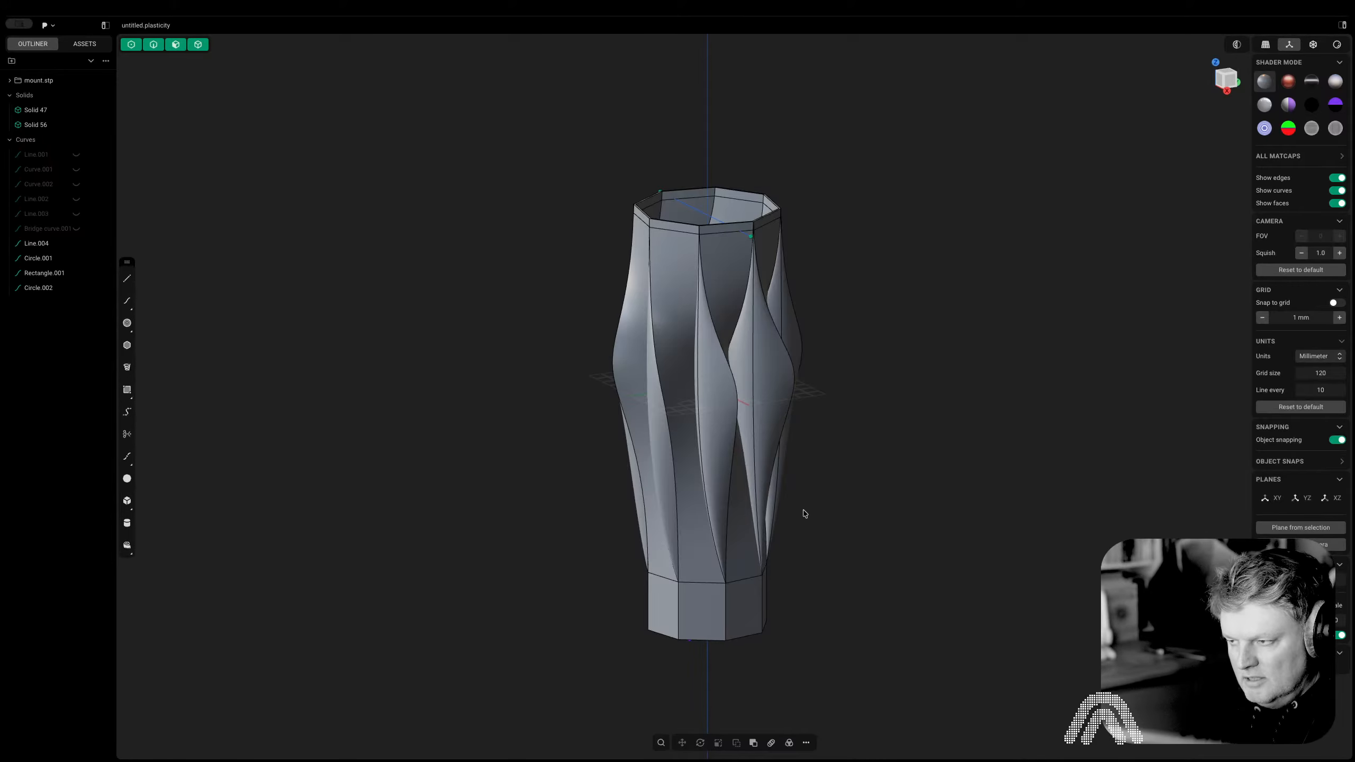
Delete the thin rim solid at the top of the twisted body, working in the right view
key(f)
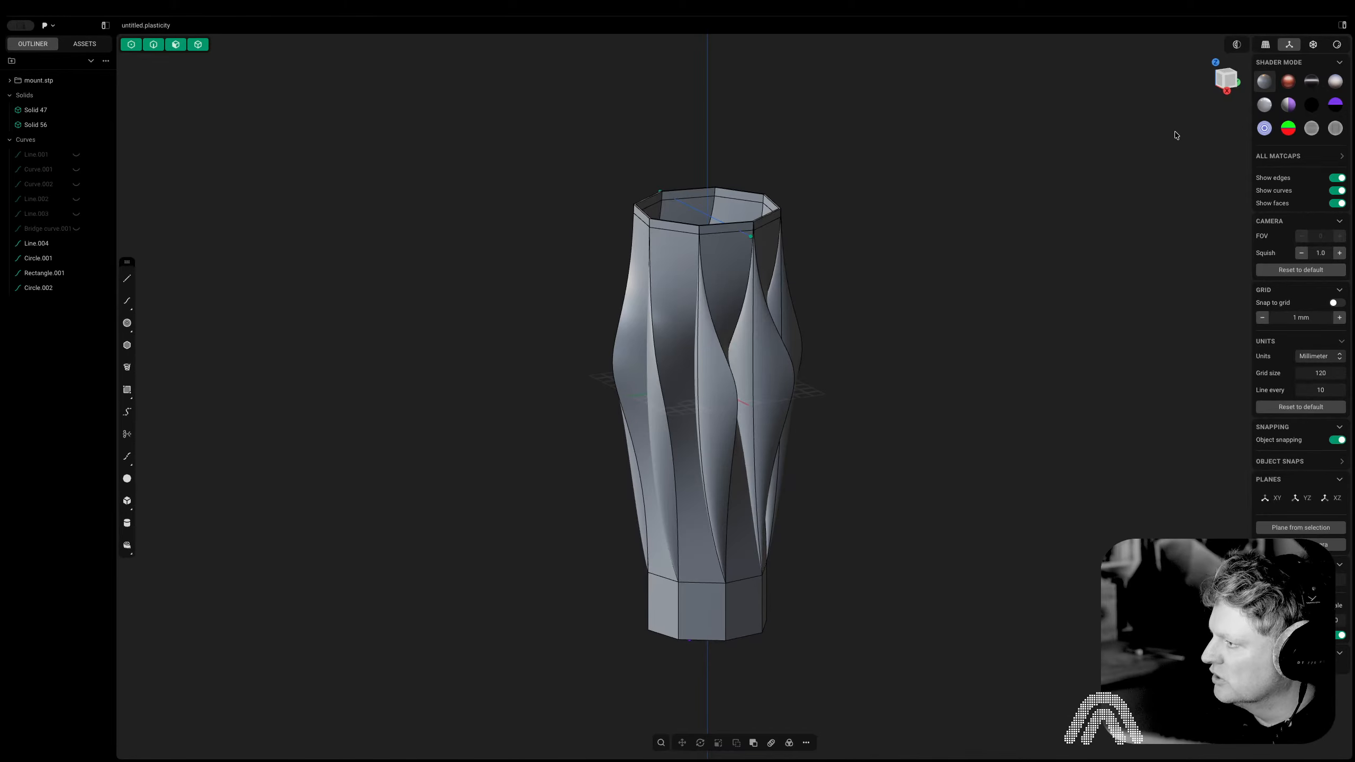
shift+middle_drag(970, 415, 788, 336)
key(KP_1)
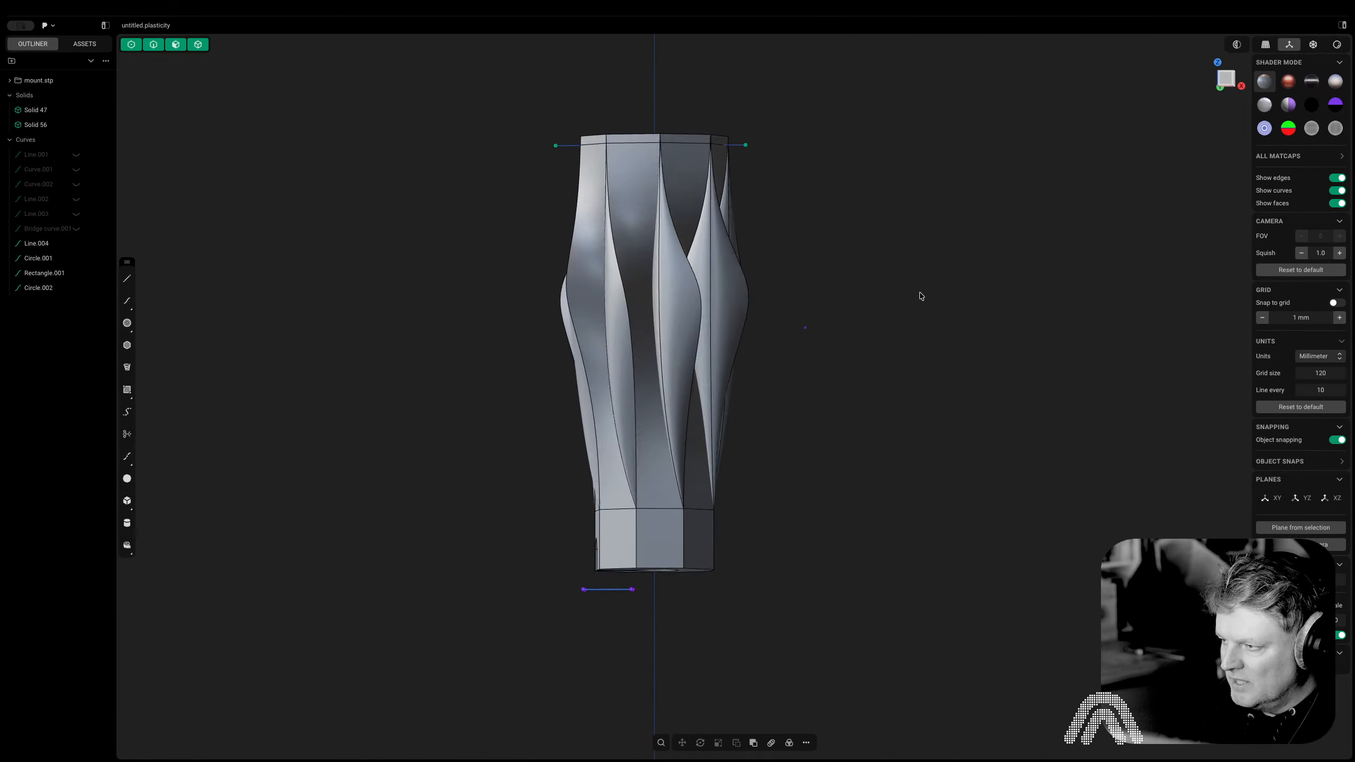
click(1226, 78)
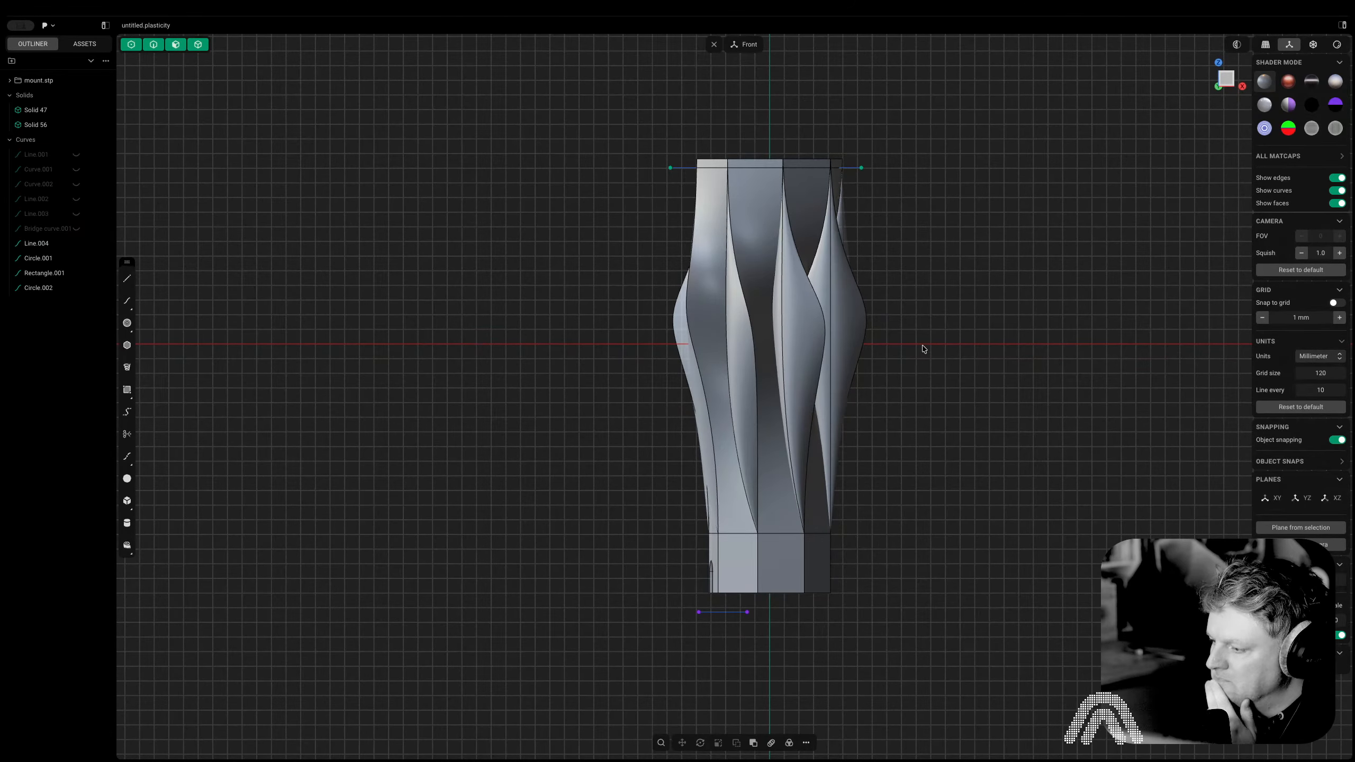
shift+middle_drag(1022, 415, 830, 414)
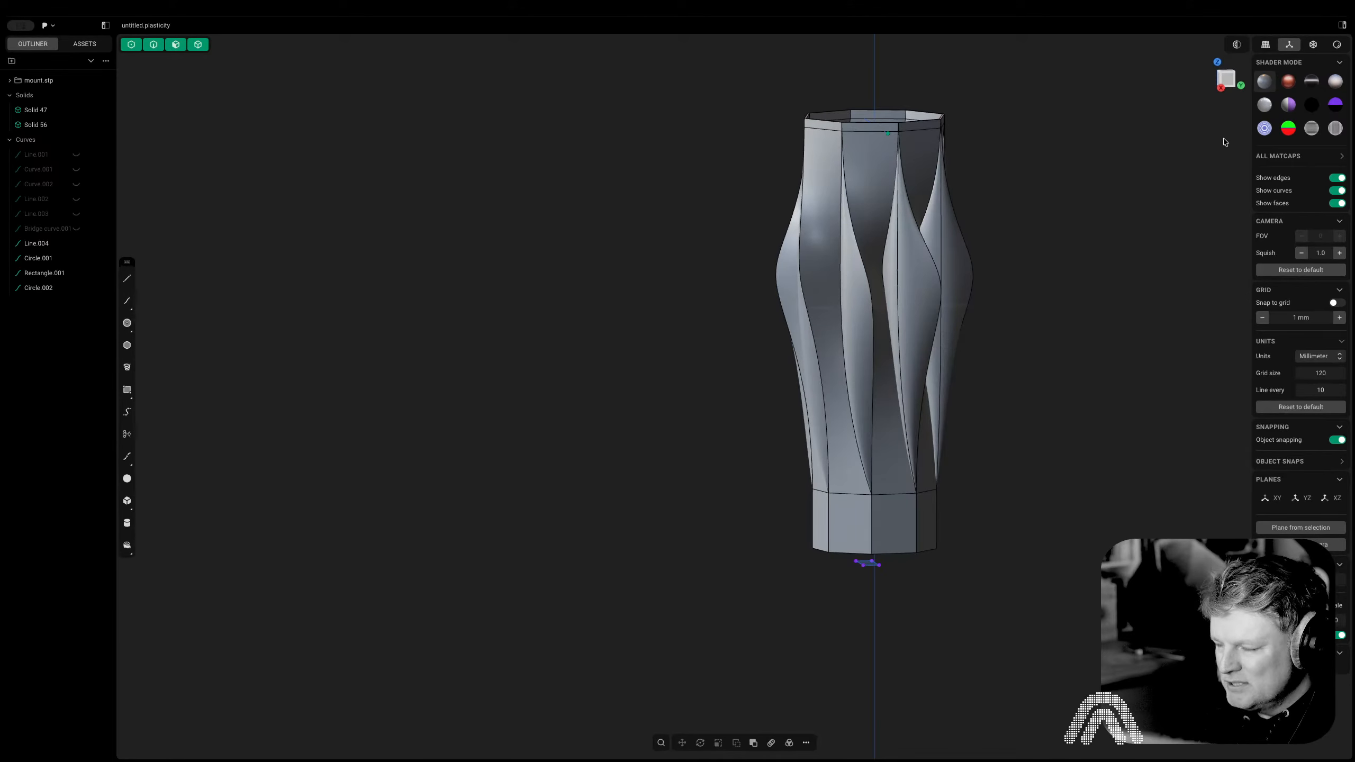
click(1229, 84)
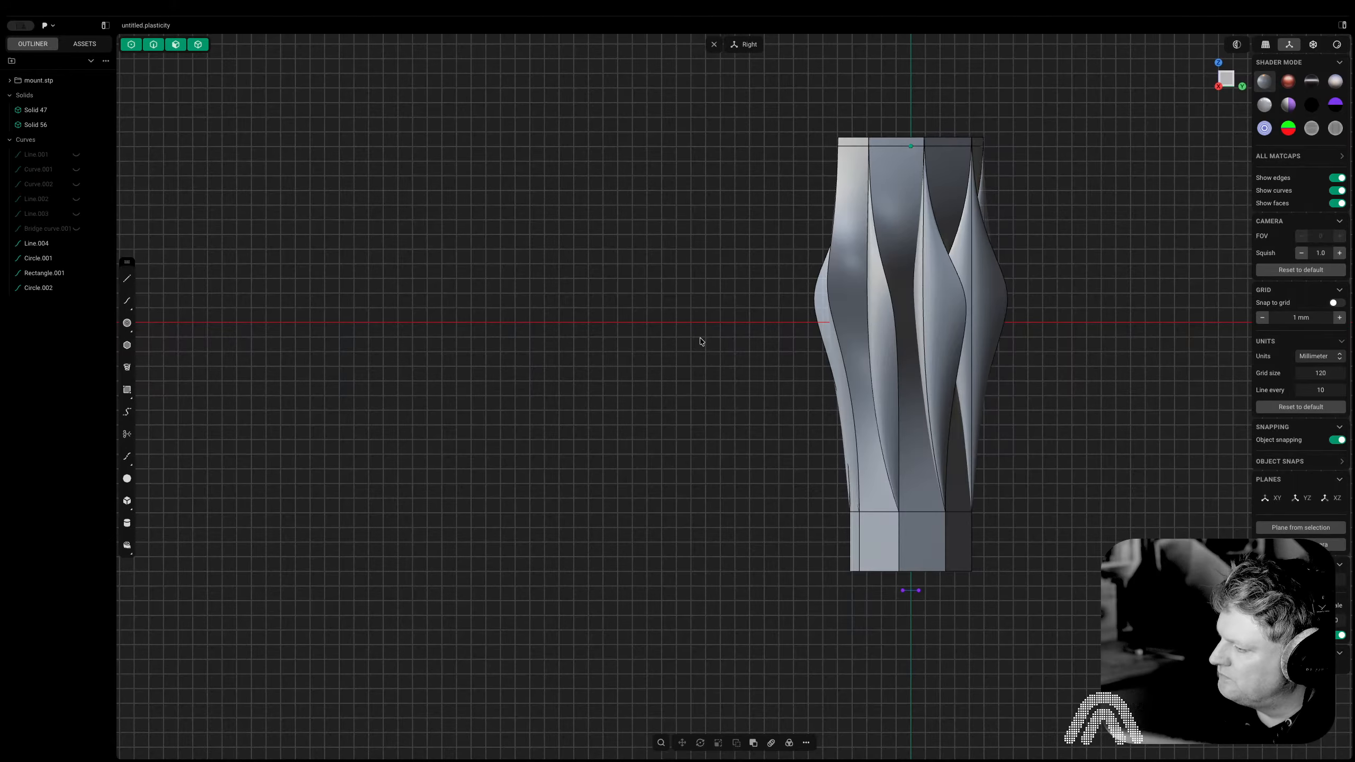
shift+middle_drag(1161, 463, 856, 522)
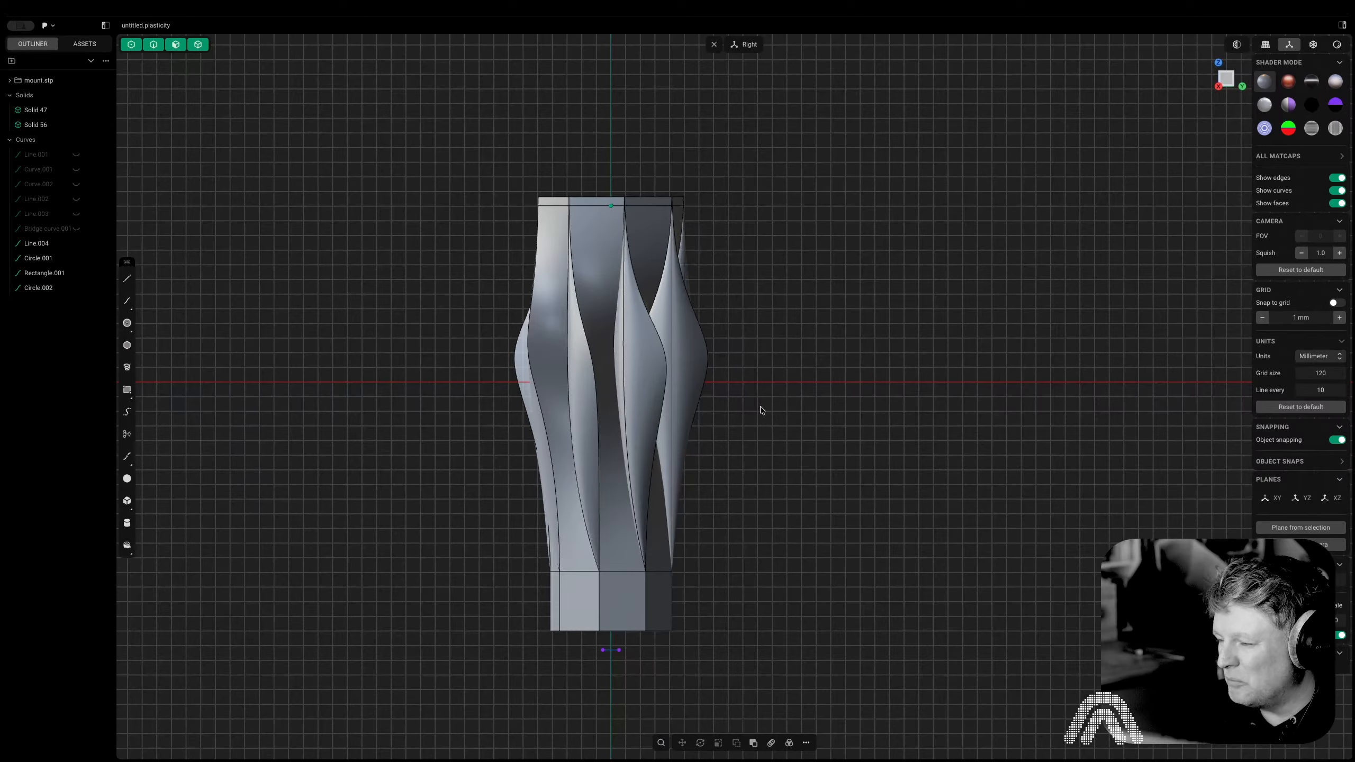
key(Tab)
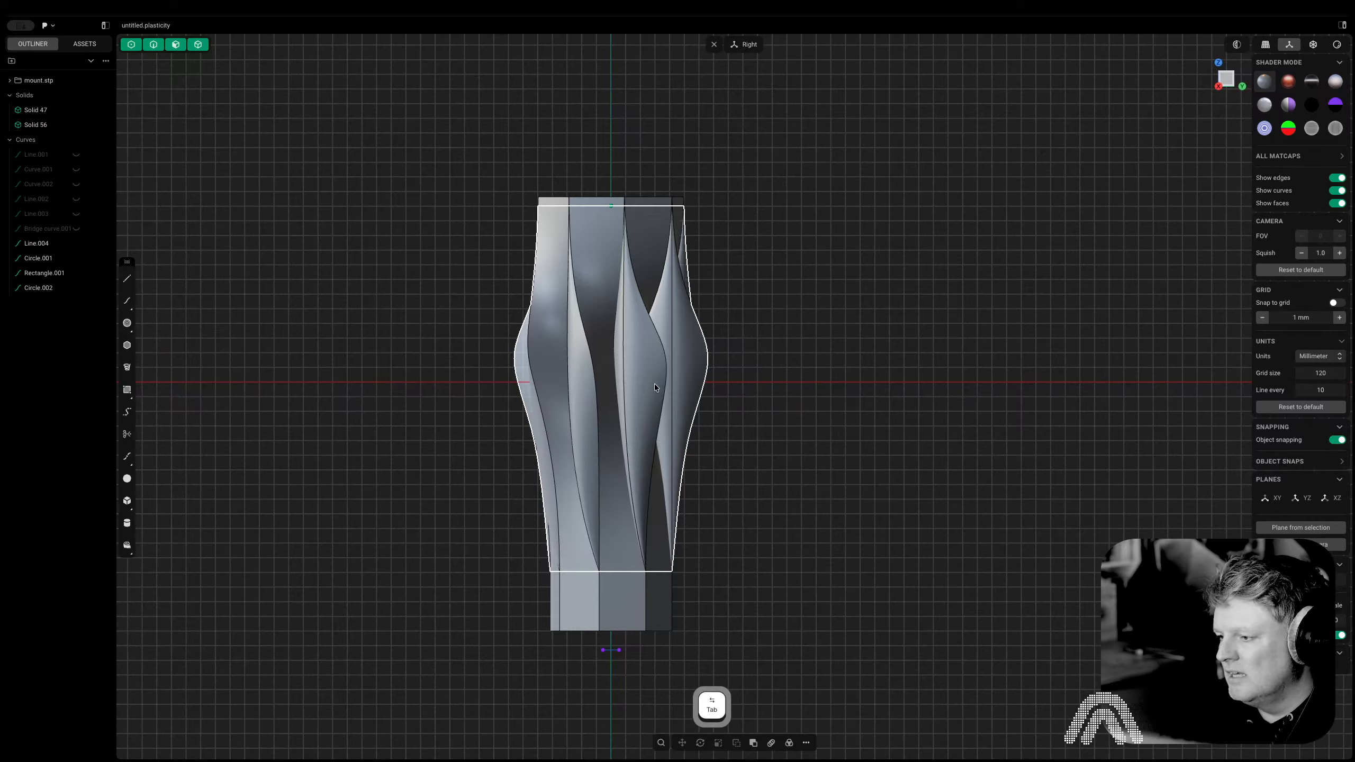
key(Tab)
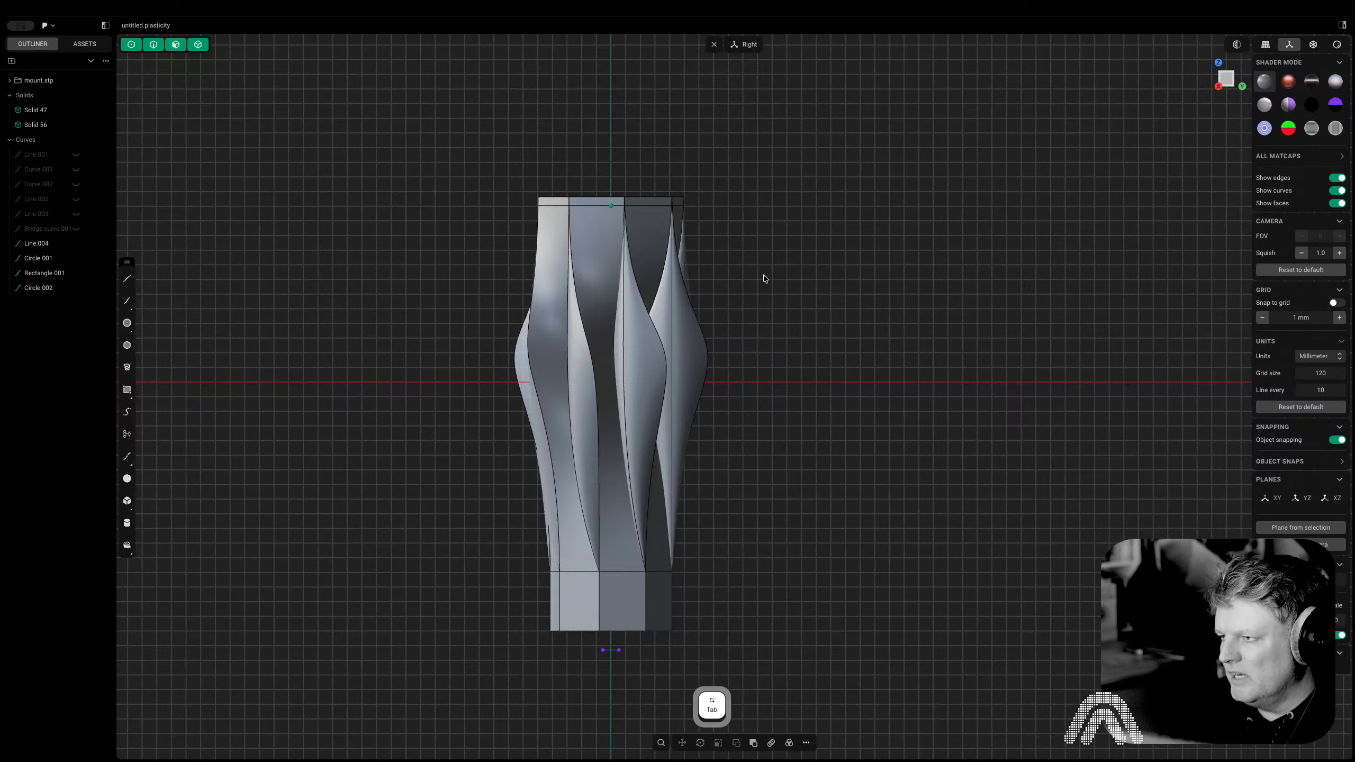
click(663, 203)
key(Delete)
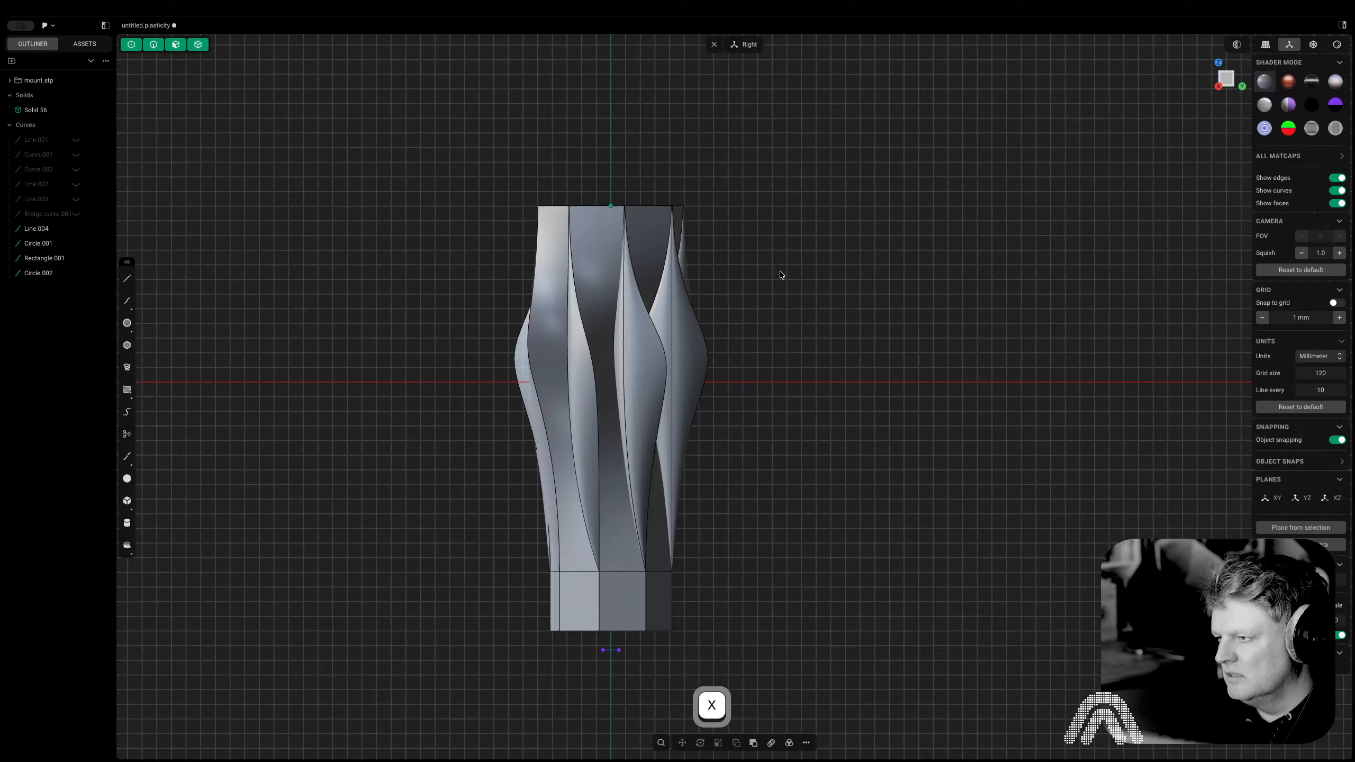
Try to rotate the twisted body by 180 degrees
click(645, 292)
text(r)
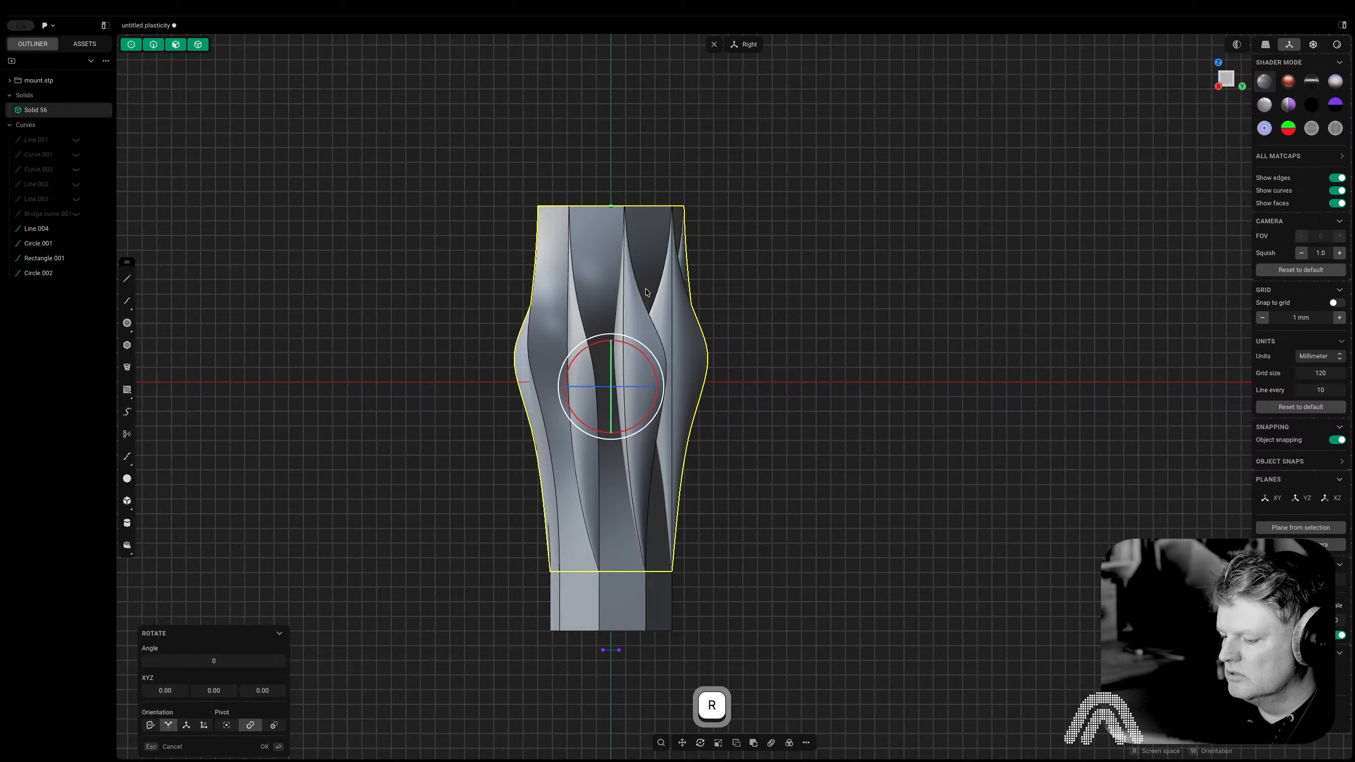
text(180)
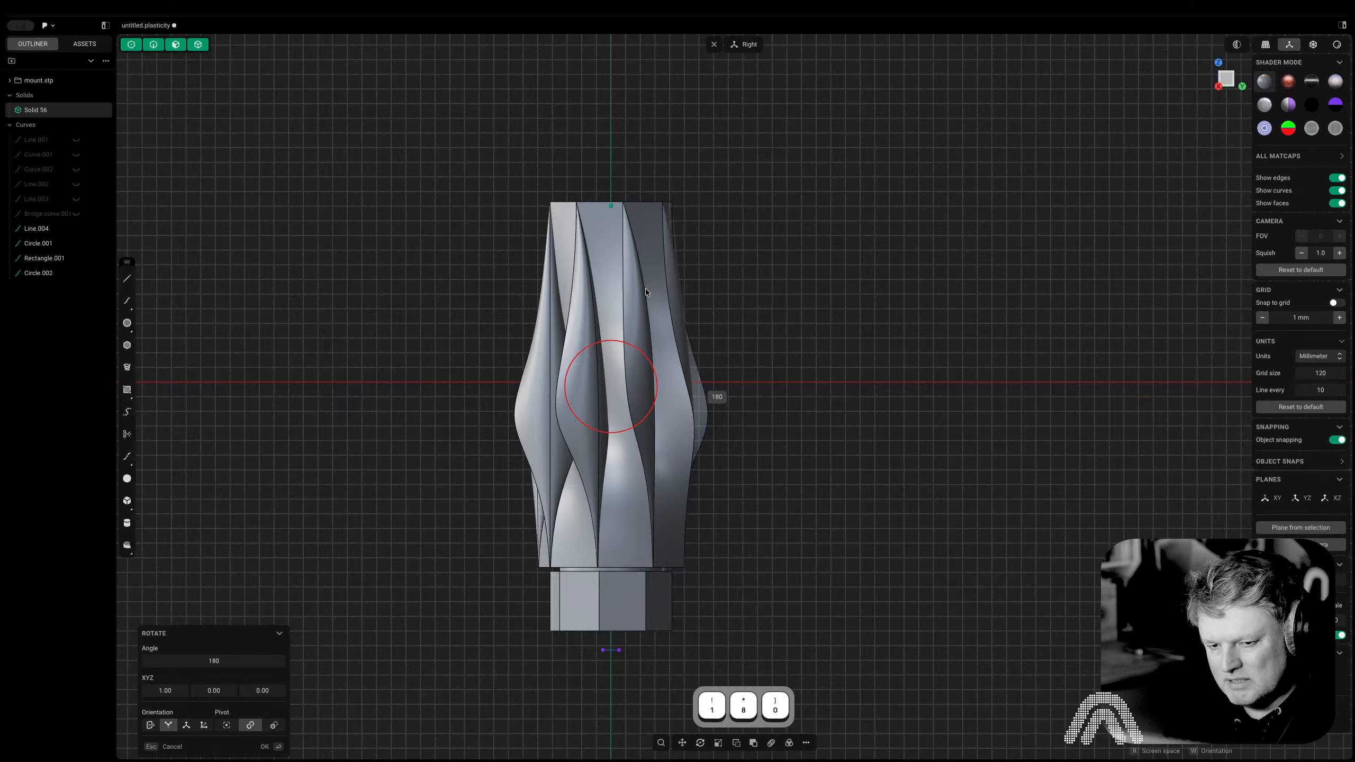
key(Escape)
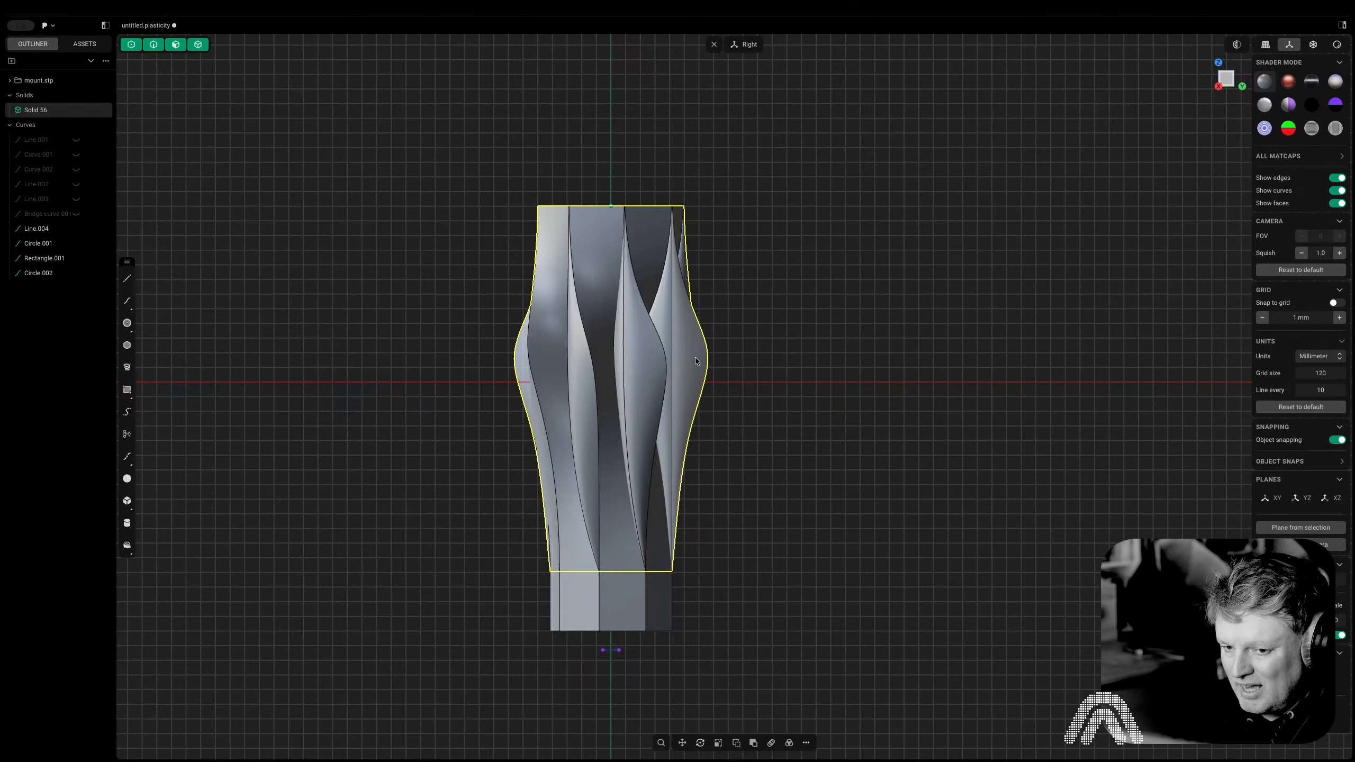
middle_drag(703, 372, 811, 425)
shift+middle_drag(815, 368, 800, 540)
middle_drag(802, 332, 801, 481)
shift+middle_drag(797, 346, 828, 155)
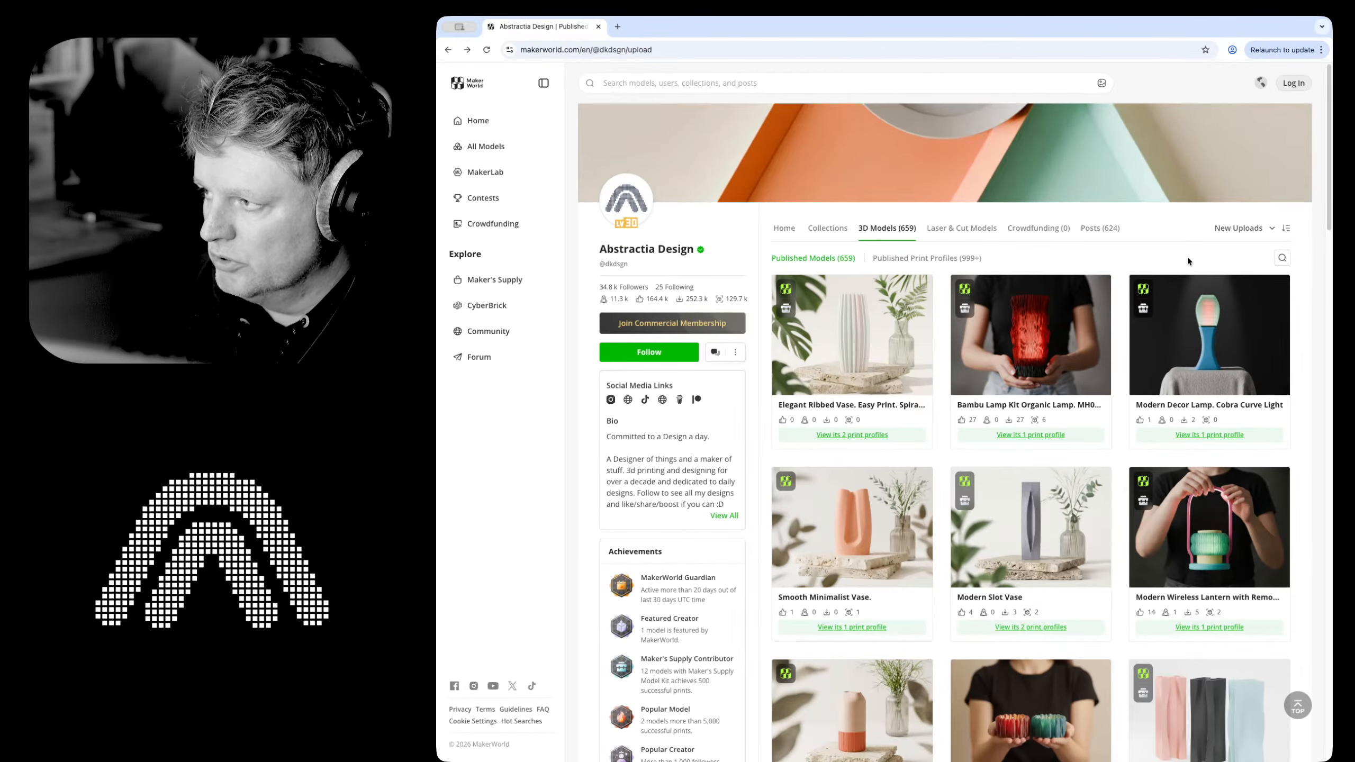
Switch to the browser, refresh the Abstractia Design models on MakerWorld and view photos of the Bambu Lamp Kit Bubble Lamp
key(super+r)
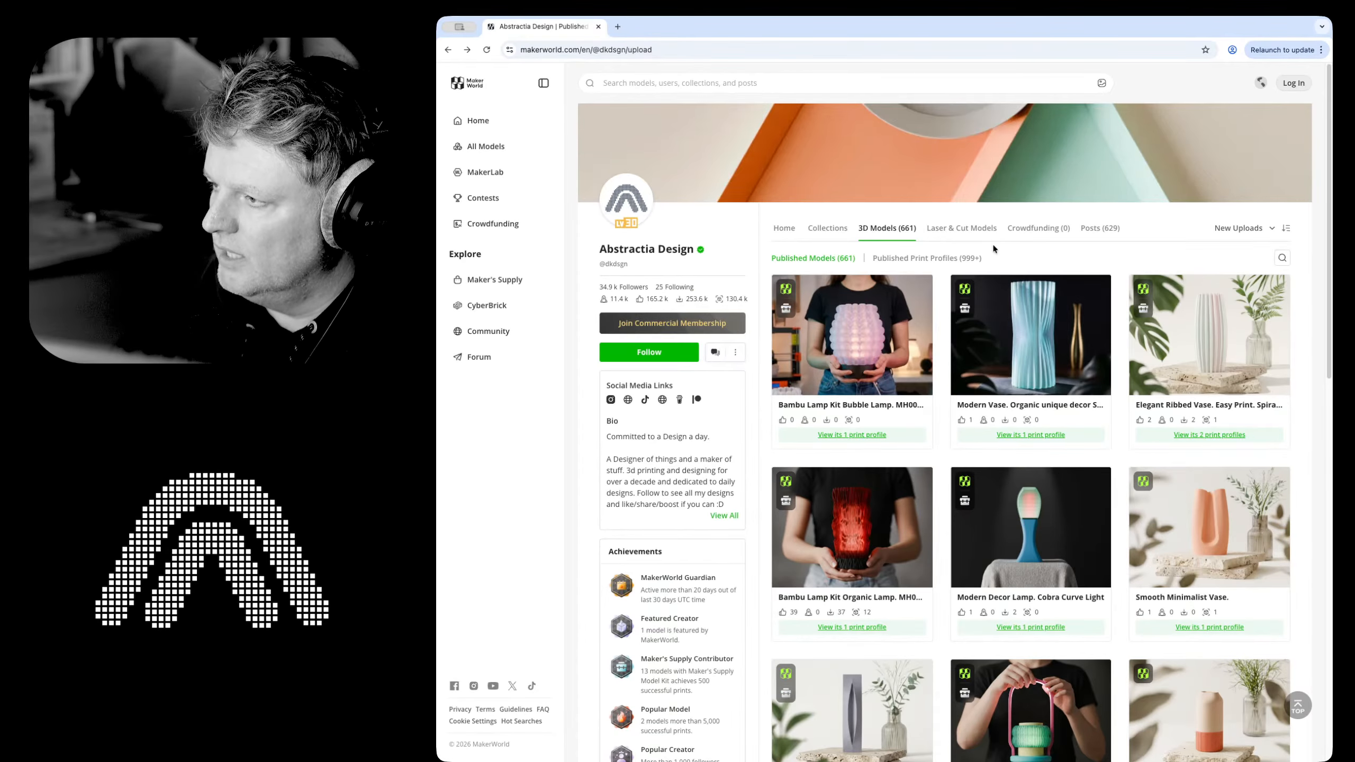
click(866, 330)
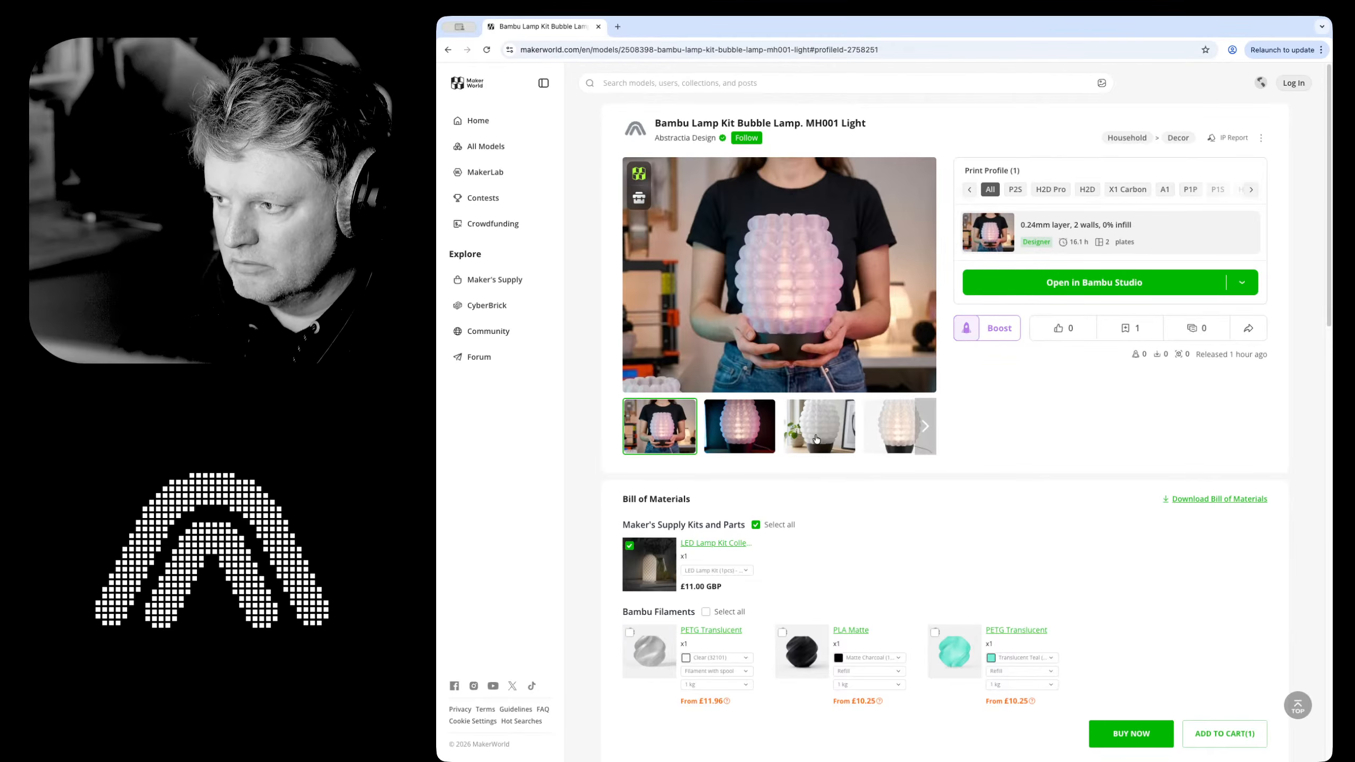
click(750, 436)
click(806, 311)
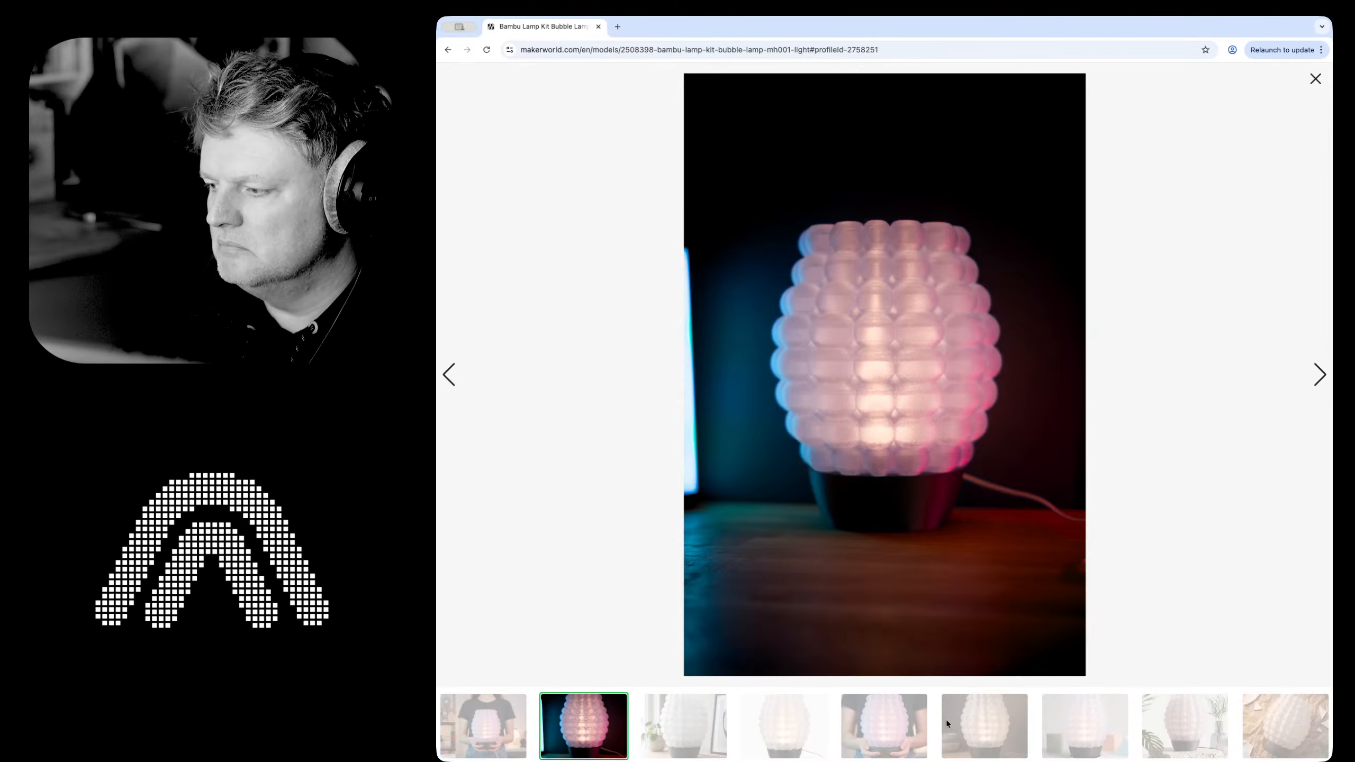
click(986, 723)
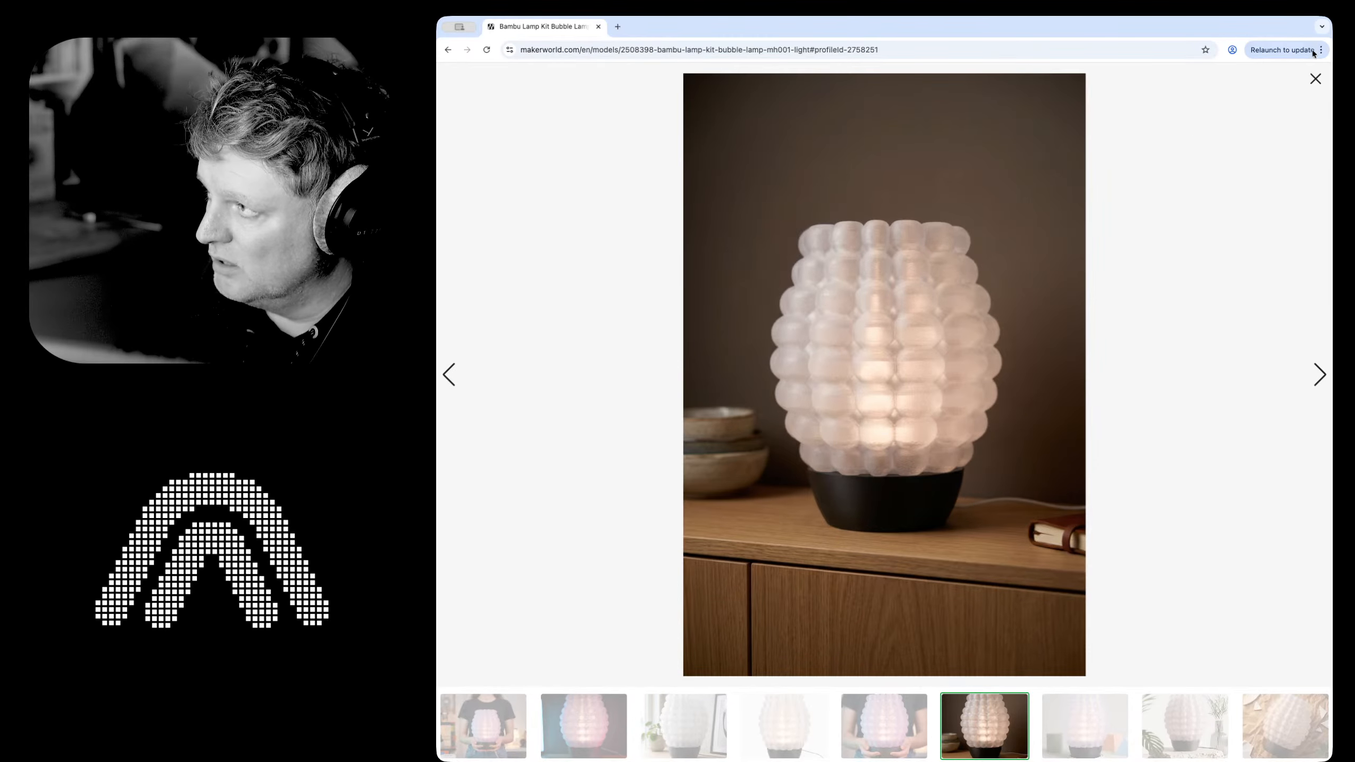
click(1315, 79)
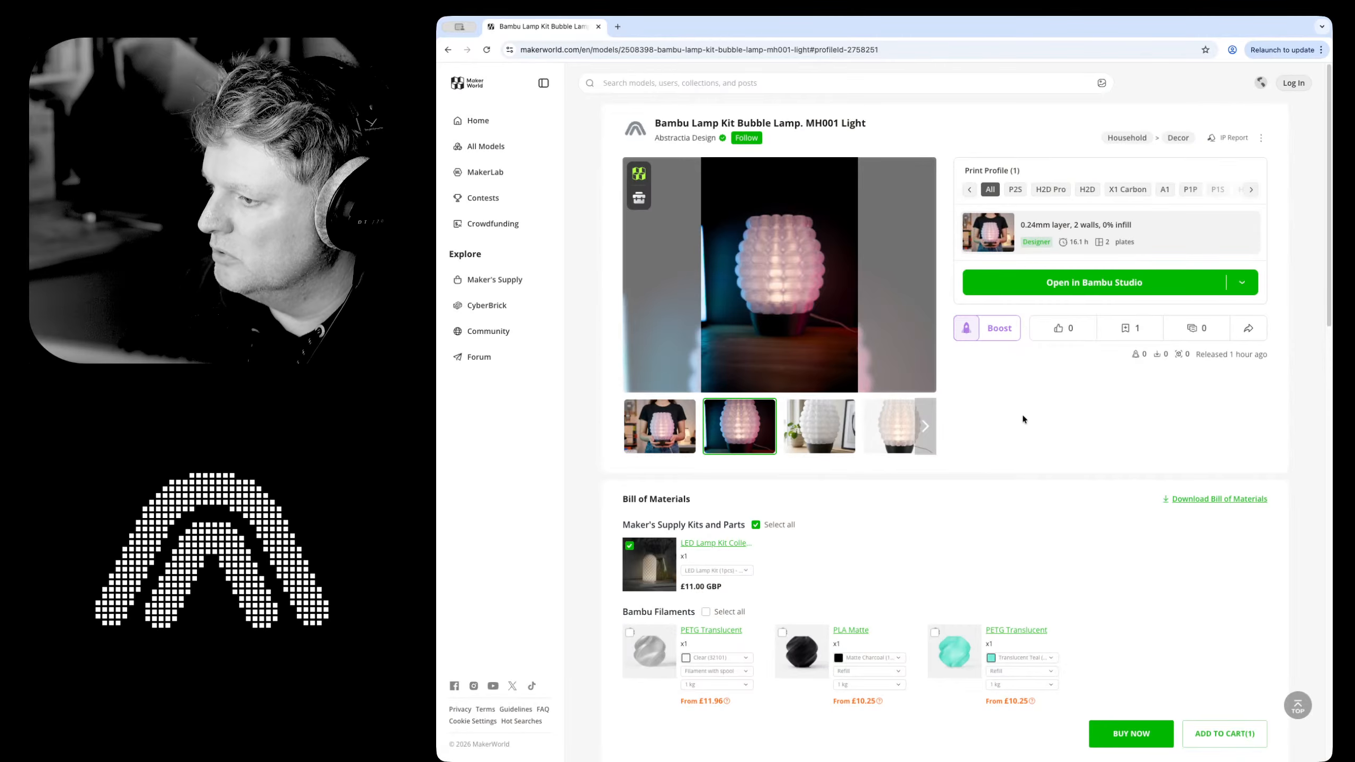
key(super+Left)
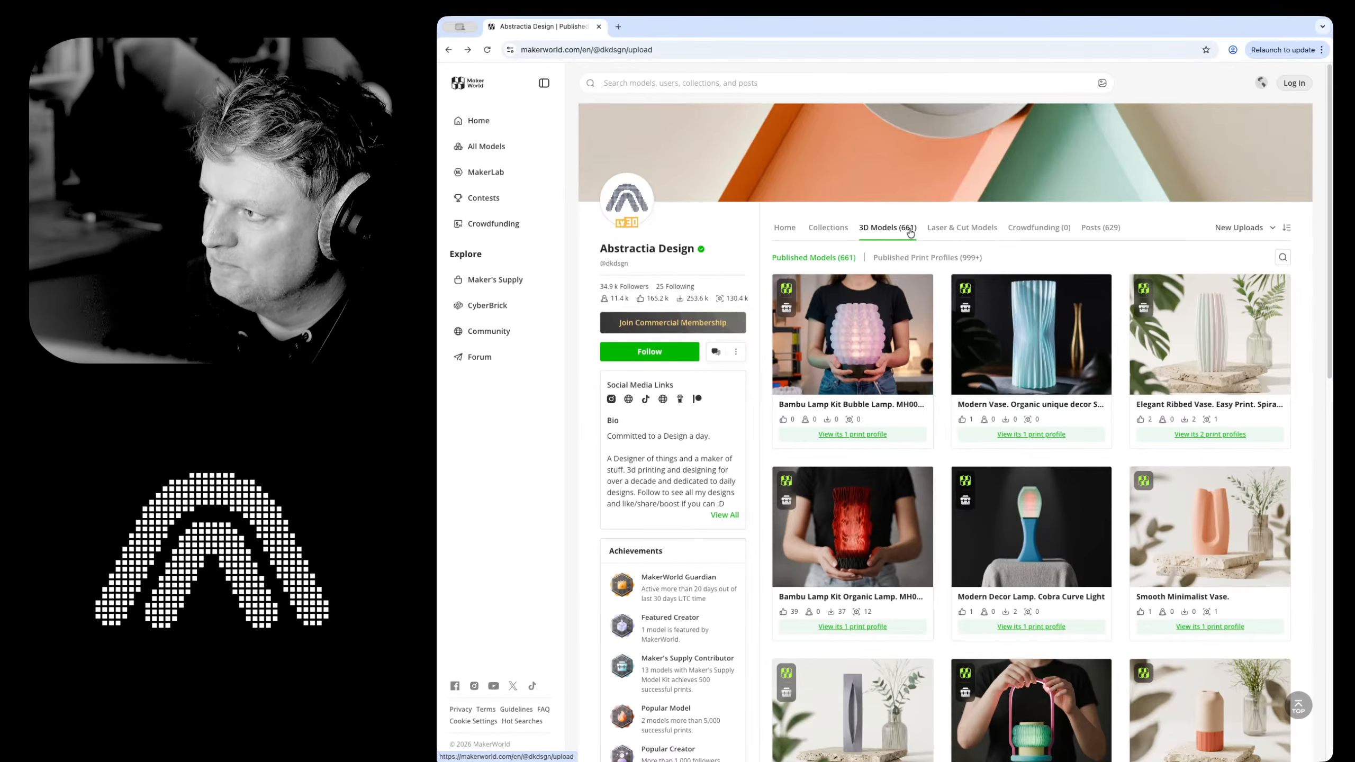
View the "Desktop Clock. A Modern, Modular Clock System" model from the designer's Clocks collection, and return to the collection
click(1274, 228)
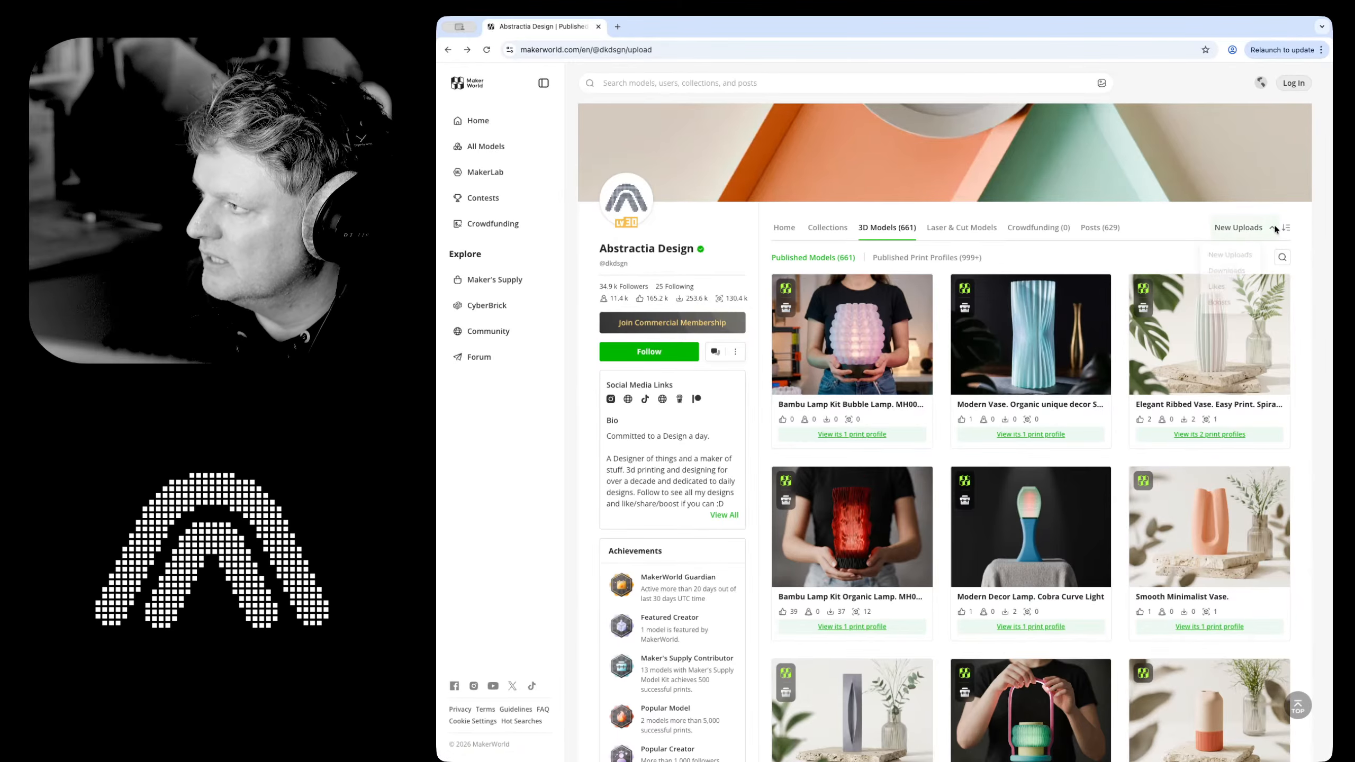
click(1071, 246)
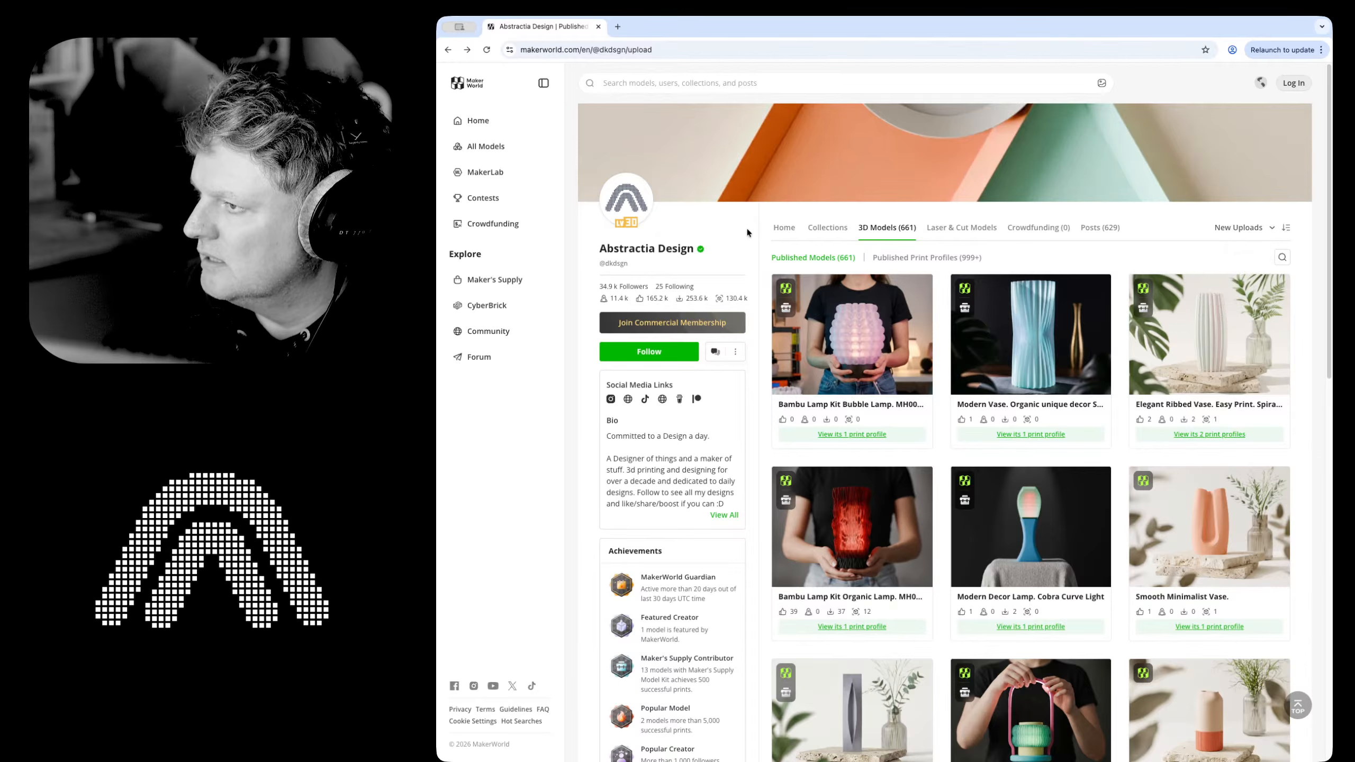
click(794, 229)
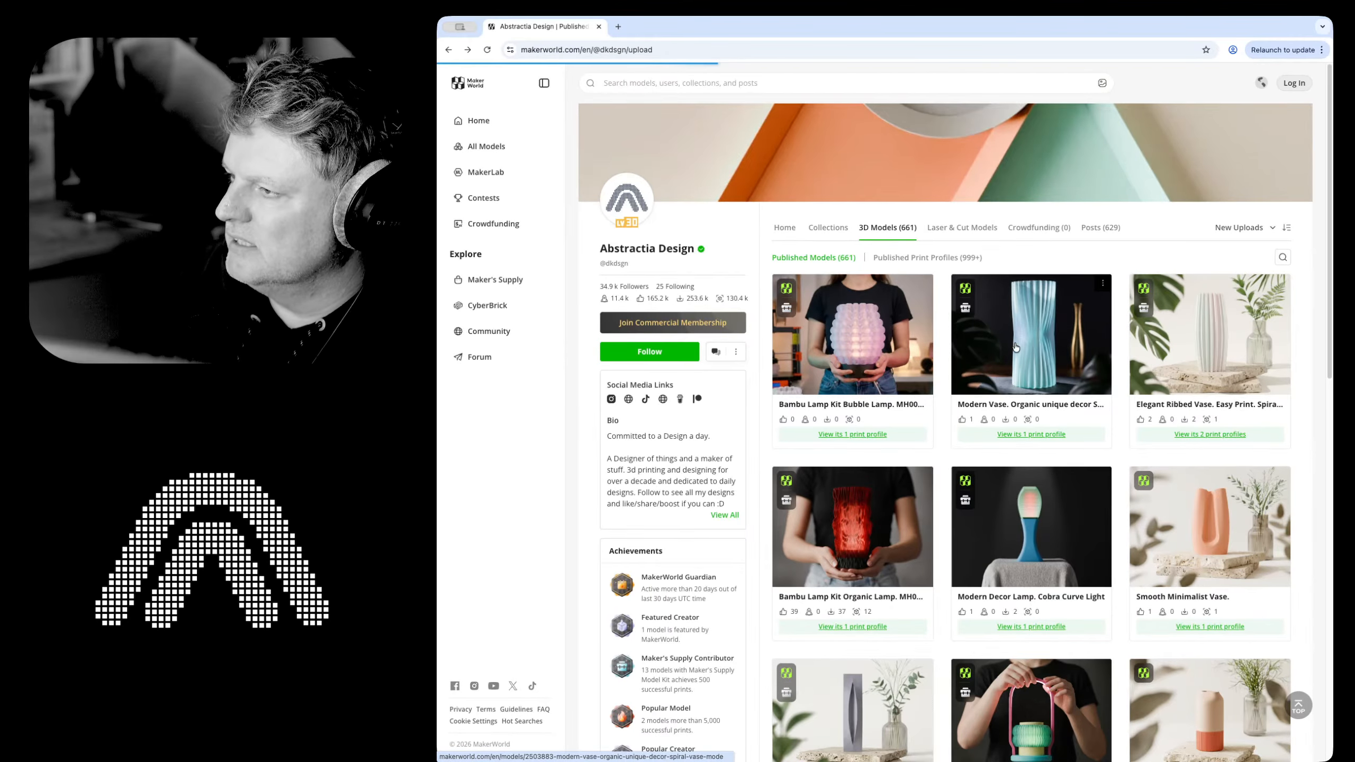
click(821, 228)
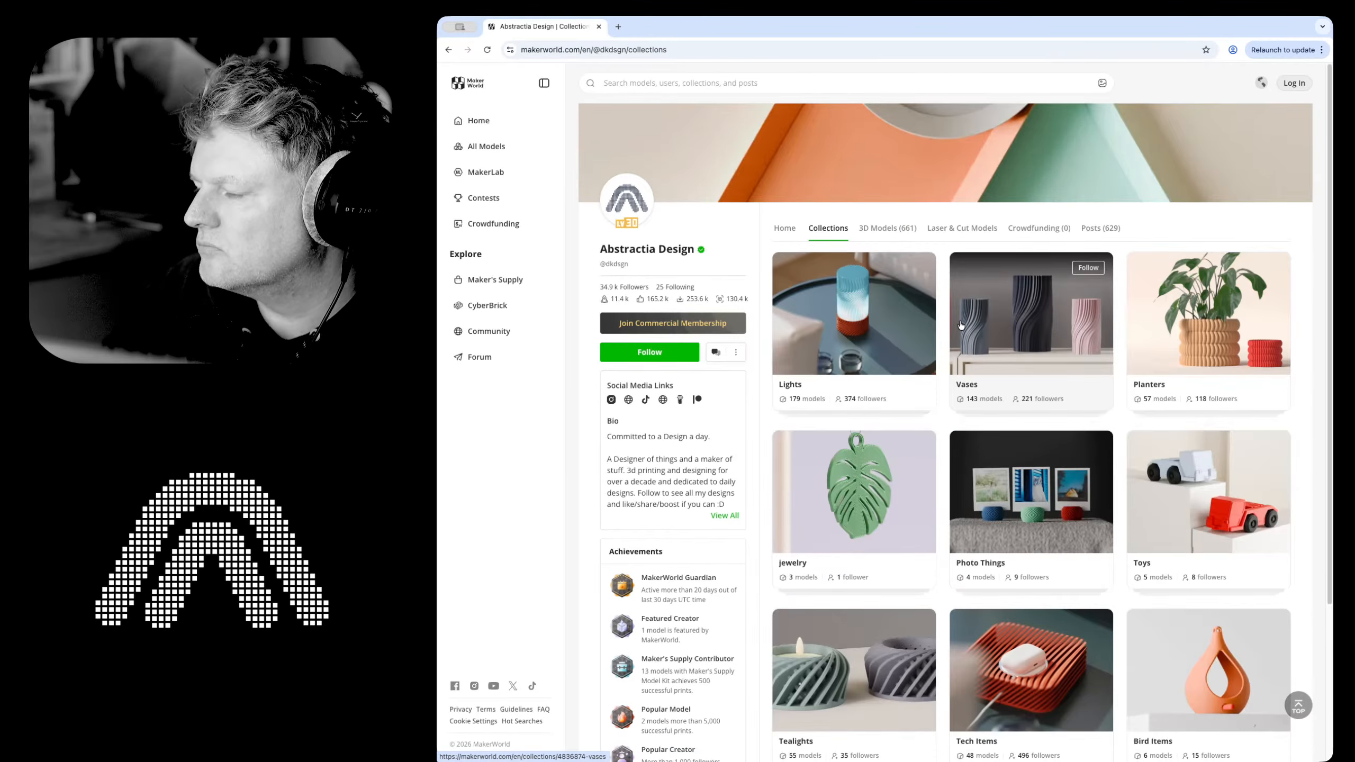
scroll(1040, 393, down, 3)
click(1031, 645)
click(1225, 403)
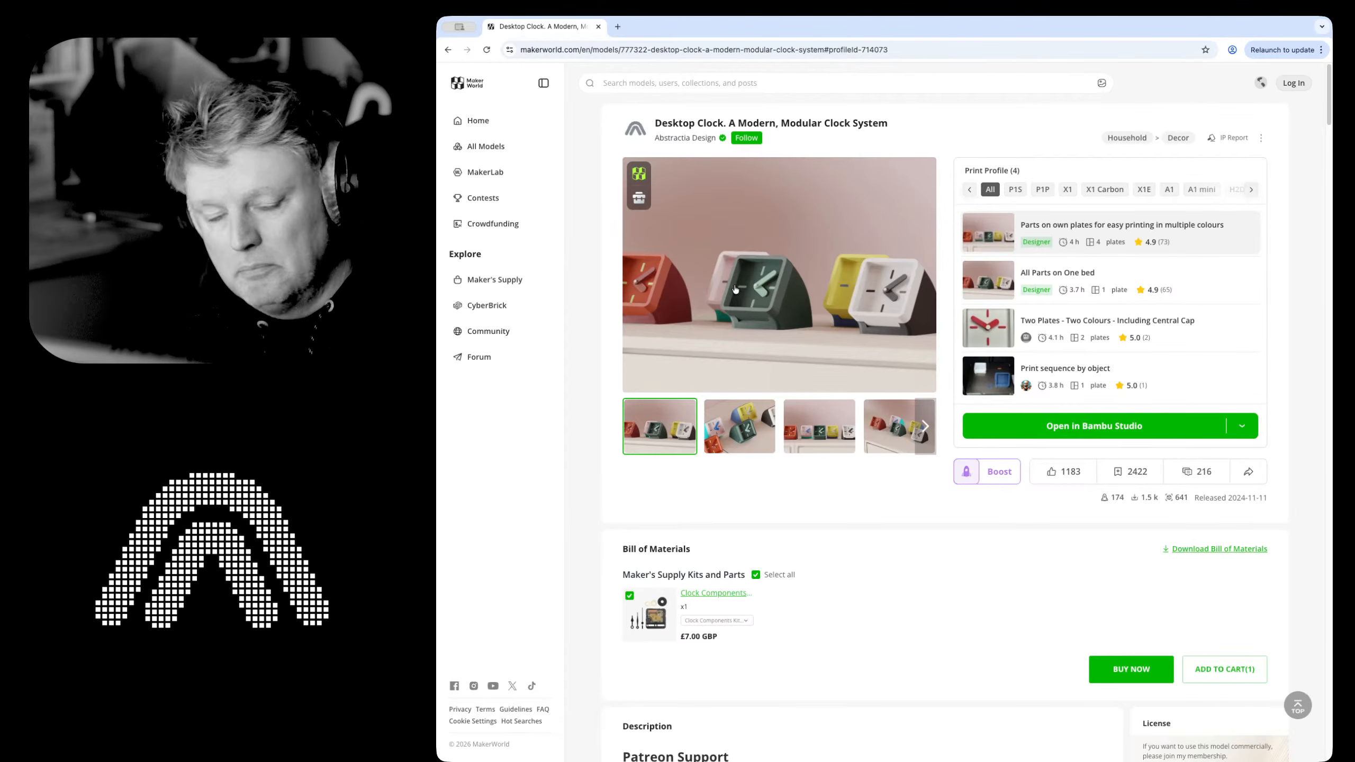
click(449, 50)
View the "Desktop clock for Bambu clock kit" model at the end of the Clocks collection, and return to the designer's collections
scroll(901, 368, down, 10)
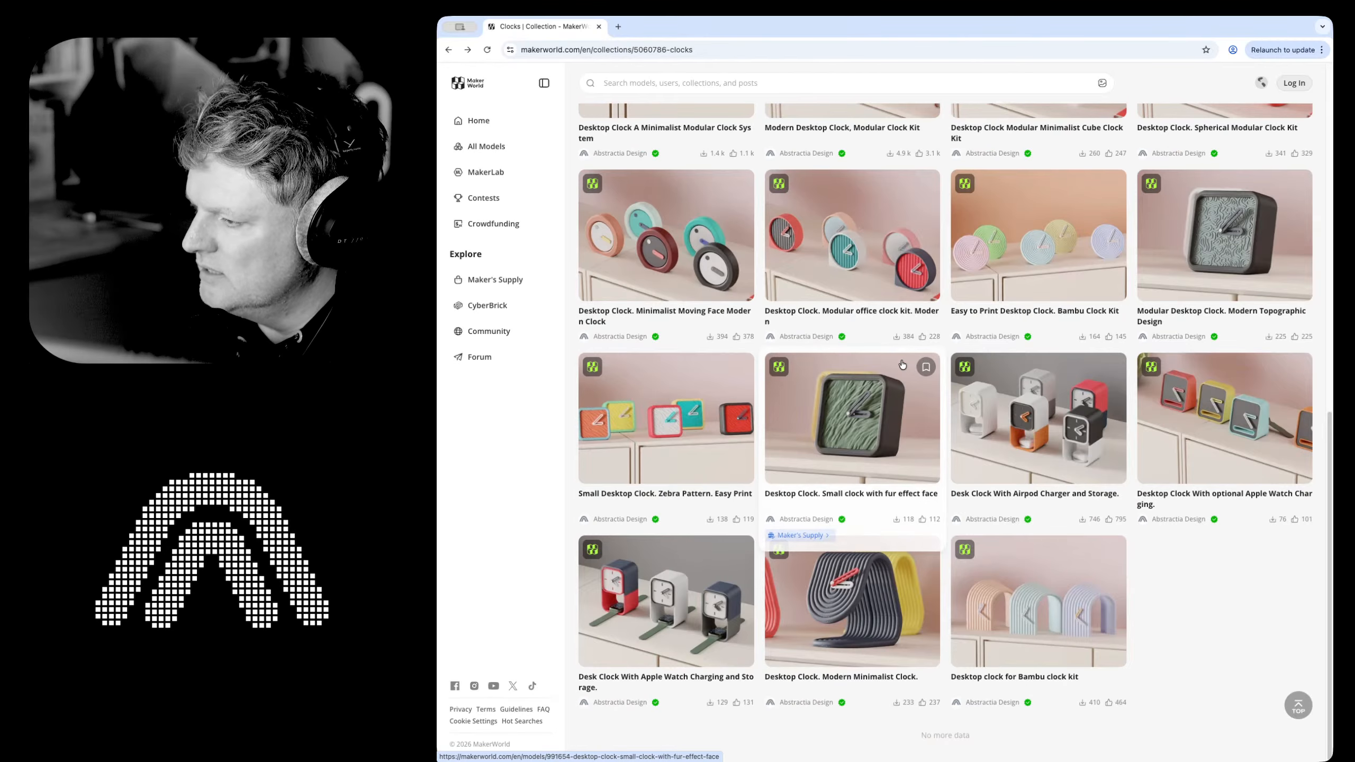
click(1078, 588)
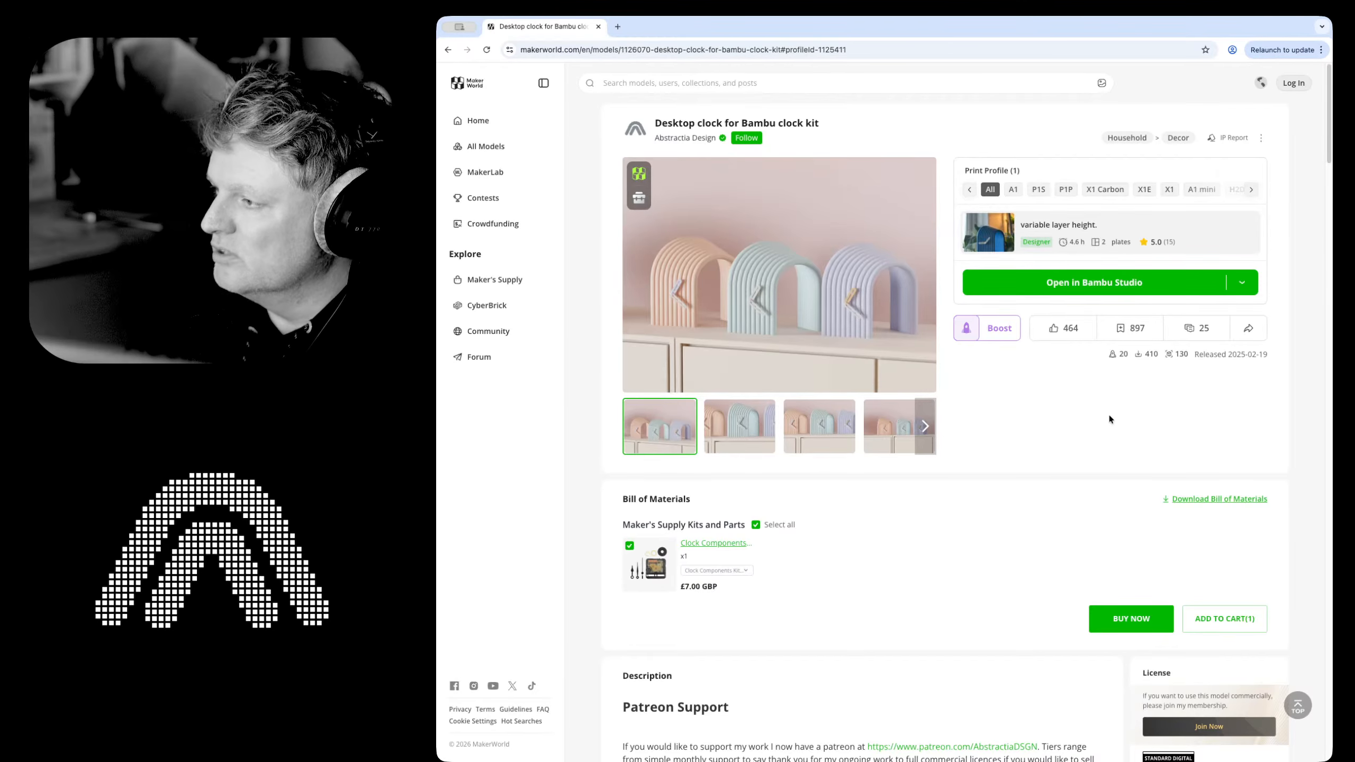
key(super+Left)
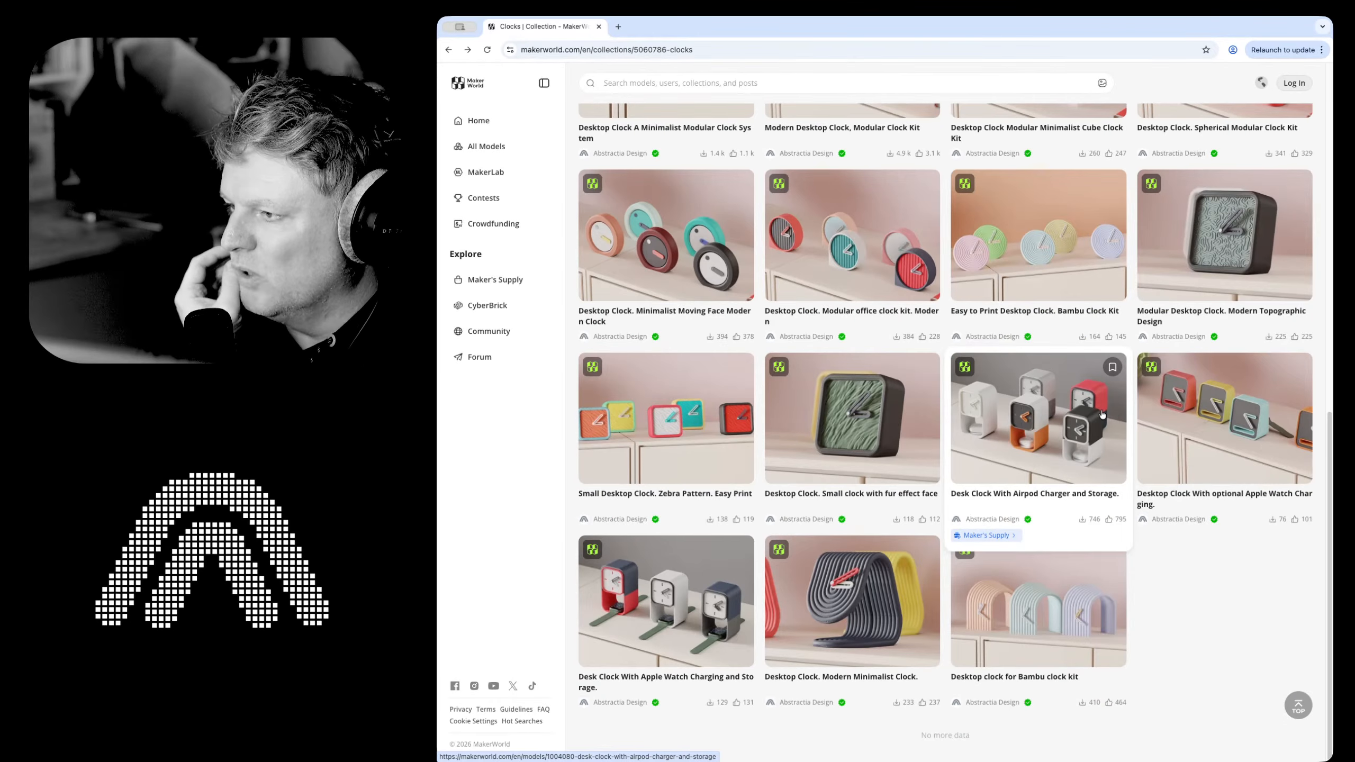
scroll(1101, 412, up, 8)
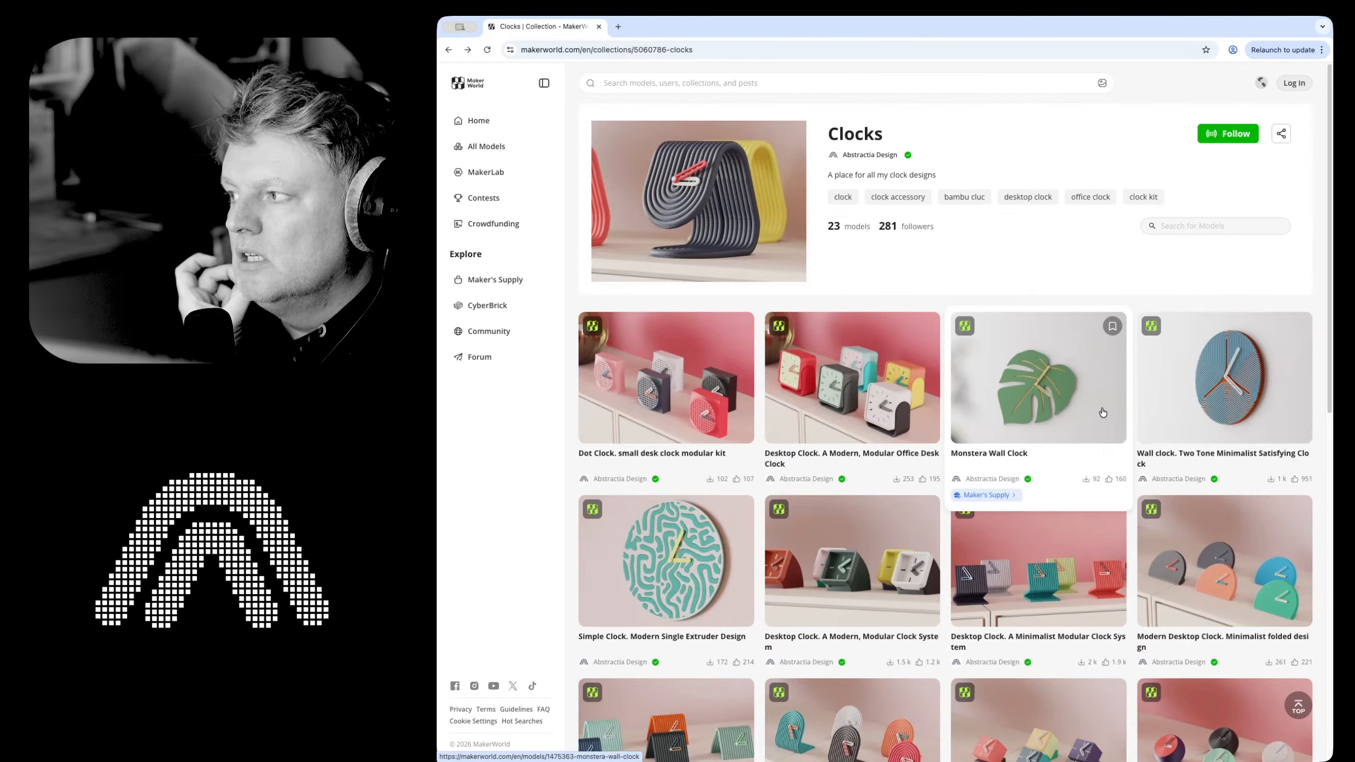
key(alt+Left)
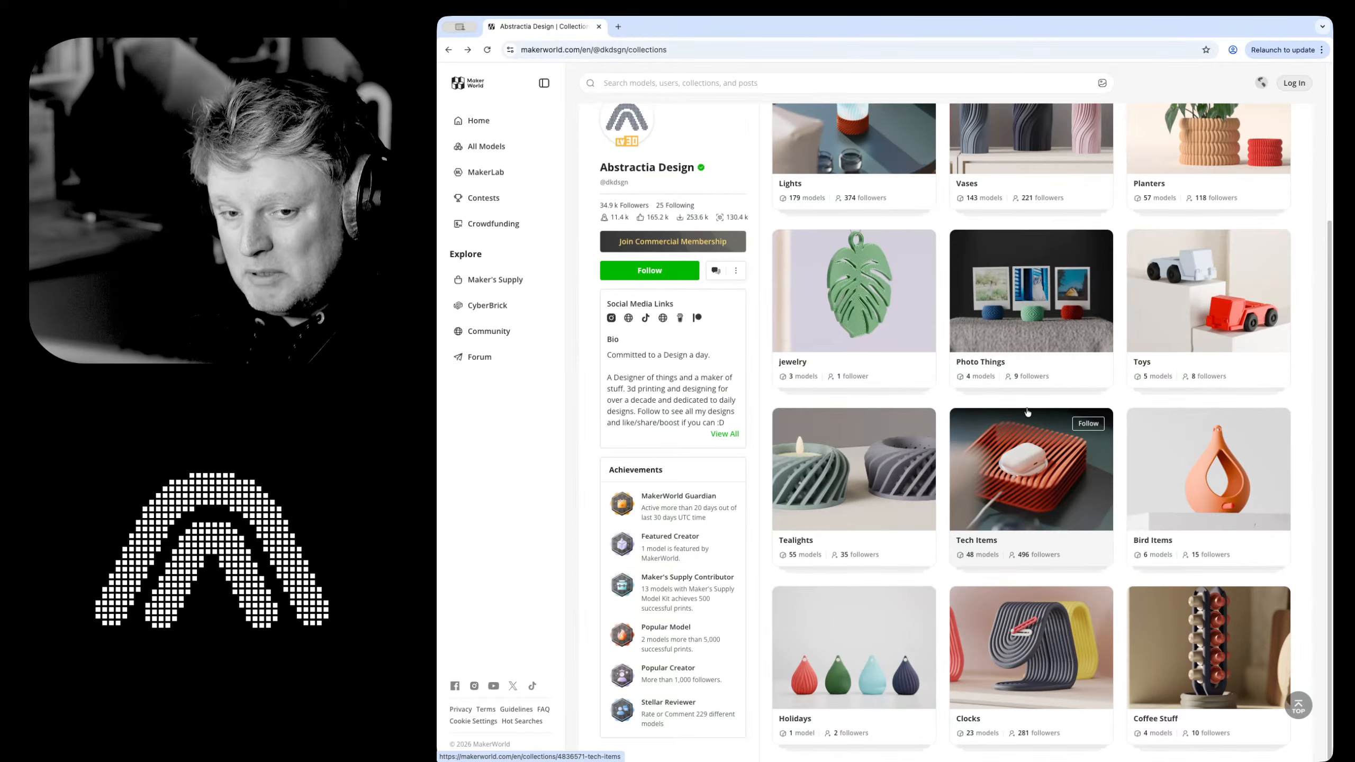
scroll(1047, 328, up, 4)
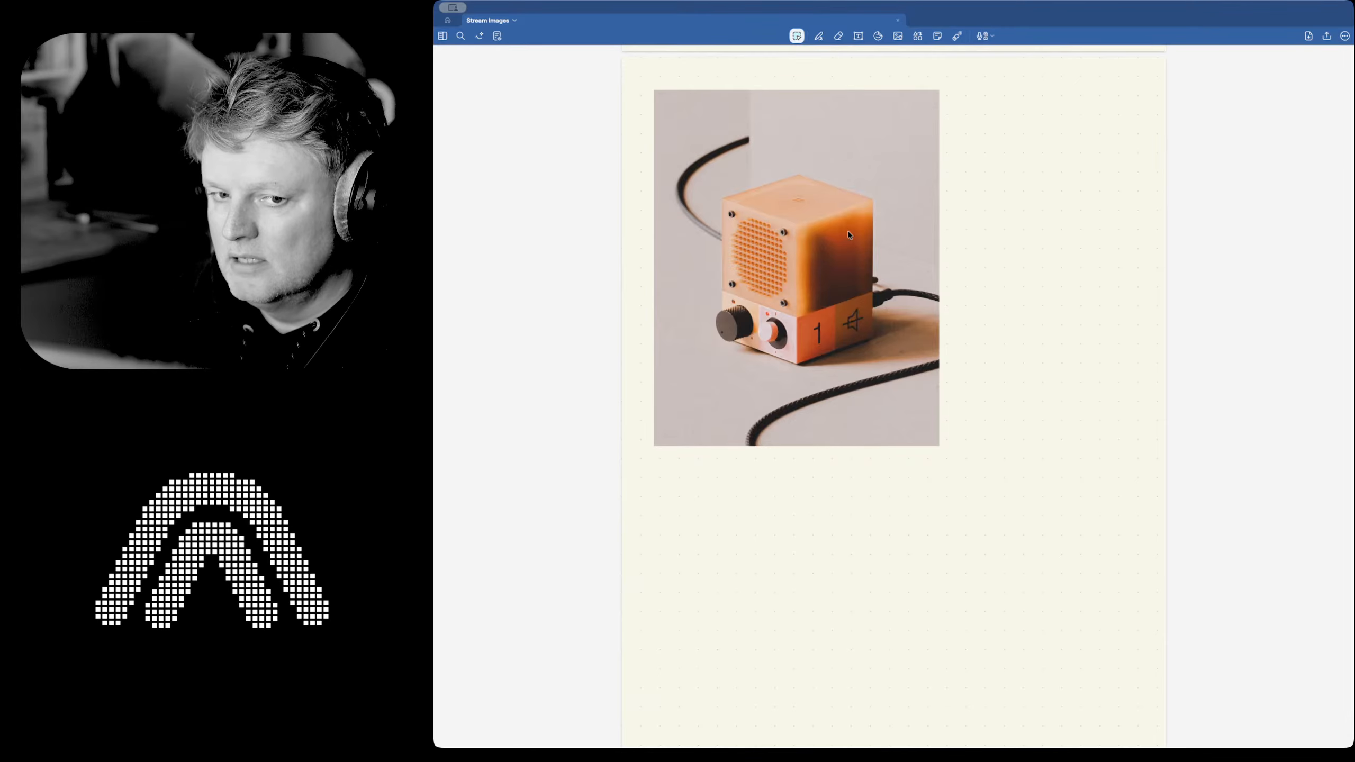
right_click(854, 330)
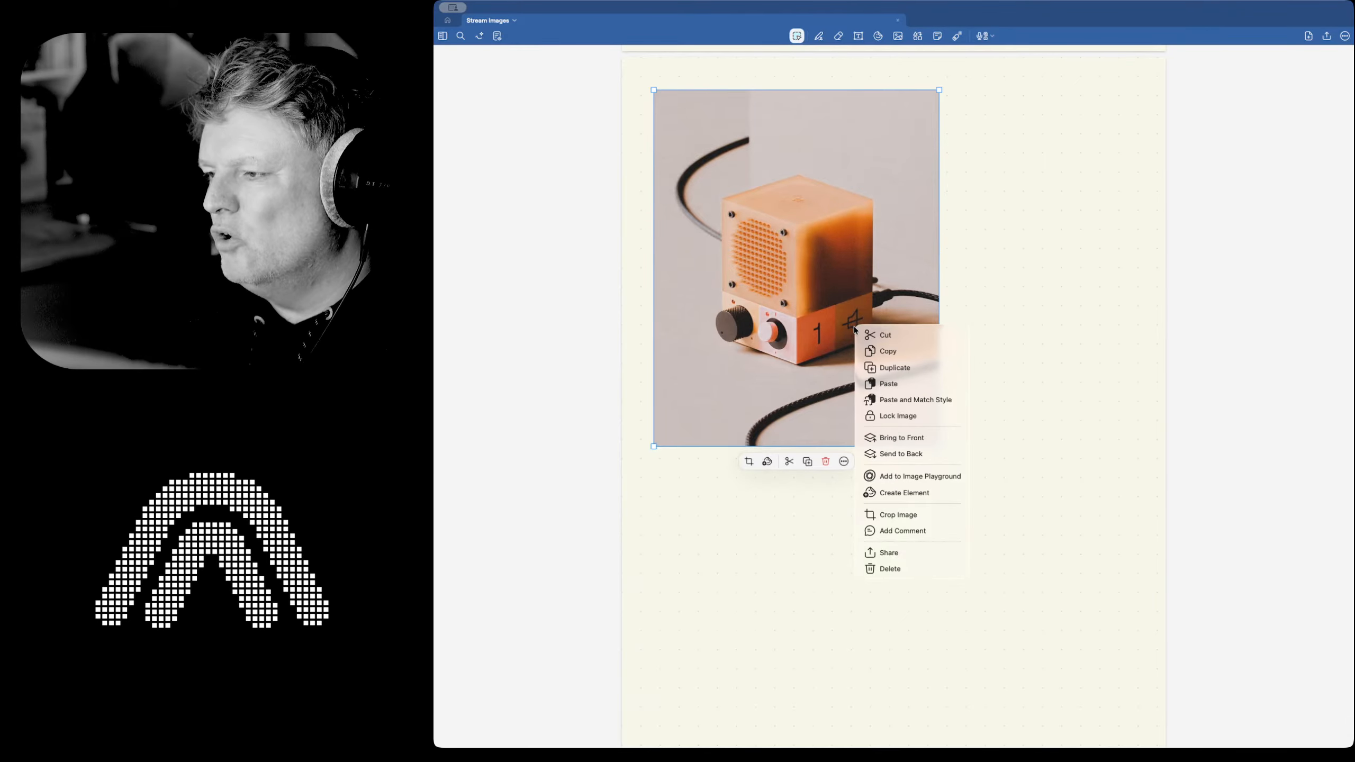
click(1064, 445)
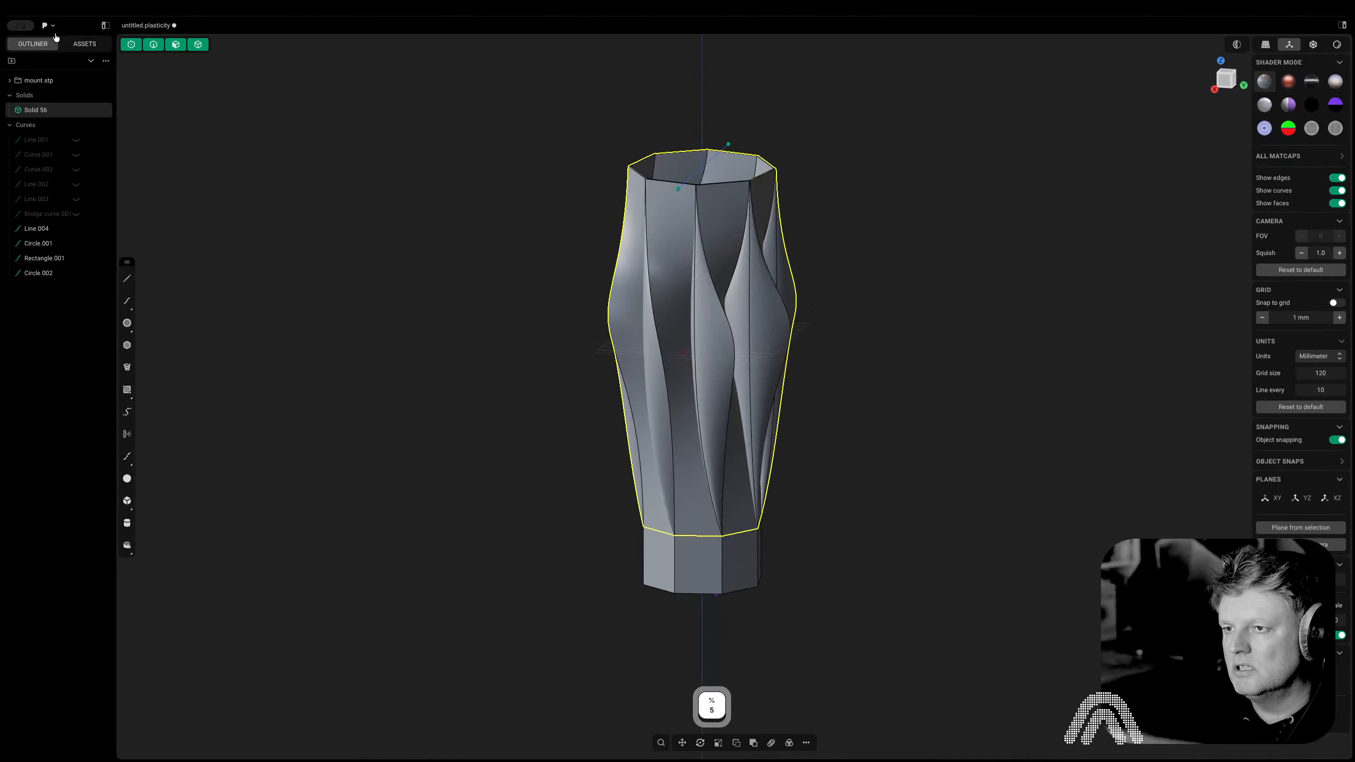
Switch to Plasticity and save the untitled.plasticity file
click(55, 37)
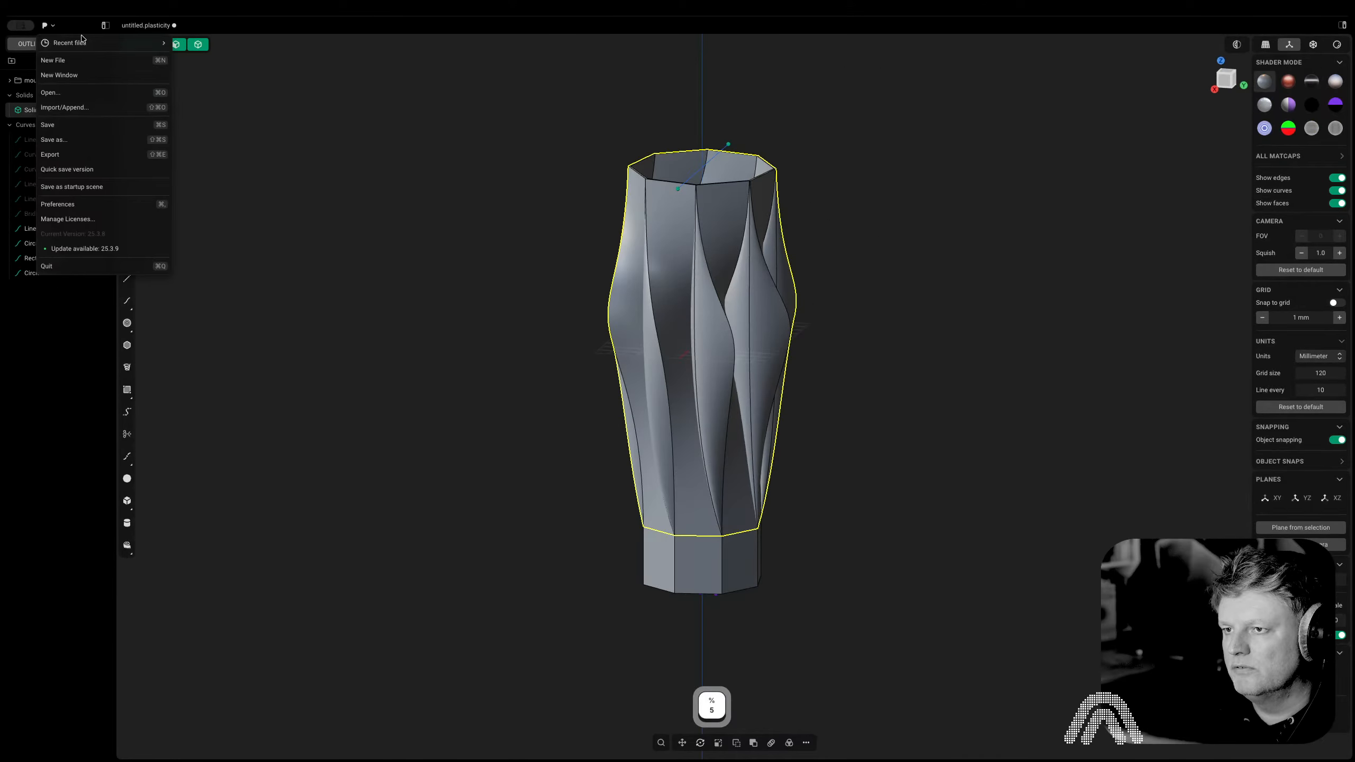
key(ctrl)
key(ctrl+s)
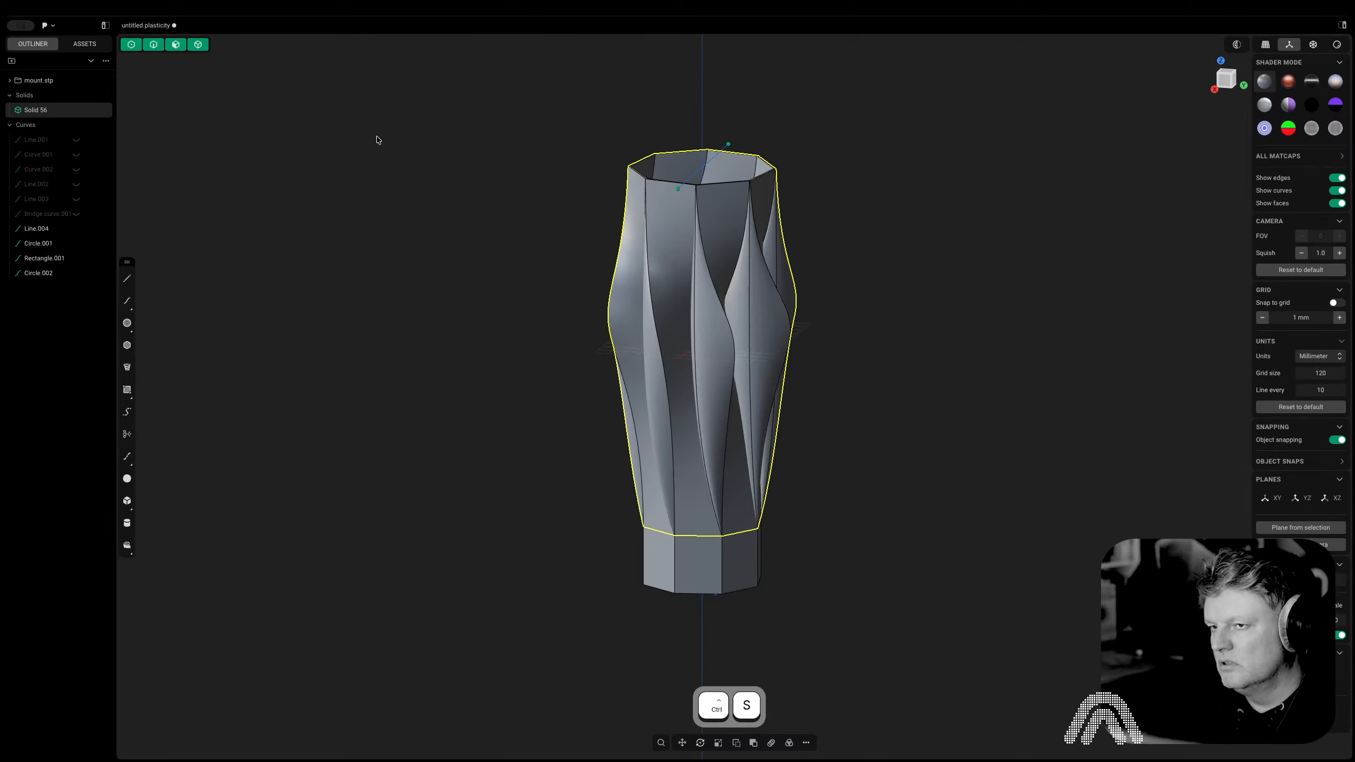
click(418, 140)
key(super+s)
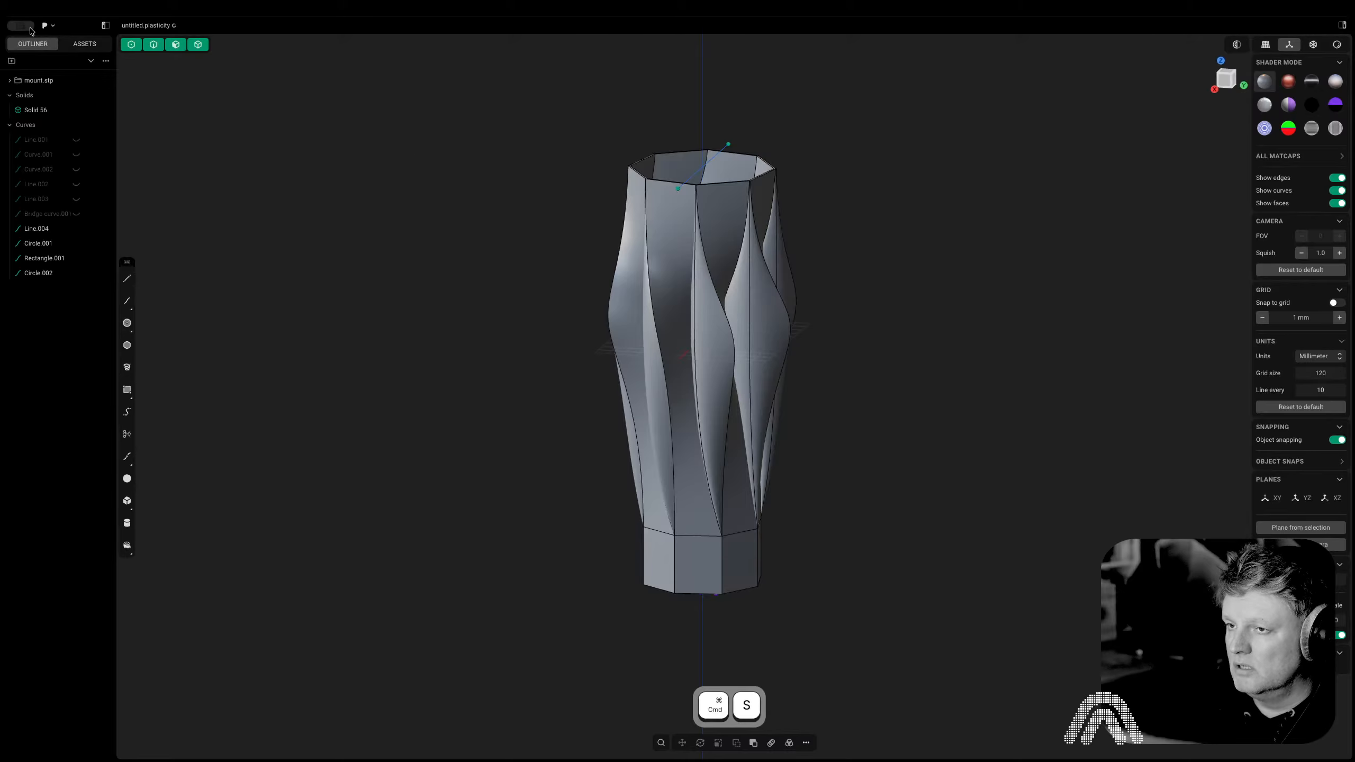
Create a new file, clearing the current scene, delete the default cube and look at the empty scene from the front
click(52, 26)
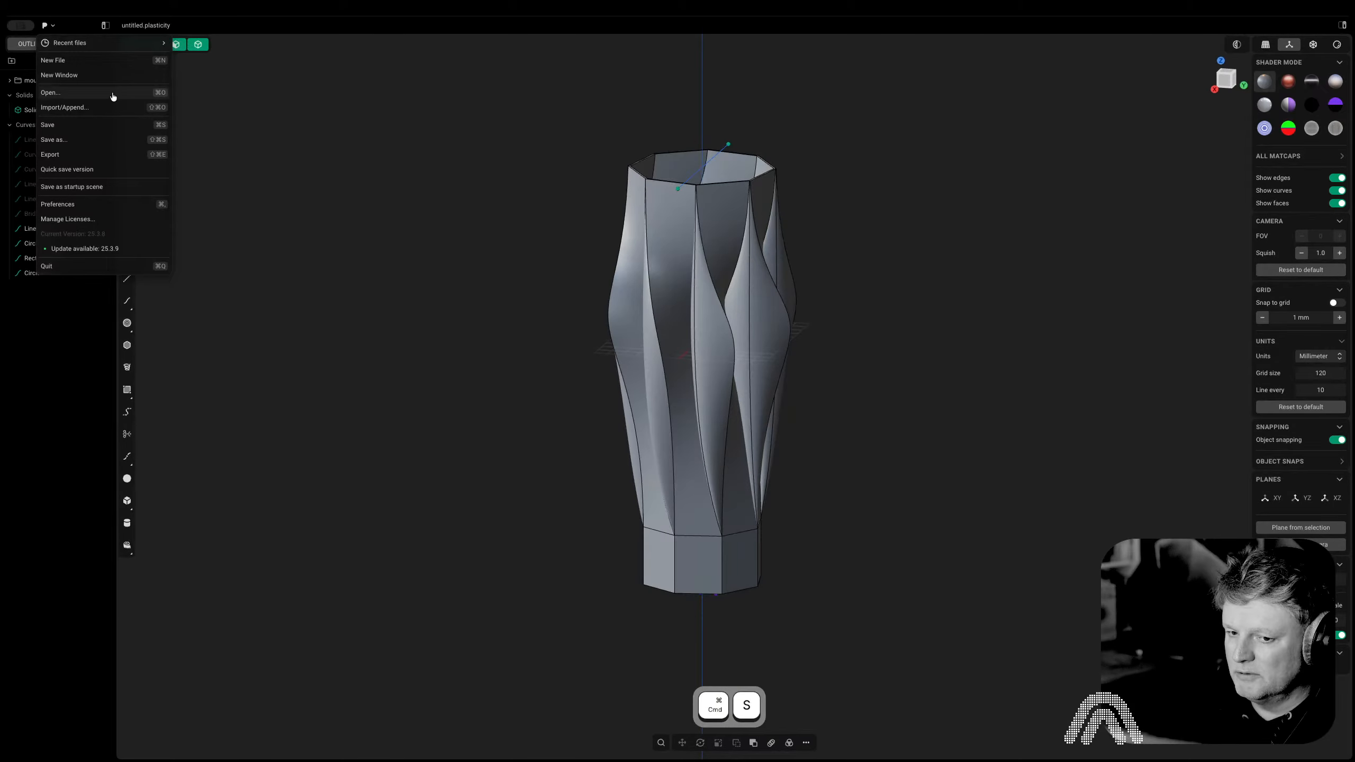
click(107, 59)
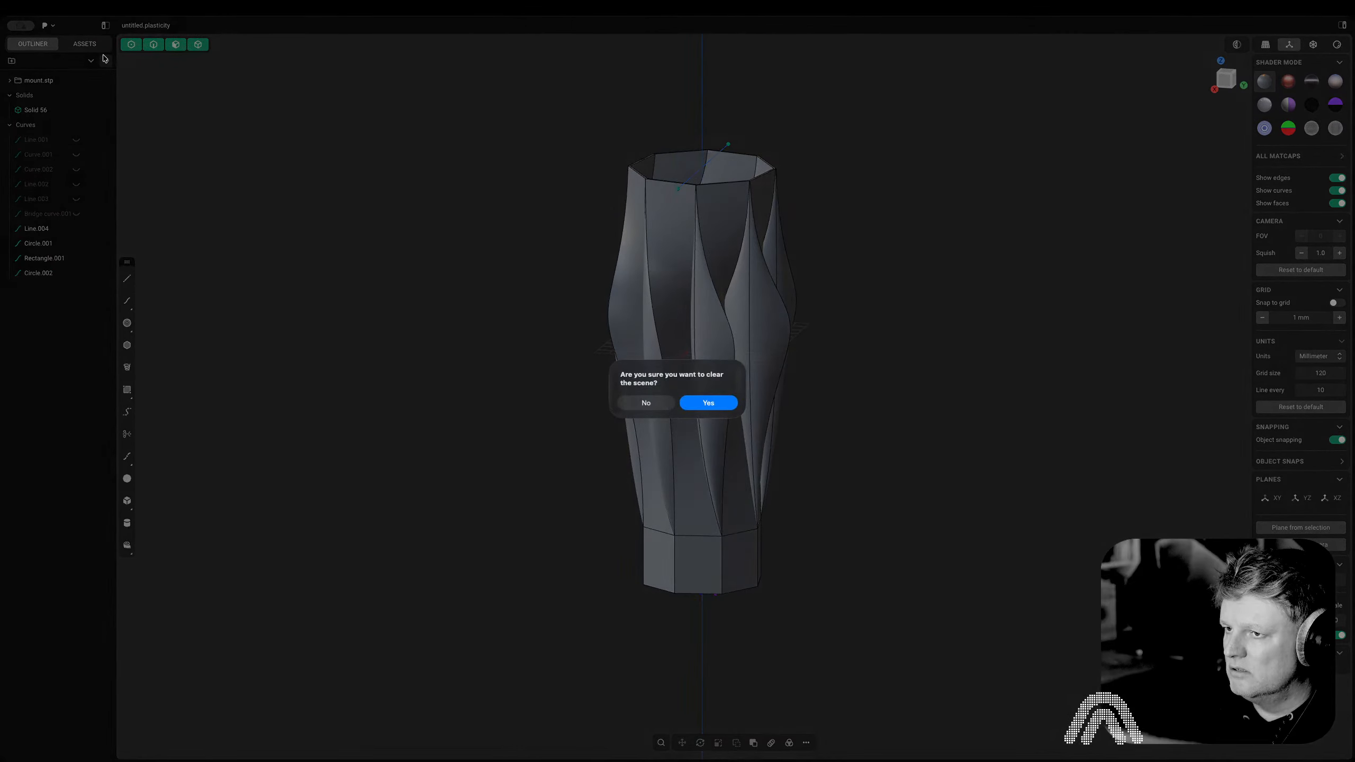
click(714, 404)
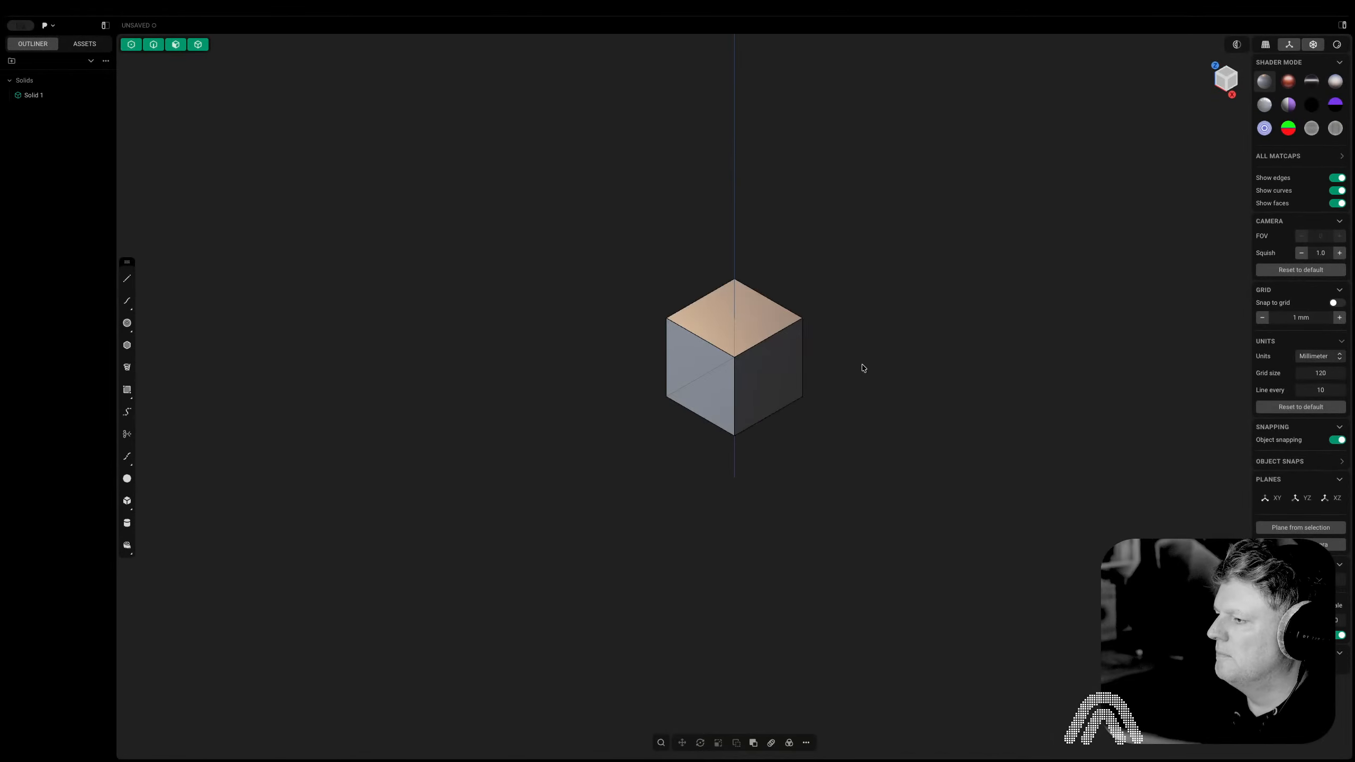
key(x)
click(1216, 85)
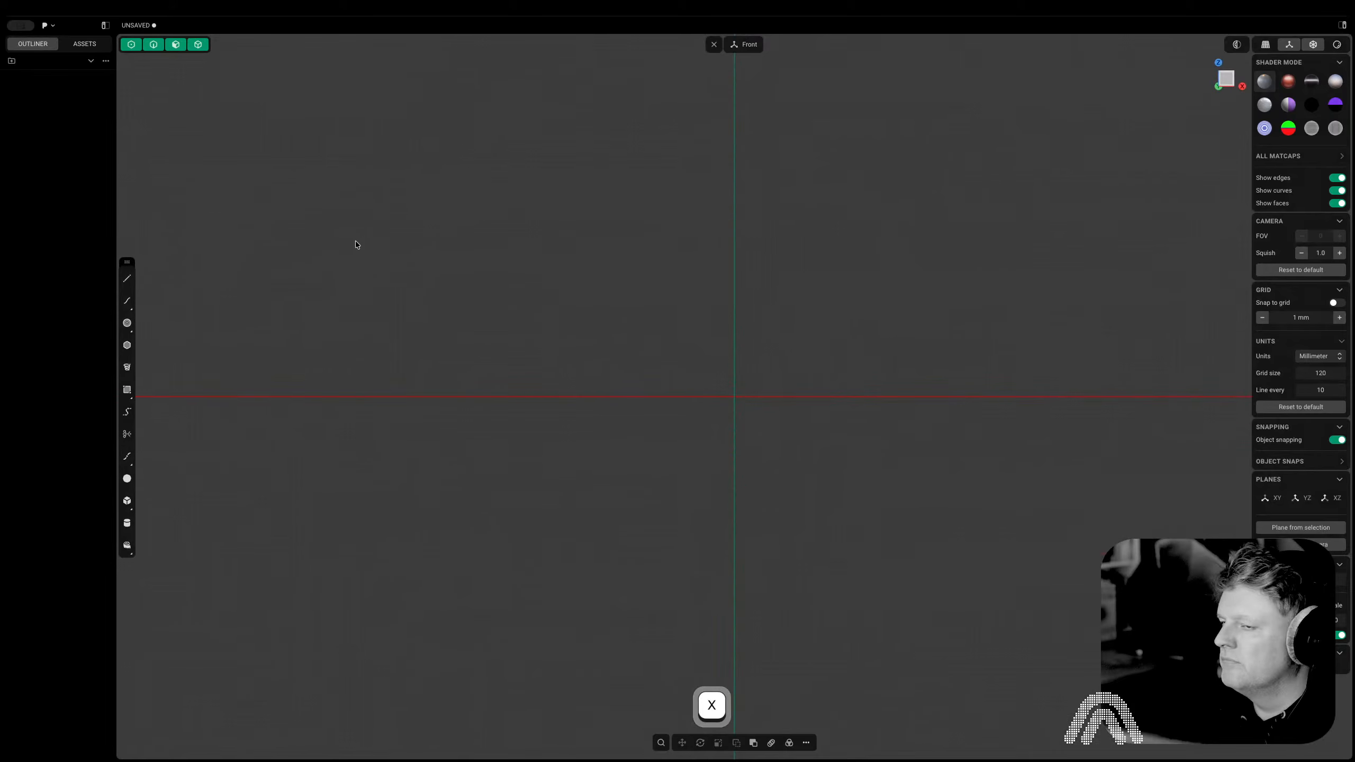
Import Clock Components Kit 011.step from the Pre Modelled Parts folder inside 3d Printing, keeping the default import options
click(54, 26)
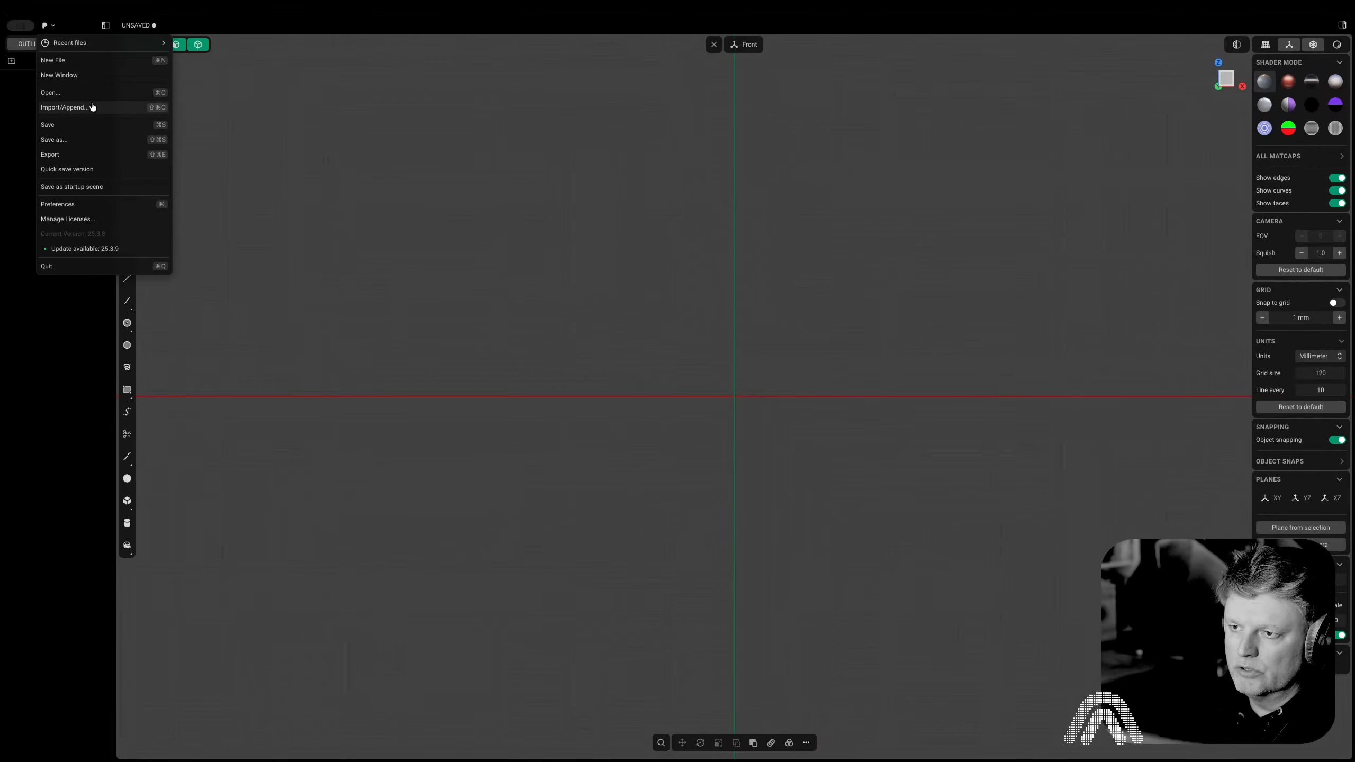
click(95, 112)
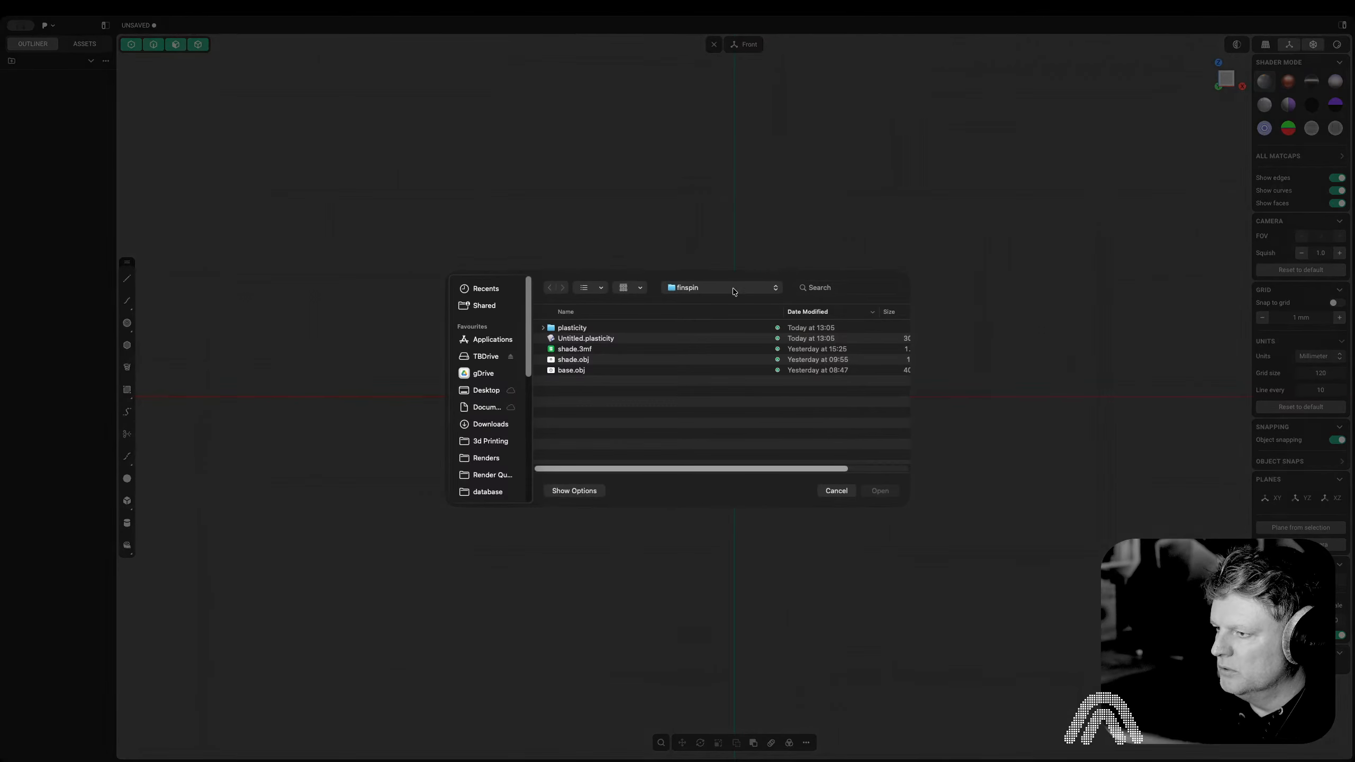
click(727, 291)
click(722, 310)
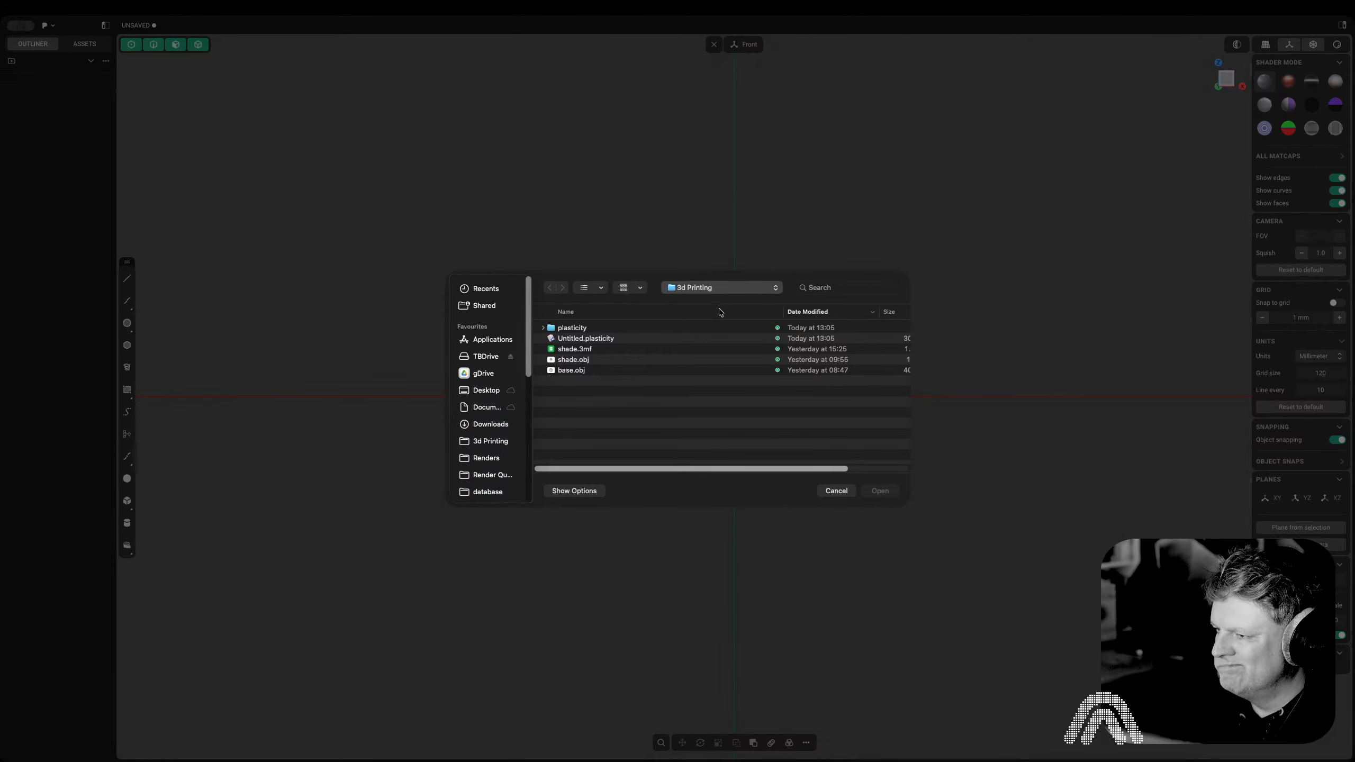
scroll(640, 358, down, 2)
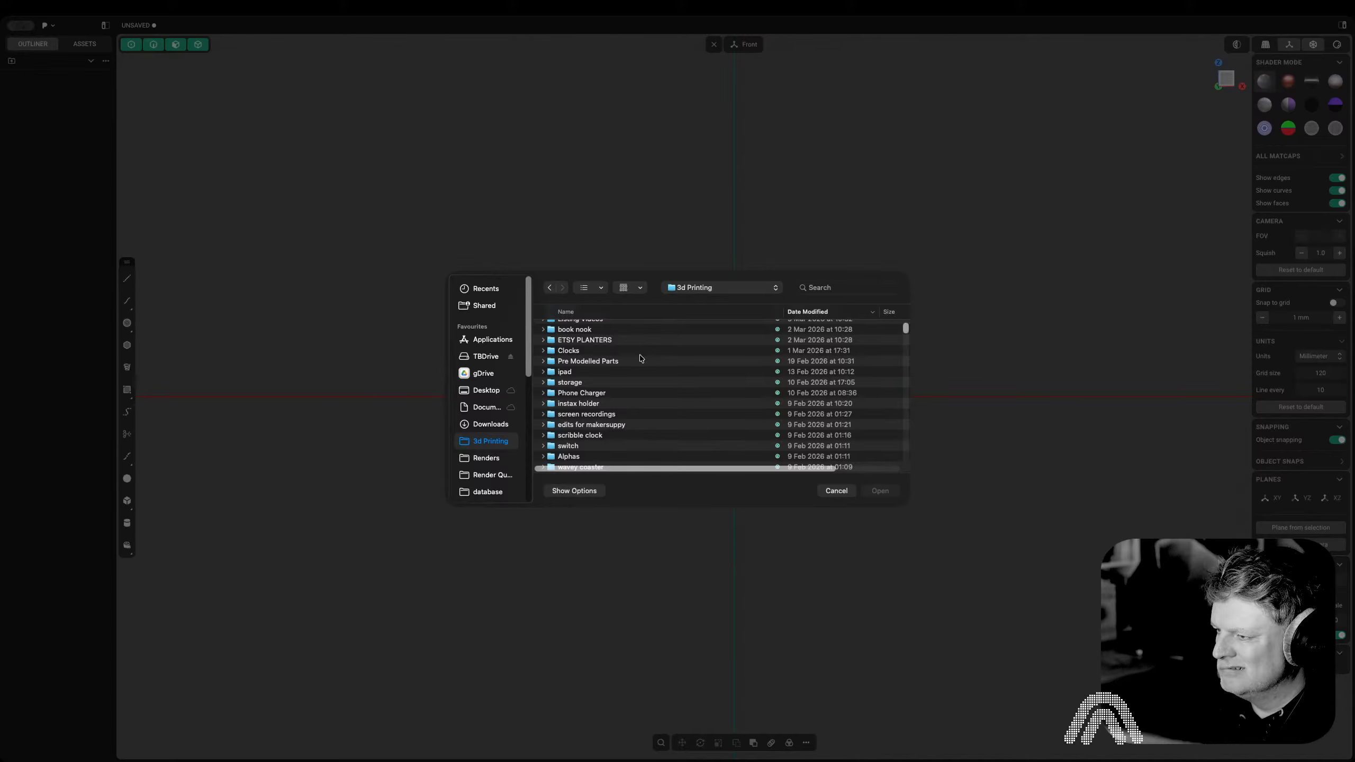
click(627, 369)
double_click(628, 363)
scroll(629, 434, down, 4)
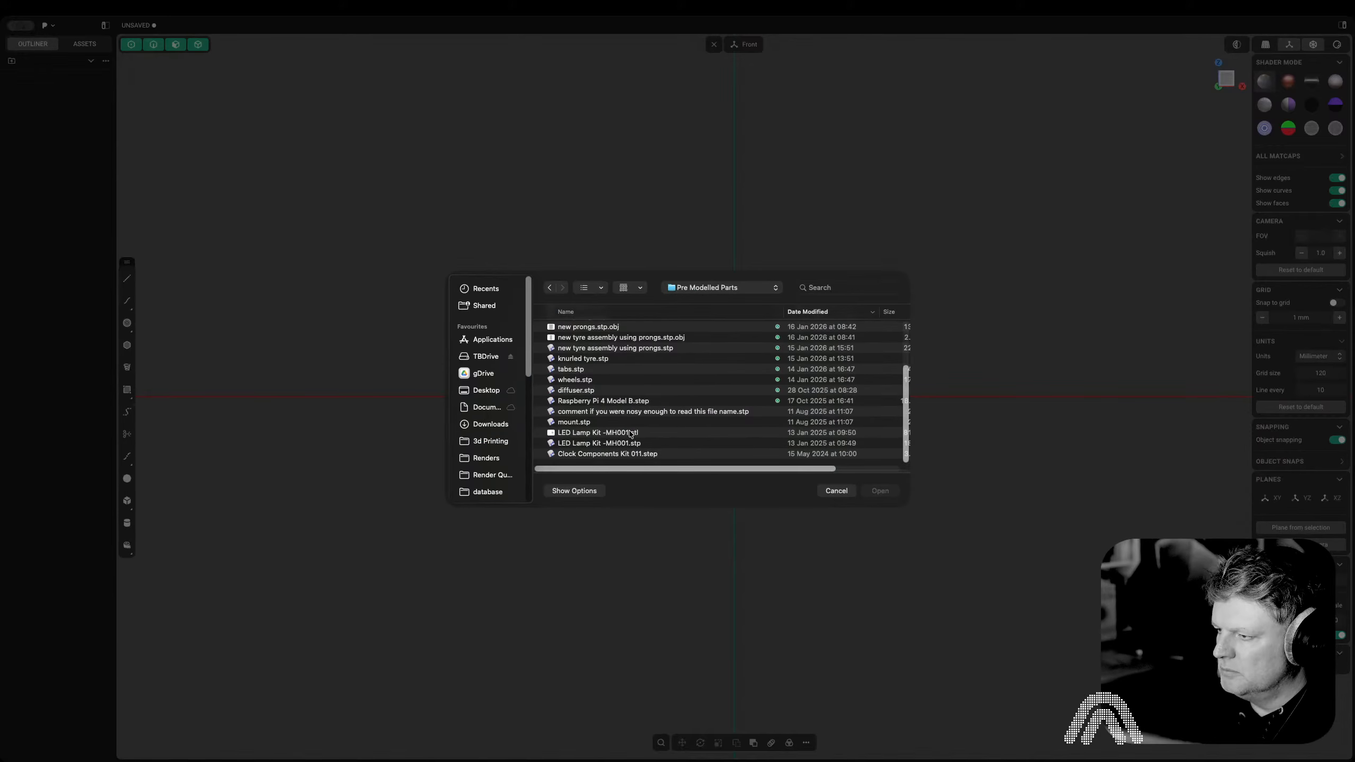
click(630, 453)
click(879, 490)
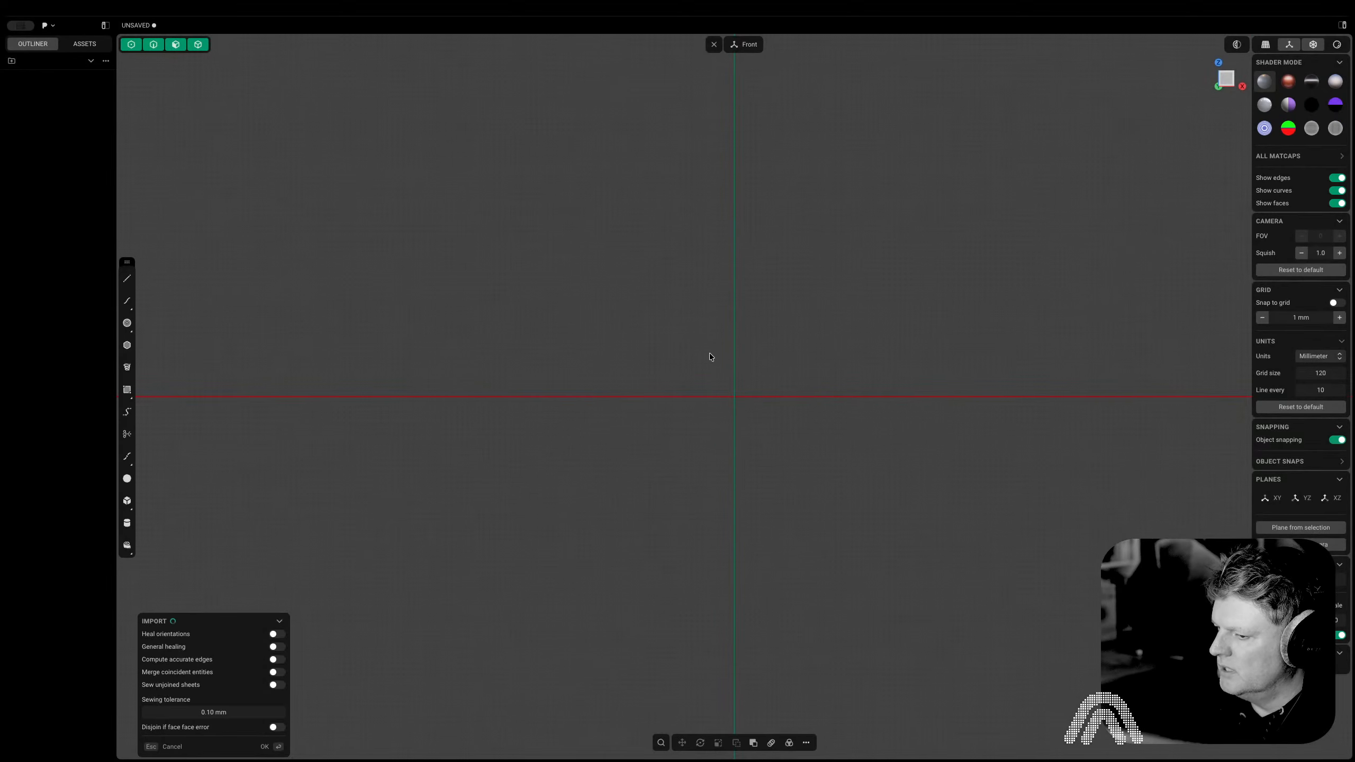
key(Return)
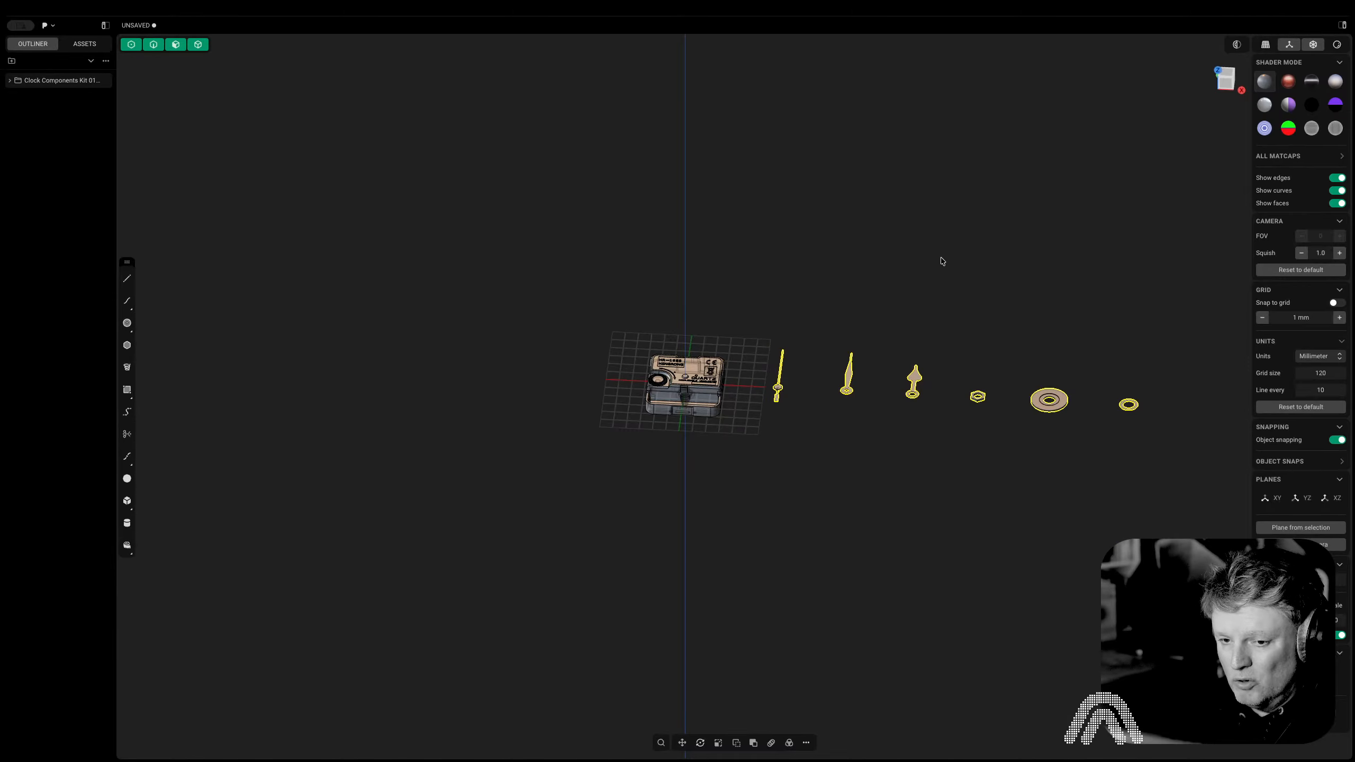
Delete the loose clock hands, nut and washers beside the imported clock movement
key(x)
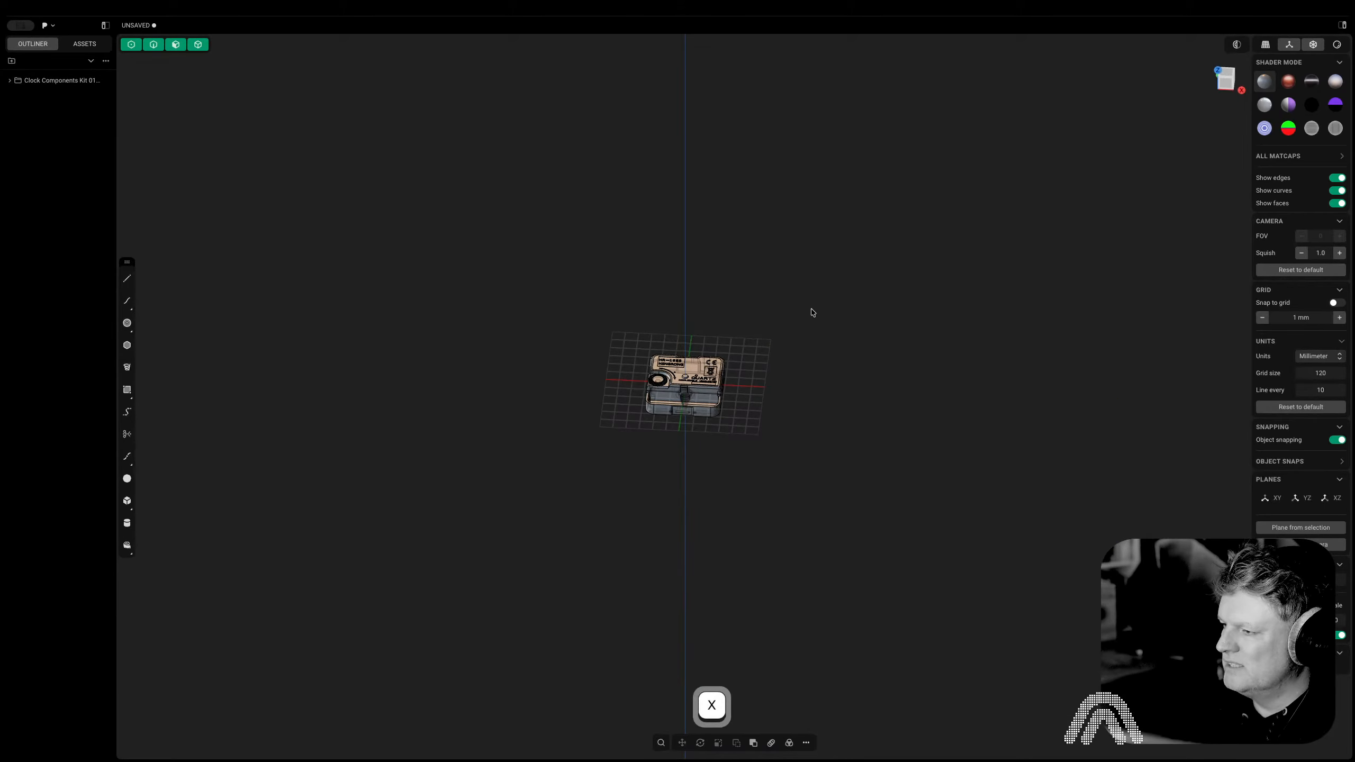
middle_drag(760, 296, 623, 230)
scroll(670, 287, up, 3)
middle_drag(670, 287, 637, 366)
scroll(672, 375, up, 10)
click(549, 92)
key(Escape)
In the right side view, select and delete the clock movement's rear housing parts on the side opposite the shaft
scroll(667, 267, down, 5)
mouse_move(746, 283)
middle_down()
mouse_move(883, 193)
mouse_move(784, 250)
mouse_move(752, 300)
middle_up()
shift+middle_drag(884, 297, 621, 336)
scroll(864, 263, up, 8)
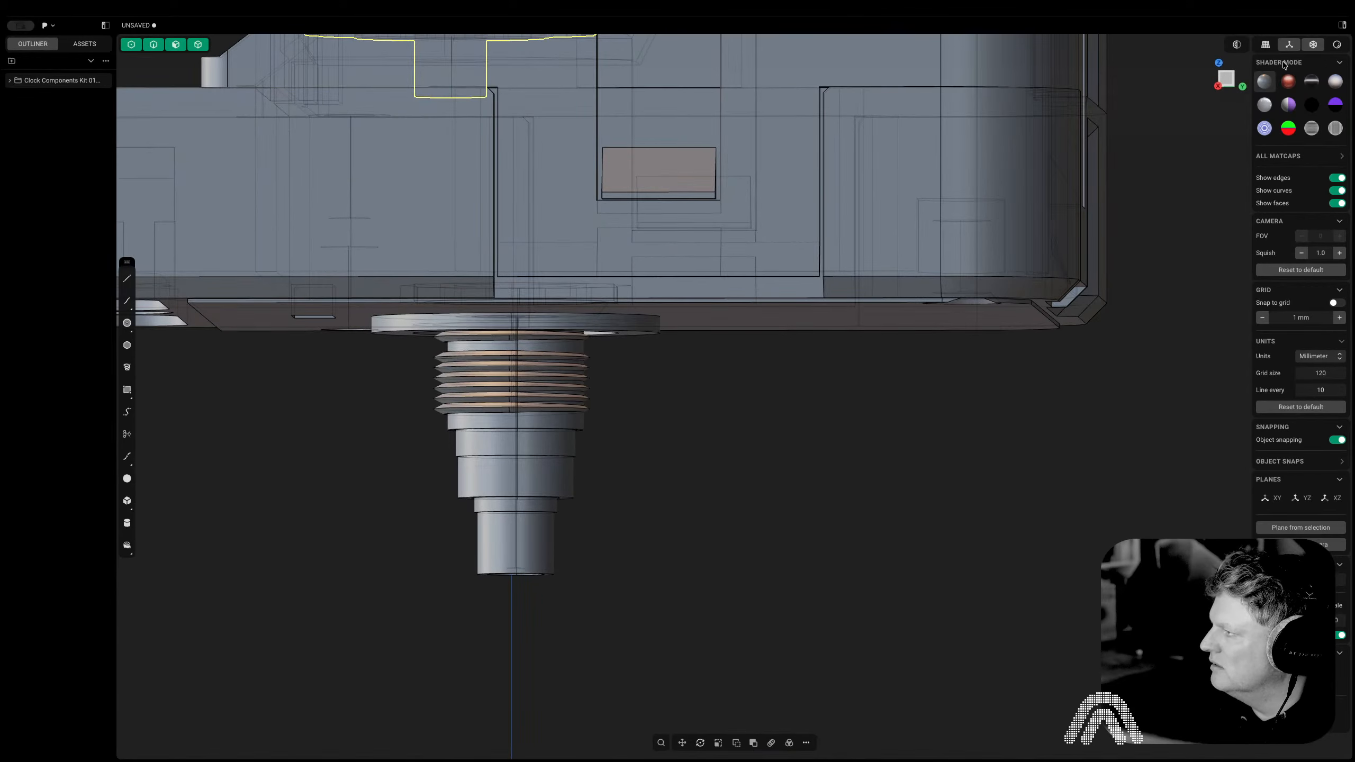
click(1231, 80)
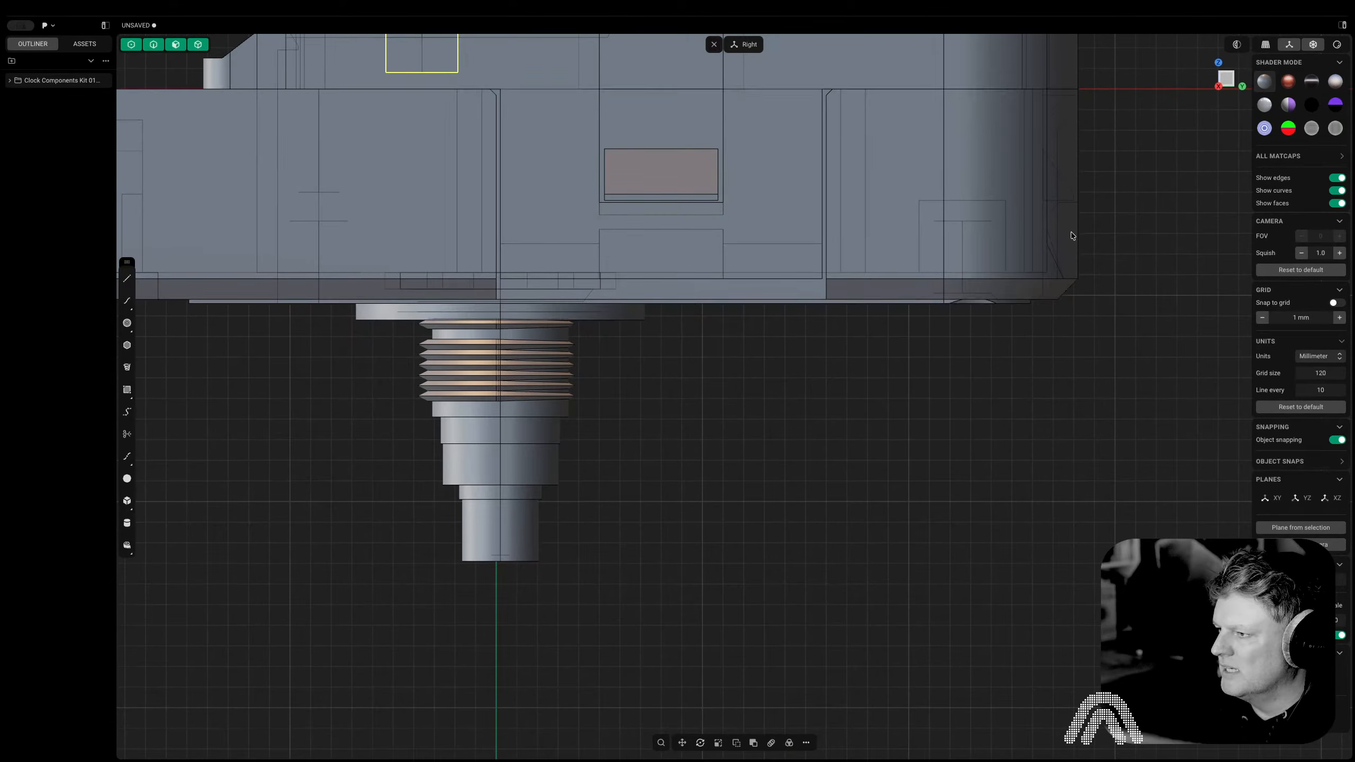
key(f)
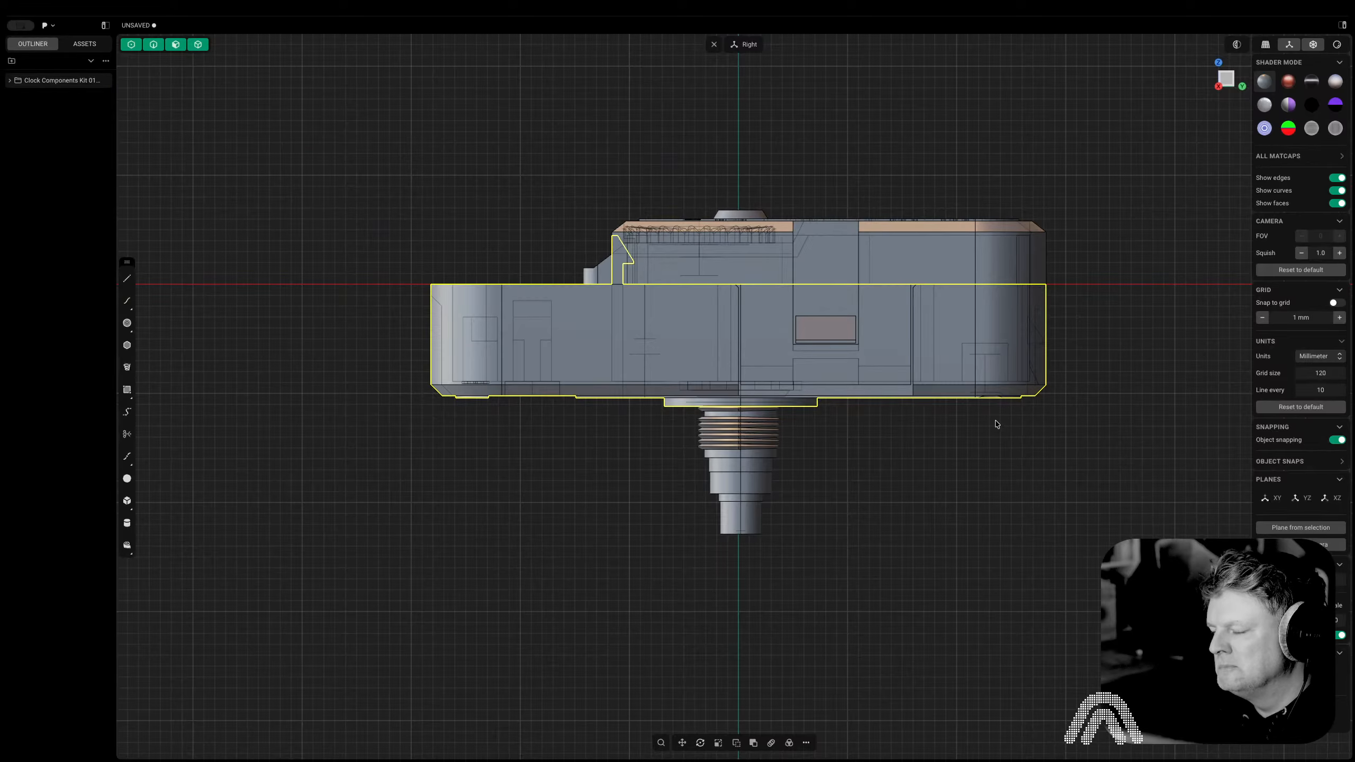
drag(1072, 115, 668, 271)
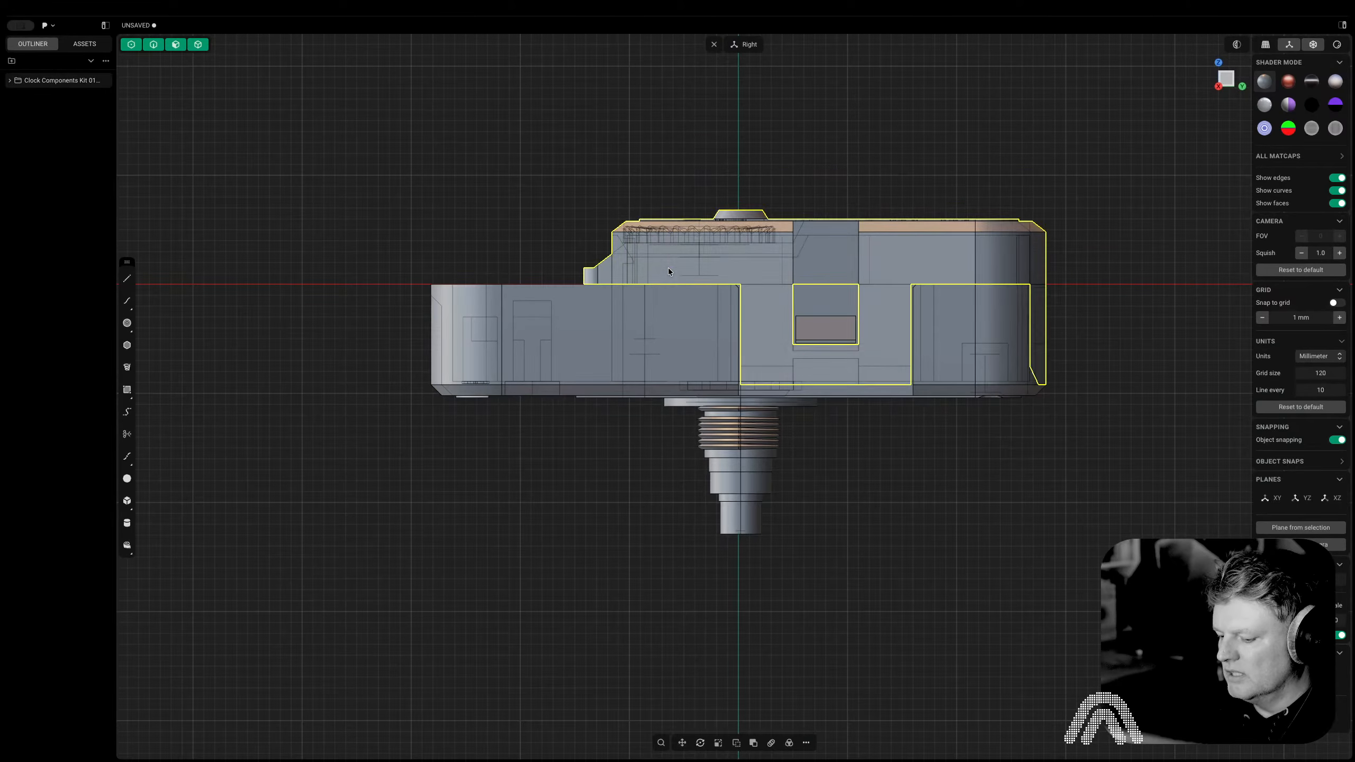
key(x)
Rotate all remaining clock movement parts 90° about the X axis so the movement stands upright, and clear the selection
middle_drag(771, 233, 759, 387)
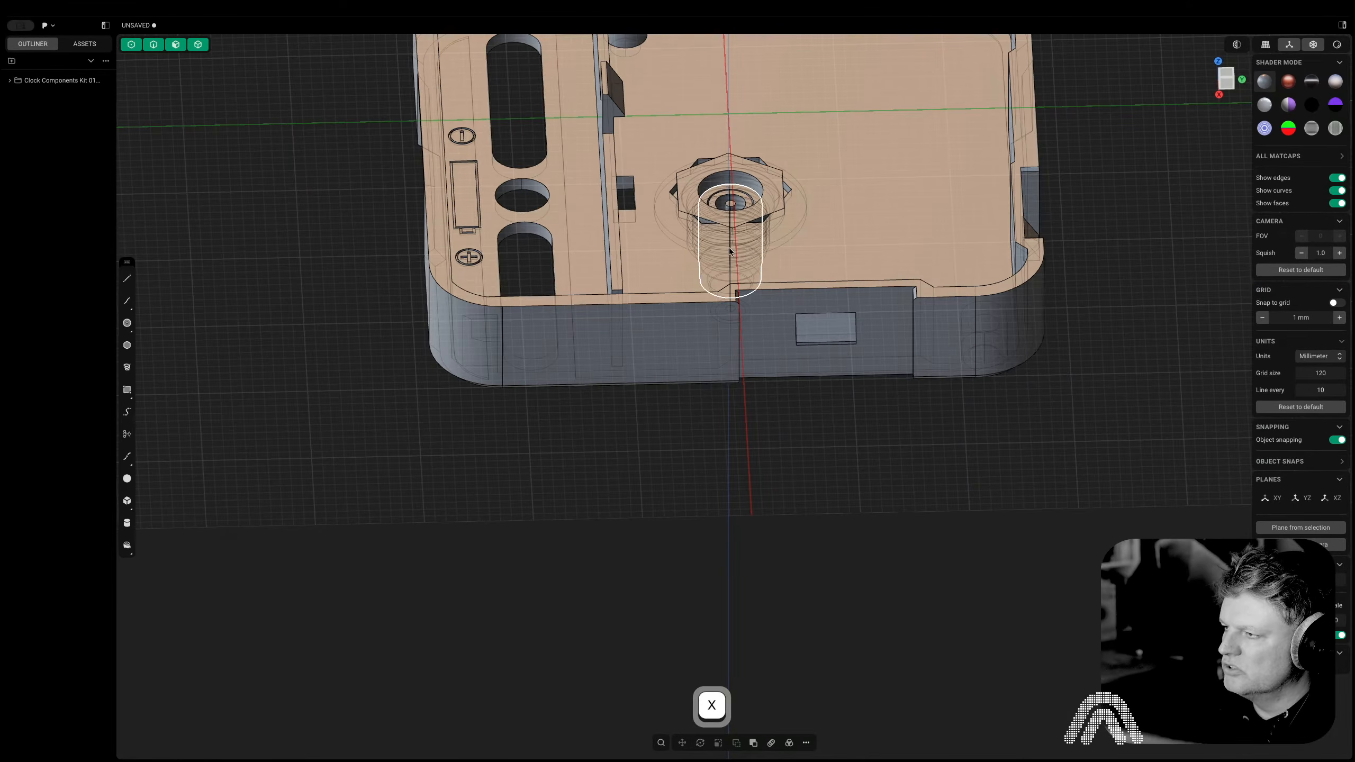
middle_drag(681, 315, 821, 433)
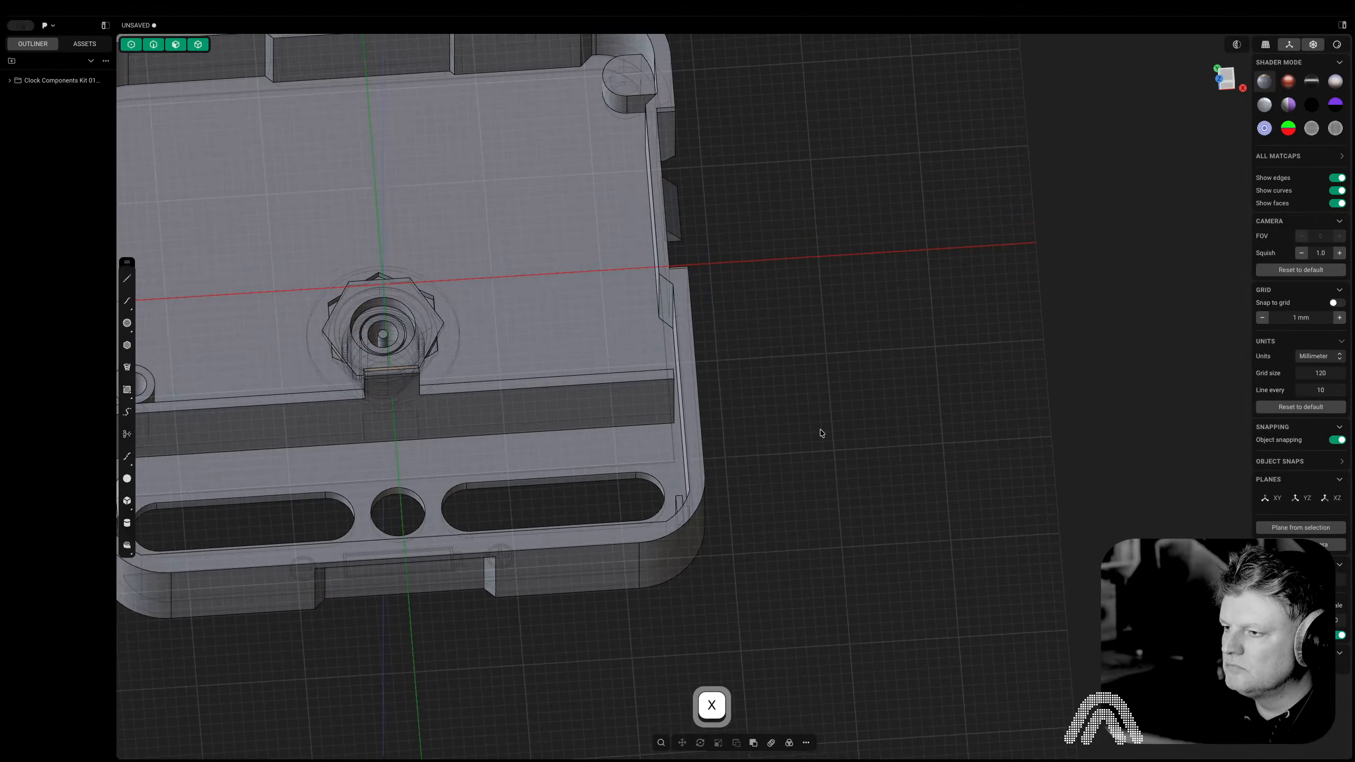
scroll(950, 420, down, 6)
middle_drag(951, 421, 873, 317)
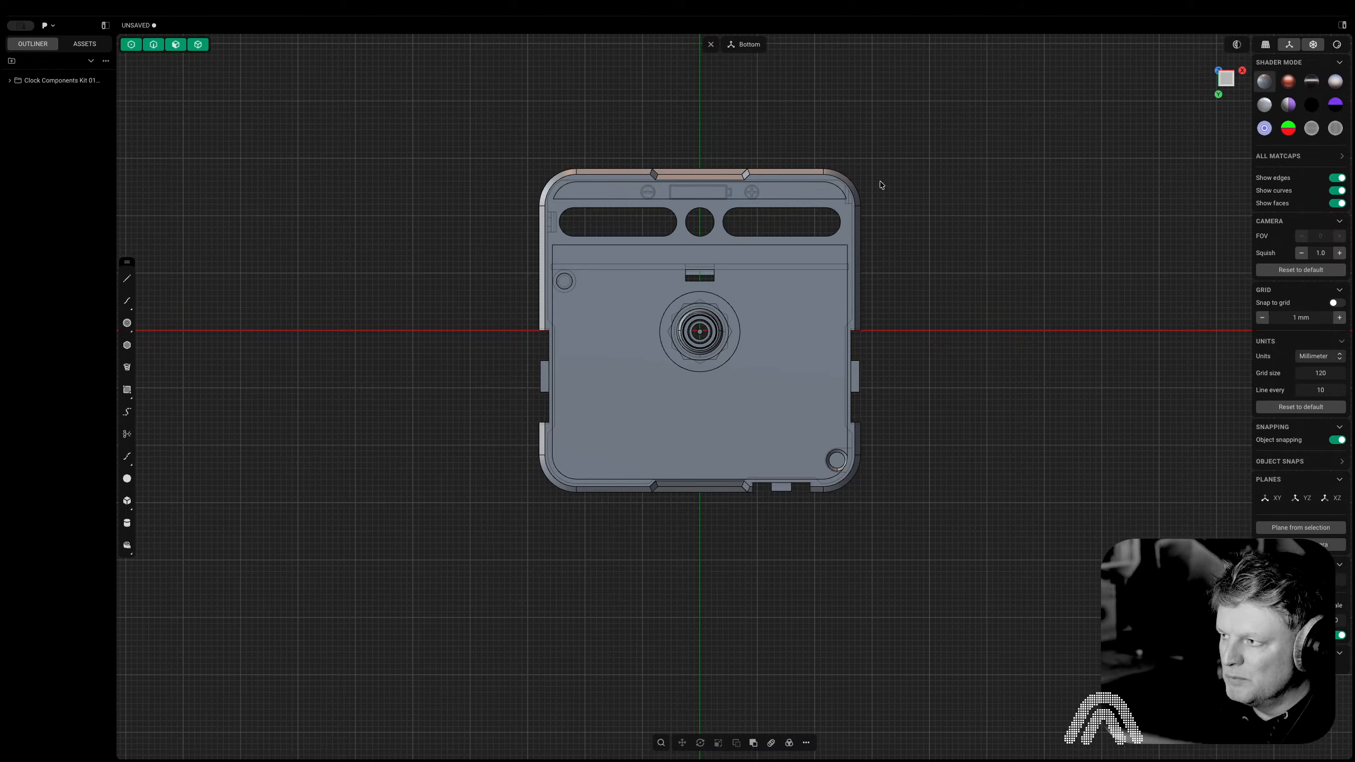
drag(915, 104, 498, 531)
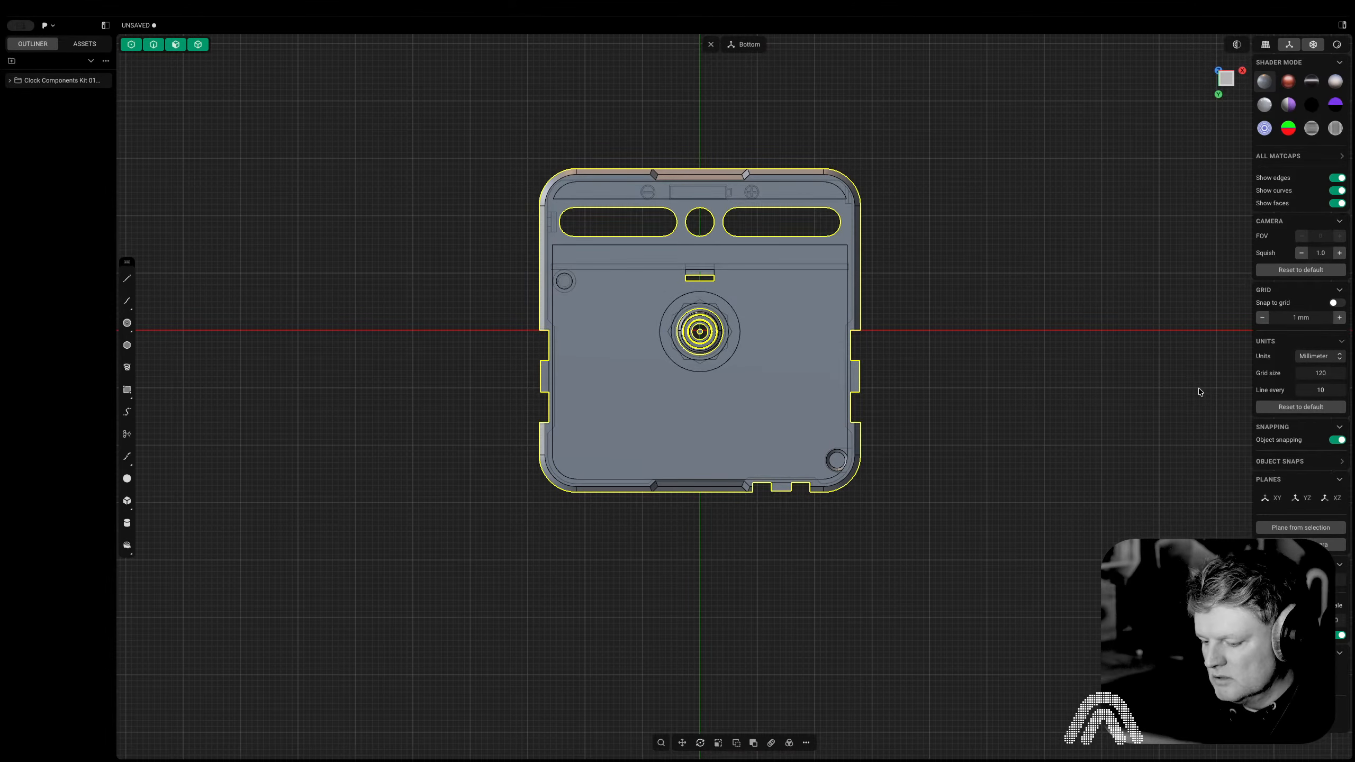
text(r90)
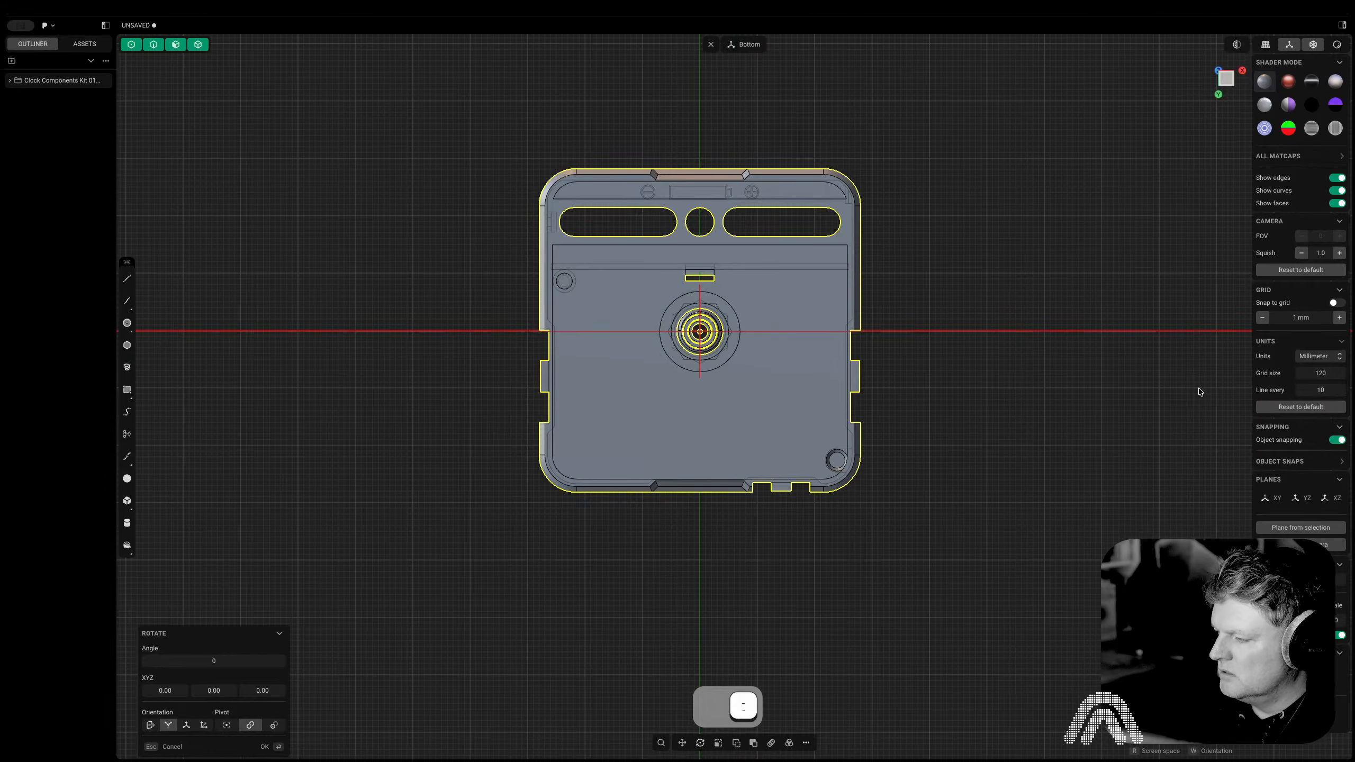
key(Return)
key(Return)
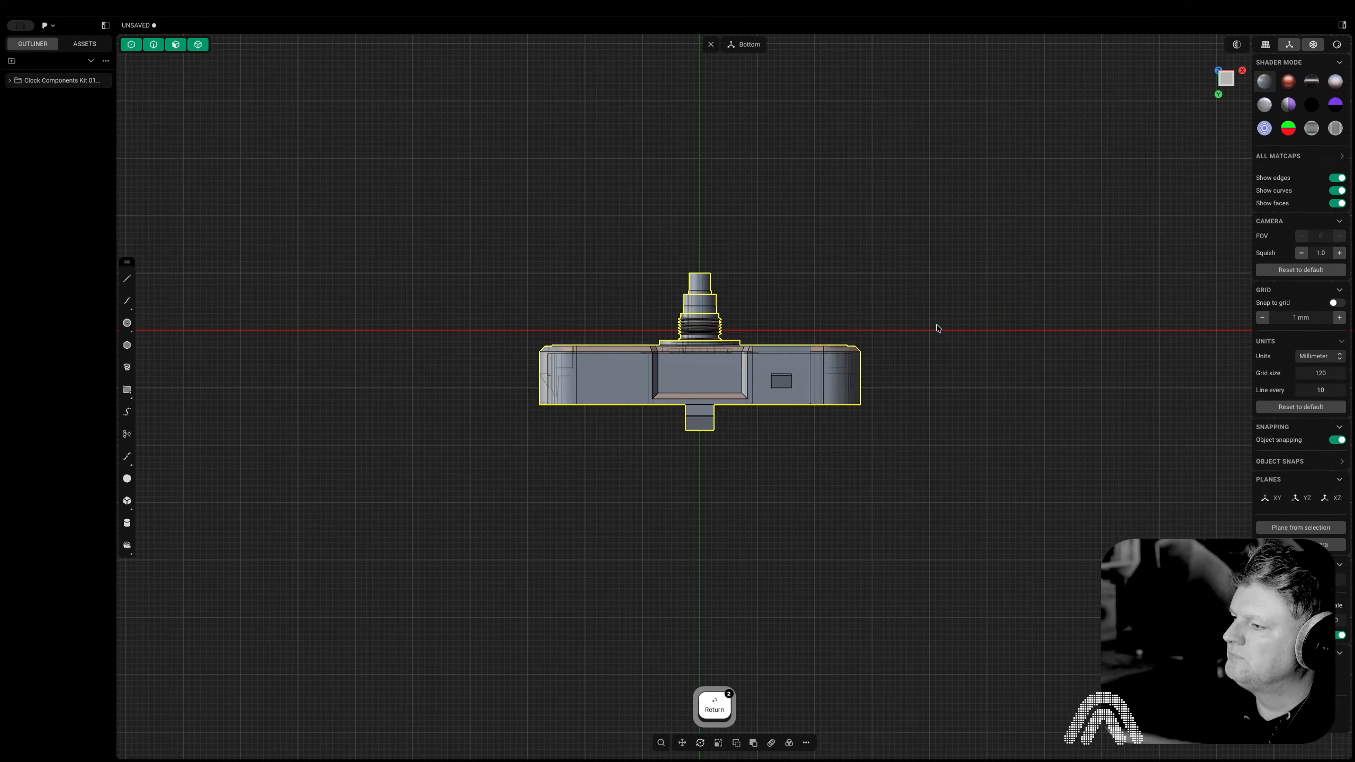
middle_drag(938, 329, 904, 474)
middle_drag(1010, 294, 933, 476)
scroll(1019, 321, down, 10)
click(305, 229)
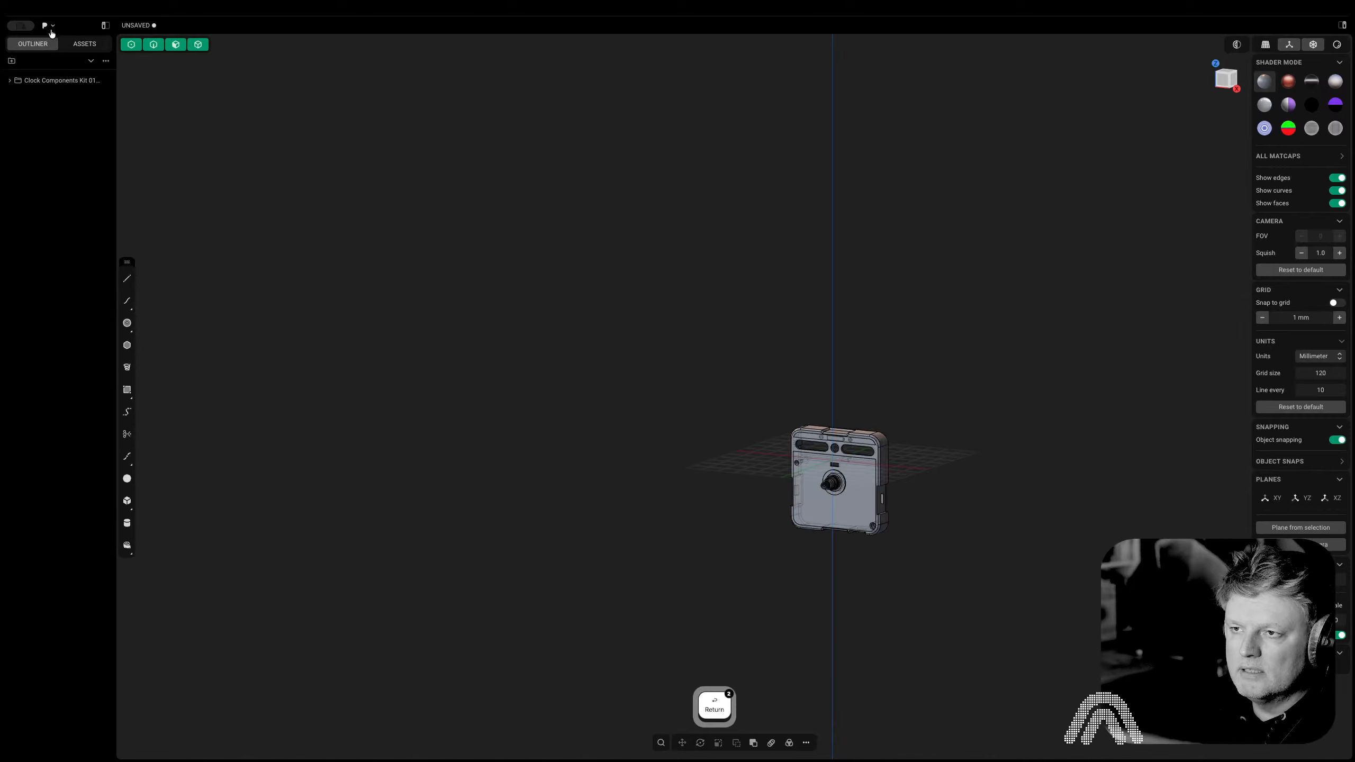
Bring the Screenshot 2026-03-11 reference image from the Desktop into the scene
click(51, 31)
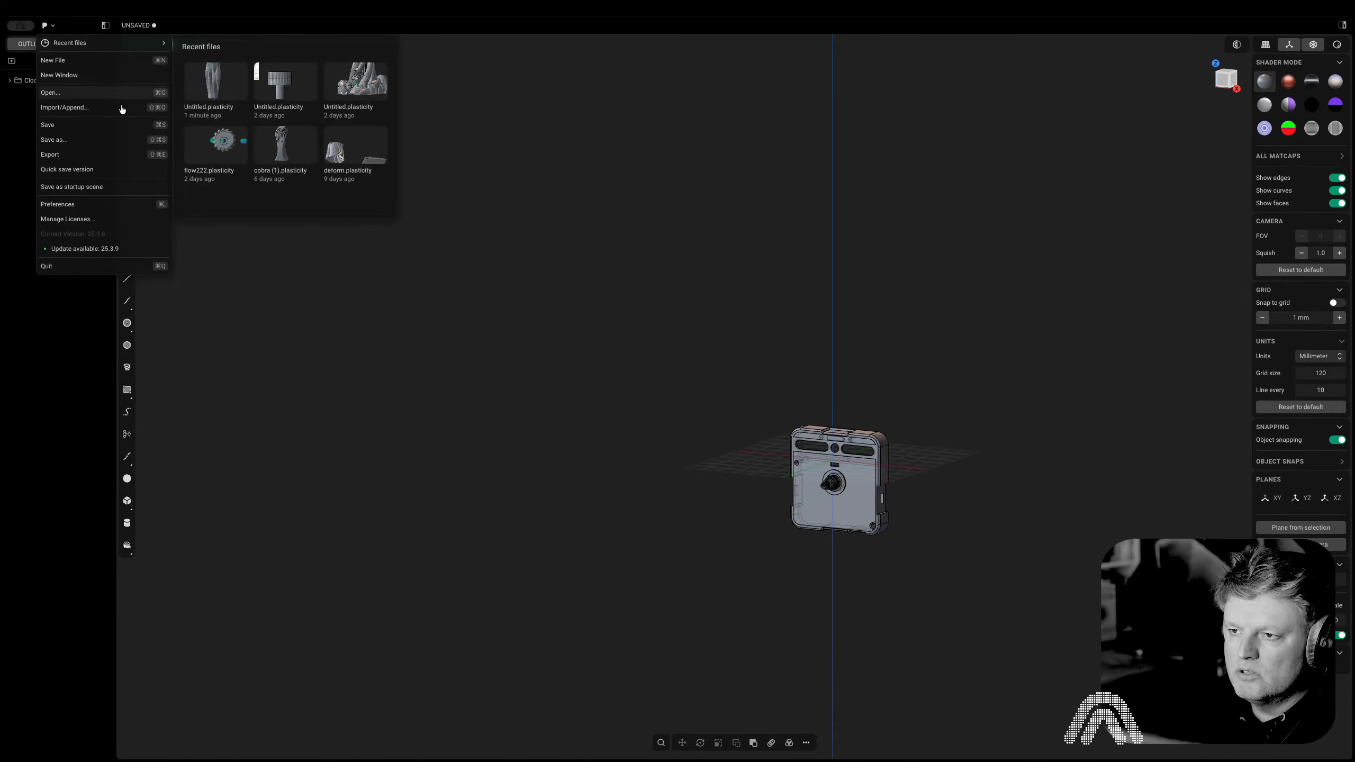
click(84, 95)
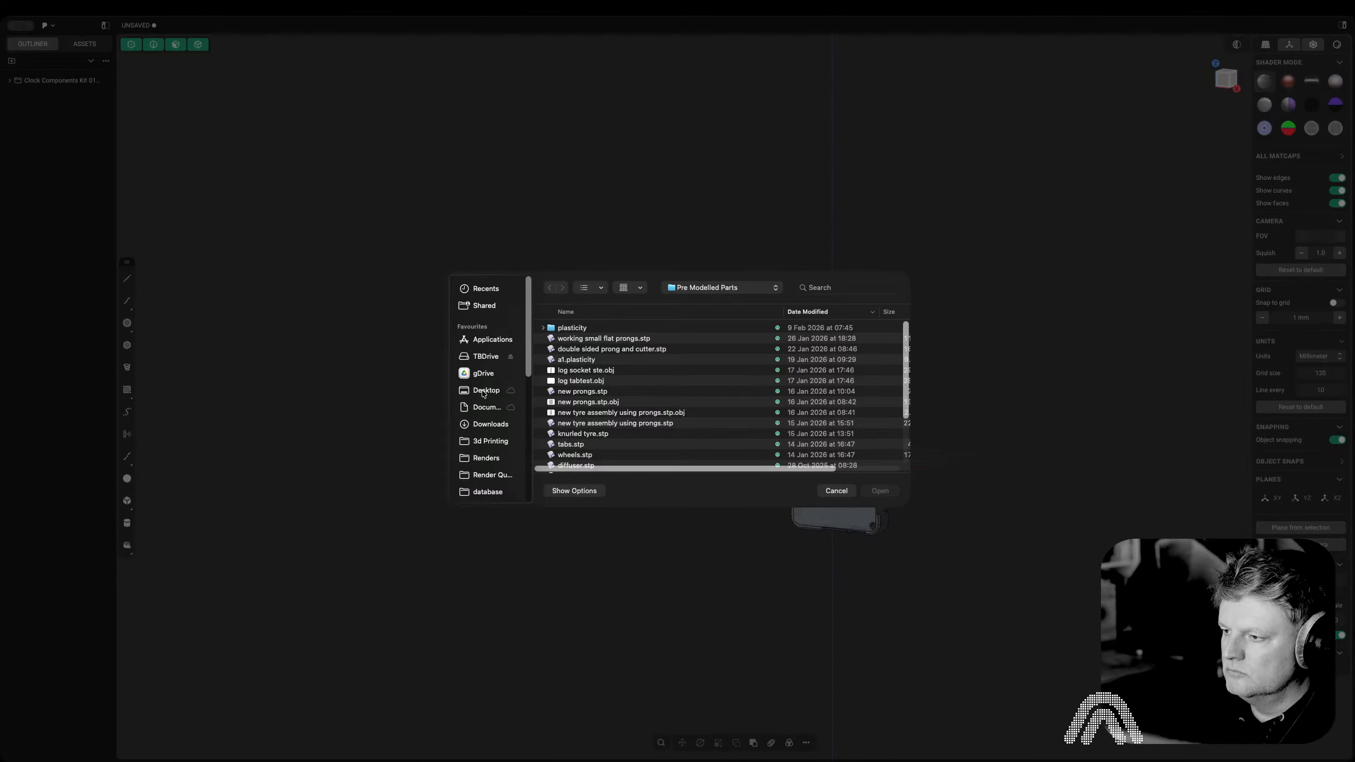
click(483, 392)
double_click(583, 328)
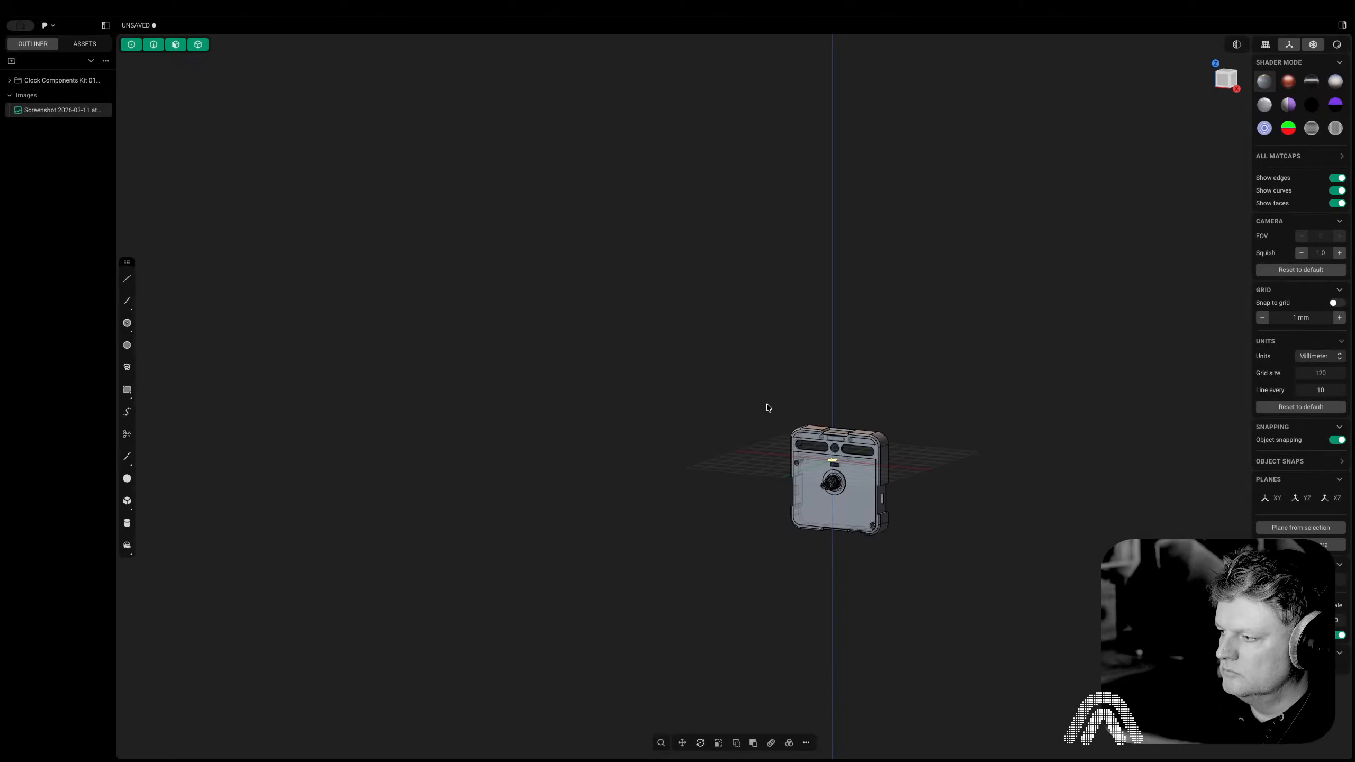
Scale the reference image up uniformly in several passes until it is slightly larger than the clock movement
key(s)
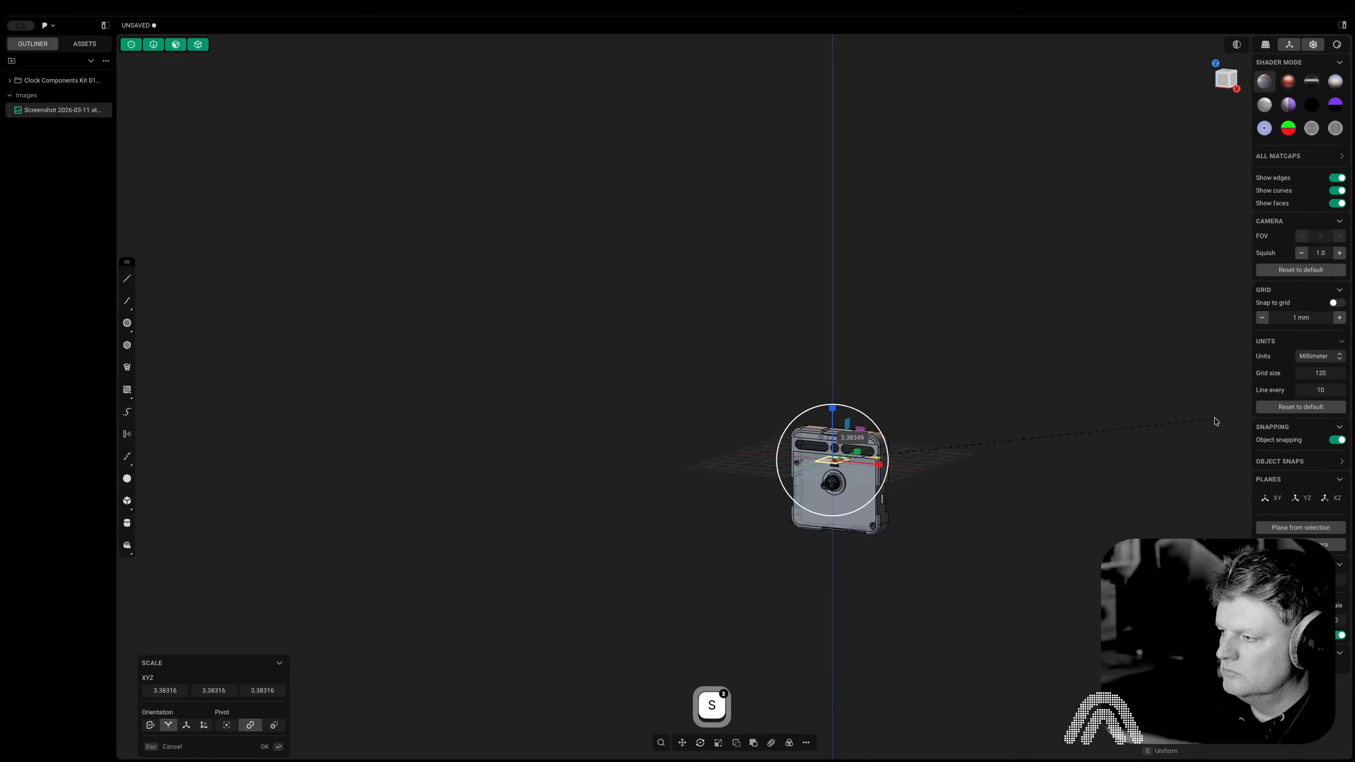
key(s)
key(s)
key(s)
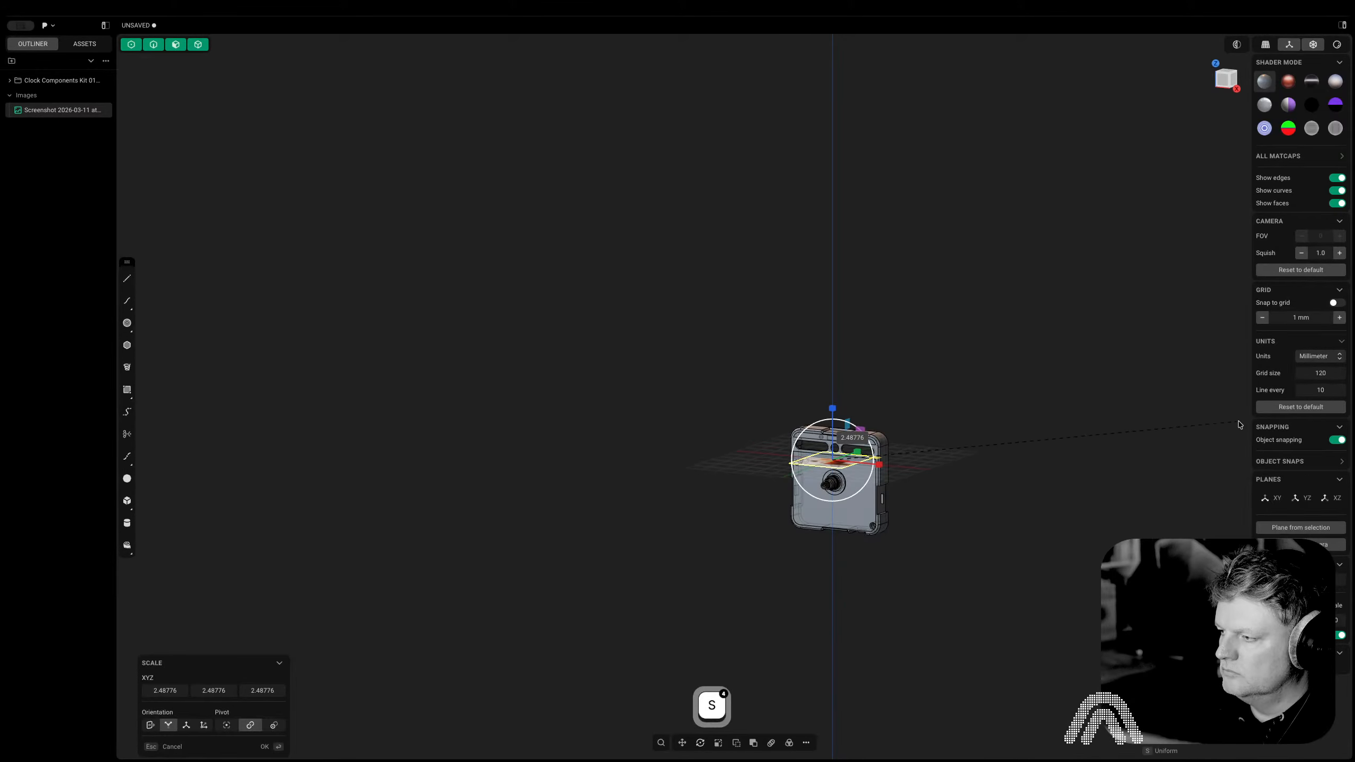
click(1232, 426)
key(s)
key(s)
Rotate the reference image 90° about the X axis and move it clear of the clock movement, above and beside it
text(r)
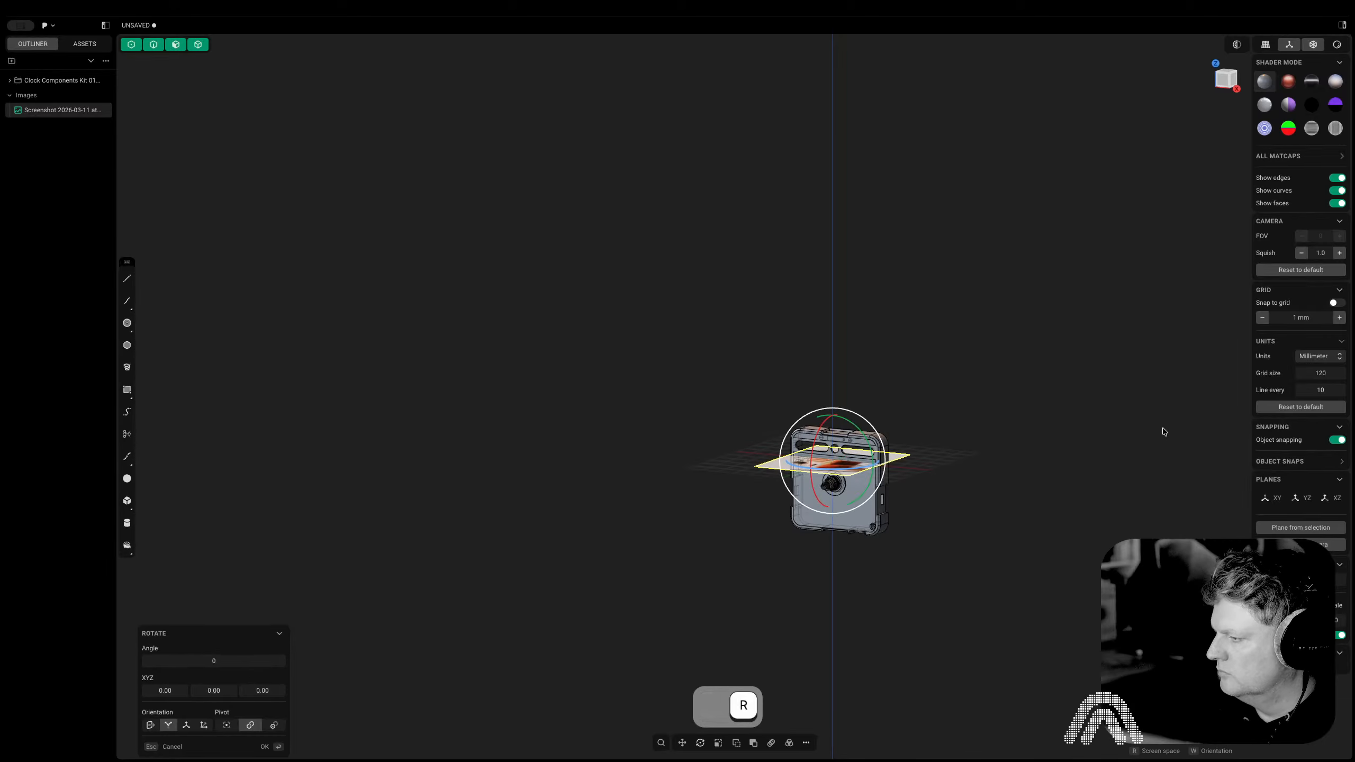
text(x)
text(90)
key(Return)
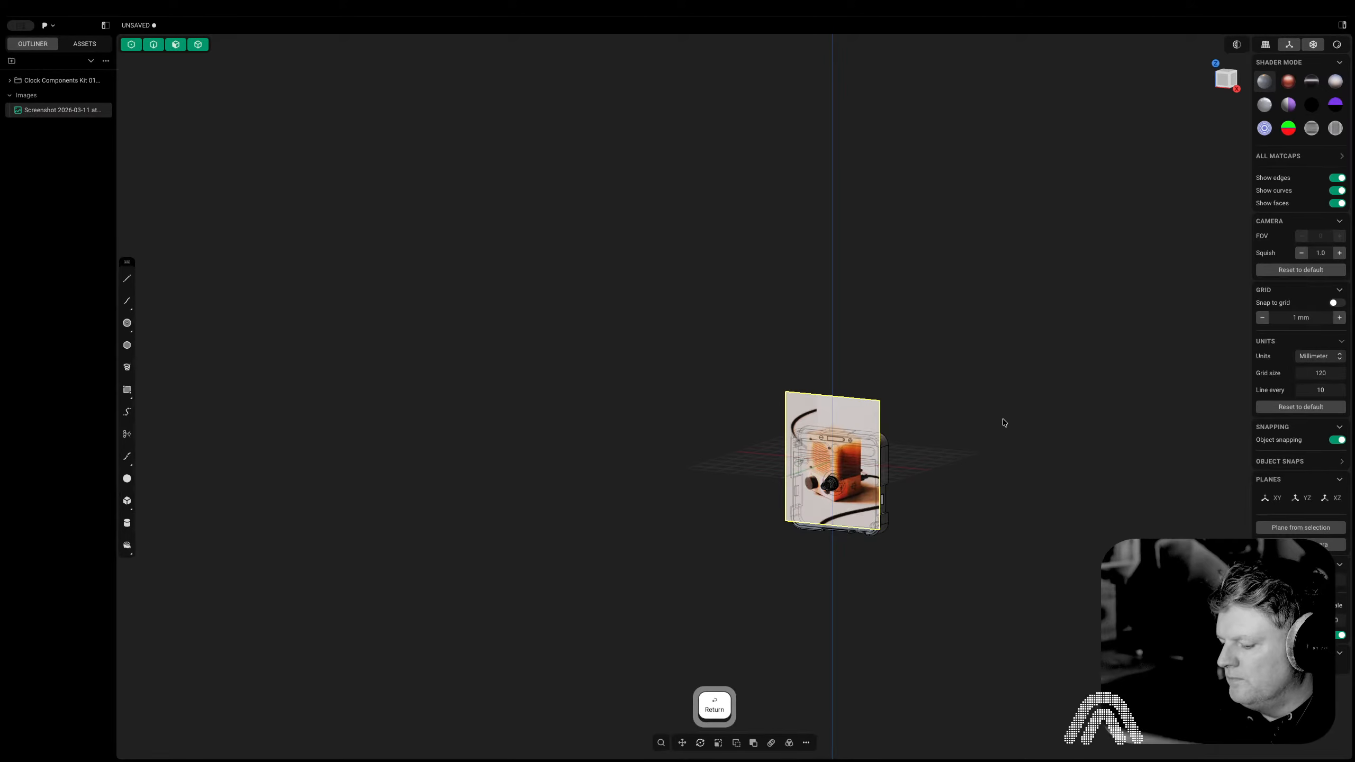
key(g)
key(g)
click(873, 311)
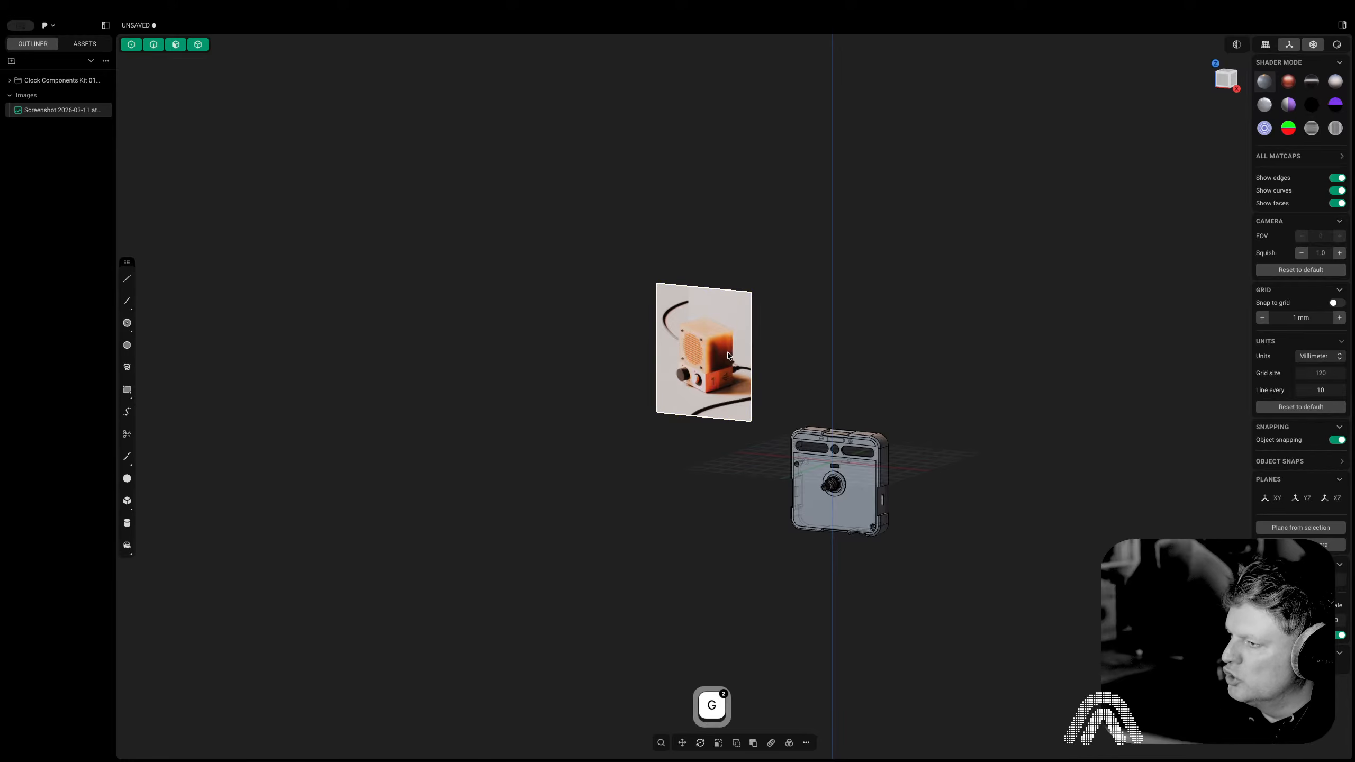
Examine the reference image of the orange speaker up close, and compare it with the clock movement in the front view
scroll(722, 356, up, 3)
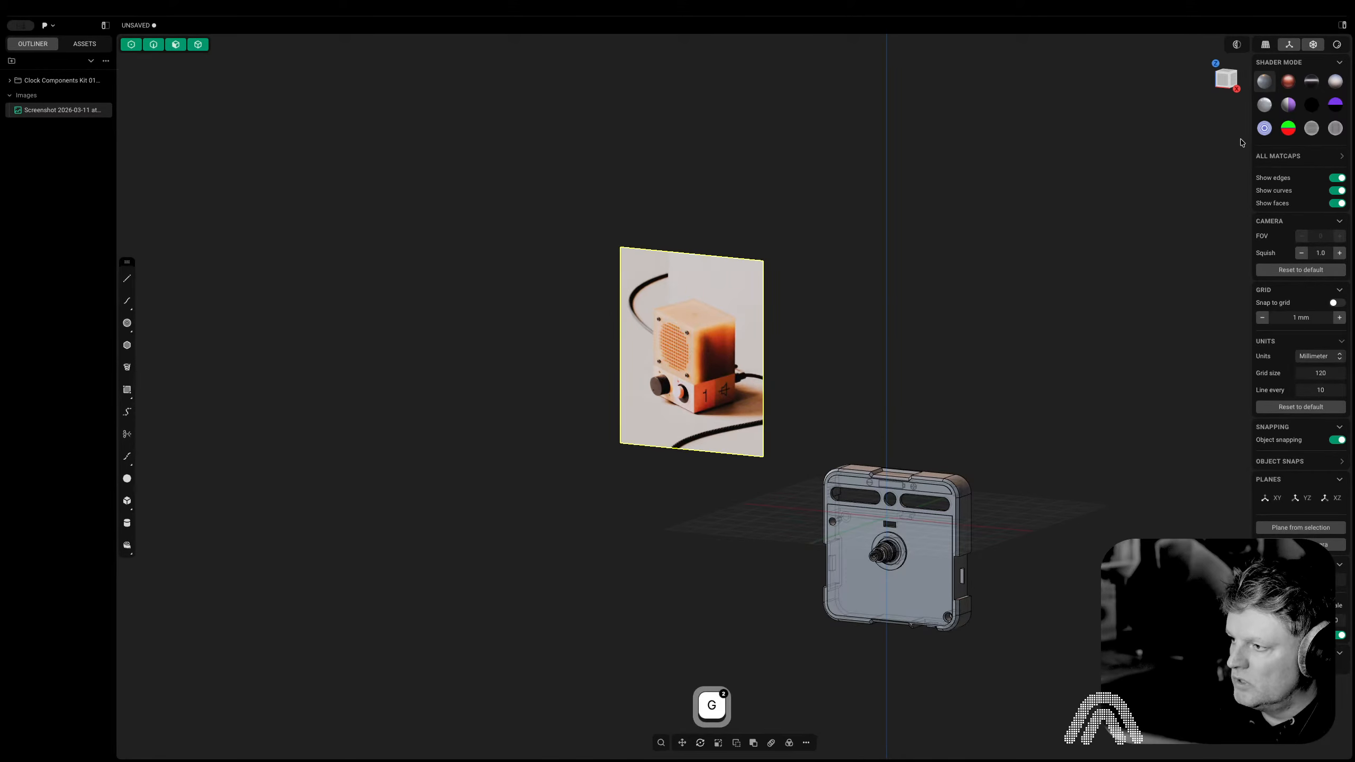
scroll(672, 376, up, 5)
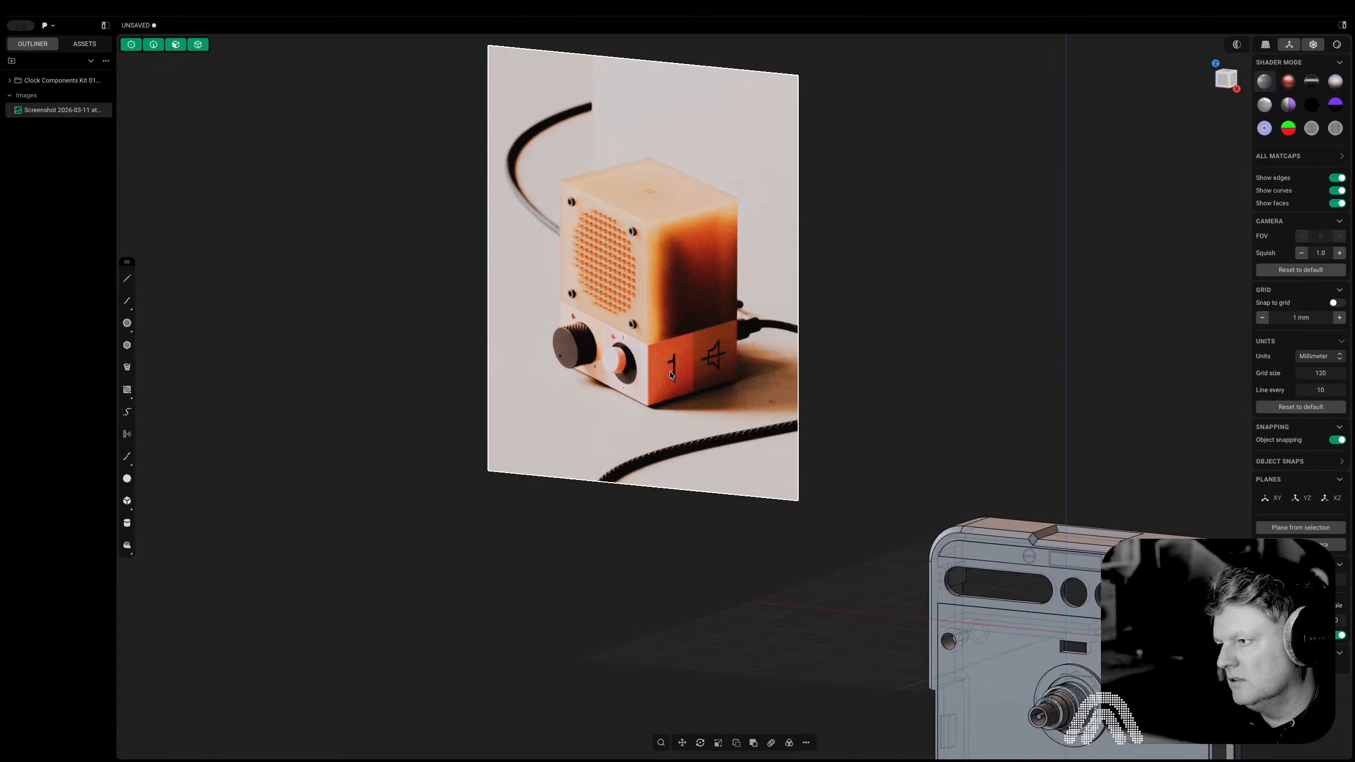
click(666, 317)
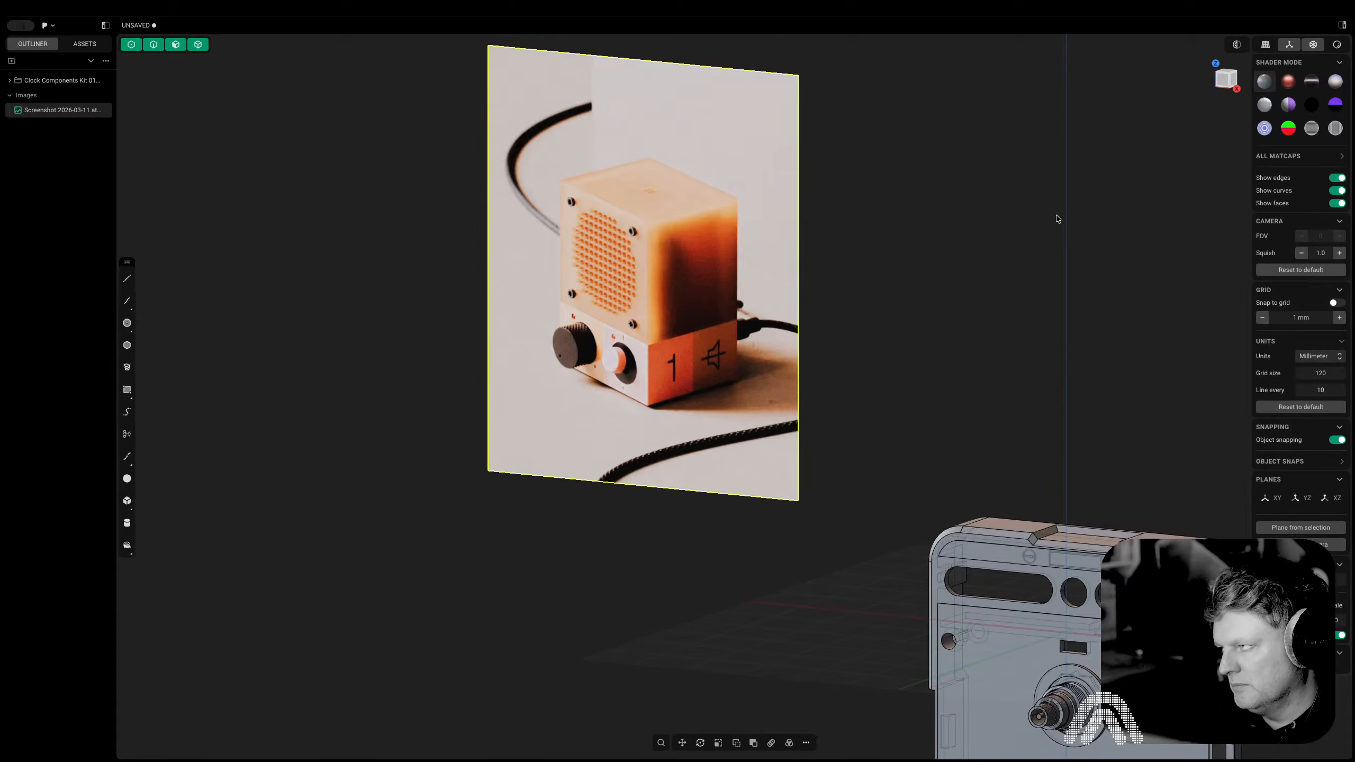
click(1229, 85)
shift+middle_drag(1073, 450, 866, 416)
scroll(722, 326, down, 5)
click(859, 328)
click(670, 340)
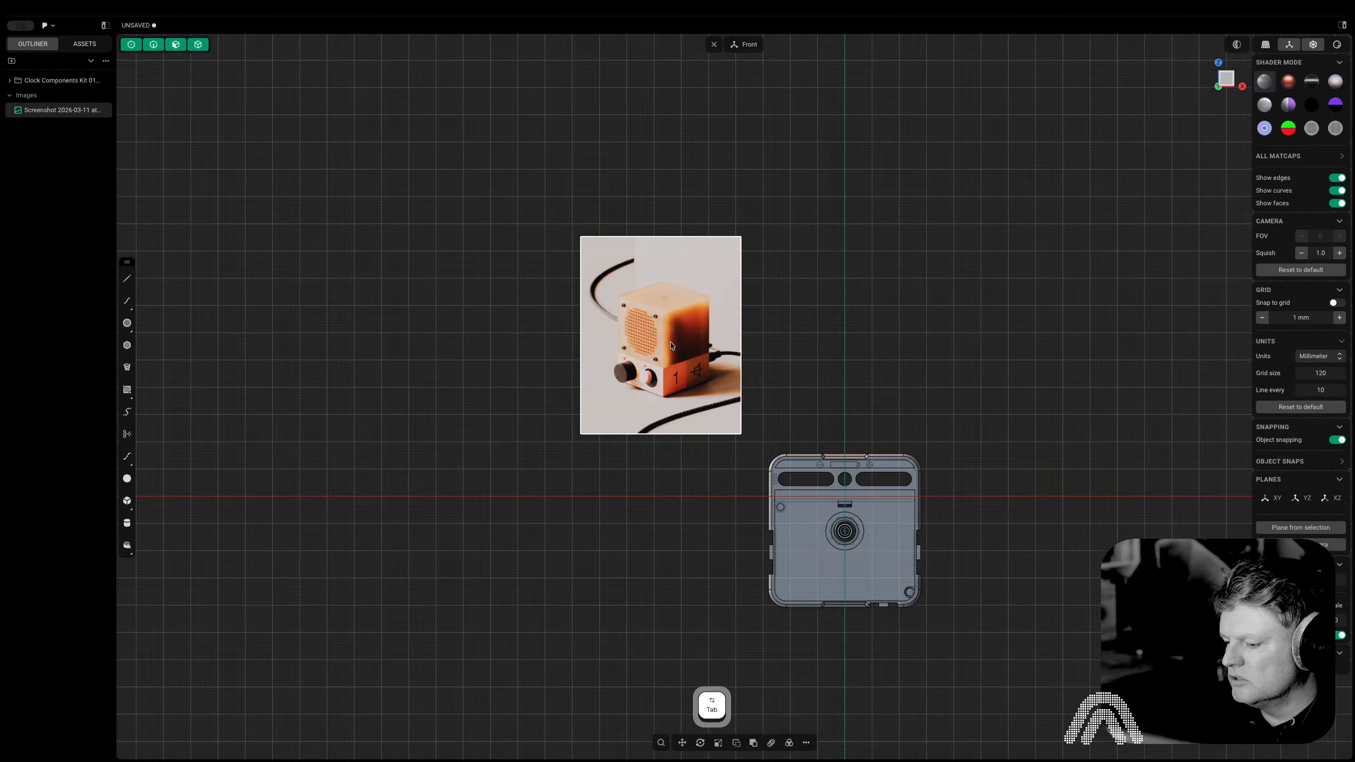
Move the reference image 39.5 mm sideways, away from the clock movement, and 15.62 mm up in the front view
key(g)
key(g)
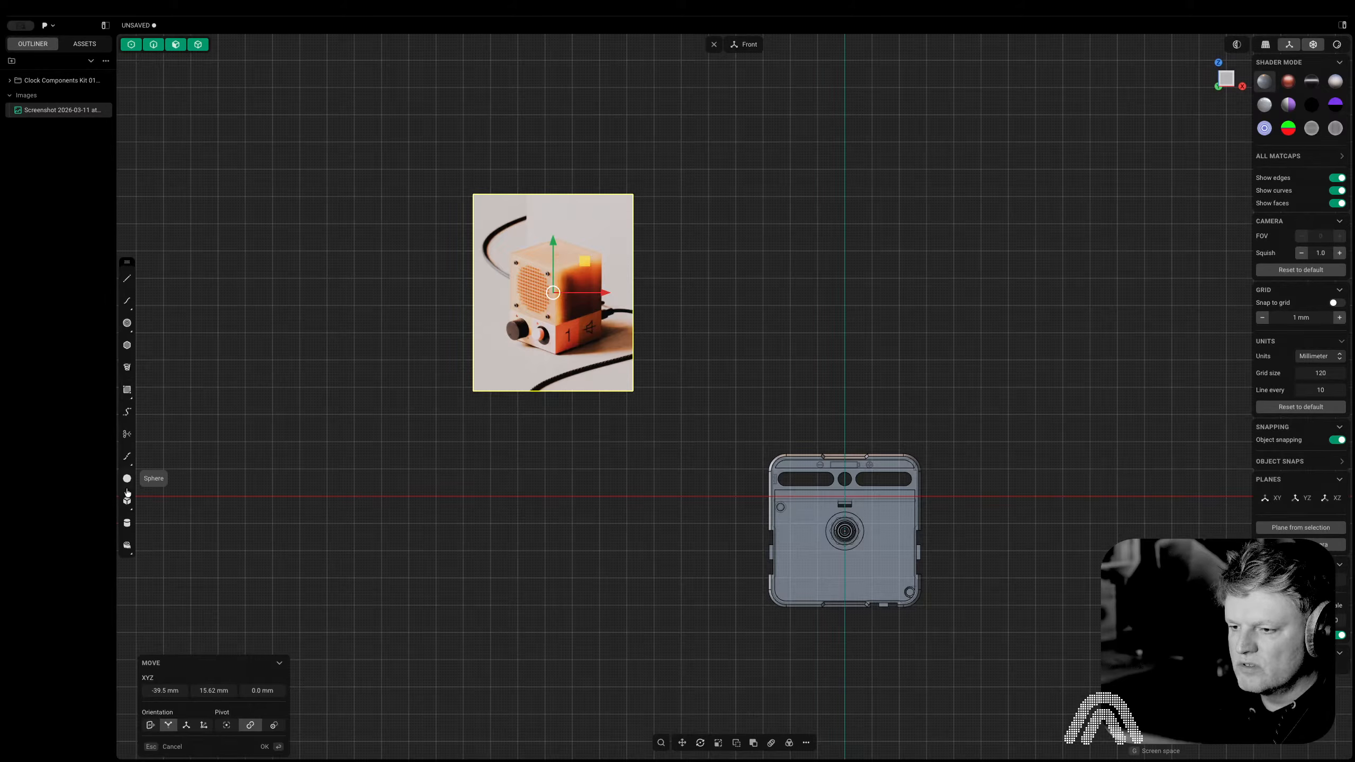
Draw a 75 × 75 mm square in the front view, centred on the clock movement's shaft
click(125, 504)
mouse_move(123, 507)
mouse_down()
mouse_move(146, 506)
mouse_move(148, 529)
mouse_move(148, 505)
mouse_up()
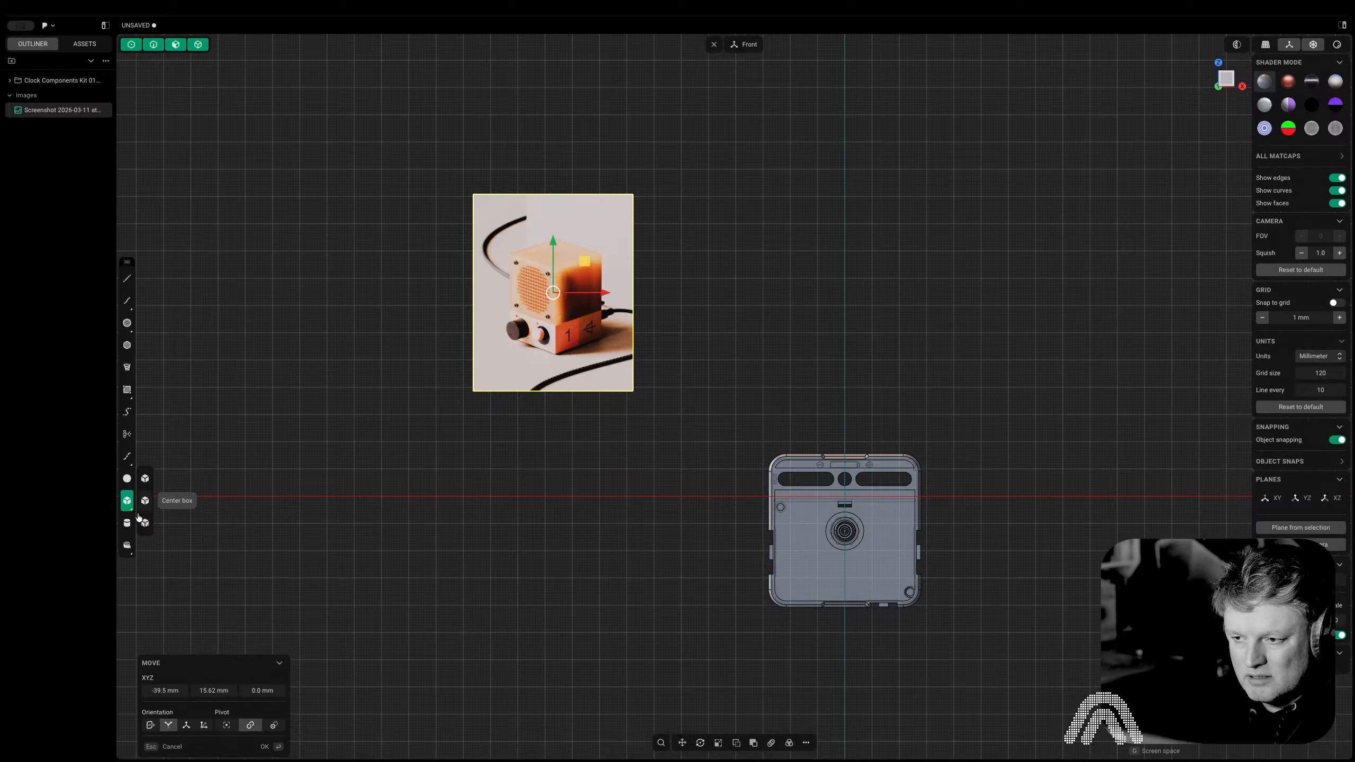
click(126, 390)
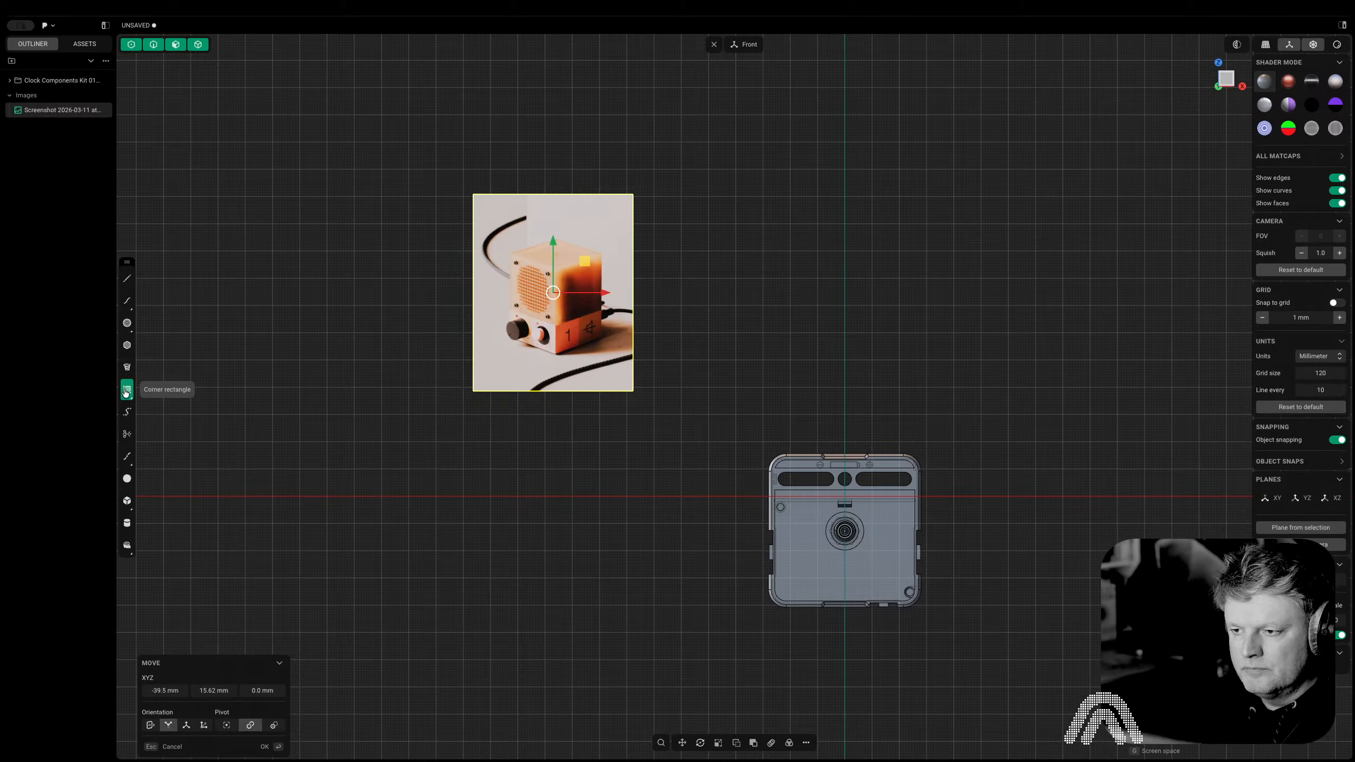
scroll(869, 548, up, 4)
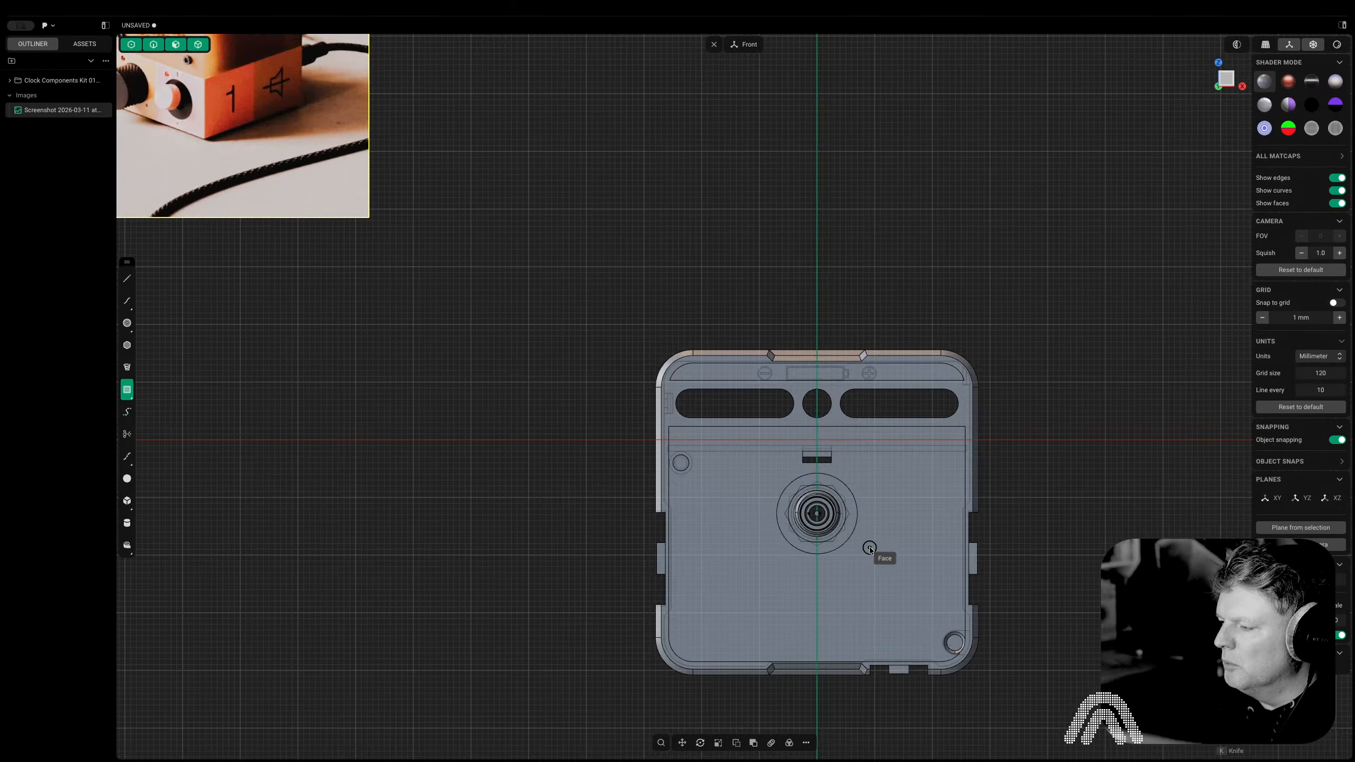
scroll(816, 513, up, 1)
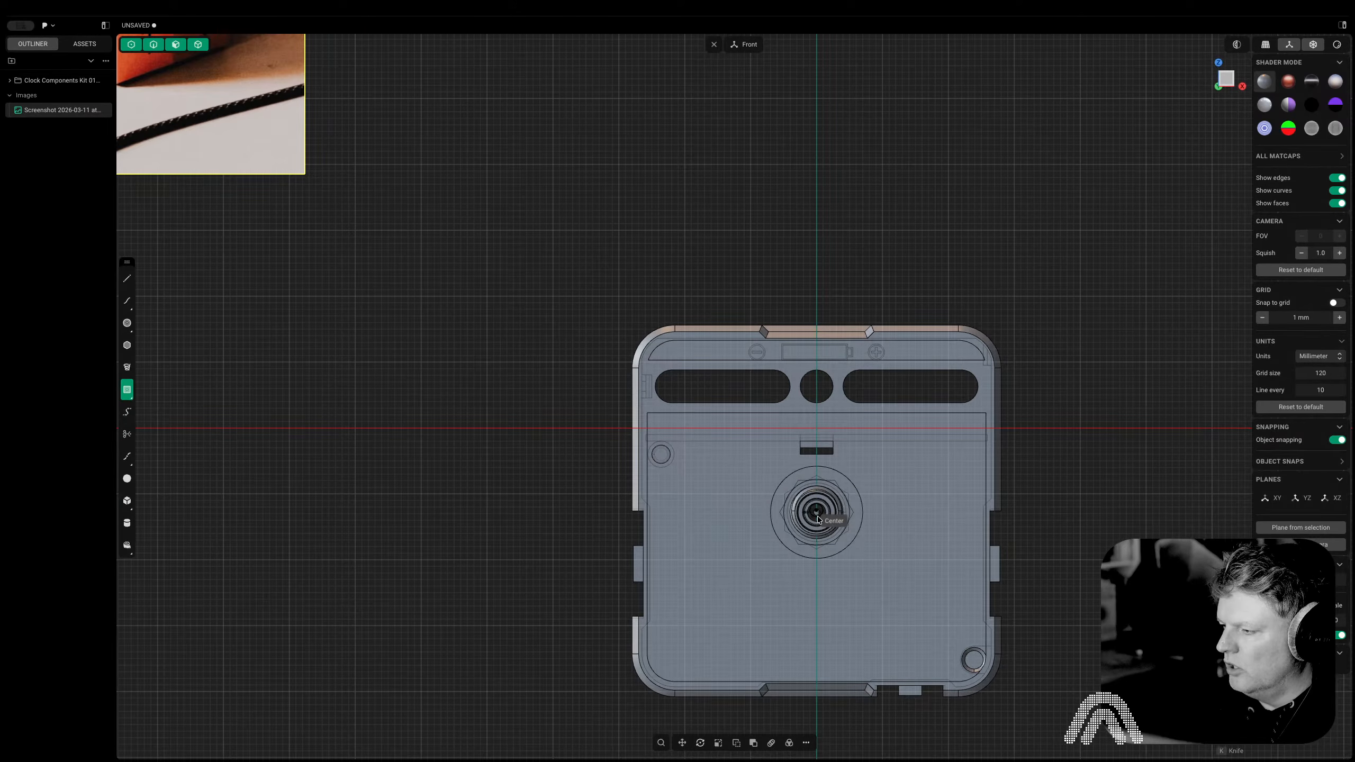
scroll(818, 516, up, 5)
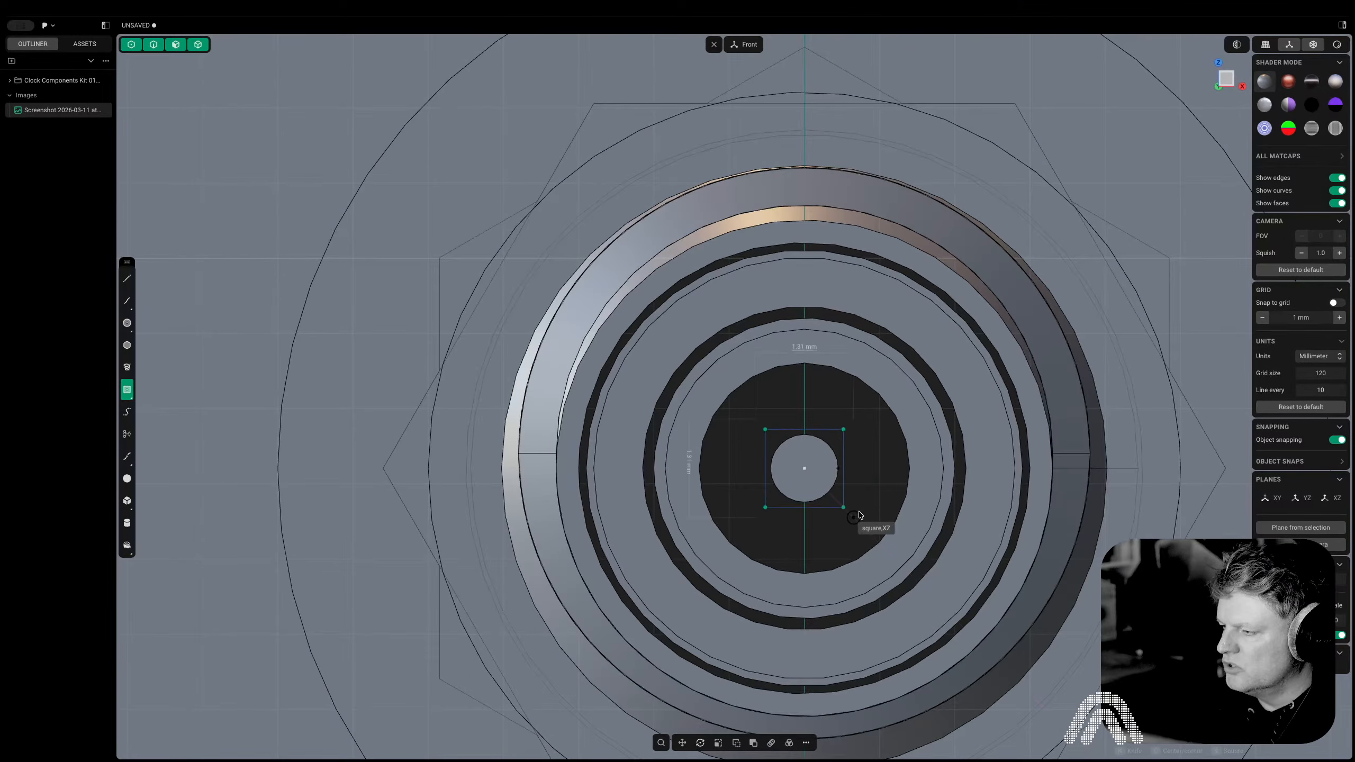
scroll(874, 518, down, 10)
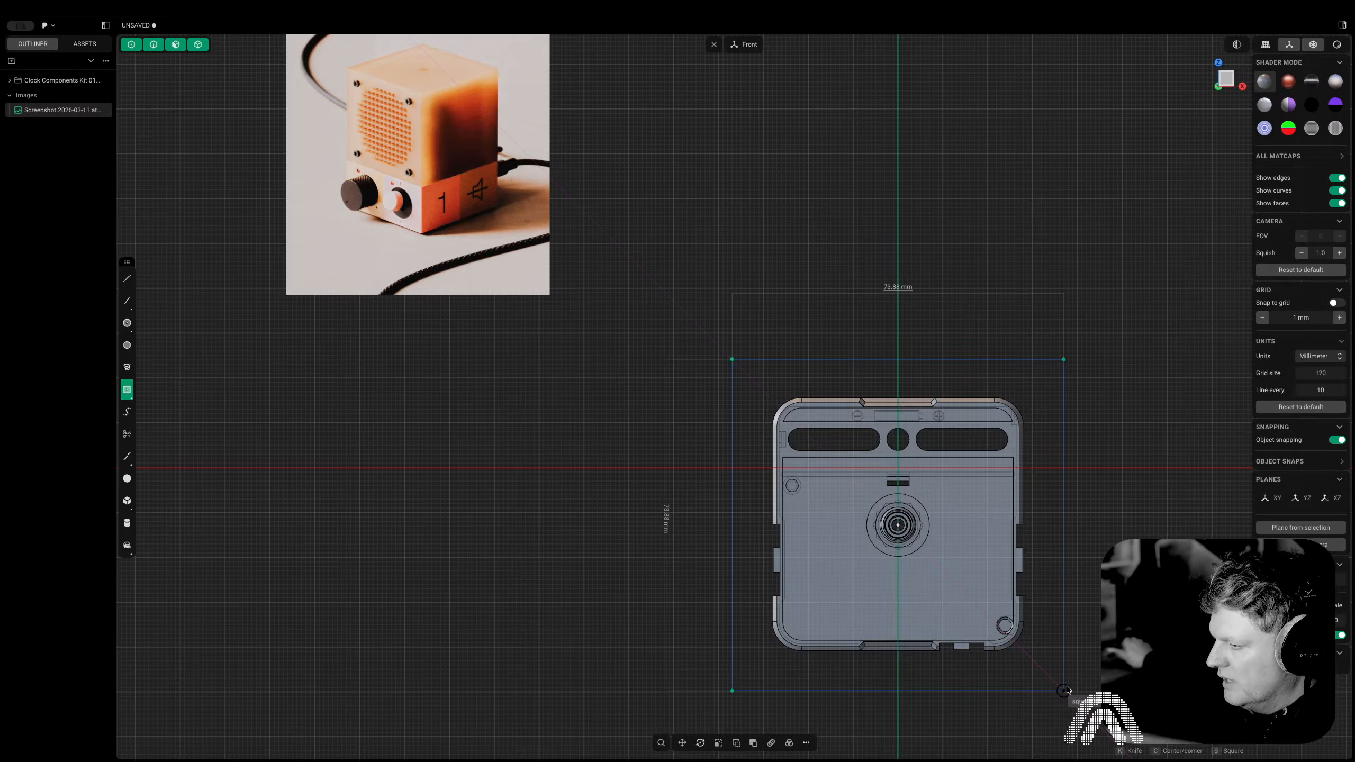
key(Tab)
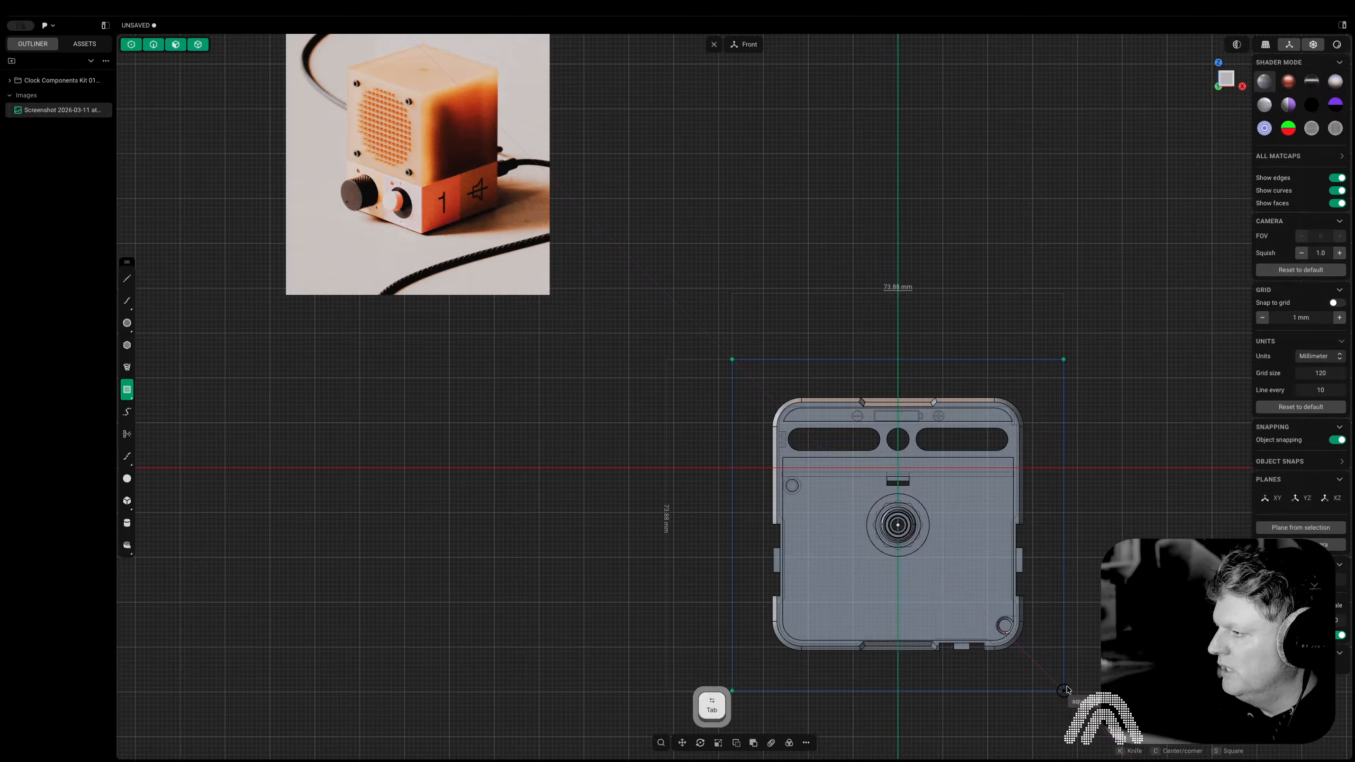
text(75)
key(Tab)
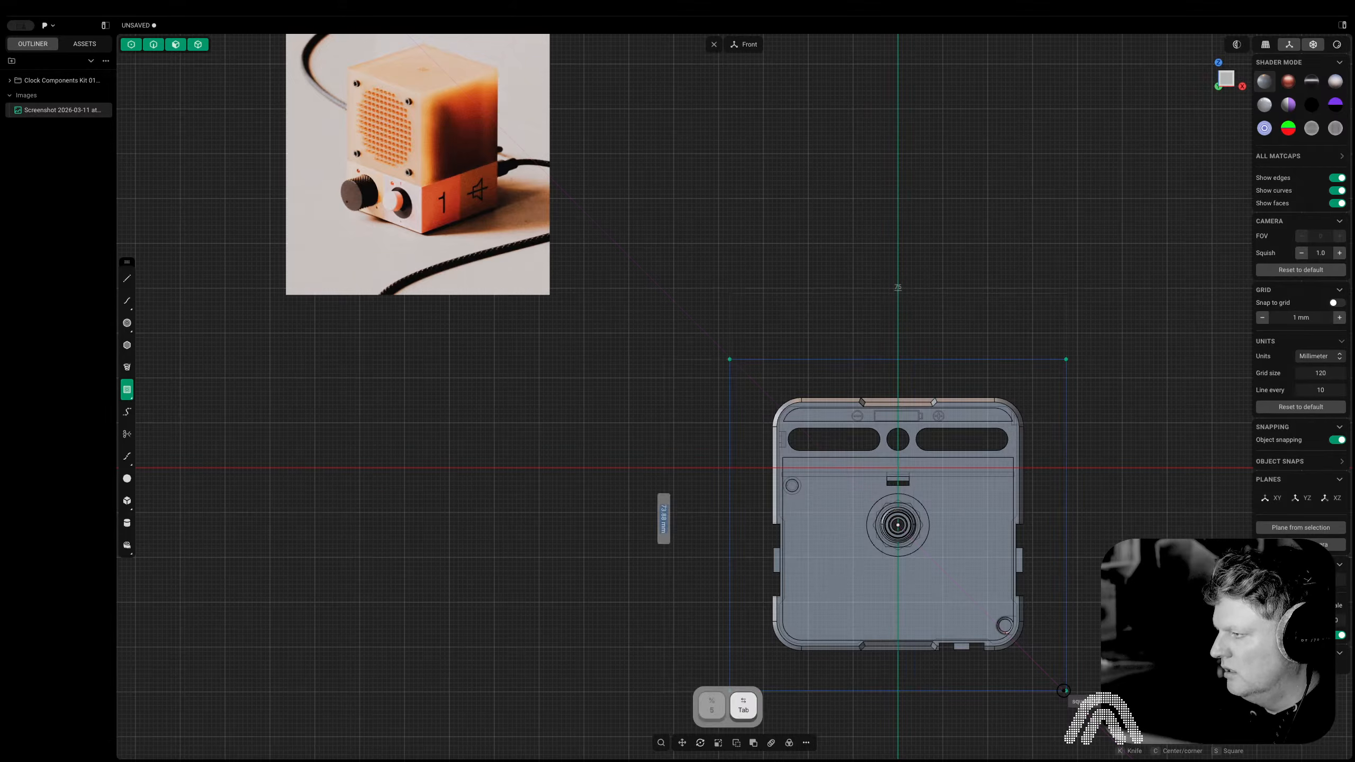
text(75)
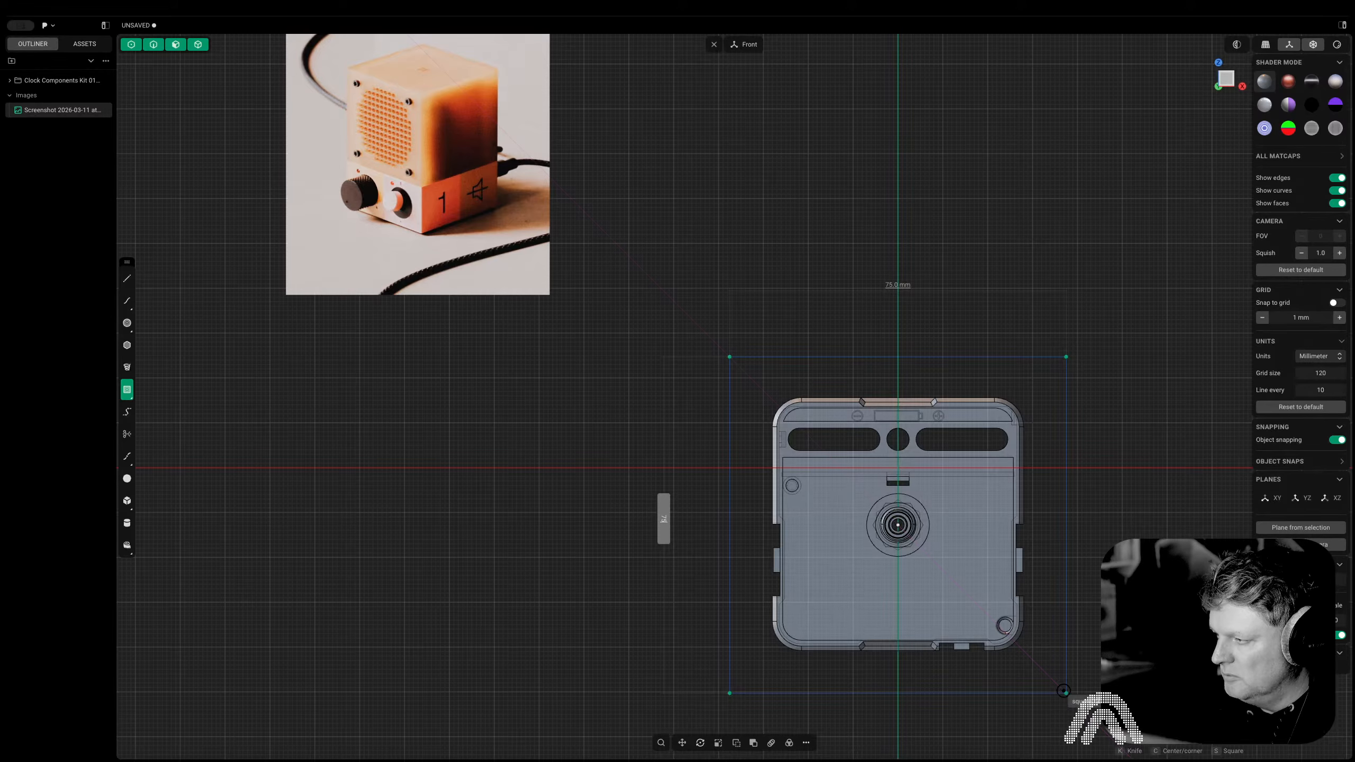
key(Return)
Extrude the square region 75 mm backward over the clock movement to form a solid cube
middle_drag(1134, 460, 749, 481)
click(1134, 460)
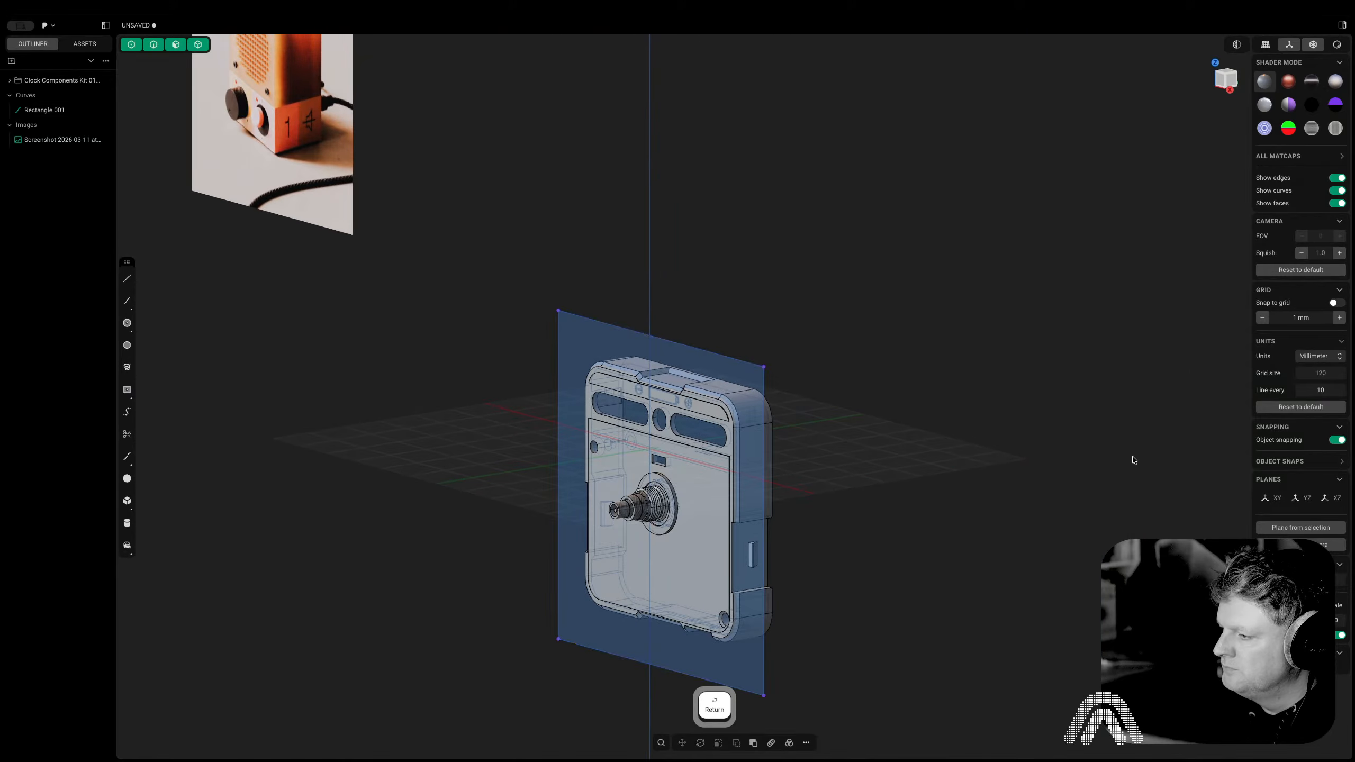
key(3)
click(734, 373)
key(e)
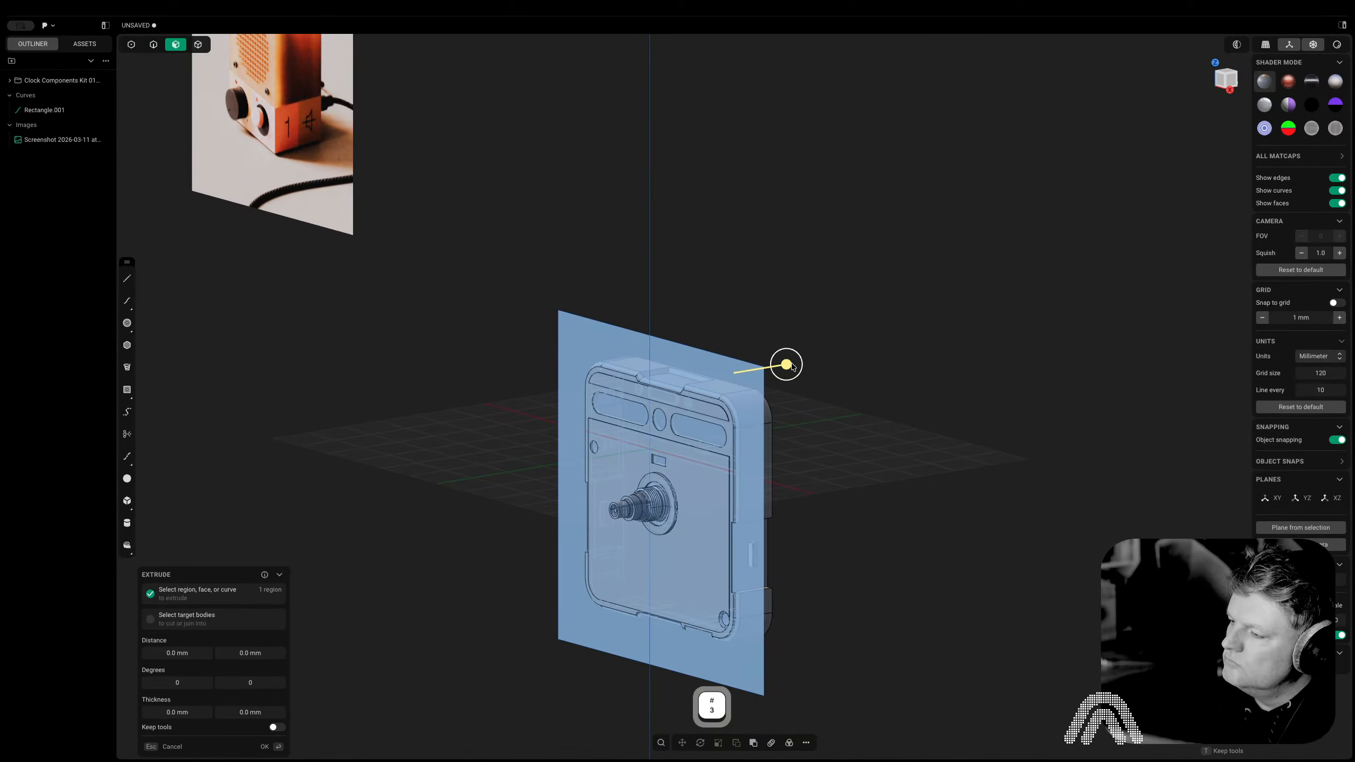
drag(786, 368, 942, 338)
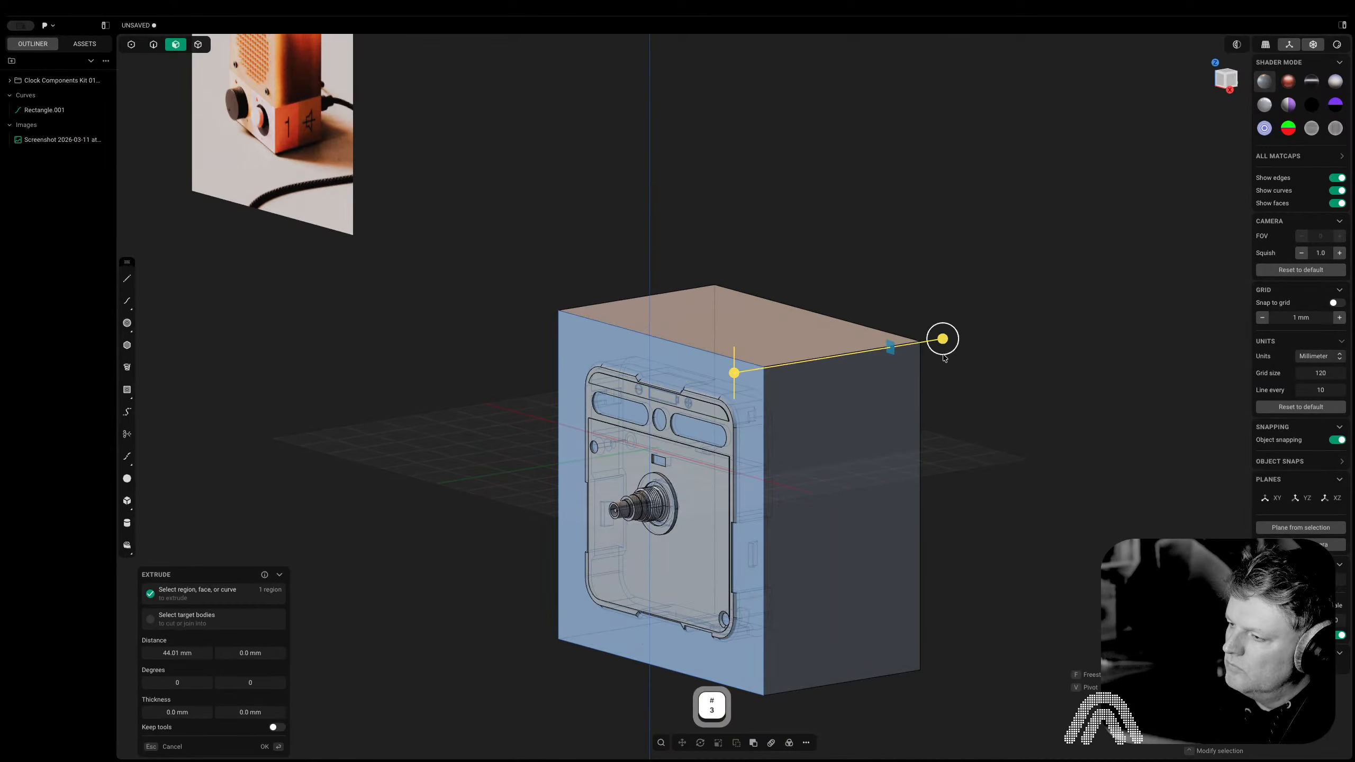
drag(163, 653, 190, 656)
text(75)
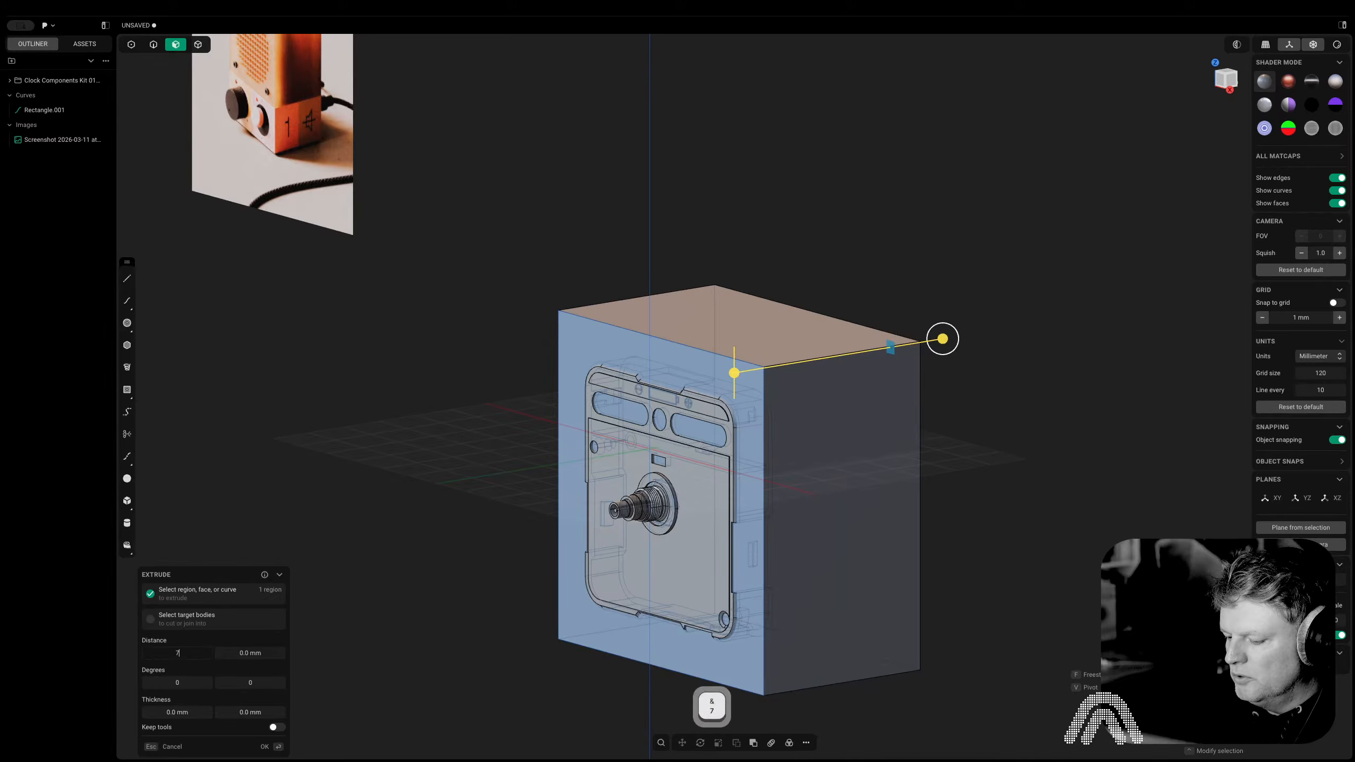
key(Tab)
key(Return)
key(Return)
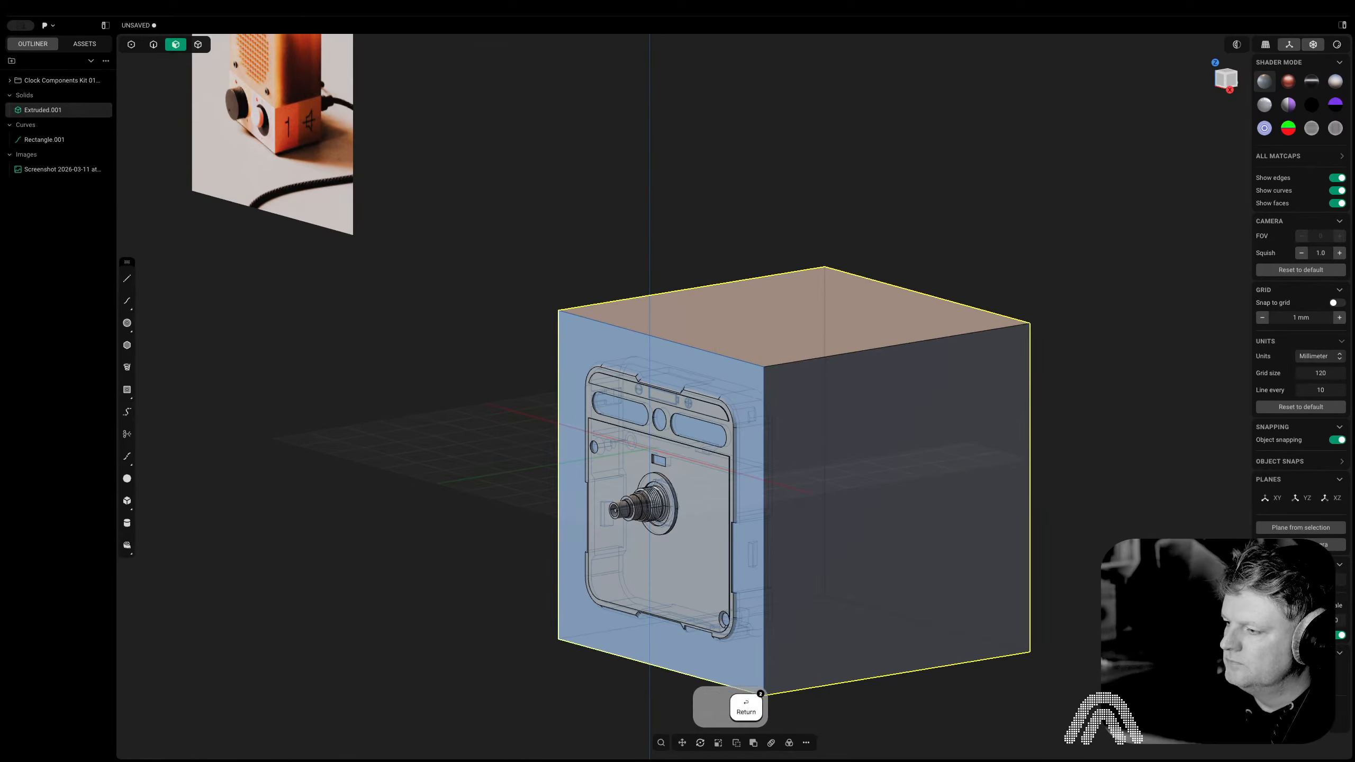
Move the extruded cube in the right view so that it is centred on the world origin
click(1227, 80)
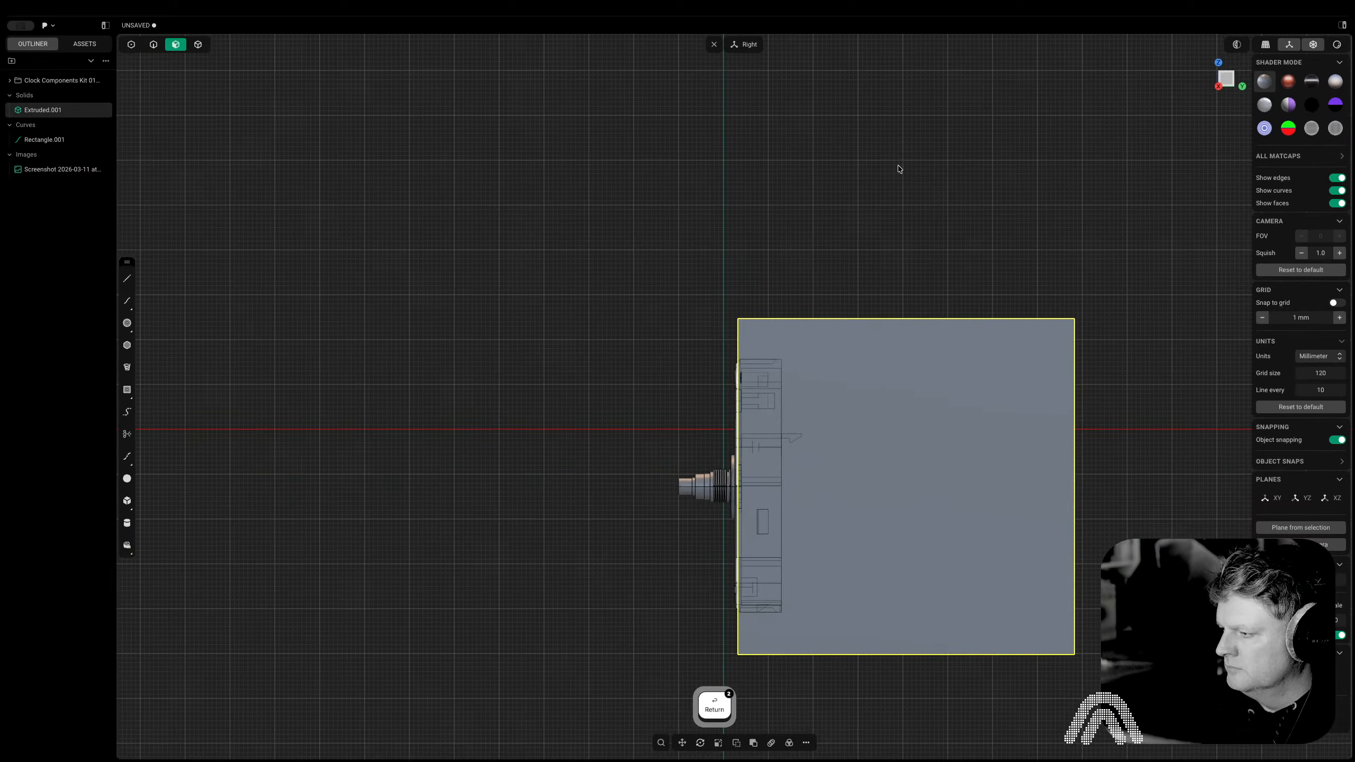
click(901, 175)
key(Tab)
click(1036, 342)
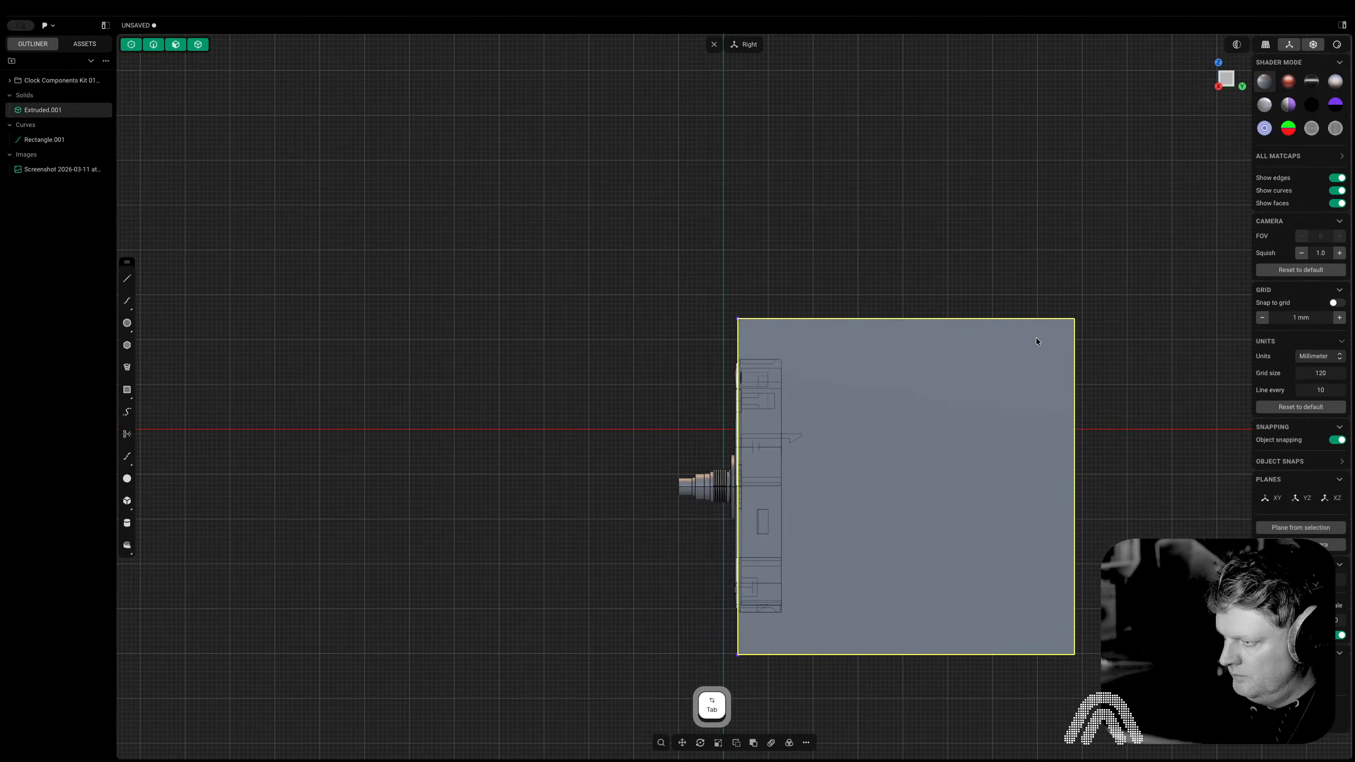
key(g)
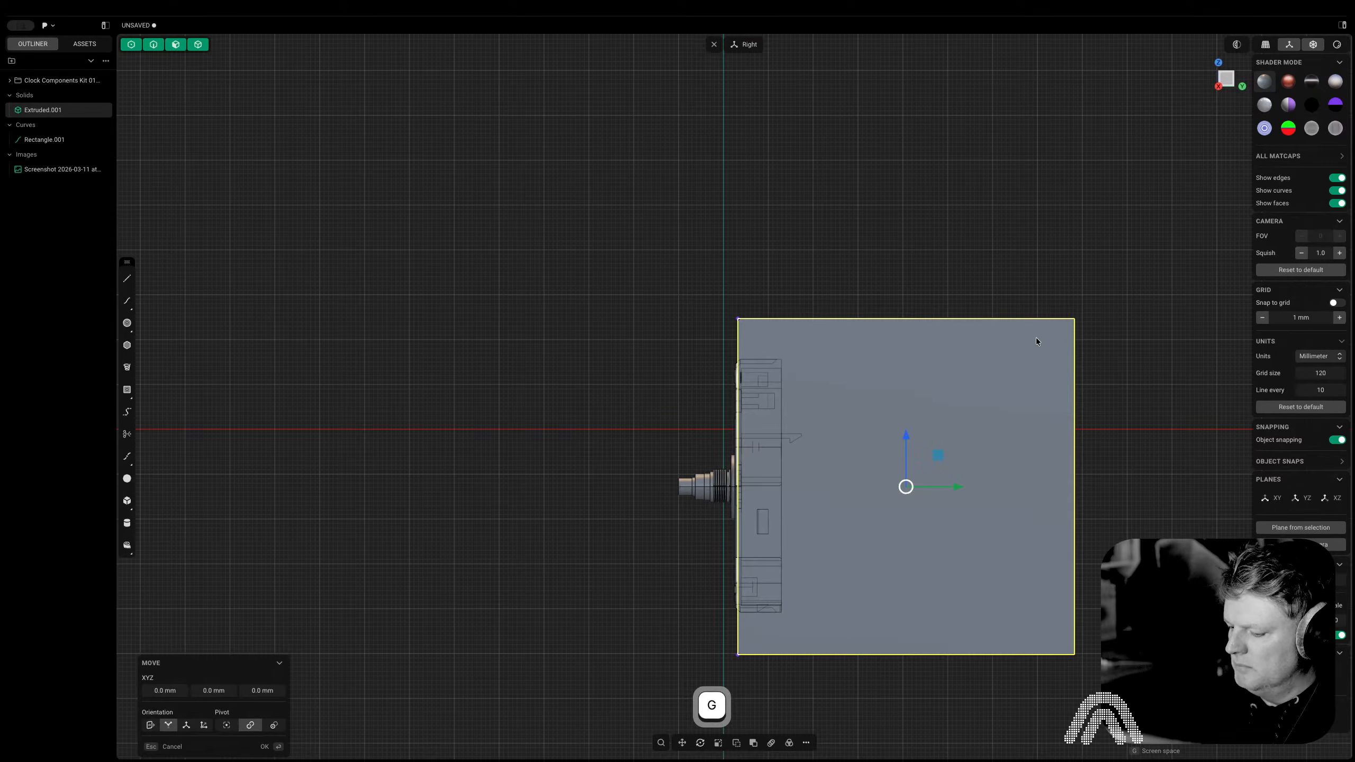
key(ctrl)
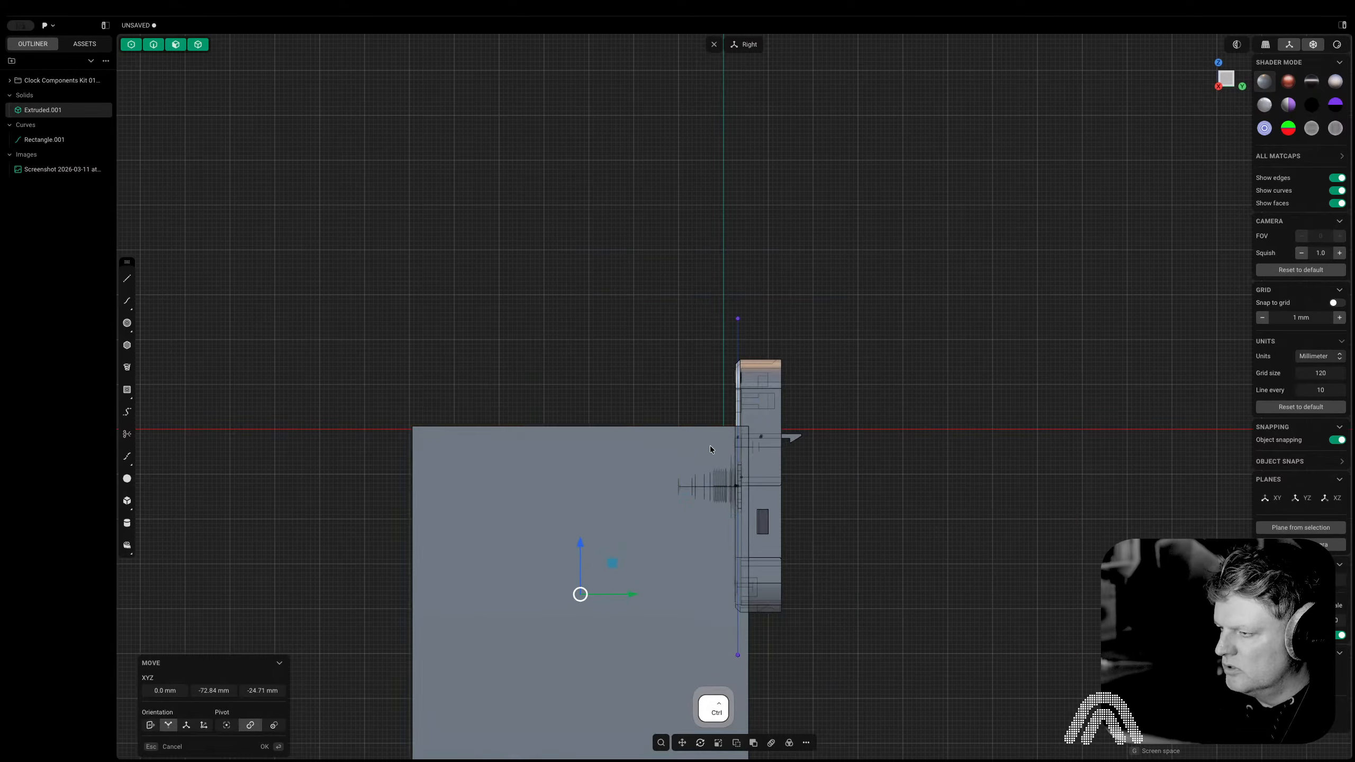
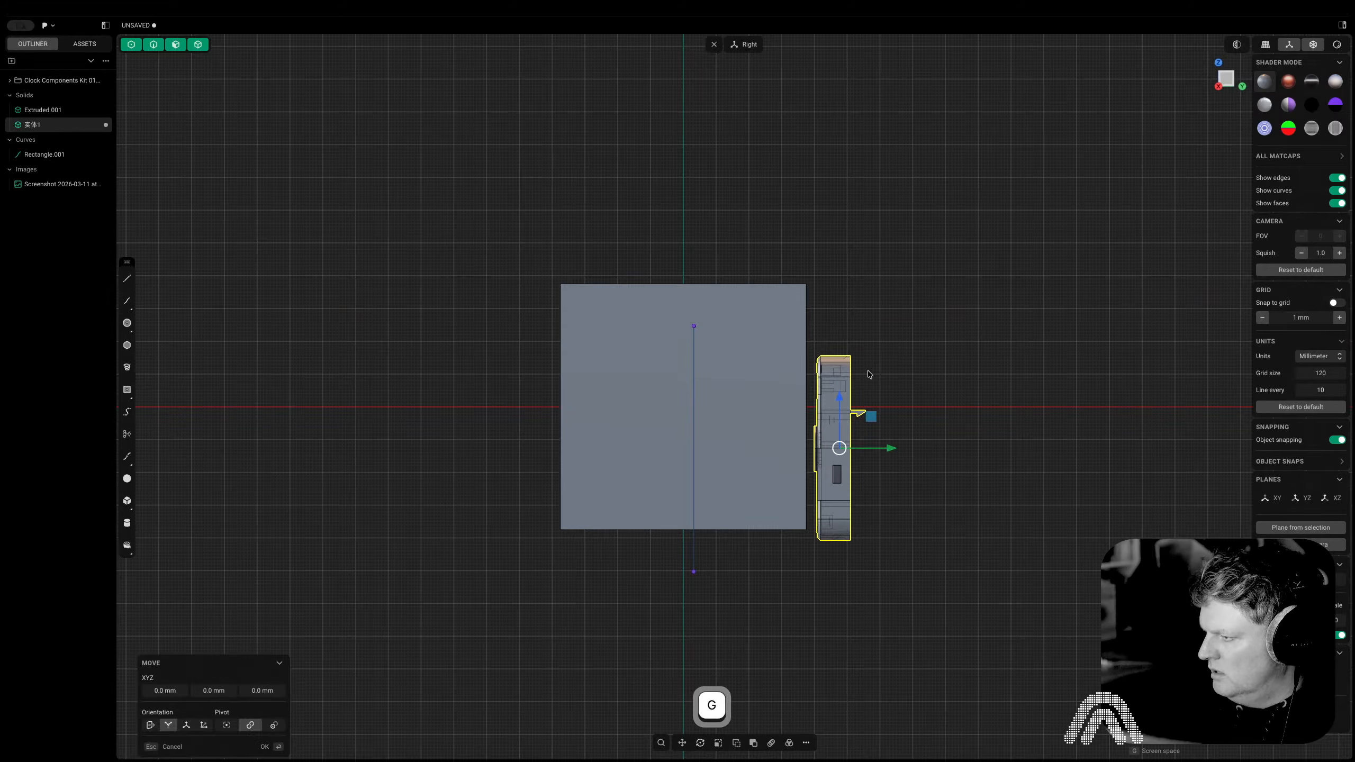
Move the clock movement body vertically along Z until it is level with the centre of the cube
key(y)
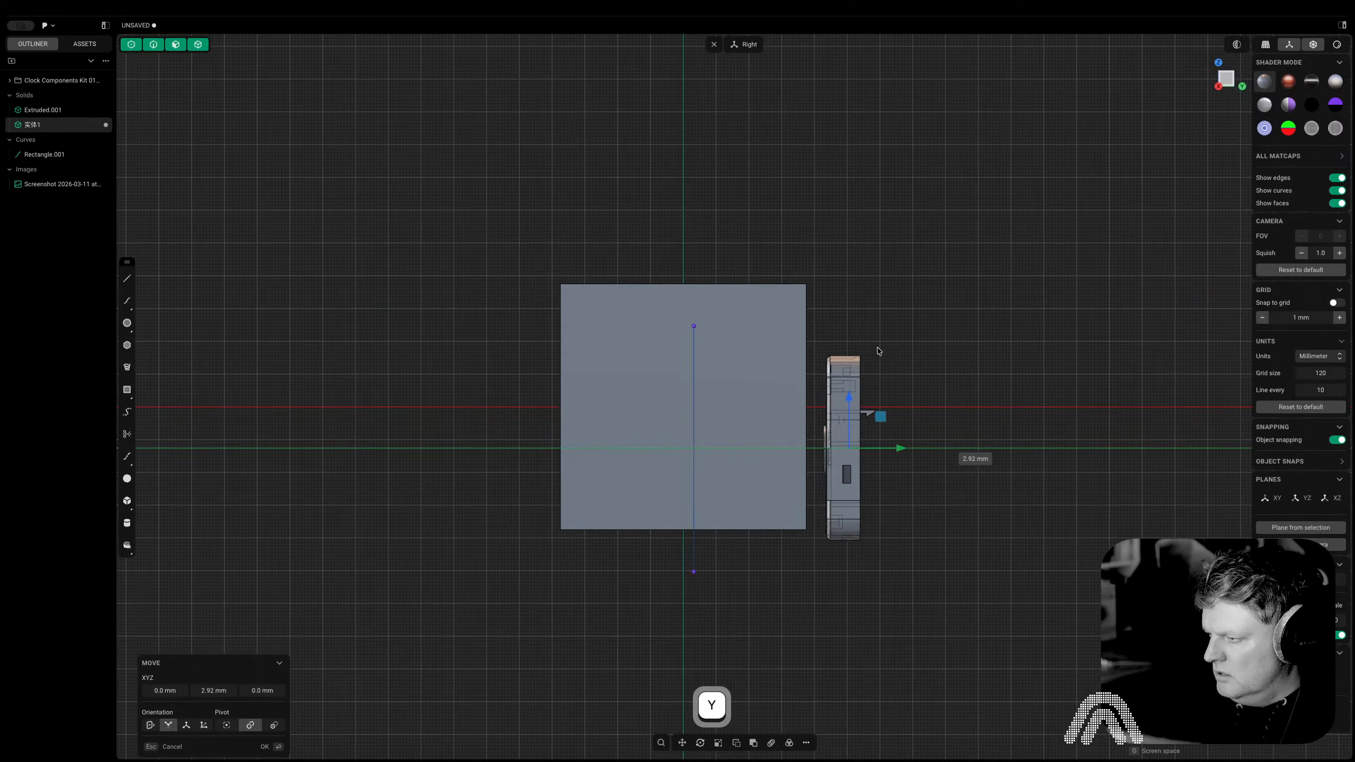
key(z)
key(ctrl)
key(ctrl)
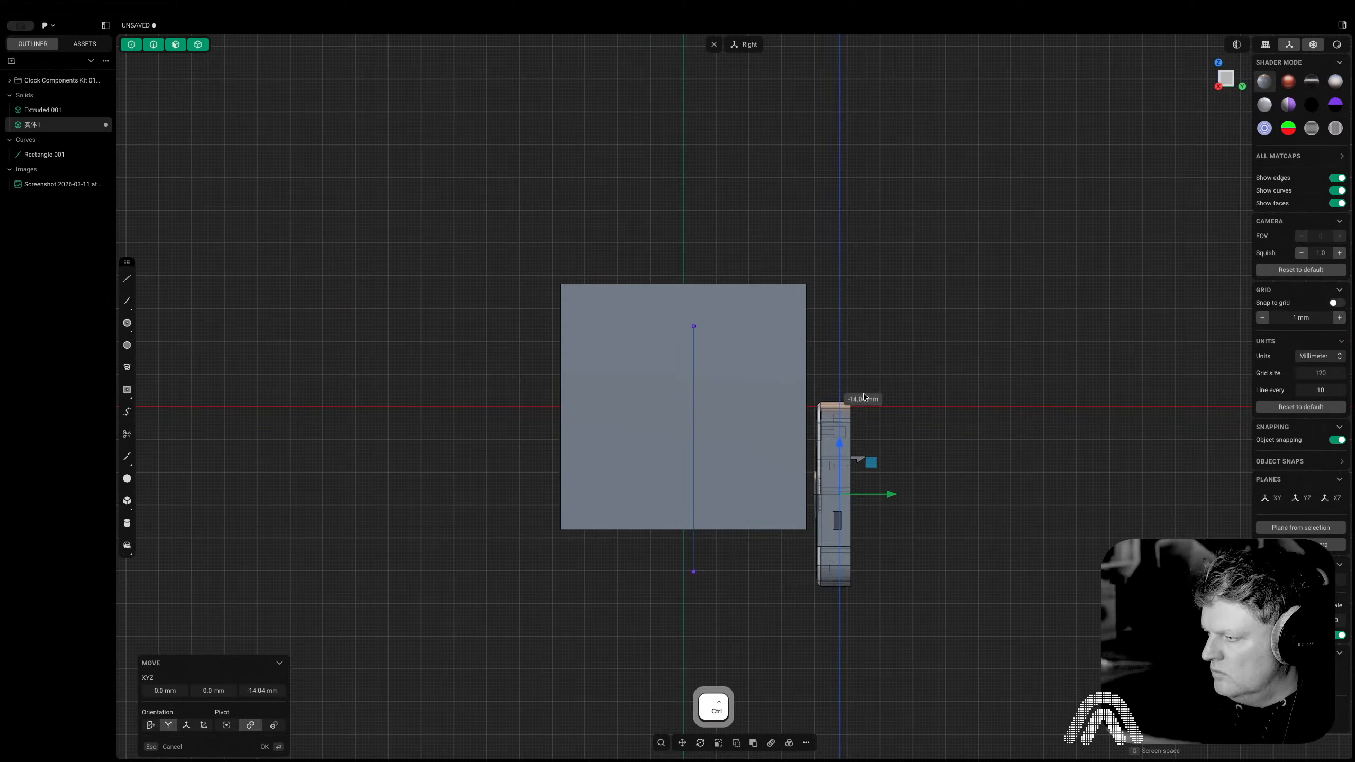
ctrl+click(850, 410)
right_click(936, 435)
middle_drag(936, 435, 1096, 425)
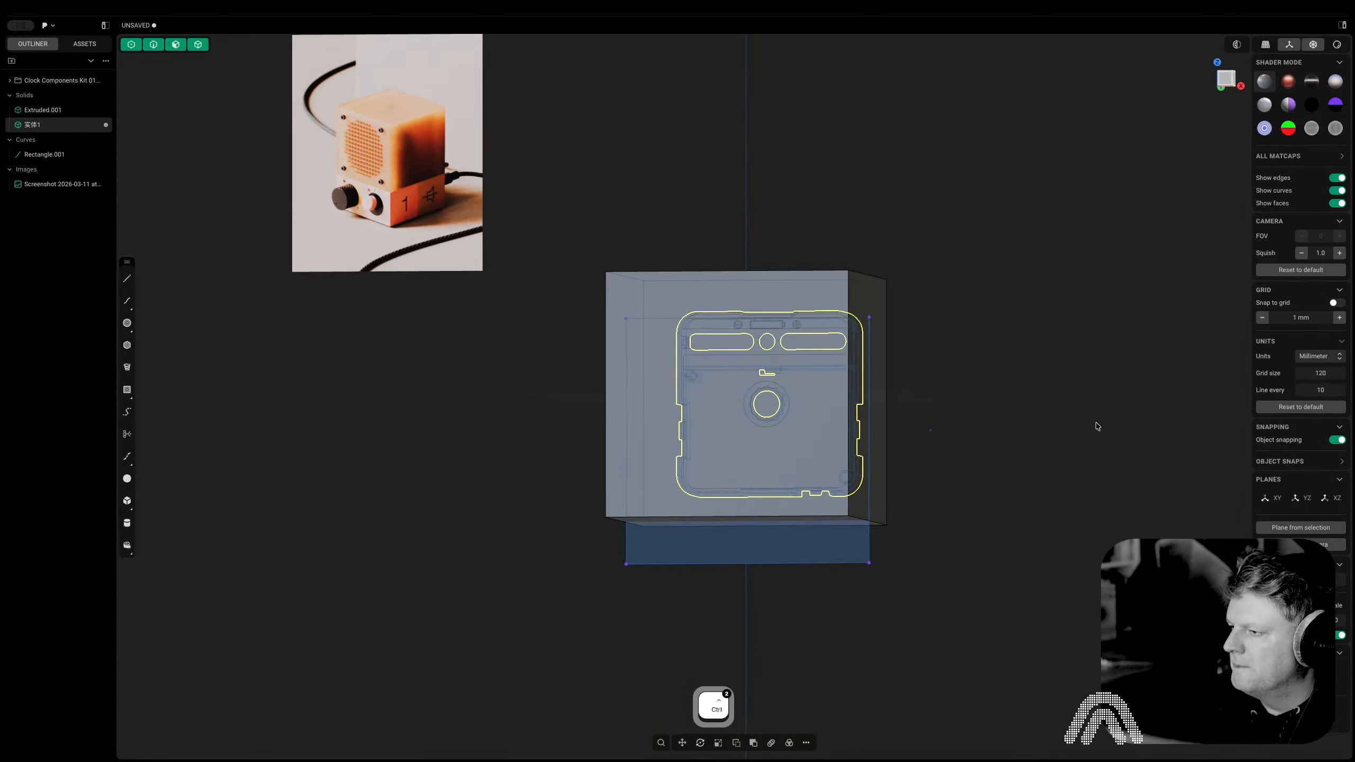
Draw a horizontal line along the X axis in the front view, extending past both sides of the cube
click(1226, 79)
shift+middle_drag(443, 203, 493, 334)
key(Escape)
scroll(478, 346, down, 5)
shift+middle_drag(806, 502, 702, 384)
scroll(701, 384, up, 2)
shift+middle_drag(620, 362, 674, 415)
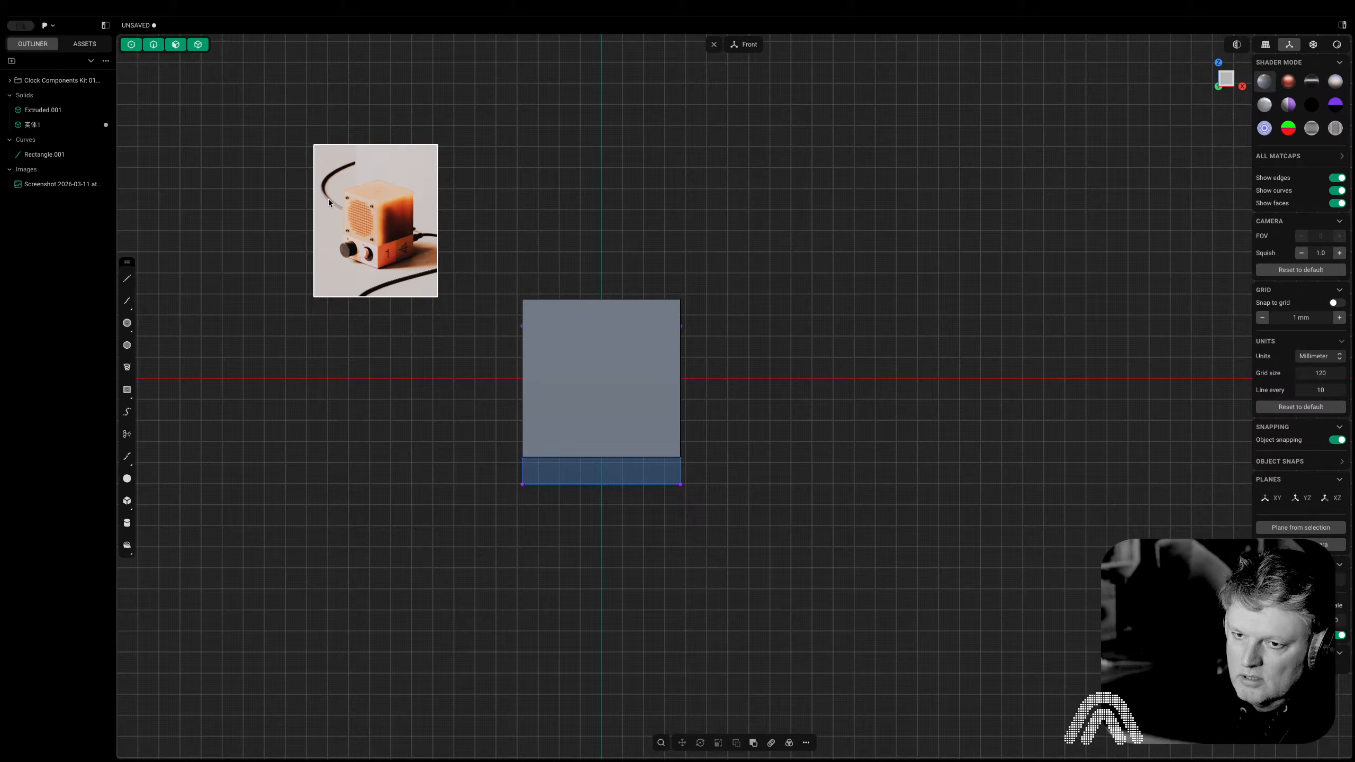
key(shift+a)
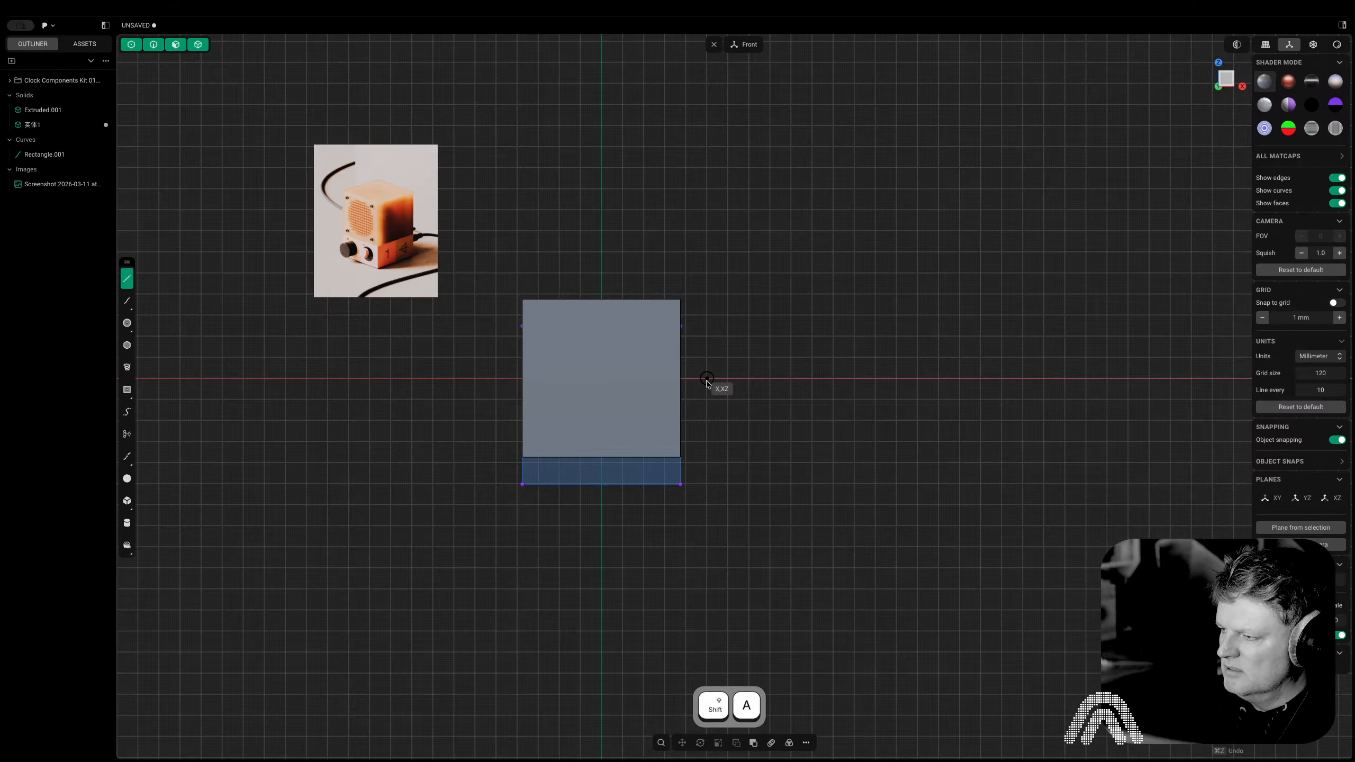
click(707, 378)
click(481, 378)
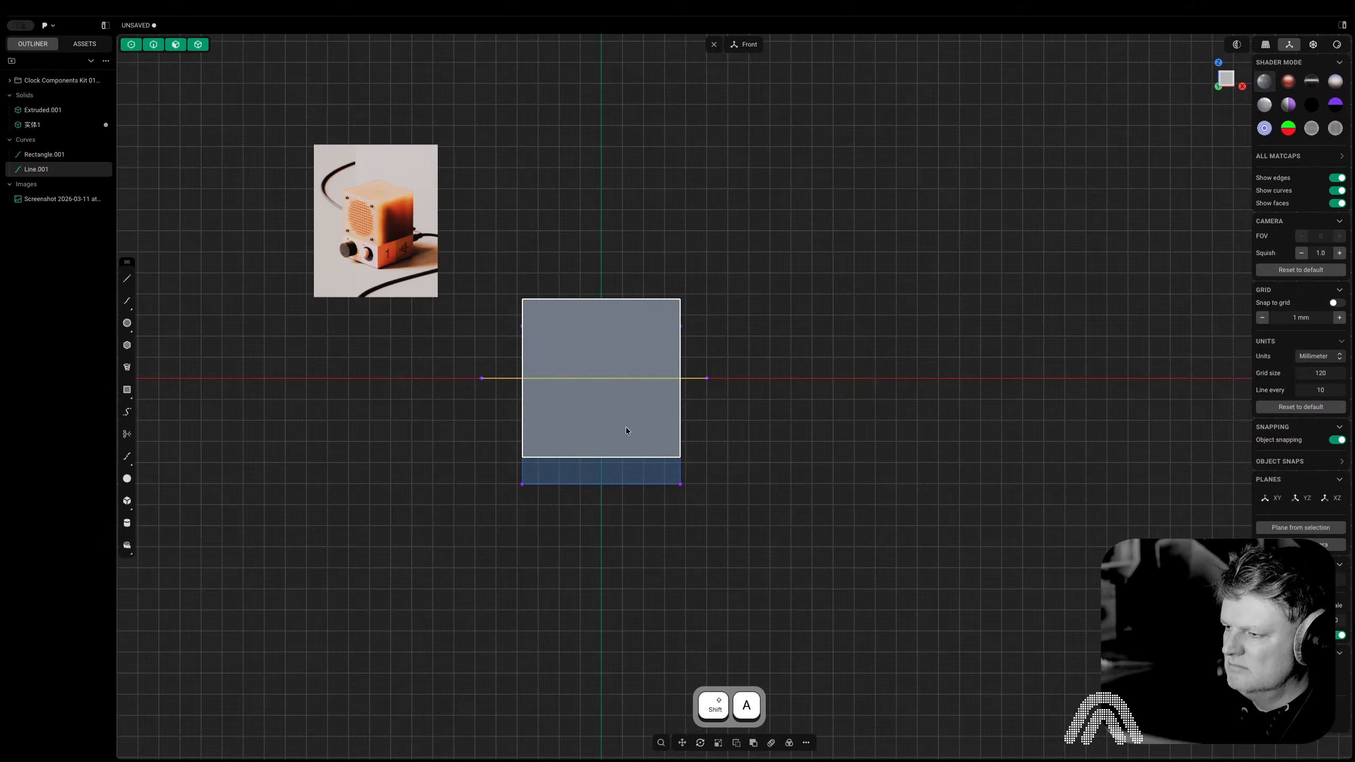
click(760, 411)
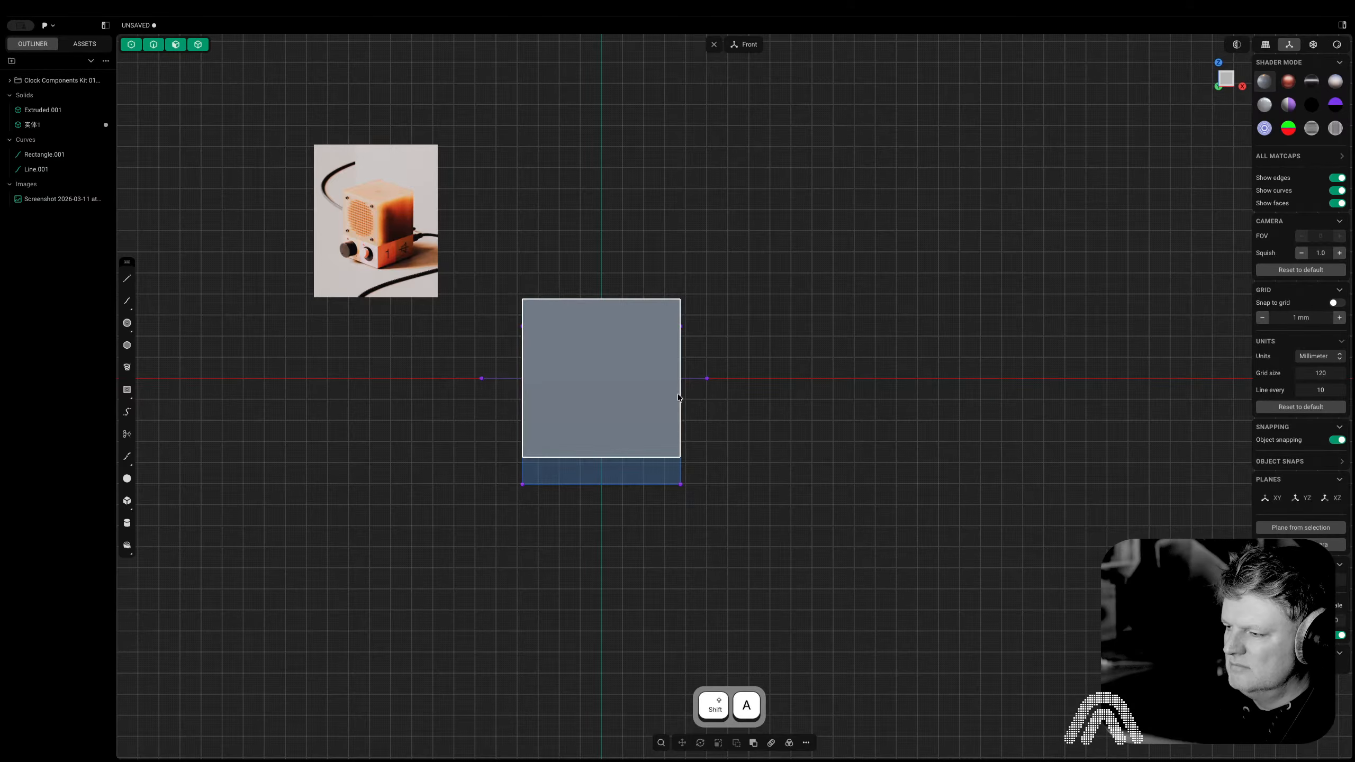
key(shift+a)
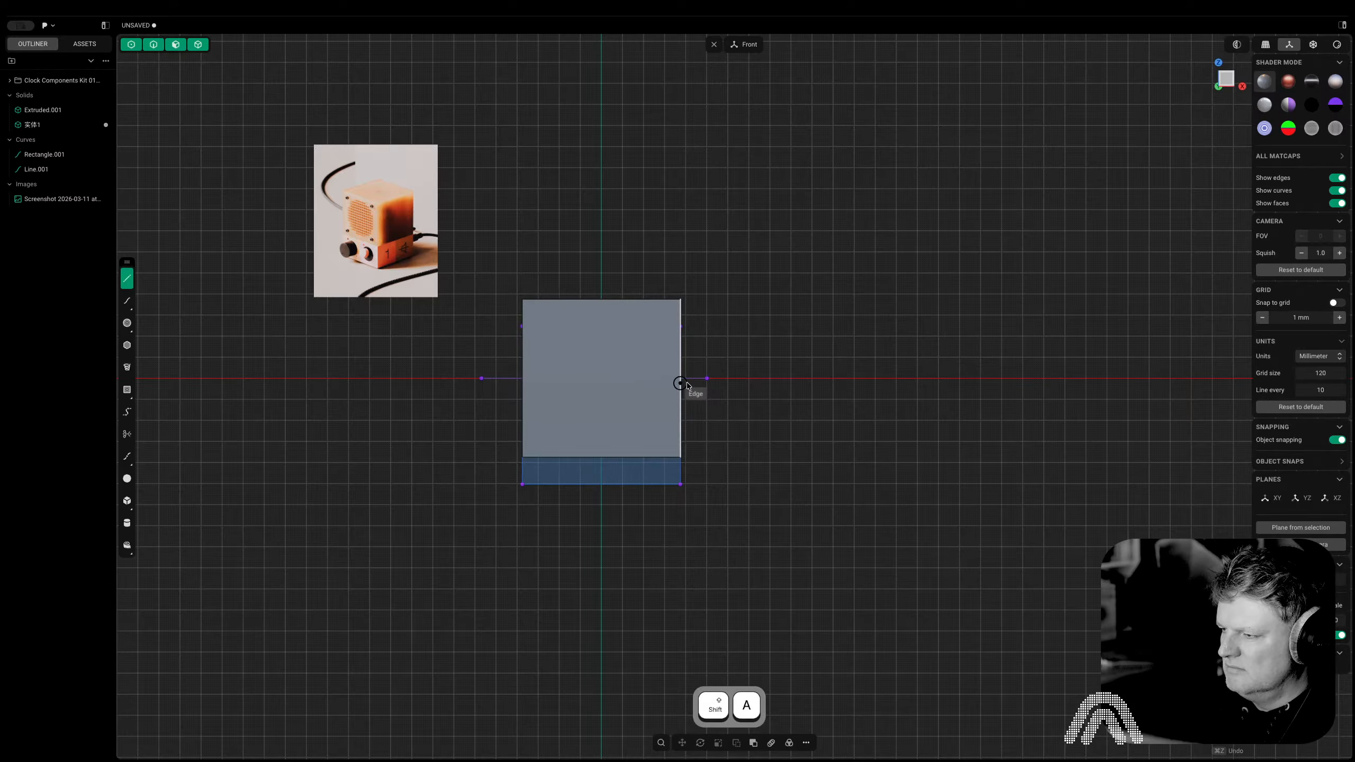
click(681, 378)
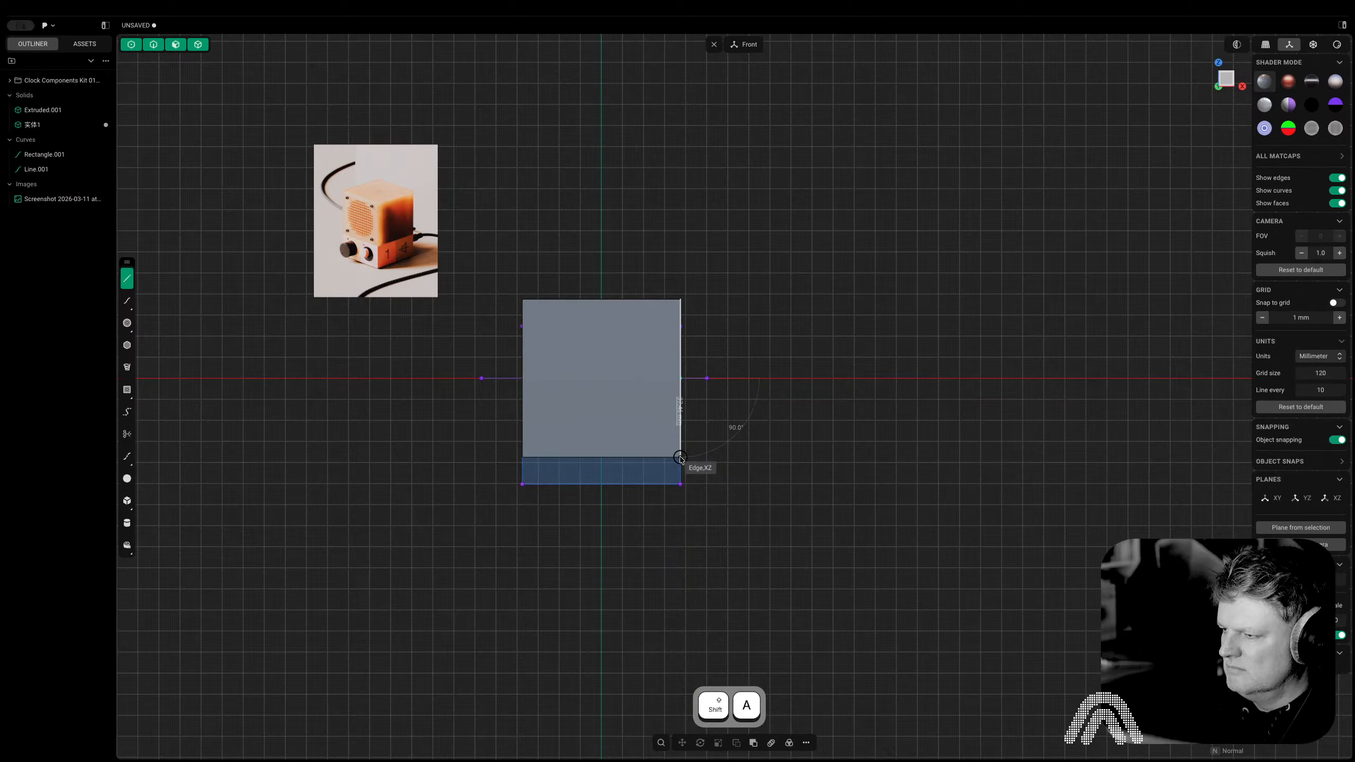
key(Escape)
scroll(689, 442, up, 5)
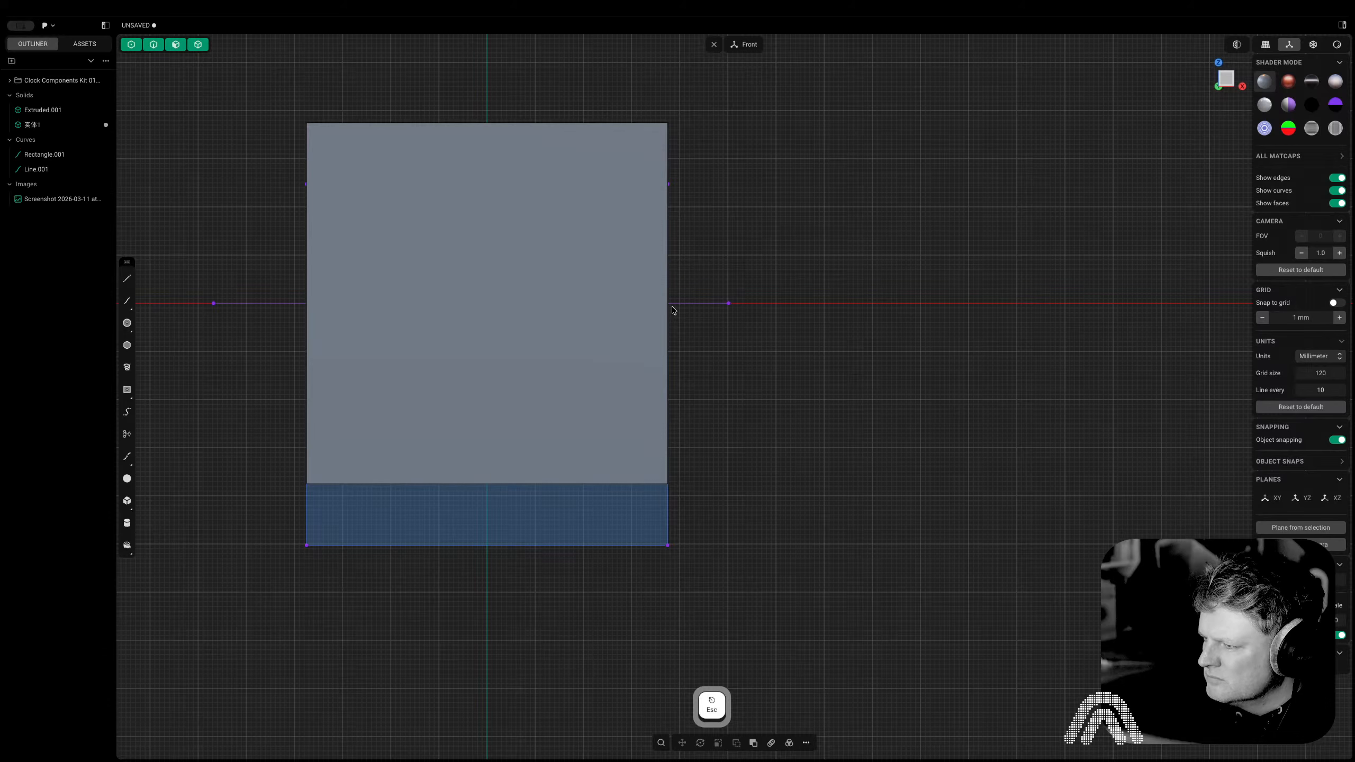
key(shift+a)
click(579, 123)
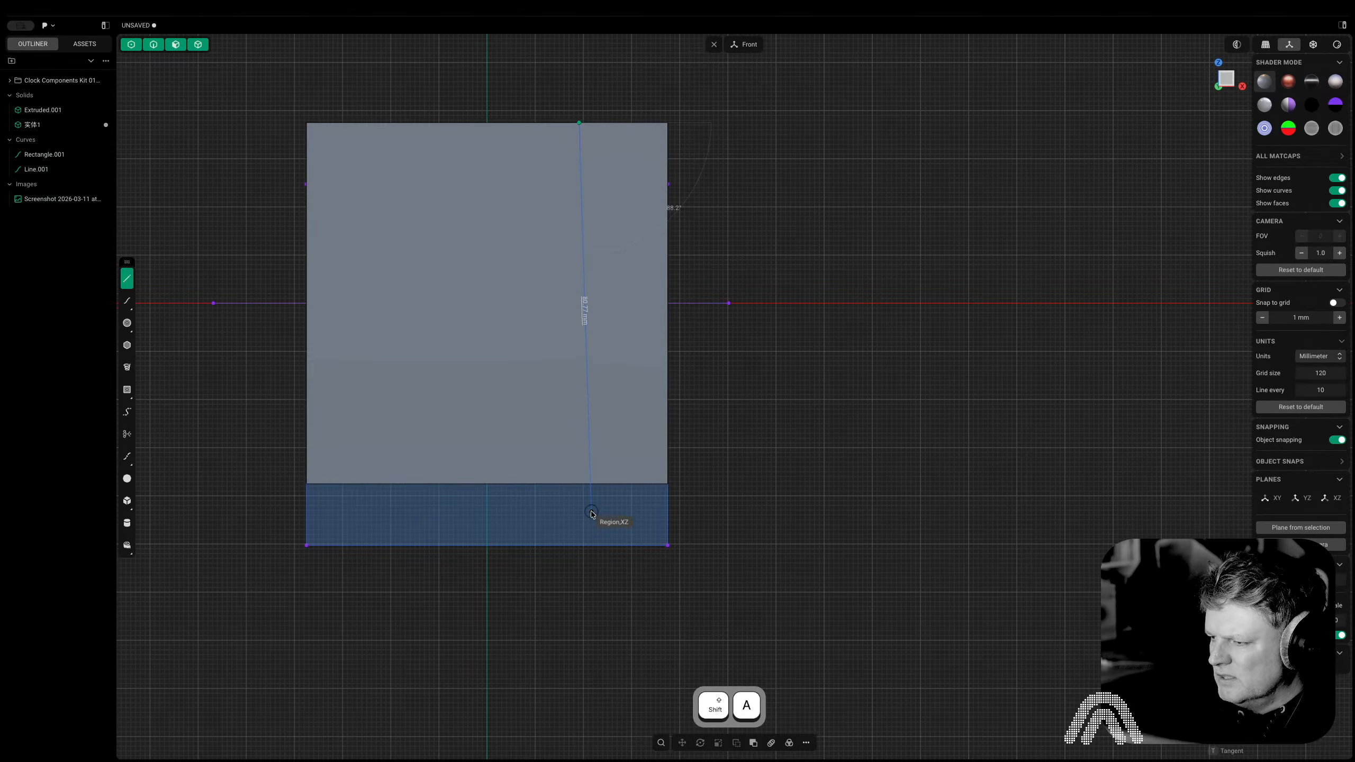
key(Escape)
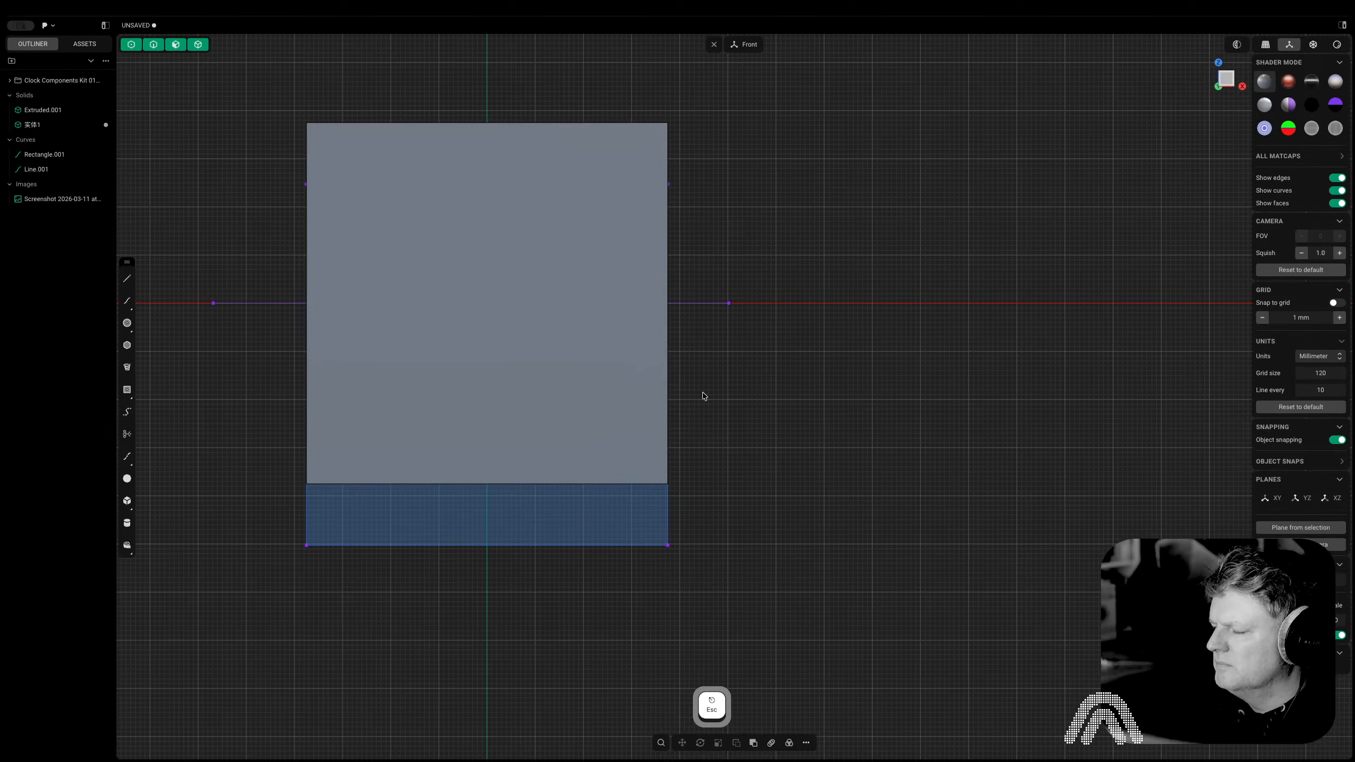
key(shift+a)
click(667, 123)
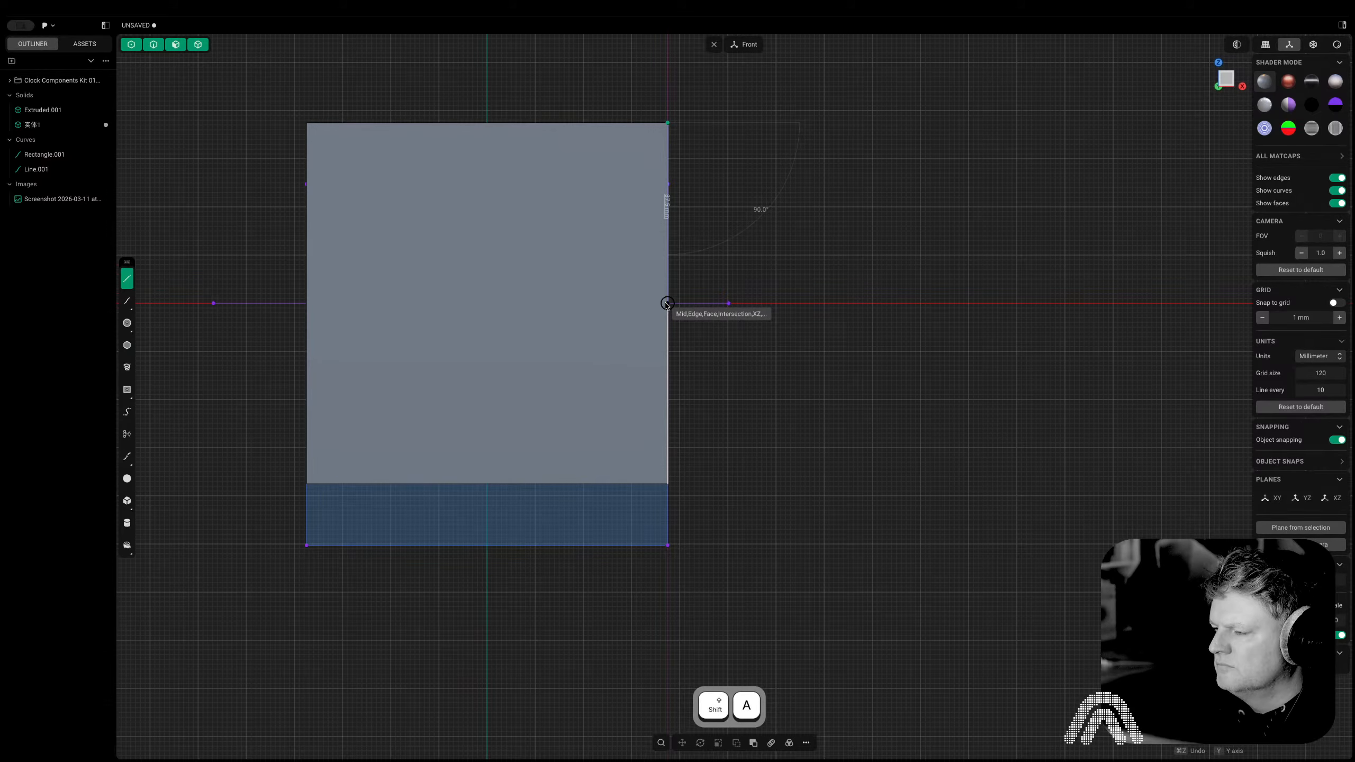
key(Escape)
Cut the cube into upper and lower halves, using the horizontal line as the cutter
click(710, 303)
key(c)
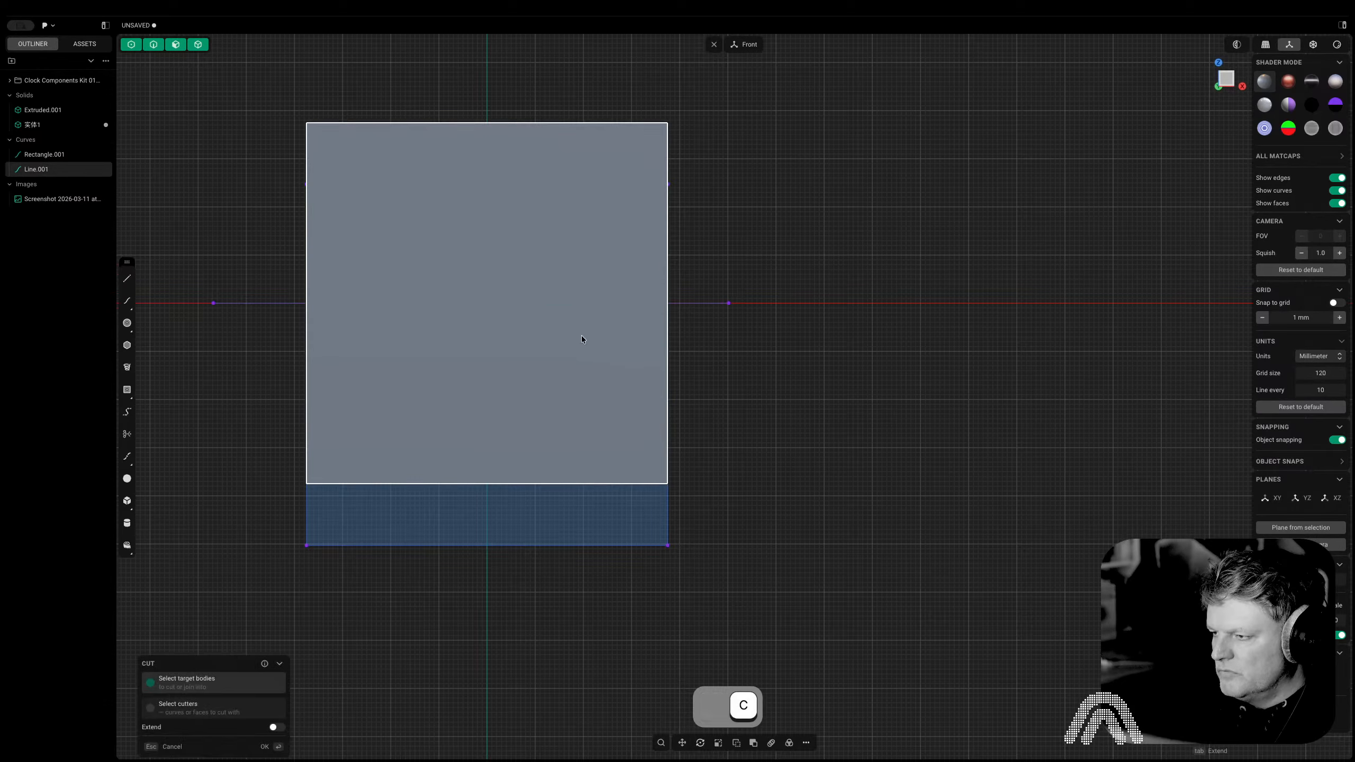
click(581, 339)
key(Return)
key(Tab)
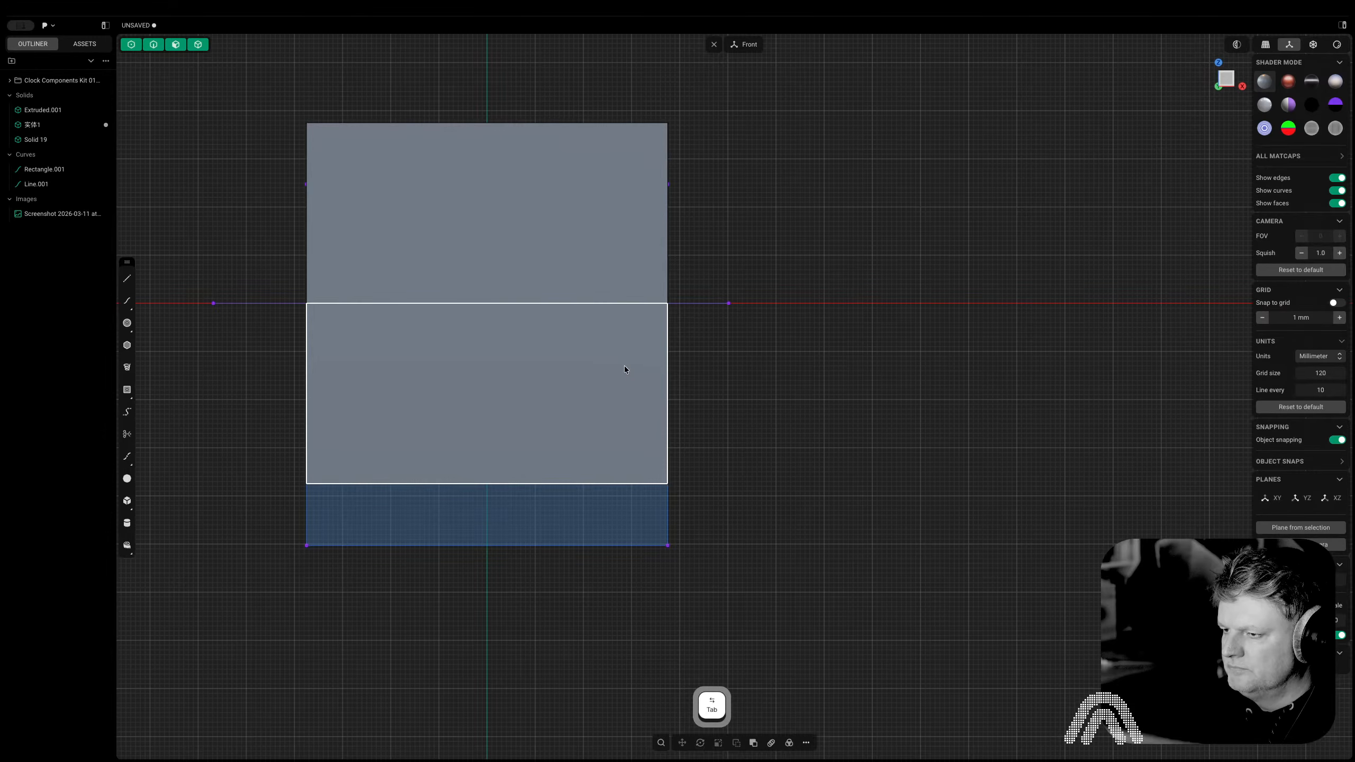
Duplicate the lower half of the cube and move the copy straight down along Z, clear of the cube
key(ctrl+d)
key(z)
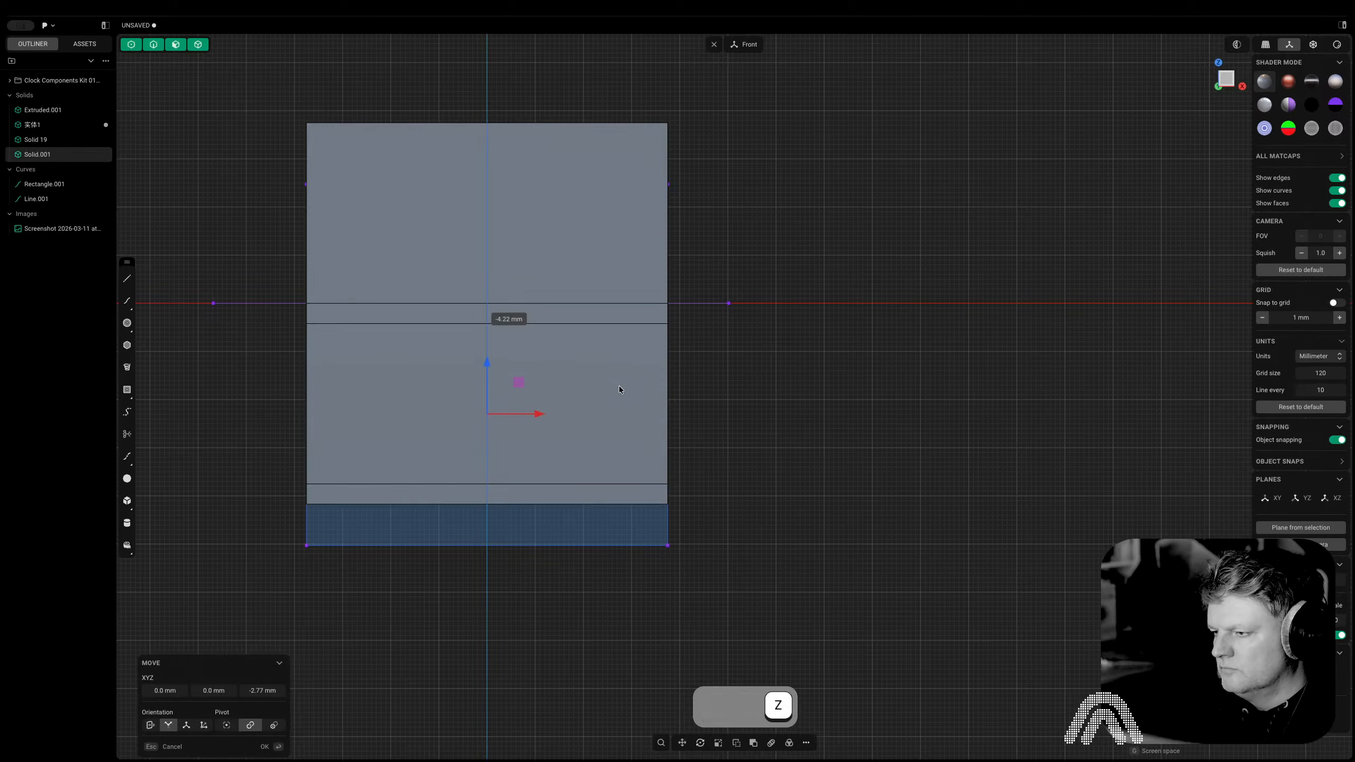
click(609, 599)
Hide the square outline curve left over from the original extrusion
key(2)
click(673, 500)
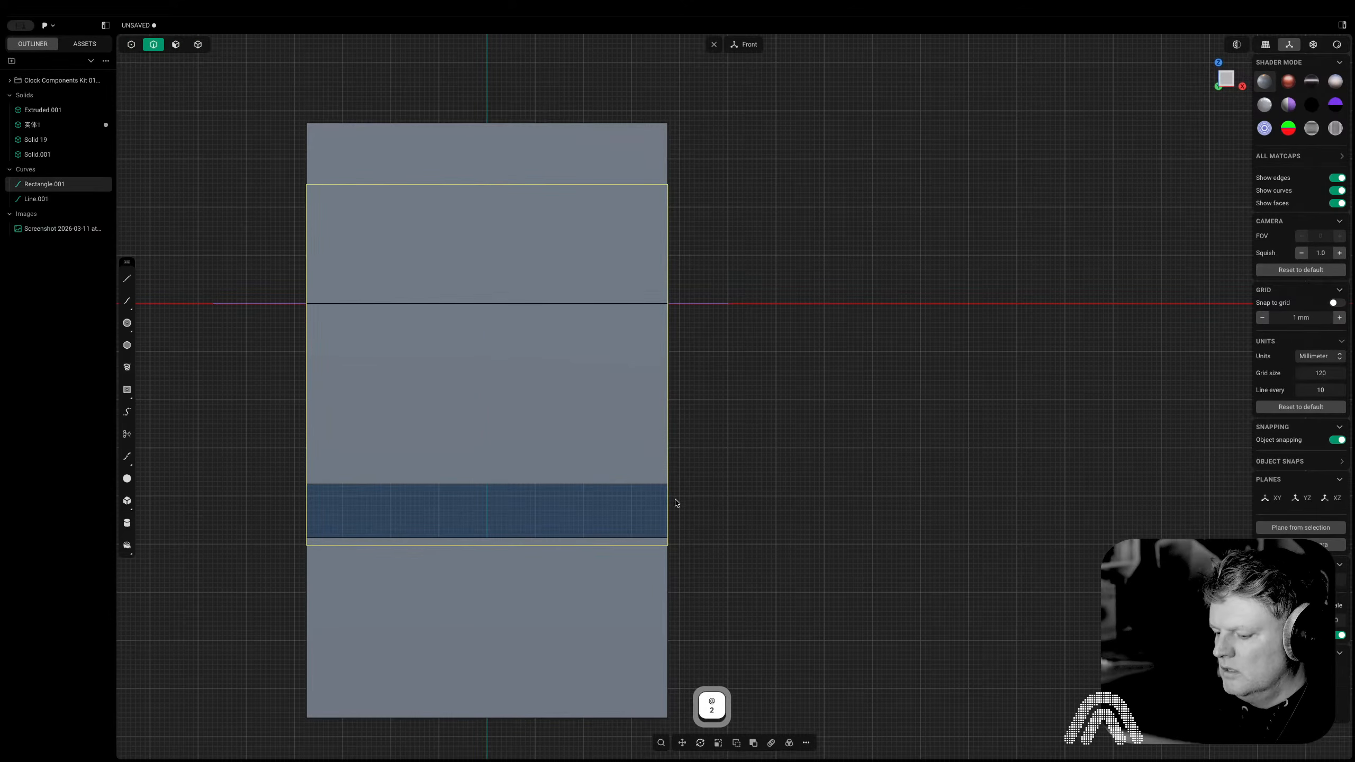
key(h)
key(2)
Move the duplicated half vertically so the midpoint of its top edge snaps to the bottom edge of the cube
click(630, 572)
key(g)
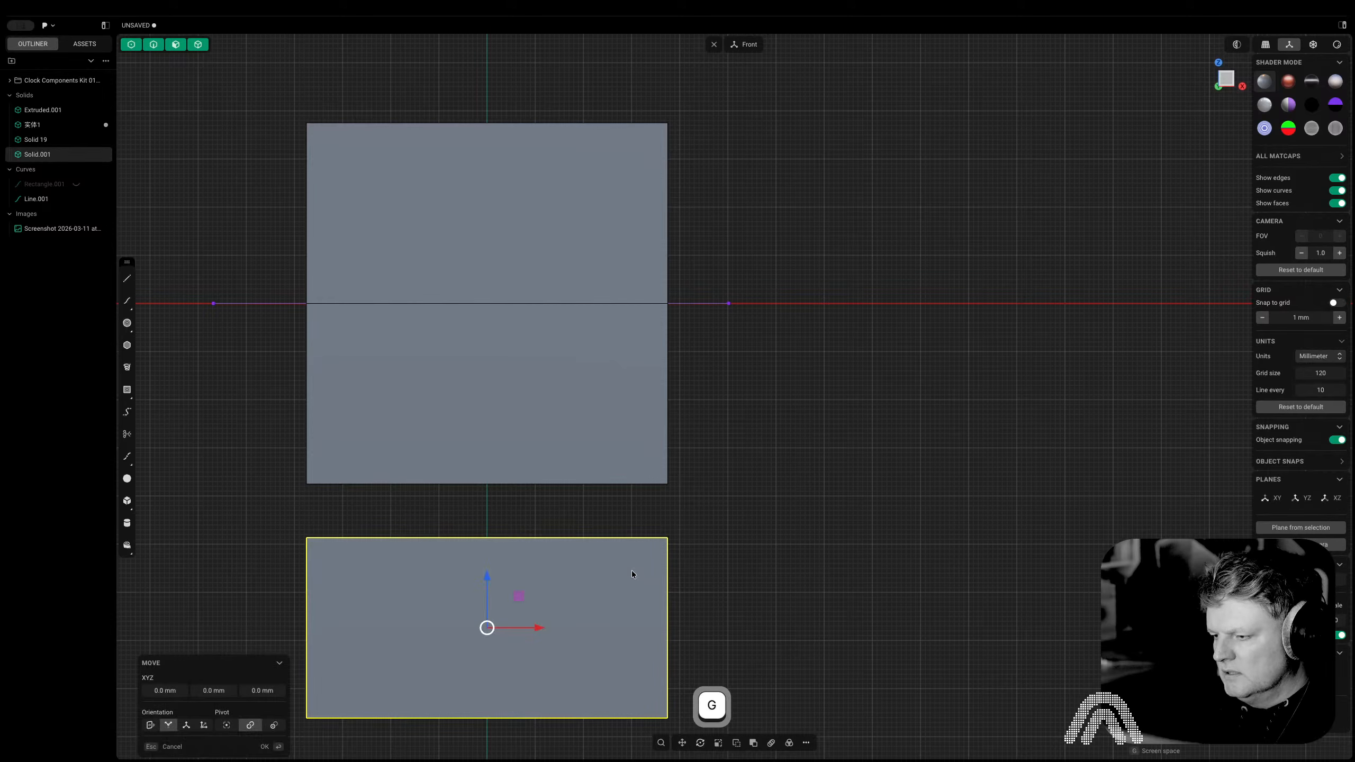
key(z)
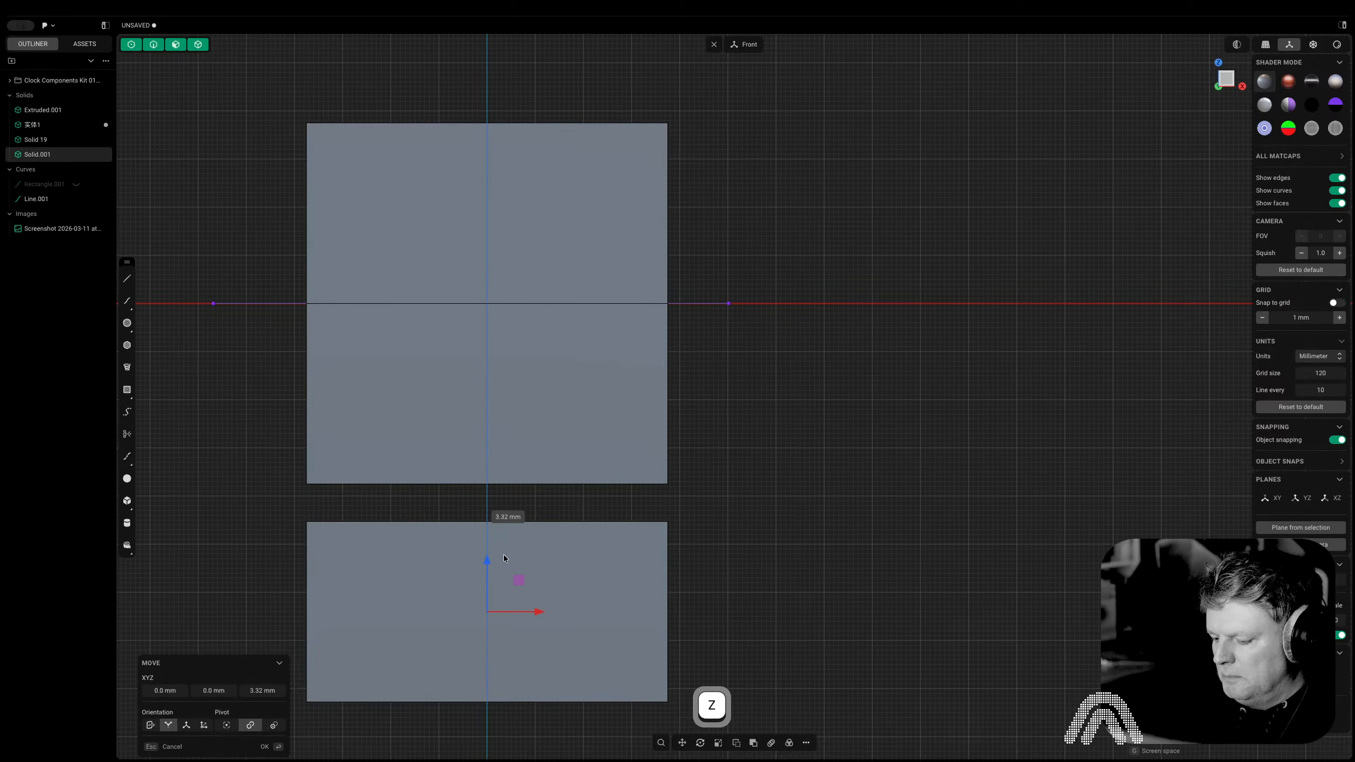
key(v)
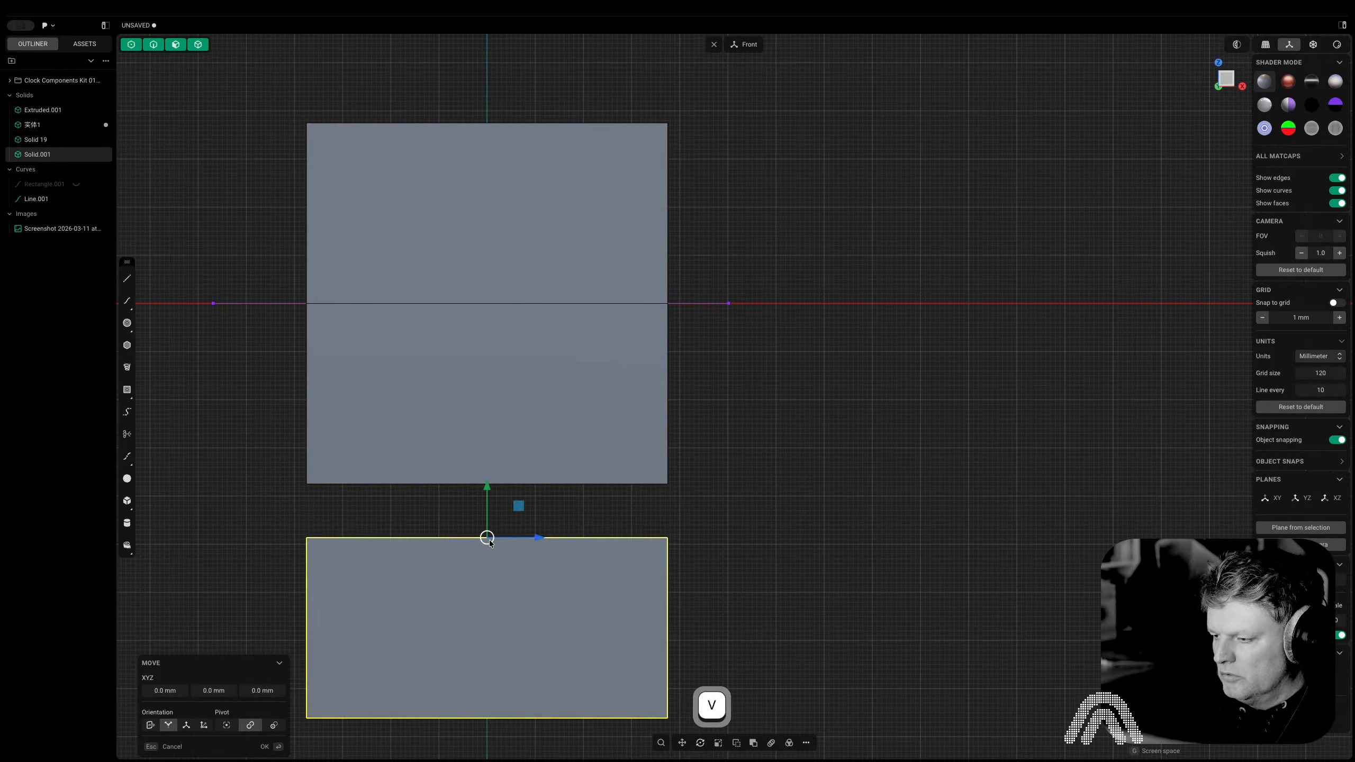
click(489, 539)
key(y)
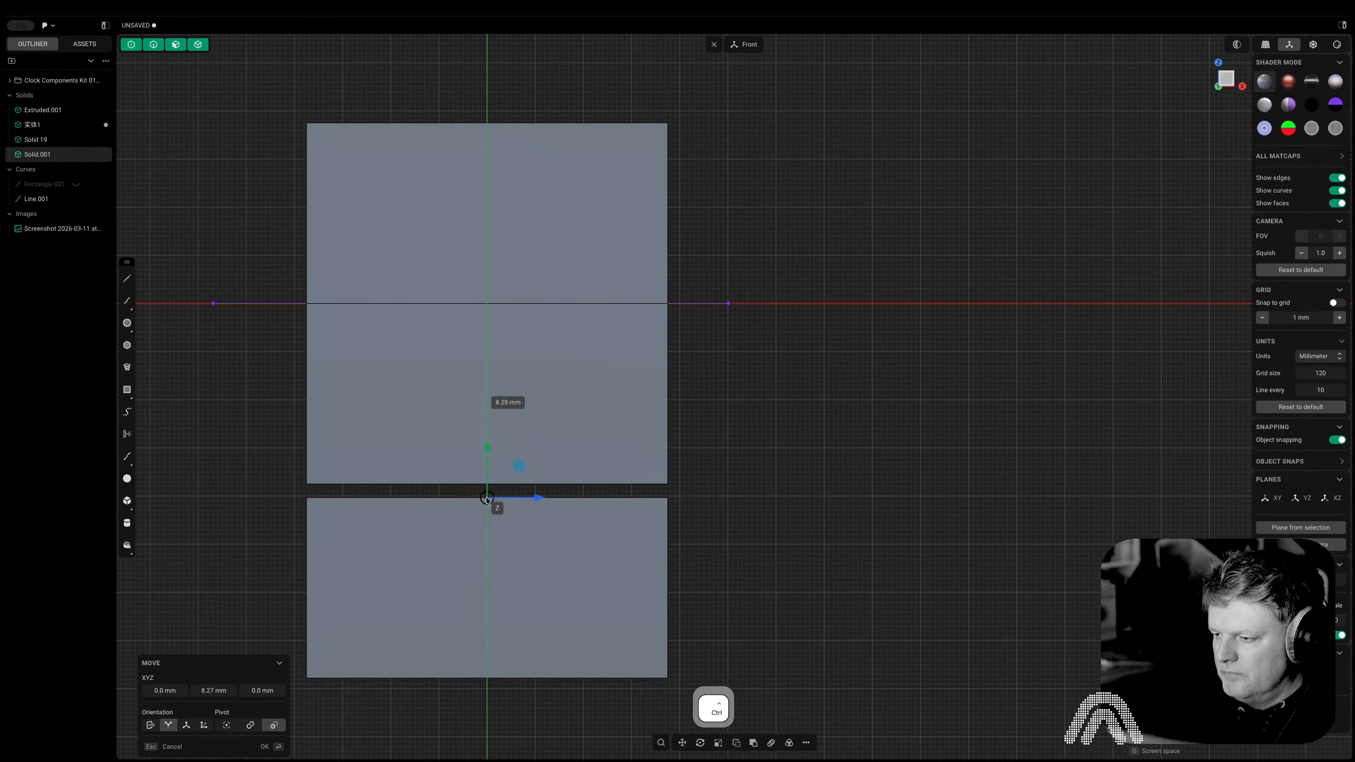
ctrl+click(486, 490)
Join the upper and lower cube halves back into one solid with a Boolean union
click(635, 361)
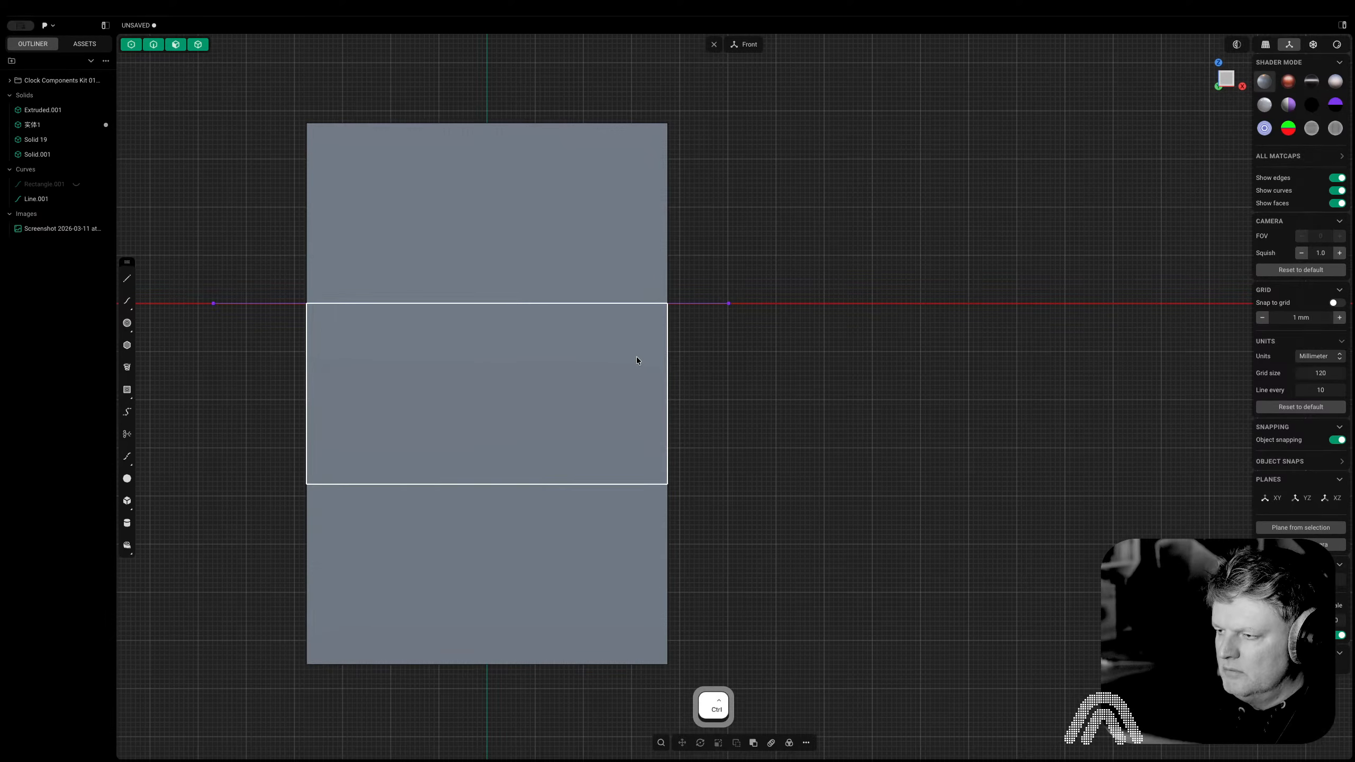
shift+click(608, 244)
key(q)
right_click(844, 536)
Examine the cube stacked on the half-height base block and compare its proportions with the speaker reference image
middle_drag(829, 541, 737, 554)
scroll(737, 555, down, 10)
right_drag(737, 554, 860, 536)
right_drag(579, 398, 590, 503)
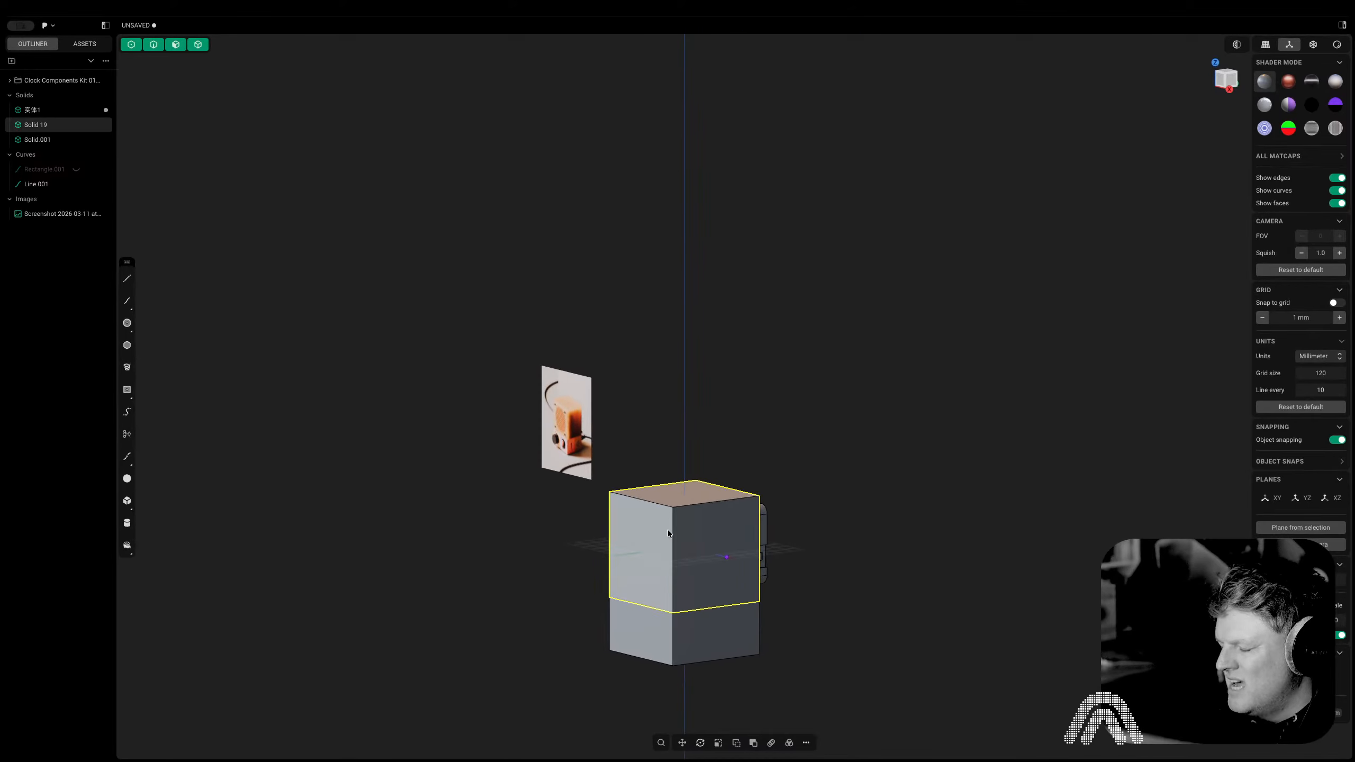
scroll(692, 543, up, 10)
right_drag(674, 560, 644, 438)
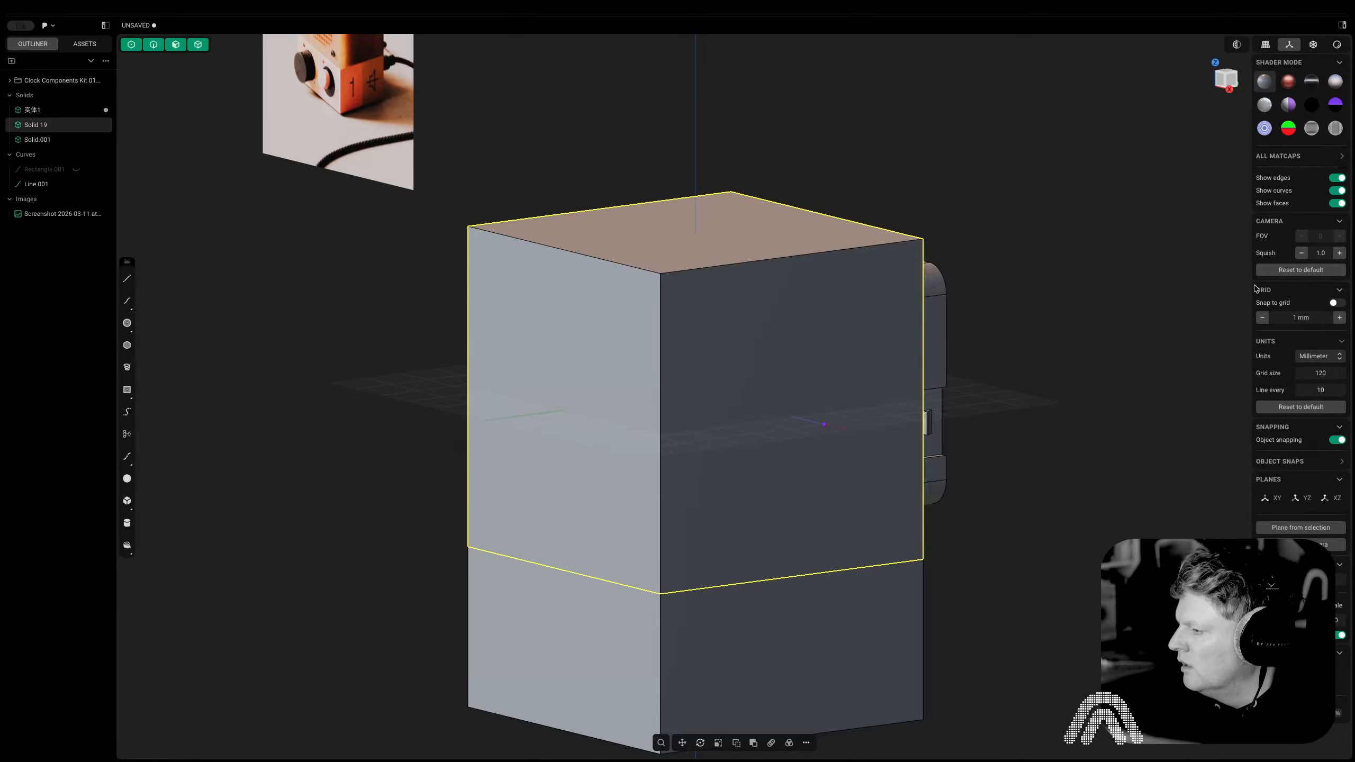
mouse_move(1112, 280)
middle_down()
mouse_move(961, 207)
mouse_move(1095, 270)
middle_up()
scroll(1095, 270, down, 5)
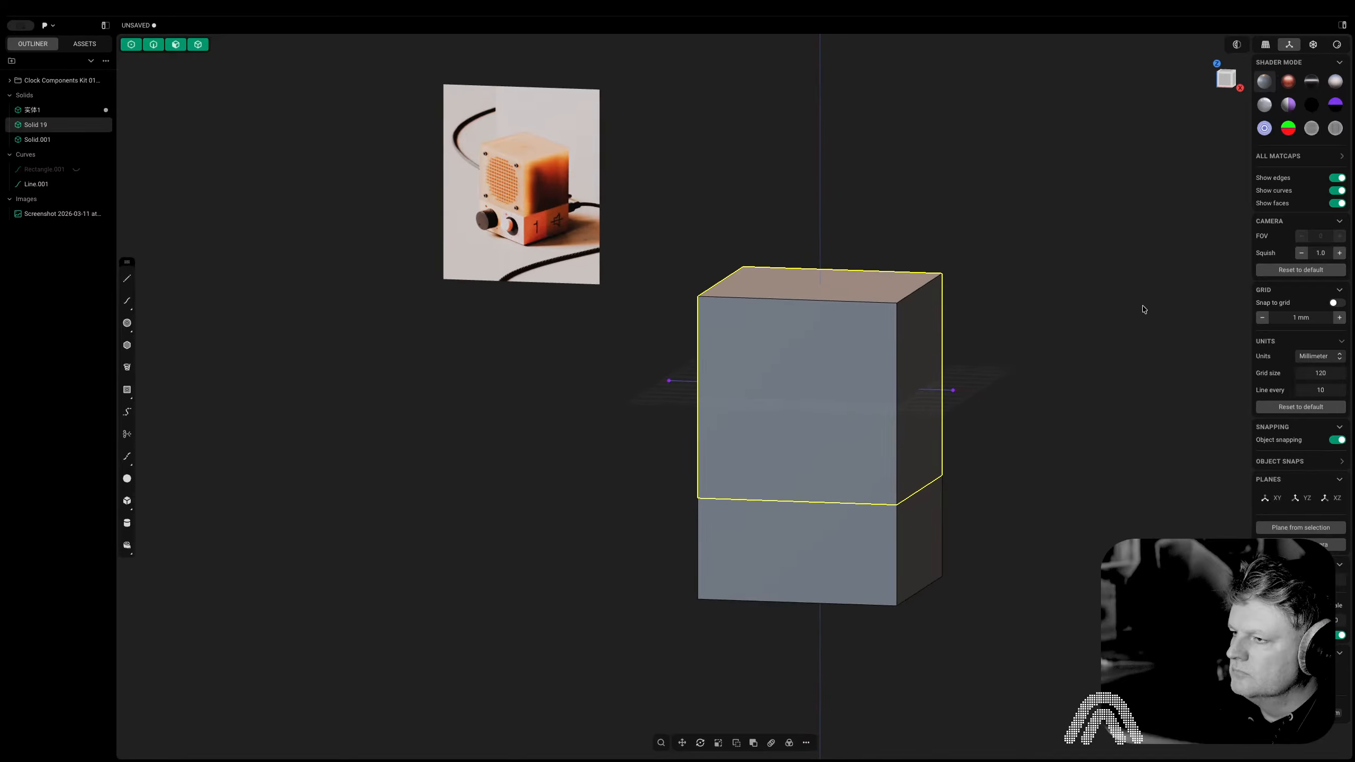
click(882, 566)
click(858, 457)
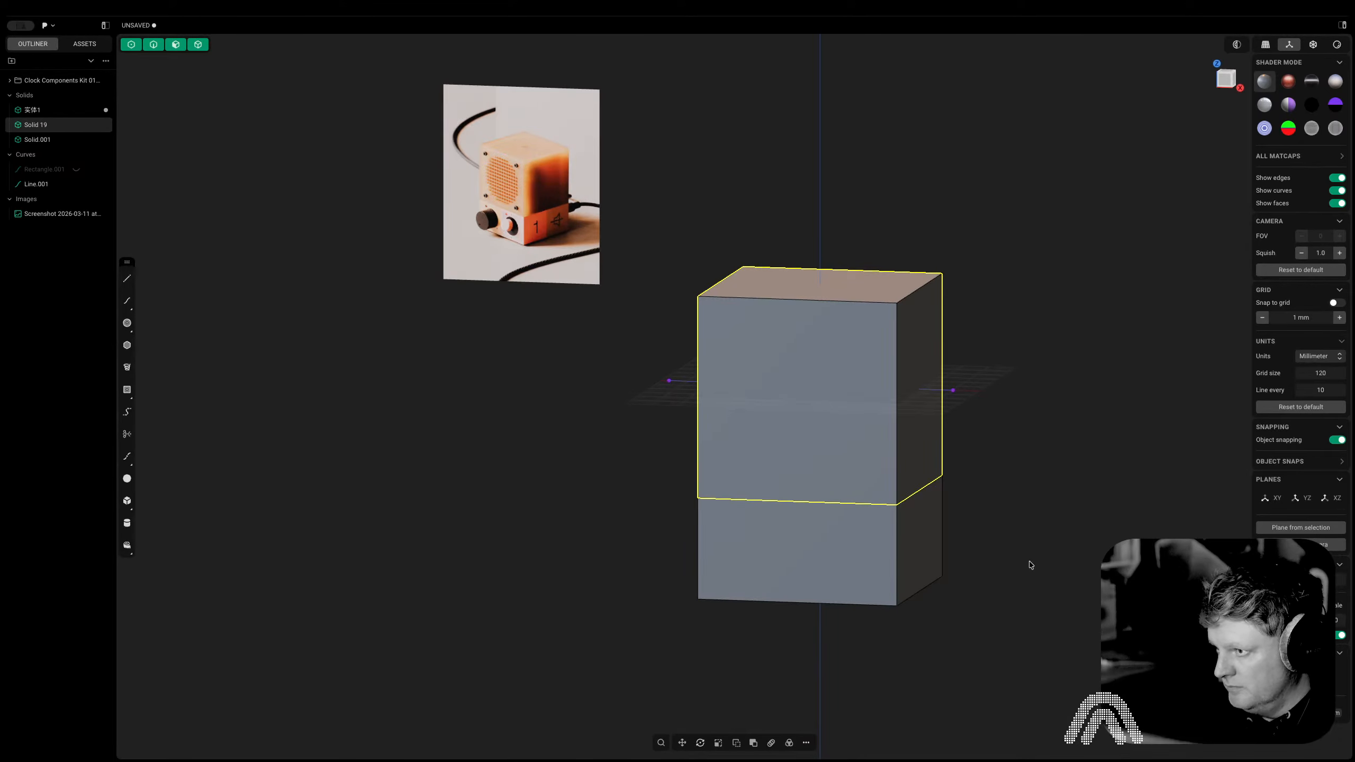
click(1028, 560)
click(887, 553)
shift+click(840, 463)
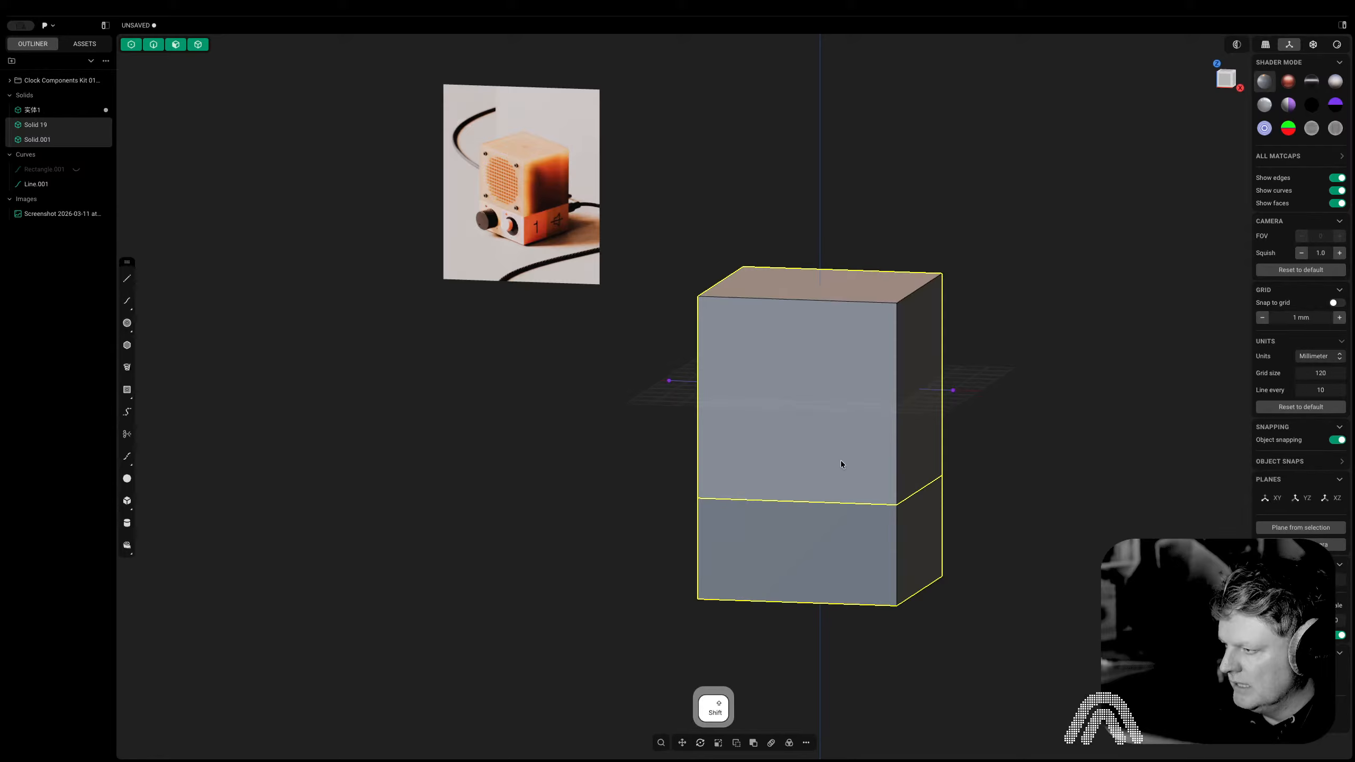
click(1037, 491)
Duplicate the base block in place and rename the copy "shadow bottom"
click(811, 541)
key(shift+d)
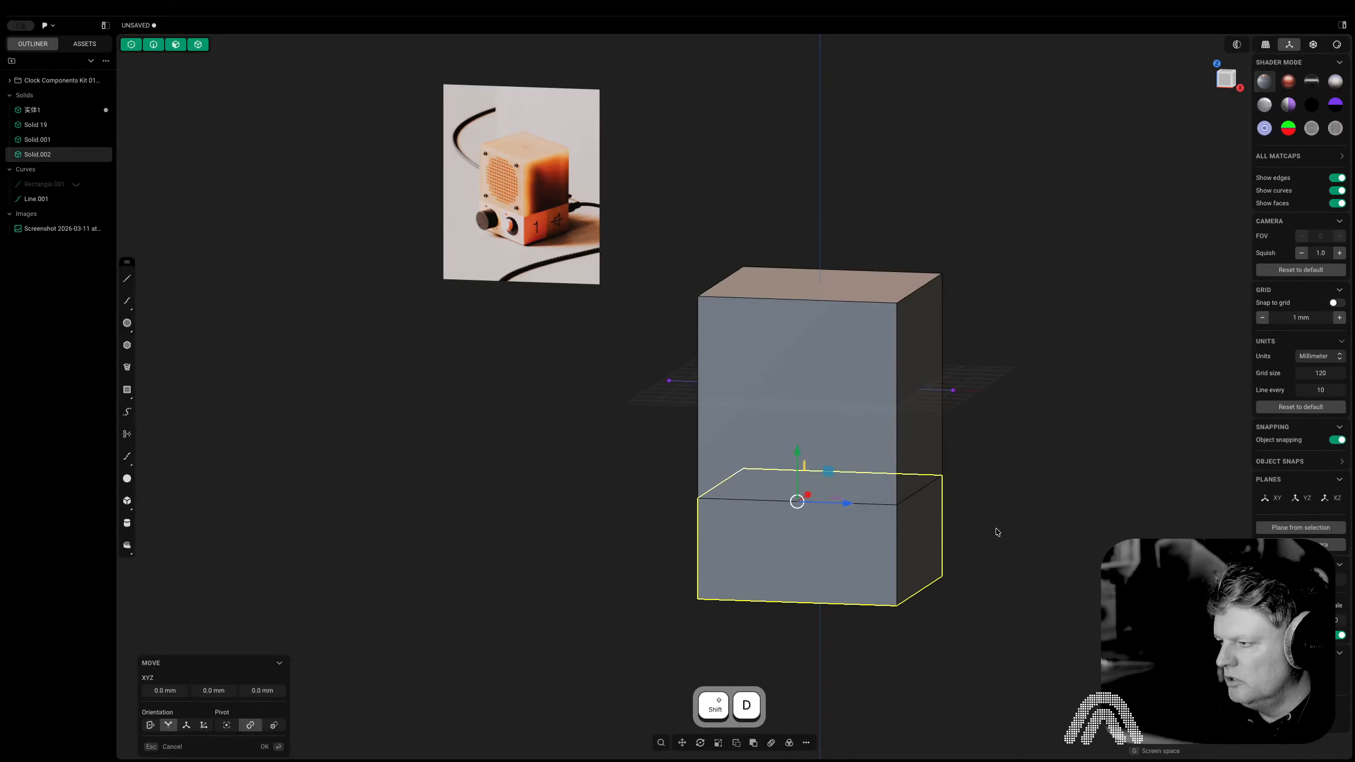
double_click(40, 151)
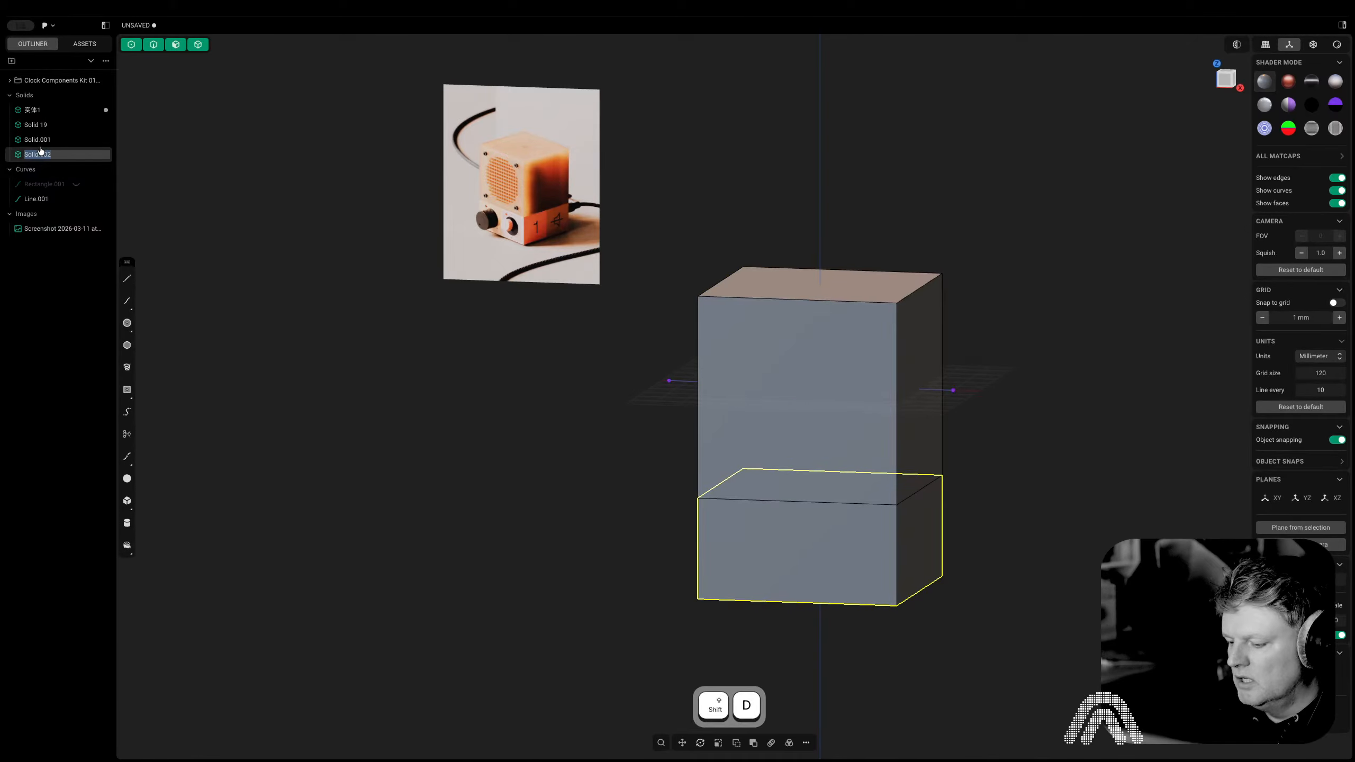
text(sha)
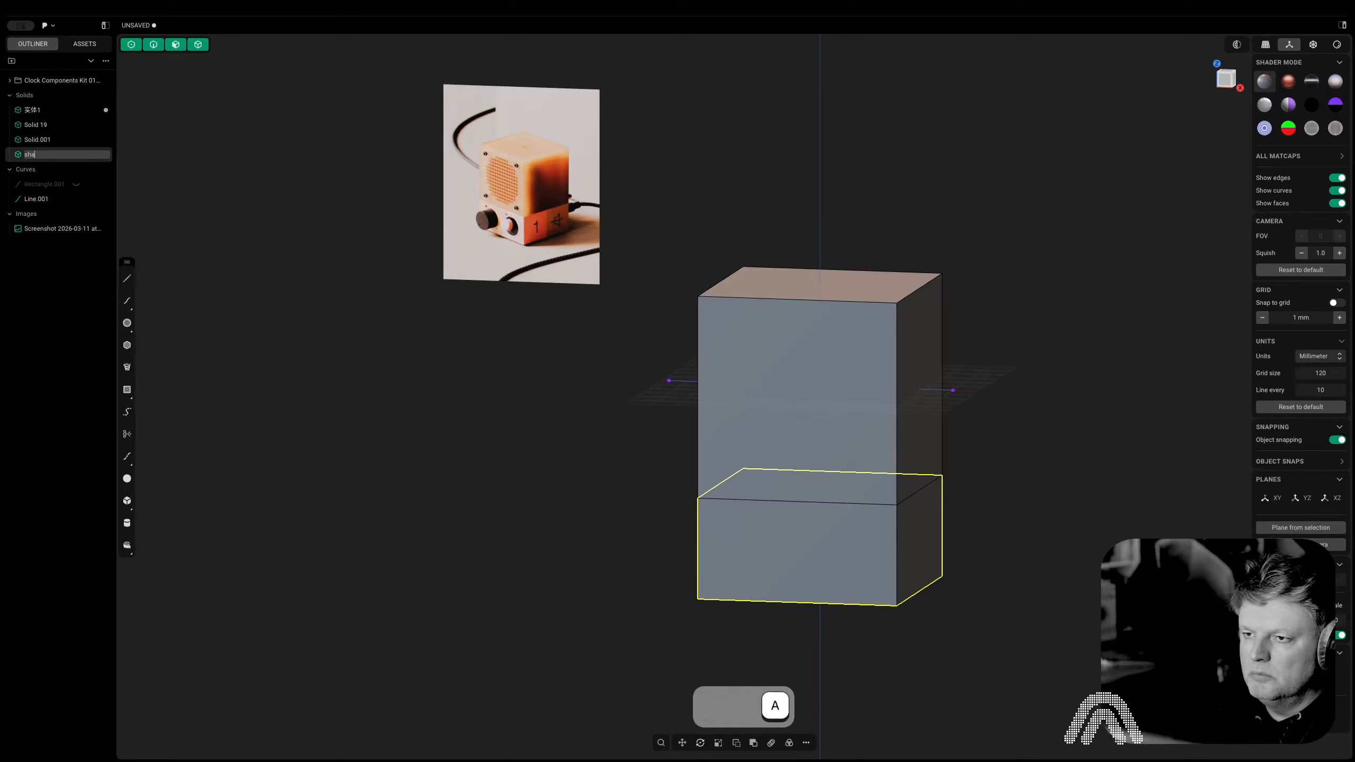
text(dow bottom)
key(Return)
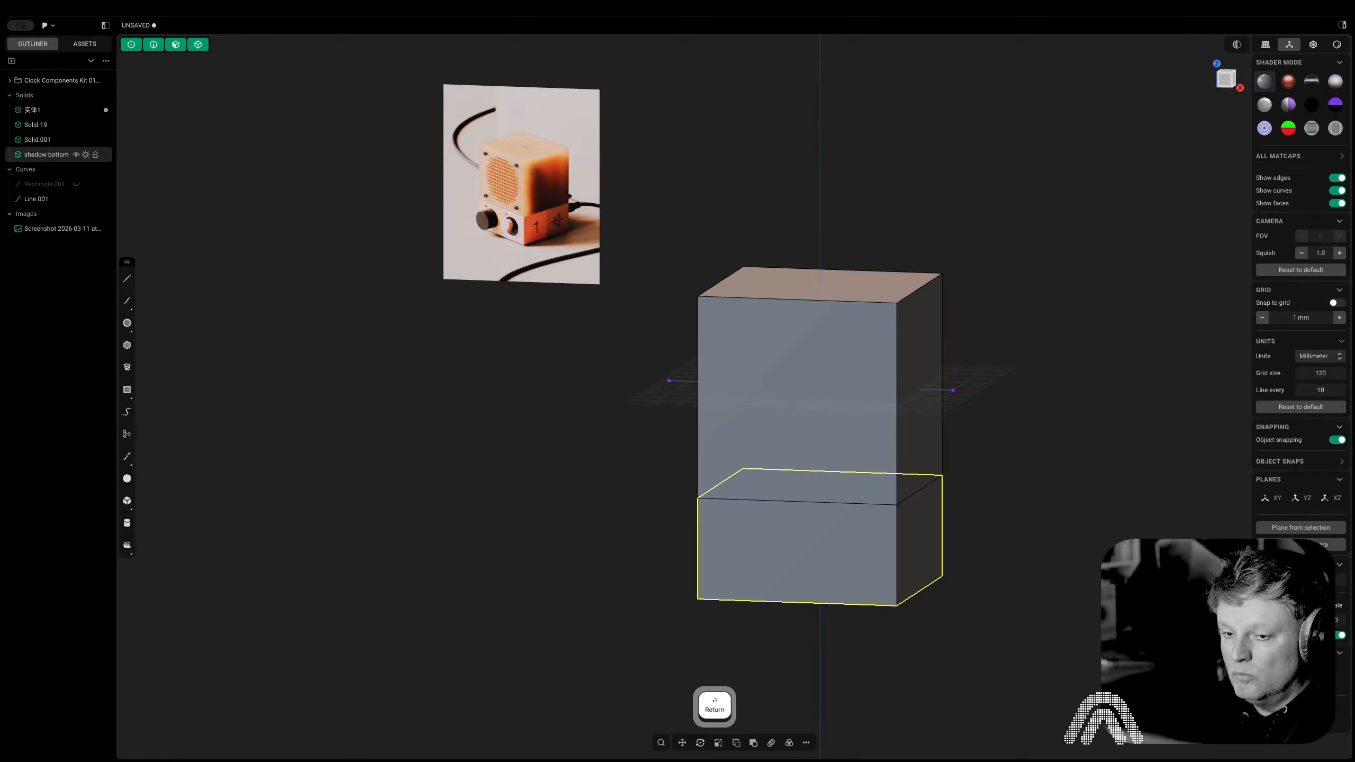
click(696, 320)
shift+click(42, 143)
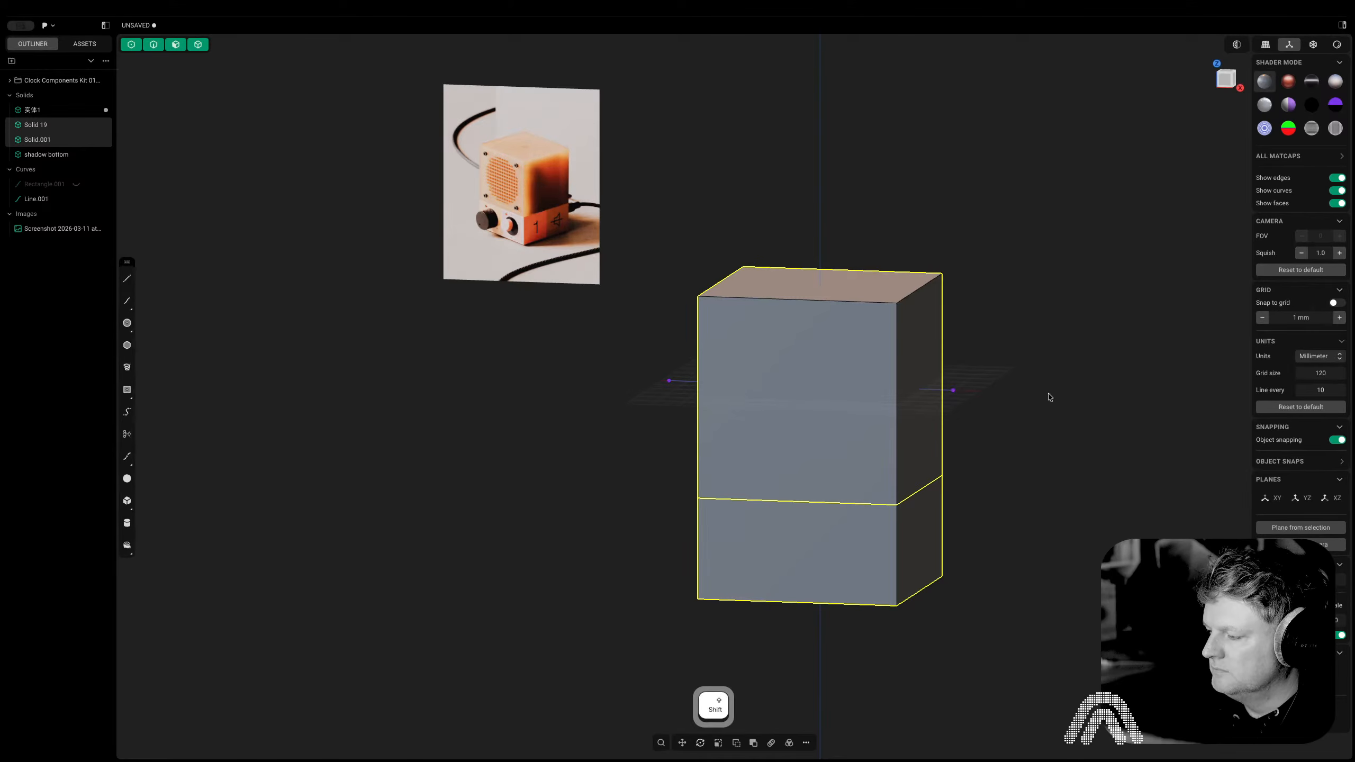
key(Escape)
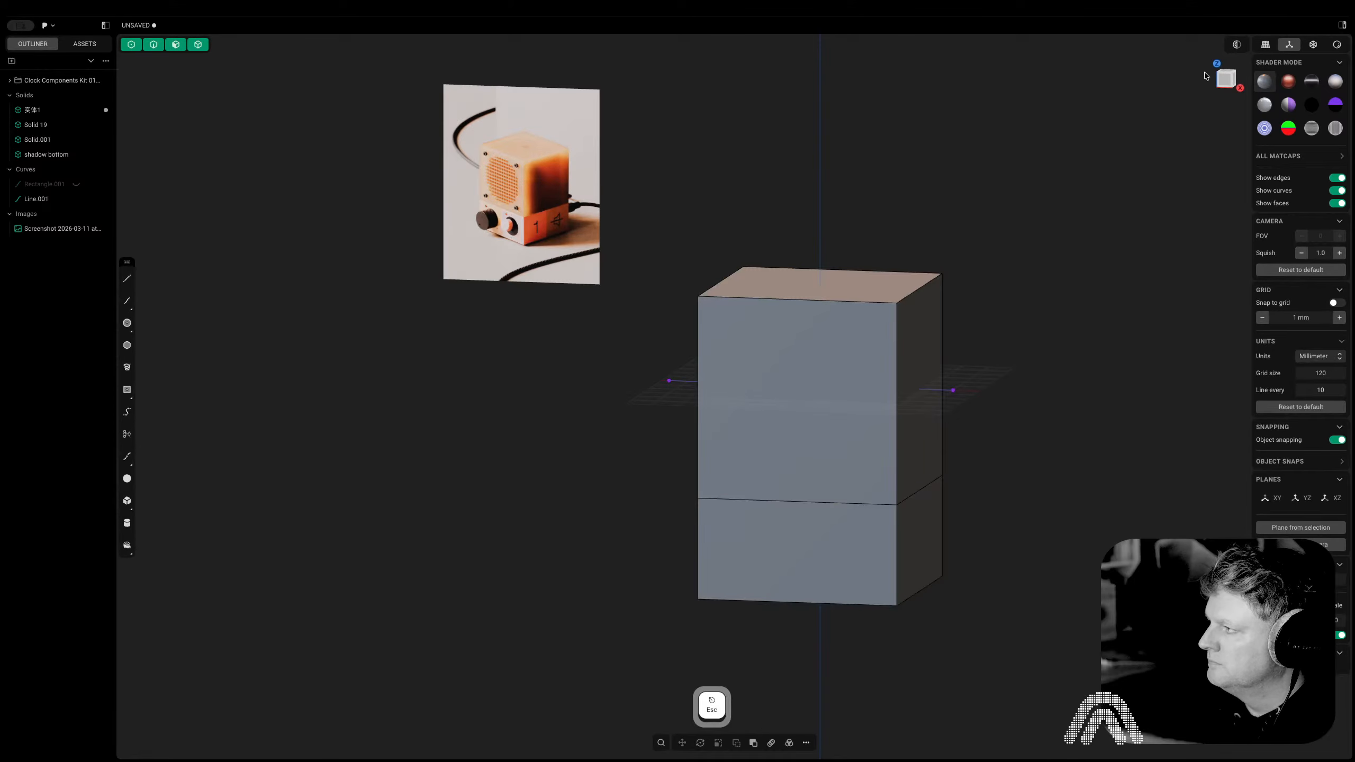
Draw a horizontal line in the front view from the midpoint of the seam between cube and base, out past the block's side
click(1225, 79)
key(shift+a)
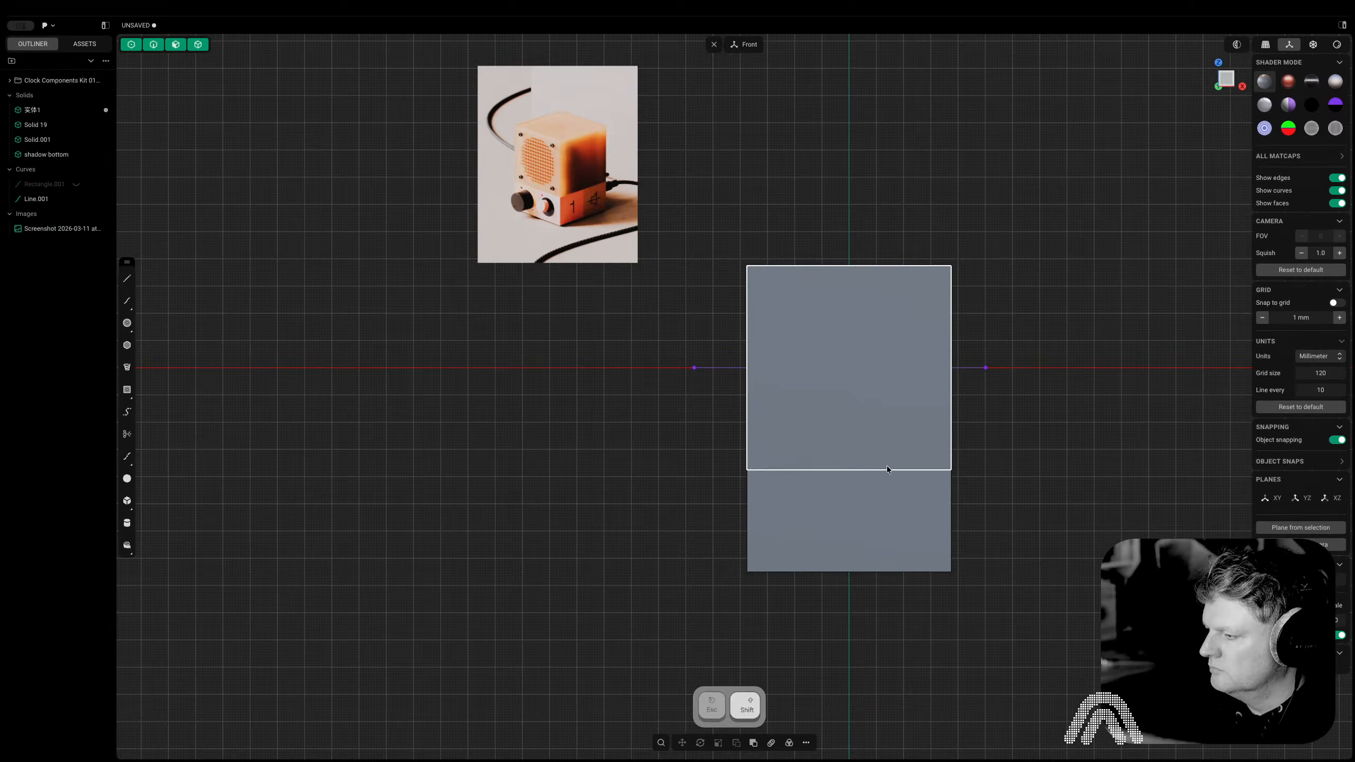
click(849, 469)
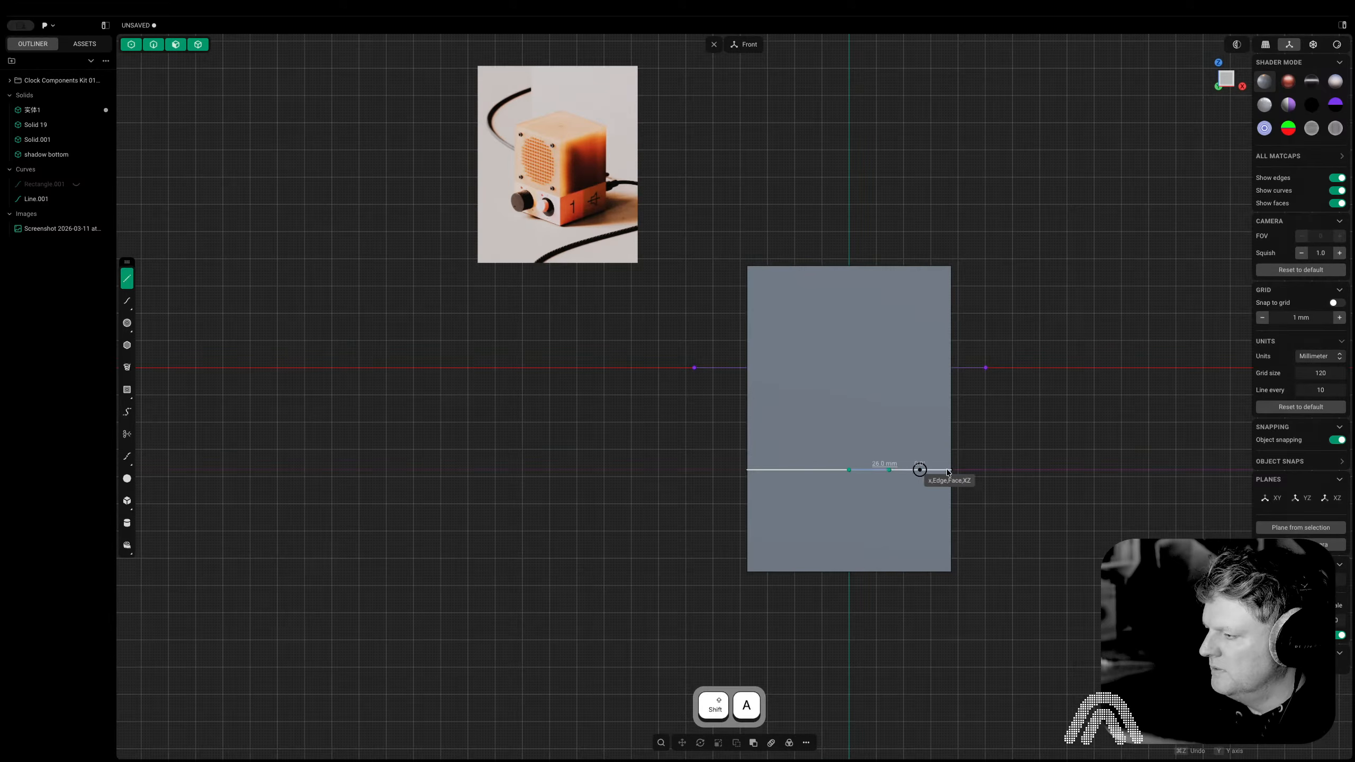
click(1061, 470)
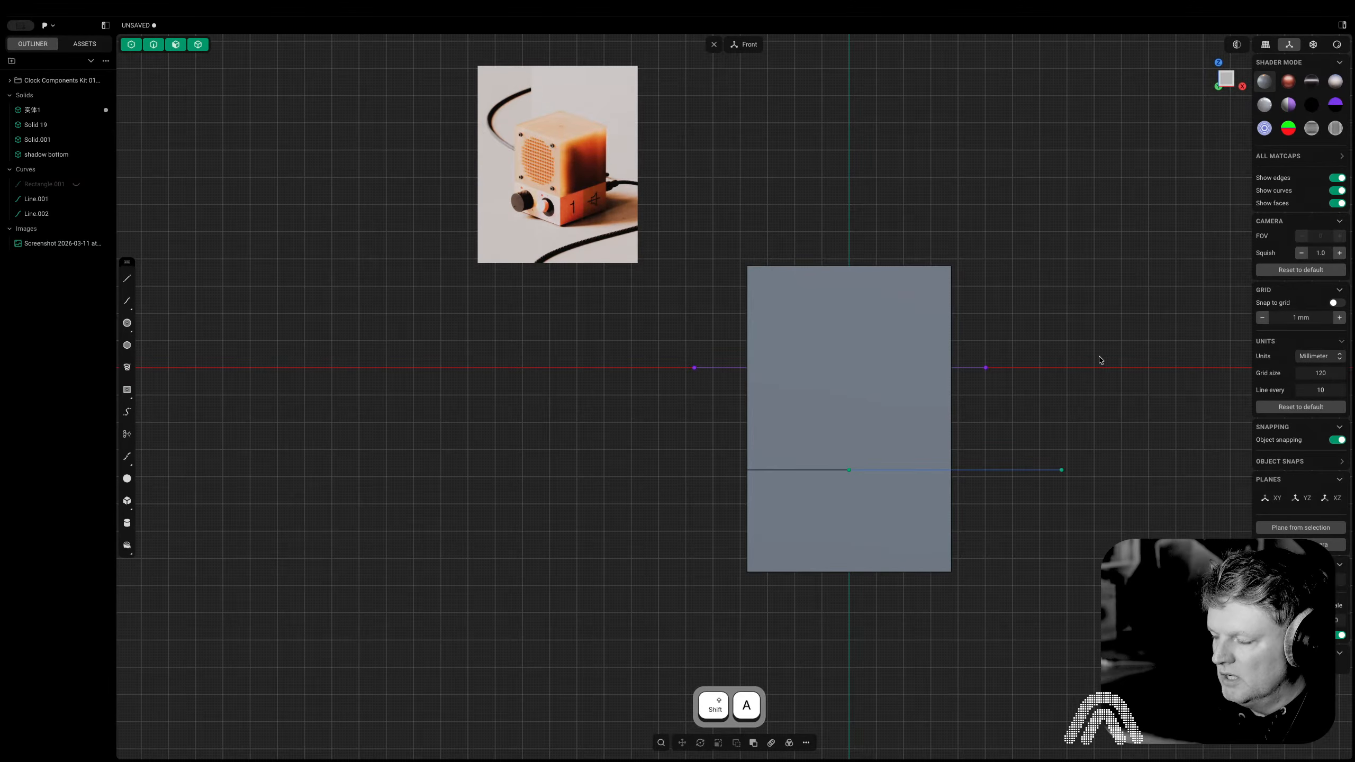
Merge the cube and the base block into a single solid with a Boolean union
click(890, 443)
shift+click(889, 502)
key(q)
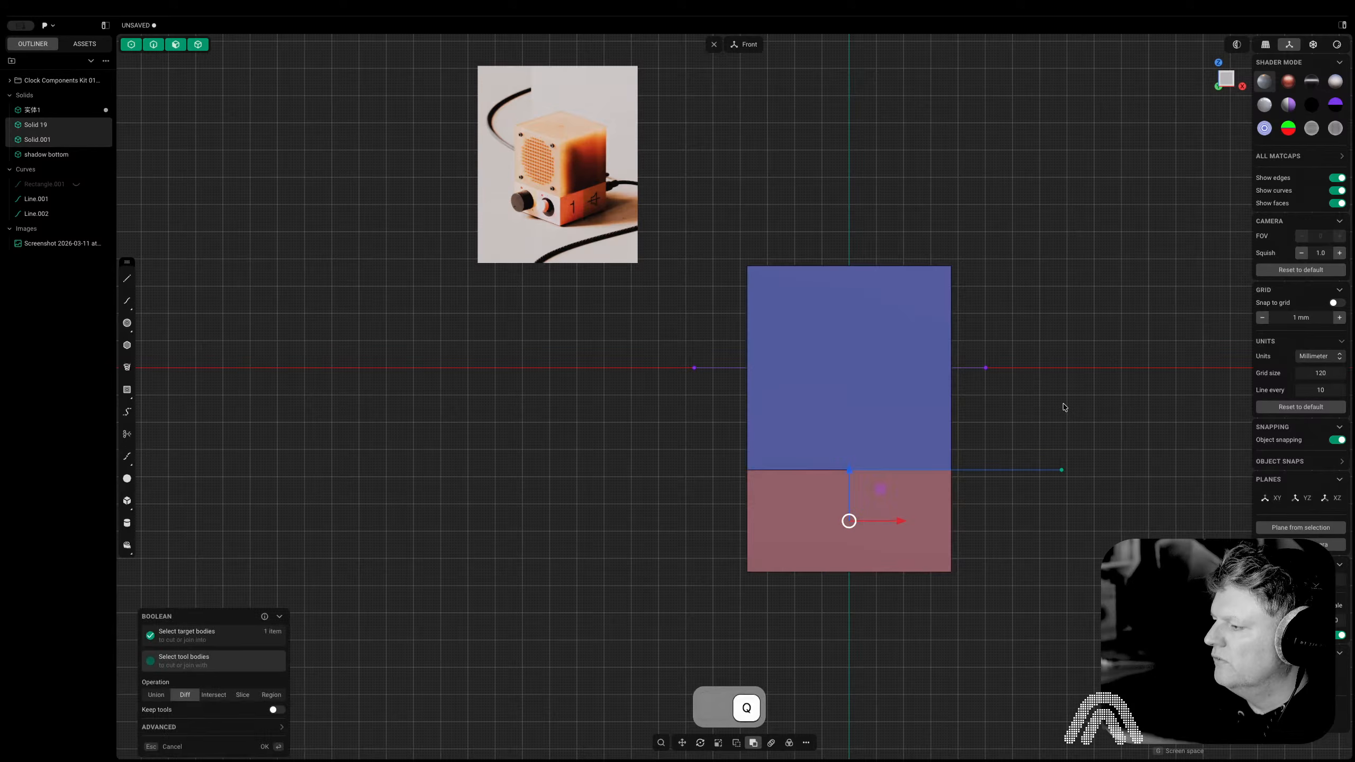
key(q)
key(Return)
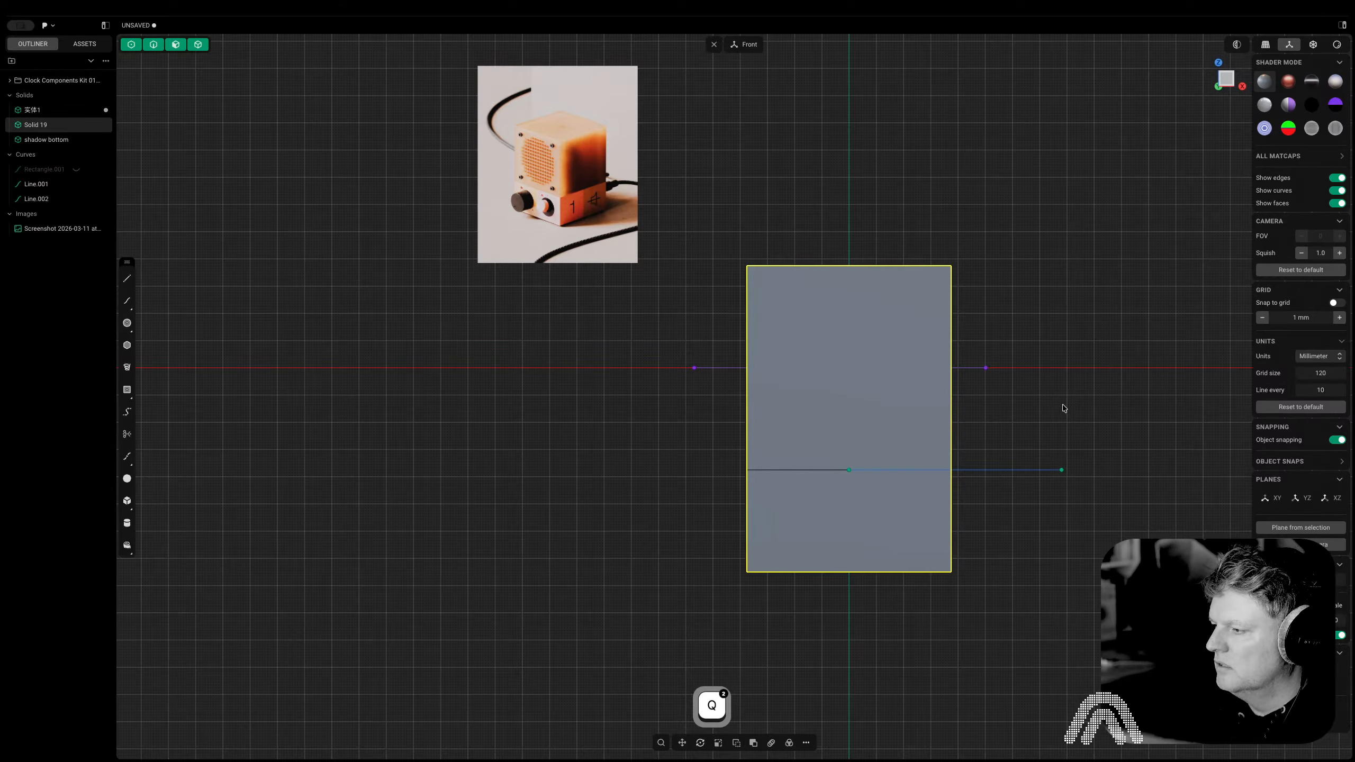
Hide the seam line and the "shadow bottom" body, leaving the merged block visible
middle_drag(837, 502, 779, 421)
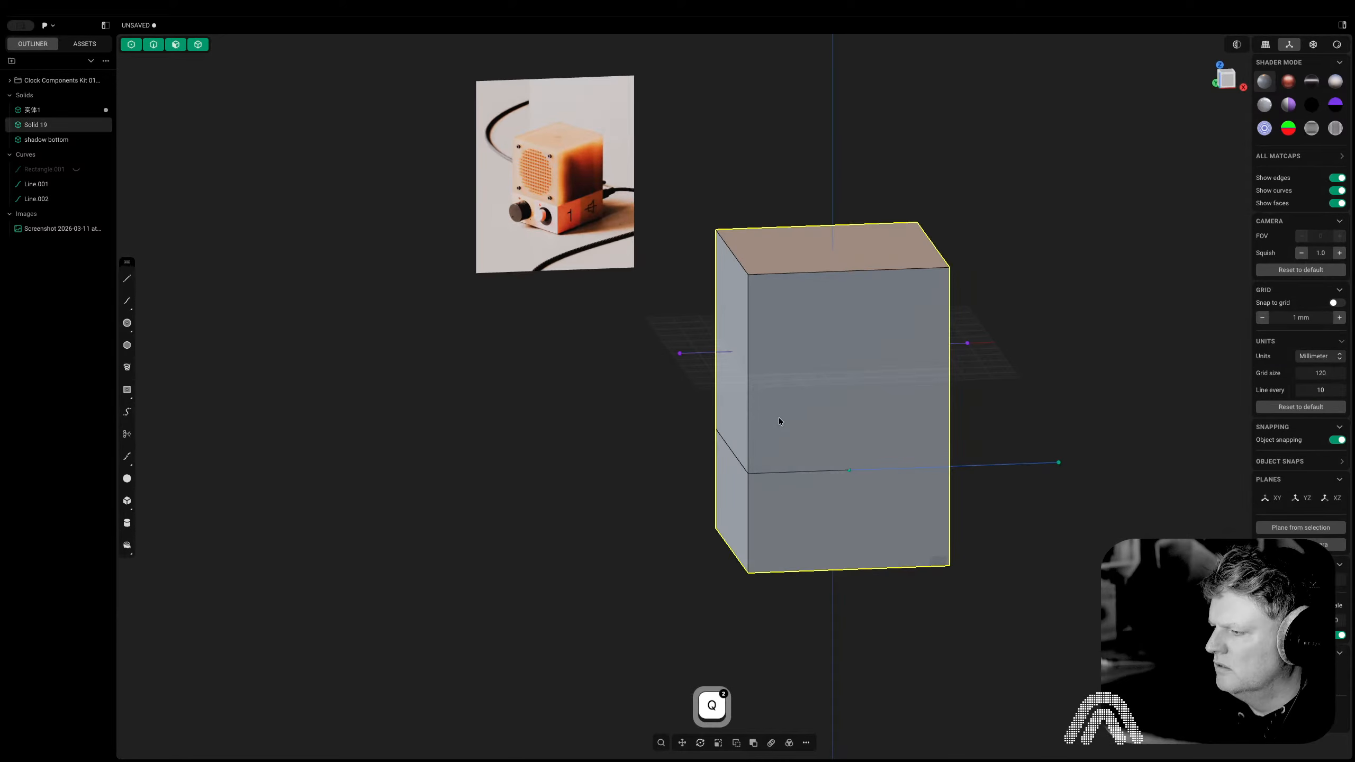
click(783, 453)
click(1019, 467)
key(2)
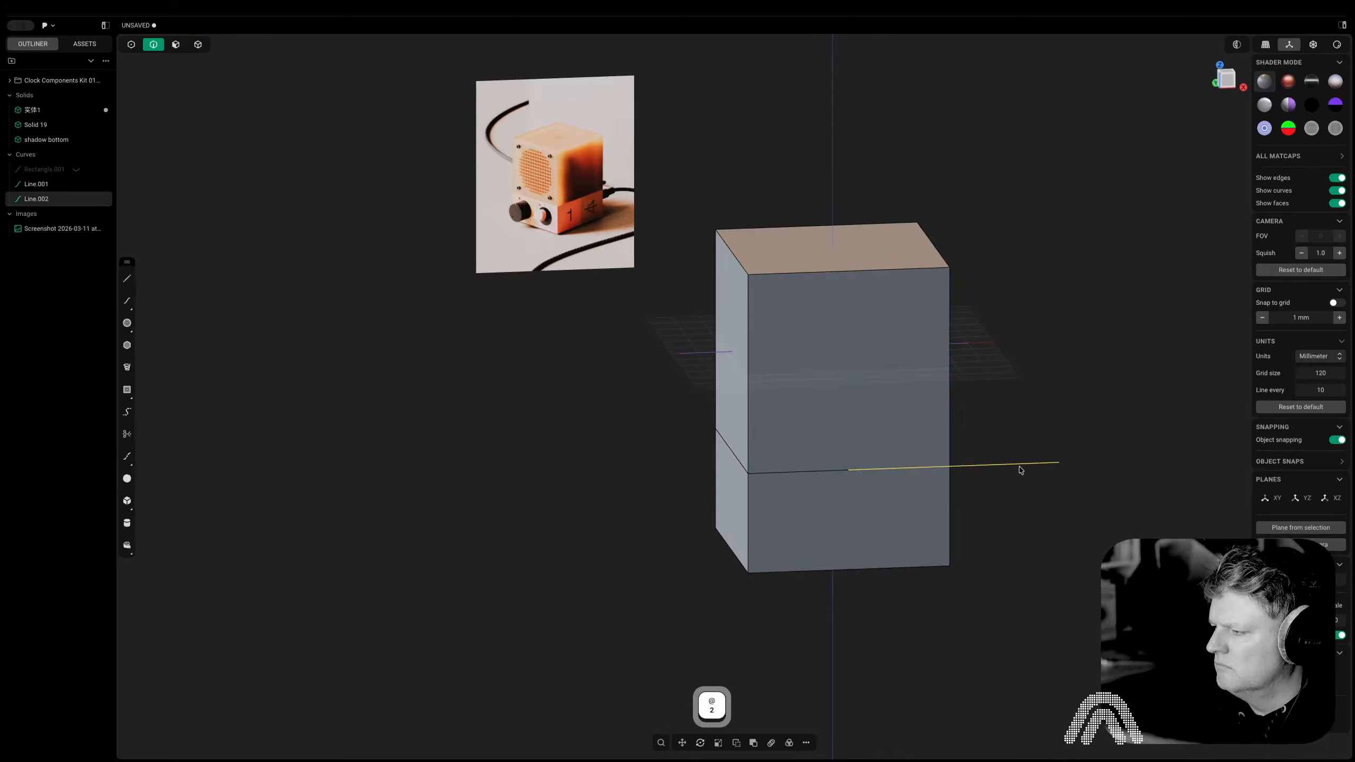
key(h)
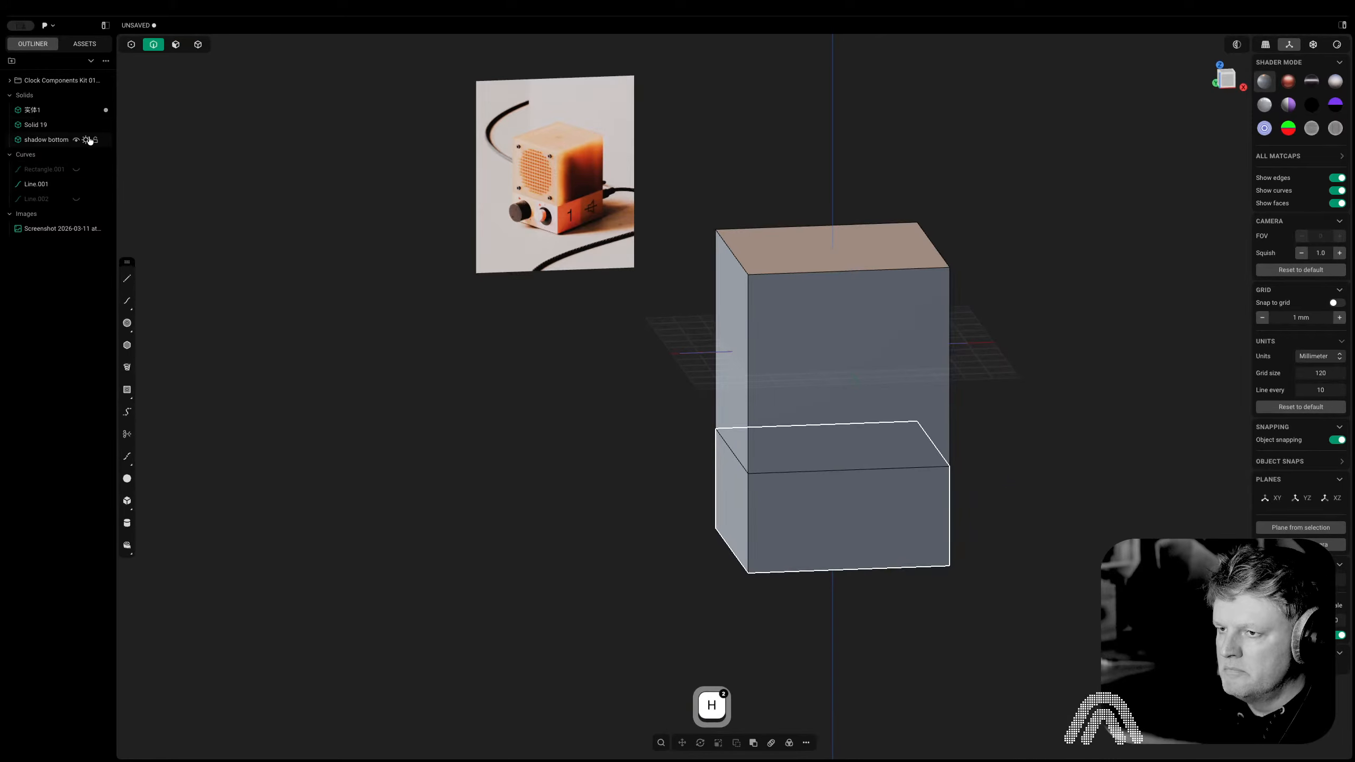
key(h)
Inspect the merged block from the front and in perspective, ending square-on to the back with the clock movement
click(1234, 76)
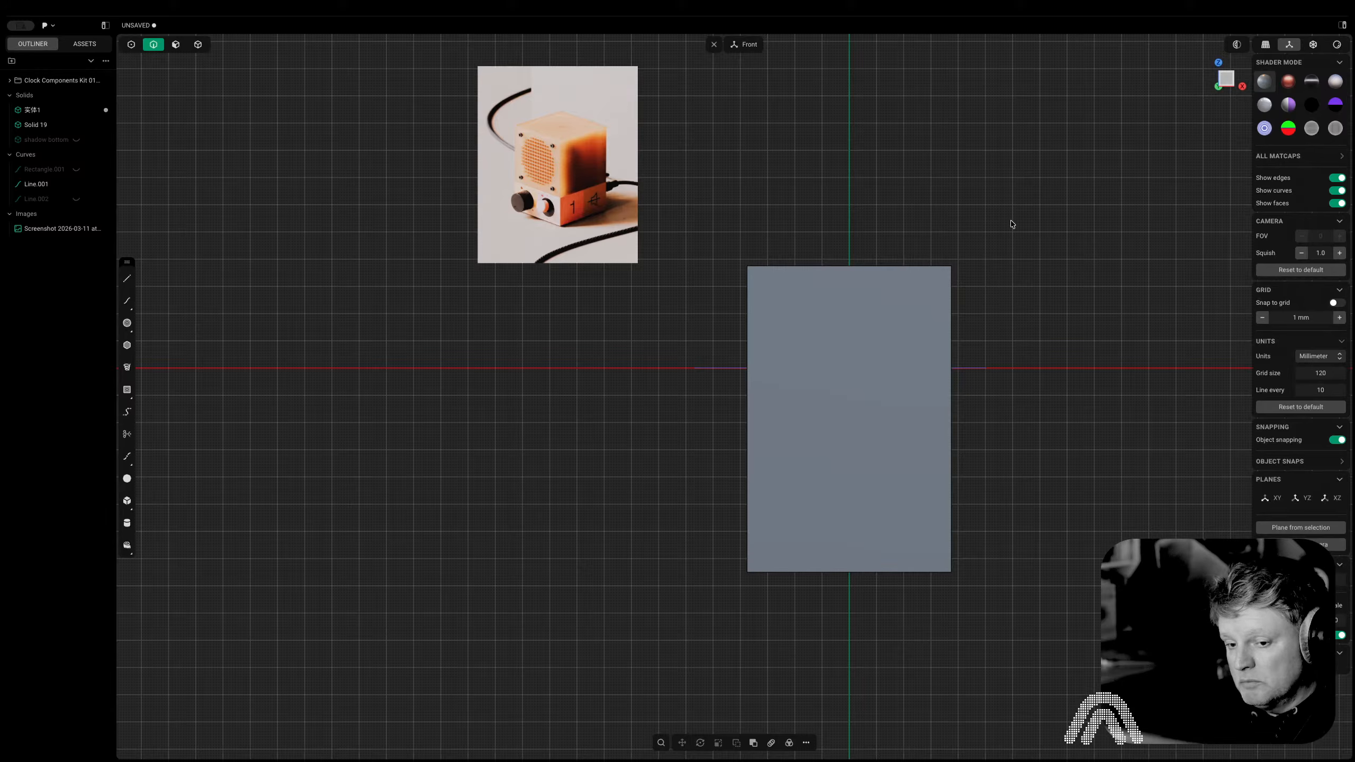
middle_drag(1039, 304, 1036, 416)
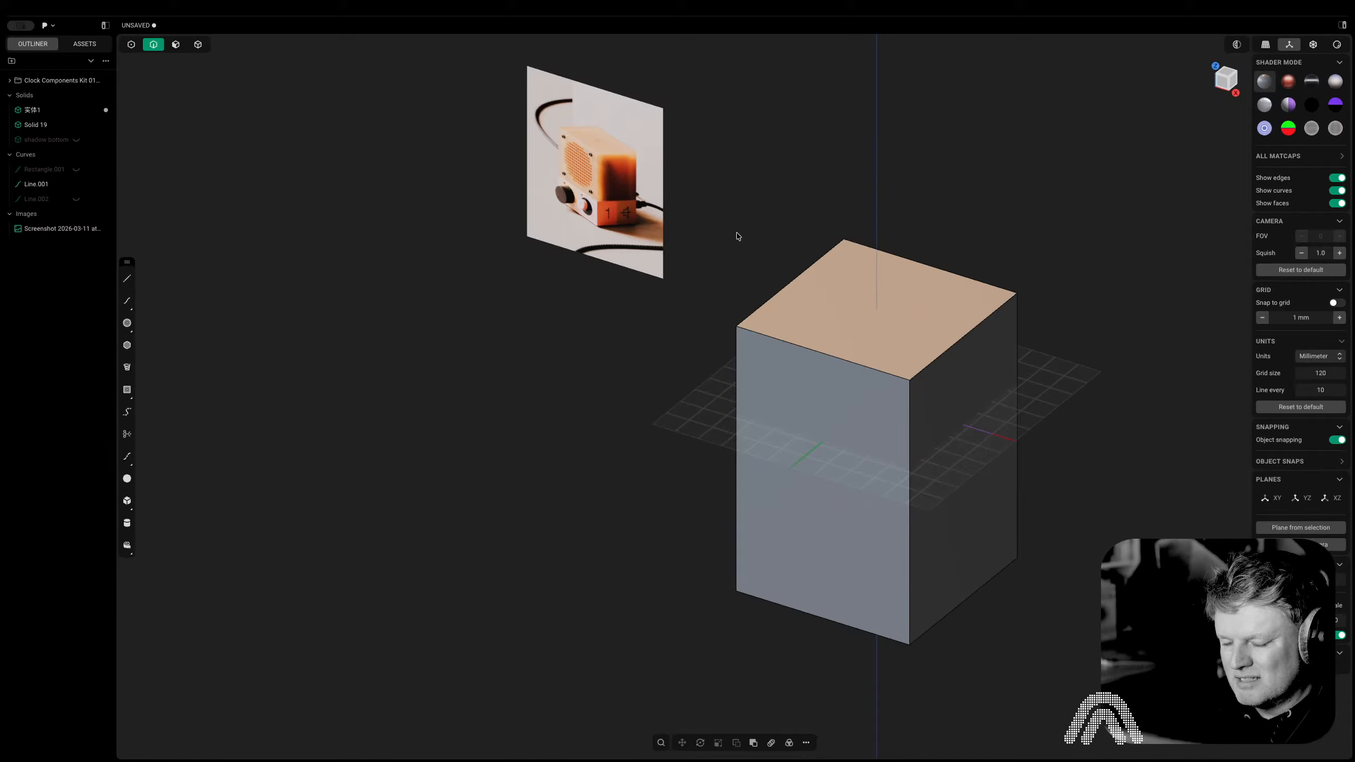
shift+middle_drag(1045, 277, 1030, 252)
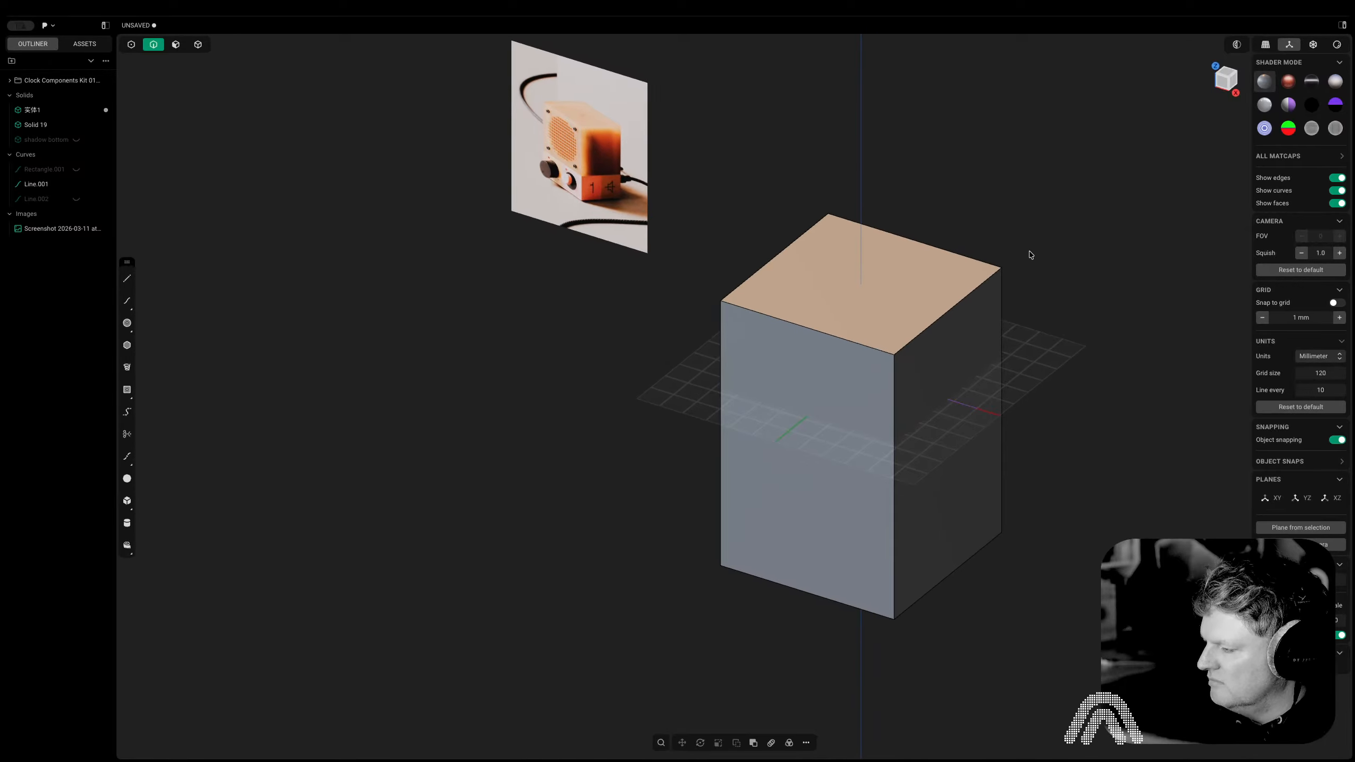
click(1222, 85)
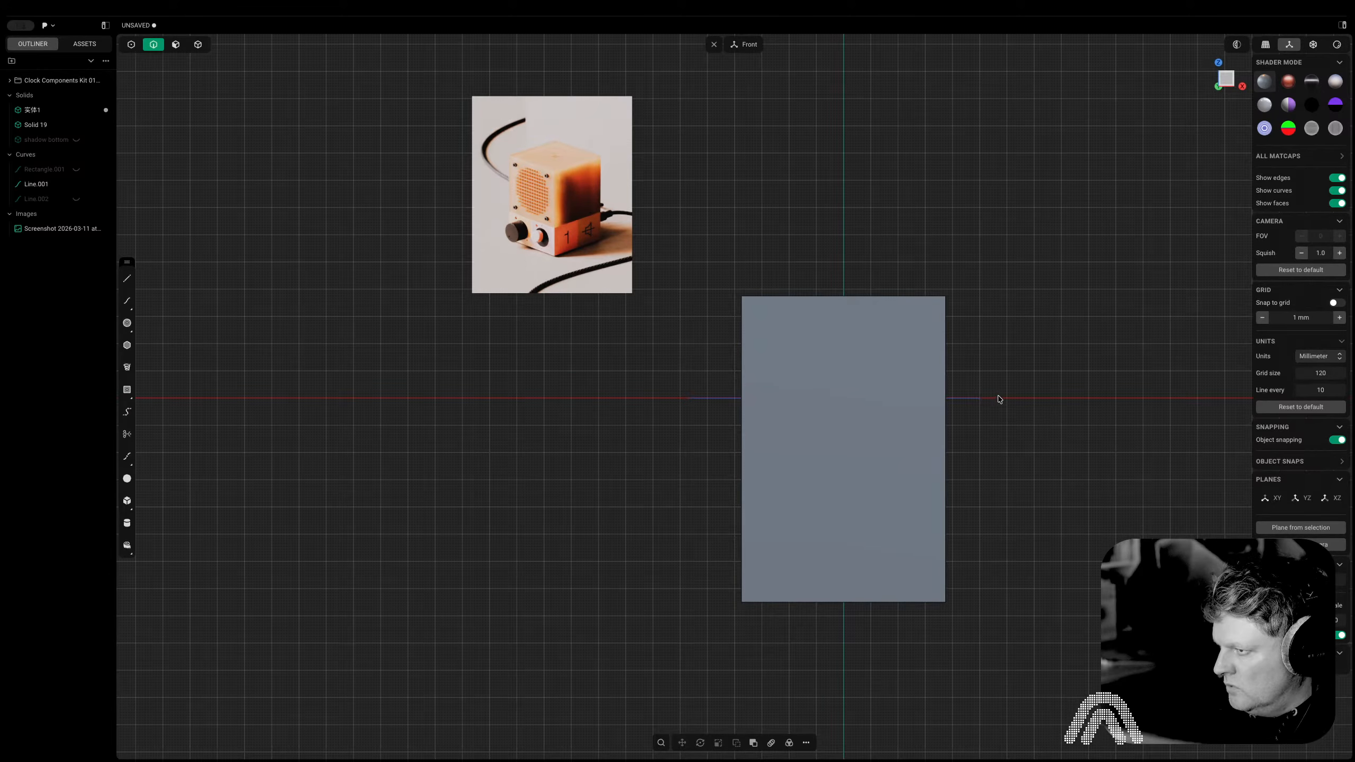
middle_drag(999, 398, 704, 410)
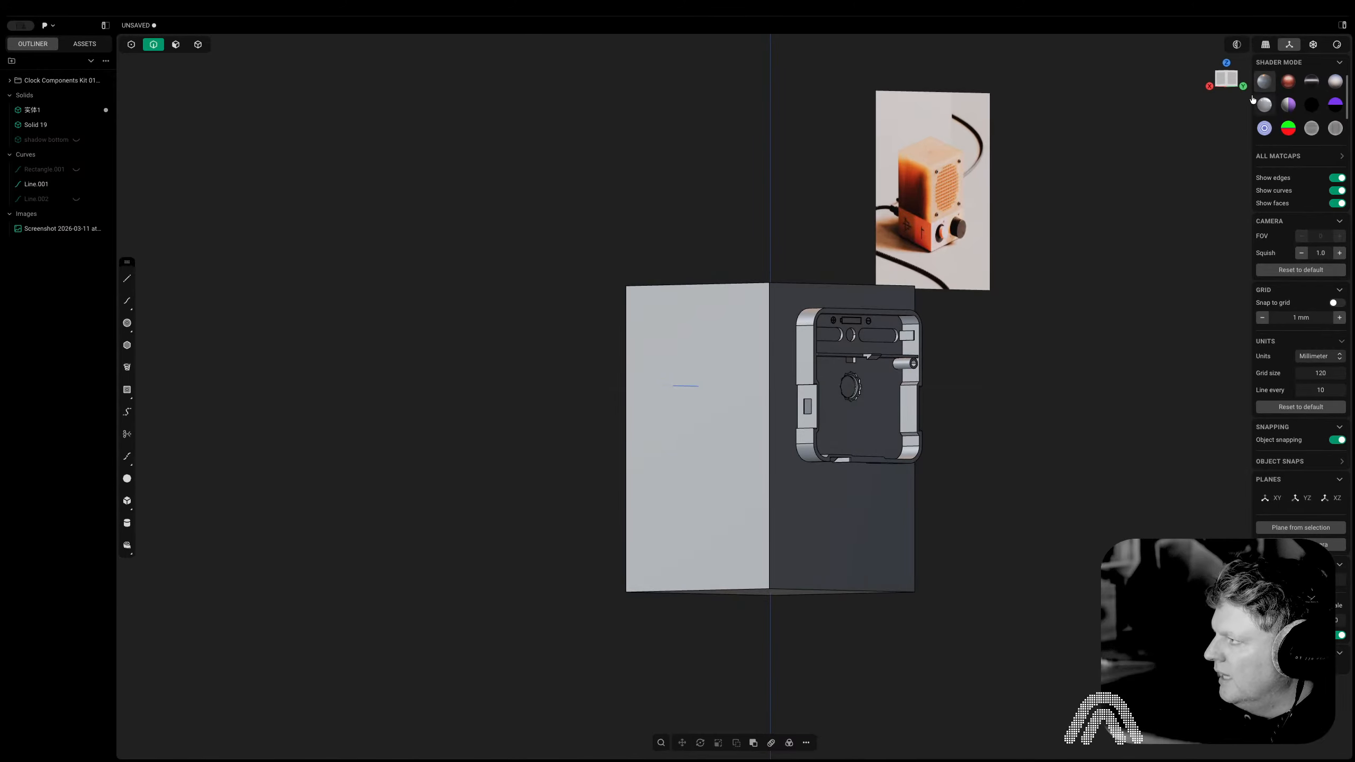
click(1231, 80)
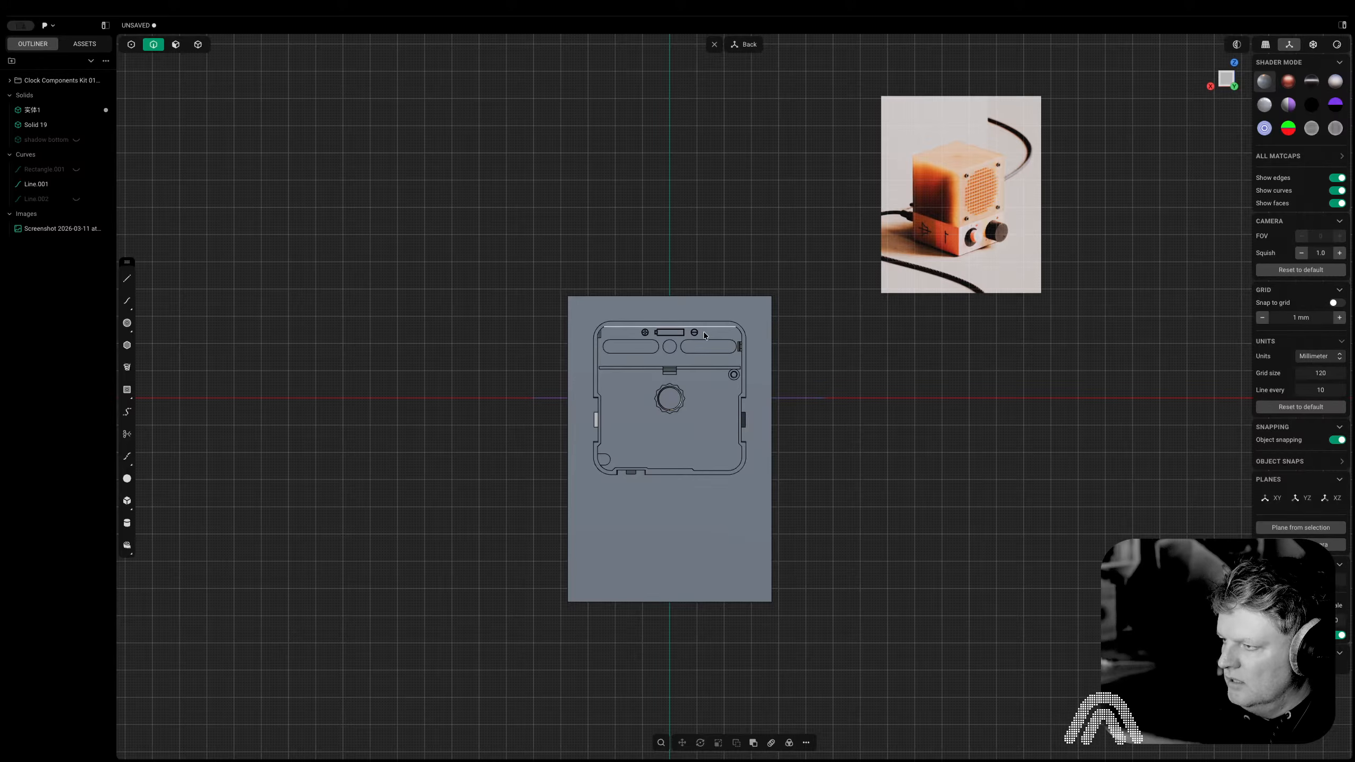
key(2)
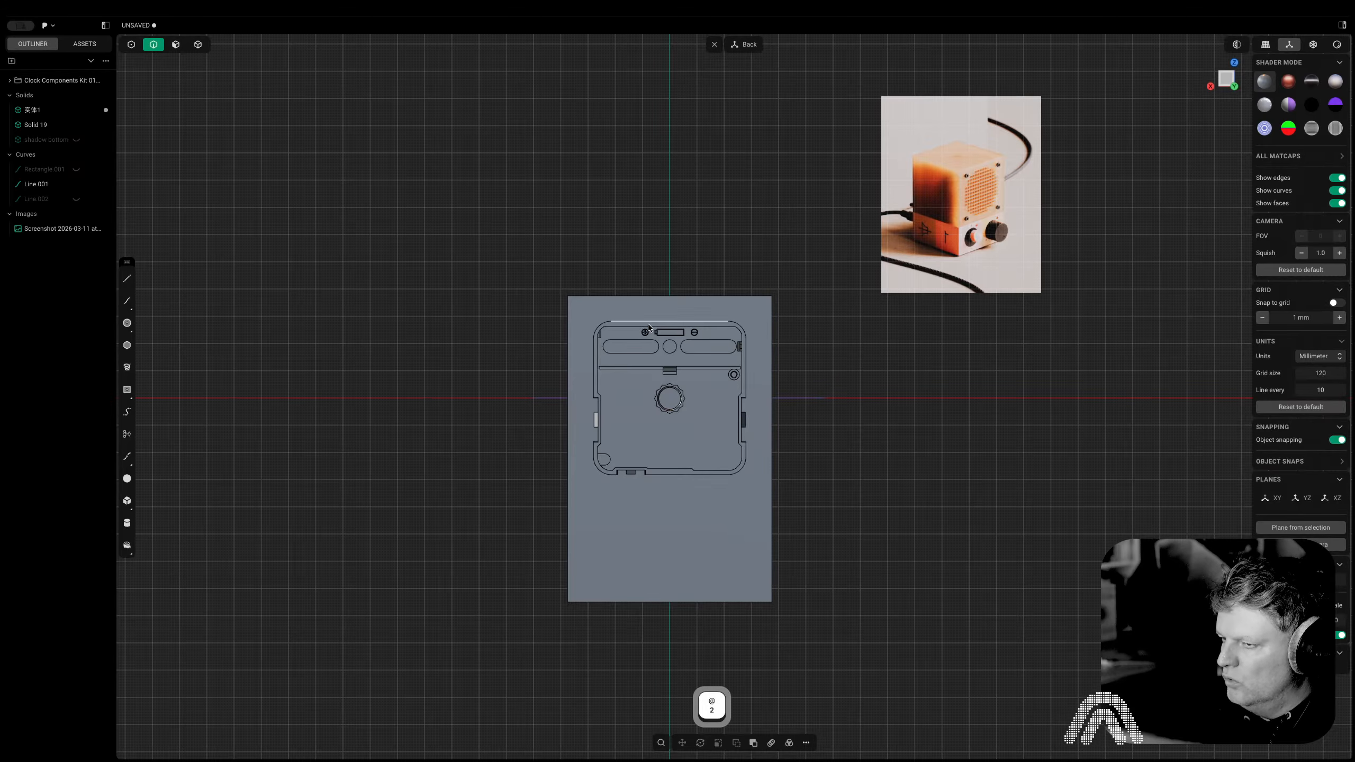
click(127, 389)
scroll(709, 389, up, 5)
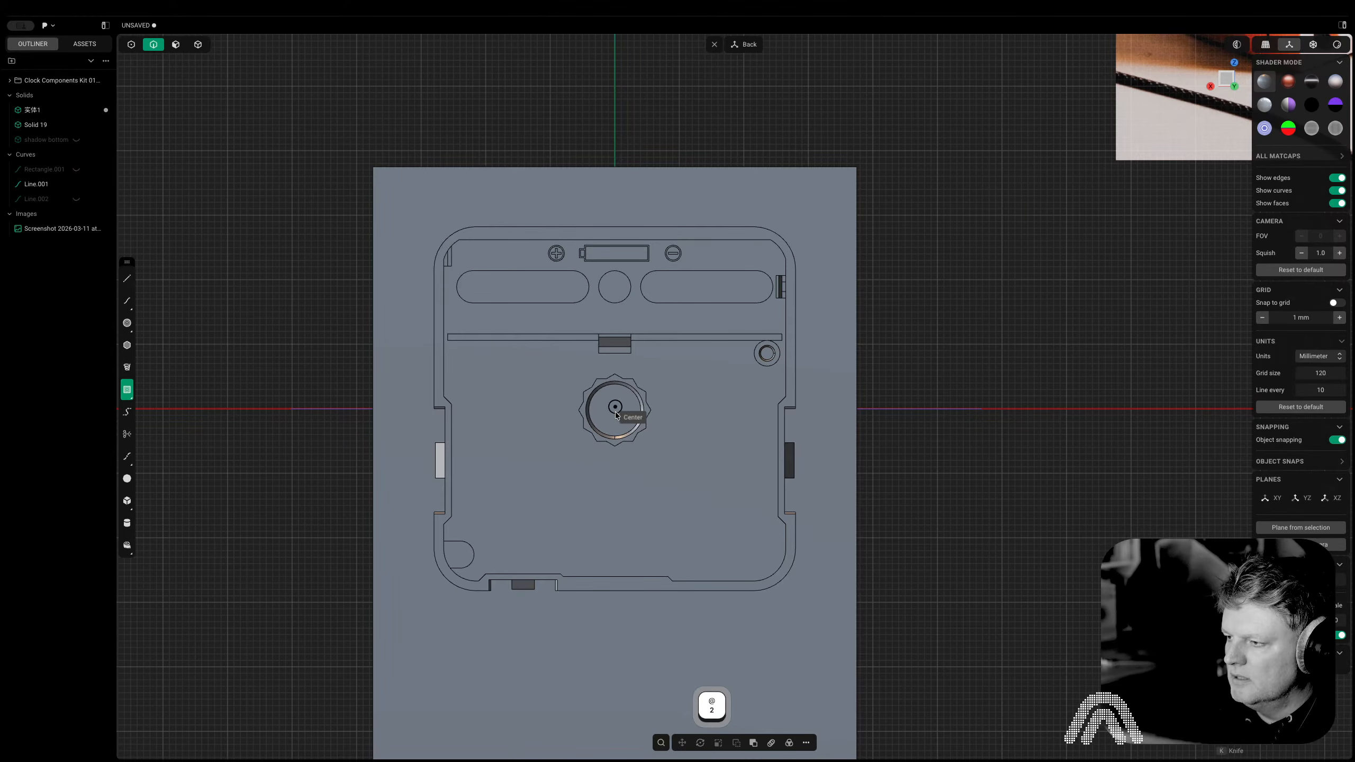
key(Escape)
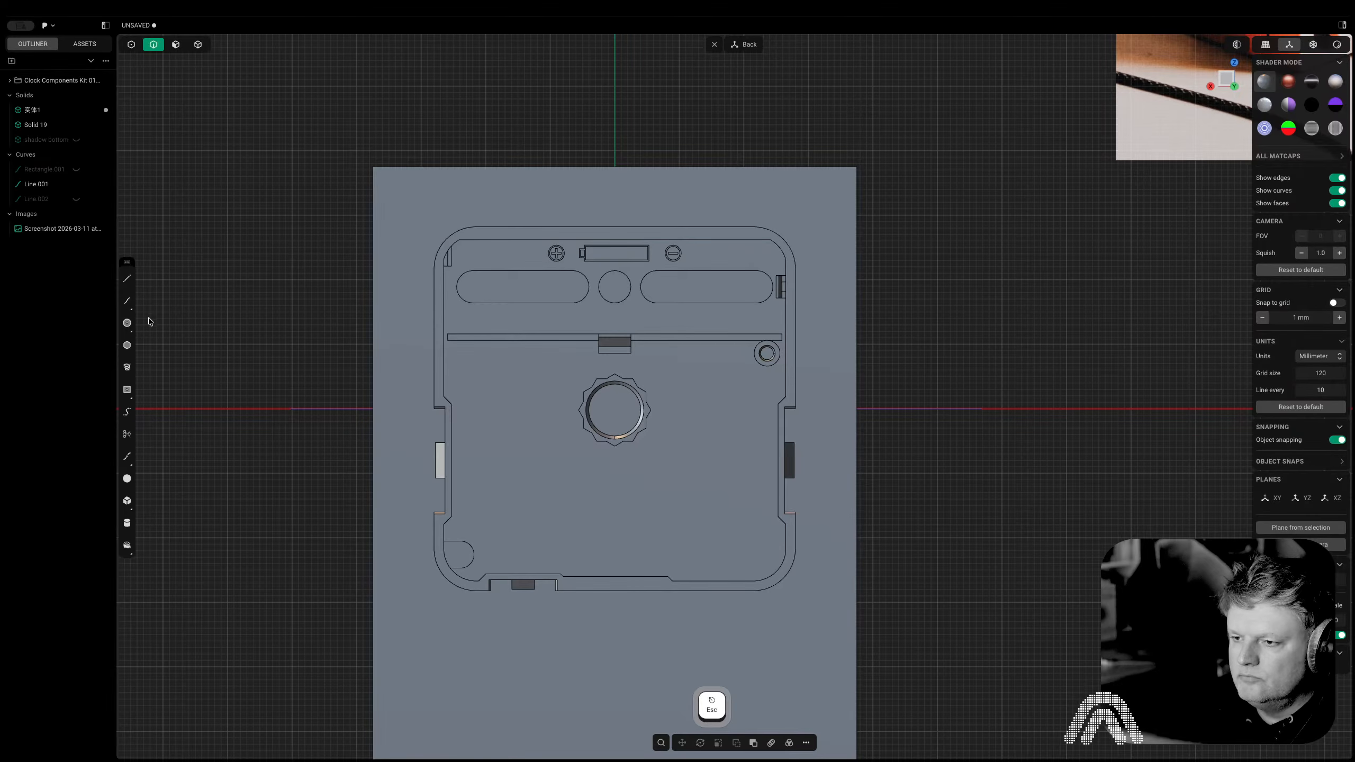
click(127, 389)
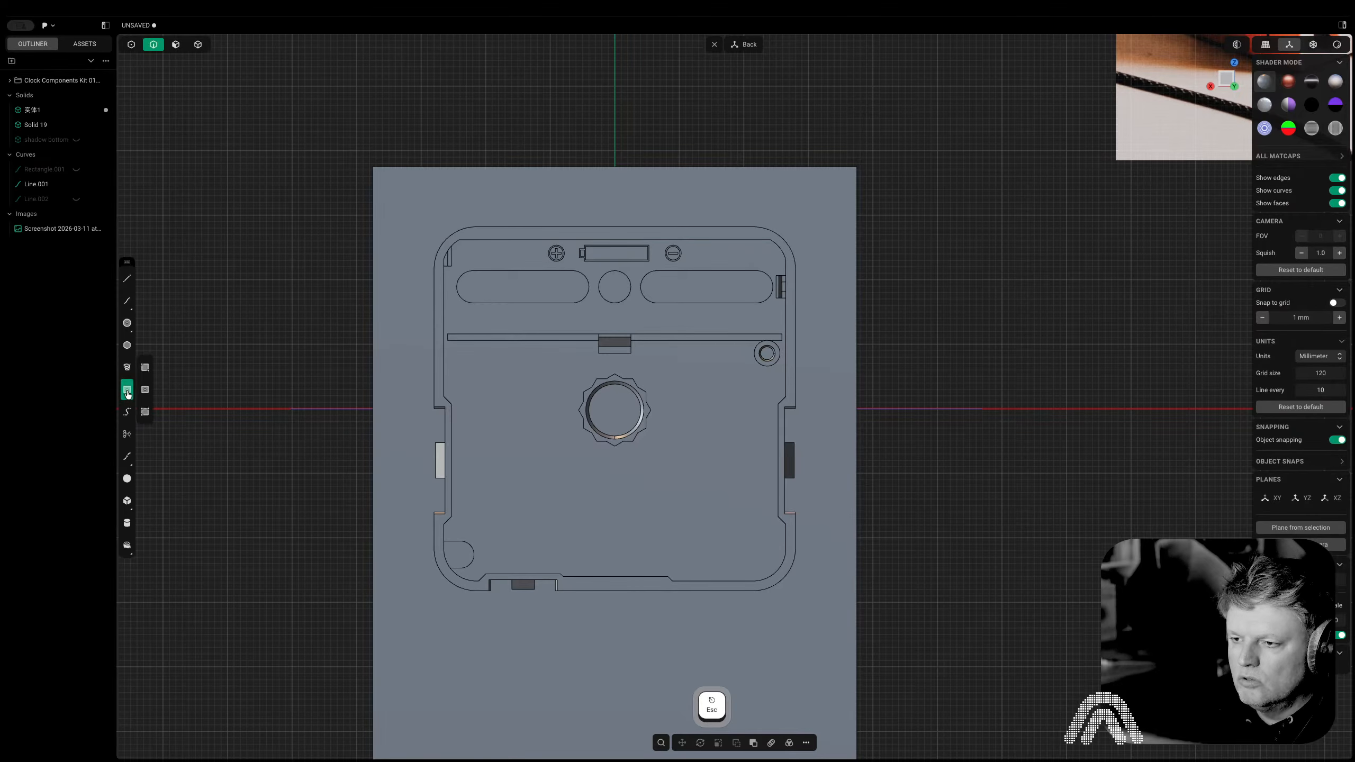
click(145, 411)
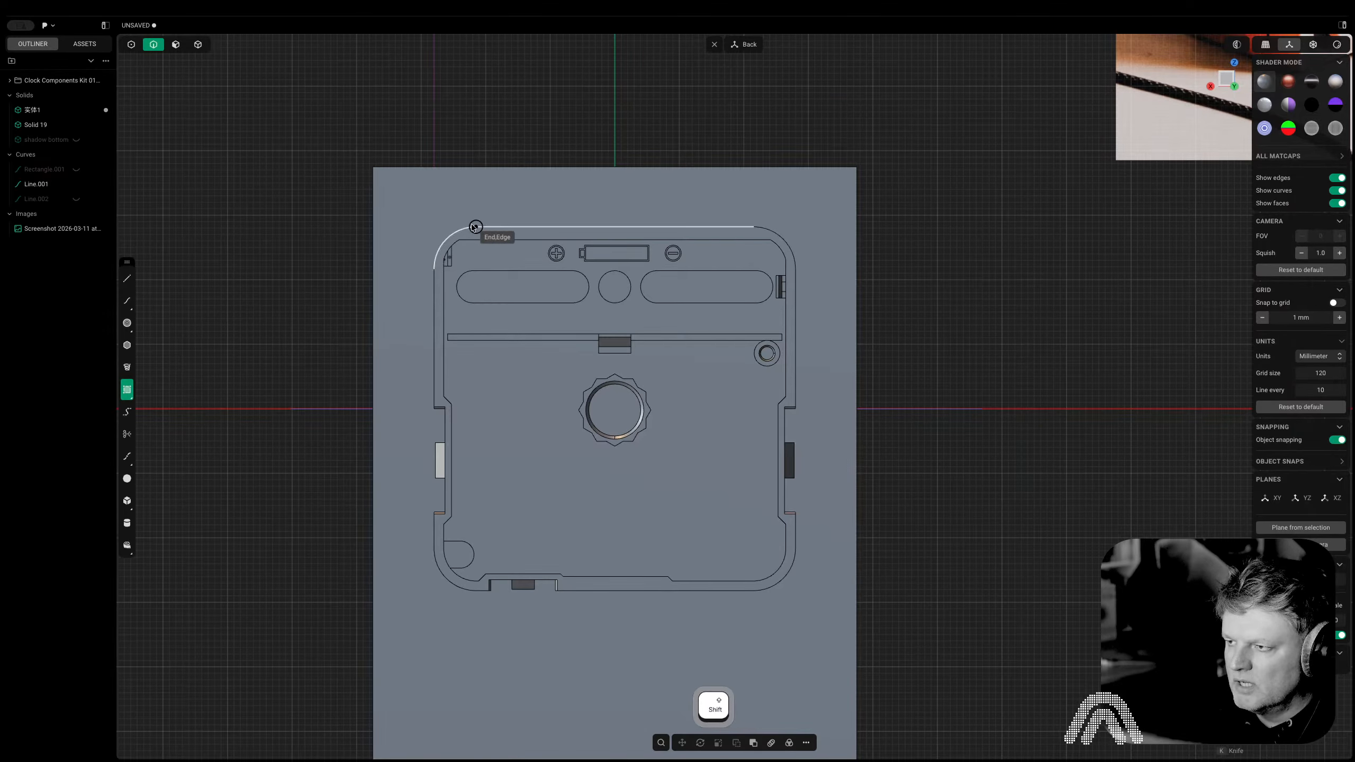
key(Escape)
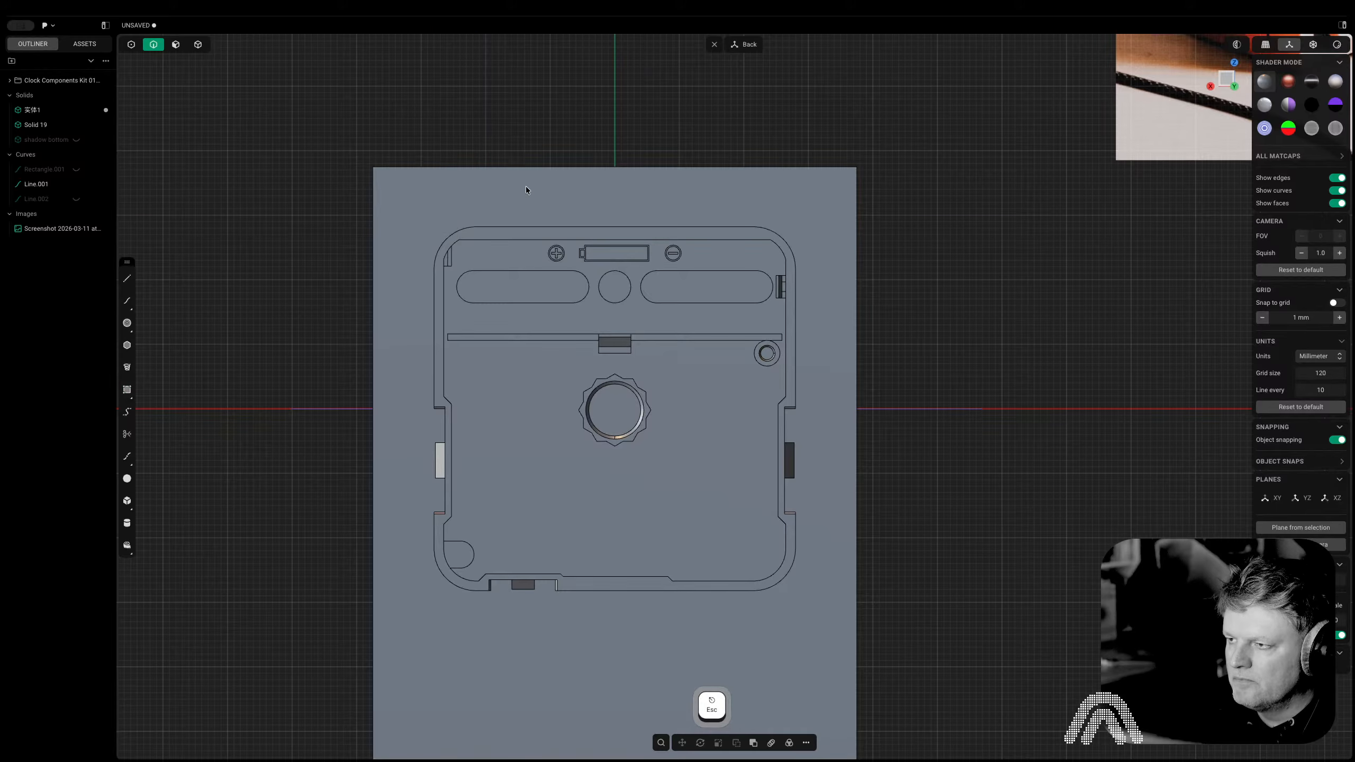
key(Escape)
Align the construction plane and view to the block's back face, behind the clock movement
key(3)
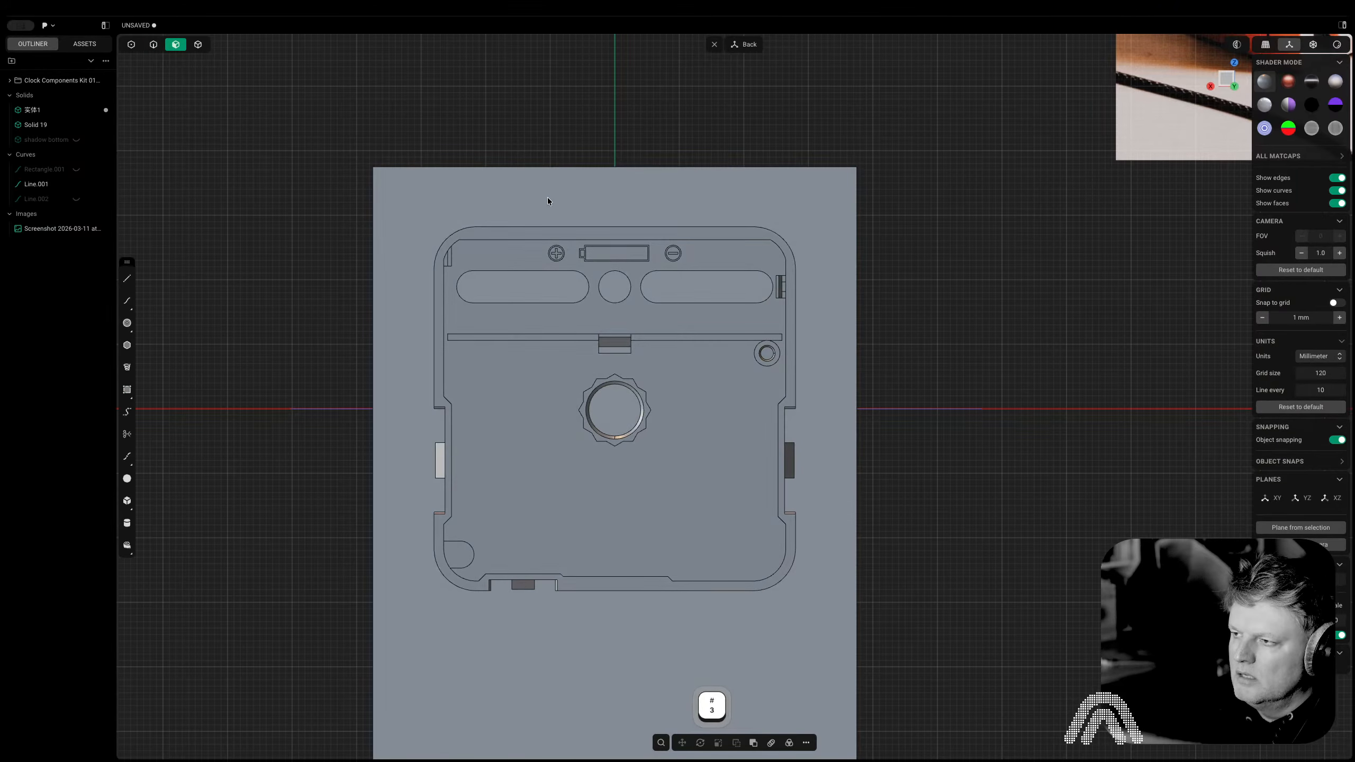
click(547, 199)
key(space)
Try to draw a rectangle around the movement from its upper-left to its lower-right projected corner
click(127, 389)
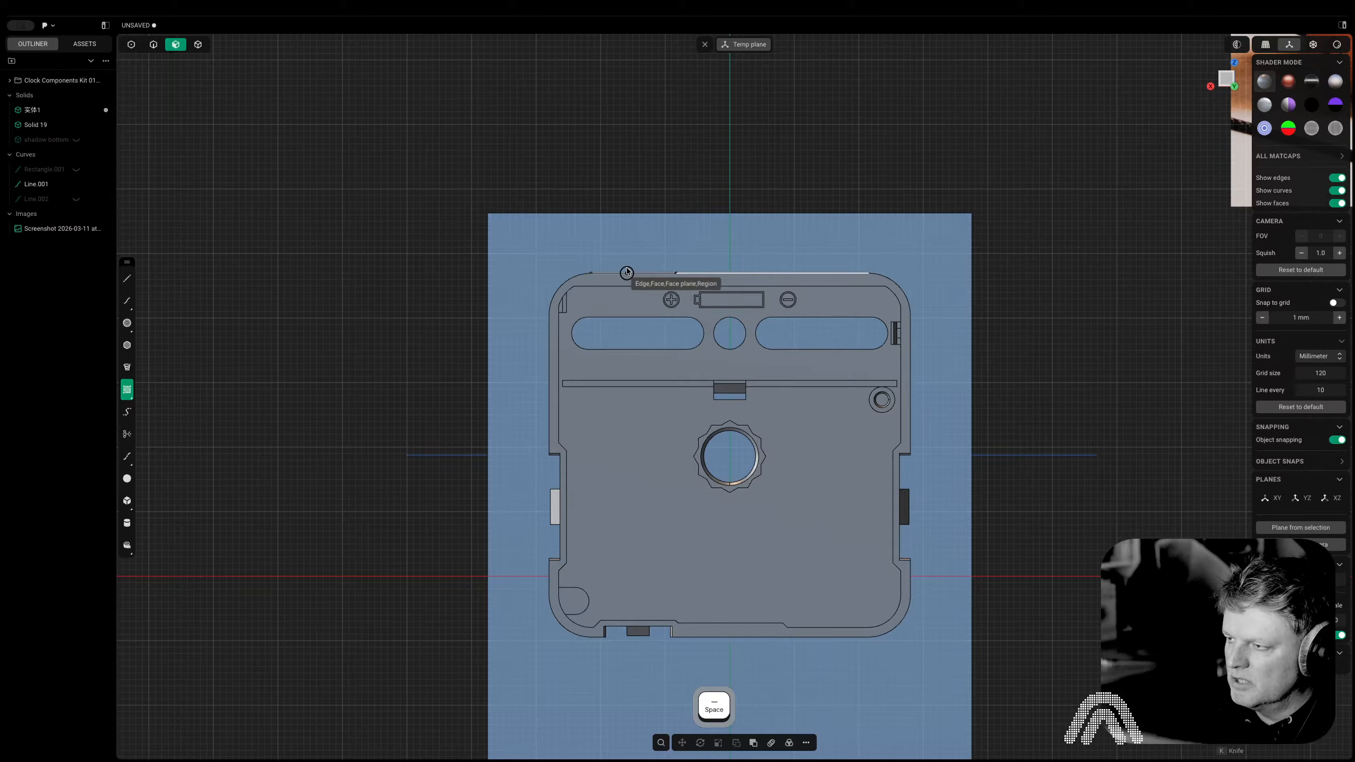
key(shift)
key(shift)
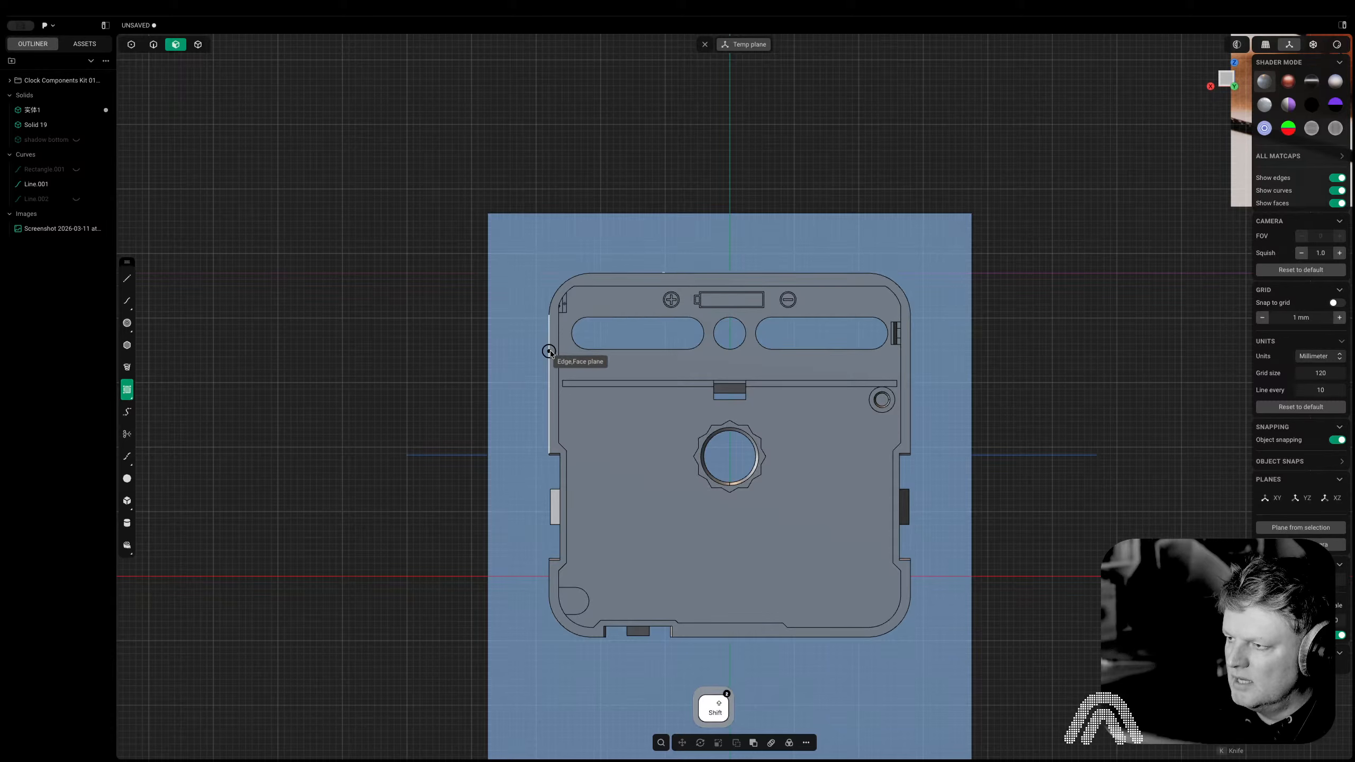
click(550, 272)
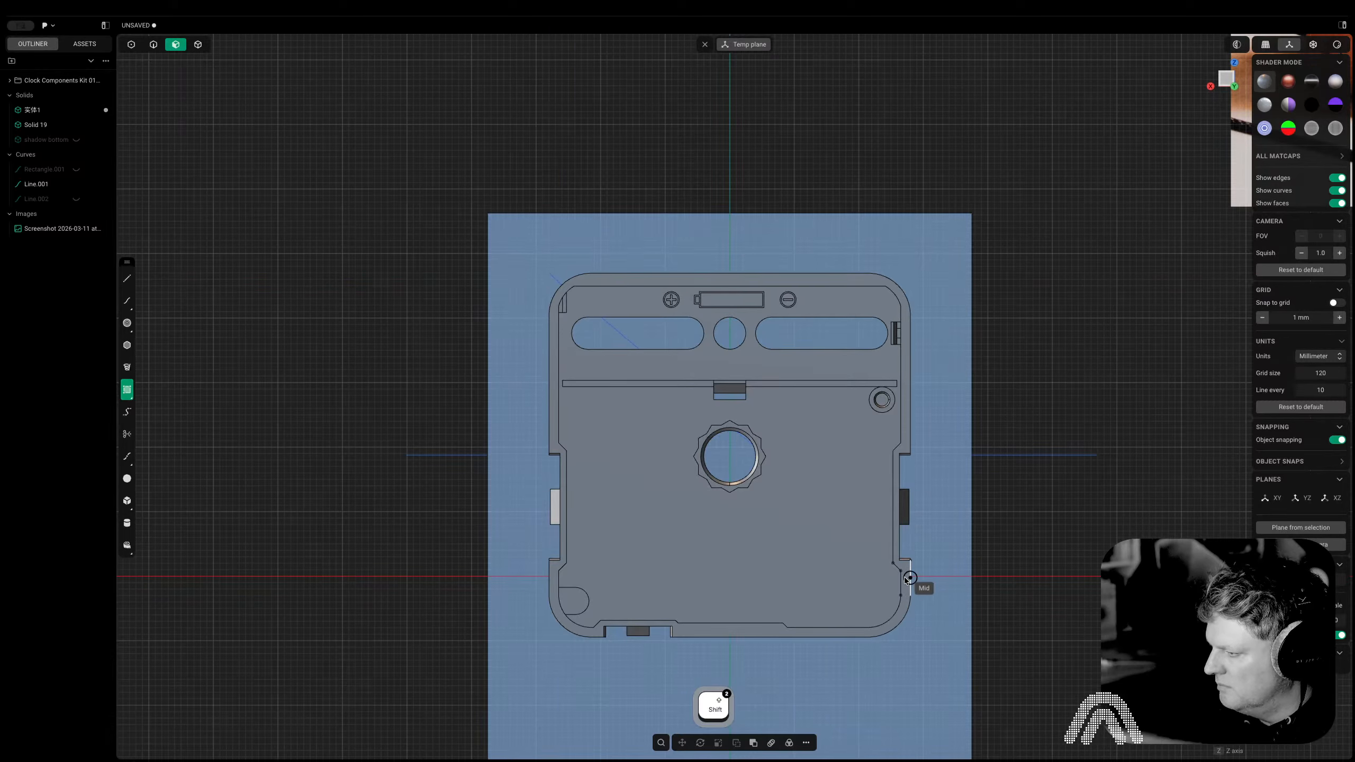
key(shift)
key(shift)
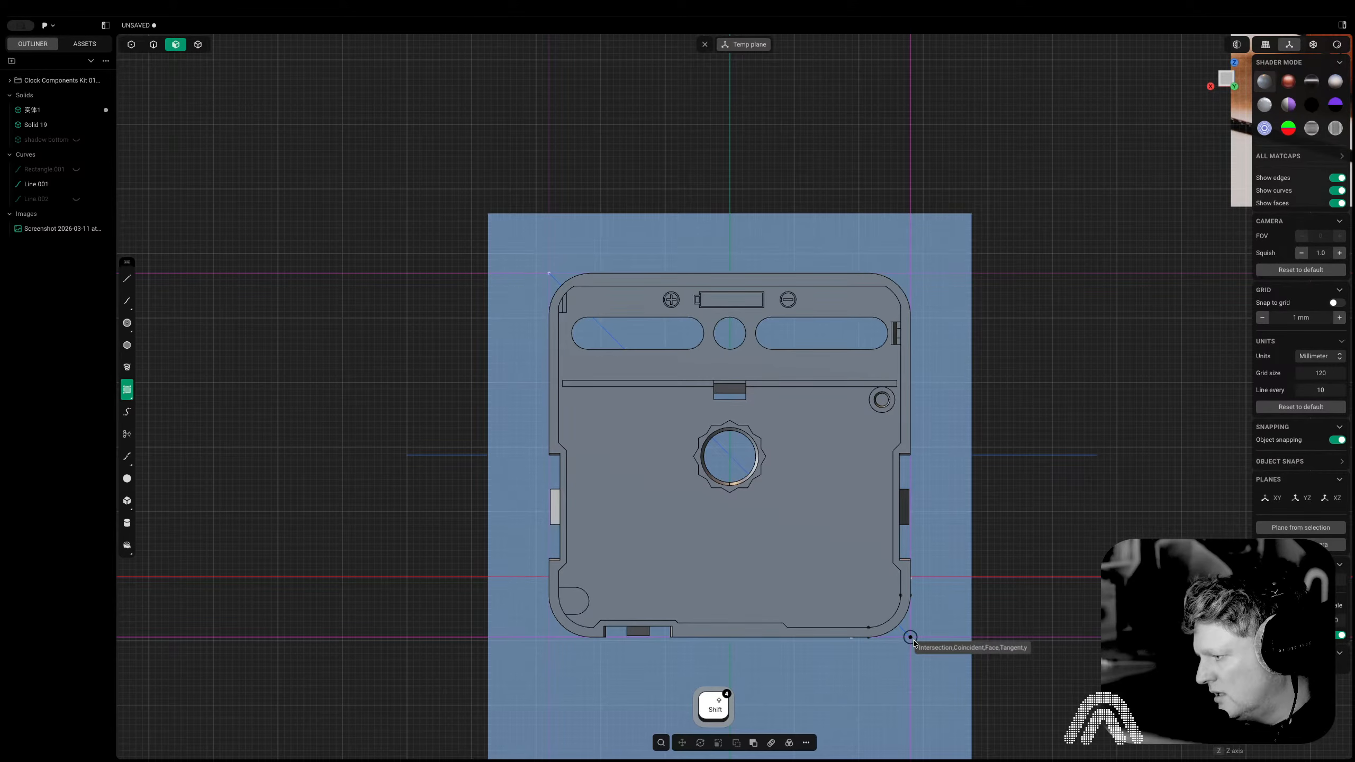
key(Escape)
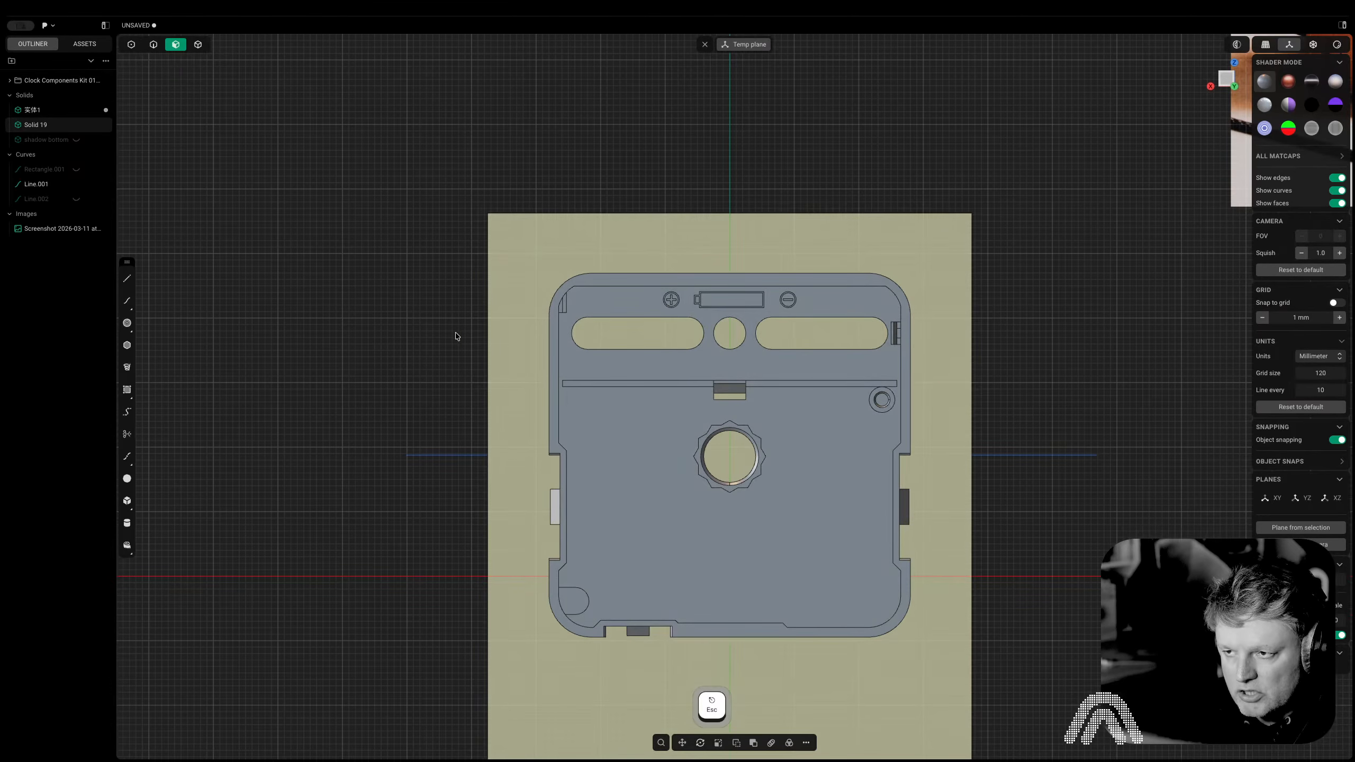
Draw a corner-to-corner rectangle about 56 mm square on the back face, snapped to the movement's outer edges
click(127, 390)
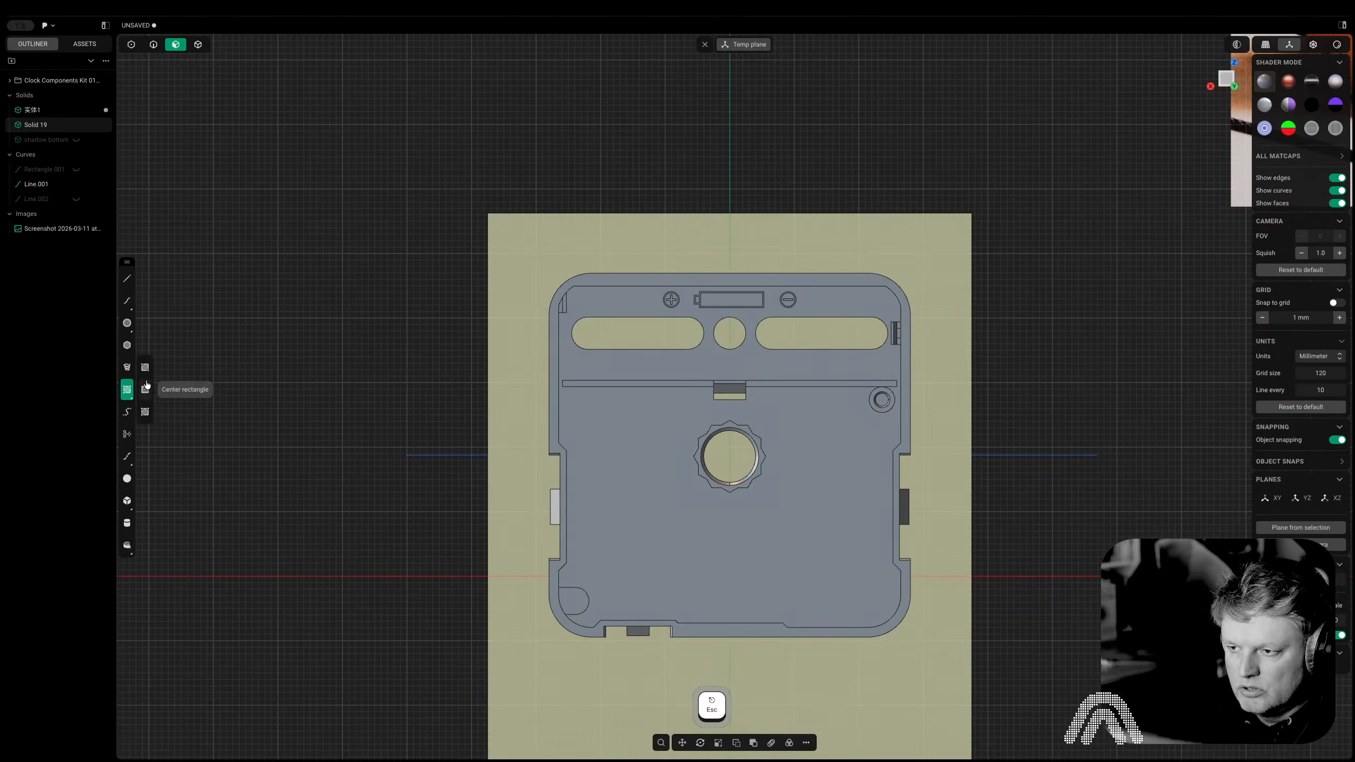
key(shift)
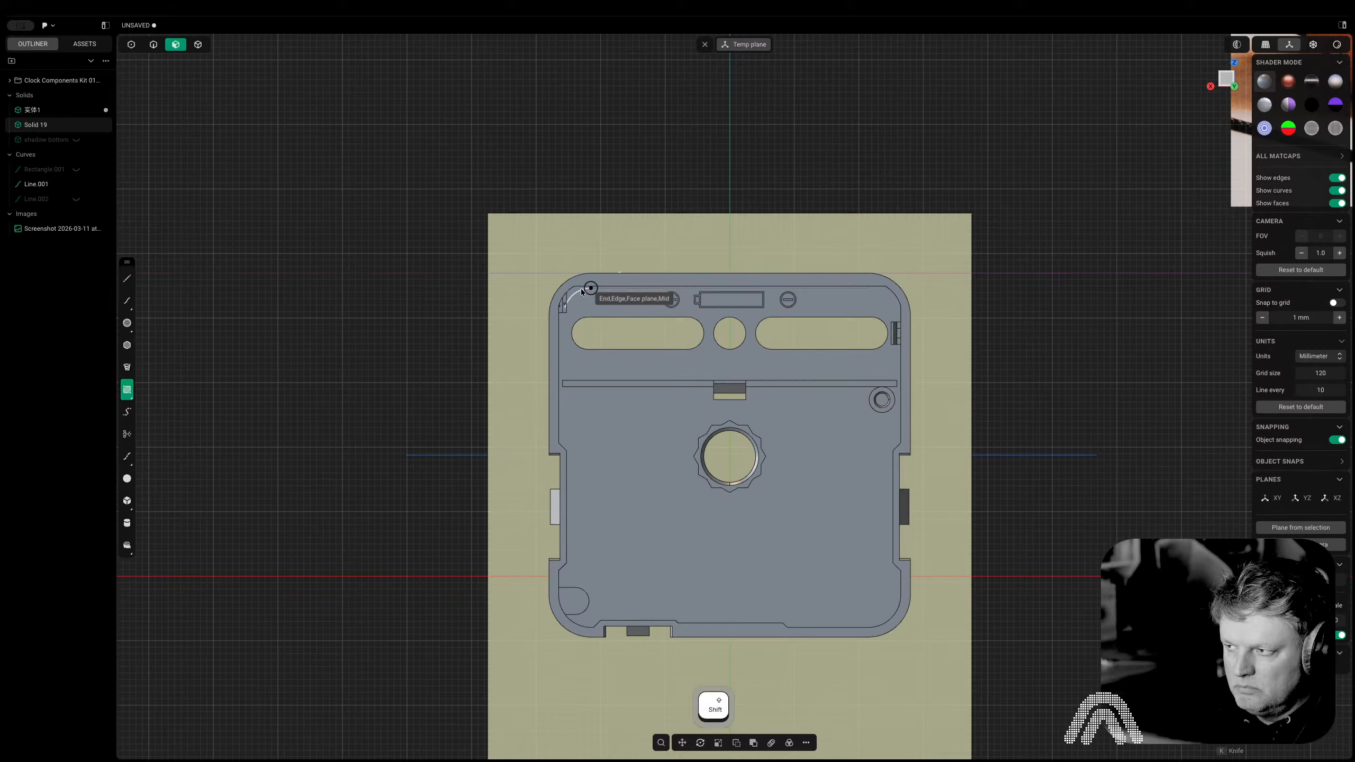
key(shift)
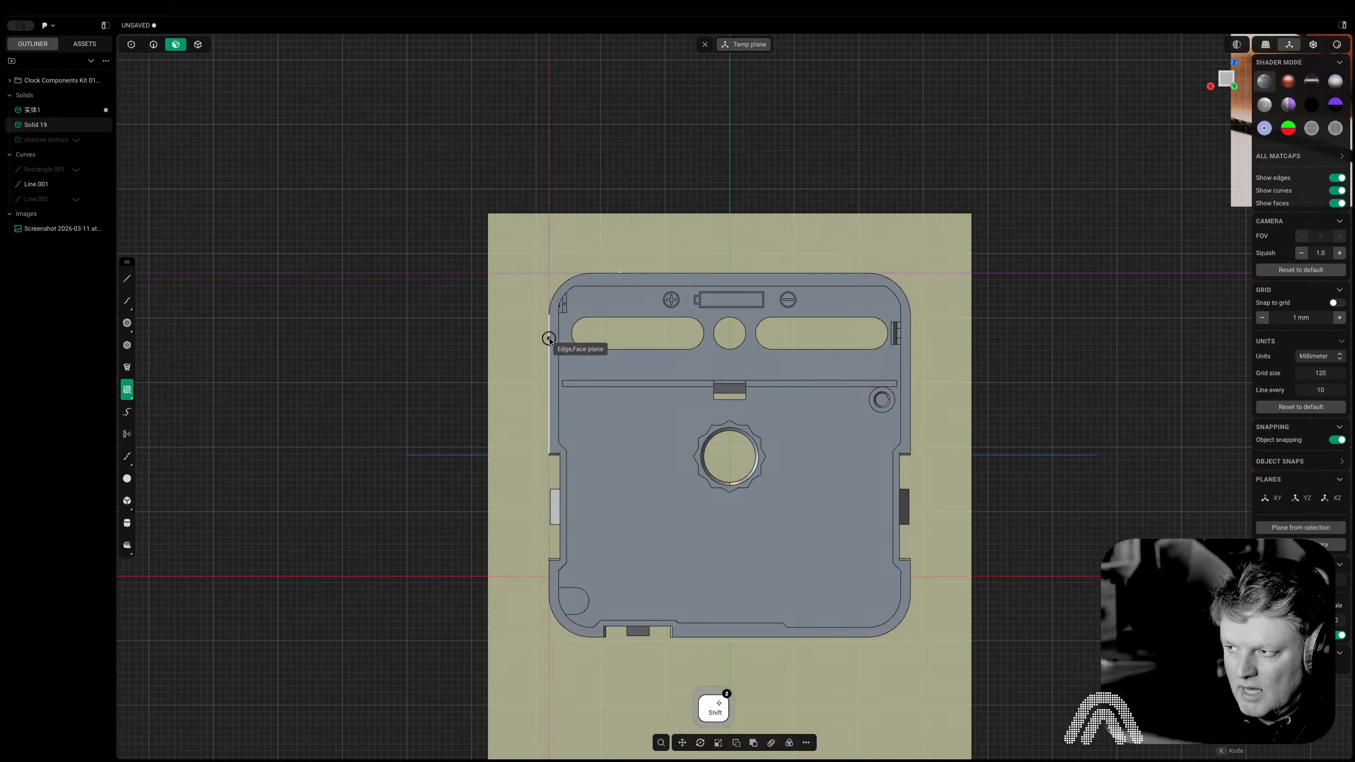
click(549, 273)
key(shift)
key(shift)
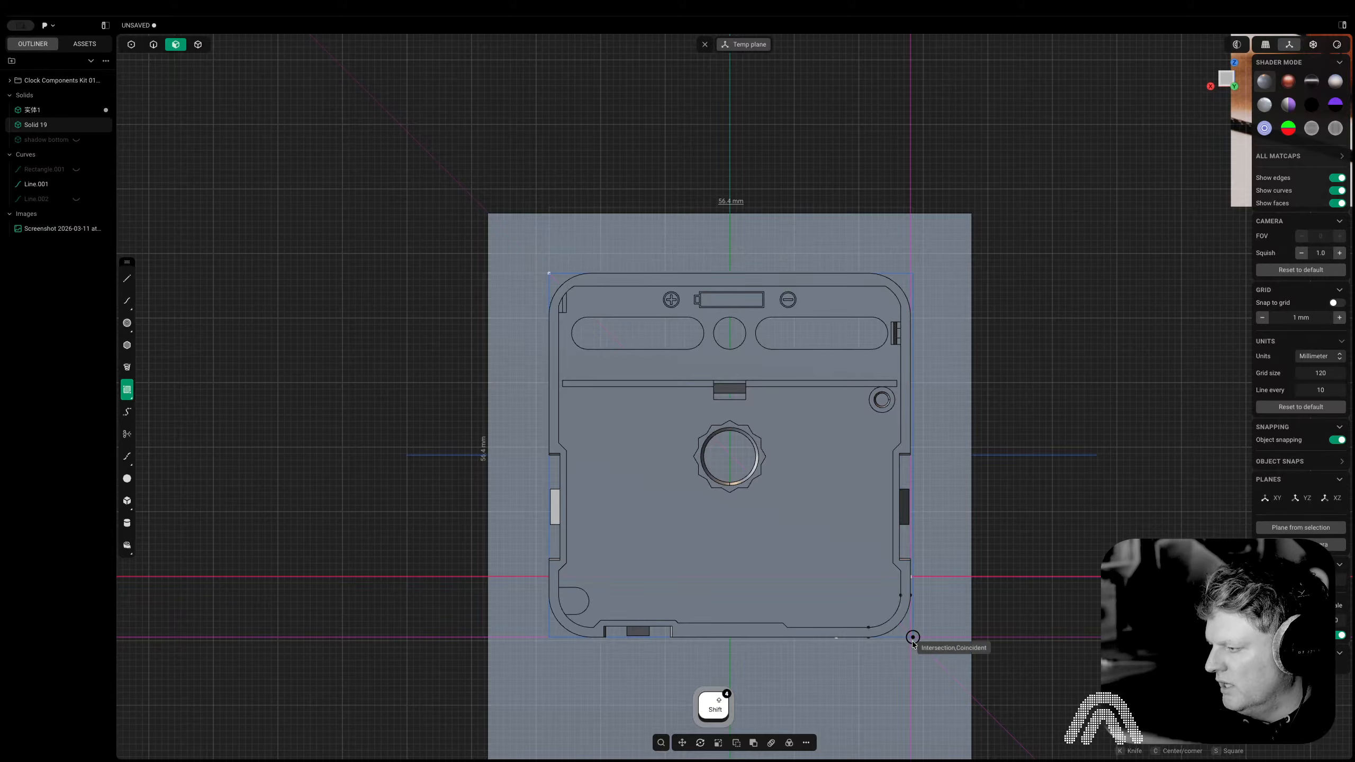
scroll(909, 638, up, 5)
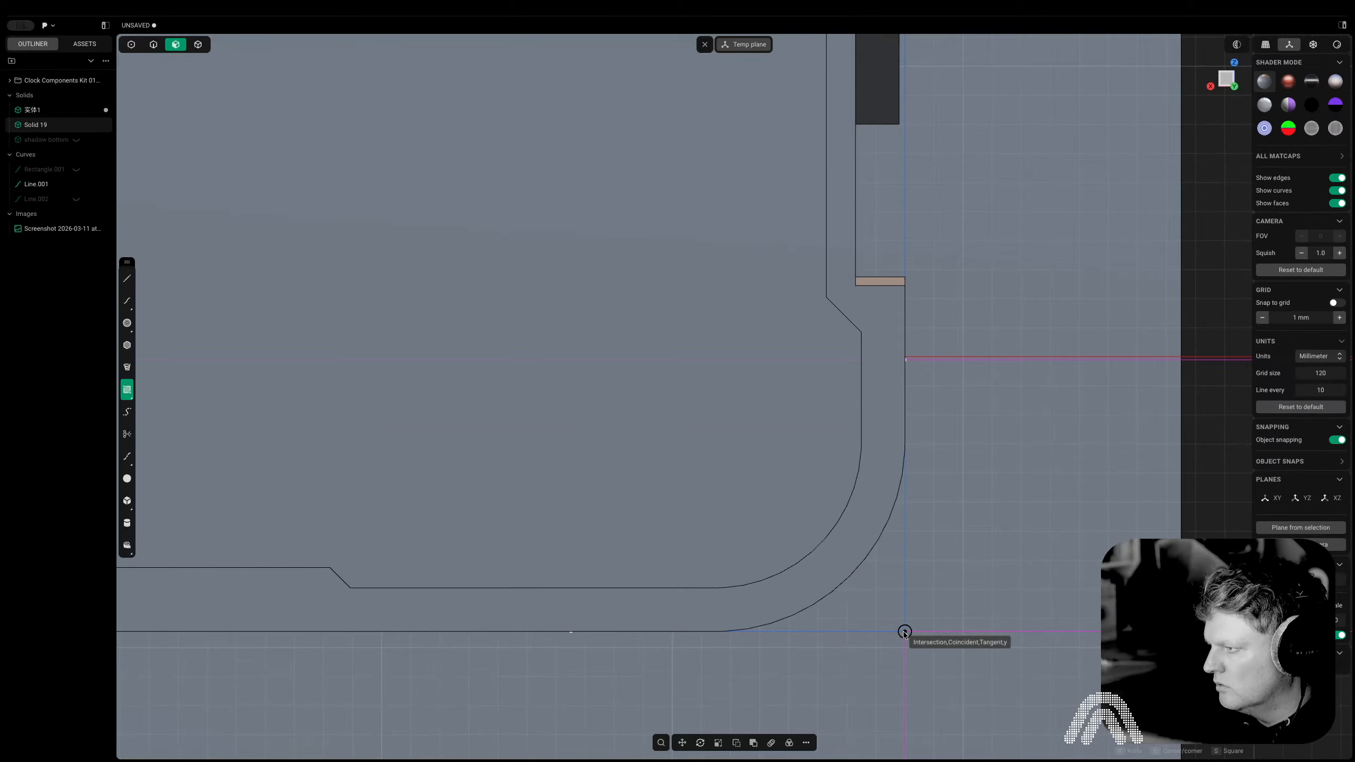
click(905, 631)
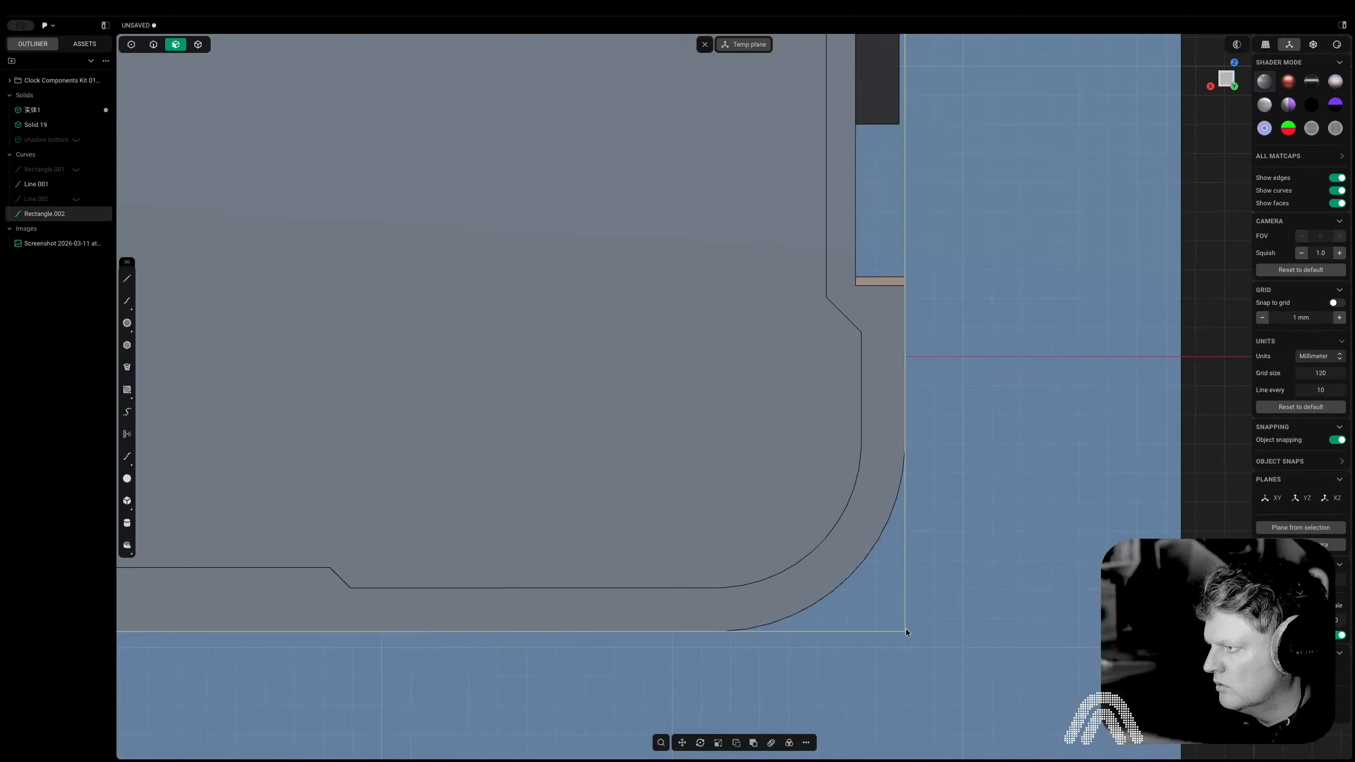
scroll(905, 631, down, 5)
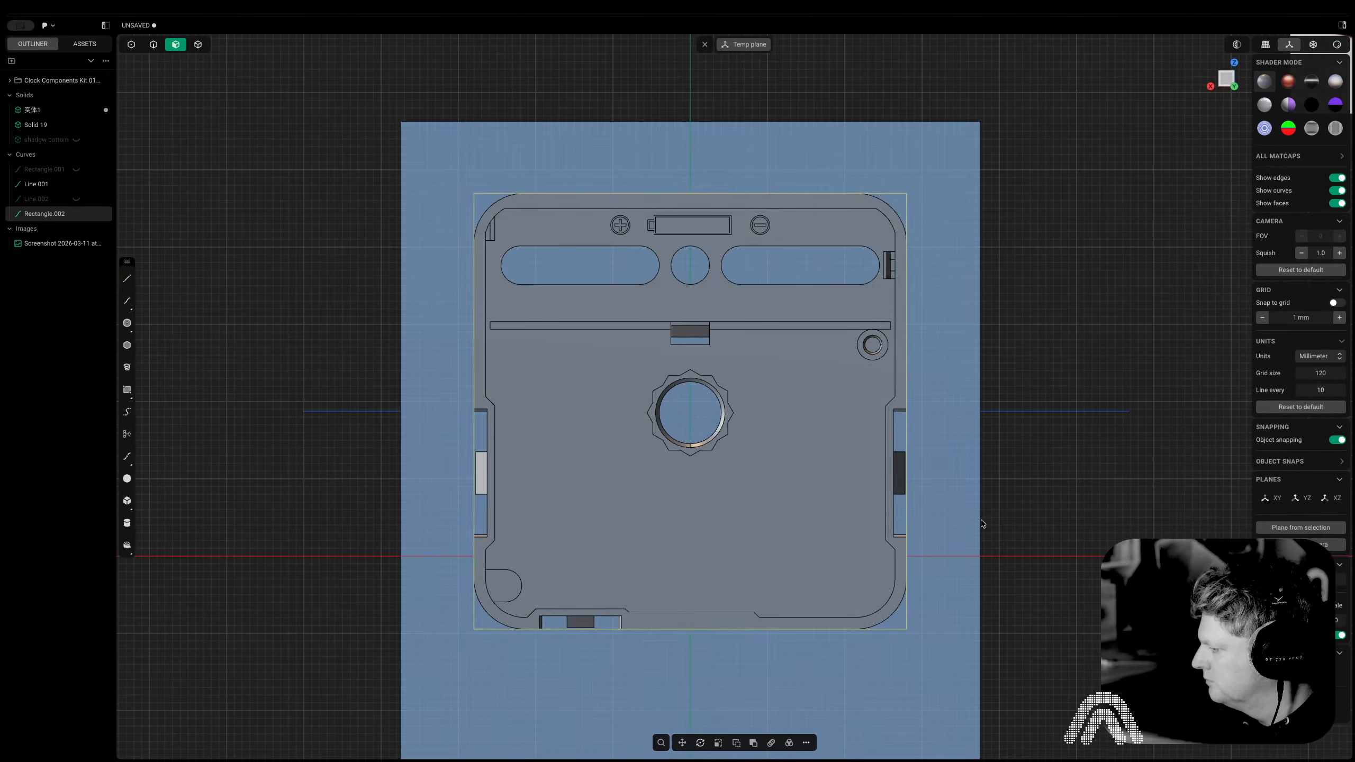
Measure the rectangle's top edge with a temporary line between its two upper corners
key(shift+a)
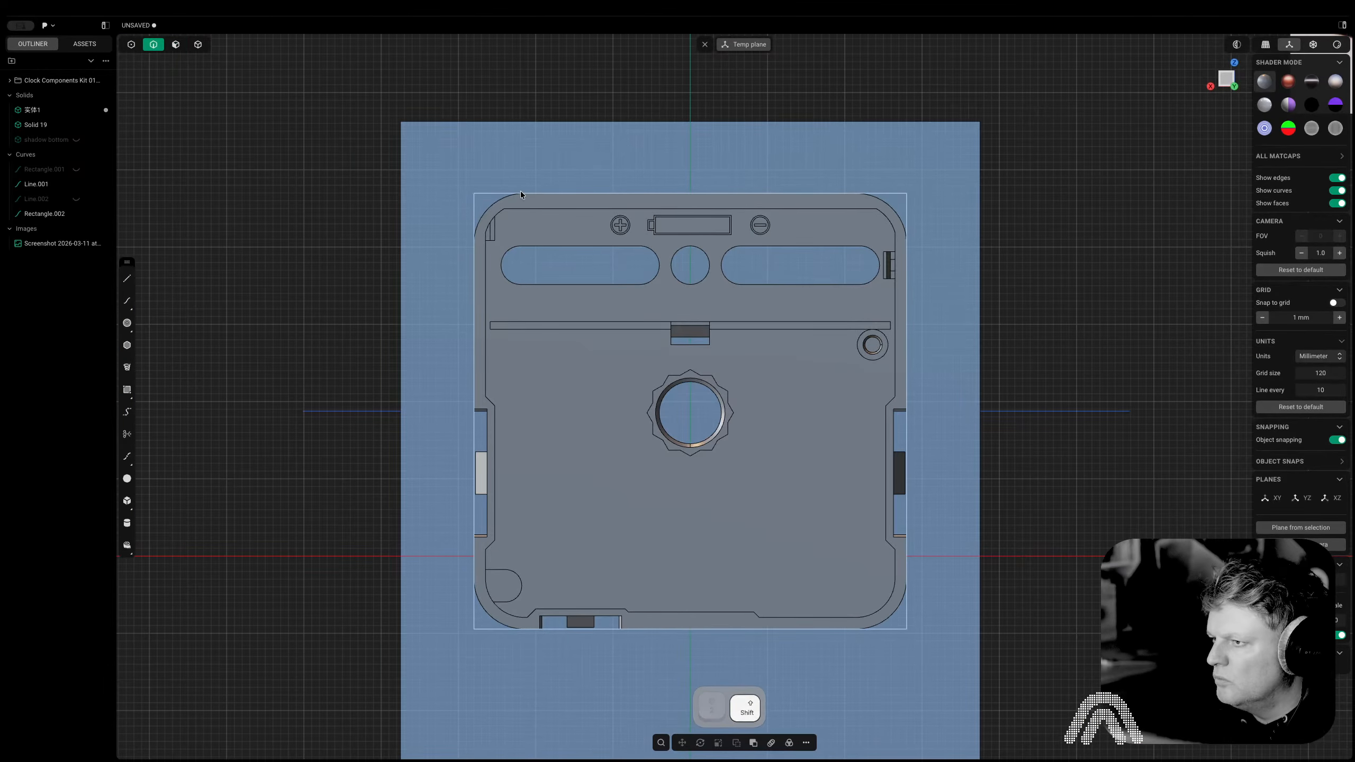
click(473, 194)
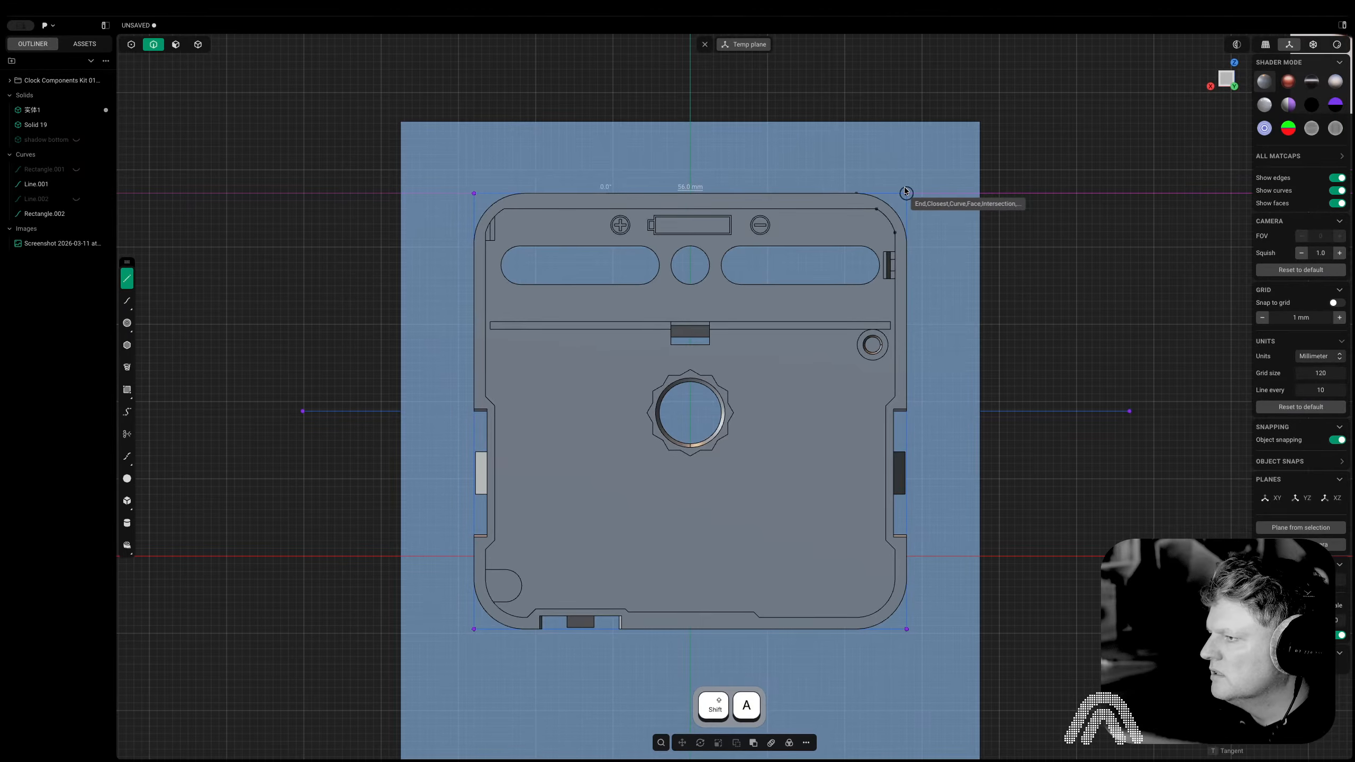
key(Escape)
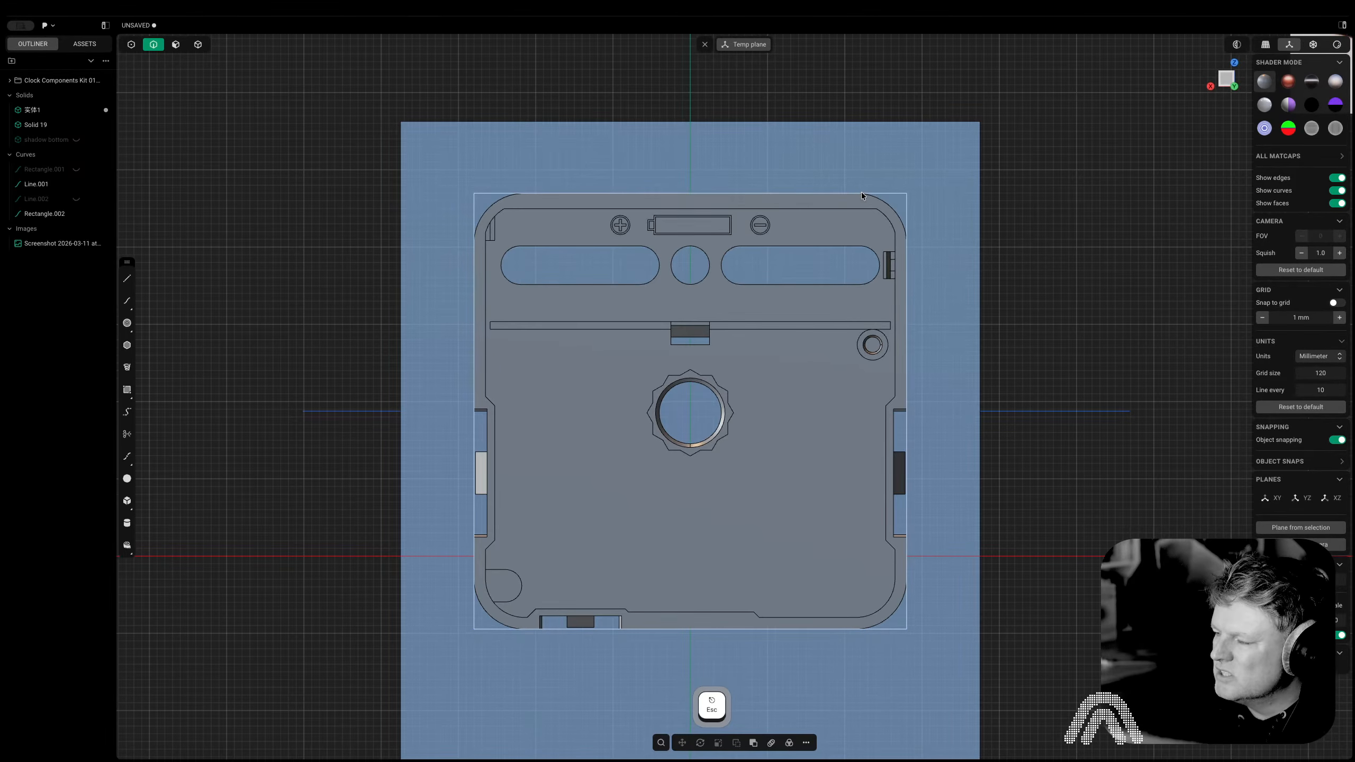
middle_drag(885, 202, 832, 230)
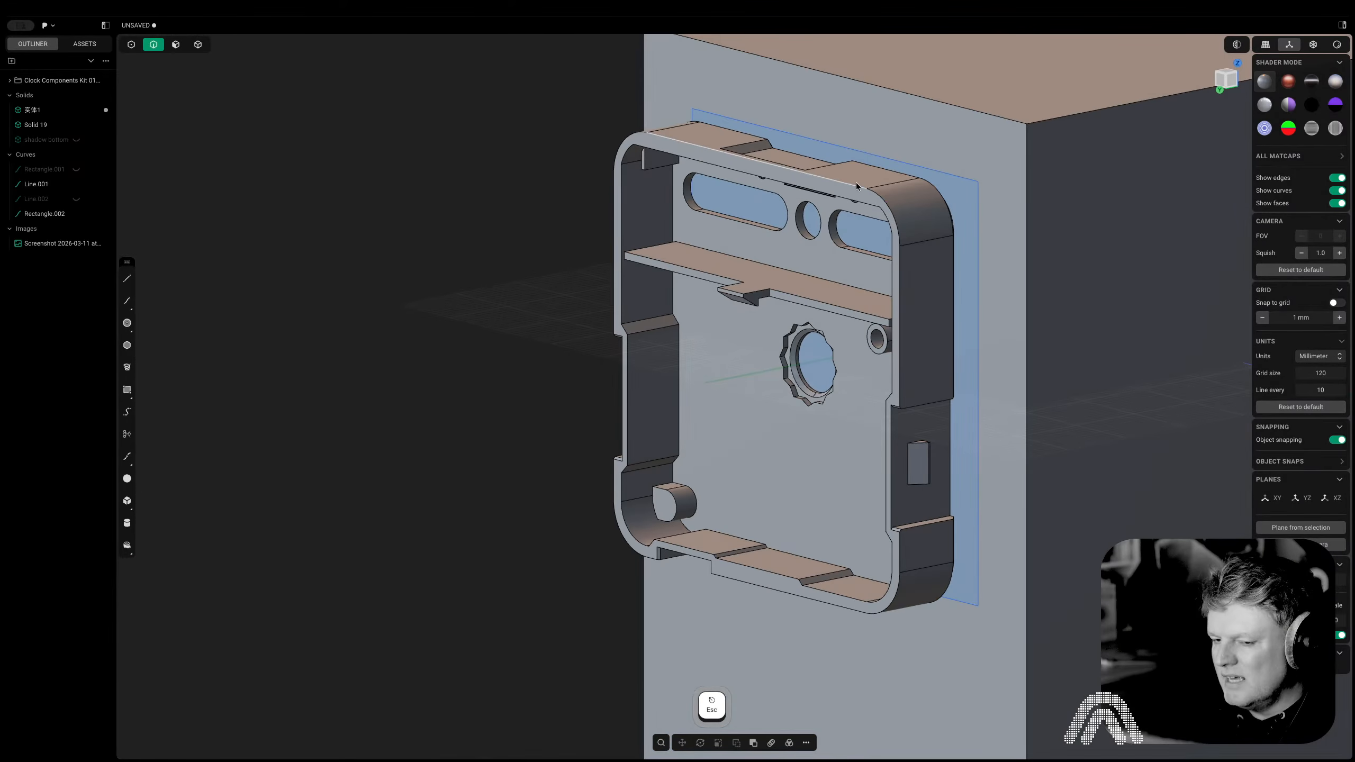
scroll(852, 184, up, 3)
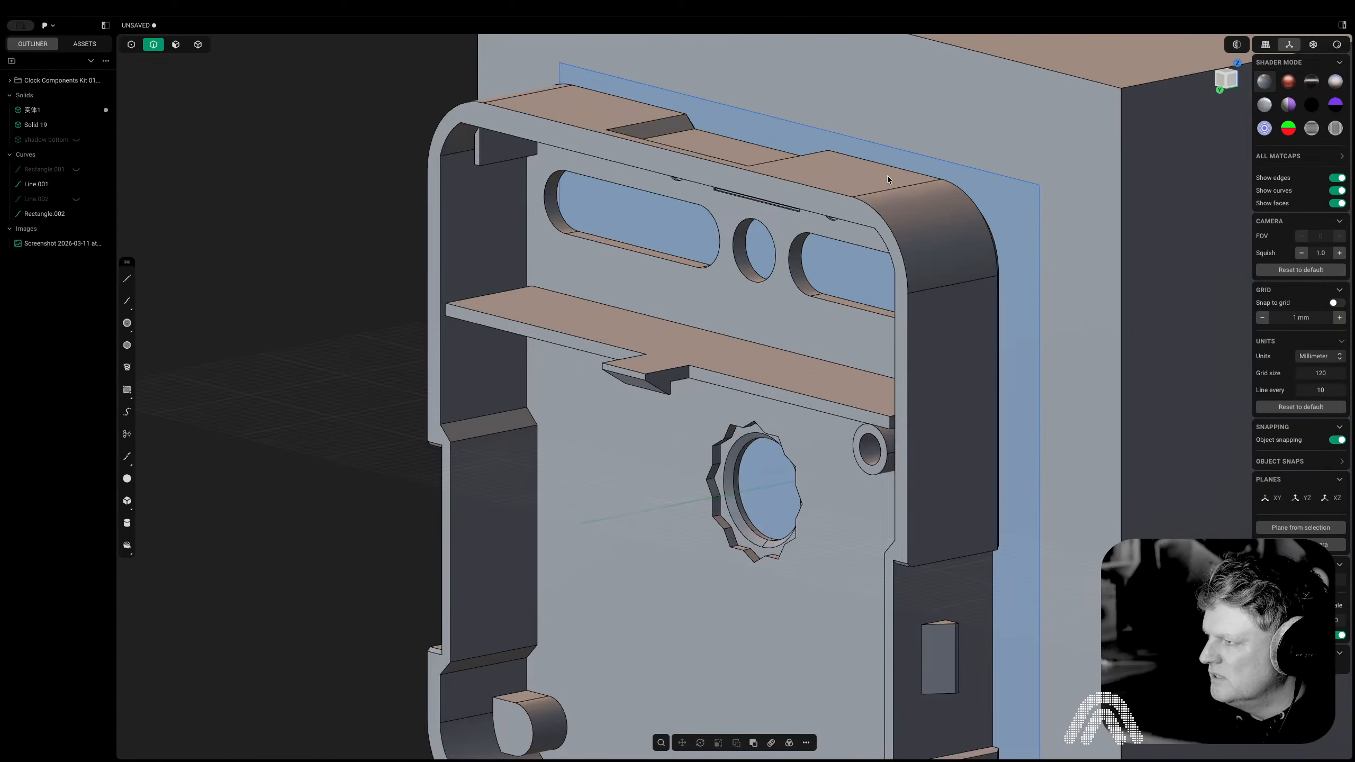
scroll(888, 113, down, 5)
scroll(887, 121, up, 1)
scroll(887, 123, down, 3)
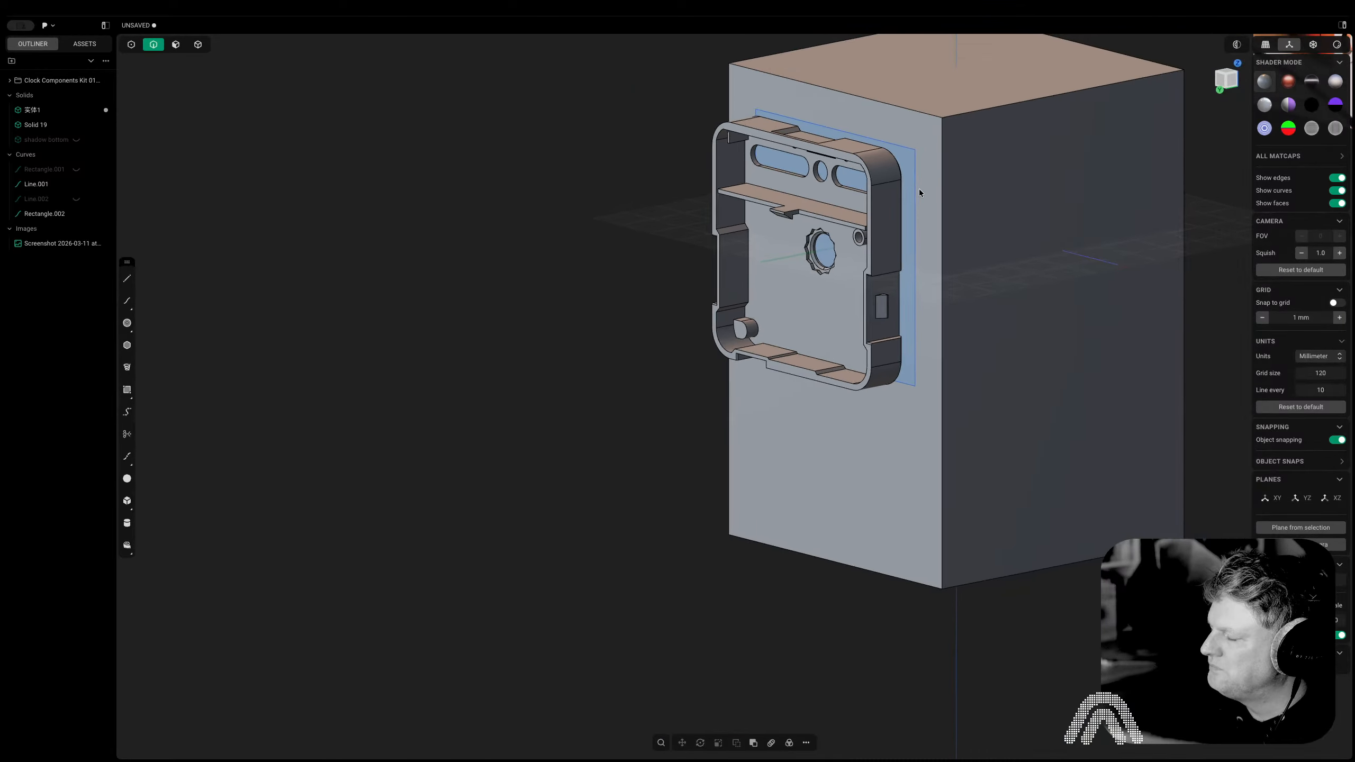
key(3)
click(798, 263)
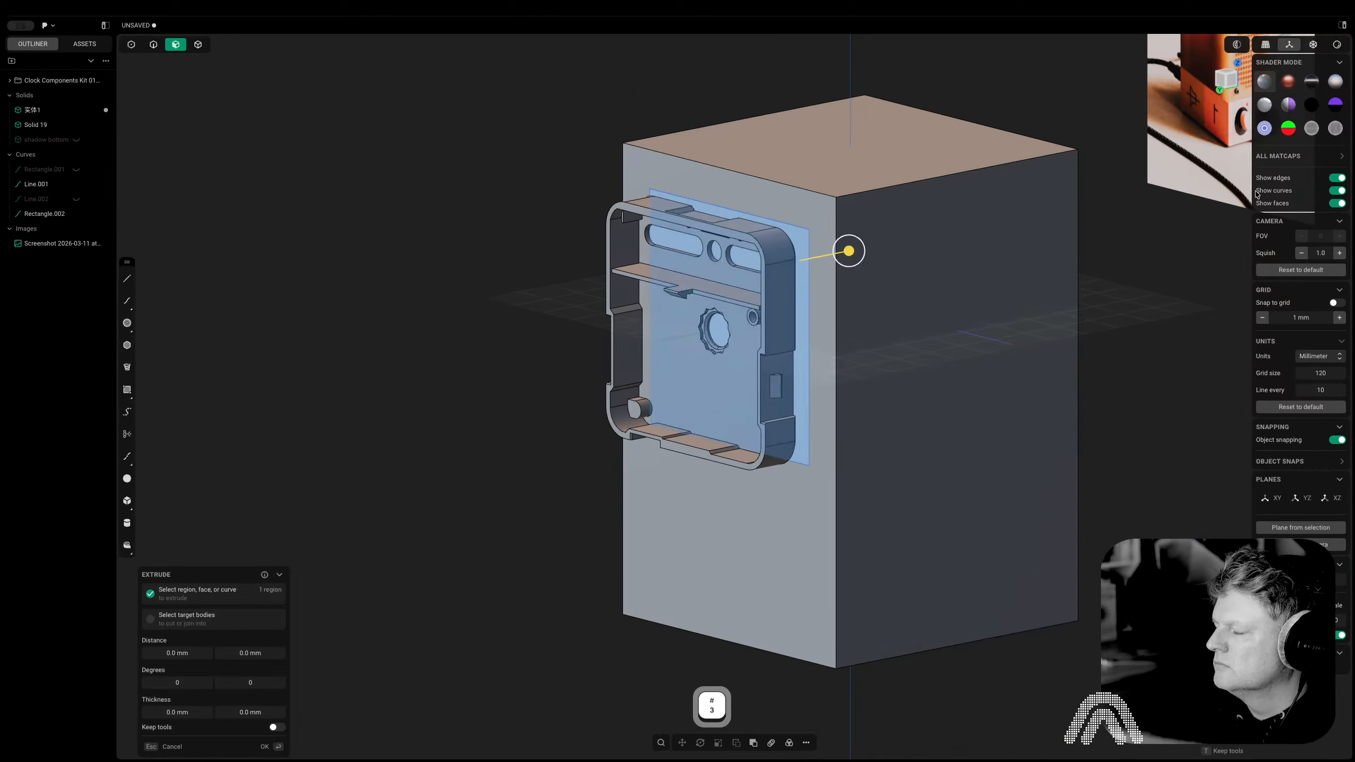
click(1228, 82)
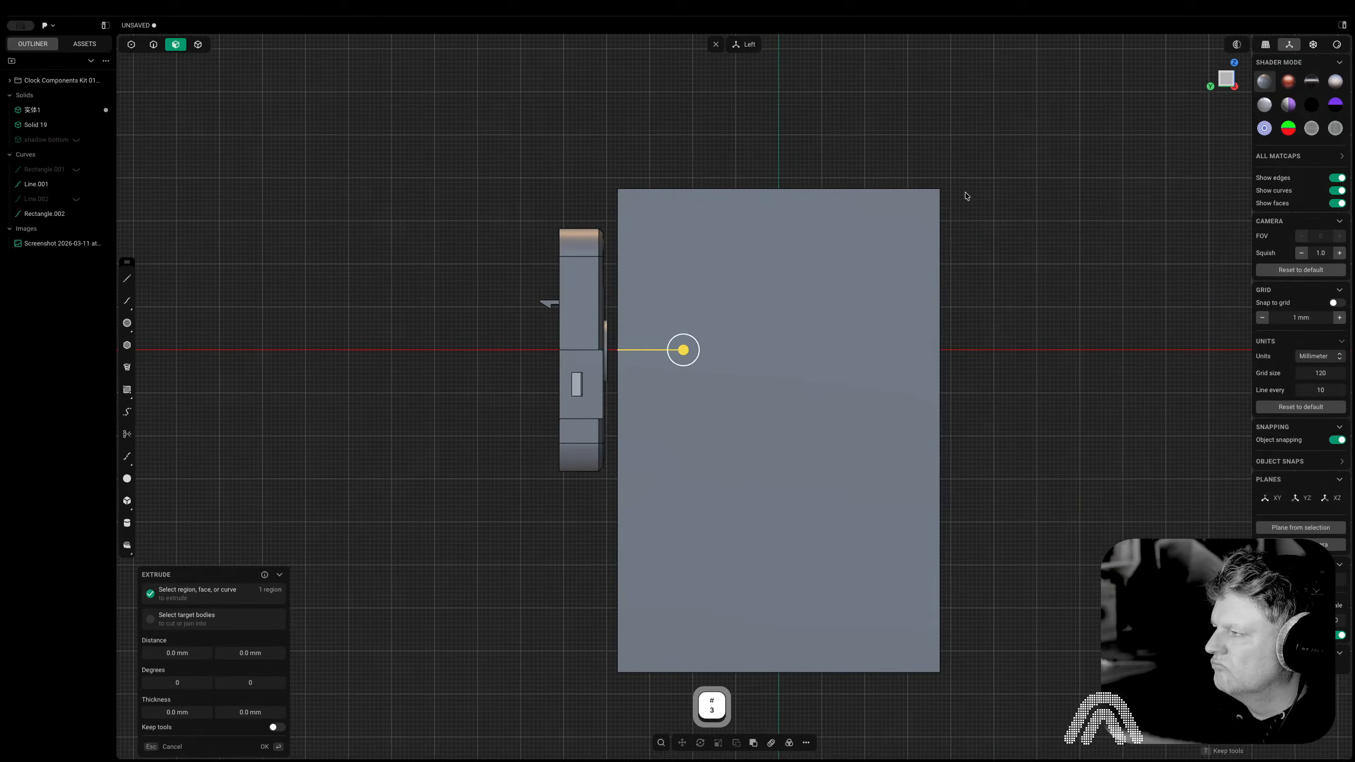
click(1003, 226)
scroll(874, 224, down, 1)
middle_drag(728, 226, 804, 243)
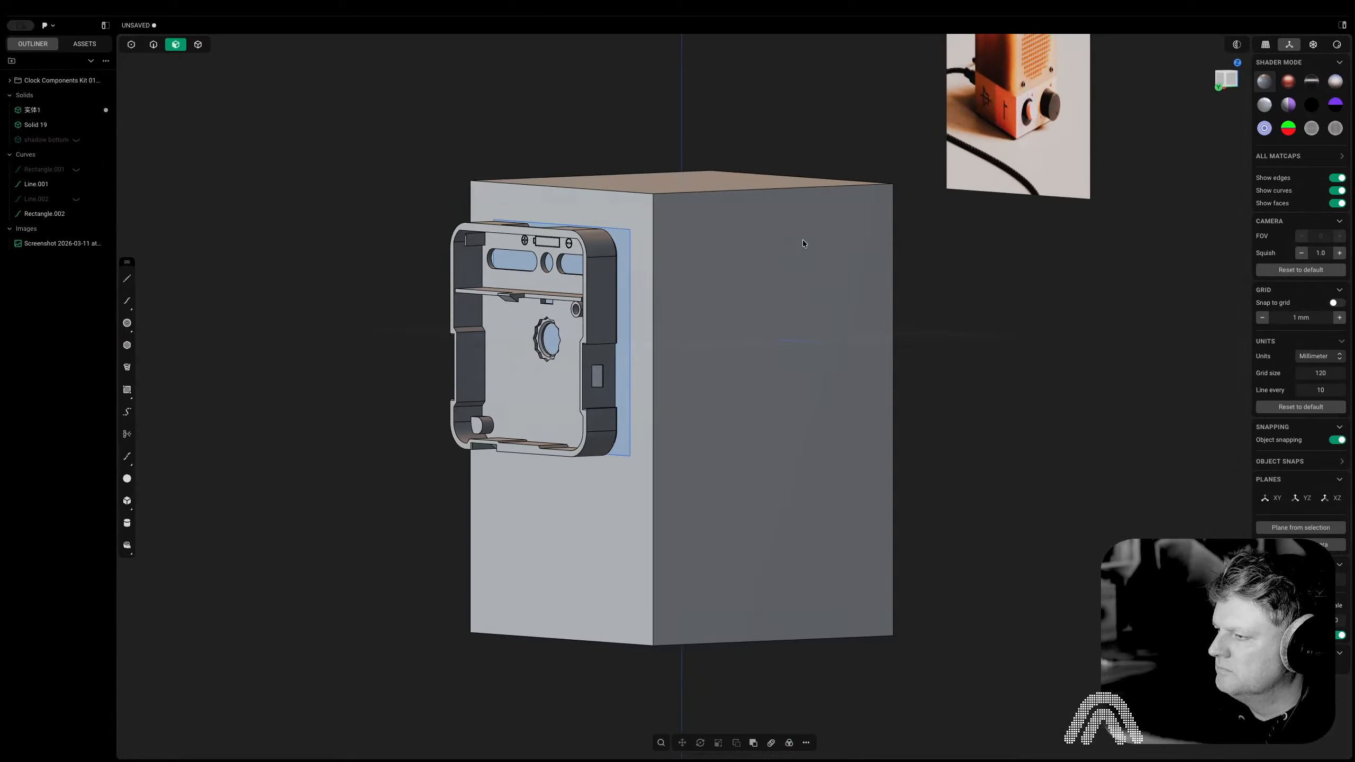
Try to offset the rectangle around the movement by -0.15 mm
scroll(634, 218, up, 10)
key(2)
click(557, 271)
scroll(629, 265, down, 5)
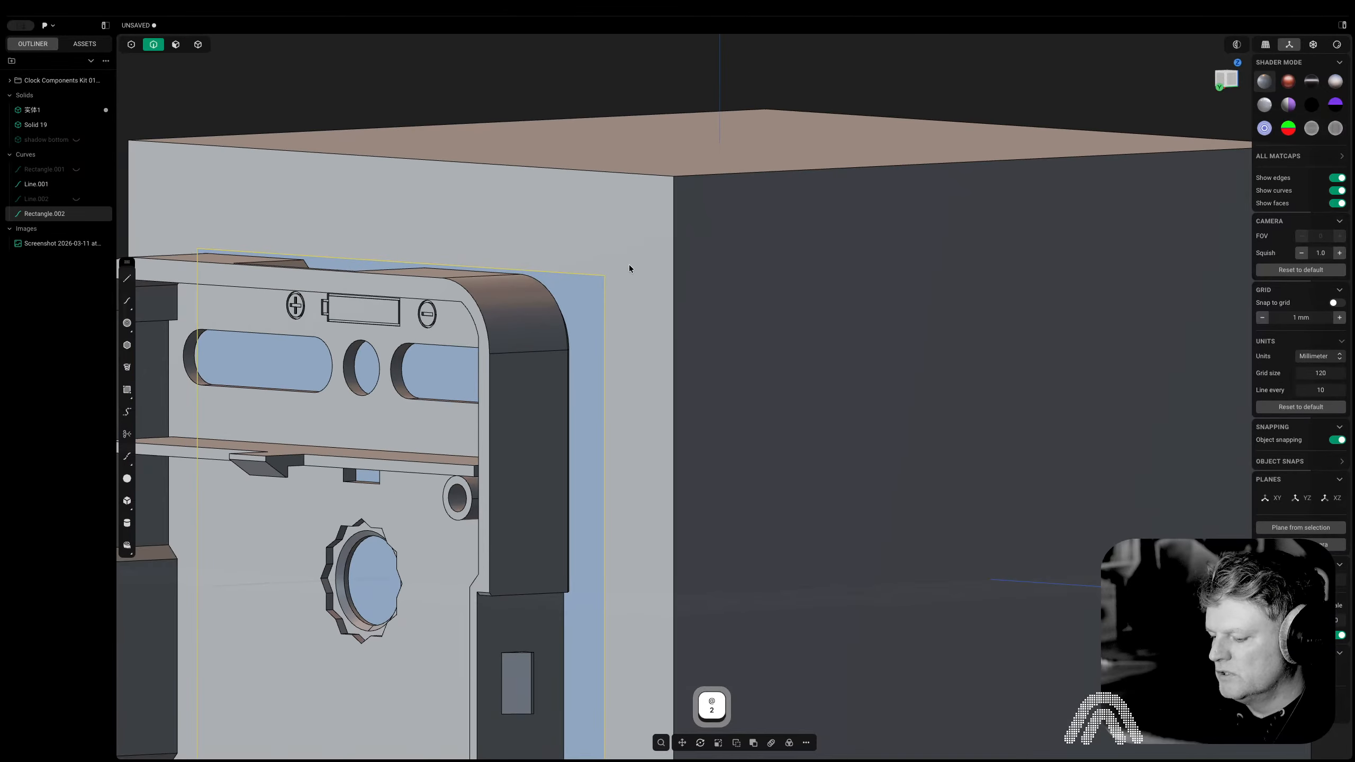
key(o)
drag(327, 453, 325, 452)
click(203, 701)
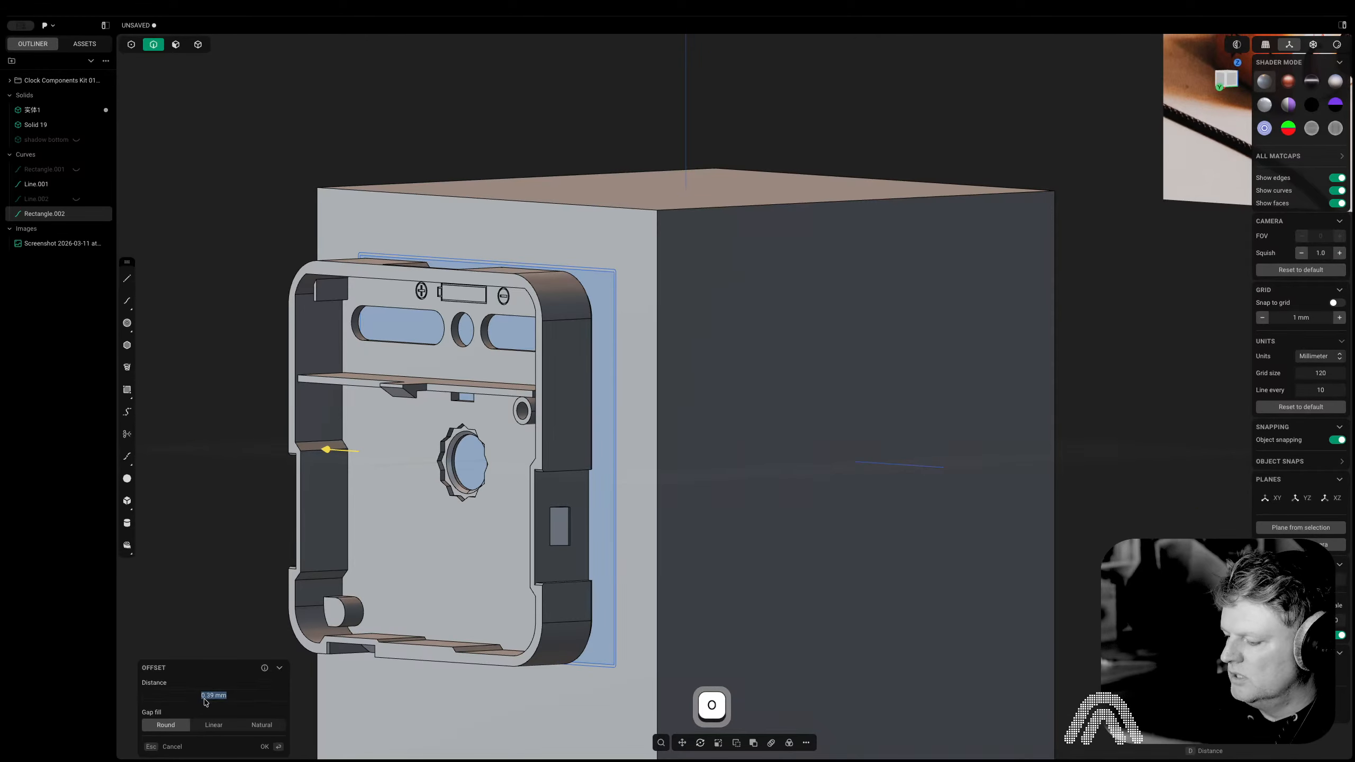
key(Delete)
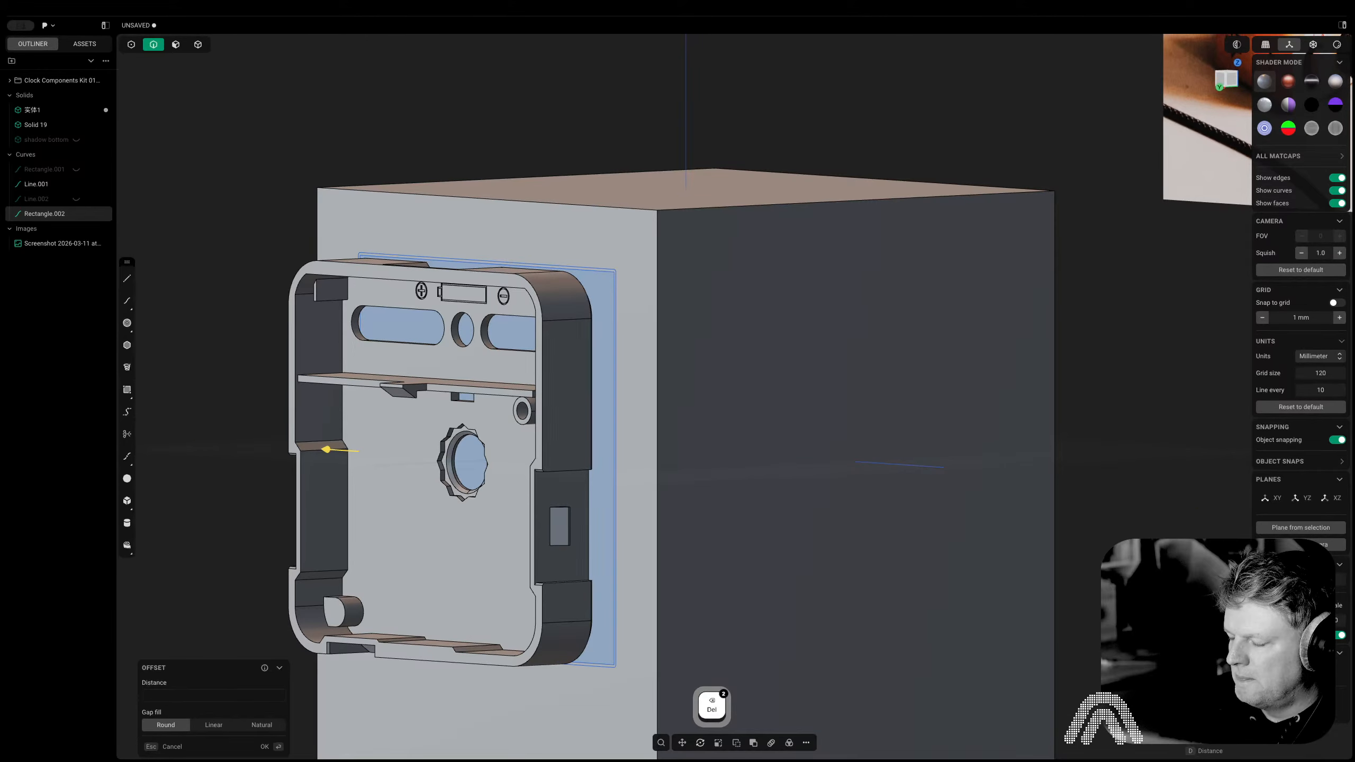
text(-0.15)
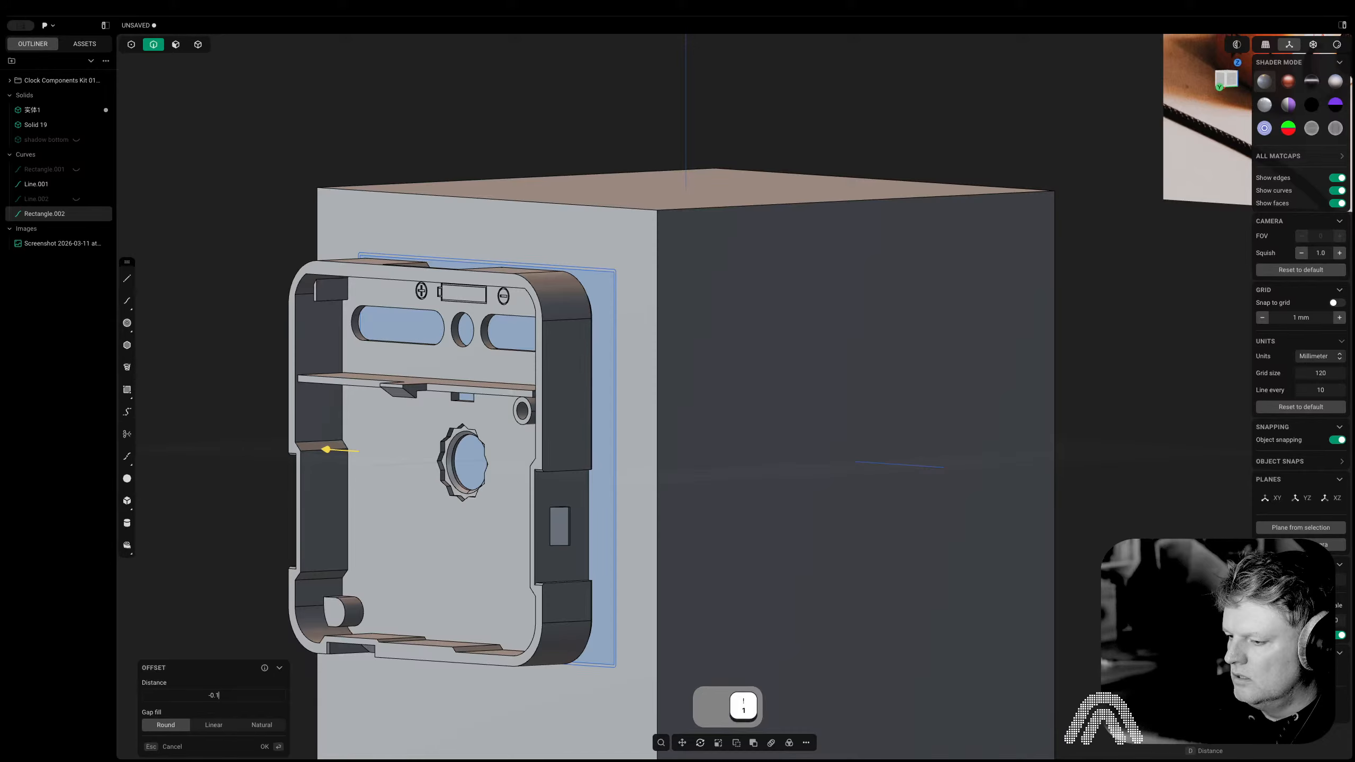
key(Tab)
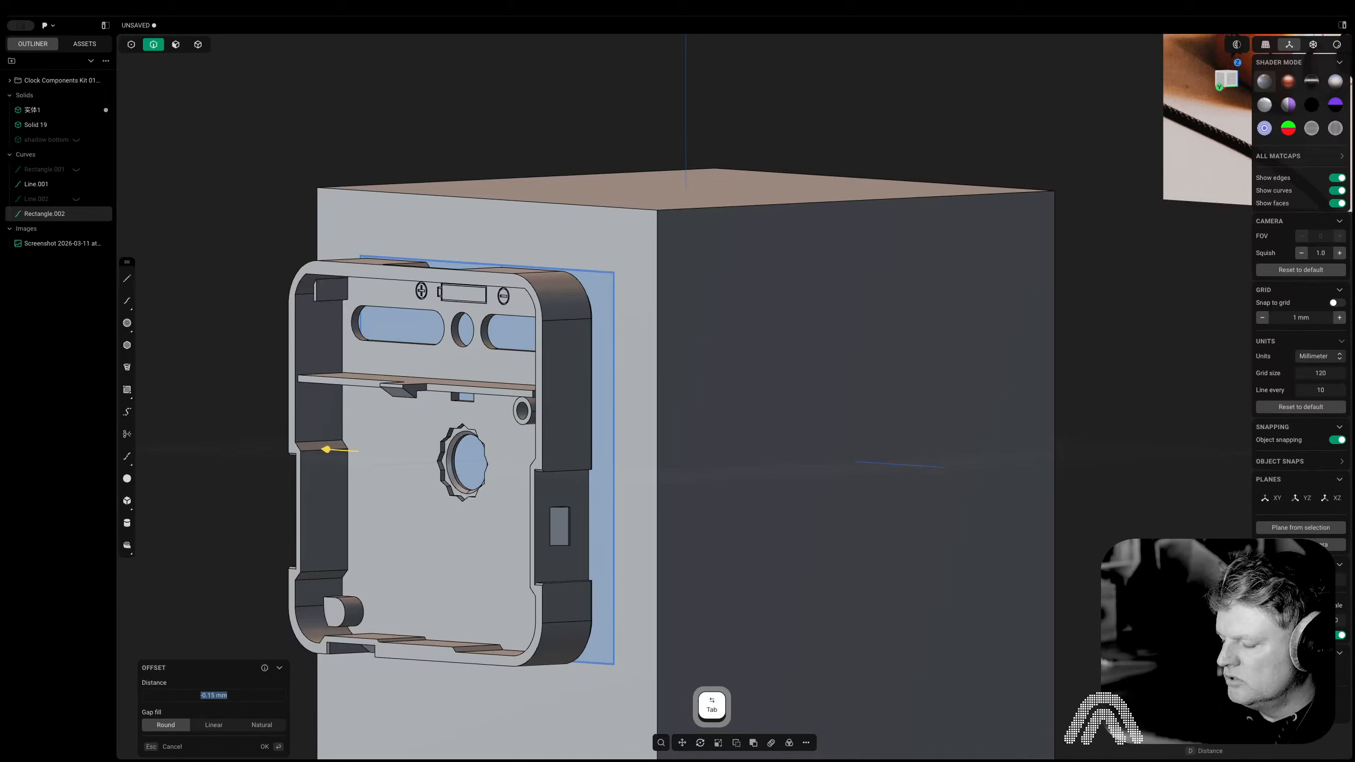
key(Escape)
key(Escape)
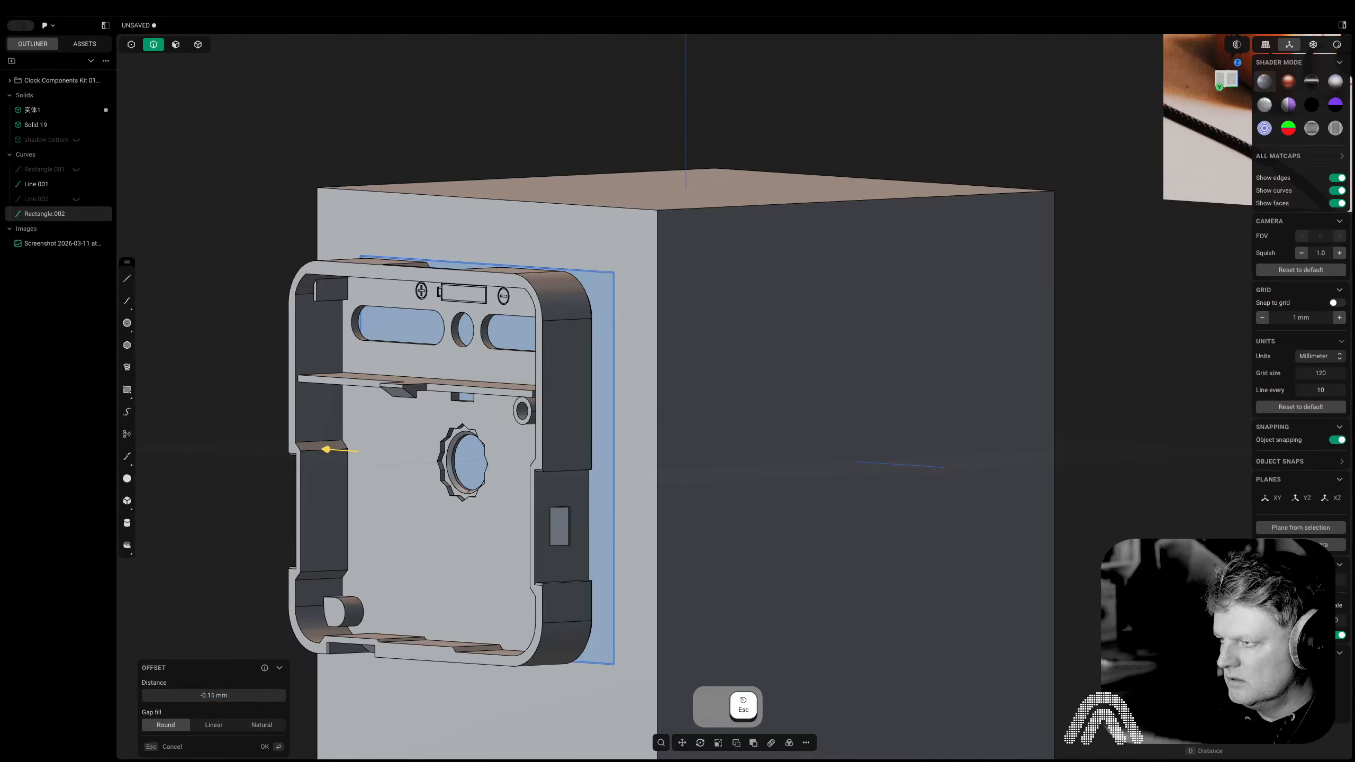
Offset the rectangle around the movement outward by 0.15 mm with round gap fill and clear the selection
scroll(630, 339, up, 5)
key(o)
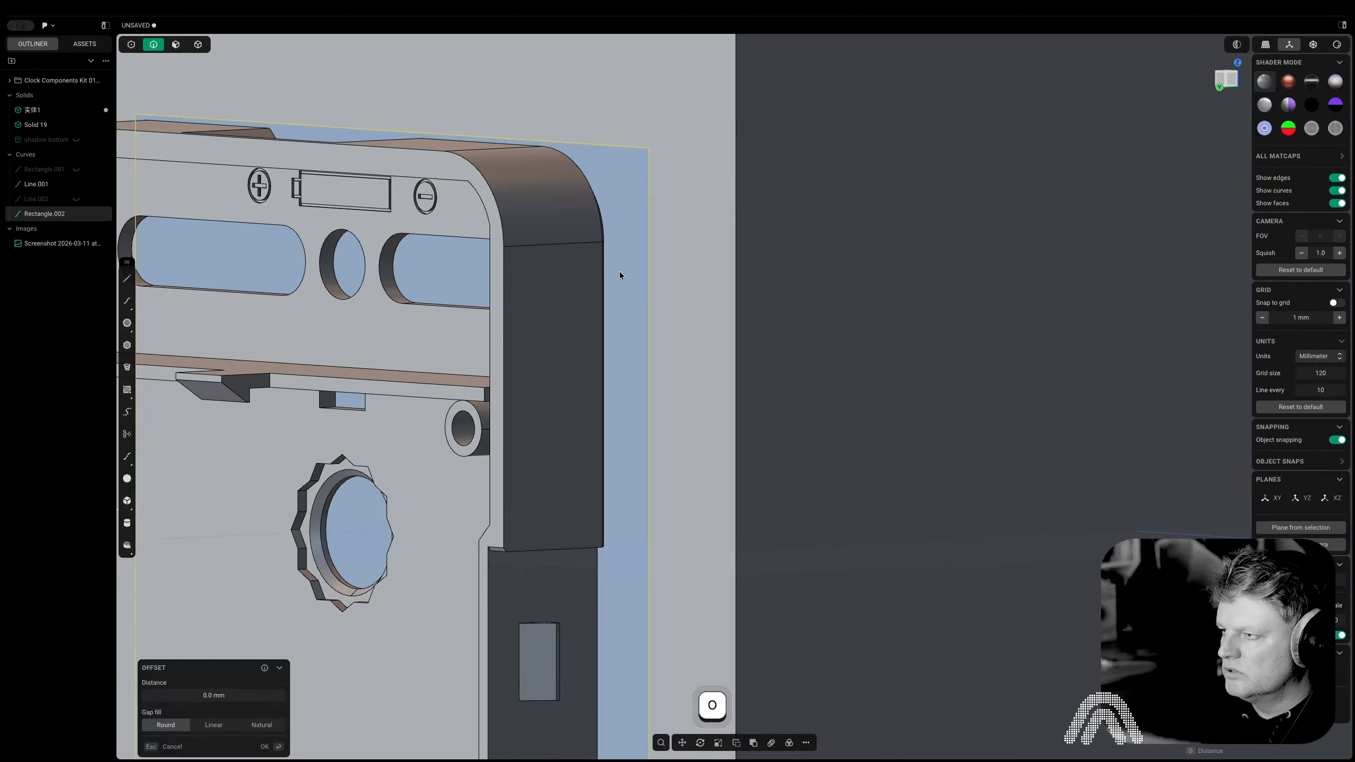
scroll(523, 509, down, 5)
drag(333, 507, 331, 507)
click(213, 695)
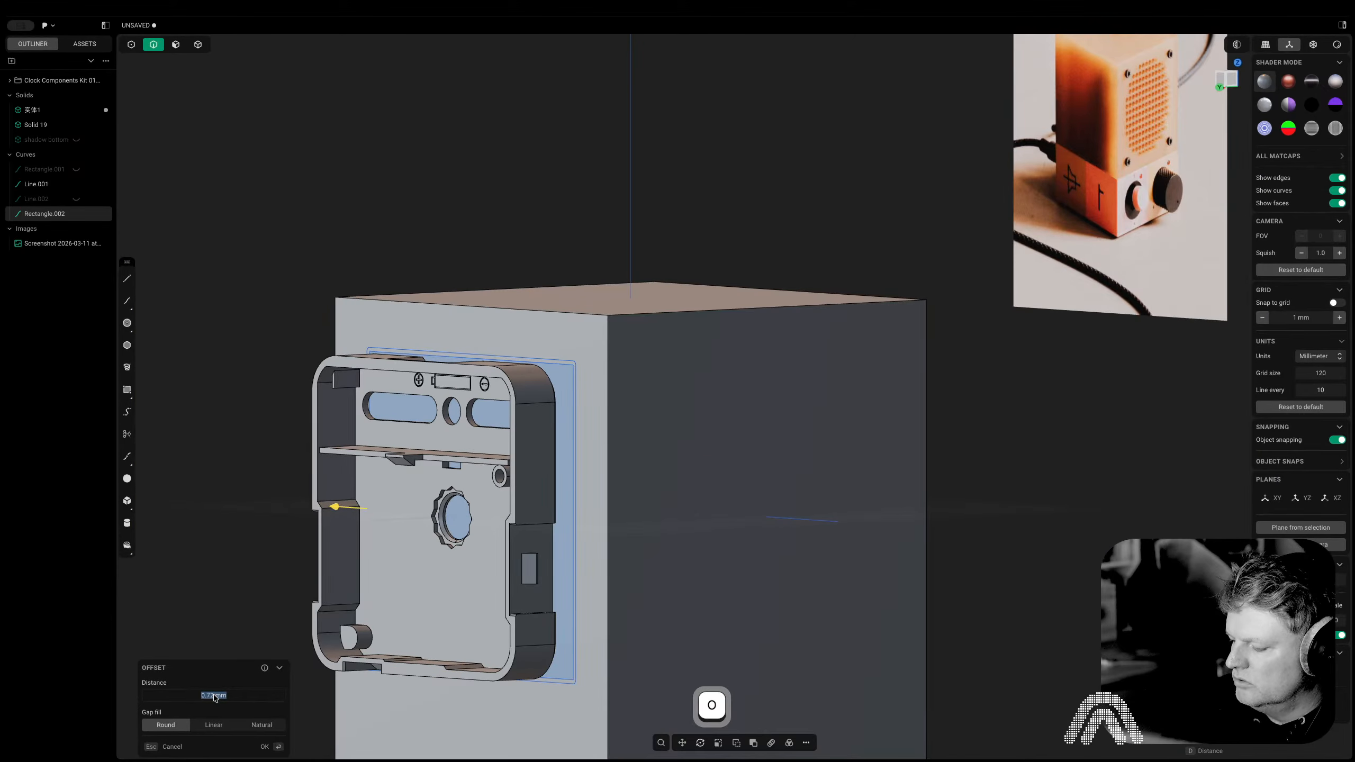
text(0.15)
key(Tab)
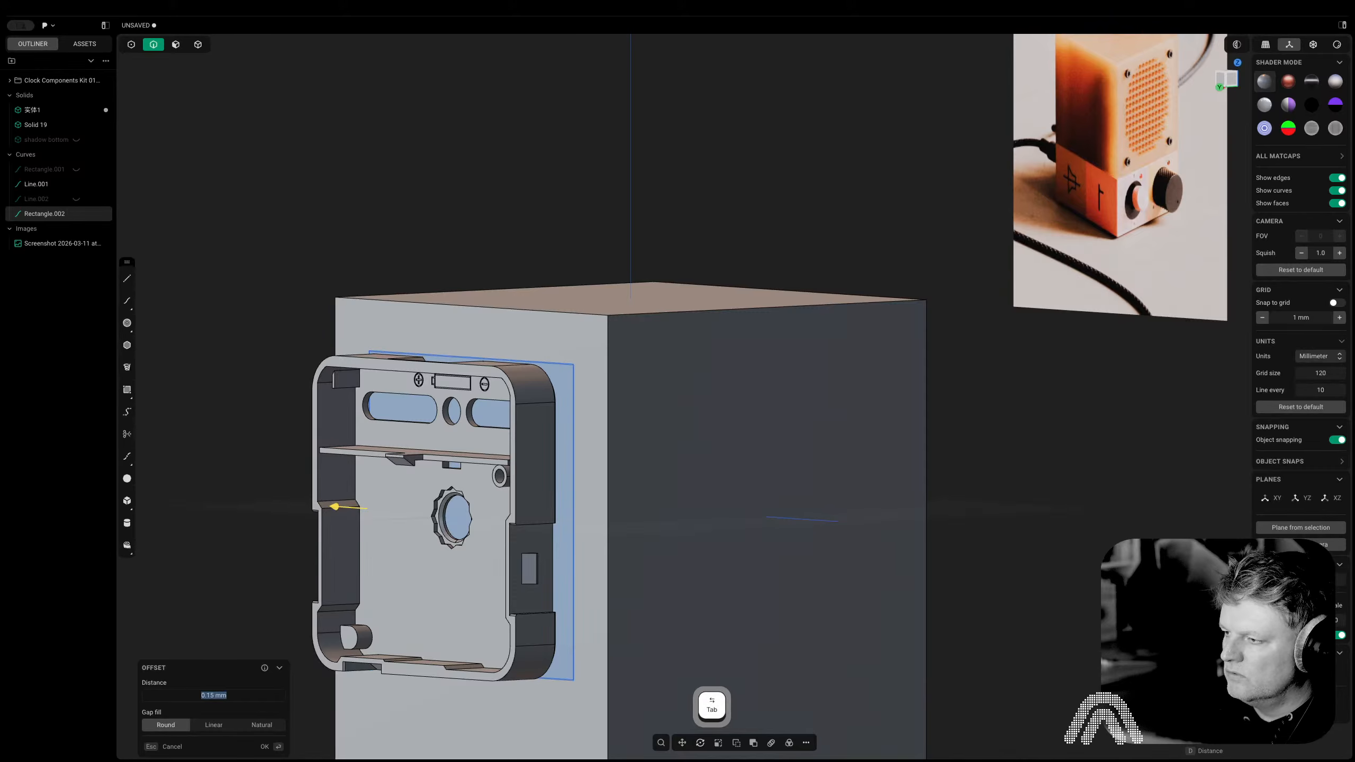
key(Return)
key(Return)
click(482, 210)
key(2)
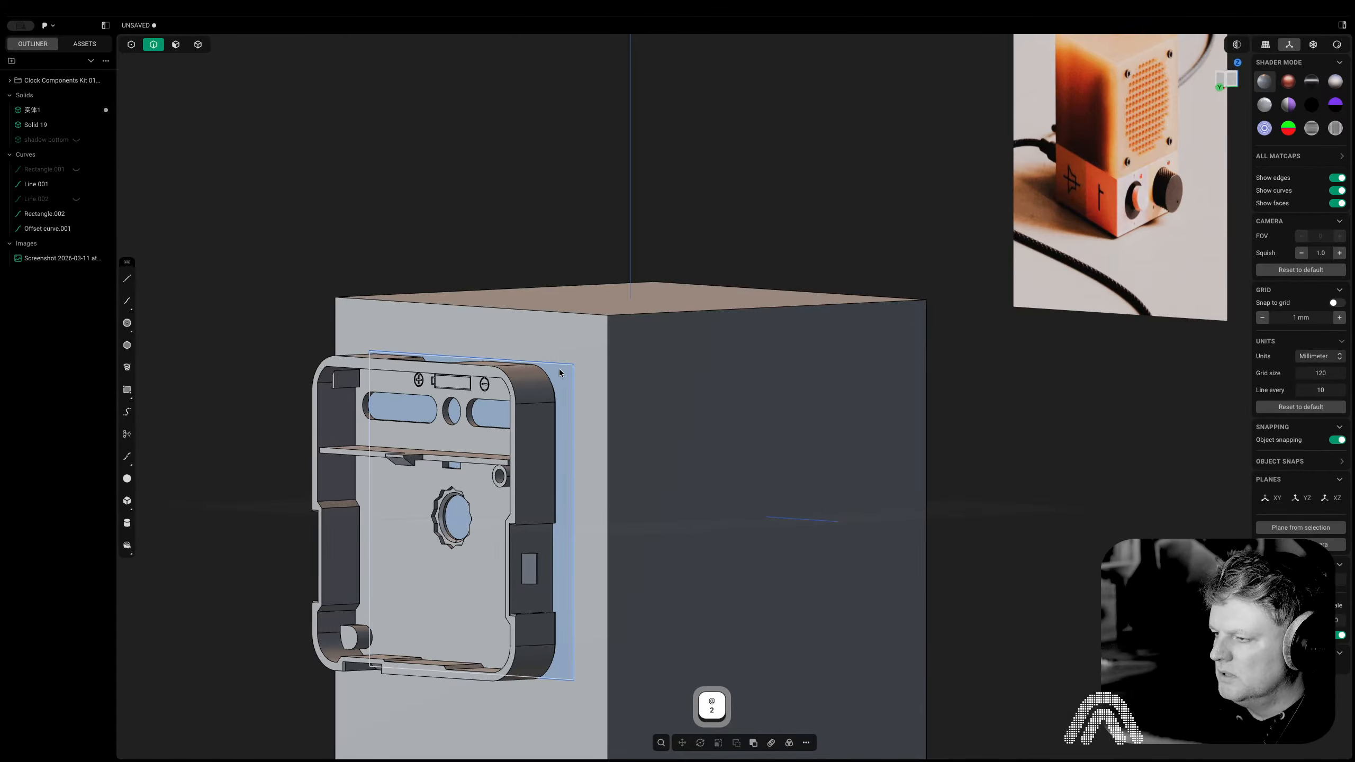
Delete the inner rectangle on the block's back face and extrude-cut the remaining offset region about 72.15 mm into the block
click(560, 369)
key(x)
scroll(561, 369, up, 5)
key(3)
click(562, 382)
key(e)
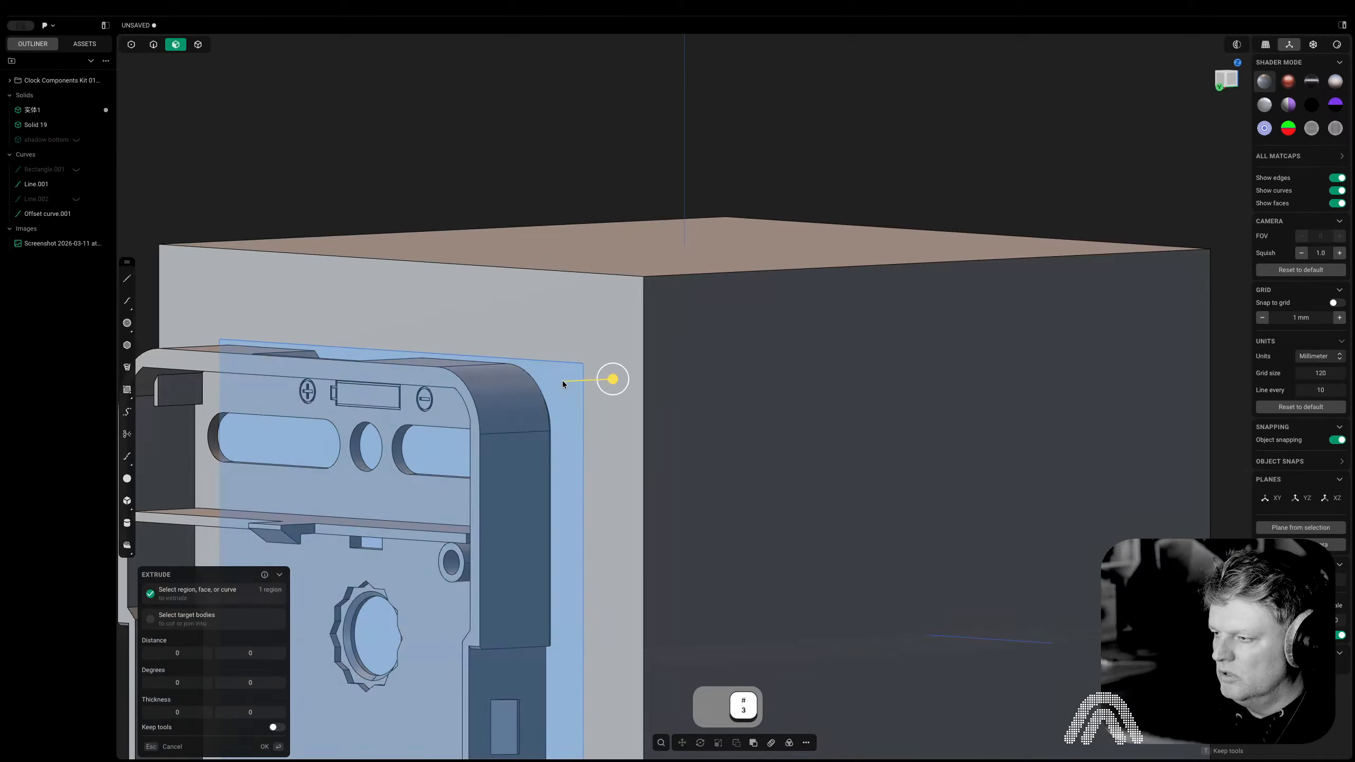
click(1228, 84)
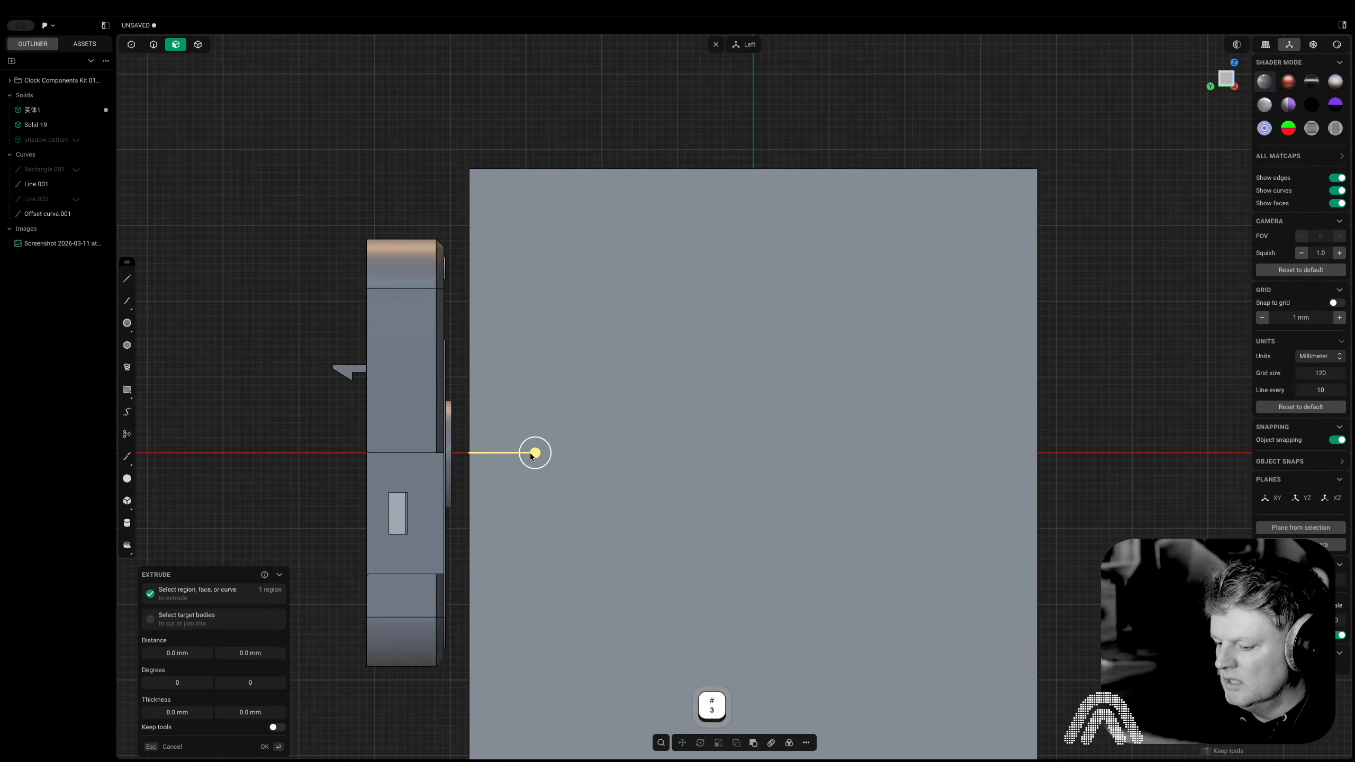
click(532, 456)
key(w)
drag(534, 453, 1087, 459)
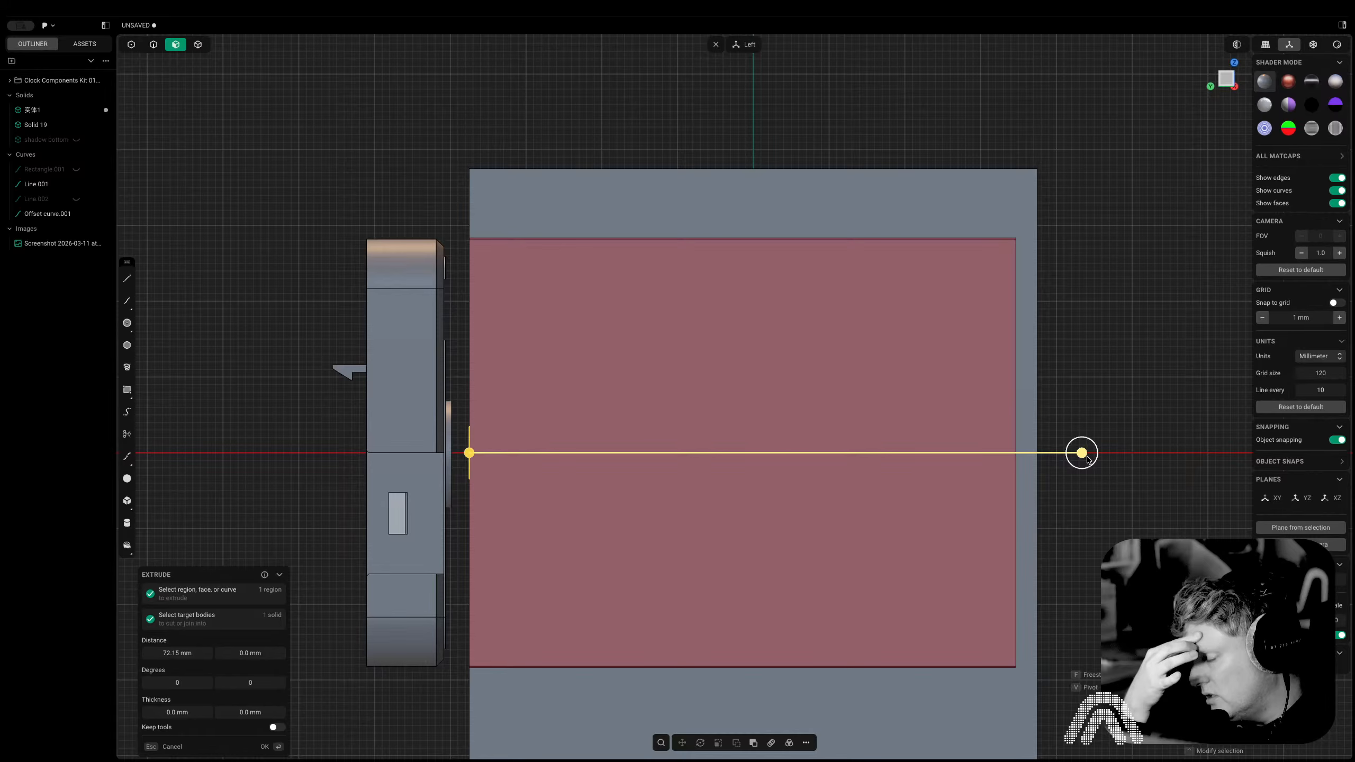
click(1088, 457)
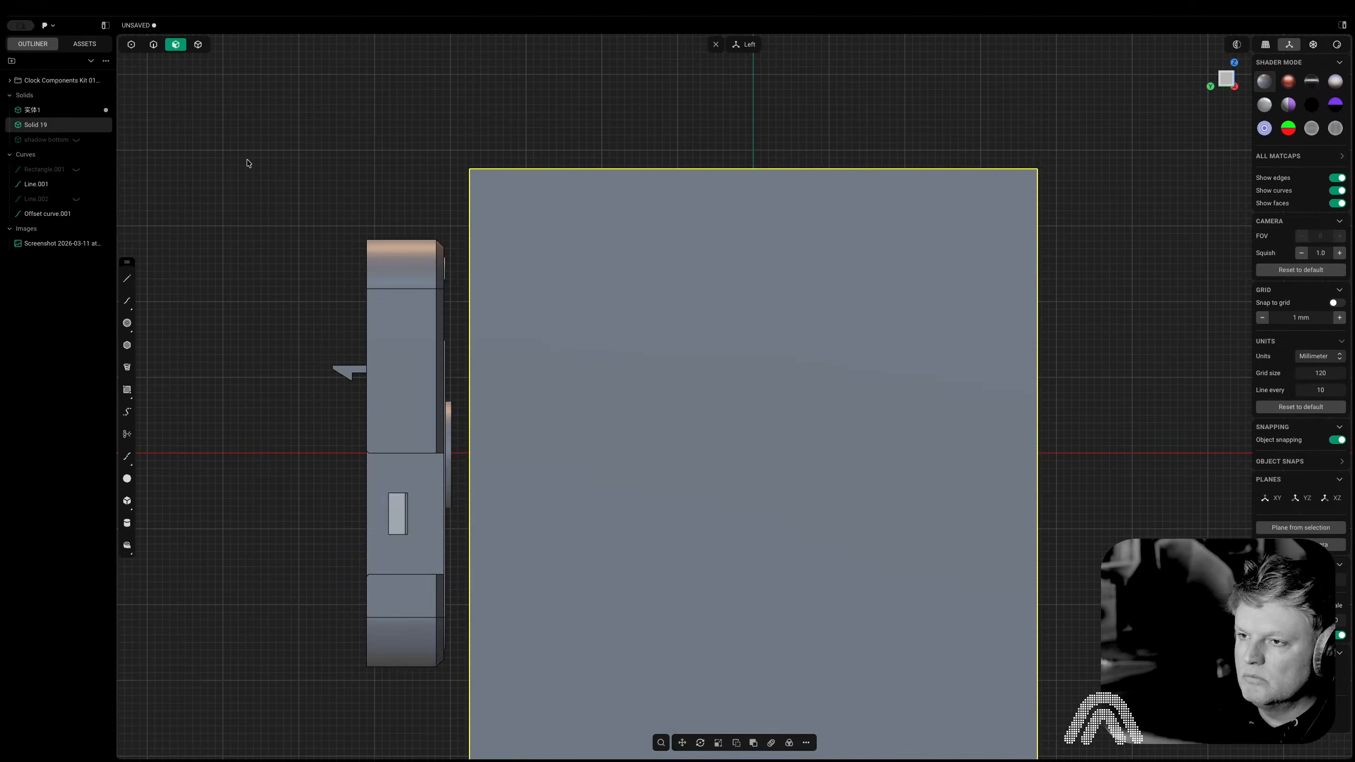
Expand the clock components kit in the outliner to reveal the solids inside folders 1_5:1, 2_2:1, 3_2:1 and 4_2:1
click(11, 81)
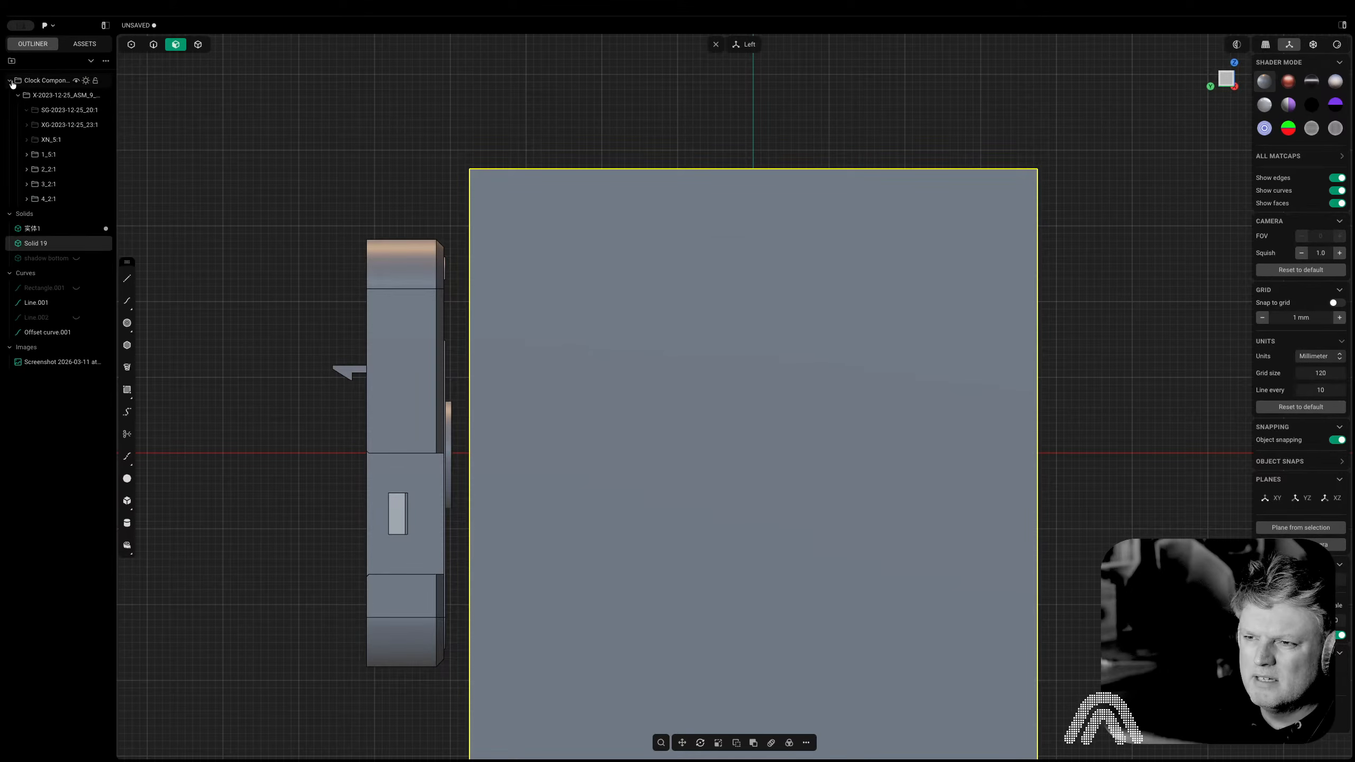
click(26, 154)
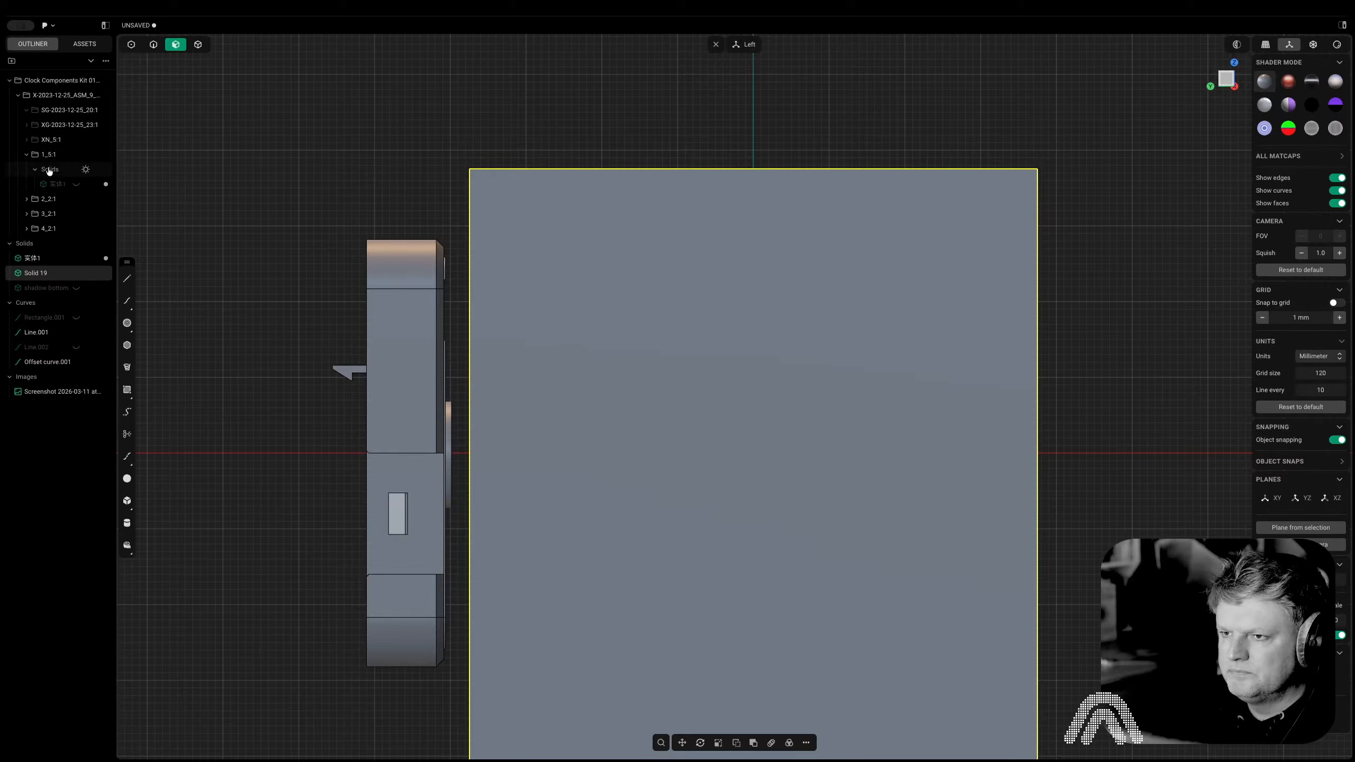
click(26, 199)
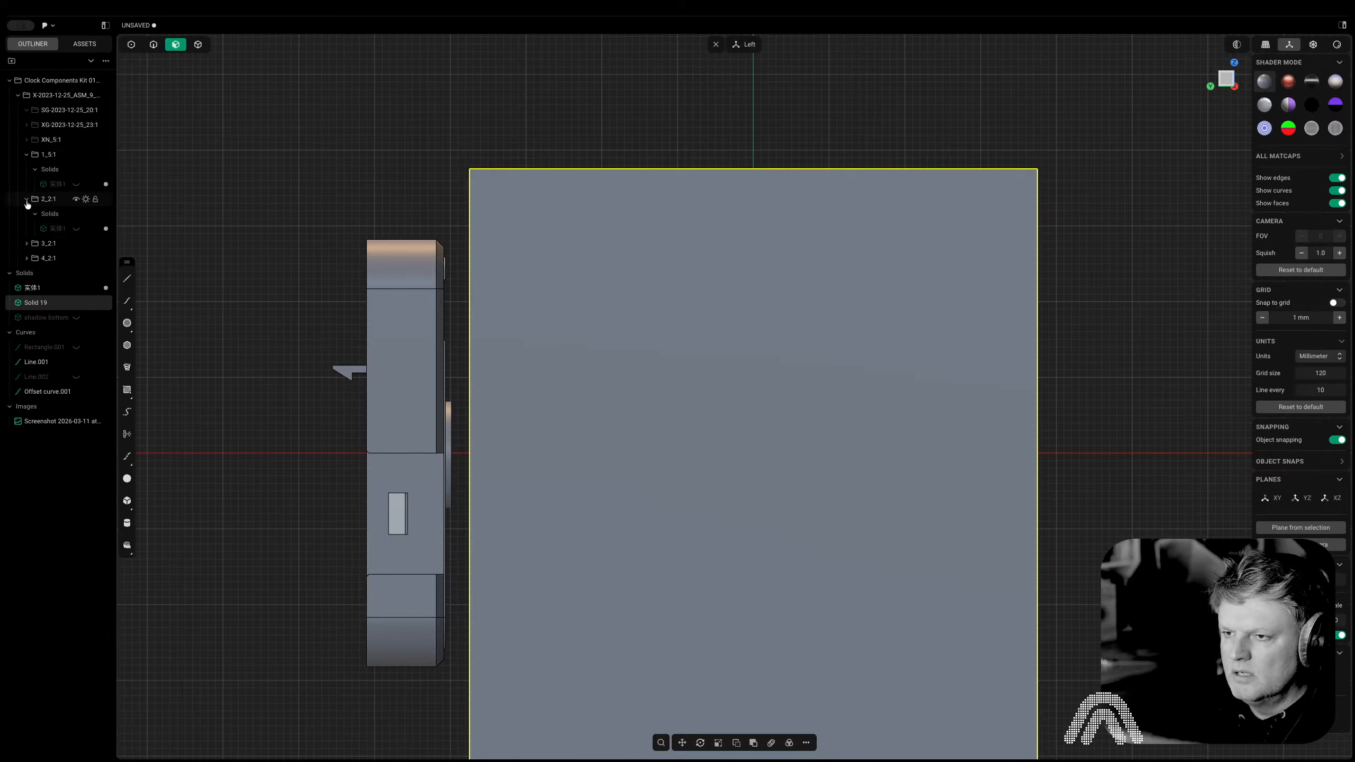
click(27, 243)
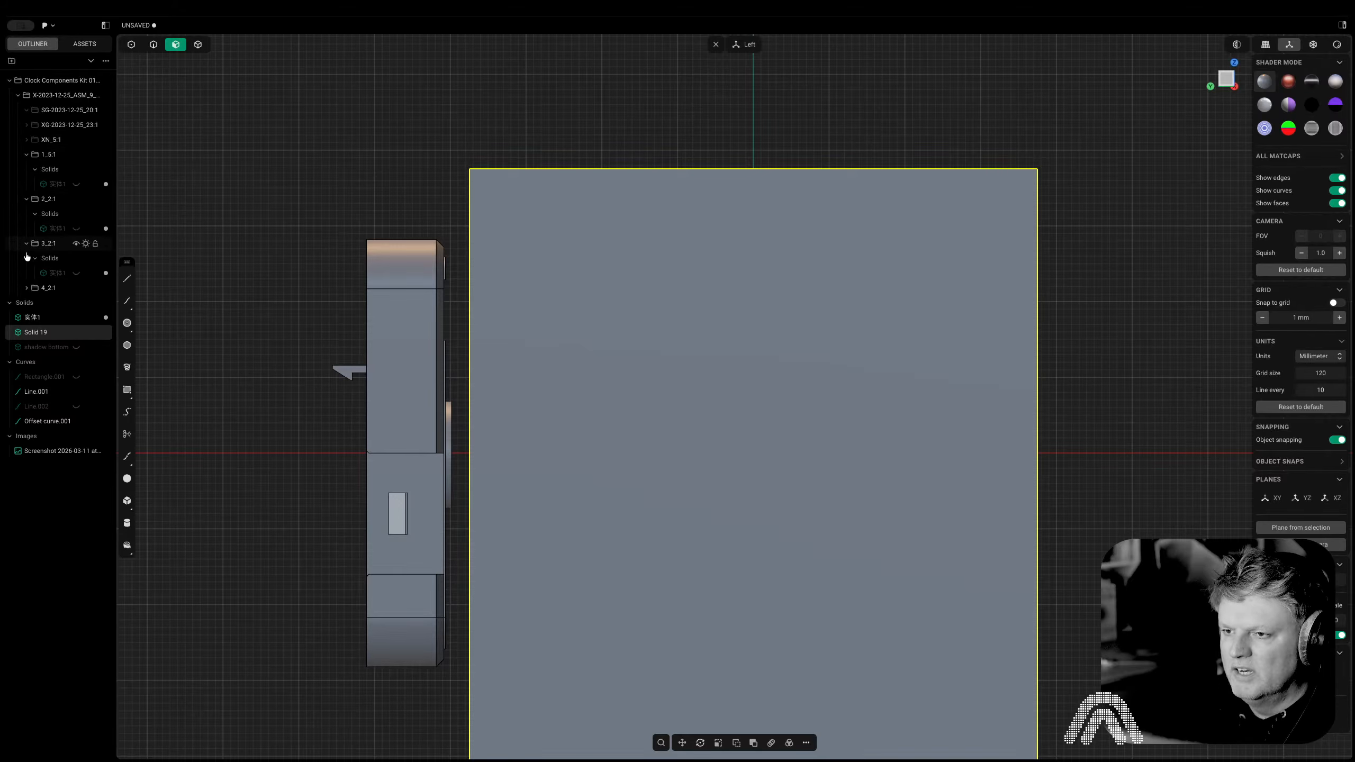
click(26, 288)
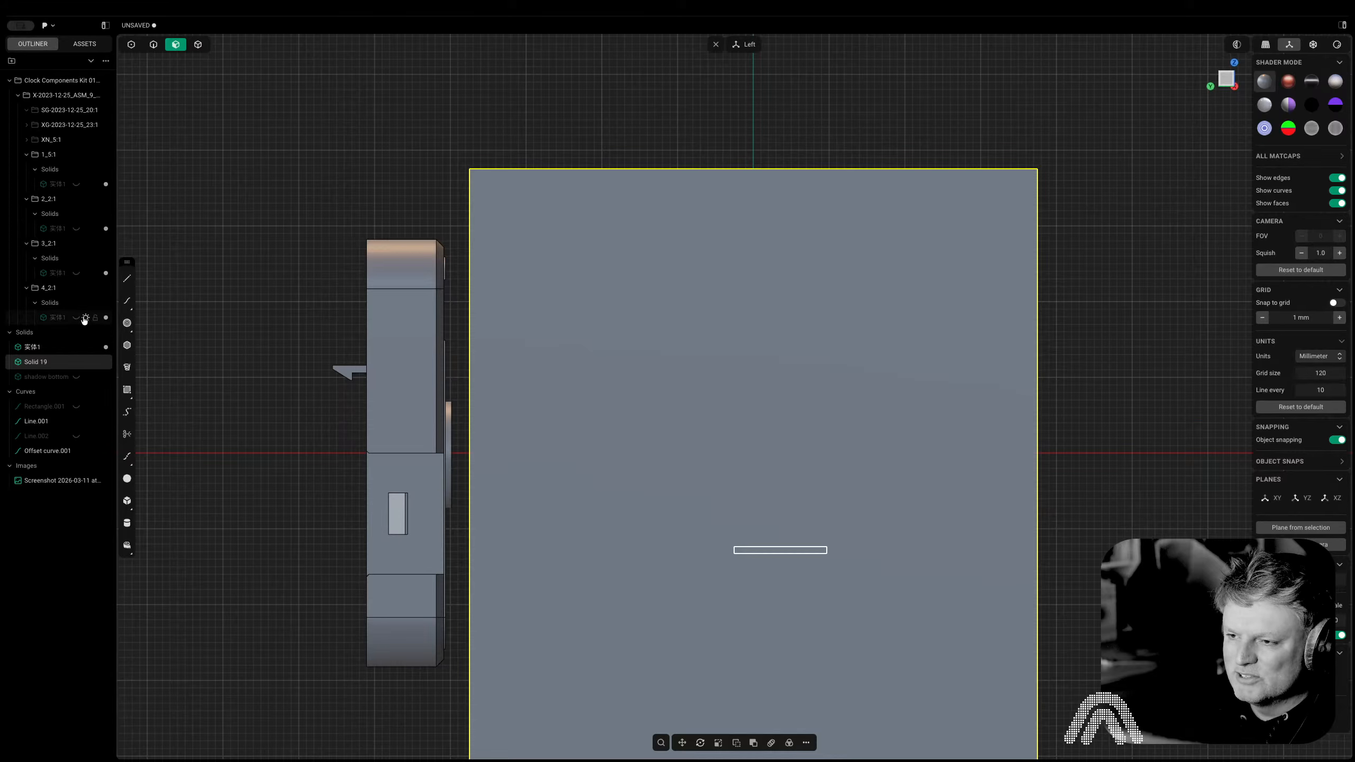
click(85, 274)
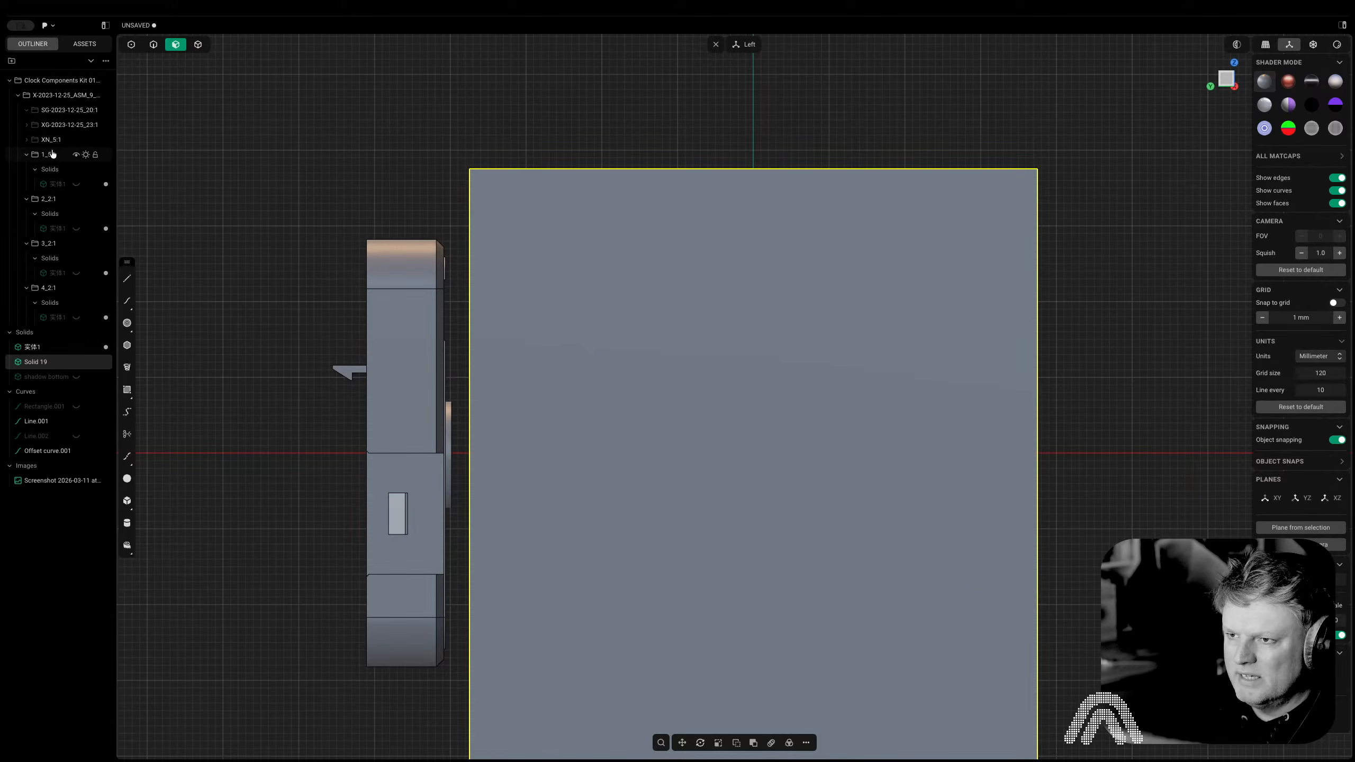
Hide the block and make the four shaft solids in folders 1_5:1 to 4_2:1 visible
key(Tab)
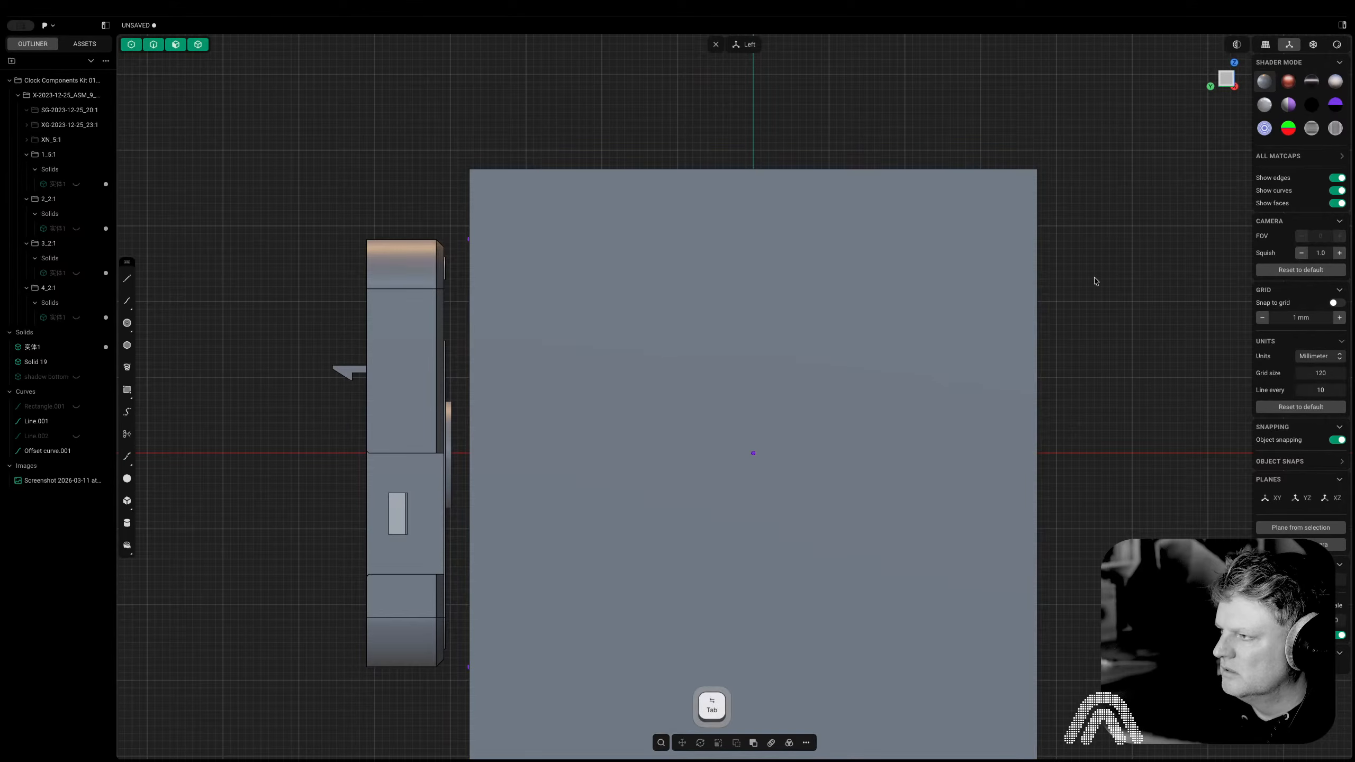
key(h)
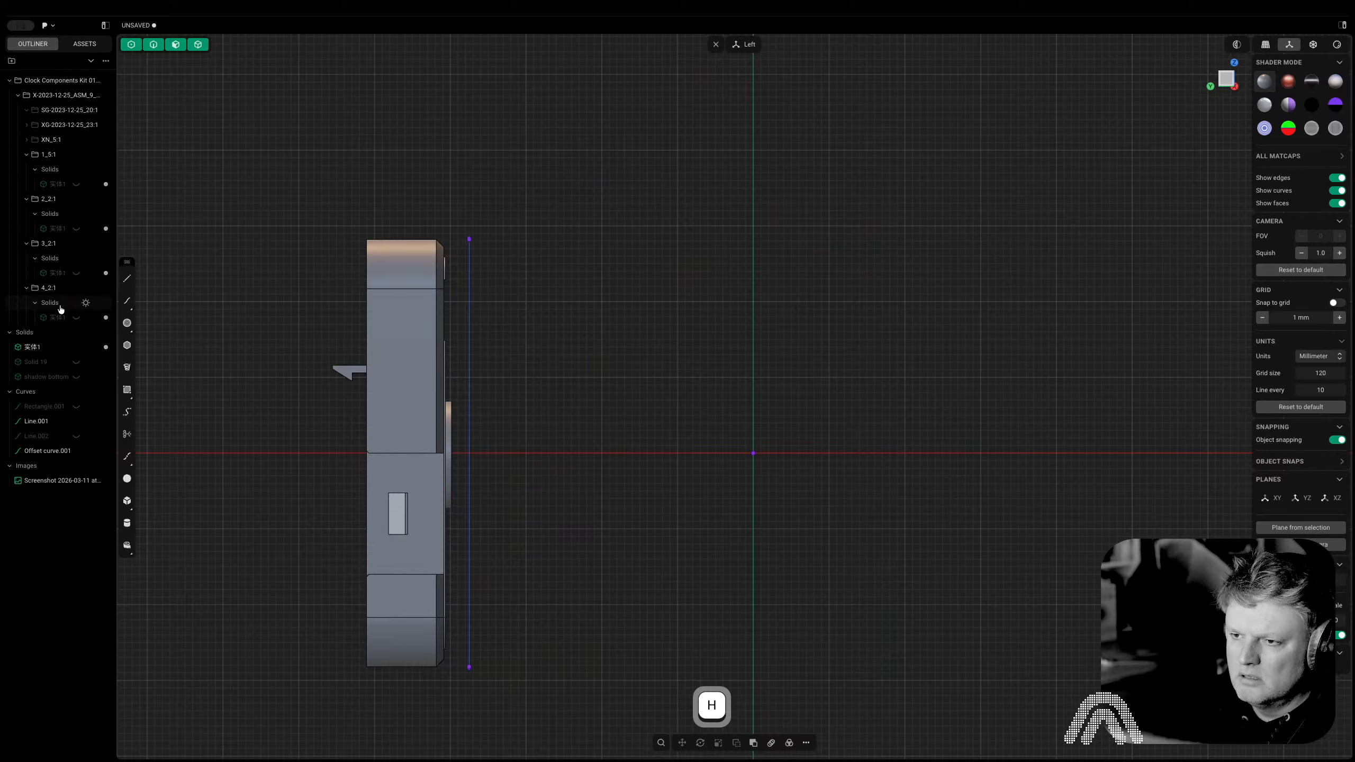
click(75, 273)
click(75, 228)
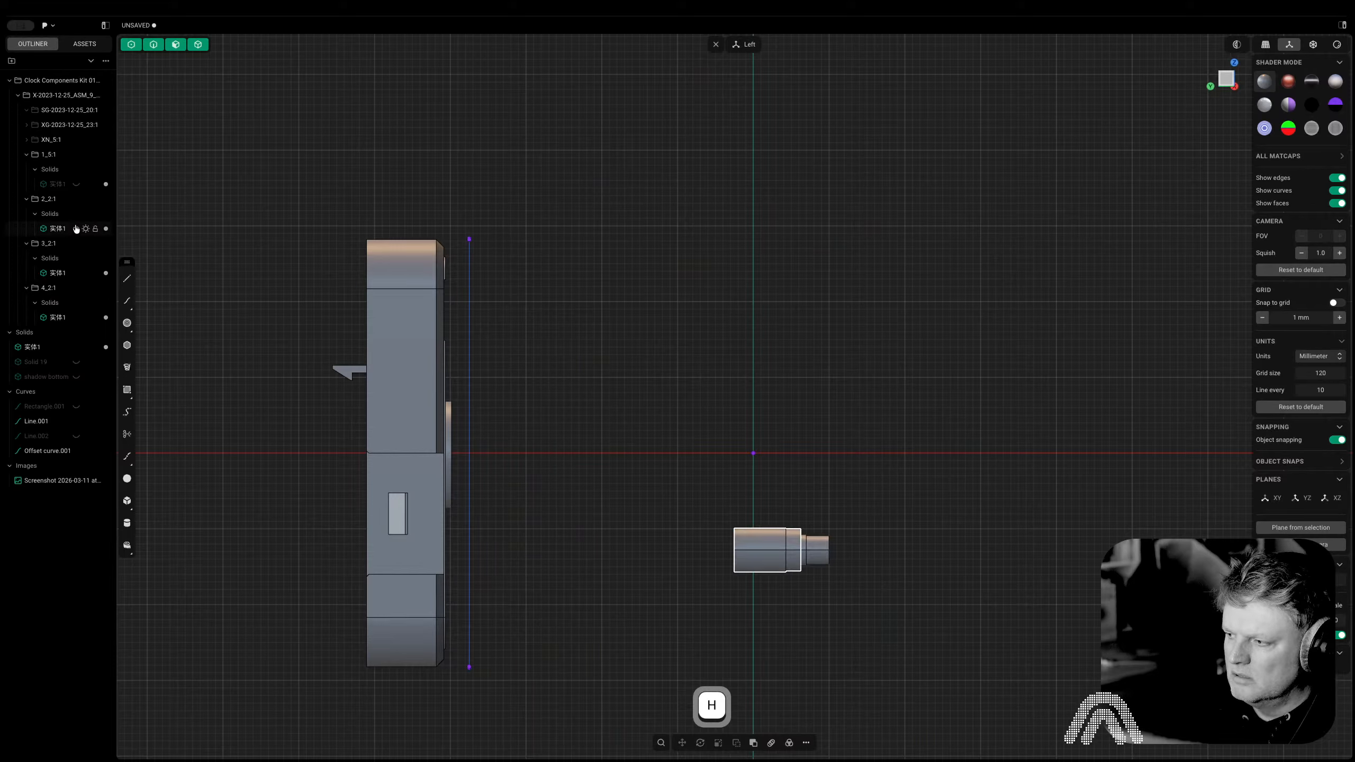
click(76, 184)
Select all four shaft parts together and move them about -21.08 mm along the Y axis
drag(892, 506, 868, 538)
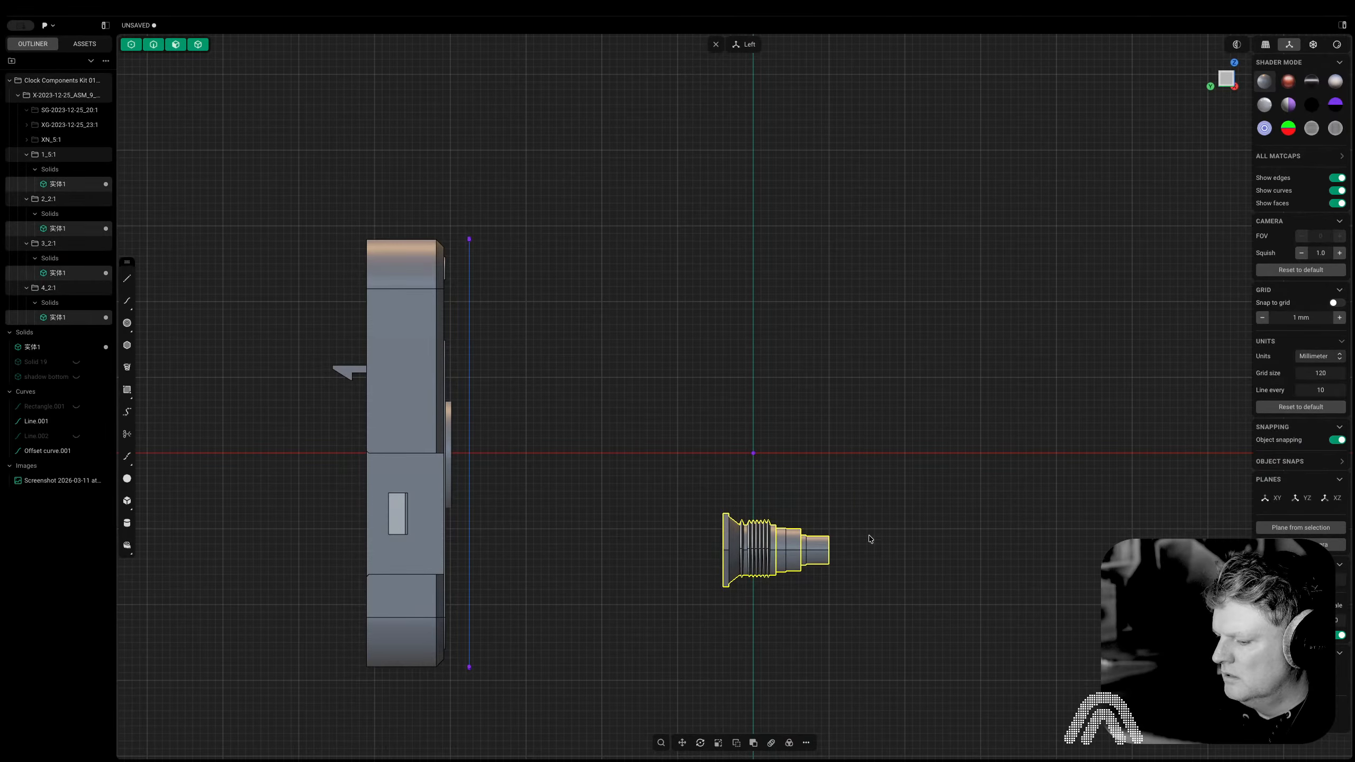
key(g)
key(x)
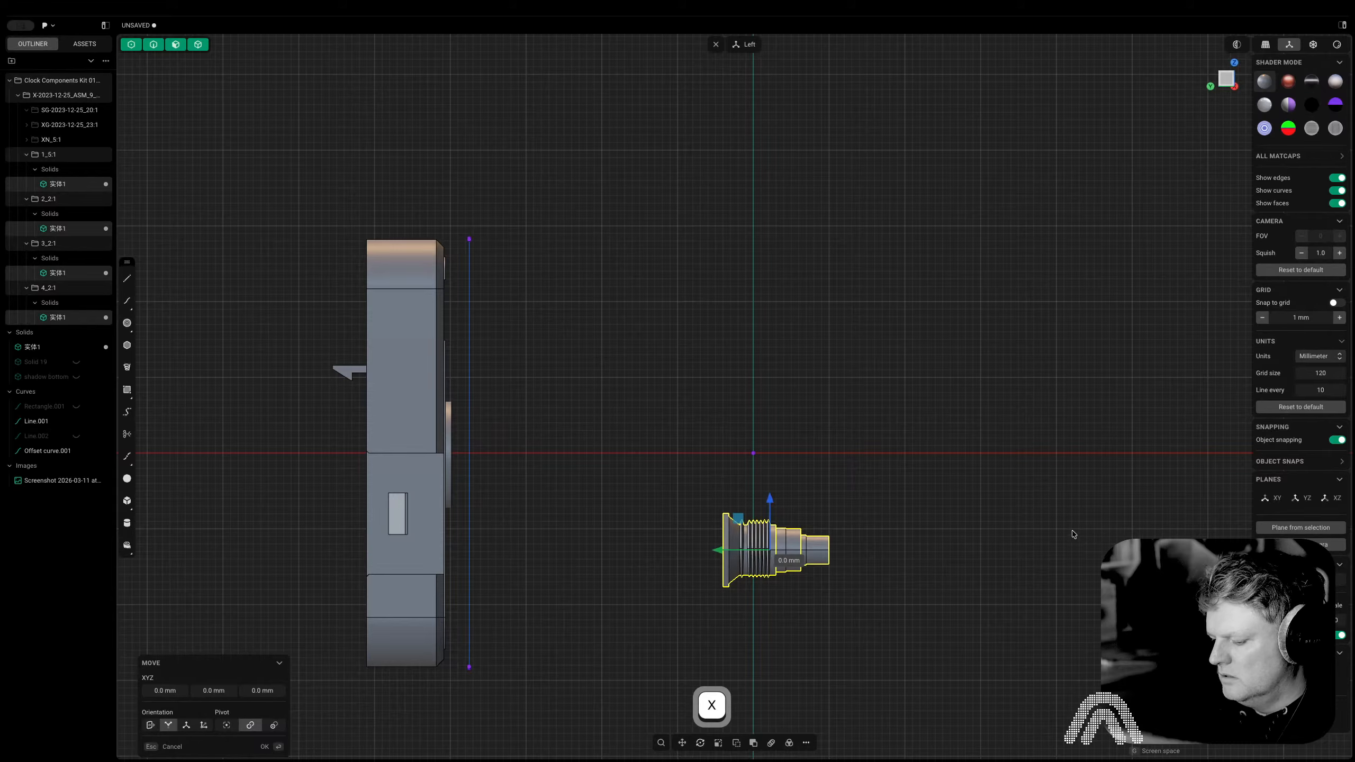
key(y)
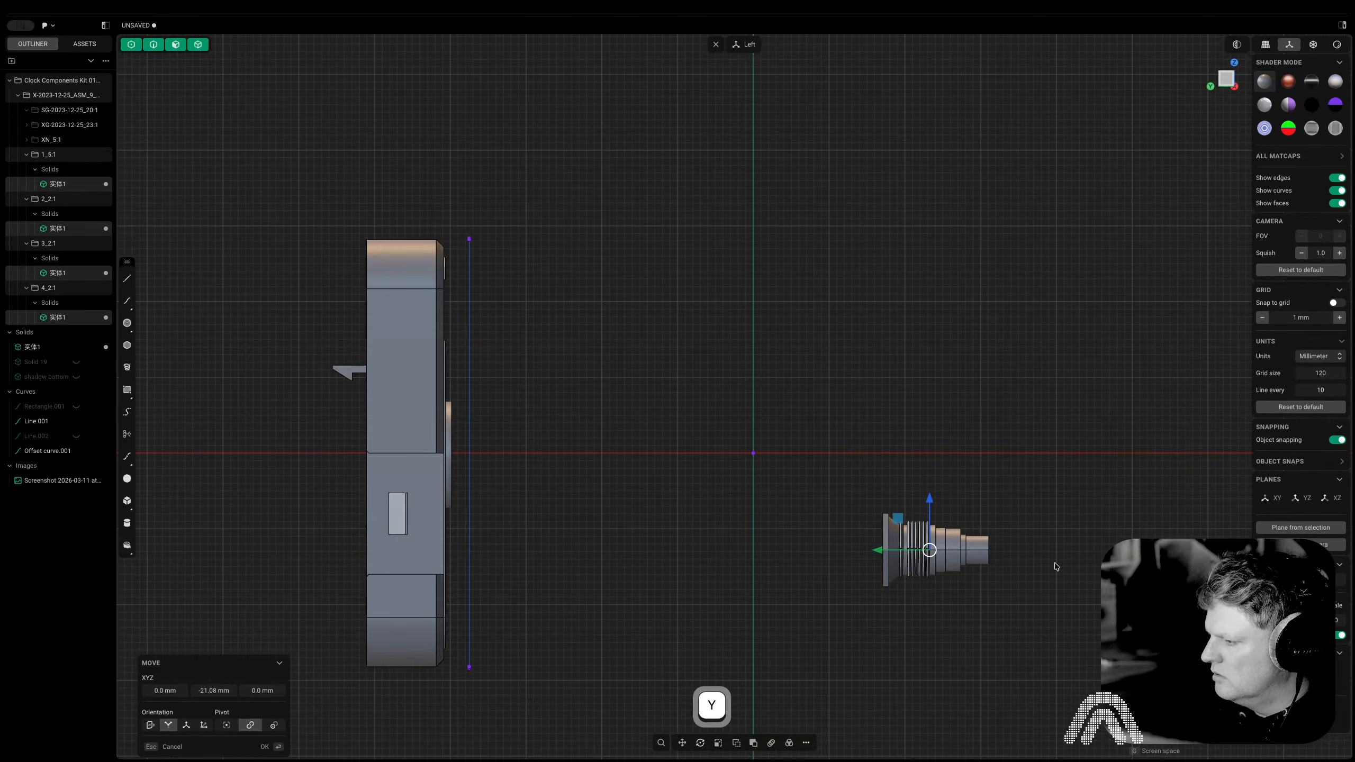
click(1055, 550)
click(644, 152)
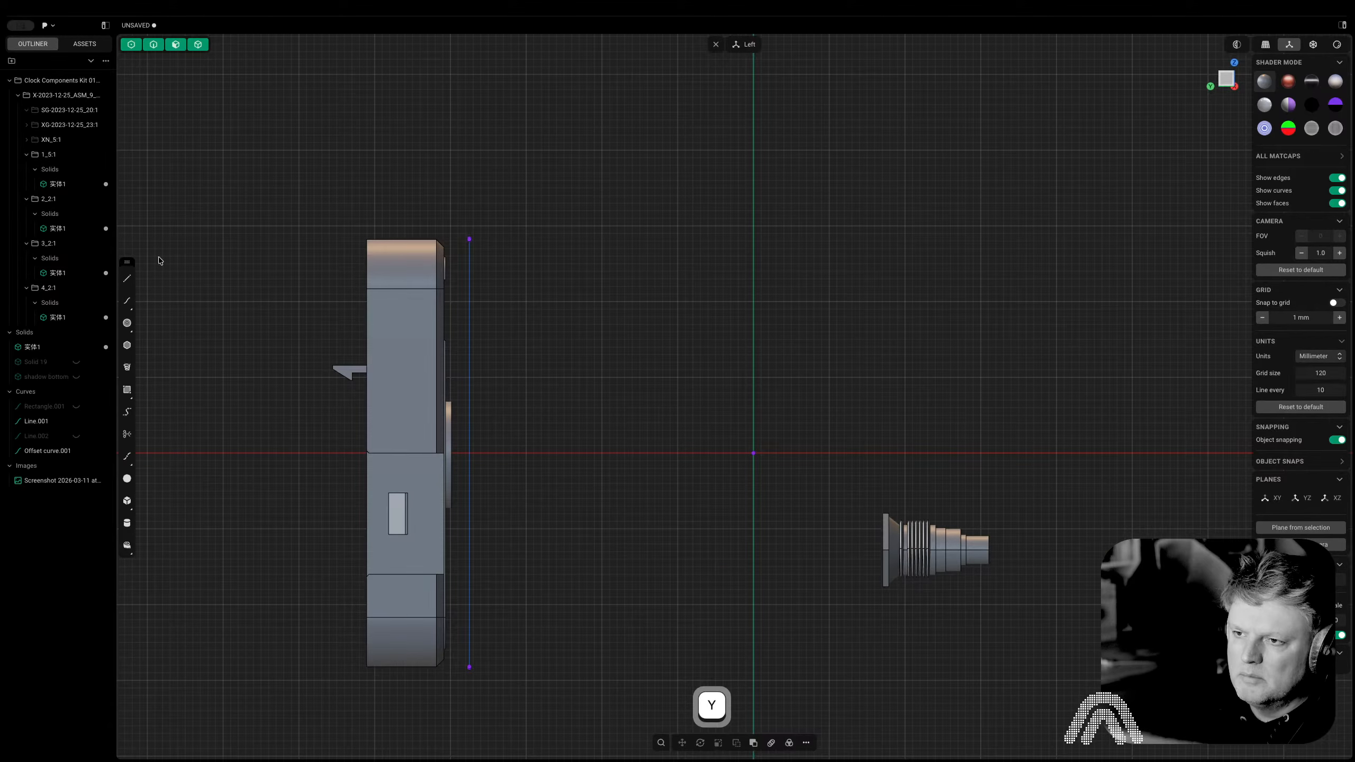
Show the block again and turn on the section view to cut through the block, movement and shaft
click(76, 363)
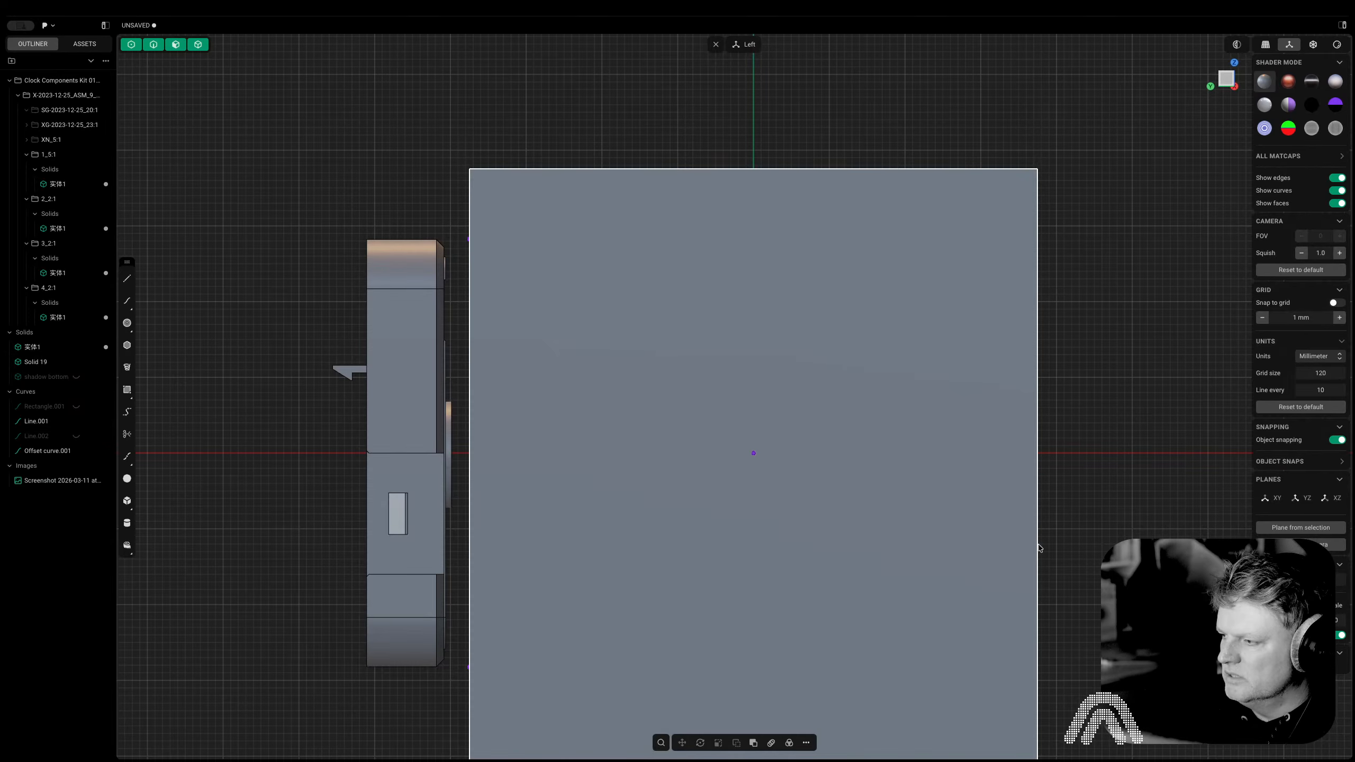
click(1232, 44)
right_click(1116, 156)
shift+middle_drag(1173, 397, 1042, 327)
key(Tab)
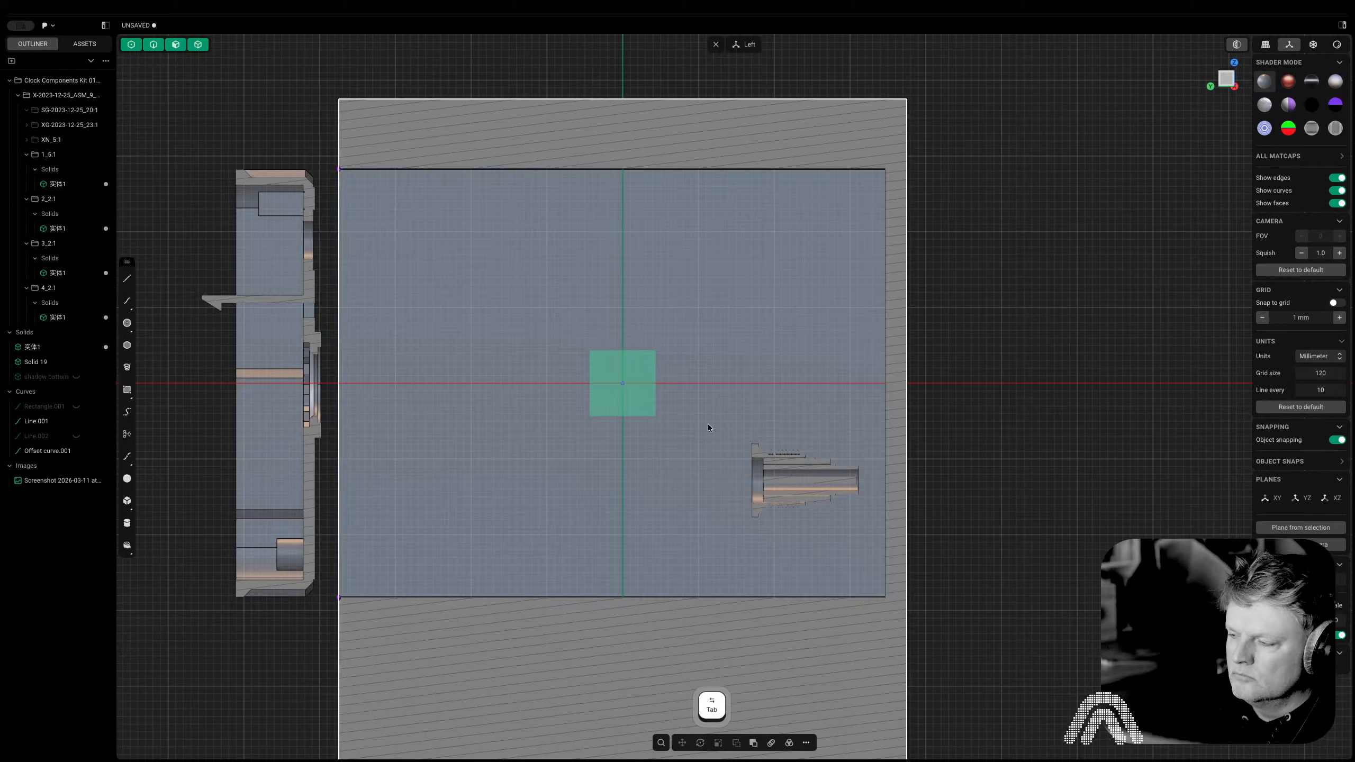
Select the three outer shaft parts and move them -20.74 mm in Y and 12.79 mm in Z, just outside the block's front face
click(760, 460)
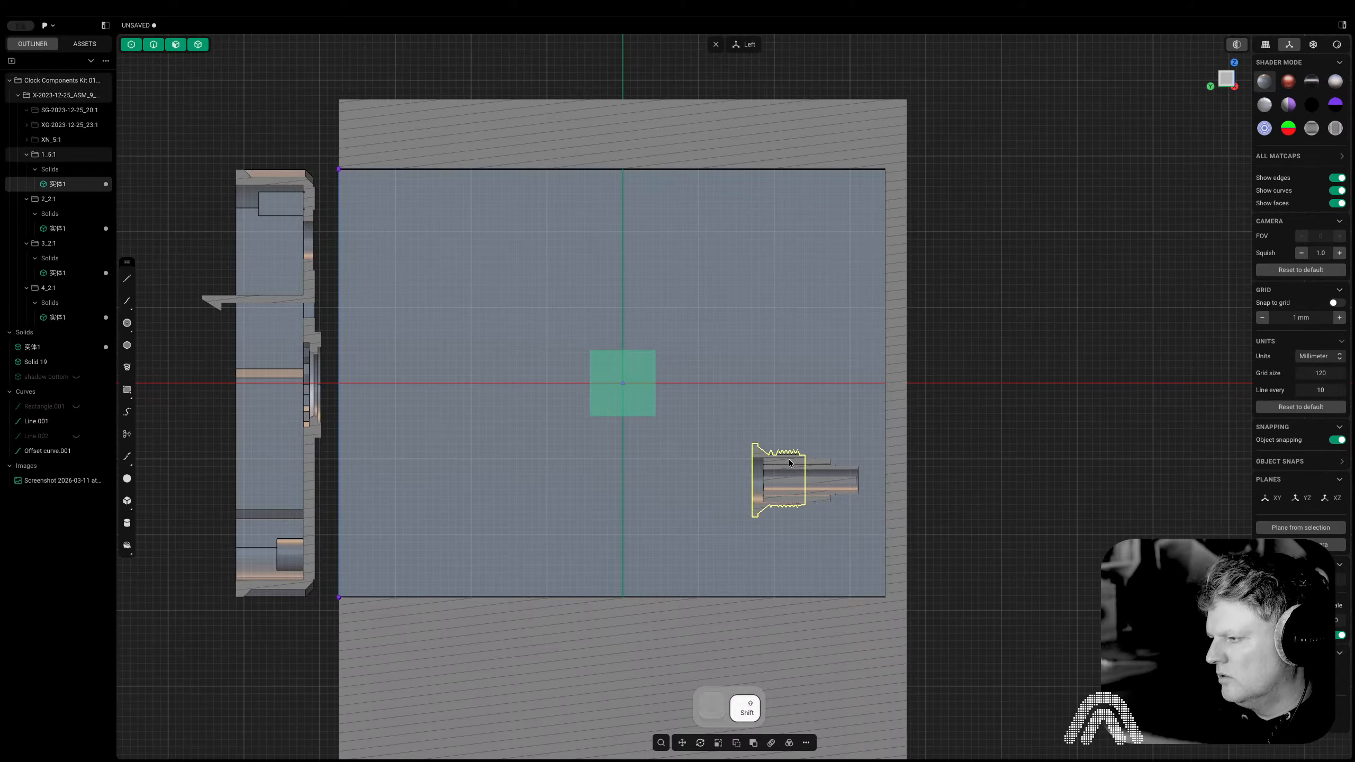
shift+click(825, 464)
shift+click(840, 460)
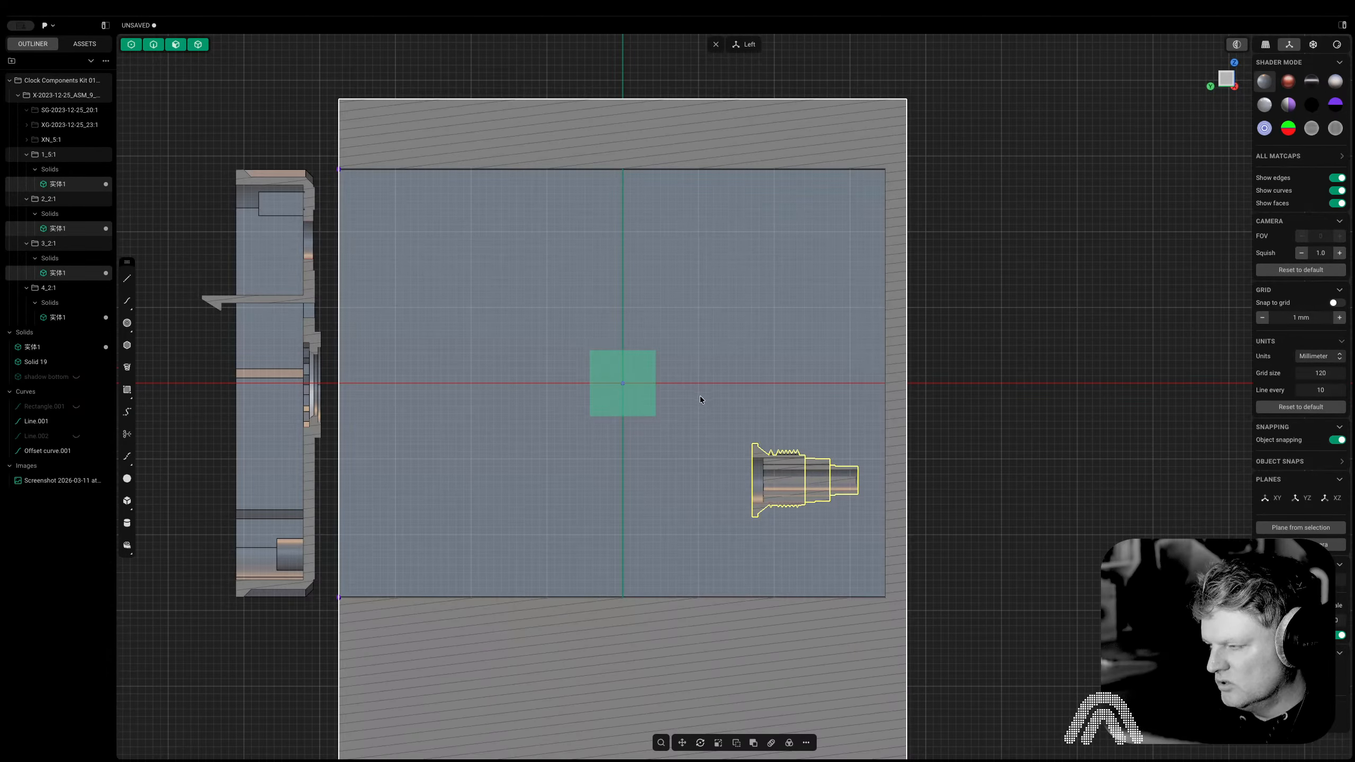
key(g)
key(ctrl)
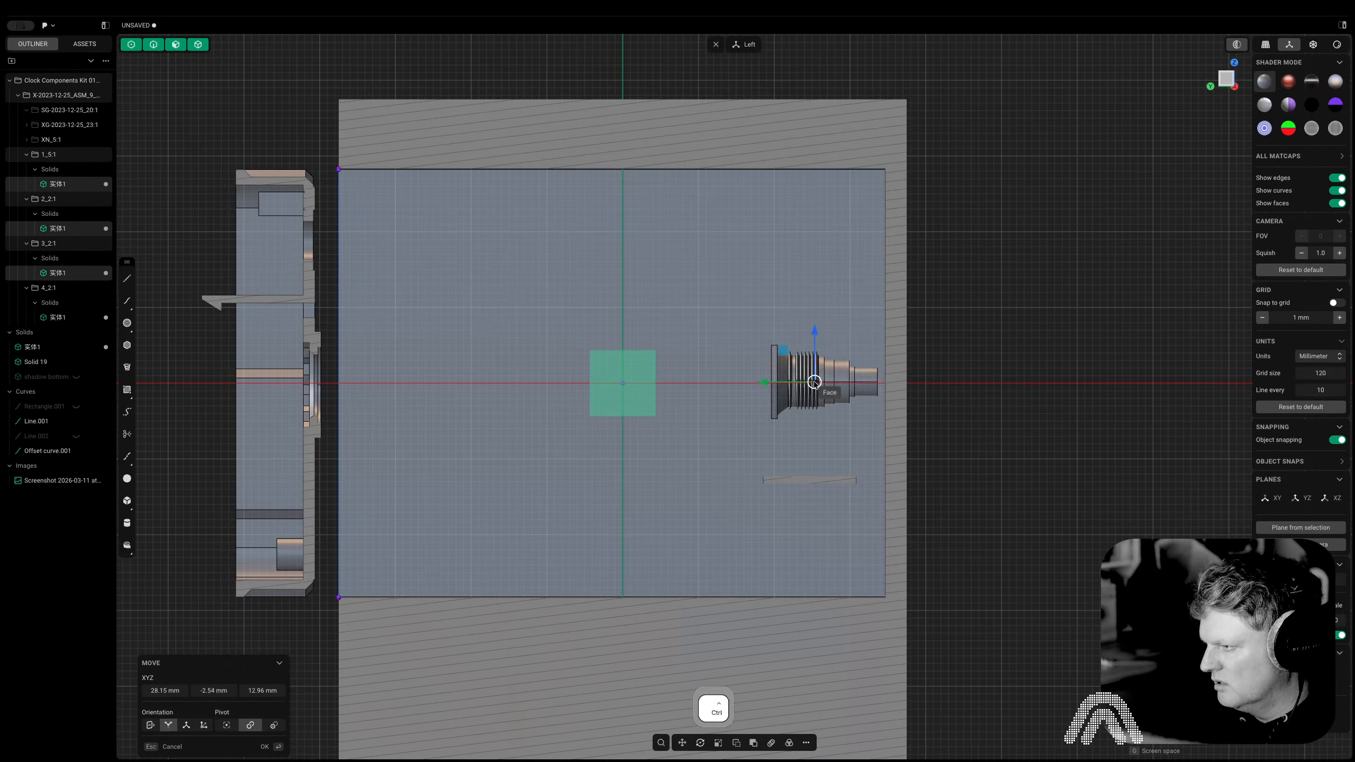
key(ctrl)
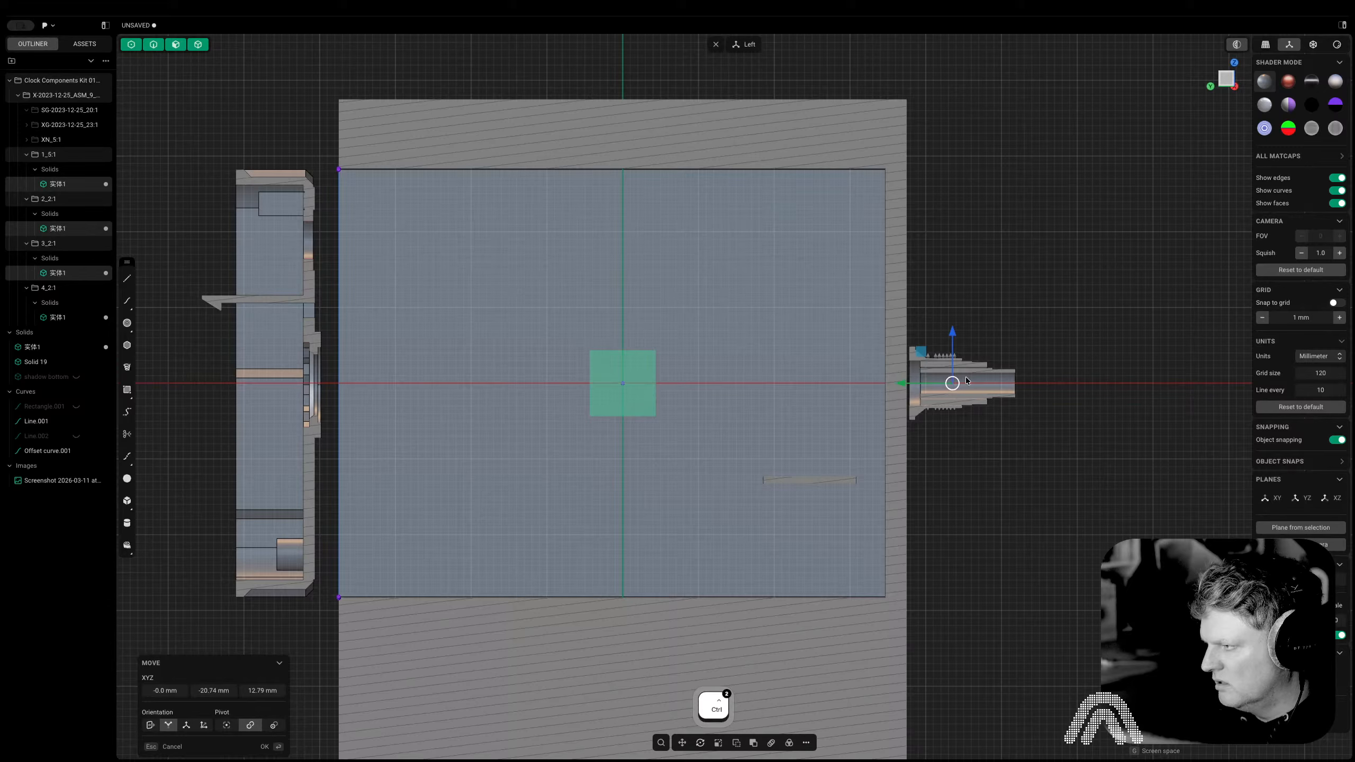
Move the three shaft parts 4.8 mm along Y into the front wall and inspect the fit from several angles
key(y)
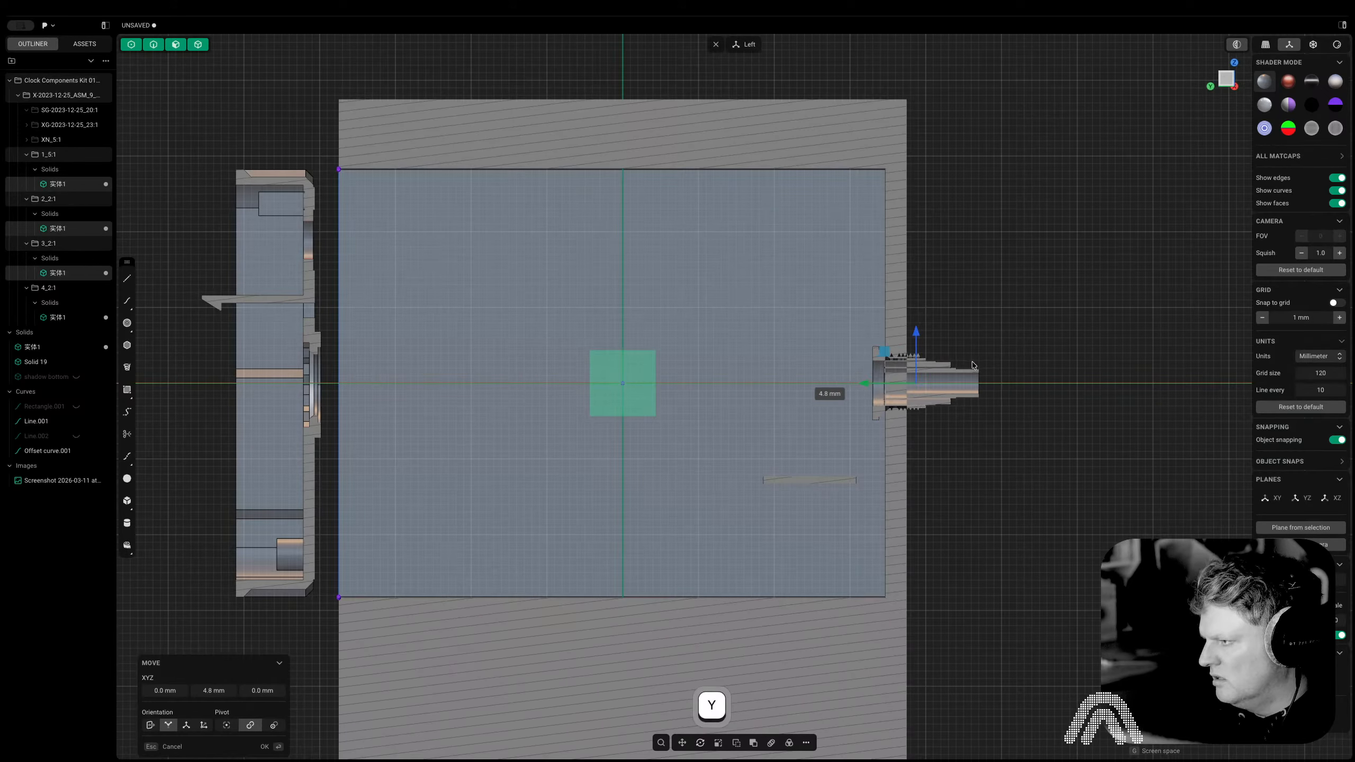
scroll(972, 362, up, 2)
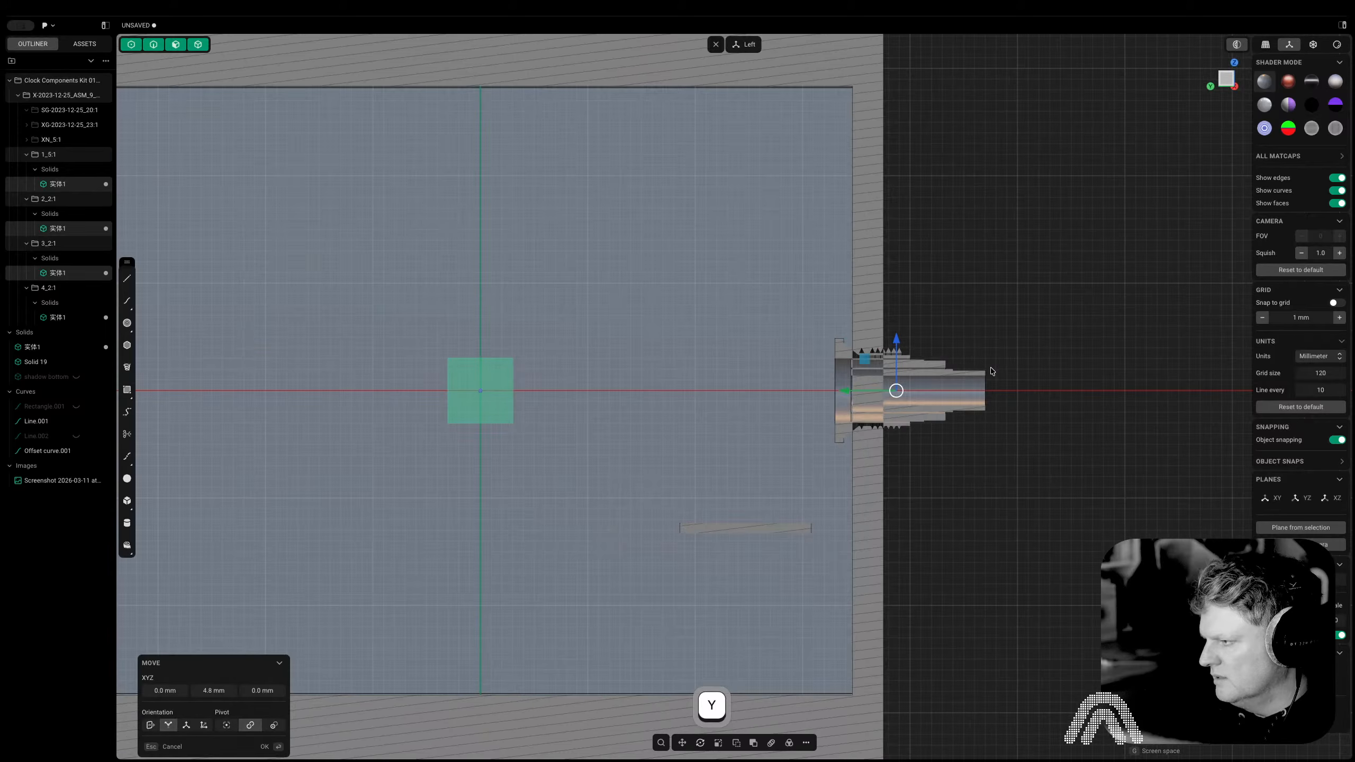
middle_drag(972, 361, 627, 384)
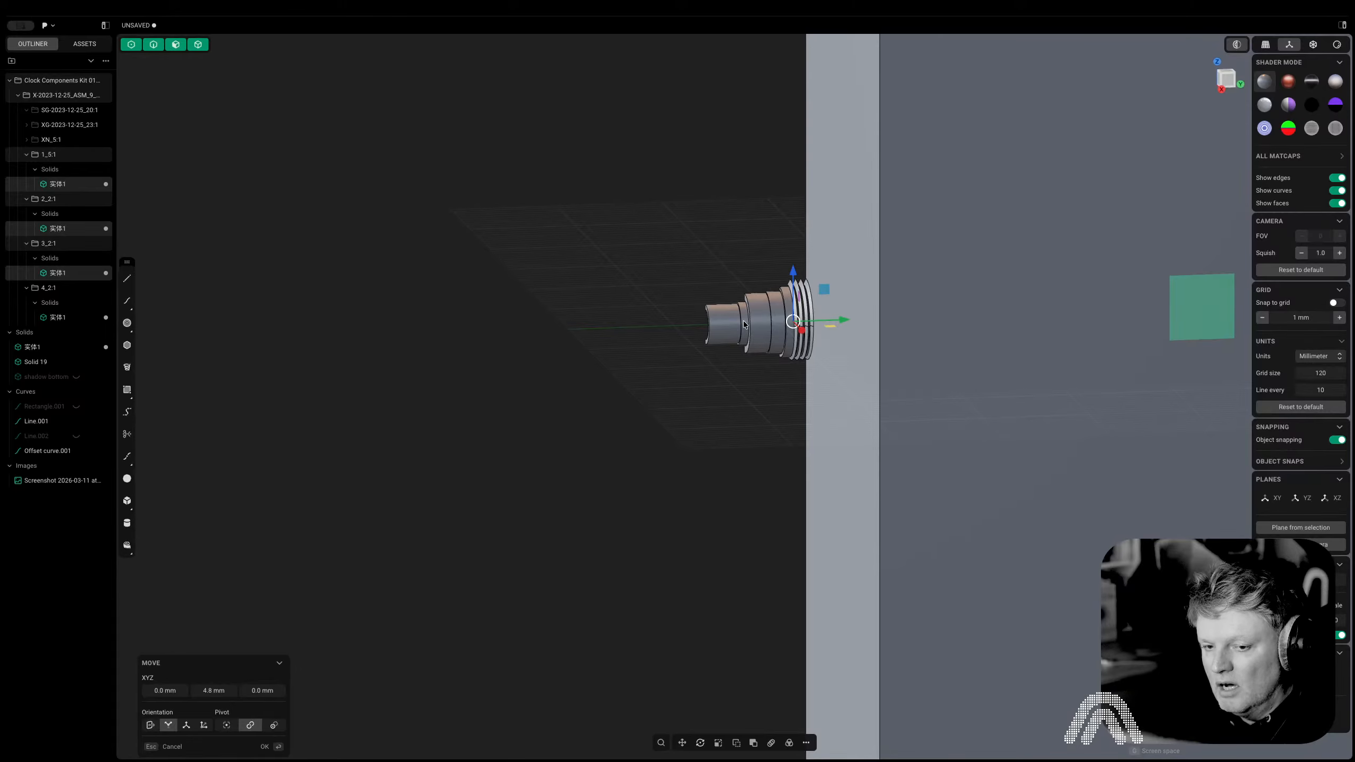
middle_drag(794, 332, 1104, 354)
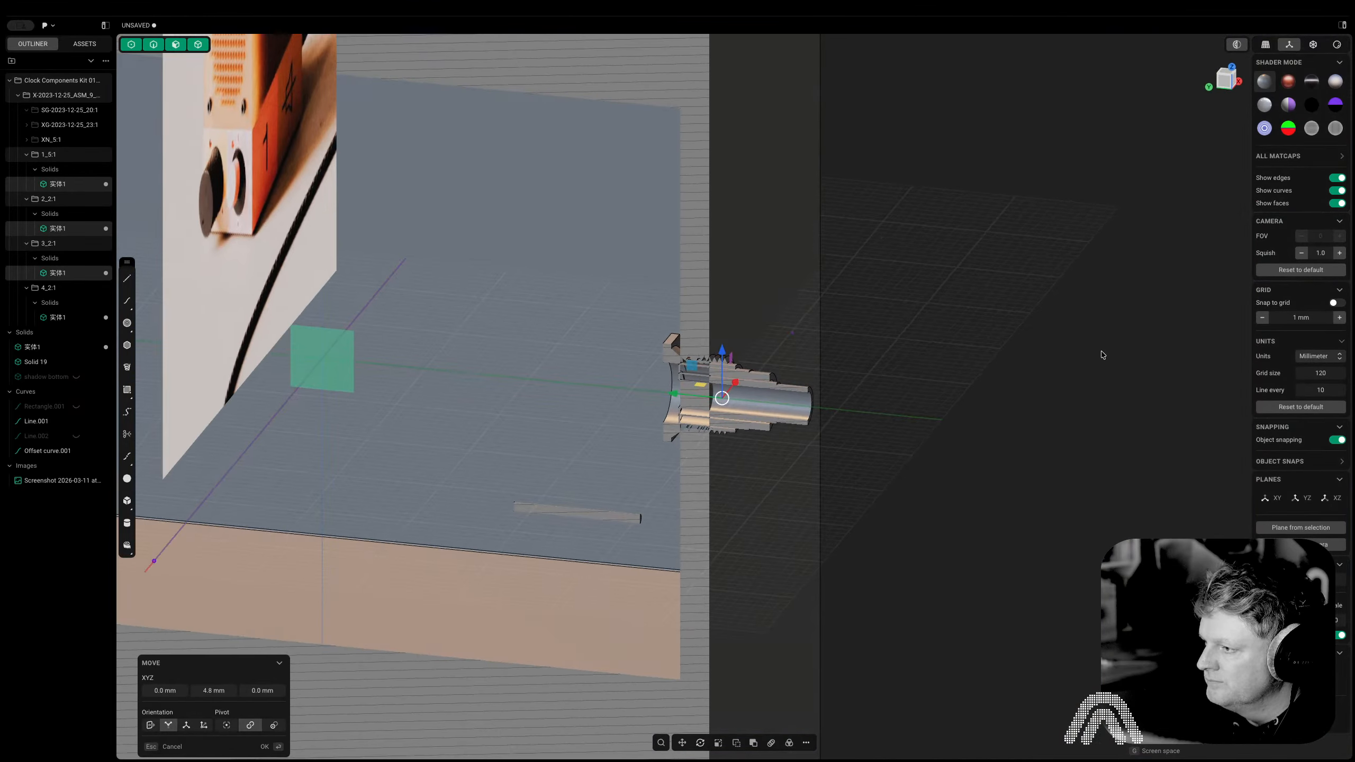
click(1225, 79)
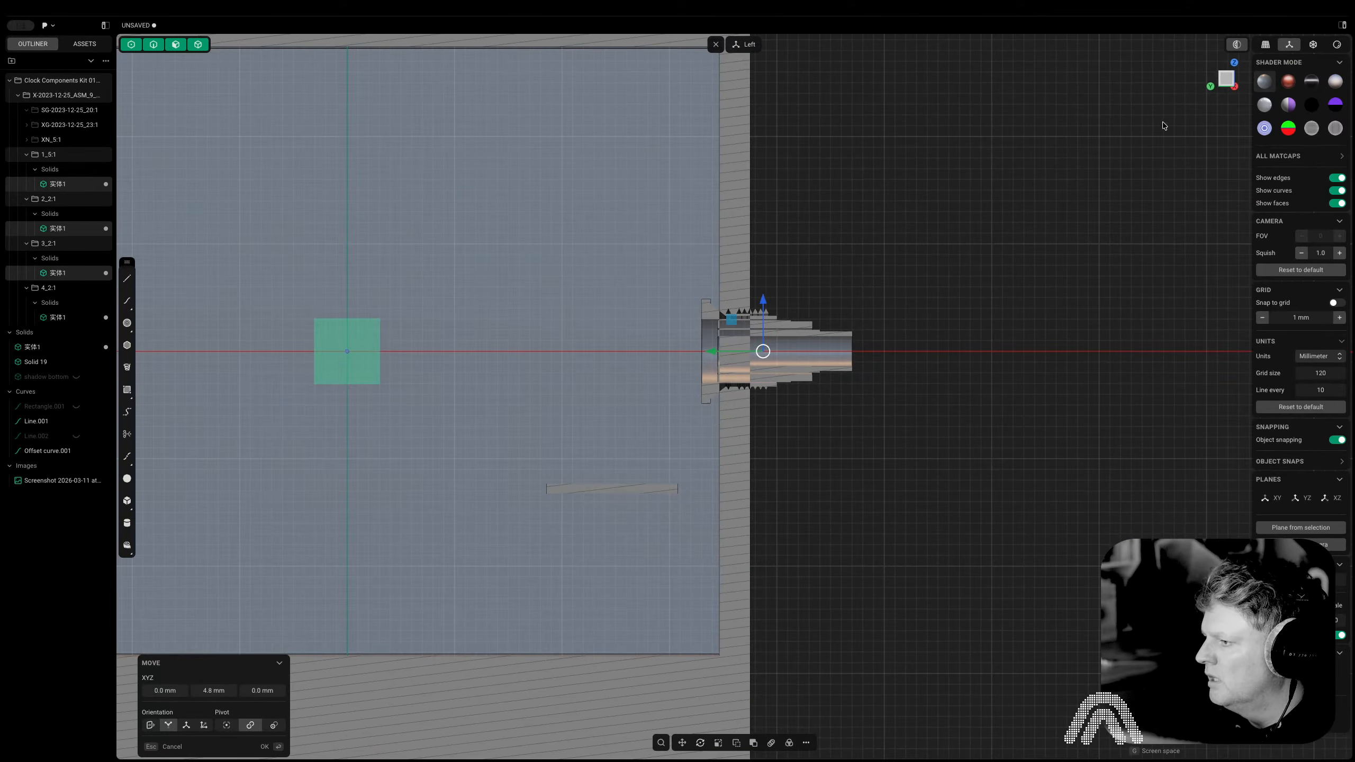
Move the three shaft parts about 1.86 mm further along Y so the flange sits deeper inside the cavity
key(y)
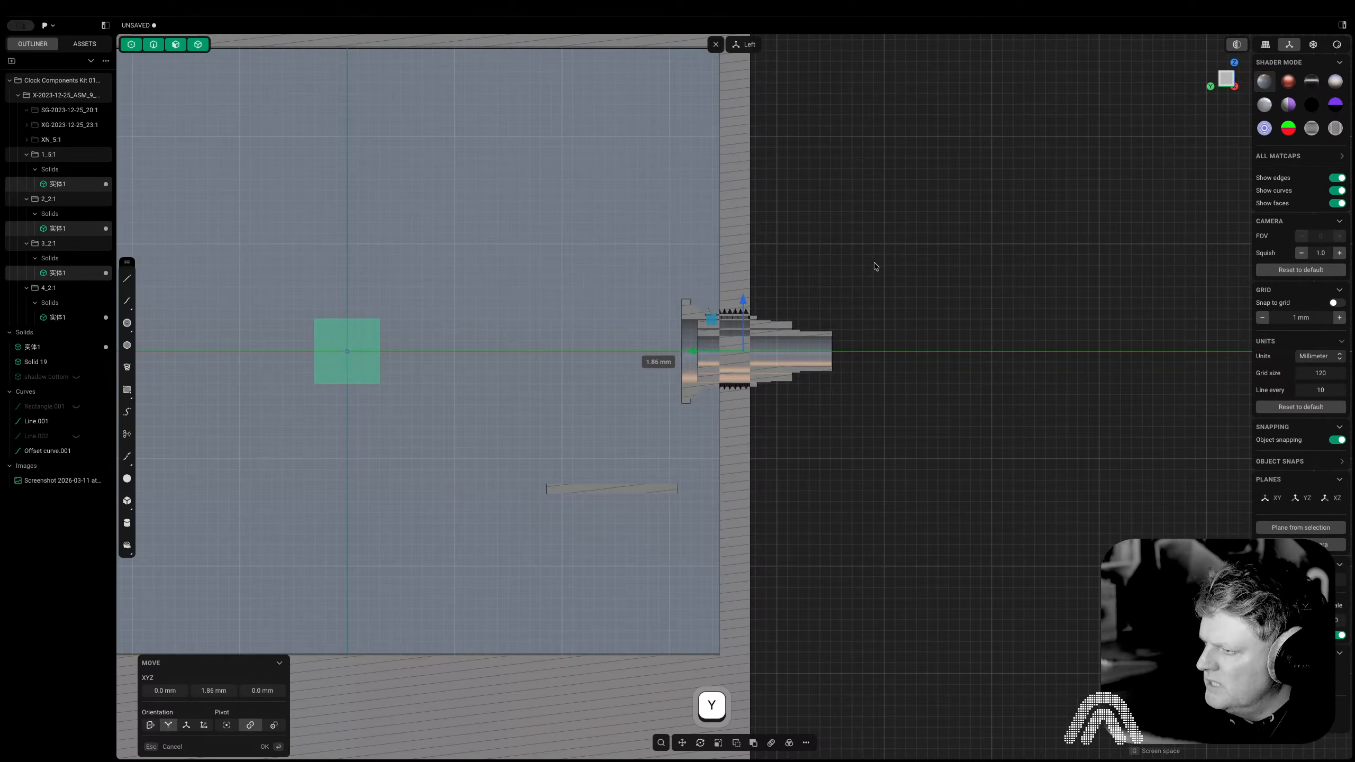
click(874, 263)
right_click(874, 263)
Push the cavity's inner front face inward until it is flush with the back of the shaft's flange
middle_drag(874, 263, 902, 276)
key(3)
click(745, 242)
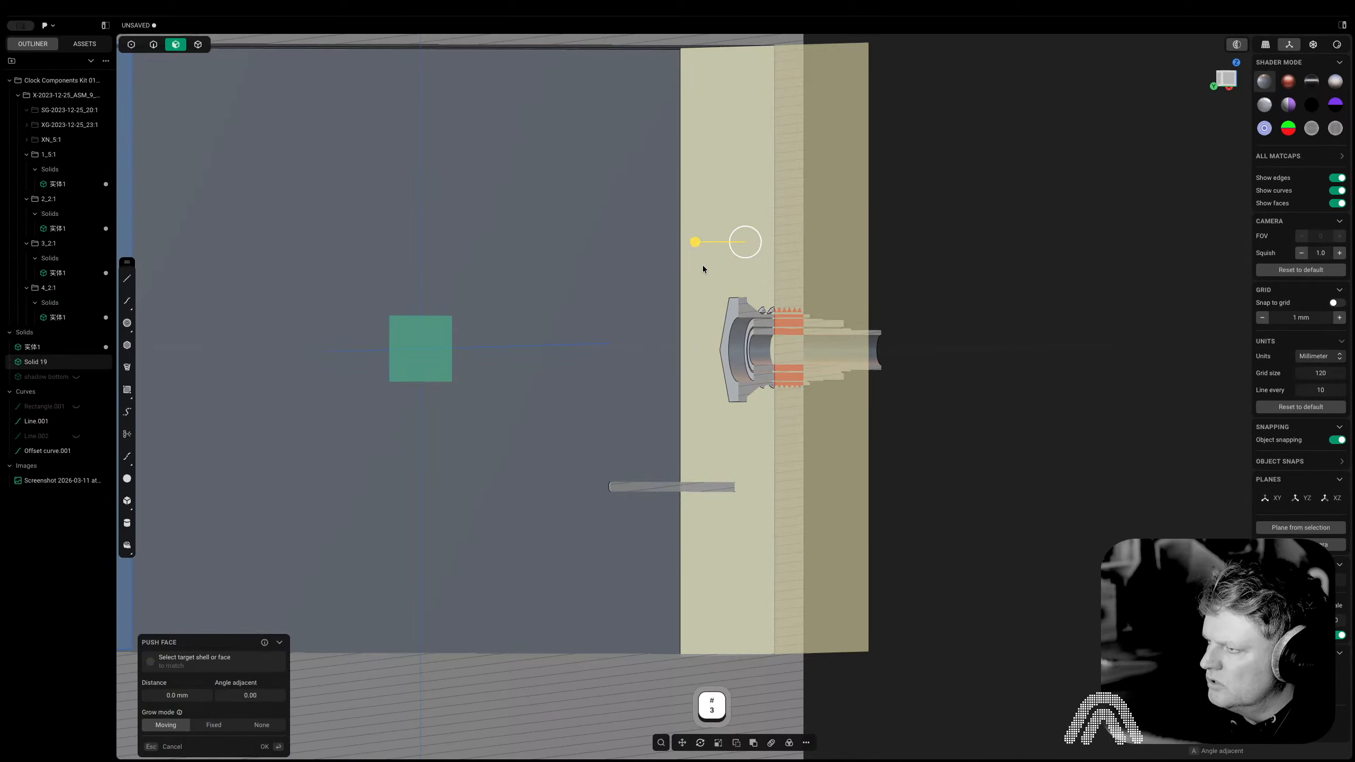
drag(693, 241, 728, 324)
right_click(728, 324)
middle_drag(800, 320, 740, 315)
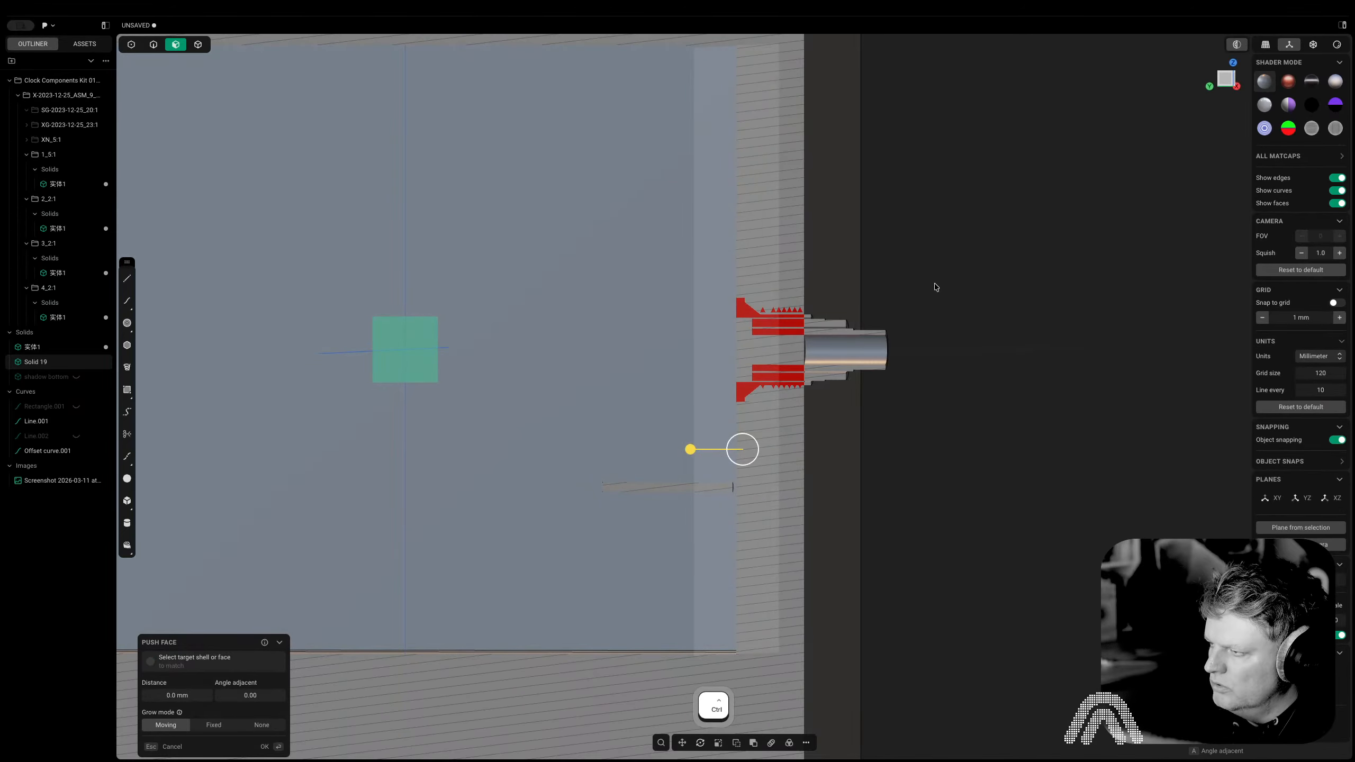
scroll(269, 333, down, 10)
scroll(362, 324, up, 10)
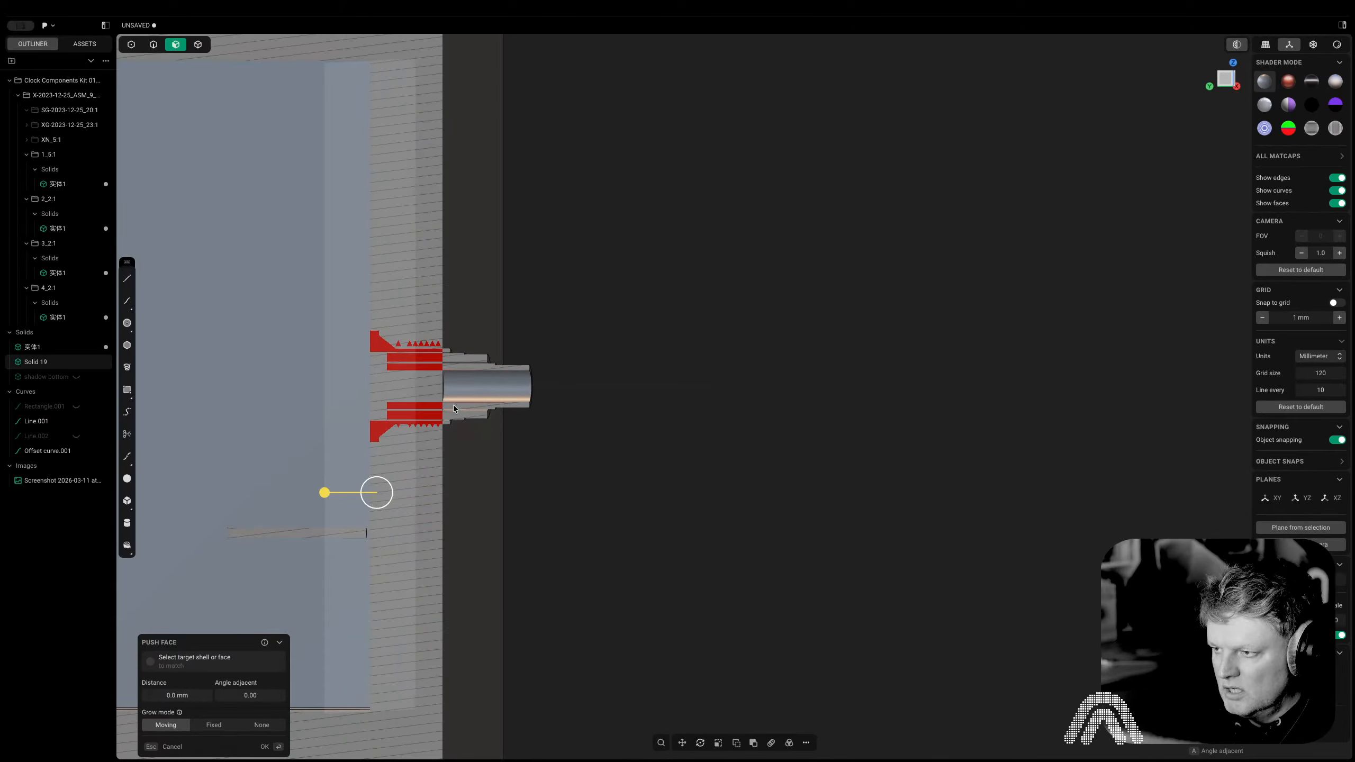
Clear the face selection and hide the whole clock components folder
scroll(648, 354, down, 8)
click(648, 354)
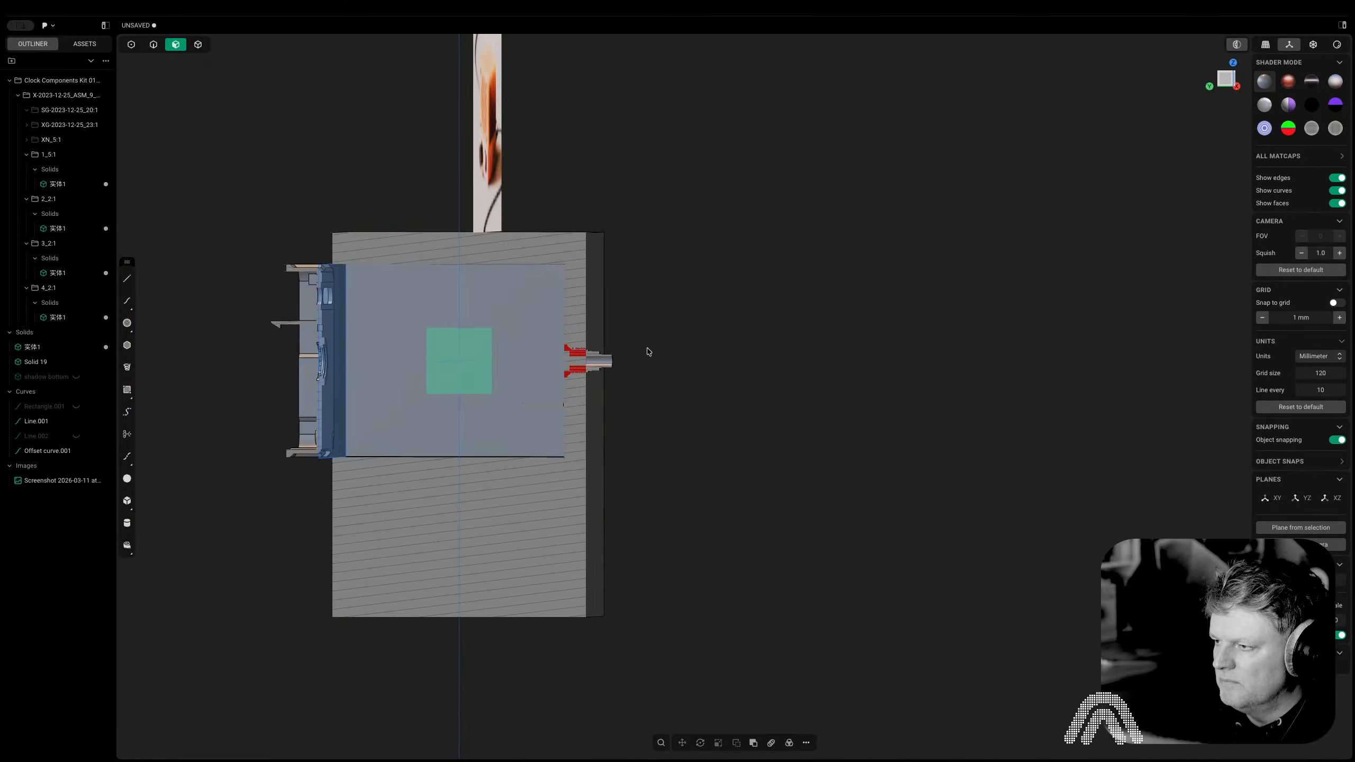
click(77, 81)
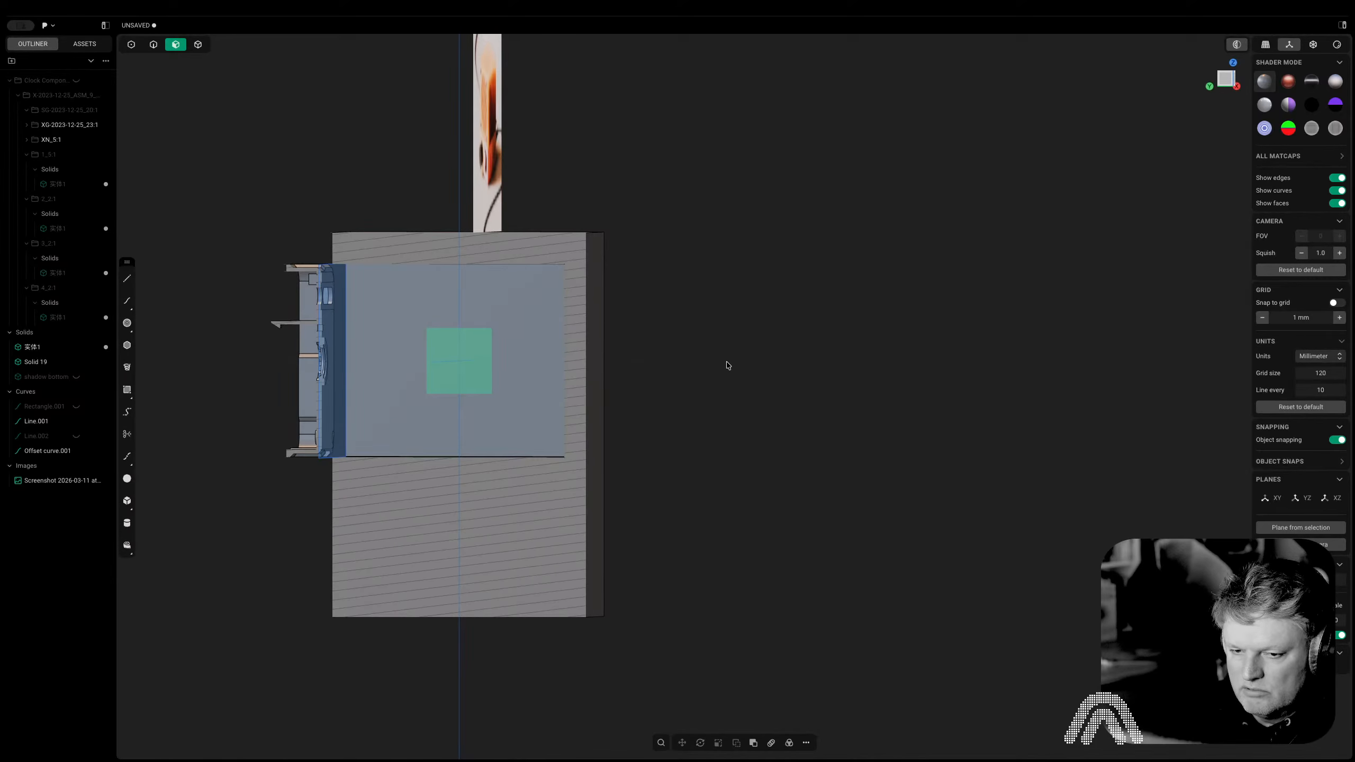
key(3)
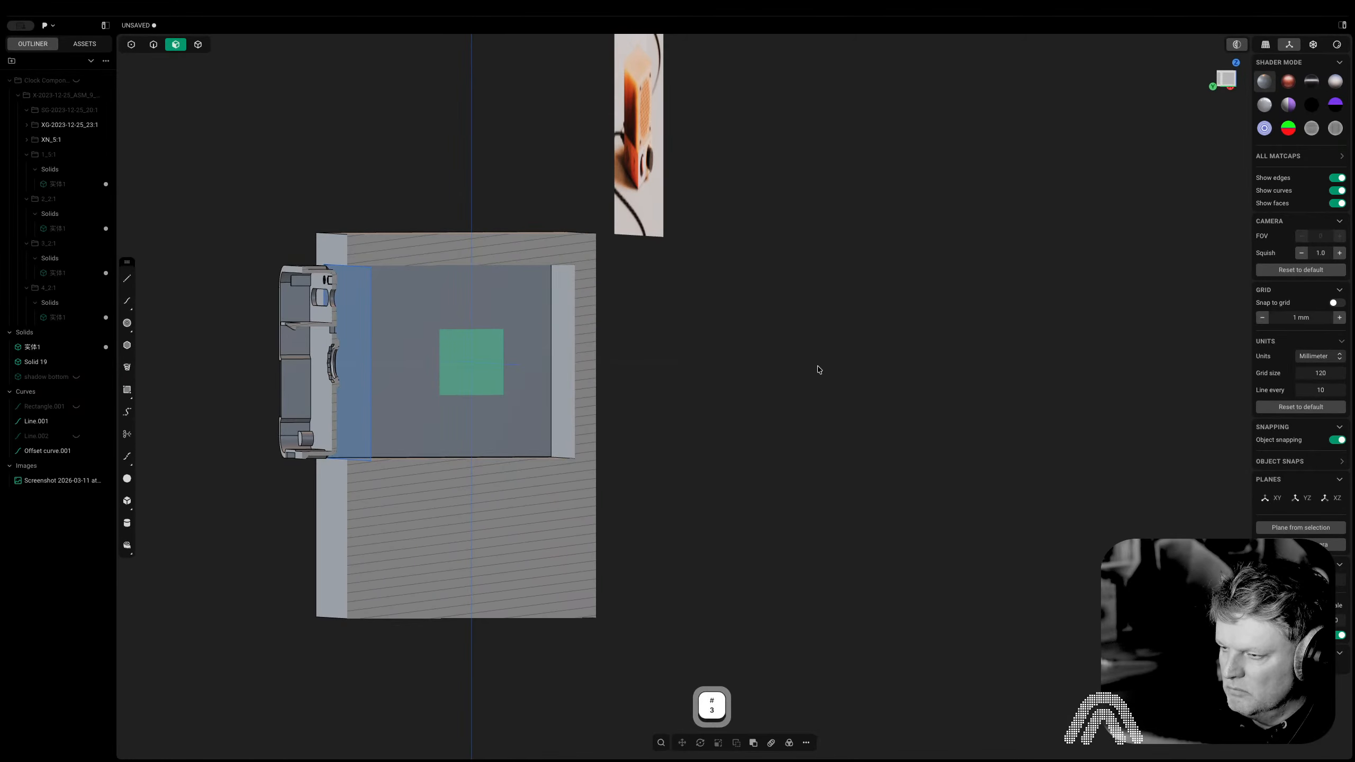
Hide the clock movement and the offset curve around the cavity opening, and turn off the section view
key(Tab)
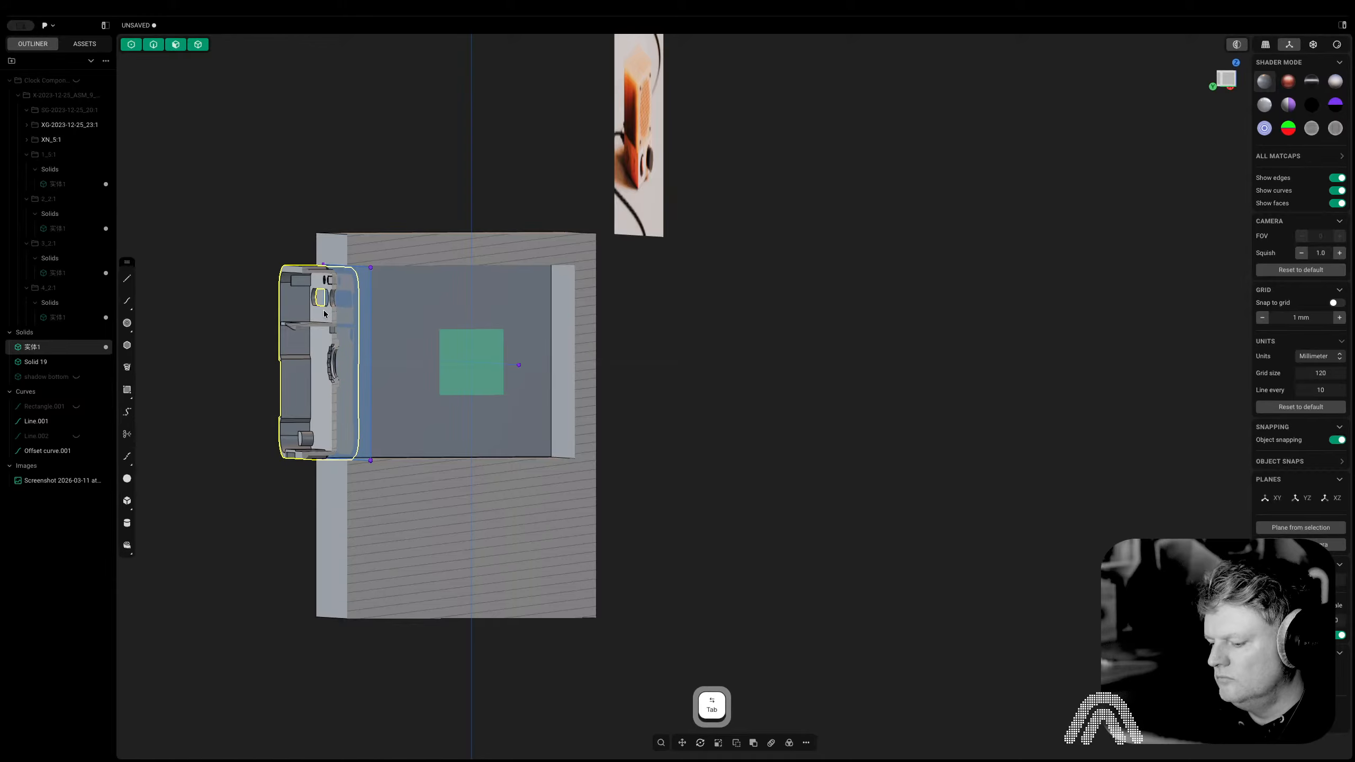
key(h)
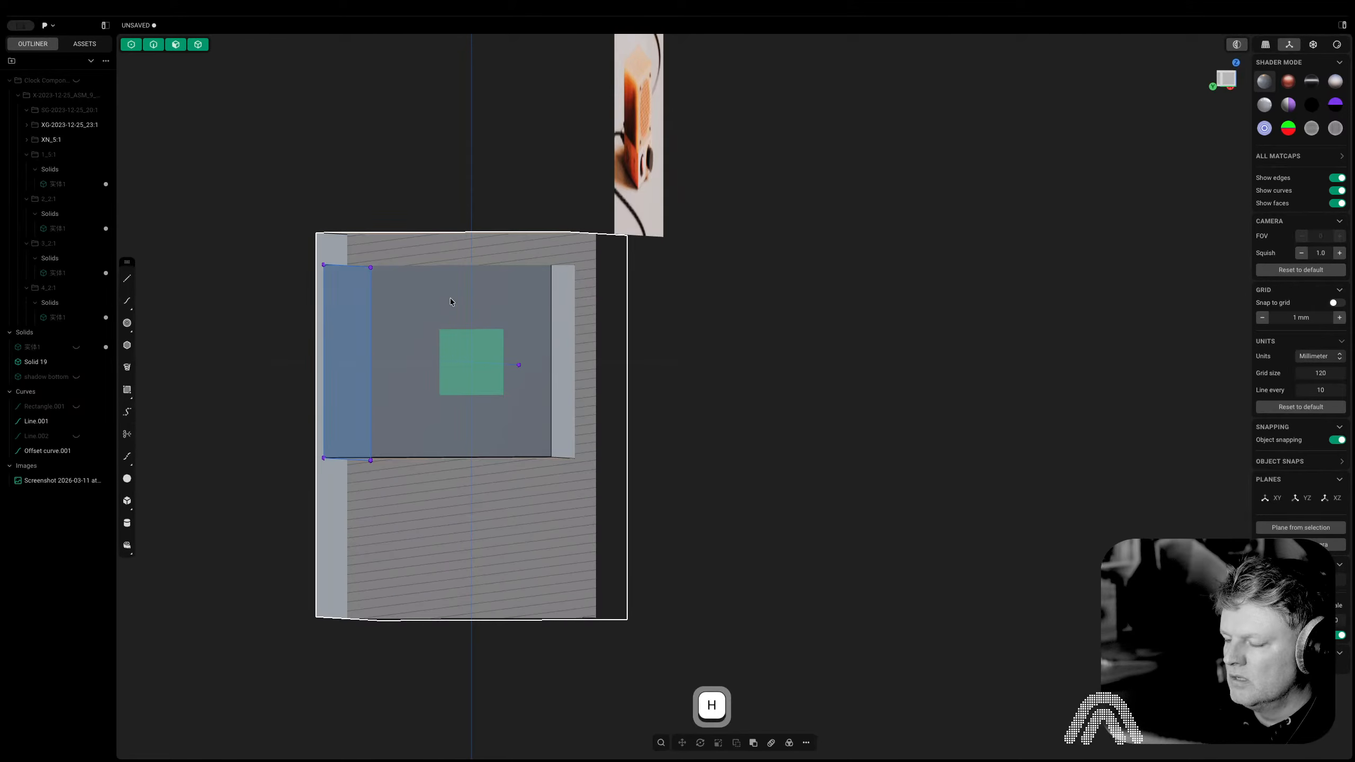
click(1235, 49)
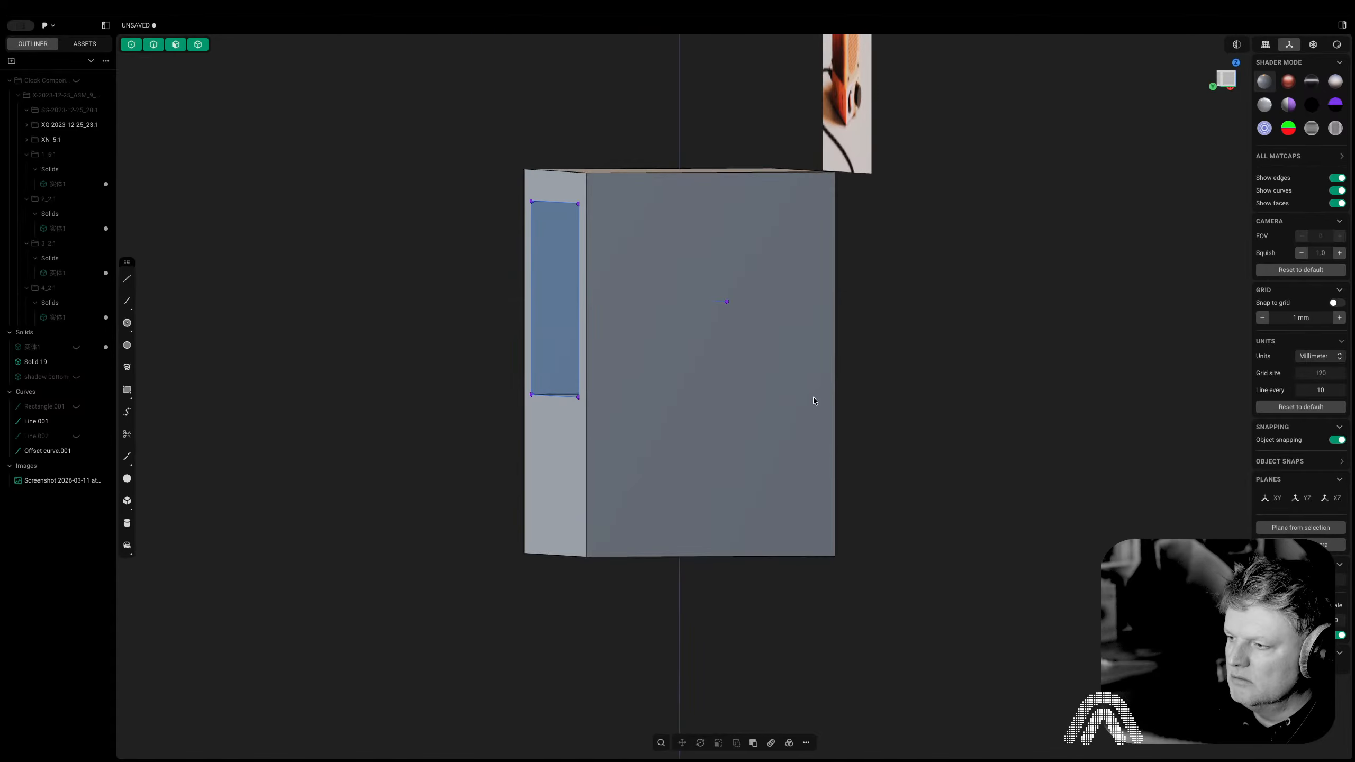
key(2)
key(h)
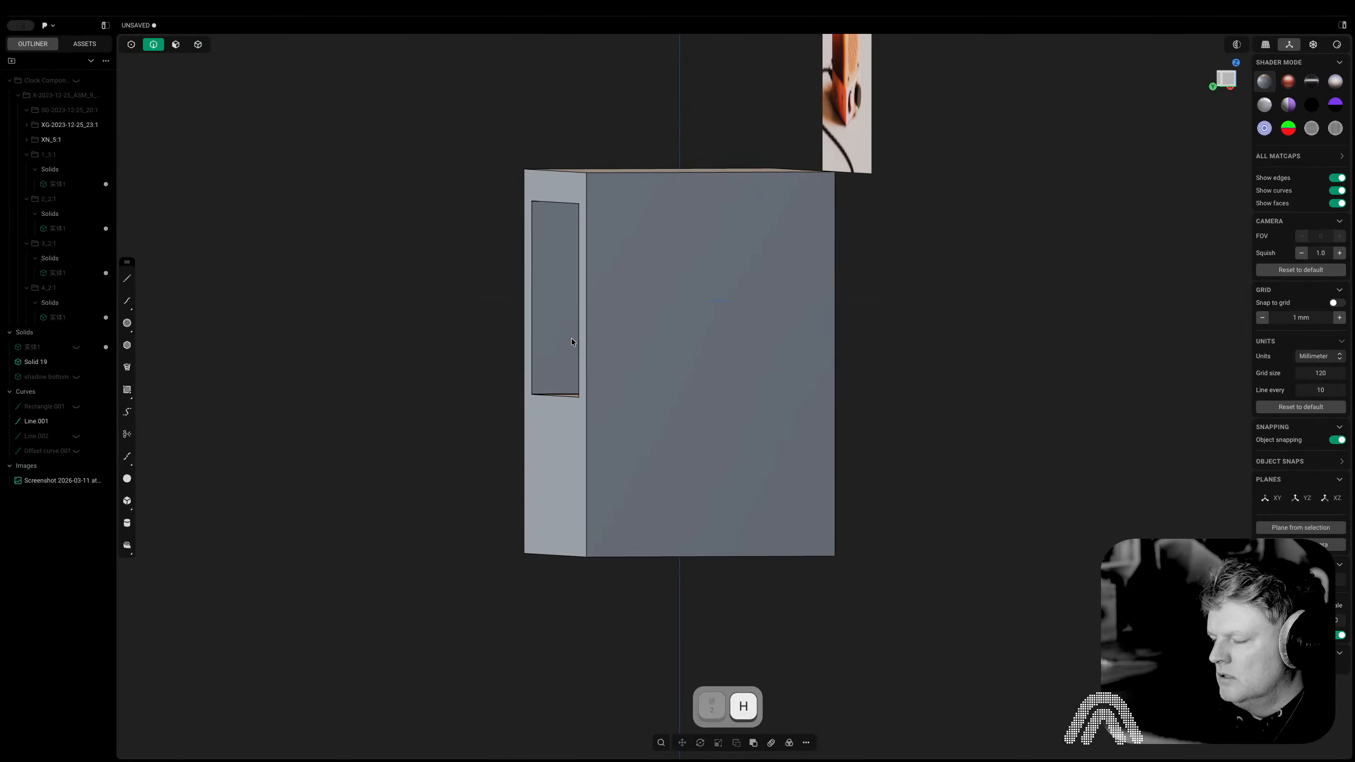
middle_drag(534, 391, 701, 409)
key(2)
double_click(669, 395)
mouse_move(669, 395)
mouse_down()
mouse_move(670, 372)
mouse_move(664, 410)
mouse_up()
key(Escape)
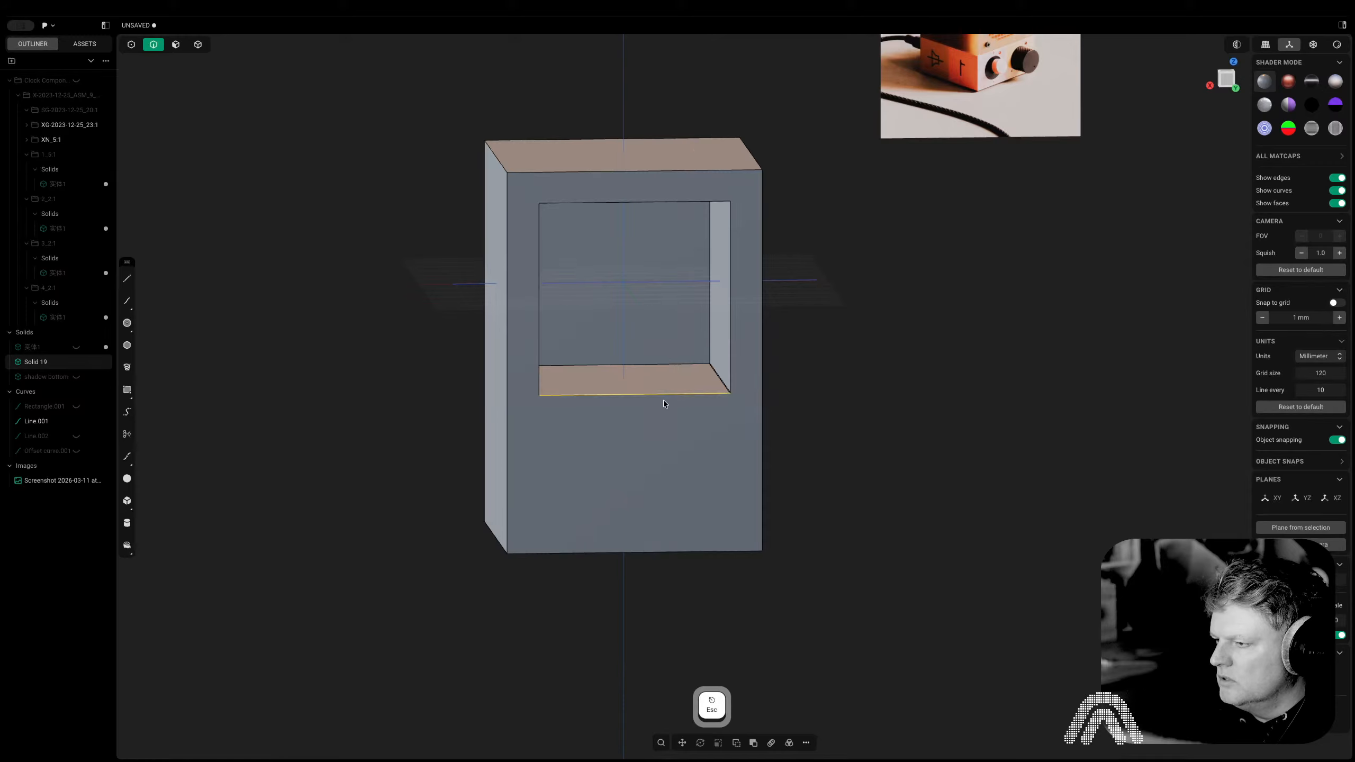
click(663, 395)
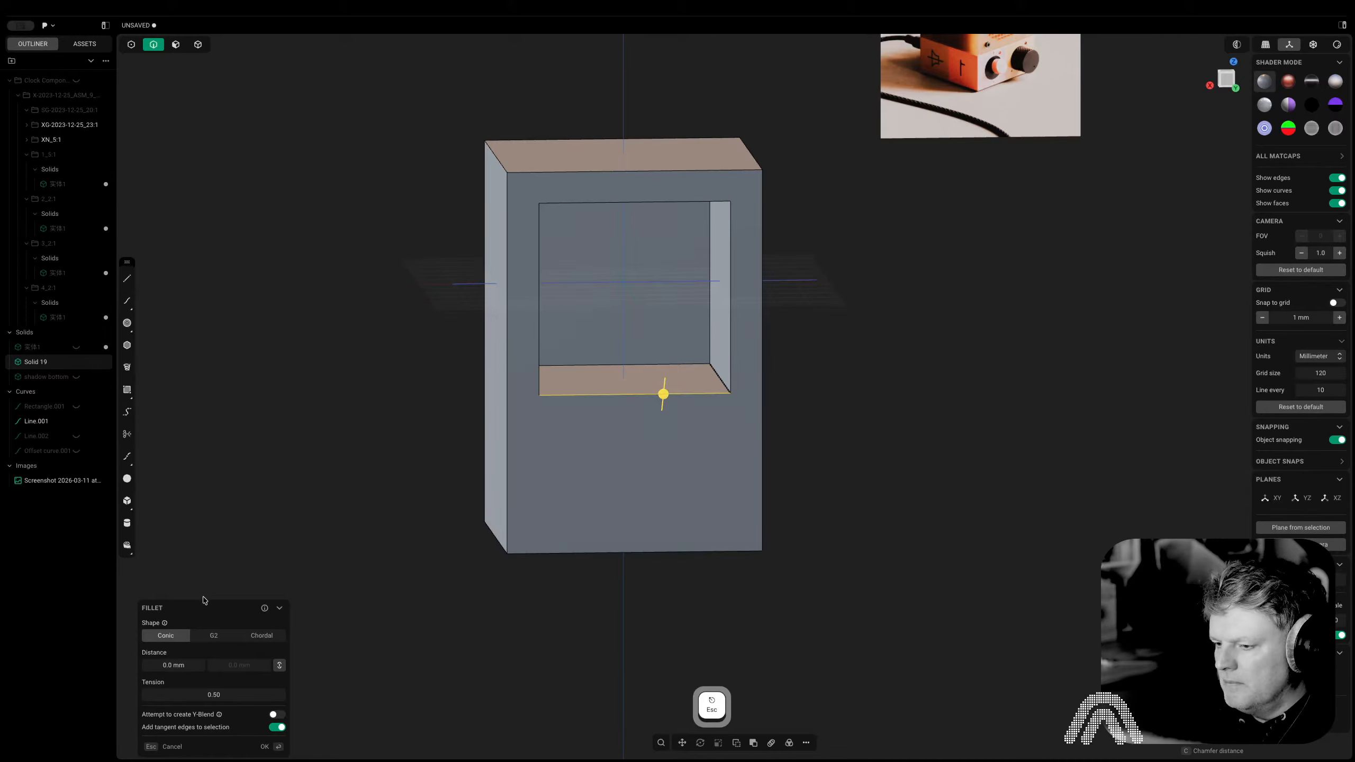
click(275, 729)
mouse_move(663, 395)
mouse_down()
mouse_move(661, 420)
mouse_move(664, 390)
mouse_up()
key(Escape)
click(666, 394)
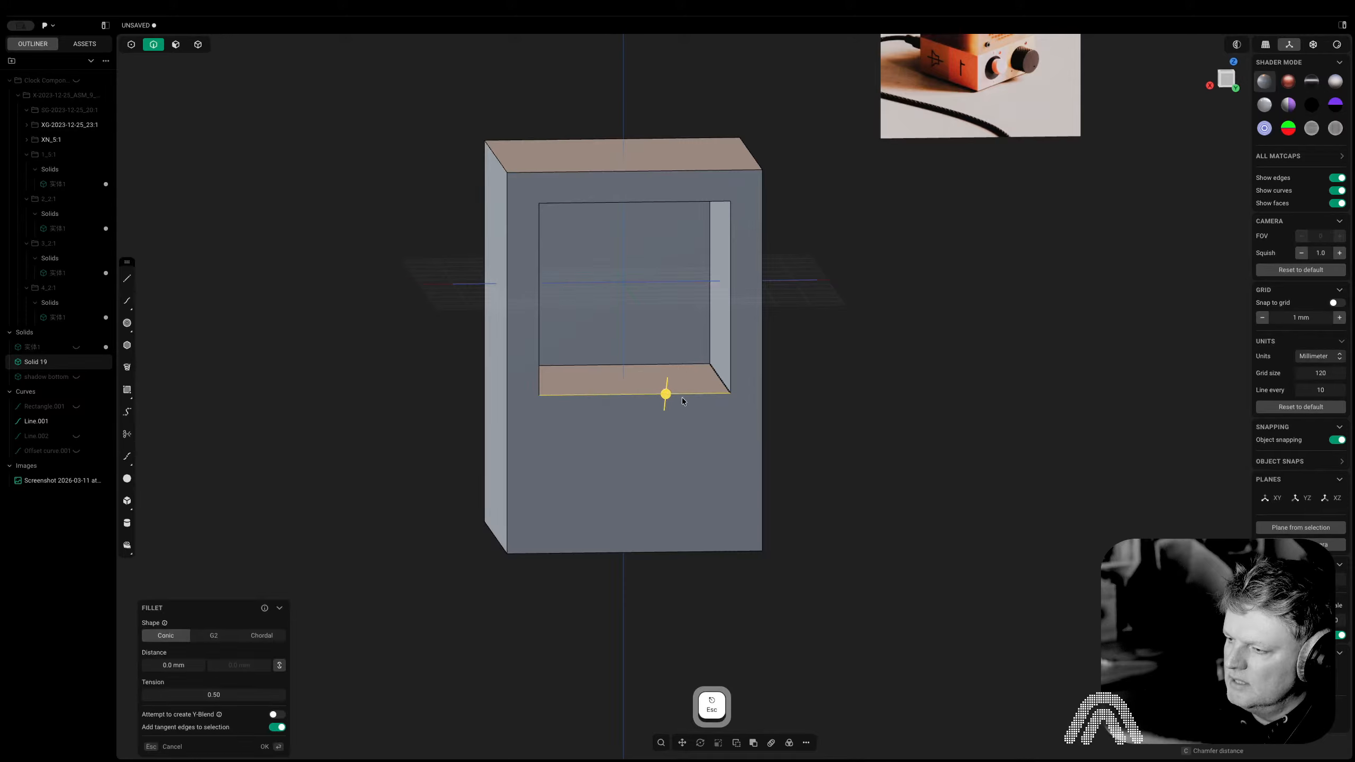
scroll(706, 406, up, 8)
key(Escape)
Try to fillet the cavity opening's lower edge about 2.27 mm without adding tangent edges
scroll(778, 391, up, 10)
key(2)
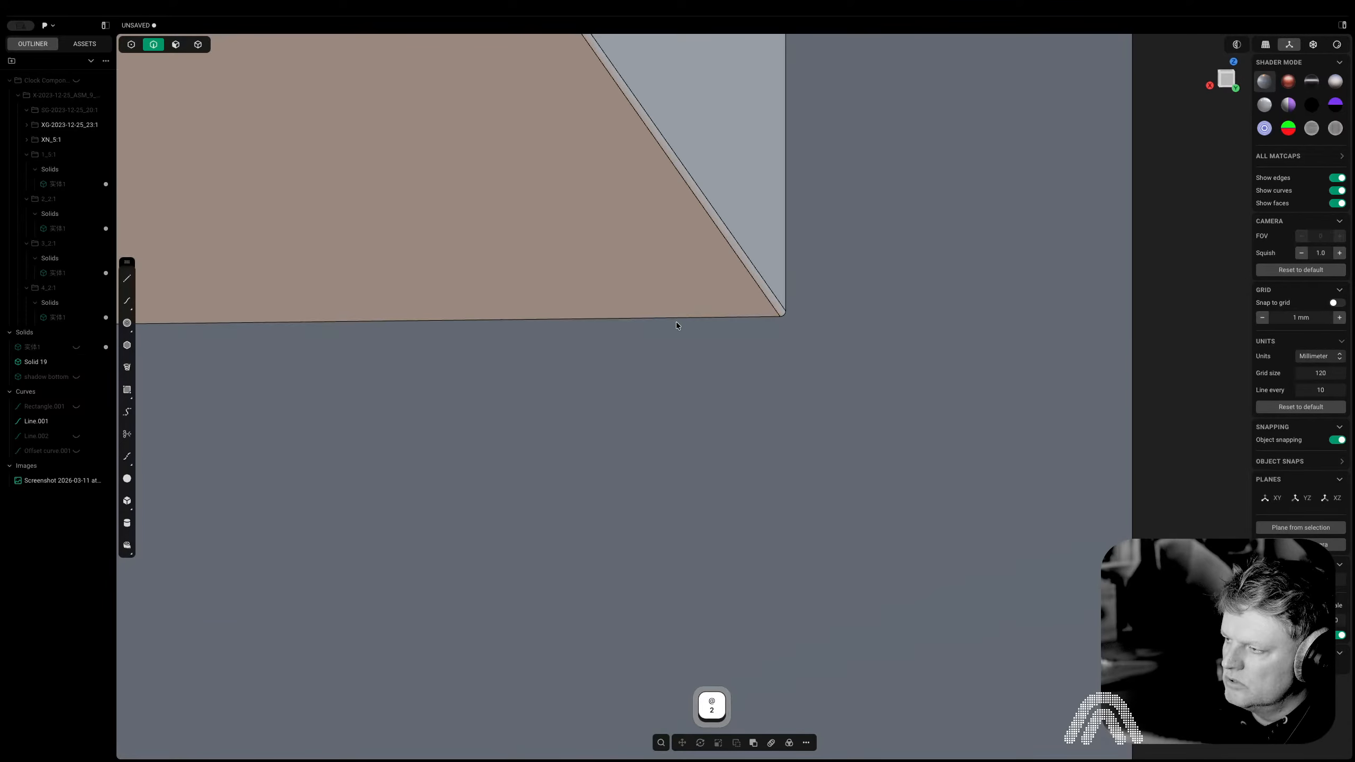
click(675, 322)
scroll(676, 323, down, 8)
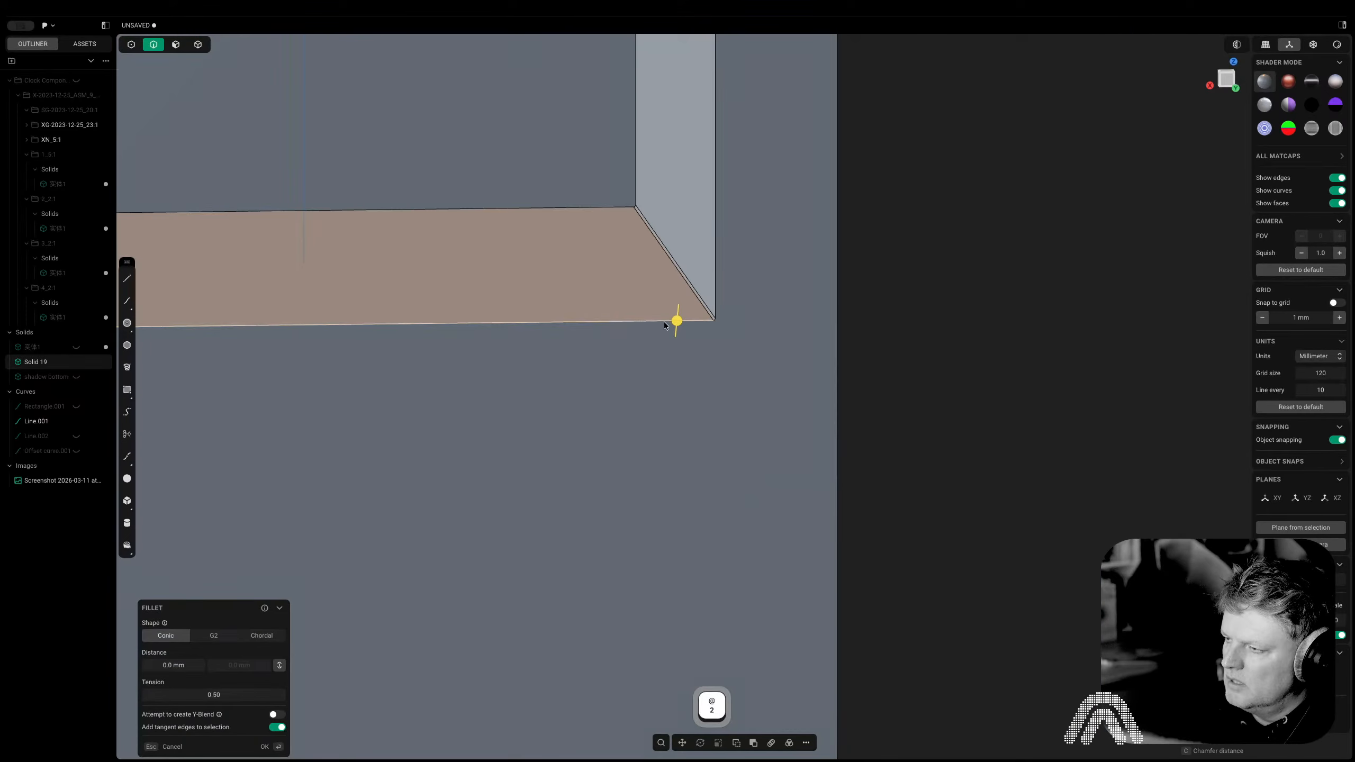
drag(676, 321, 678, 308)
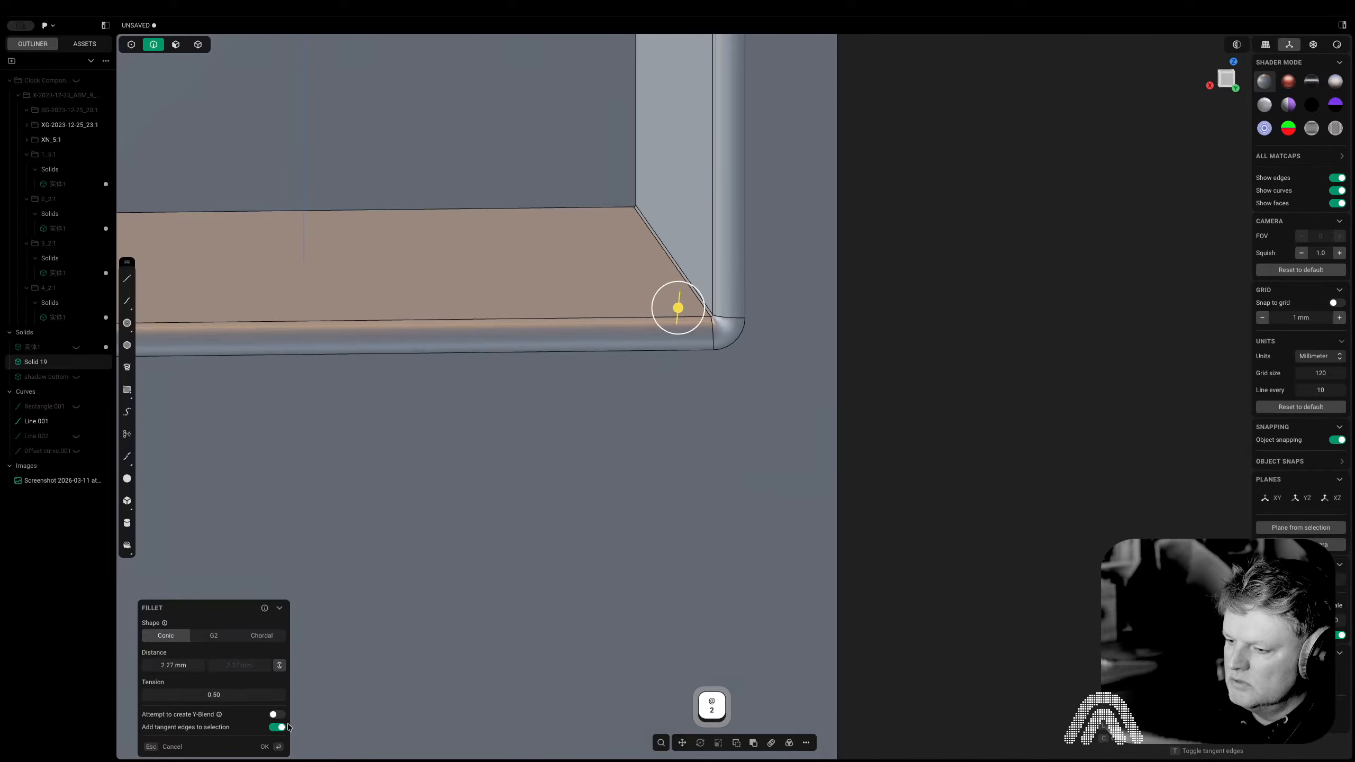
click(283, 728)
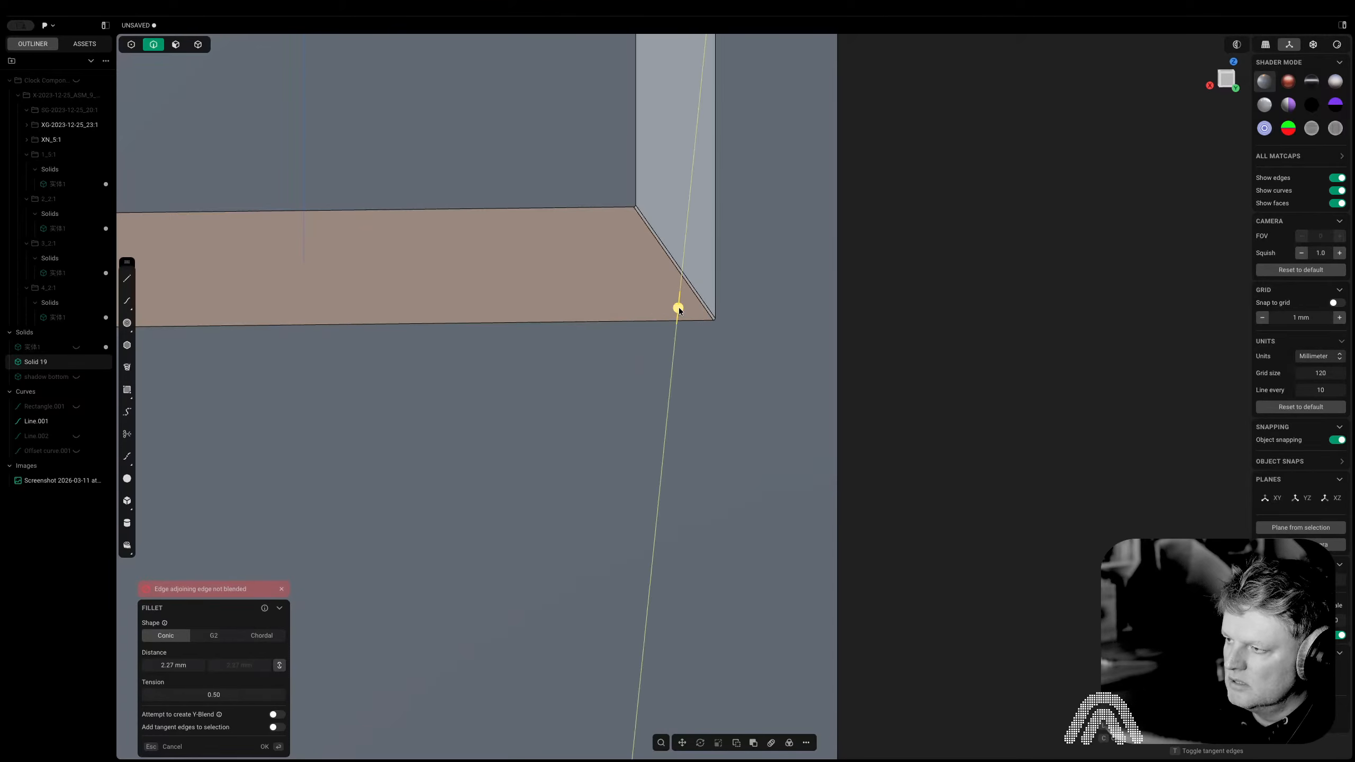
key(Escape)
Examine the narrow faces along the cavity's lower corners and the whole housing from several angles
scroll(670, 339, down, 10)
middle_drag(669, 339, 489, 299)
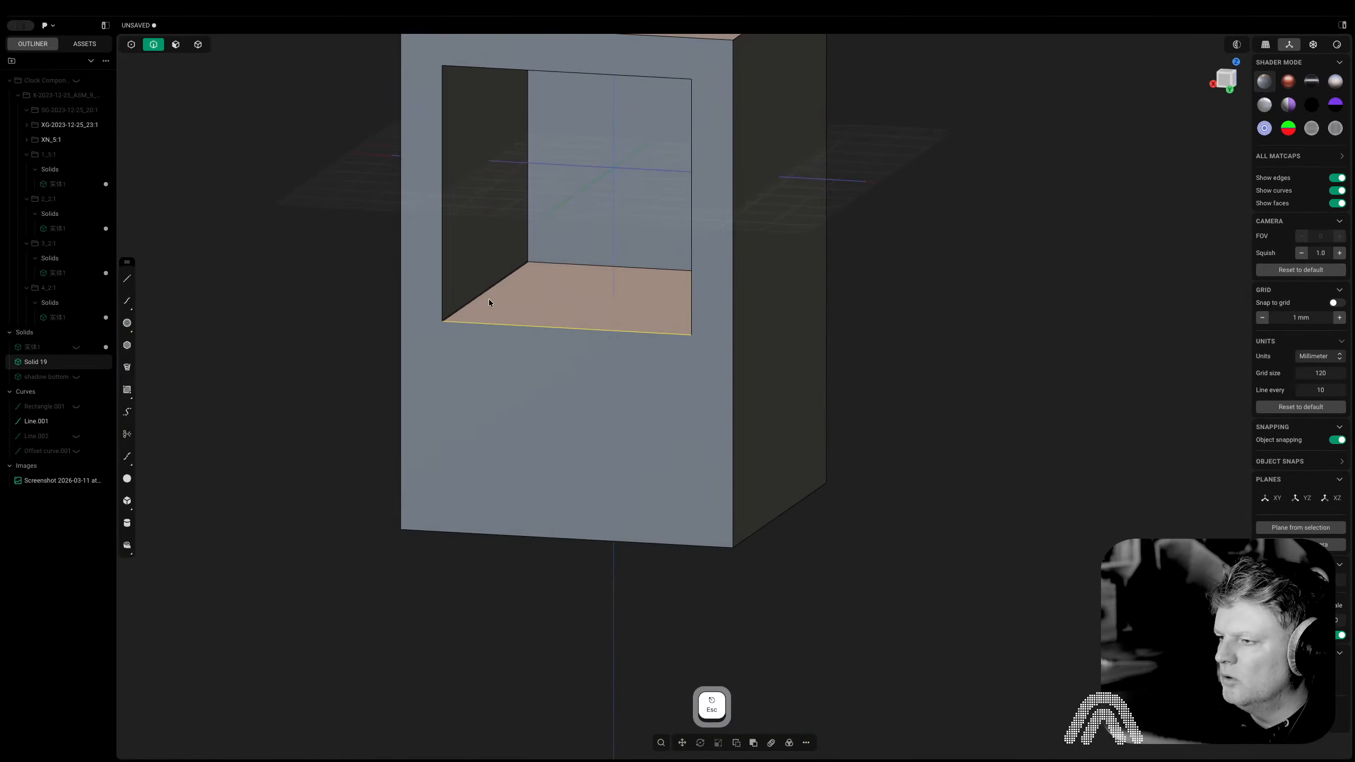
scroll(508, 286, up, 1)
scroll(474, 272, up, 5)
key(3)
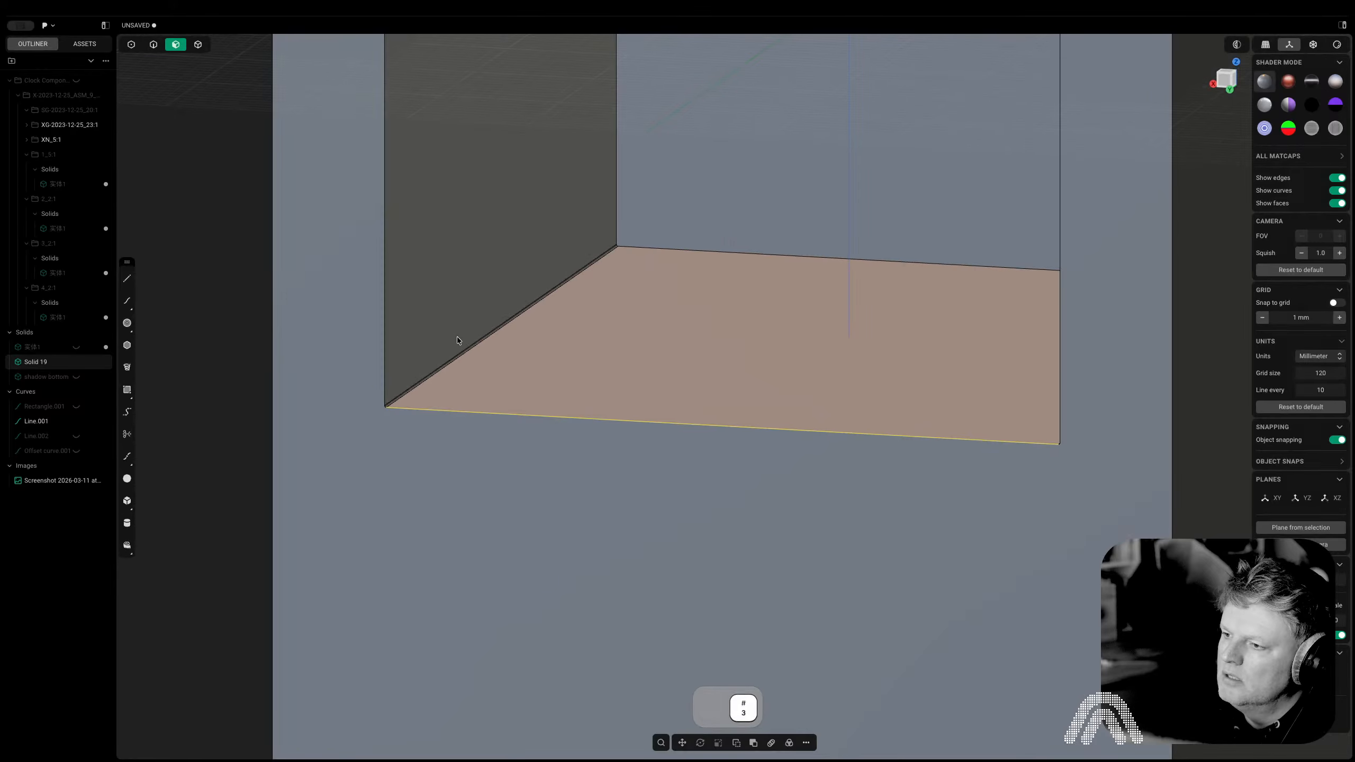
scroll(449, 363, down, 8)
middle_drag(616, 353, 348, 333)
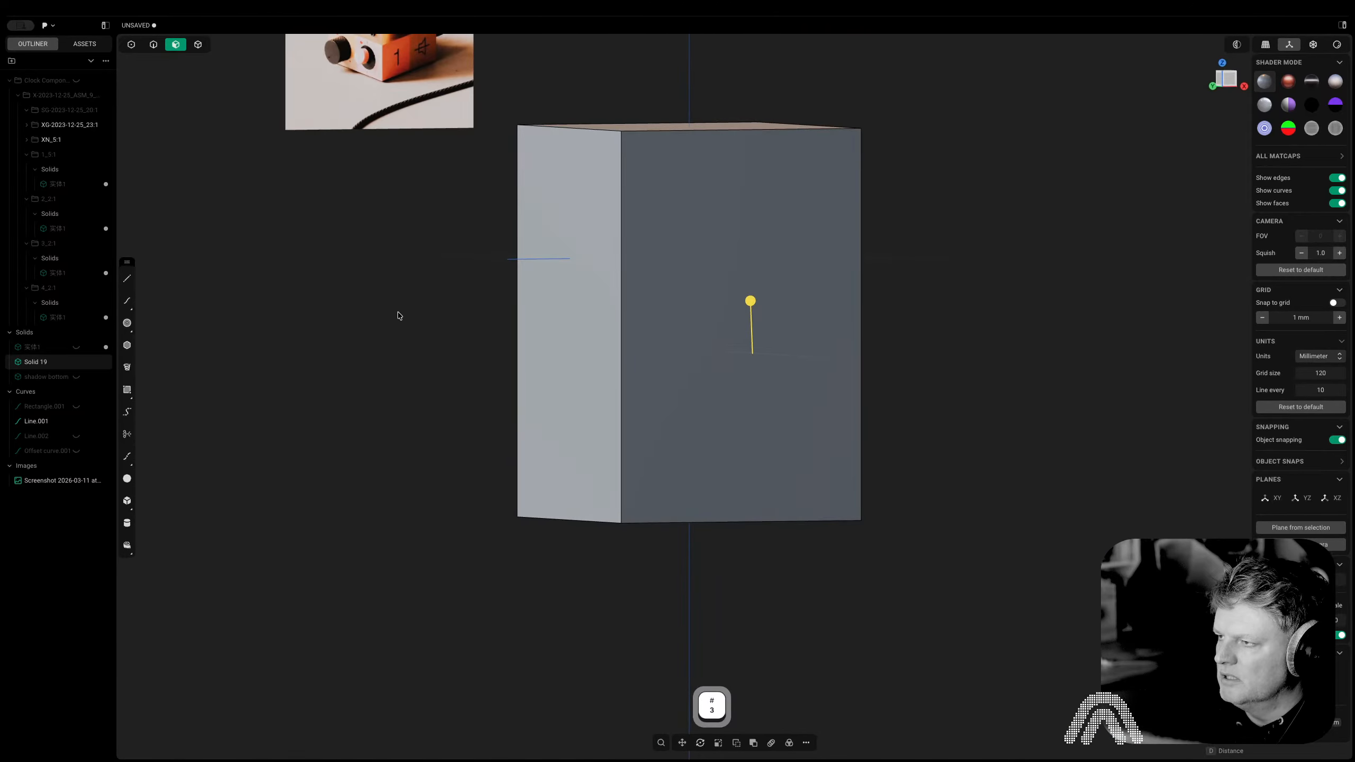
middle_drag(733, 234, 1056, 244)
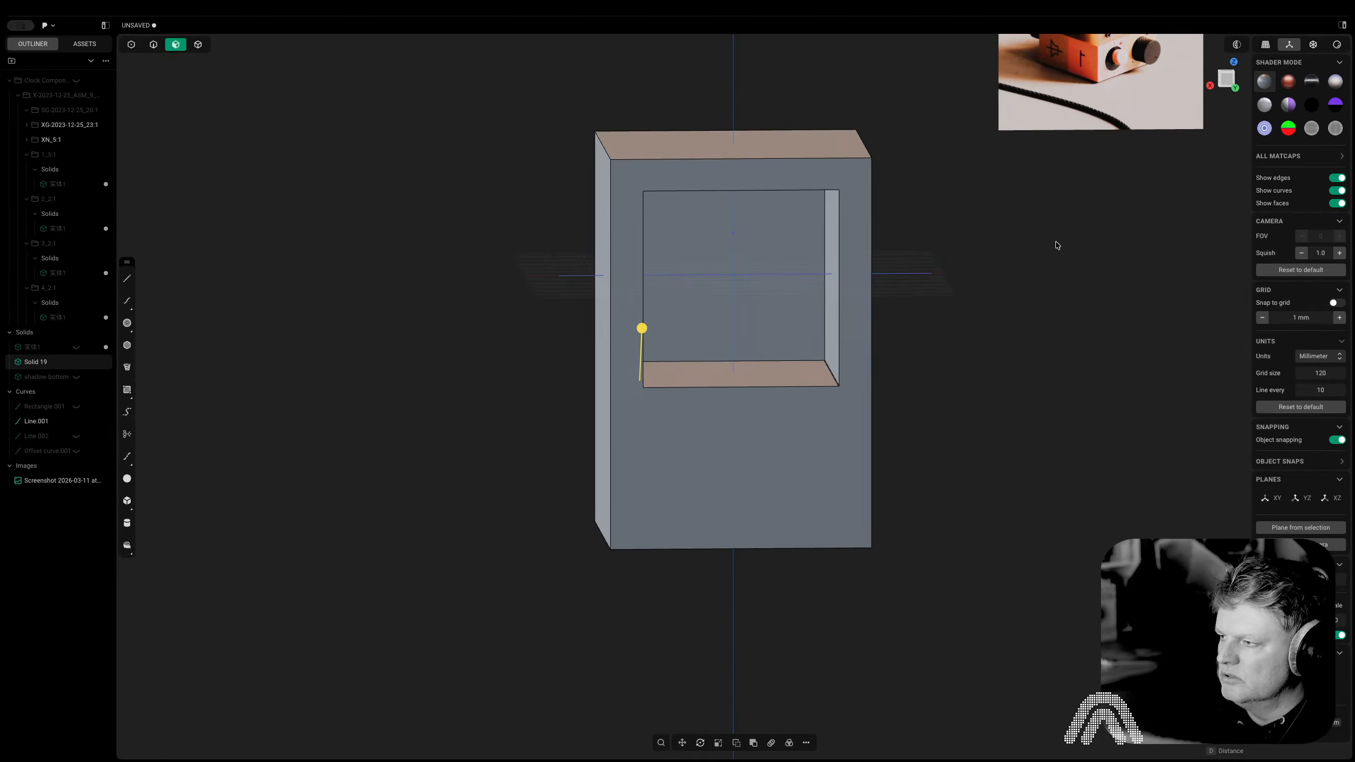
click(1226, 80)
shift+middle_drag(1101, 273, 1144, 321)
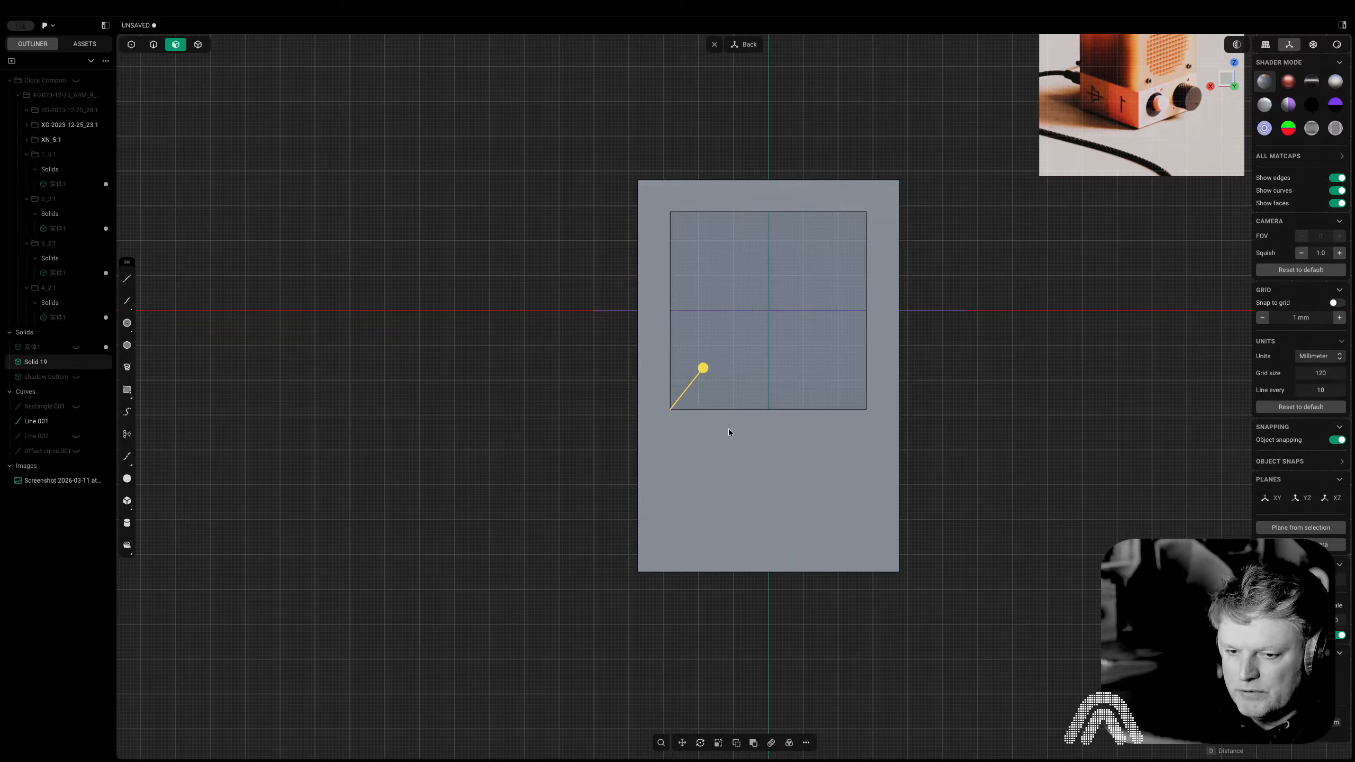
middle_drag(828, 330, 648, 236)
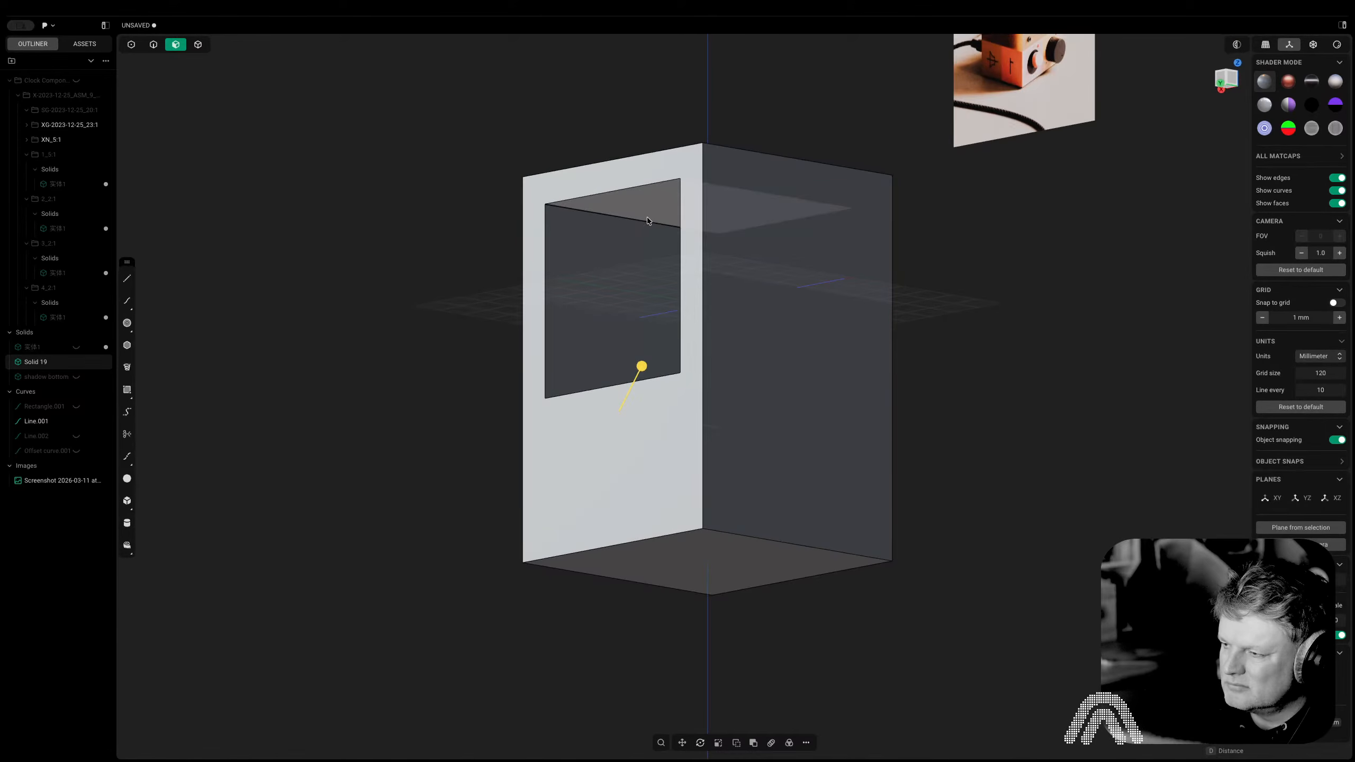
middle_drag(646, 216, 627, 322)
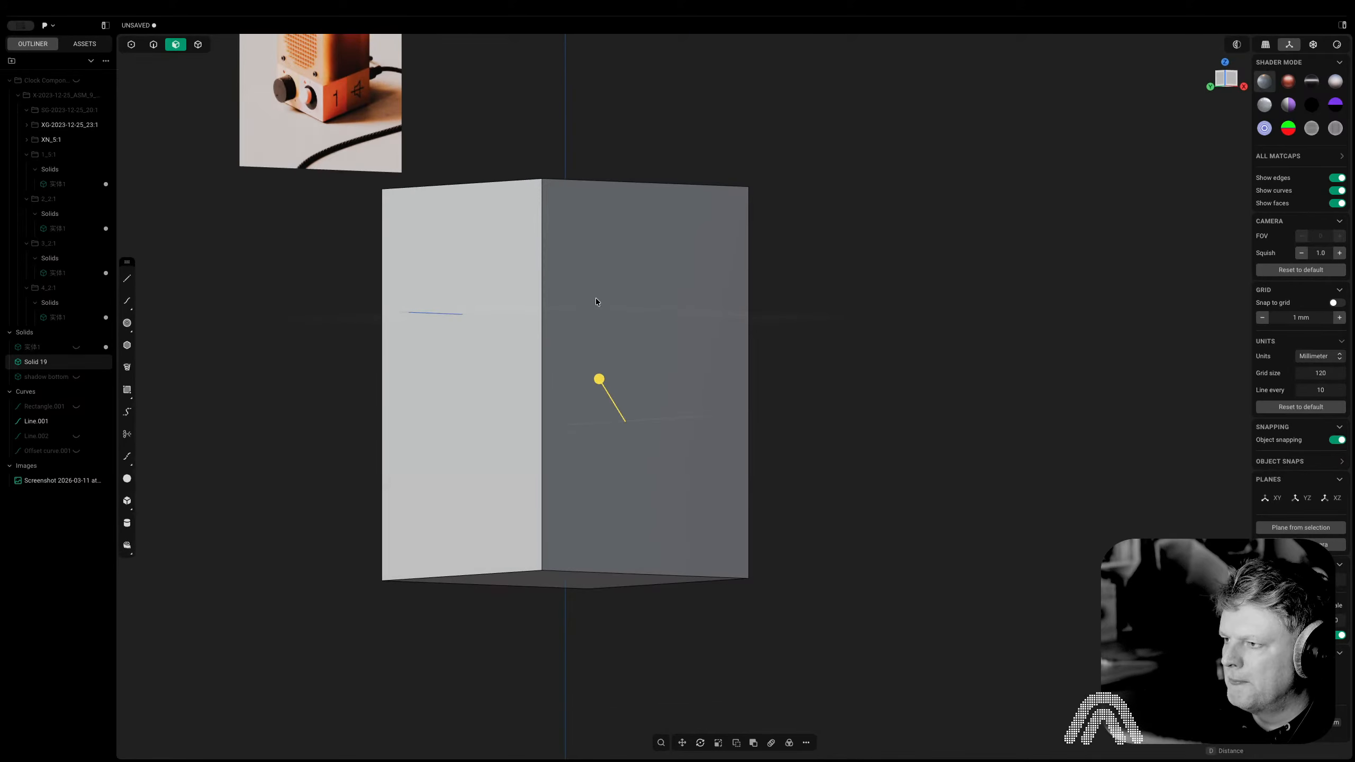
middle_drag(591, 291, 976, 227)
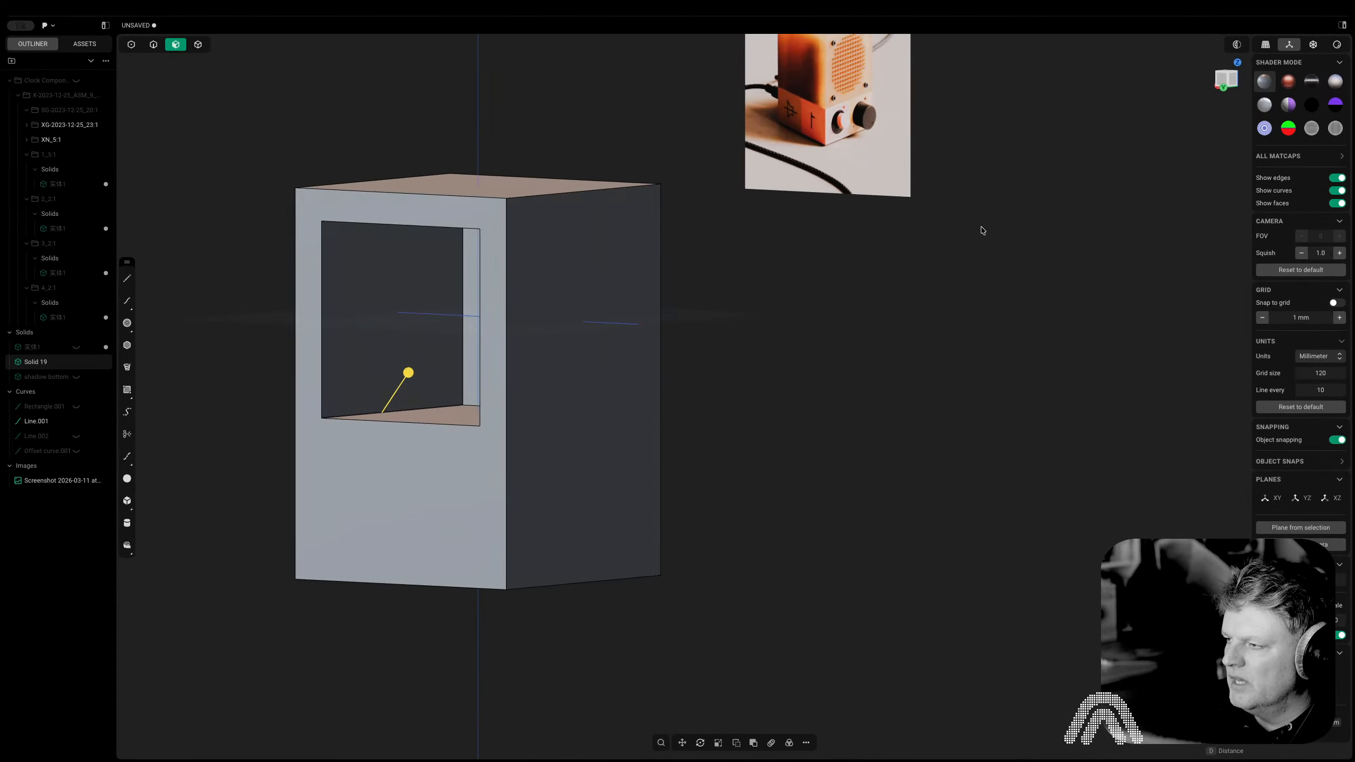
Draw an 8.1 mm diameter circle in the back view, centred on the cavity's inner front face
click(1216, 83)
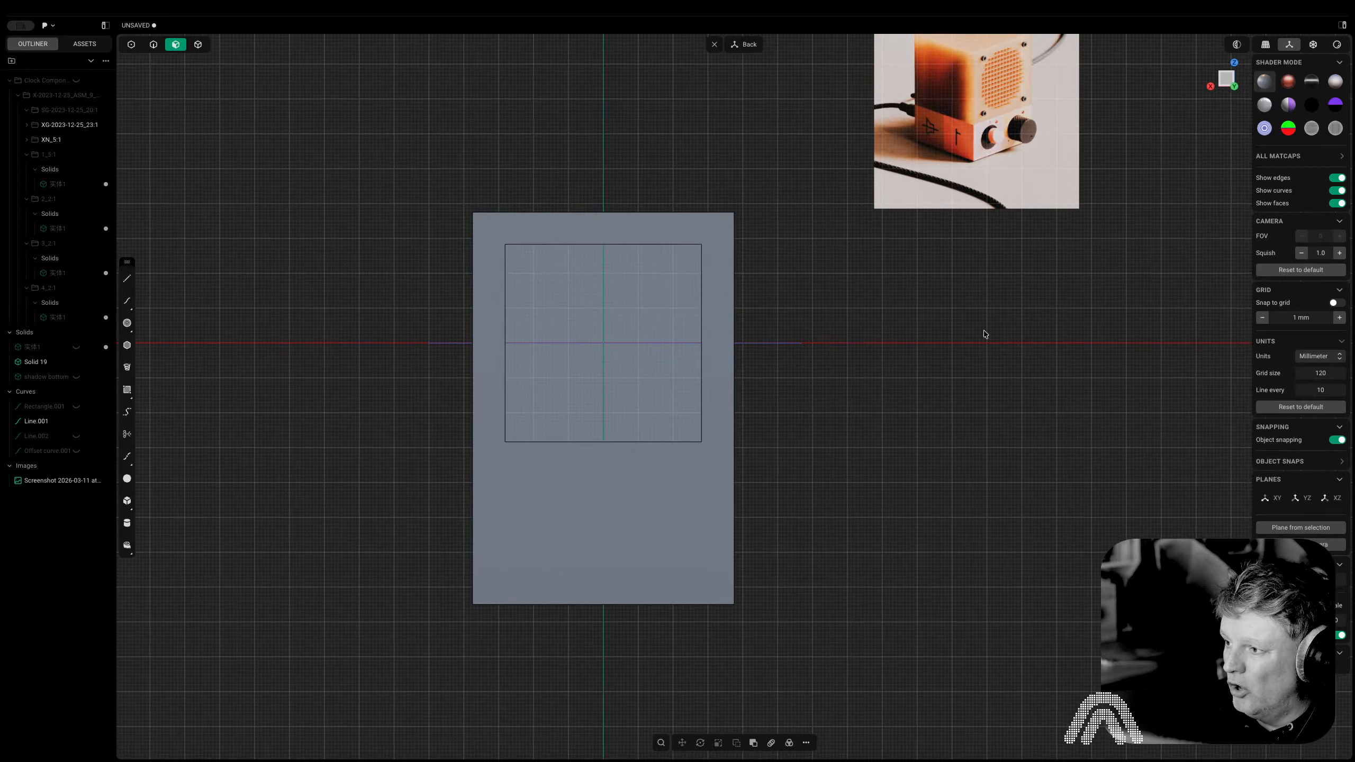
click(127, 323)
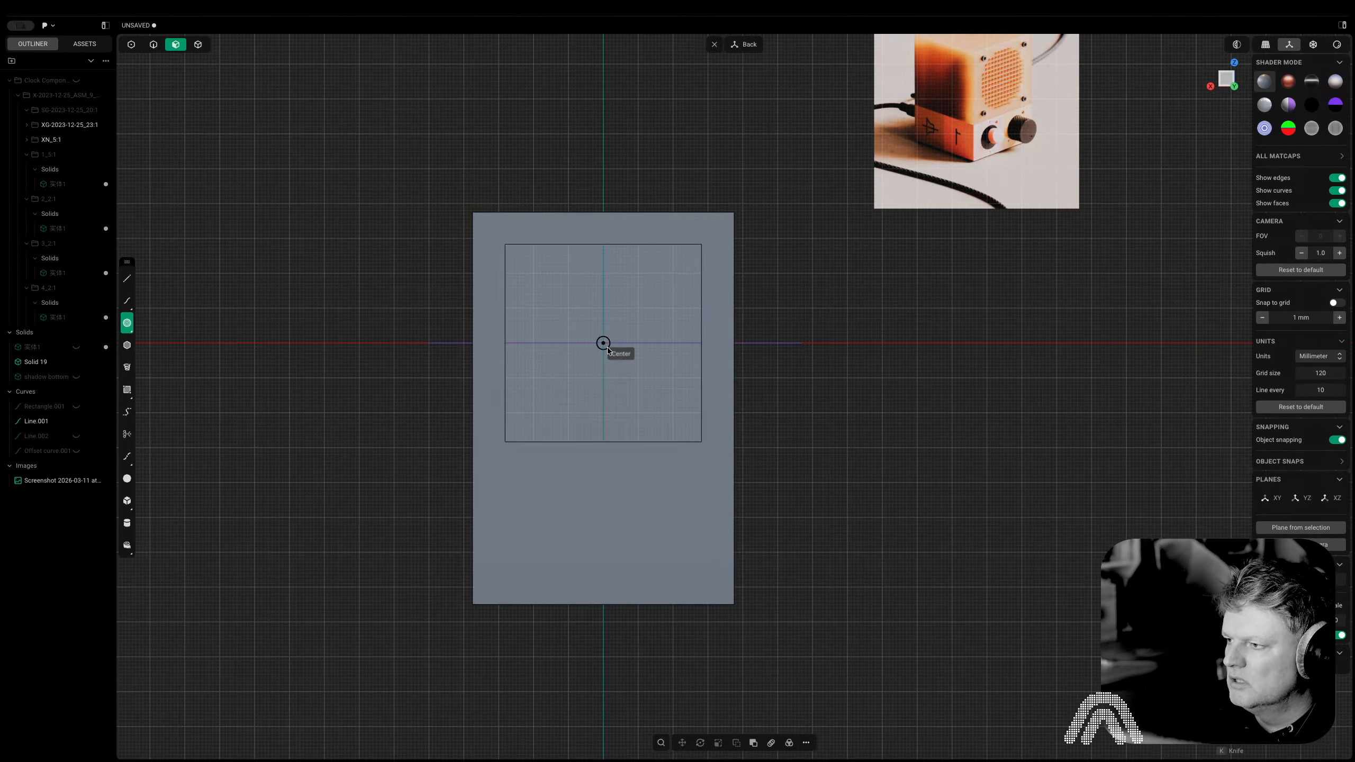
click(603, 343)
text(8.1)
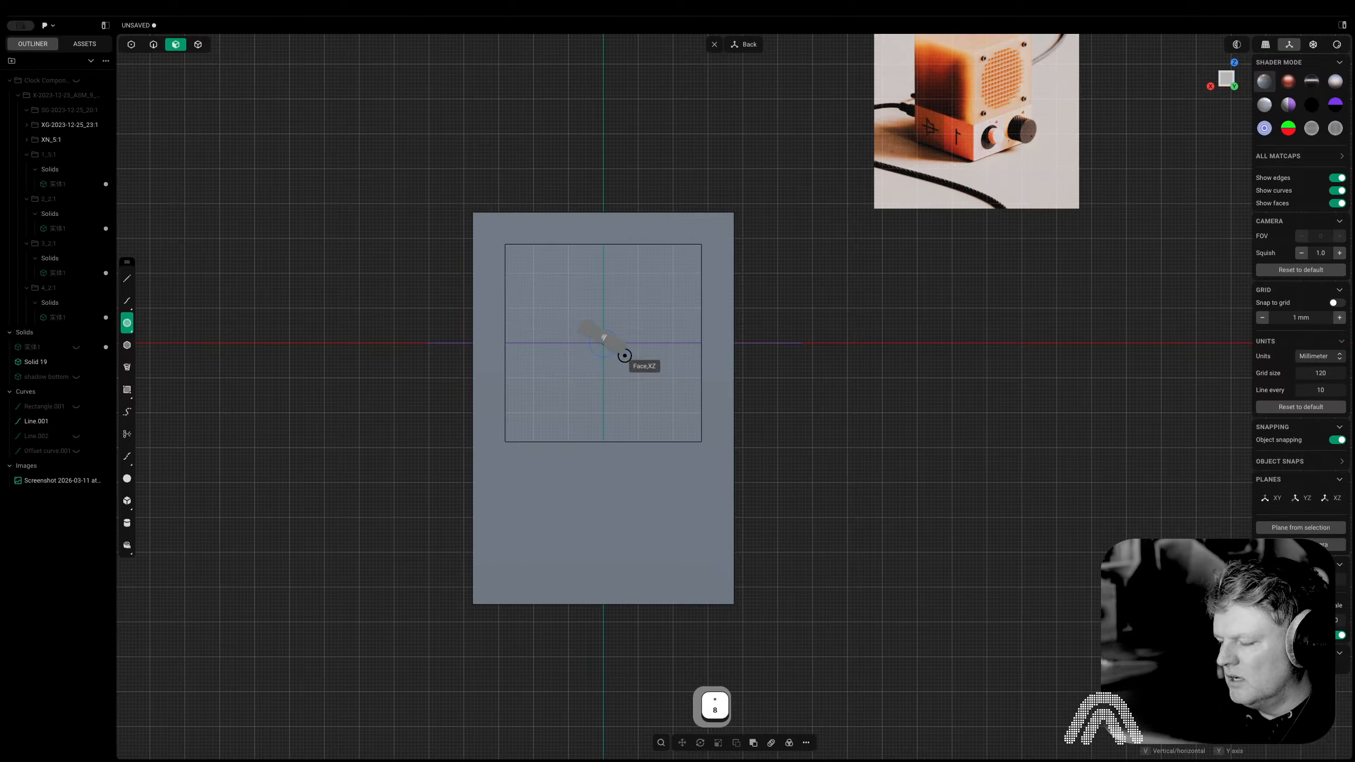
key(Return)
Cut the housing's front wall with the circle to separate a round plug for the shaft hole
key(3)
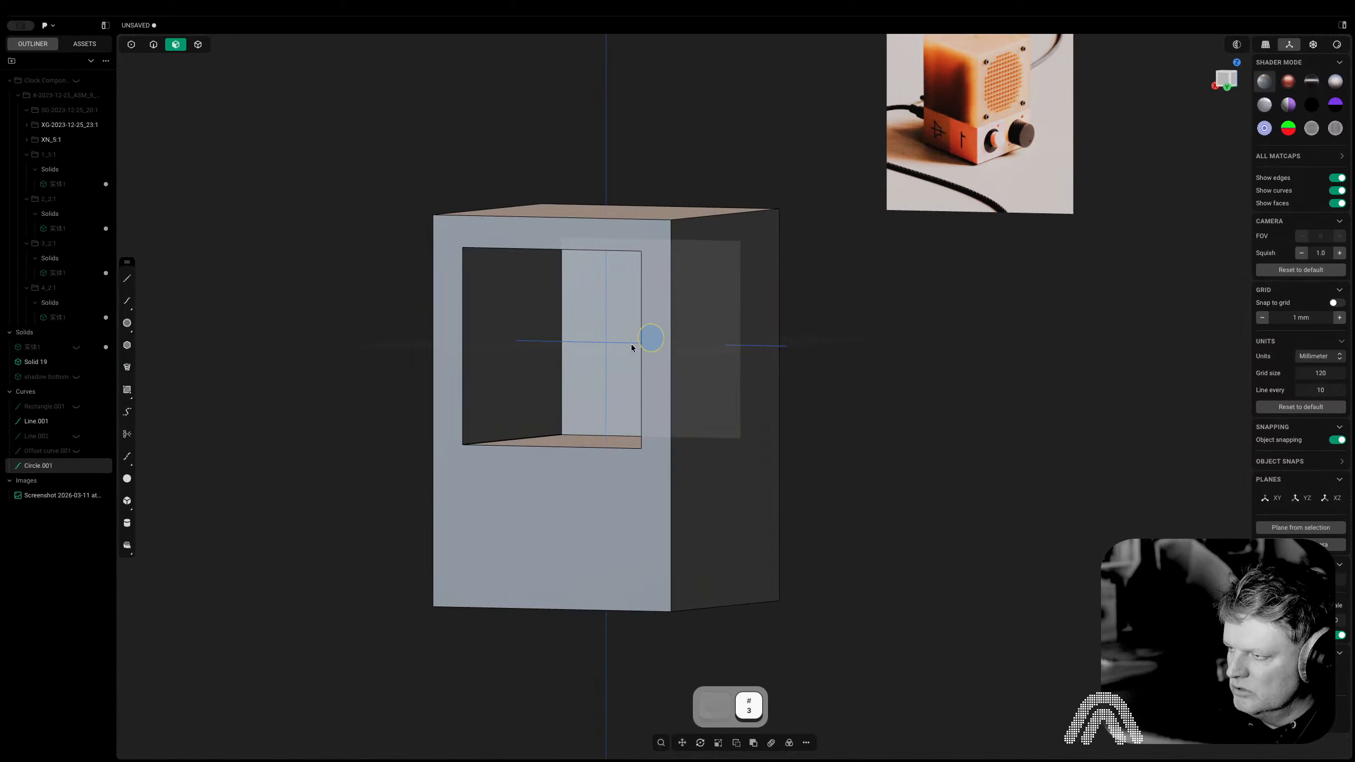
click(1224, 80)
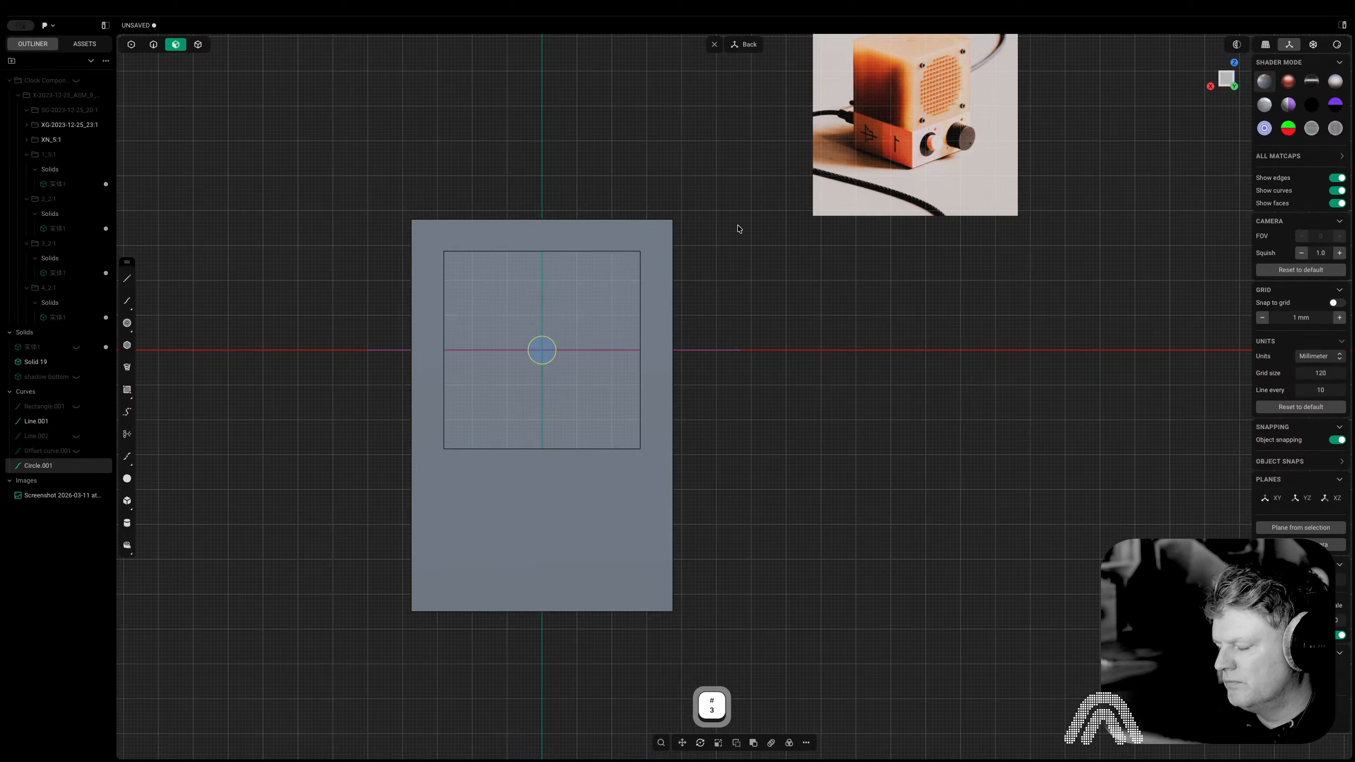
key(c)
key(Tab)
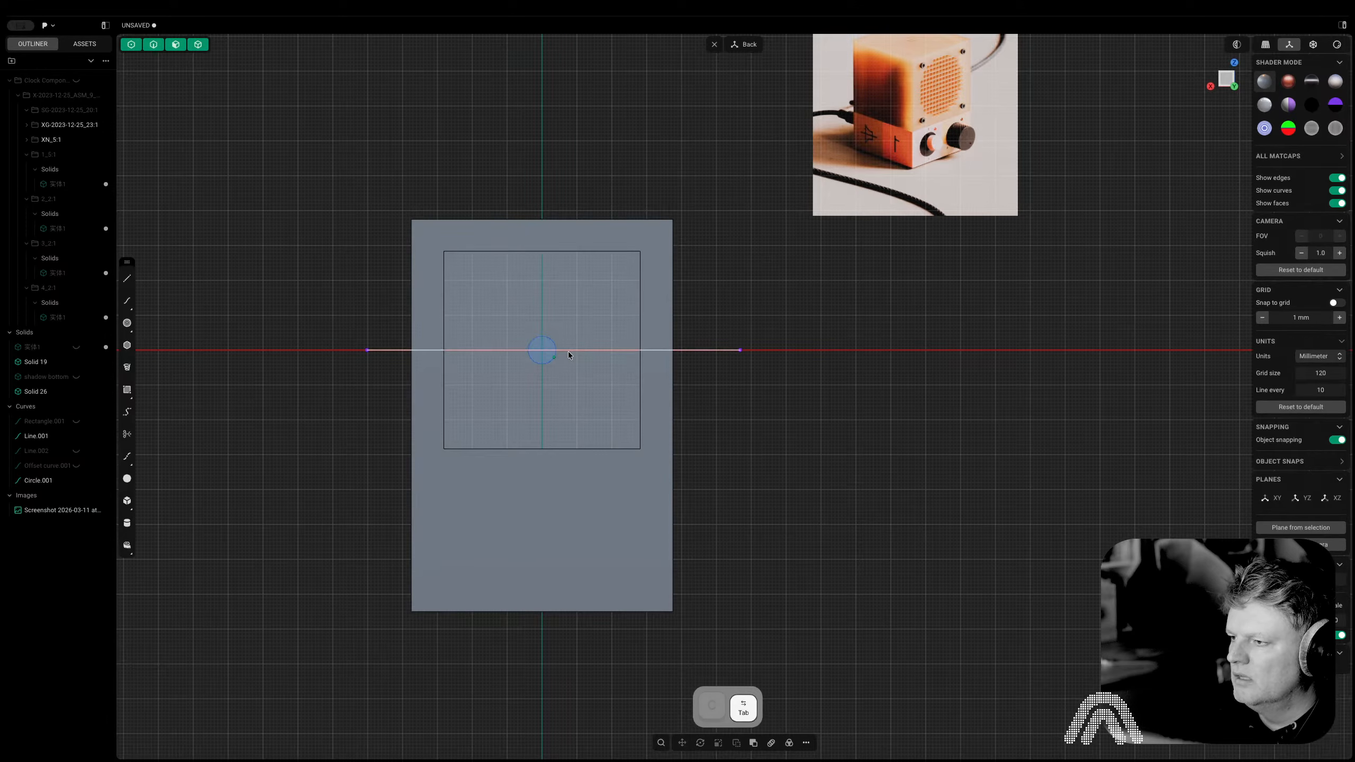
Delete the circle curve and the round plug from the front wall, and hide the horizontal centre line
key(Tab)
click(543, 344)
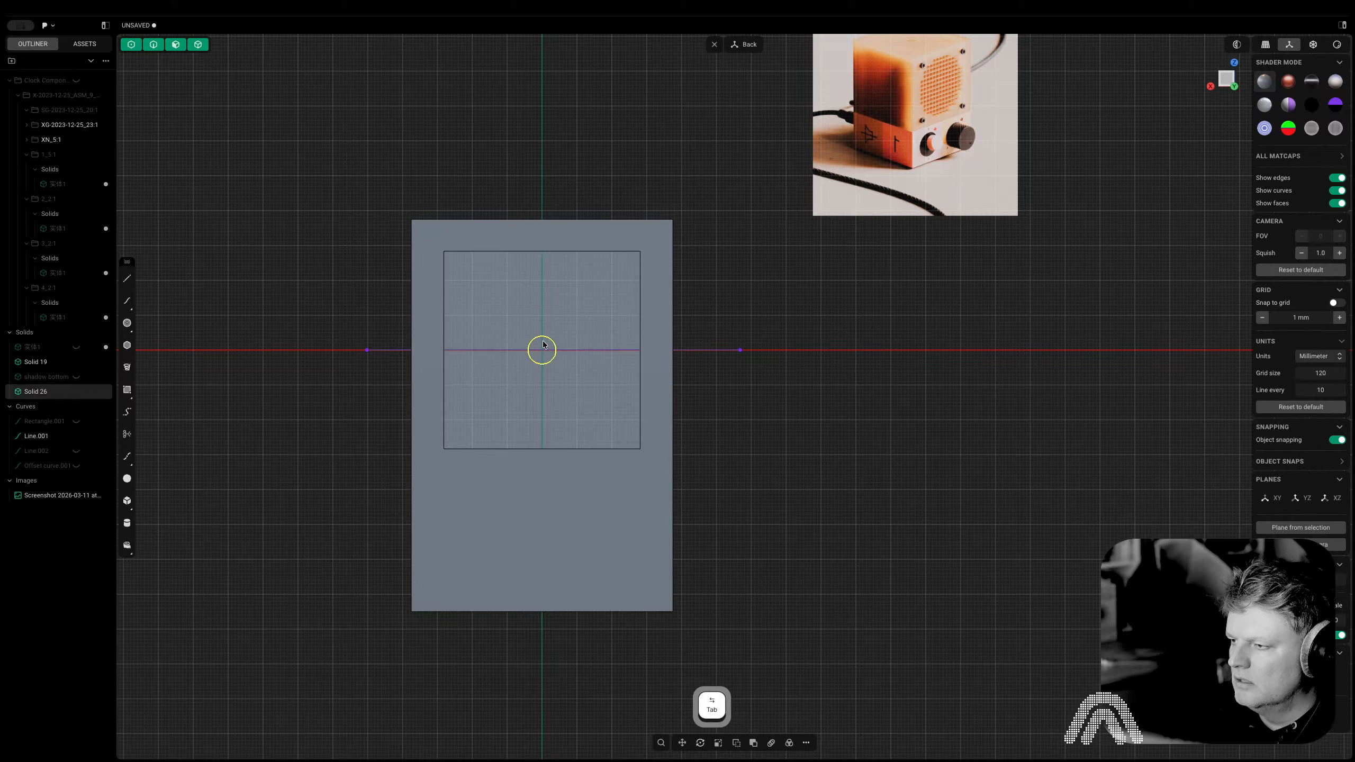
key(Return)
click(571, 349)
key(h)
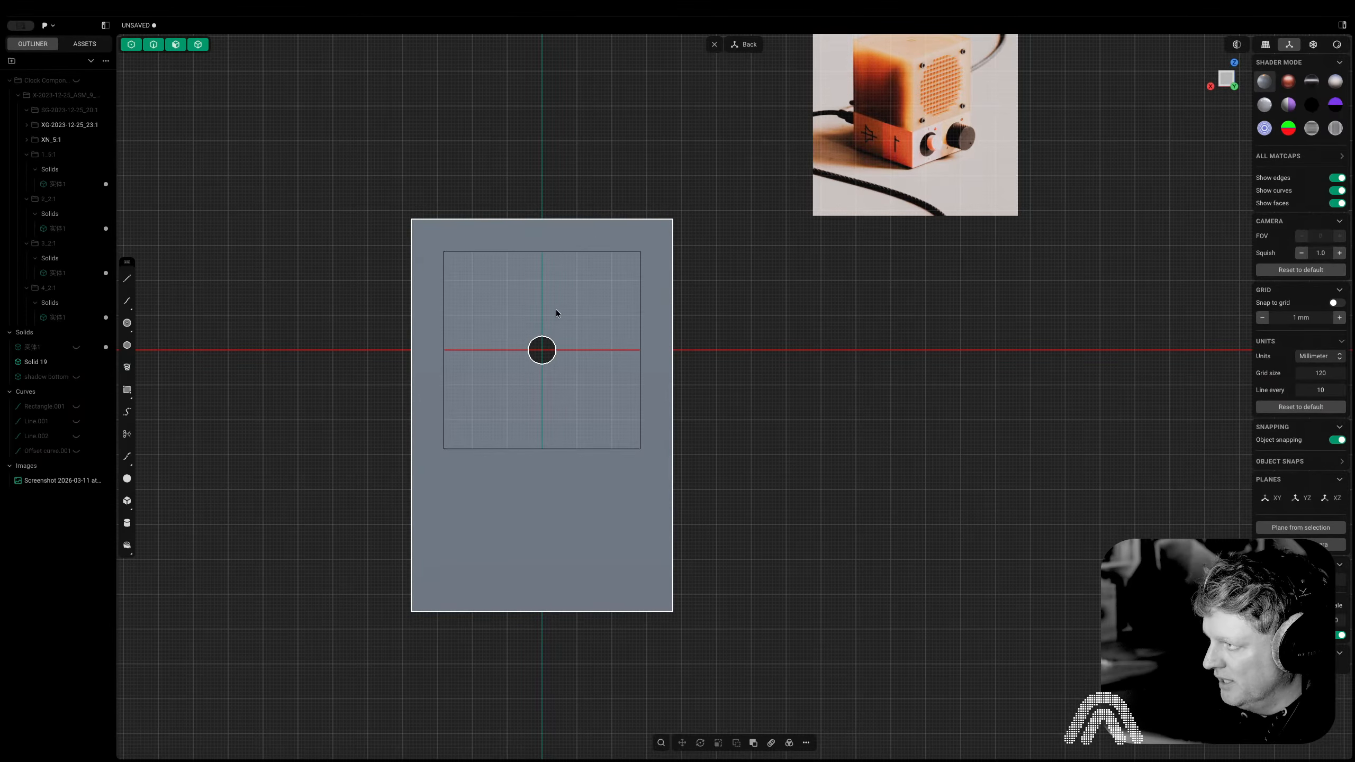
Examine the housing and its shaft hole from several angles beside the reference image, ending in the back view
key(KP_1)
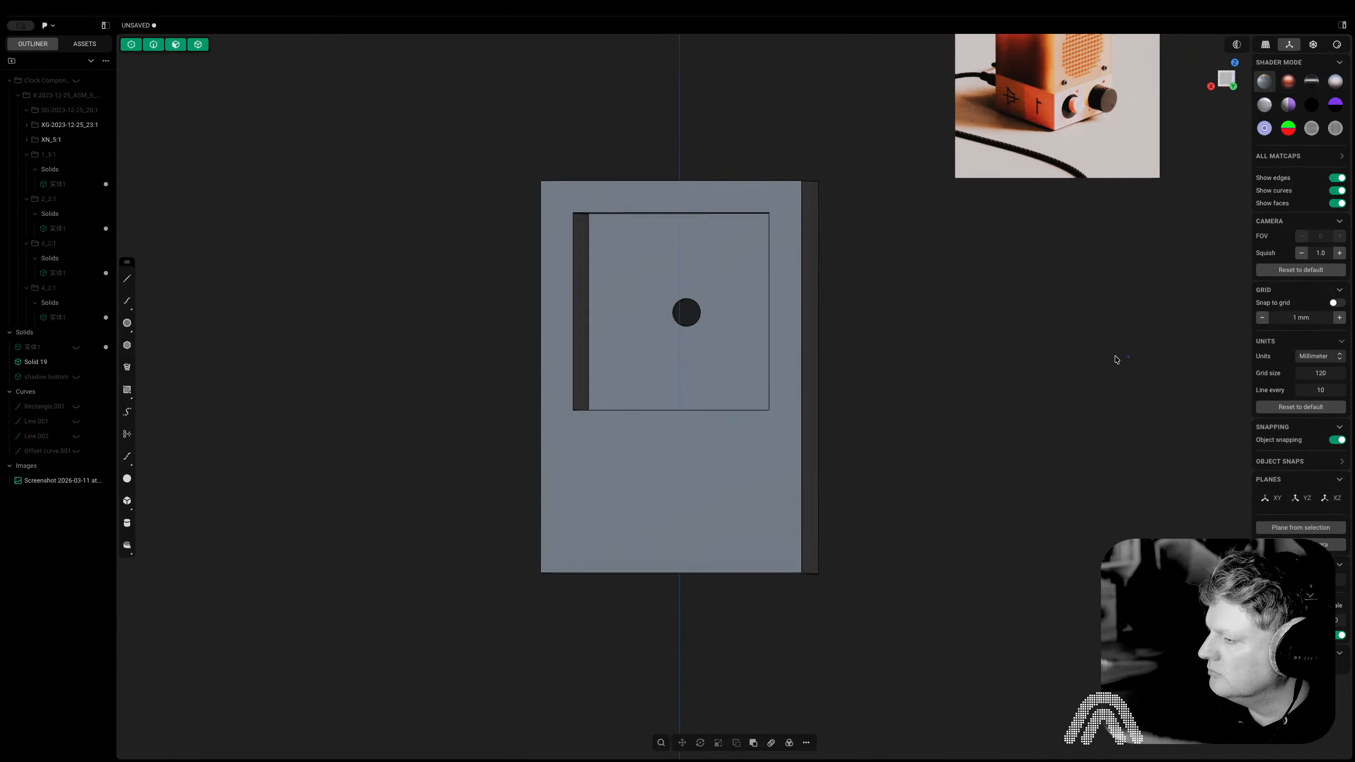
middle_drag(750, 403, 784, 533)
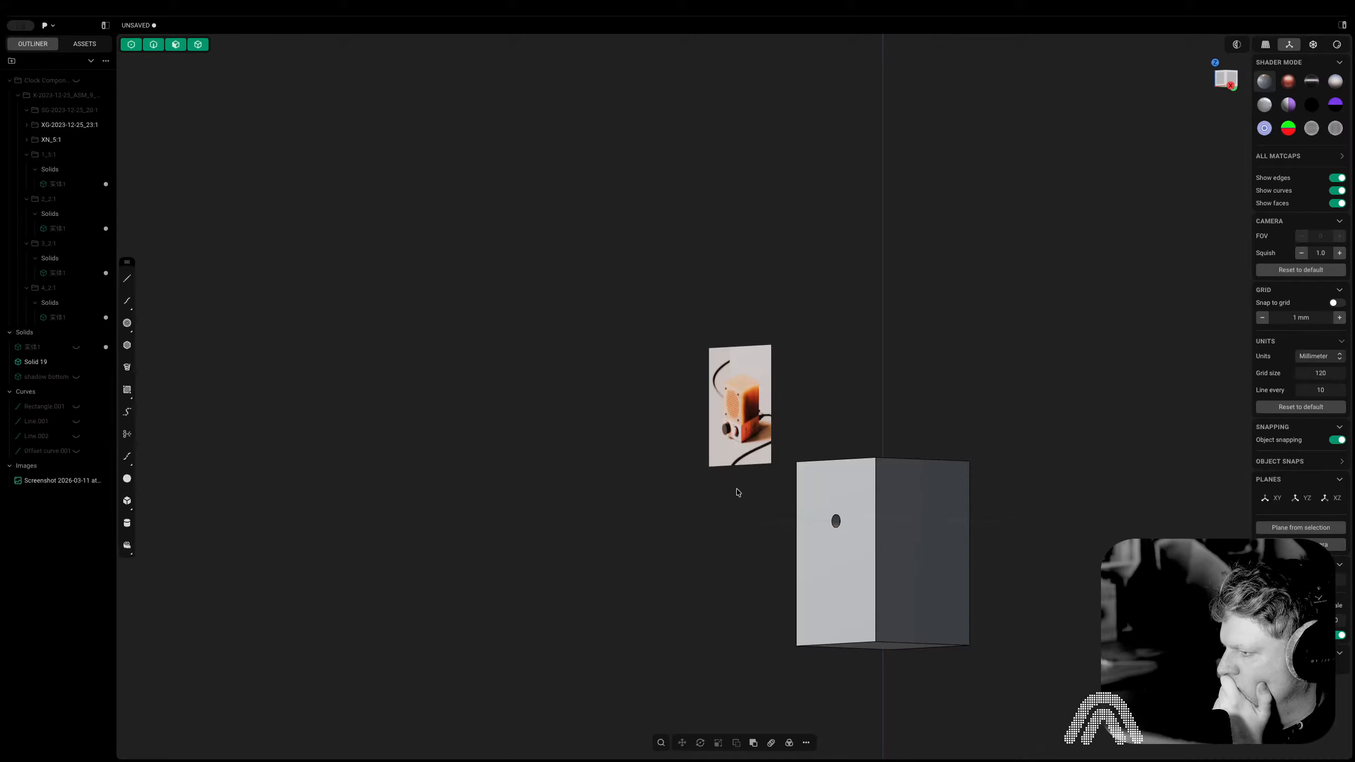
shift+middle_drag(796, 495, 895, 520)
key(Tab)
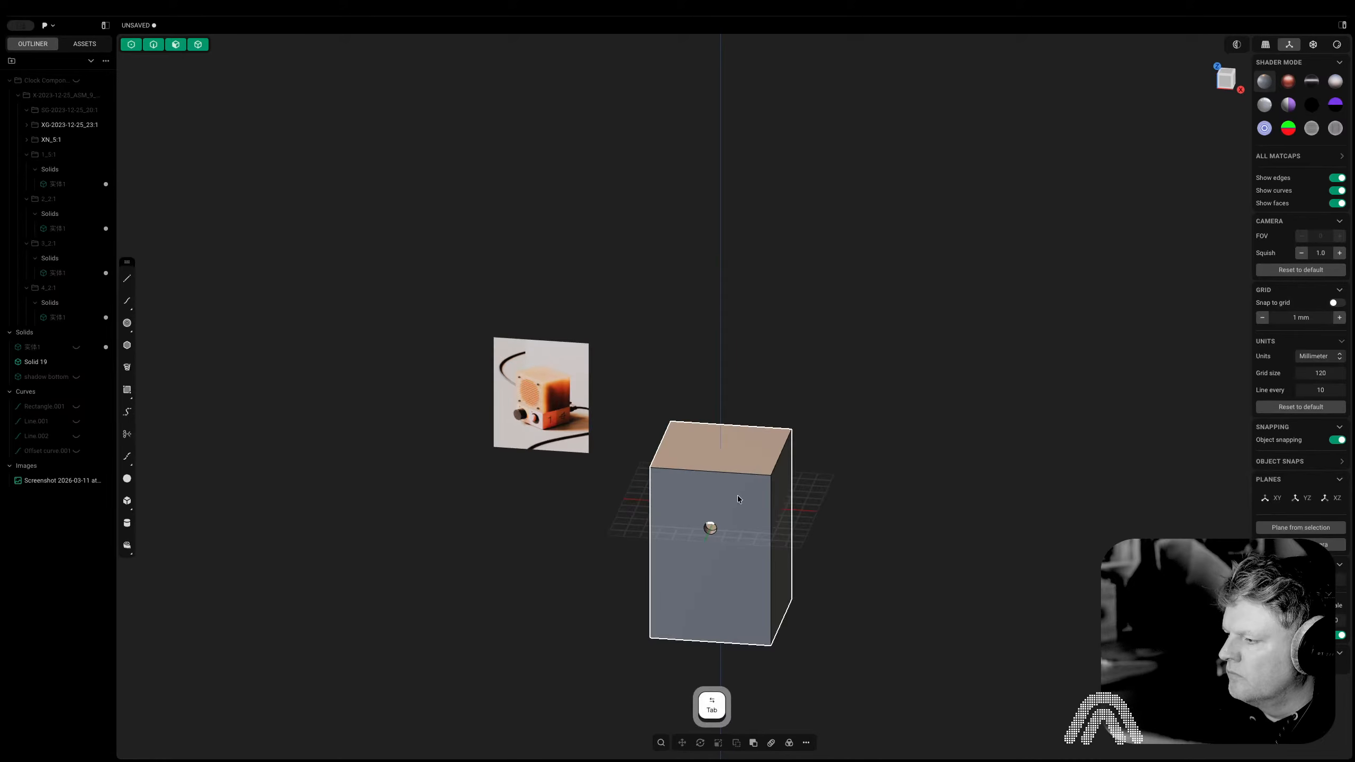
click(737, 497)
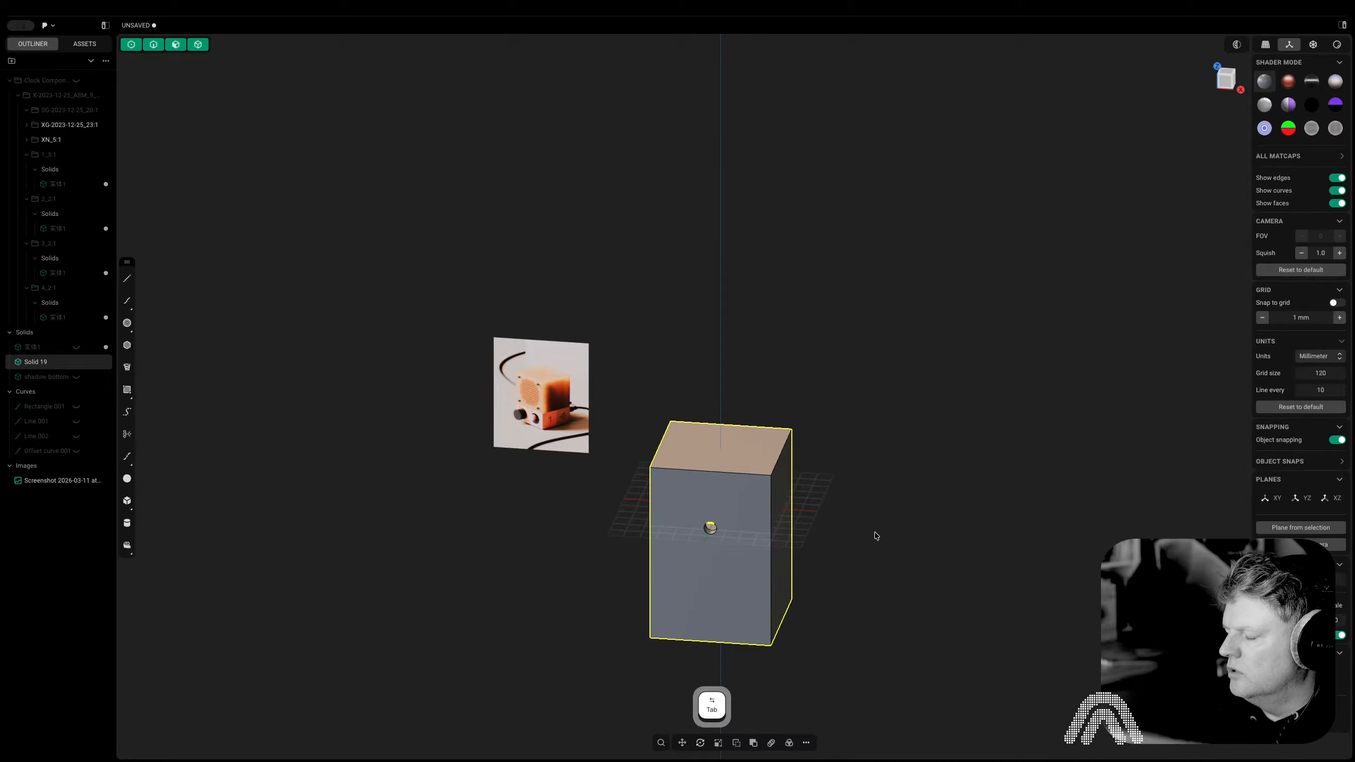
click(869, 503)
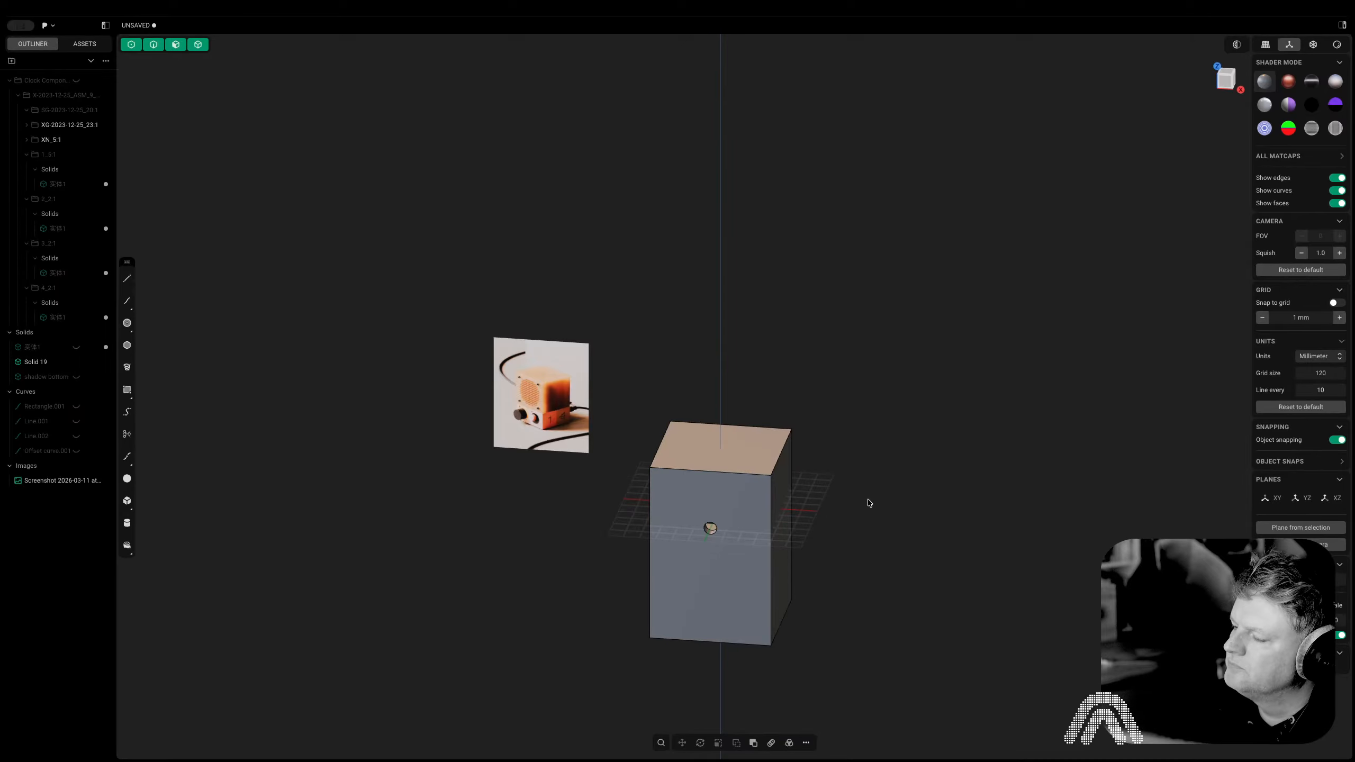
scroll(561, 408, up, 5)
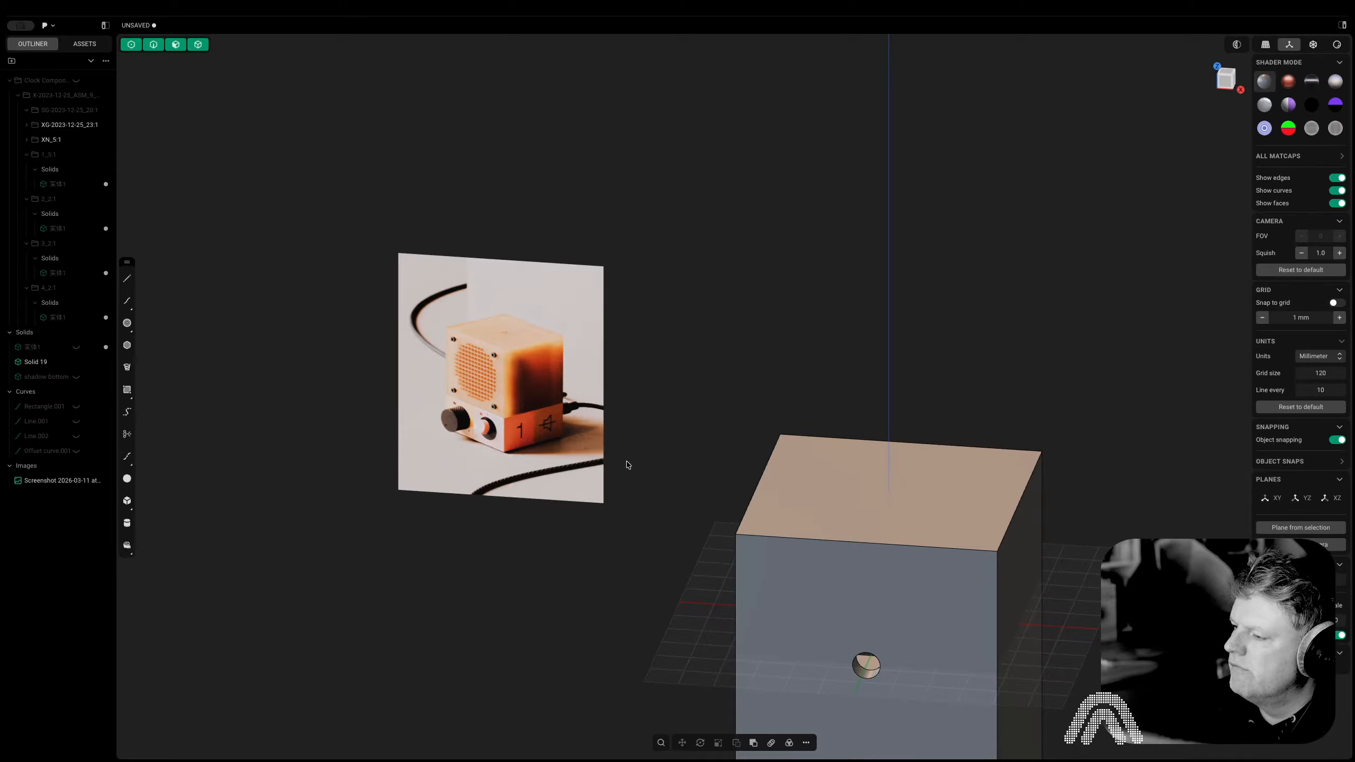
shift+middle_drag(689, 521, 637, 384)
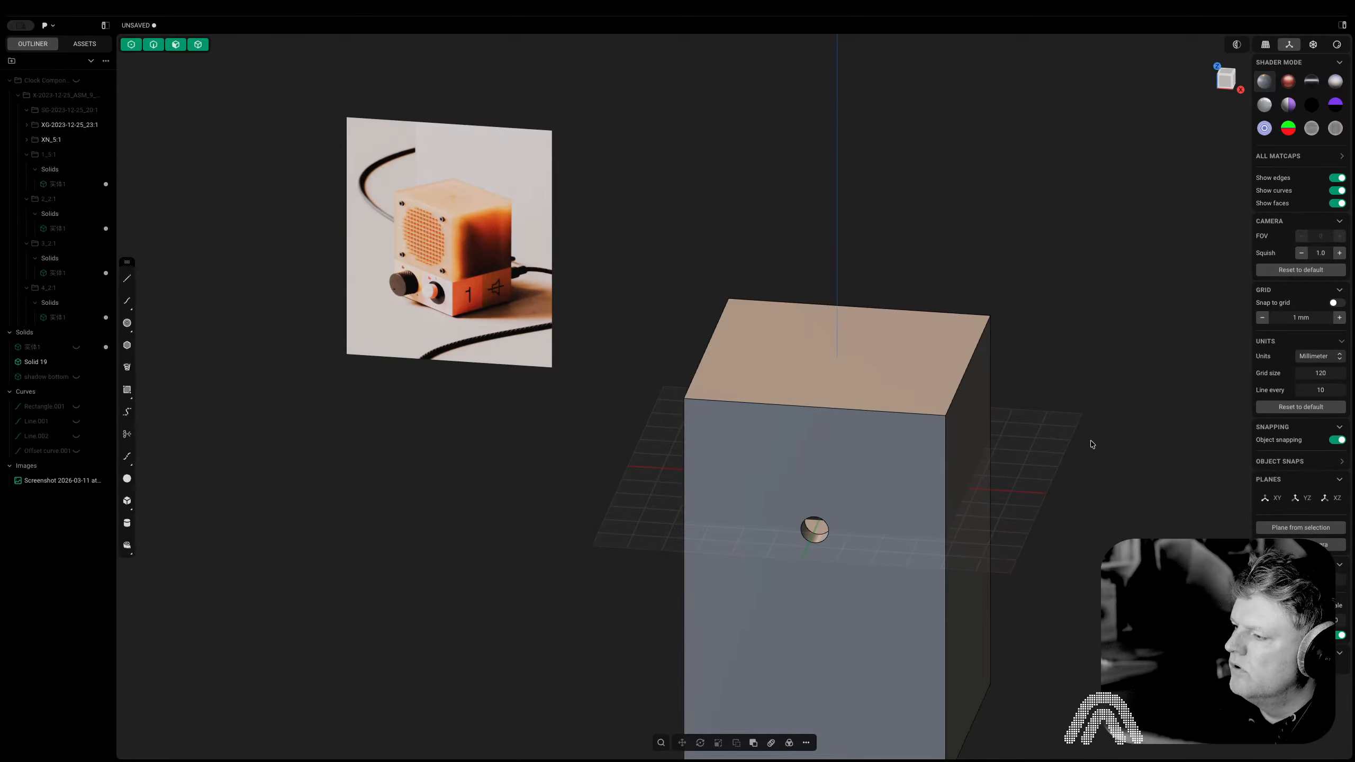
click(1223, 79)
shift+middle_drag(793, 554, 873, 223)
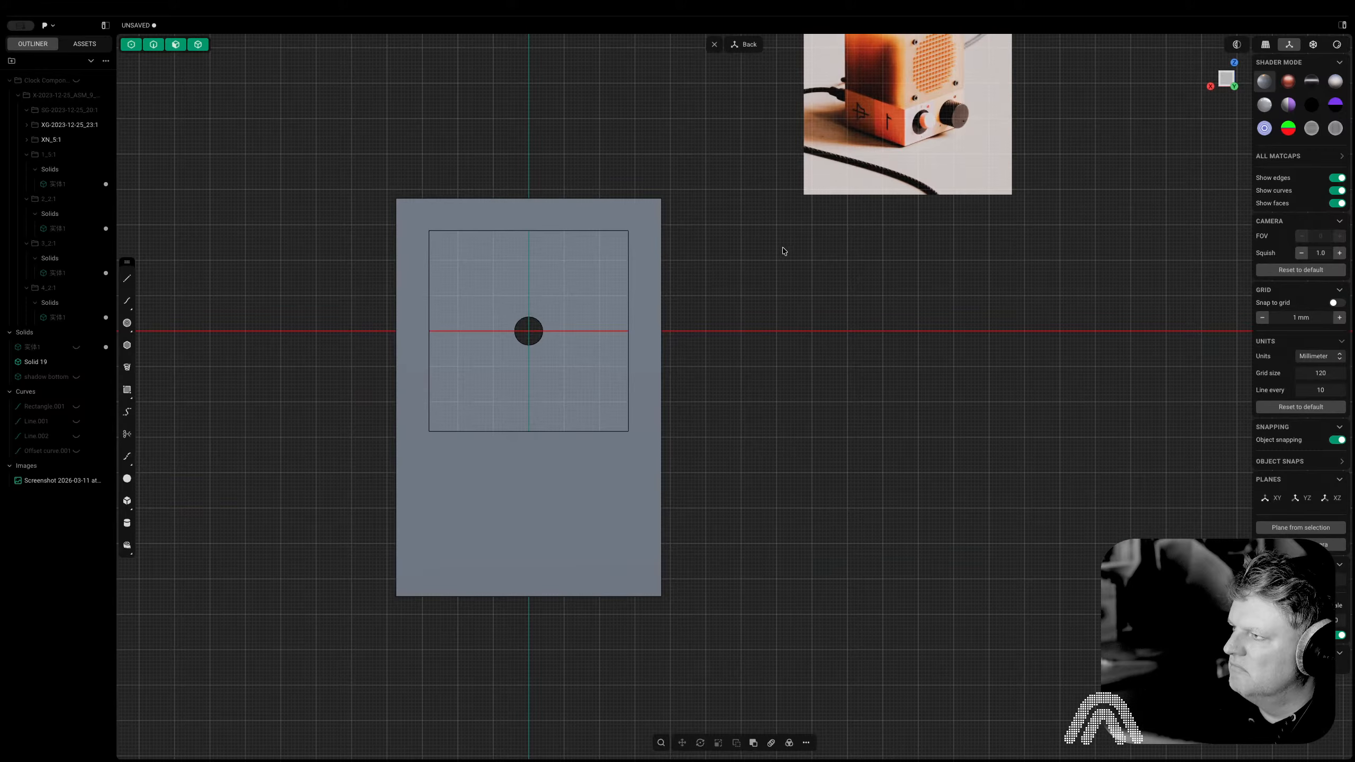
Draw an 85 mm by 85 mm square centred on the housing's top face
middle_drag(783, 248, 775, 409)
key(3)
click(552, 431)
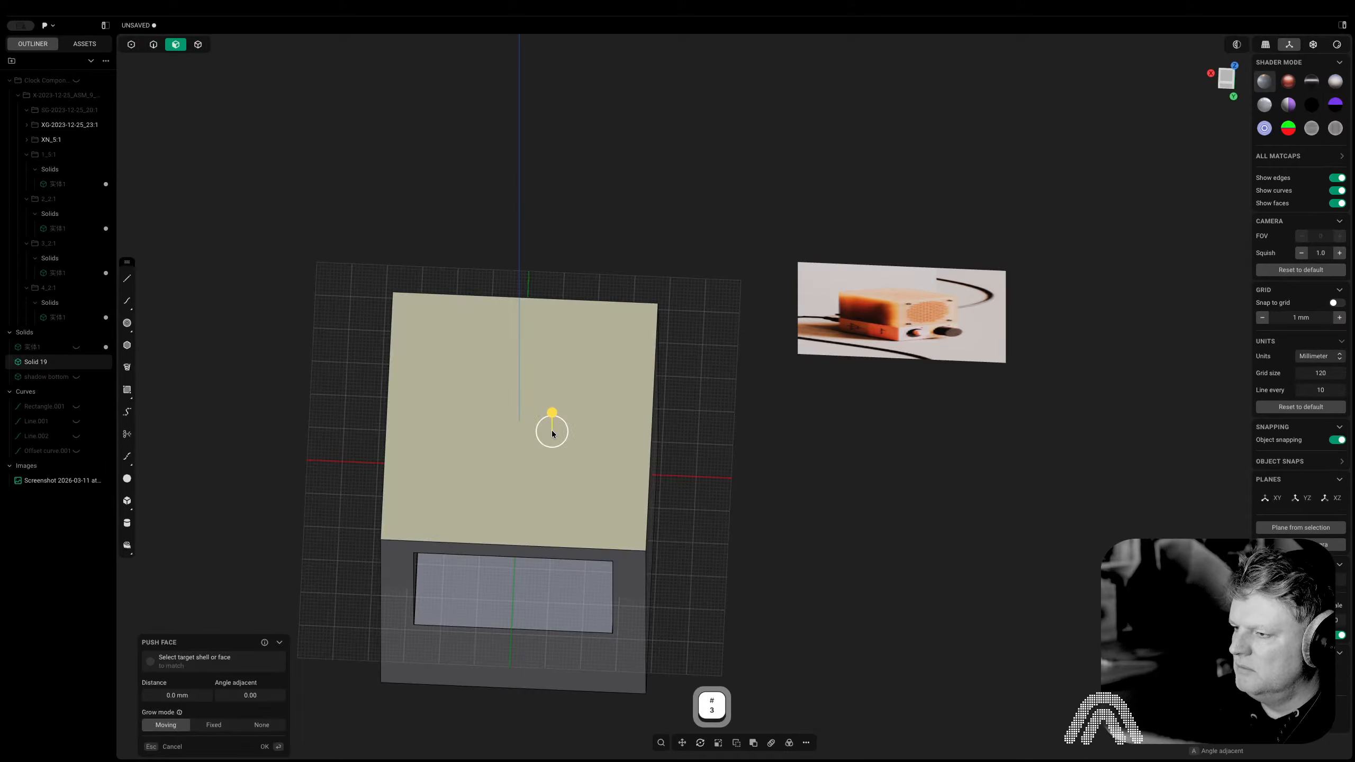
key(space)
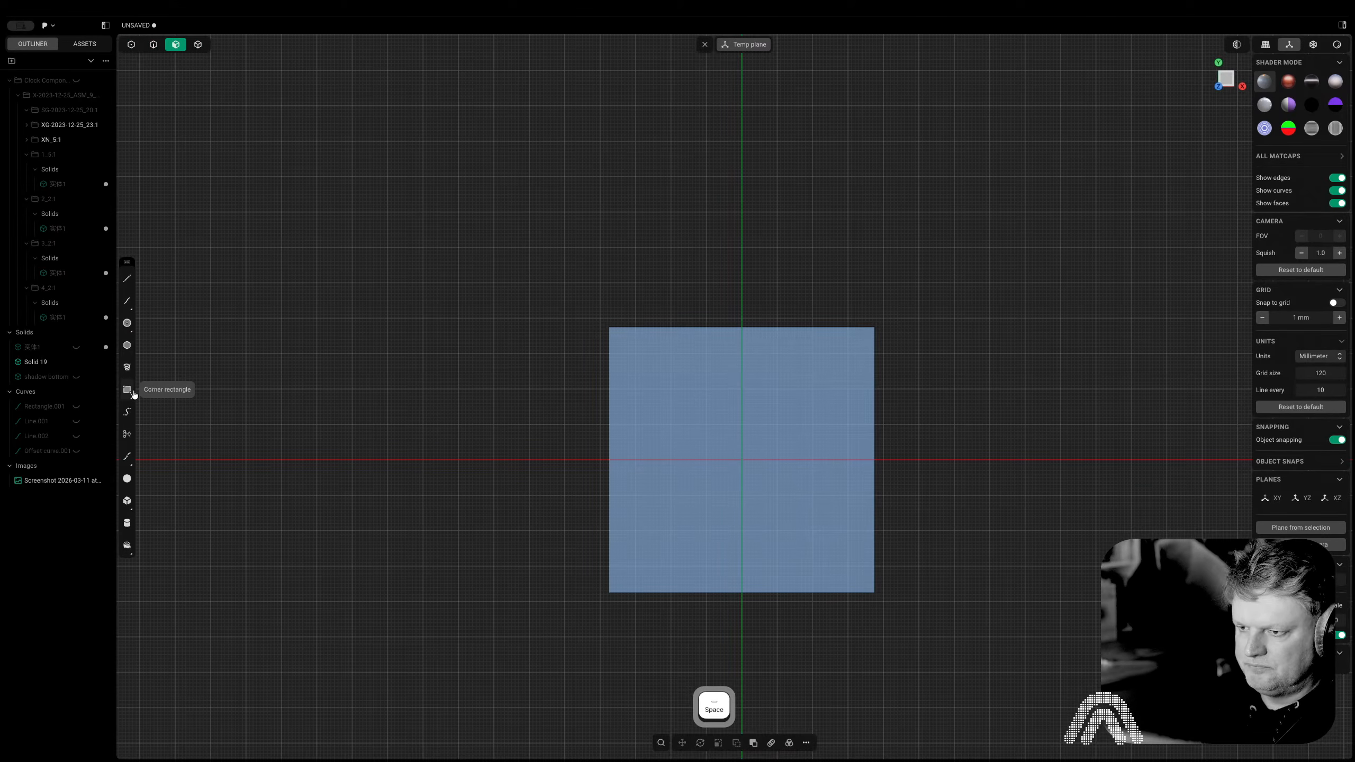
click(133, 394)
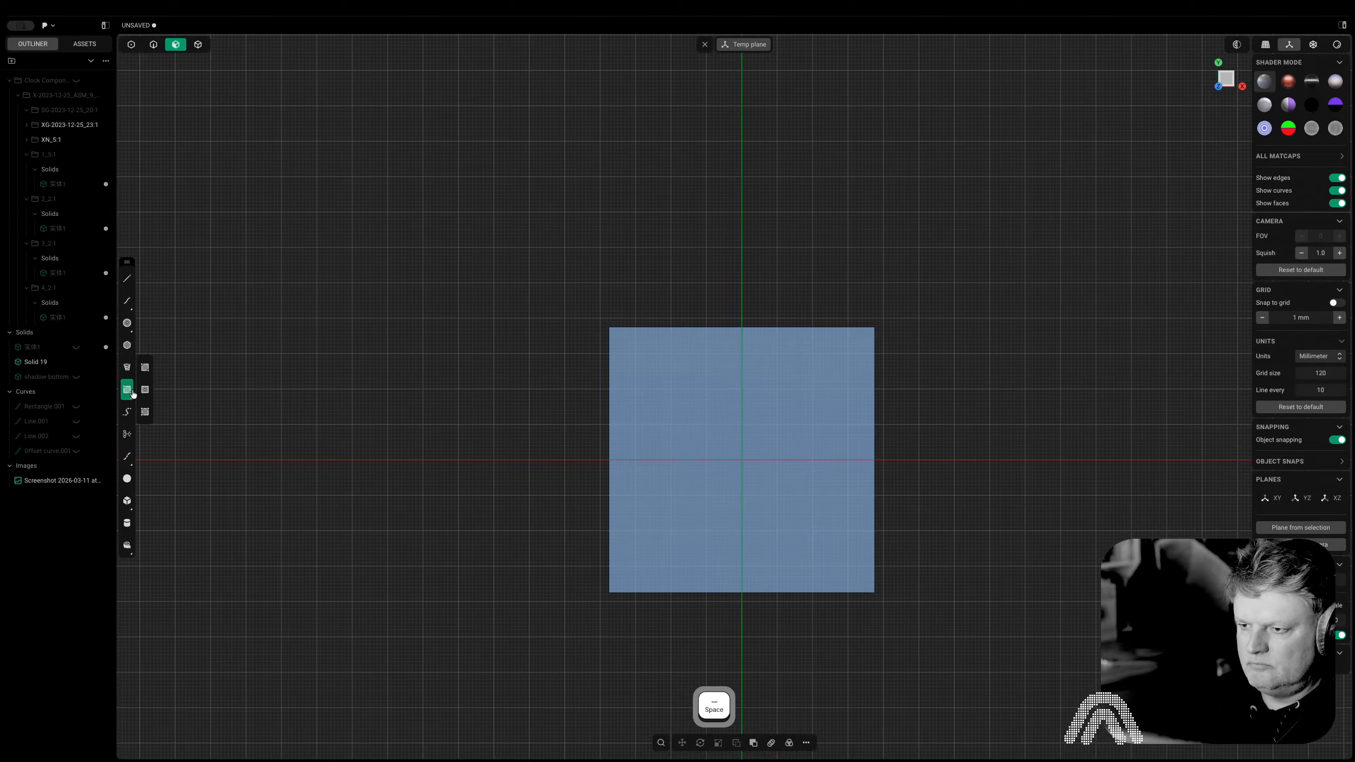
click(742, 460)
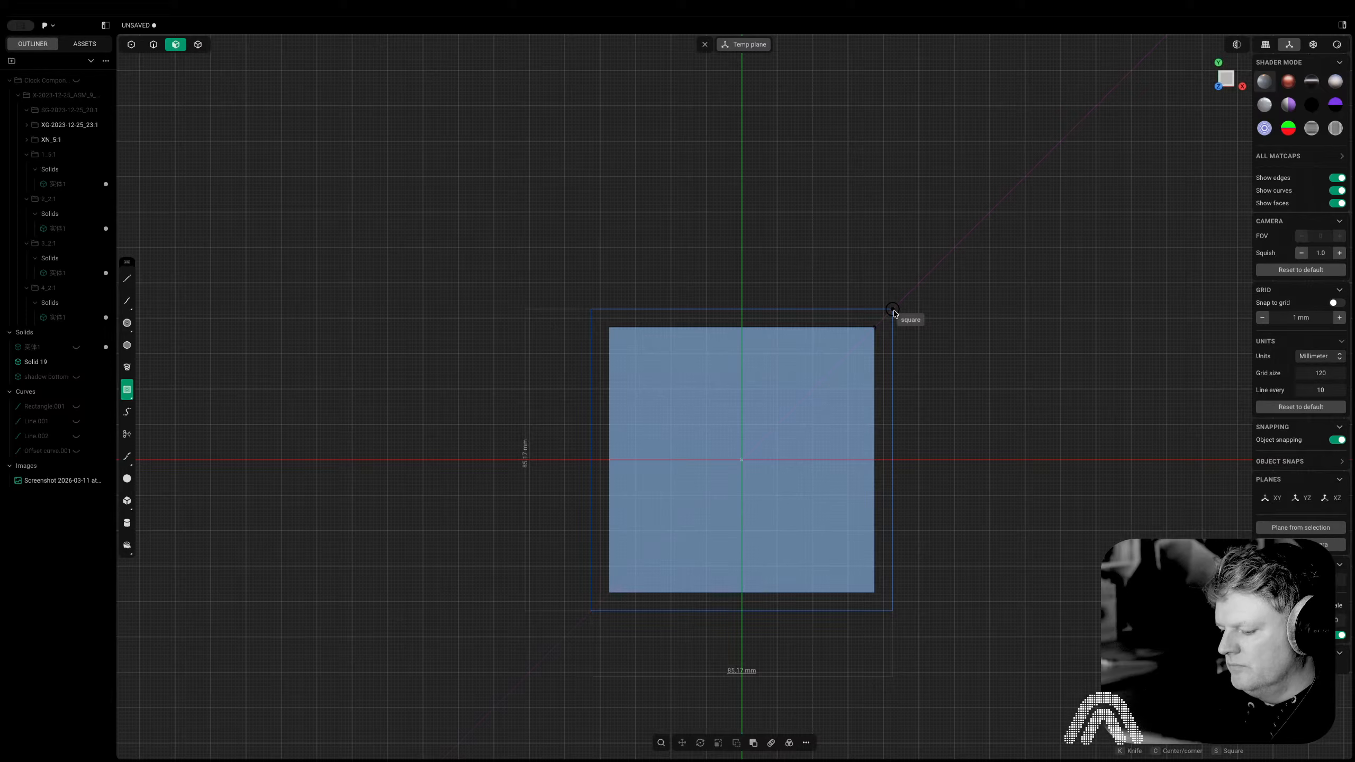
key(Tab)
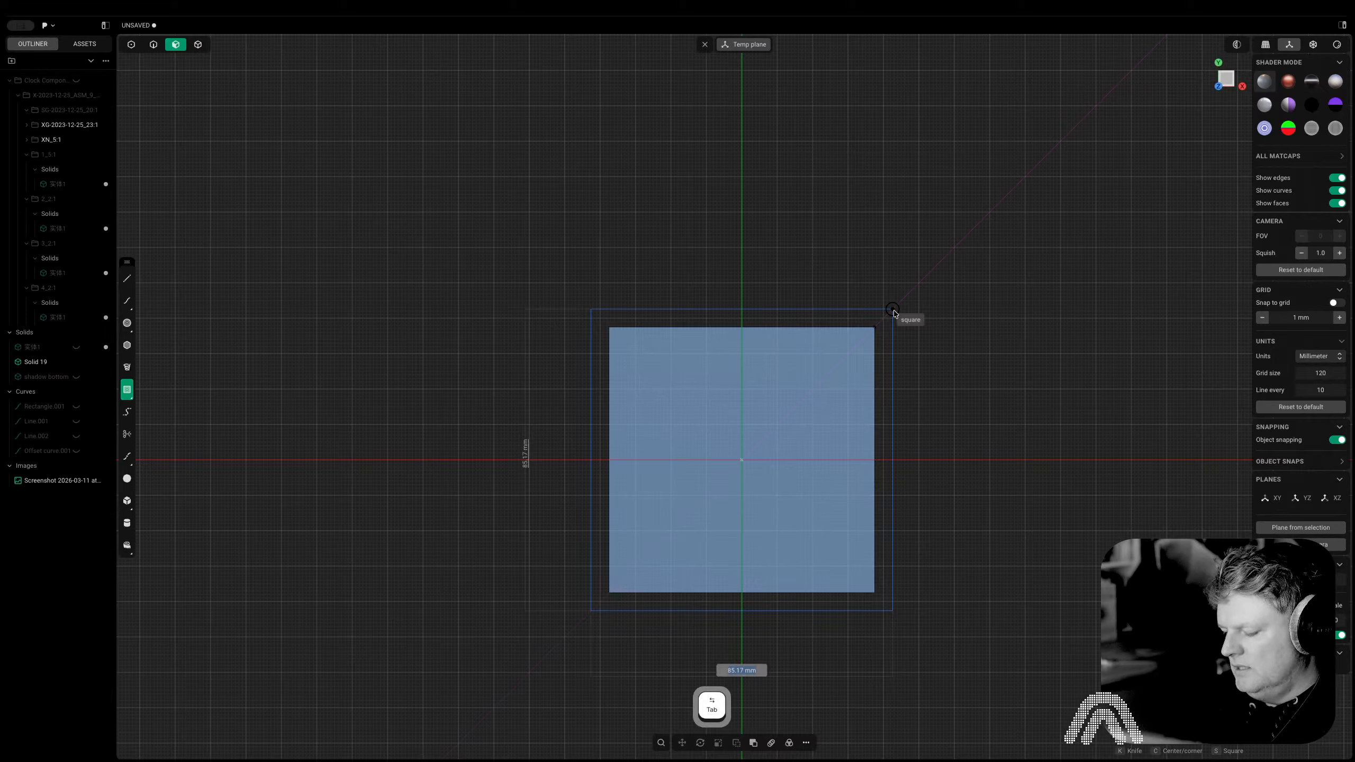
text(85)
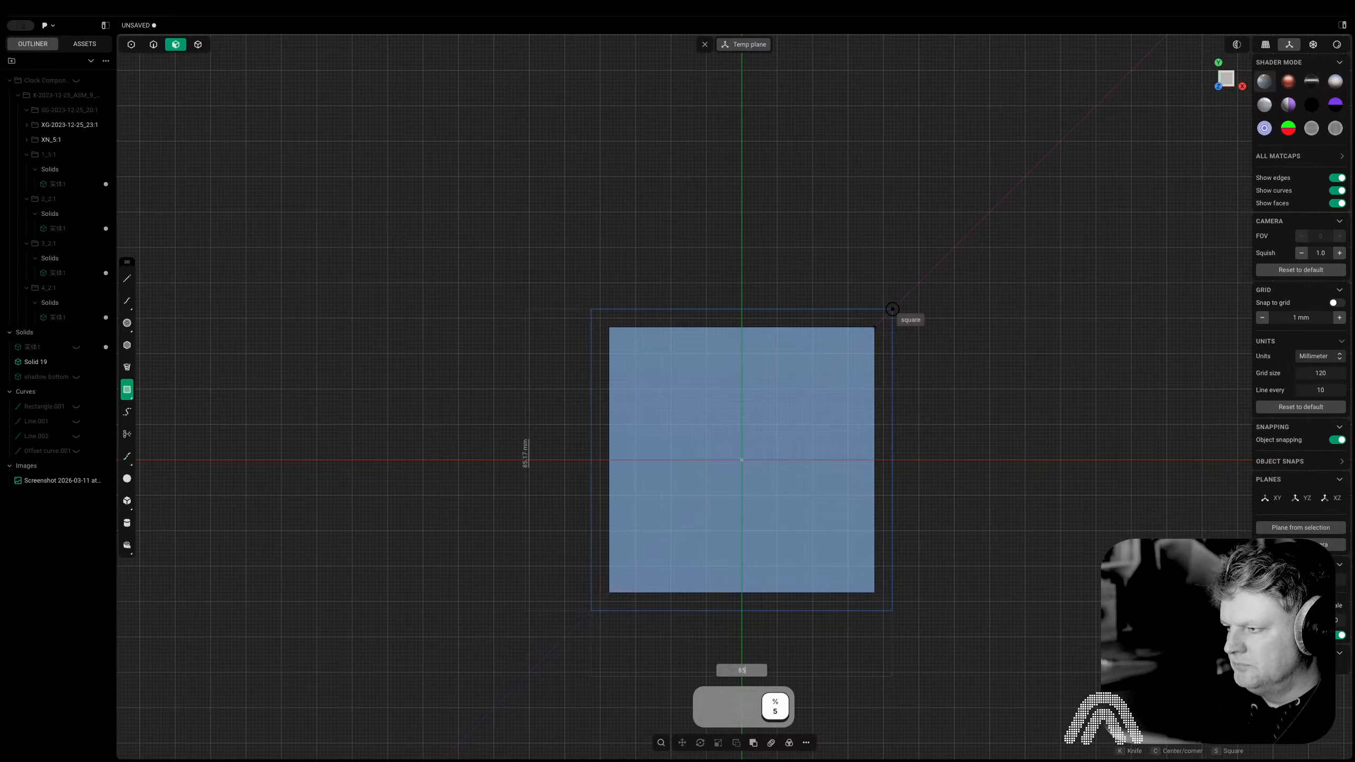
key(Tab)
text(5)
key(BackSpace)
text(85)
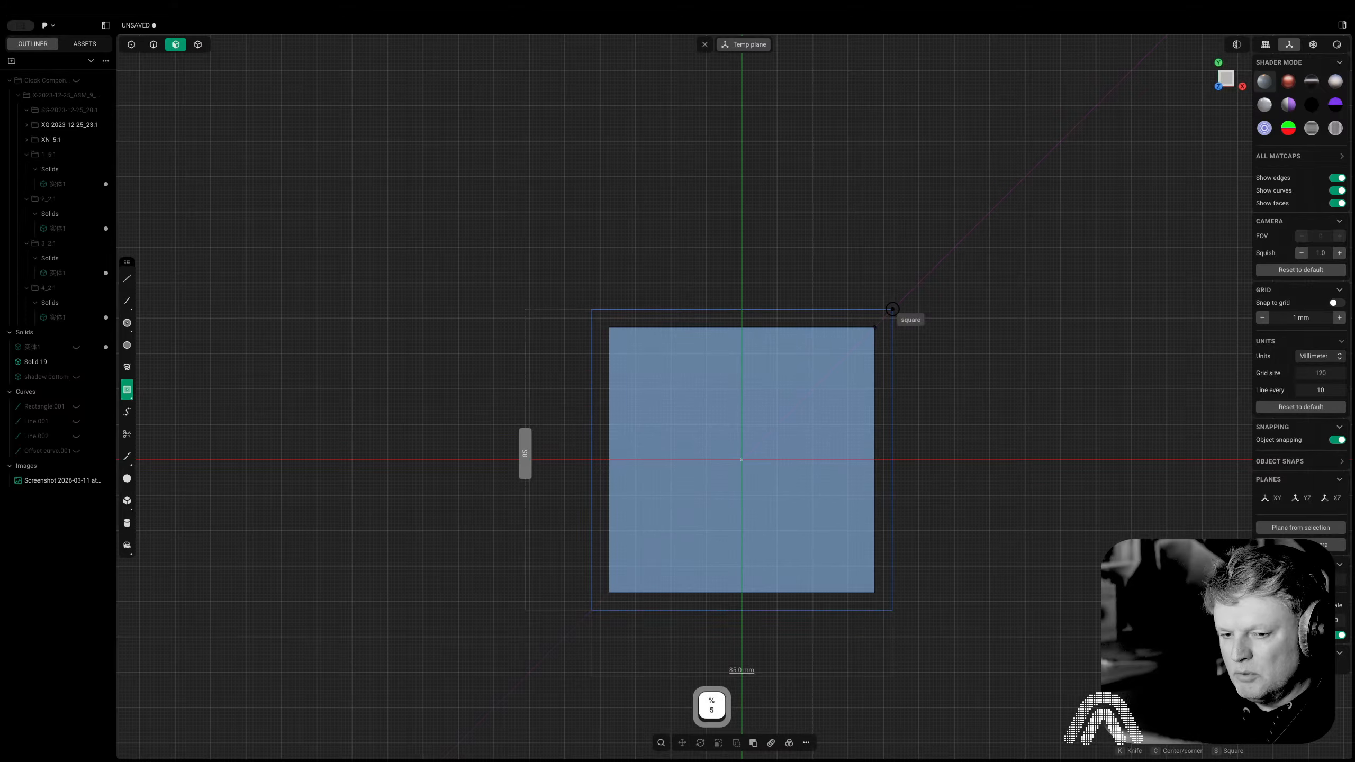
key(Return)
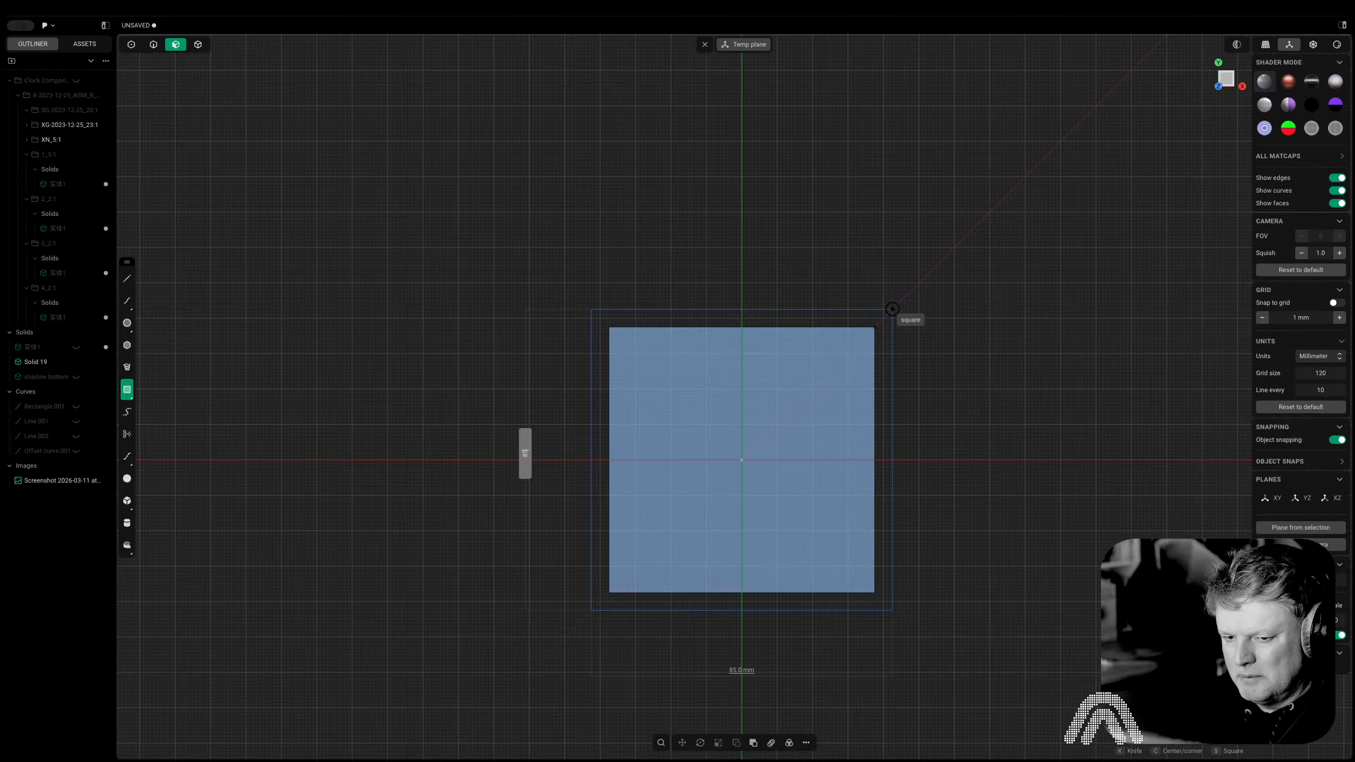
Move the square 5 mm upward along Z above the housing's top face
middle_drag(1091, 304, 1063, 176)
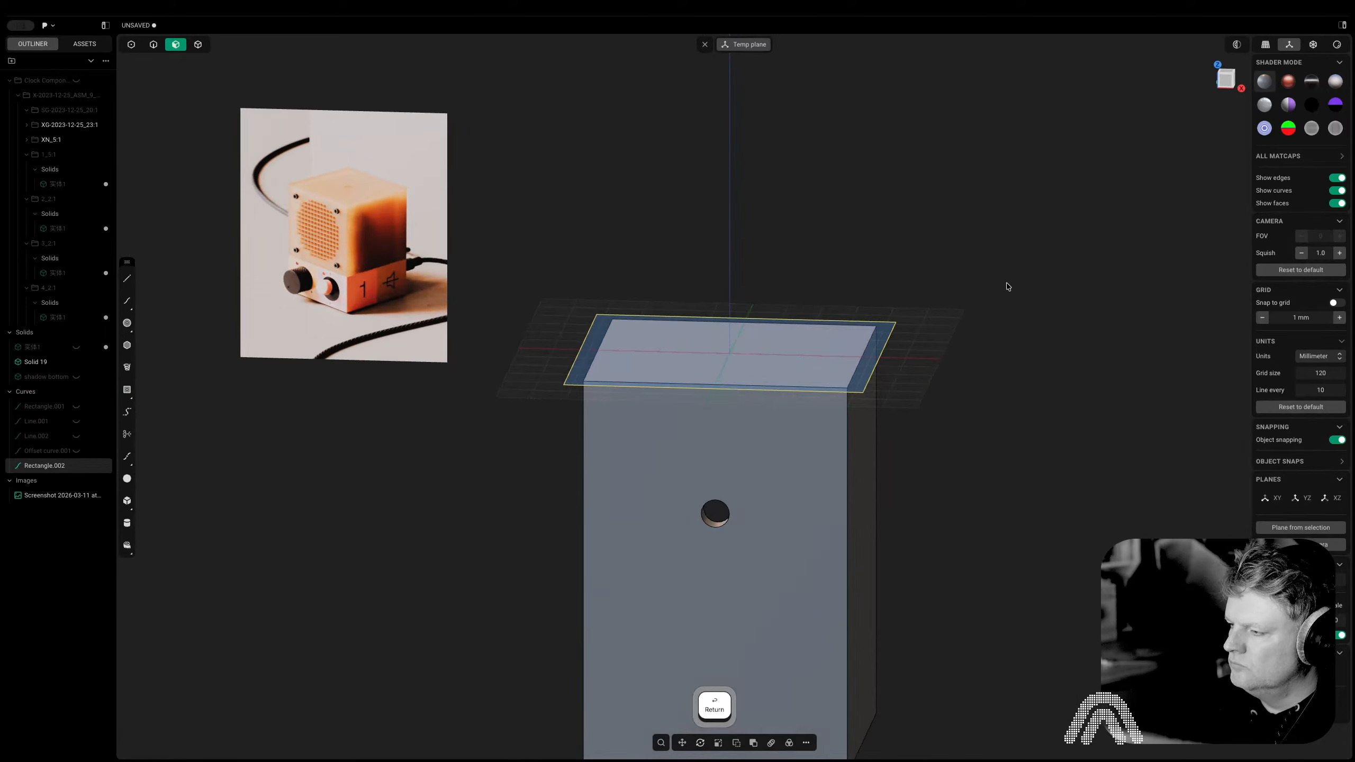
click(1228, 75)
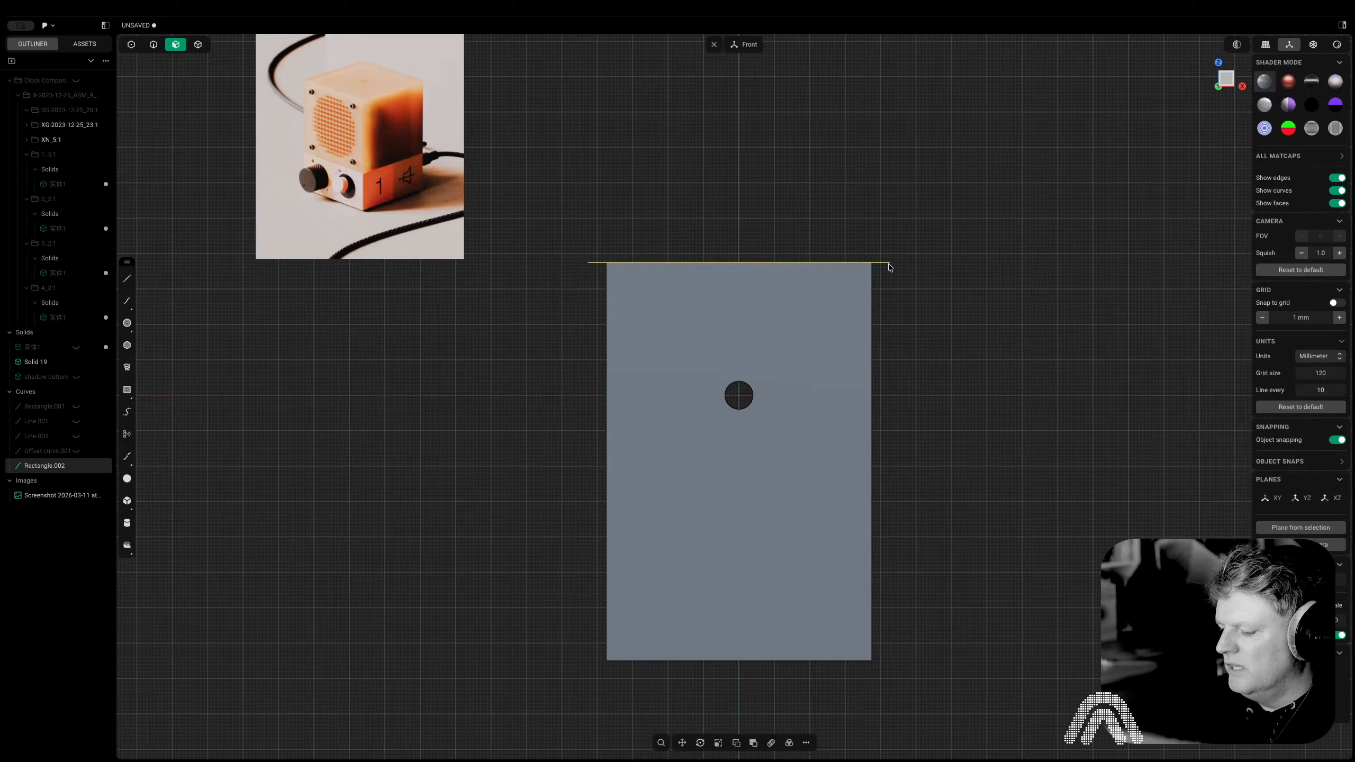
key(g)
text(z)
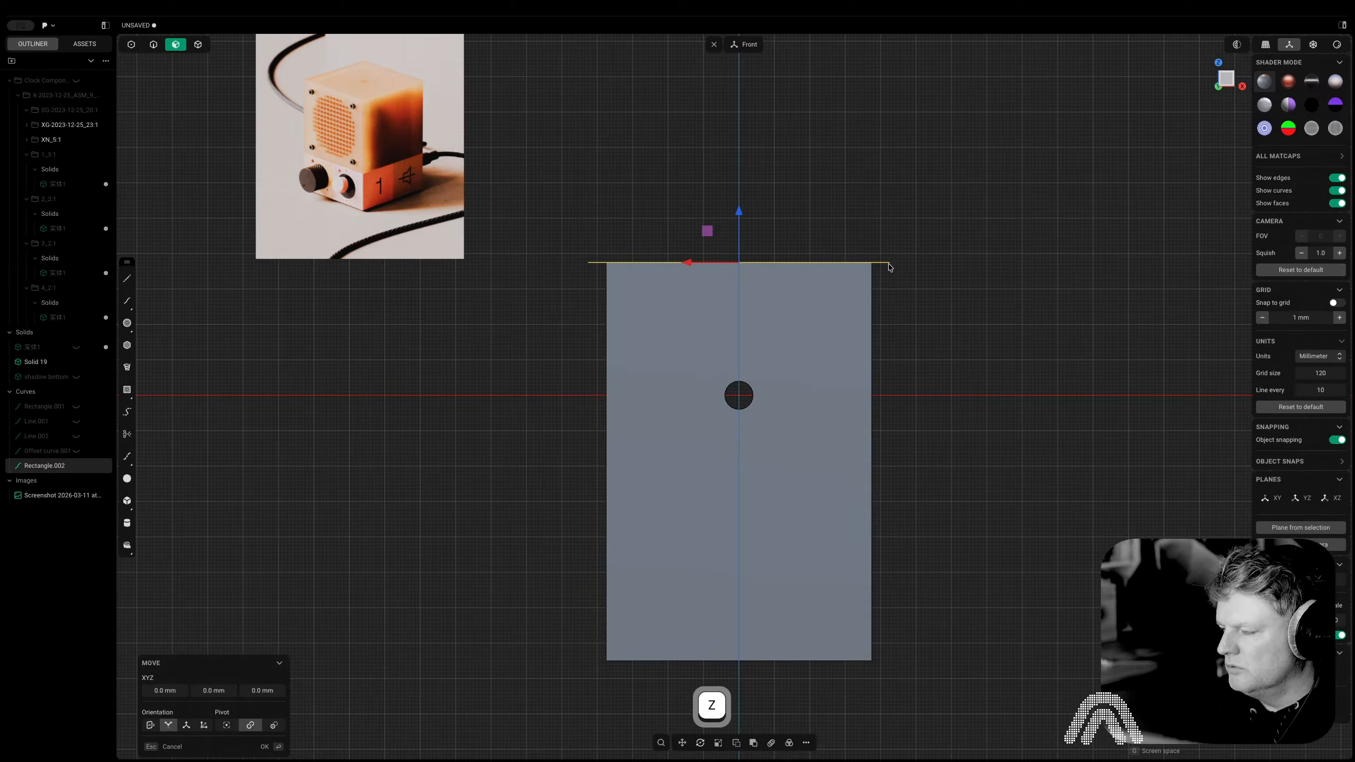
text(5)
key(Return)
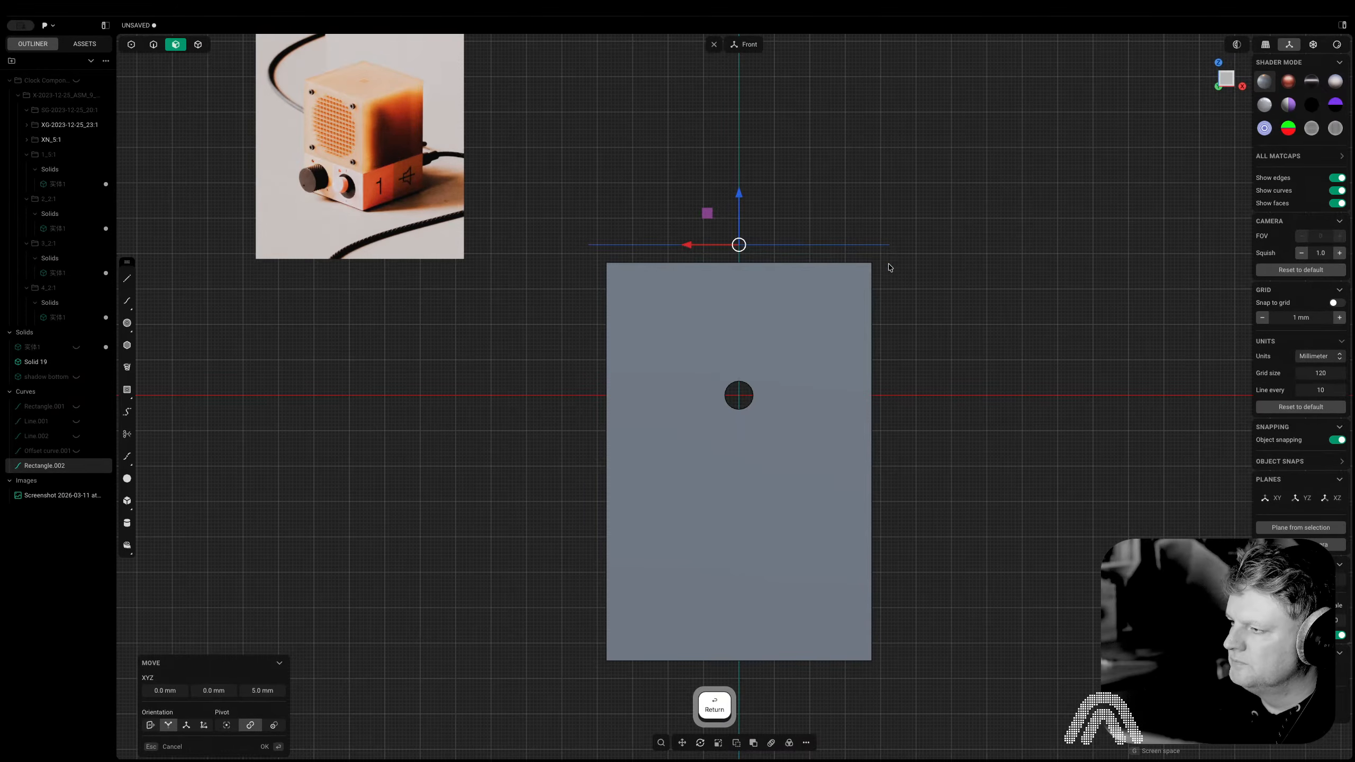
key(Return)
Extrude the square region down to the housing's bottom edge as a separate outer block enclosing the housing
shift+middle_drag(901, 287, 860, 240)
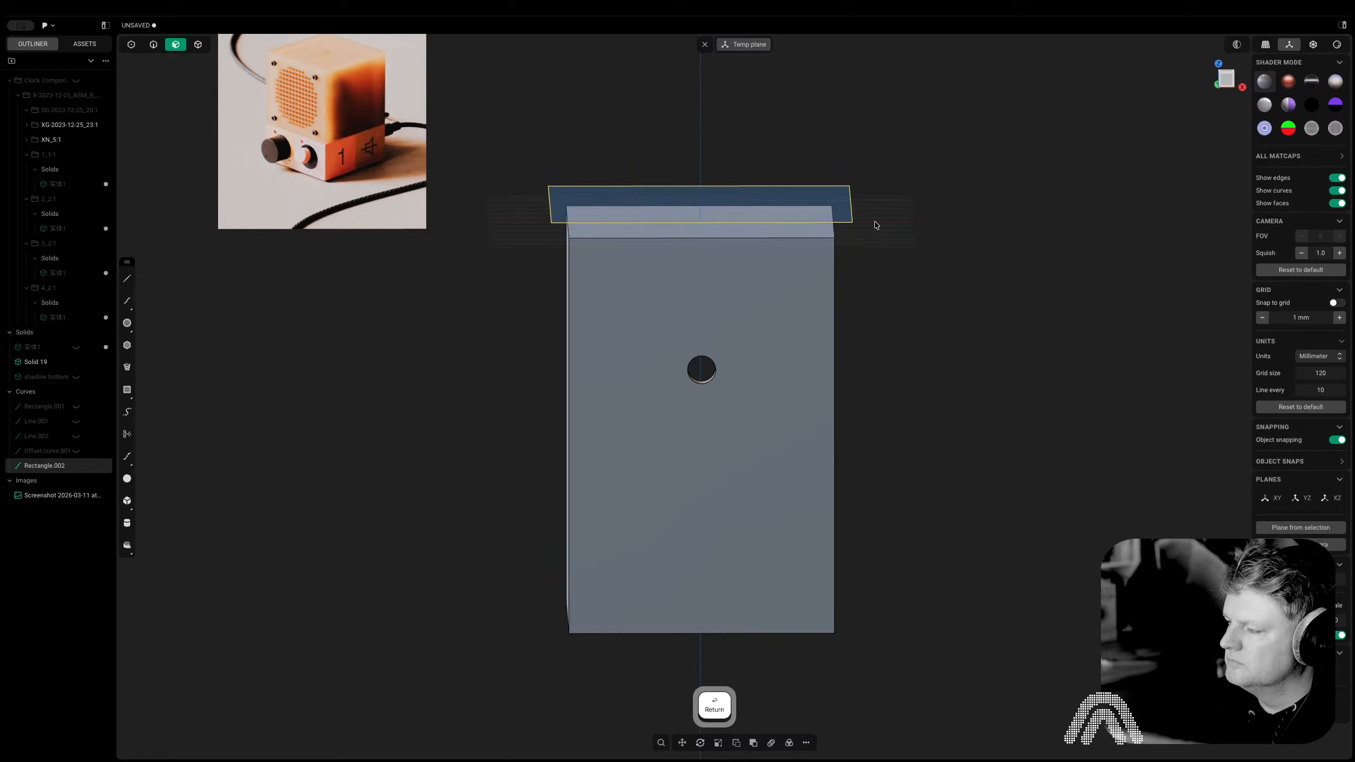
click(874, 219)
key(3)
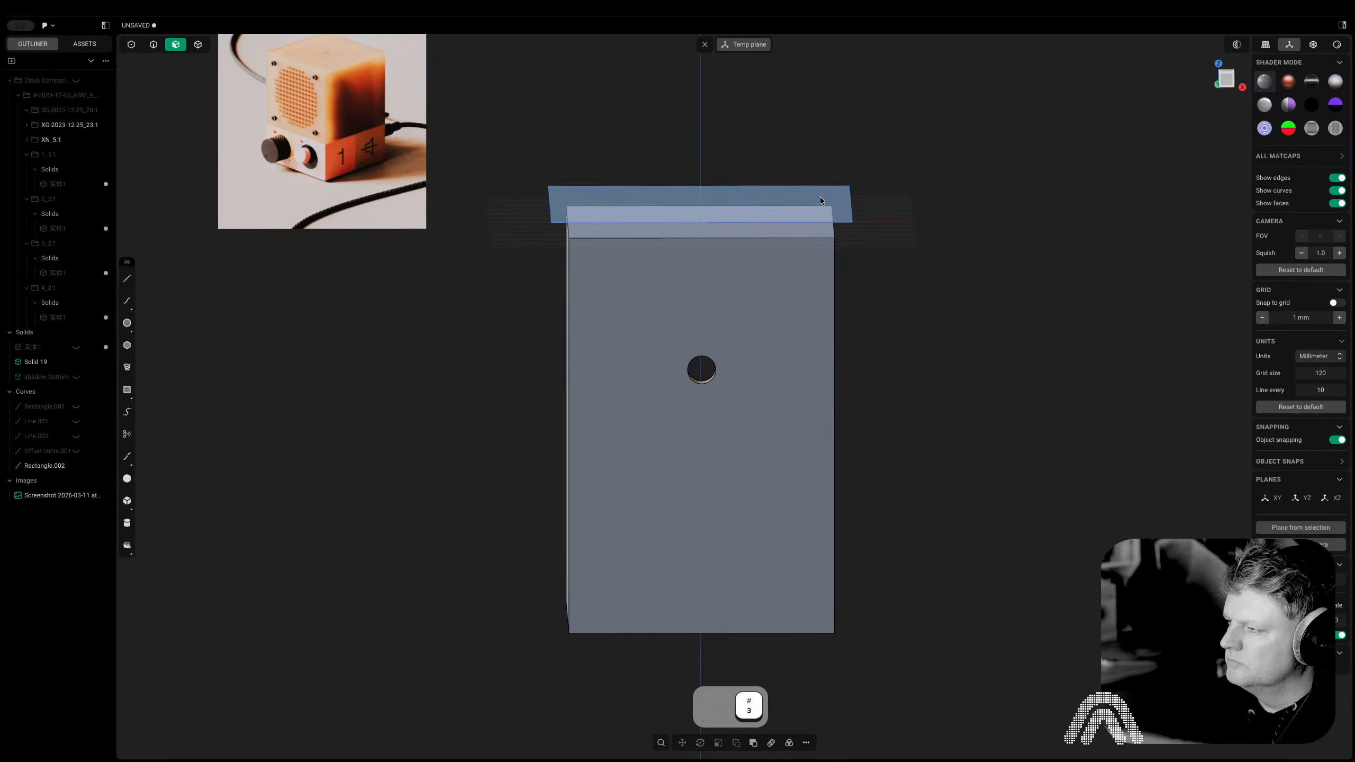
click(819, 197)
drag(824, 137, 832, 545)
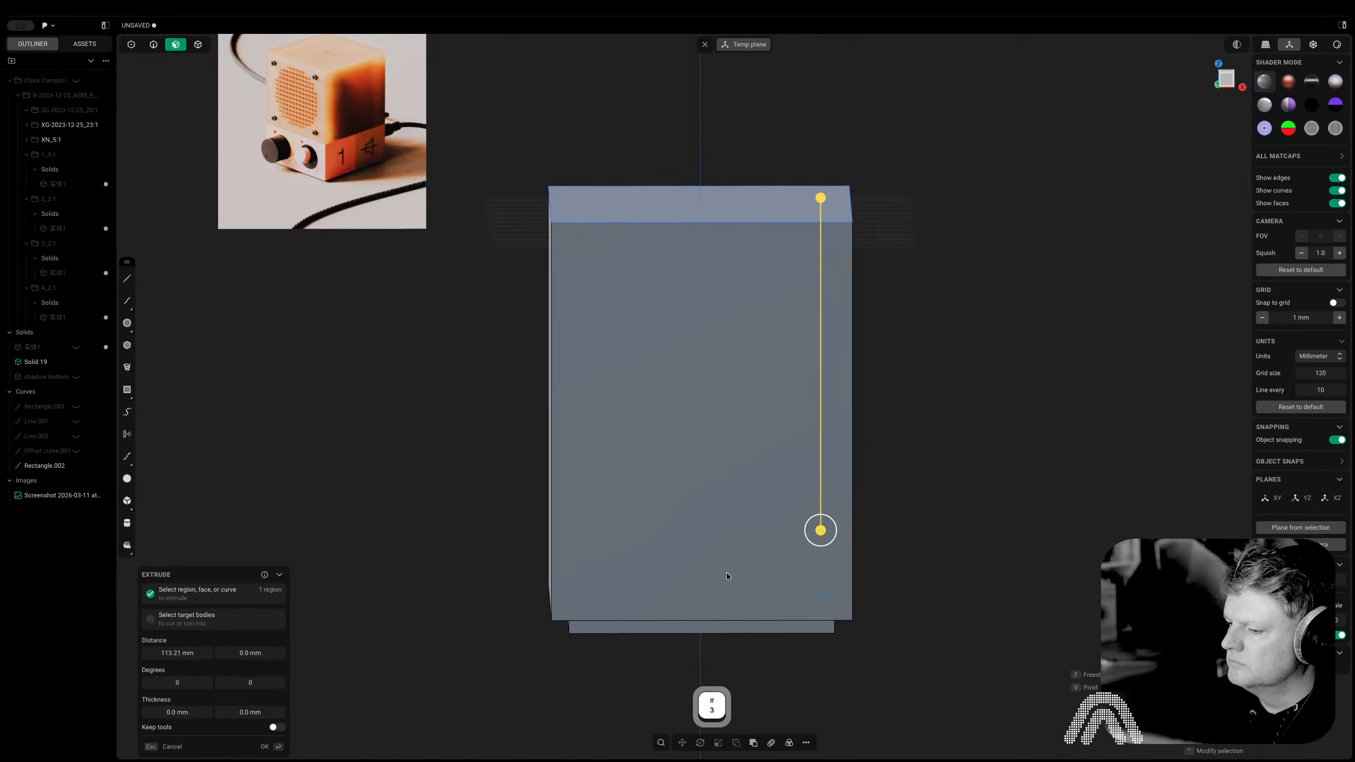
click(1216, 80)
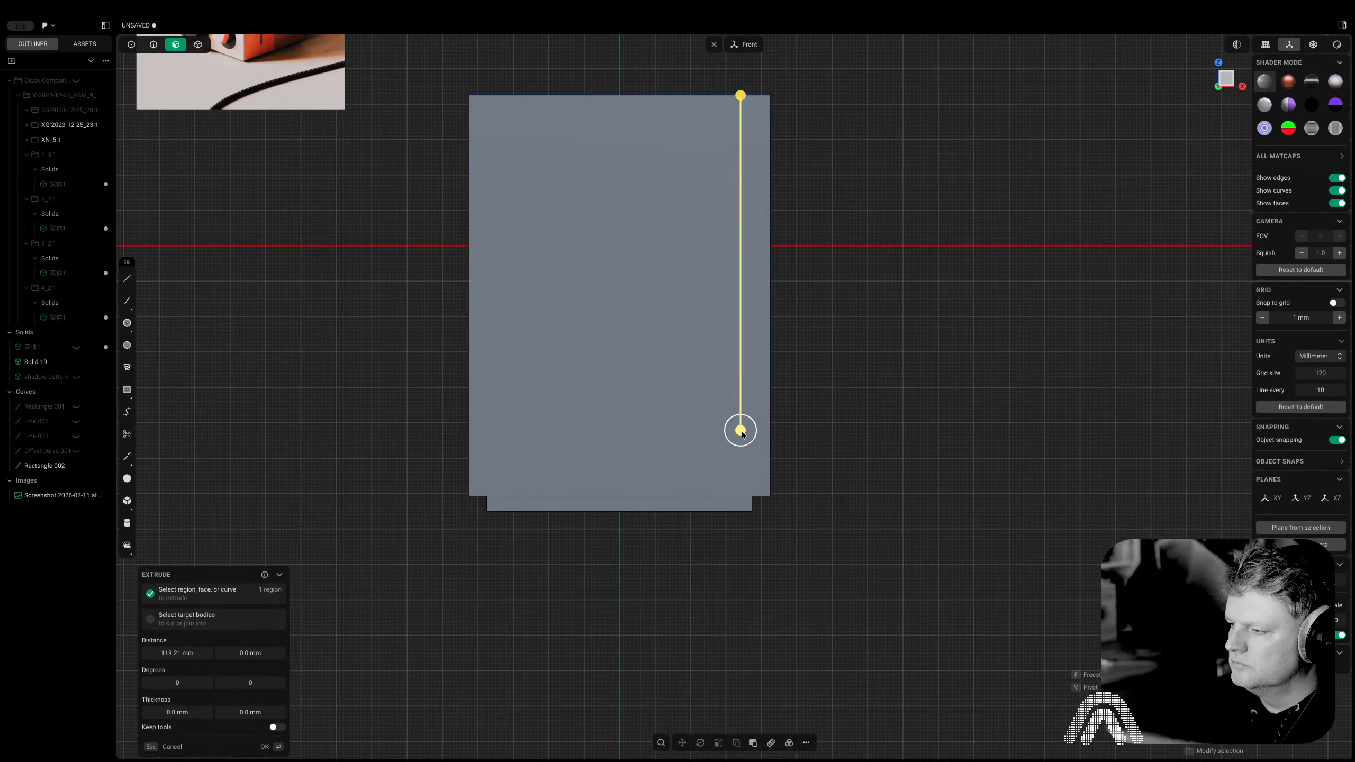
drag(740, 431, 724, 509)
right_click(725, 509)
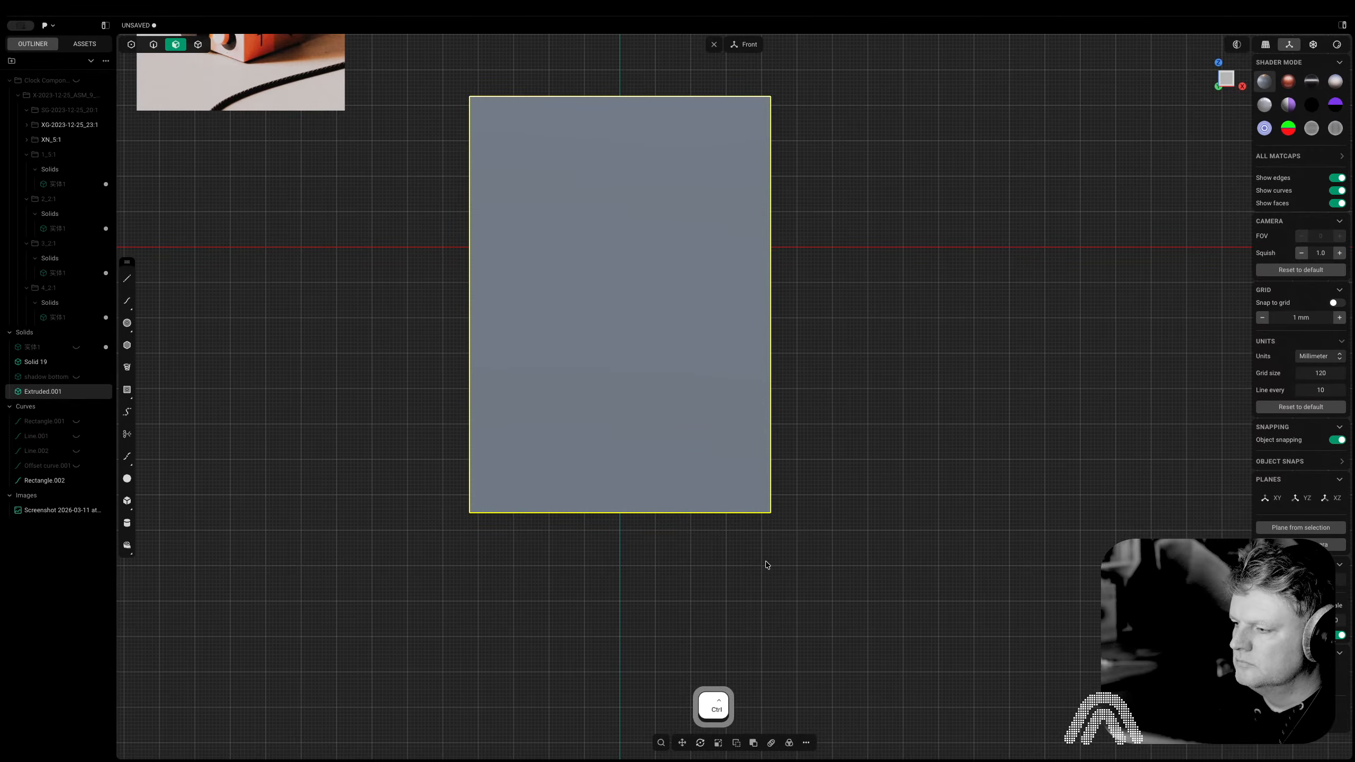
Push the outer block's bottom face downward so it extends below the housing
middle_drag(907, 627, 895, 584)
click(894, 584)
key(3)
click(761, 501)
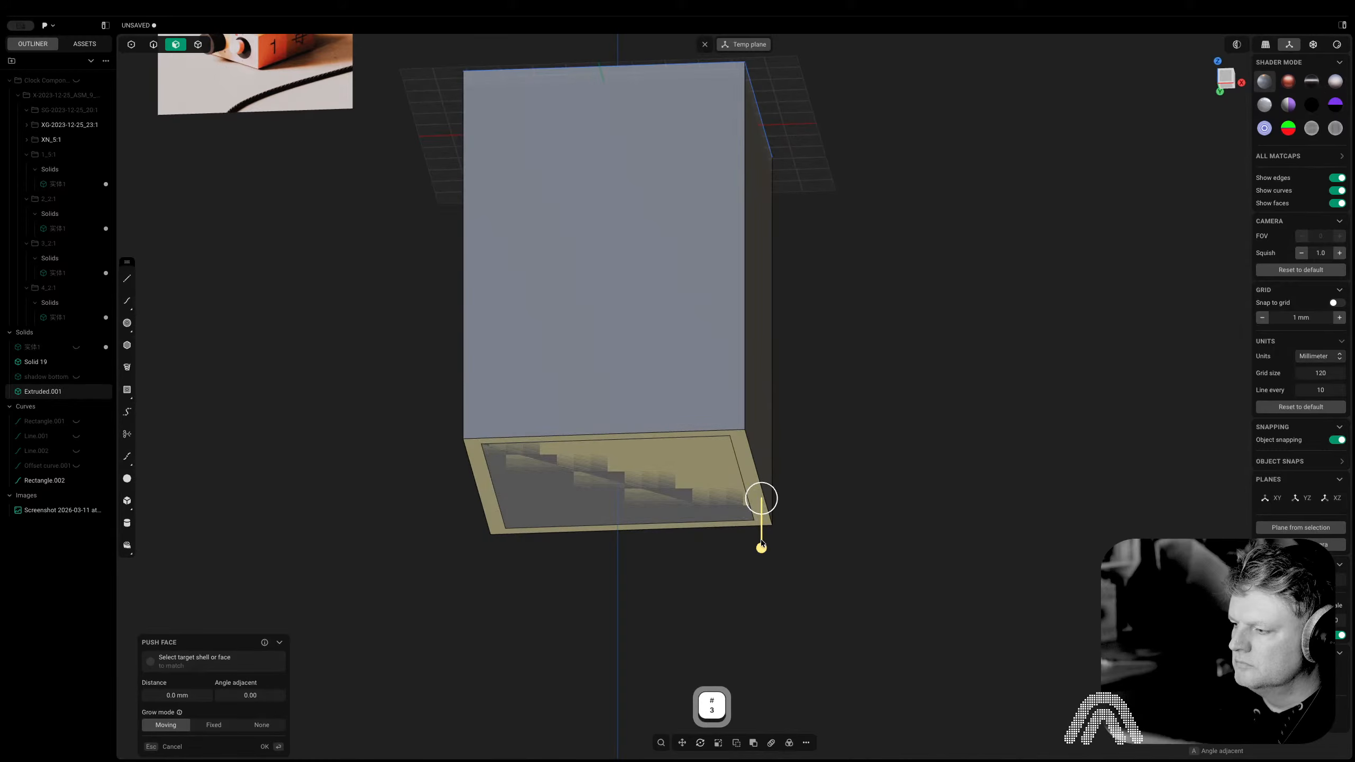
drag(761, 548, 761, 560)
click(166, 694)
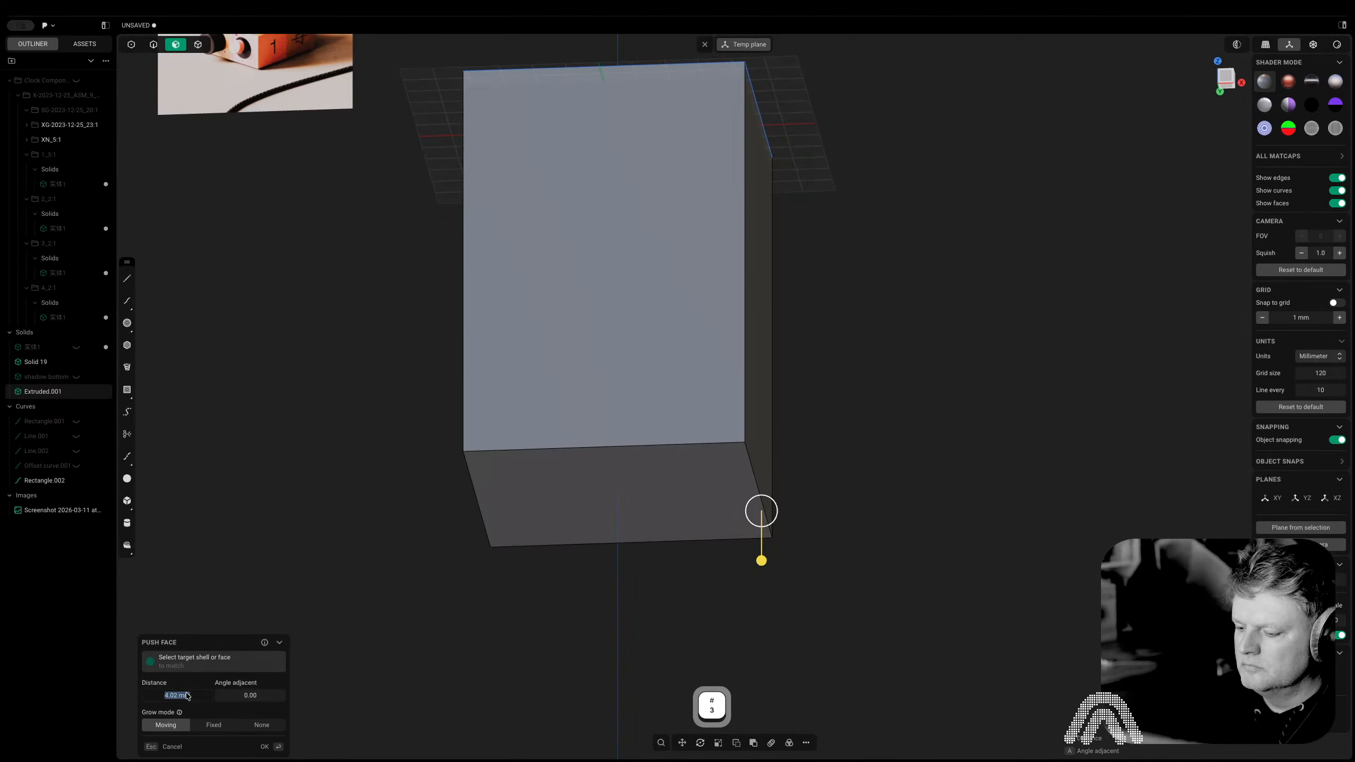
key(Return)
key(Return)
right_click(906, 271)
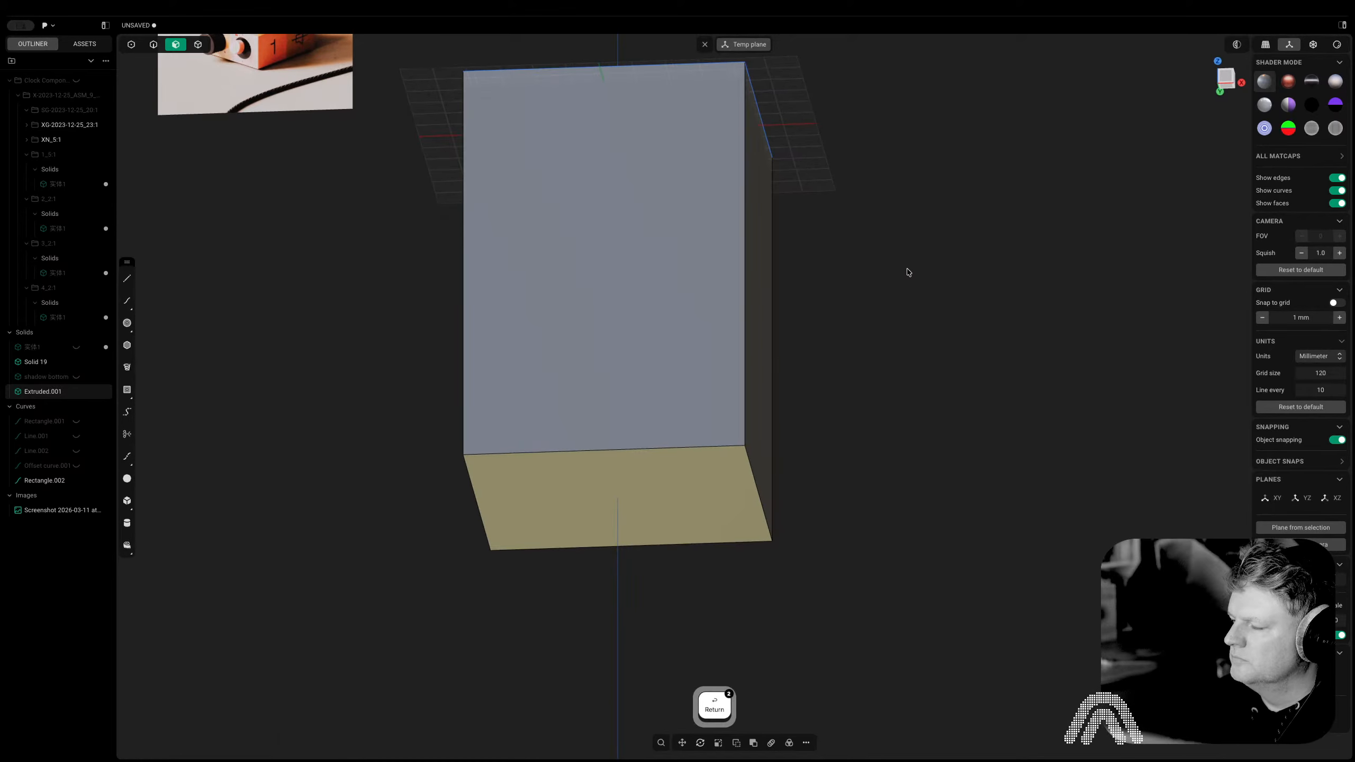
Hide the square curve on the outer block's top edge
scroll(906, 271, down, 3)
middle_drag(894, 299, 946, 355)
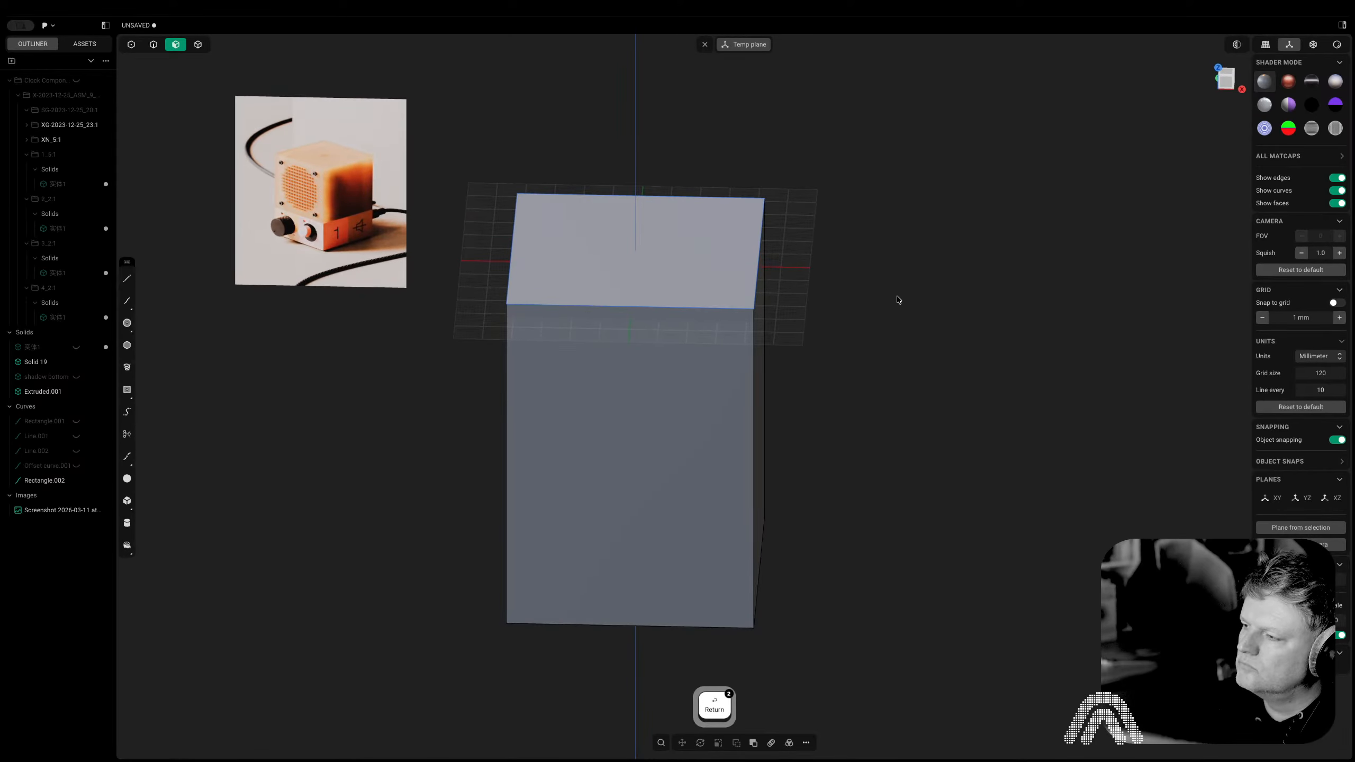
key(2)
click(753, 292)
key(h)
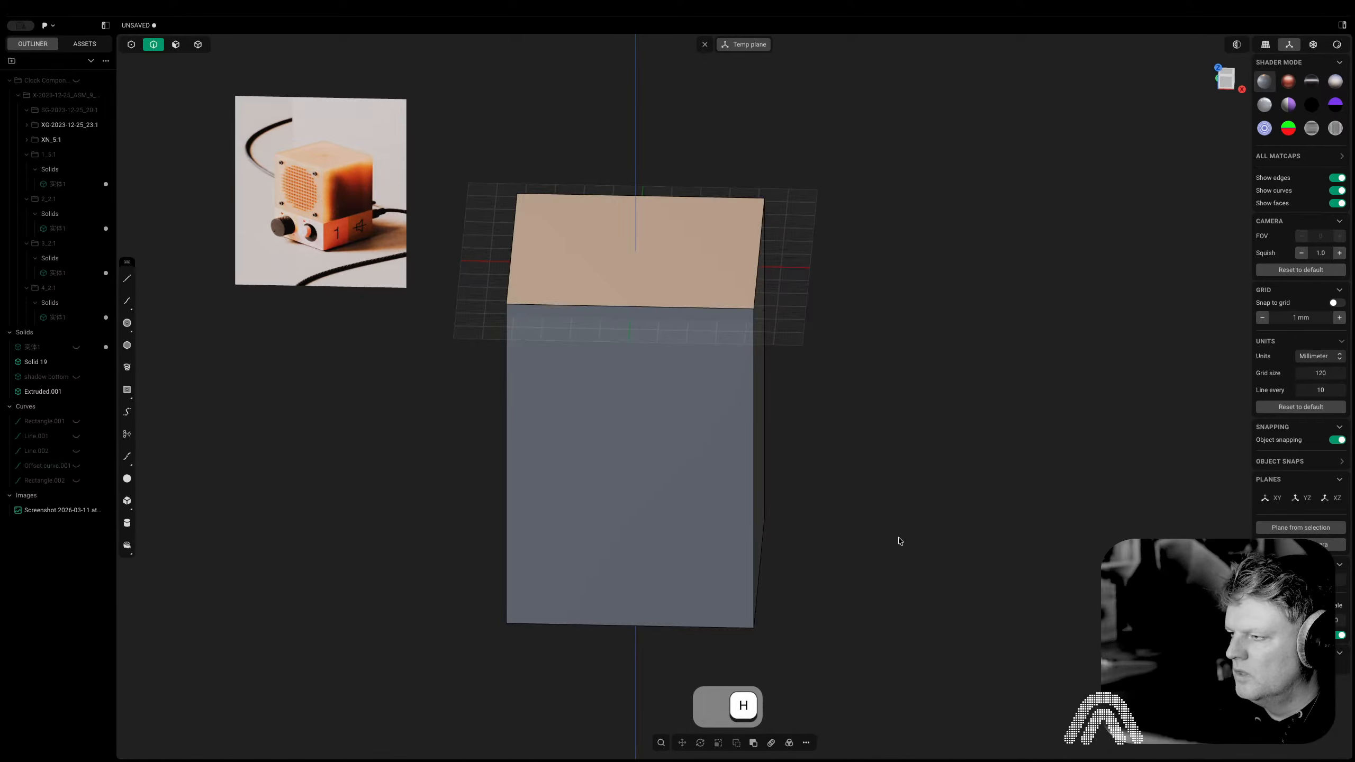
Examine the housing inside the outer block with a section analysis in the front view
middle_drag(898, 545, 920, 394)
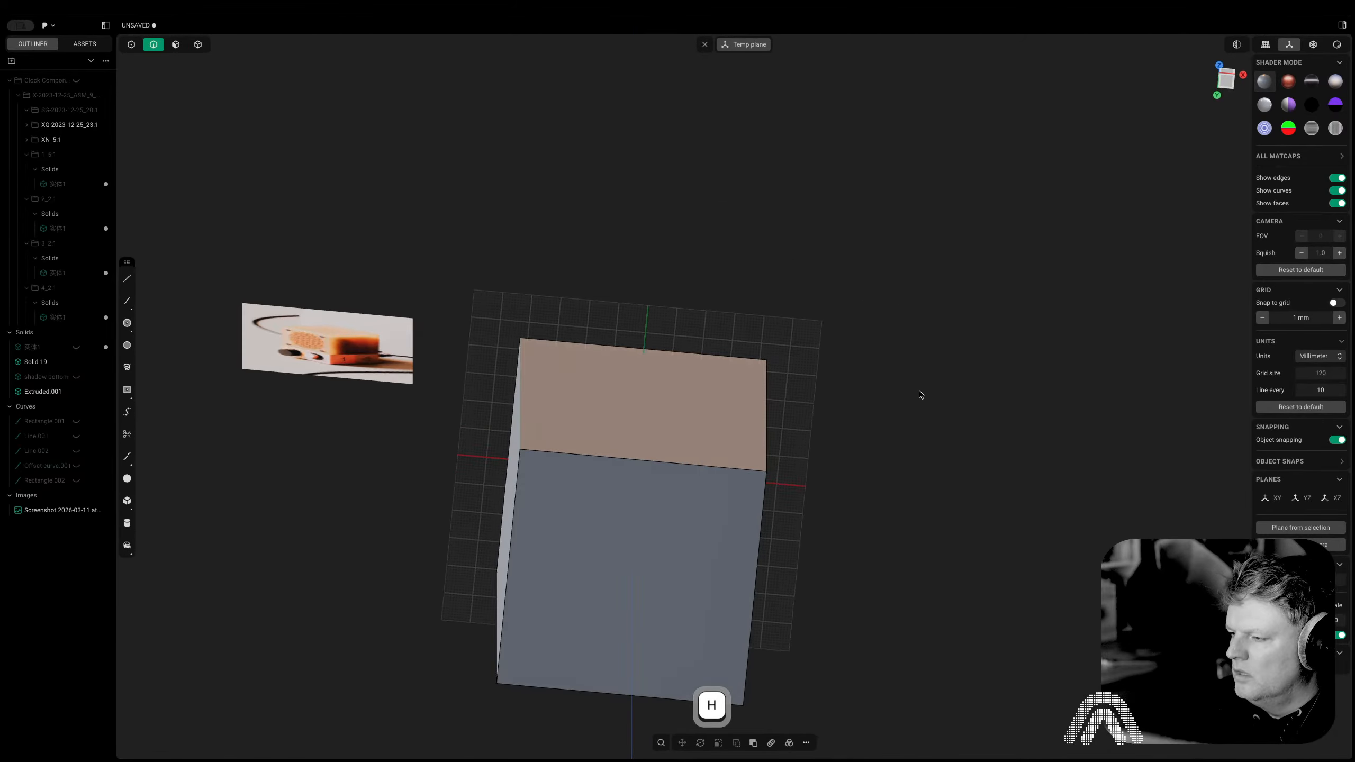
click(1225, 76)
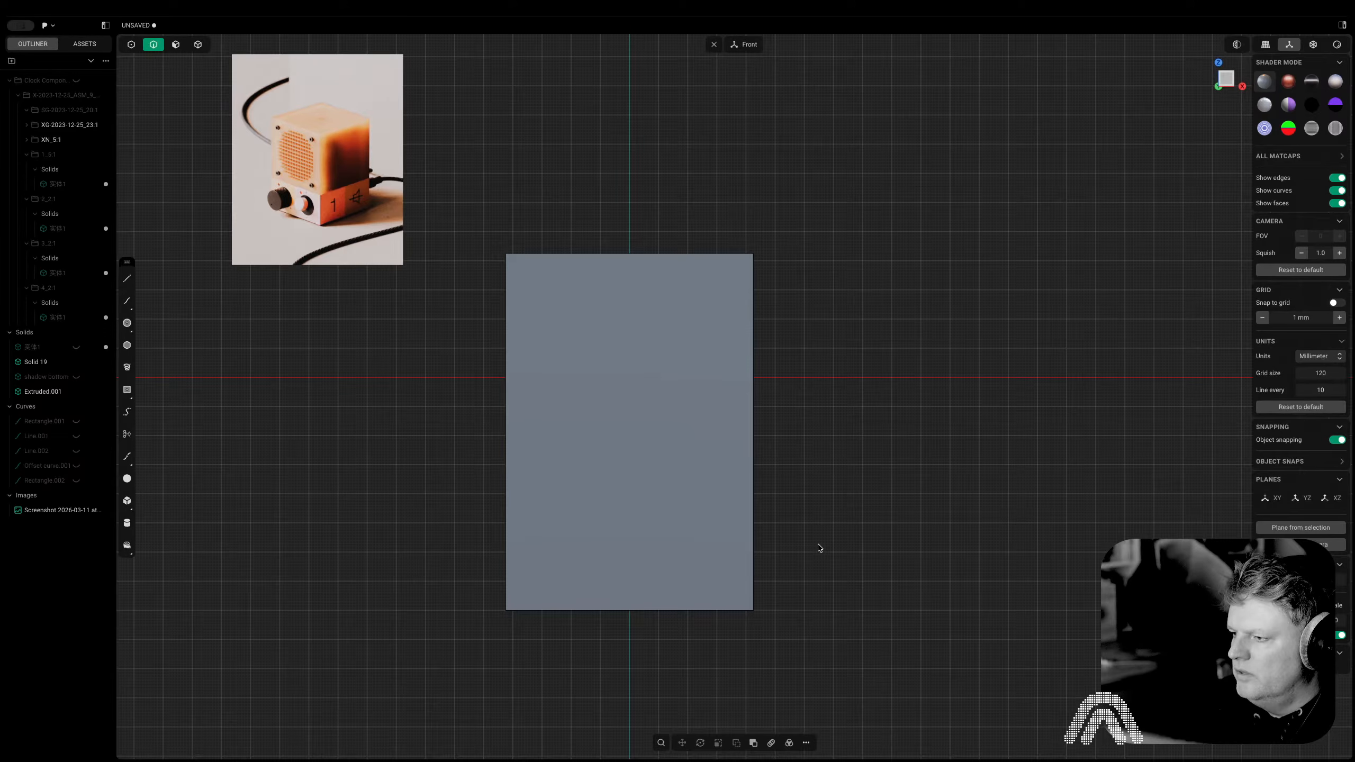
click(1236, 45)
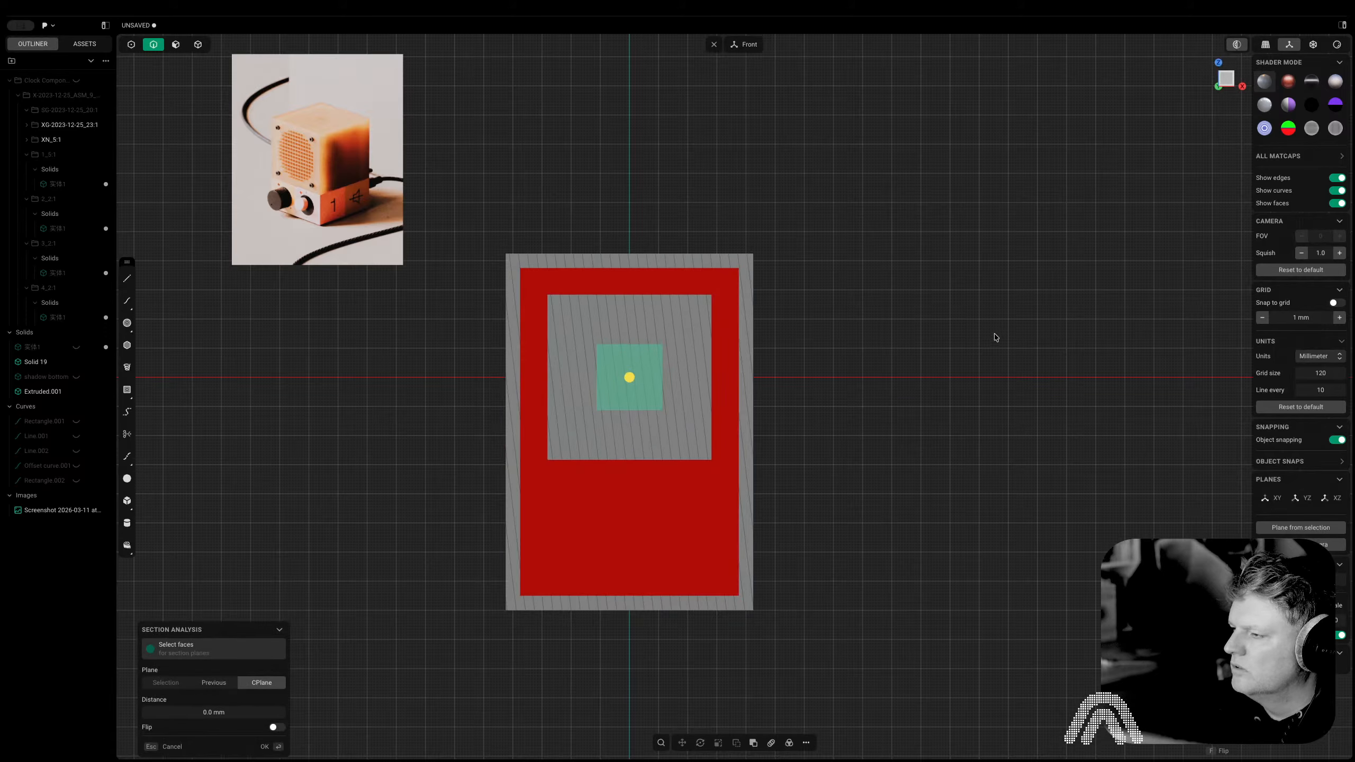
key(Escape)
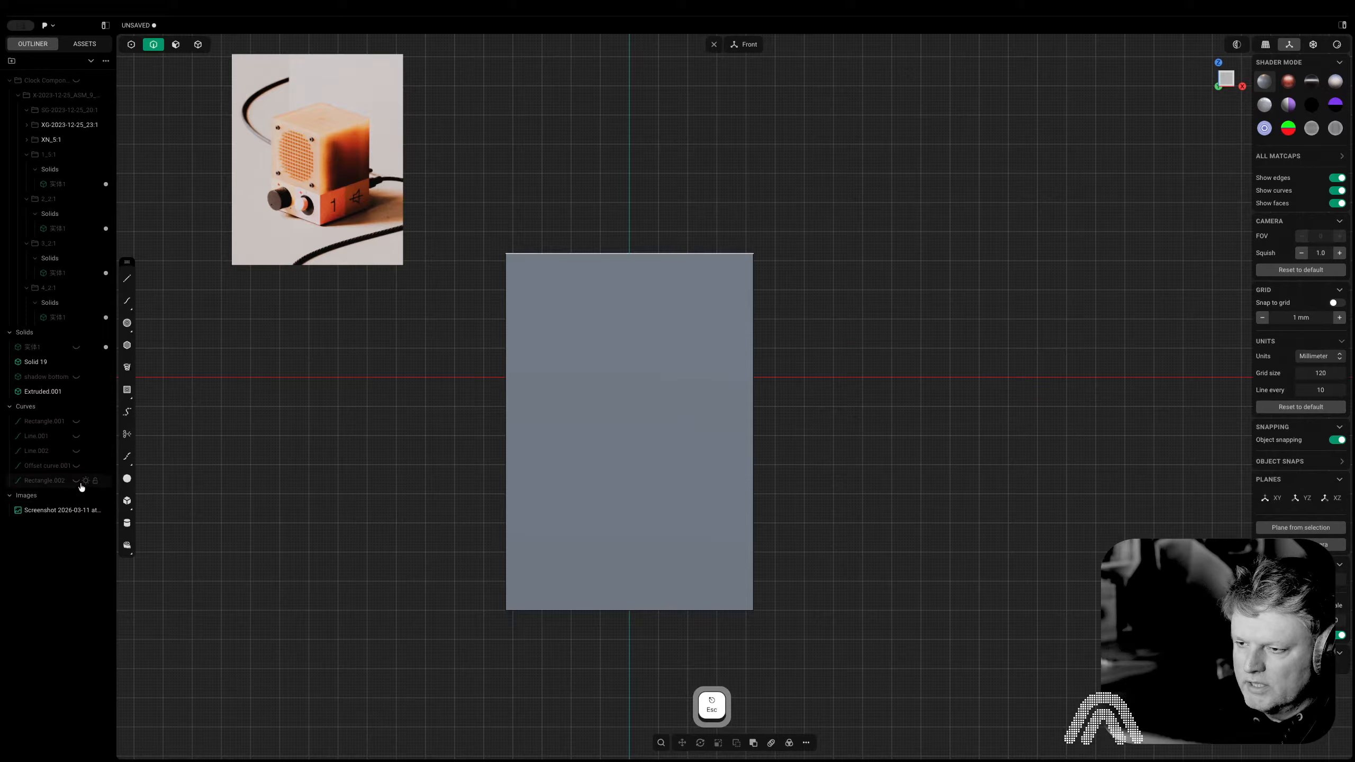
Show the horizontal line Line.002 and cut the outer block with it, extended, into upper and lower parts
click(79, 452)
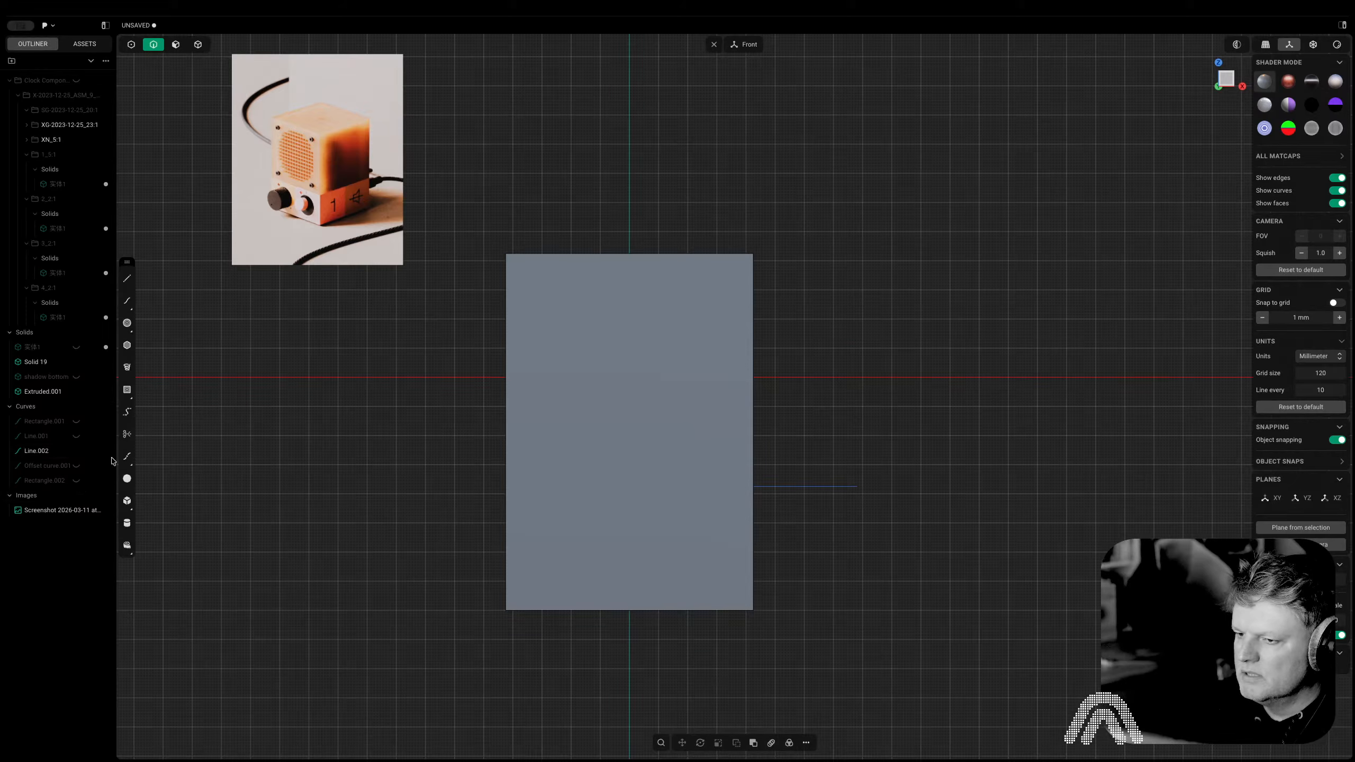
click(788, 487)
key(c)
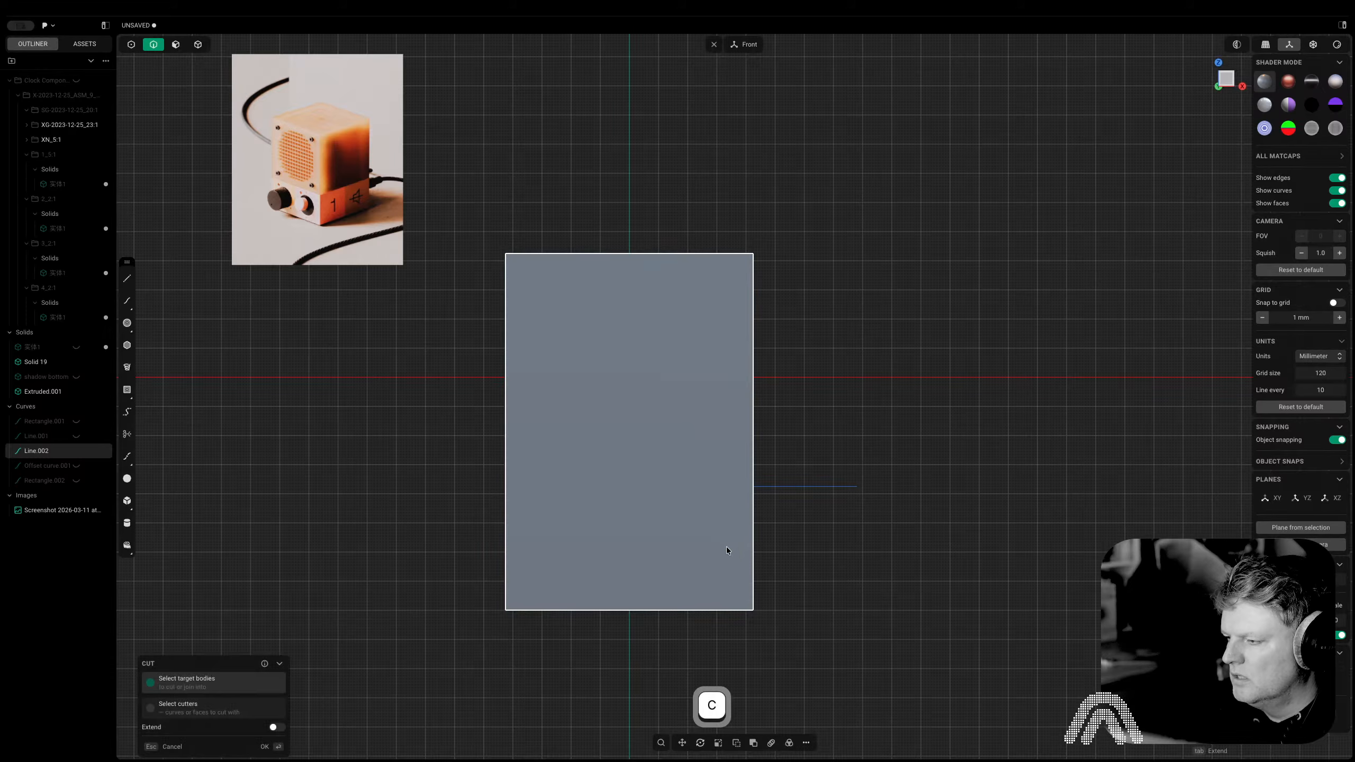
click(277, 727)
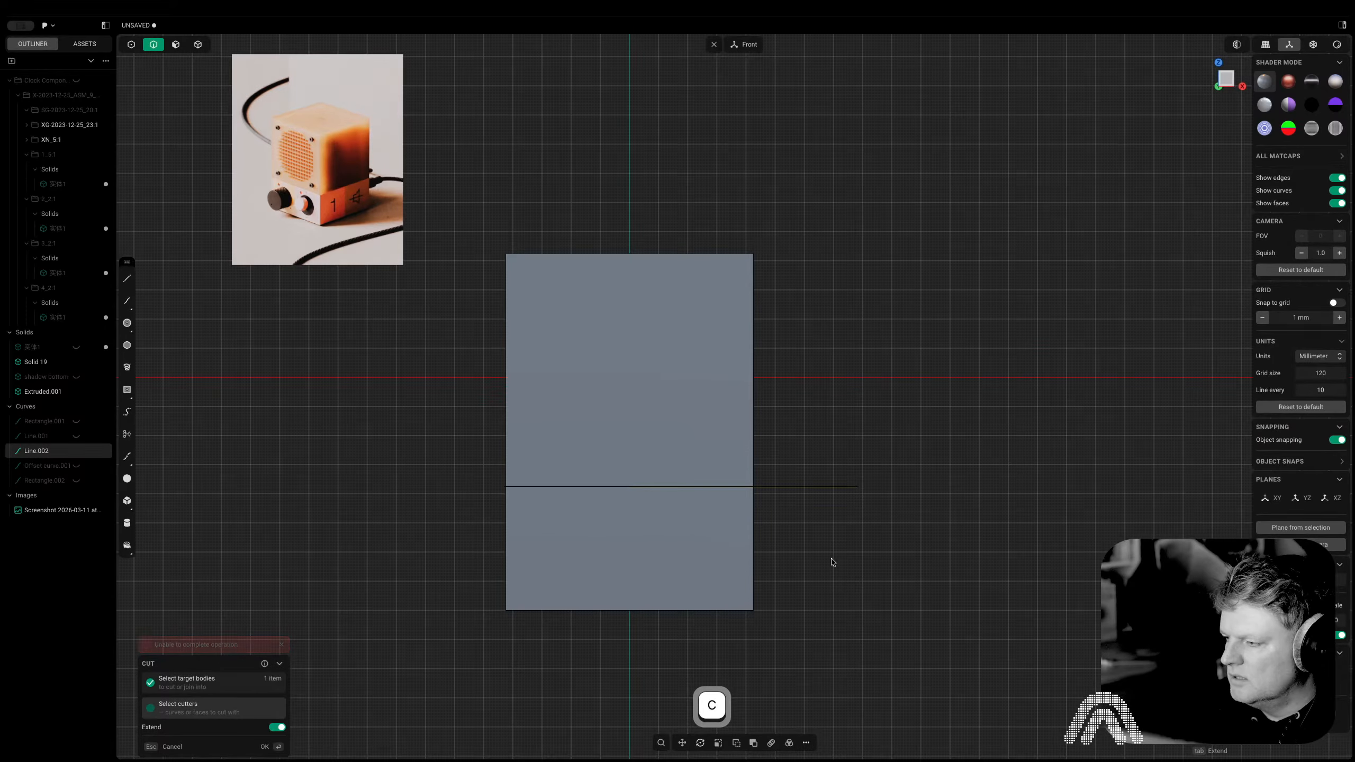
key(Tab)
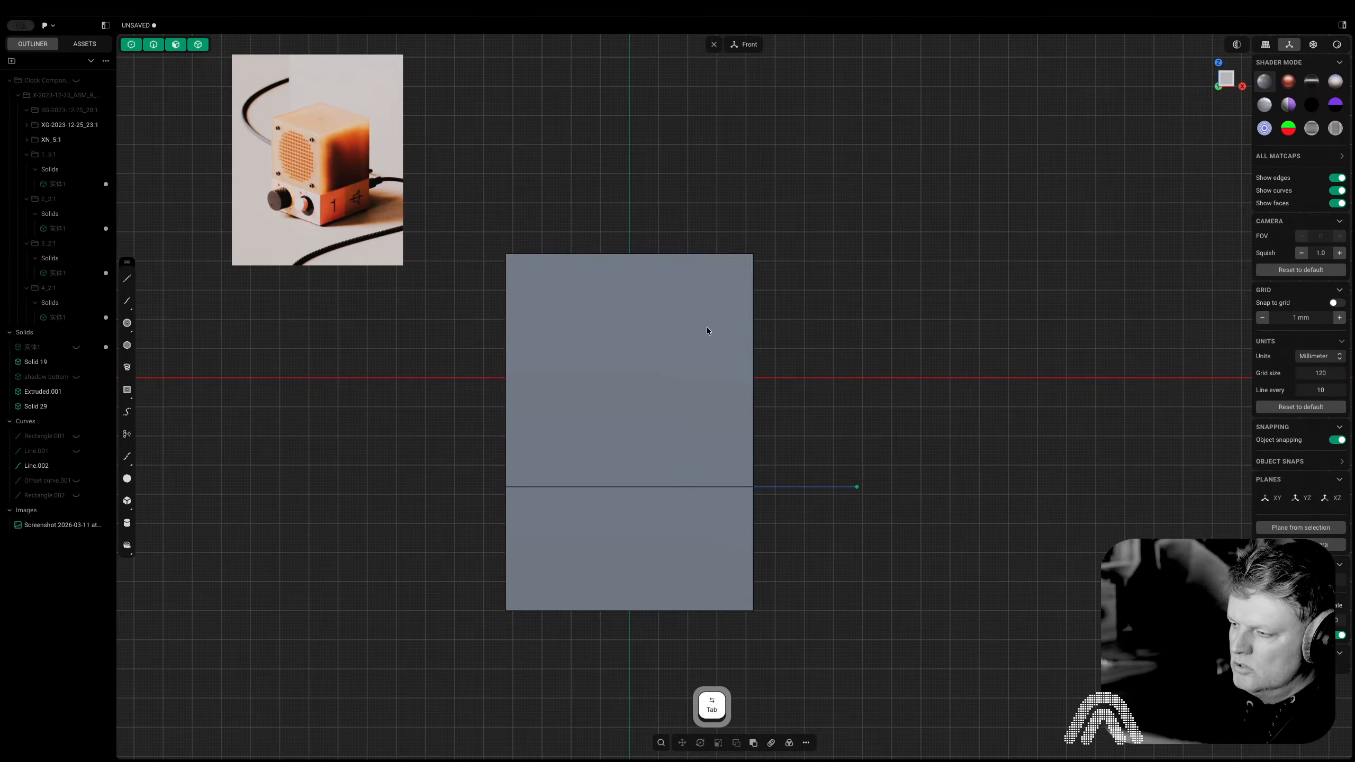
Isolate the upper part of the outer block and view it from below
click(707, 326)
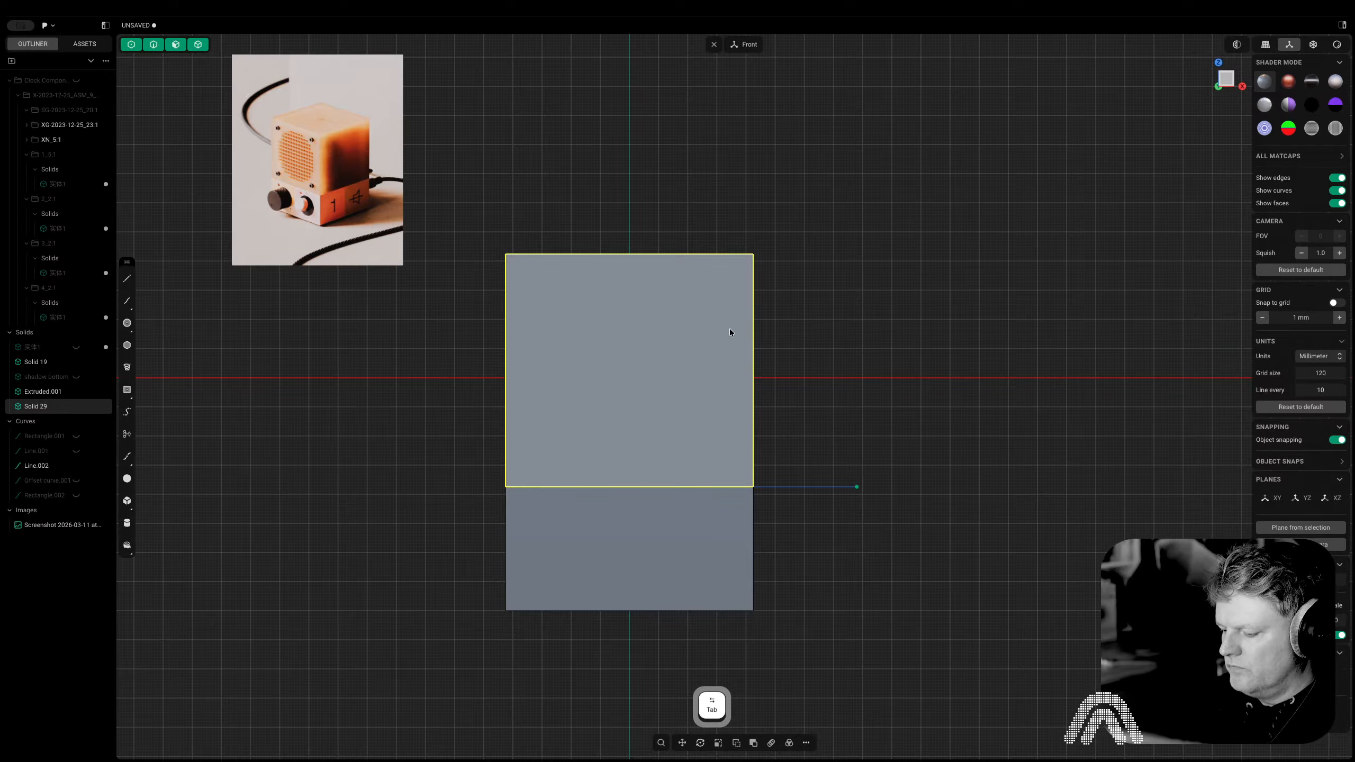
key(slash)
middle_drag(734, 360, 746, 270)
click(879, 311)
Hollow the isolated upper part with a thickness of -2 mm, leaving its underside open
key(3)
click(671, 580)
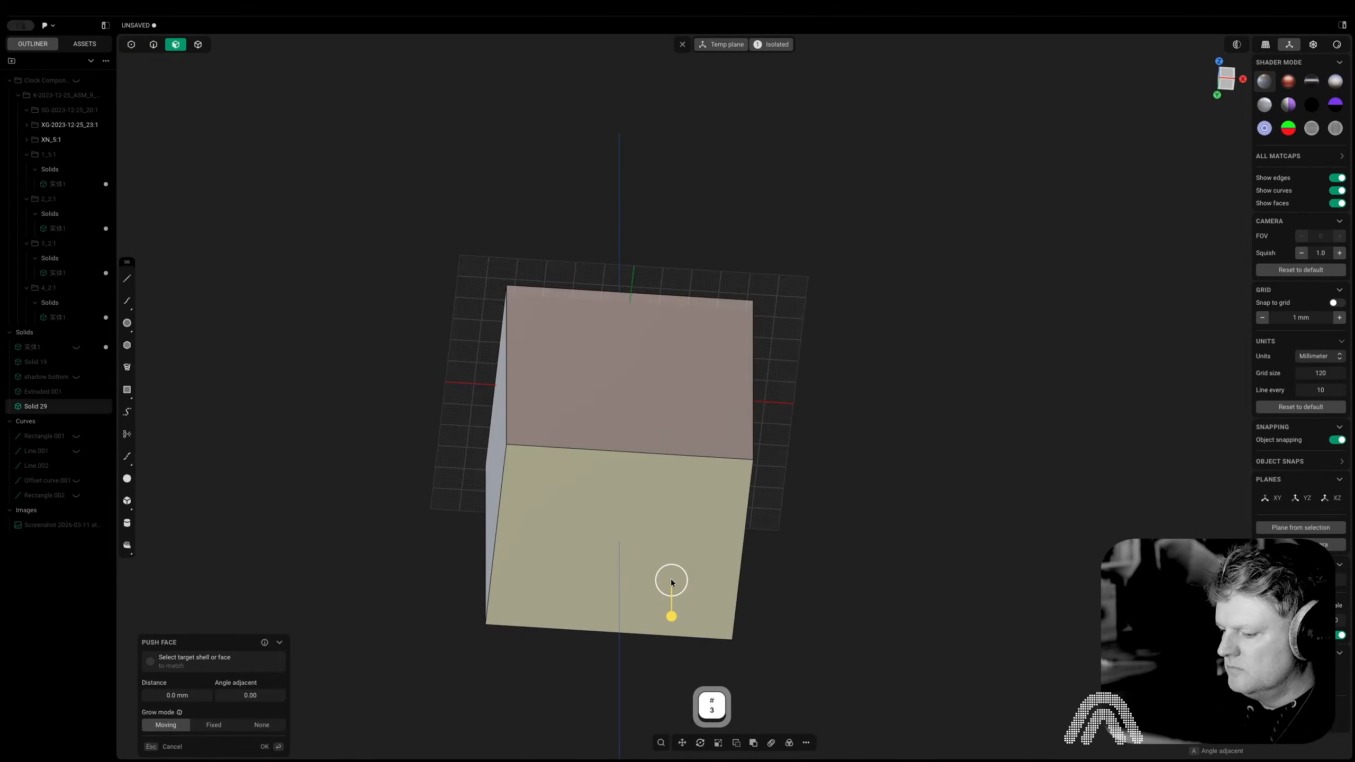
text(fhollow)
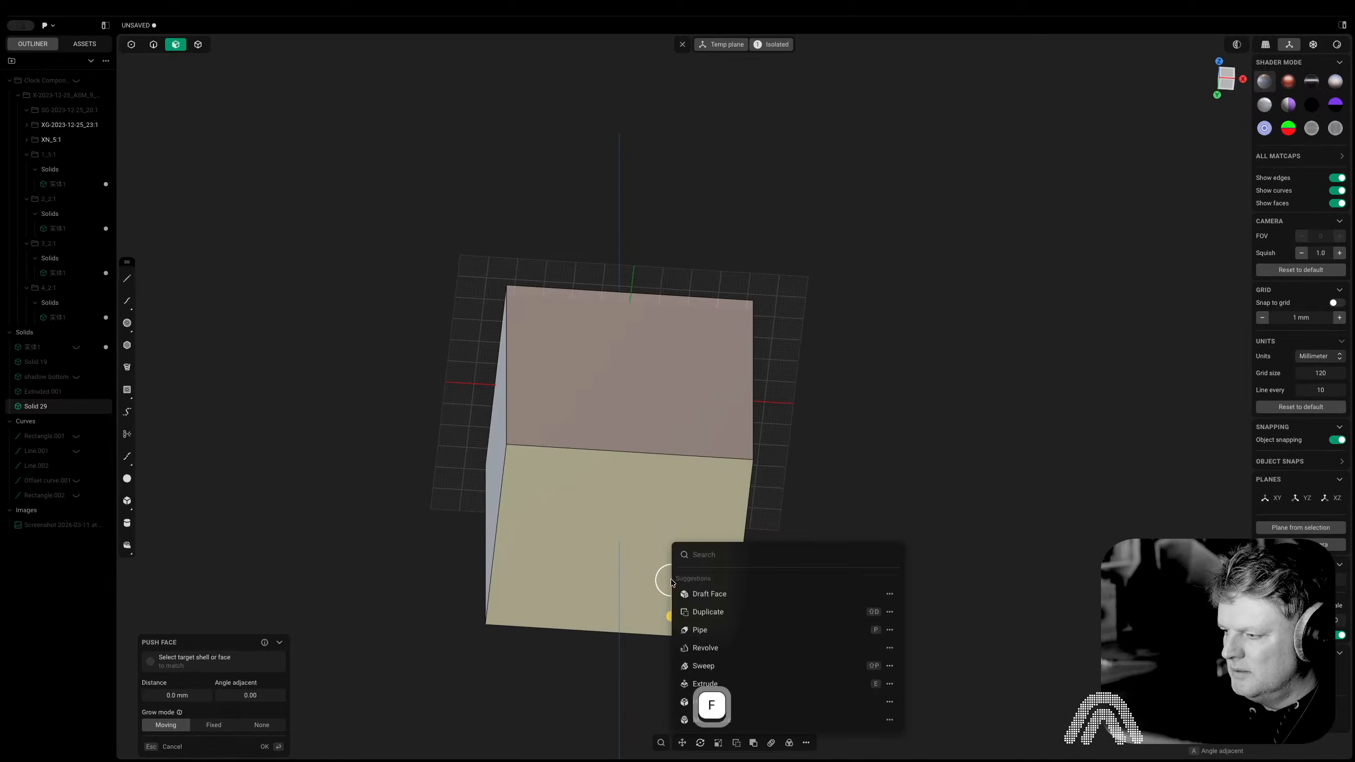
key(Return)
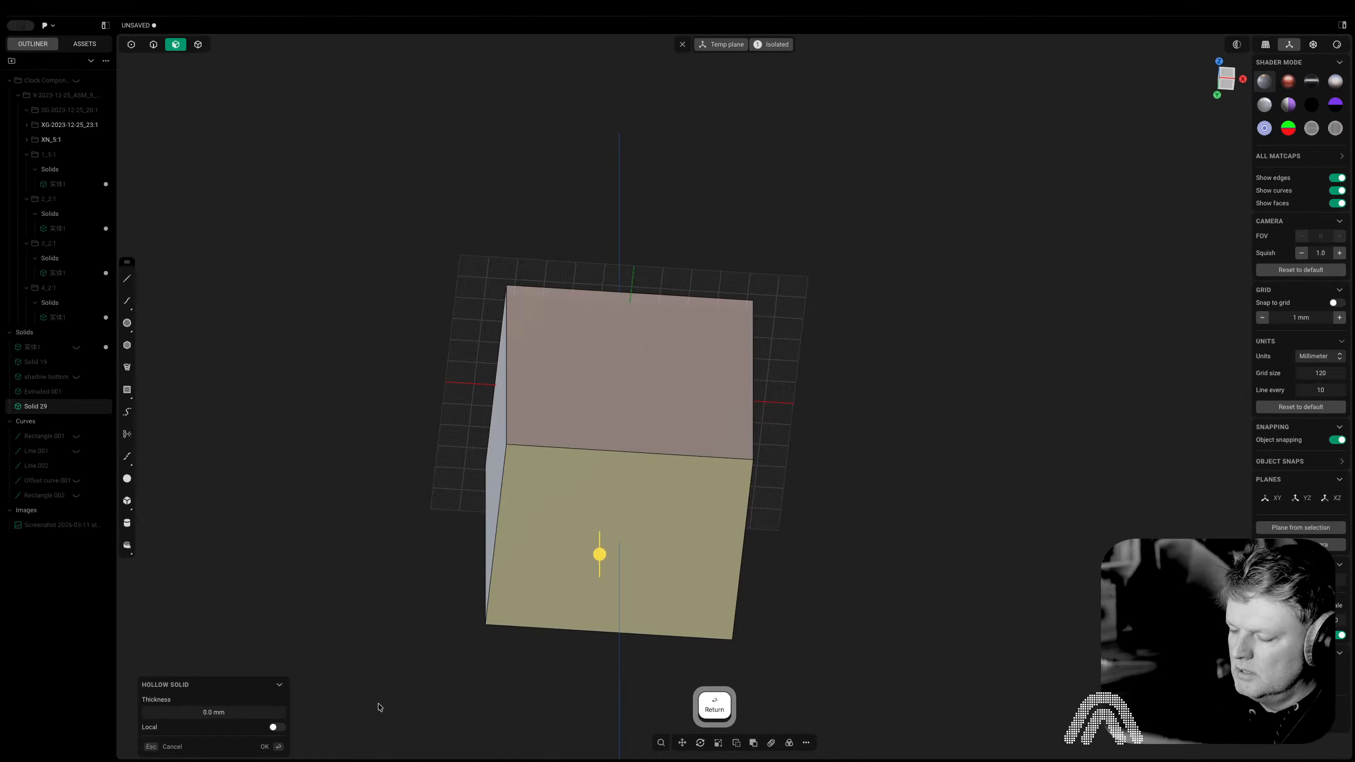
click(210, 713)
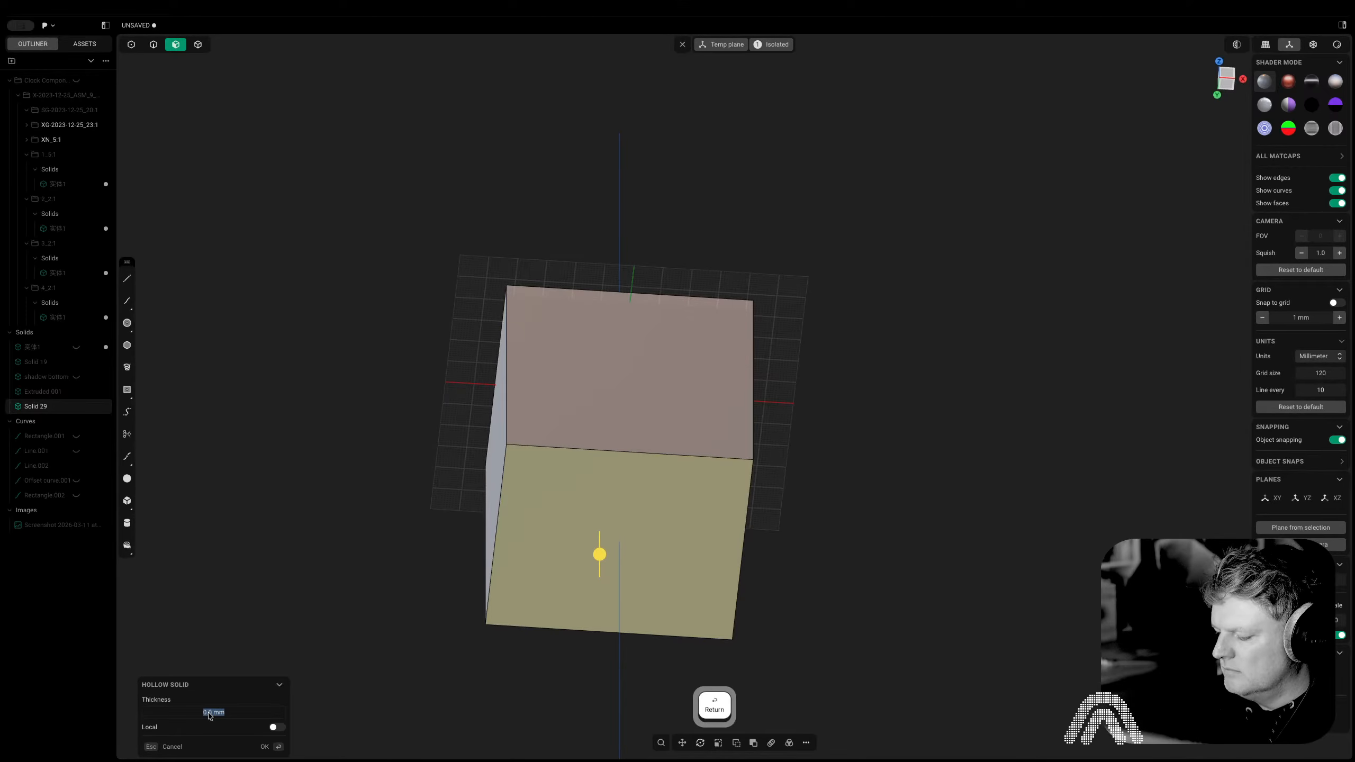
text(-2)
key(Tab)
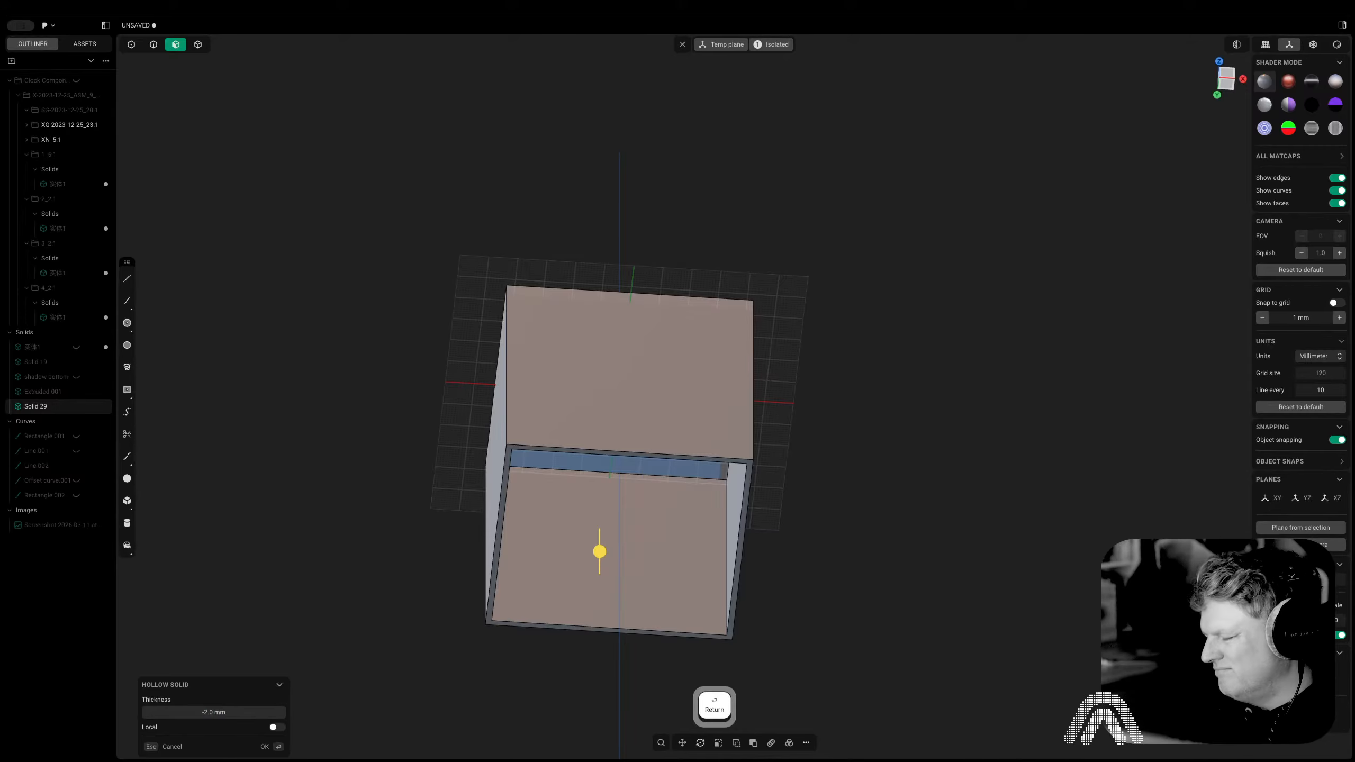
key(Return)
click(726, 407)
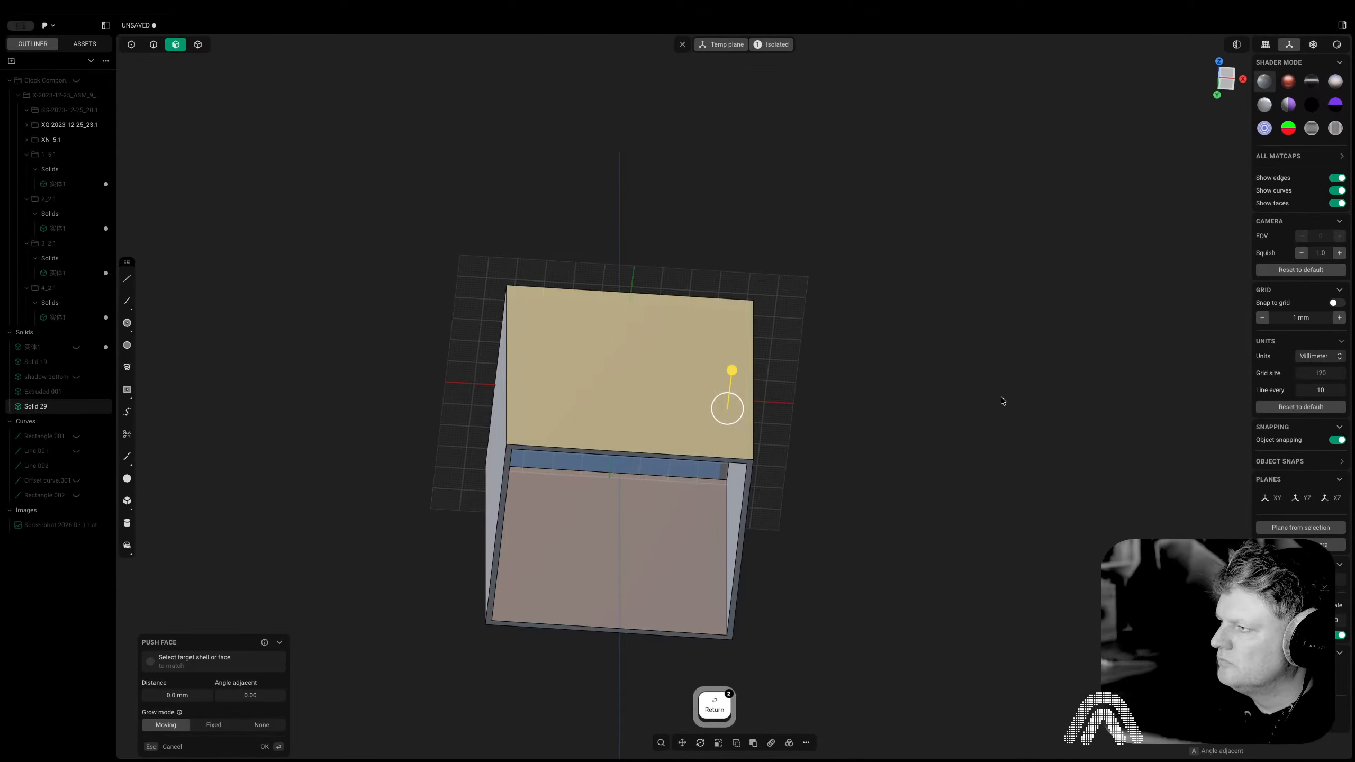
click(813, 213)
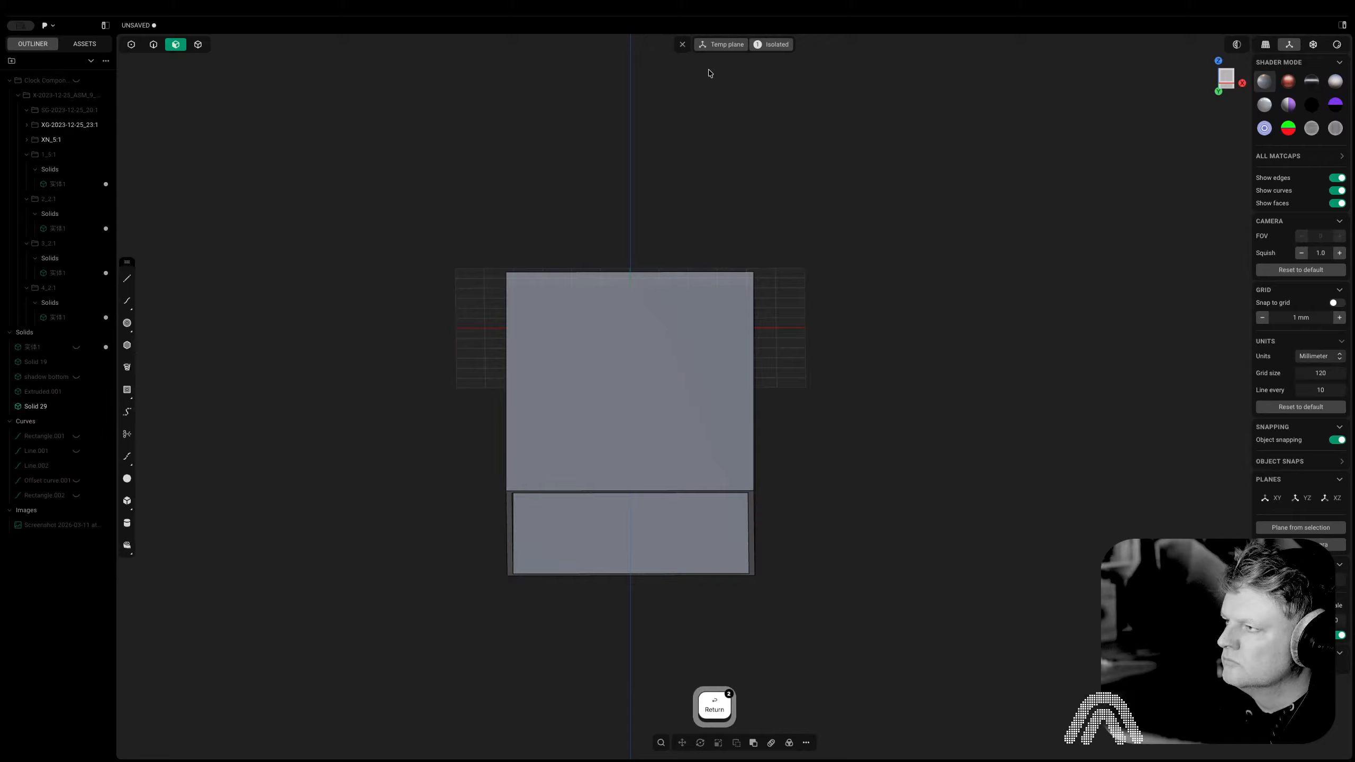
Isolate the lower part of the outer block, inspect its top face and return to the full model
click(754, 51)
middle_drag(842, 512, 847, 553)
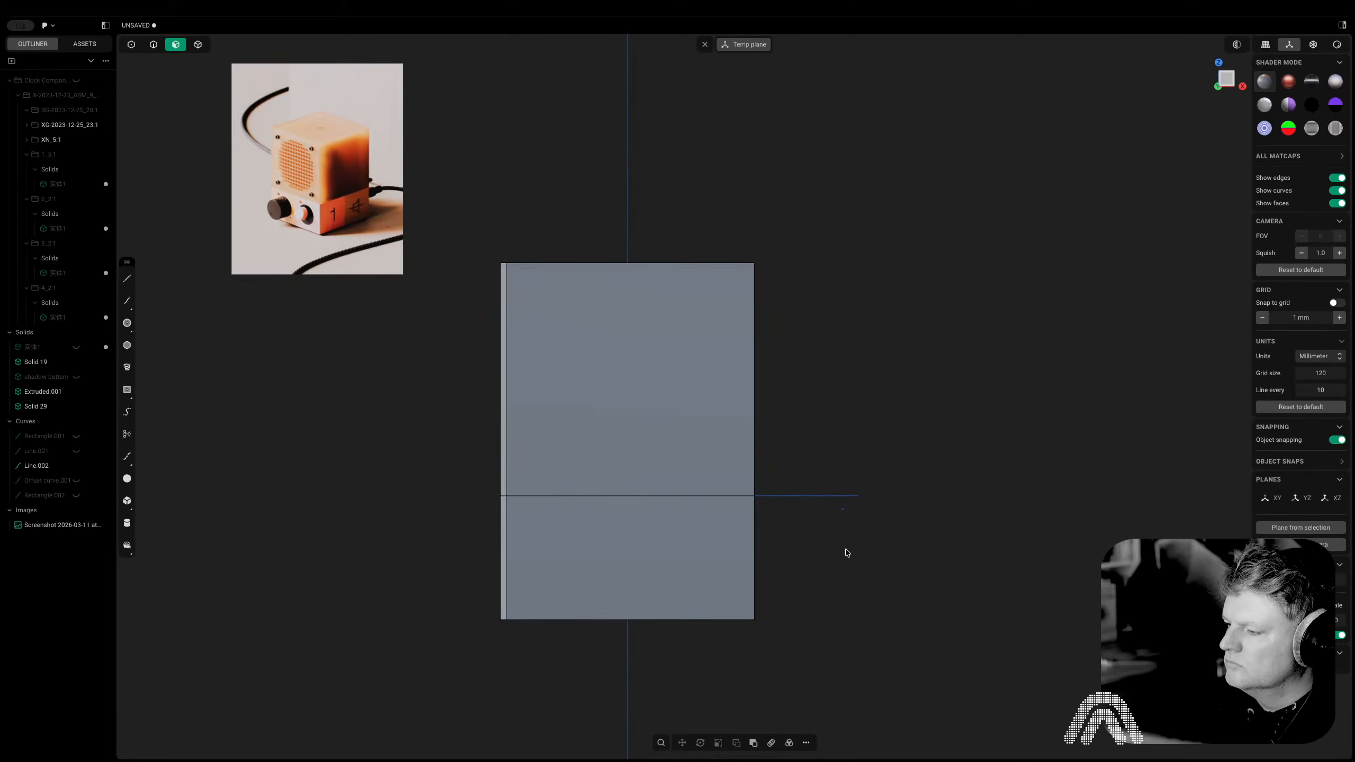
click(744, 561)
key(period)
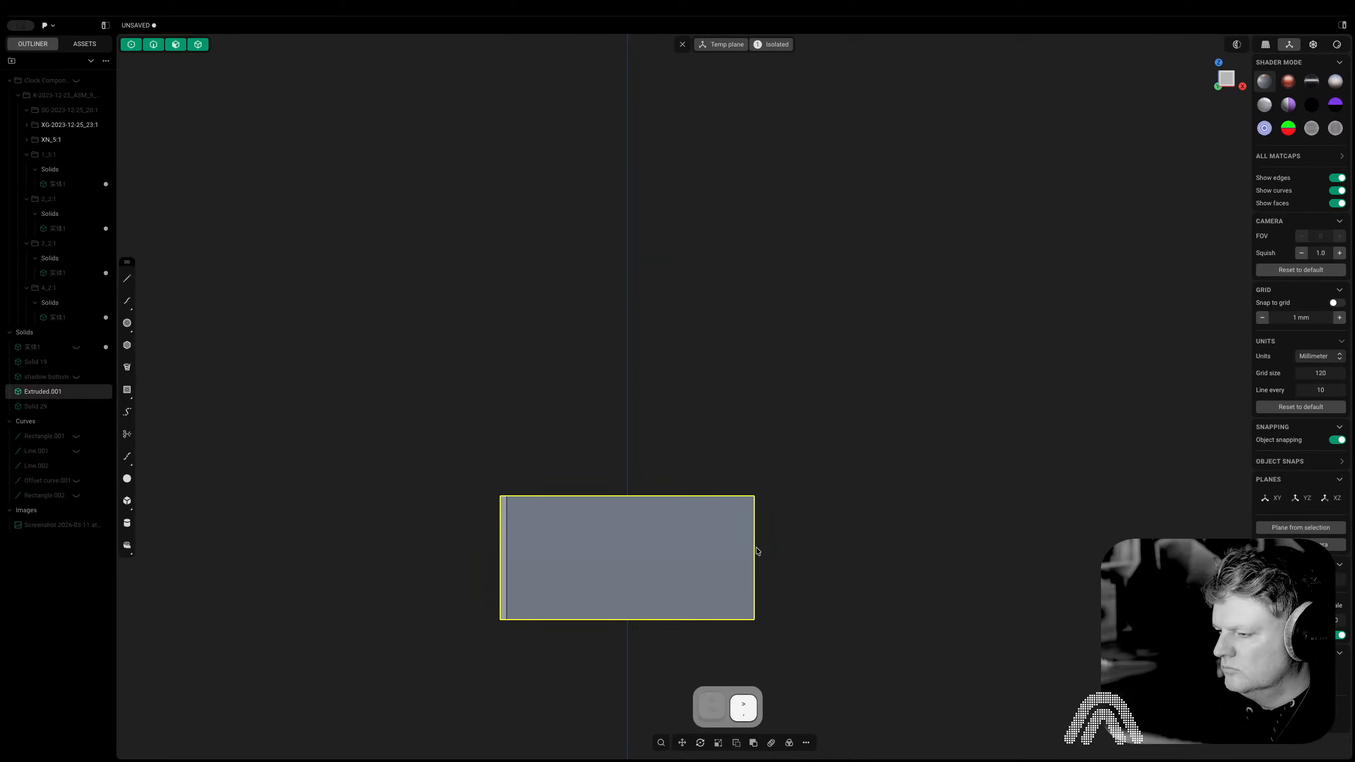
key(3)
click(713, 472)
click(844, 444)
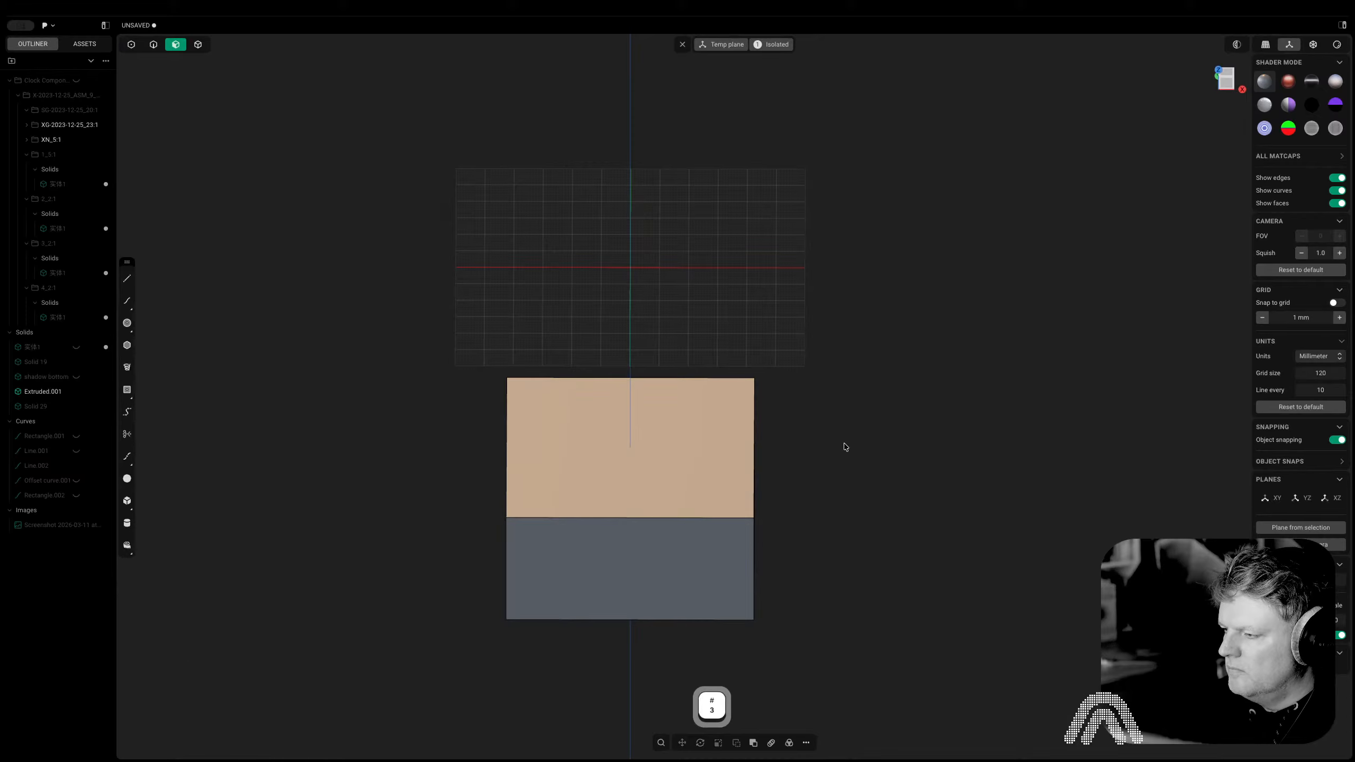
key(Tab)
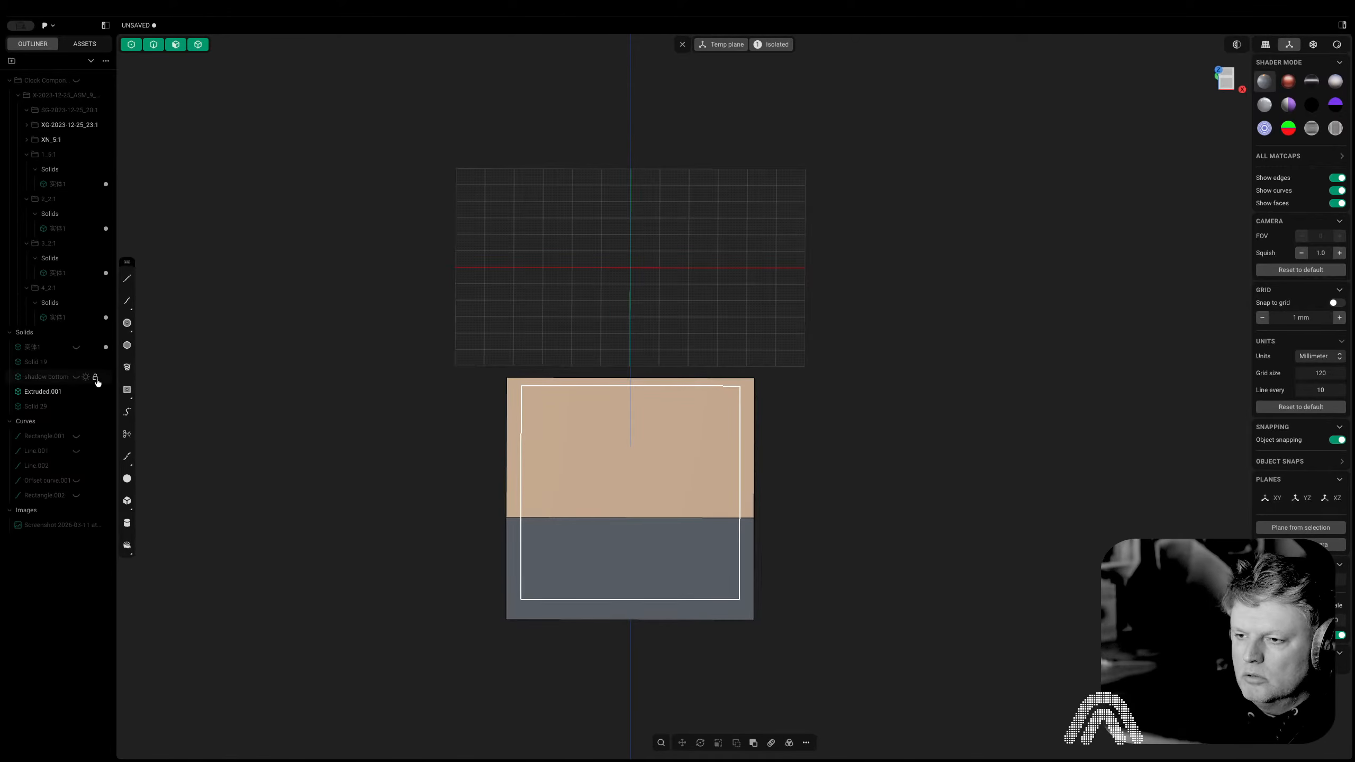
click(96, 378)
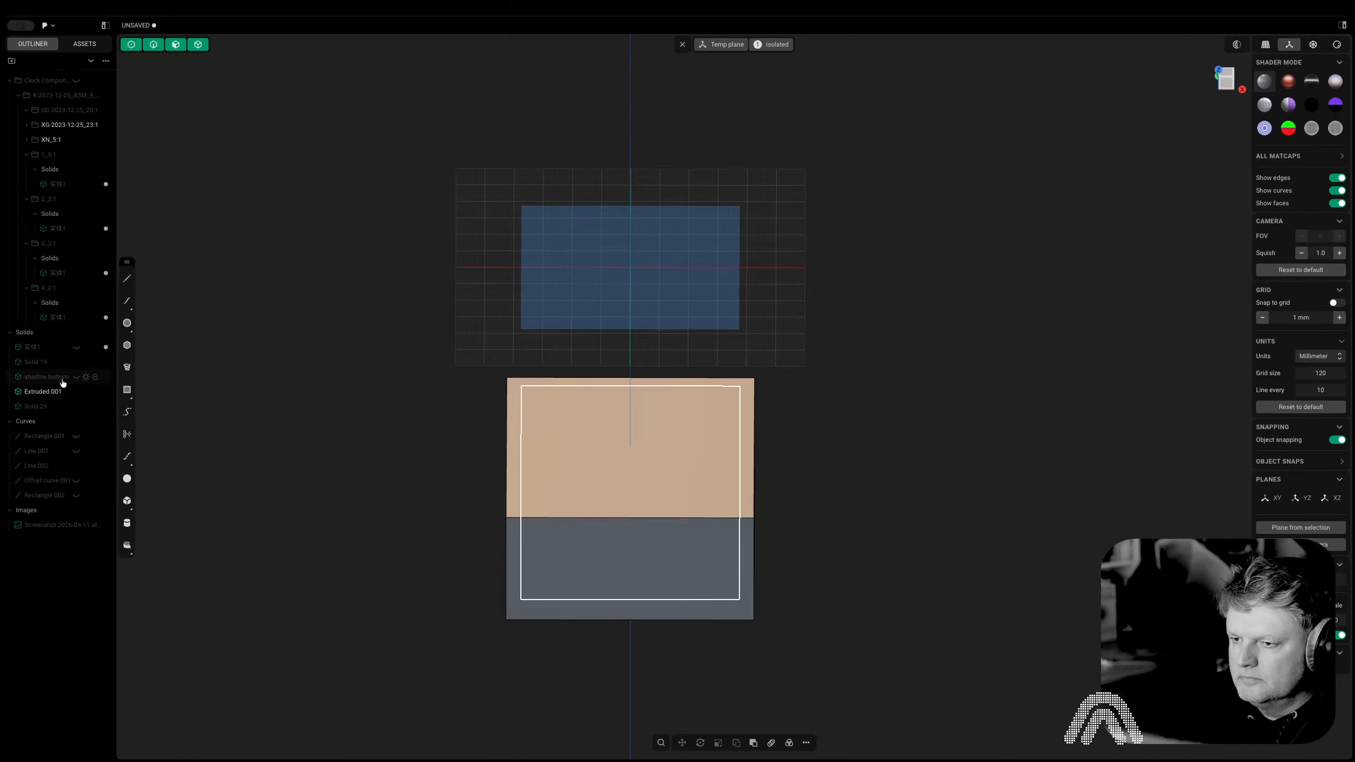
click(757, 44)
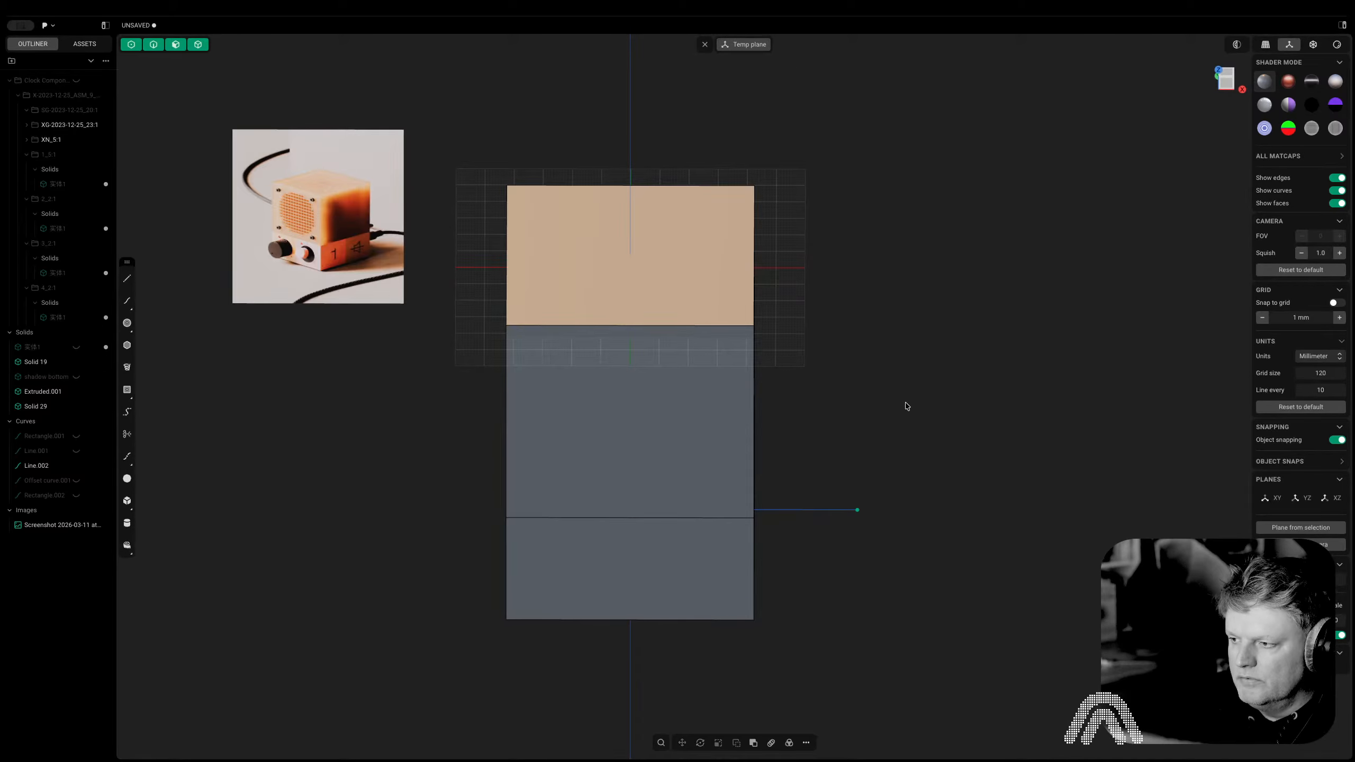
key(Tab)
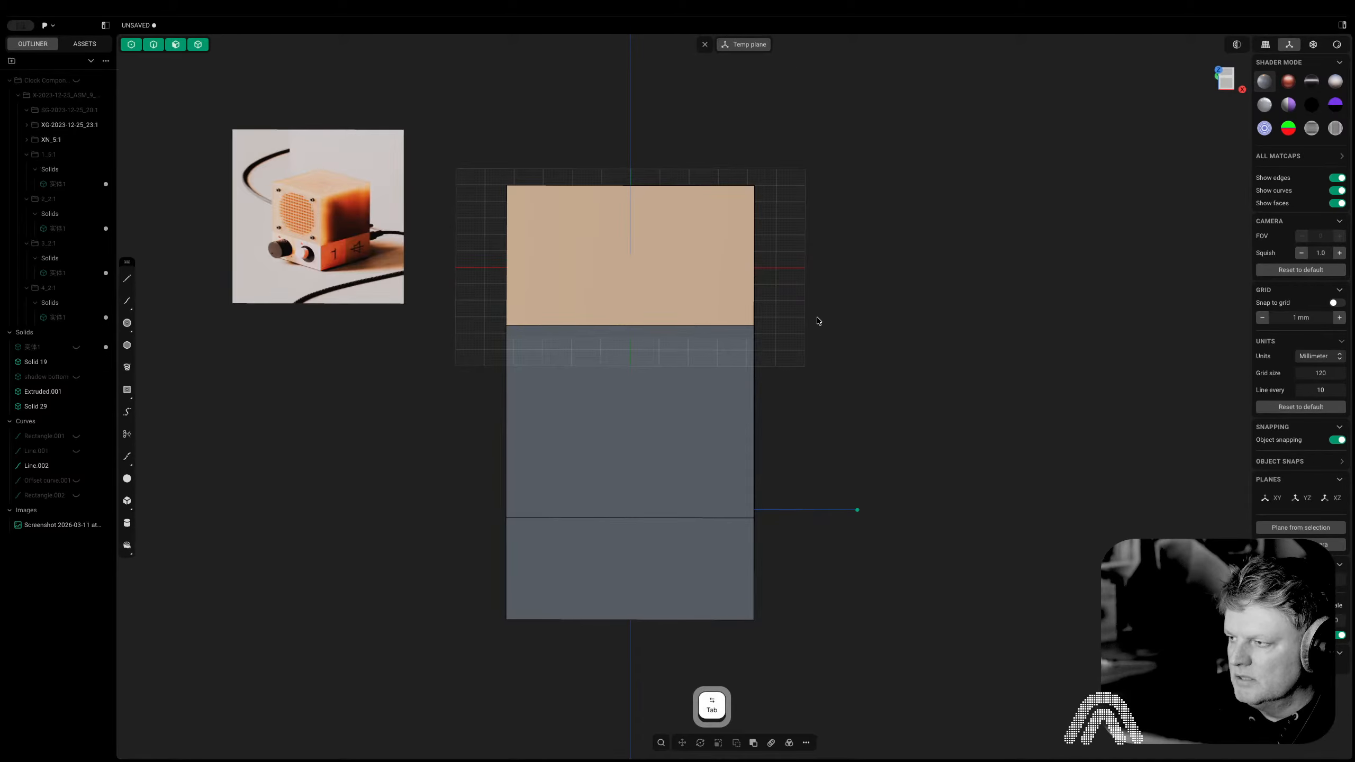
Rename the hollowed upper part, Solid 29, as "top shroud" and hide it
double_click(26, 407)
text(top shroud)
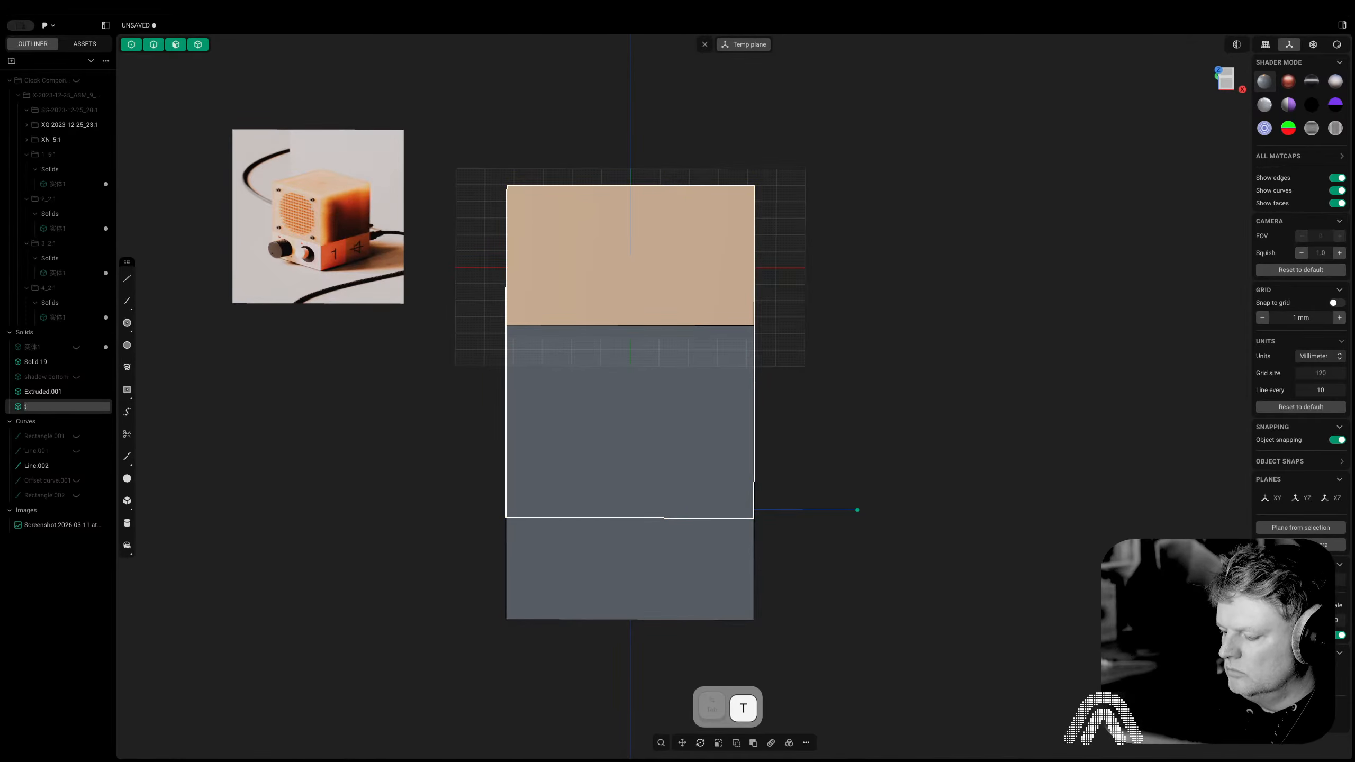
key(Return)
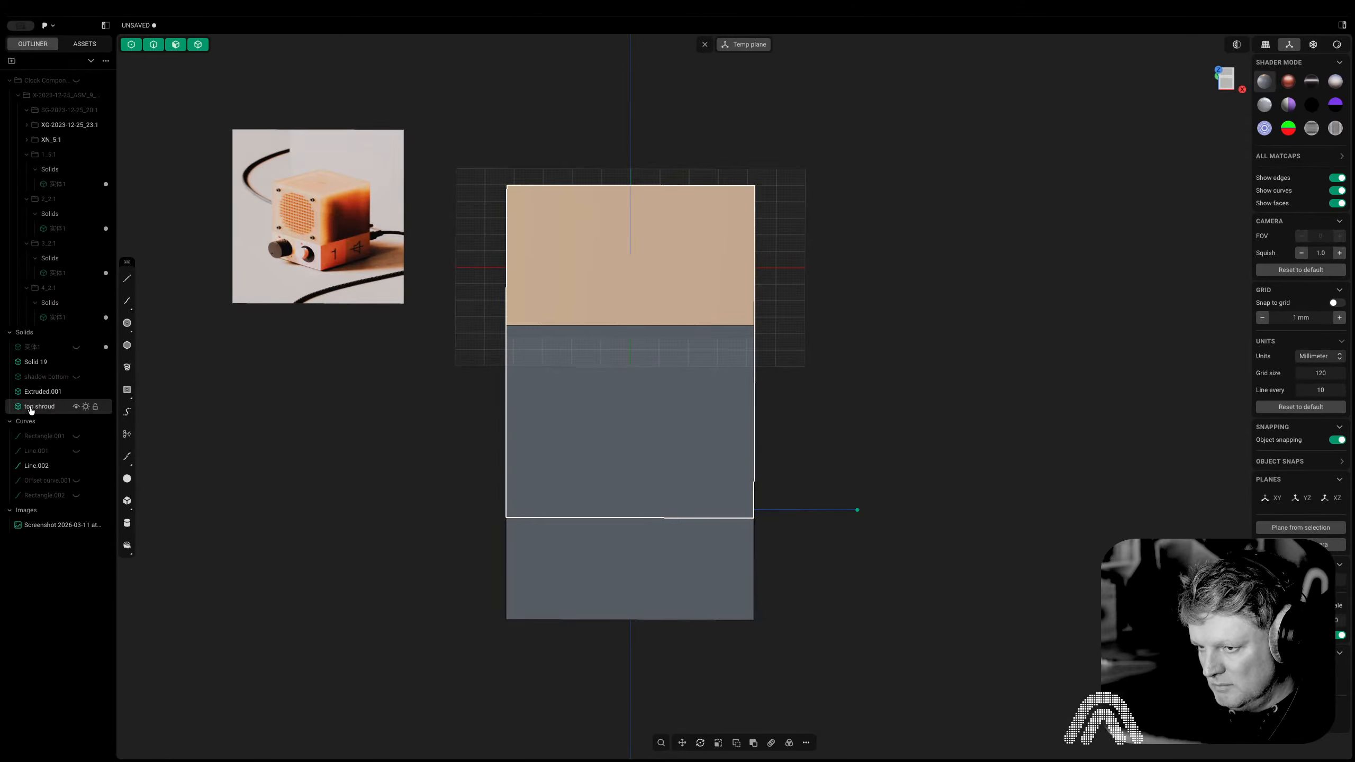
click(64, 392)
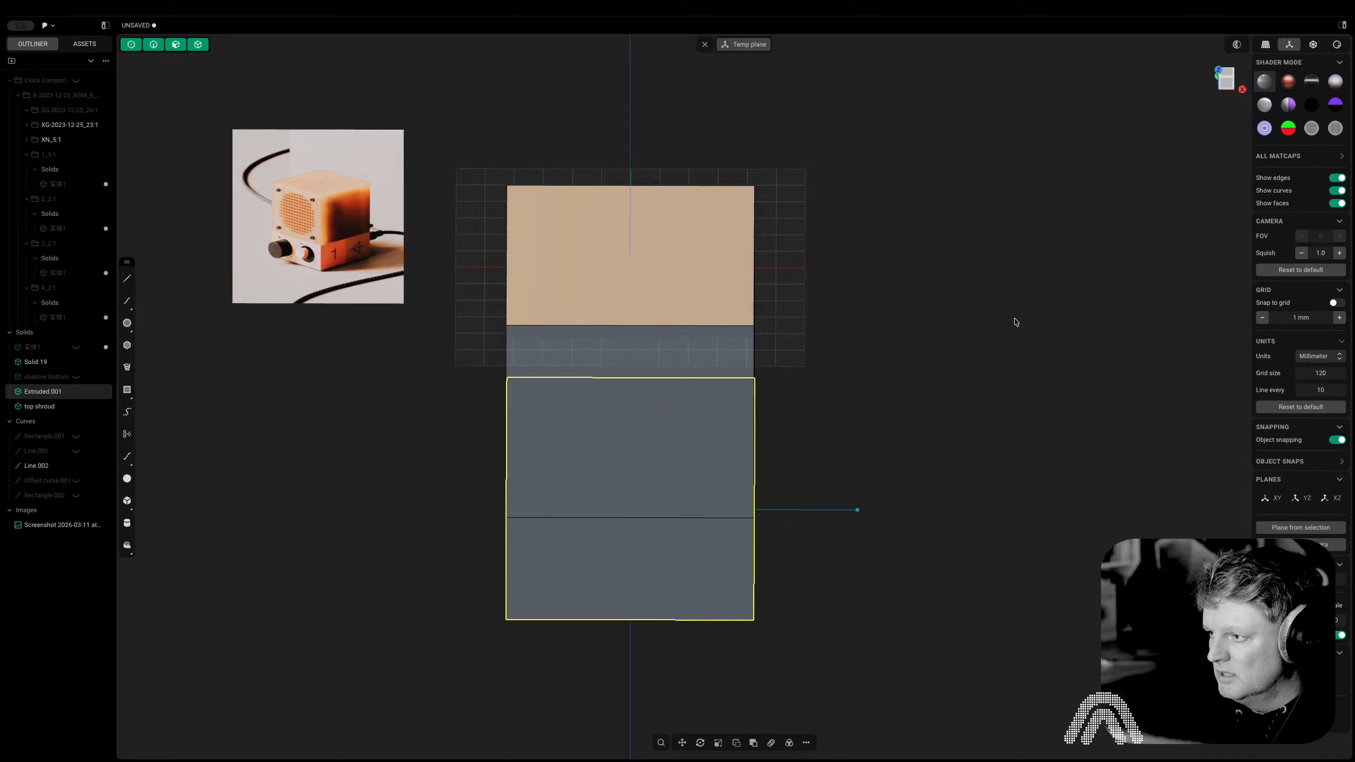
key(h)
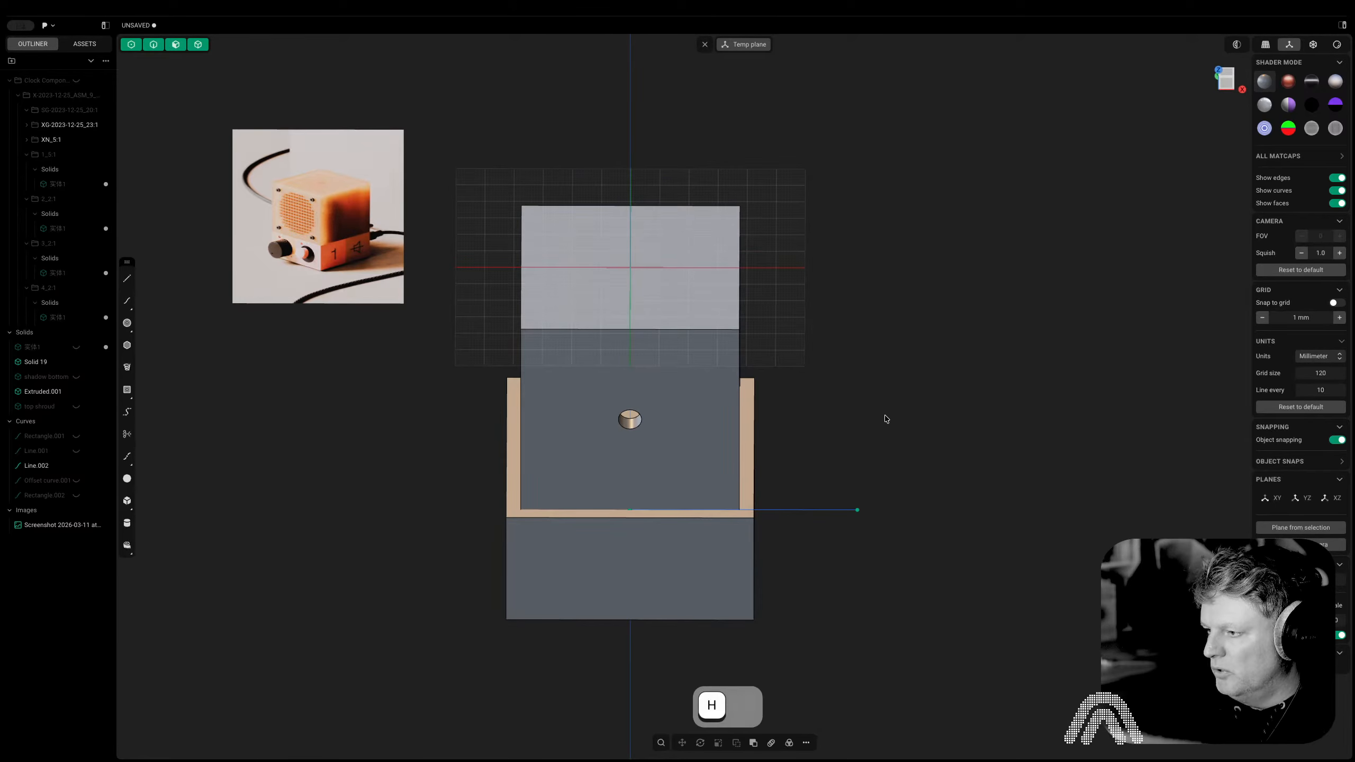
key(Tab)
Subtract the inner housing from the lower part with a Boolean Diff, keeping the housing as the tool body
middle_drag(582, 370, 968, 299)
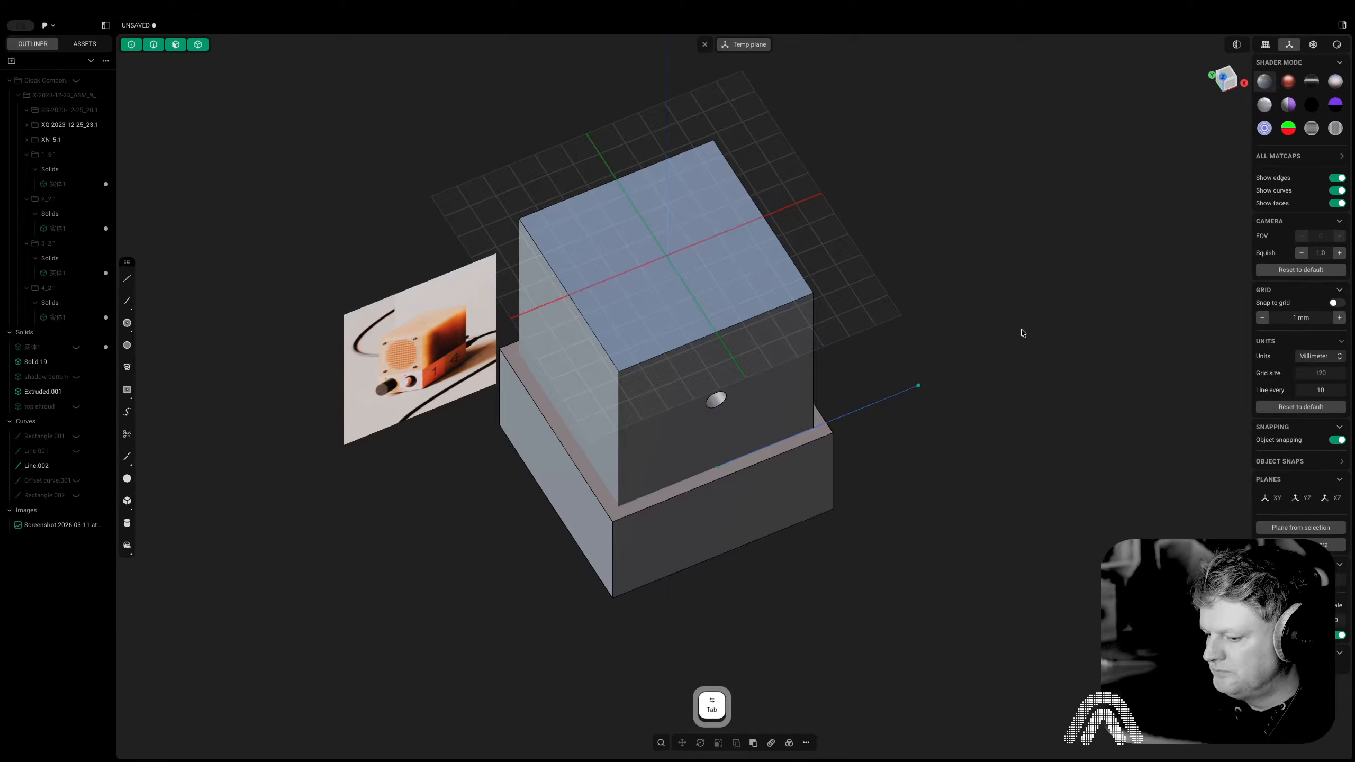
key(Tab)
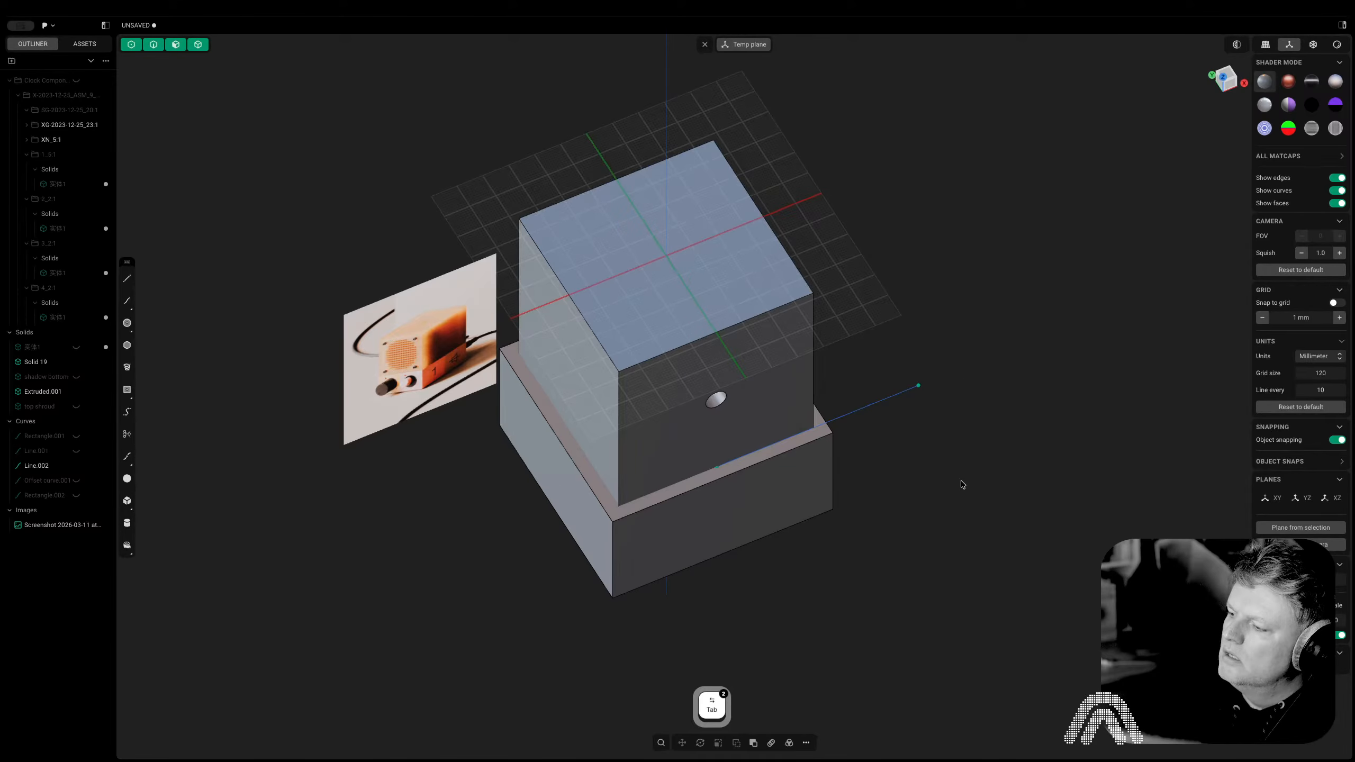
click(769, 489)
key(q)
click(799, 408)
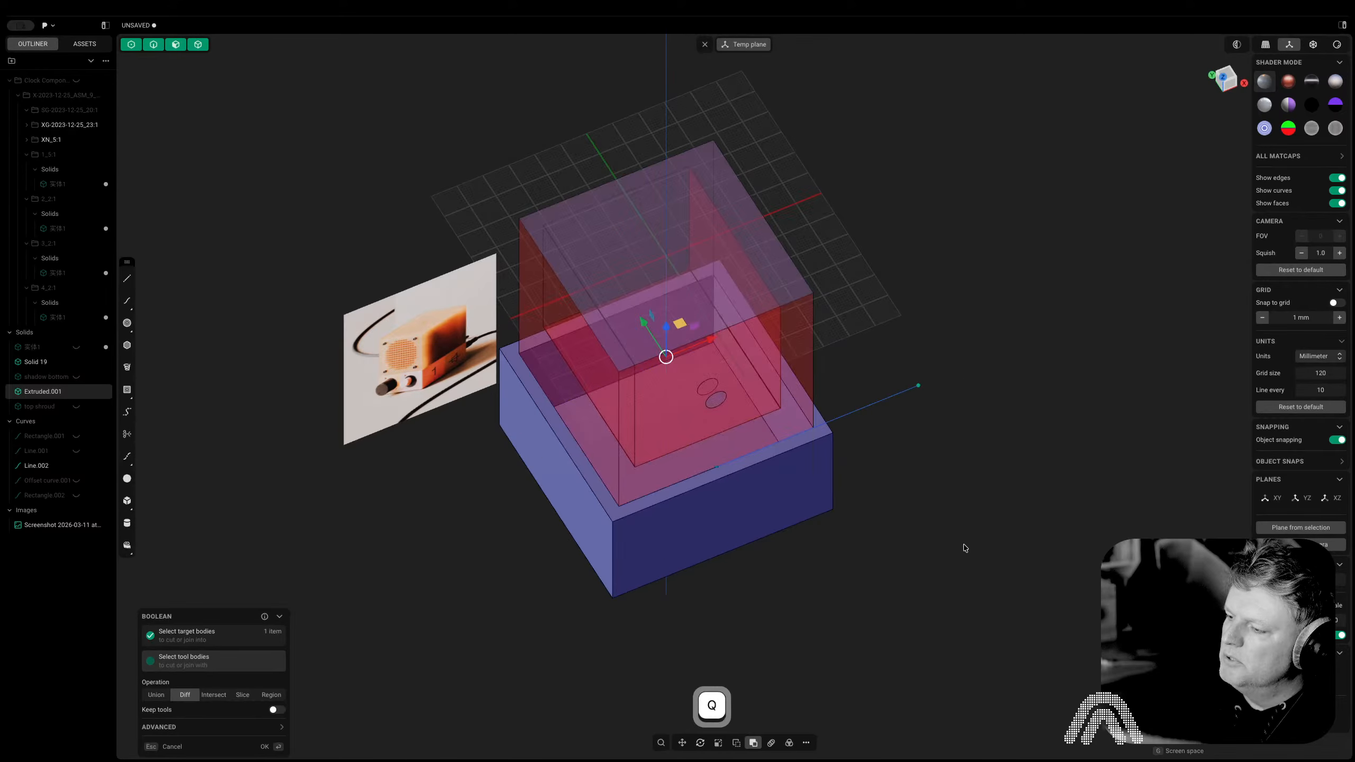
click(277, 712)
right_click(892, 583)
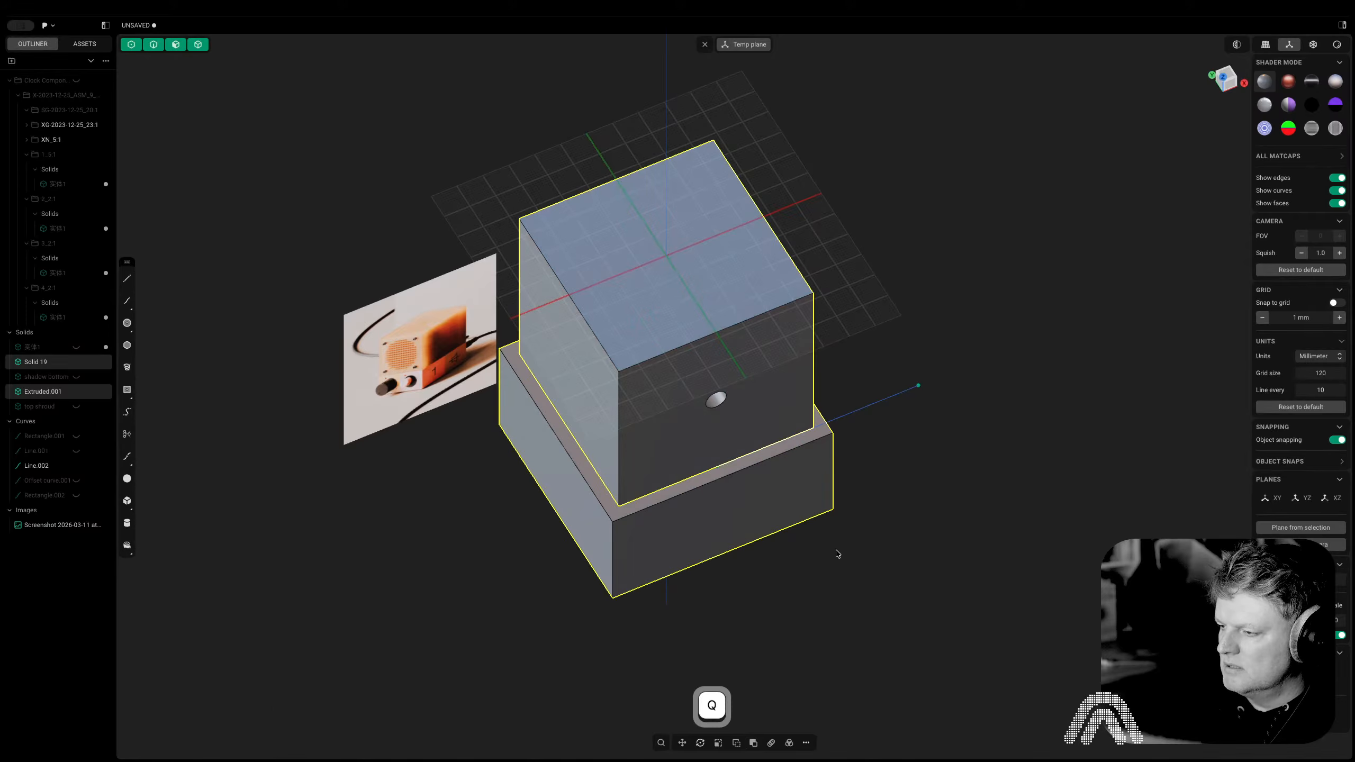
click(1109, 534)
Hide the inner housing to expose the cavity in the lower part
middle_drag(1024, 481, 1042, 575)
key(Tab)
click(900, 508)
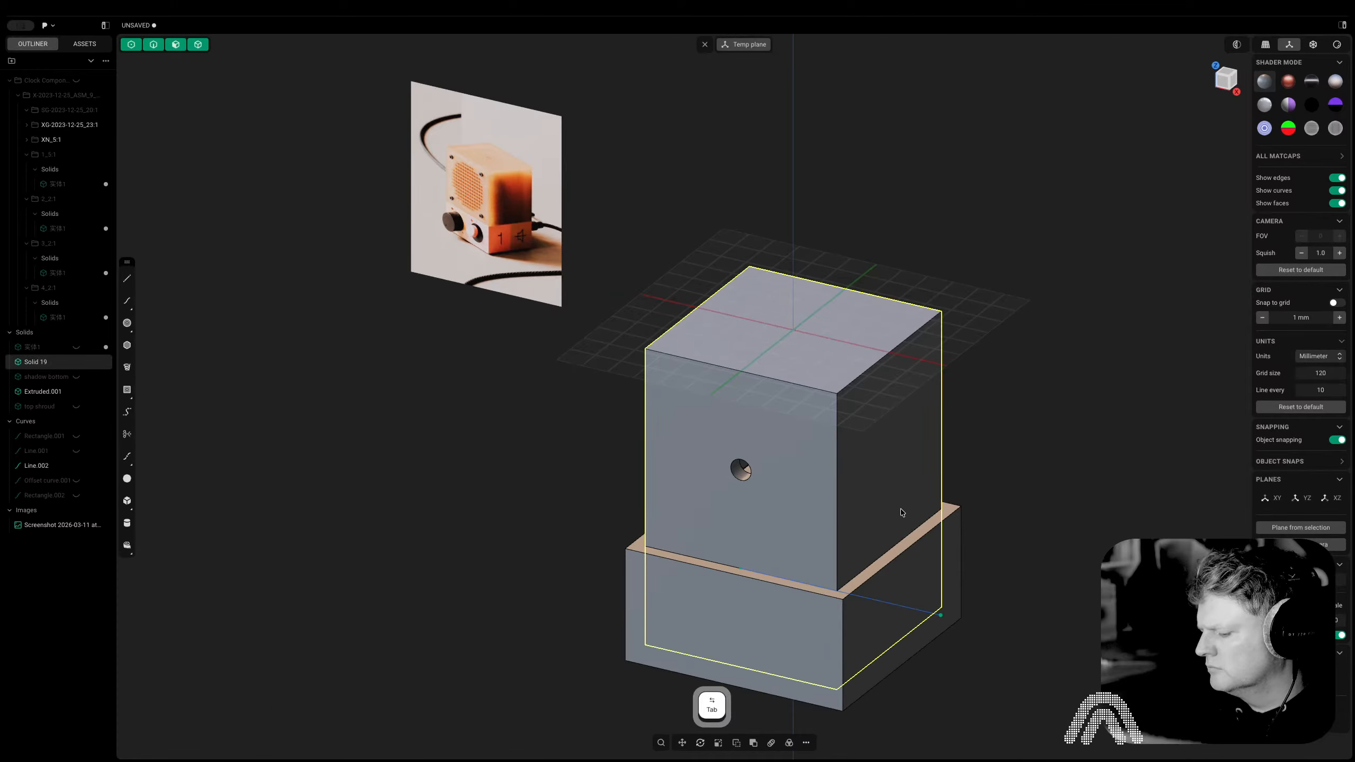
key(h)
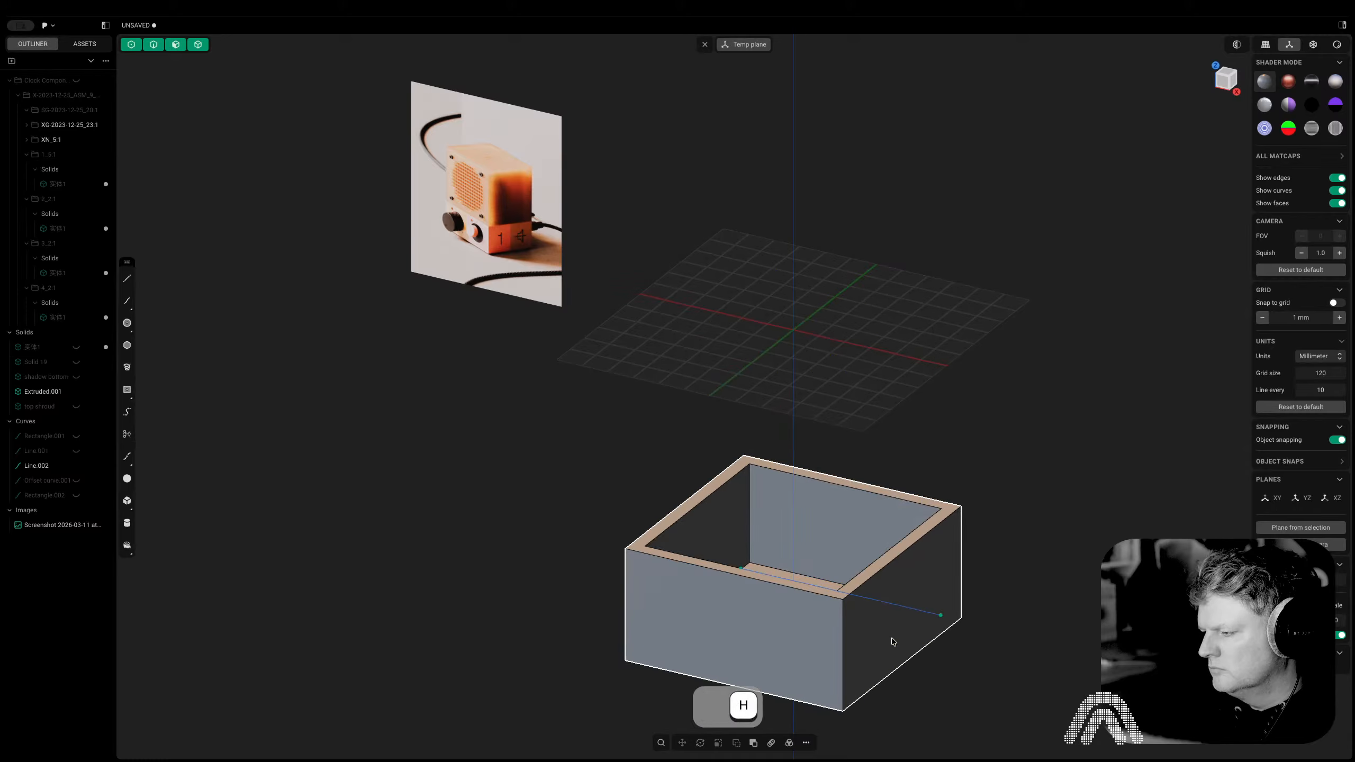
middle_drag(928, 582, 859, 544)
Draw a vertical and a horizontal line in the top view along the axes, crossing the full lower part at its centre
key(3)
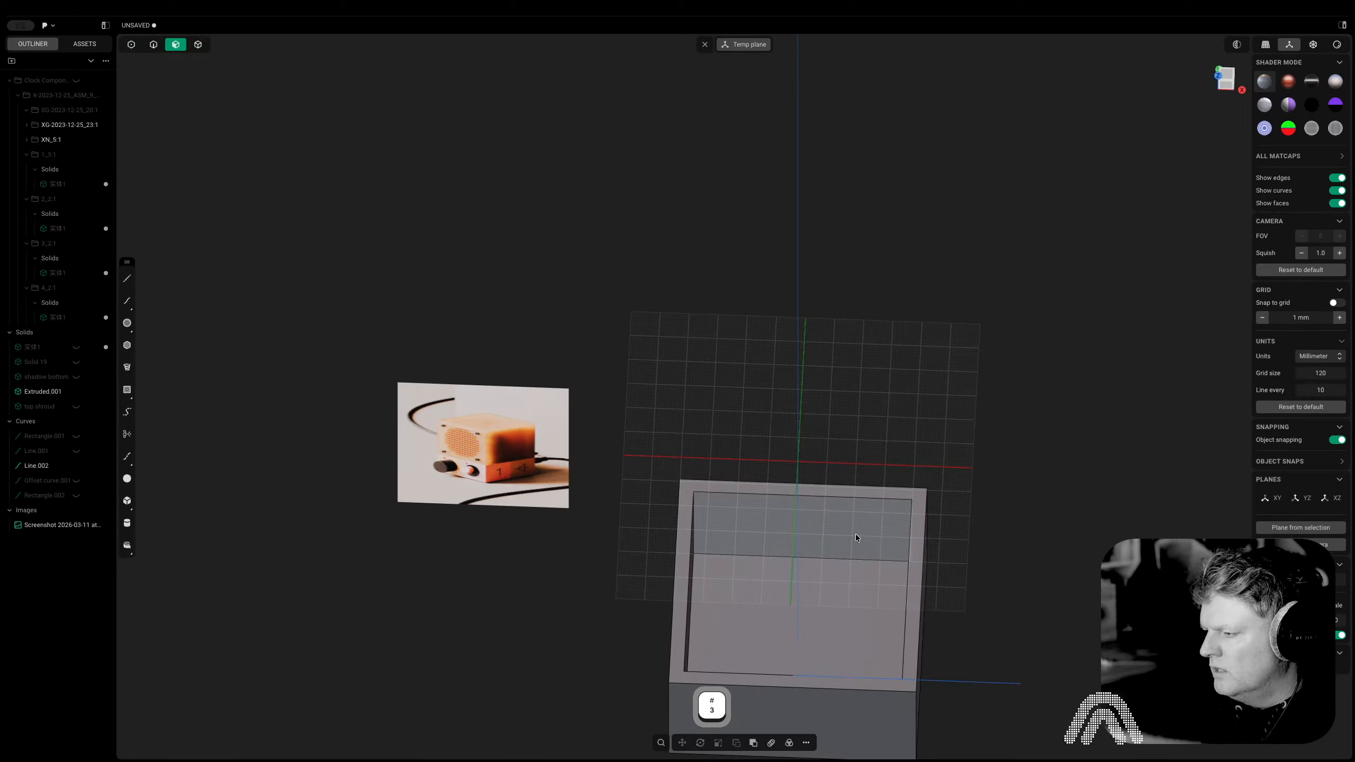
click(864, 427)
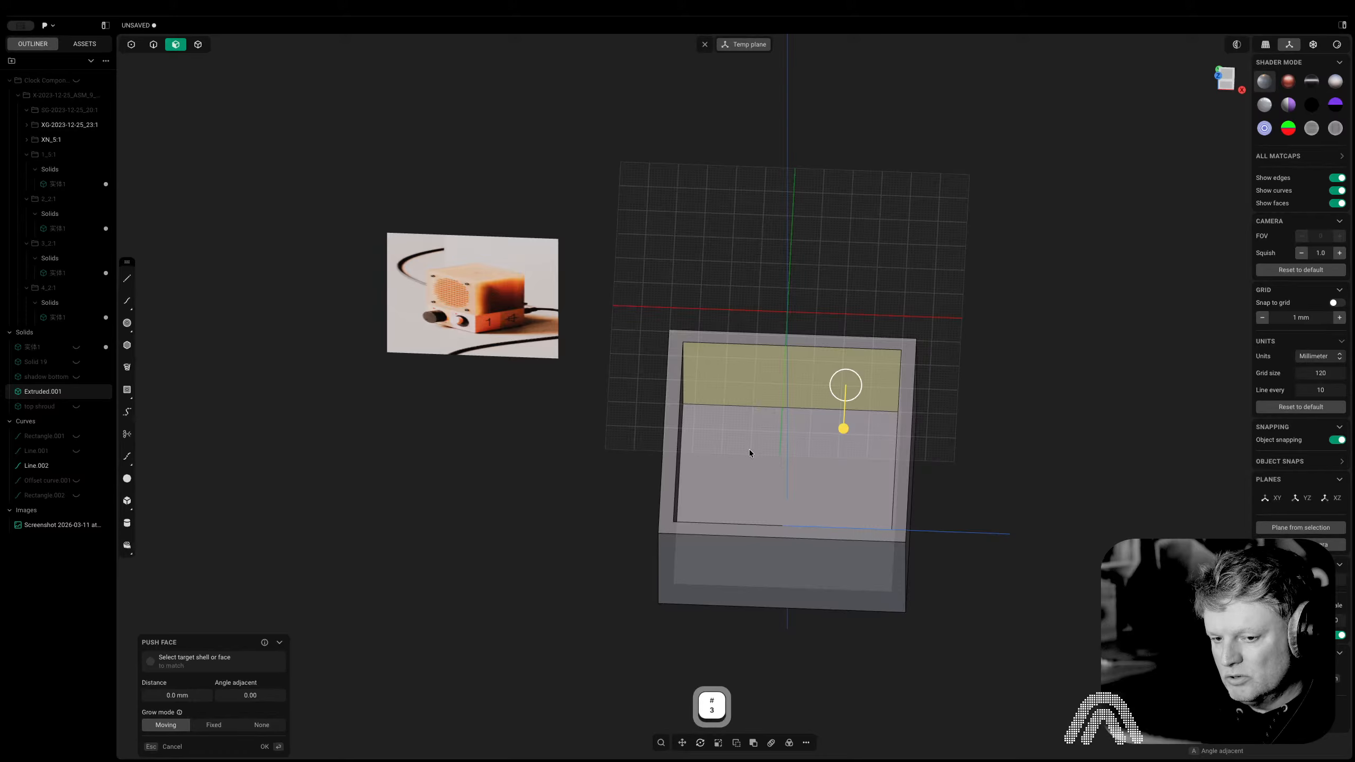
click(1231, 79)
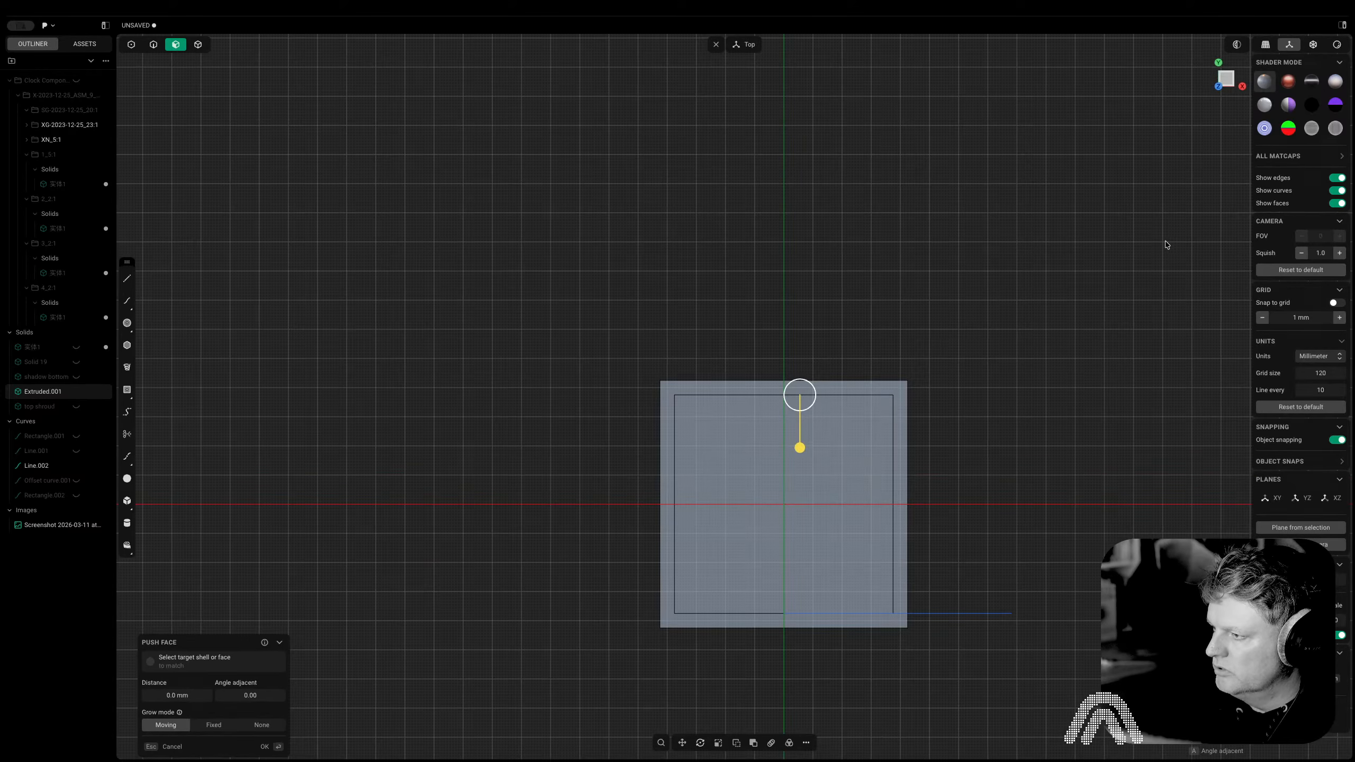
key(Escape)
key(shift+a)
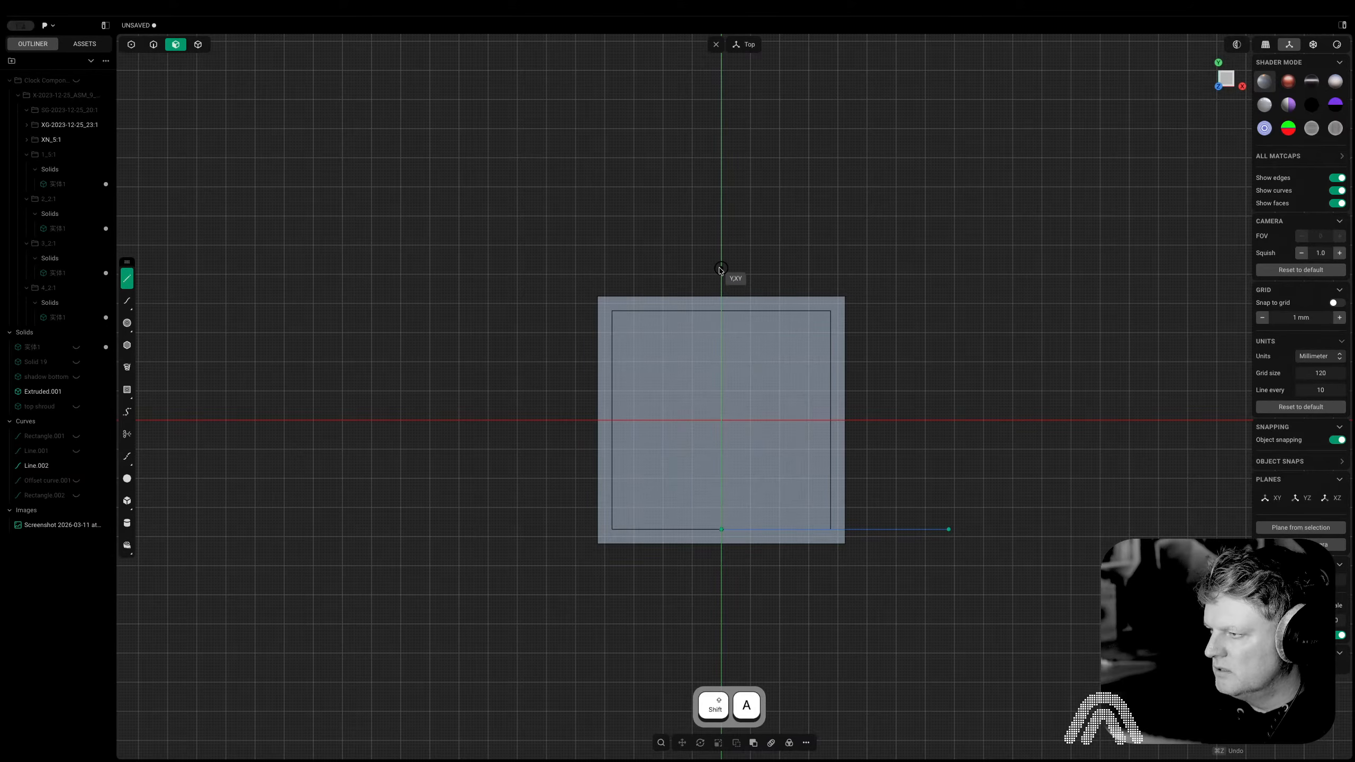
click(721, 268)
click(723, 643)
key(shift+a)
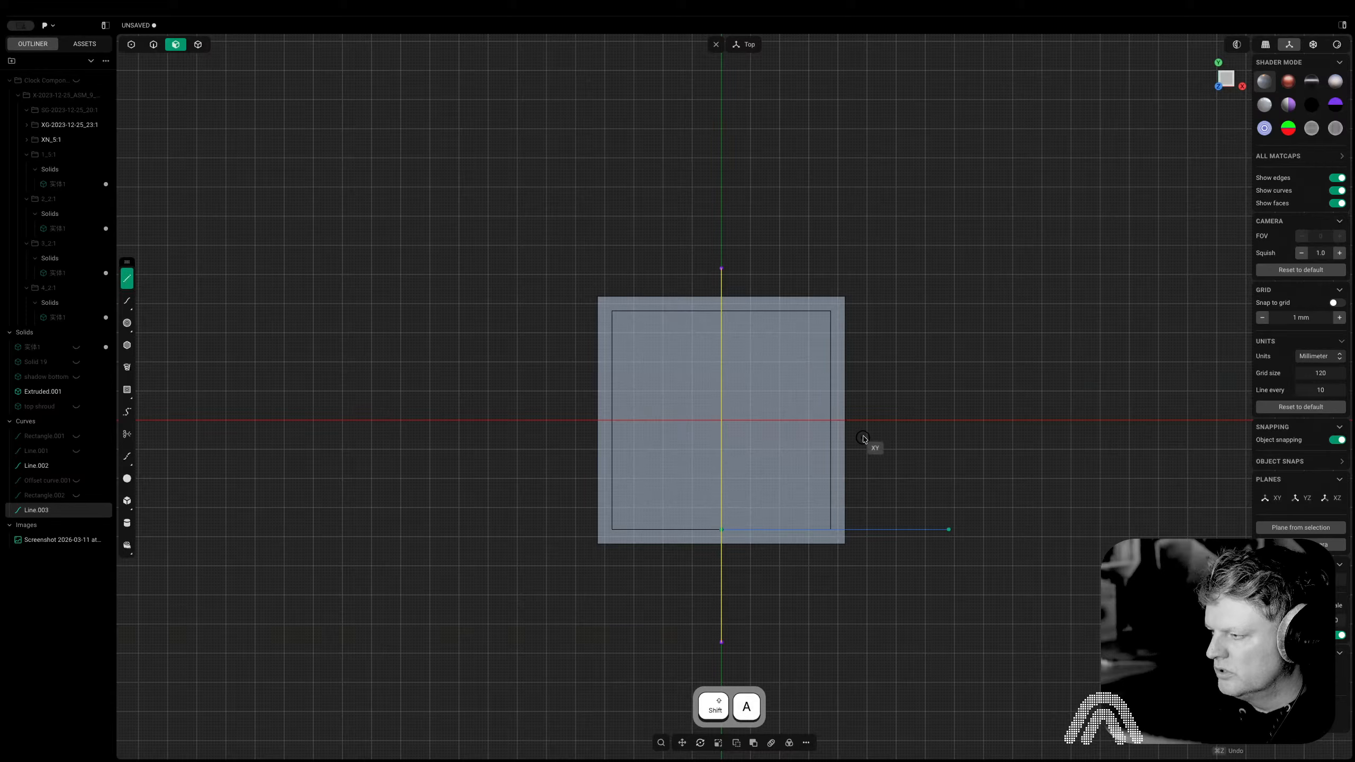
click(870, 420)
click(553, 422)
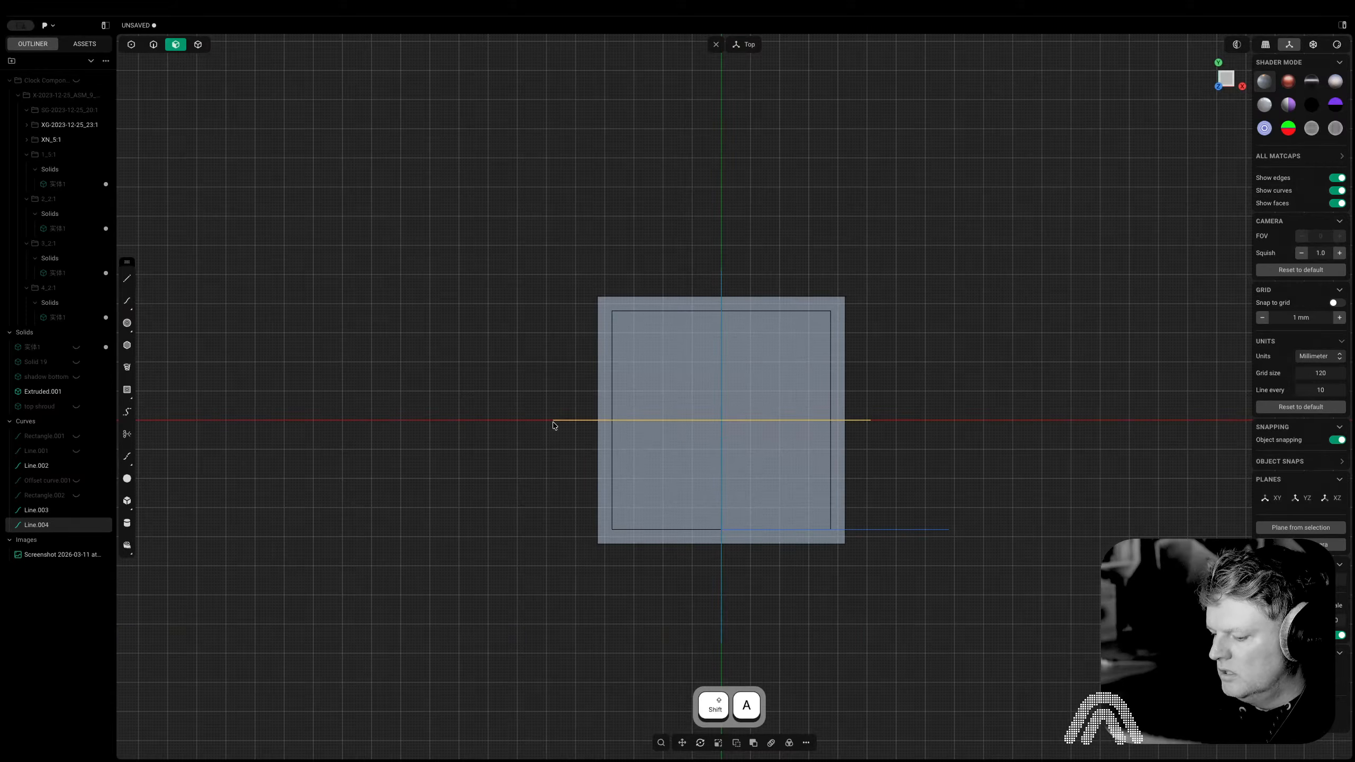
Cut the lower part in half with the horizontal centre line
key(c)
right_click(930, 472)
click(774, 219)
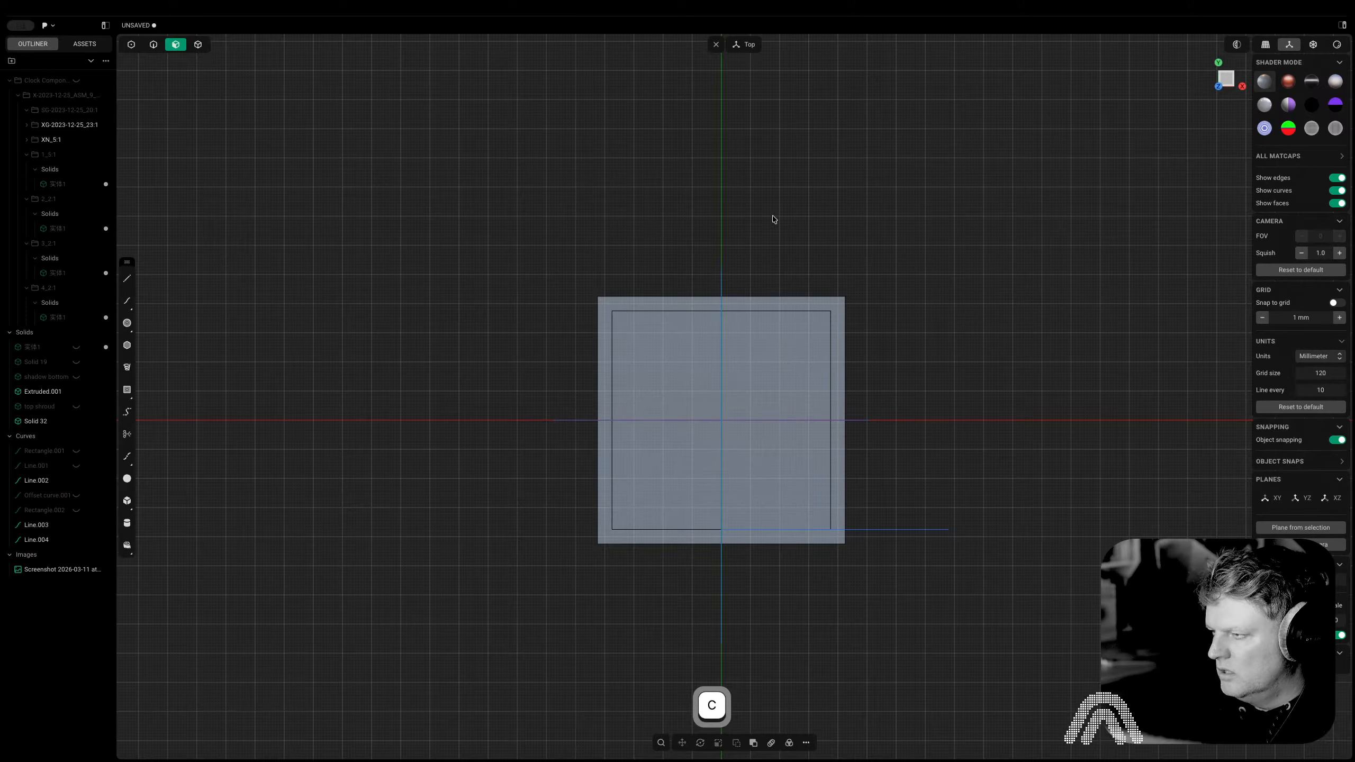
Cut both halves of the lower part with the vertical centre line, dividing it into four quarters
click(721, 283)
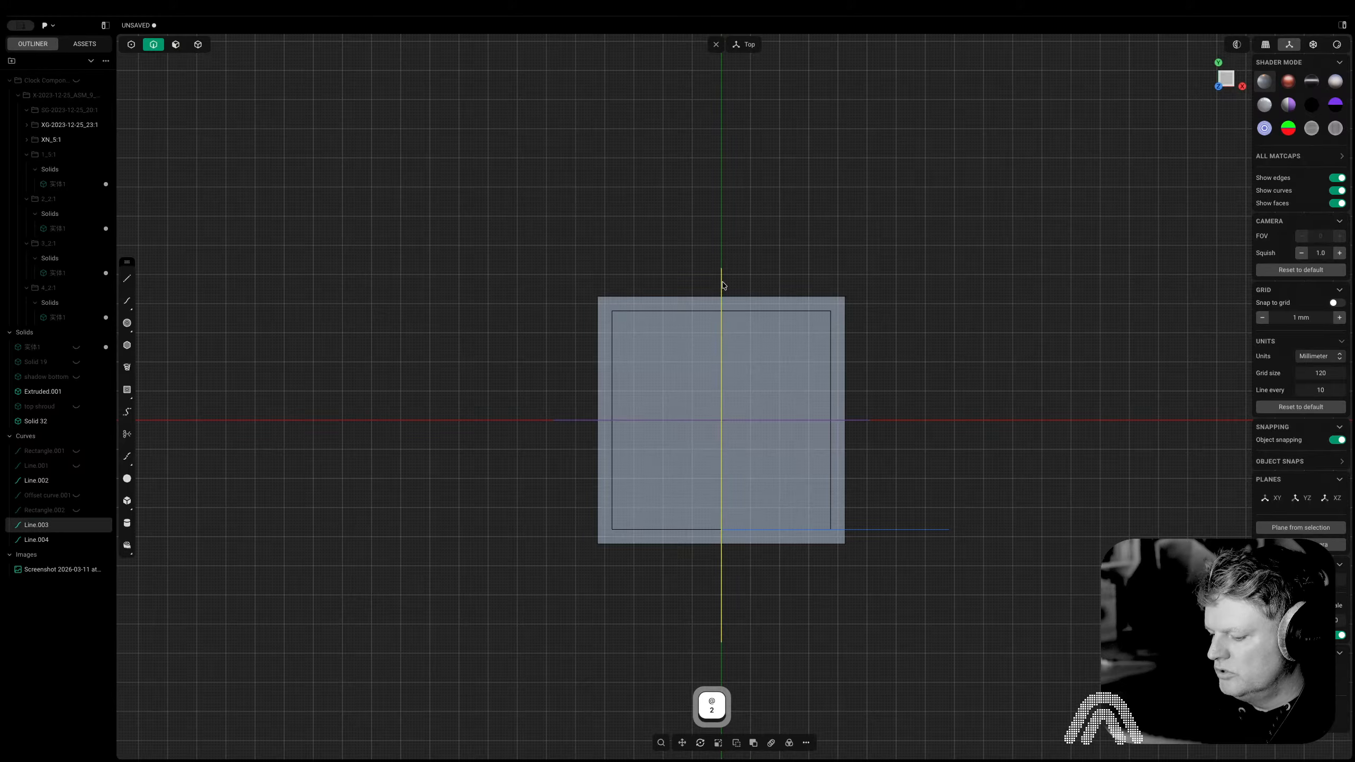
key(c)
click(760, 320)
right_click(950, 439)
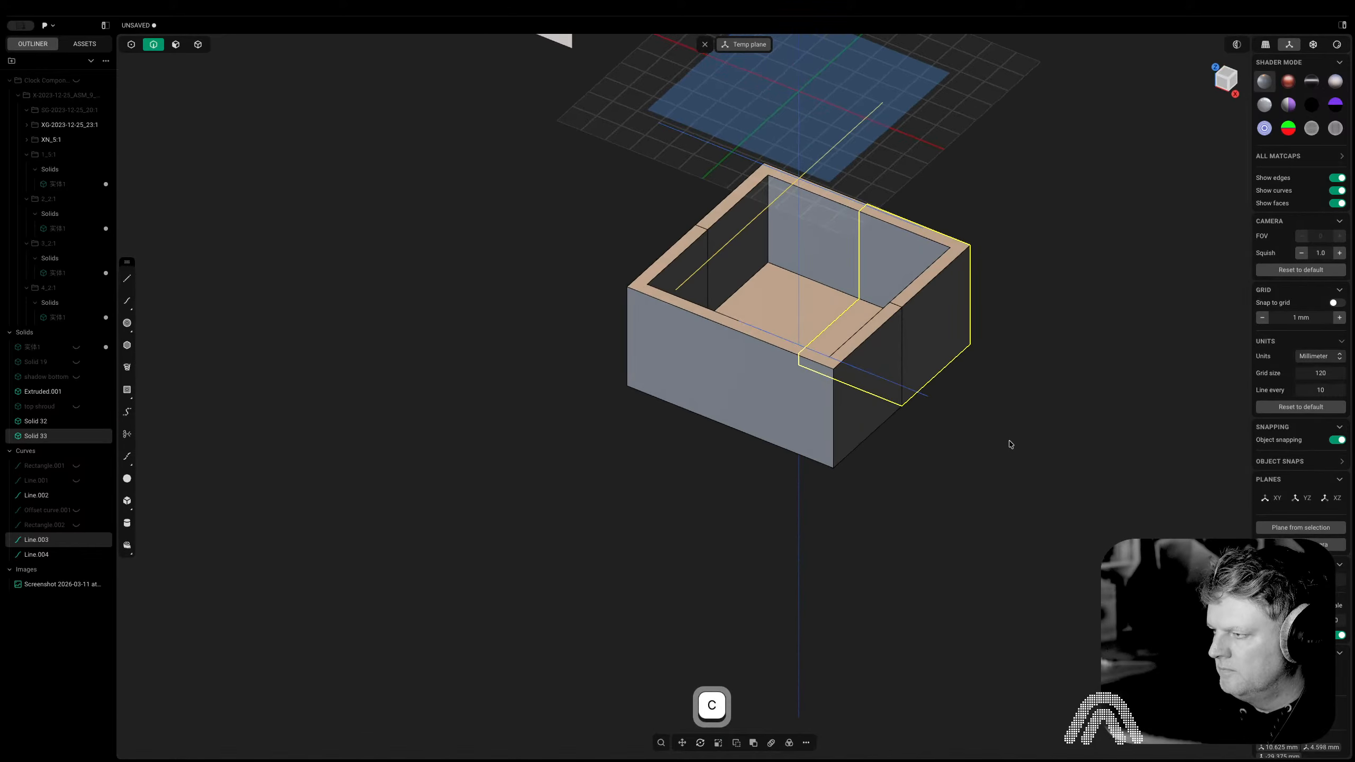
middle_drag(934, 429, 1185, 84)
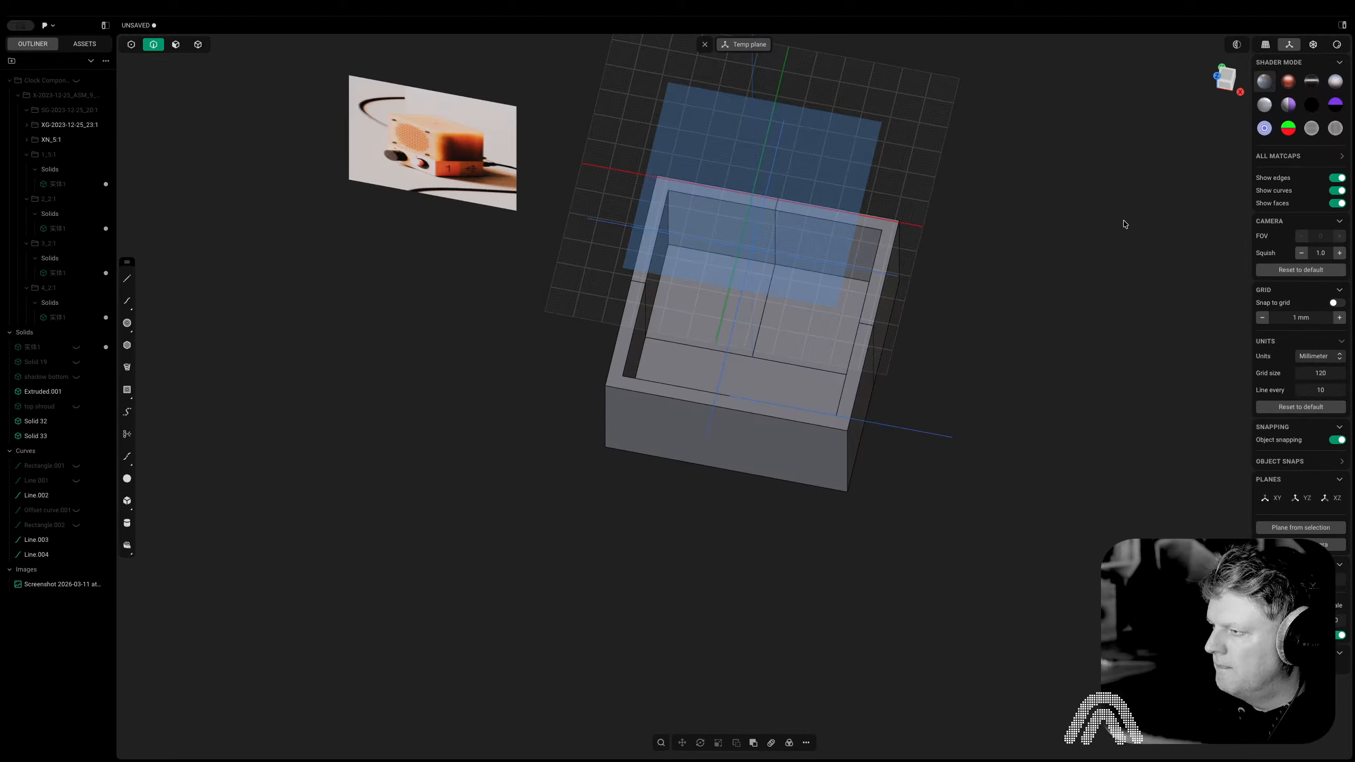
click(770, 179)
key(c)
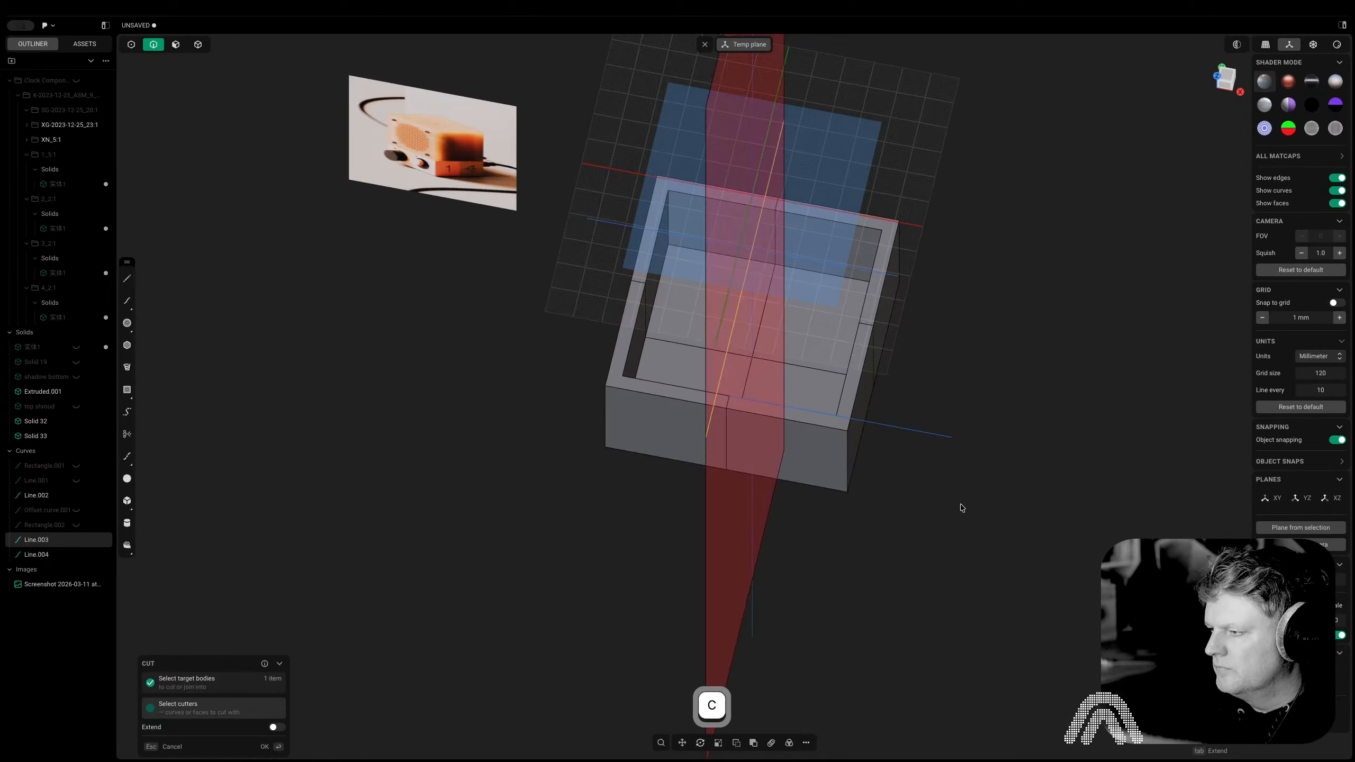
key(Return)
key(Tab)
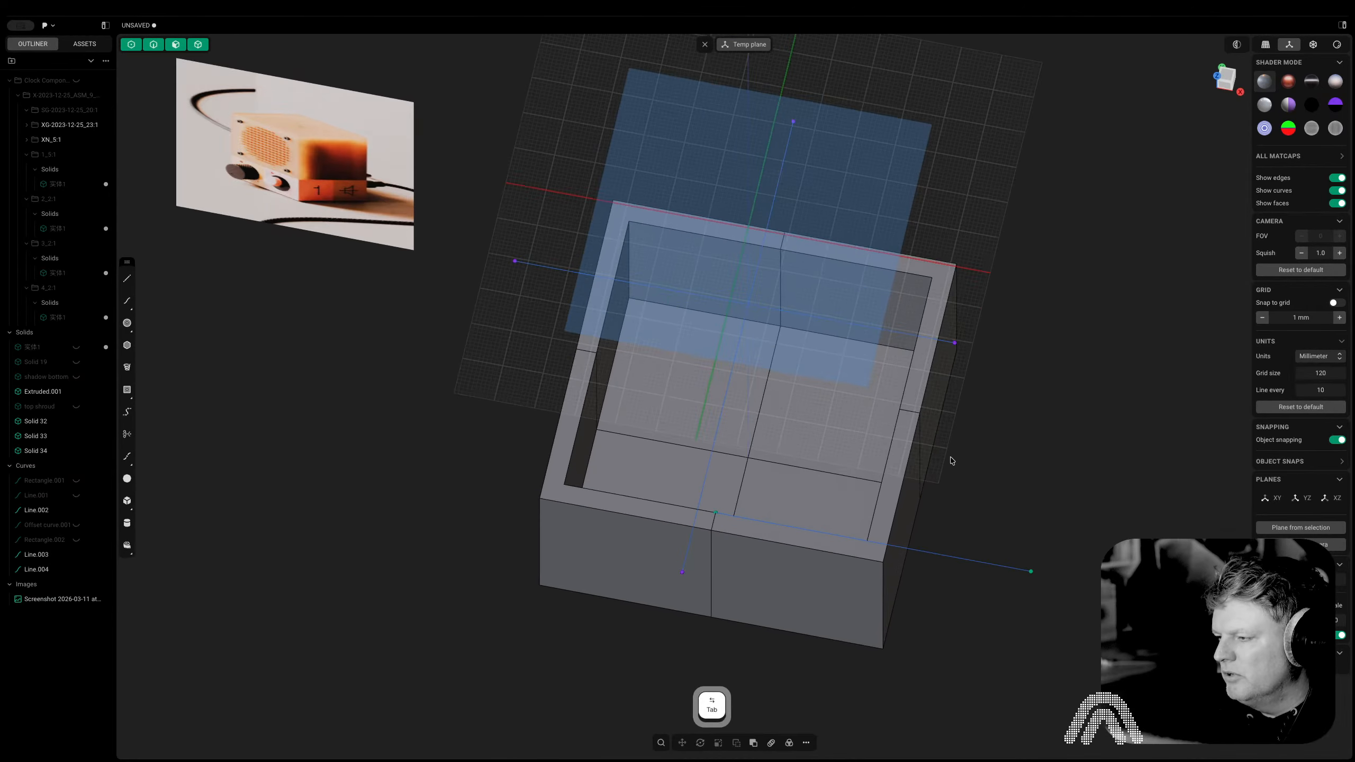
Clear the quarter selection on the lower part and leave the temporary construction plane
middle_drag(952, 460, 937, 436)
right_drag(937, 437, 1044, 512)
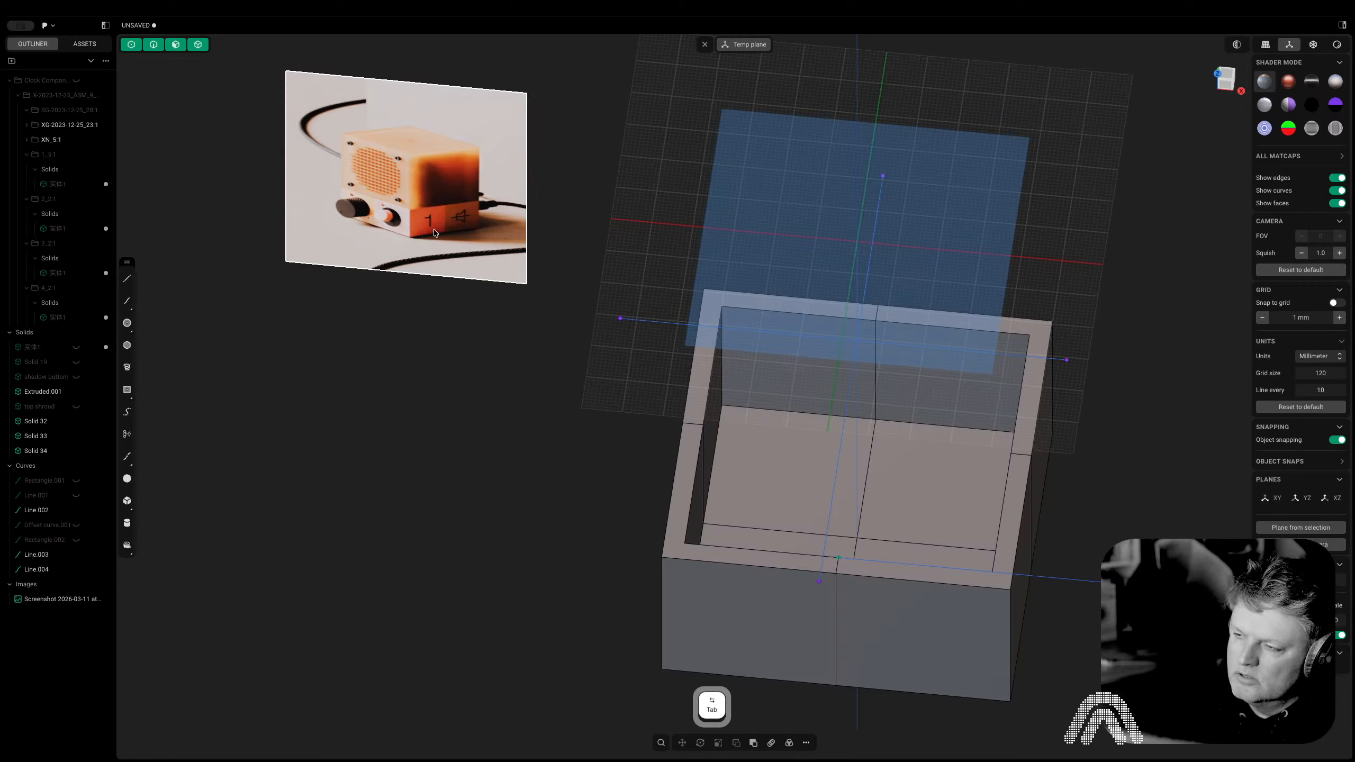
right_drag(715, 519, 722, 481)
click(720, 480)
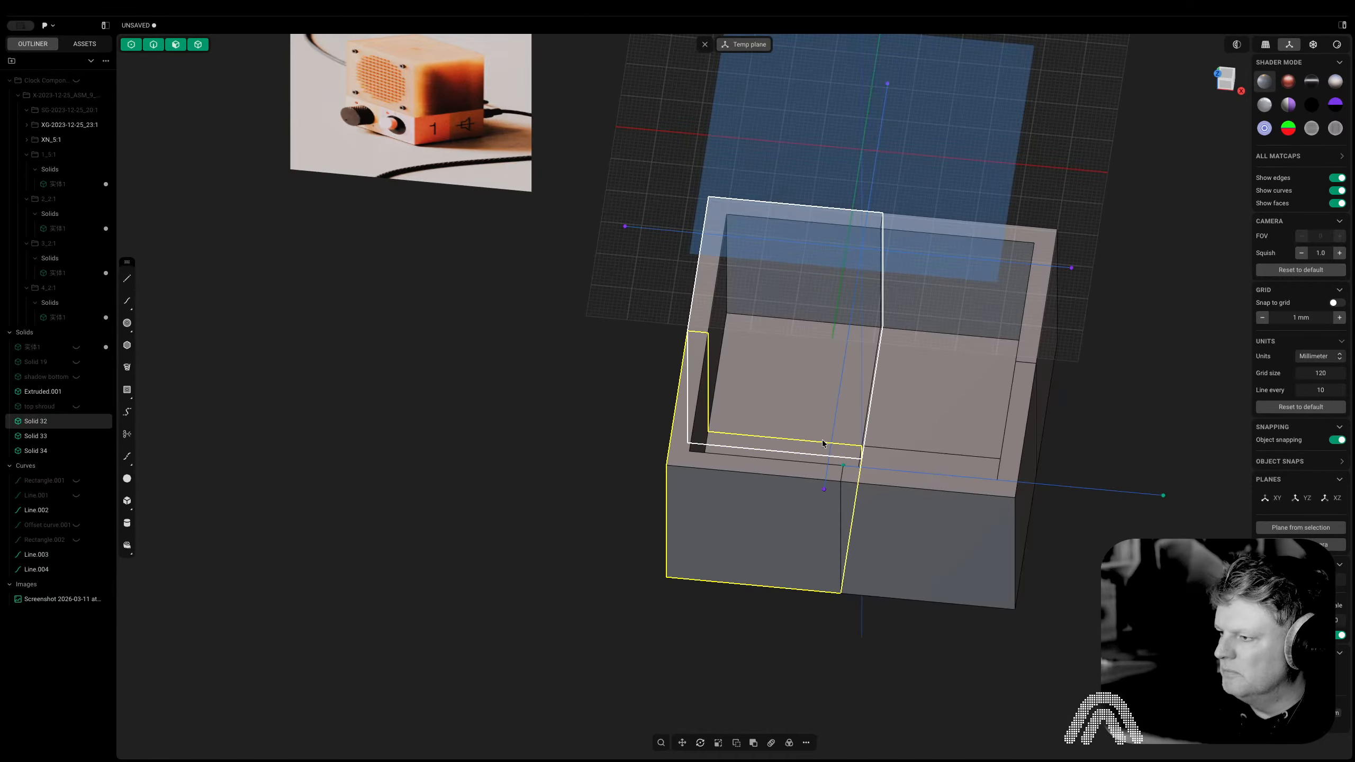
right_drag(859, 460, 837, 518)
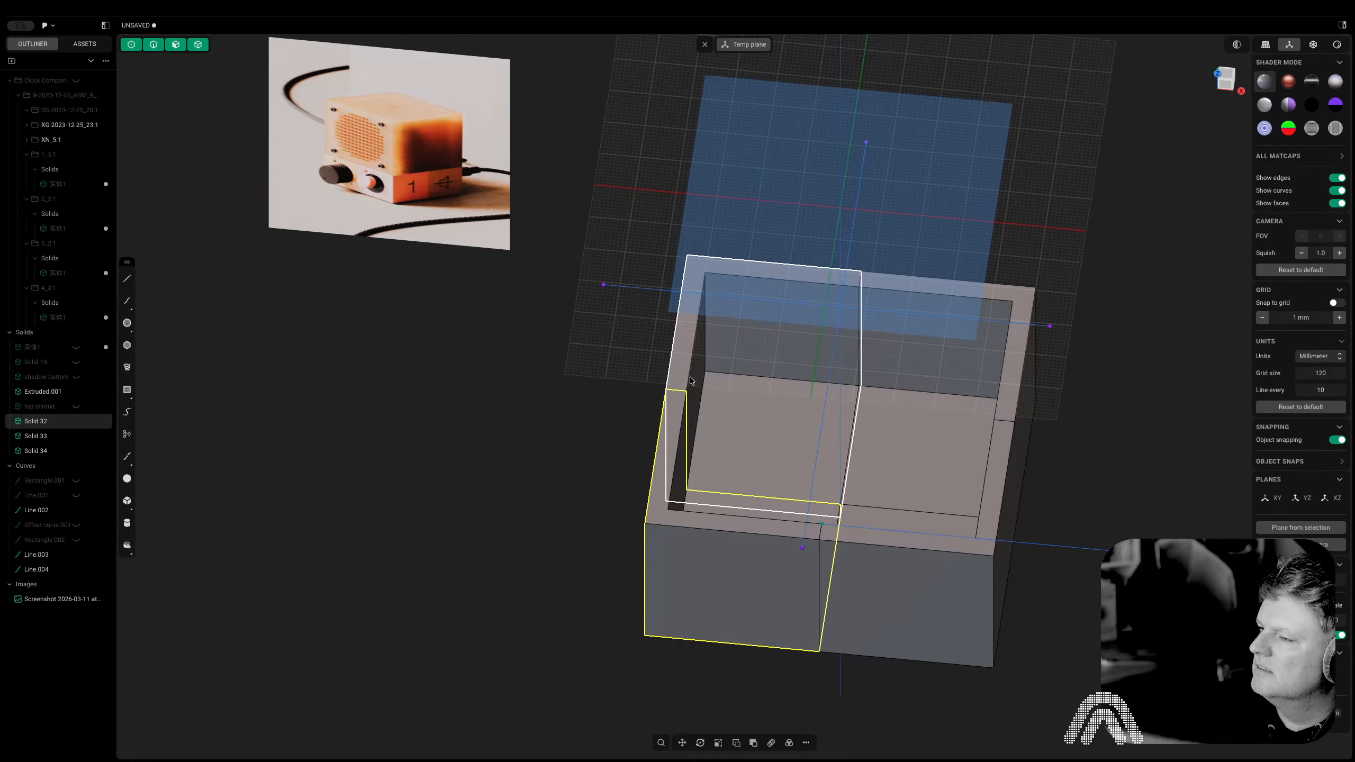
right_drag(825, 345, 791, 536)
scroll(884, 395, down, 8)
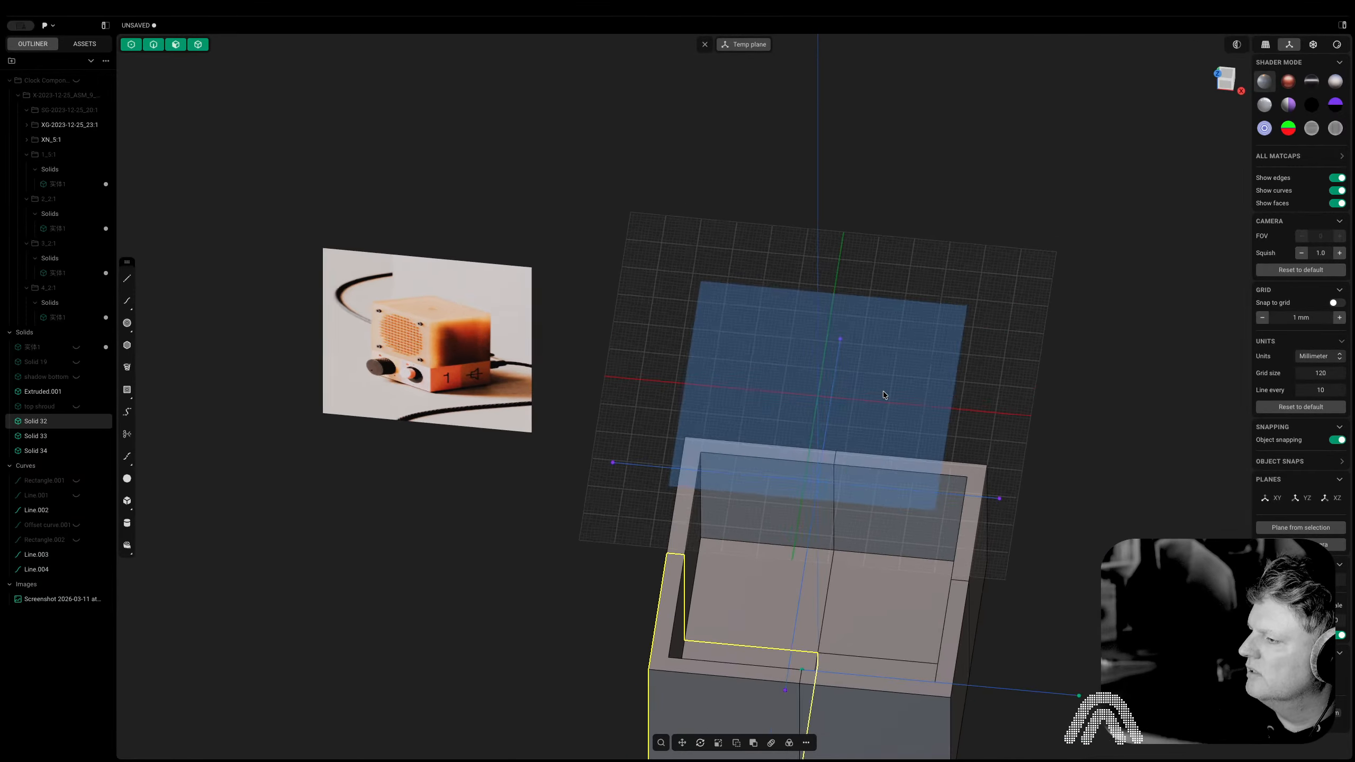
click(1028, 412)
click(710, 47)
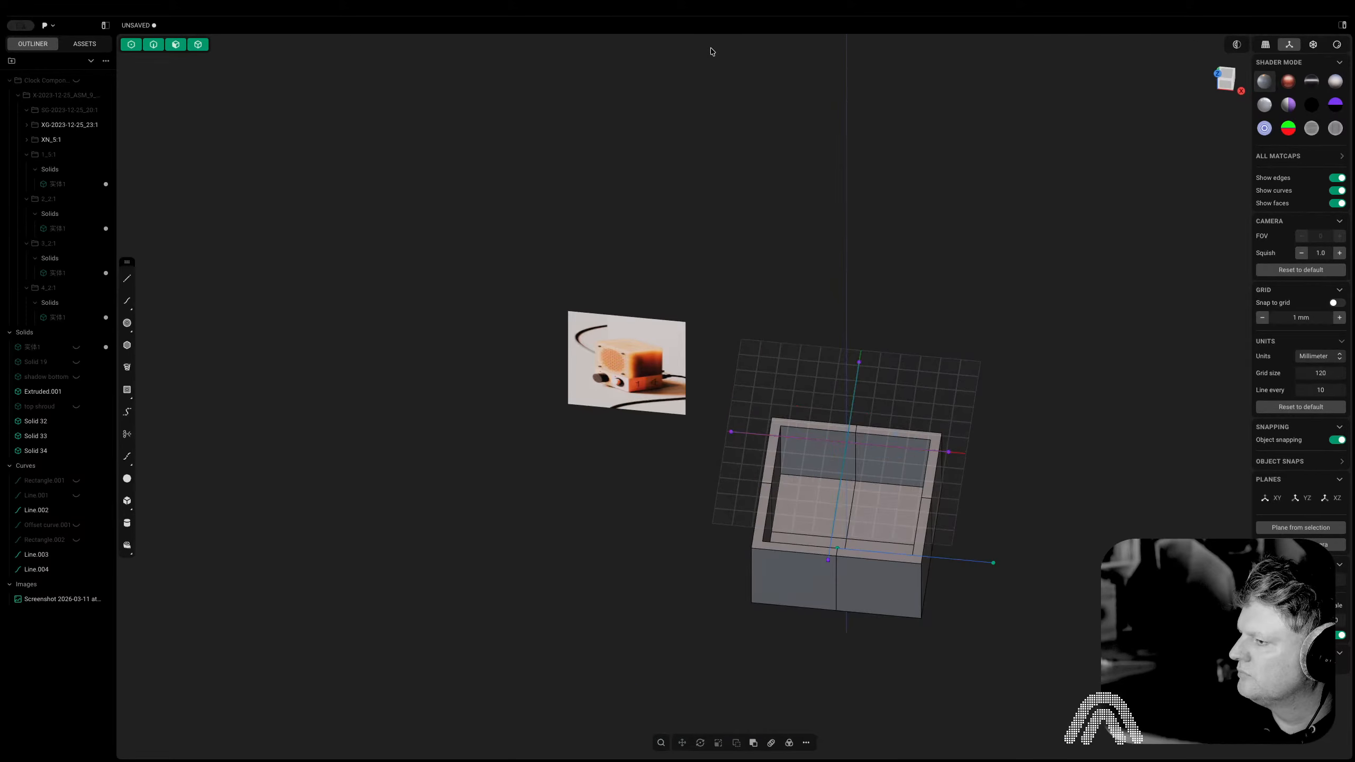
right_drag(1069, 558, 1044, 483)
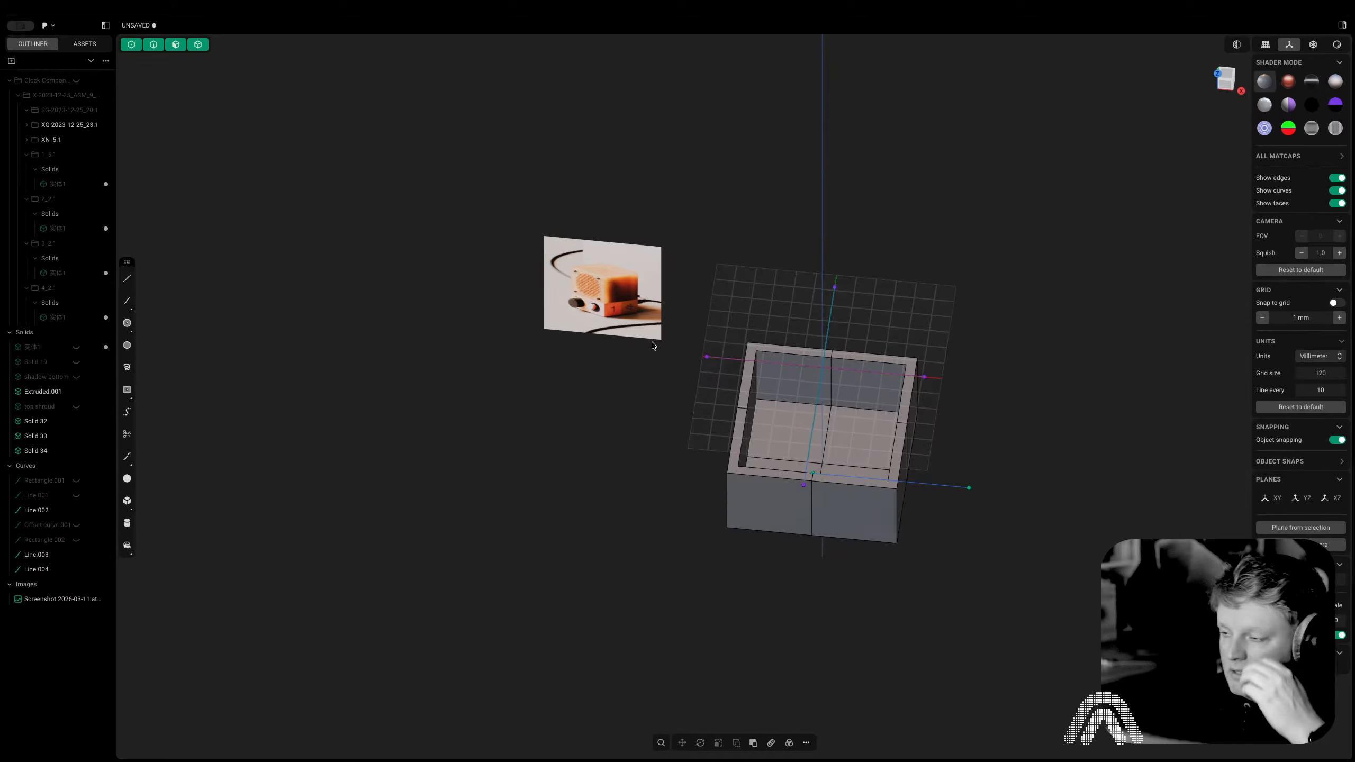
scroll(623, 312, up, 5)
right_drag(657, 393, 592, 303)
scroll(592, 303, down, 4)
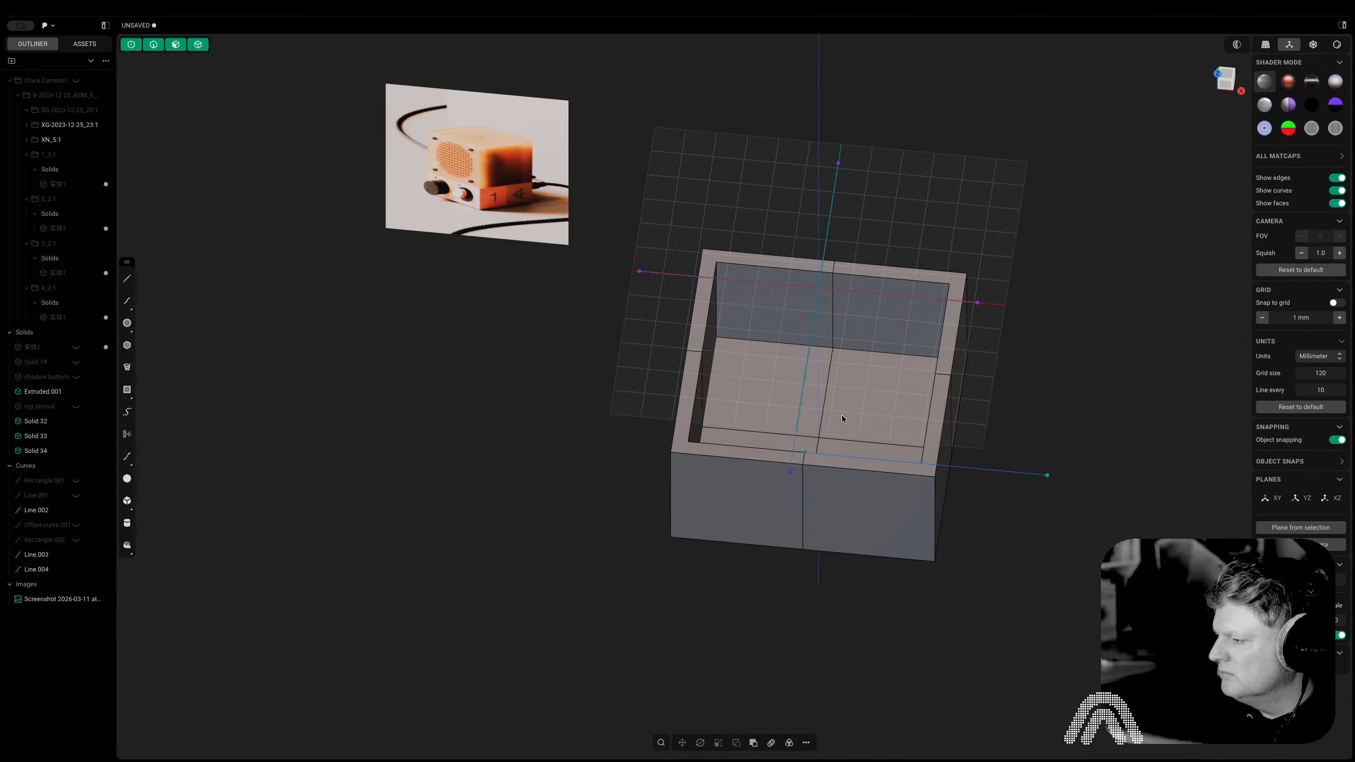
scroll(964, 552, up, 2)
middle_drag(992, 571, 924, 500)
key(2)
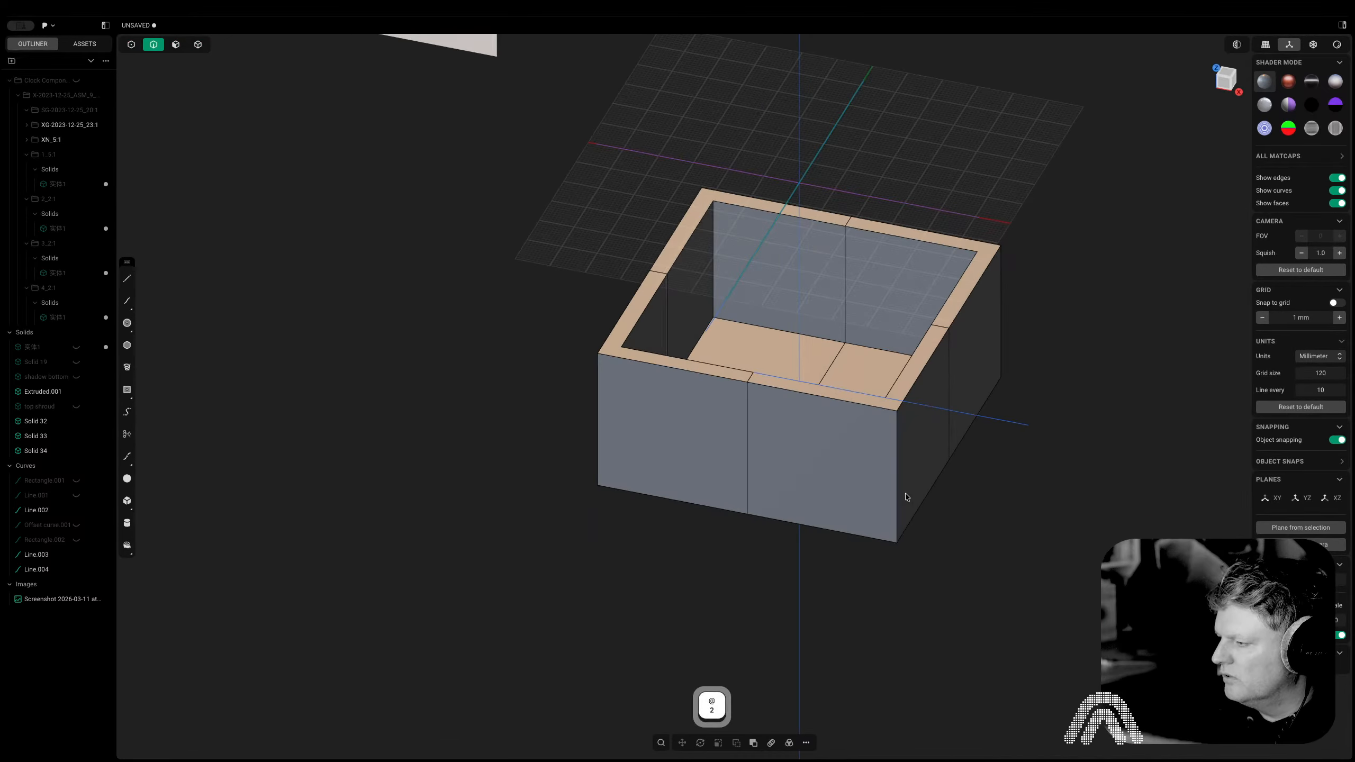
click(899, 495)
shift+click(603, 420)
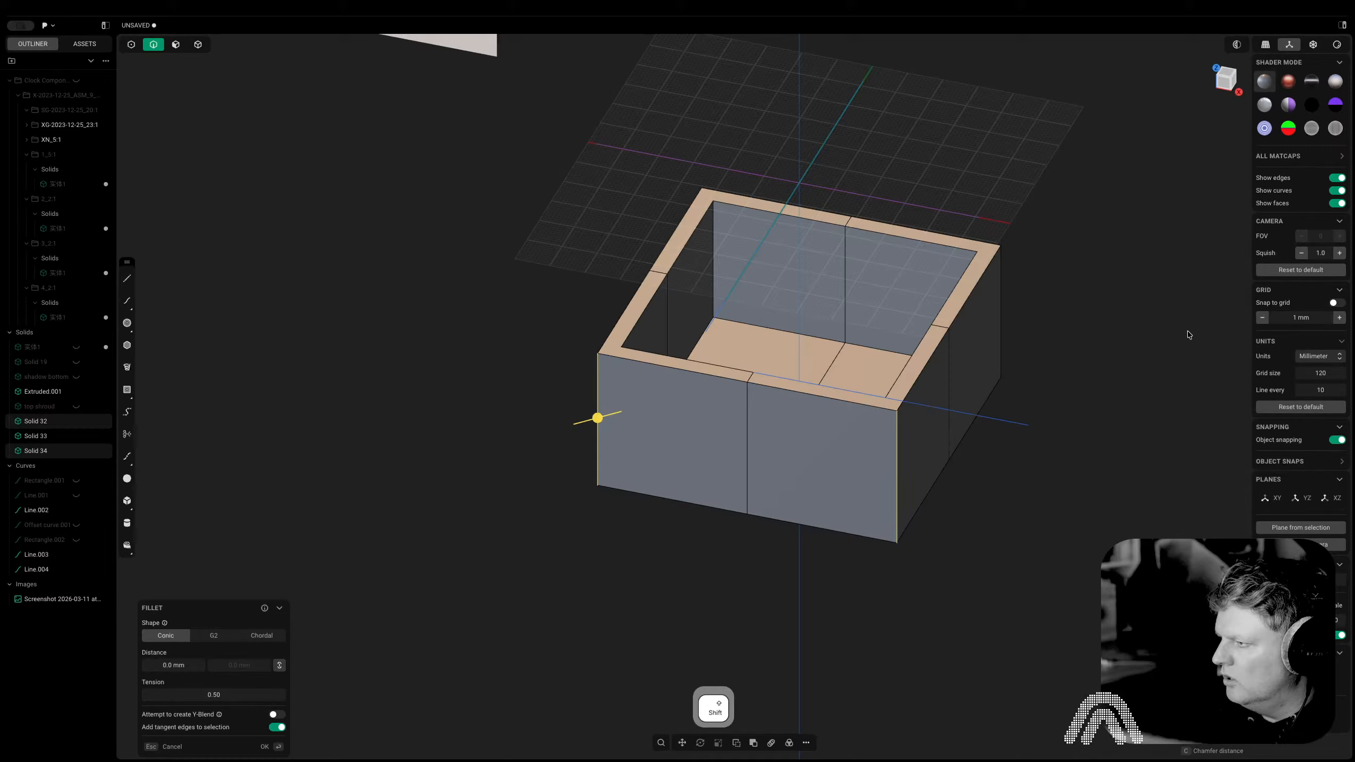
shift+click(997, 308)
middle_drag(890, 383, 947, 447)
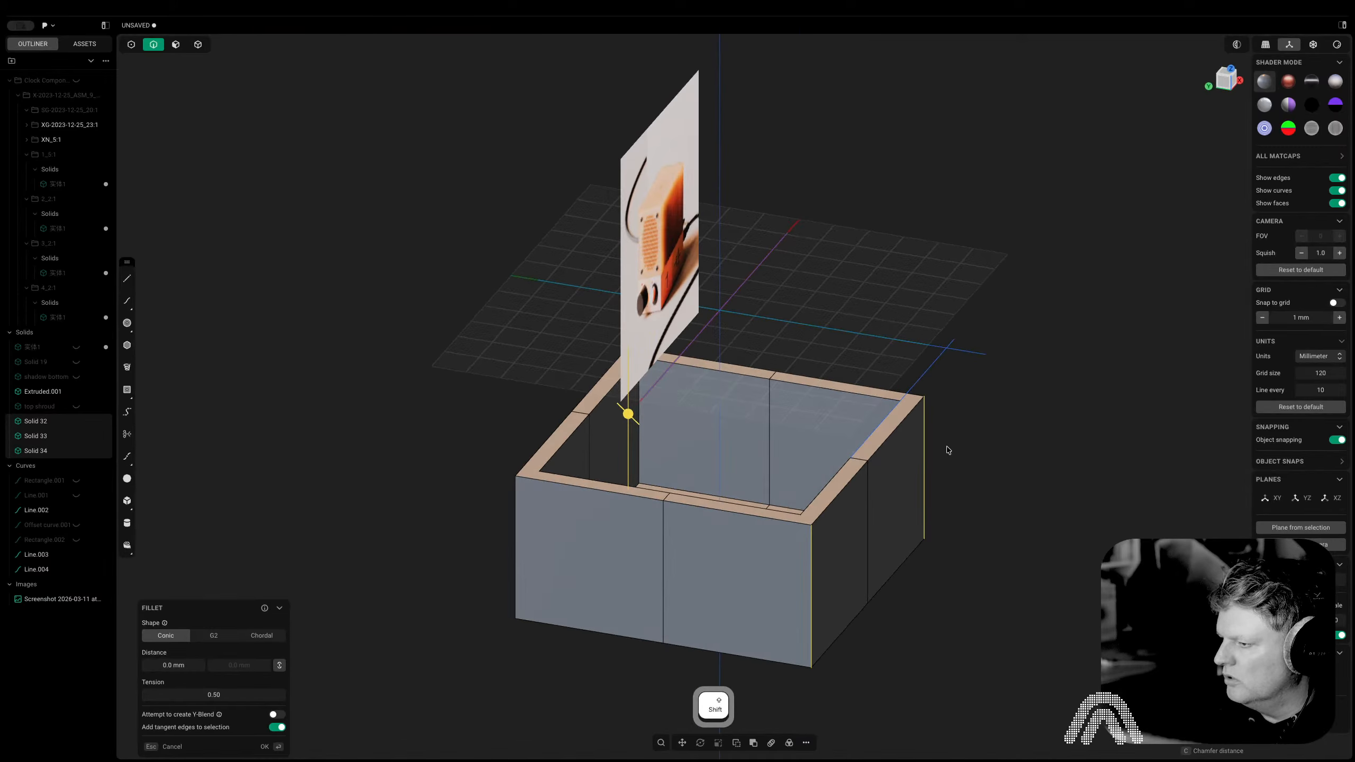
shift+click(513, 557)
key(Escape)
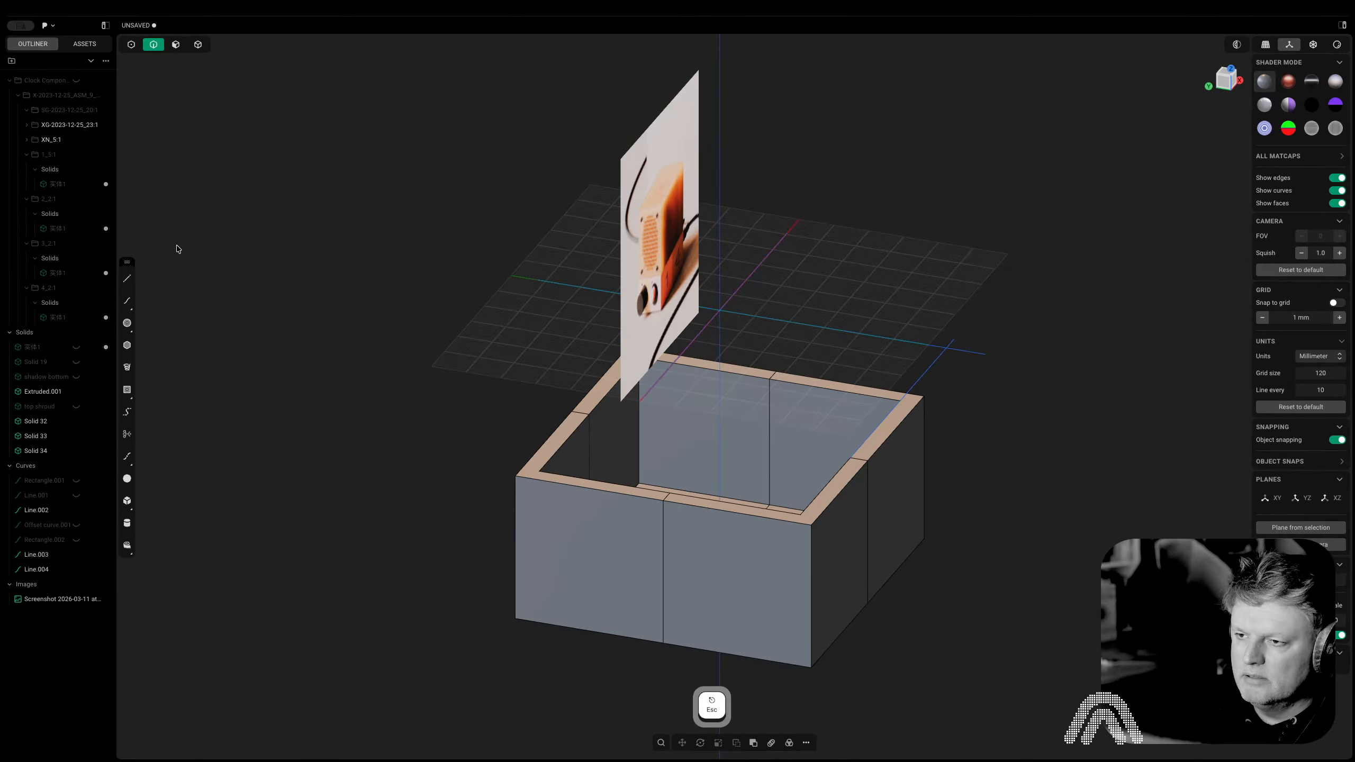
Show the top shroud and fillet the vertical outer corner edges of the shroud and all four lower quarters with a distance of 2 mm
click(76, 406)
middle_drag(480, 481, 1088, 367)
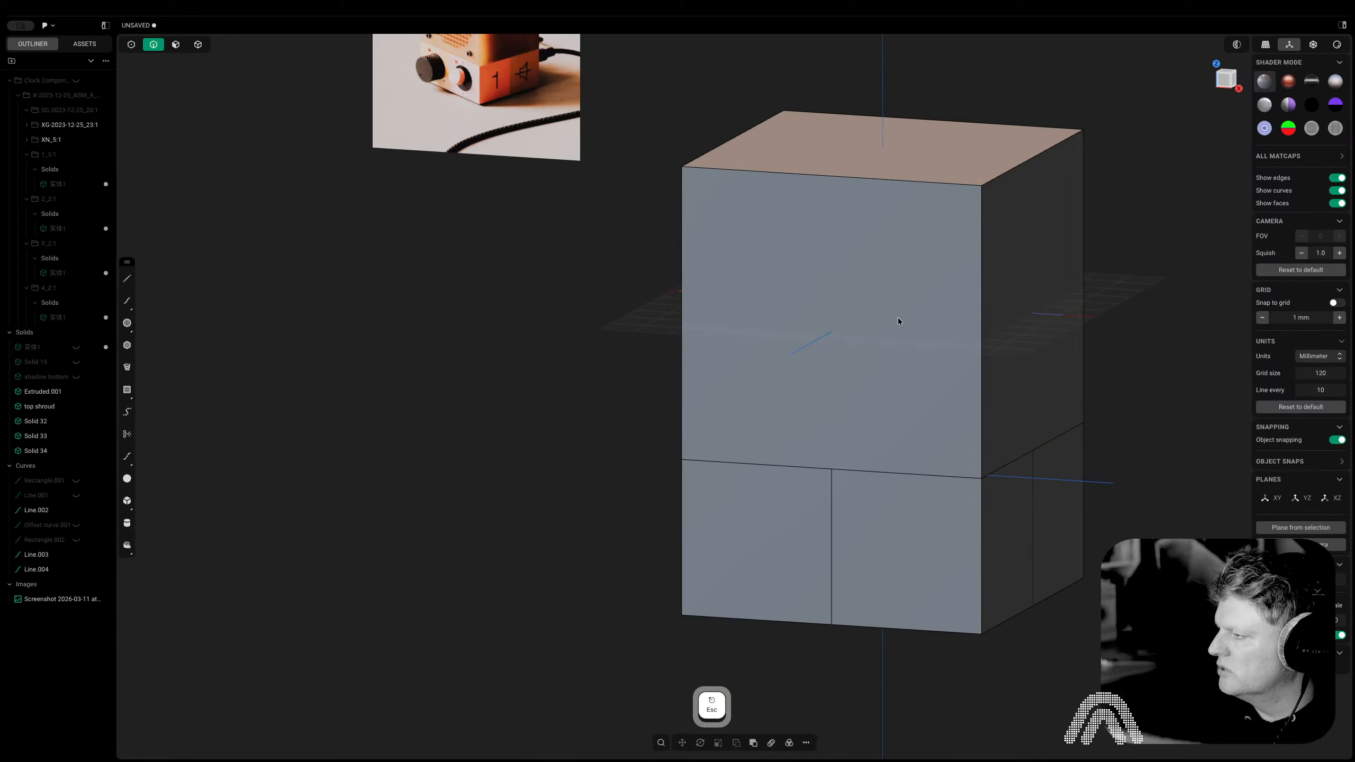
click(980, 297)
key(f)
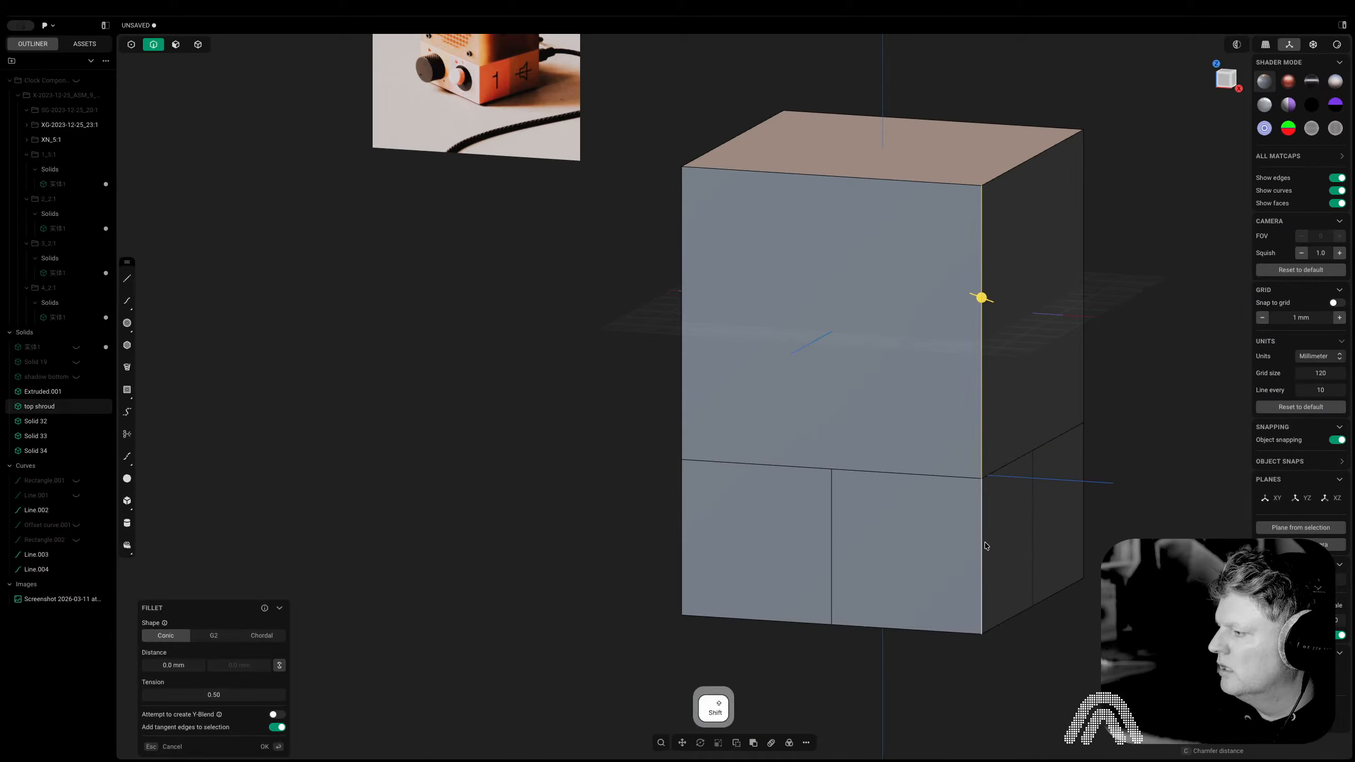
shift+click(987, 550)
shift+click(678, 549)
middle_drag(678, 549, 452, 529)
shift+click(430, 525)
middle_drag(432, 375, 1143, 402)
shift+click(484, 459)
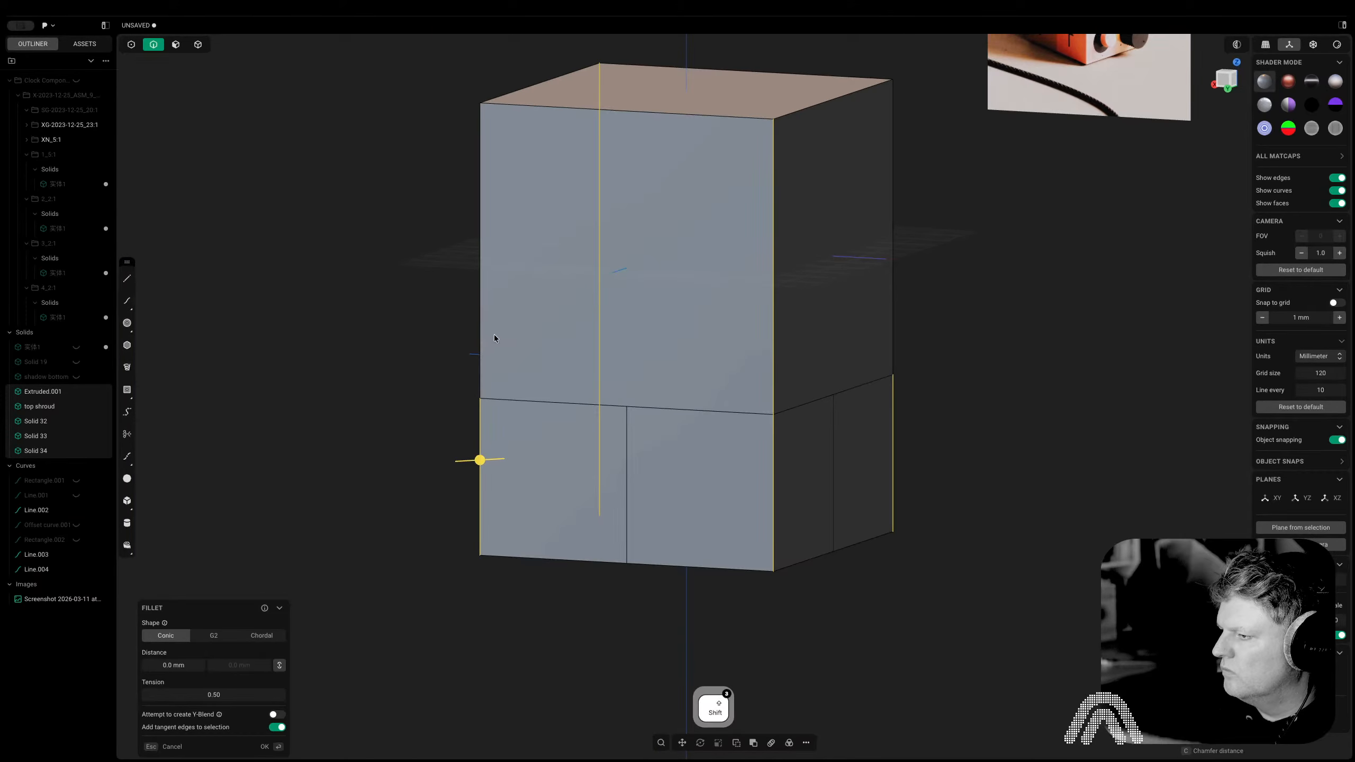
shift+click(492, 336)
middle_drag(864, 332, 705, 367)
shift+click(693, 308)
drag(688, 318, 680, 314)
click(163, 664)
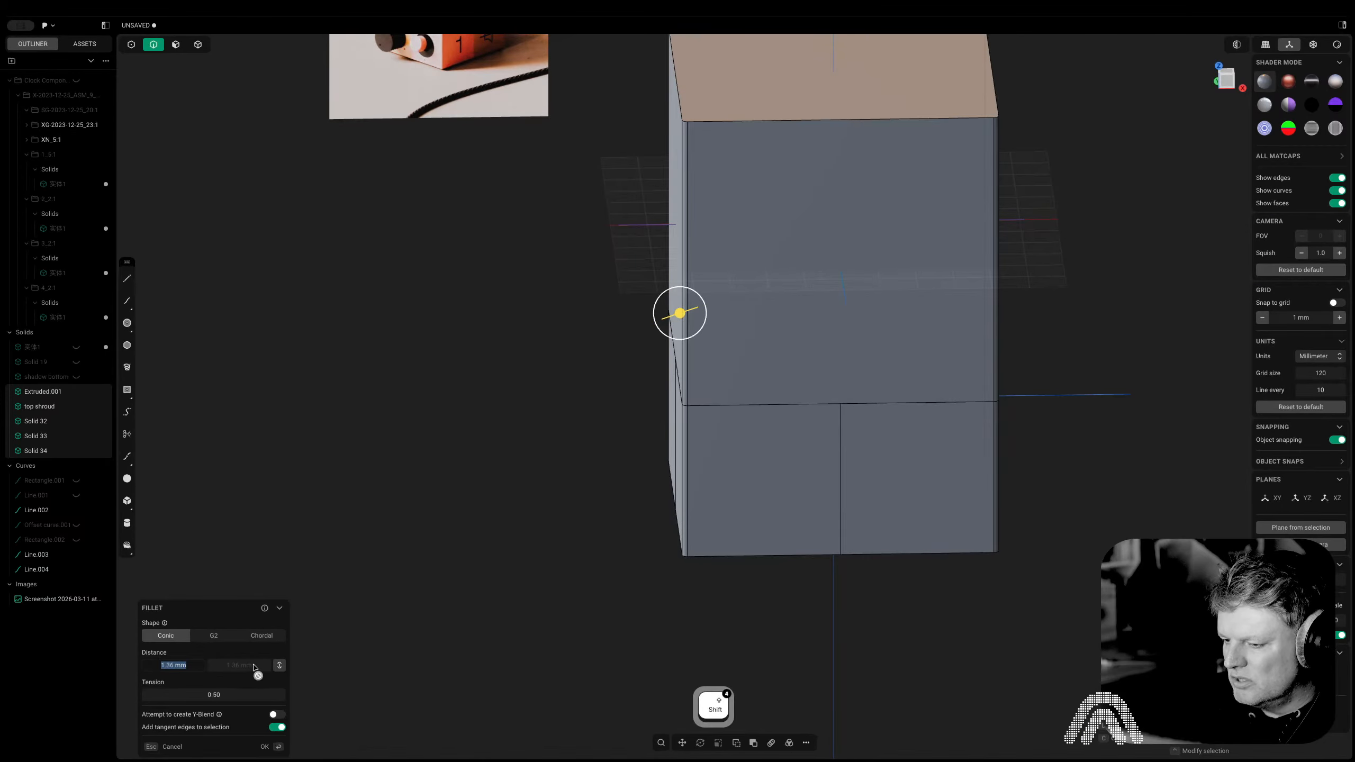
text(2)
key(Tab)
scroll(732, 483, down, 5)
middle_drag(877, 555, 690, 584)
right_click(689, 583)
Fillet the outer edge loop around the top face of the top shroud with a distance of 2 mm
scroll(824, 384, up, 6)
click(834, 387)
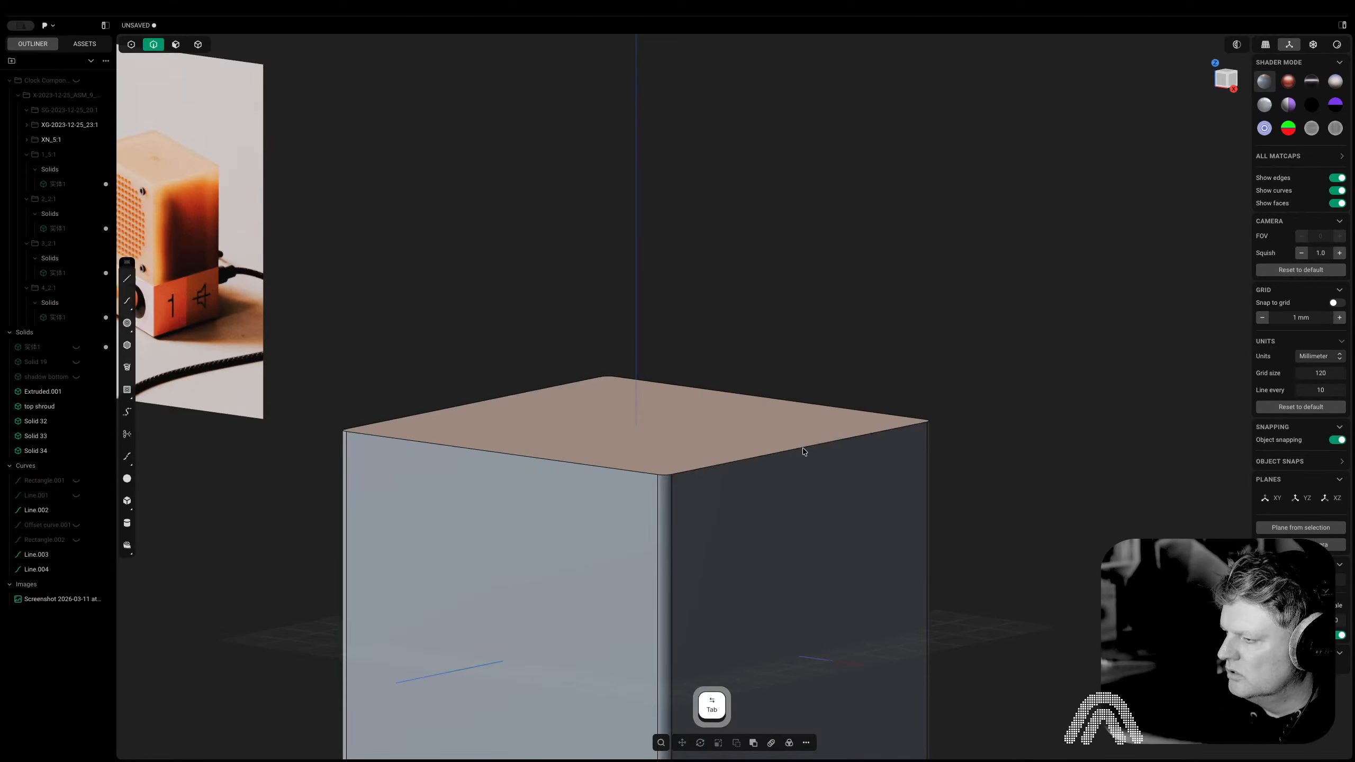
click(802, 447)
drag(803, 447, 807, 443)
click(177, 666)
text(2)
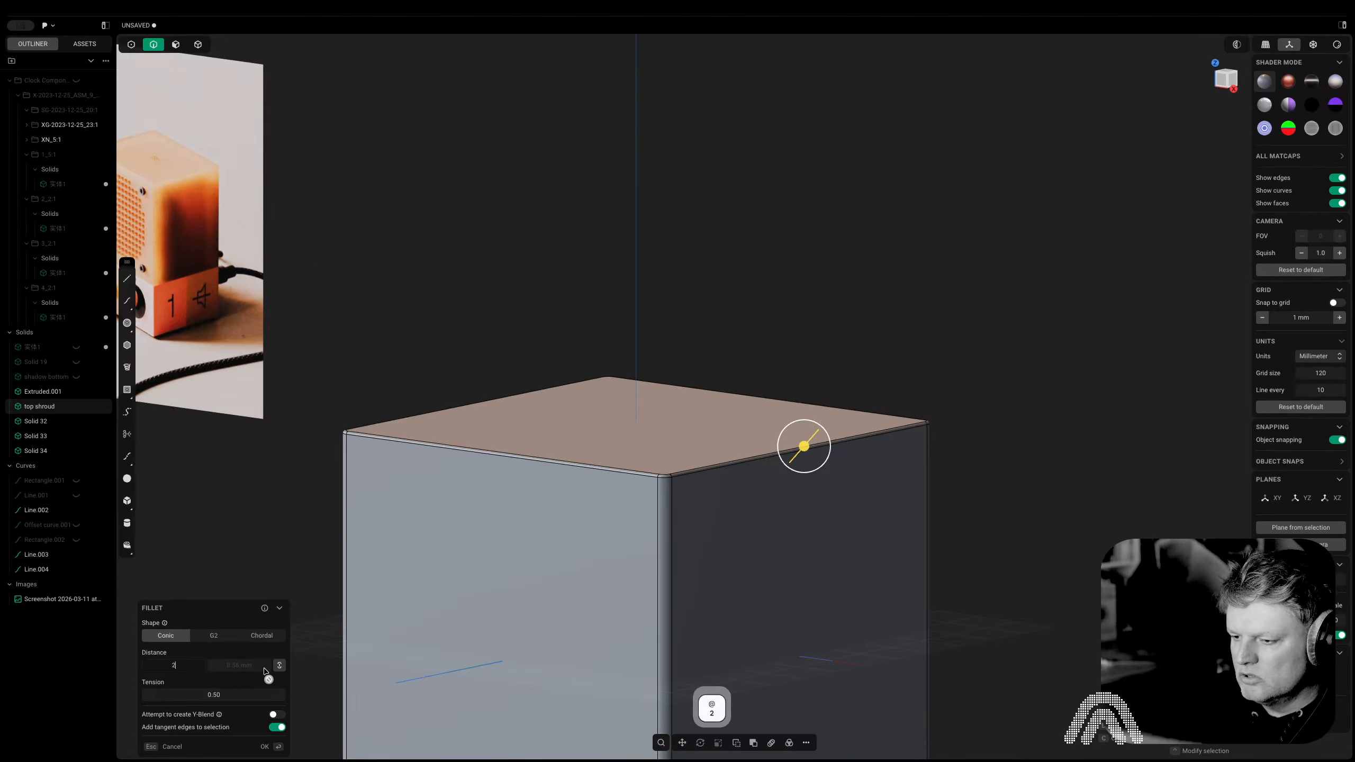
key(Tab)
scroll(801, 351, down, 5)
middle_drag(814, 493, 833, 487)
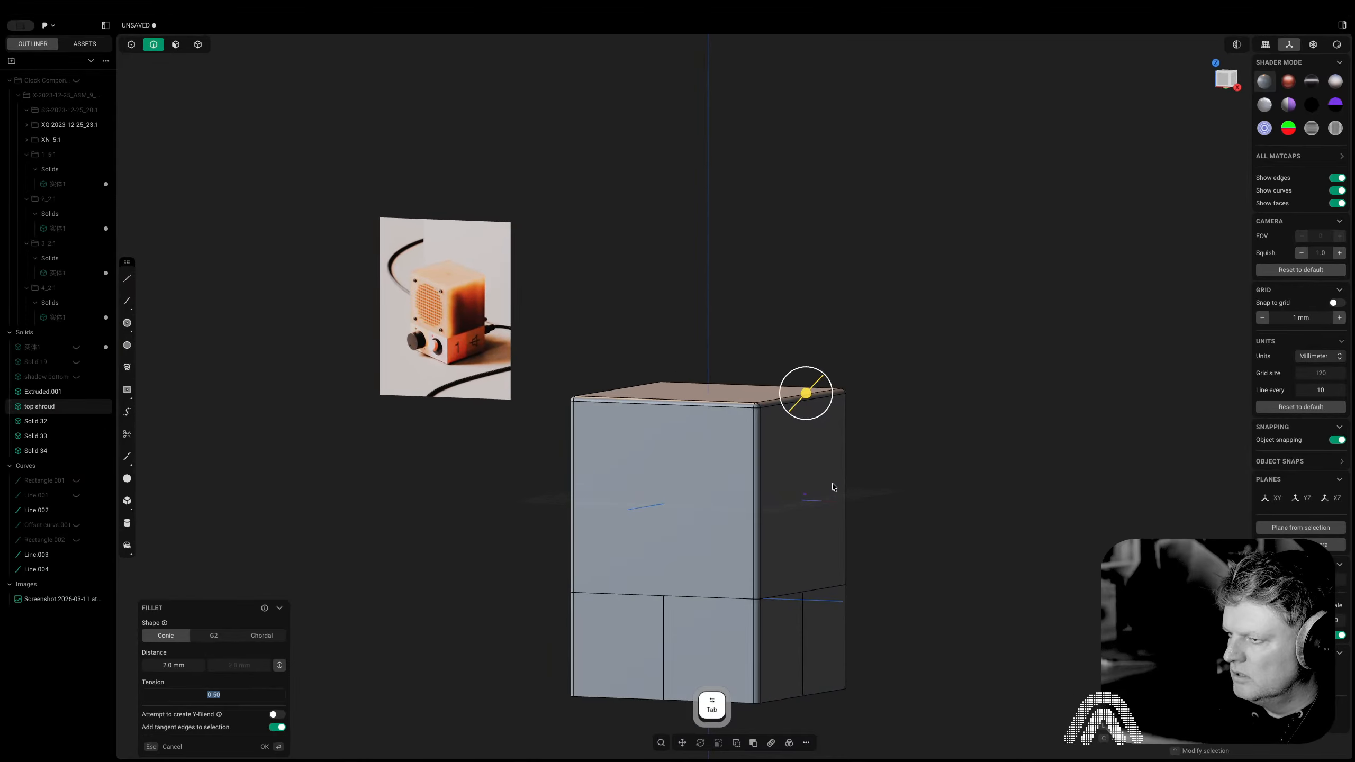
key(Return)
scroll(869, 600, up, 5)
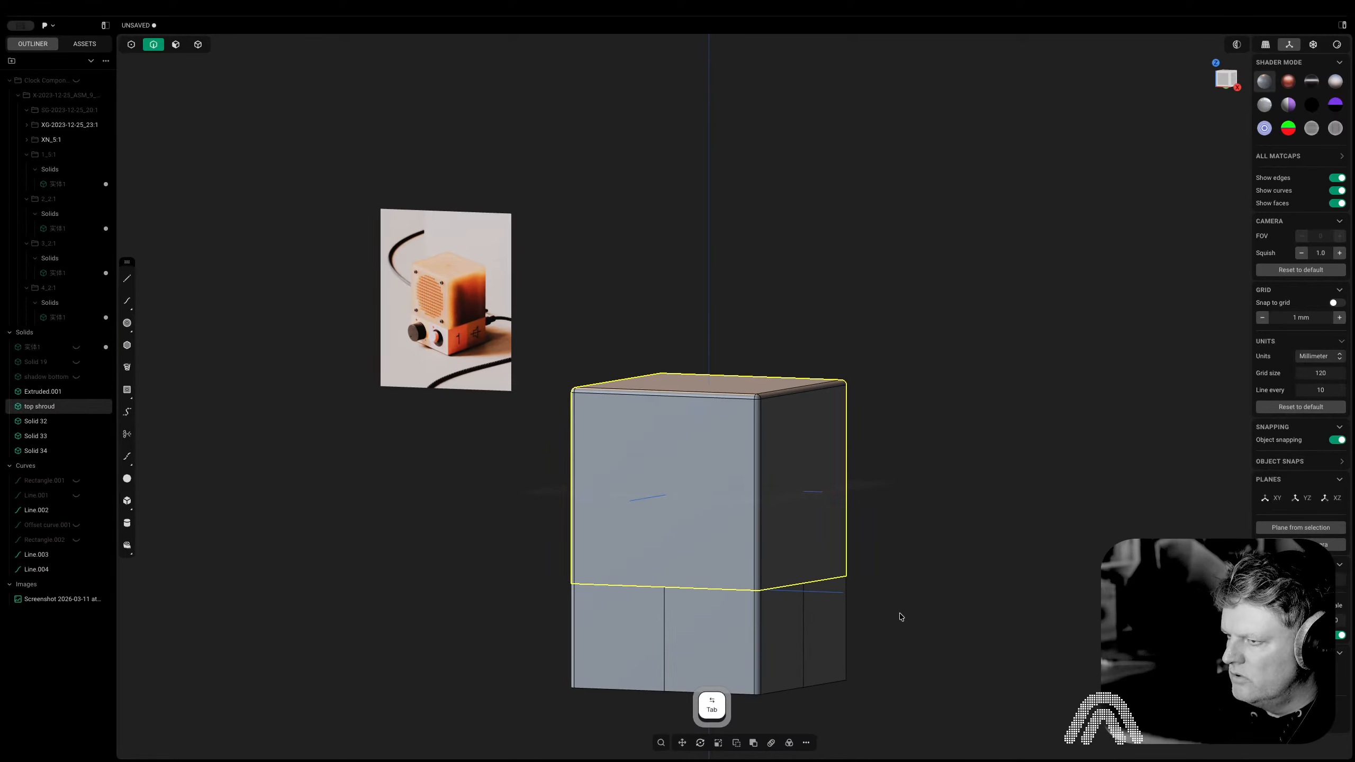
key(2)
click(767, 624)
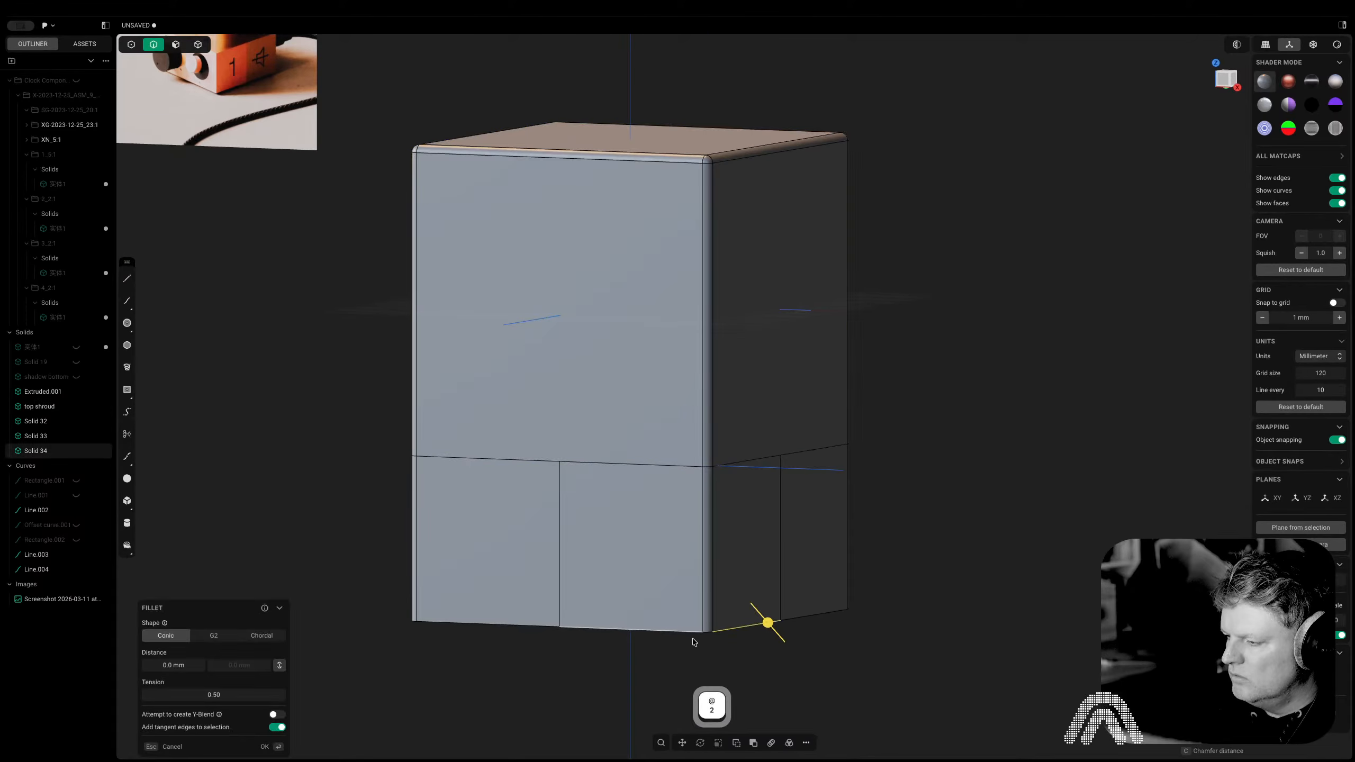
shift+click(658, 629)
drag(657, 630, 658, 627)
key(Escape)
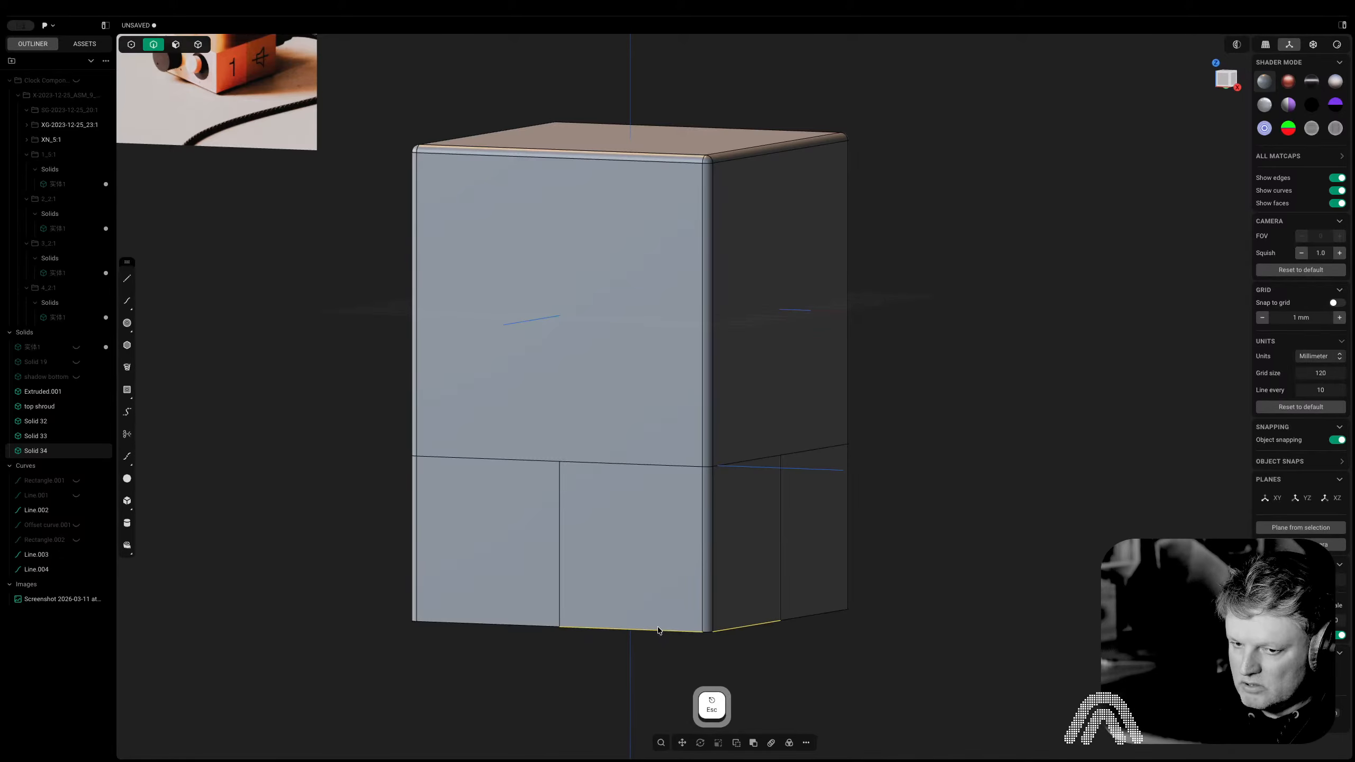
key(Escape)
Chamfer the outer bottom edges of all four lower quarters with an Offset distance of -2 mm
click(827, 615)
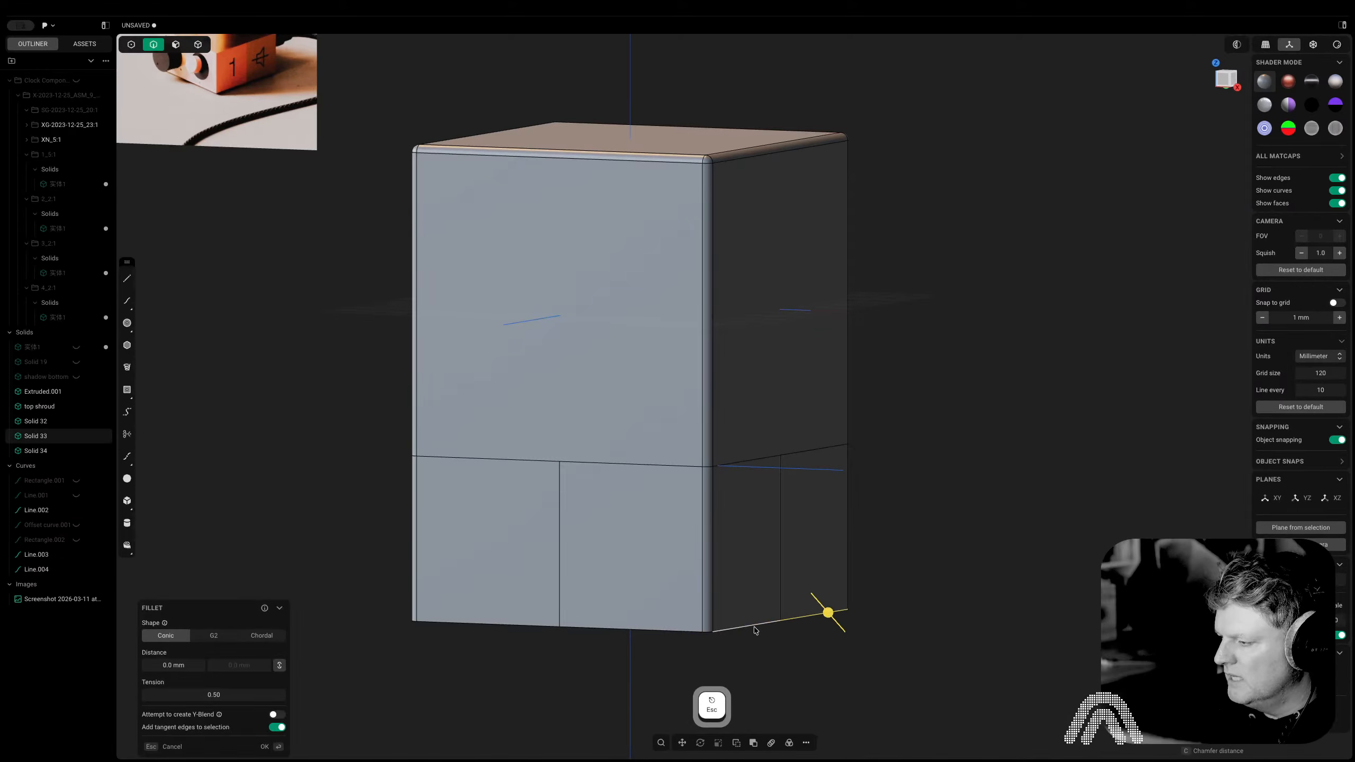
shift+click(756, 627)
scroll(657, 642, up, 2)
scroll(657, 641, up, 2)
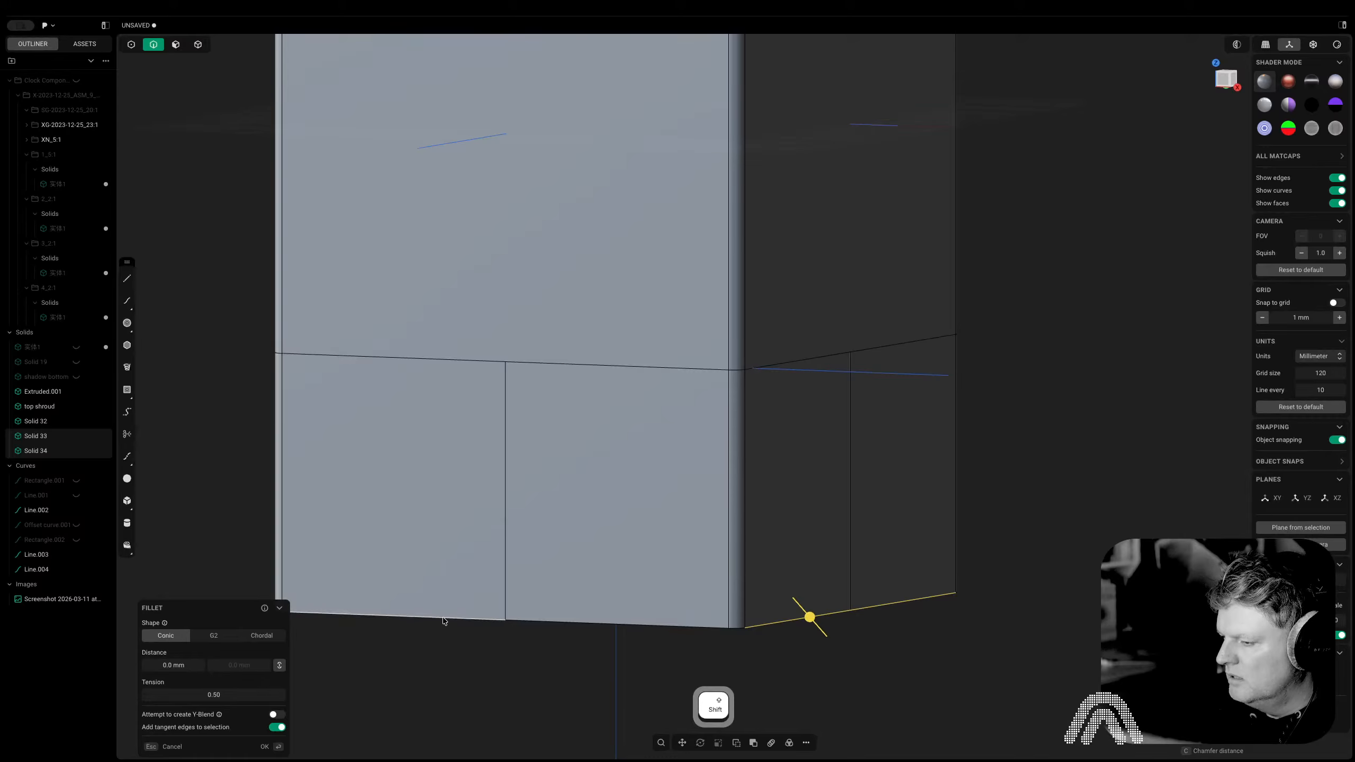
shift+click(404, 623)
shift+middle_drag(404, 622, 762, 603)
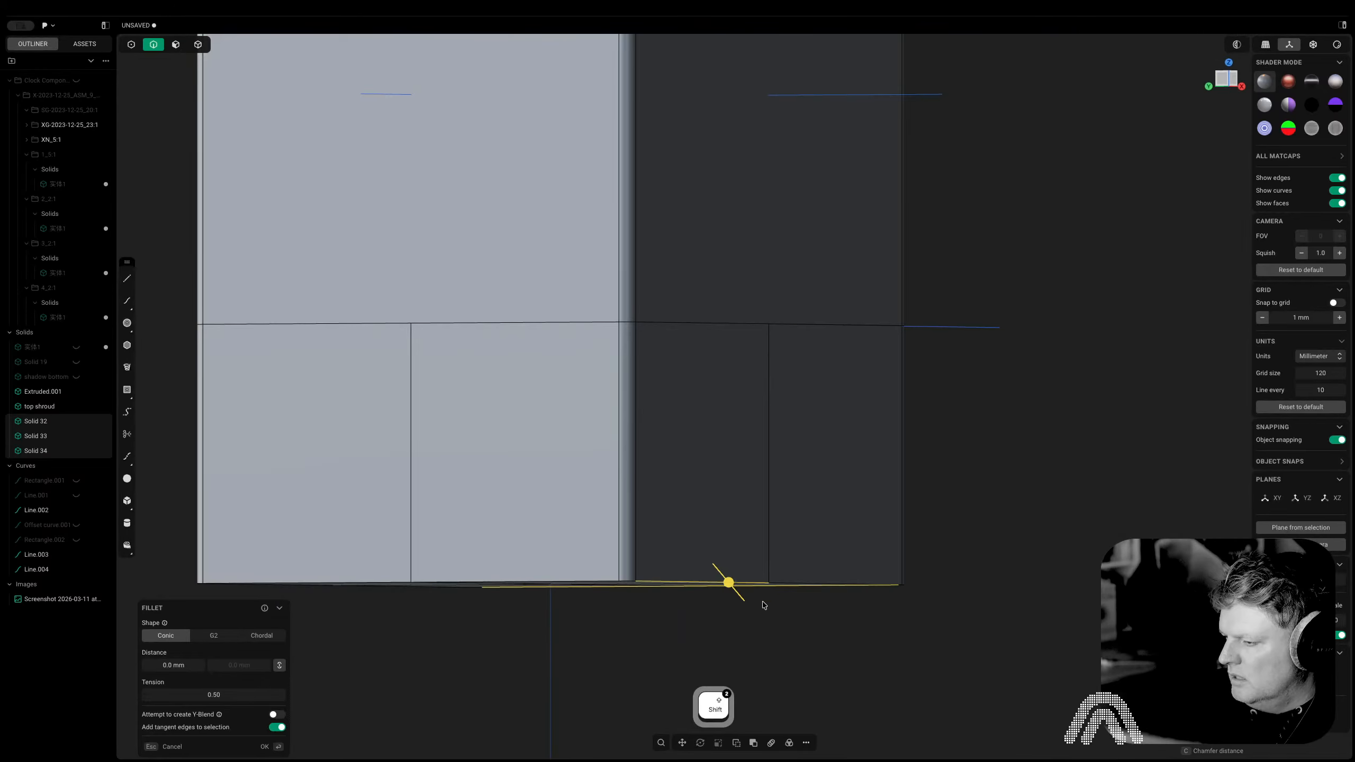
shift+click(553, 583)
shift+middle_drag(474, 596, 801, 637)
shift+click(617, 629)
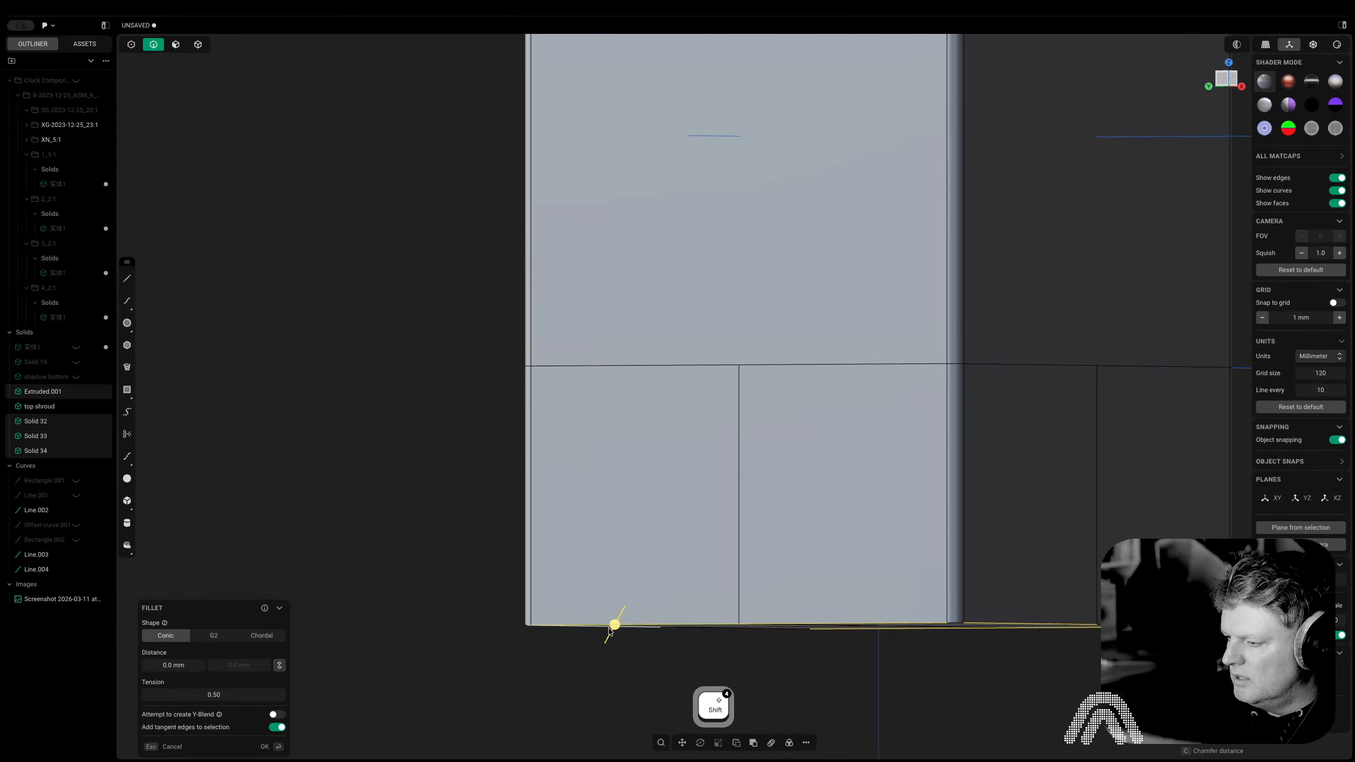
middle_drag(616, 629, 818, 652)
shift+click(696, 637)
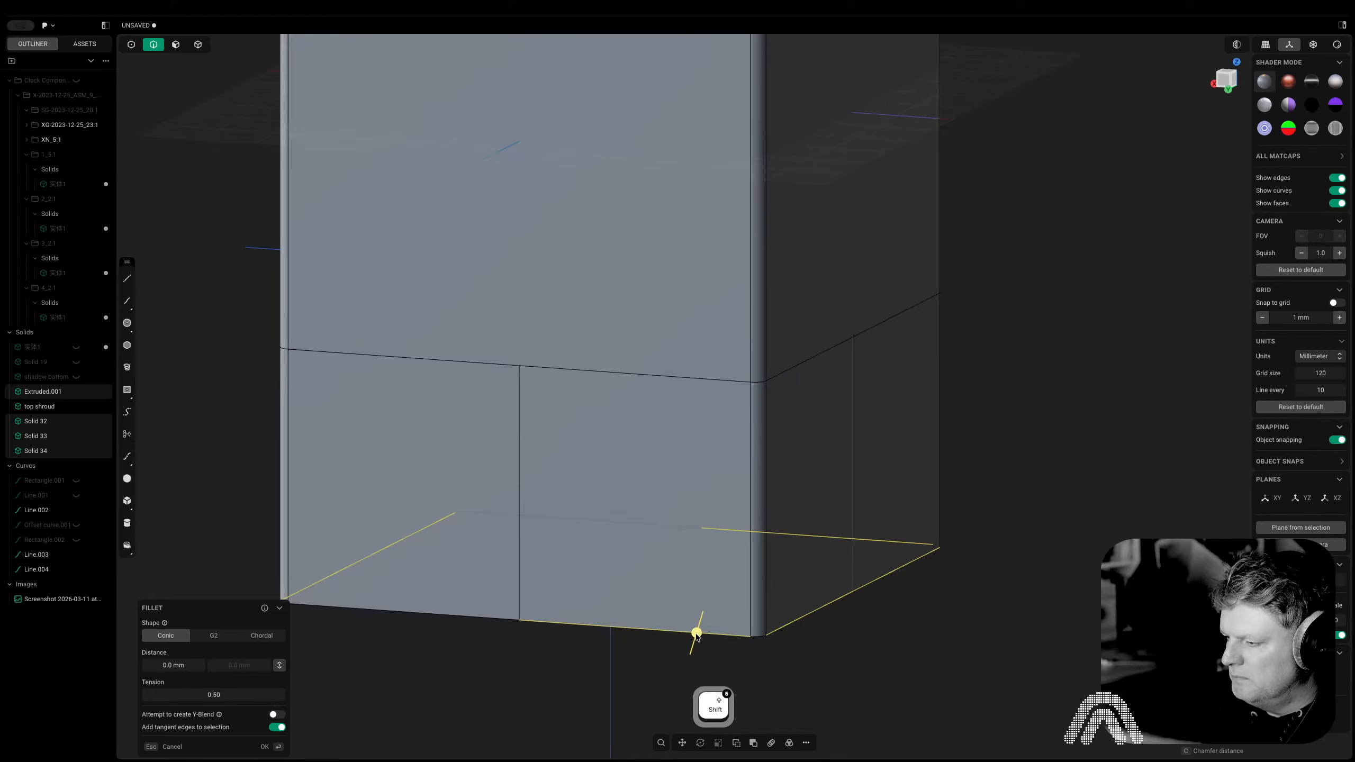
drag(696, 636, 696, 647)
middle_drag(696, 646, 584, 620)
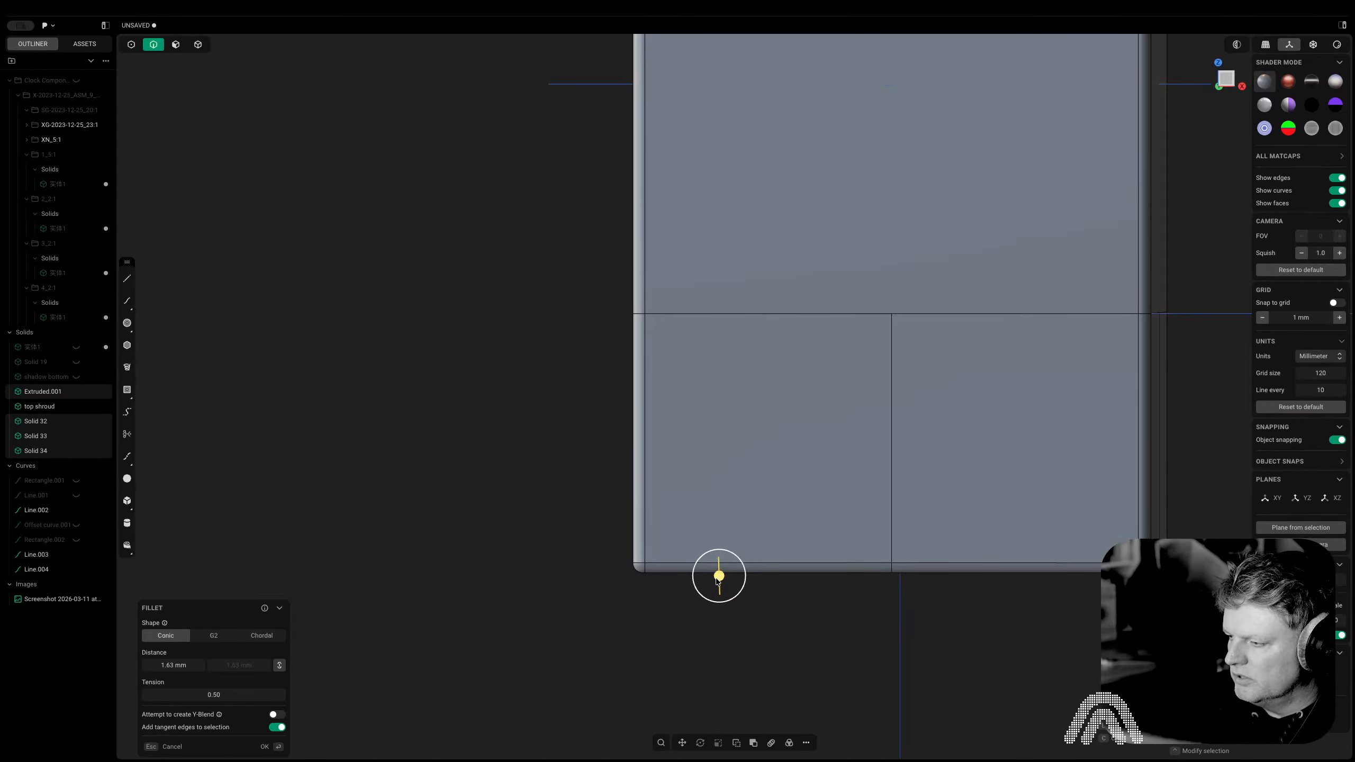
drag(718, 581, 719, 566)
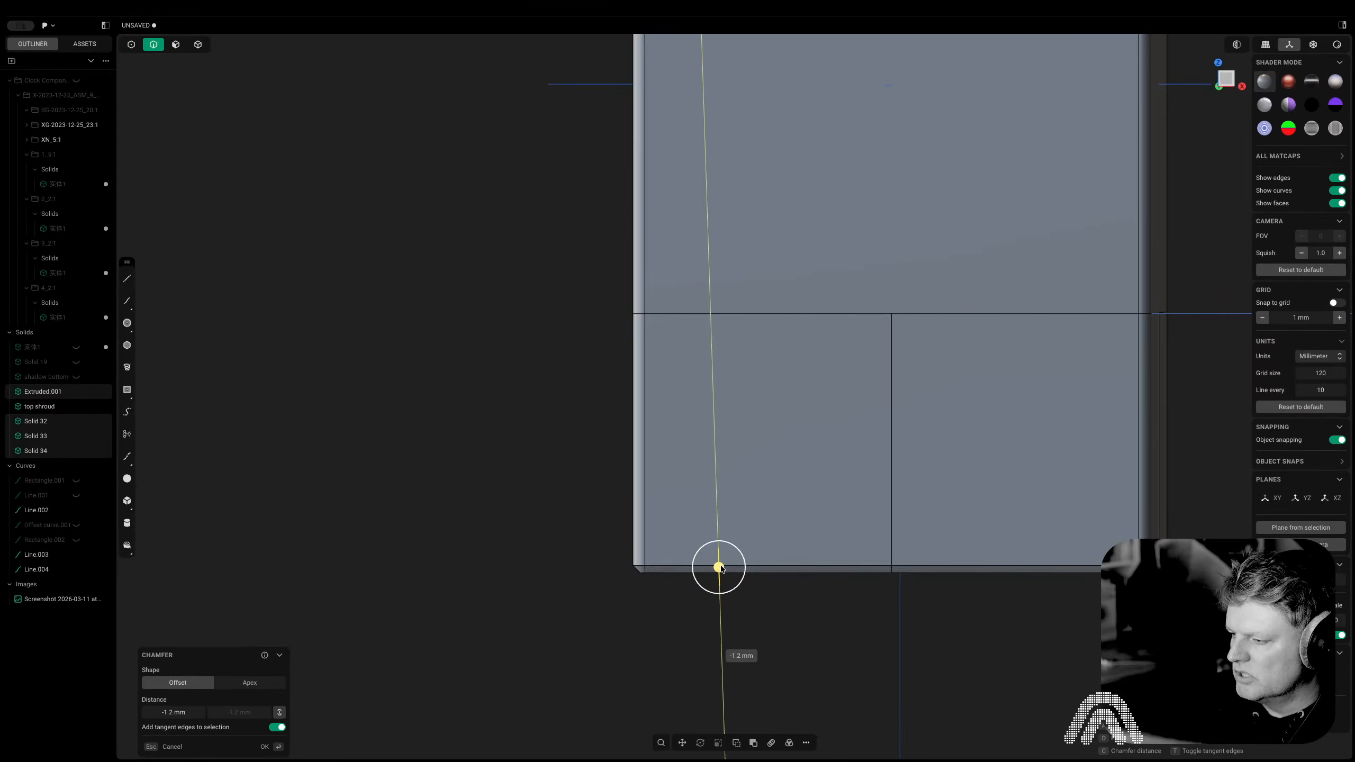
click(153, 715)
text(-2)
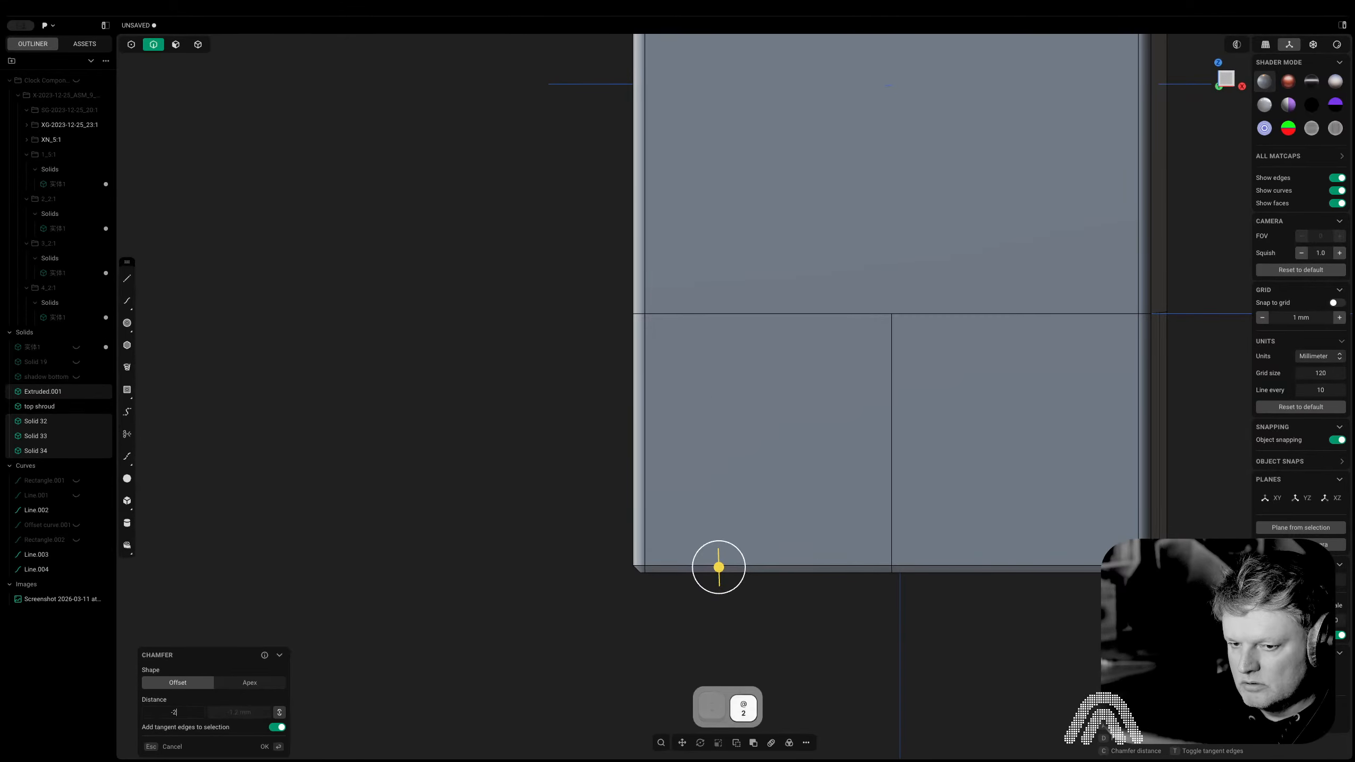
key(Return)
key(Return)
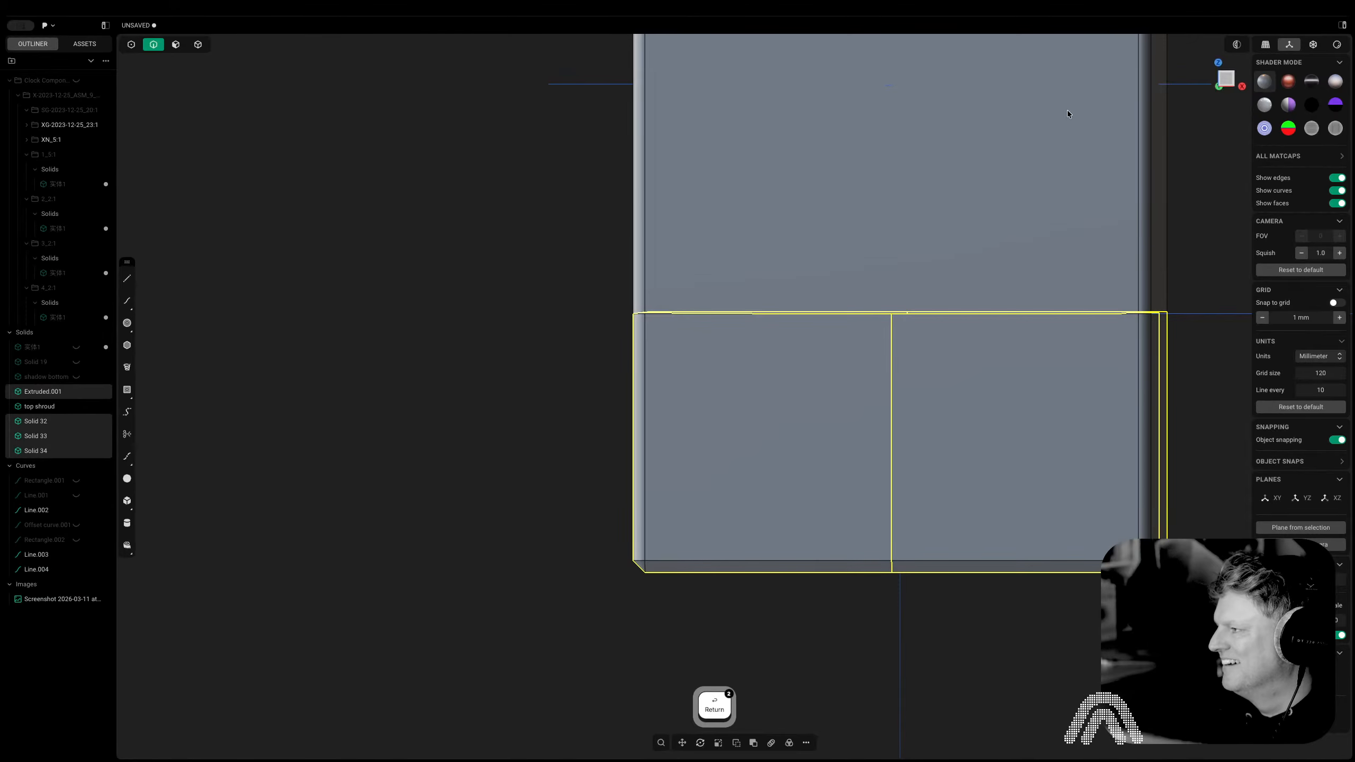
Examine the reference photo's gap between the upper housing and lower blocks against the model in front view
click(1223, 79)
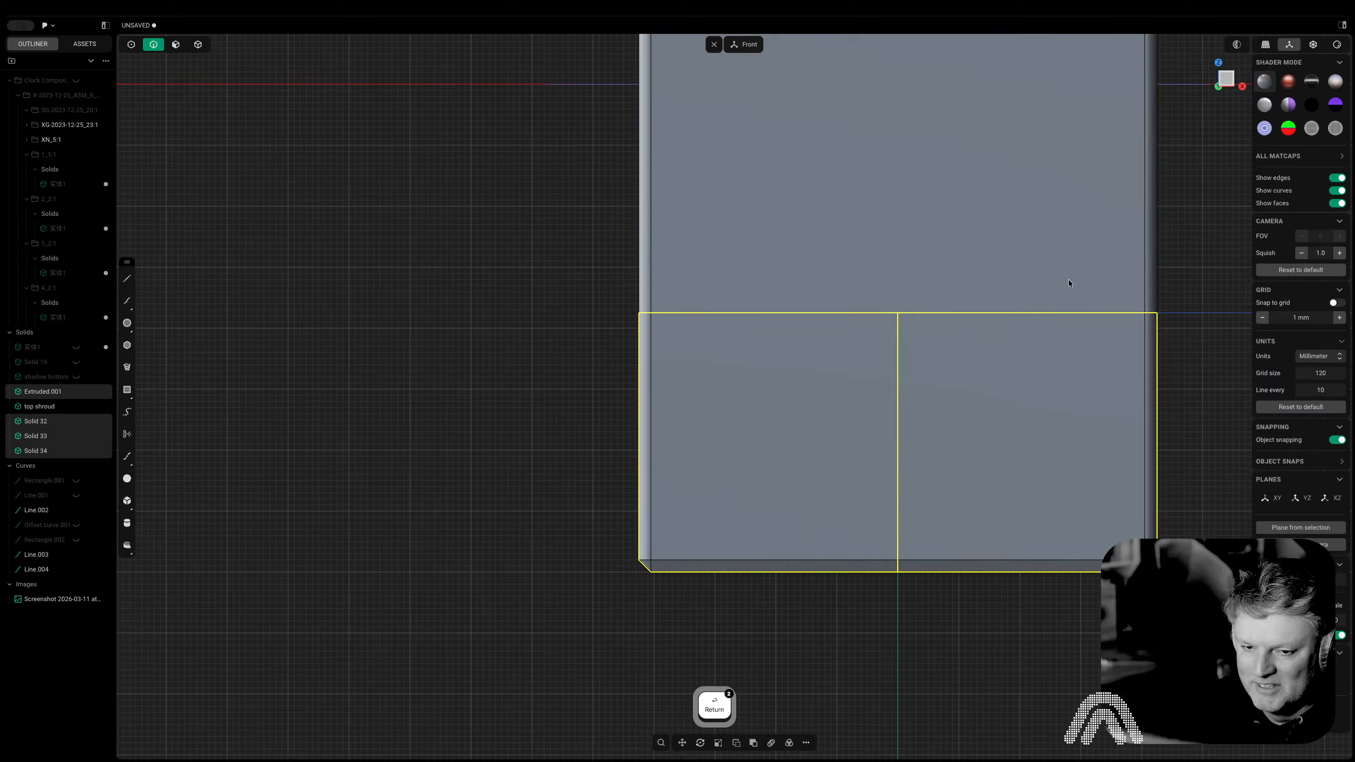
right_drag(1063, 281, 853, 453)
scroll(380, 391, down, 10)
scroll(234, 223, up, 5)
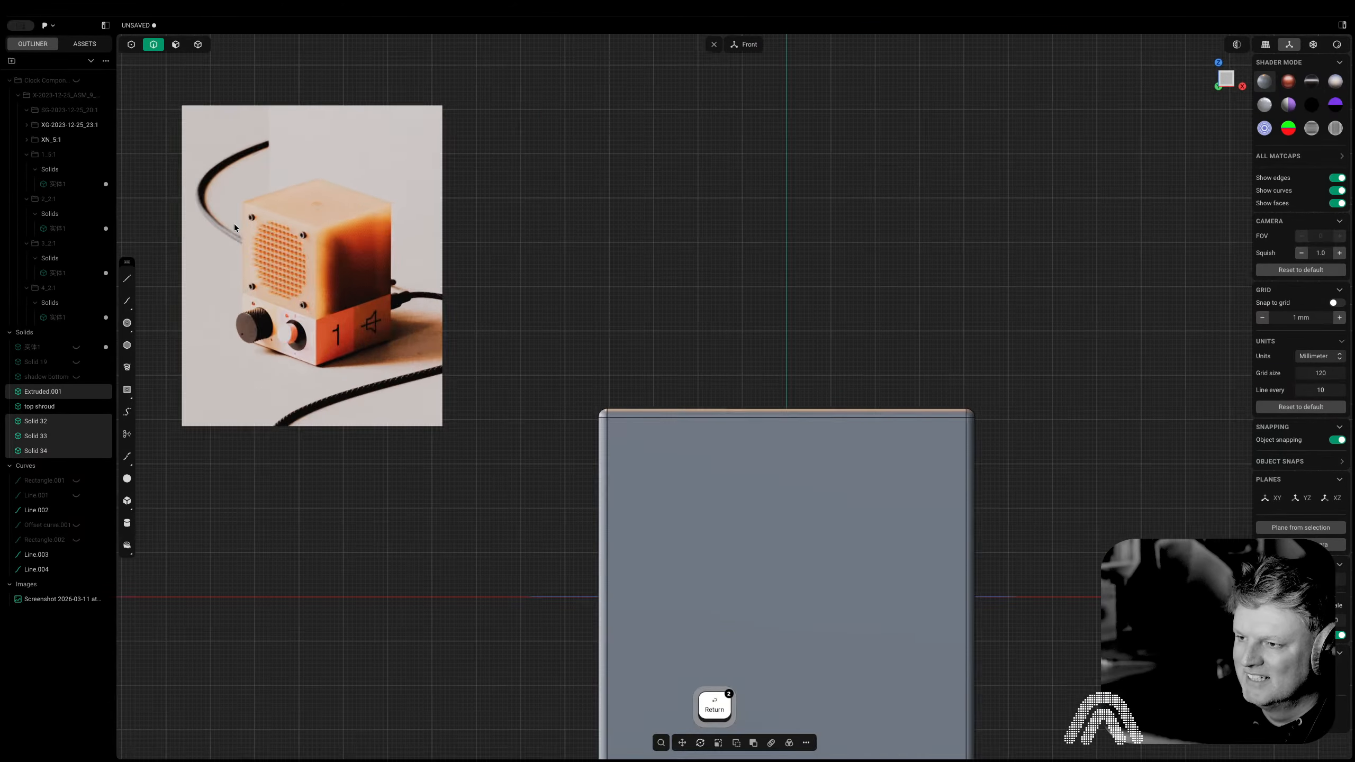
scroll(394, 368, up, 6)
right_drag(570, 558, 326, 357)
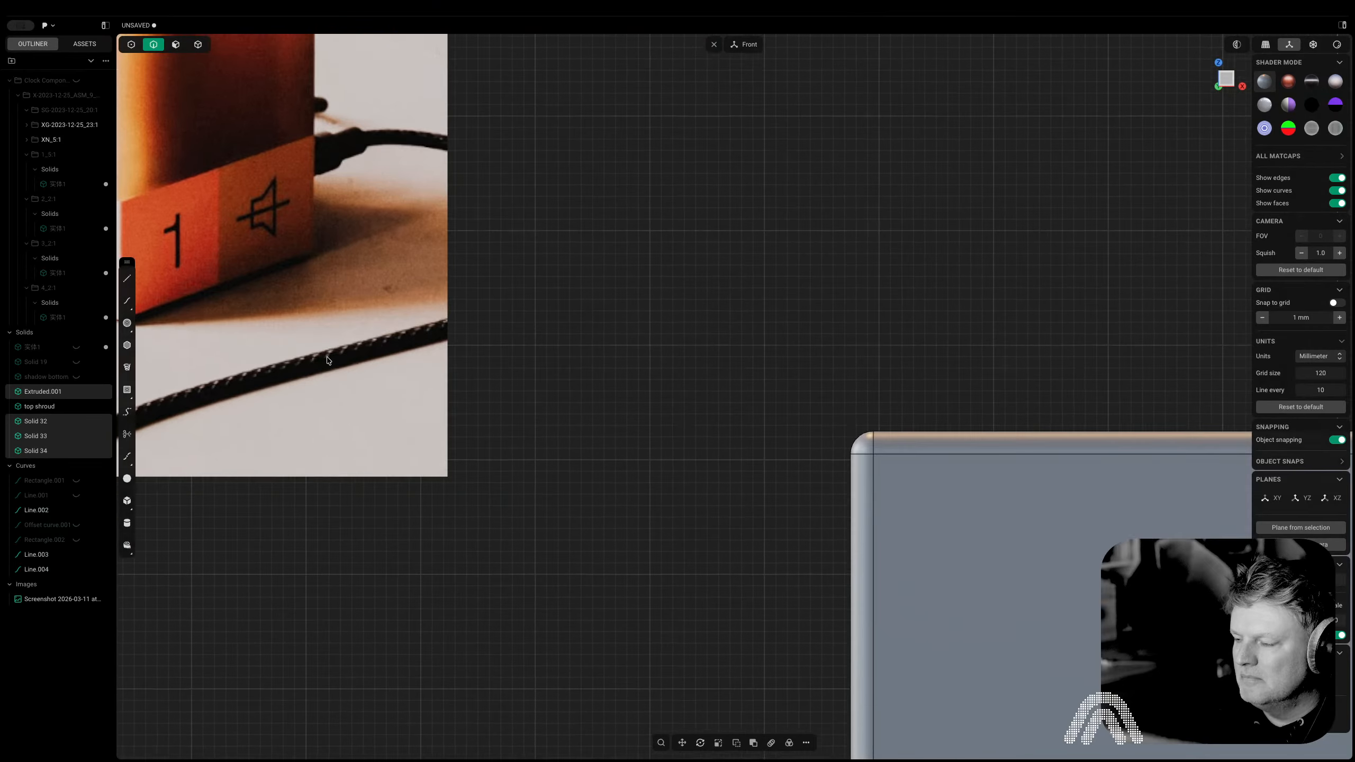
scroll(469, 267, down, 5)
right_drag(823, 606, 656, 495)
scroll(656, 496, up, 5)
scroll(712, 542, down, 5)
key(2)
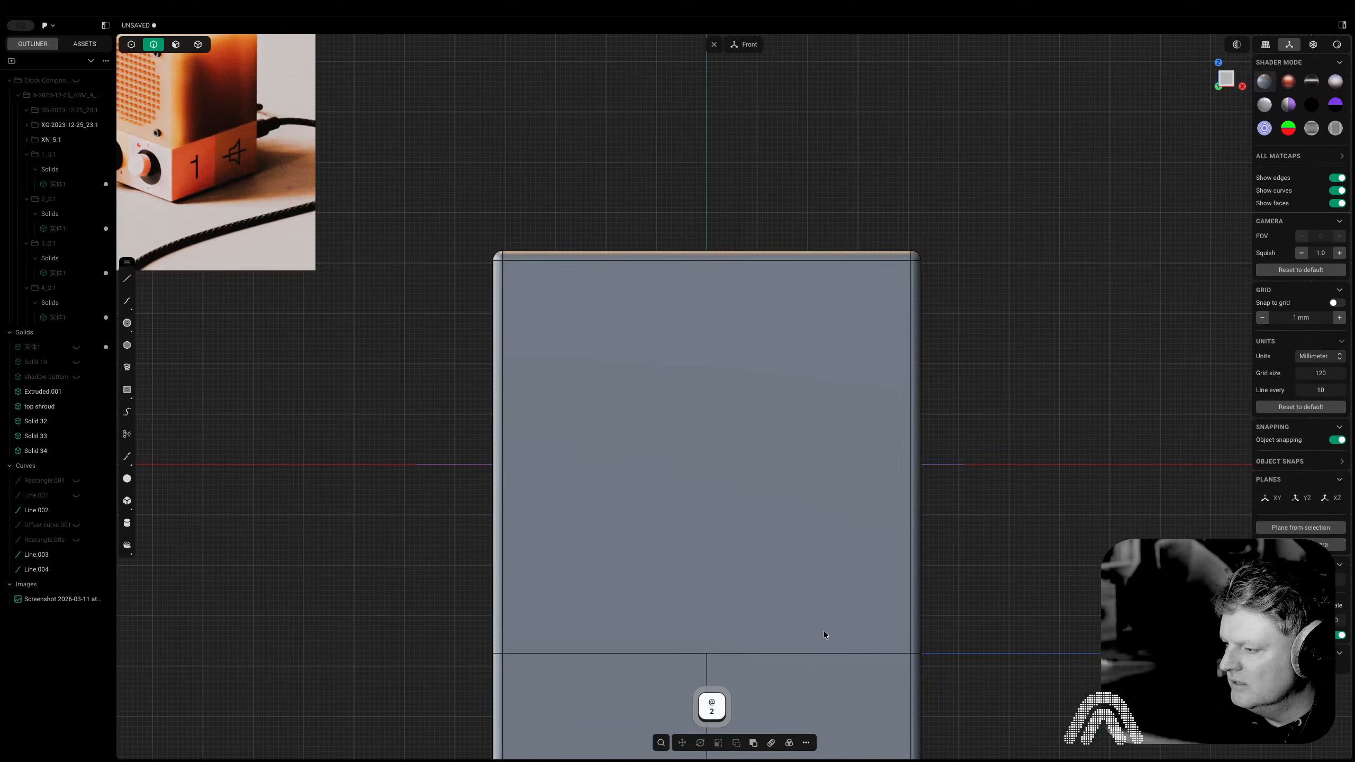
click(823, 648)
drag(823, 649, 824, 646)
right_drag(828, 655, 788, 538)
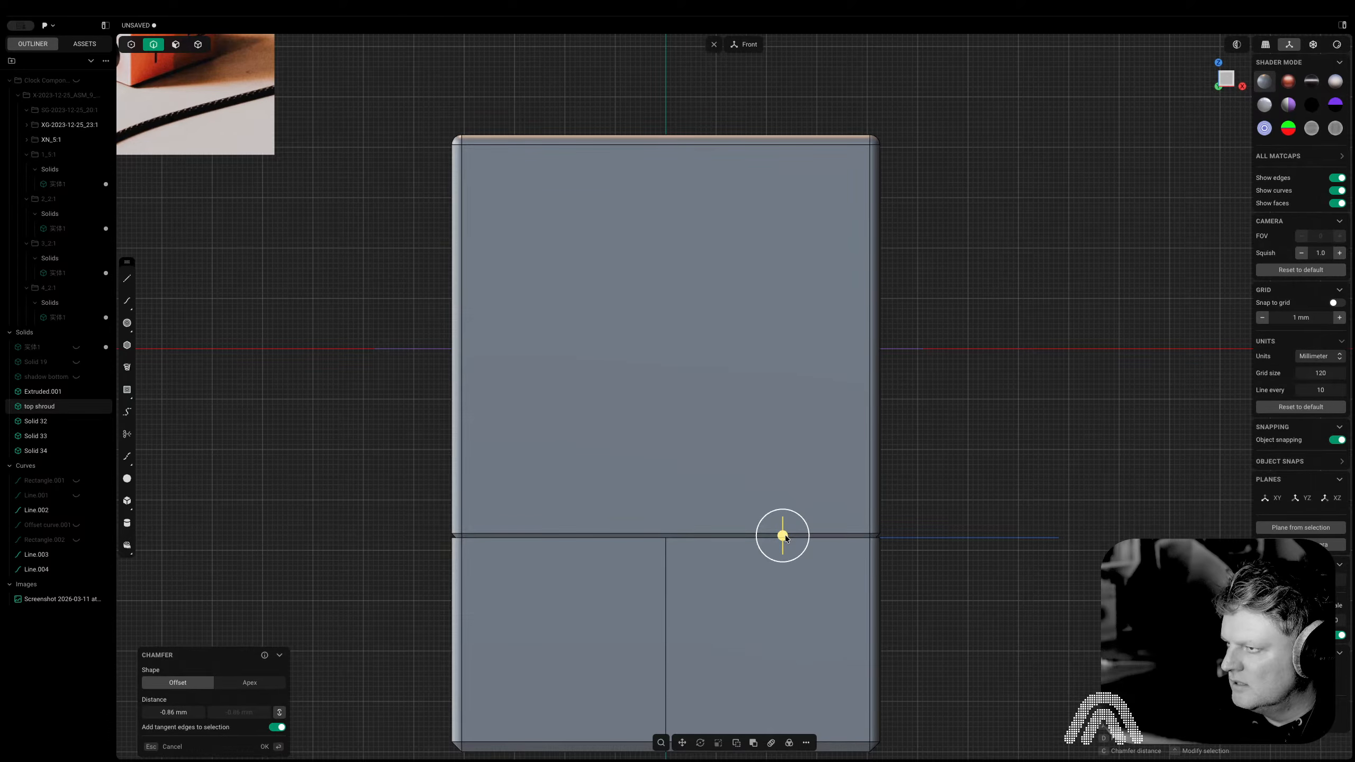
drag(786, 534, 787, 536)
key(Escape)
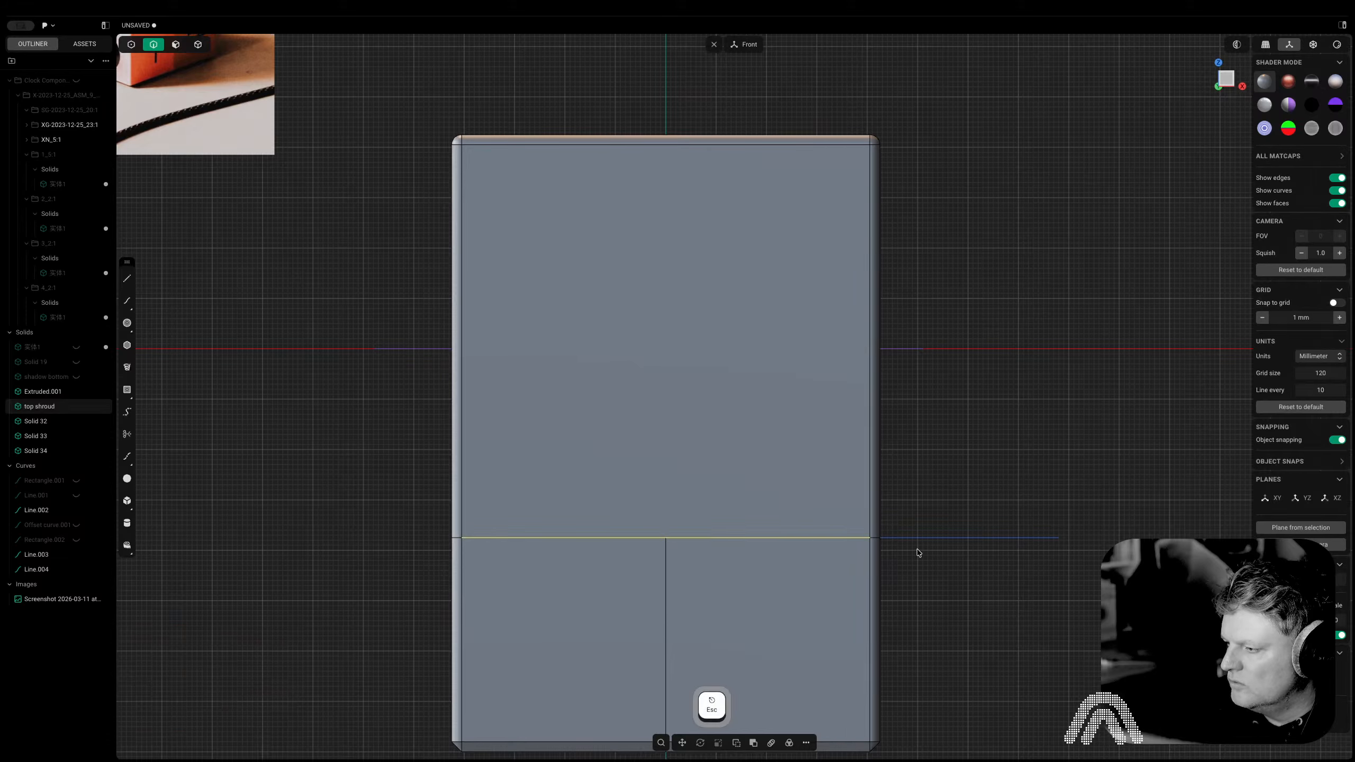
Delete the leftover line at the seam and chamfer the seam edges of the top shroud and lower quarters with an Offset distance of -0.7 mm
key(x)
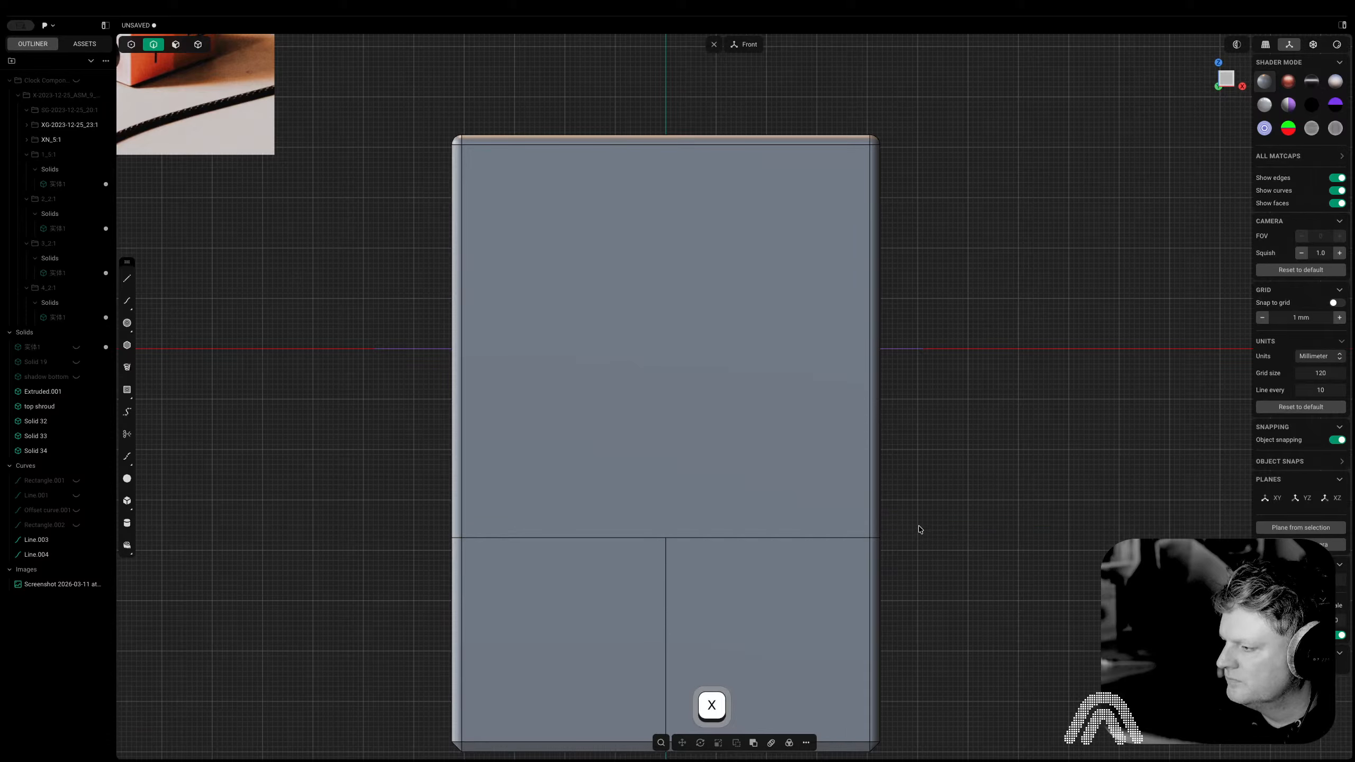
key(2)
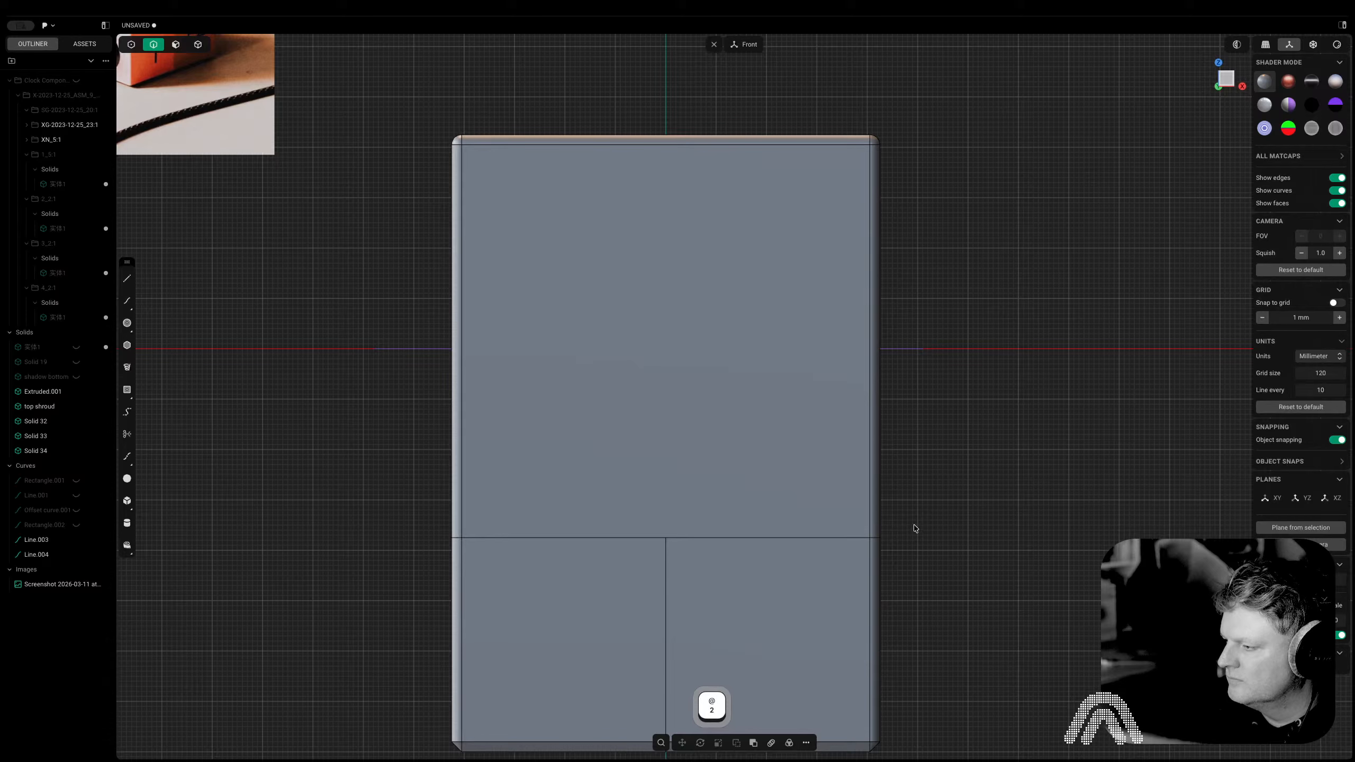
drag(393, 500, 911, 561)
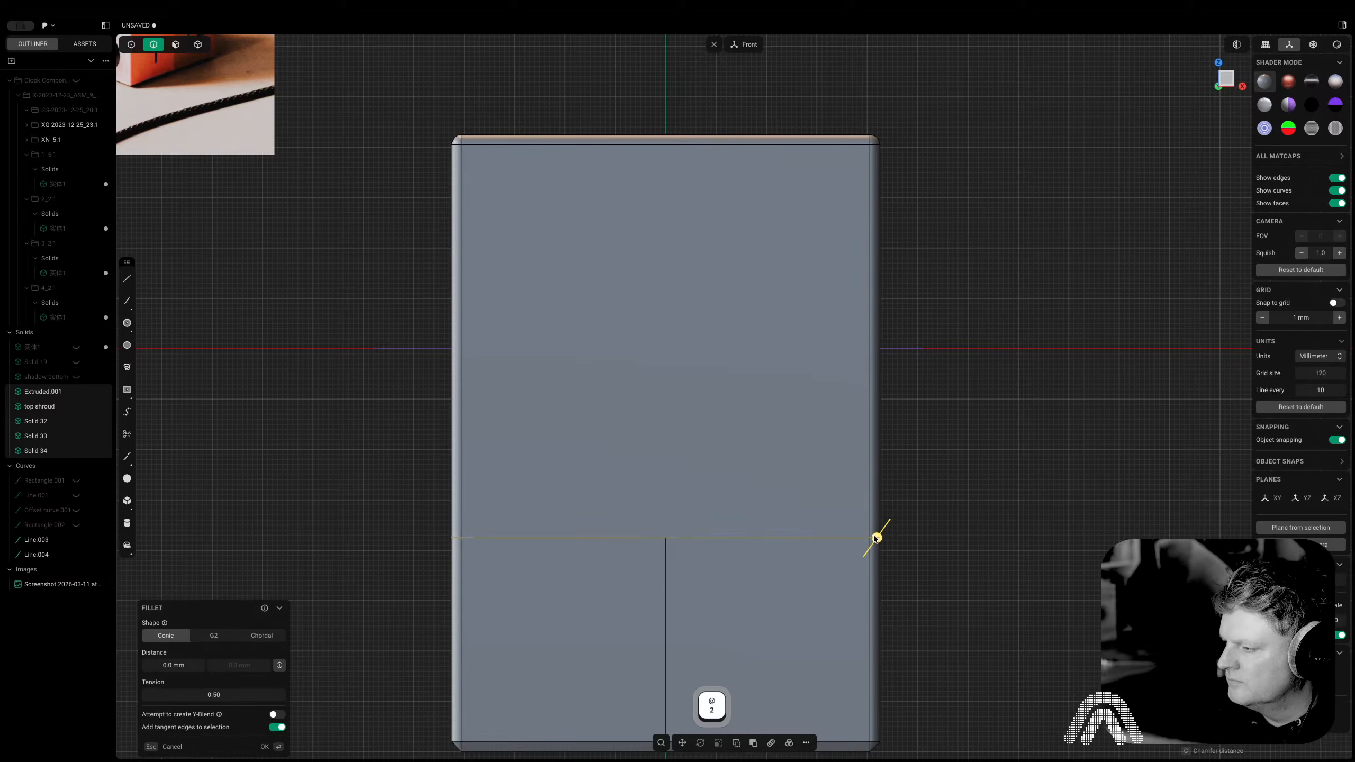
drag(877, 537, 875, 541)
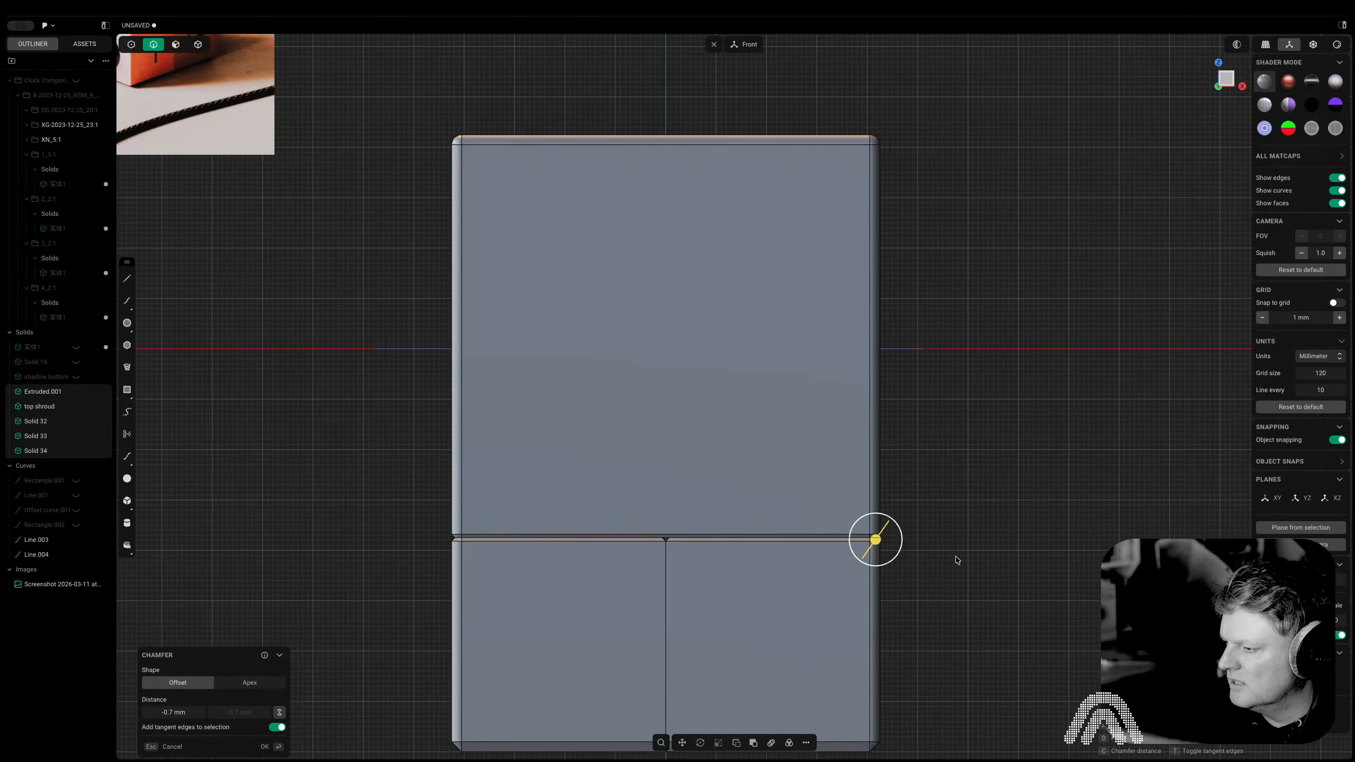
mouse_move(1001, 547)
middle_down()
mouse_move(805, 544)
mouse_move(1001, 551)
middle_up()
key(Return)
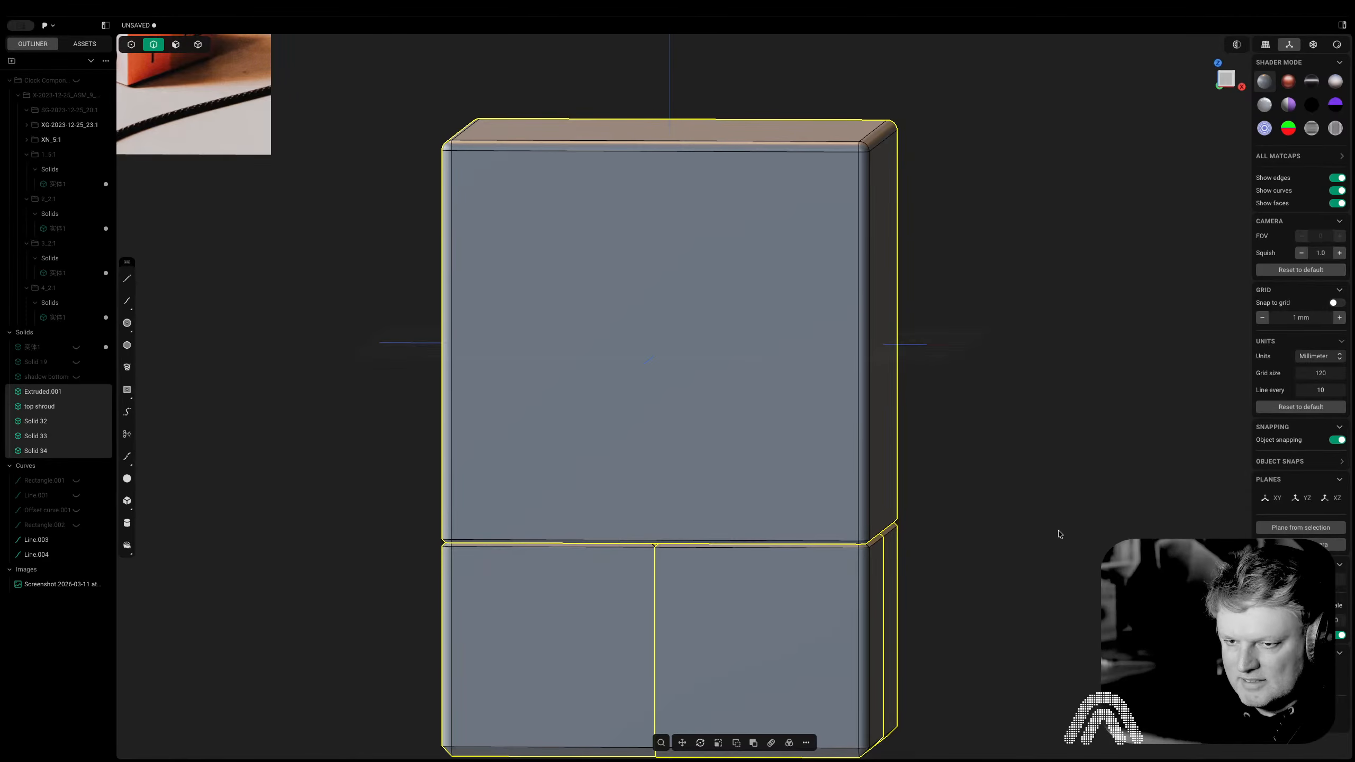
Clear the selection and set a temporary construction plane on the front face of the top shroud
click(1080, 458)
click(1220, 83)
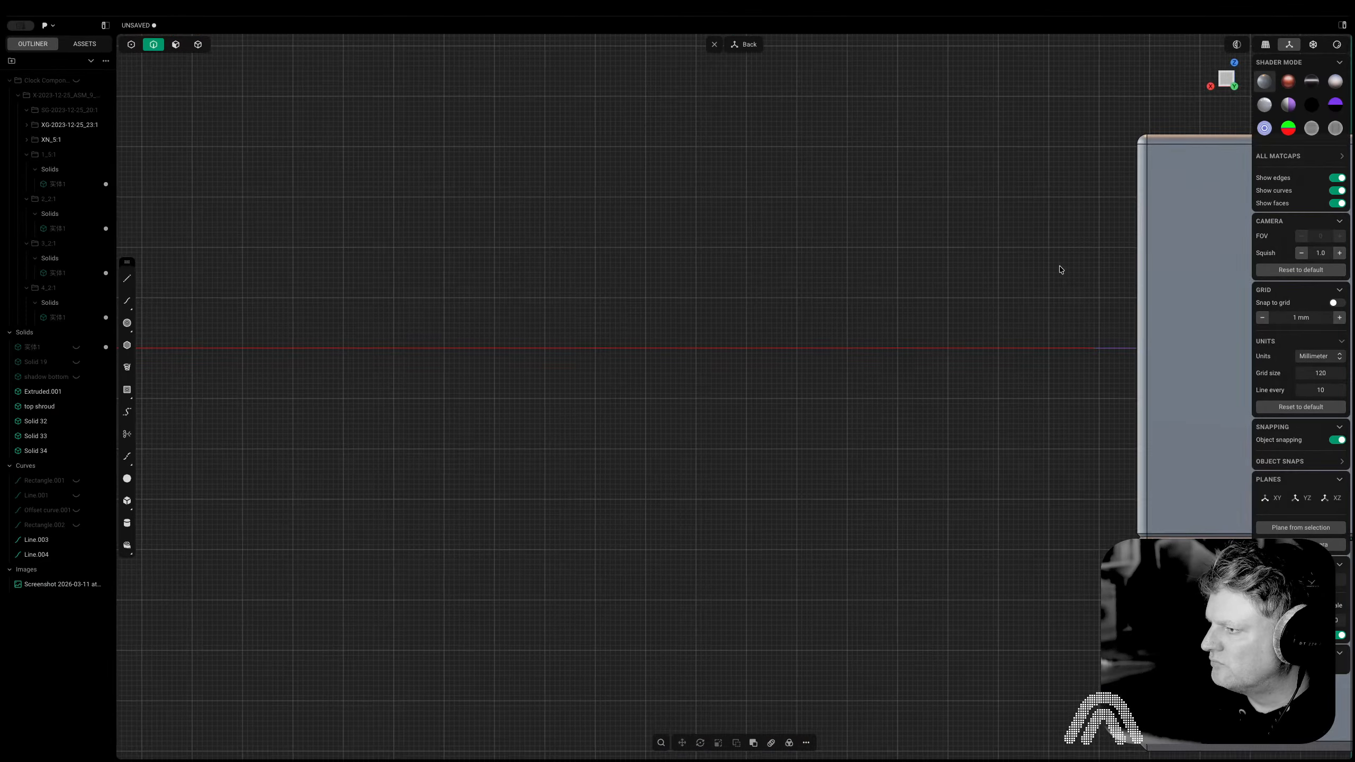
shift+middle_drag(1061, 270, 806, 308)
scroll(807, 311, down, 10)
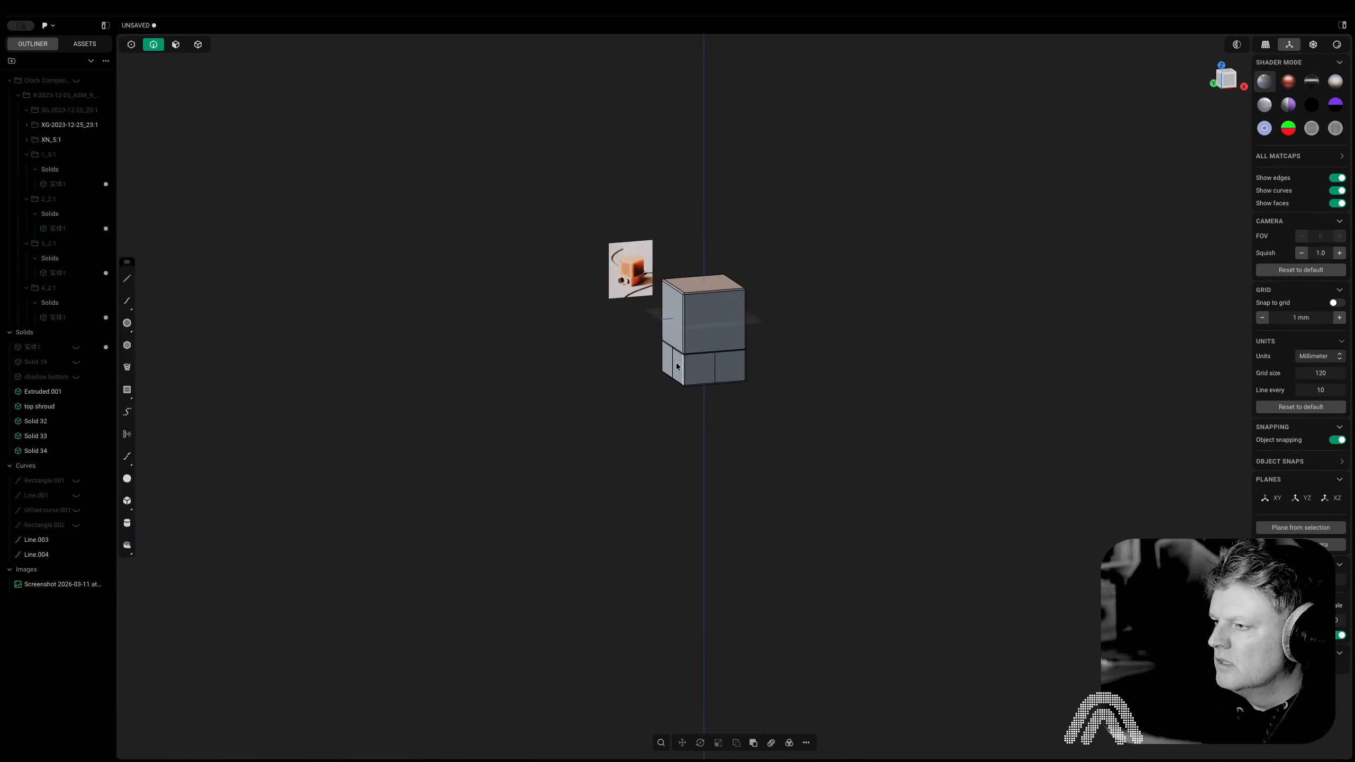
middle_drag(675, 362, 631, 350)
key(3)
click(699, 368)
key(space)
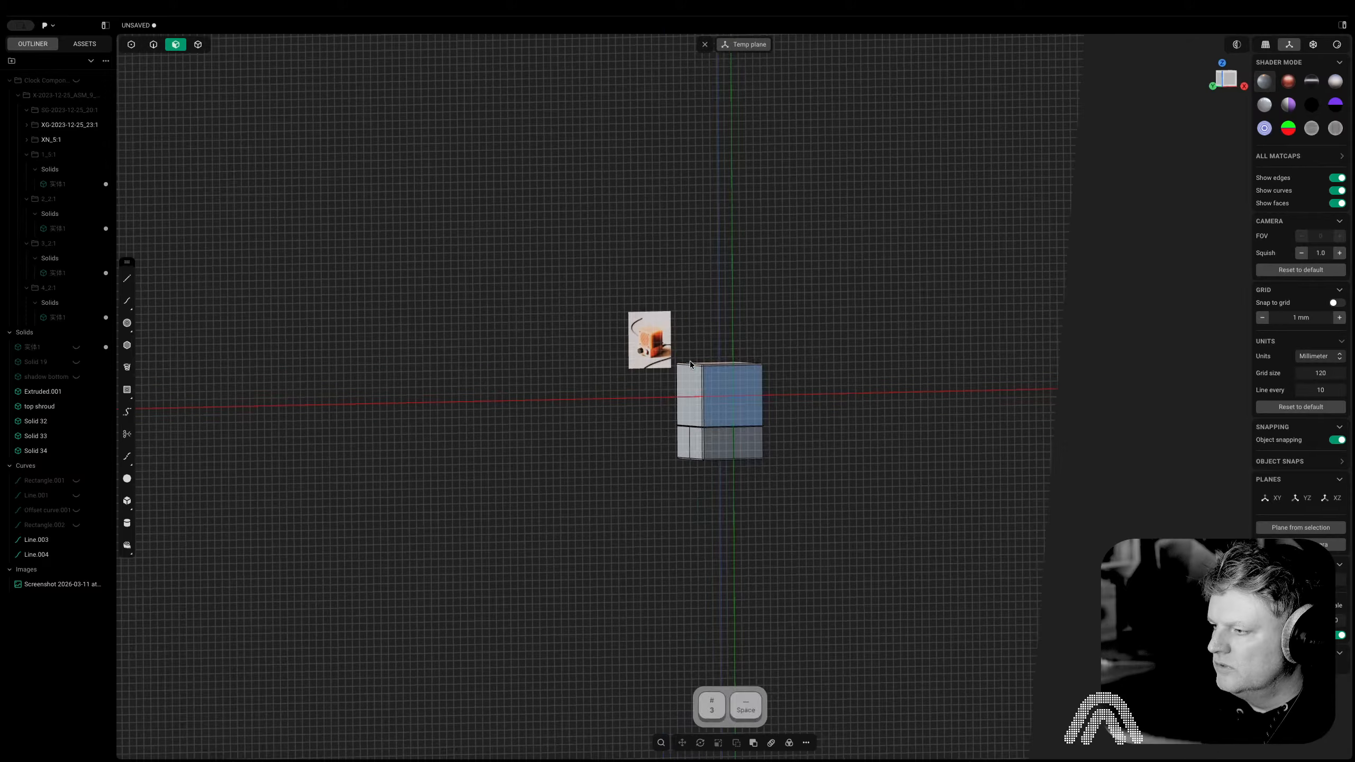
Draw a circle centred on the front face of the upper box, nearly as wide as the face
click(127, 322)
click(809, 368)
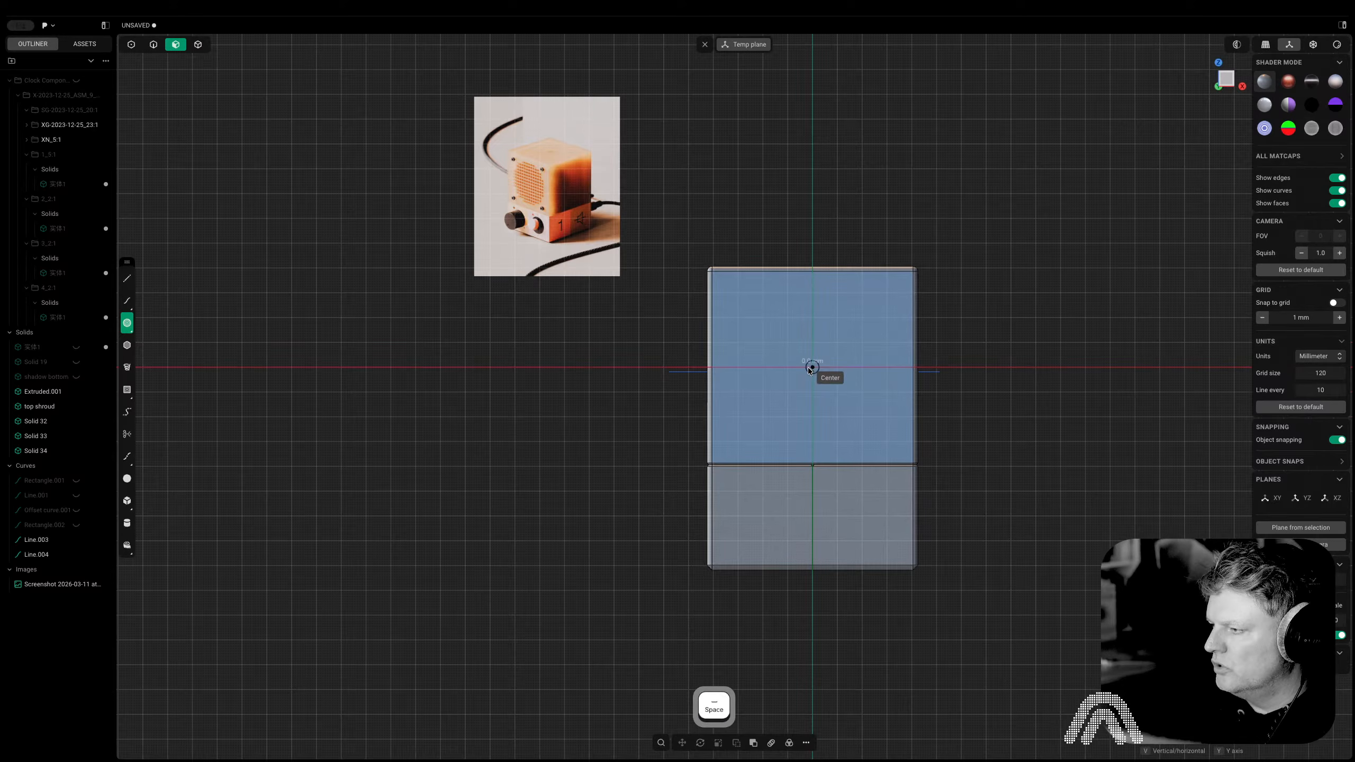
click(874, 405)
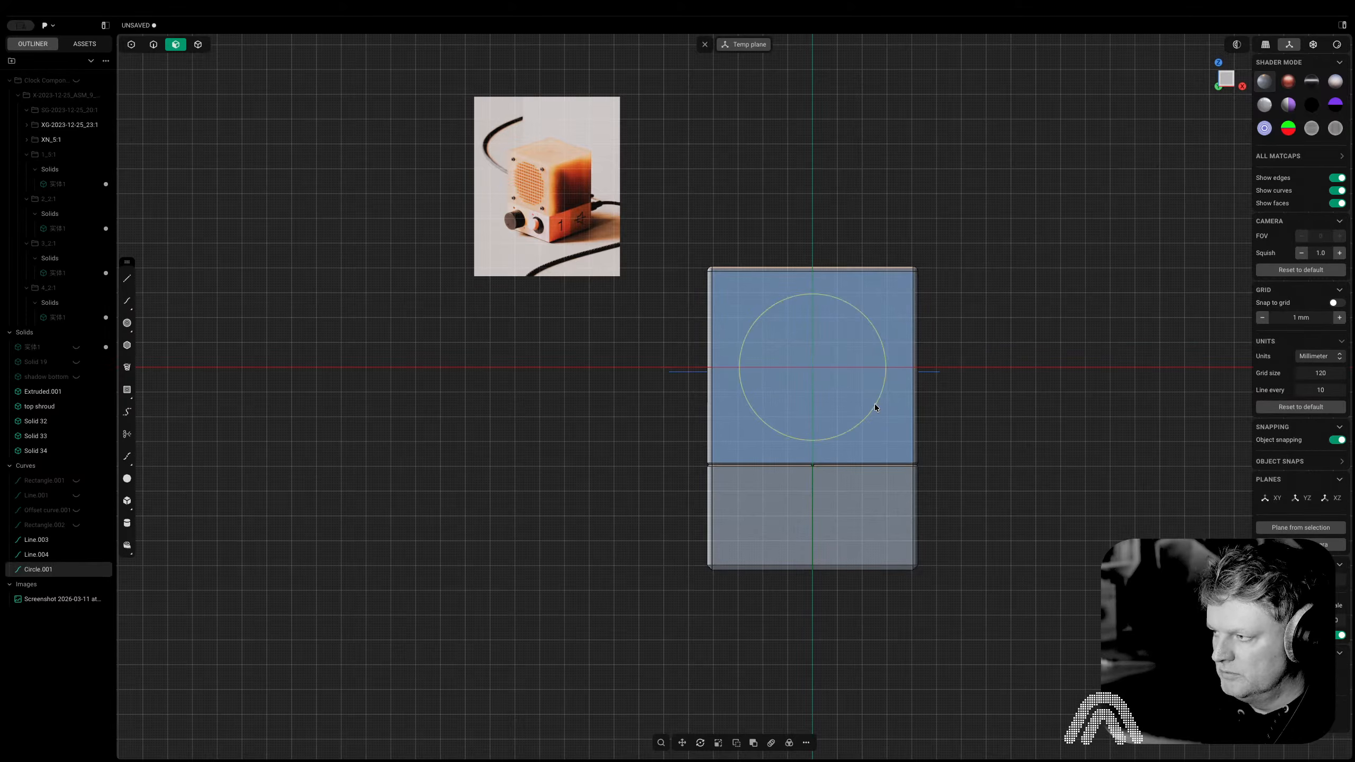
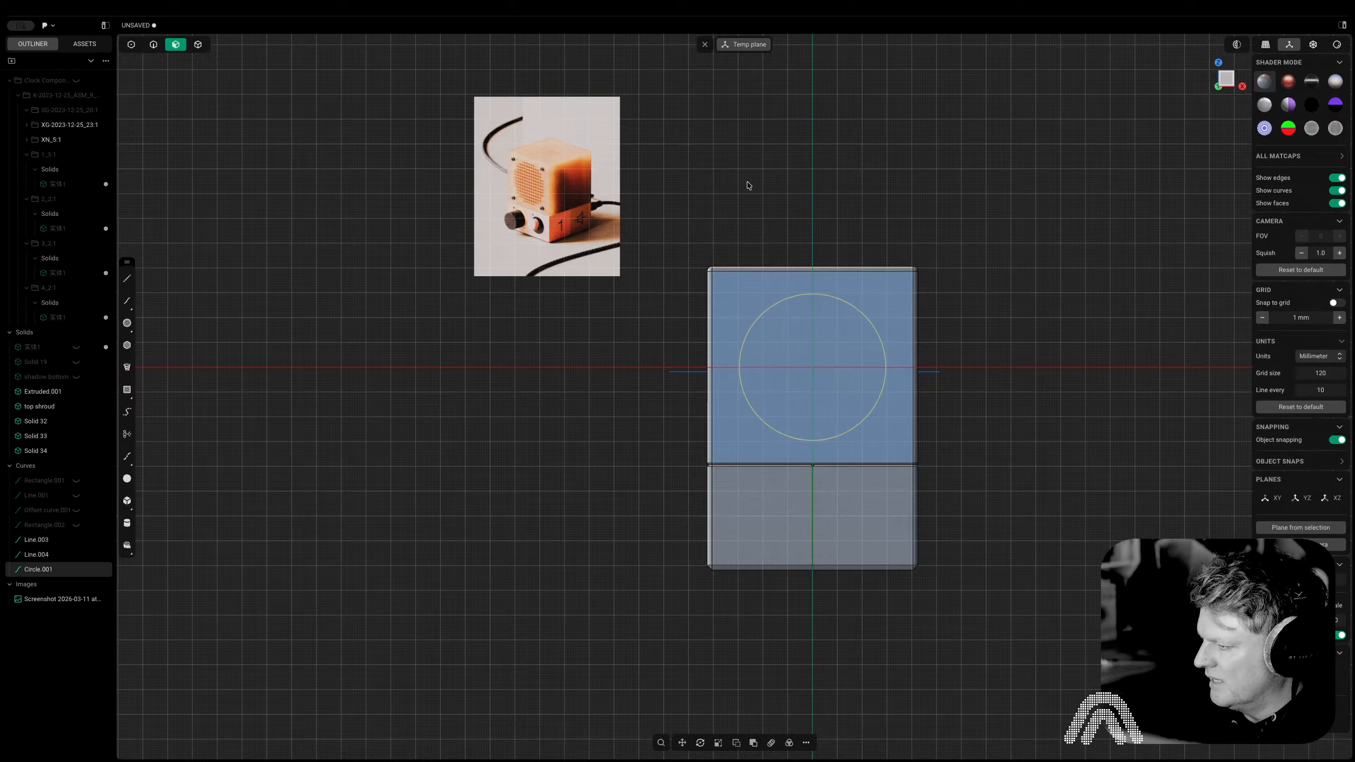
Cut the top shroud with the front circle and delete the circle curve
key(2)
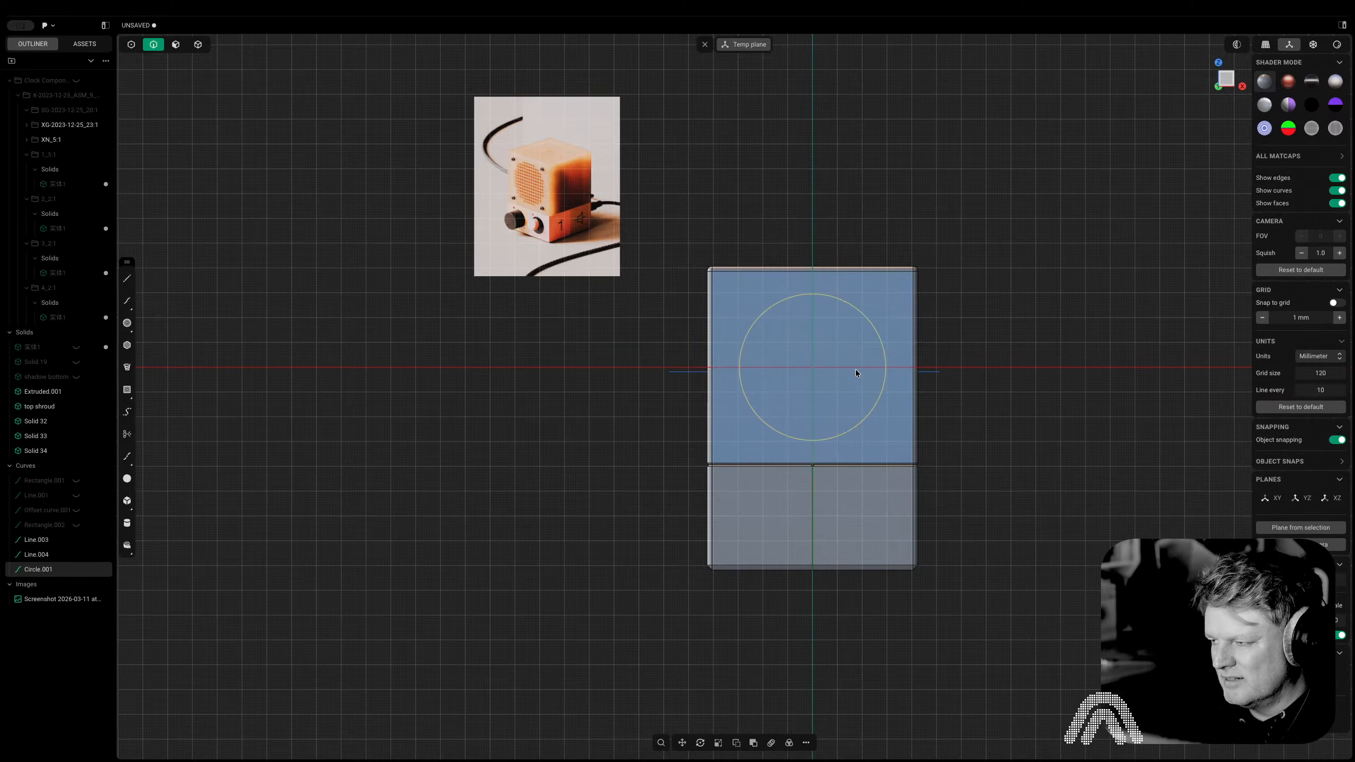
key(c)
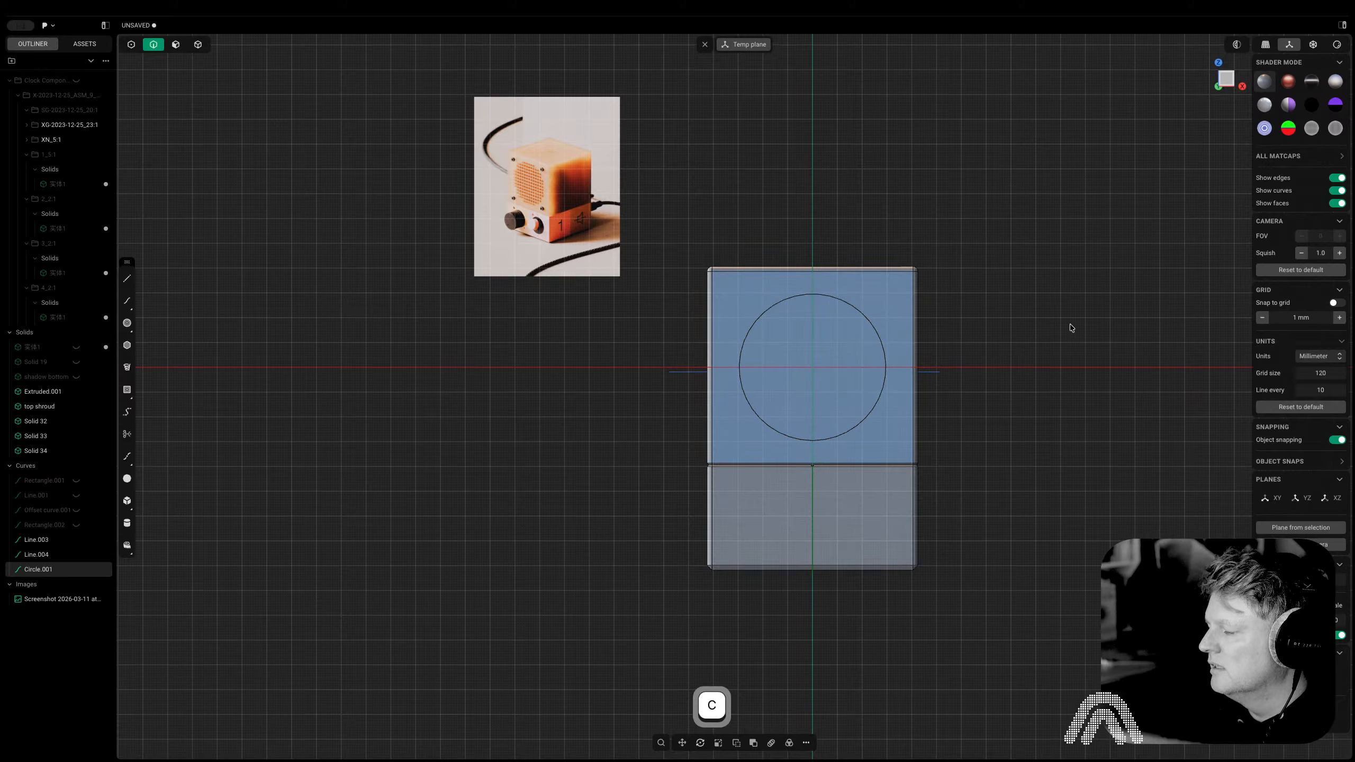
key(2)
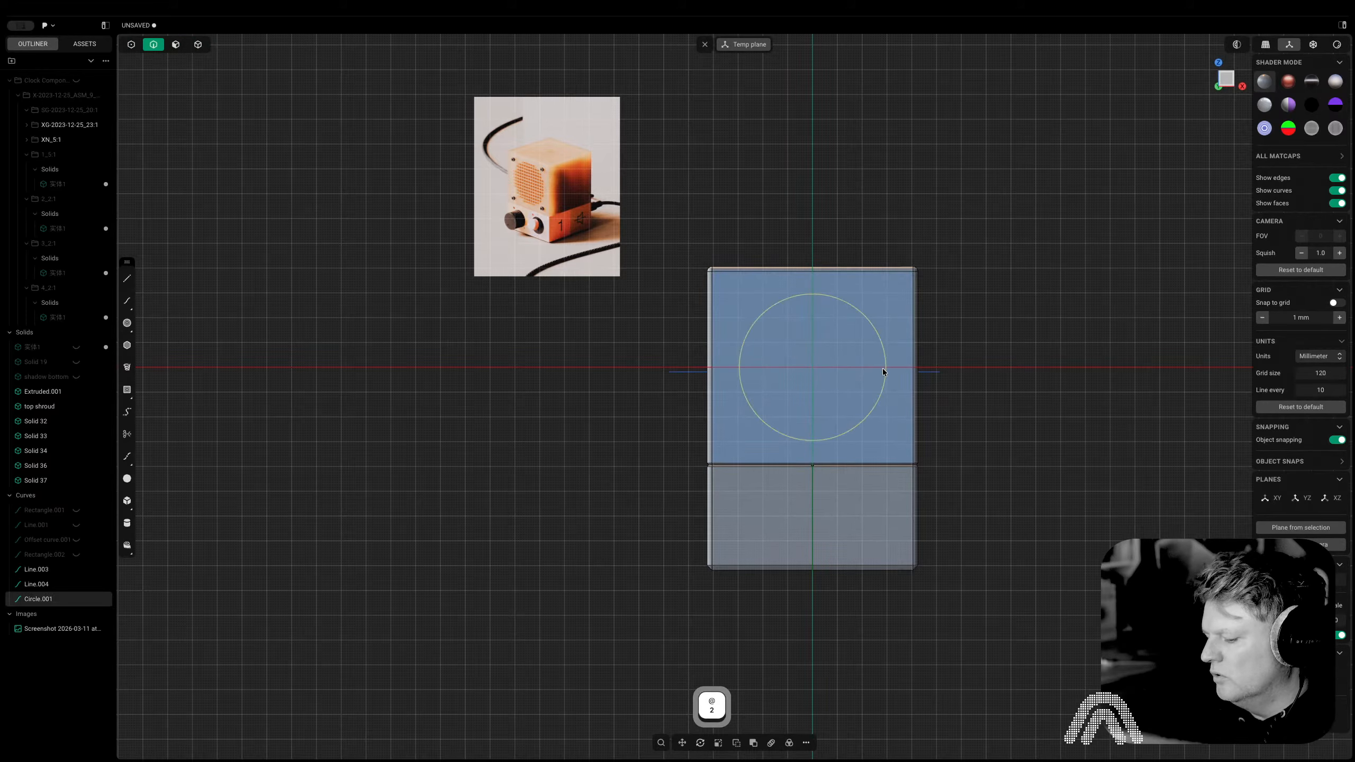
key(x)
middle_drag(858, 394, 808, 387)
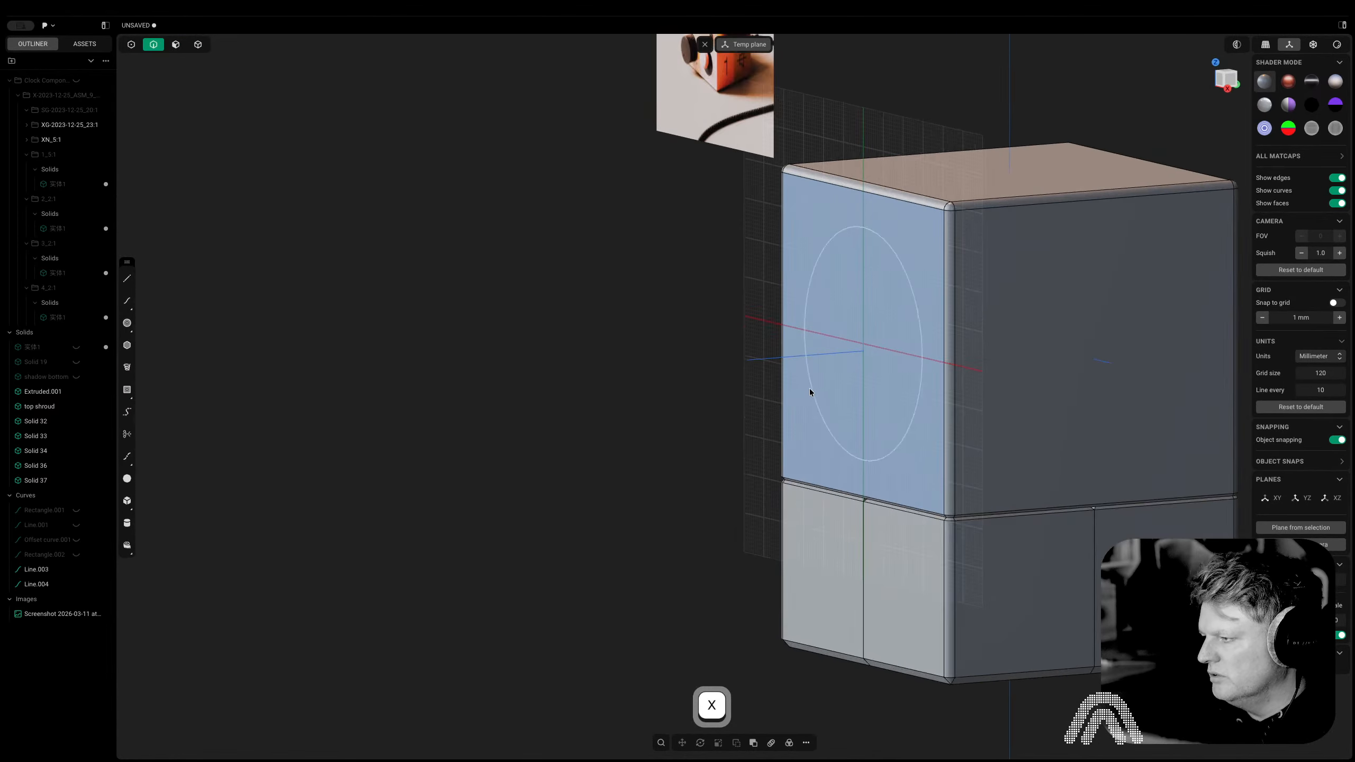
key(Tab)
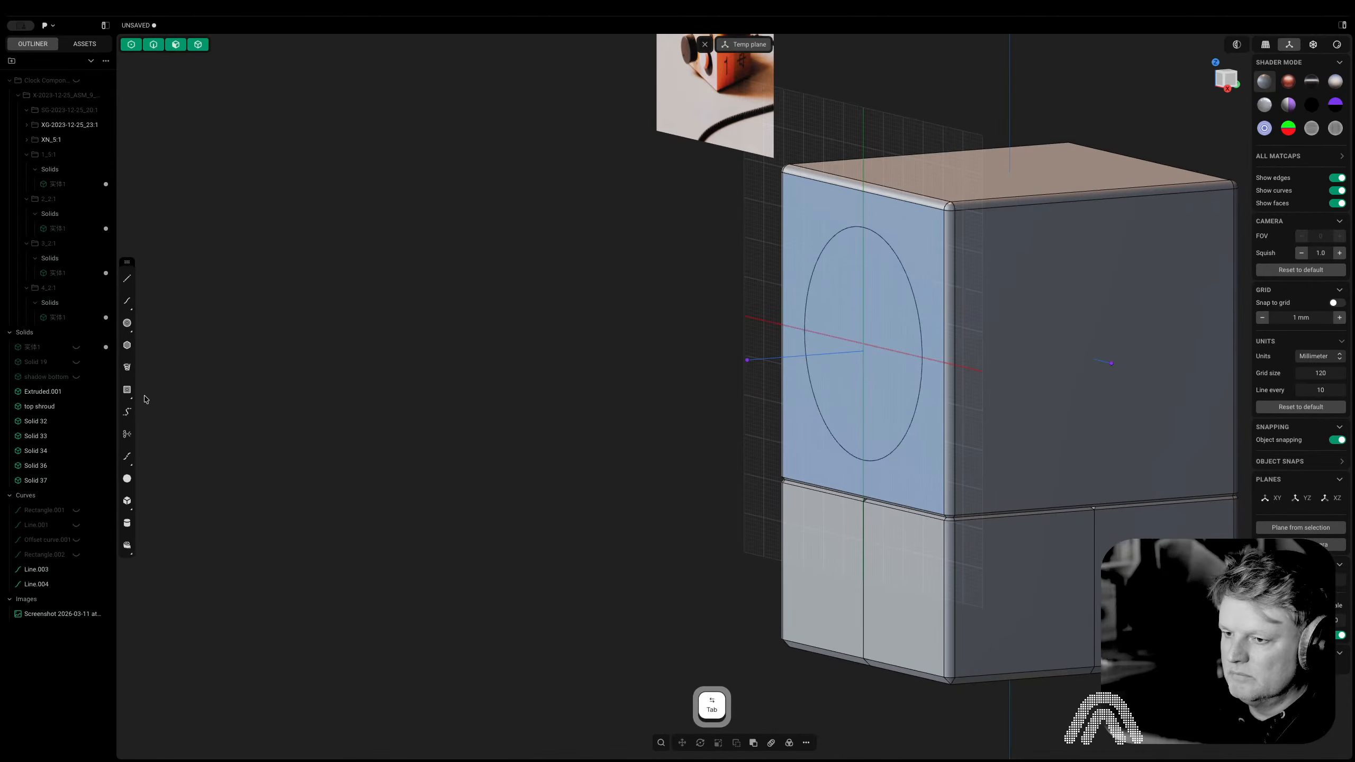
Delete Solid 37, the disc cut out of the shroud's front face
click(38, 481)
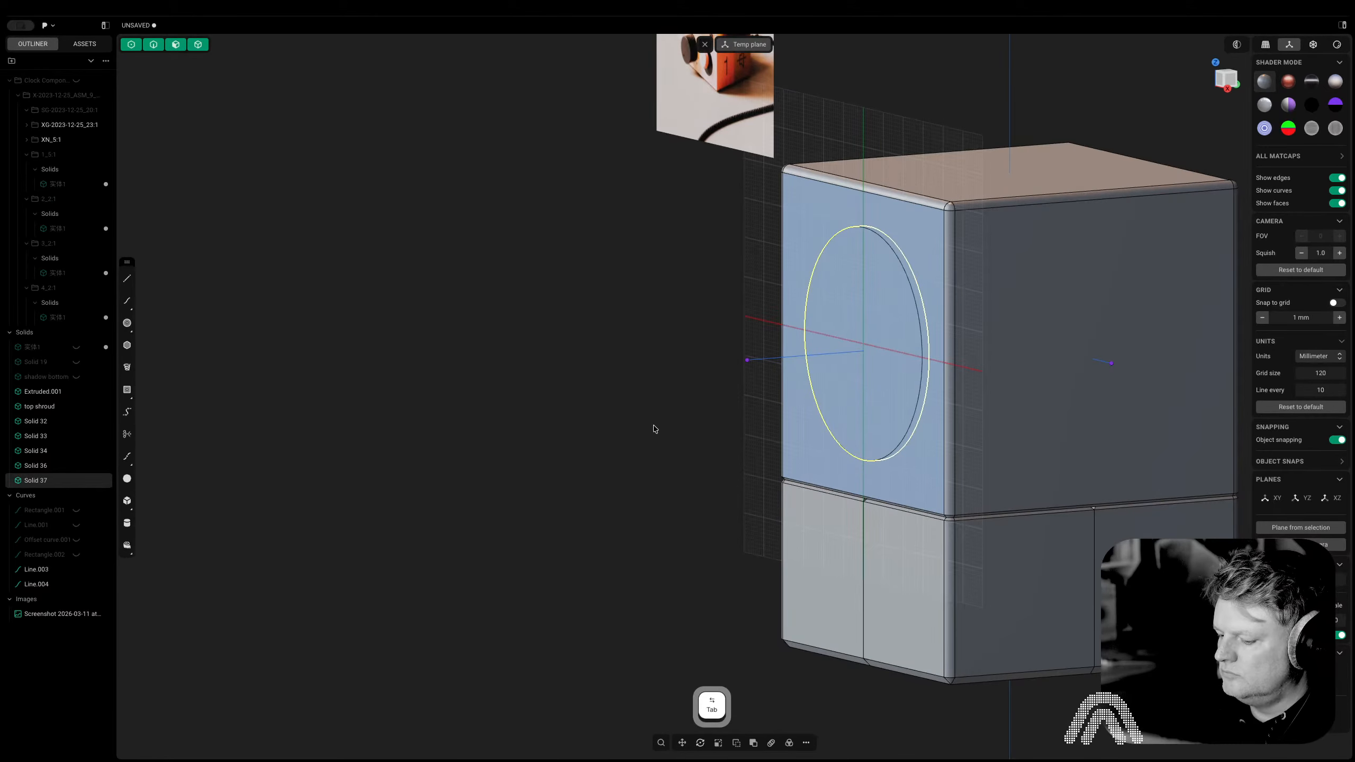
key(x)
middle_drag(677, 420, 957, 419)
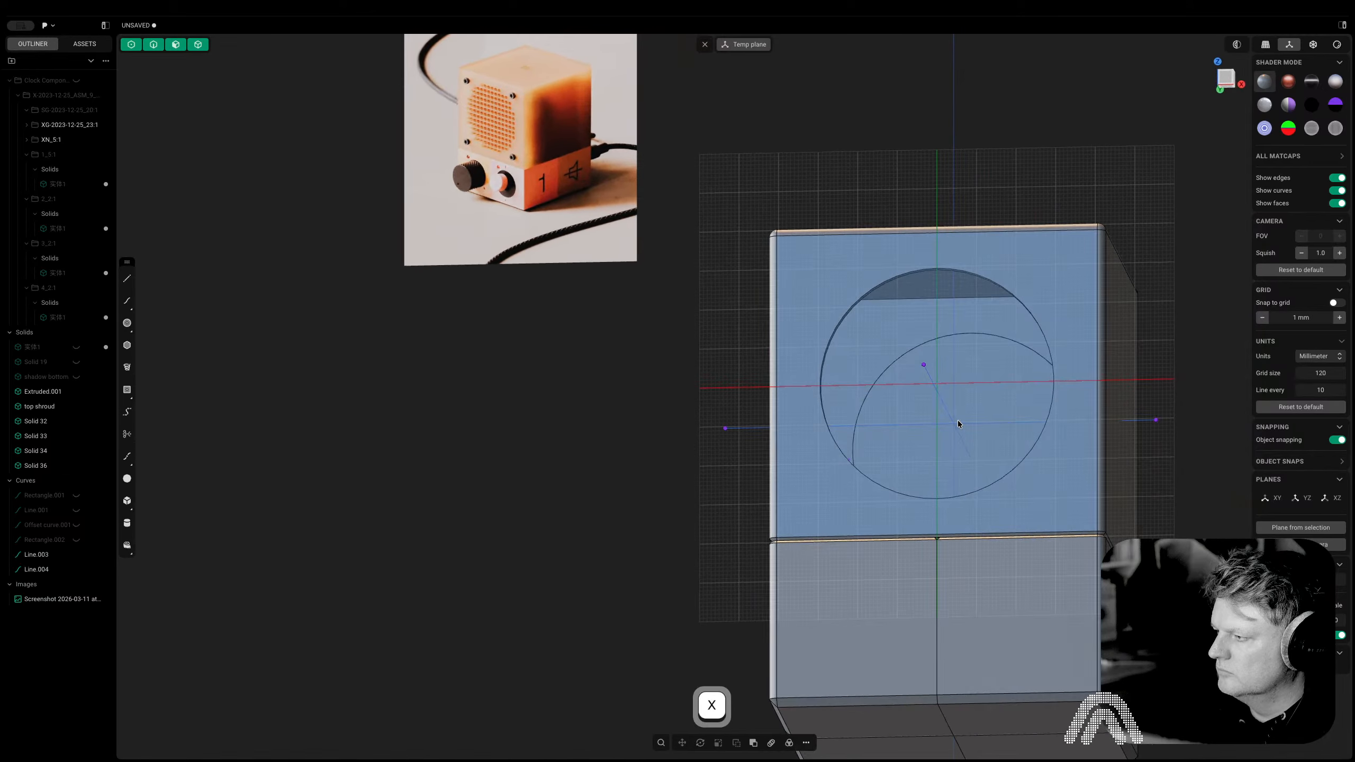
Select the top shroud and Solid 36 together, covering the shroud walls and the disc cut from the rear face
middle_drag(975, 358, 290, 516)
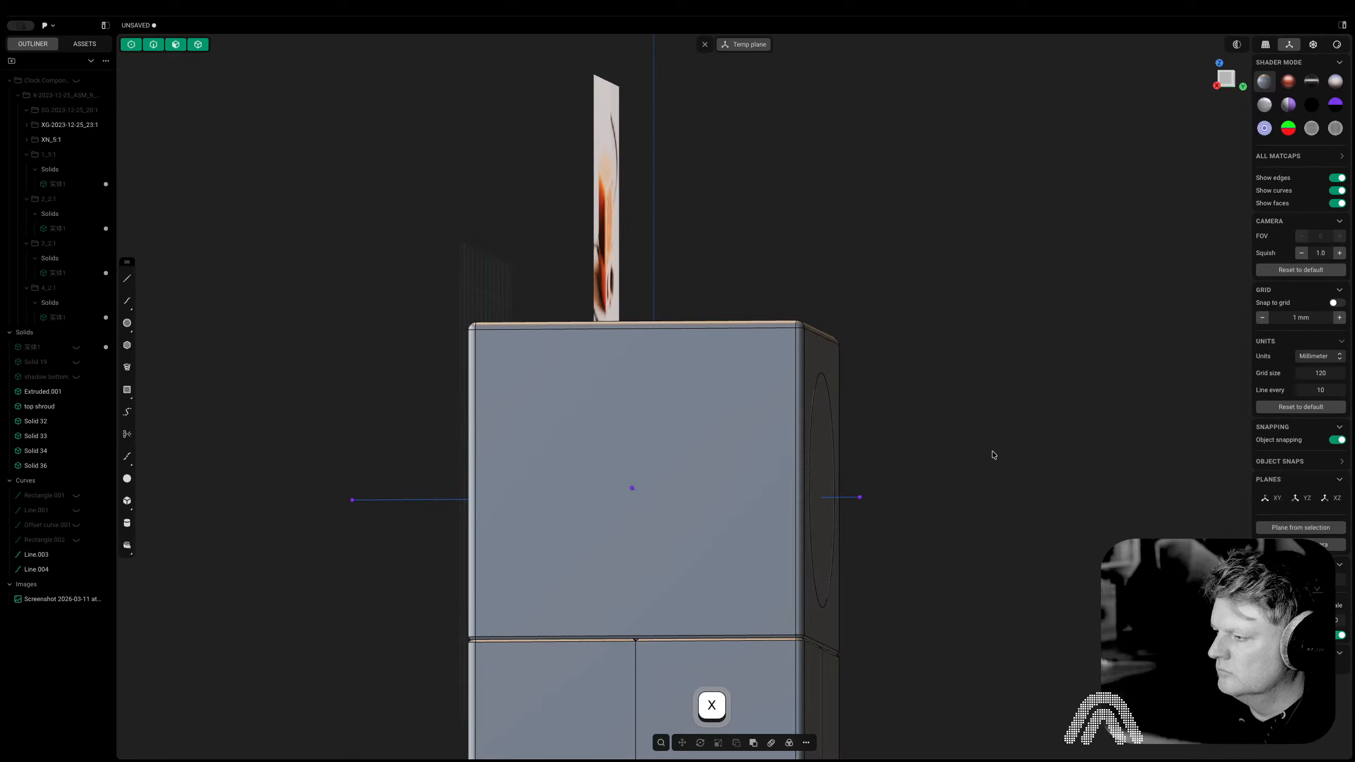
middle_drag(994, 454, 842, 427)
click(889, 363)
key(q)
key(q)
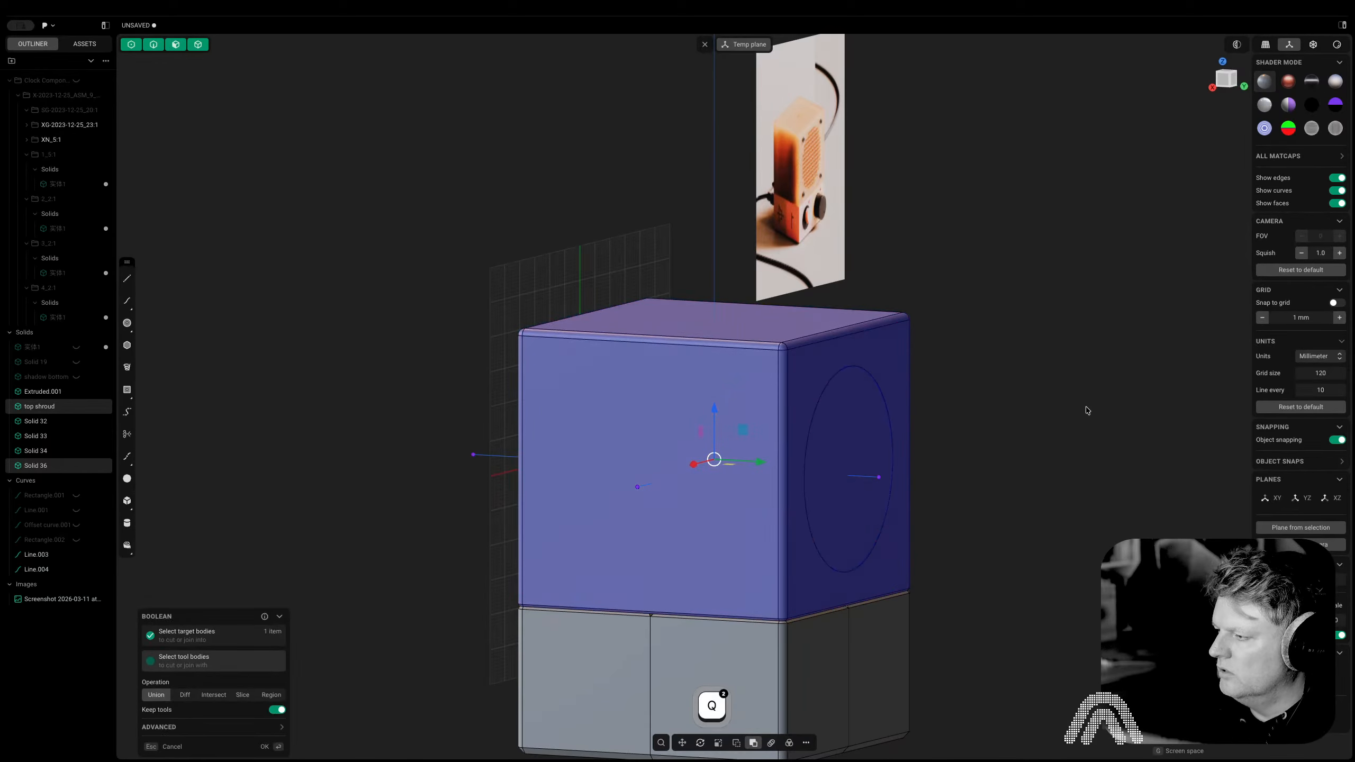
key(Escape)
key(super+z)
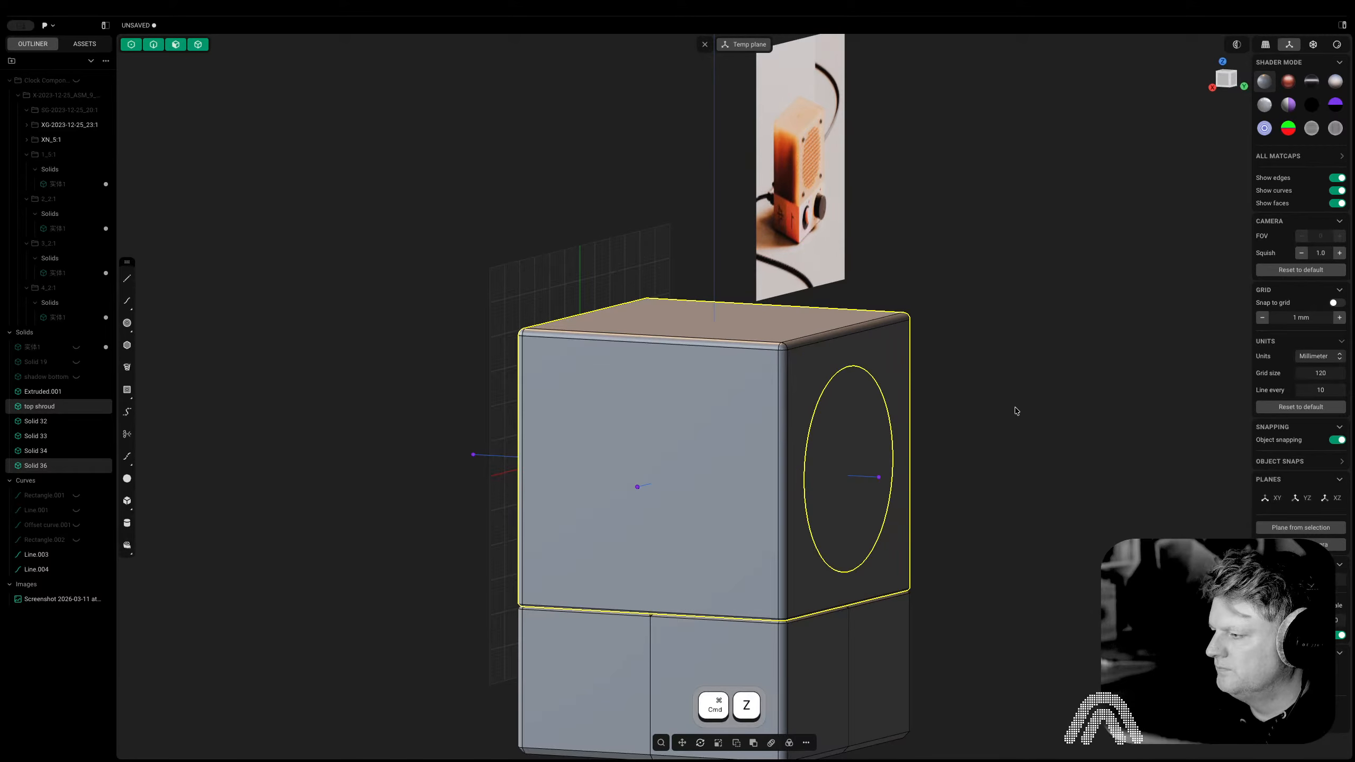
Merge the rear disc back into the shroud with a Boolean union, without keeping the tool body
key(q)
key(q)
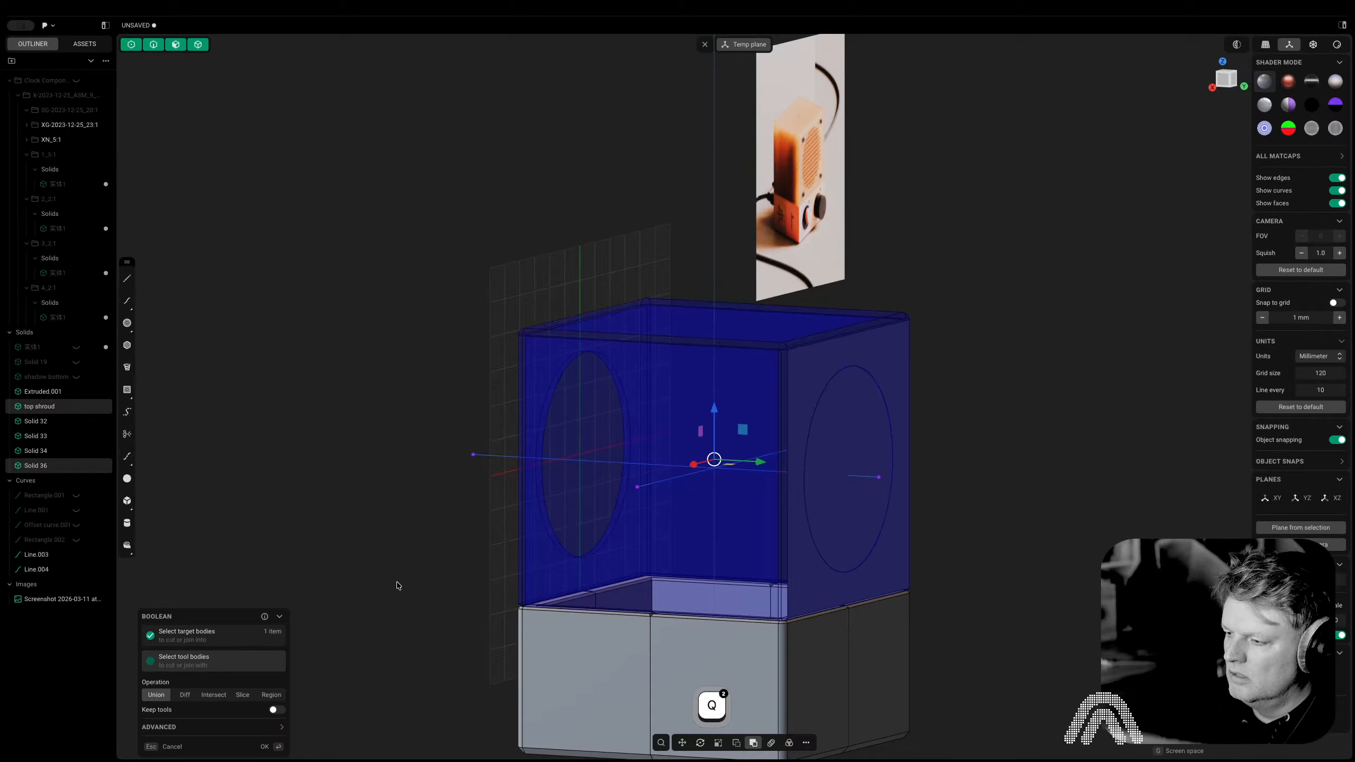
right_click(397, 582)
middle_drag(393, 584, 620, 560)
right_drag(620, 560, 1071, 538)
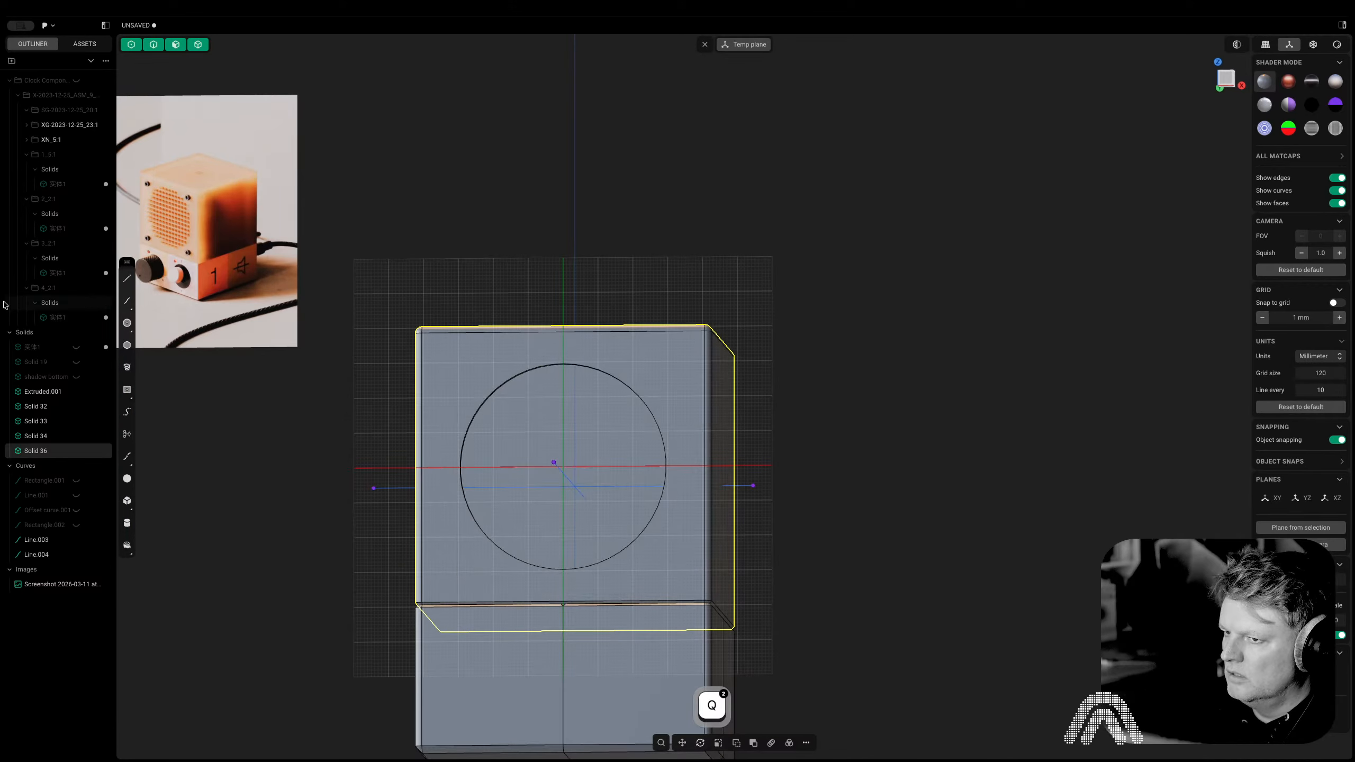
Unhide the shadow bottom and Solid 19 bodies
click(77, 378)
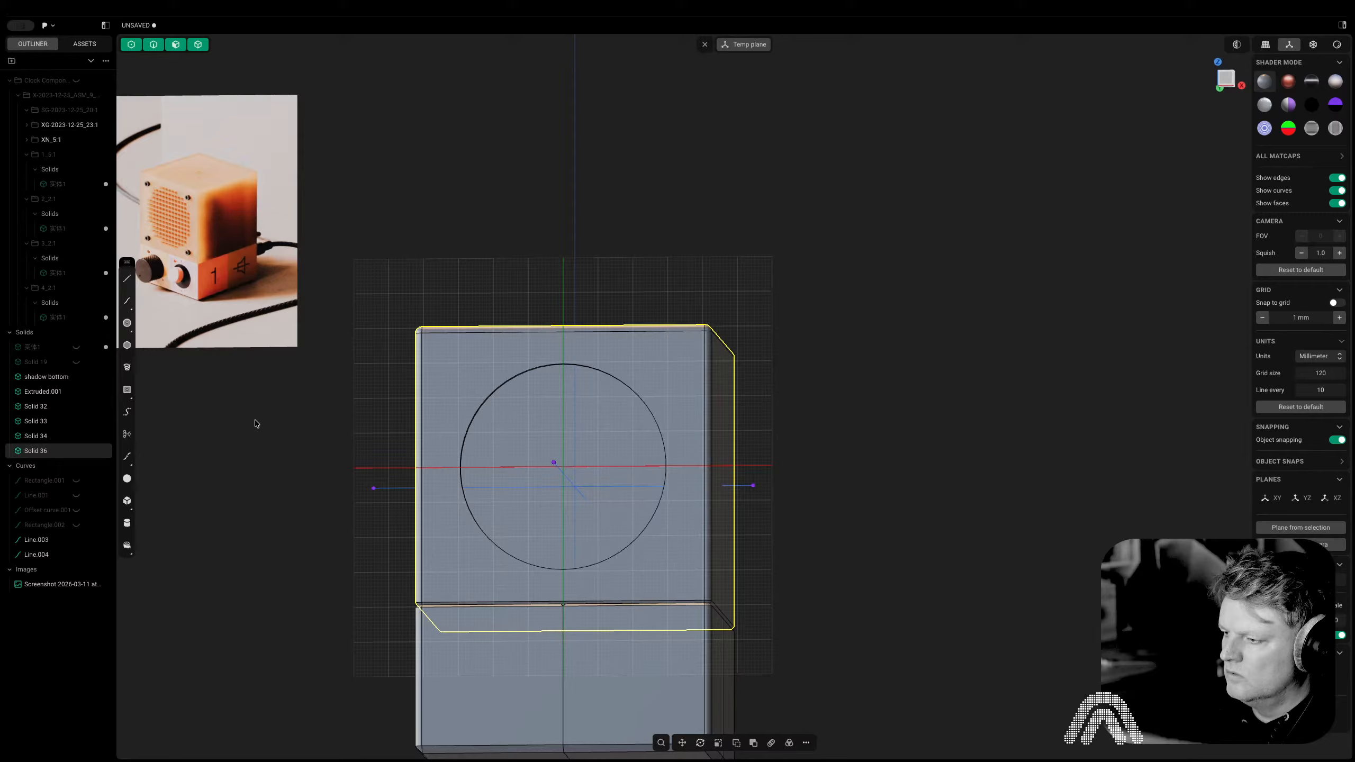
click(591, 473)
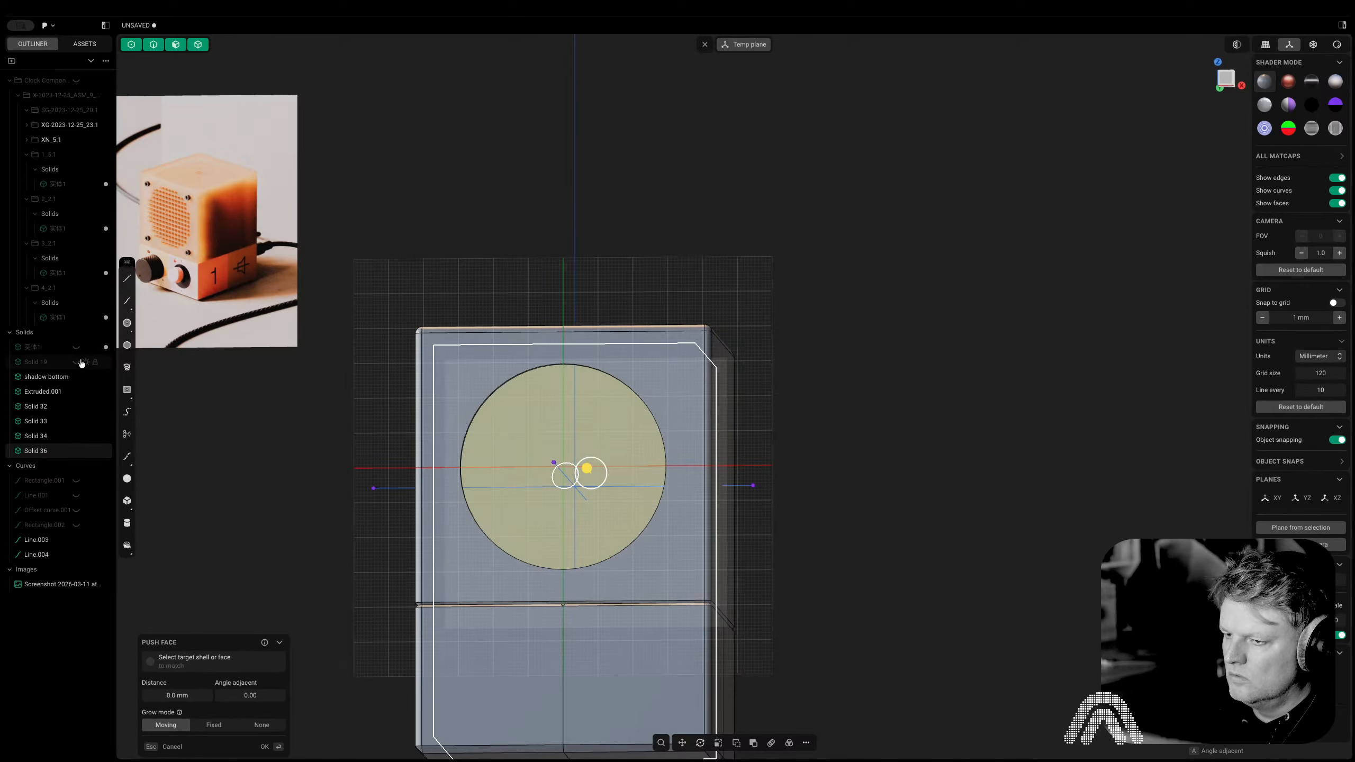
click(1042, 358)
scroll(1039, 365, down, 2)
middle_drag(1035, 385, 1039, 439)
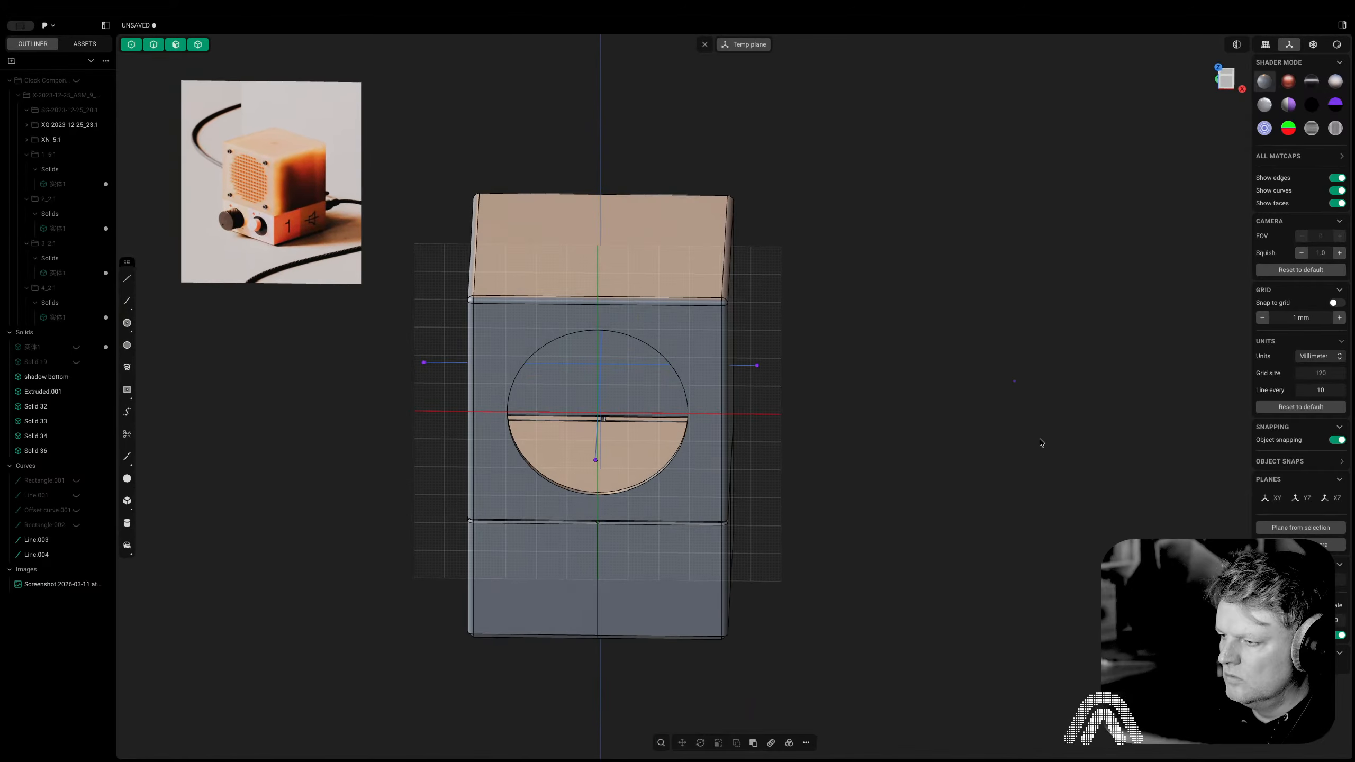
click(77, 362)
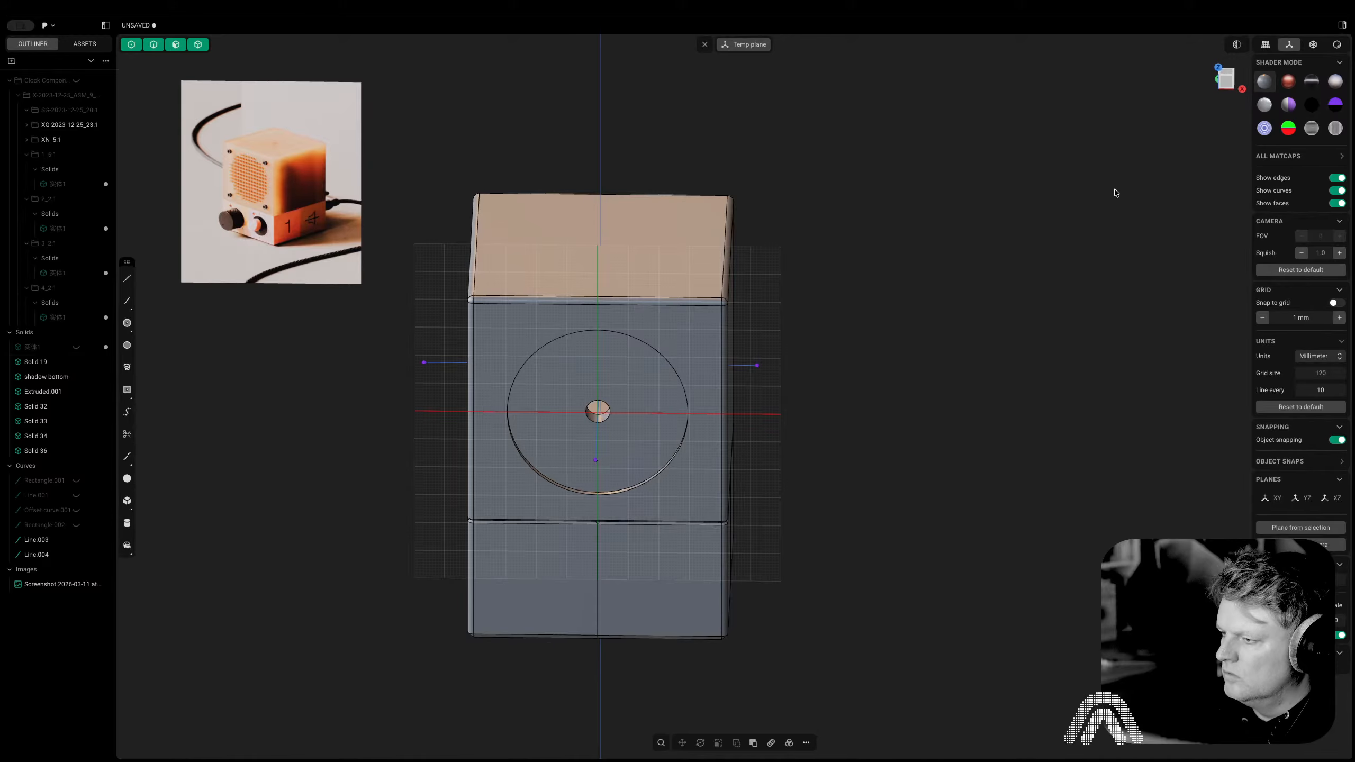
Cut the model open with a section analysis along the front construction plane at 0 mm distance
click(1222, 82)
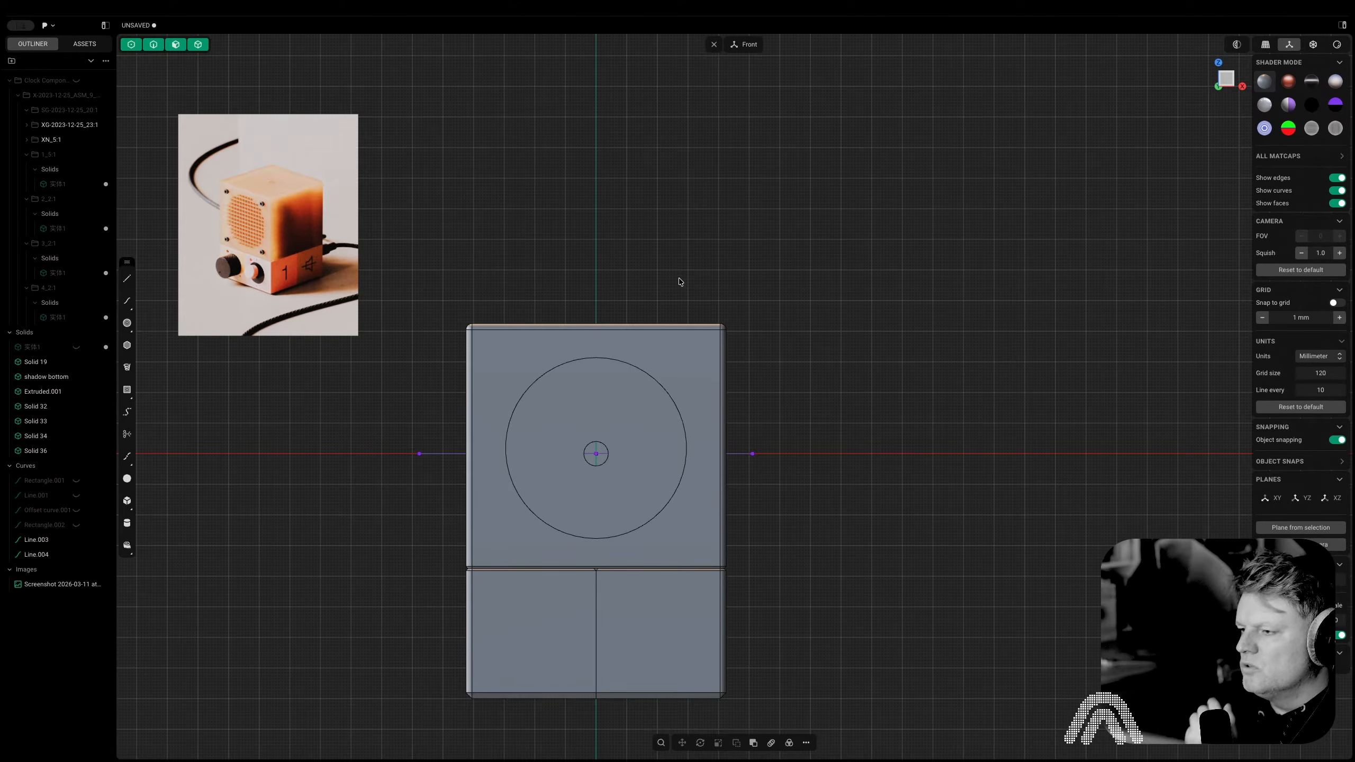
click(1236, 45)
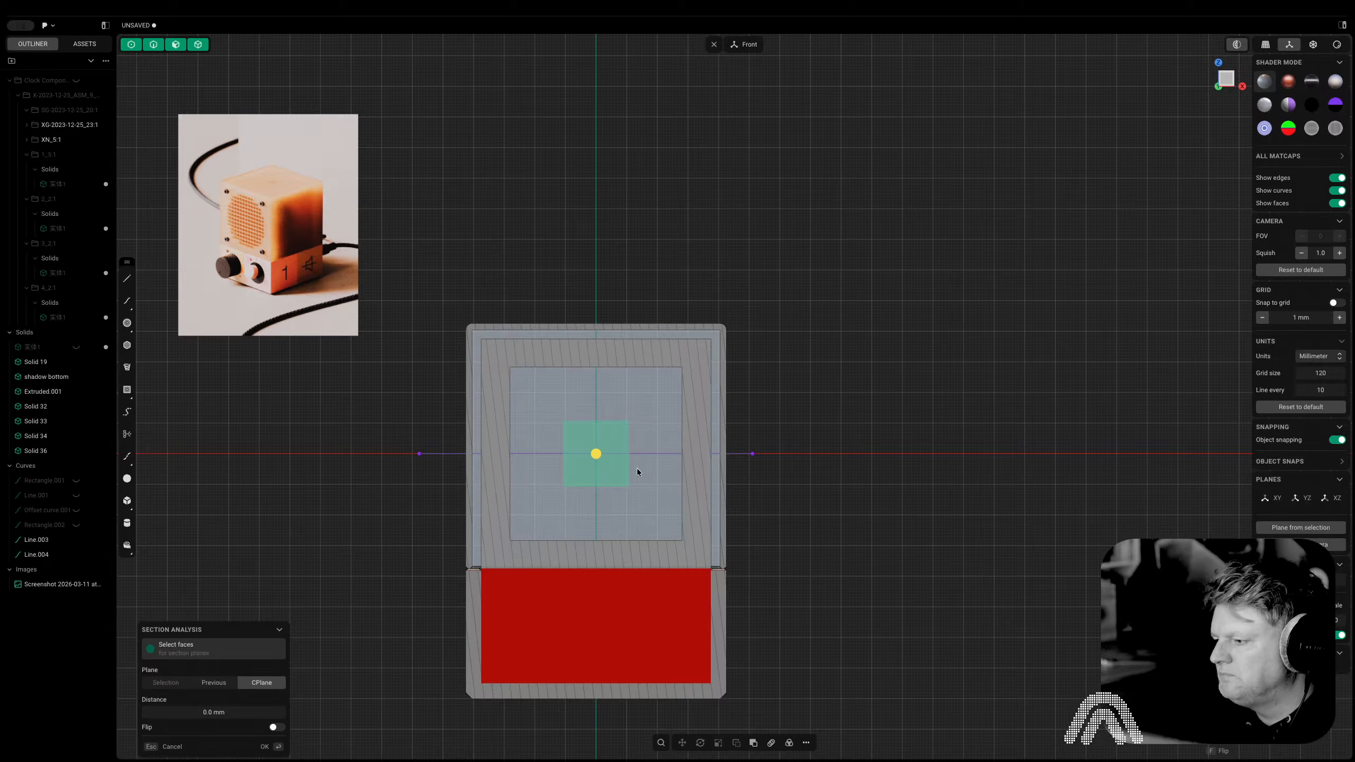
scroll(709, 576, up, 3)
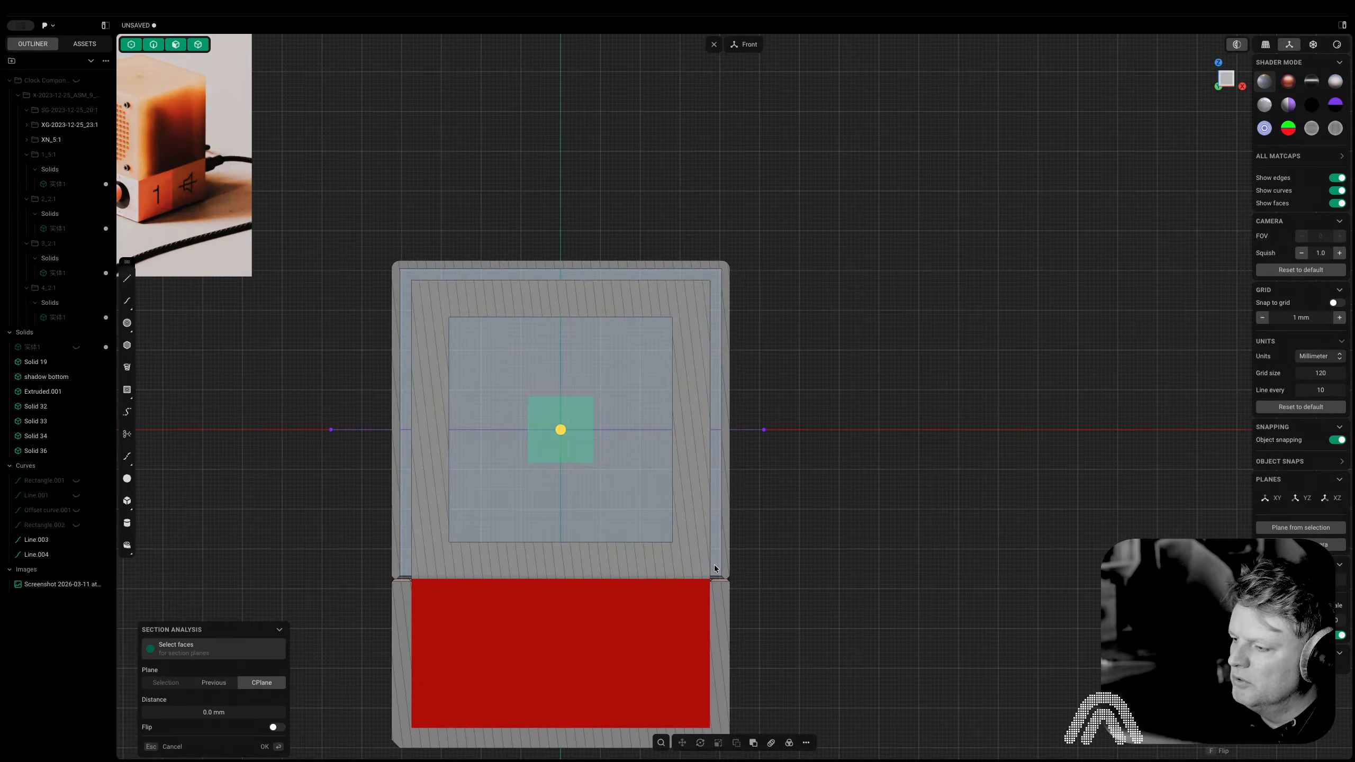
scroll(713, 565, up, 2)
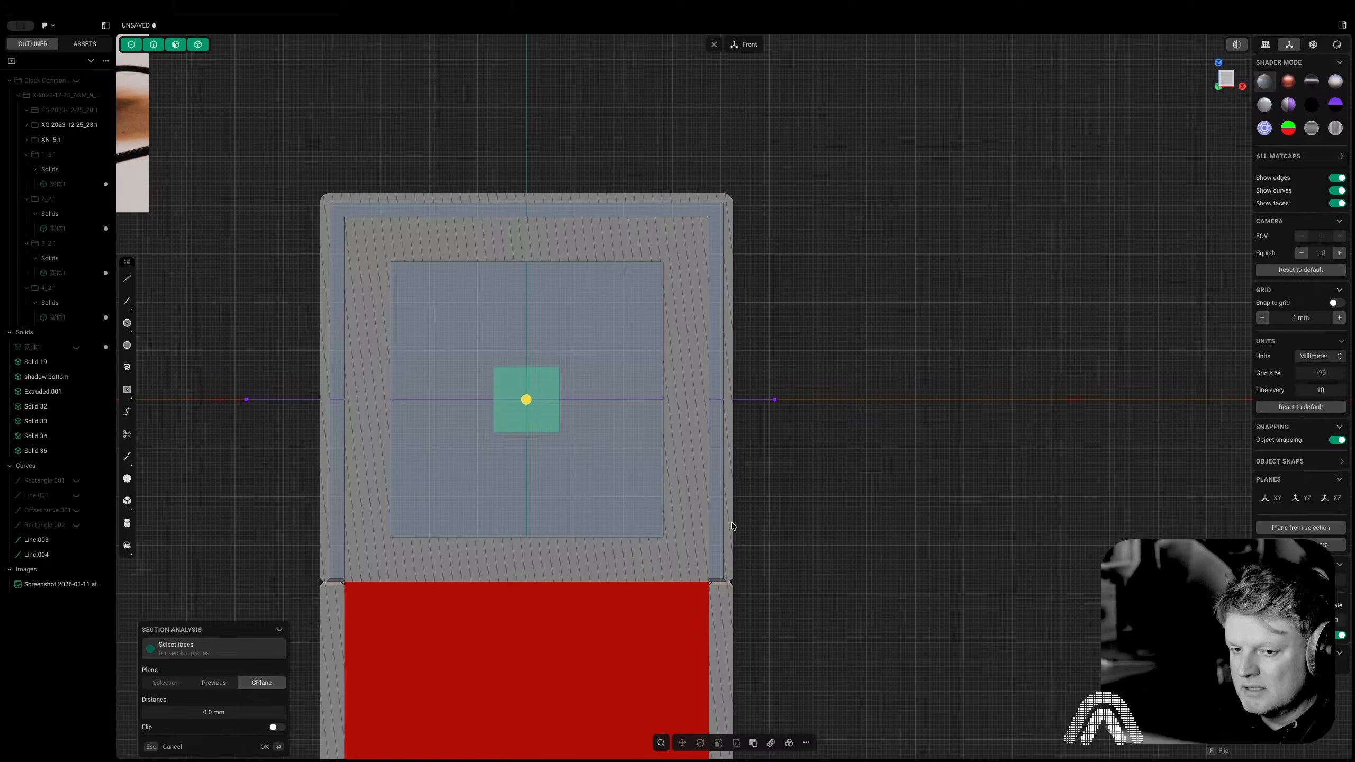
middle_drag(732, 522, 552, 560)
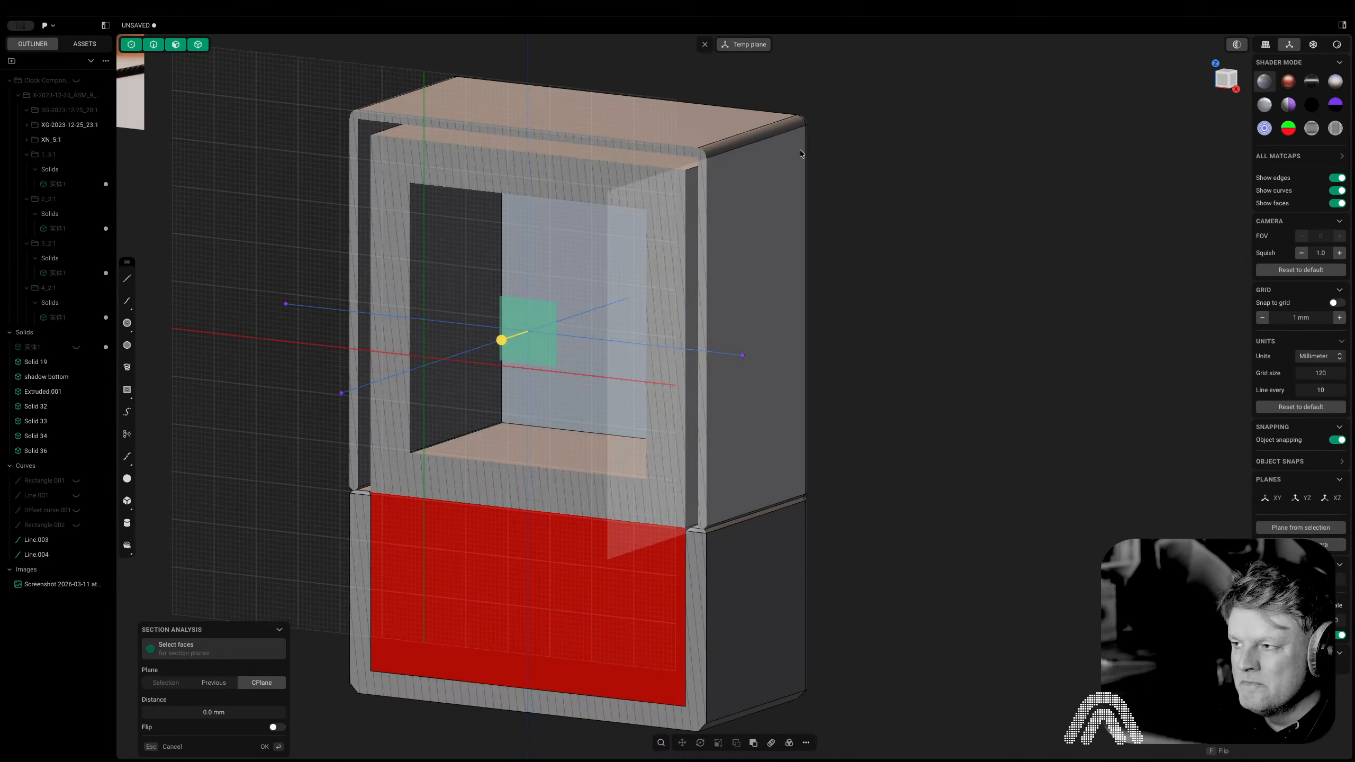
Examine the speaker housing, coloured base and proportions in the reference photo against the sectioned model
scroll(680, 191, down, 10)
shift+middle_drag(680, 191, 1024, 480)
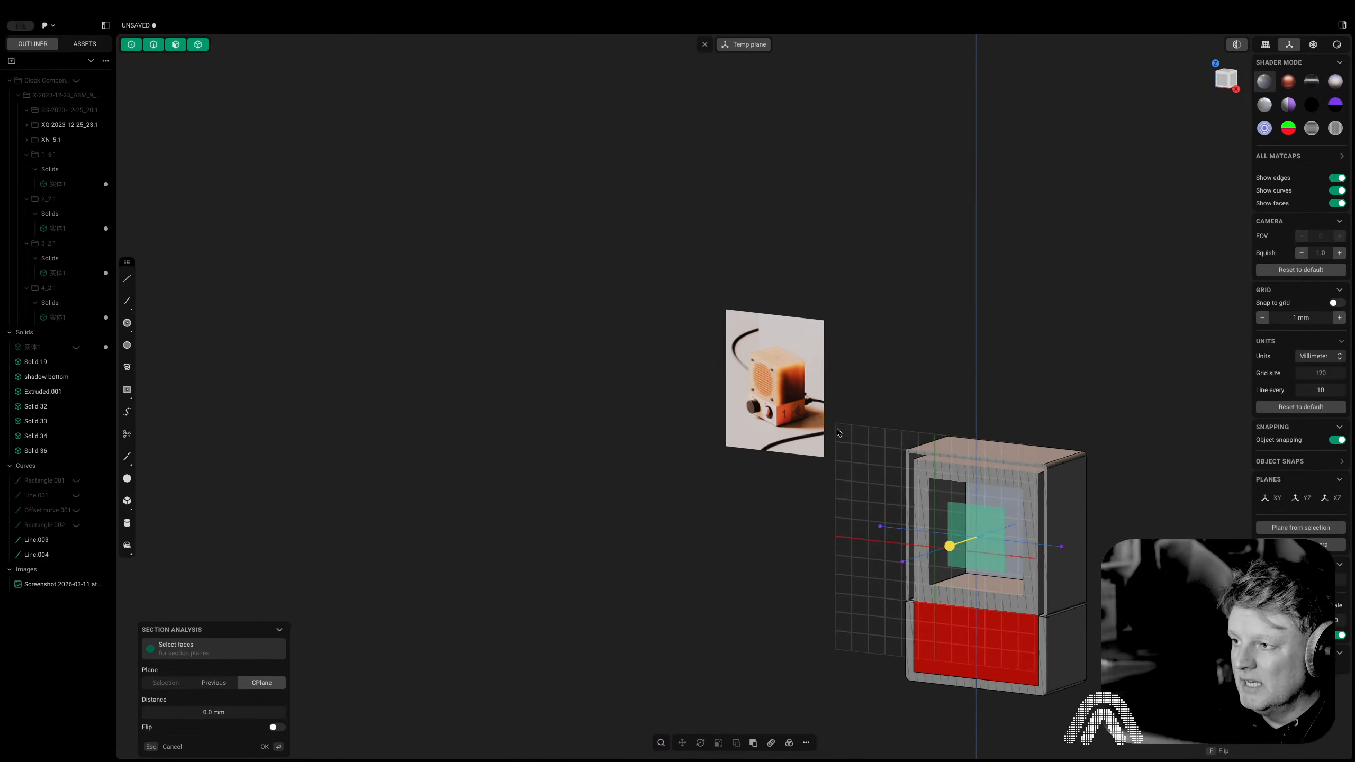
scroll(808, 411, up, 10)
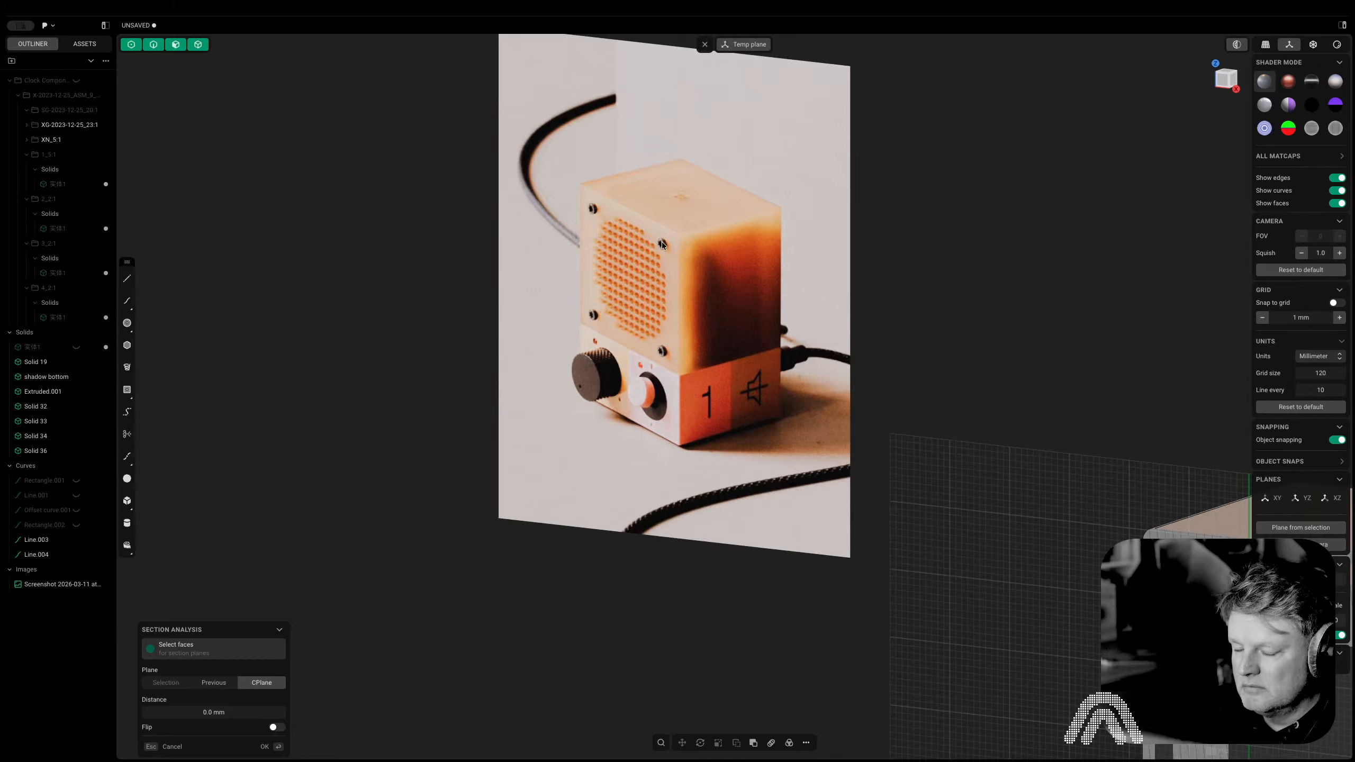
scroll(843, 371, down, 2)
scroll(842, 371, up, 8)
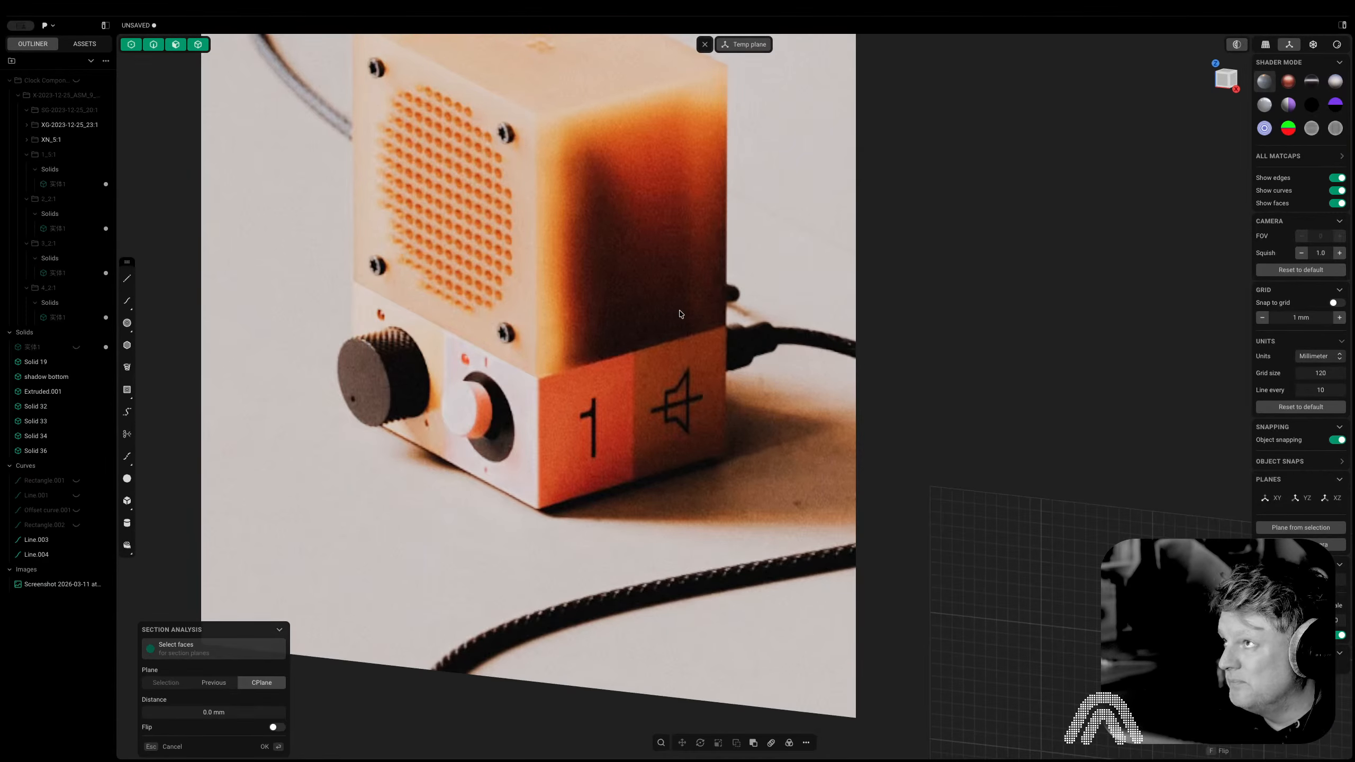
scroll(761, 381, up, 2)
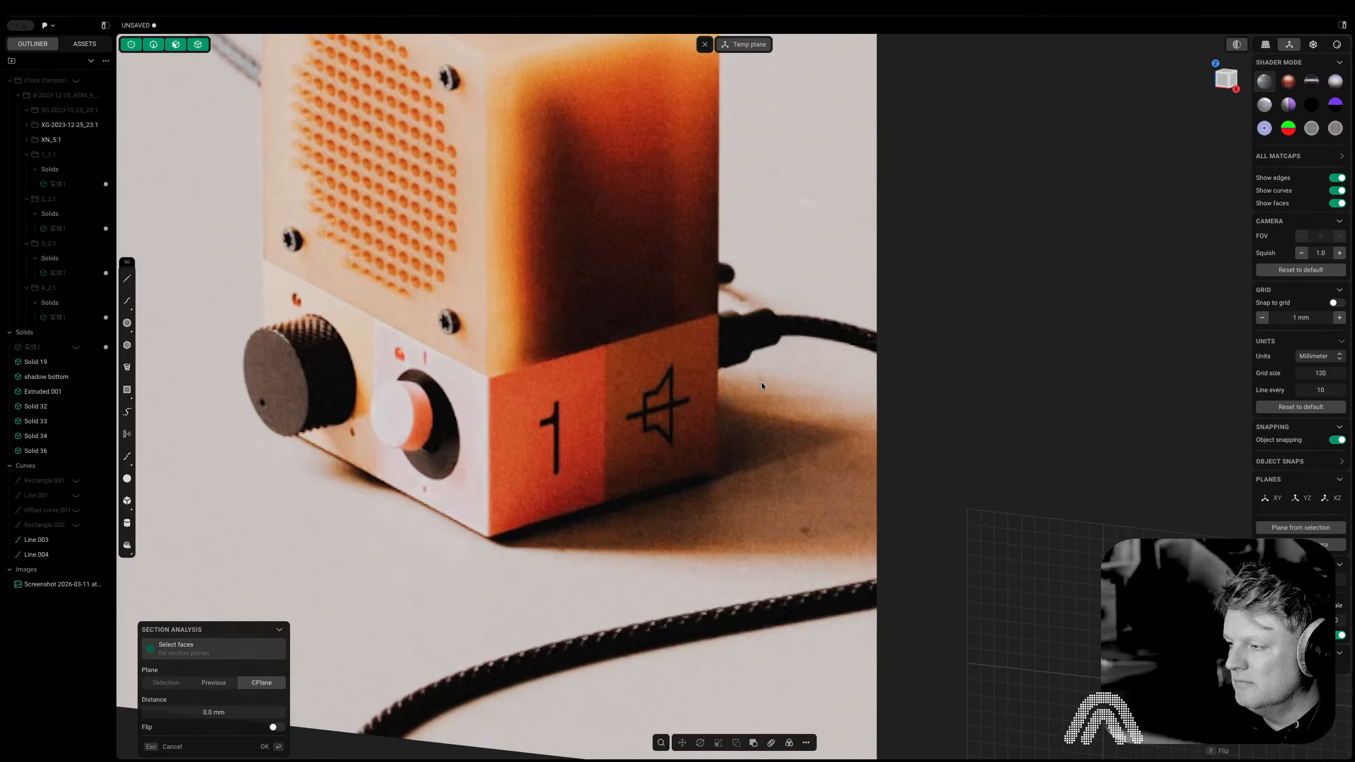
scroll(761, 381, down, 10)
shift+middle_drag(1018, 473, 689, 373)
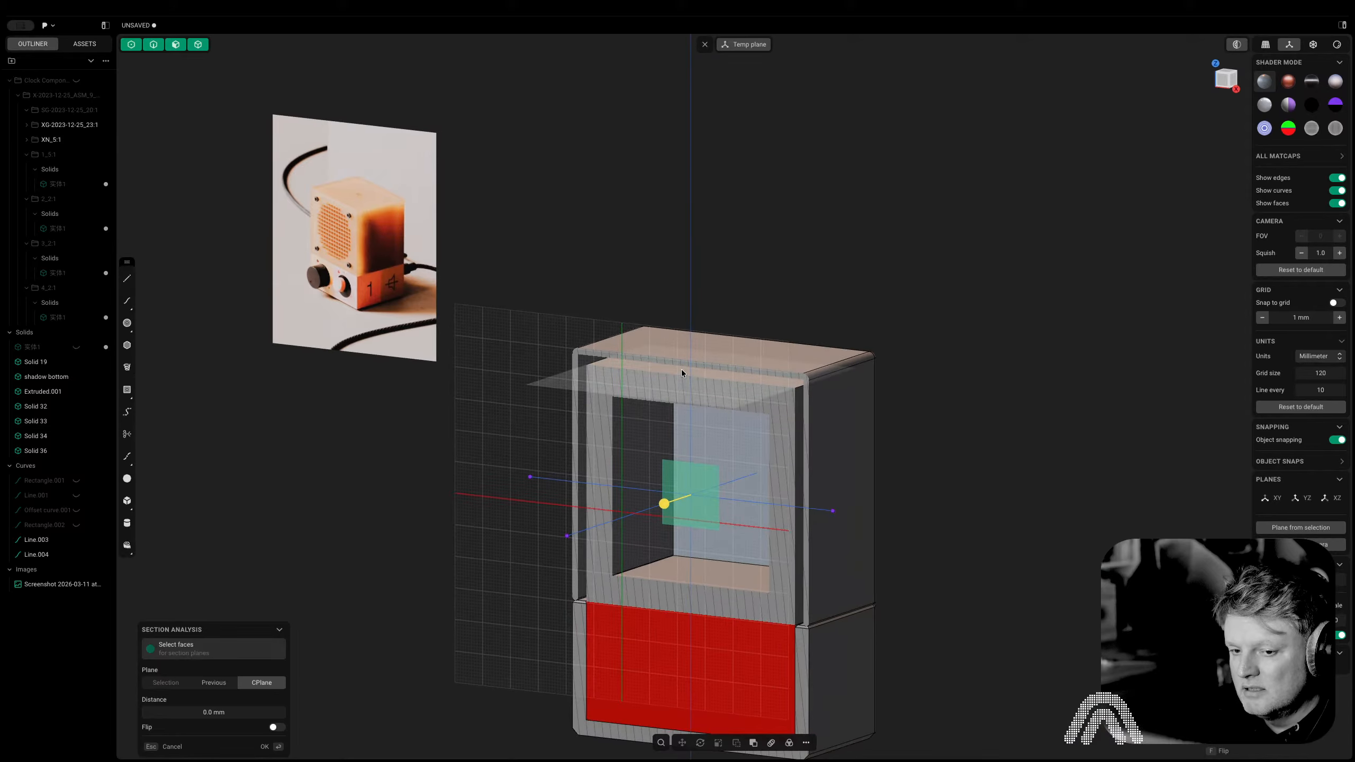
scroll(682, 369, down, 3)
scroll(781, 360, up, 2)
scroll(398, 258, up, 5)
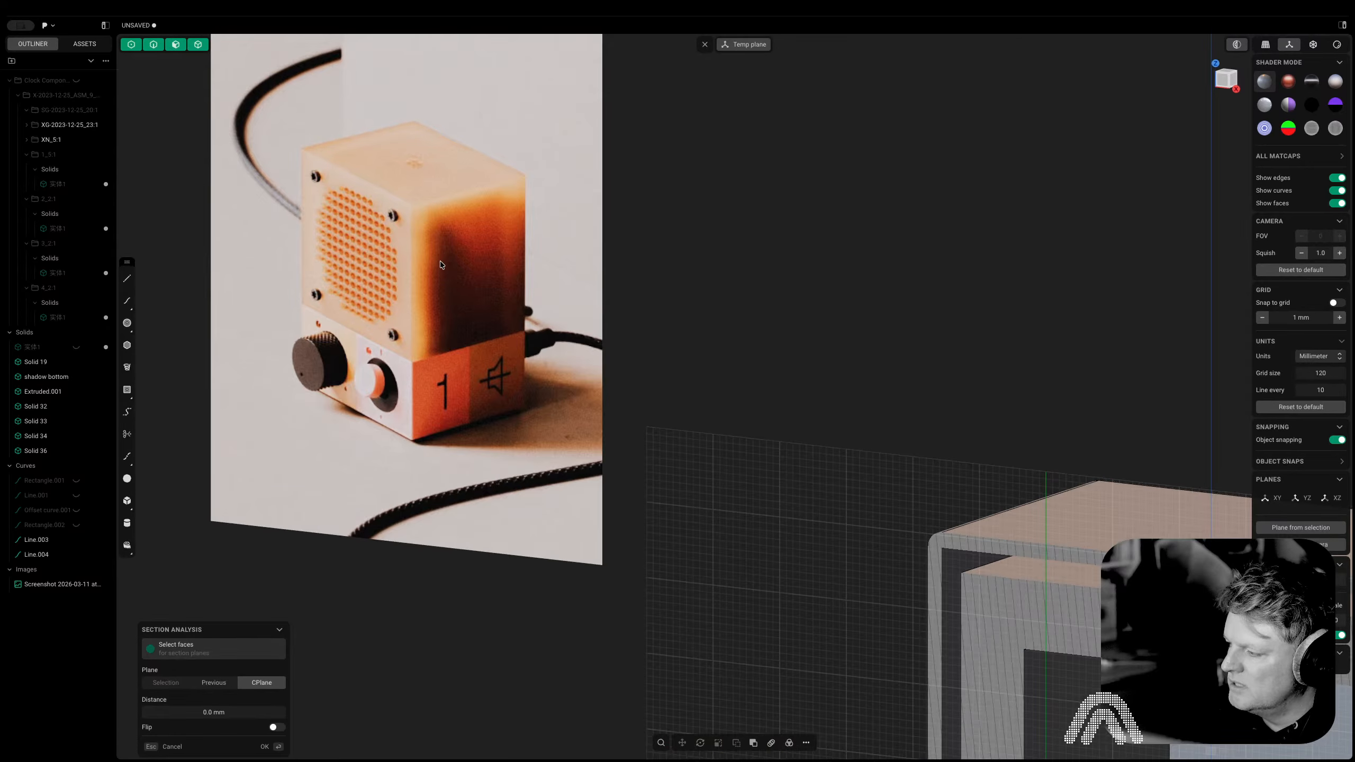
scroll(441, 263, down, 5)
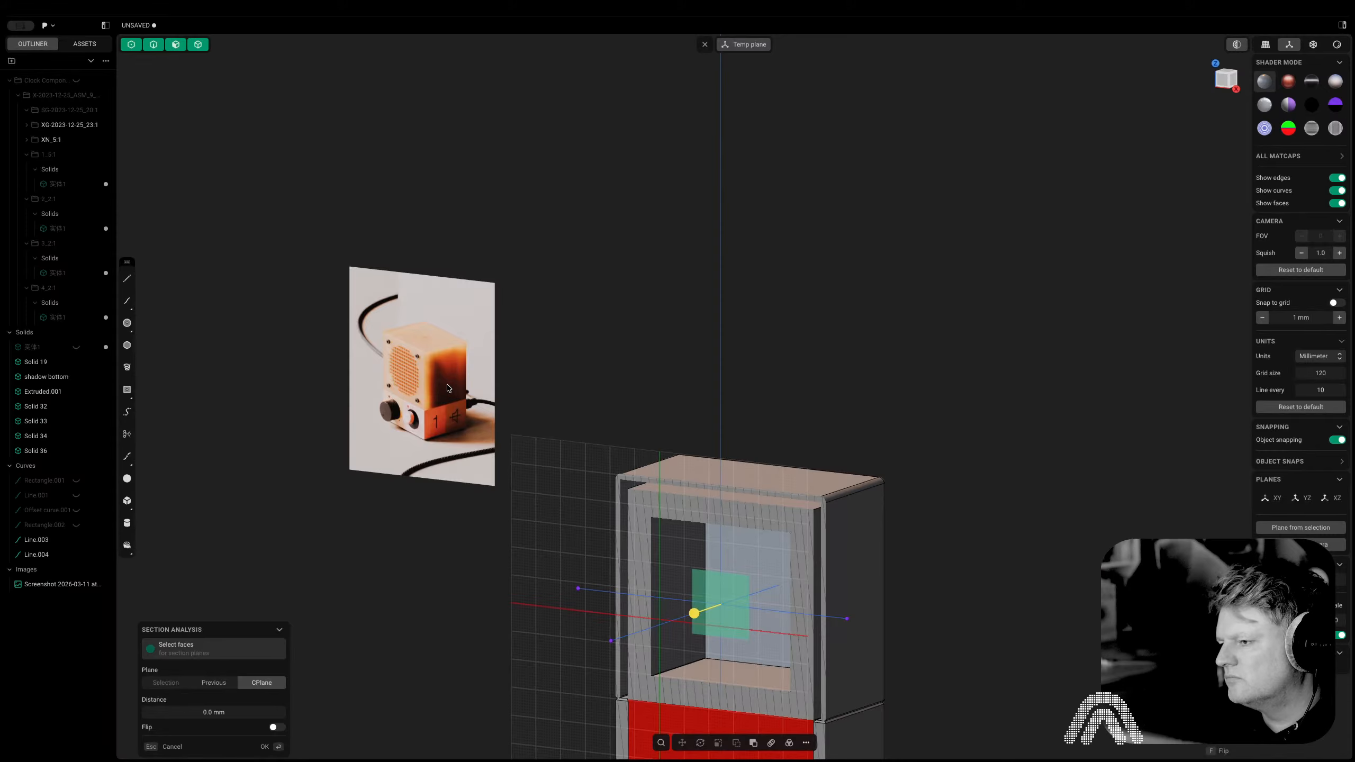
Inspect the gap between the outer shroud and the inner body, and the joint with the base, in the sectioned model
scroll(828, 415, up, 4)
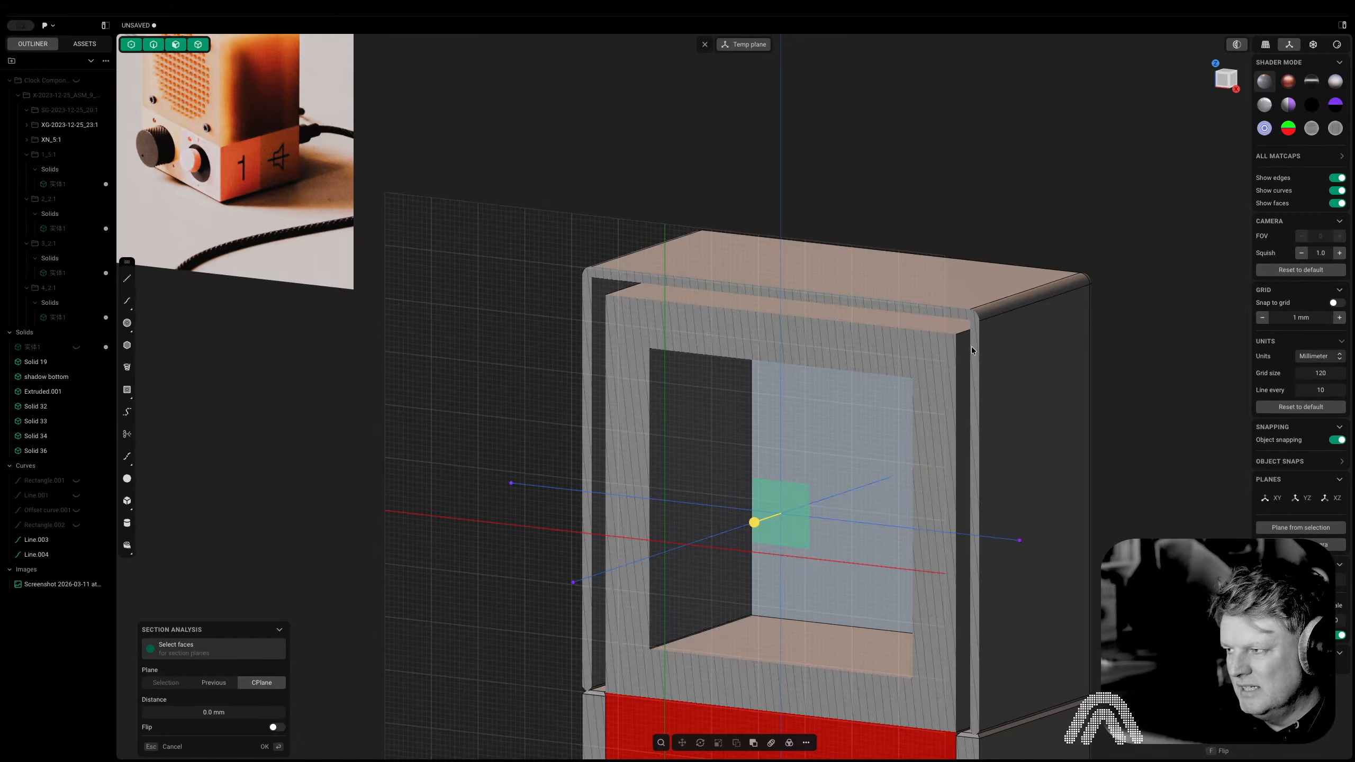
scroll(972, 346, down, 5)
middle_drag(928, 401, 1043, 475)
scroll(1042, 478, up, 5)
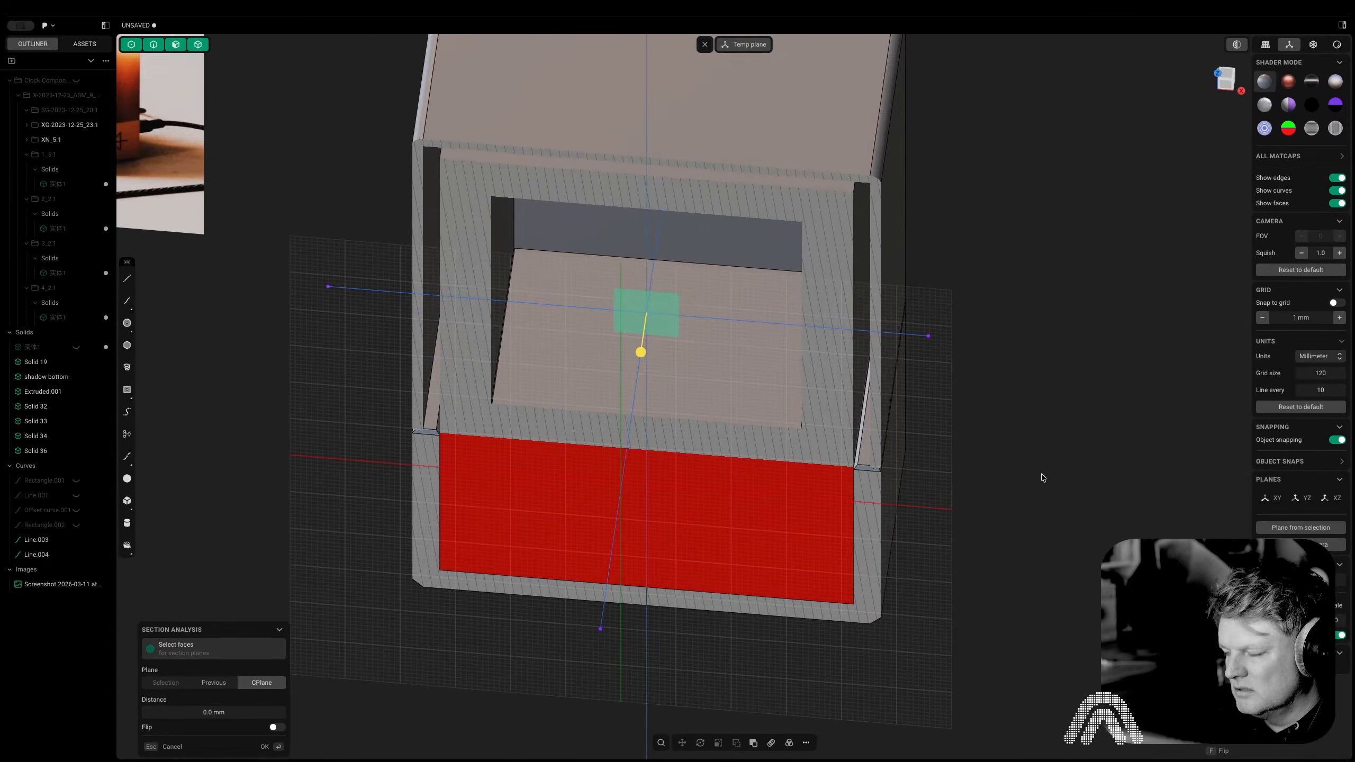
scroll(874, 433, up, 3)
scroll(874, 434, down, 3)
shift+middle_drag(875, 433, 968, 589)
scroll(946, 555, down, 2)
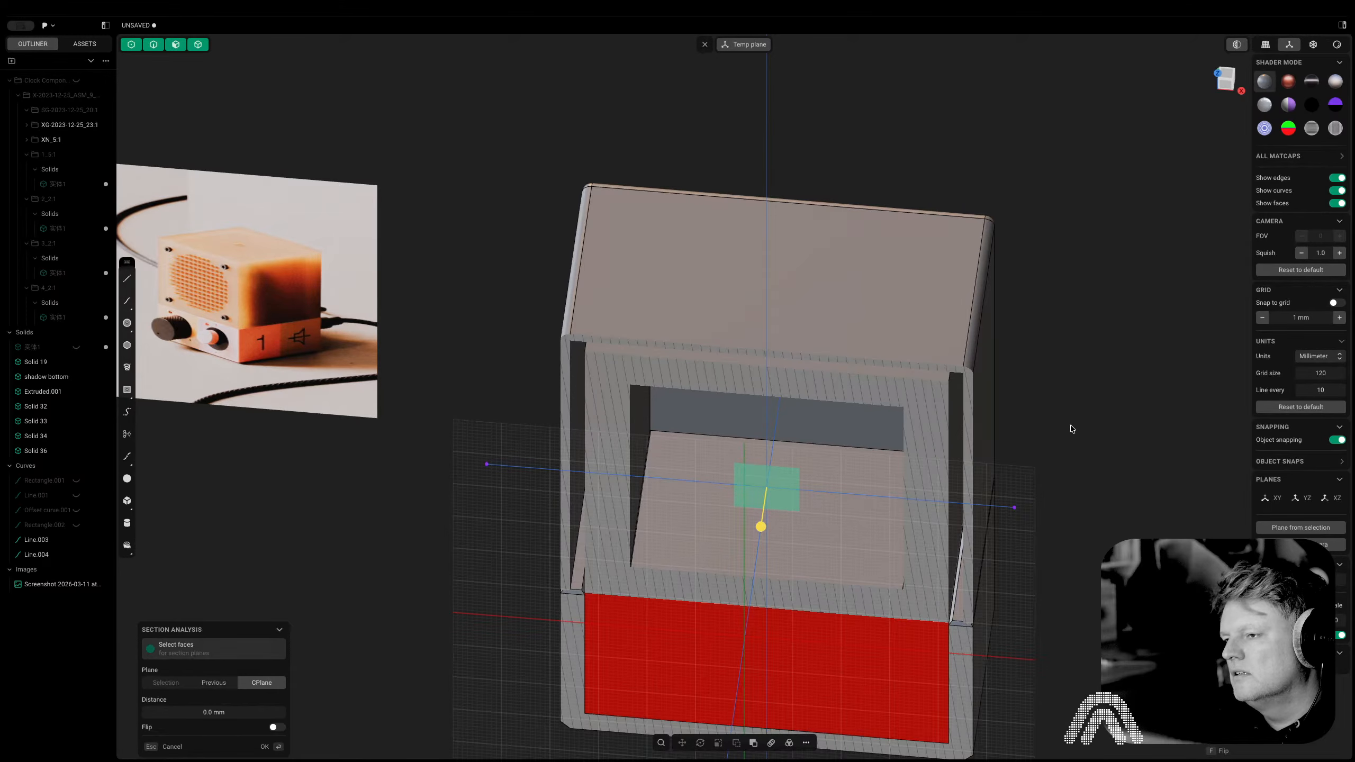
scroll(1027, 547, up, 5)
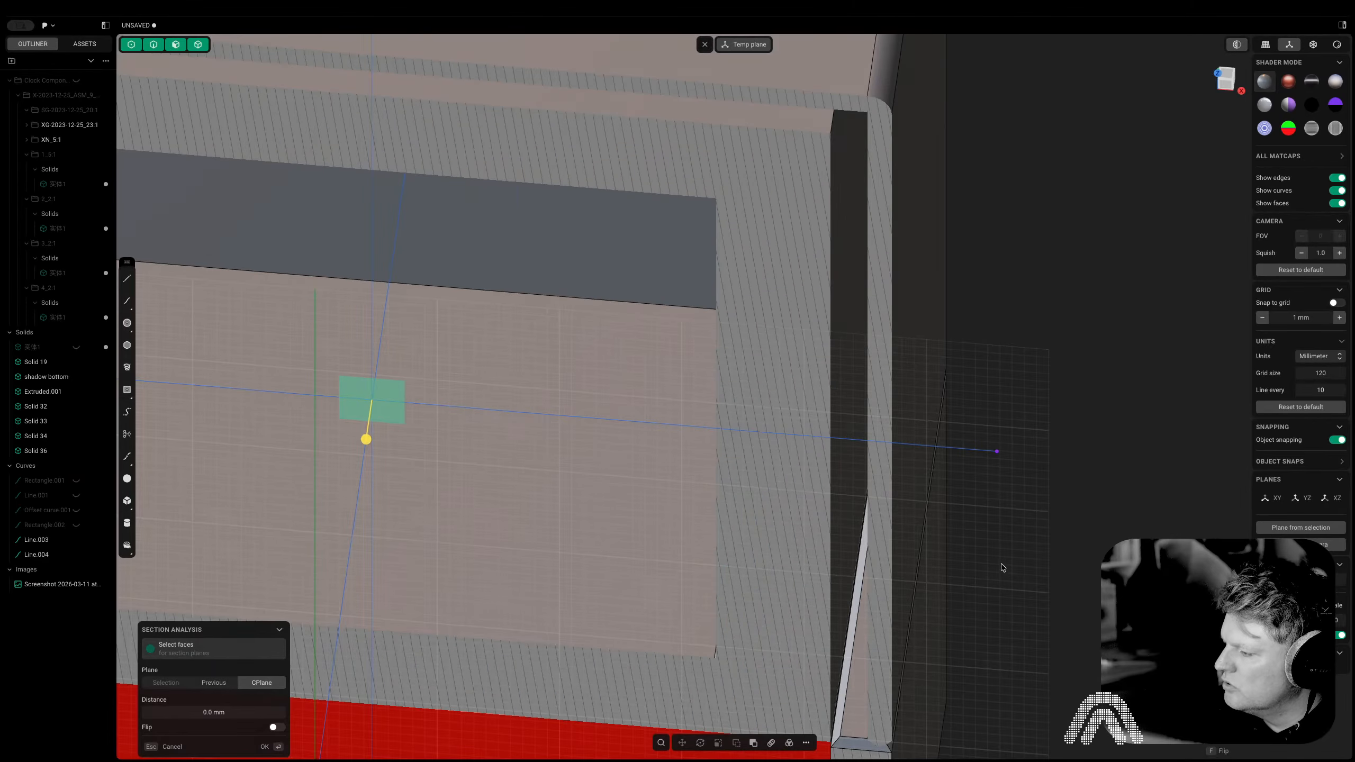
Turn off the front section cut to show the whole enclosure again
key(2)
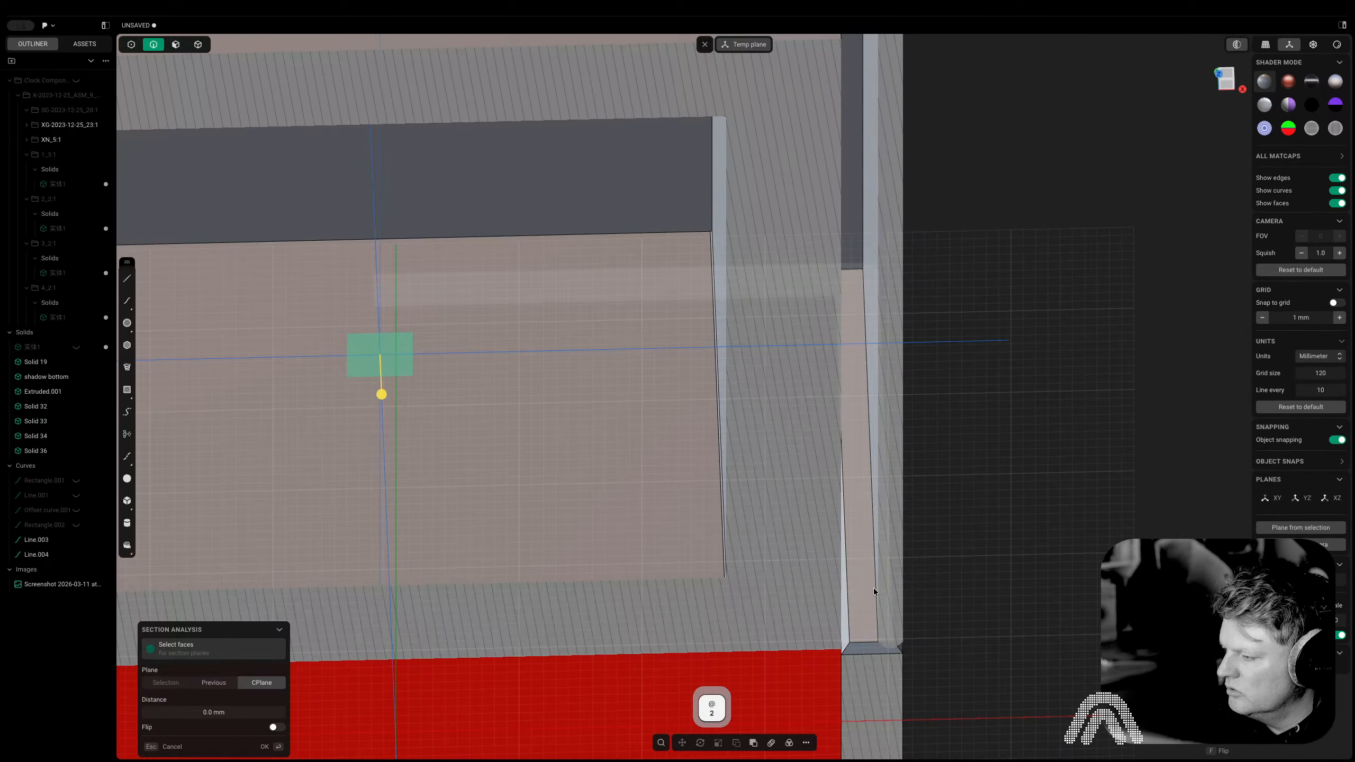
scroll(979, 535, down, 5)
key(Tab)
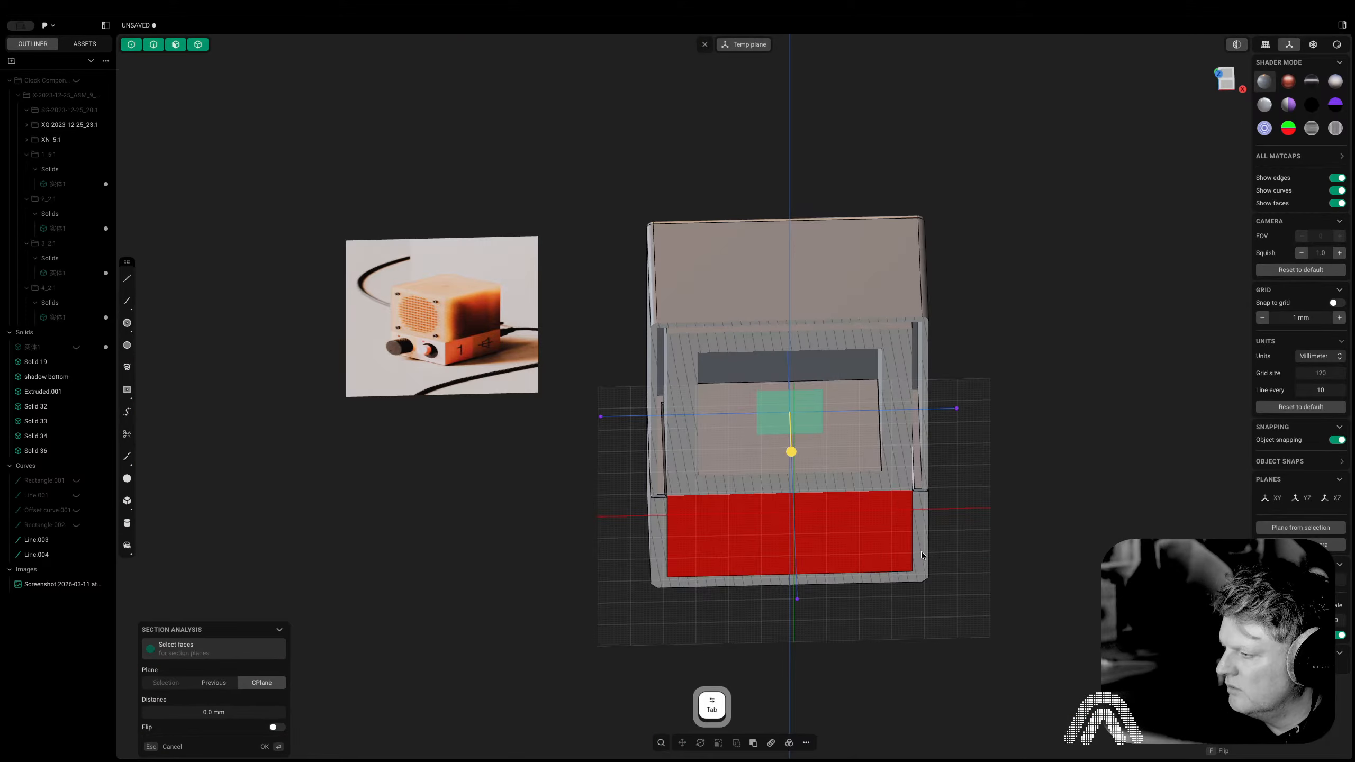
click(1237, 50)
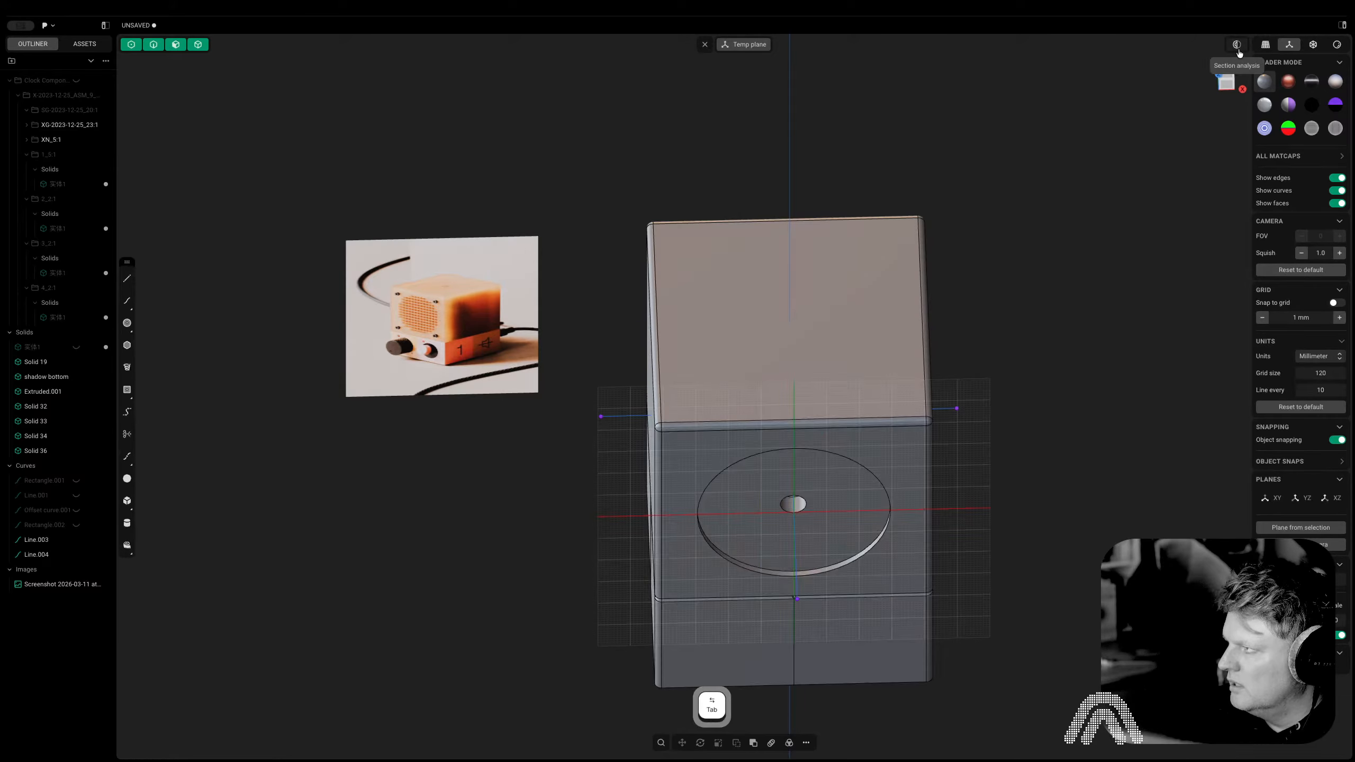
click(1231, 72)
click(1236, 50)
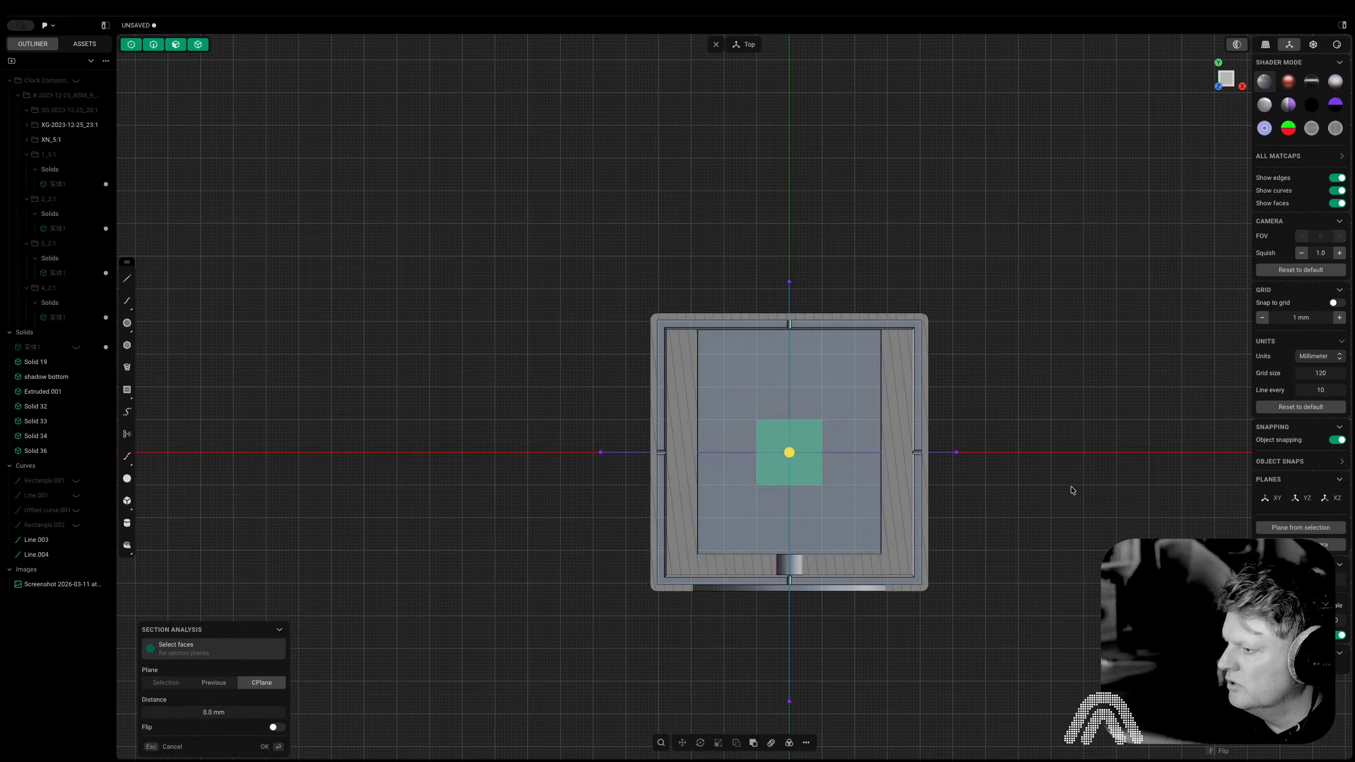
middle_drag(1084, 522, 958, 427)
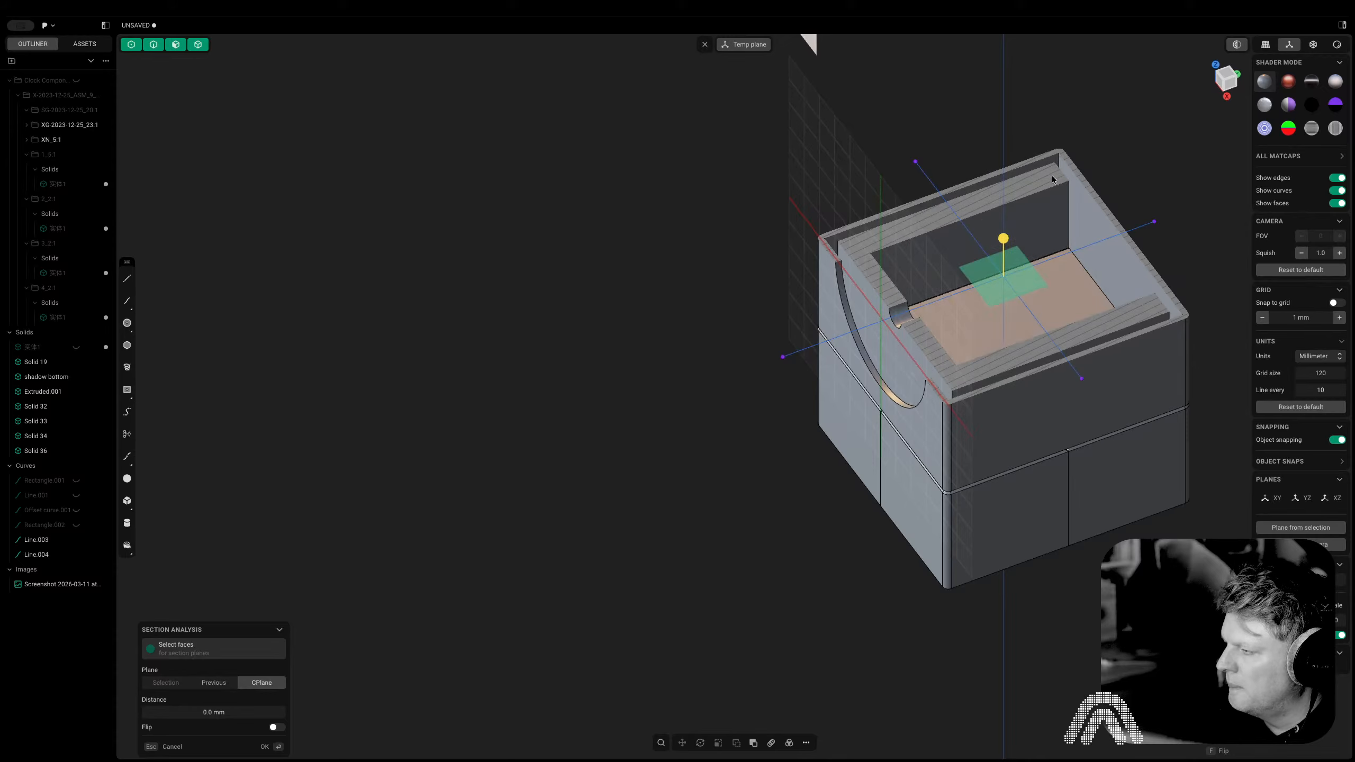
click(1052, 218)
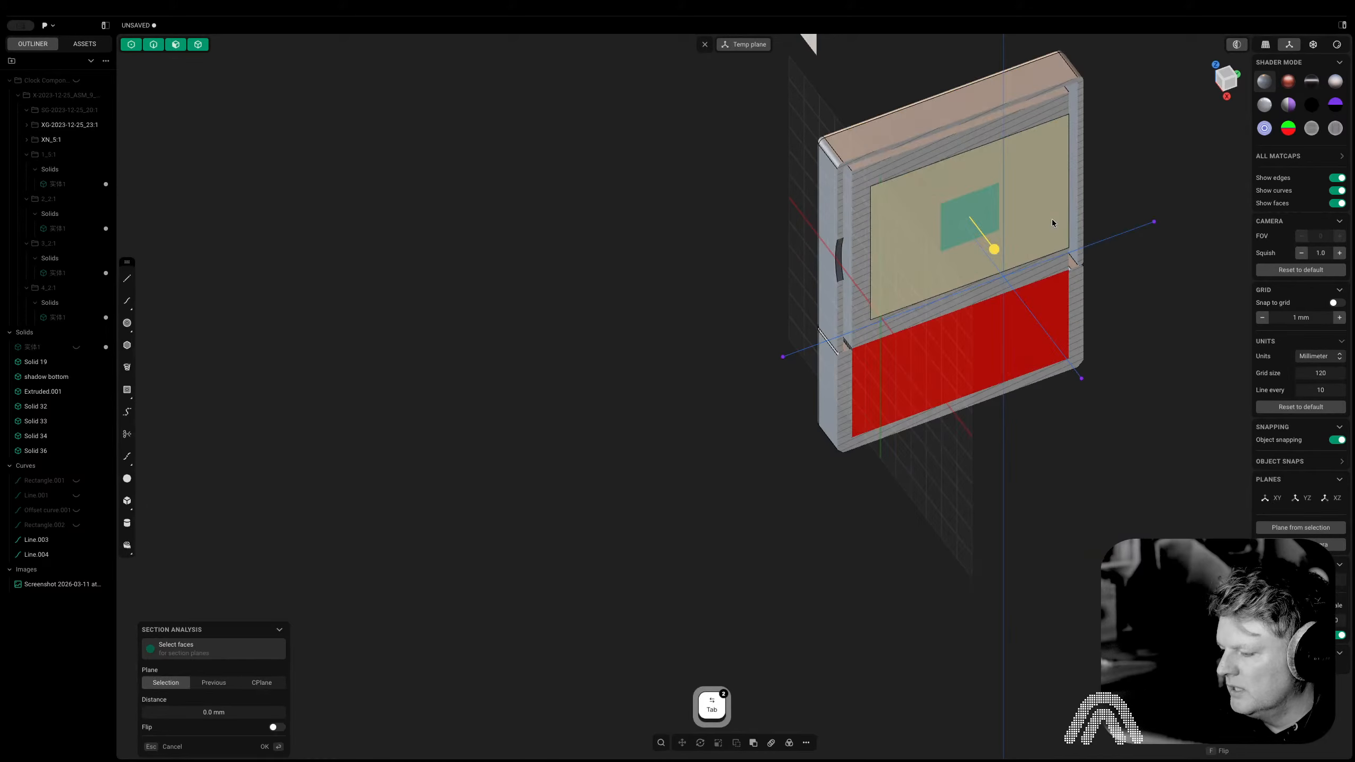
key(Escape)
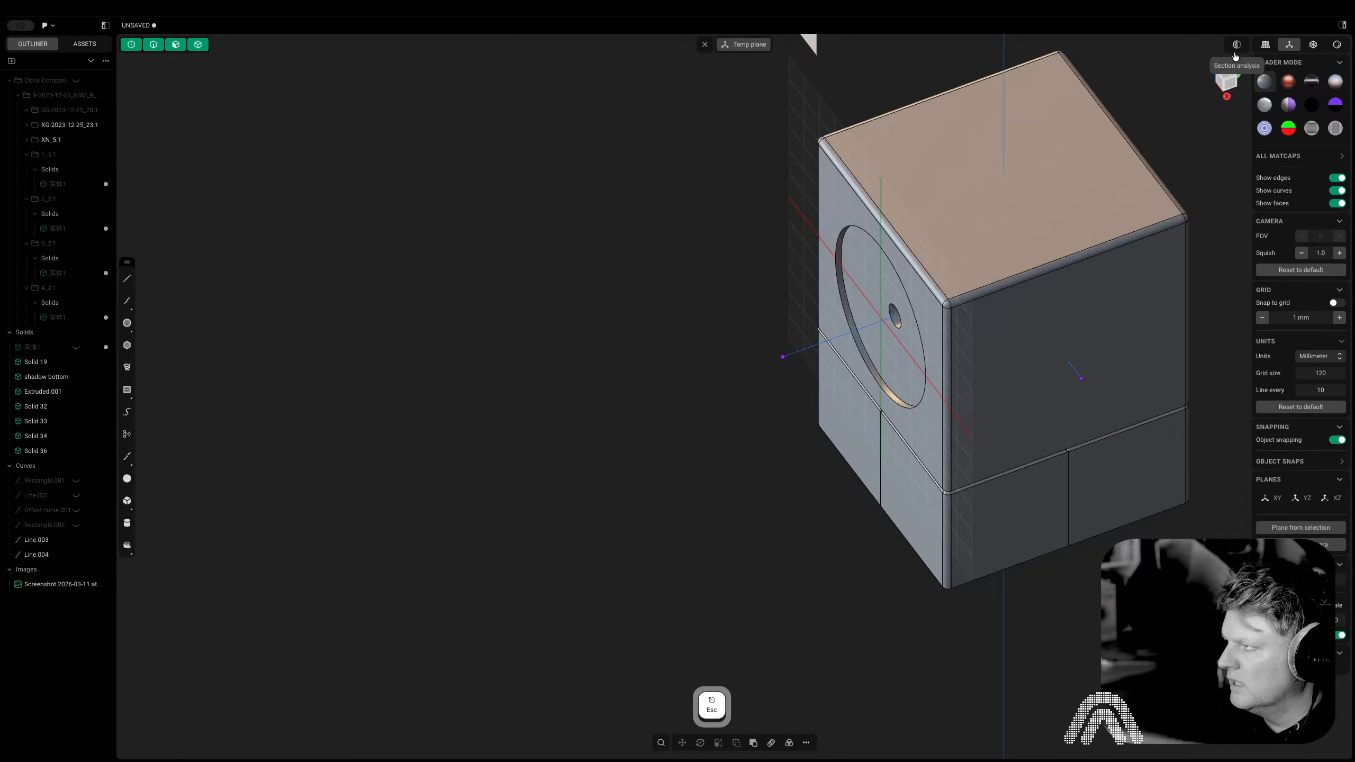
Cut the model with a horizontal section analysis from the top plane, lowering the cut slightly toward the base
click(1227, 72)
click(1237, 45)
shift+middle_drag(1116, 282, 925, 296)
shift+middle_drag(1052, 427, 1054, 452)
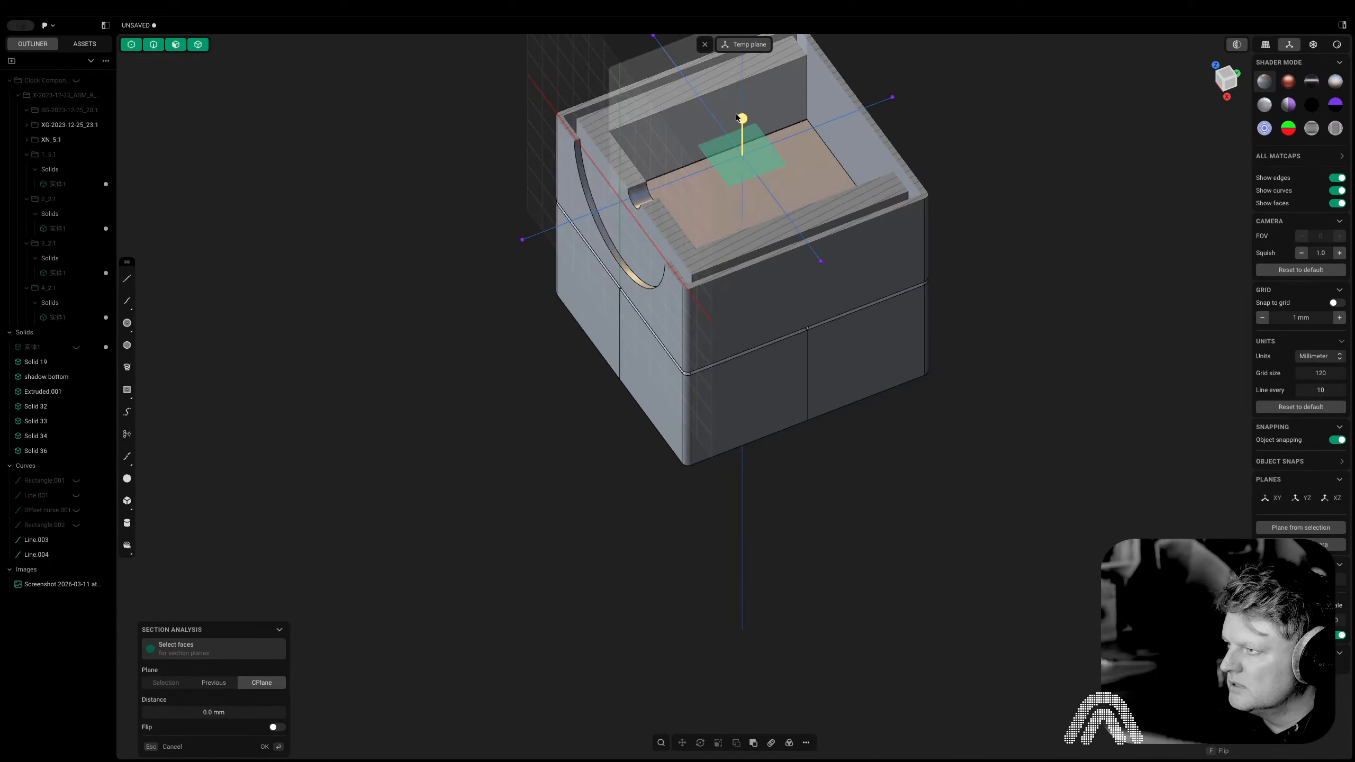
drag(741, 118, 741, 143)
right_click(1020, 132)
key(Tab)
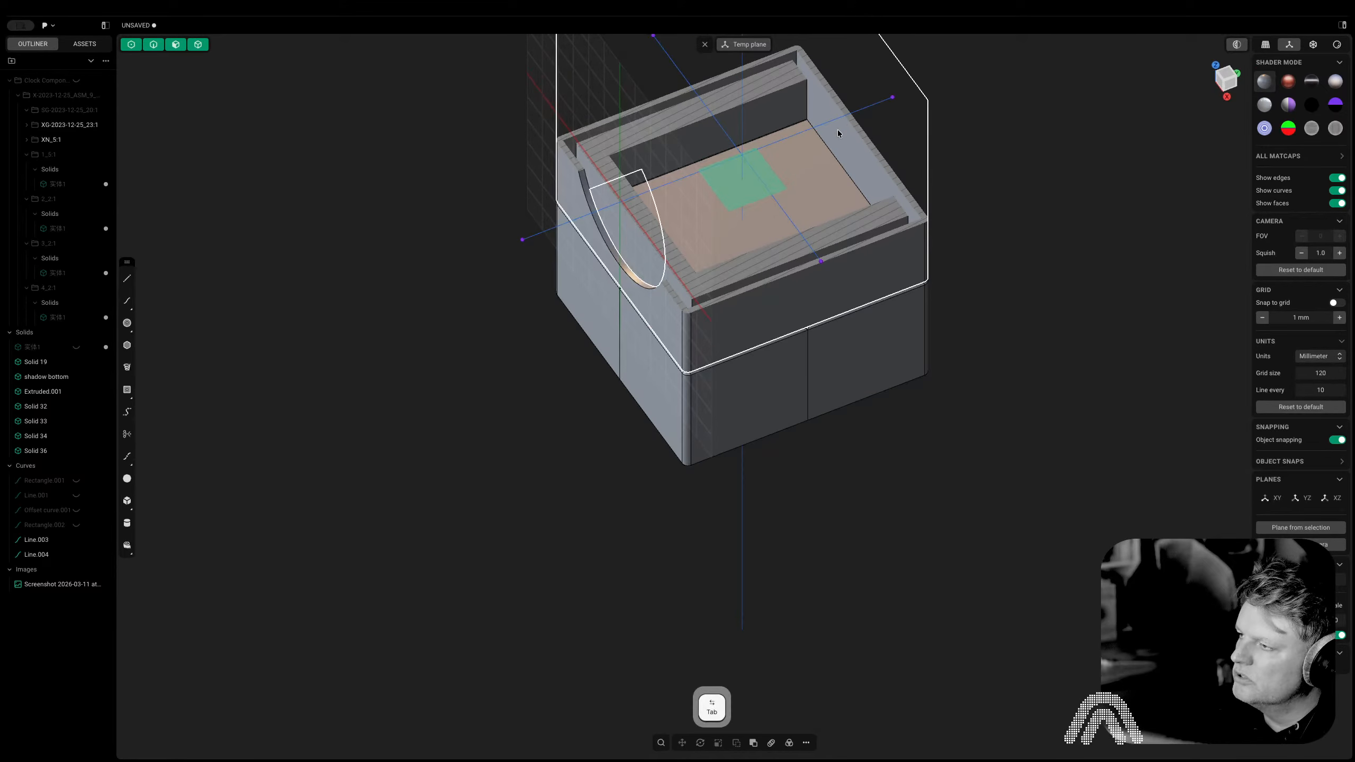
Hide the Solid 19 inner body inside the shroud
click(775, 109)
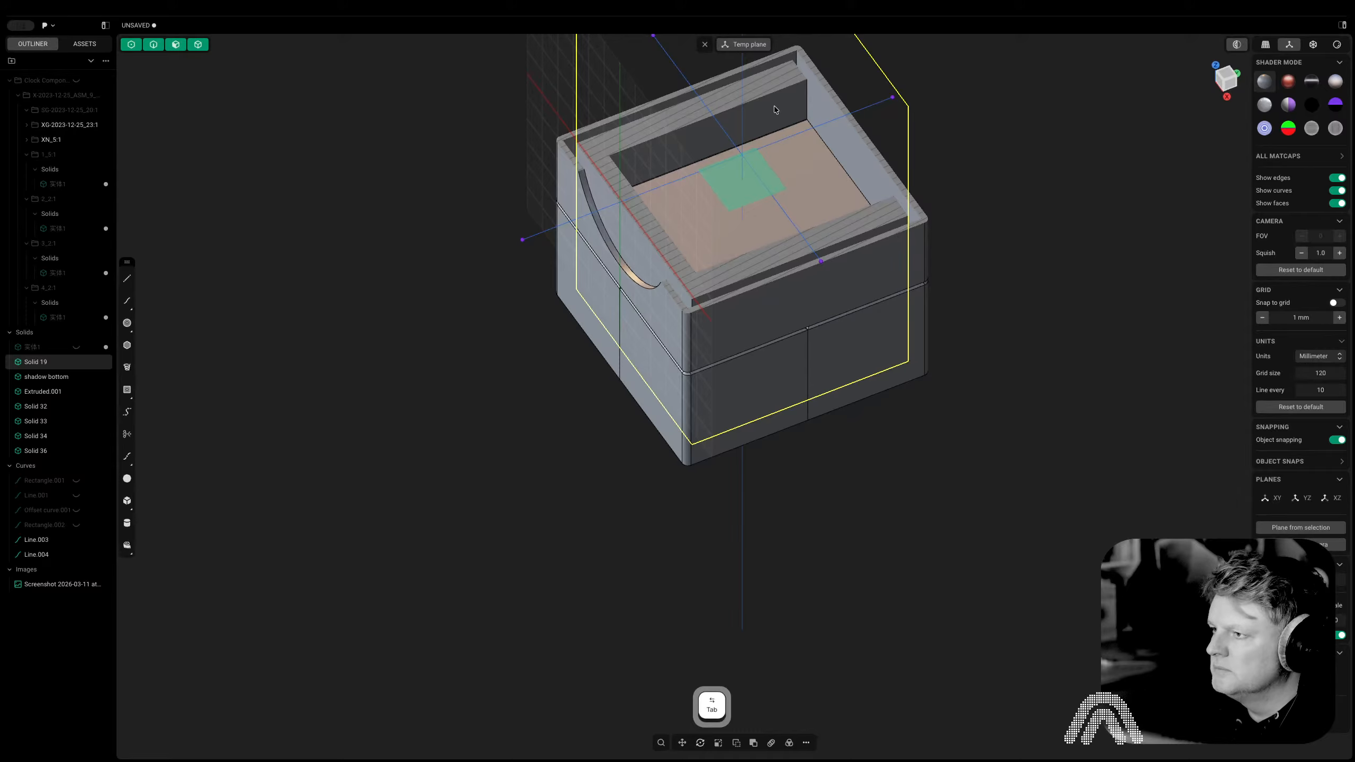
middle_drag(774, 106, 966, 183)
key(h)
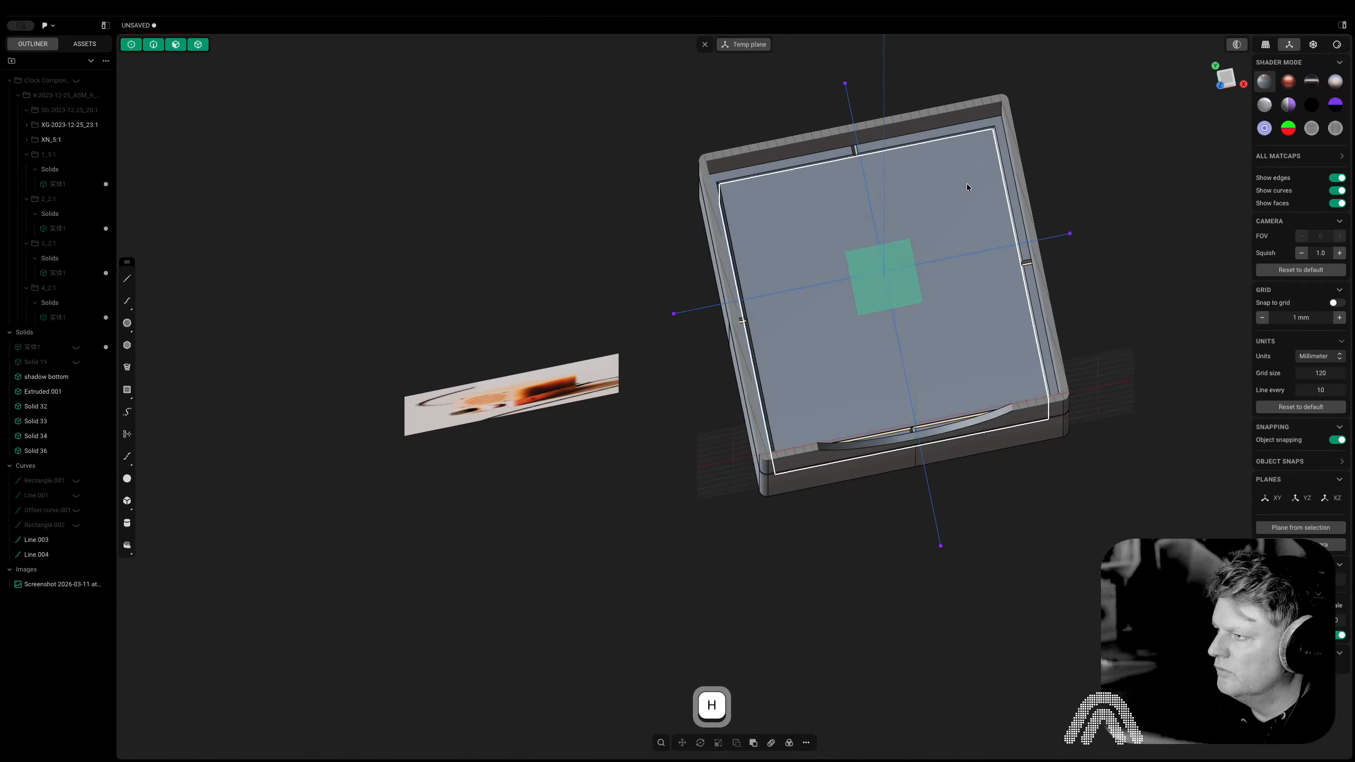
Duplicate the four inner bottom edges of the shroud as a separate closed curve, left in place
scroll(971, 174, up, 5)
click(1226, 79)
shift+middle_drag(1101, 171, 1124, 241)
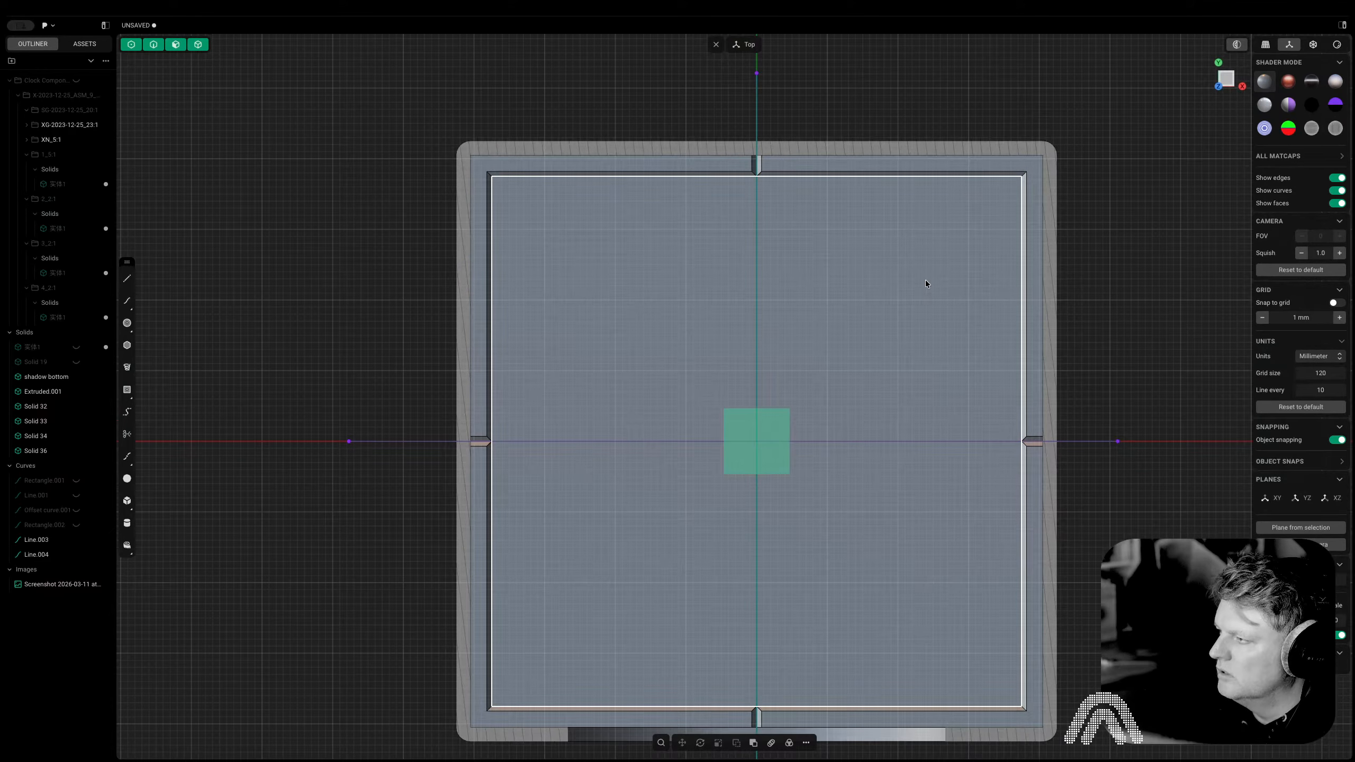
middle_drag(926, 281, 930, 245)
key(2)
click(940, 153)
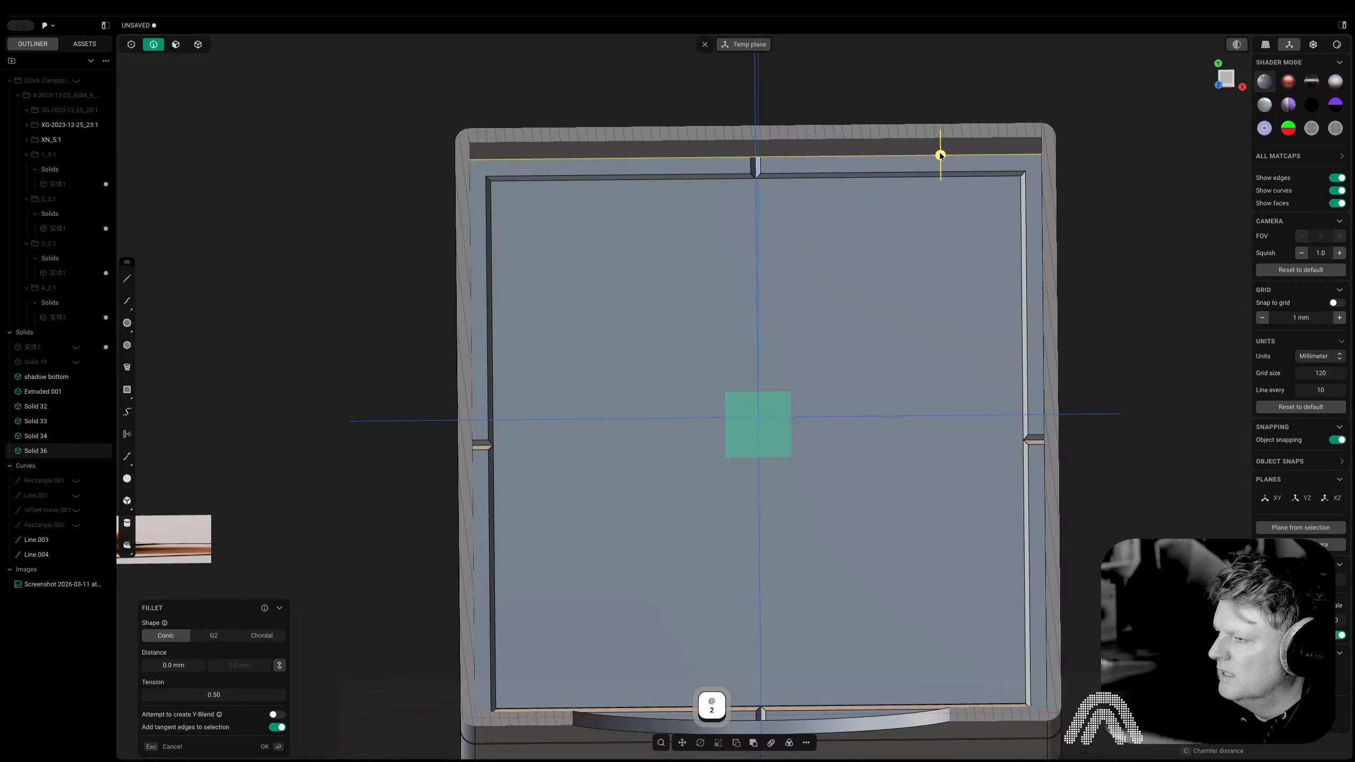
middle_drag(1030, 231, 1069, 208)
shift+click(1047, 240)
middle_drag(1036, 309, 915, 614)
shift+click(639, 262)
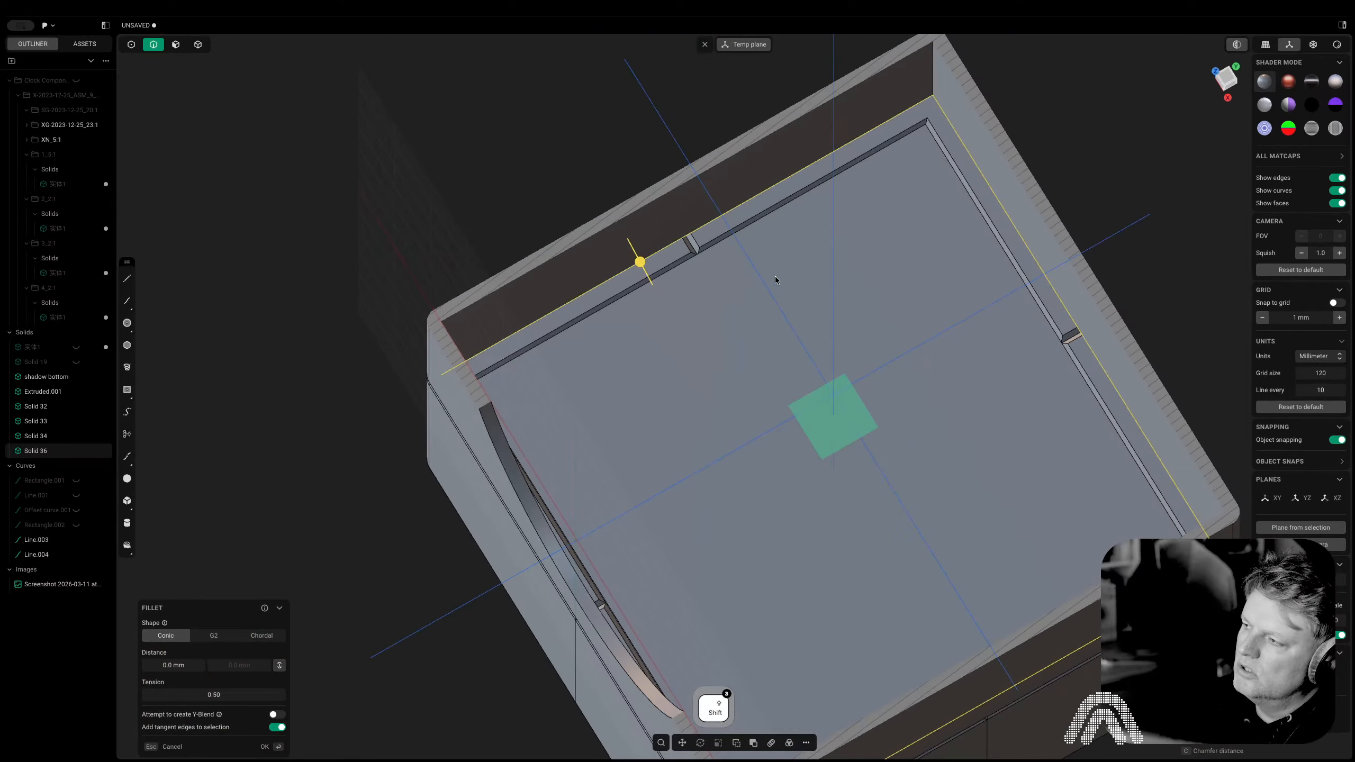
middle_drag(775, 280, 611, 267)
shift+click(506, 84)
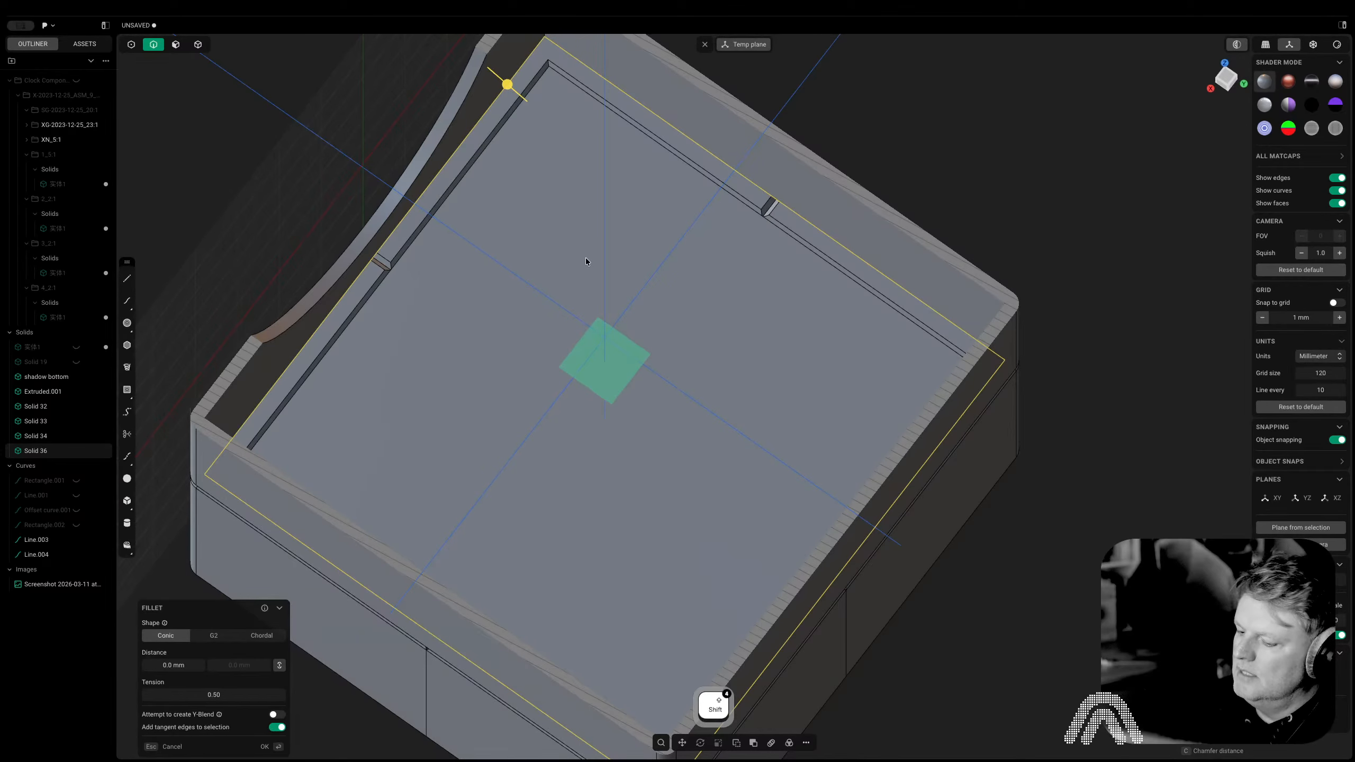
key(shift+d)
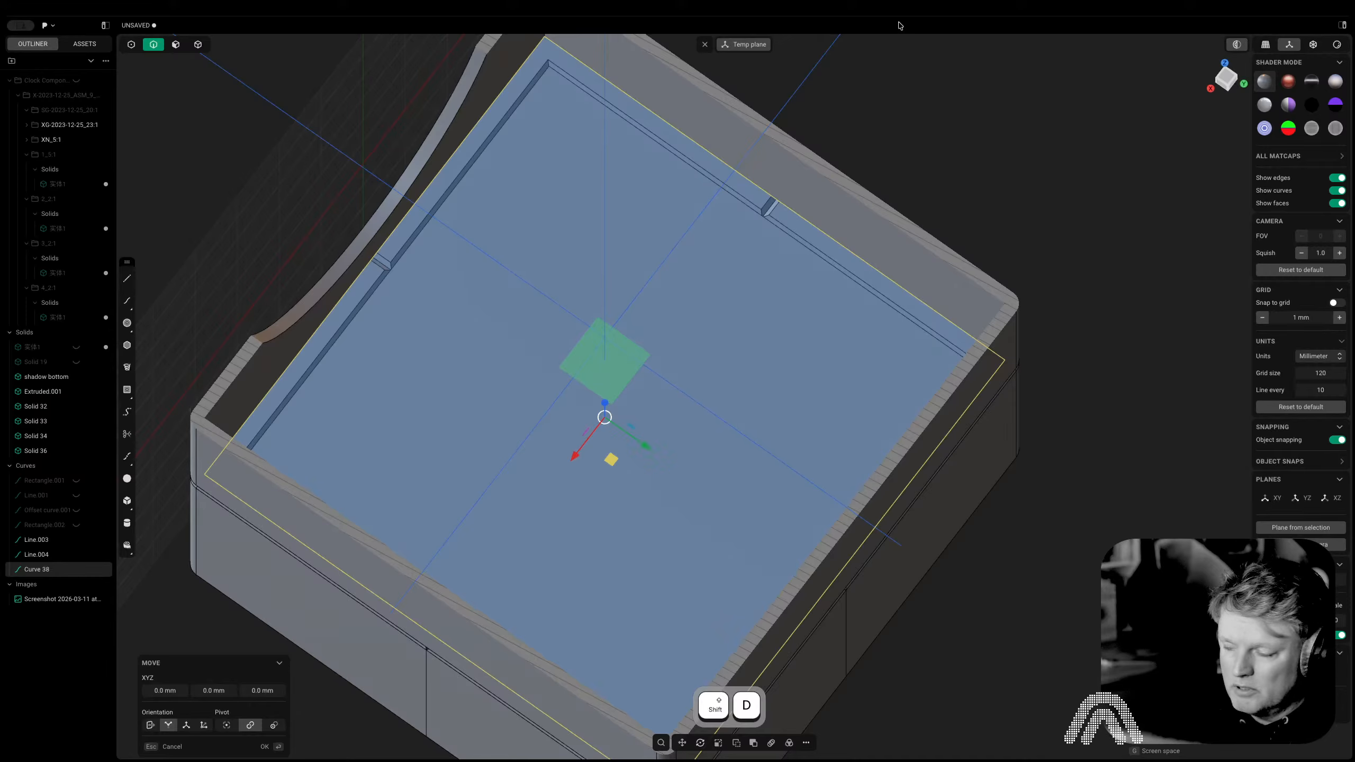
Examine the duplicated rectangular outline against the shroud walls, front cutout and base joint from several angles
scroll(918, 128, down, 2)
scroll(836, 401, down, 6)
middle_drag(835, 405, 1005, 189)
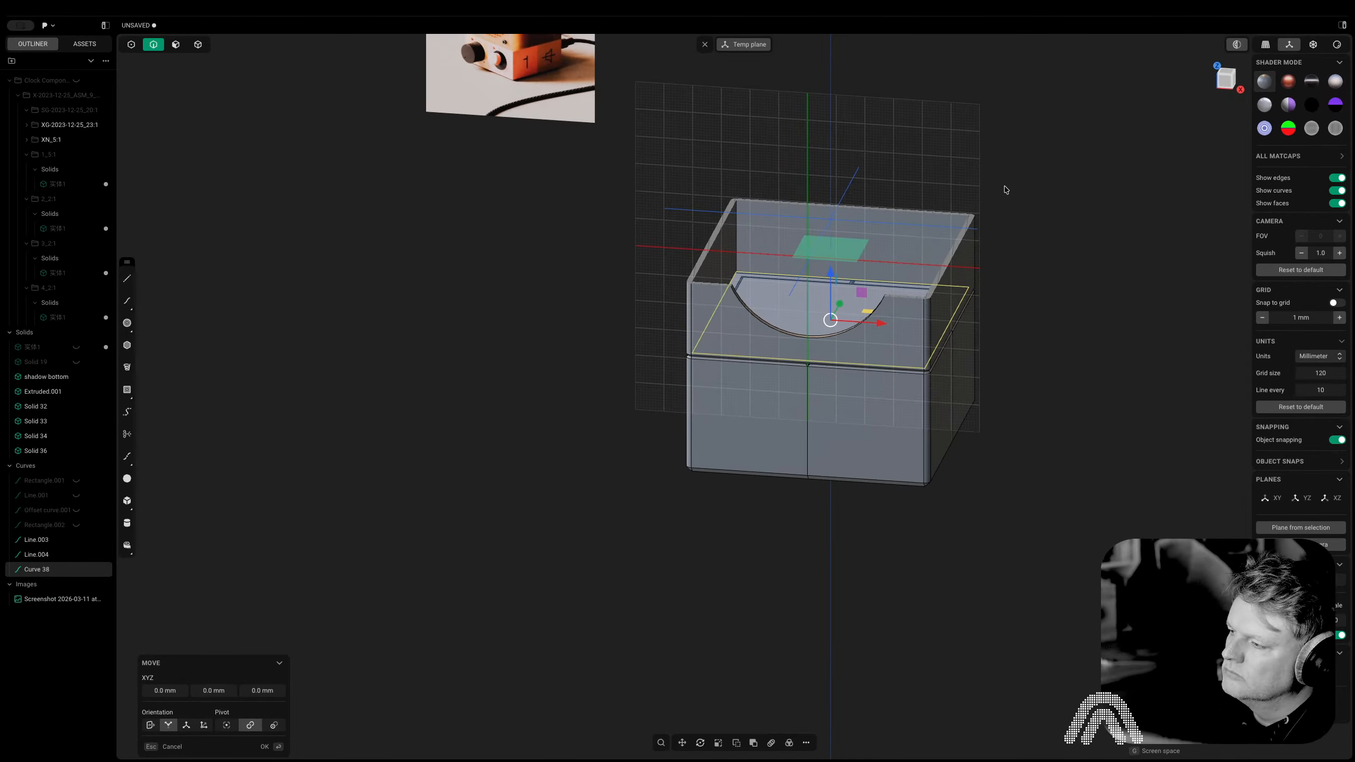
scroll(888, 245, up, 5)
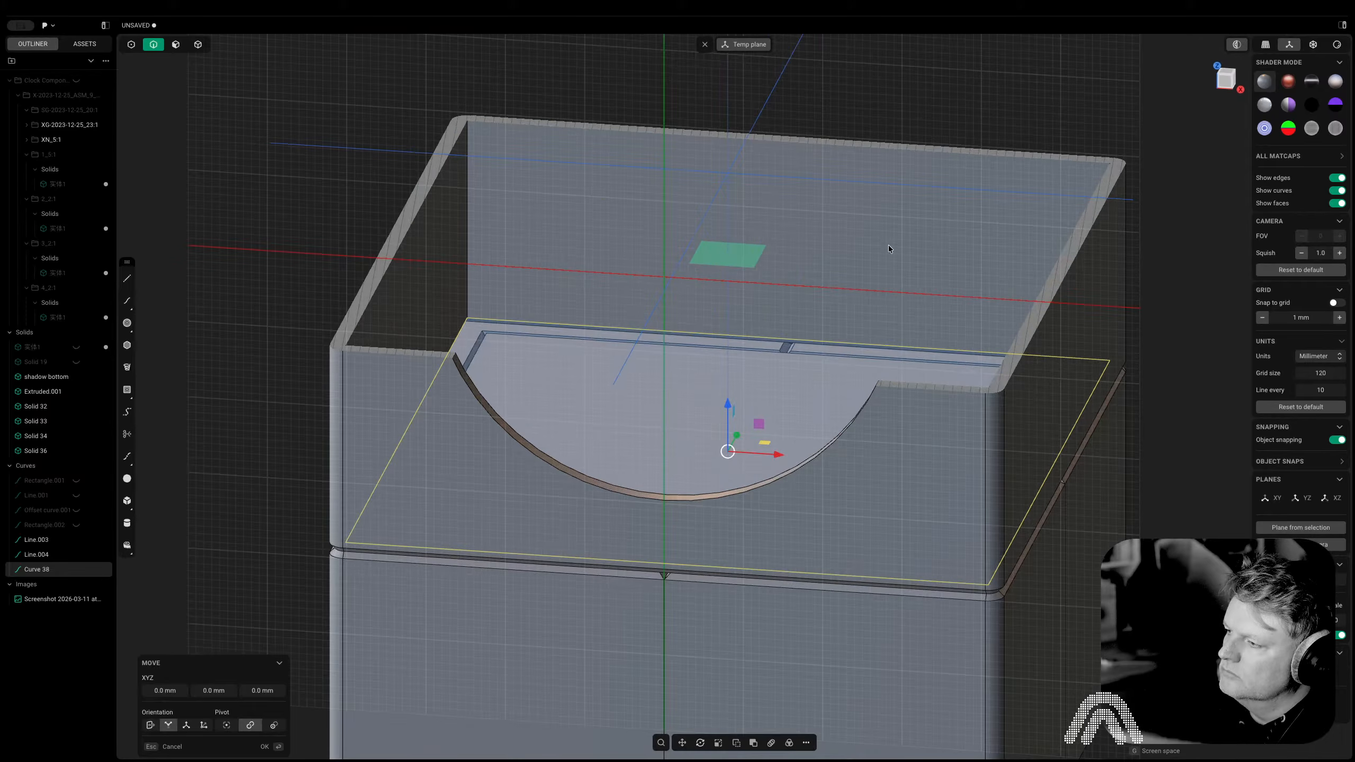
middle_drag(888, 245, 851, 315)
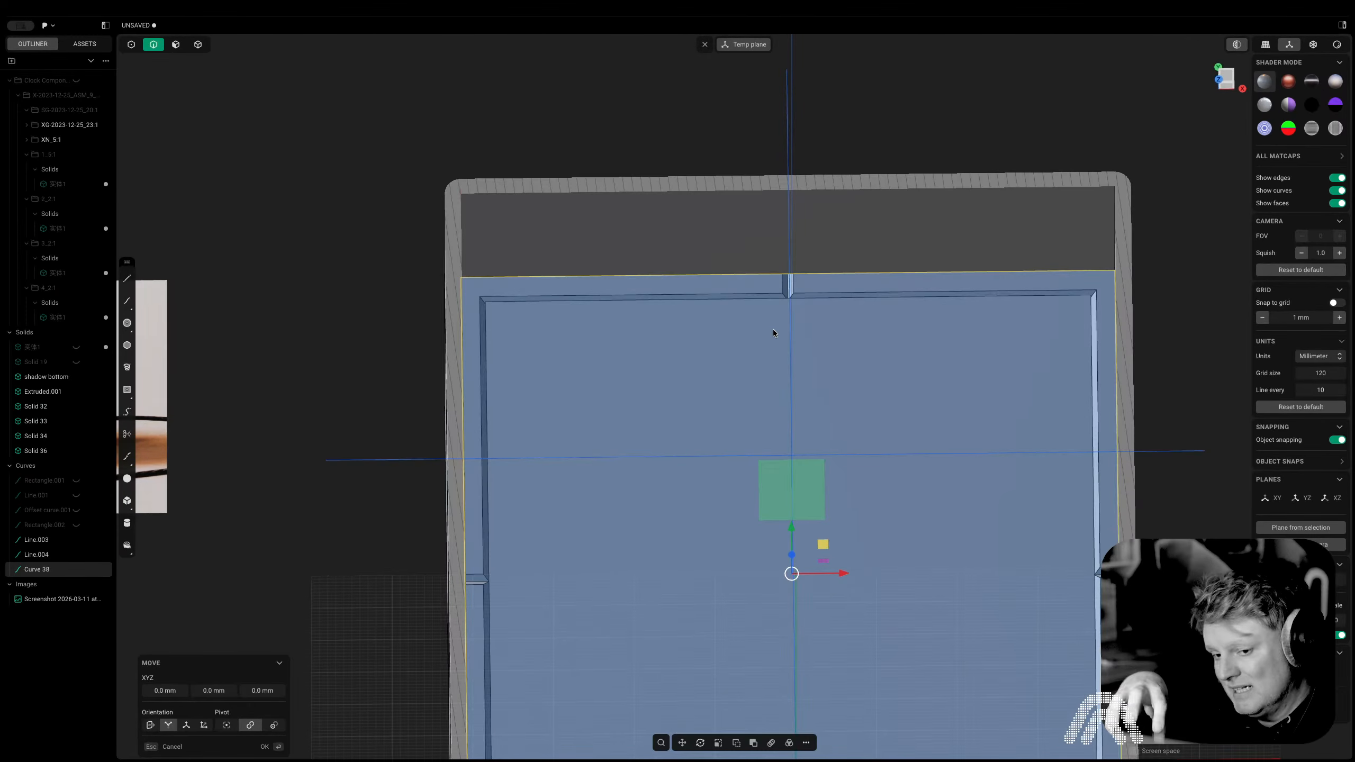
scroll(929, 320, down, 3)
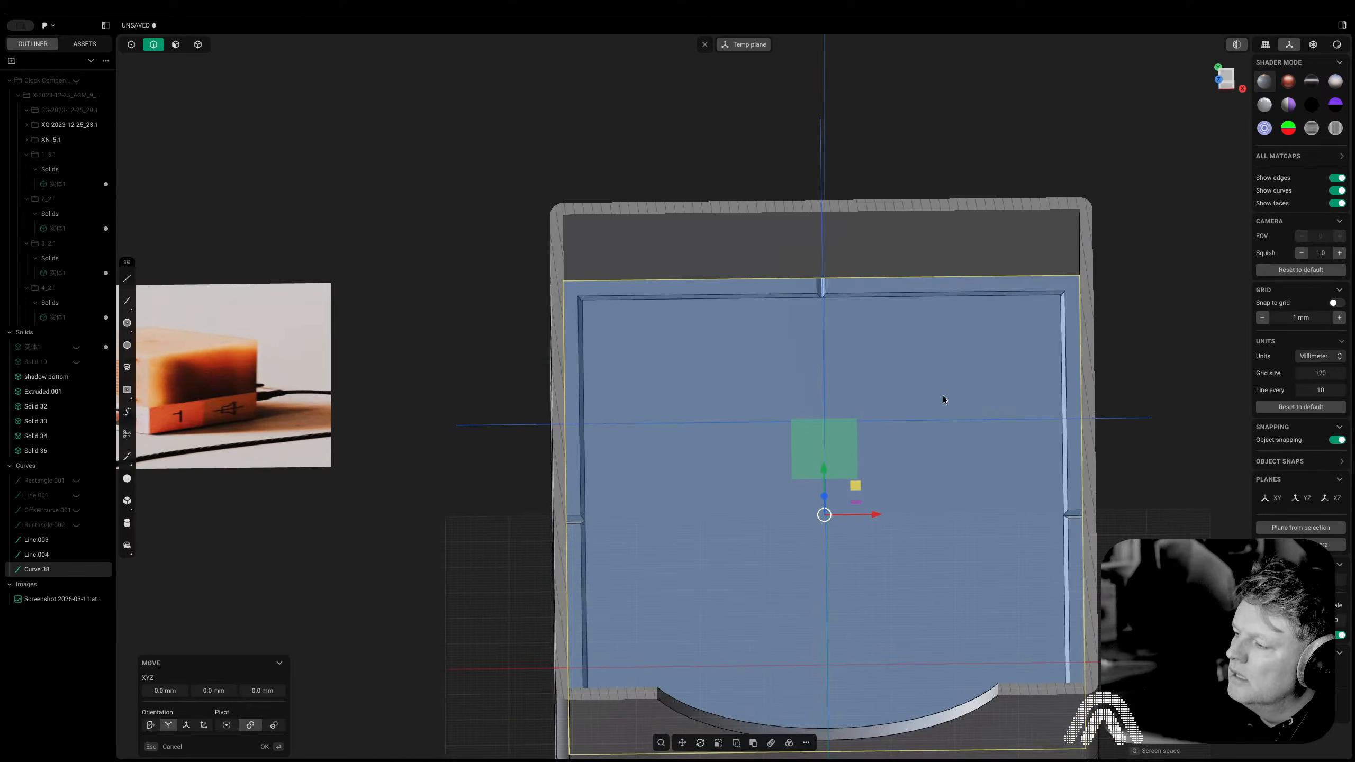
middle_drag(943, 397, 916, 284)
middle_drag(960, 484, 992, 496)
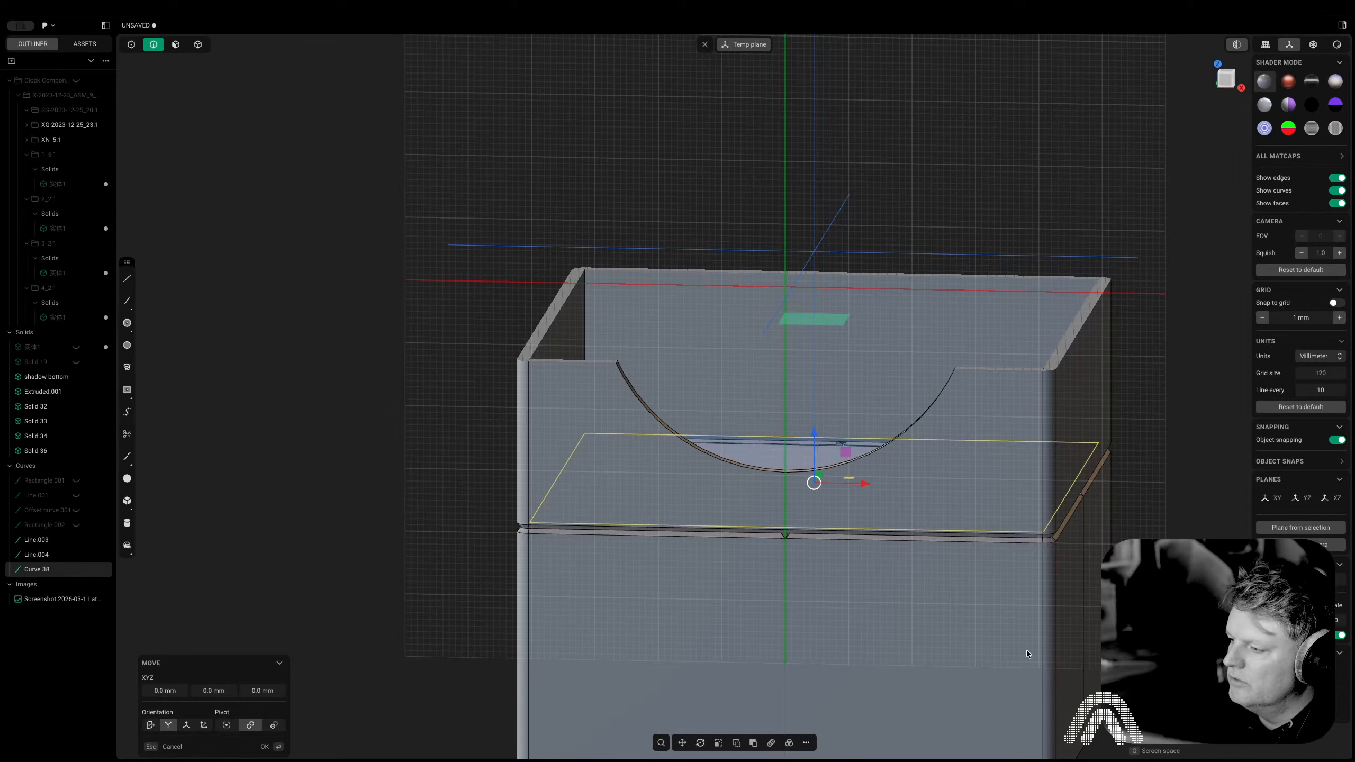
key(Tab)
middle_drag(1063, 650, 900, 409)
click(900, 409)
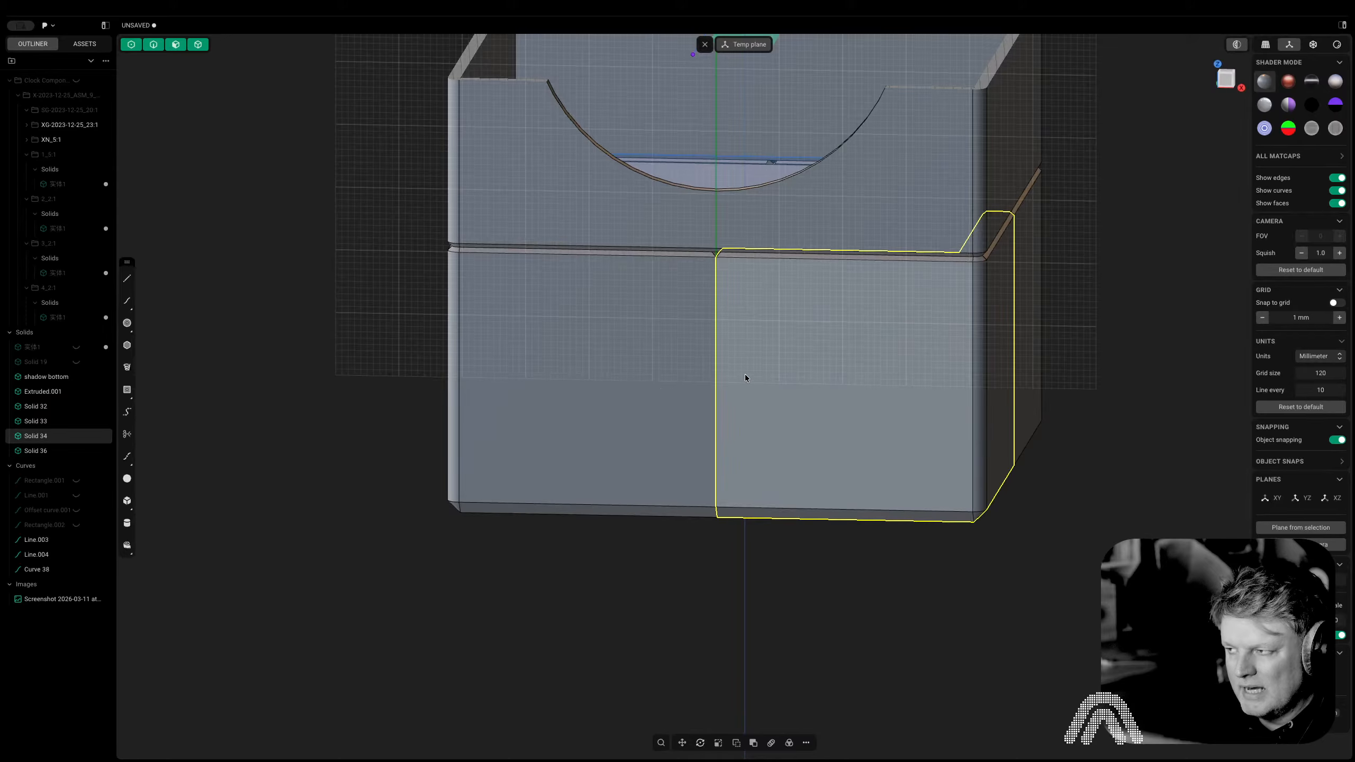
middle_drag(745, 374, 790, 487)
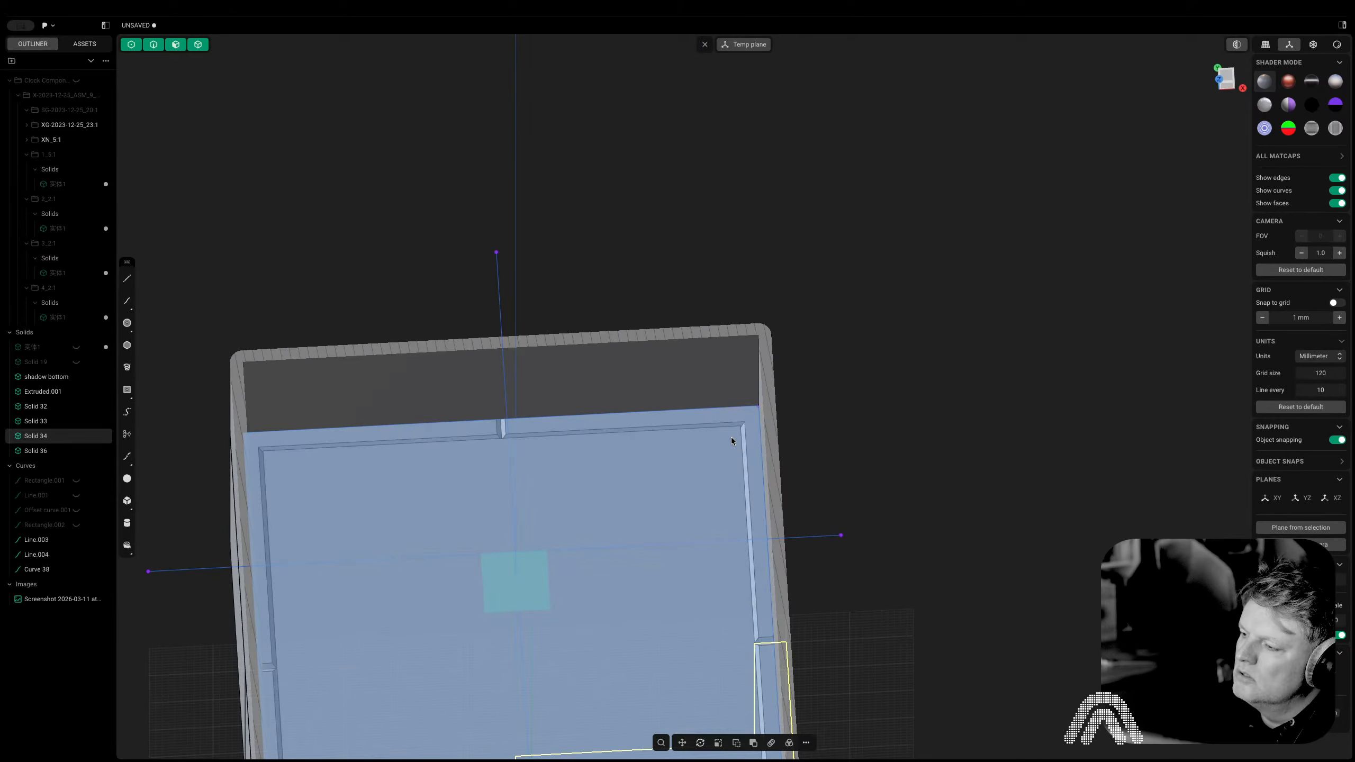
middle_drag(730, 437, 701, 410)
click(1008, 176)
middle_drag(1008, 176, 860, 335)
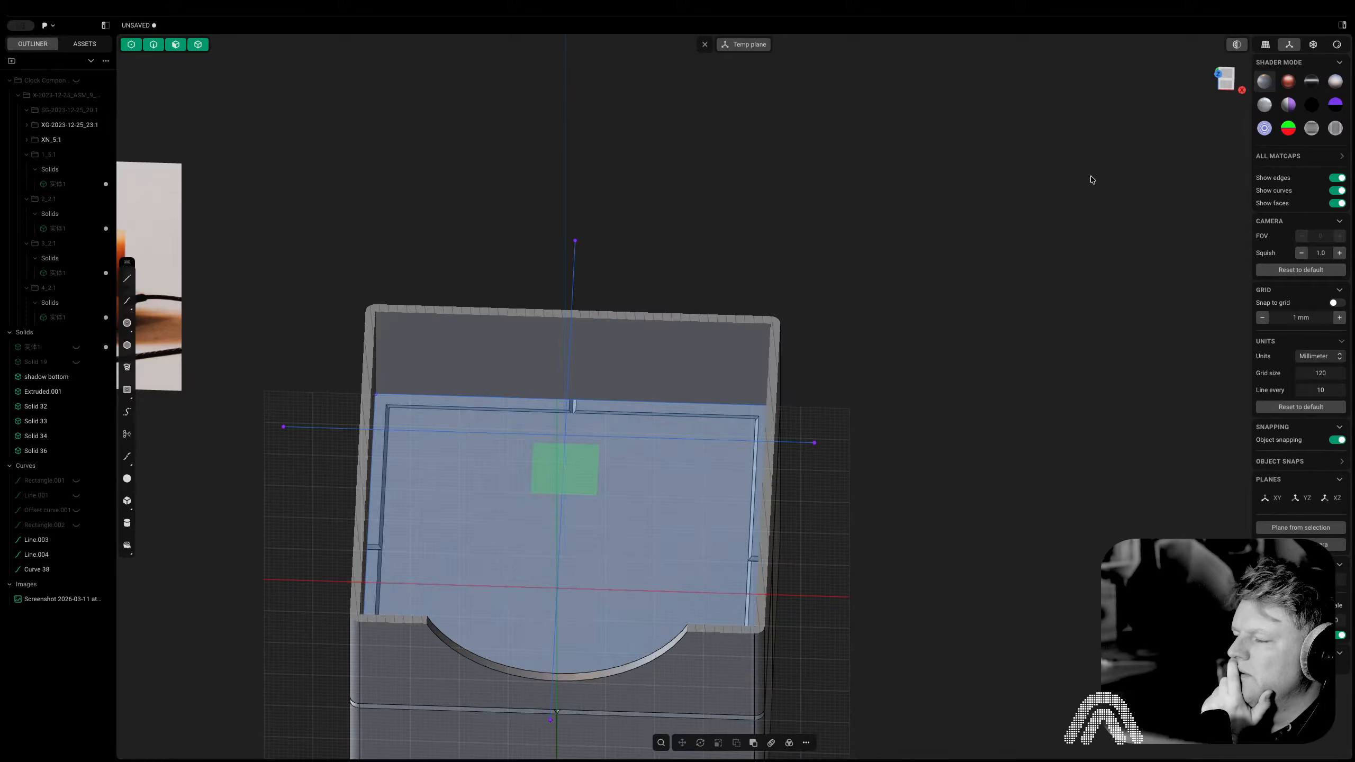
Section the model along the front plane and inspect how the duplicated outline sits at the shroud-to-base joint
click(1231, 93)
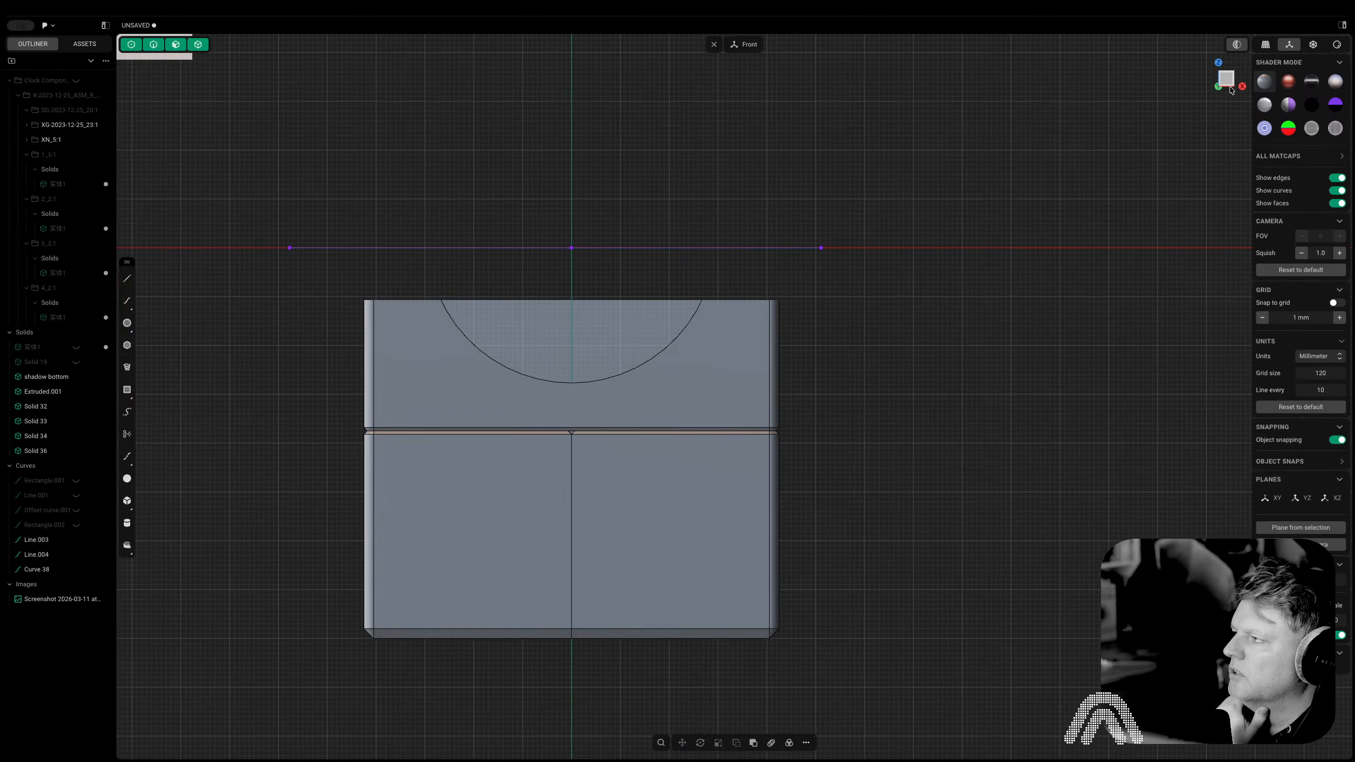
click(1237, 45)
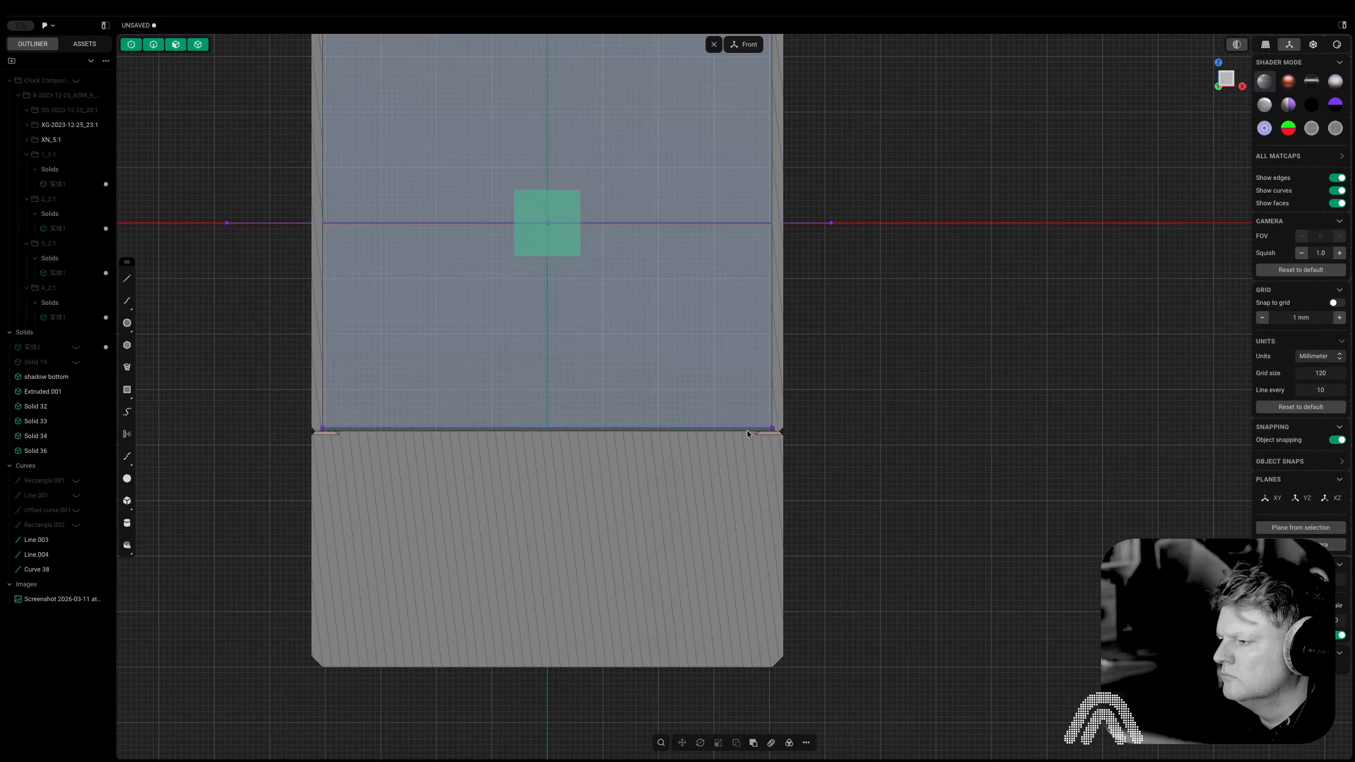
click(747, 432)
middle_drag(748, 431, 745, 448)
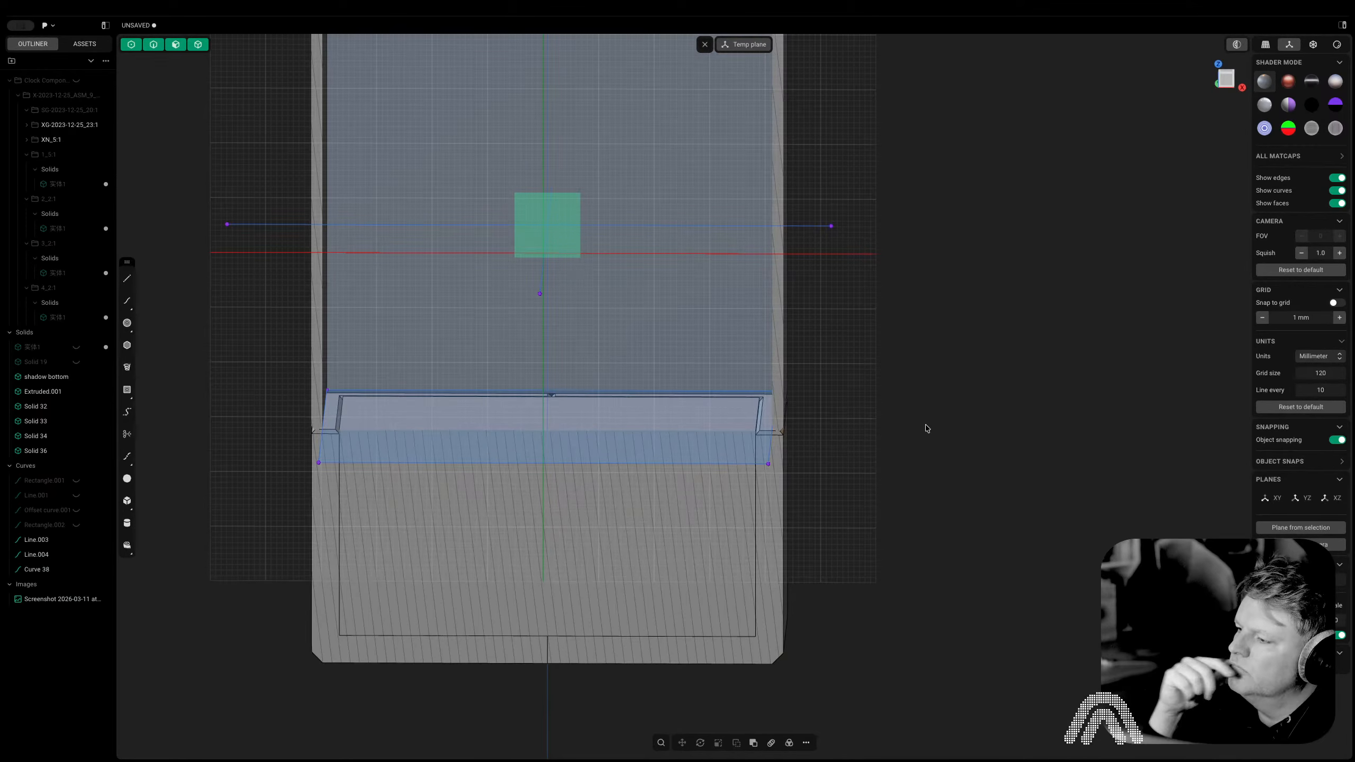
scroll(900, 420, up, 1)
middle_drag(627, 615, 736, 512)
key(2)
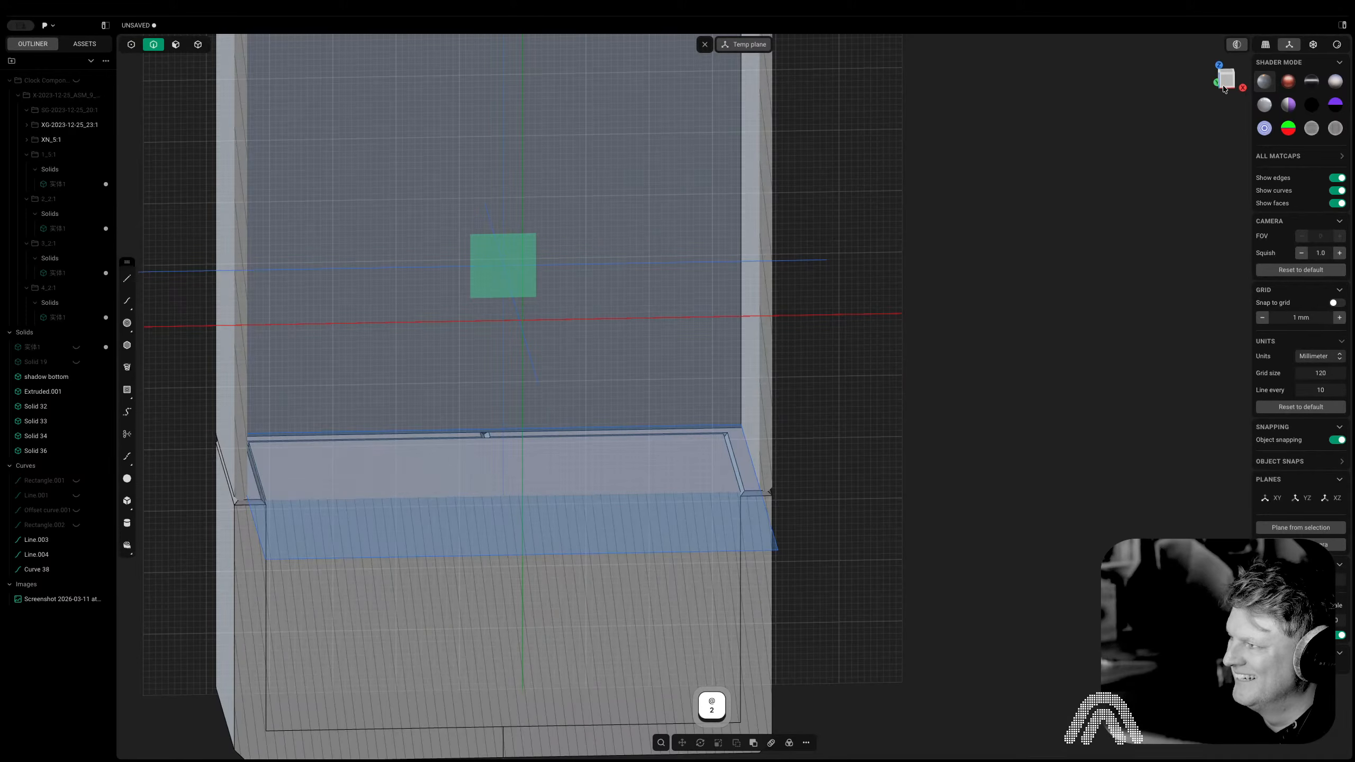
middle_drag(1225, 89, 1140, 288)
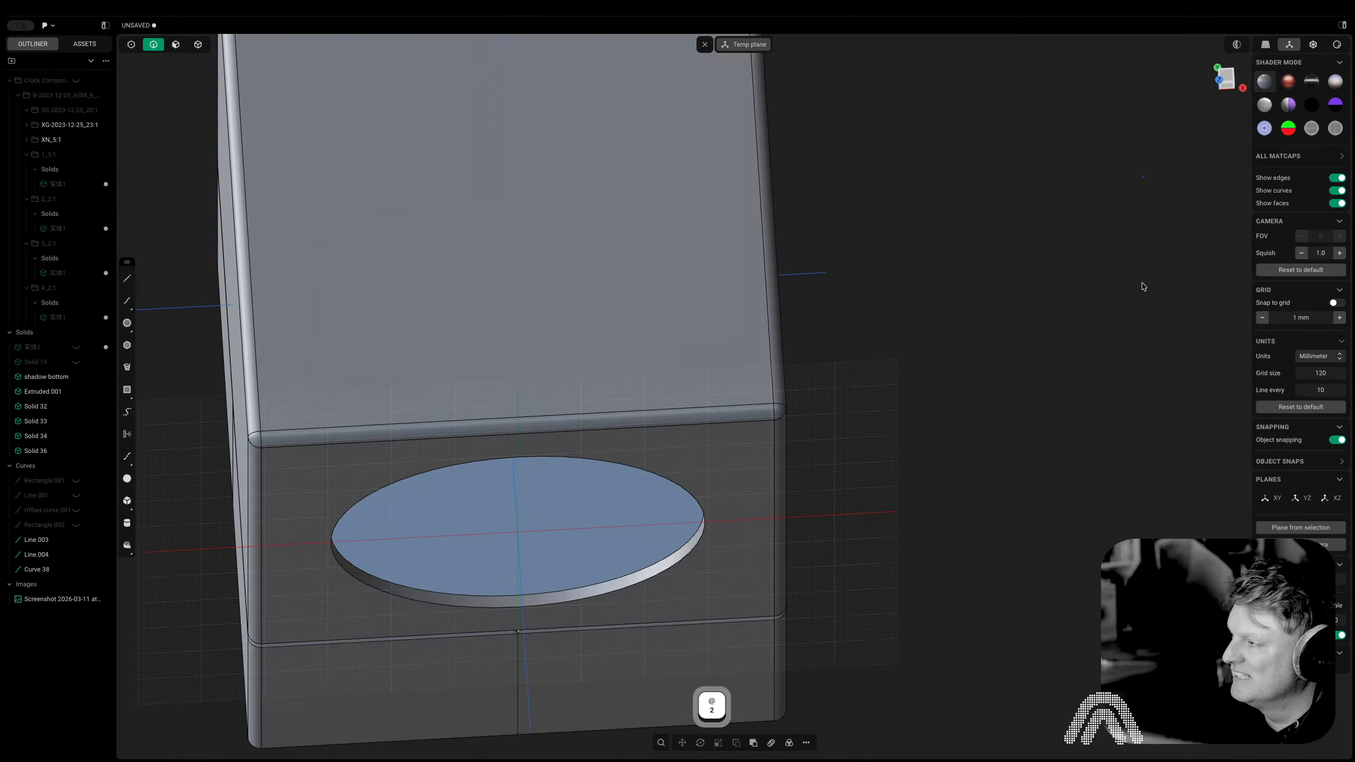
Section the model horizontally from the top plane again, lowering the cut to expose the duplicated outline inside the shroud
click(1226, 80)
middle_drag(883, 385, 746, 310)
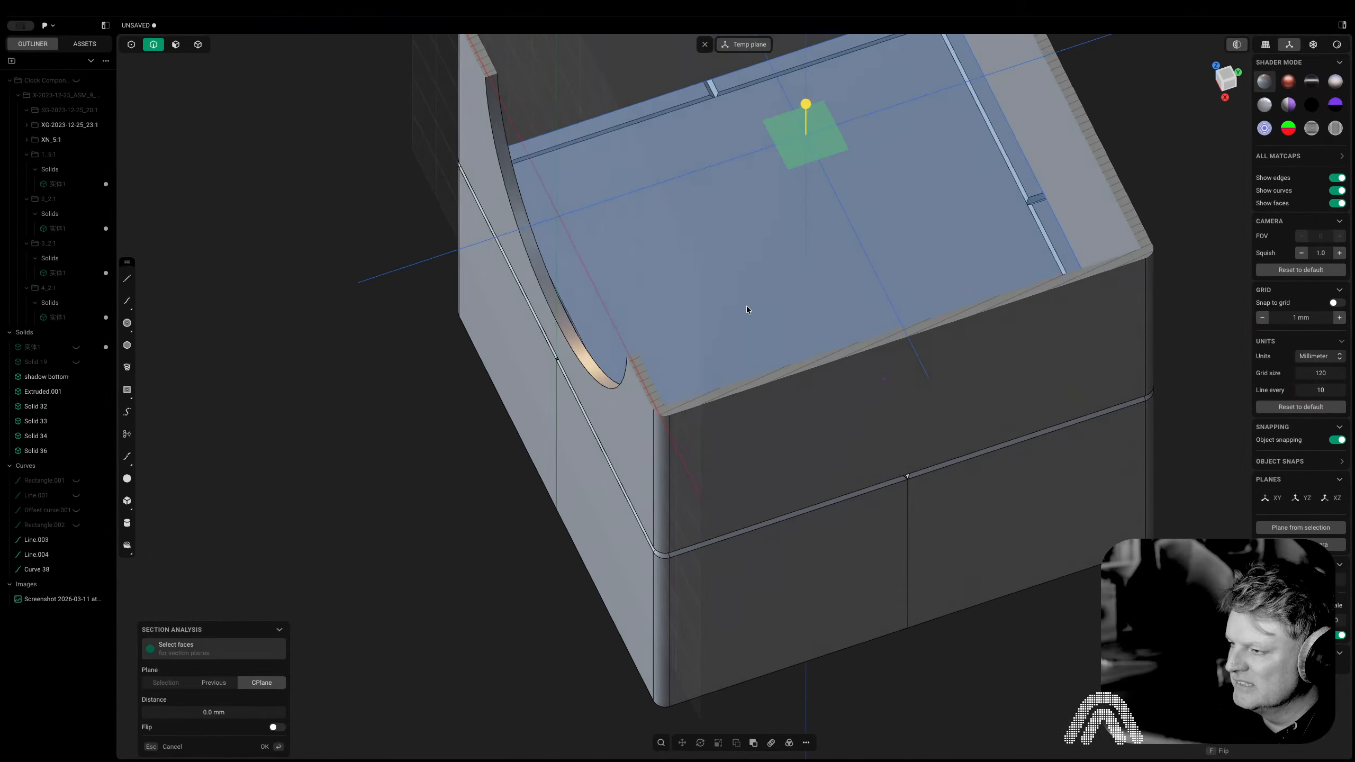
drag(808, 105, 807, 177)
right_click(191, 225)
shift+middle_drag(260, 388, 203, 486)
scroll(357, 374, up, 3)
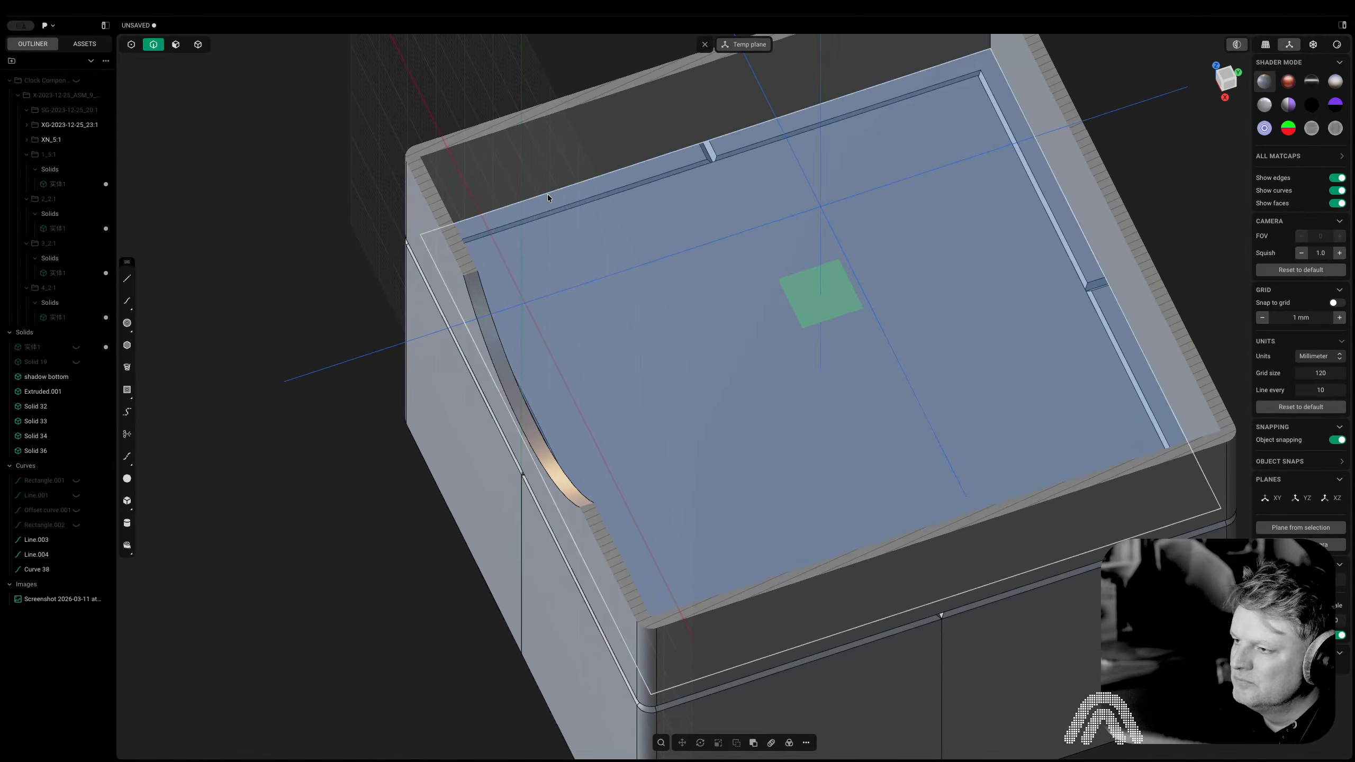
Offset the duplicated rectangular outline slightly inward from the shroud walls, using a negative distance and round gap fill
key(2)
click(569, 188)
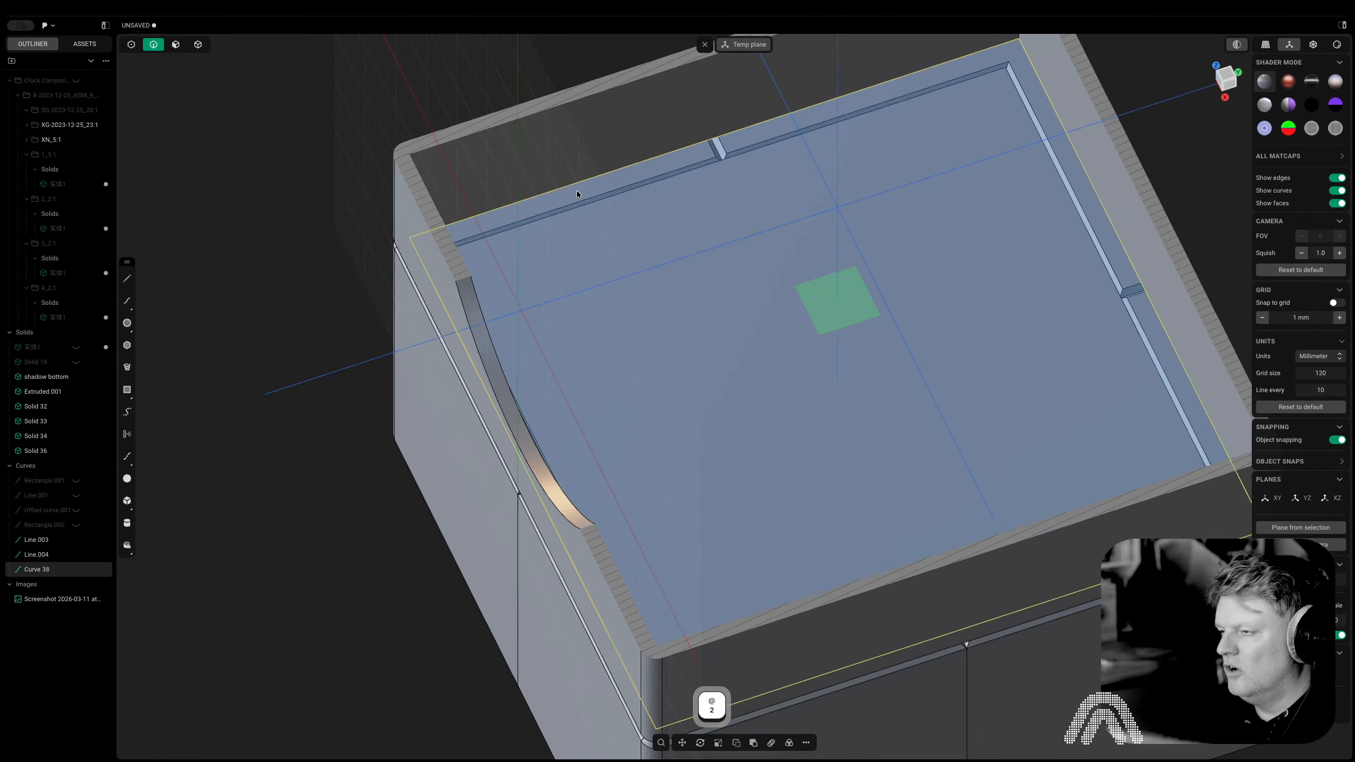
key(o)
drag(693, 107, 542, 348)
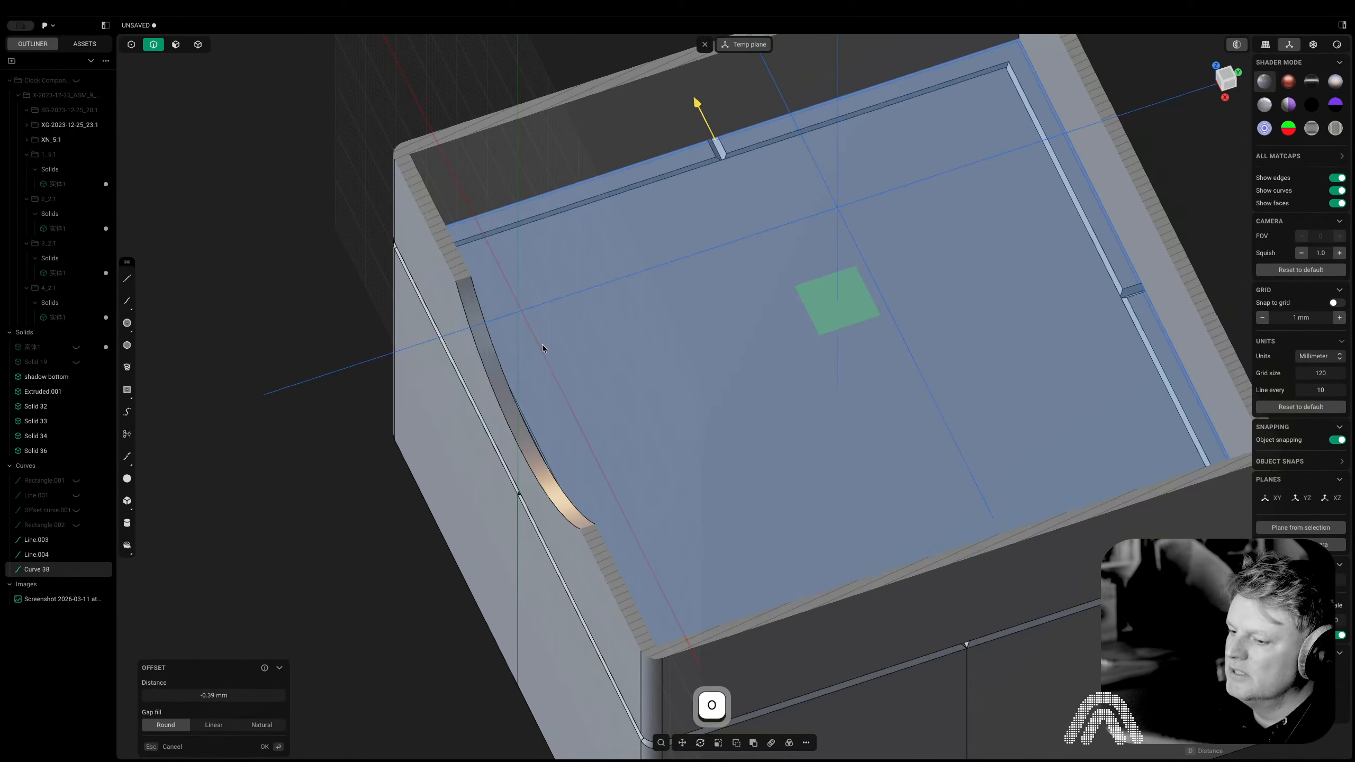
click(224, 697)
text(-0)
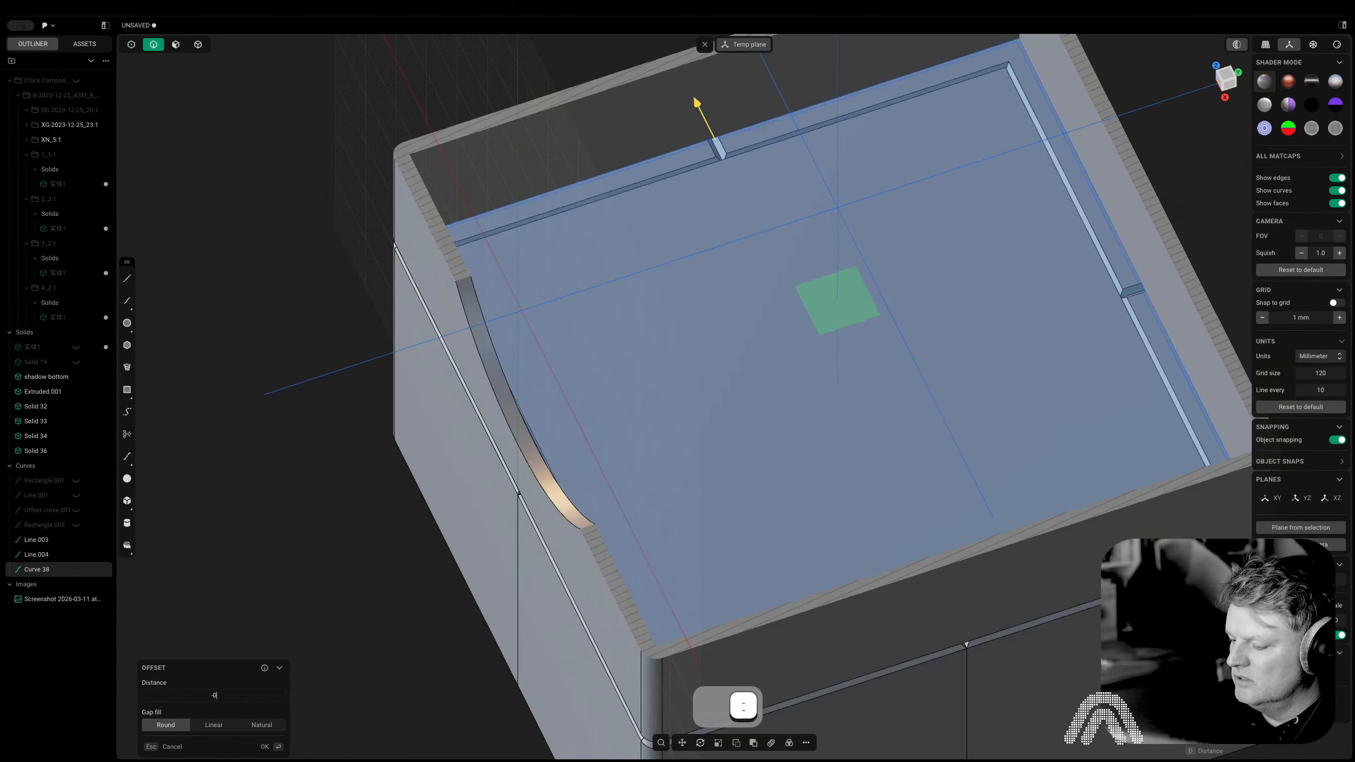
text(1)
key(BackSpace)
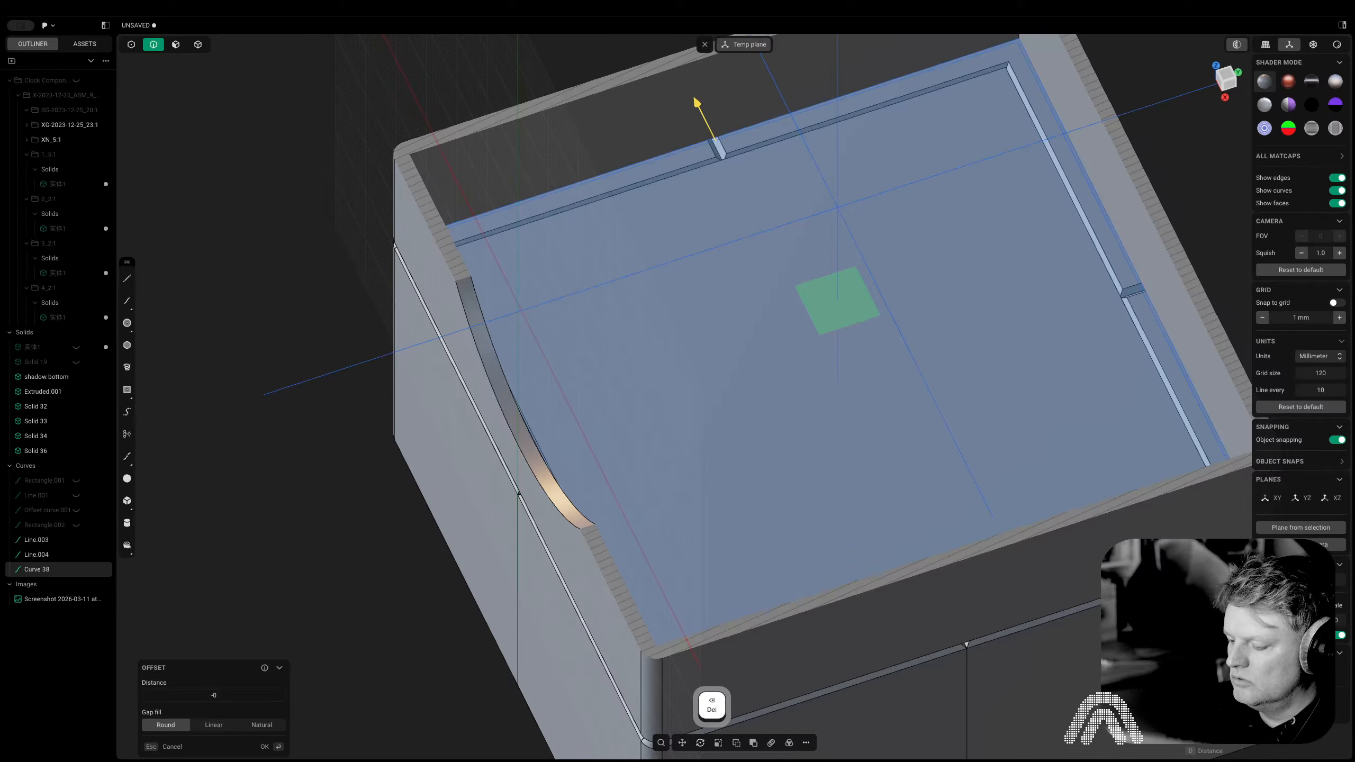
key(Return)
key(Return)
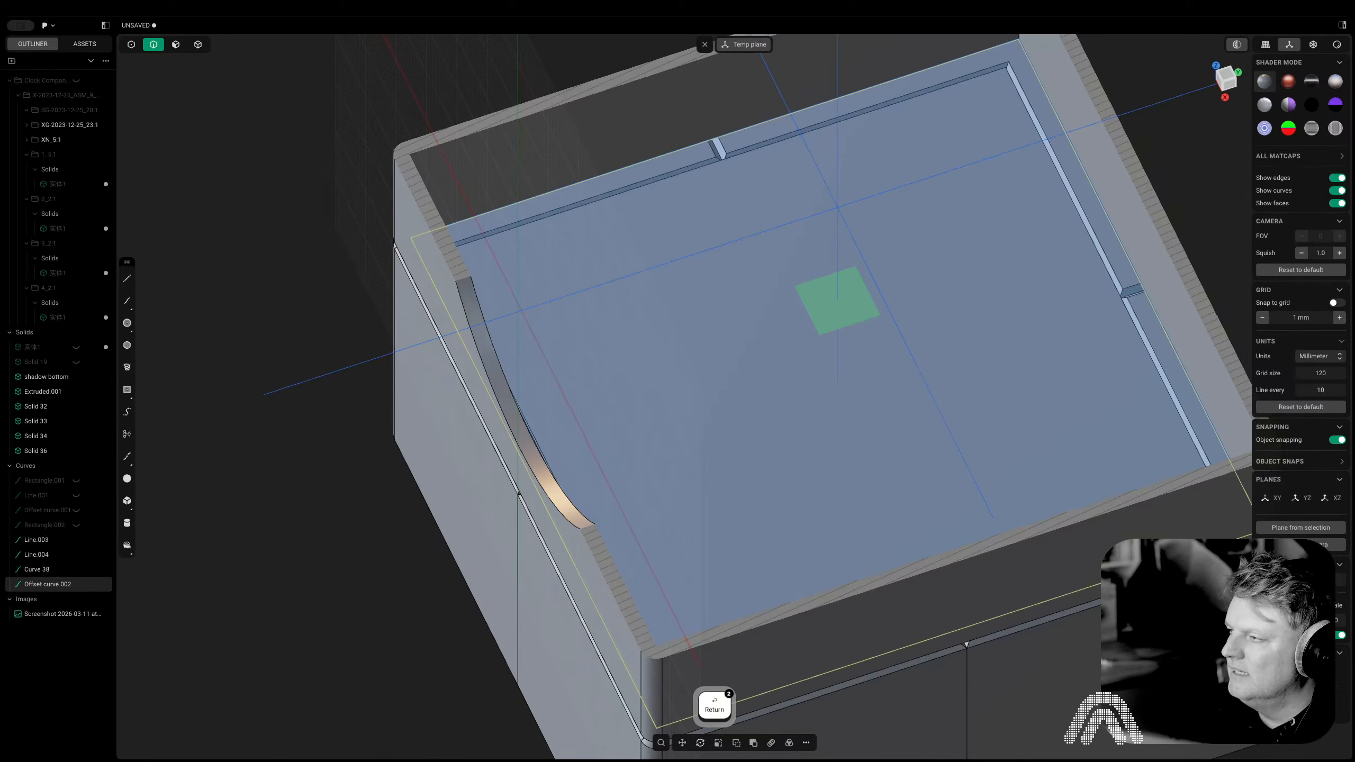
Delete the original duplicated outline, keeping only the inward offset curve beside it
click(552, 155)
scroll(390, 138, up, 8)
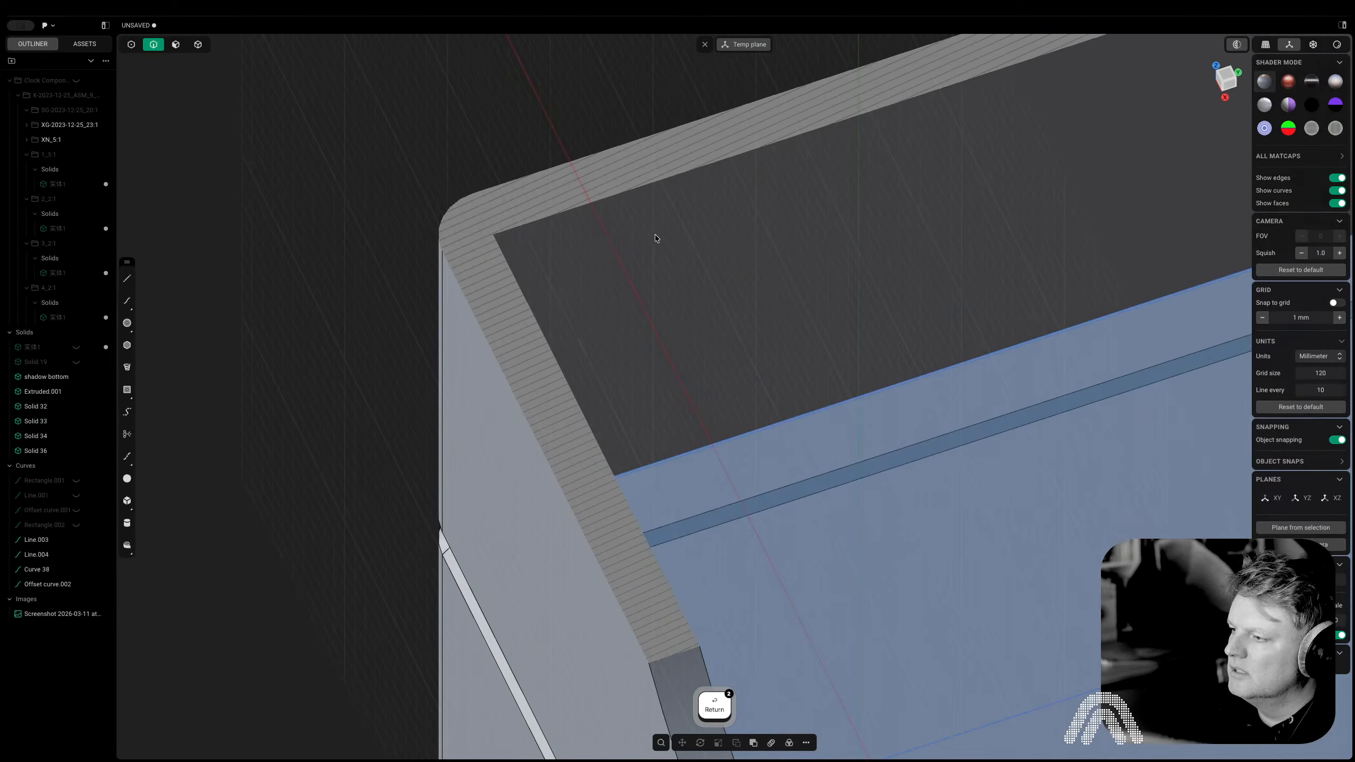
scroll(654, 234, up, 6)
right_drag(643, 258, 609, 236)
key(2)
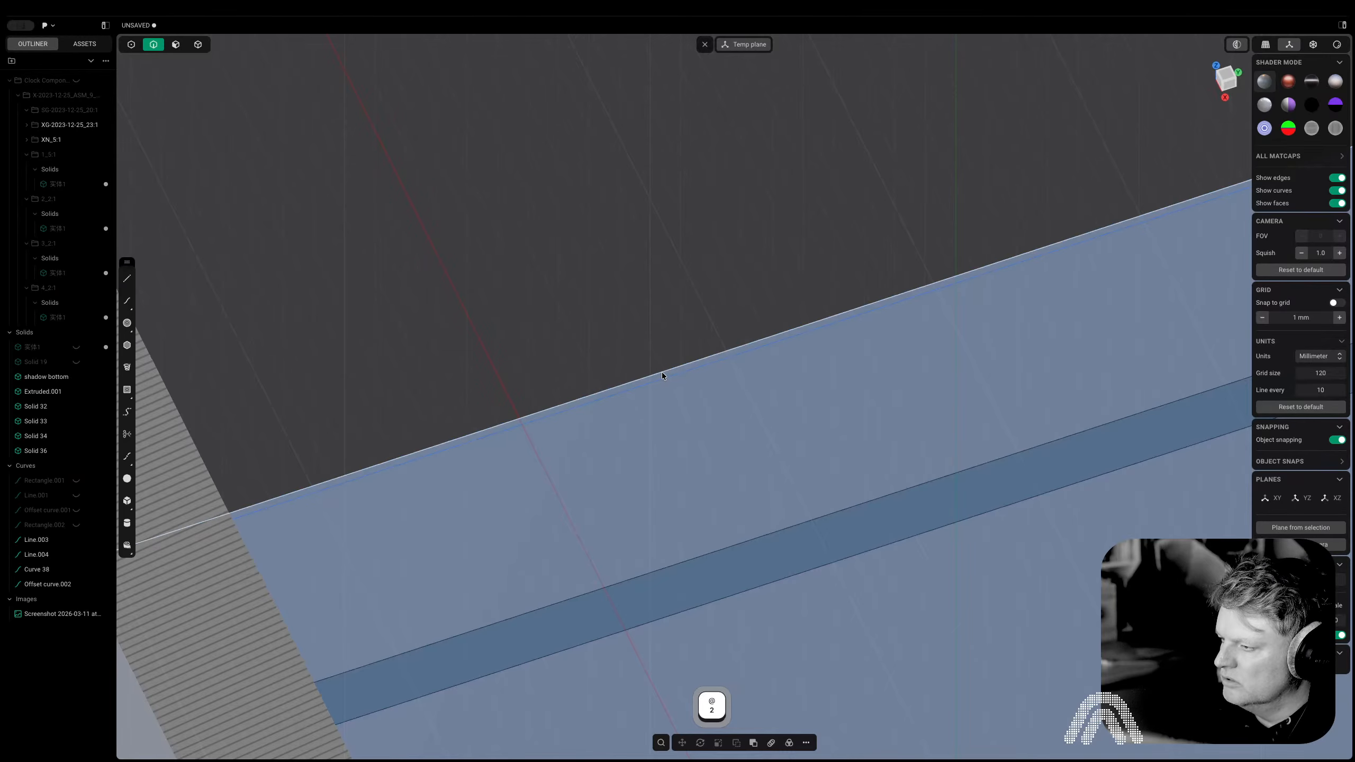
click(661, 372)
key(x)
Imprint the inward offset curve onto the top rim of the base's corner piece
scroll(662, 359, down, 6)
key(2)
click(683, 361)
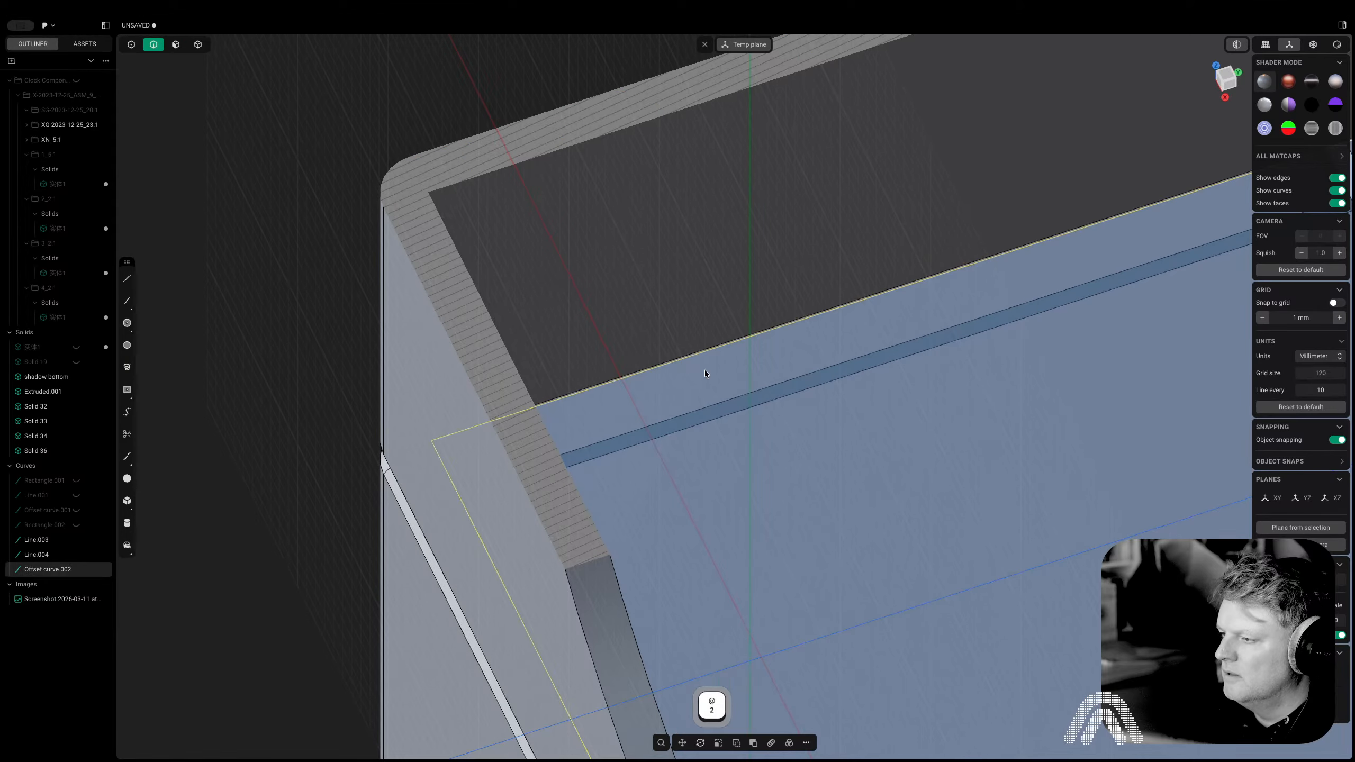
scroll(708, 371, down, 8)
key(shift+i)
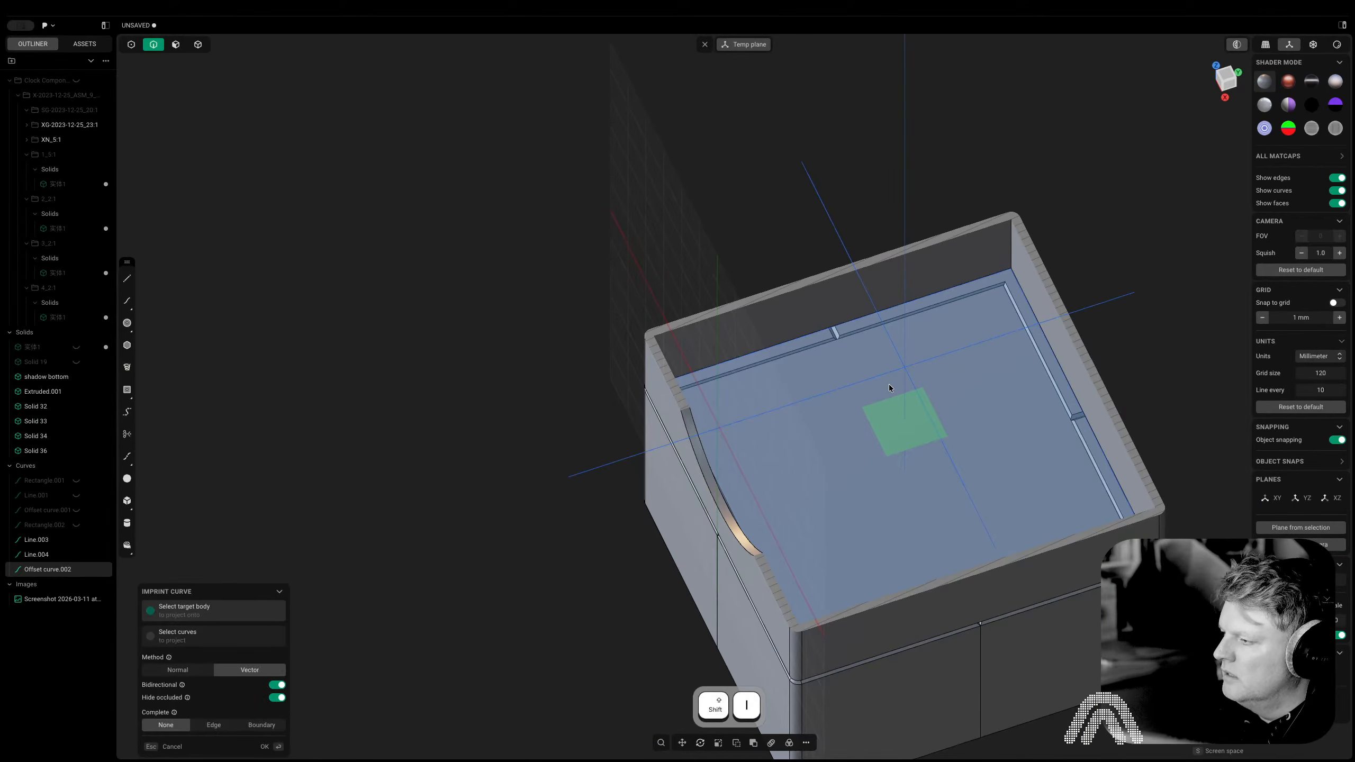
click(799, 341)
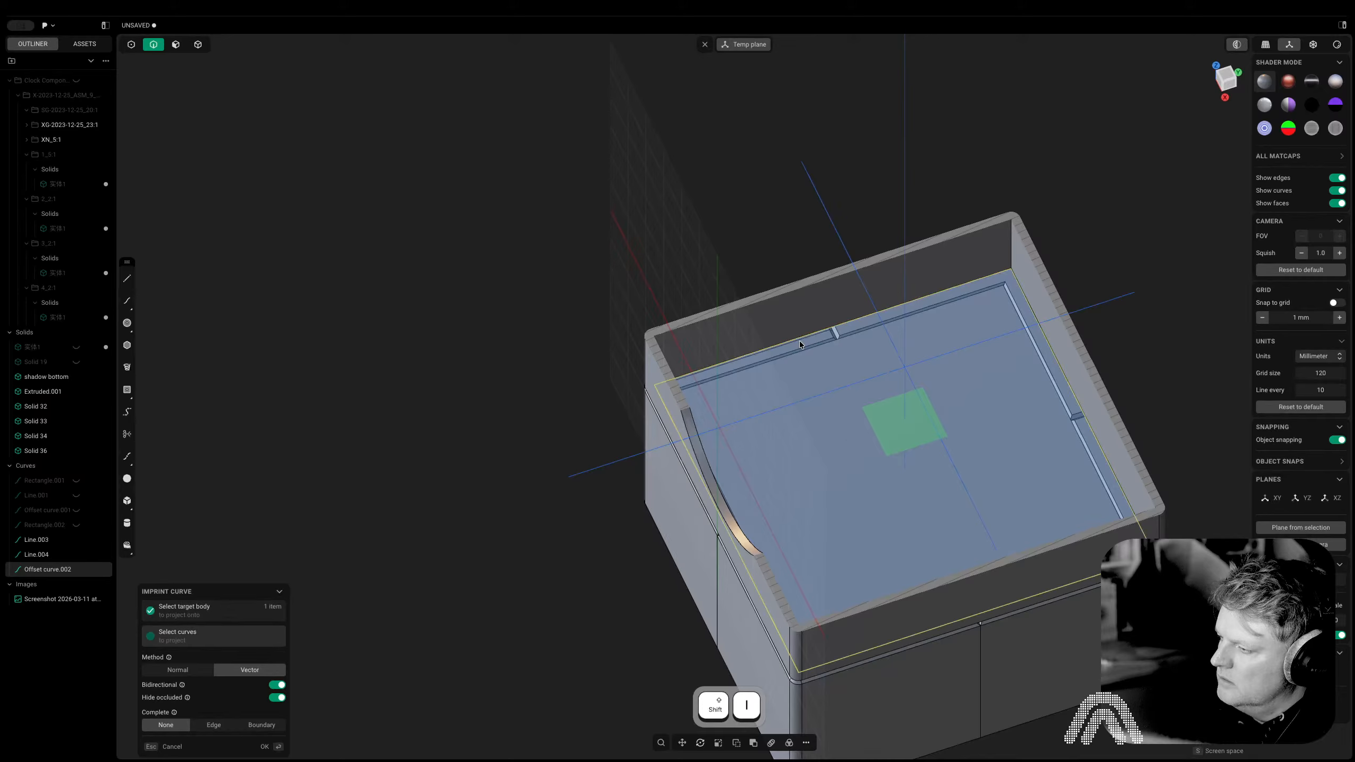
middle_drag(799, 341, 681, 343)
scroll(680, 343, up, 5)
Discard the temporary construction plane and hide the offset curve
key(3)
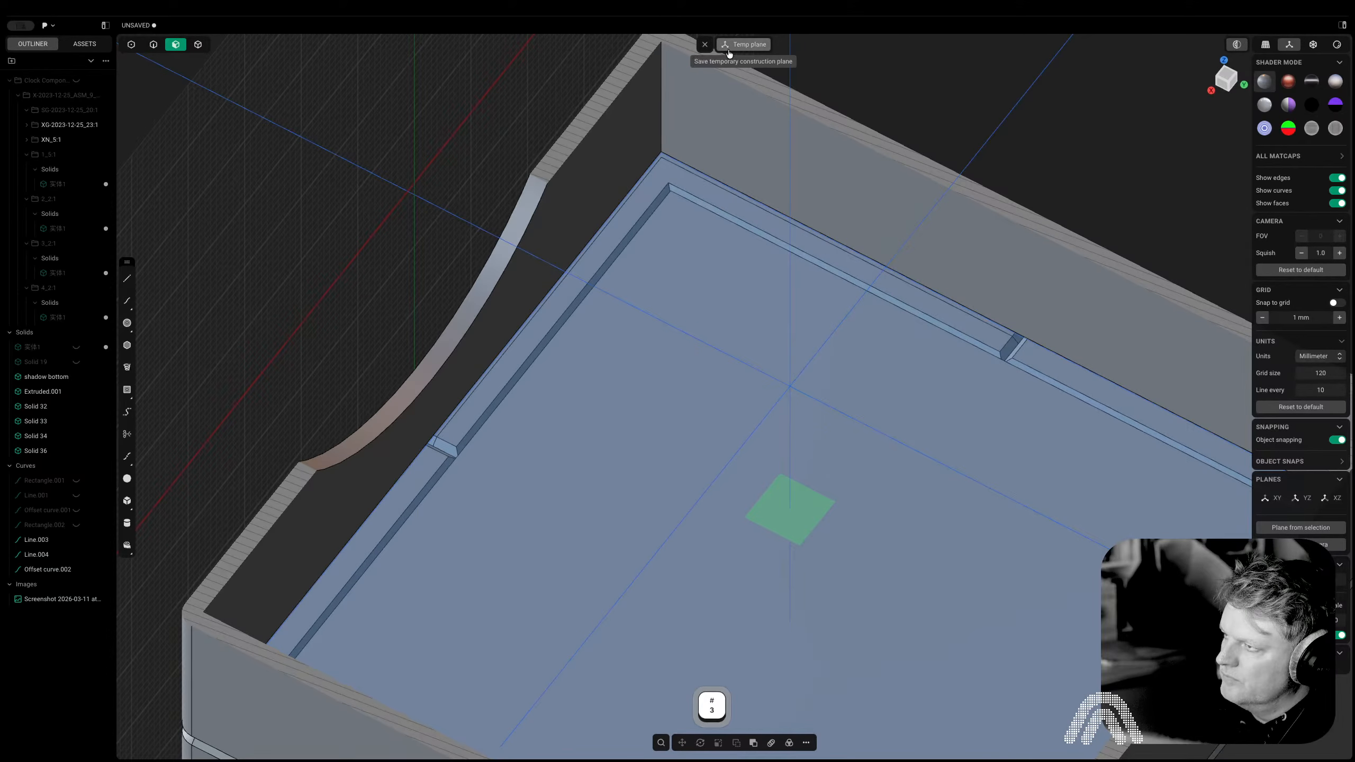
click(704, 44)
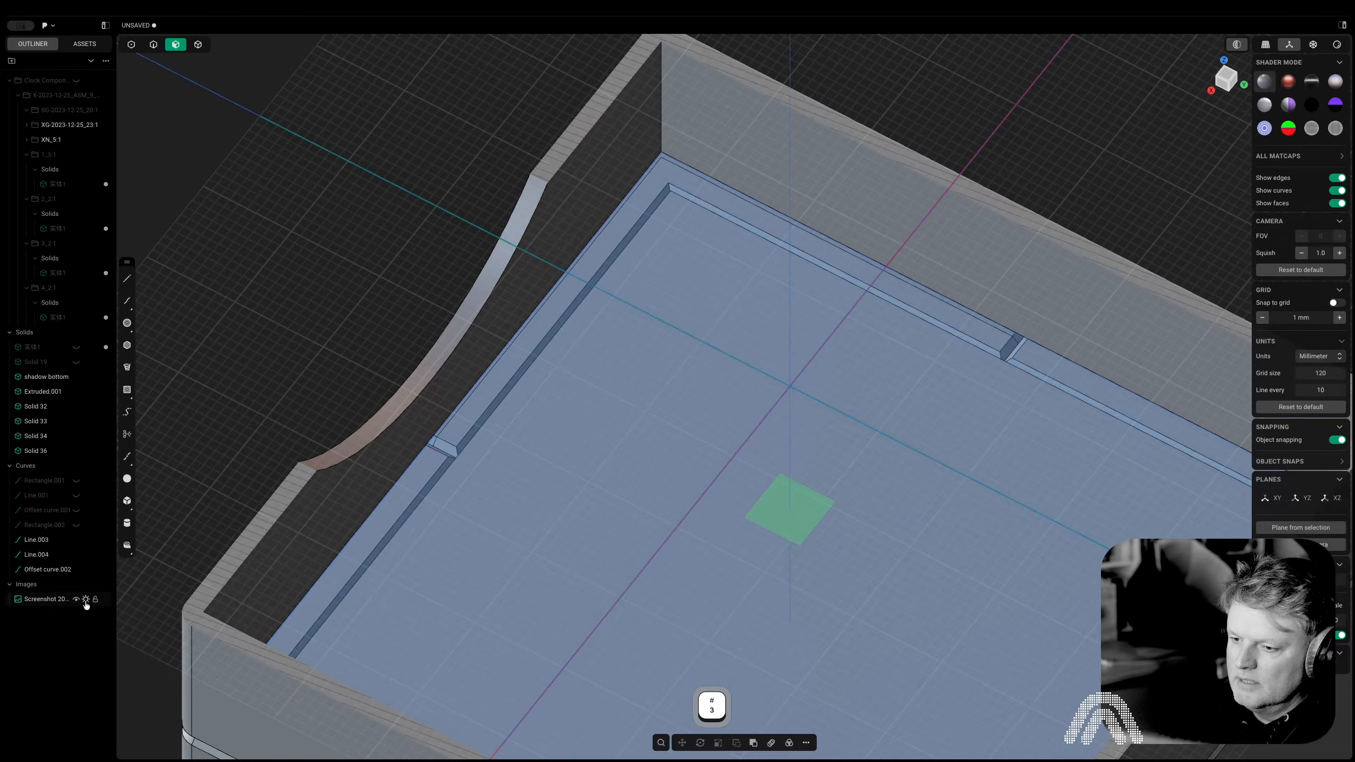
click(76, 570)
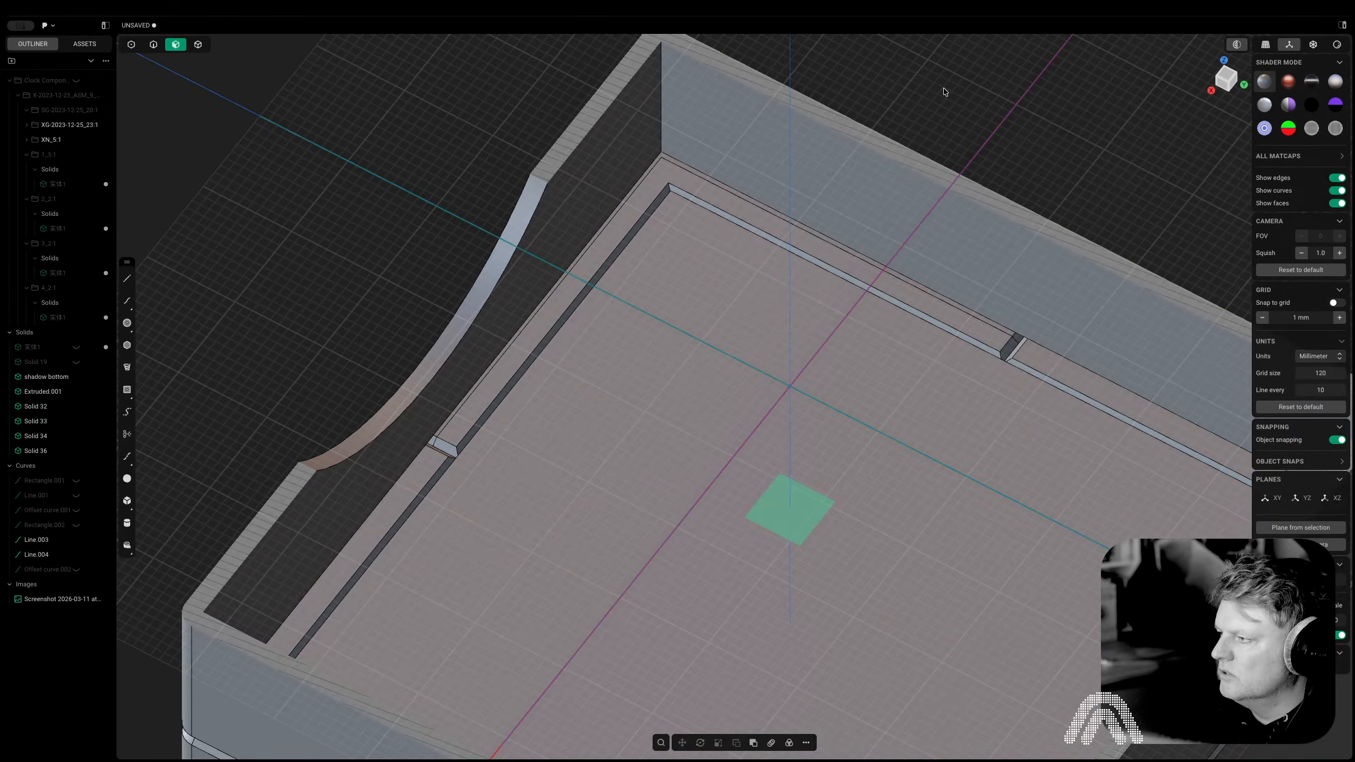
key(3)
click(904, 297)
drag(907, 267, 909, 257)
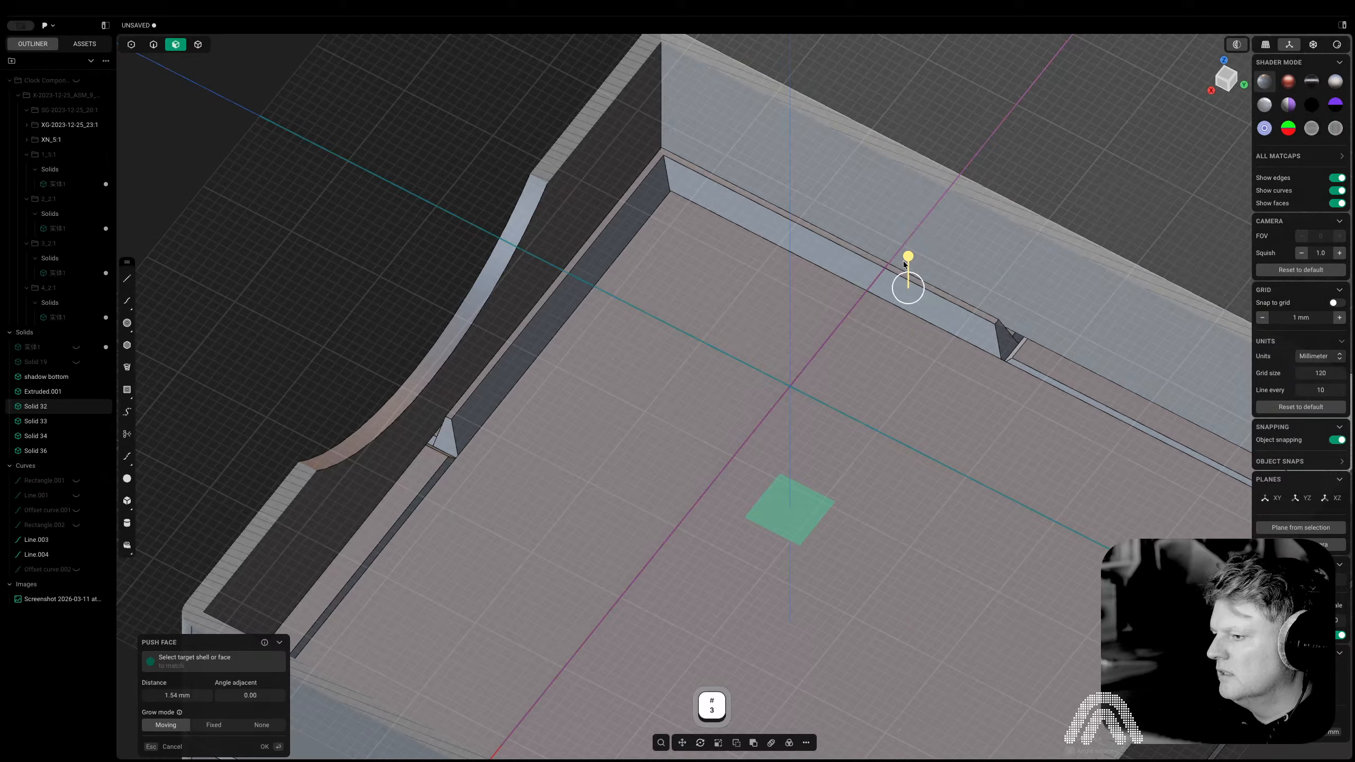
middle_drag(909, 256, 910, 256)
key(Escape)
middle_drag(688, 308, 707, 281)
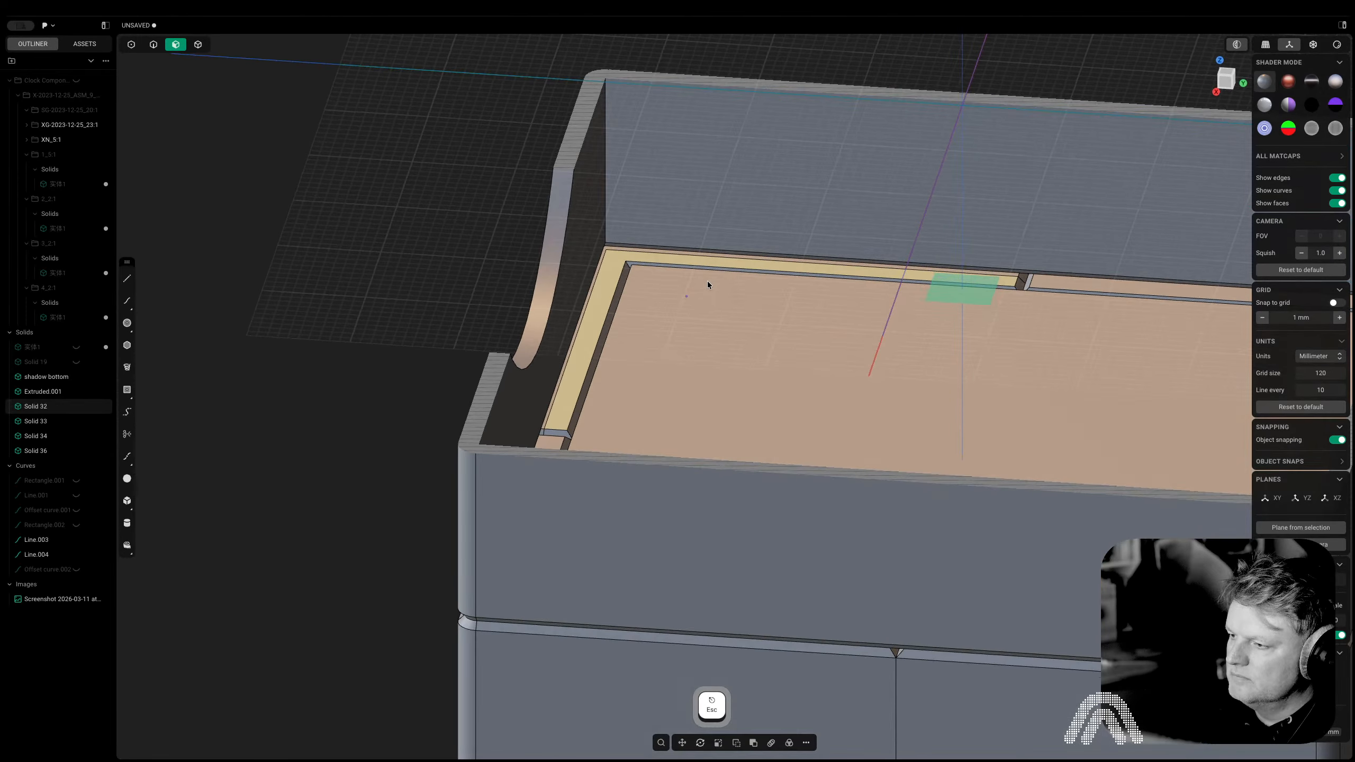
key(e)
drag(901, 217, 904, 199)
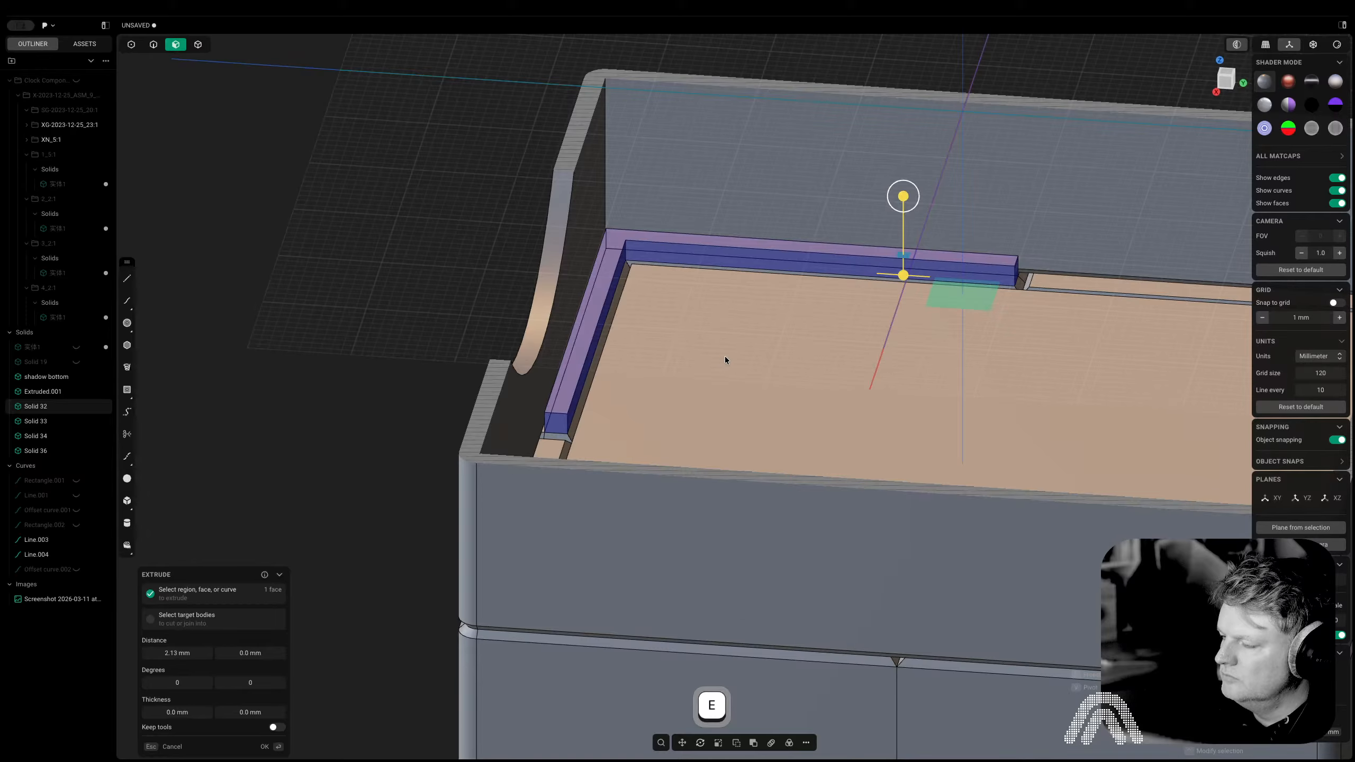
middle_drag(724, 356, 694, 360)
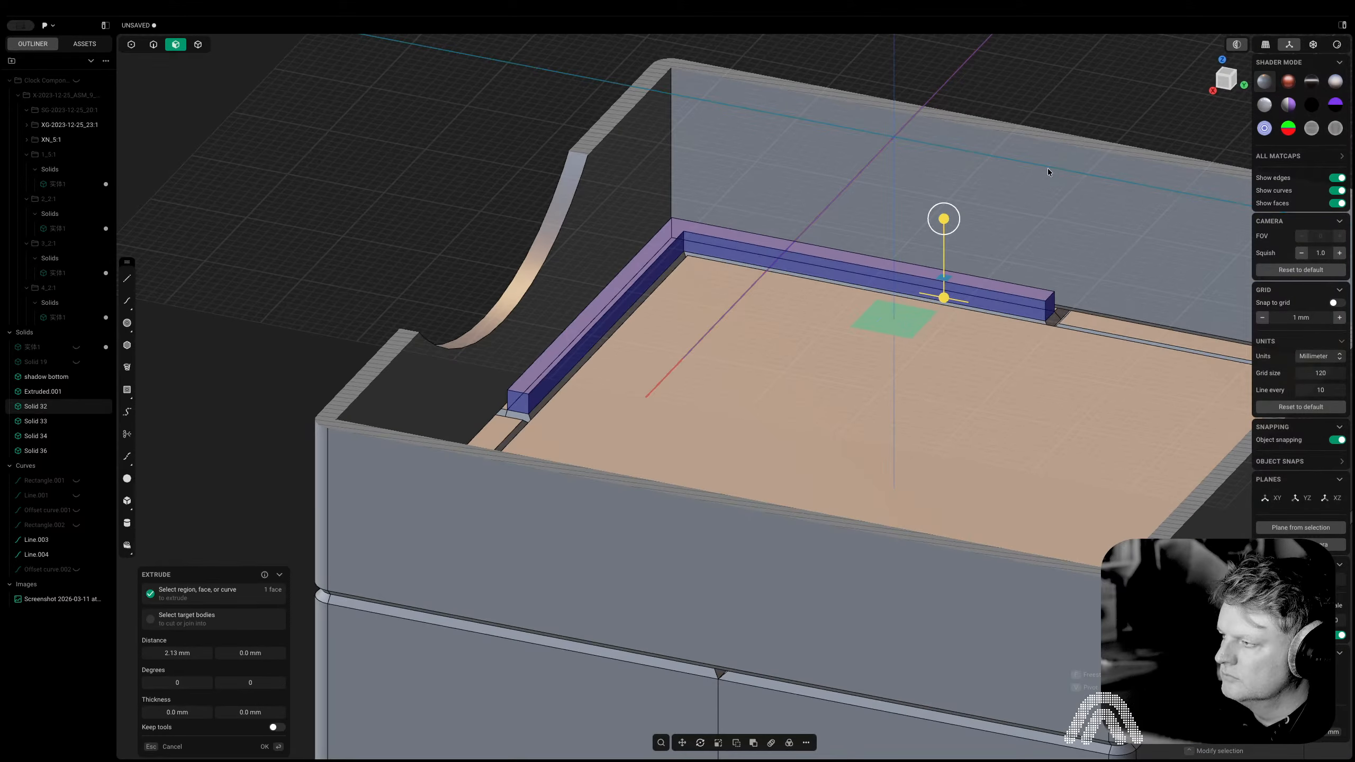
key(Escape)
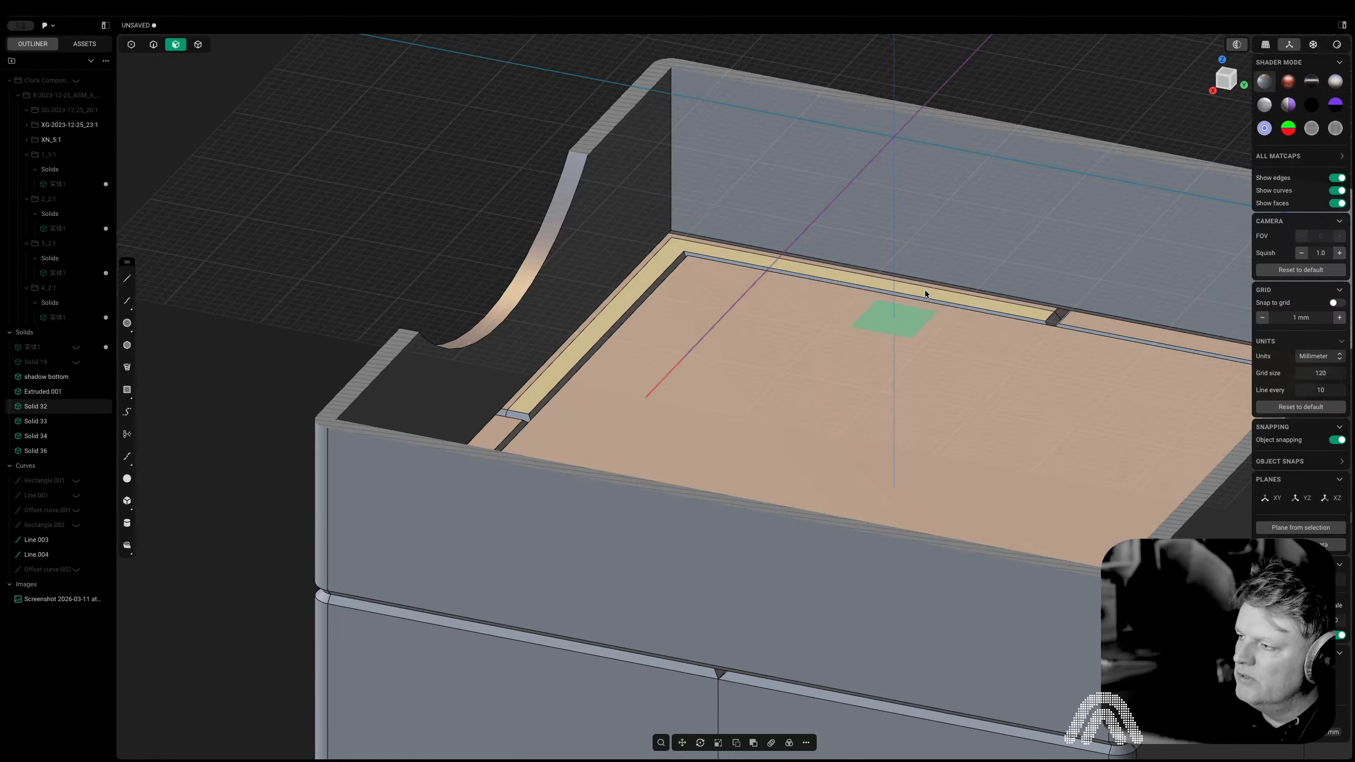
Try to extrude the corner piece's L-shaped rim face upward about 7.6 mm and check its fit inside the shroud
key(e)
drag(924, 235, 924, 168)
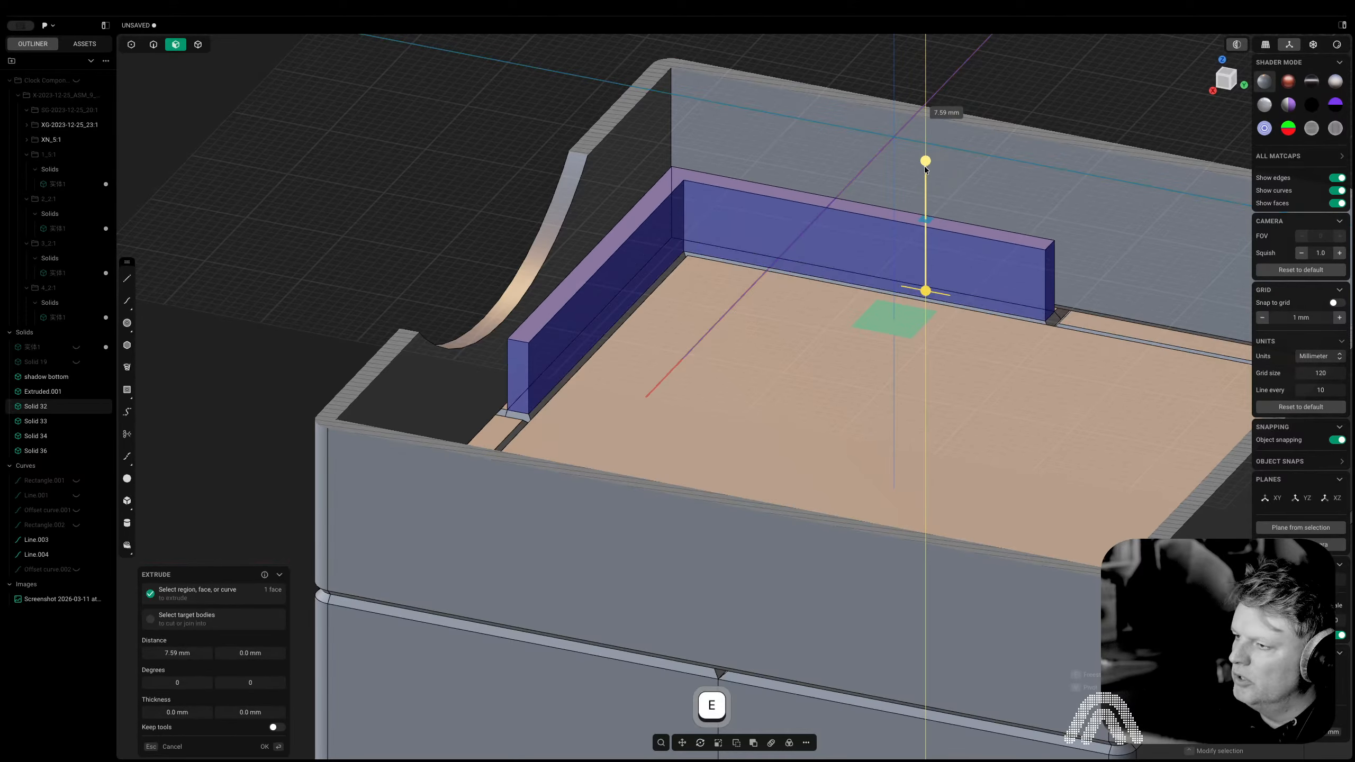
middle_drag(750, 379, 892, 345)
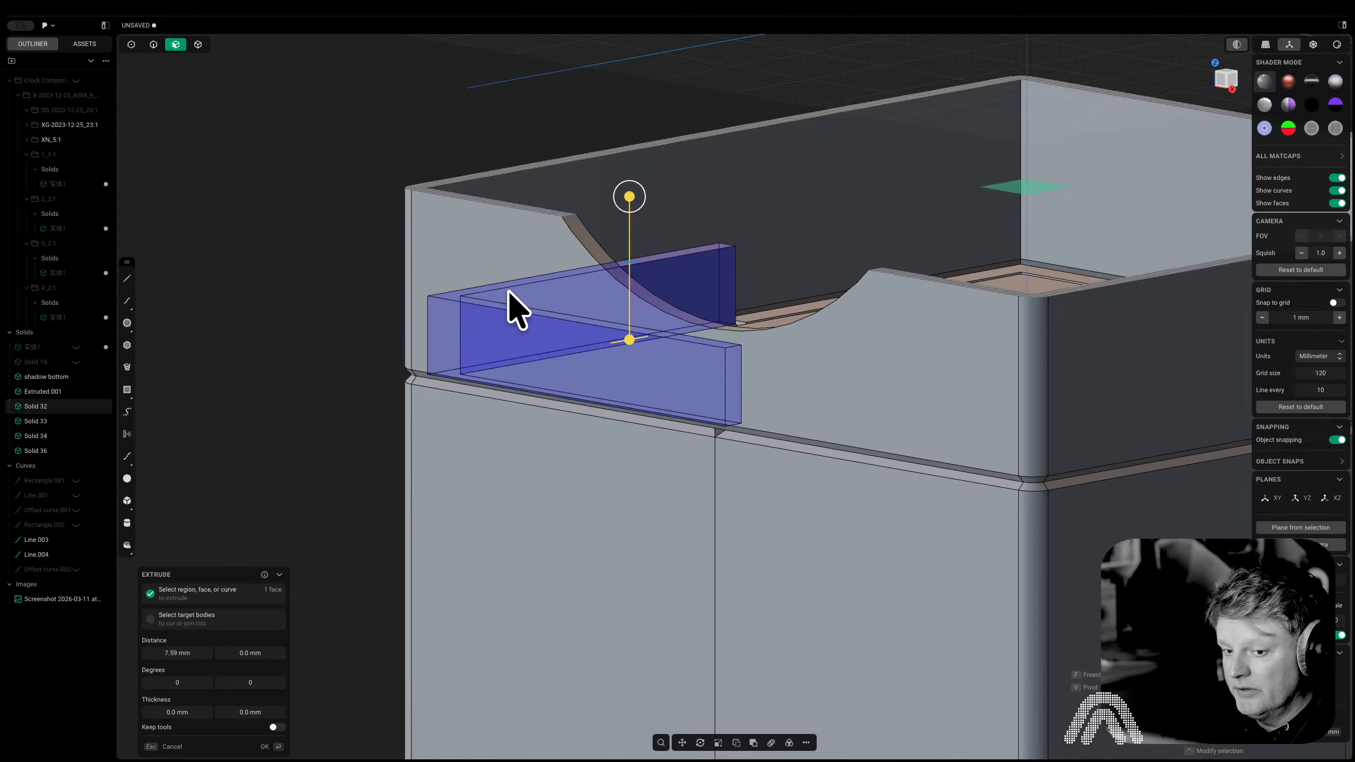
scroll(885, 430, down, 10)
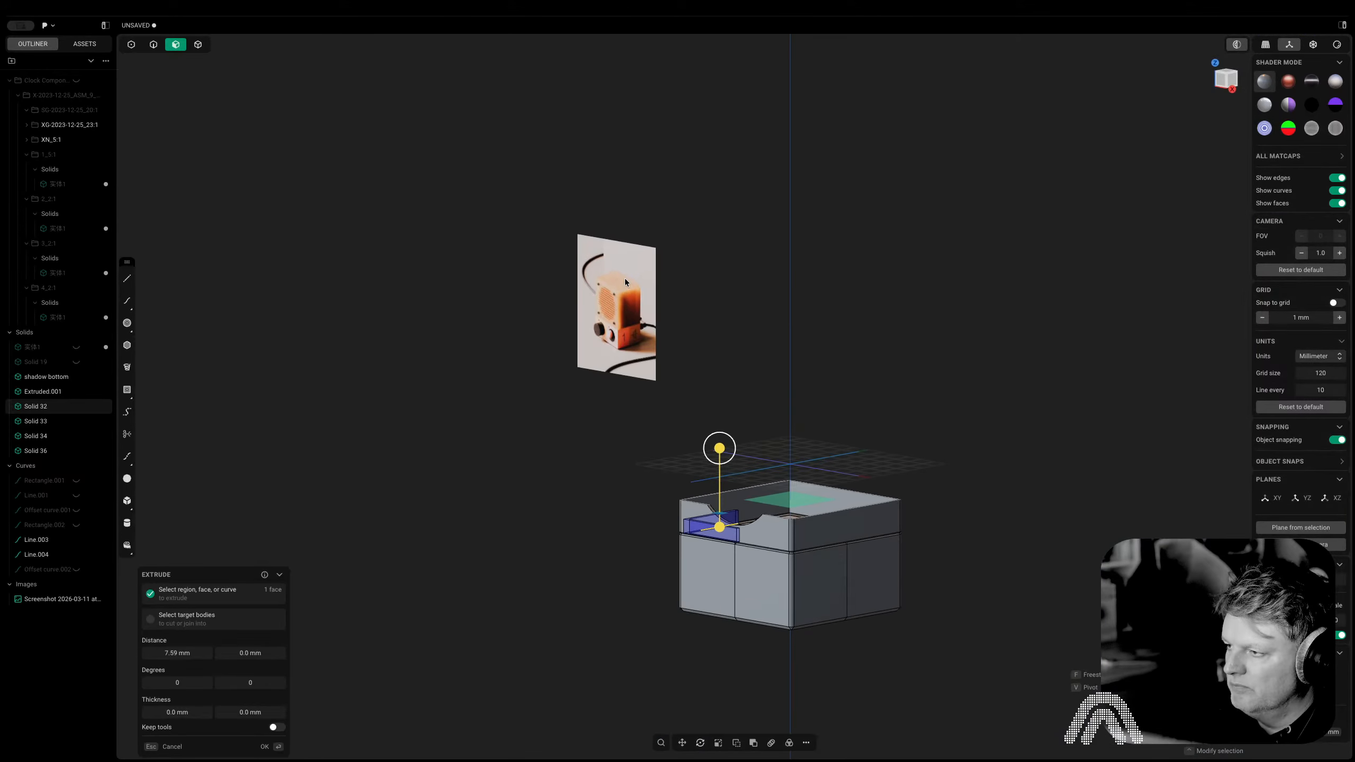
scroll(697, 548, up, 10)
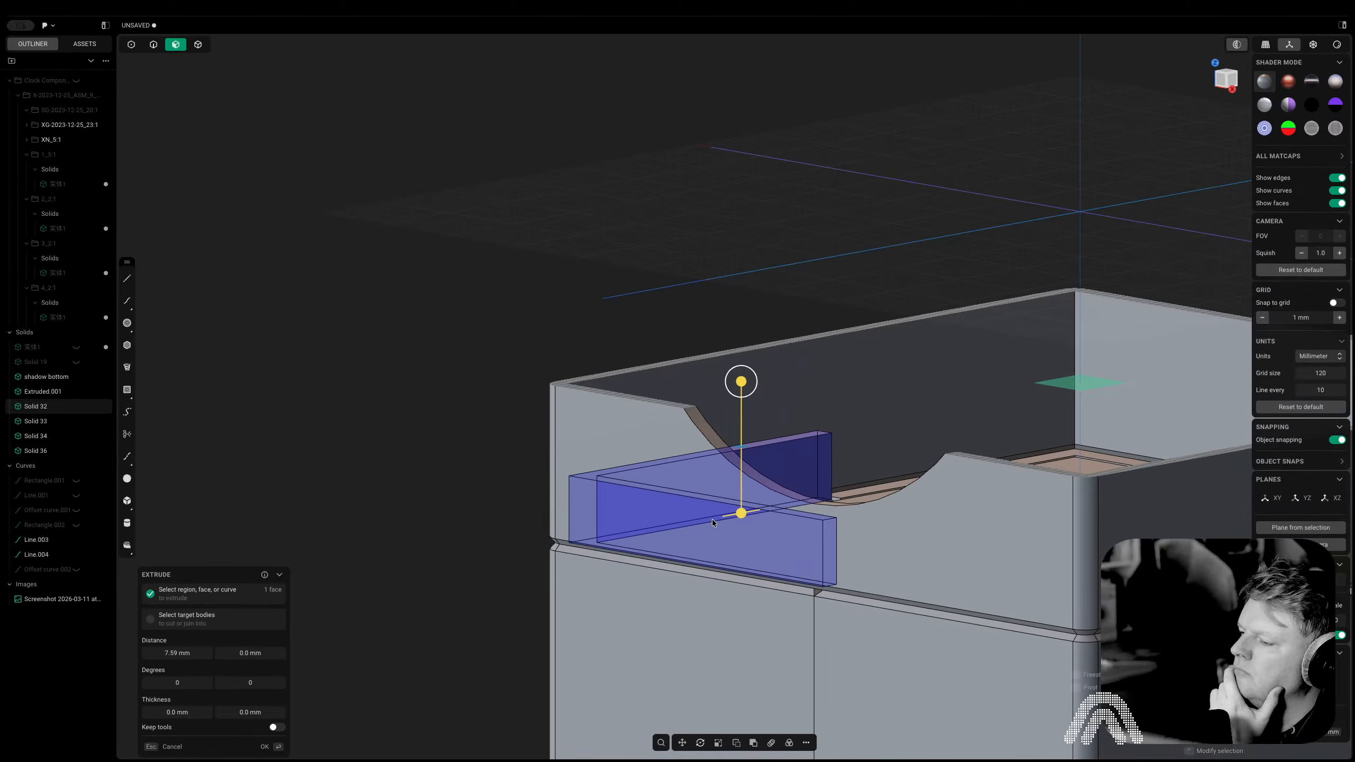
middle_drag(713, 518, 850, 381)
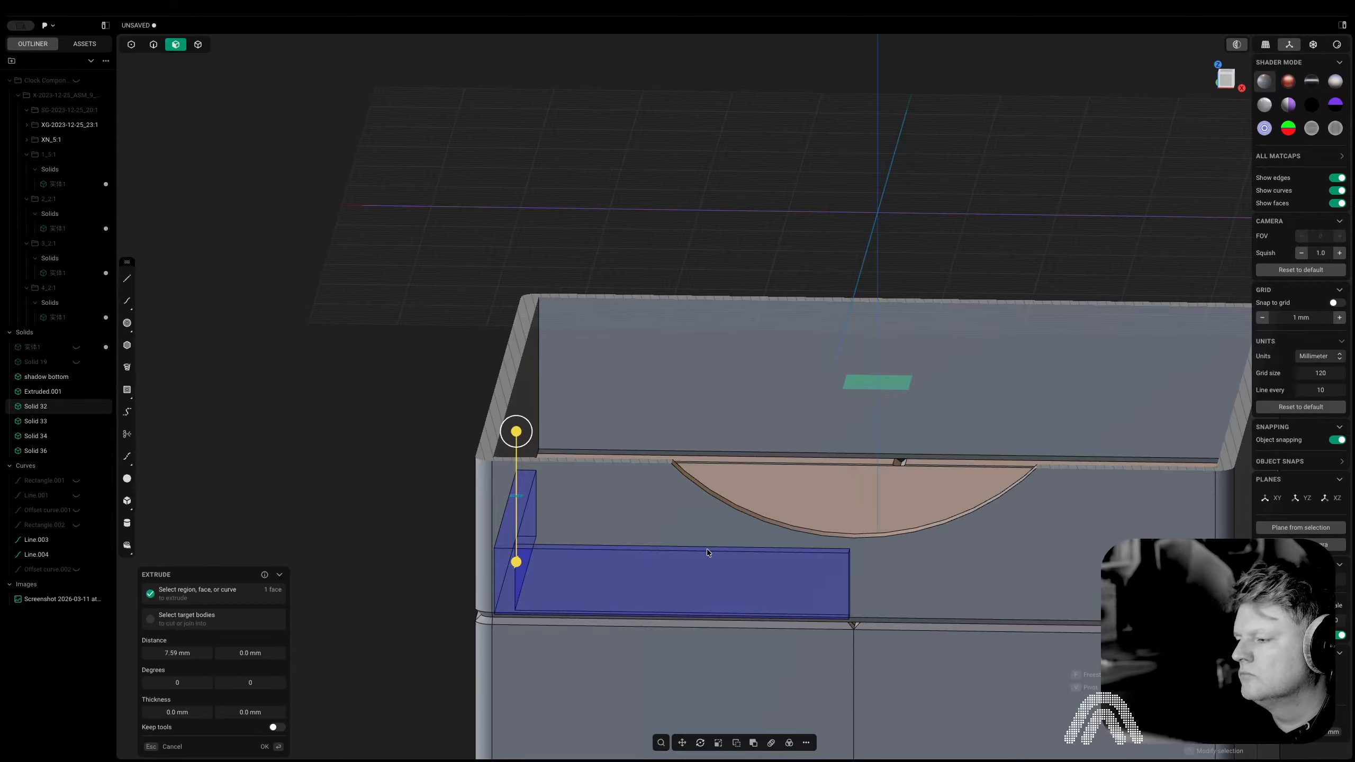
middle_drag(701, 551, 493, 606)
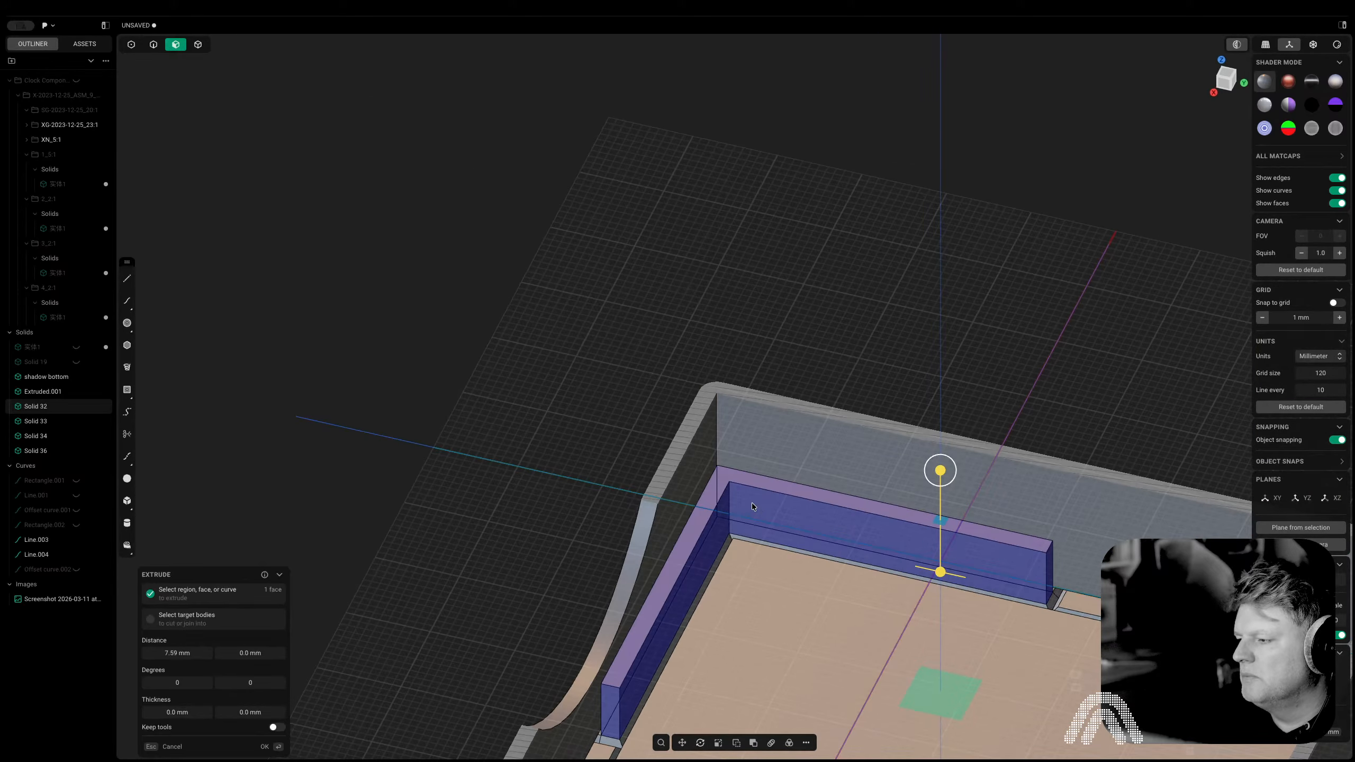
key(Escape)
Split the L-shaped rim face near its corner with one isoparam cut across each arm
middle_drag(751, 502, 749, 537)
key(ctrl+r)
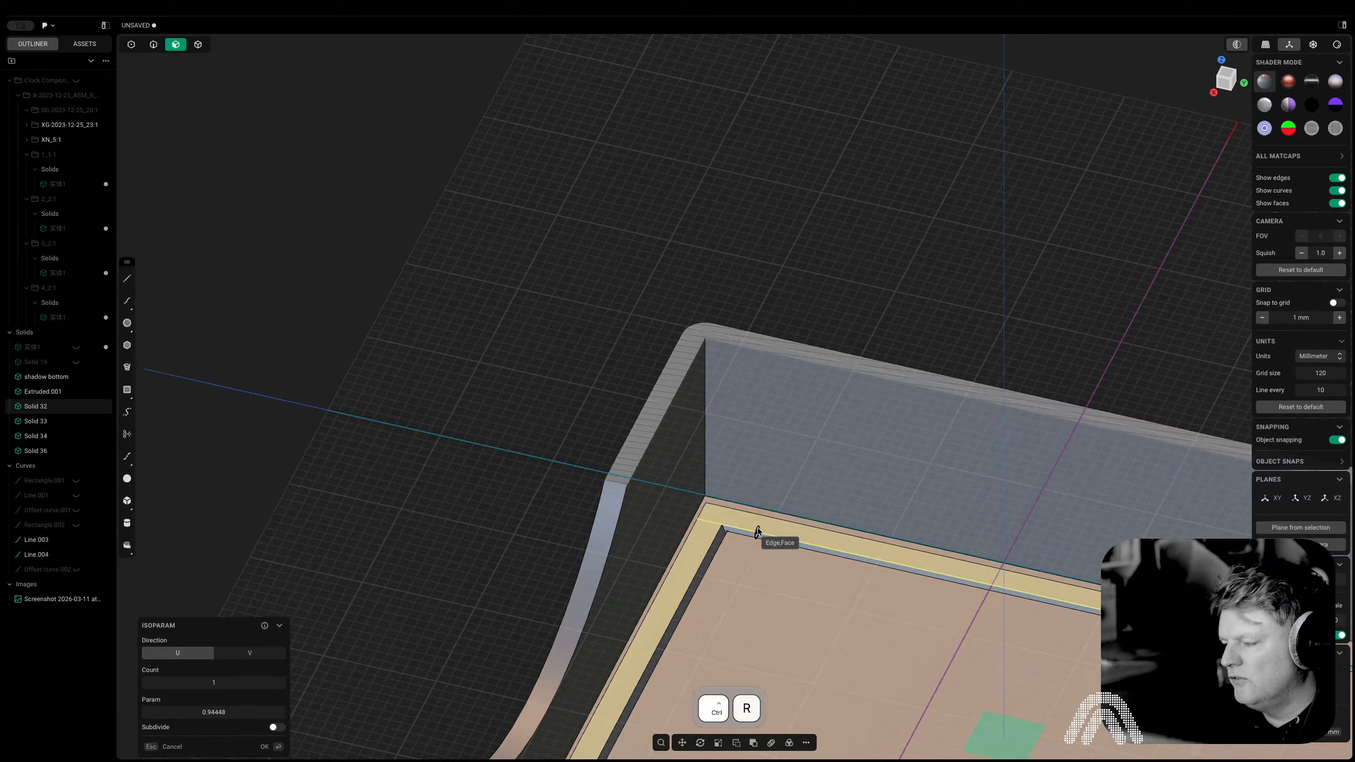
key(Tab)
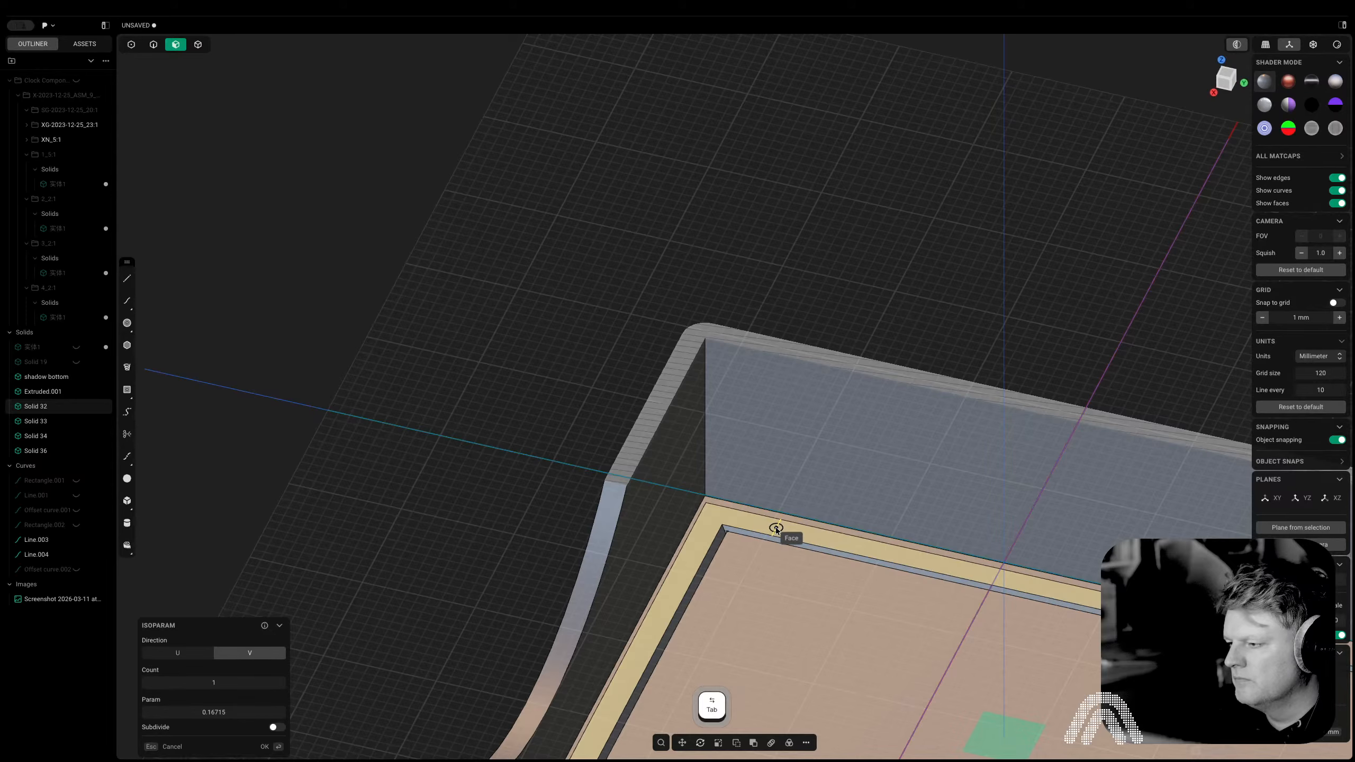
click(776, 528)
middle_drag(775, 528, 740, 516)
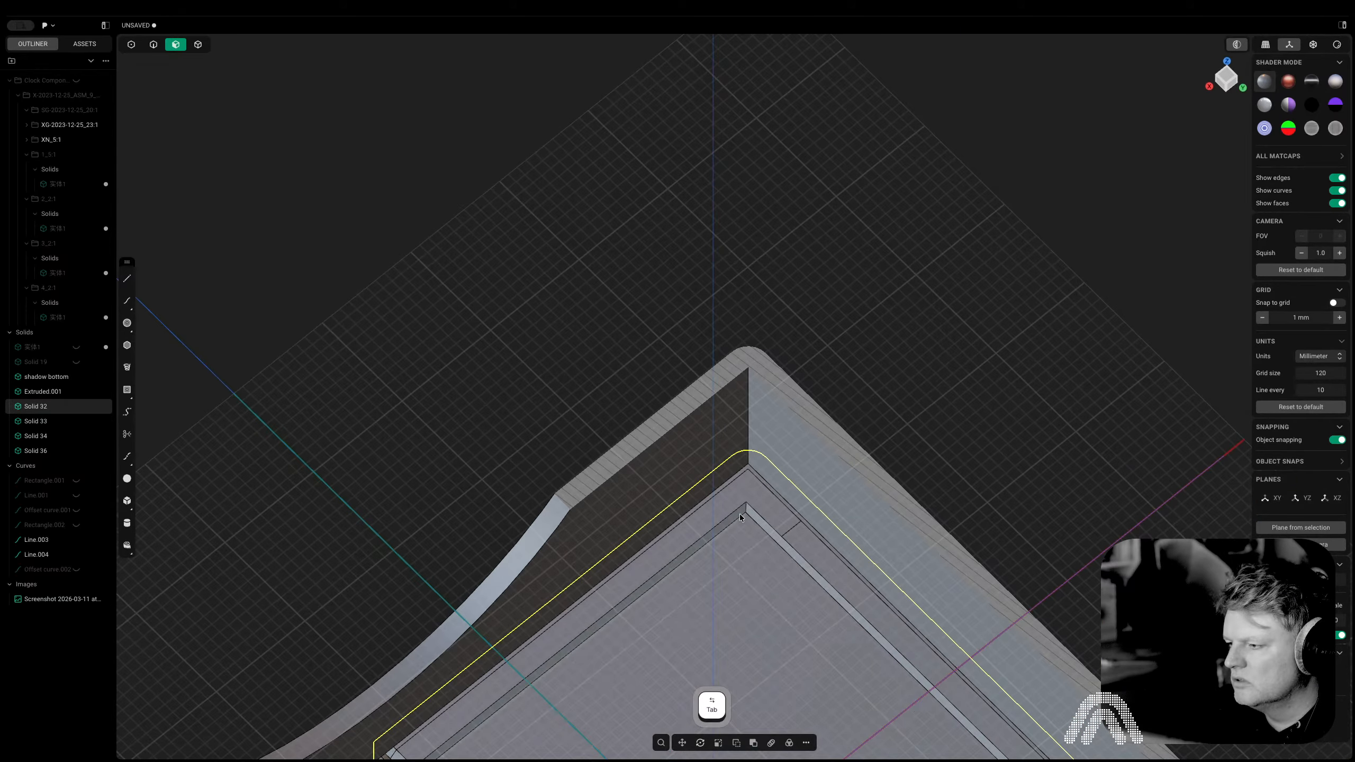
key(ctrl+r)
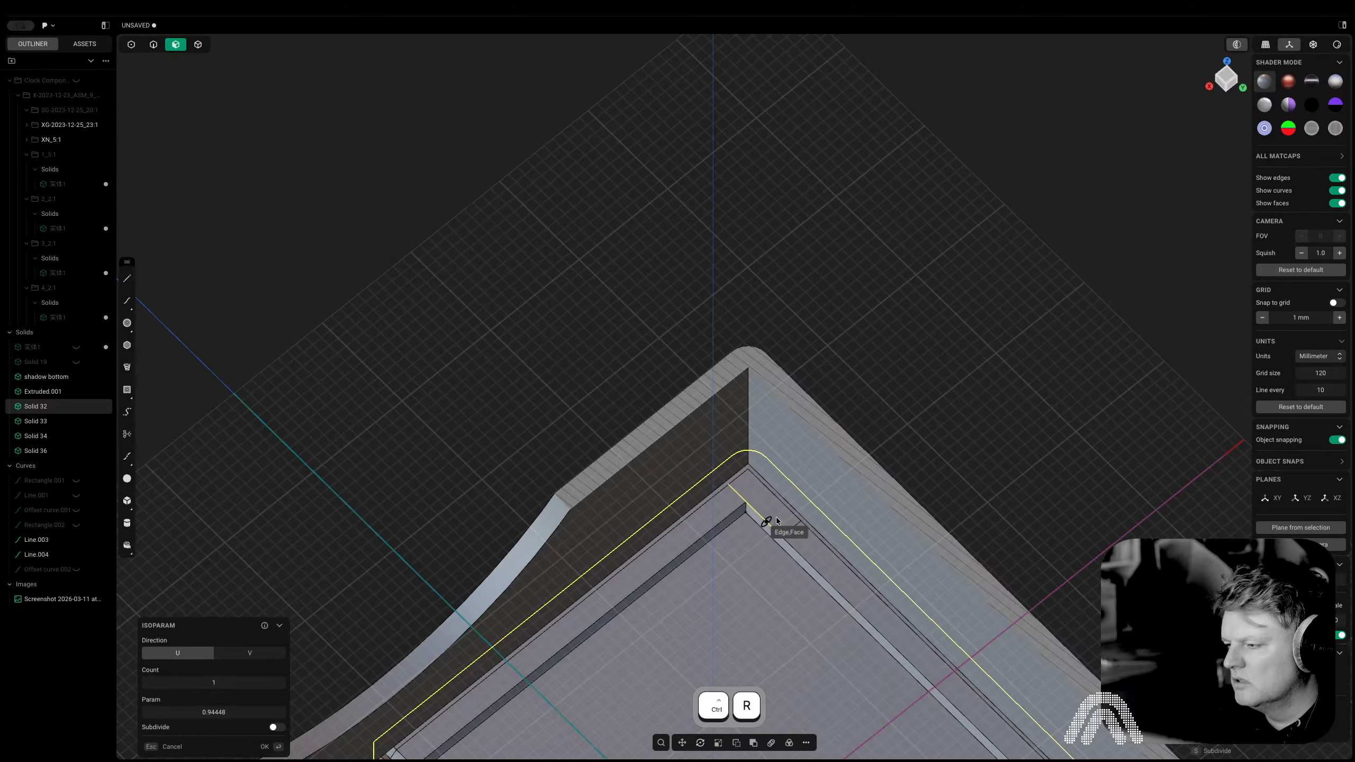
click(702, 527)
Extrude the small L-shaped face at the corner upward a few millimetres to form a locating block
key(3)
click(752, 490)
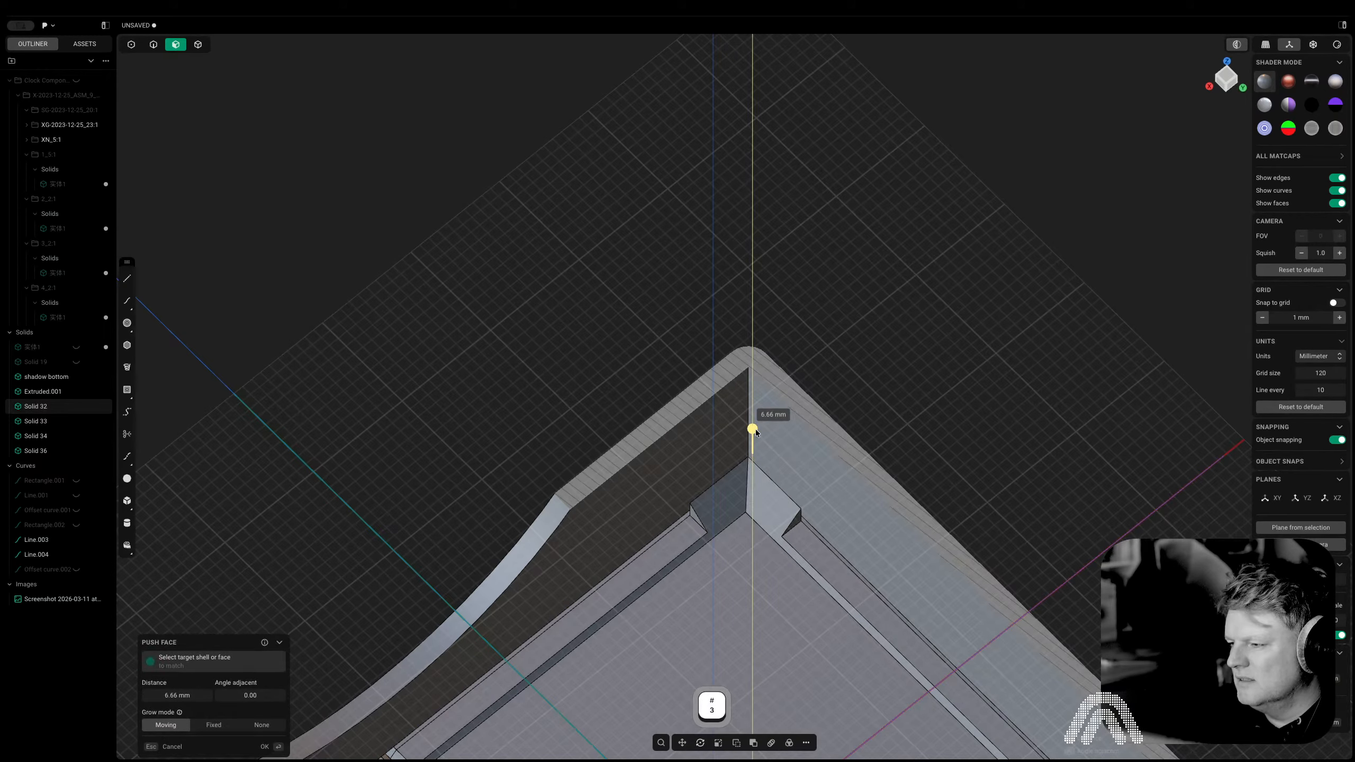
key(Escape)
key(e)
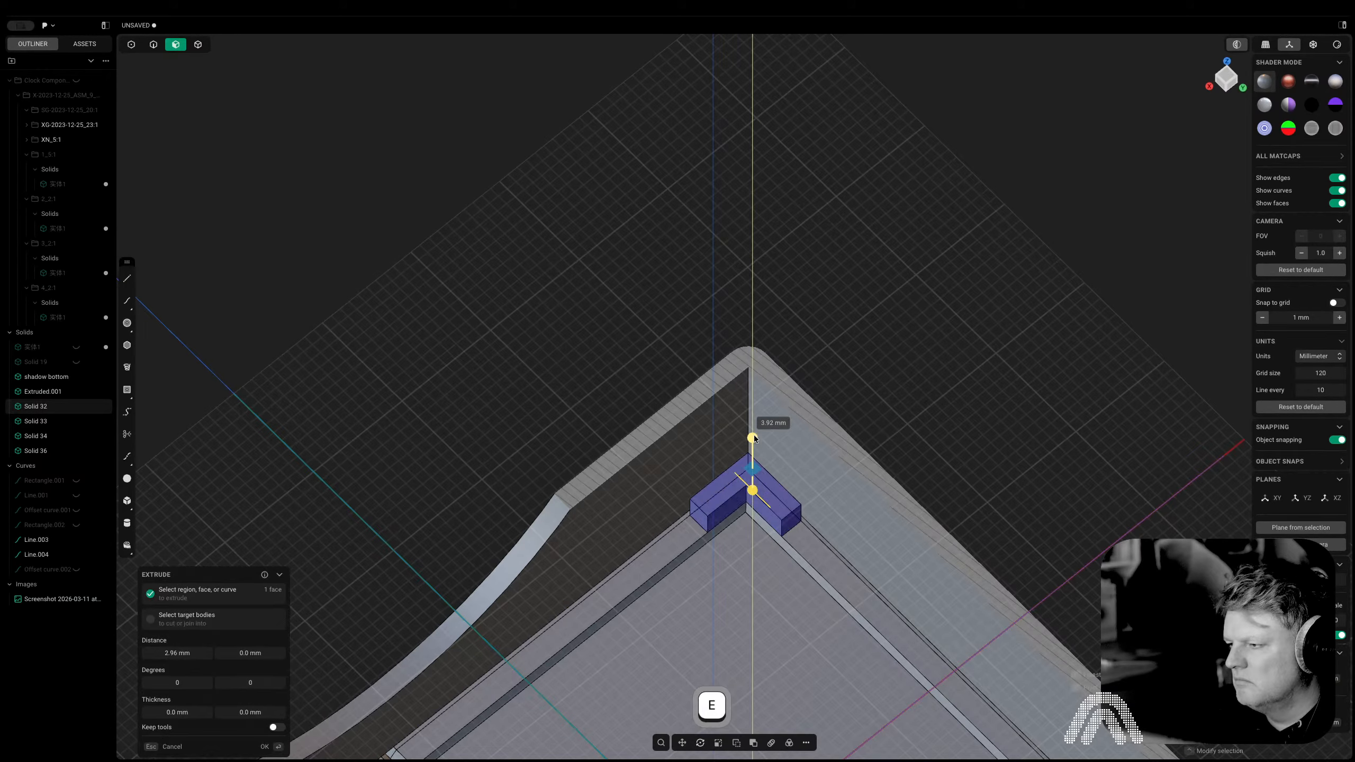
middle_drag(753, 457, 786, 599)
scroll(754, 447, down, 10)
right_click(710, 461)
scroll(801, 557, down, 3)
Hide the other three corner pieces of the base, leaving the piece with the locating block visible
key(Tab)
key(Tab)
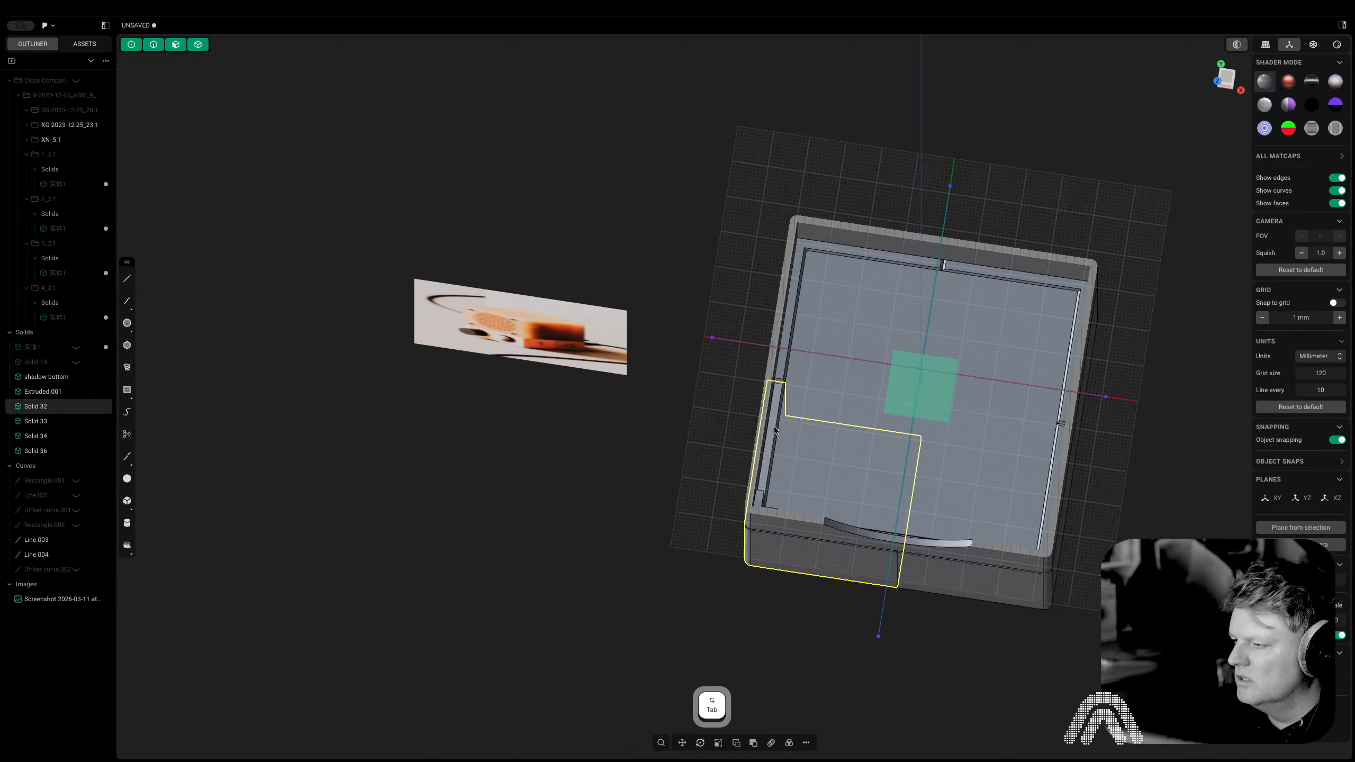
click(1073, 355)
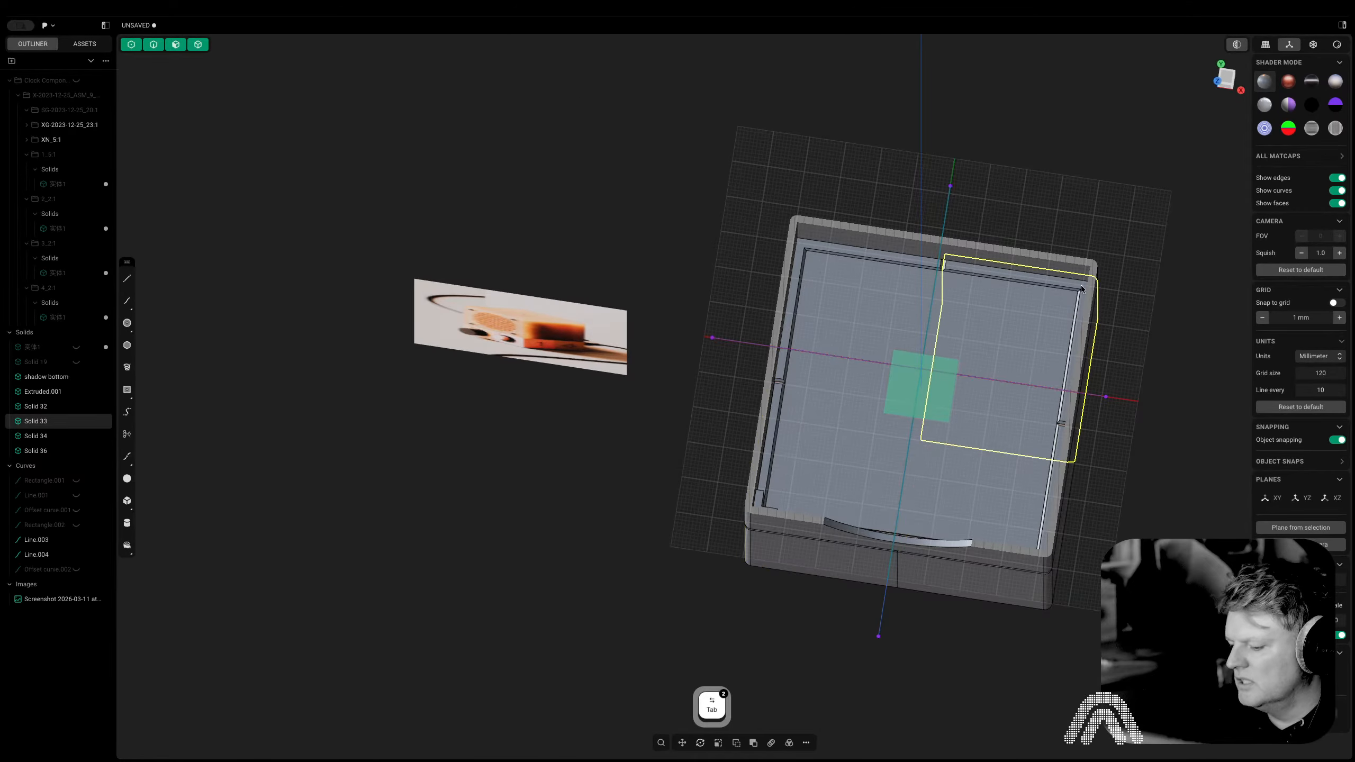
key(h)
click(868, 258)
key(h)
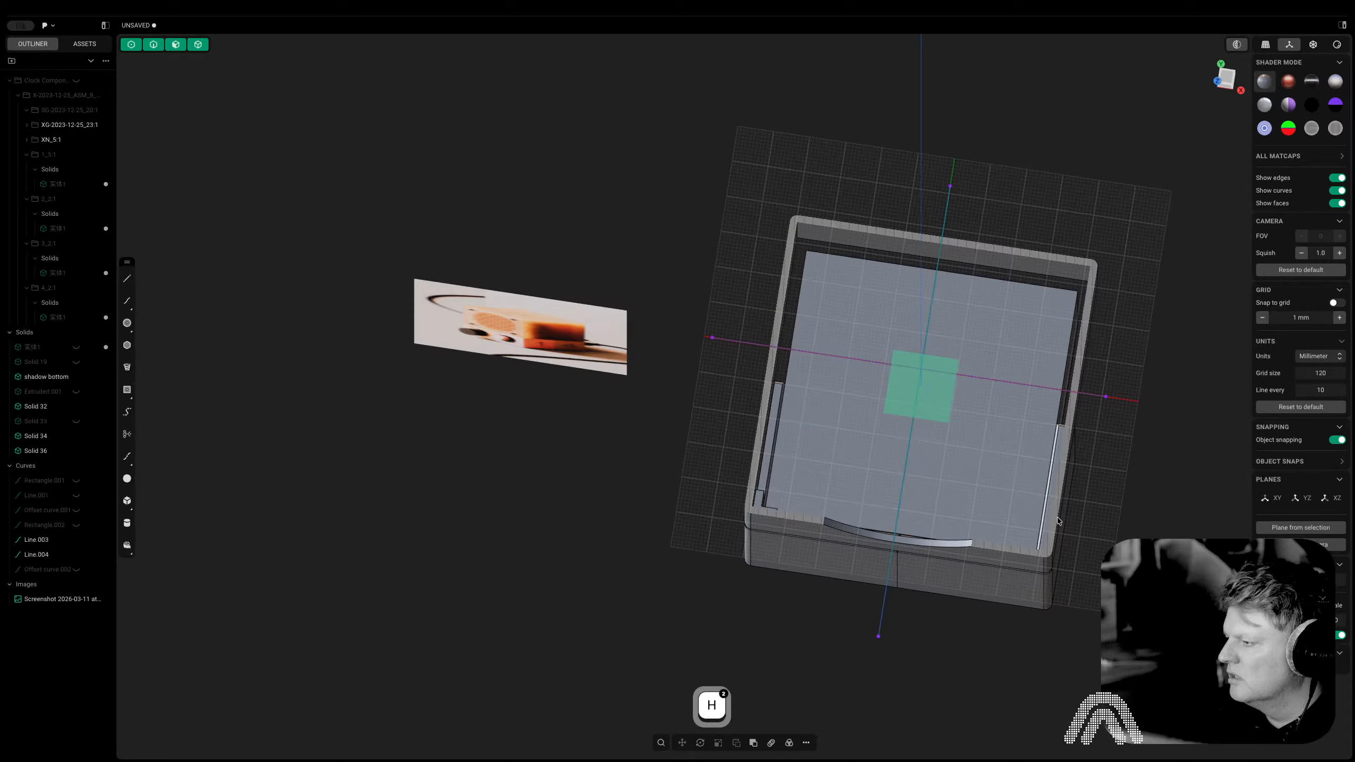
click(1043, 603)
key(h)
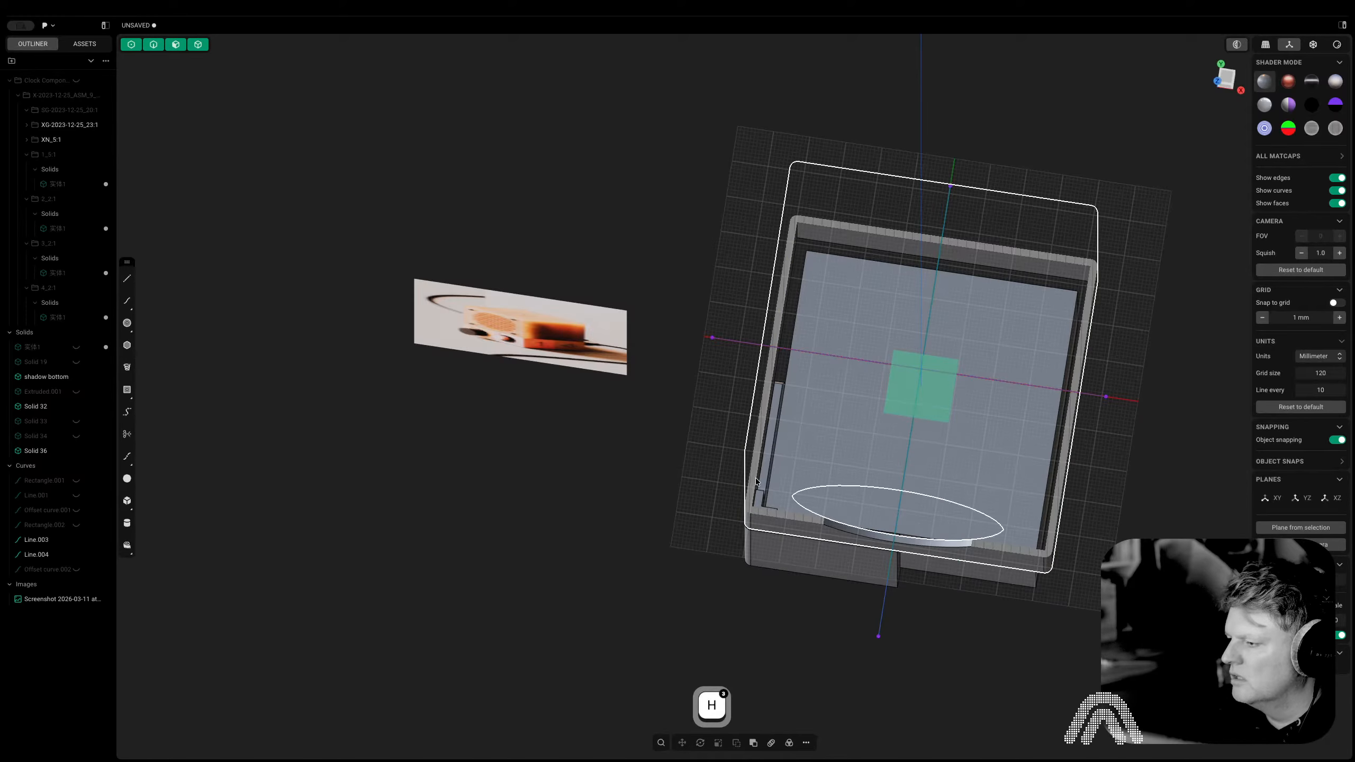
Radially array the corner piece with the locating block into 4 pieces over 360 degrees around the base's centre
key(Tab)
click(832, 507)
click(790, 742)
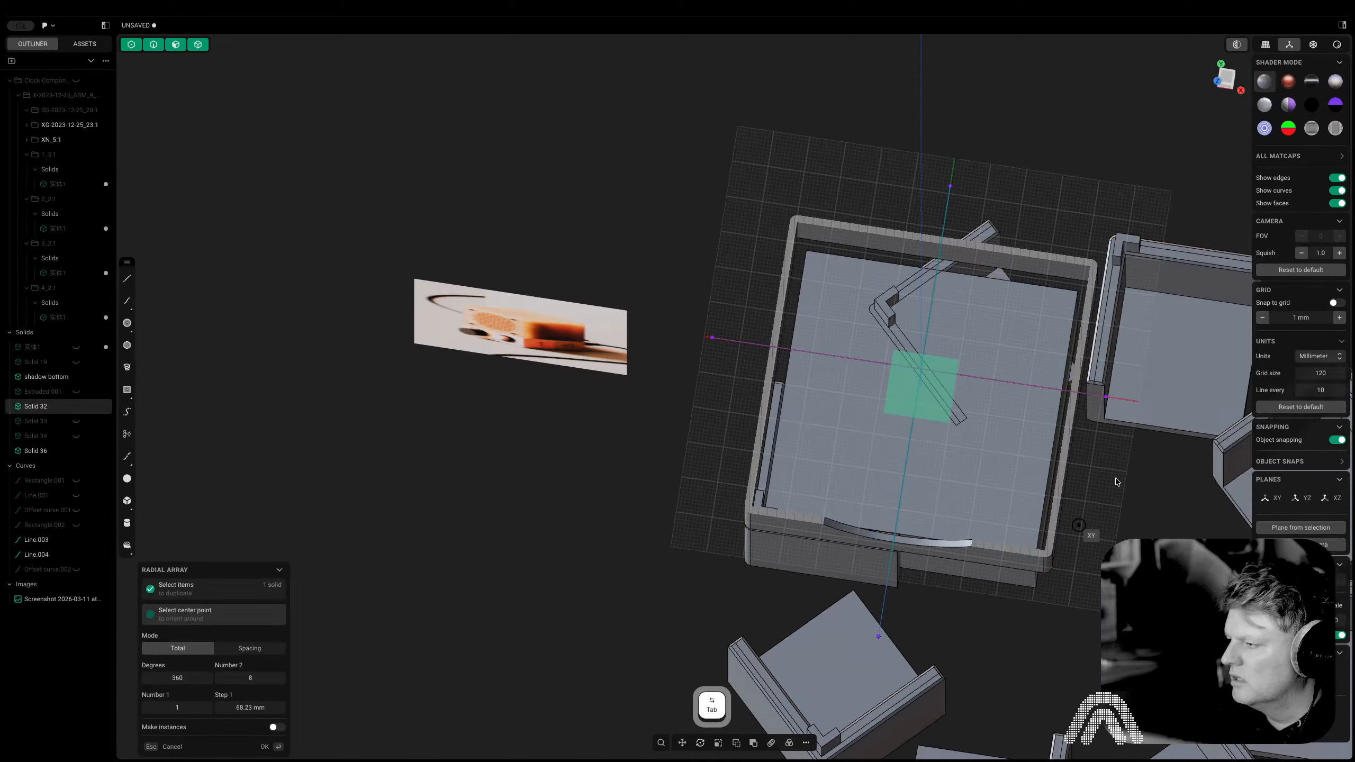
click(1217, 81)
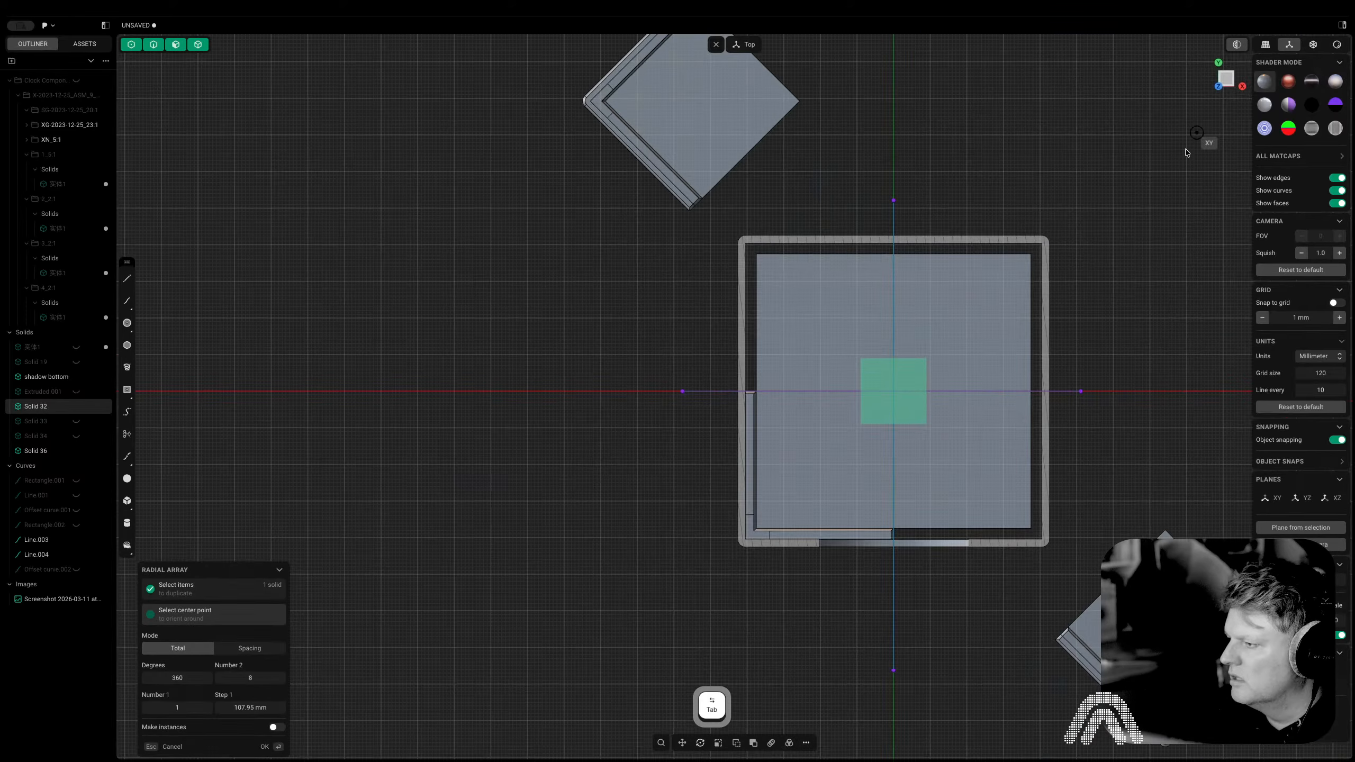
click(892, 392)
click(246, 676)
text(4)
key(Return)
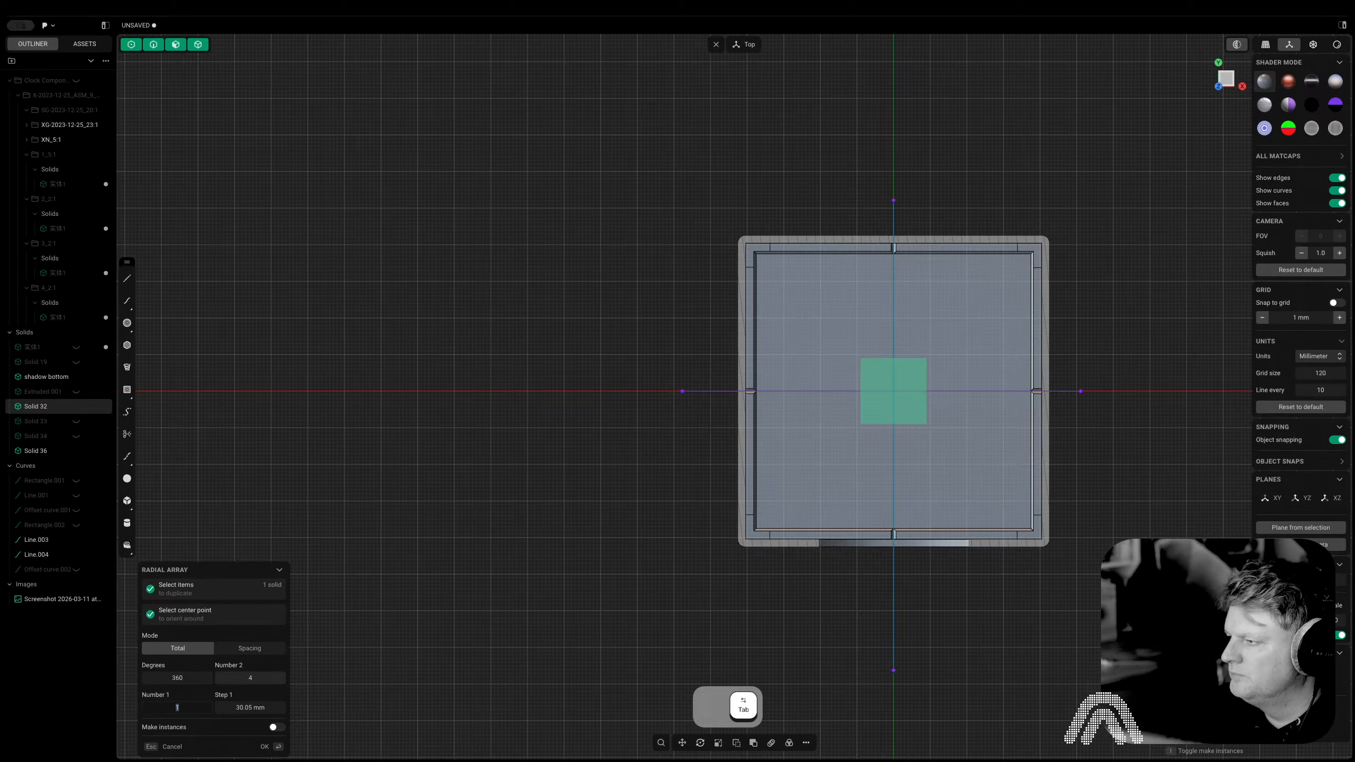
key(Return)
key(Tab)
Turn off section analysis to show the complete shroud above the arrayed base
middle_drag(1065, 397, 1020, 339)
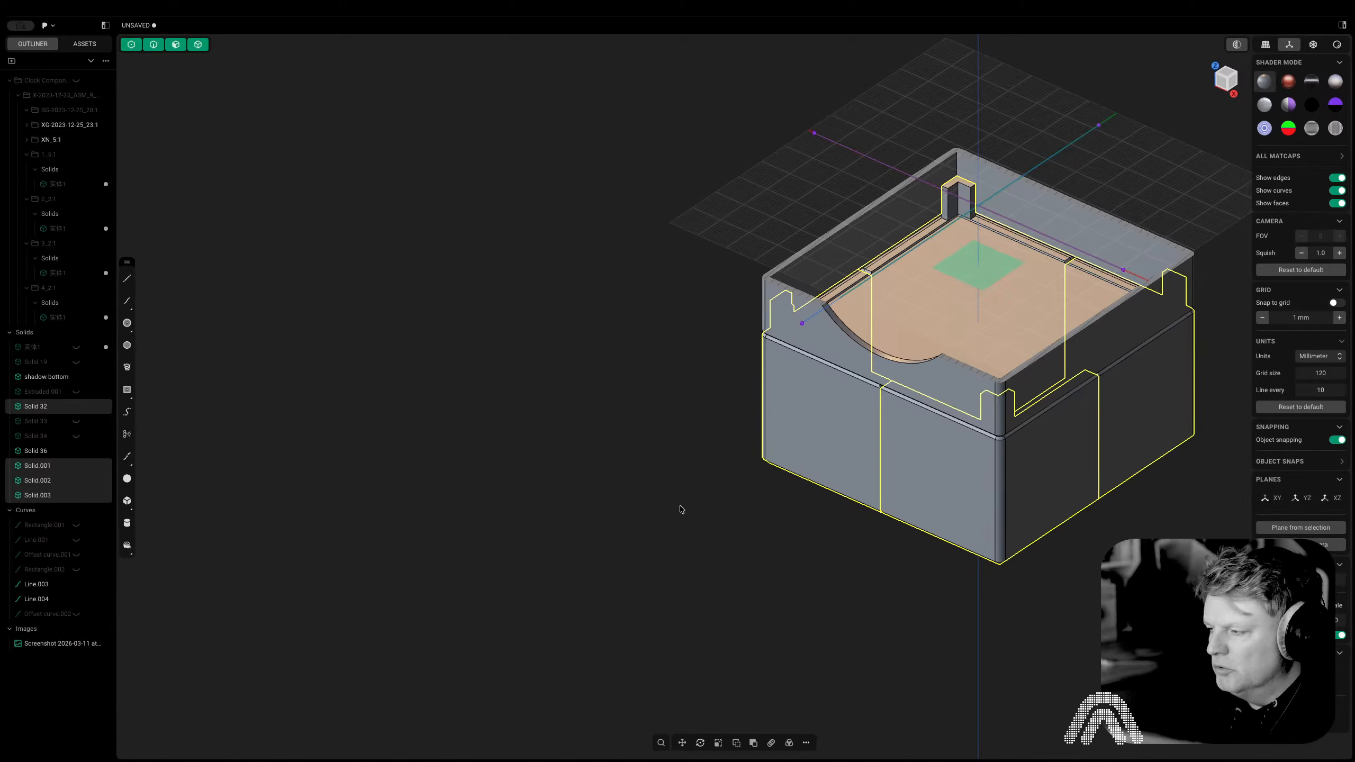
shift+middle_drag(1138, 389, 833, 561)
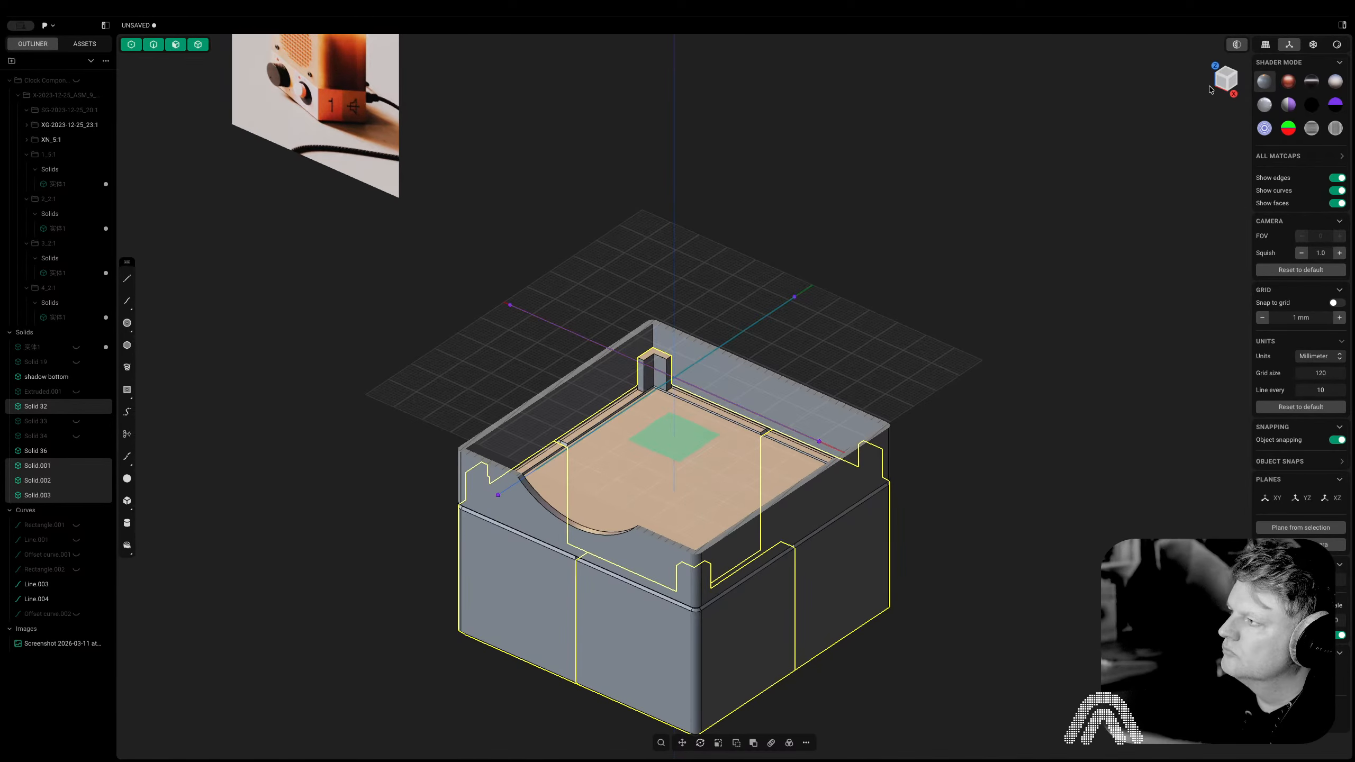
click(1230, 50)
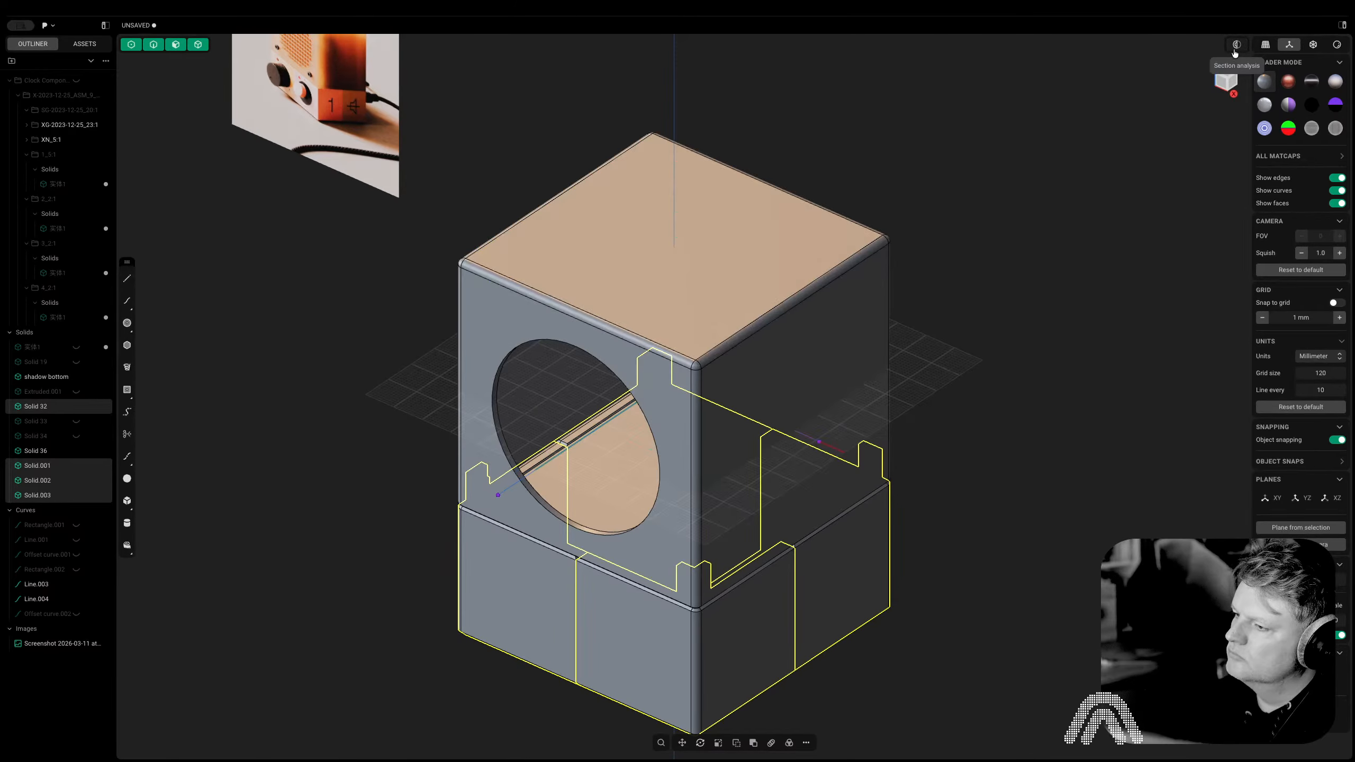
middle_drag(858, 535, 911, 525)
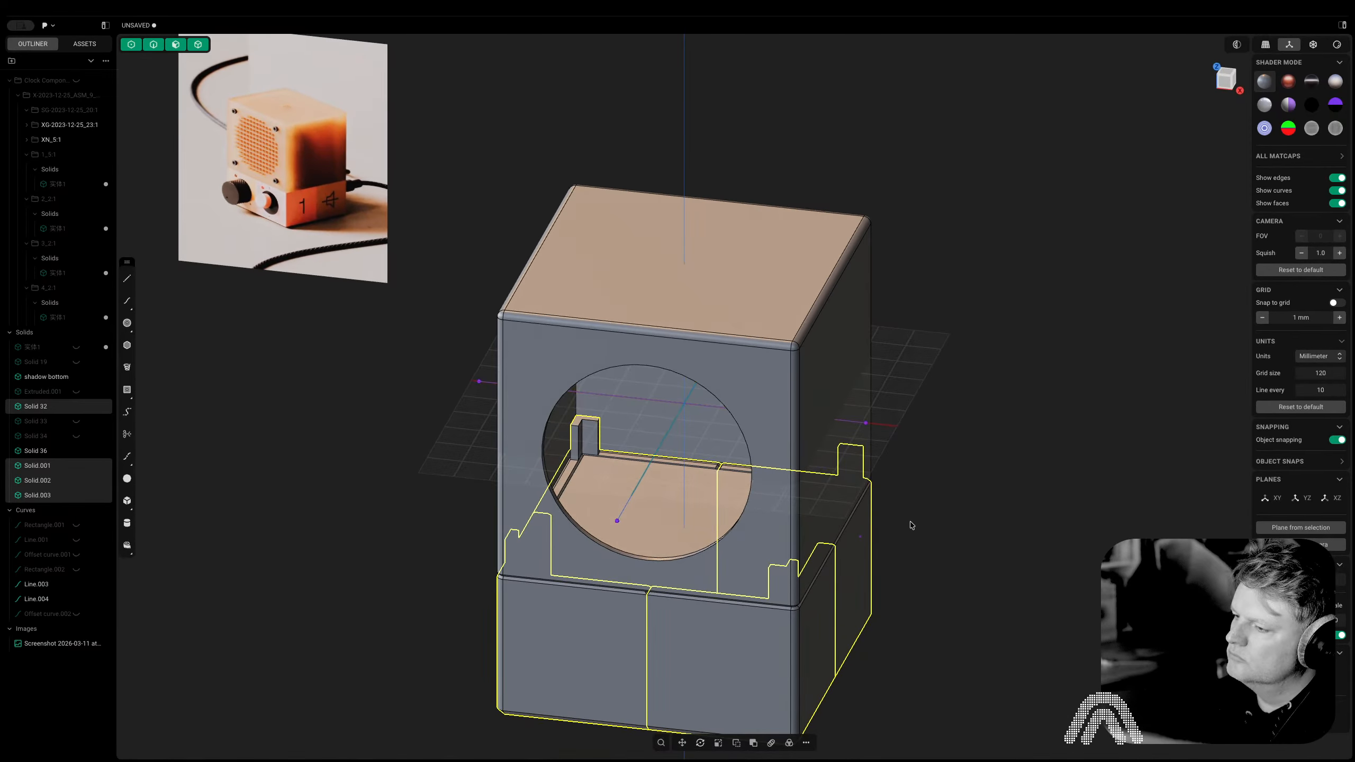
Delete the leftover hidden Extruded.001 and the two hidden solids listed between Solid 32 and Solid 36
click(614, 479)
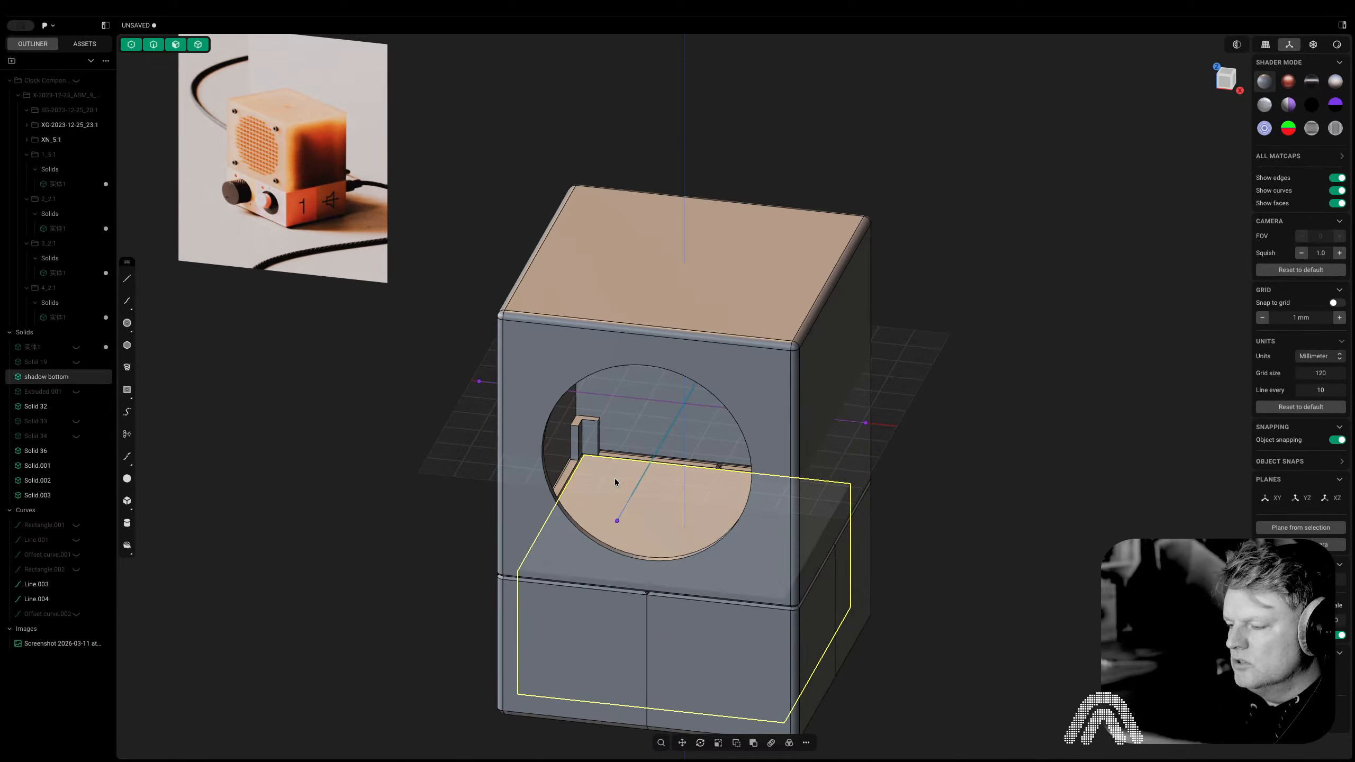
click(74, 365)
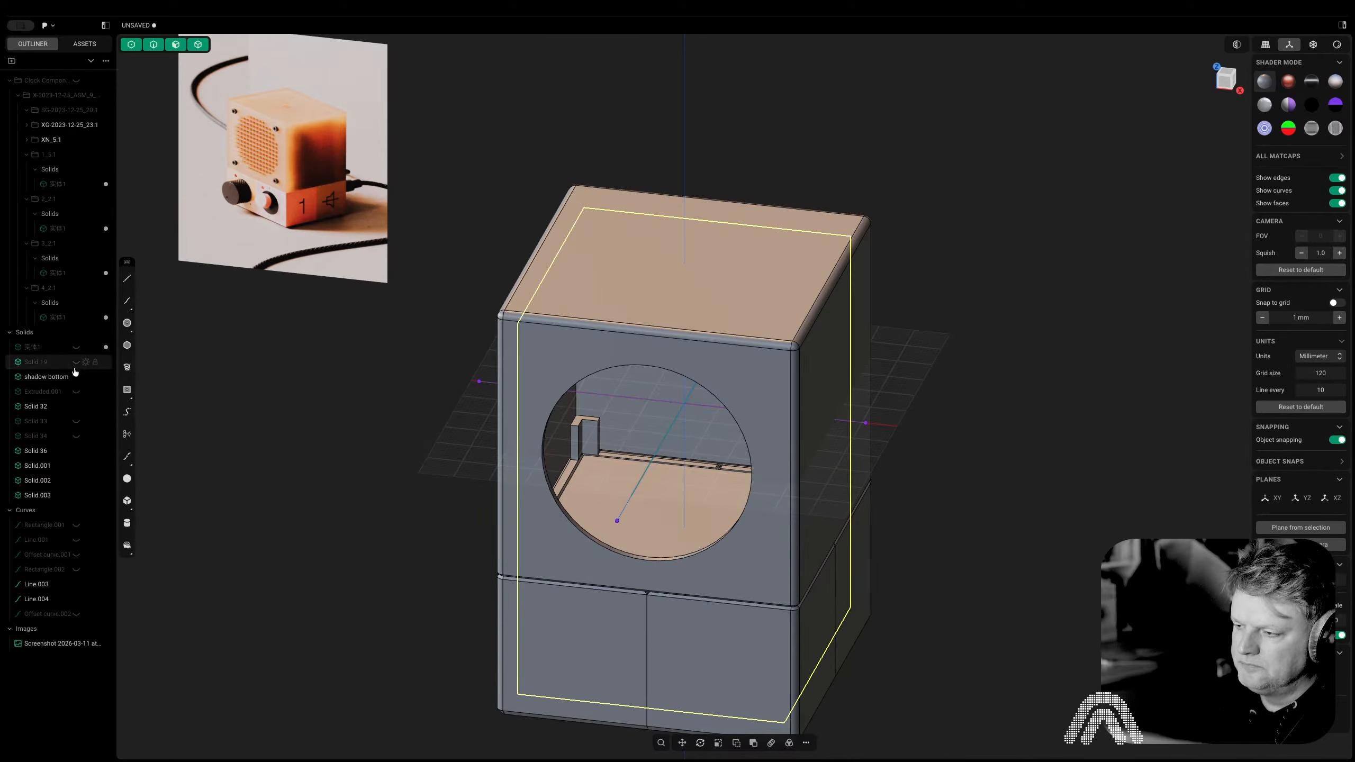
click(75, 363)
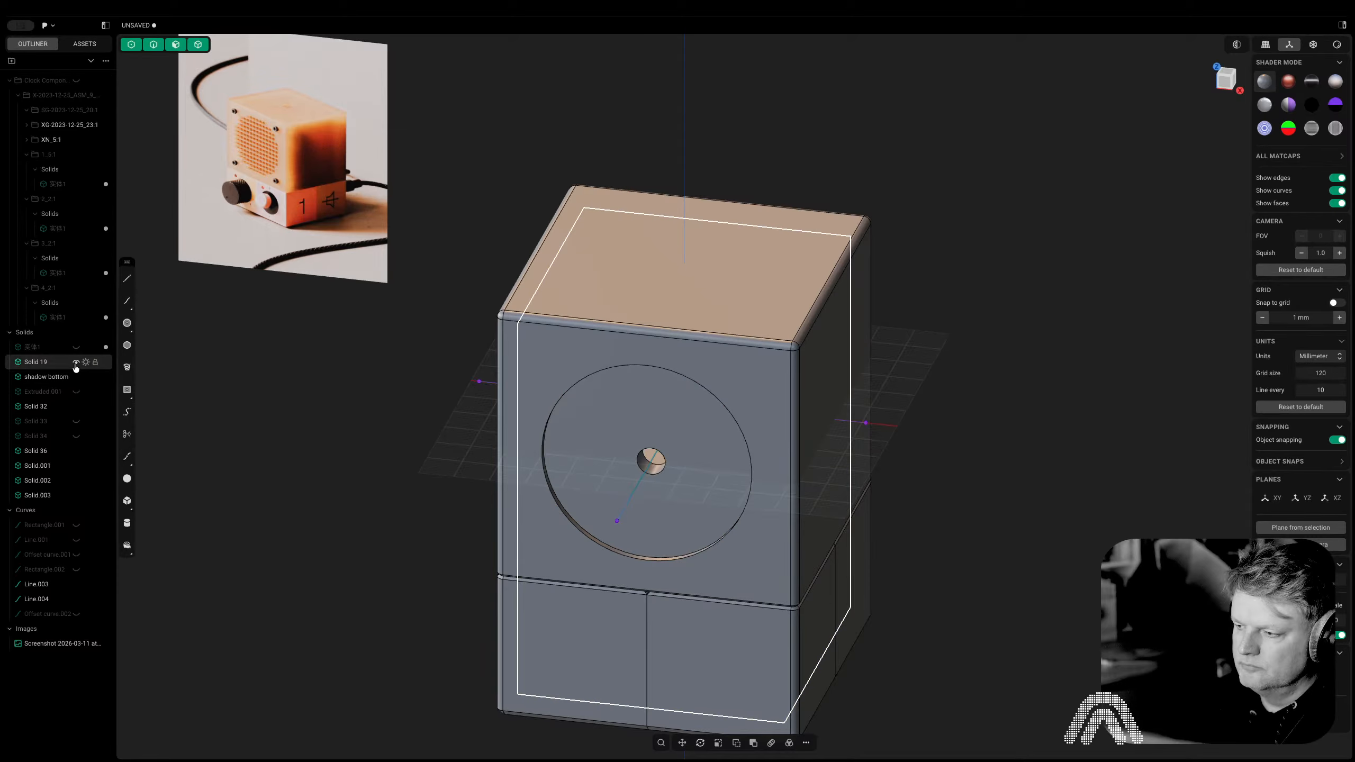
click(75, 364)
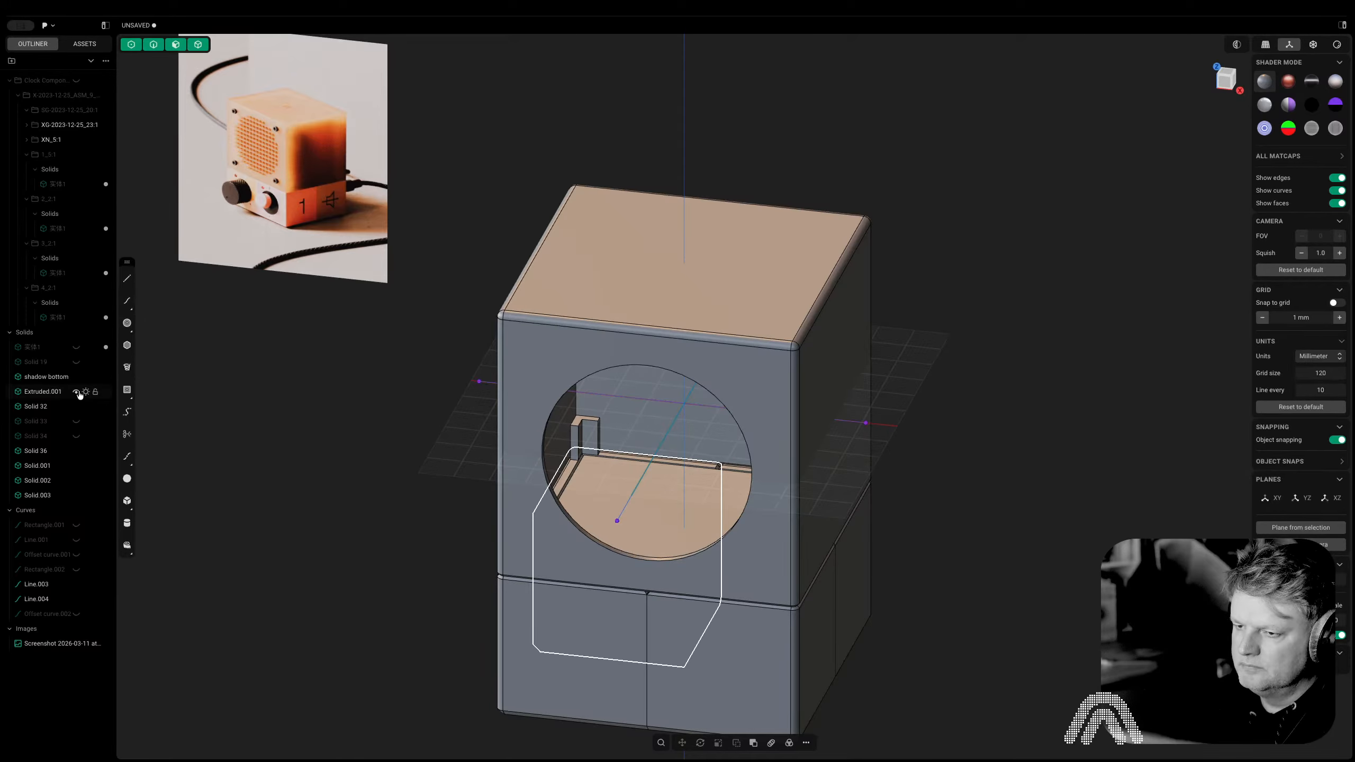
click(43, 436)
key(x)
click(38, 423)
key(x)
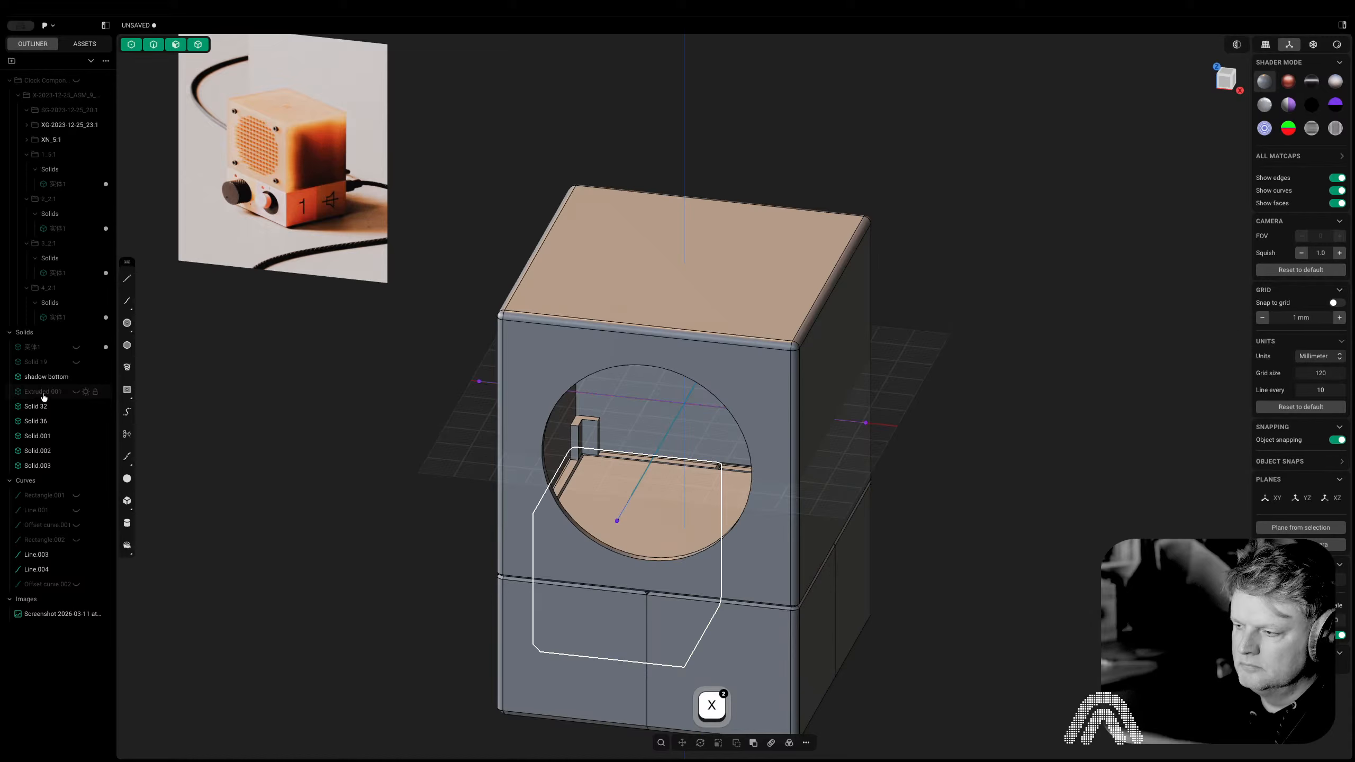
click(44, 395)
key(x)
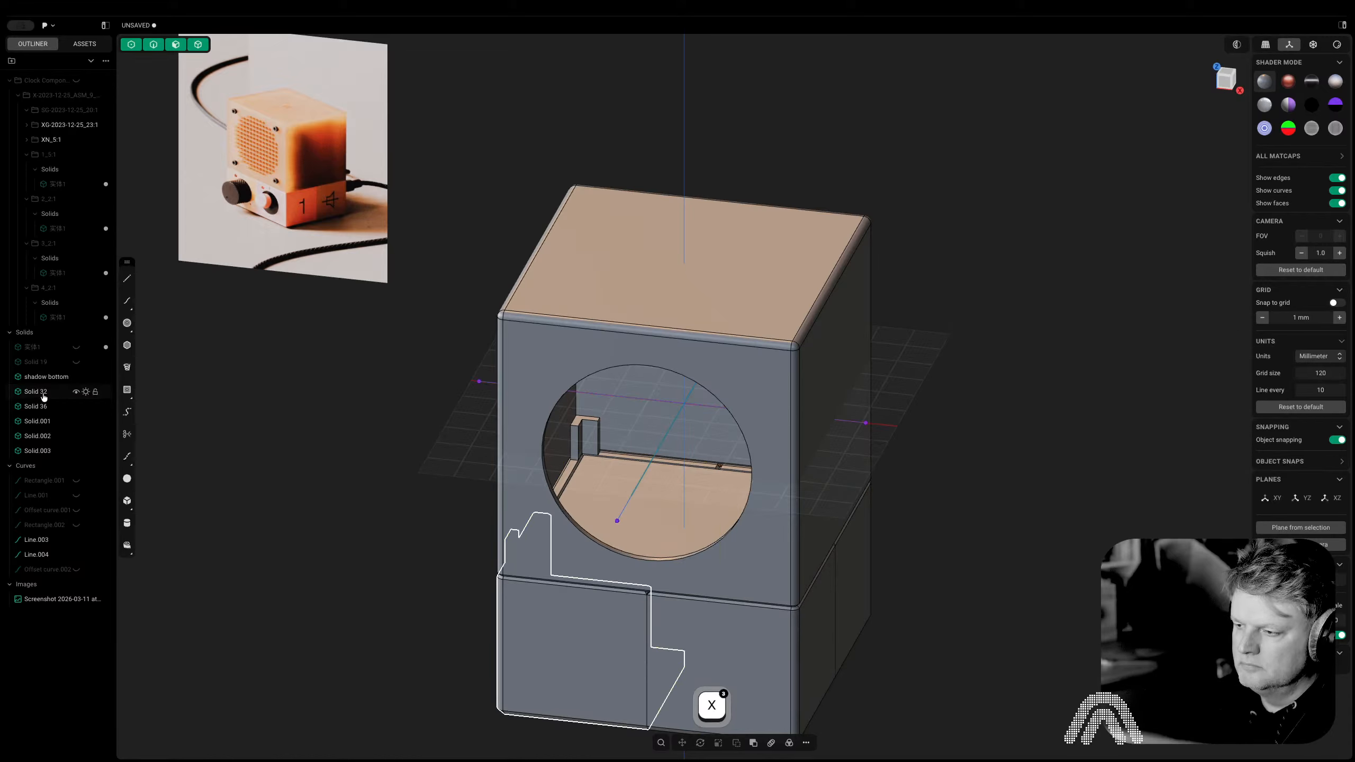
Unhide the inner block Solid 19 and inspect how the parts fit together in a section through the front construction plane
click(45, 362)
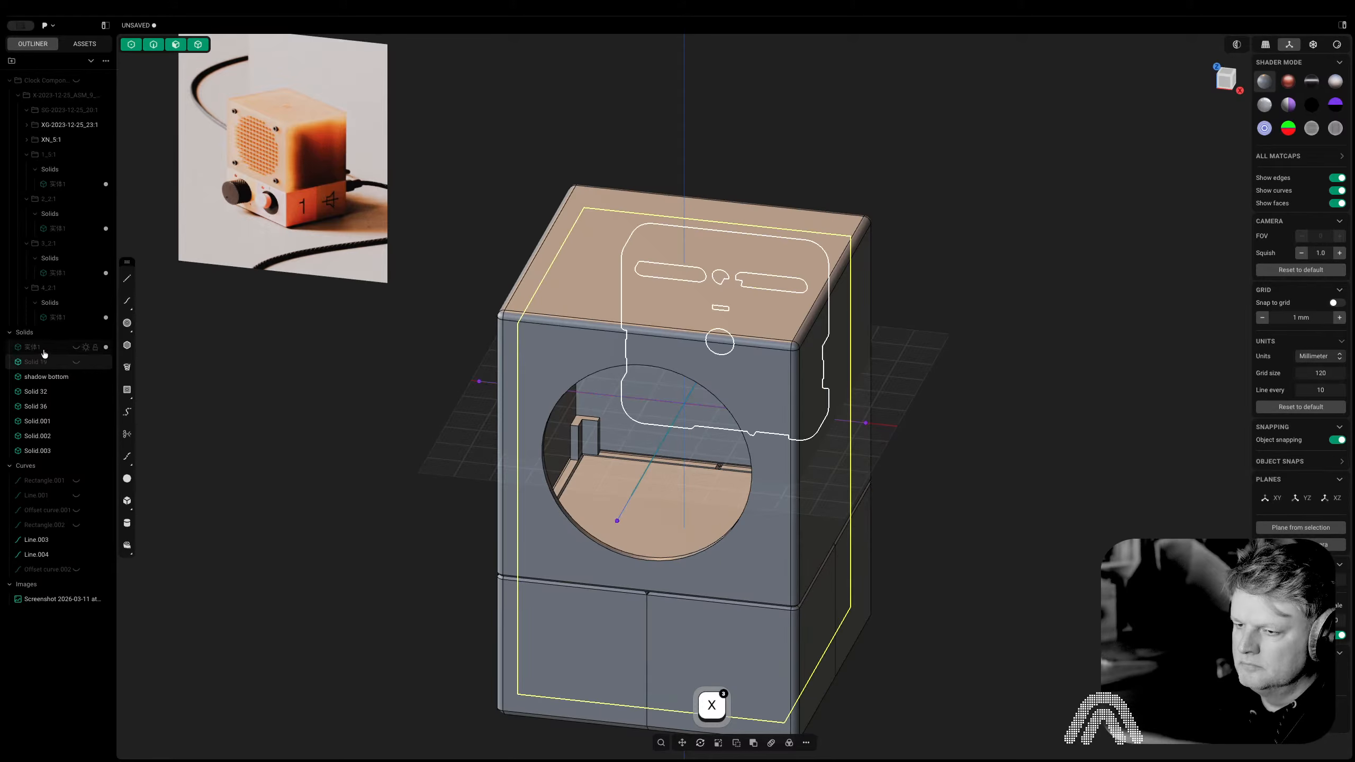
click(77, 363)
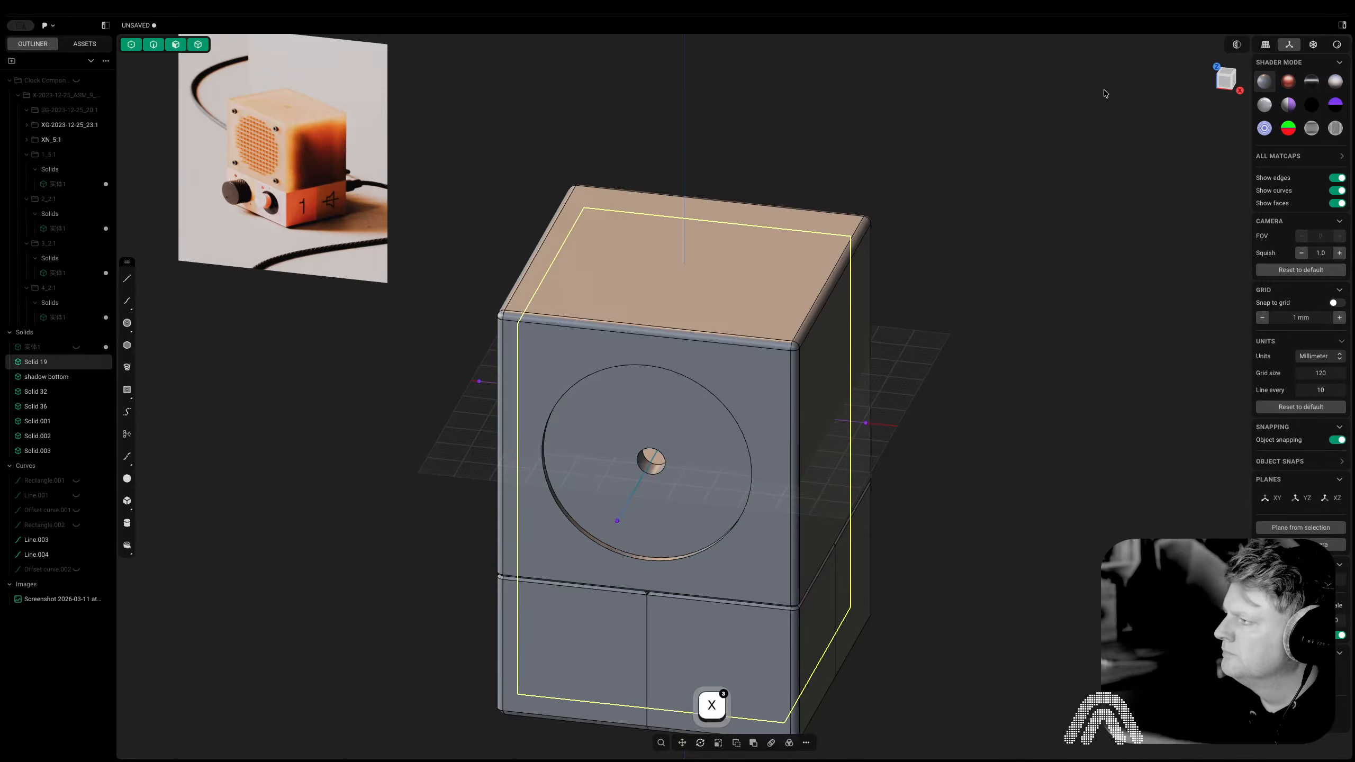
click(1216, 81)
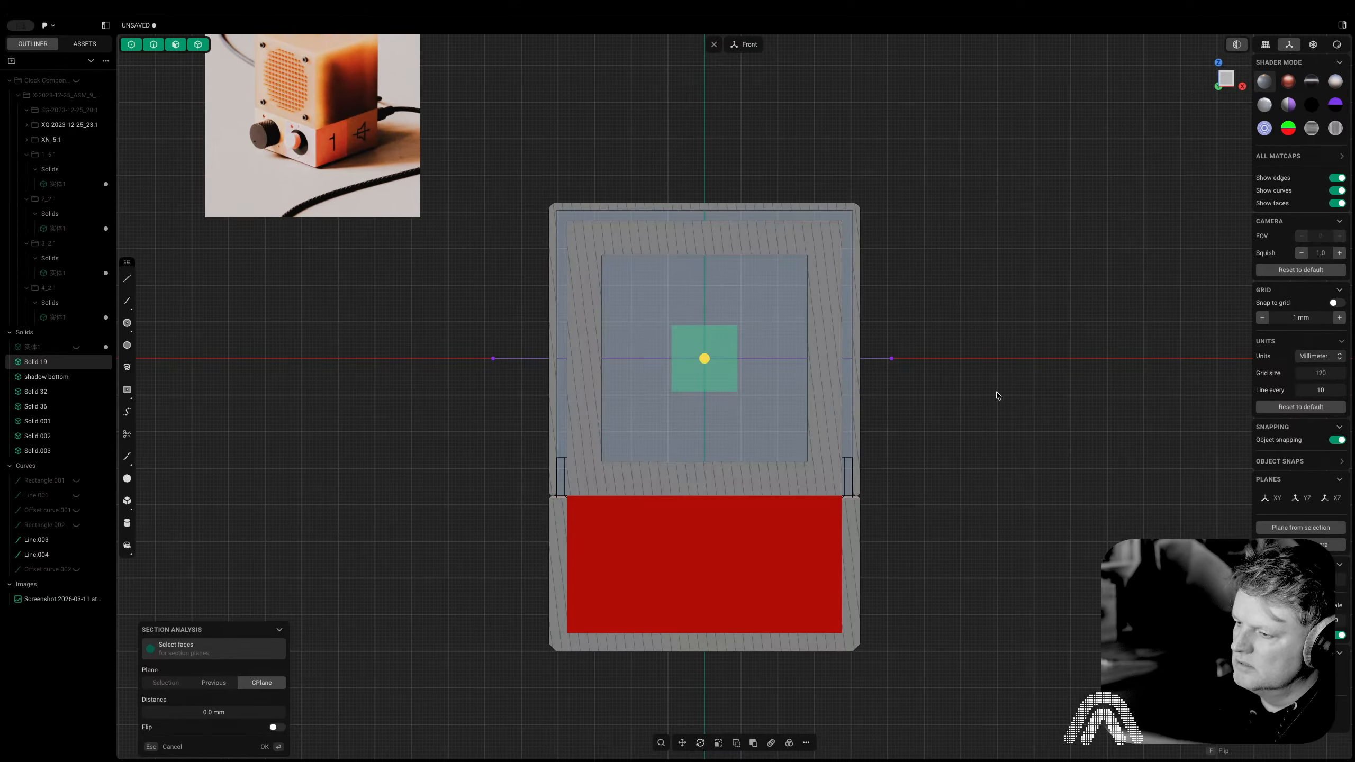
mouse_move(997, 398)
middle_down()
mouse_move(983, 408)
mouse_move(996, 423)
middle_up()
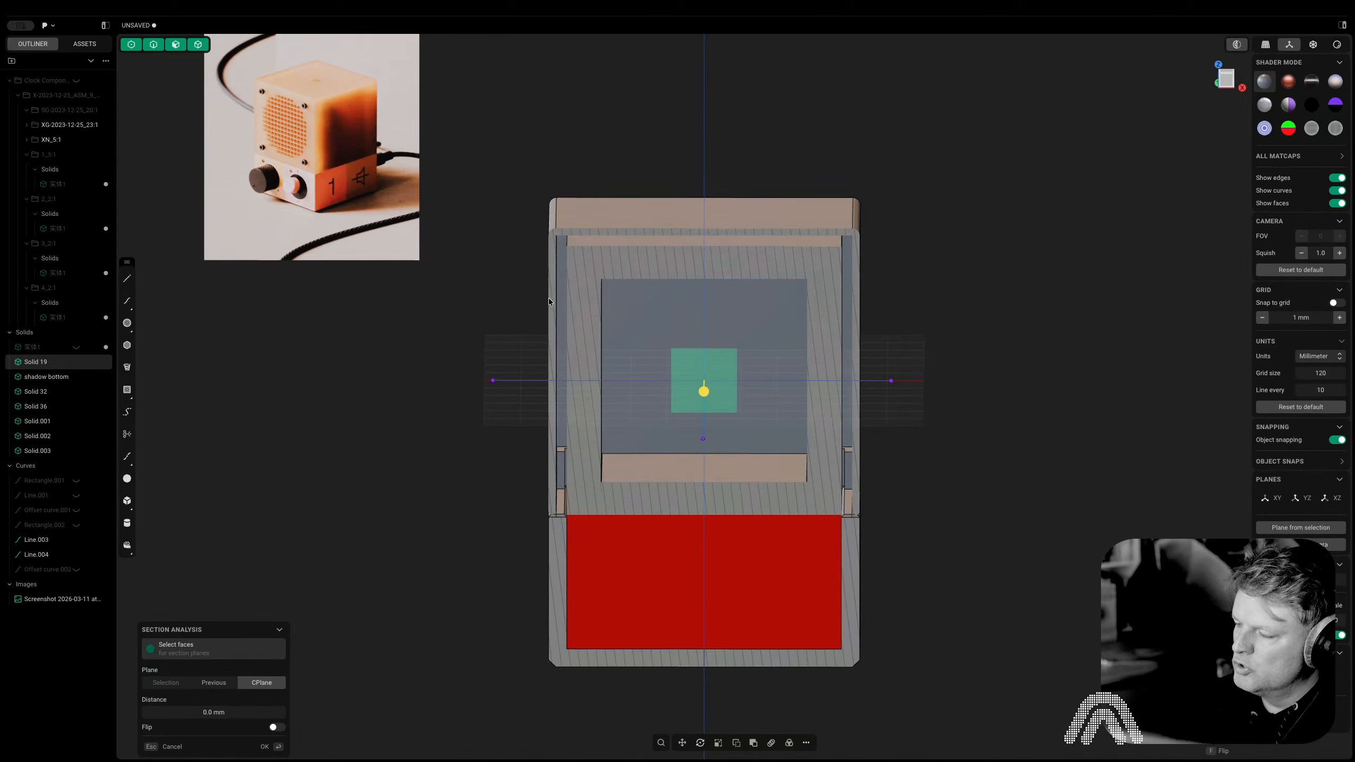
middle_drag(891, 527, 835, 525)
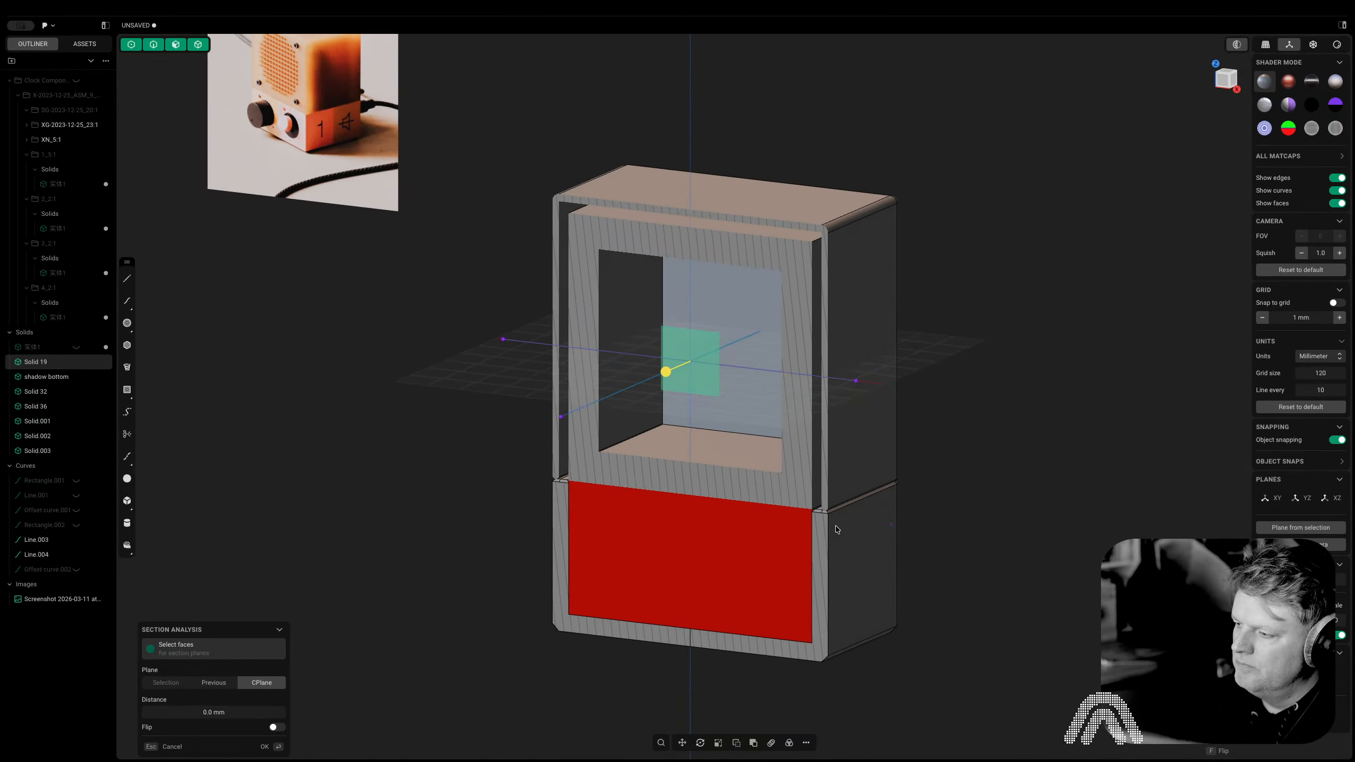
key(Tab)
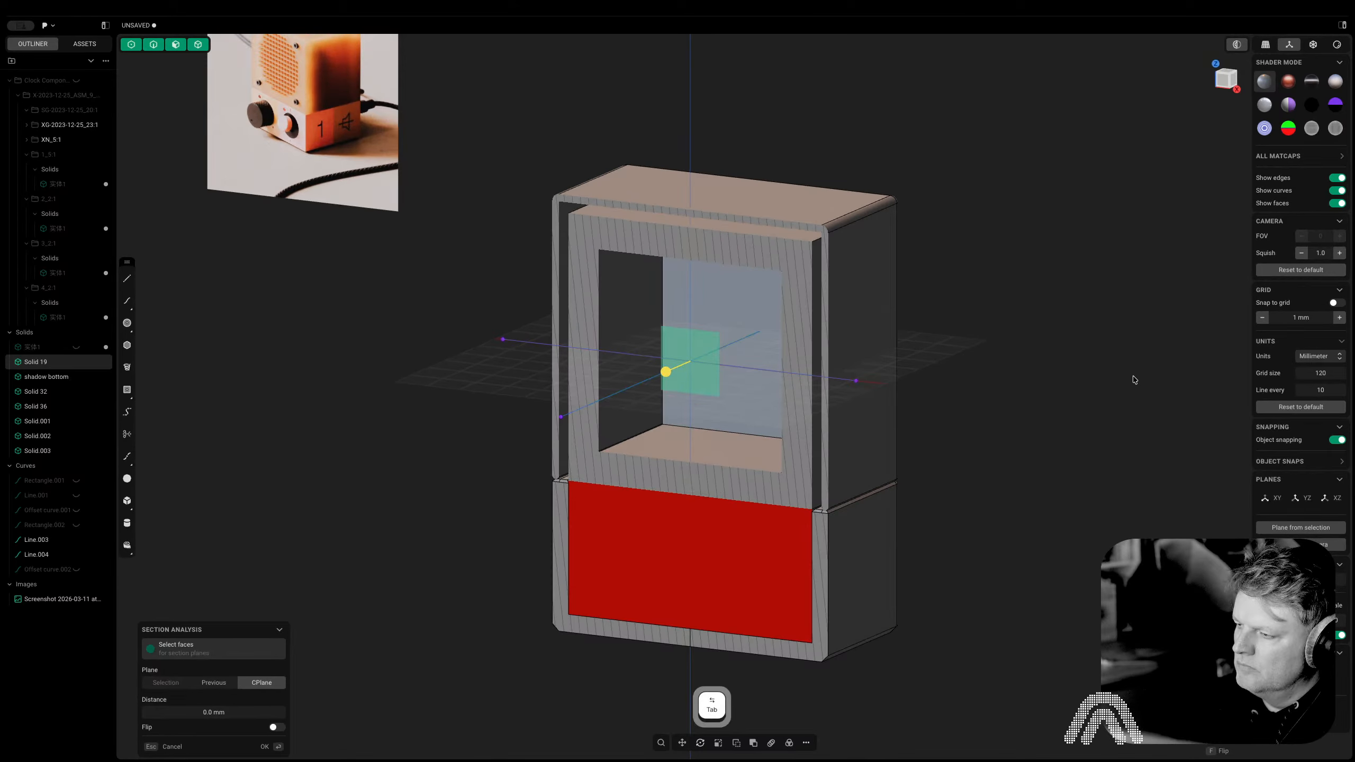
click(1226, 81)
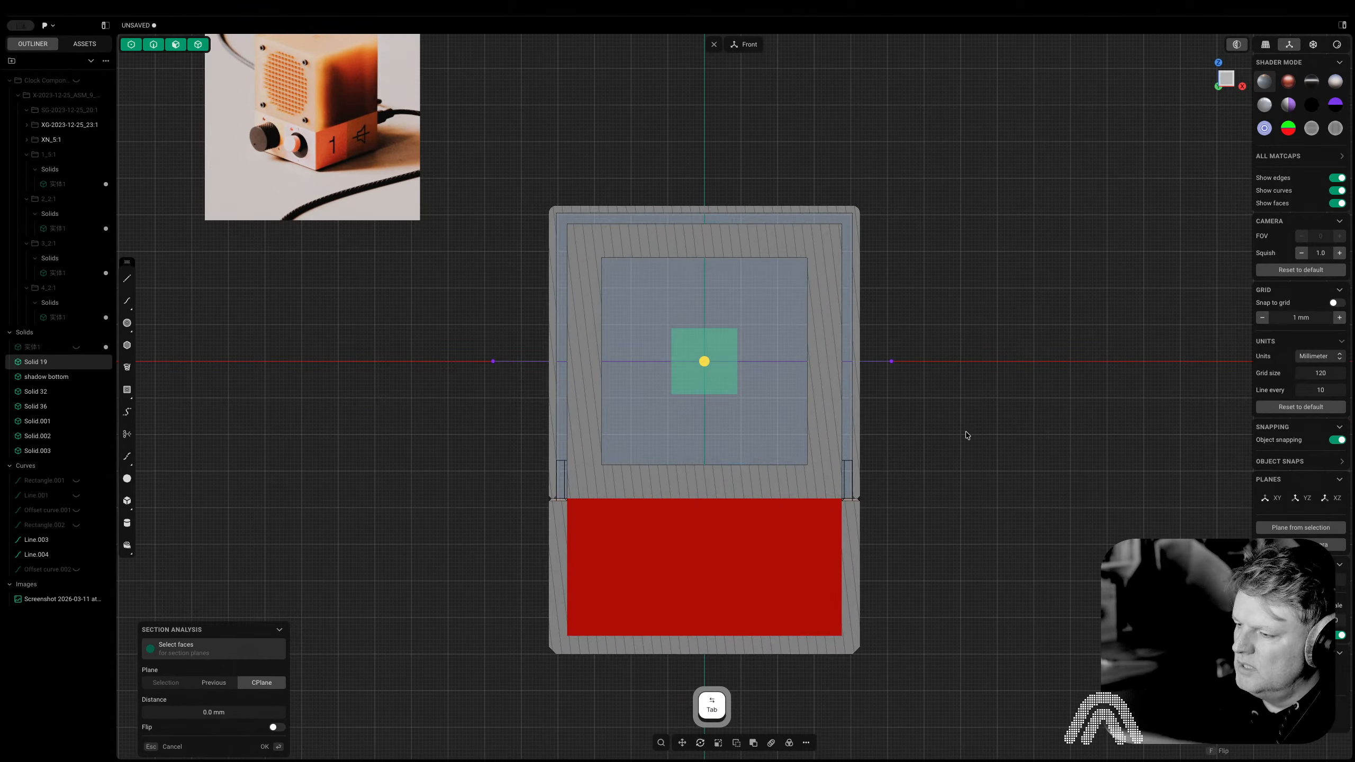
shift+middle_drag(967, 433, 979, 312)
click(567, 458)
key(Escape)
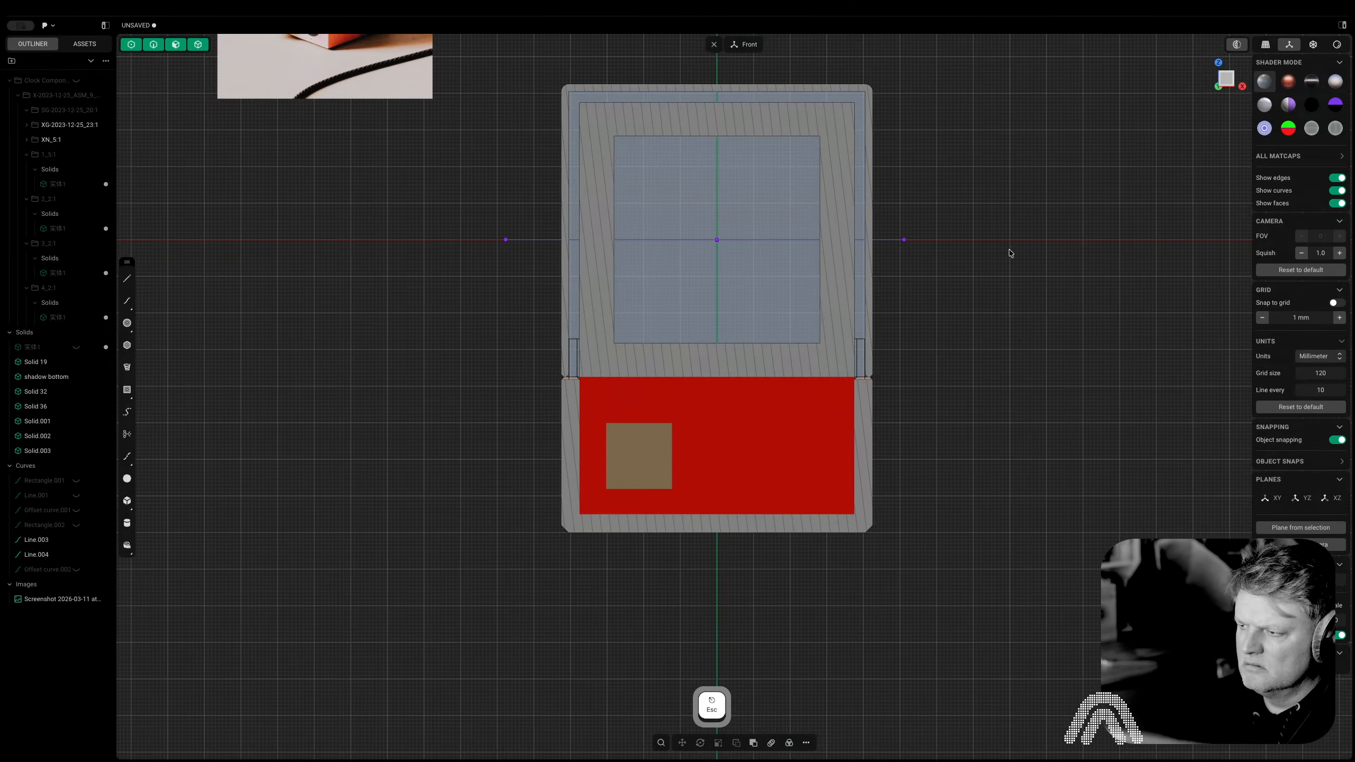
click(1236, 45)
middle_drag(907, 250, 805, 468)
key(Tab)
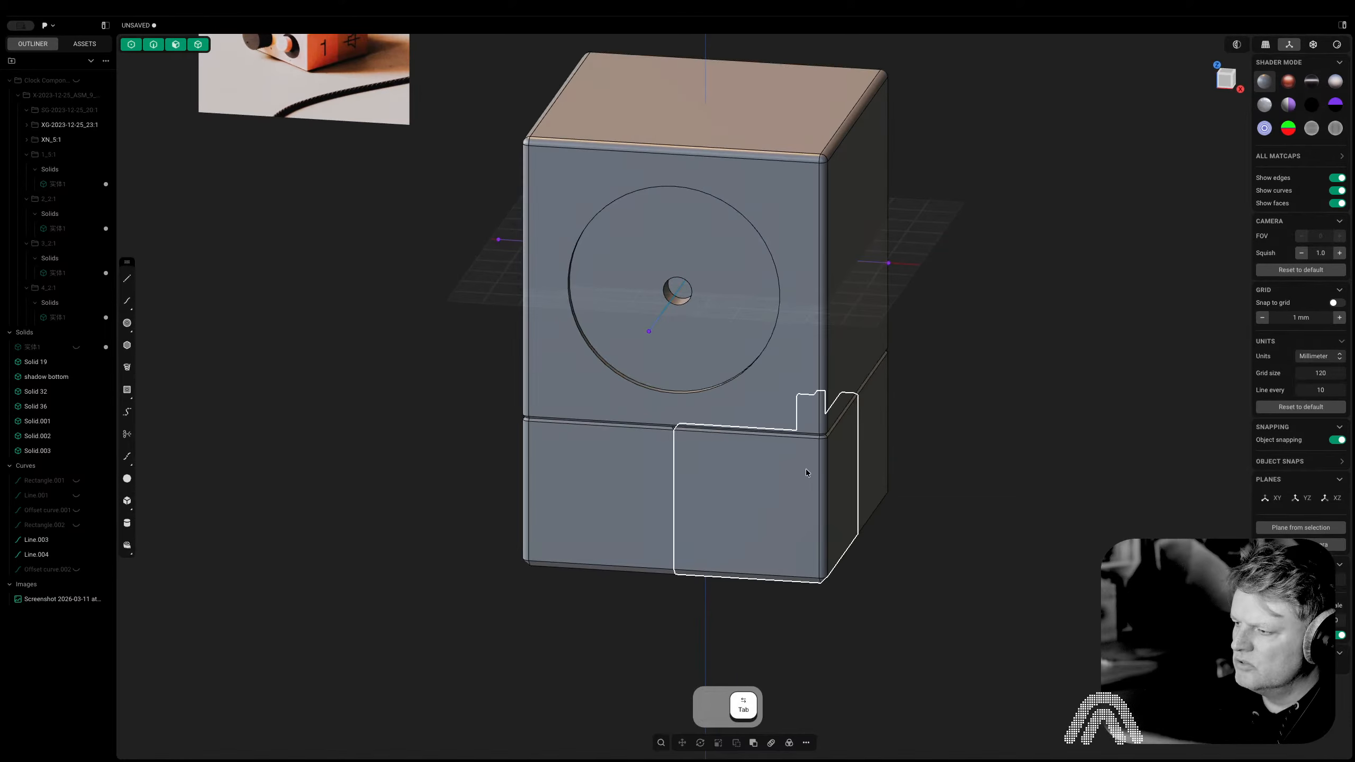
Hide the four base corner pieces and the inner block, and delete the shadow bottom solid
click(805, 468)
key(h)
key(h)
key(h)
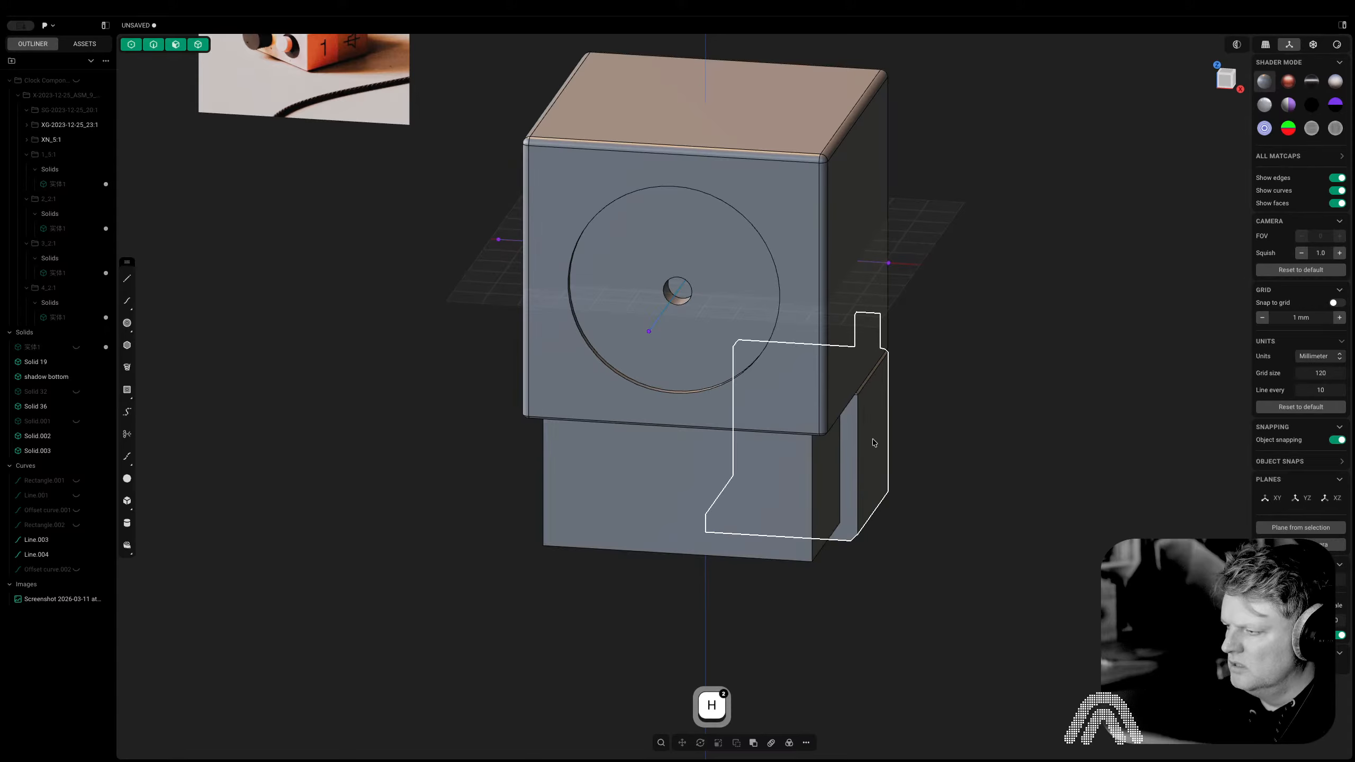
middle_drag(874, 443, 1080, 460)
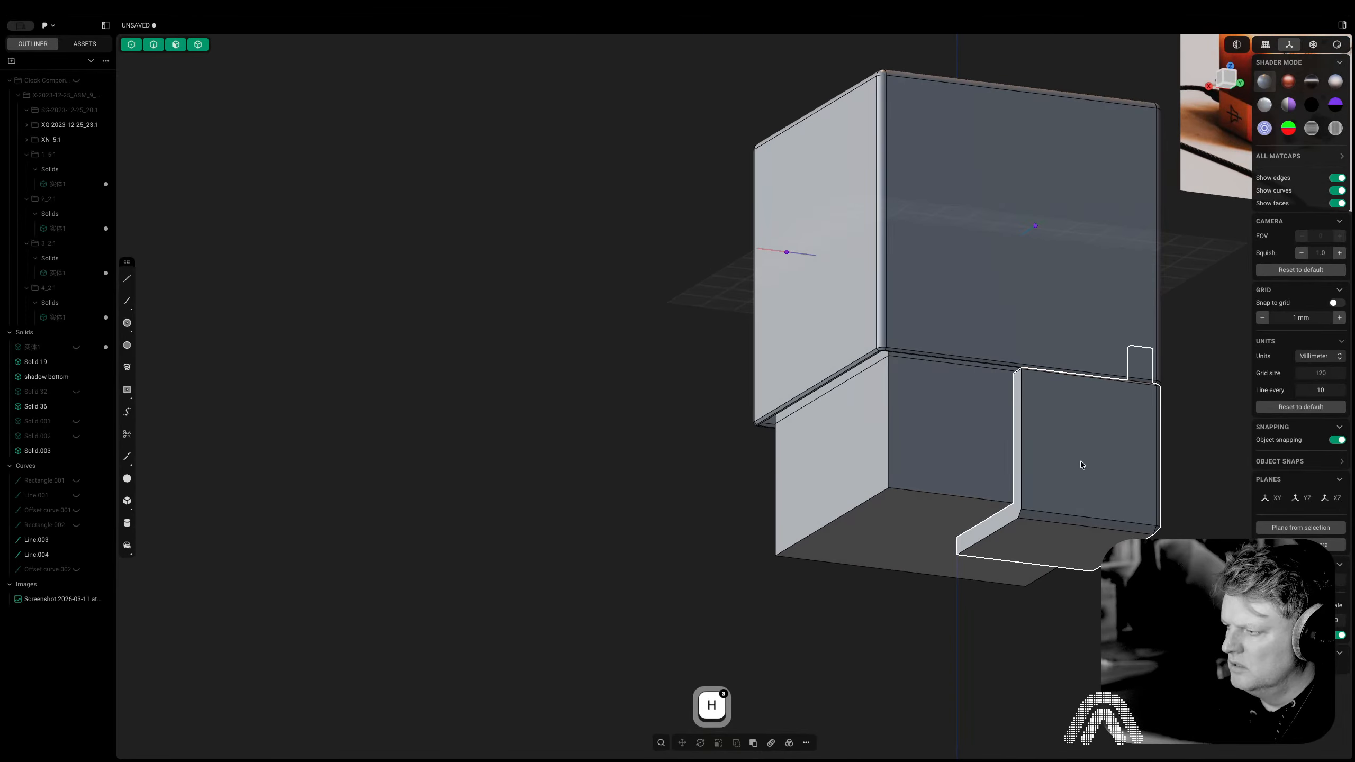
click(1081, 460)
key(h)
click(988, 453)
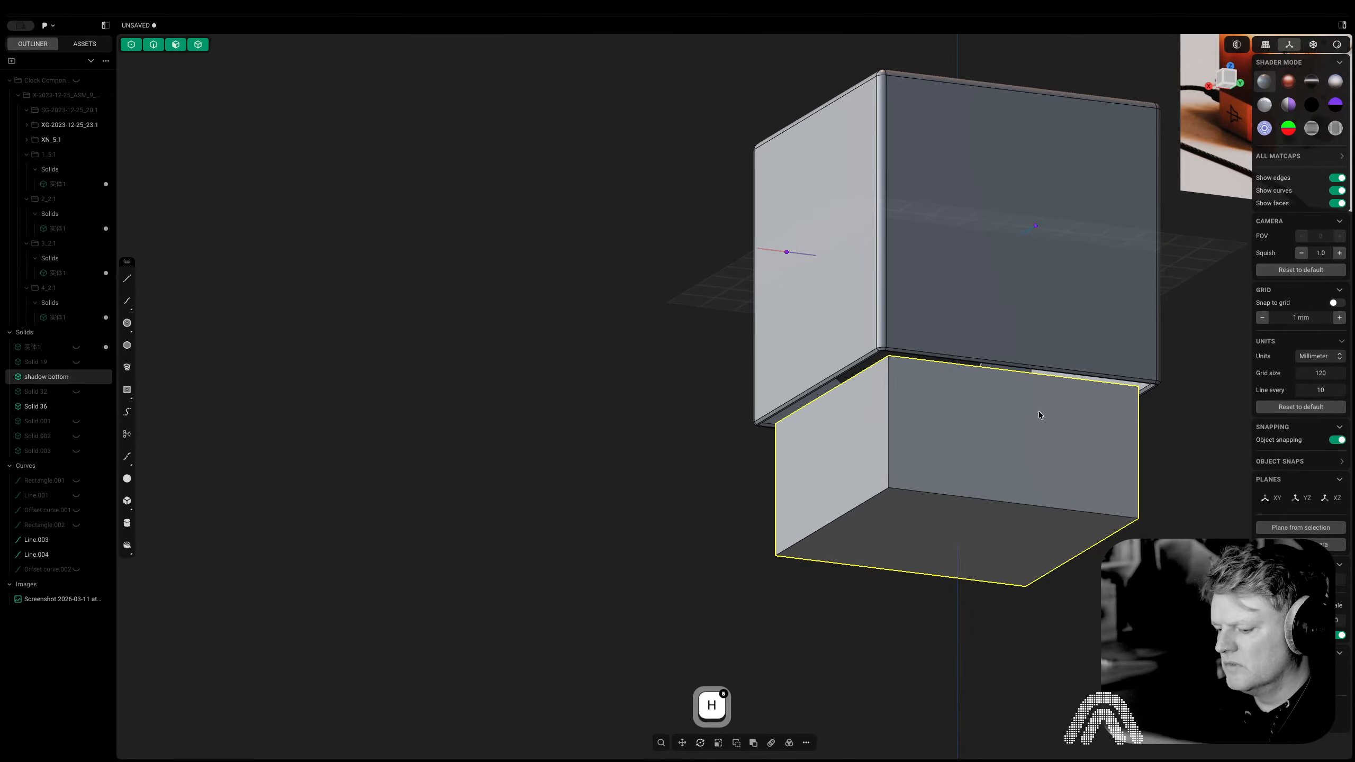
key(x)
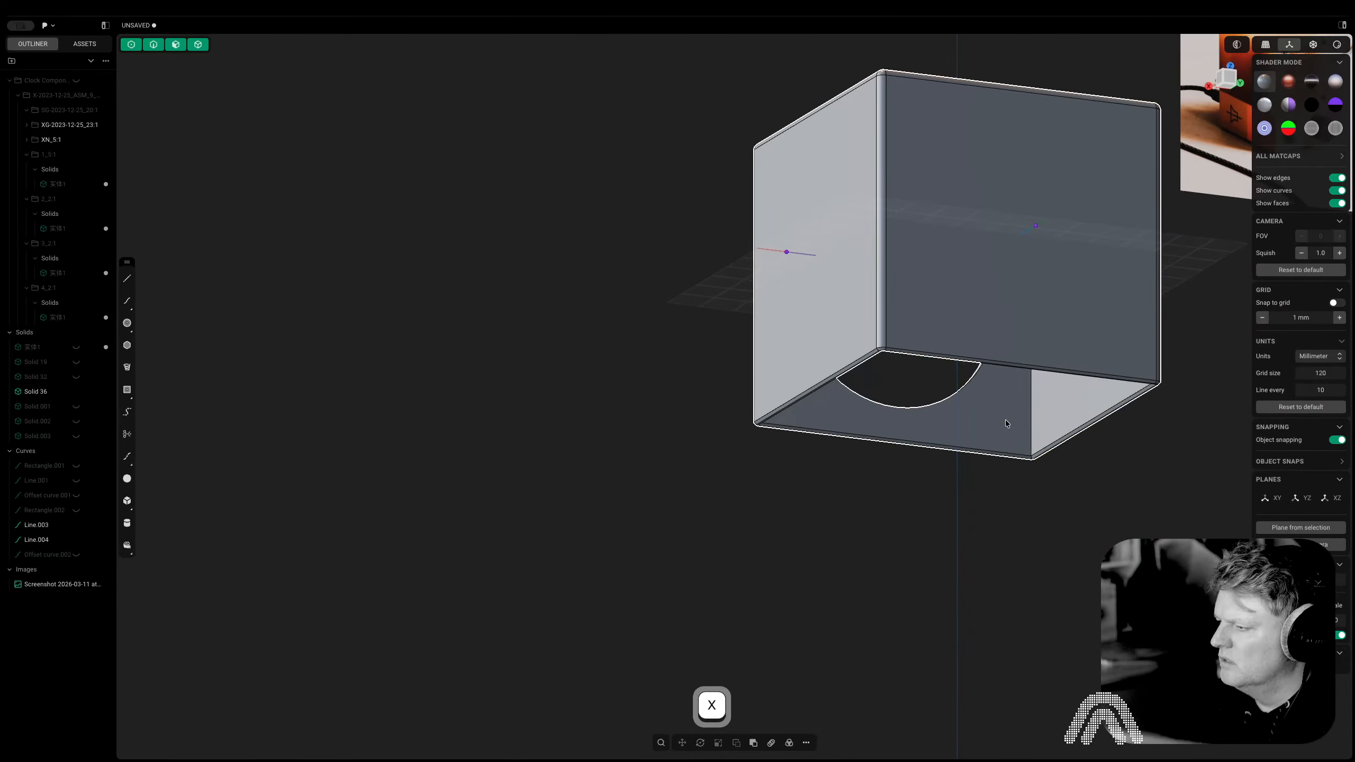
Unhide the four base corner pieces, the inner block and the imported clock component
click(76, 436)
click(59, 407)
click(77, 421)
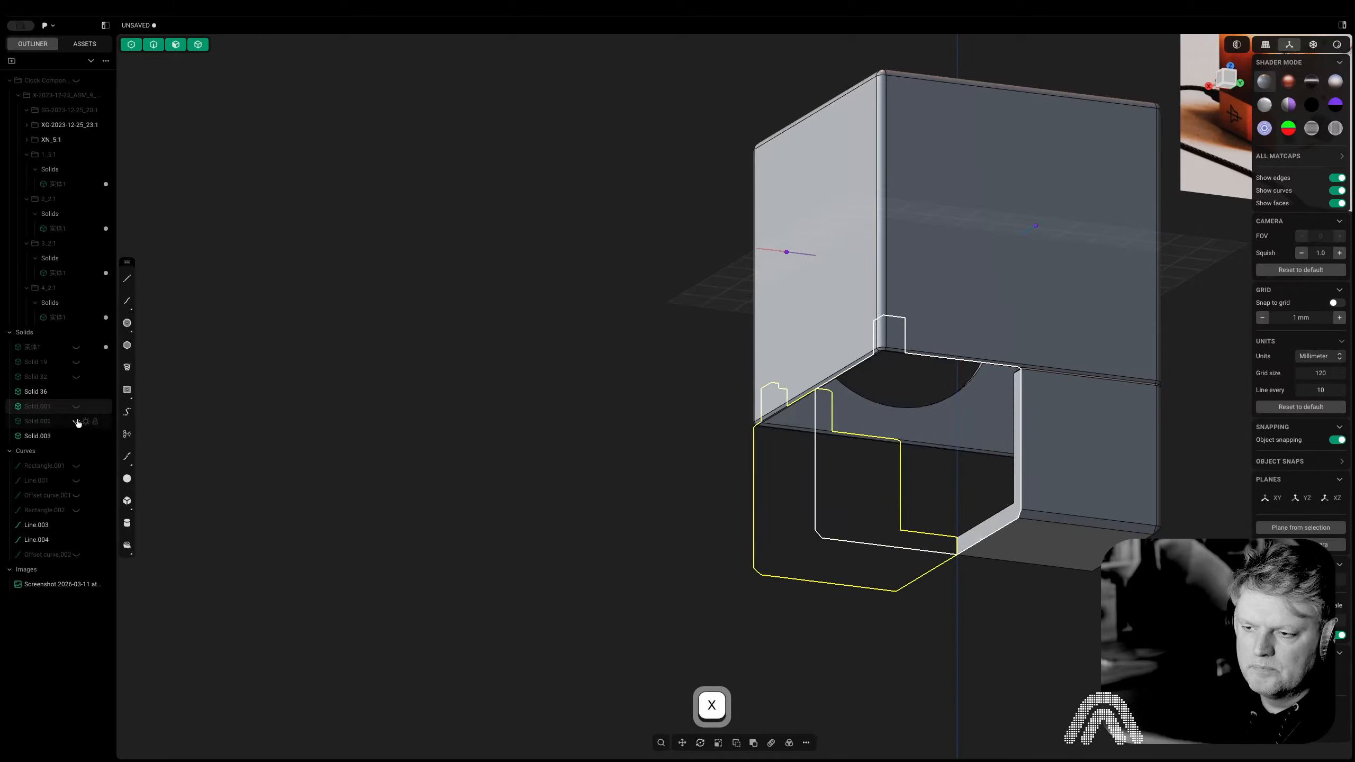
click(76, 406)
click(76, 377)
click(76, 362)
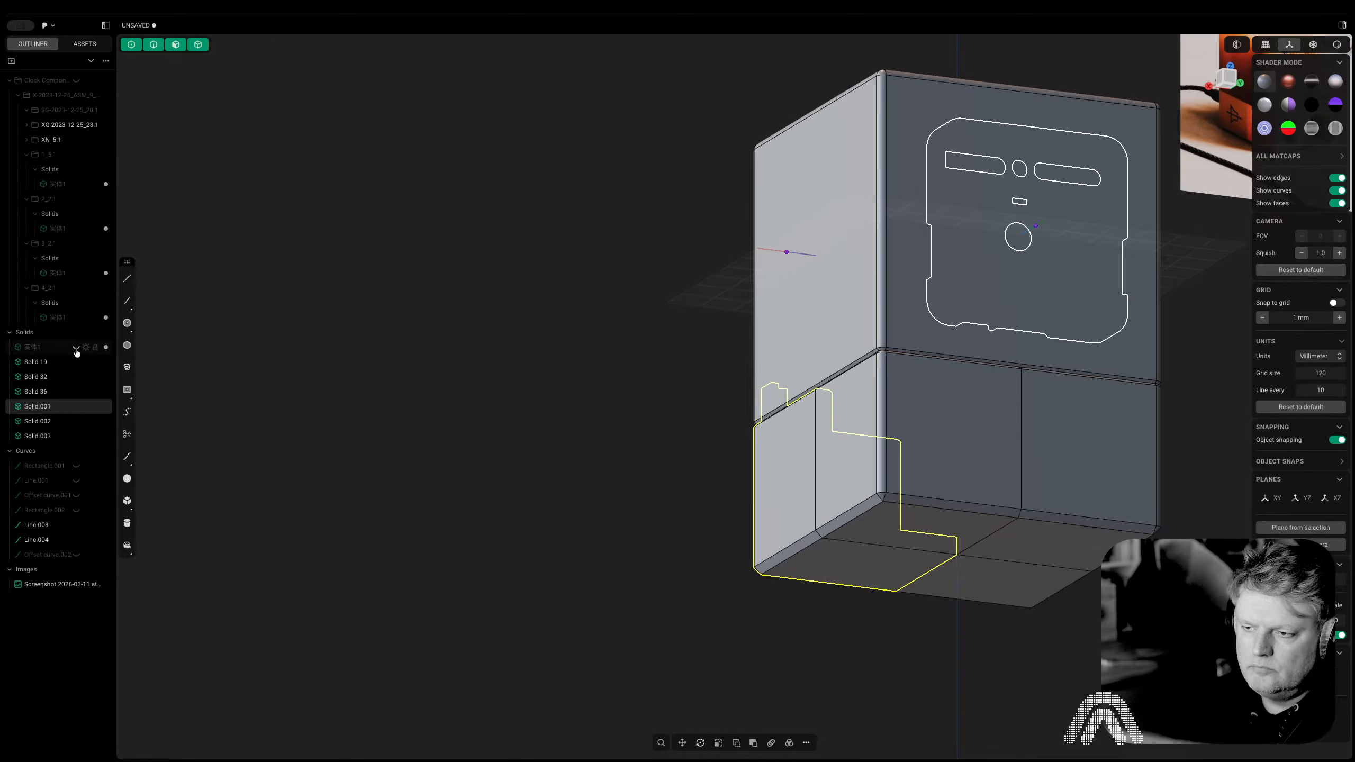
click(77, 347)
Hide the clock component and examine the locating blocks around the inner block with the shroud temporarily hidden
middle_drag(484, 474, 463, 502)
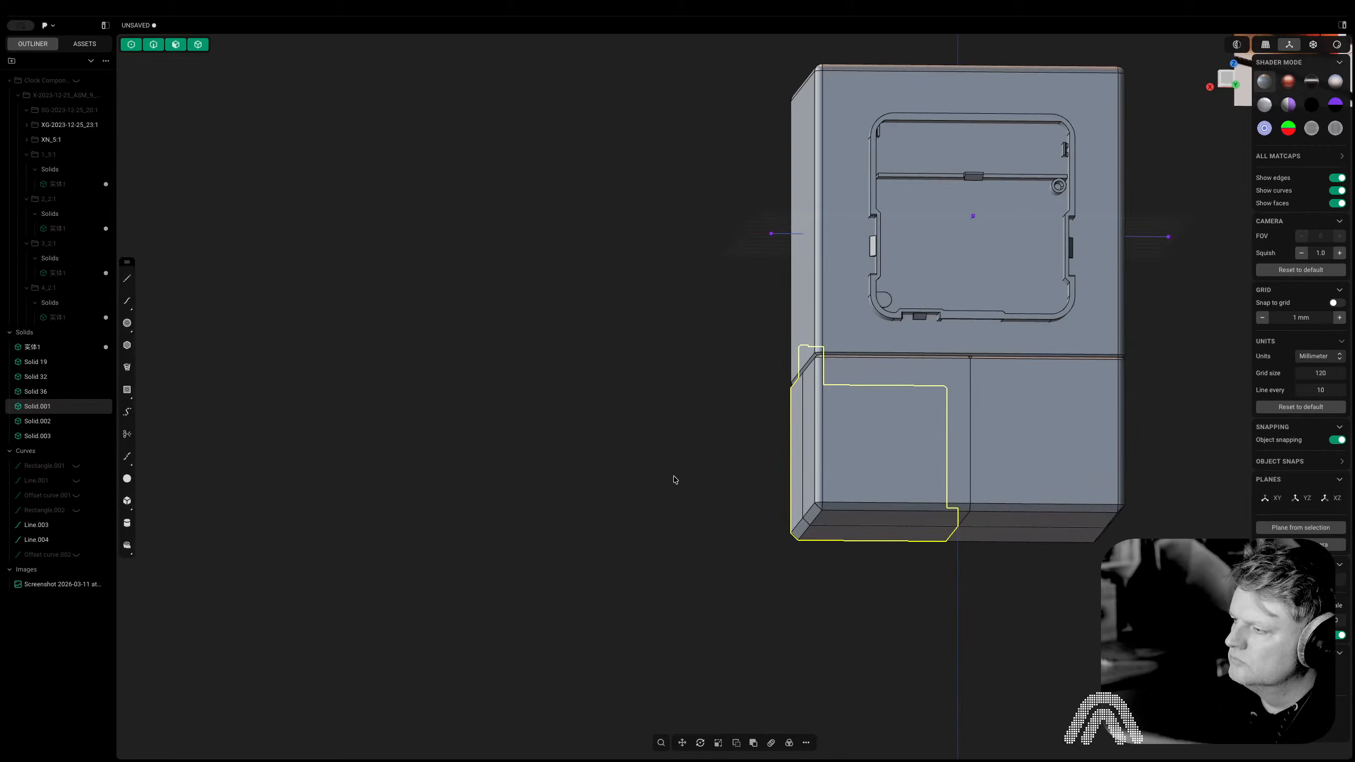
click(1160, 313)
key(Tab)
click(1053, 312)
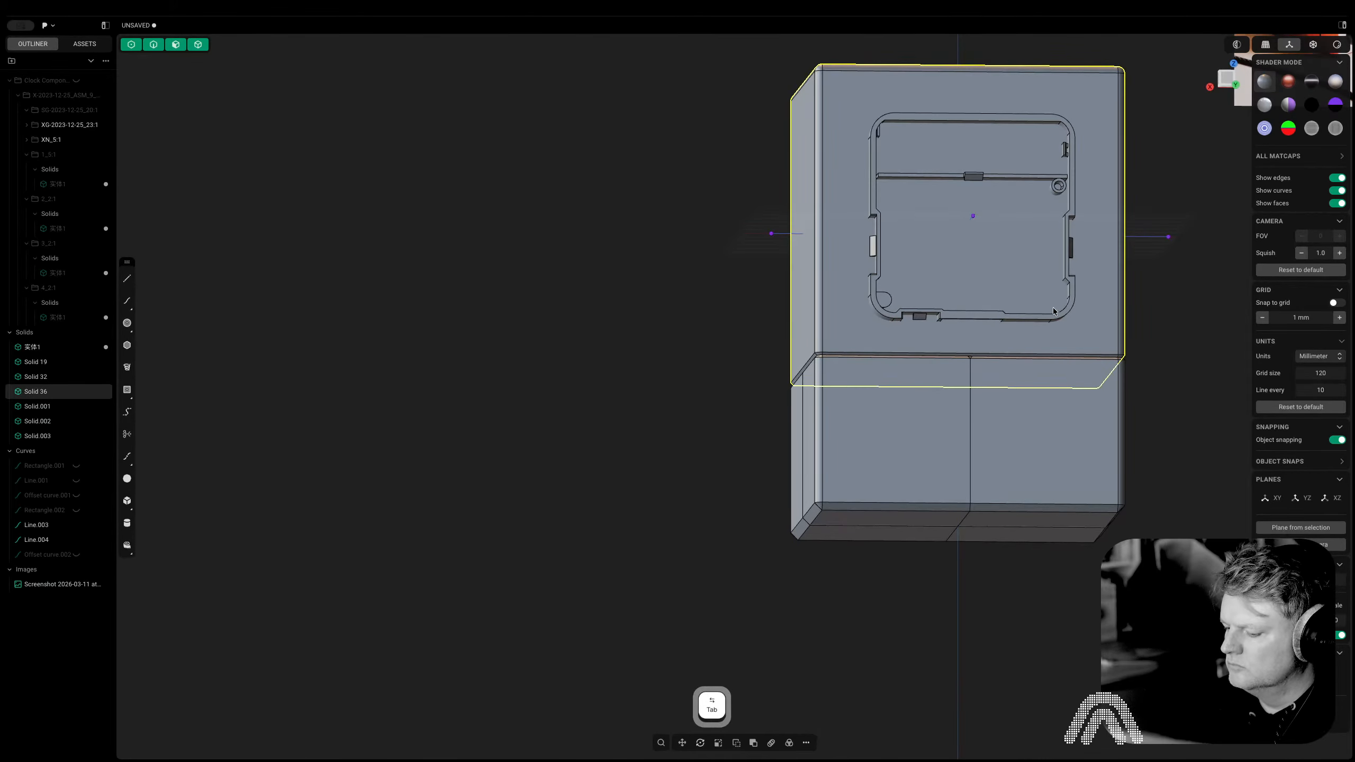
key(h)
click(940, 319)
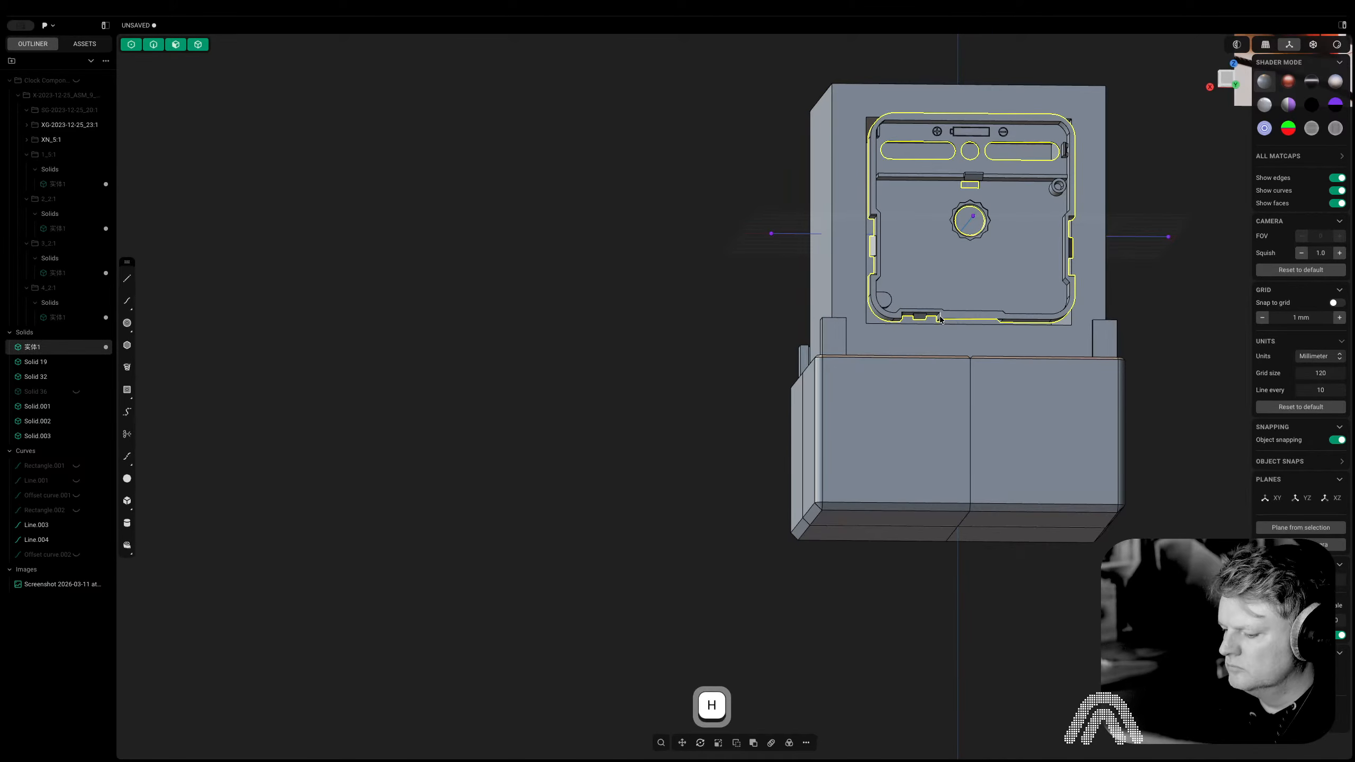
key(h)
middle_drag(684, 399, 476, 471)
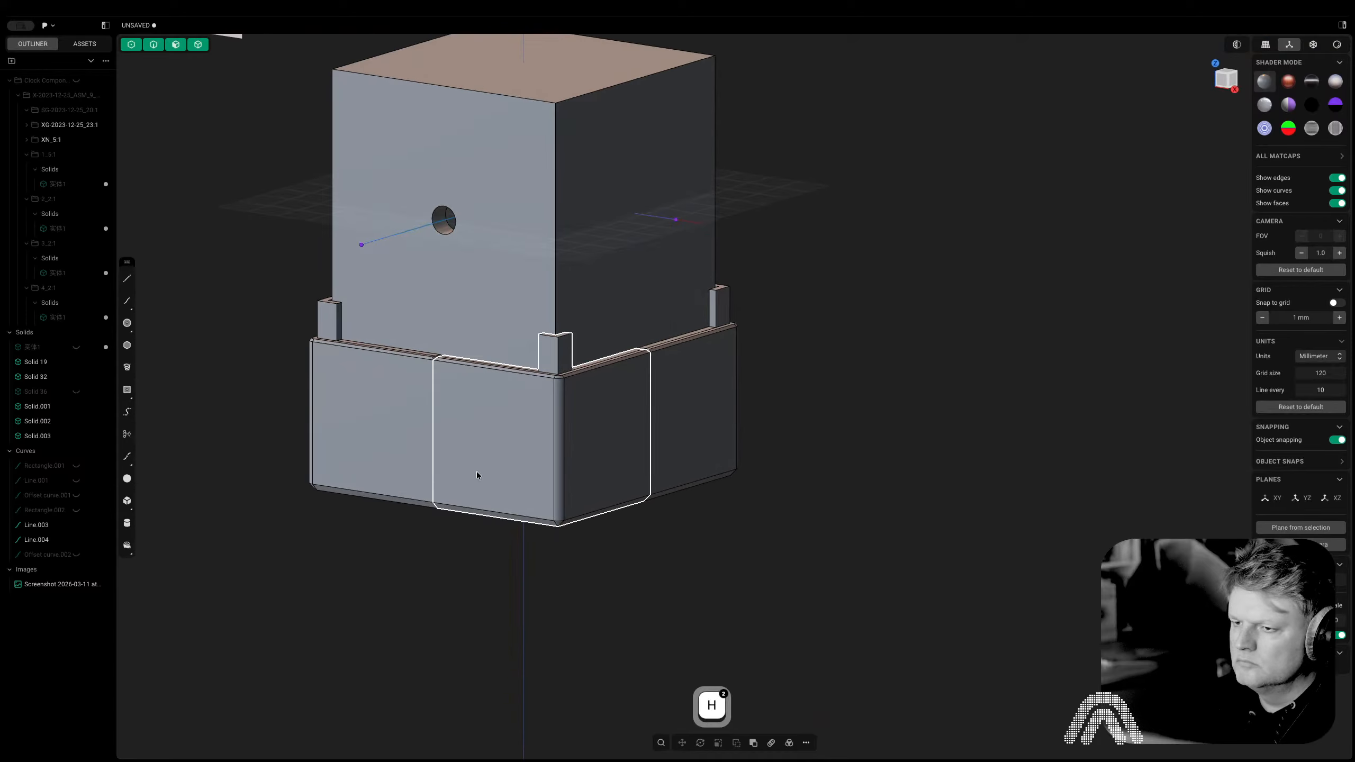
click(75, 392)
Unhide the shroud and enlarge its circular front opening by pushing the opening's inner face outward by about 5.55 mm
right_drag(513, 451, 931, 587)
scroll(867, 478, down, 6)
middle_drag(821, 490, 886, 481)
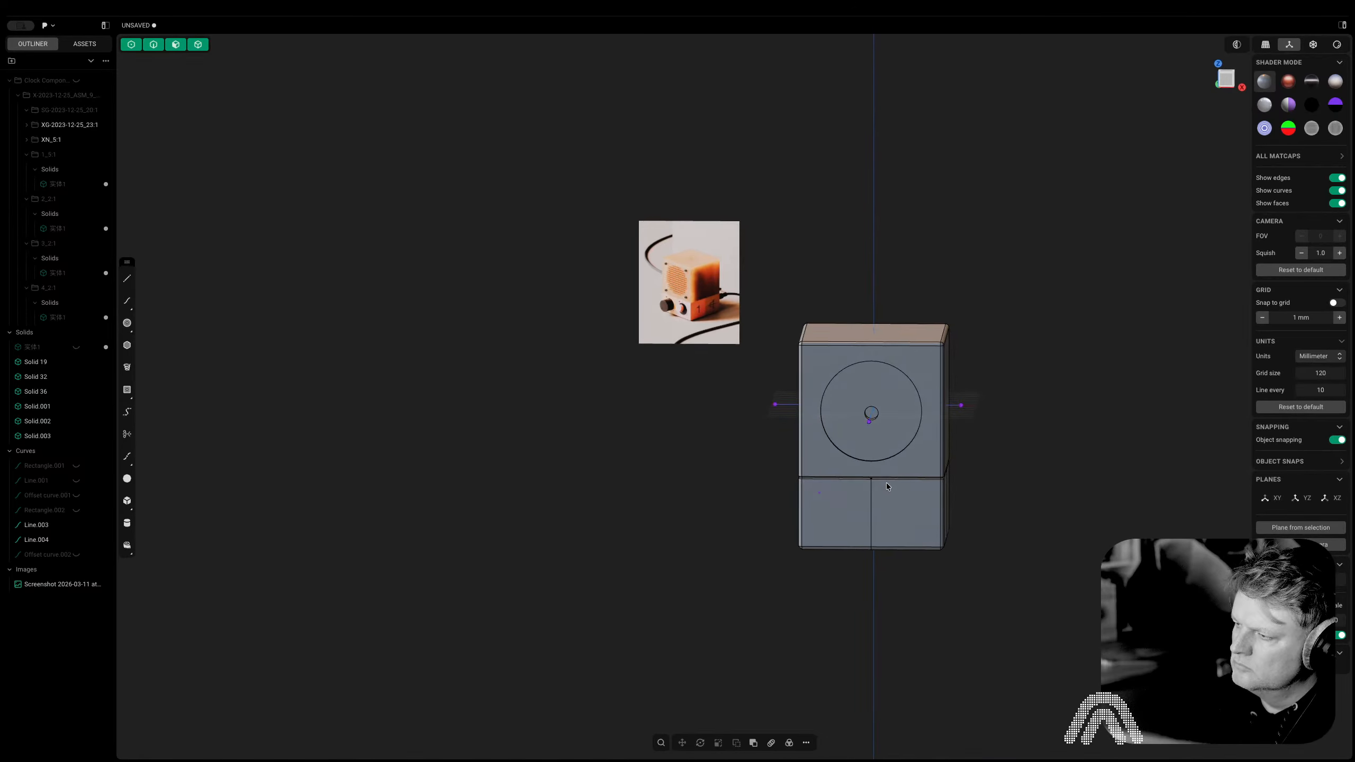
scroll(885, 442, up, 3)
middle_drag(940, 369, 916, 306)
scroll(901, 320, up, 3)
key(3)
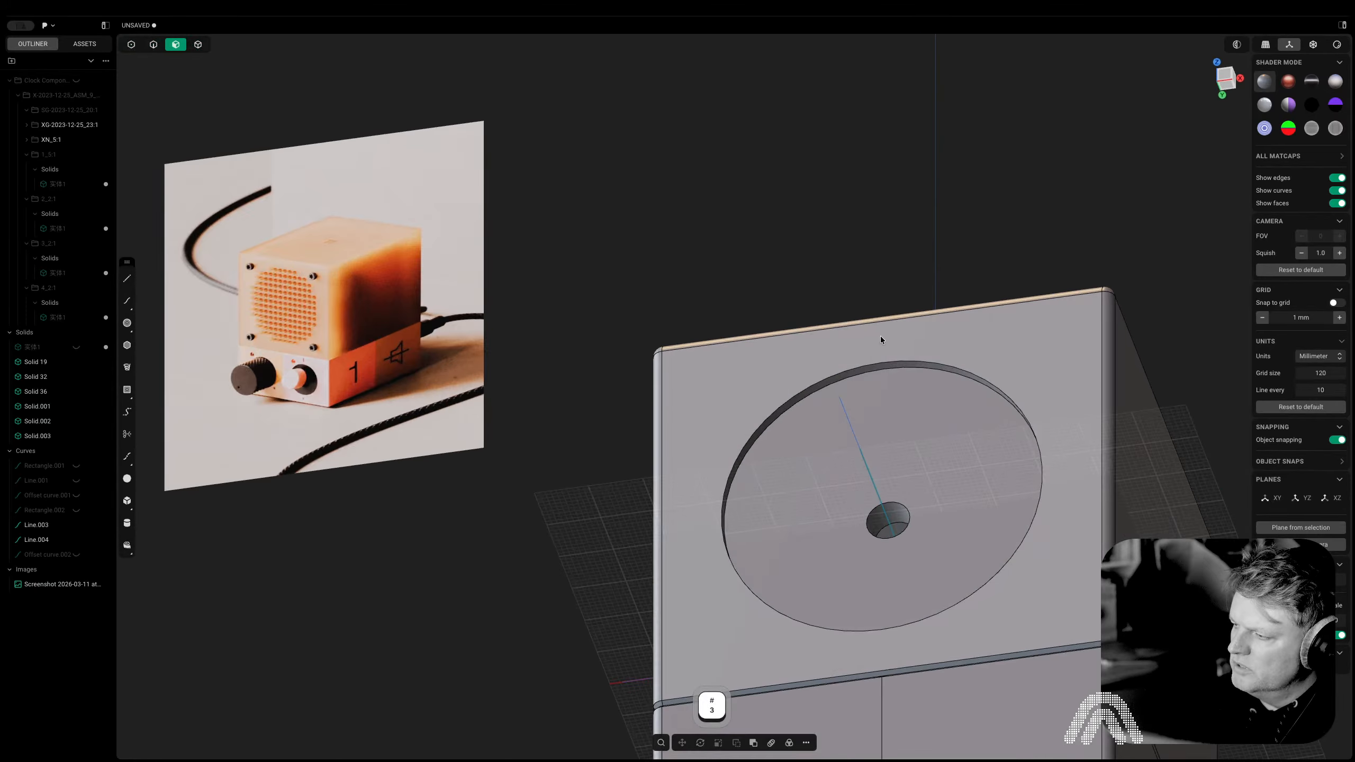
drag(875, 367, 873, 337)
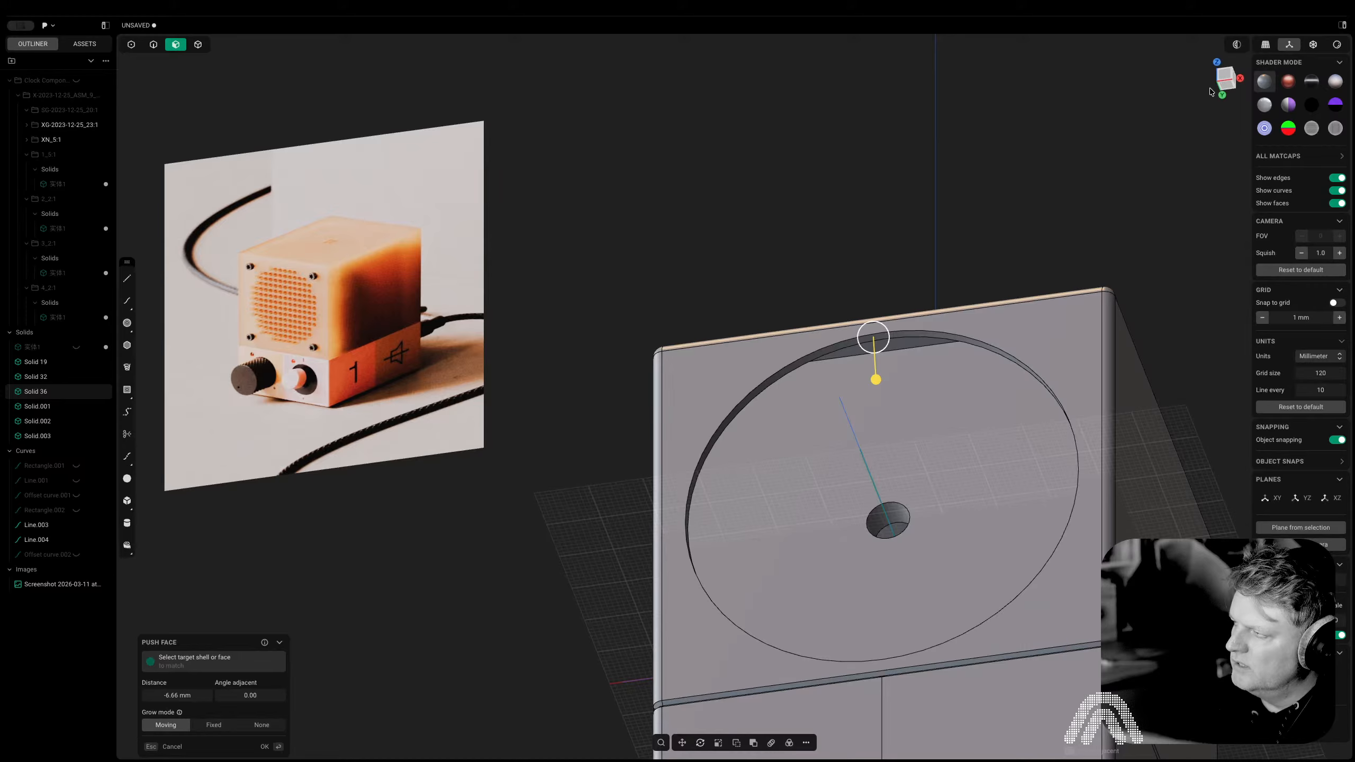
click(1225, 74)
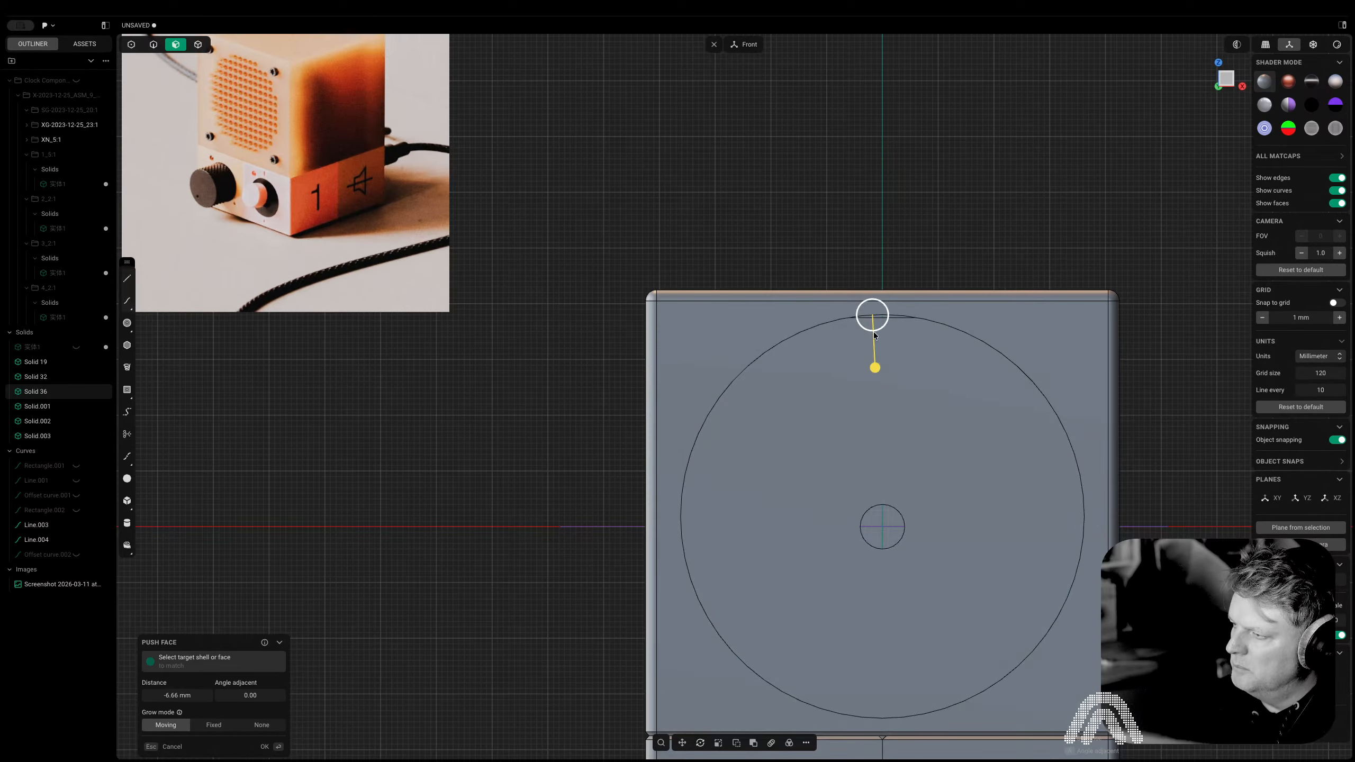
drag(875, 367, 875, 374)
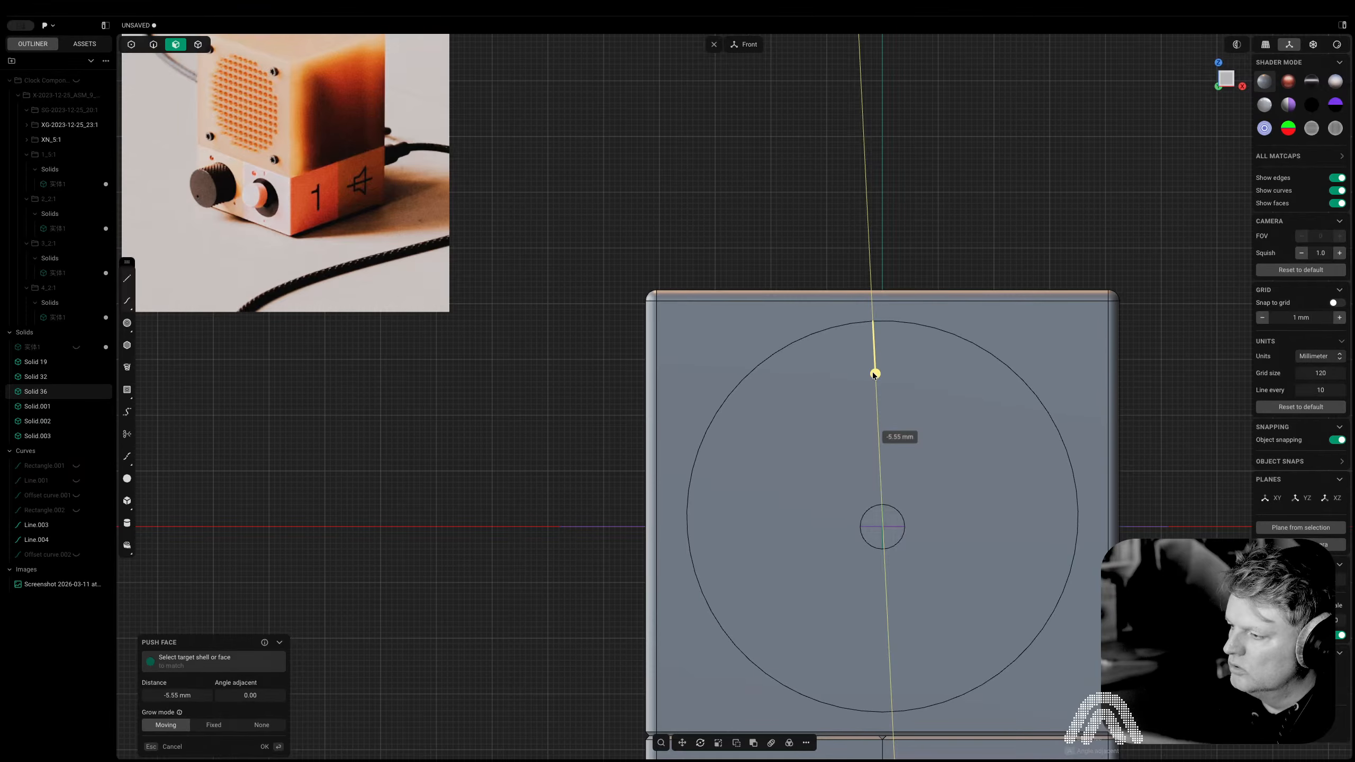
scroll(874, 375, down, 5)
click(1087, 412)
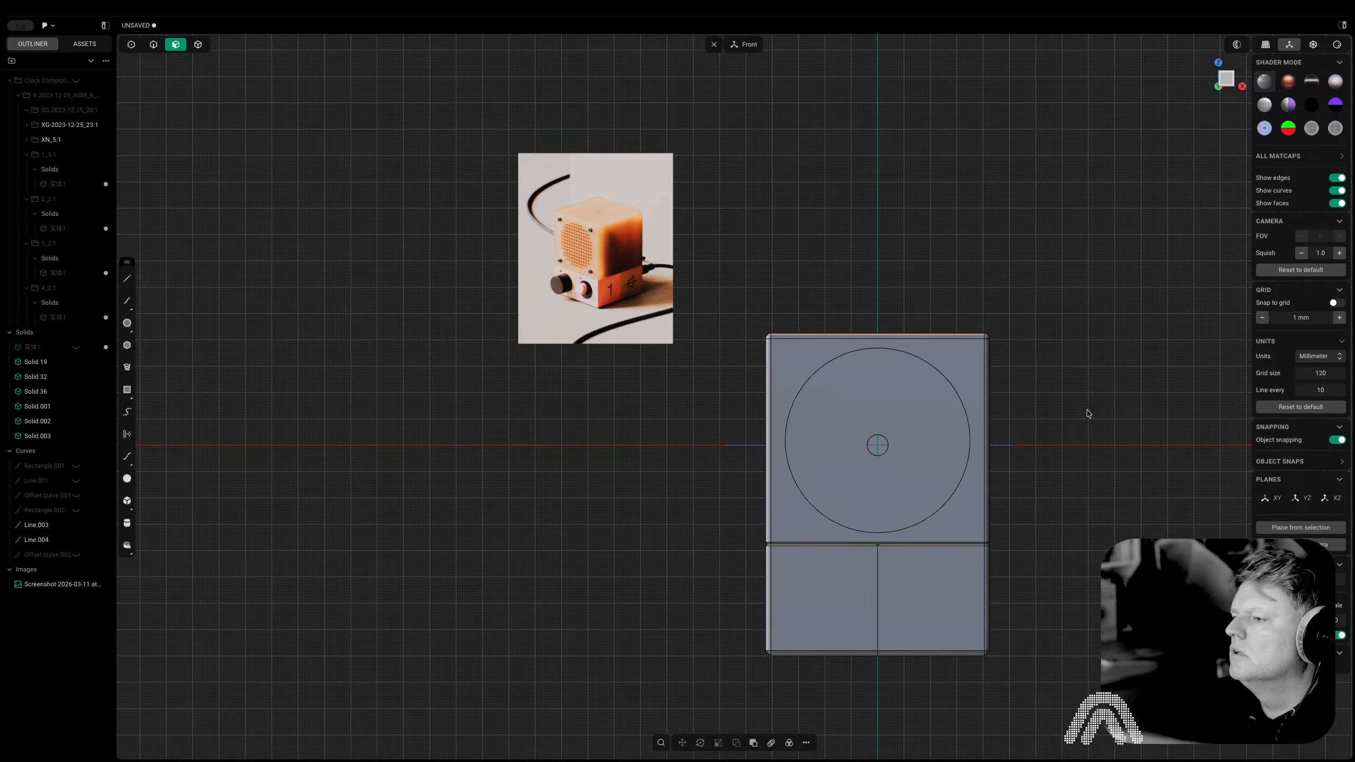
Add a narrow chamfer around the front rim of the shroud's circular opening
scroll(1062, 413, up, 5)
key(2)
click(866, 362)
key(c)
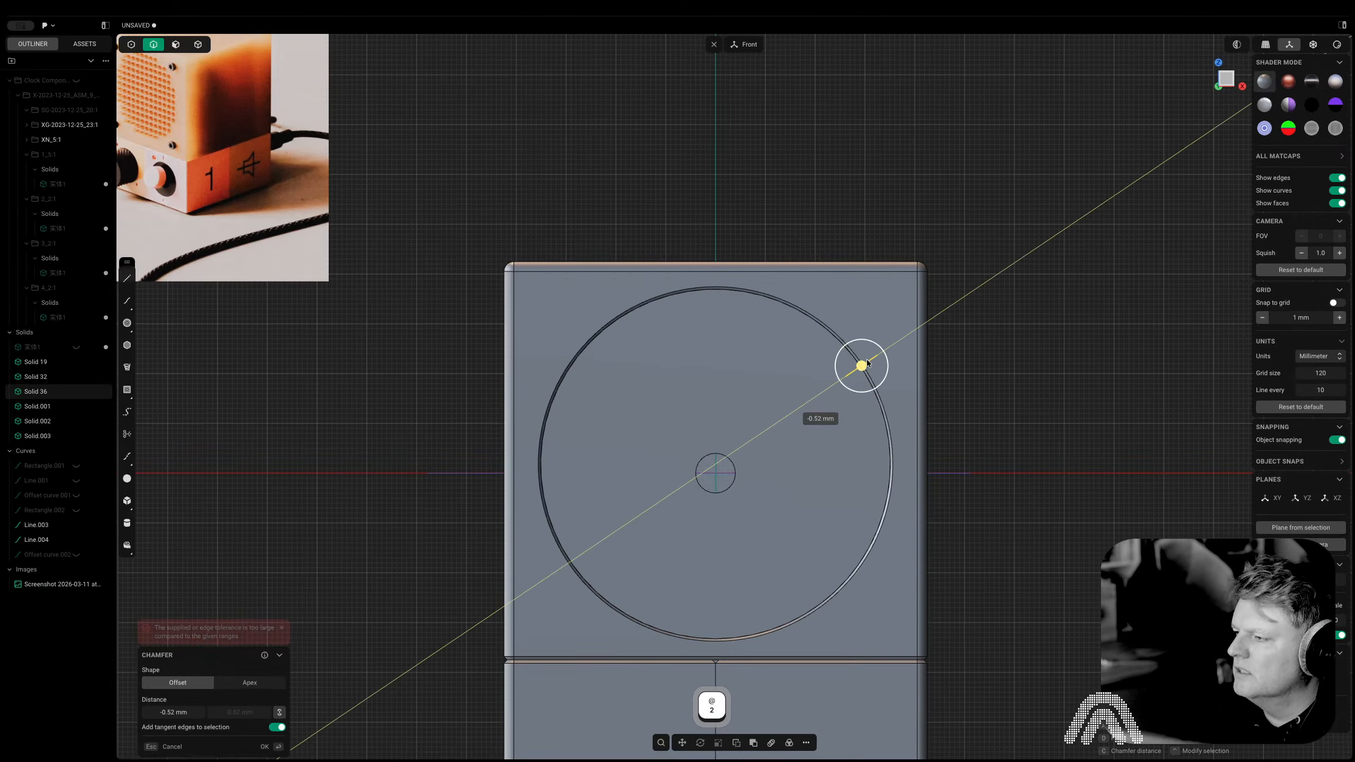
drag(862, 365, 869, 362)
key(Return)
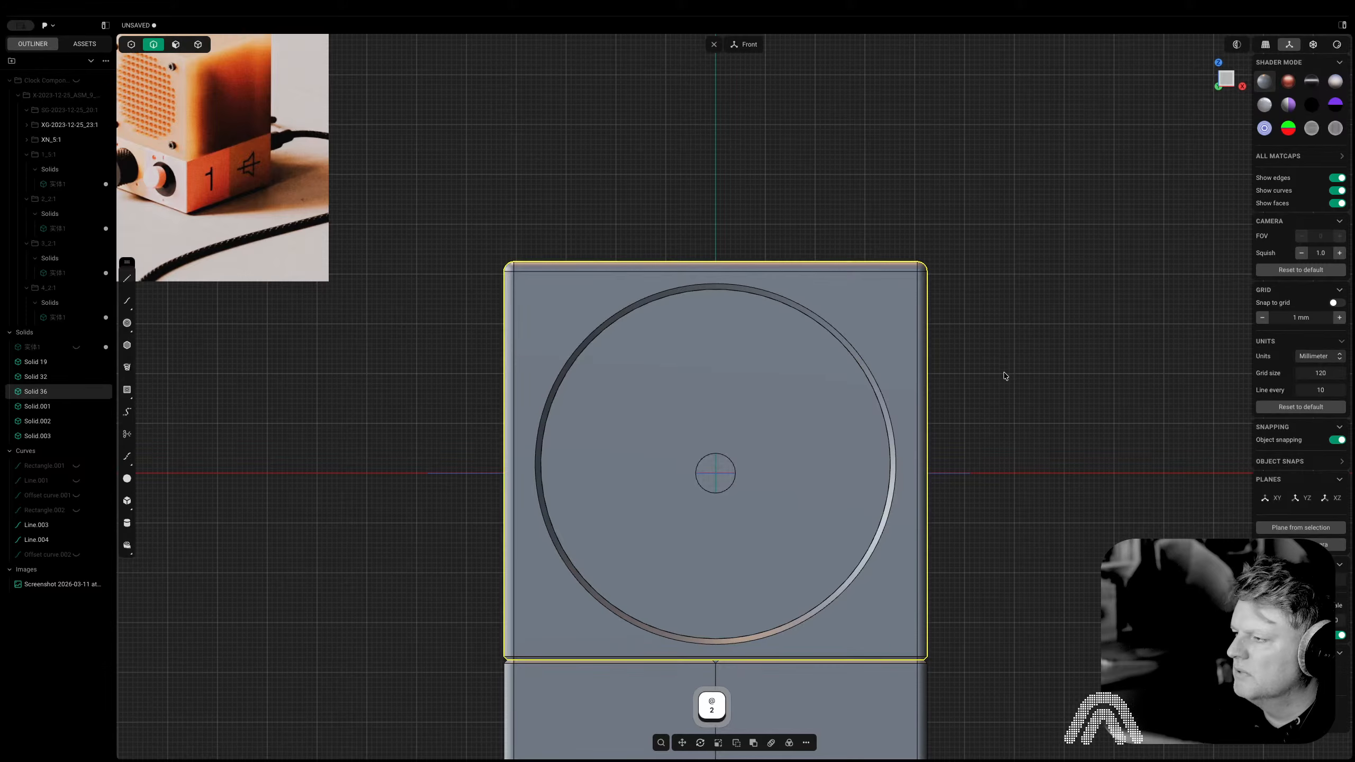
scroll(1004, 375, down, 2)
middle_drag(1021, 427, 984, 292)
click(1023, 392)
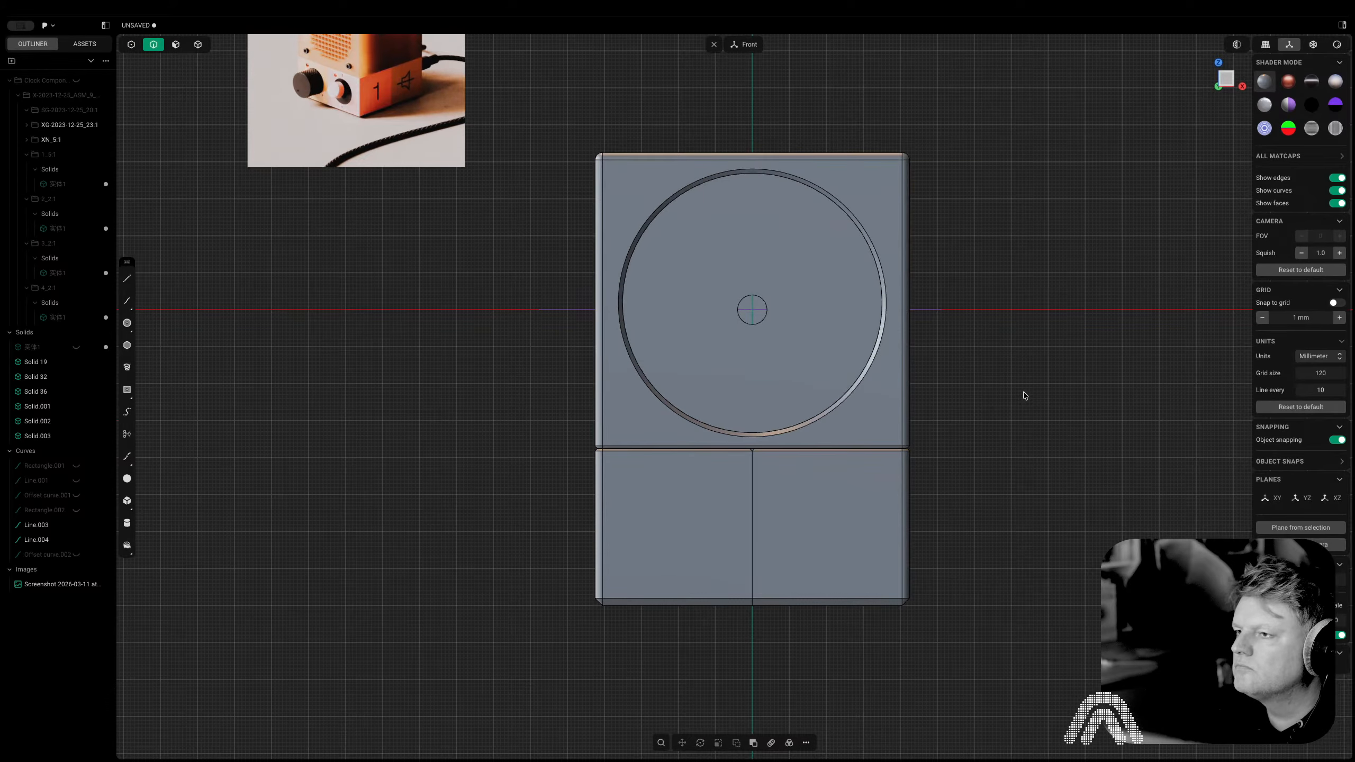
Examine the enclosure's proportions and the chamfered opening from the front and both sides against the reference photo
middle_drag(1054, 508, 1097, 493)
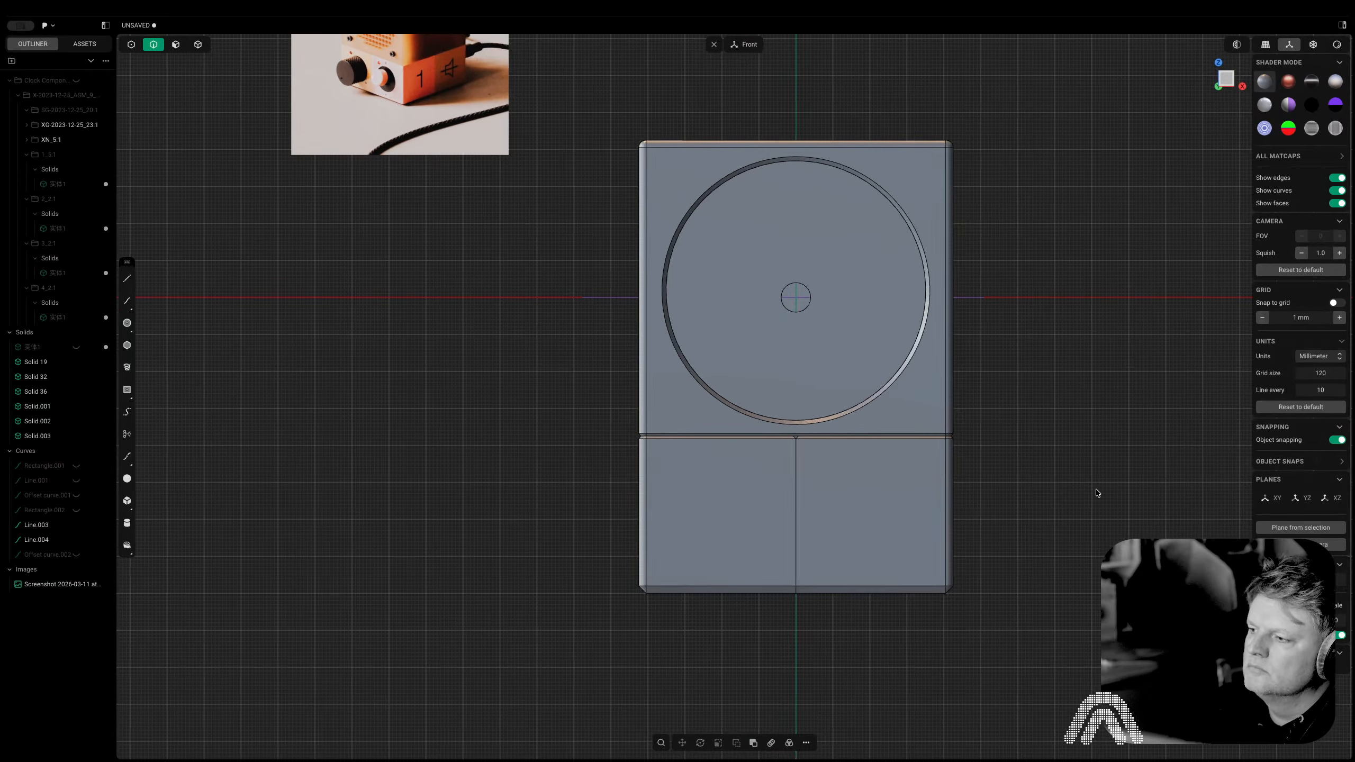
middle_drag(1040, 382, 1059, 477)
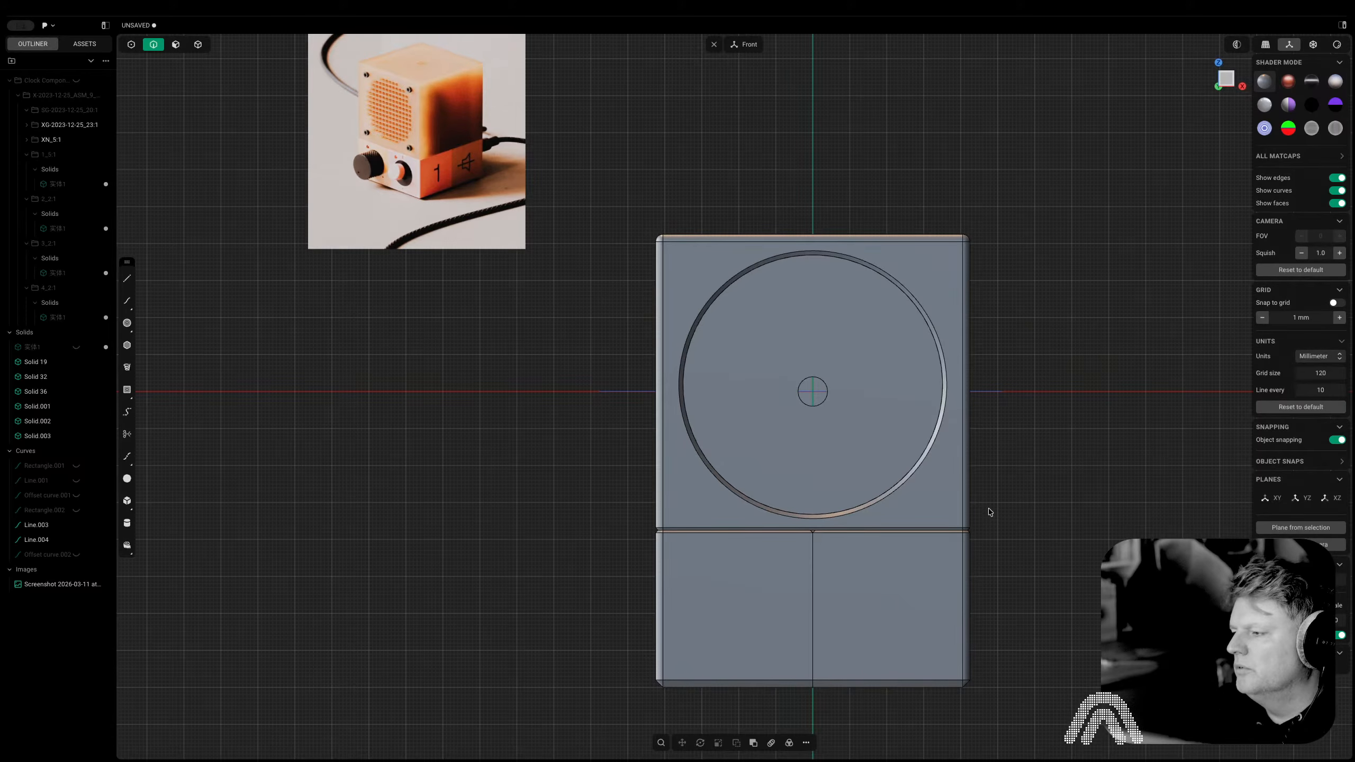
middle_drag(988, 512, 451, 487)
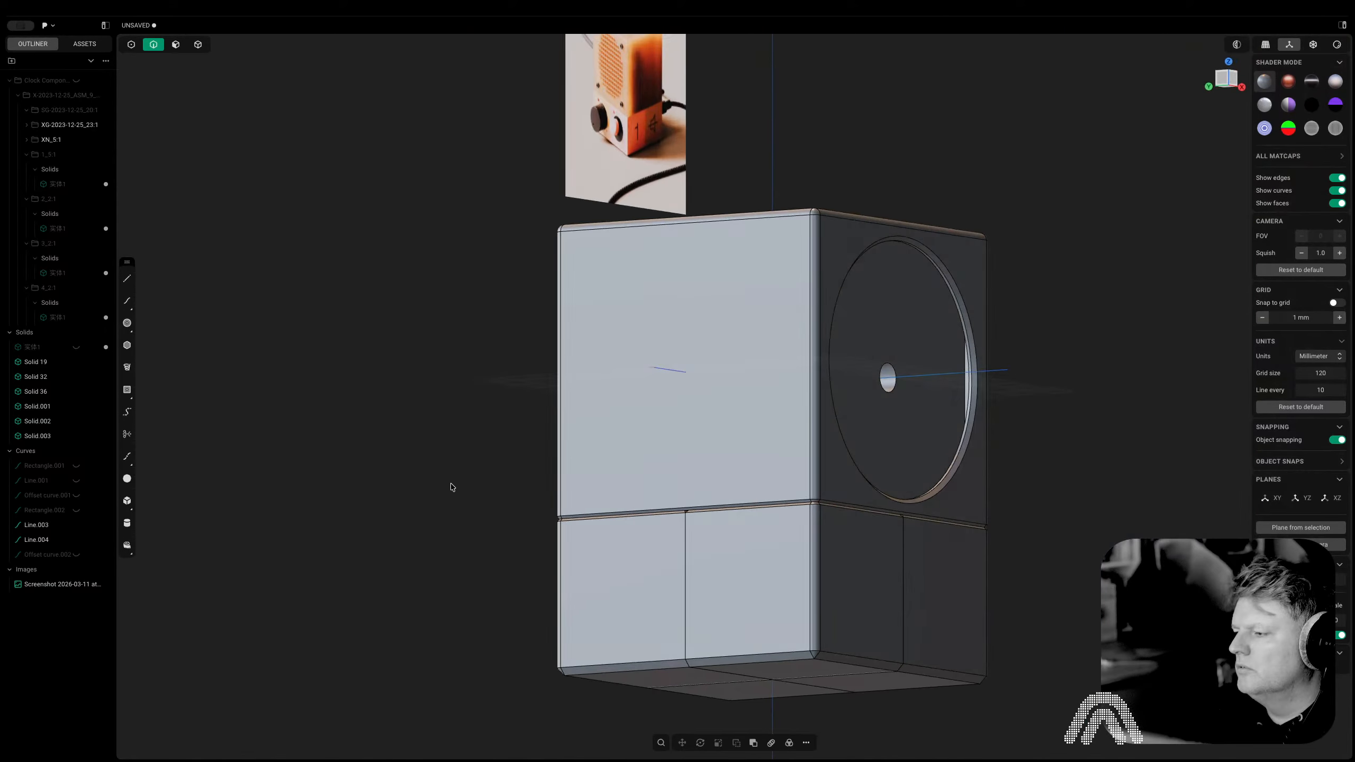
middle_drag(845, 510, 687, 527)
shift+middle_drag(939, 549, 772, 514)
scroll(953, 484, down, 5)
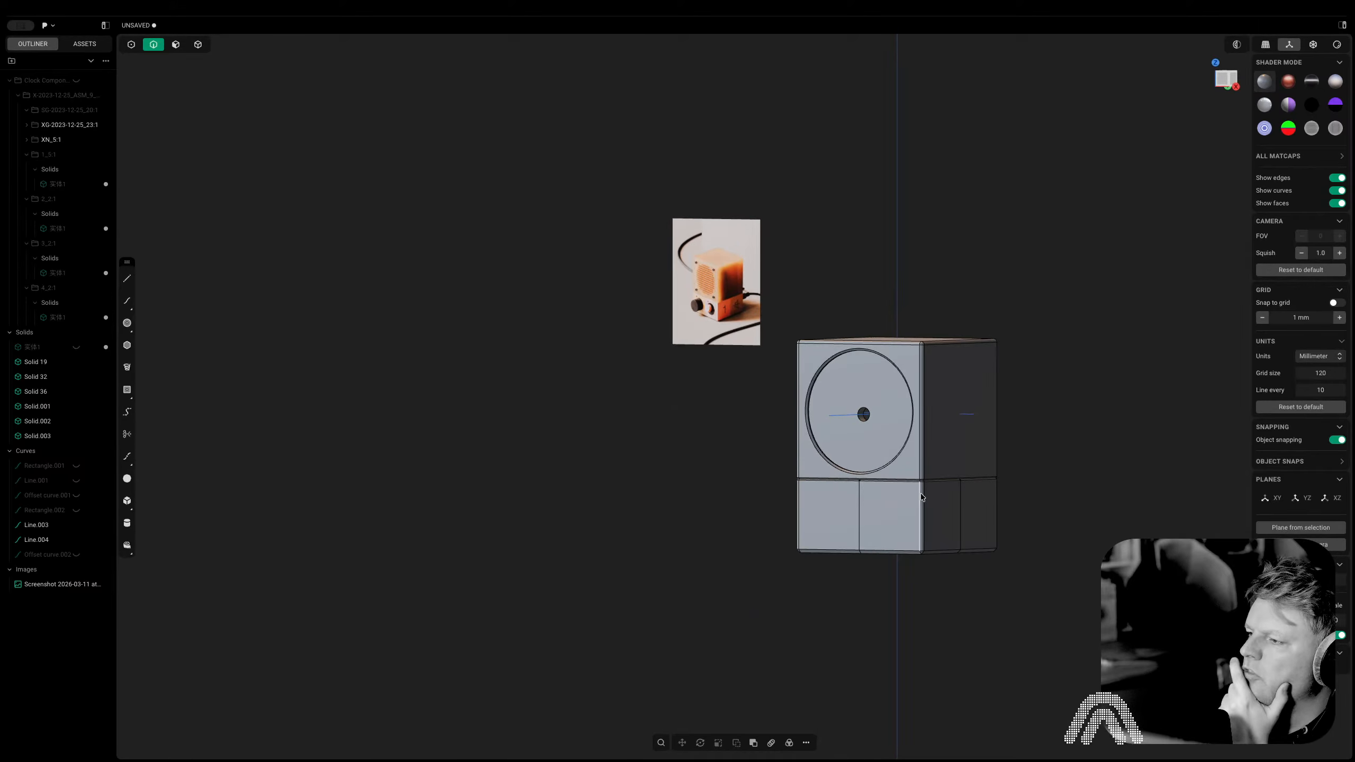
scroll(891, 511, up, 3)
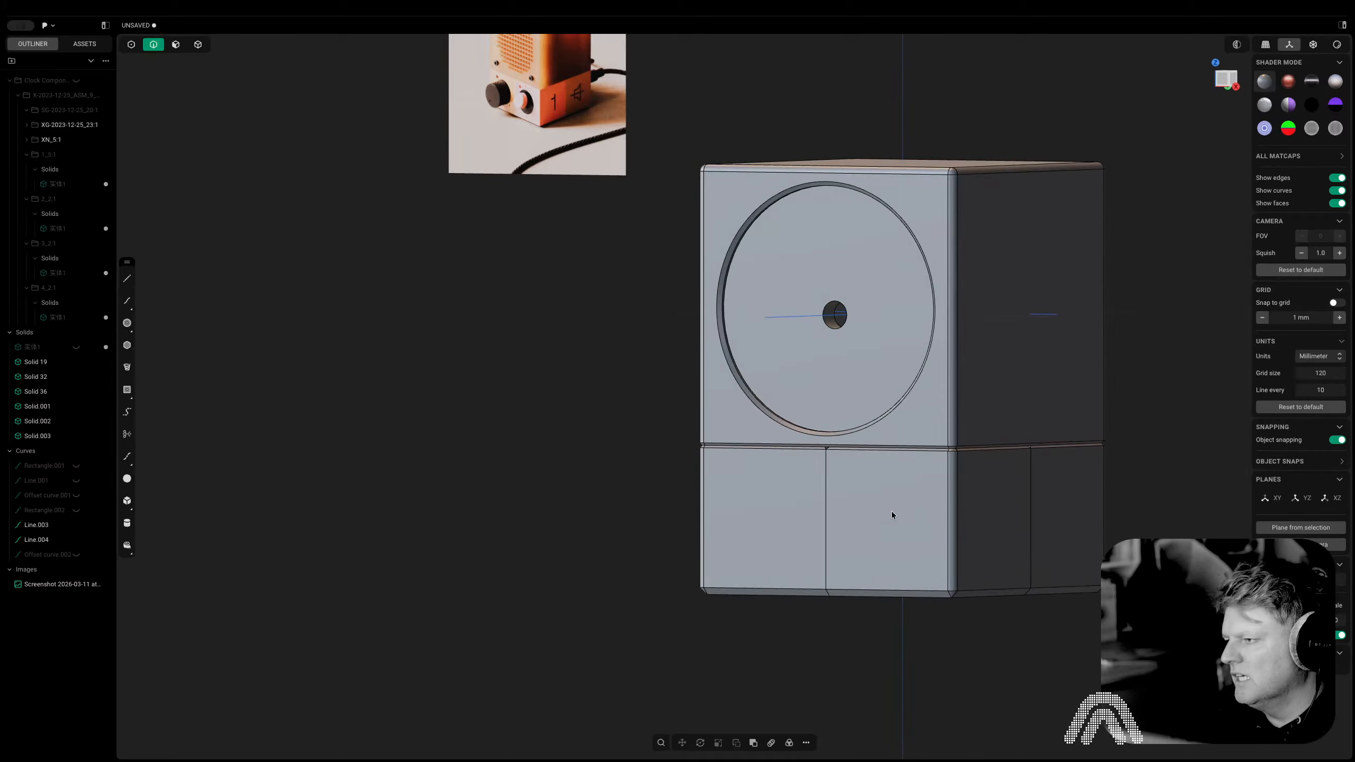
scroll(891, 515, down, 1)
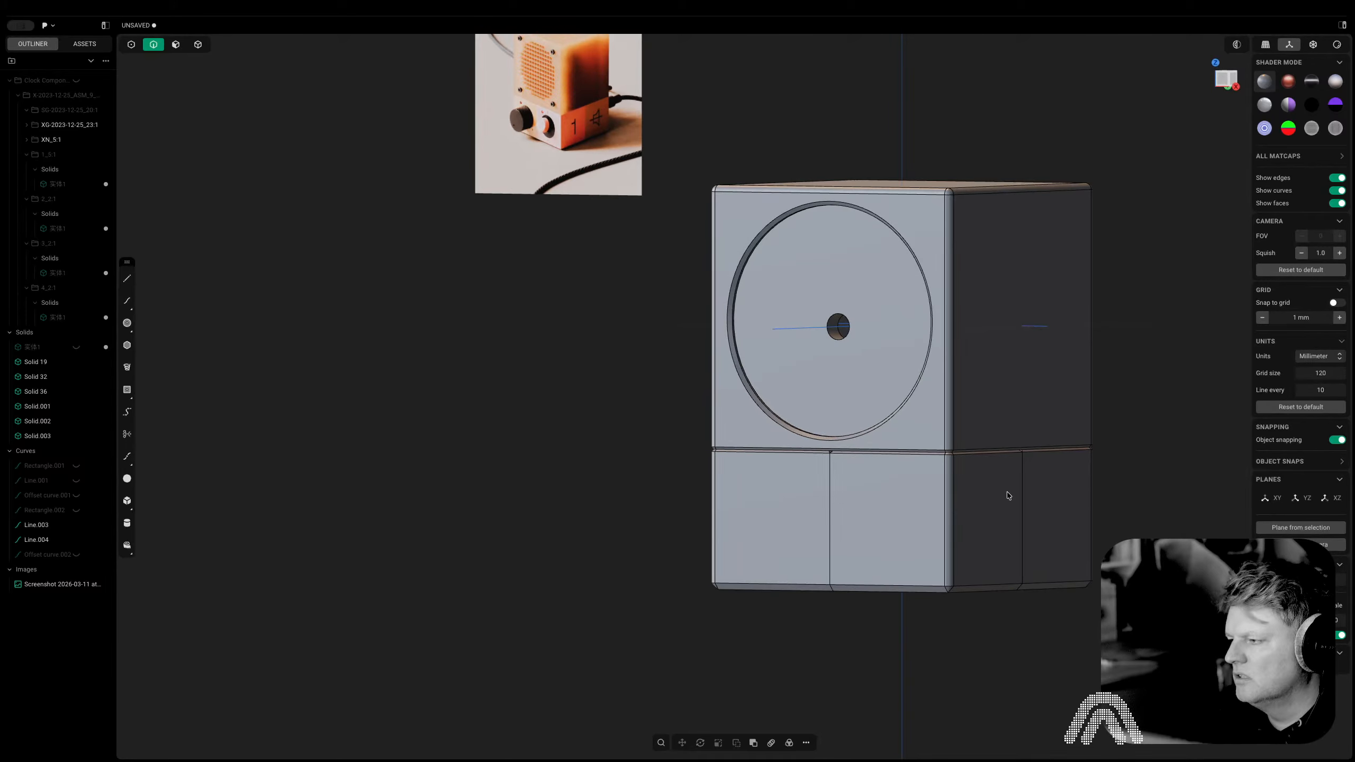
Offset the outline of the front half of the base's side face inward by 2 mm to form an inset square
middle_drag(1006, 492, 809, 493)
key(3)
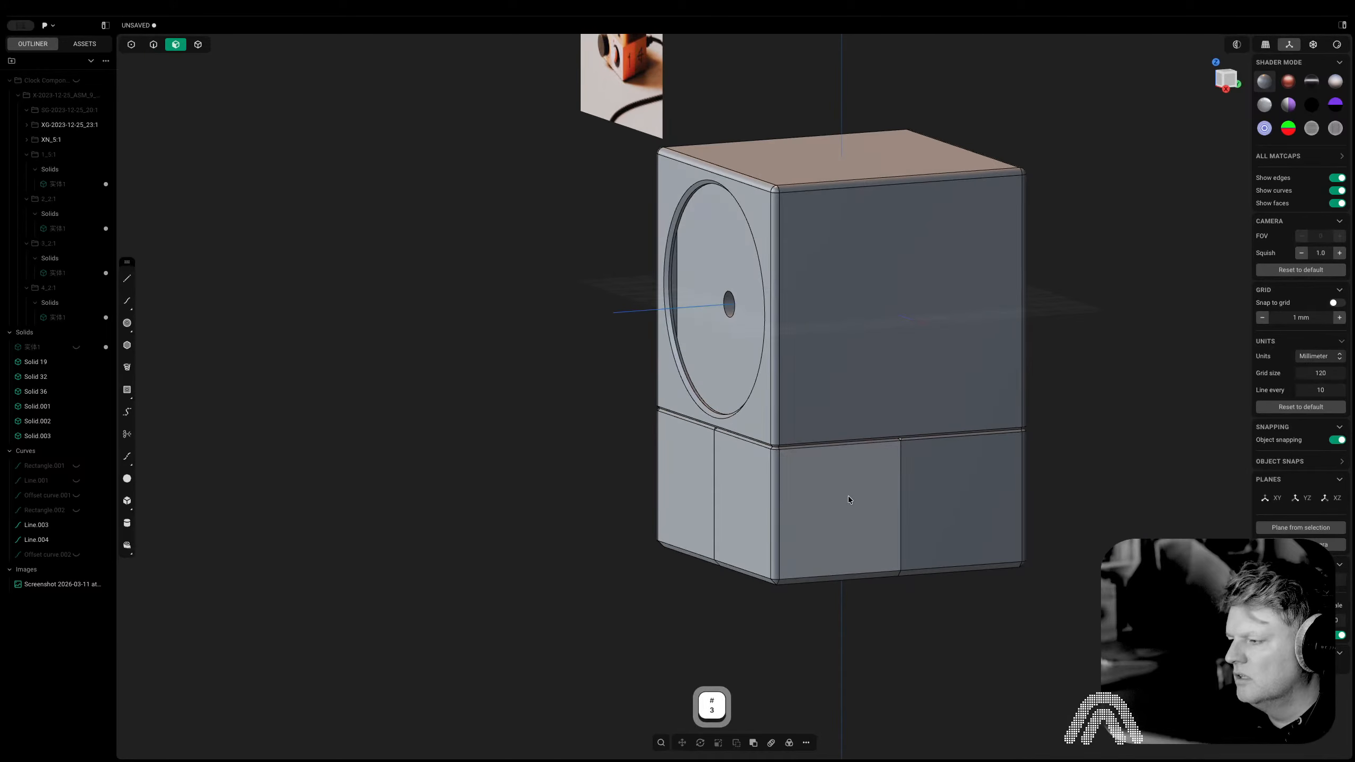
click(848, 497)
key(space)
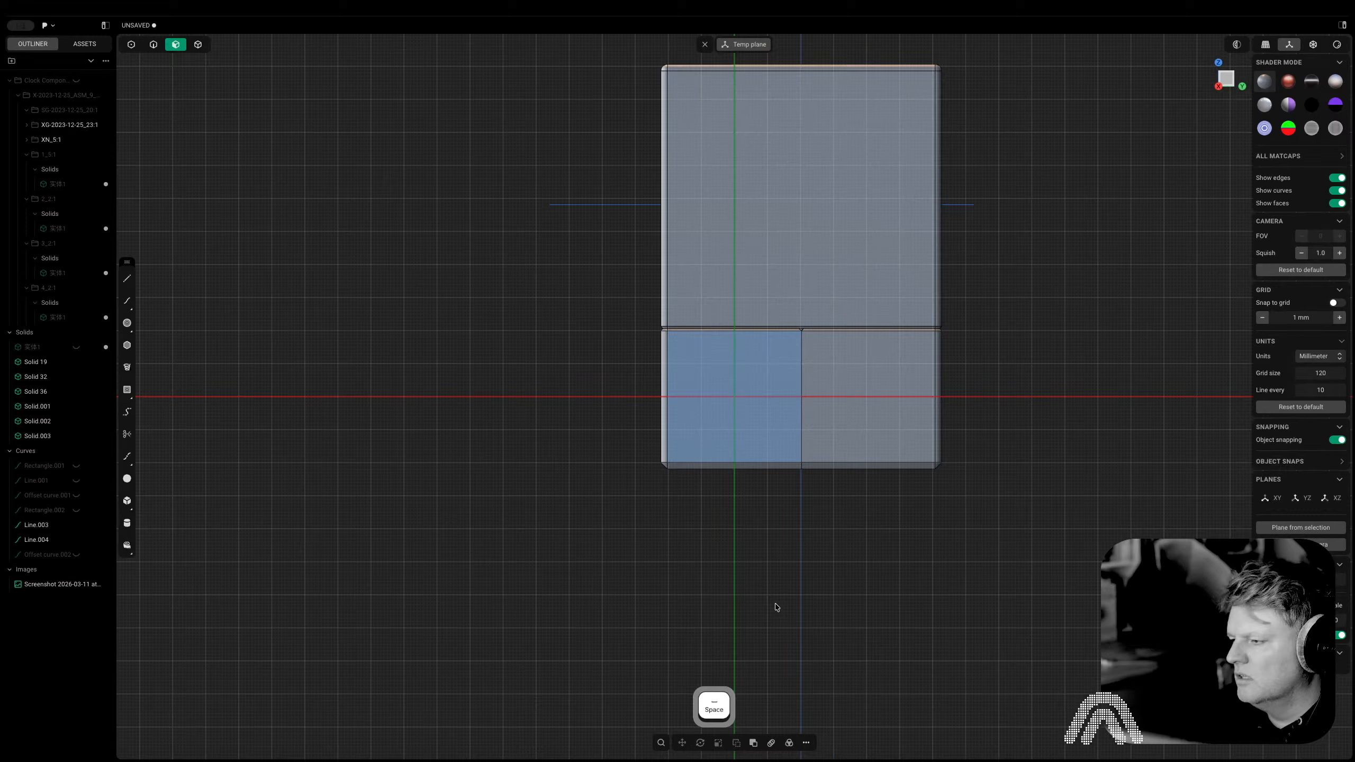
key(o)
click(743, 395)
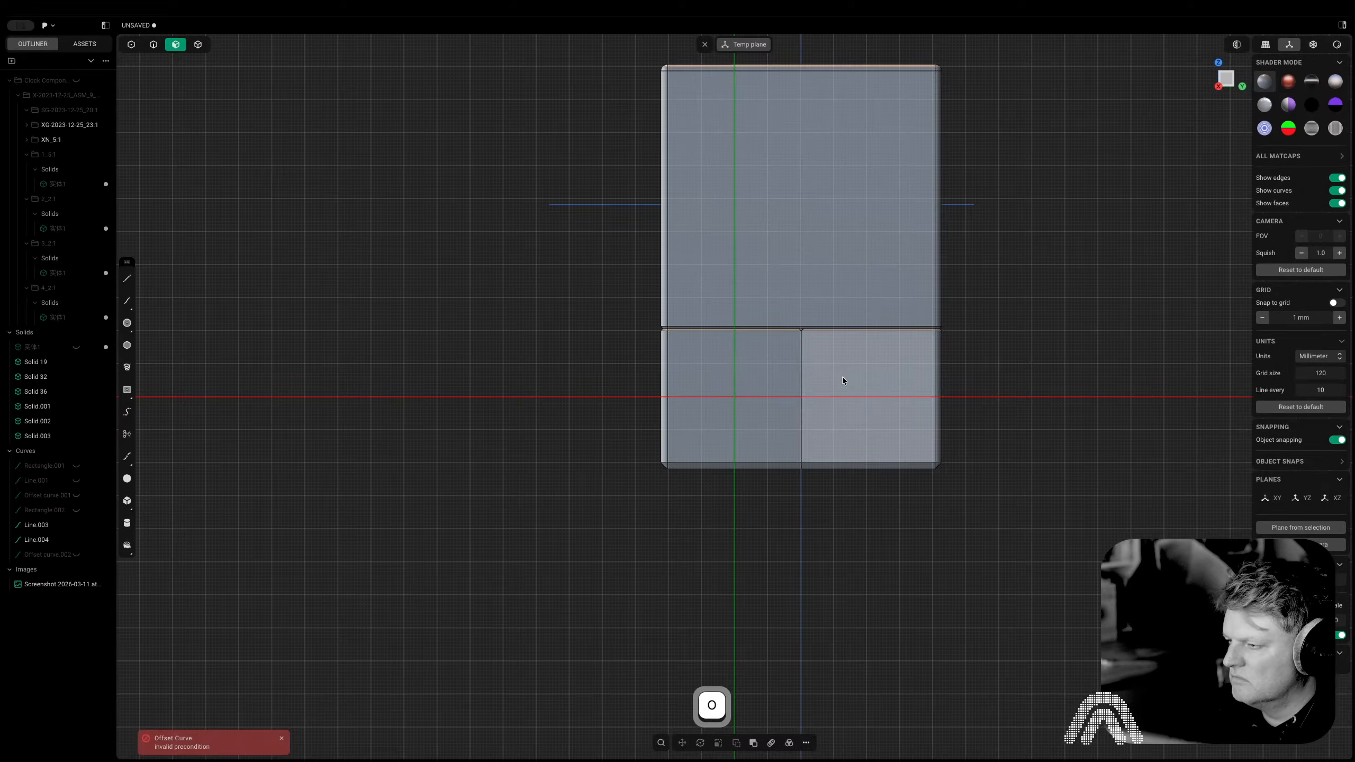
click(754, 375)
key(o)
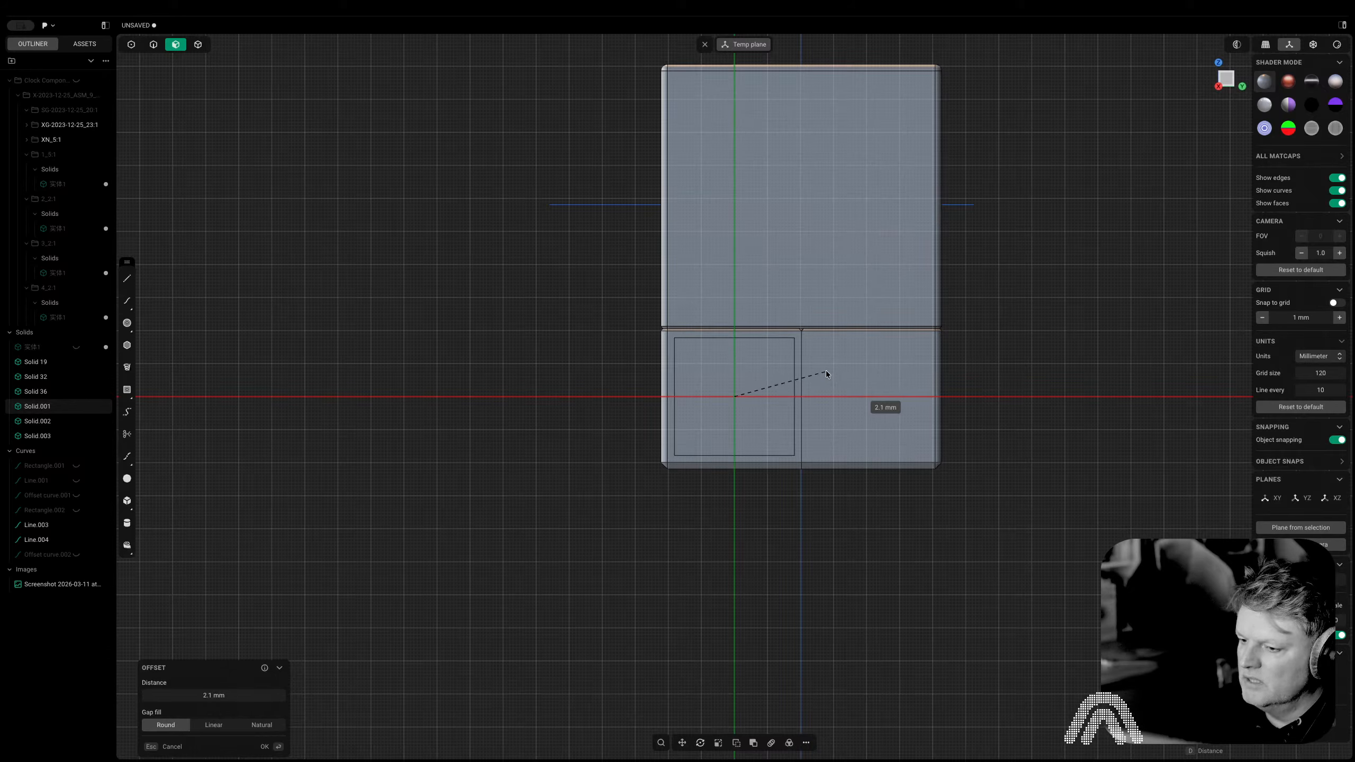
text(2)
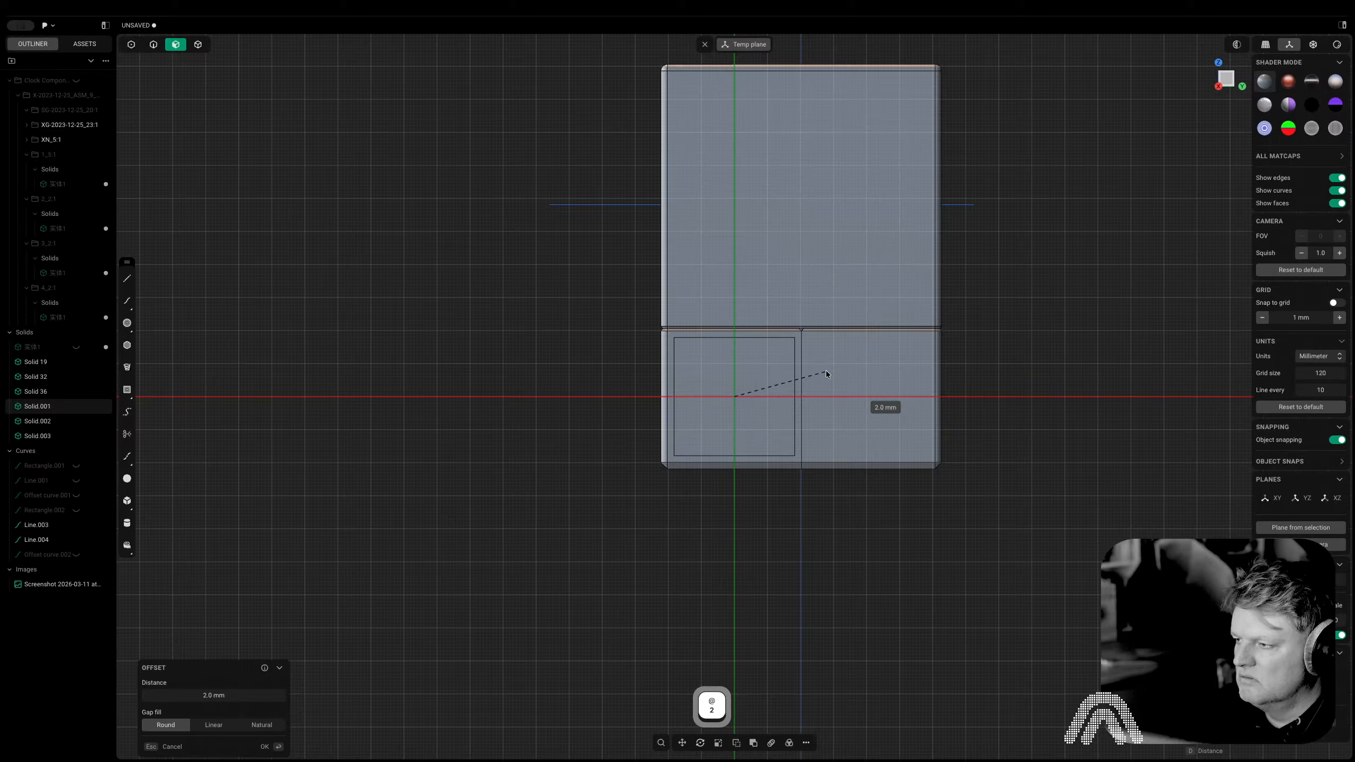
key(Return)
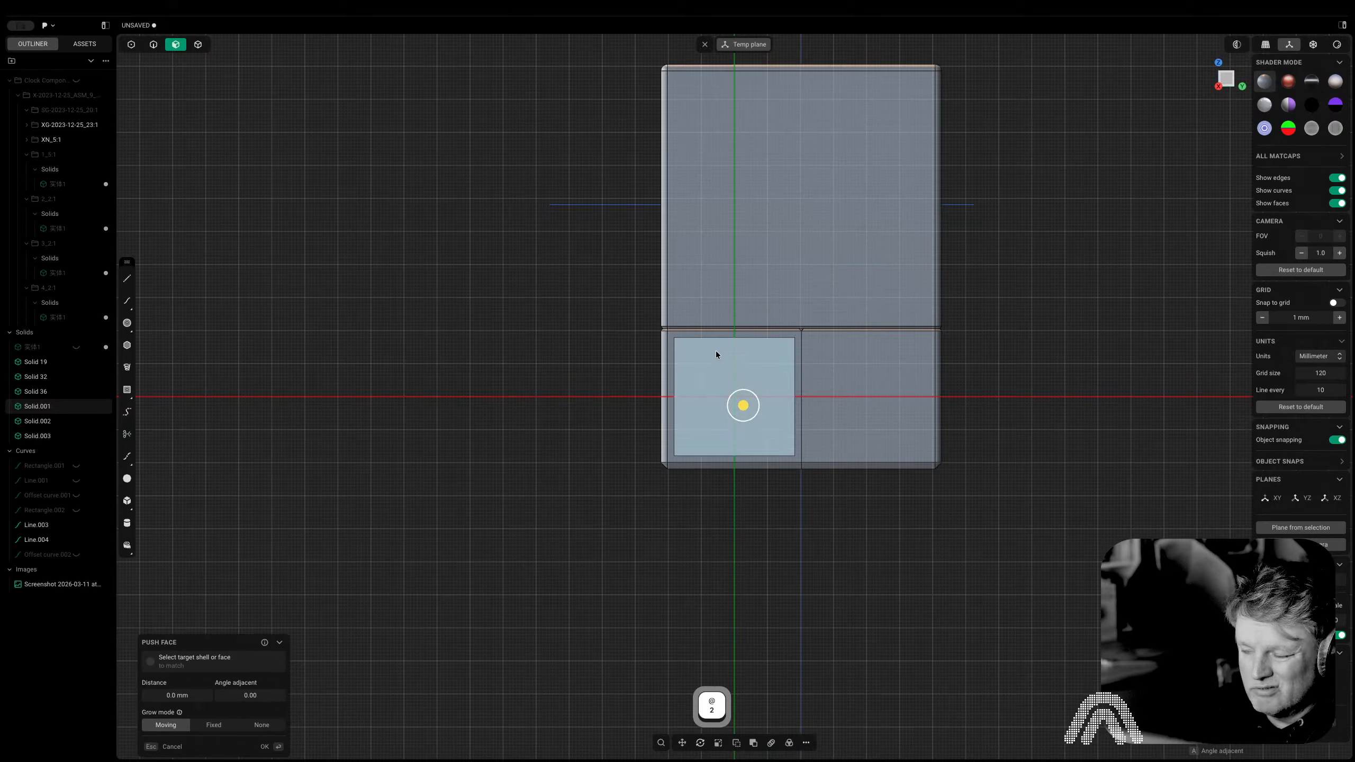
key(Escape)
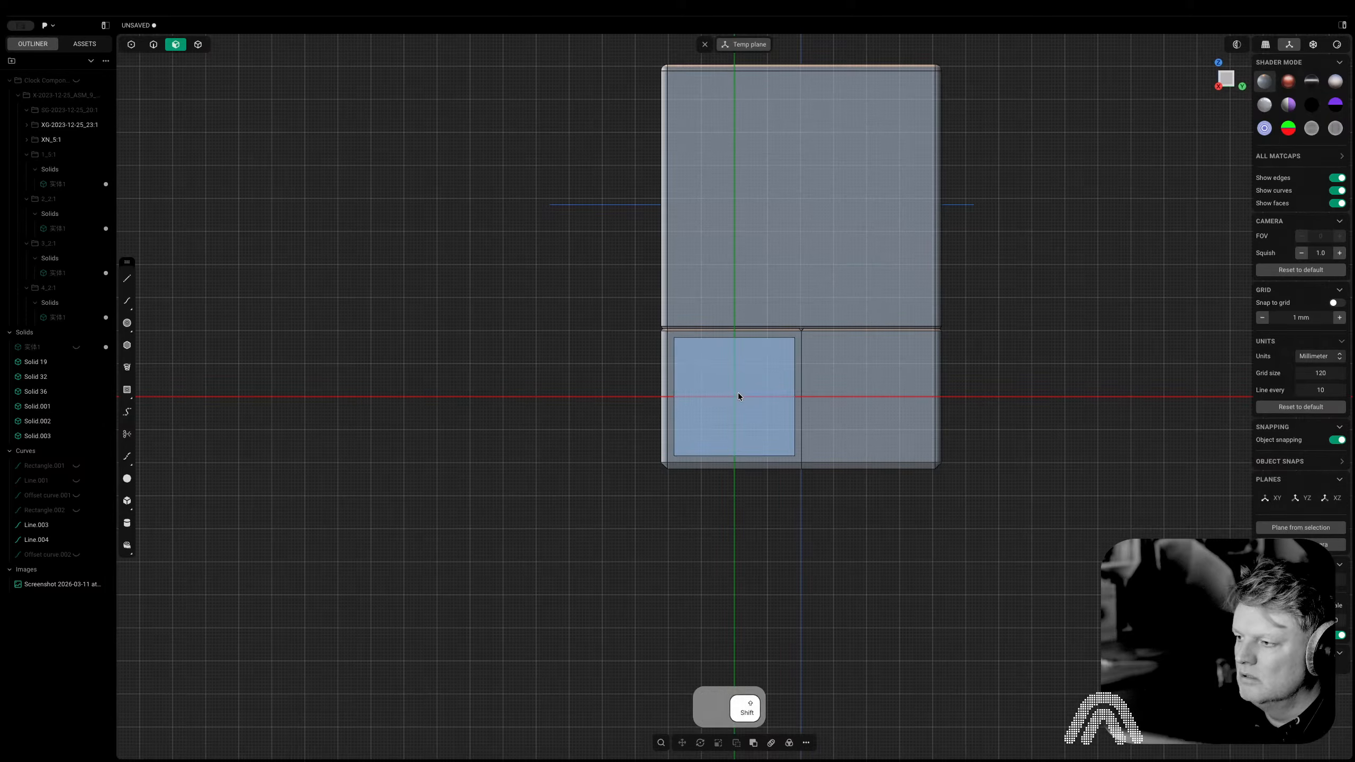
Draw a diagonal line across the inset square from its upper-right corner to its lower-left corner
key(shift+a)
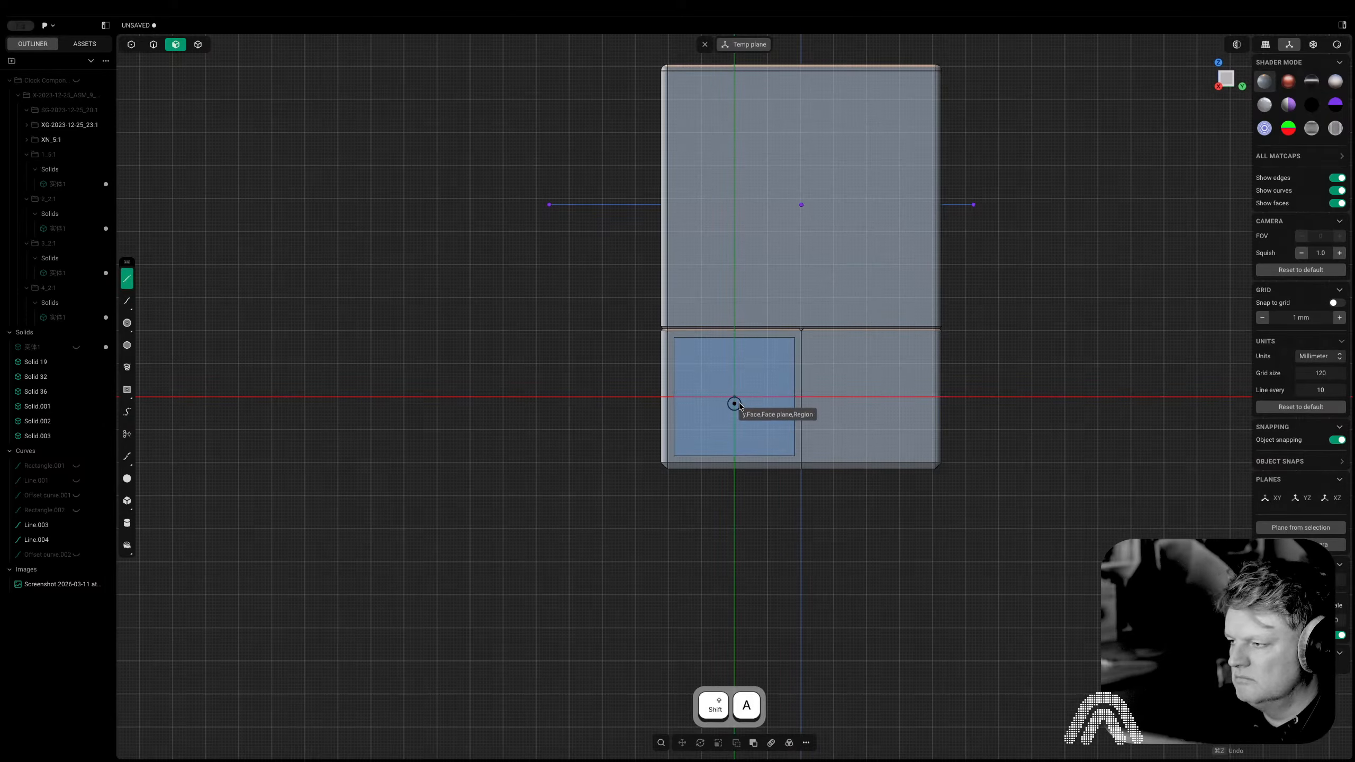
click(795, 337)
click(674, 458)
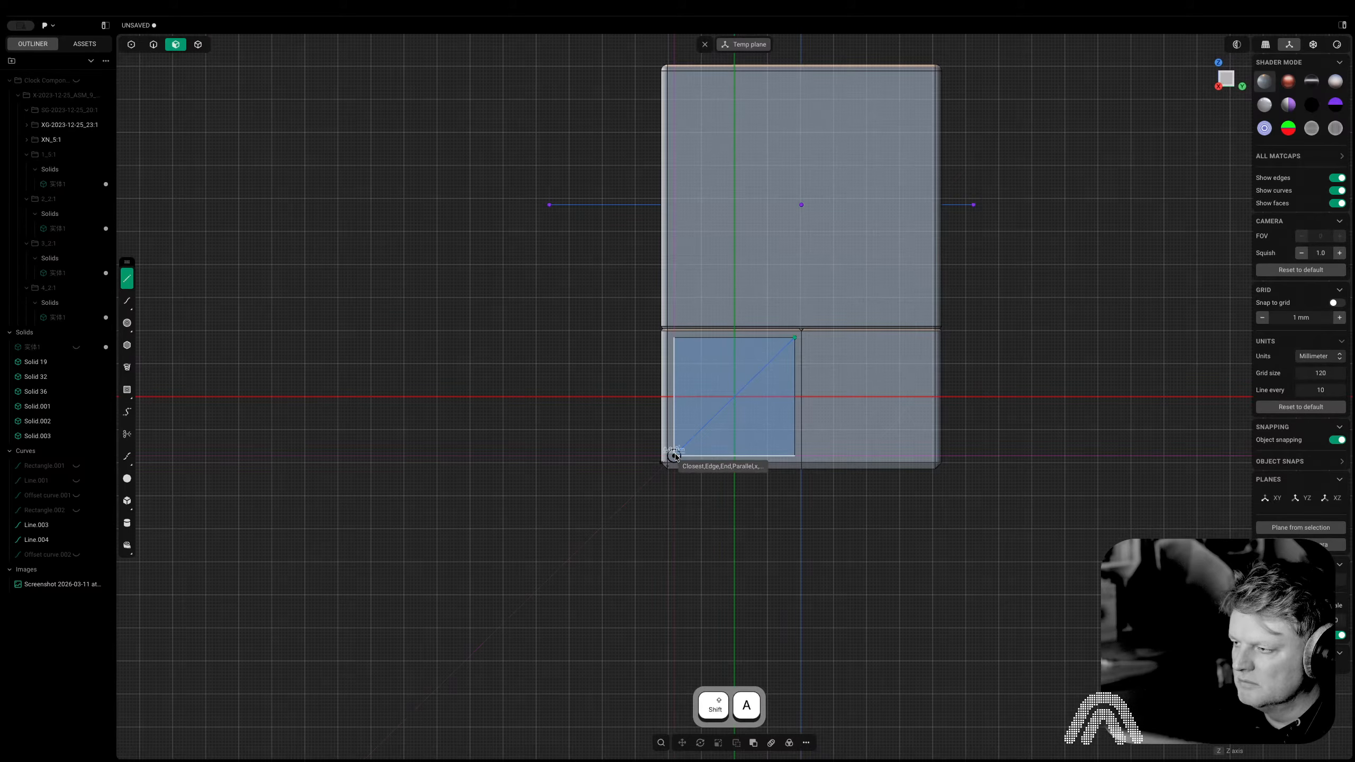
shift+middle_drag(675, 458, 662, 492)
key(Escape)
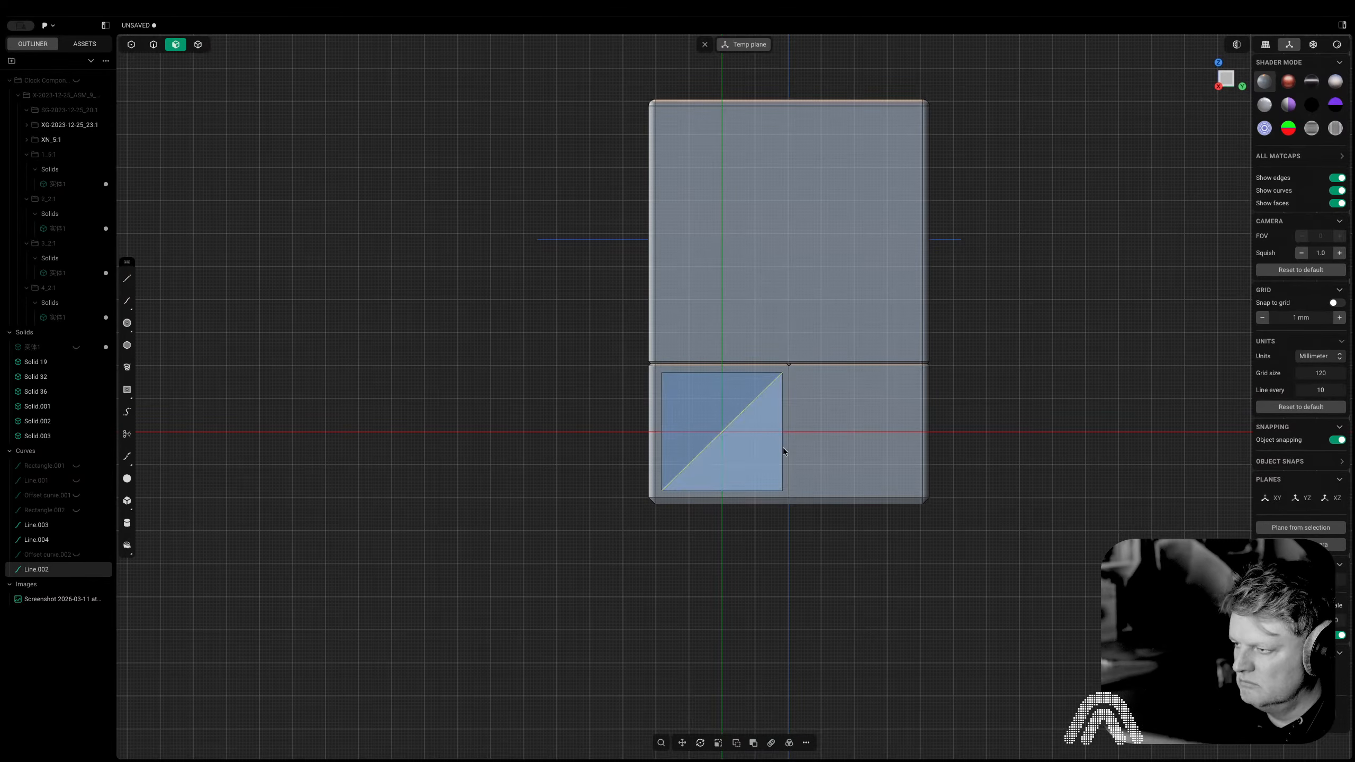
Array the diagonal into eight lines over a 25.56 mm extent toward the inset square's upper-left corner
click(770, 743)
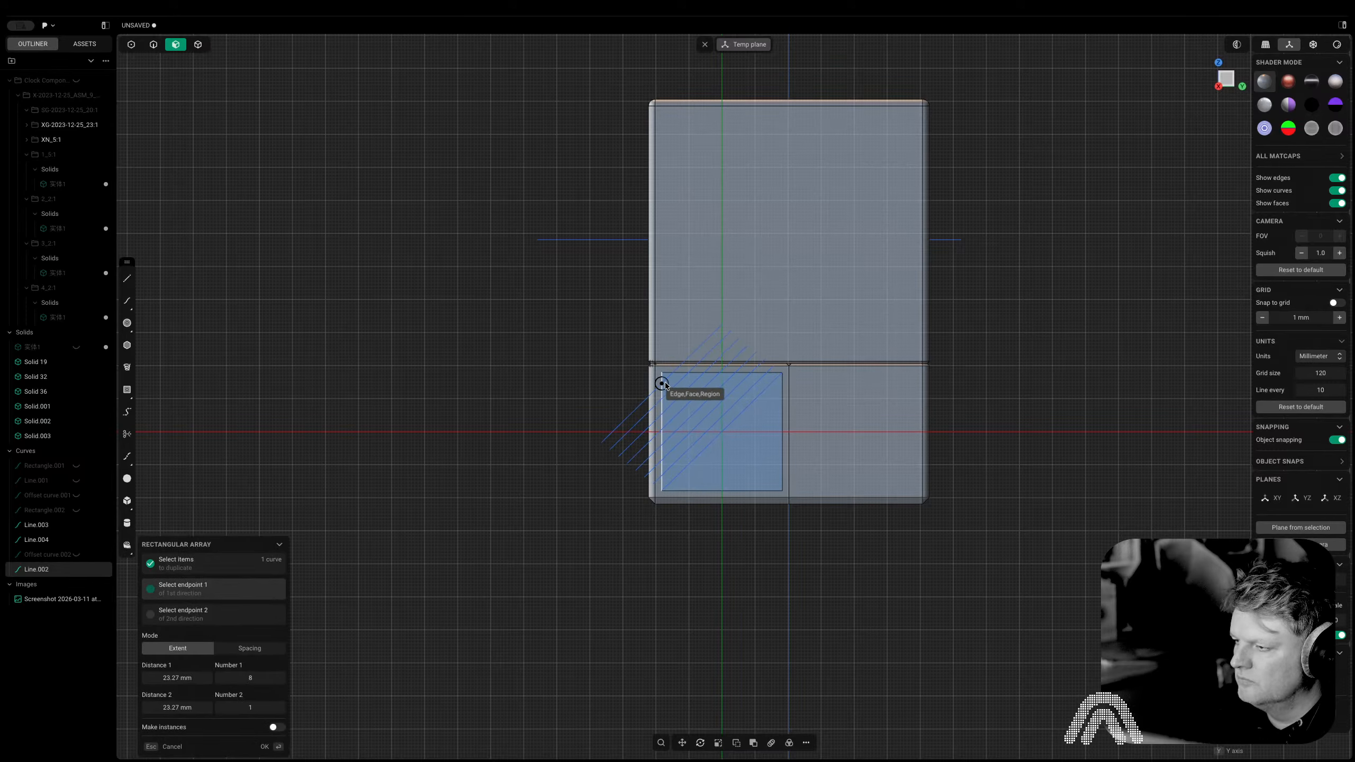
click(662, 373)
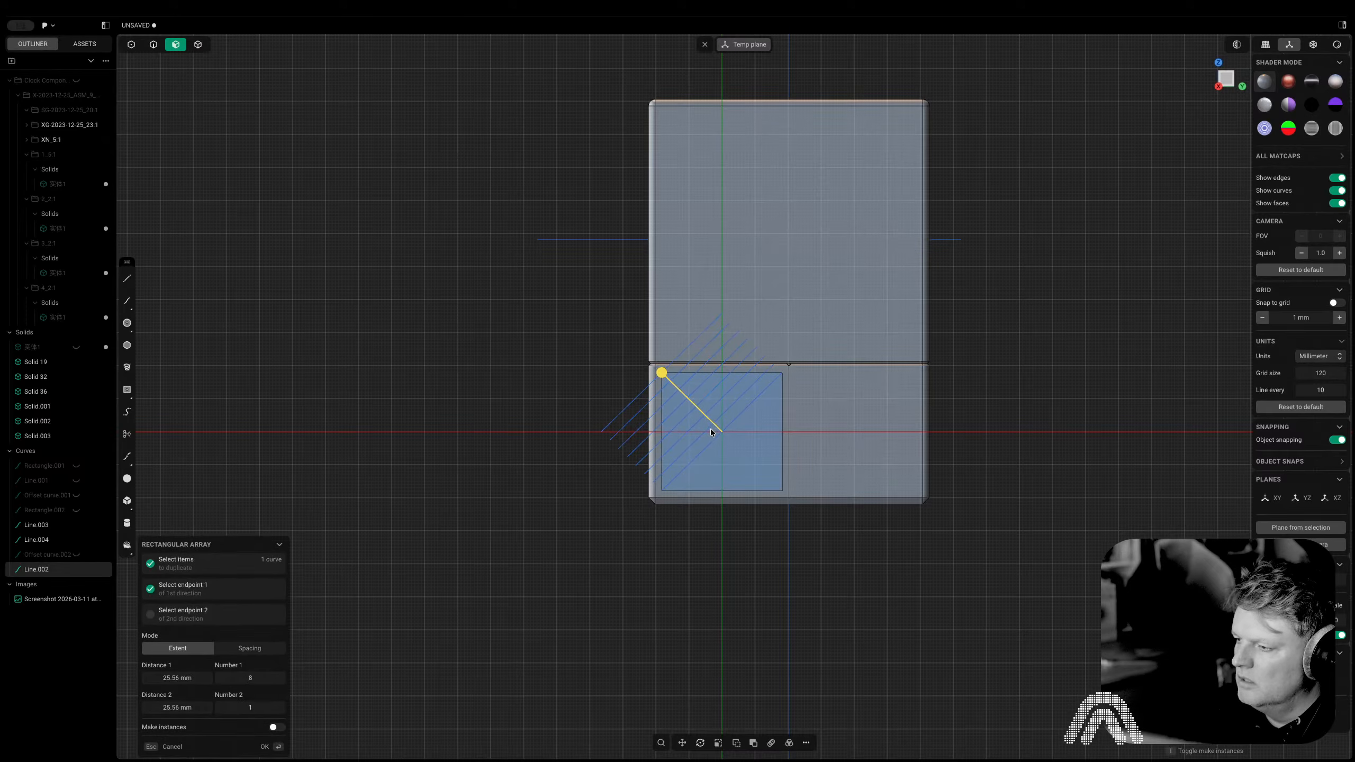
click(710, 428)
key(alt+x)
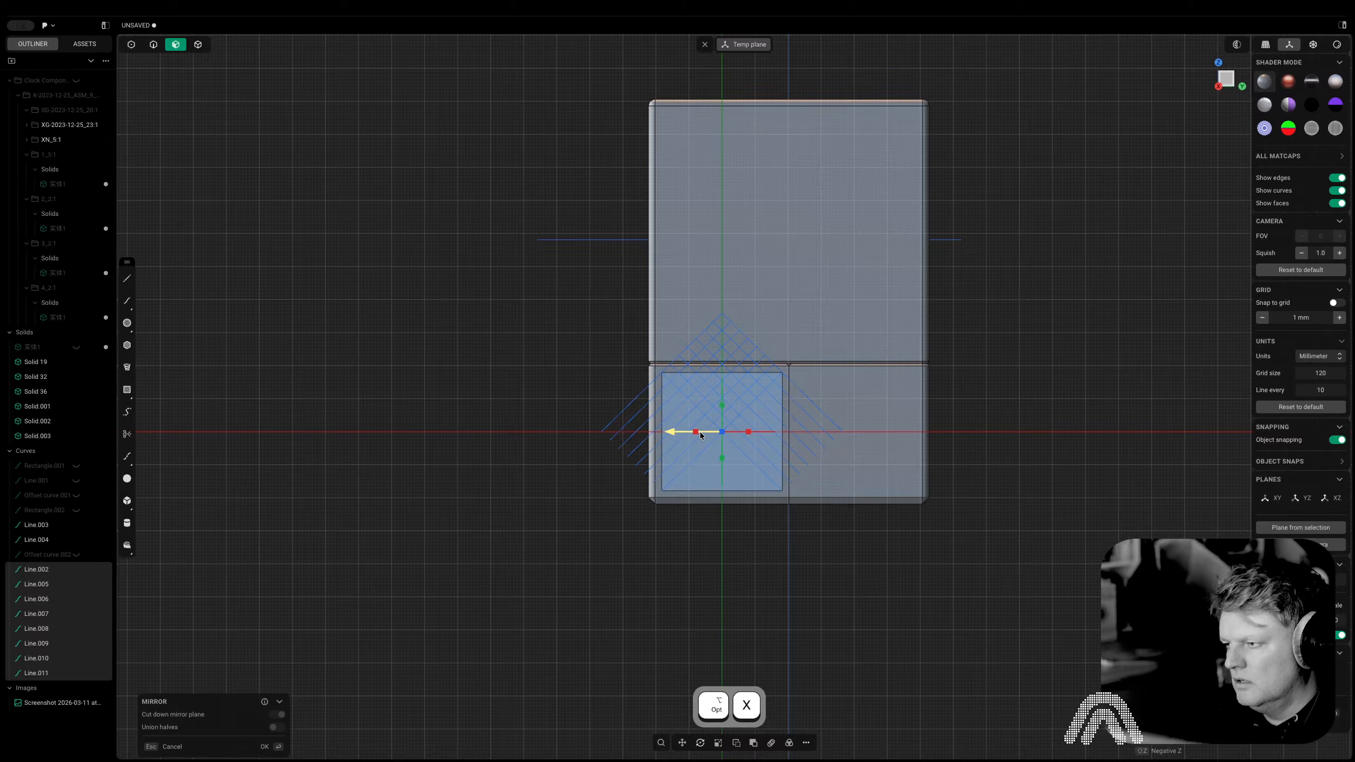
key(Escape)
Array the original diagonal into eight lines over a 25.56 mm extent toward the inset square's lower-right corner
key(2)
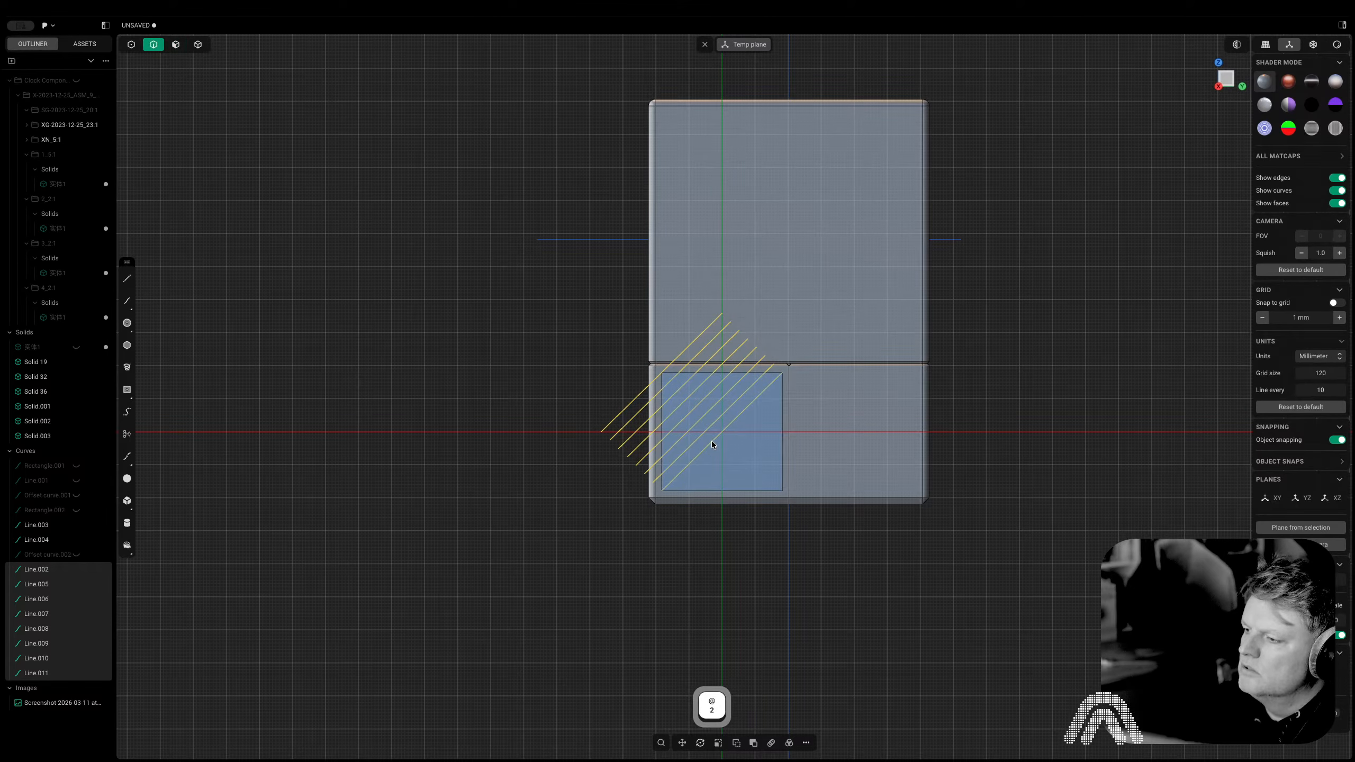
click(711, 441)
click(774, 745)
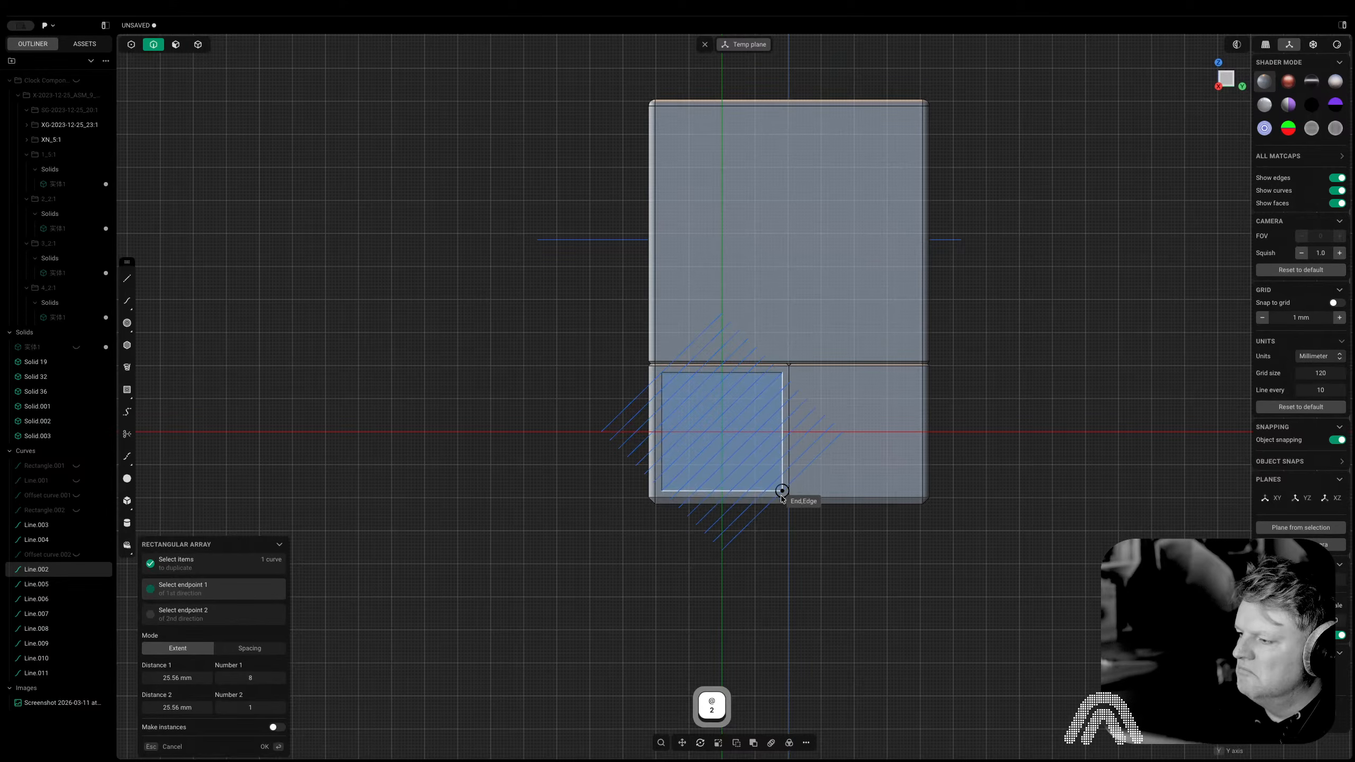
click(782, 494)
right_click(782, 495)
Select all the diagonal lines from both arrays and imprint them onto the inset square face of the base
key(shift)
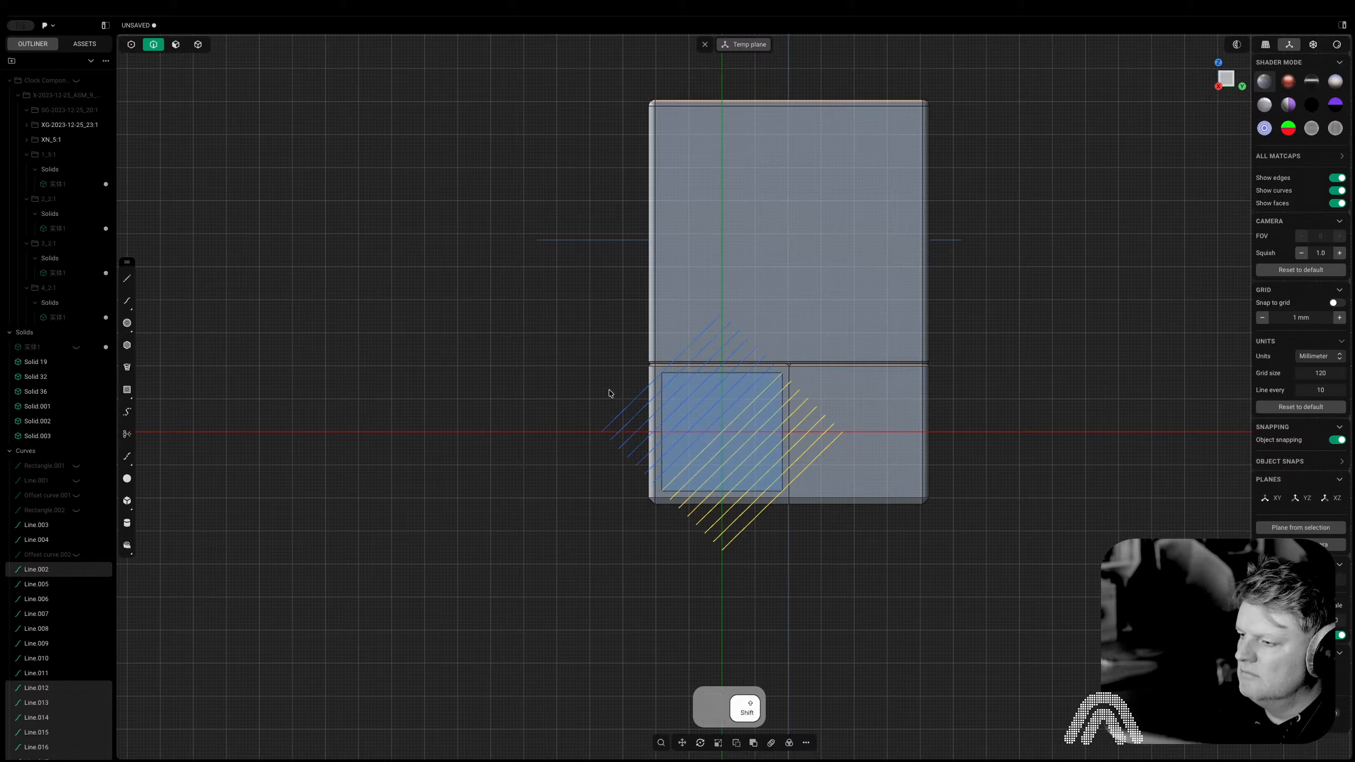
shift+drag(635, 513, 591, 354)
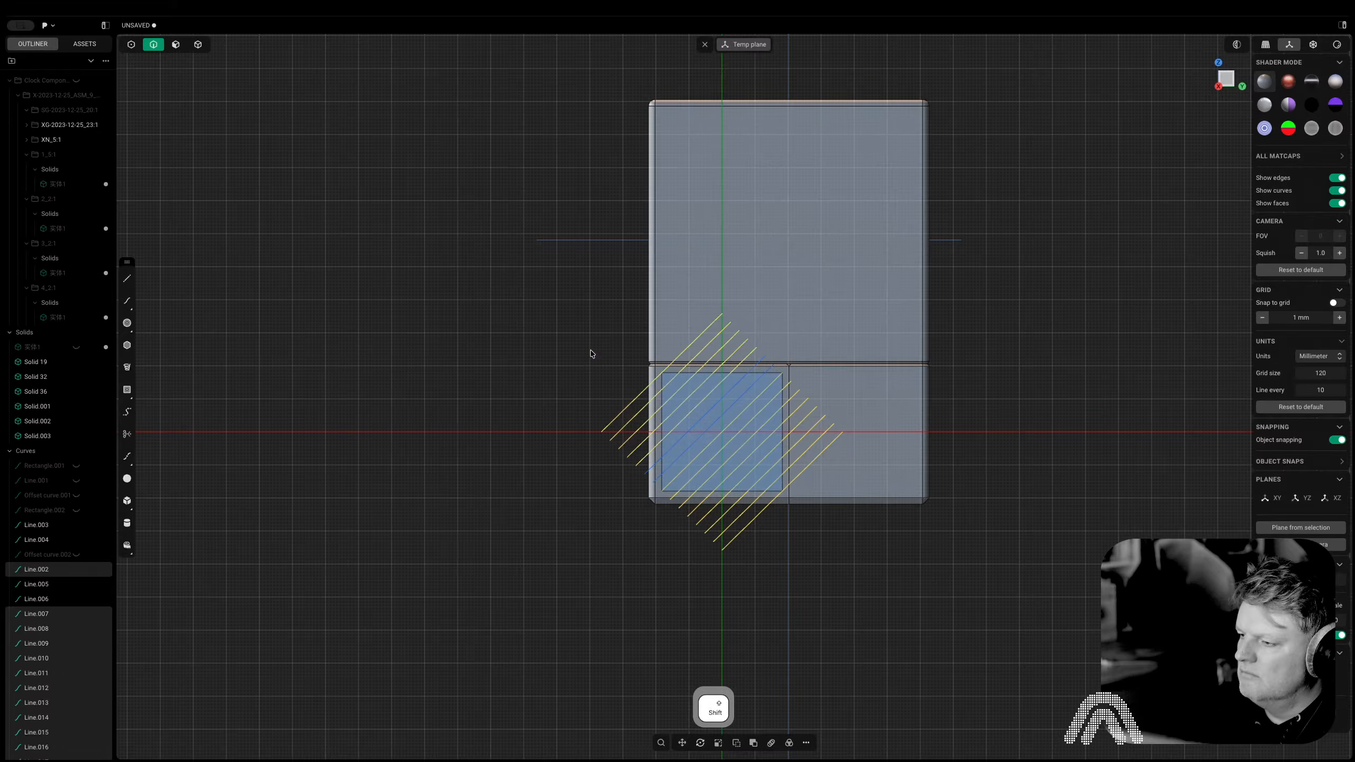
shift+click(674, 447)
shift+click(682, 457)
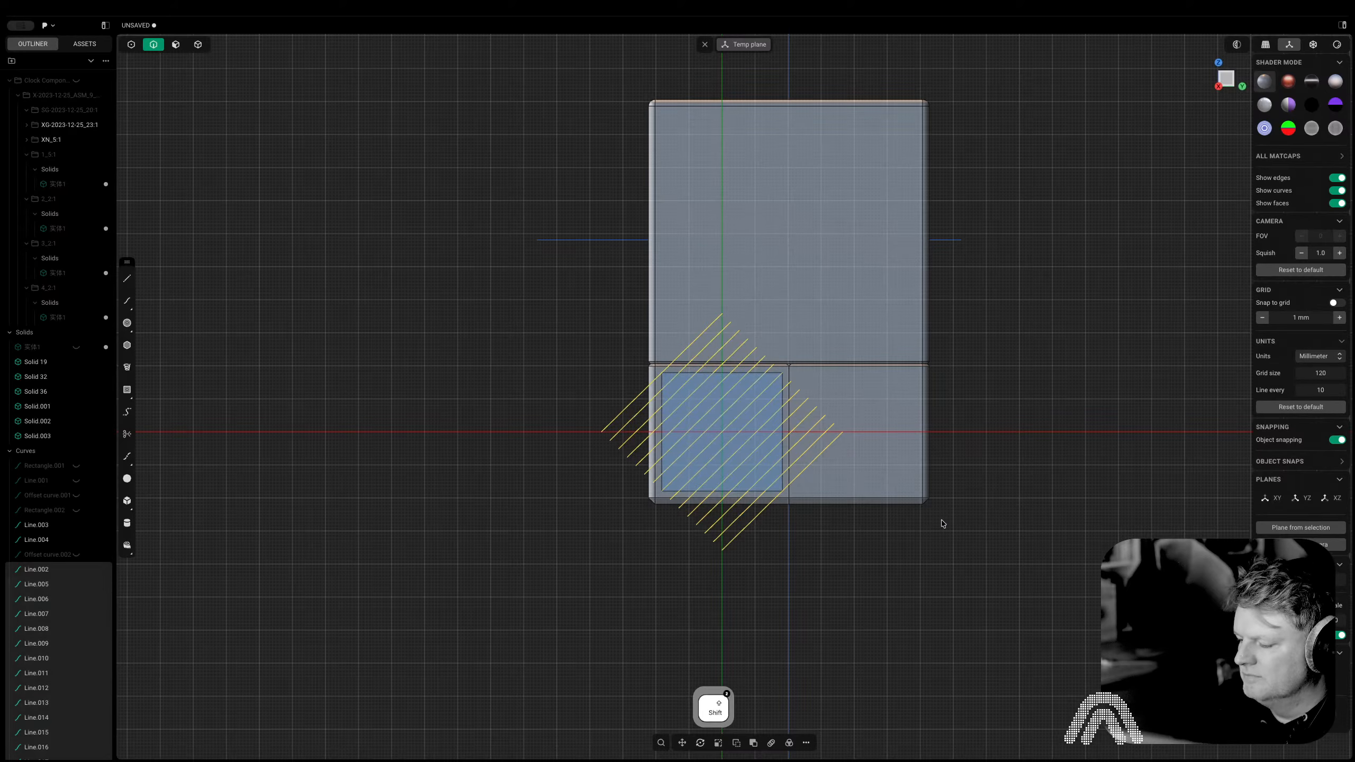
key(shift+i)
click(723, 450)
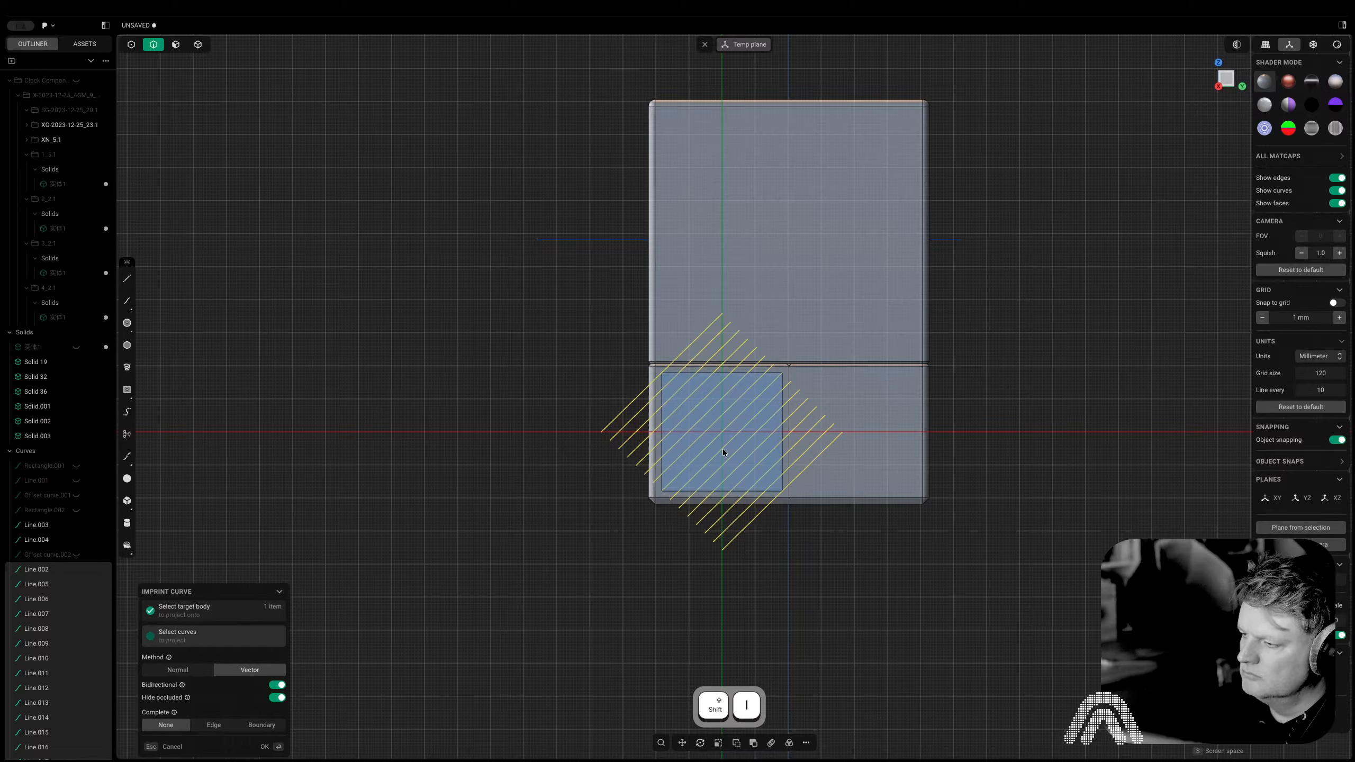
key(Return)
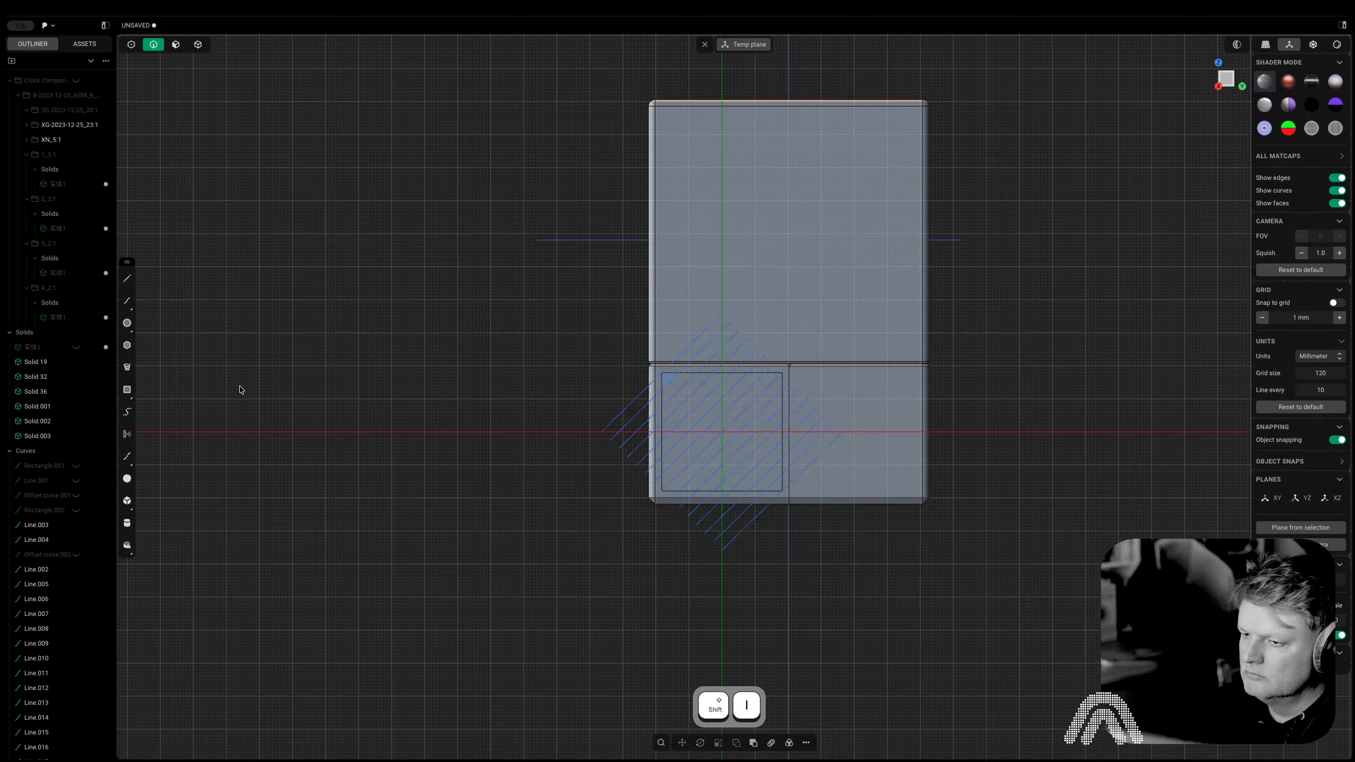
Delete all the leftover diagonal line curves used for imprinting the pattern, along with Line.003 and Line.004
click(36, 524)
scroll(57, 694, down, 2)
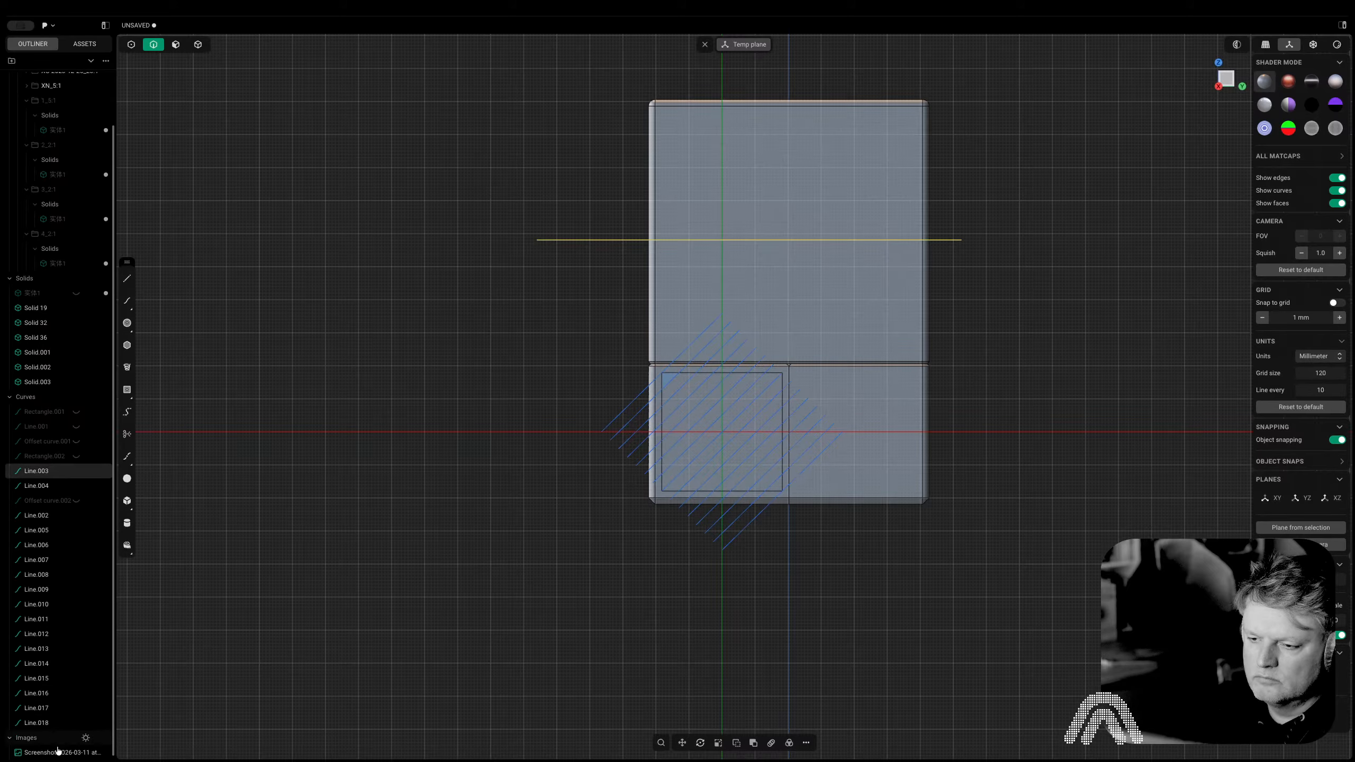
shift+click(38, 723)
key(x)
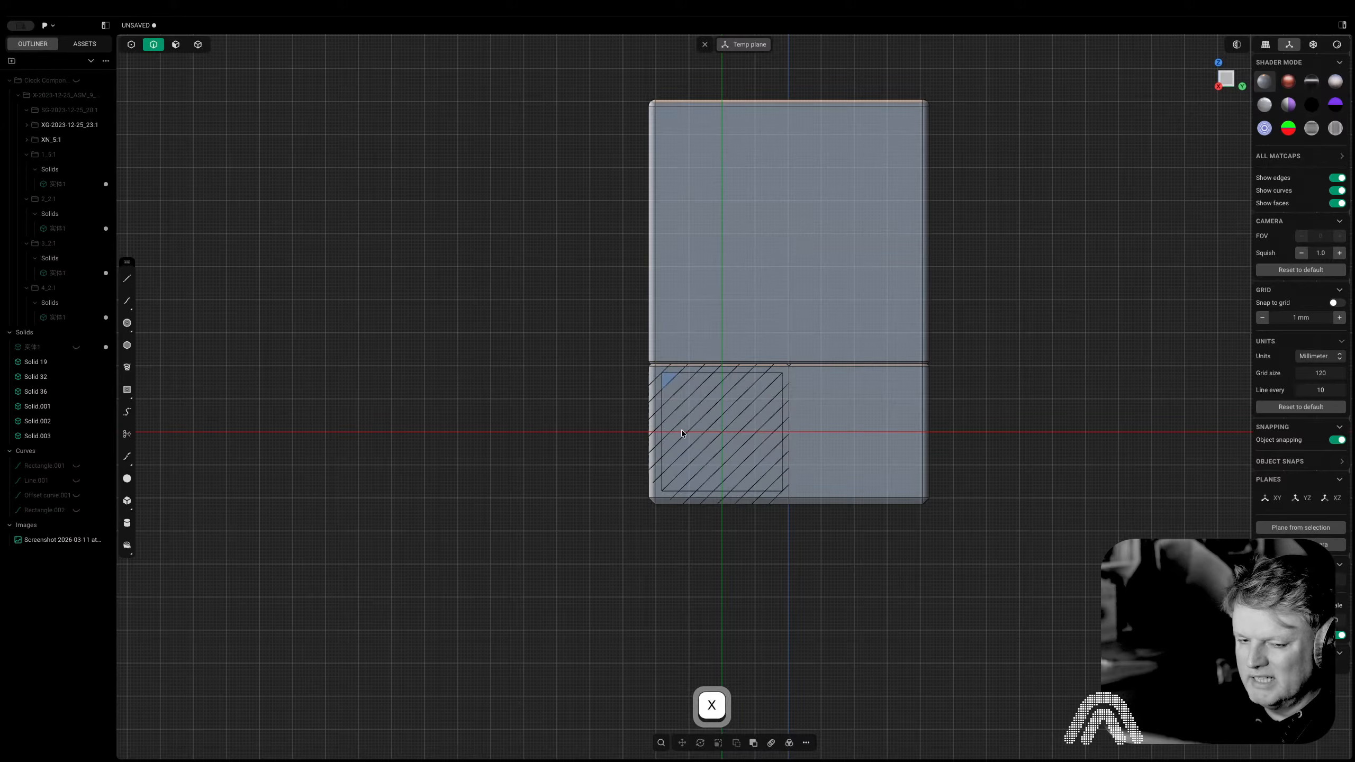
Select every second diagonal stripe inside the inset square, starting beside its upper-left corner triangle, for seven faces in all
scroll(723, 422, up, 8)
key(3)
click(500, 270)
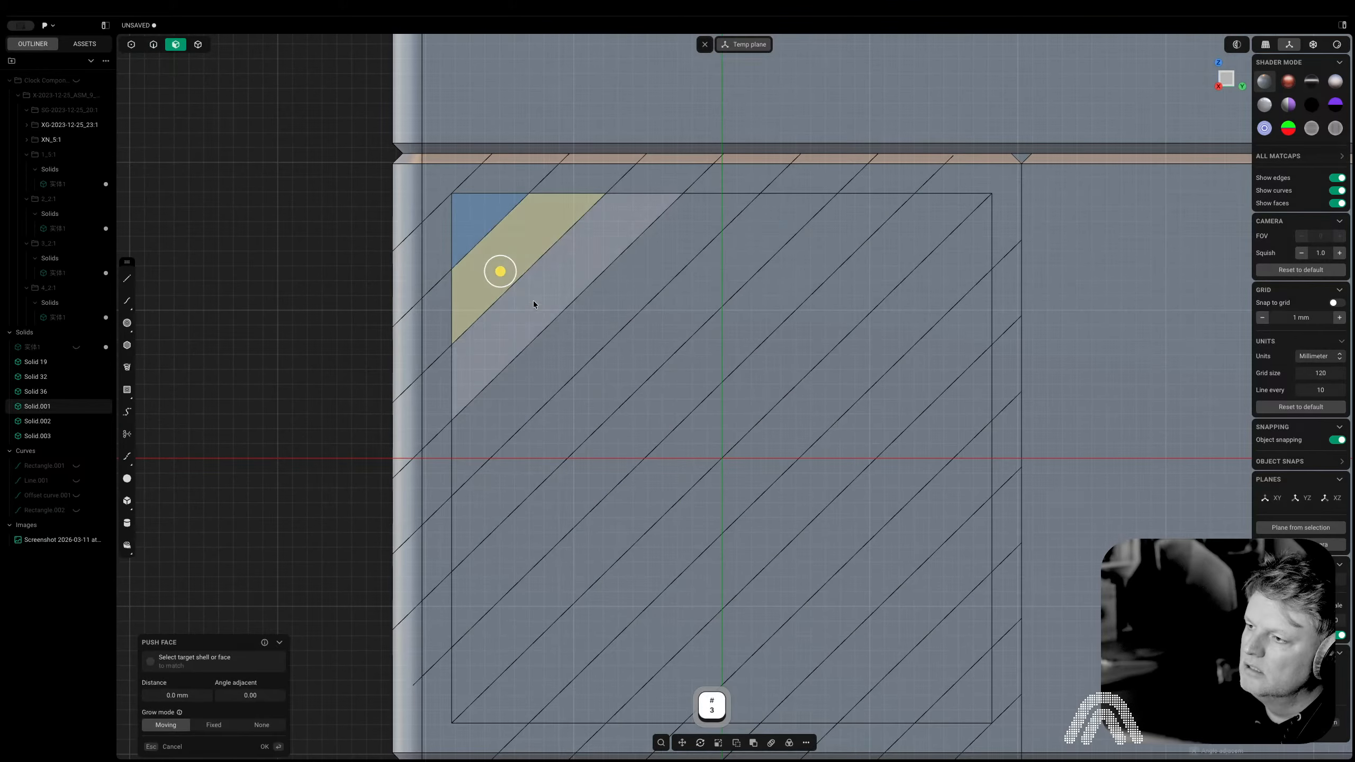
shift+click(567, 336)
shift+click(655, 396)
shift+click(741, 454)
shift+click(809, 528)
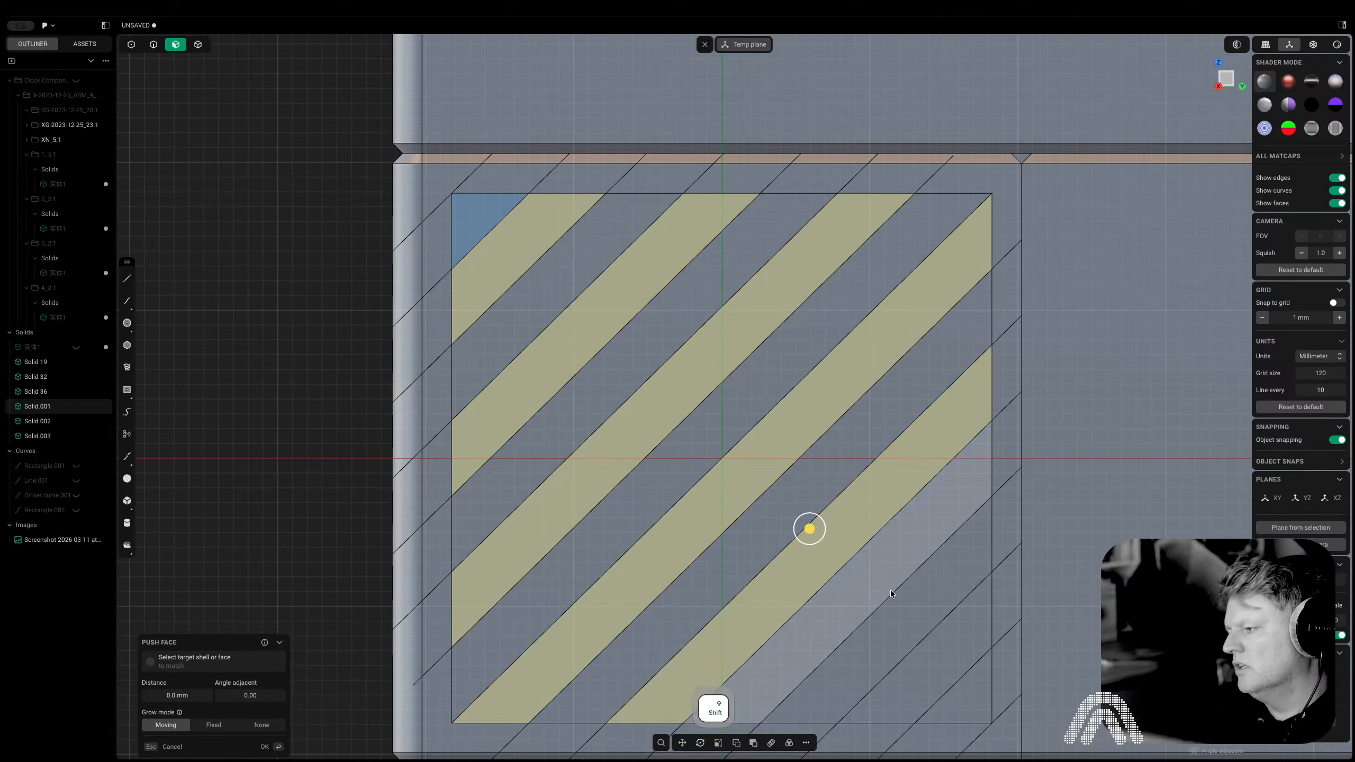
shift+click(929, 627)
shift+click(986, 697)
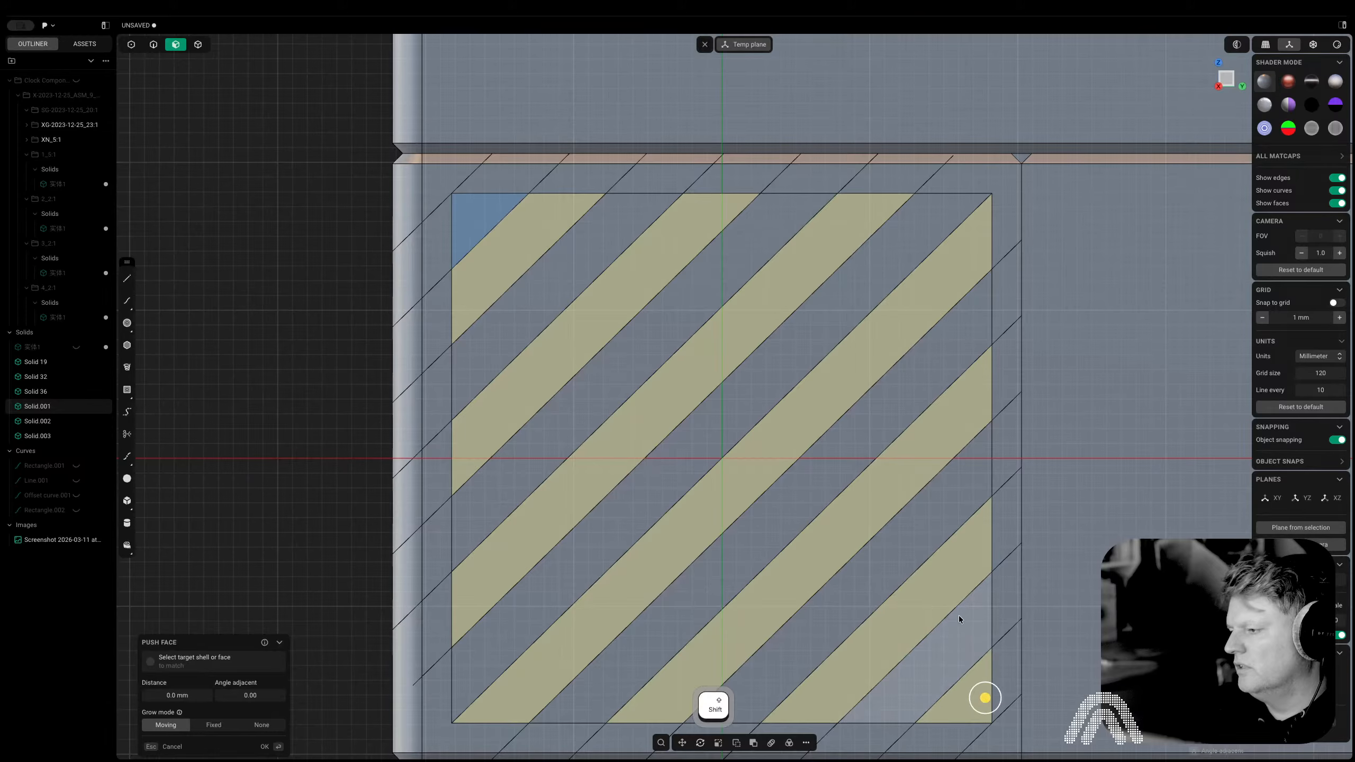
scroll(959, 615, down, 5)
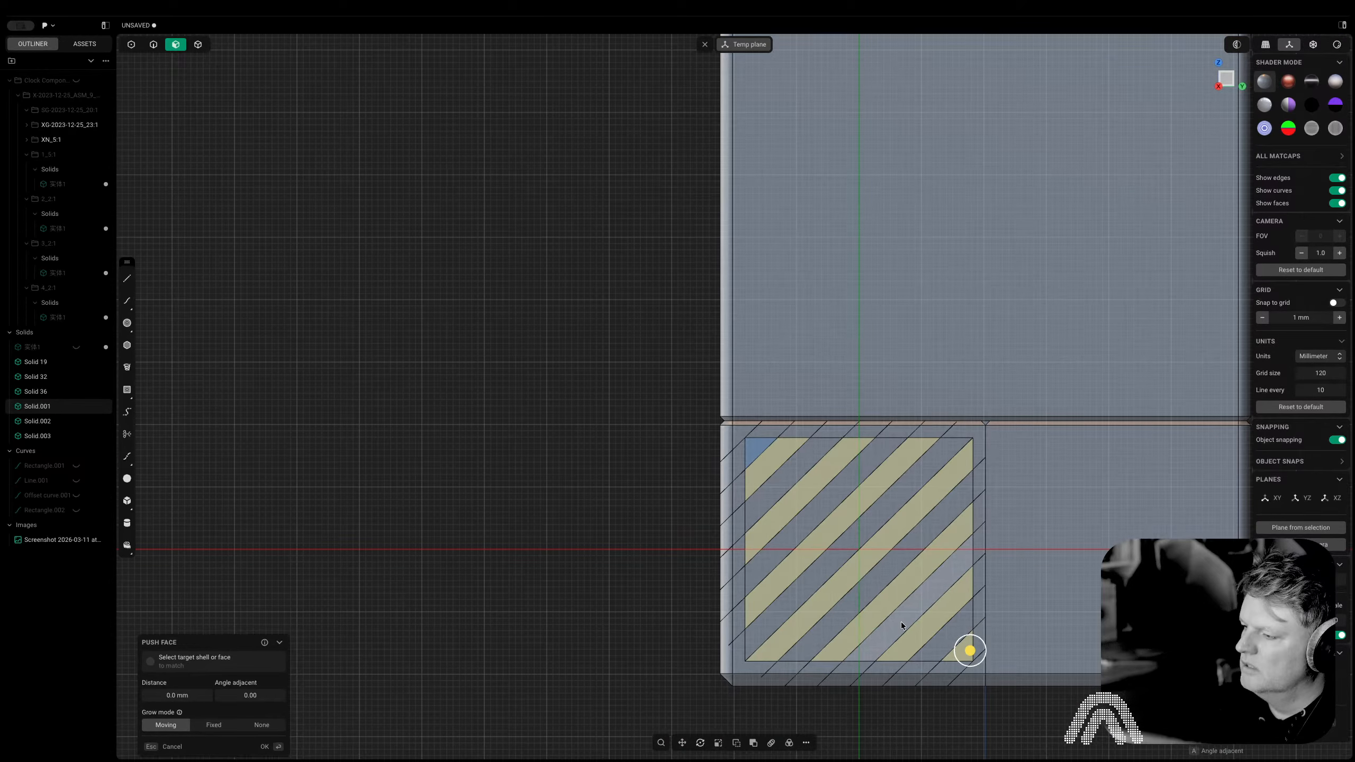
middle_drag(962, 656, 1016, 658)
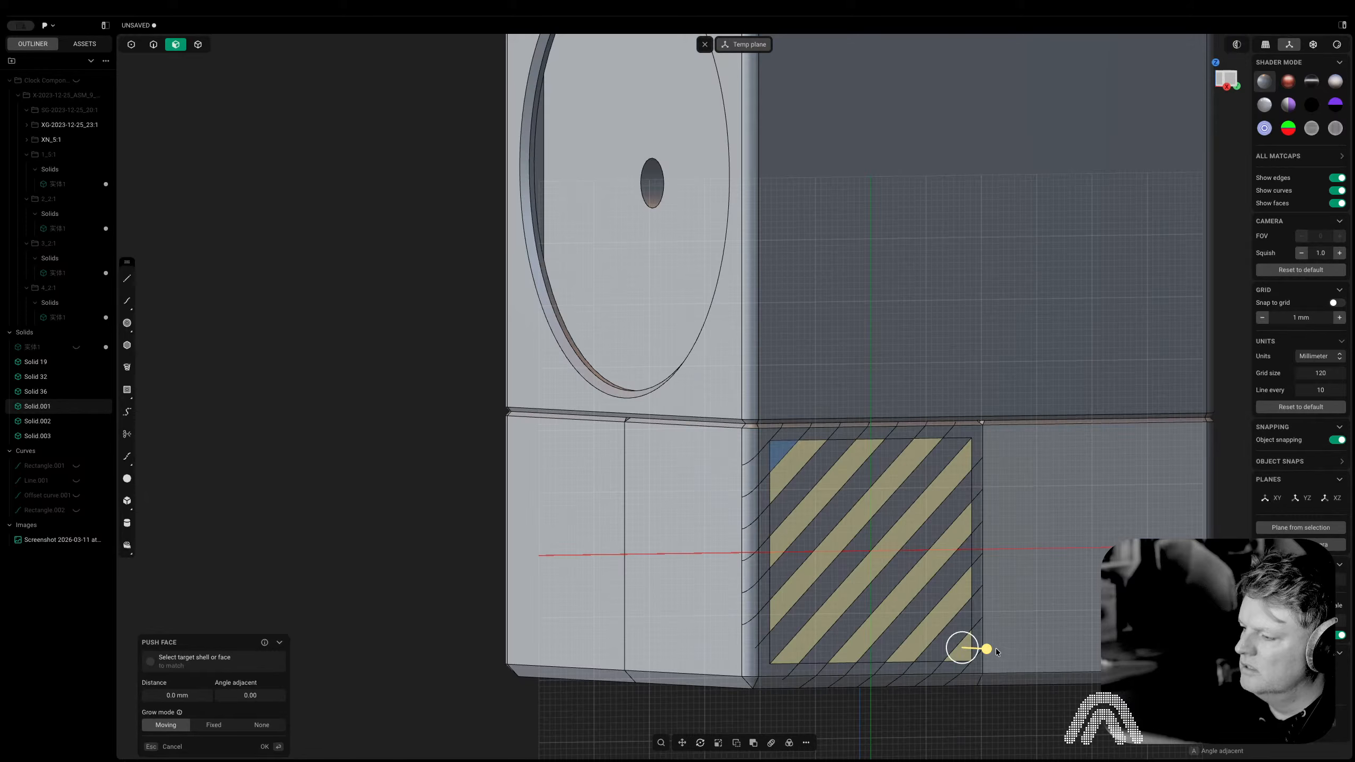
drag(996, 652, 963, 655)
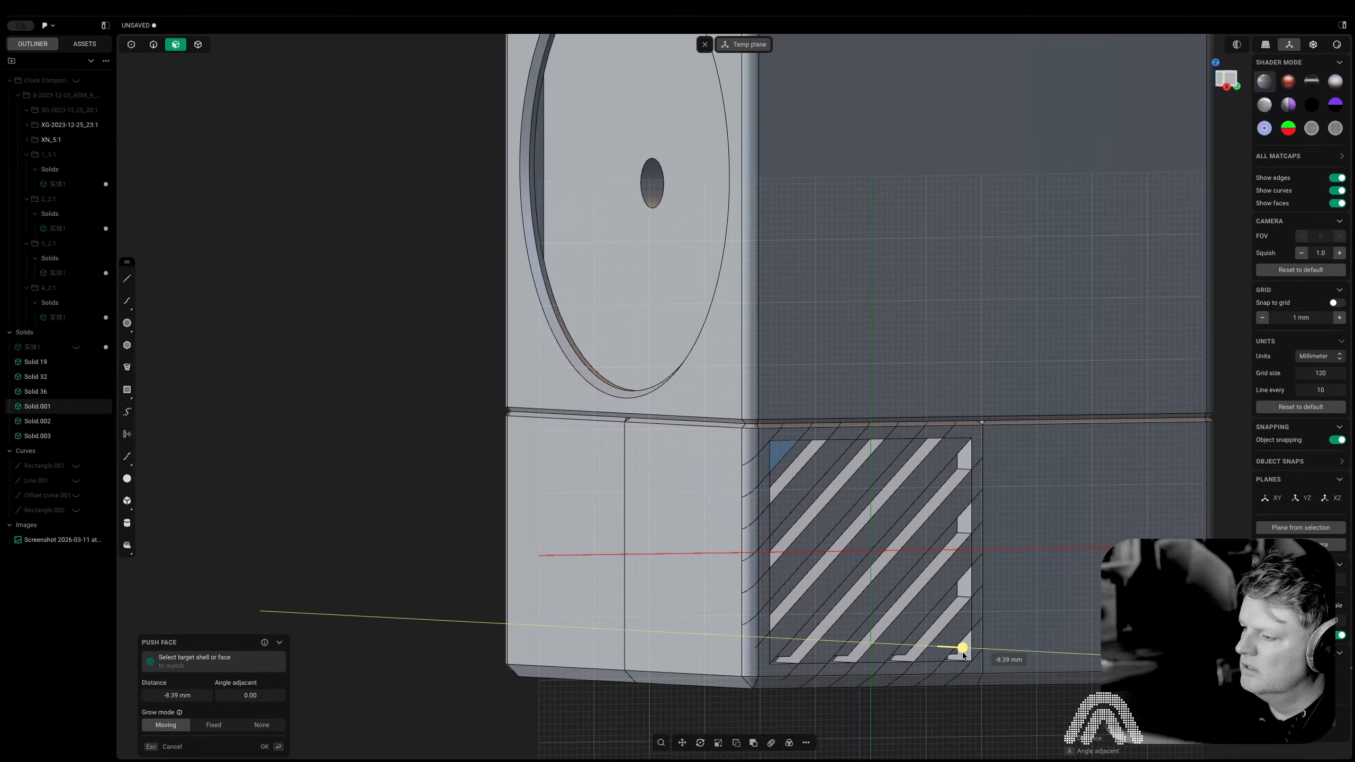
key(Escape)
Extrude the seven selected stripe faces inward as a cut to form diagonal grooves in the base's side
key(e)
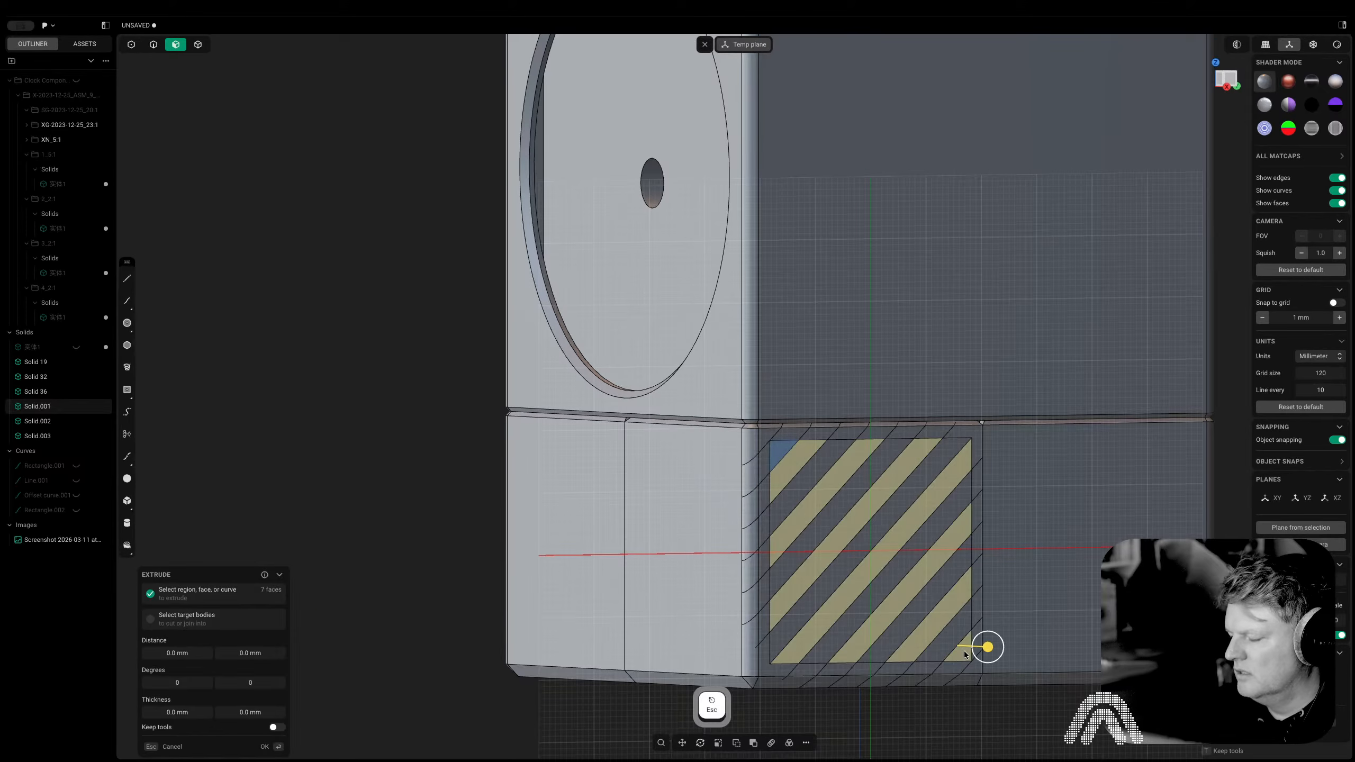
key(w)
drag(993, 649, 961, 643)
right_click(970, 655)
mouse_move(971, 655)
middle_down()
mouse_move(880, 629)
mouse_move(847, 598)
mouse_move(940, 590)
mouse_move(989, 641)
middle_up()
scroll(988, 638, down, 6)
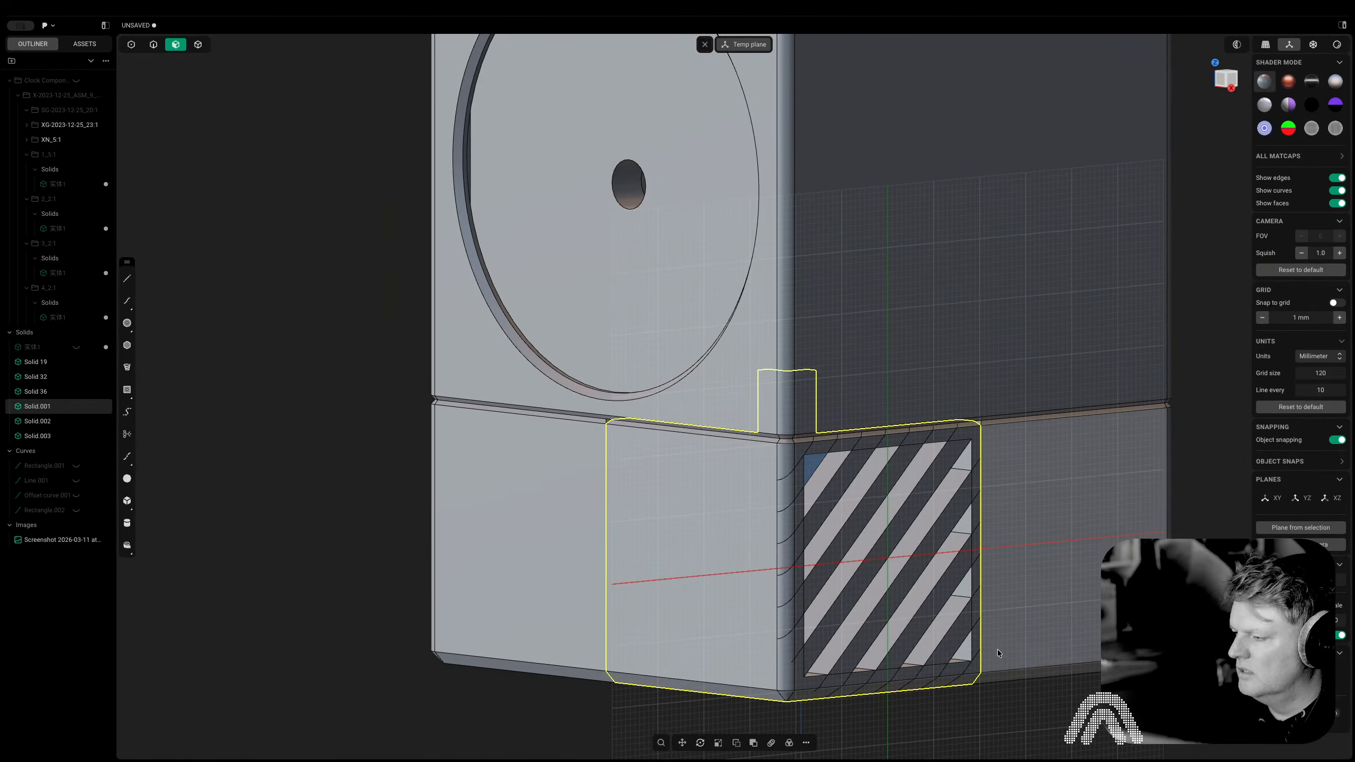
click(994, 682)
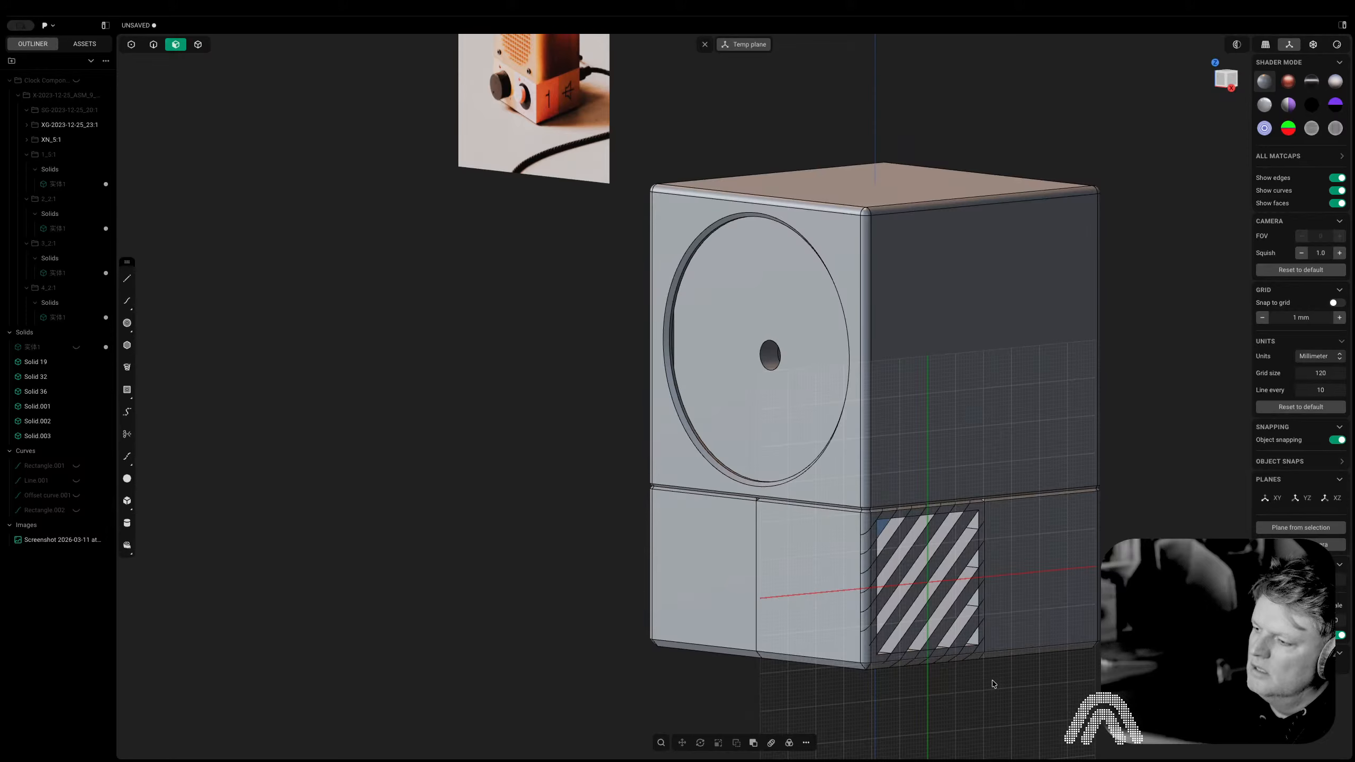
Face the base's front squarely and examine the knob and button details in the reference photo
click(823, 606)
key(3)
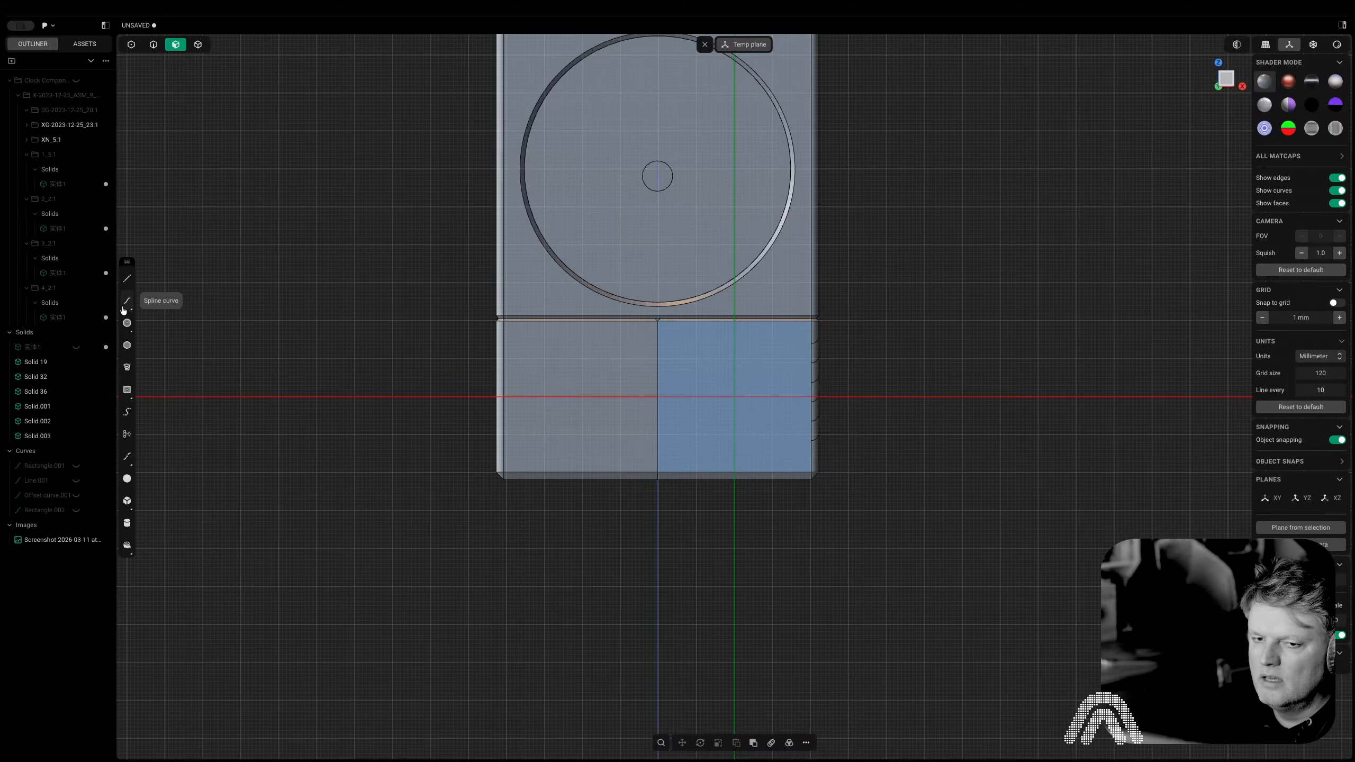
scroll(295, 278, down, 5)
scroll(374, 405, up, 10)
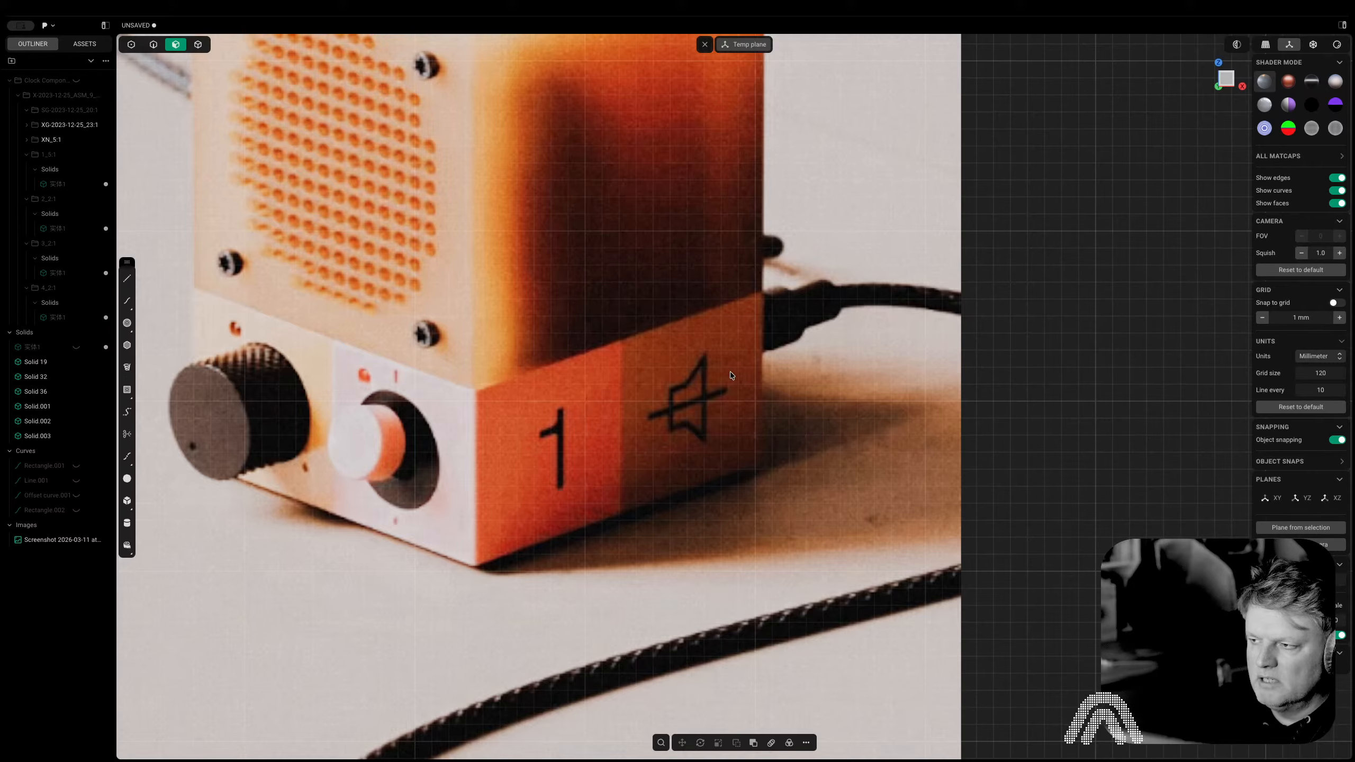
middle_drag(625, 418, 875, 434)
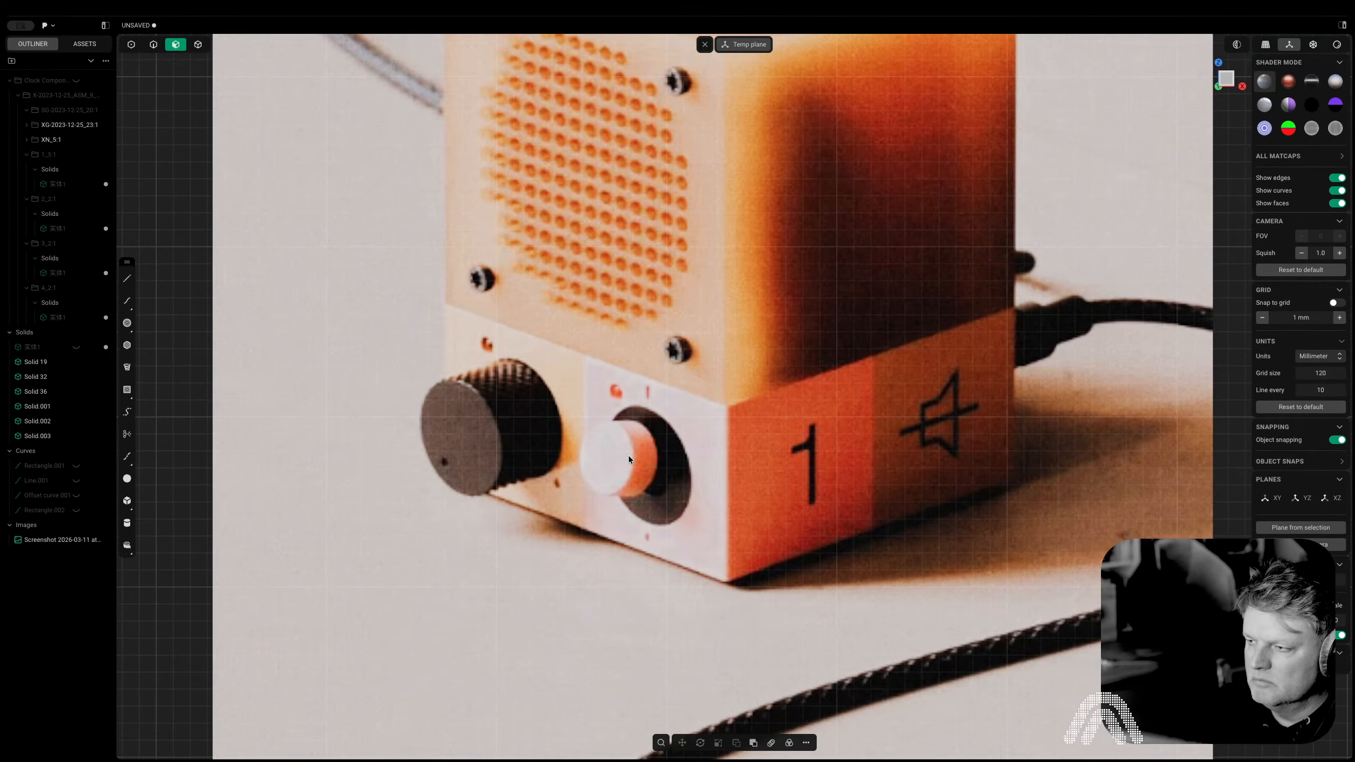
middle_drag(587, 297, 546, 527)
scroll(548, 526, down, 4)
middle_drag(769, 648, 532, 349)
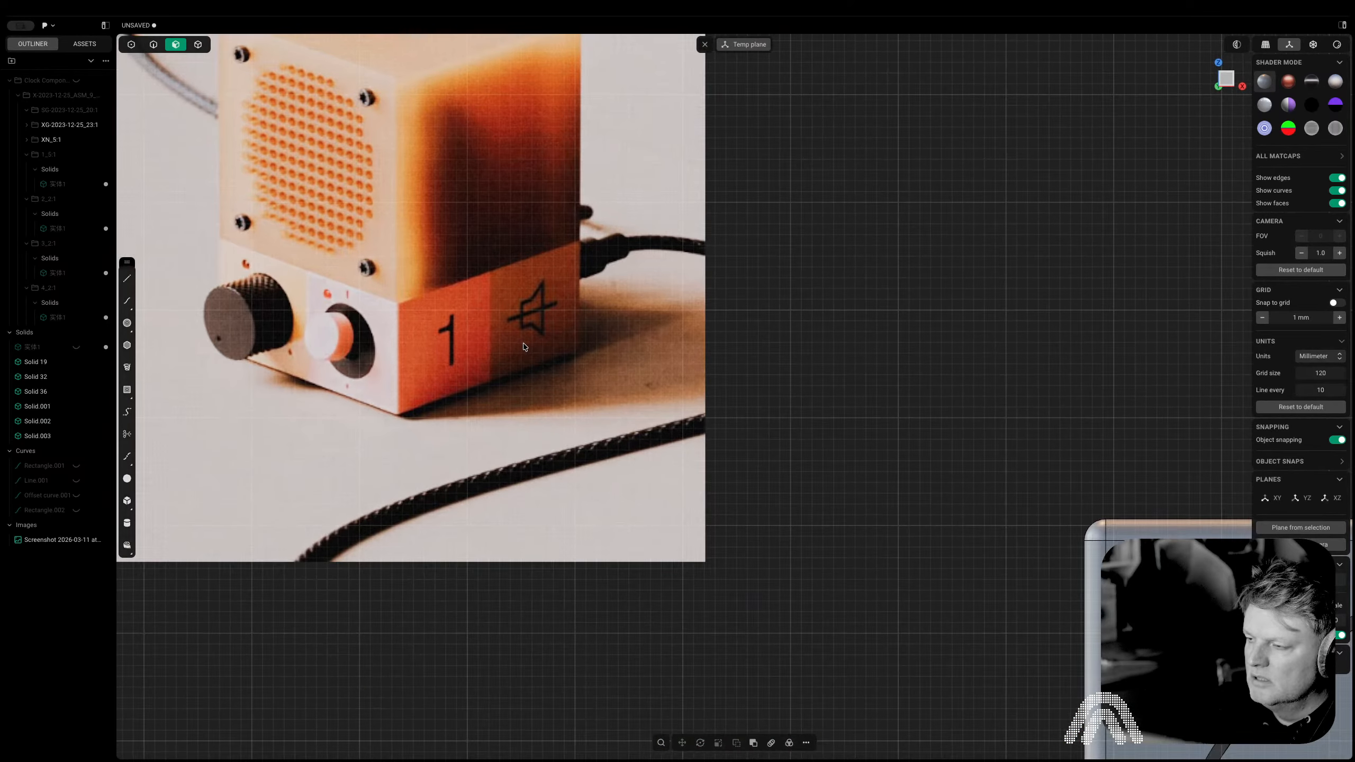
scroll(715, 440, down, 6)
middle_drag(945, 586, 503, 268)
middle_drag(755, 699, 664, 501)
Draw a small circle at the centre of the right-hand block's front face on the base
key(3)
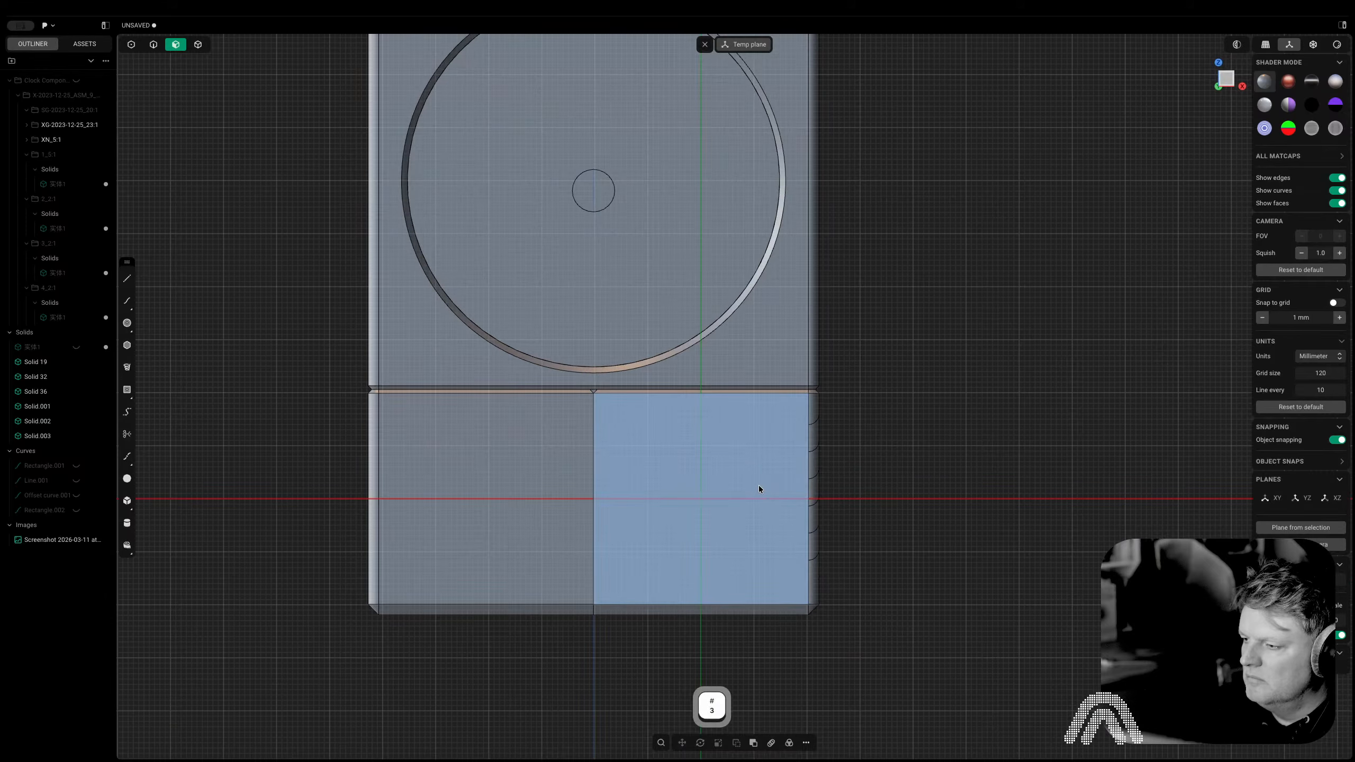
click(759, 487)
key(space)
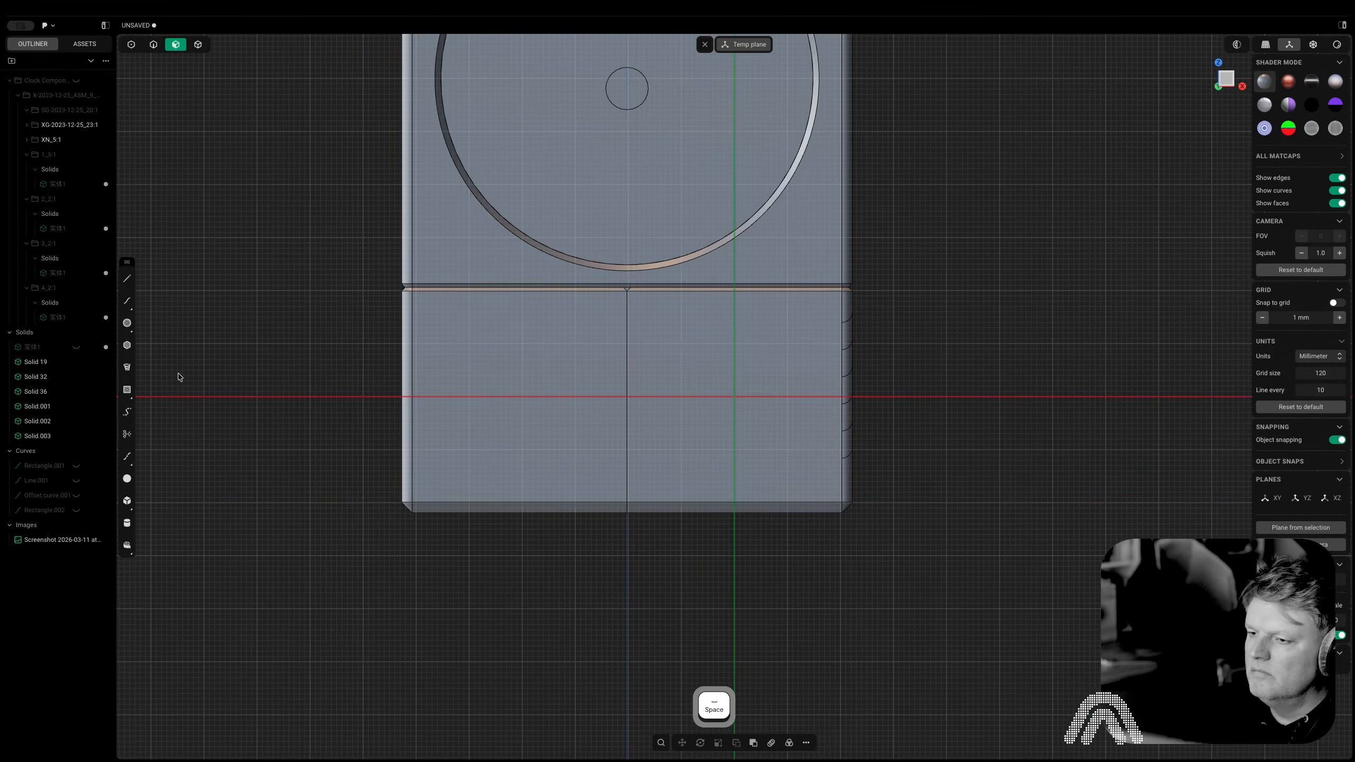
click(128, 323)
click(735, 397)
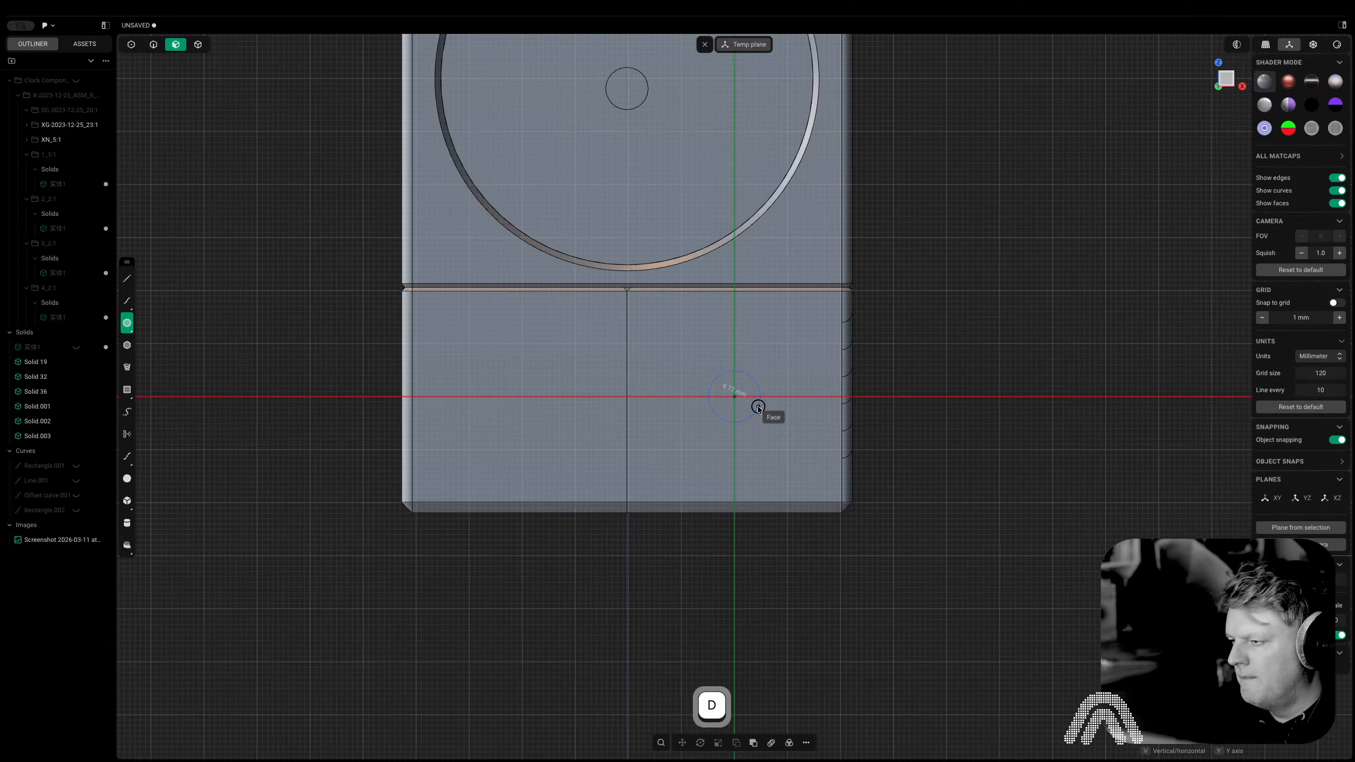
key(Return)
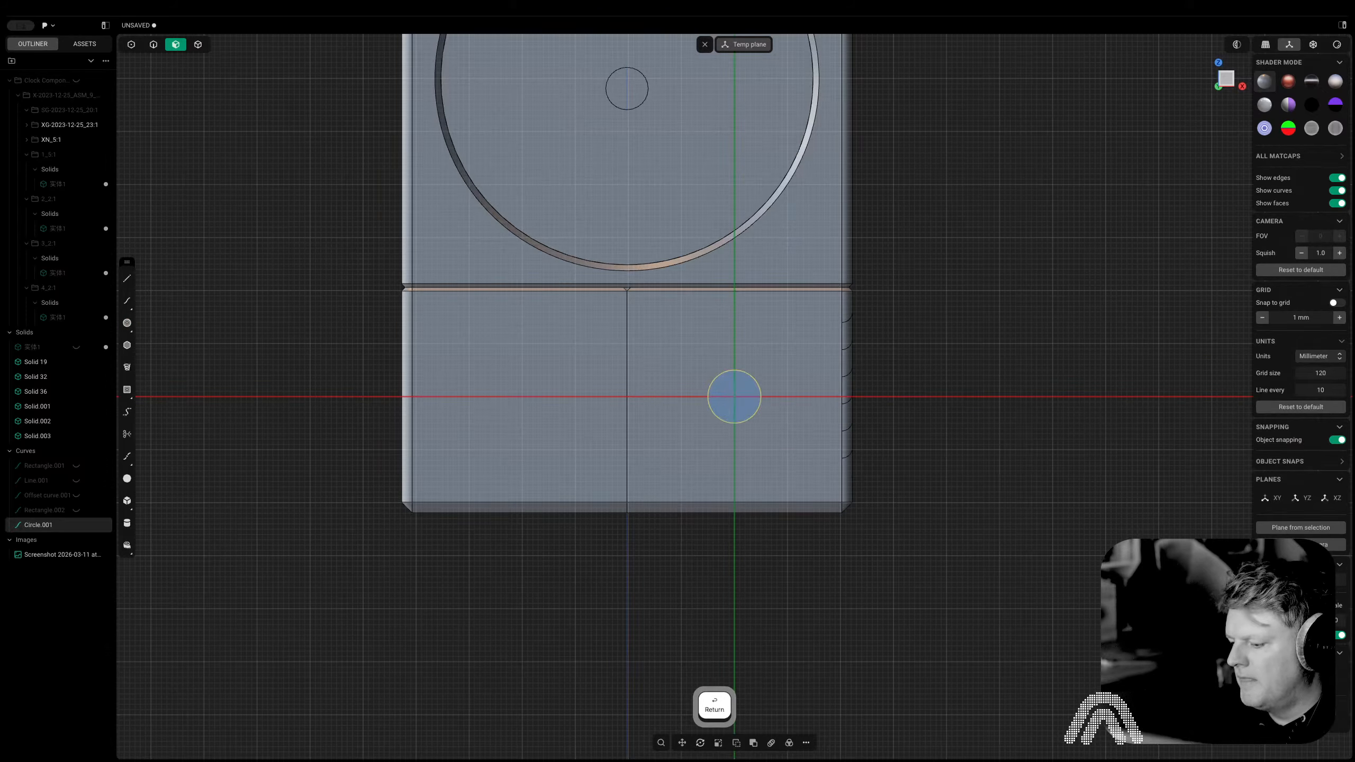
Offset the circle outward four times in successive 3 mm increments to make five concentric circles on the front face
key(o)
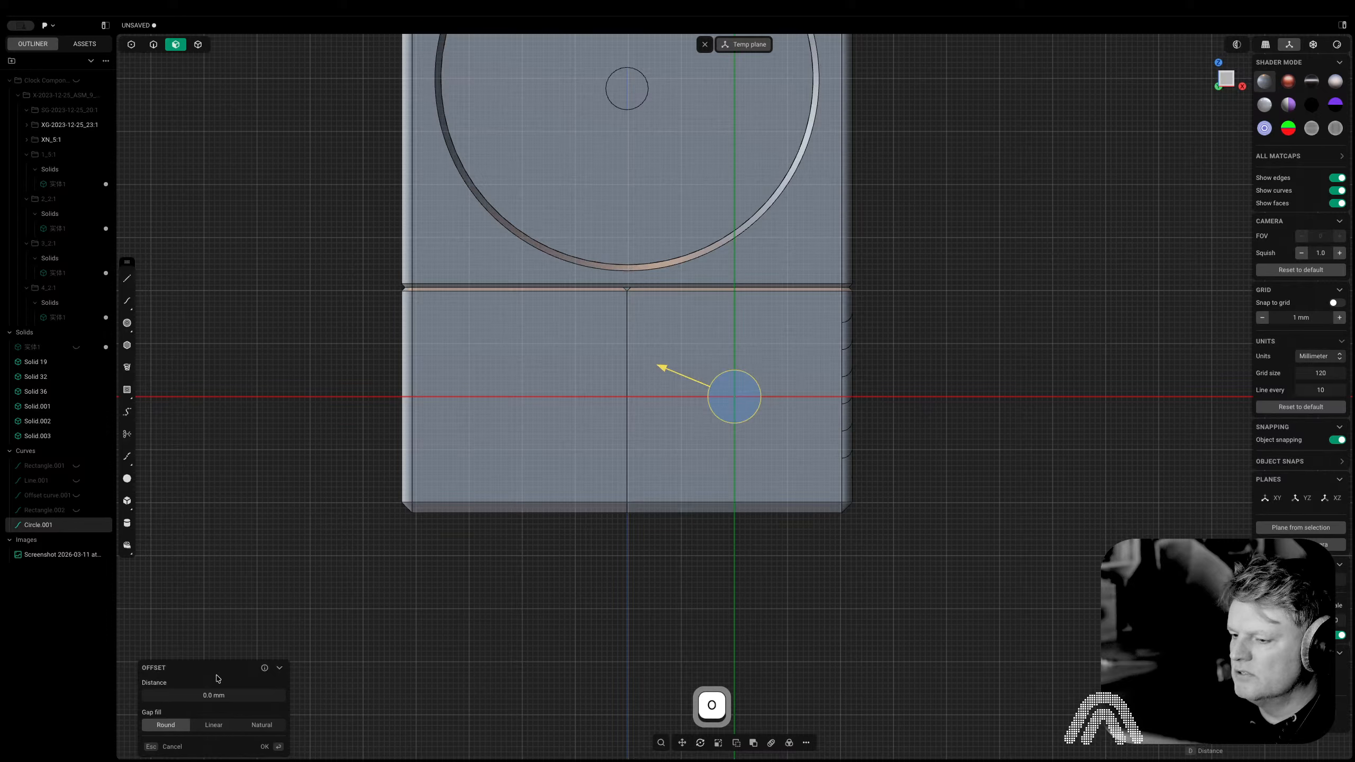
text(3)
key(Tab)
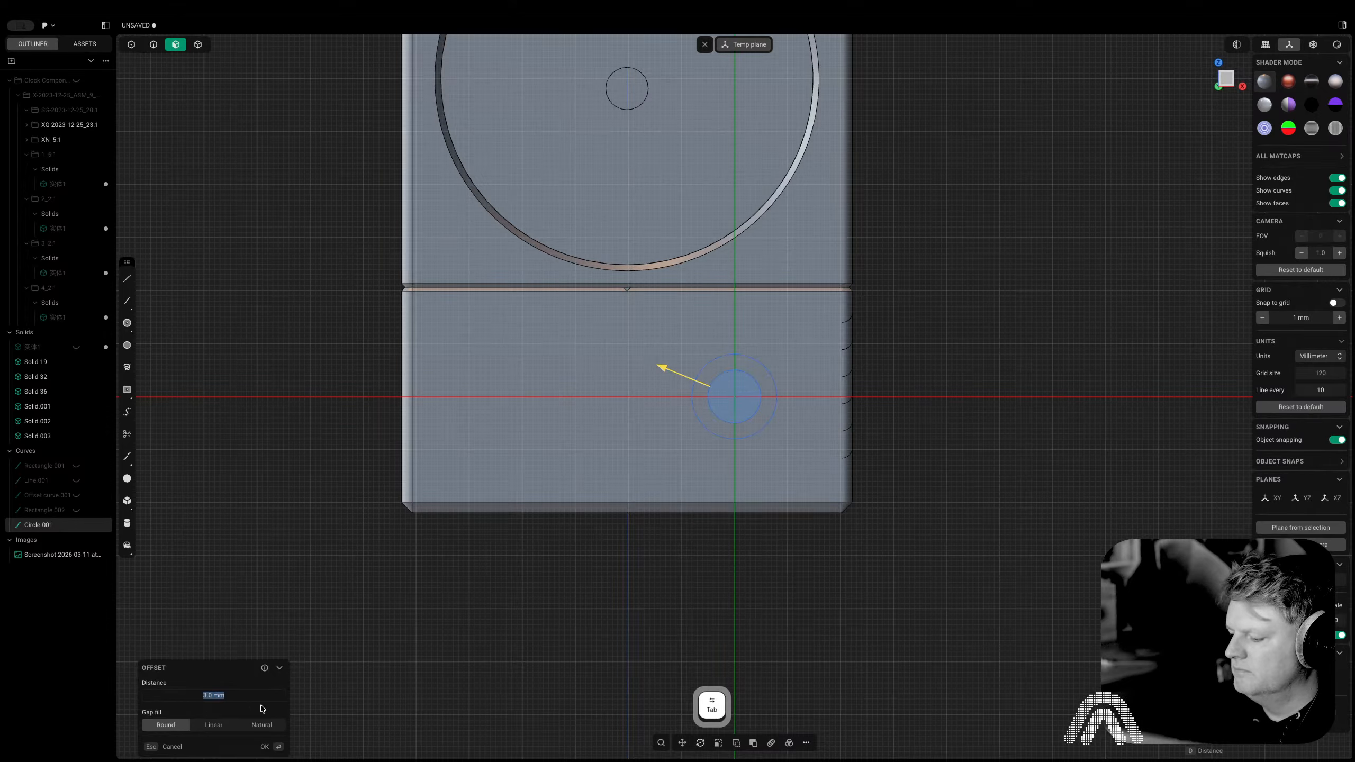
key(Return)
key(Return)
key(o)
key(d)
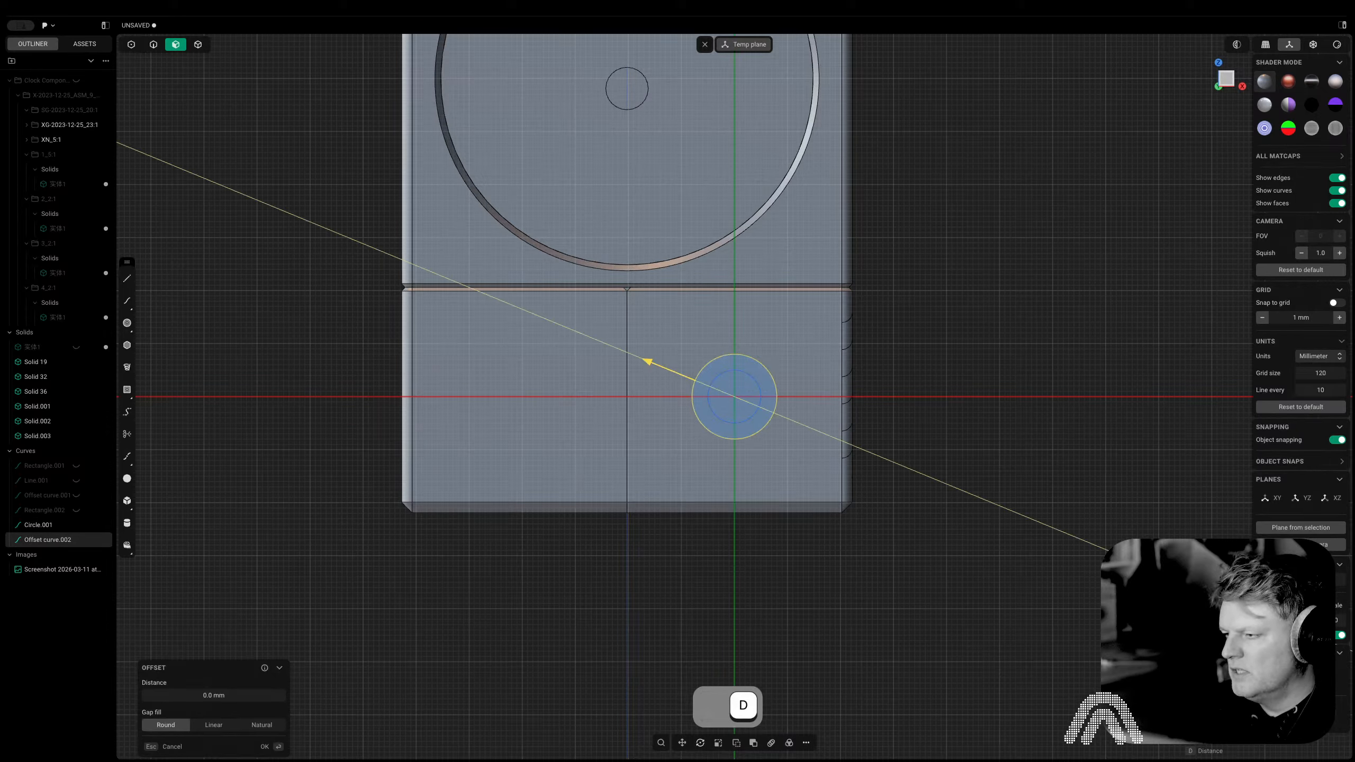
key(Return)
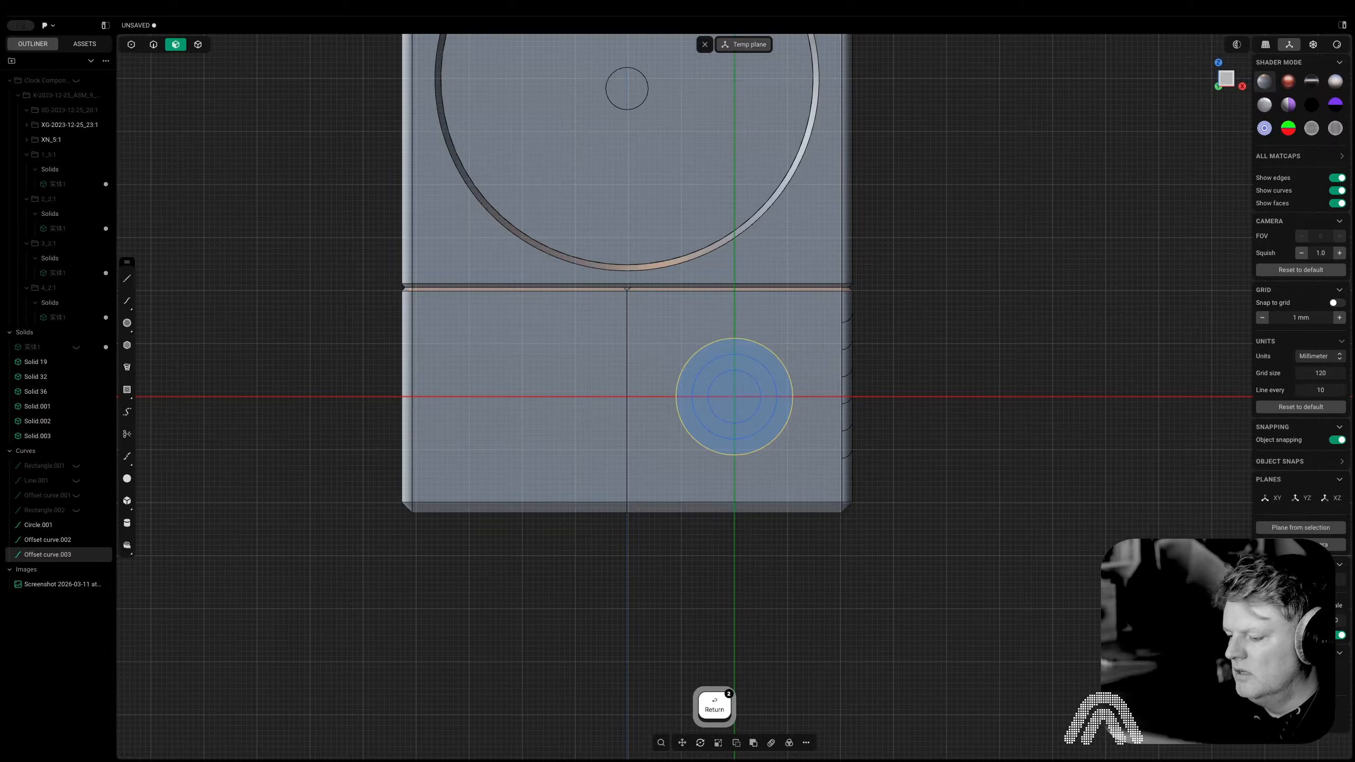
text(od3)
key(Return)
key(Return)
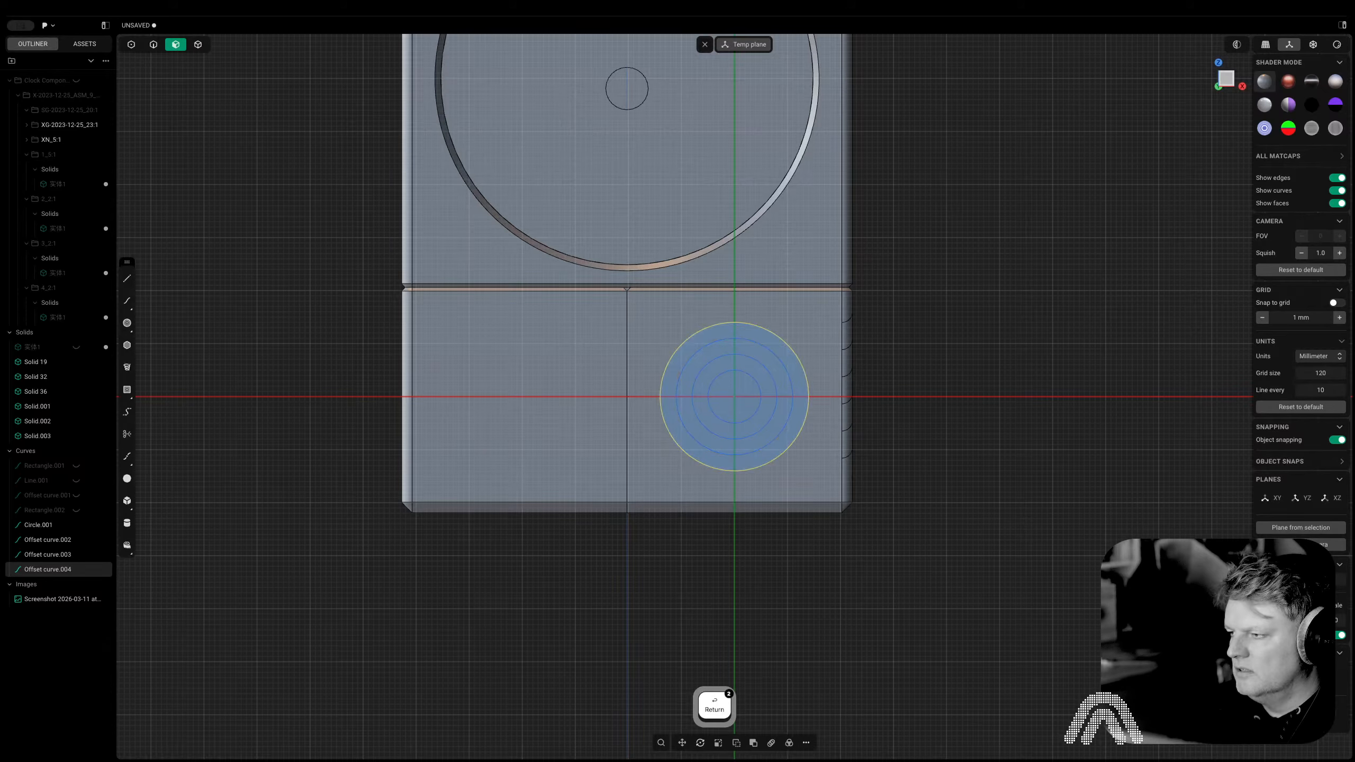
text(od3)
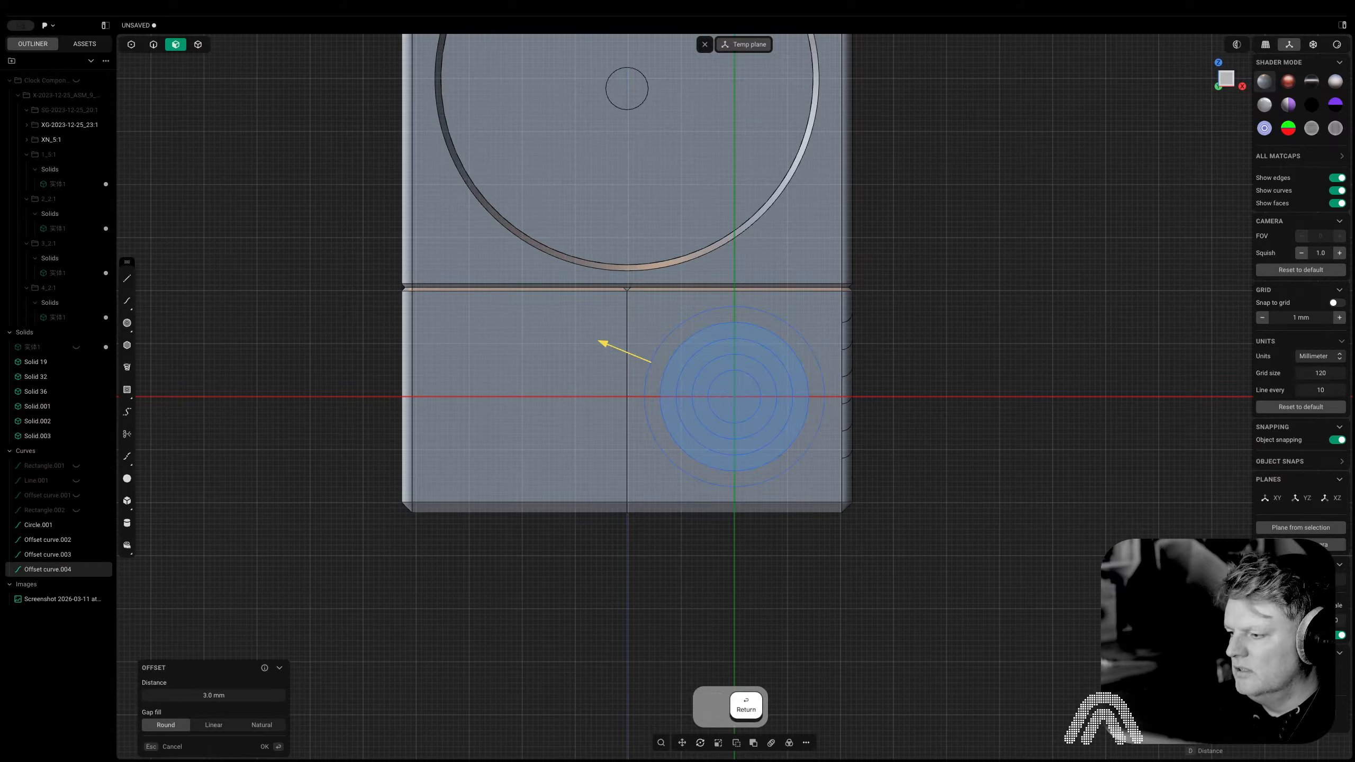
key(Return)
key(Return)
middle_drag(708, 656, 668, 605)
click(683, 592)
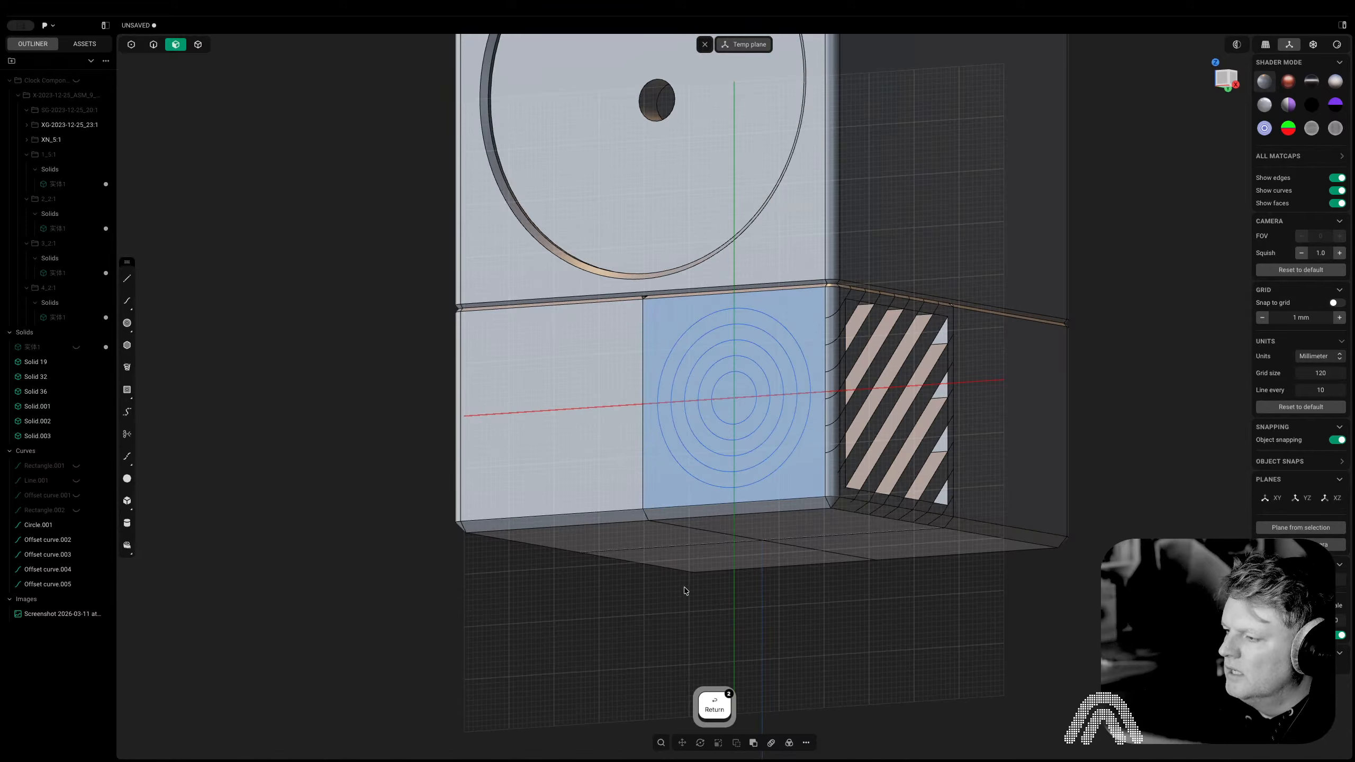
scroll(749, 392, up, 2)
key(3)
click(794, 347)
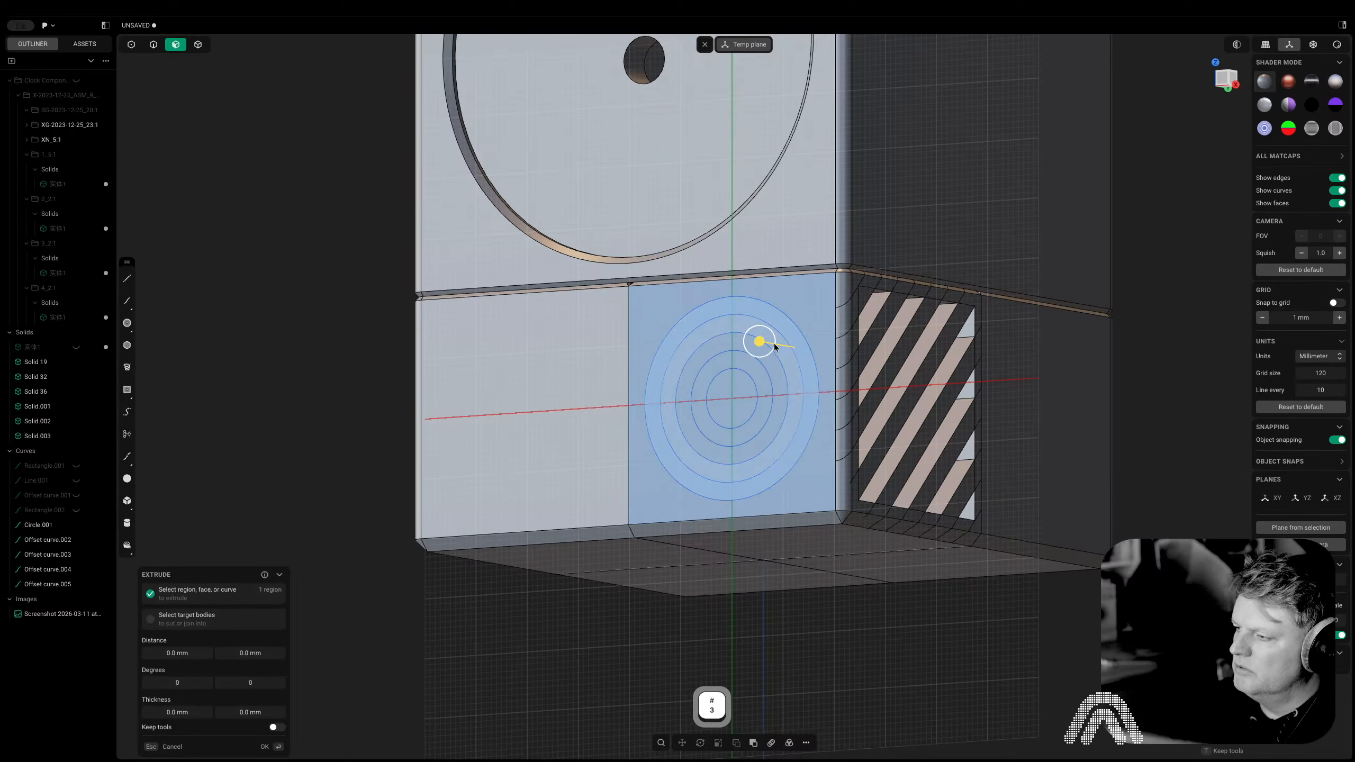
drag(762, 340, 765, 342)
key(Escape)
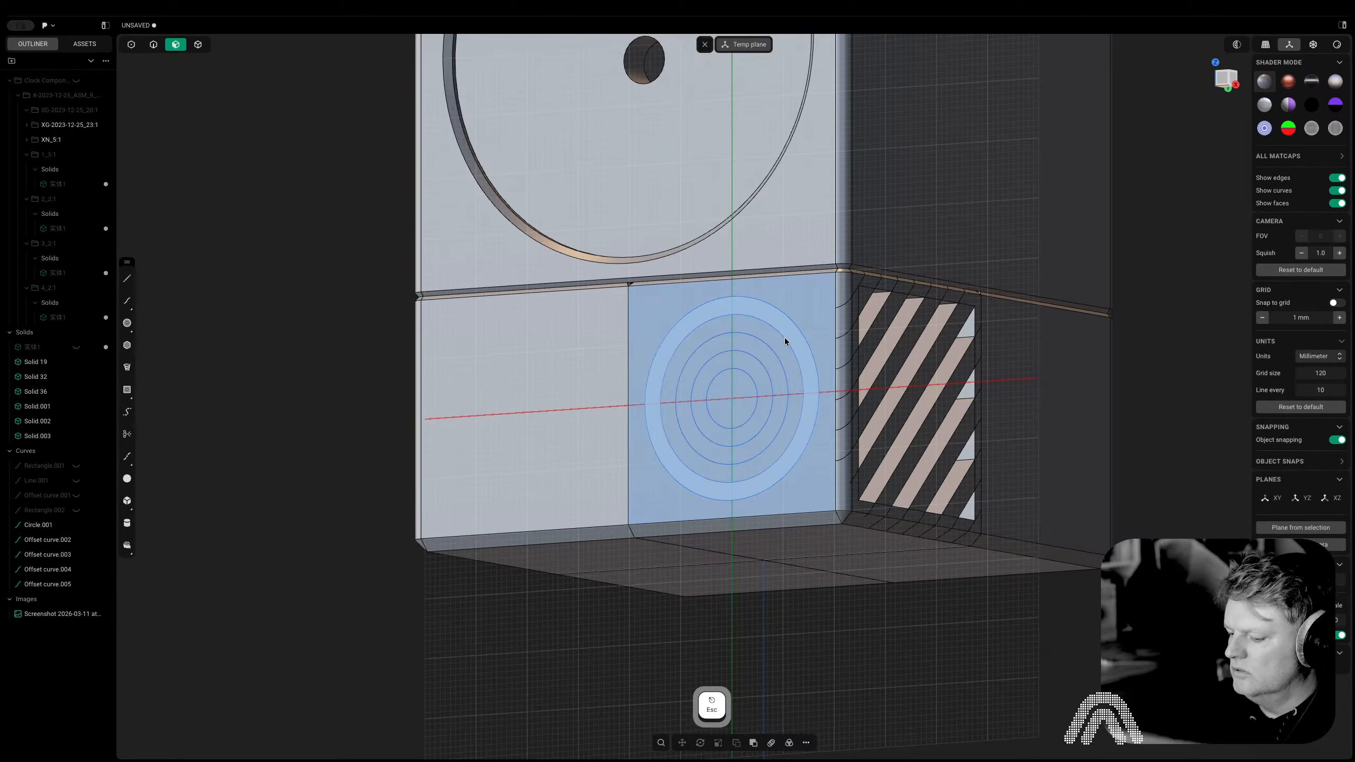
Extrude the outermost ring between the concentric circles 2 mm into the block's front face as a cut
click(785, 340)
key(w)
click(774, 329)
drag(764, 341, 767, 342)
text(2)
key(Tab)
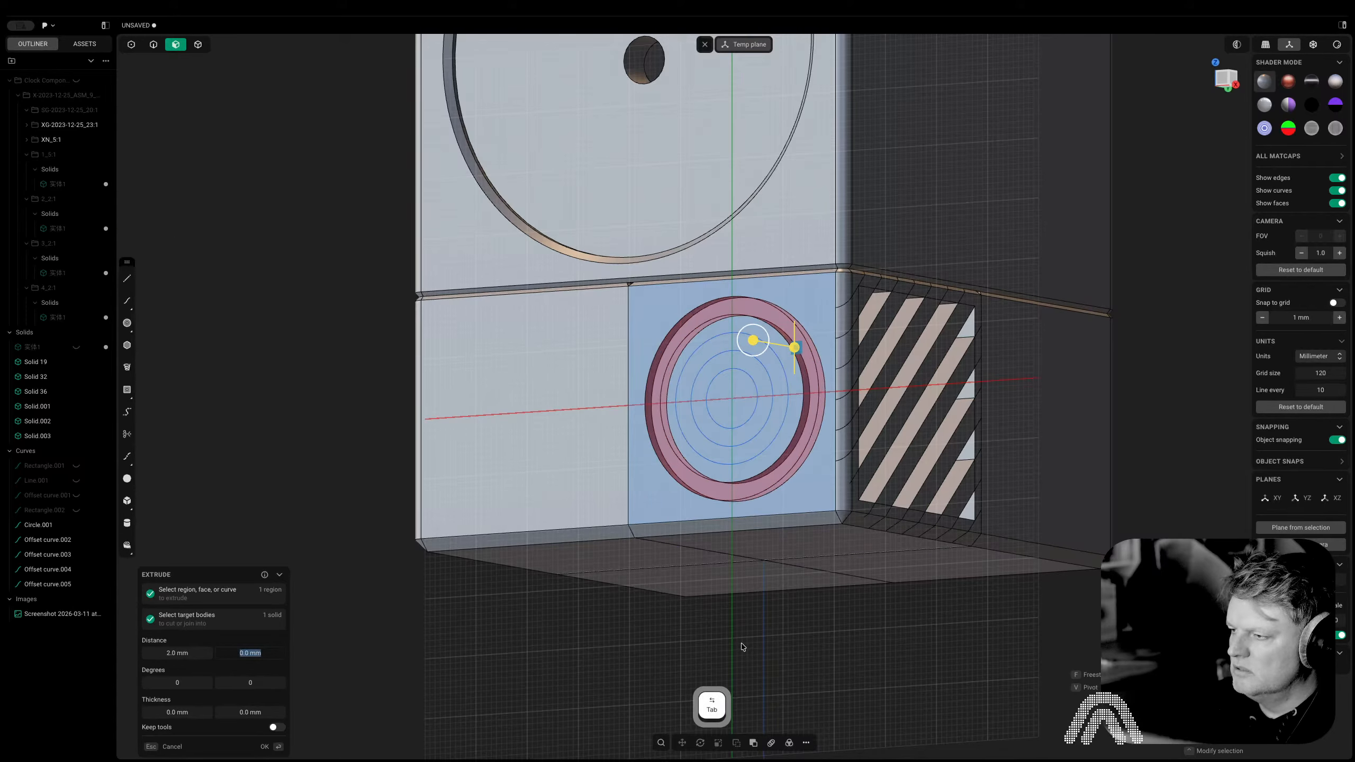
key(Return)
key(Return)
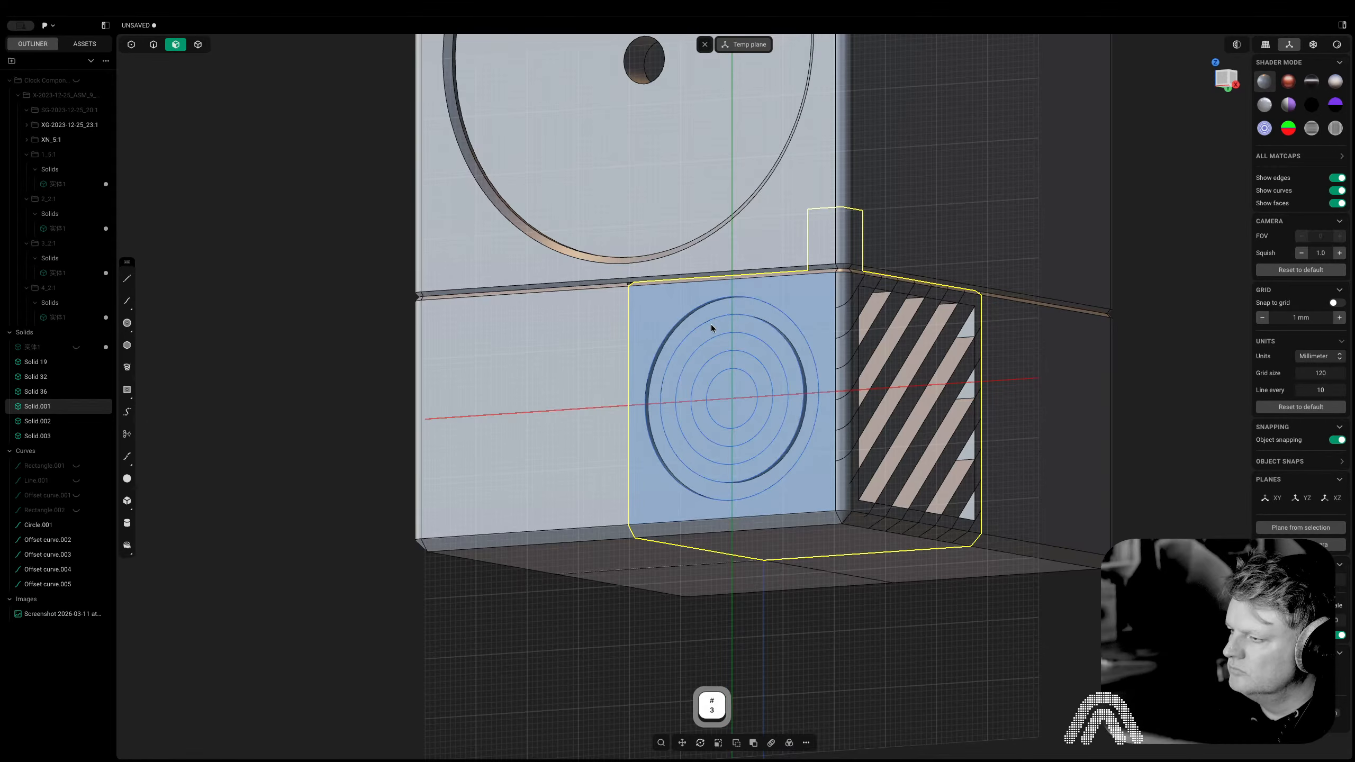
Cut the second ring from the outside into the block's front face with a 2 mm extrusion
key(e)
key(w)
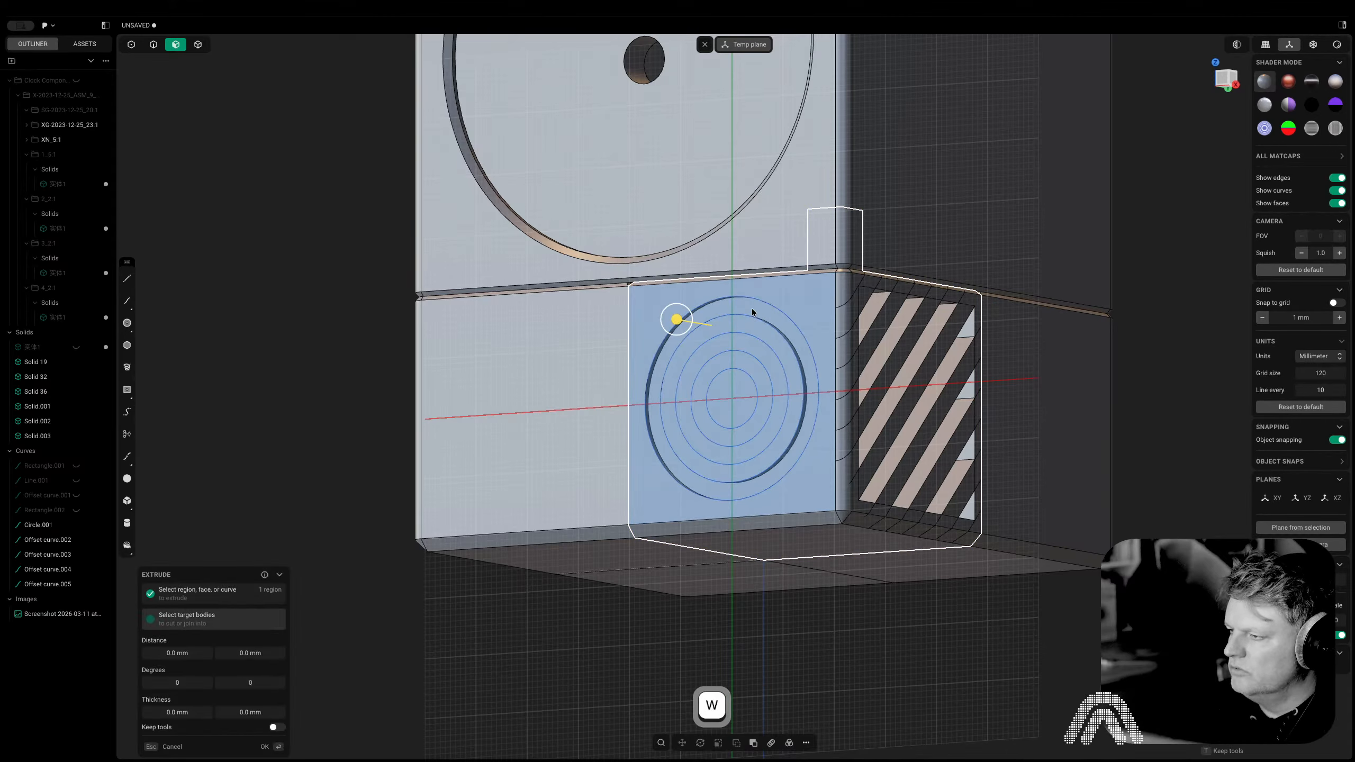
click(675, 318)
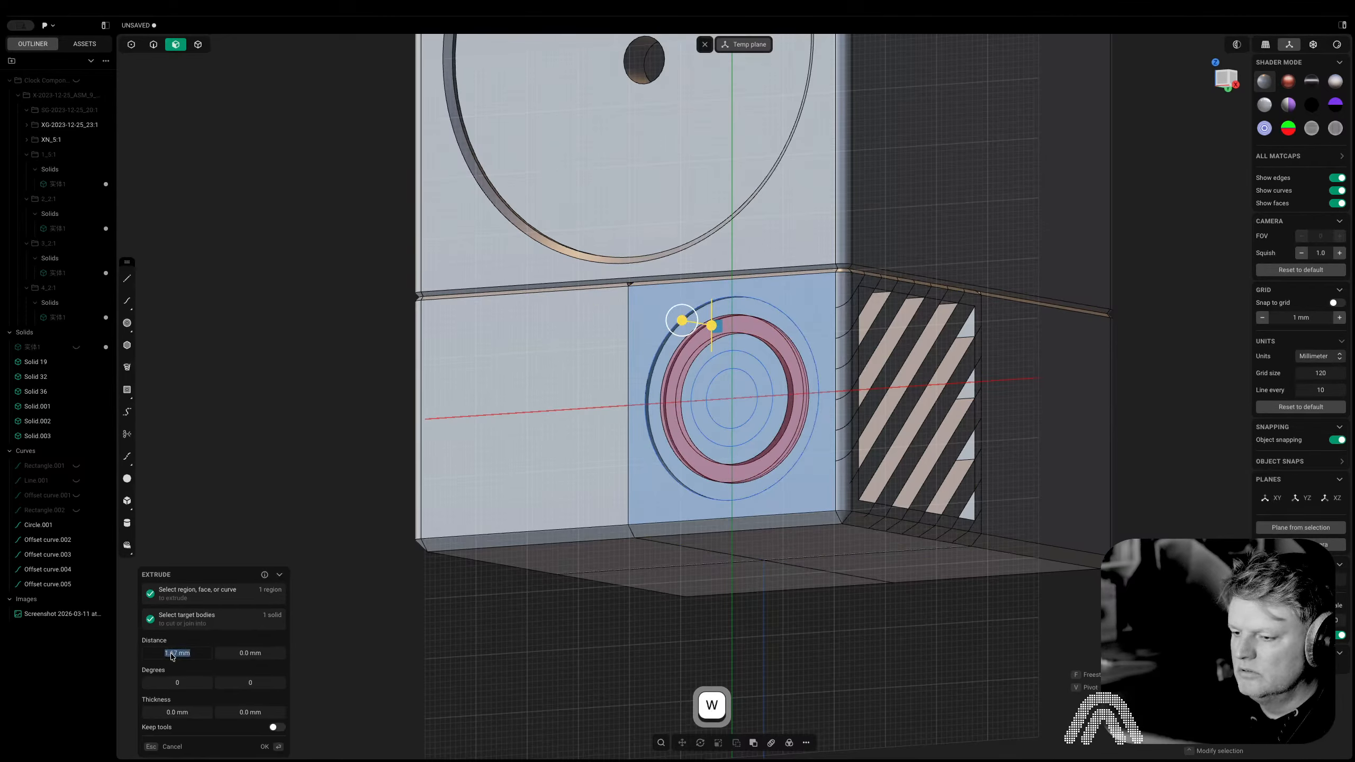
key(Return)
key(Return)
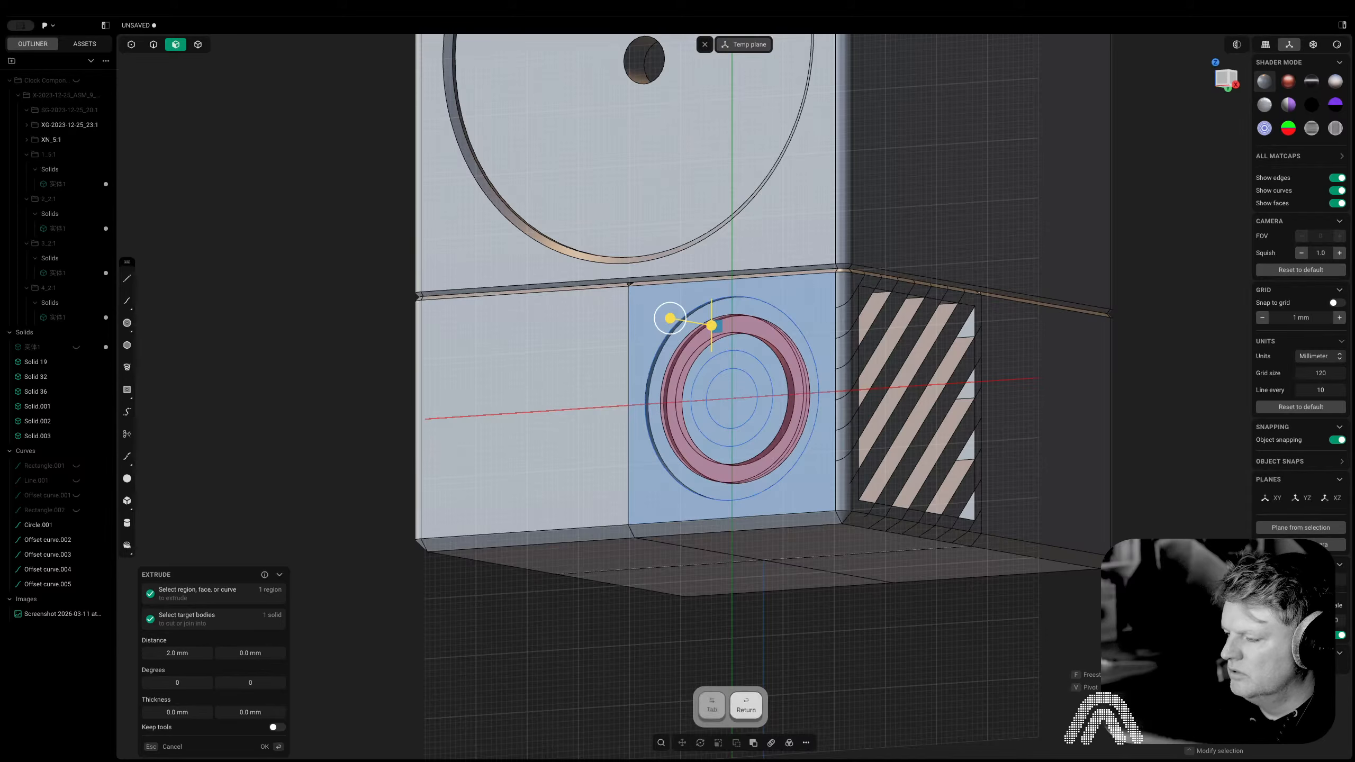
Extrude the third ring from the outside into the right-hand block's front face as a cut
click(686, 402)
key(e)
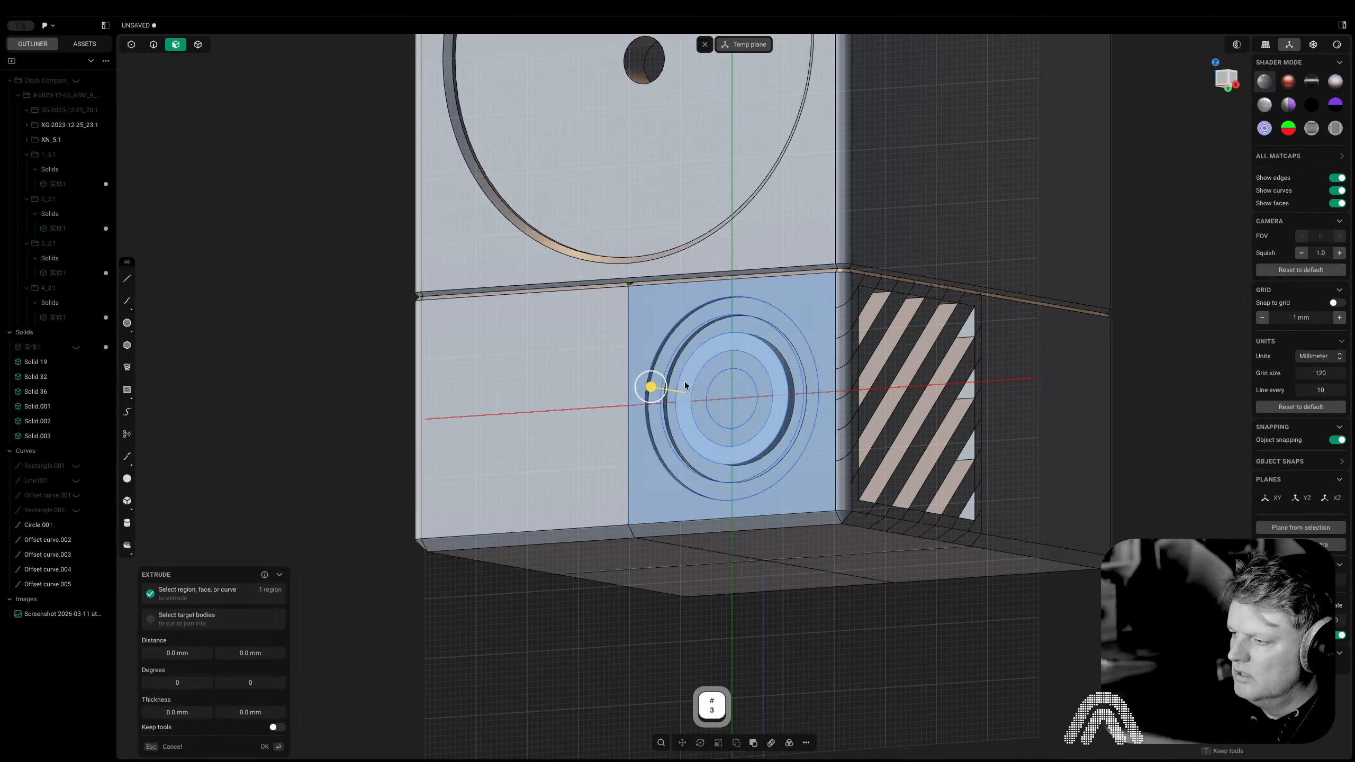
key(w)
click(669, 382)
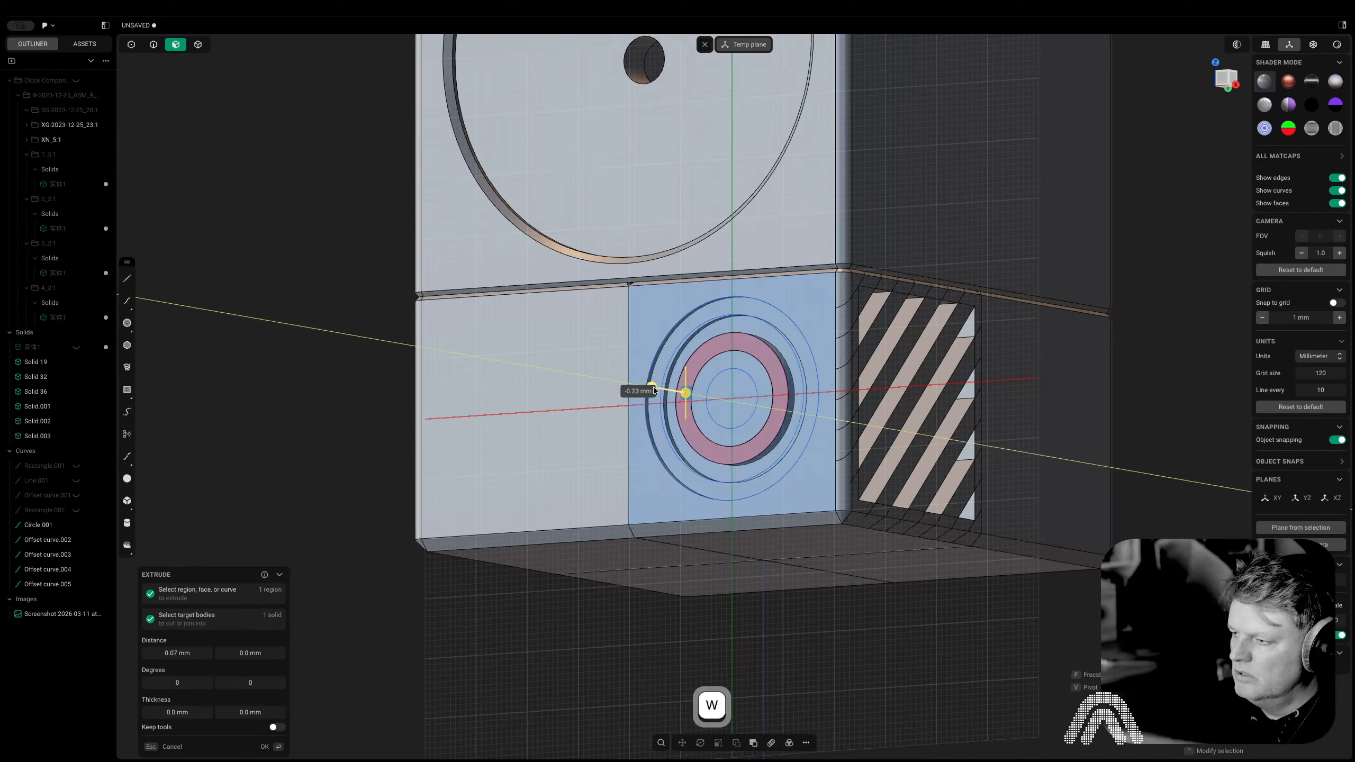
key(Tab)
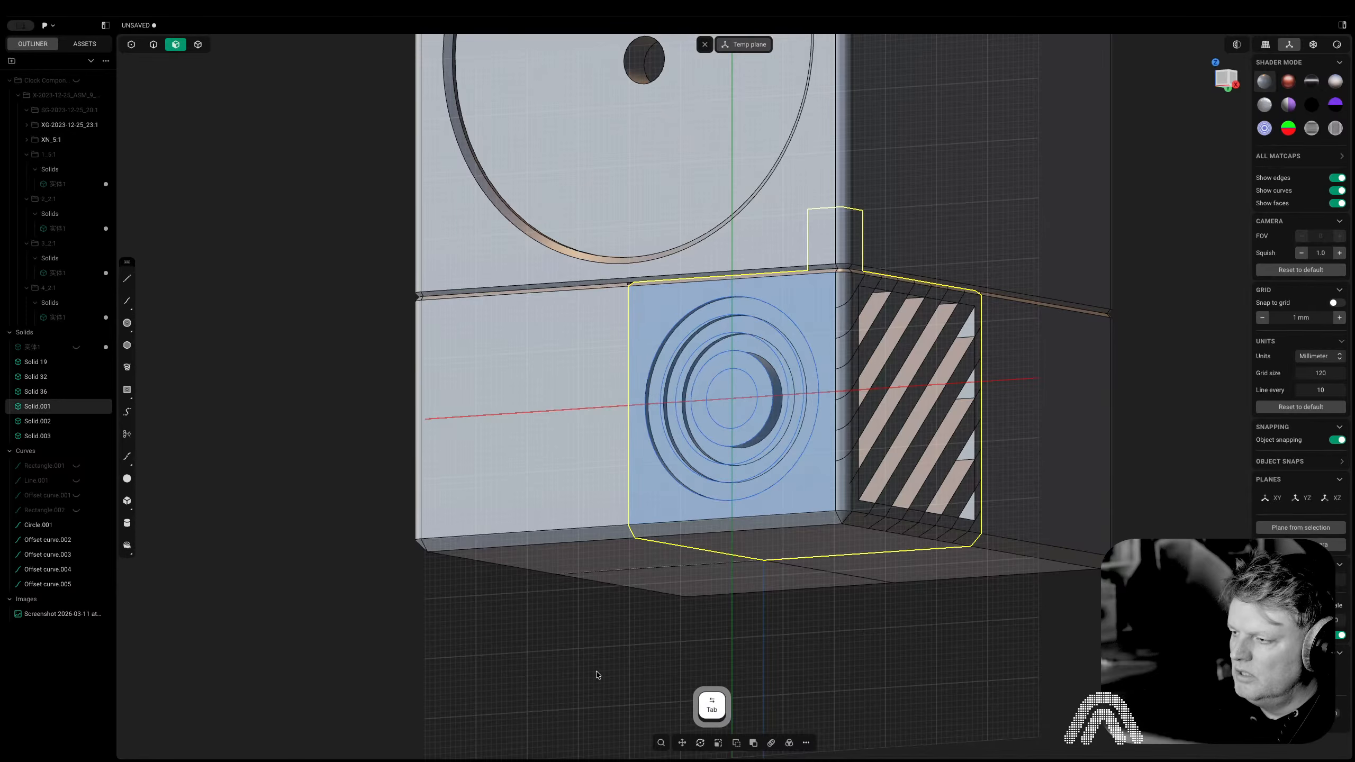
Extrude the innermost ring around the centre disc 3 mm into the block's front face as a cut
click(692, 372)
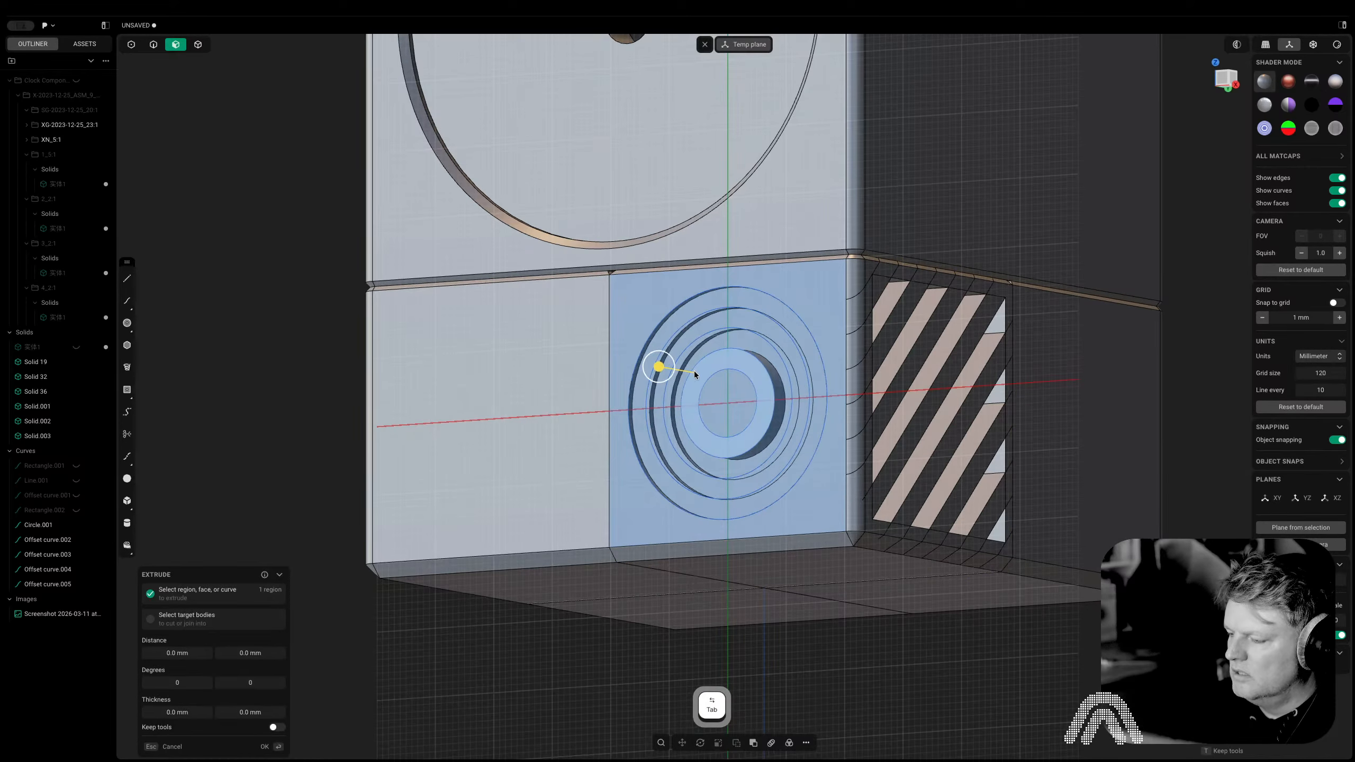
key(w)
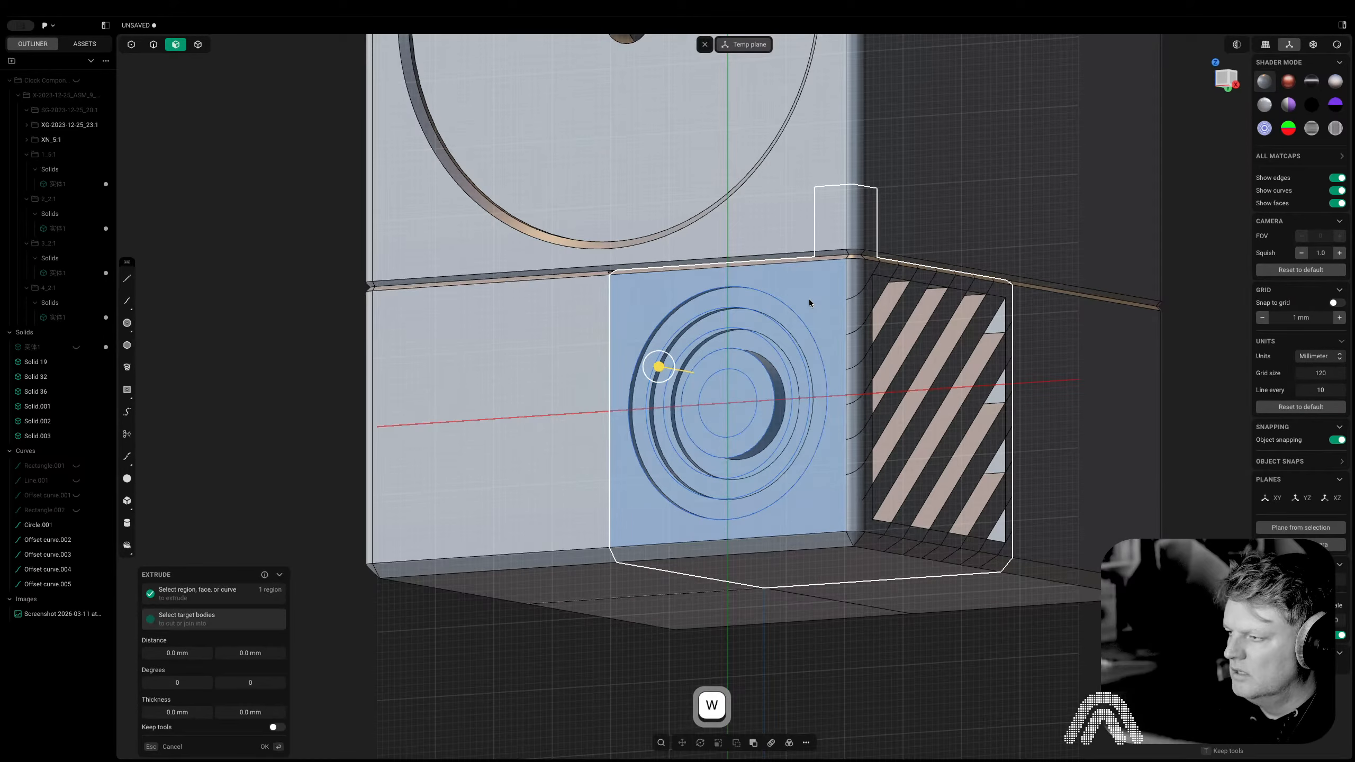
click(660, 366)
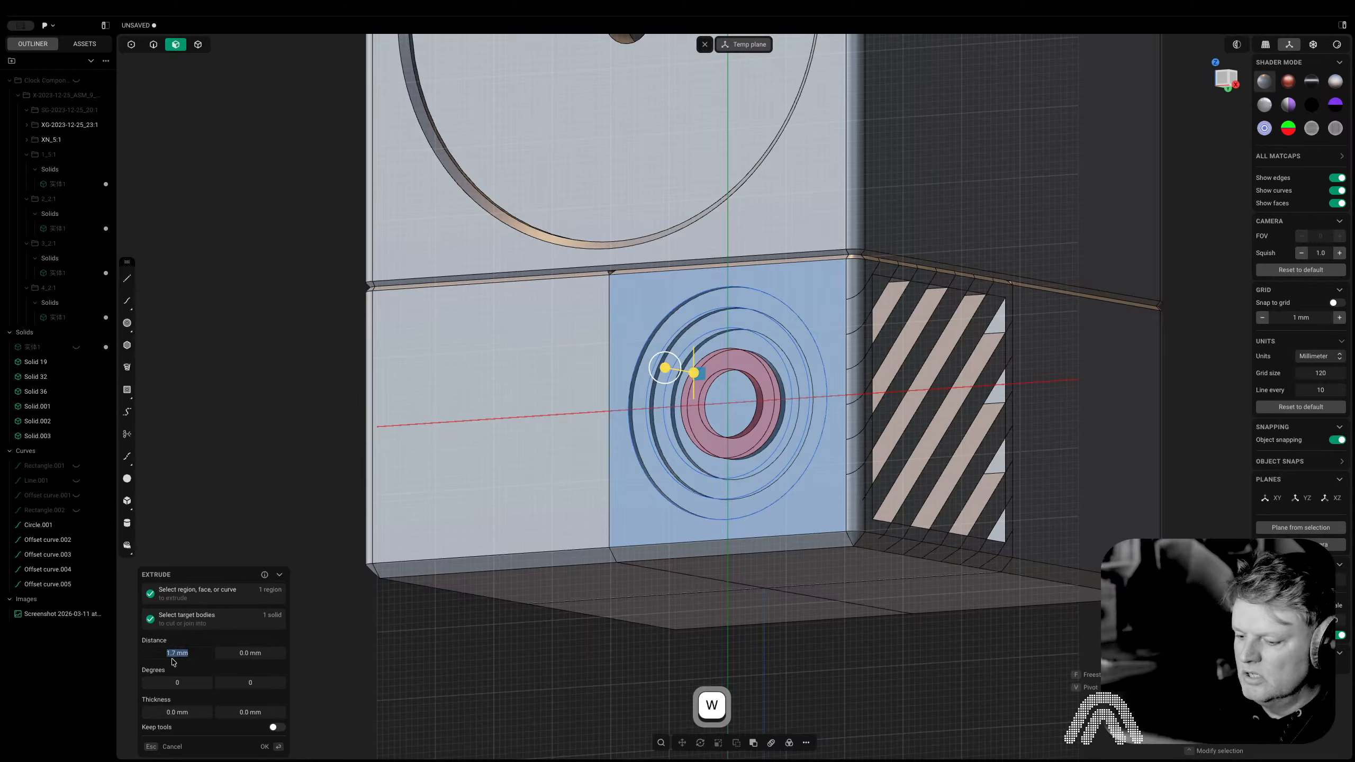
text(3)
key(Return)
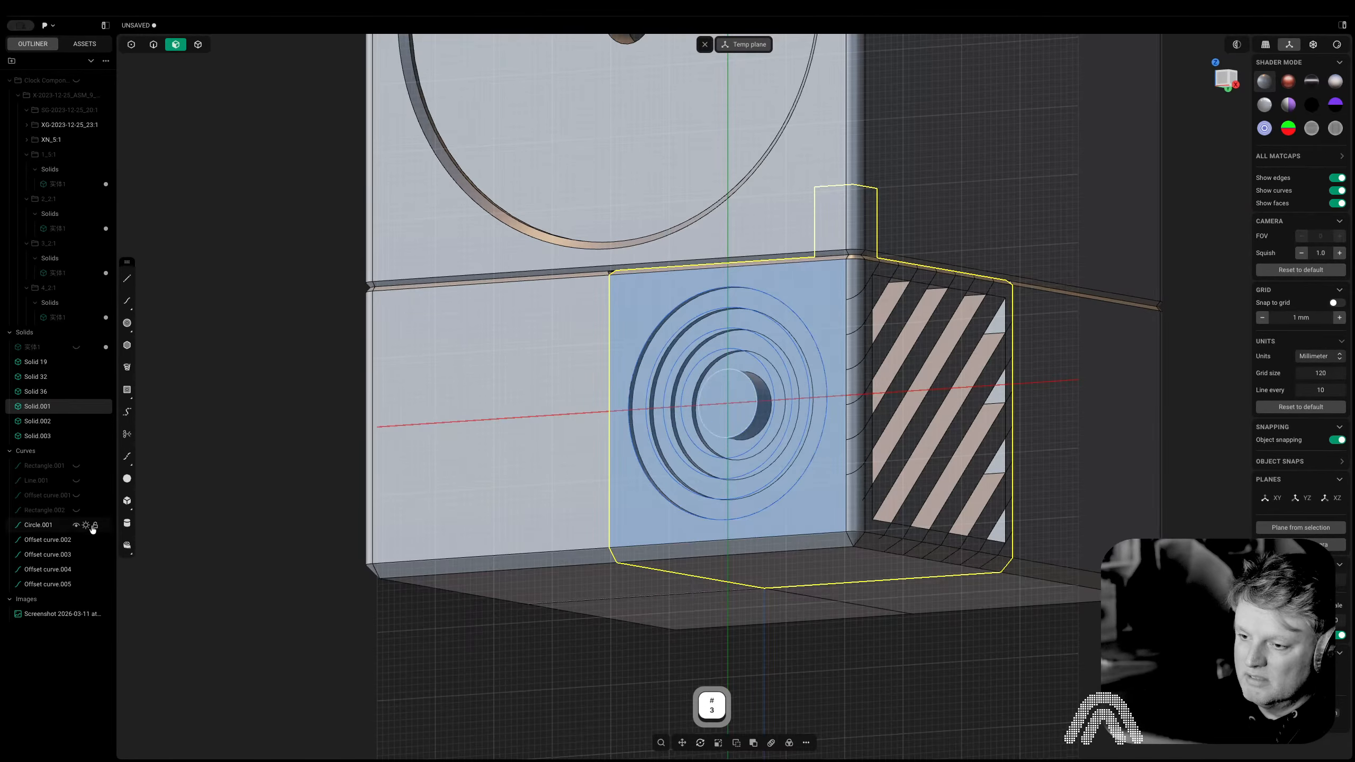
Delete the circle and its four offset curves, and leave the temporary construction plane
click(47, 524)
shift+click(48, 584)
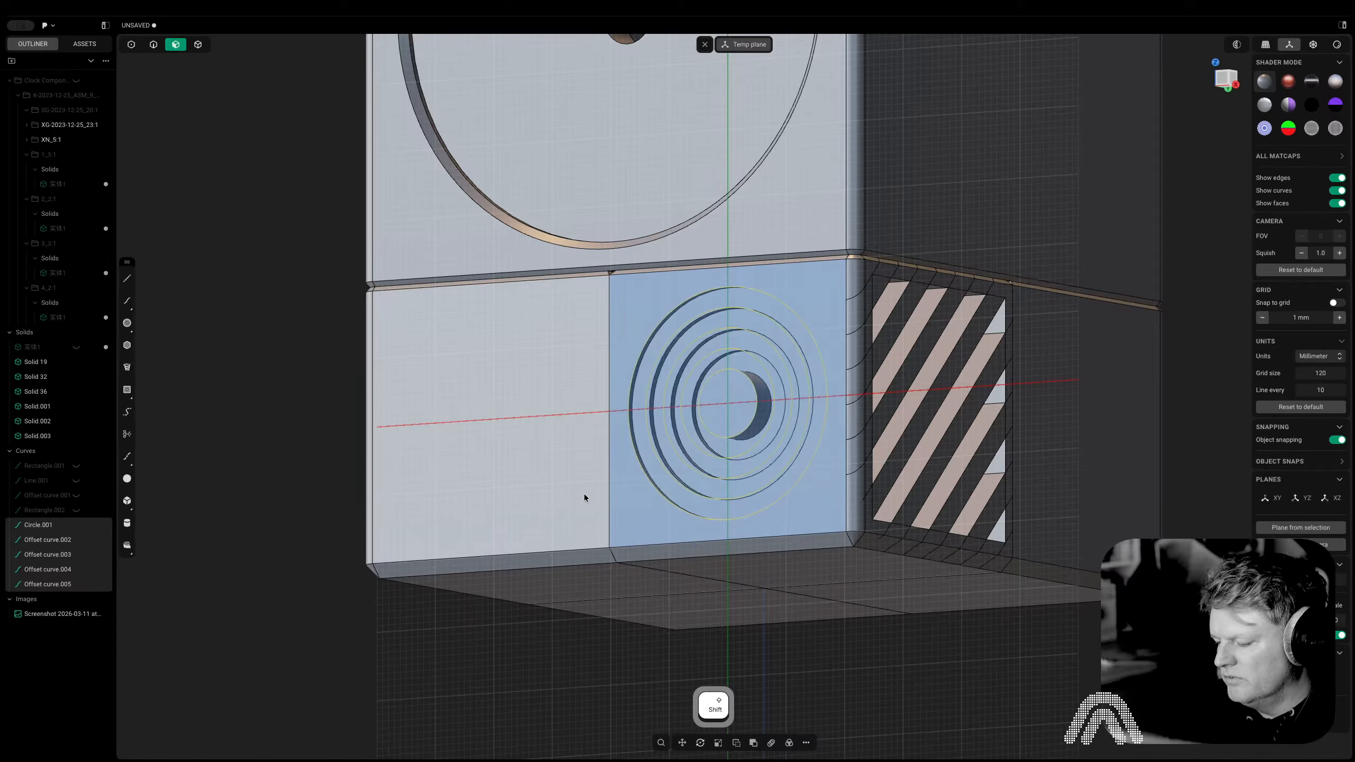
key(x)
key(space)
middle_drag(767, 430, 983, 448)
key(3)
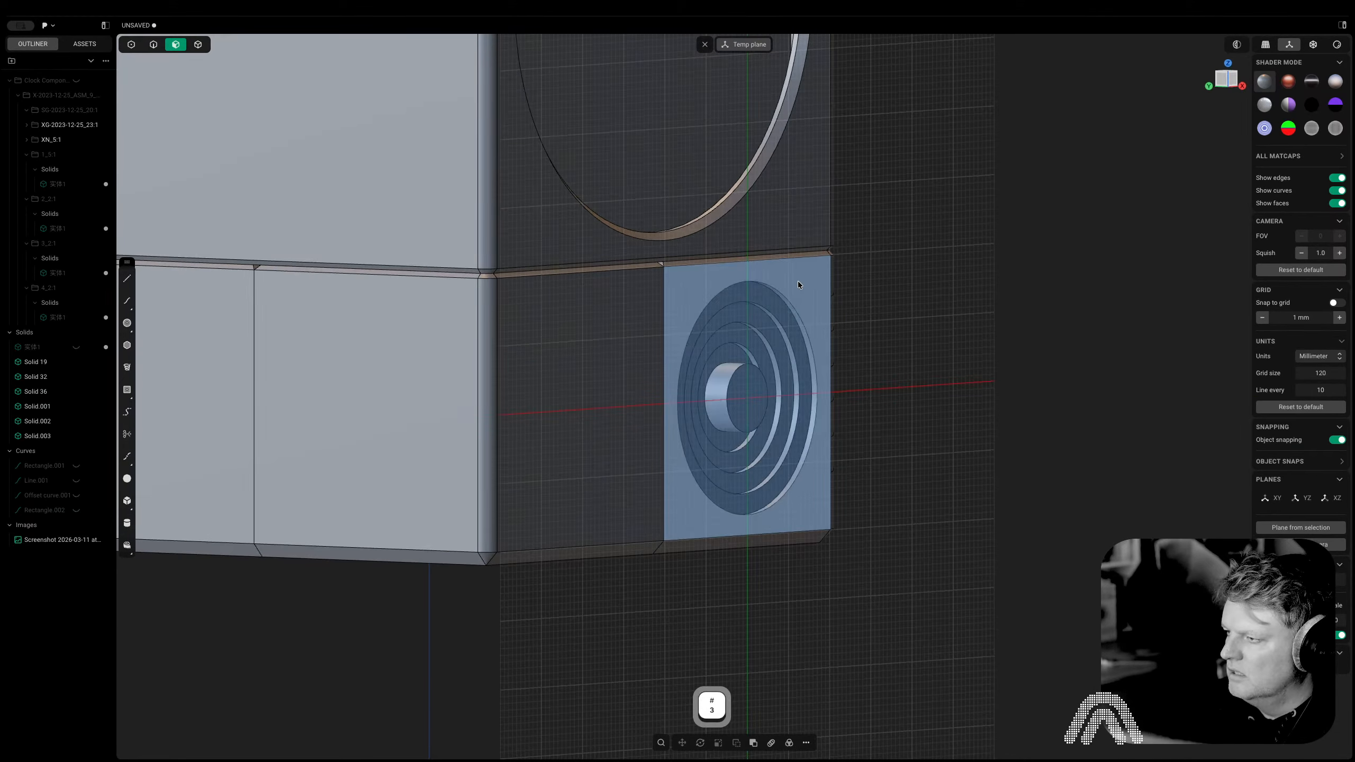
click(705, 45)
Extrude the front face of the round centre post about 2.45 mm inward to shorten the post
middle_drag(998, 460, 819, 516)
scroll(750, 391, up, 5)
key(2)
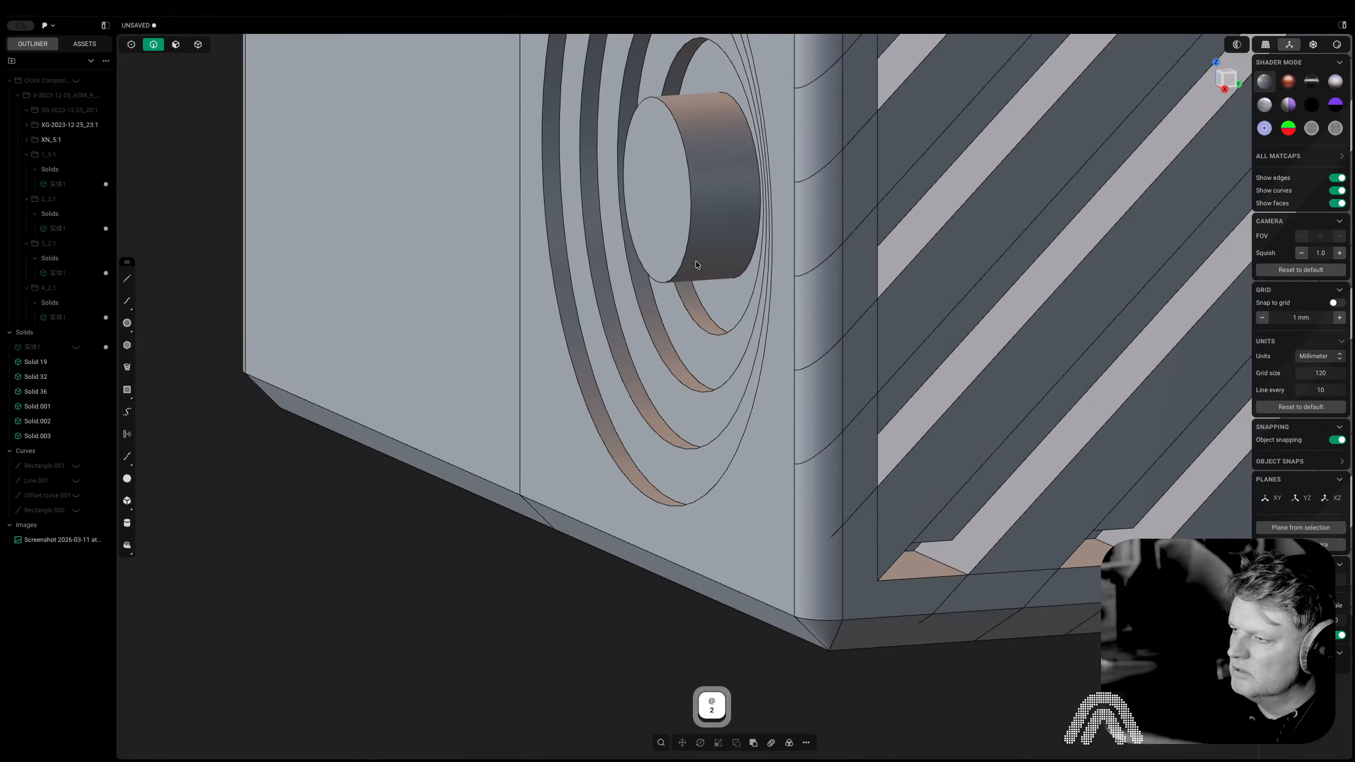
scroll(712, 451, up, 3)
key(e)
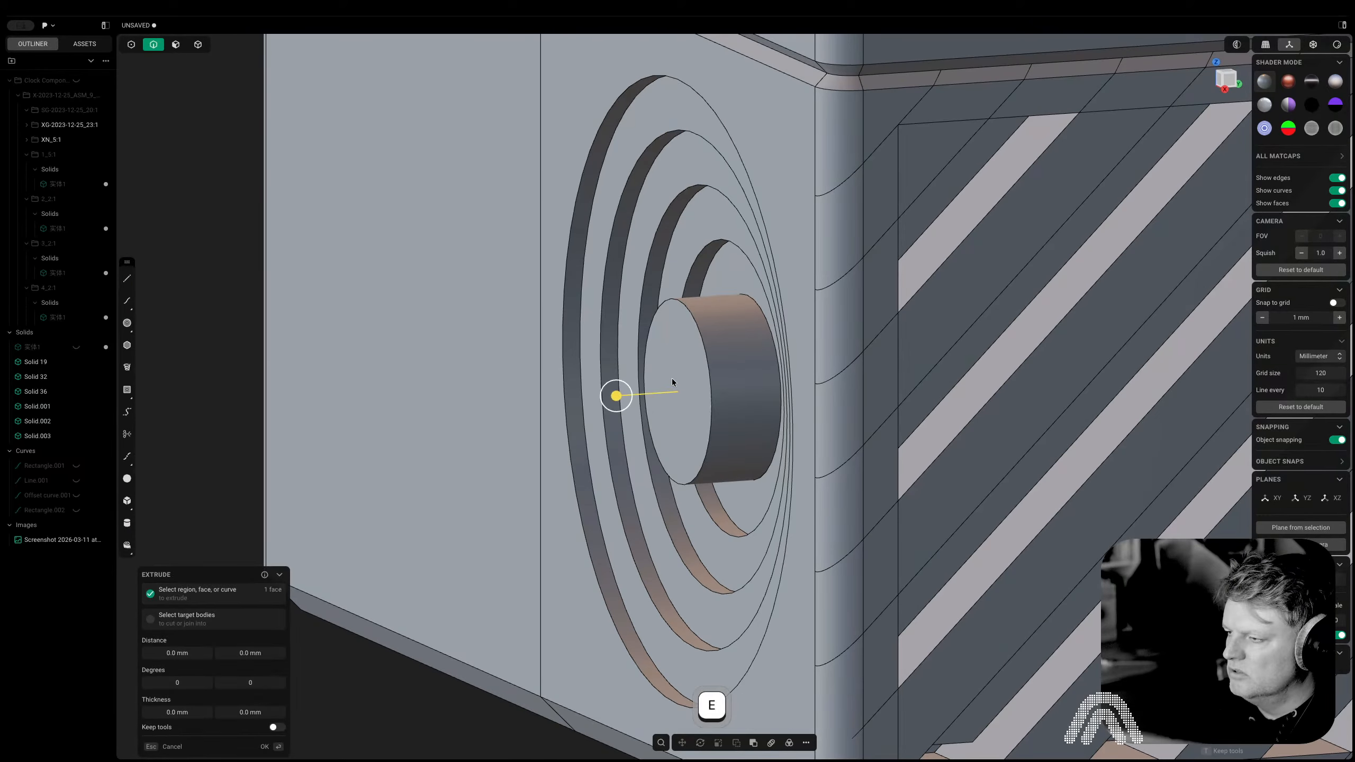
drag(608, 395, 659, 394)
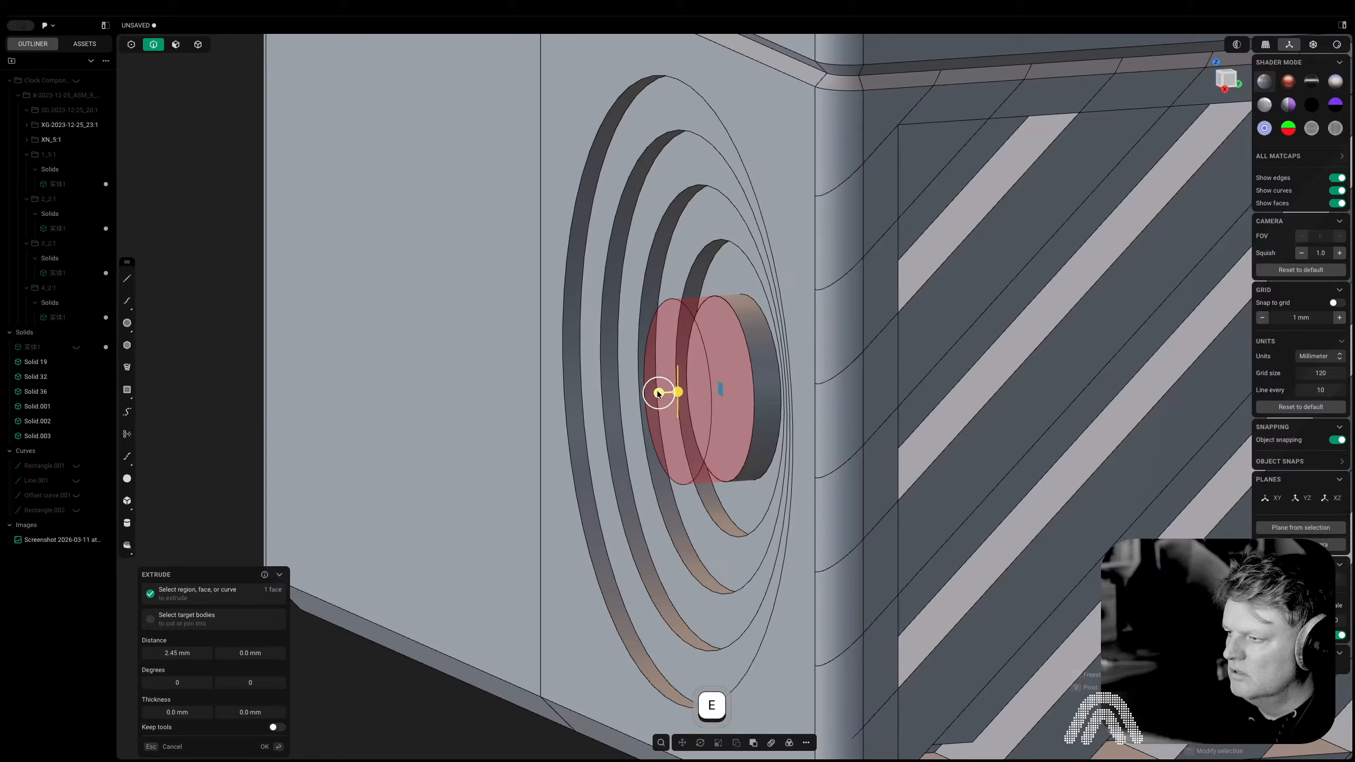
right_click(657, 394)
Fillet the circular front edge of the shortened centre post and clear the selection
key(2)
click(741, 322)
drag(741, 323, 730, 312)
right_click(730, 312)
scroll(730, 311, down, 10)
middle_drag(732, 312, 790, 357)
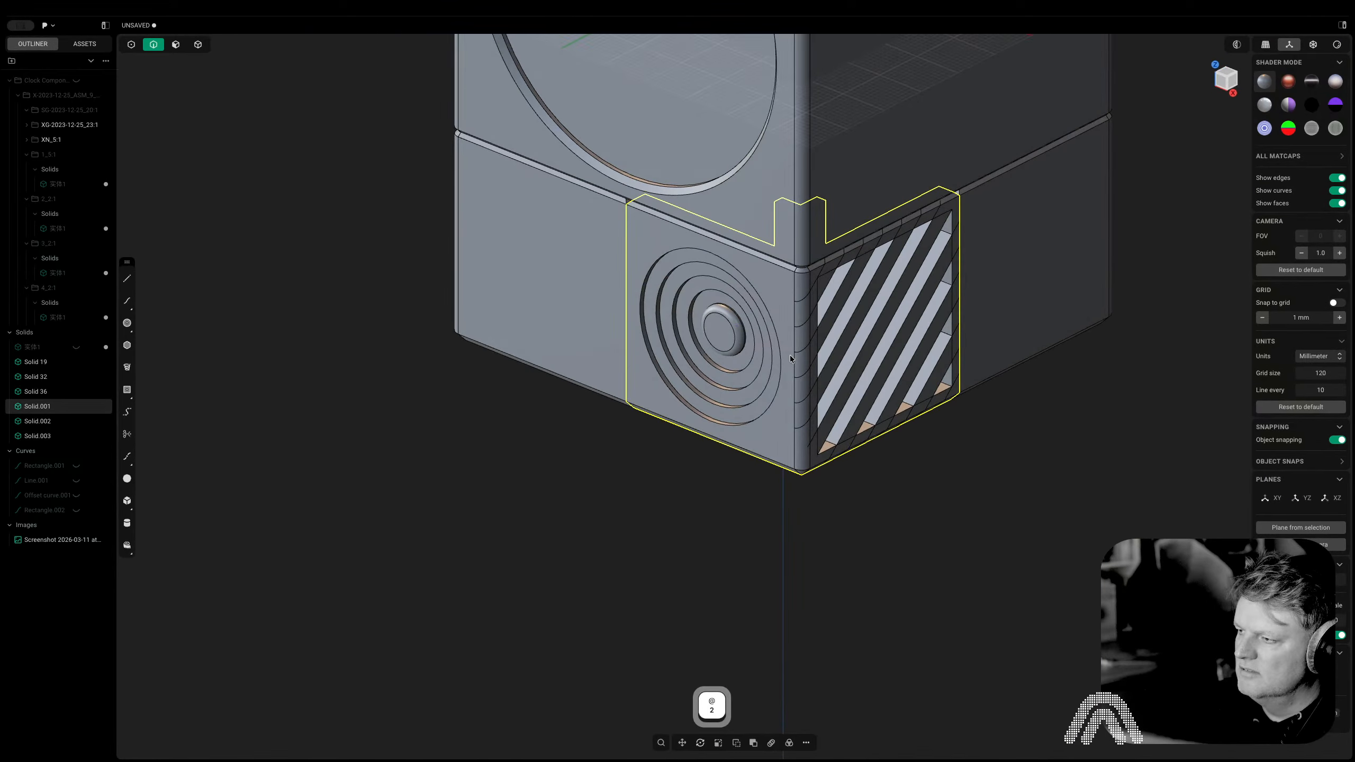
scroll(846, 582, down, 10)
click(850, 587)
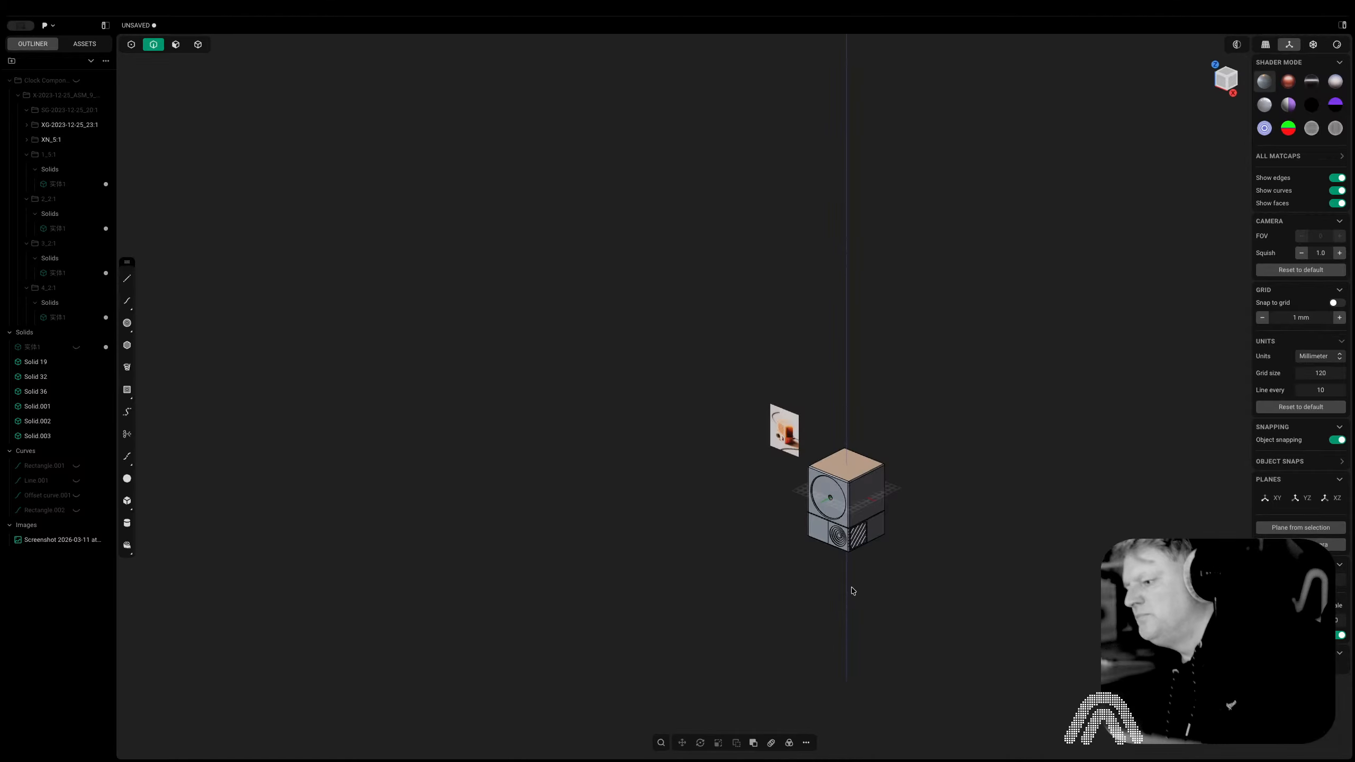
Chamfer the four concentric ring edges on the block's front face by about 0.49 mm
scroll(858, 558, up, 15)
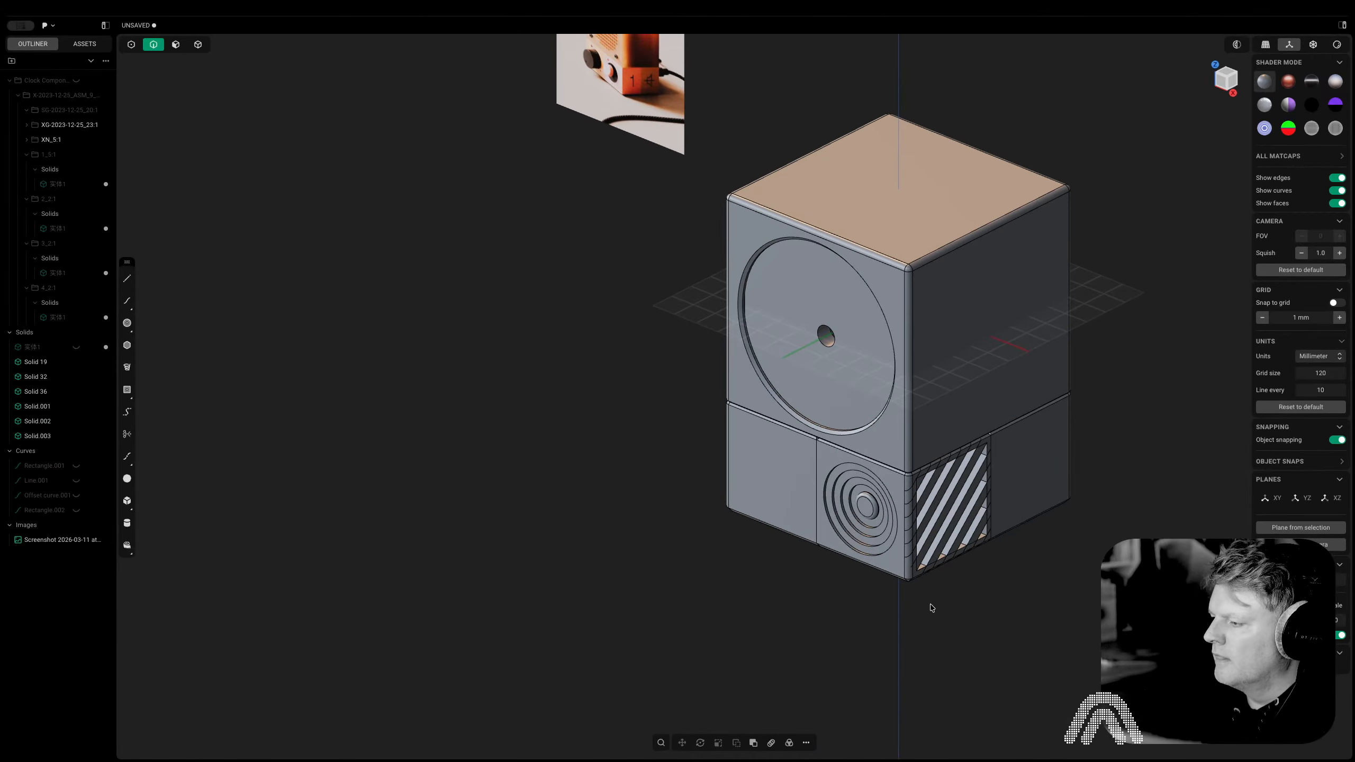
shift+middle_drag(978, 571, 1059, 628)
key(b)
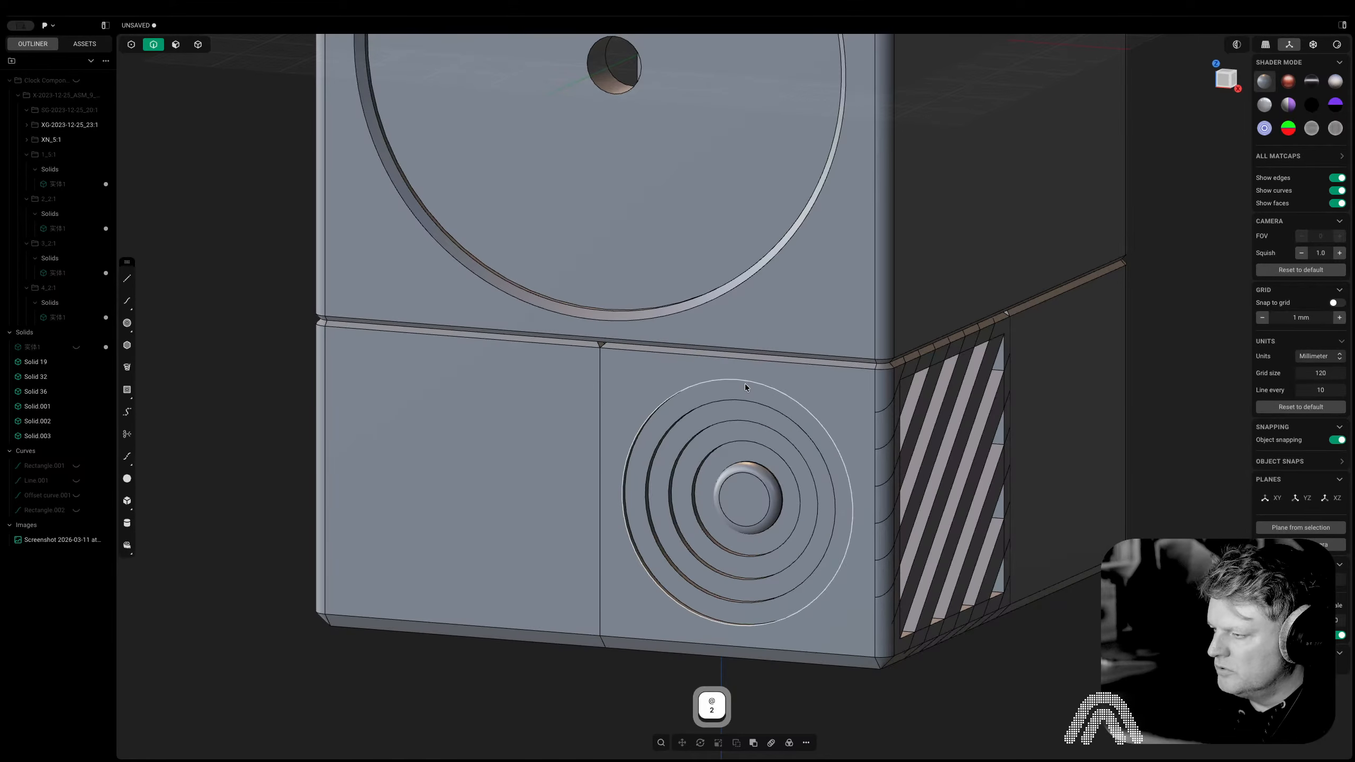
click(748, 382)
shift+click(743, 401)
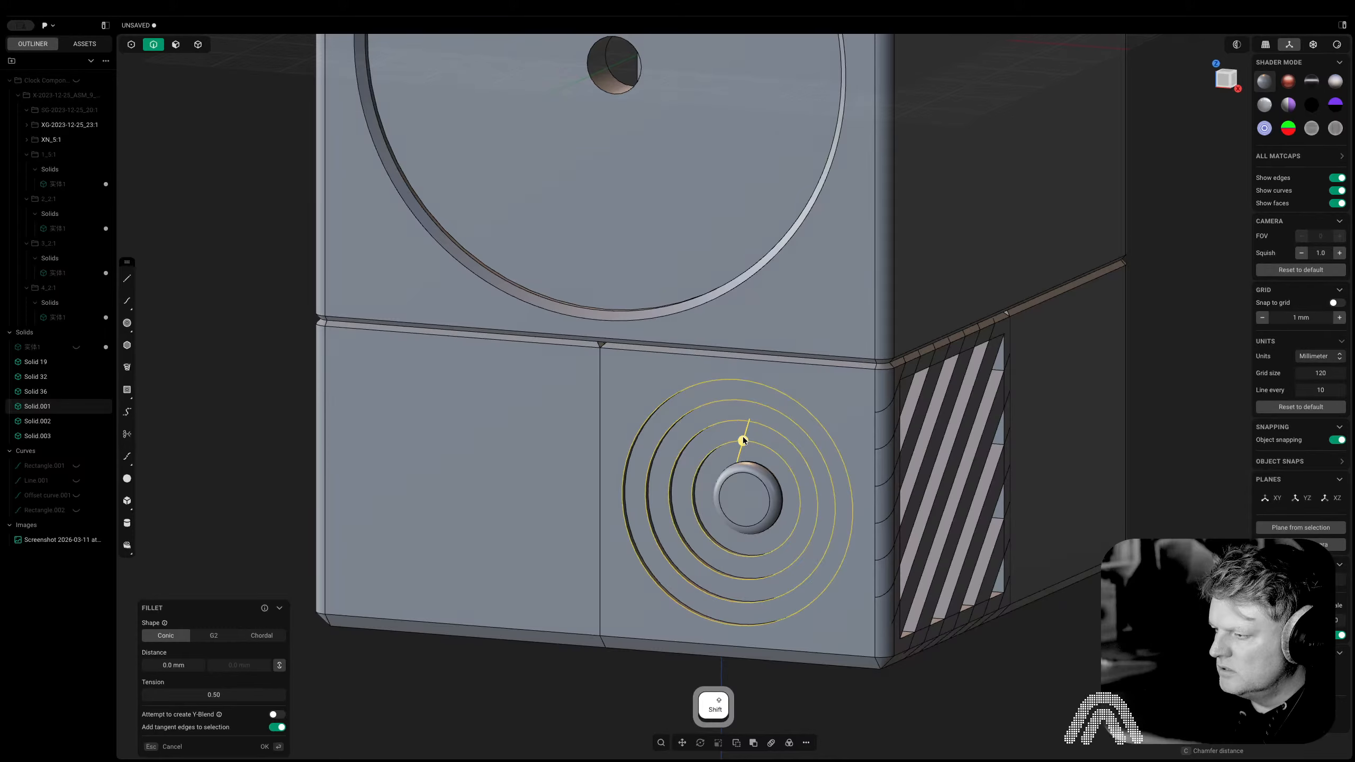
drag(743, 440, 743, 438)
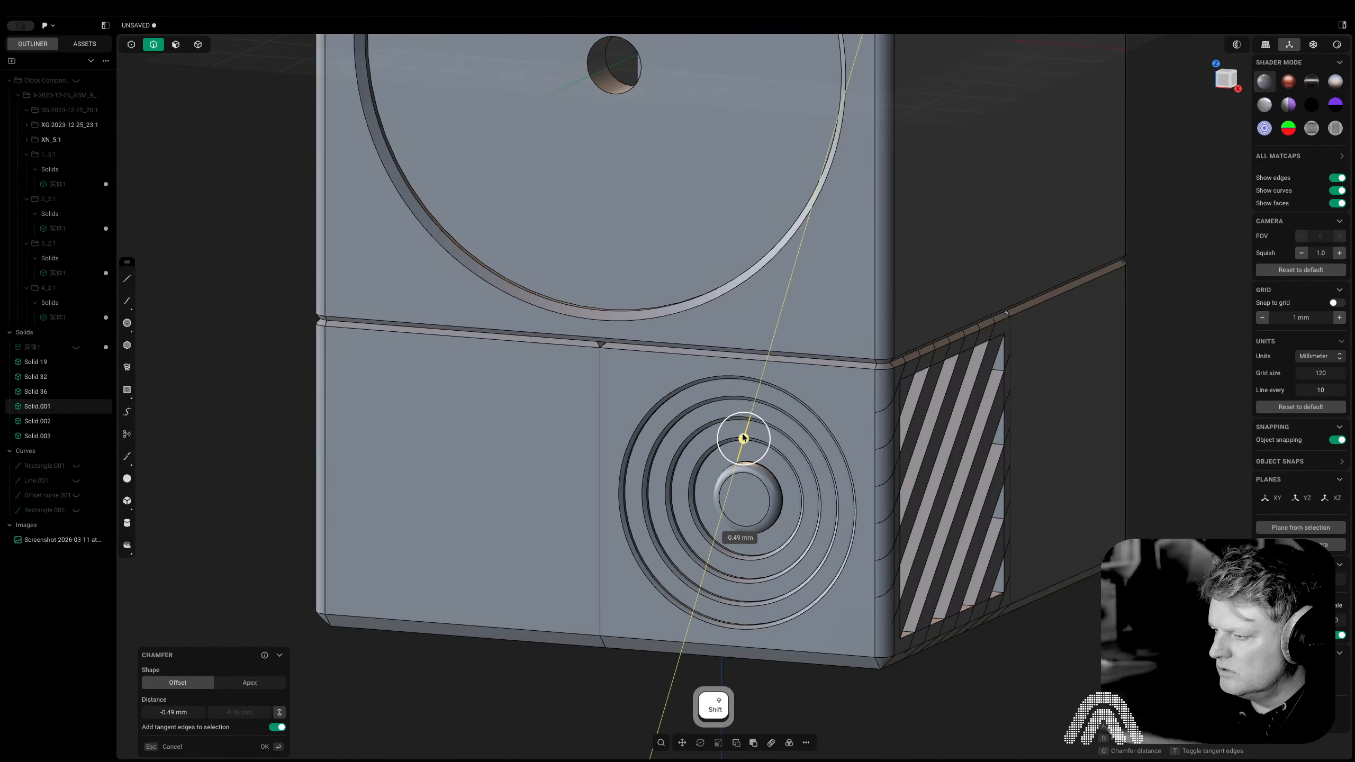
key(Return)
scroll(744, 435, down, 1)
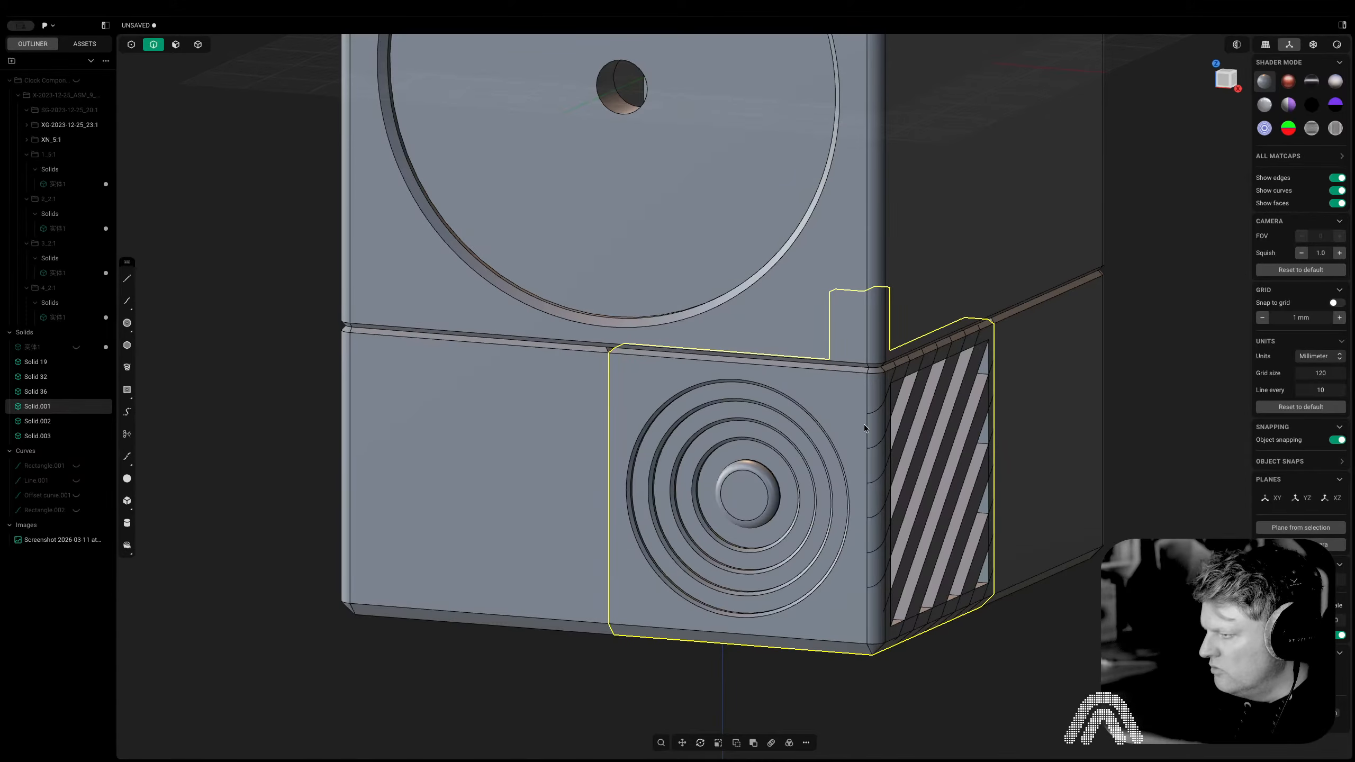
Chamfer the upper-left long edges of the diagonal bars in the block's side recess, except the last one in the lower corner
scroll(868, 420, down, 2)
shift+middle_drag(868, 420, 745, 466)
scroll(864, 468, down, 3)
scroll(717, 457, up, 4)
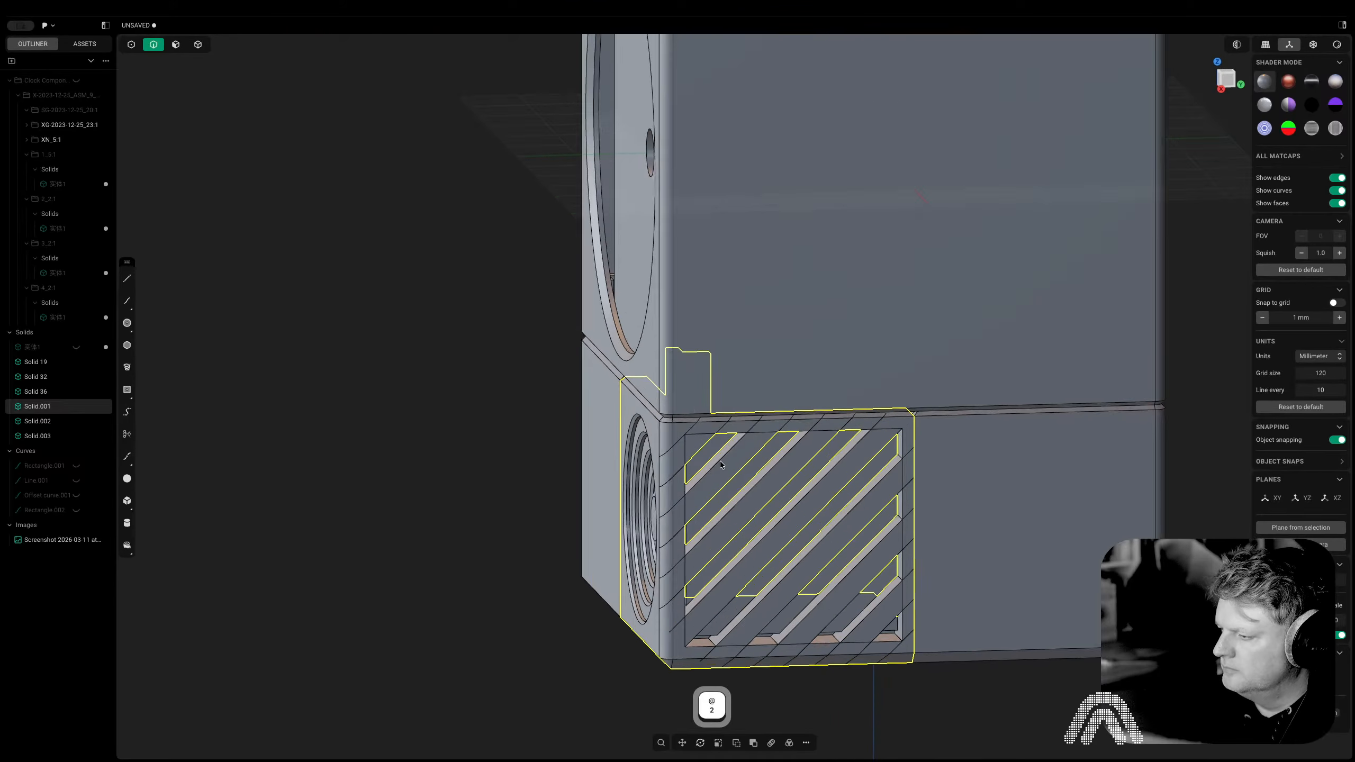
click(718, 459)
key(f)
shift+click(802, 532)
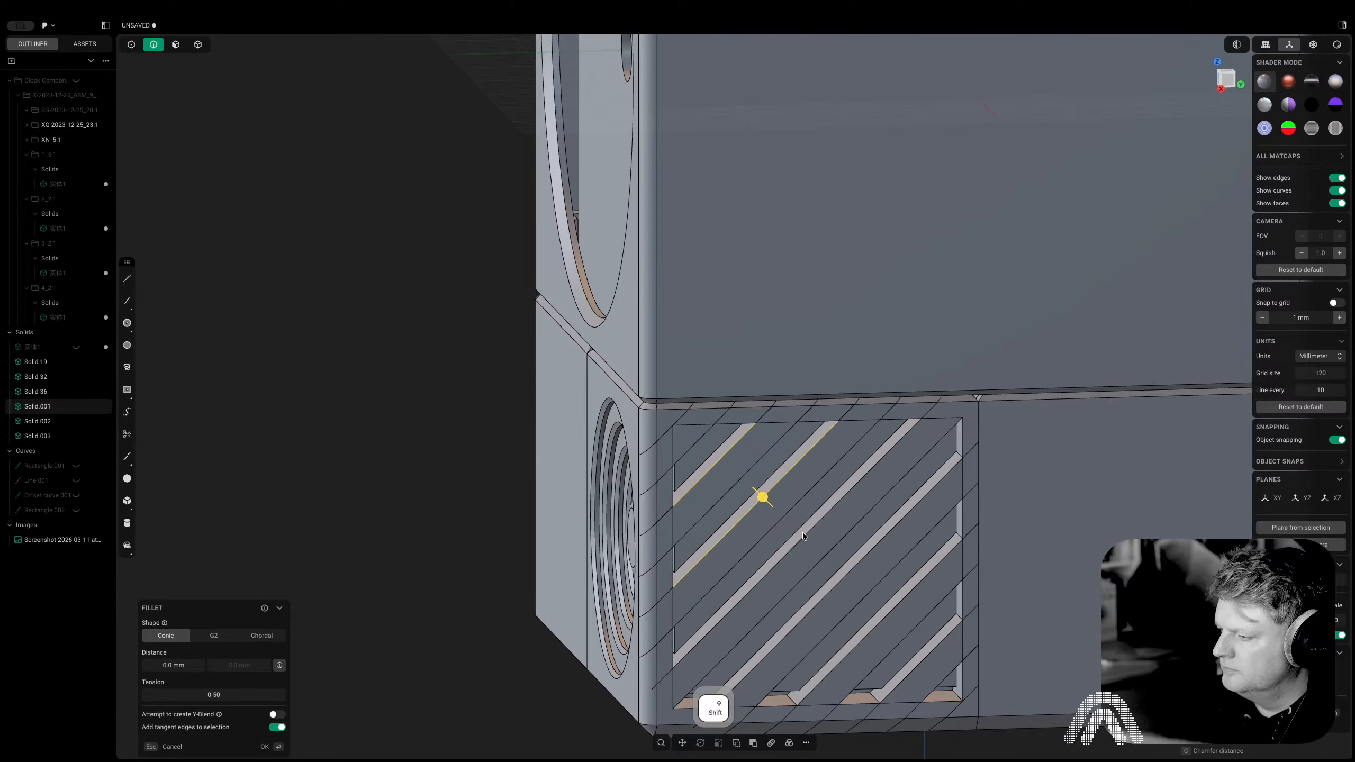
shift+click(849, 577)
shift+click(890, 617)
drag(890, 618, 894, 619)
right_click(894, 618)
scroll(894, 618, down, 5)
scroll(895, 618, up, 5)
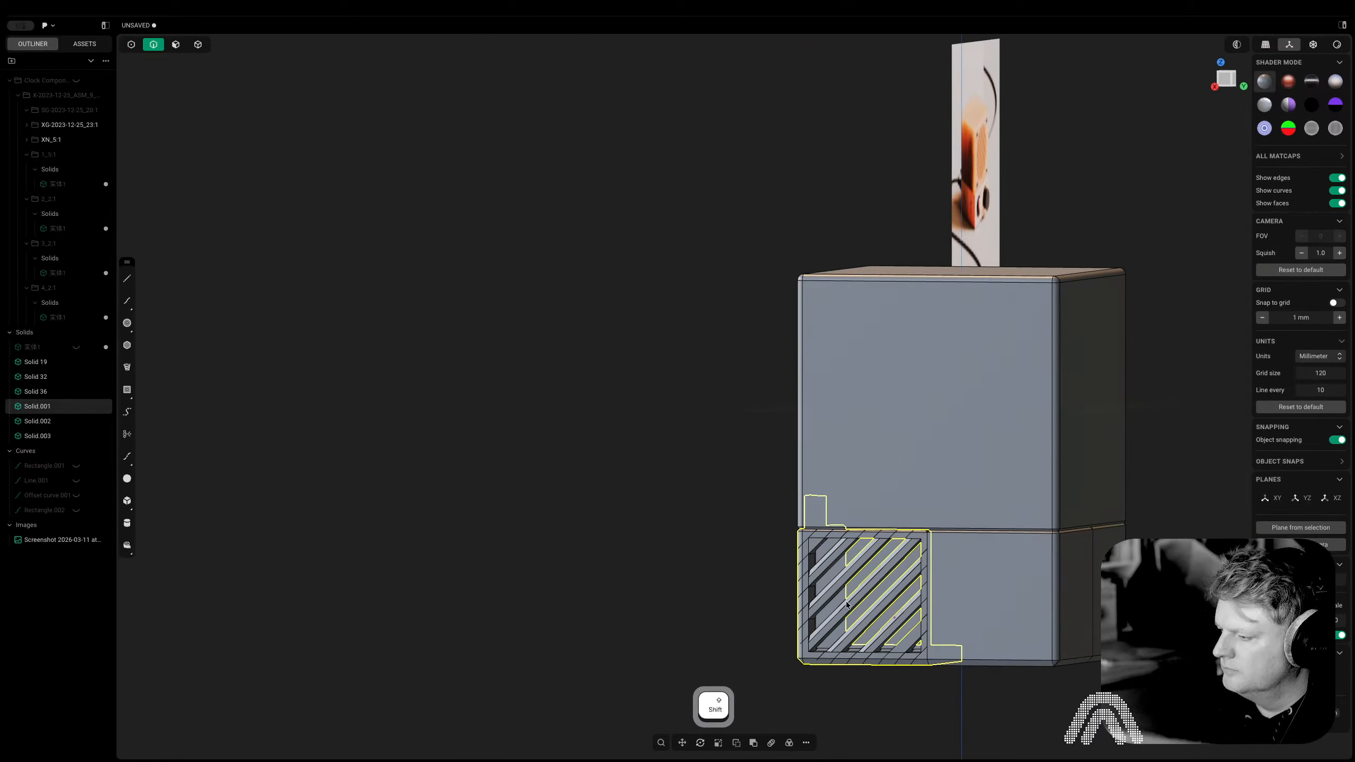
Chamfer the remaining diagonal bar edge in the lower corner of the side recess by about 1.29 mm
key(Escape)
click(912, 639)
key(b)
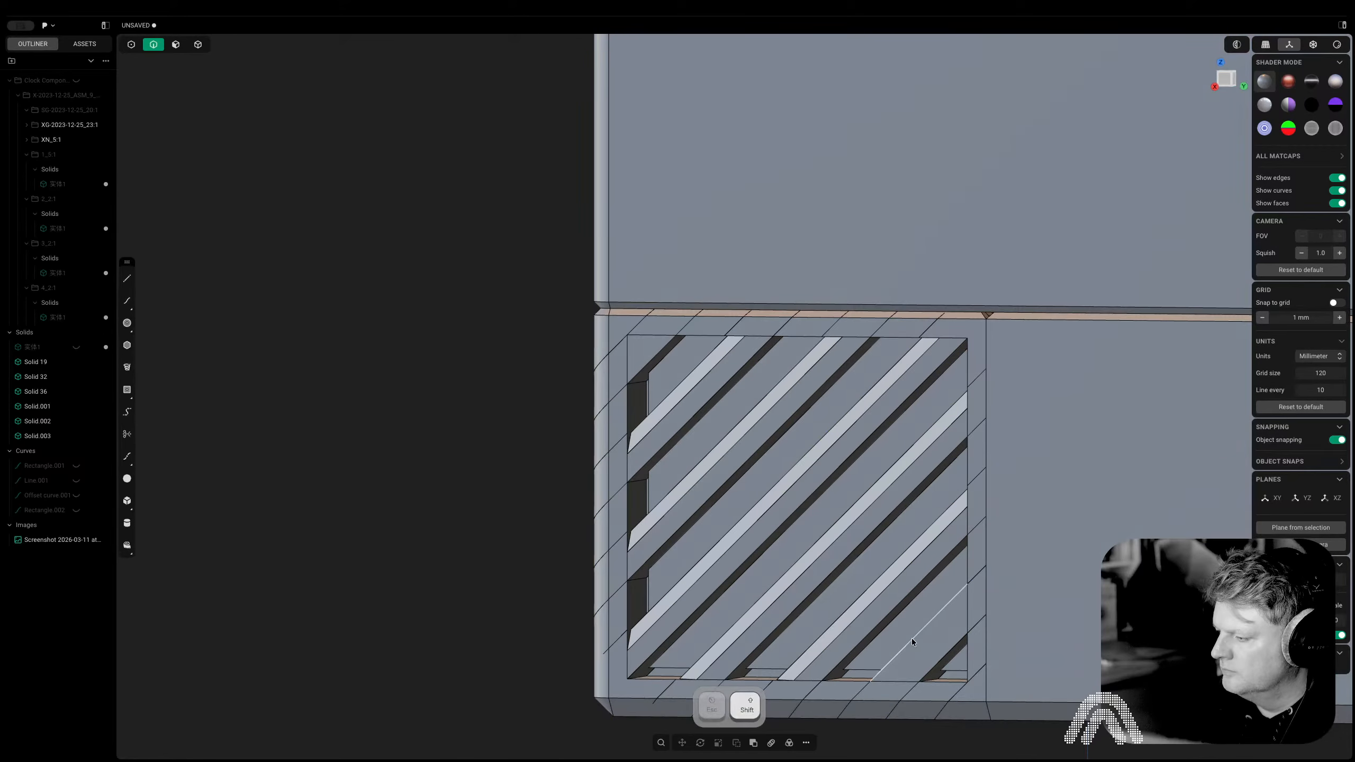
mouse_move(911, 639)
shift+mouse_down()
mouse_move(902, 631)
mouse_move(918, 643)
shift+mouse_up()
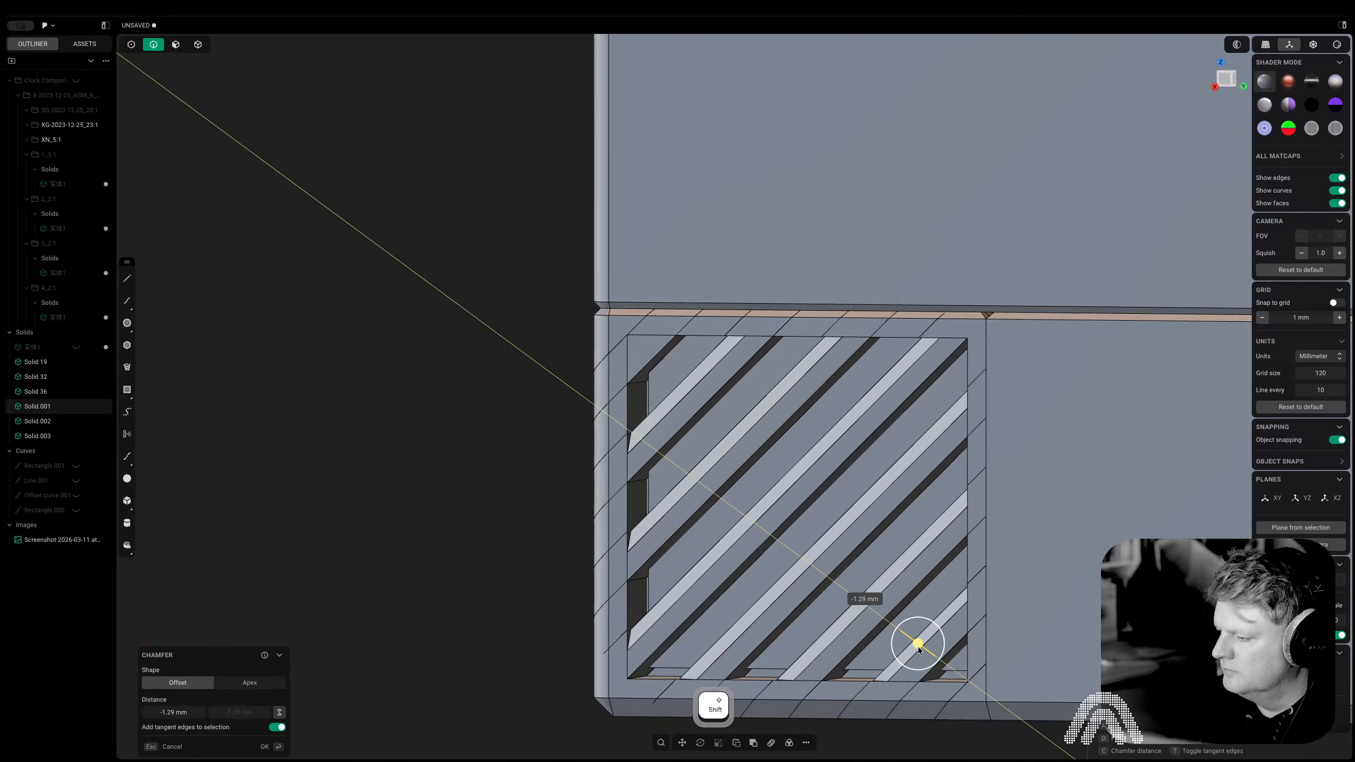
right_click(917, 642)
Run Delete Redundant Topology on the block with the rings and diagonal grooves
scroll(913, 619, down, 5)
middle_drag(913, 620, 1002, 644)
click(1002, 644)
key(5)
click(877, 635)
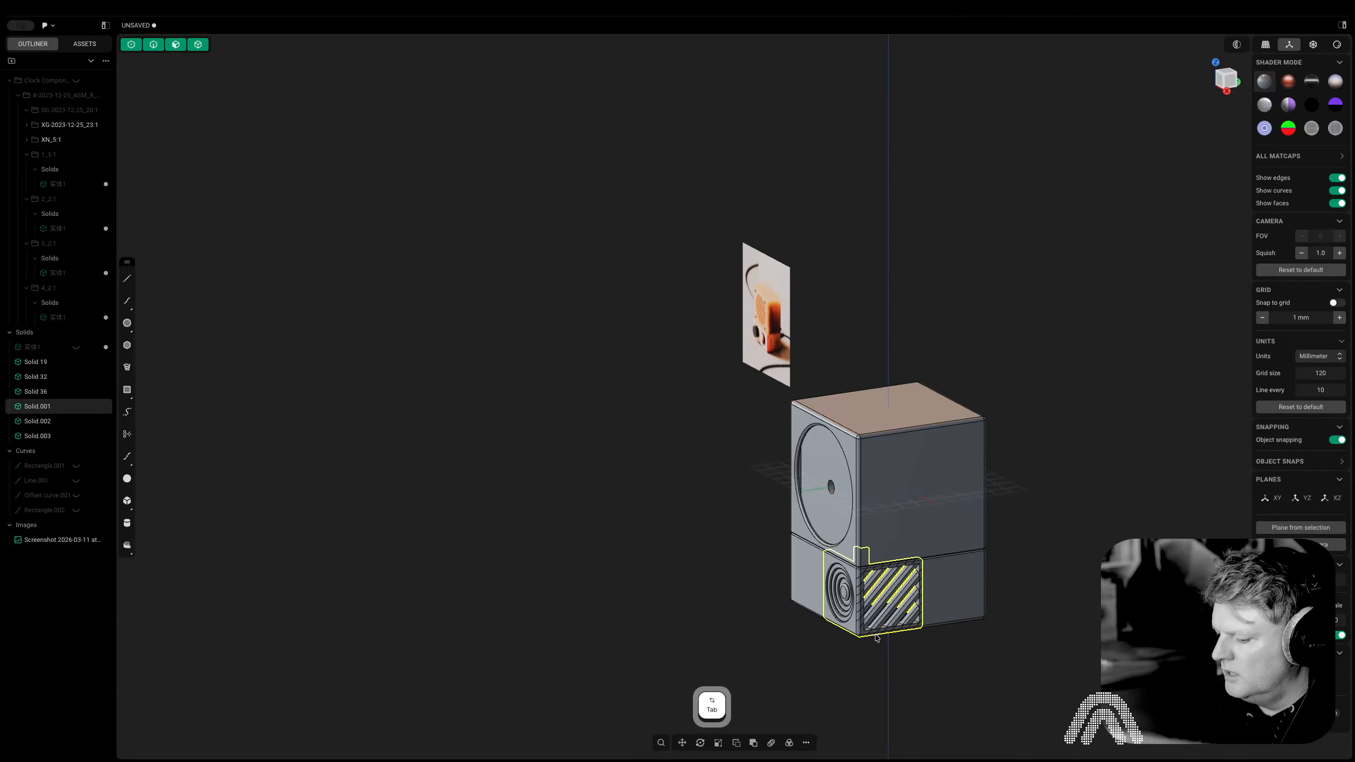
text(fdele)
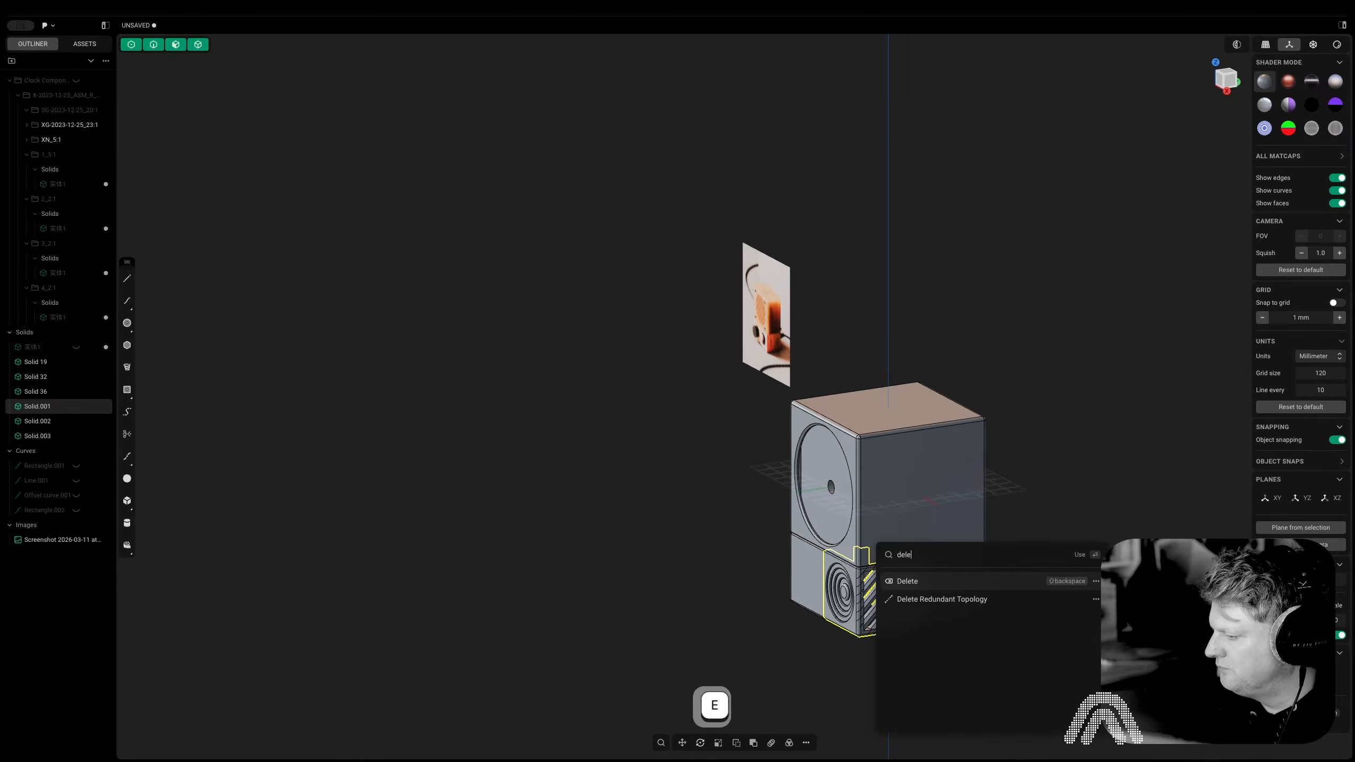
key(Down)
key(Return)
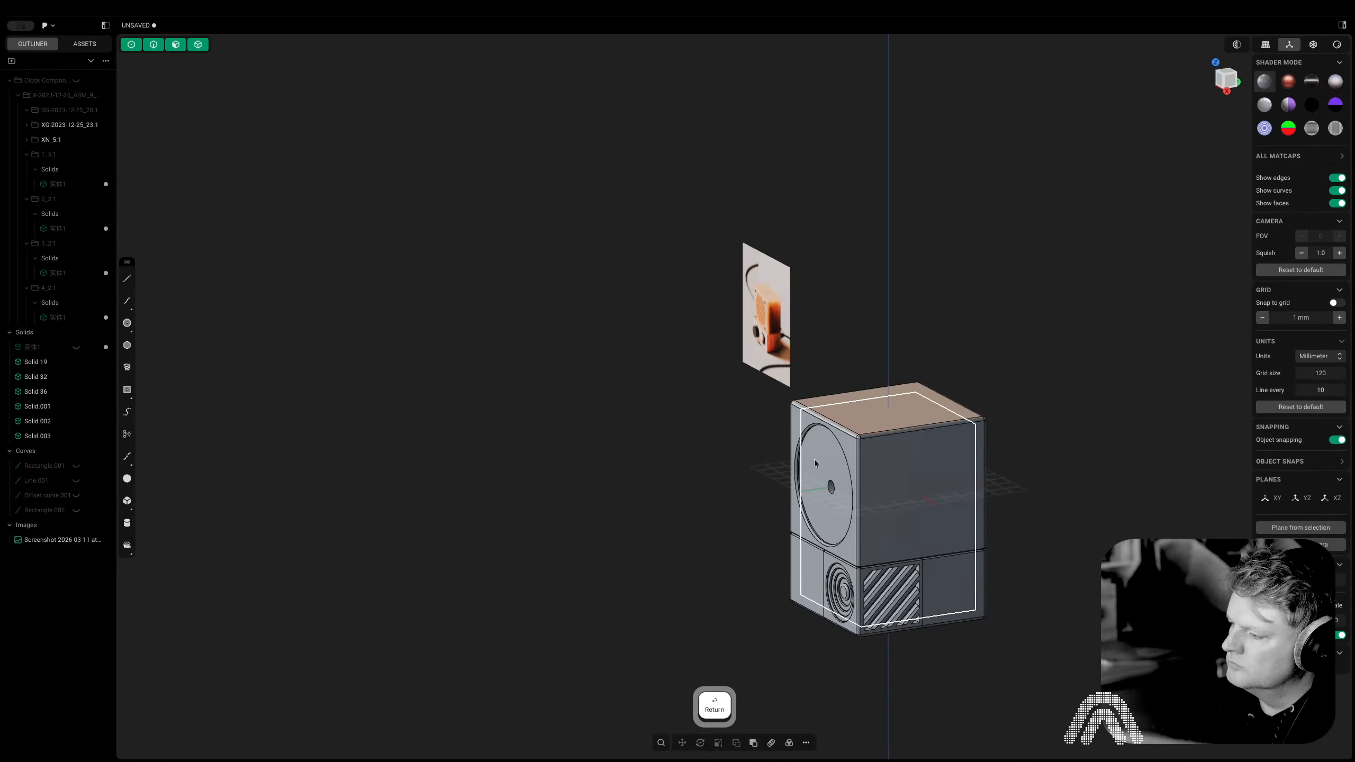
Select the left-hand base block and compare the finished details with the knobs and markings in the reference photo
scroll(854, 510, down, 2)
middle_drag(854, 509, 906, 515)
scroll(907, 545, up, 3)
shift+middle_drag(958, 612, 1007, 614)
scroll(858, 624, up, 10)
scroll(858, 623, down, 5)
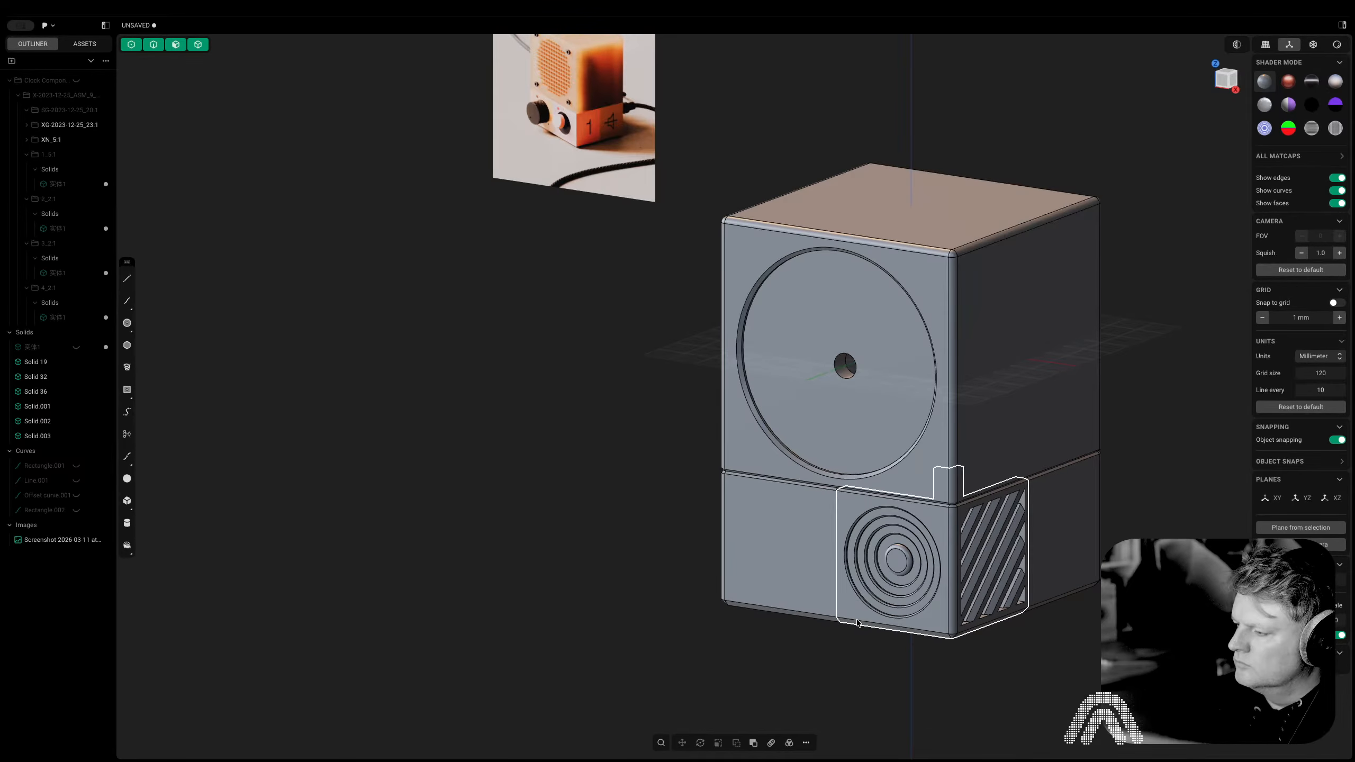
click(797, 571)
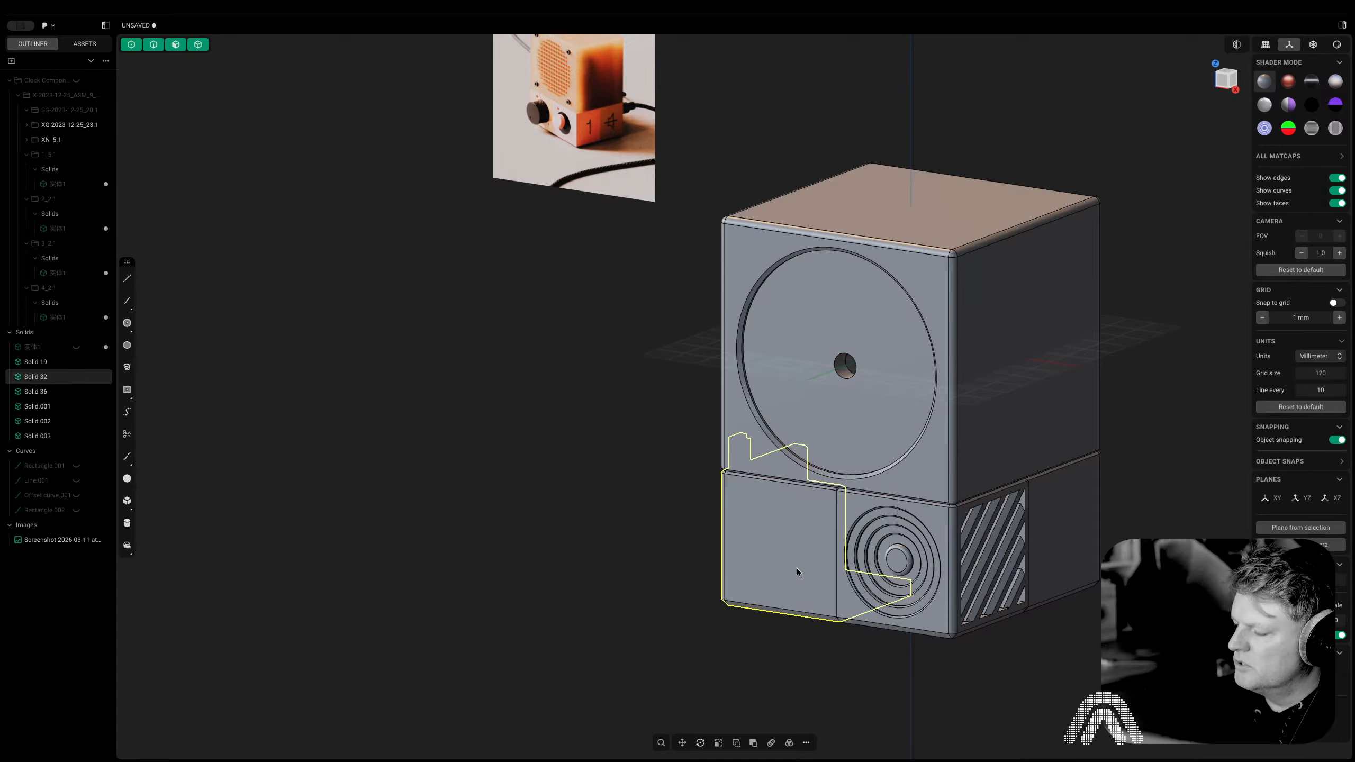
scroll(661, 149, up, 8)
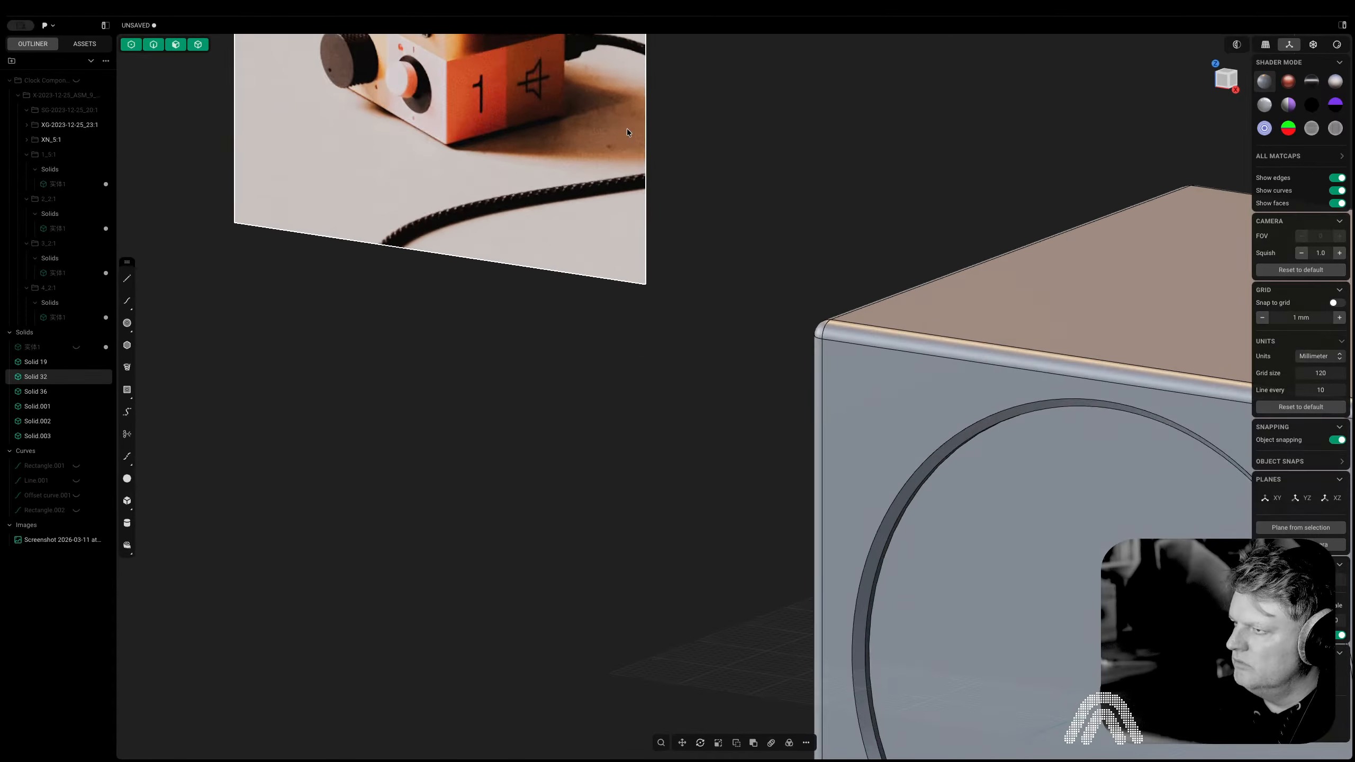
right_drag(526, 106, 574, 410)
scroll(577, 406, up, 3)
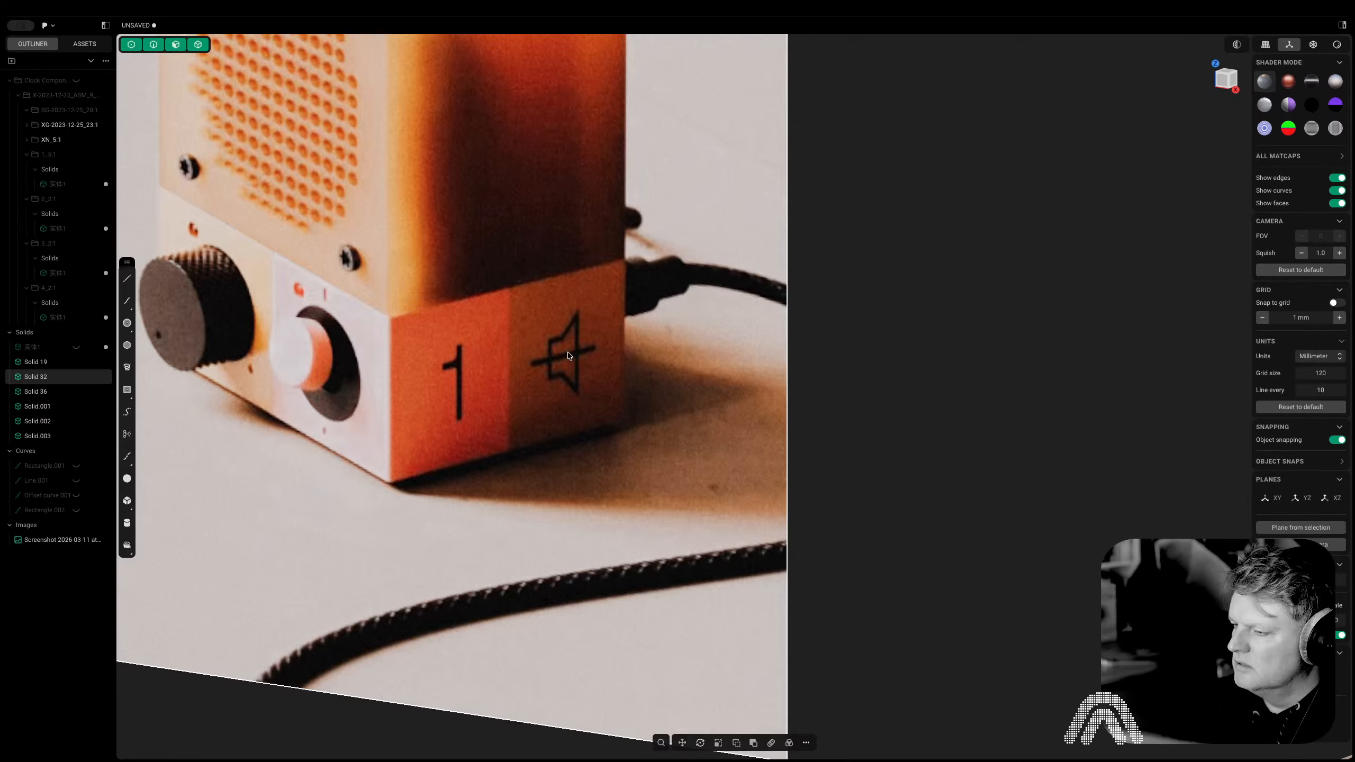
scroll(568, 356, down, 10)
right_drag(826, 622, 742, 345)
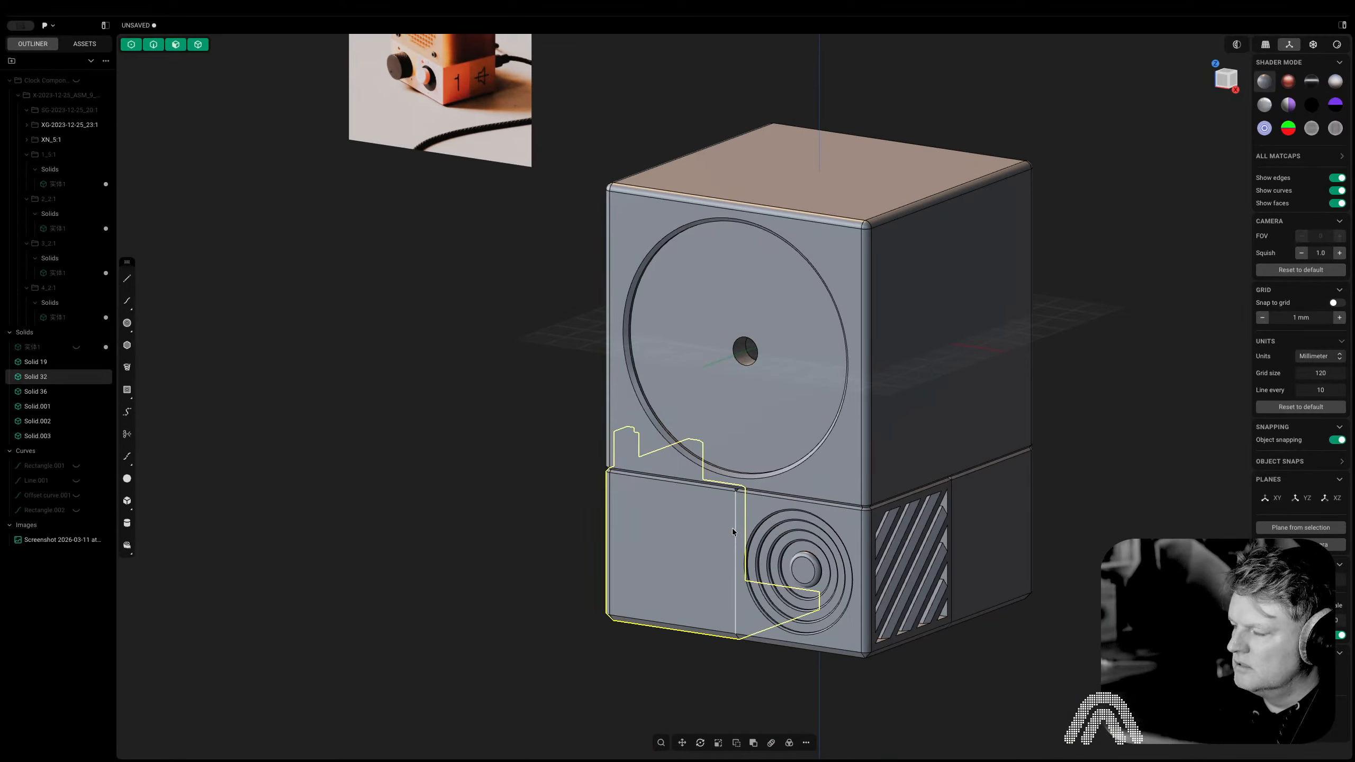
right_drag(668, 464, 802, 694)
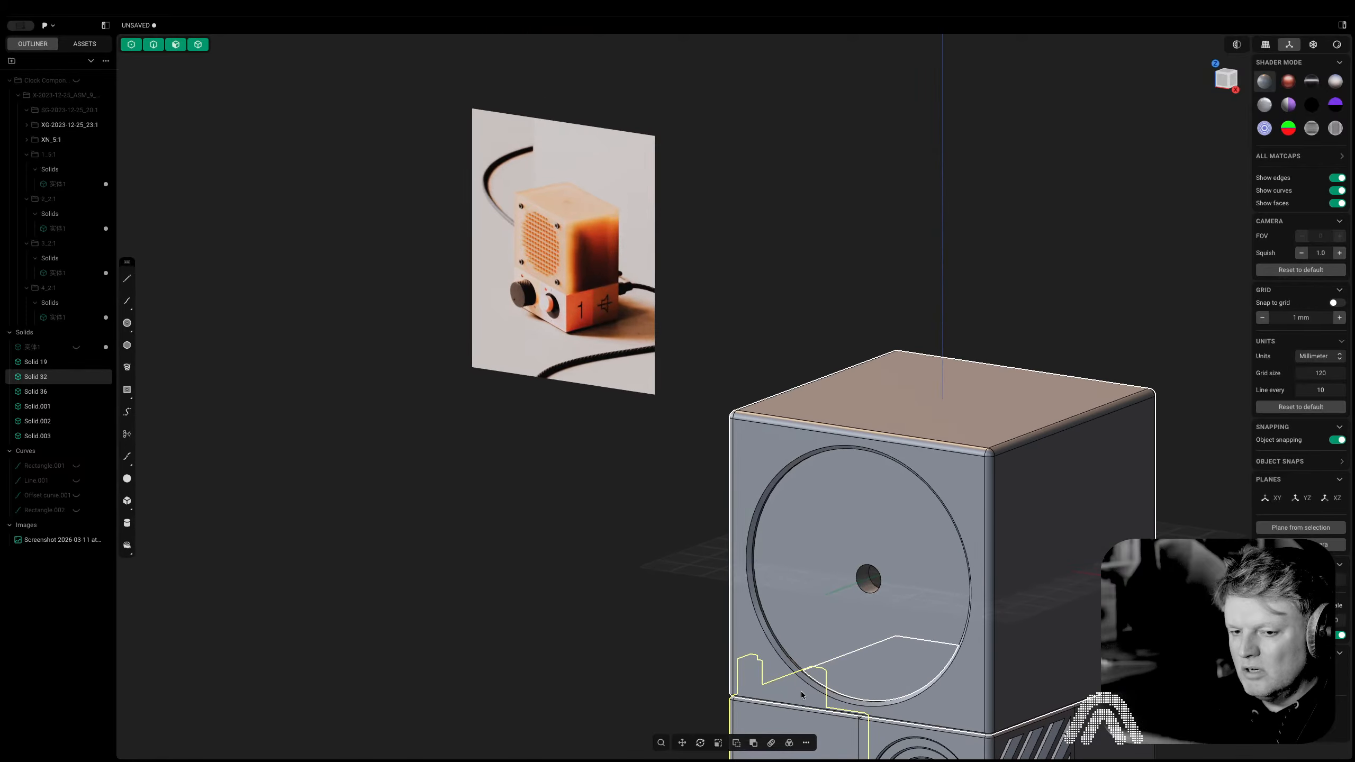
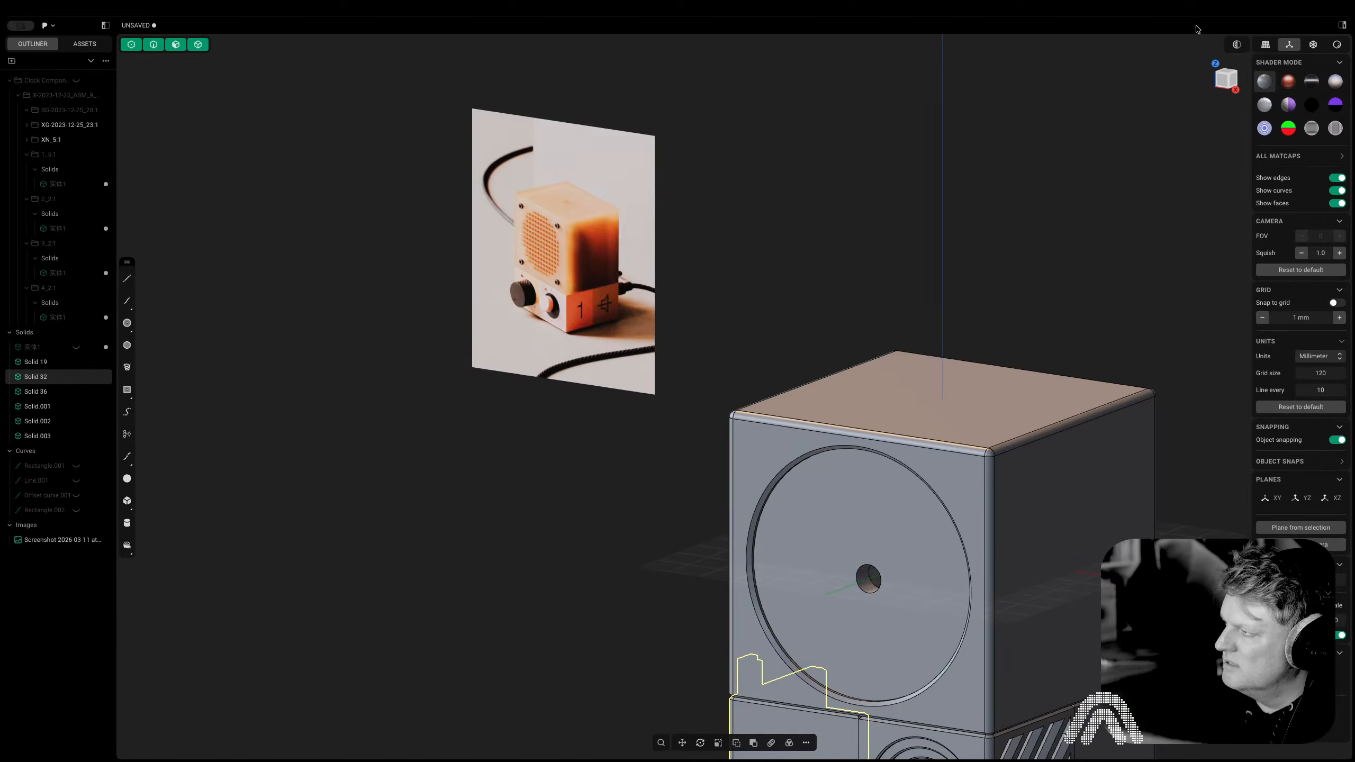
Draw a circle about 25 mm across, centred on the front face of the left-hand base block
click(1227, 88)
key(3)
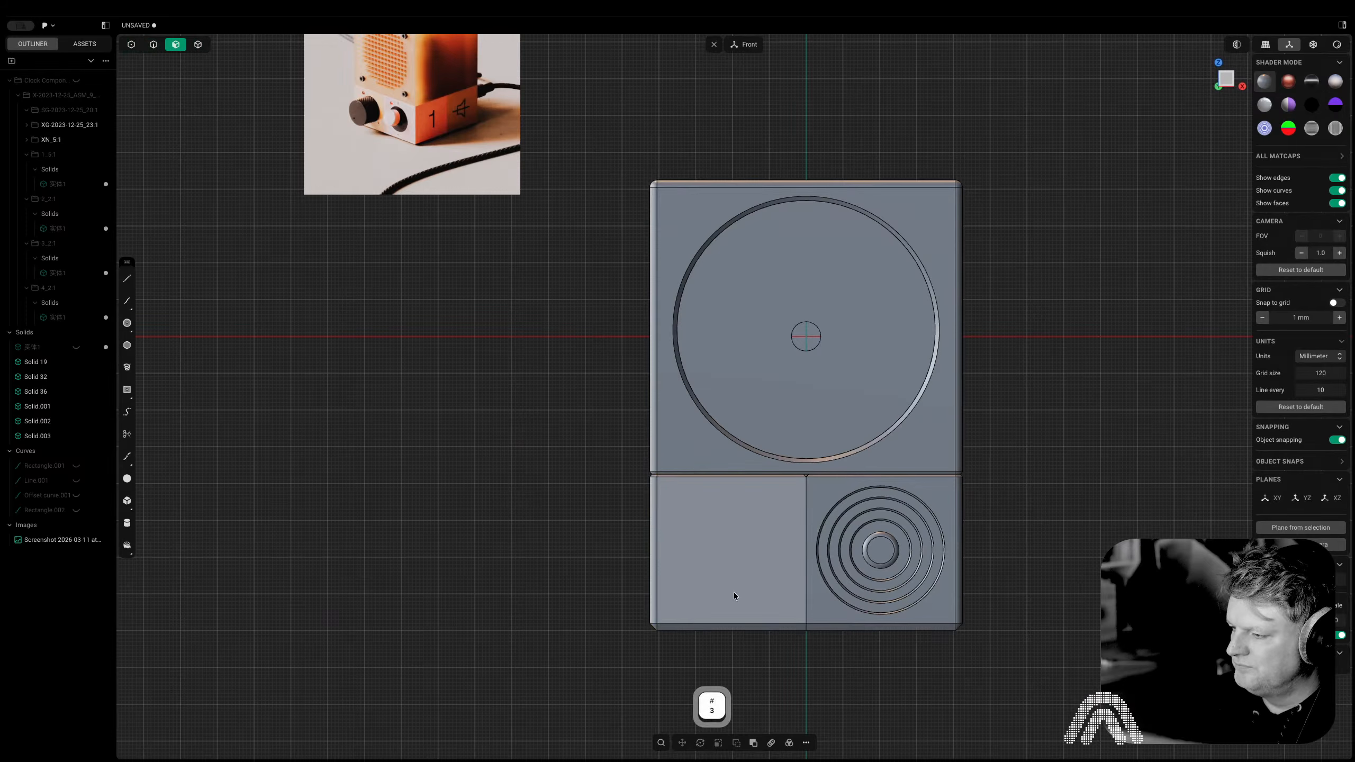
click(716, 569)
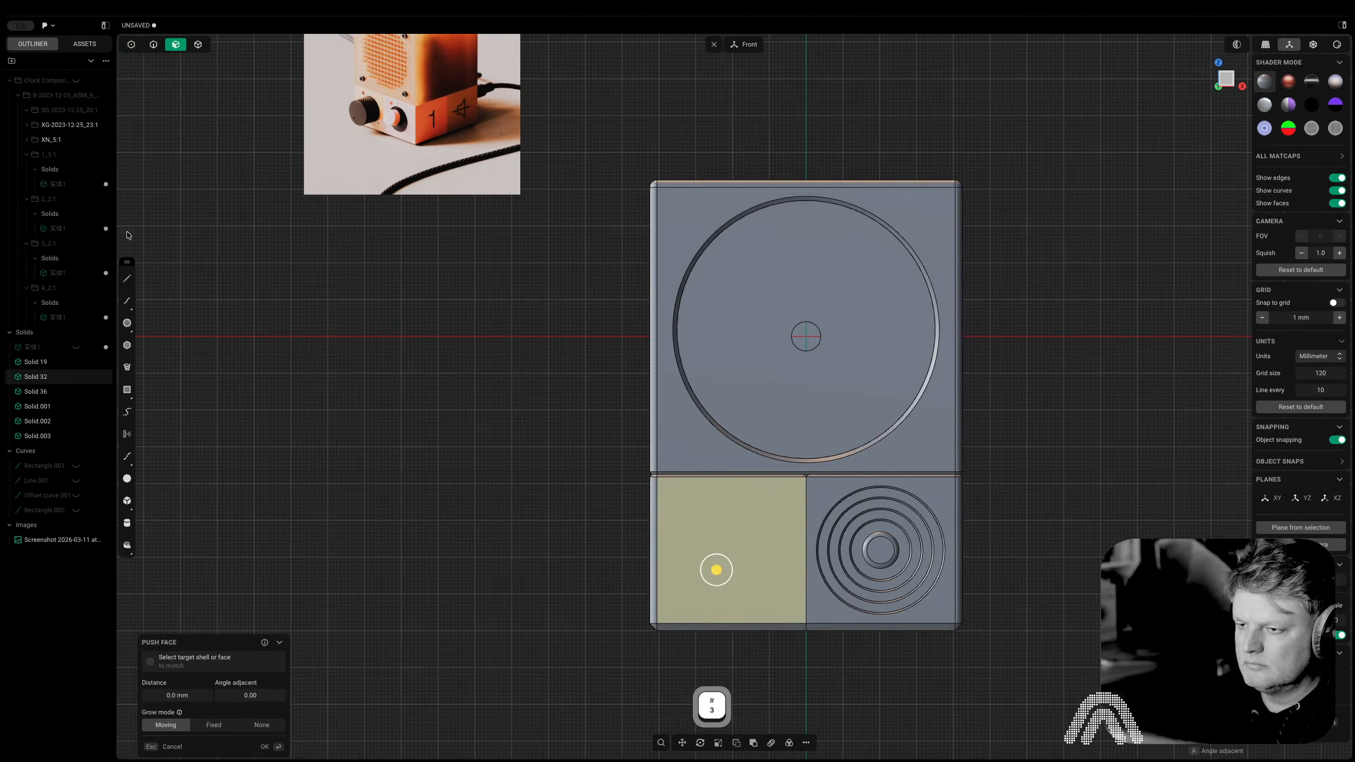
click(126, 322)
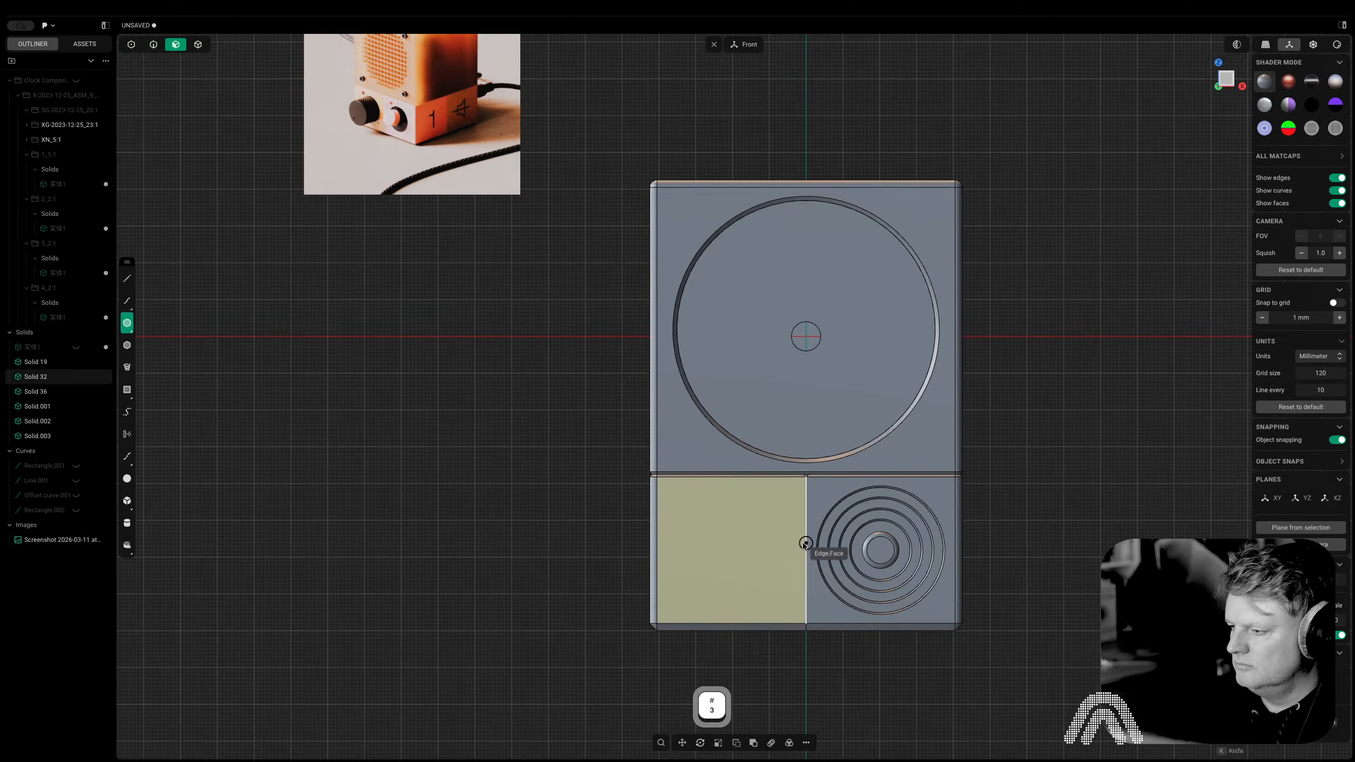
click(737, 551)
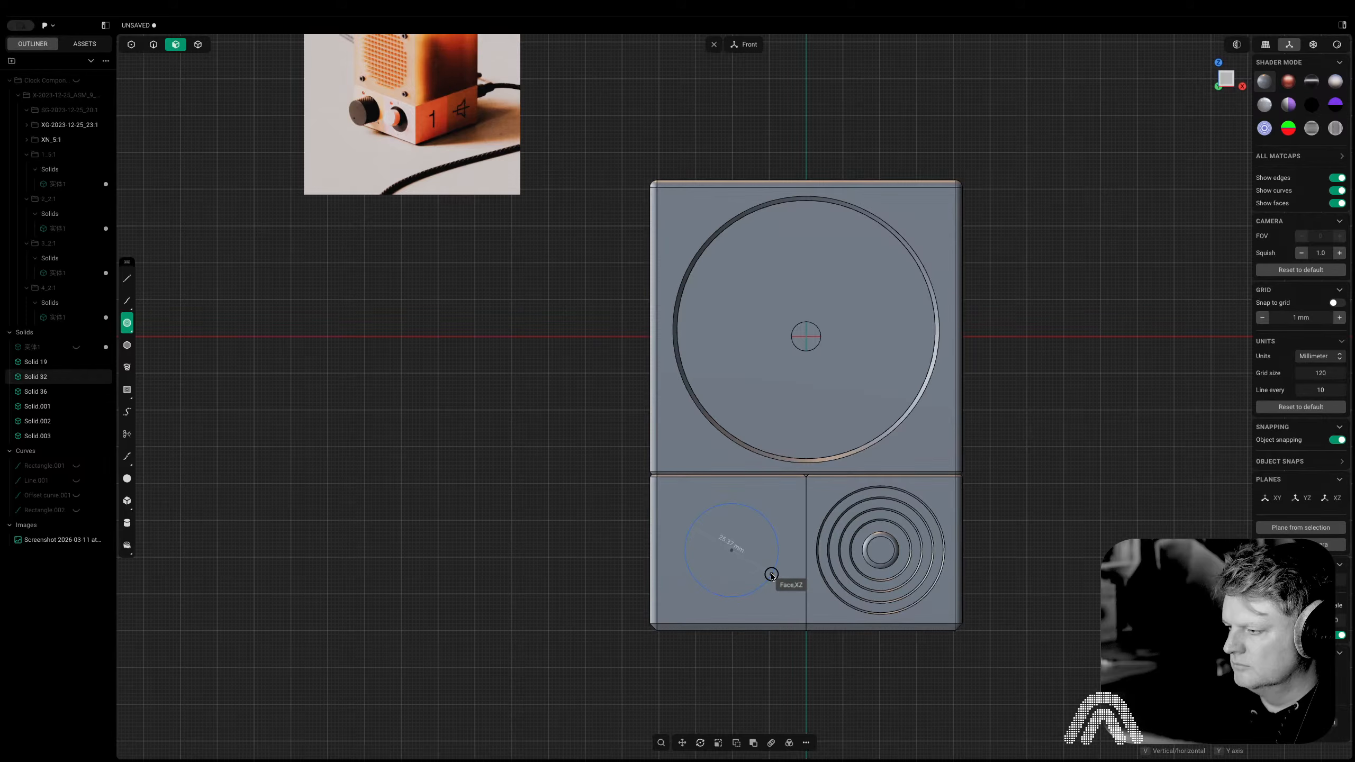
click(771, 575)
middle_drag(771, 575, 695, 619)
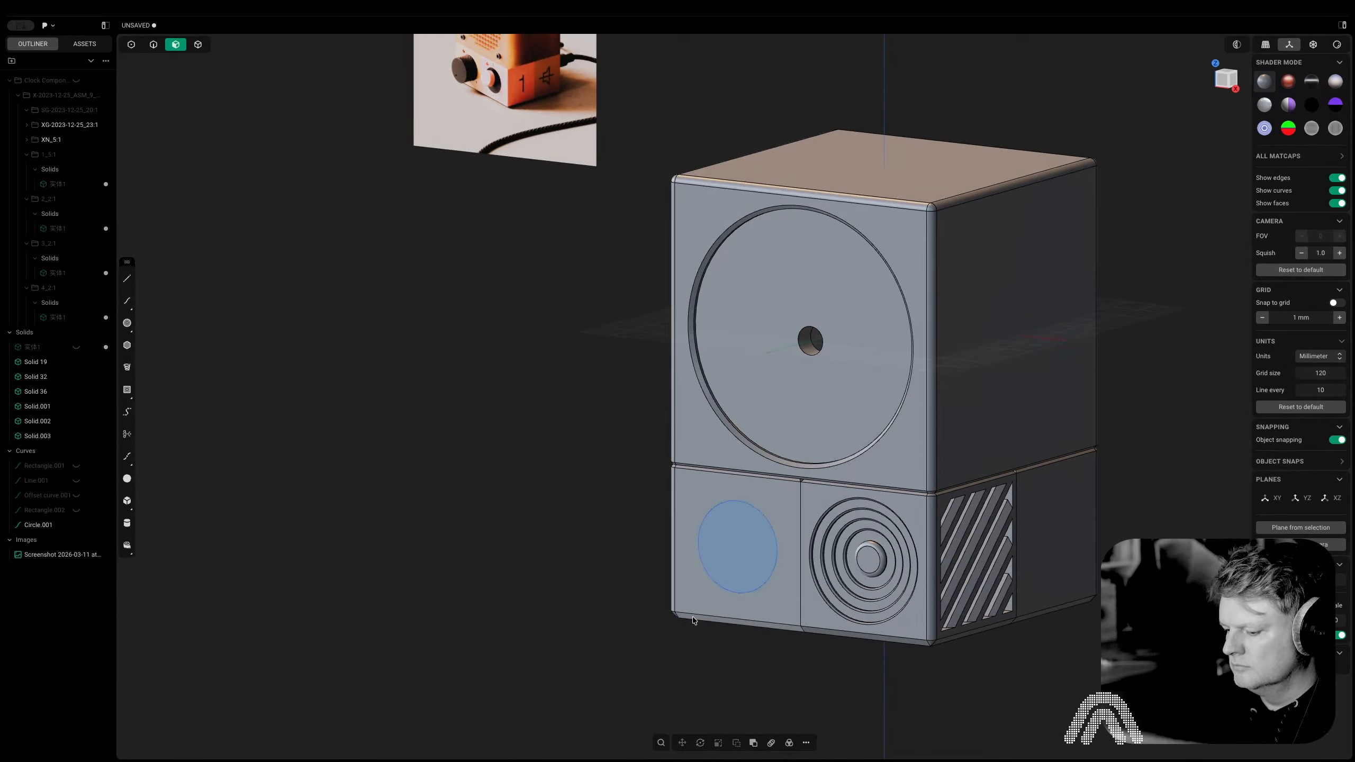
Extrude the circle outward about 13.75 mm to form a separate round knob
click(725, 554)
key(e)
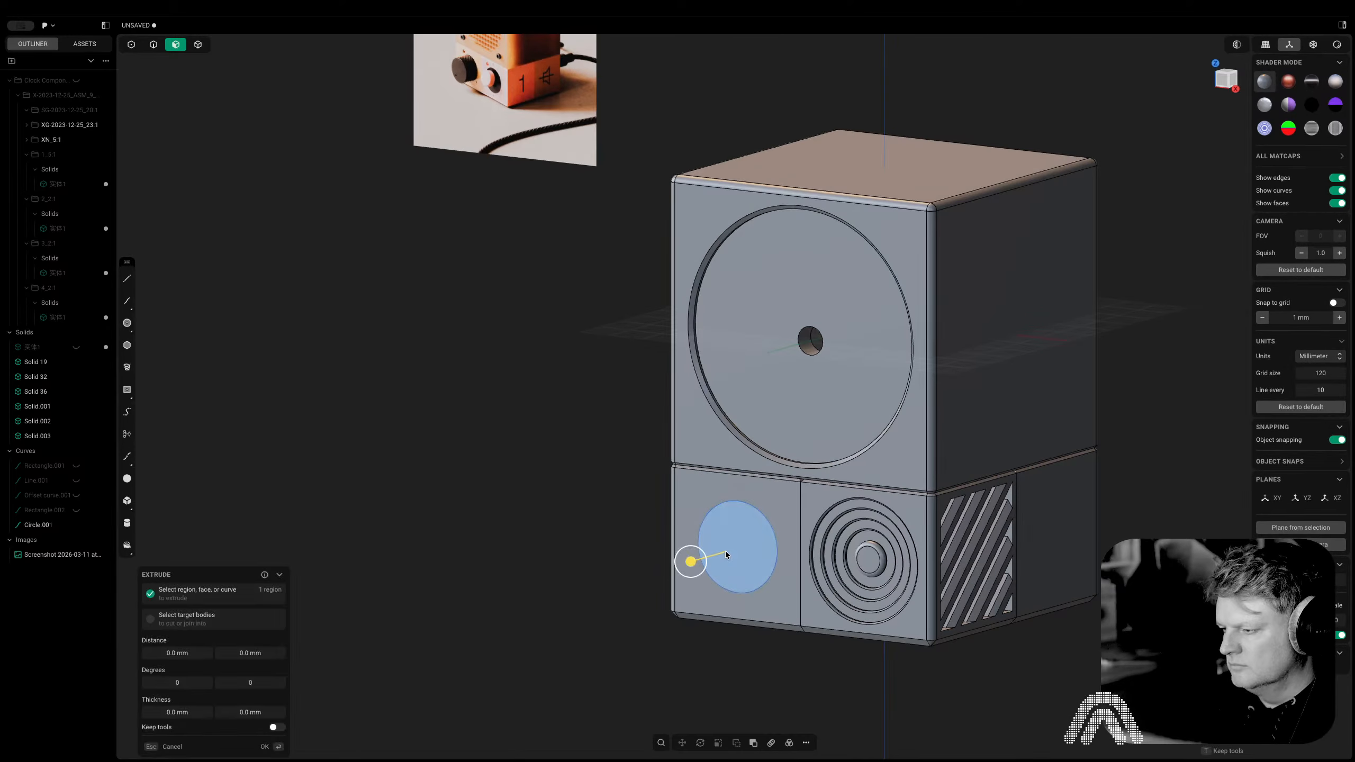
drag(686, 570, 657, 571)
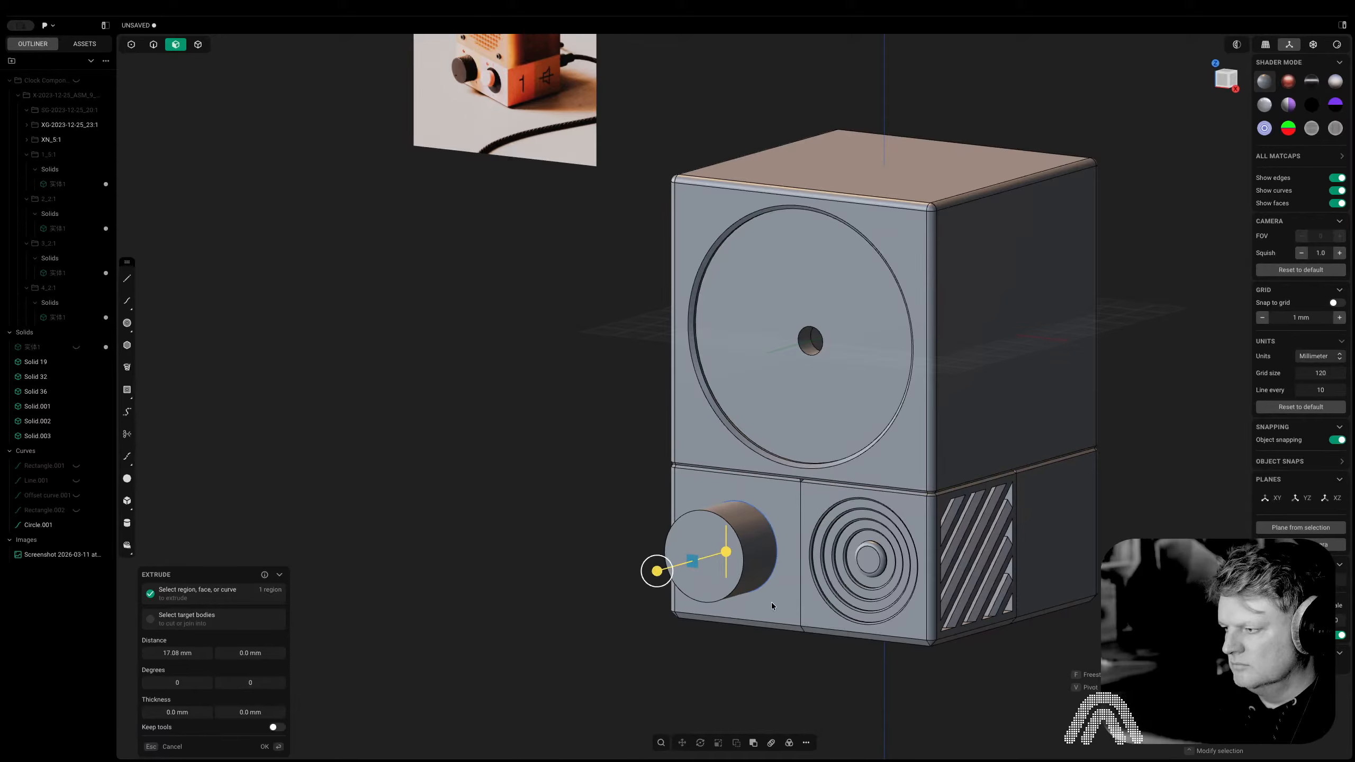
middle_drag(657, 571, 638, 619)
drag(650, 540, 664, 538)
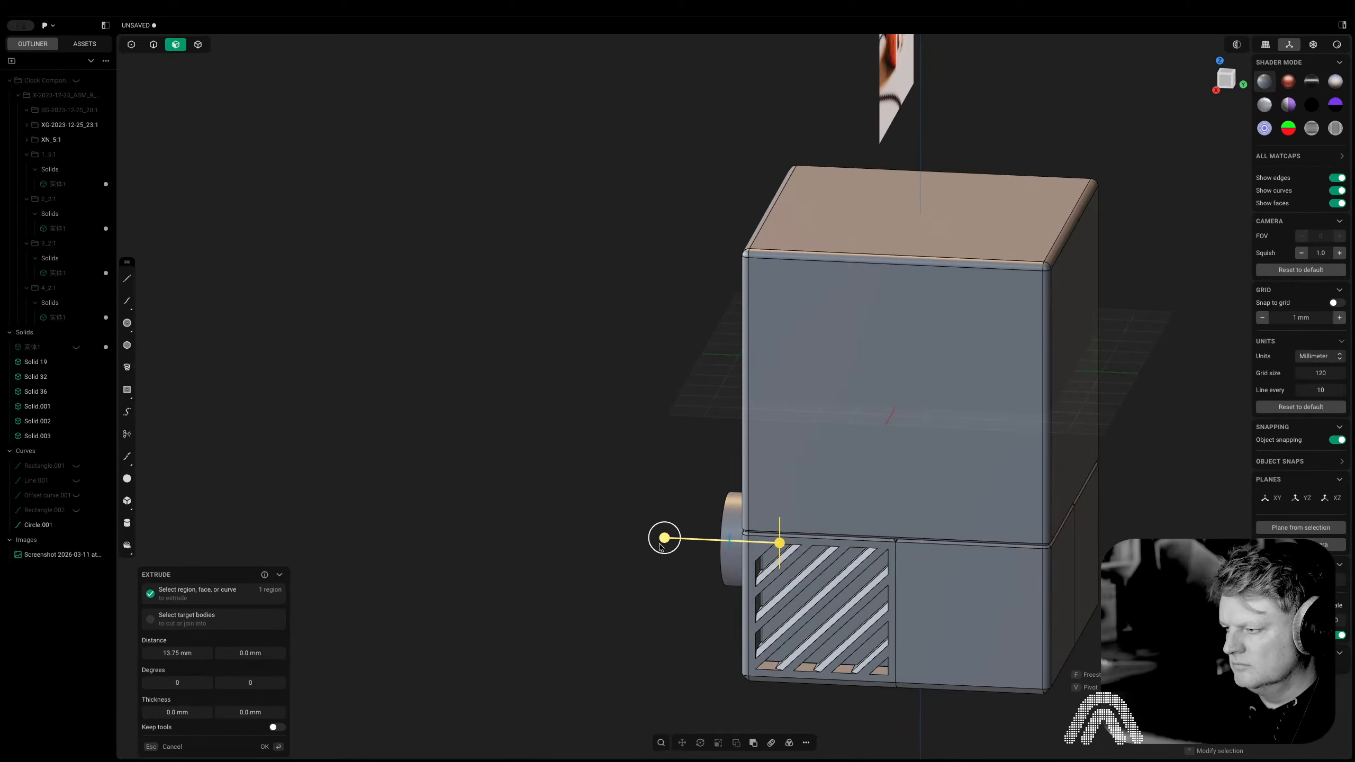
key(Return)
middle_drag(663, 544, 1008, 600)
middle_drag(811, 555, 731, 566)
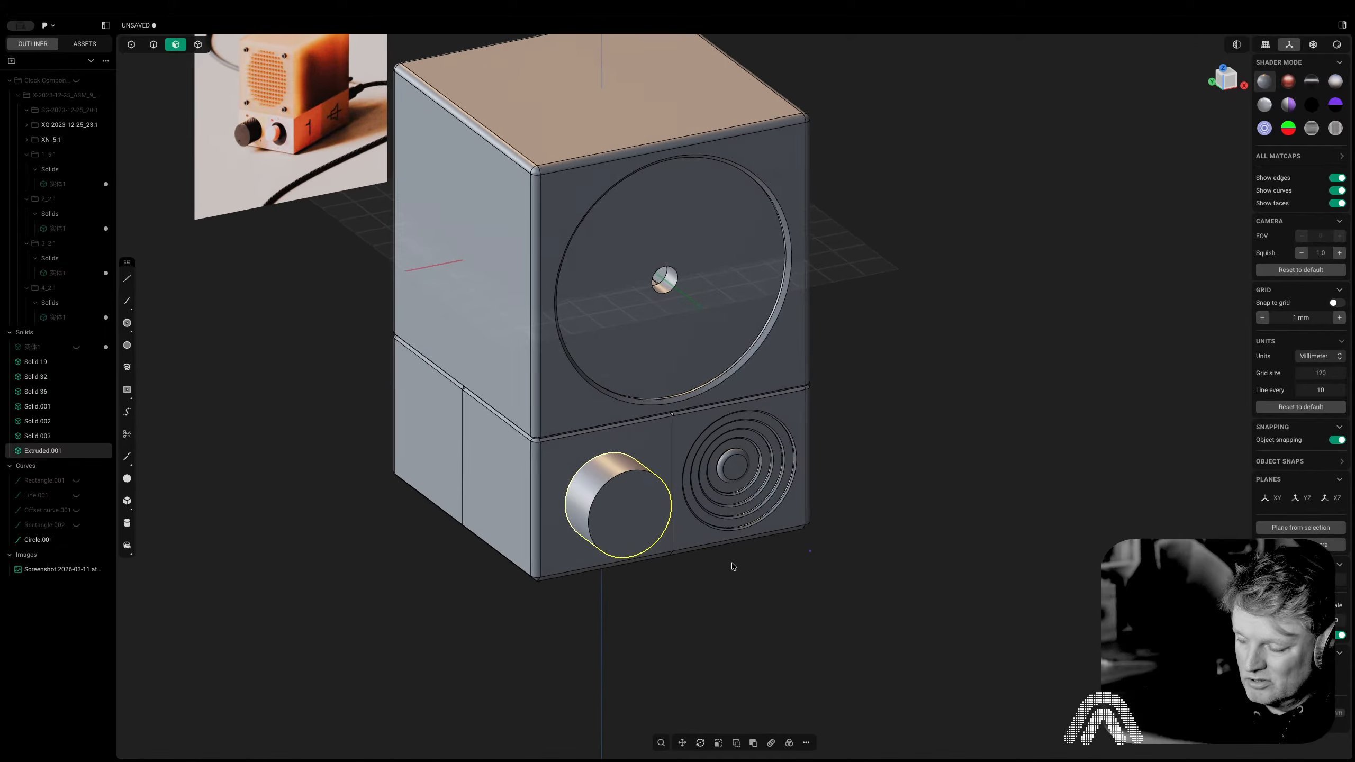
scroll(592, 475, up, 3)
Duplicate the knob's base circle in place and offset the copy slightly outward to outline a narrow ring
key(2)
click(594, 452)
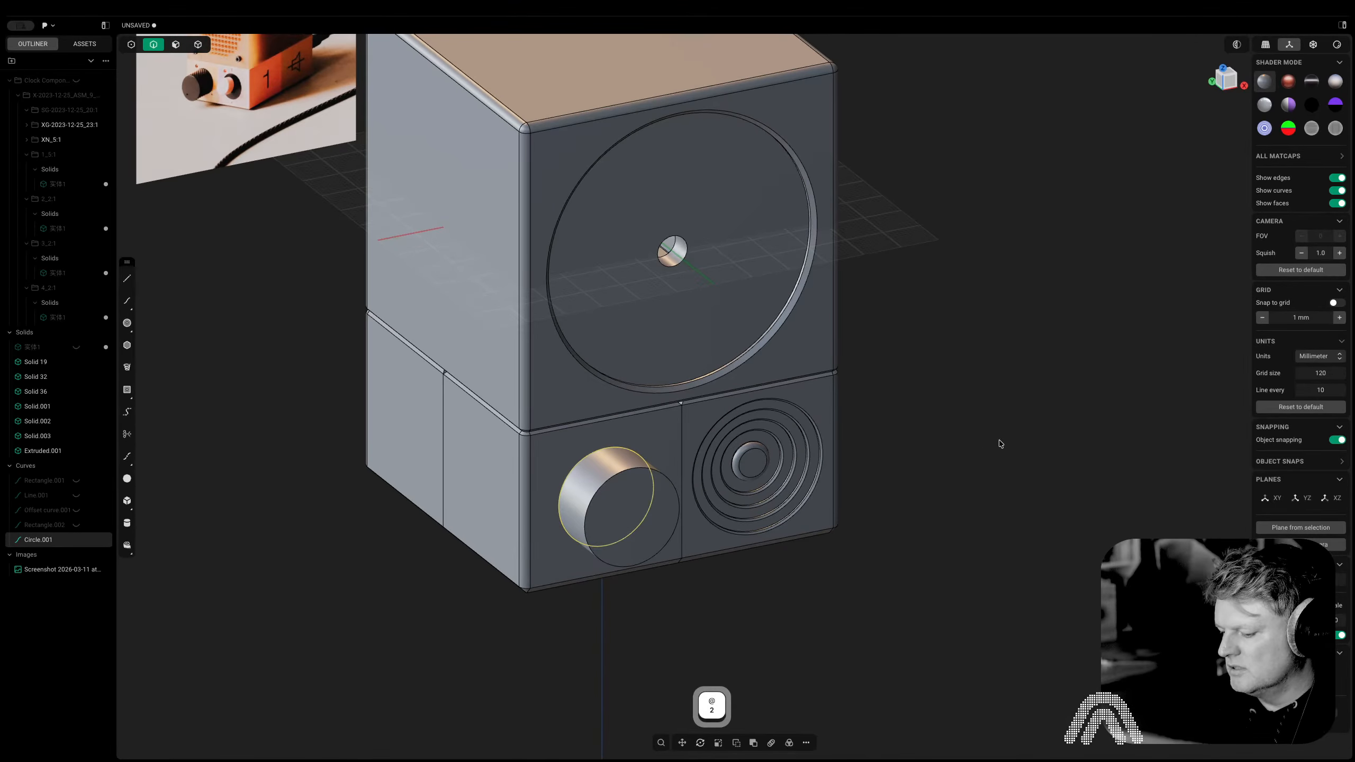
click(1226, 82)
key(shift+d)
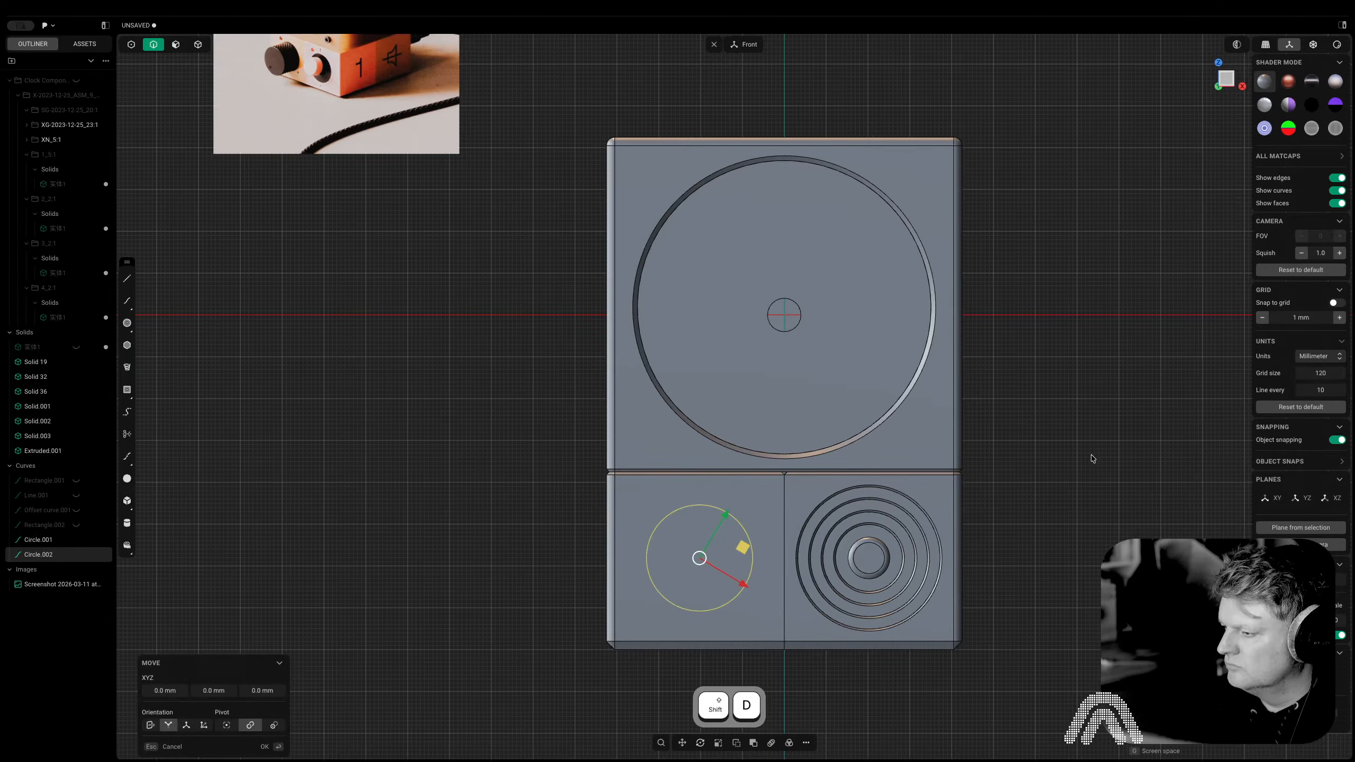
key(o)
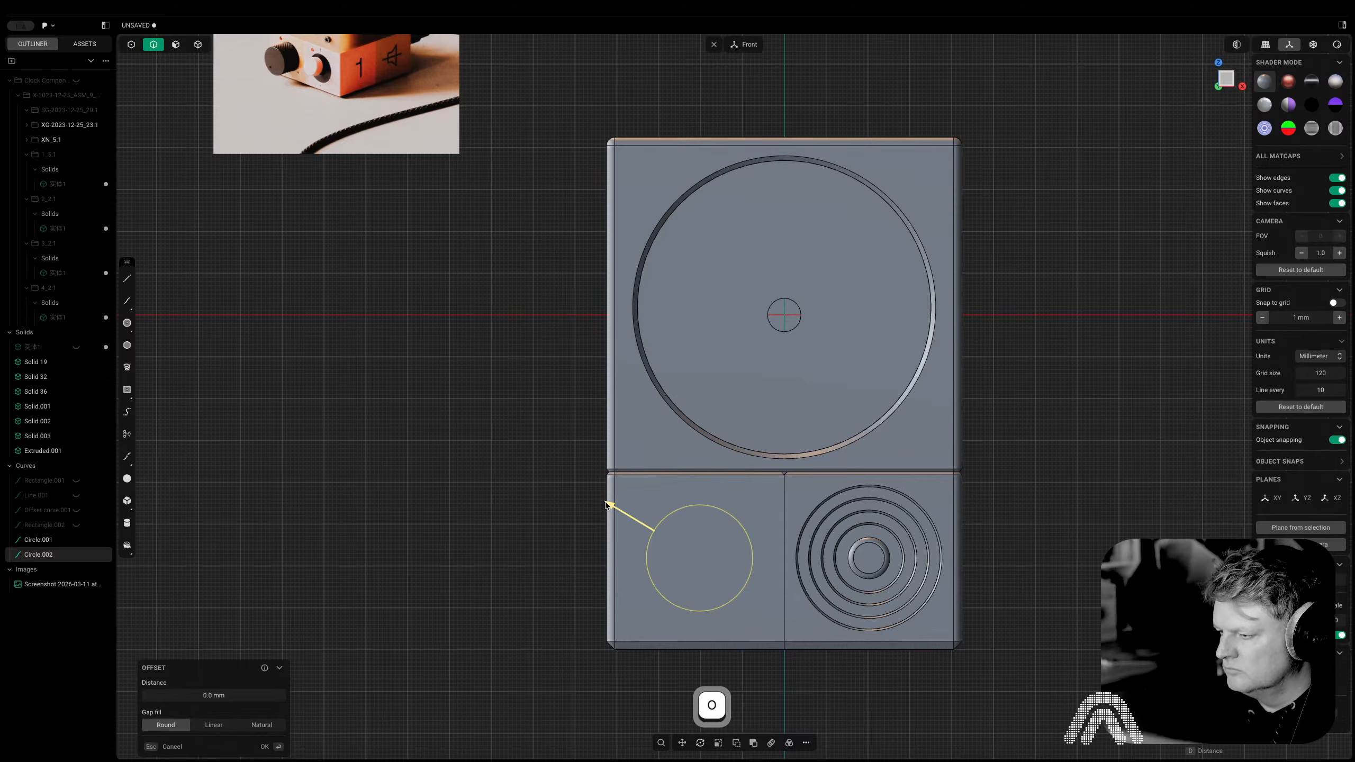
drag(606, 504, 604, 499)
key(shift+3)
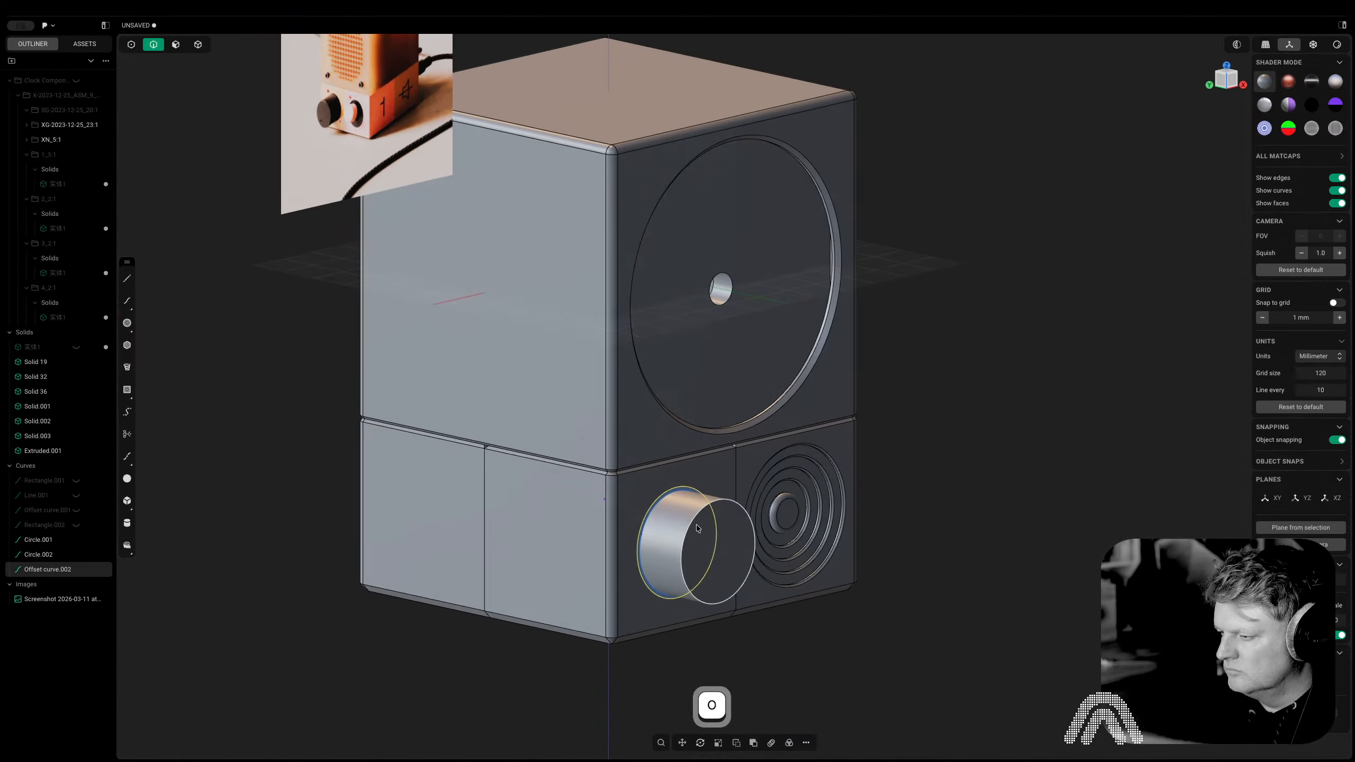
Extrude the narrow ring region around the knob about 1.15 mm into the block as a cut
scroll(643, 506, up, 10)
click(664, 516)
key(e)
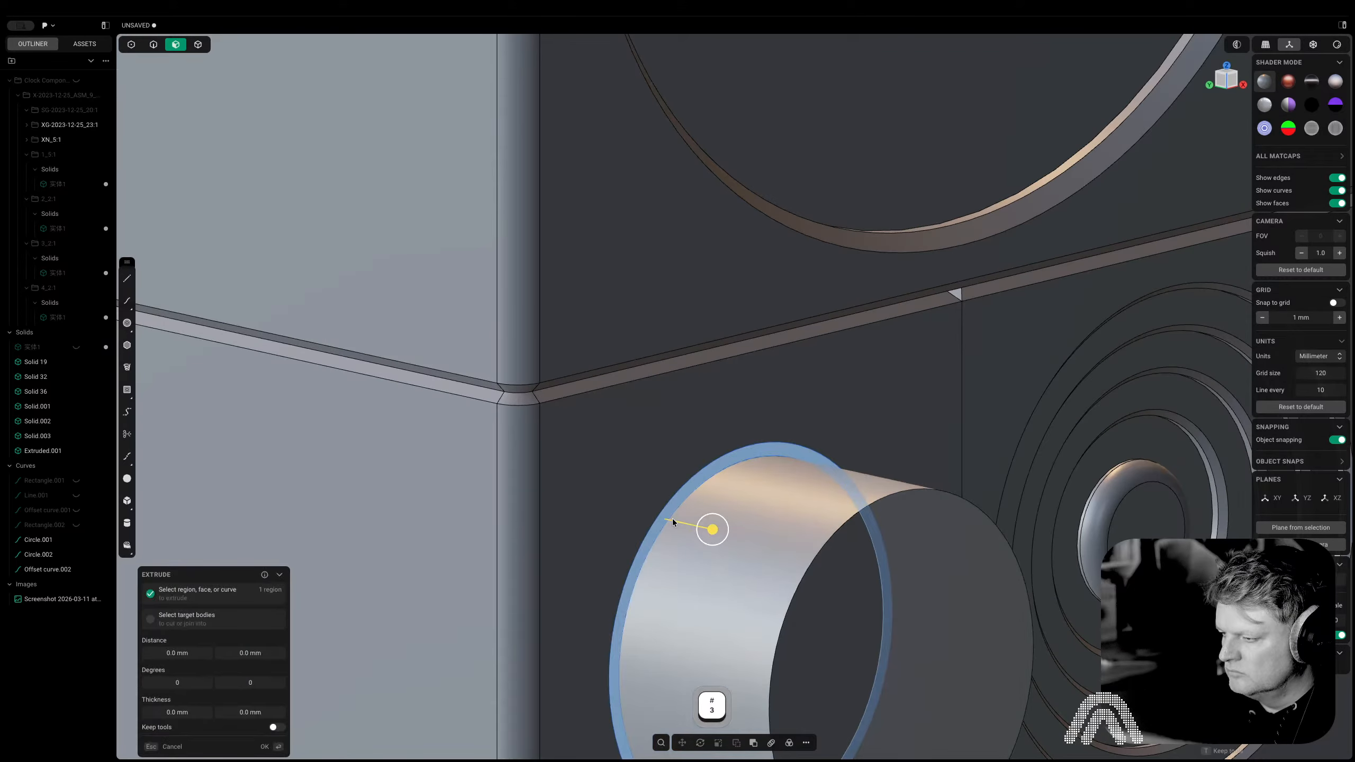
key(w)
click(699, 529)
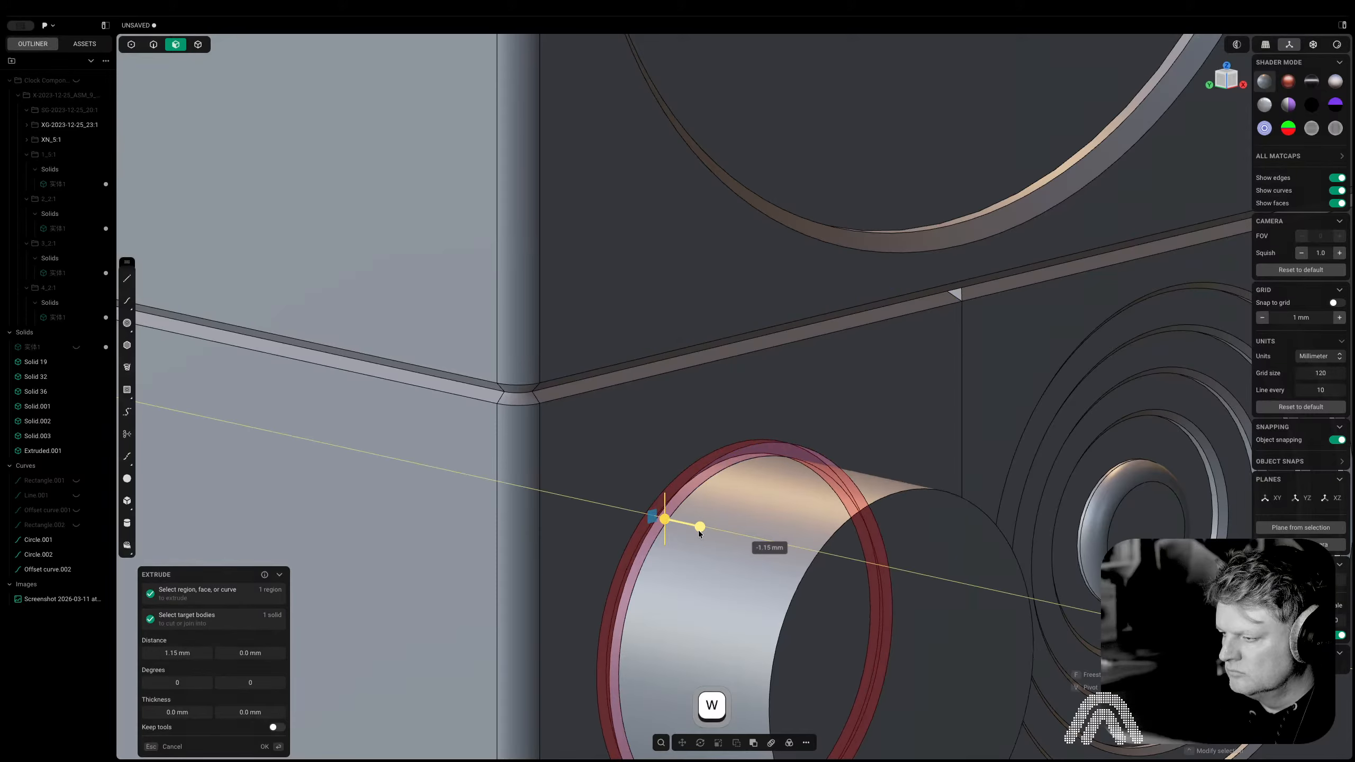
key(Return)
Delete the base circle, its duplicate and the offset curve around the knob
scroll(698, 530, down, 10)
key(2)
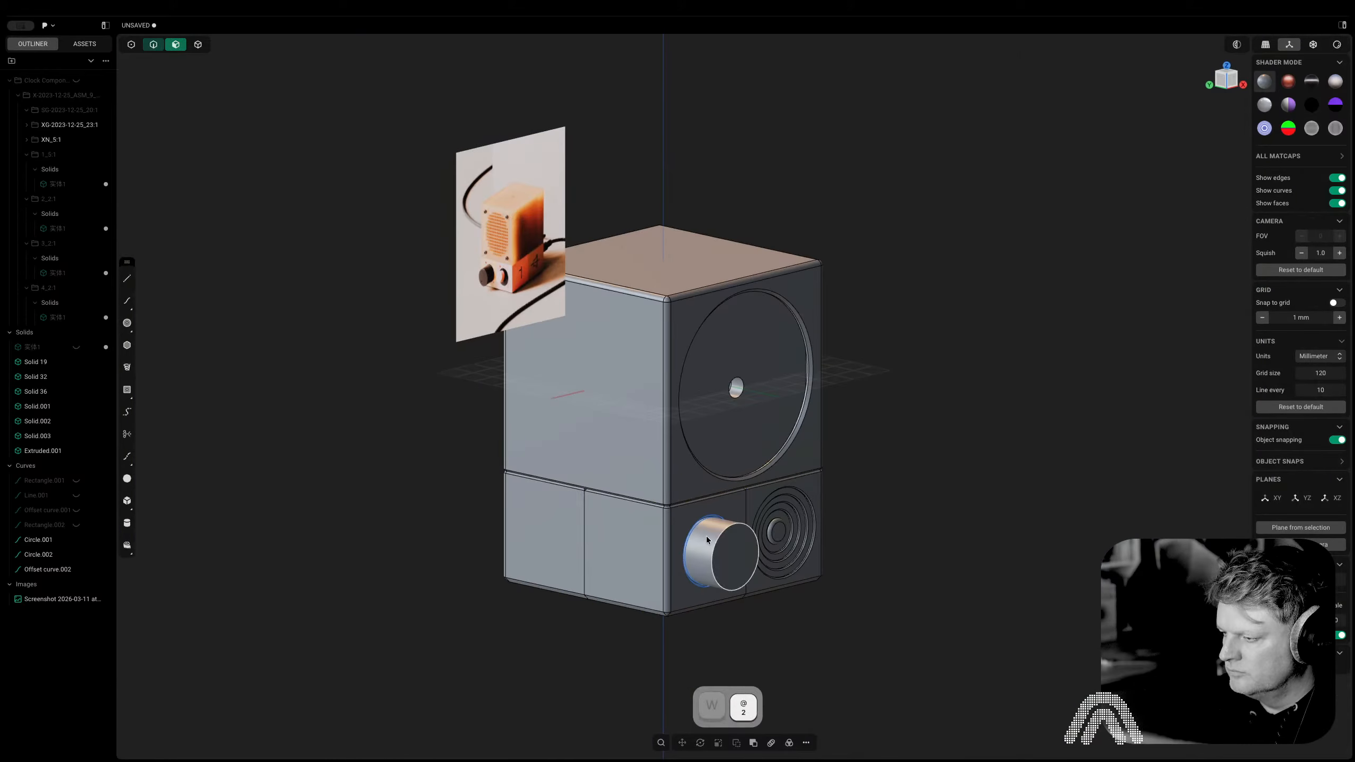
click(692, 532)
key(x)
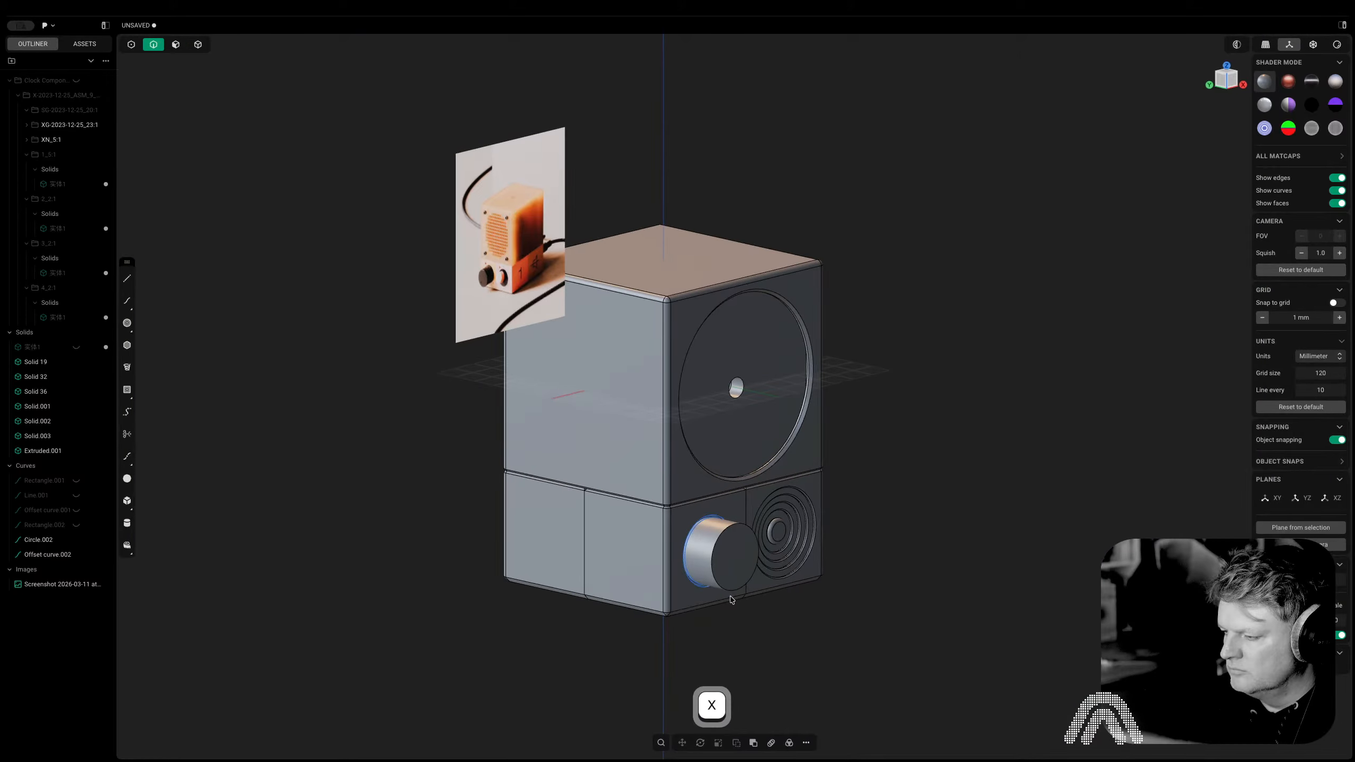
scroll(726, 586, up, 10)
key(2)
click(559, 340)
key(x)
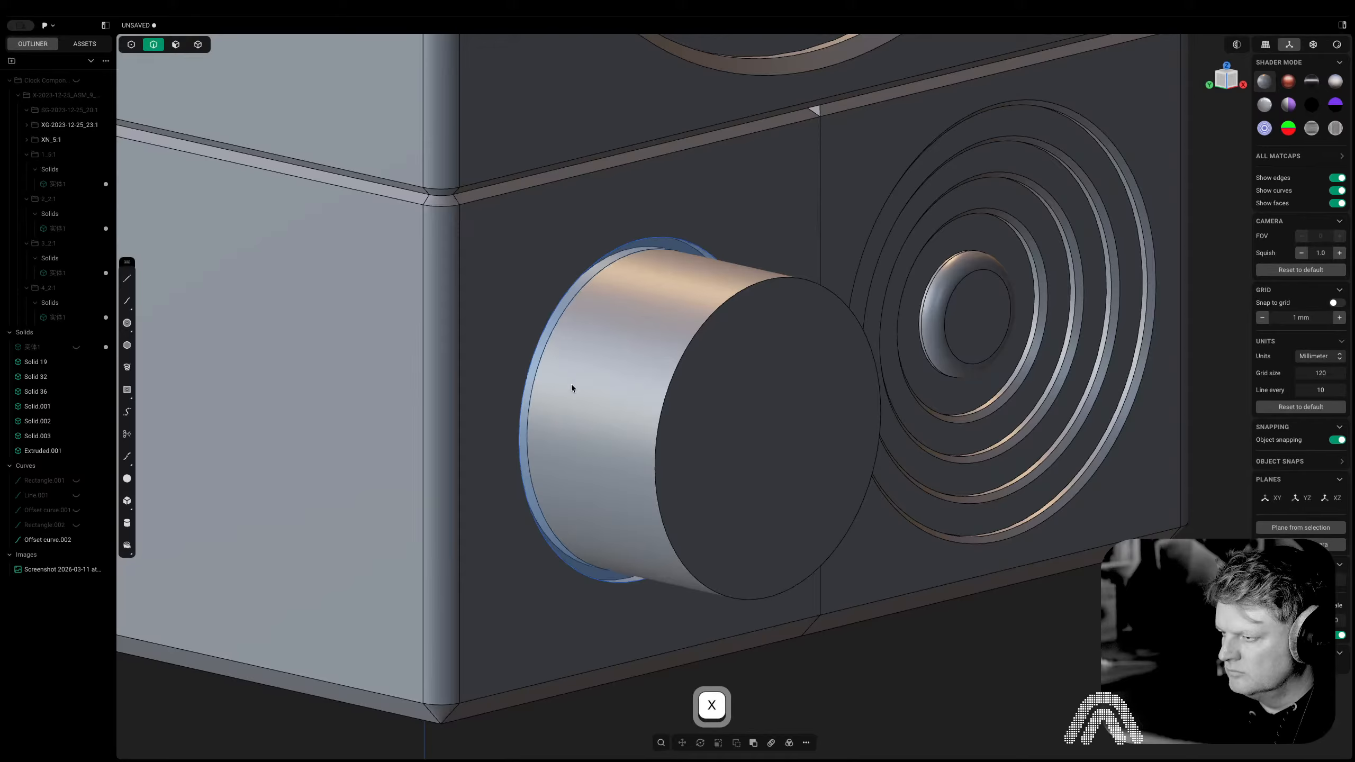
click(538, 361)
key(x)
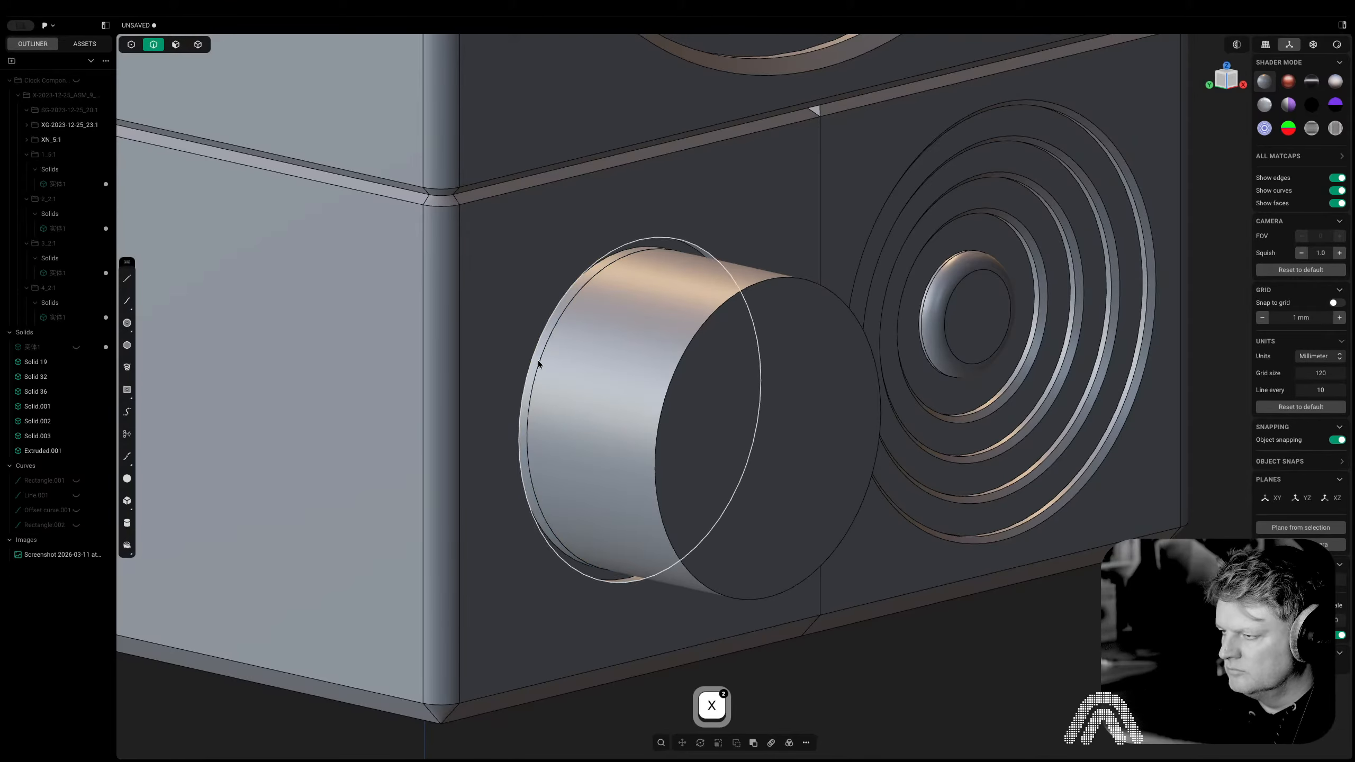
Hide the knob and push the circular block face behind it inward to the depth of the ring groove
scroll(538, 360, down, 10)
key(5)
click(603, 333)
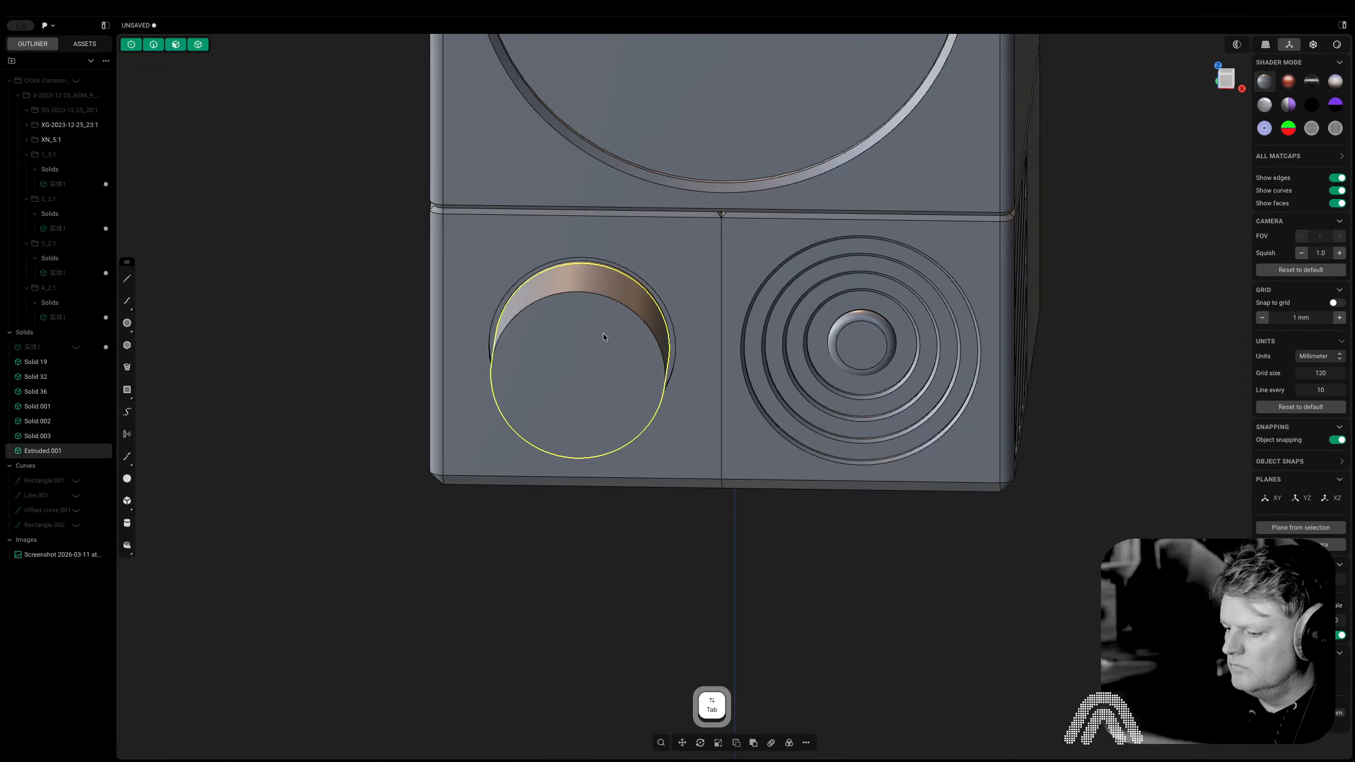
key(h)
middle_drag(652, 354, 577, 319)
key(3)
click(578, 321)
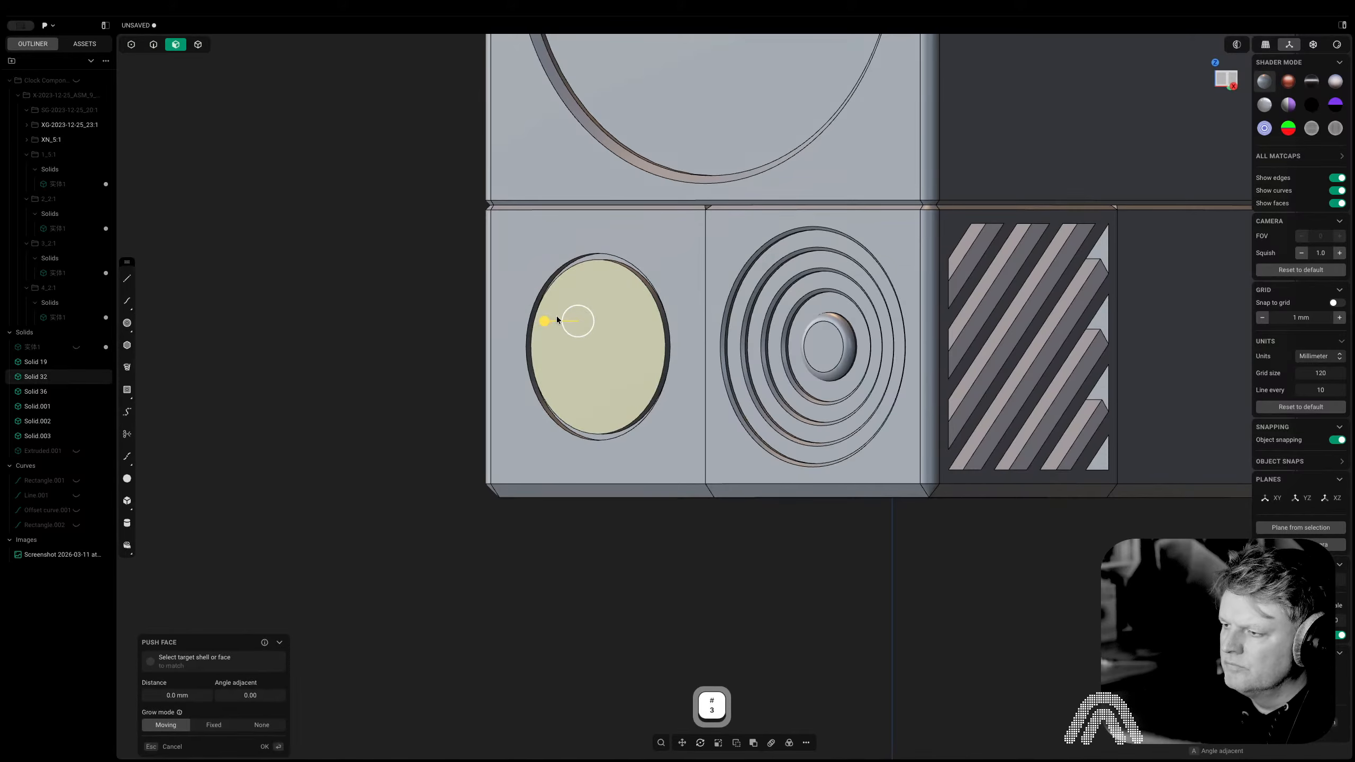
mouse_move(556, 320)
mouse_down()
mouse_move(523, 319)
mouse_move(542, 317)
mouse_up()
right_click(542, 317)
Show the knob again and isolate it from the other solids
scroll(542, 315, down, 6)
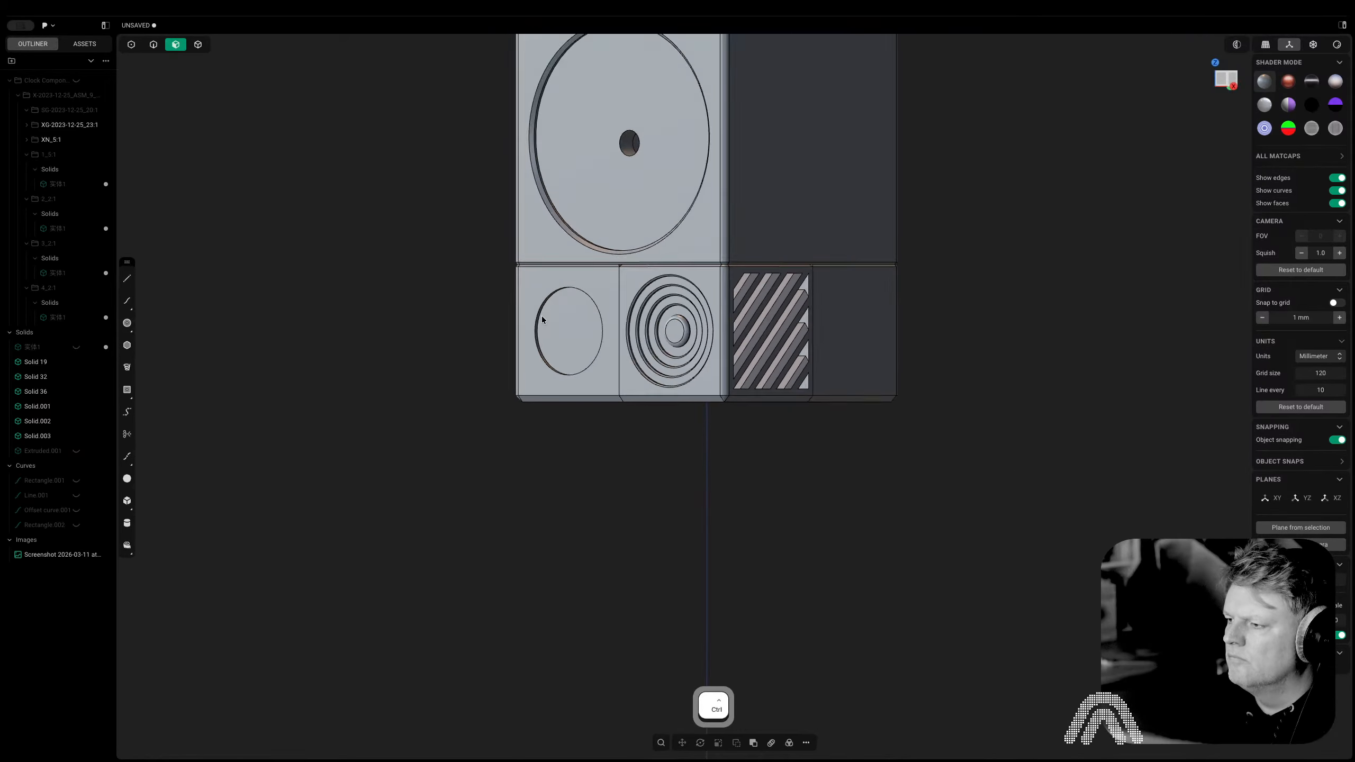
middle_drag(542, 315, 662, 359)
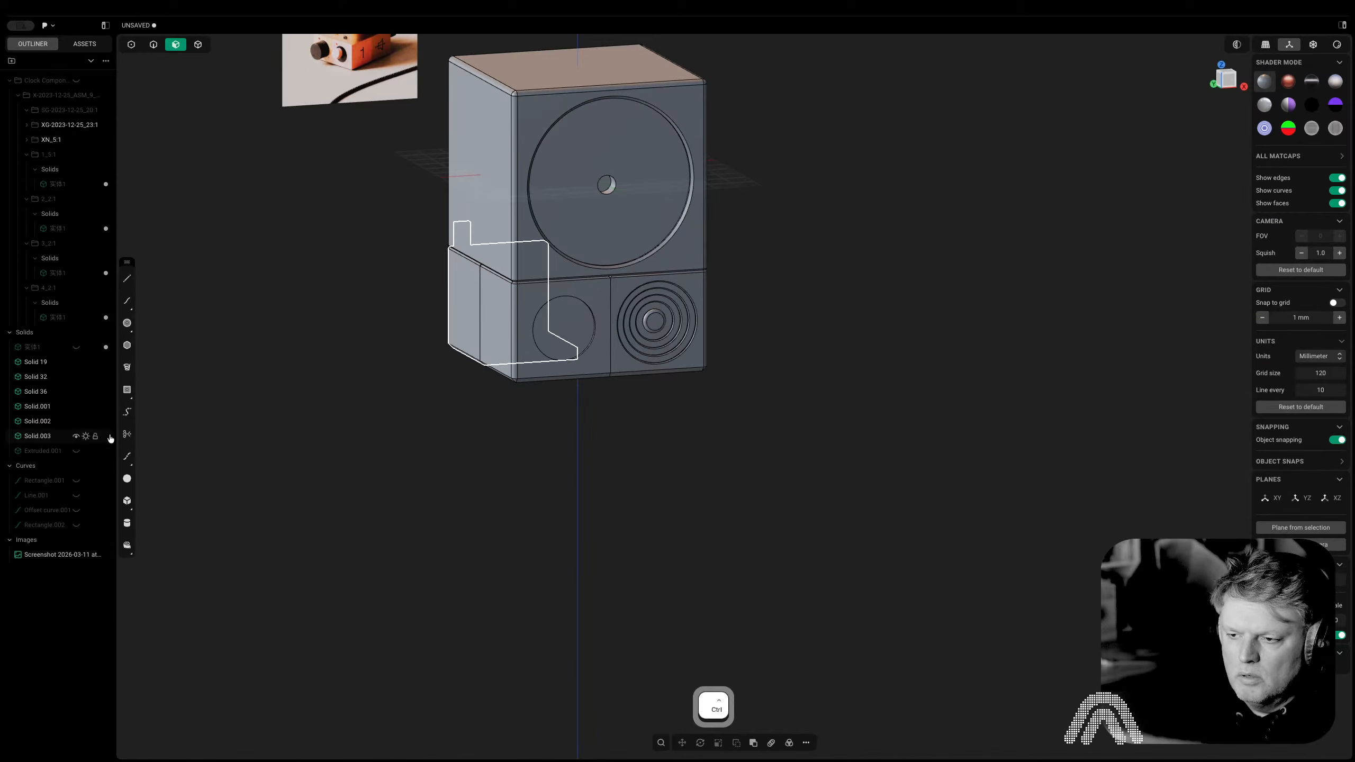
click(76, 450)
middle_drag(484, 393, 614, 490)
click(611, 444)
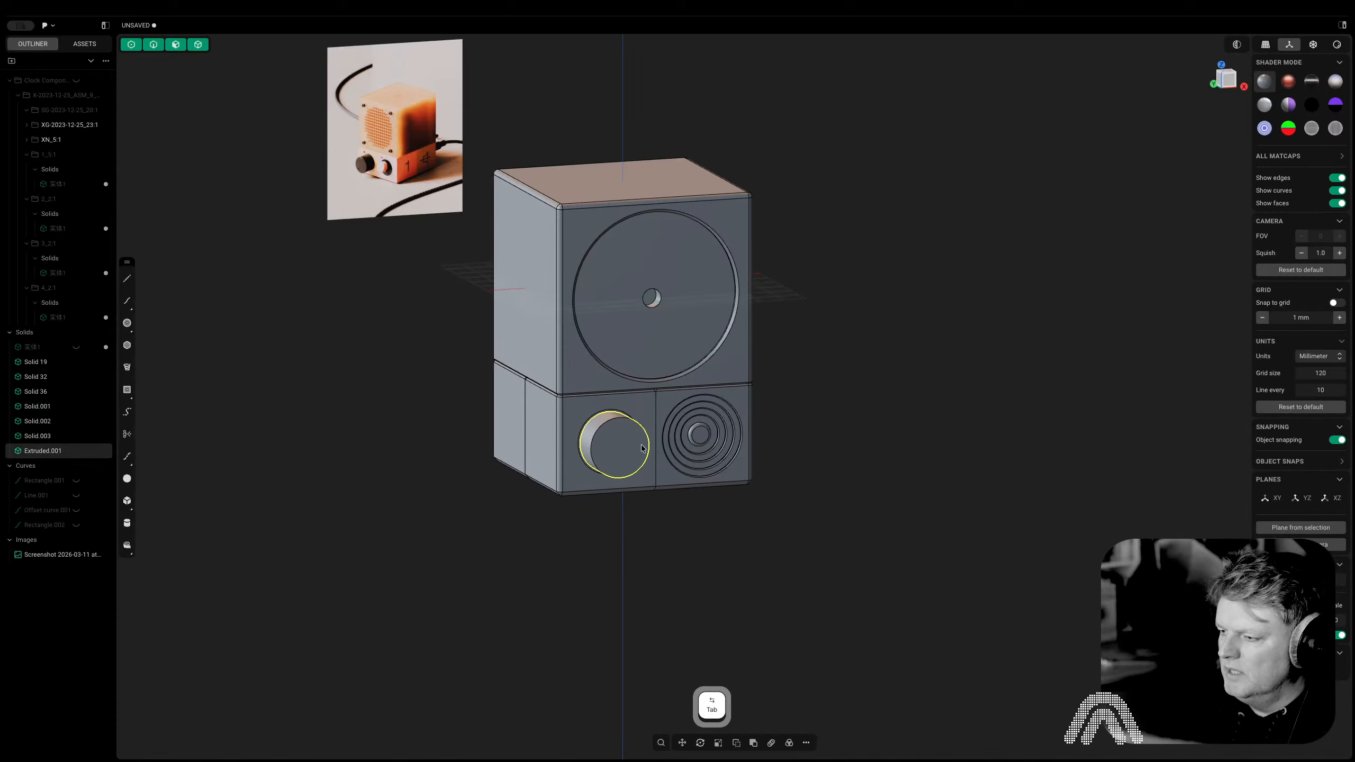
key(period)
Chamfer the knob's front circular edge by about 1.09 mm
key(f)
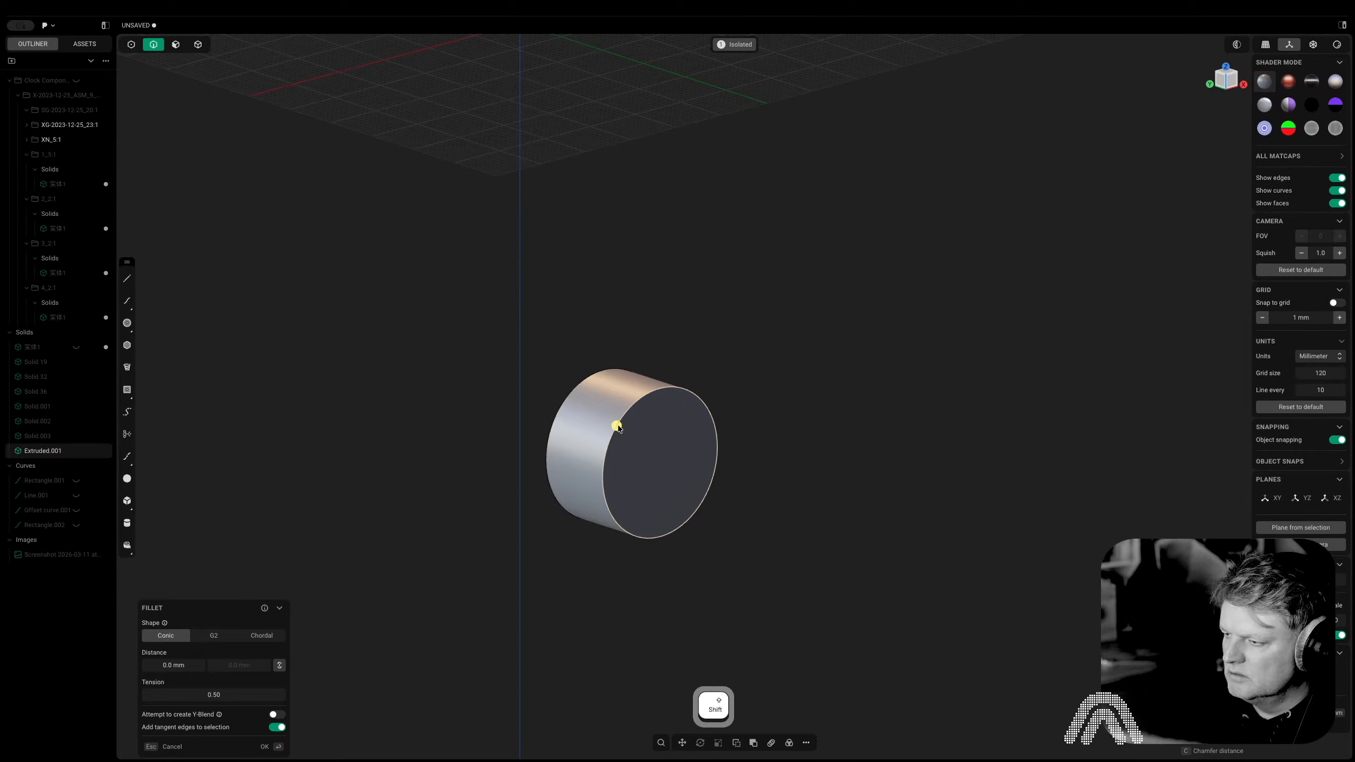
drag(617, 426, 619, 428)
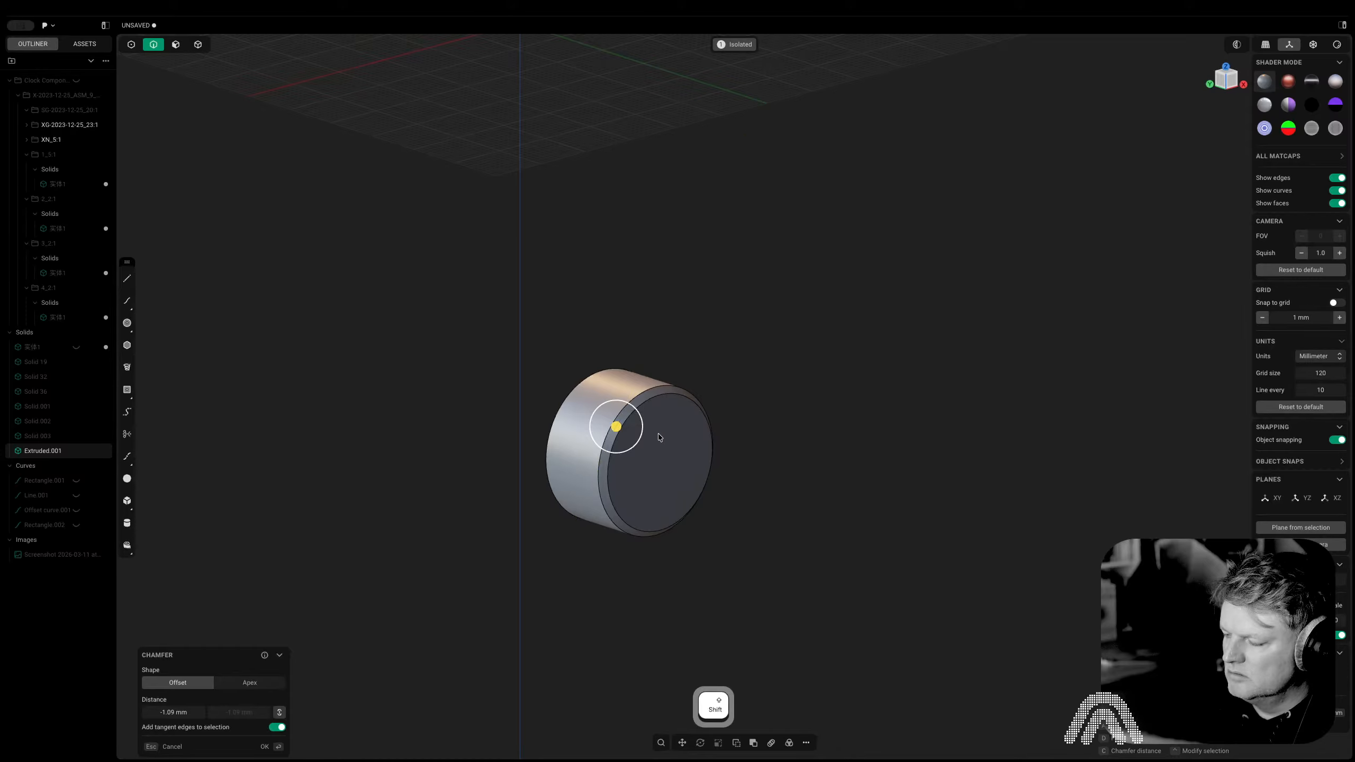
key(Return)
Move the knob 20.25 mm along X from the top view, snapping it to the world Y axis line
click(1220, 91)
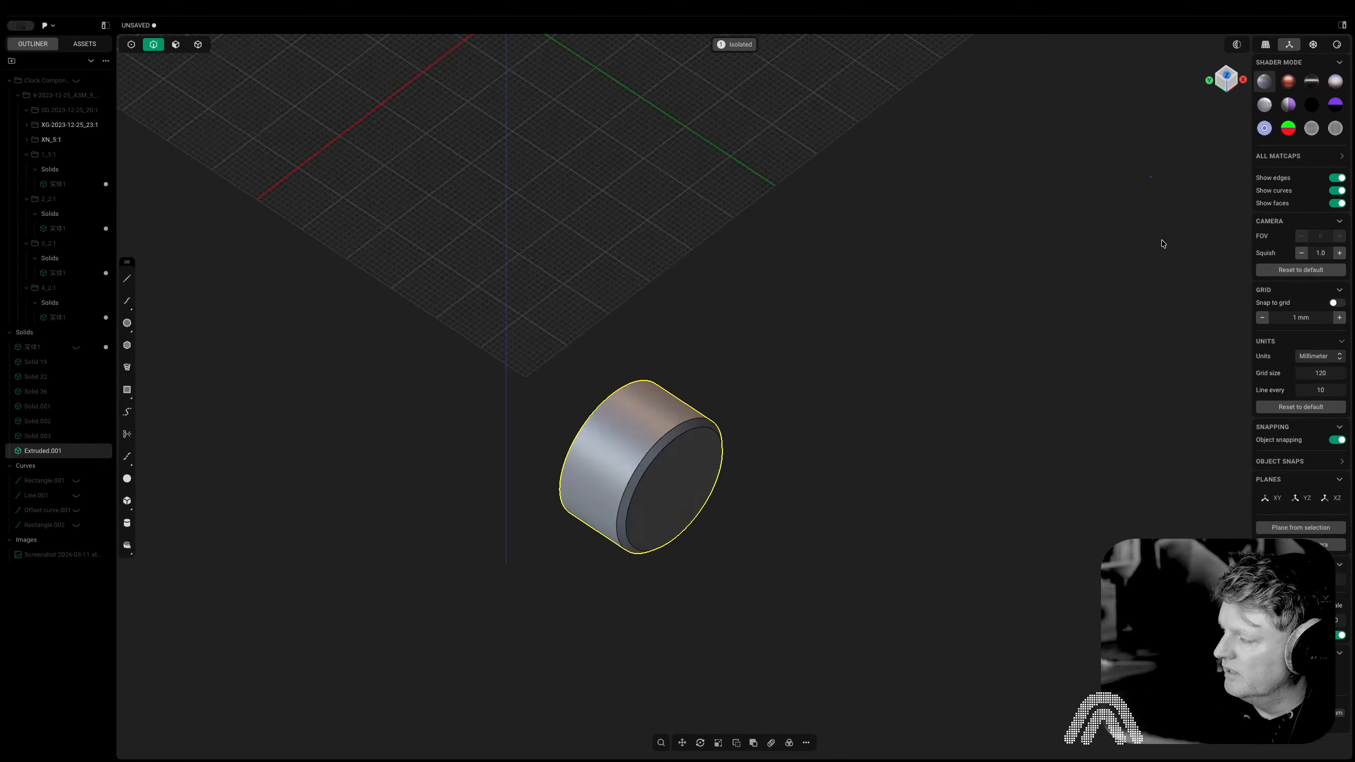
click(1223, 82)
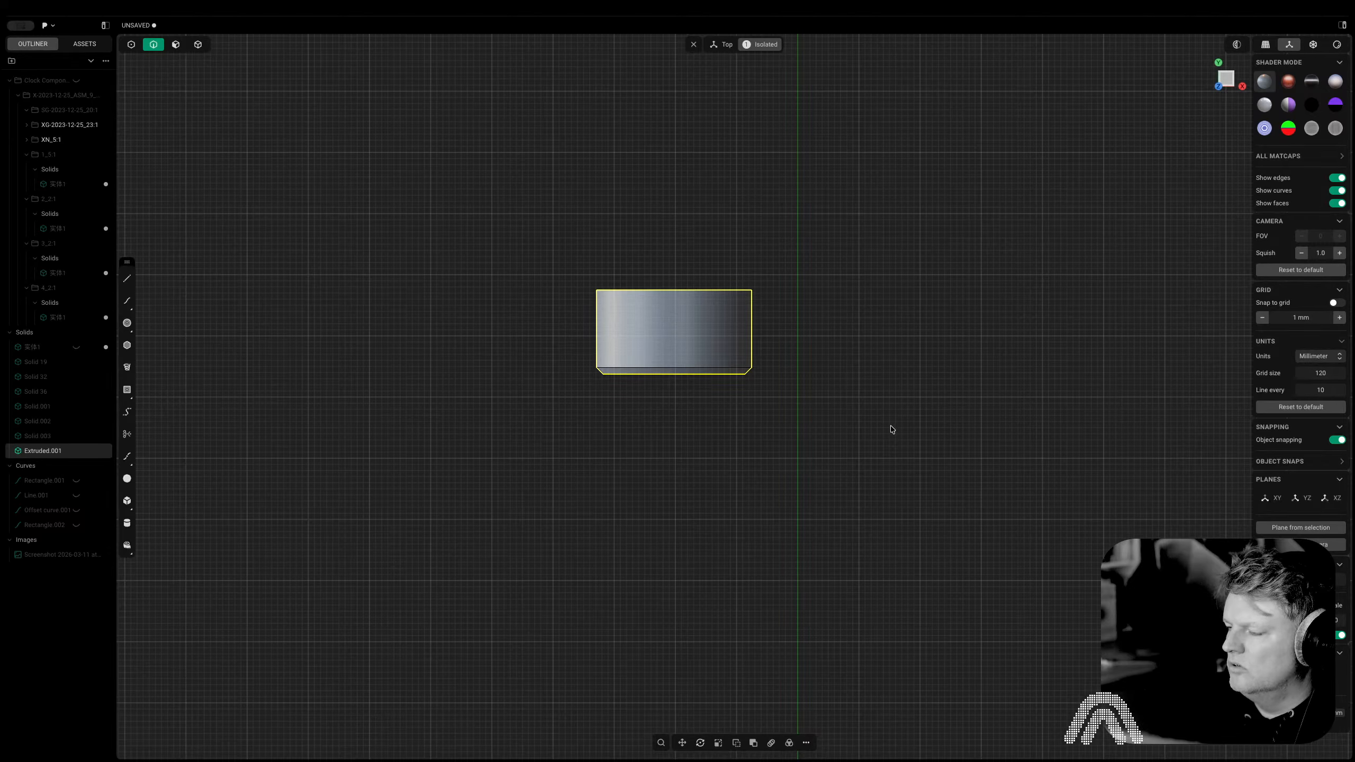
key(g)
key(y)
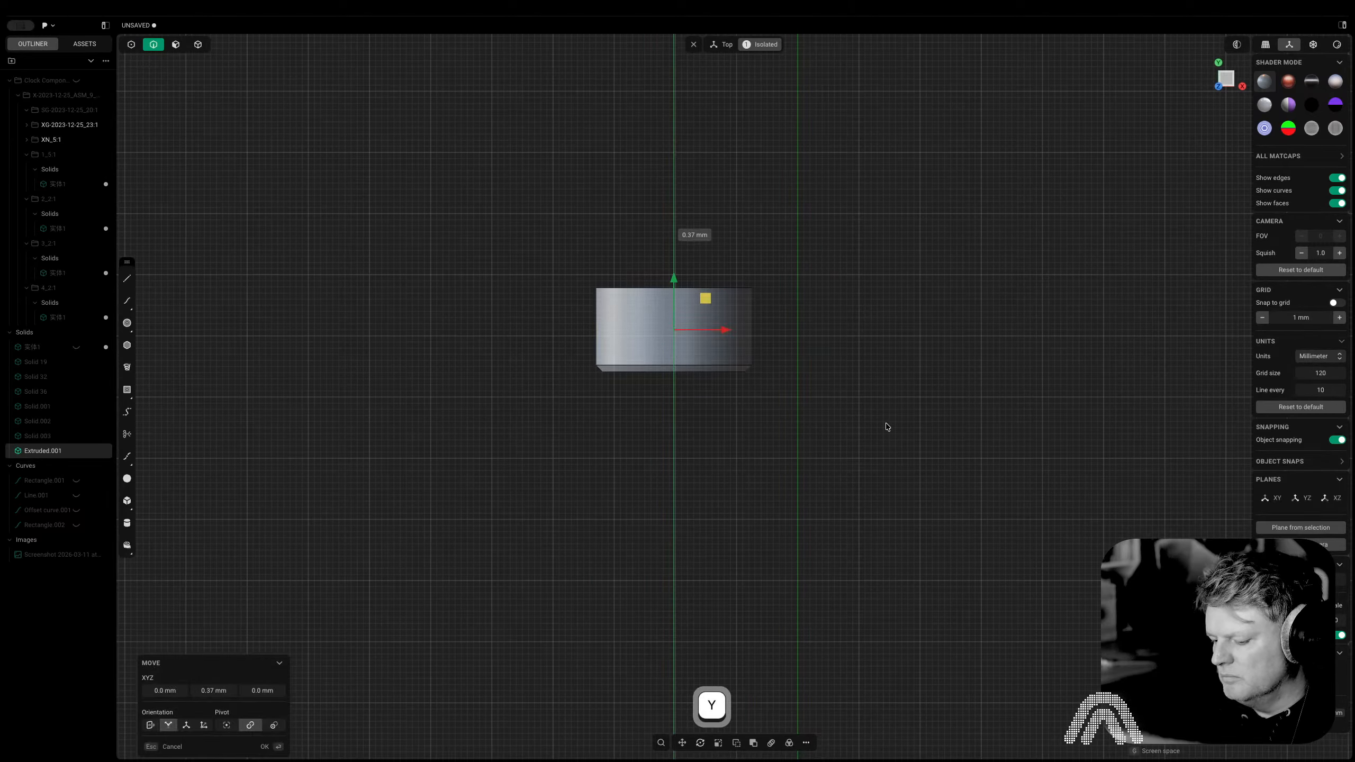
key(ctrl)
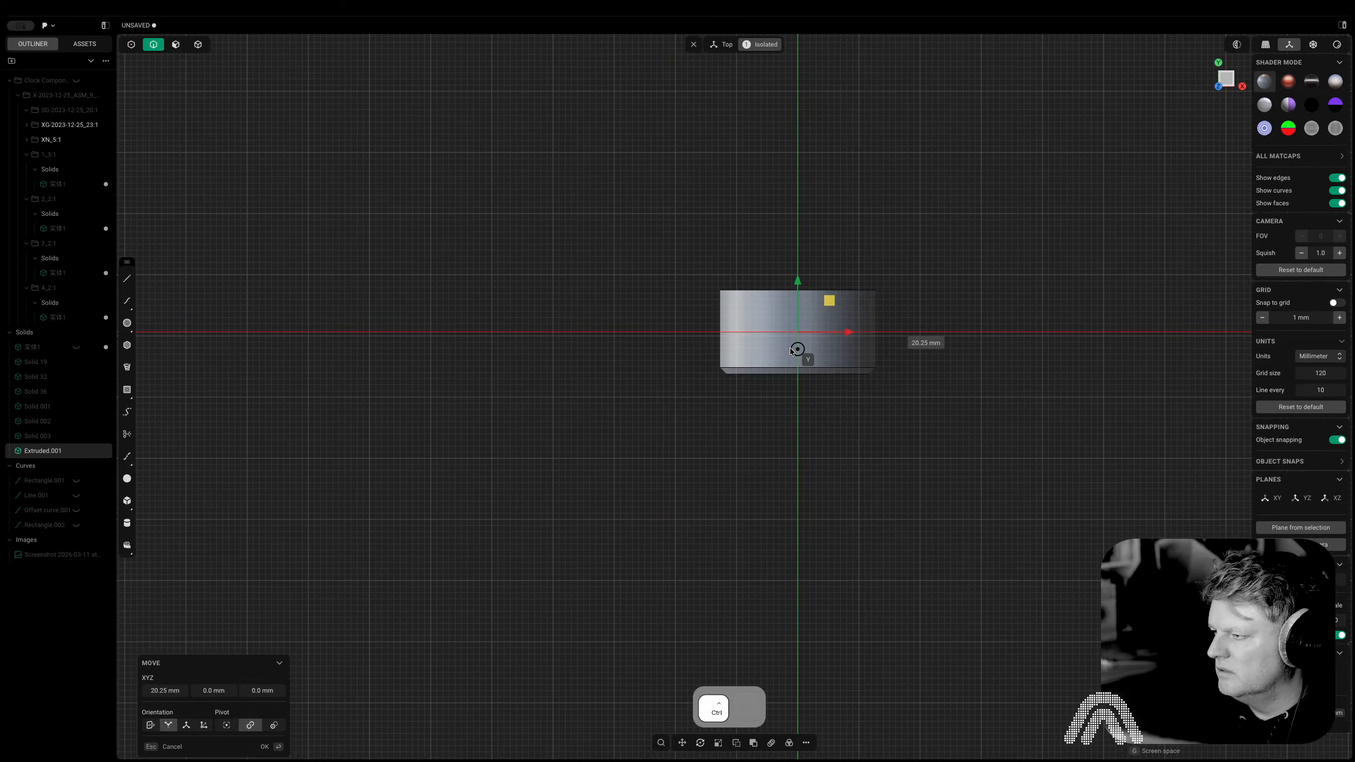
click(803, 340)
Raise the knob to the ground grid by snapping it to the level of the world origin
middle_drag(803, 341, 831, 218)
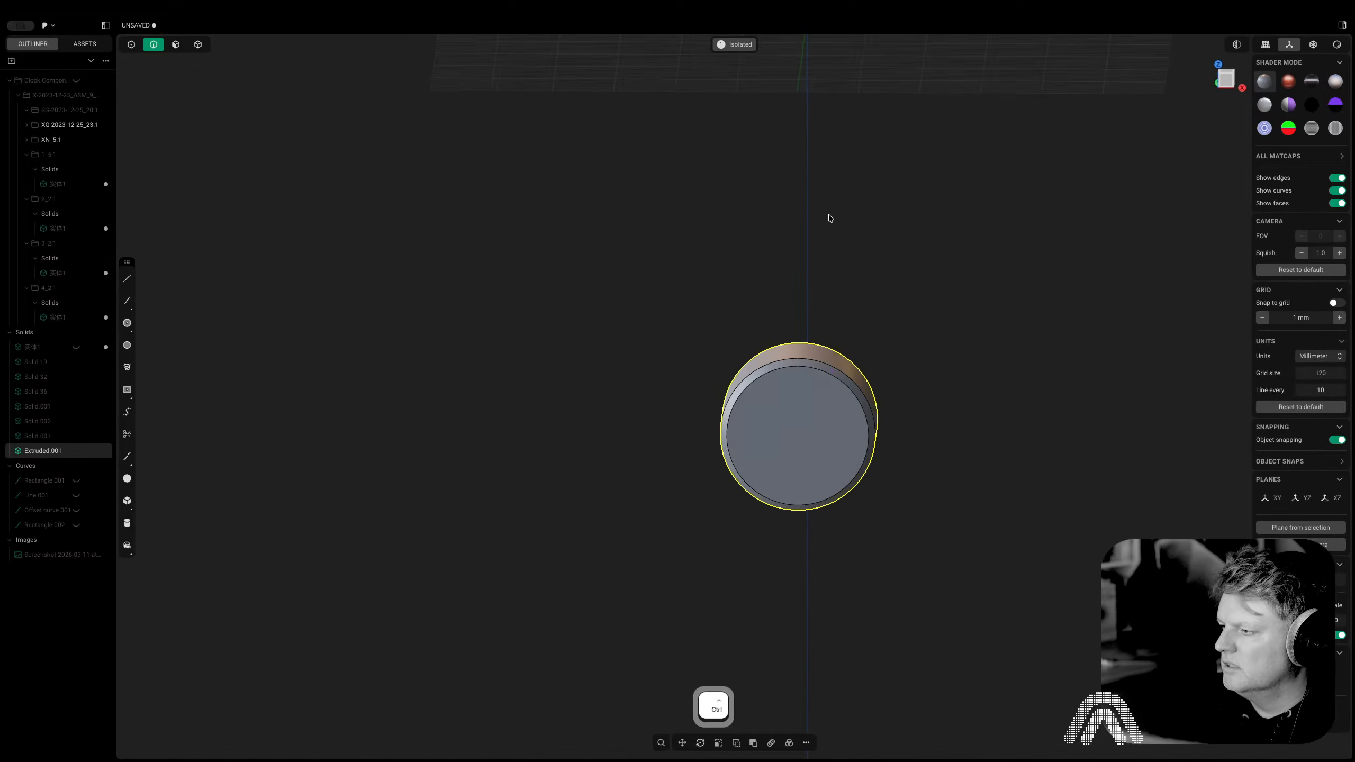
scroll(830, 217, down, 5)
right_drag(831, 219, 810, 472)
key(g)
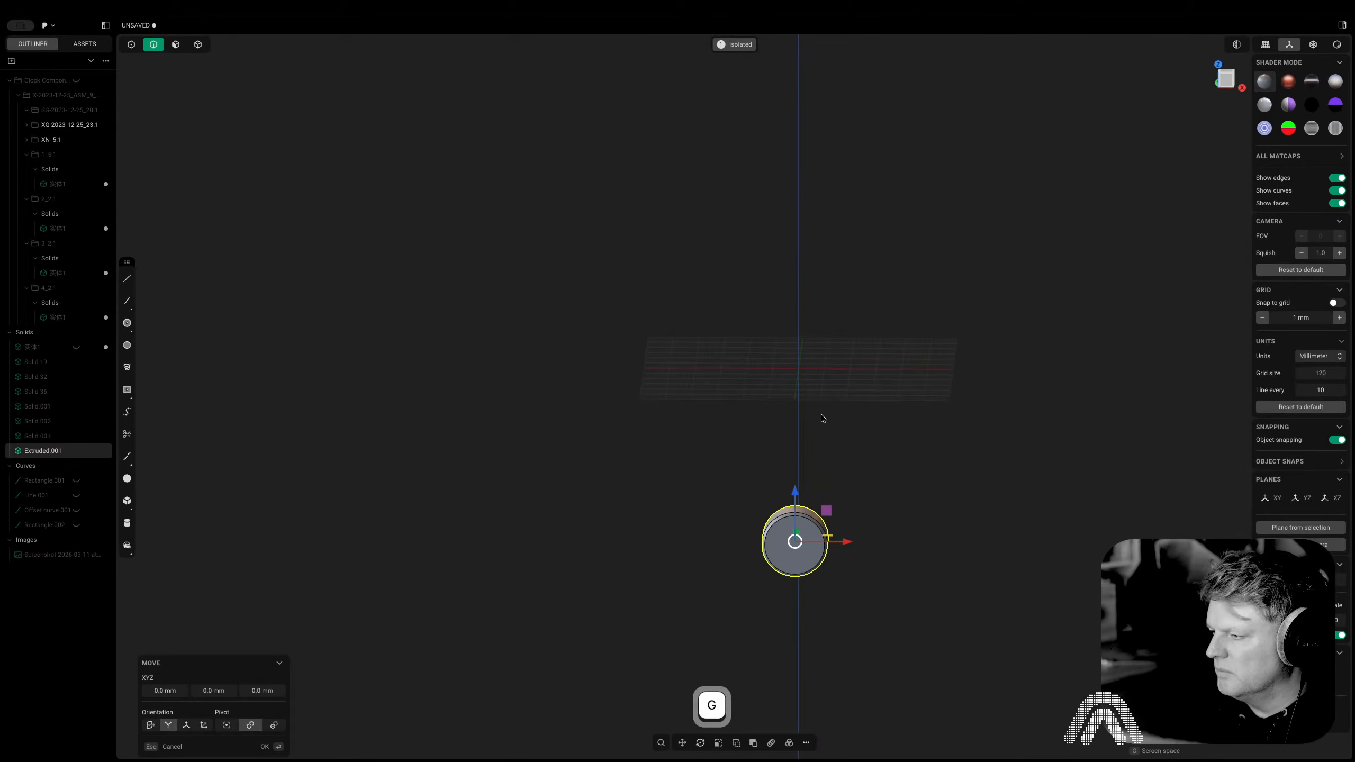
key(ctrl)
click(796, 359)
Move the knob along Y and snap its centre to the world origin
middle_drag(796, 363, 762, 505)
key(g)
key(y)
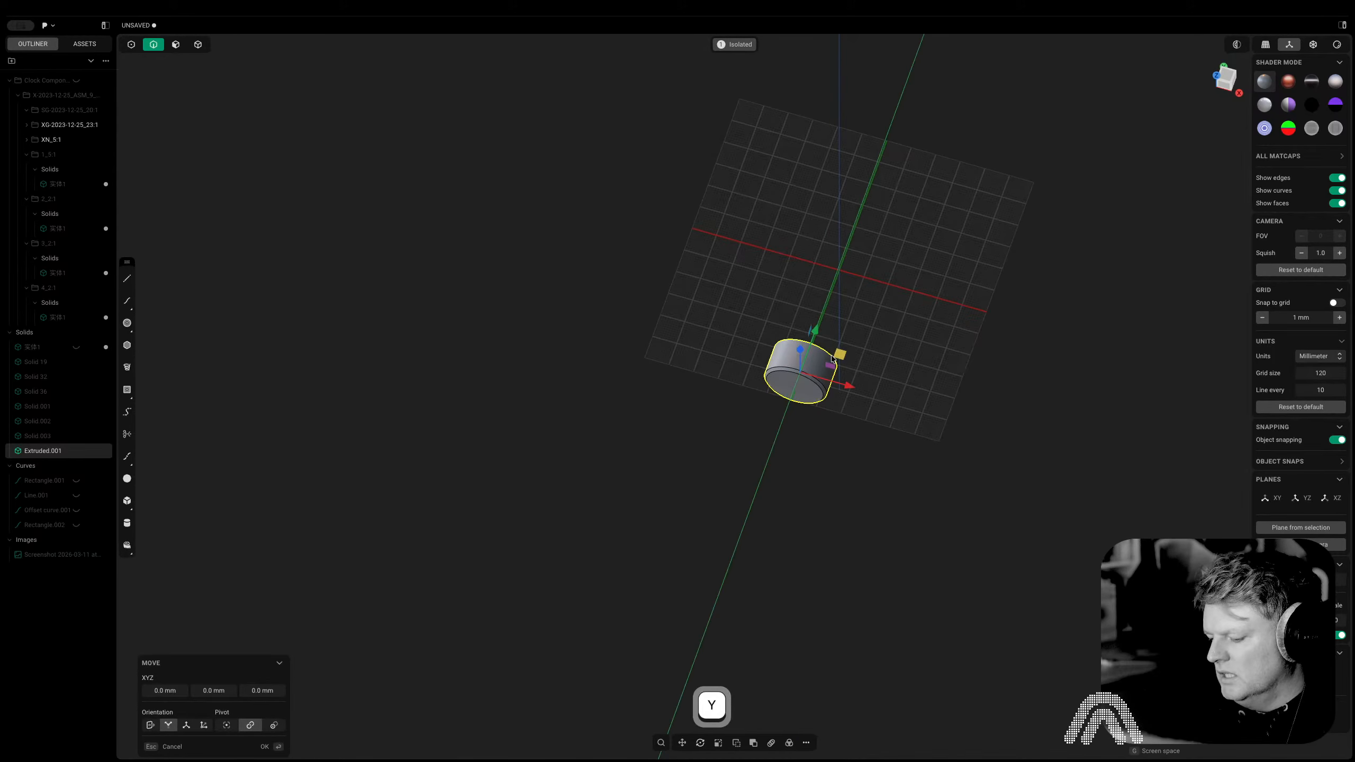
key(g)
key(ctrl)
click(840, 270)
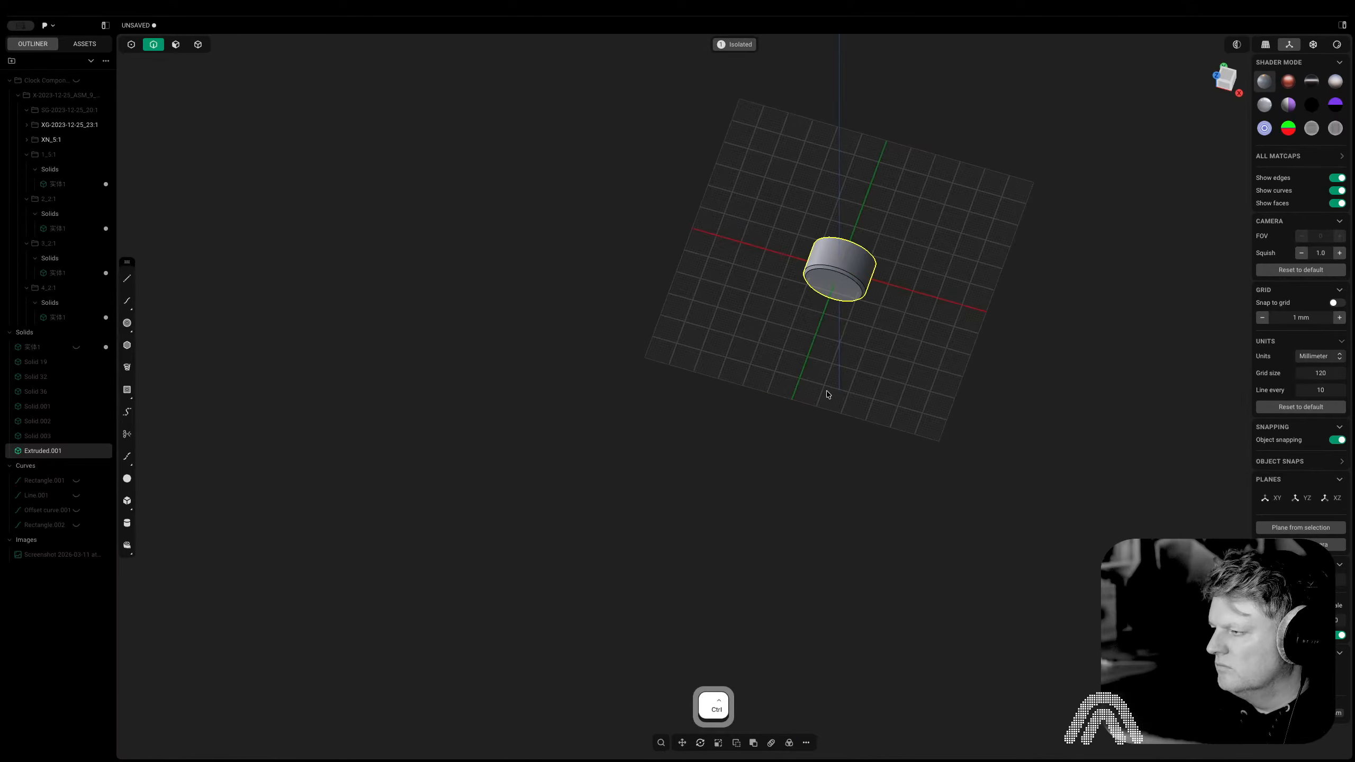
right_drag(828, 392, 777, 574)
scroll(777, 523, up, 6)
middle_drag(792, 487, 1108, 341)
click(1217, 84)
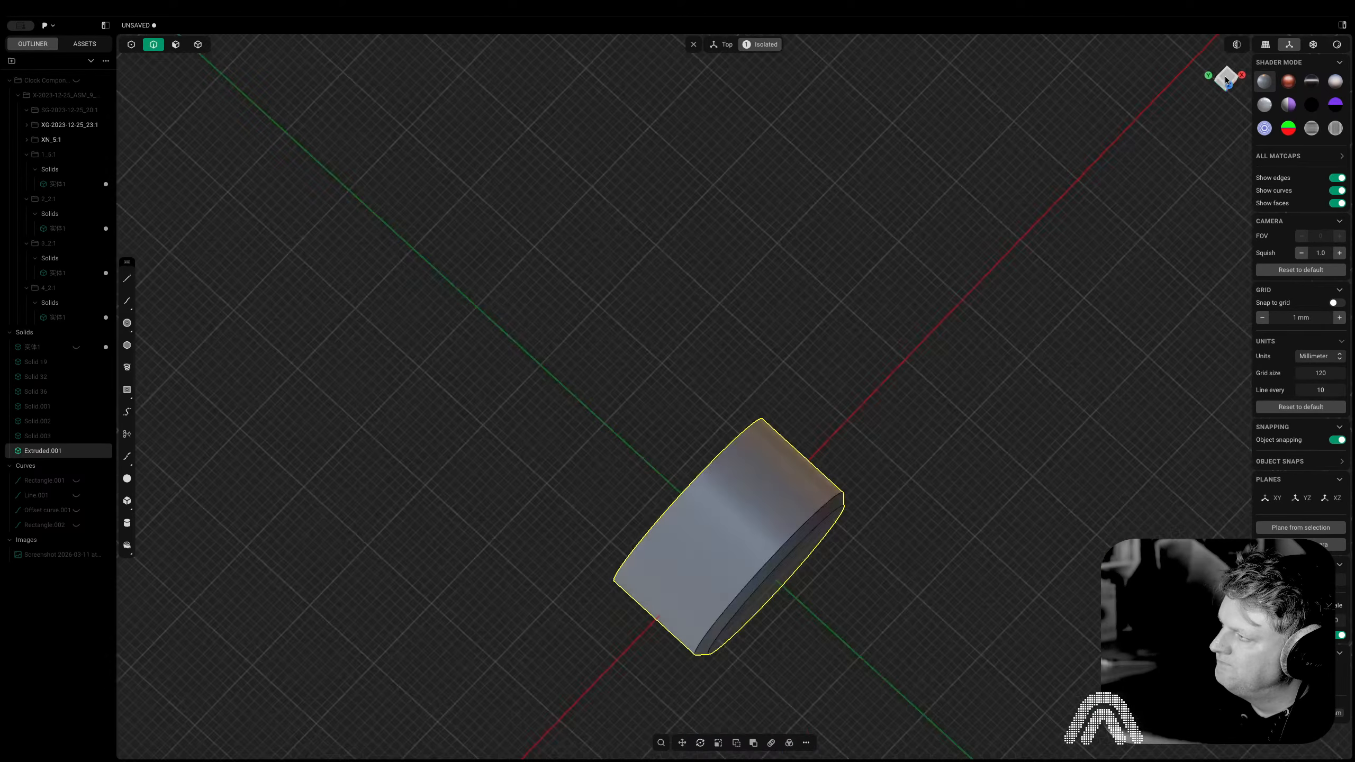
Draw a centred rectangle about 7.95 mm wide on the world origin, extending past the knob's front and back
key(shift+a)
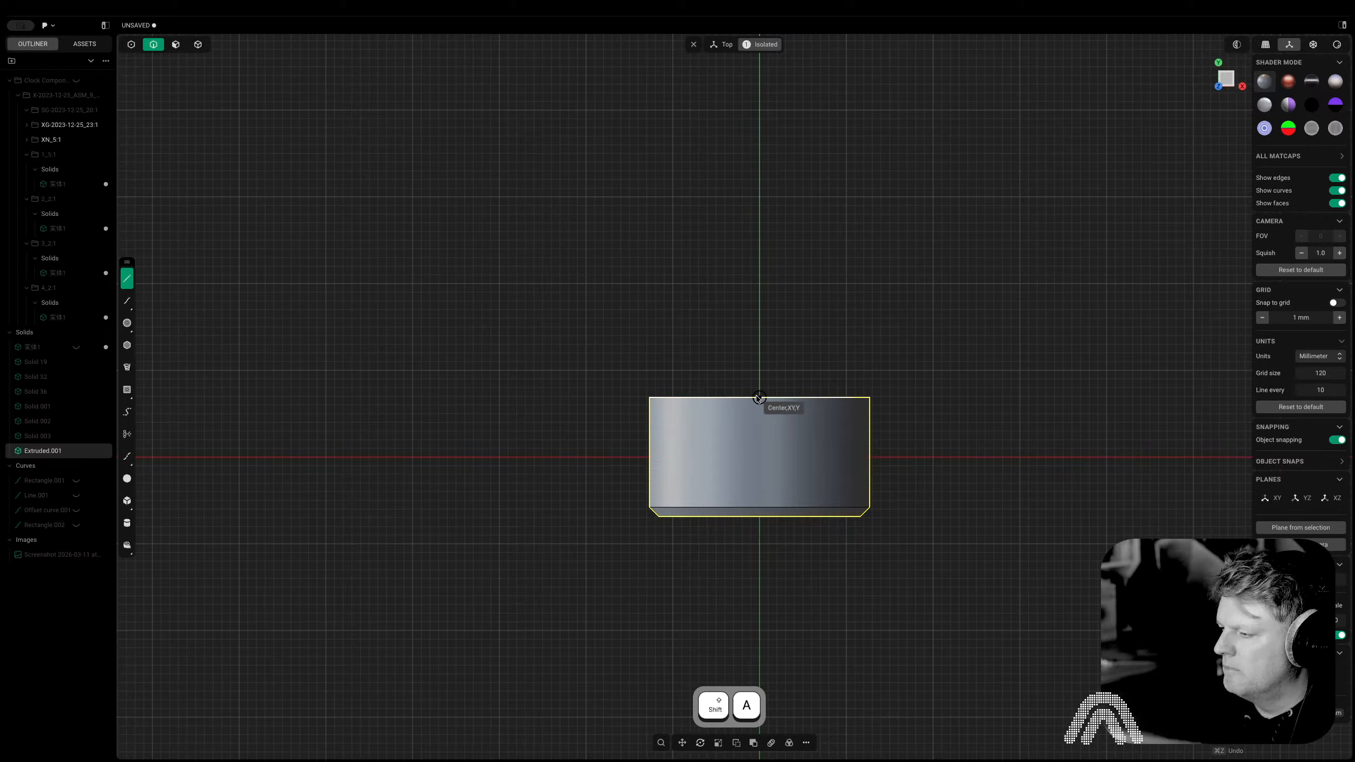
click(759, 398)
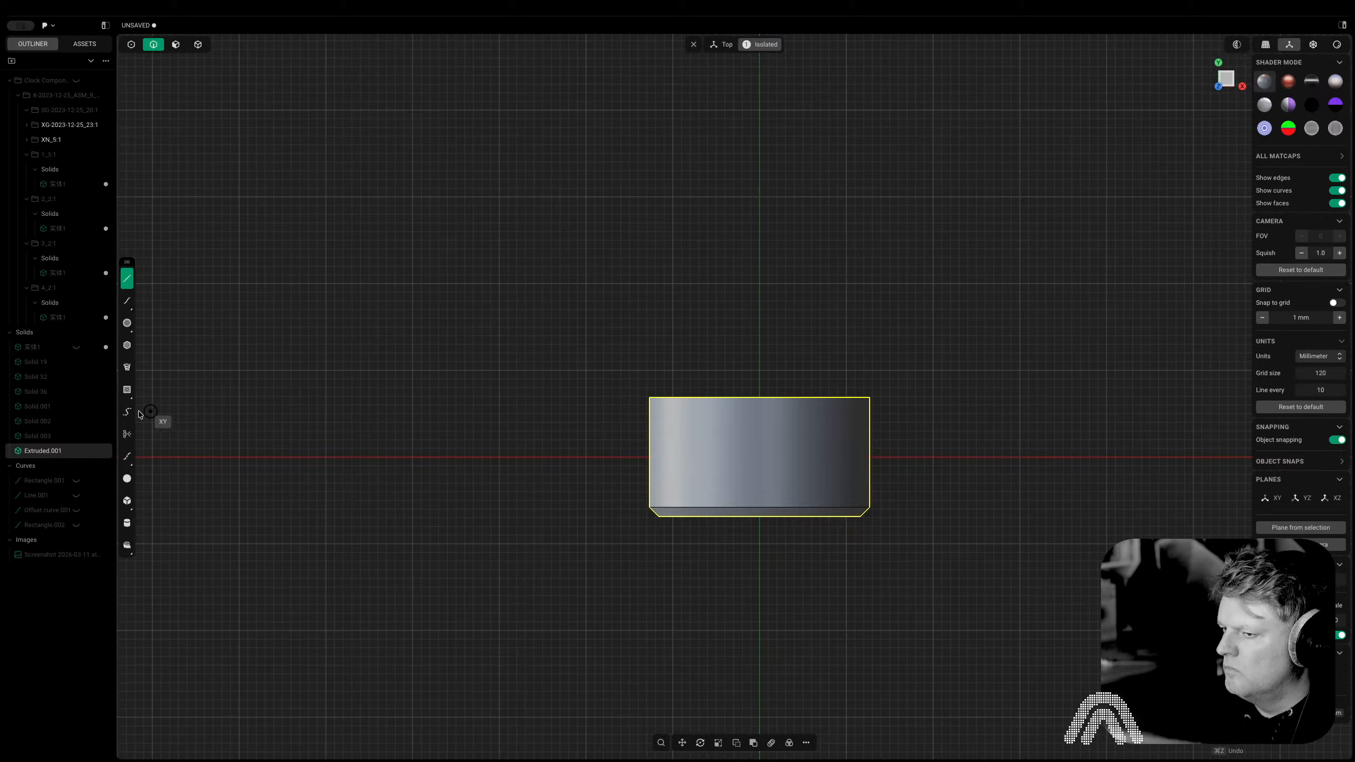
click(128, 390)
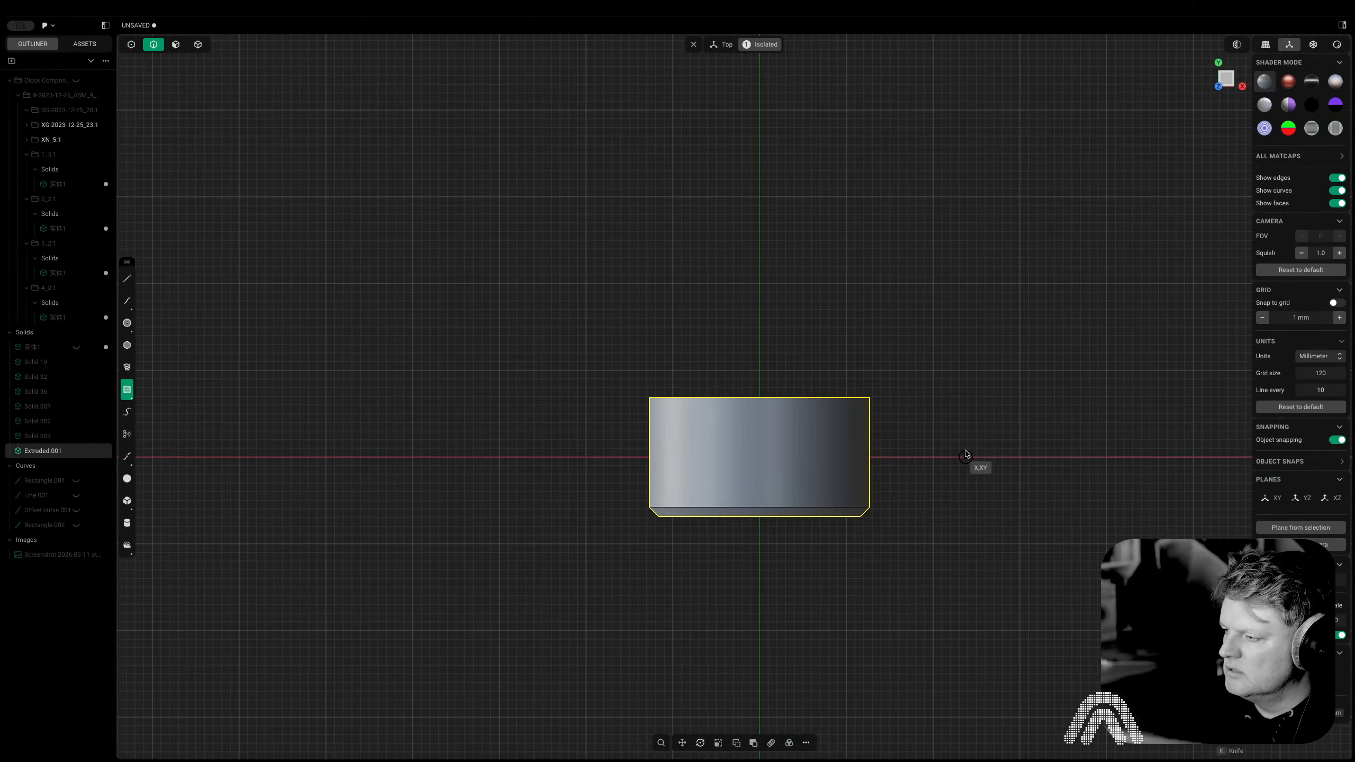
key(shift)
click(760, 454)
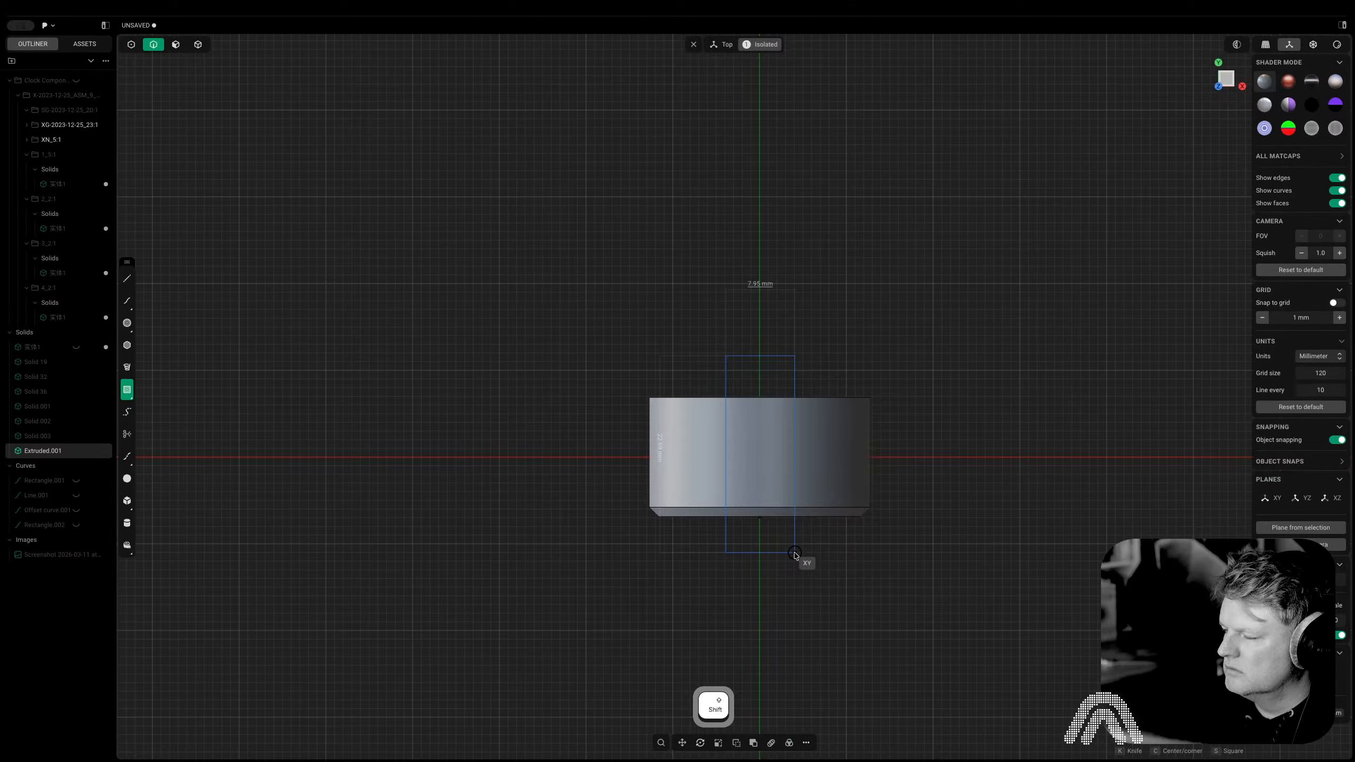
click(794, 553)
Draw two crossing diagonal lines between the opposite corners of the rectangle
key(shift+a)
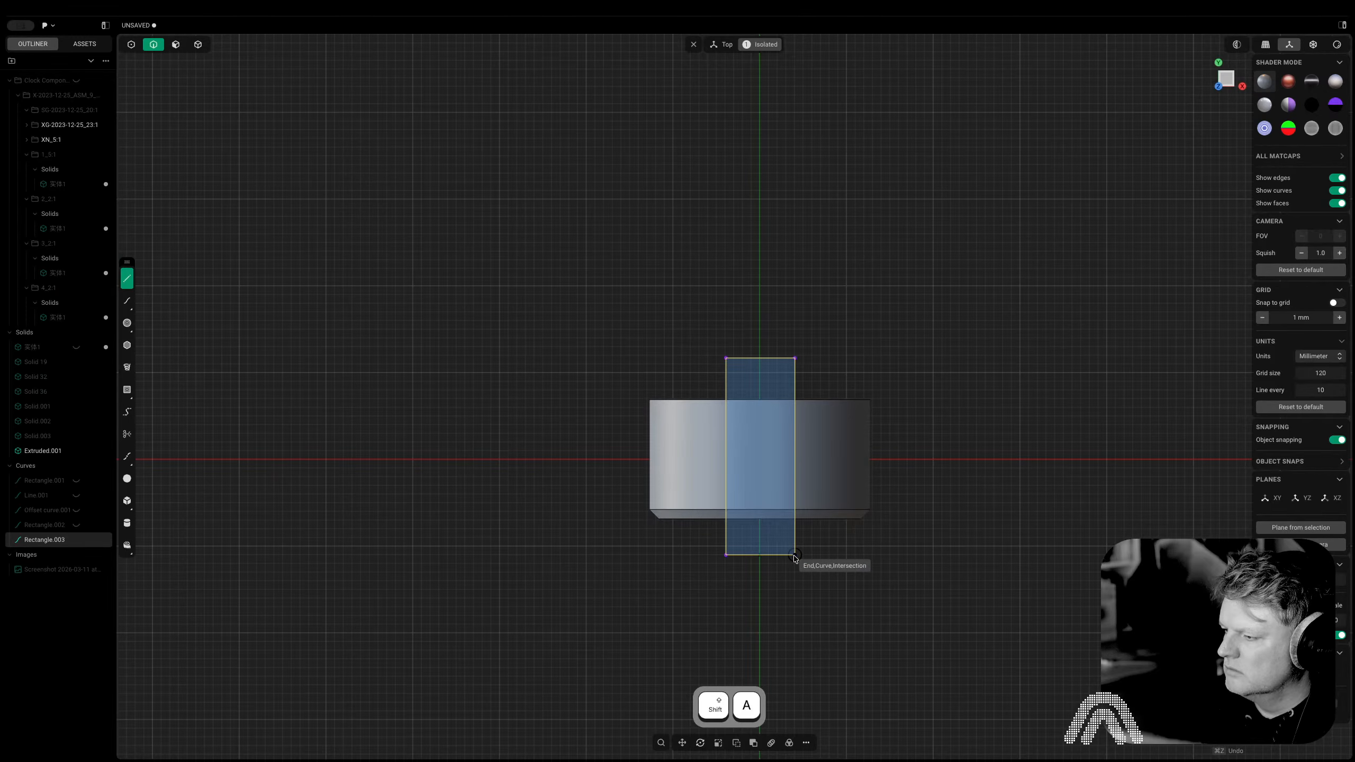
click(795, 554)
click(725, 358)
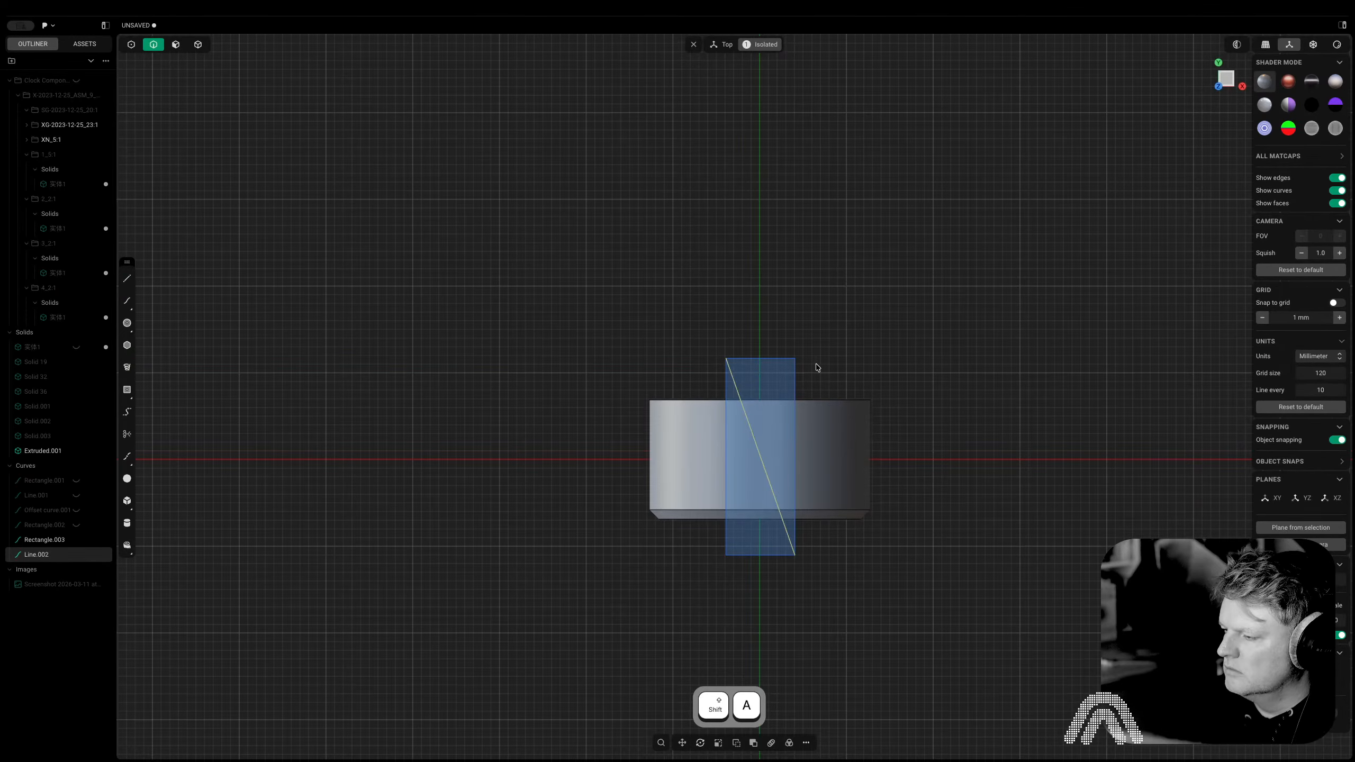
key(shift+a)
click(724, 556)
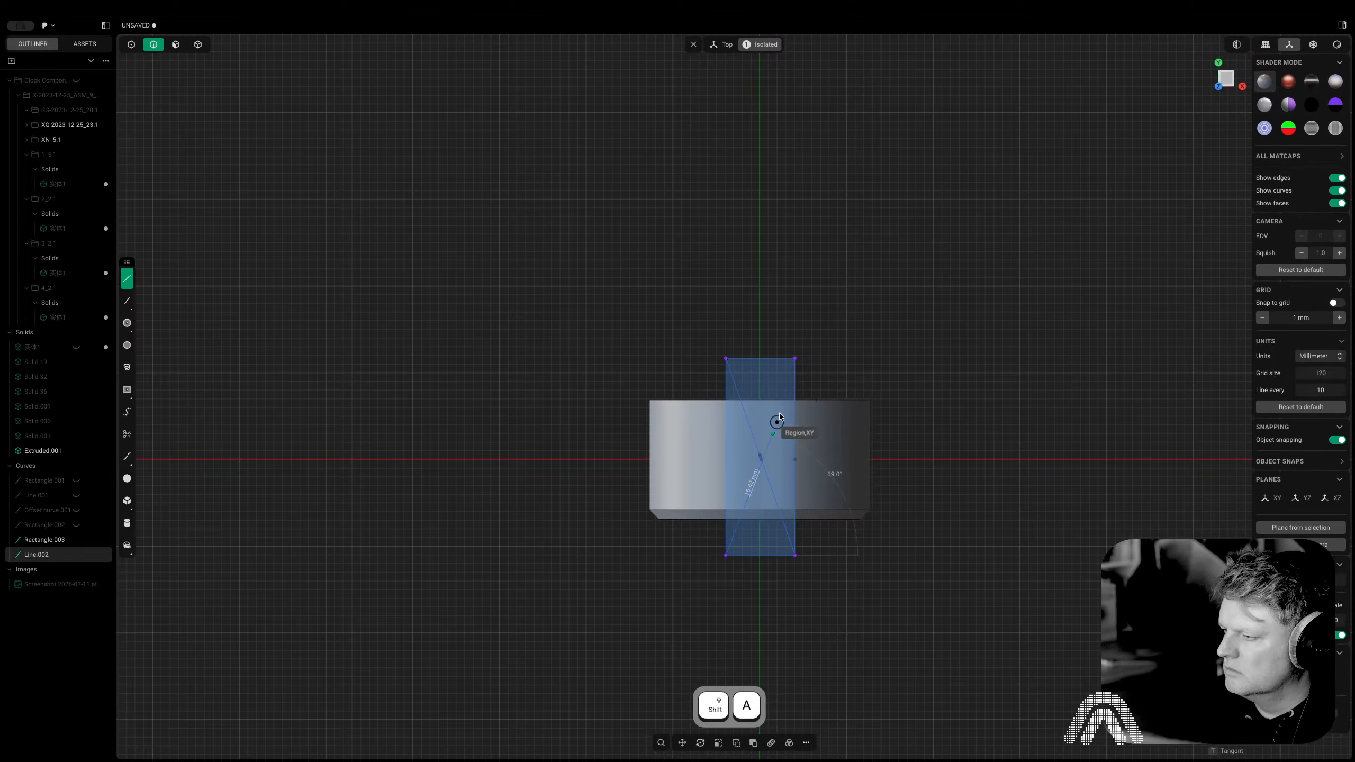
click(793, 361)
middle_drag(793, 361, 995, 386)
key(Escape)
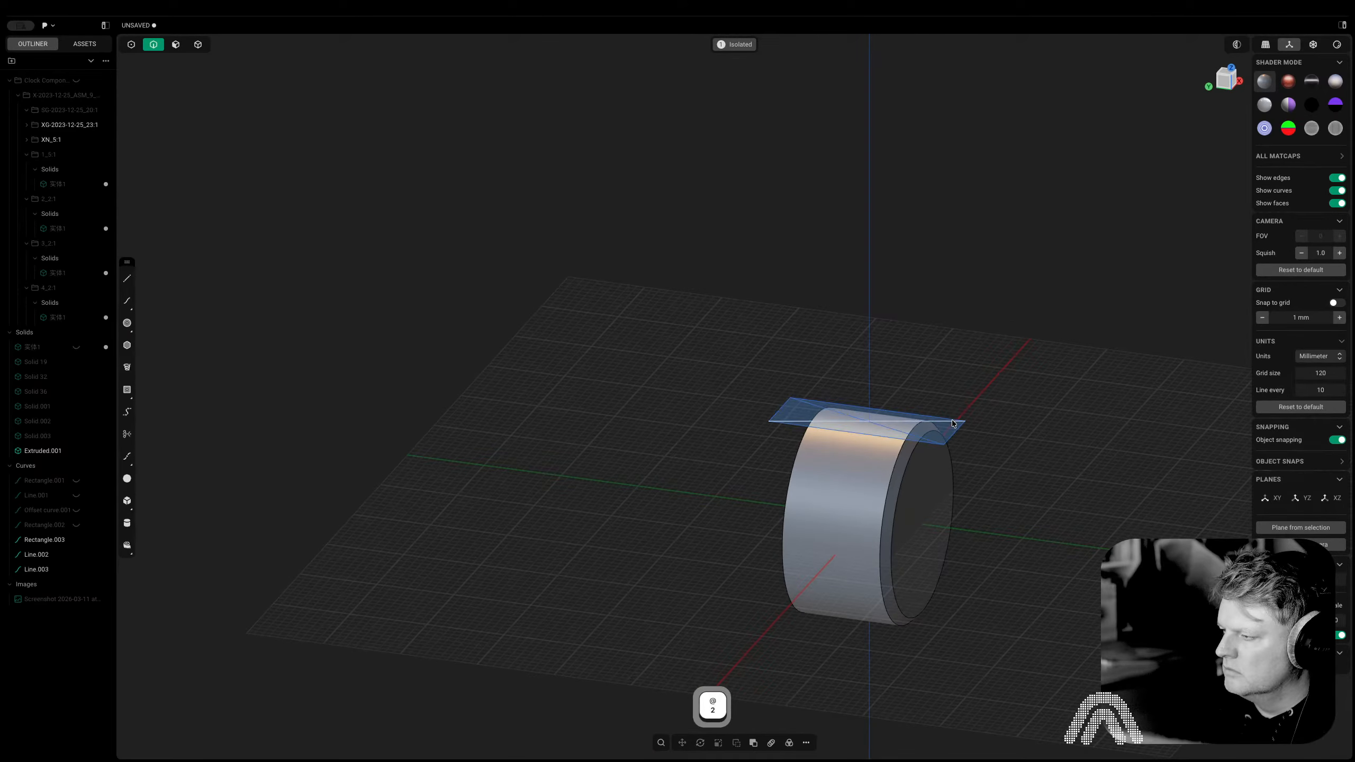
Try to imprint the diagonal lines onto the knob body, then undo the imprints
key(shift+i)
click(873, 454)
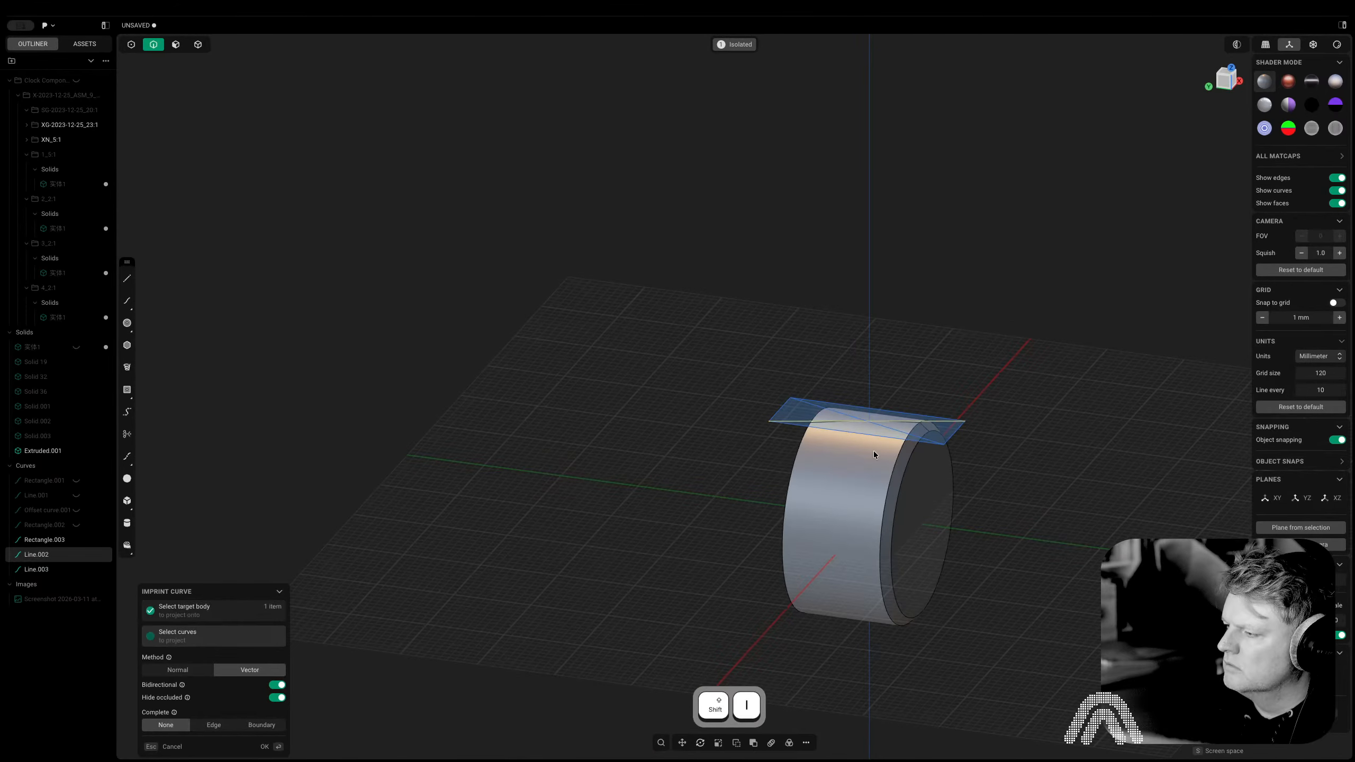
click(921, 420)
key(Escape)
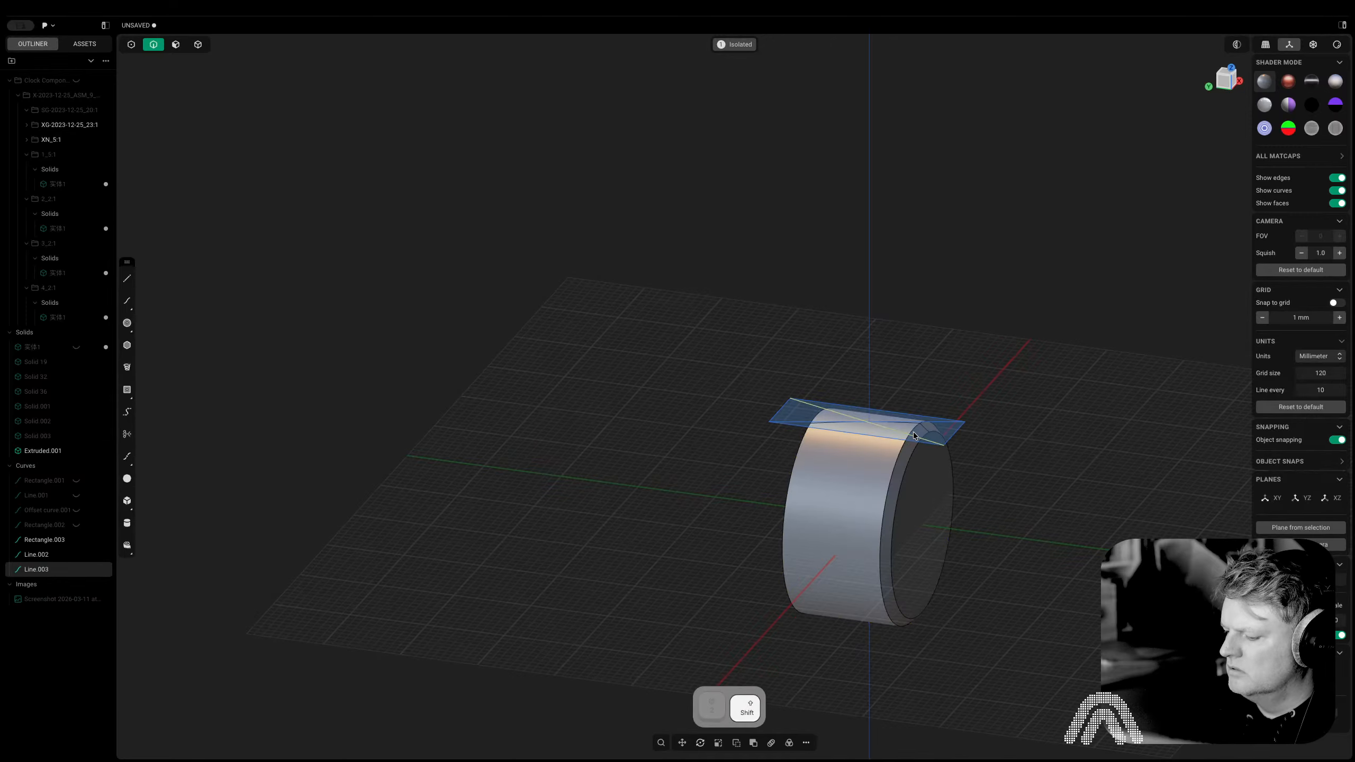
key(super+z)
key(super+z)
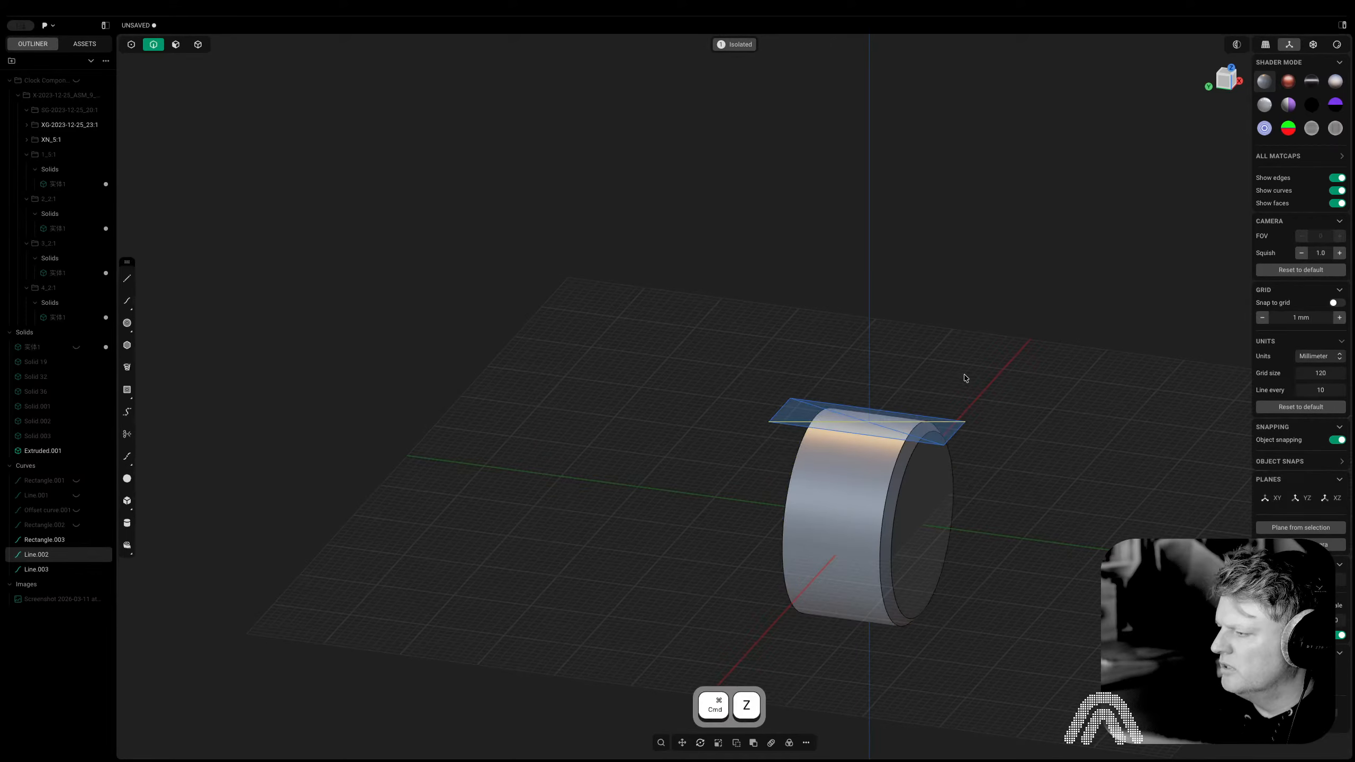
Project both diagonal lines onto the knob body as separate curves using the Vector method
key(i)
click(858, 491)
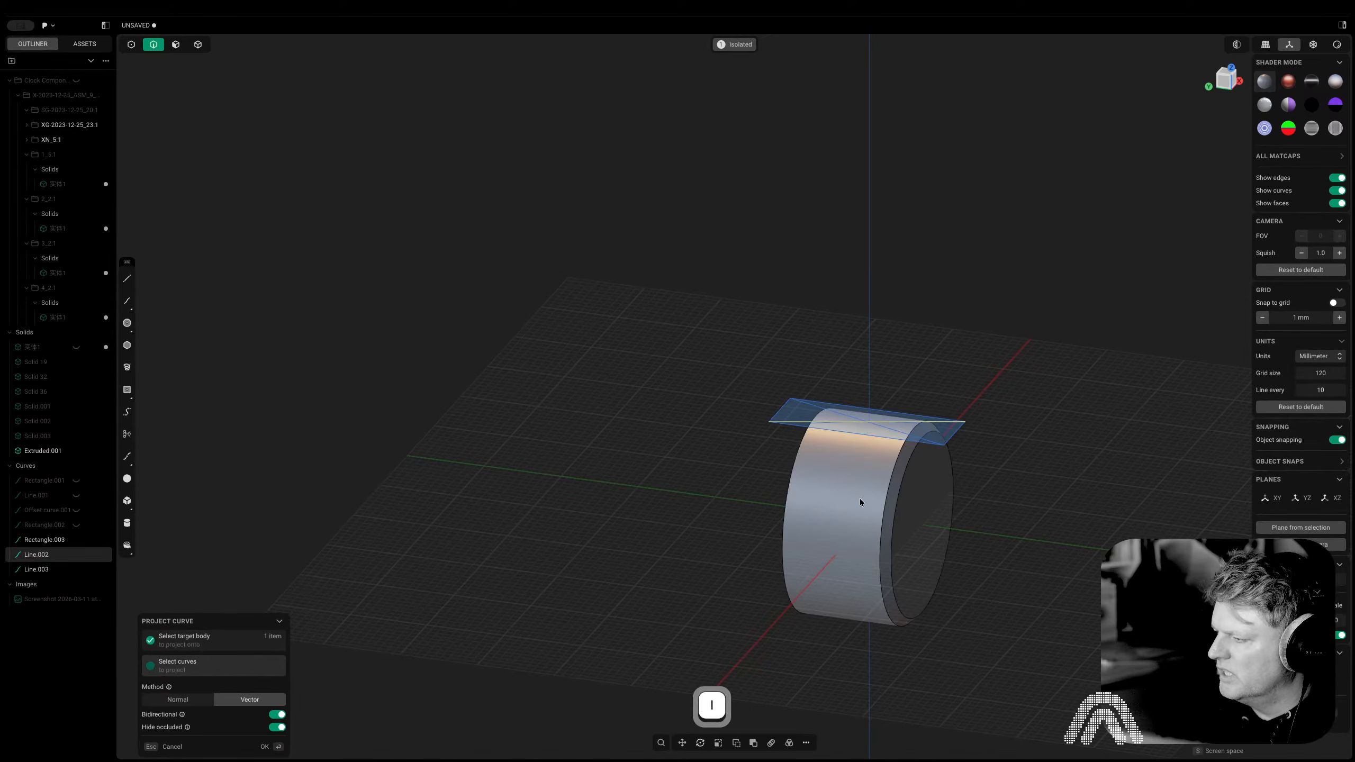
key(2)
click(928, 444)
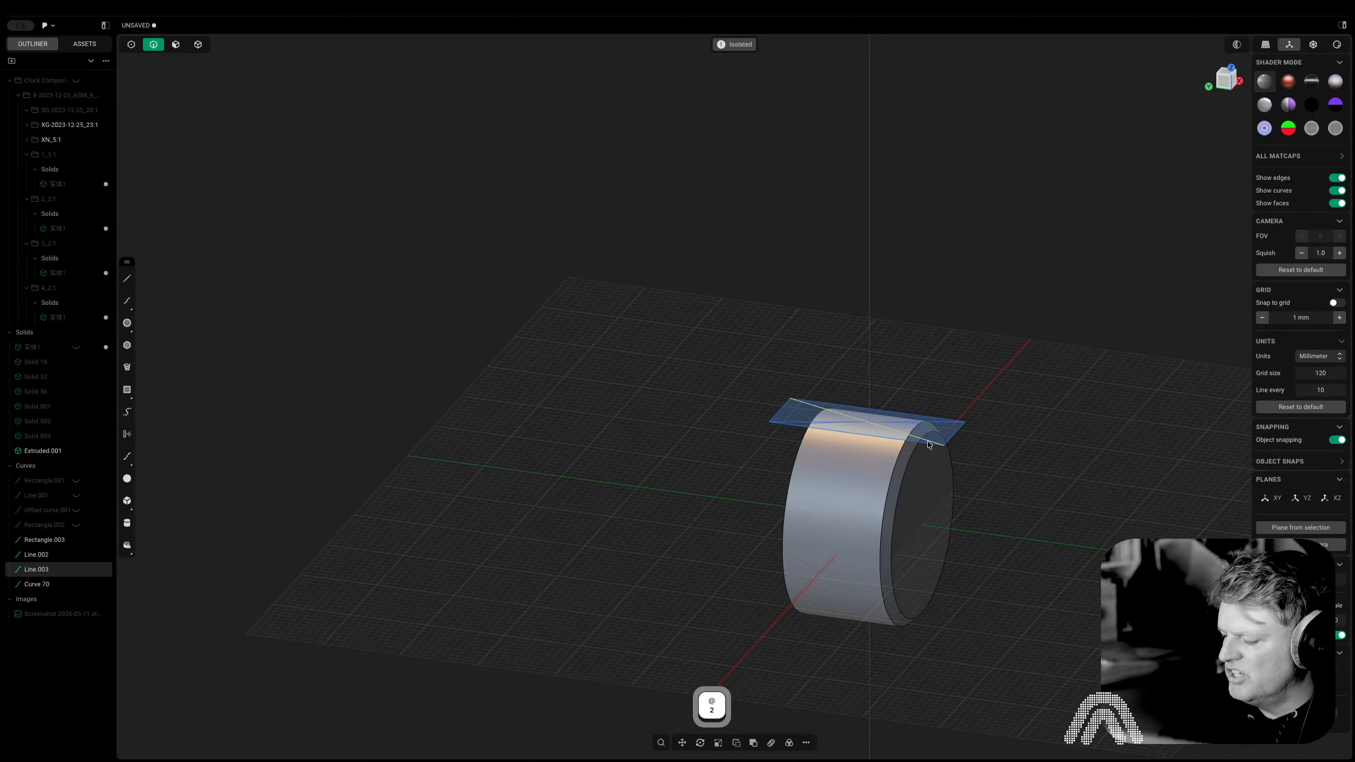
key(i)
click(872, 464)
scroll(907, 369, up, 3)
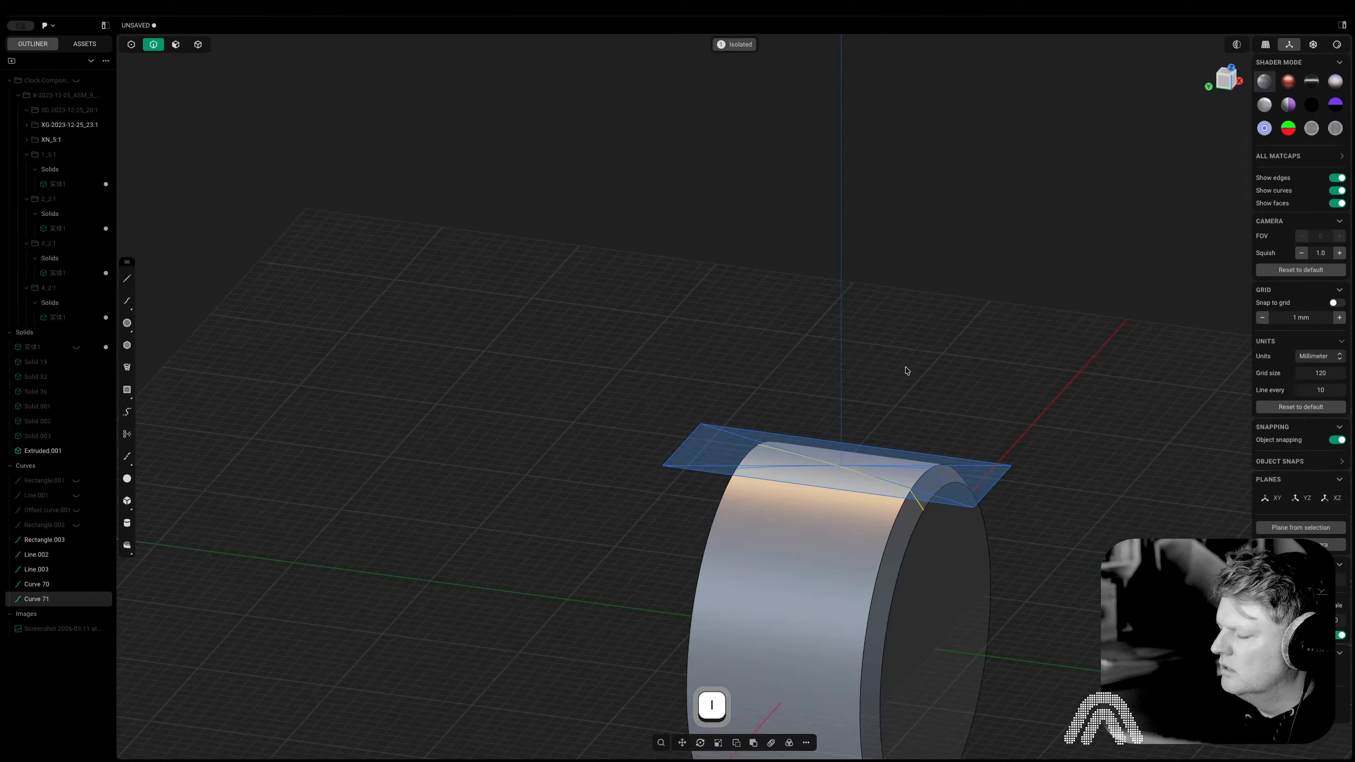
Hide the rectangle and both original diagonal lines
click(991, 469)
key(h)
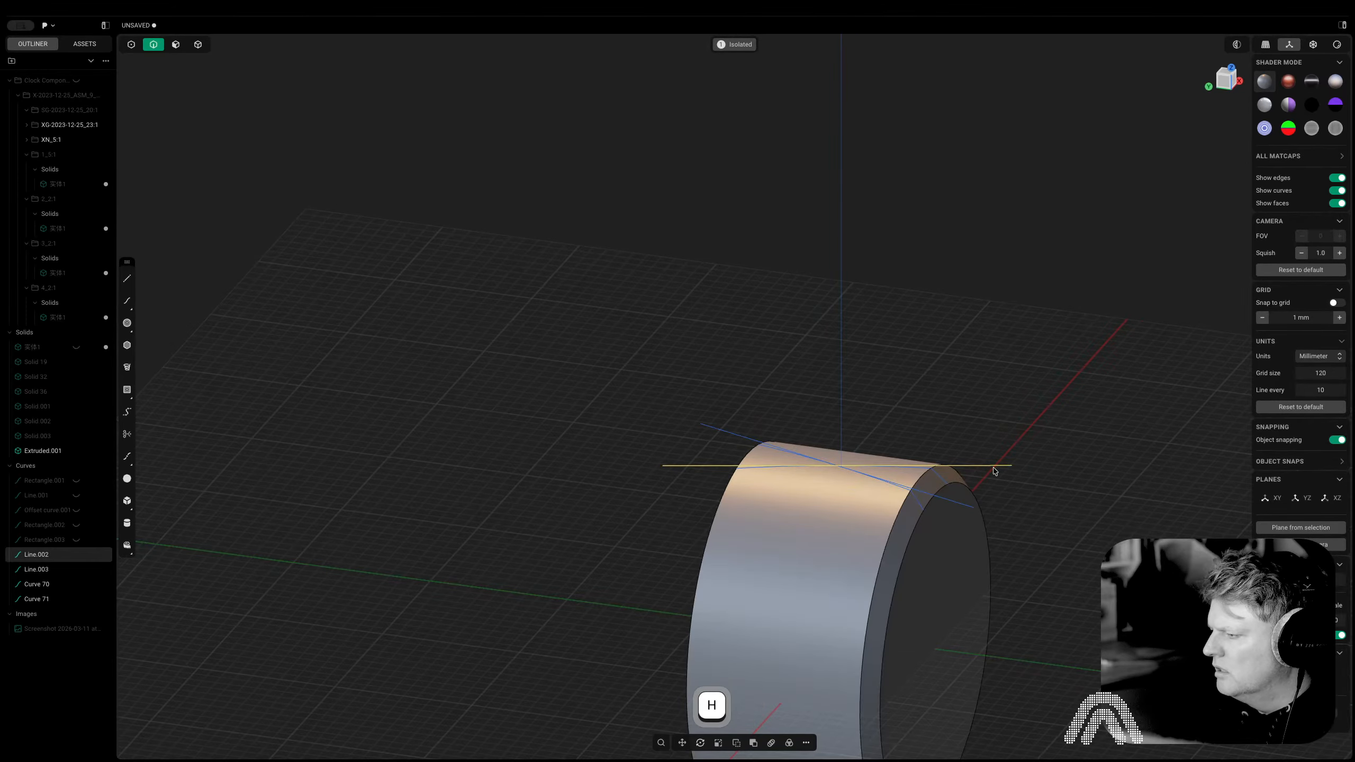
key(h)
click(972, 505)
key(h)
Create pipes along both projected curves with a vertex count of 4 and a 1.0 mm section size
key(2)
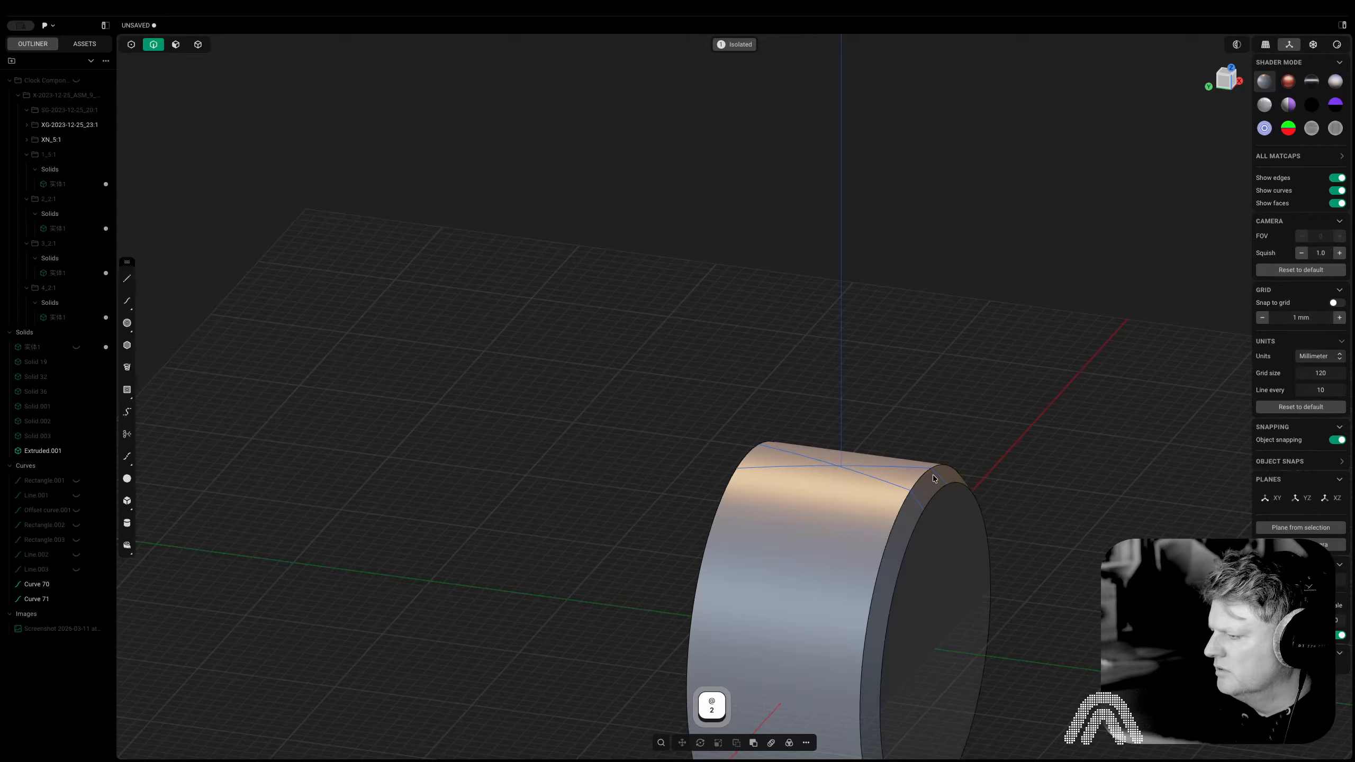
click(932, 481)
shift+click(926, 489)
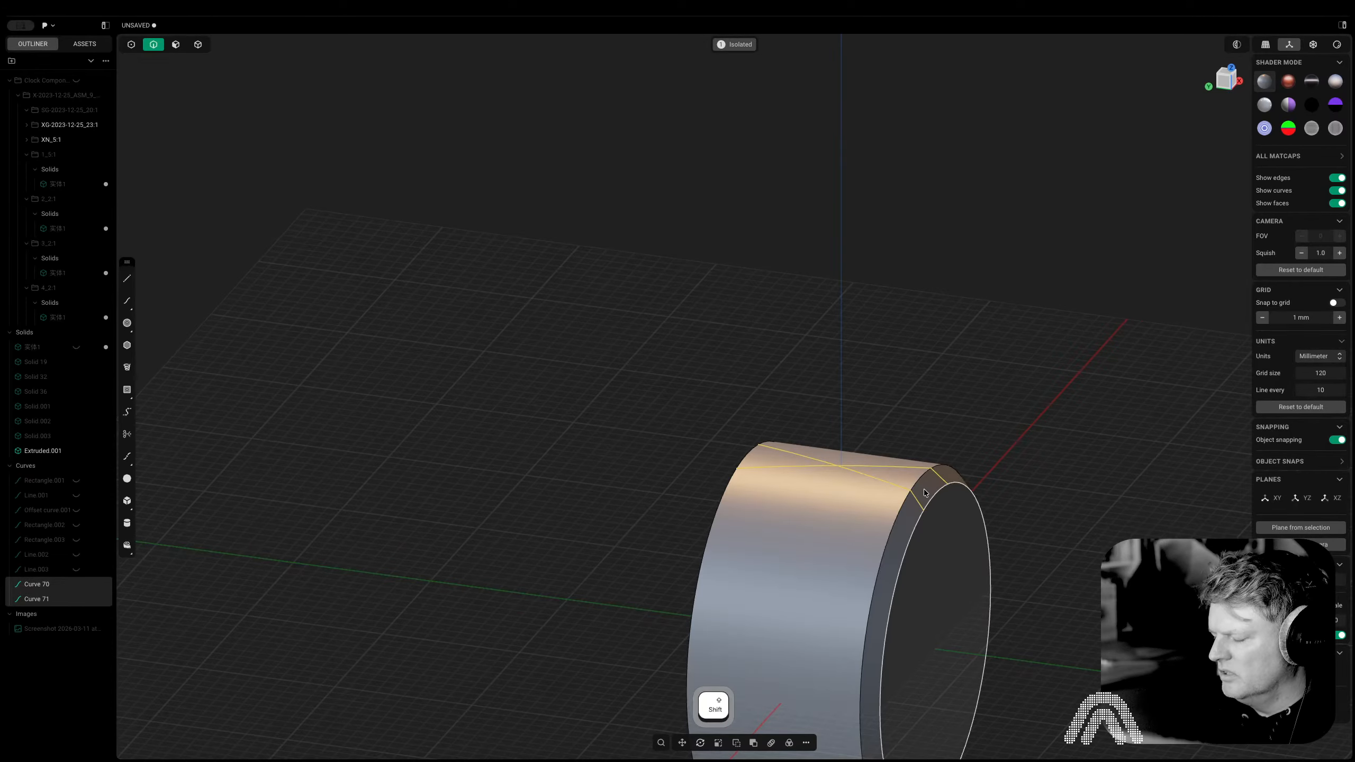
key(p)
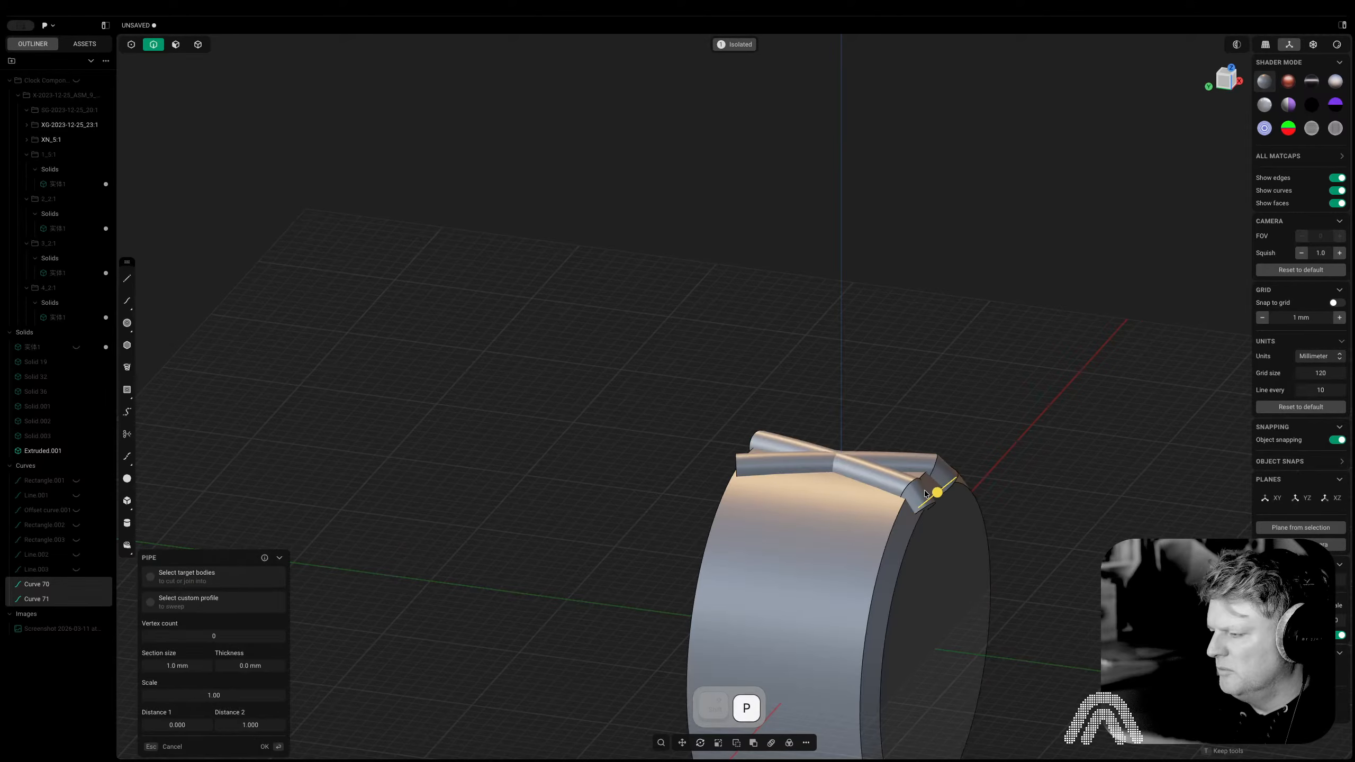
middle_drag(709, 512, 392, 594)
text(4)
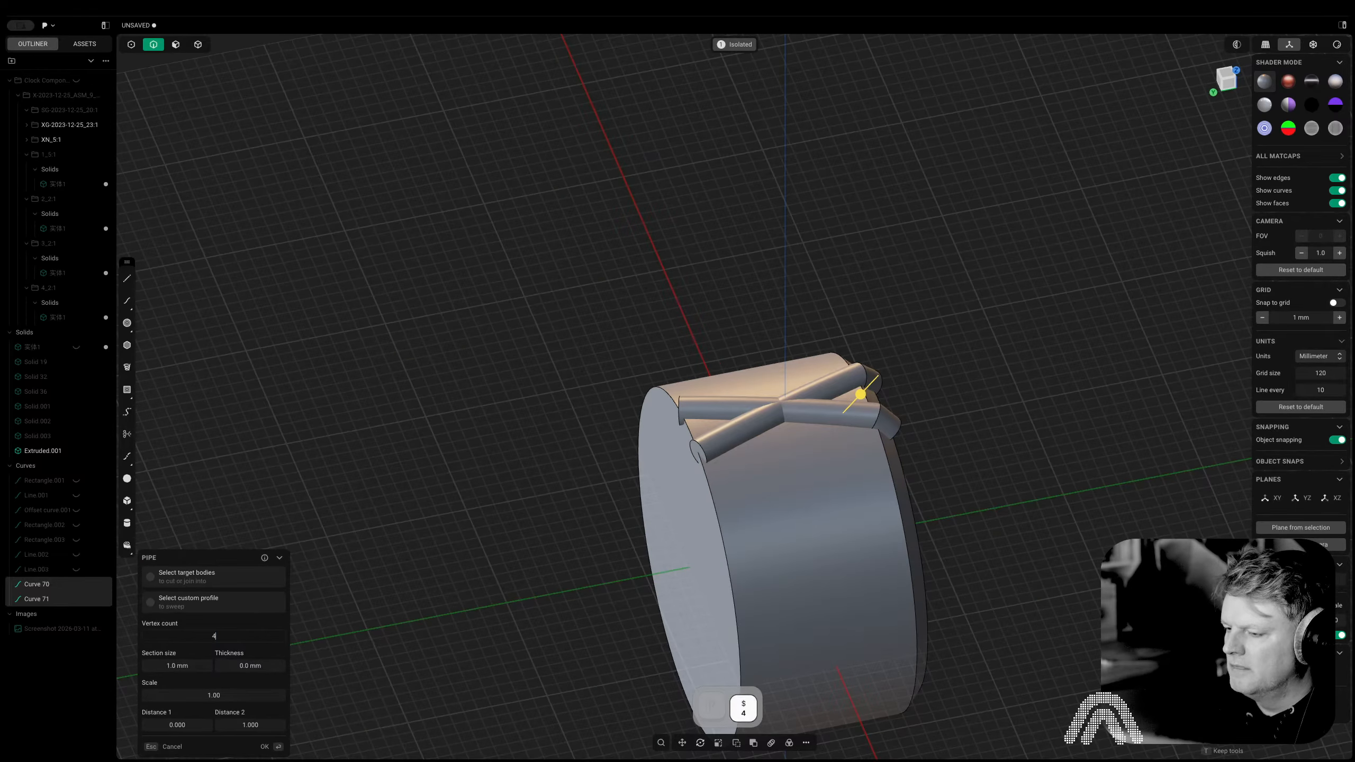
key(Tab)
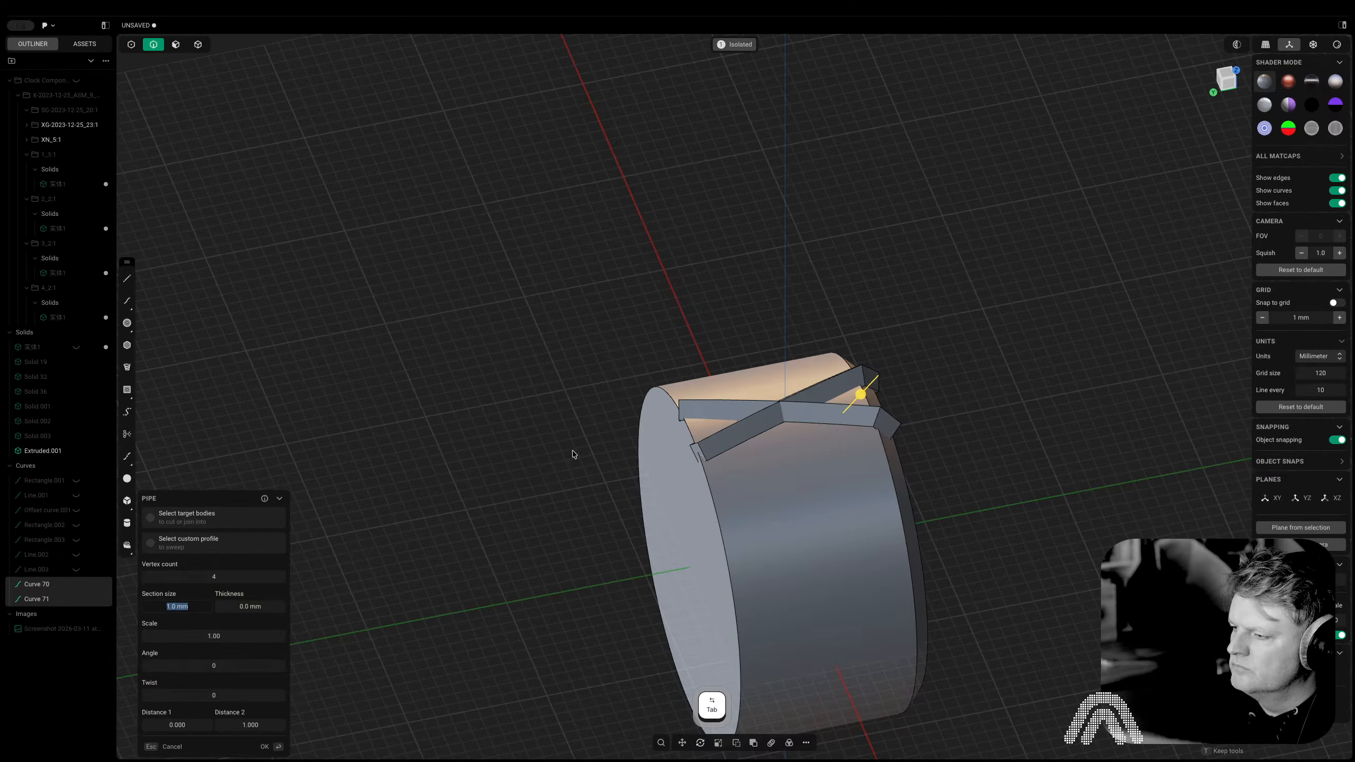
middle_drag(573, 454, 471, 397)
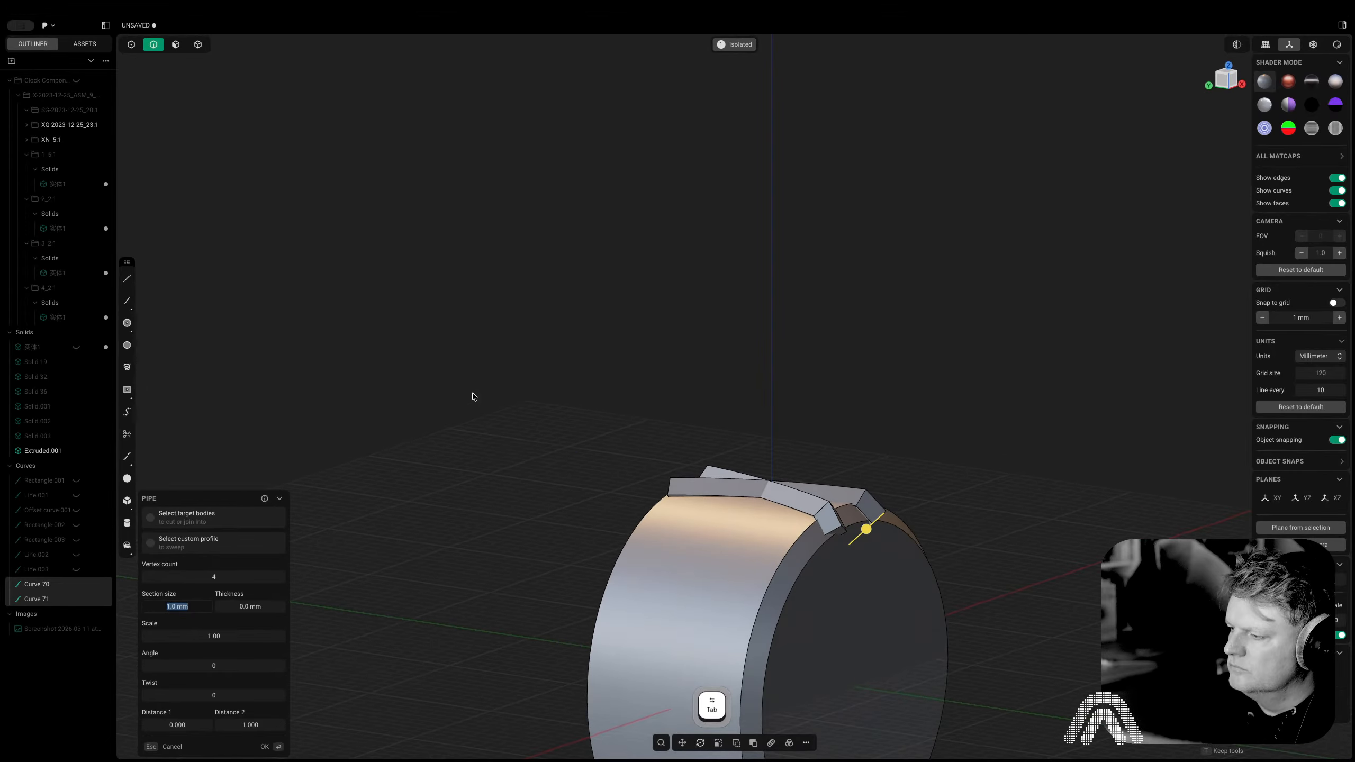
key(Return)
Push the front end faces of both square pipes outward beyond the knob's chamfer
middle_drag(997, 479, 904, 484)
click(904, 484)
key(3)
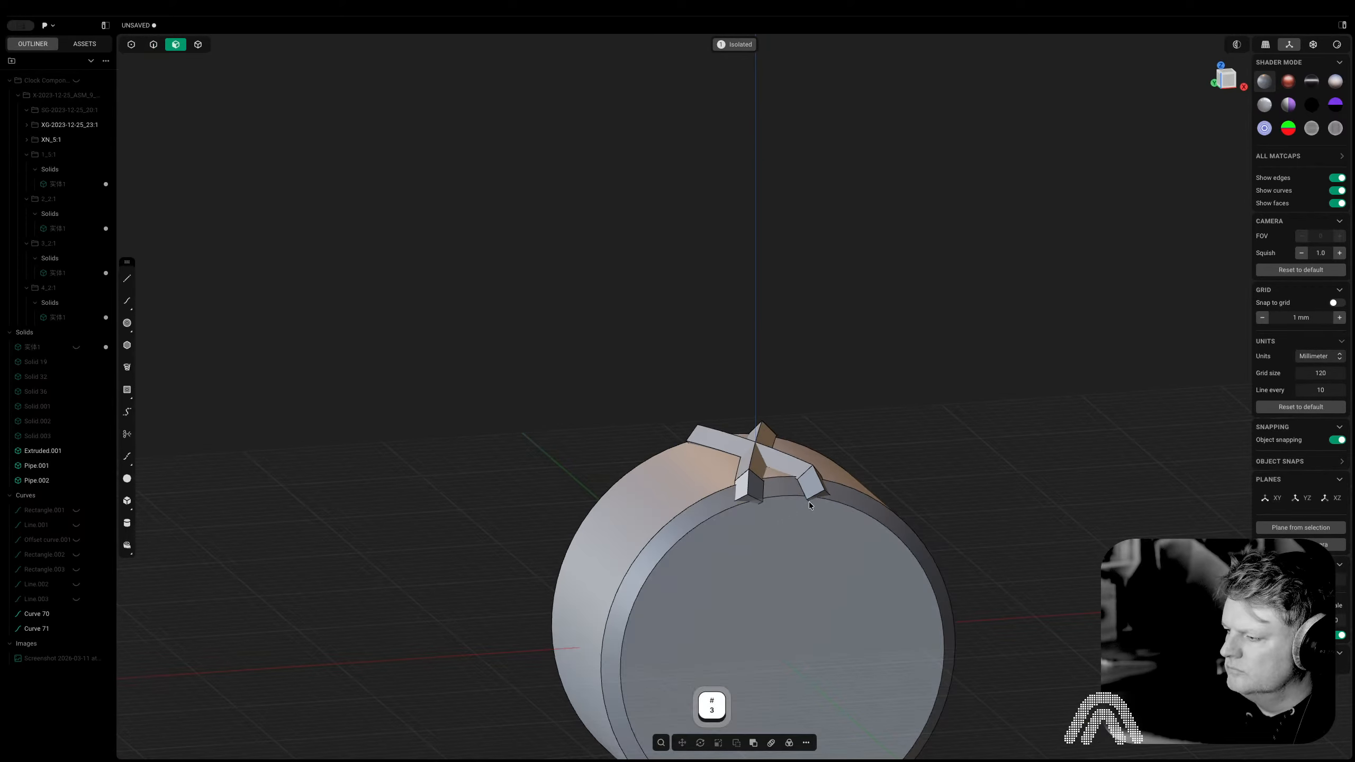
scroll(810, 501, up, 5)
click(822, 495)
shift+click(694, 501)
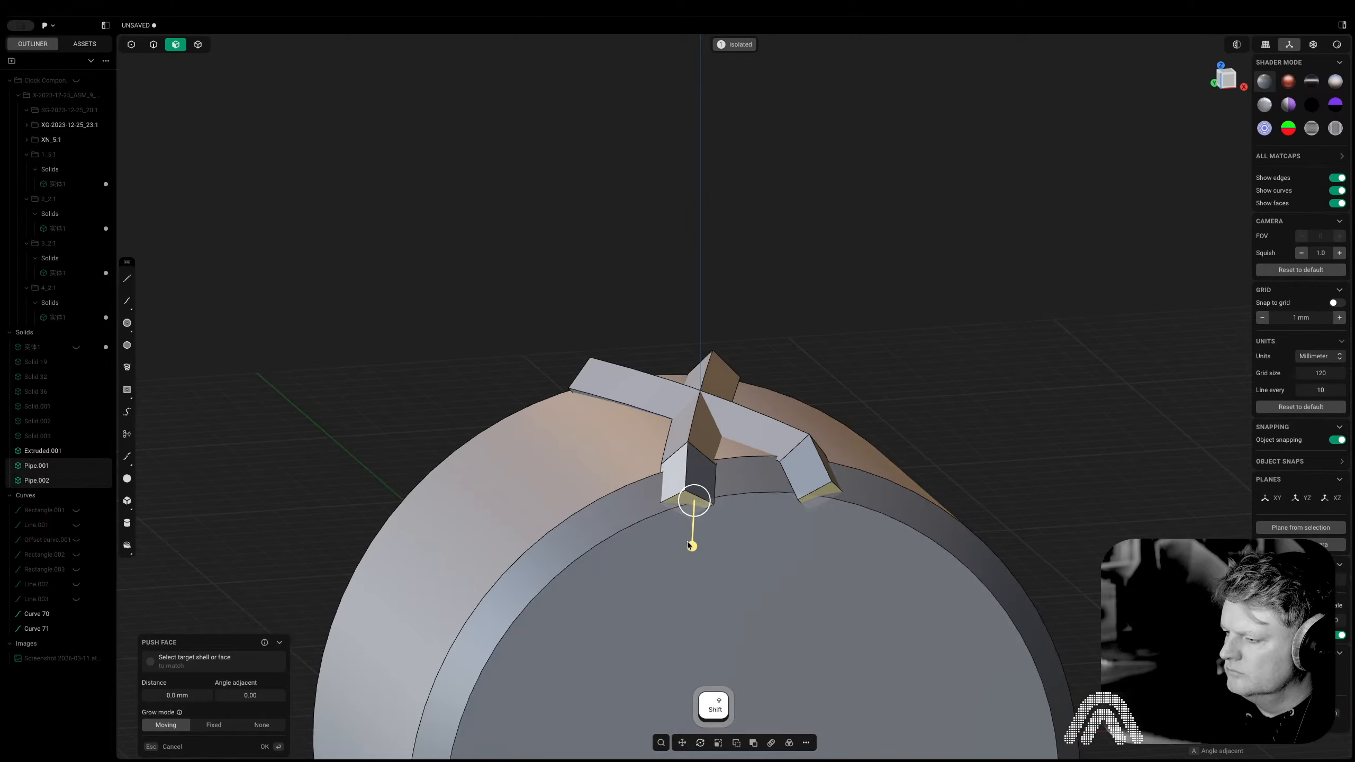
drag(690, 547, 686, 575)
Push the rear end faces of both square pipes outward past the back of the knob
middle_drag(664, 575, 1048, 472)
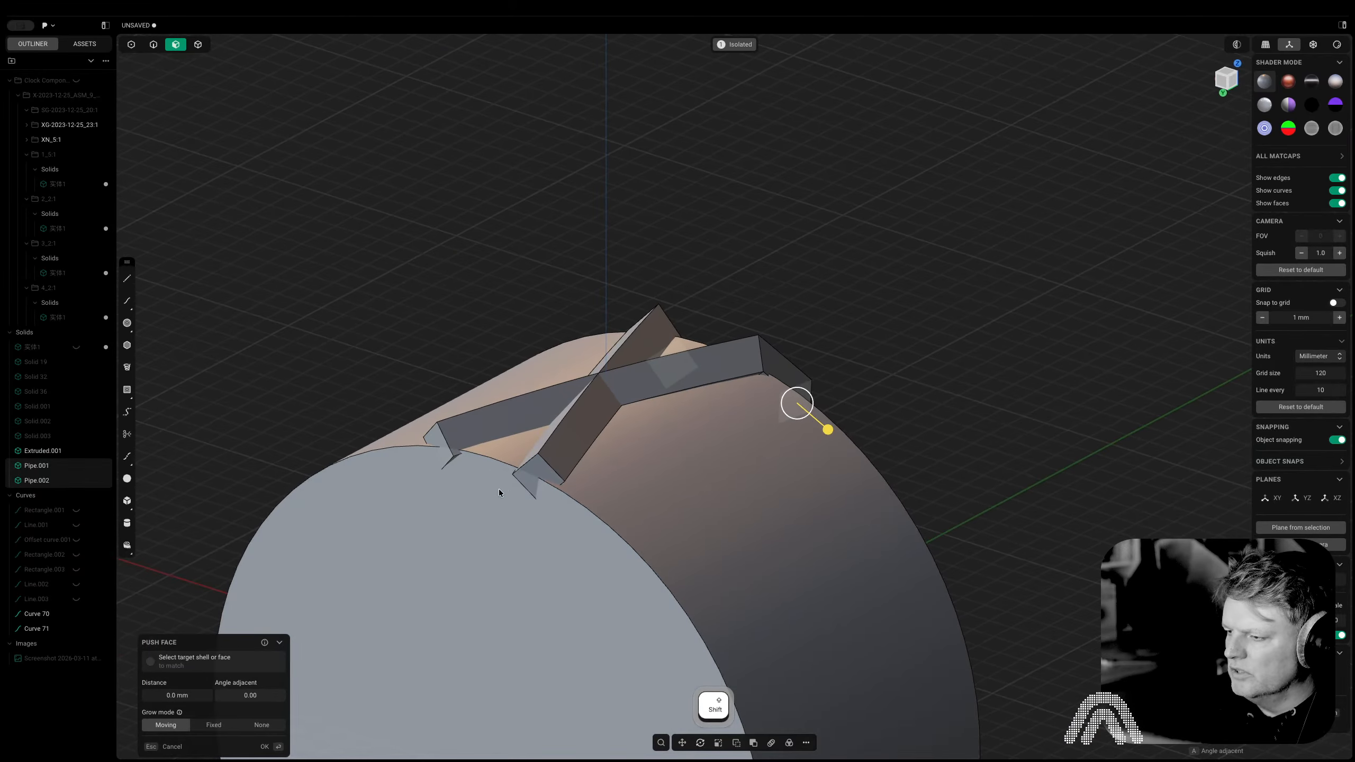
shift+click(534, 472)
shift+click(439, 438)
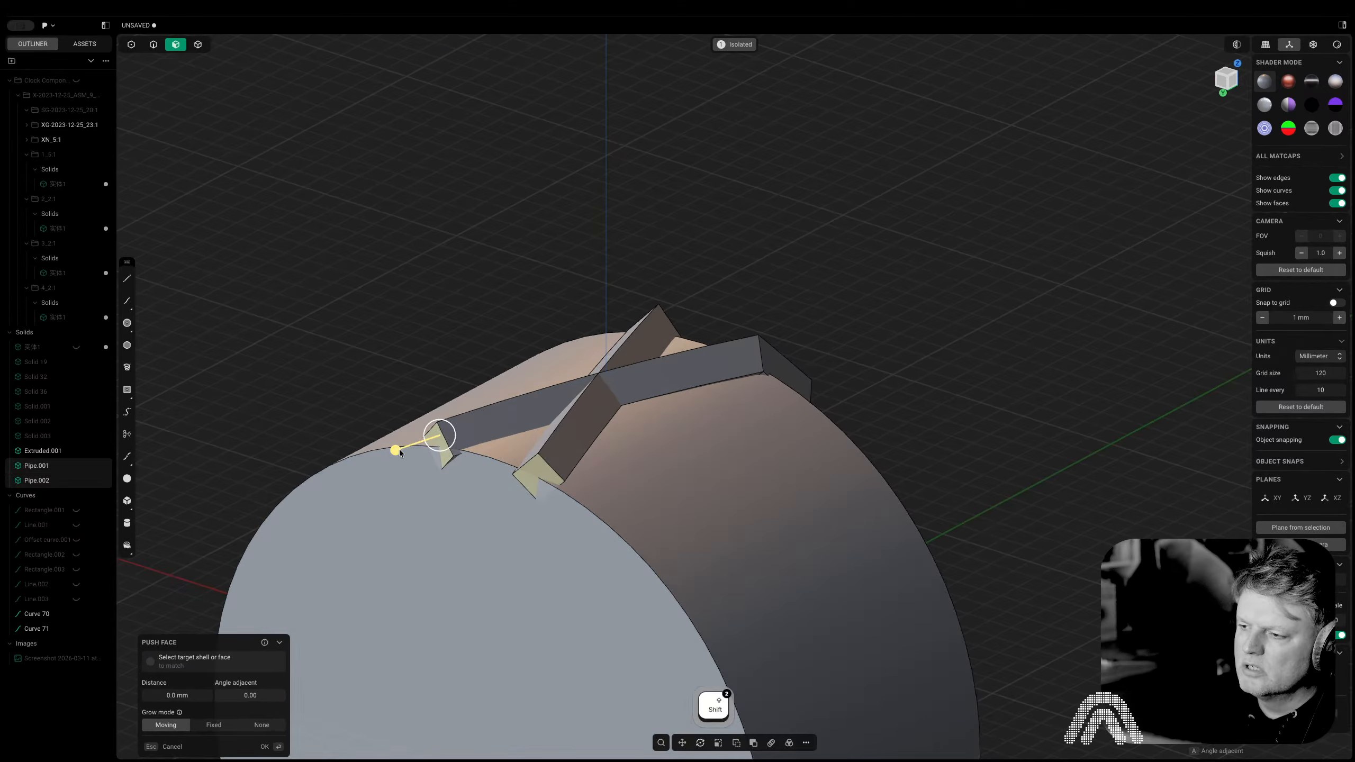
middle_drag(1041, 390, 513, 499)
scroll(811, 387, down, 8)
click(804, 178)
Join the two crossing pipes into one solid with a Boolean union
key(Tab)
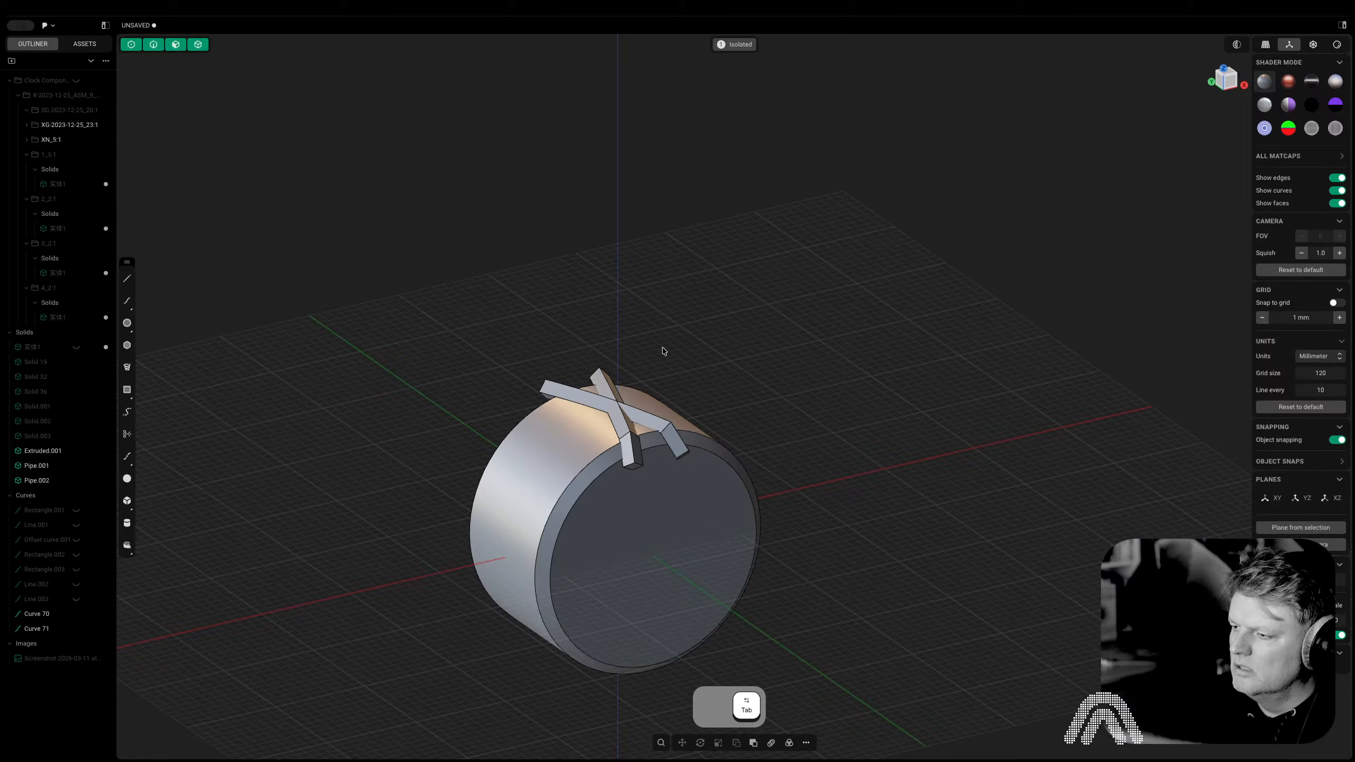
click(635, 412)
shift+click(640, 417)
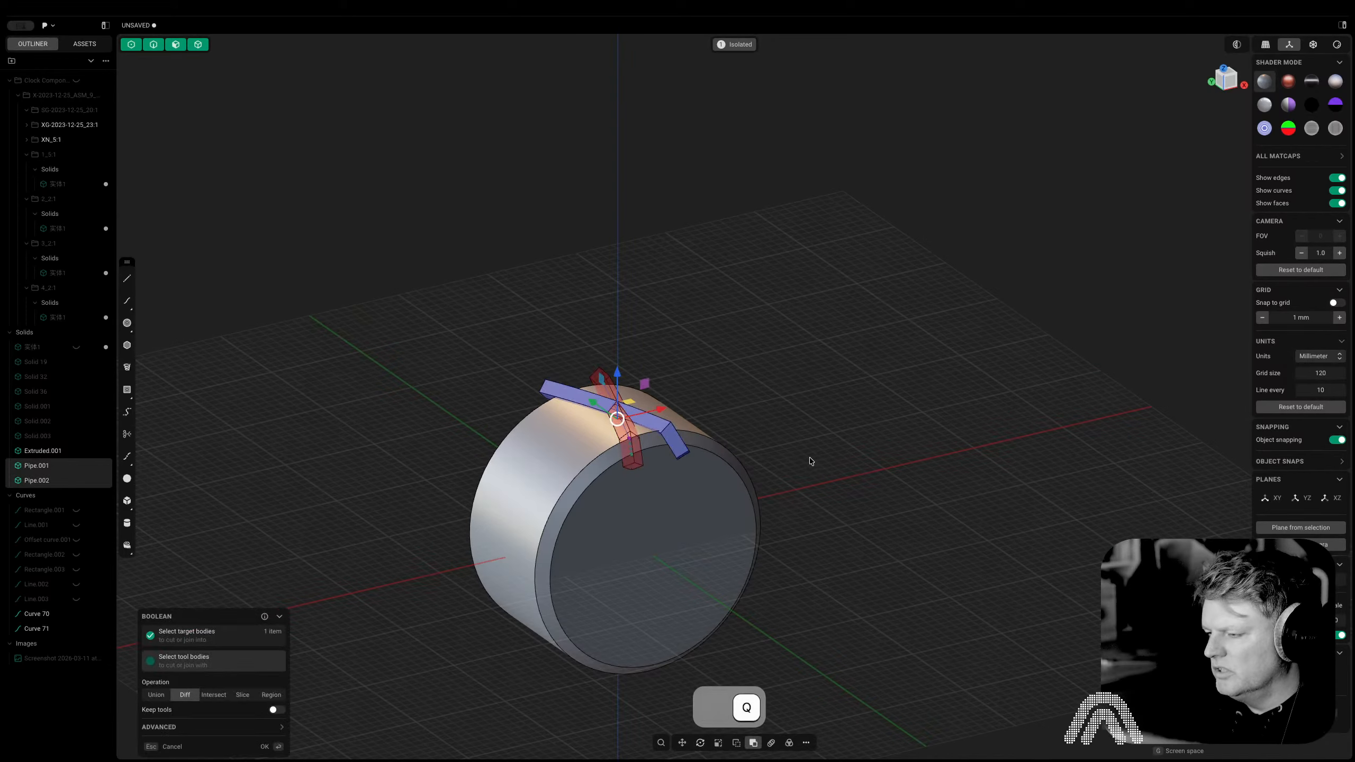
key(q)
key(Return)
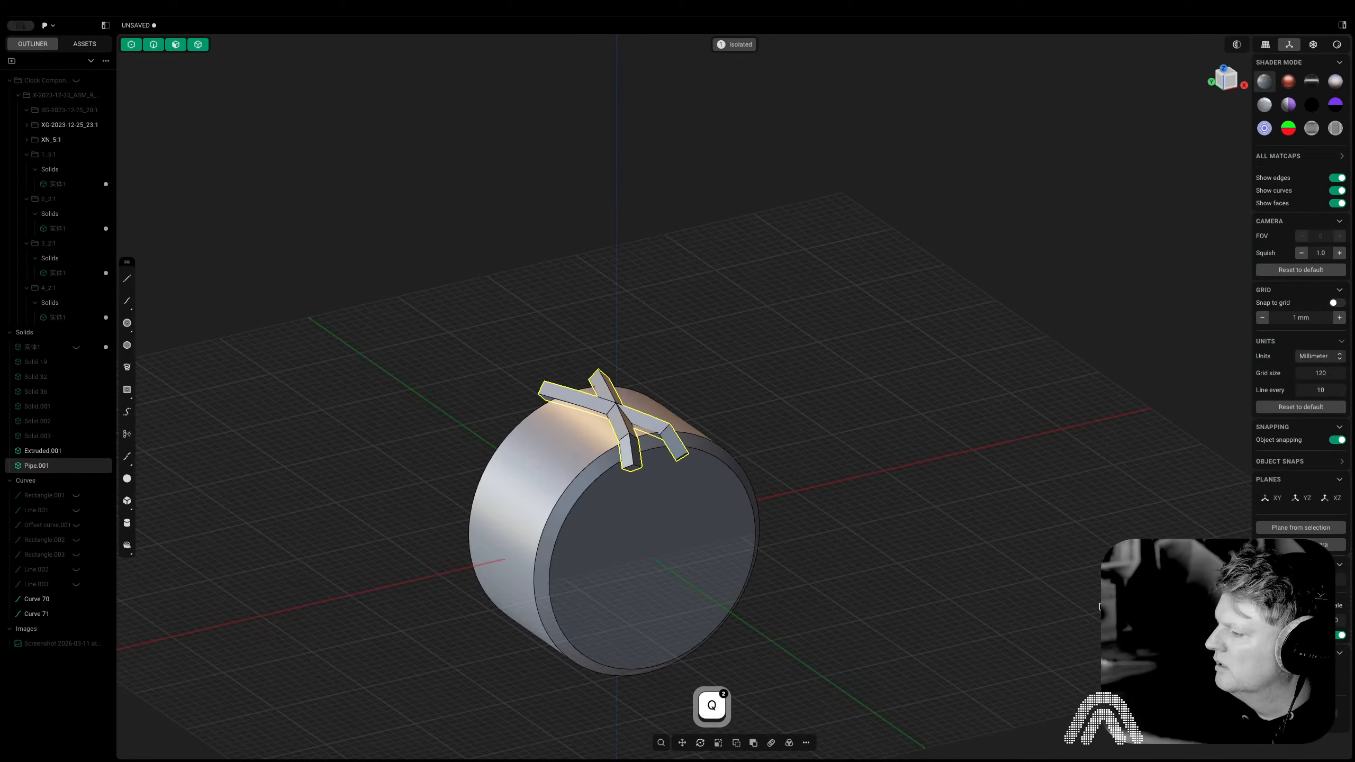
Radially array the crossed pipe solid around the centre of the knob's front face, with 22 copies over 360 degrees
click(785, 744)
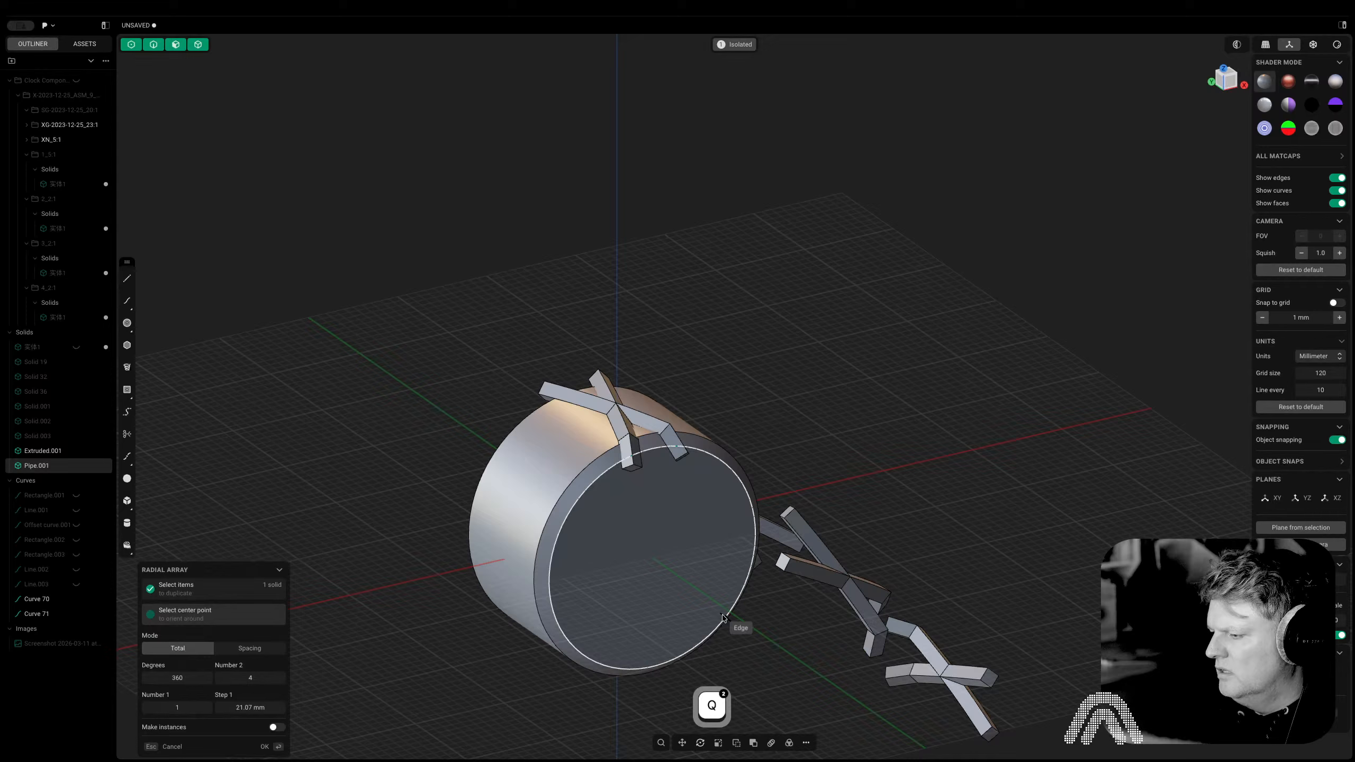
click(655, 564)
shift+scroll(653, 558, down, 3)
shift+scroll(653, 557, up, 16)
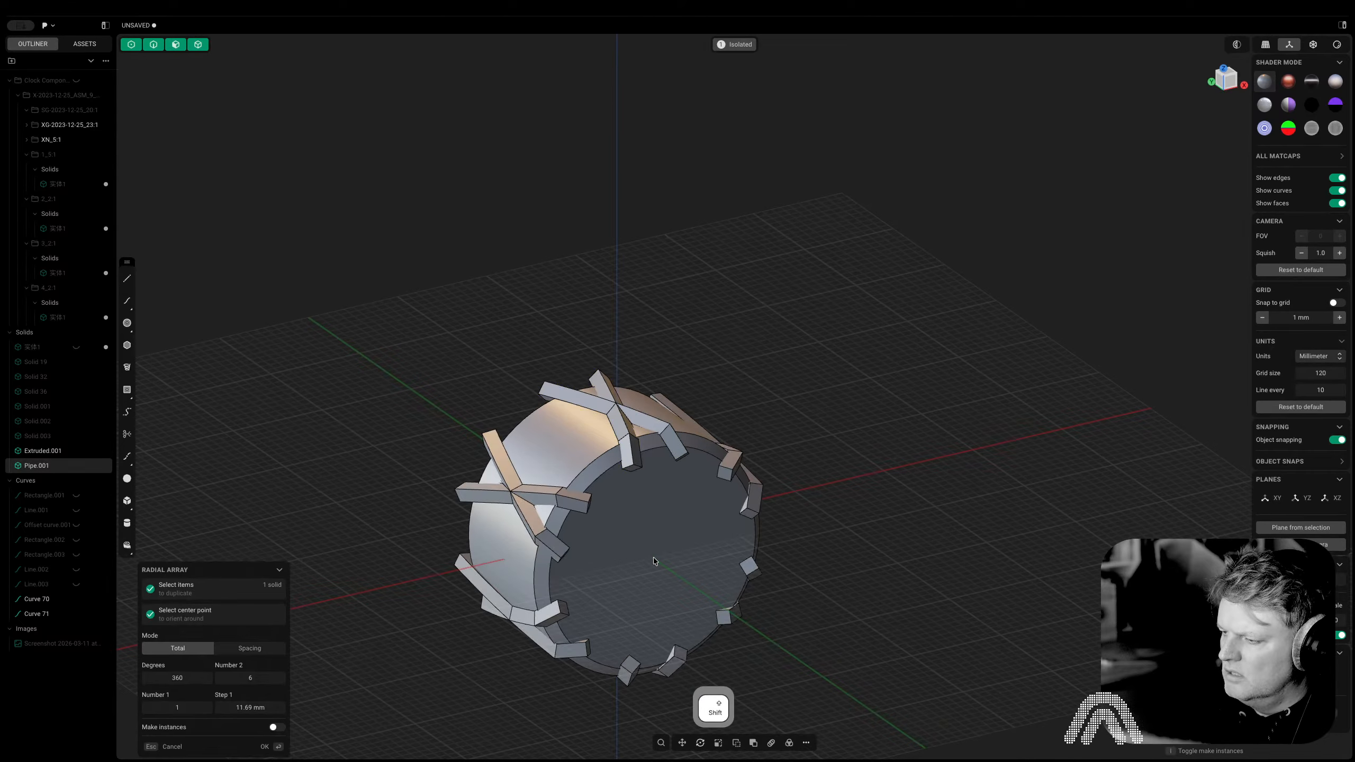
shift+scroll(653, 560, up, 5)
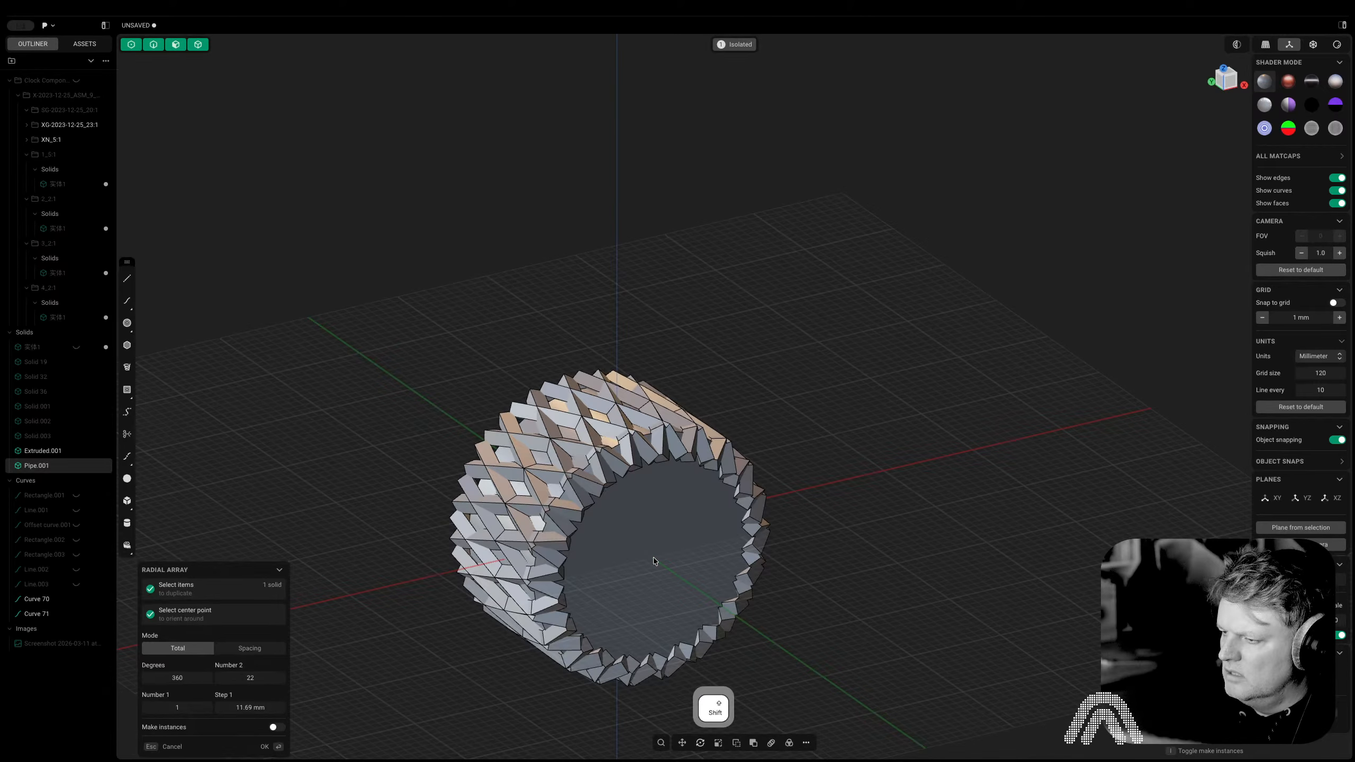
key(Return)
Merge all the arrayed pipe copies into one solid with a Boolean union
key(q)
key(q)
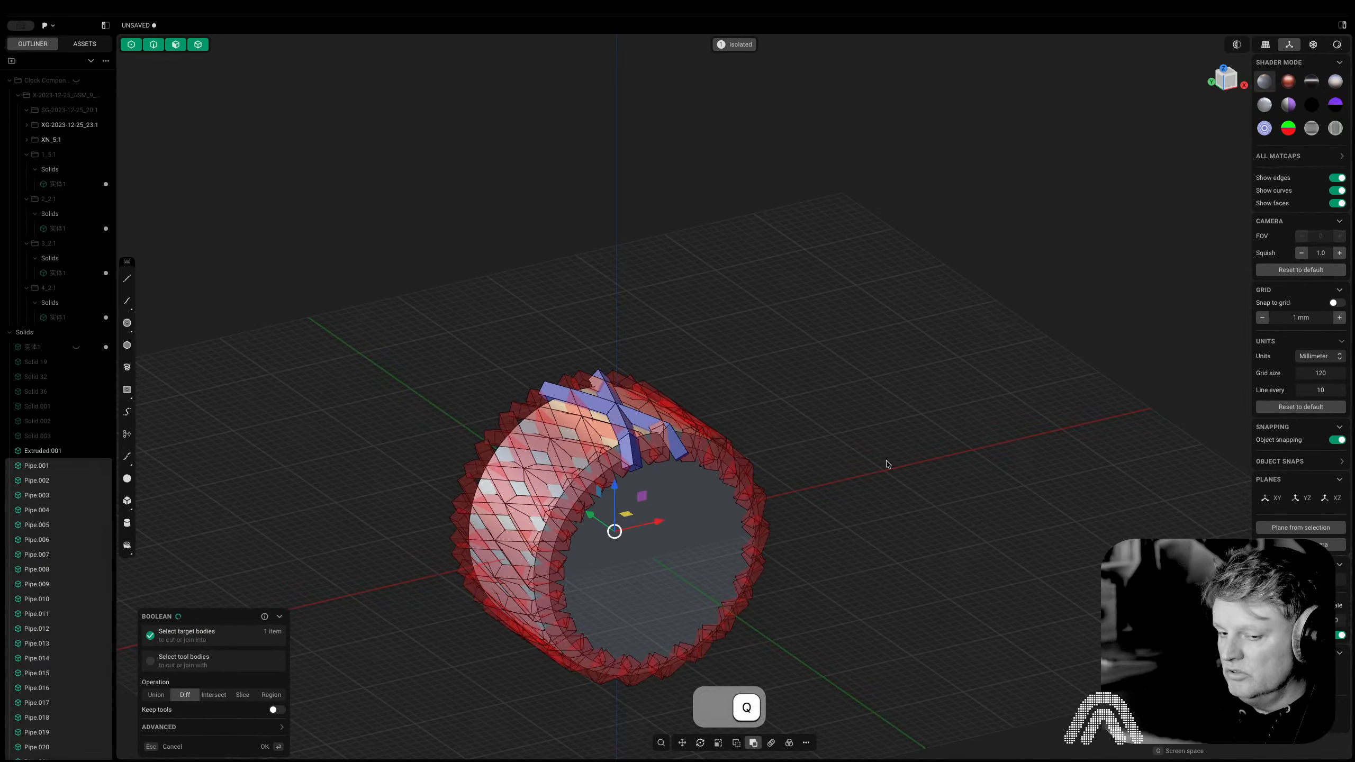
key(q)
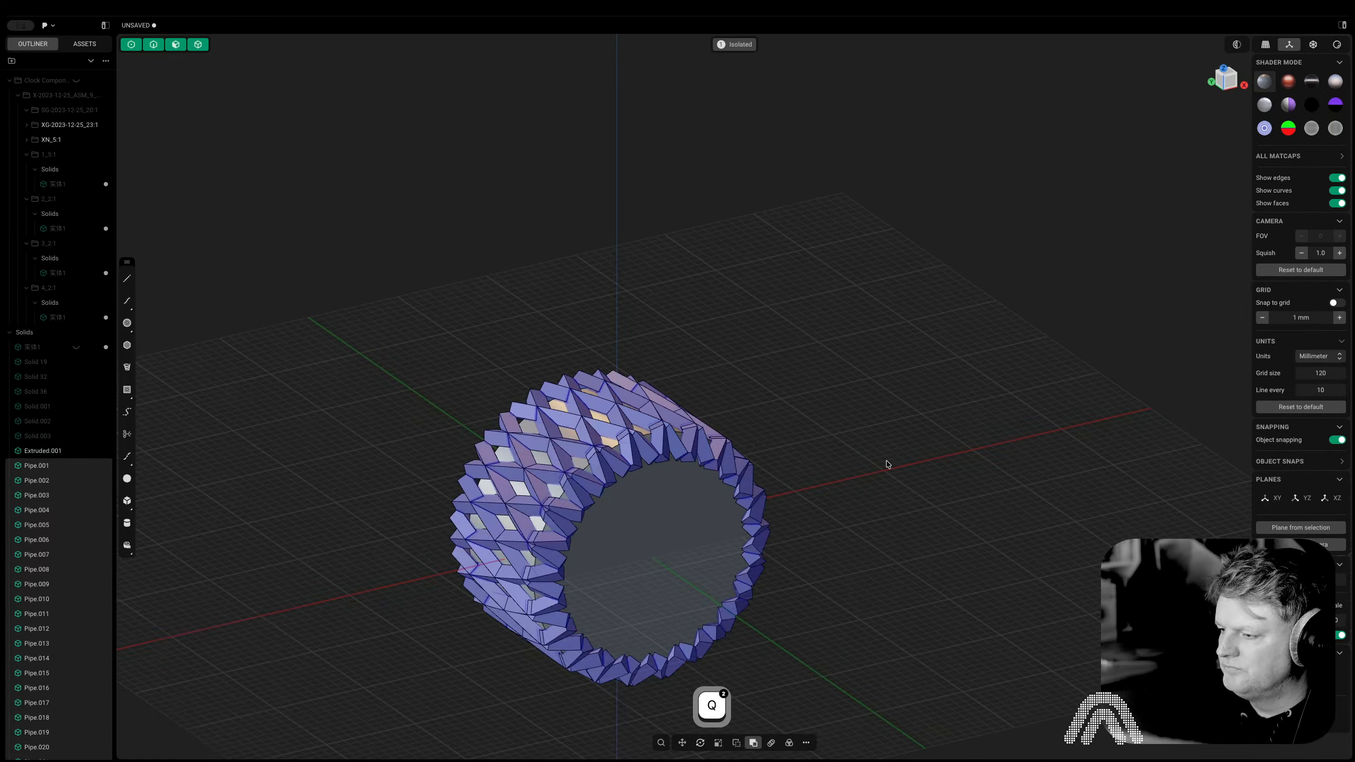
click(629, 560)
key(q)
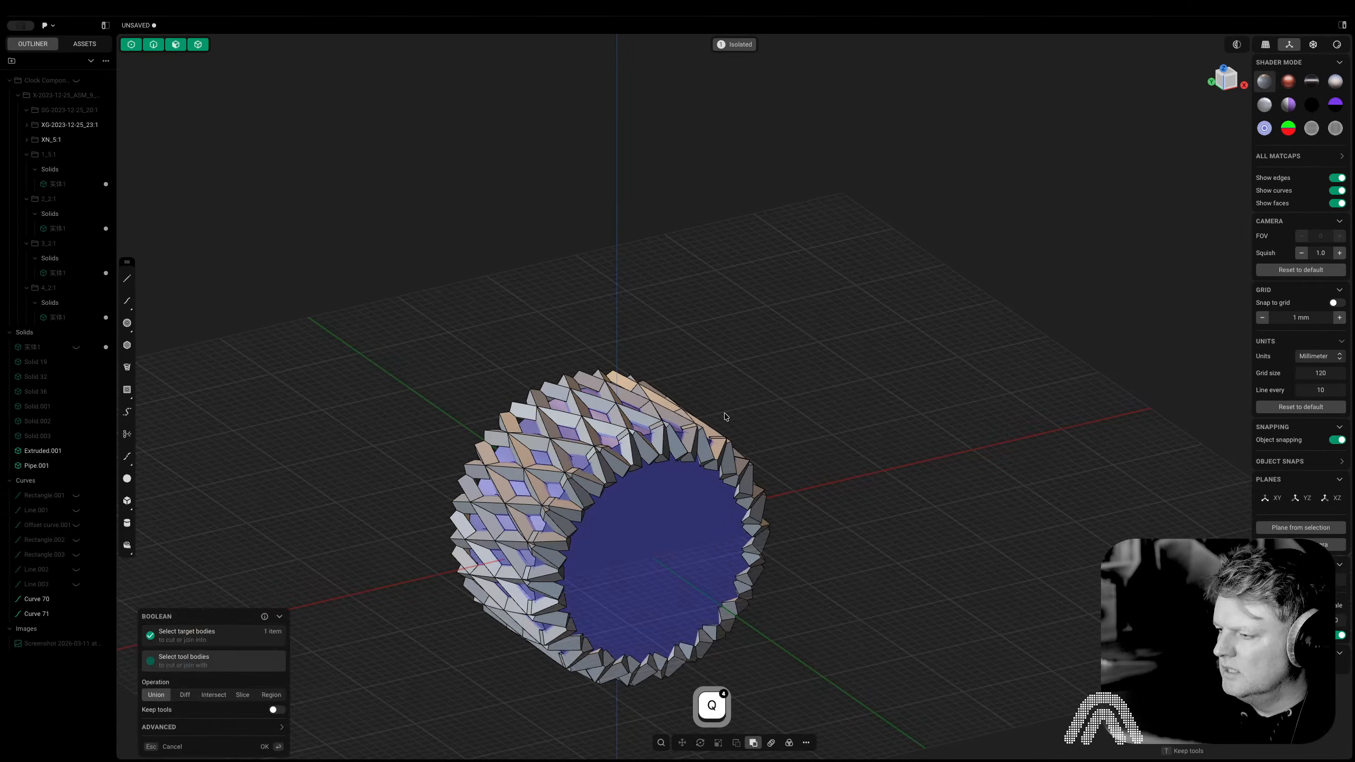
click(706, 427)
middle_drag(892, 501, 801, 505)
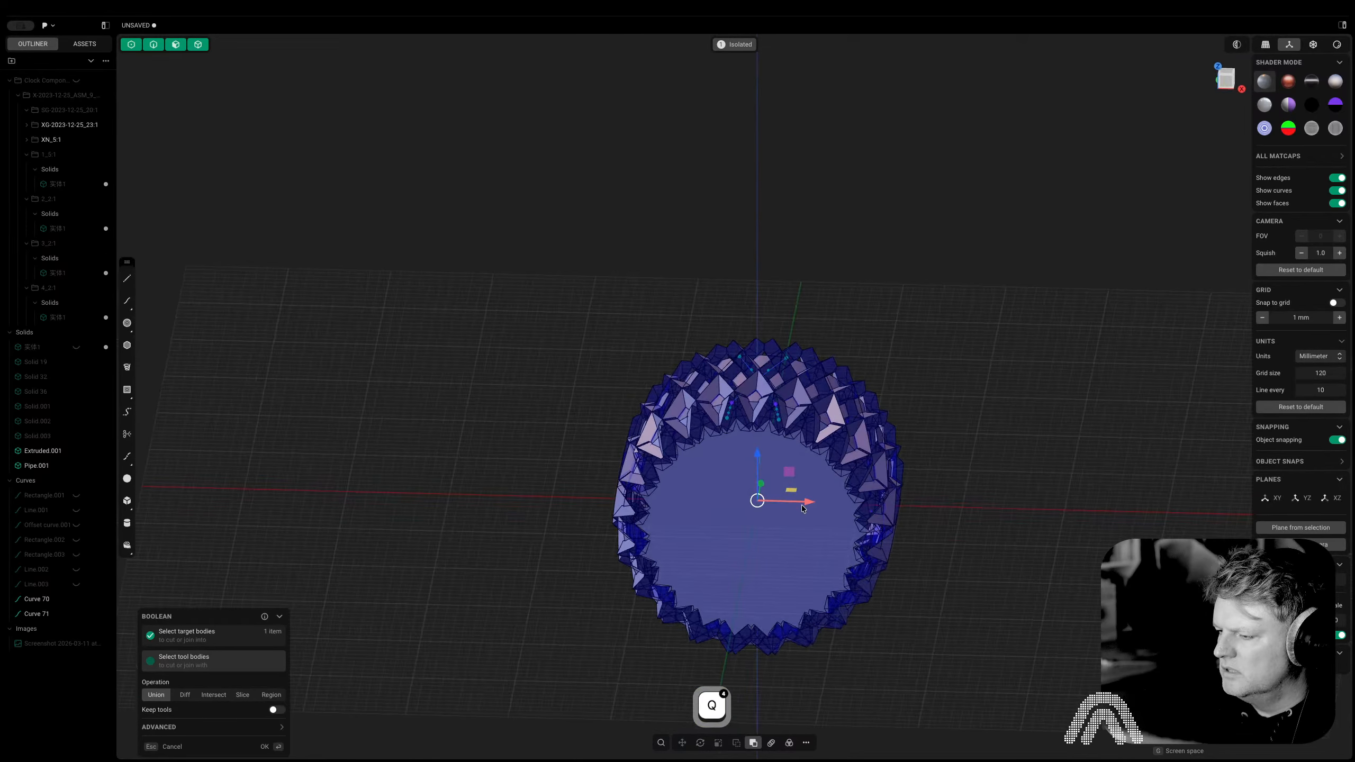
key(Escape)
Subtract the merged pipe lattice from the knob body with a Boolean difference
click(686, 527)
key(q)
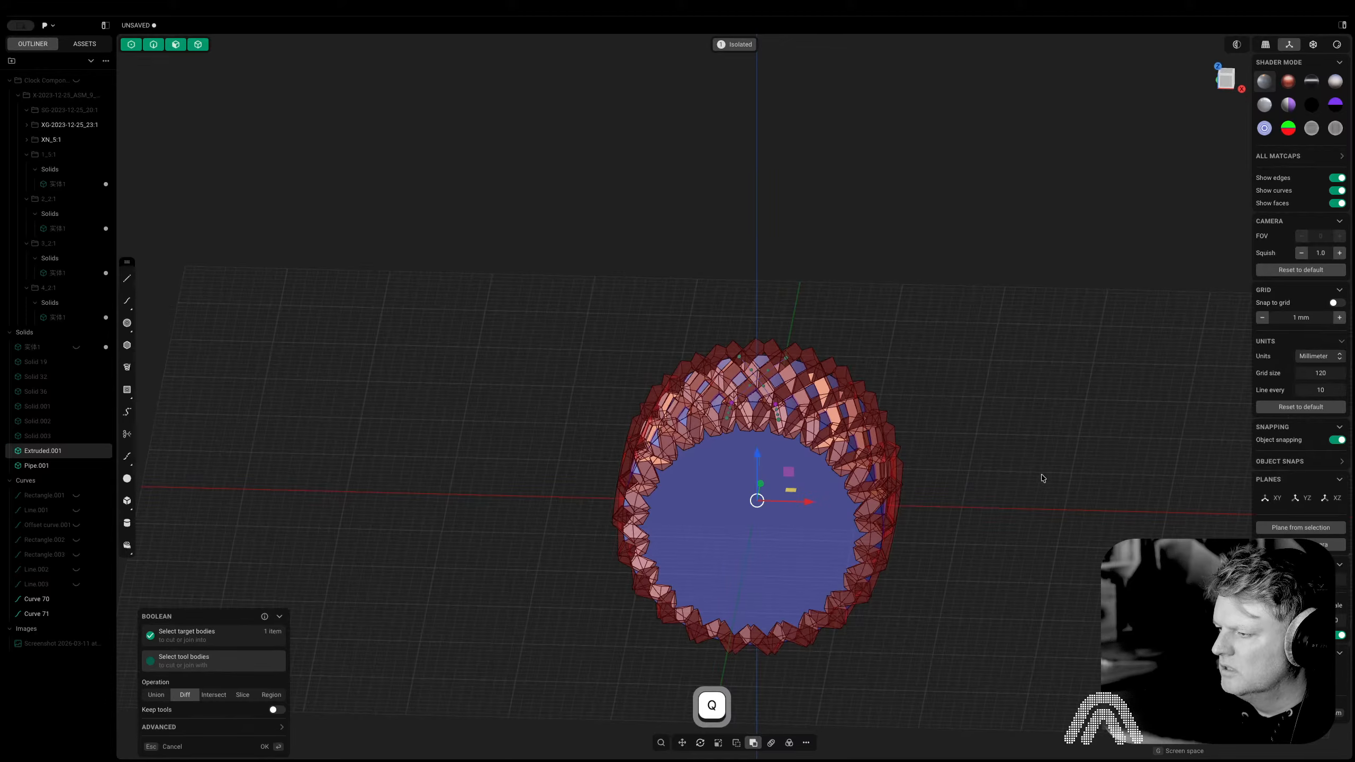
key(Return)
middle_drag(1023, 479, 1143, 462)
Undo the knurl cut, the array and the square pipes, back to the two bare crossing curves on the knob
key(super+z)
key(super+z)
key(super+z)
key(super+z)
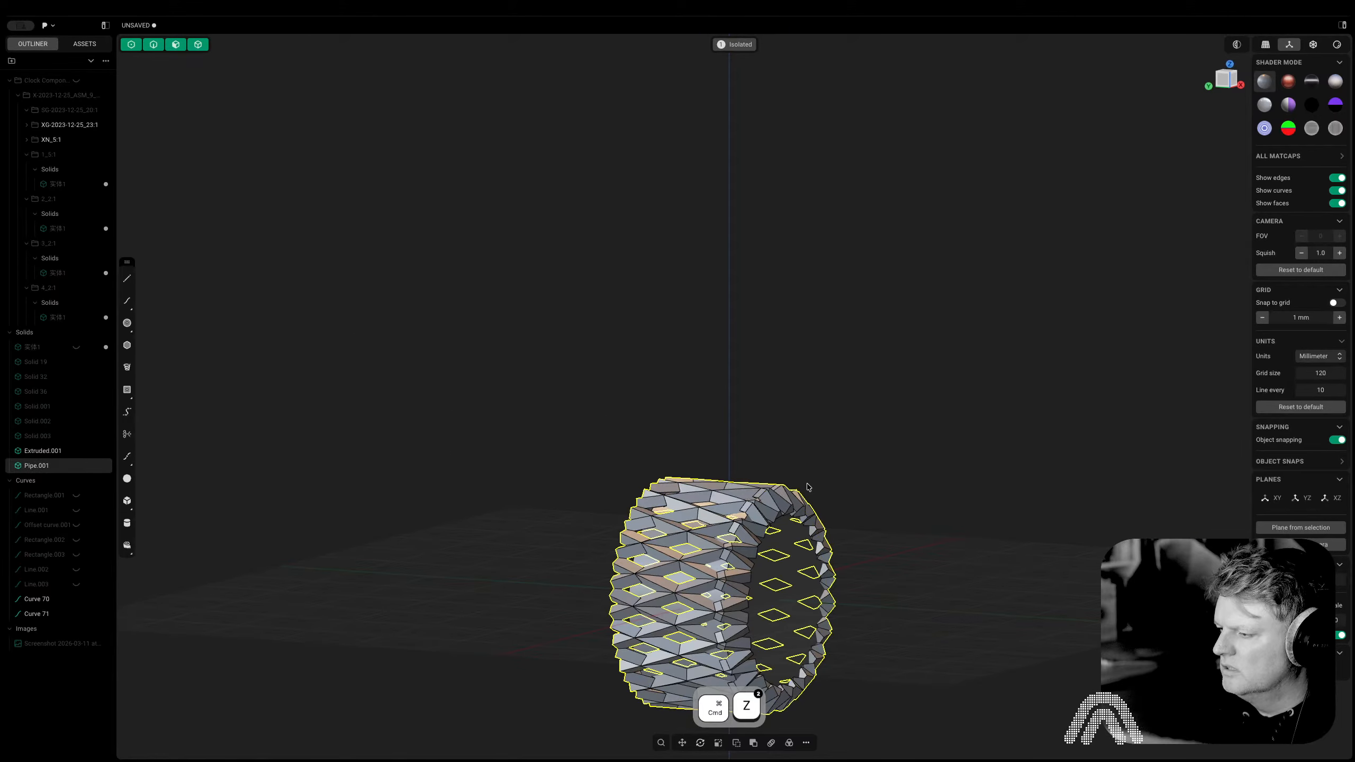
scroll(807, 487, up, 5)
key(super+z)
key(super+z)
key(super+z)
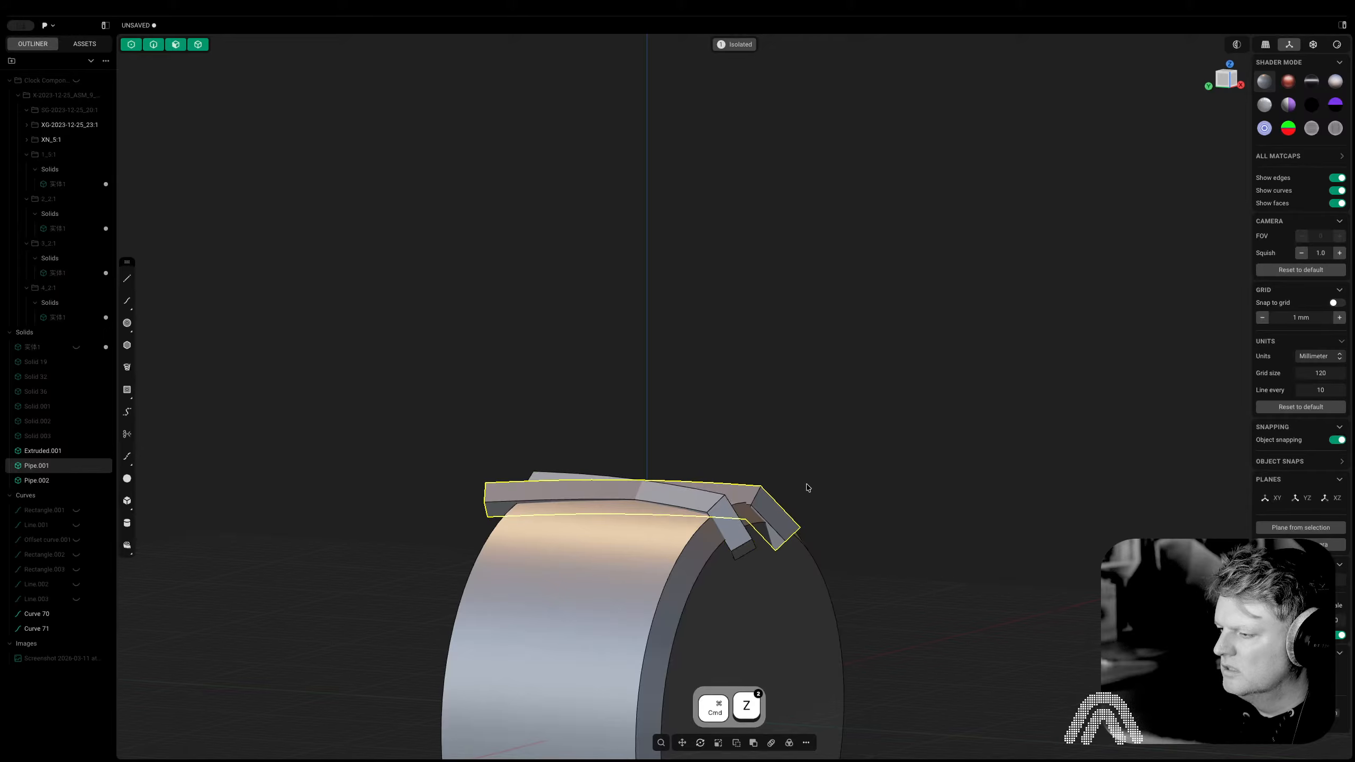
key(super+z)
key(super+z)
key(super+z)
key(super+z)
key(super+z)
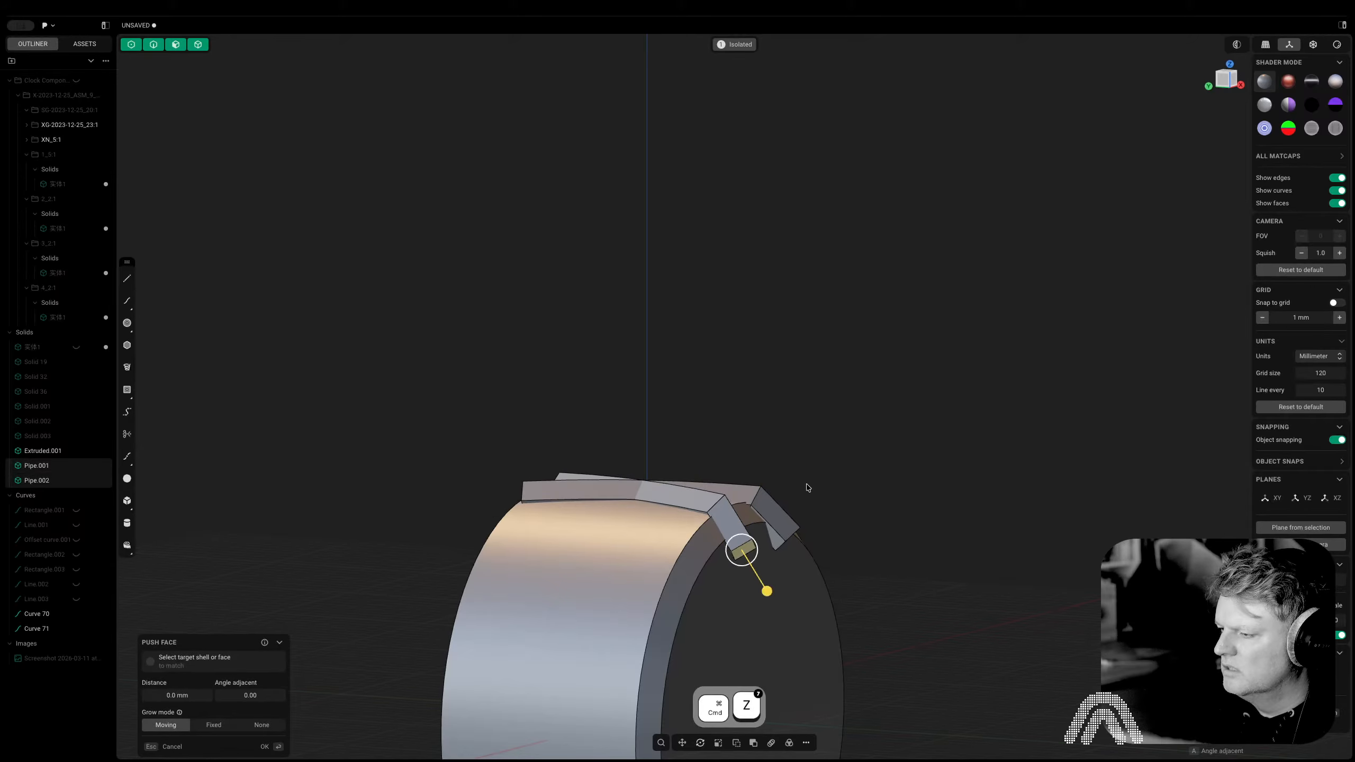
key(super+z)
key(super+z)
key(super+z)
key(super+z)
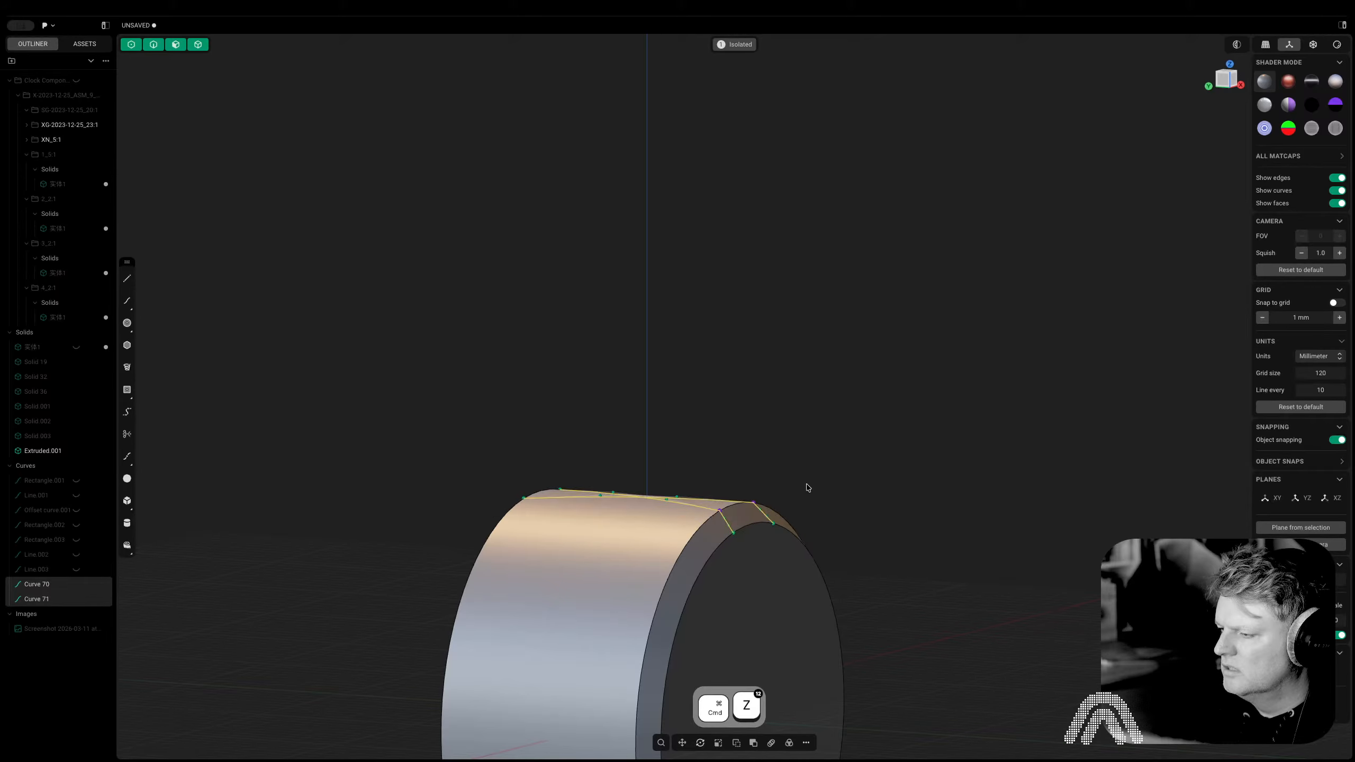
Create a pipe along the first crossing curve with a 0.6 mm section size and a vertex count of 4
click(690, 499)
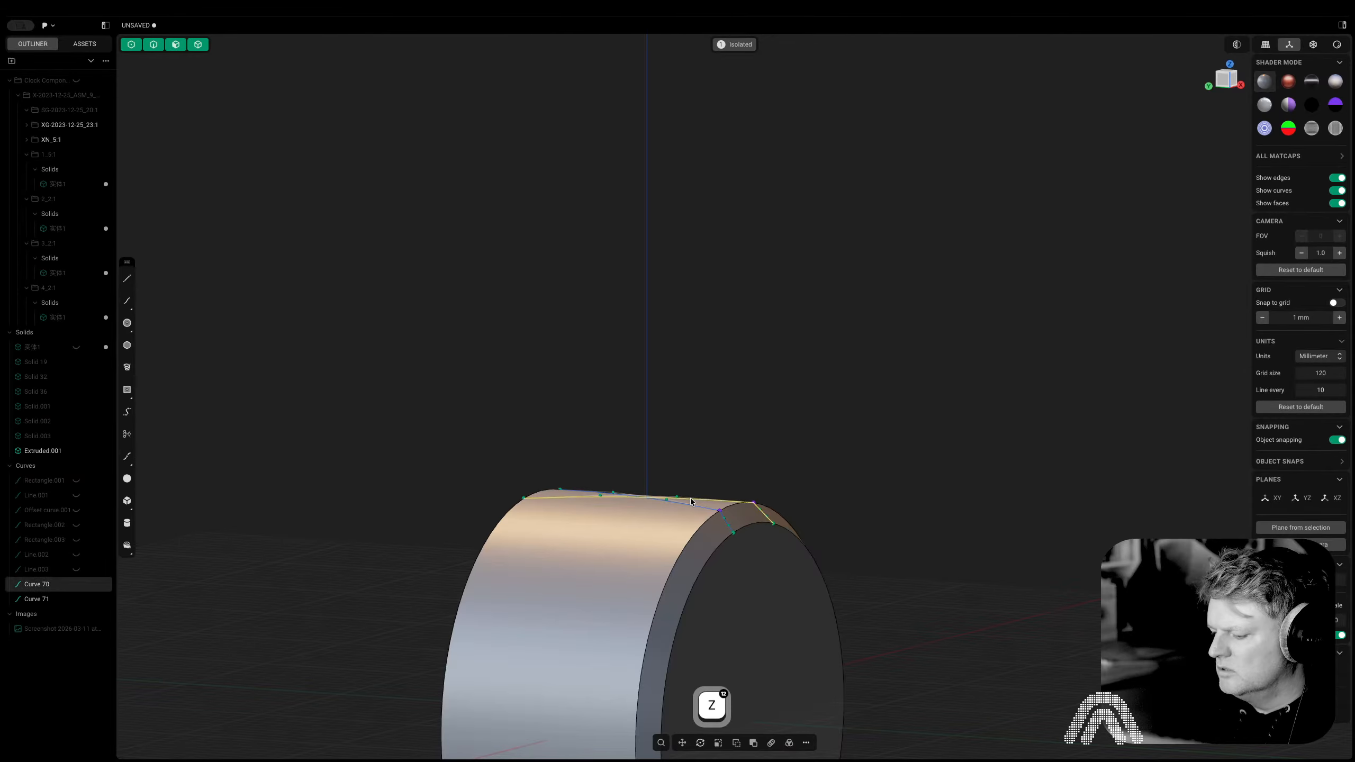
key(p)
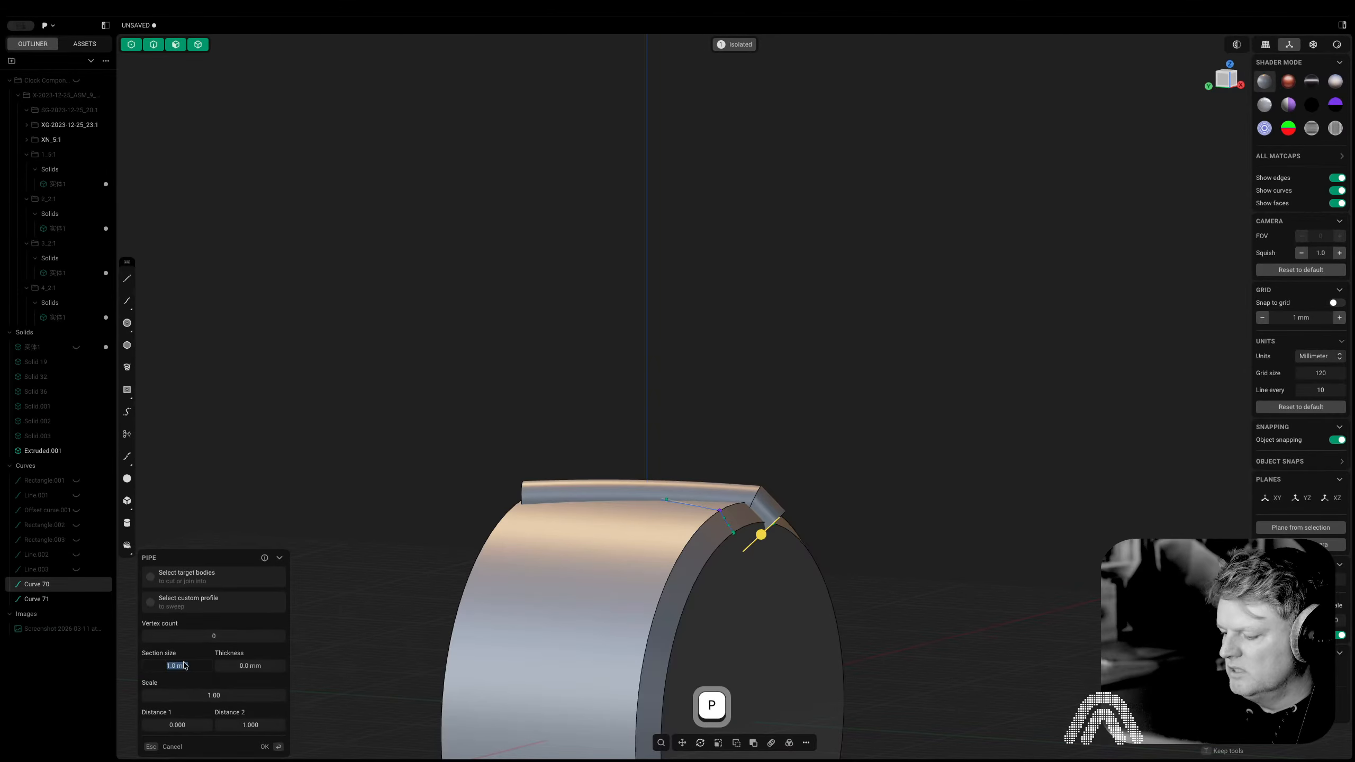
text(0.4)
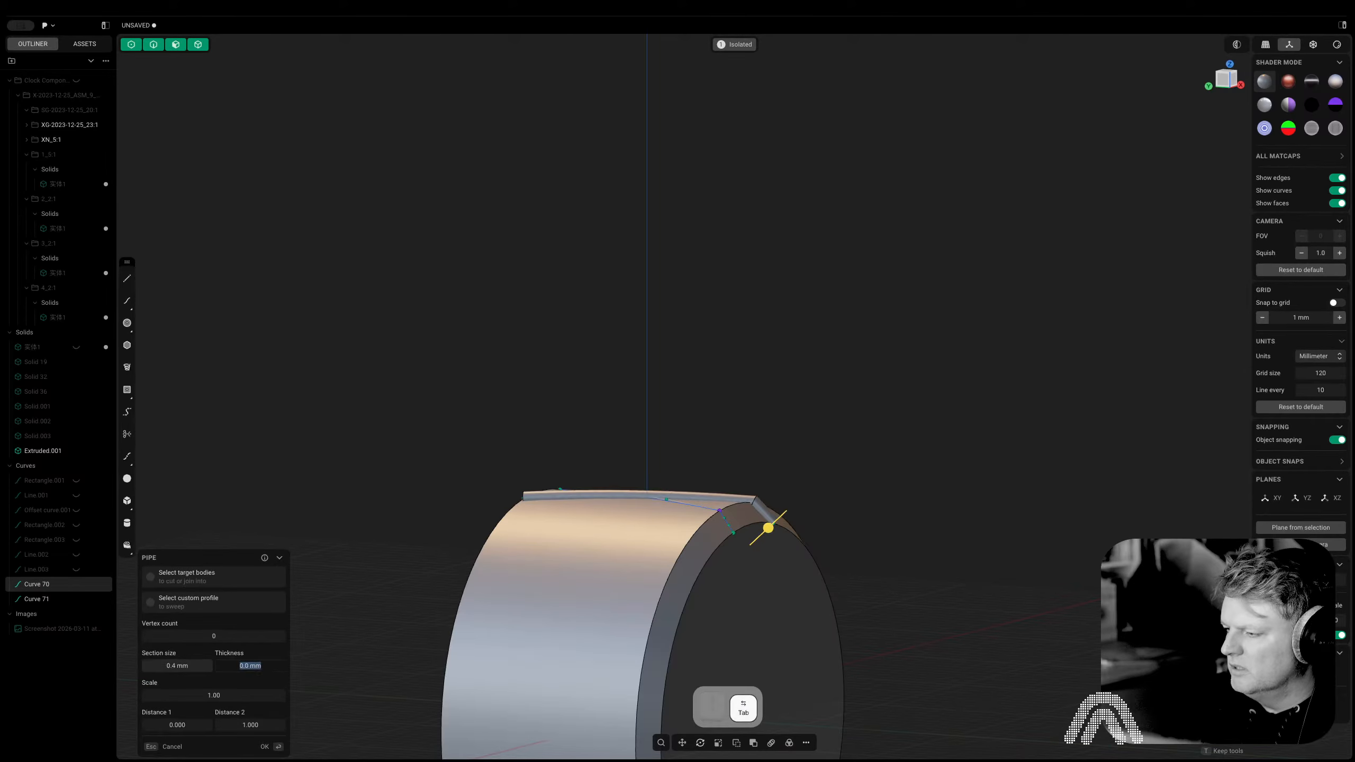
key(Tab)
key(Tab)
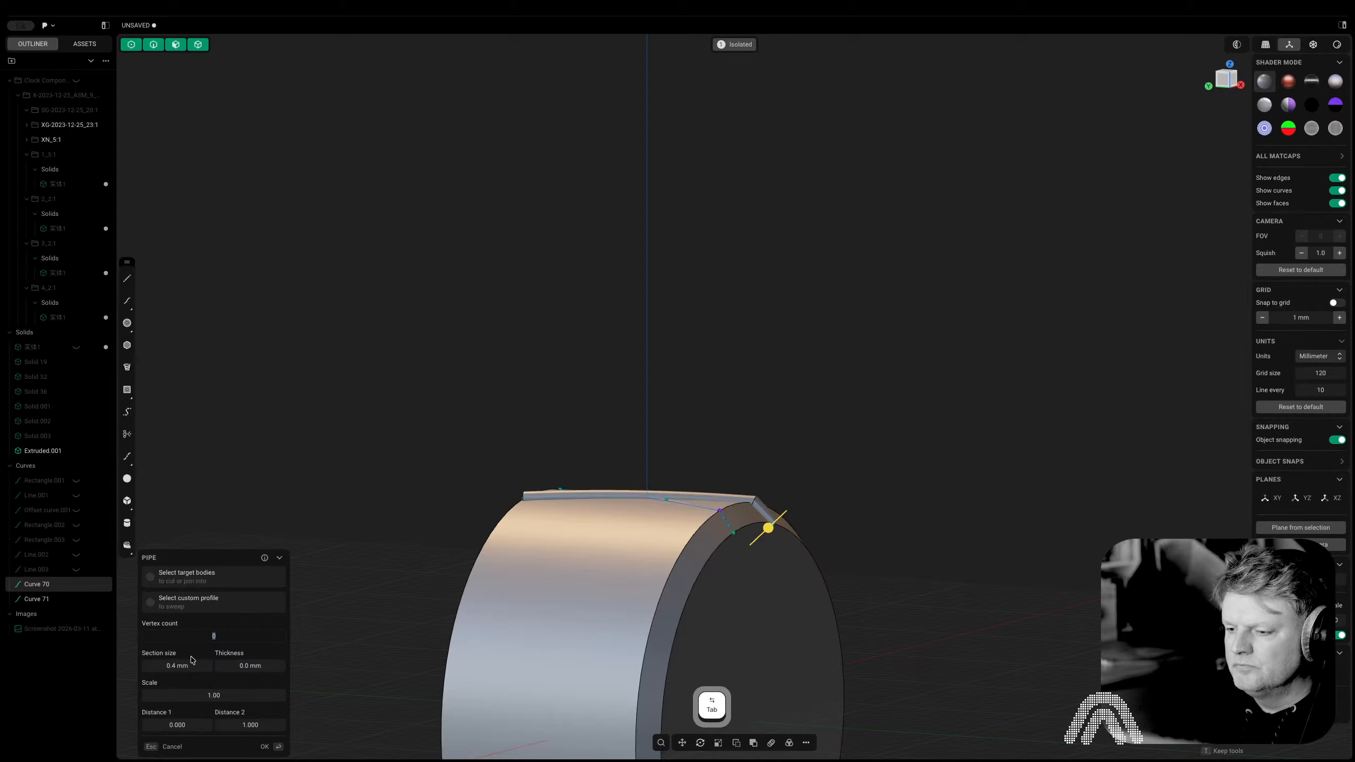
click(190, 665)
text(0.6)
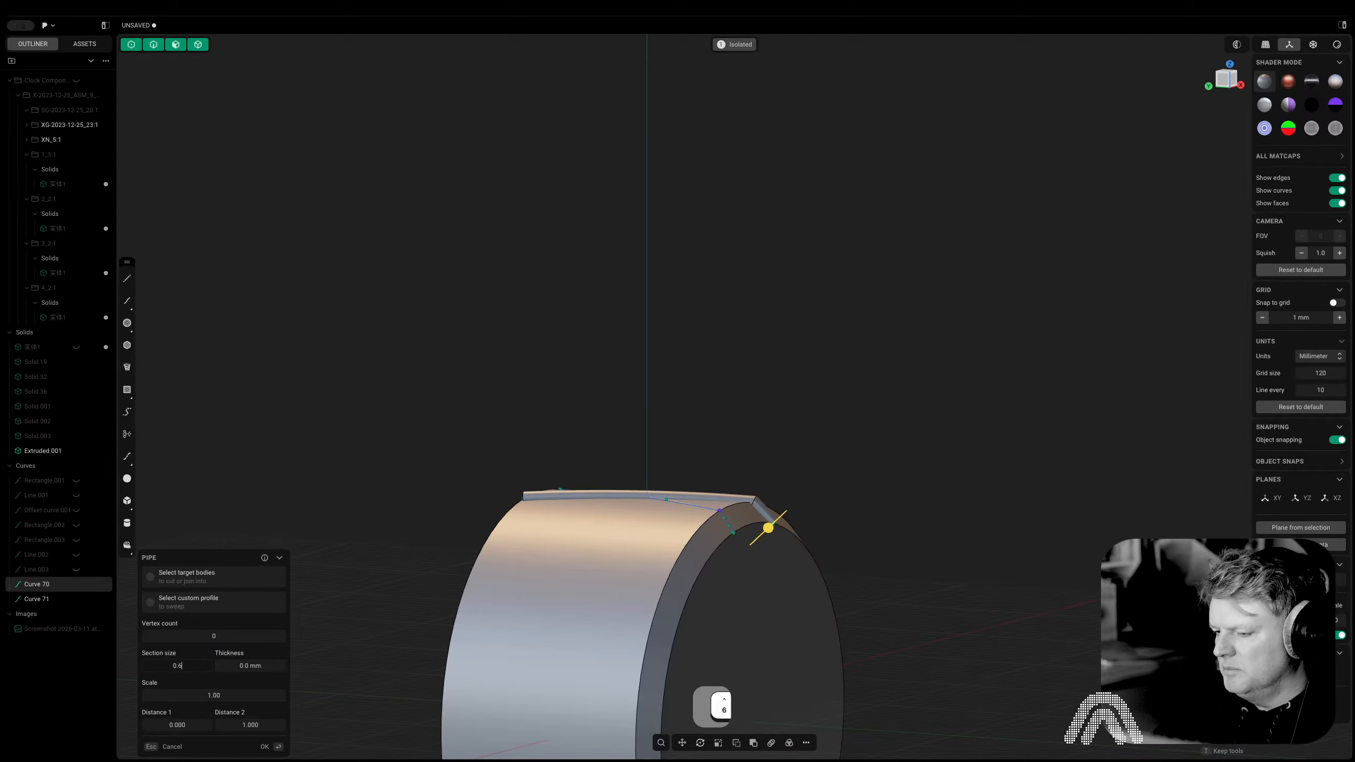
key(Tab)
click(212, 636)
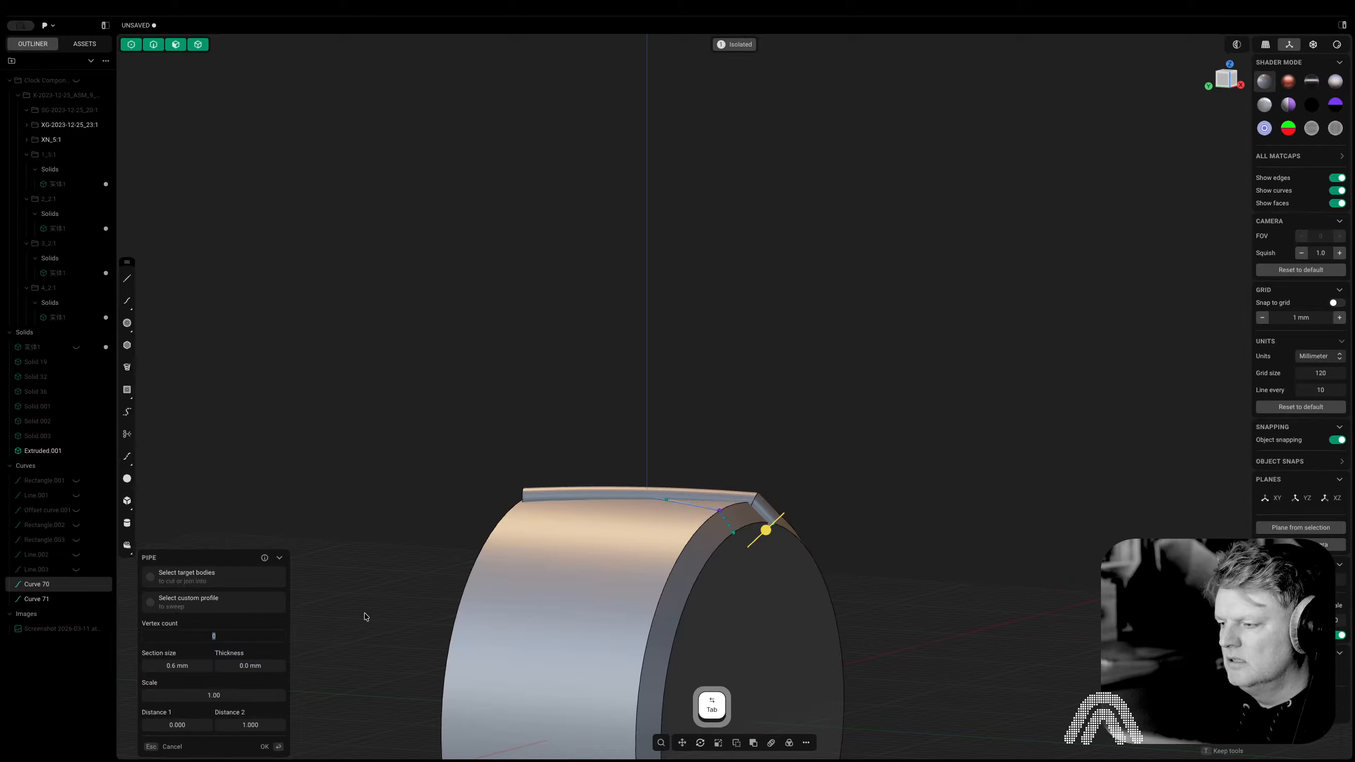
text(4)
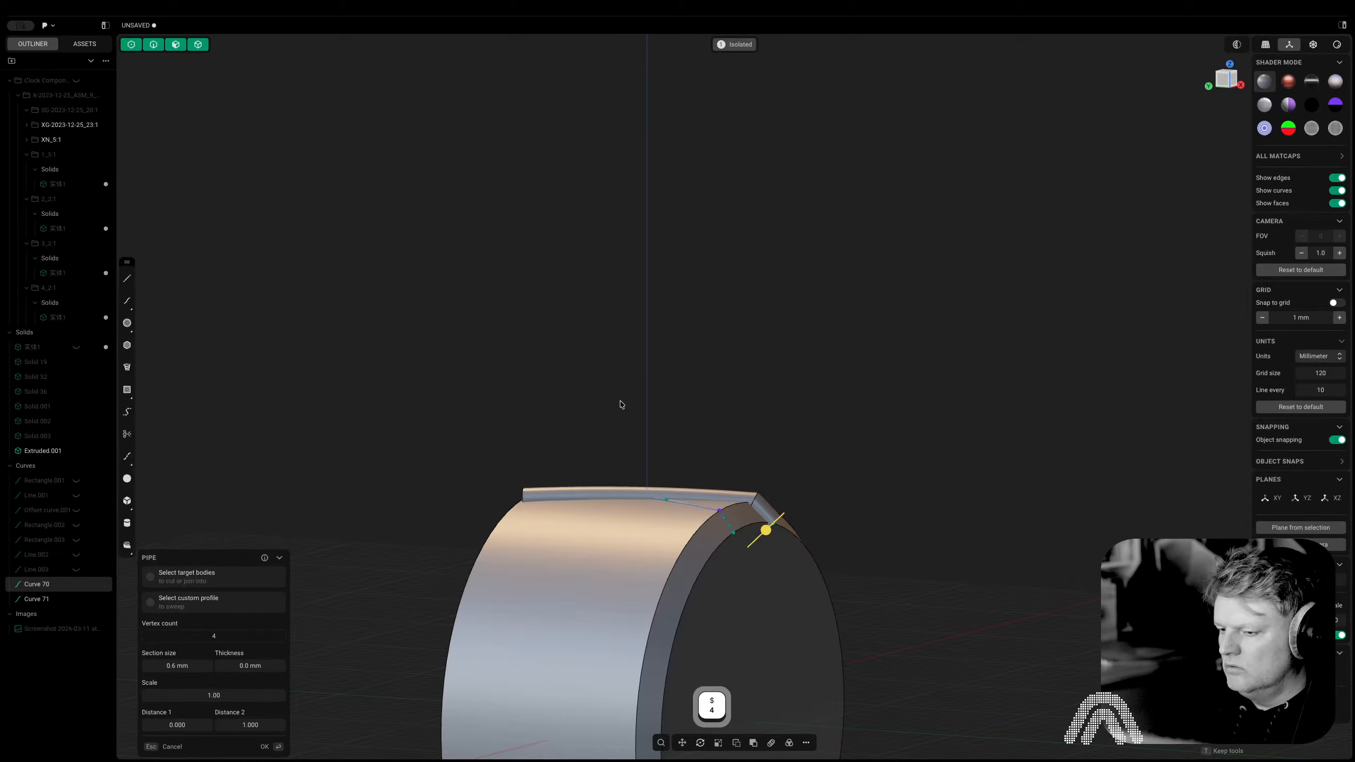
key(Tab)
right_click(649, 408)
Pipe the second crossing curve with the same 0.6 mm section size and a vertex count of 4
middle_drag(728, 441, 656, 506)
key(2)
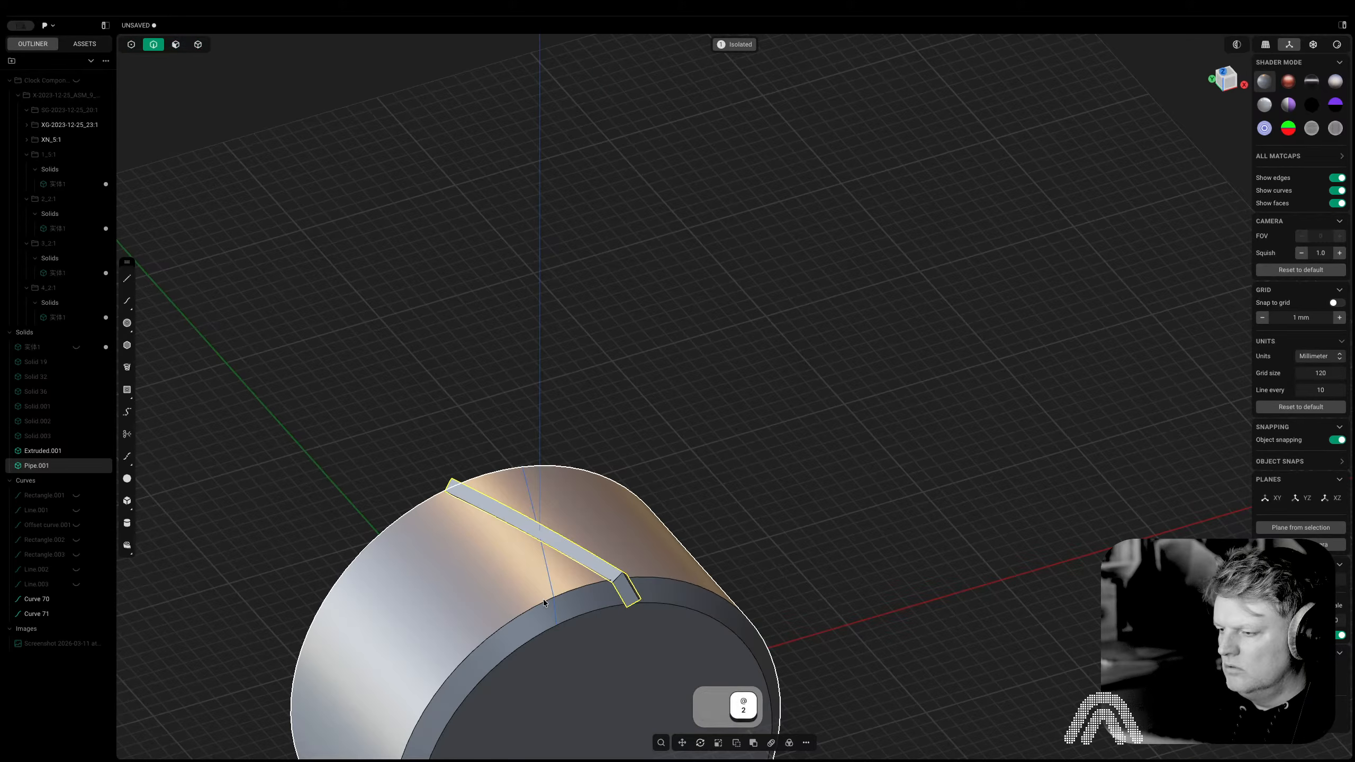
click(548, 597)
key(p)
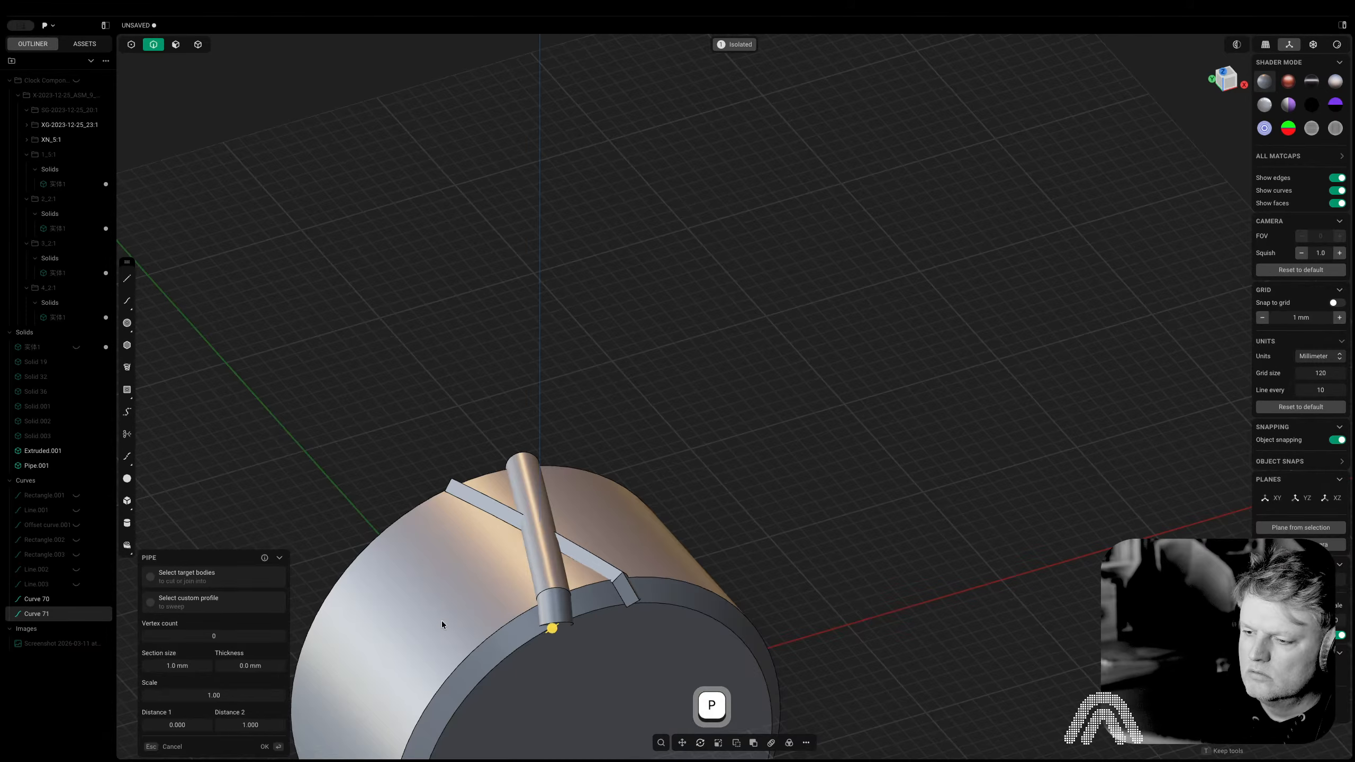
text(0.6)
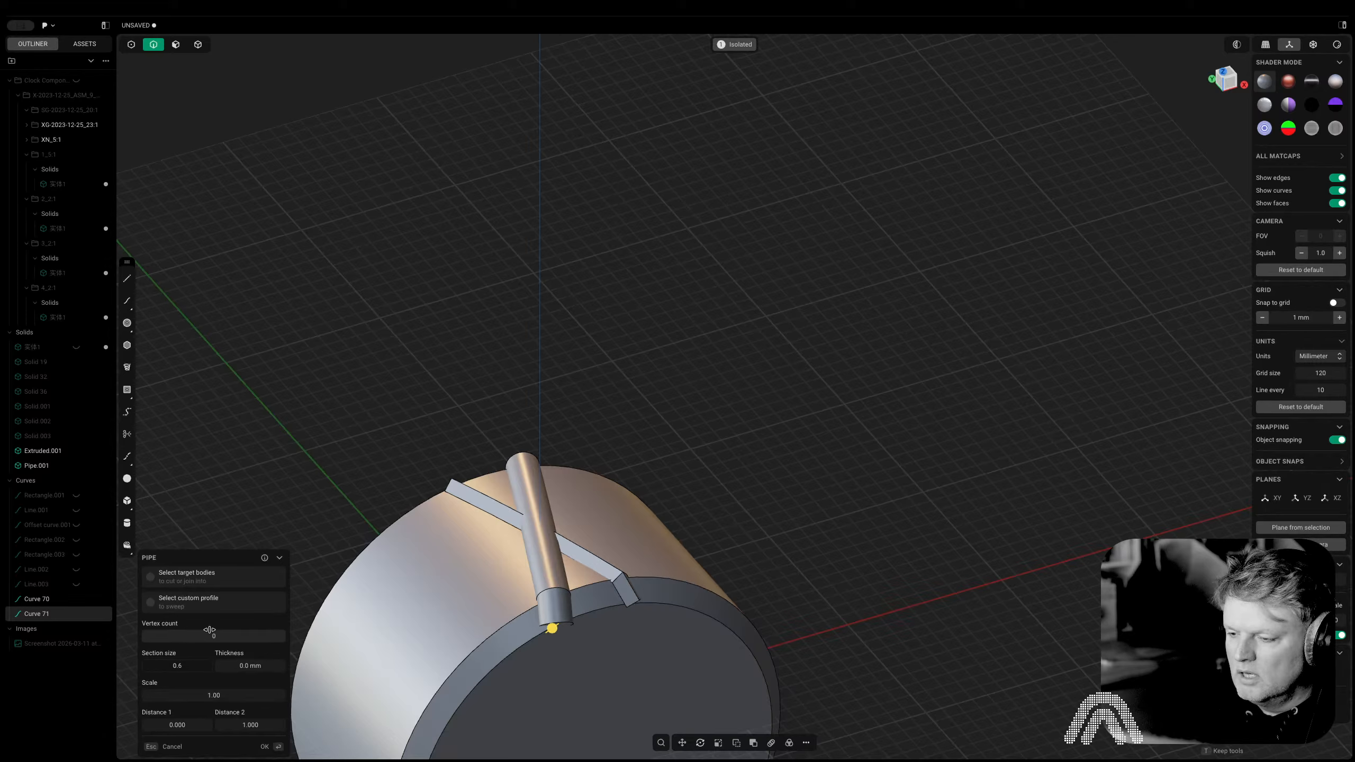
click(243, 640)
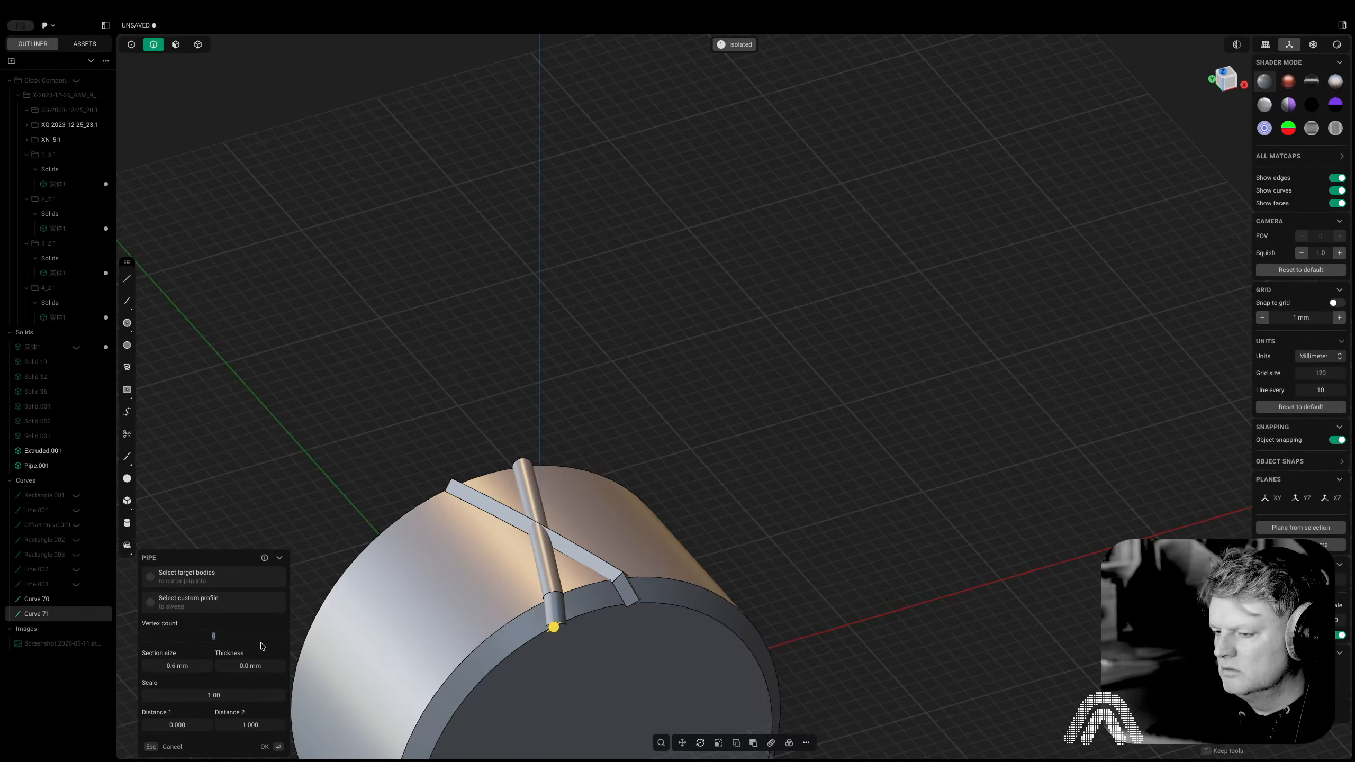
text(4)
key(Return)
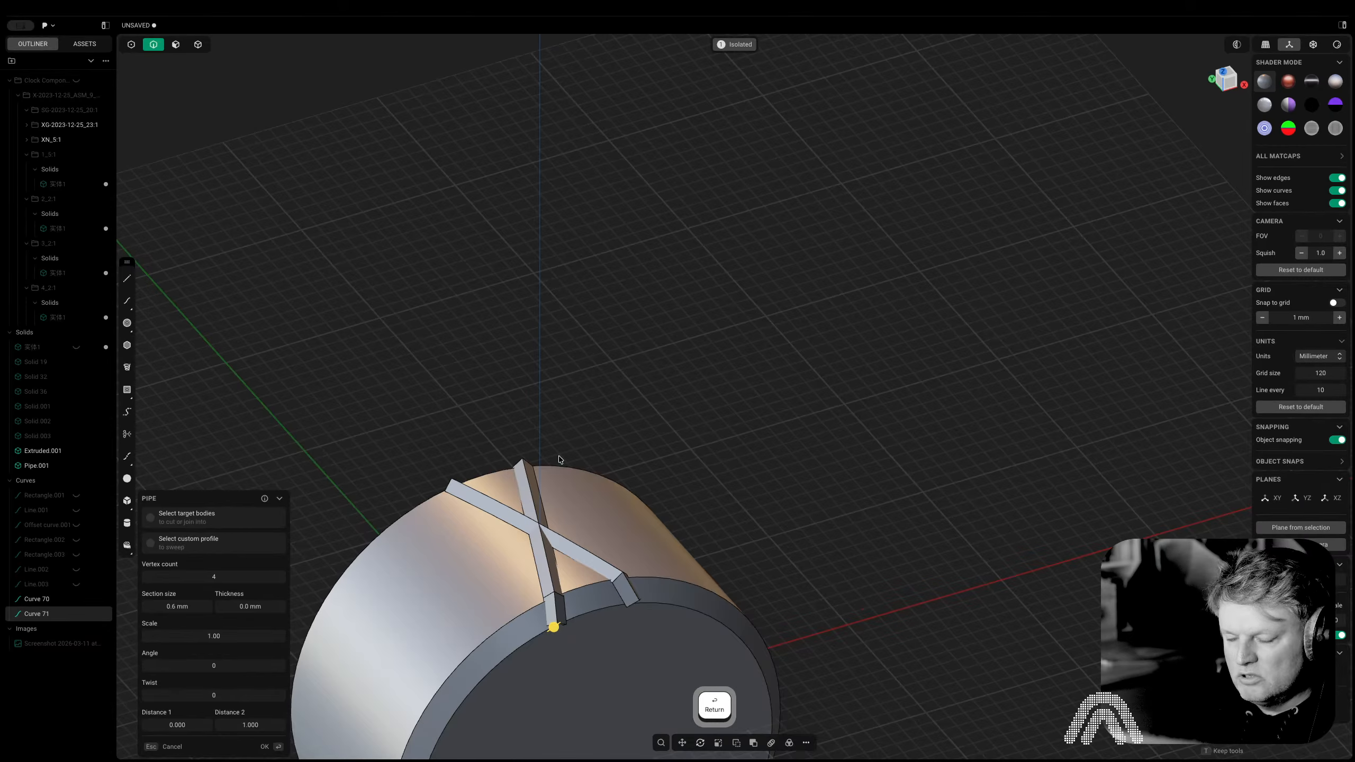
key(Return)
Push the front end faces of both thin square pipes outward past the knob's front chamfer
middle_drag(708, 324, 496, 304)
key(3)
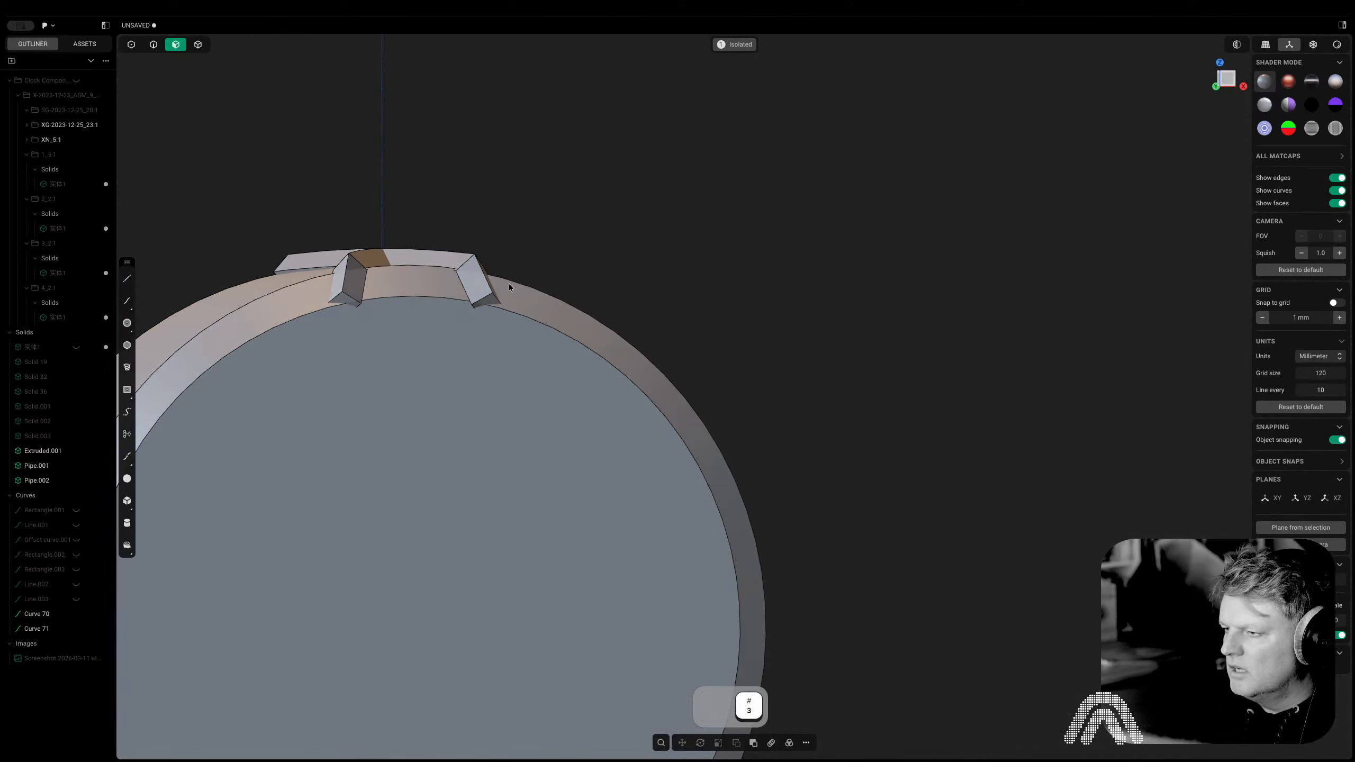
click(493, 304)
shift+click(348, 302)
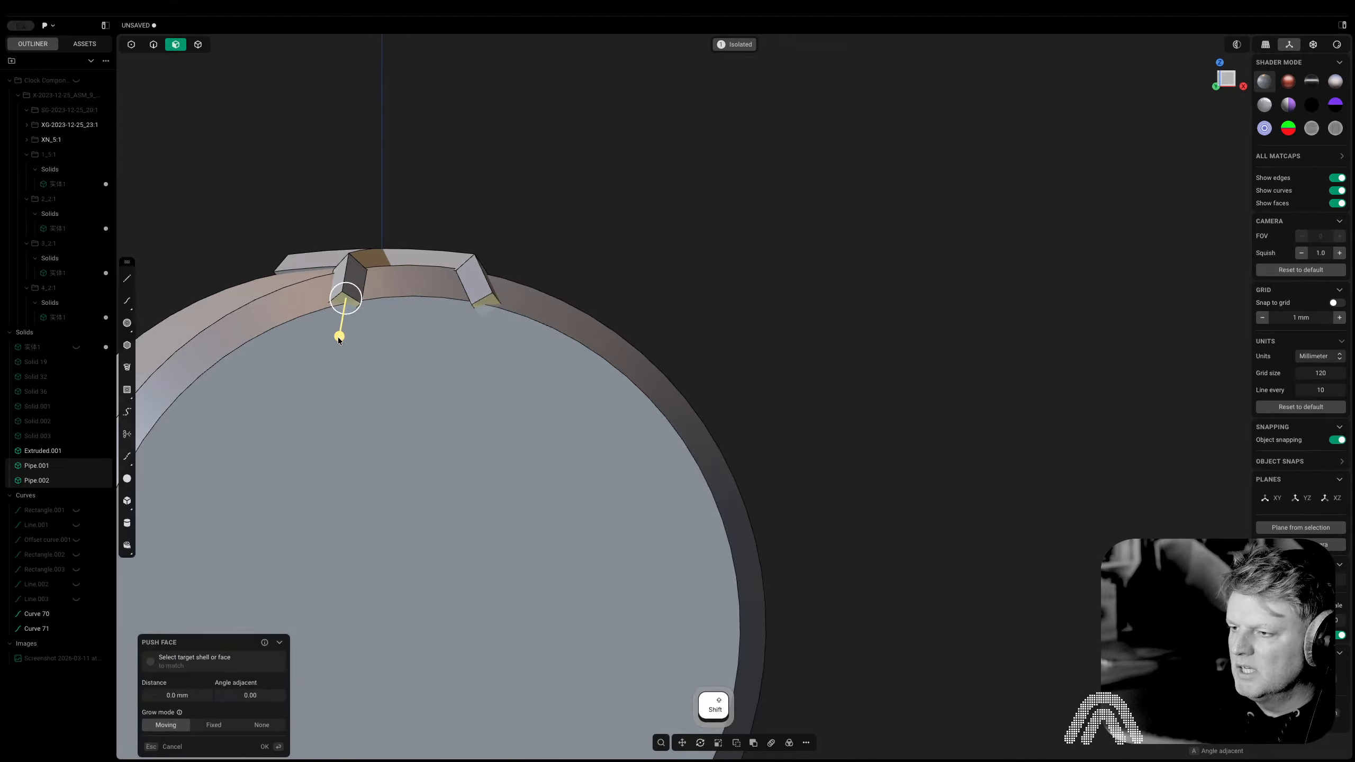
drag(339, 337, 337, 354)
Push the rear end faces of both thin square pipes outward beyond the back of the knob
middle_drag(344, 359, 847, 340)
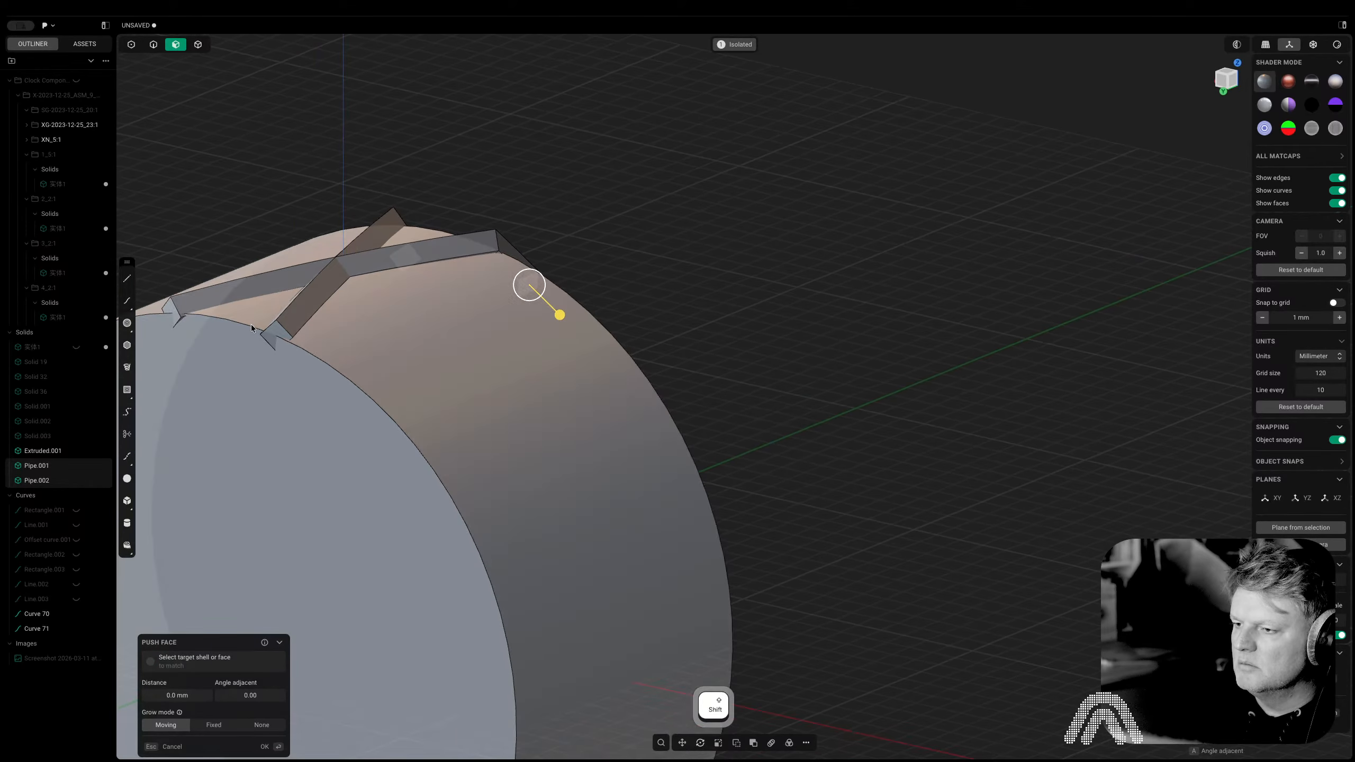
click(275, 336)
shift+click(172, 311)
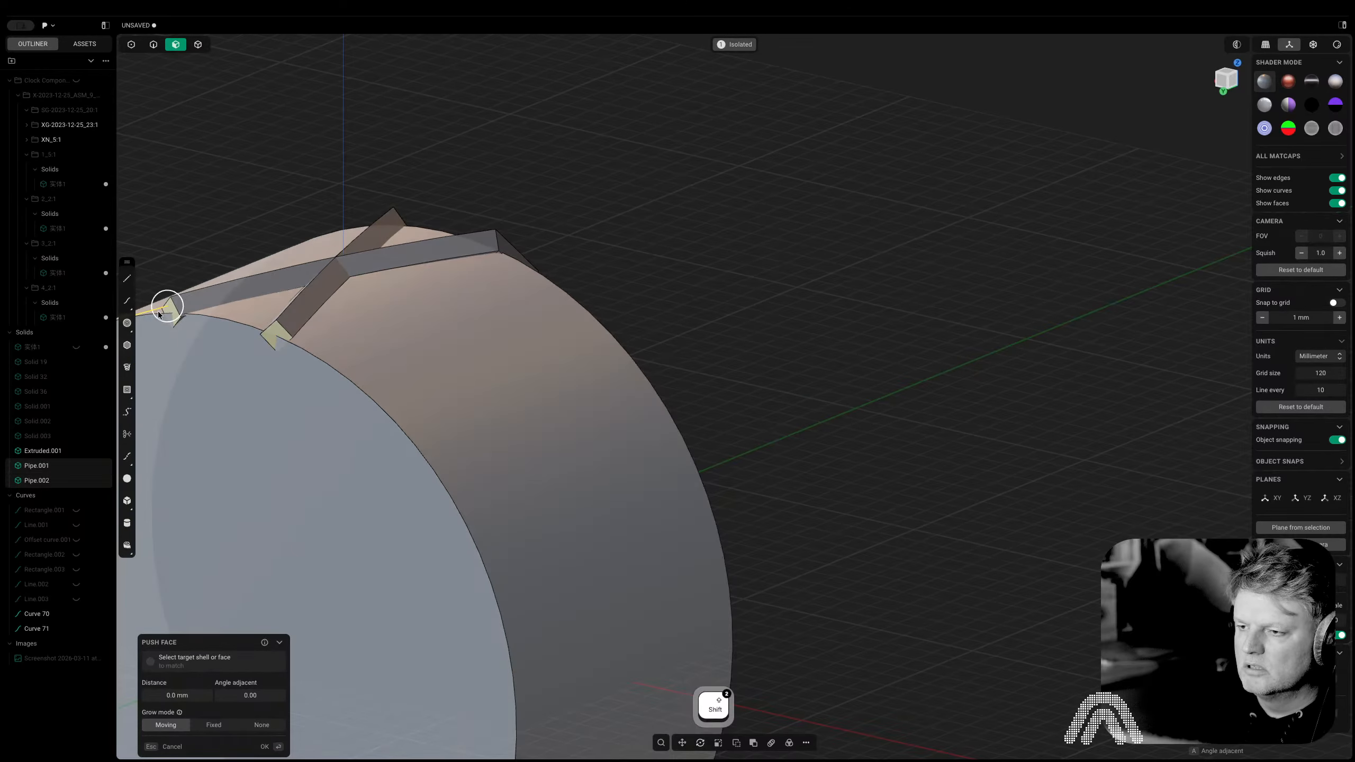
shift+middle_drag(200, 319, 530, 330)
drag(453, 328, 428, 335)
middle_drag(931, 278, 583, 391)
scroll(741, 281, down, 10)
scroll(741, 282, down, 5)
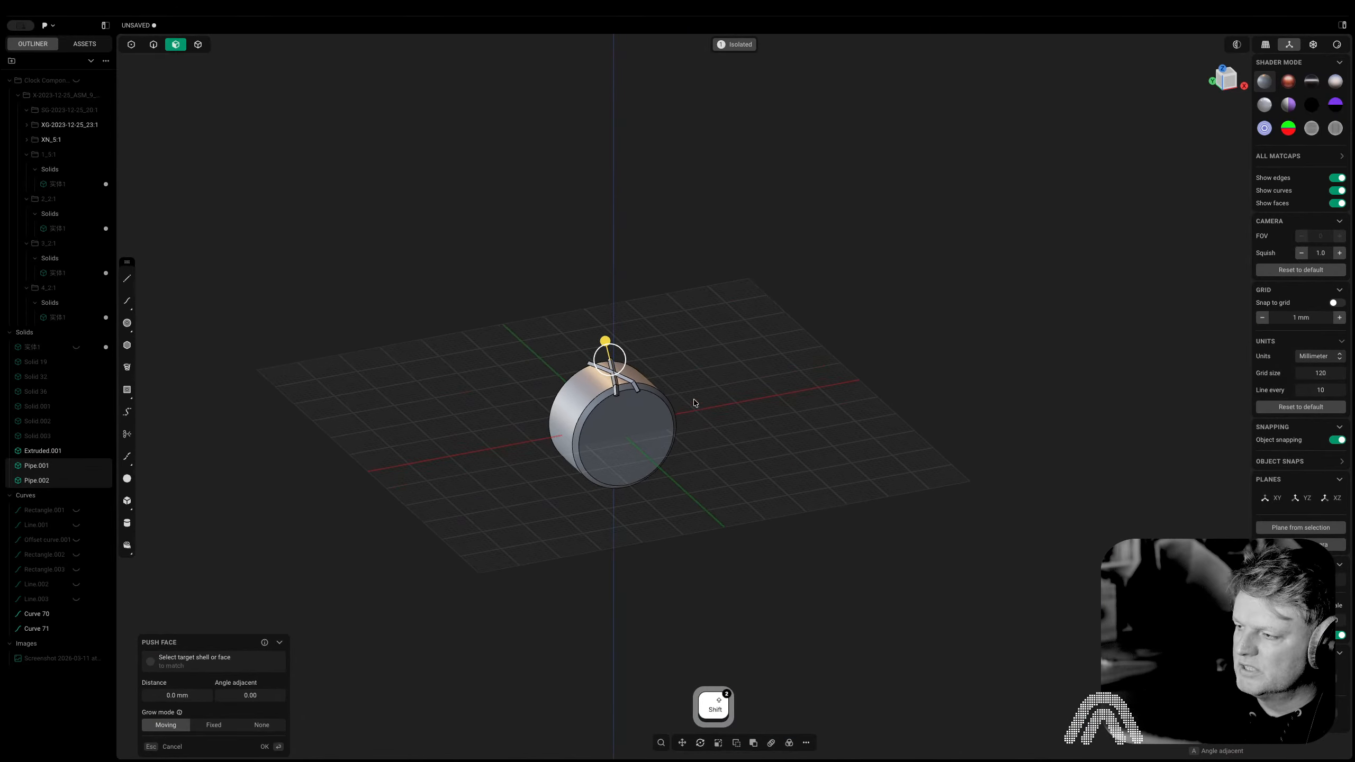
scroll(645, 326, up, 10)
right_click(641, 324)
Radially array both thin pipes around the centre of the knob's front face, with 22 copies over 360 degrees
key(Tab)
click(487, 398)
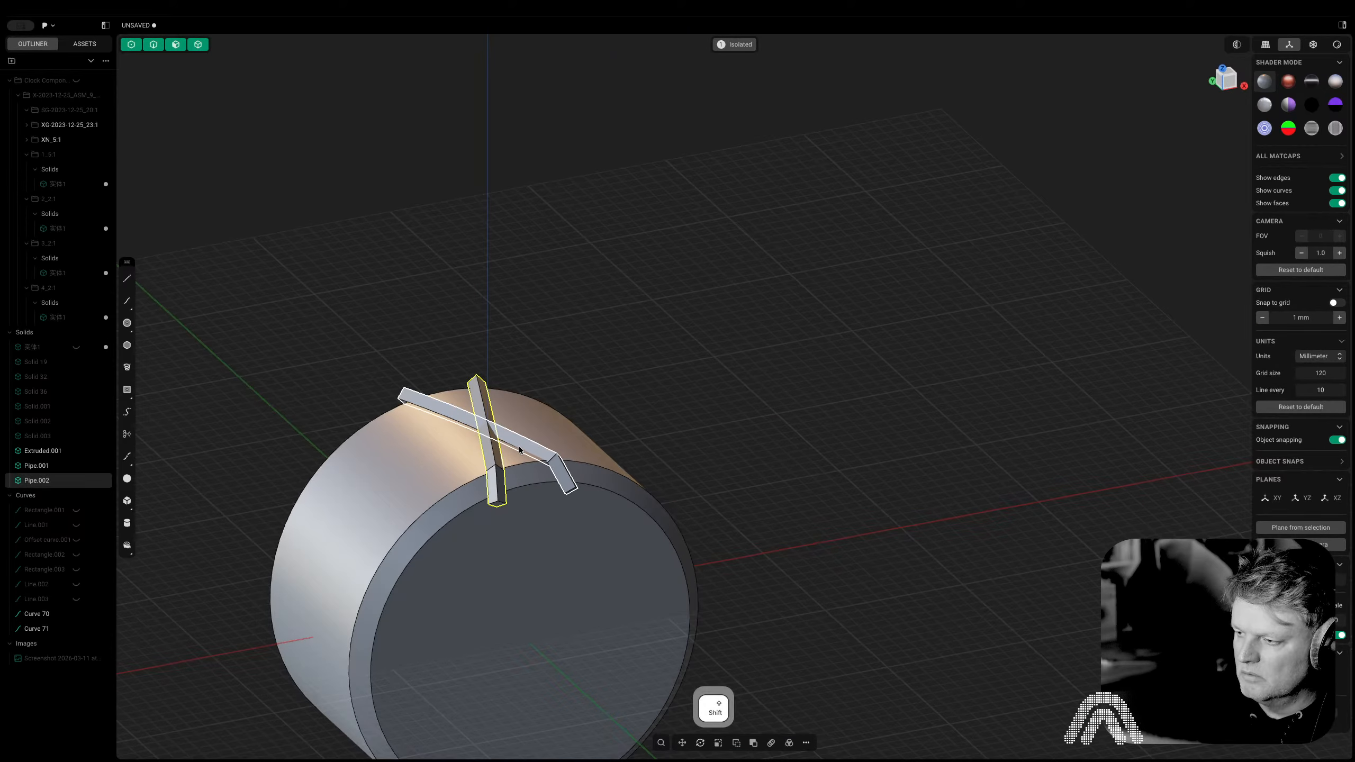
shift+click(519, 446)
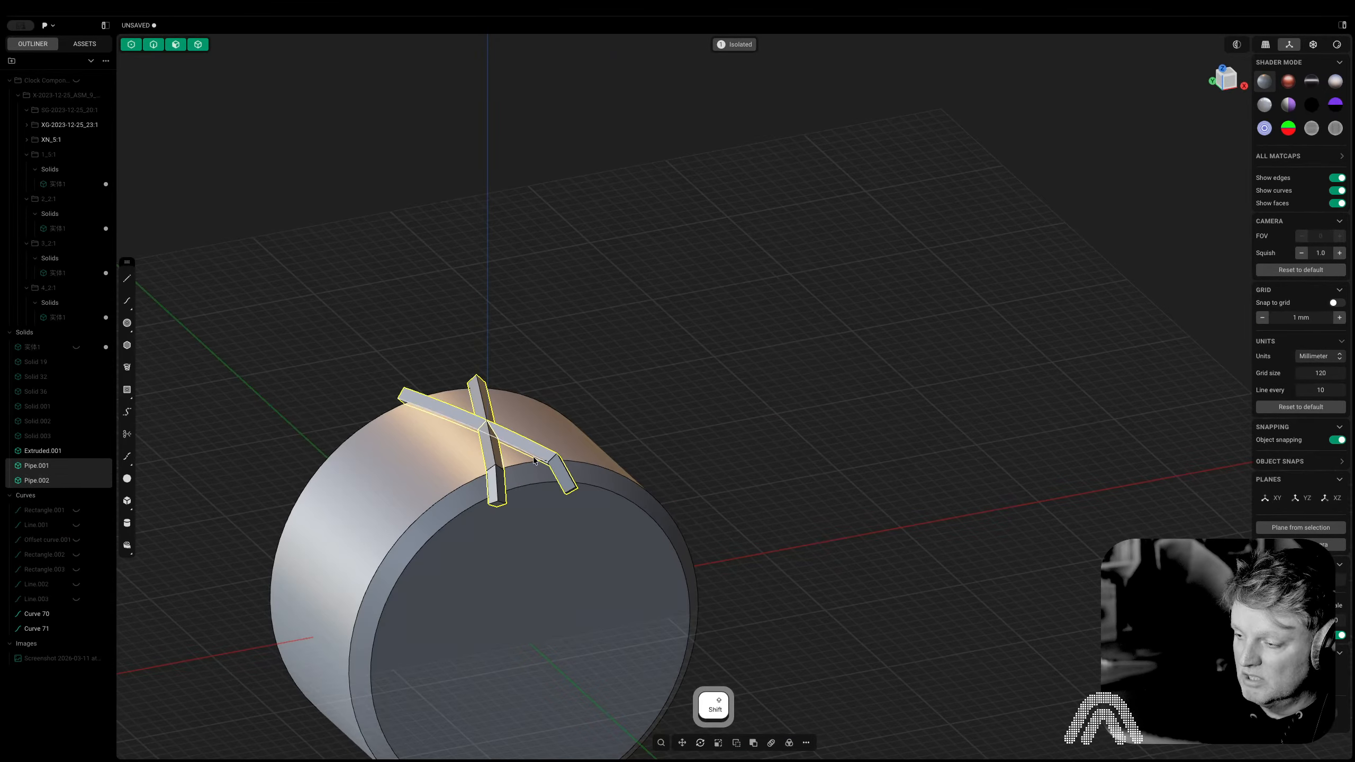
click(788, 747)
click(533, 644)
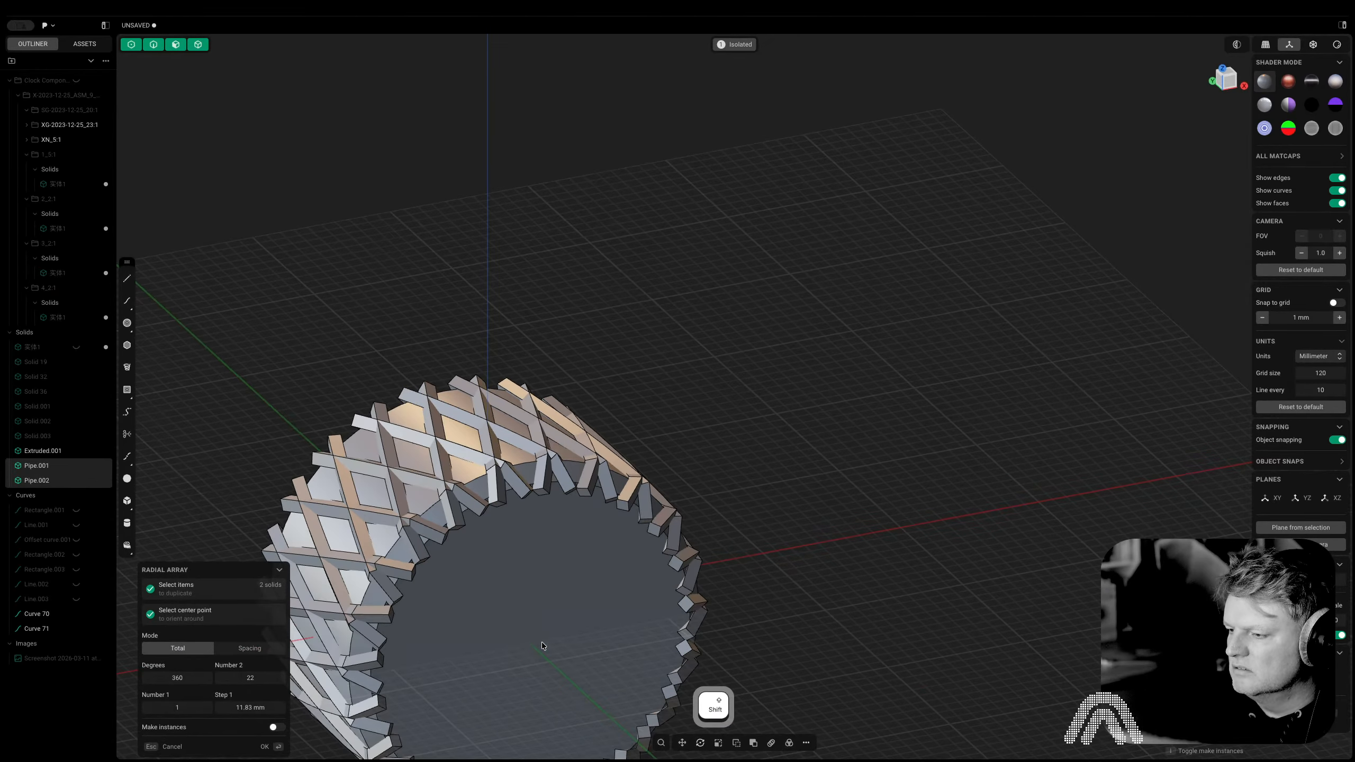
key(Return)
Merge all the arrayed thin pipes into one lattice solid with a Boolean union
shift+middle_drag(542, 646, 857, 380)
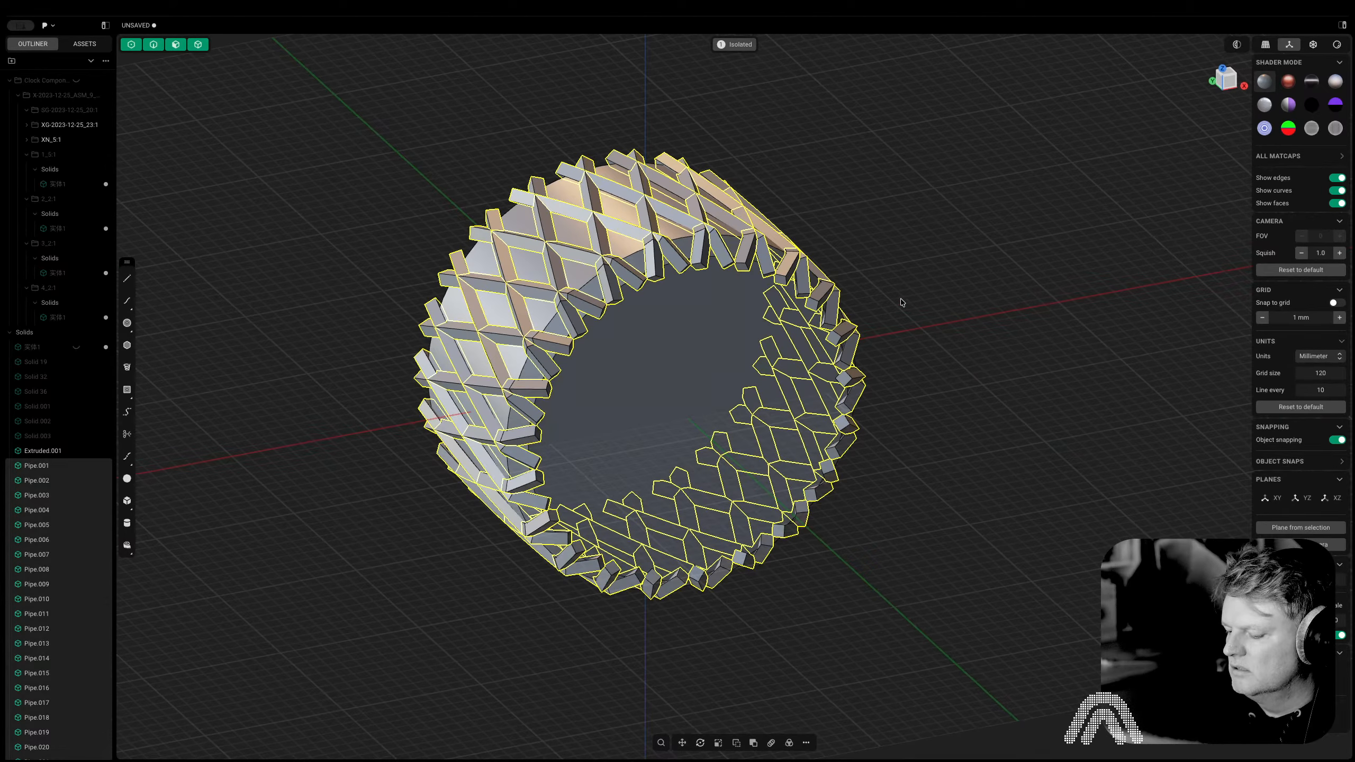
key(q)
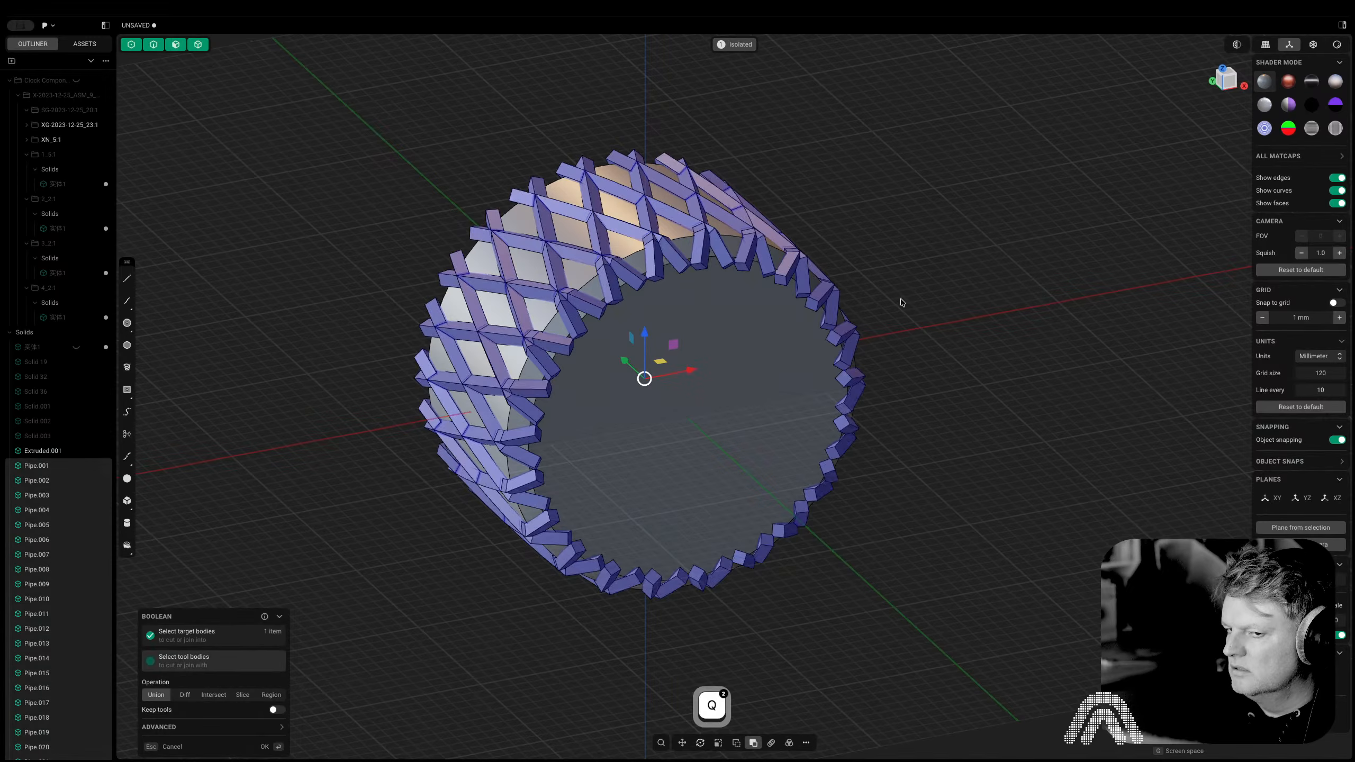
right_click(901, 302)
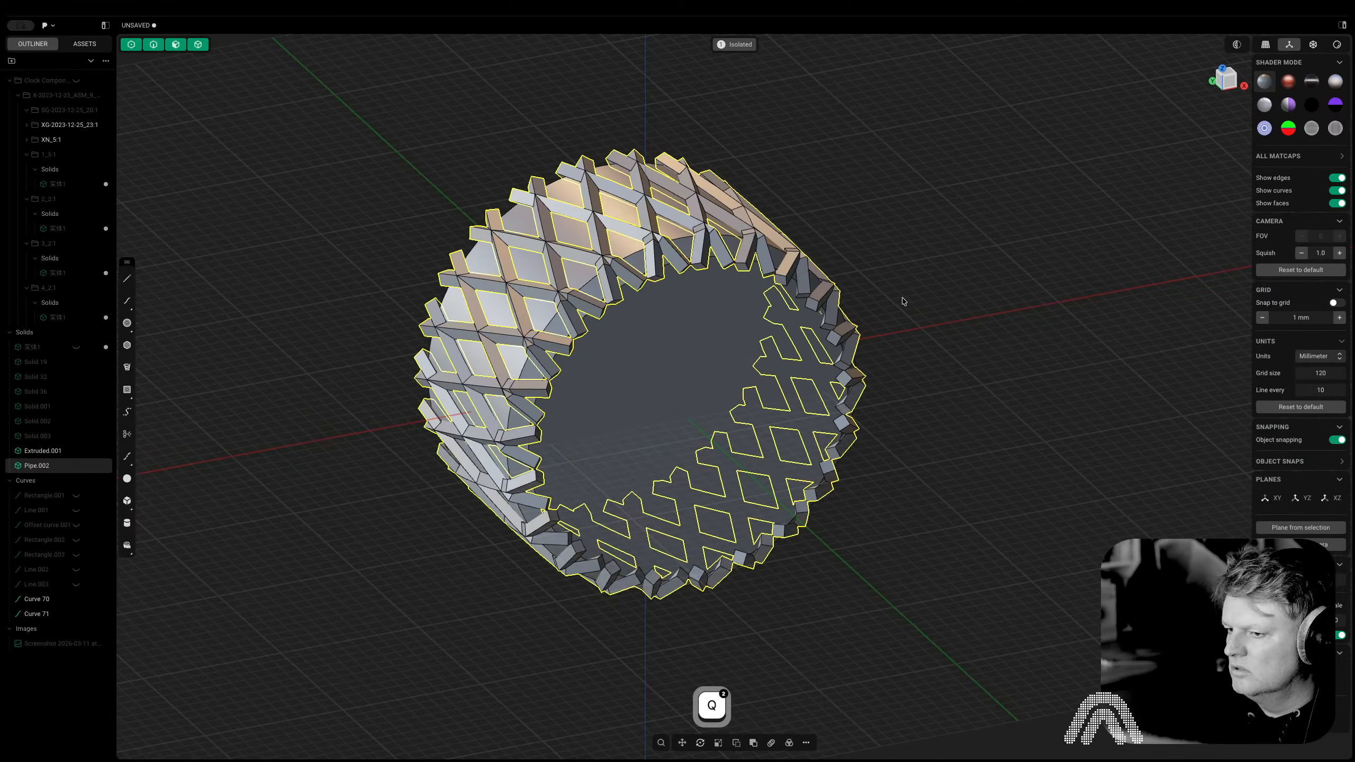
Cut the thin pipe lattice out of the knob with a Boolean difference to form the diamond knurl
click(238, 444)
click(747, 460)
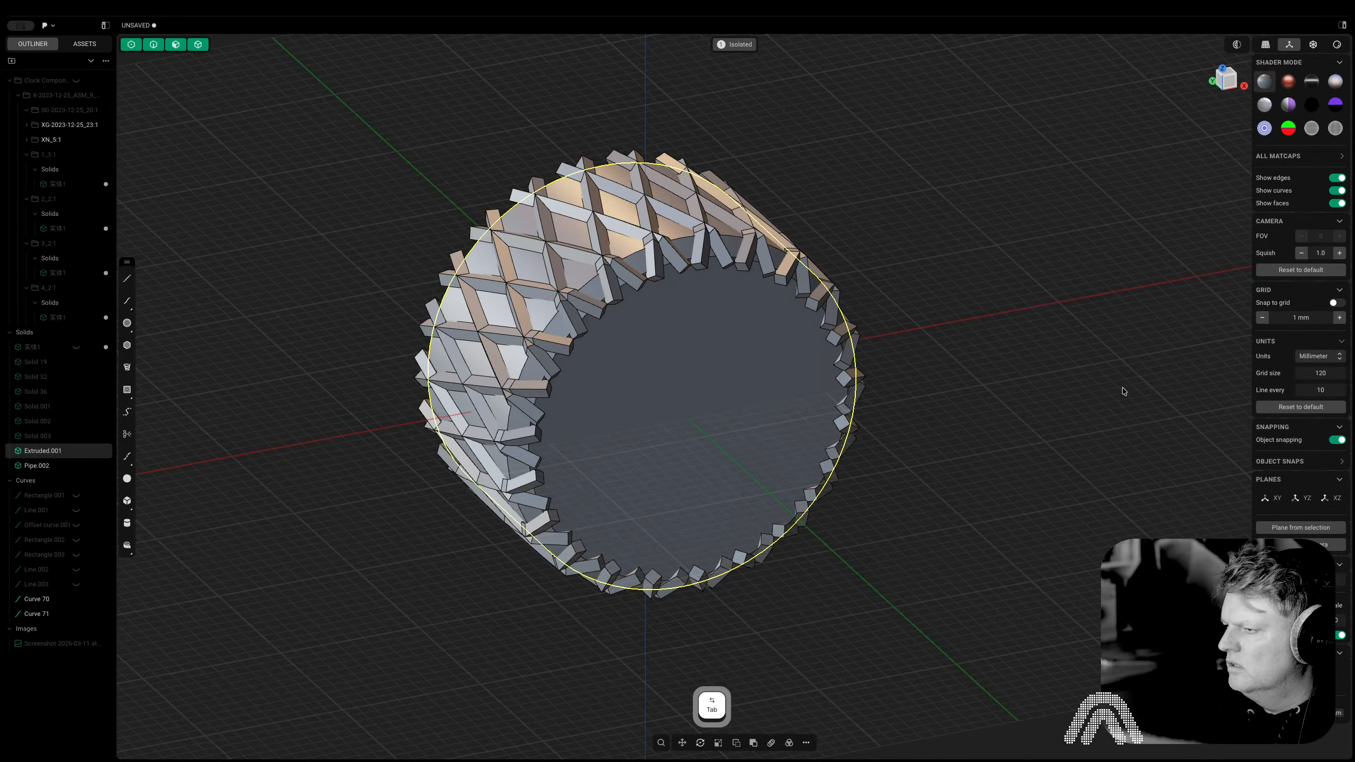
key(q)
click(745, 252)
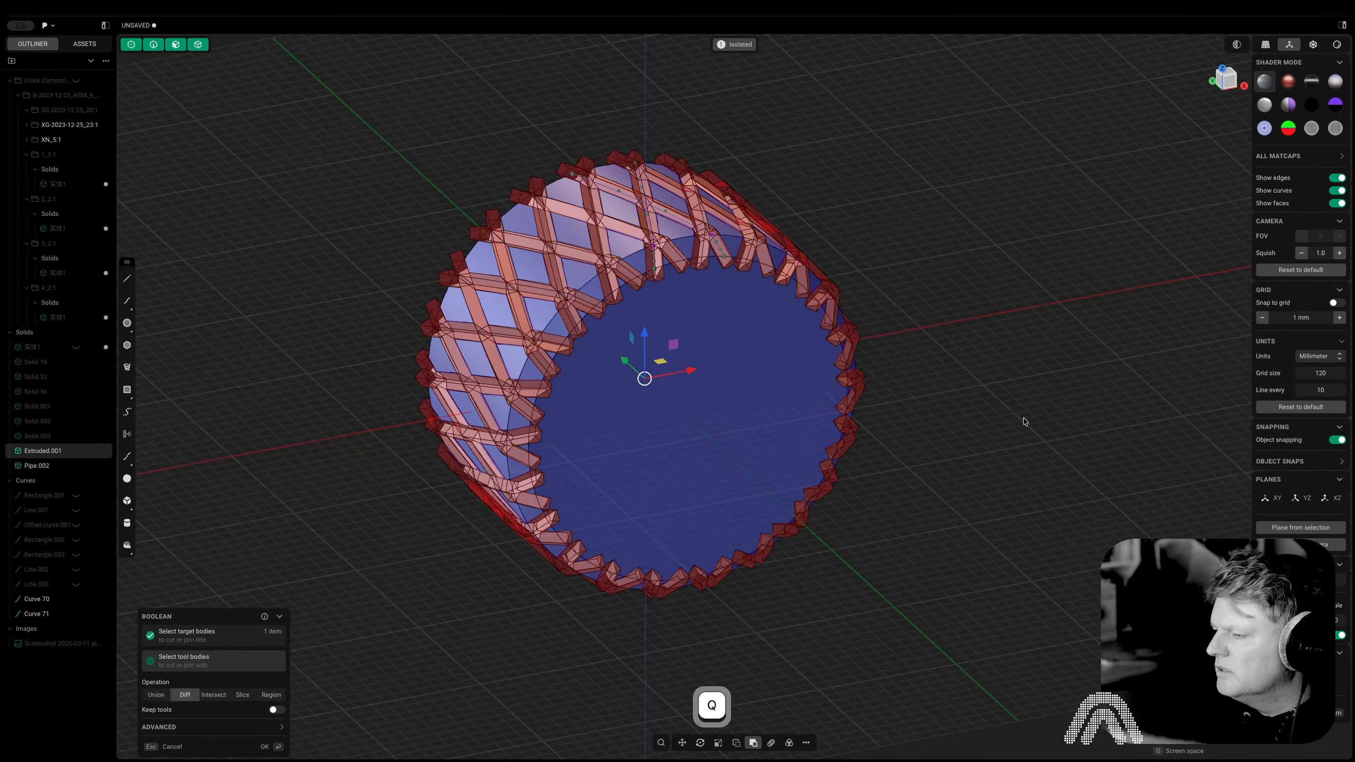
middle_drag(975, 442, 819, 428)
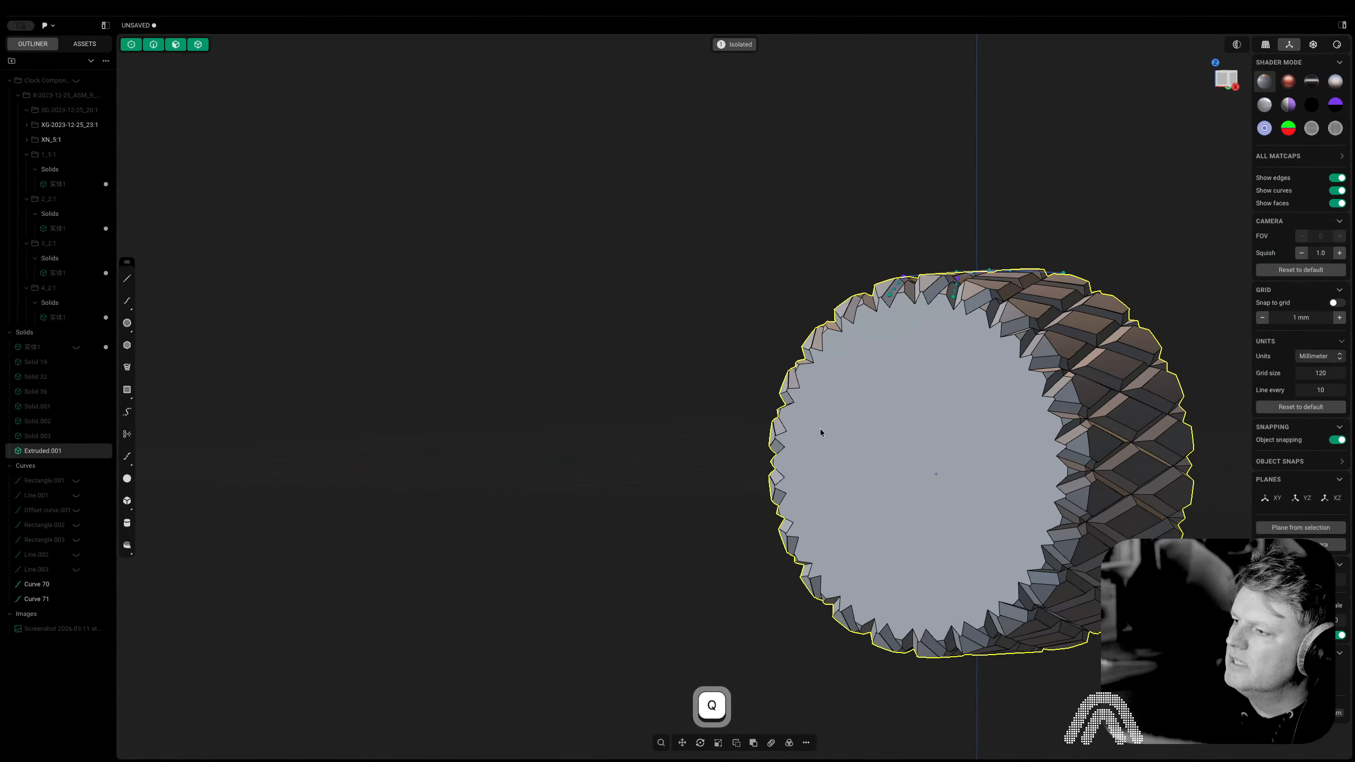
Leave the isolated view and move the knurled knob onto the circular recess on the enclosure's lower front
scroll(820, 430, down, 5)
click(731, 45)
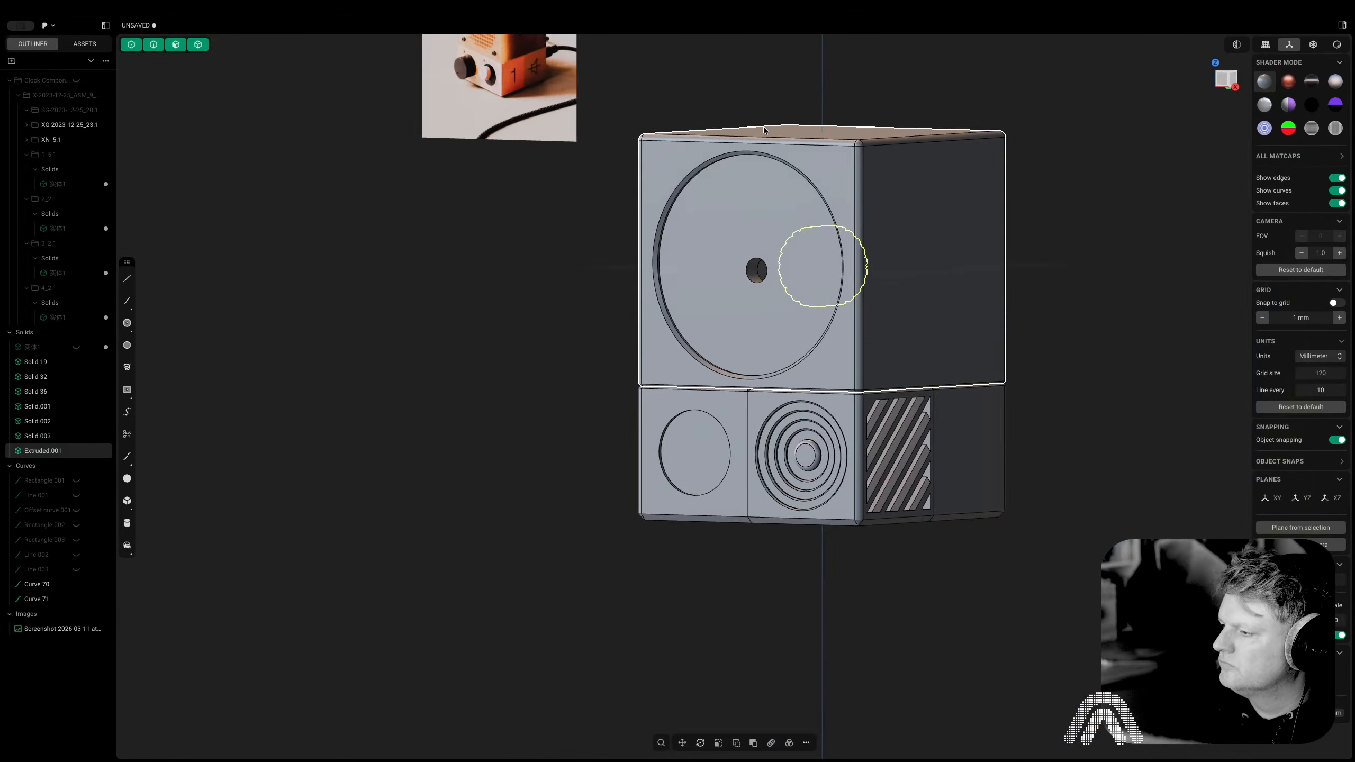
key(g)
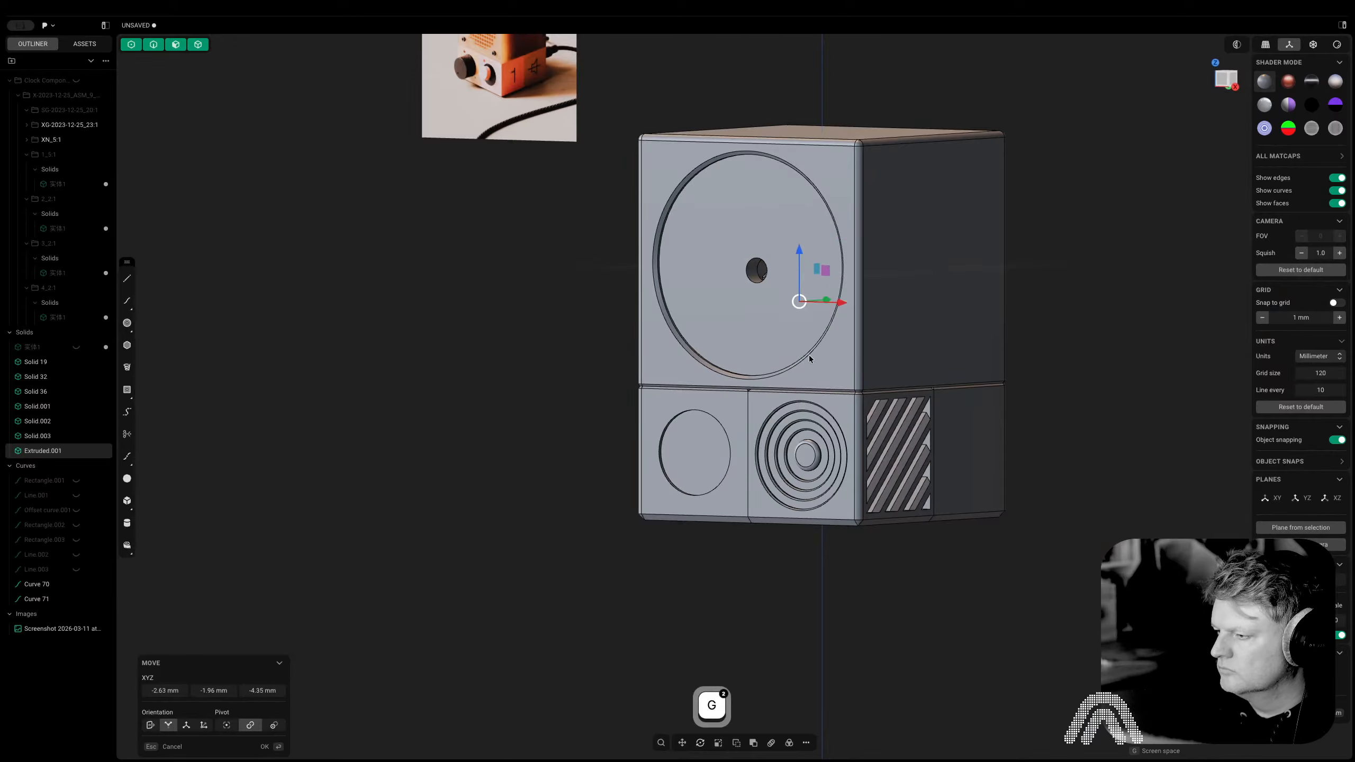
scroll(688, 455, up, 5)
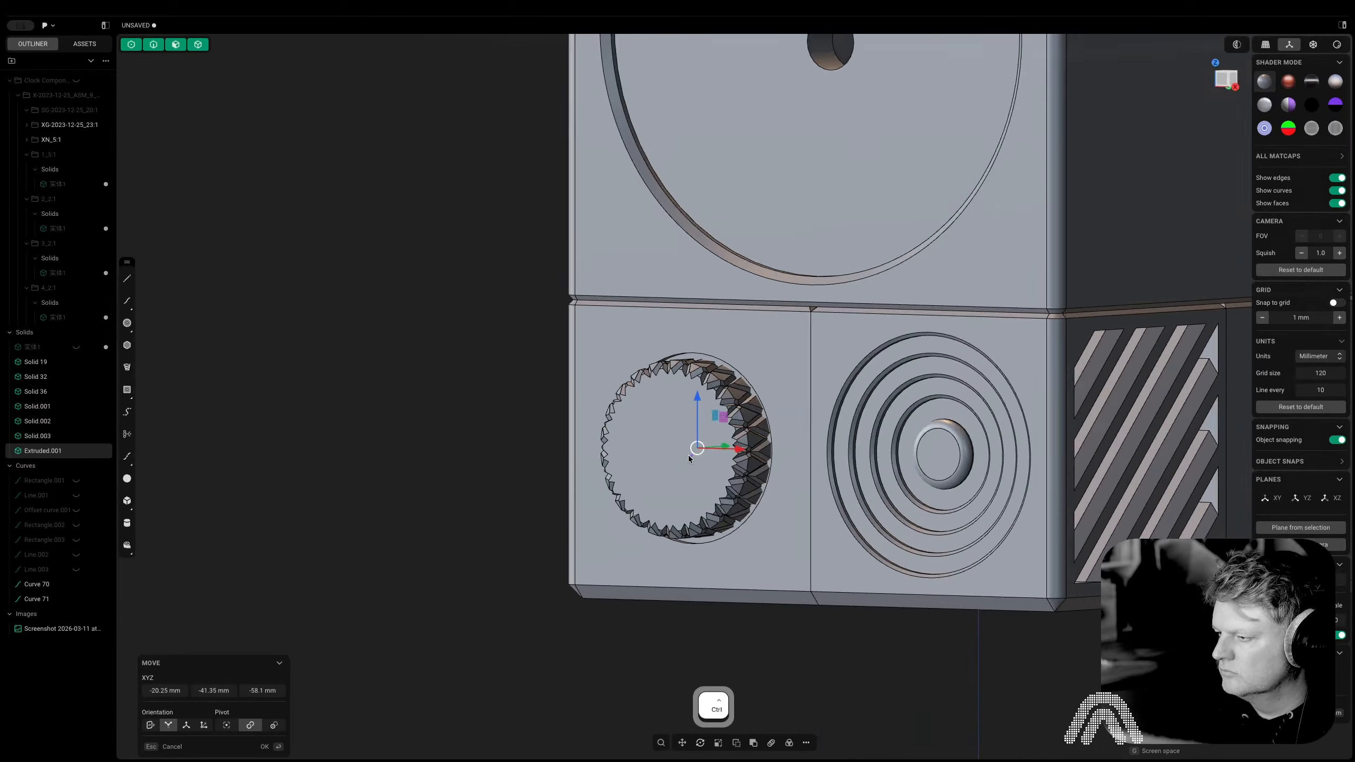
Move the knurled knob outward along the Y axis so that it protrudes from the circular recess
middle_drag(688, 455, 627, 447)
key(g)
key(y)
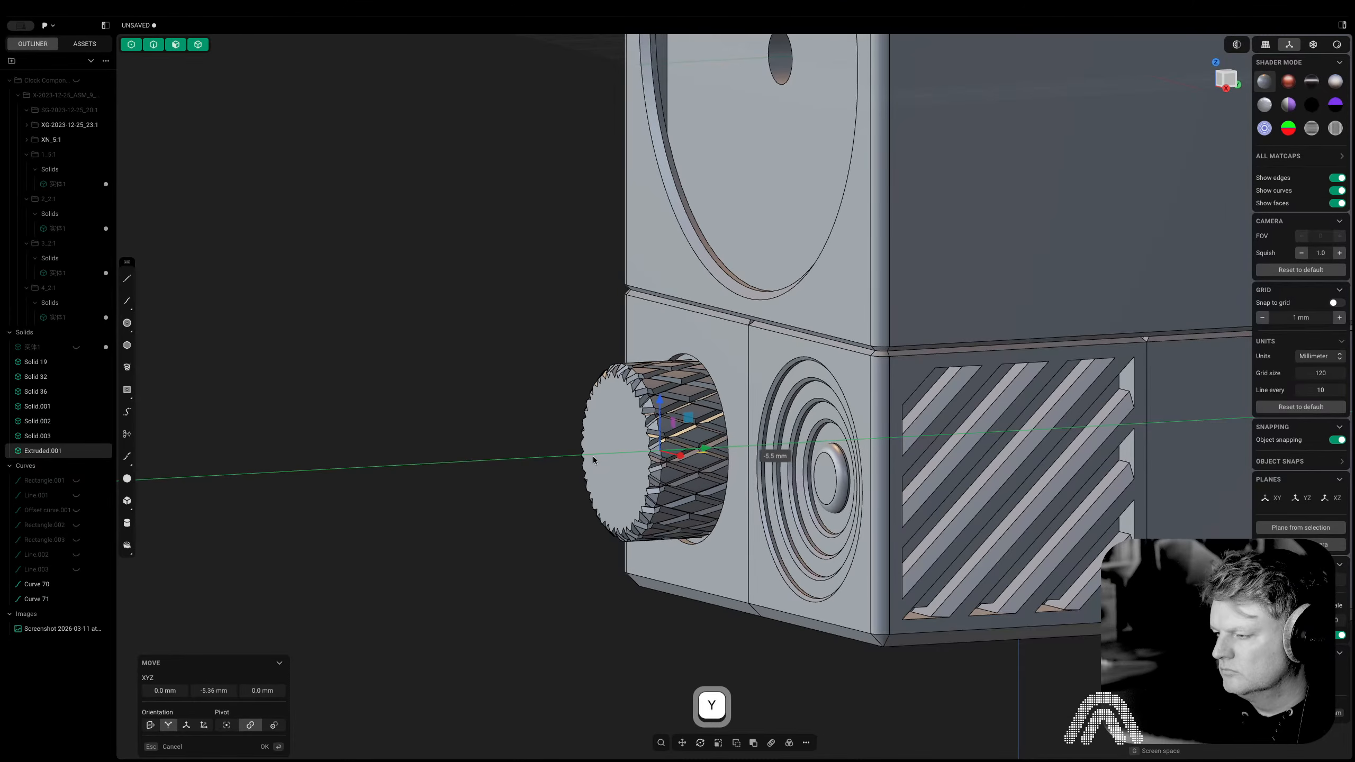
click(580, 463)
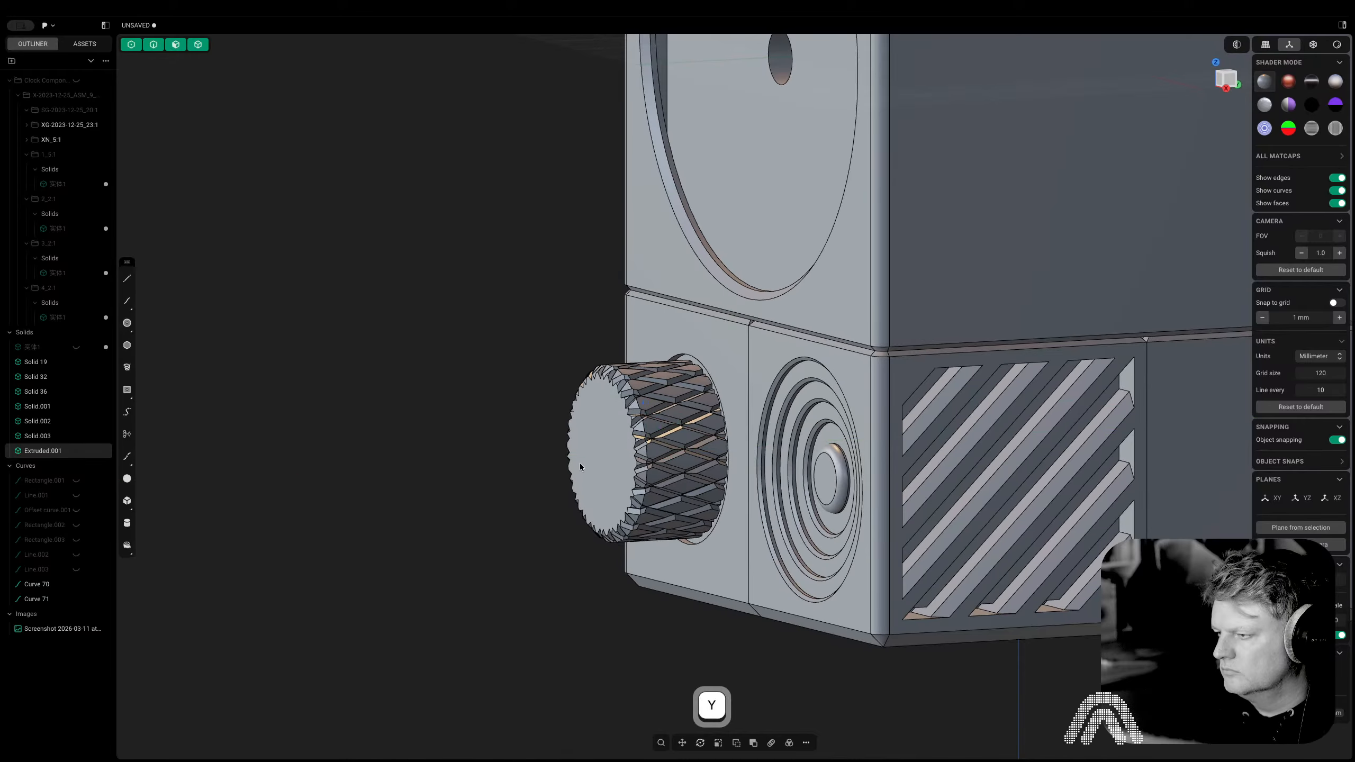
Inspect the enclosure and the placed knob from the front, back and both sides, comparing them with the reference photo
middle_drag(580, 464, 765, 479)
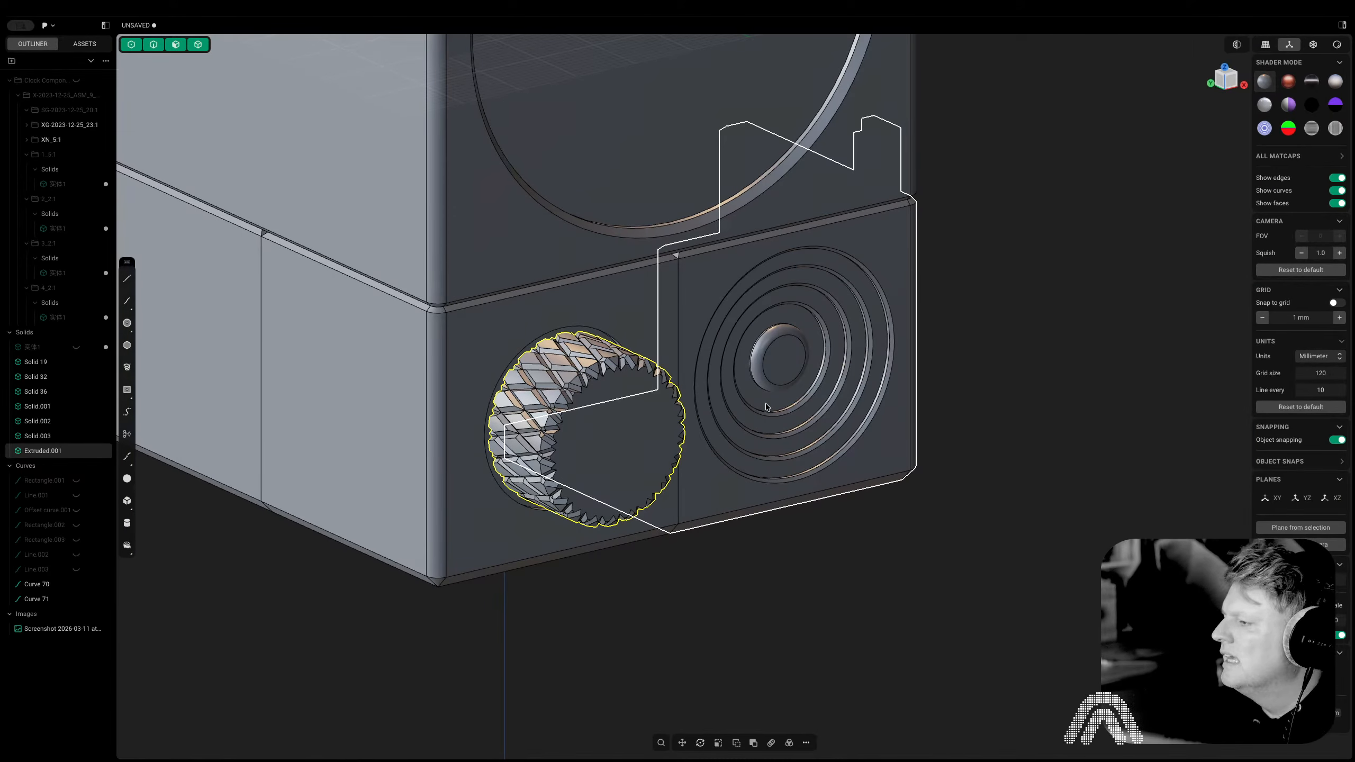
scroll(812, 322, down, 6)
shift+middle_drag(898, 322, 984, 615)
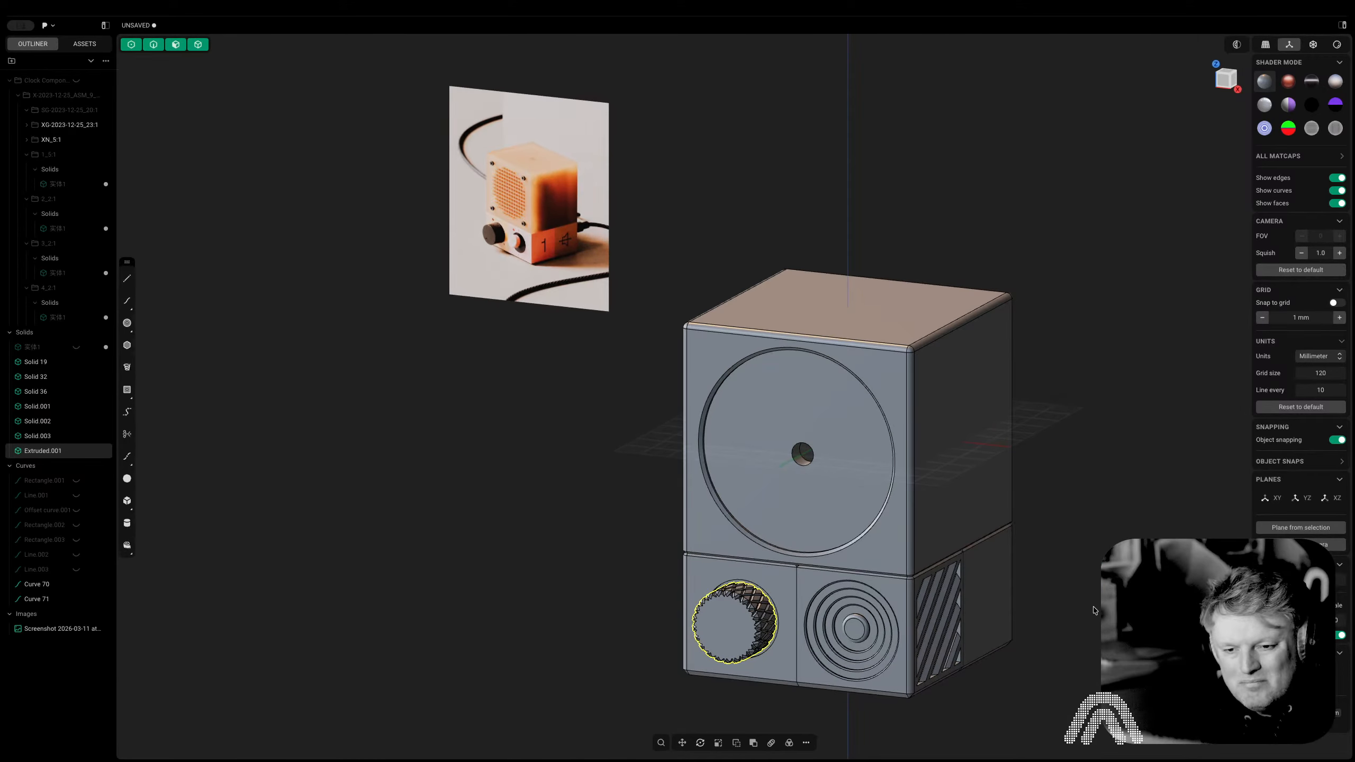
middle_drag(1095, 608, 865, 599)
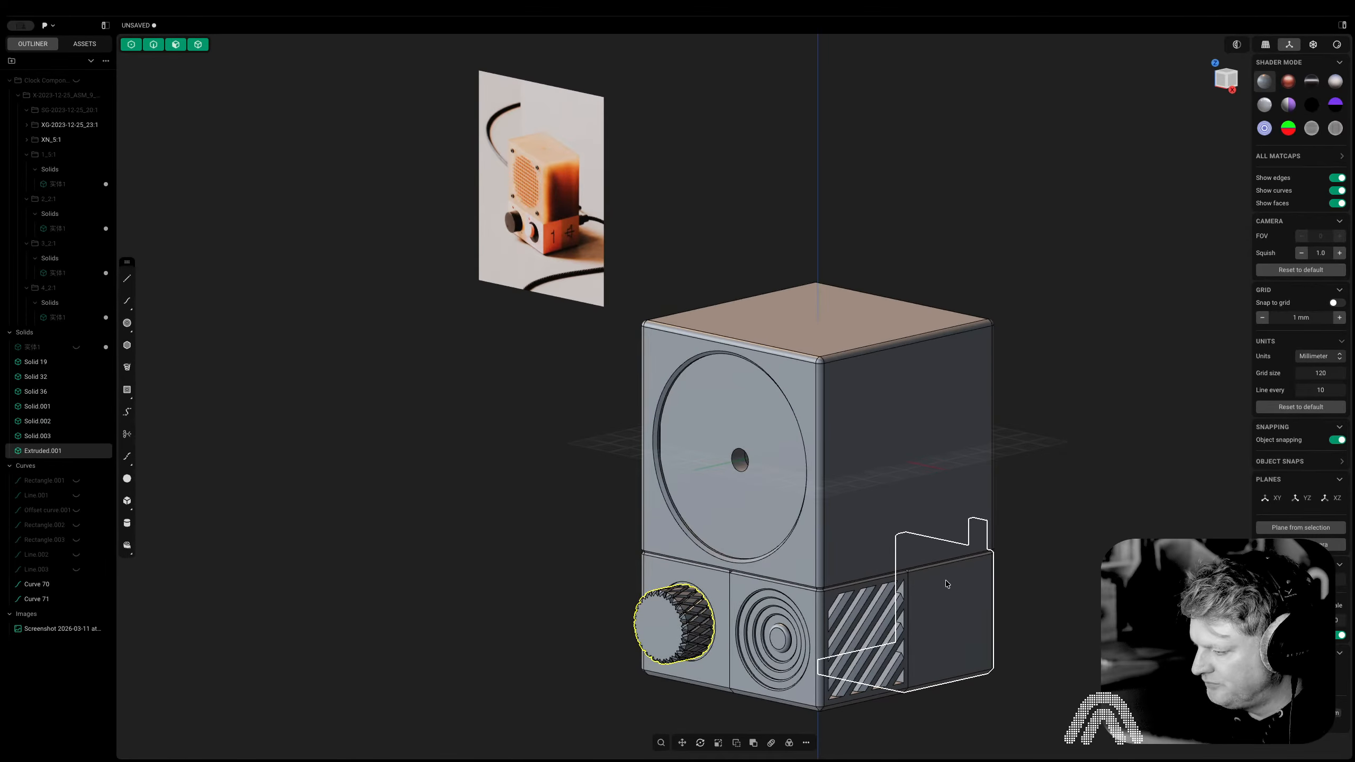
middle_drag(945, 580, 912, 572)
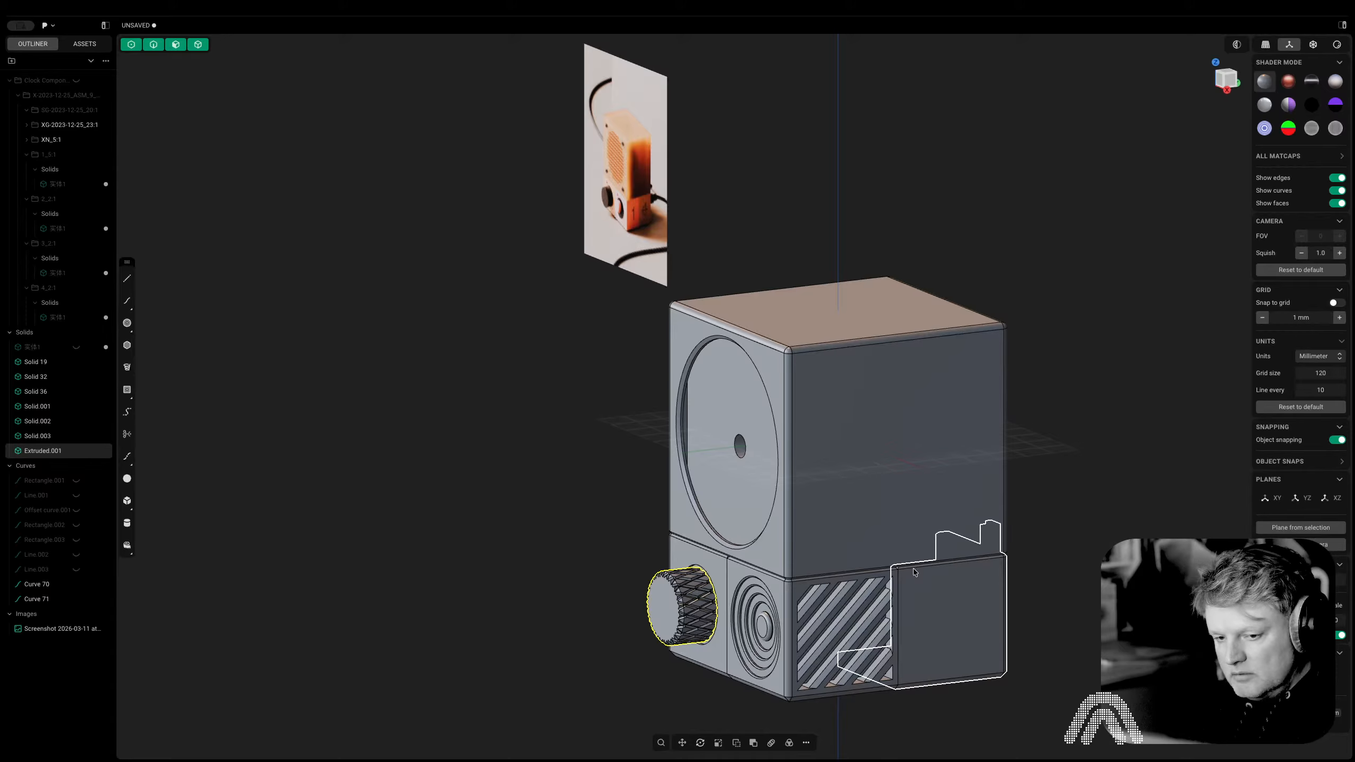
shift+middle_drag(1056, 594, 1069, 530)
middle_drag(1069, 531, 964, 531)
shift+middle_drag(964, 531, 673, 537)
middle_drag(673, 536, 910, 559)
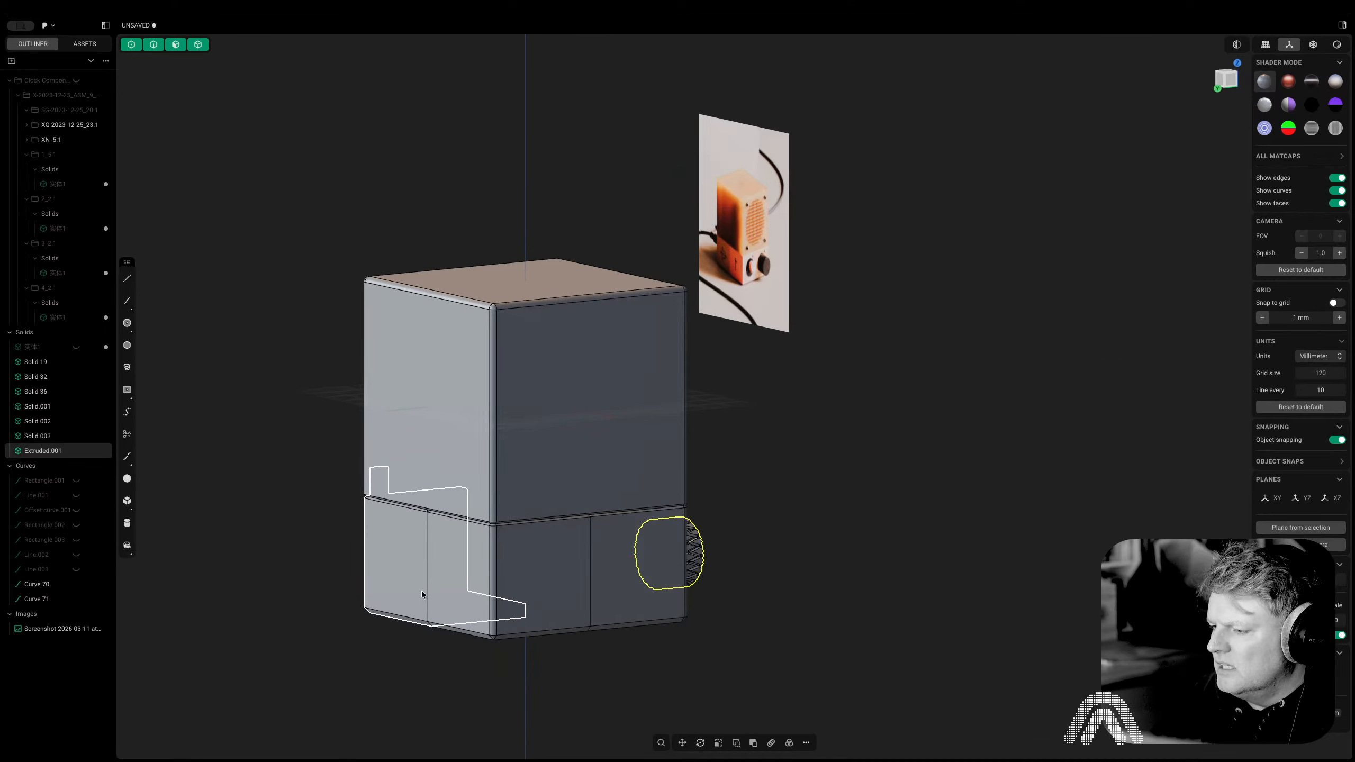
mouse_move(478, 598)
middle_down()
mouse_move(526, 592)
mouse_move(437, 614)
middle_up()
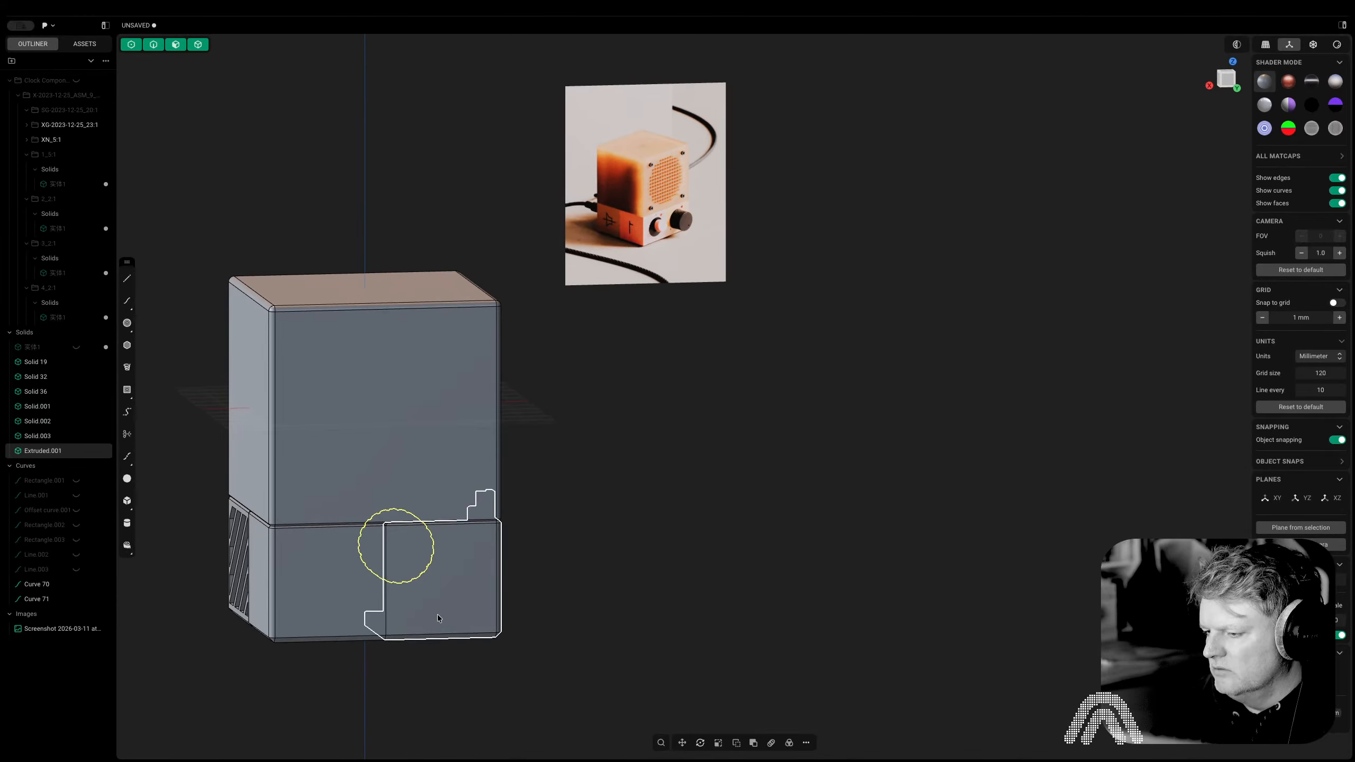
middle_drag(306, 622, 830, 601)
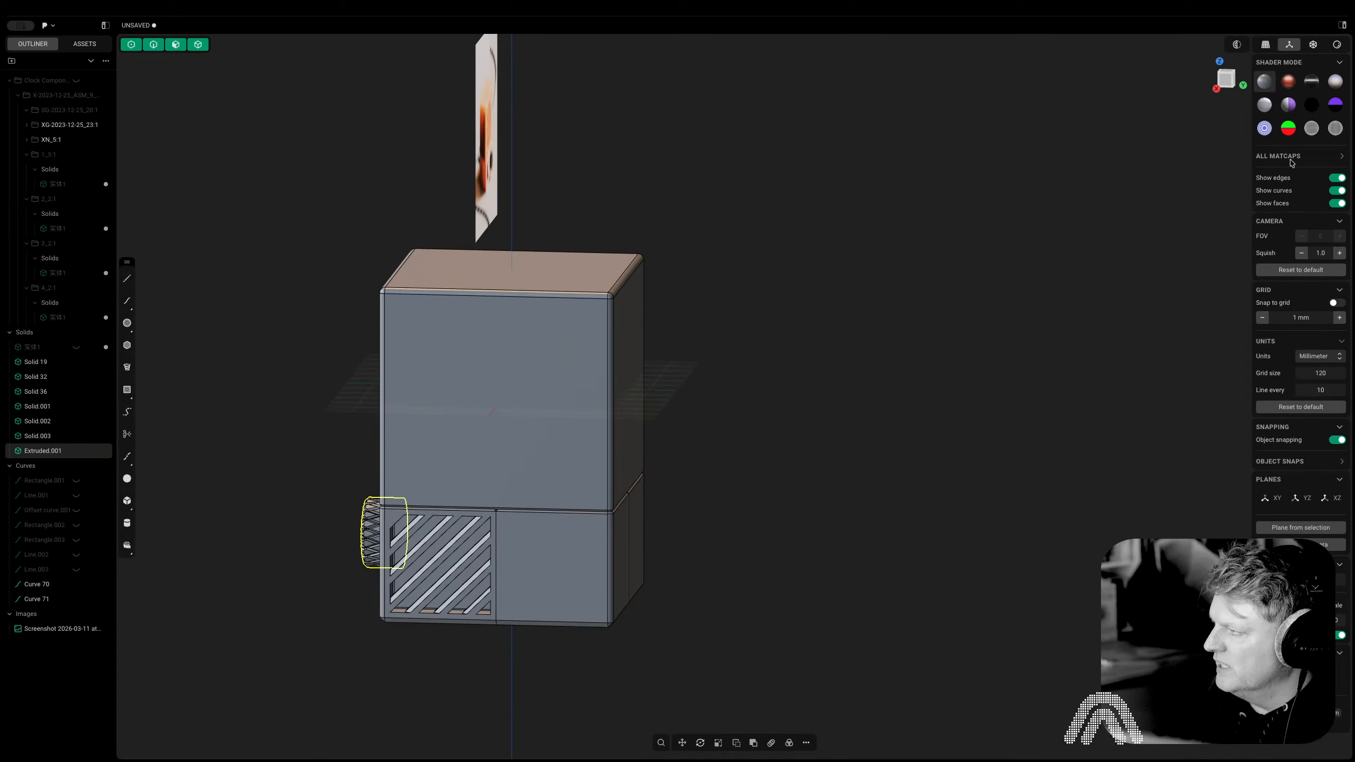
In the right view, offset the outline of the plain side face beside the diagonal grille inward by 2 mm
click(1227, 75)
click(684, 533)
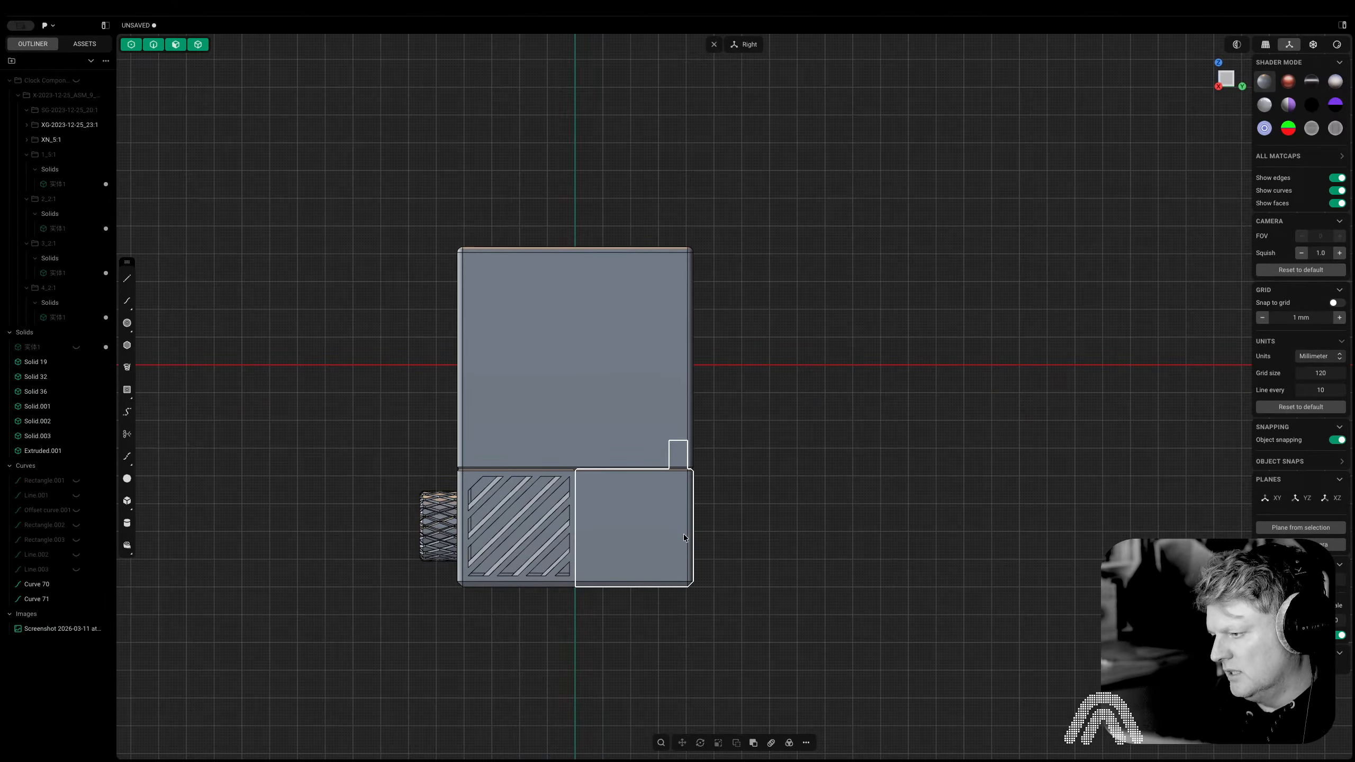
scroll(629, 529, up, 3)
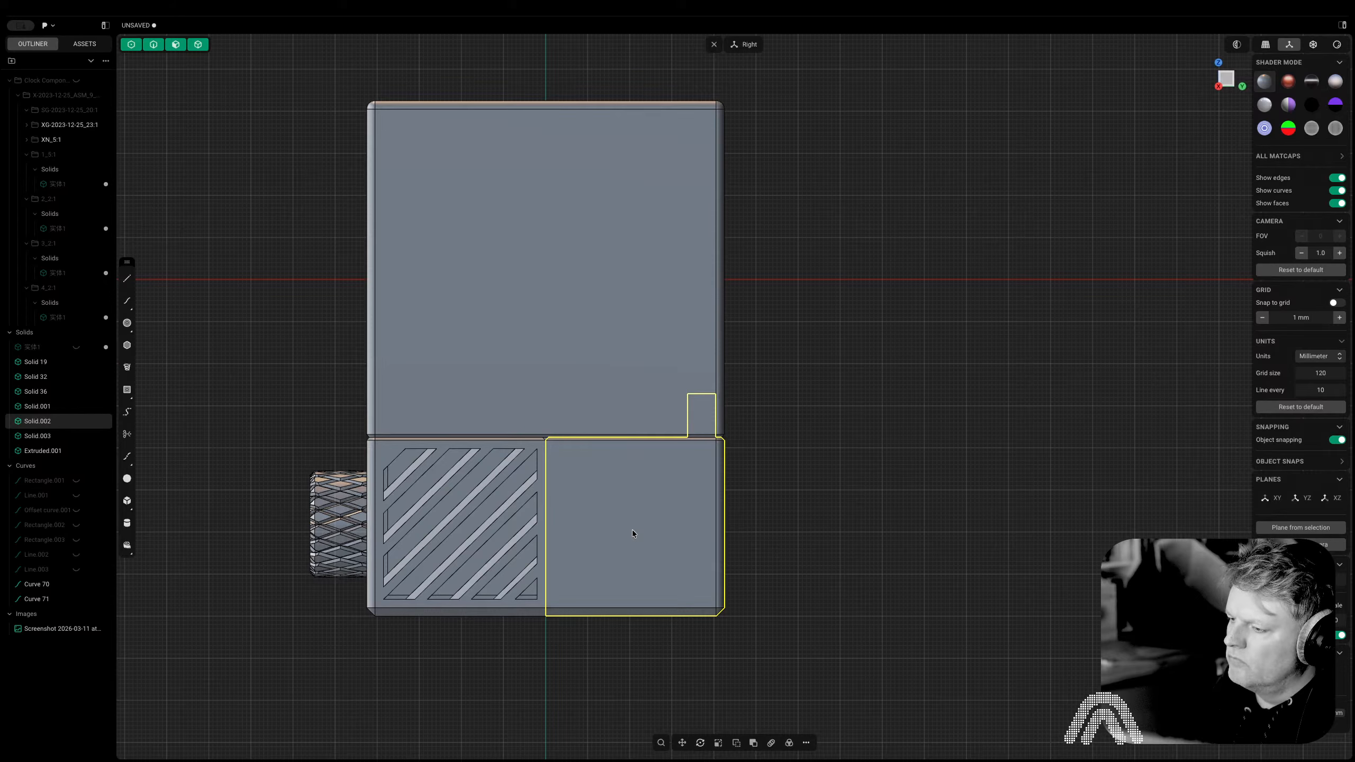
key(o)
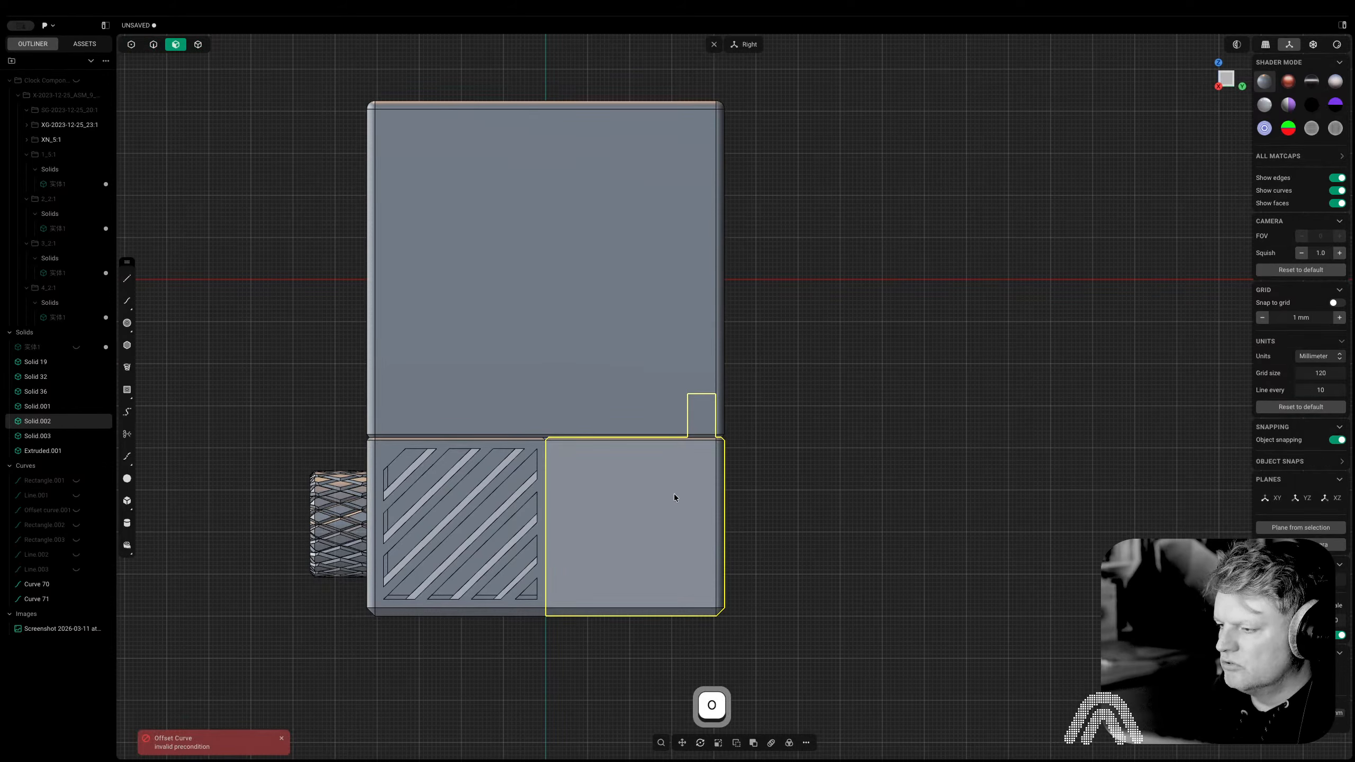
click(897, 498)
click(661, 540)
key(o)
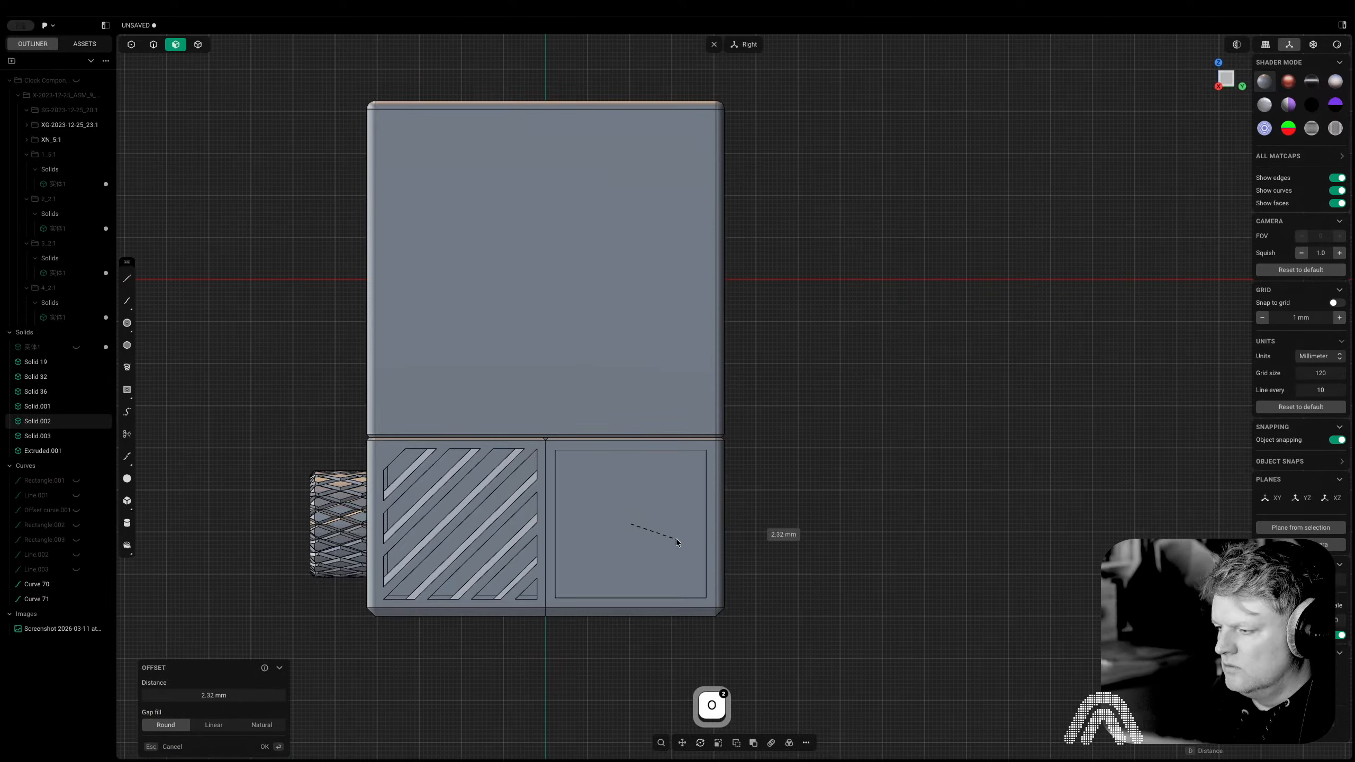
key(Tab)
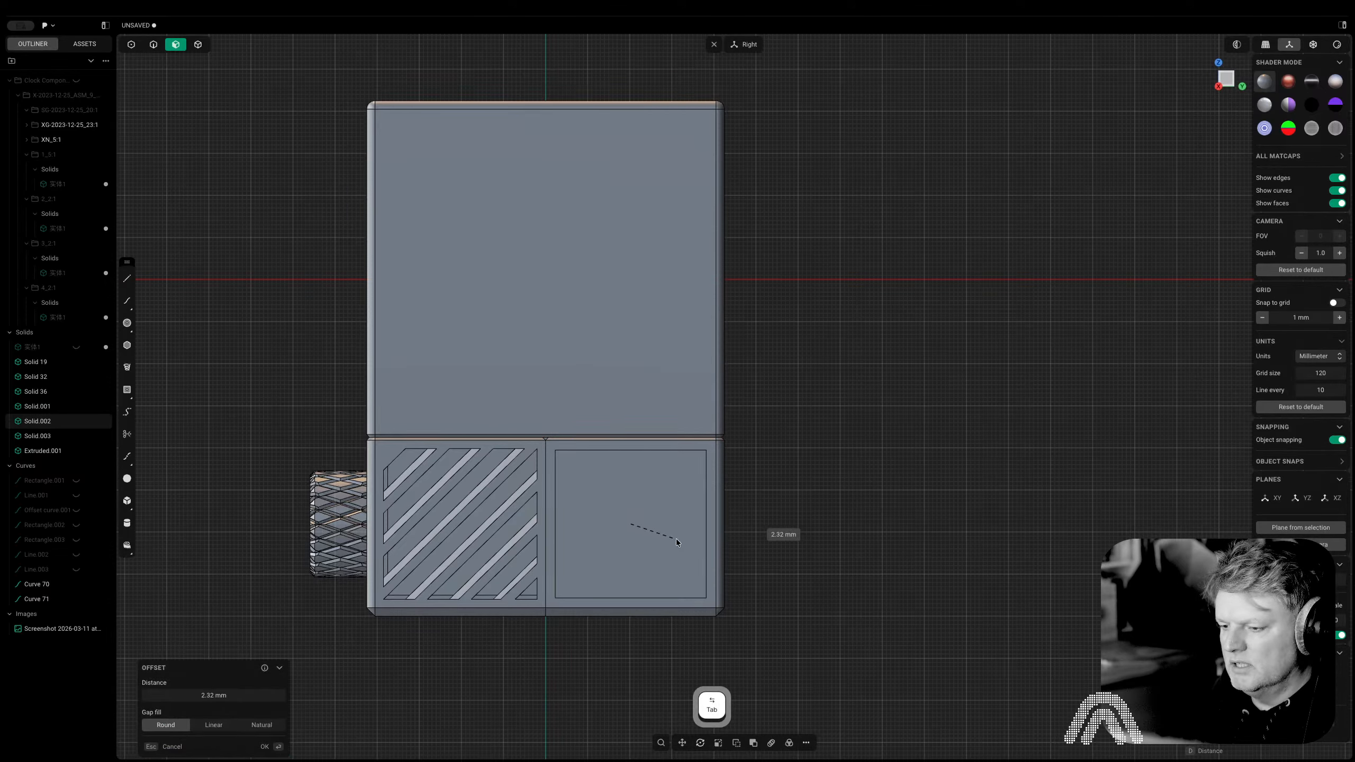
text(2)
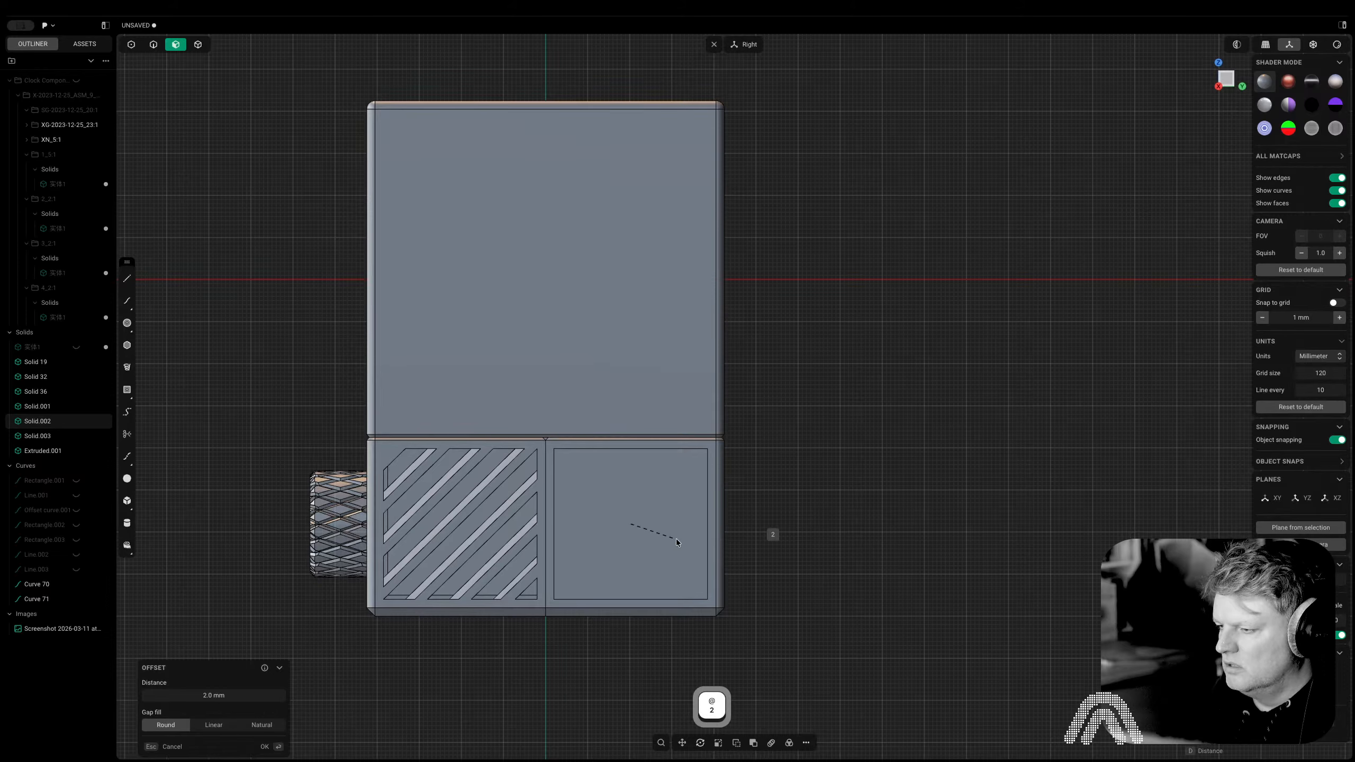
click(675, 537)
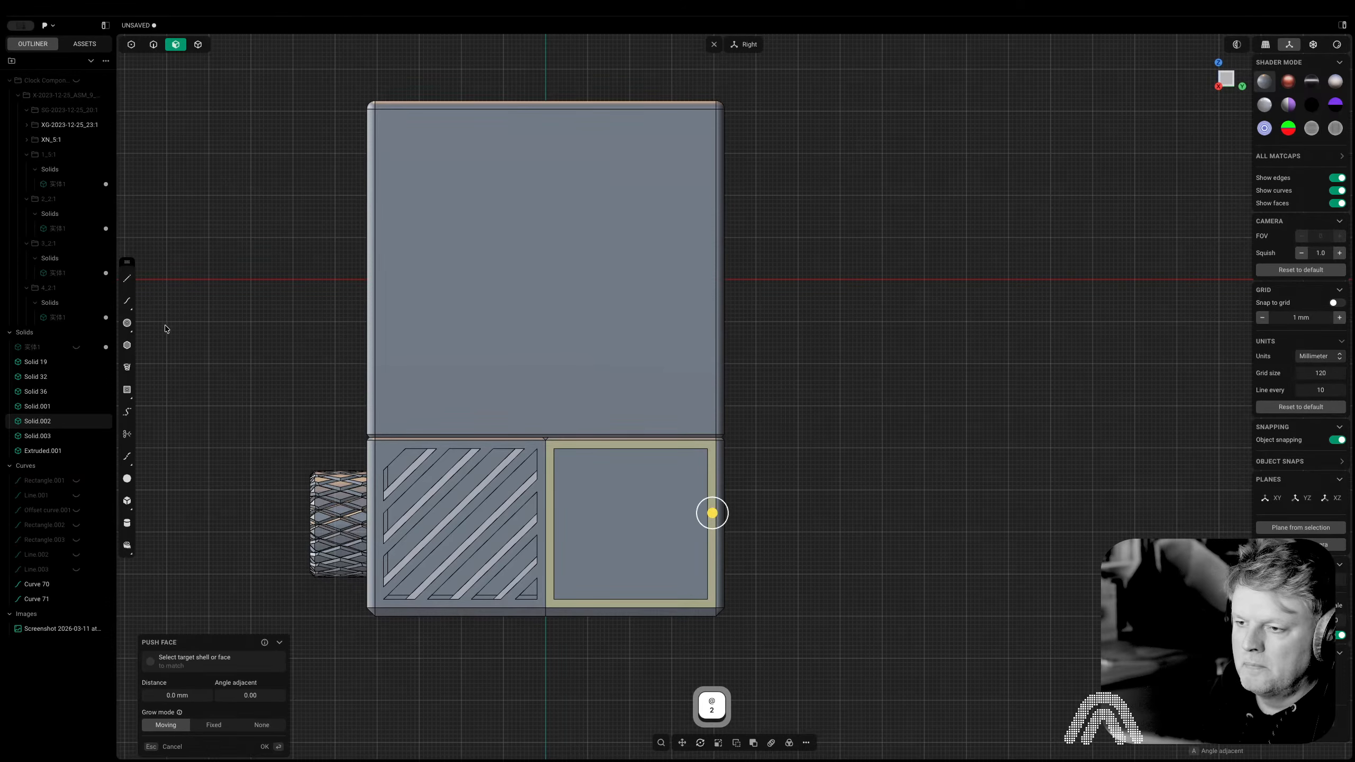
Start drawing a line from the centre of the inset square face
click(127, 389)
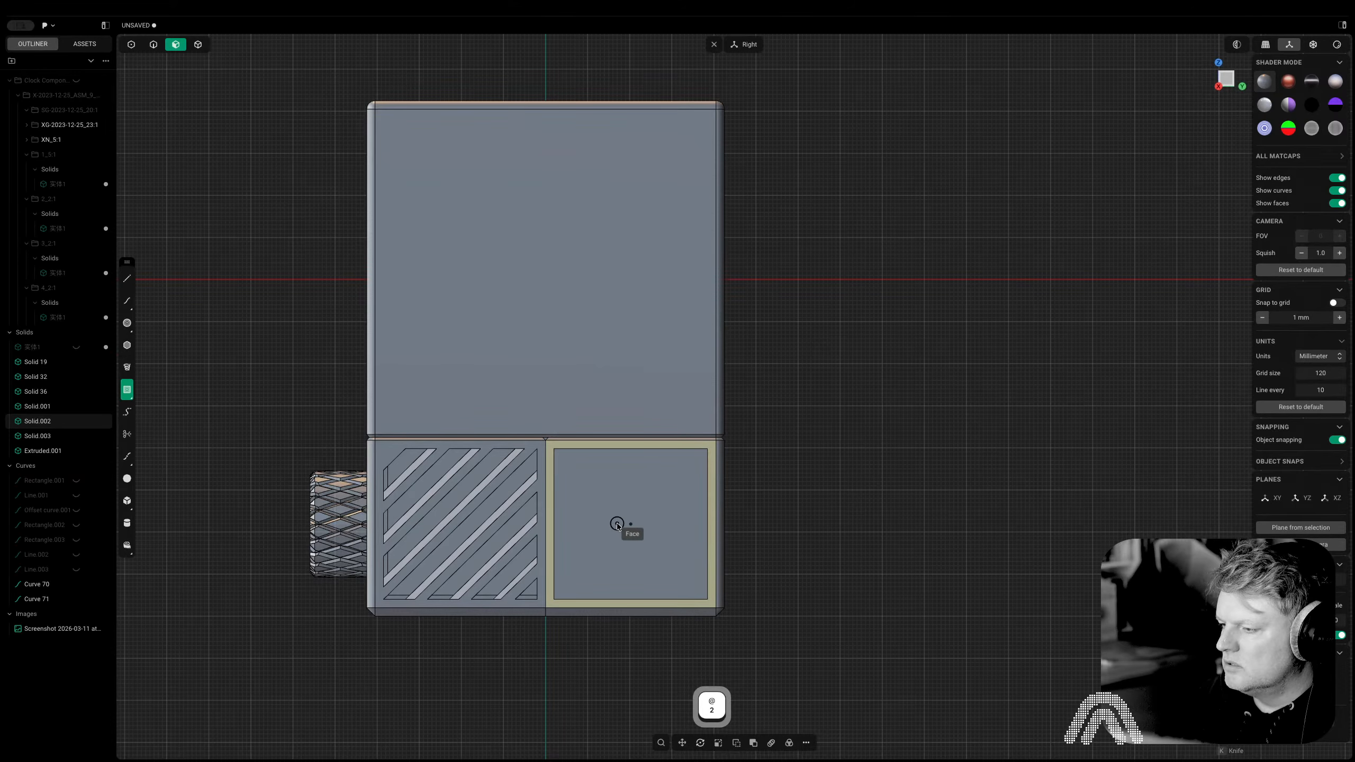
click(127, 278)
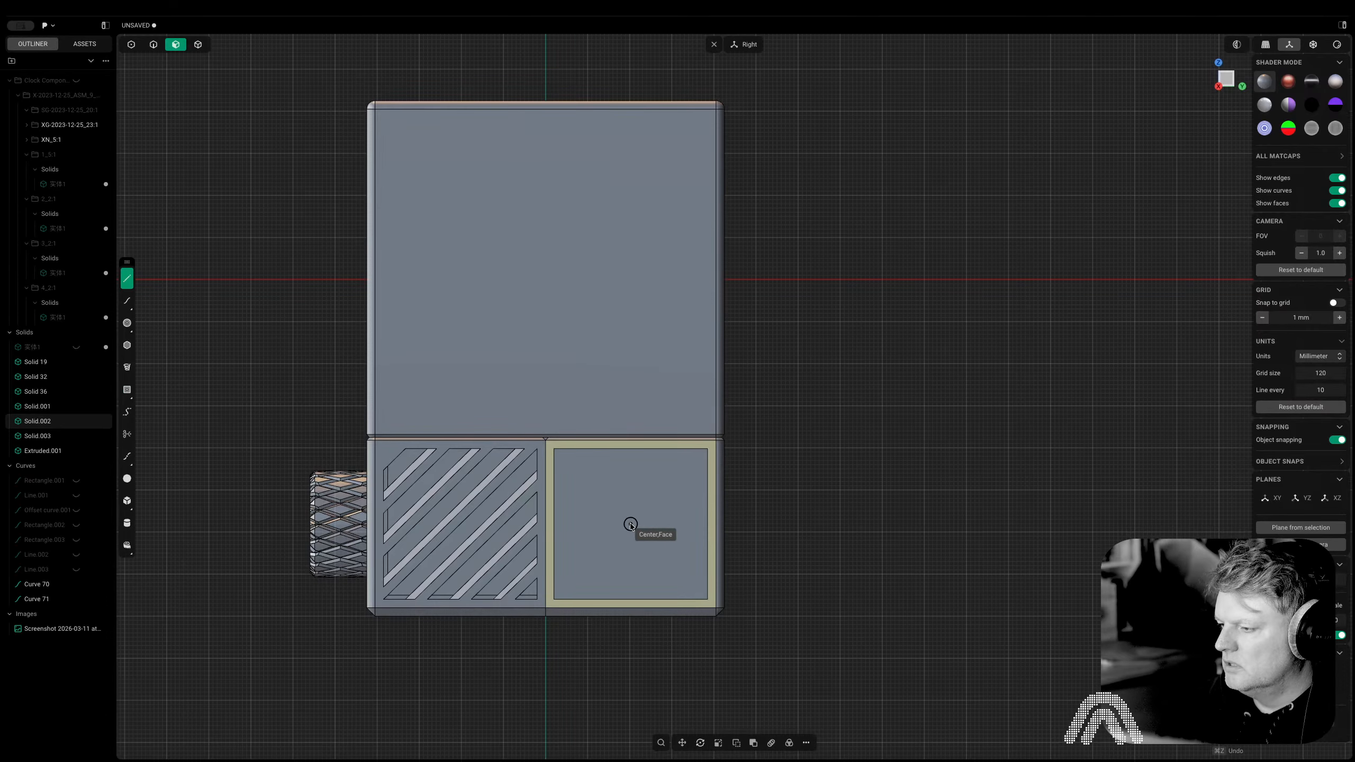
Draw a vertical line along the outer edge of the plain square panel and array it to 10 lines across the panel's 36.5 mm width
click(707, 449)
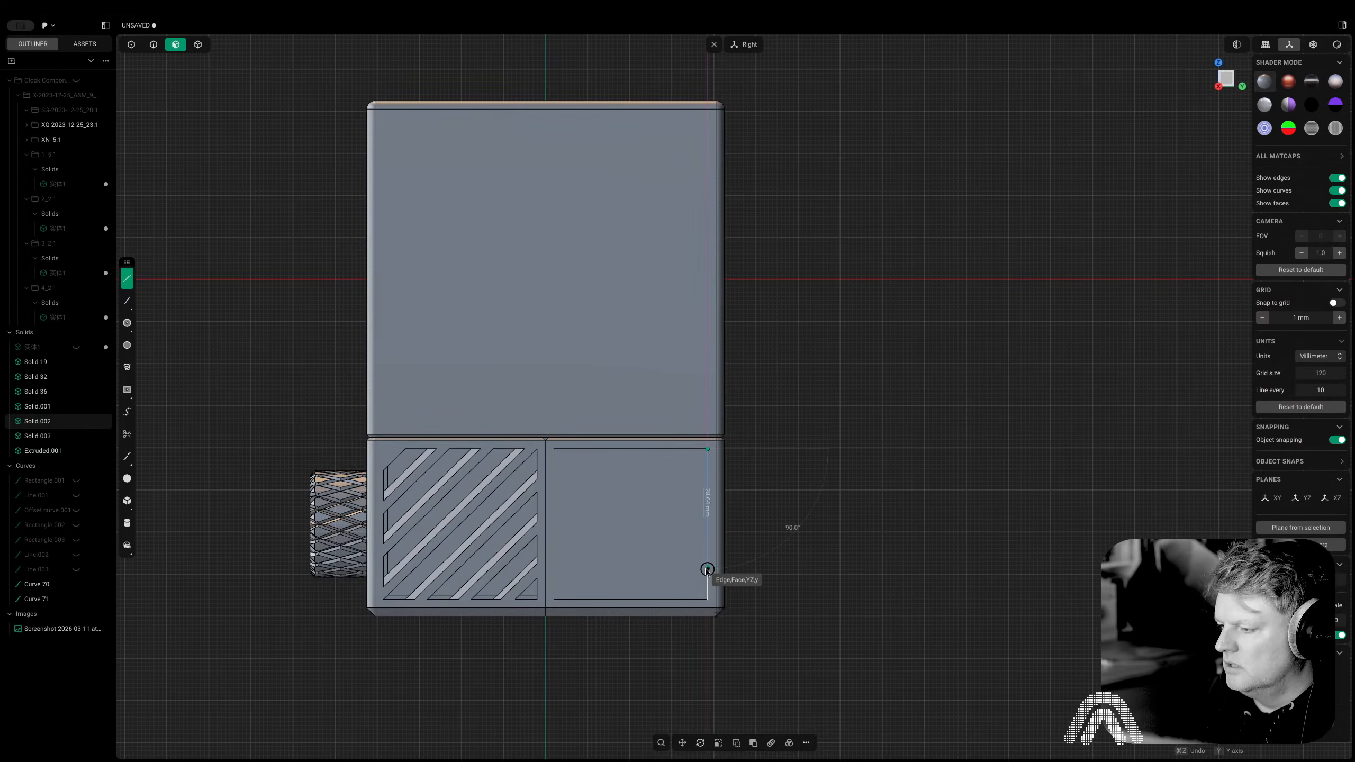
click(706, 599)
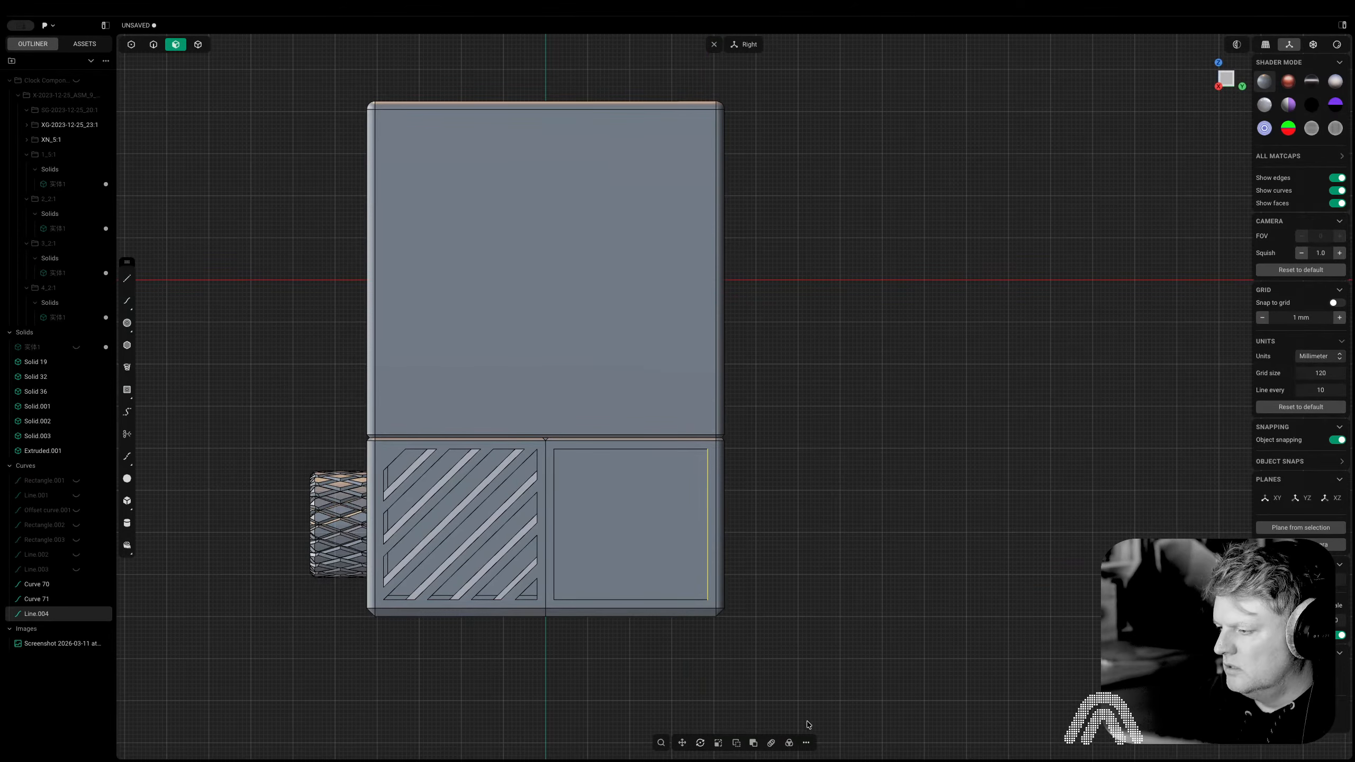
click(789, 743)
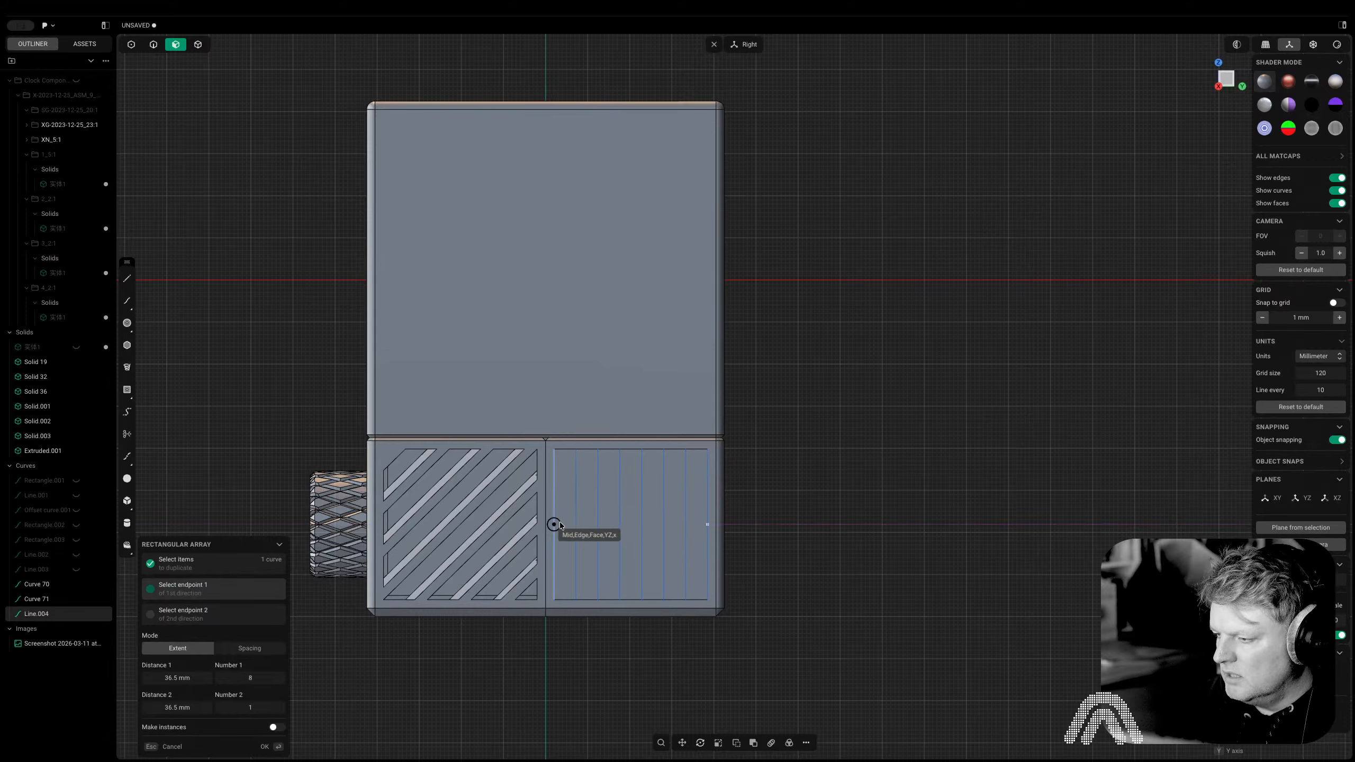
click(554, 524)
key(shift)
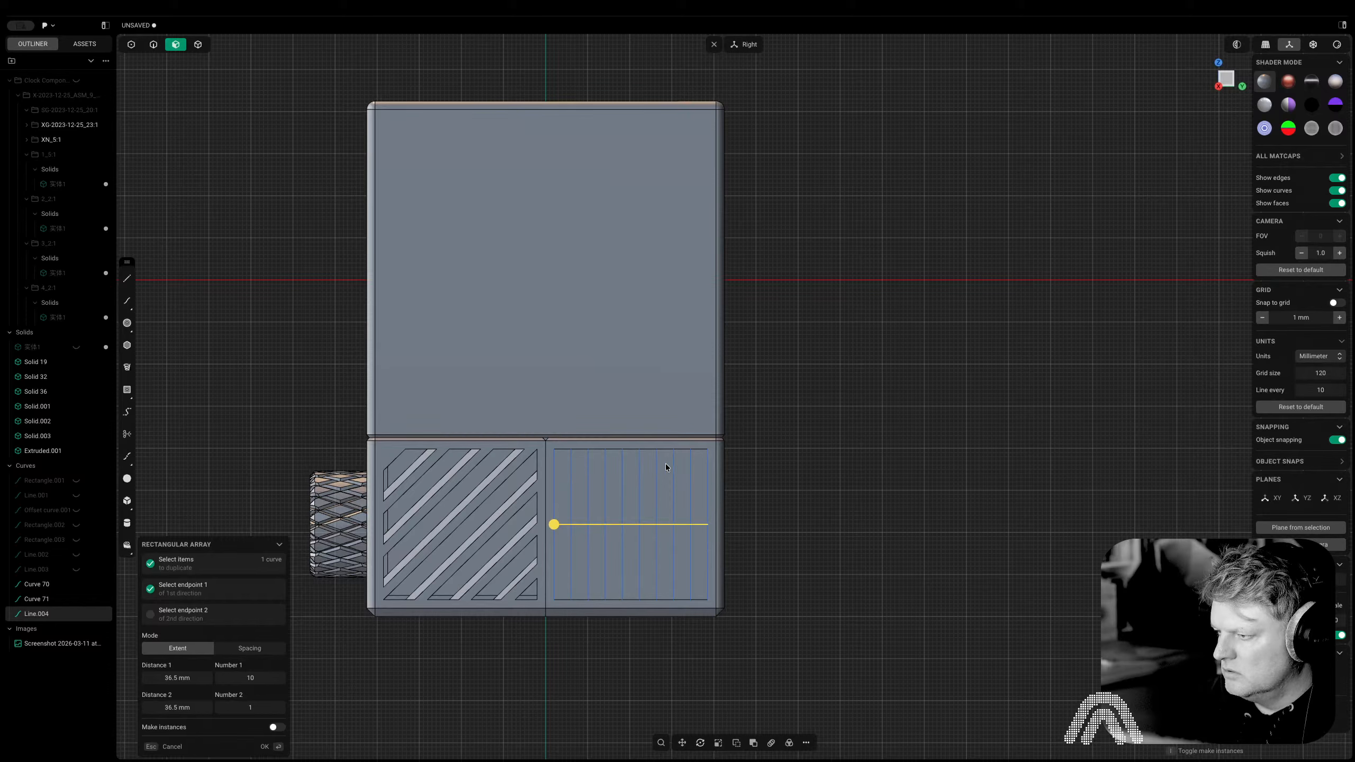
key(shift)
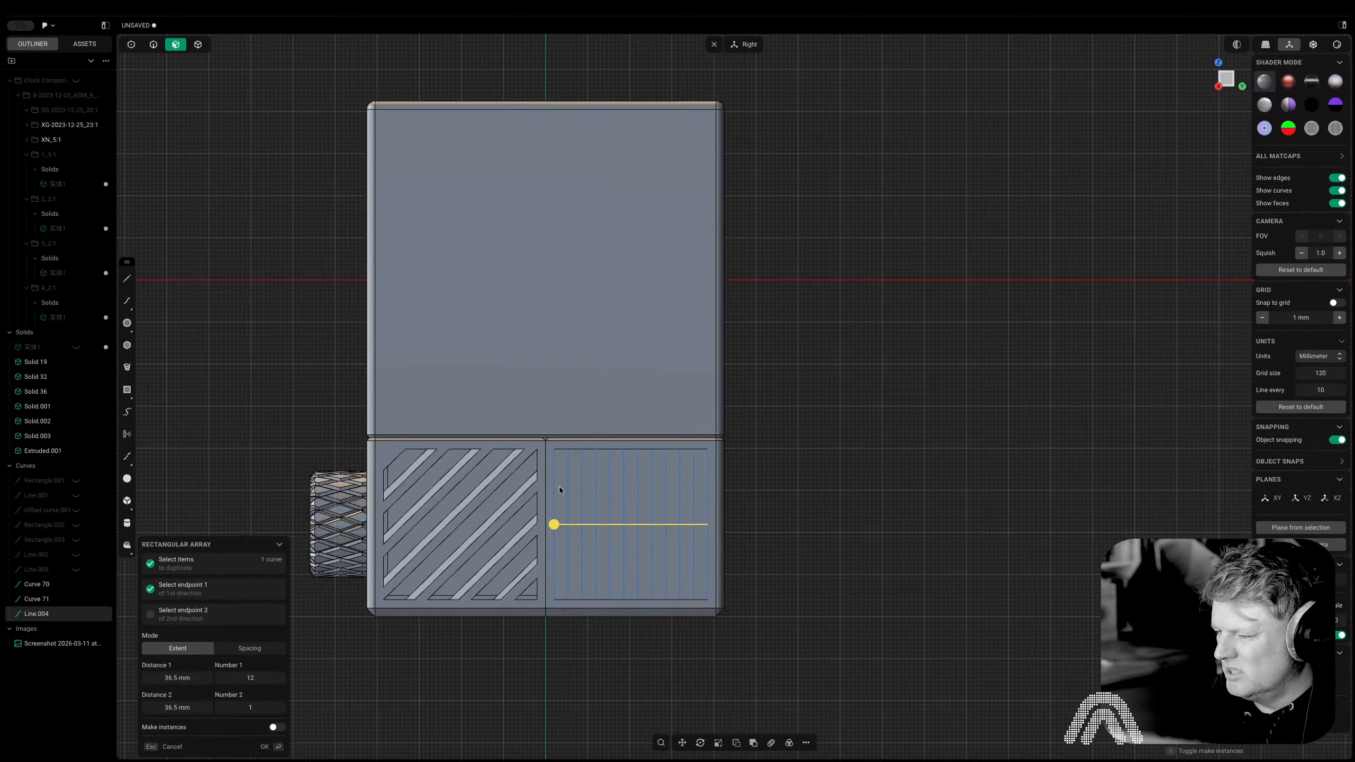
key(shift)
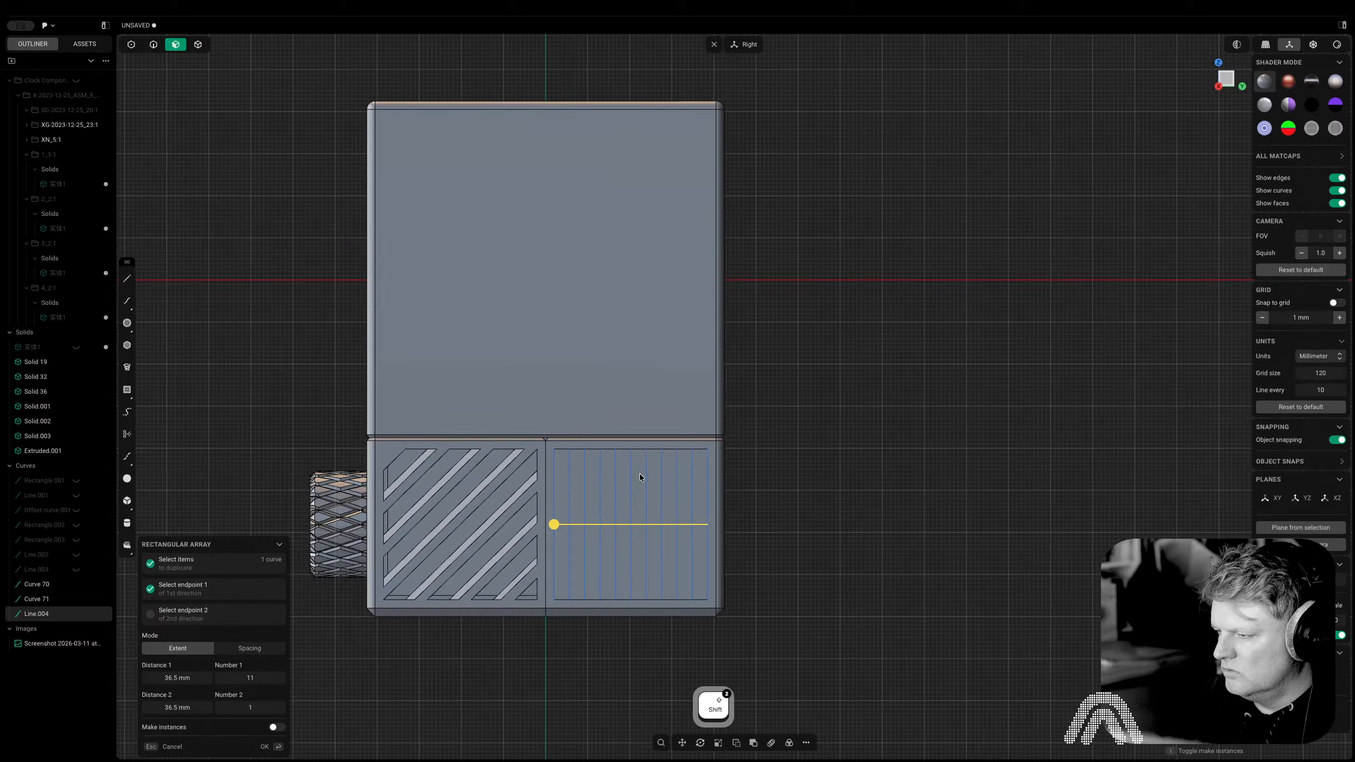
key(shift)
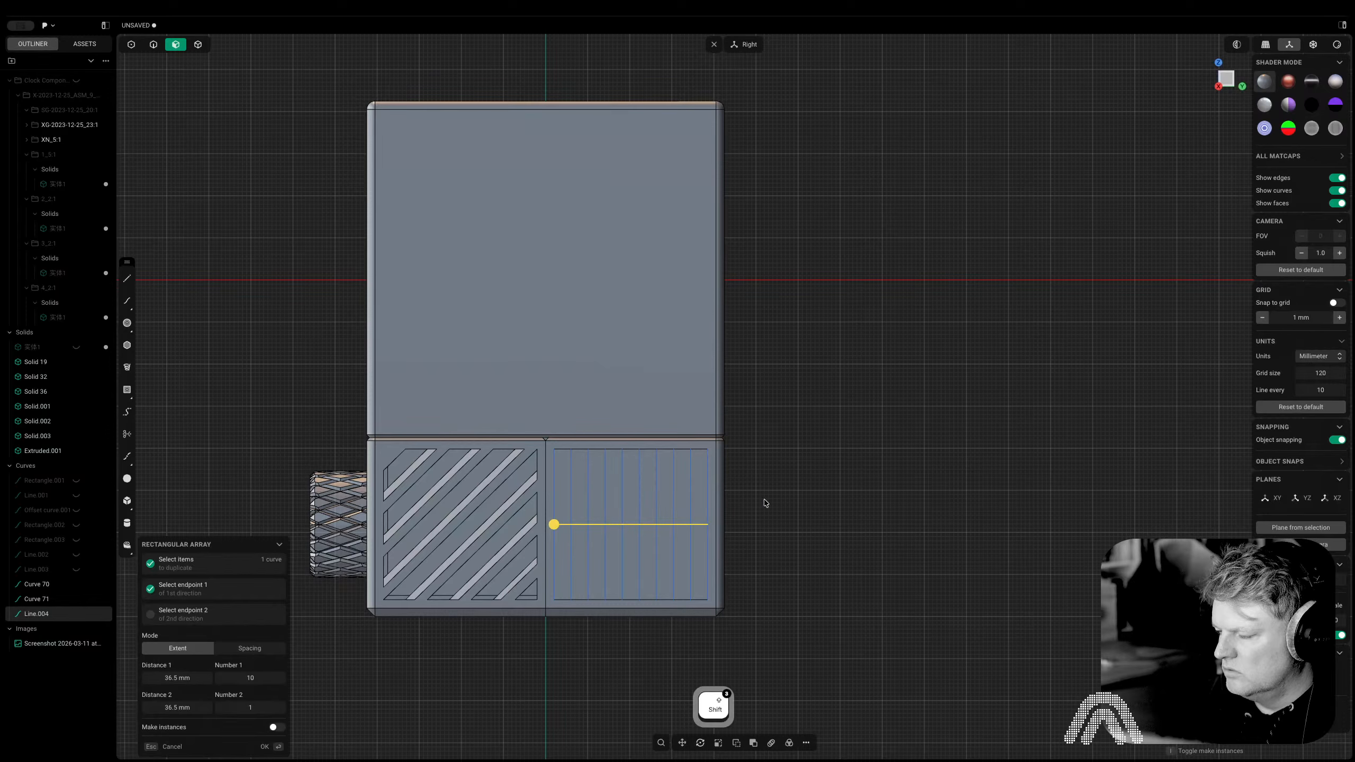
right_click(790, 500)
Imprint the arrayed vertical lines onto the block with the plain square panel, using the Vector method
key(shift+i)
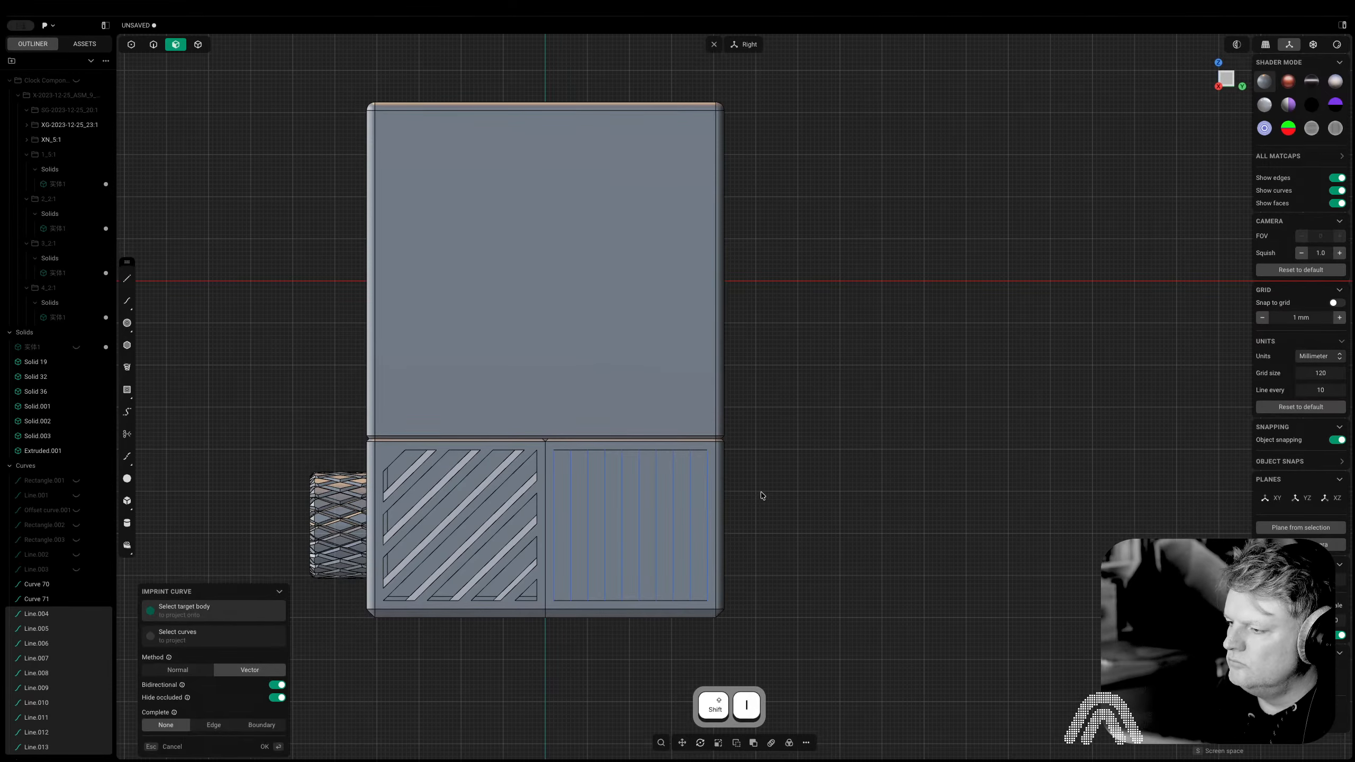
click(652, 495)
right_click(892, 534)
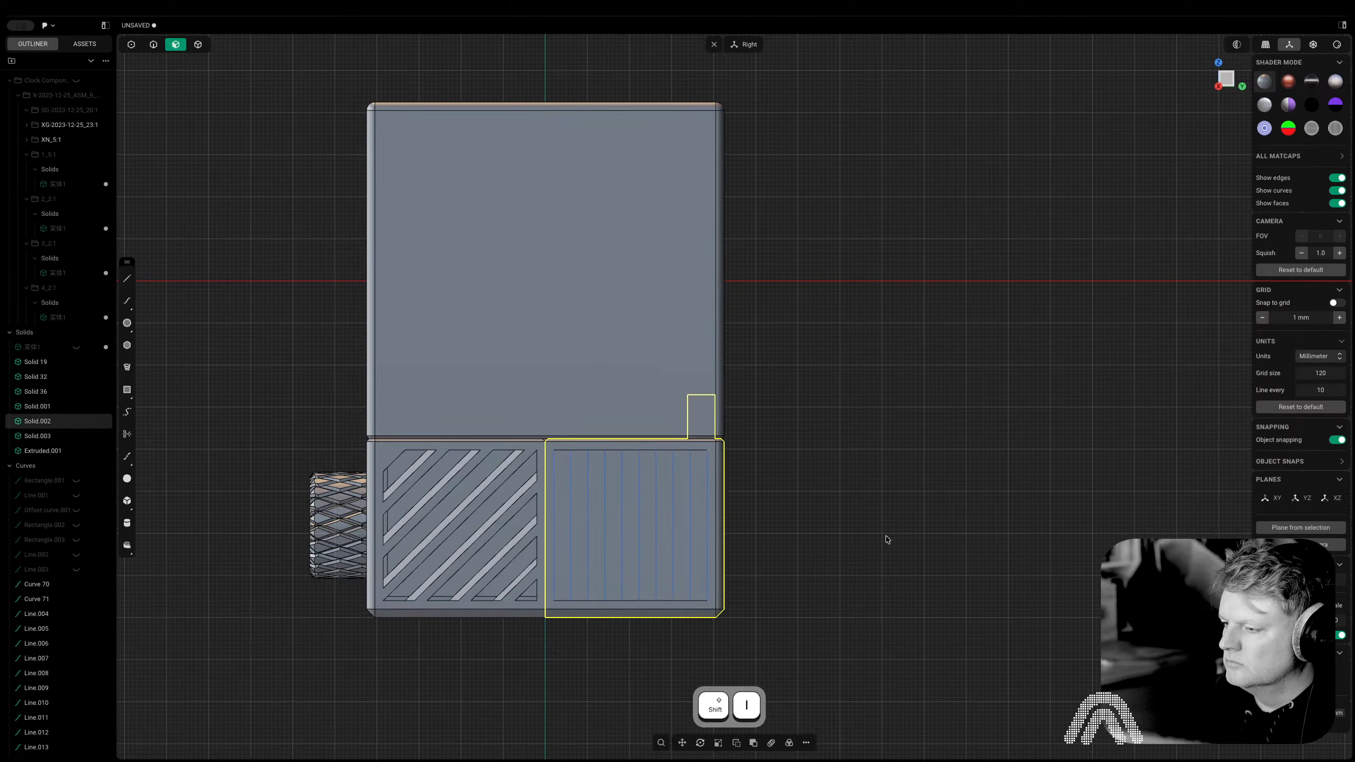
click(843, 548)
Extrude four alternating vertical strips of the imprinted panel inward to cut four slots into the block
middle_drag(843, 547, 784, 556)
key(3)
click(616, 494)
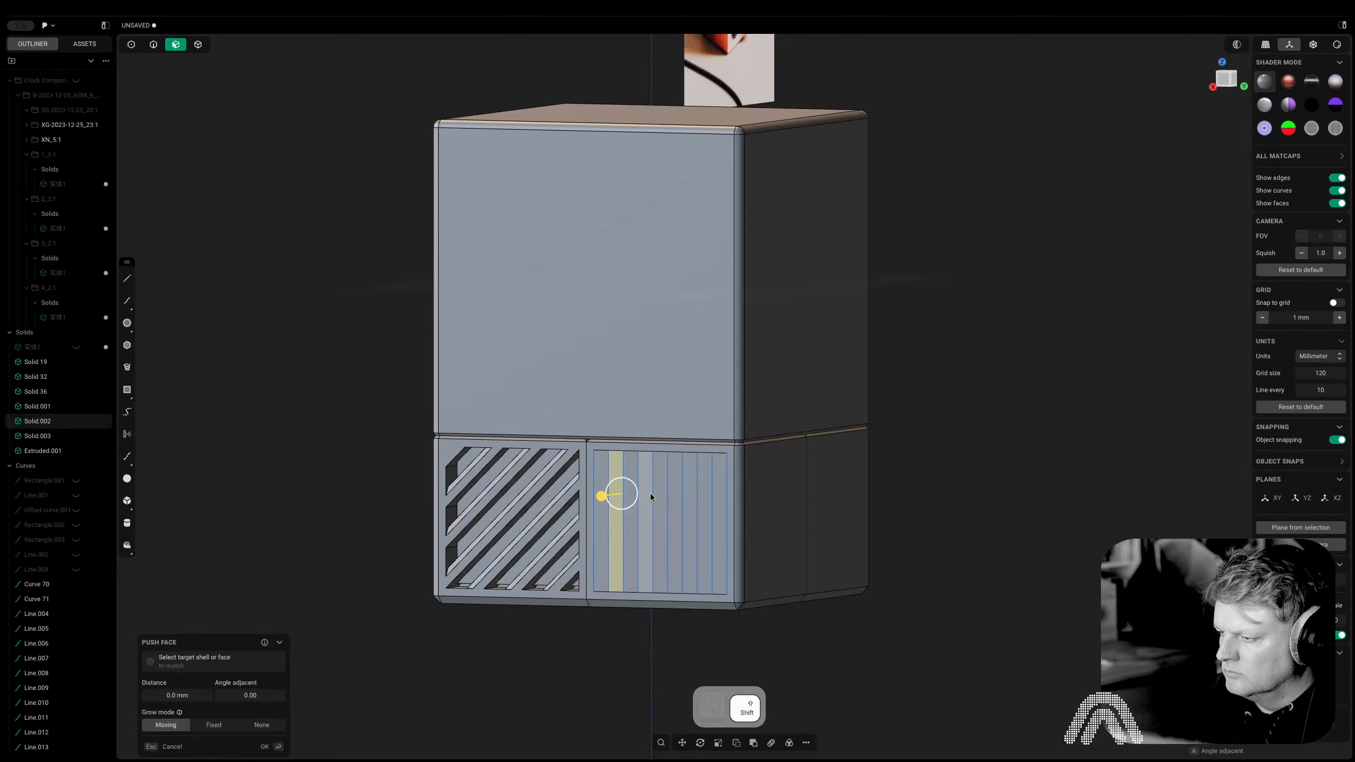
shift+click(647, 494)
shift+click(675, 494)
shift+click(702, 500)
middle_drag(703, 505, 641, 538)
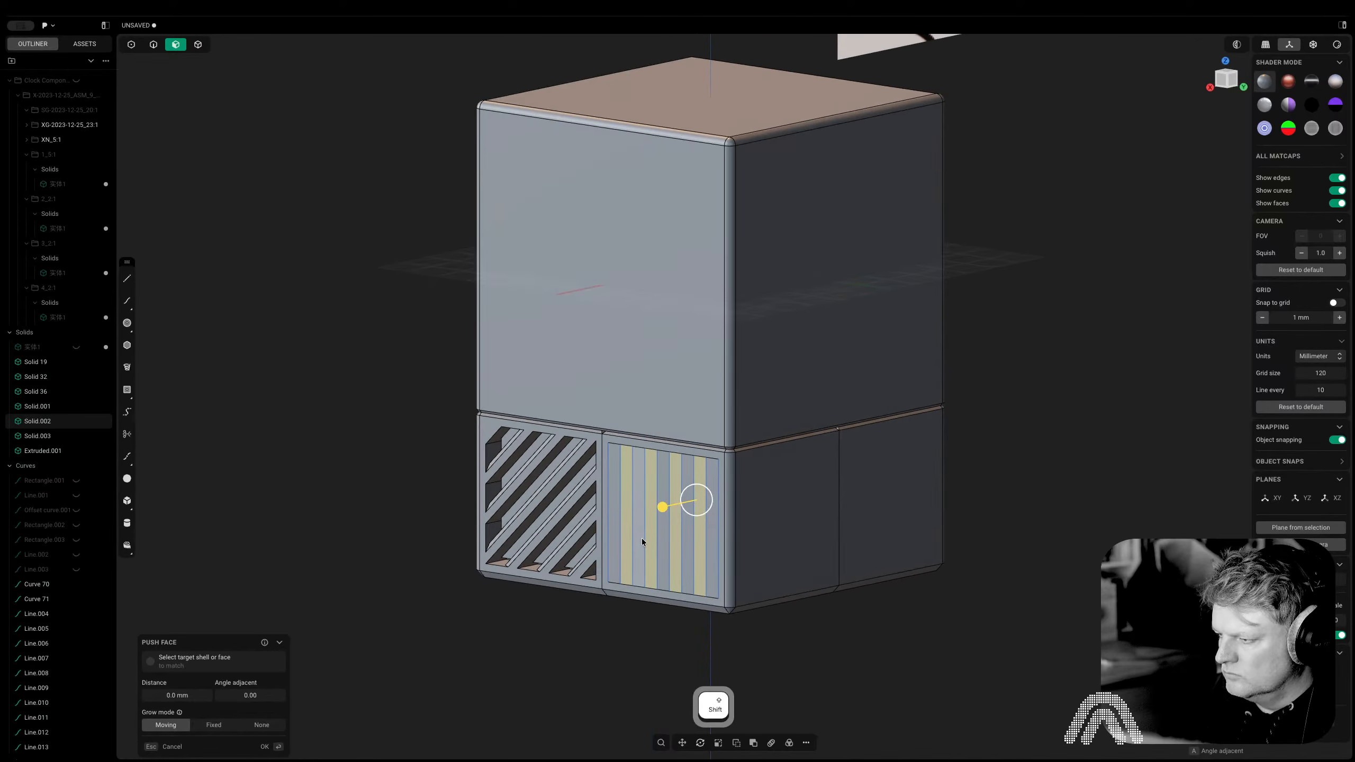
key(w)
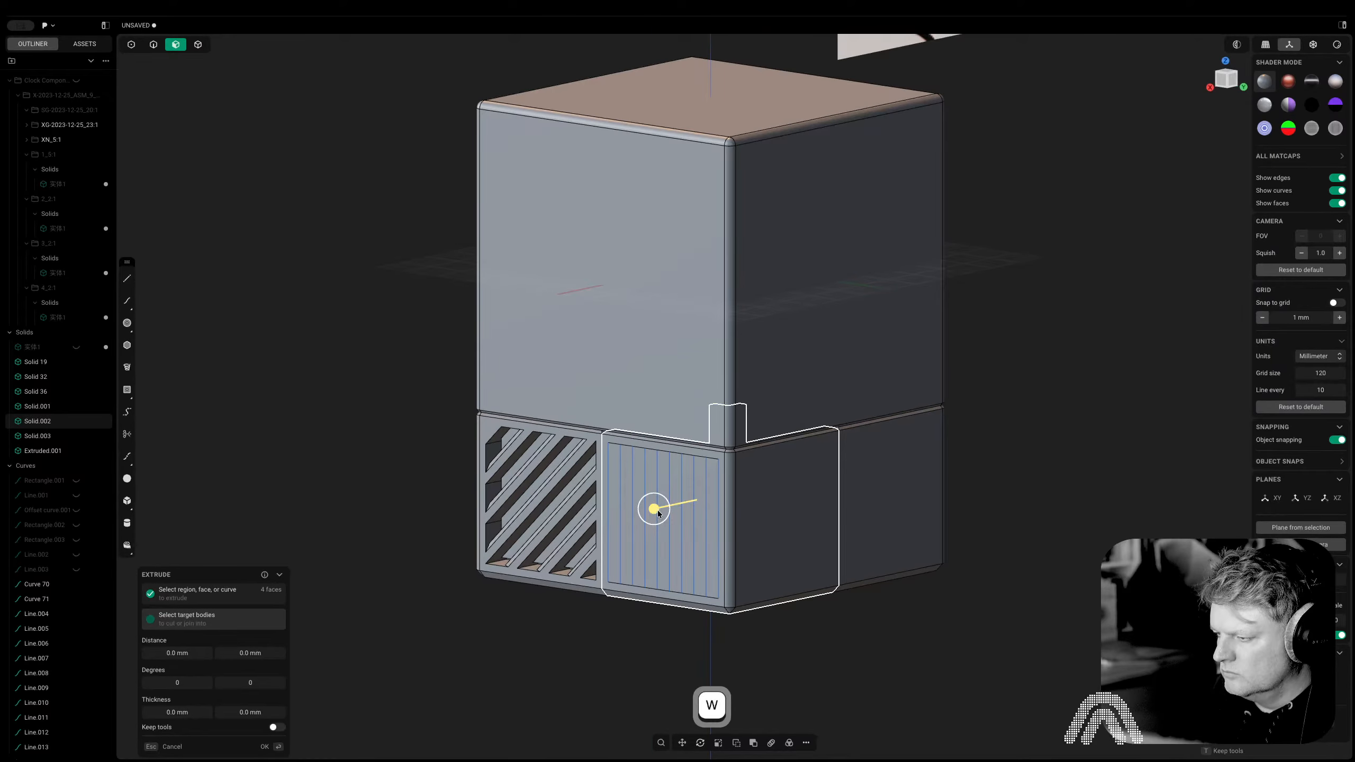
drag(654, 509, 718, 501)
right_click(686, 549)
middle_drag(686, 549, 814, 548)
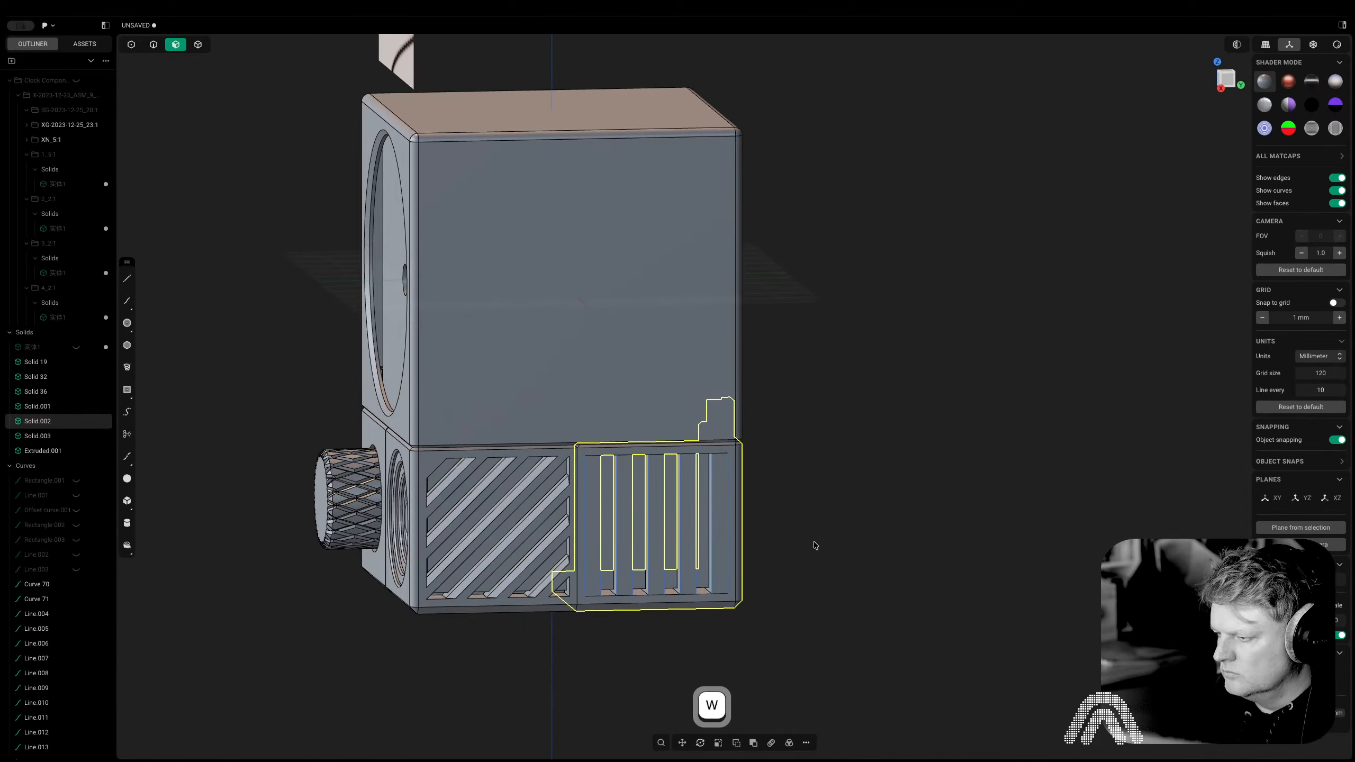
click(813, 547)
Delete the leftover construction curves from Curve 70 through Line.013
scroll(744, 560, up, 5)
mouse_move(693, 560)
middle_down()
mouse_move(626, 562)
mouse_move(682, 550)
middle_up()
key(2)
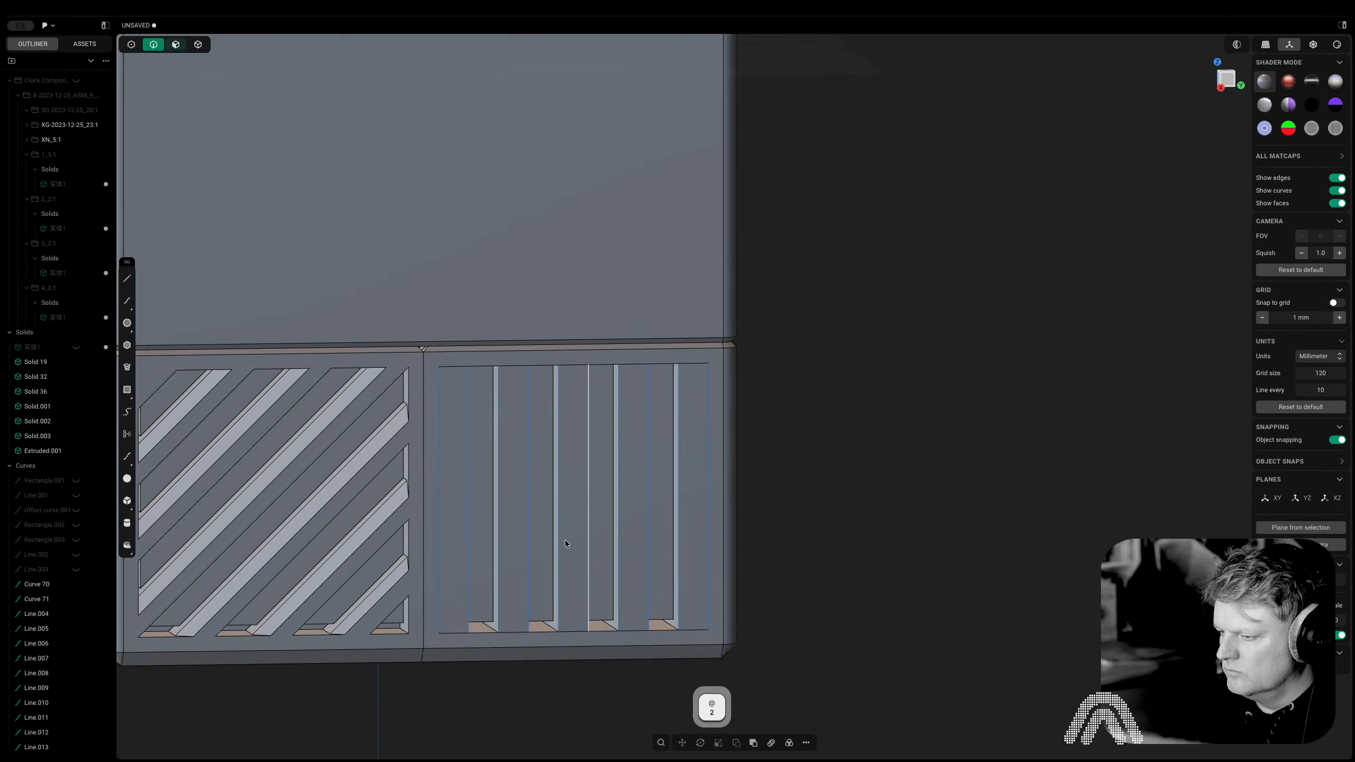
click(500, 523)
shift+click(528, 519)
click(926, 525)
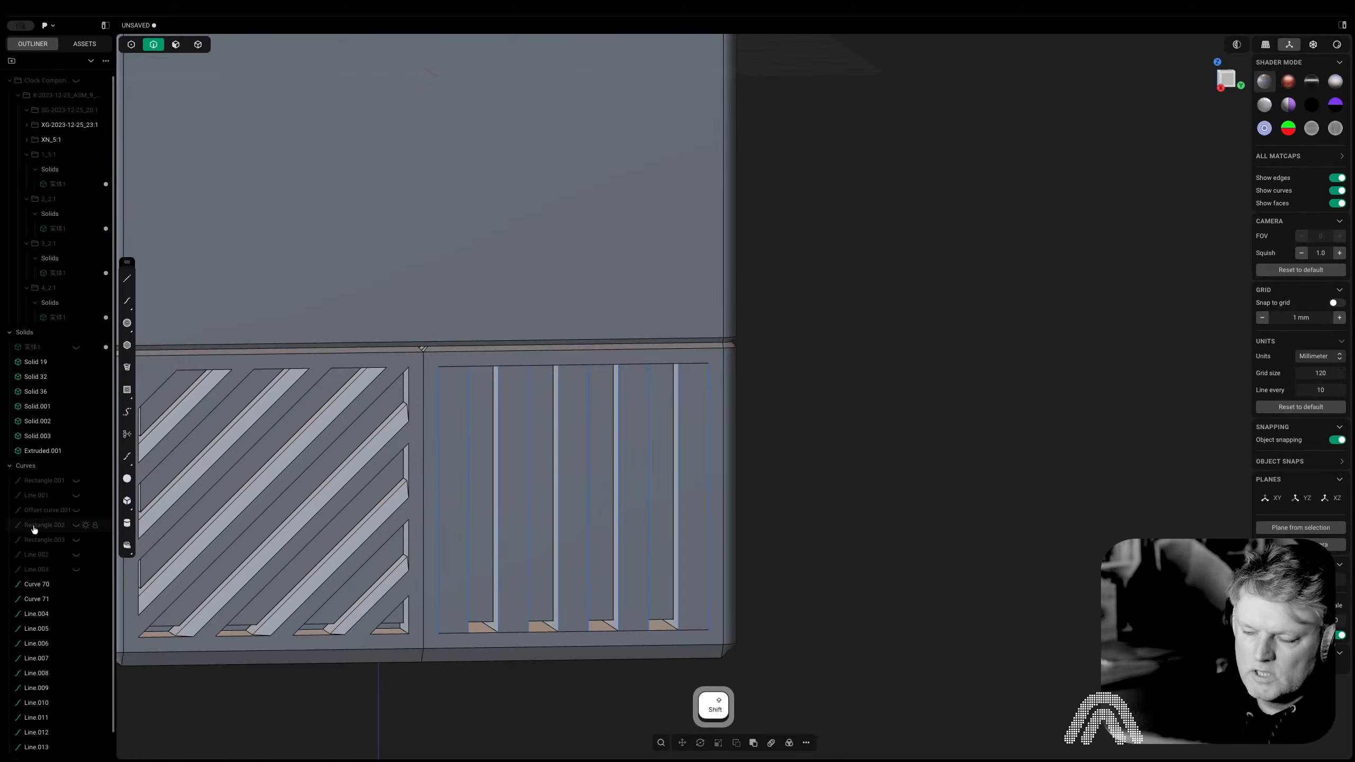
click(57, 587)
scroll(59, 592, down, 1)
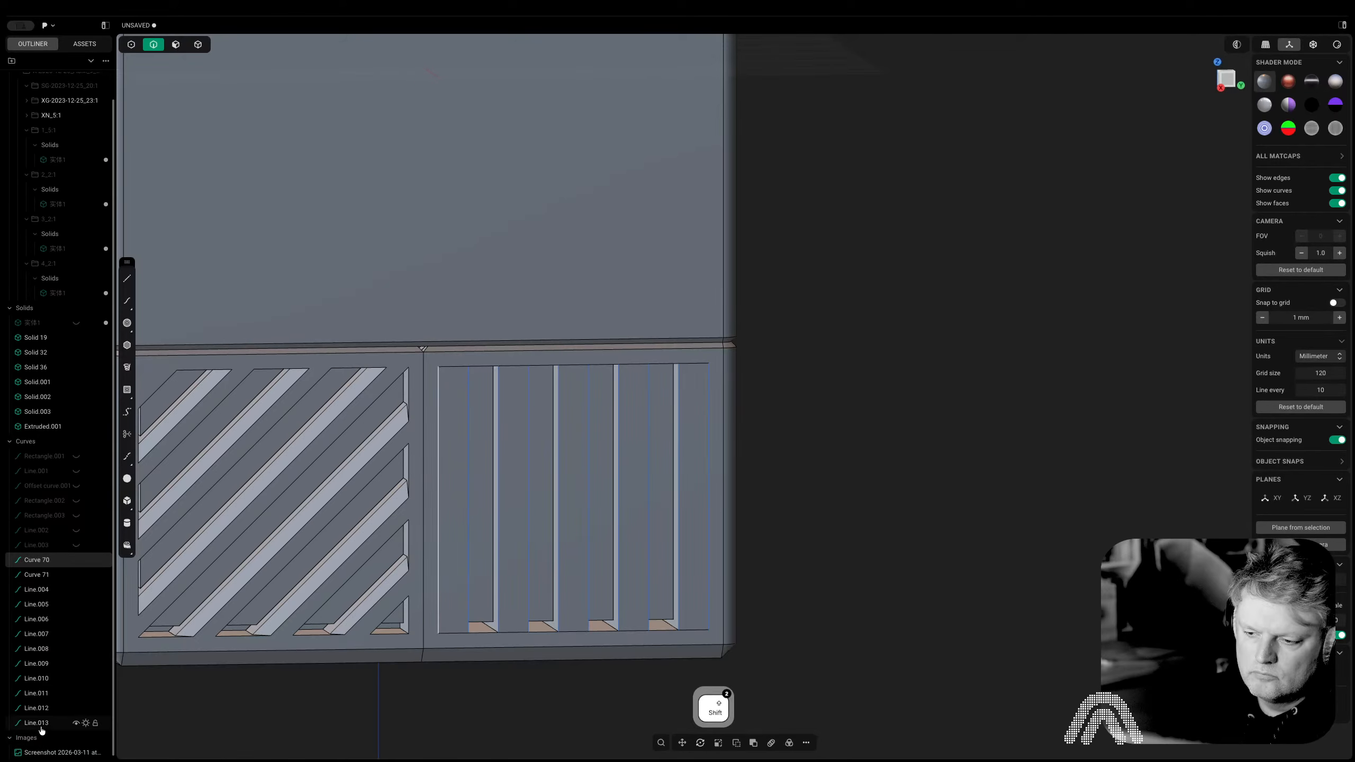
shift+click(101, 722)
key(Delete)
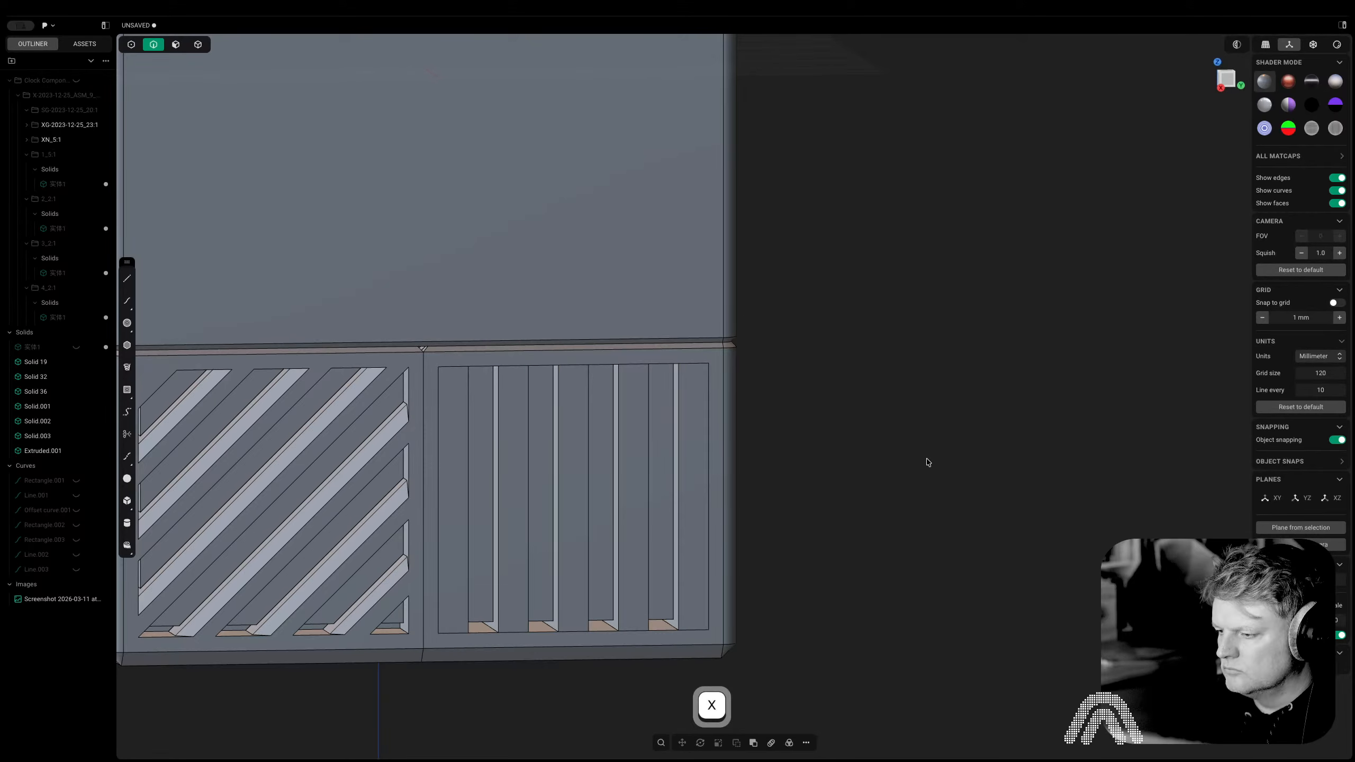
Try to bevel the long vertical front edges of the four slots
click(470, 567)
key(f)
shift+click(503, 553)
shift+click(528, 553)
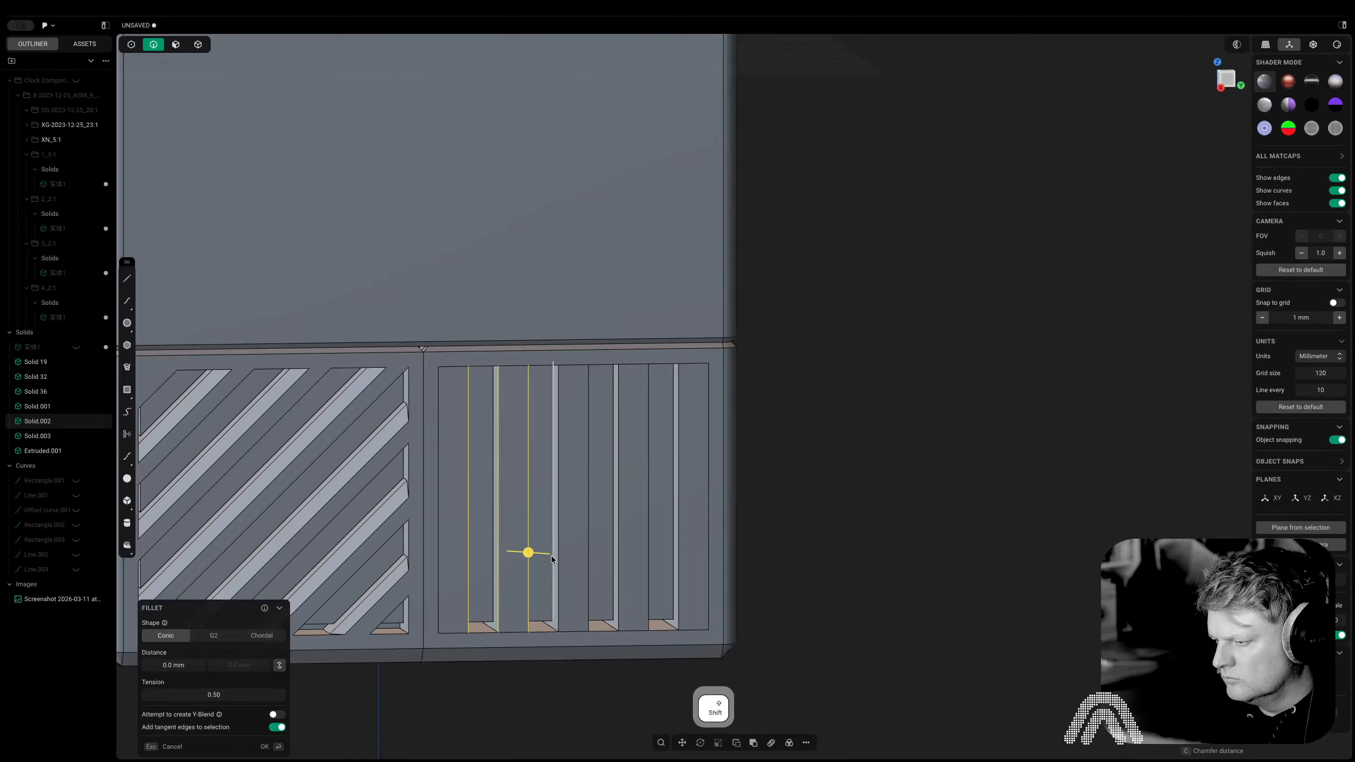
shift+click(615, 559)
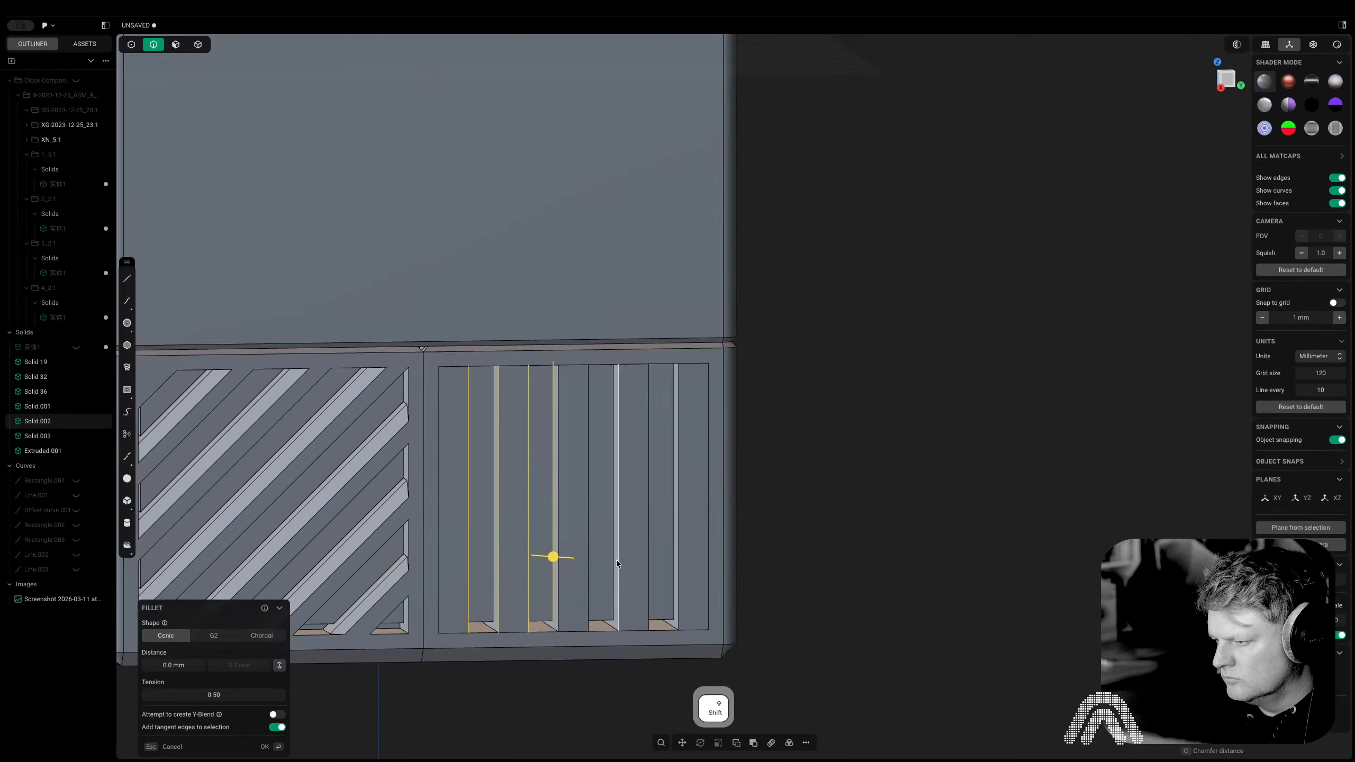
shift+click(648, 589)
mouse_move(634, 582)
middle_down()
mouse_move(587, 593)
mouse_move(655, 596)
middle_up()
drag(677, 567, 673, 569)
key(Escape)
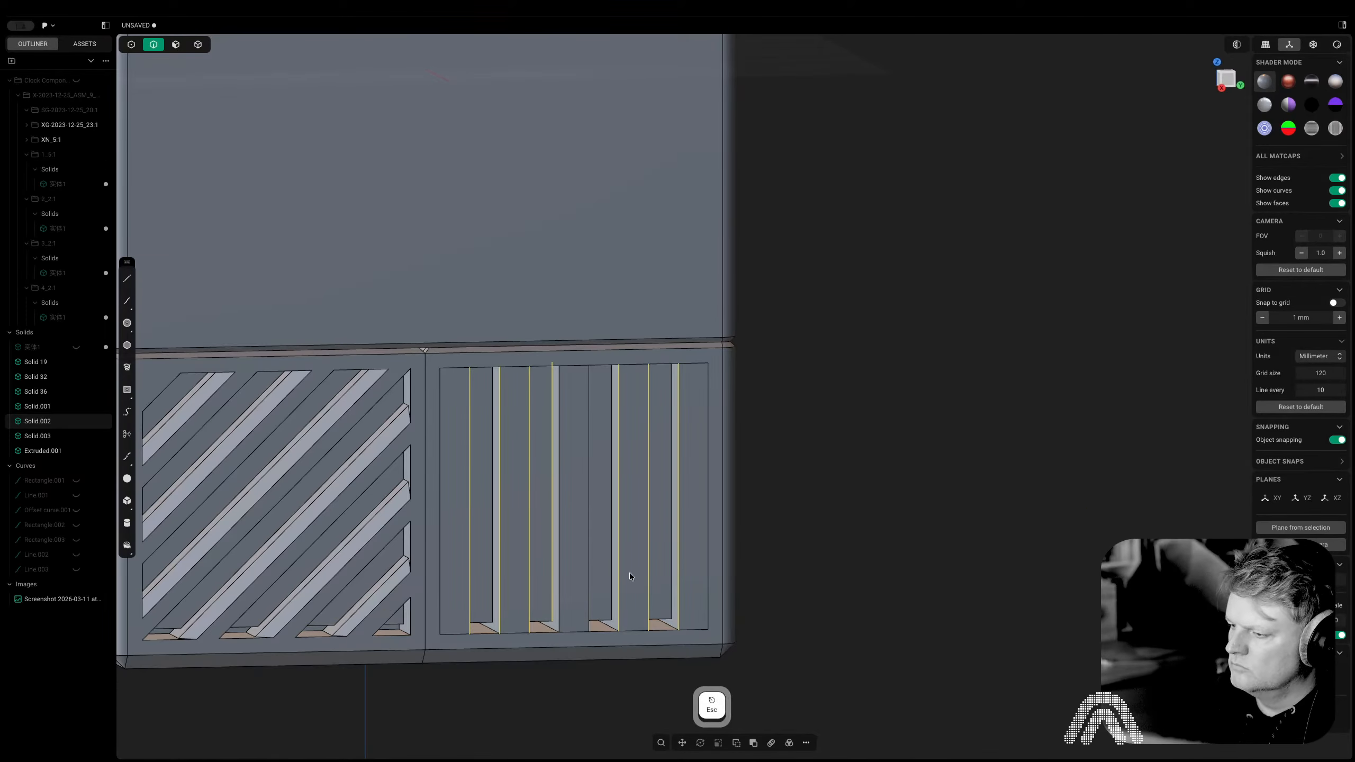
shift+click(589, 576)
key(b)
key(Escape)
key(Escape)
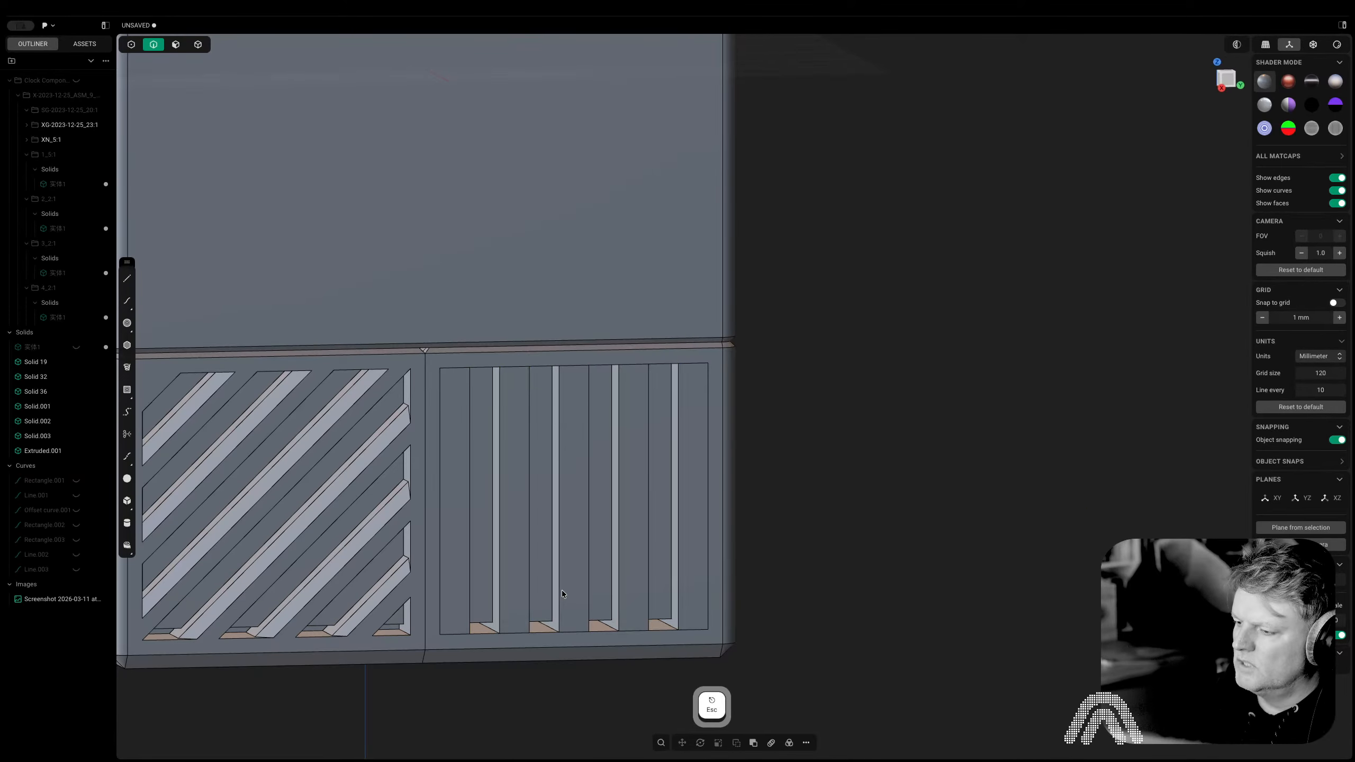
Reselect the slots' long front edges one by one and retry beveling them together in a single operation
shift+click(500, 579)
key(b)
shift+click(530, 588)
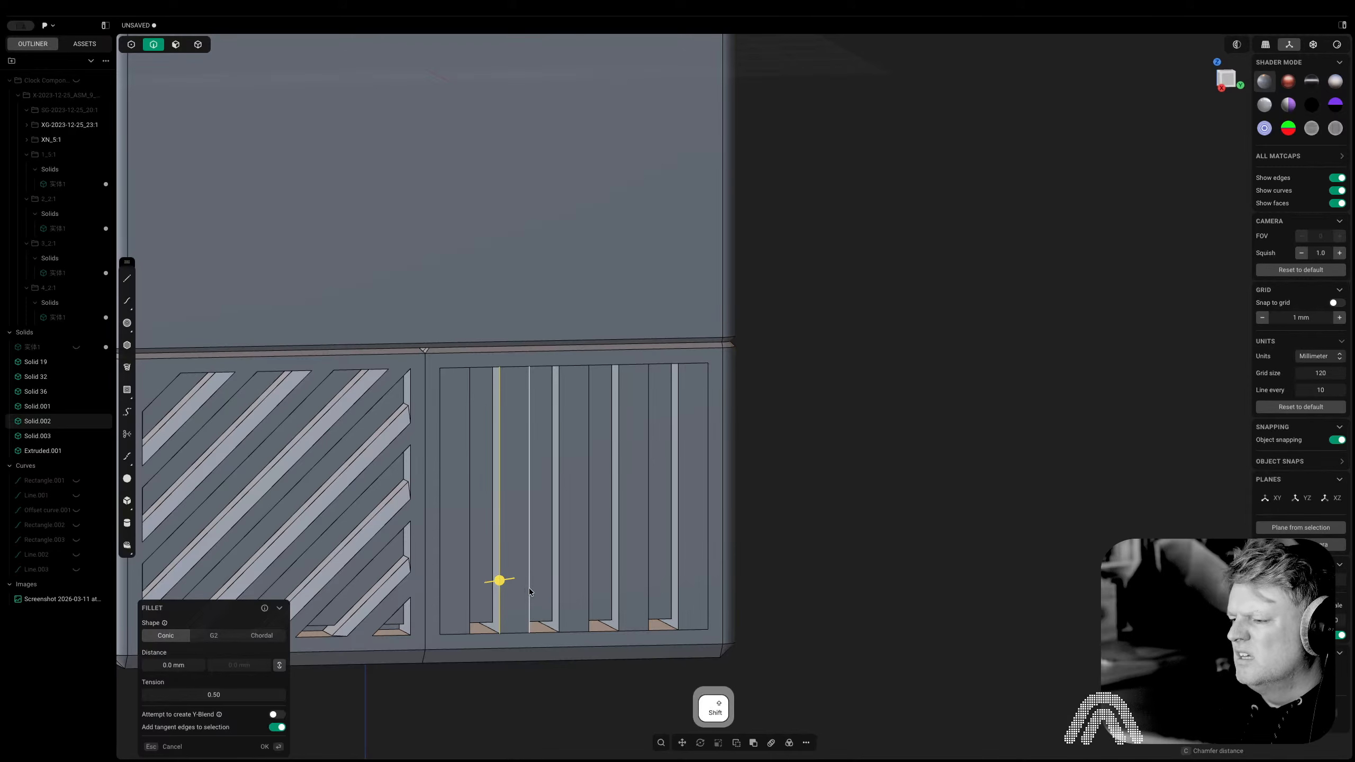
shift+click(558, 593)
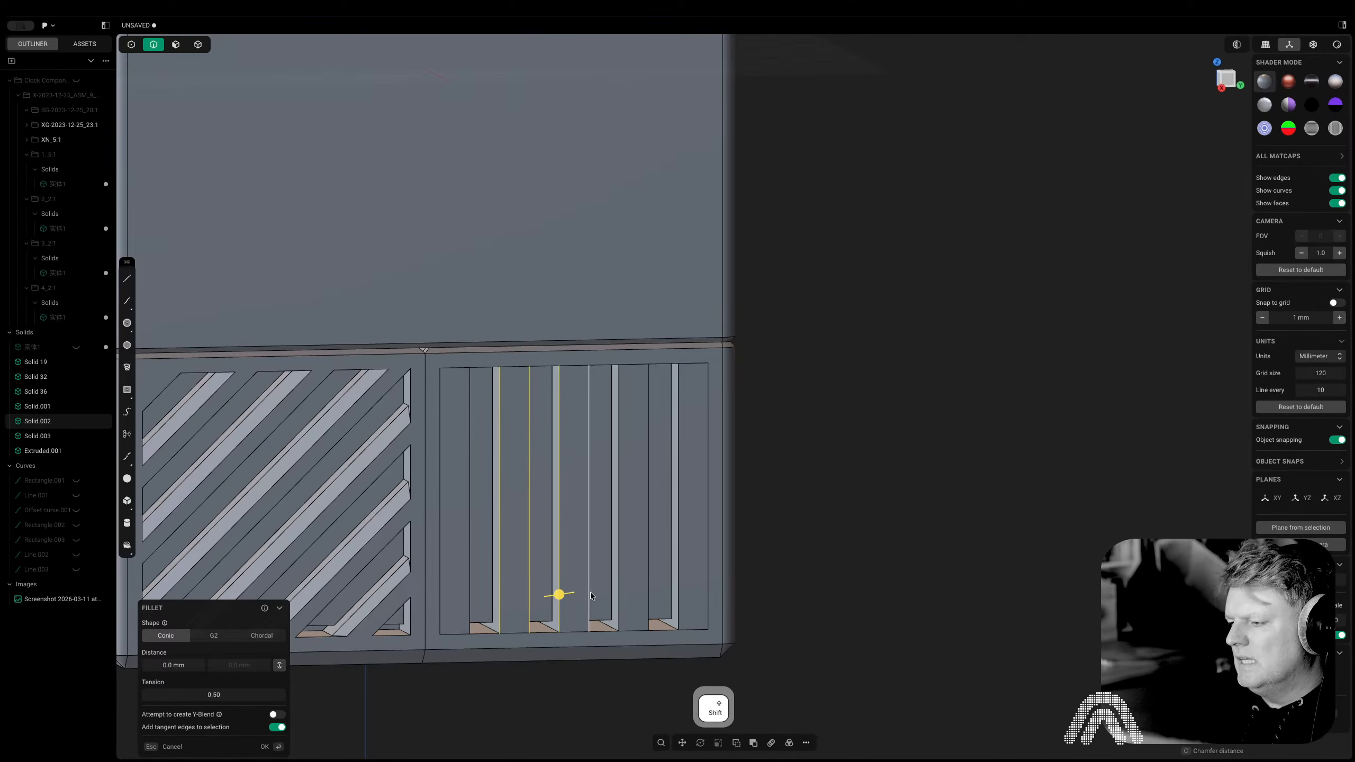
shift+click(589, 593)
shift+click(618, 601)
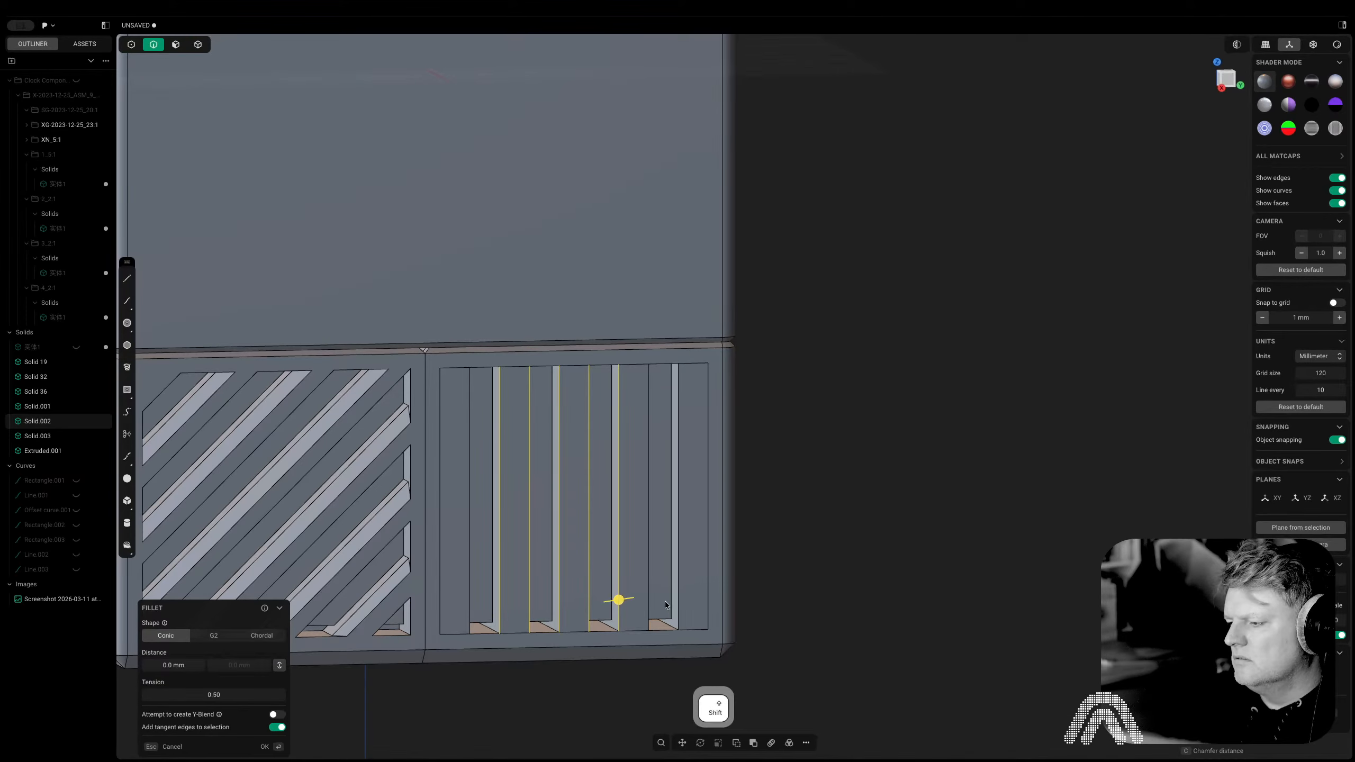
shift+click(649, 601)
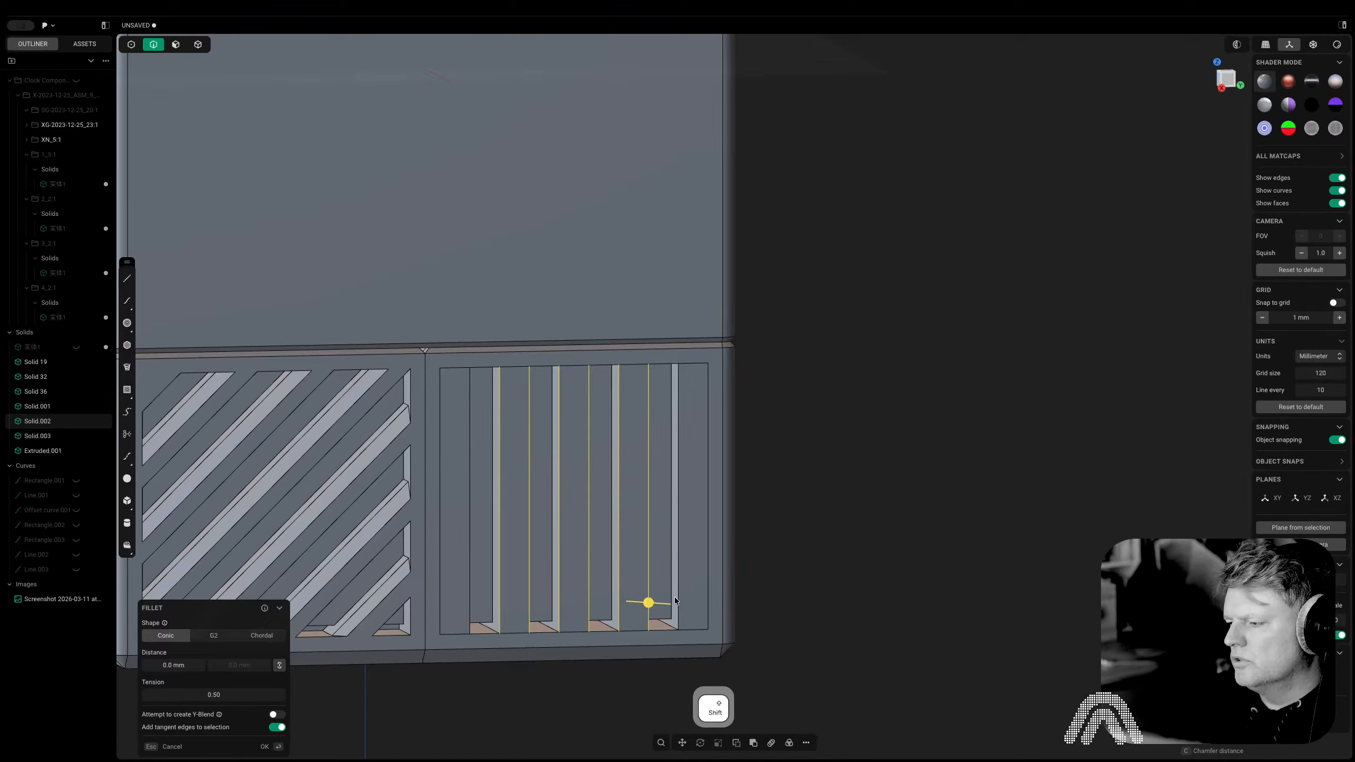
shift+click(677, 597)
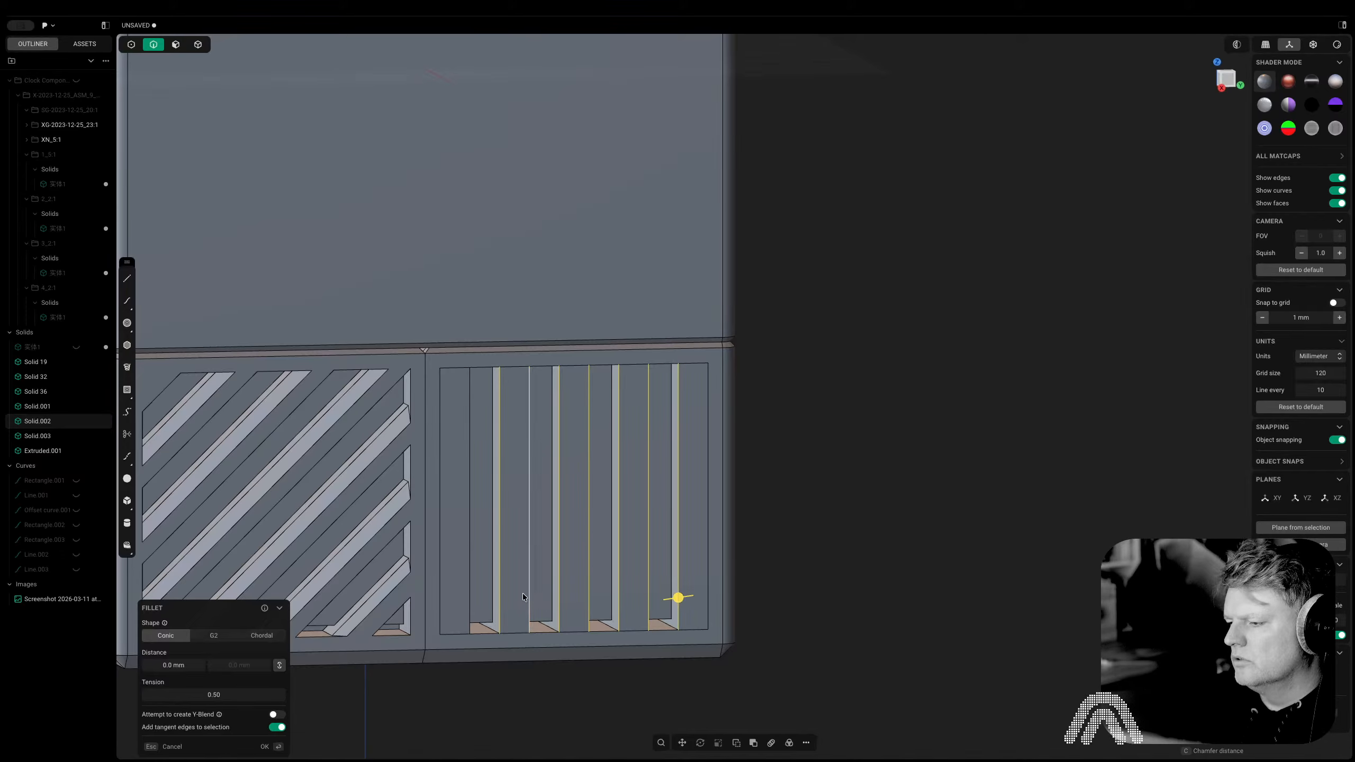
shift+click(468, 596)
middle_drag(468, 595, 431, 612)
drag(467, 597, 471, 602)
key(Escape)
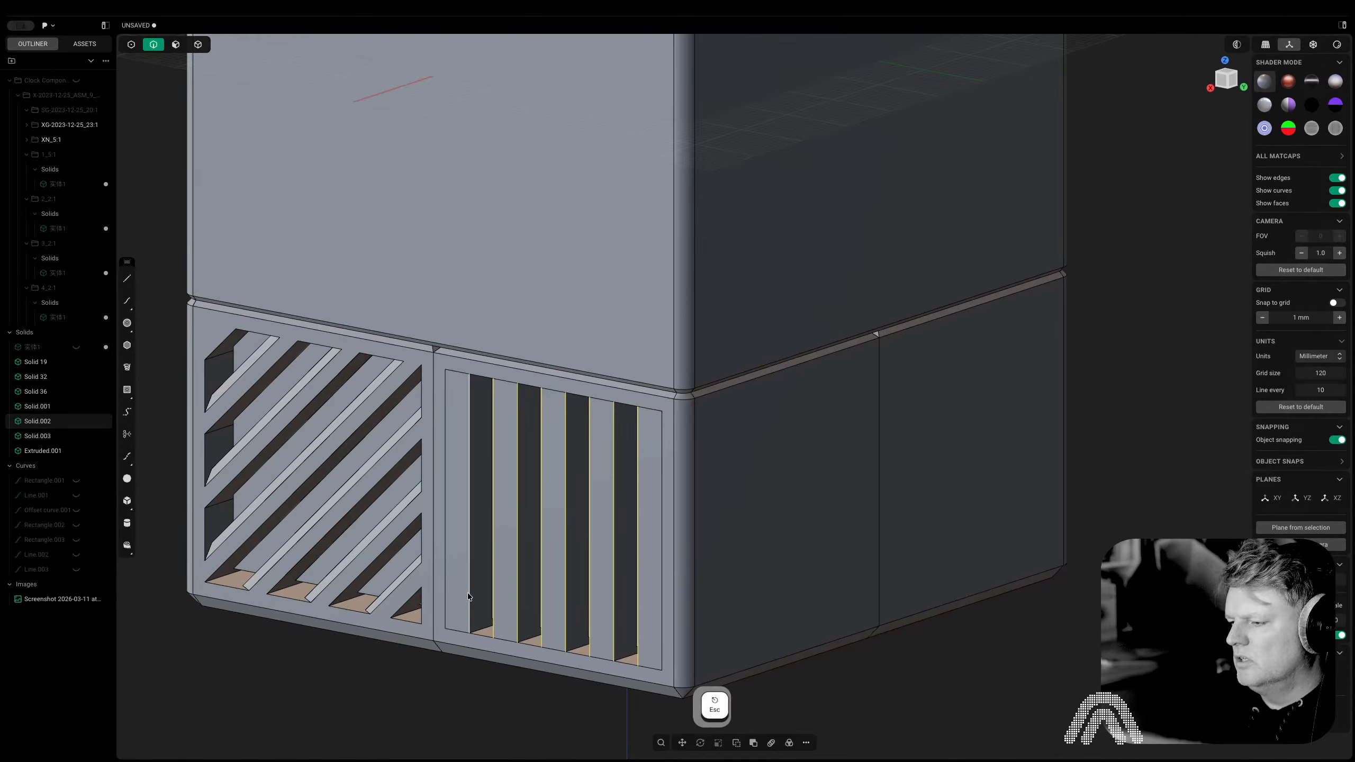
Chamfer the first slot's long edge nearest the diagonal grille by about 0.53 mm
scroll(474, 551, up, 10)
middle_drag(510, 410, 503, 355)
key(2)
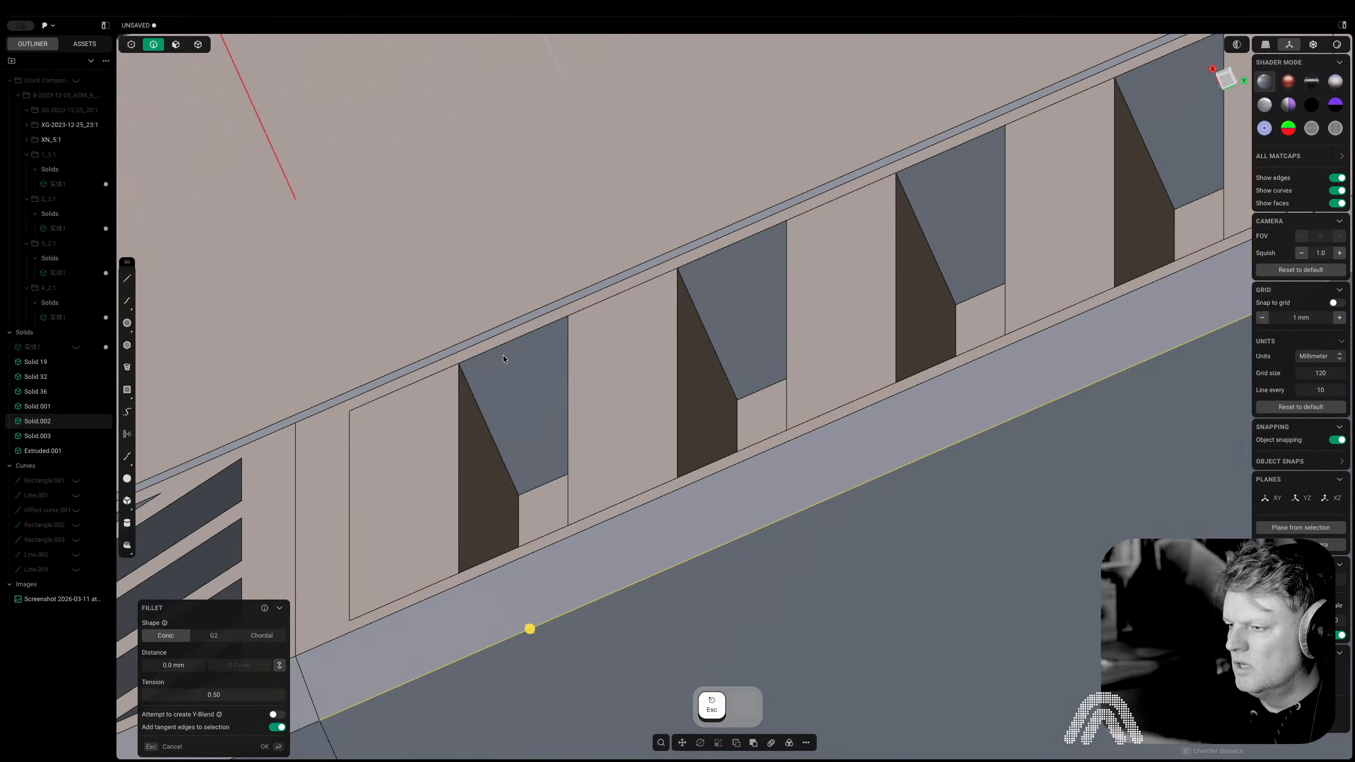
click(463, 416)
drag(463, 415, 459, 424)
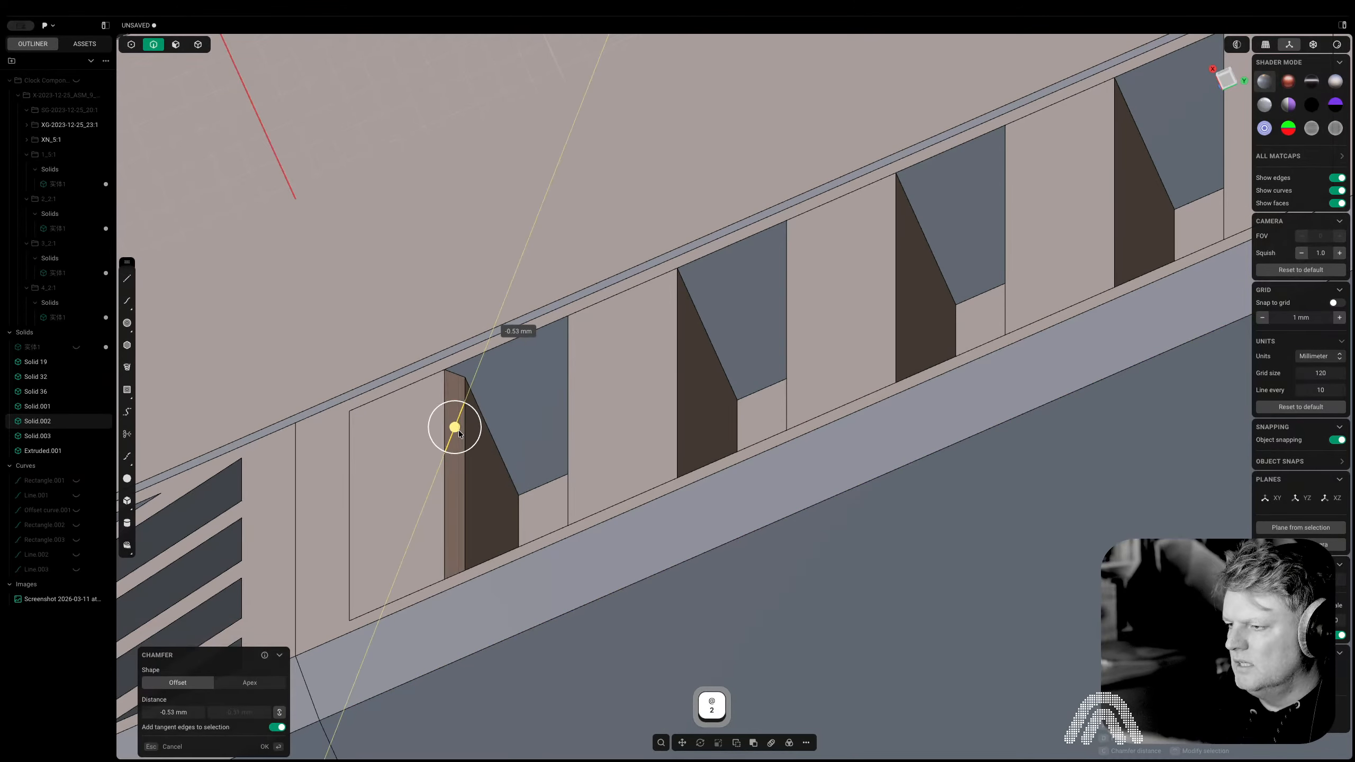
click(559, 417)
Try to fillet both long edges of the bar between the first and second slots by about 0.69 mm
click(568, 408)
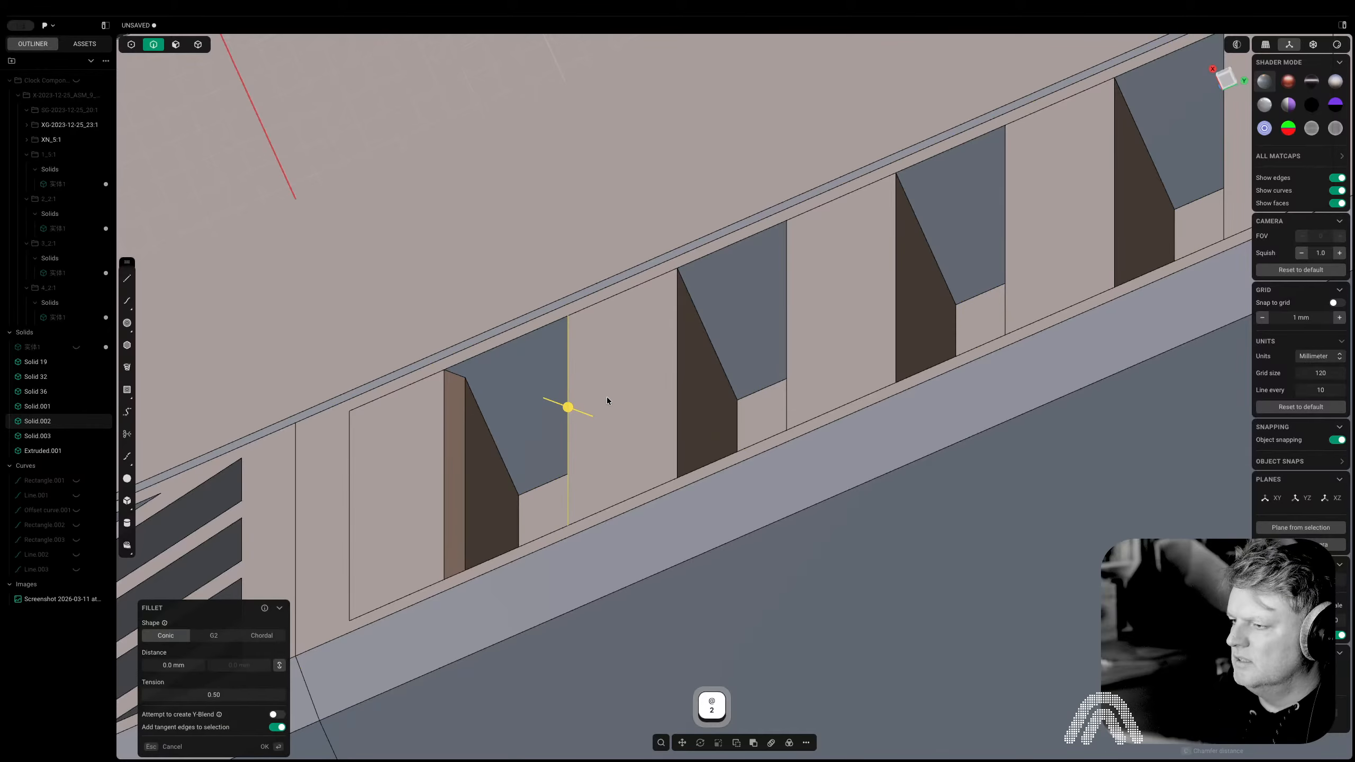
shift+click(678, 363)
drag(678, 363, 675, 371)
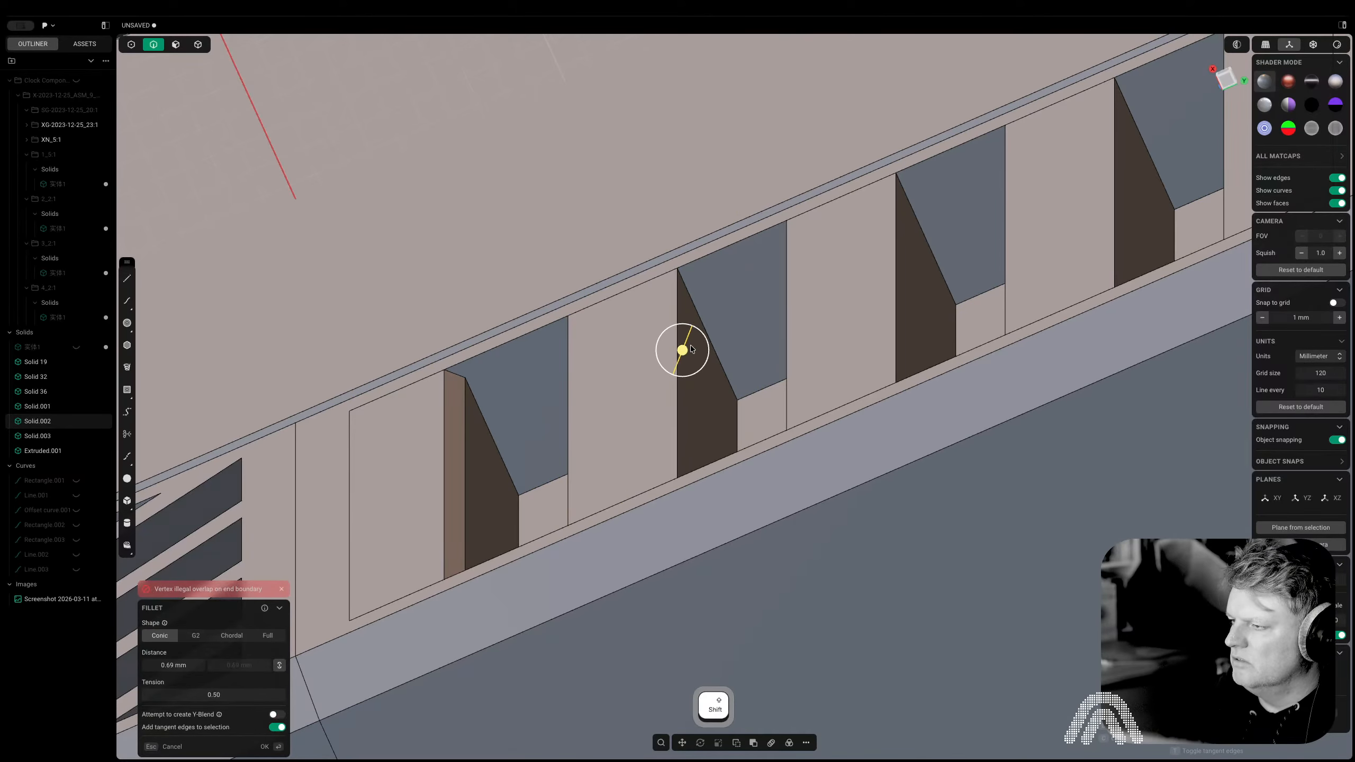
key(Escape)
Try to chamfer only the first slot's remaining long front edge, farthest from the diagonal grille
middle_drag(690, 347, 651, 486)
key(2)
click(664, 540)
drag(666, 542, 670, 525)
key(Escape)
key(Escape)
click(663, 532)
key(c)
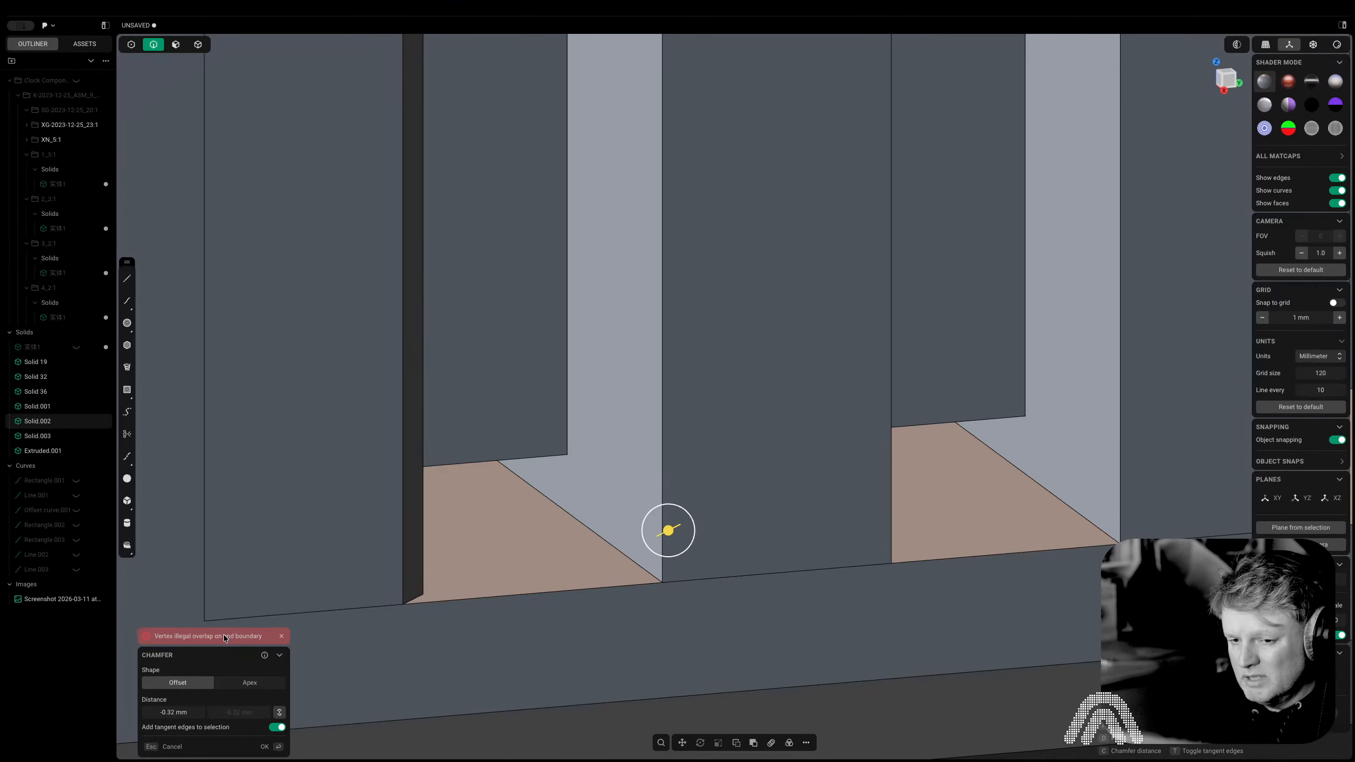
key(Escape)
Run Delete Redundant Topology on the whole block with the vertical slots
scroll(941, 572, down, 10)
key(Tab)
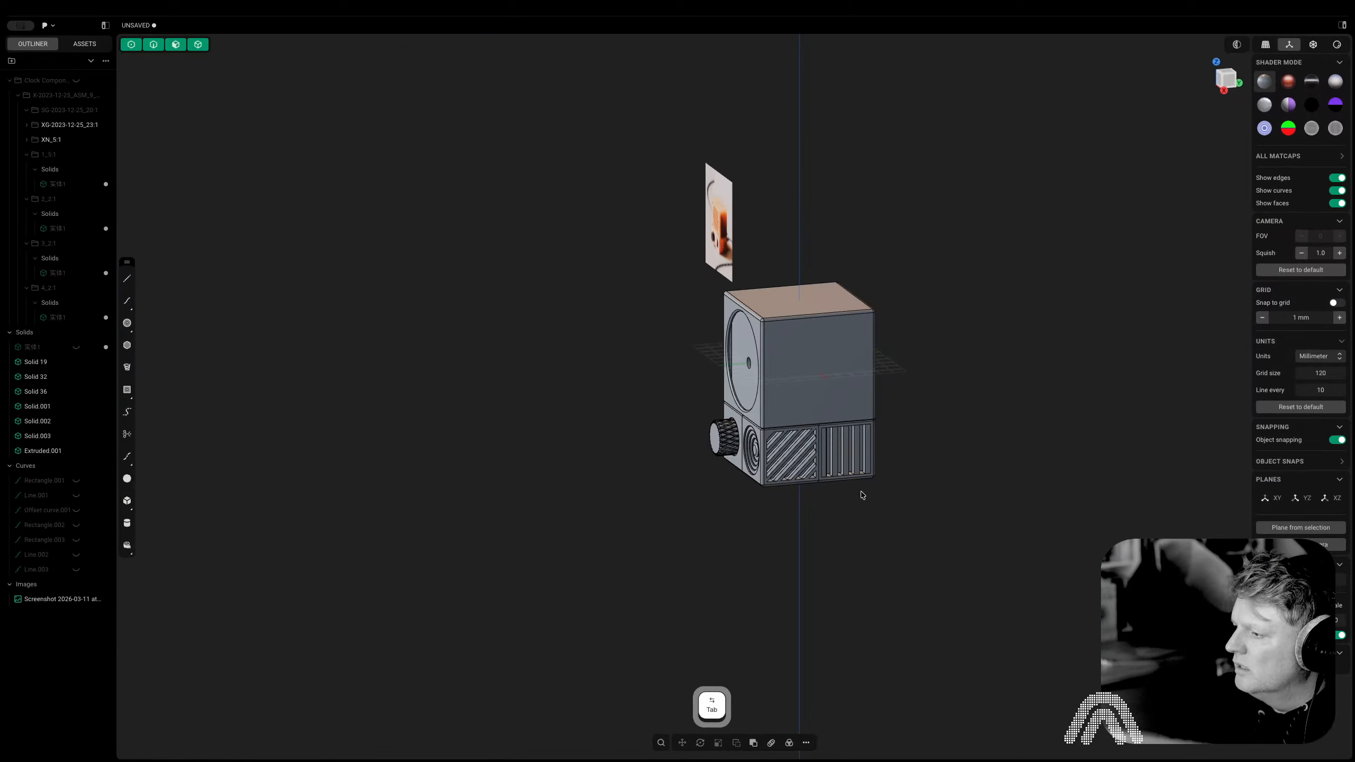
scroll(862, 491, up, 8)
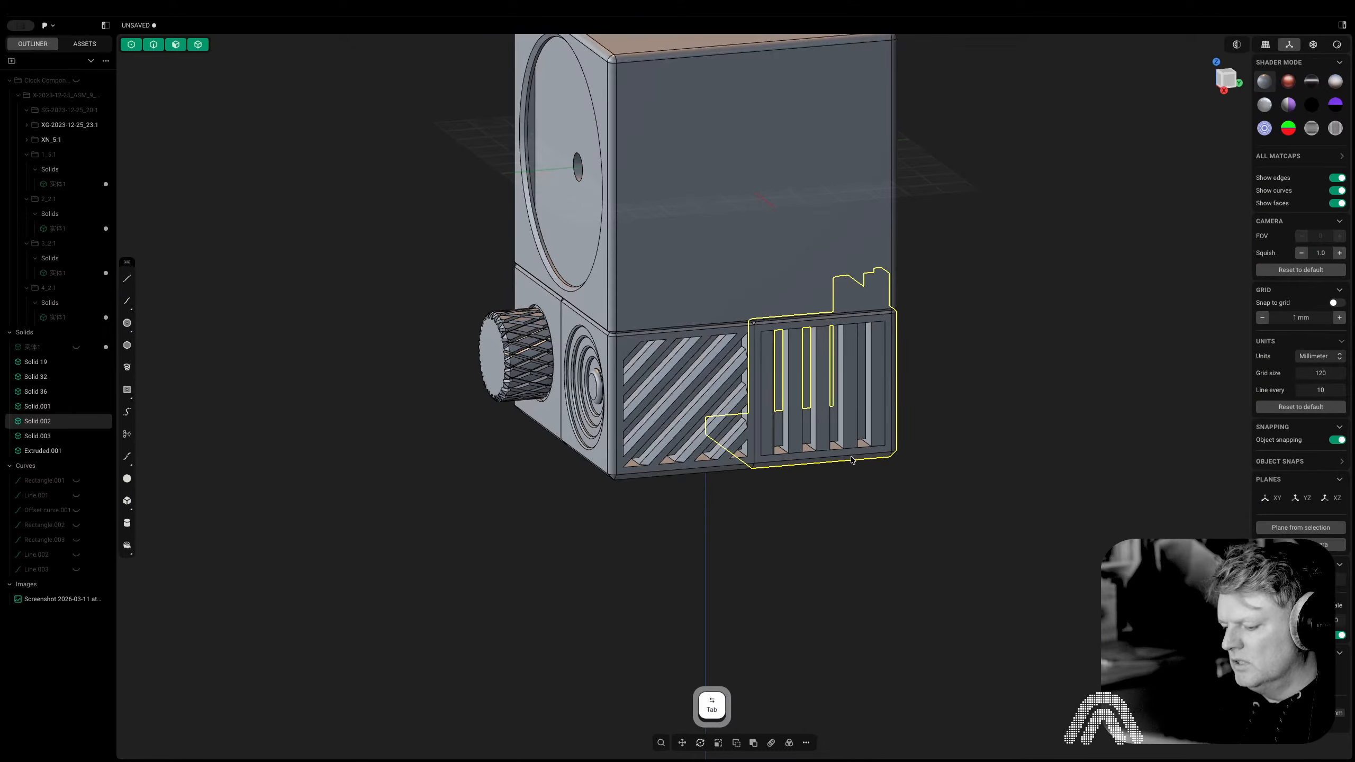
text(fde)
key(Down)
key(Down)
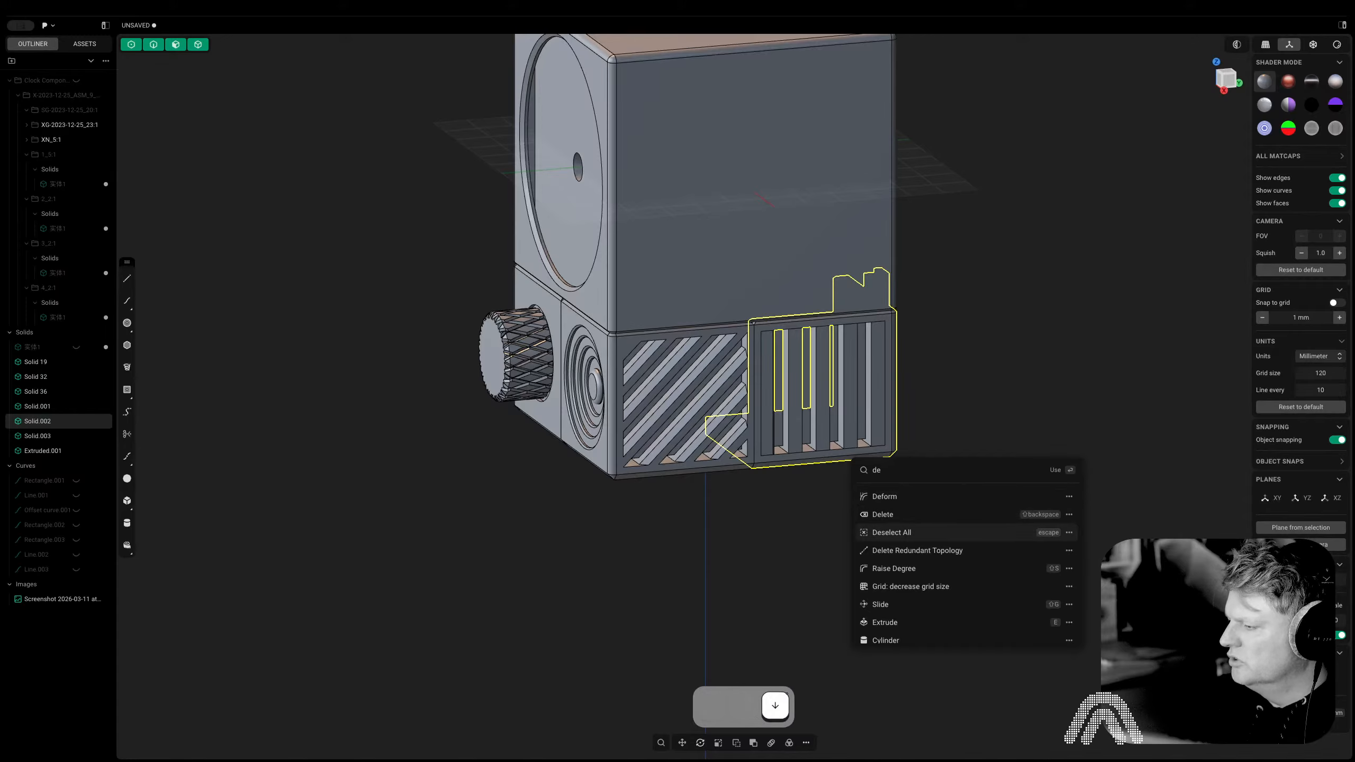
key(Return)
Chamfer the remaining long front edges of all four vertical slots in one operation by about 0.84 mm
scroll(837, 445, up, 5)
key(2)
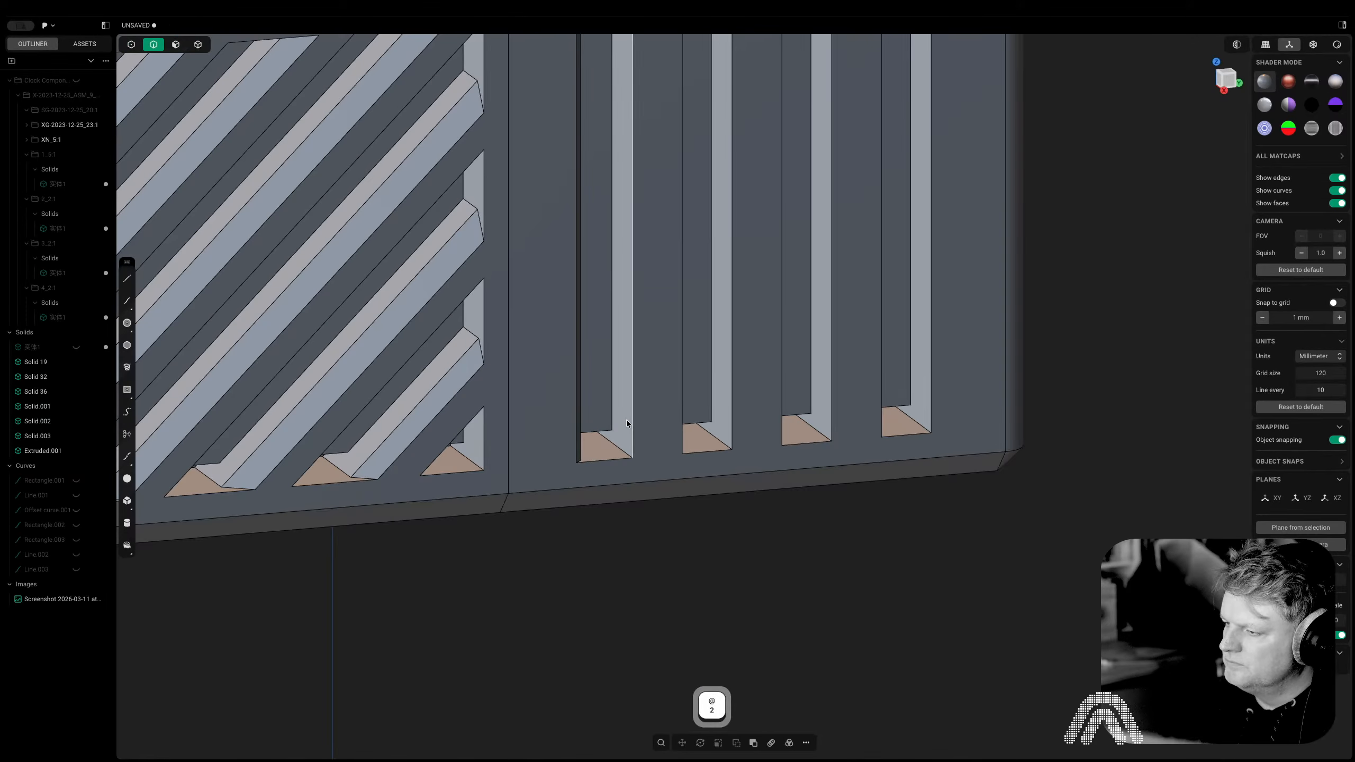
click(632, 422)
key(Escape)
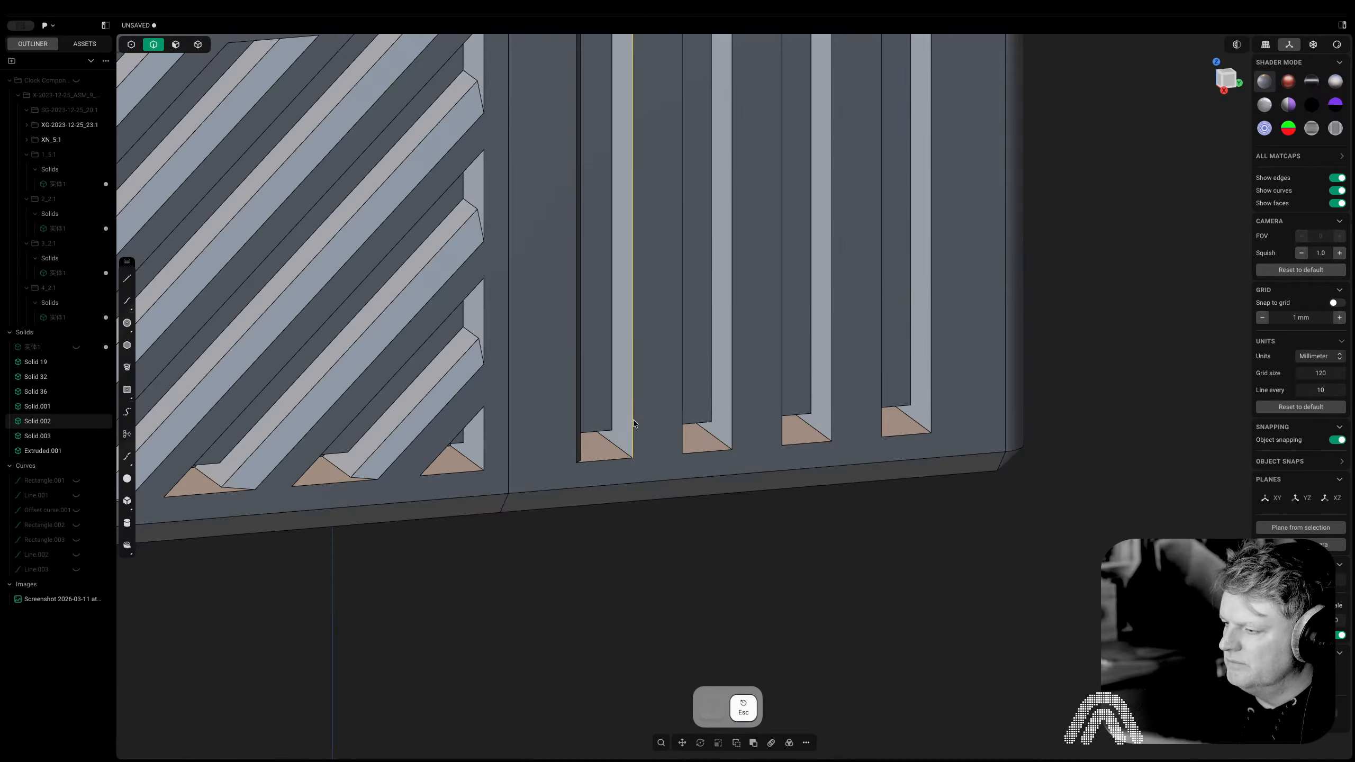
middle_drag(633, 420, 560, 435)
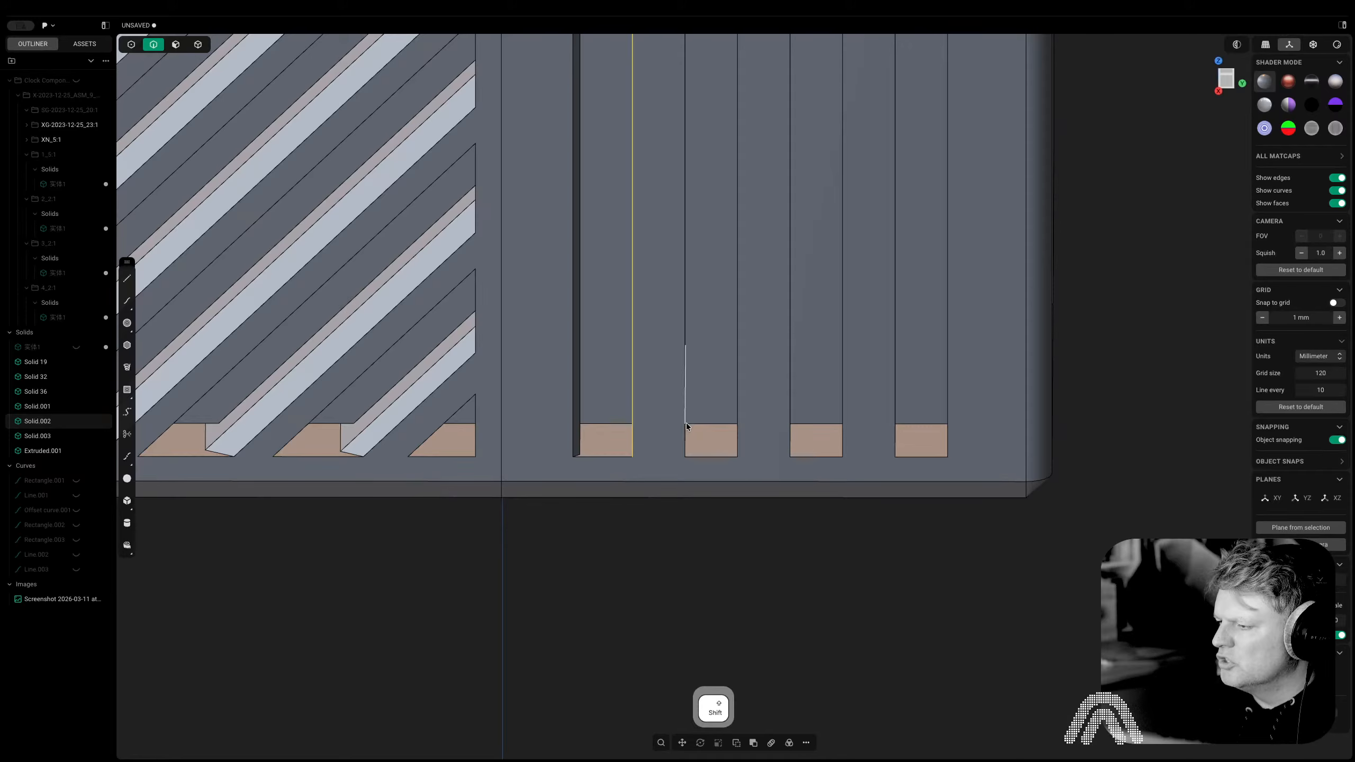
middle_drag(686, 423, 639, 464)
scroll(639, 464, up, 3)
shift+click(696, 433)
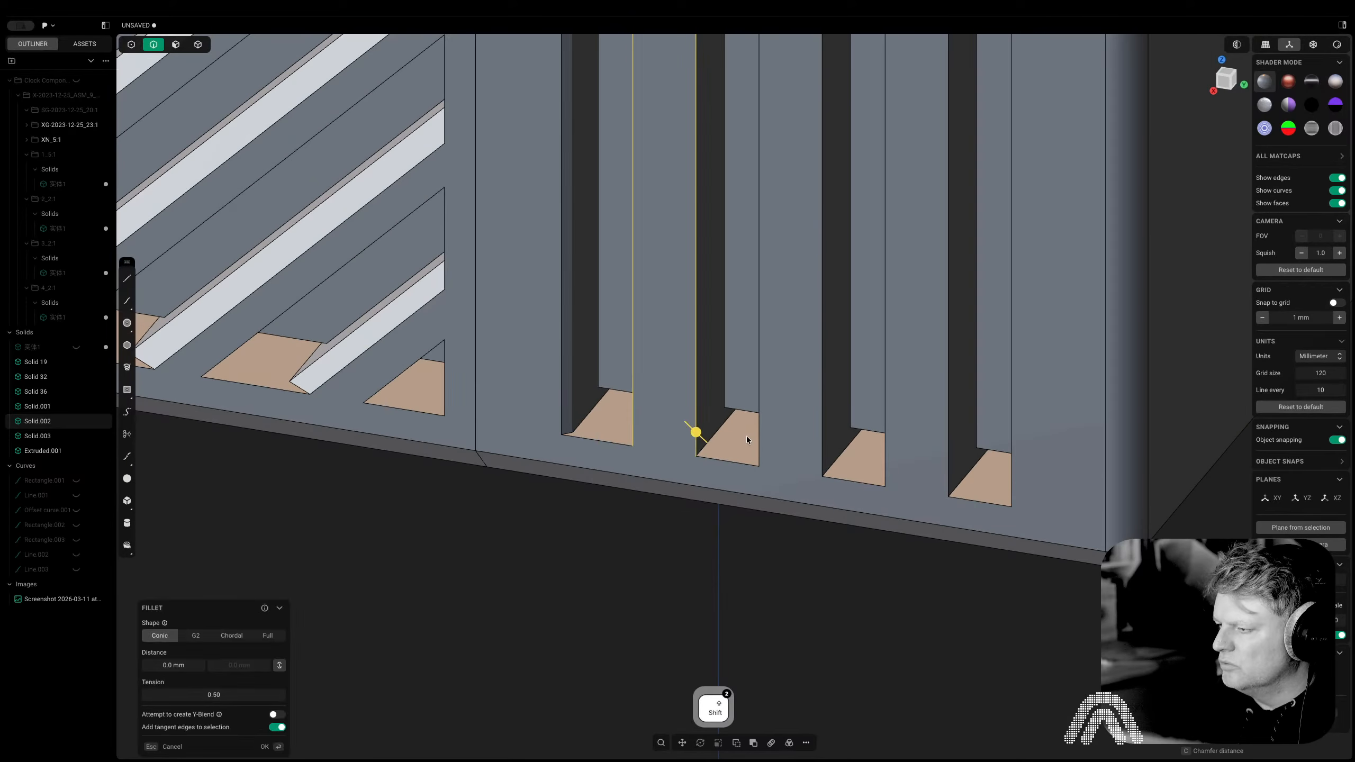
shift+click(760, 438)
shift+click(822, 451)
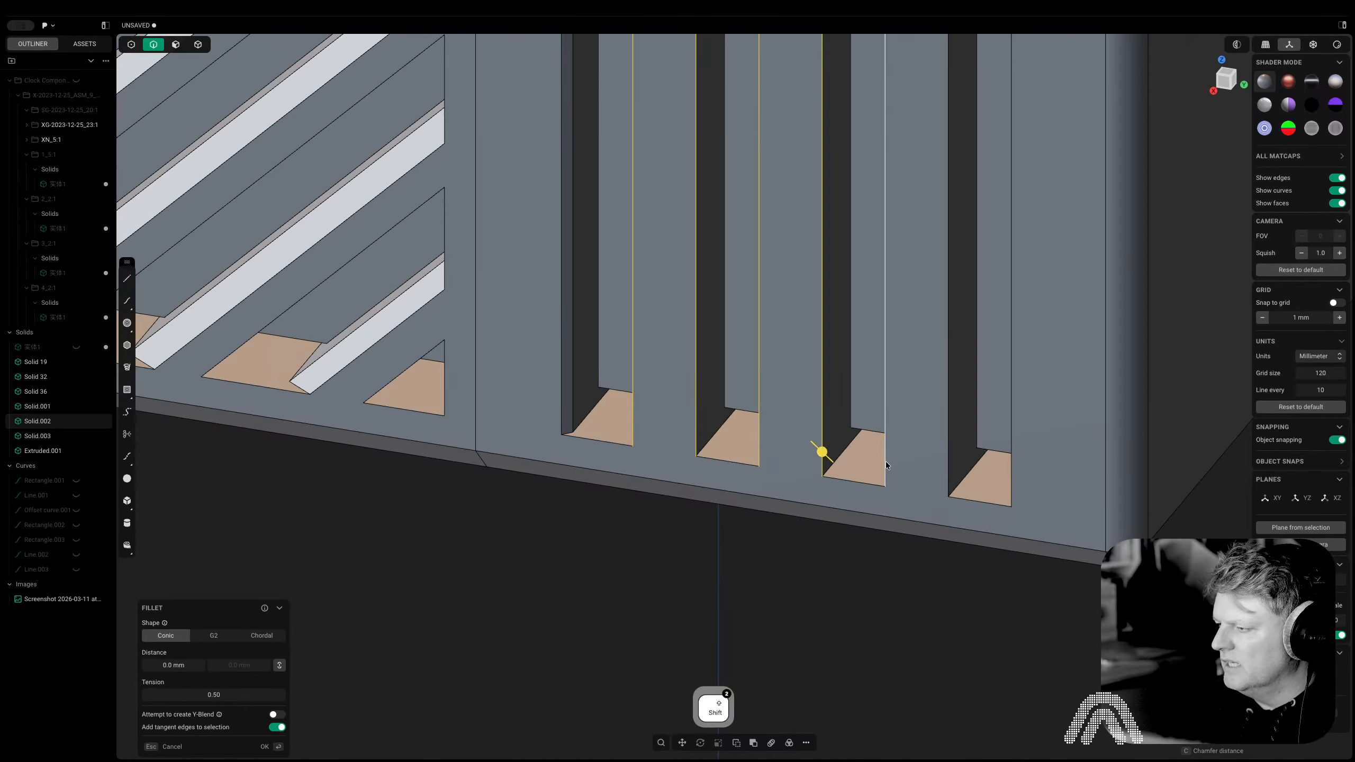
shift+click(884, 460)
shift+click(945, 469)
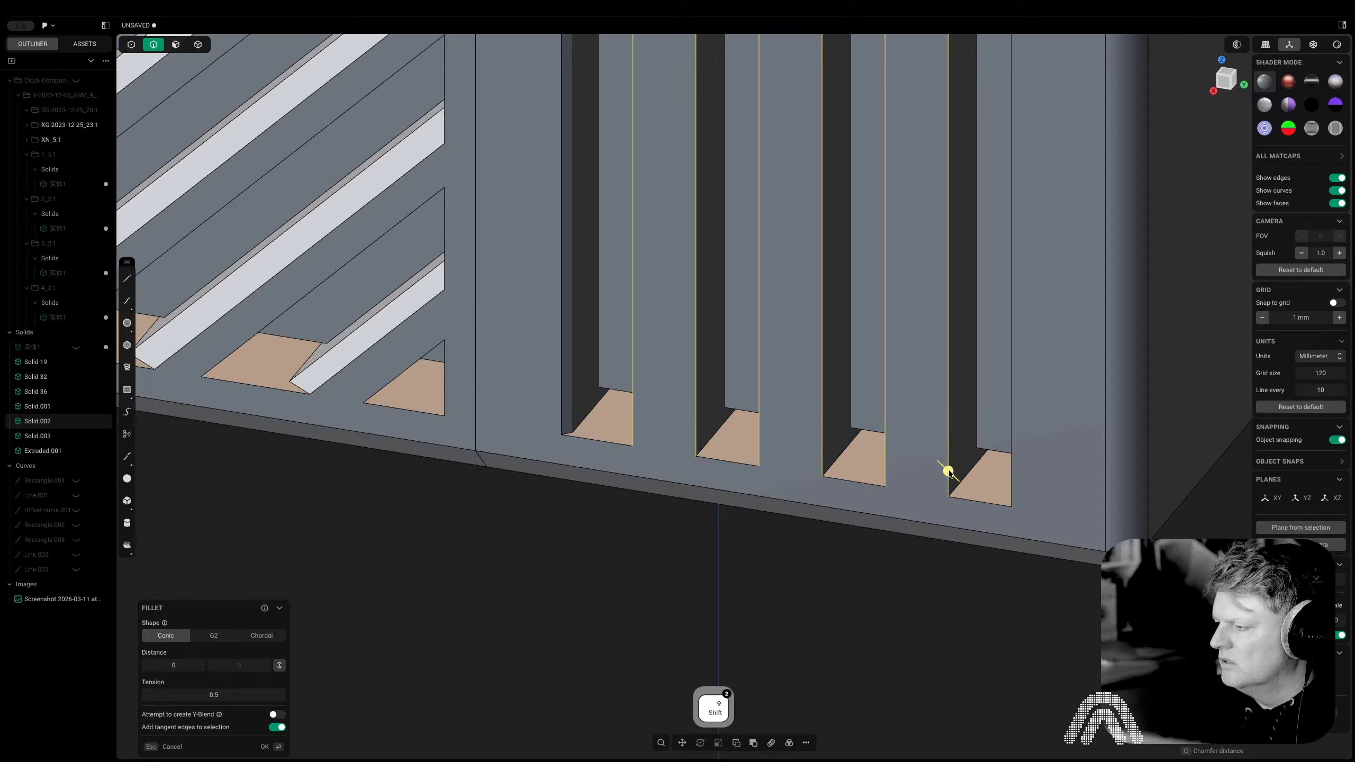
key(c)
click(1025, 480)
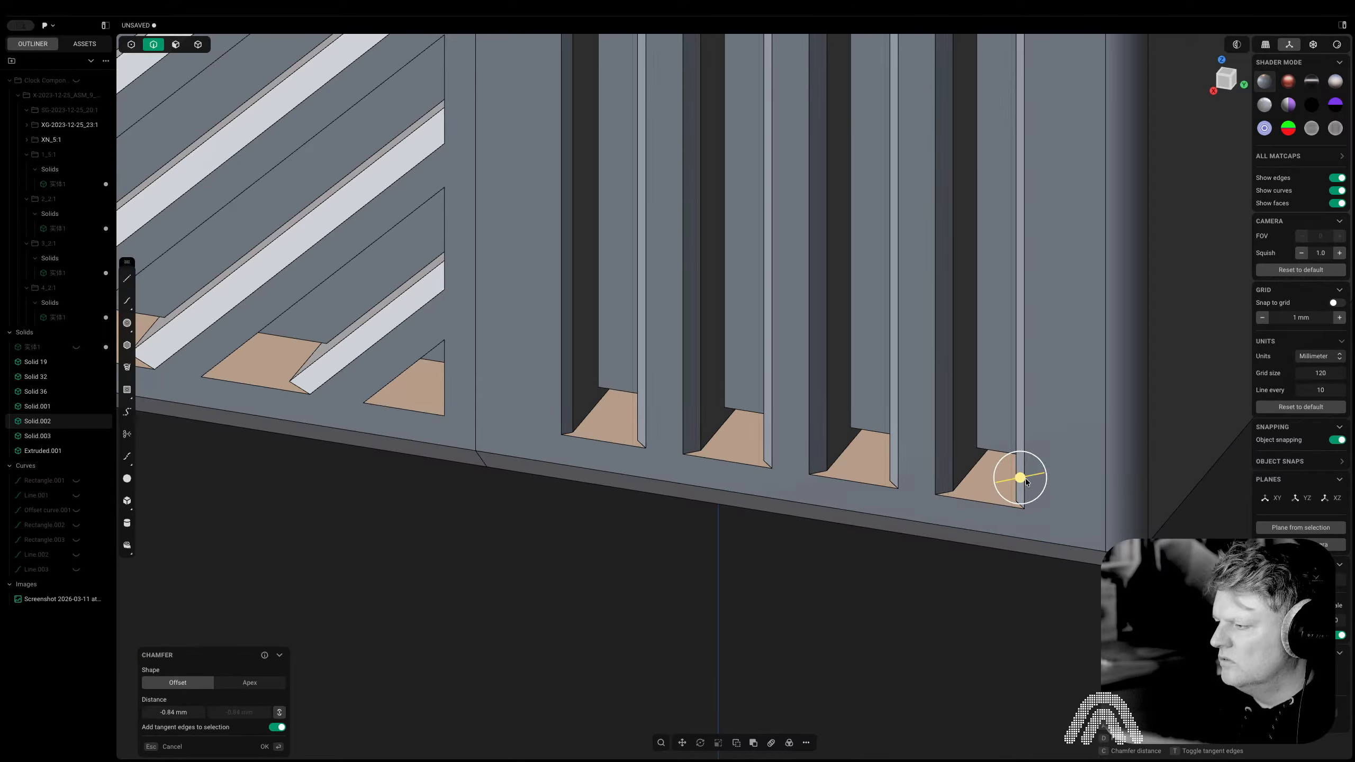
scroll(1026, 476, down, 5)
key(Return)
Align the view and a temporary construction plane with the plain side face of the lower block carrying the knurled knob
middle_drag(1018, 457, 794, 471)
click(1134, 409)
scroll(941, 484, down, 2)
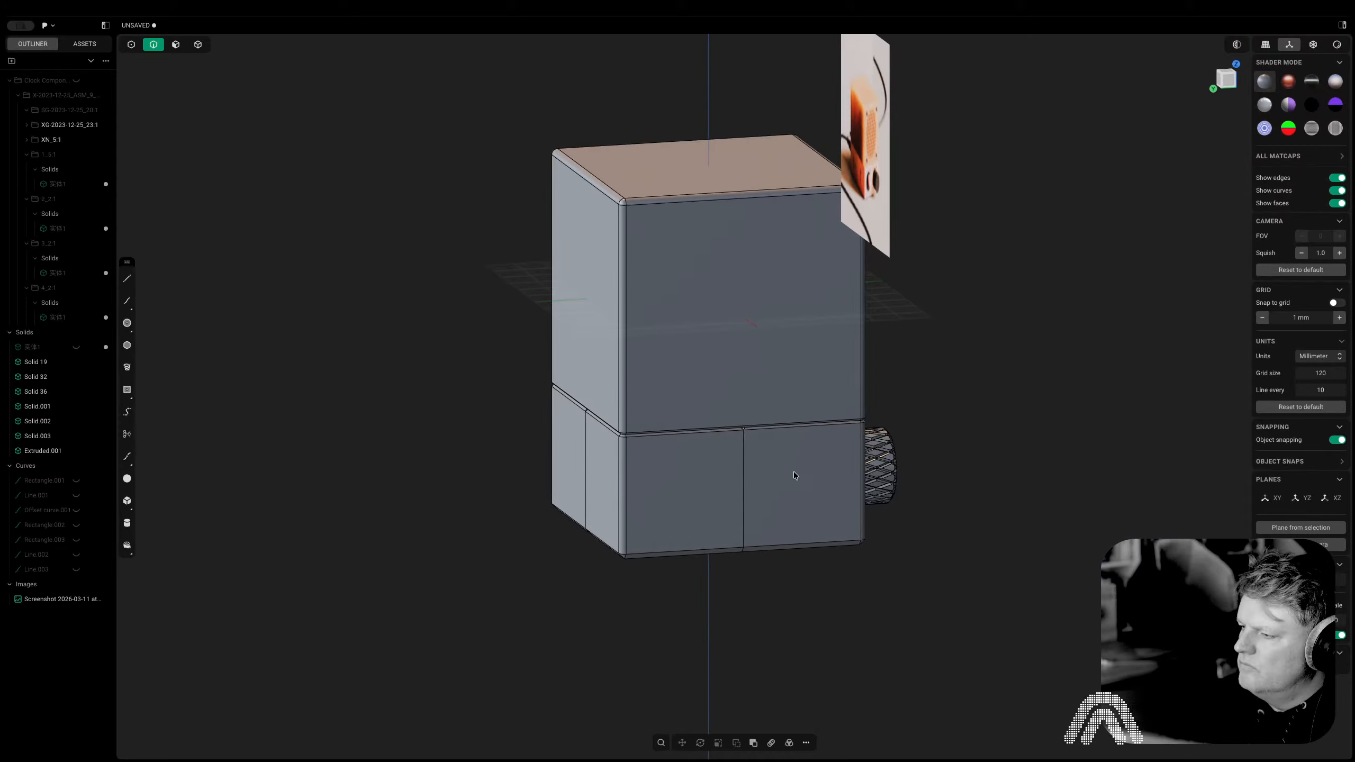
key(3)
click(806, 477)
key(space)
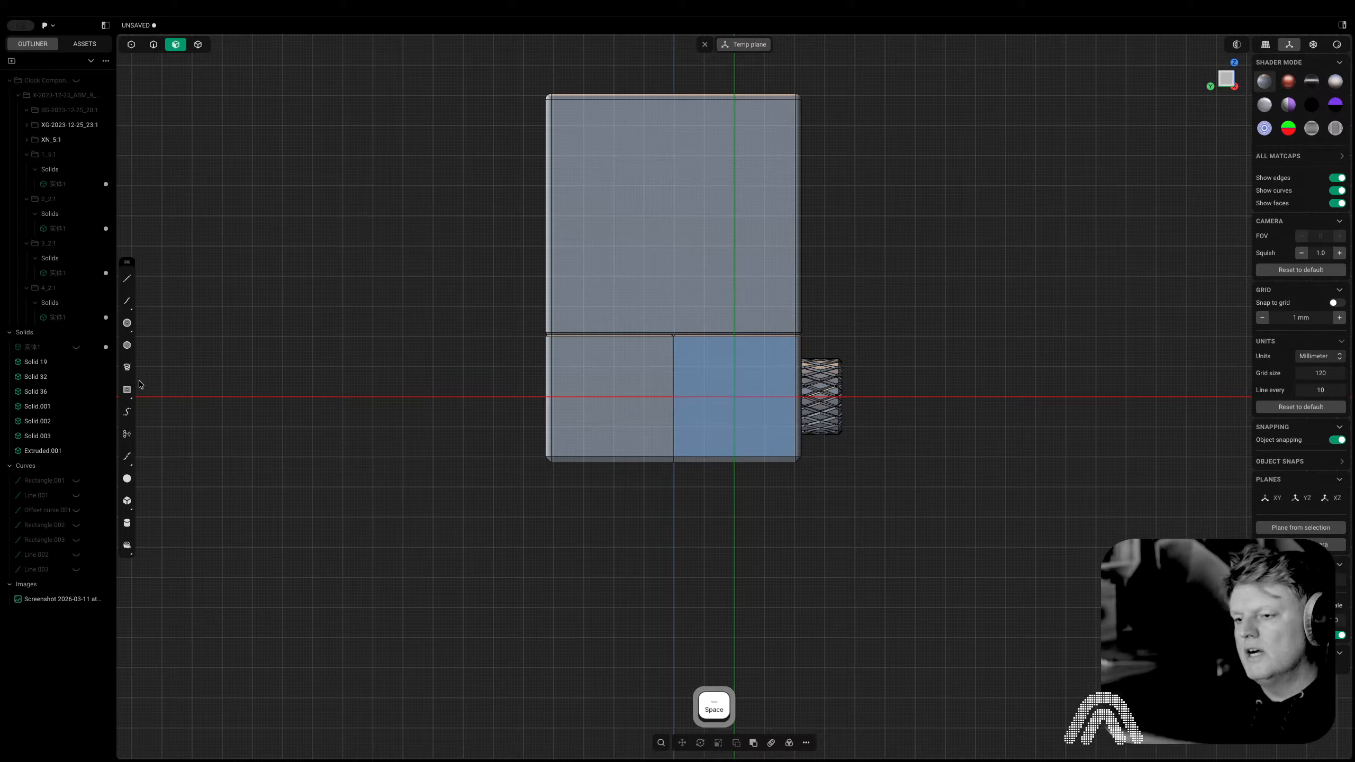
Divide the knob block's side face into four quadrants with Isoparam lines at 0.50 in both the U and V directions
click(126, 288)
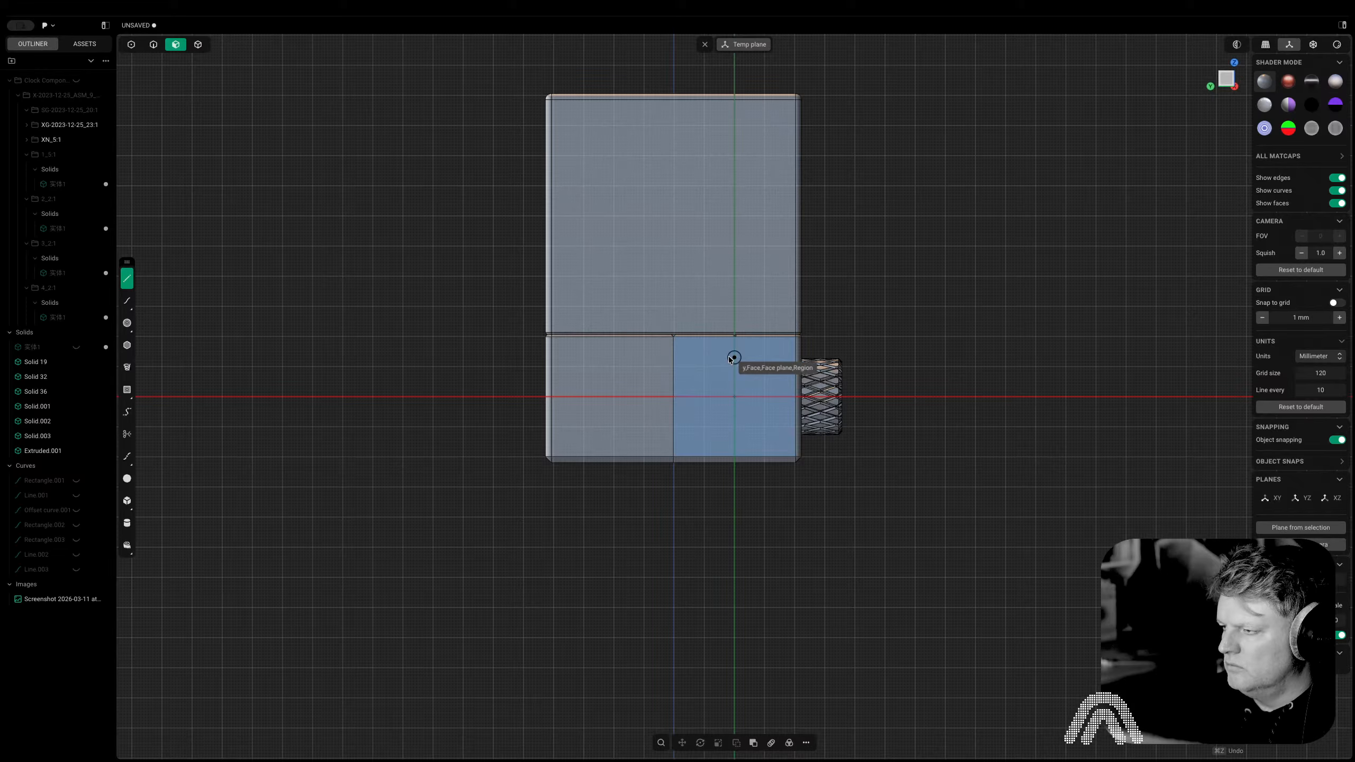
key(ctrl+r)
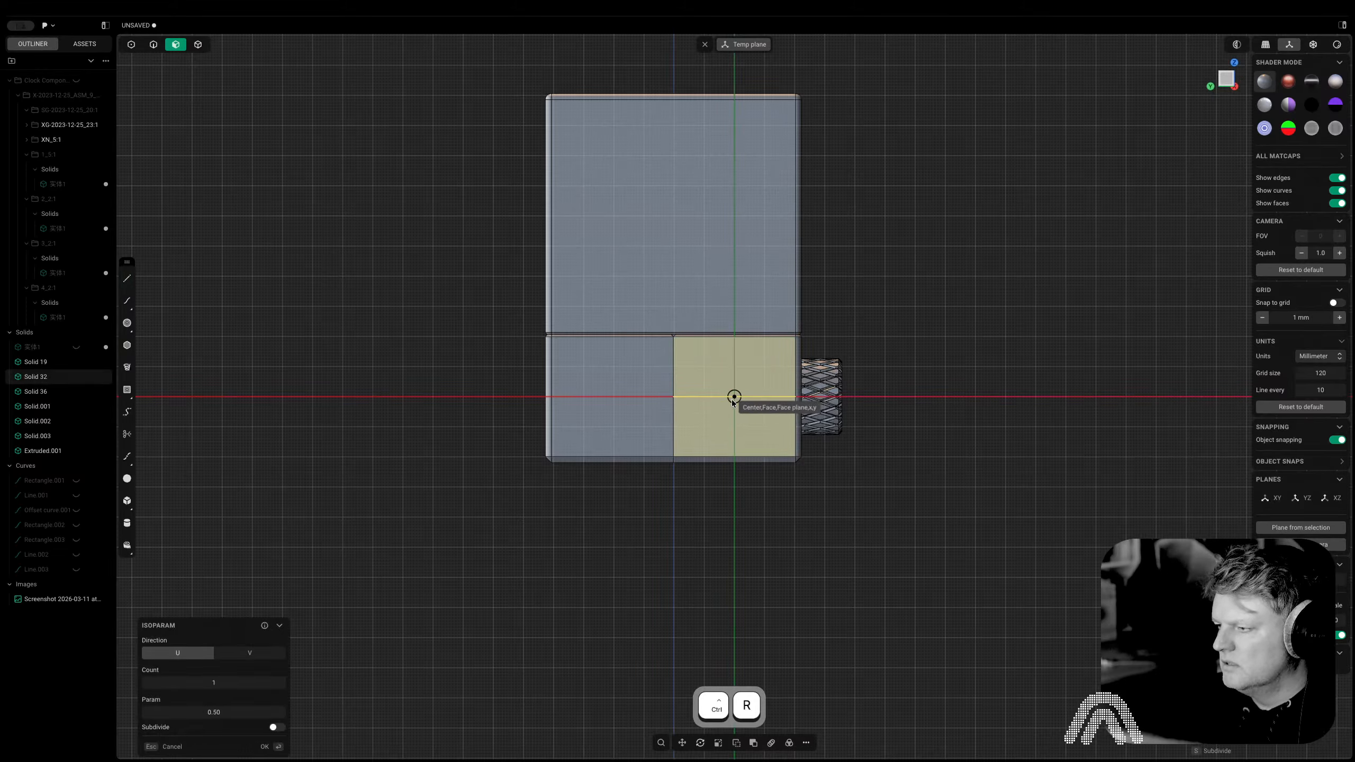
key(Tab)
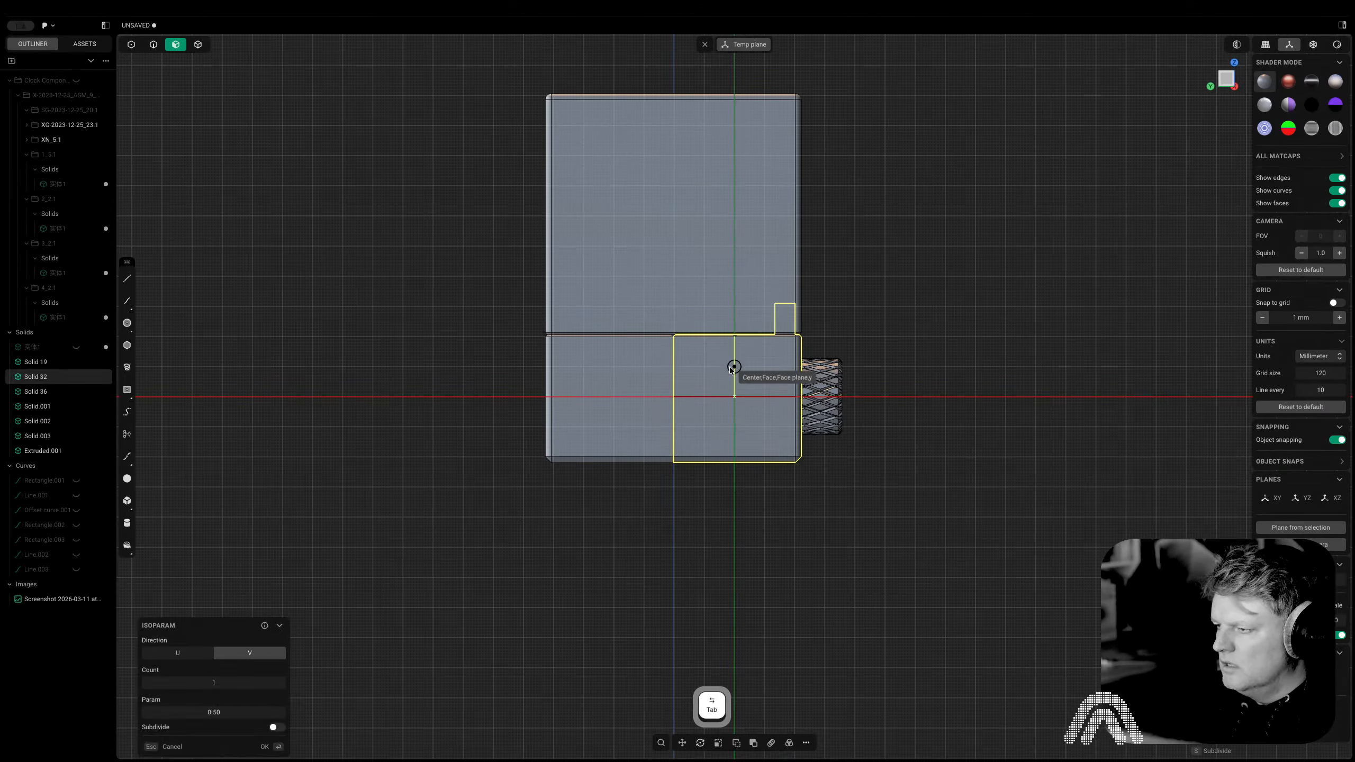
click(733, 369)
key(ctrl+r)
key(Tab)
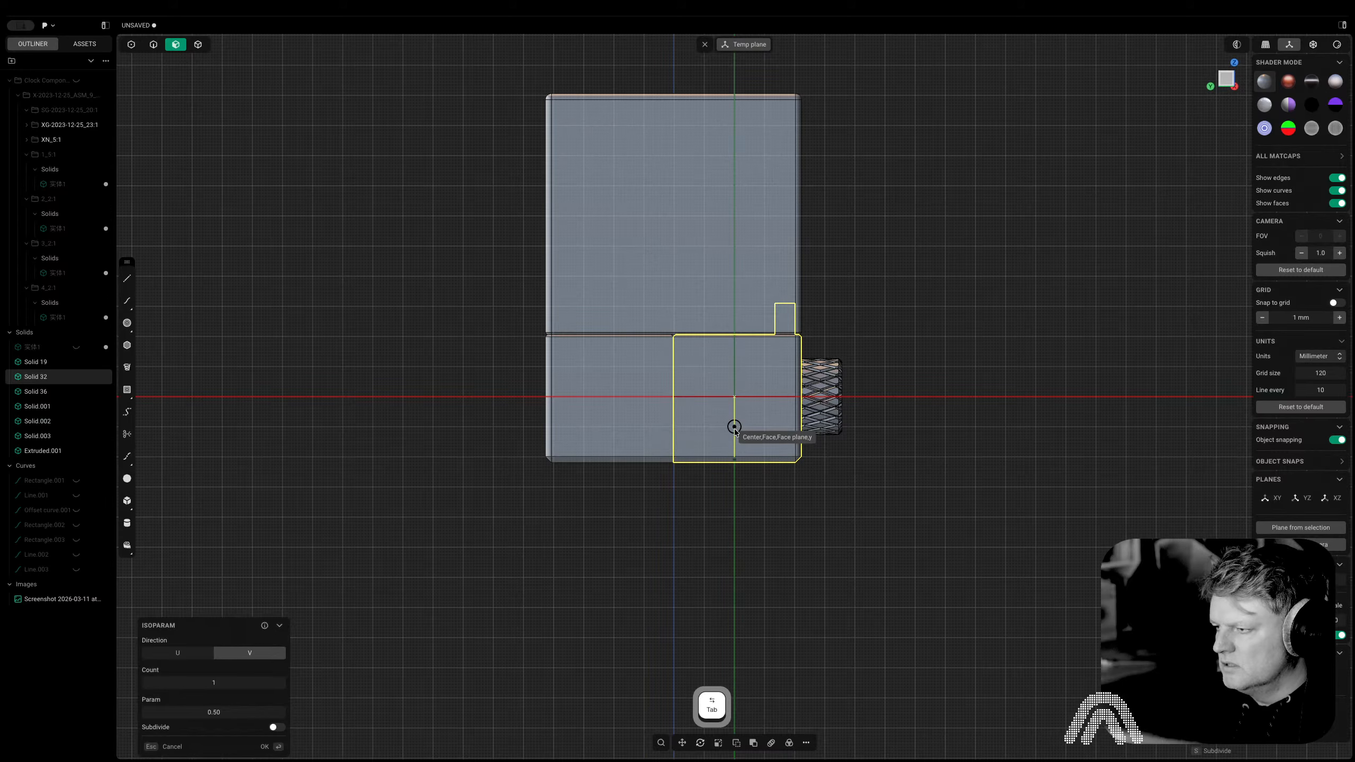
click(734, 427)
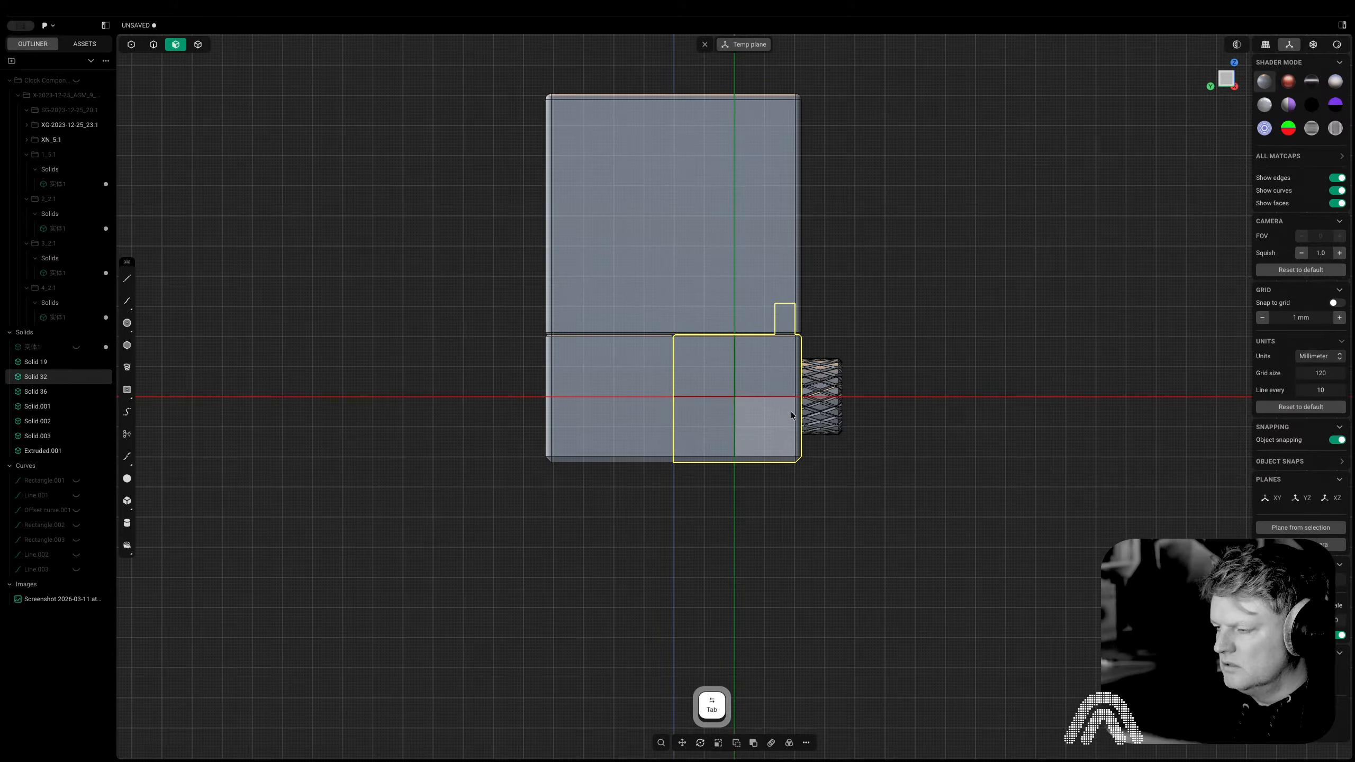
Offset the outline of the upper quadrant nearest the knob inward by 2.0 mm
scroll(790, 410, up, 5)
click(924, 340)
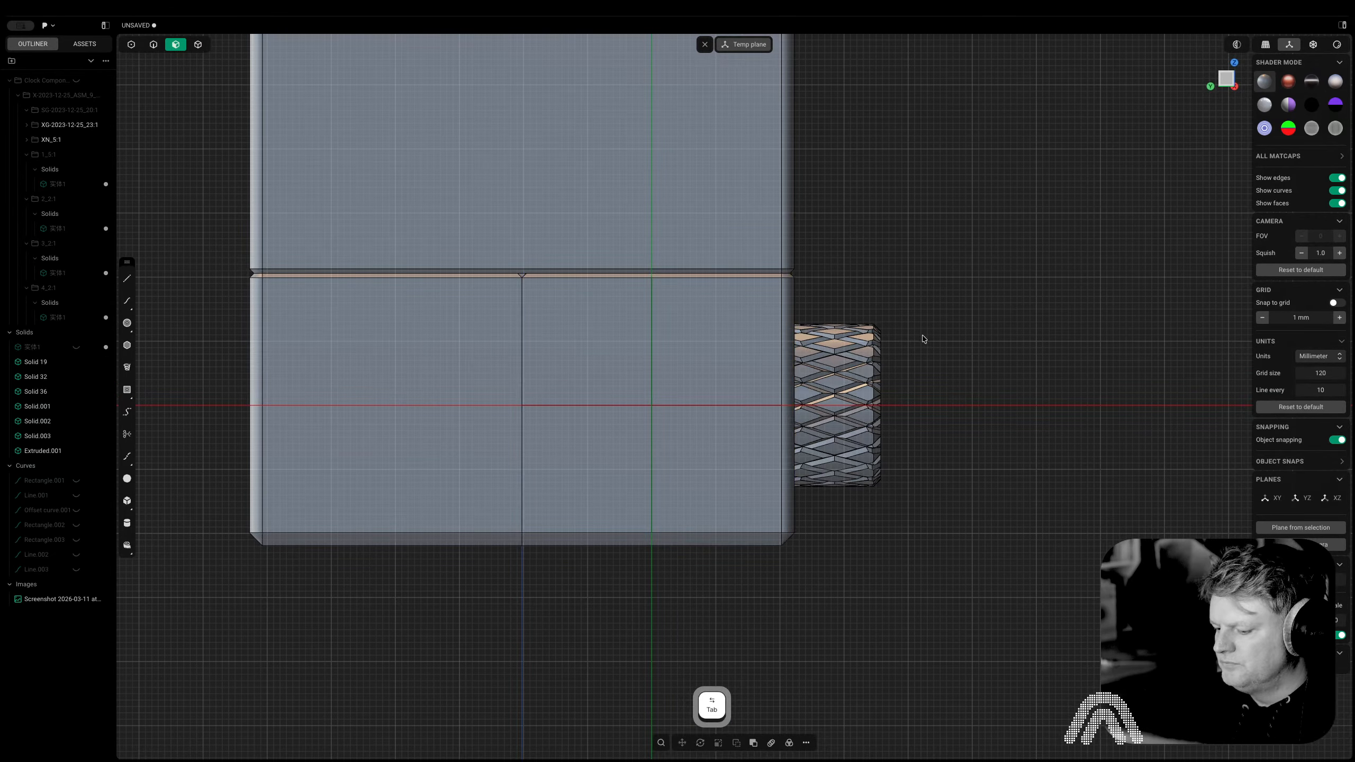
click(766, 333)
key(o)
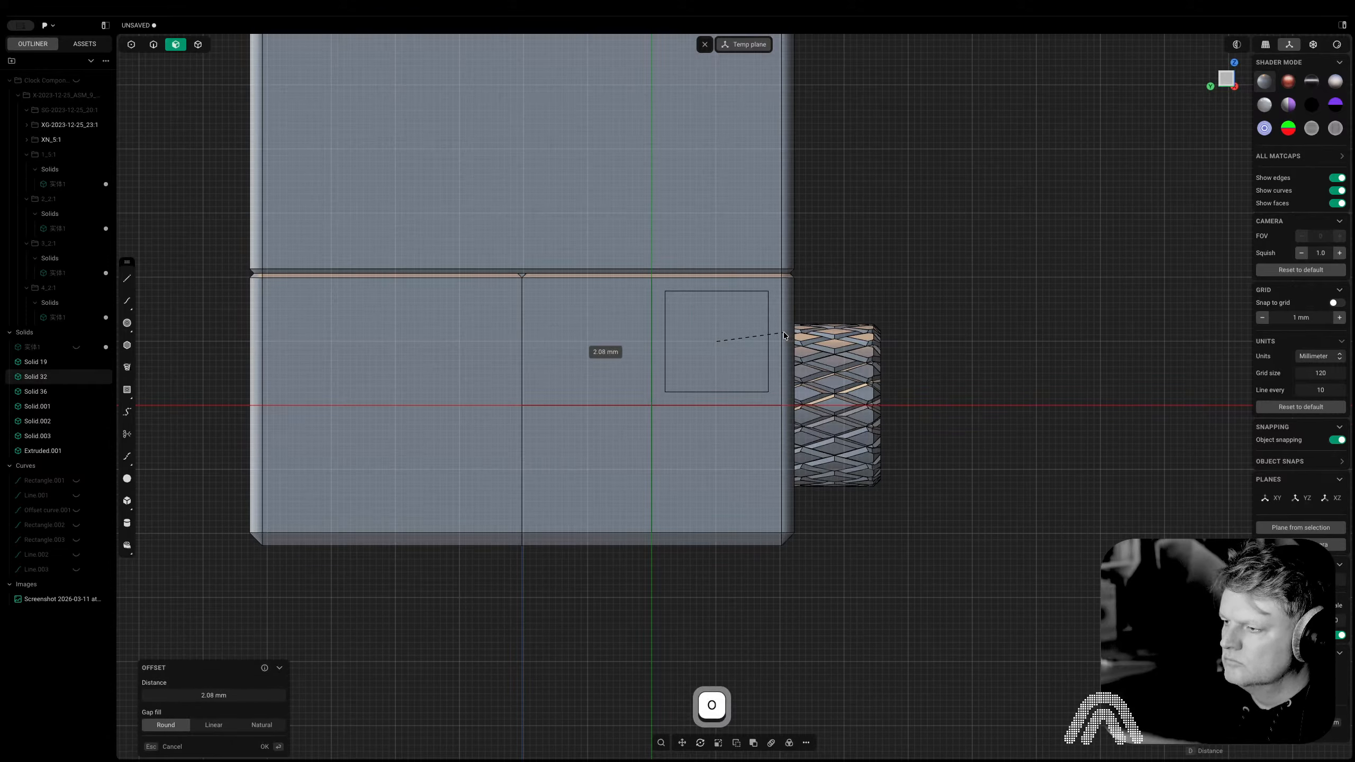
key(Tab)
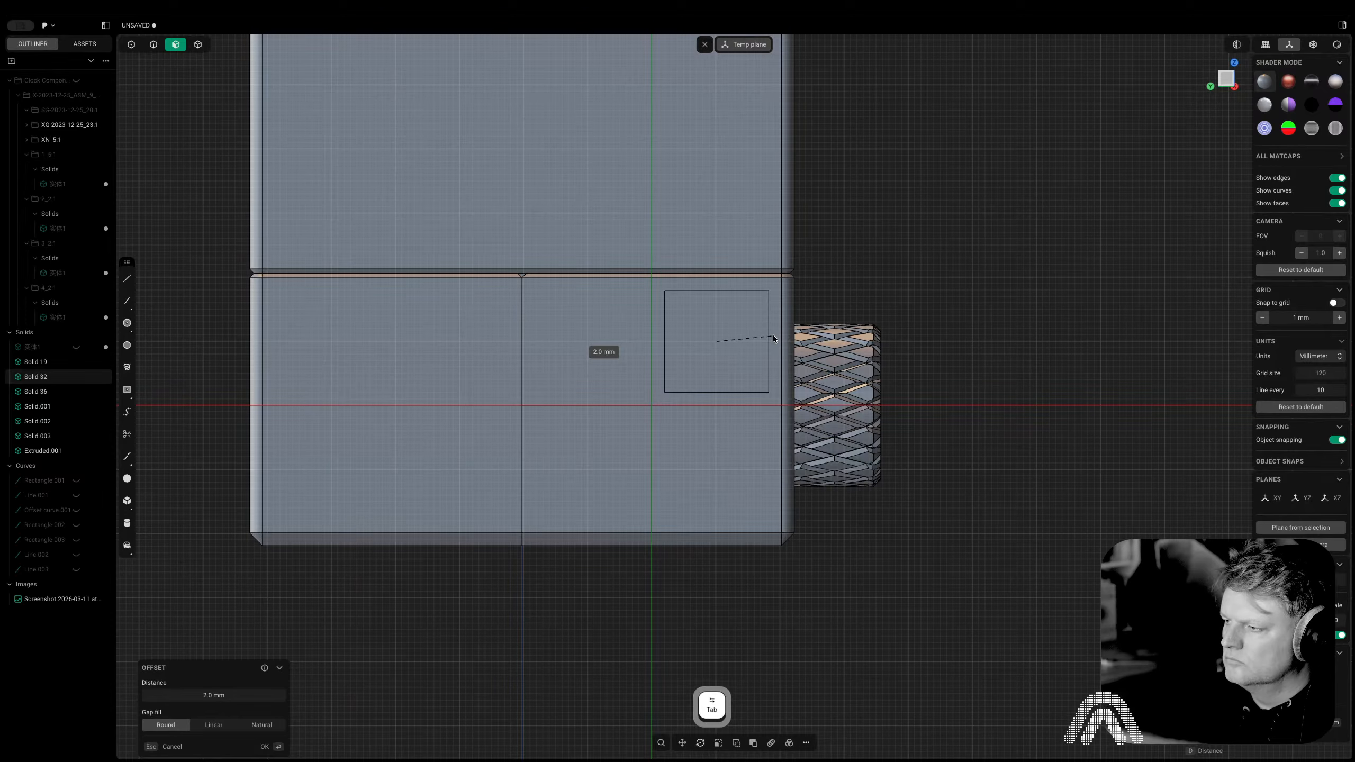
click(704, 334)
Offset the outlines of the other three quadrants inward freehand, the upper one by about 1.16 mm
click(614, 334)
key(o)
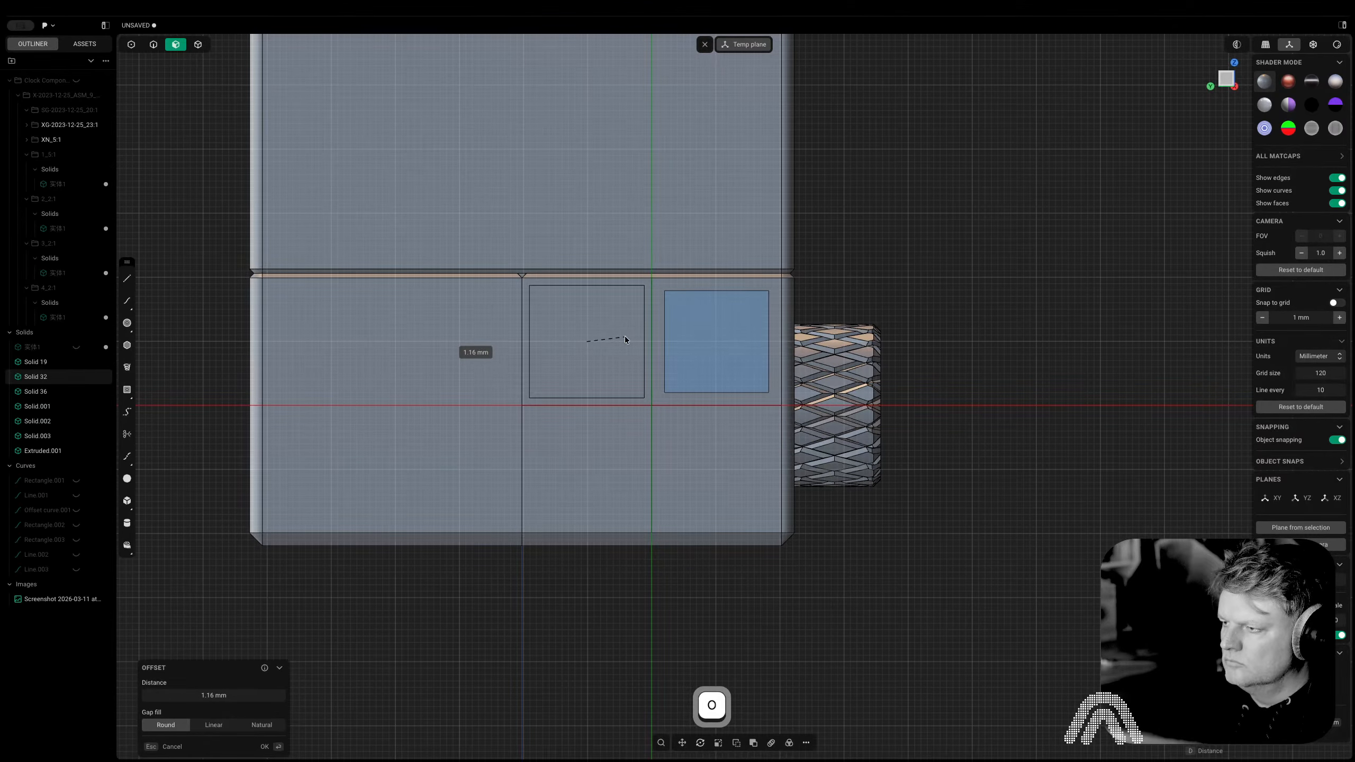
click(624, 335)
click(737, 496)
key(o)
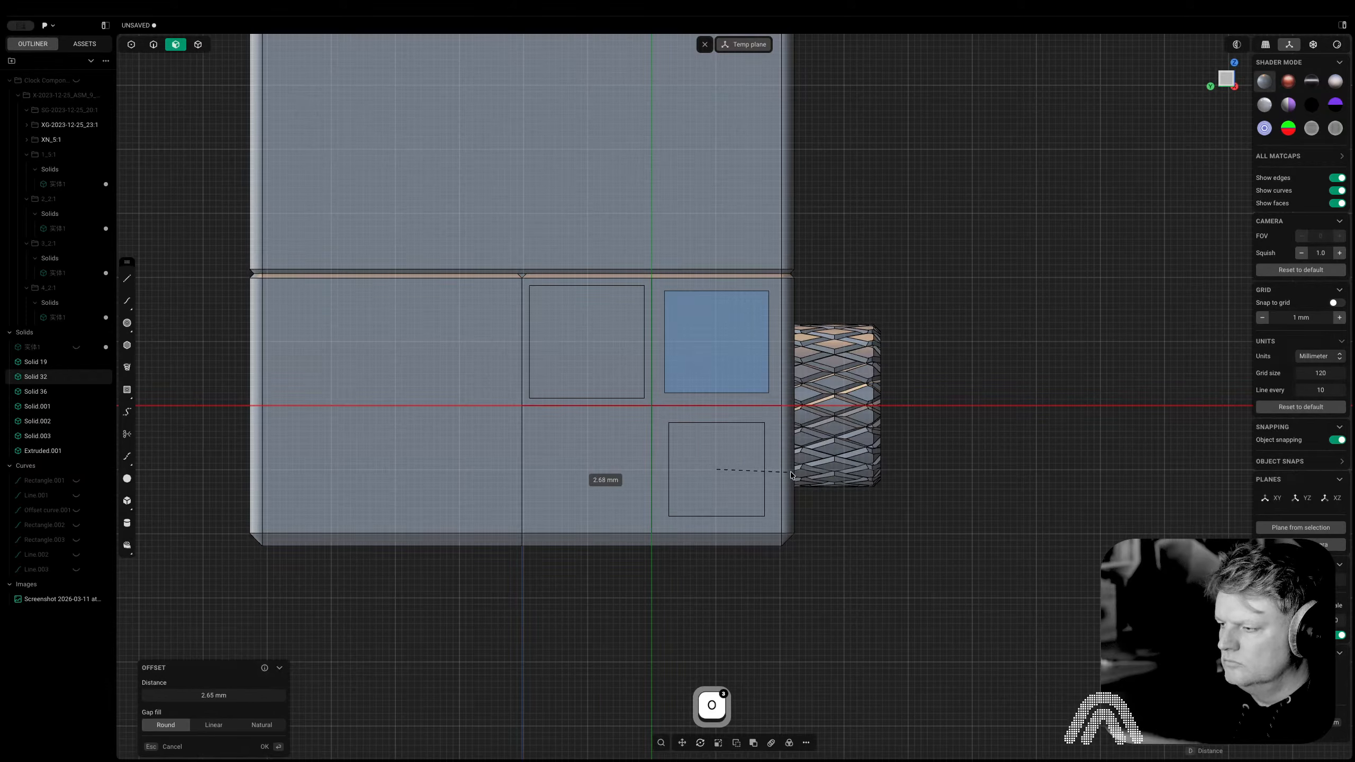
click(799, 478)
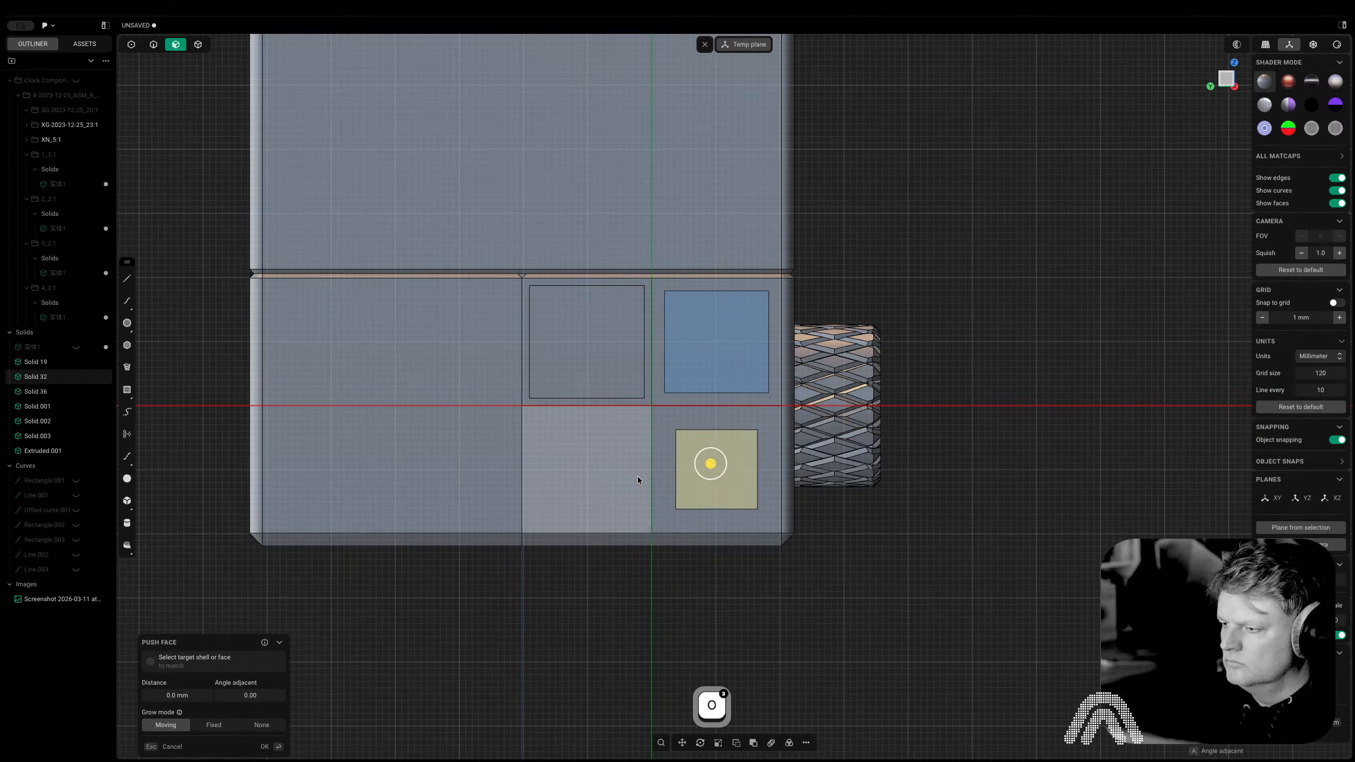
click(635, 474)
key(o)
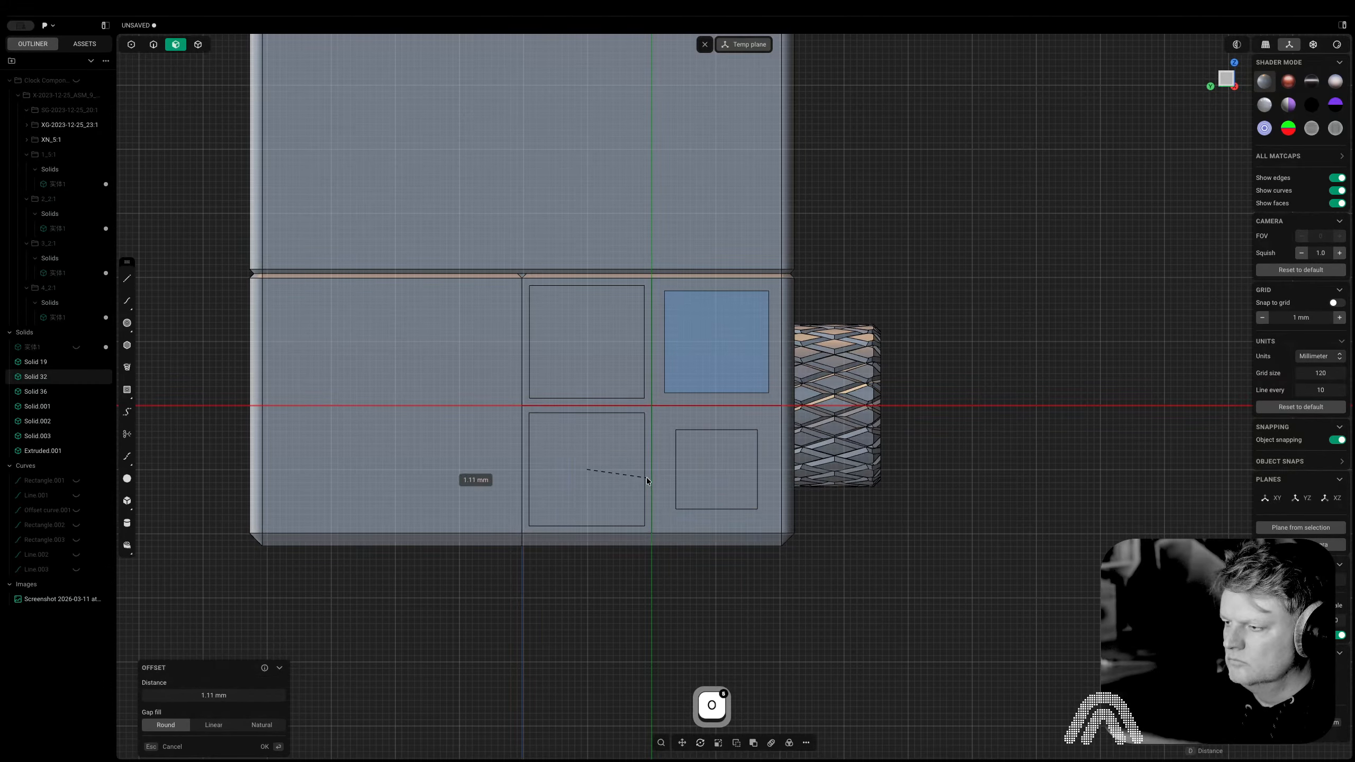
click(652, 477)
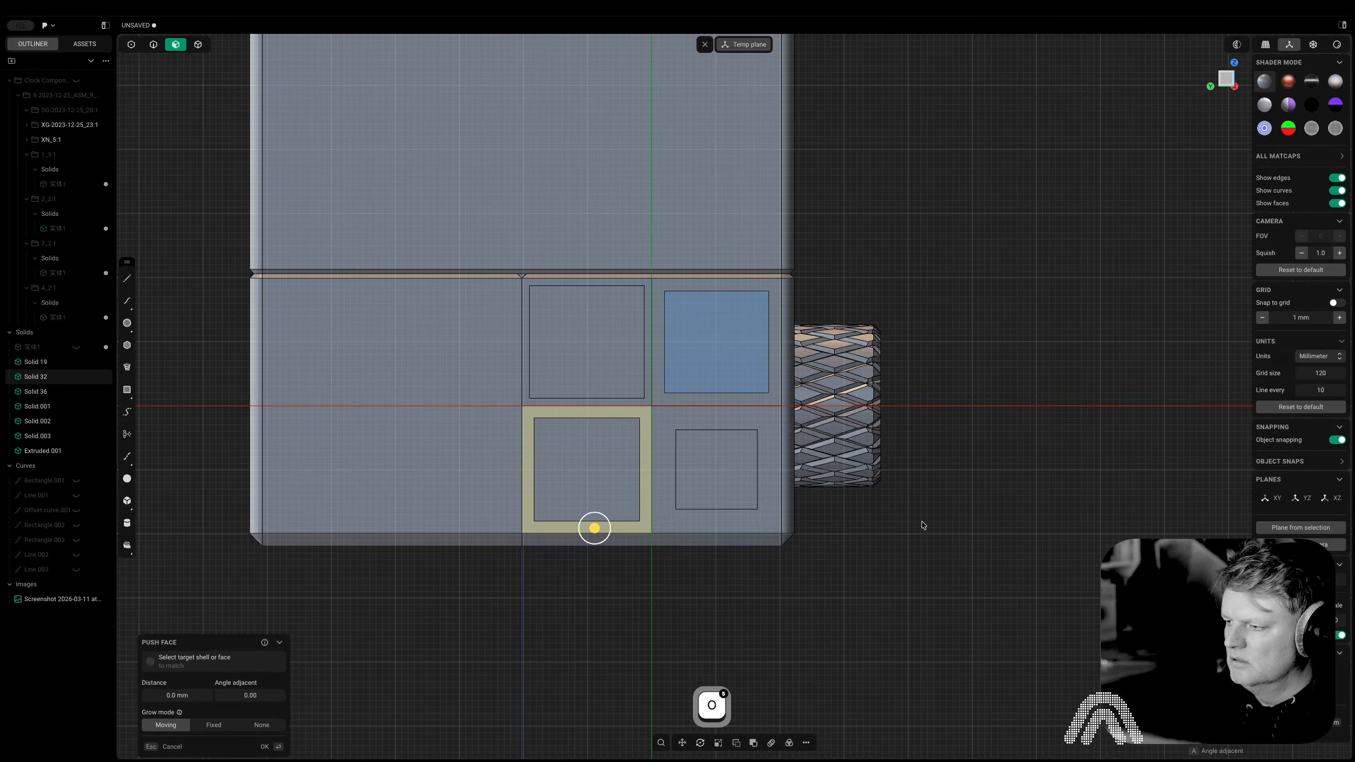
Extrude the four inset squares into the knob block to cut four square pockets
click(923, 526)
shift+click(716, 472)
shift+click(729, 365)
shift+click(599, 370)
shift+click(601, 474)
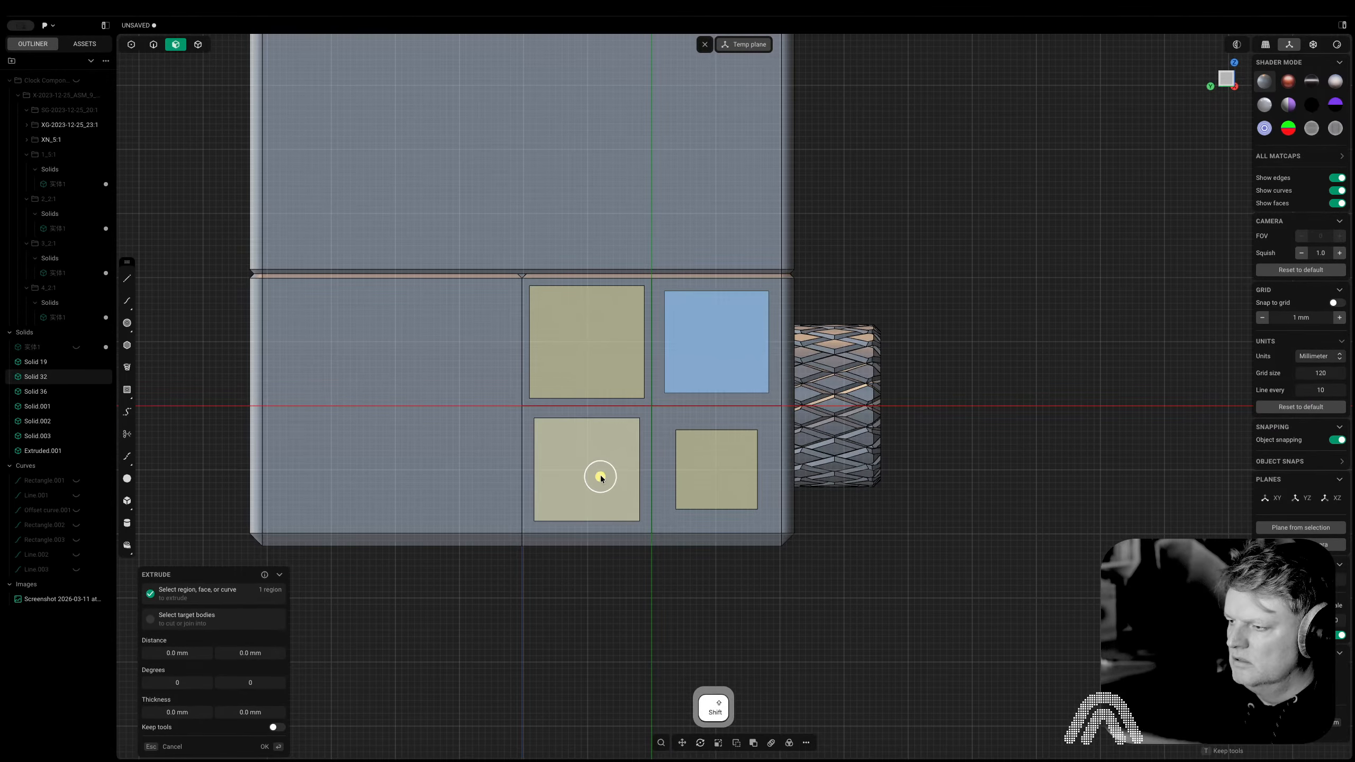
middle_drag(602, 475, 538, 478)
key(w)
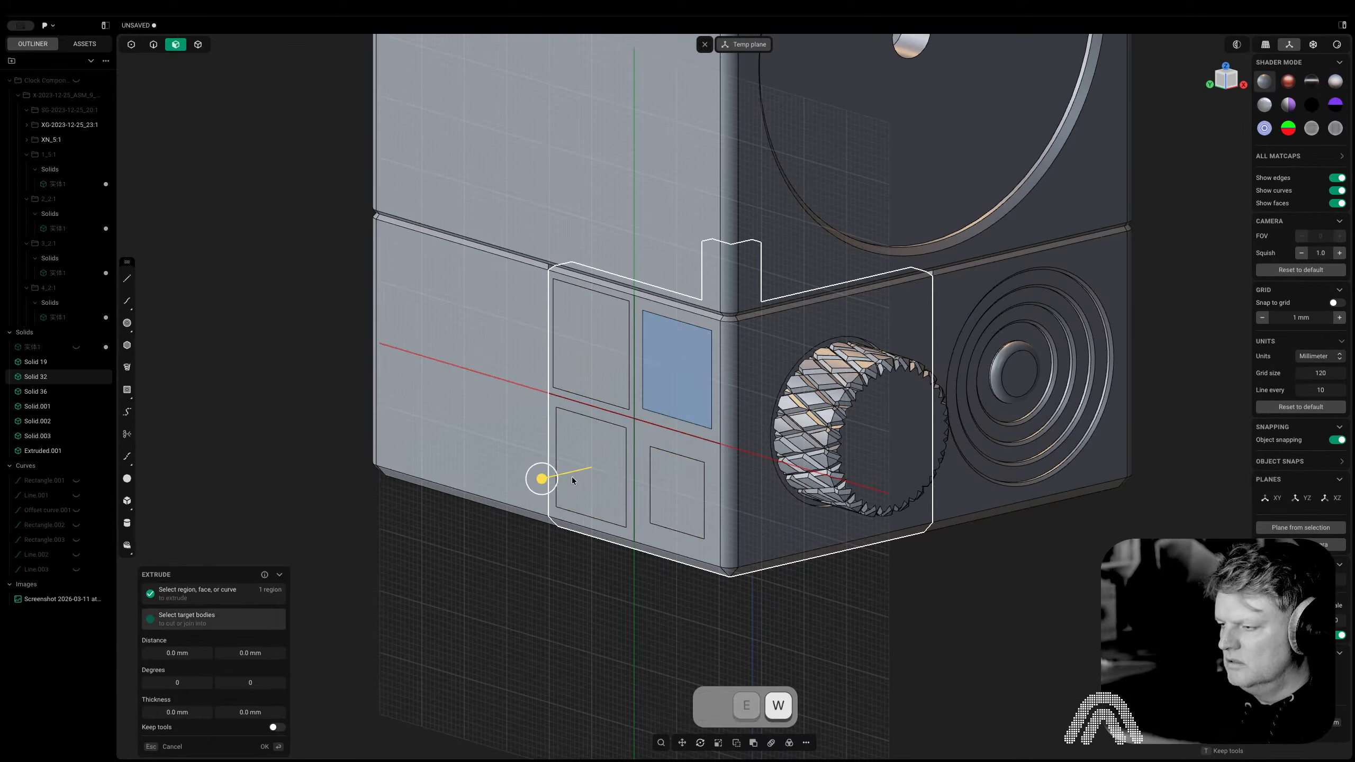
drag(544, 479, 588, 473)
right_click(585, 487)
scroll(585, 494, down, 10)
Undo the pocket cut and the four inset offsets, back to the plain four-quadrant division of the side face
key(super+z)
key(super+z)
key(super+z)
key(super+z)
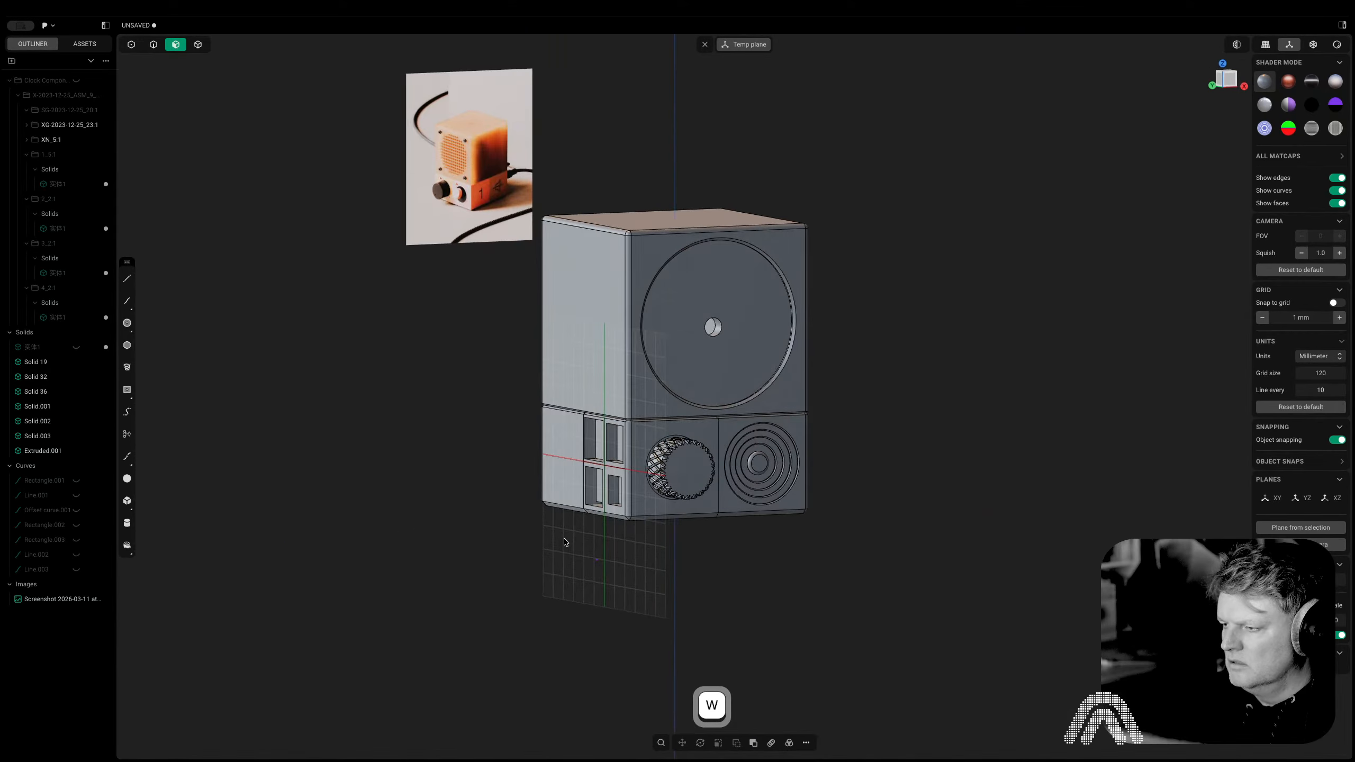
key(super+z)
key(super+z)
key(super+z)
key(super+z)
key(super+z)
key(super+z)
key(super+z)
key(super+z)
key(super+z)
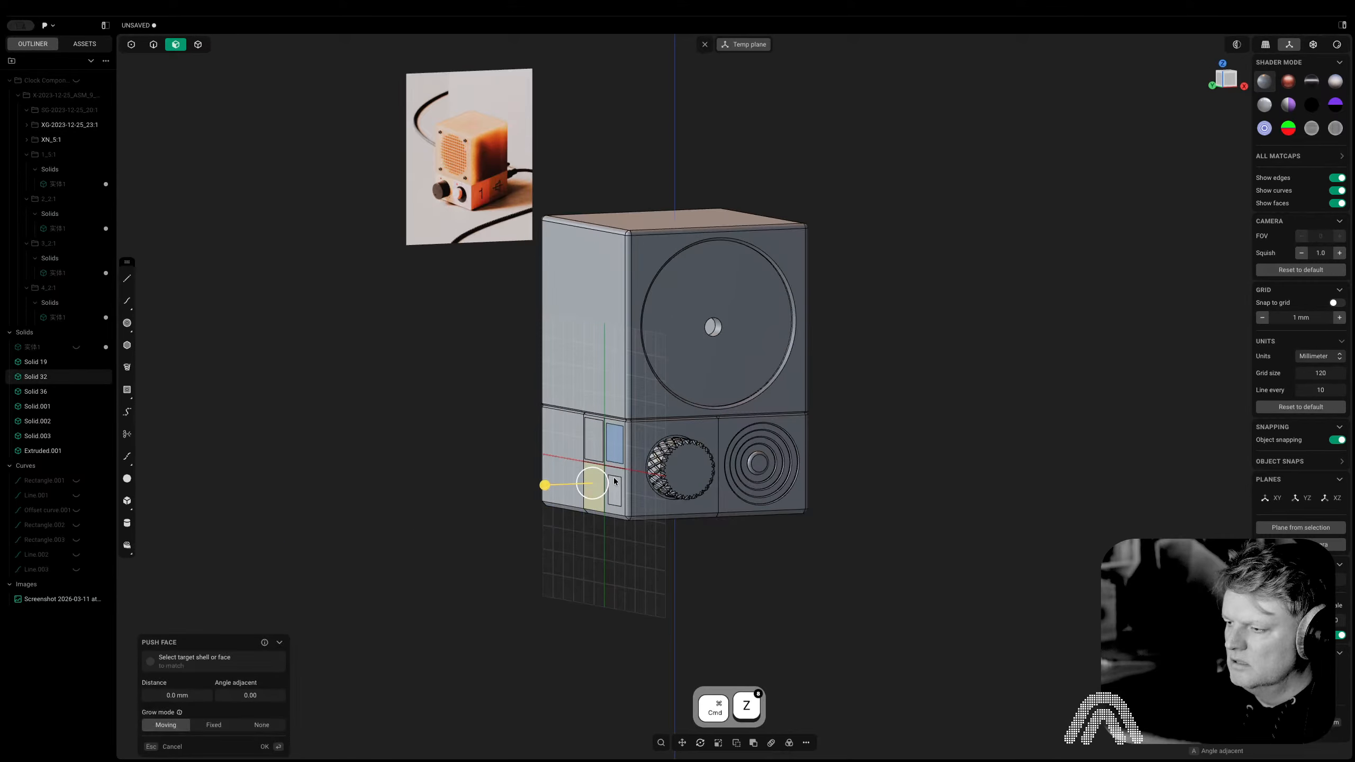
key(super+z)
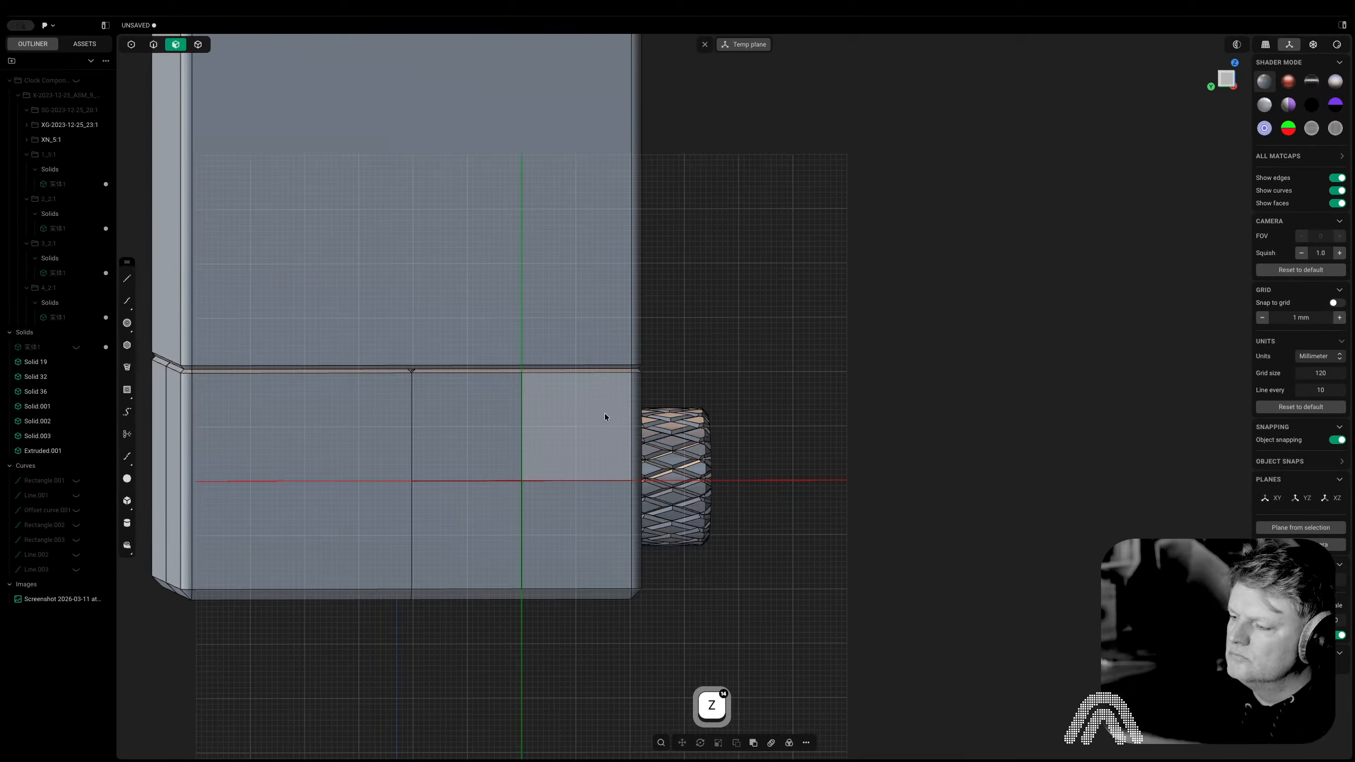
click(608, 407)
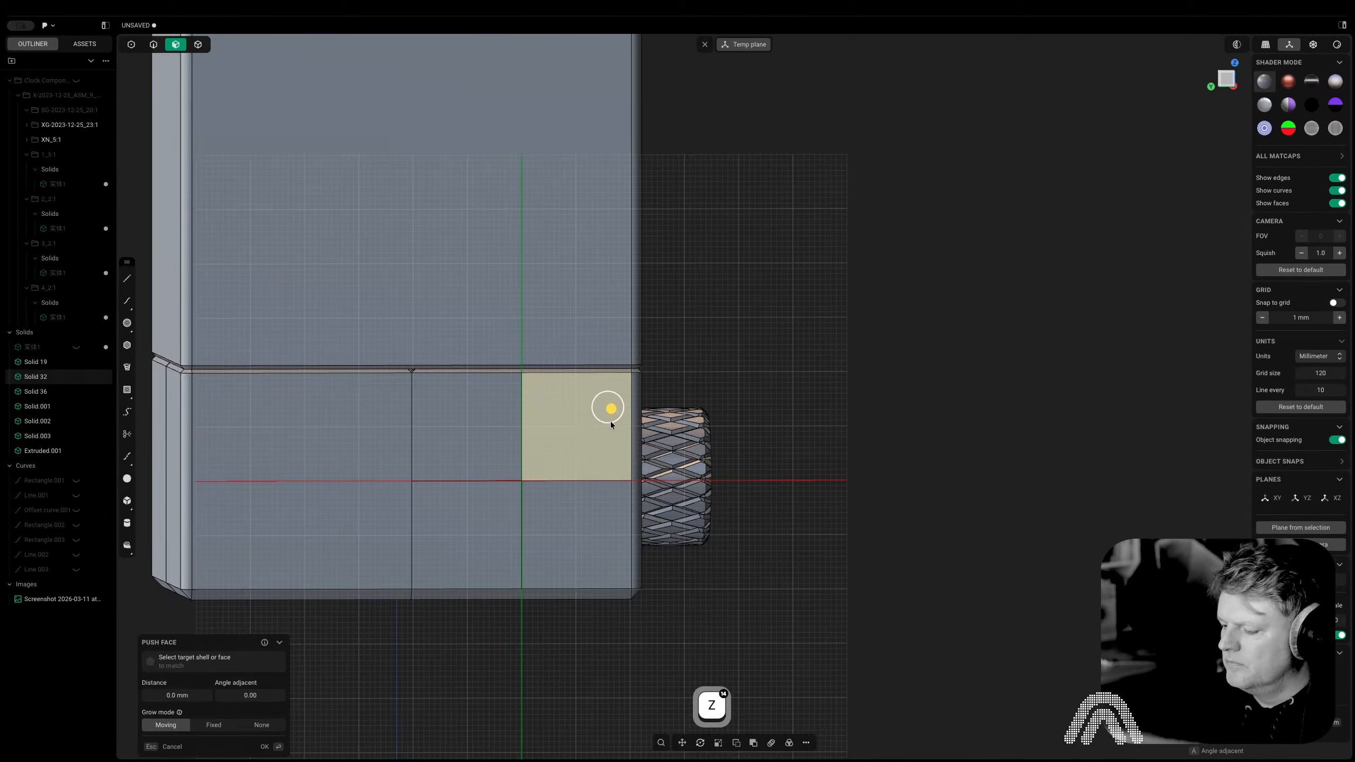
click(852, 397)
click(604, 419)
key(p)
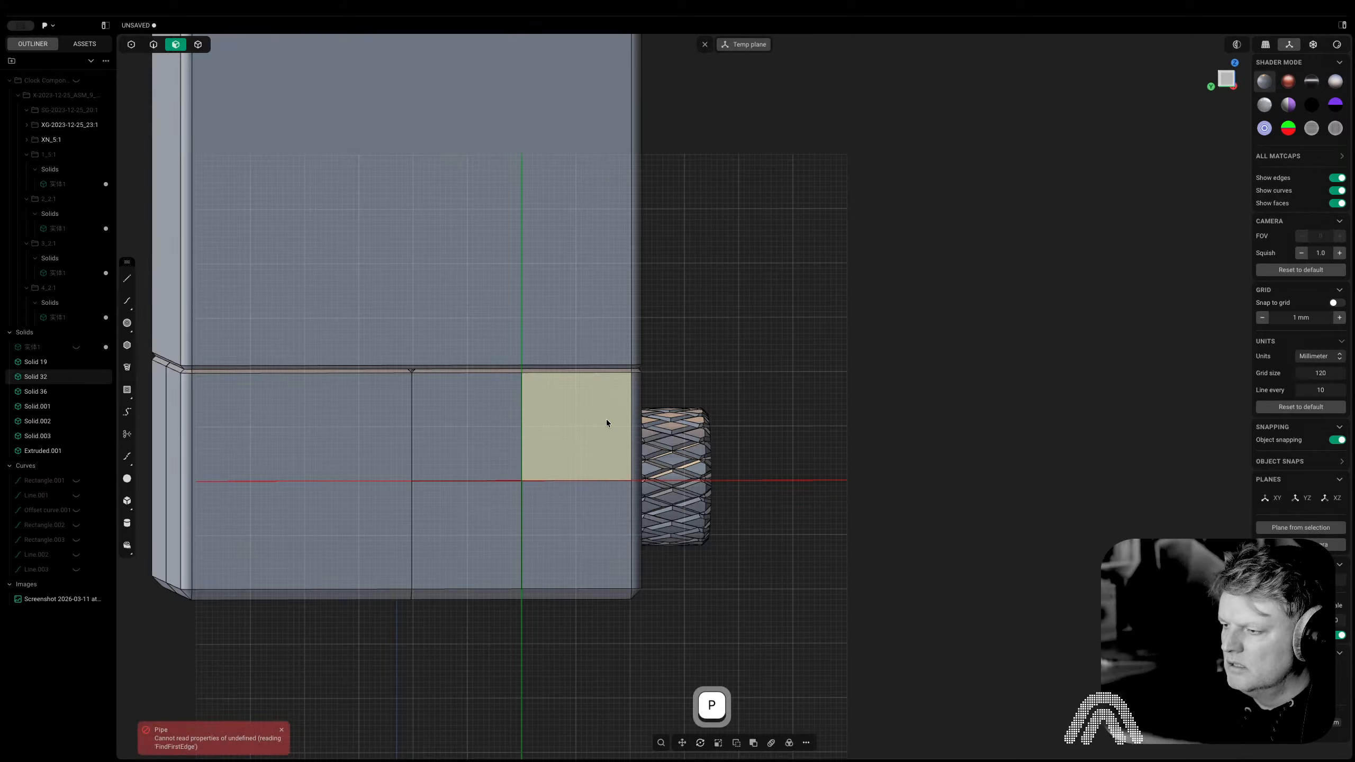
click(761, 393)
Align to the Left view and offset the outline of the upper quadrant nearest the knob inward by exactly 2 mm
click(1226, 79)
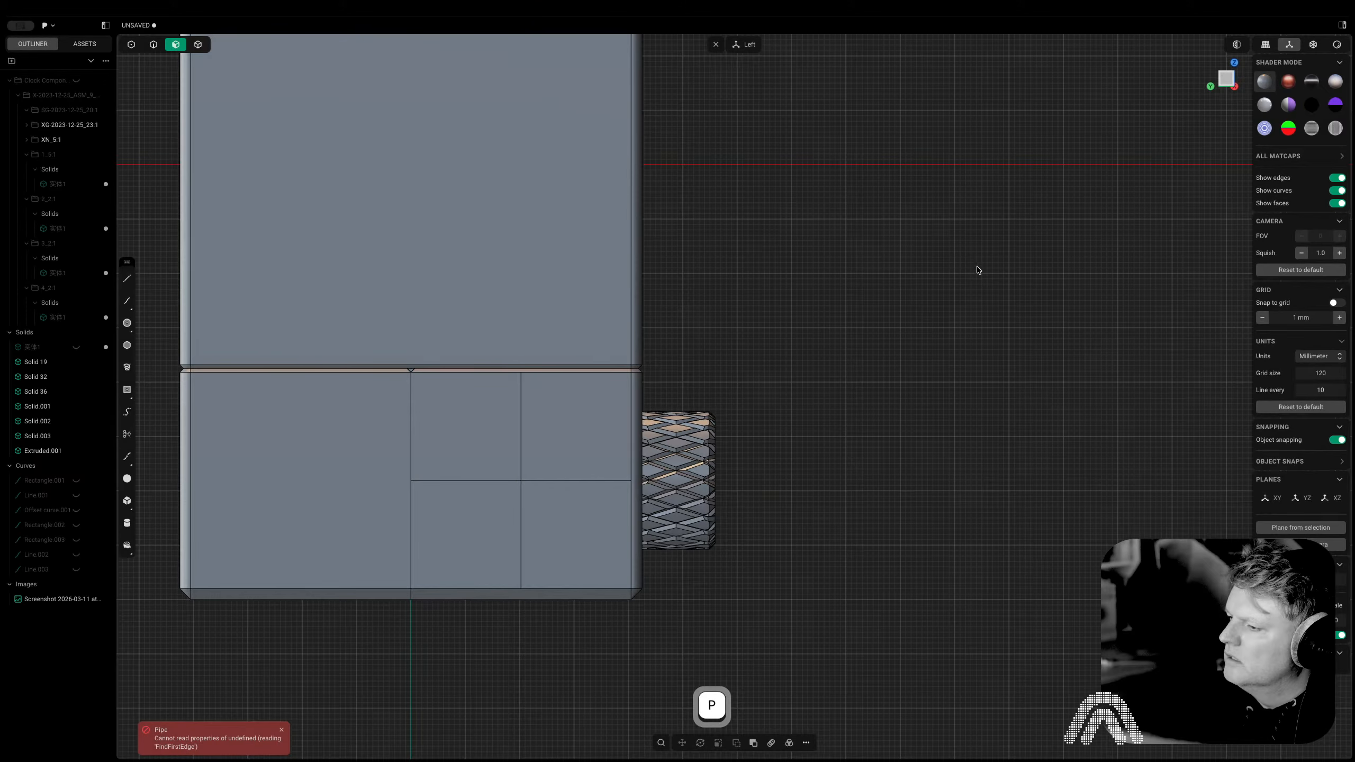
click(600, 410)
key(o)
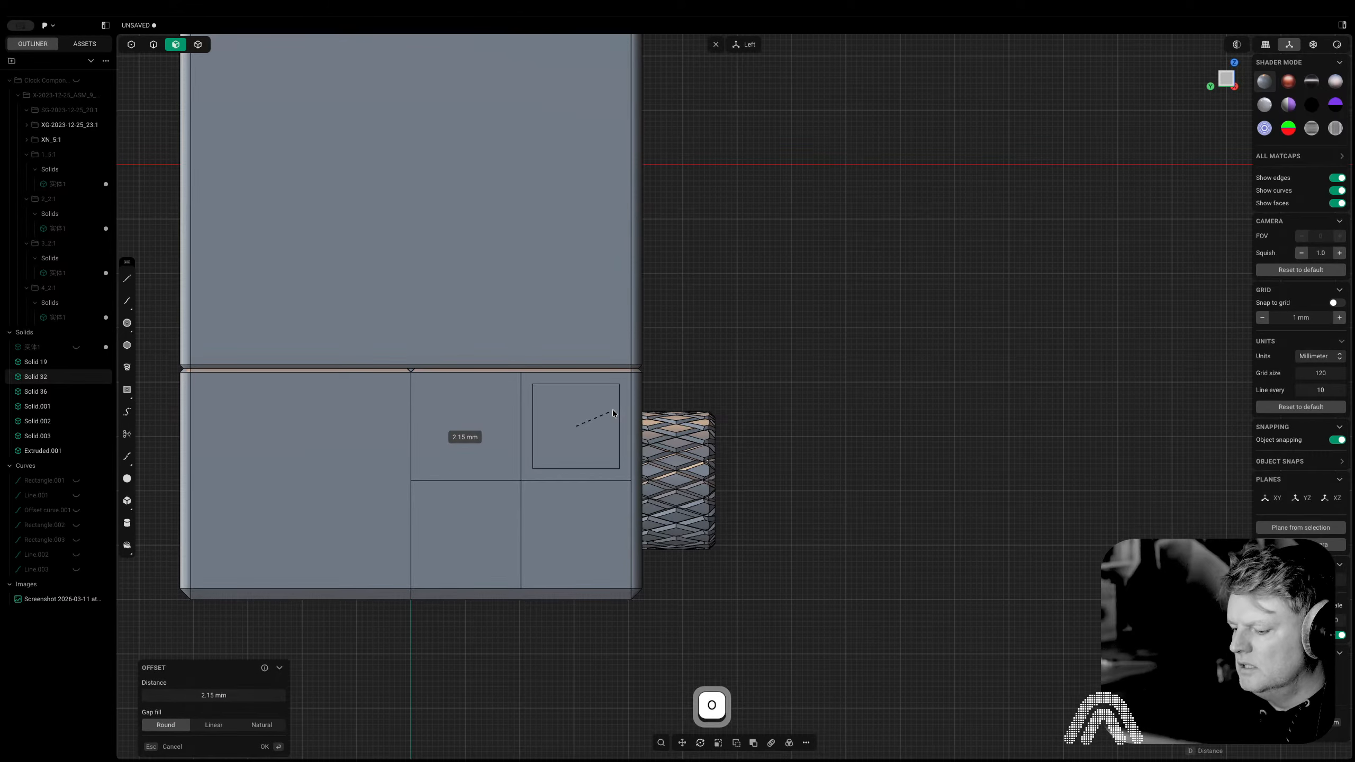
text(2)
key(Return)
key(Return)
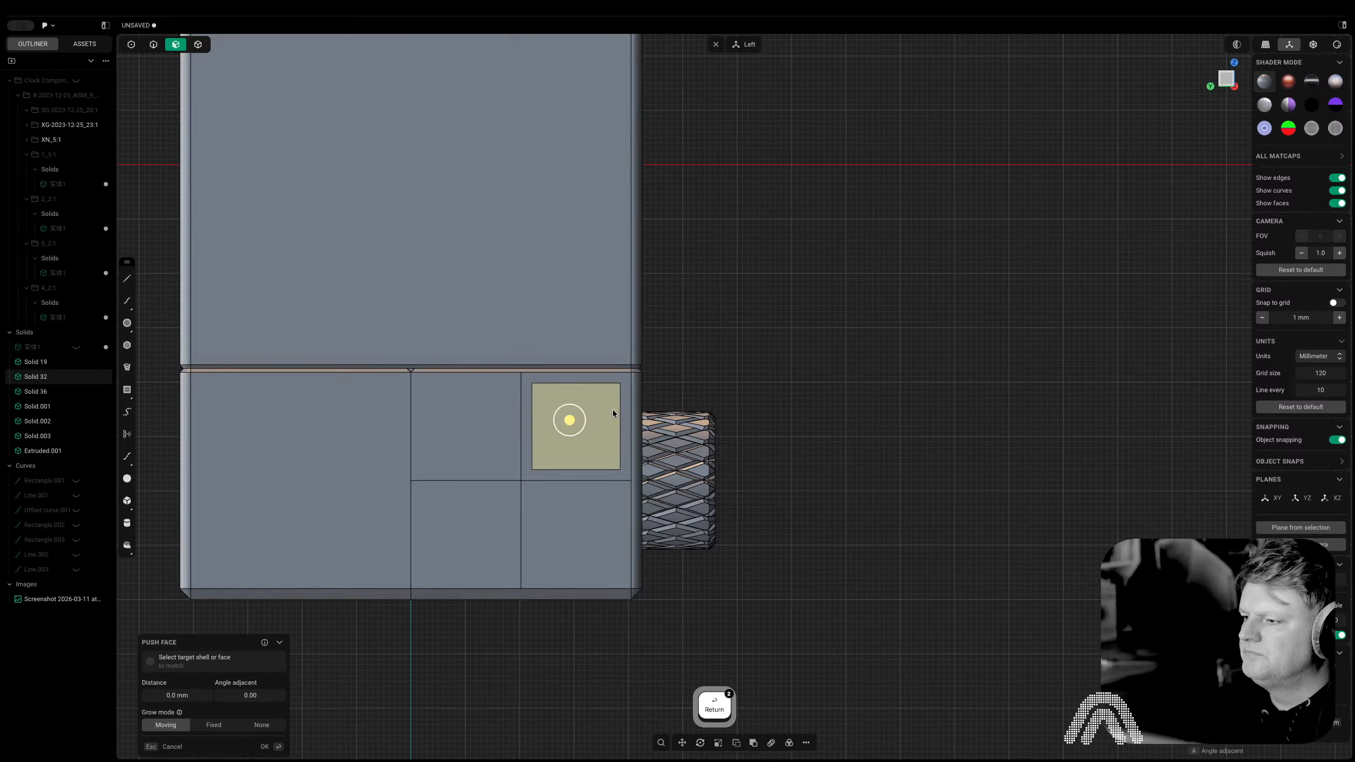
Offset the outlines of the upper quadrant farther from the knob and the lower quadrant nearest the knob inward by 2 mm
click(496, 448)
key(o)
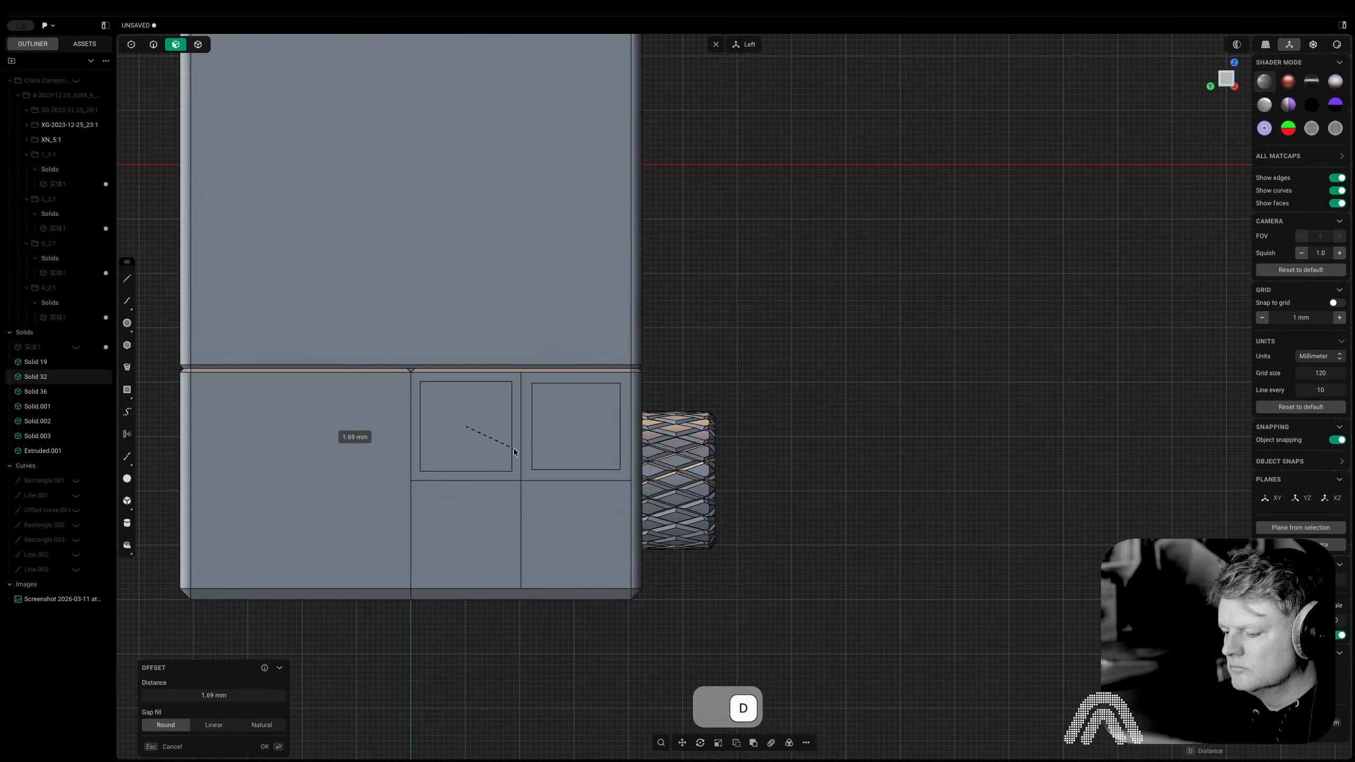
key(Return)
key(Return)
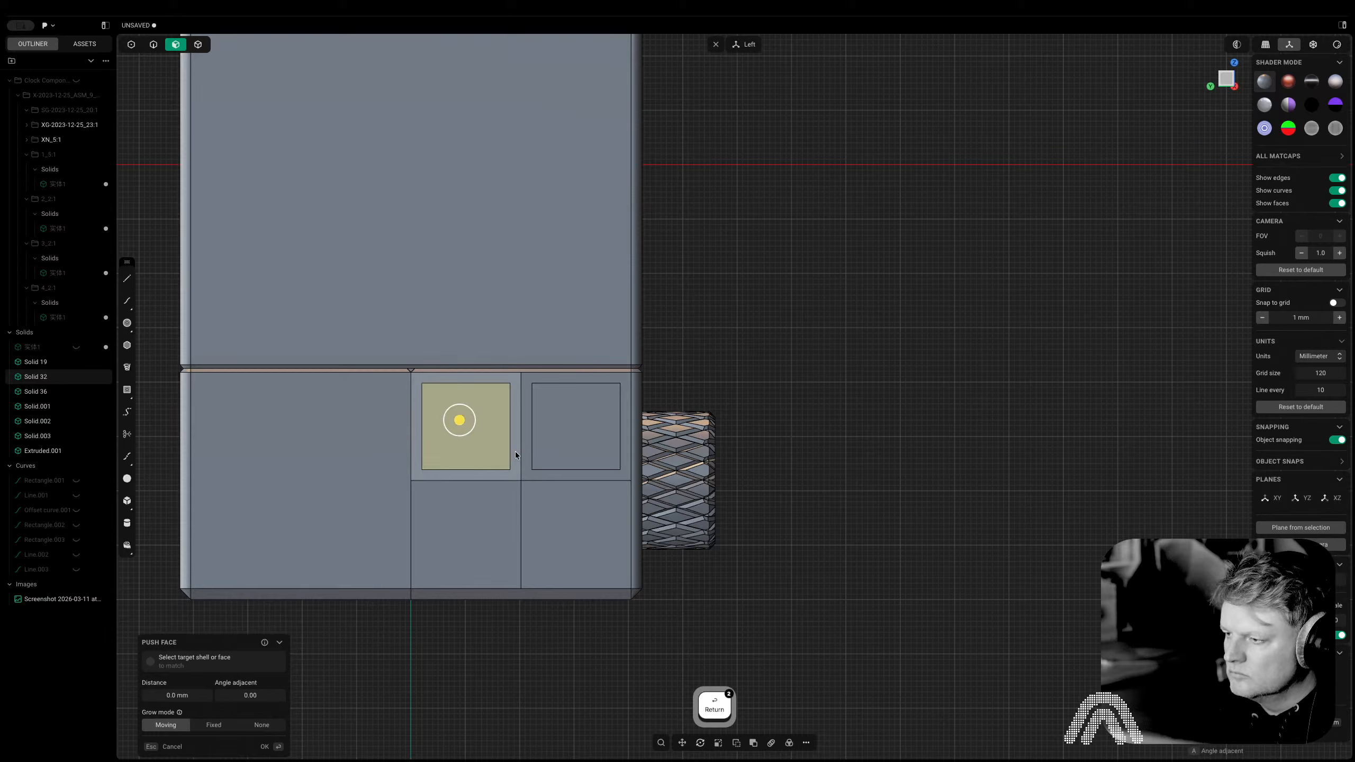
click(588, 529)
key(o)
key(d)
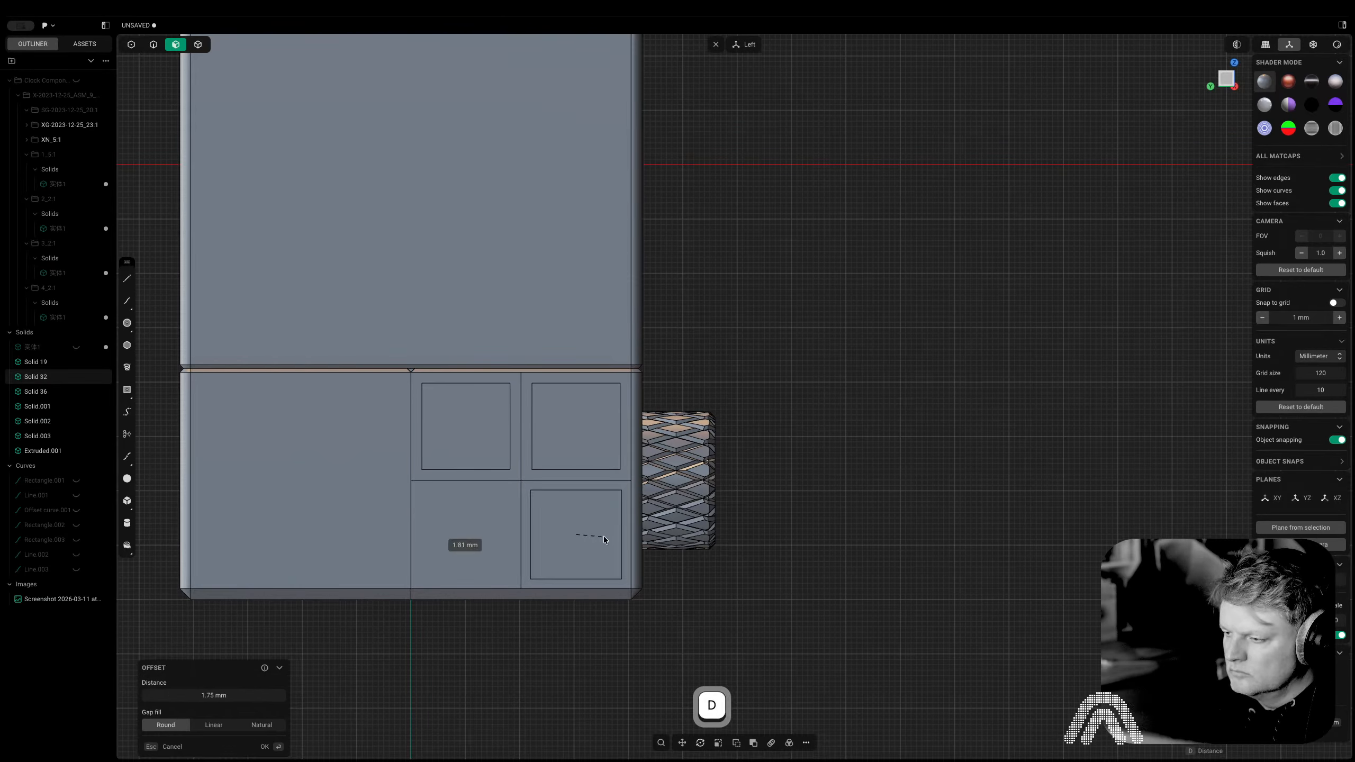
key(Return)
key(Return)
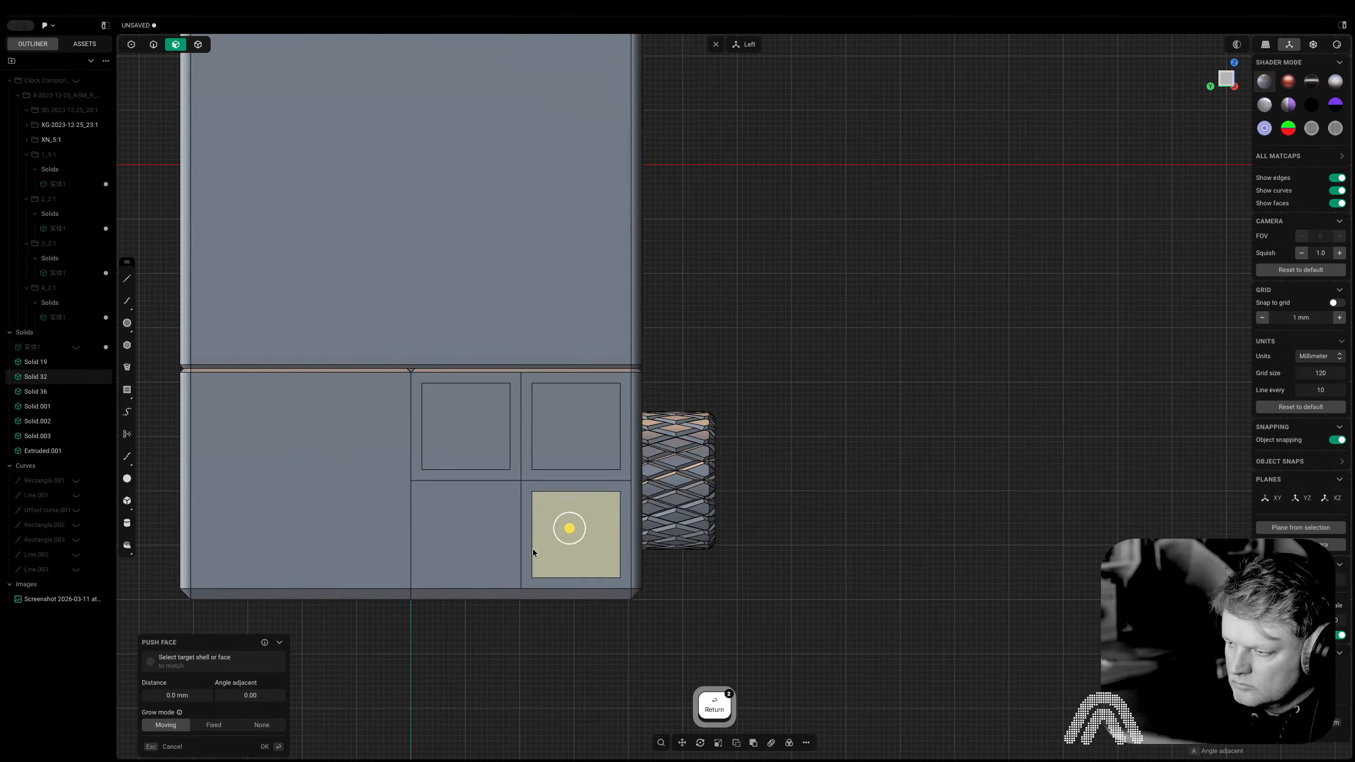
Offset the outline of the remaining lower quadrant, farther from the knob, inward by the same 2 mm
click(507, 553)
key(o)
key(d)
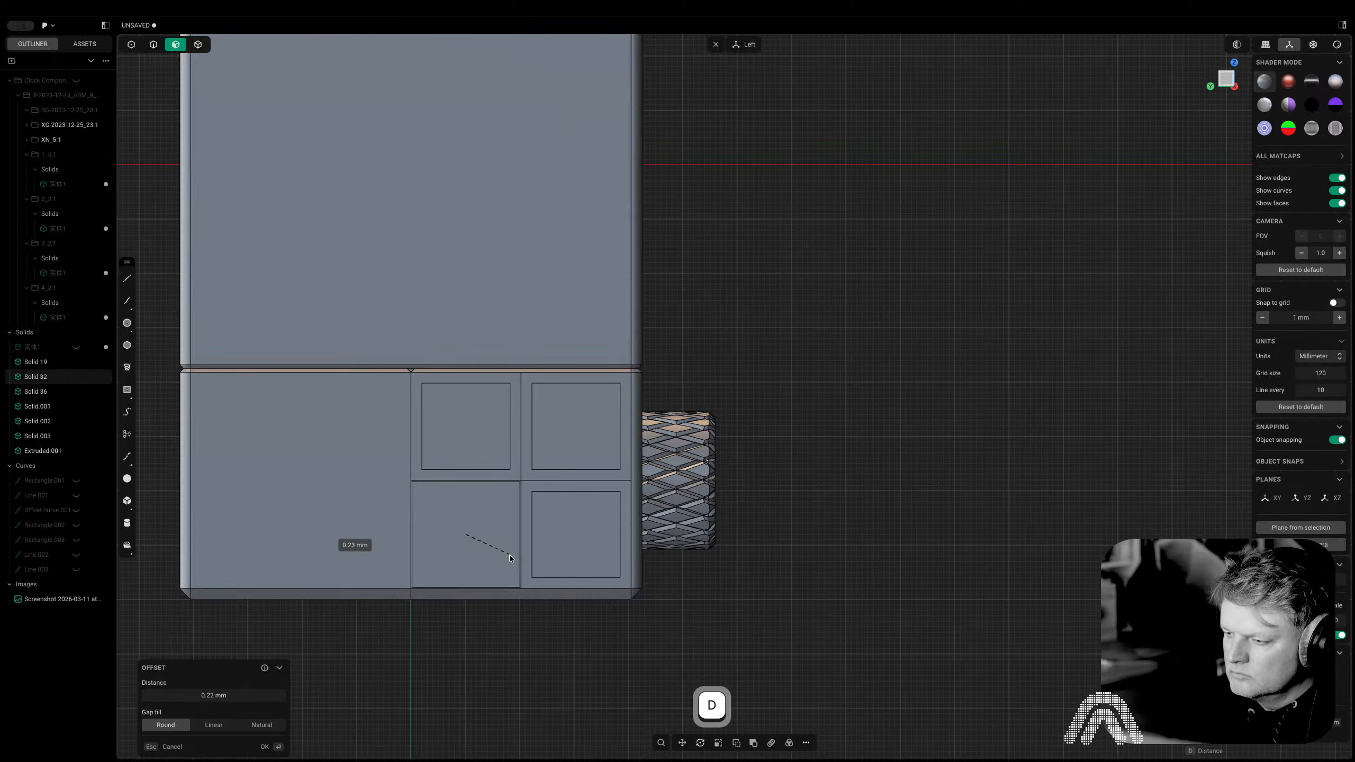
key(Return)
key(backslash)
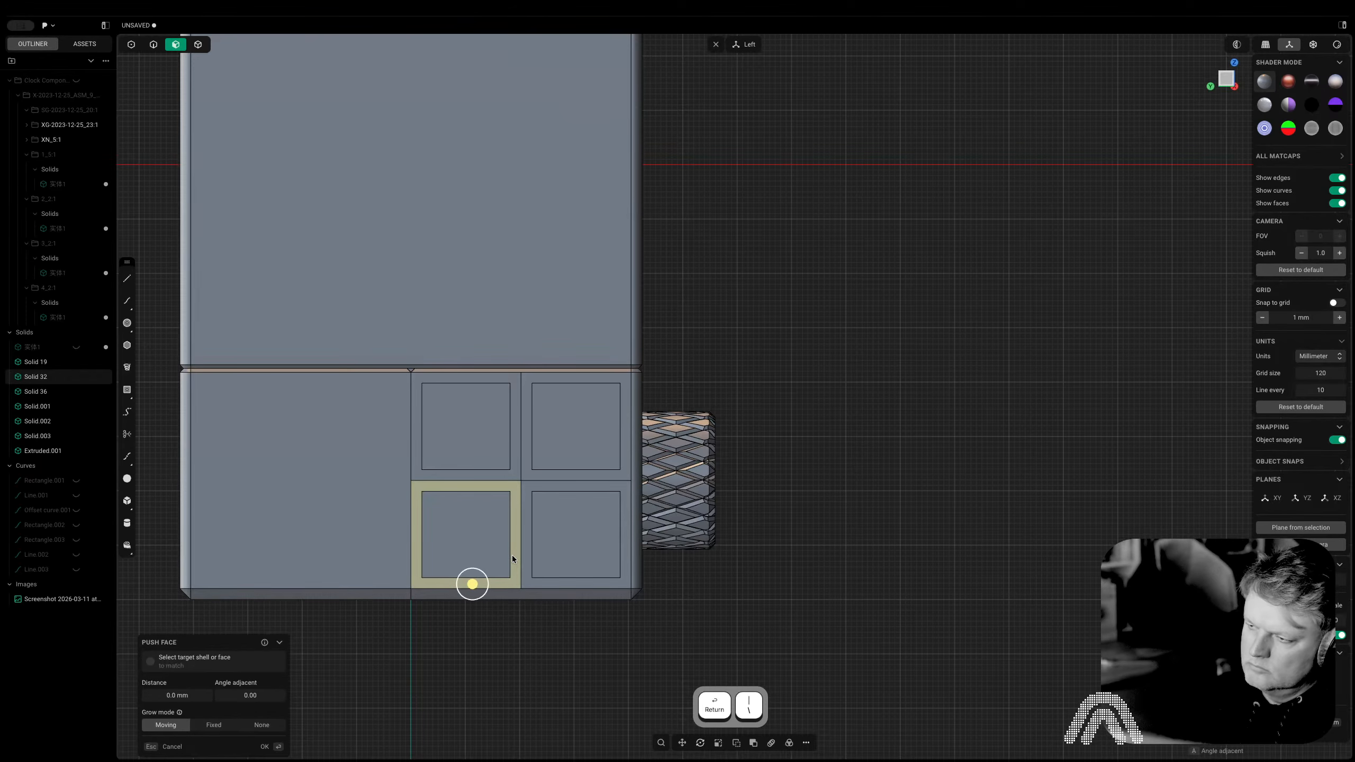
Draw a diagonal line across each of the four inset squares, all running toward the centre of the pattern to suggest an X
key(shift+a)
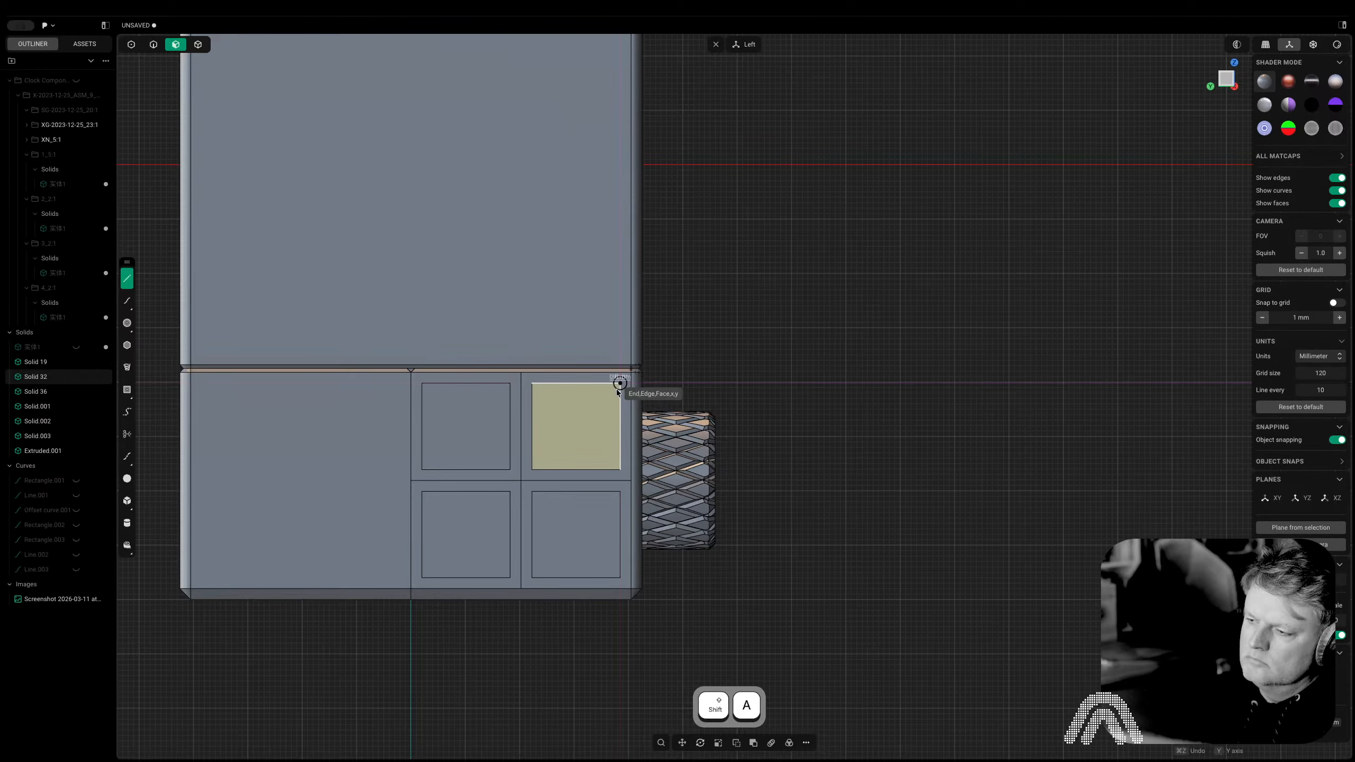
click(620, 384)
click(532, 469)
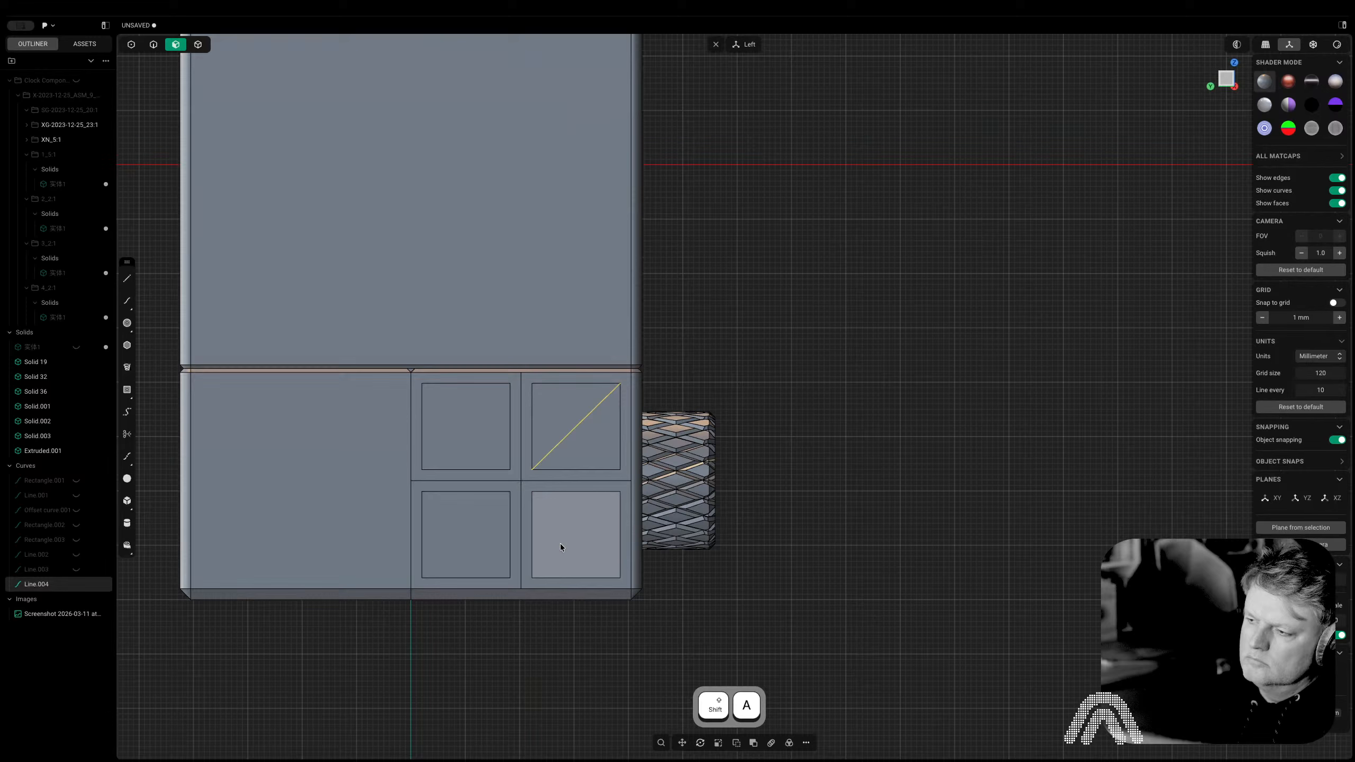
click(620, 577)
click(531, 492)
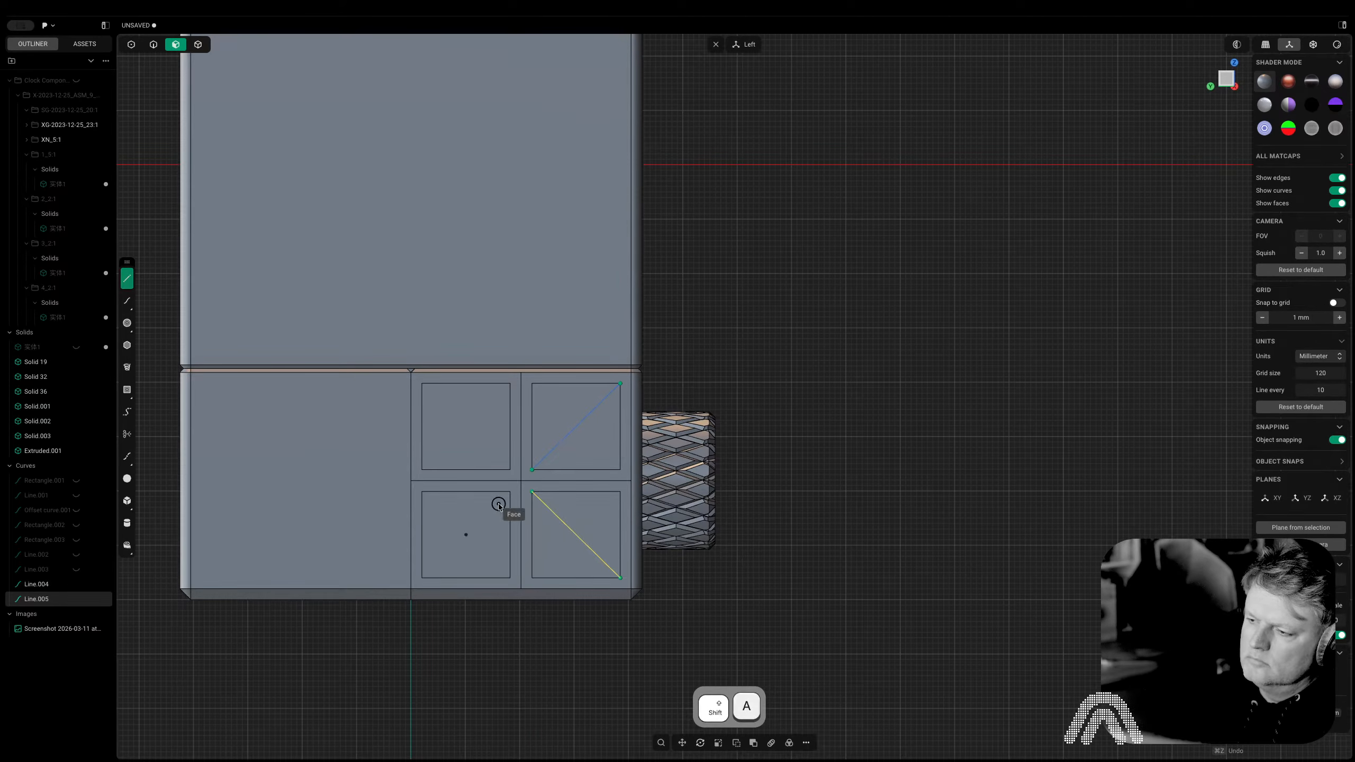
click(510, 491)
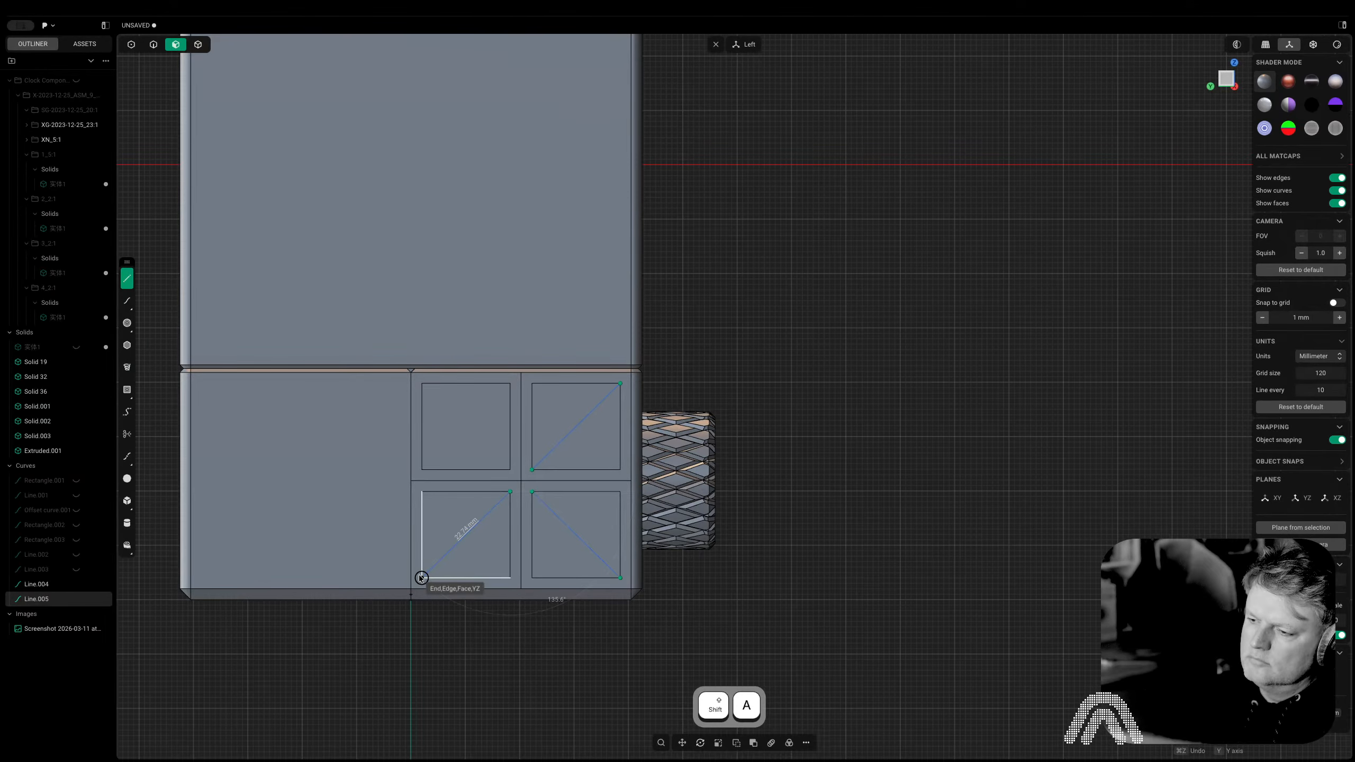
click(421, 577)
click(510, 469)
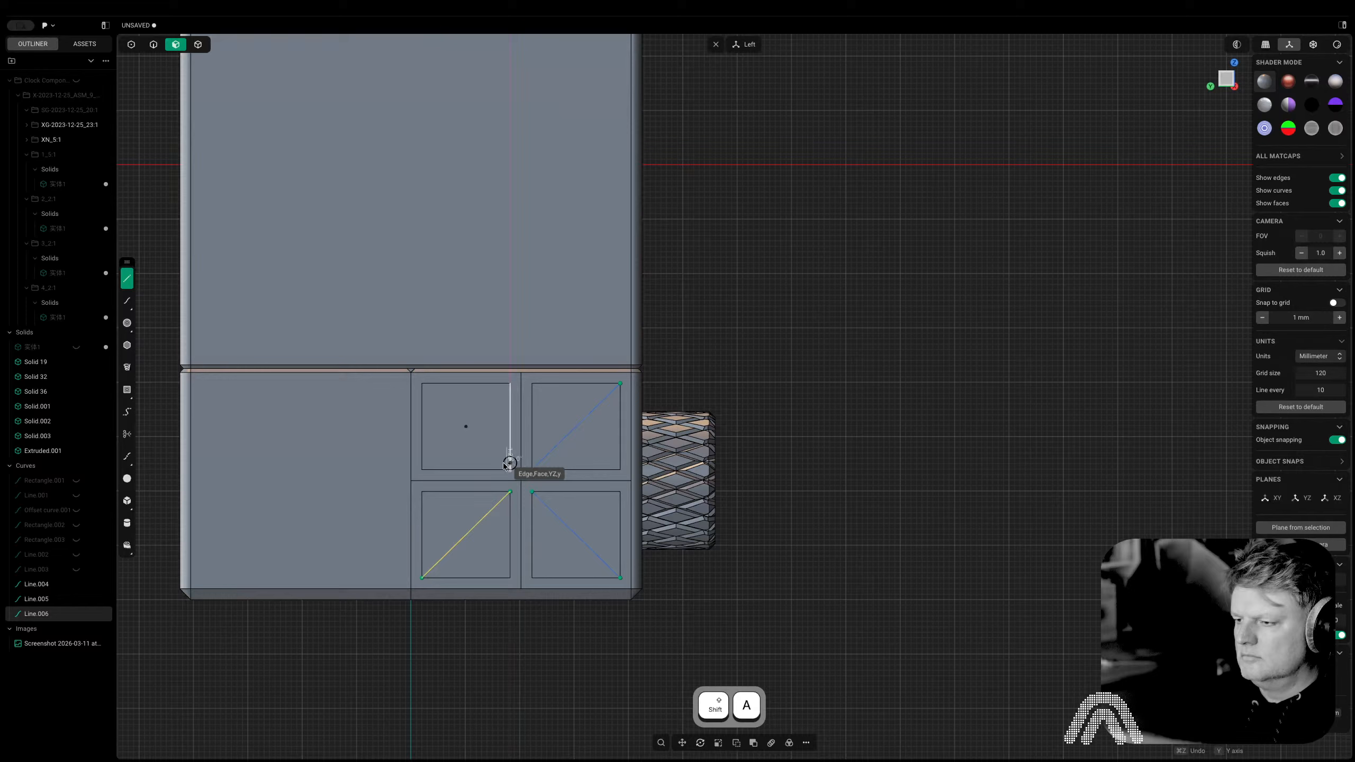
click(421, 383)
Imprint the four diagonal lines onto the side face of the knob block
key(2)
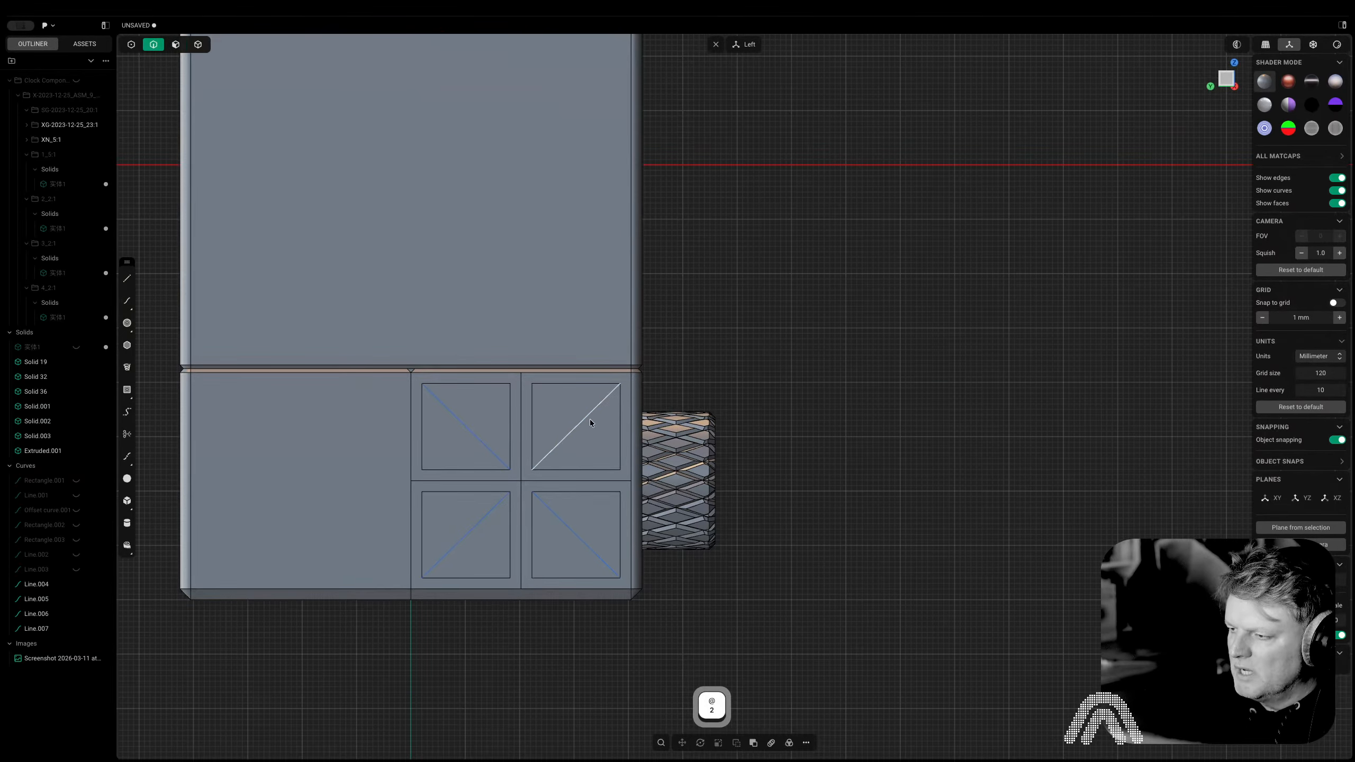
shift+click(589, 414)
shift+click(557, 513)
shift+click(493, 512)
shift+click(494, 459)
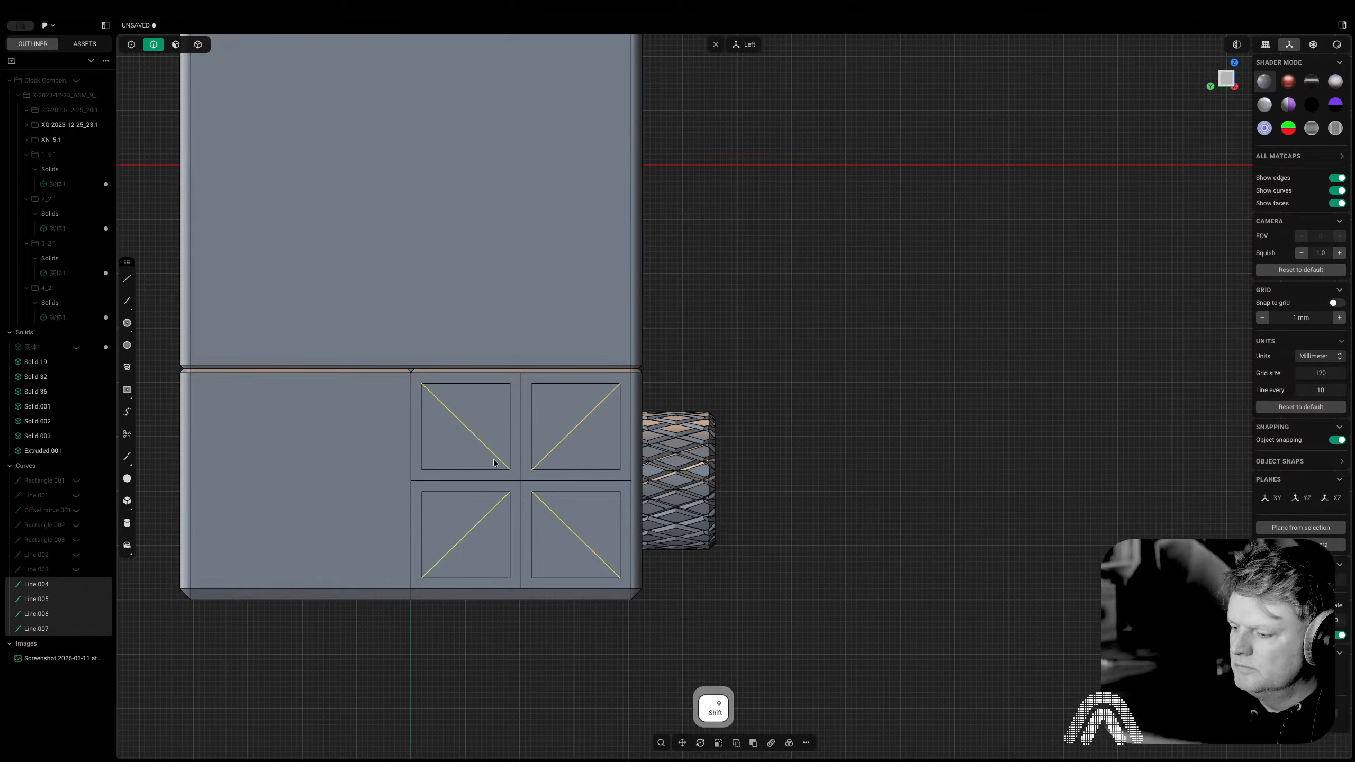
key(shift+i)
click(544, 417)
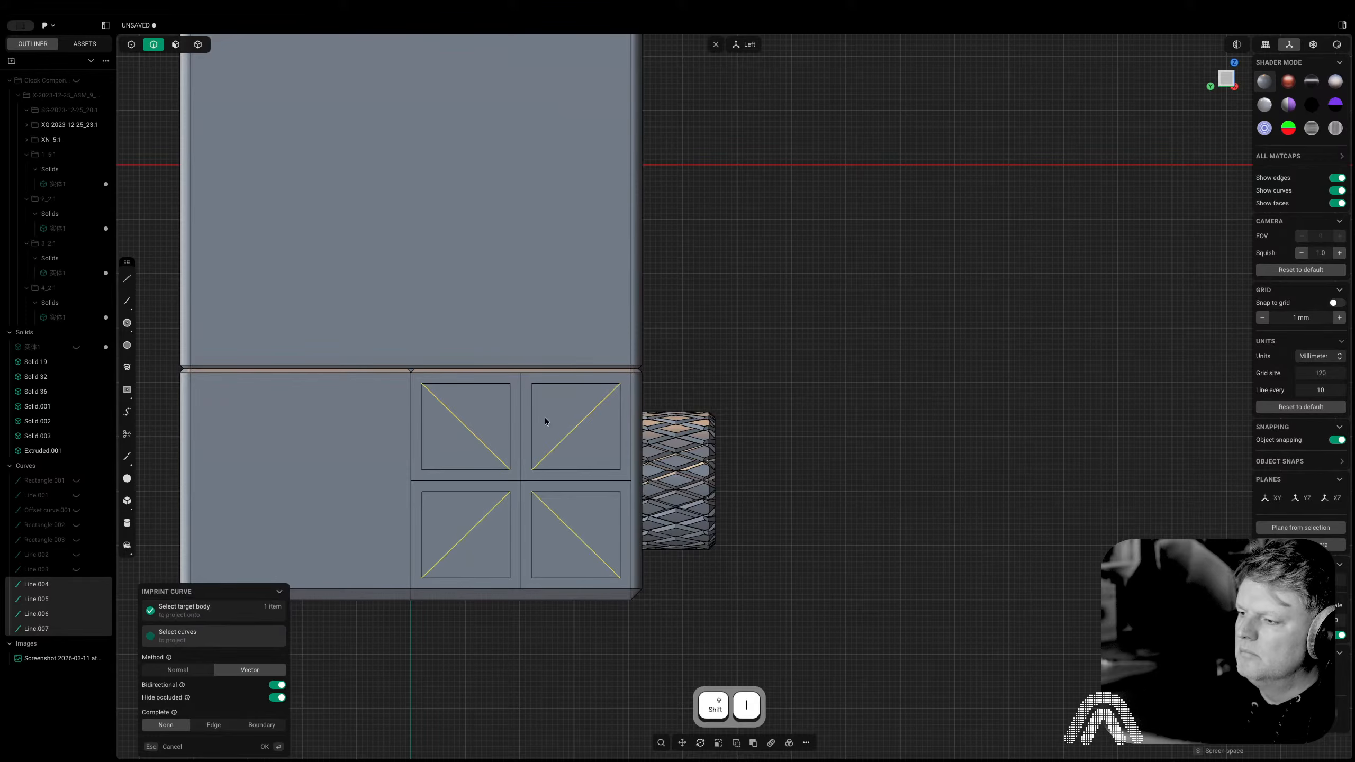
Delete the four diagonal line curves, Line.004 to Line.007, that were used for the imprint
middle_drag(544, 418, 645, 401)
key(3)
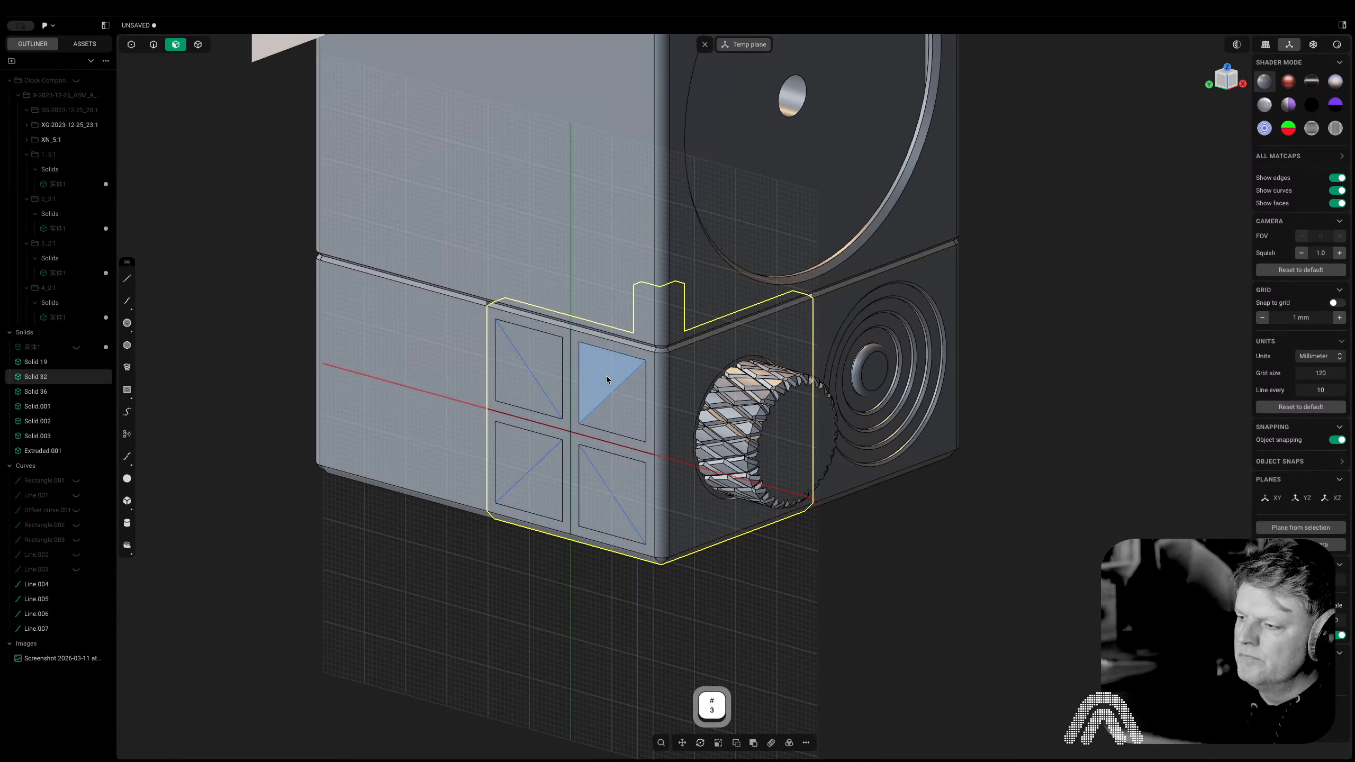
click(37, 584)
shift+click(46, 627)
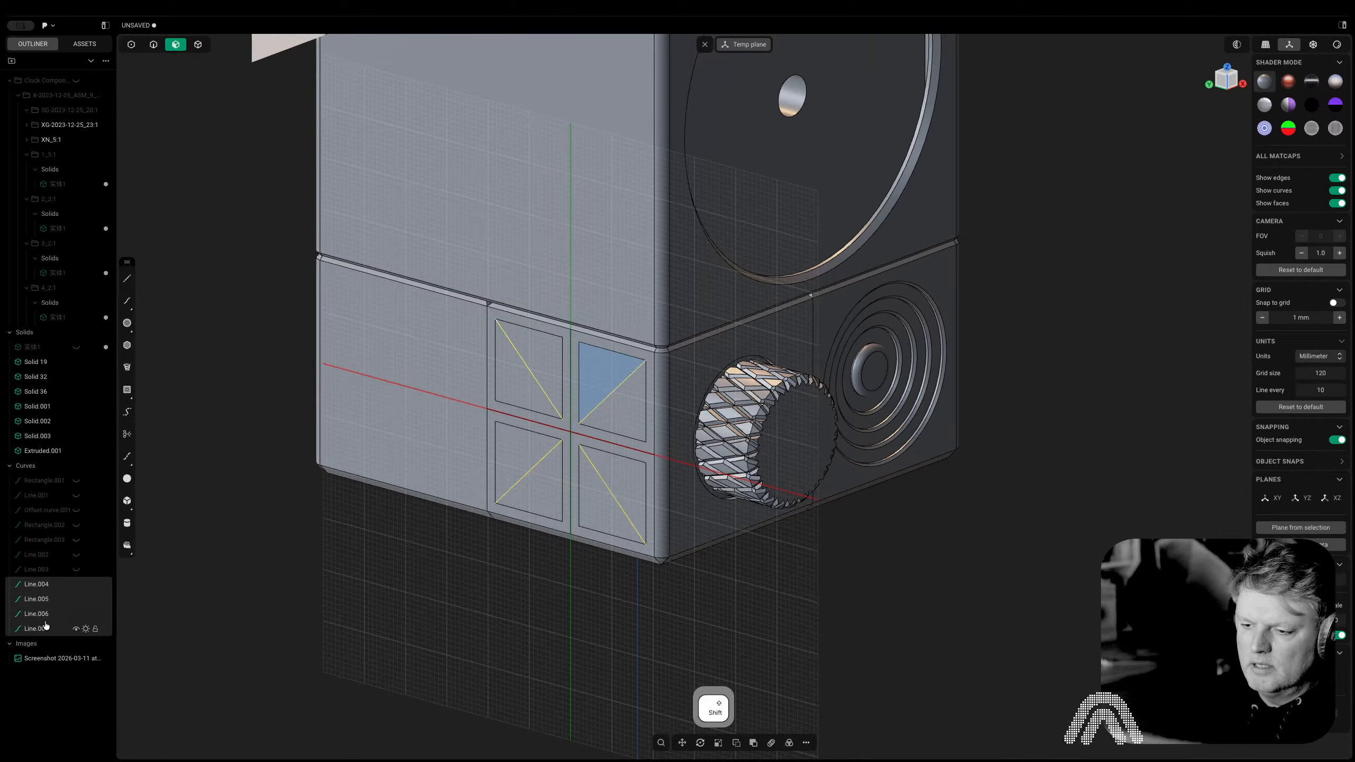
key(x)
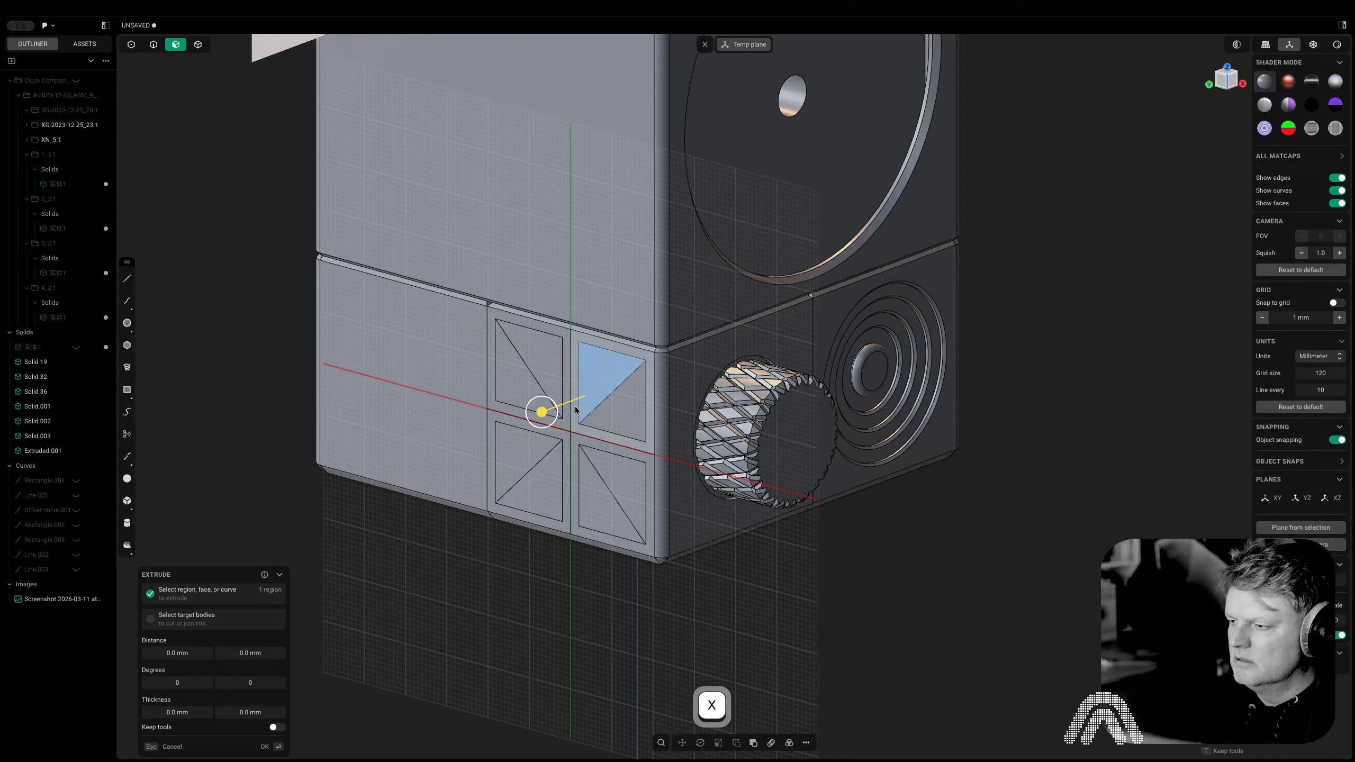
Extrude the upper triangle of the upper square nearest the knob into the block to cut a triangular pocket
drag(540, 410, 603, 400)
key(Escape)
key(x)
key(w)
click(632, 377)
right_click(603, 400)
Extrude the upper triangle of the lower square nearest the knob inward as a second triangular pocket
scroll(605, 398, down, 5)
middle_drag(605, 399, 626, 518)
click(660, 497)
key(w)
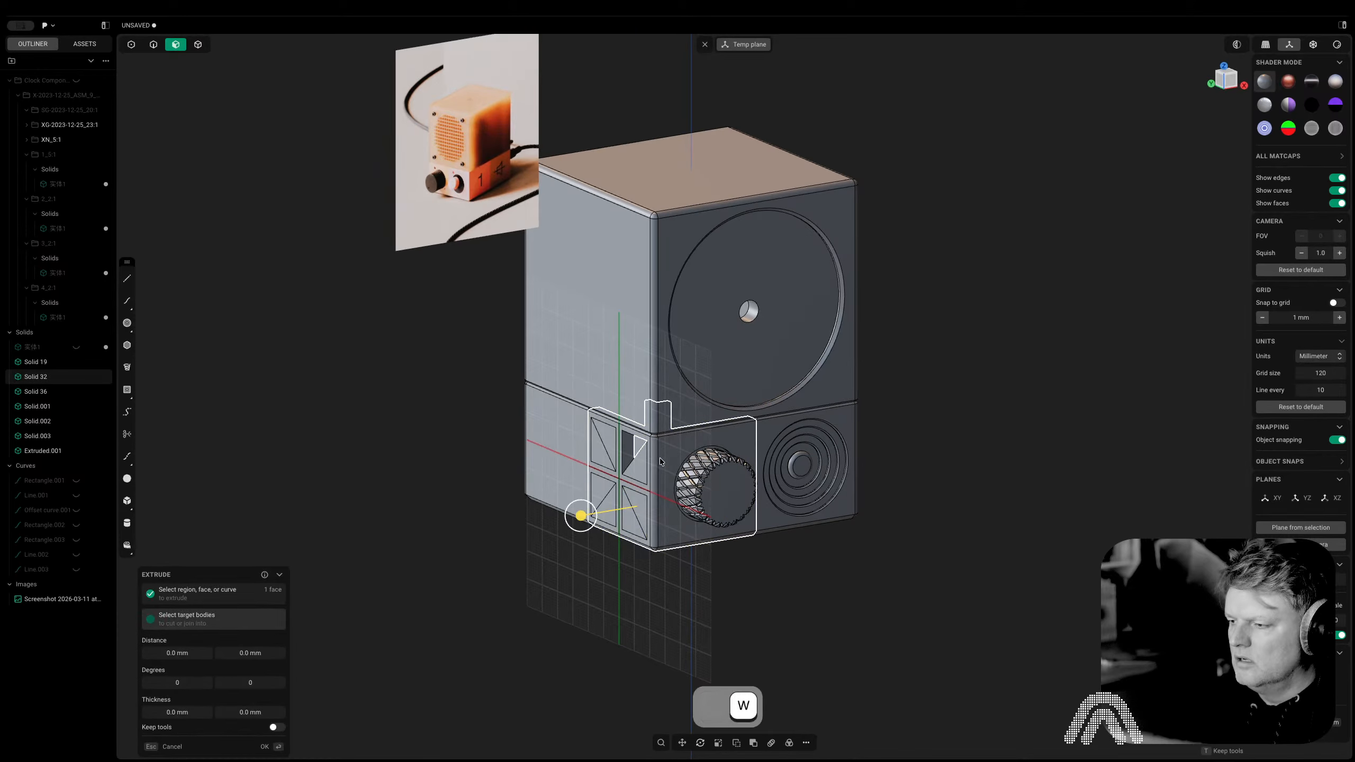
drag(585, 520, 618, 515)
right_click(620, 515)
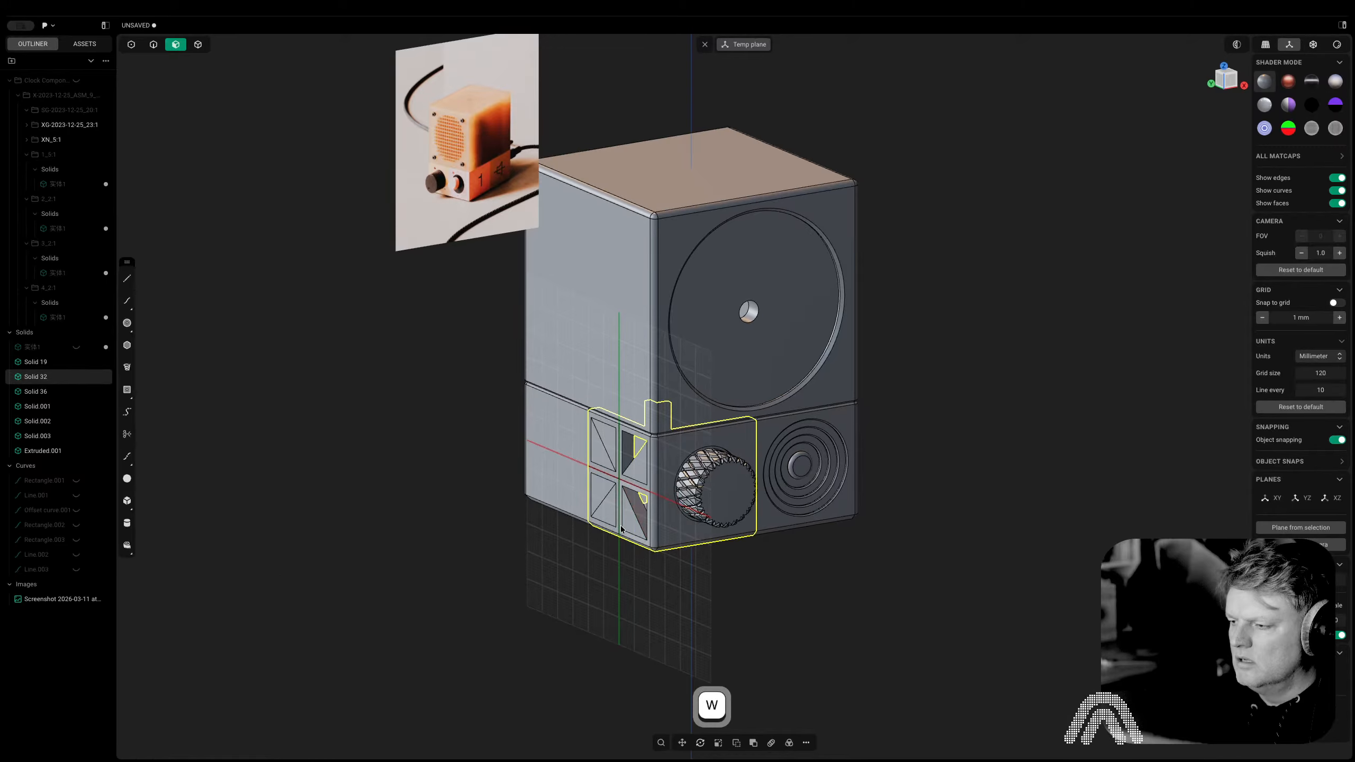
Extrude the upper triangle of the lower square farther from the knob inward as a third triangular pocket
middle_drag(623, 513, 705, 501)
click(580, 500)
middle_drag(582, 503, 720, 563)
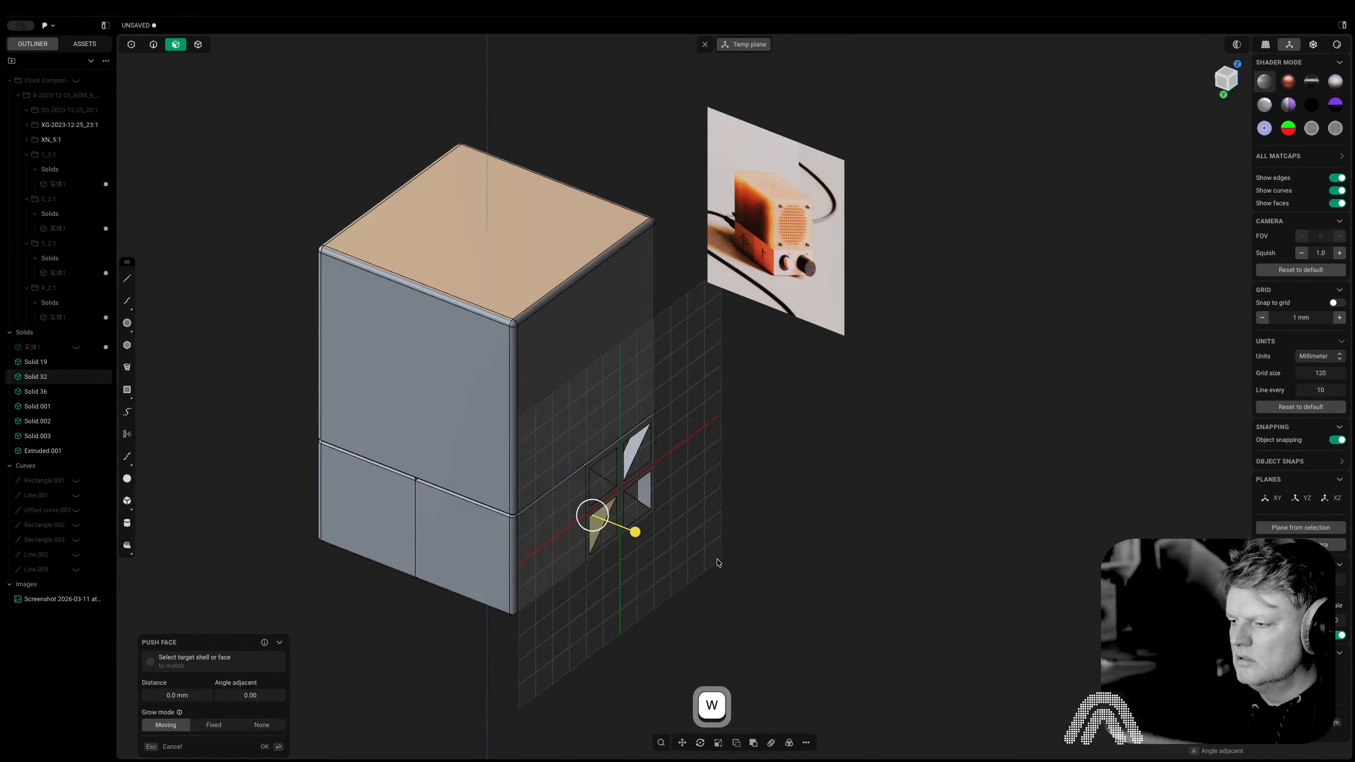
key(w)
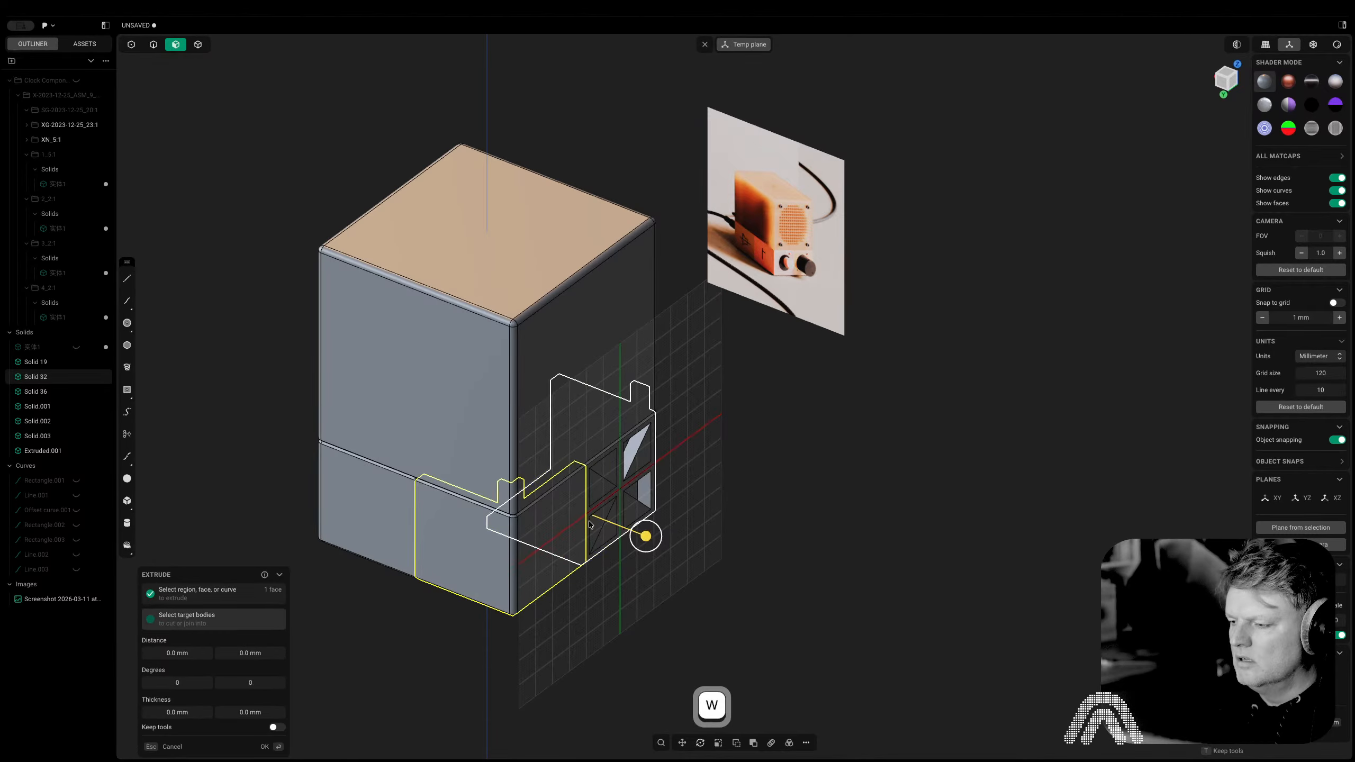
key(Escape)
key(w)
drag(648, 543, 625, 533)
right_click(654, 546)
Extrude the upper triangle of the upper square farther from the knob inward as the fourth triangular pocket
click(601, 474)
middle_drag(602, 472, 507, 466)
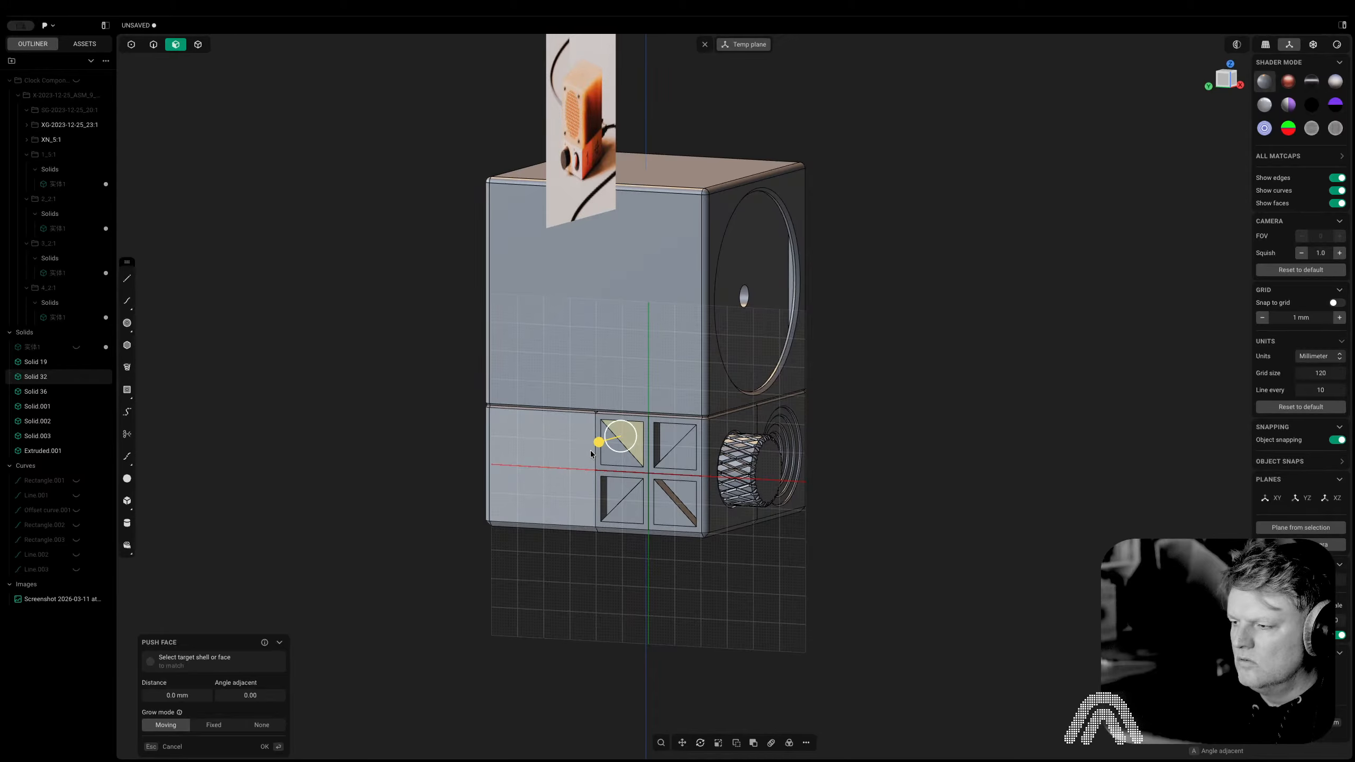
key(e)
key(w)
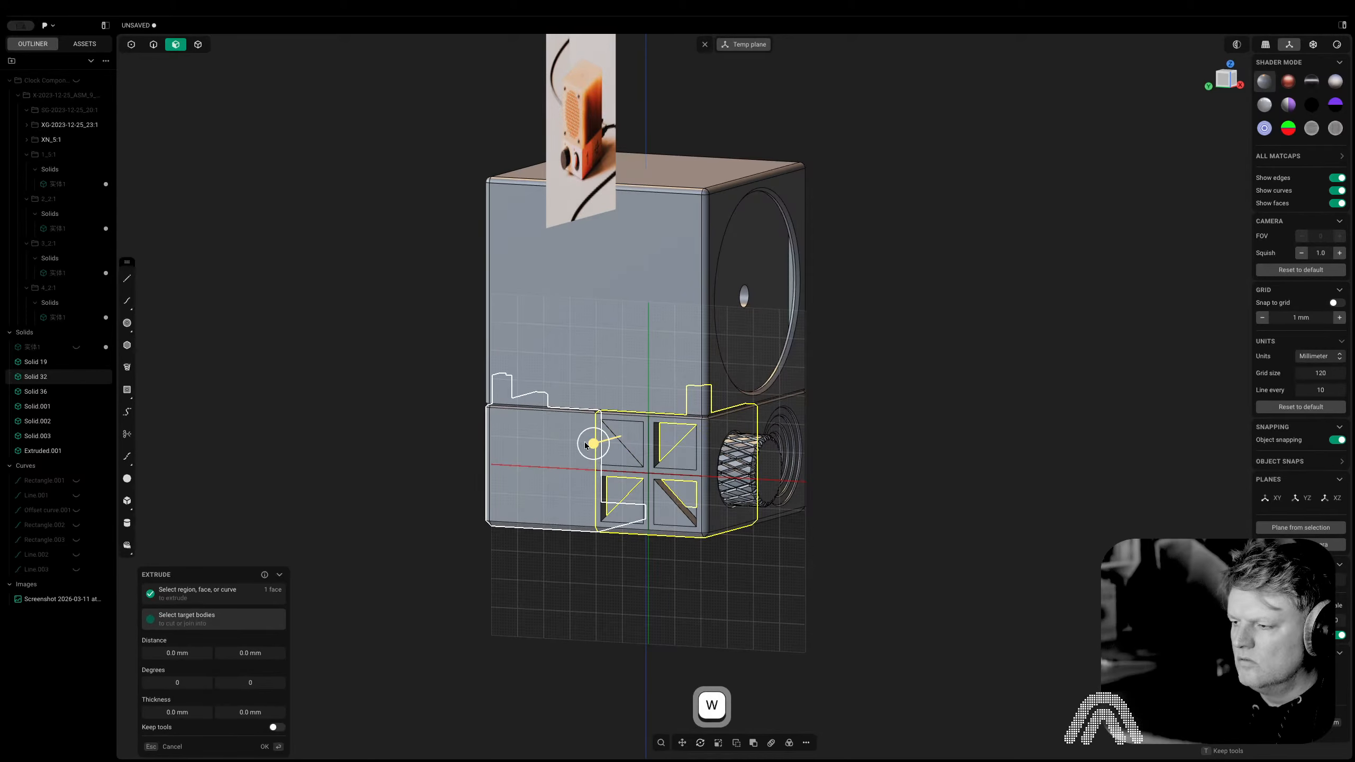
drag(592, 444, 616, 437)
right_click(617, 438)
middle_drag(816, 627, 732, 613)
scroll(742, 595, down, 3)
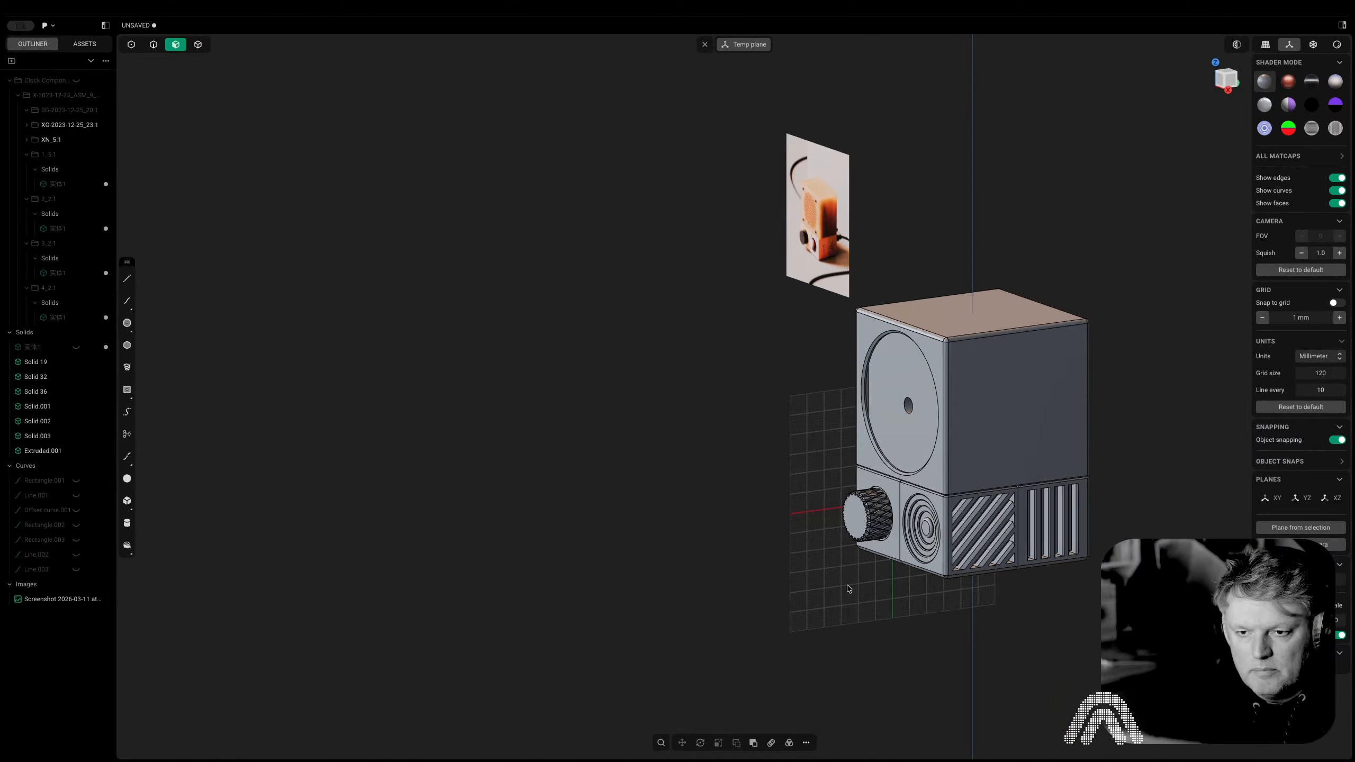
middle_drag(1028, 522, 1131, 534)
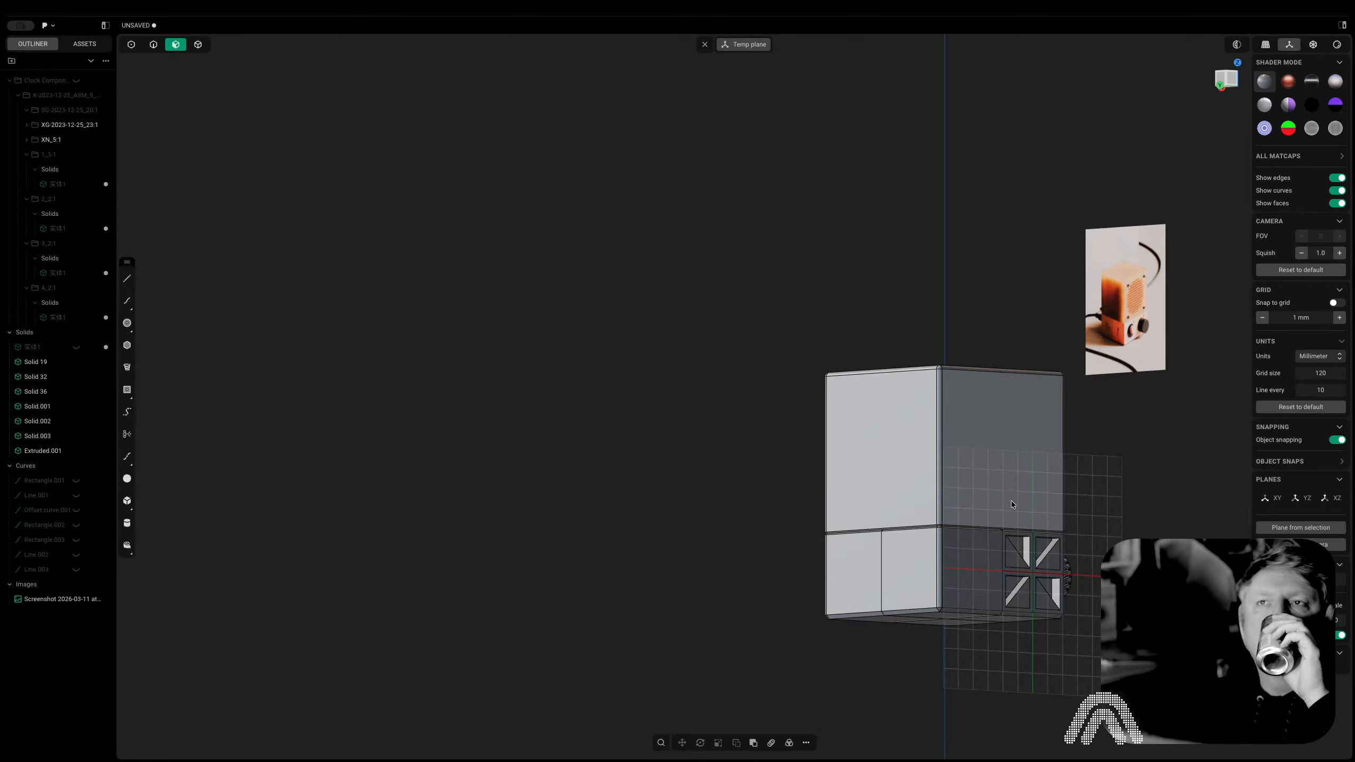
middle_drag(1075, 523, 984, 555)
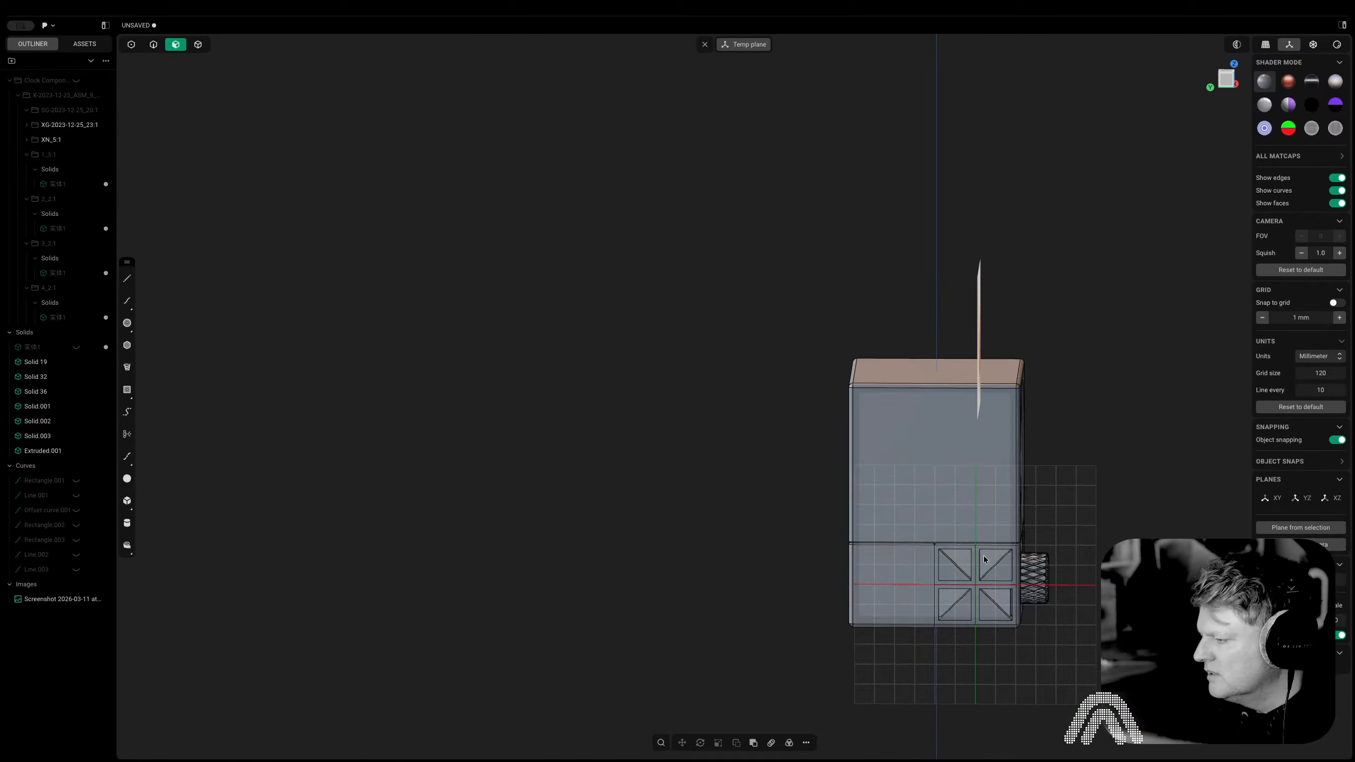
scroll(984, 557, up, 5)
key(2)
click(1004, 582)
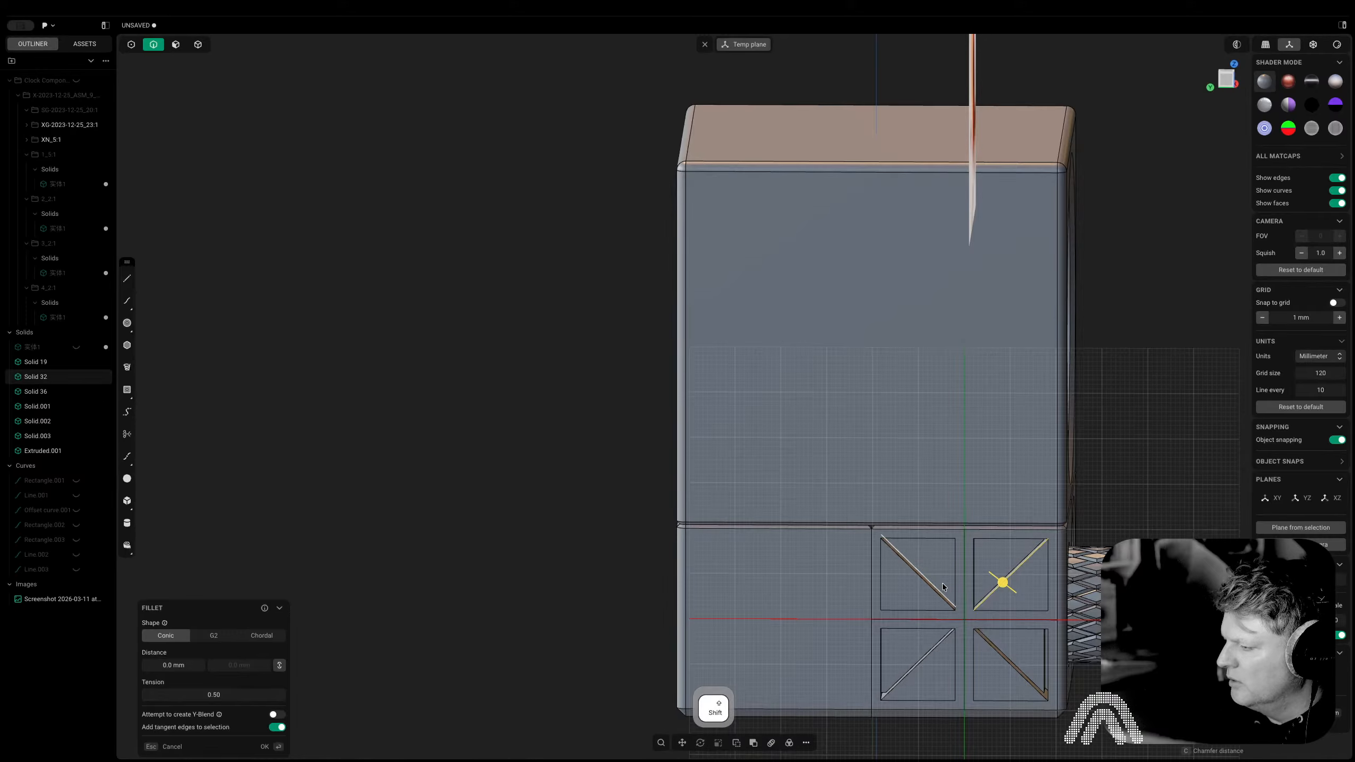
Examine the ringed, diagonally slotted and vertically slotted lower blocks and the clock's main body alongside the triangular pockets
middle_drag(1024, 610, 895, 597)
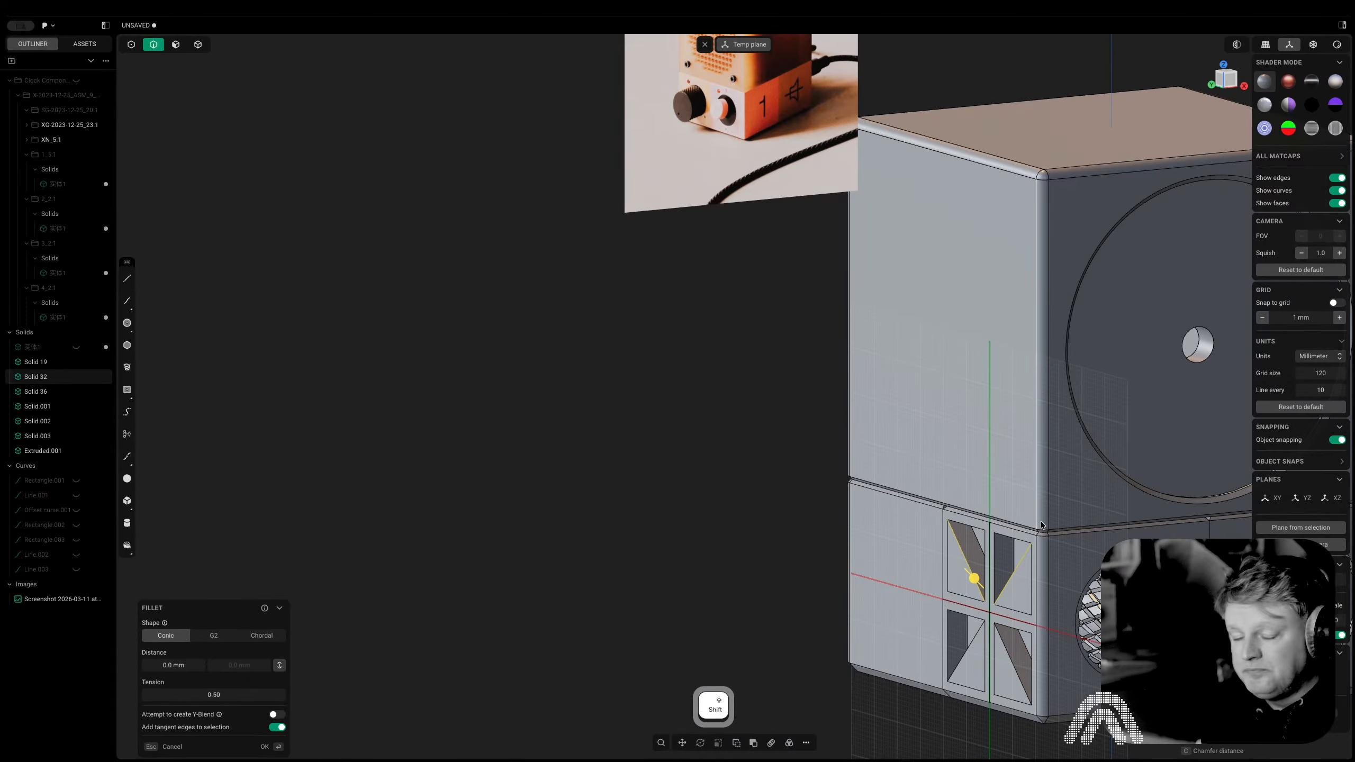
shift+middle_drag(1078, 528, 667, 513)
shift+middle_drag(1124, 629, 843, 630)
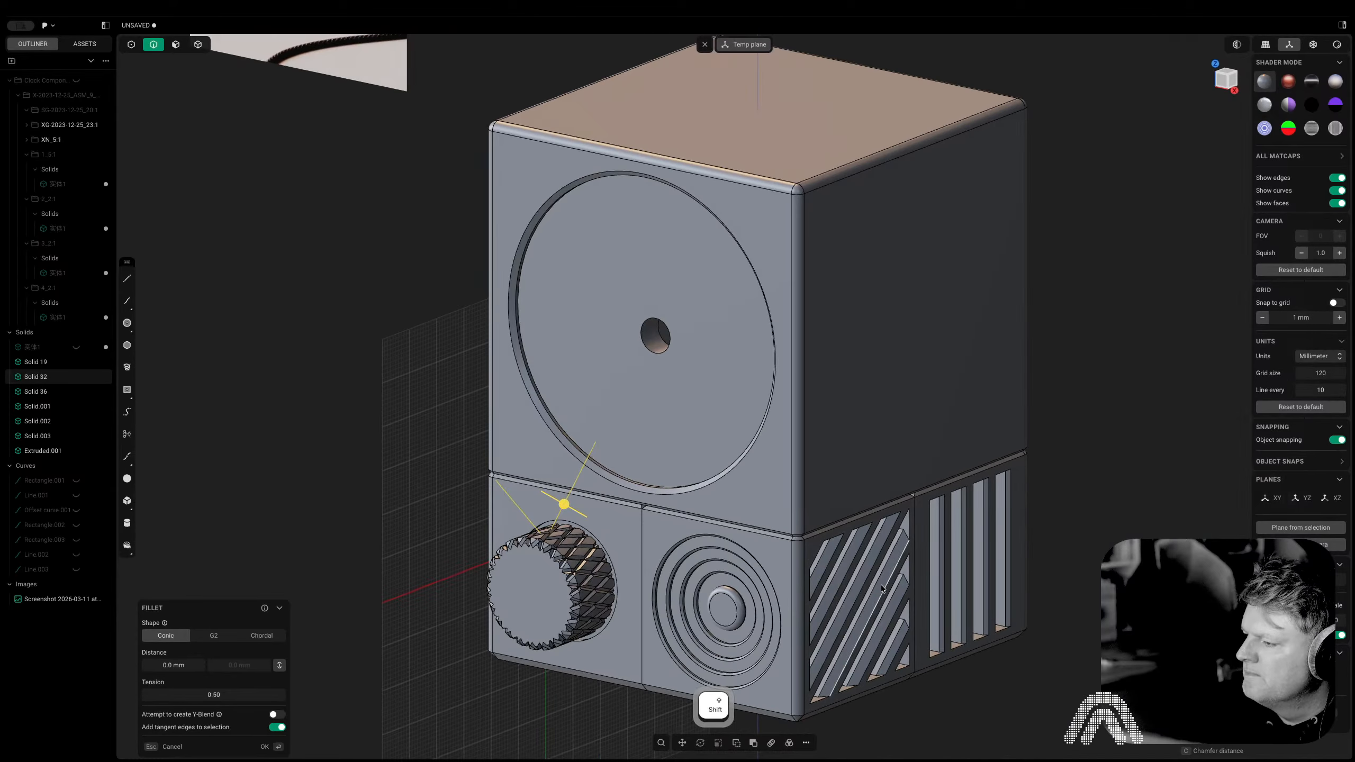
middle_drag(881, 585, 758, 521)
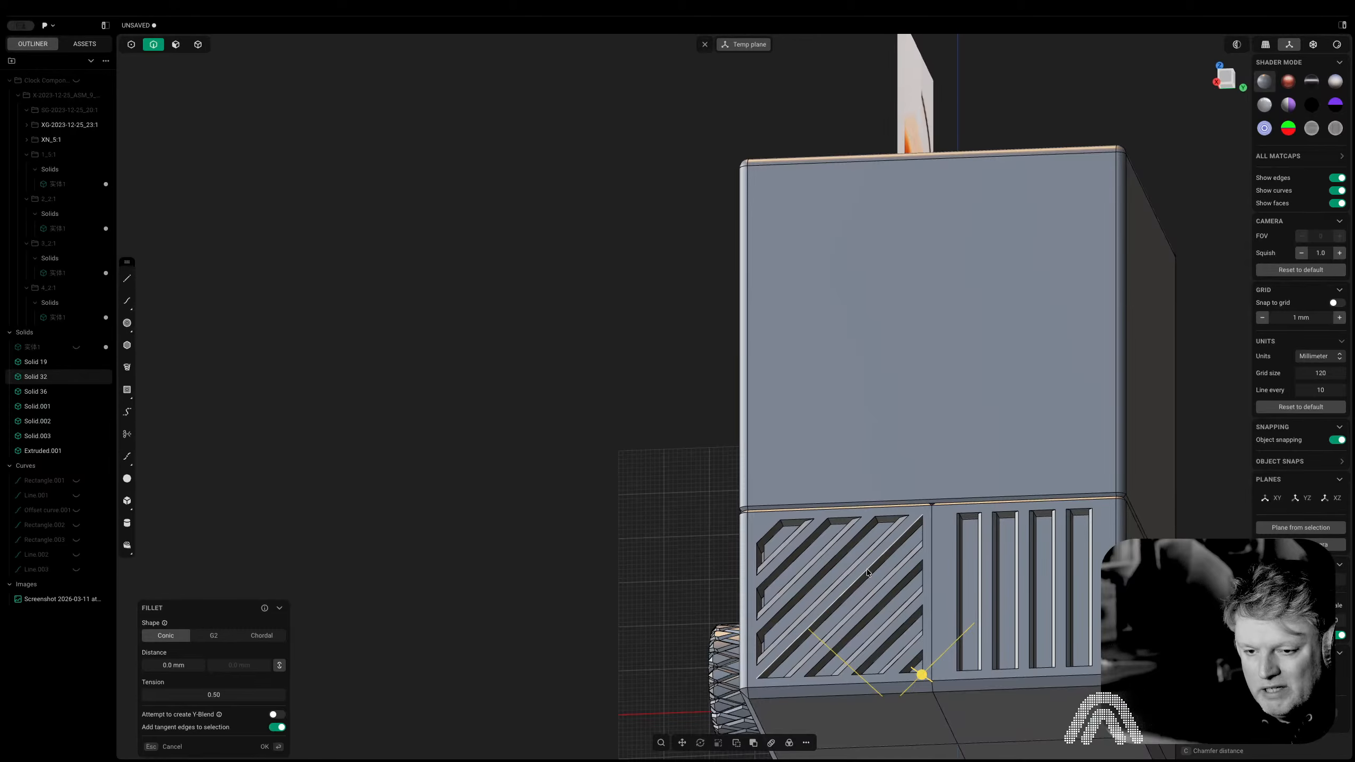
middle_drag(881, 494, 1038, 563)
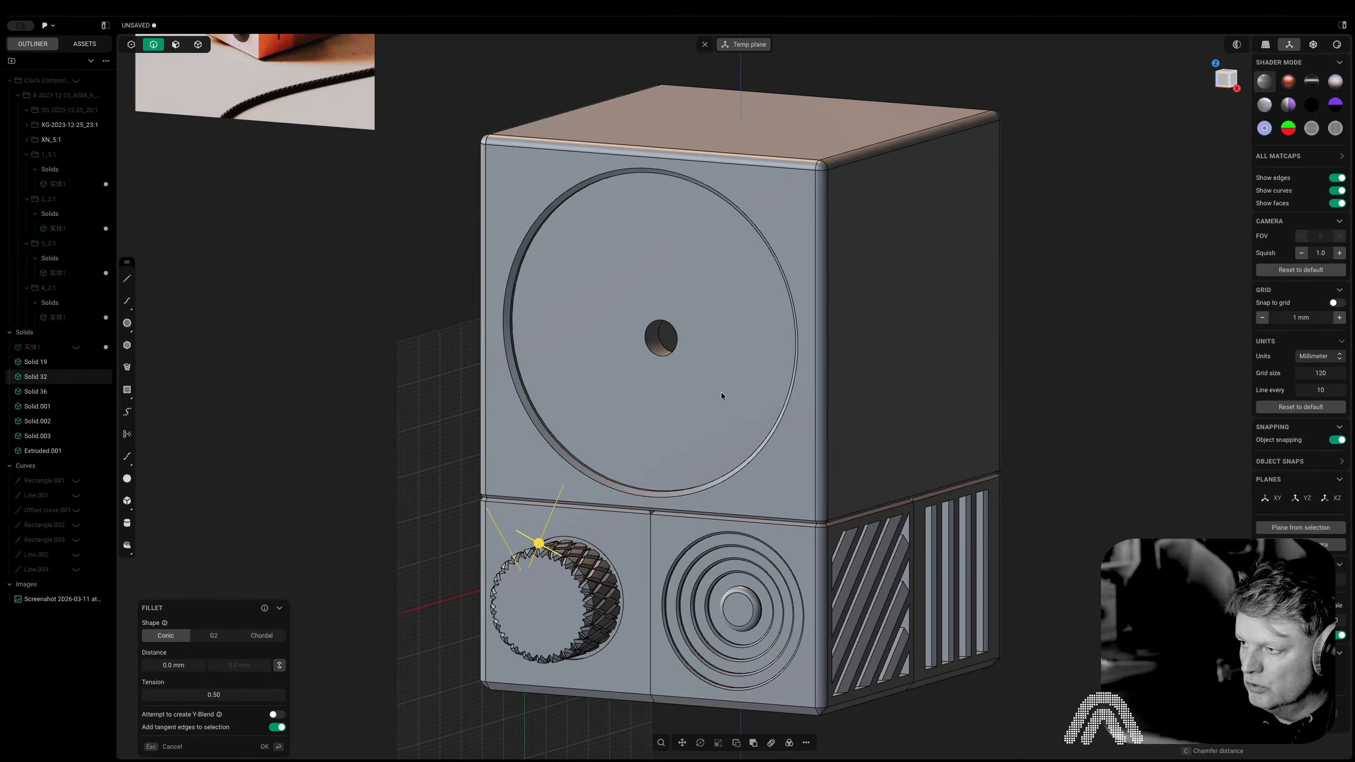
key(Tab)
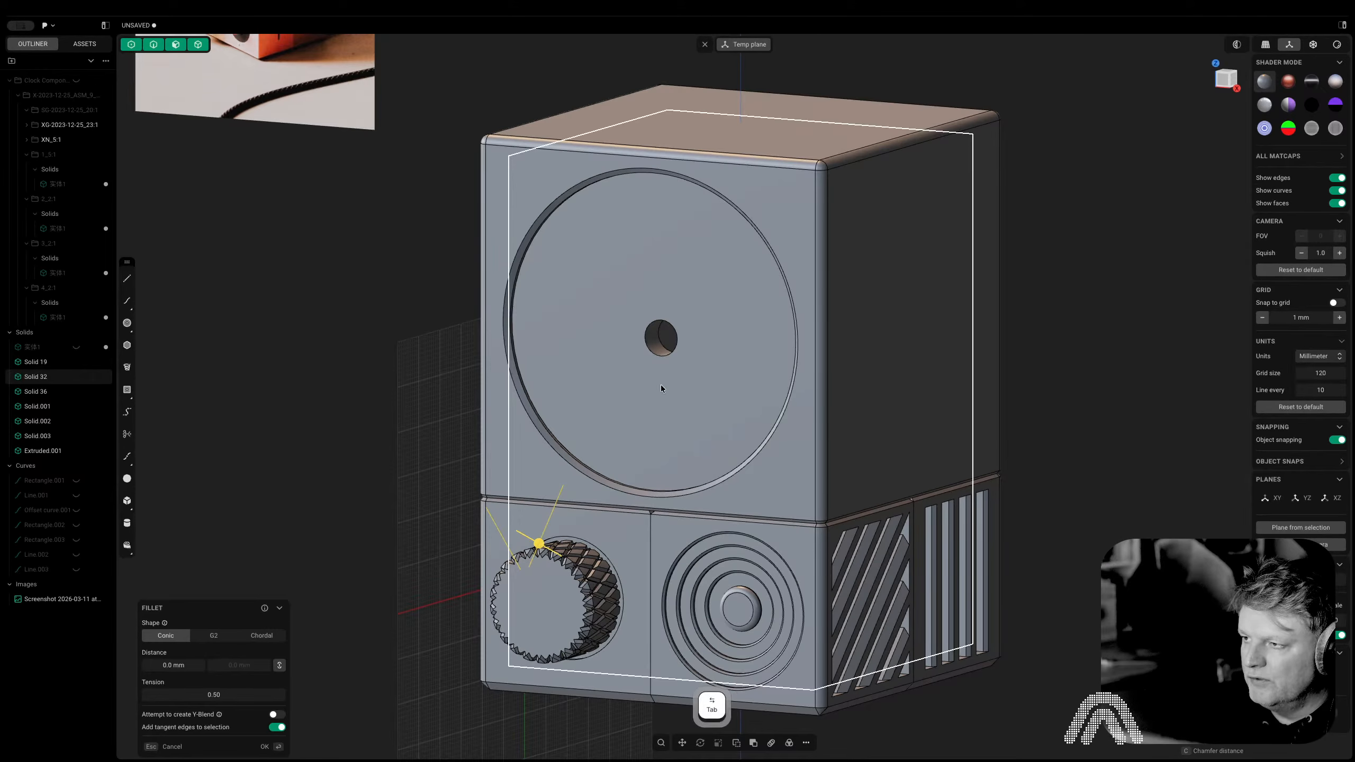
click(649, 318)
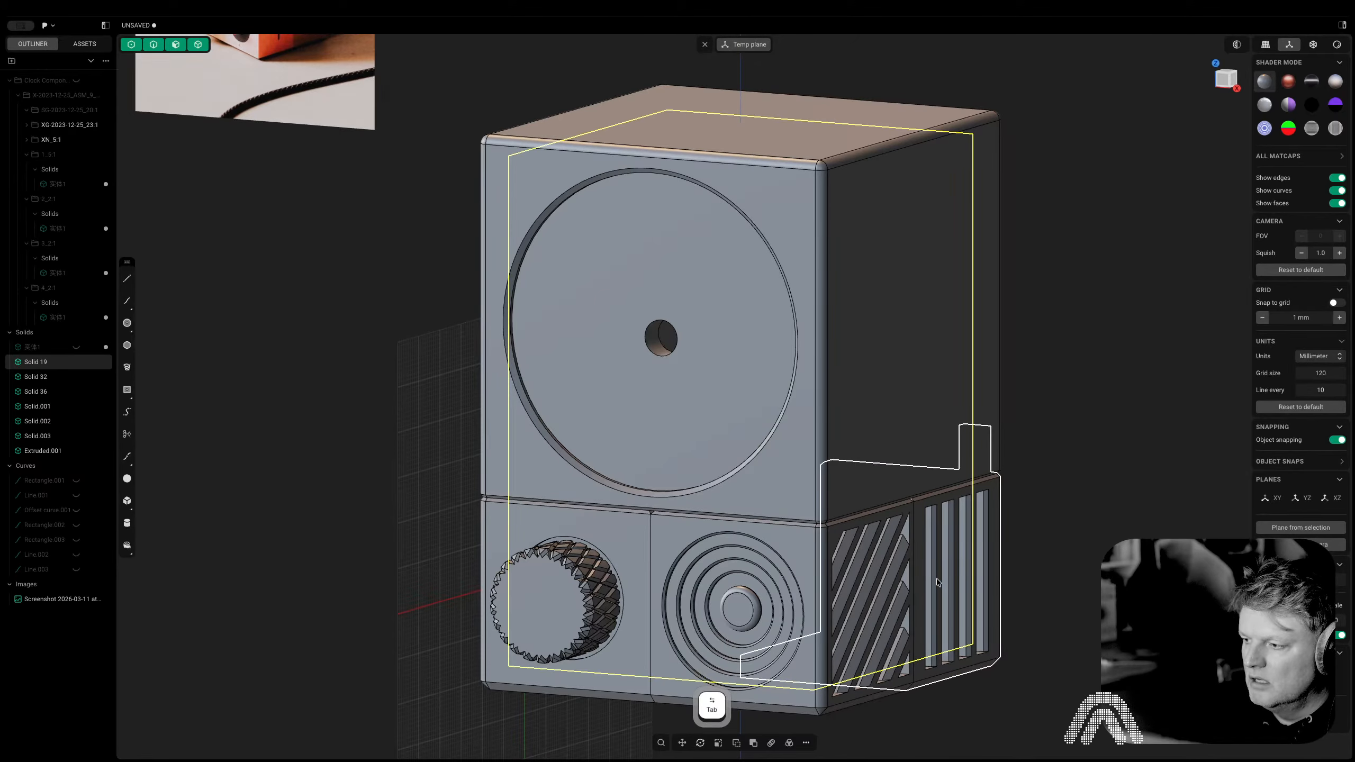
middle_drag(863, 596, 1026, 614)
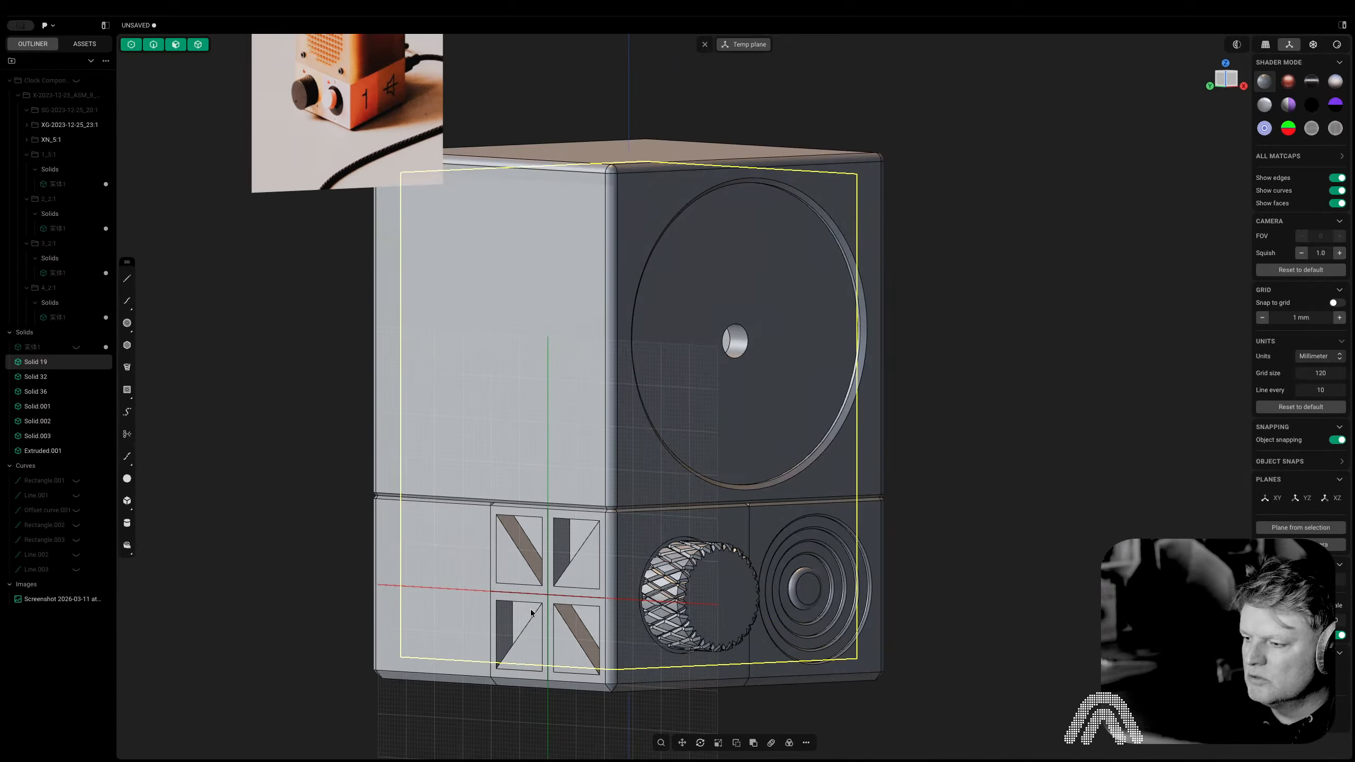
middle_drag(464, 609, 520, 585)
scroll(520, 585, up, 3)
scroll(524, 587, up, 5)
key(2)
click(522, 520)
key(b)
shift+click(682, 515)
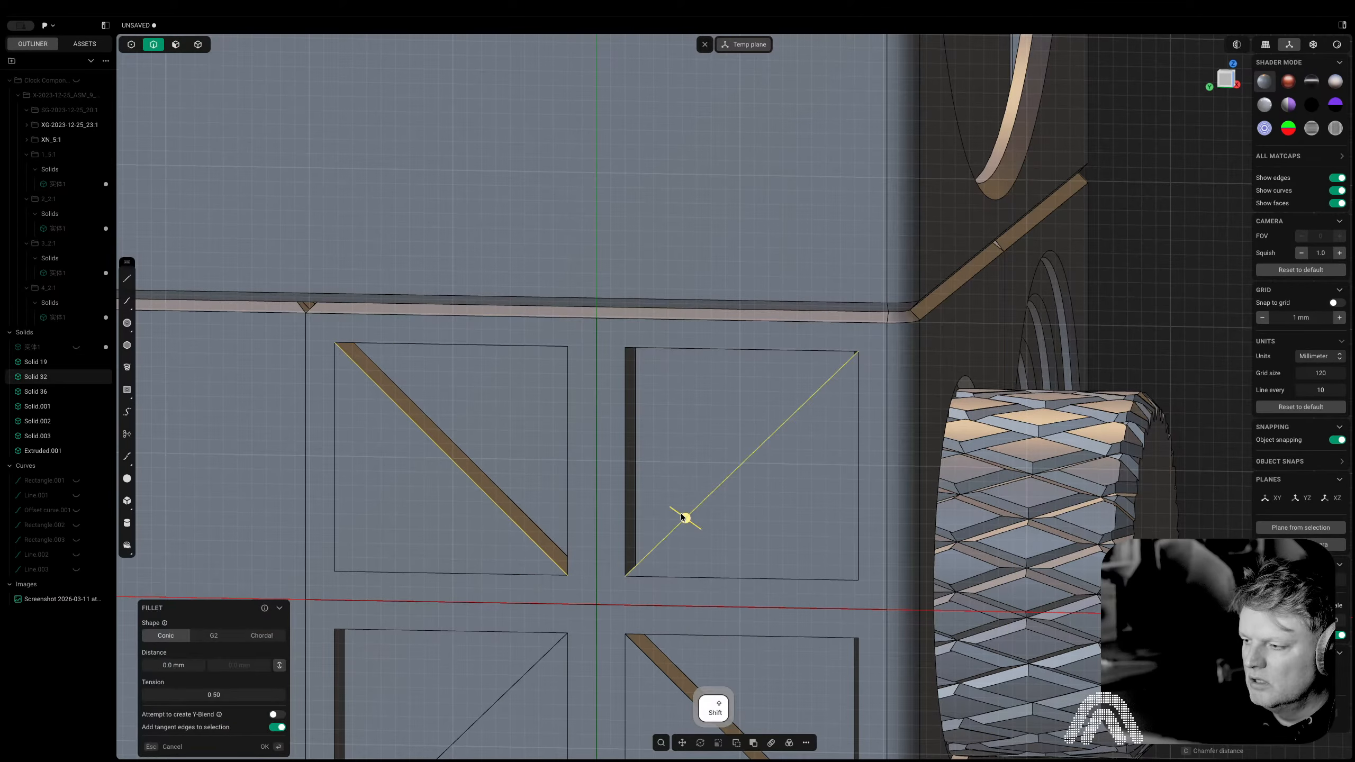
drag(683, 516, 680, 515)
key(Escape)
Examine the clock from its slotted and pocketed sides, then look straight onto the front dial face
middle_drag(961, 551, 828, 554)
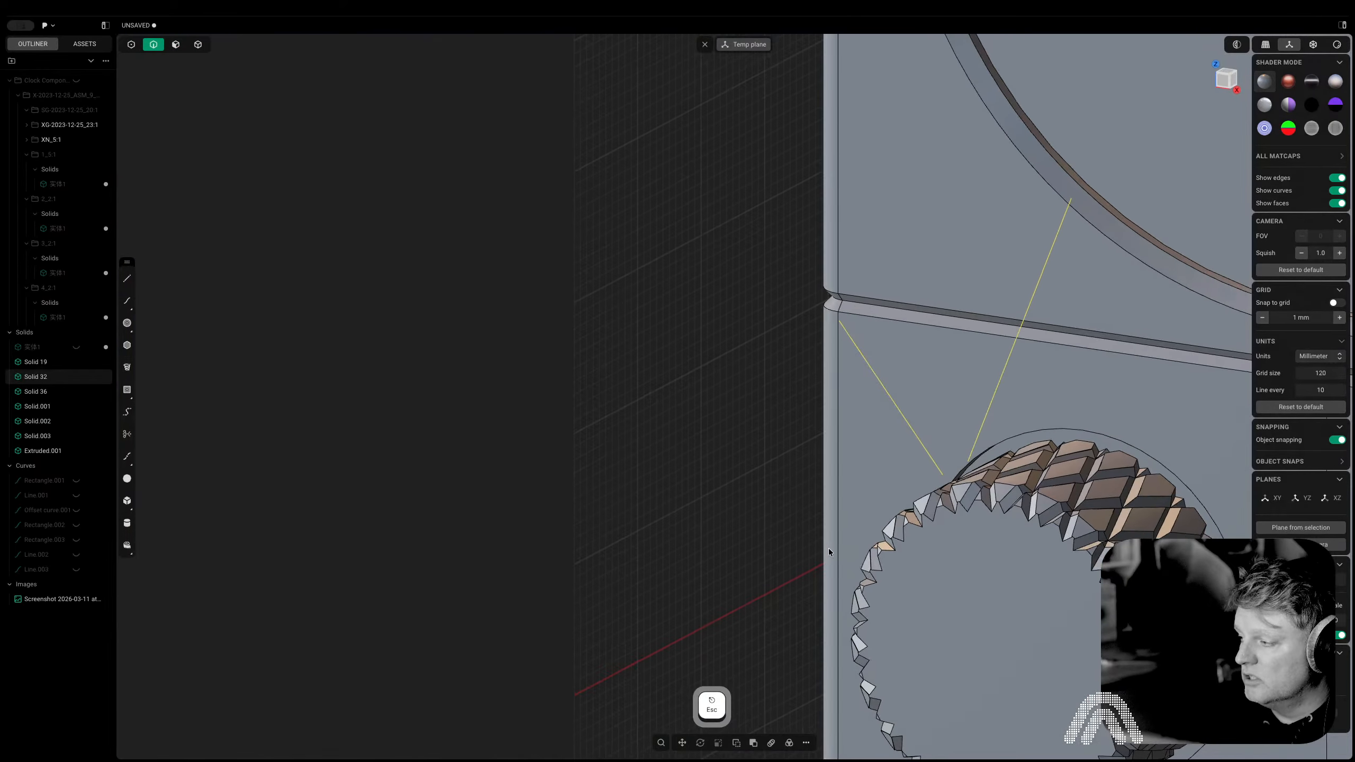
scroll(700, 582, down, 6)
middle_drag(700, 582, 761, 549)
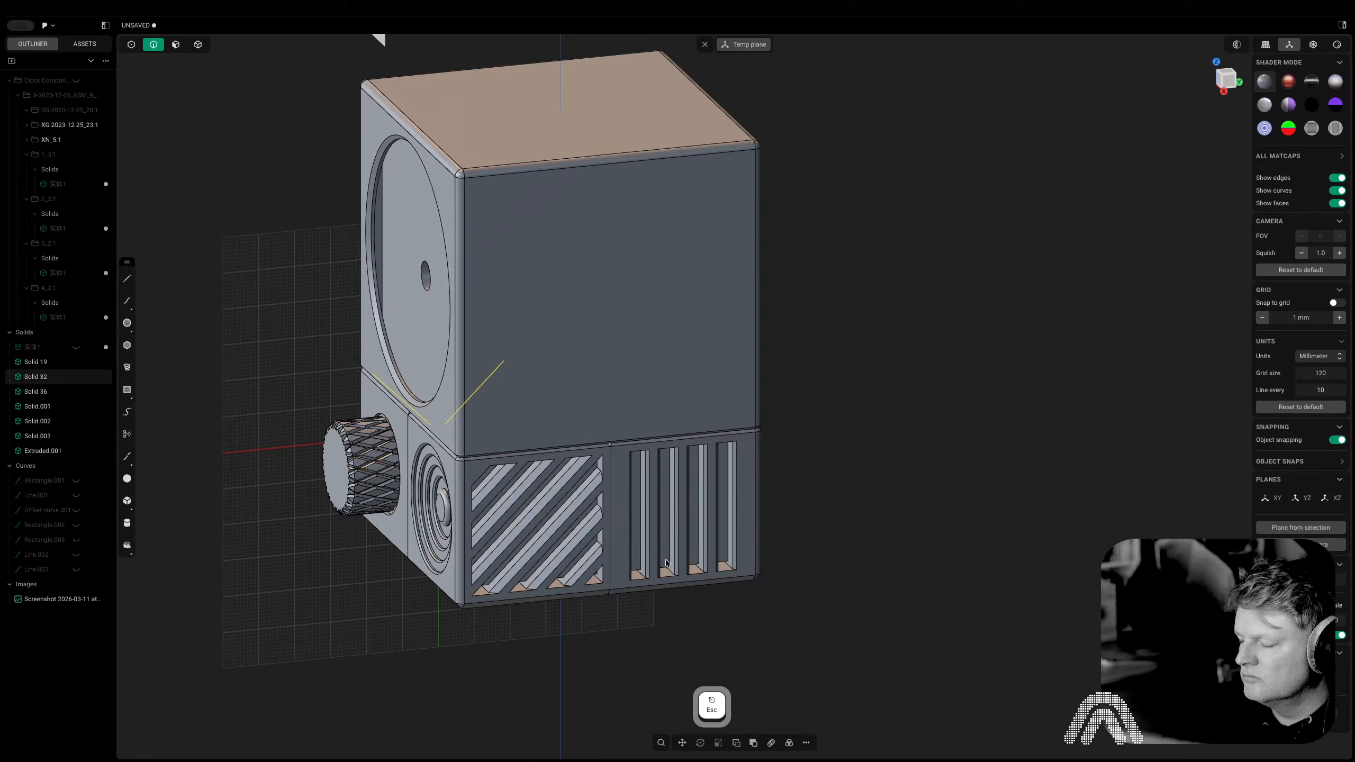
mouse_move(602, 560)
middle_down()
mouse_move(765, 548)
mouse_move(612, 558)
middle_up()
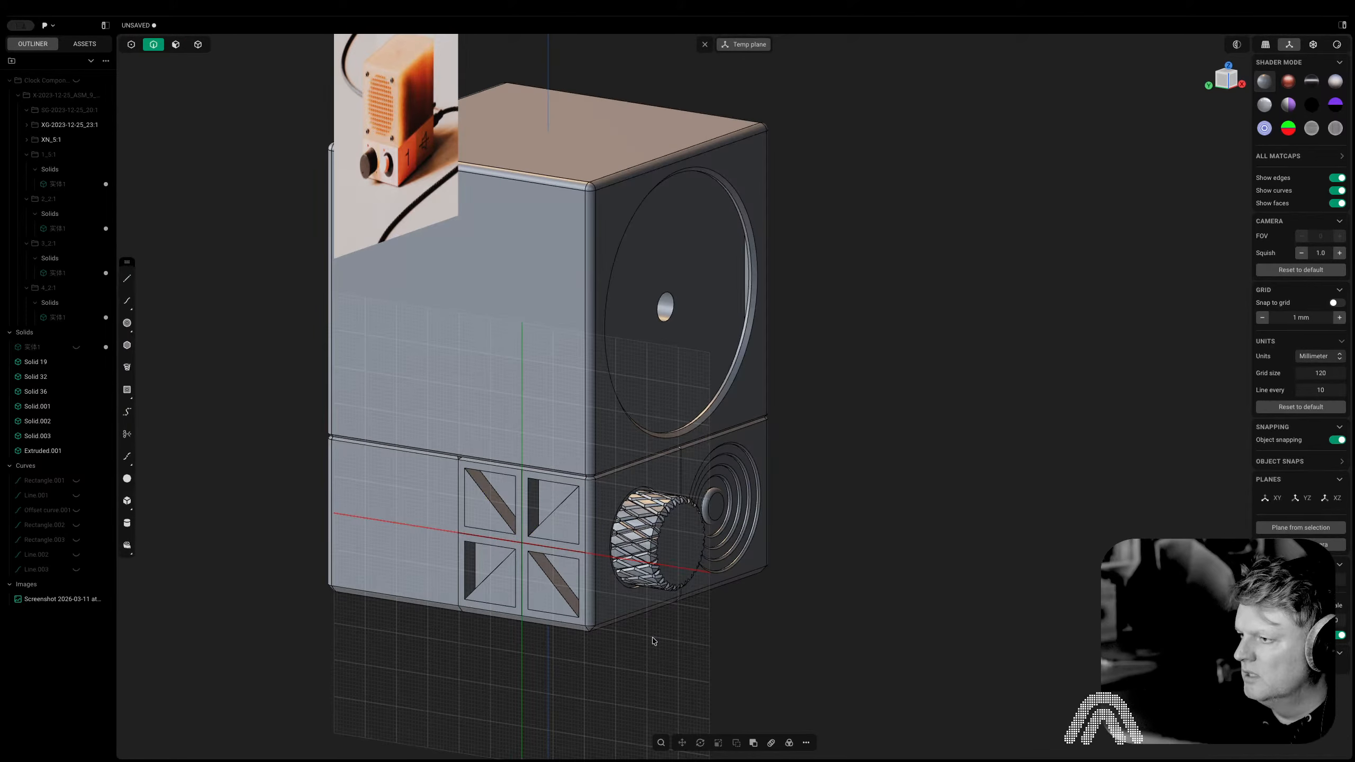
scroll(724, 590, down, 4)
middle_drag(897, 402, 790, 442)
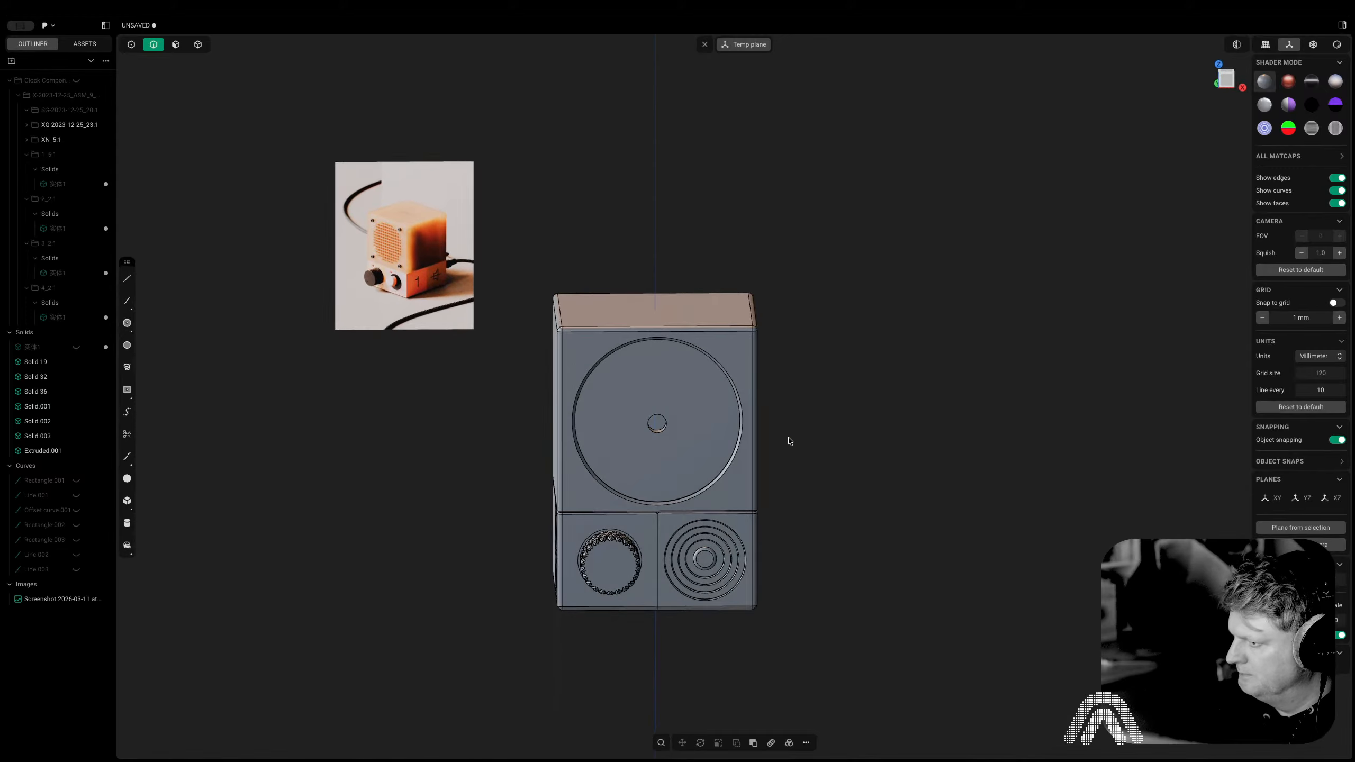
key(3)
click(679, 406)
key(space)
key(Escape)
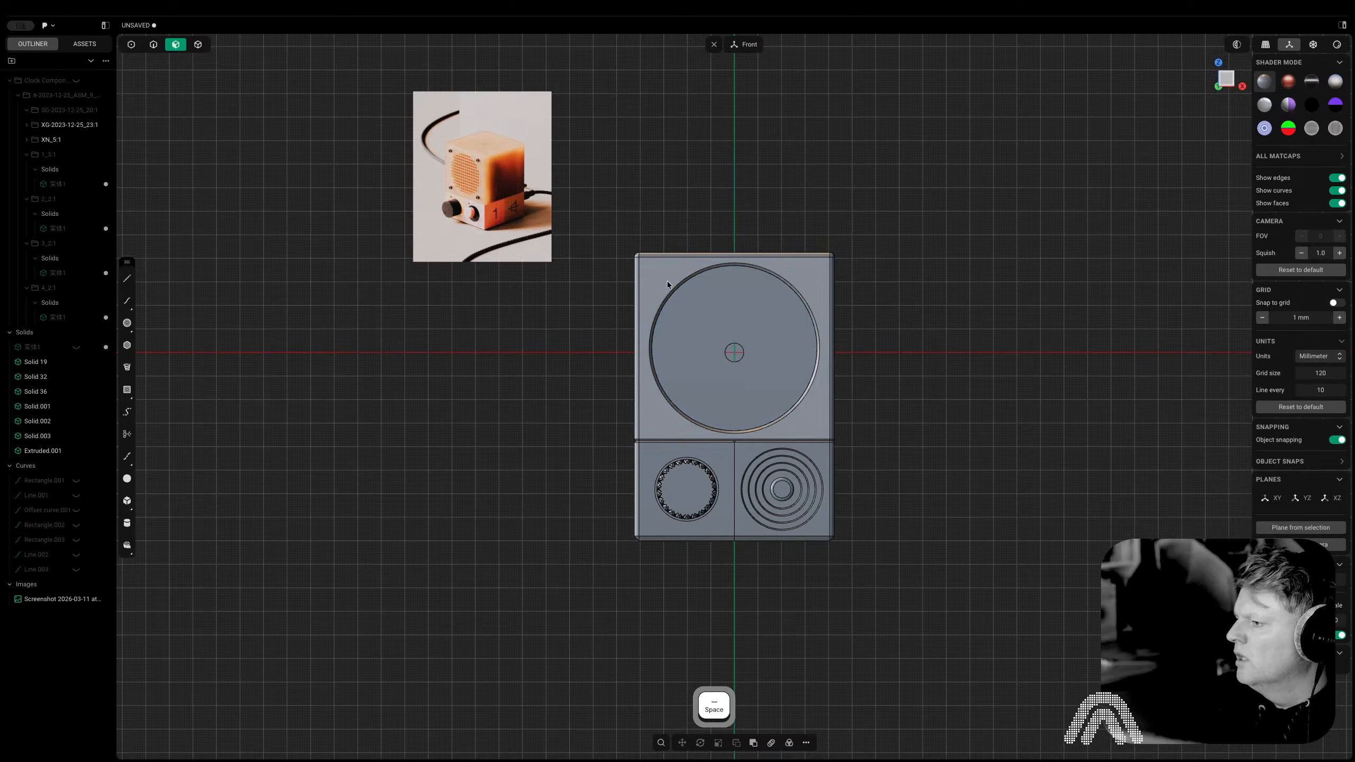
scroll(667, 280, up, 5)
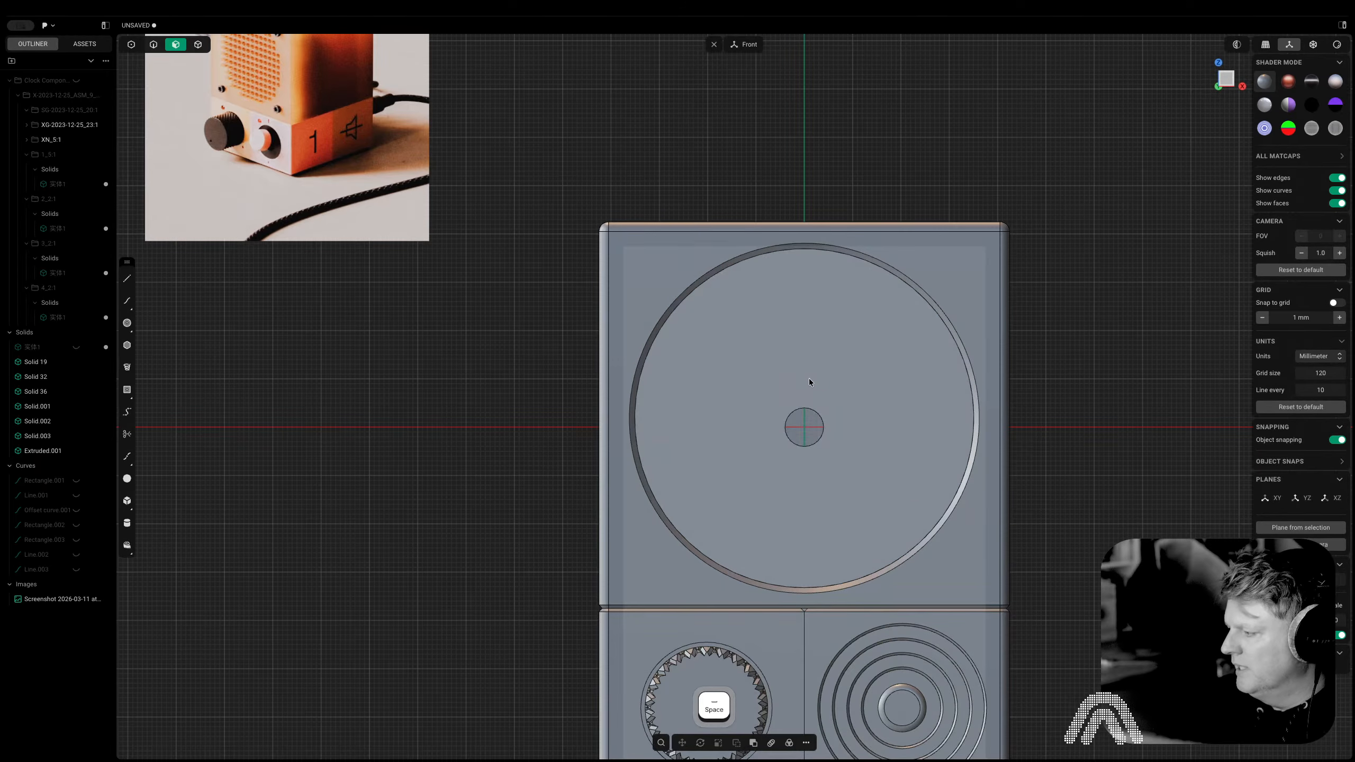
Look through the Pre Modelled Parts and Clocks hands folders under 3d Printing for existing clock hand files
click(47, 25)
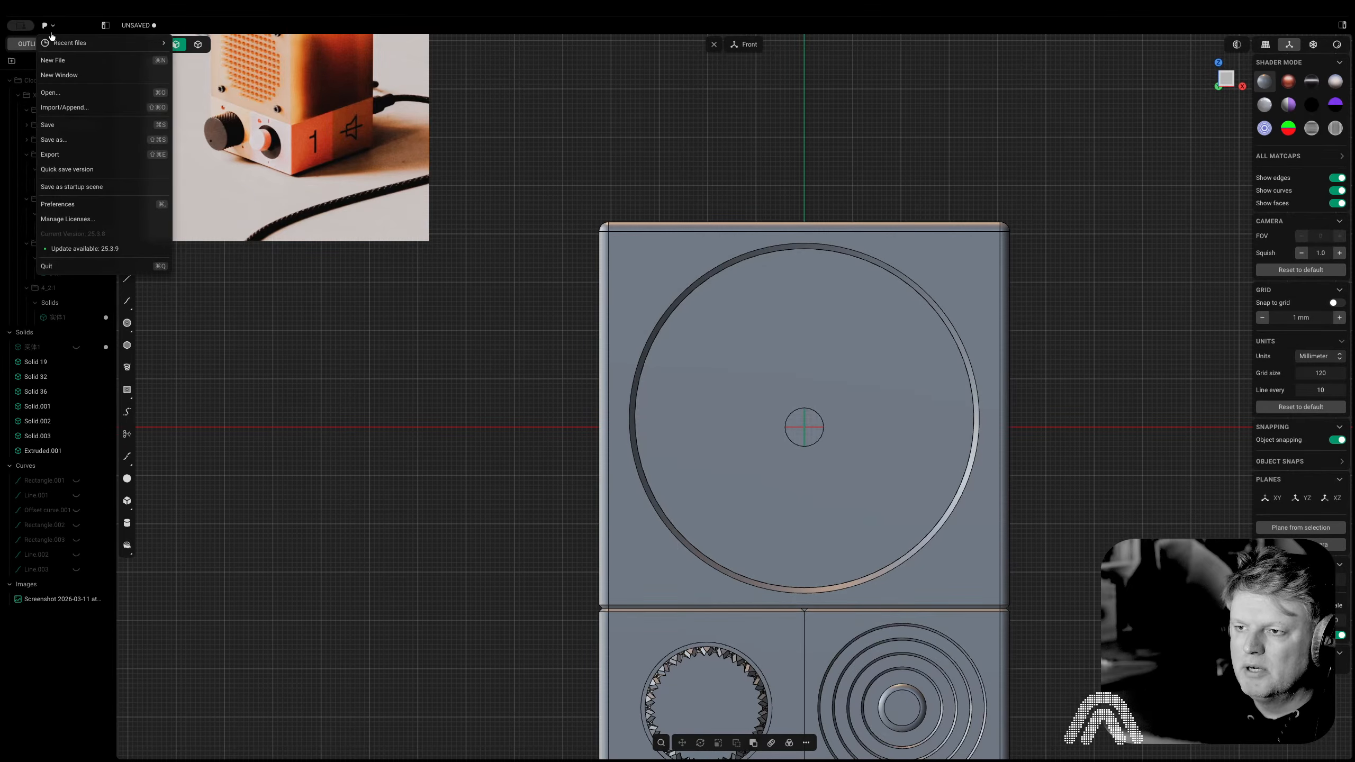
click(96, 95)
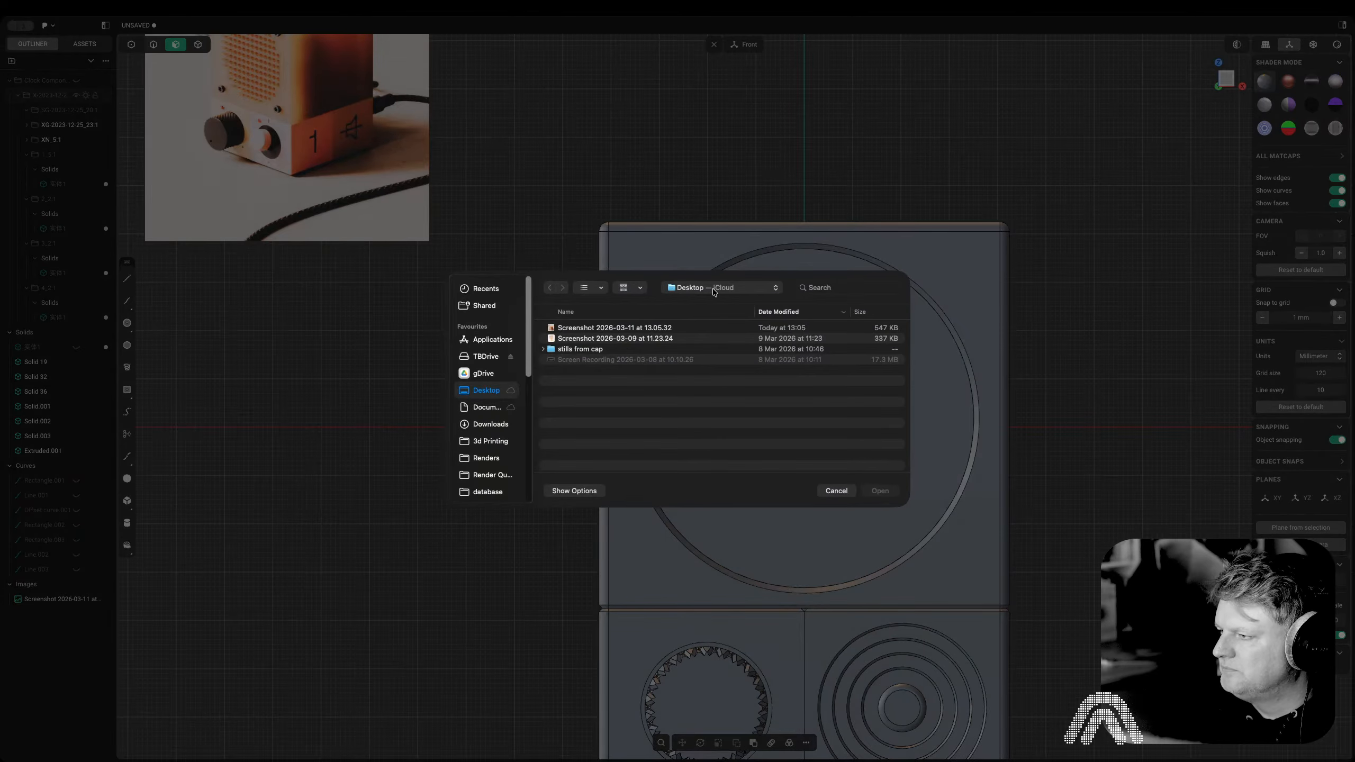
click(489, 447)
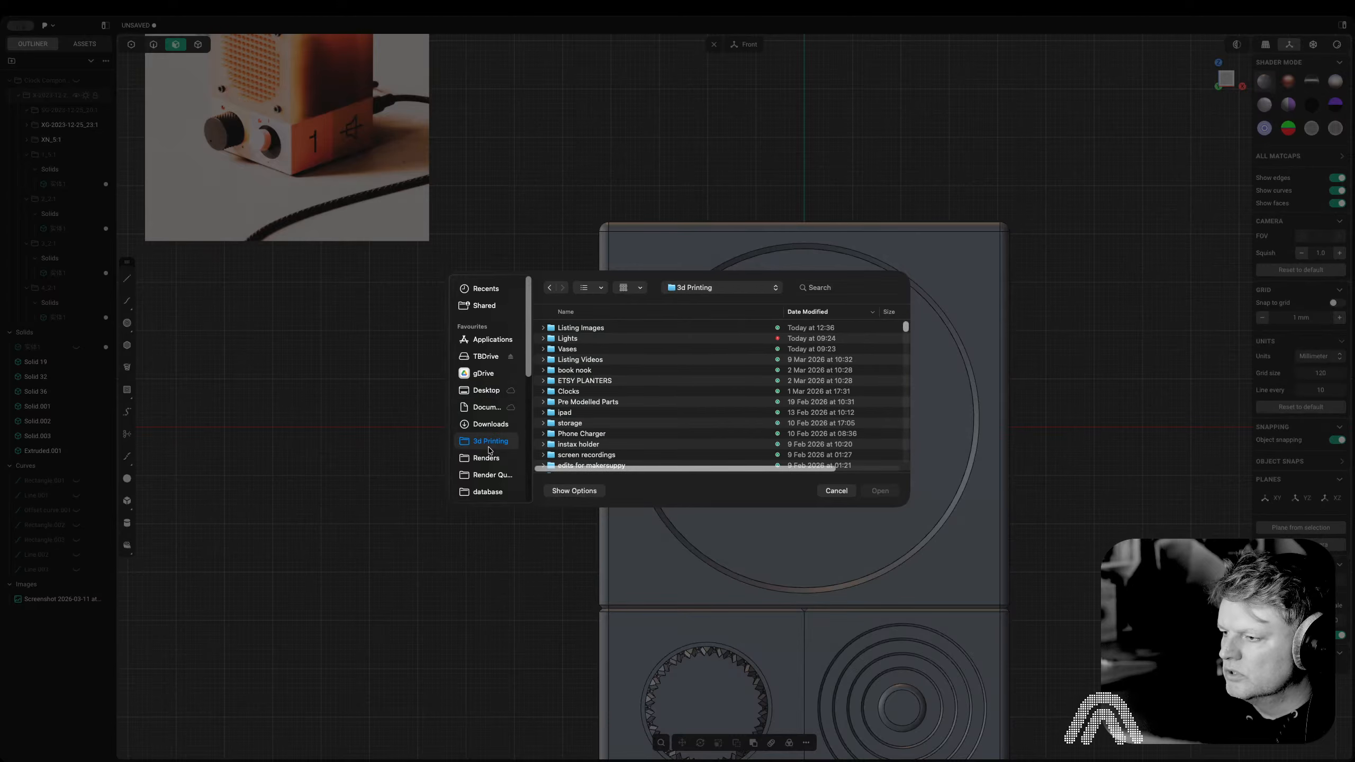
double_click(620, 403)
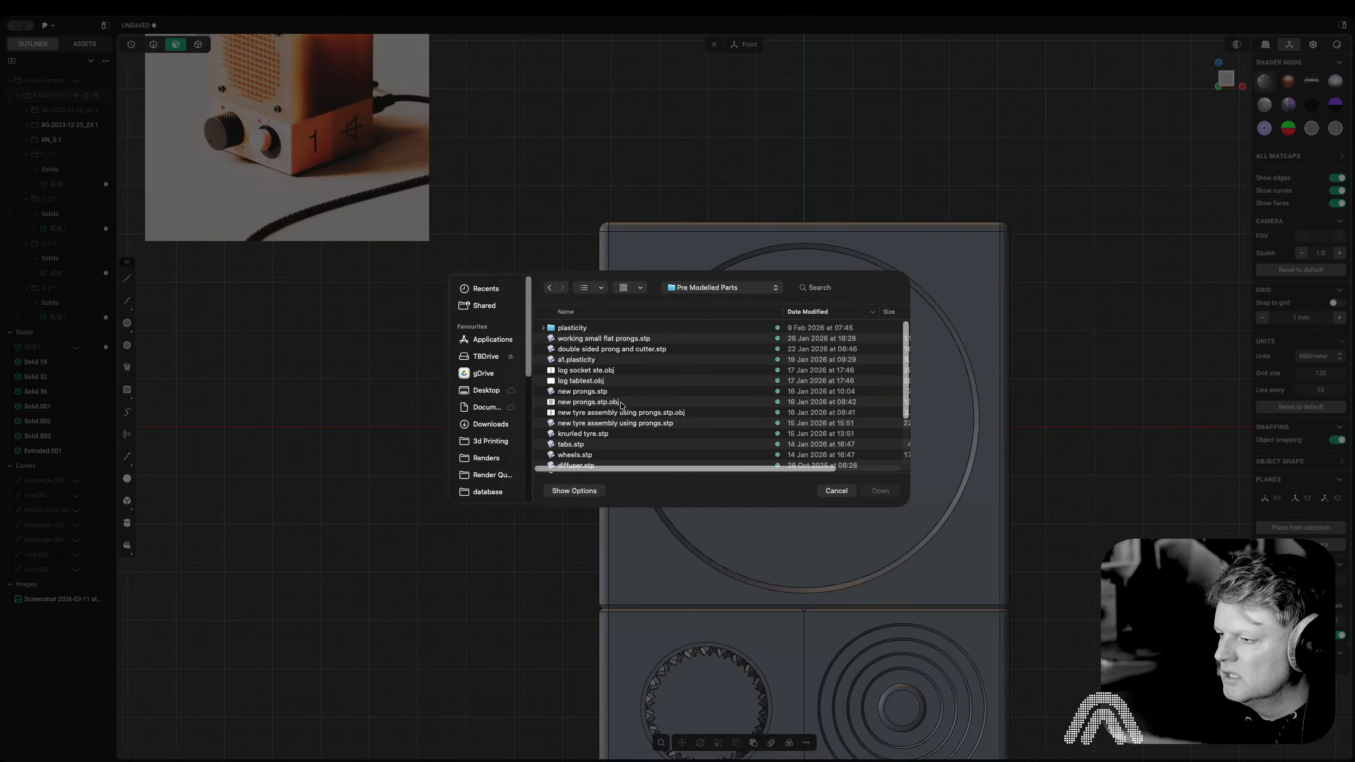
scroll(620, 405, down, 5)
key(super+[)
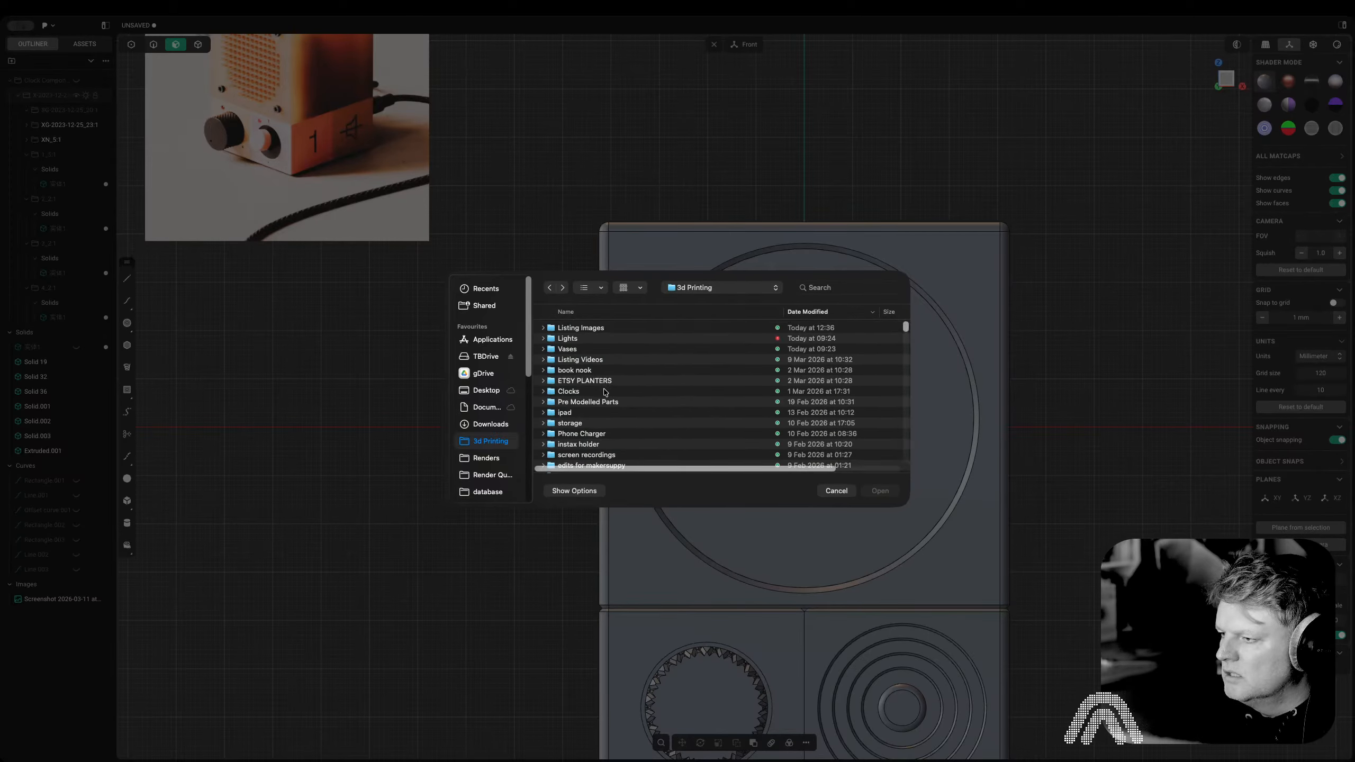
double_click(605, 392)
click(601, 380)
text(hands)
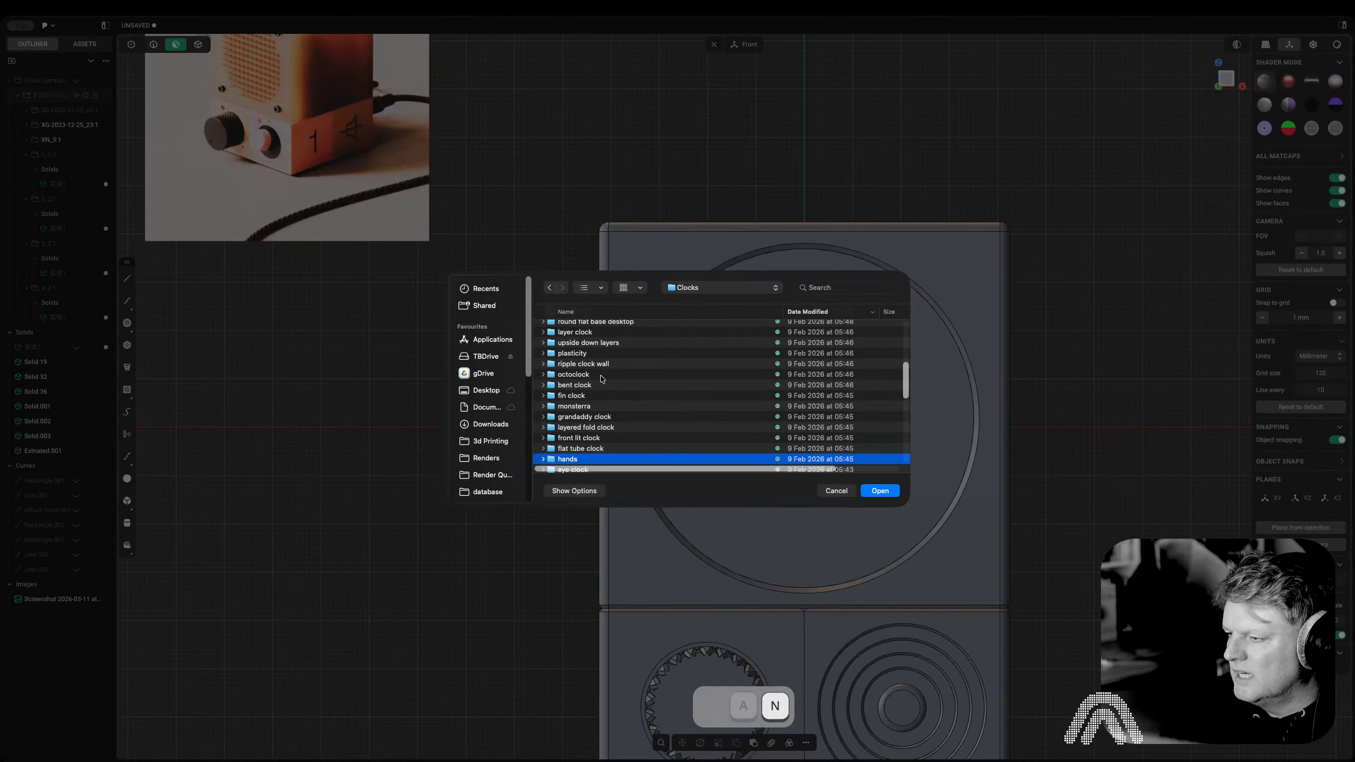
double_click(596, 457)
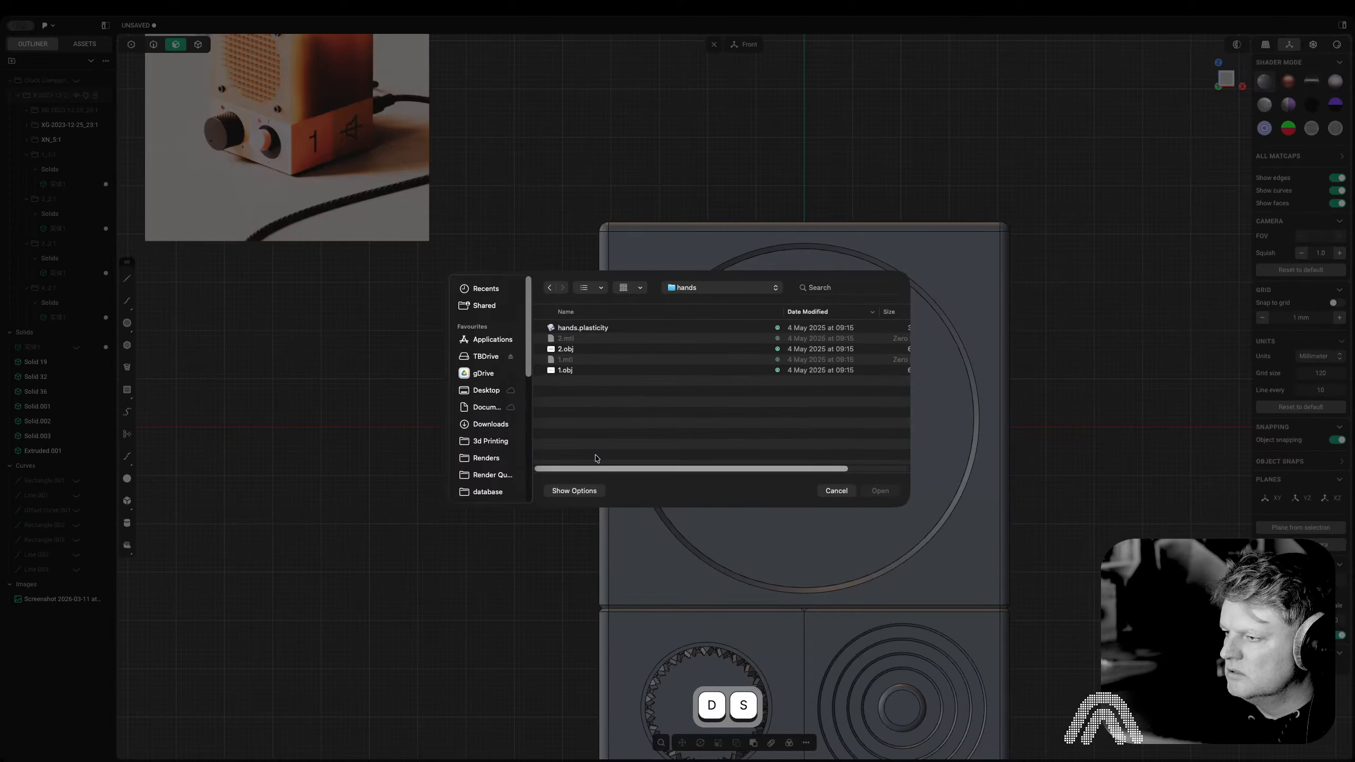
click(836, 490)
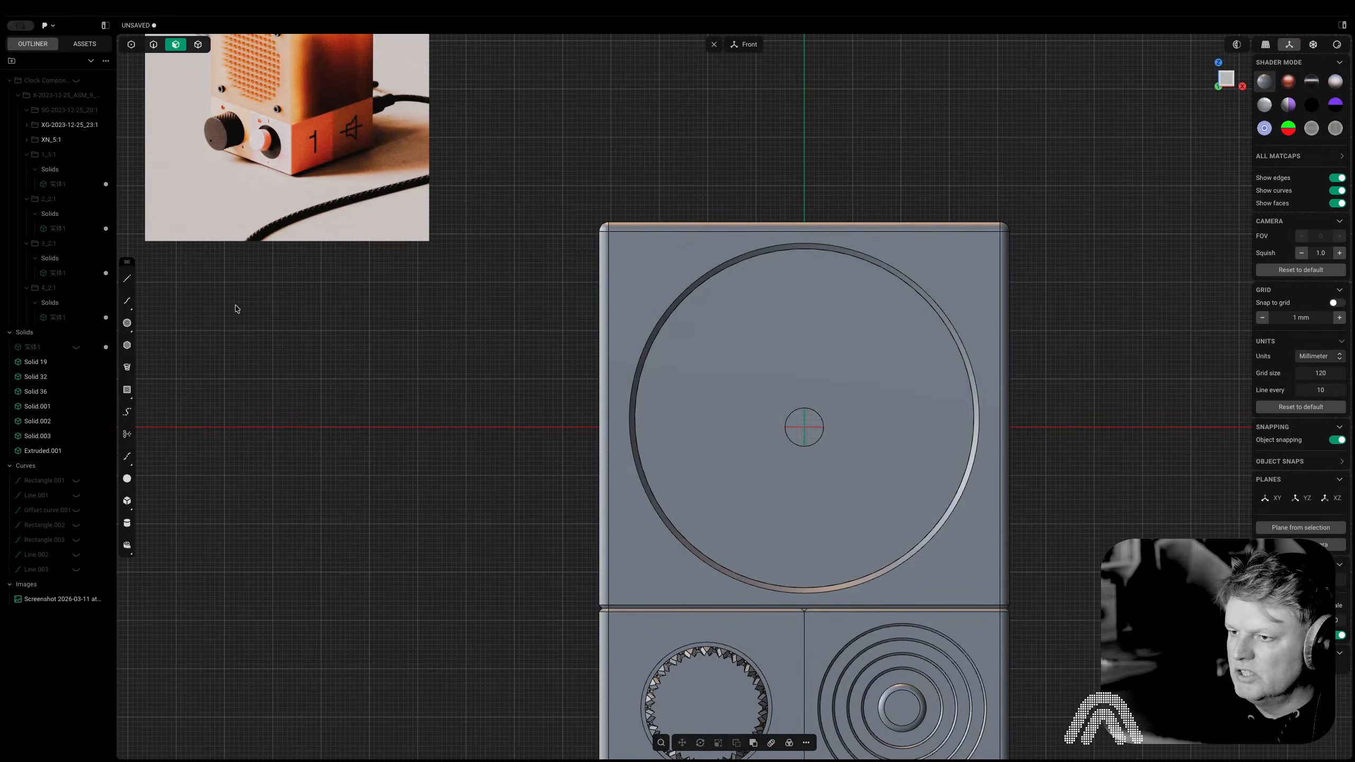
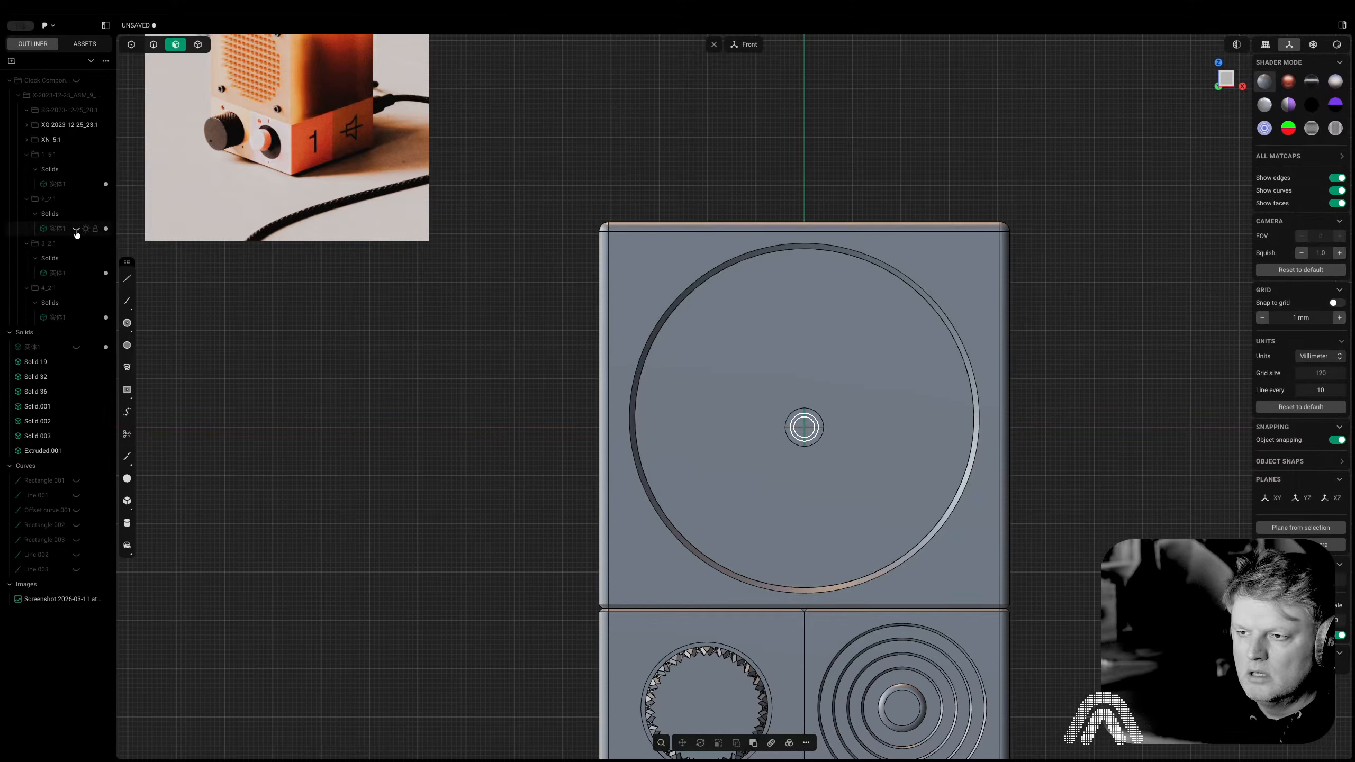
Show the Clock Components Kit and duplicate the end edge of the narrowest spindle tube as a separate curve
click(79, 85)
middle_drag(937, 354, 827, 387)
scroll(827, 387, up, 6)
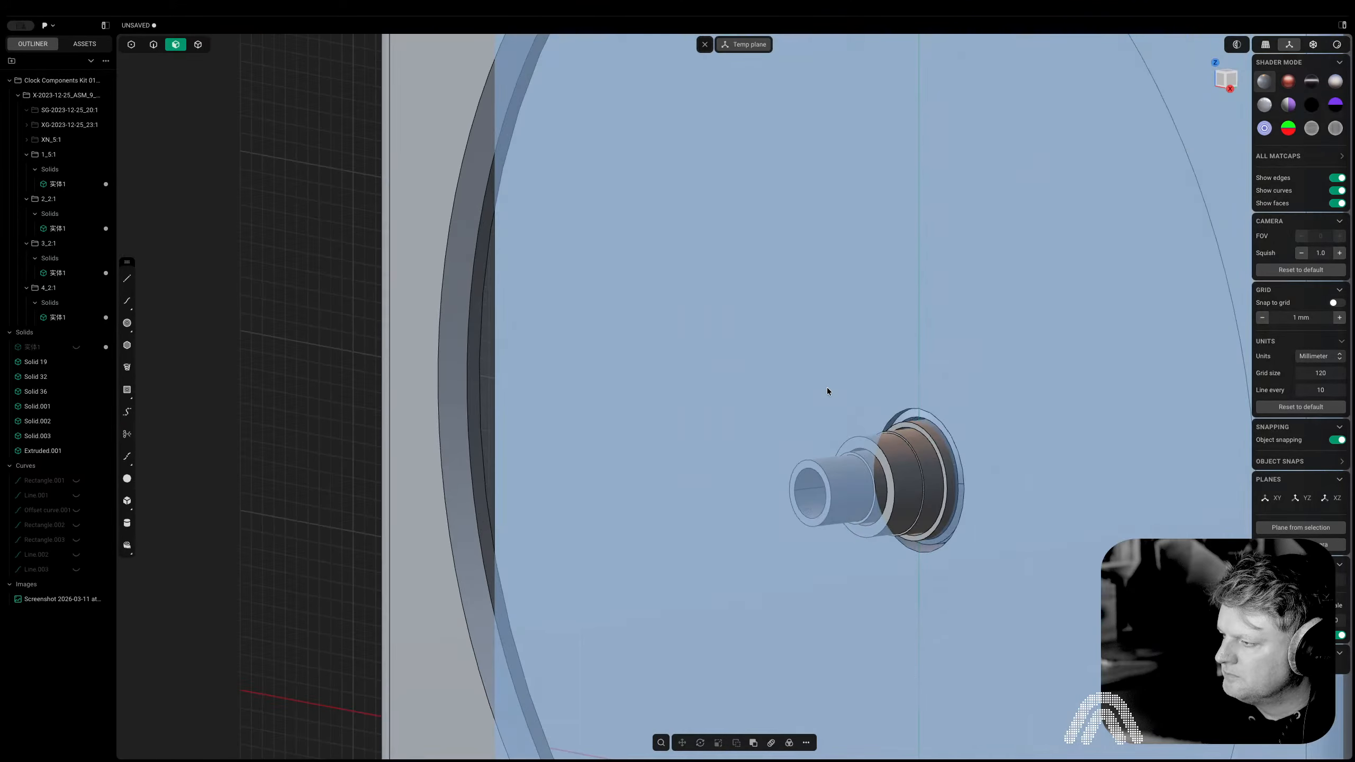
key(2)
click(826, 467)
key(f)
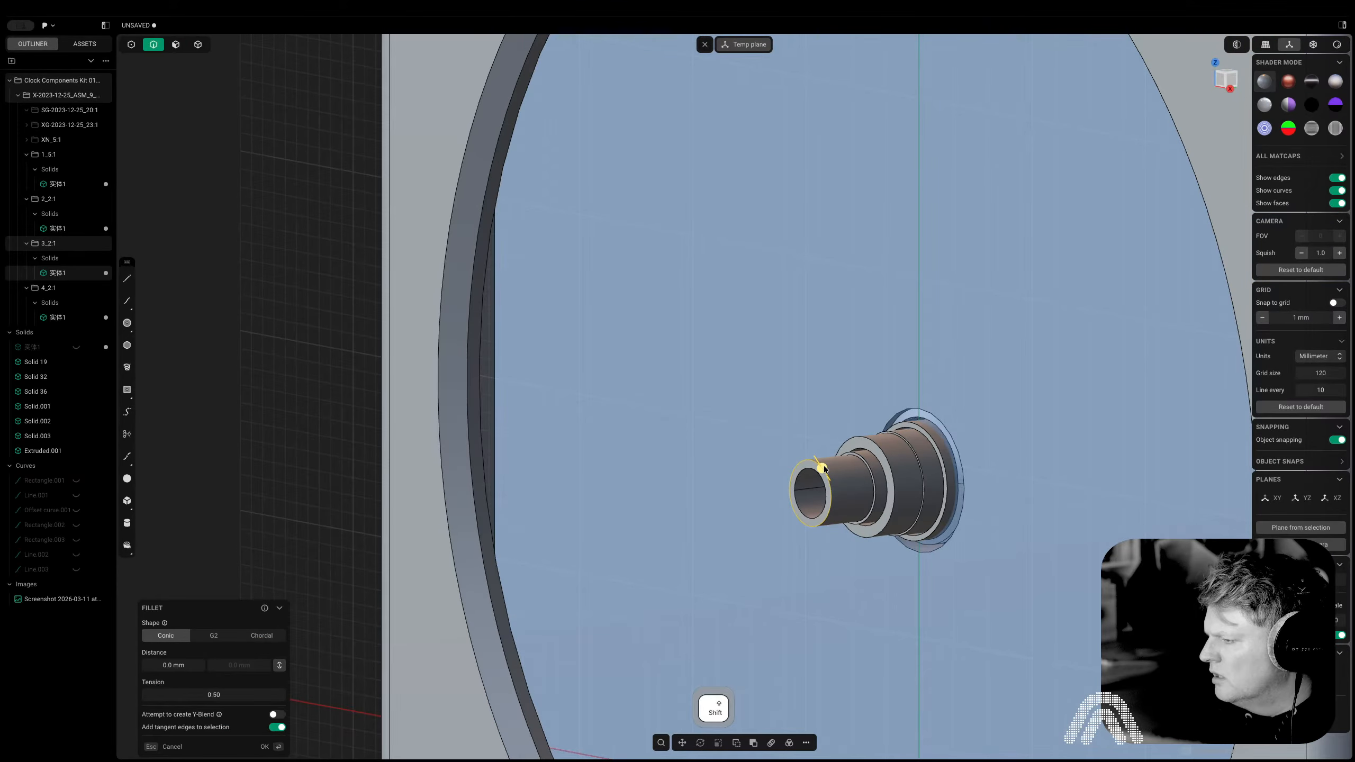
key(shift+d)
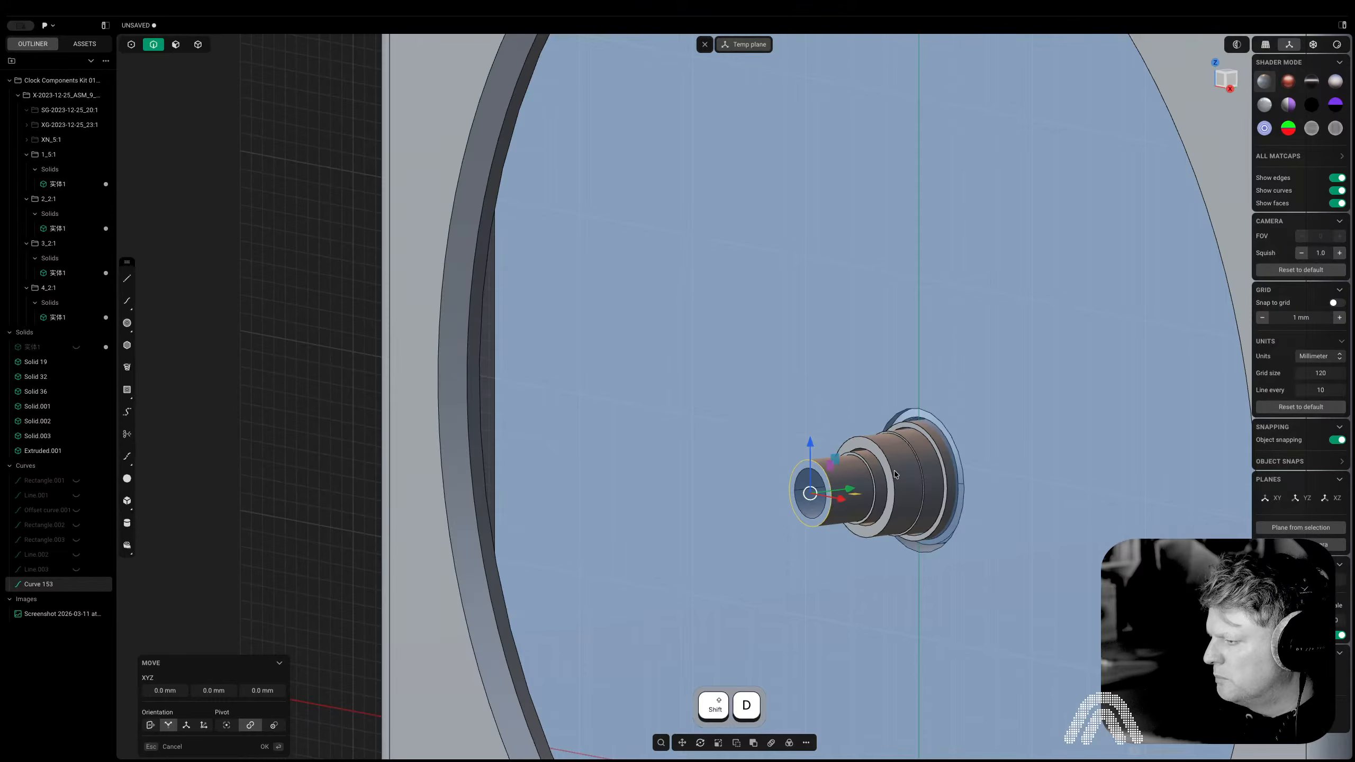
Duplicate the end edge of the wider spindle tube as a second curve and hide the Clock Components Kit
click(893, 471)
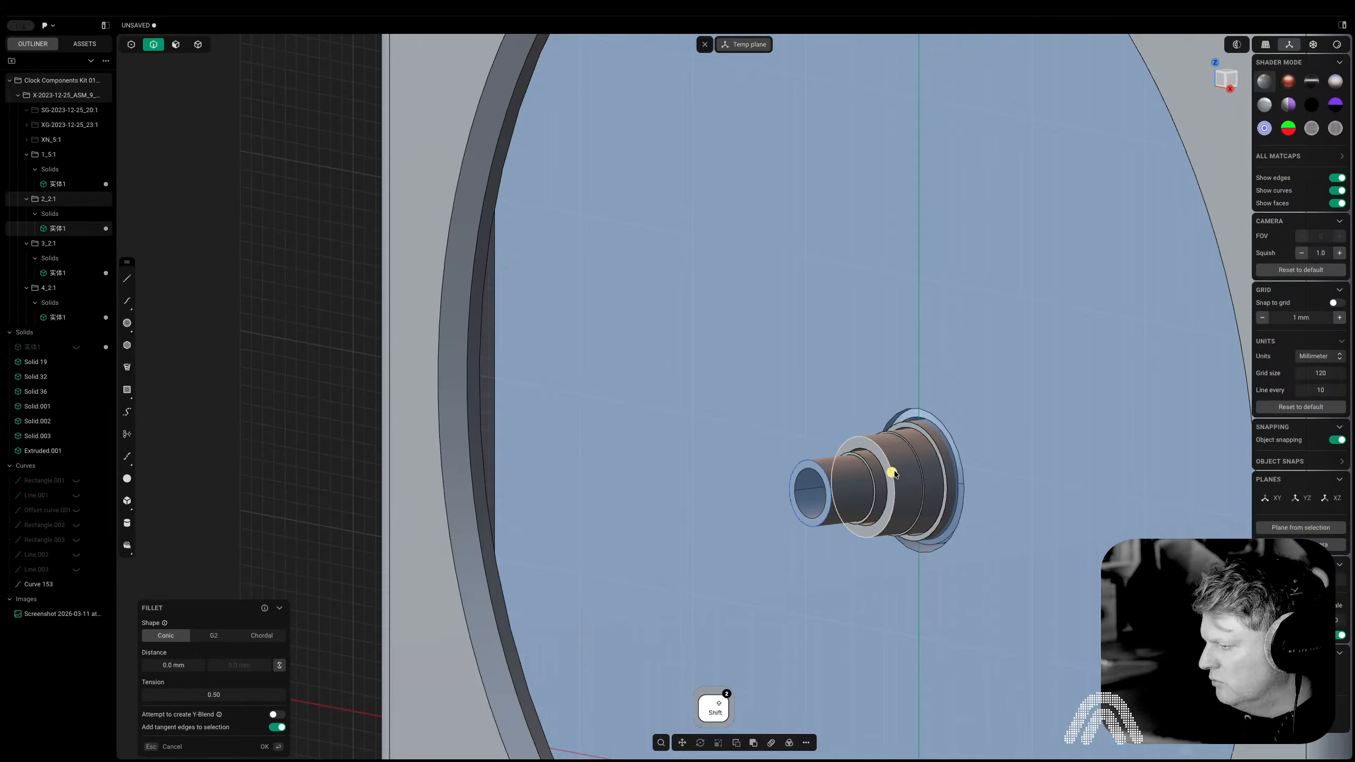
key(shift+d)
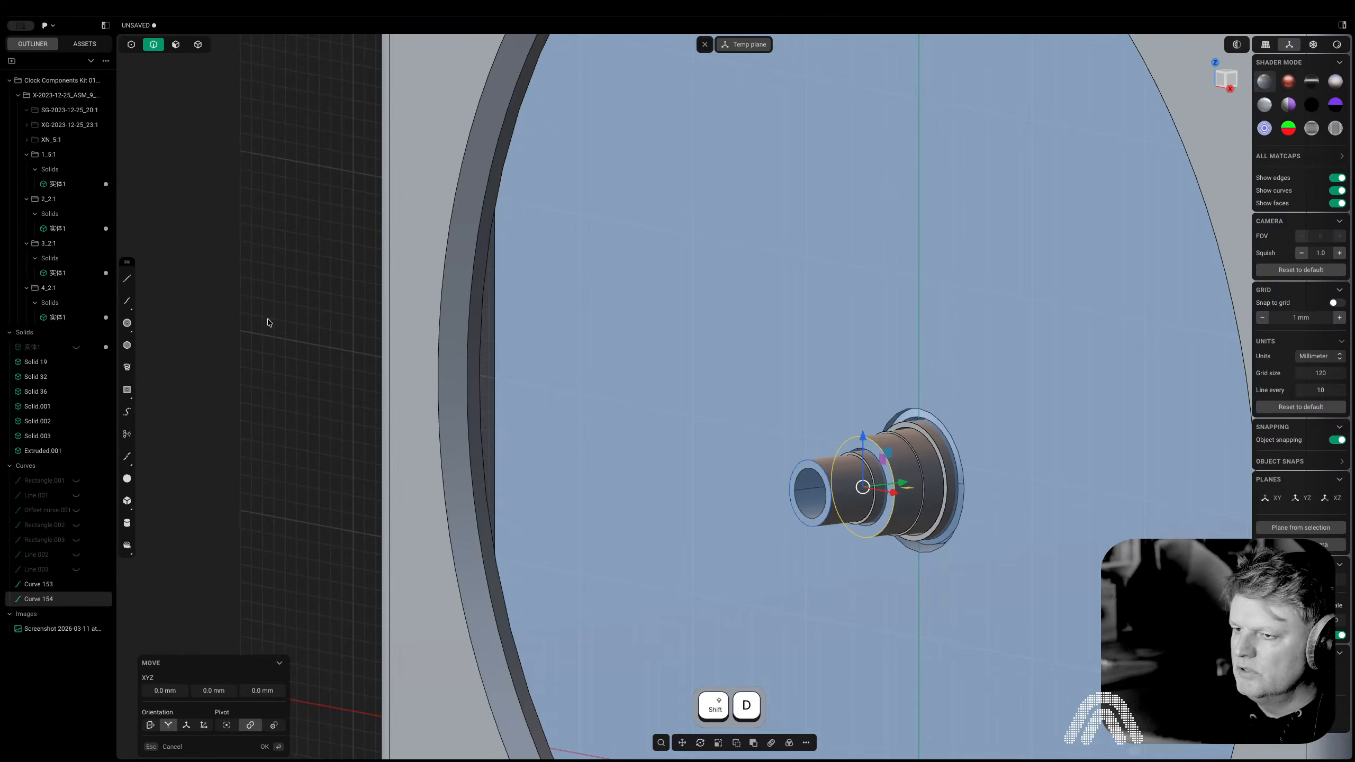
click(233, 282)
click(77, 81)
key(d)
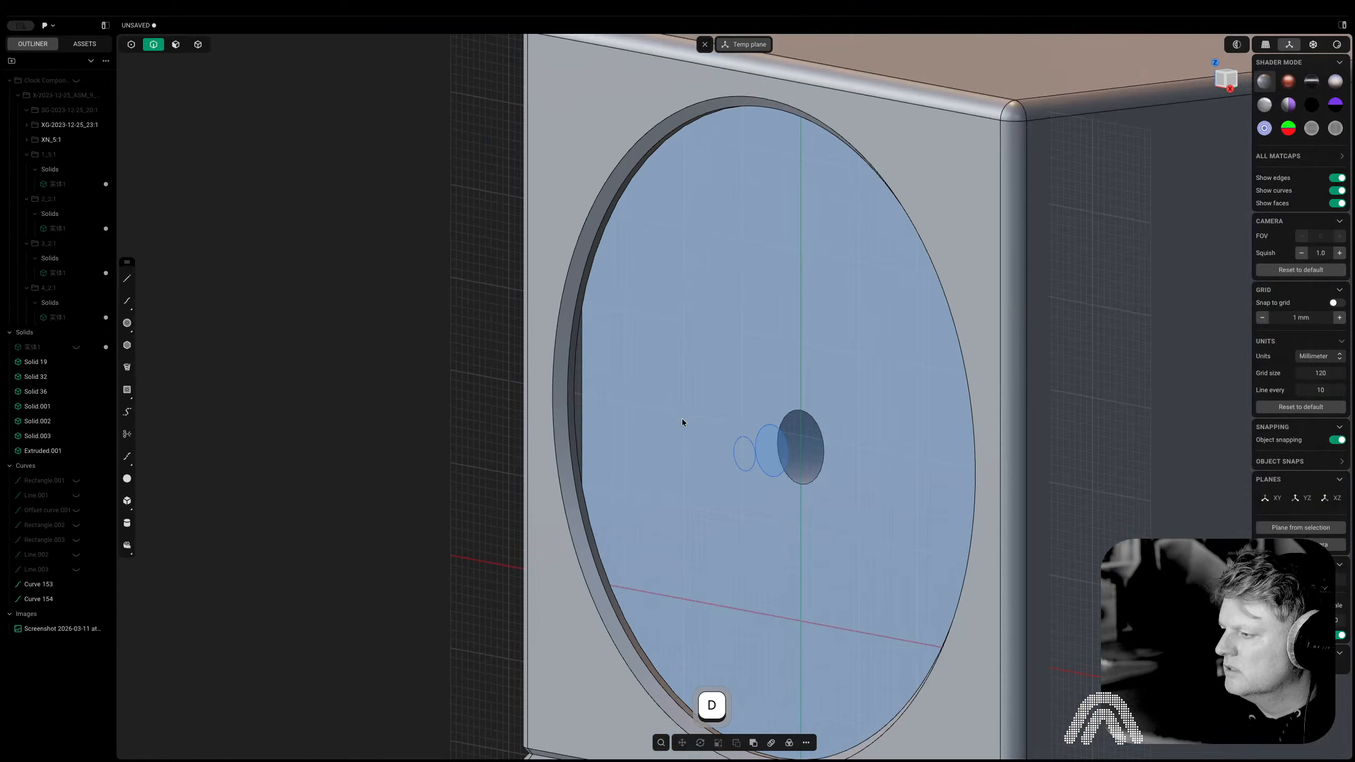
Offset the smaller spindle circle outward by 3 mm, working square to the clock's front face
click(1221, 79)
scroll(967, 399, up, 5)
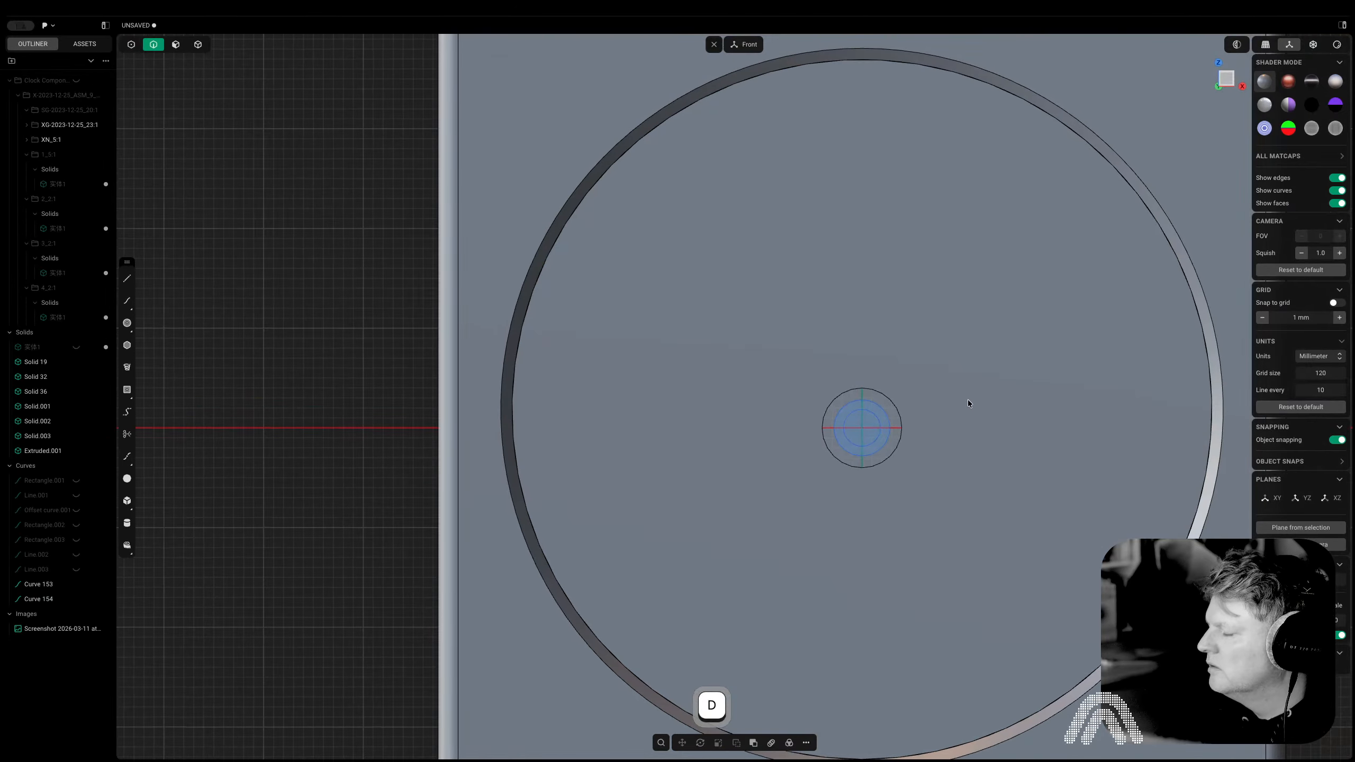
key(2)
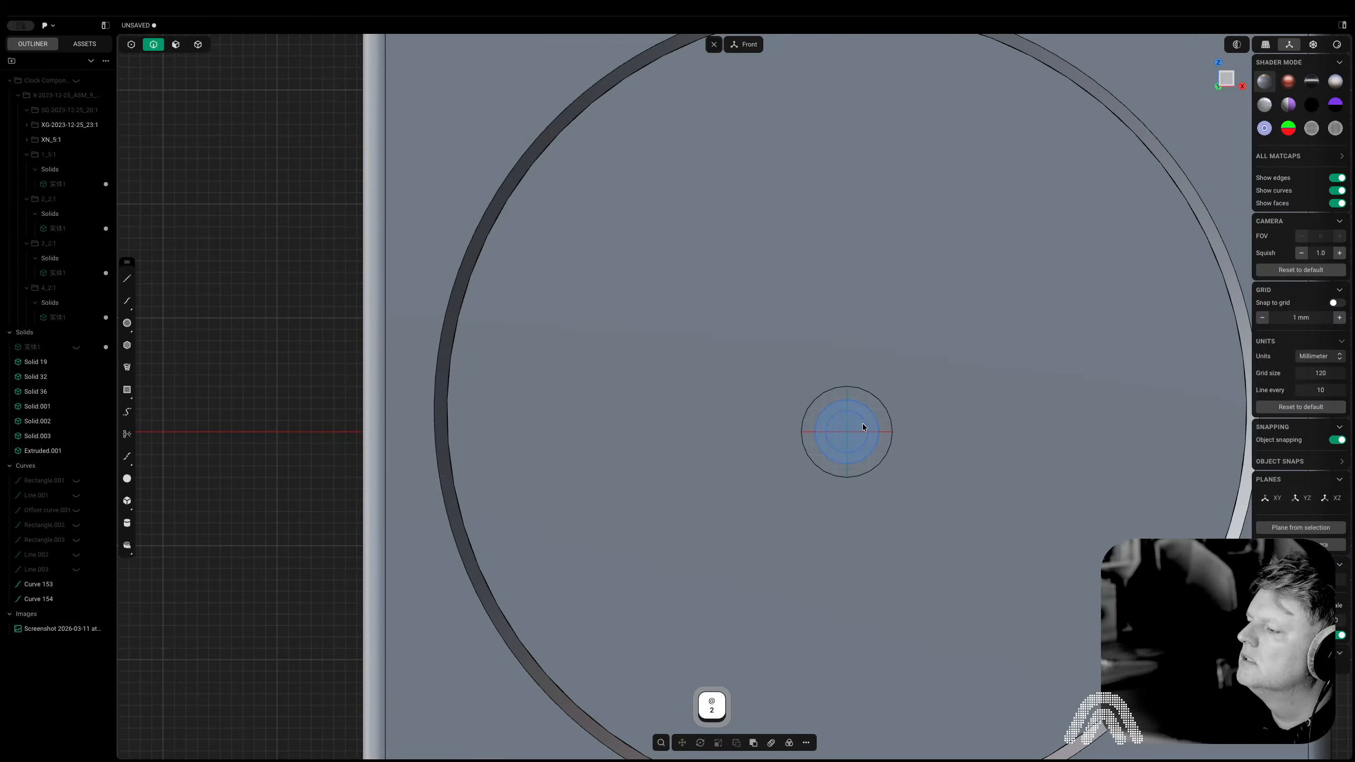
click(863, 427)
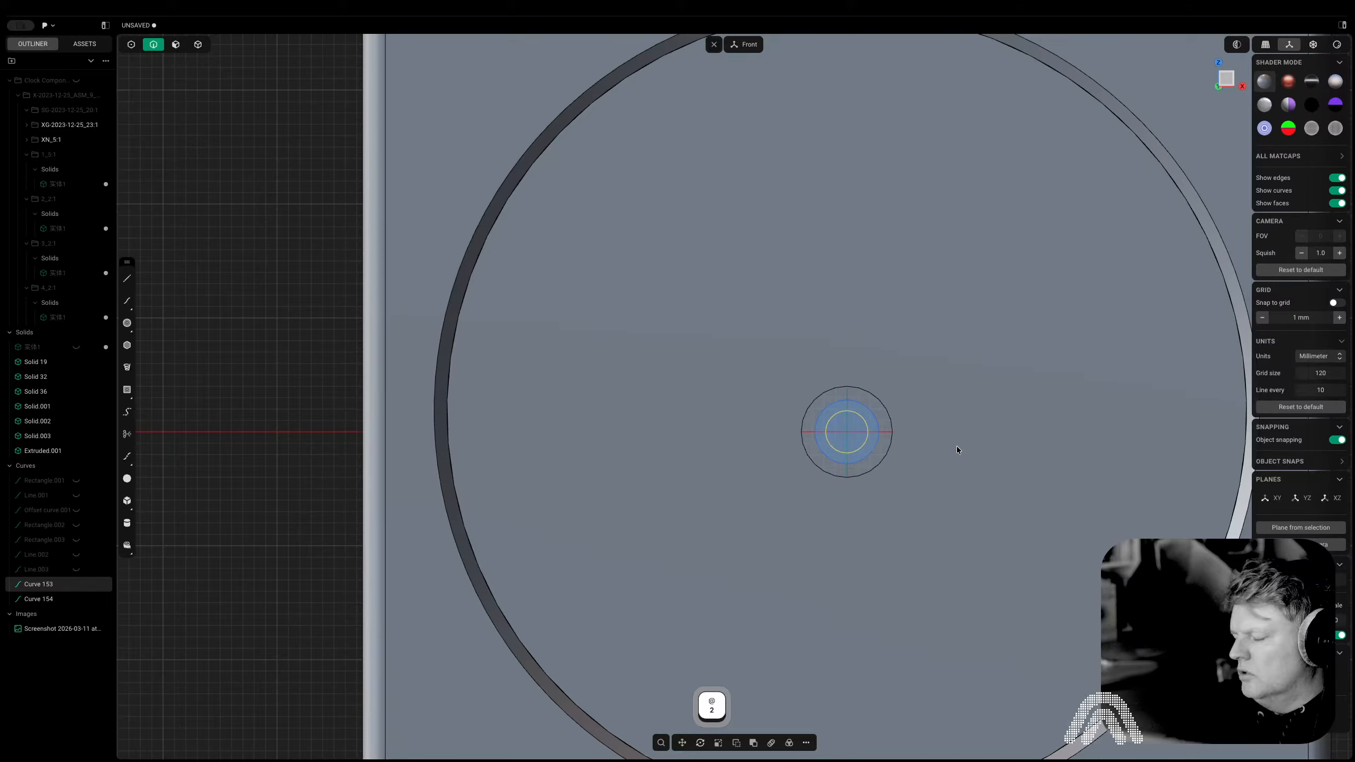
key(o)
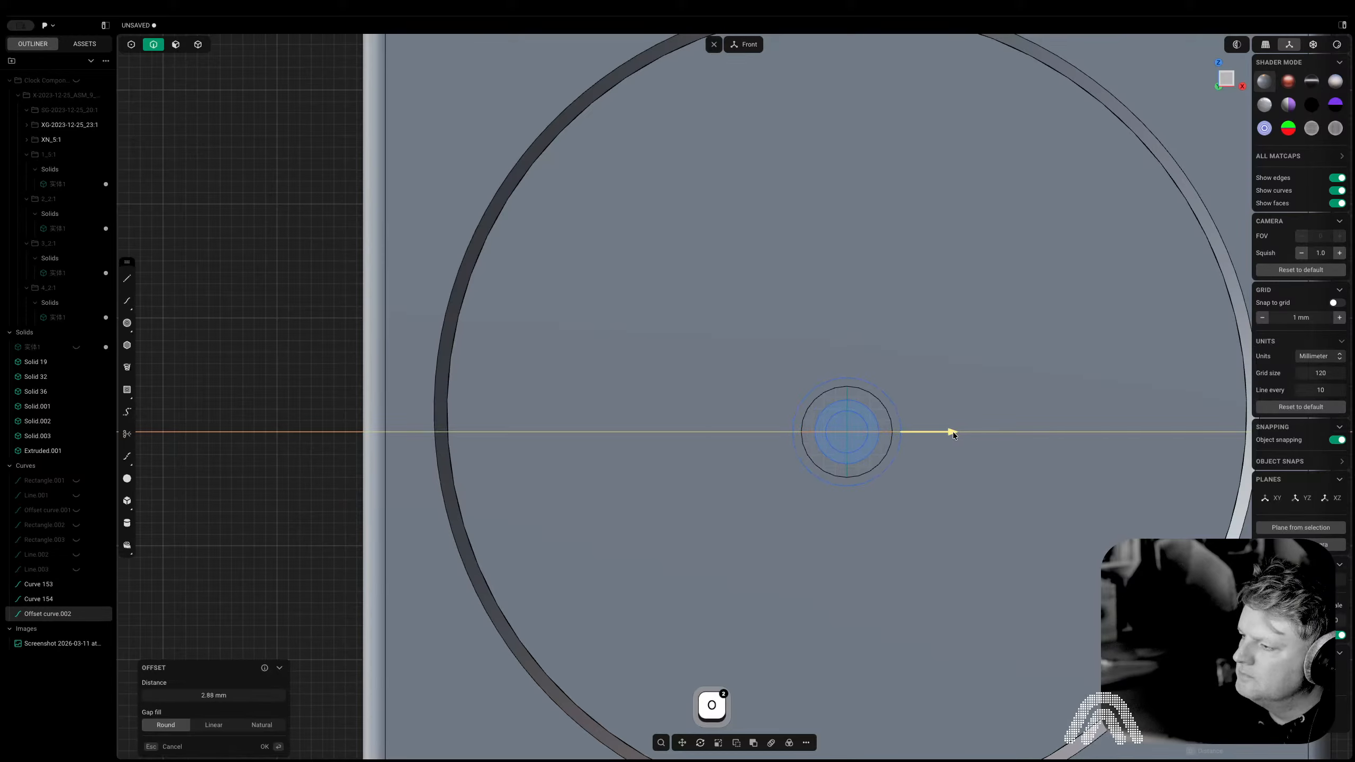
text(3)
key(Tab)
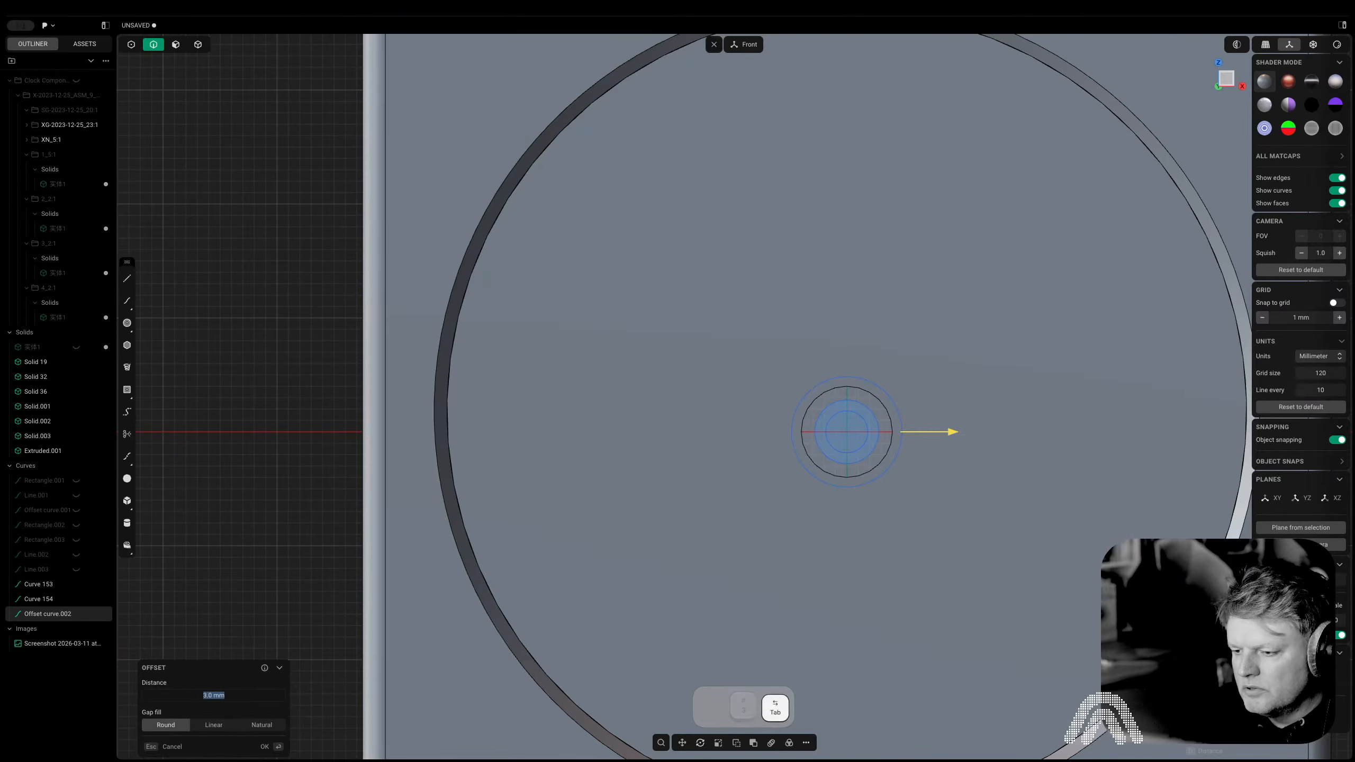
right_click(822, 507)
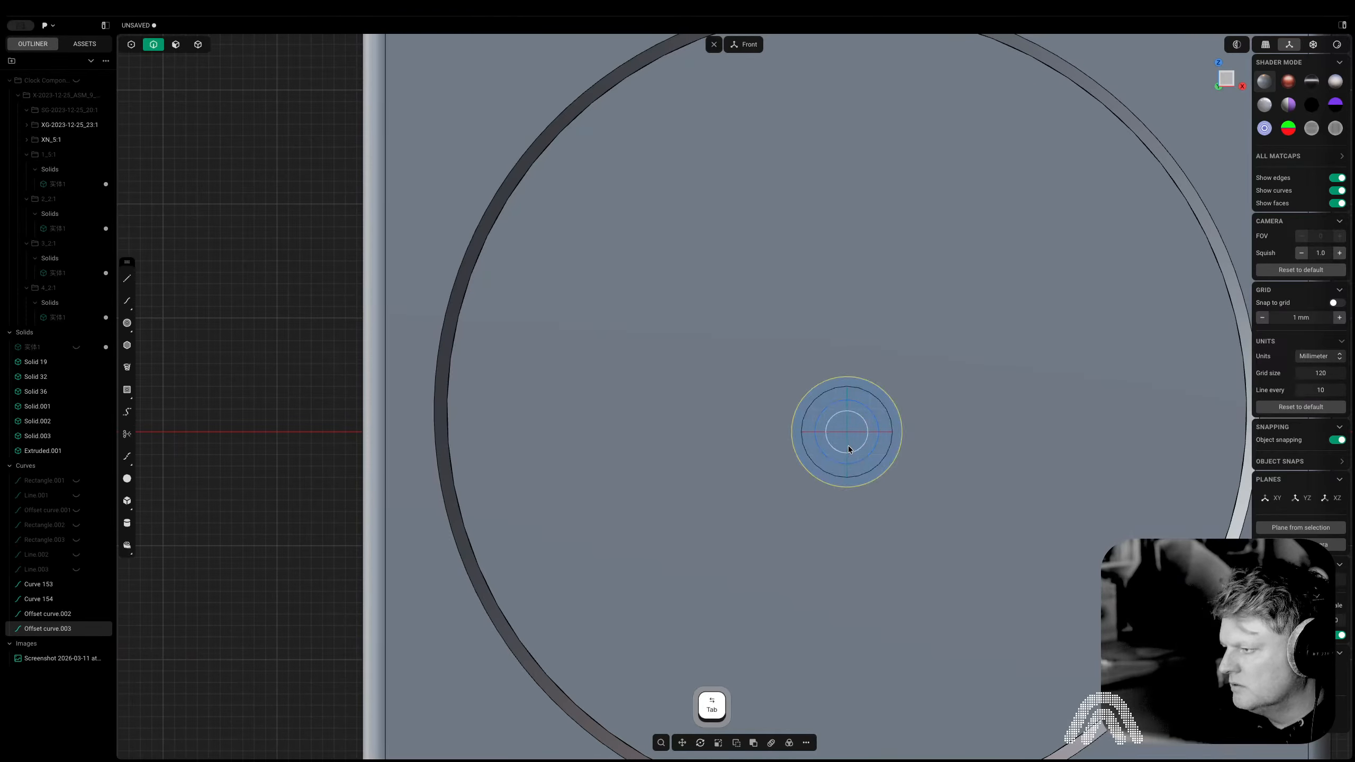
Duplicate the outer offset circle and move the copy about 18 mm straight up along Z on the dial
key(2)
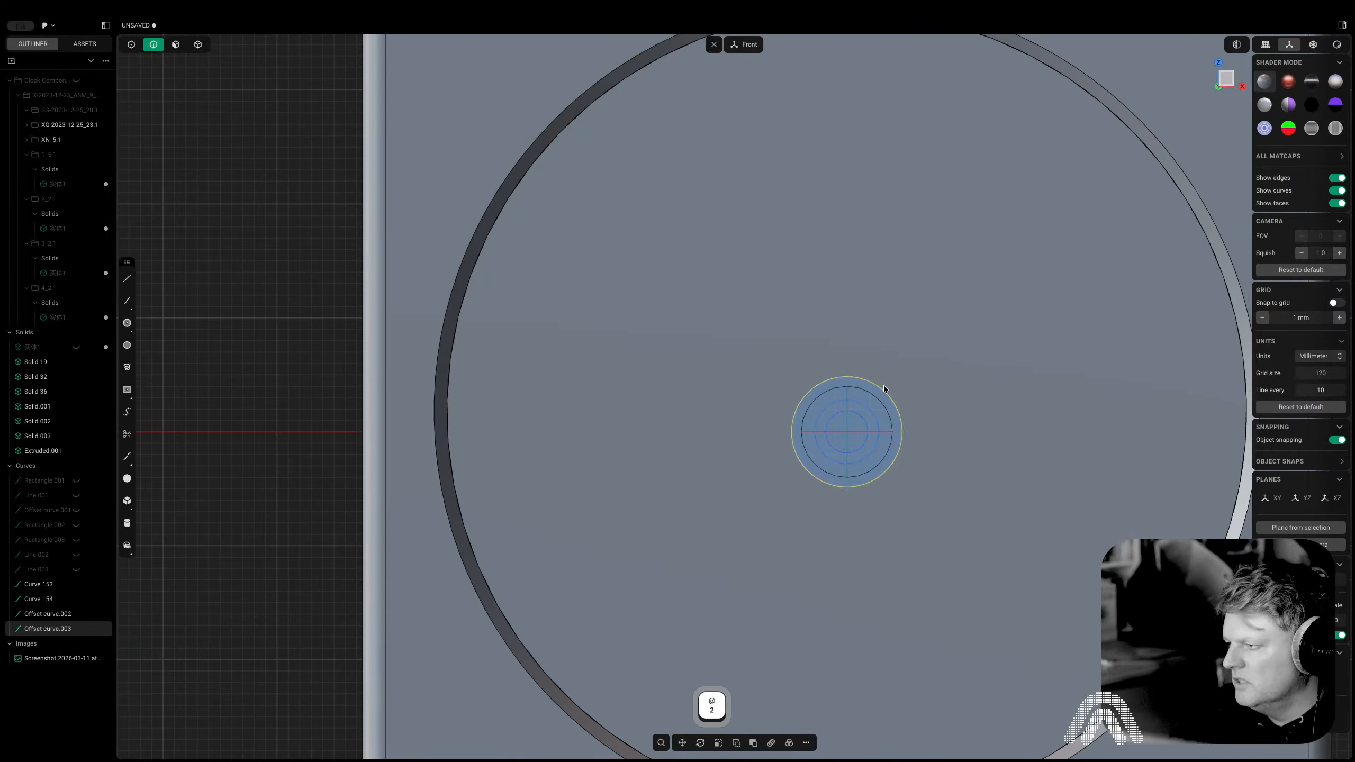
key(Escape)
click(850, 380)
scroll(842, 394, down, 1)
right_drag(840, 402, 825, 480)
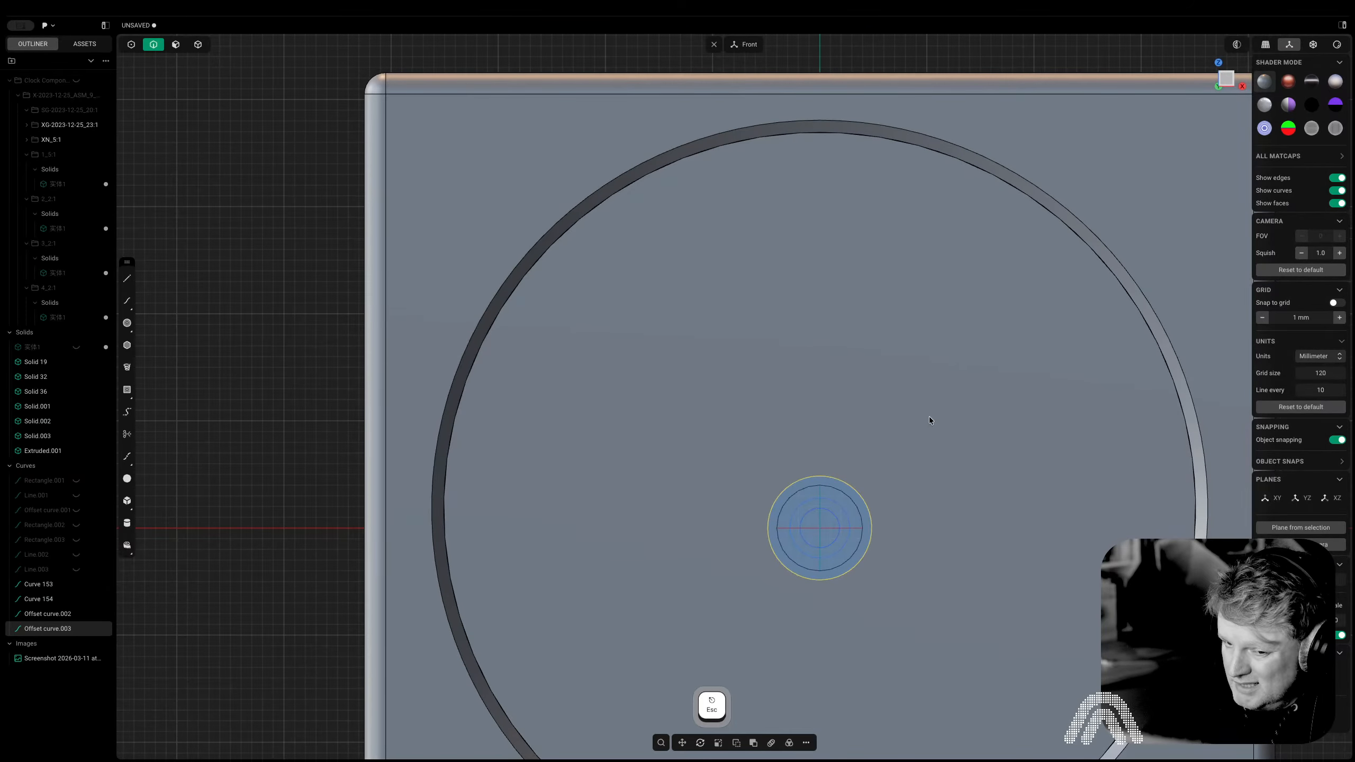
scroll(930, 420, down, 1)
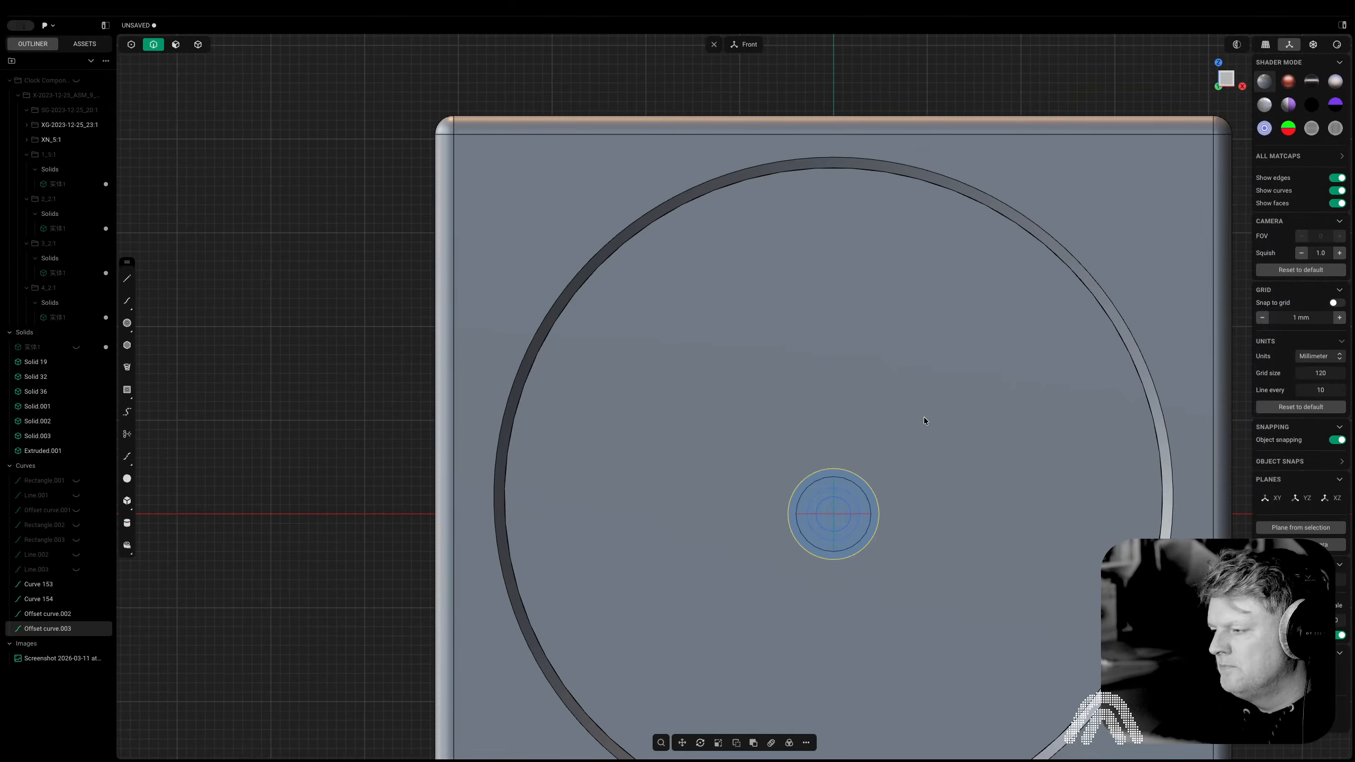
key(shift+d)
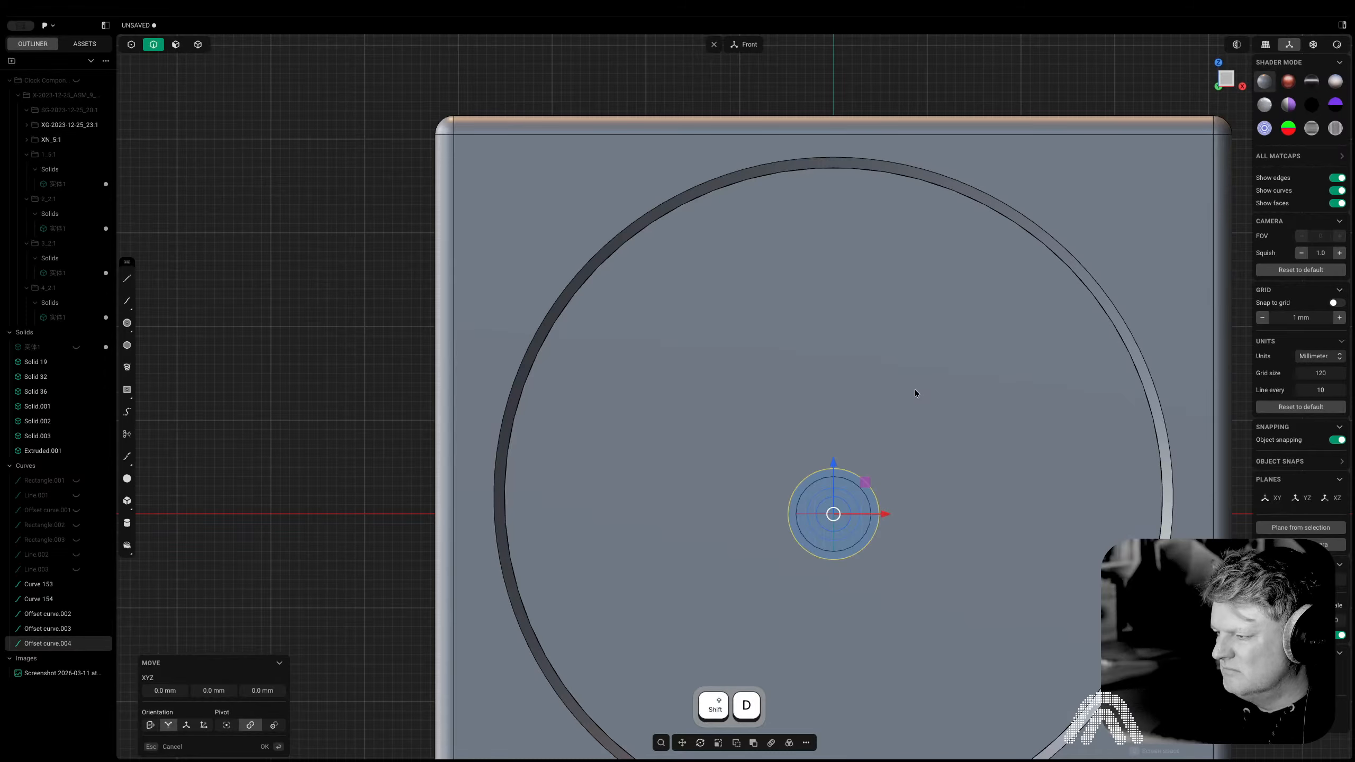
key(y)
key(z)
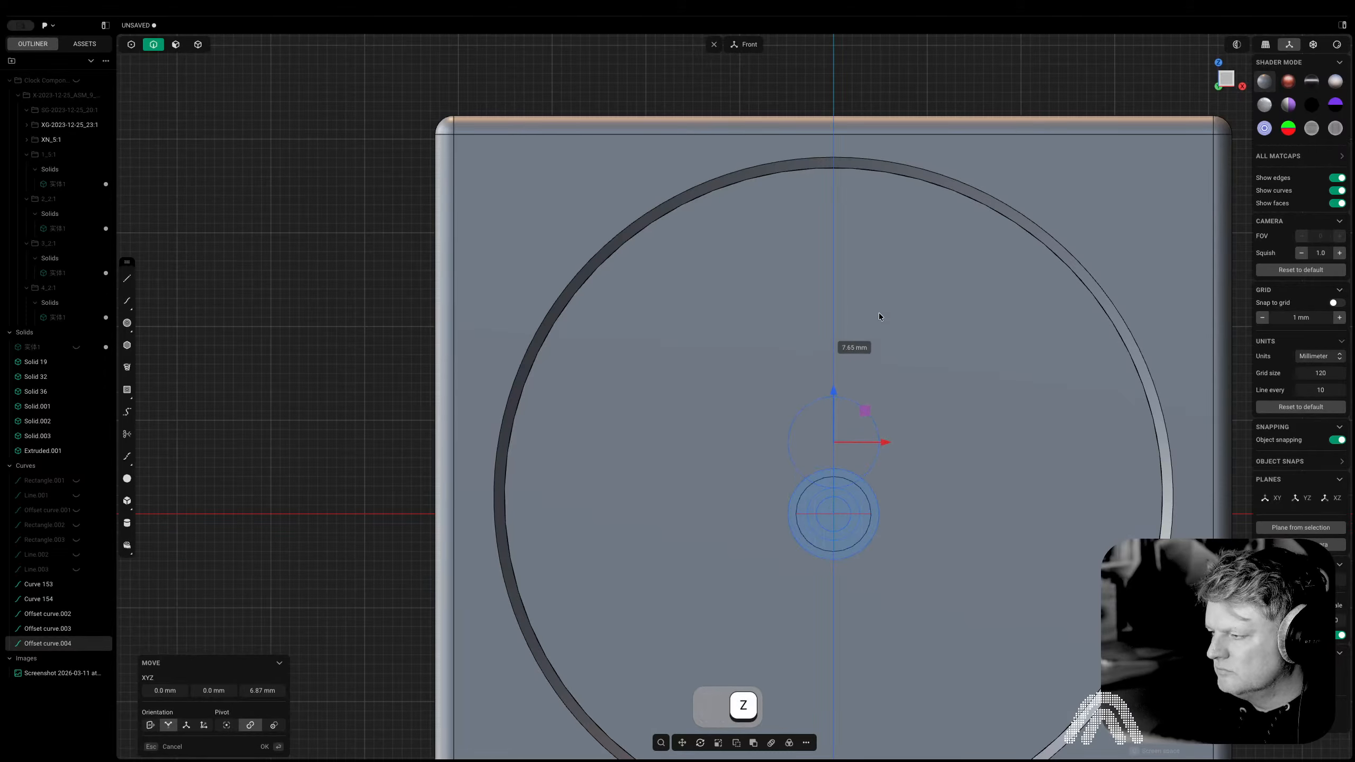
click(876, 216)
Draw two vertical lines joining the side points of the upper circle to those of the outer circle around the spindle
key(shift+a)
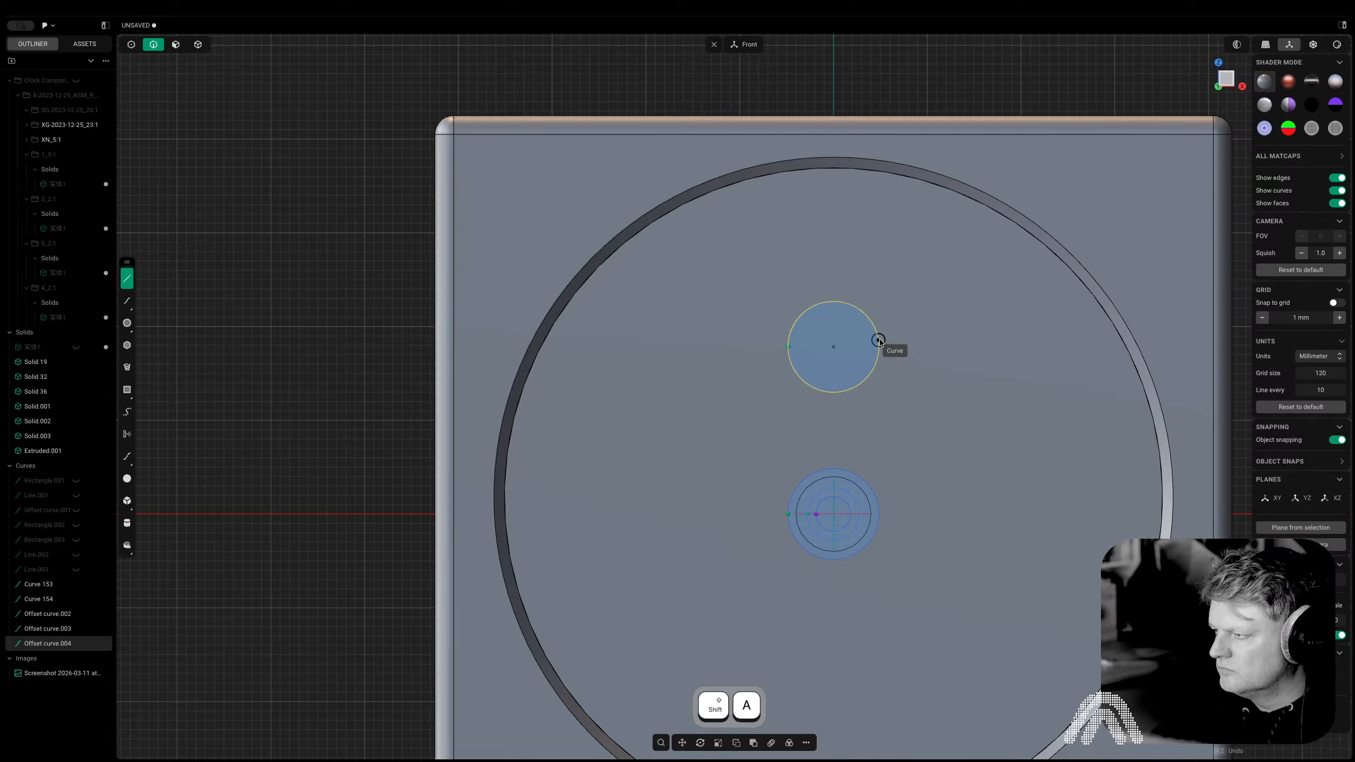
click(879, 347)
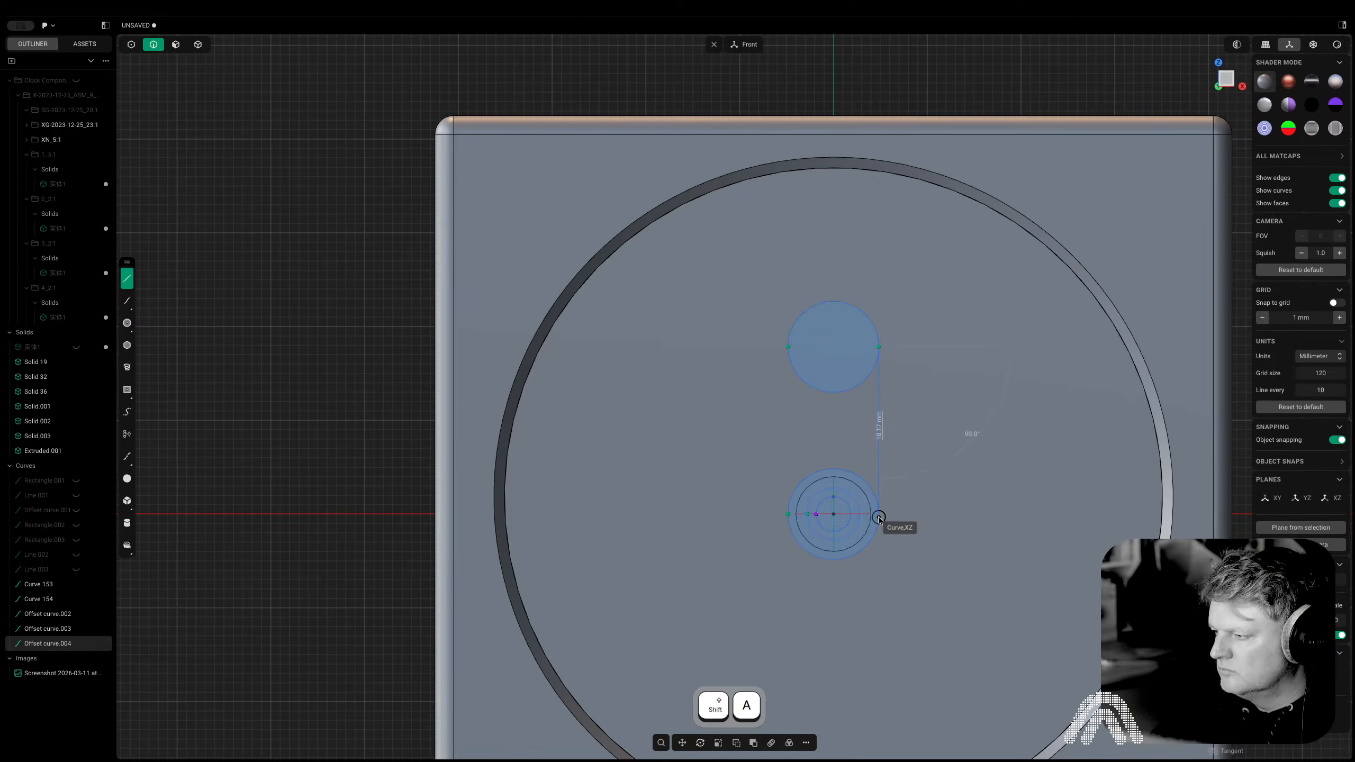
click(879, 514)
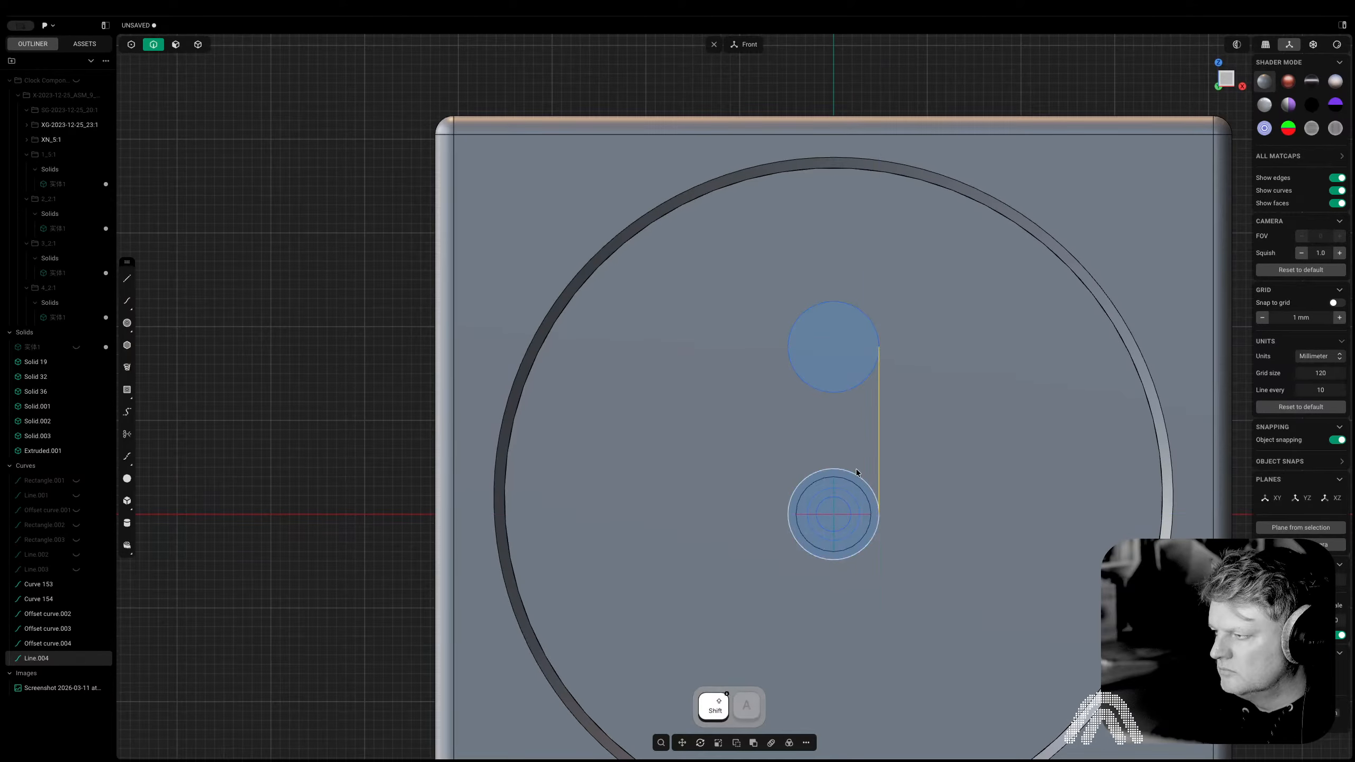
key(shift+a)
click(788, 347)
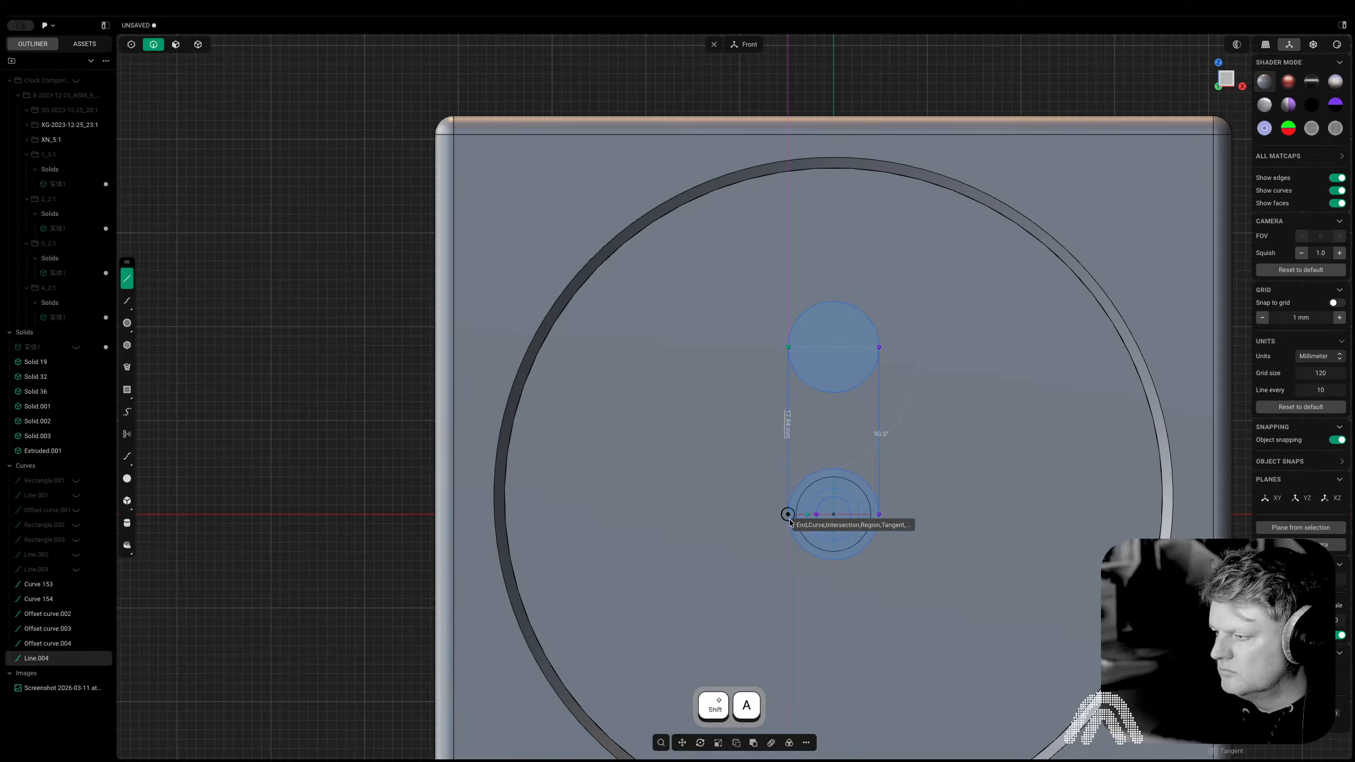
click(788, 514)
Extrude the three regions of the rounded hand outline outward by 2 mm, leaving the small spindle hole open
key(3)
click(836, 353)
key(e)
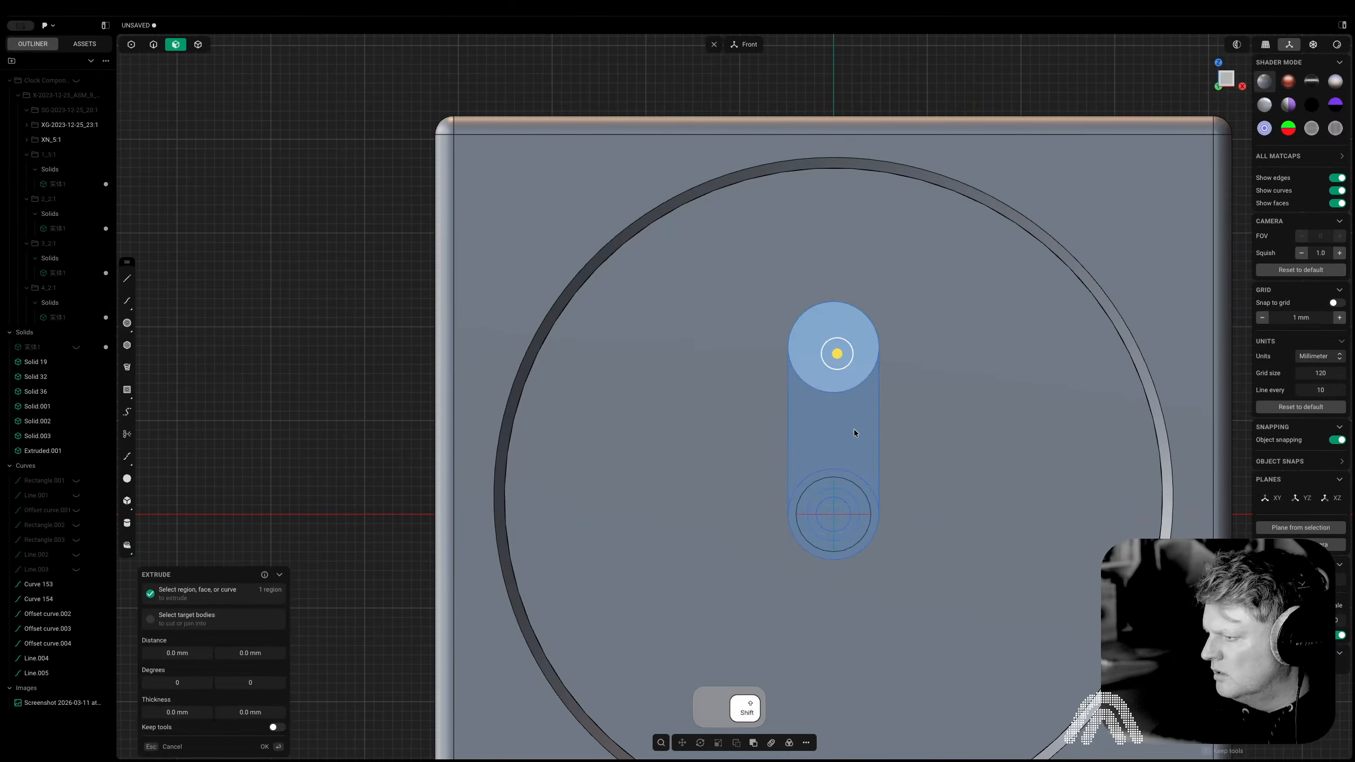
shift+click(854, 432)
shift+click(858, 488)
middle_drag(858, 487, 830, 506)
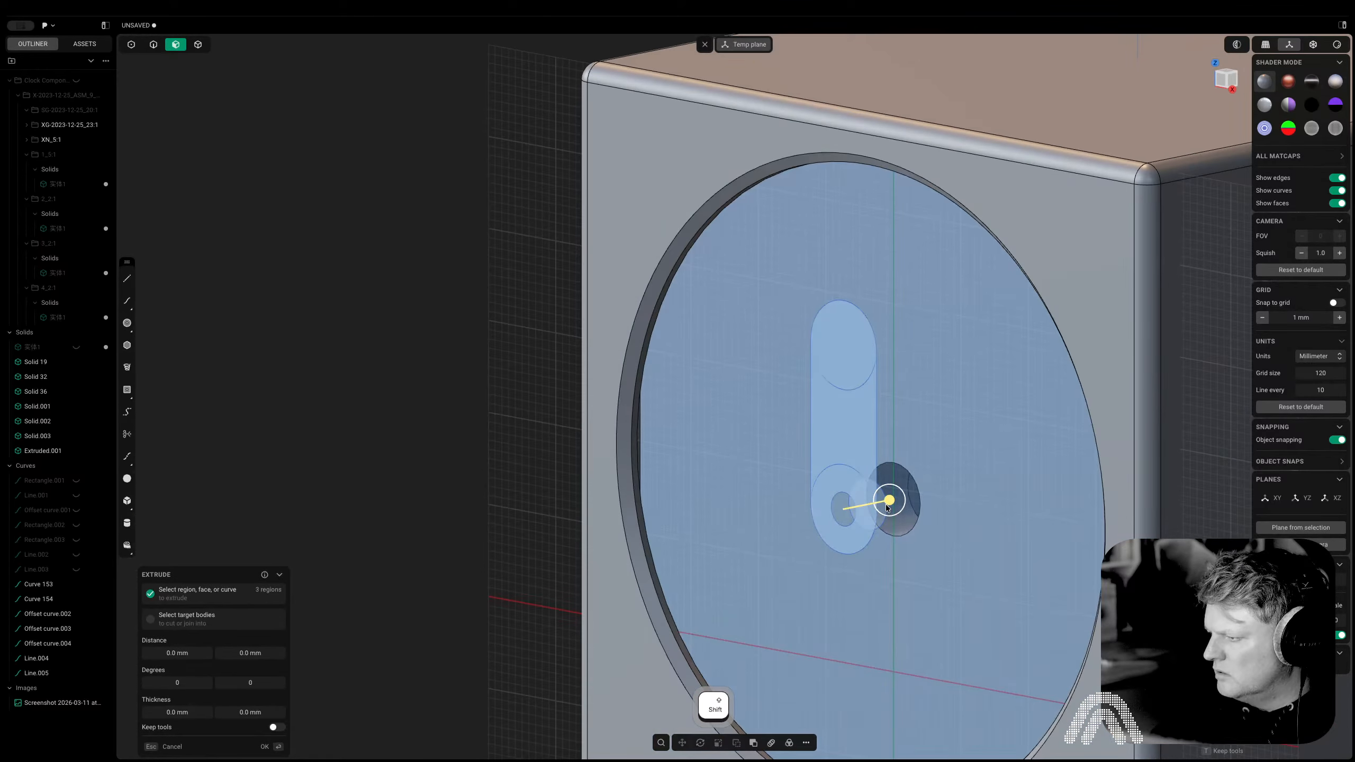
drag(888, 500, 898, 498)
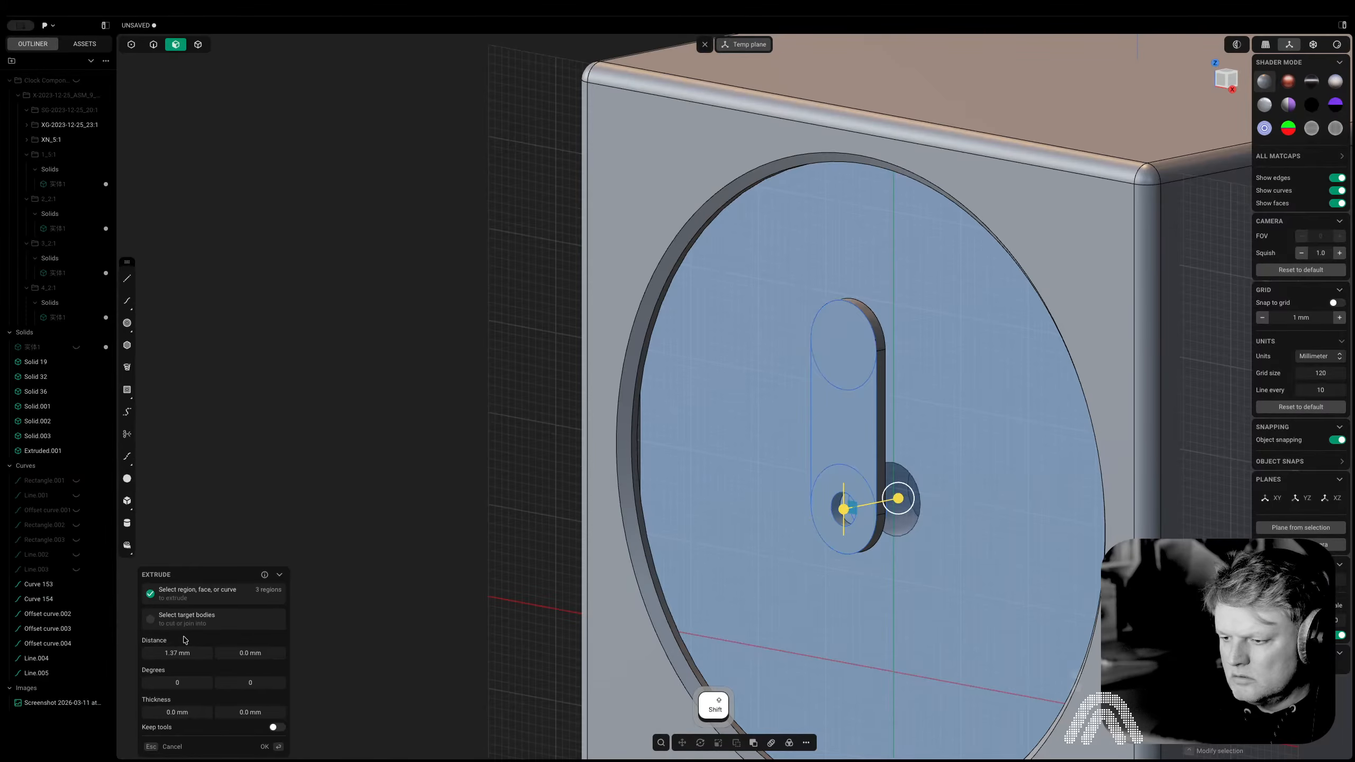
click(181, 652)
text(2)
key(Tab)
middle_drag(705, 441, 826, 447)
key(Return)
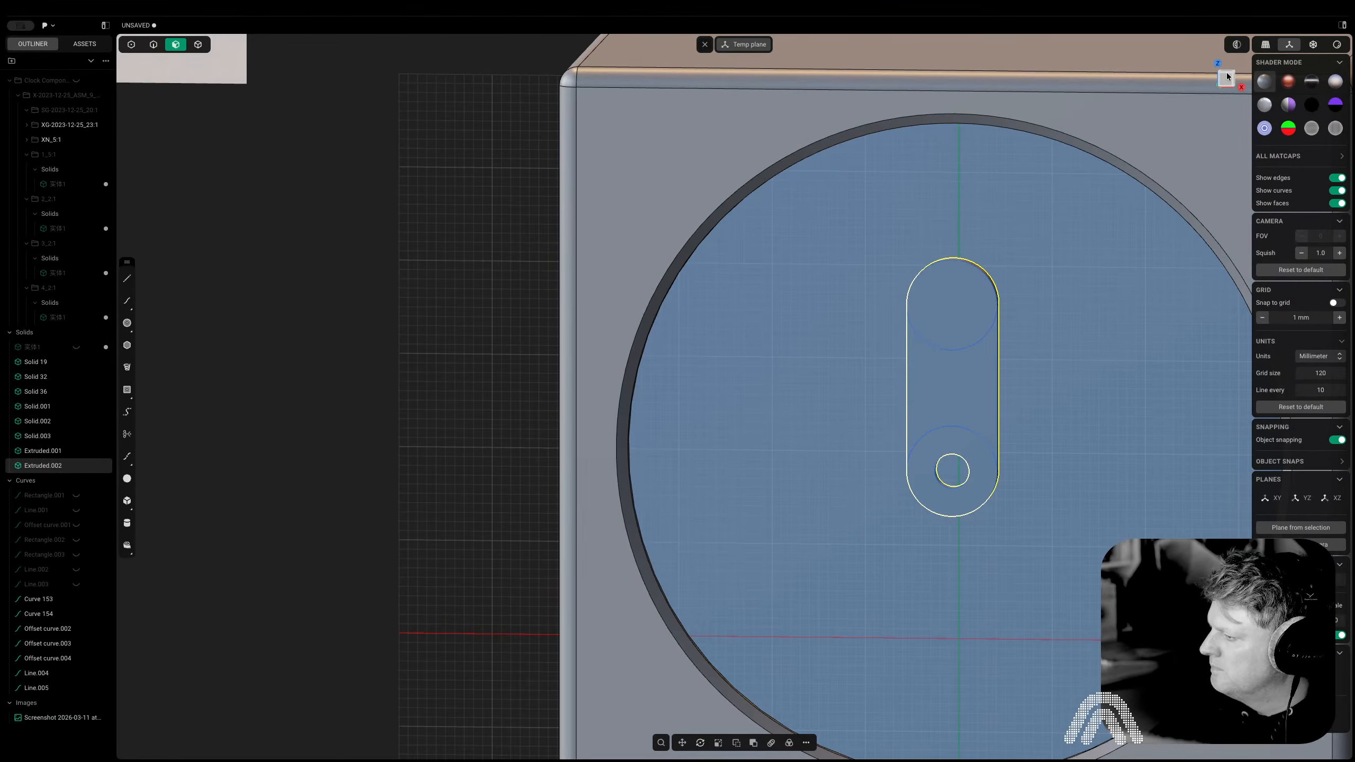
Hide the extruded short hand and face the front of the dial with its outline curves left visible
click(1226, 77)
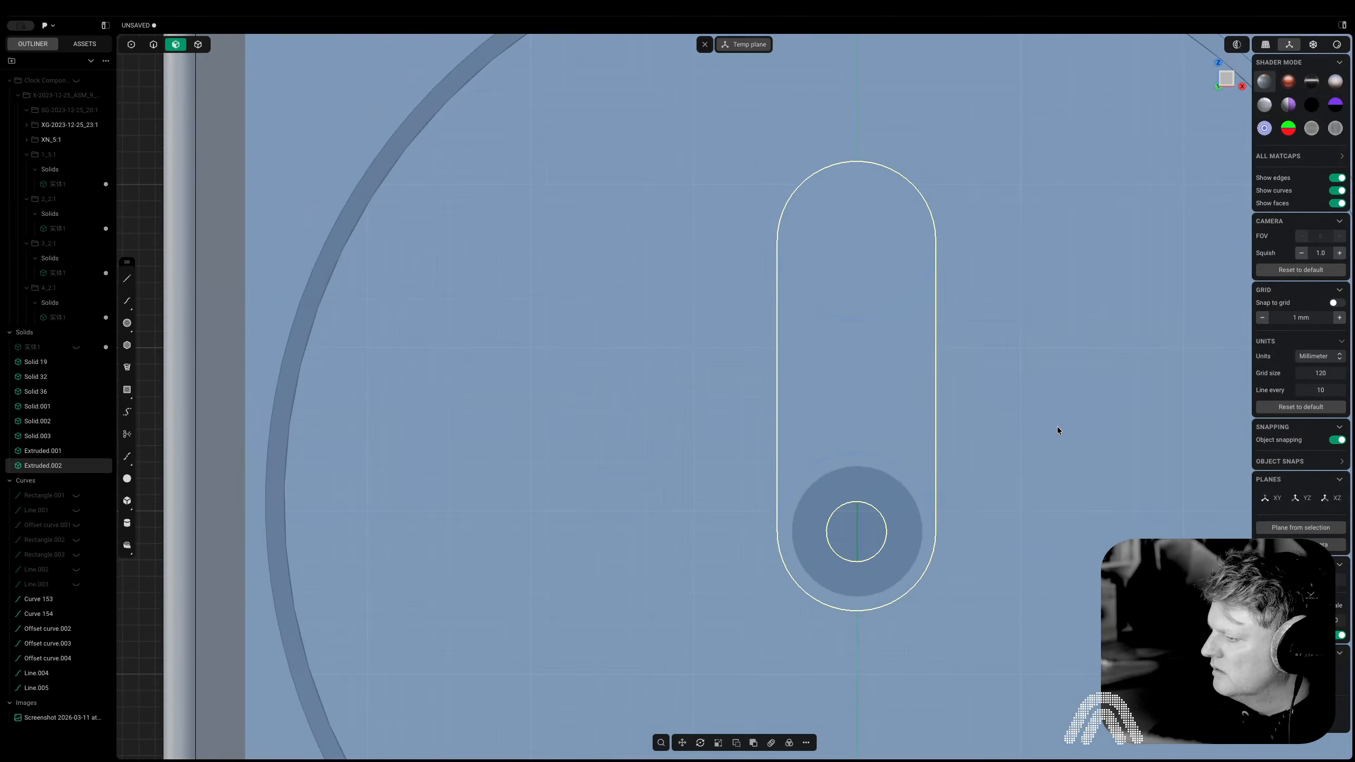
key(Tab)
scroll(949, 354, down, 3)
middle_drag(950, 369, 821, 353)
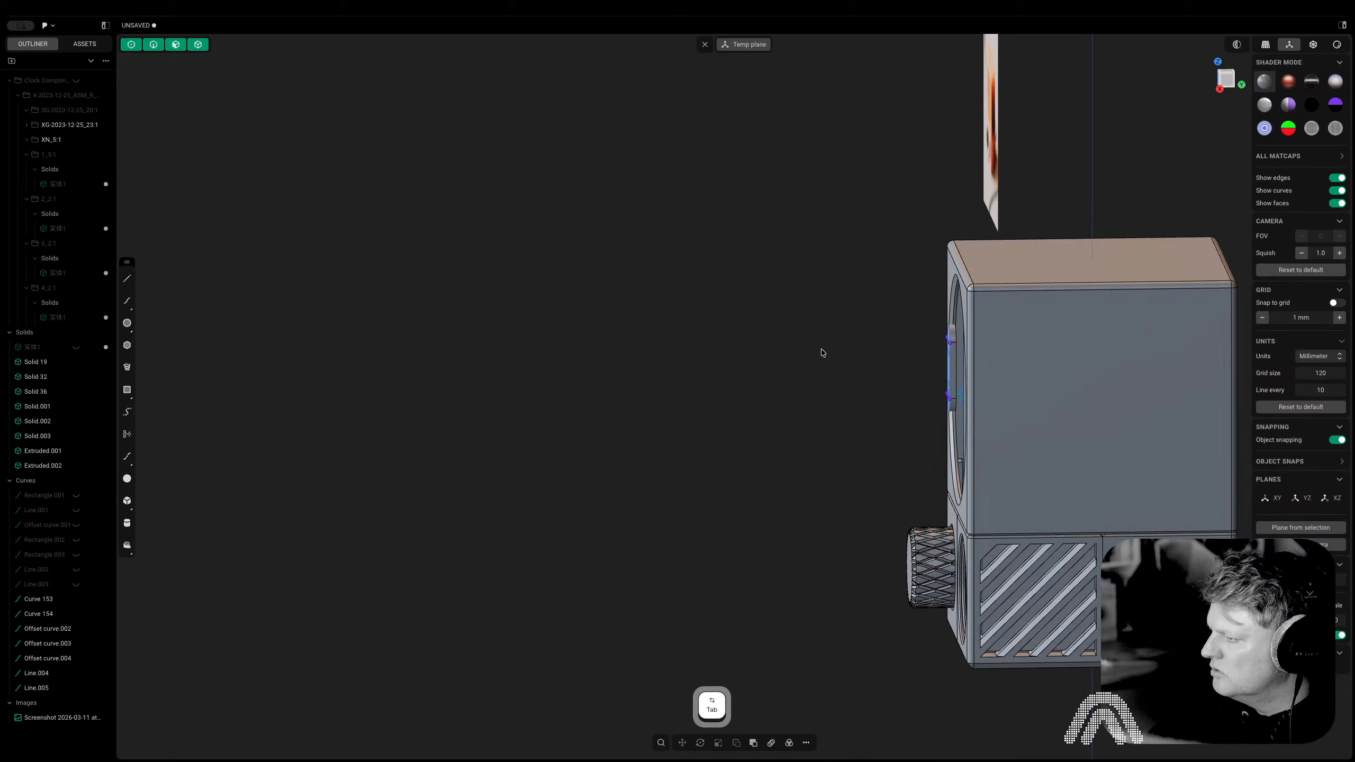
scroll(888, 351, up, 4)
key(Tab)
click(1054, 350)
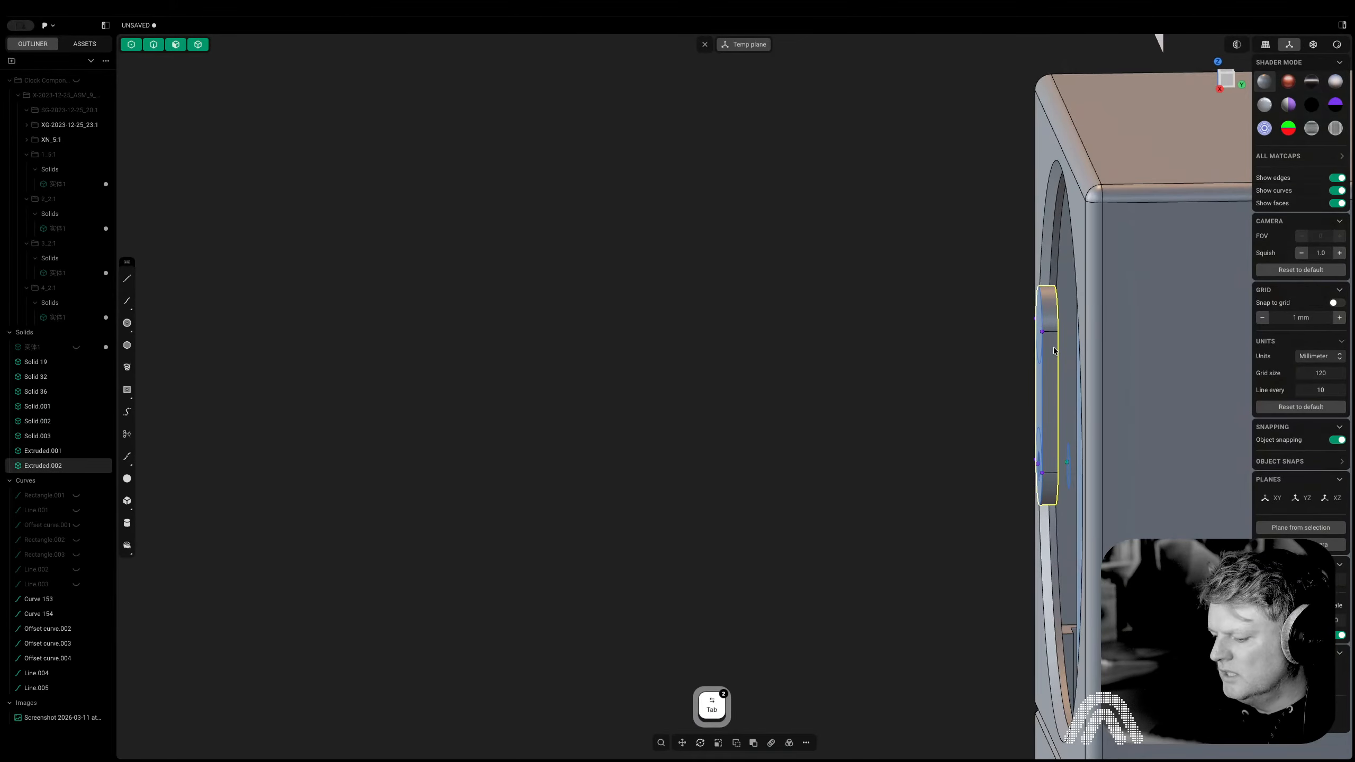
key(h)
middle_drag(1054, 351, 1207, 158)
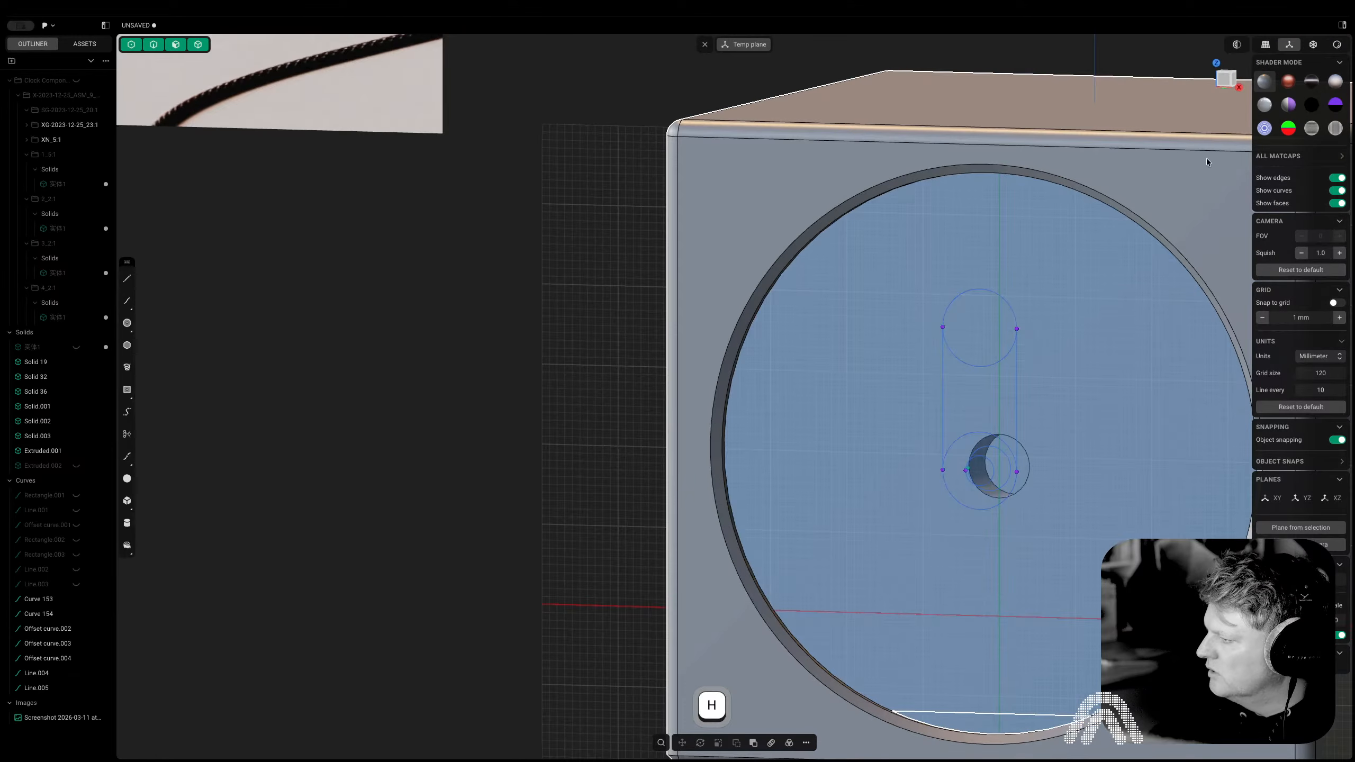
click(1228, 81)
scroll(1004, 432, up, 3)
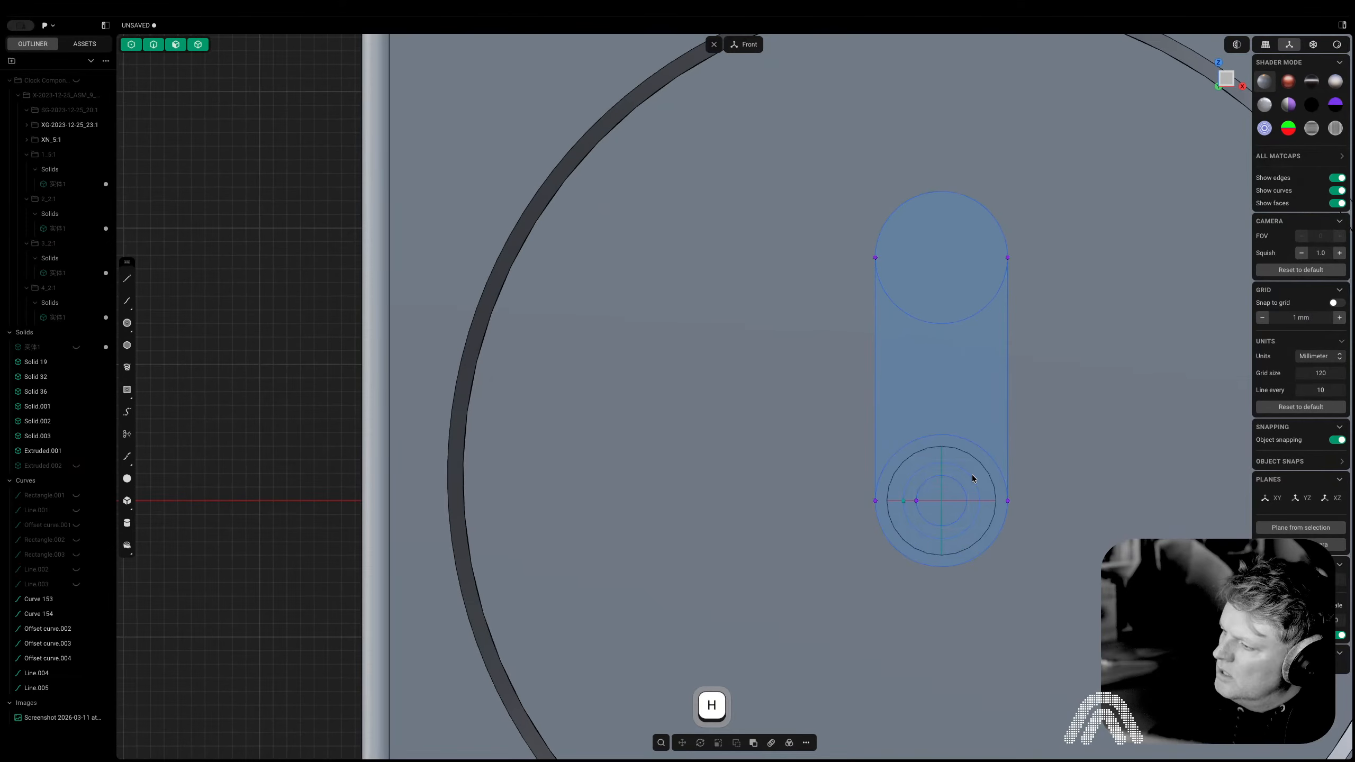
Delete the smallest spindle circle and its coincident copy at the dial's centre
key(2)
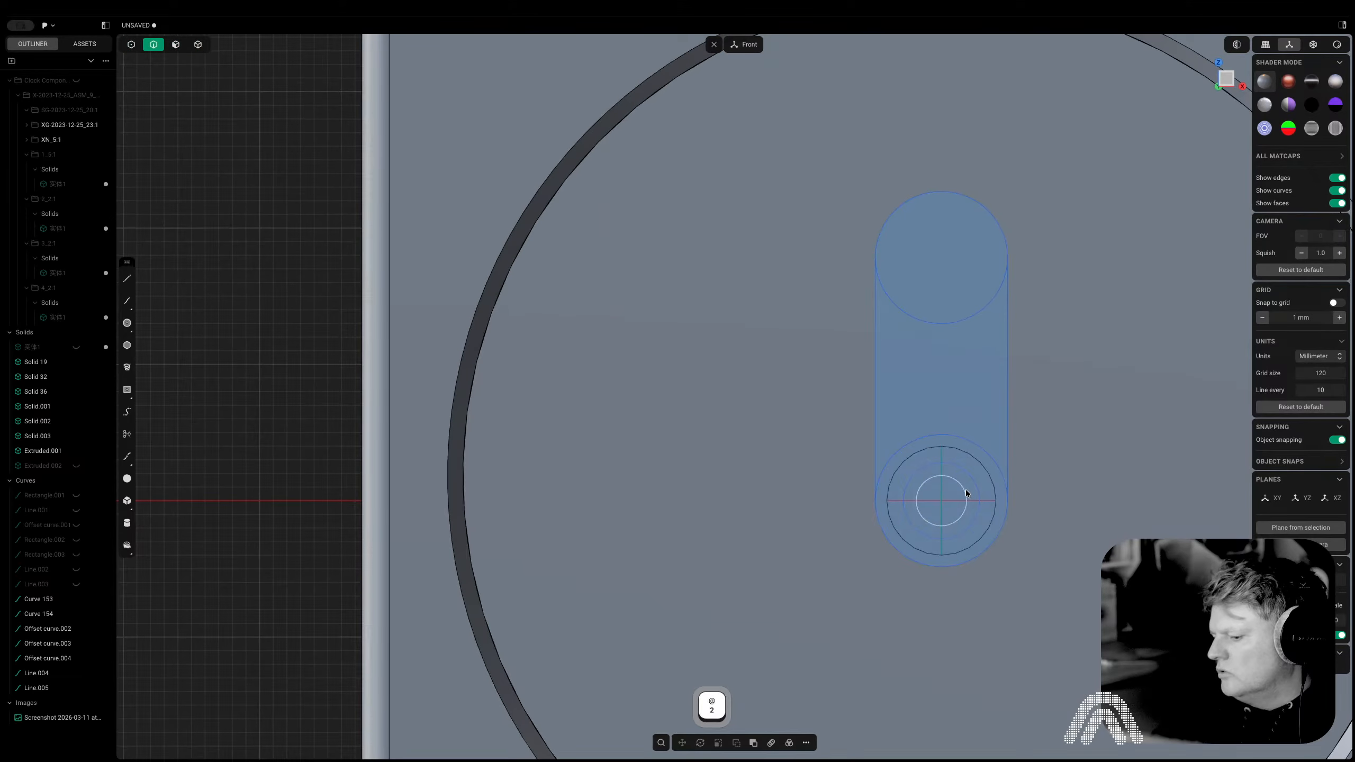
click(965, 491)
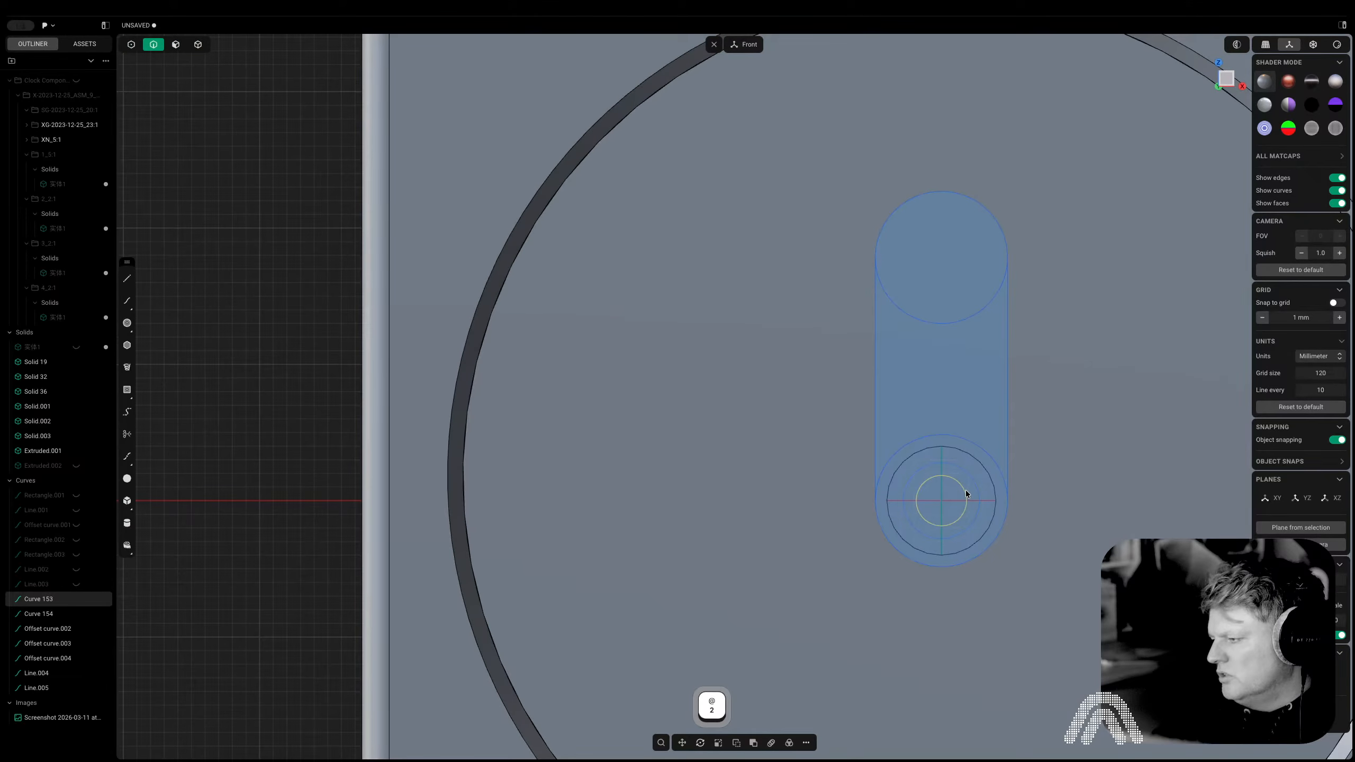
key(x)
key(x)
Move the wider spindle circle along Y, snapping it onto the plane of the hand outline
middle_drag(966, 496, 968, 468)
click(963, 463)
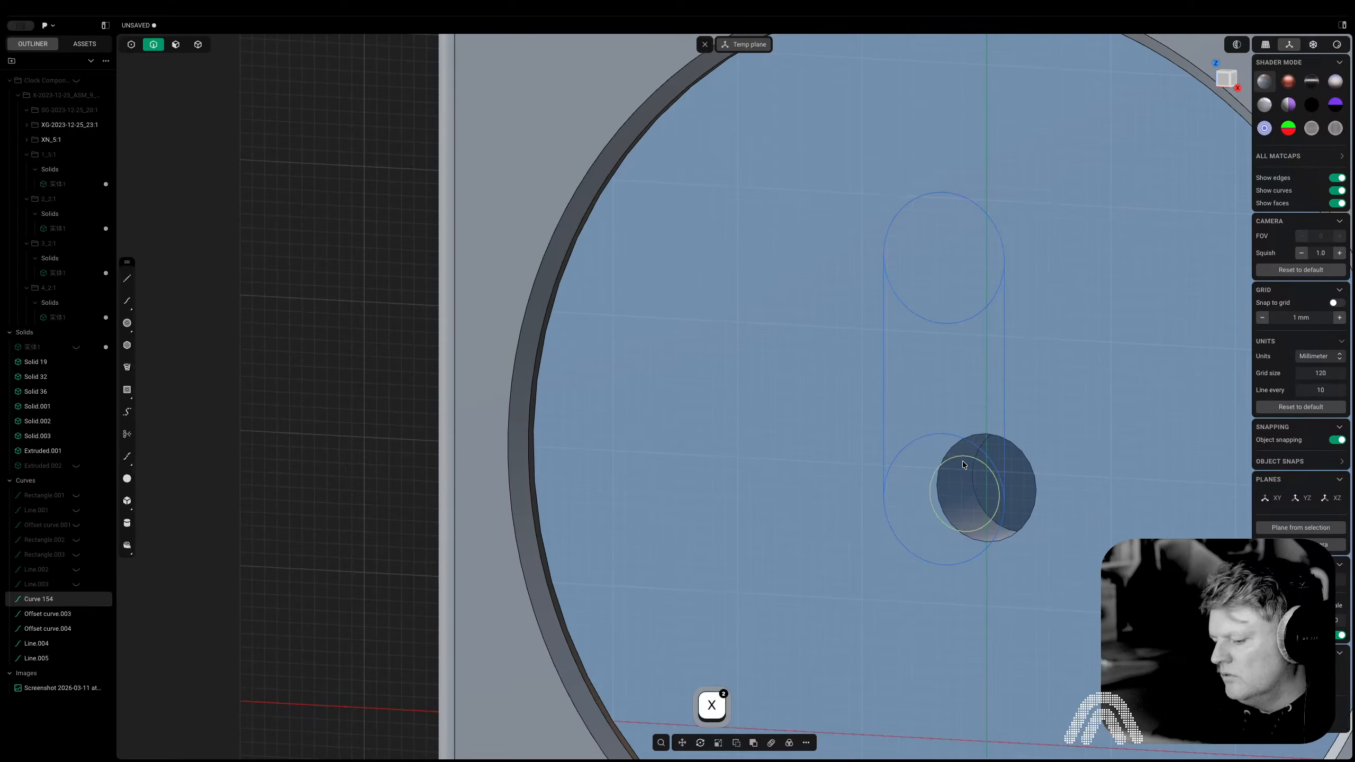
key(g)
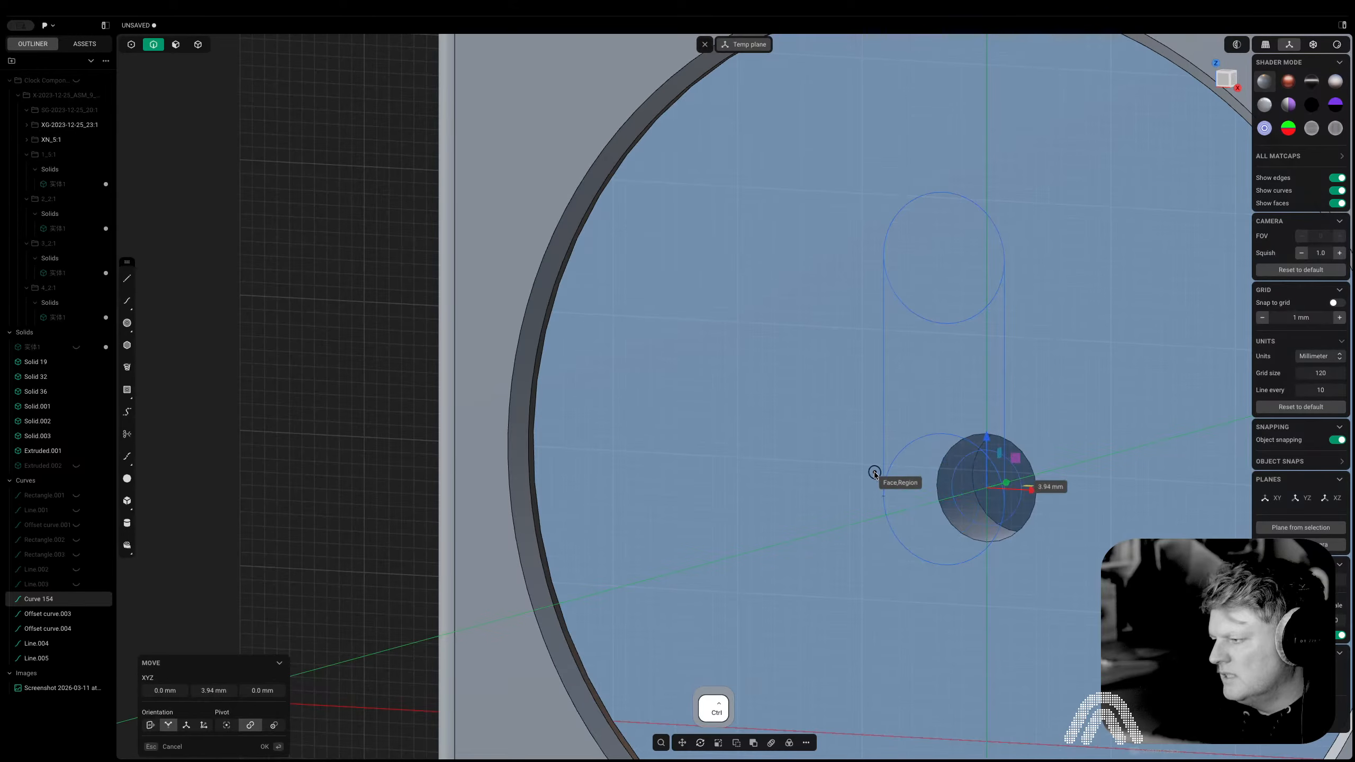
click(881, 501)
Move the hand outline's upper end circle straight up along Z toward the dial's upper rim
middle_drag(885, 493, 930, 306)
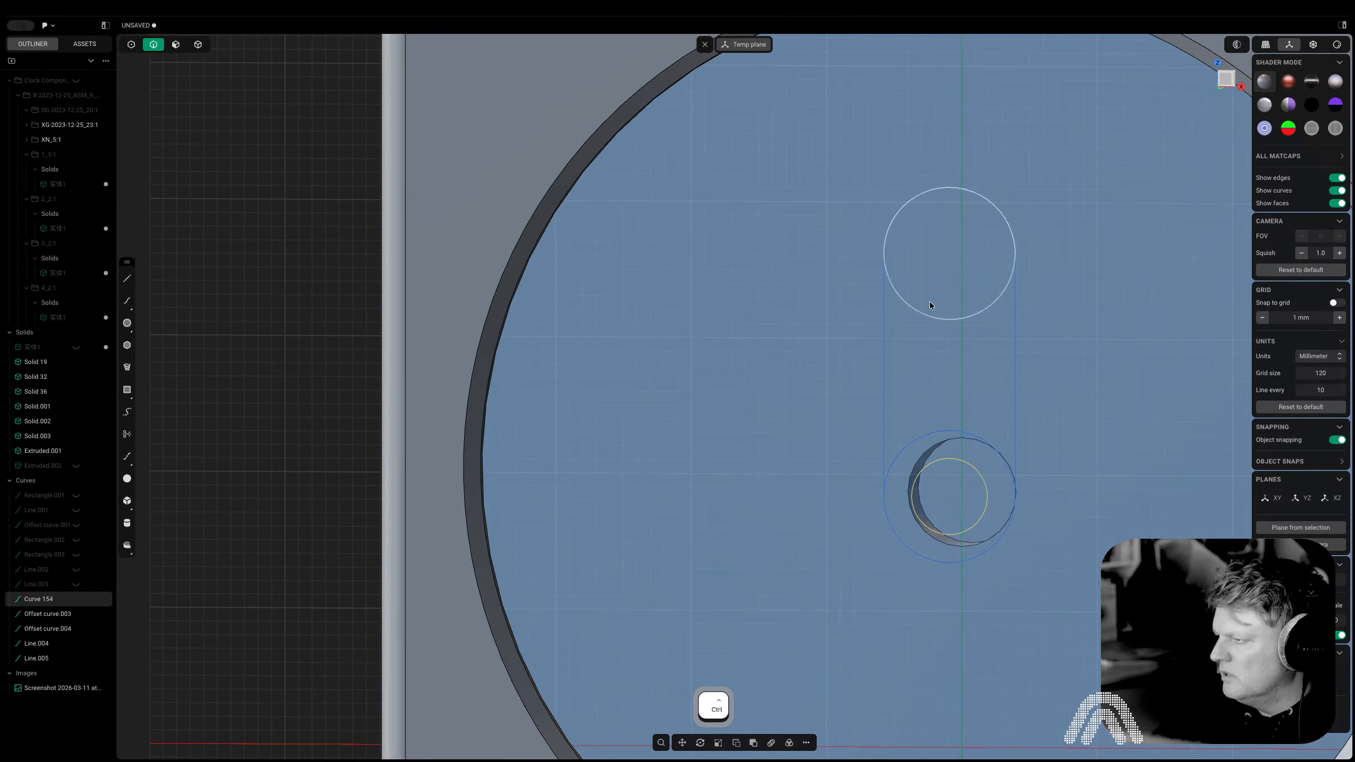
click(1228, 78)
key(1)
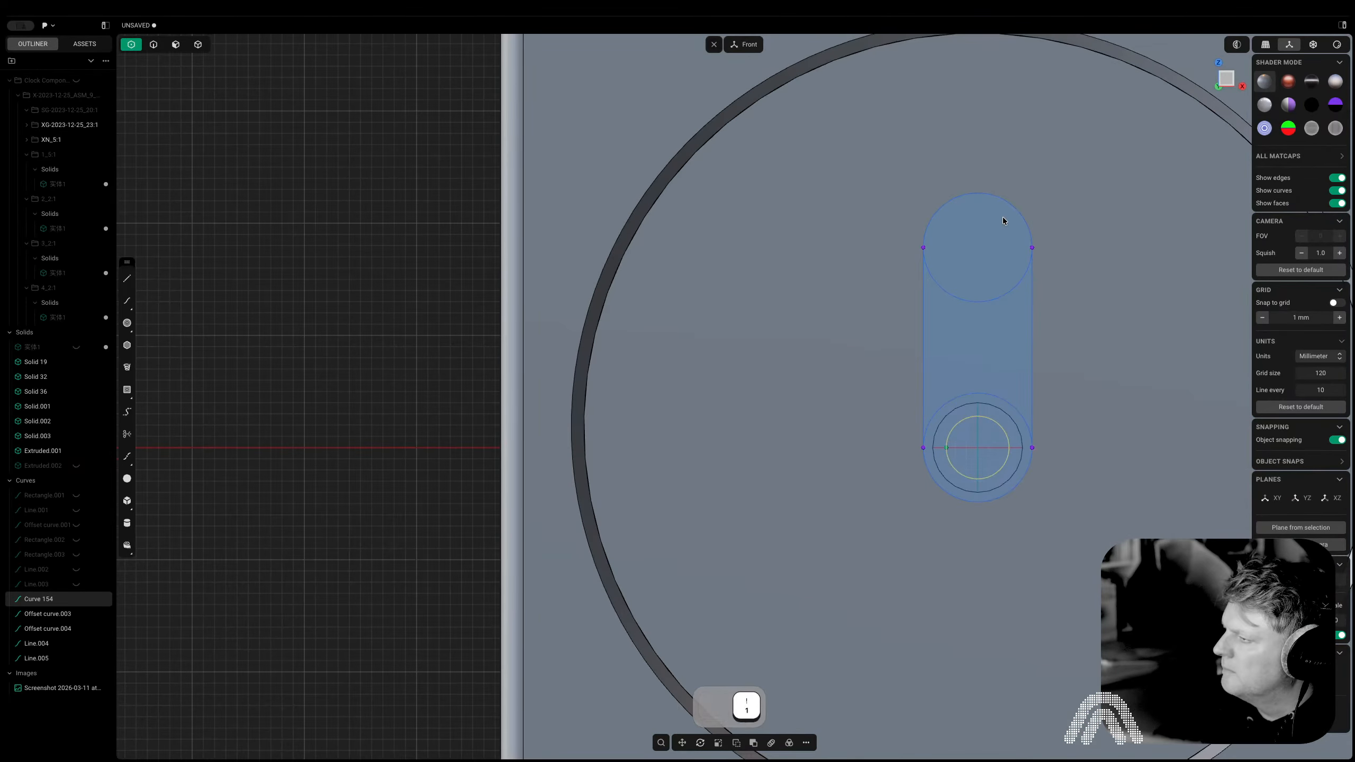
drag(879, 276, 880, 276)
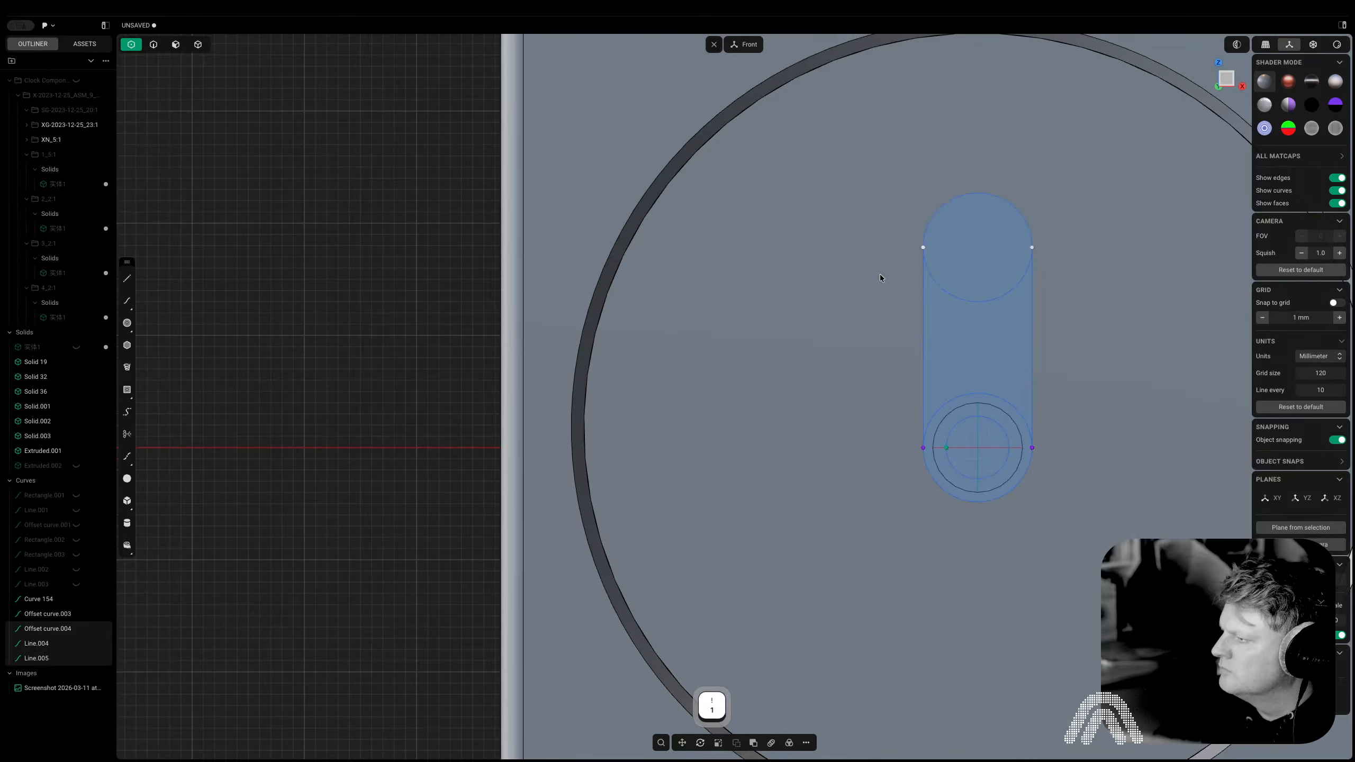
key(2)
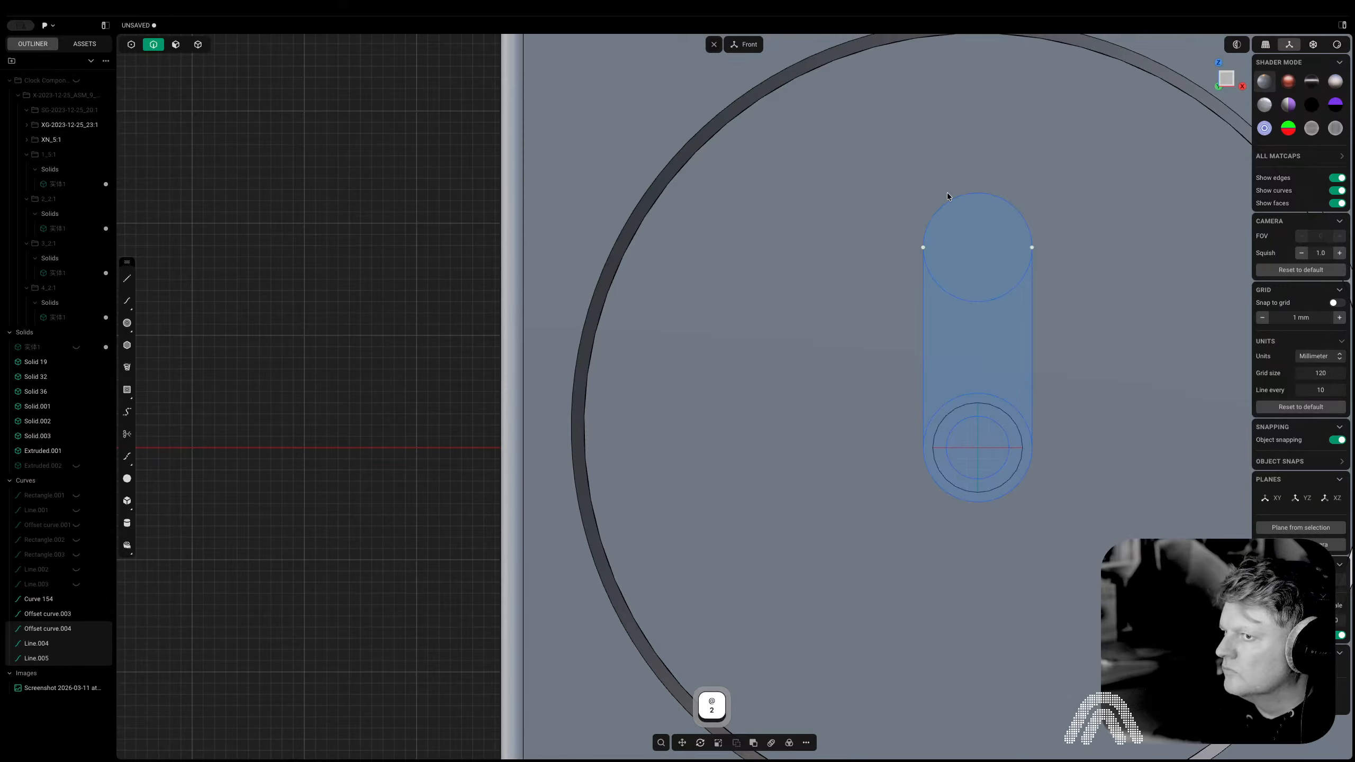
click(940, 210)
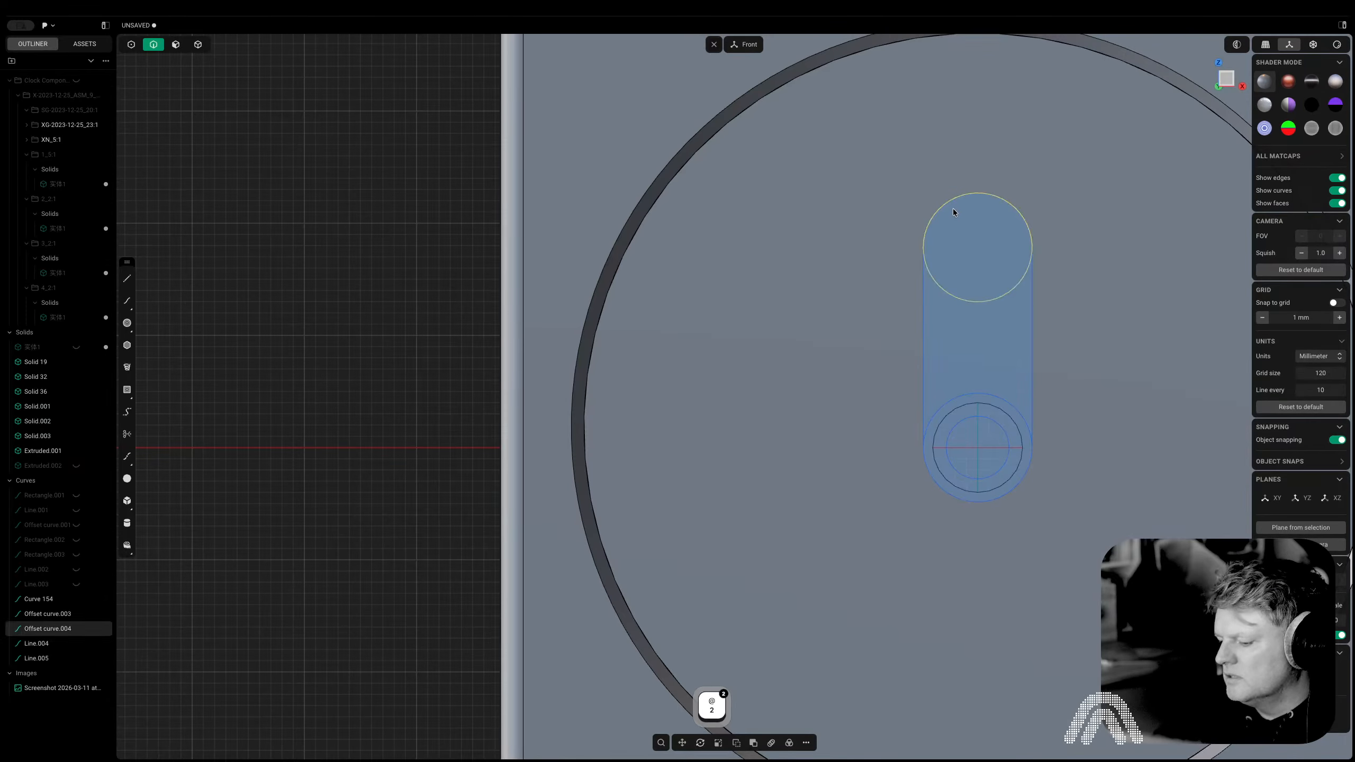
key(g)
key(y)
key(z)
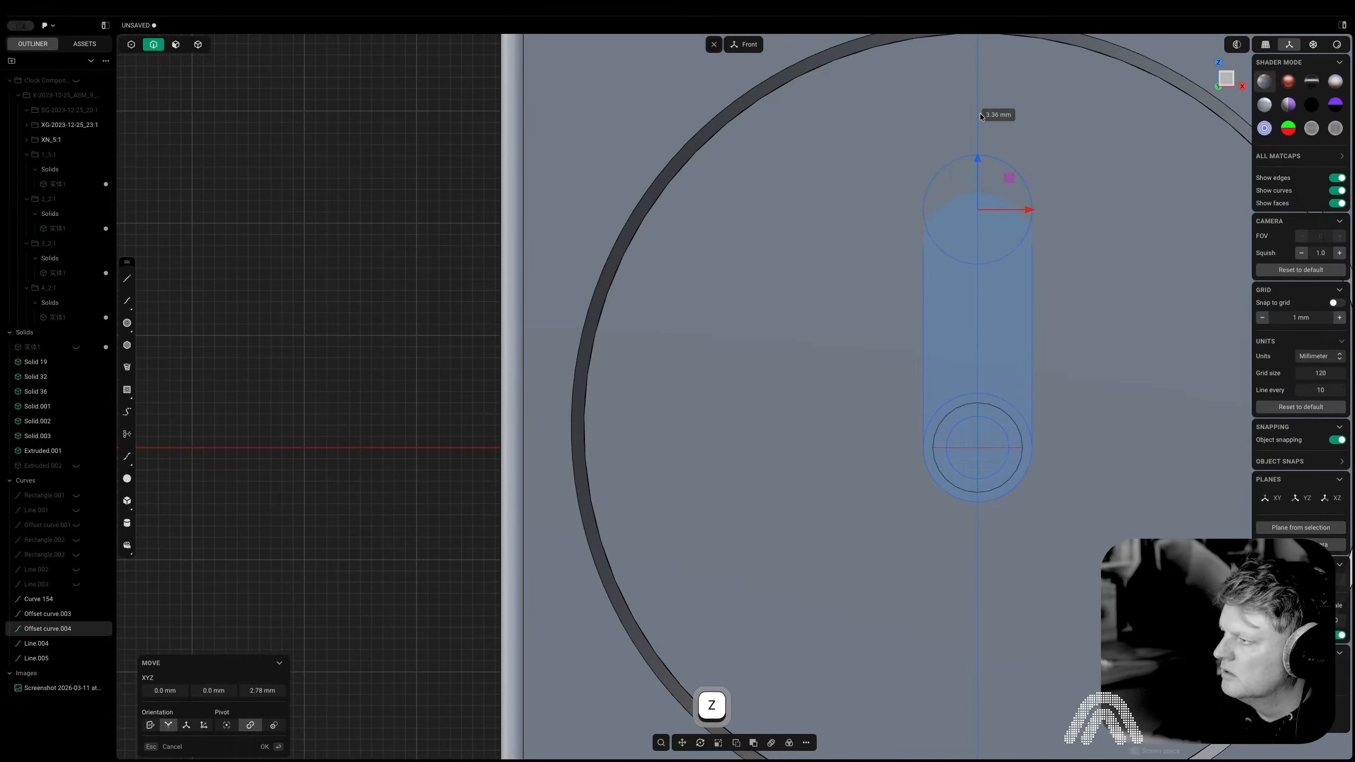
click(980, 48)
Move the upper endpoints of both side lines up along Z, snapping them to the side point of the raised circle
key(1)
drag(1036, 239, 912, 259)
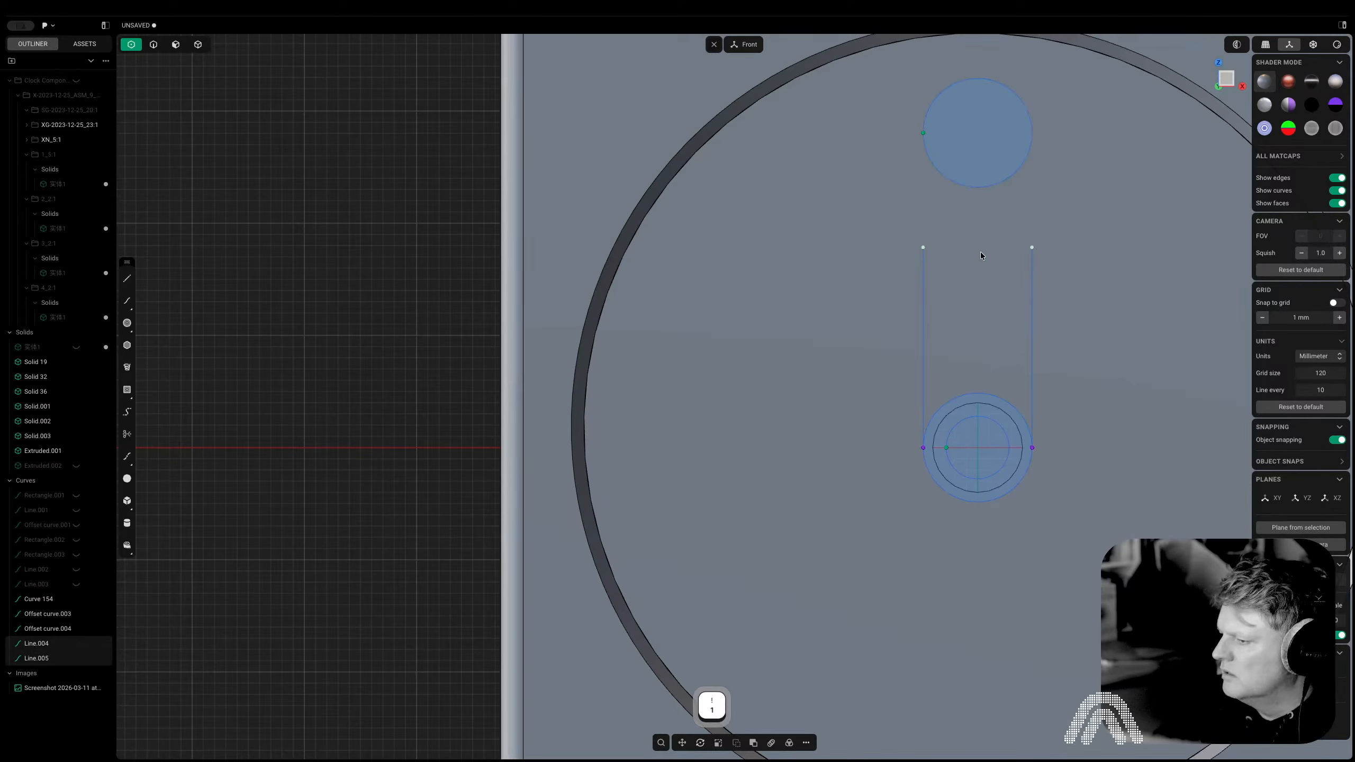
key(g)
key(z)
key(ctrl)
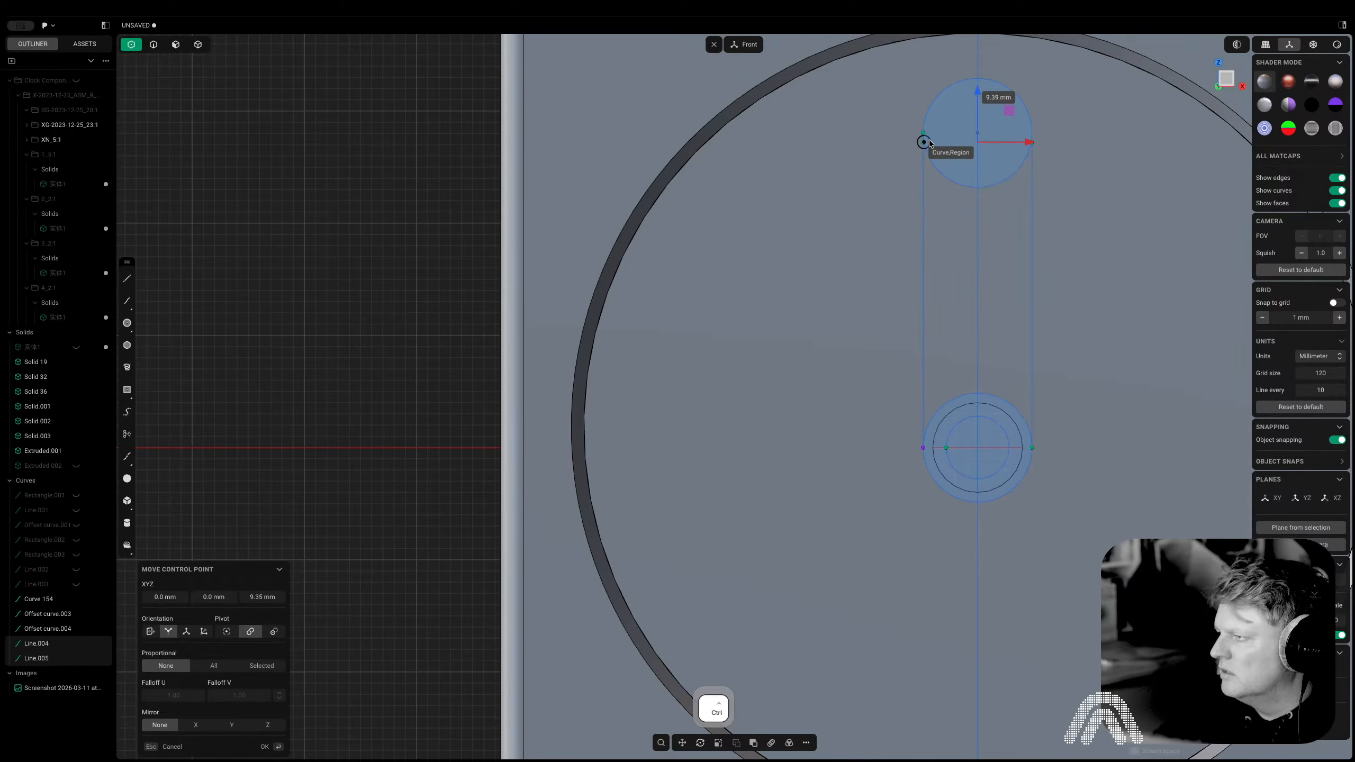
ctrl+click(928, 135)
click(565, 275)
Extrude the regions of the lengthened hand outline outward from the dial, leaving the wider spindle hole open
key(3)
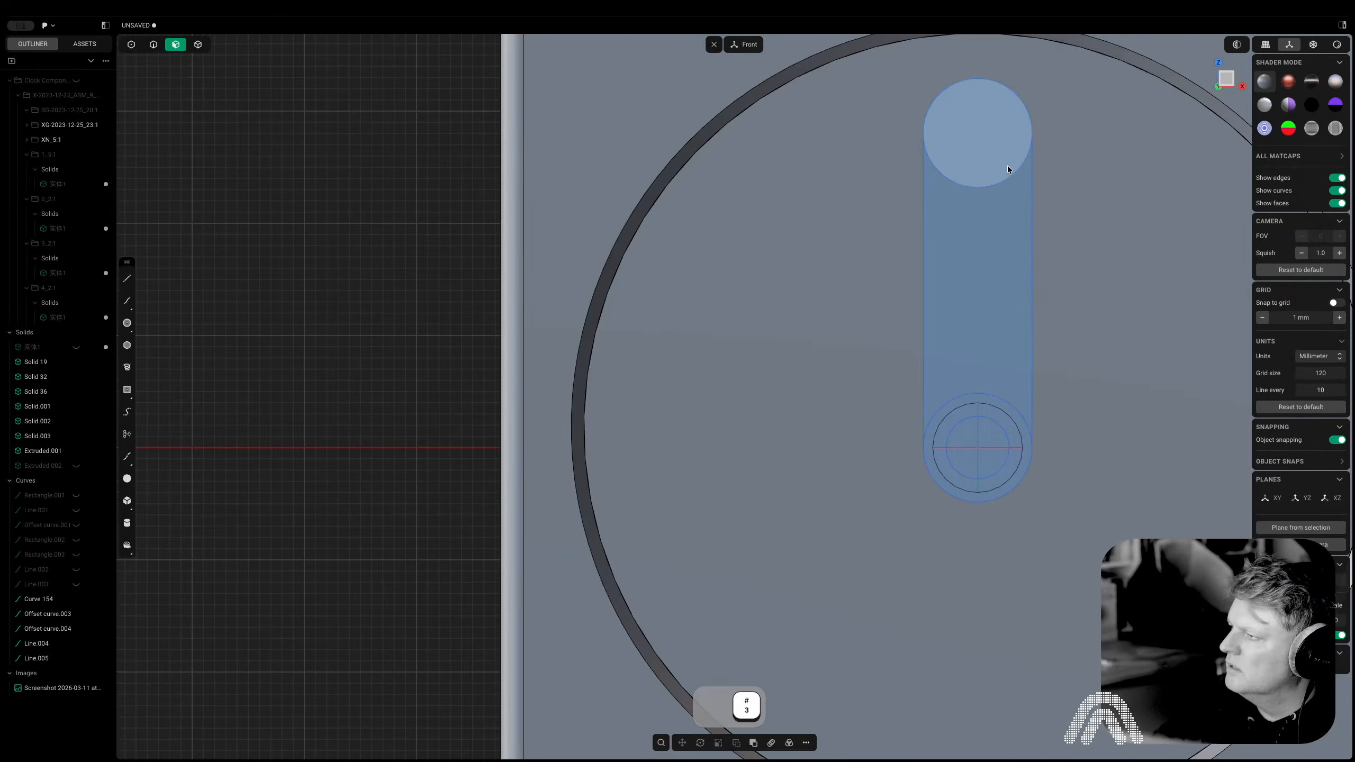
click(1007, 158)
key(e)
shift+click(1000, 247)
shift+click(983, 396)
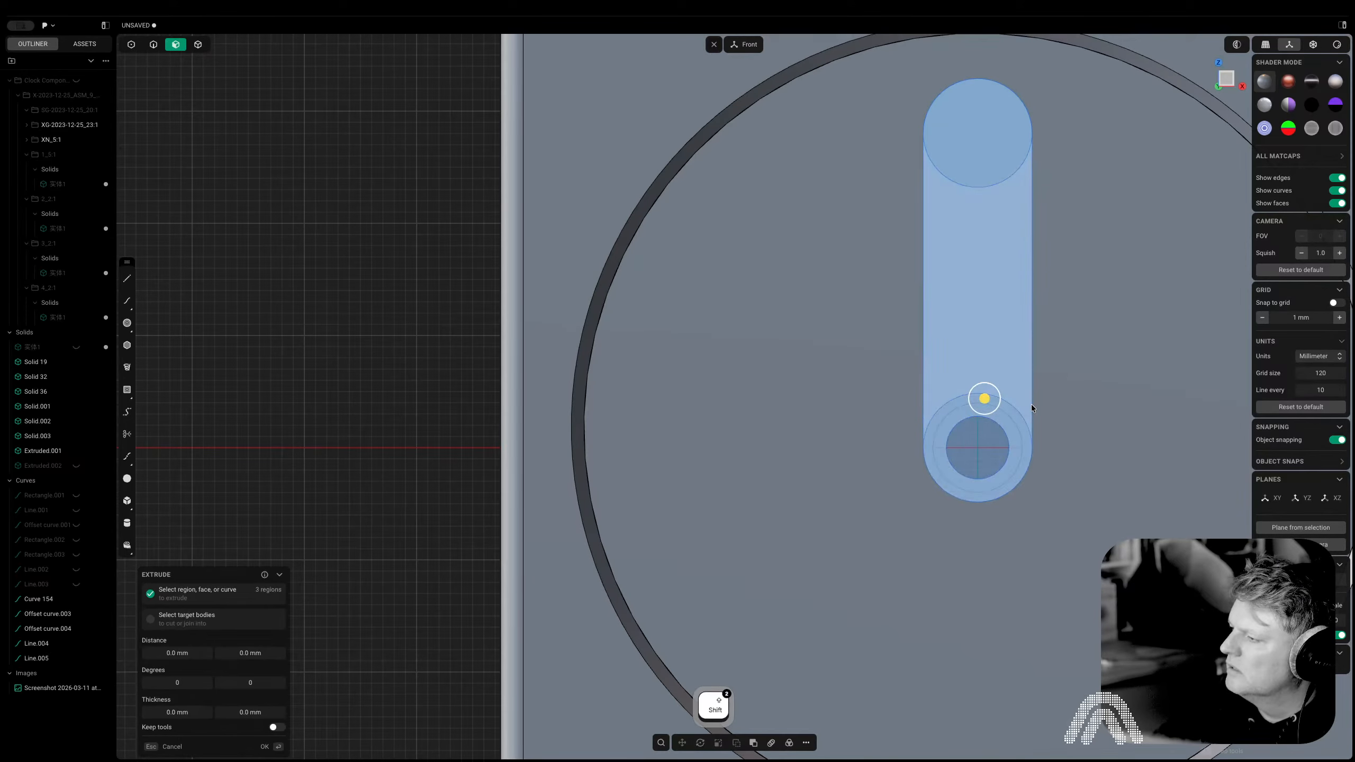
middle_drag(1031, 405, 938, 445)
drag(1041, 415, 1054, 410)
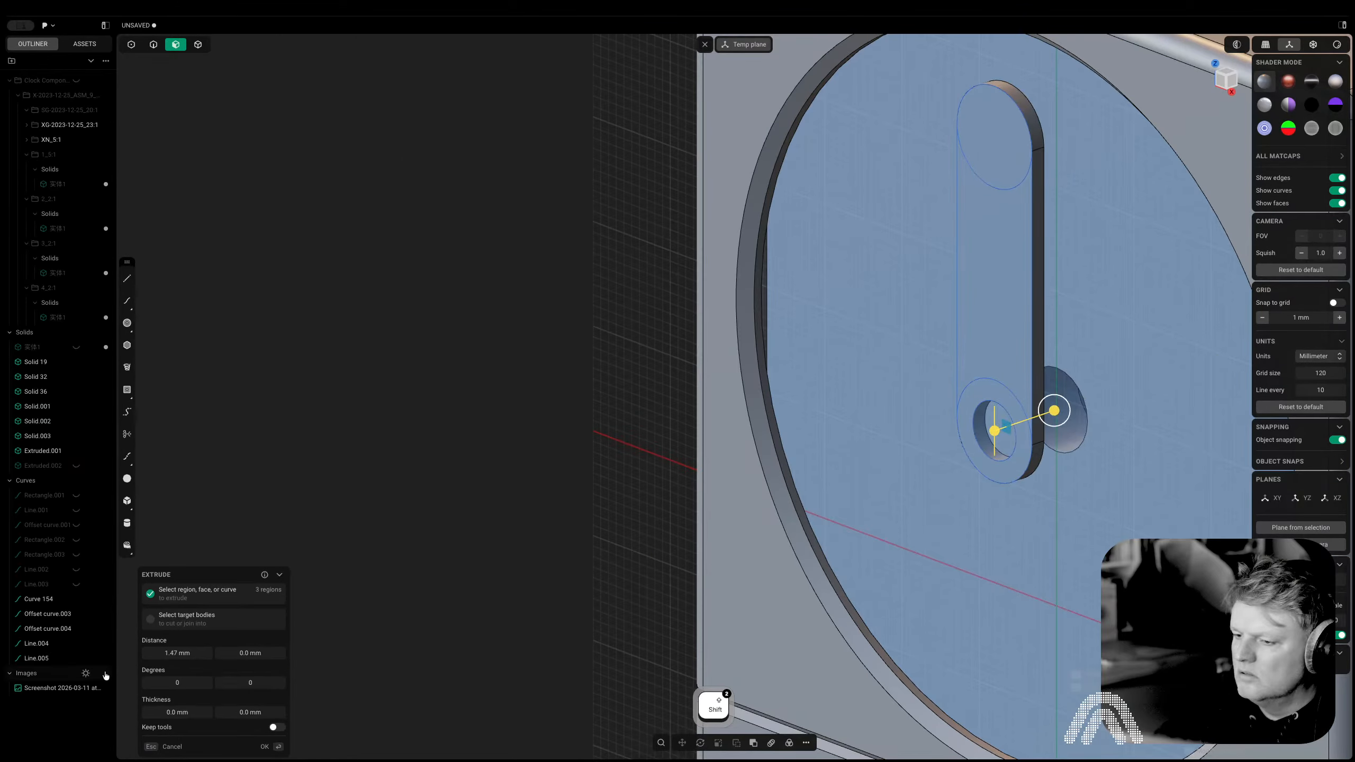
key(Tab)
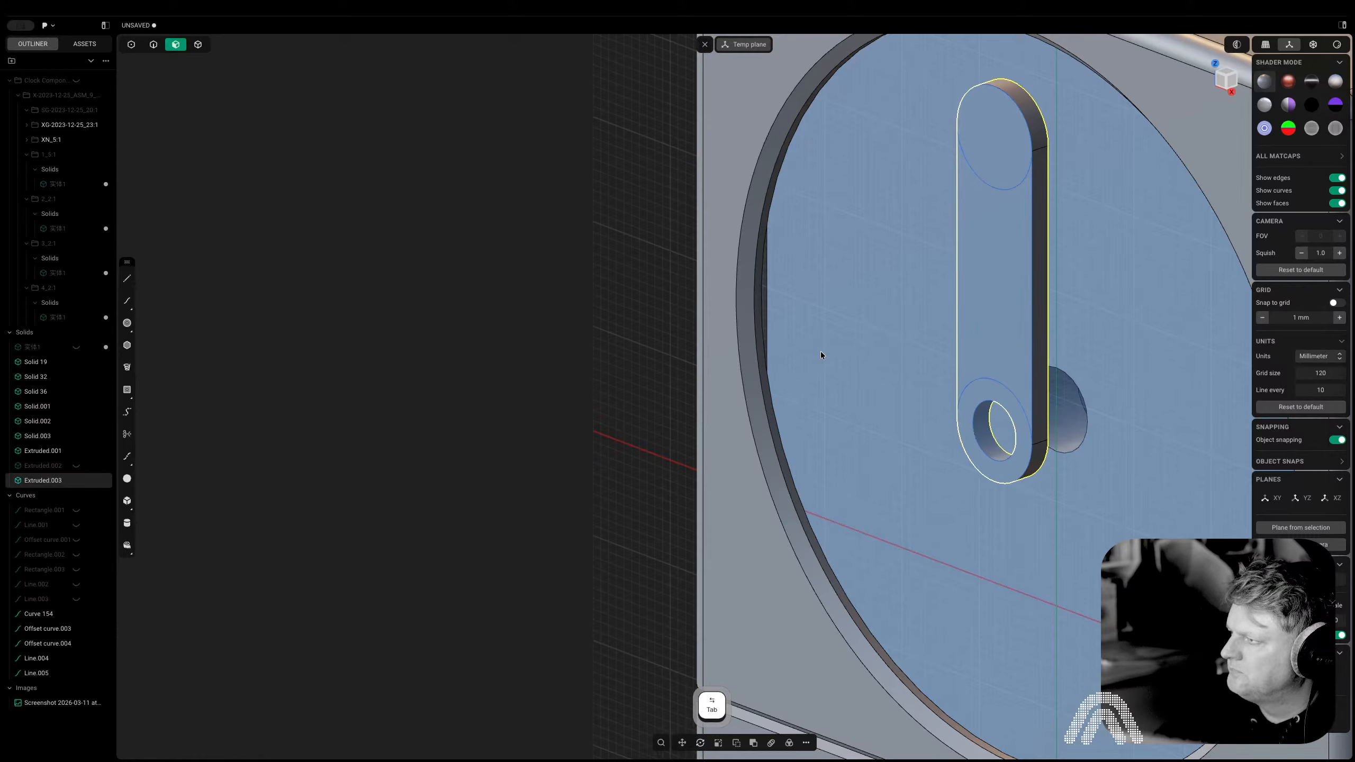
Hide the remaining visible construction curves, from Curve 154 through Line.005
click(427, 297)
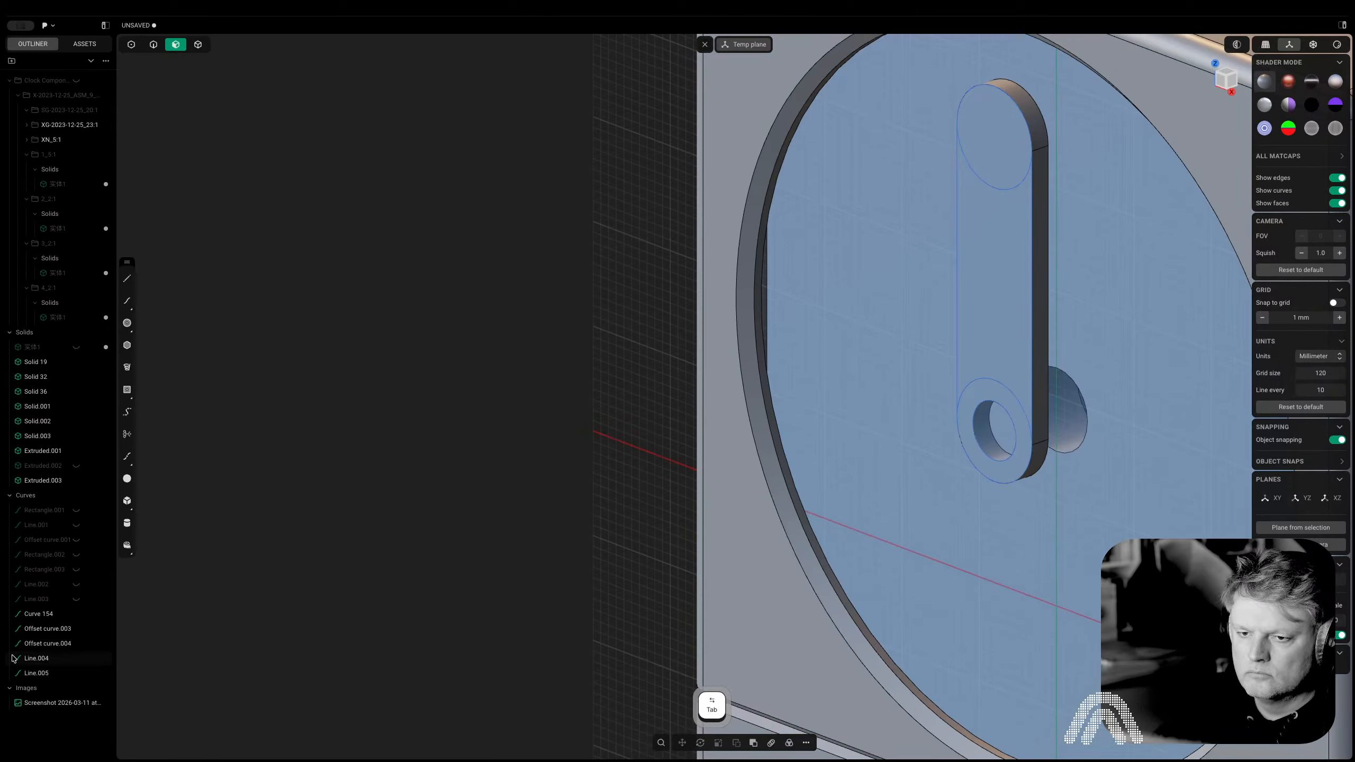
click(38, 614)
shift+click(37, 673)
key(h)
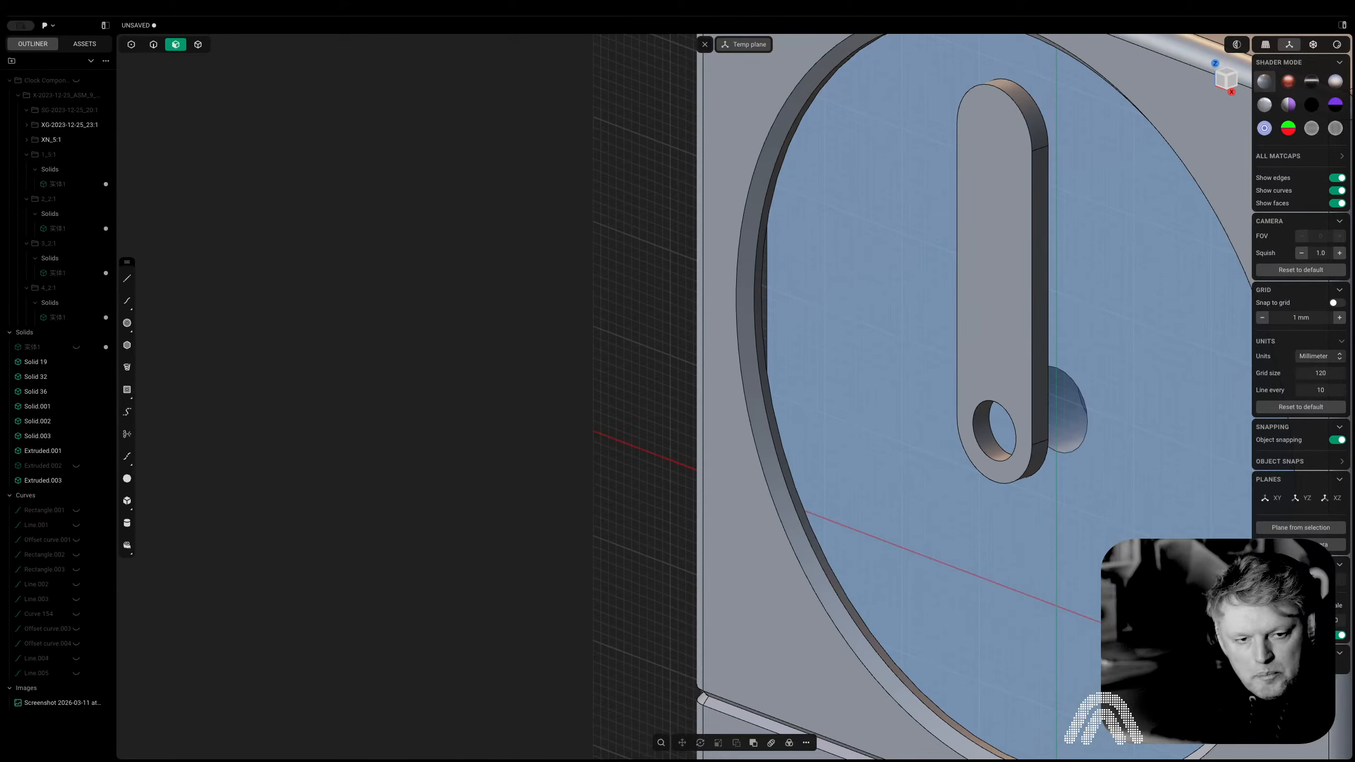
Rotate the short hand around the centre of its spindle hole so that it points to about two o'clock
scroll(918, 276, down, 5)
shift+middle_drag(918, 277, 1, 235)
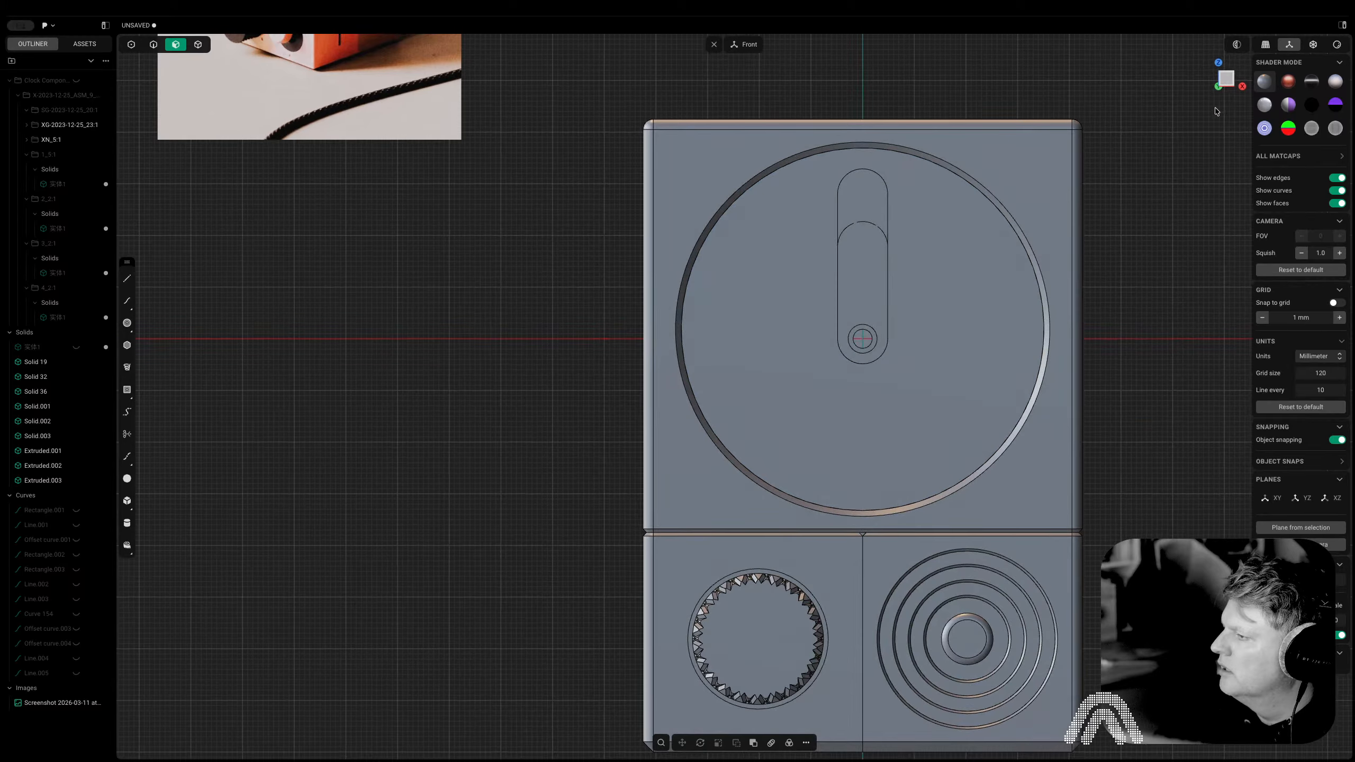
key(Tab)
click(868, 277)
key(r)
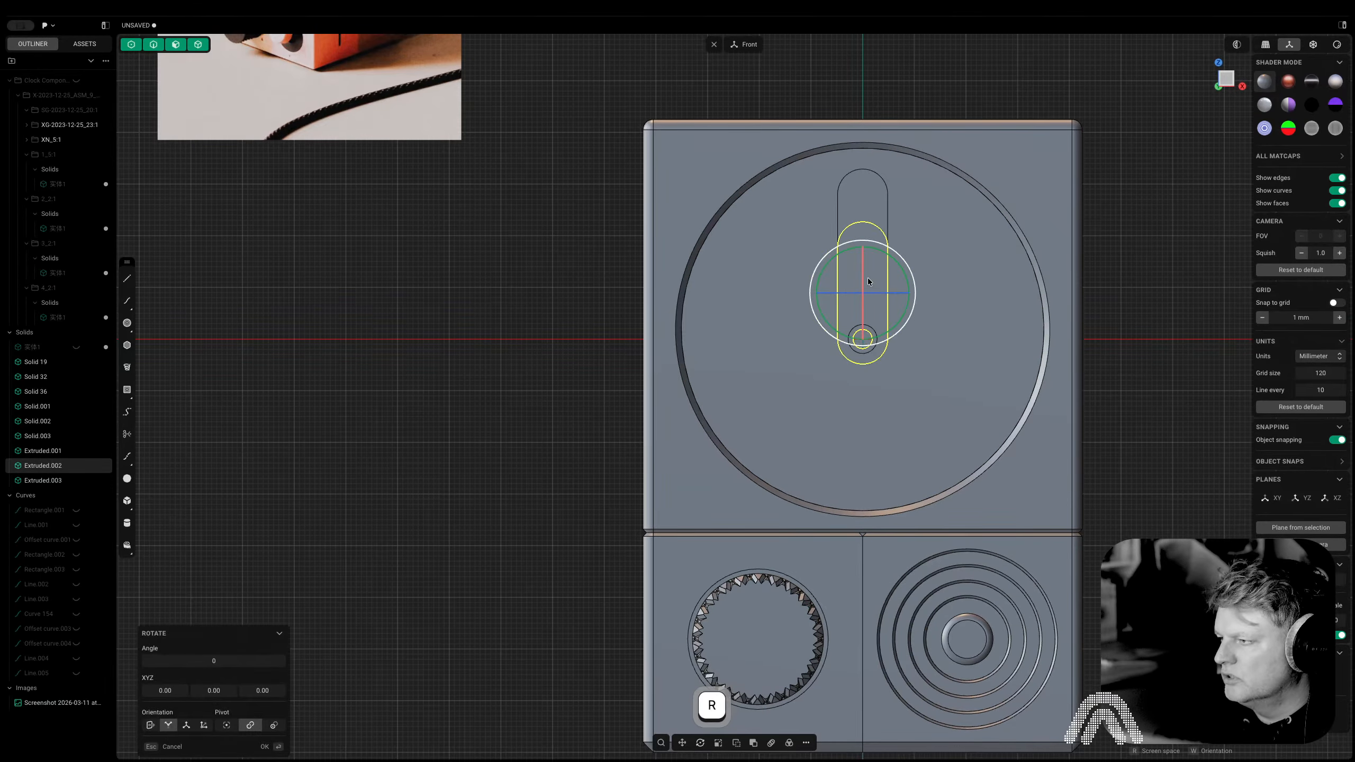
scroll(870, 367, up, 5)
key(v)
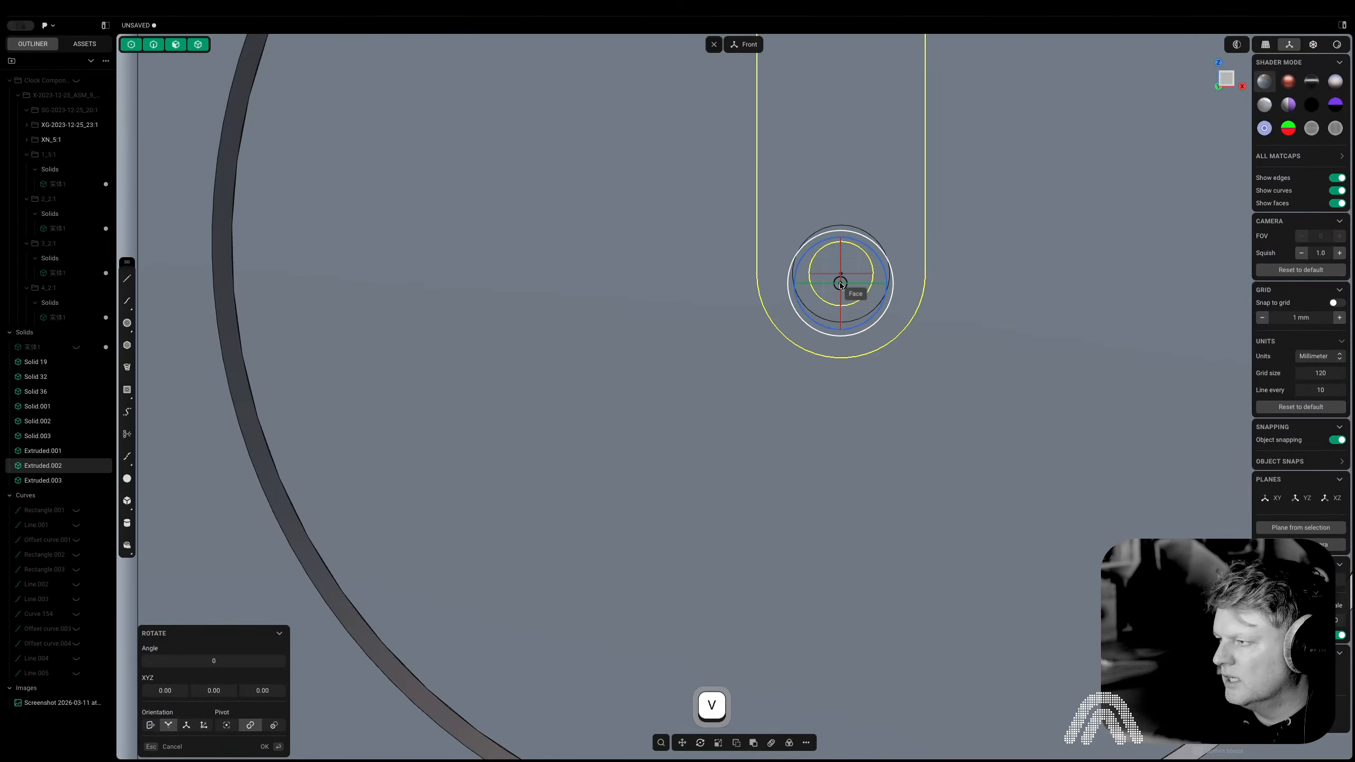
click(839, 274)
scroll(840, 278, down, 5)
key(z)
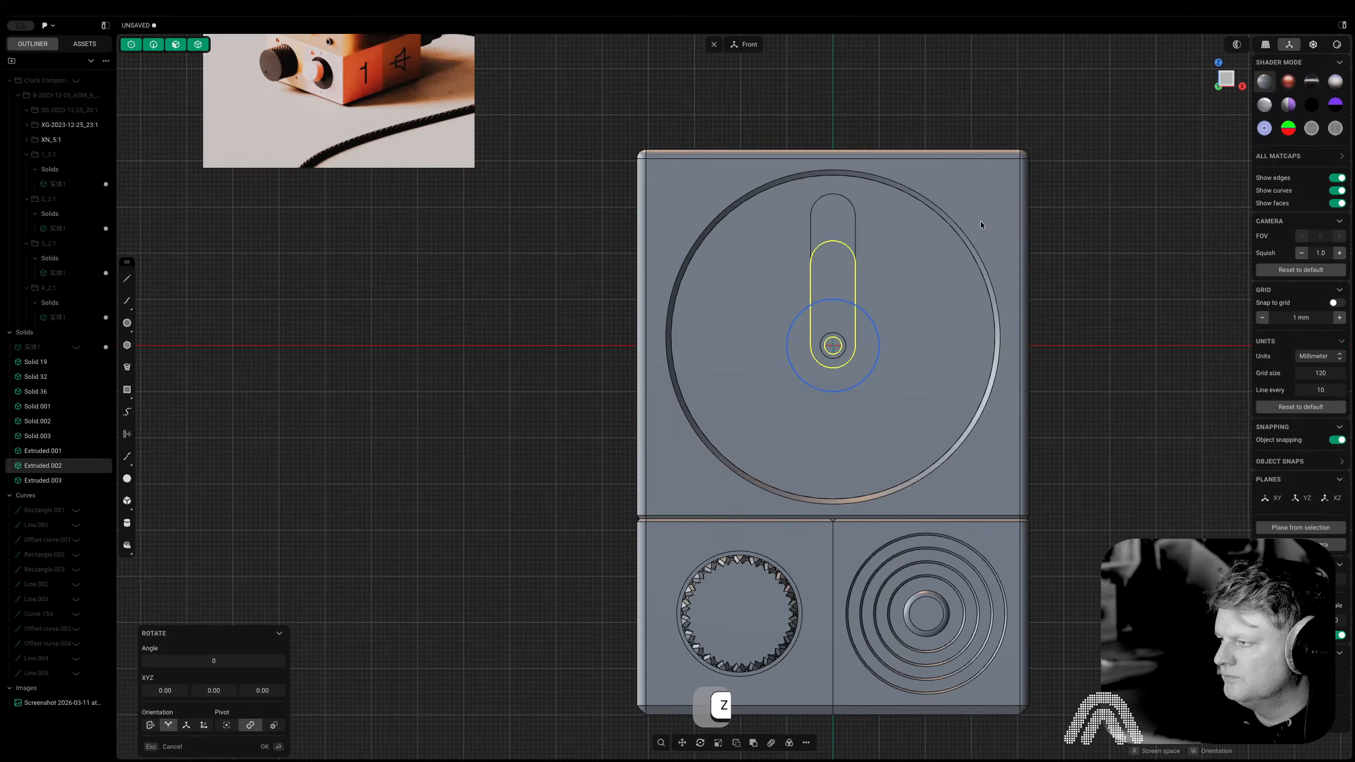
click(1079, 343)
scroll(1078, 342, down, 1)
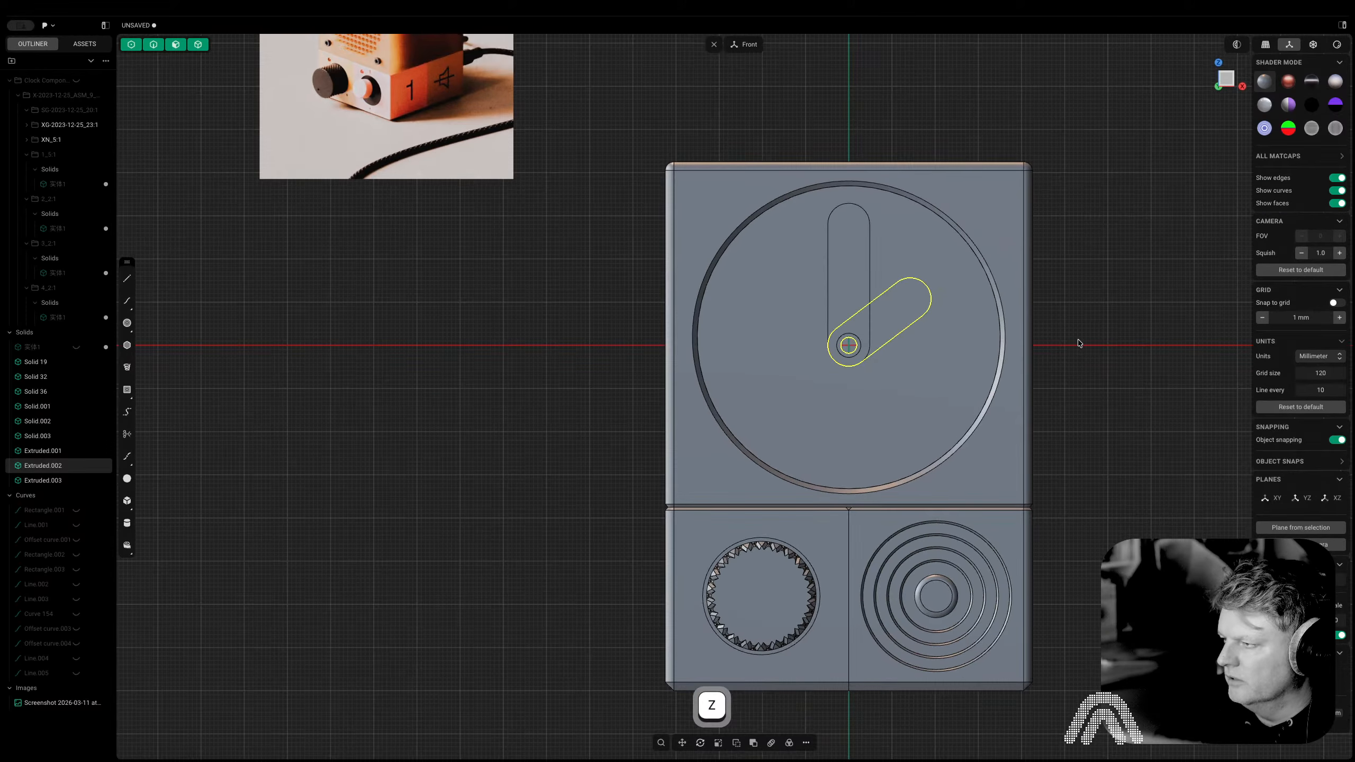
middle_drag(1082, 306, 1013, 288)
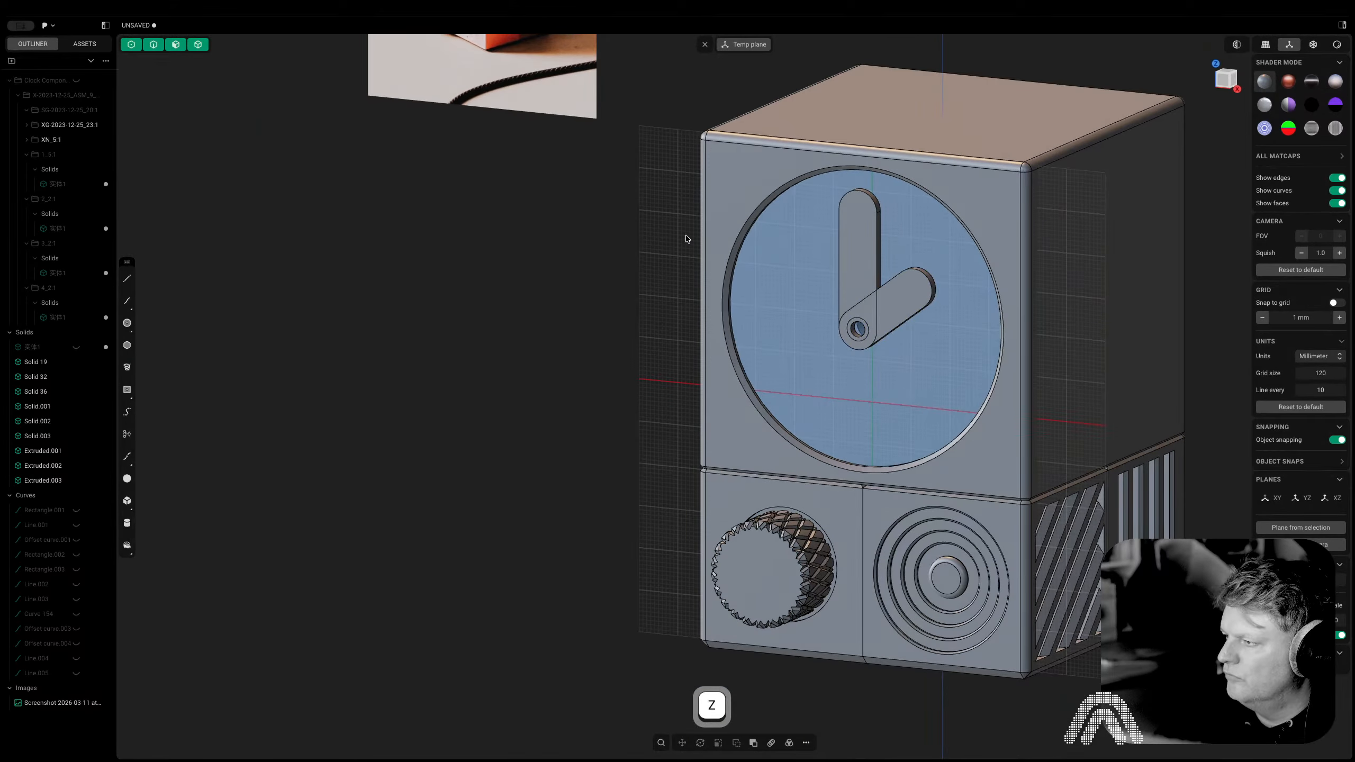
Chamfer the front outer edges of both clock hands together by about 0.69 mm
key(Tab)
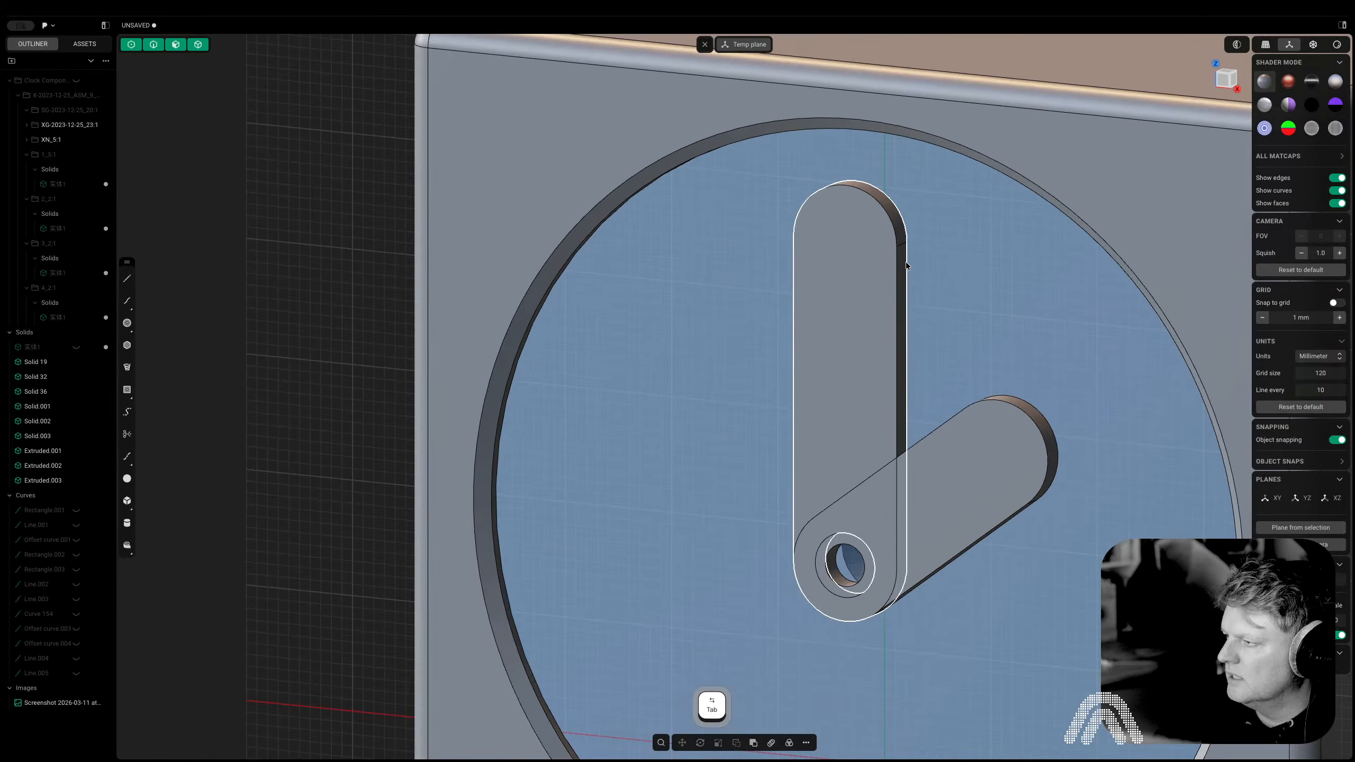
key(2)
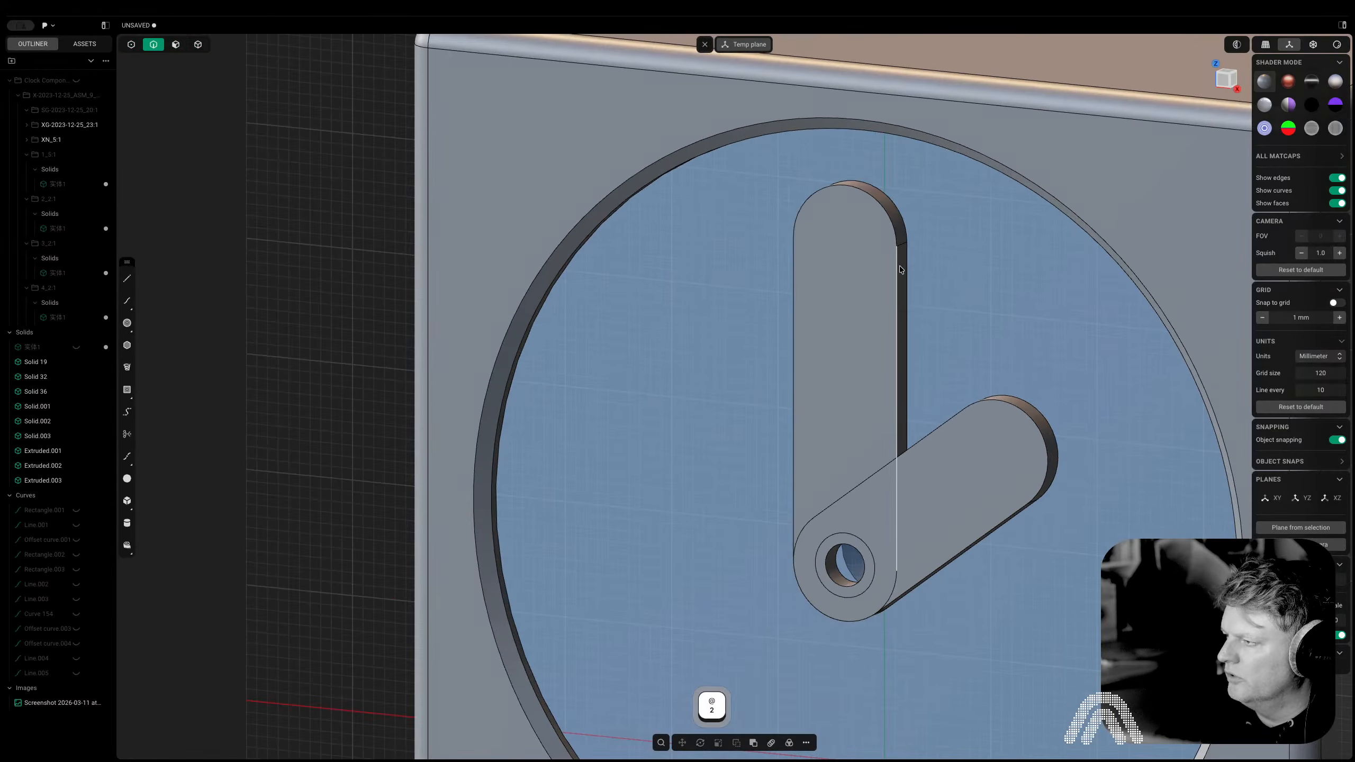
click(899, 265)
key(f)
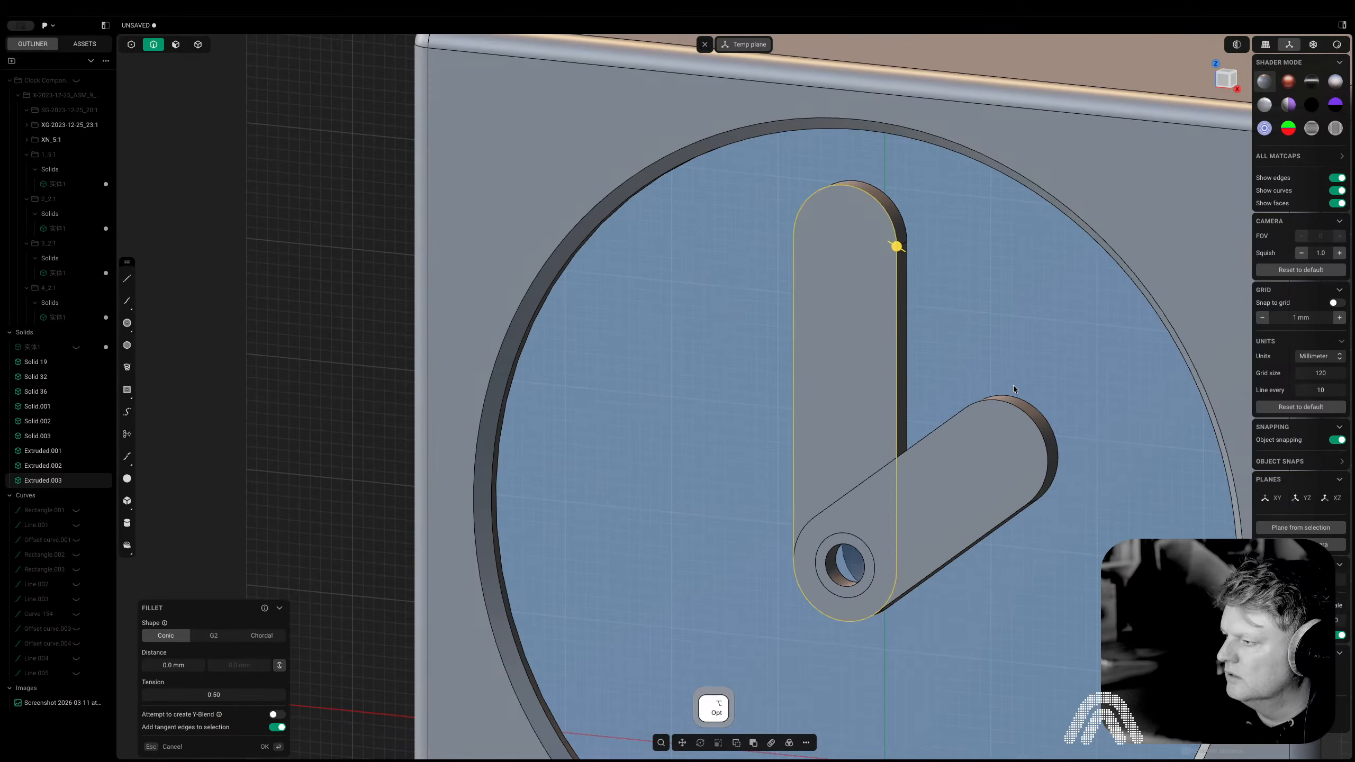
alt+shift+click(955, 419)
drag(963, 408, 963, 406)
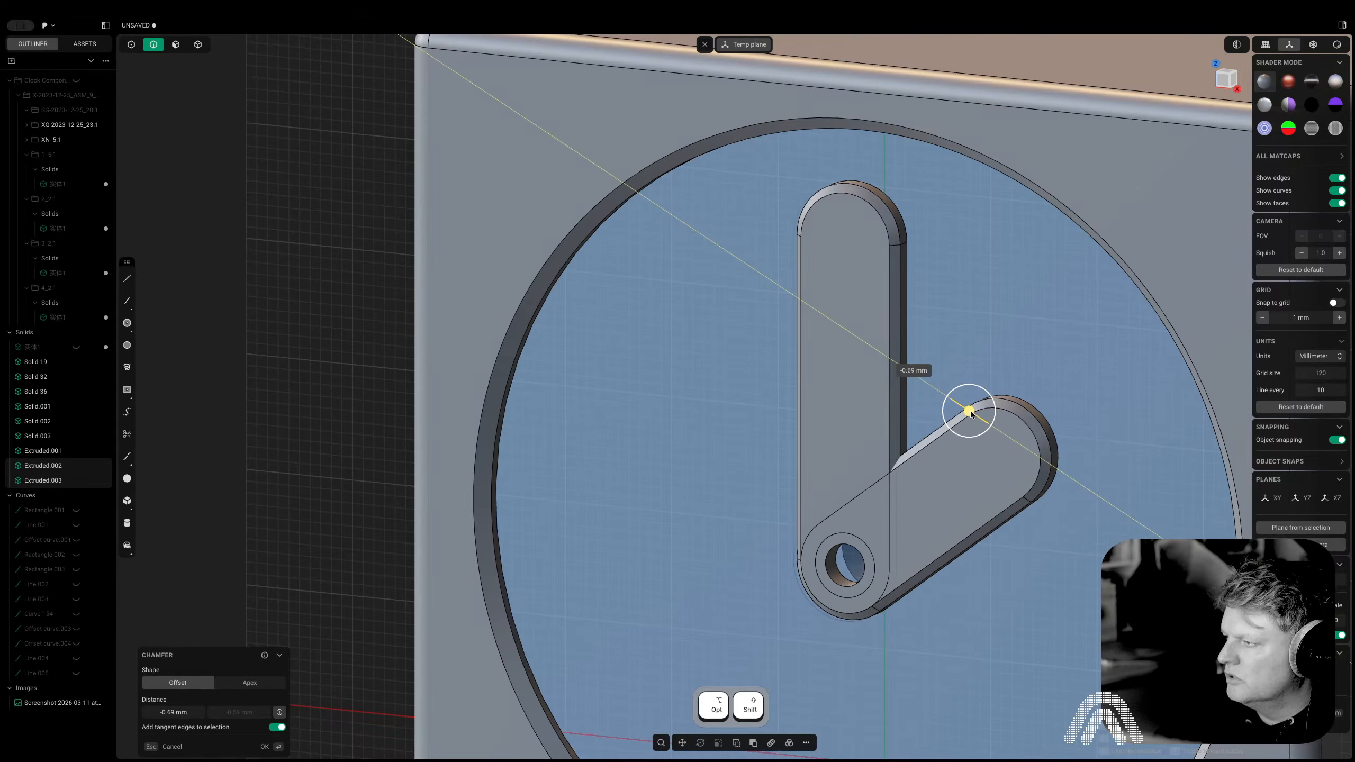
Move the short hand about 2.31 mm outward from the dial so that it sits in front of the long hand
key(Tab)
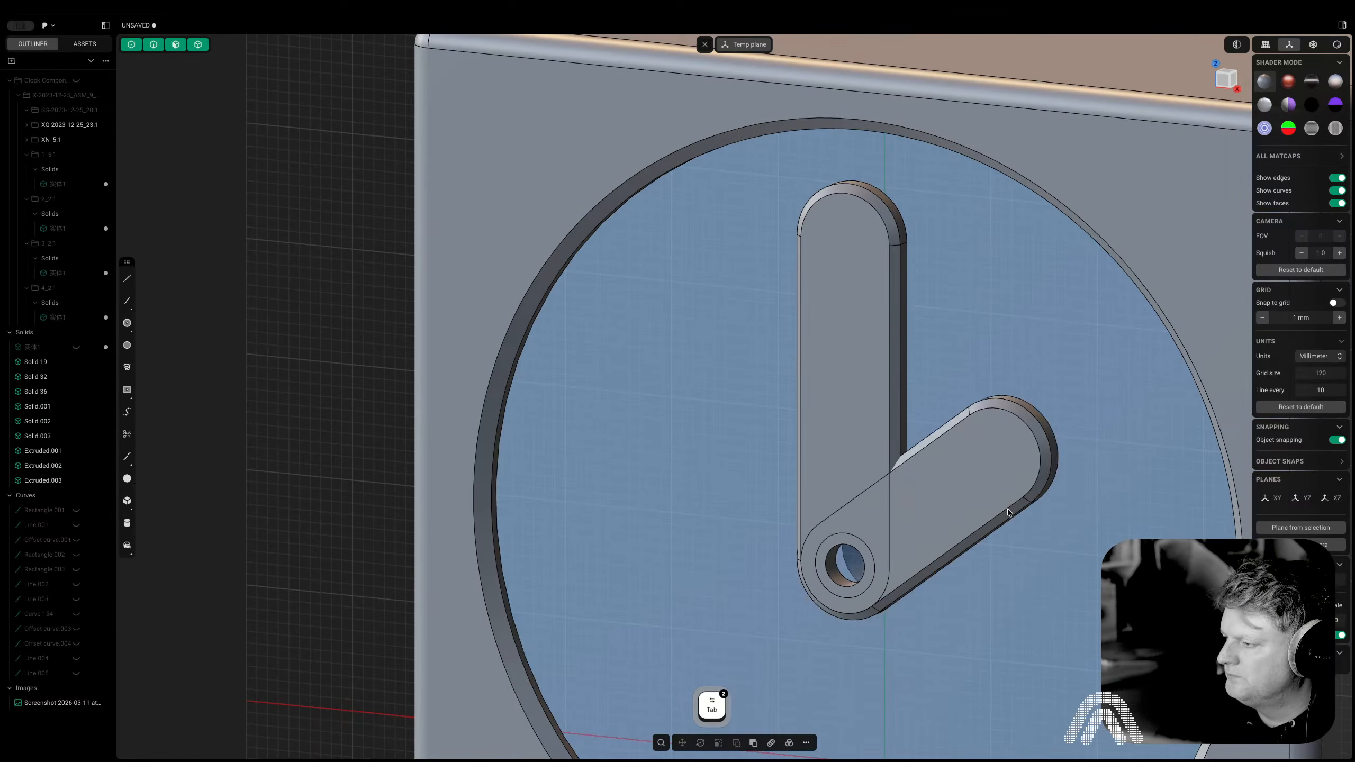
click(991, 494)
key(y)
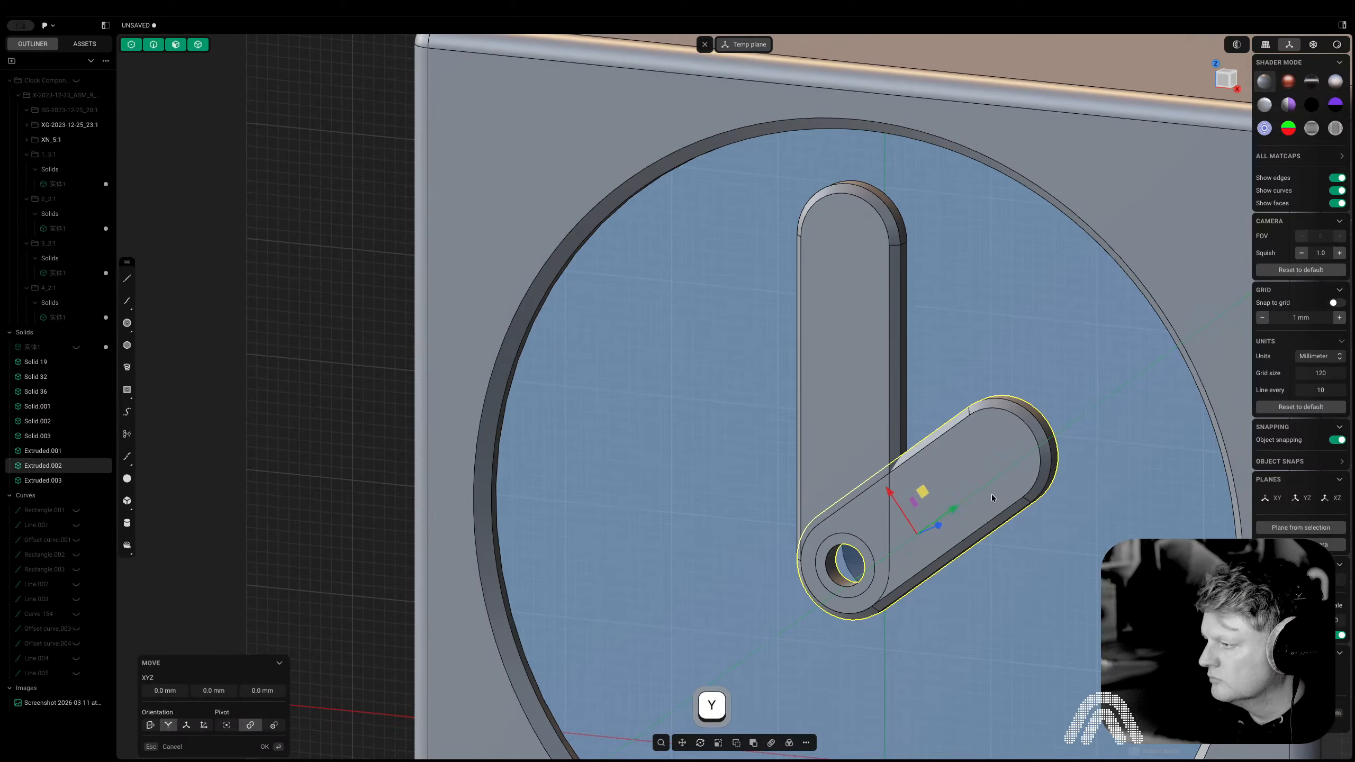
key(Escape)
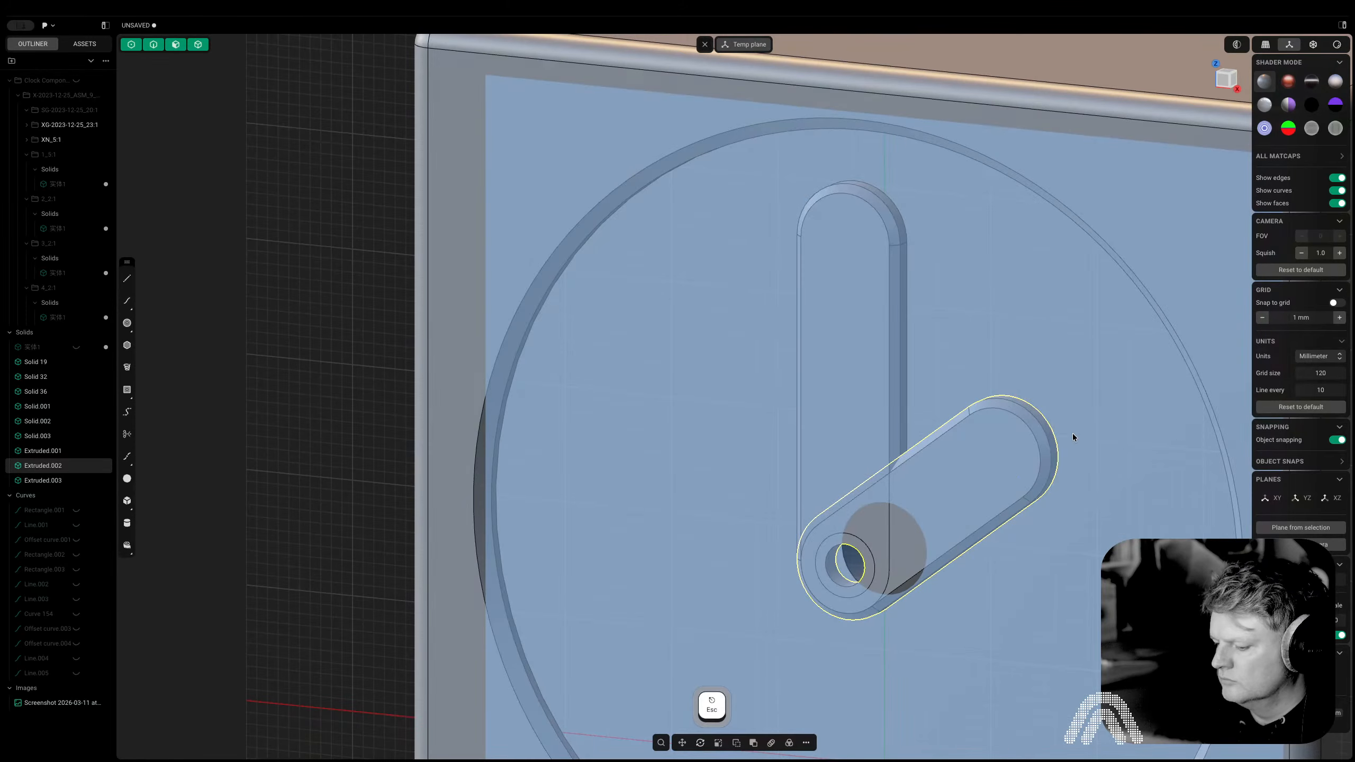
key(g)
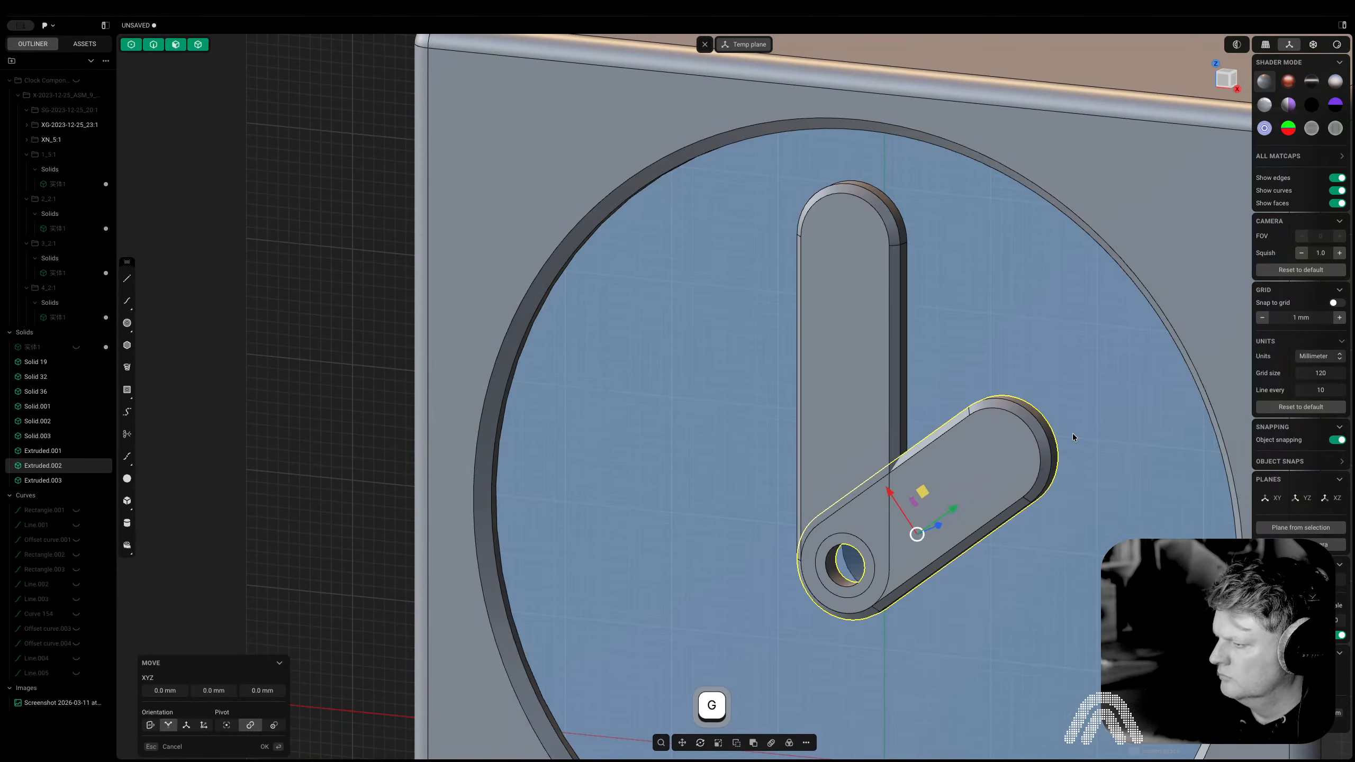
mouse_move(1072, 433)
middle_down()
mouse_move(1131, 523)
mouse_move(1046, 438)
middle_up()
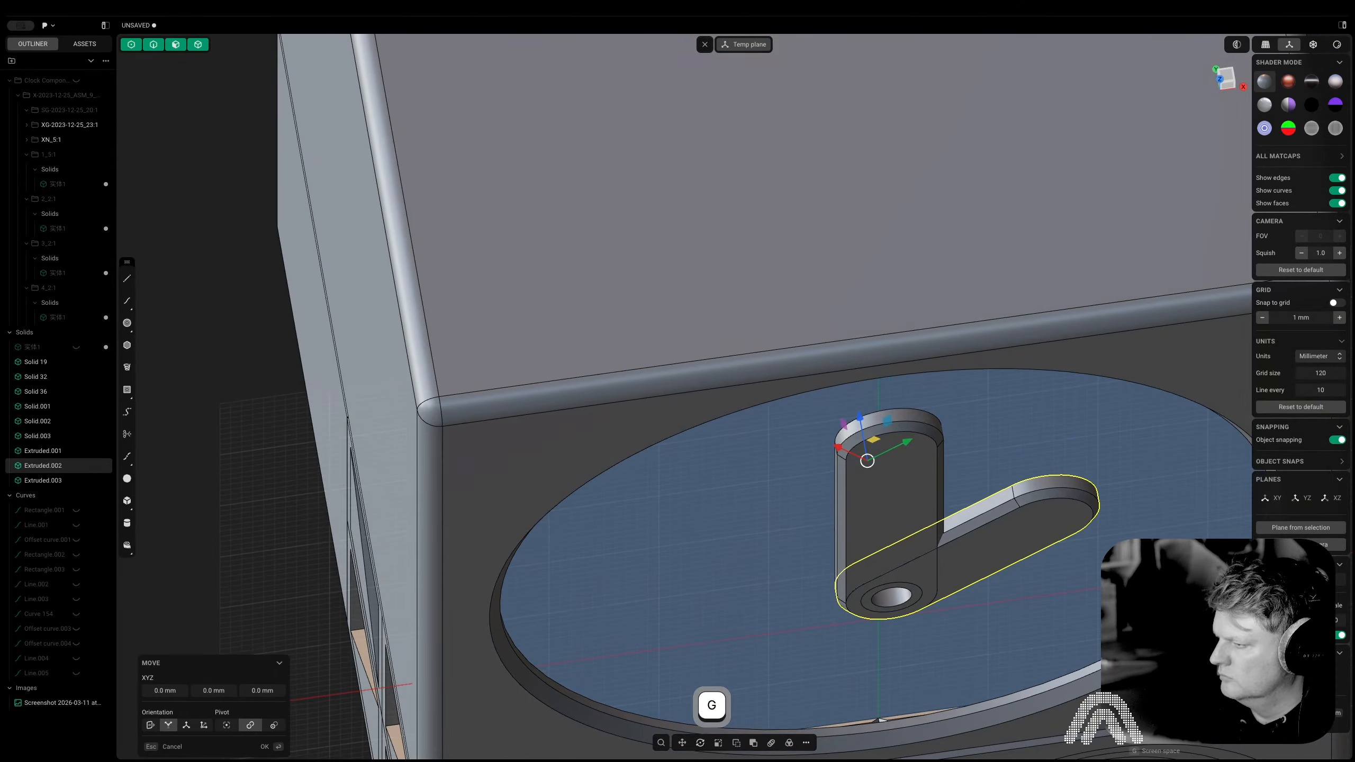
key(z)
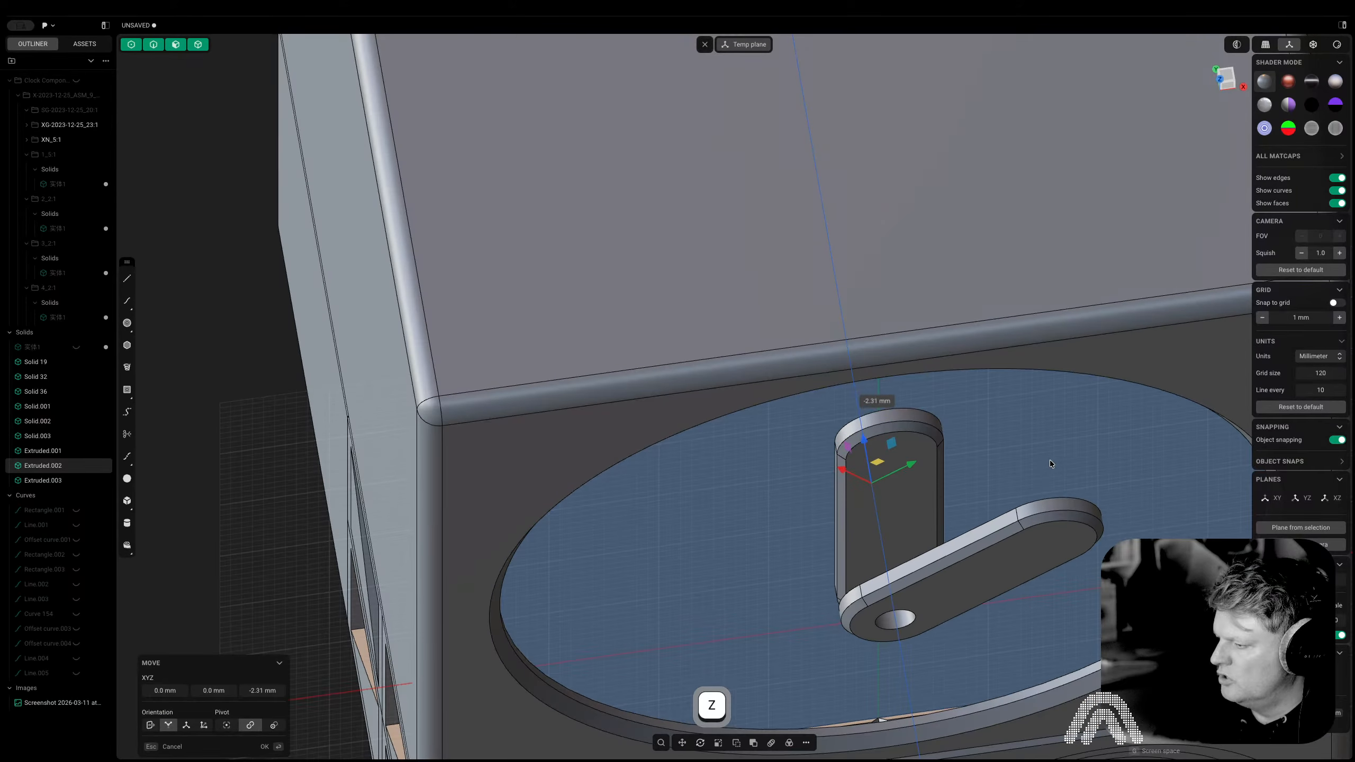
click(1050, 459)
scroll(1050, 460, down, 5)
middle_drag(1050, 459, 909, 397)
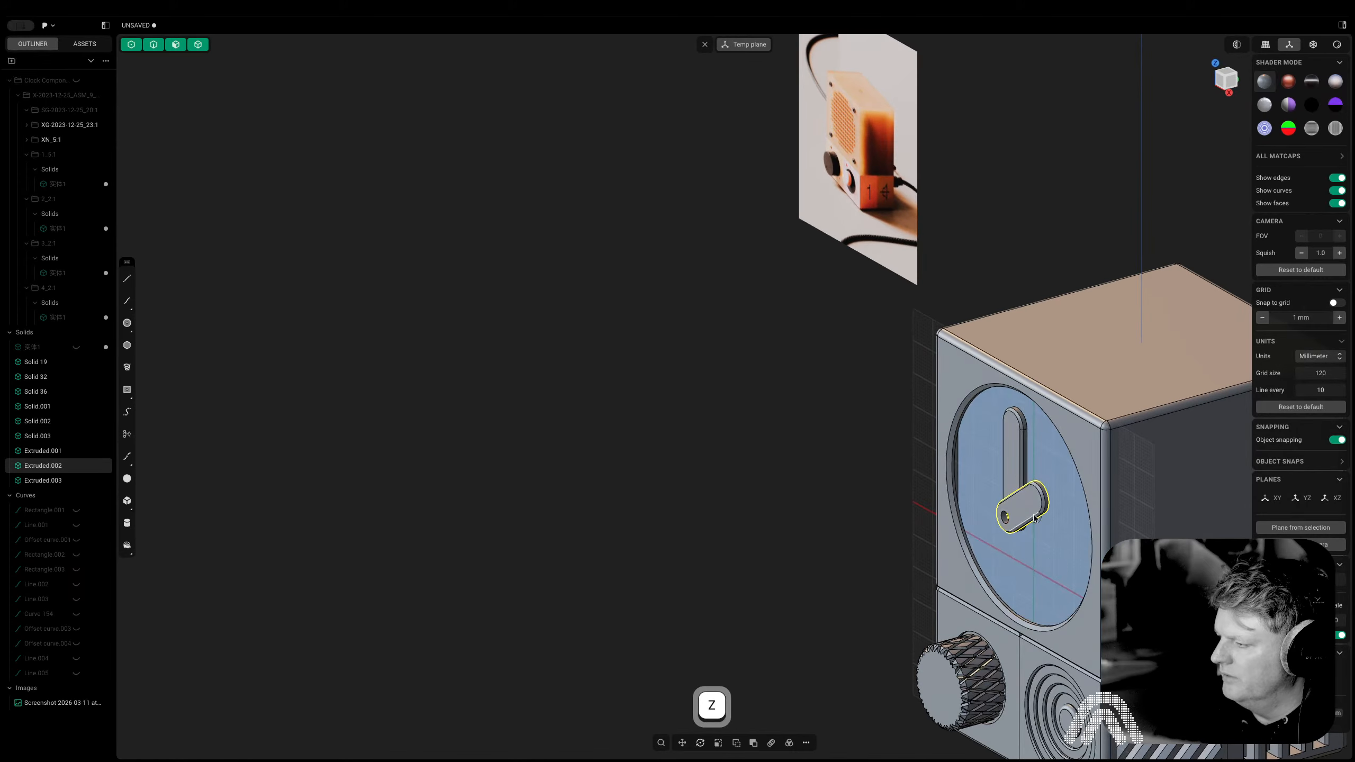
middle_drag(1005, 542, 940, 488)
scroll(862, 393, up, 3)
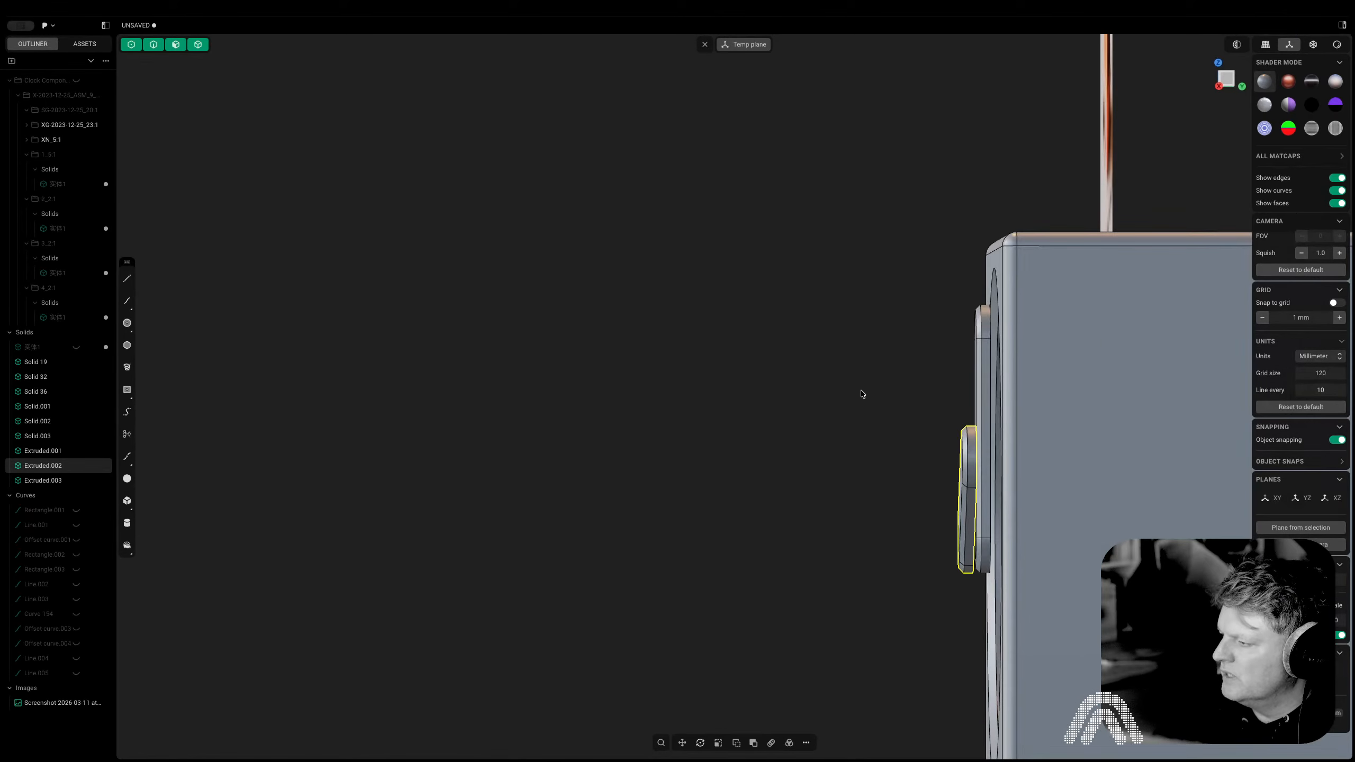
click(981, 383)
shift+click(969, 458)
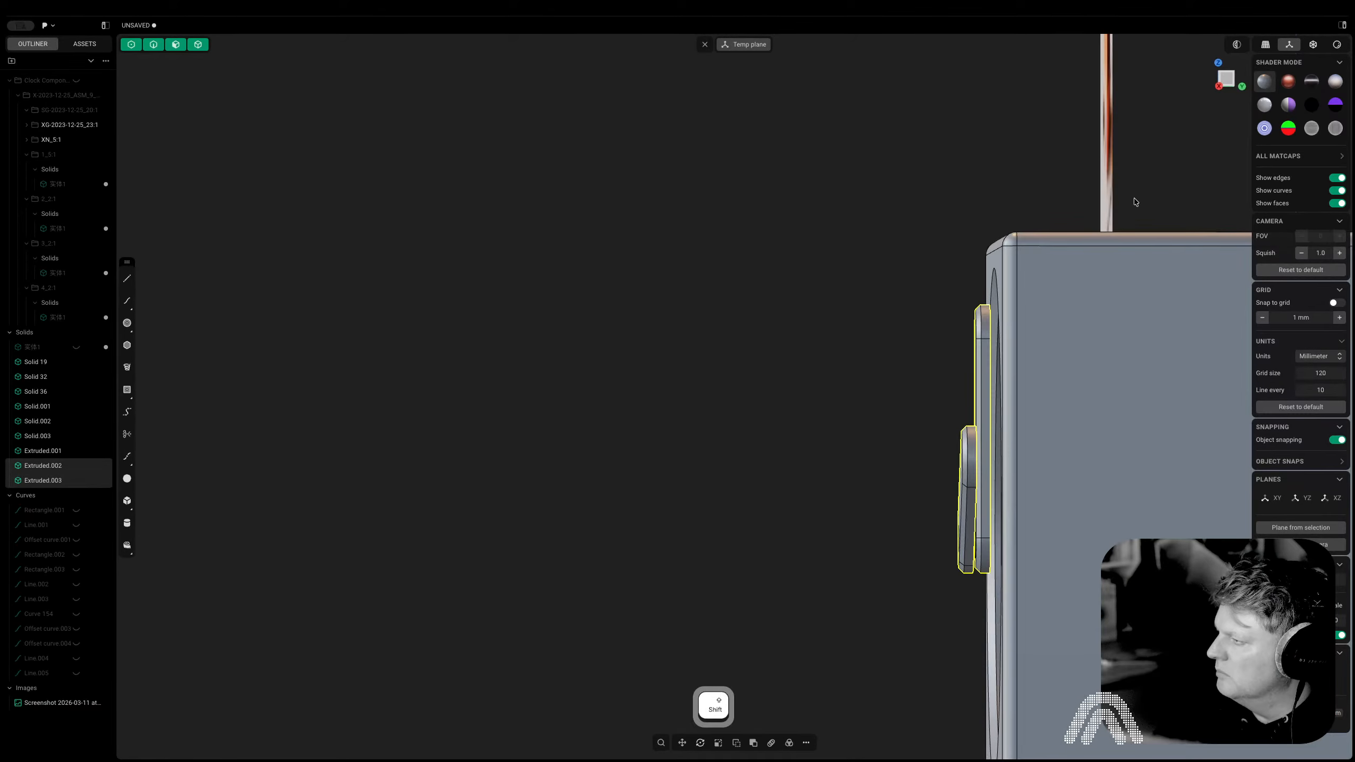
click(1221, 85)
click(747, 345)
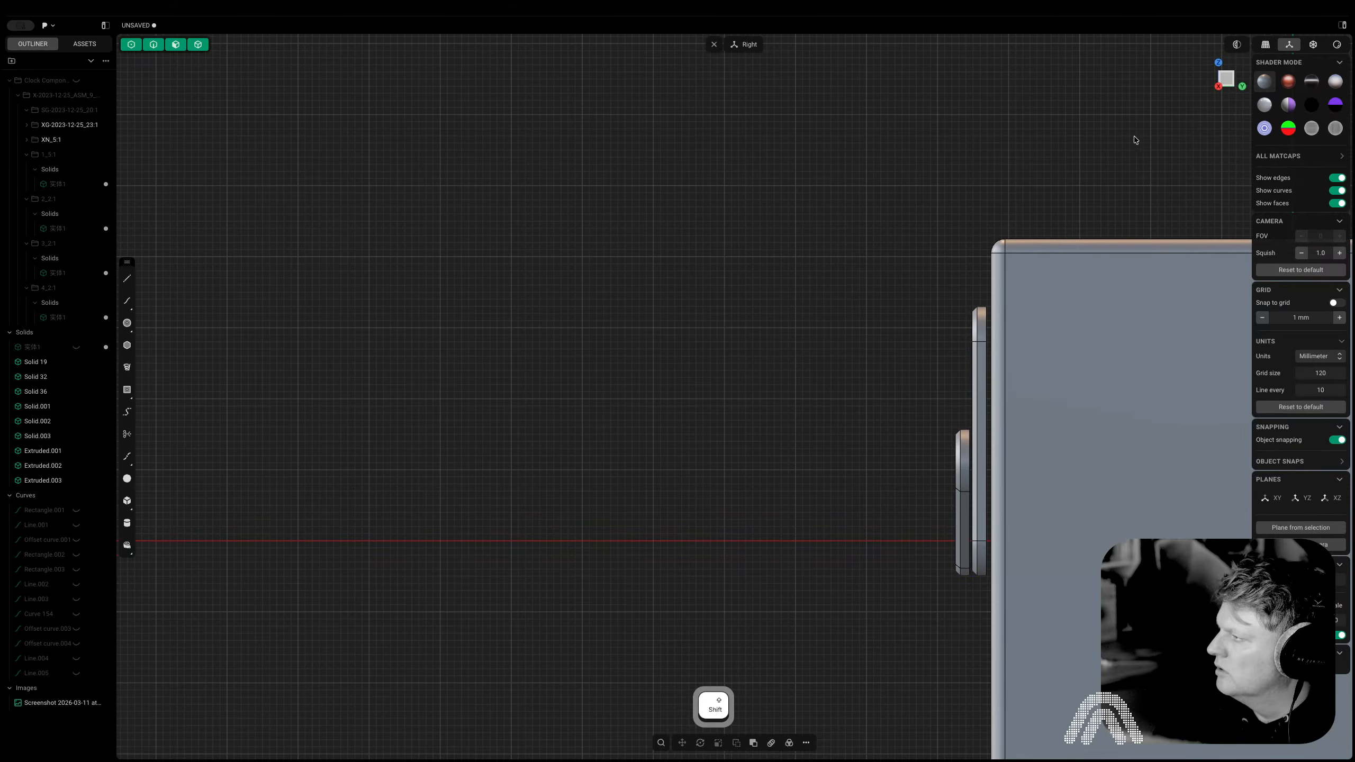
click(1236, 45)
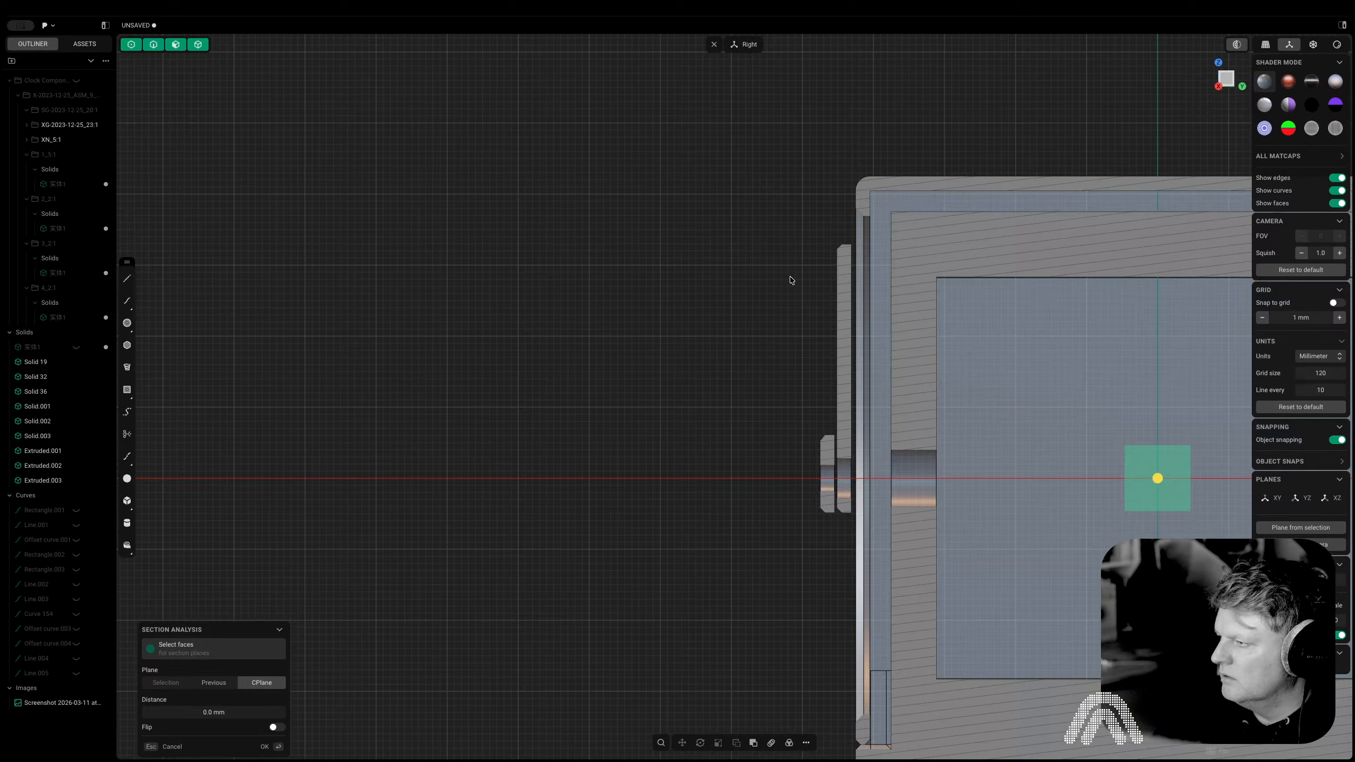
key(Tab)
middle_drag(772, 357, 790, 382)
click(858, 492)
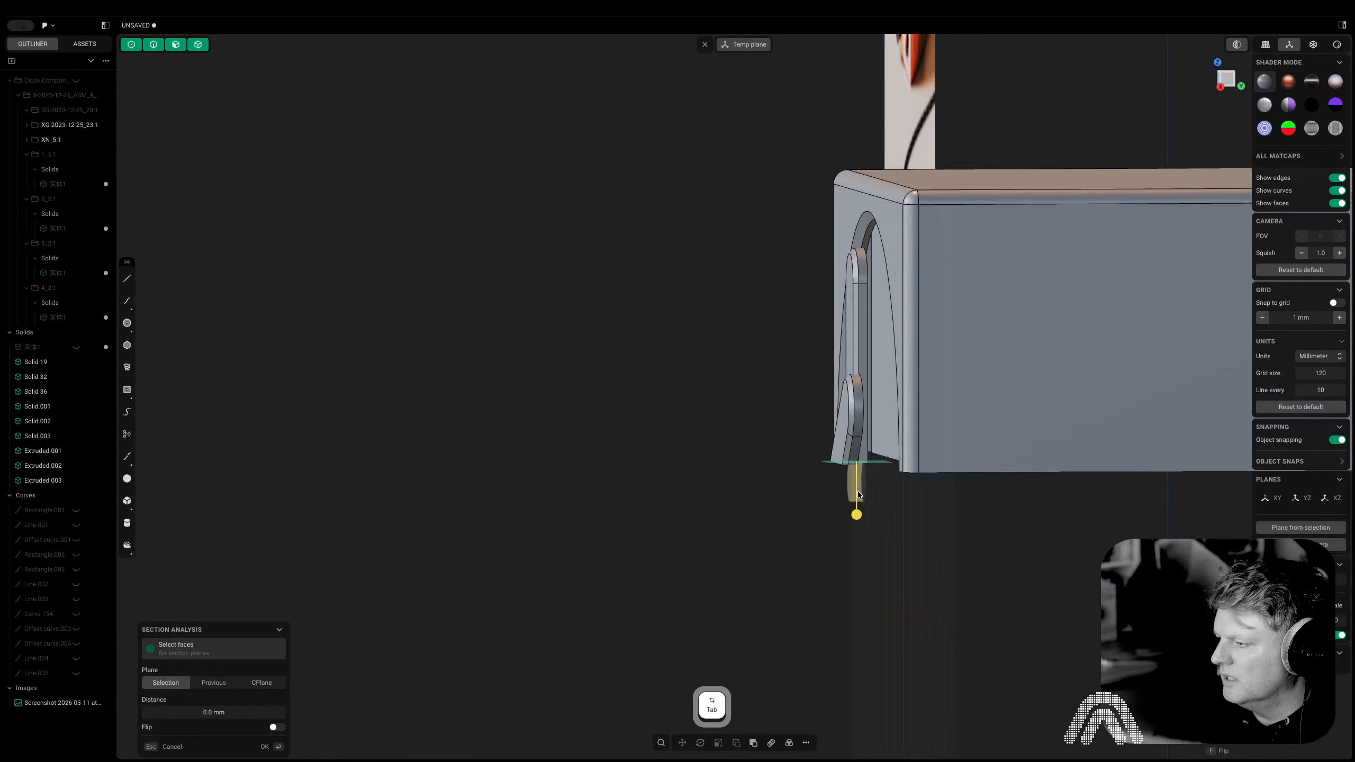
key(Escape)
Cut the clock open with a section analysis on the construction plane in the Right view
click(1227, 74)
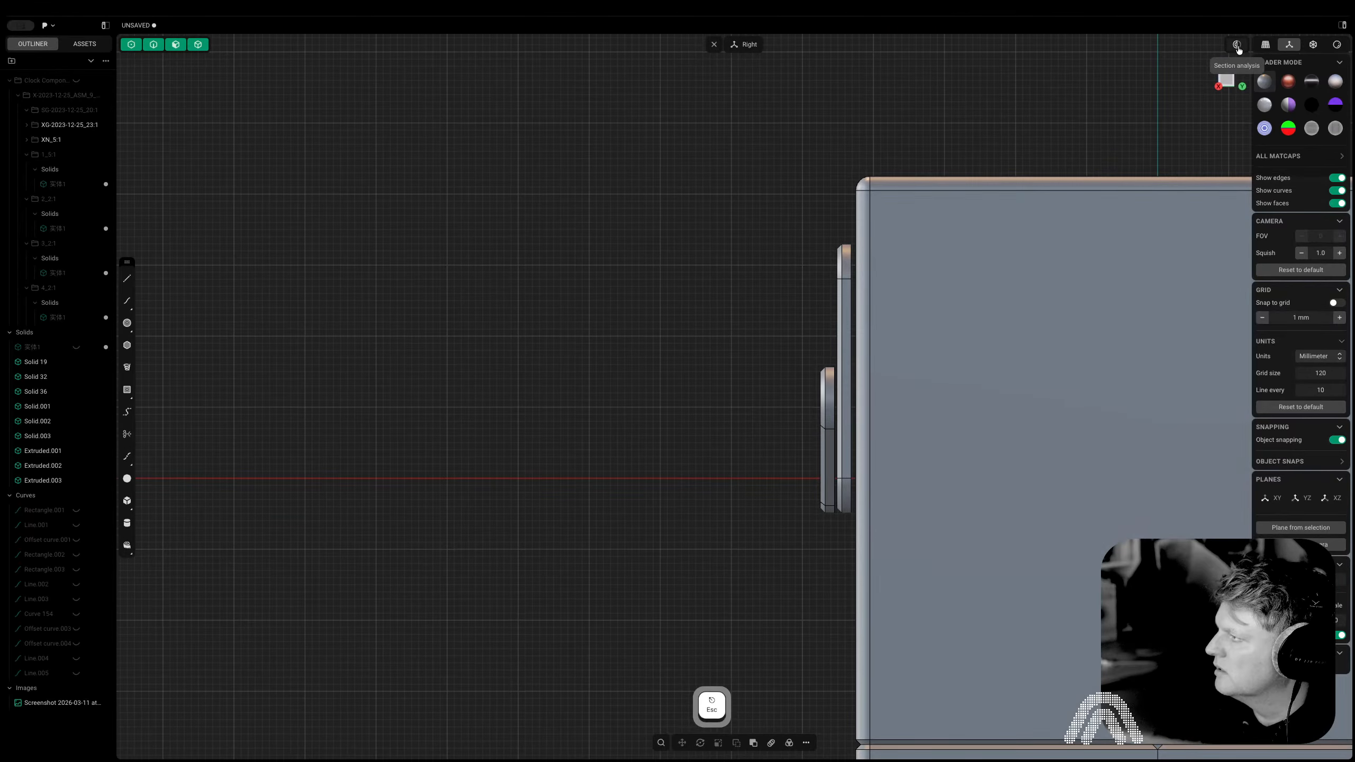
click(1237, 47)
right_click(671, 311)
Move both hands together about 2.49 mm toward the dial, and turn off the section analysis
click(840, 479)
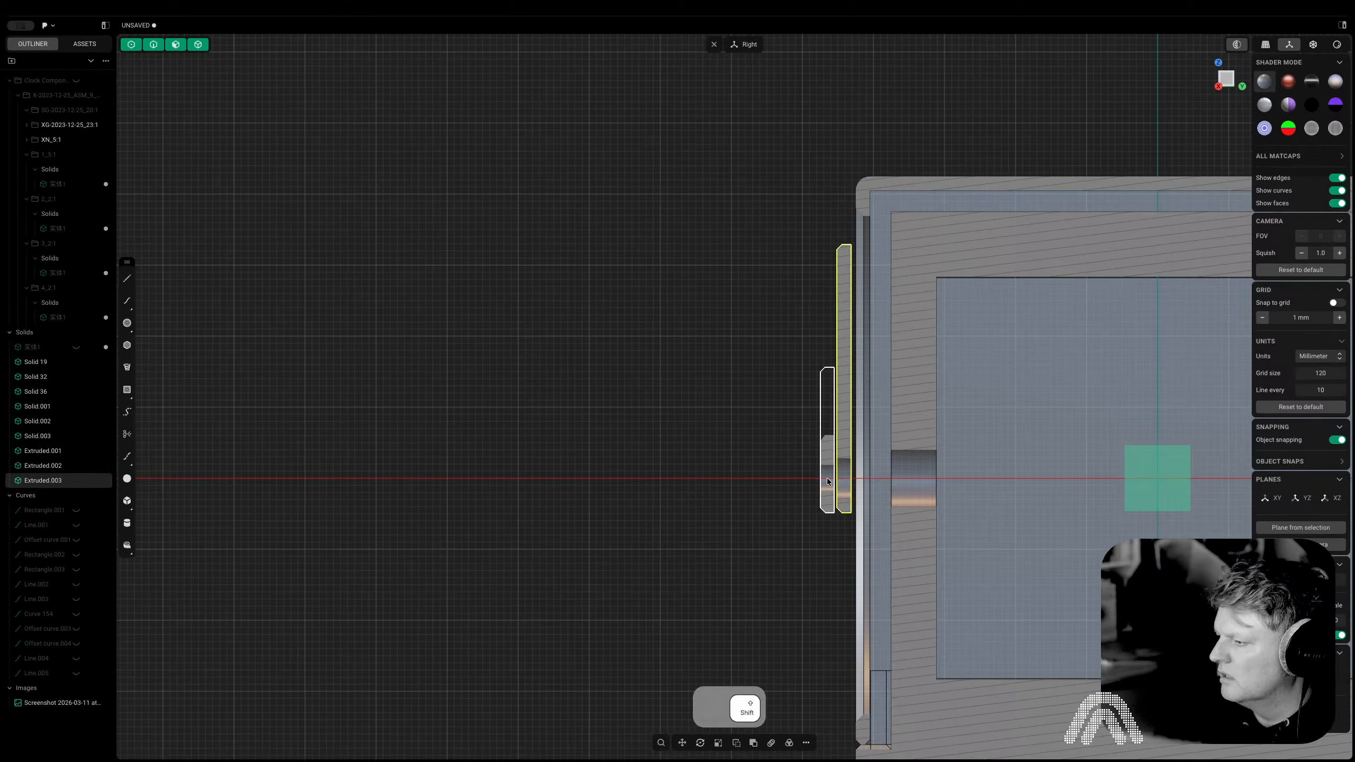
shift+click(828, 474)
key(g)
key(y)
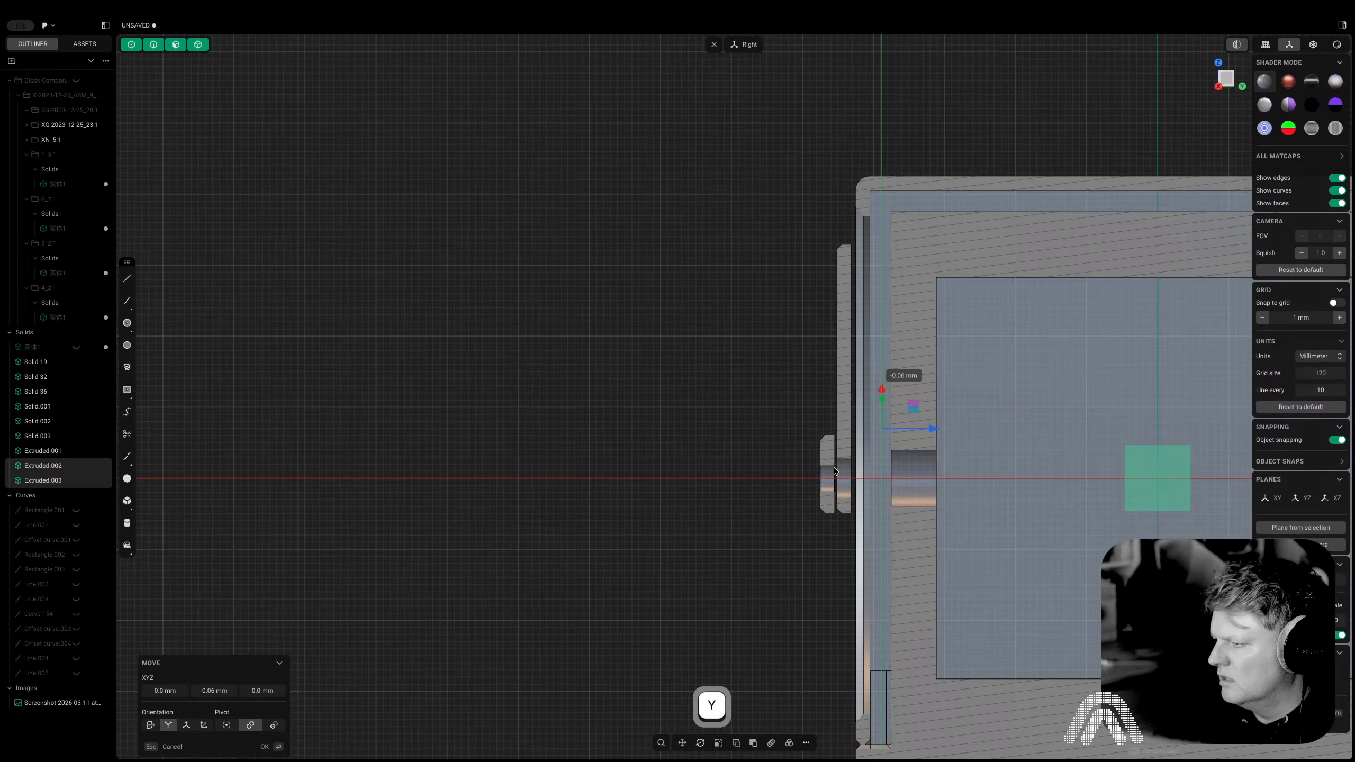
key(z)
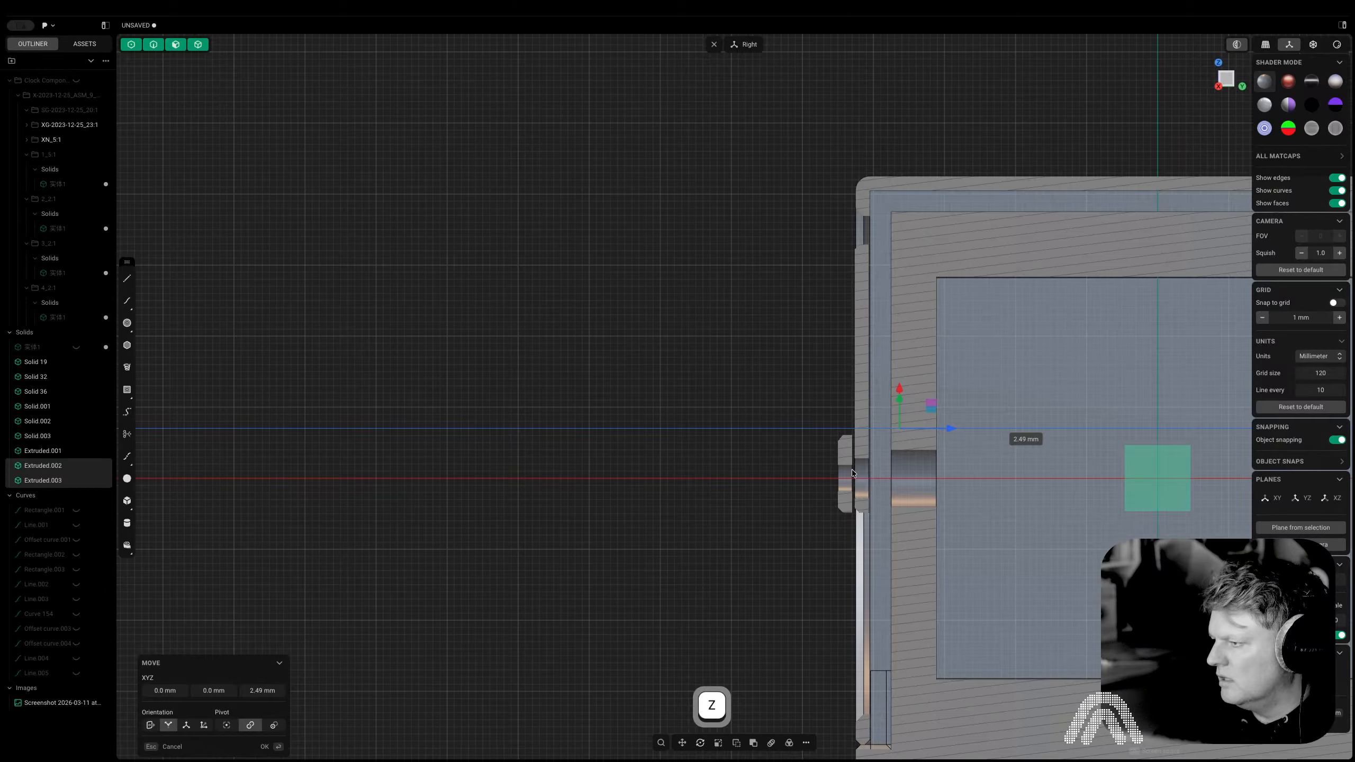
click(851, 469)
middle_drag(851, 469, 1180, 80)
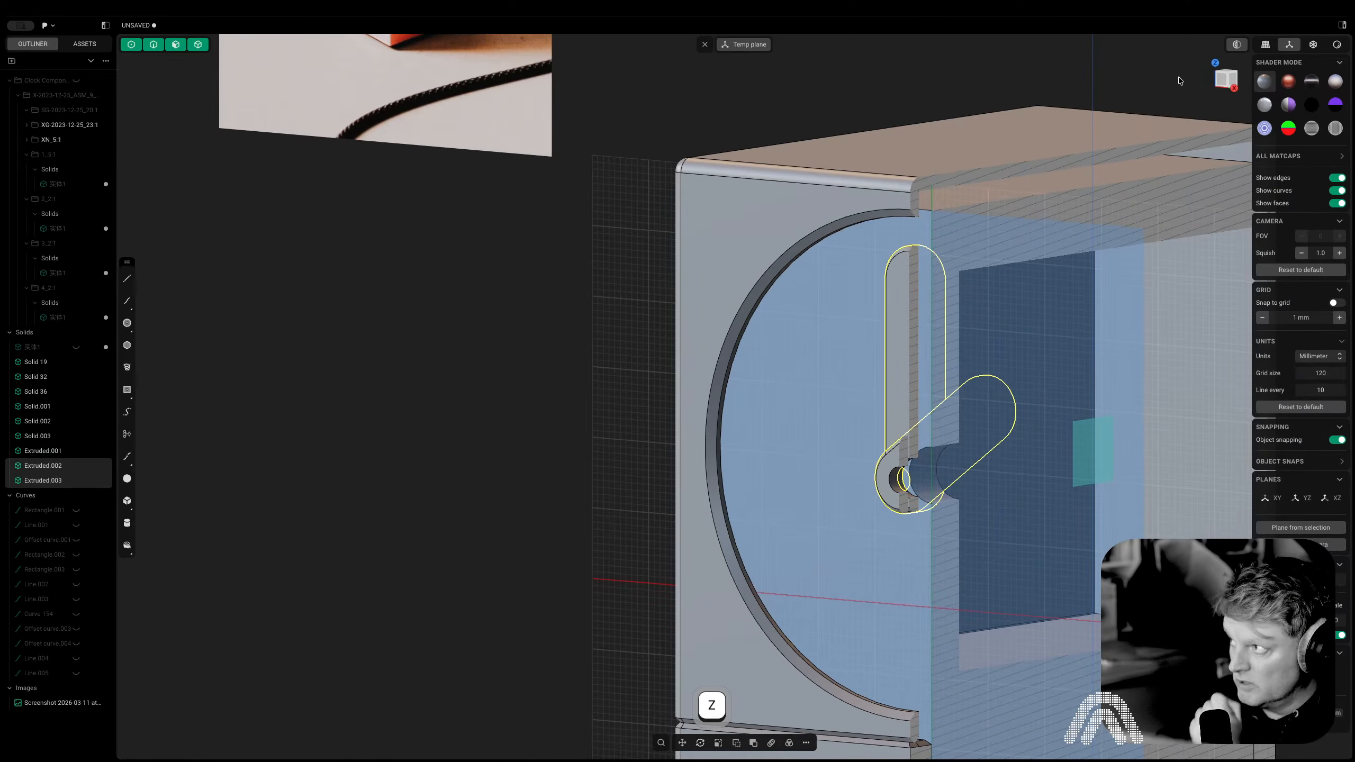
click(1237, 44)
Try to push the diagonal faces of the four recessed squares on the lower side block together, and undo it
scroll(1040, 281, down, 8)
middle_drag(779, 550, 954, 550)
shift+middle_drag(955, 549, 952, 589)
scroll(726, 563, up, 10)
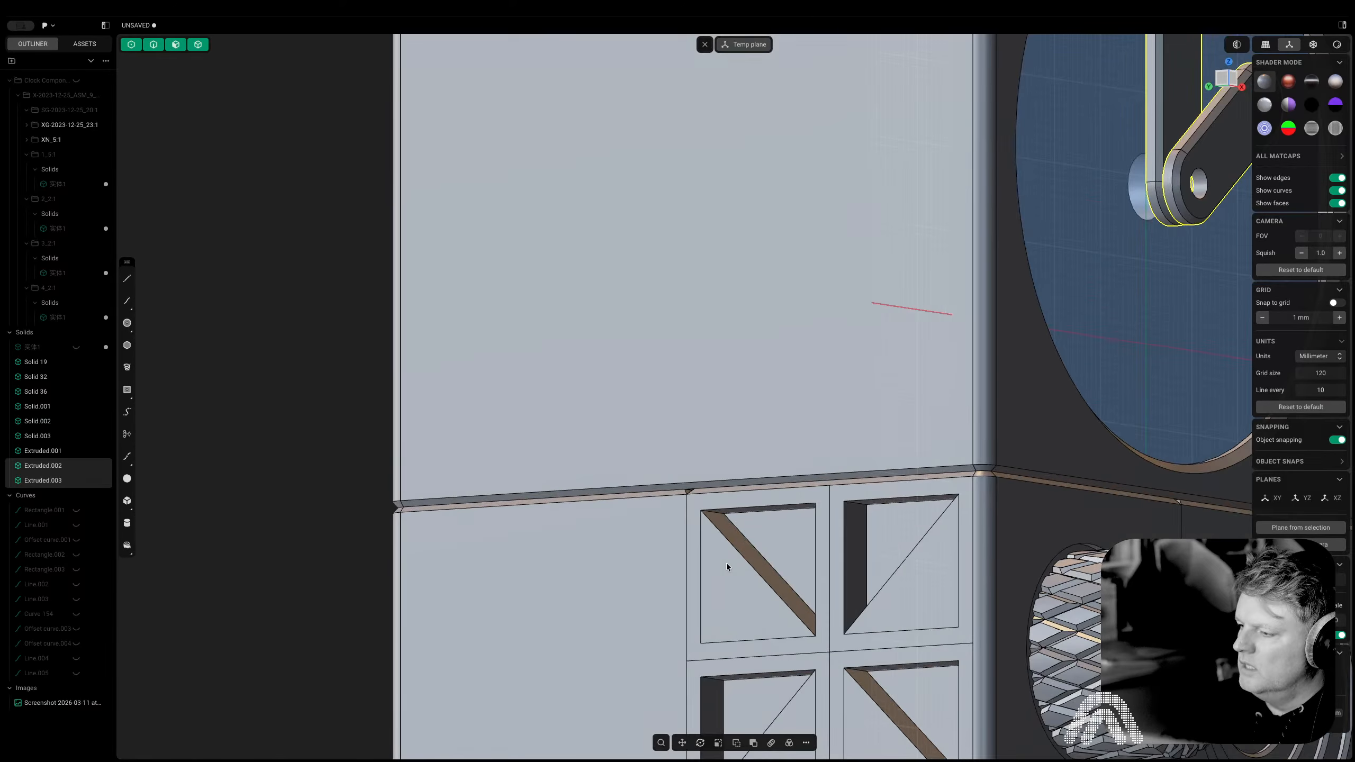
key(3)
click(770, 584)
middle_drag(874, 613, 1008, 657)
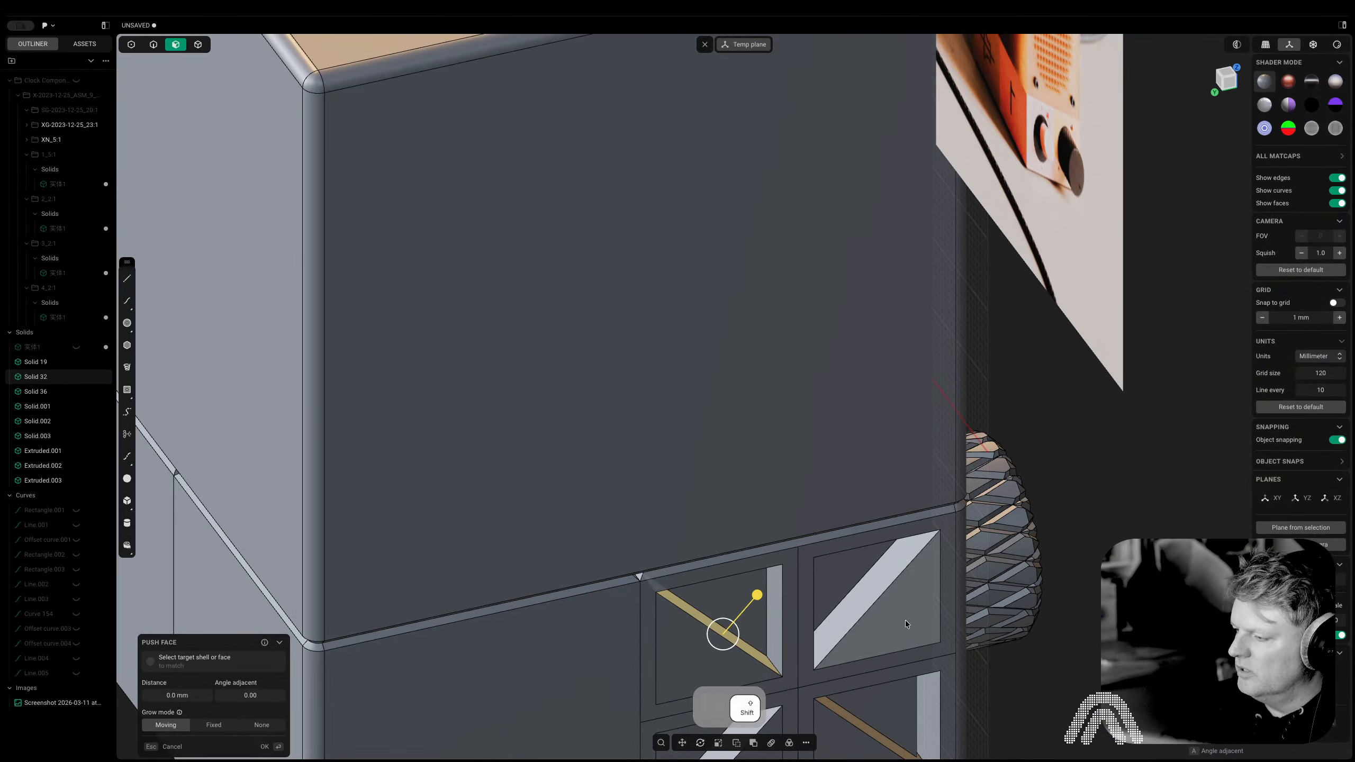
shift+click(879, 583)
shift+middle_drag(883, 684, 809, 507)
shift+click(810, 563)
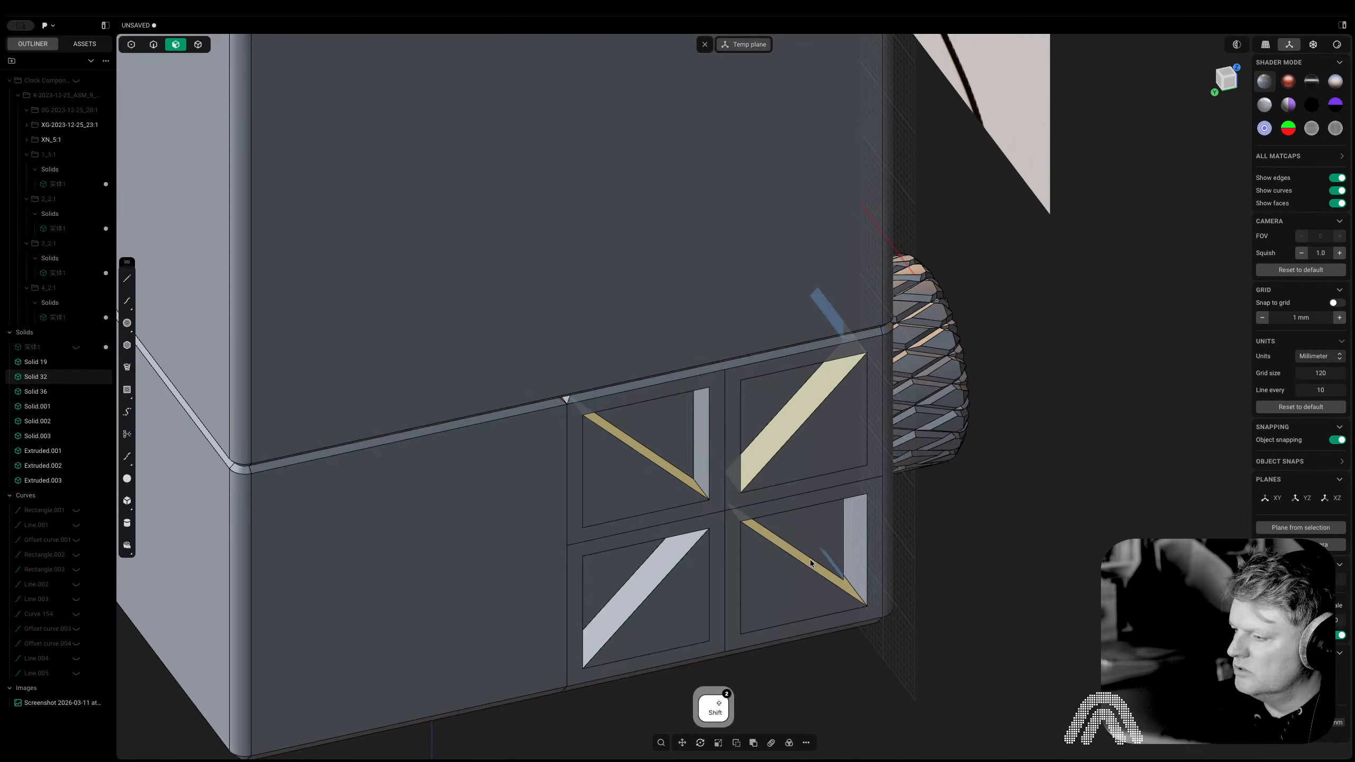
shift+click(648, 585)
drag(611, 567, 562, 507)
key(Return)
scroll(702, 540, down, 5)
key(super+z)
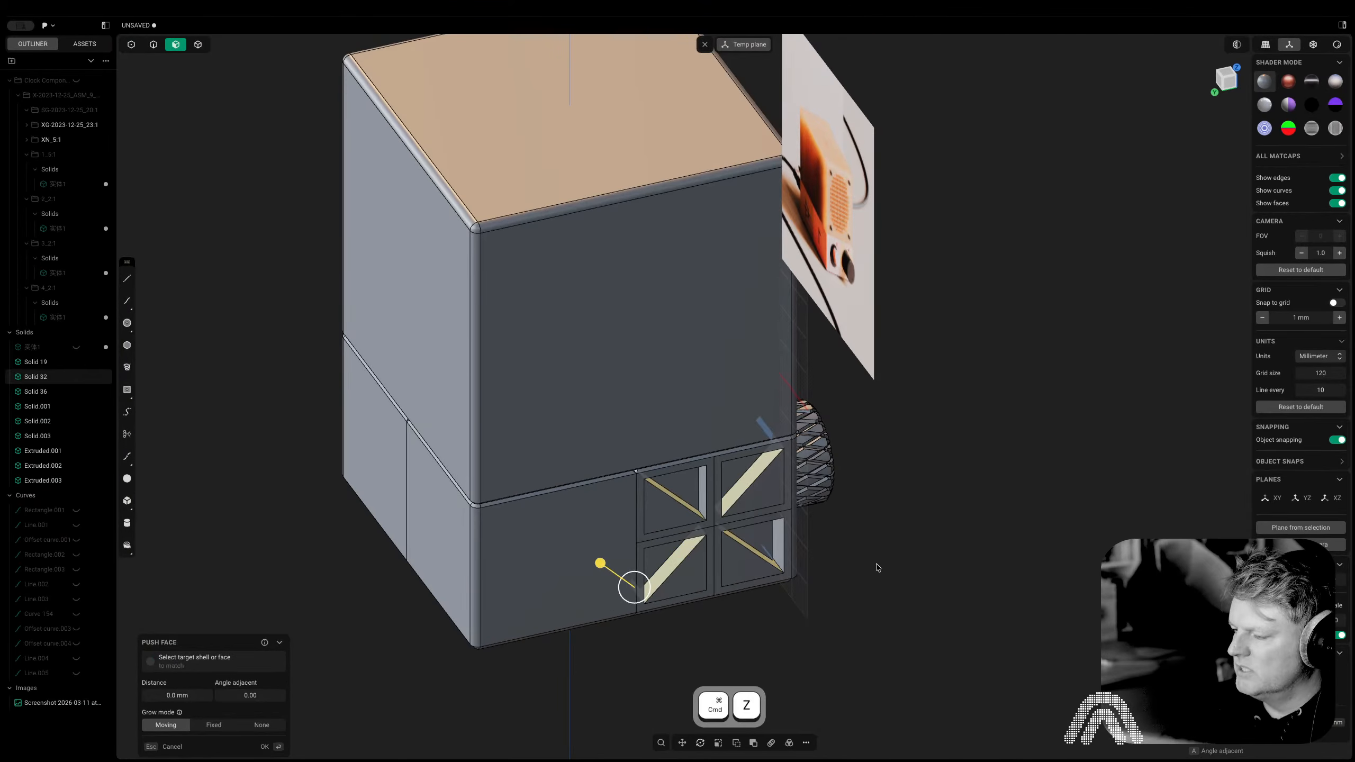
Examine the diagonal recesses on the lower side block up close and the whole clock with its placed hands
scroll(789, 553, up, 6)
scroll(838, 518, up, 10)
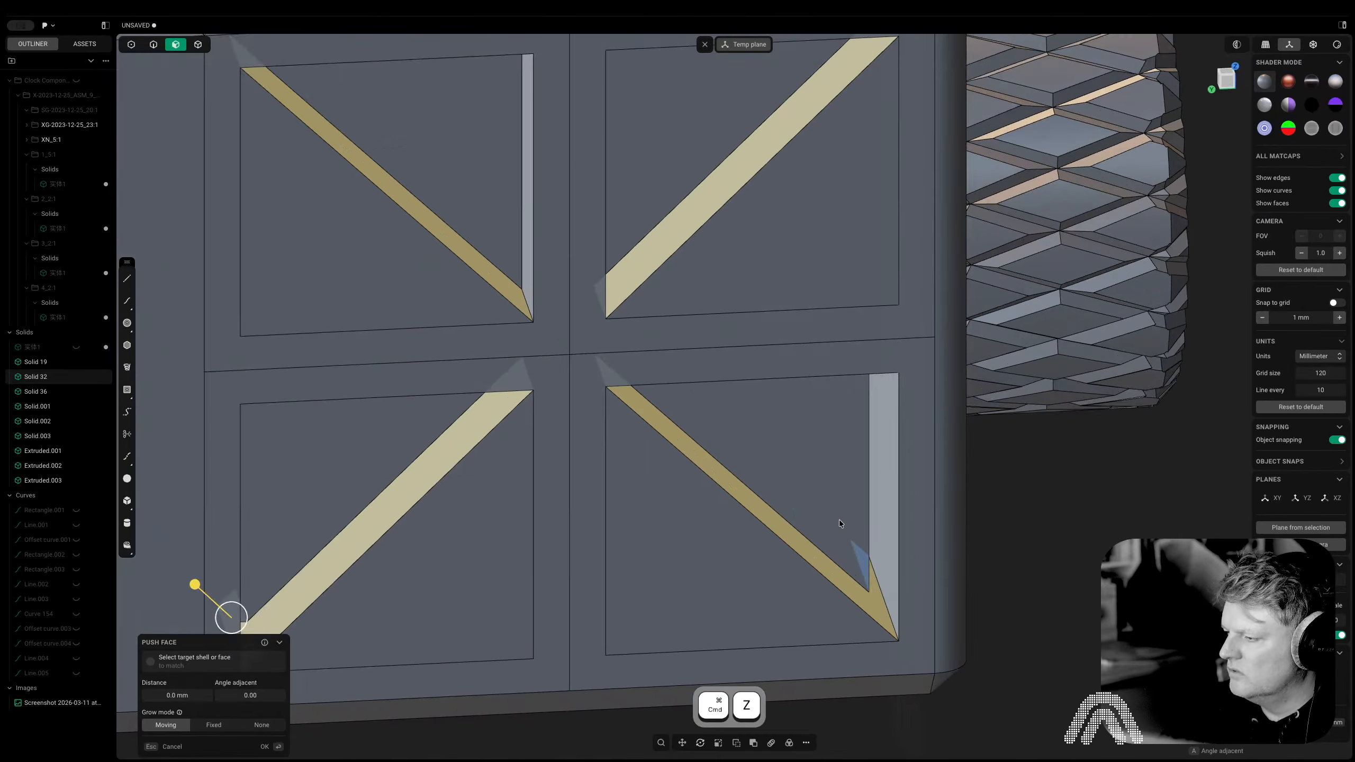
scroll(810, 545, down, 10)
middle_drag(807, 547, 761, 566)
scroll(719, 553, down, 10)
scroll(962, 534, down, 4)
click(908, 452)
shift+middle_drag(908, 452, 916, 411)
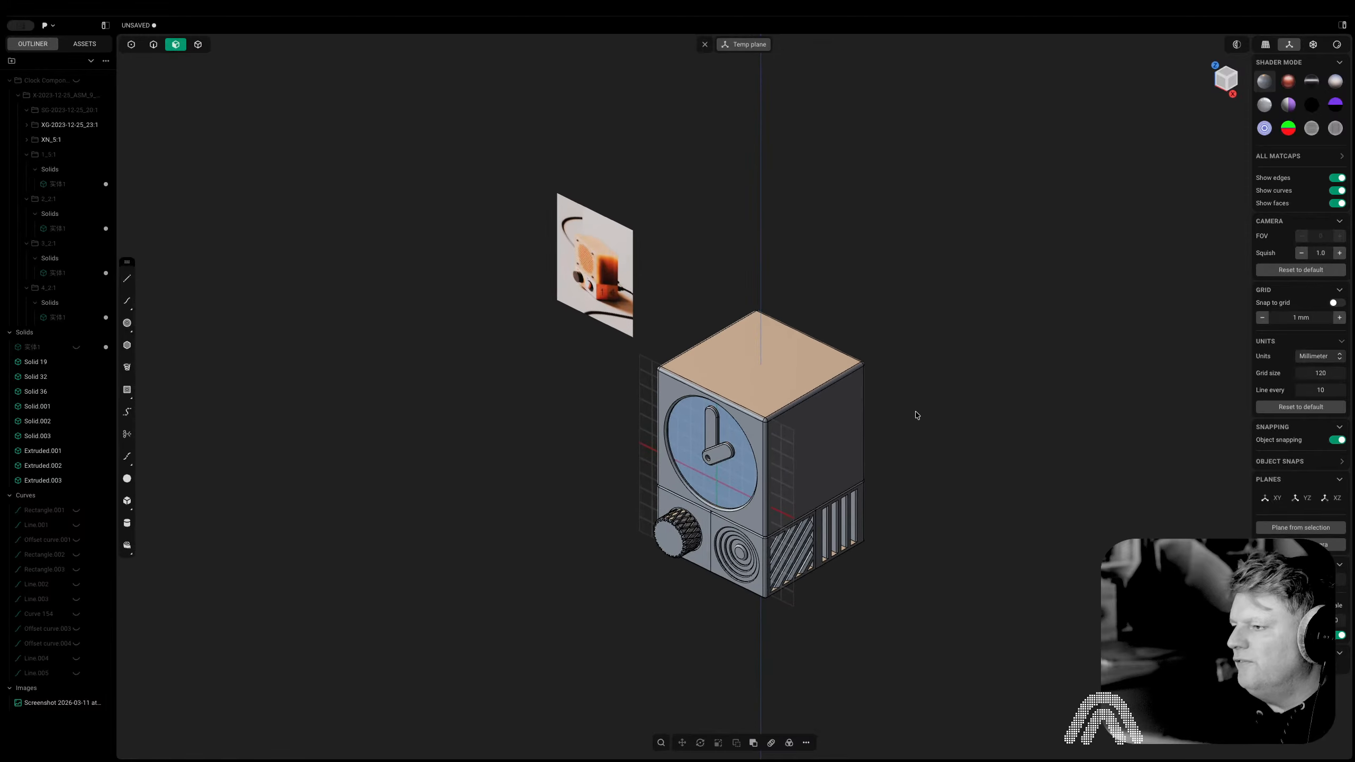
middle_drag(996, 268, 934, 214)
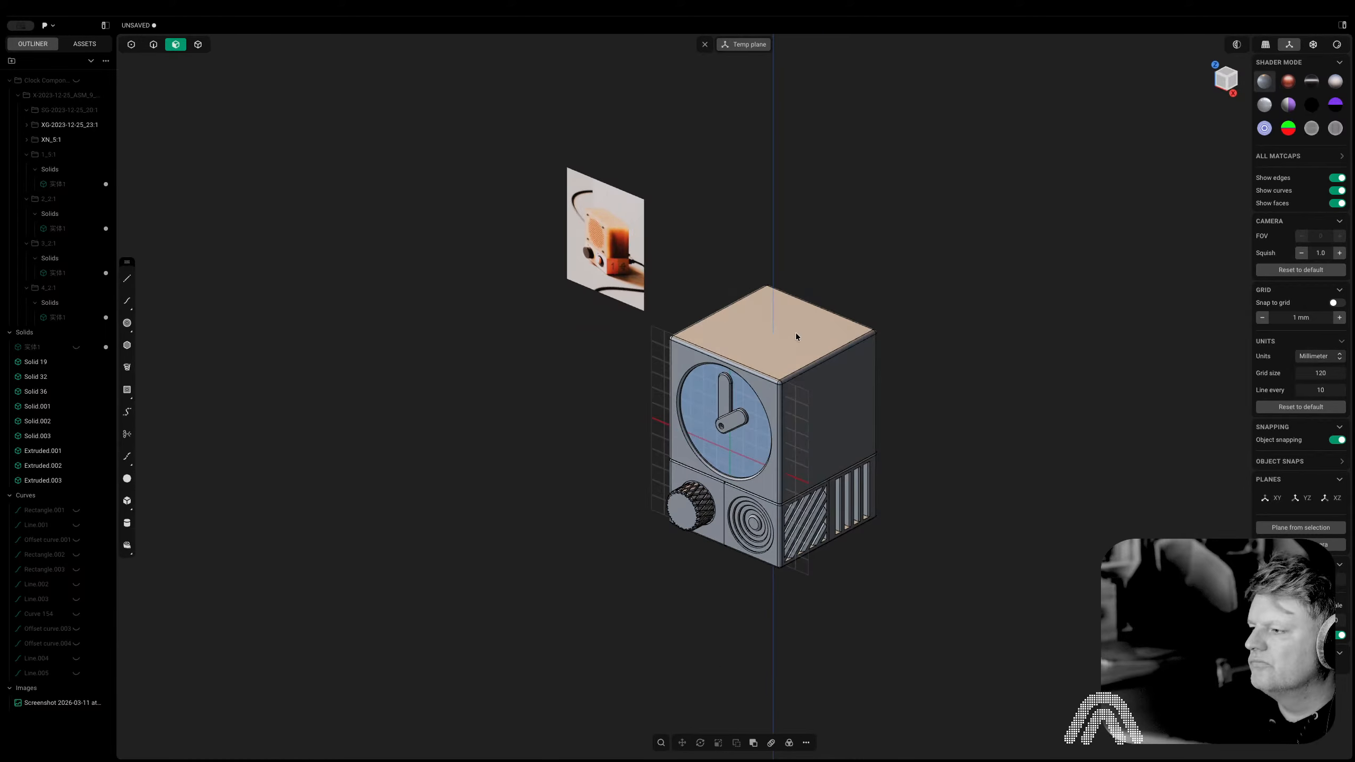
key(Tab)
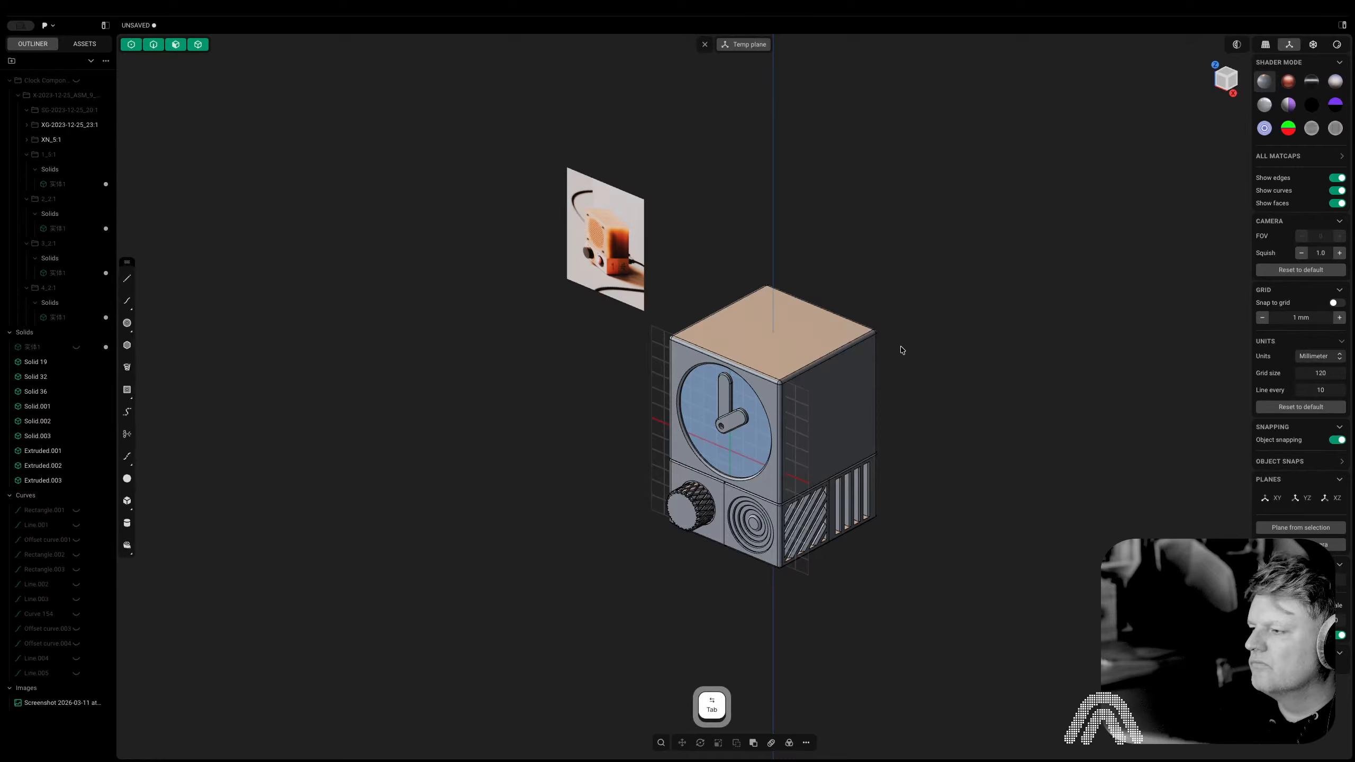
Briefly isolate the clock's outer housing, restore the full model, and hide the housing to expose the inner body
key(/)
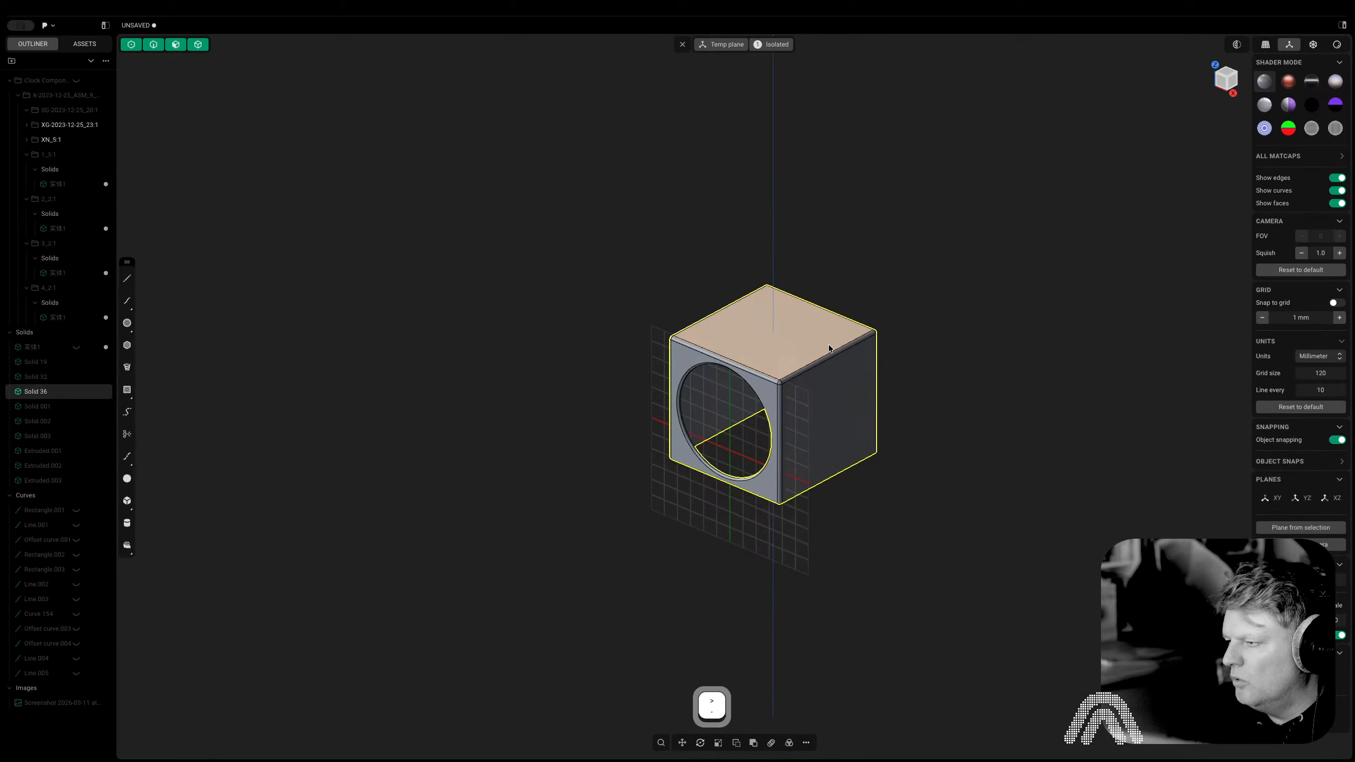
key(super+z)
click(936, 241)
click(851, 365)
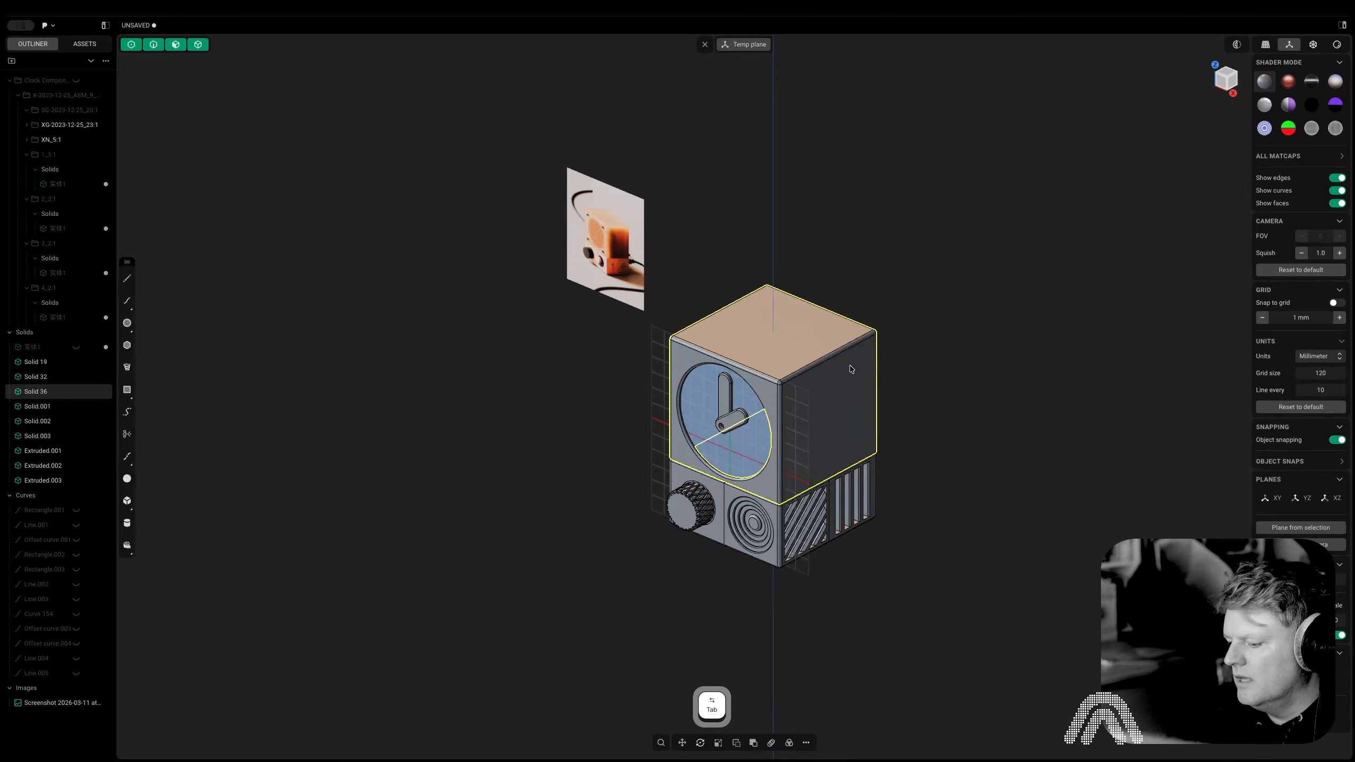
key(h)
middle_drag(849, 365, 581, 402)
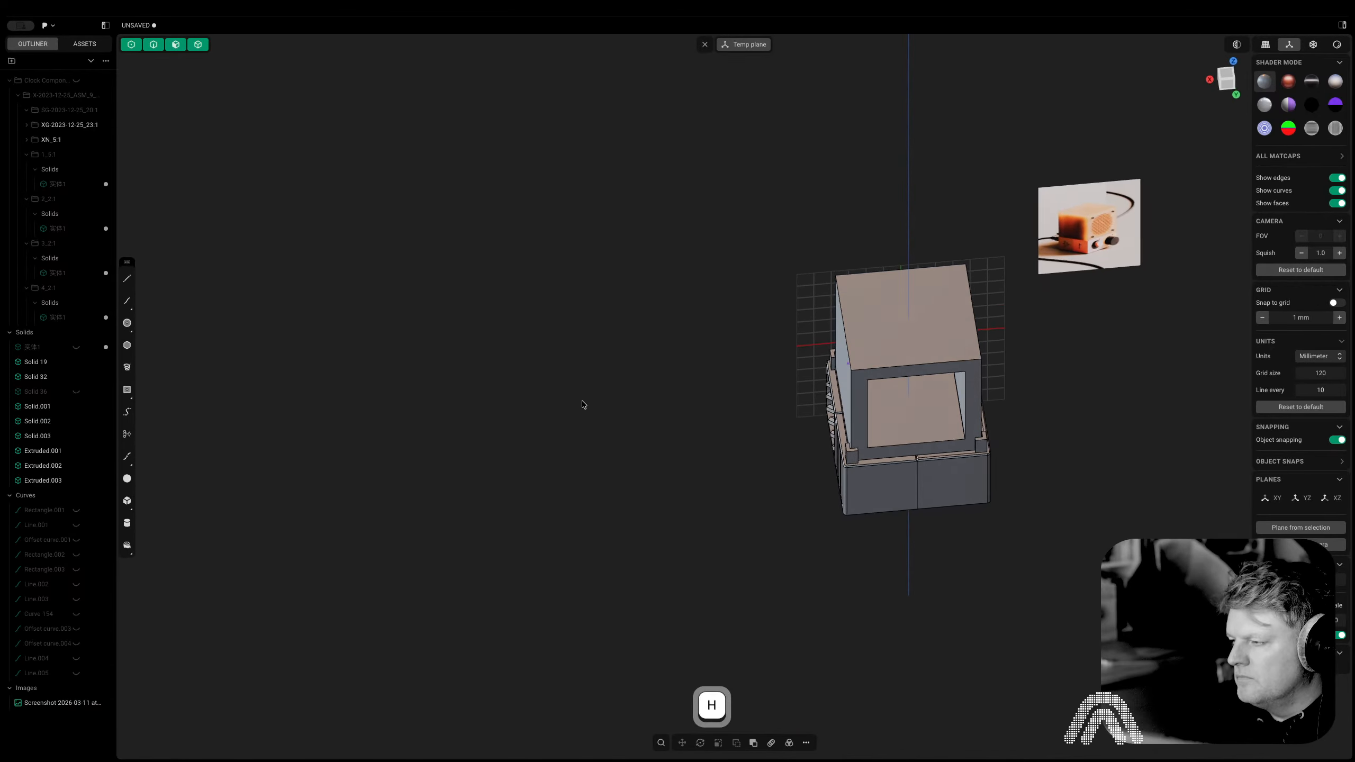
Chamfer the rim edges of the inner body's rectangular rear opening by about 3.23 mm
middle_drag(883, 302, 878, 225)
scroll(940, 338, up, 4)
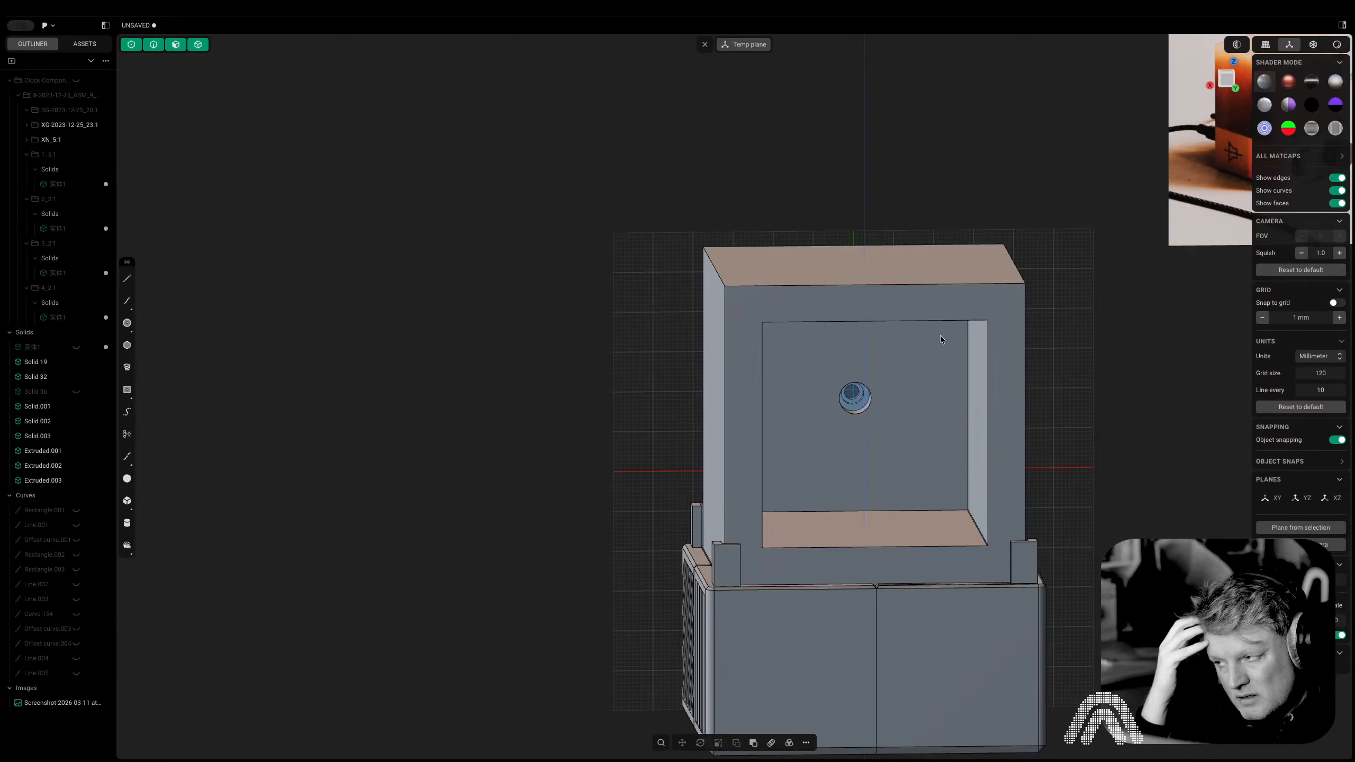
key(2)
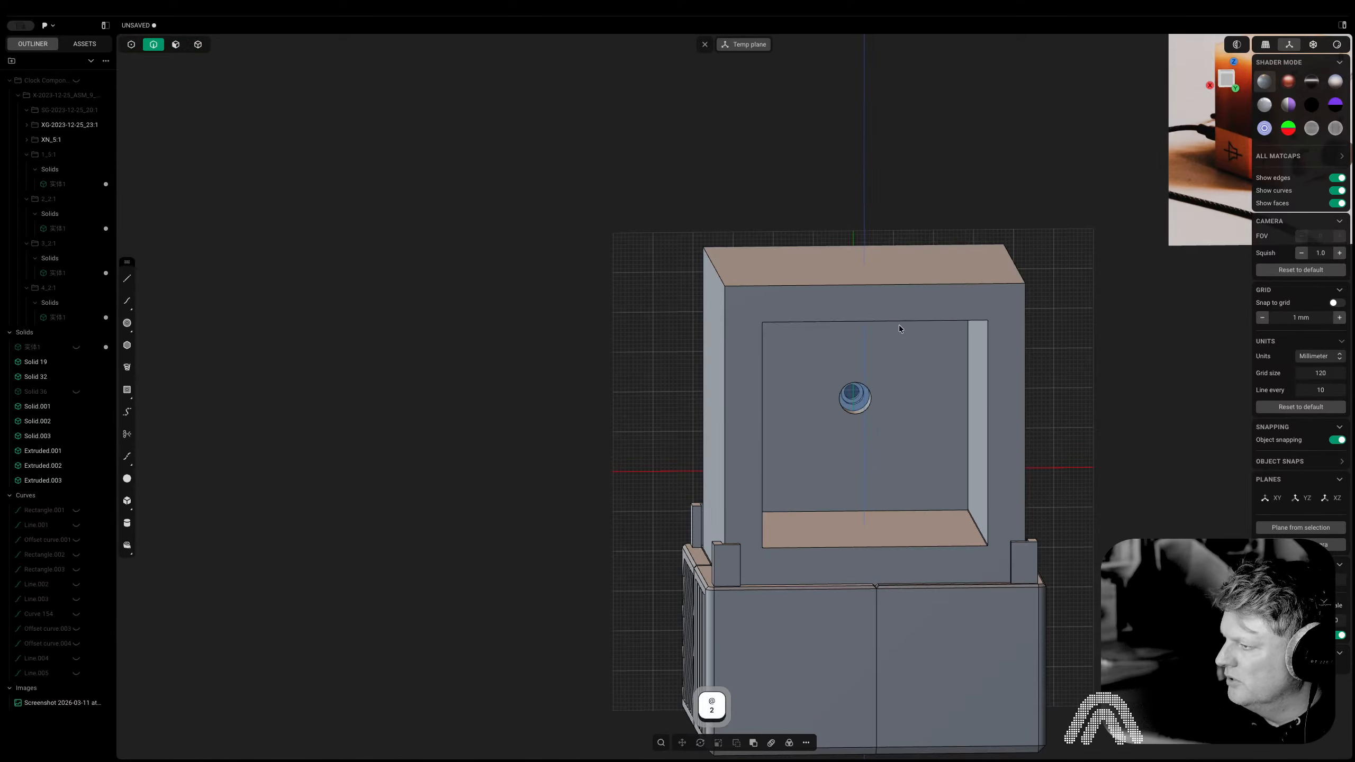
click(899, 322)
key(f)
click(876, 550)
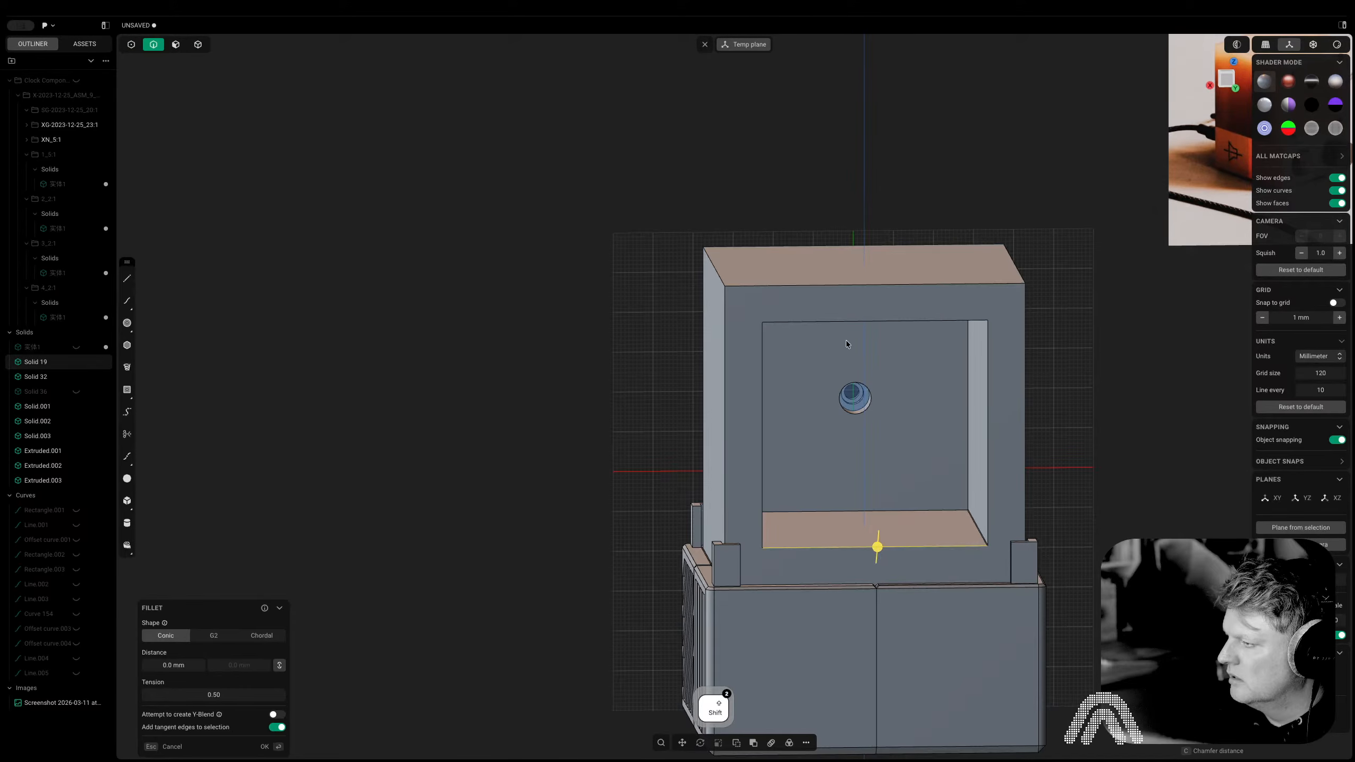
drag(850, 324, 865, 346)
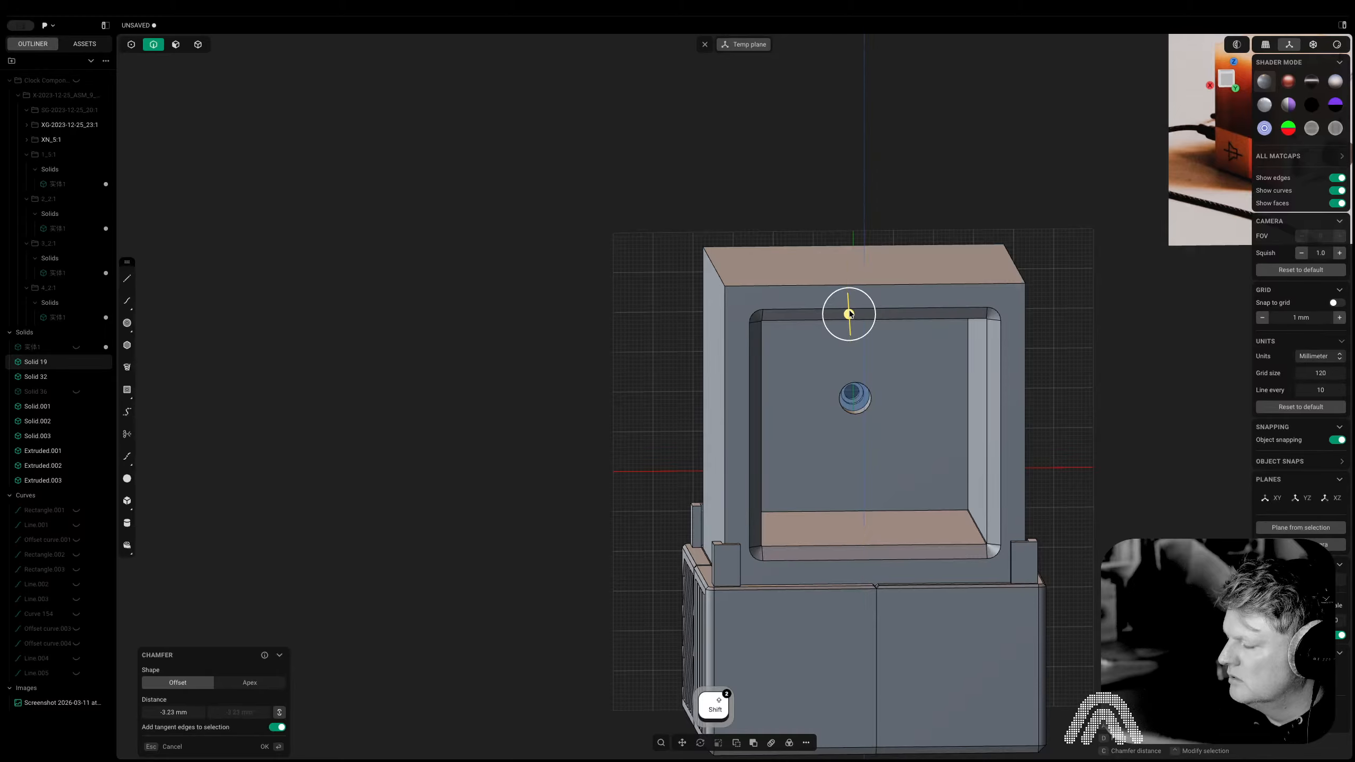
right_click(866, 346)
In the Back view, draw a circle centred on the midpoint of the rear opening's upper inner edge
middle_drag(865, 346, 924, 367)
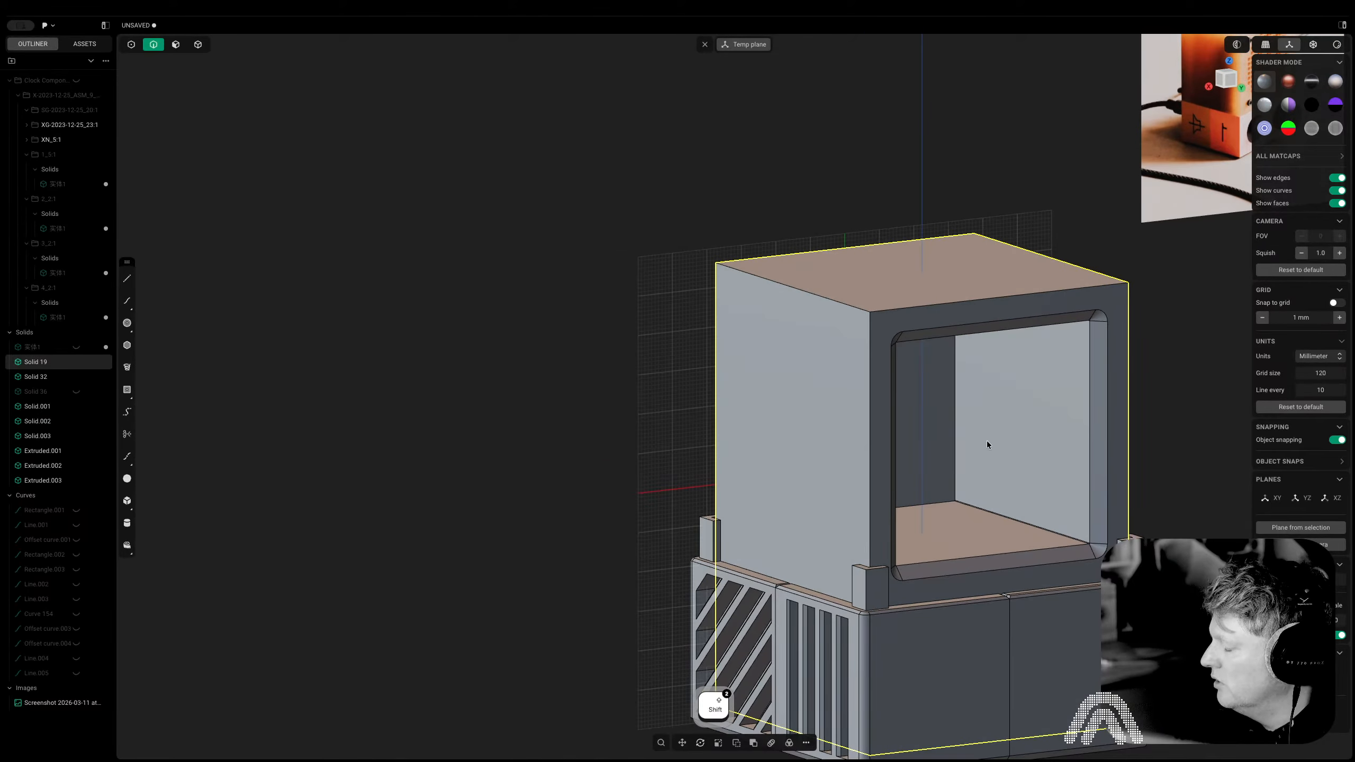
mouse_move(987, 441)
shift+middle_down()
mouse_move(858, 416)
mouse_move(972, 435)
mouse_move(1134, 405)
mouse_move(902, 418)
mouse_move(777, 395)
shift+middle_up()
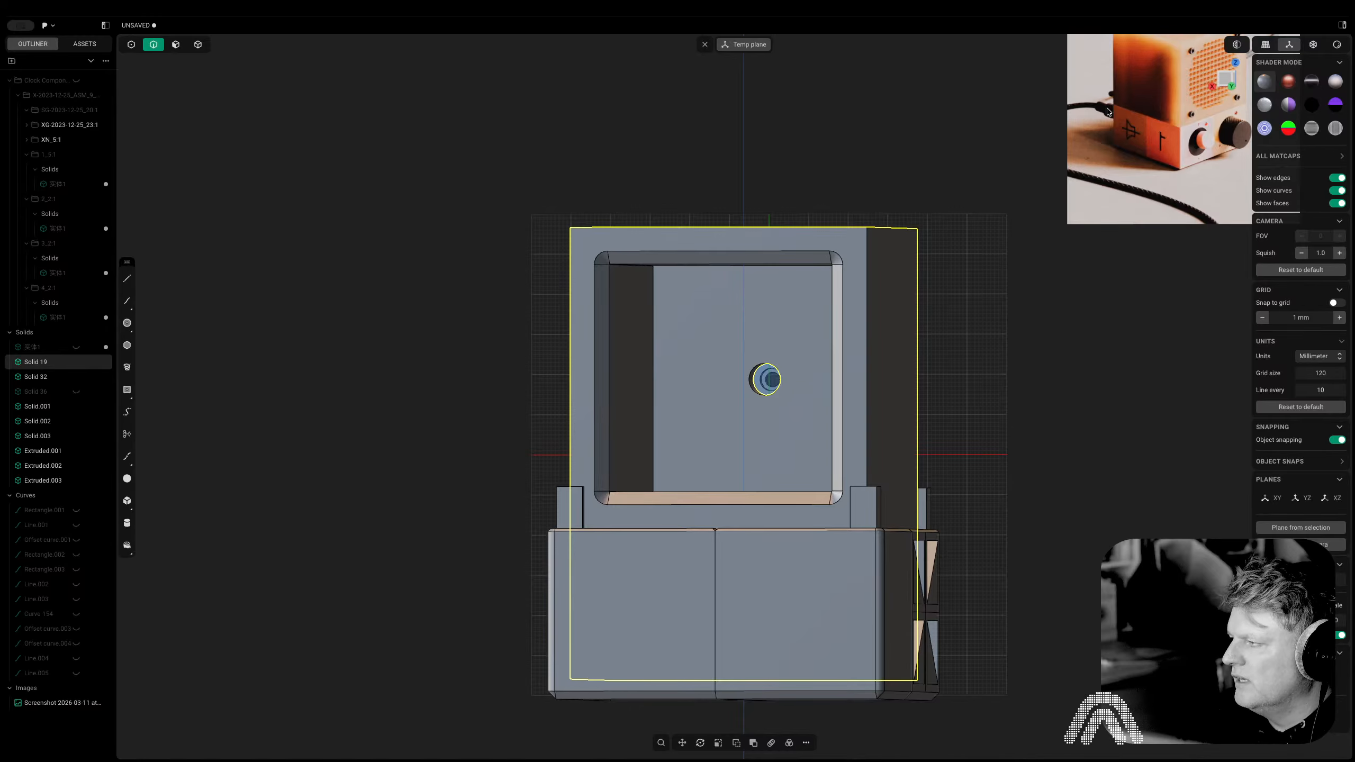
click(1229, 82)
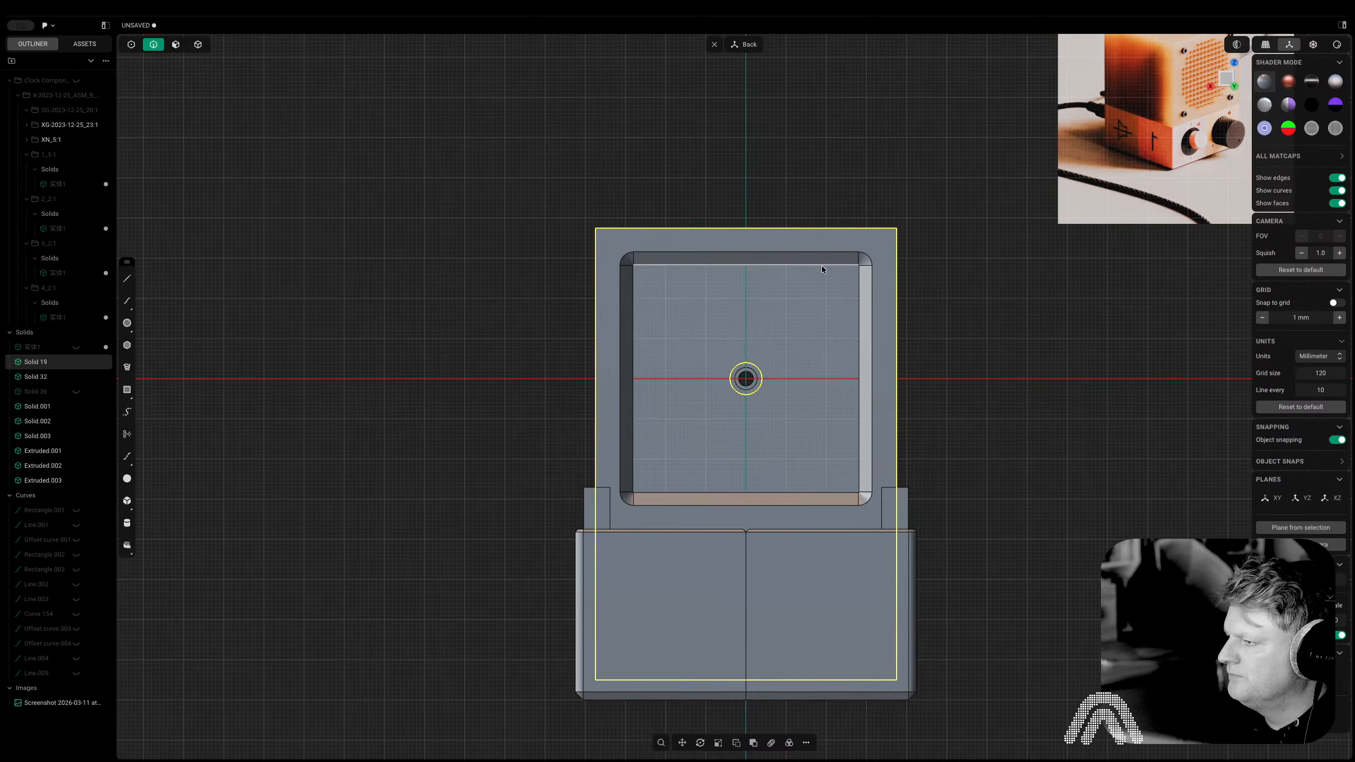
middle_drag(821, 265, 764, 354)
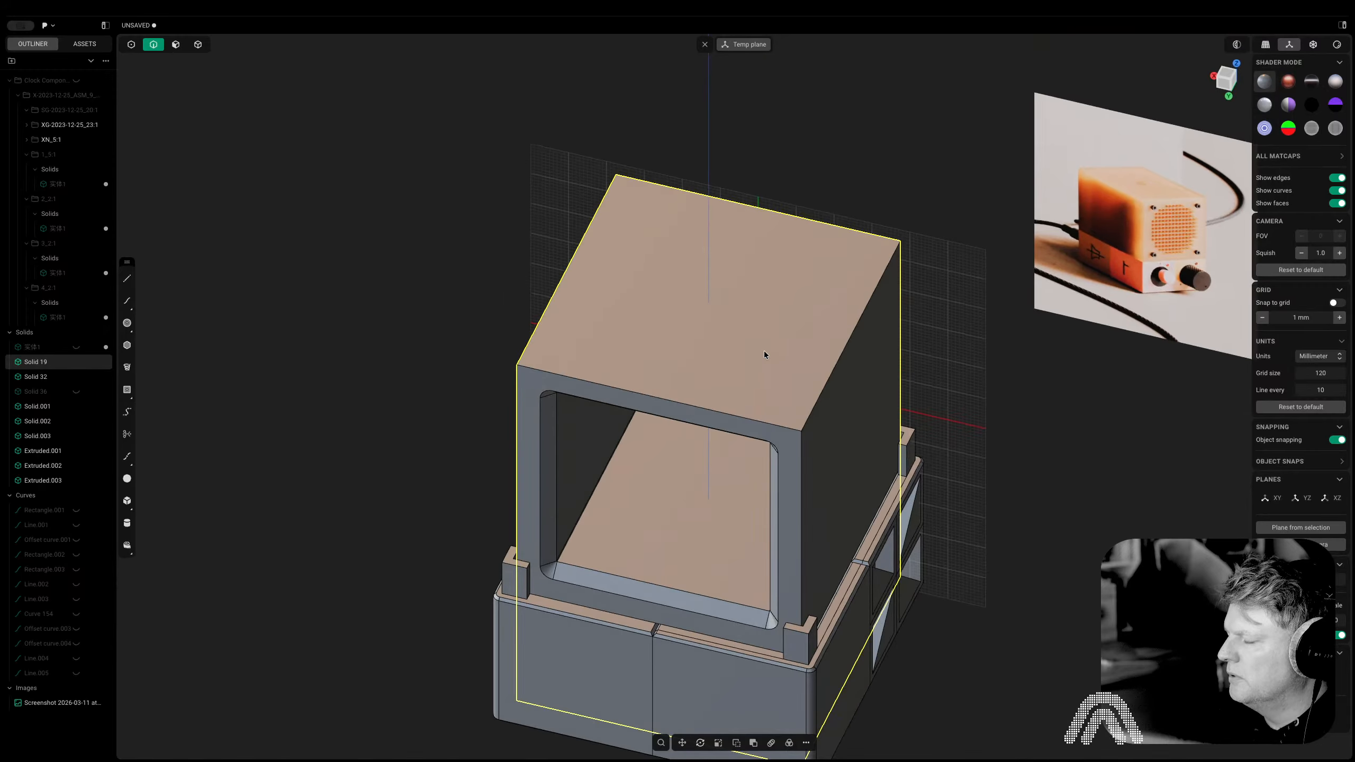
middle_drag(771, 289, 810, 227)
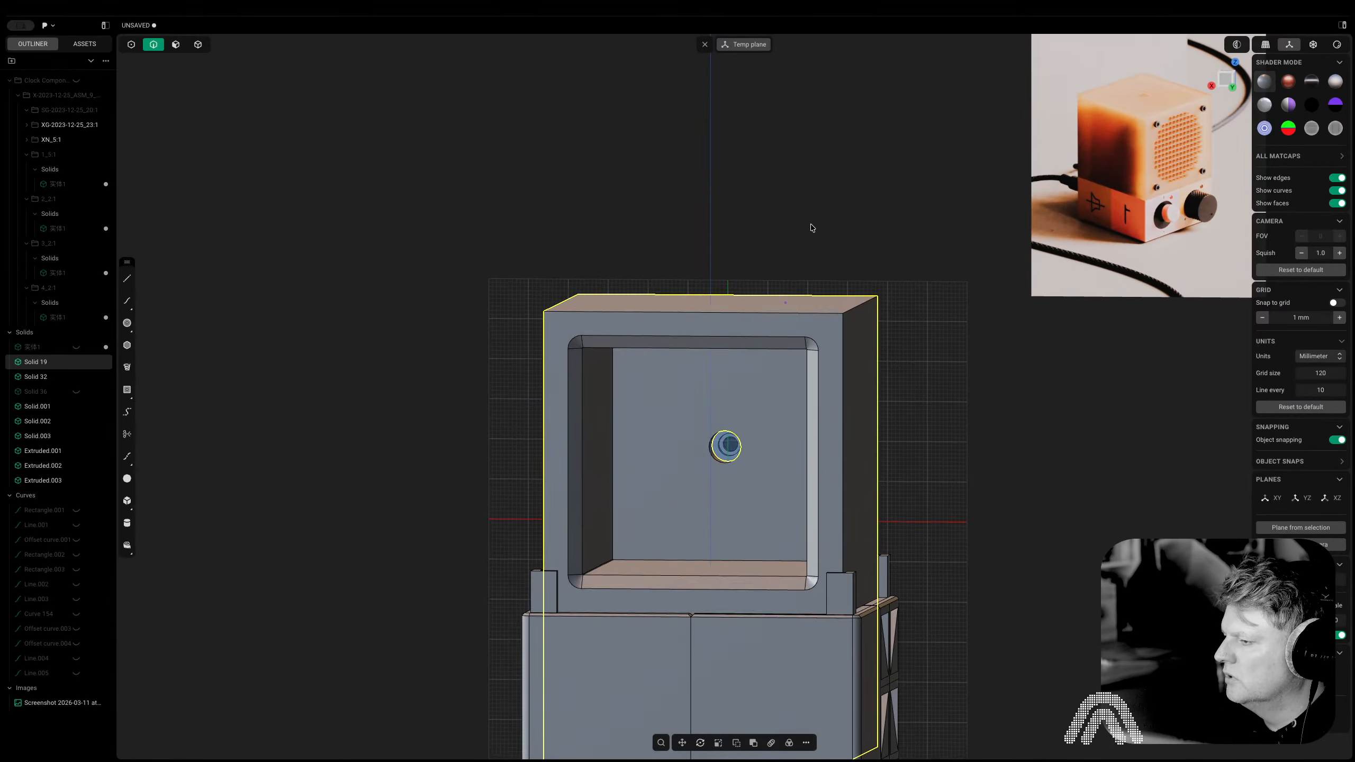
click(1233, 83)
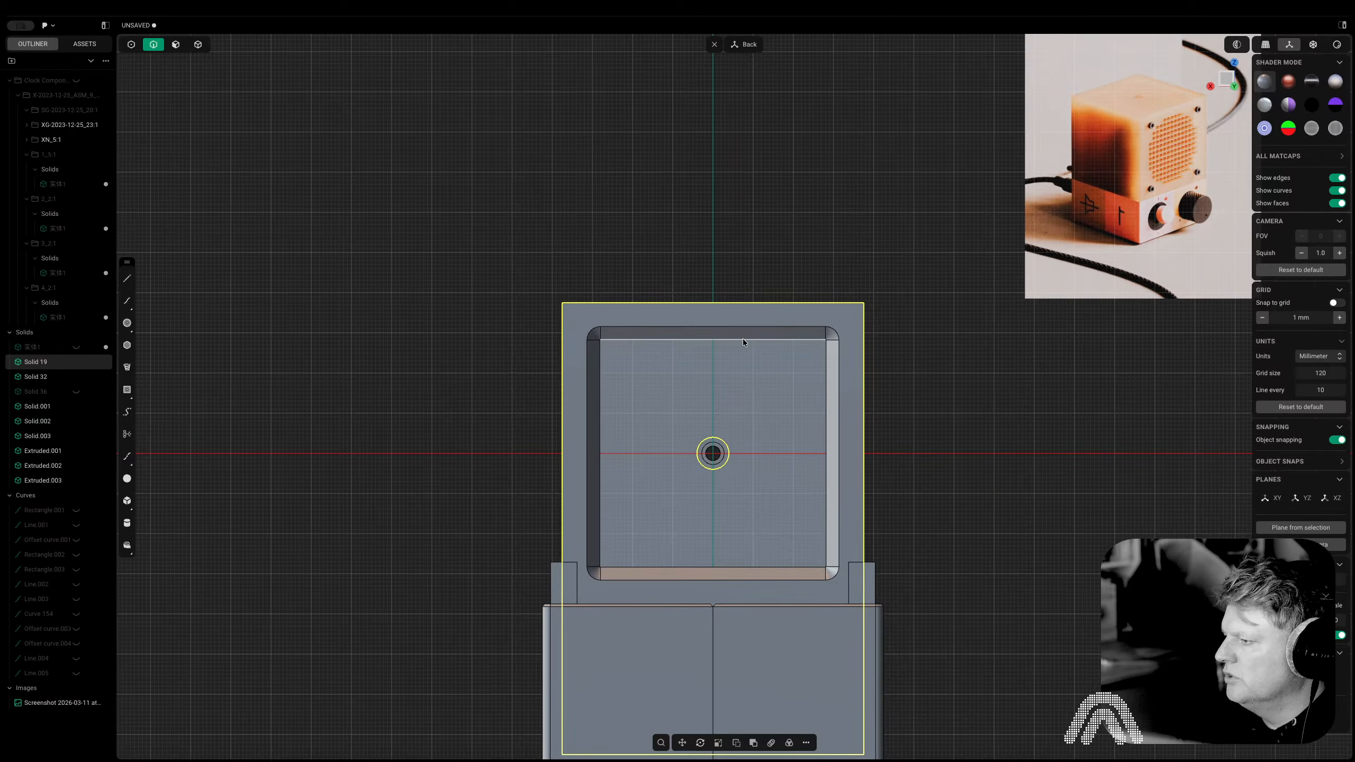
click(127, 322)
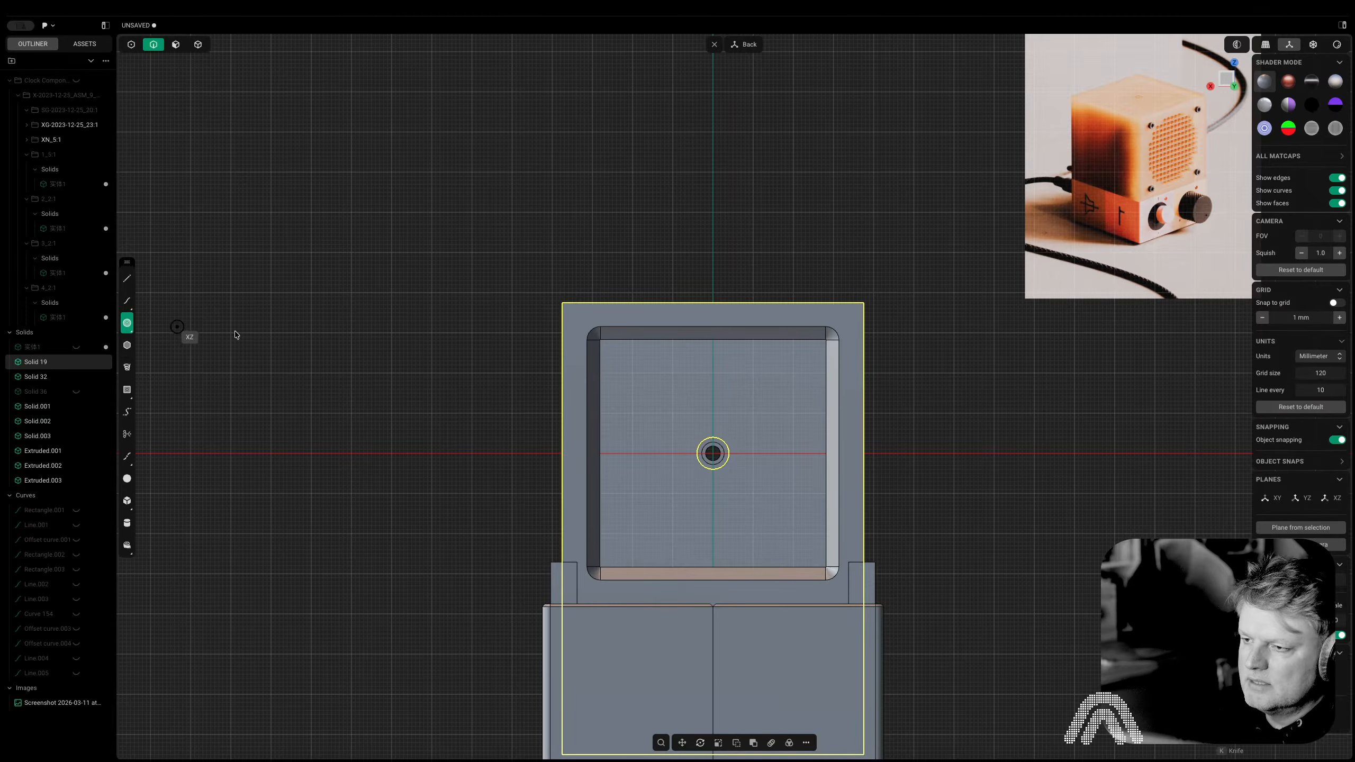
scroll(713, 340, up, 5)
click(715, 337)
click(821, 384)
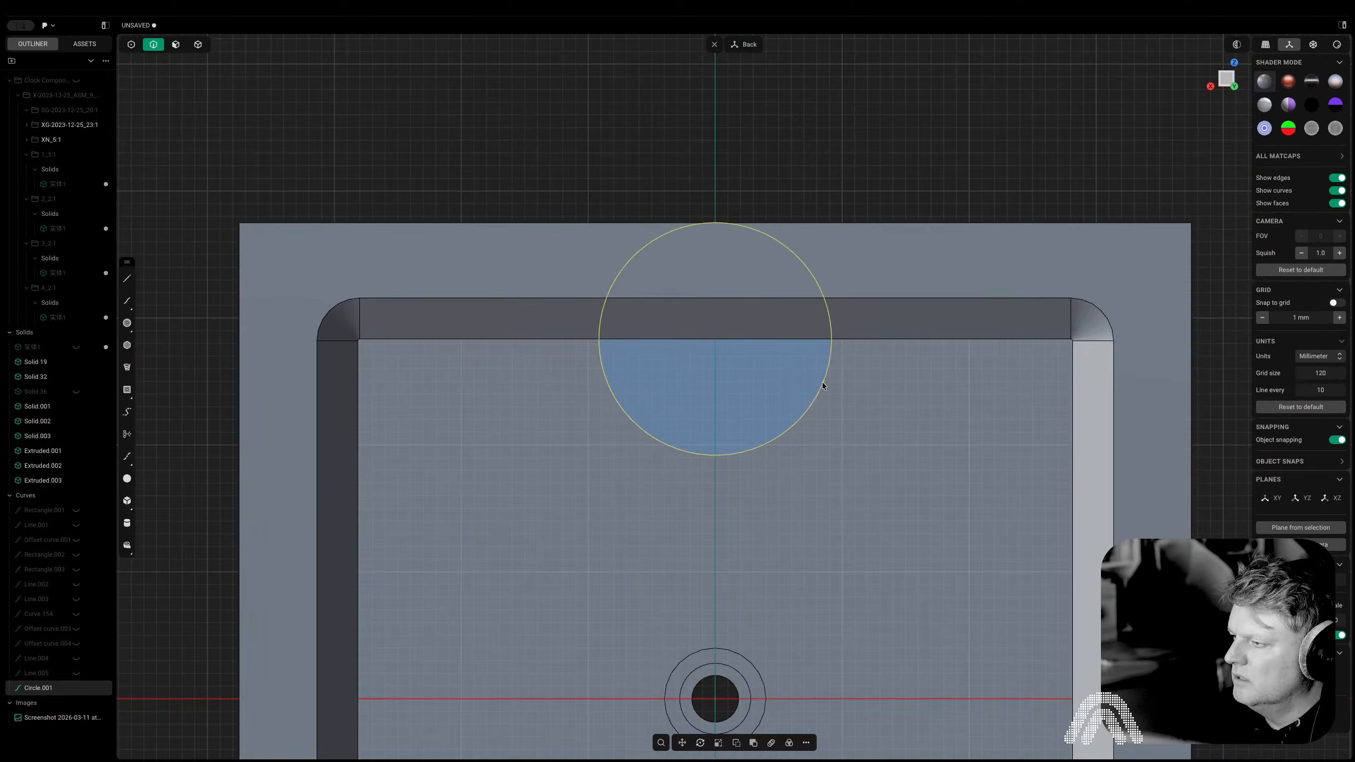
Scale the new circle down uniformly so it fits within the upper rim of the body
scroll(821, 386, down, 2)
scroll(813, 363, up, 2)
key(s)
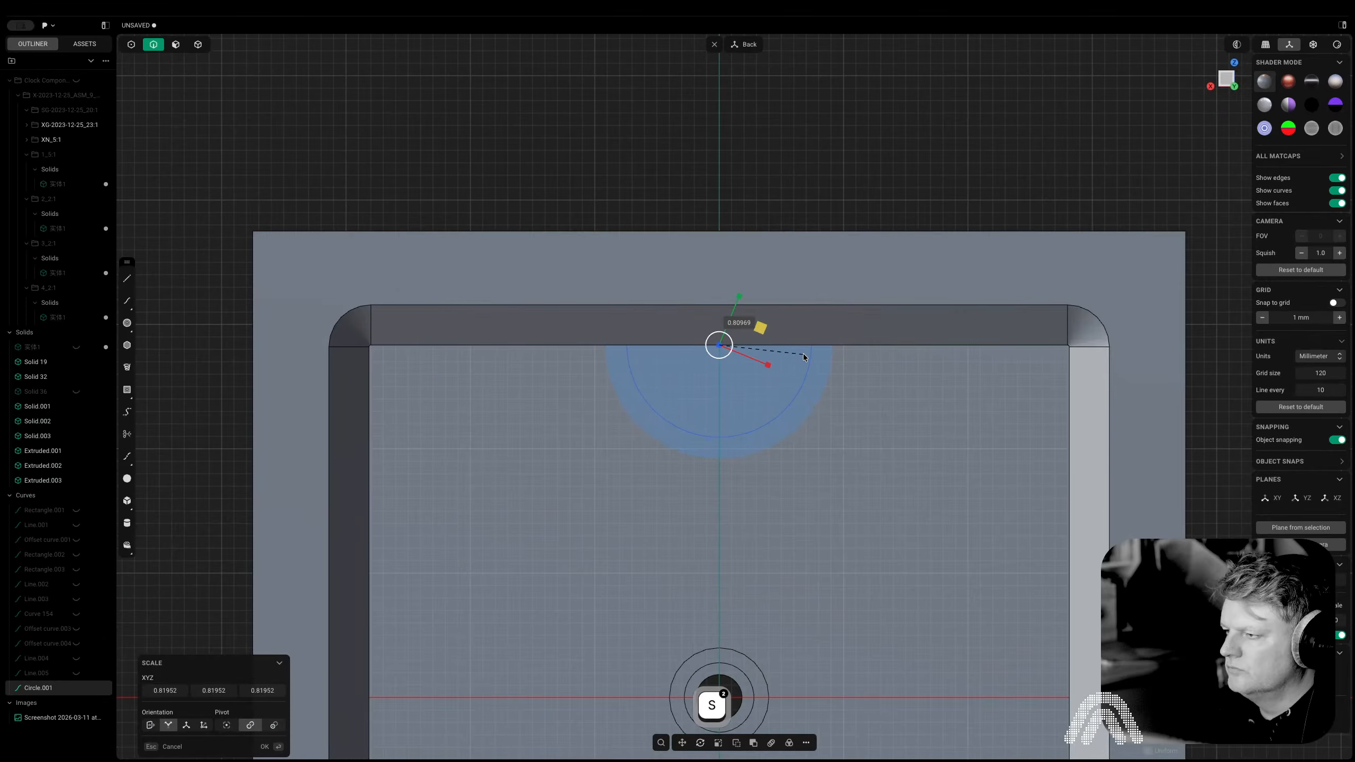
click(793, 354)
Move the circle along its normal out to the rear opening, snapping it to the opening's upper edge
scroll(842, 417, down, 3)
middle_drag(842, 417, 749, 410)
key(g)
key(z)
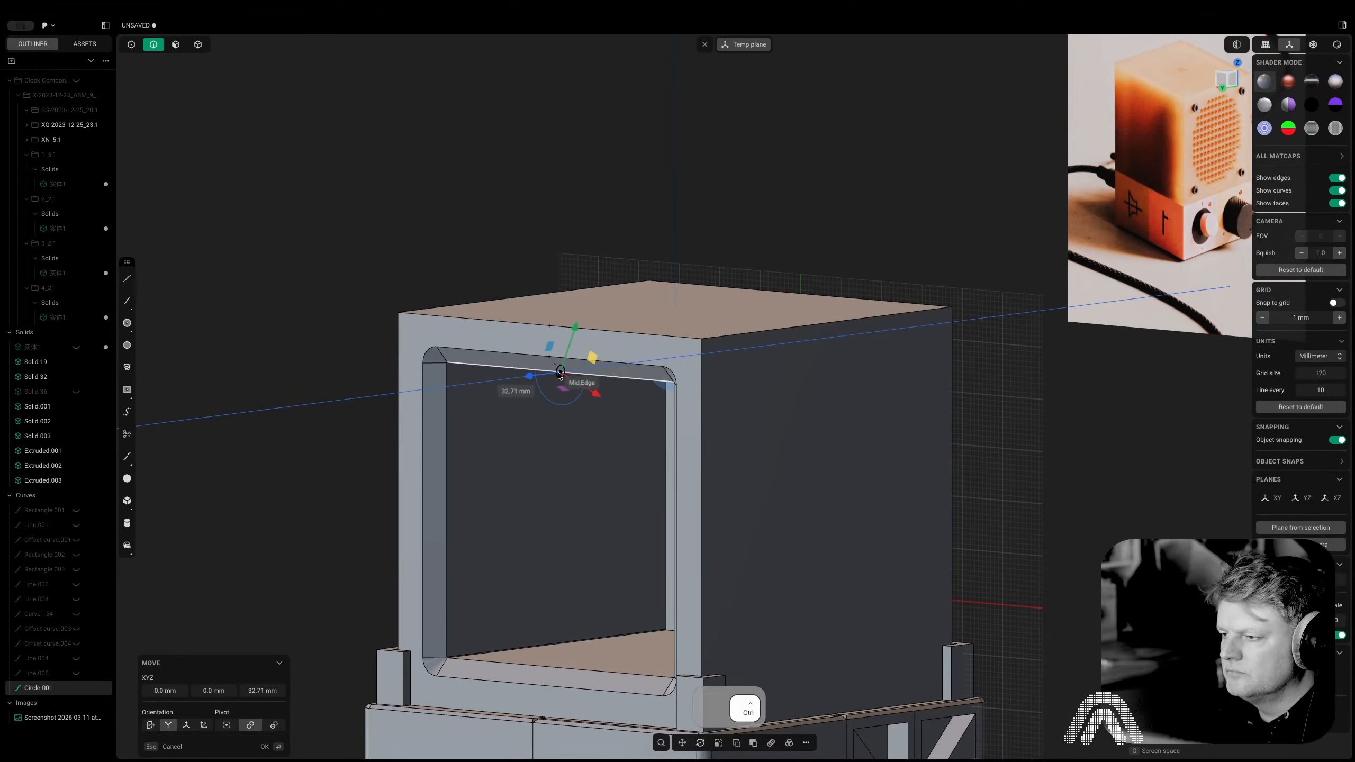
key(ctrl)
click(549, 358)
middle_drag(548, 368, 777, 382)
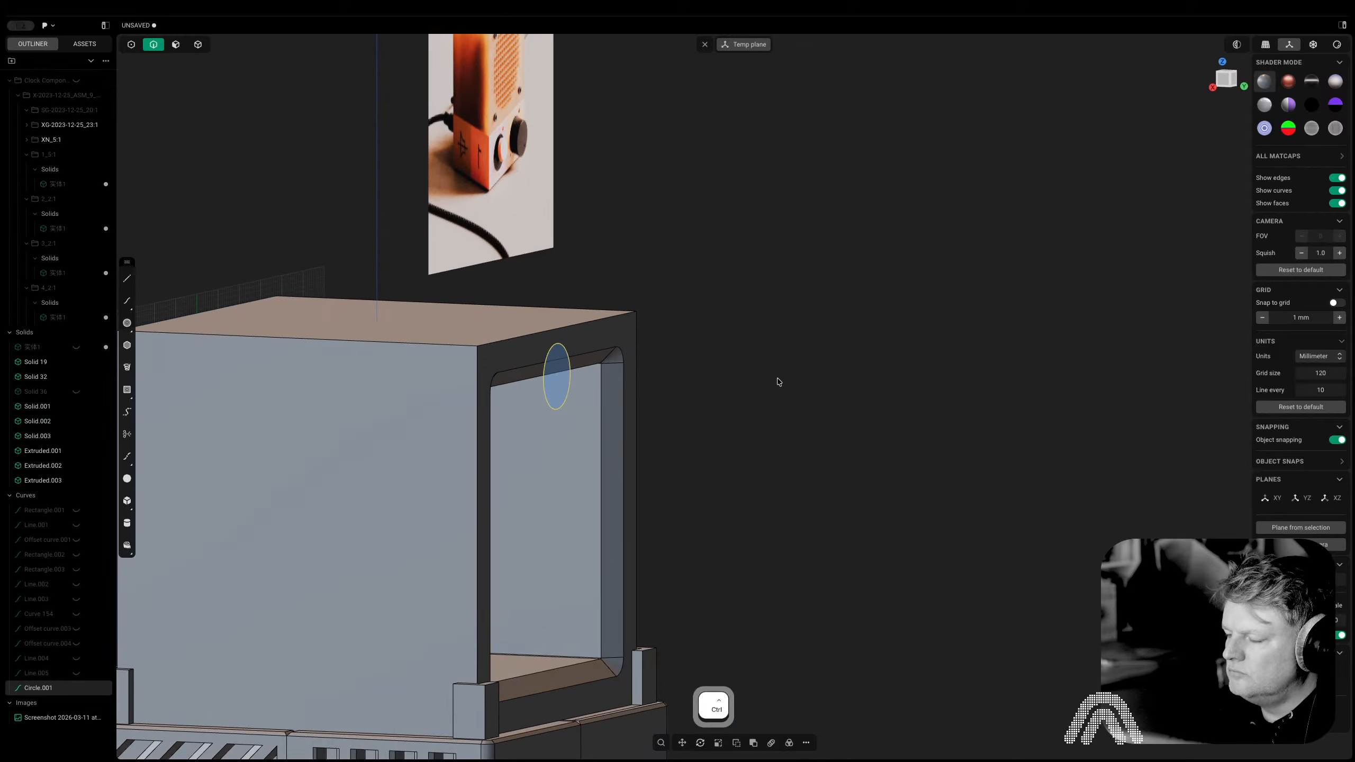
Radially array the circle in the Back view around the centre hole, with 4 items over 360 degrees
click(1229, 85)
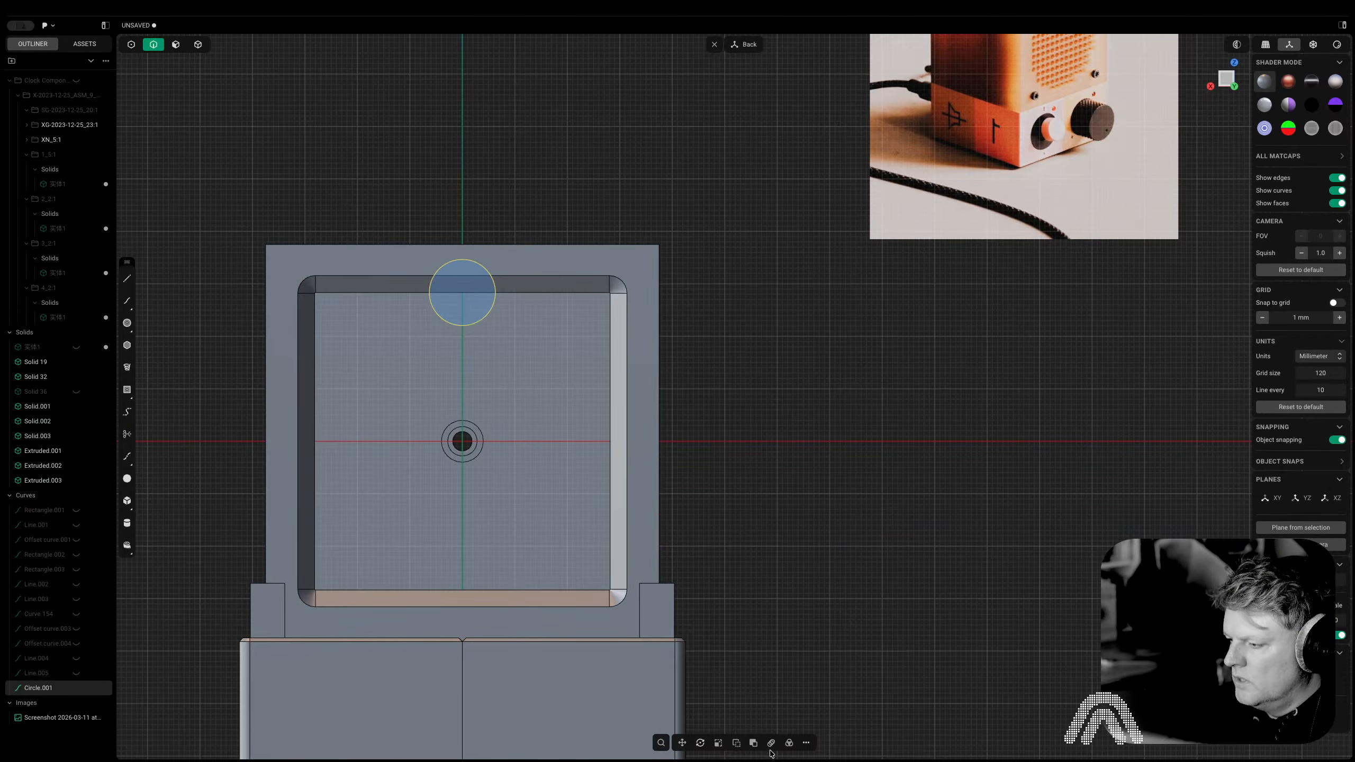
click(771, 743)
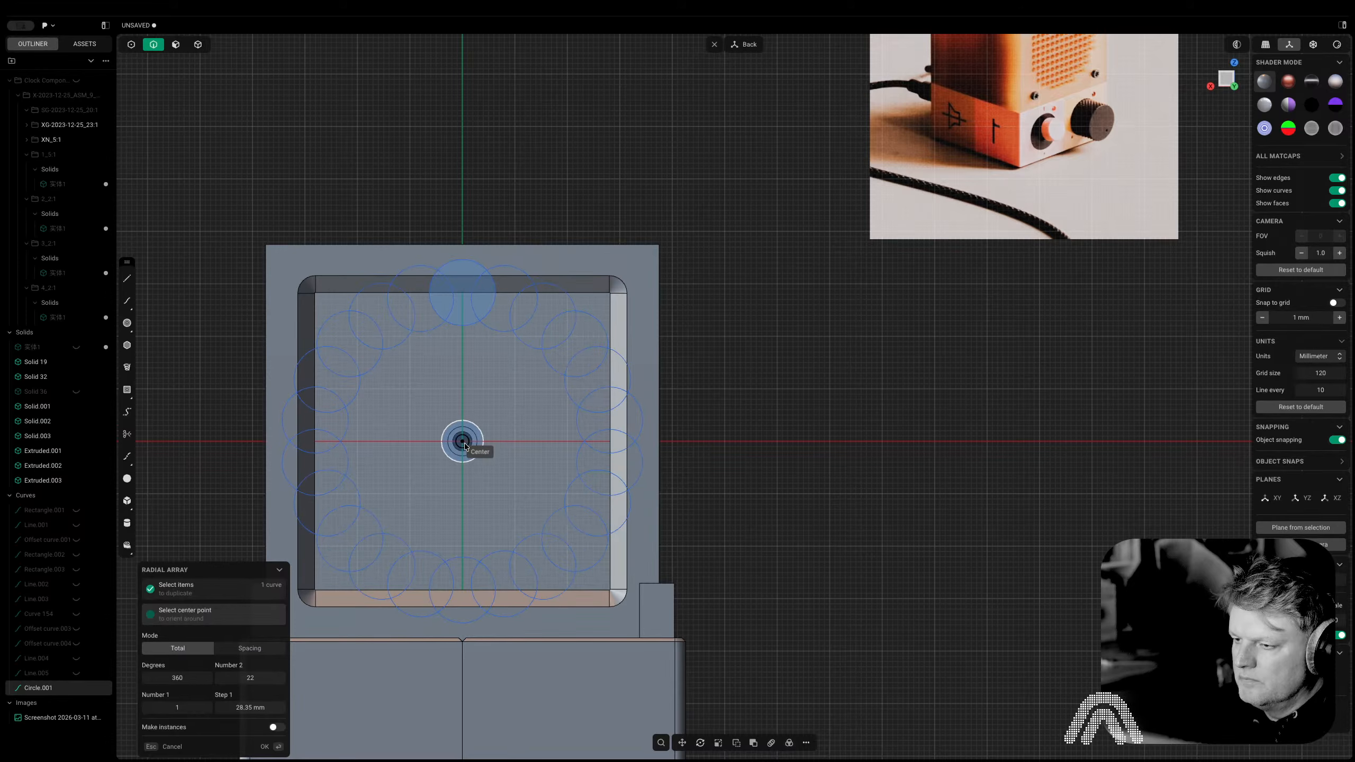
click(464, 445)
click(263, 676)
text(3)
key(Tab)
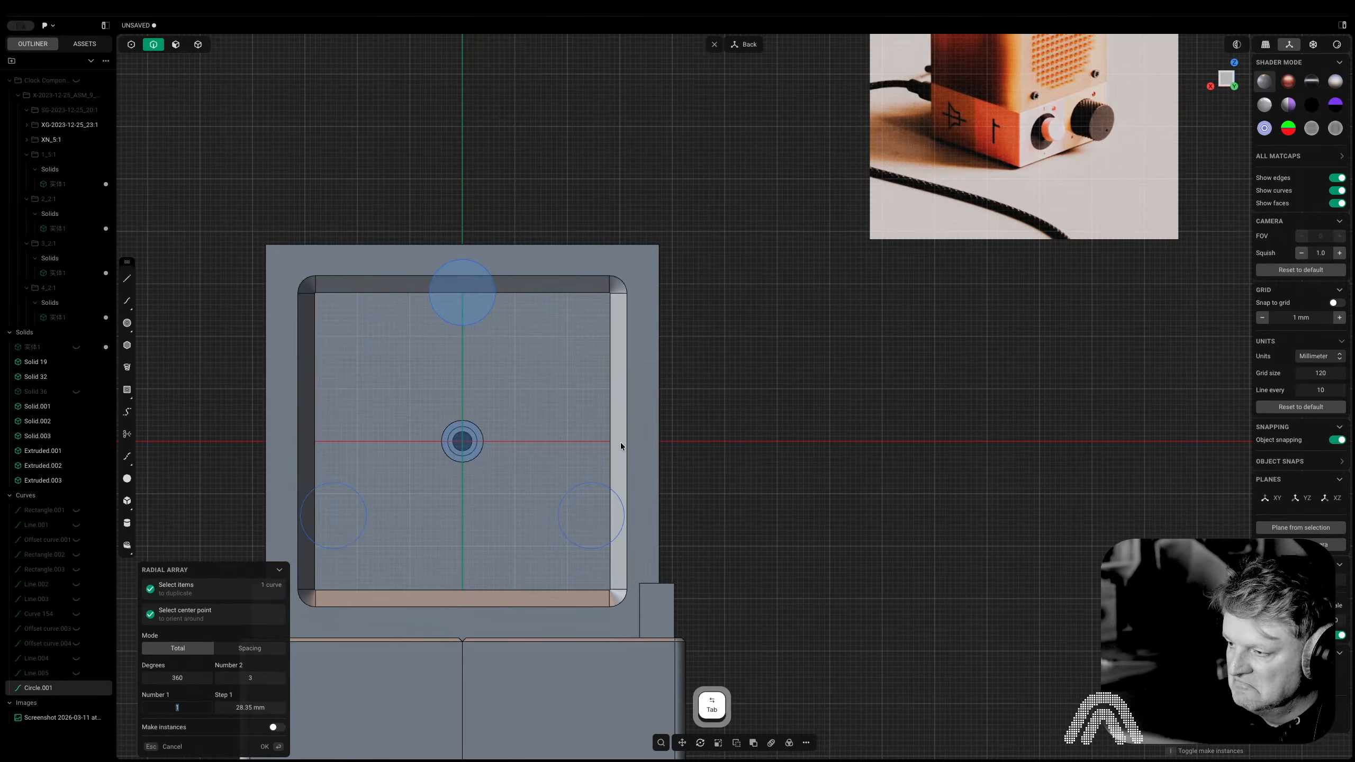
click(257, 679)
text(4)
key(Tab)
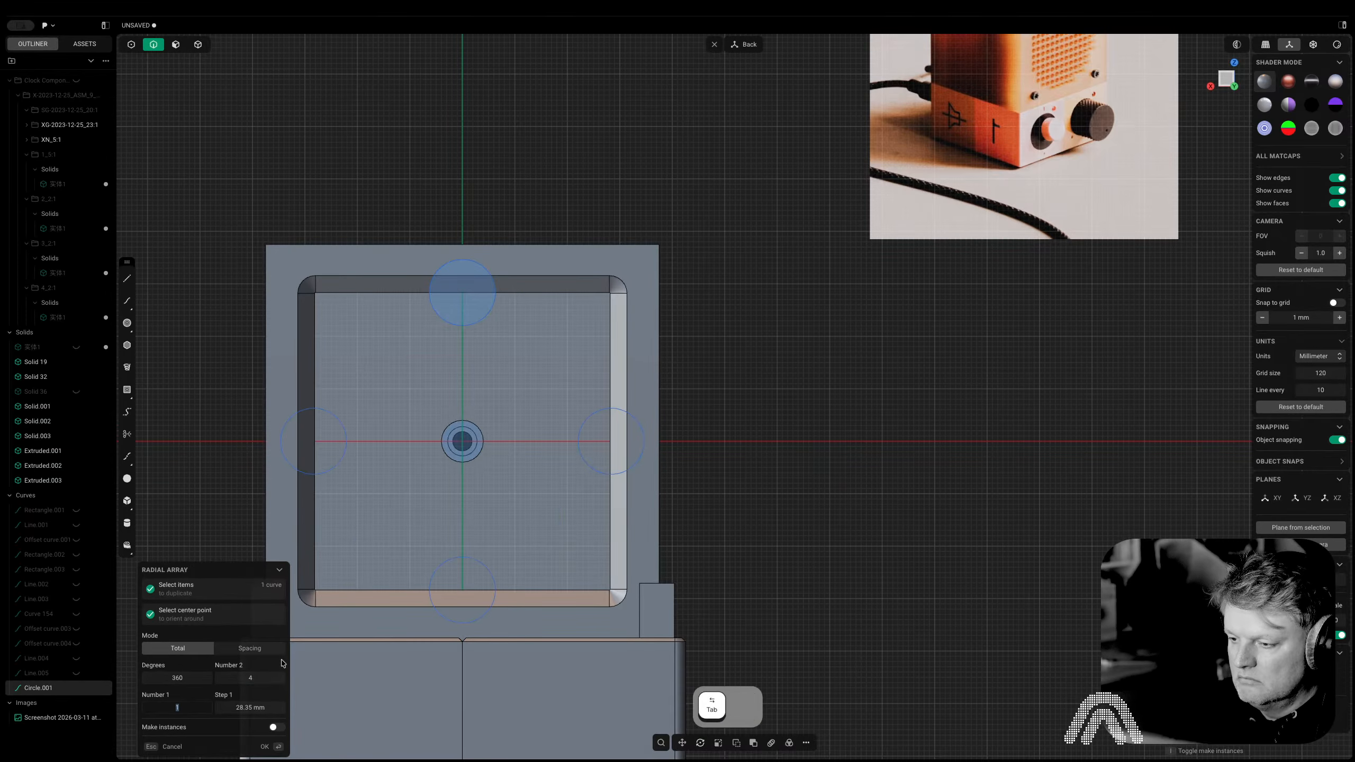
right_click(814, 394)
click(814, 394)
Extrude the upper and two side circles into the inner body to cut round channels along the cavity walls
key(3)
click(638, 445)
key(e)
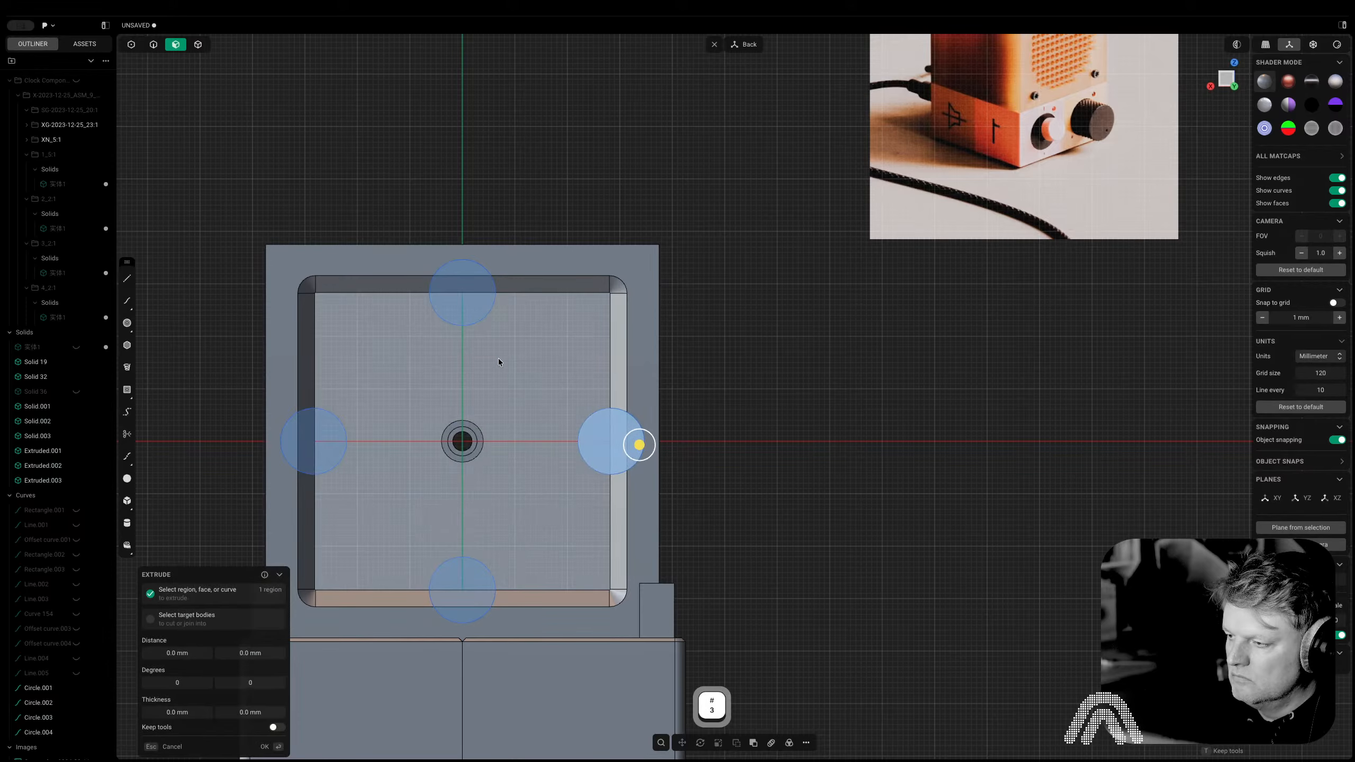
shift+click(473, 294)
shift+click(335, 440)
right_drag(338, 448, 465, 489)
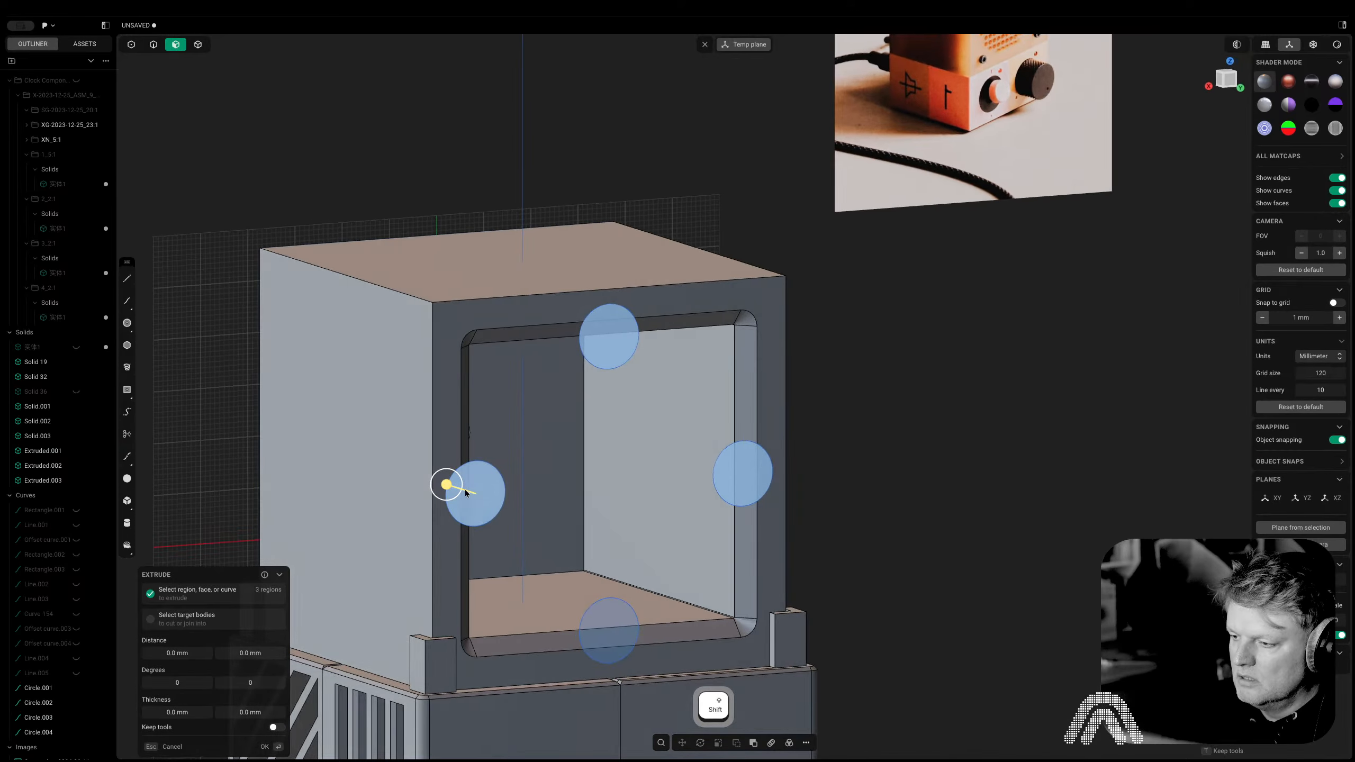
key(w)
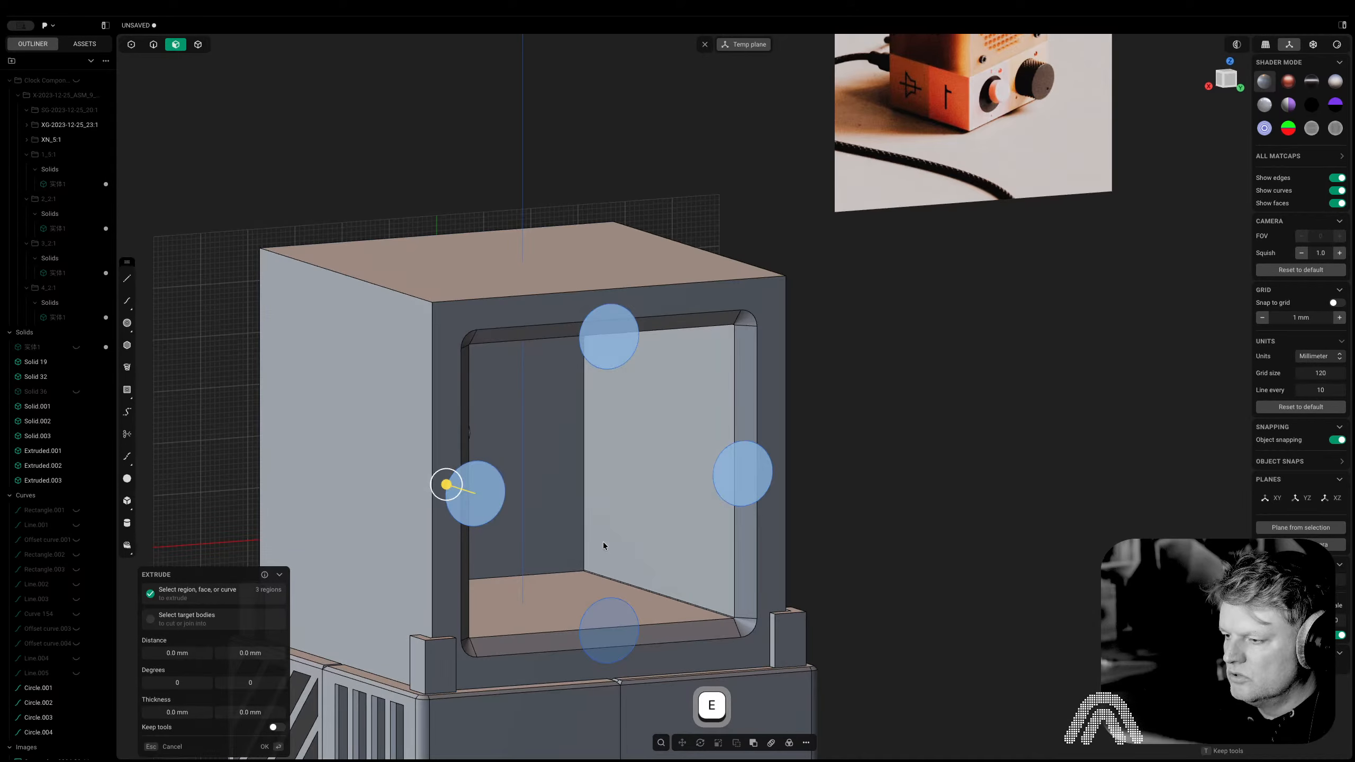
drag(450, 492, 586, 423)
middle_drag(728, 501, 686, 484)
right_click(596, 493)
scroll(596, 493, down, 5)
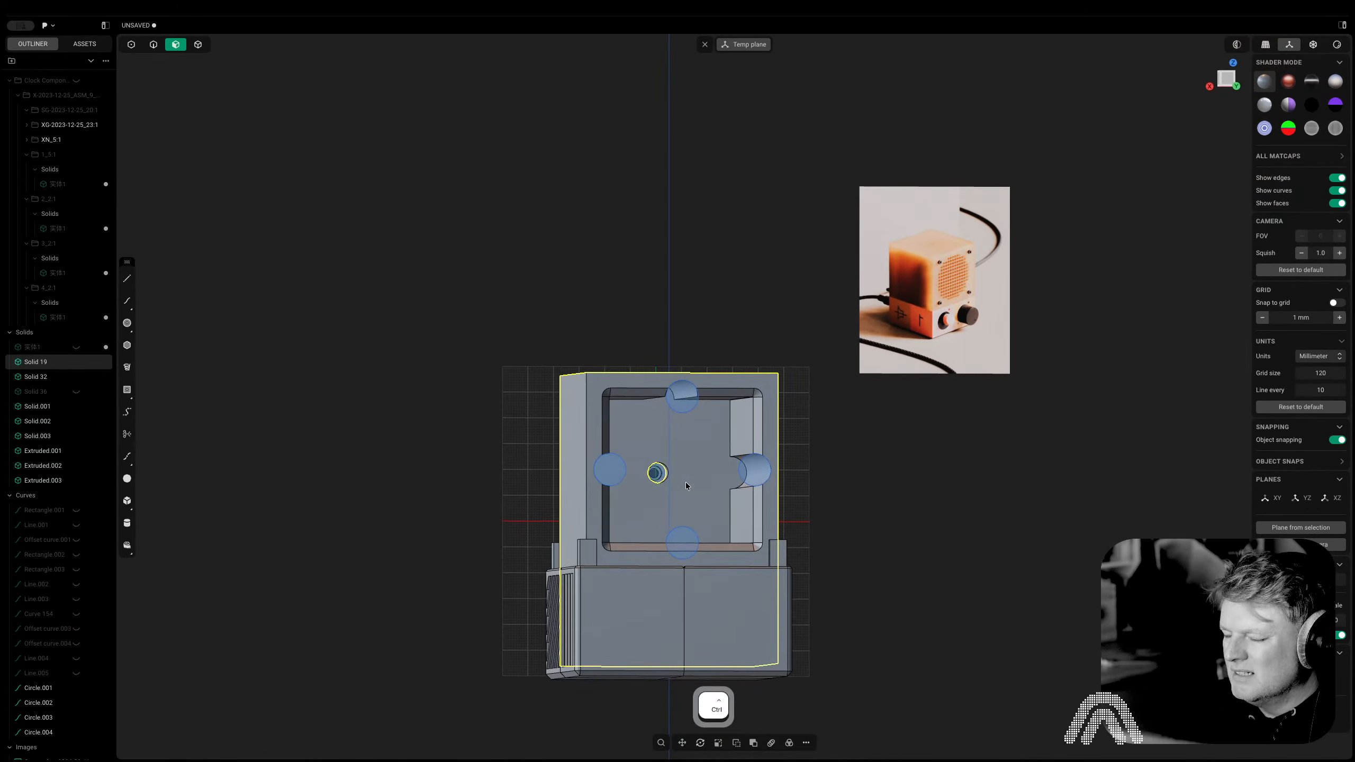
Delete the three circle curves used for the upper and side channel cuts, keeping the lower circle
click(997, 420)
scroll(775, 450, up, 5)
key(2)
click(760, 478)
key(x)
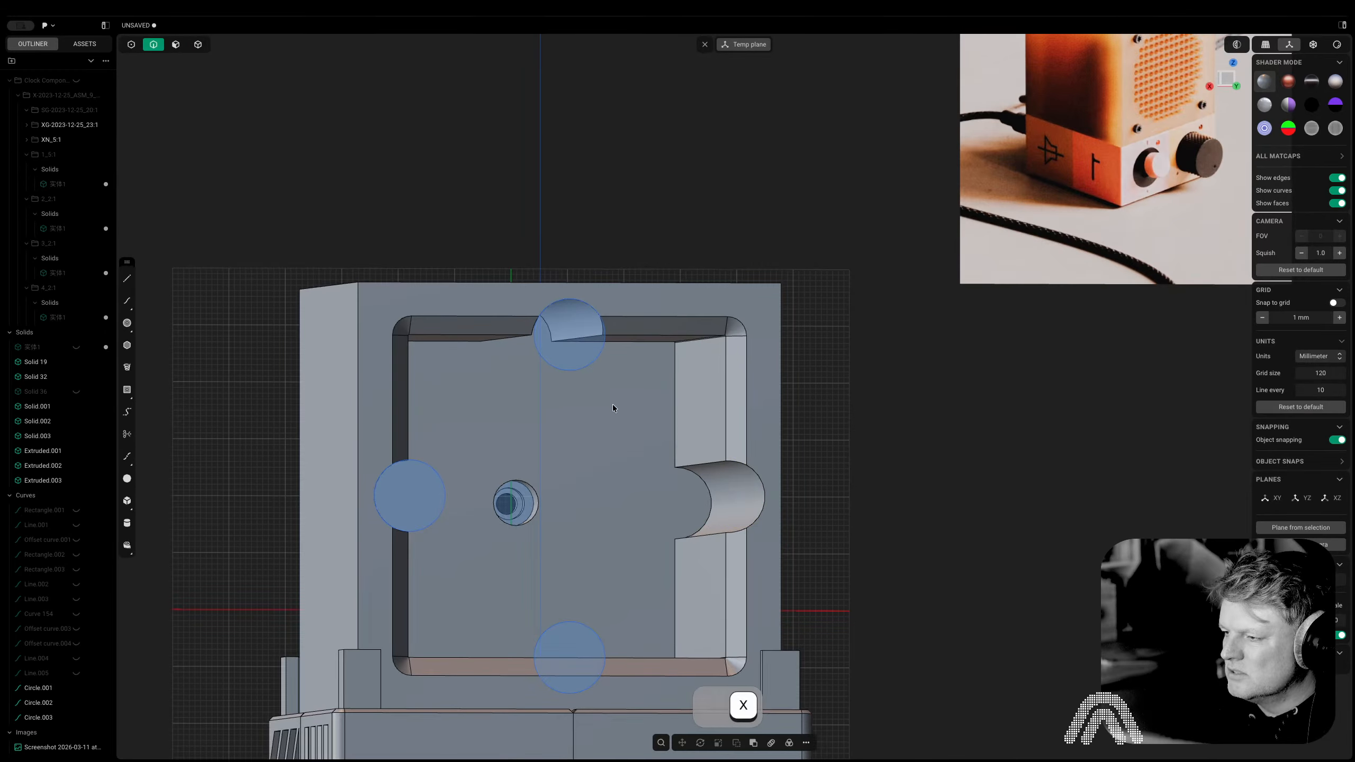
click(584, 369)
key(x)
click(446, 498)
key(x)
Fillet the long edges where the three round channels meet the cavity walls
middle_drag(446, 507, 372, 522)
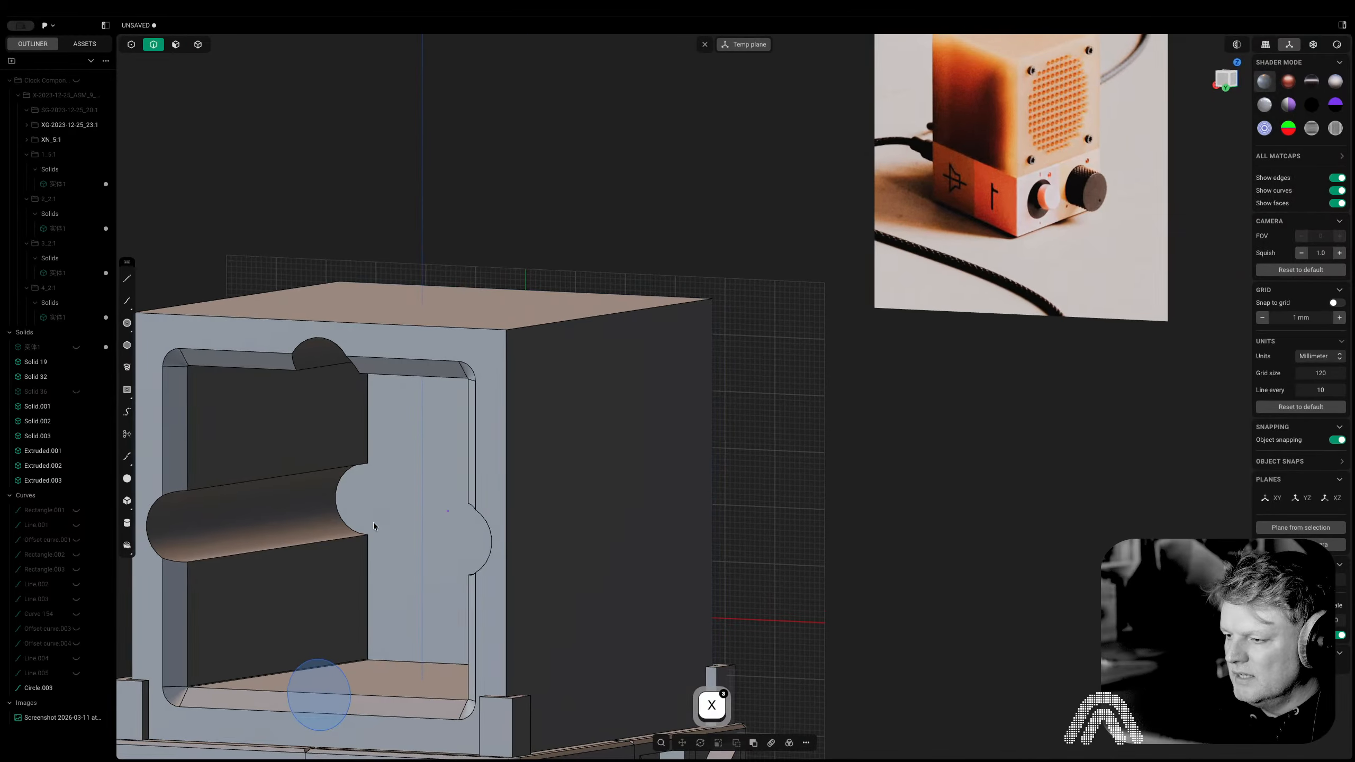
key(2)
middle_drag(283, 472, 500, 545)
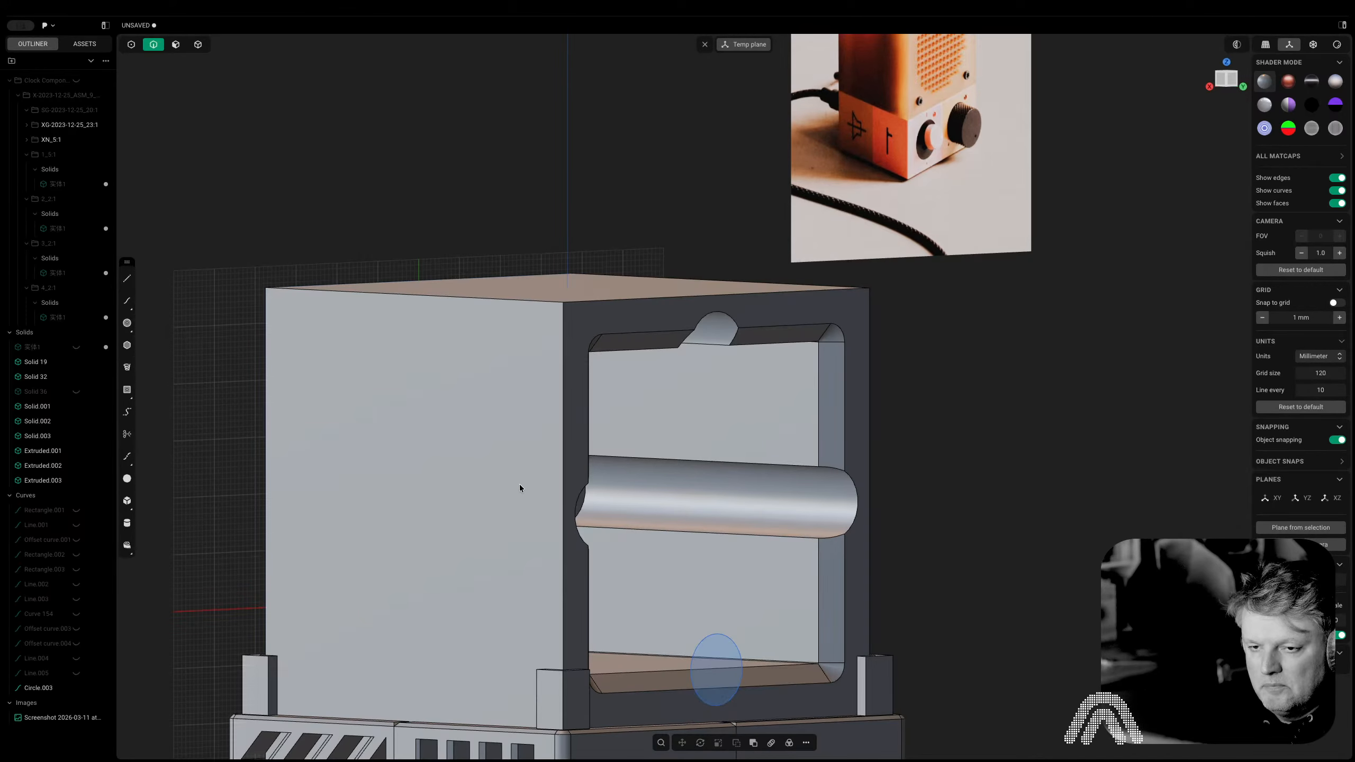
scroll(519, 484, down, 4)
middle_drag(662, 380, 489, 499)
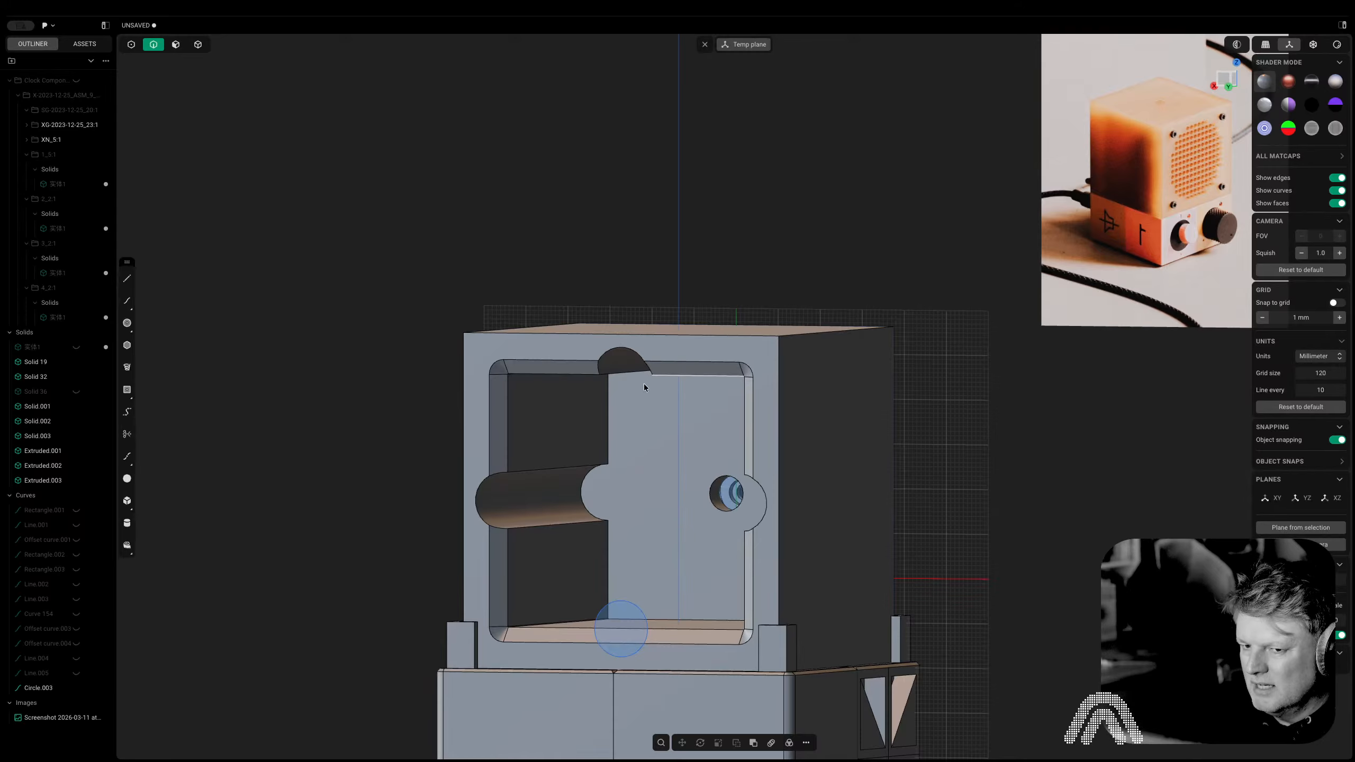
shift+click(549, 469)
shift+click(577, 523)
middle_drag(592, 541, 817, 554)
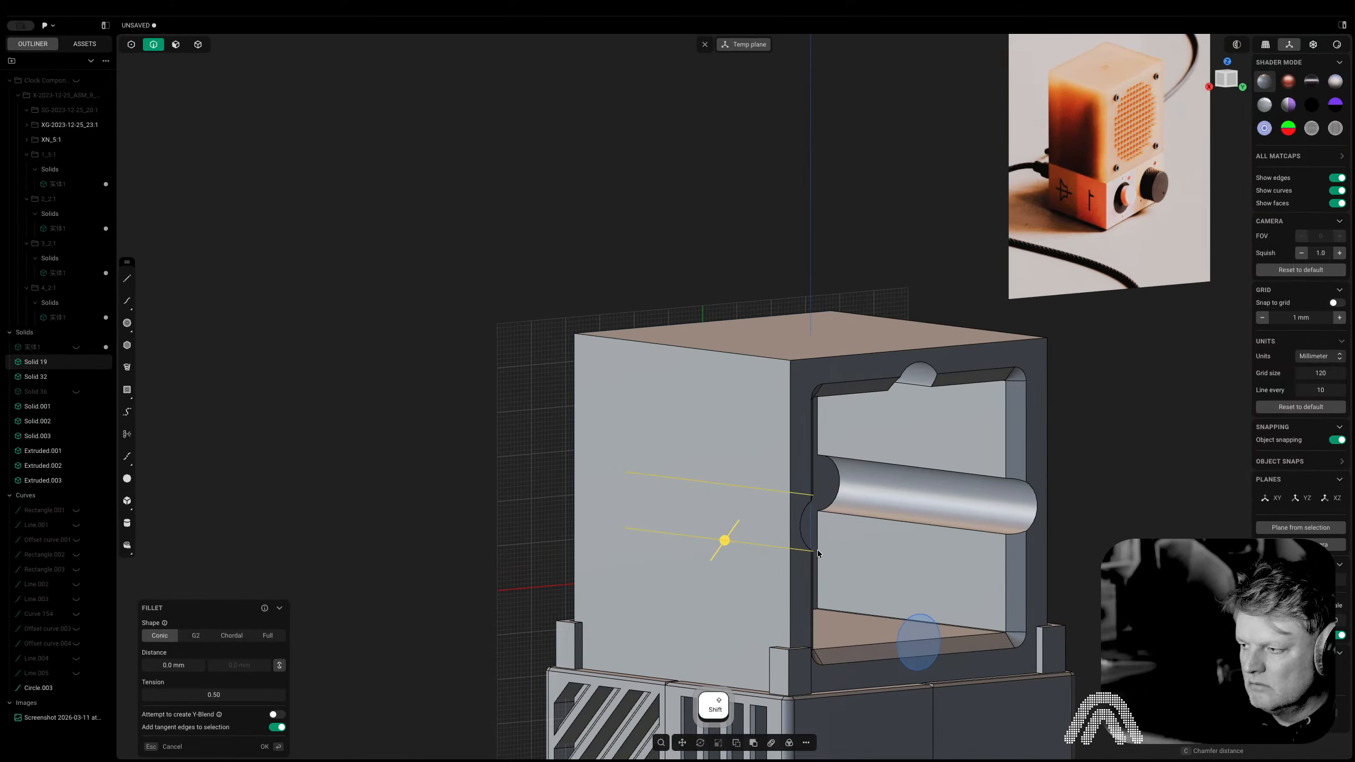
shift+click(948, 474)
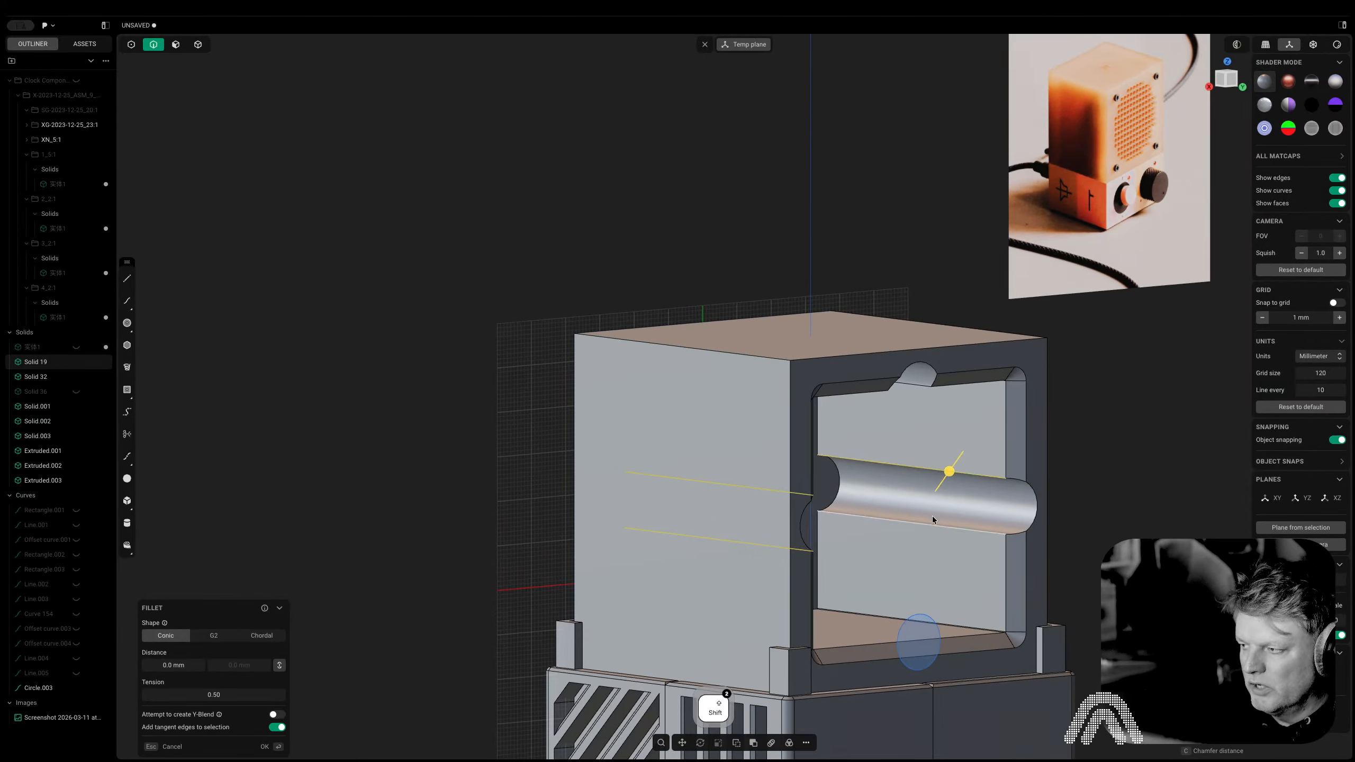
shift+click(909, 391)
middle_drag(908, 391, 843, 395)
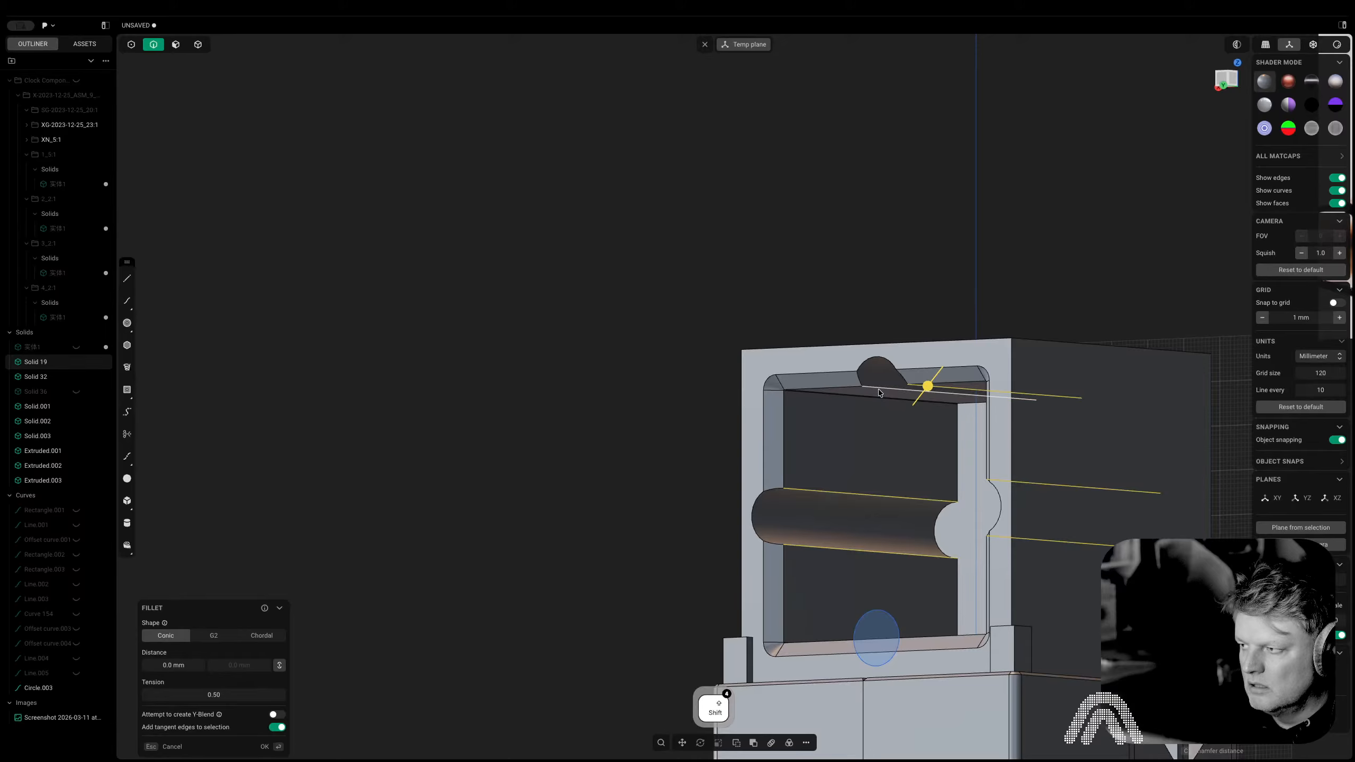
drag(885, 392, 895, 415)
key(Return)
Clear the temporary construction plane to return to the default ground plane, with the whole clock in view
scroll(894, 415, down, 5)
middle_drag(895, 415, 918, 327)
scroll(1021, 417, up, 5)
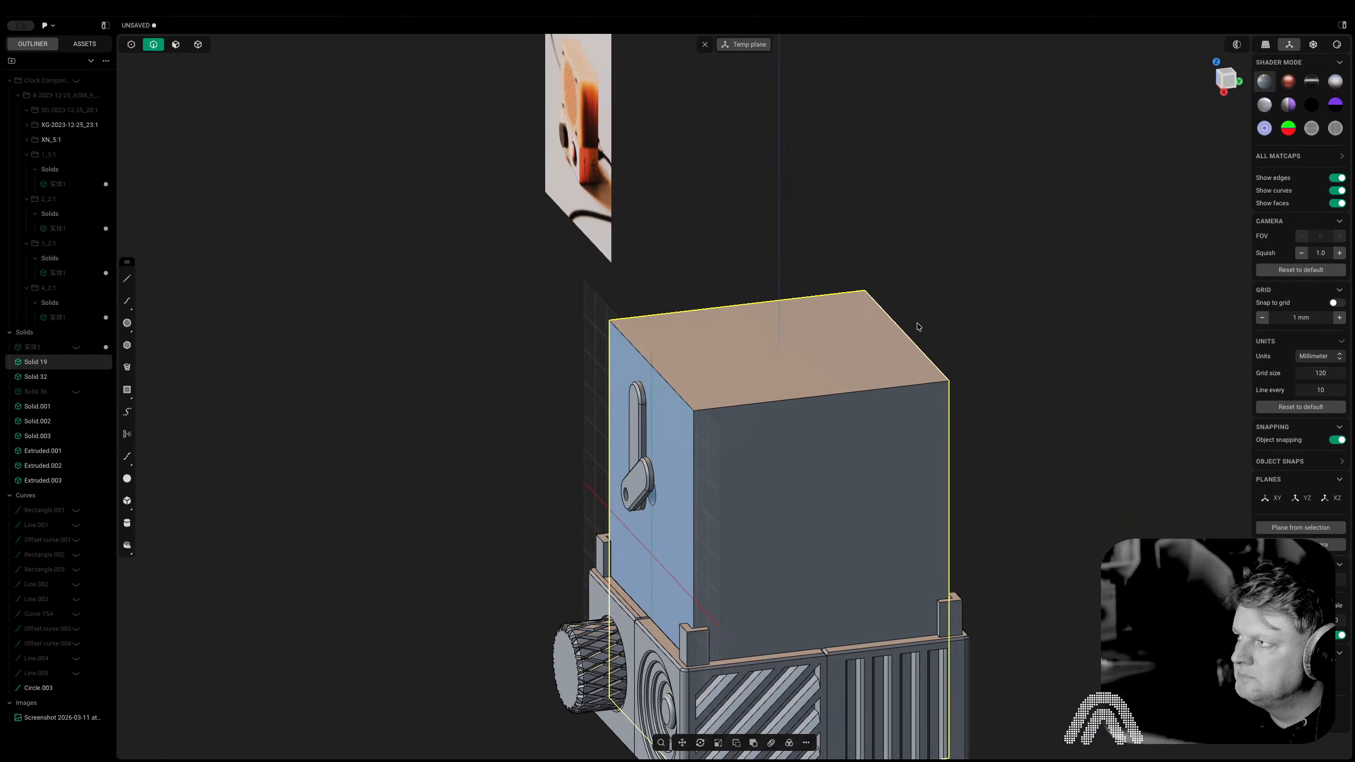
click(705, 45)
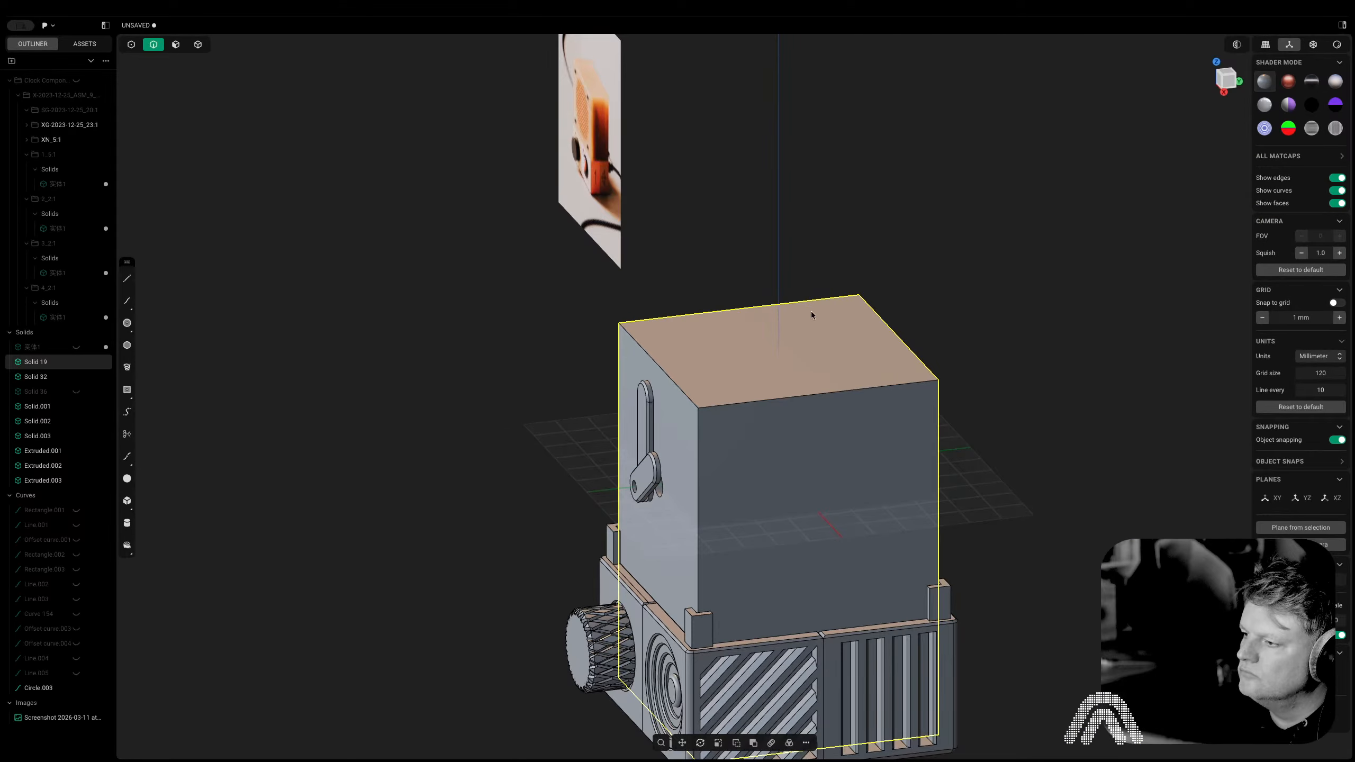
Unhide the outer clock body so the complete clock is shown again
scroll(811, 315, down, 3)
click(77, 391)
scroll(871, 493, down, 4)
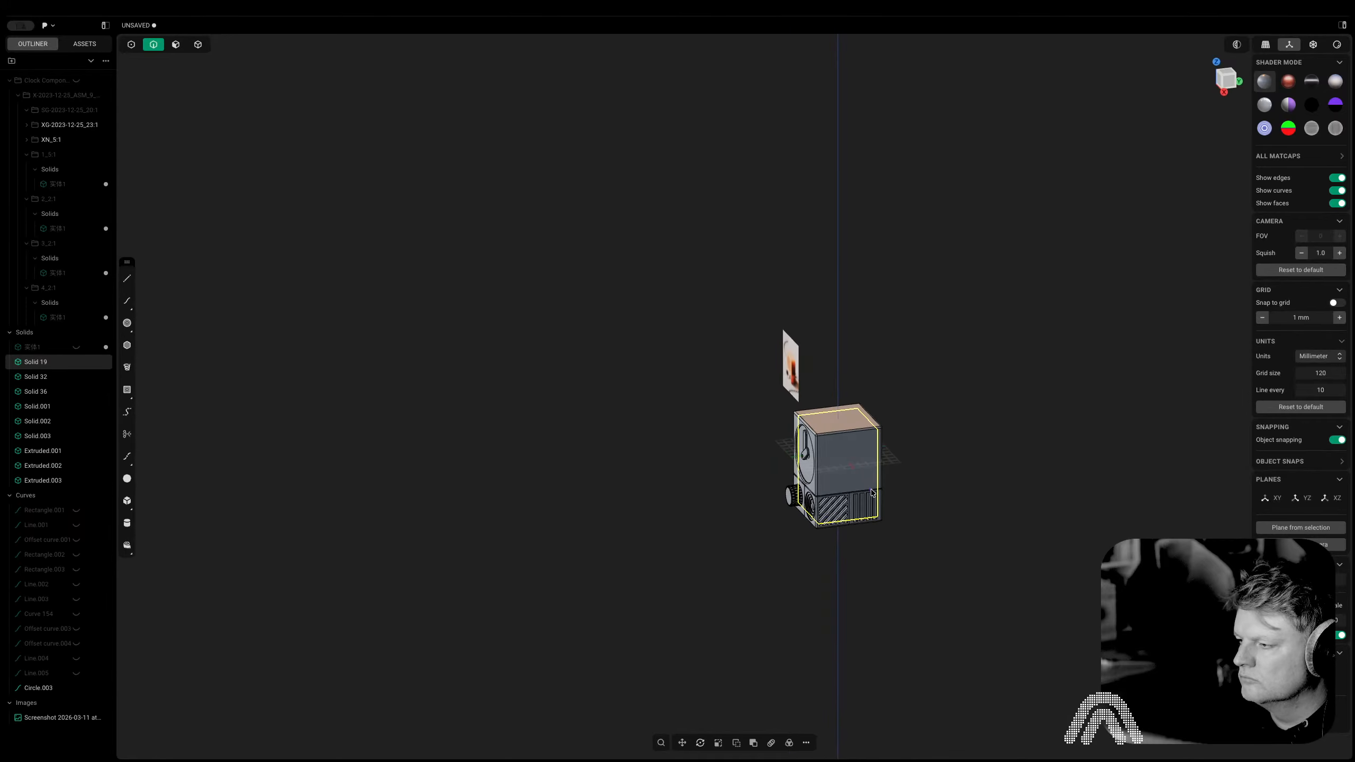
middle_drag(871, 492, 917, 469)
scroll(892, 532, up, 5)
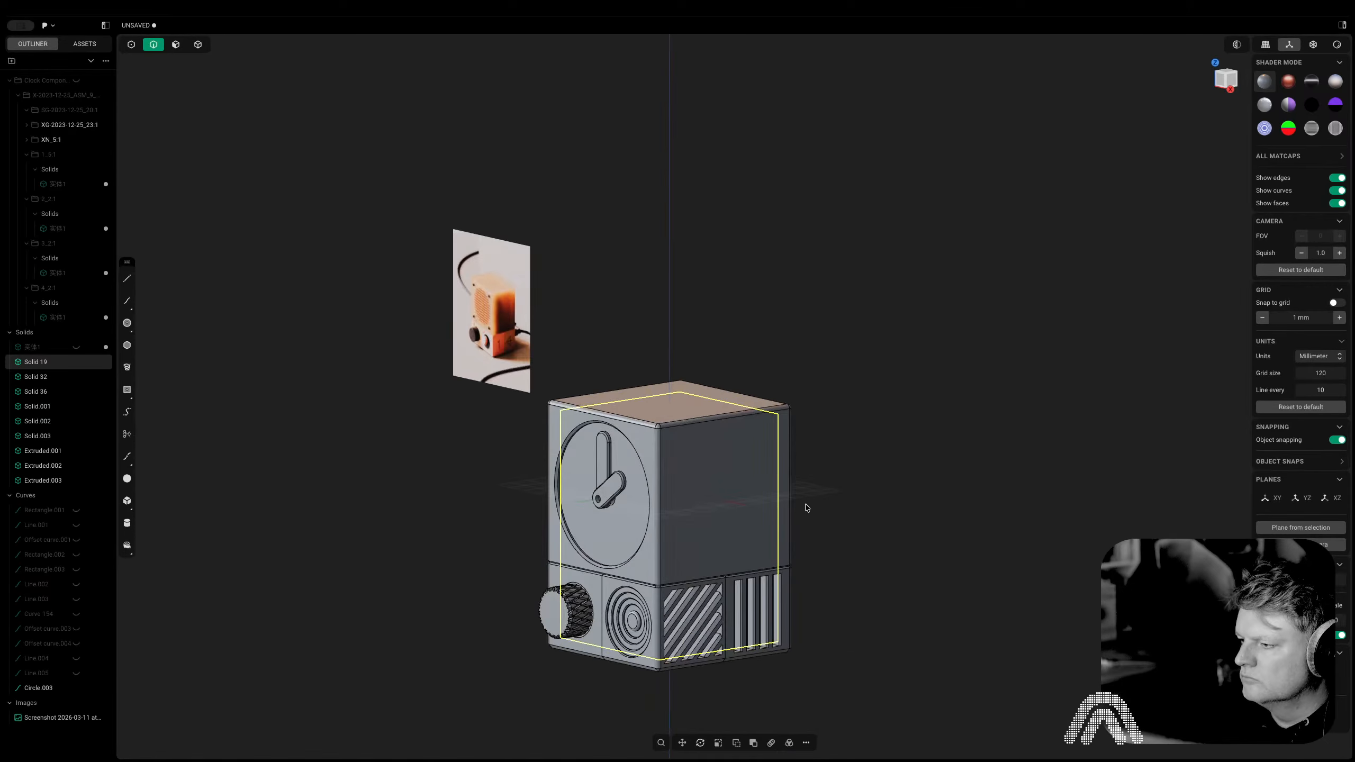
Save the model as untitled.plasticity in a new folder named boxyboi inside the Clocks folder
key(super+s)
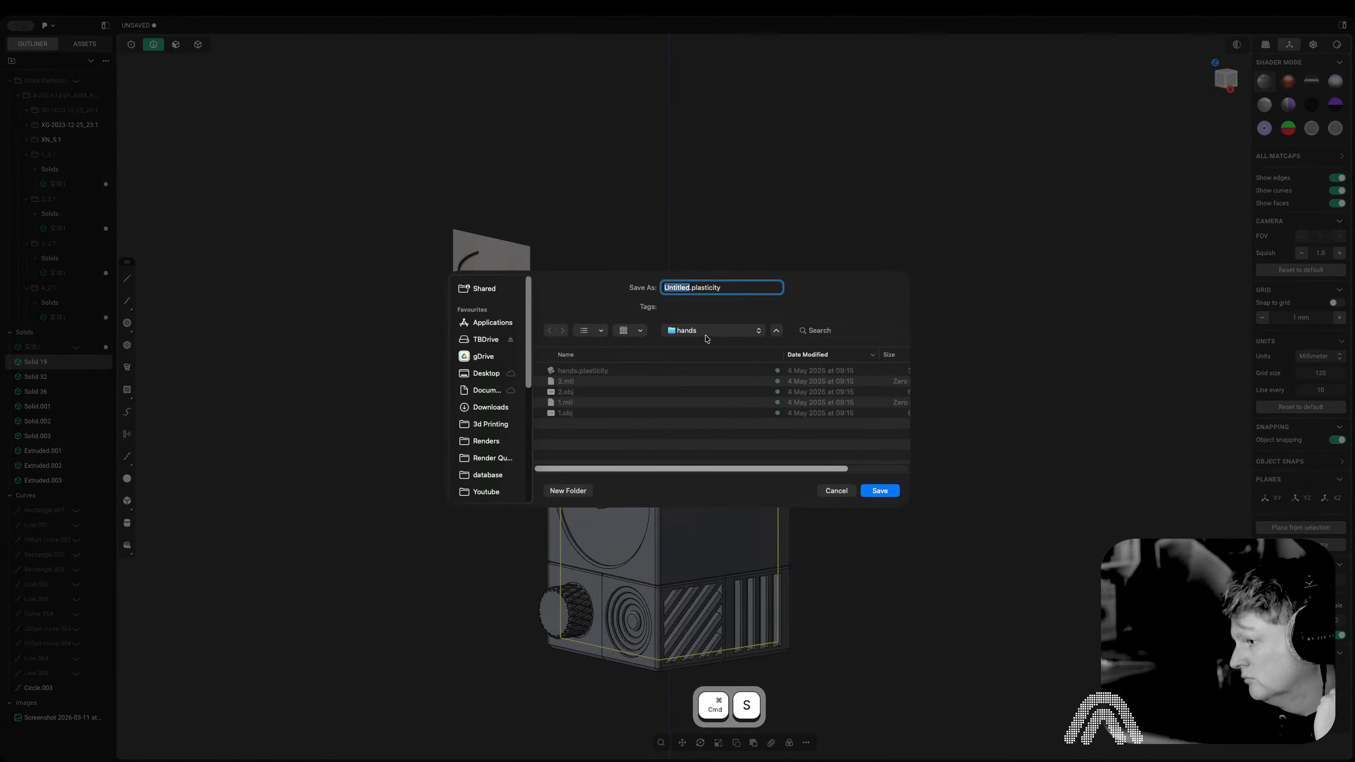
click(705, 341)
click(582, 492)
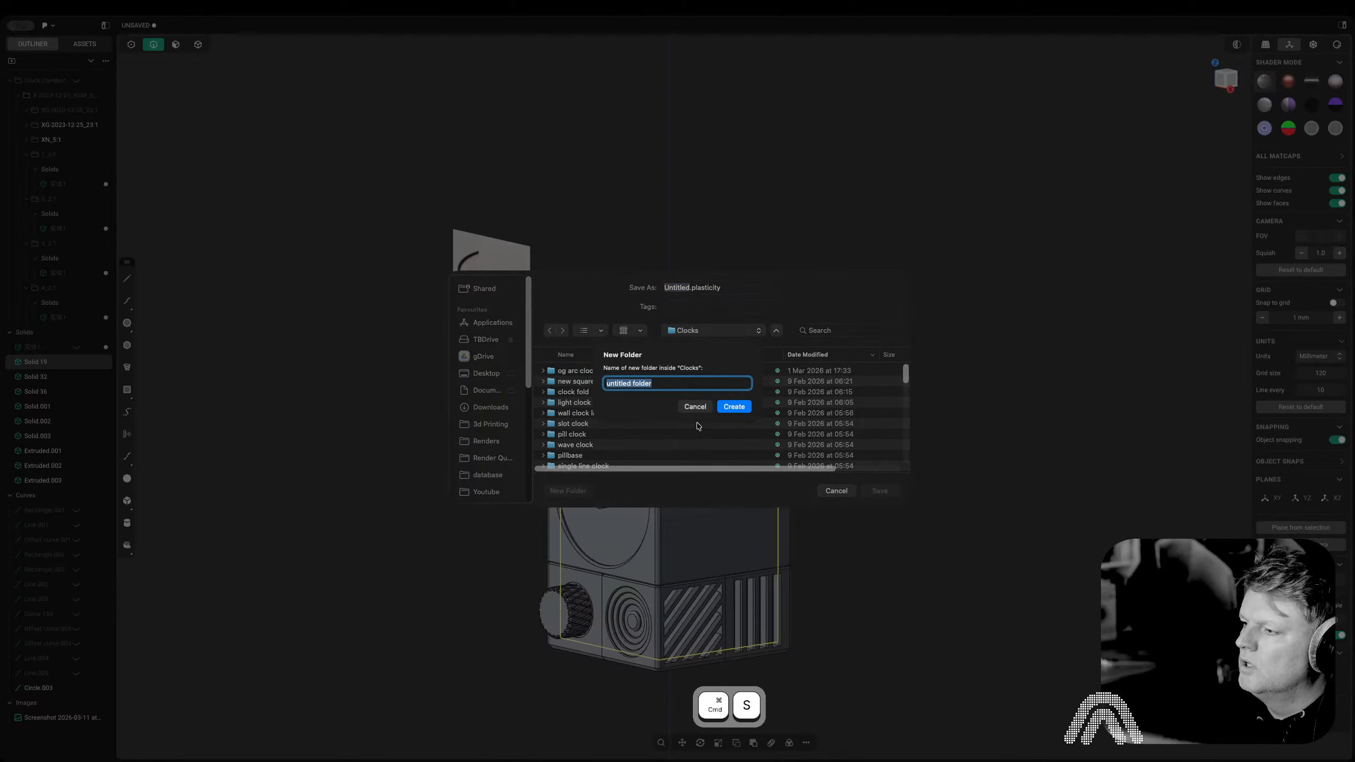
text(b)
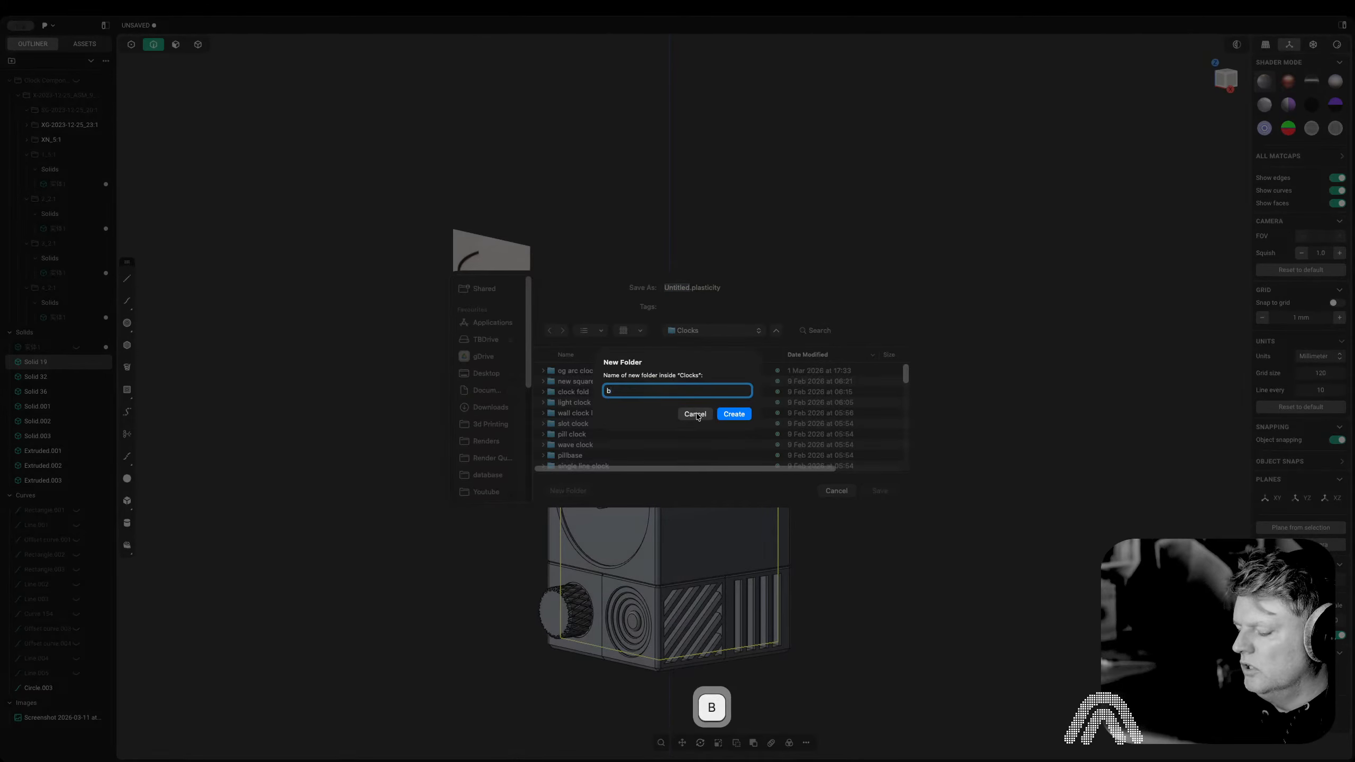
text(oxyboi)
key(Return)
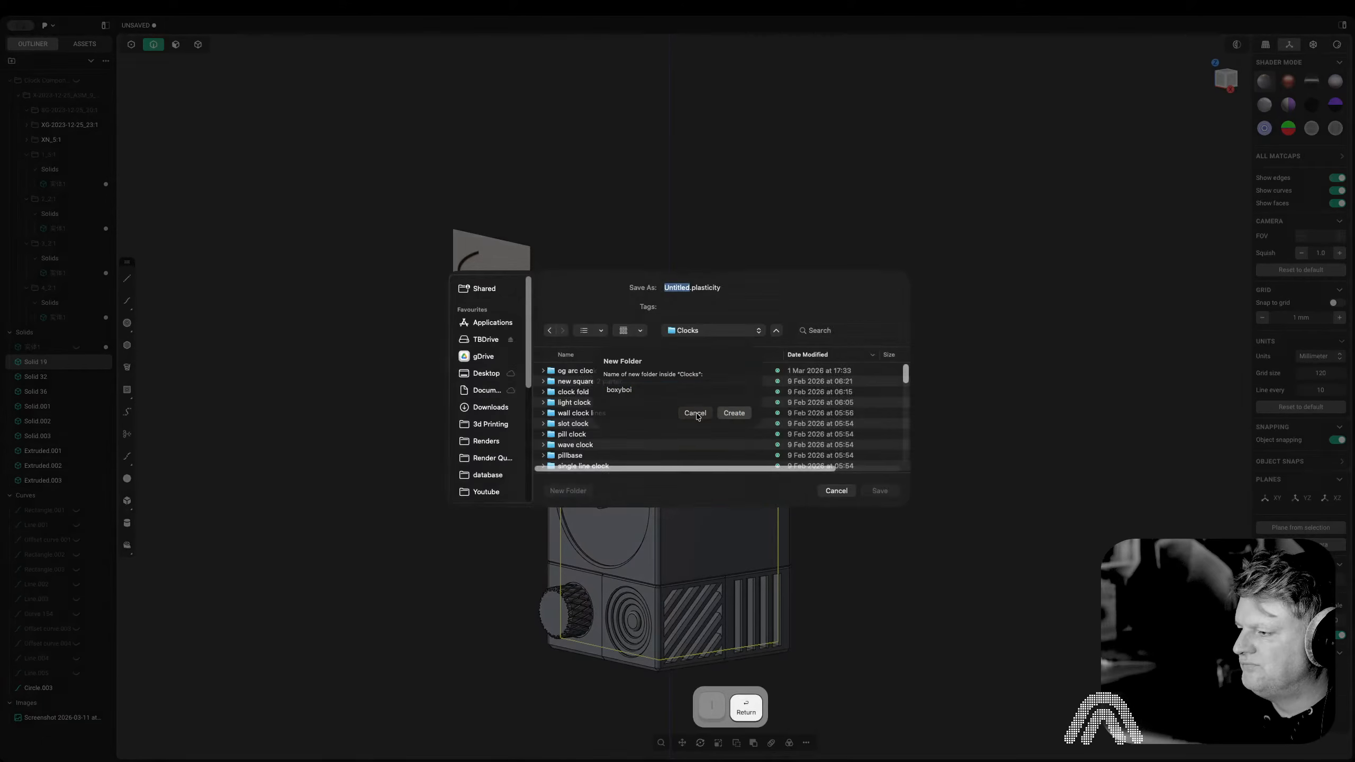
key(Return)
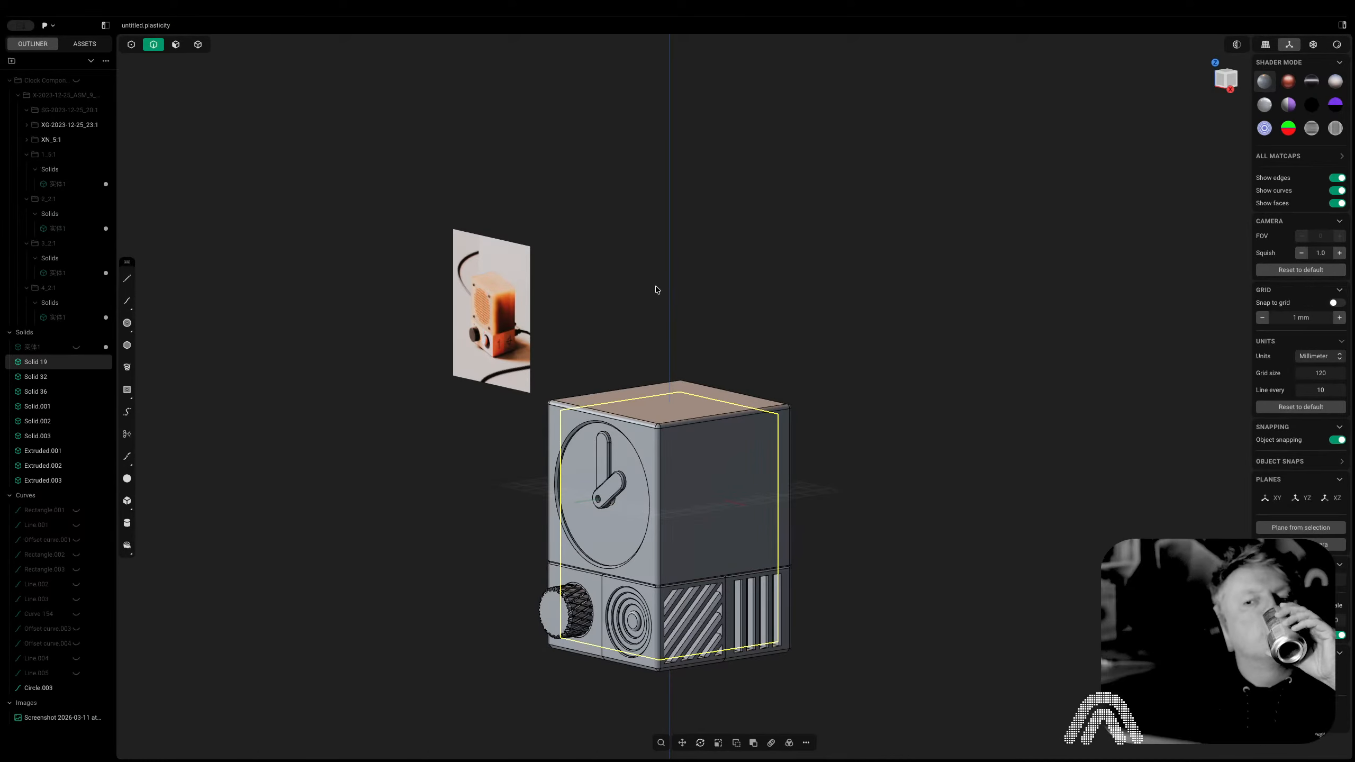
Clear the selection, open the material library and turn off edge display for the model
middle_drag(835, 383, 1071, 263)
scroll(1074, 262, up, 3)
click(1063, 254)
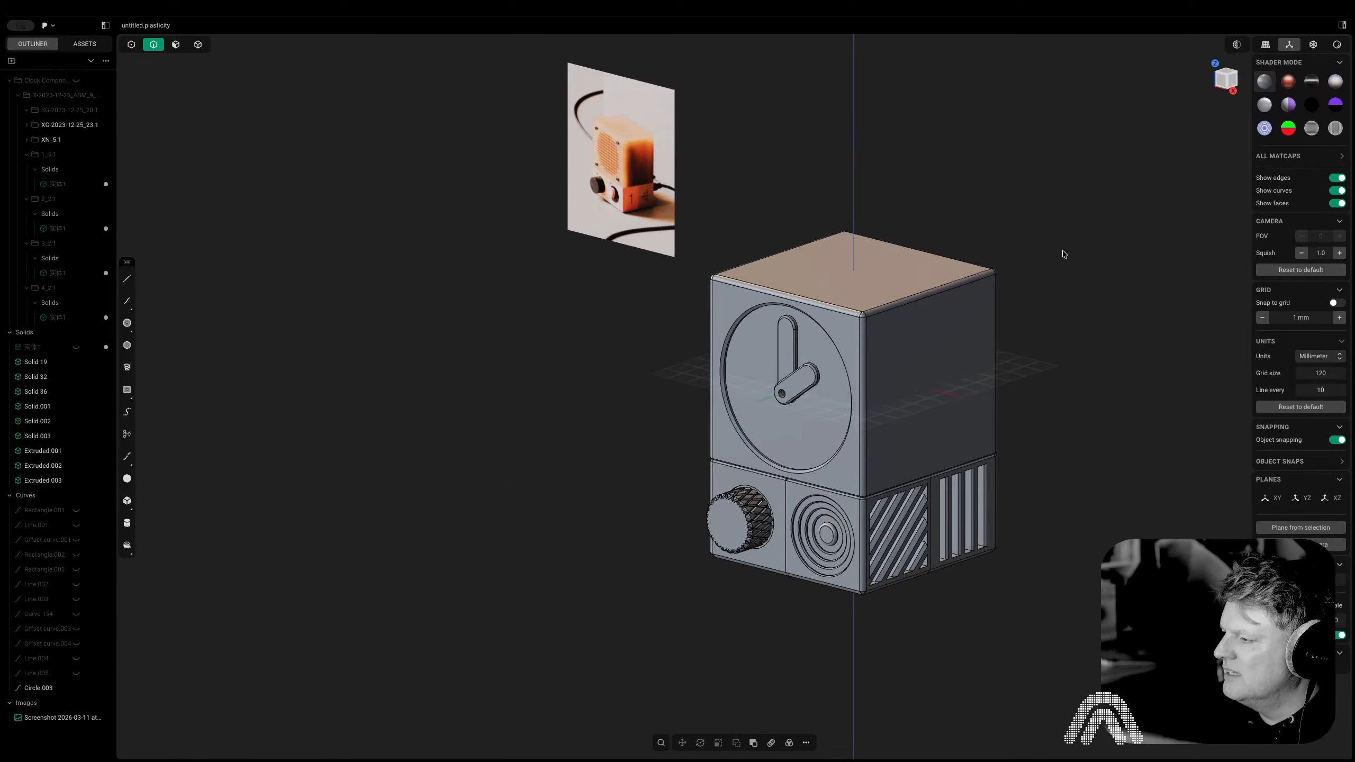
click(83, 45)
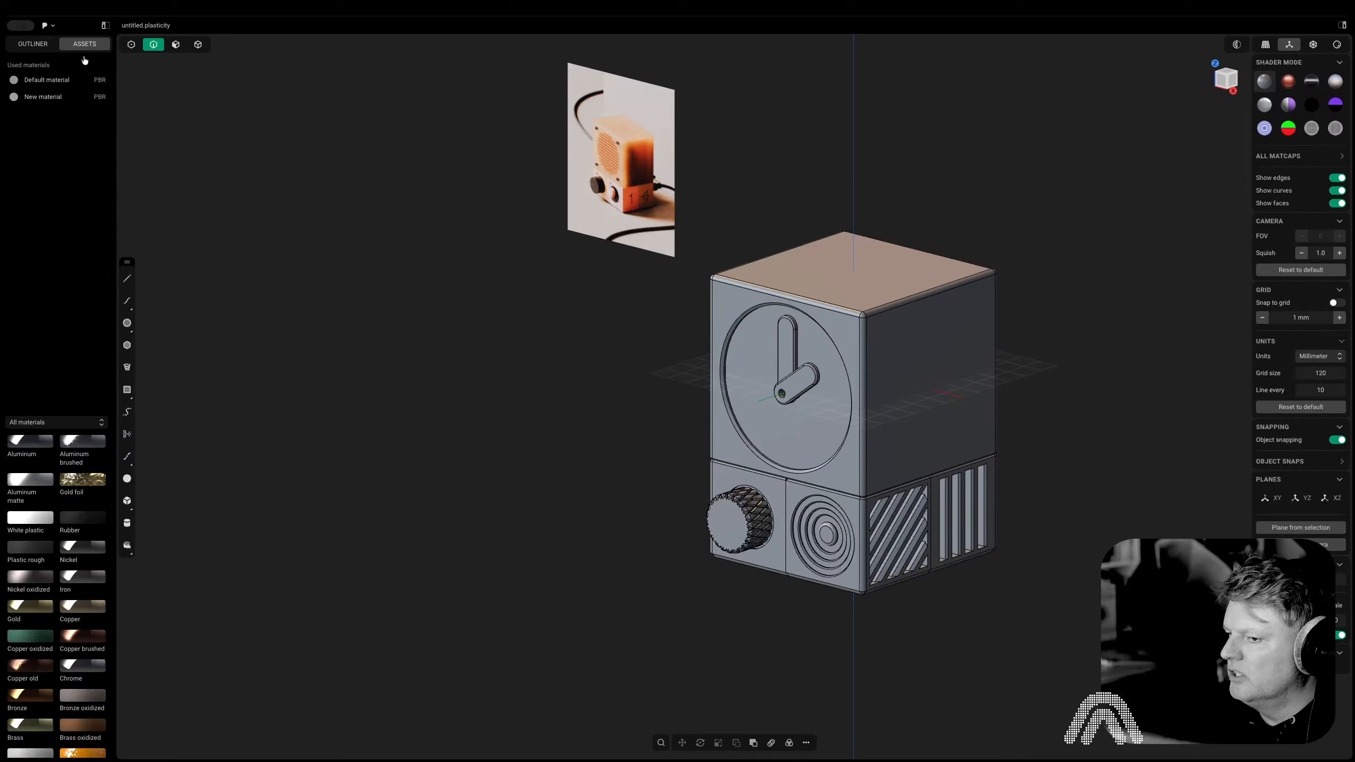
click(1335, 45)
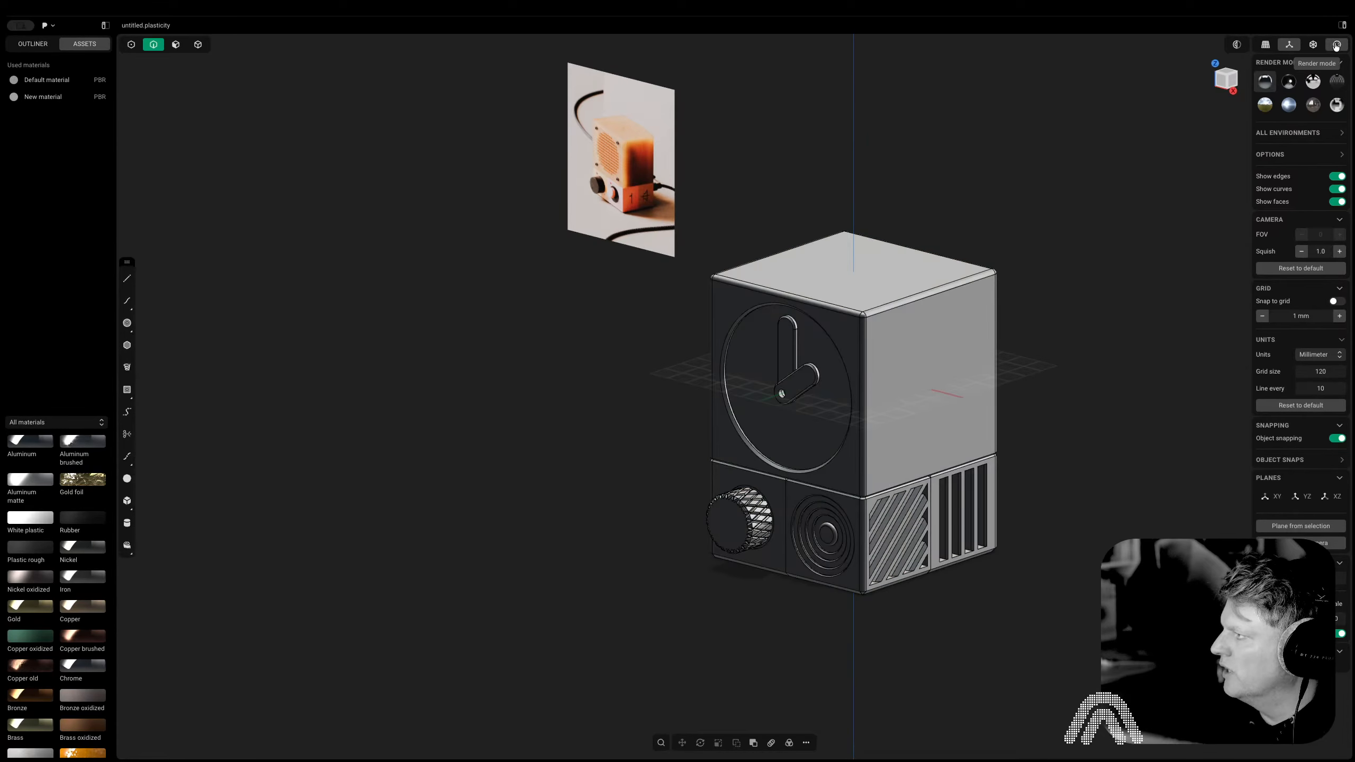
click(1335, 45)
shift+middle_drag(1177, 179, 1067, 231)
click(1342, 182)
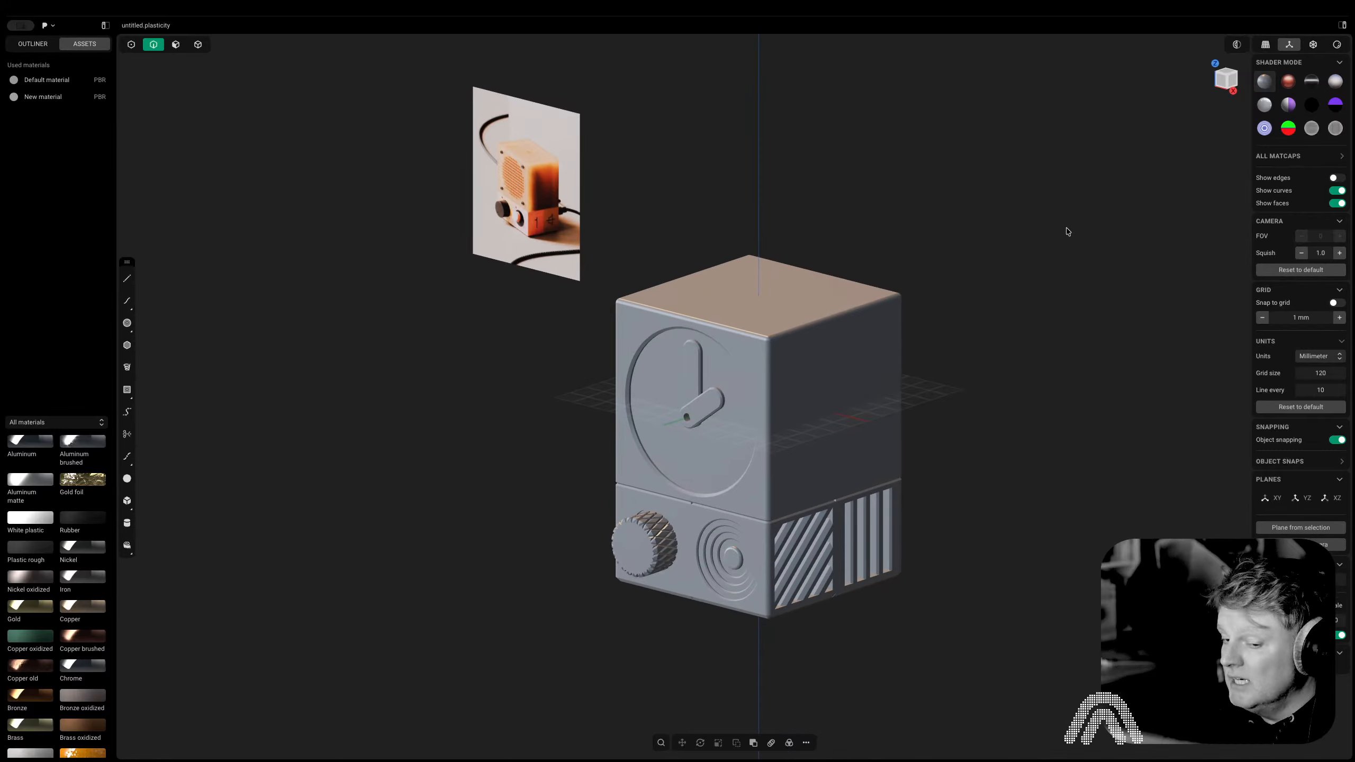
Enable all selection modes and apply the White plastic material to the inner body behind the clock face
key(Tab)
click(870, 312)
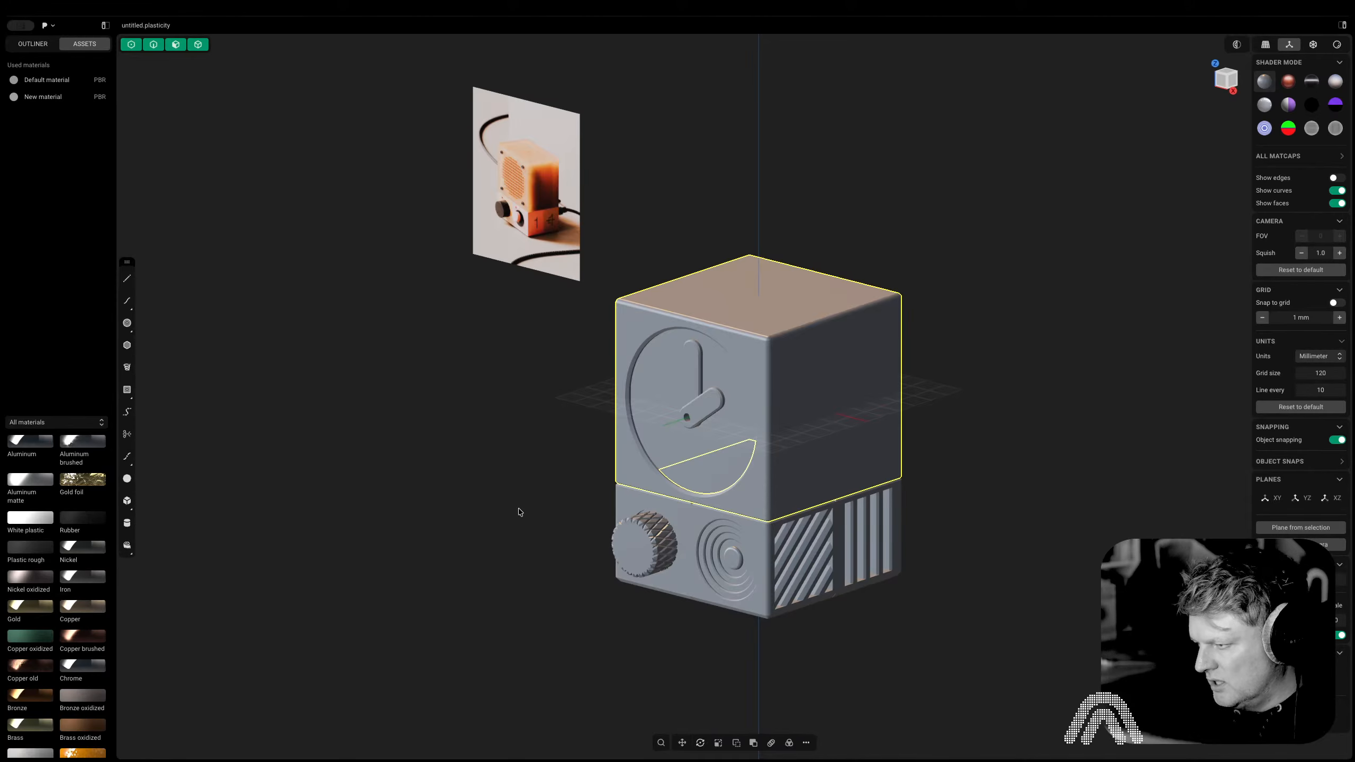
click(720, 466)
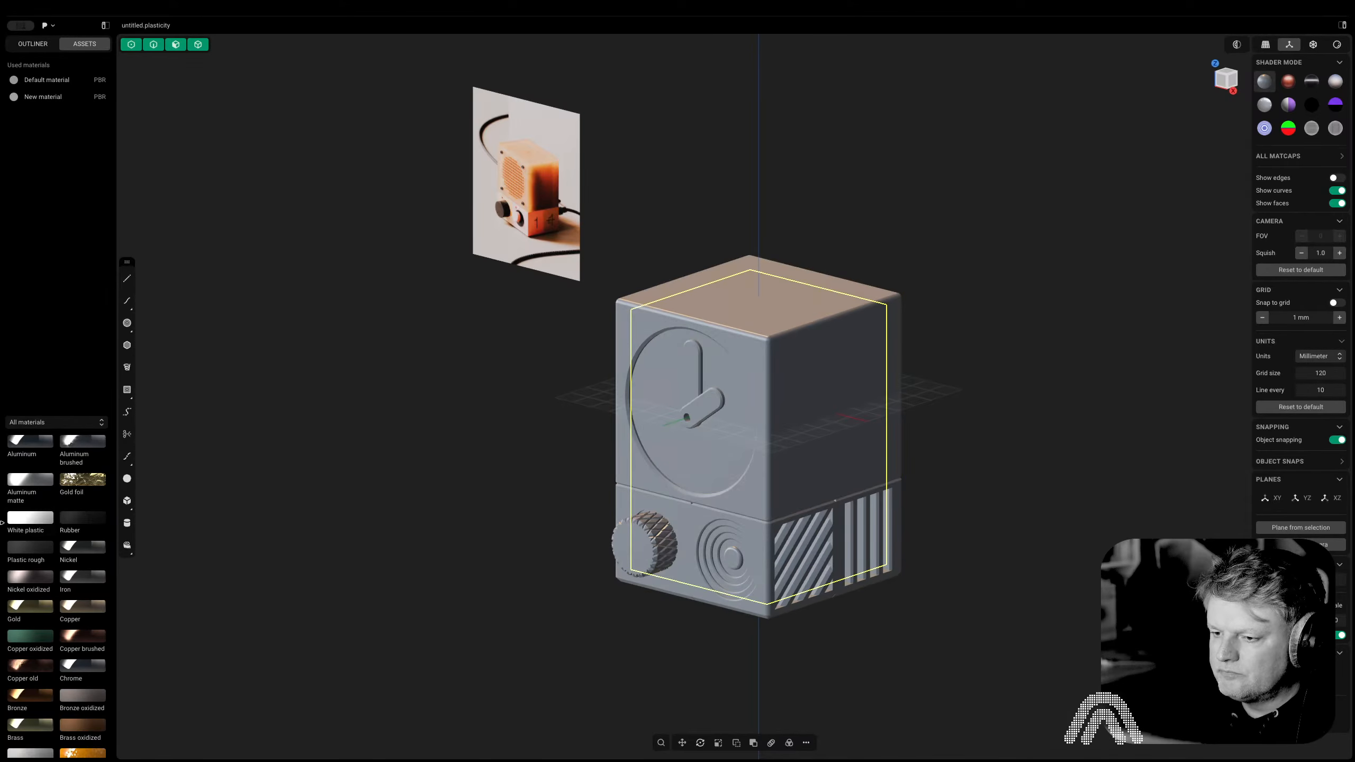
drag(695, 445, 694, 446)
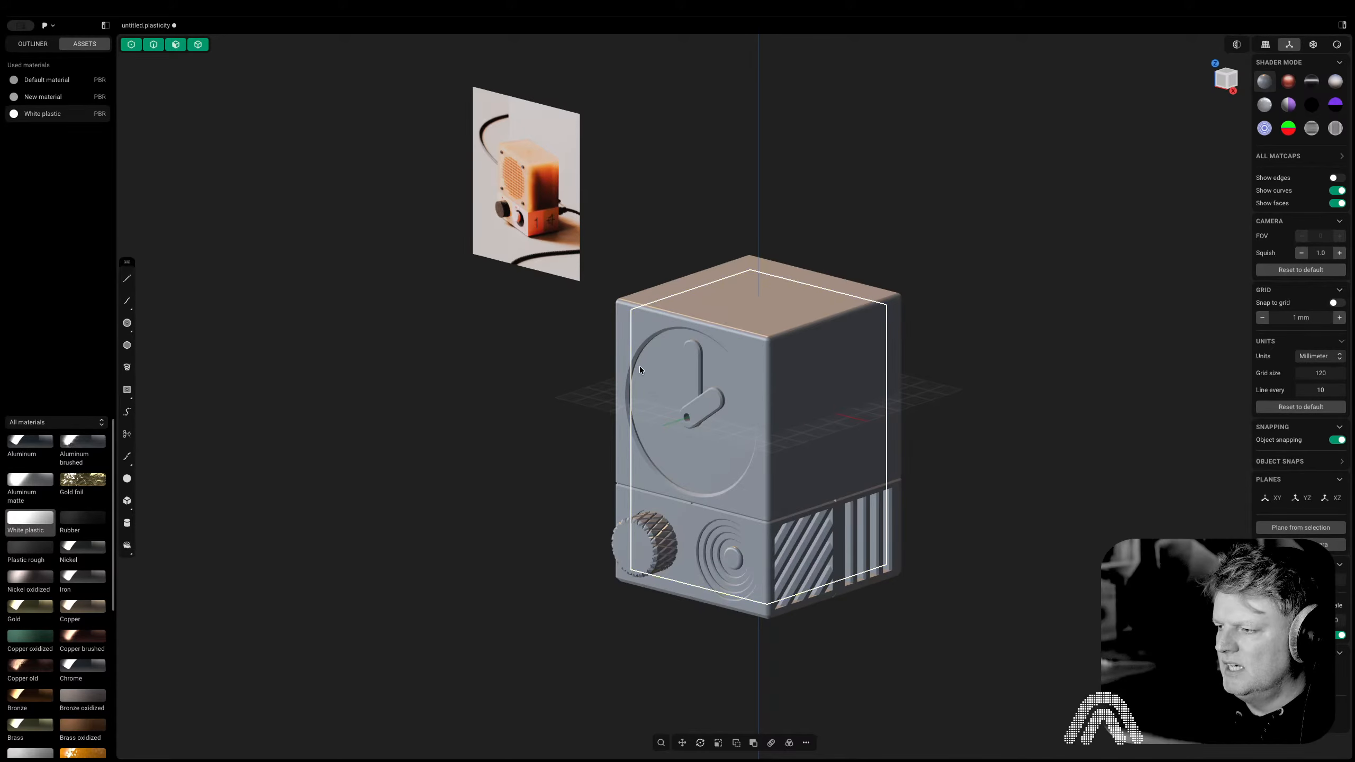
click(587, 398)
Open the White plastic material's settings and switch the viewport to render mode with the soft bluish environment
double_click(36, 118)
middle_drag(428, 326, 457, 325)
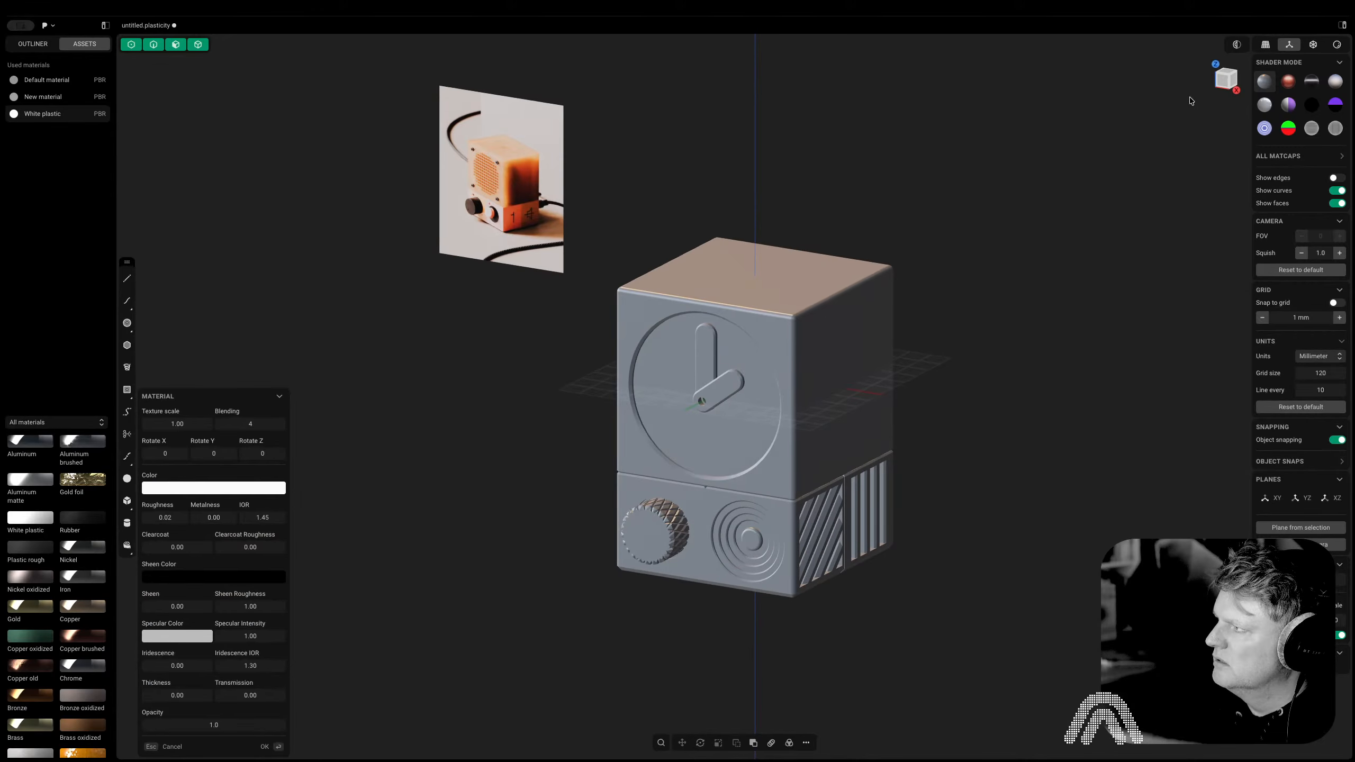
click(1336, 45)
middle_drag(1138, 211, 424, 314)
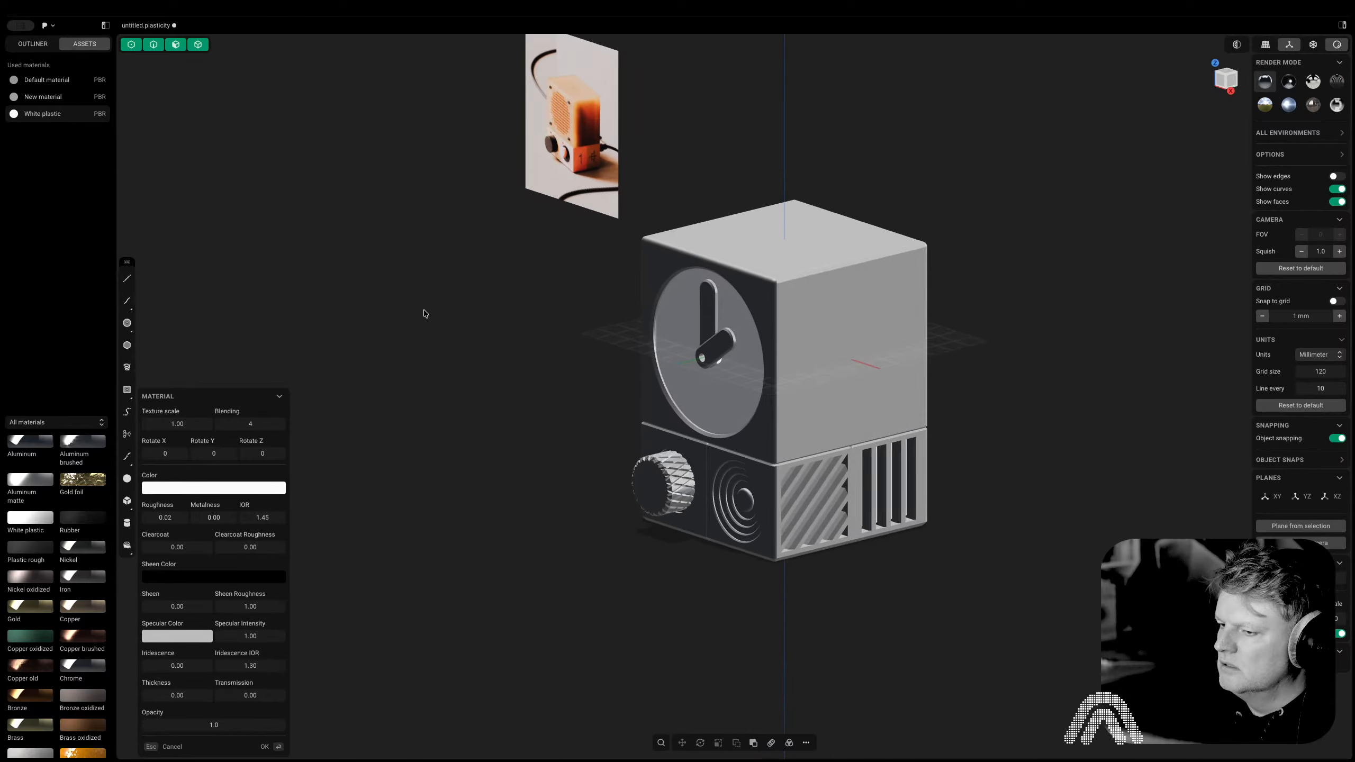
click(1293, 106)
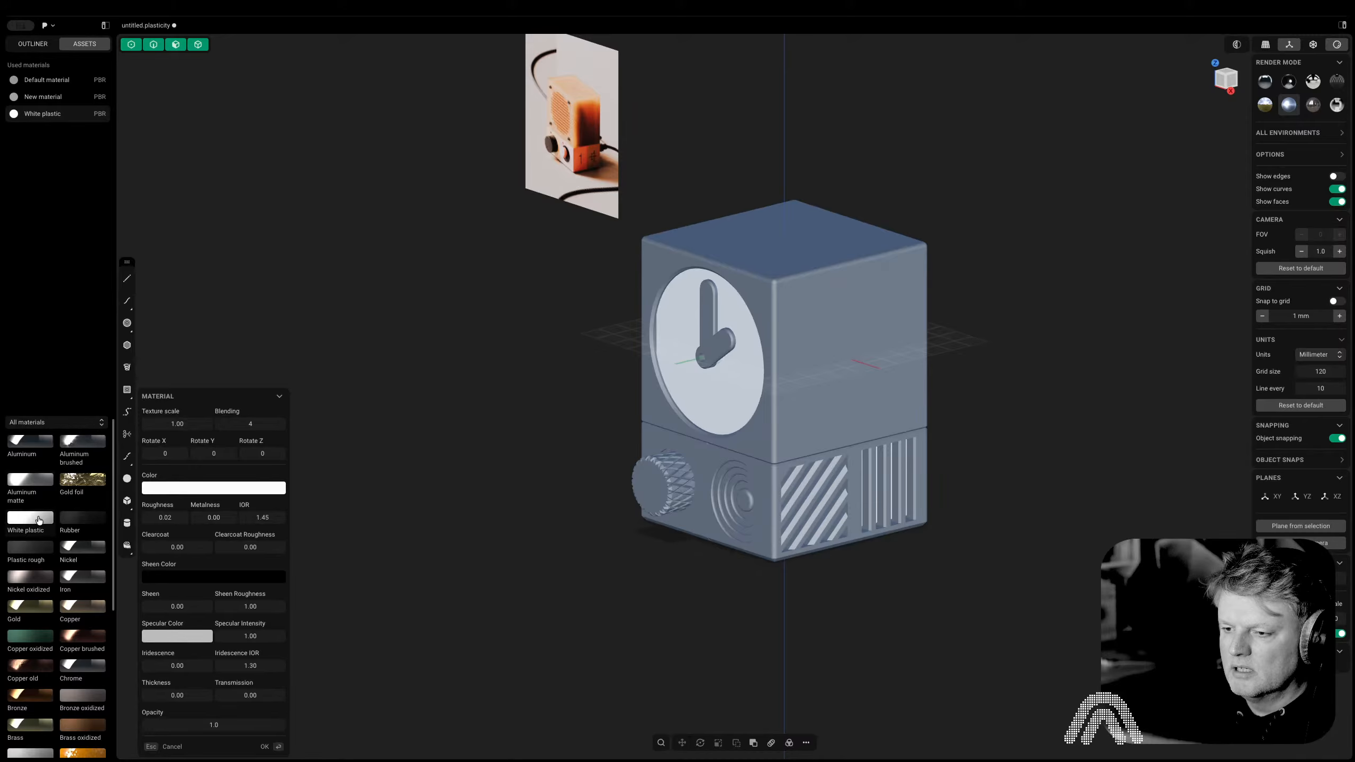
Apply White plastic to the outer upper body and to both clock hands
drag(42, 519, 842, 412)
drag(53, 518, 868, 351)
drag(23, 522, 699, 304)
drag(23, 522, 709, 313)
drag(23, 522, 709, 352)
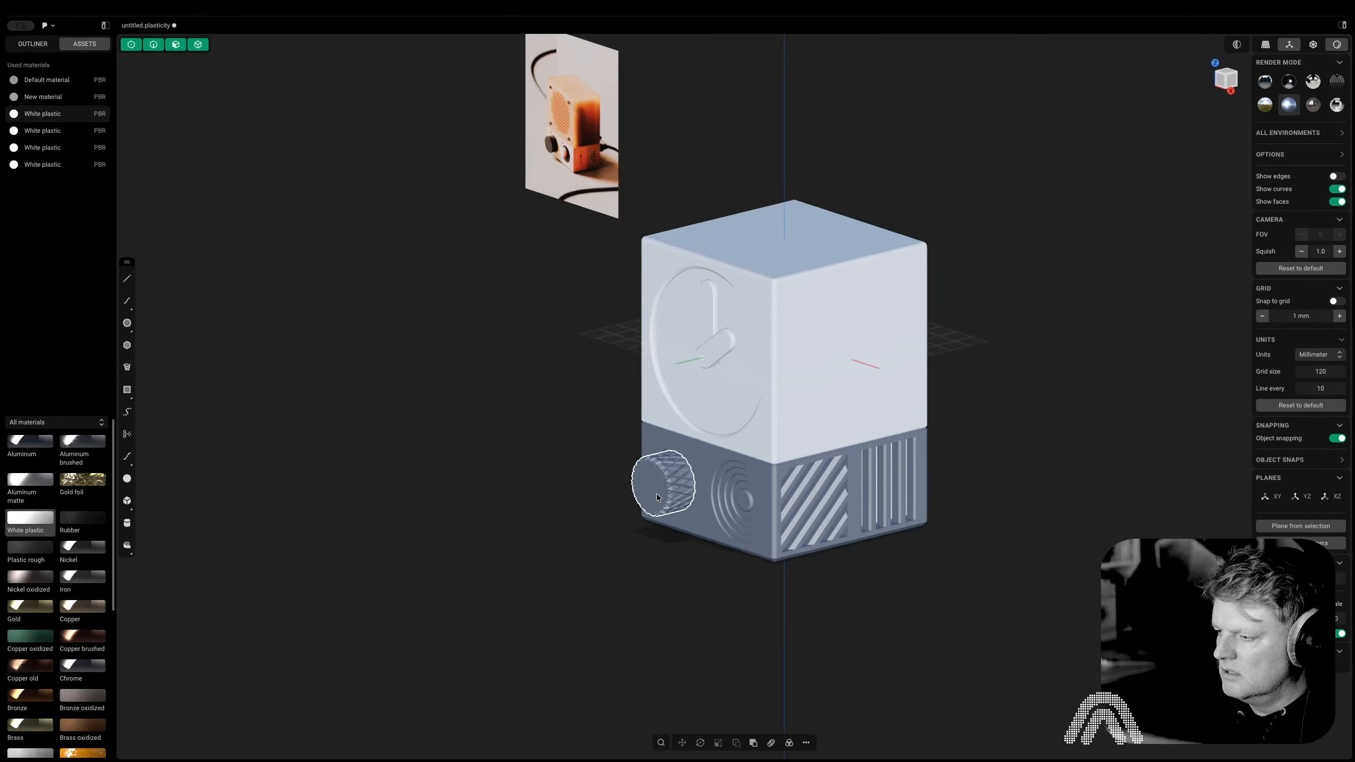
Apply White plastic to the knurled knob and all four lower corner blocks, including the one at the rear
drag(658, 496, 657, 497)
drag(11, 522, 779, 513)
drag(25, 515, 496, 544)
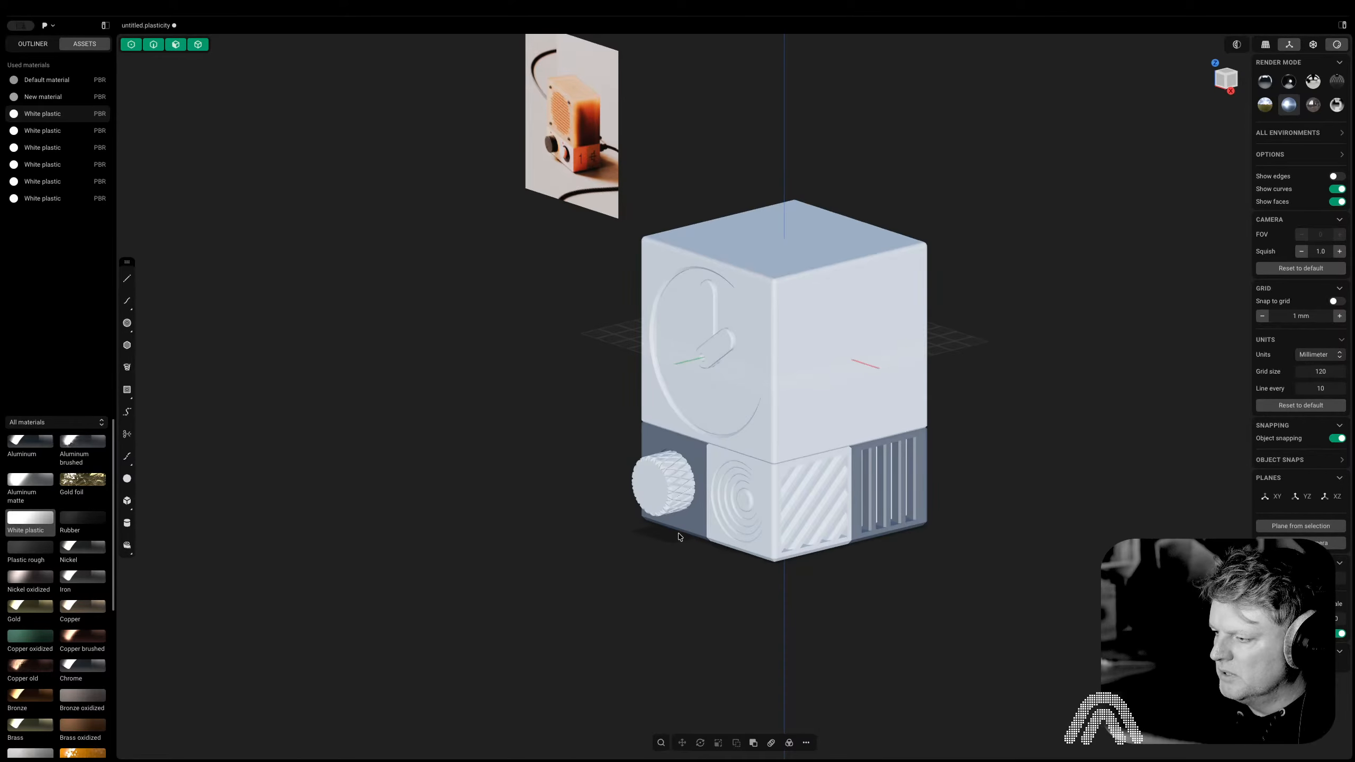
drag(679, 536, 679, 536)
drag(35, 523, 880, 507)
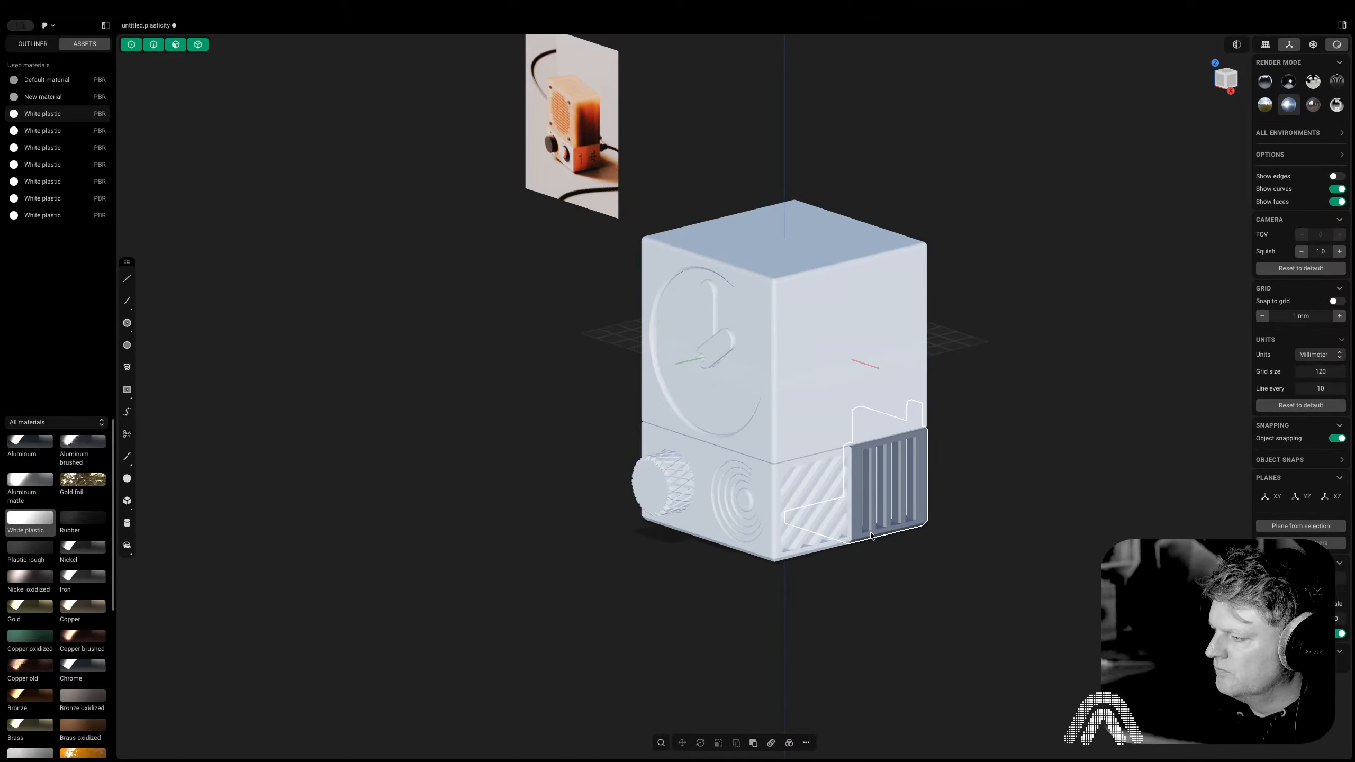
middle_drag(697, 567, 281, 517)
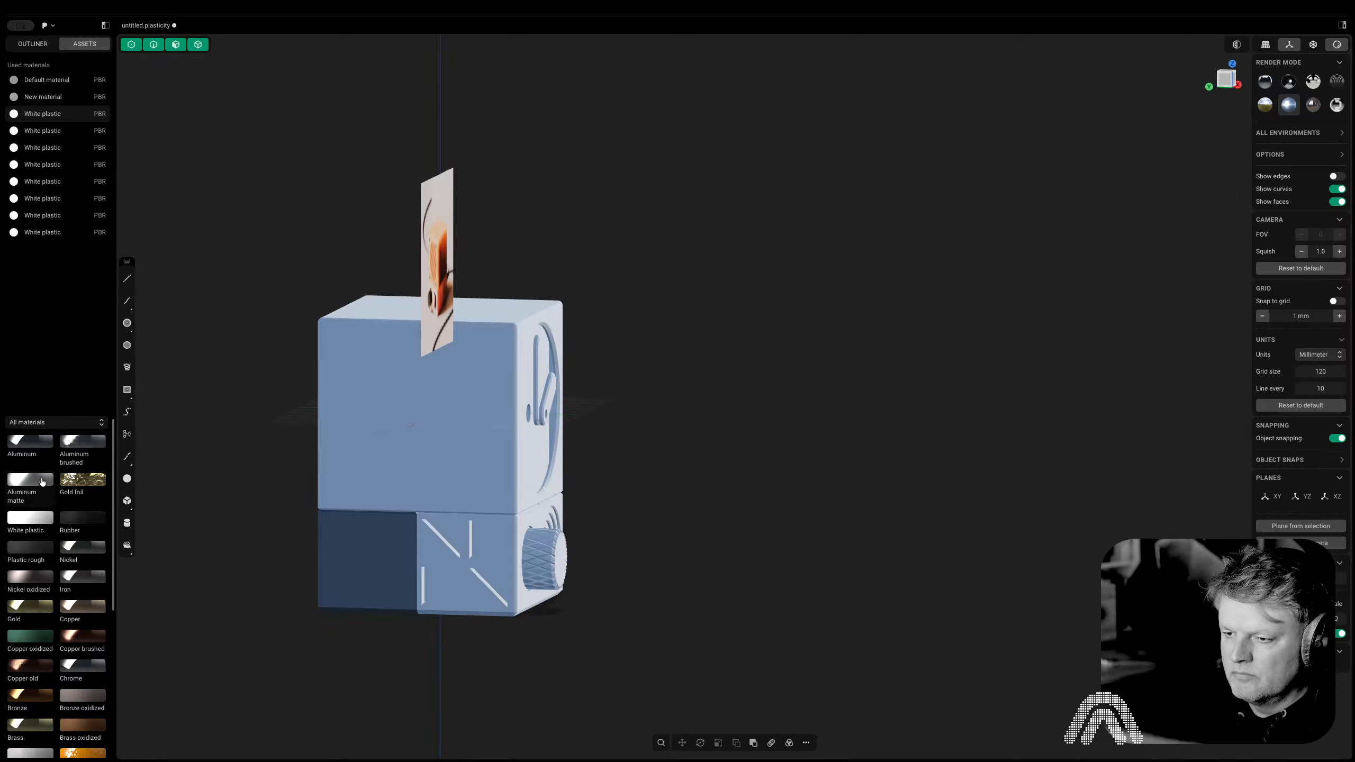
drag(33, 522, 317, 584)
Open the outer body's White plastic material for editing and set its opacity to 0.5
middle_drag(608, 576, 346, 549)
shift+middle_drag(347, 550, 277, 614)
click(804, 455)
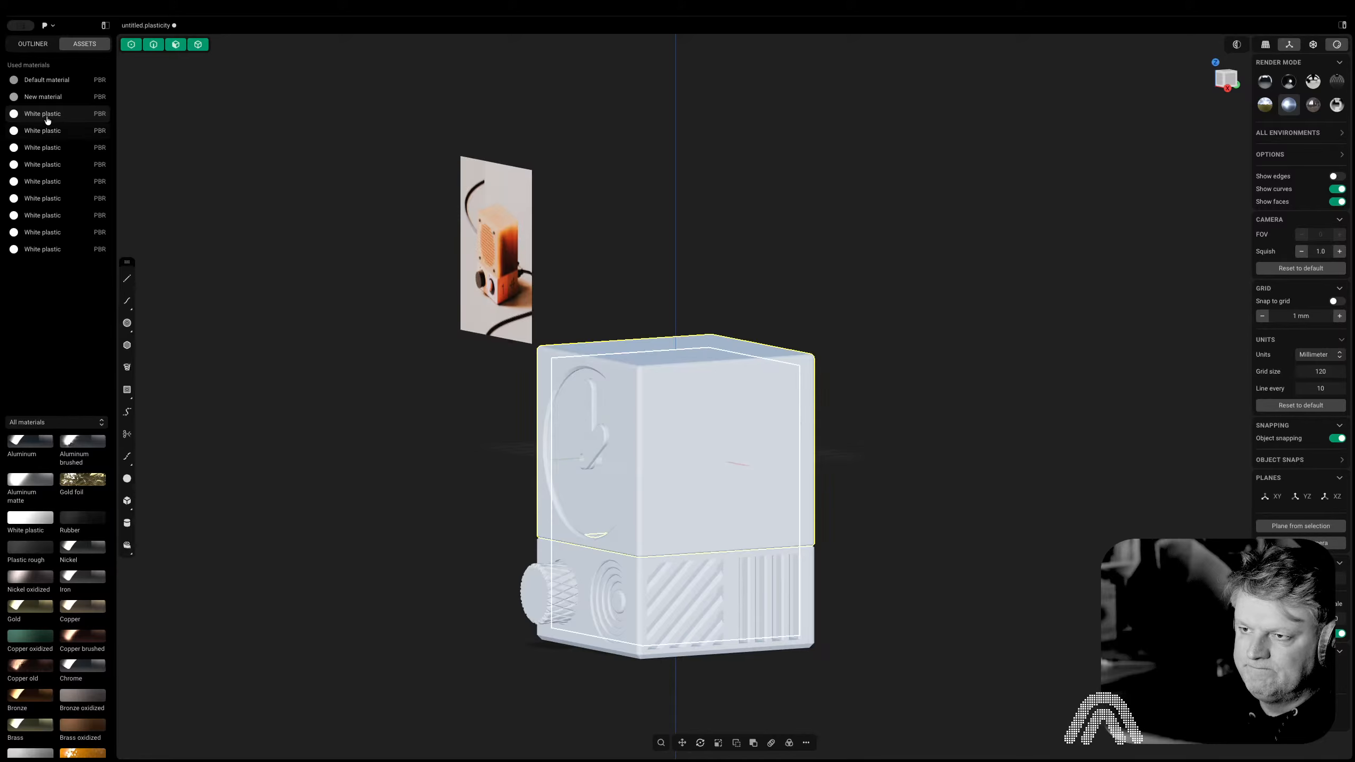
click(42, 118)
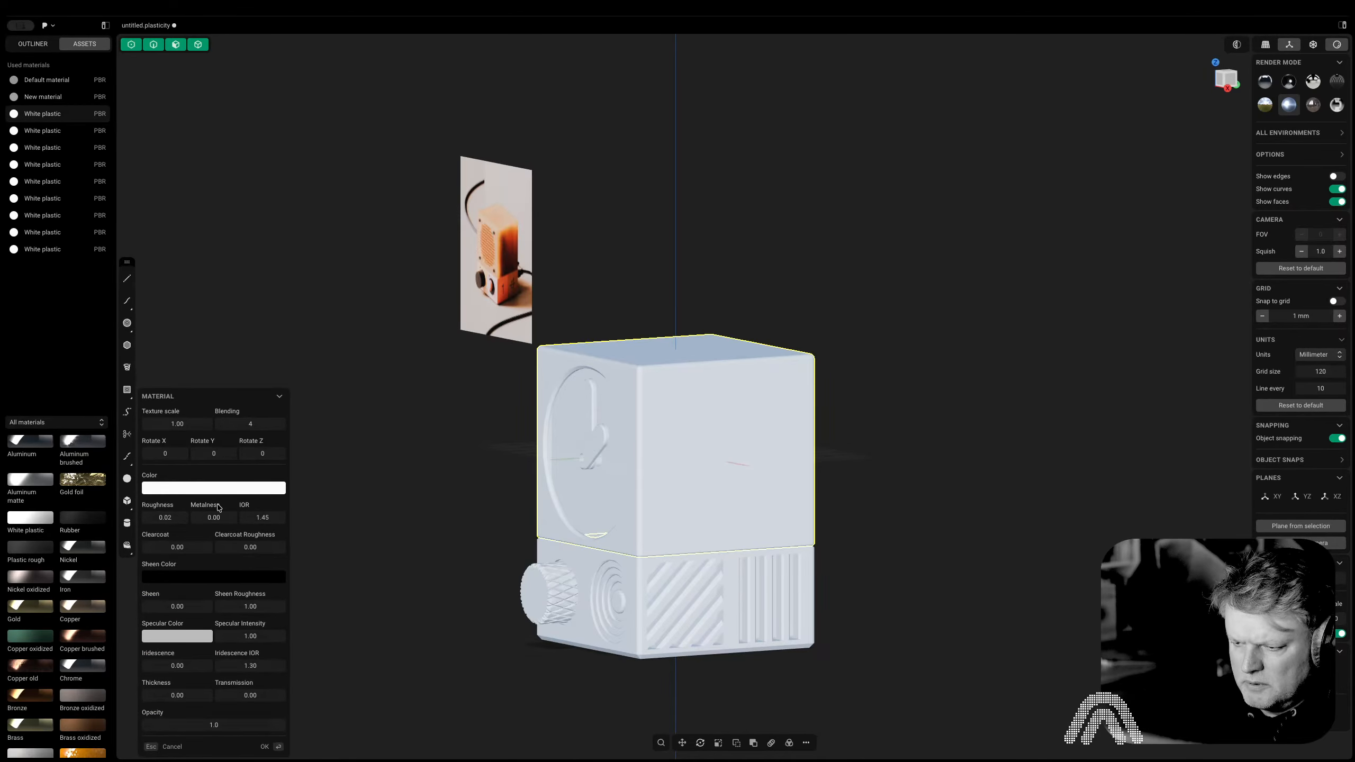
mouse_move(220, 725)
mouse_down()
mouse_move(171, 725)
mouse_move(214, 725)
mouse_up()
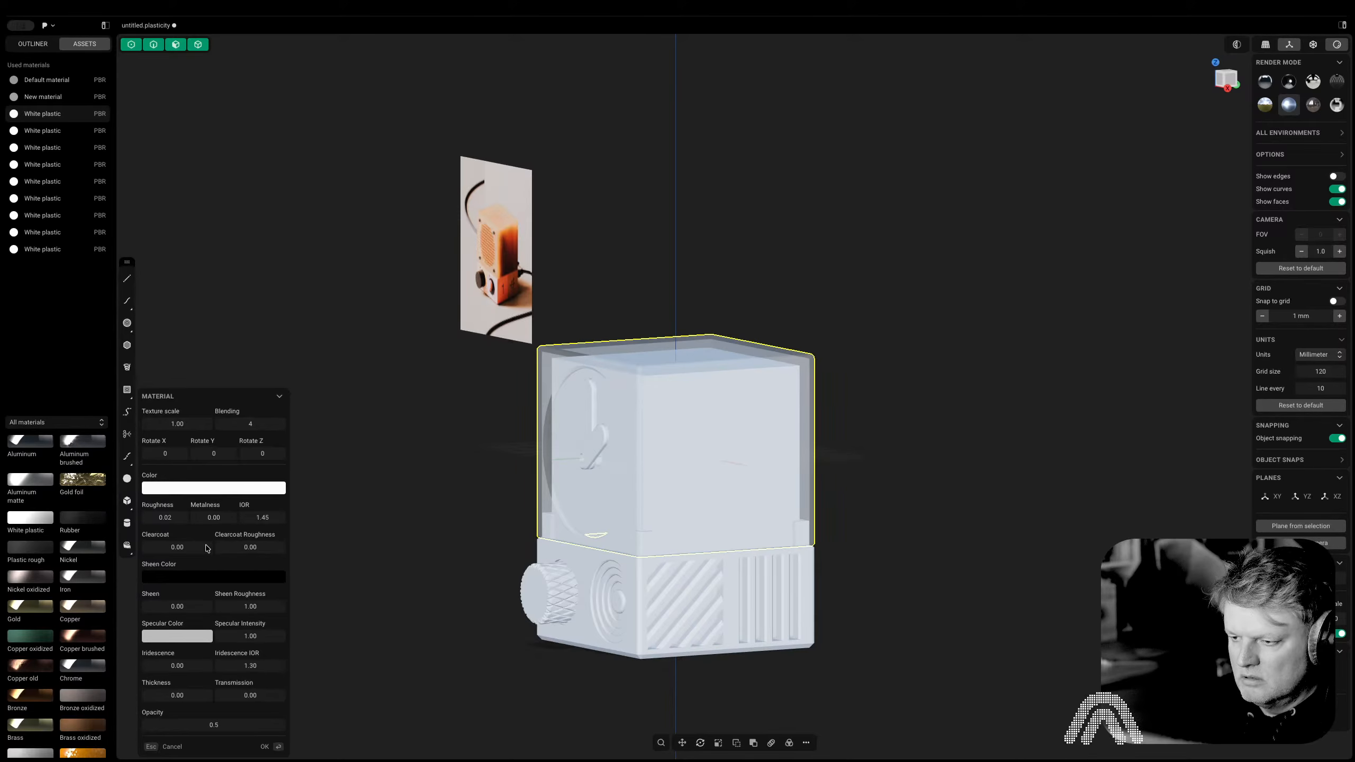
Change the outer body material's color to a bright orange
click(231, 521)
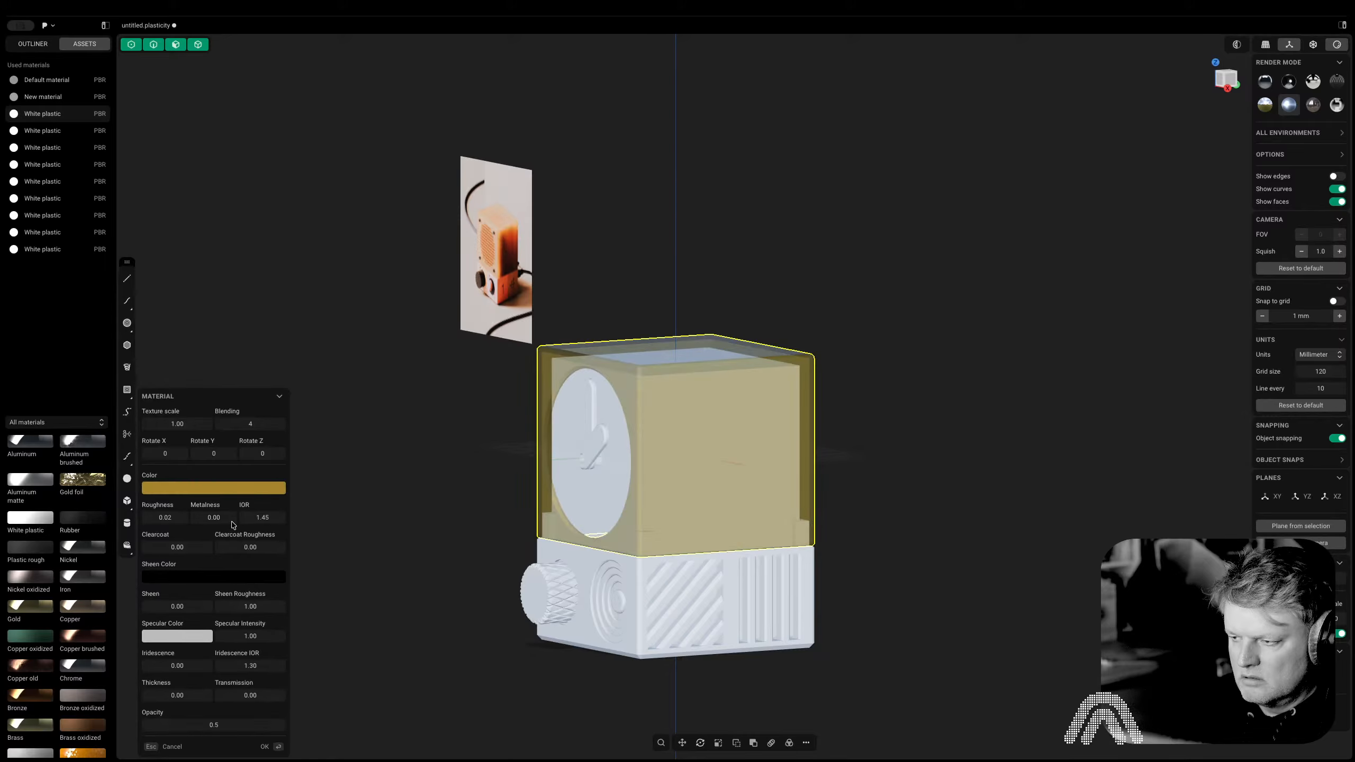
drag(235, 582, 248, 583)
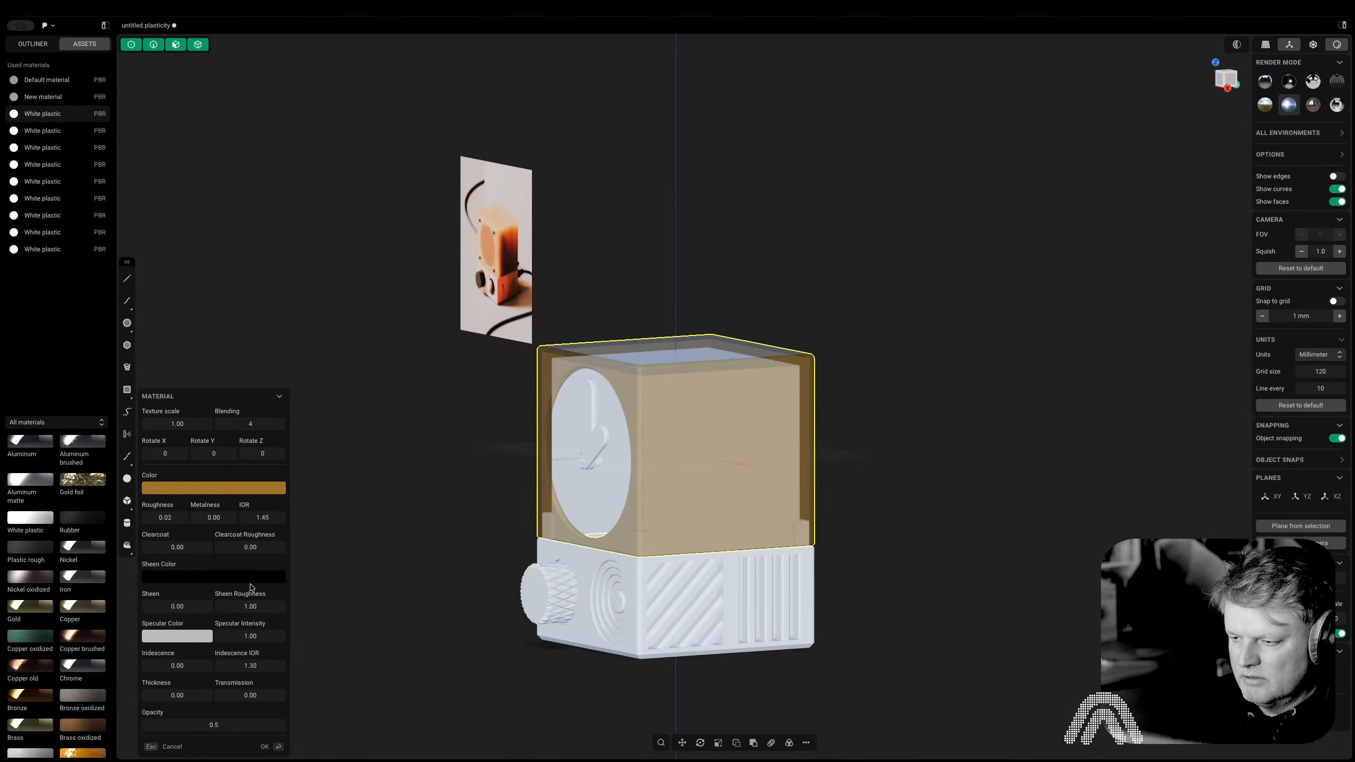
click(228, 506)
drag(228, 507, 252, 501)
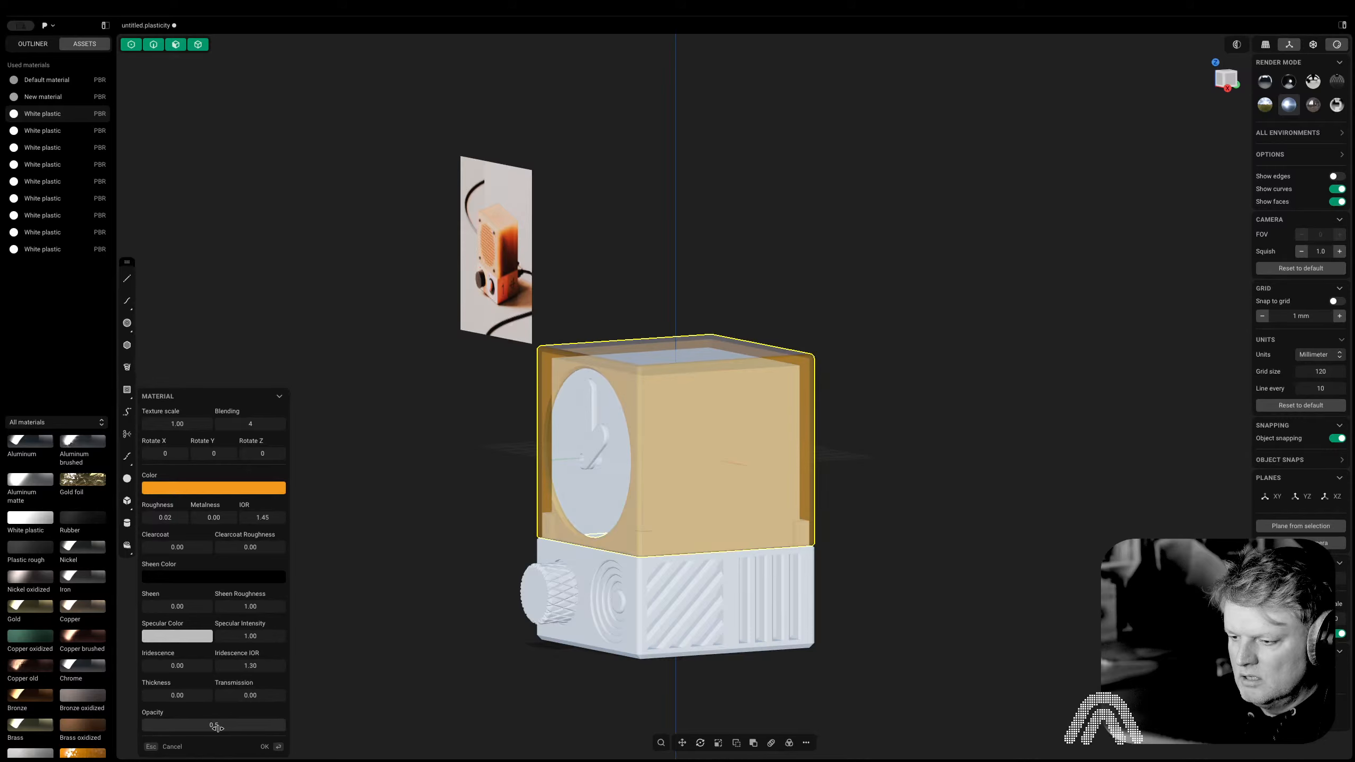
Set the orange material's opacity to 0.8 and iridescence IOR to 1.51, keeping transmission and iridescence at 0.00
mouse_move(214, 726)
mouse_down()
mouse_move(191, 726)
mouse_move(229, 726)
mouse_up()
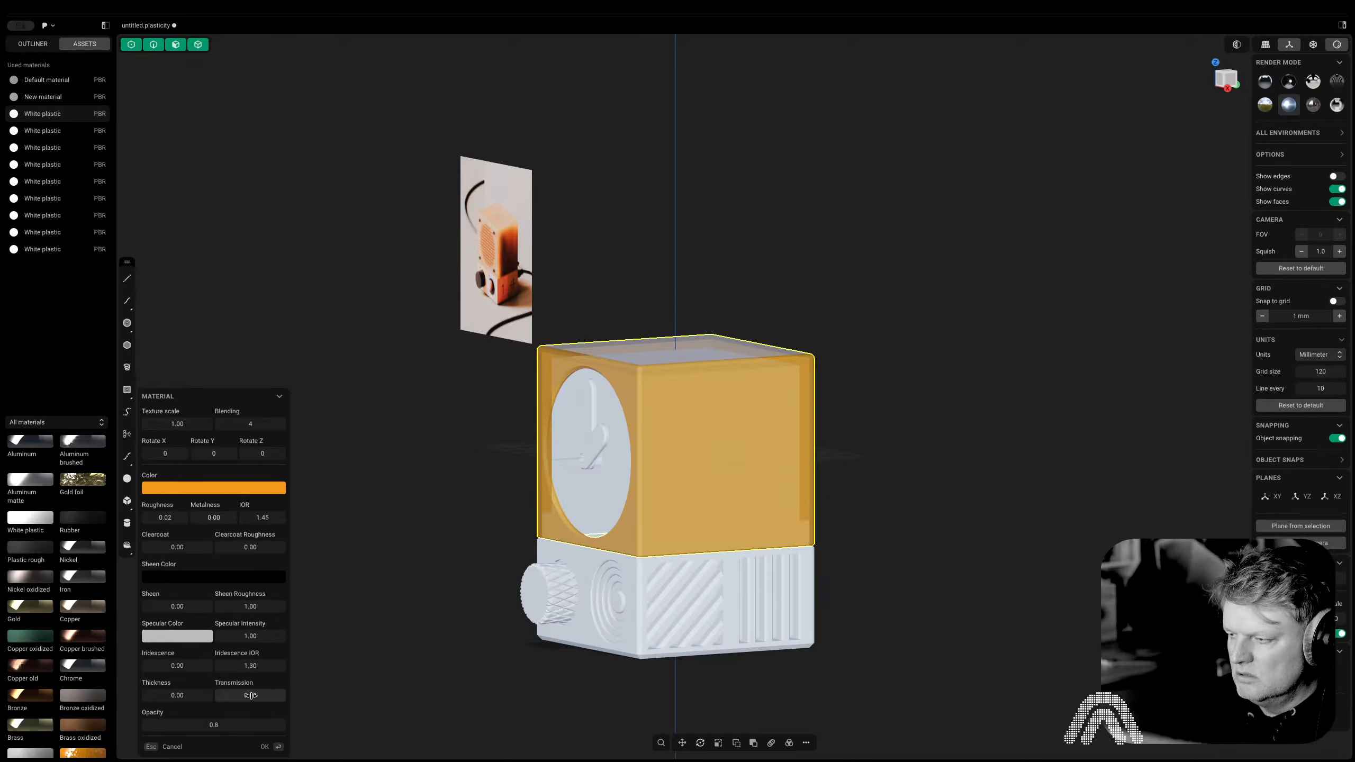
drag(250, 695, 246, 694)
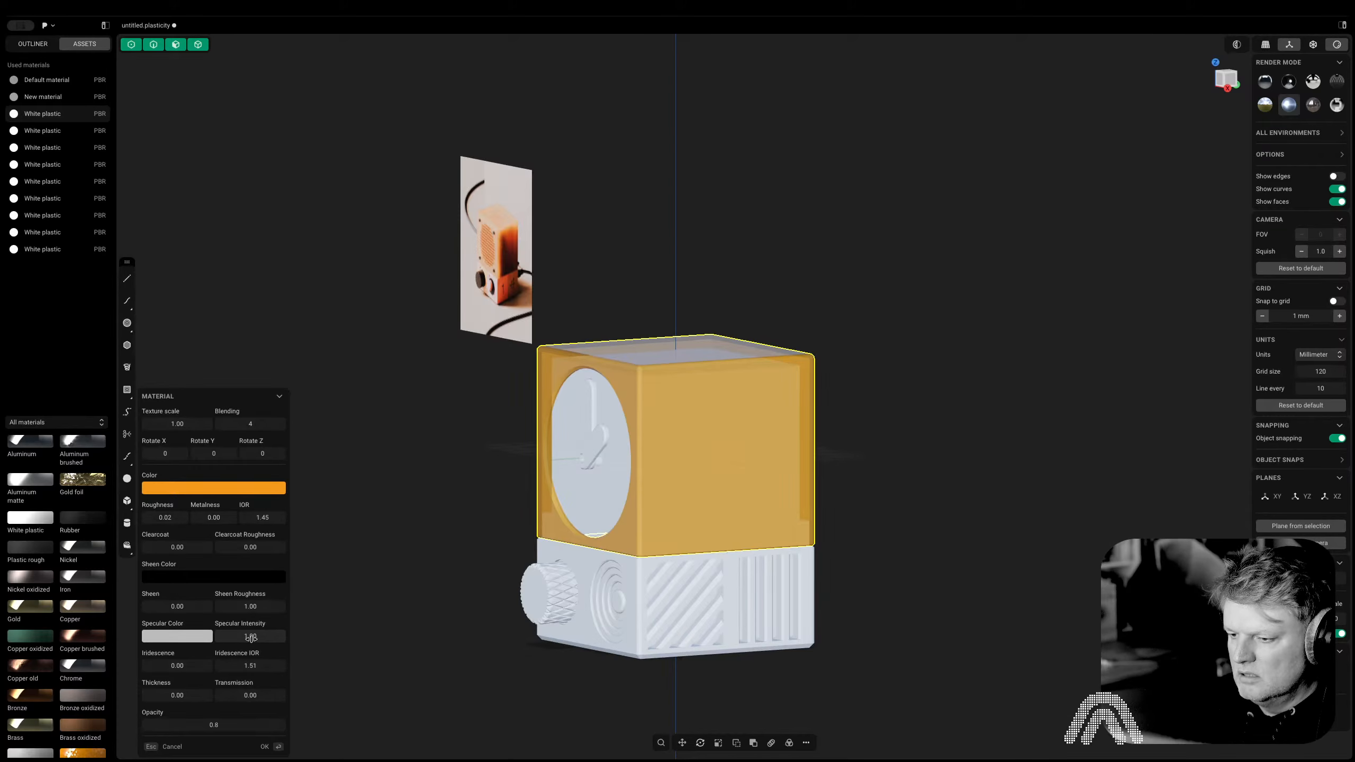
mouse_move(905, 316)
middle_down()
mouse_move(919, 405)
mouse_move(916, 320)
middle_up()
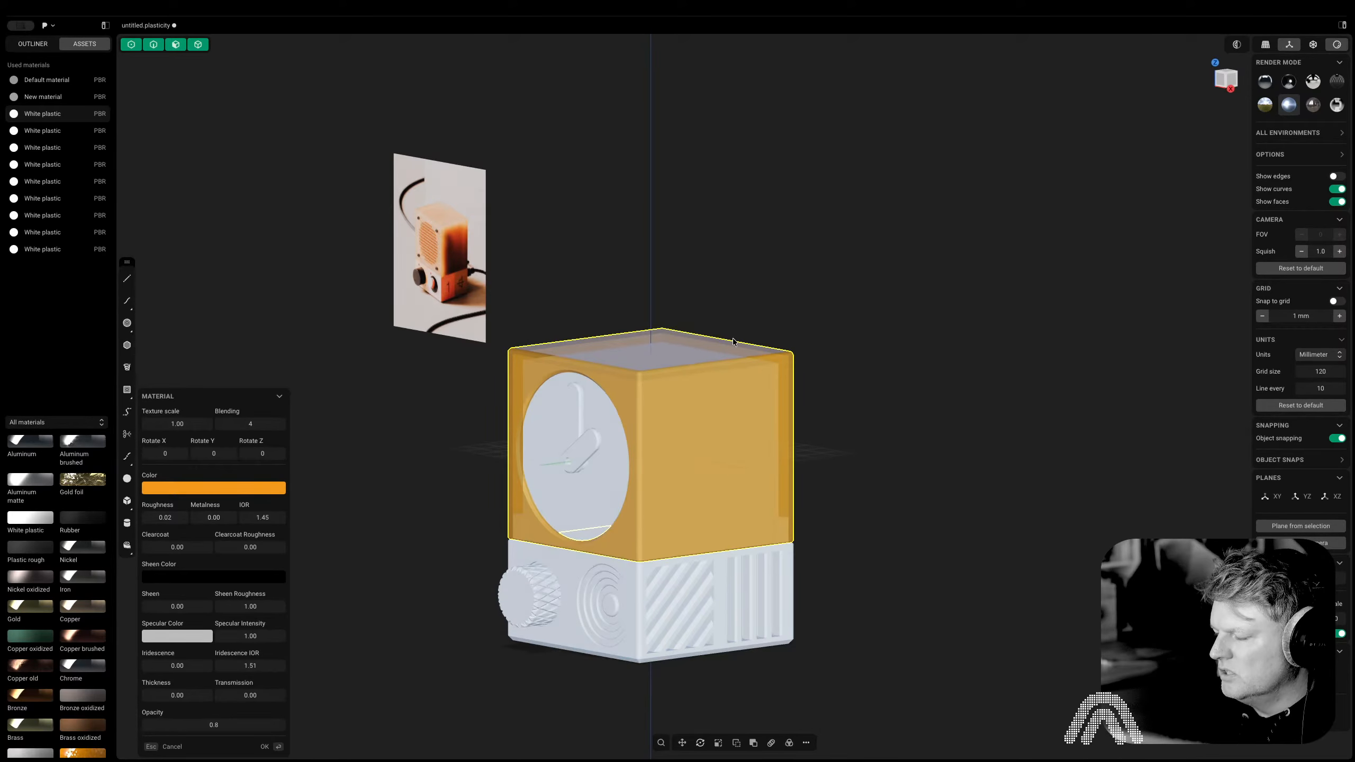
drag(249, 666, 241, 665)
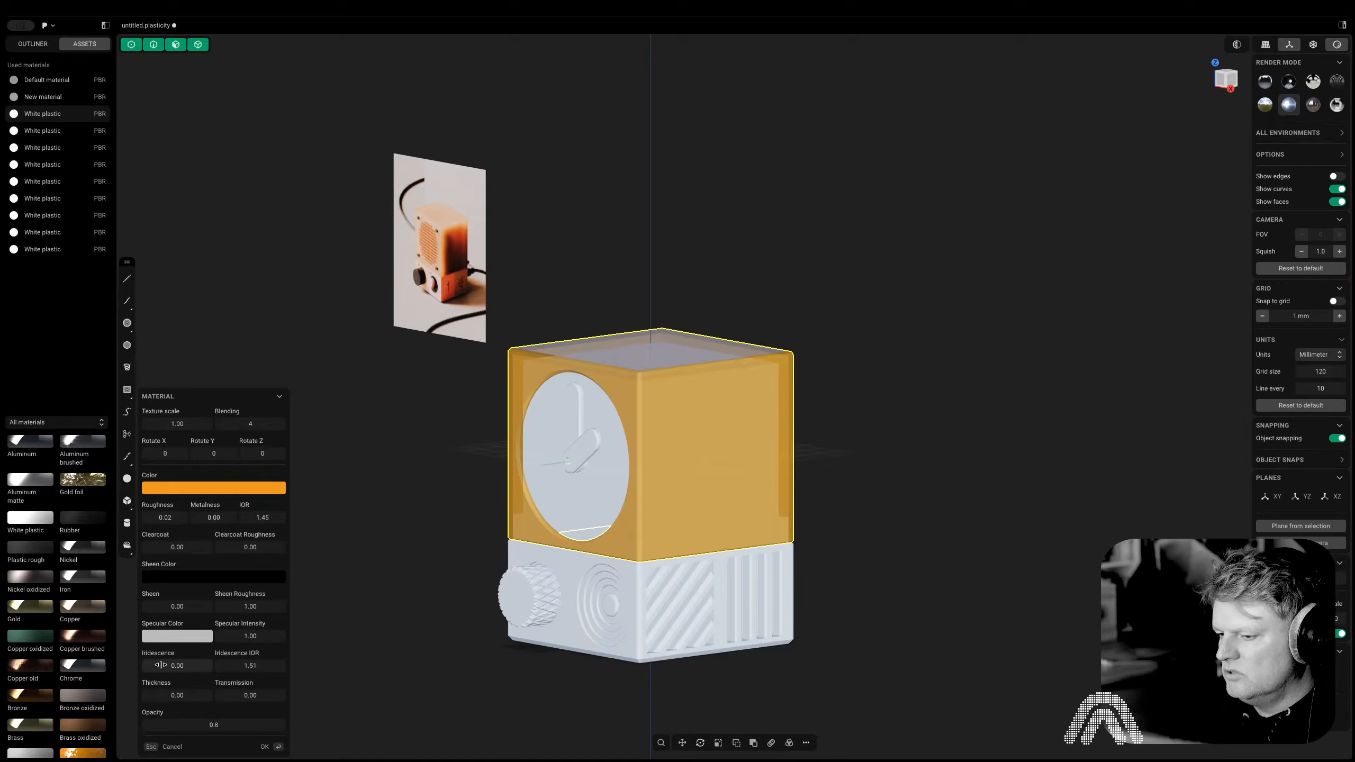
drag(178, 666, 168, 665)
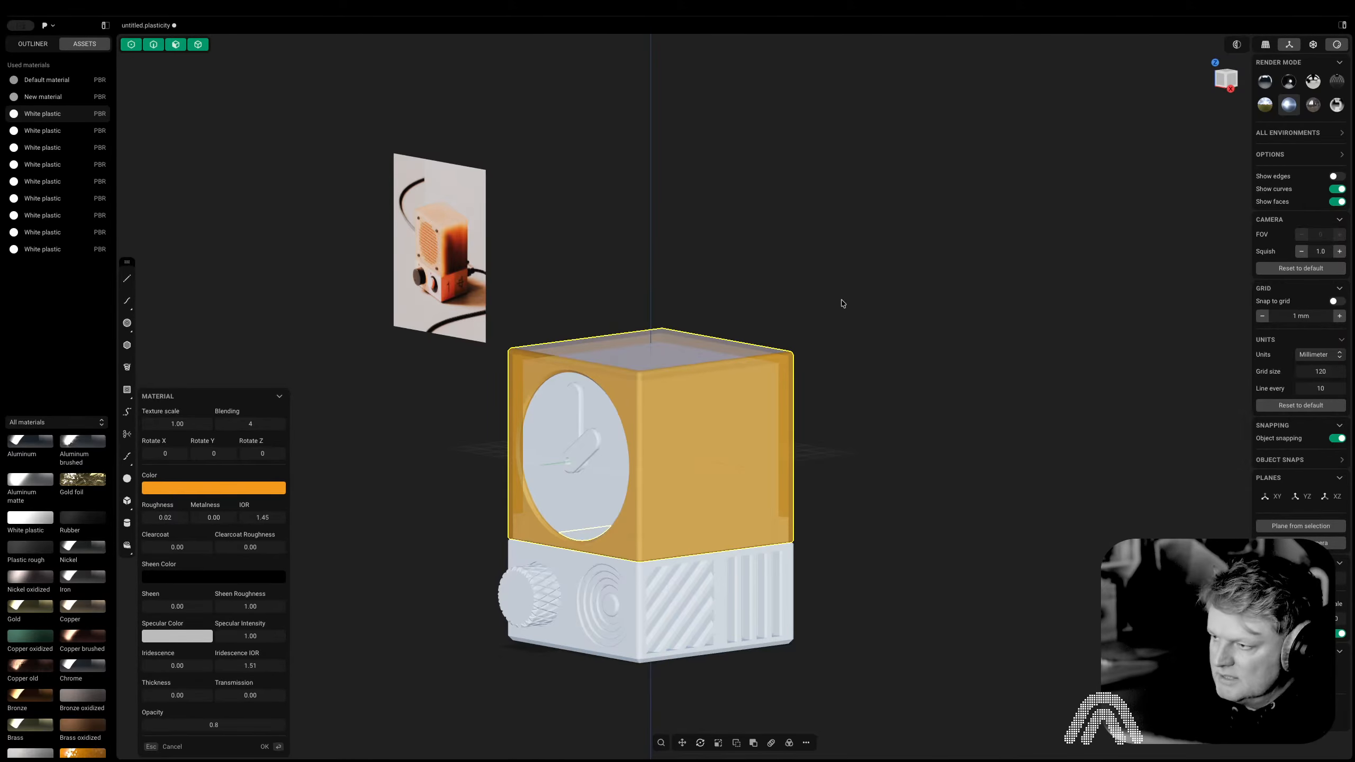
key(Return)
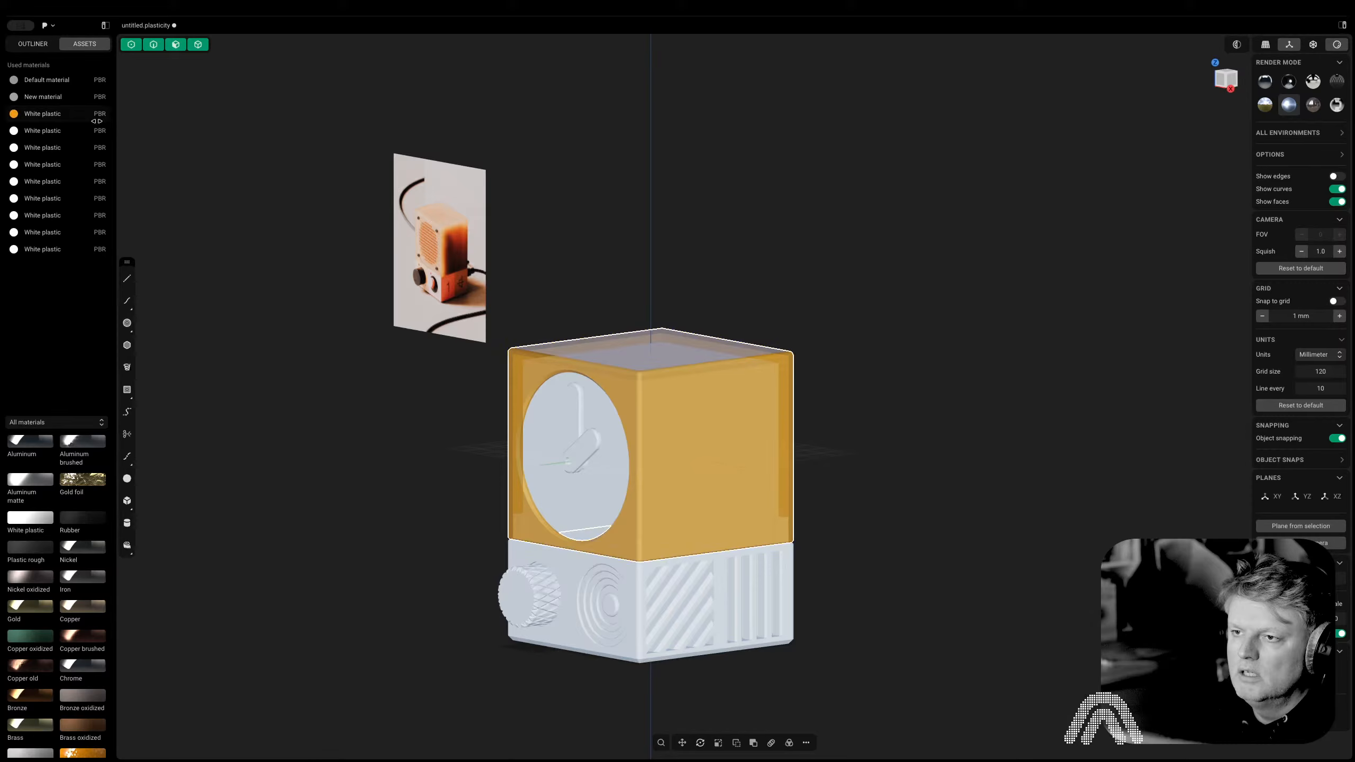
Change the inner body's White plastic material color to turquoise
double_click(40, 133)
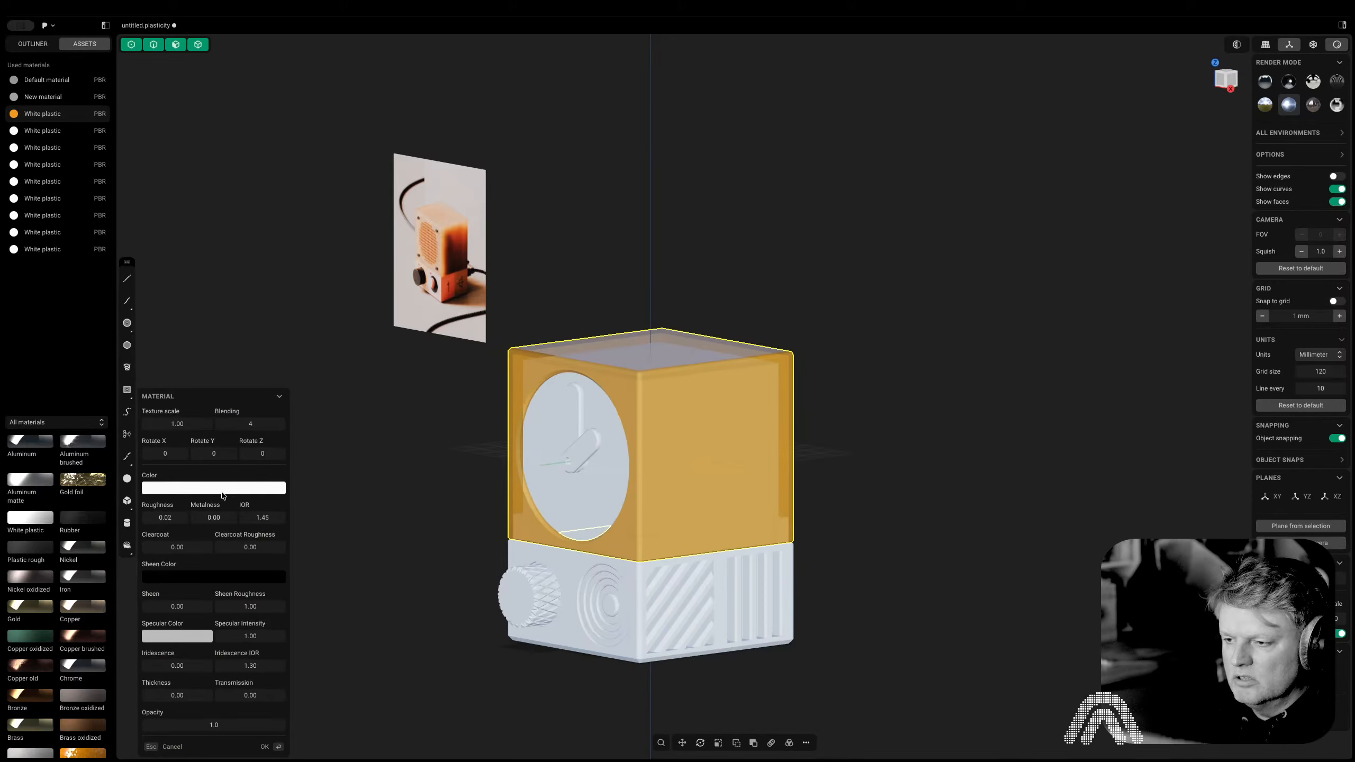
drag(211, 582, 214, 507)
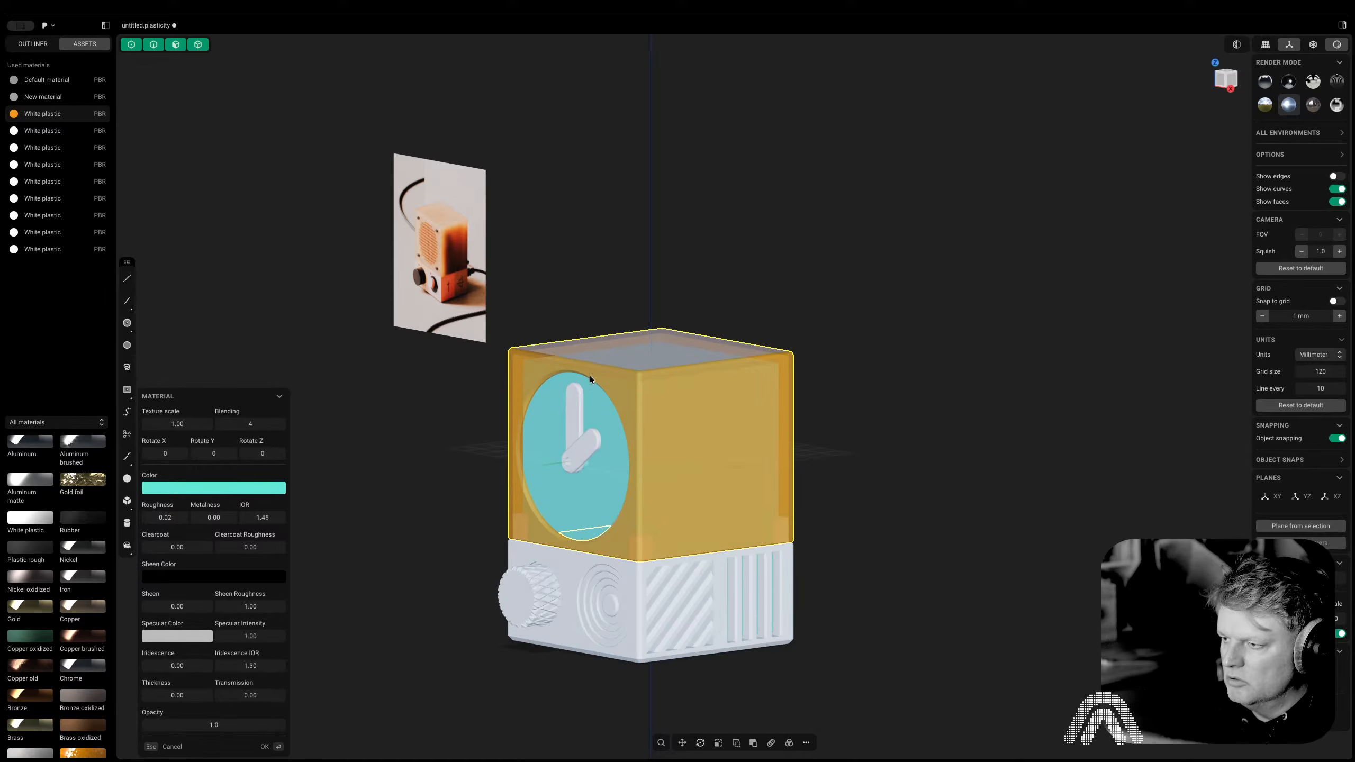
key(Return)
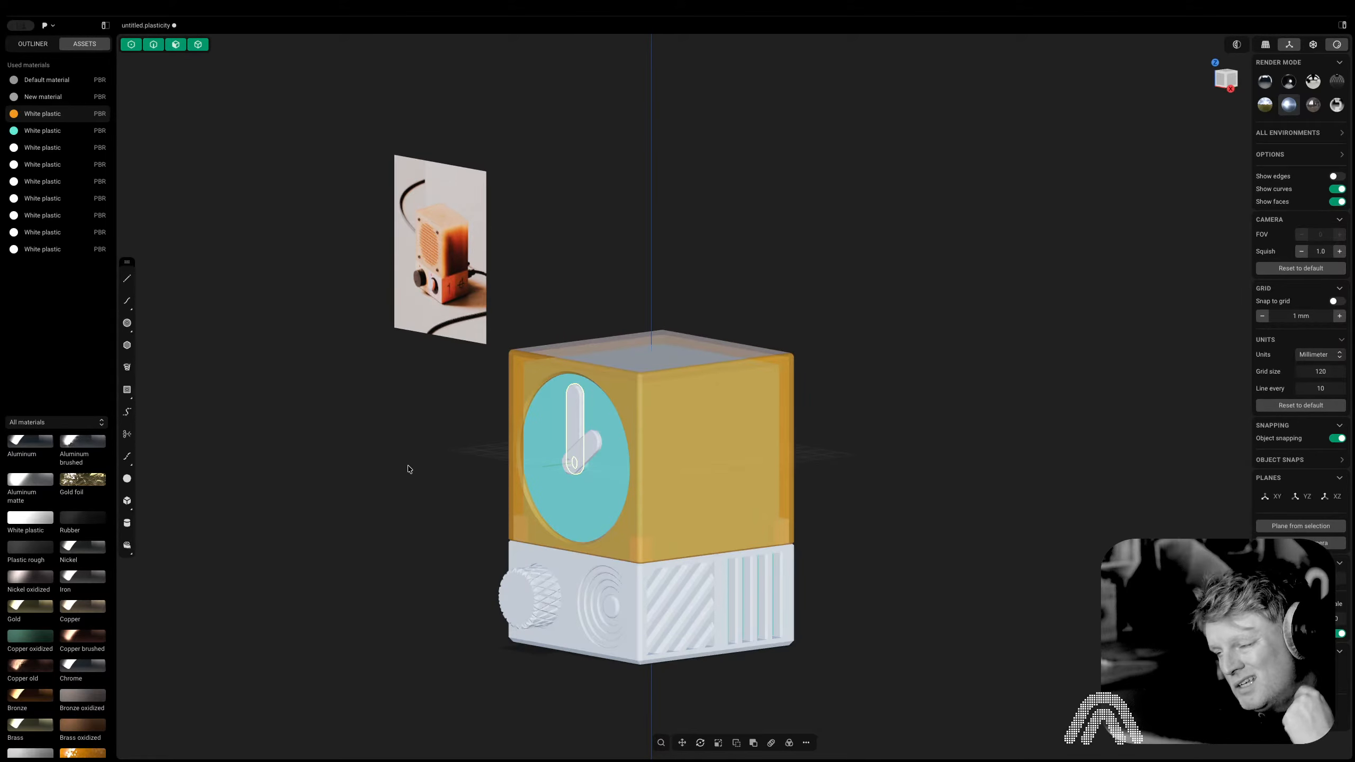
Change the White plastic material color of the long vertical clock hand to bright red
click(41, 148)
click(236, 489)
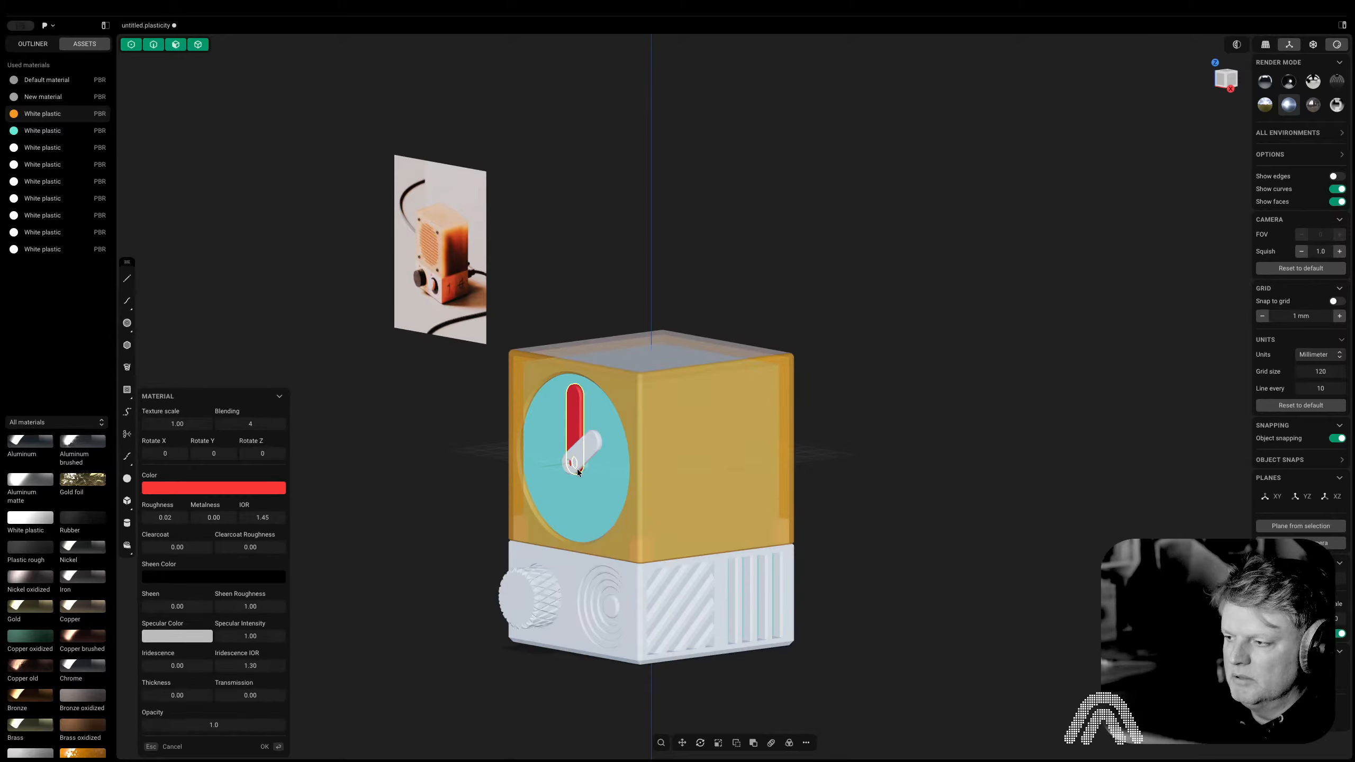
key(Return)
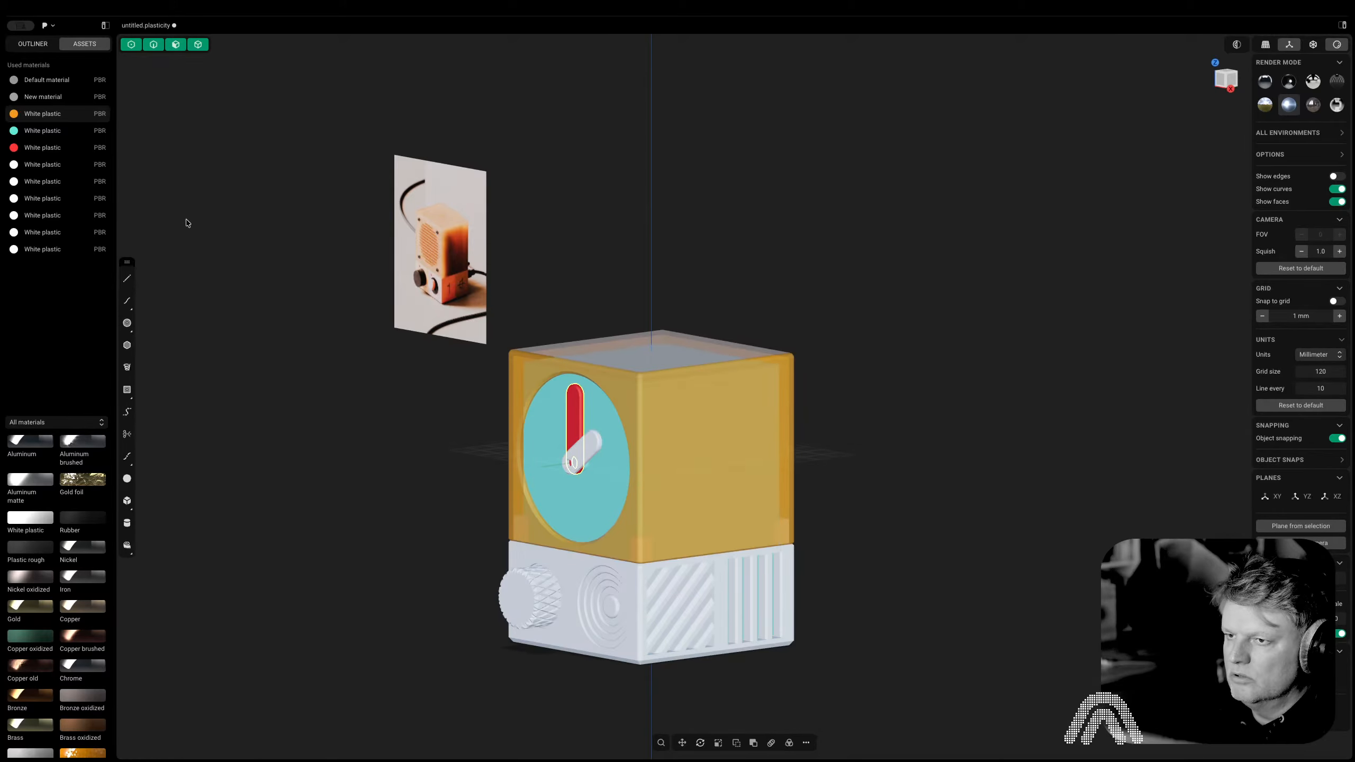
click(50, 164)
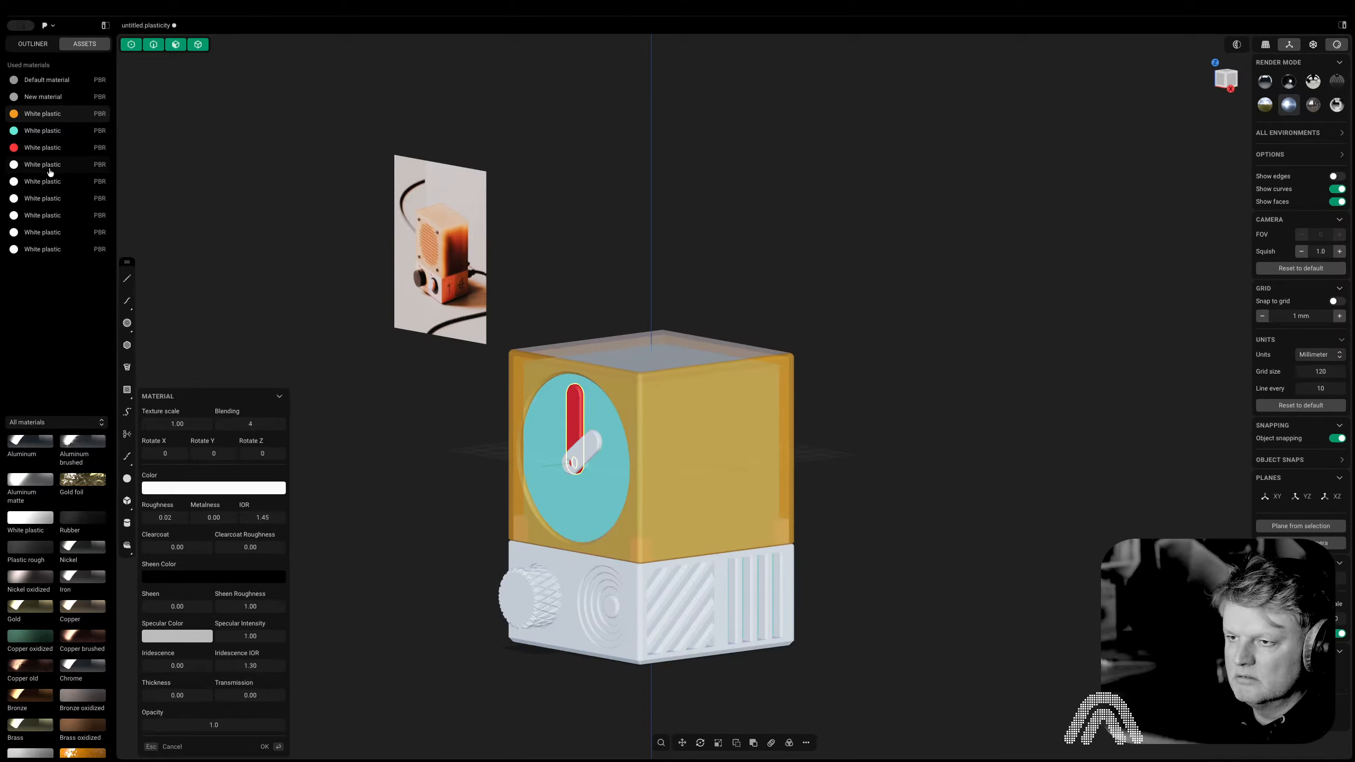
key(Escape)
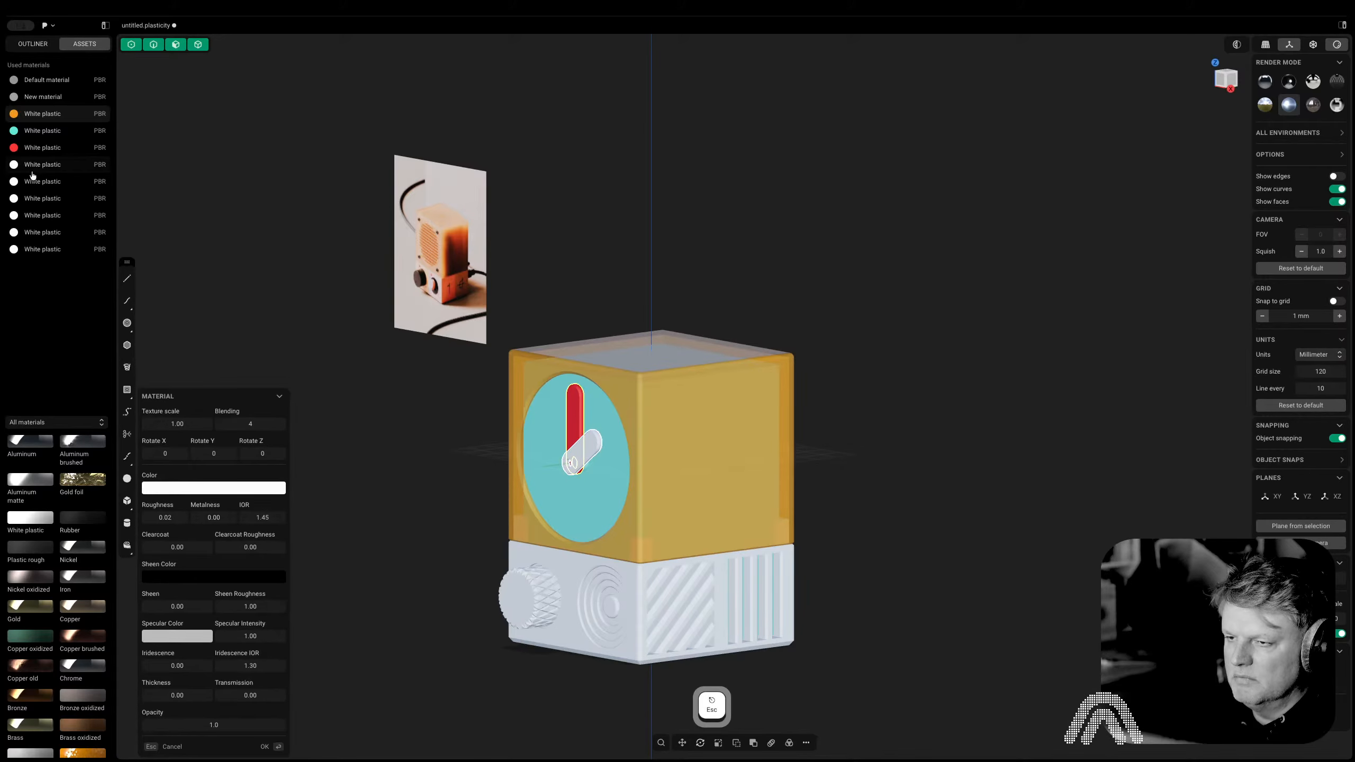
key(Escape)
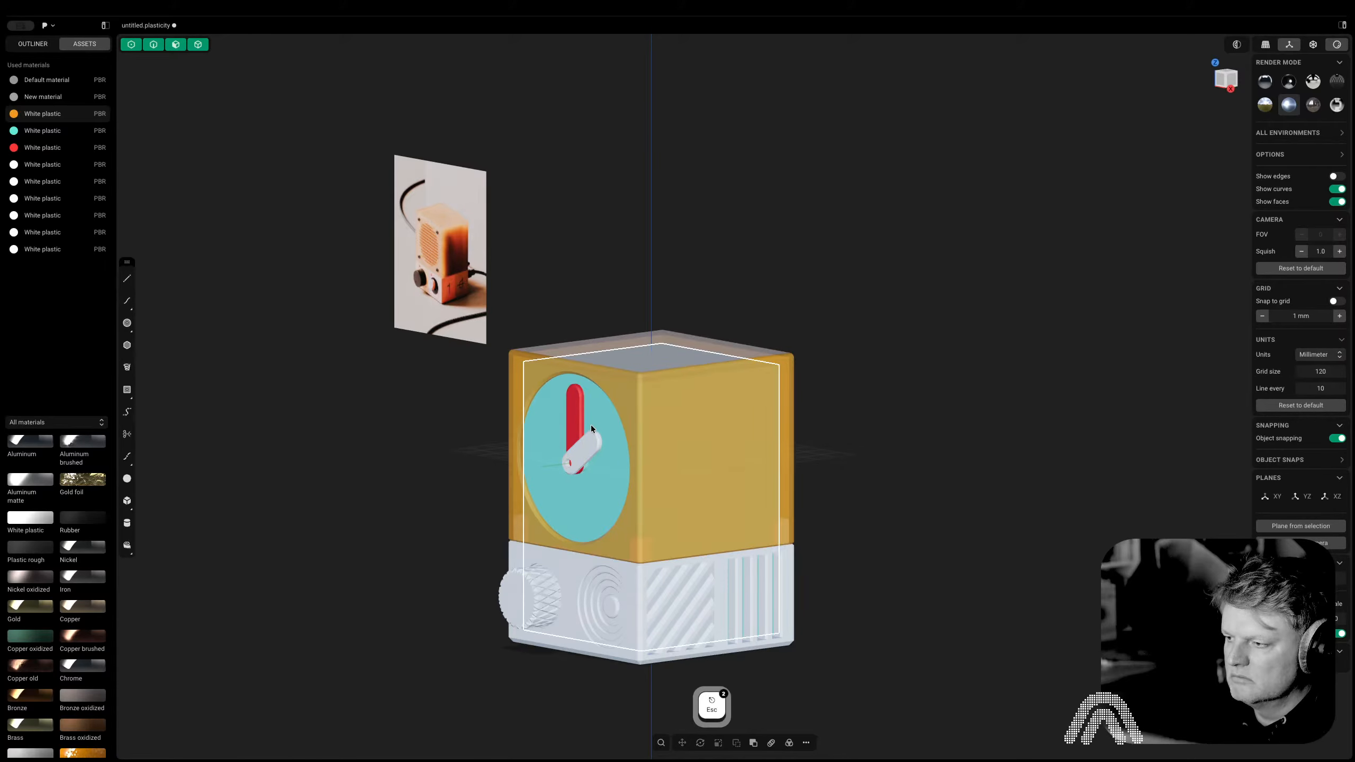
Try dark red and turquoise on the short clock hand's material, and return its color to white
click(43, 167)
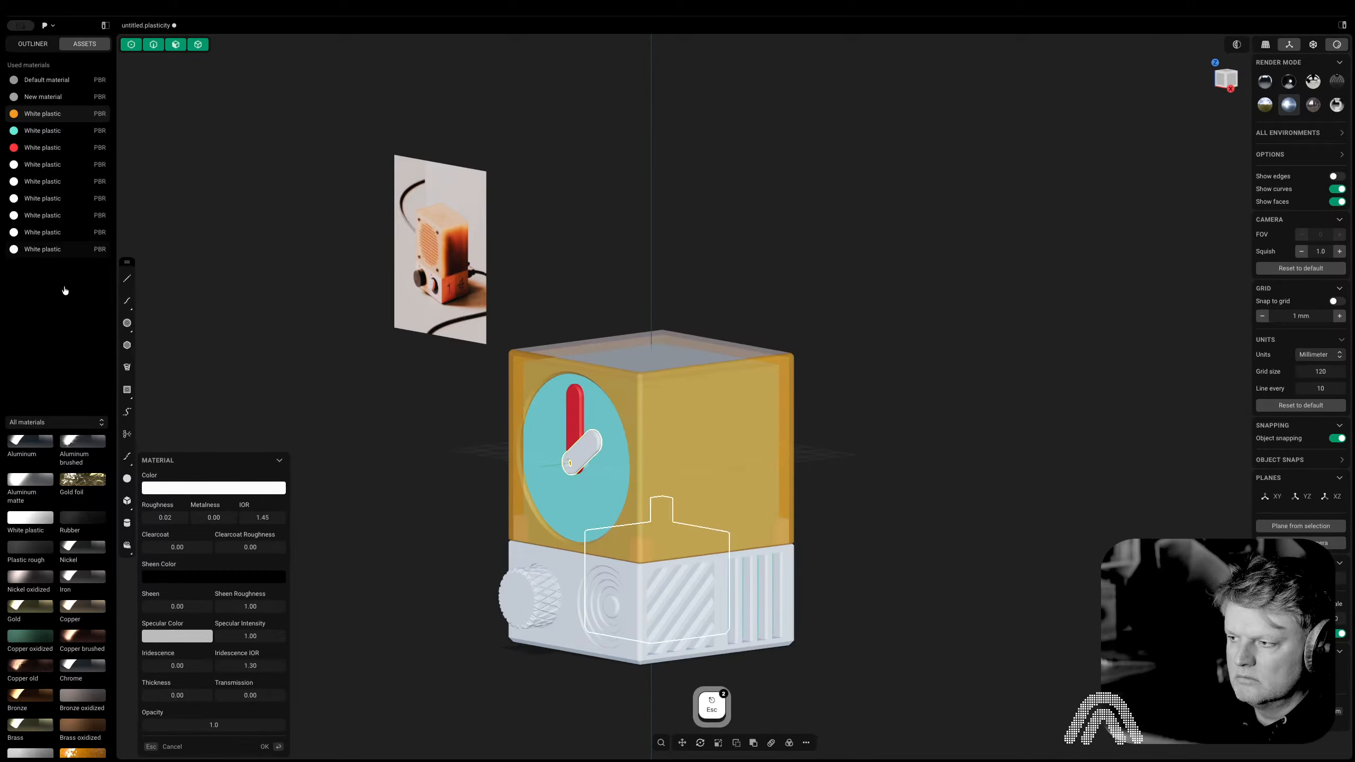
click(229, 491)
click(239, 537)
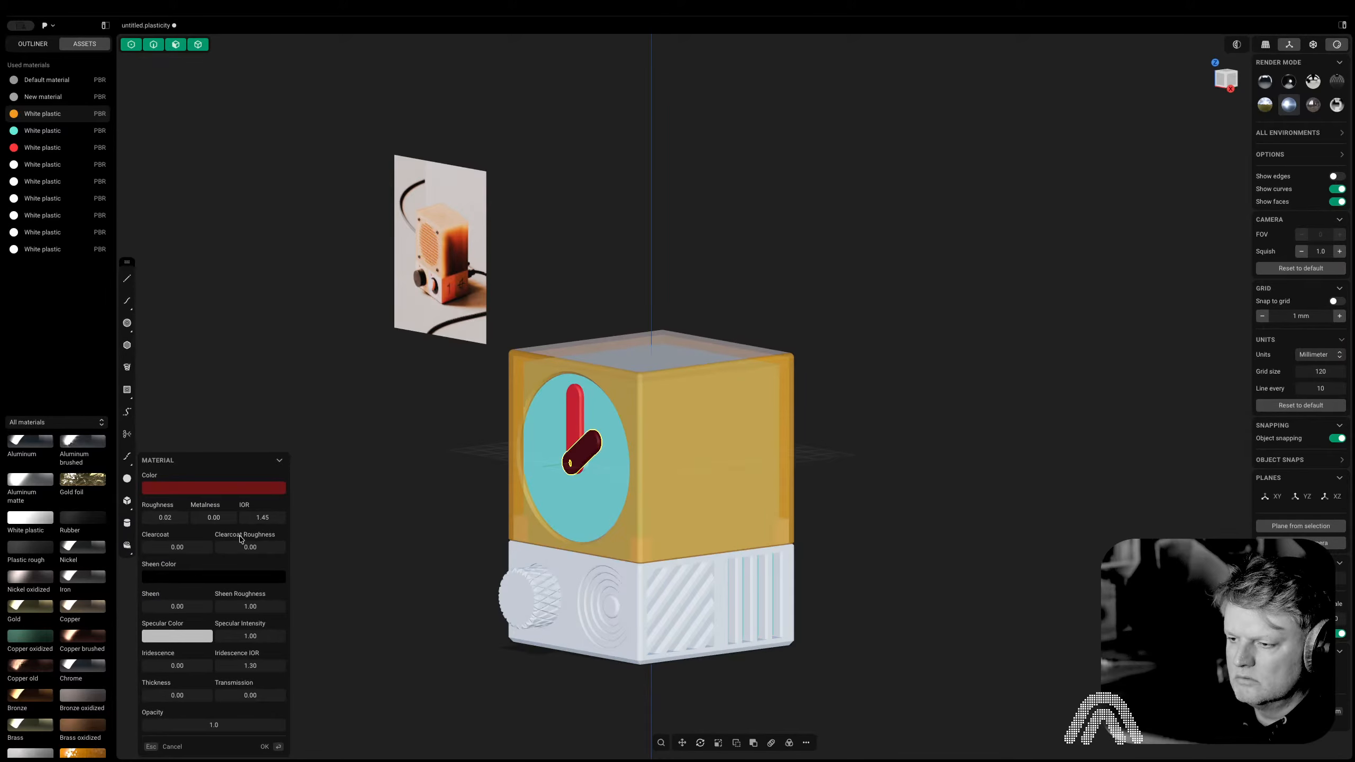
click(223, 585)
click(233, 545)
drag(232, 544, 228, 507)
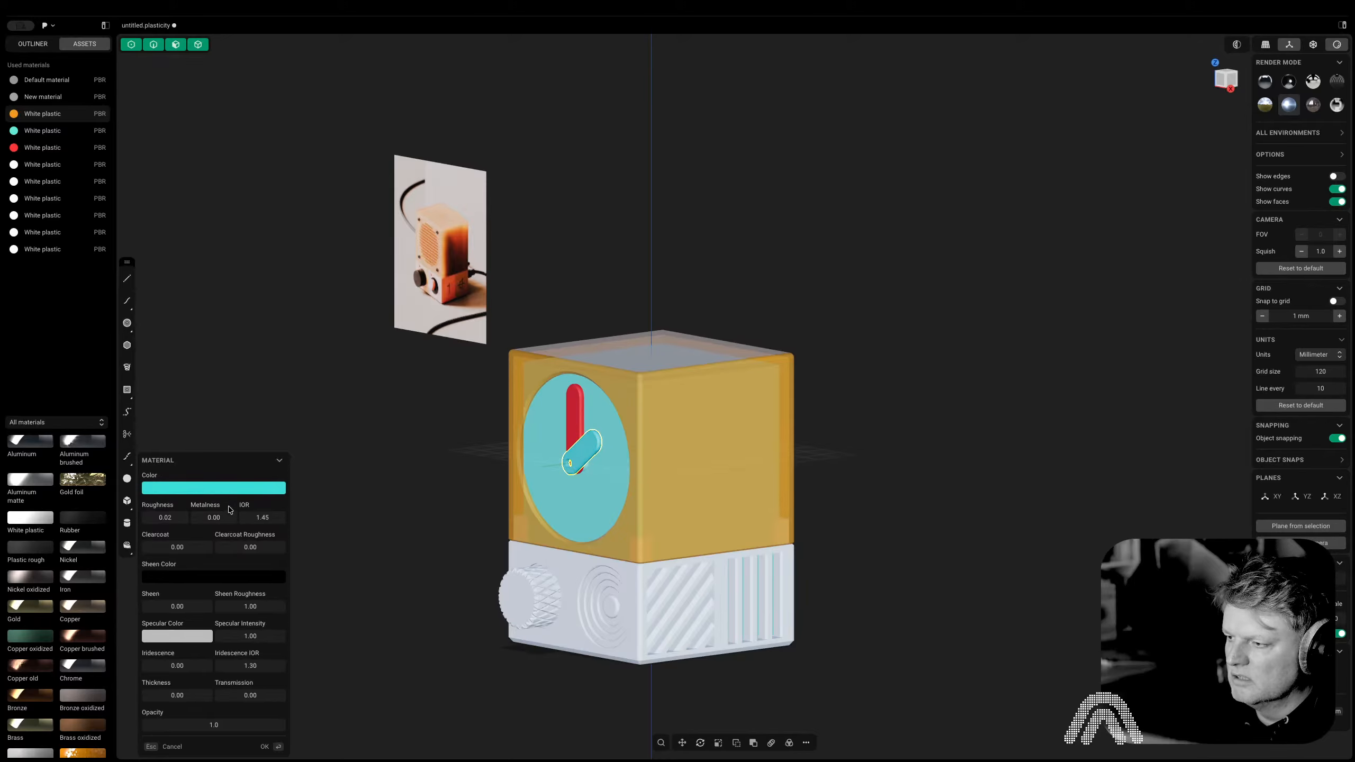
drag(166, 538, 140, 487)
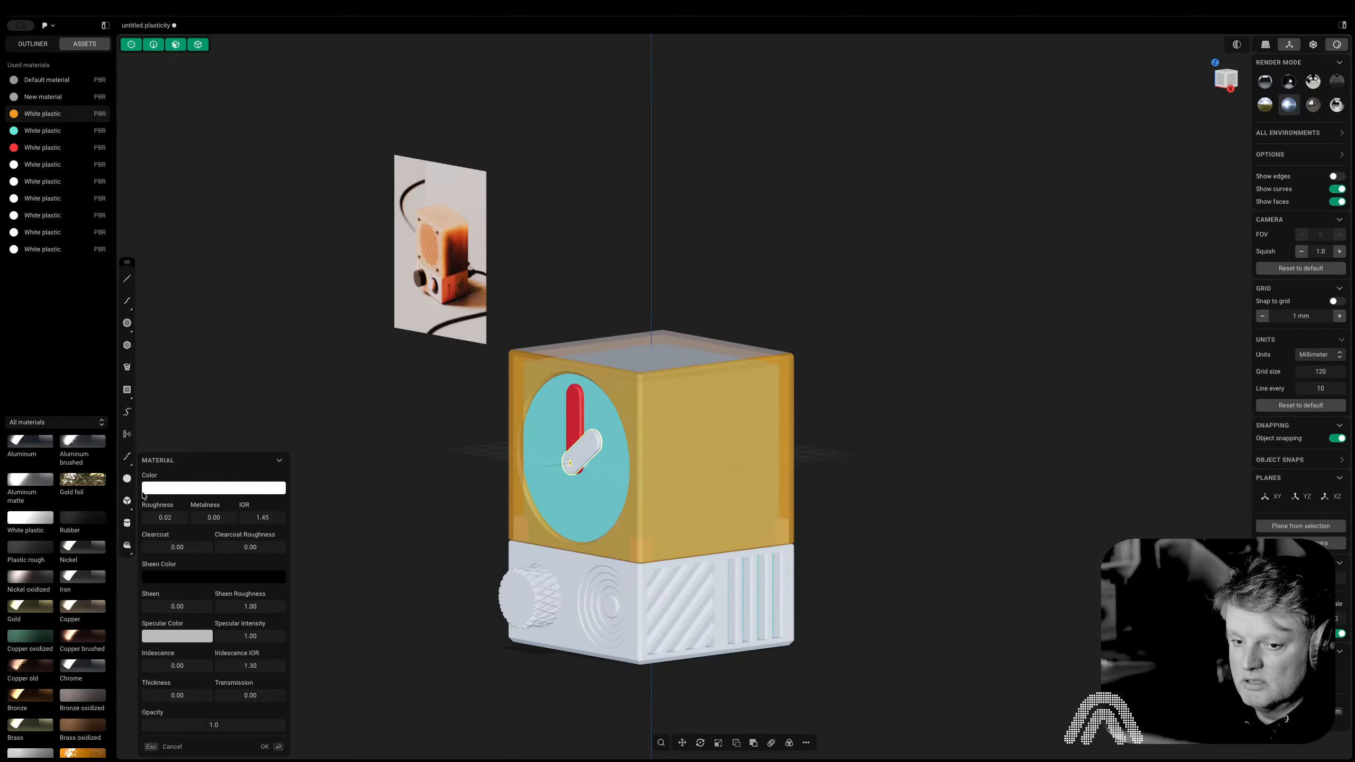
middle_drag(702, 278, 859, 506)
middle_drag(768, 609, 699, 631)
key(Return)
Change the material color of the lower block with the concentric rings and diagonal grooves to vivid red-orange
shift+middle_drag(955, 560, 892, 472)
click(33, 167)
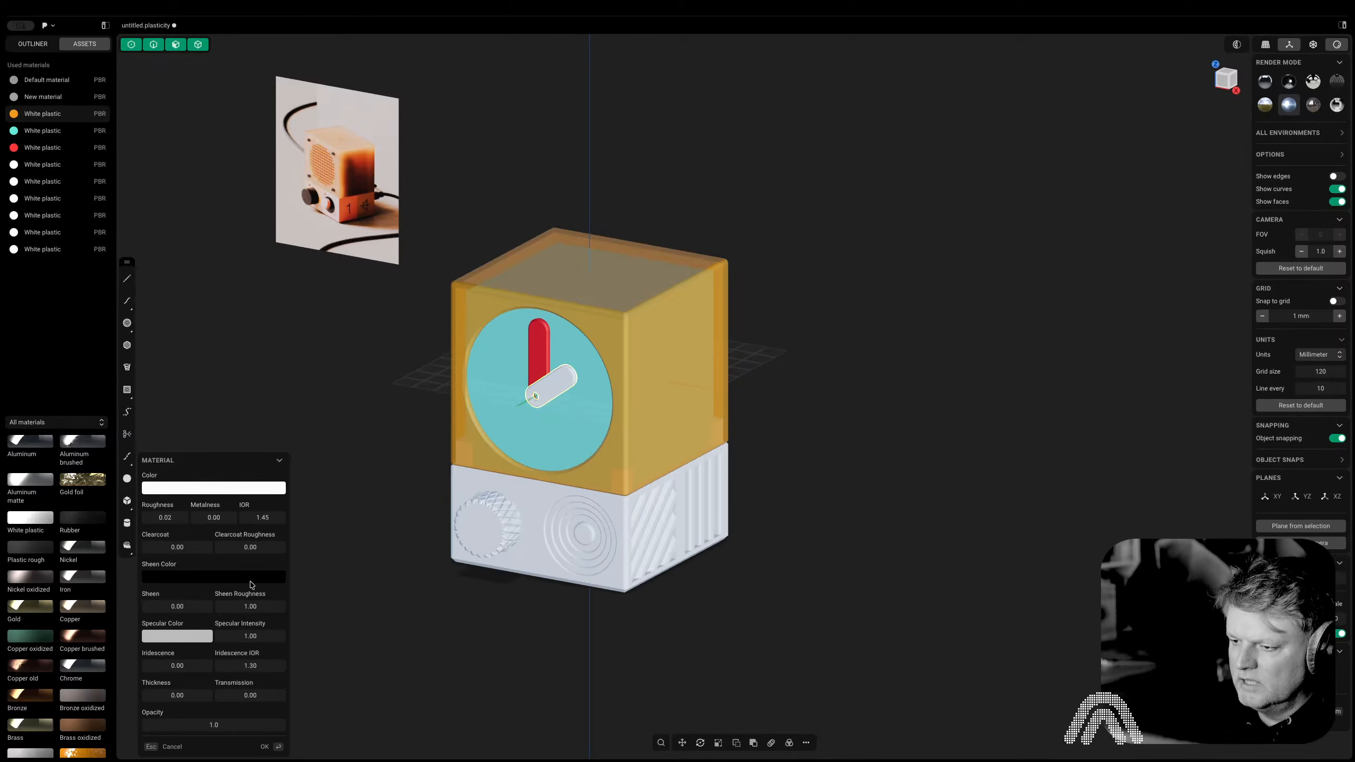
drag(266, 509, 253, 579)
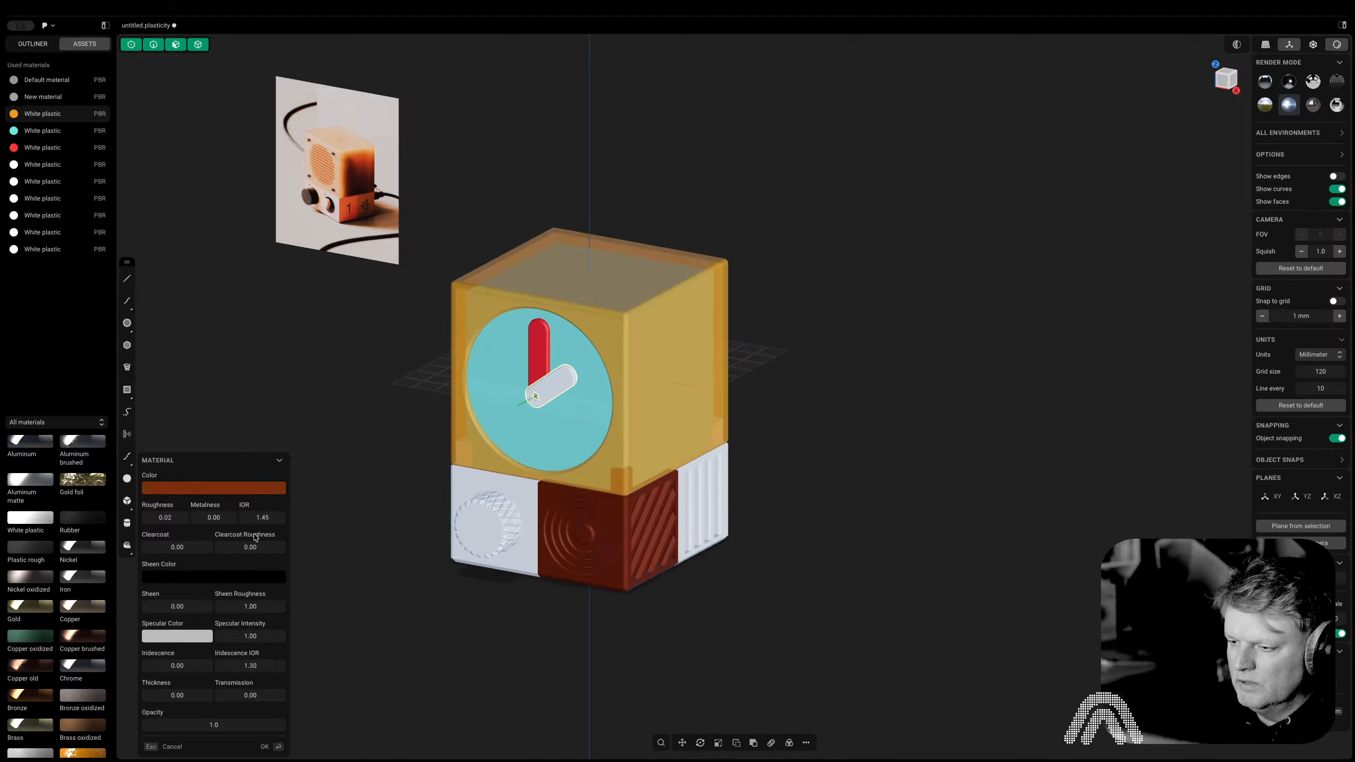
drag(255, 533, 253, 499)
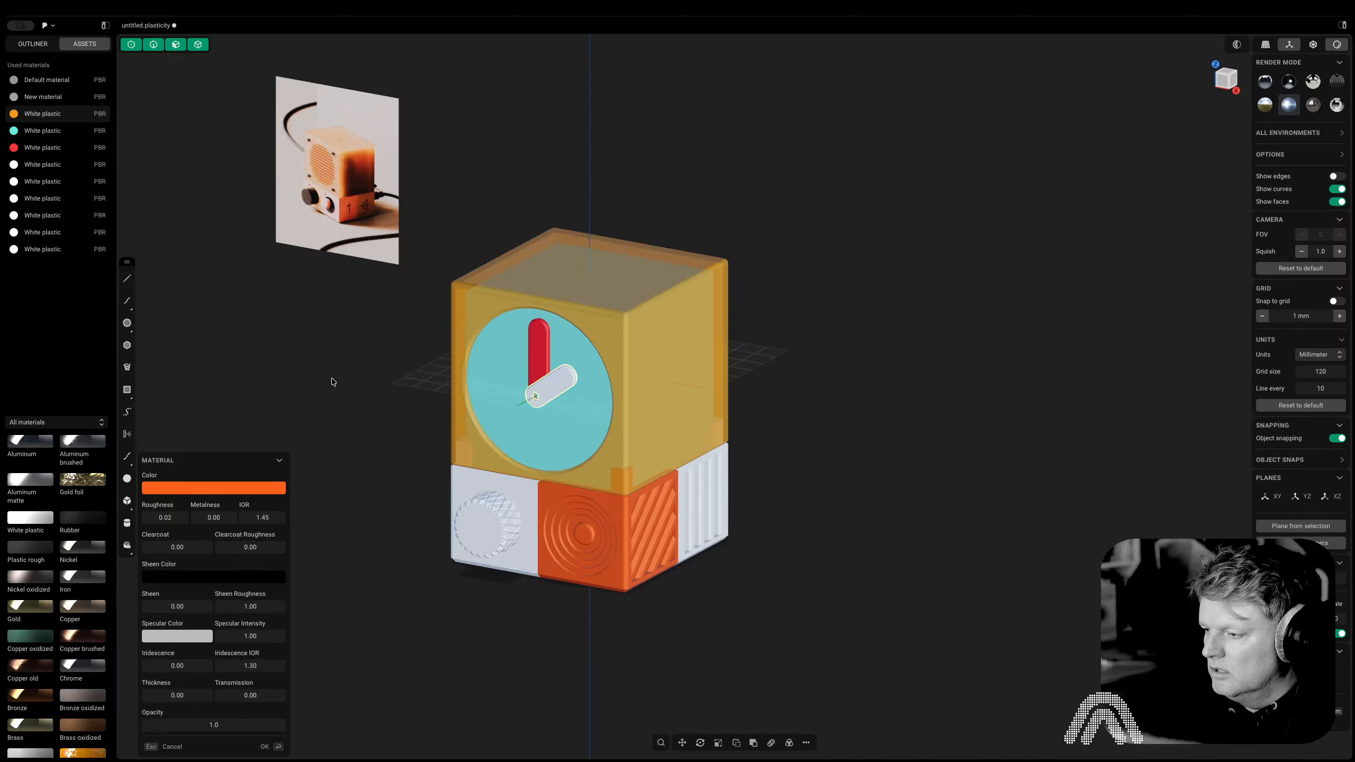
middle_drag(753, 589, 660, 501)
shift+middle_drag(732, 570, 710, 593)
key(Return)
Change the material color of the lower front block behind the knurled knob to mint turquoise
click(685, 572)
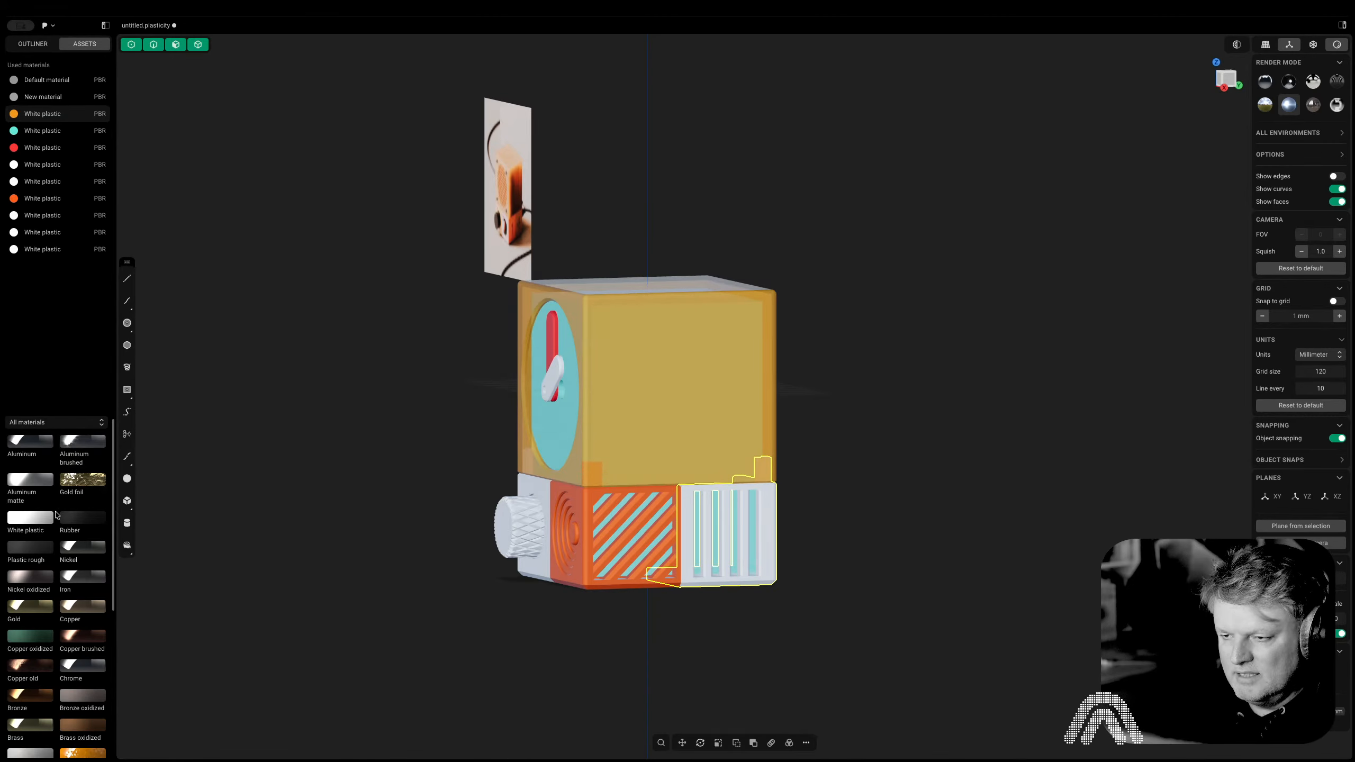
click(41, 220)
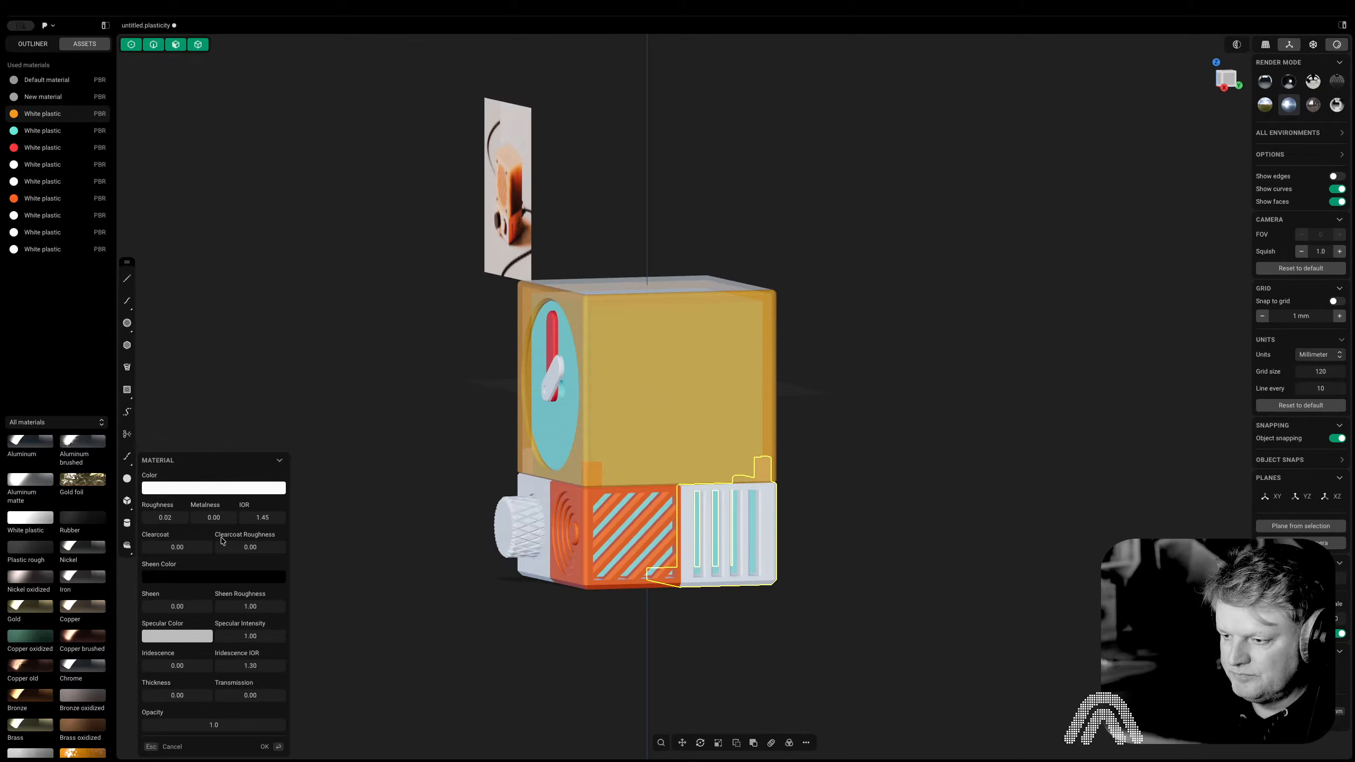
drag(228, 545, 232, 501)
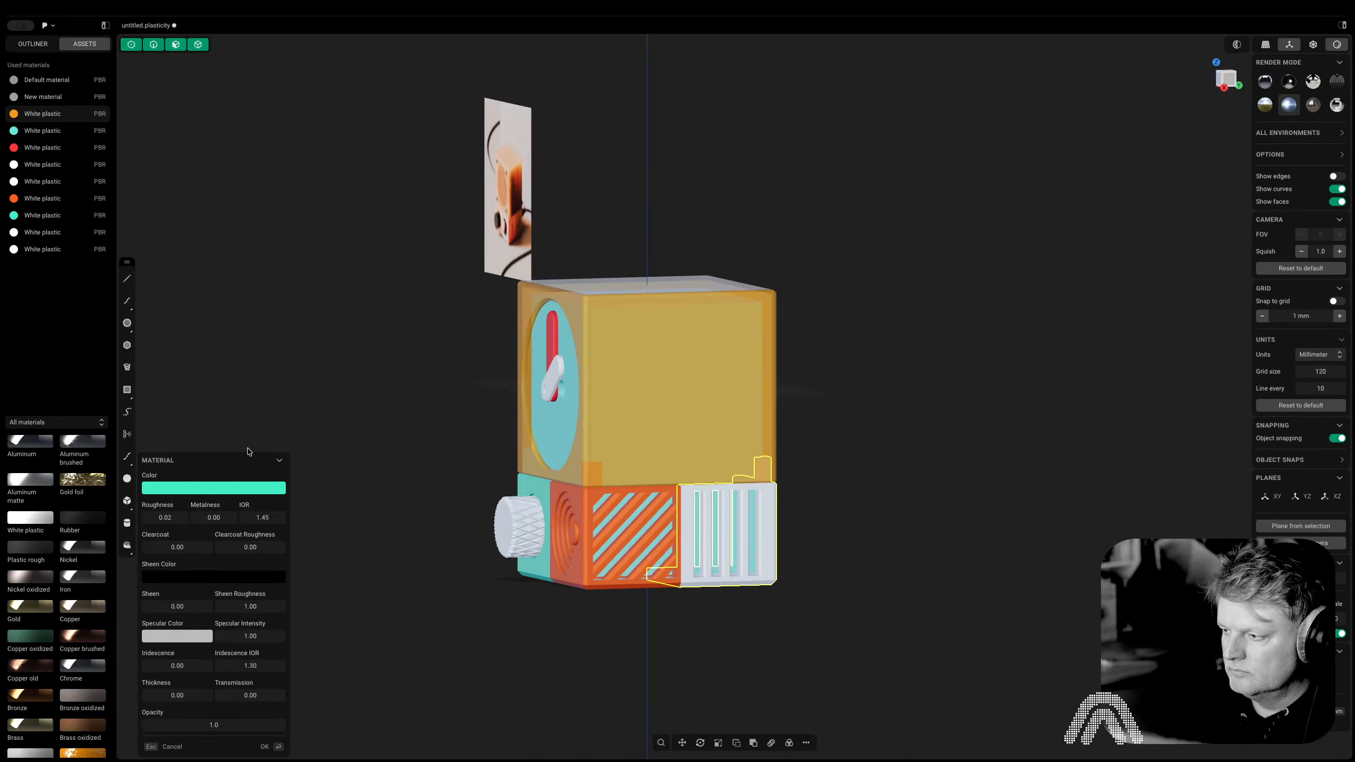
Change the material color of the lower block with the vertical slots to soft pink
middle_drag(275, 363, 272, 468)
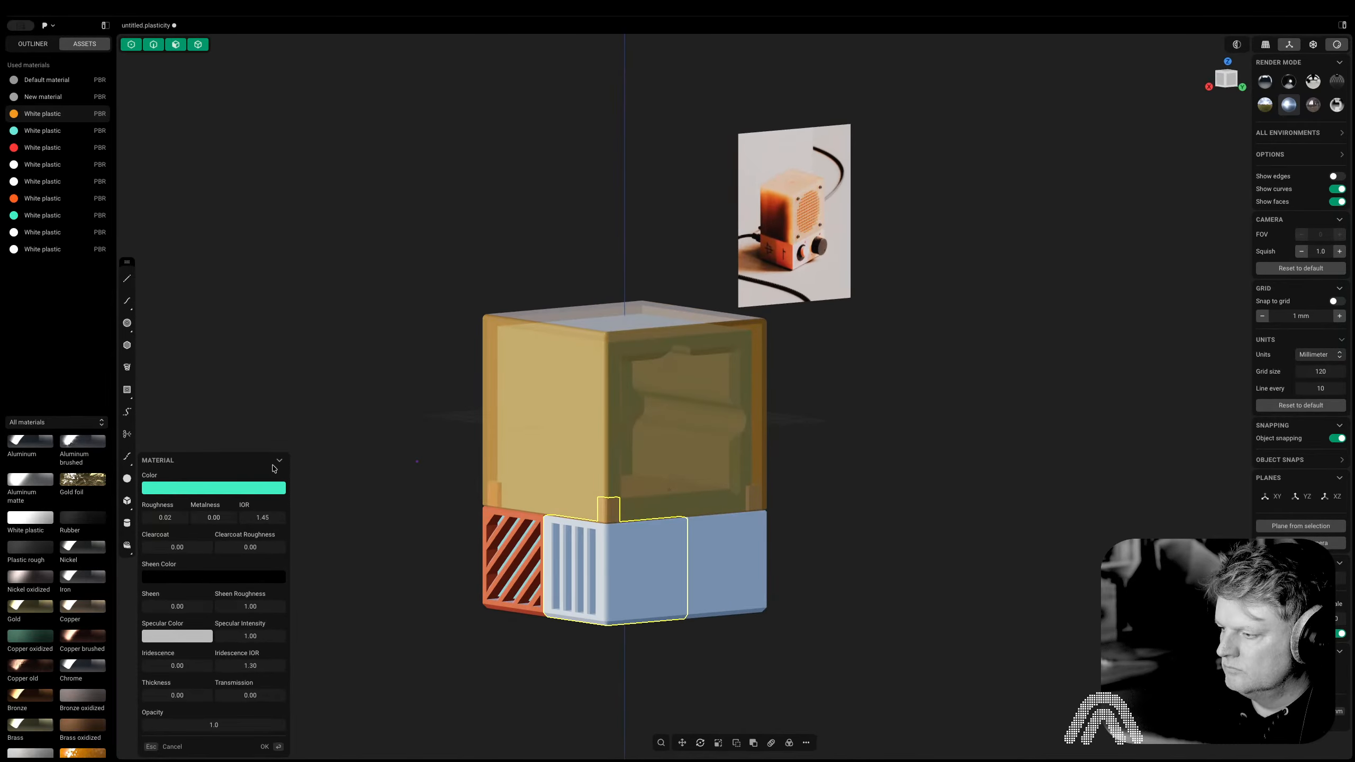
click(56, 233)
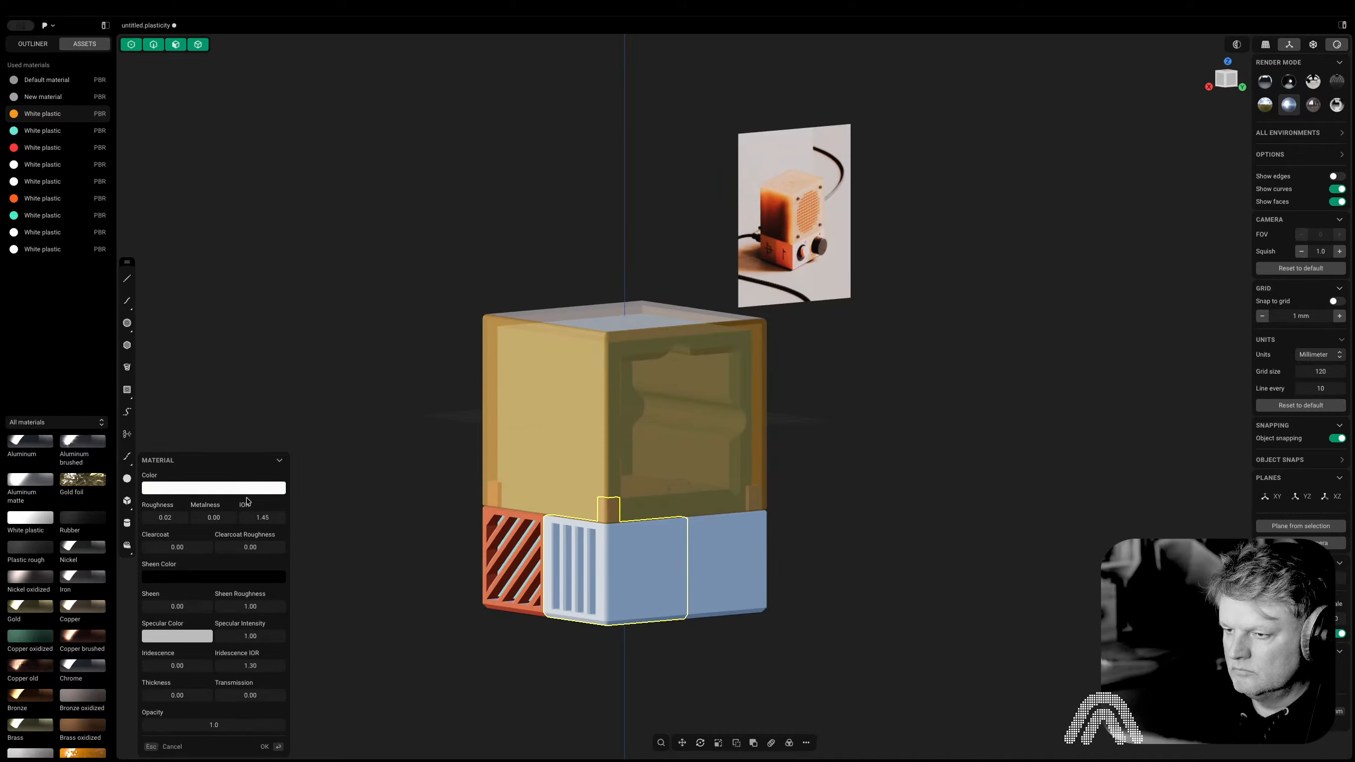
click(215, 491)
drag(182, 507, 195, 506)
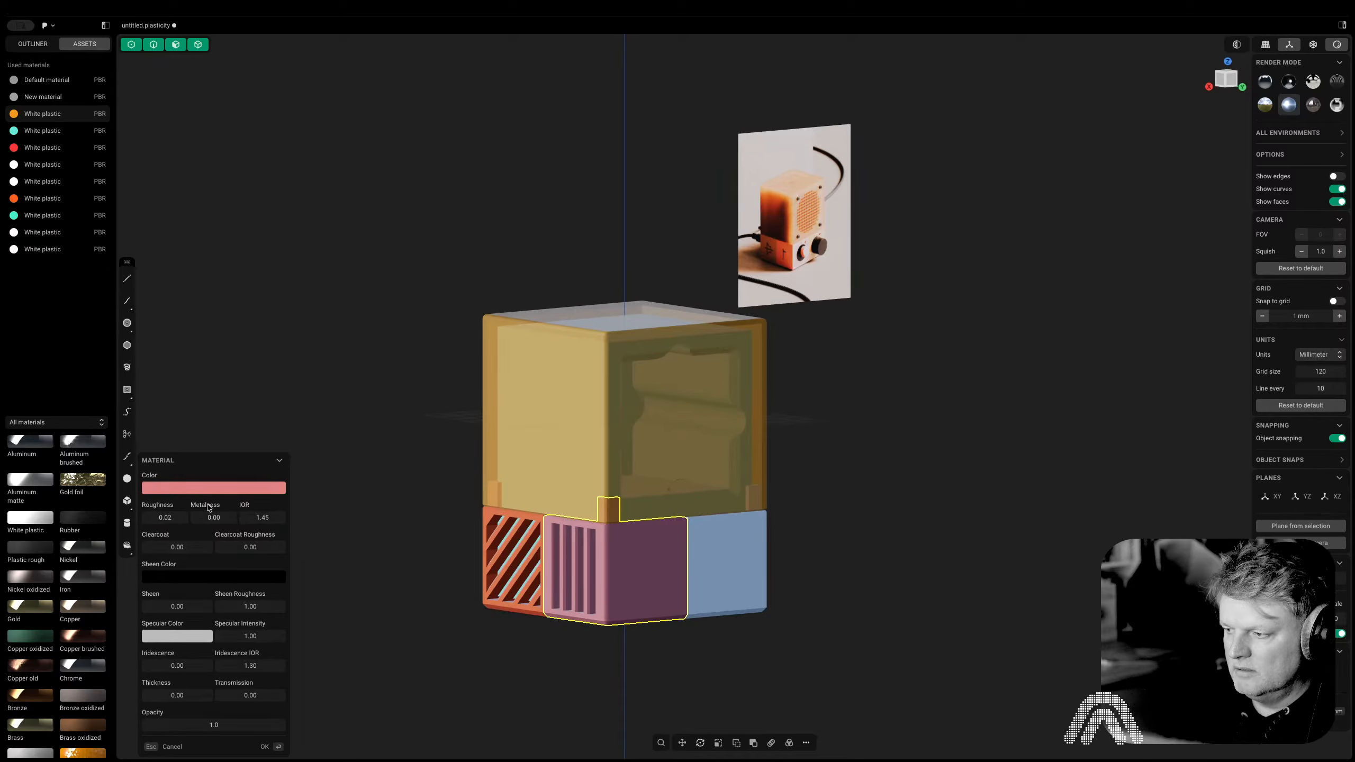
Try a green and a near-black color on the material of the remaining rear lower block
click(45, 251)
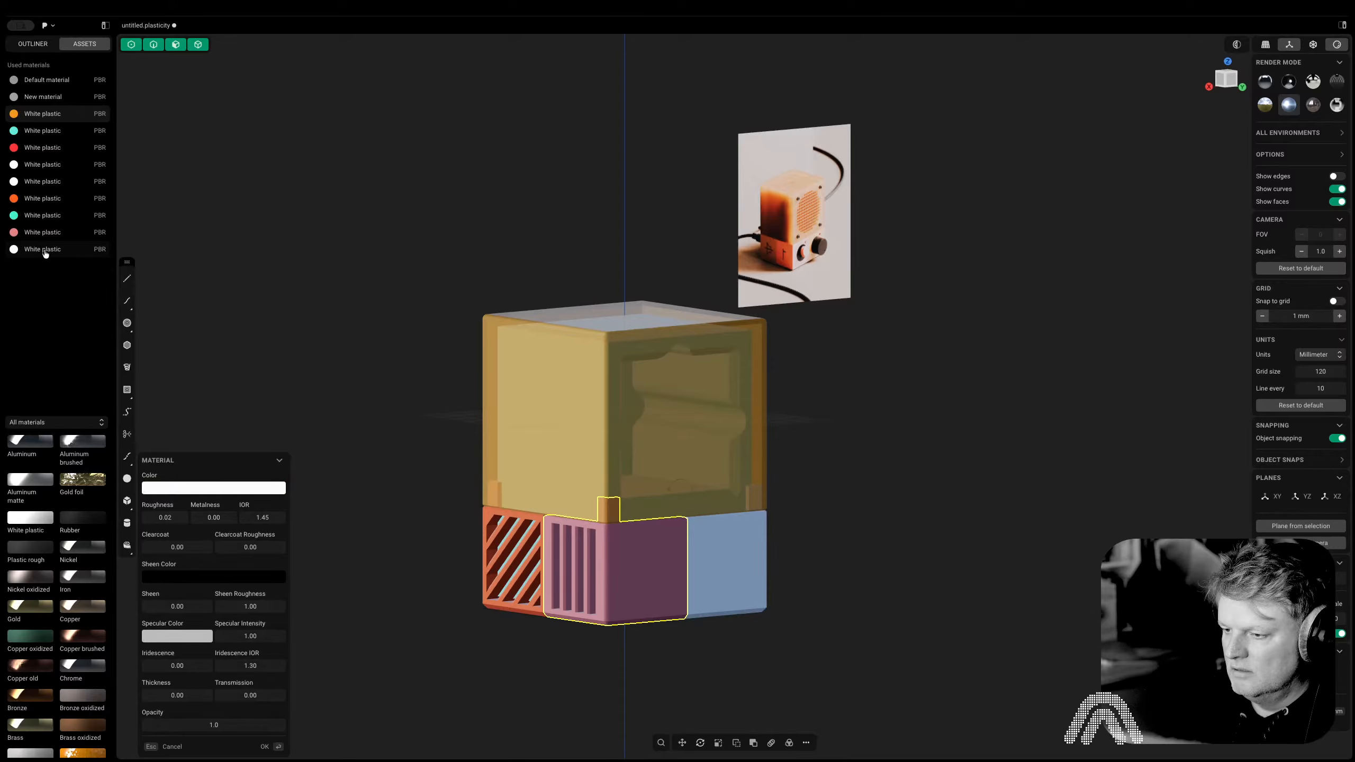
middle_drag(264, 427, 440, 451)
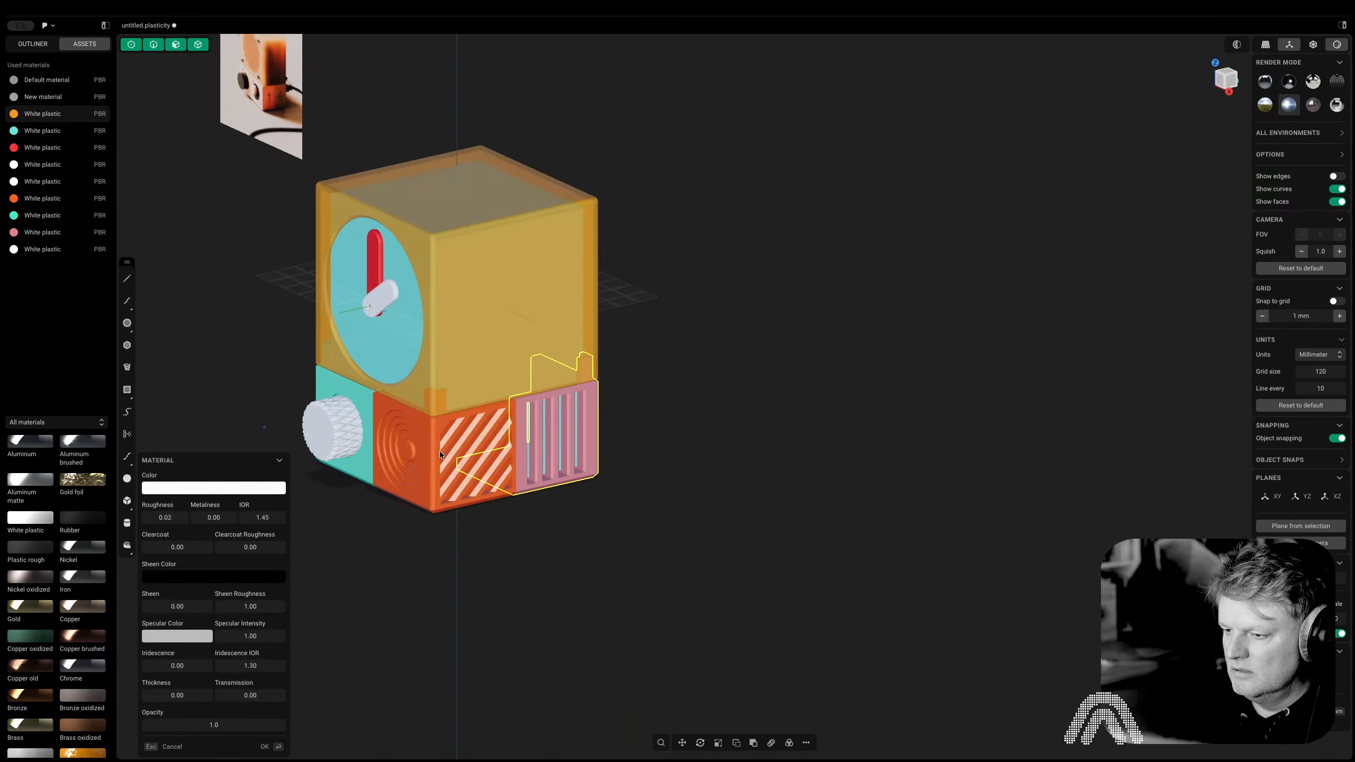
middle_drag(420, 518, 985, 564)
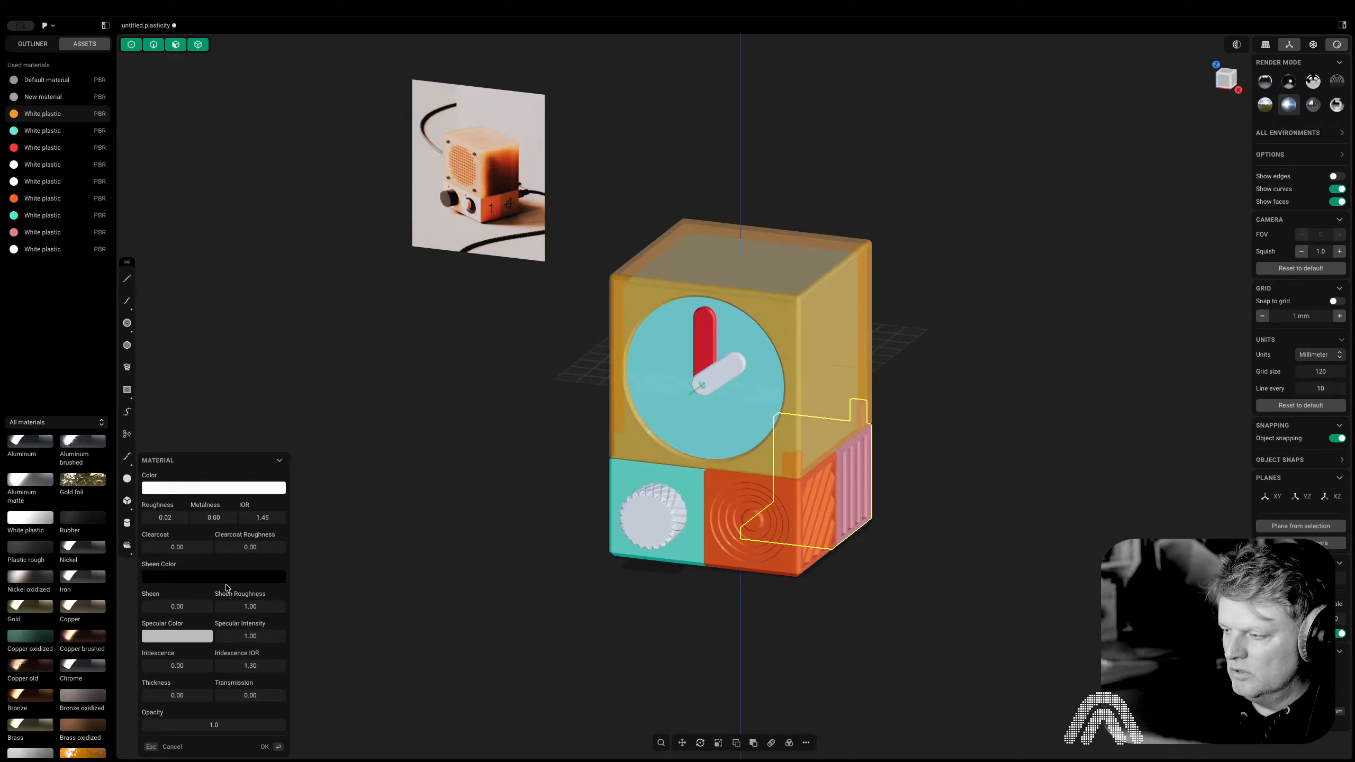
drag(238, 554, 257, 524)
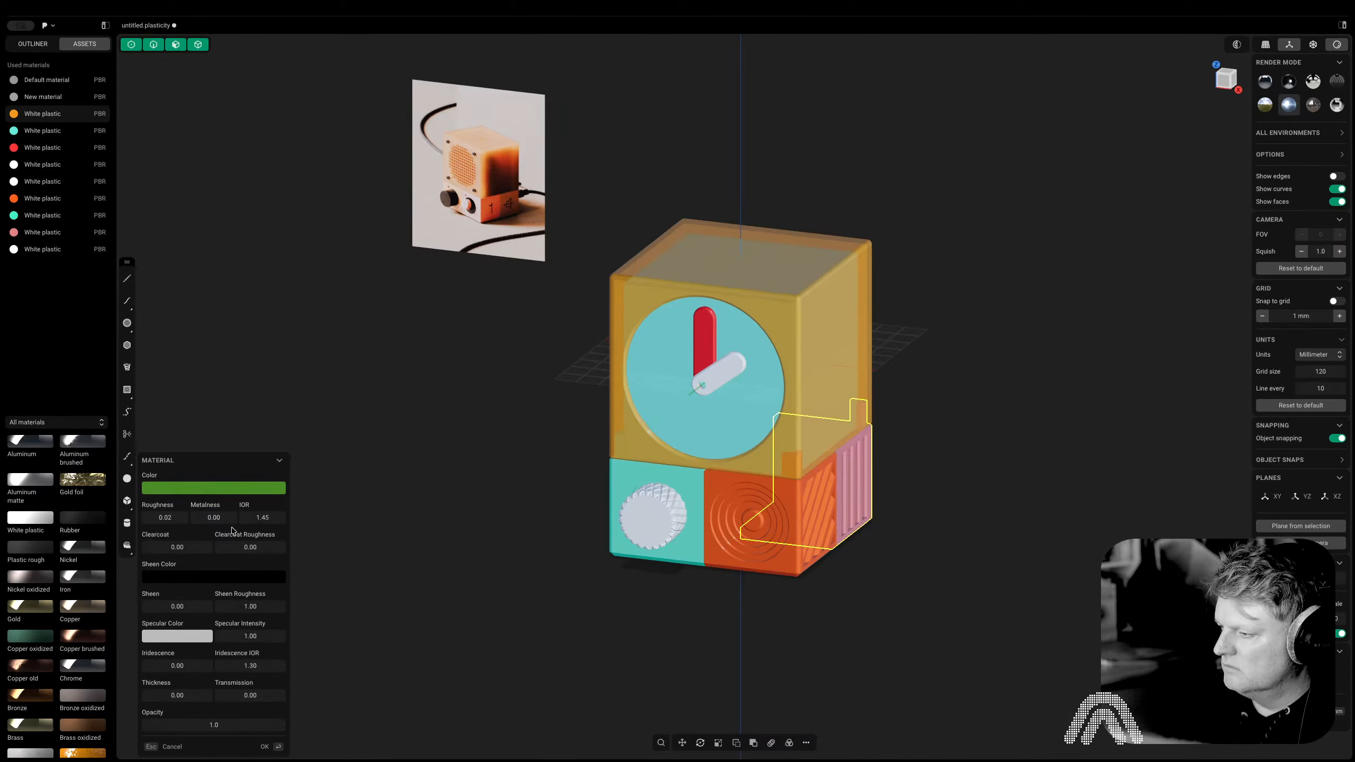
middle_drag(362, 509, 842, 504)
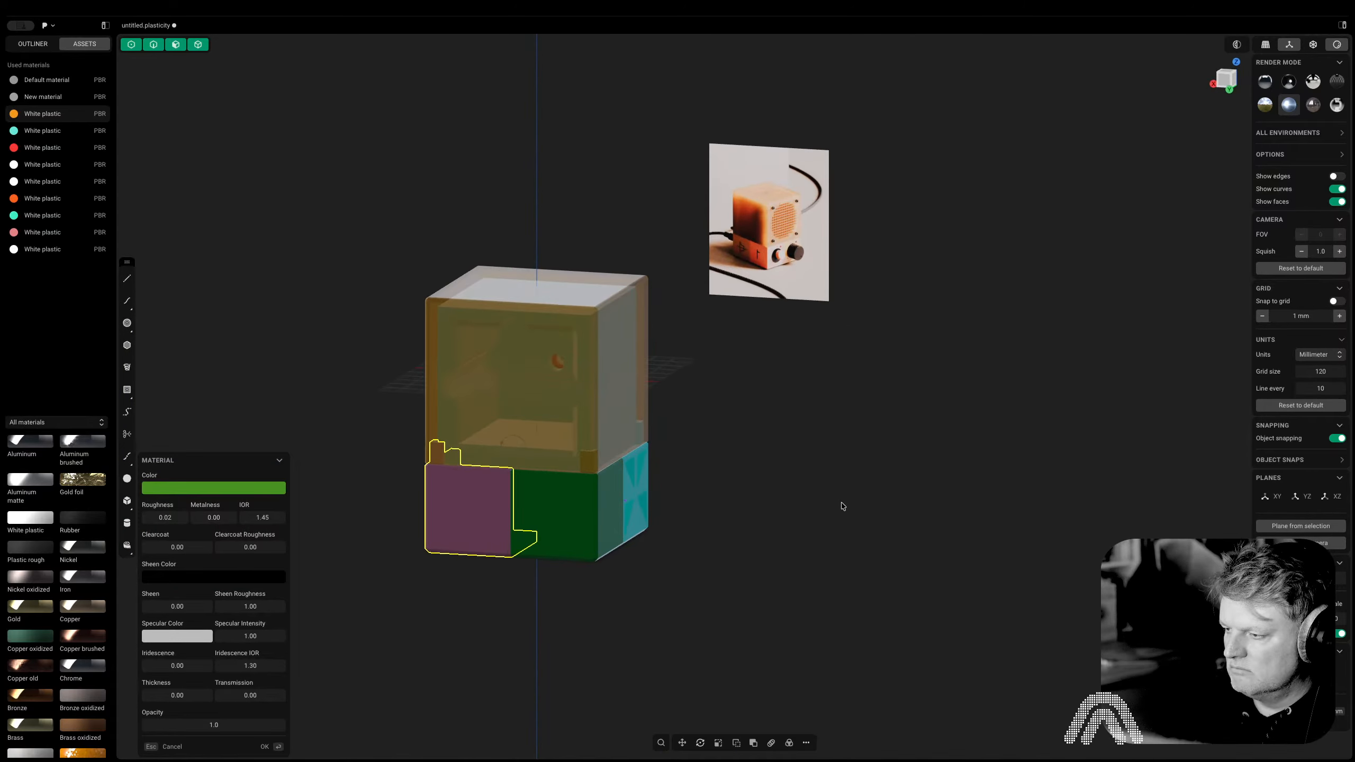
drag(223, 534, 241, 566)
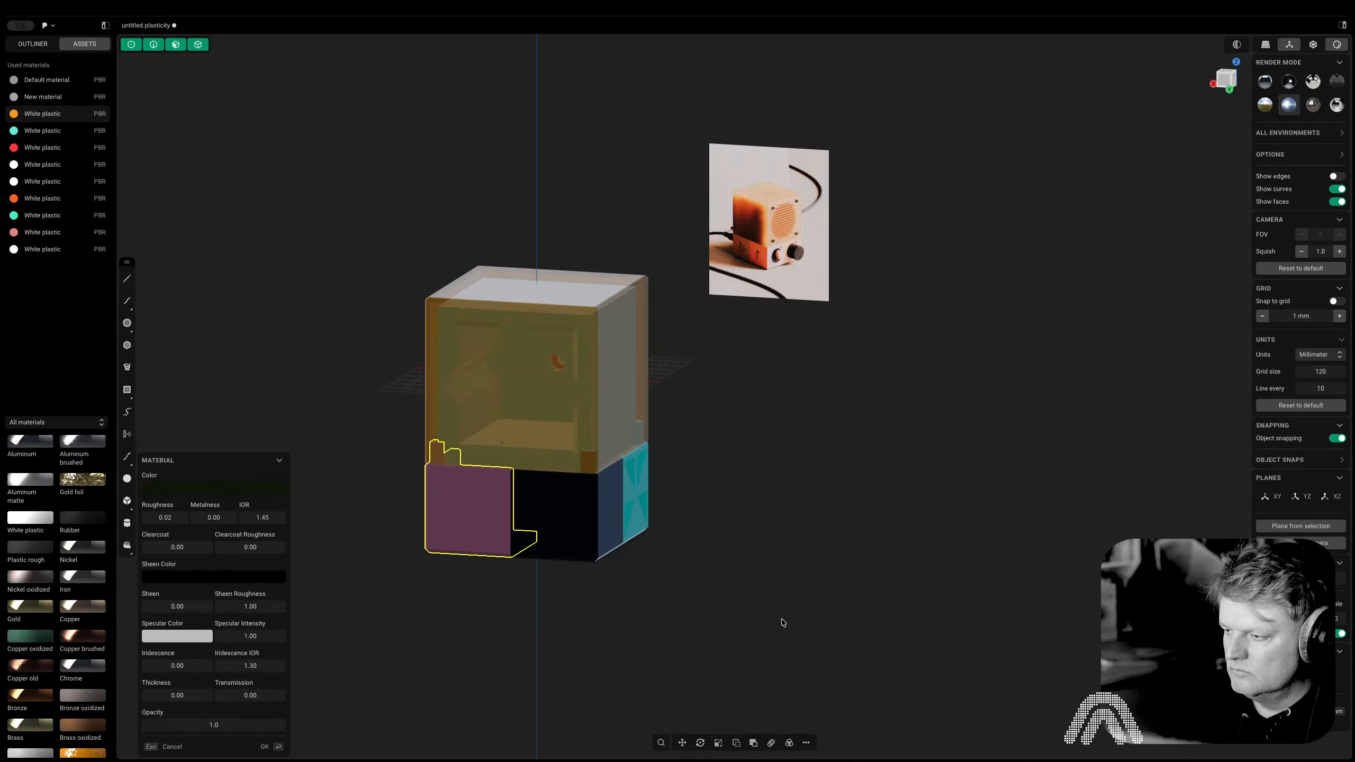
middle_drag(782, 622, 555, 608)
shift+middle_drag(735, 581, 642, 648)
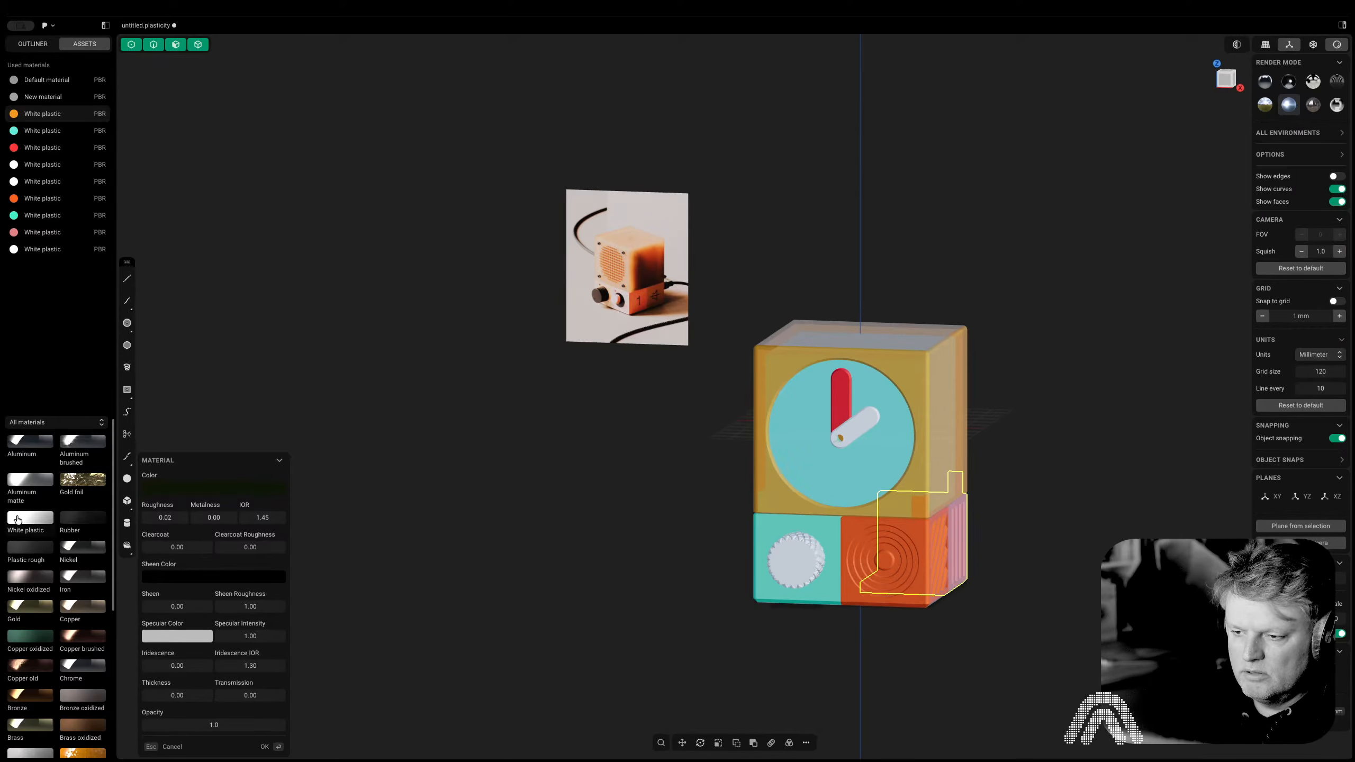
drag(17, 519, 715, 539)
key(Escape)
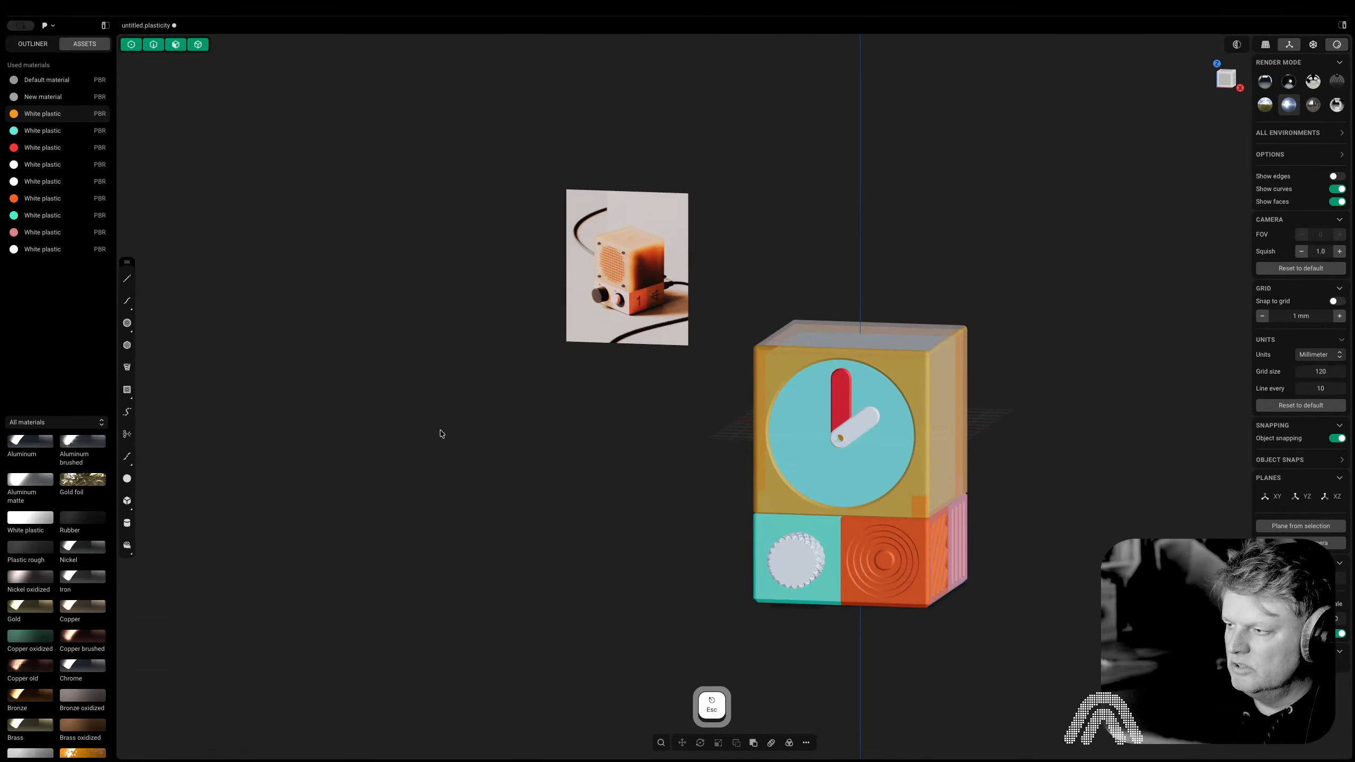
Change the knurled knob's White plastic material color to dark blue
double_click(28, 181)
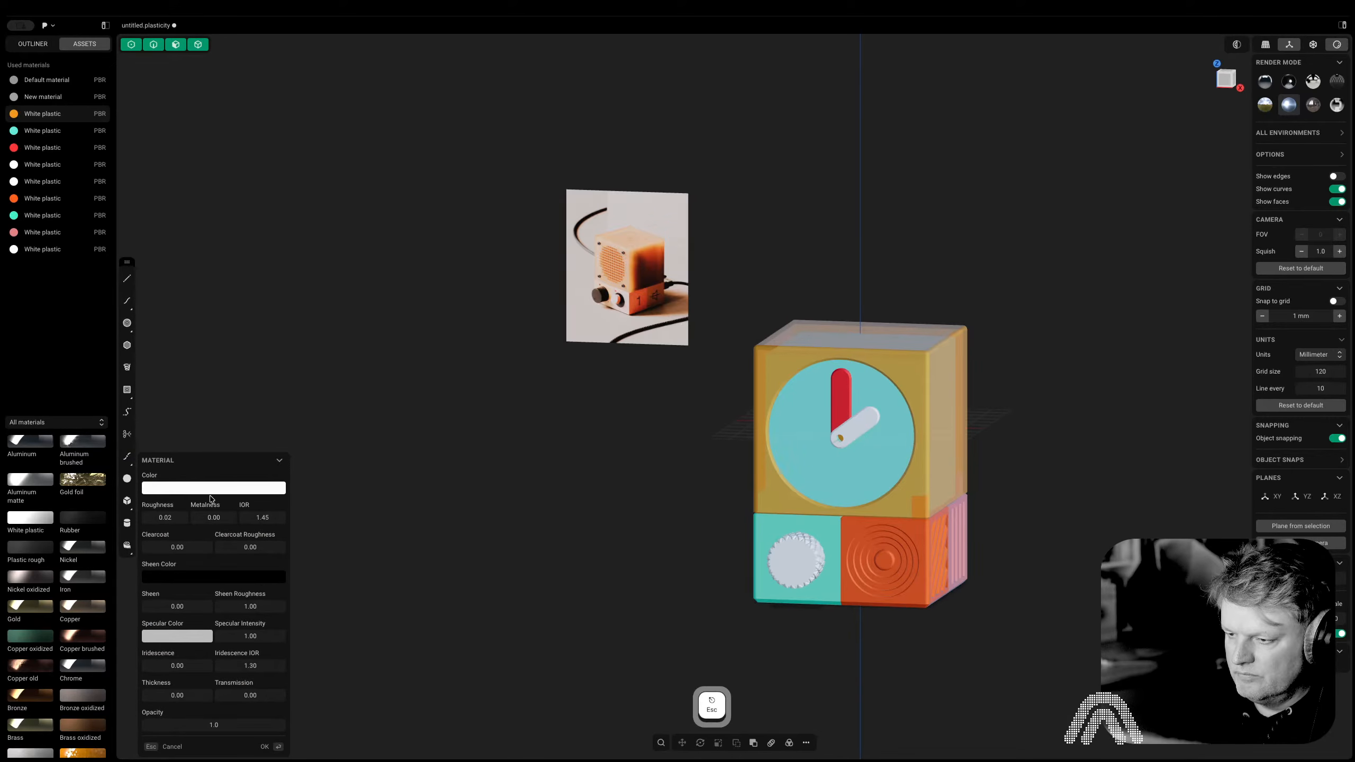
click(276, 487)
drag(257, 549, 217, 581)
drag(224, 532, 239, 530)
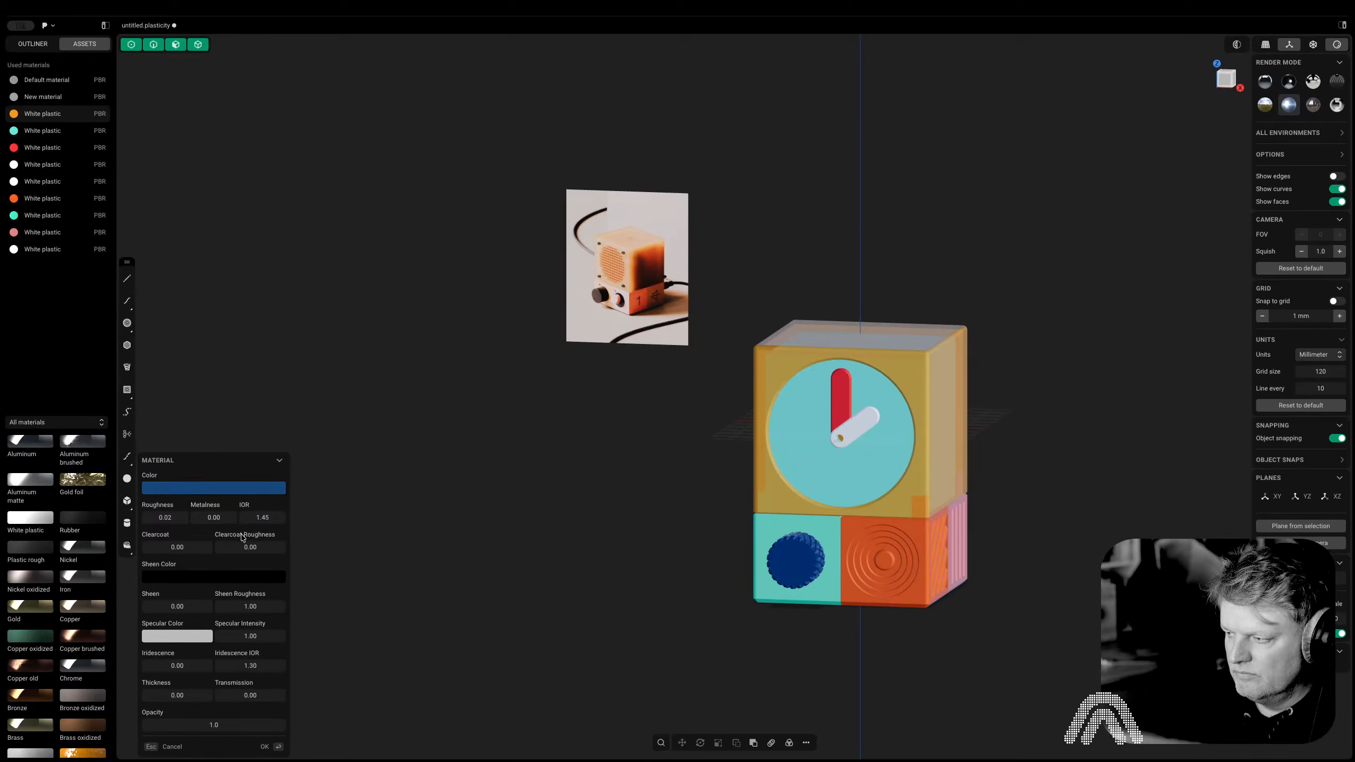
middle_drag(1022, 570, 642, 583)
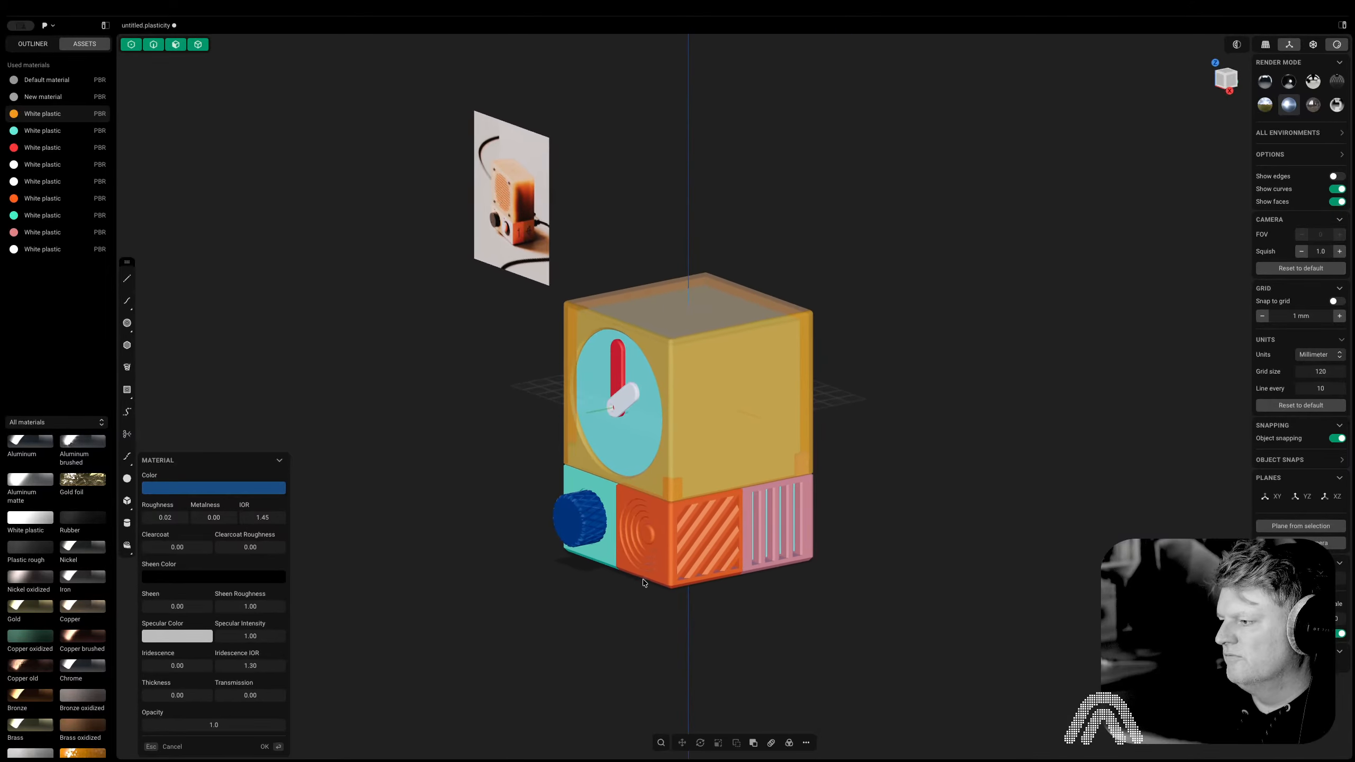
key(Return)
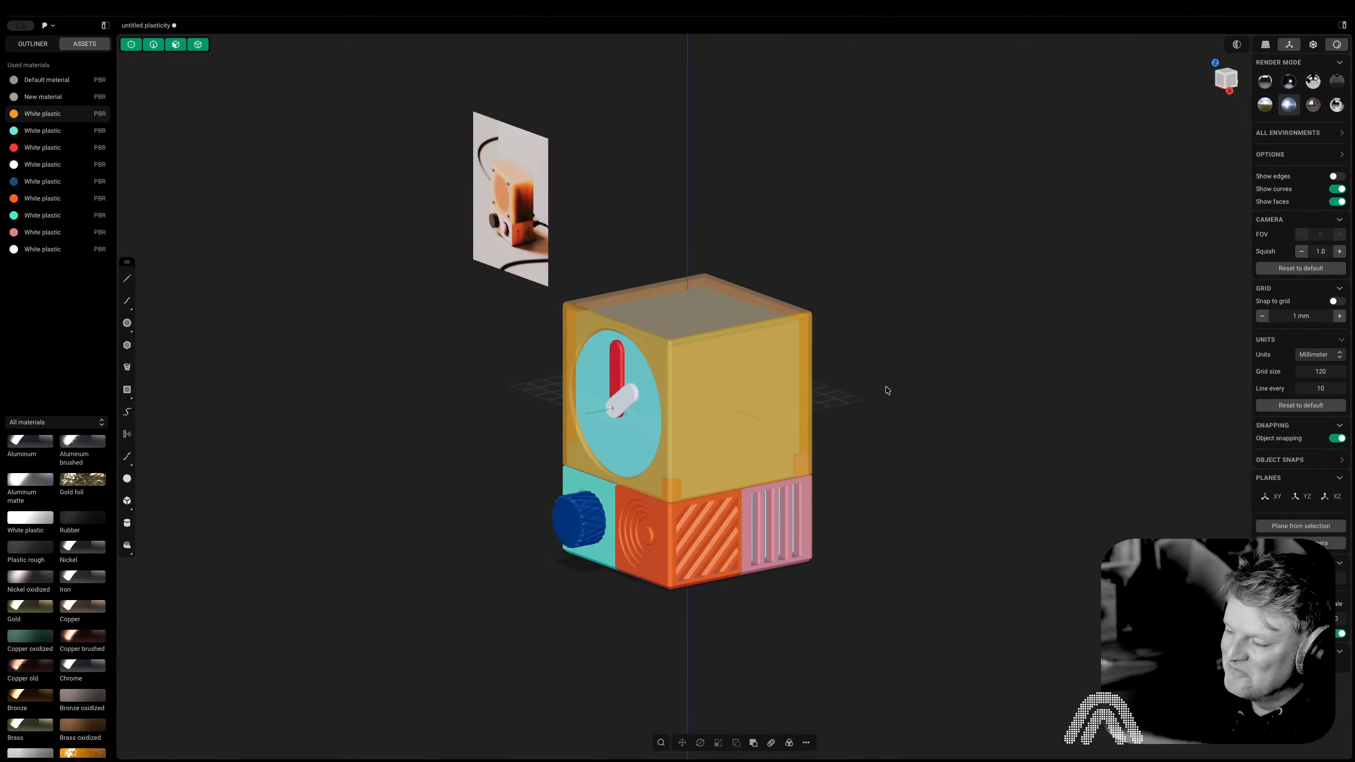
middle_drag(887, 390, 970, 404)
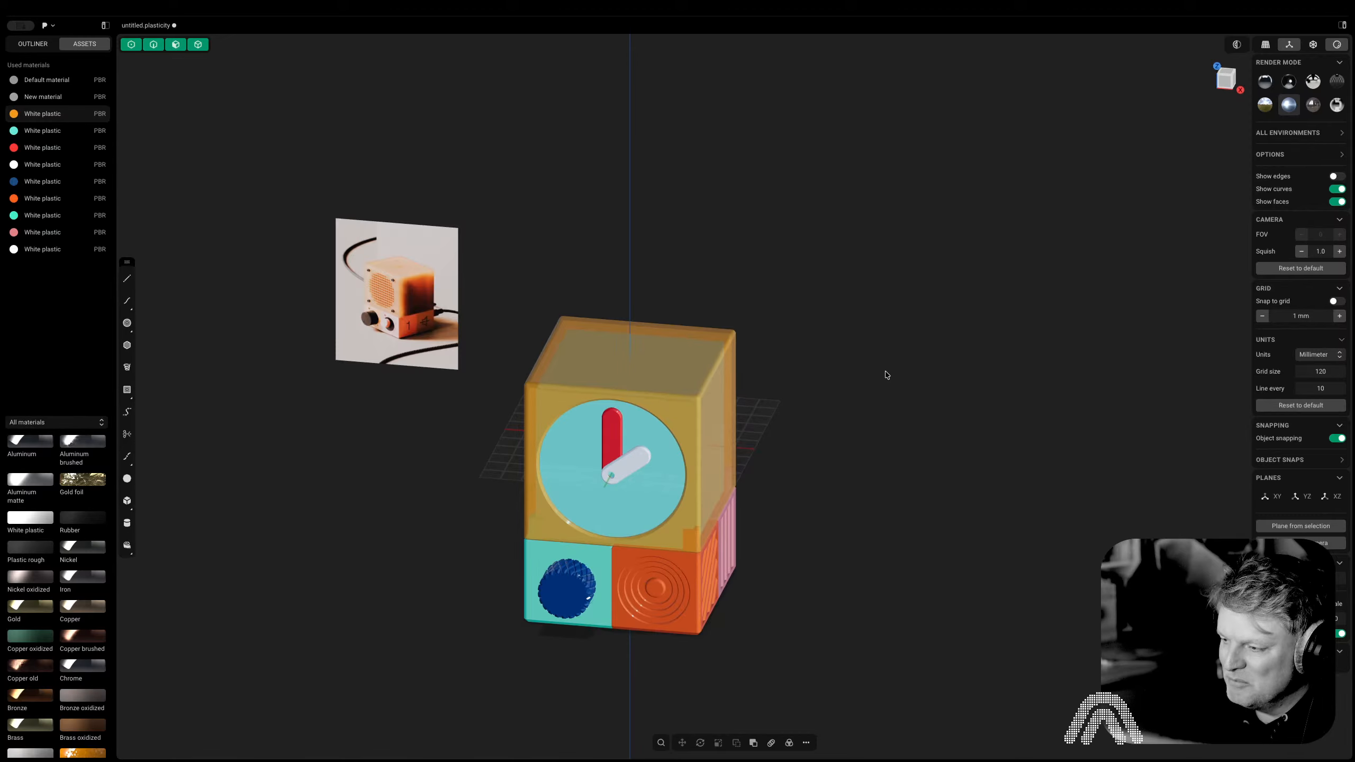
shift+middle_drag(638, 484, 605, 469)
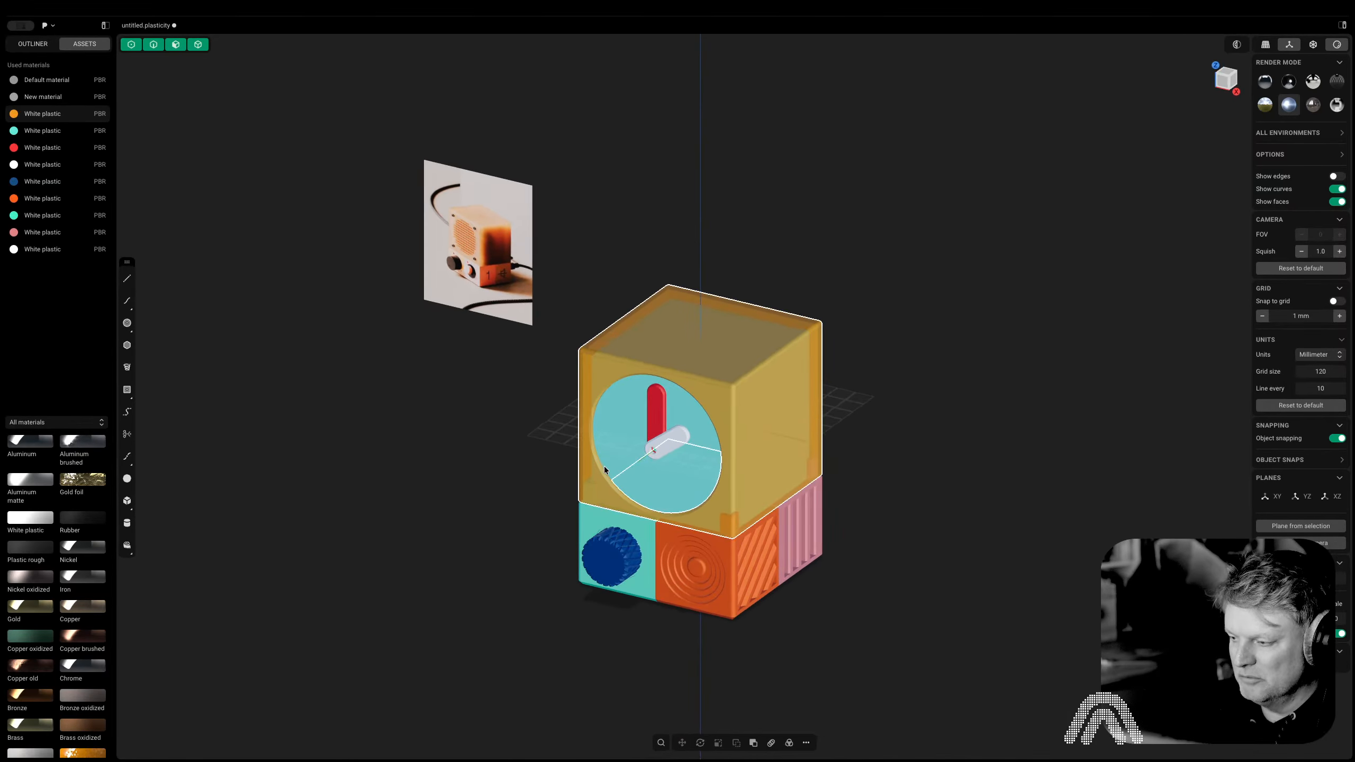
Examine the colored clock from the front and sides, checking the dial, knob and slotted lower blocks
click(608, 469)
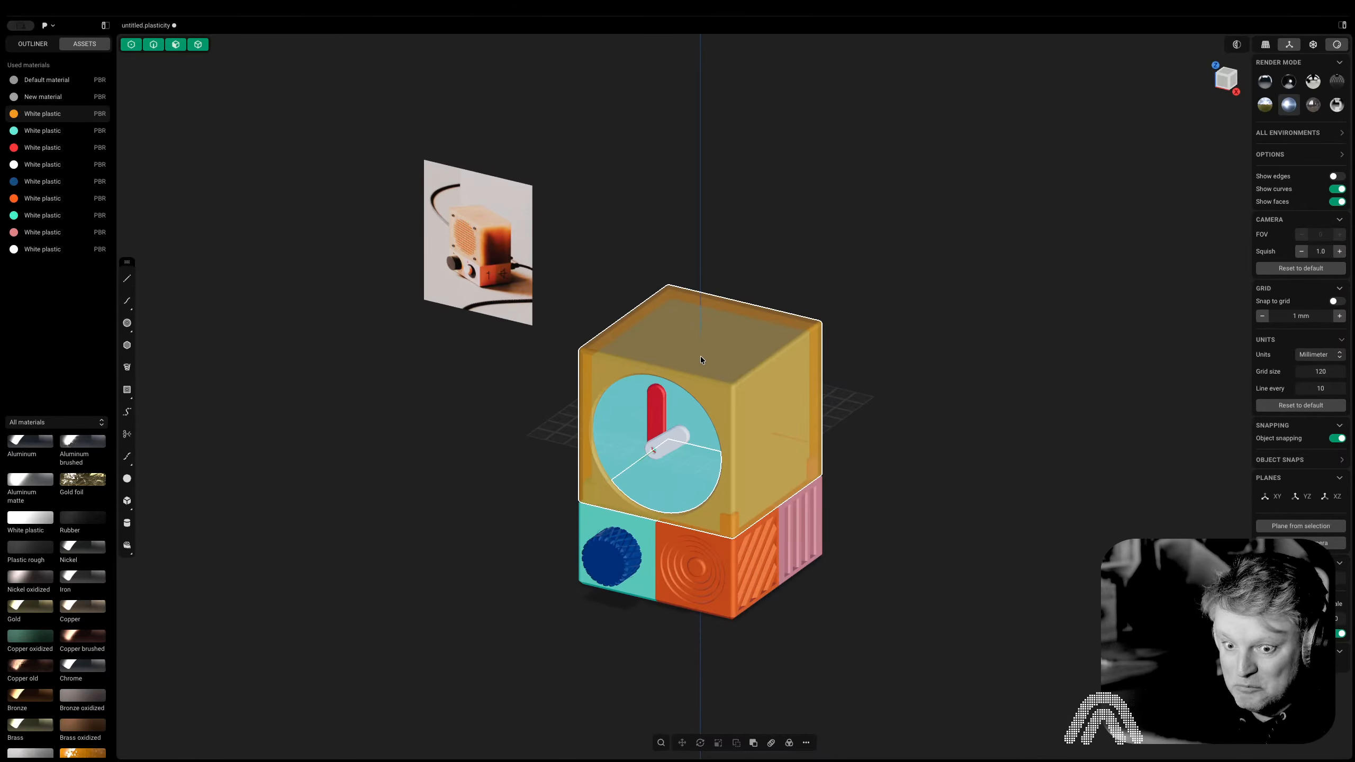
shift+middle_drag(795, 461, 948, 517)
scroll(749, 502, up, 3)
shift+middle_drag(948, 517, 1011, 397)
click(1230, 86)
middle_drag(832, 448, 667, 502)
shift+middle_drag(667, 501, 816, 435)
shift+middle_drag(816, 435, 704, 551)
scroll(764, 523, up, 4)
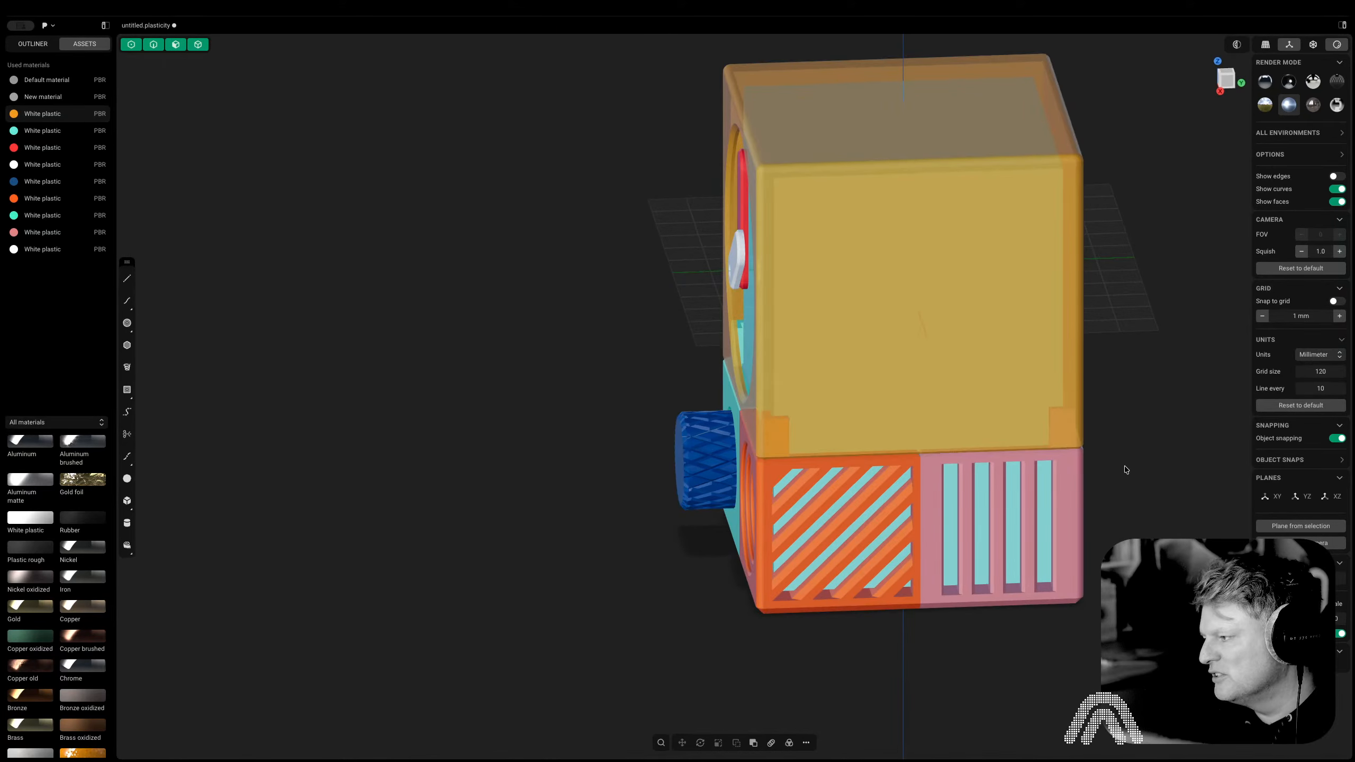
middle_drag(765, 436, 931, 464)
shift+middle_drag(931, 464, 1067, 454)
middle_drag(563, 408, 902, 561)
shift+middle_drag(1075, 570, 711, 533)
middle_drag(819, 470, 757, 508)
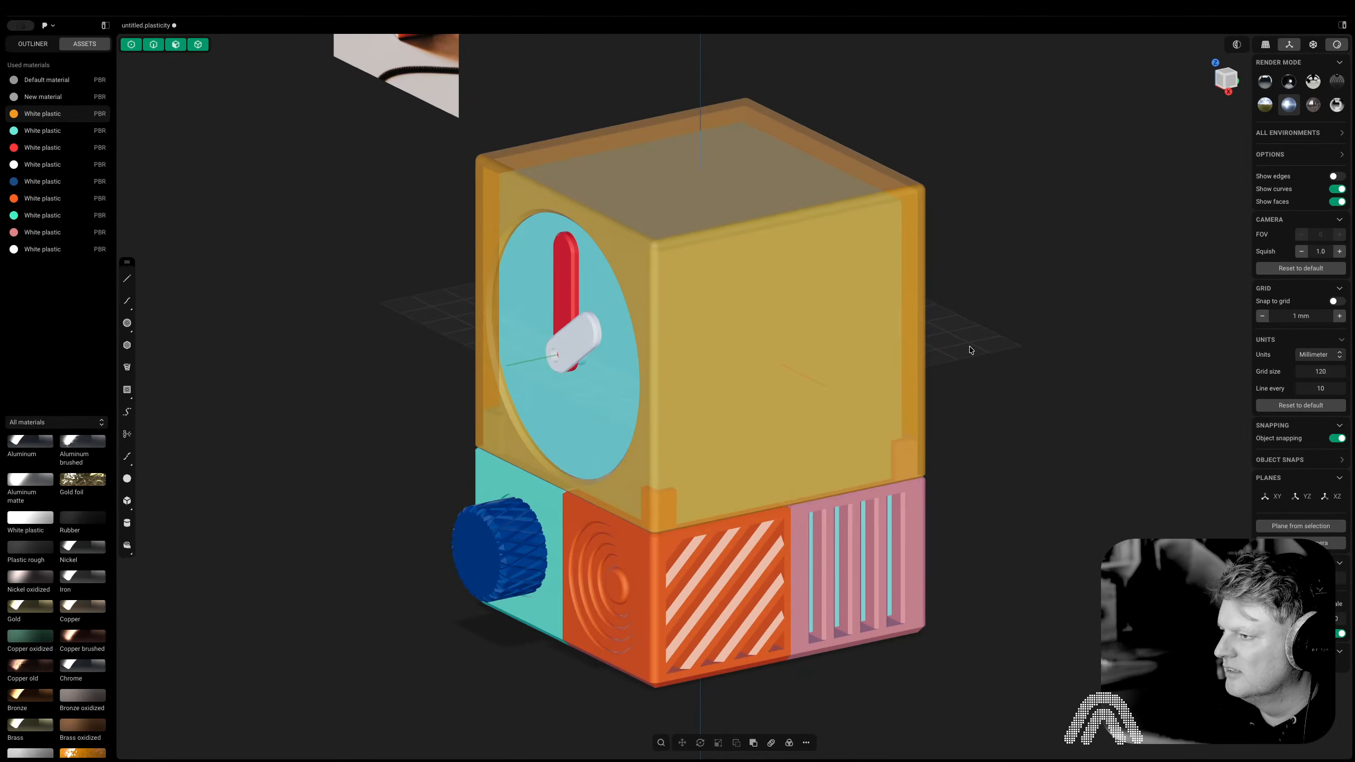
Save the document and switch the viewport from rendered materials to matcap shading
key(super+s)
middle_drag(976, 357, 1062, 423)
click(810, 451)
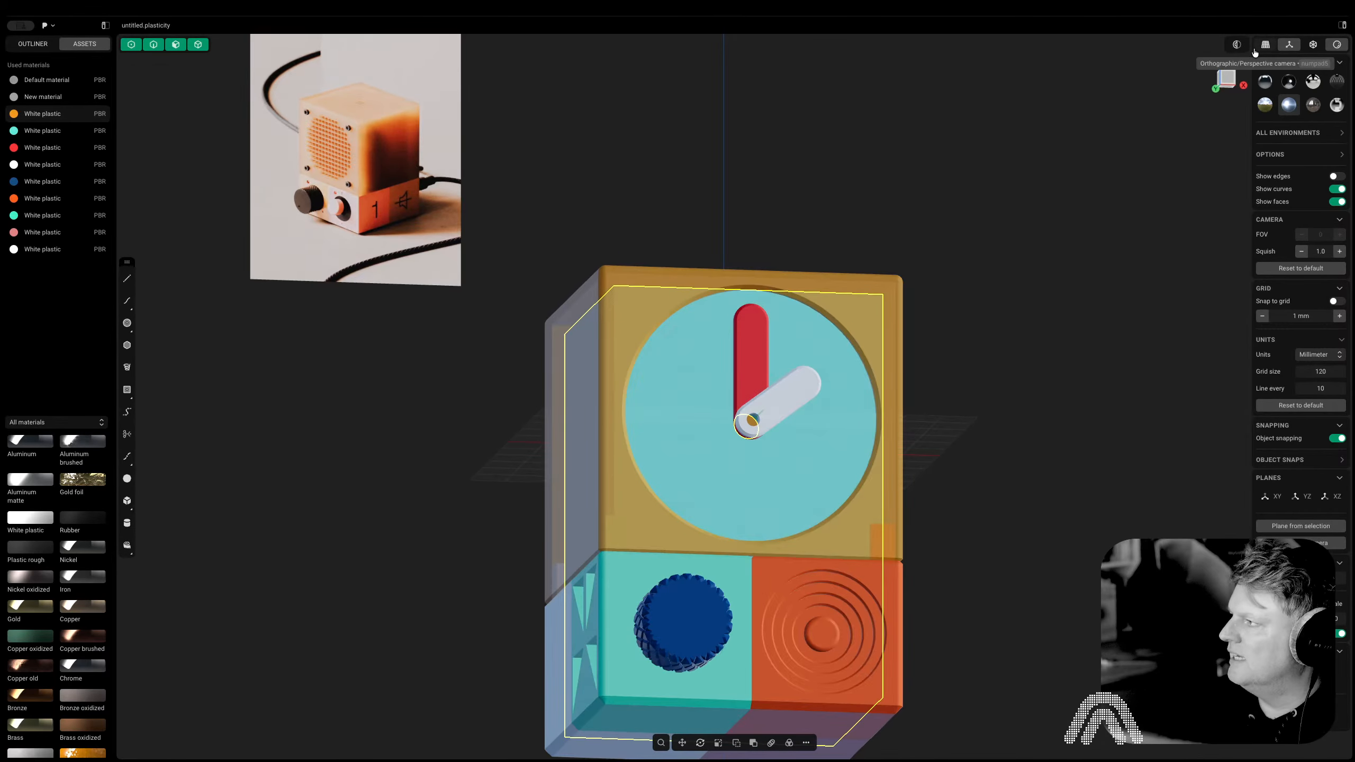
click(1288, 45)
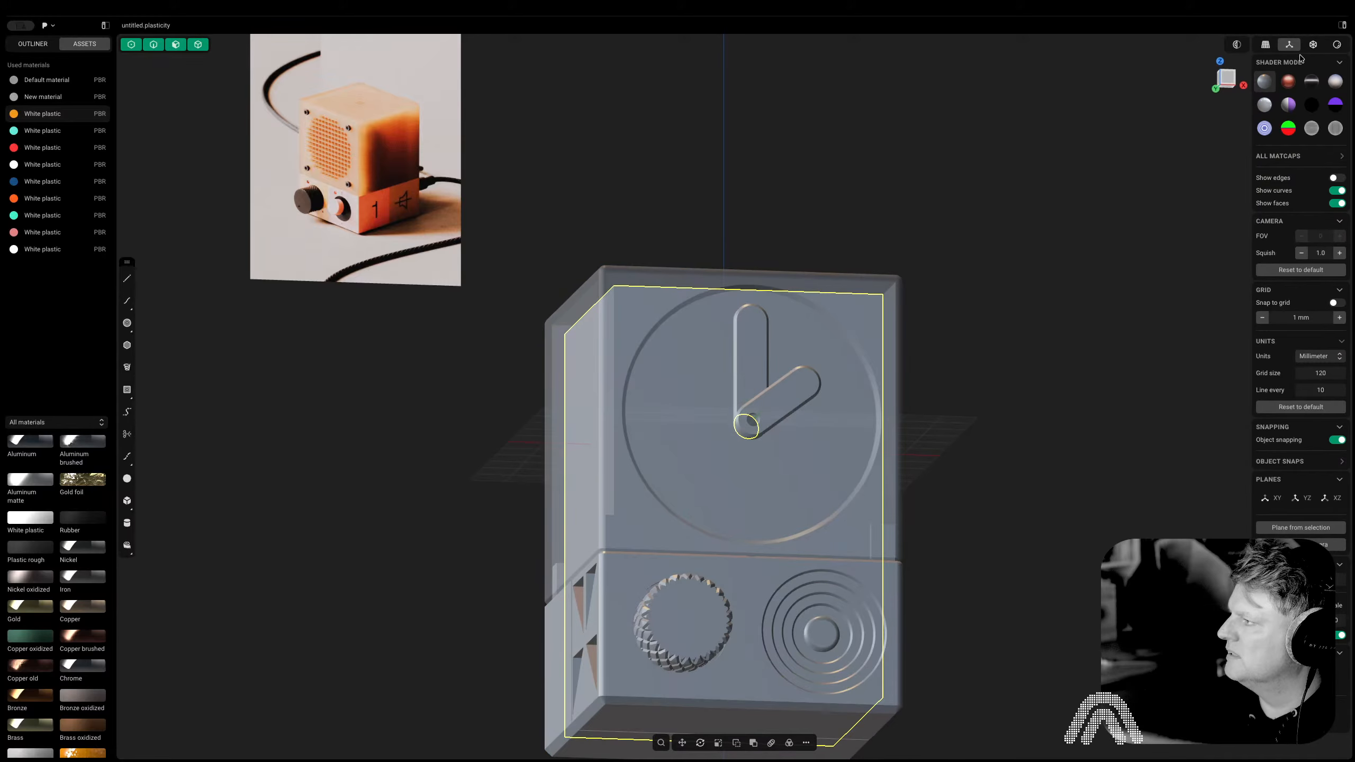
Isolate the outer shell to examine it alone, and bring the rest of the clock back
middle_drag(921, 286, 904, 374)
click(849, 358)
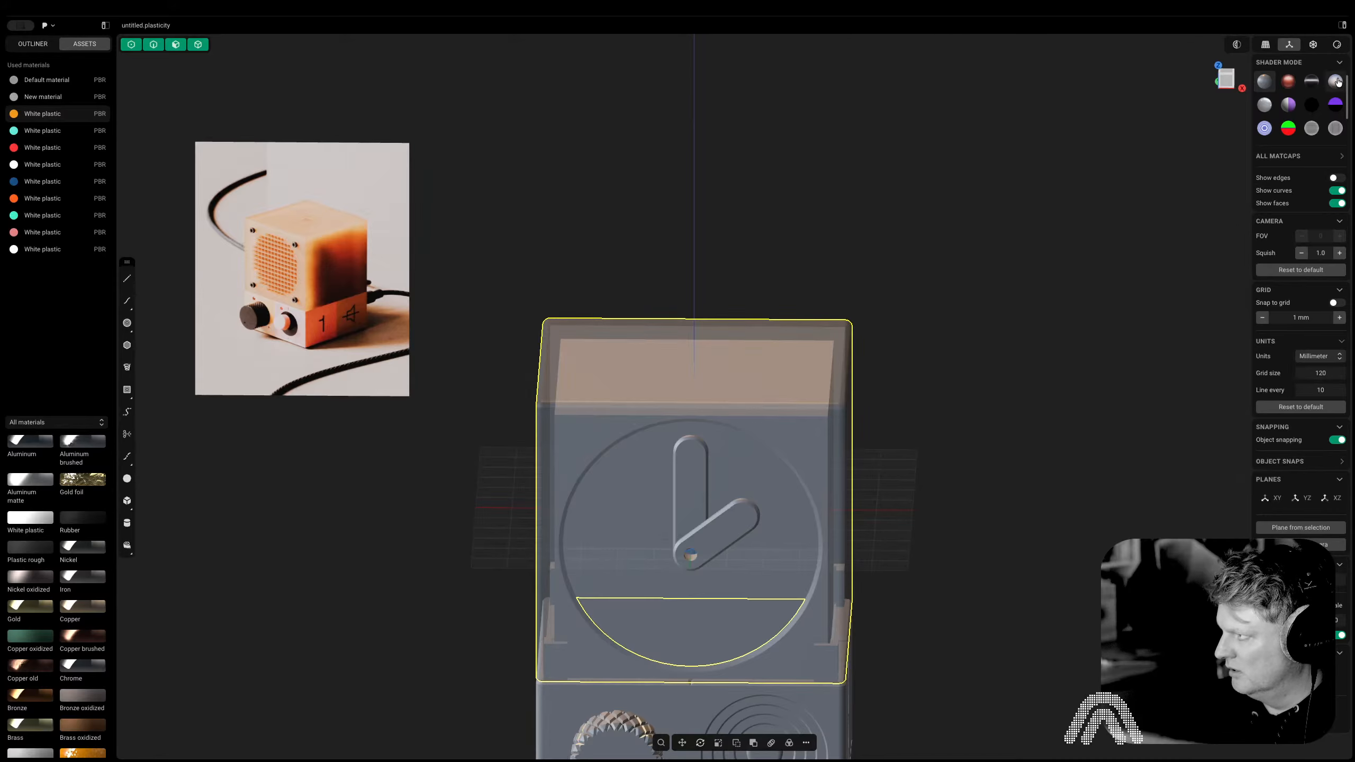
key(period)
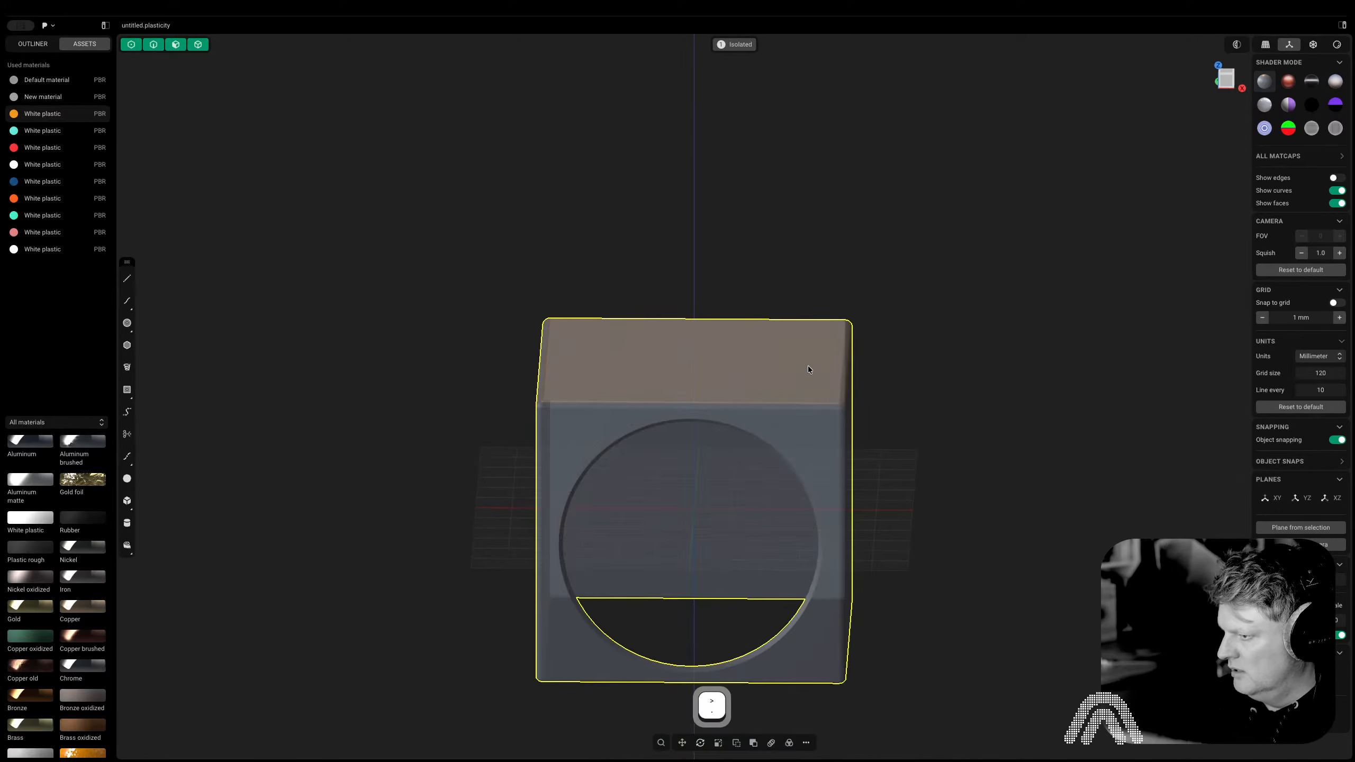
key(Tab)
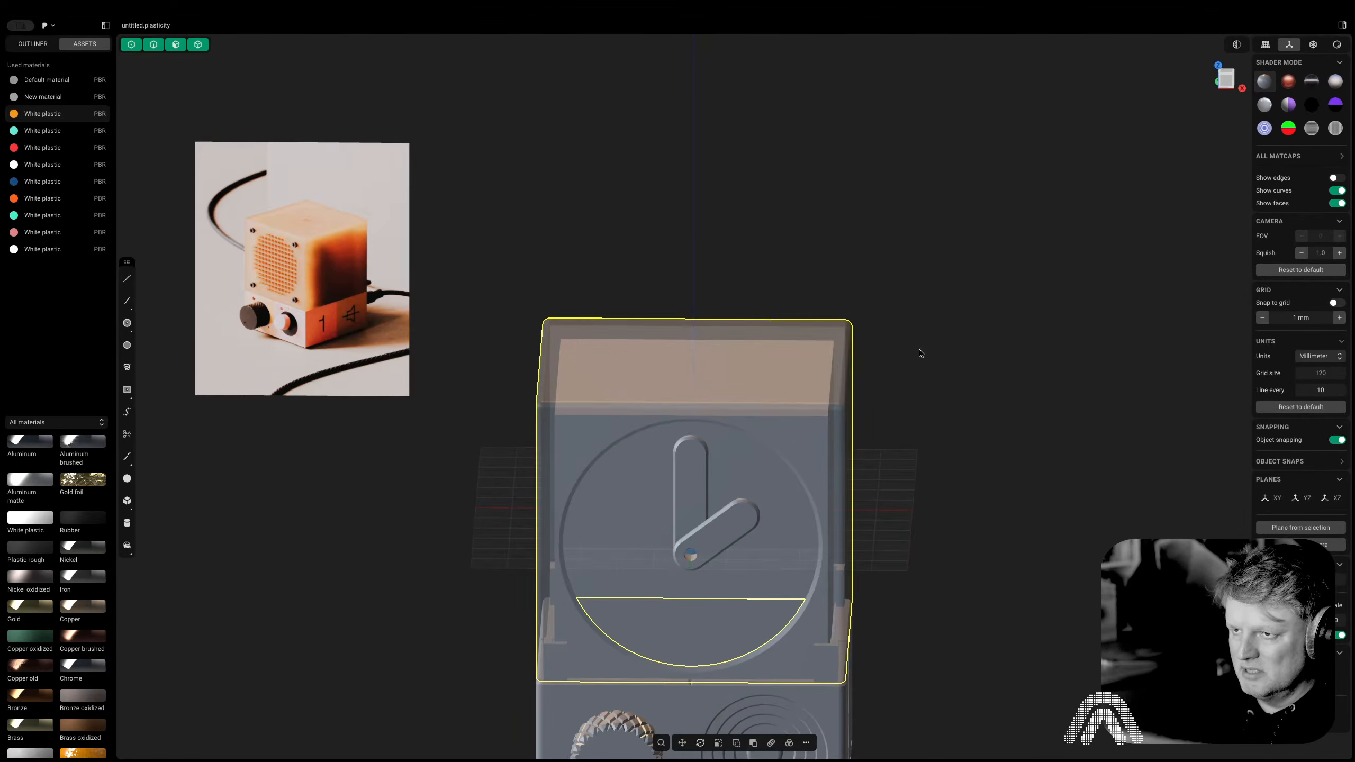
Show the outliner's object list and turn on edge display for the model
click(35, 49)
click(853, 217)
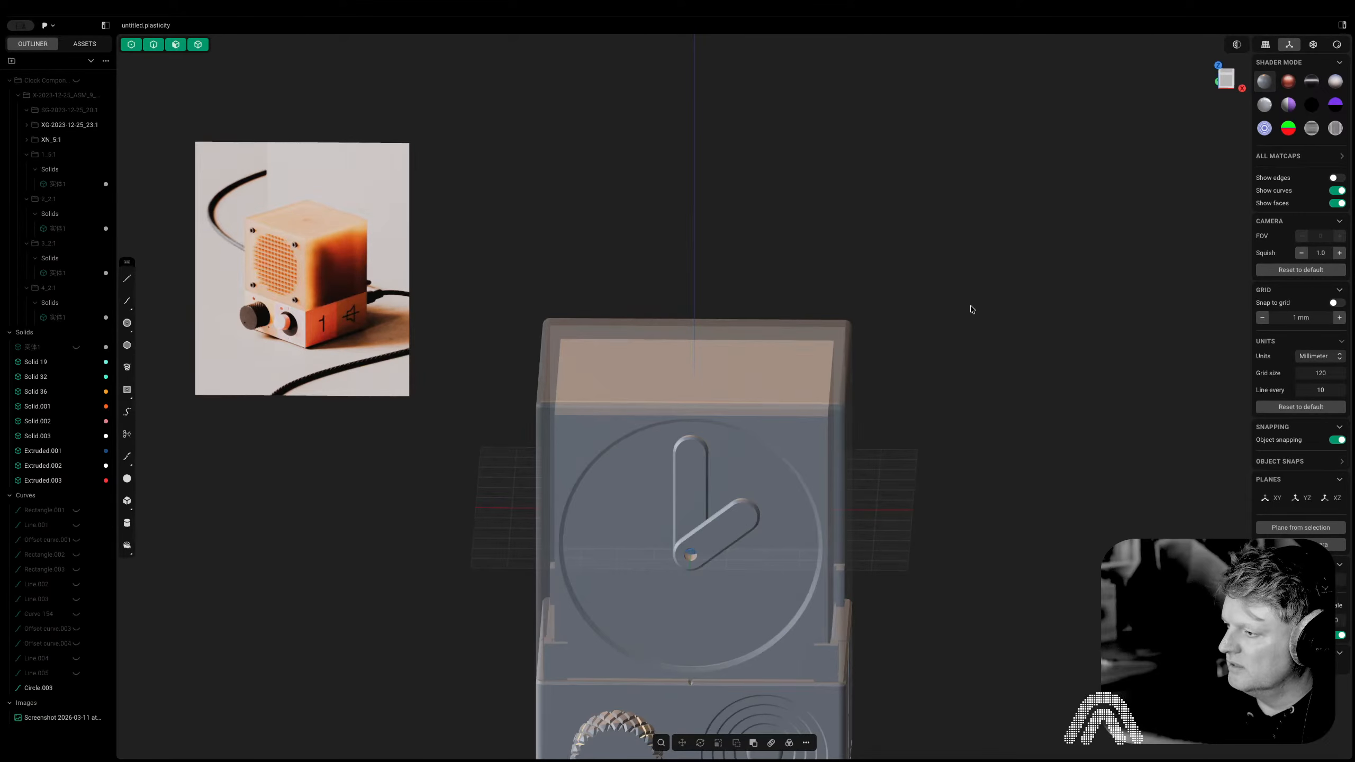
click(764, 458)
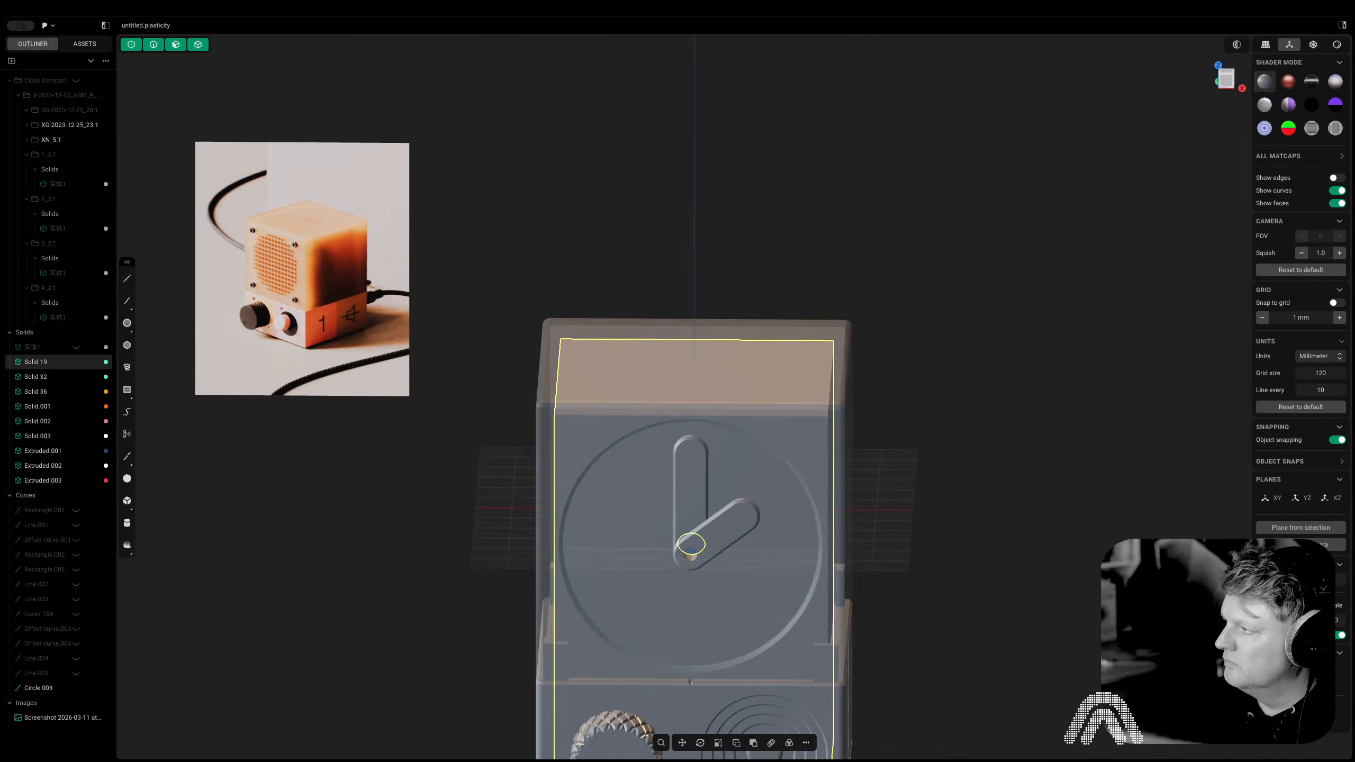
click(1334, 178)
In the front view, duplicate the inner dial body and move the copy along the X axis to empty space beside the clock
click(765, 516)
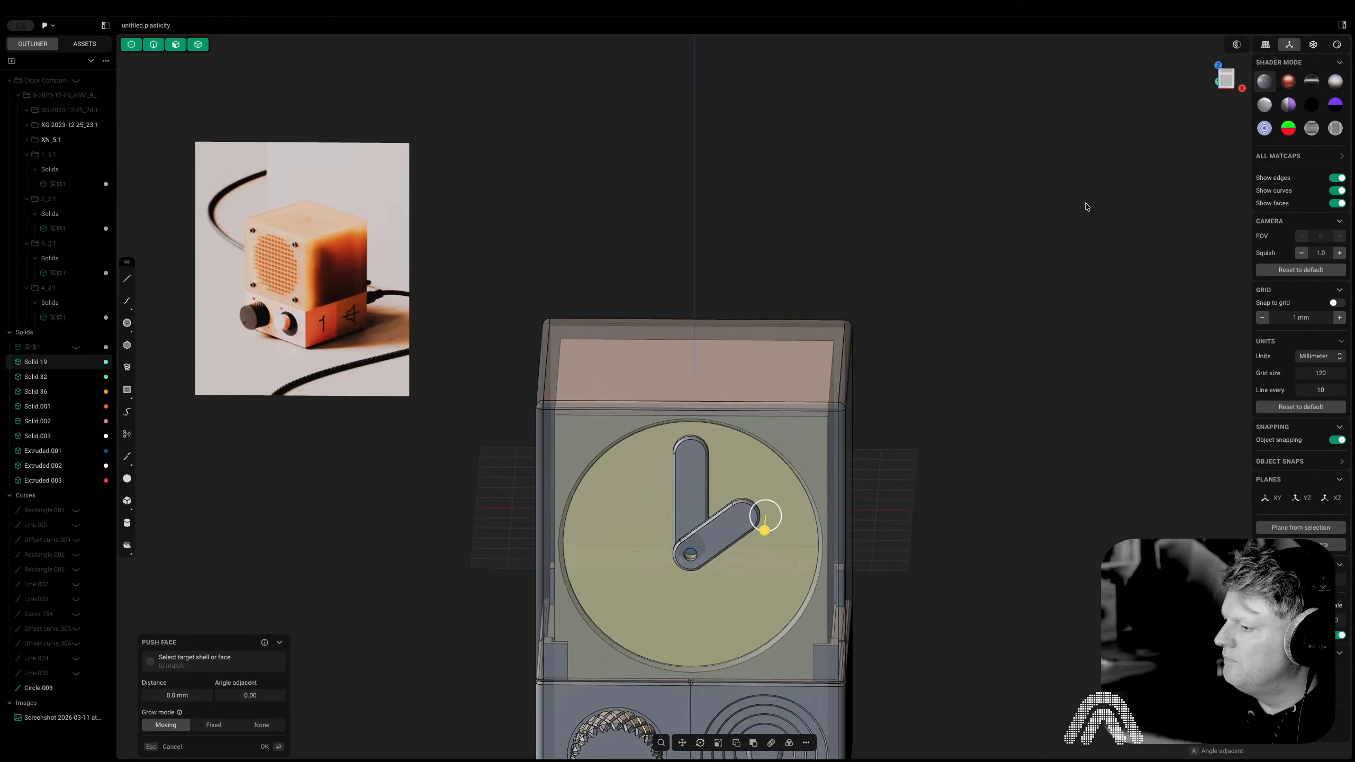
click(1230, 85)
key(Escape)
key(Tab)
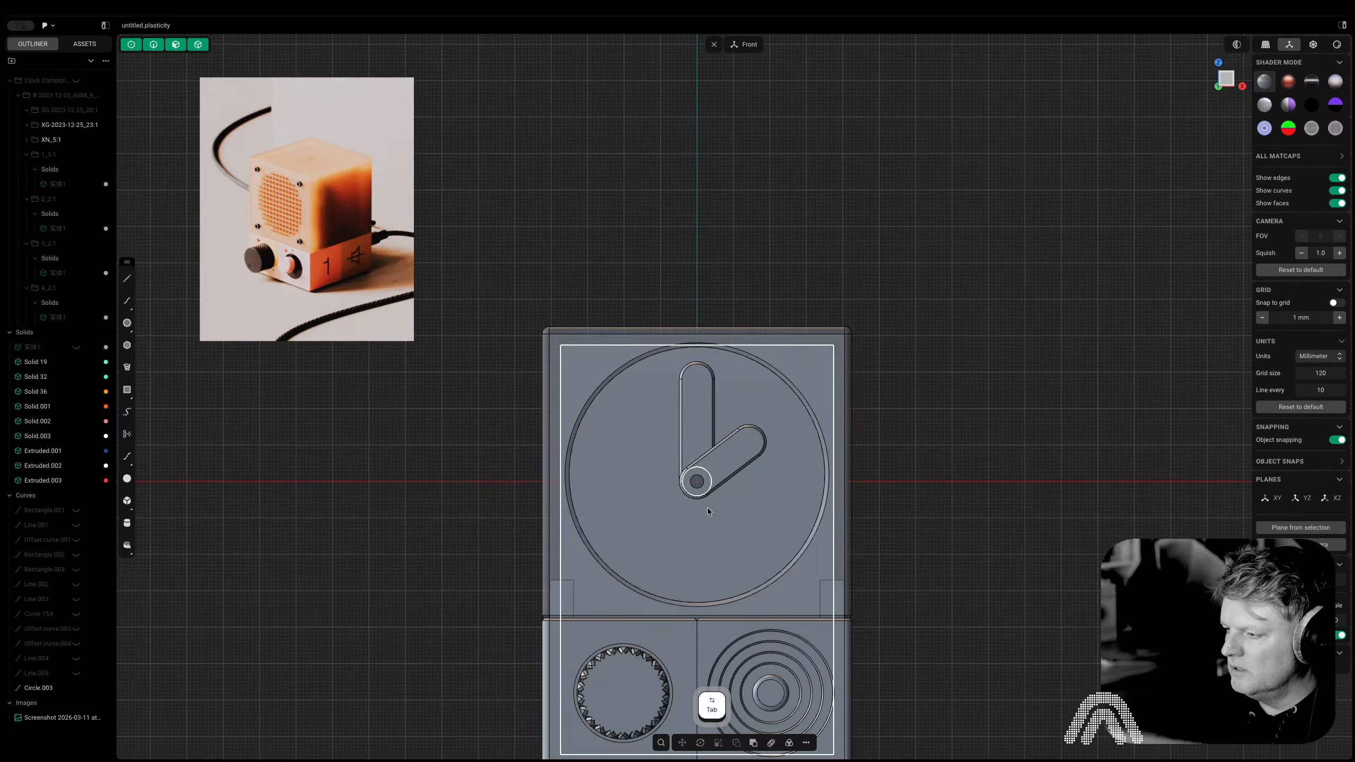
scroll(716, 530, down, 5)
middle_drag(731, 414, 631, 438)
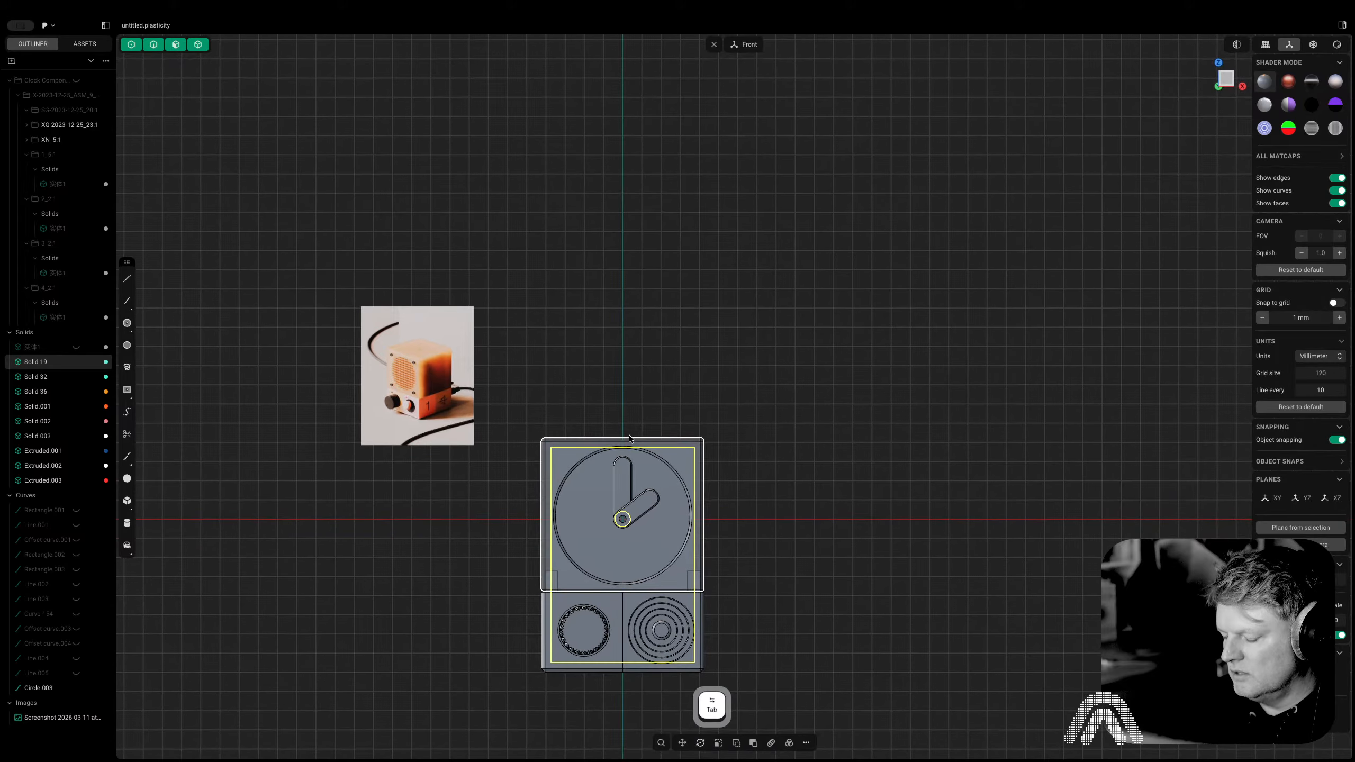
key(shift+d)
key(x)
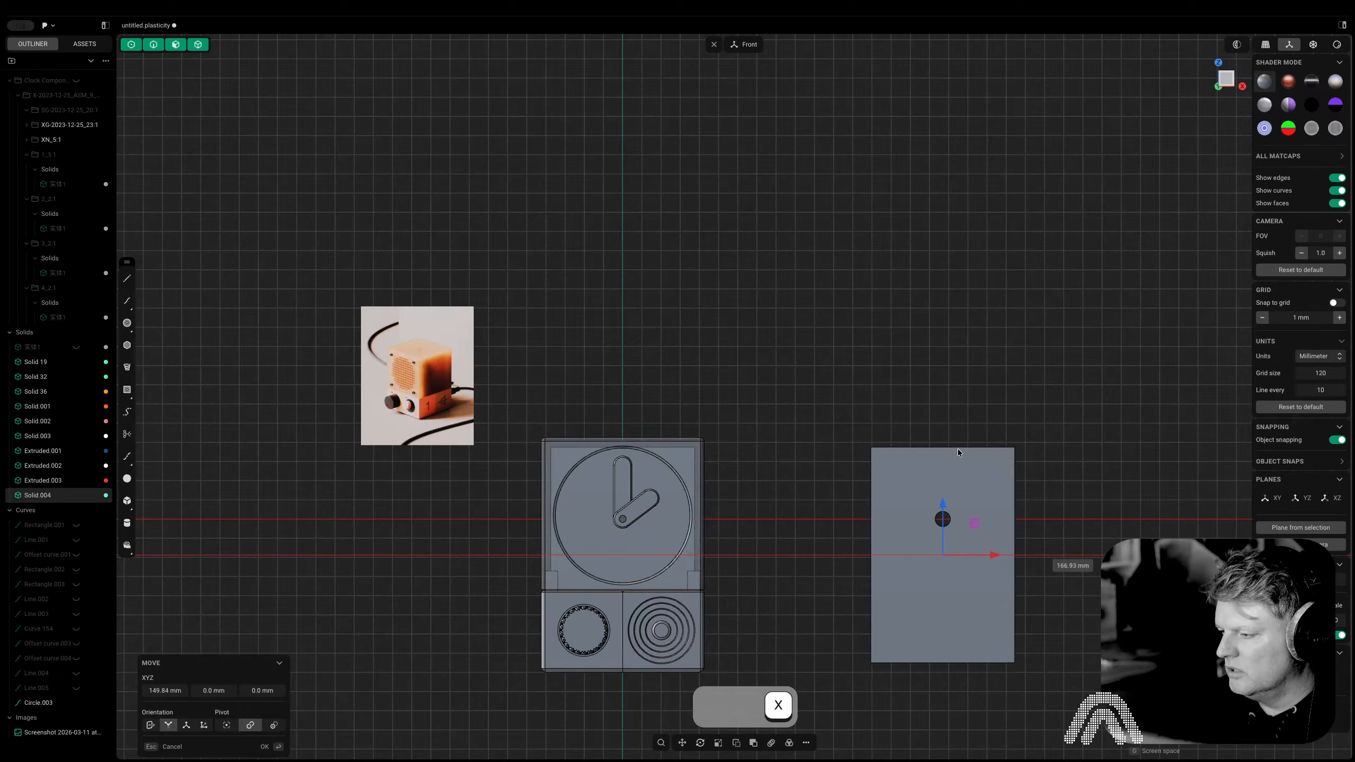
click(984, 438)
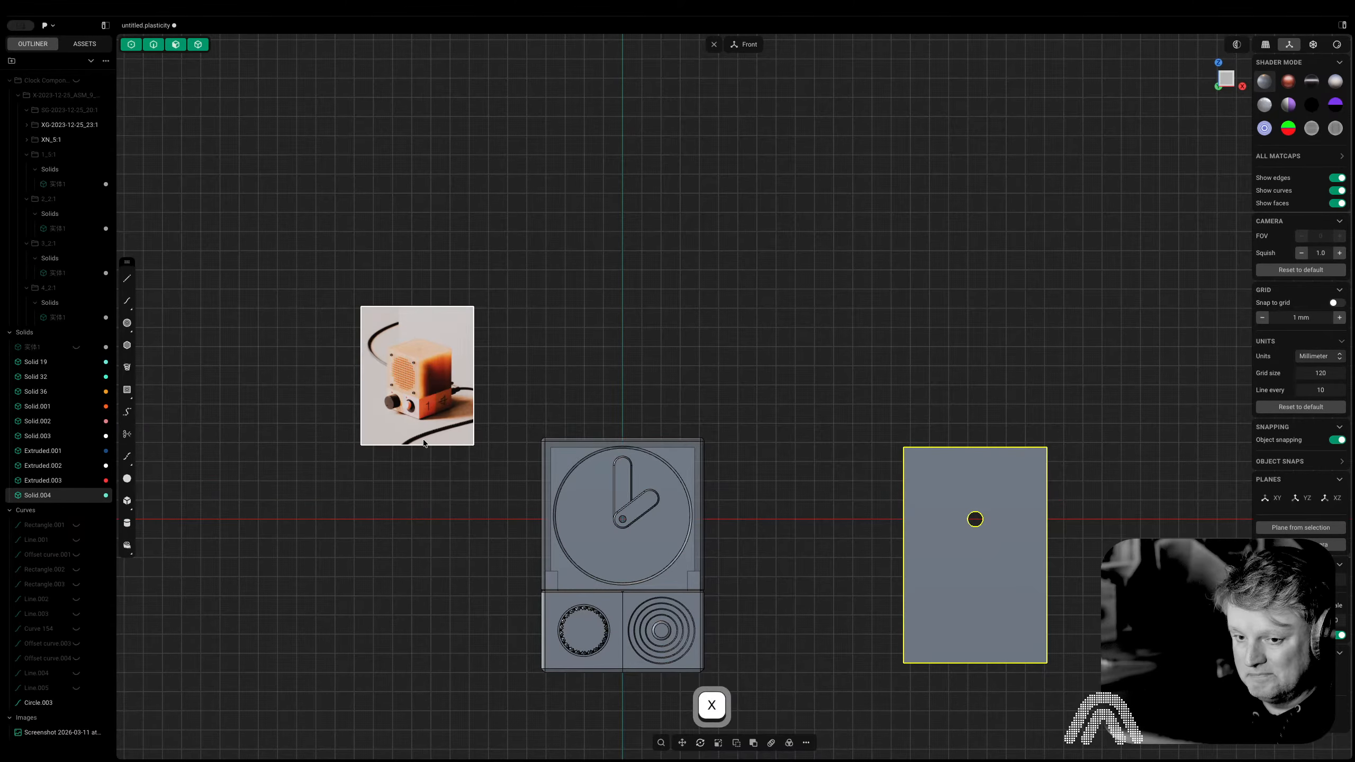
Duplicate the circular edge of the outer shell's front opening as a separate curve
scroll(459, 454, up, 2)
scroll(608, 457, up, 5)
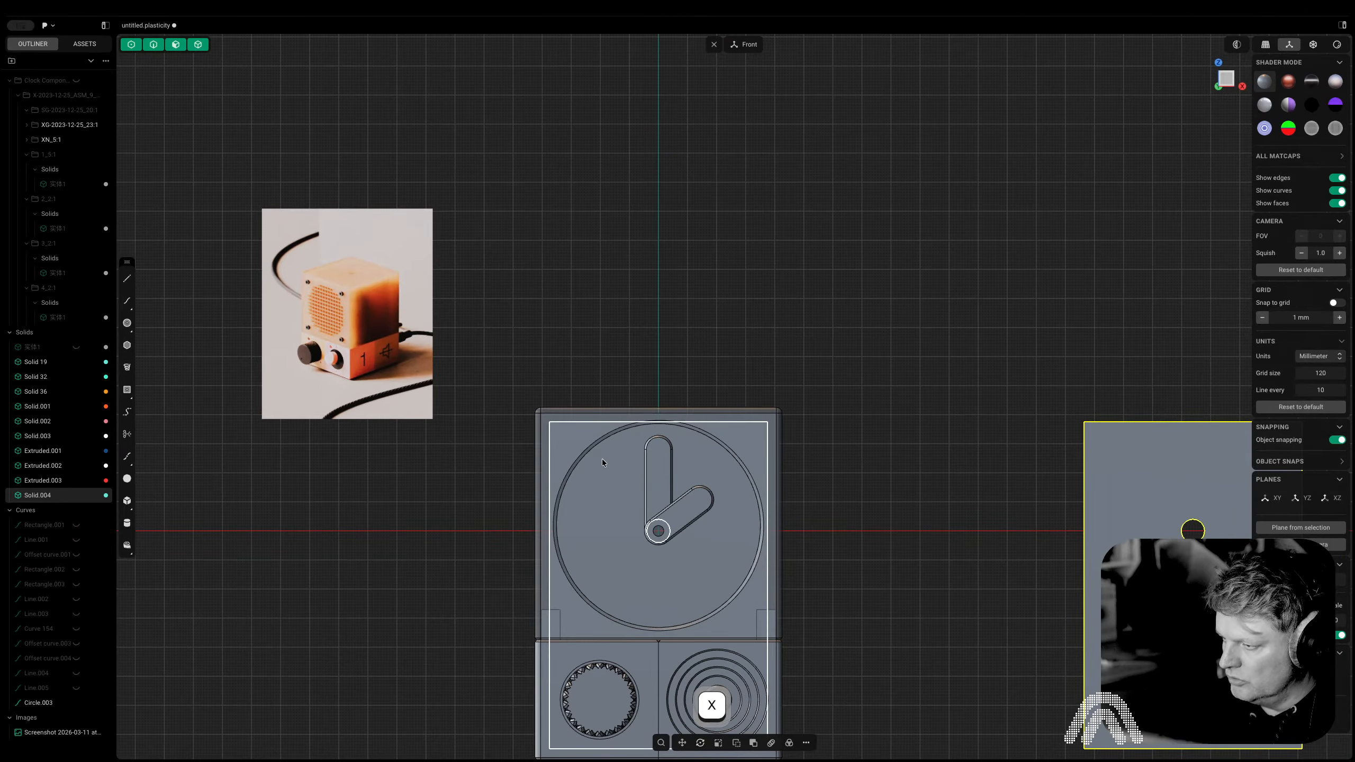
key(2)
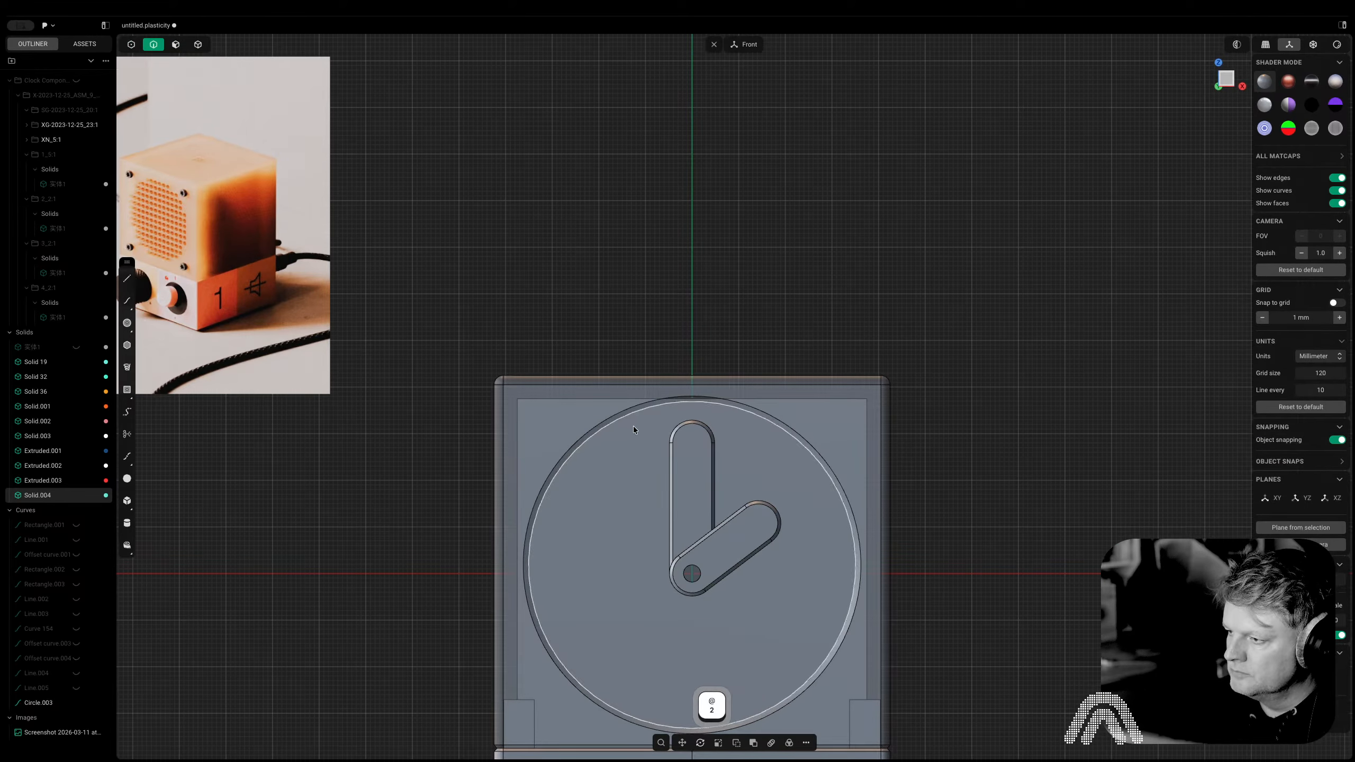
scroll(626, 422, up, 6)
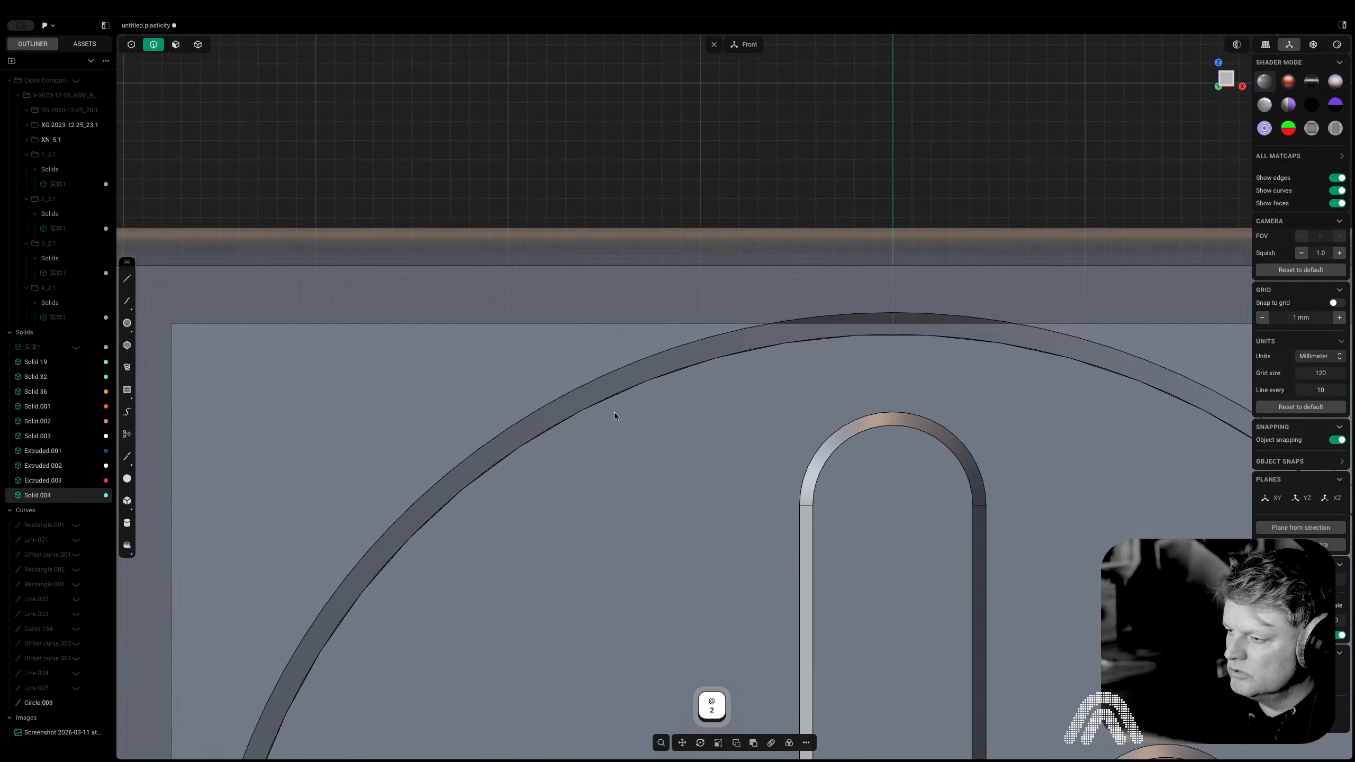
key(shift+d)
scroll(587, 388, down, 8)
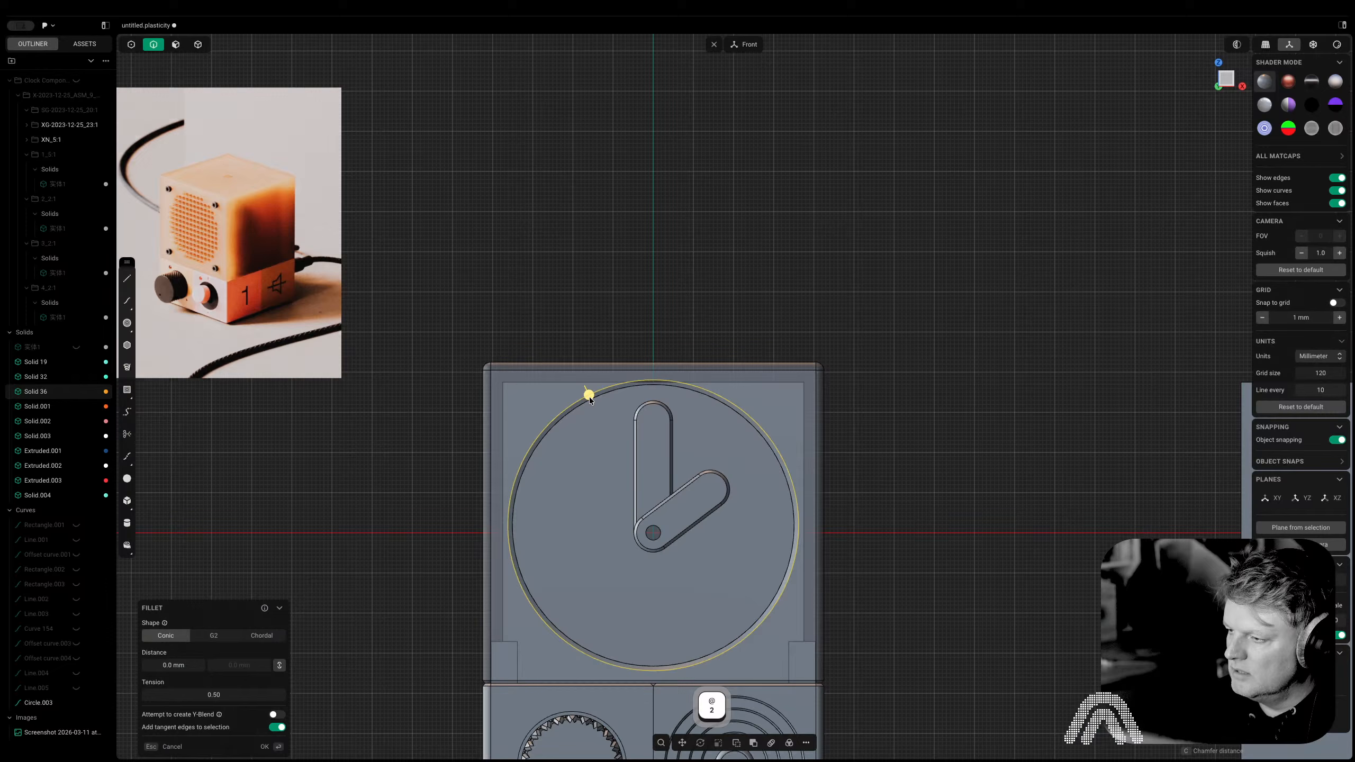
click(679, 510)
Hide the outer shell and imprint the duplicated circle curve onto the front face of the inner dial body
click(813, 402)
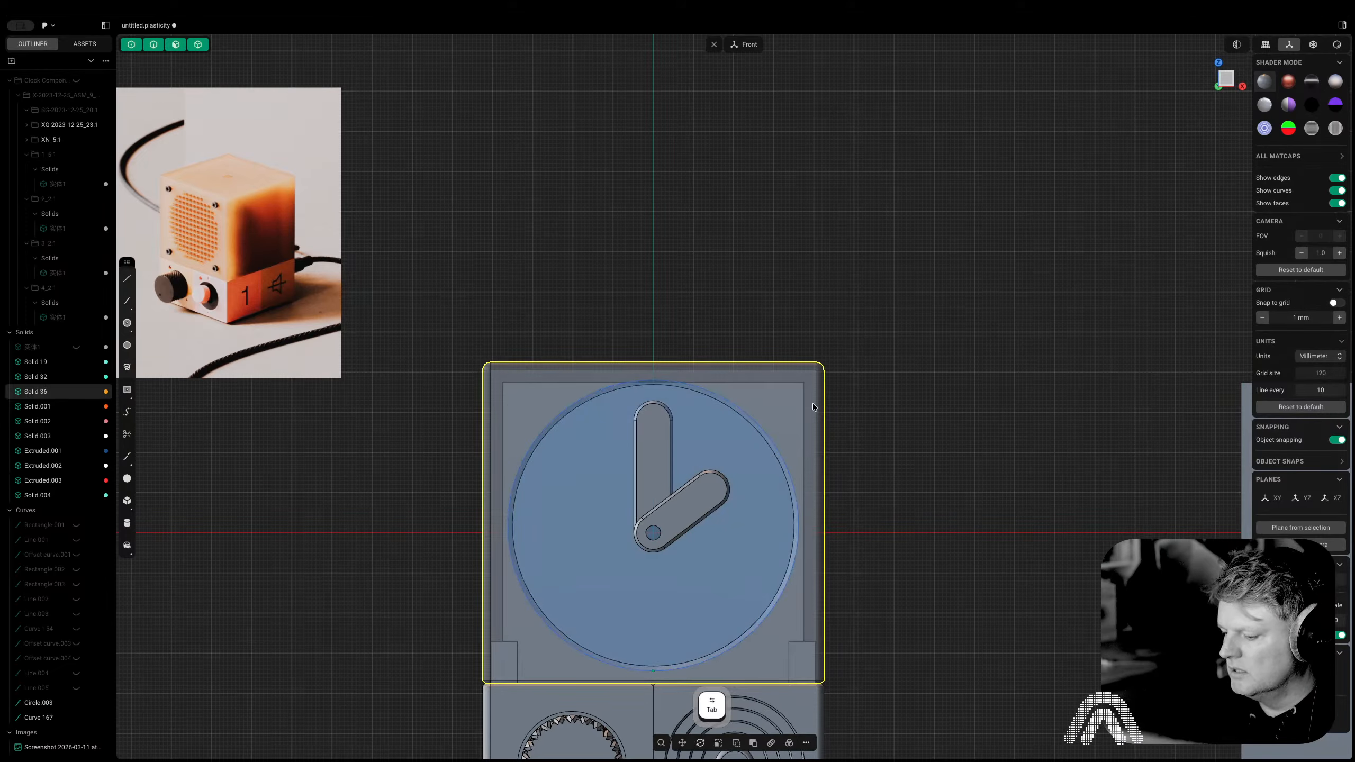
key(h)
key(2)
click(749, 411)
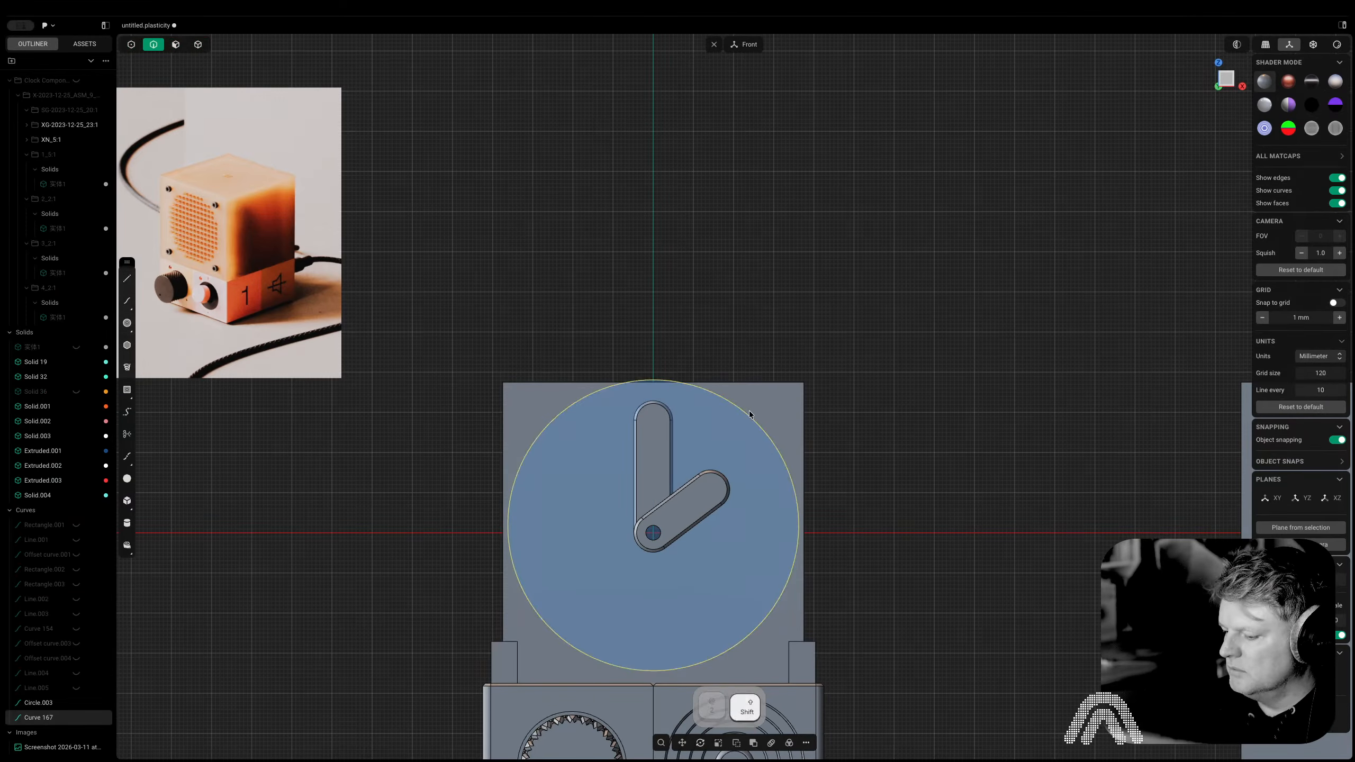
key(shift+i)
click(749, 411)
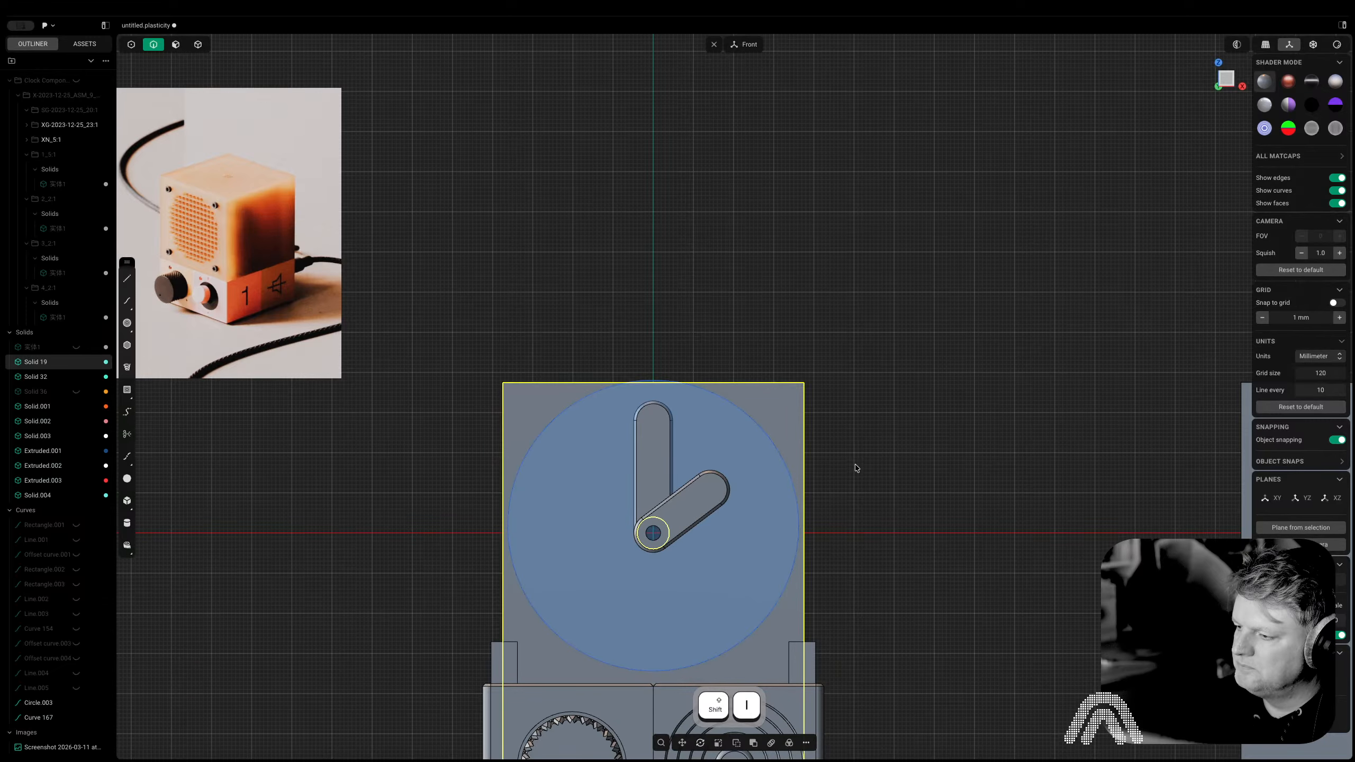
Hide the duplicated circle curve so that only the imprinted edge is left on the dial
key(2)
click(783, 443)
key(h)
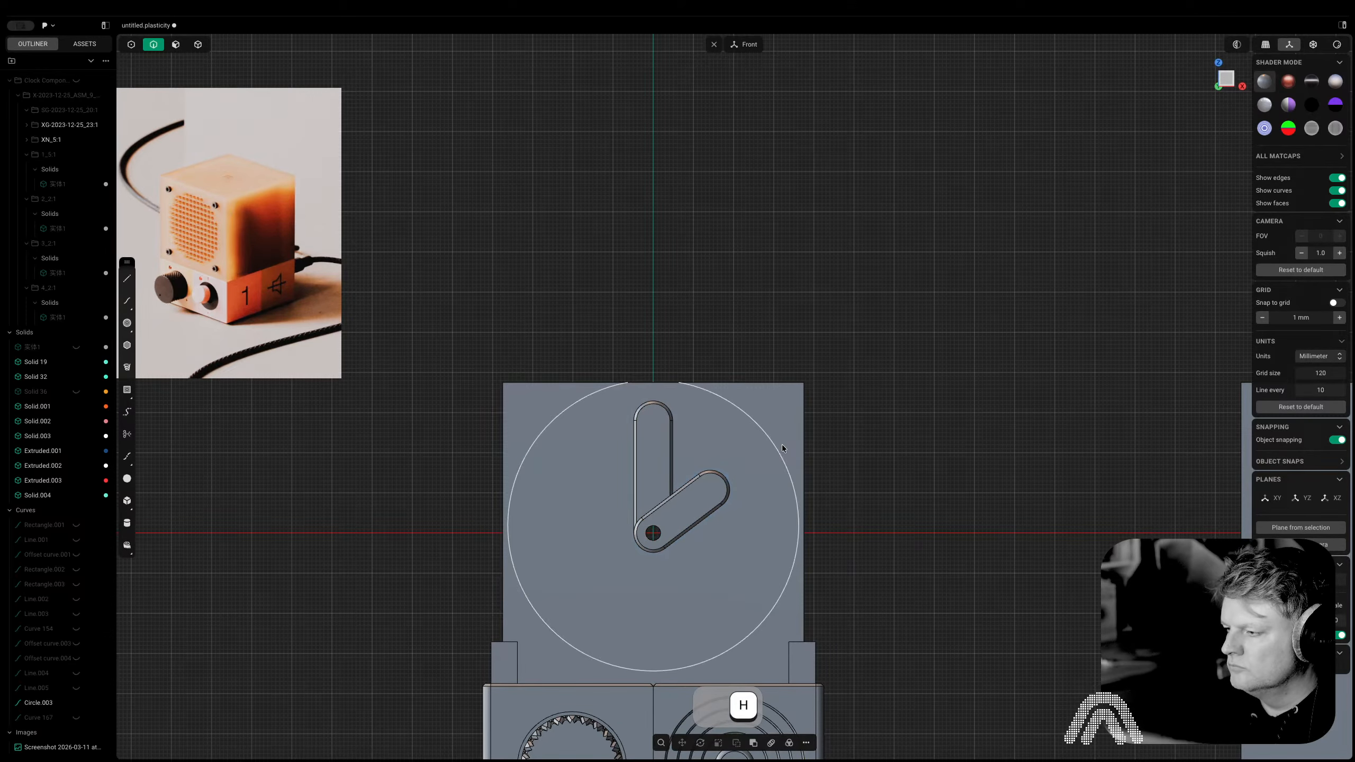
middle_drag(812, 487, 728, 479)
key(Tab)
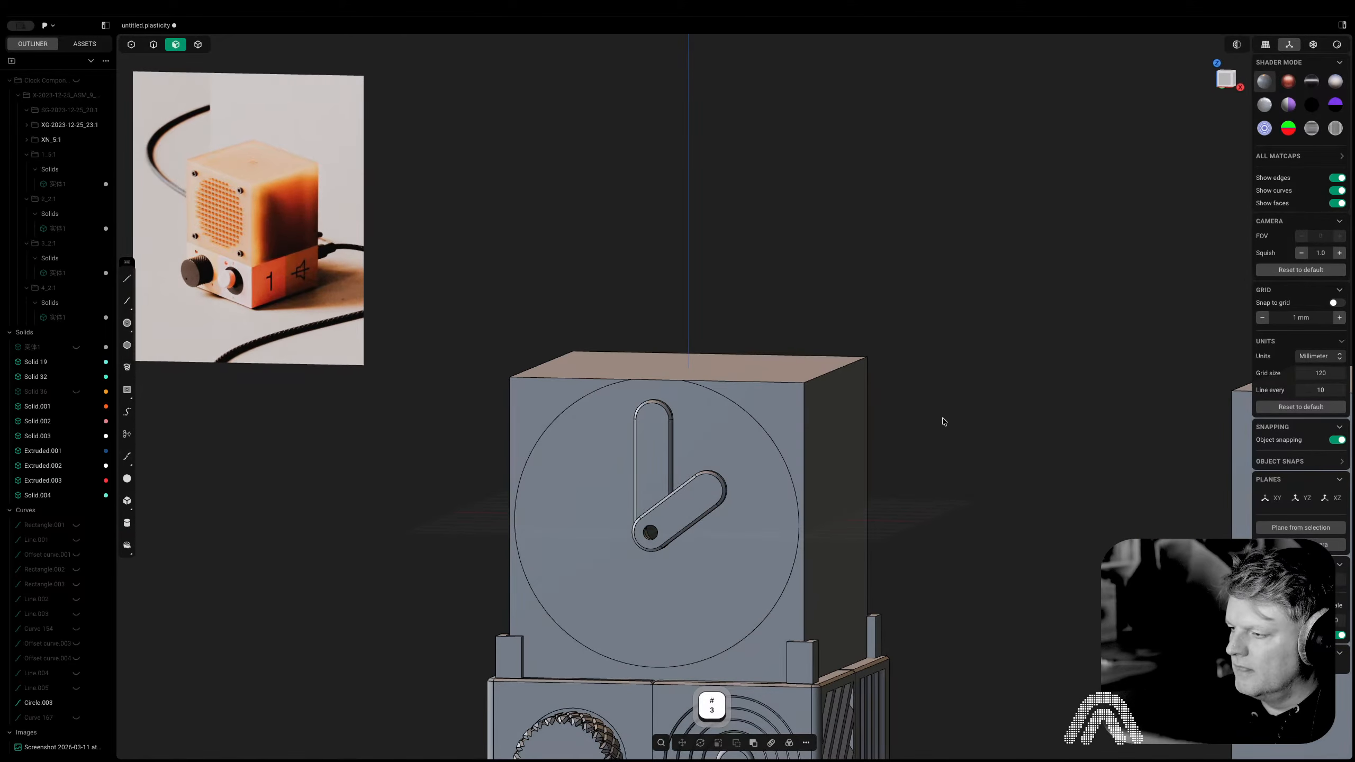
Hide both clock hands and return to the front view of the dial body
click(662, 462)
key(g)
key(h)
click(702, 502)
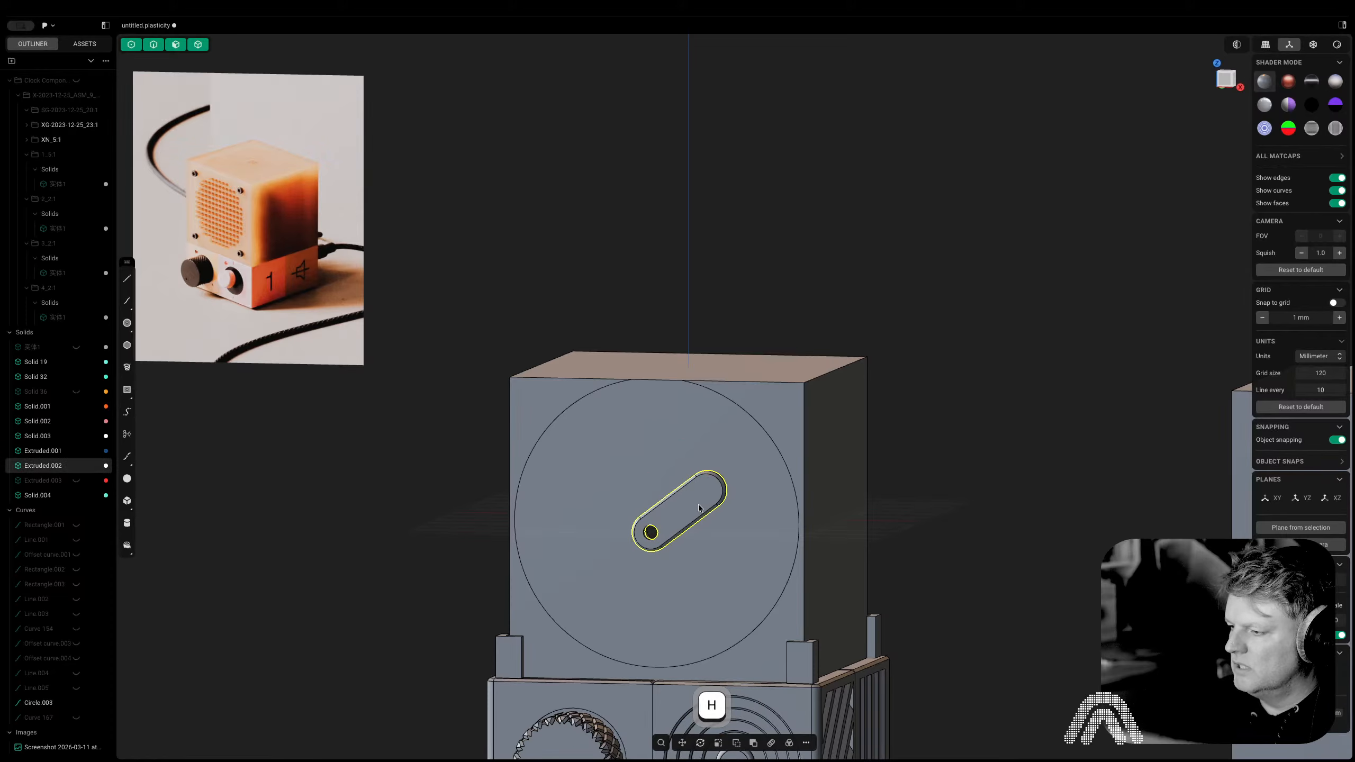
key(h)
click(1227, 79)
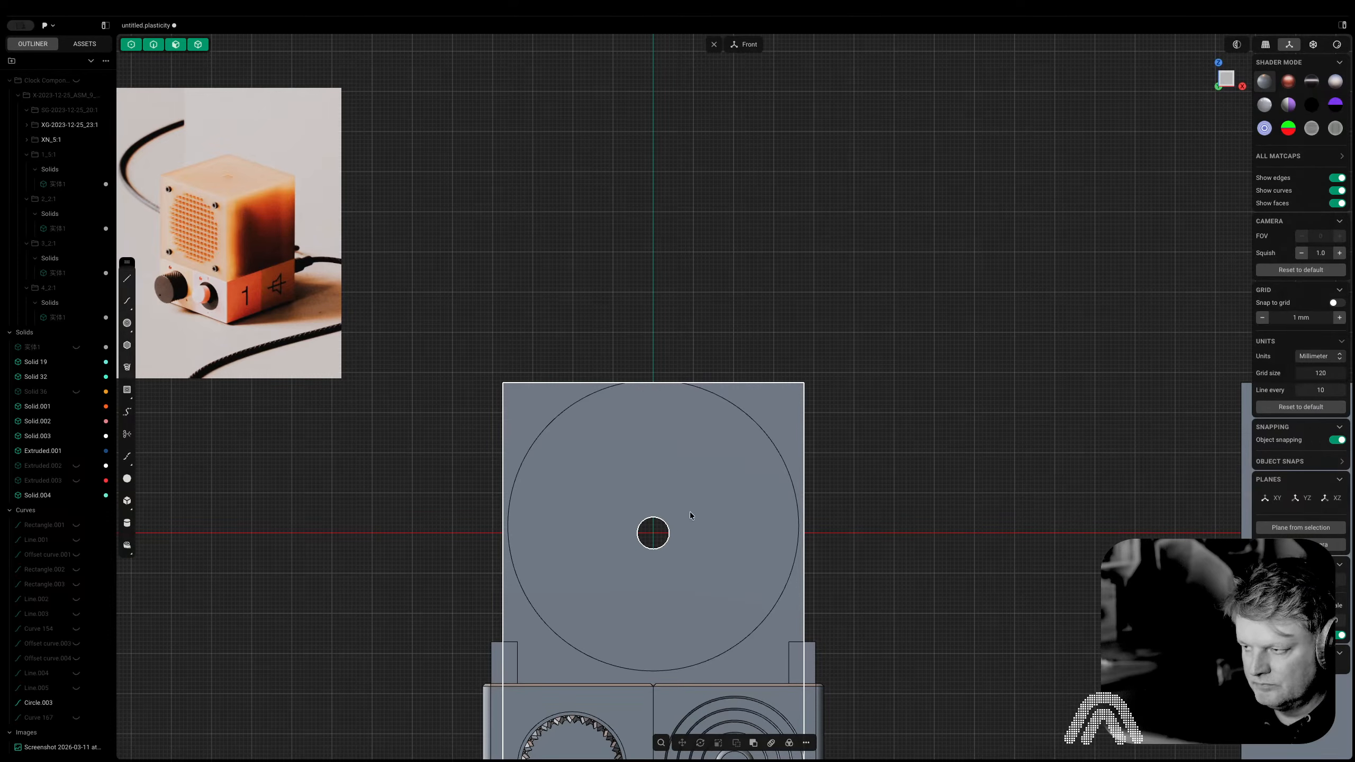
key(shift+a)
click(653, 531)
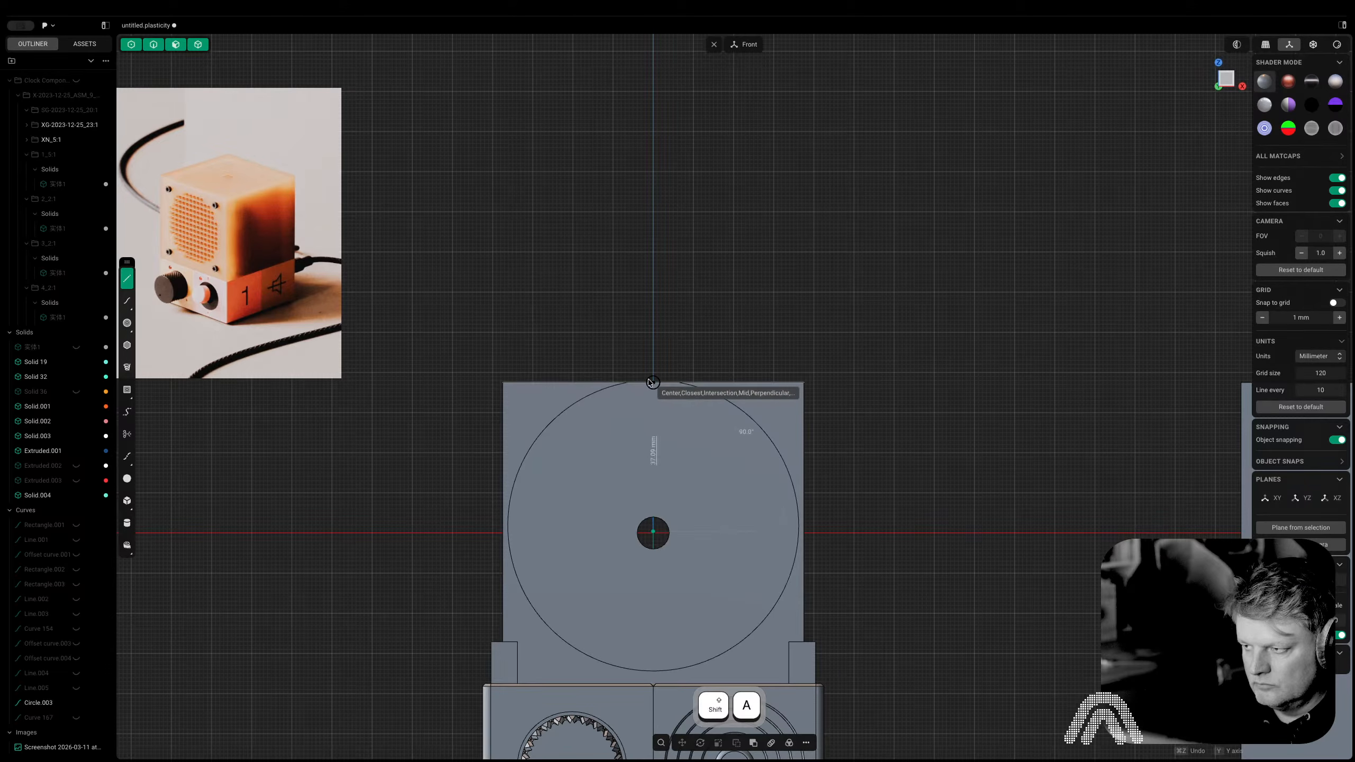
key(Escape)
key(shift+a)
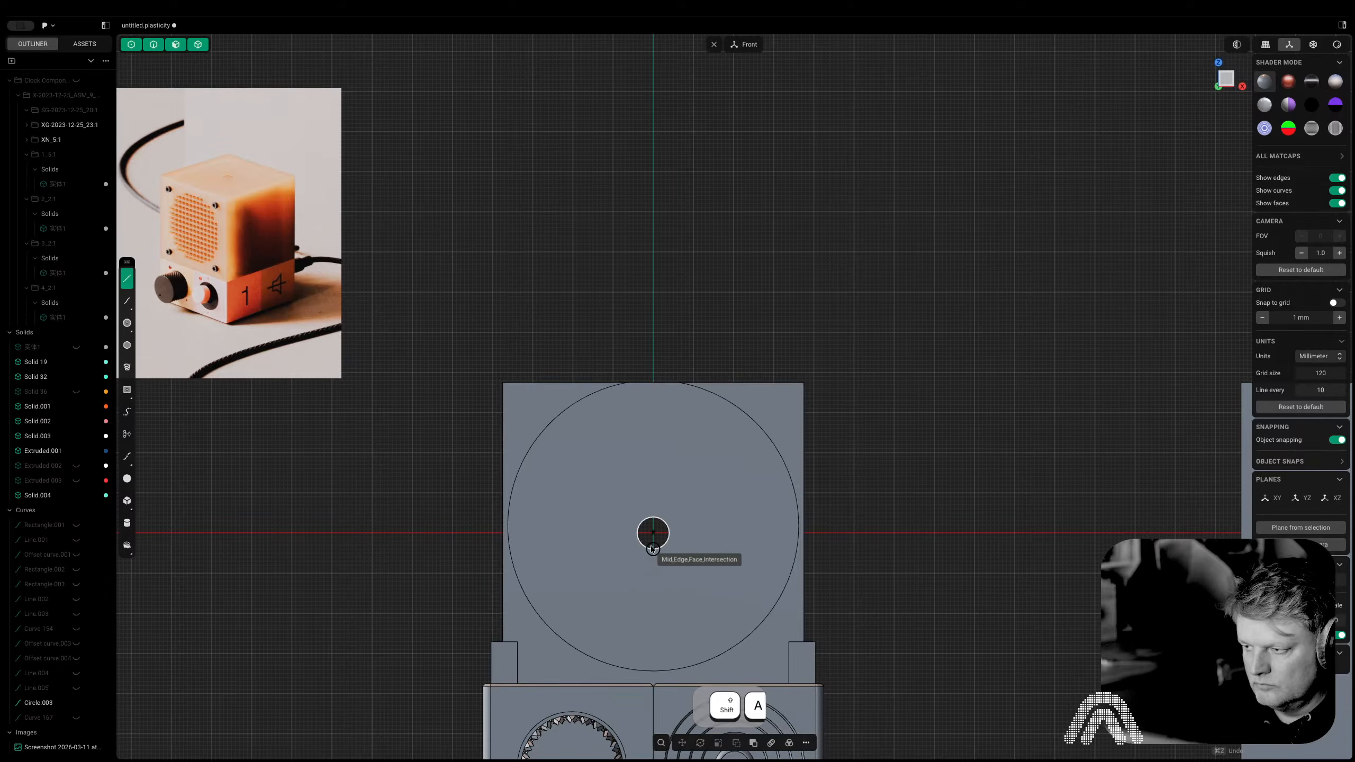
click(654, 533)
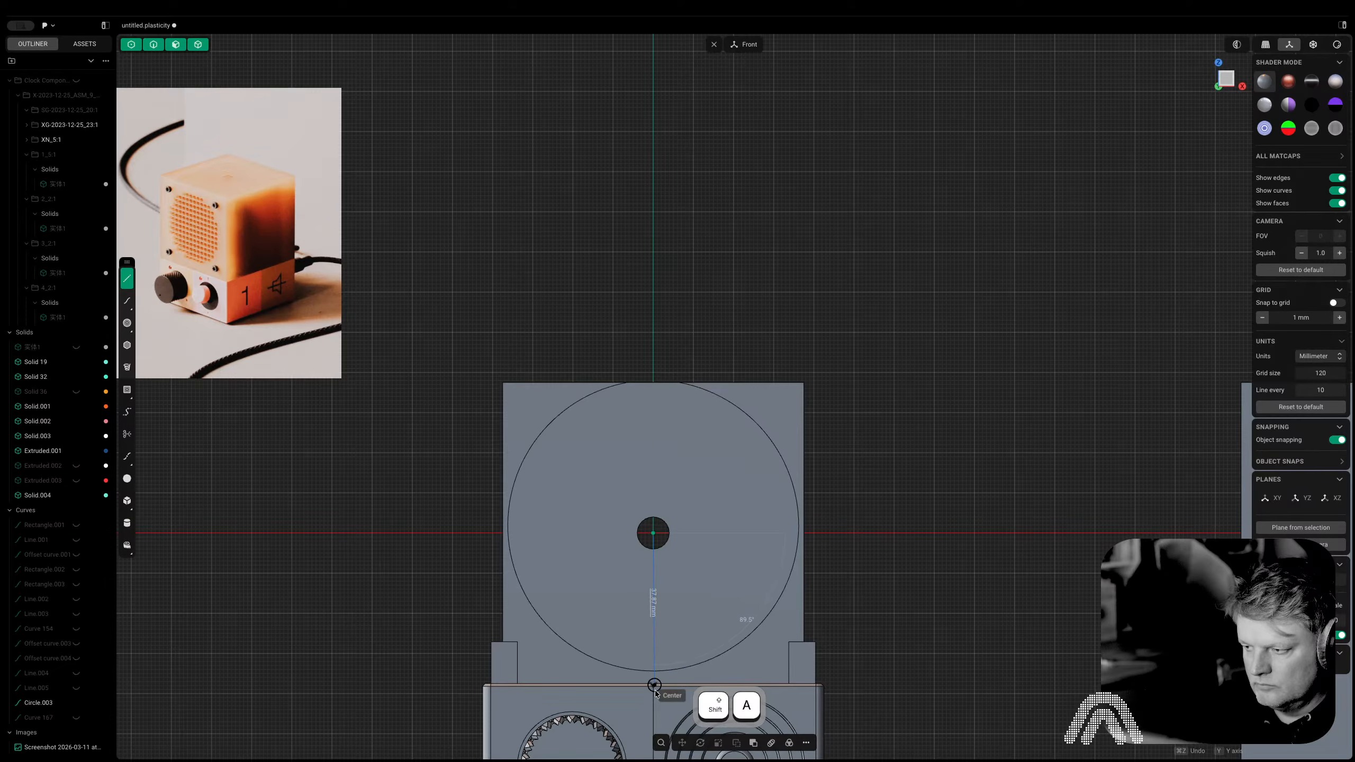
key(Escape)
Draw a straight line at 45 degrees from the centre of the dial's hole out past its upper-right corner
scroll(692, 550, up, 3)
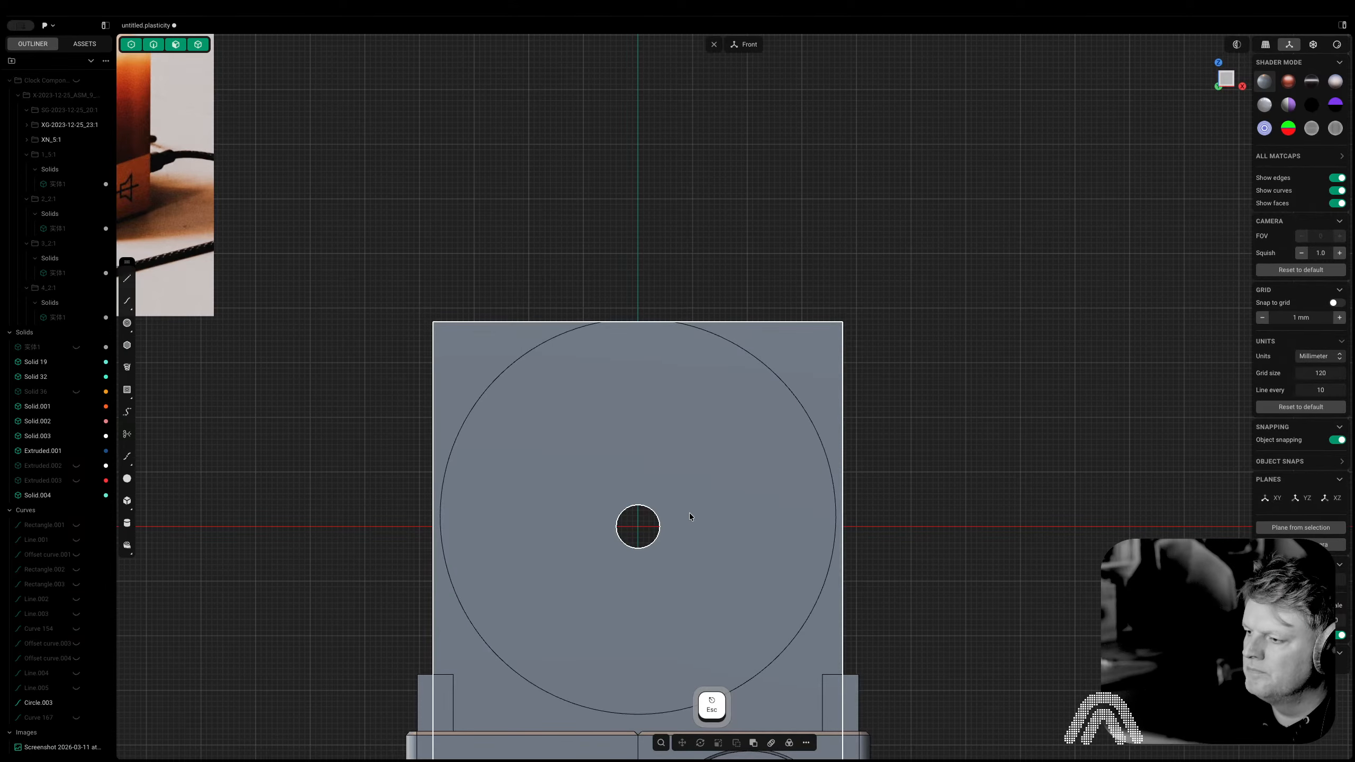
click(127, 277)
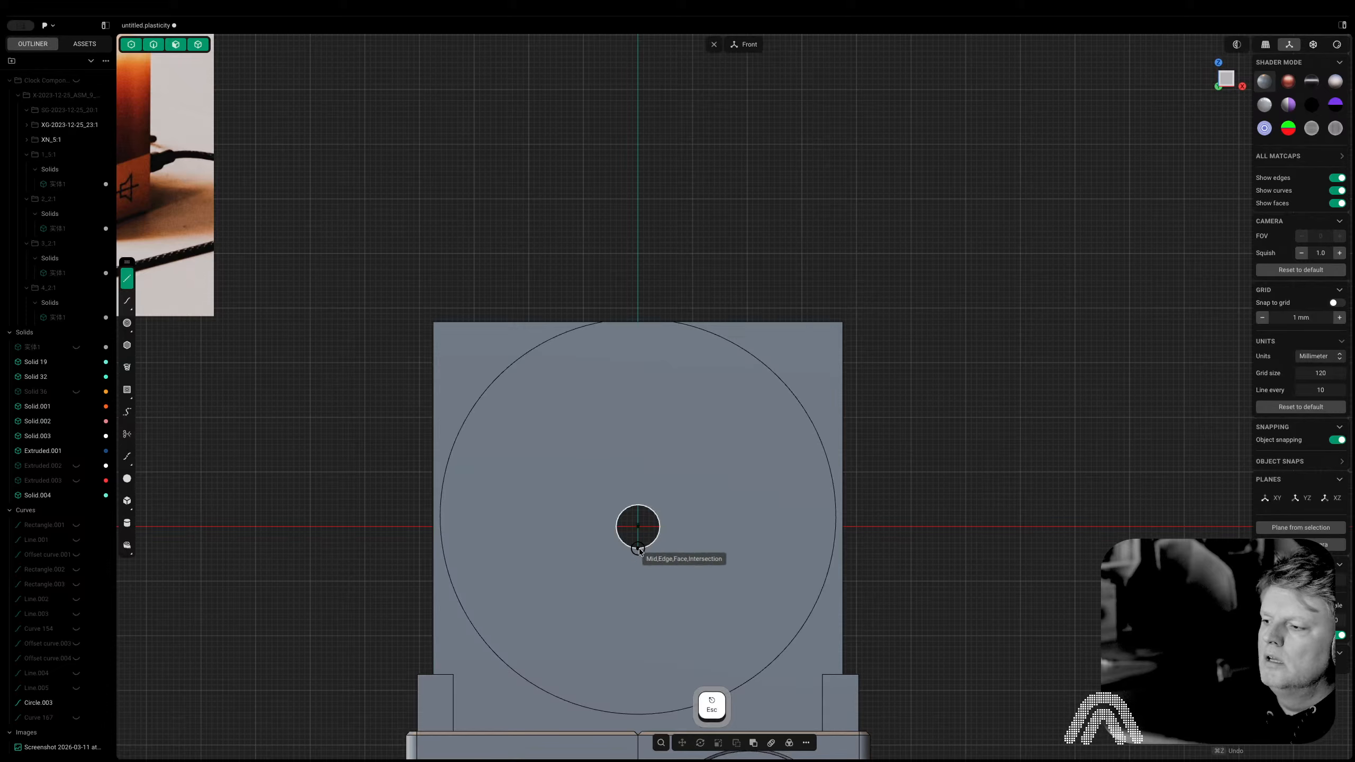
click(637, 525)
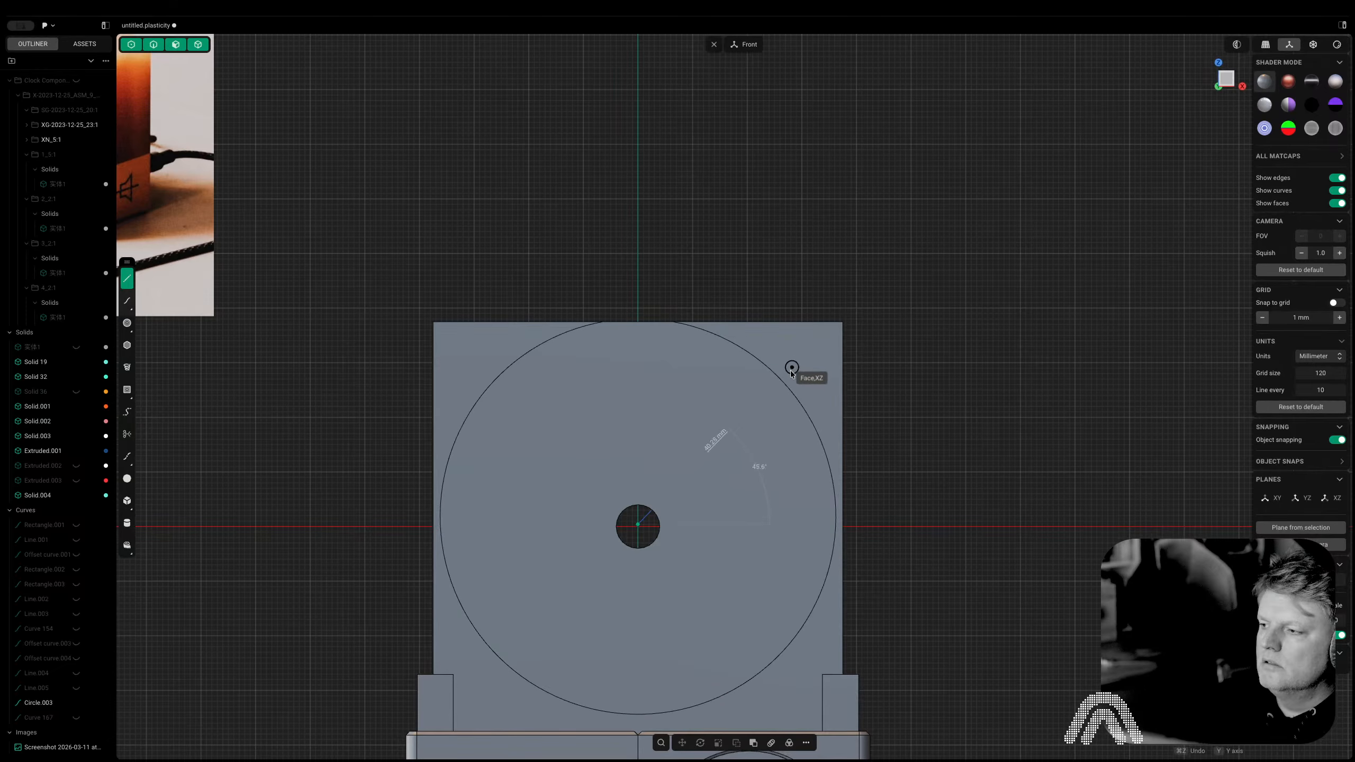
key(Tab)
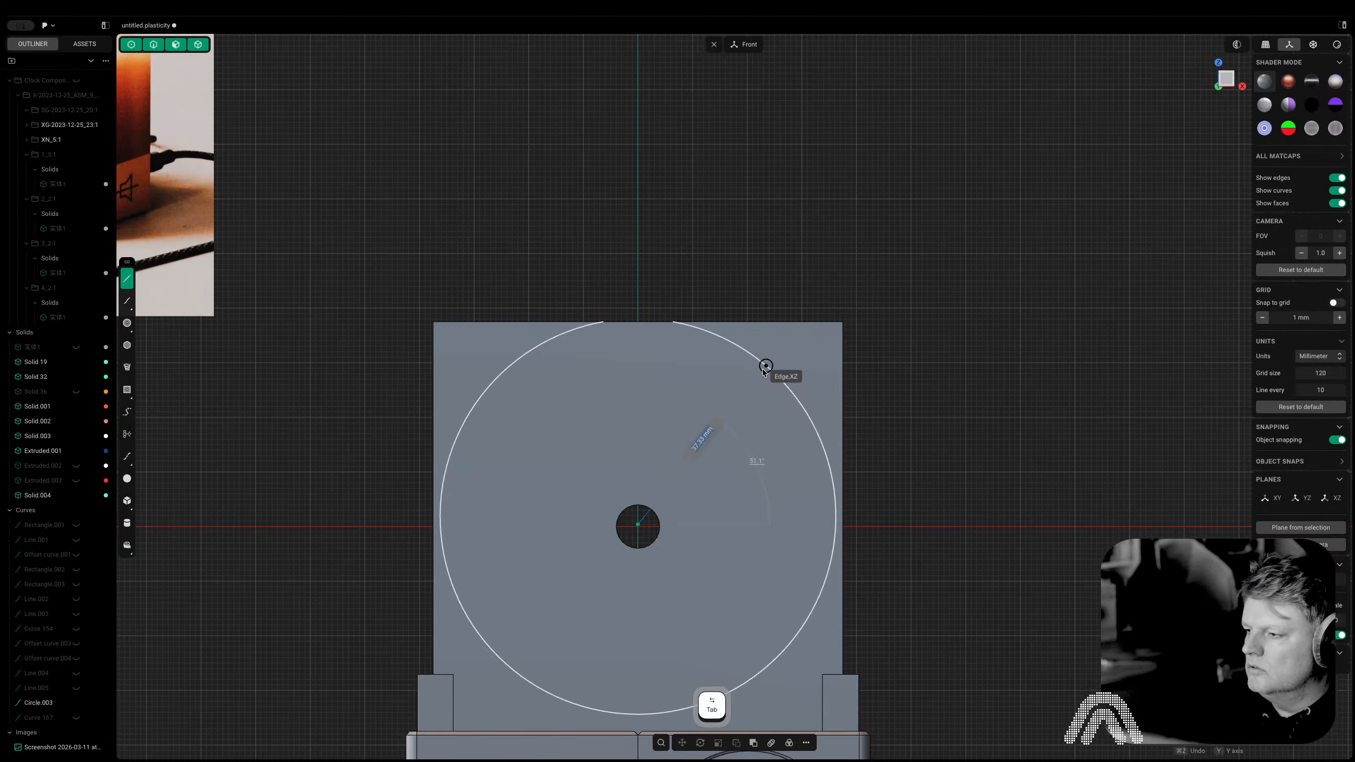
key(Tab)
text(45)
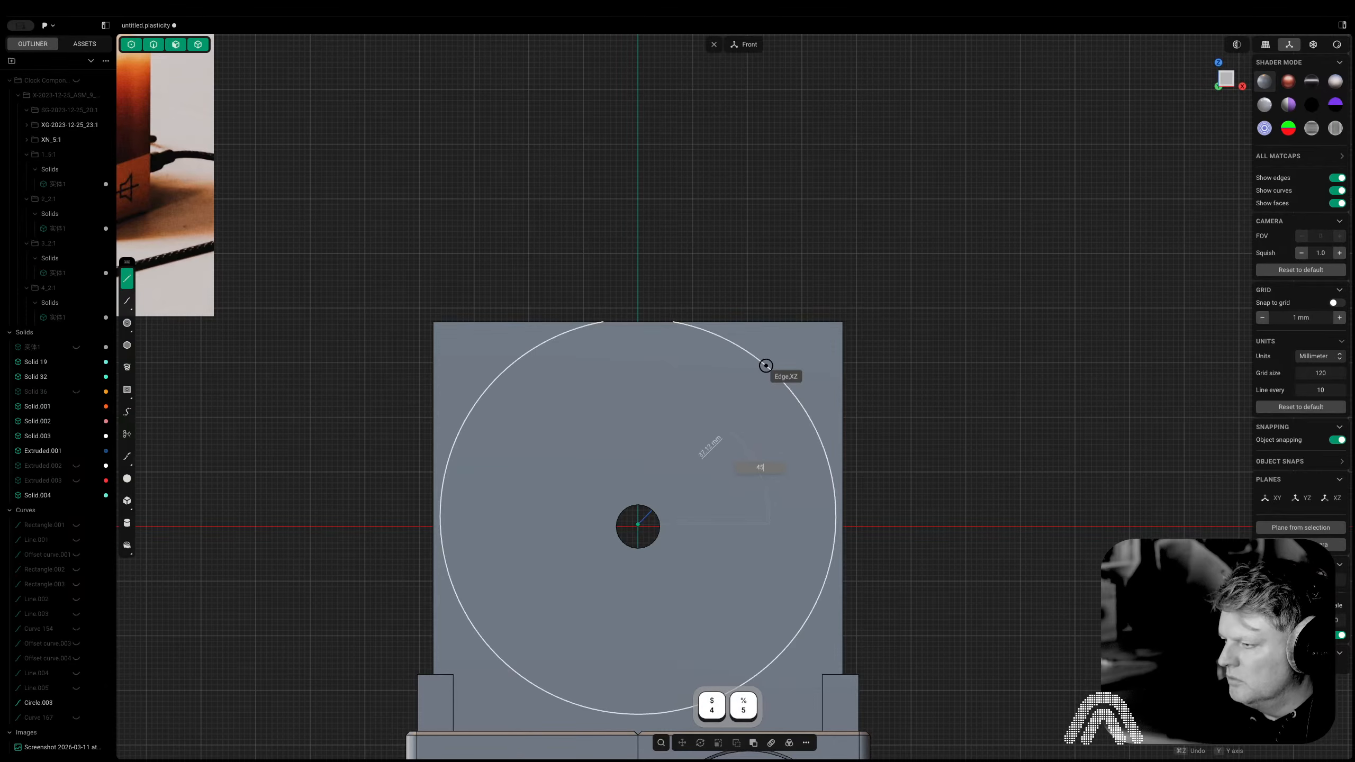
key(Tab)
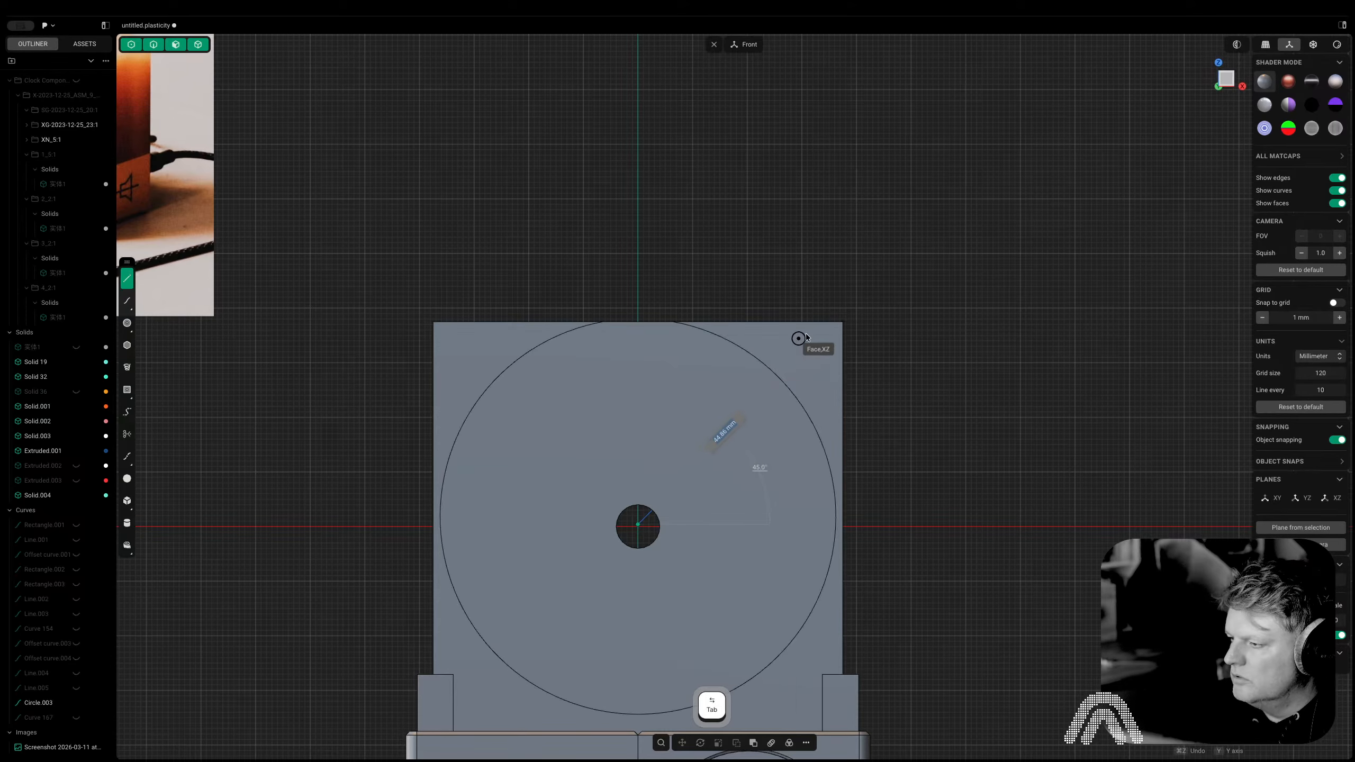
click(897, 251)
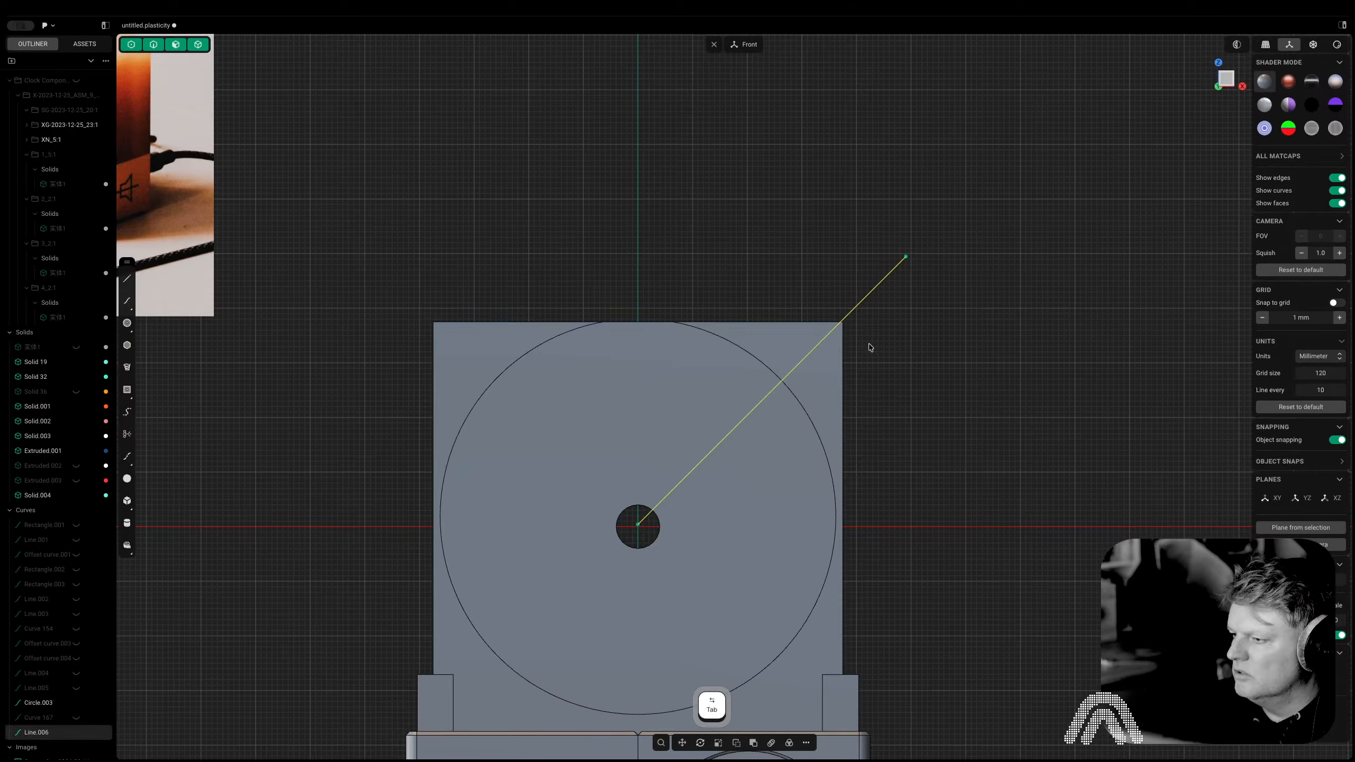
Move the diagonal line so that its midpoint sits at the centre of the dial's hole
scroll(832, 397, down, 2)
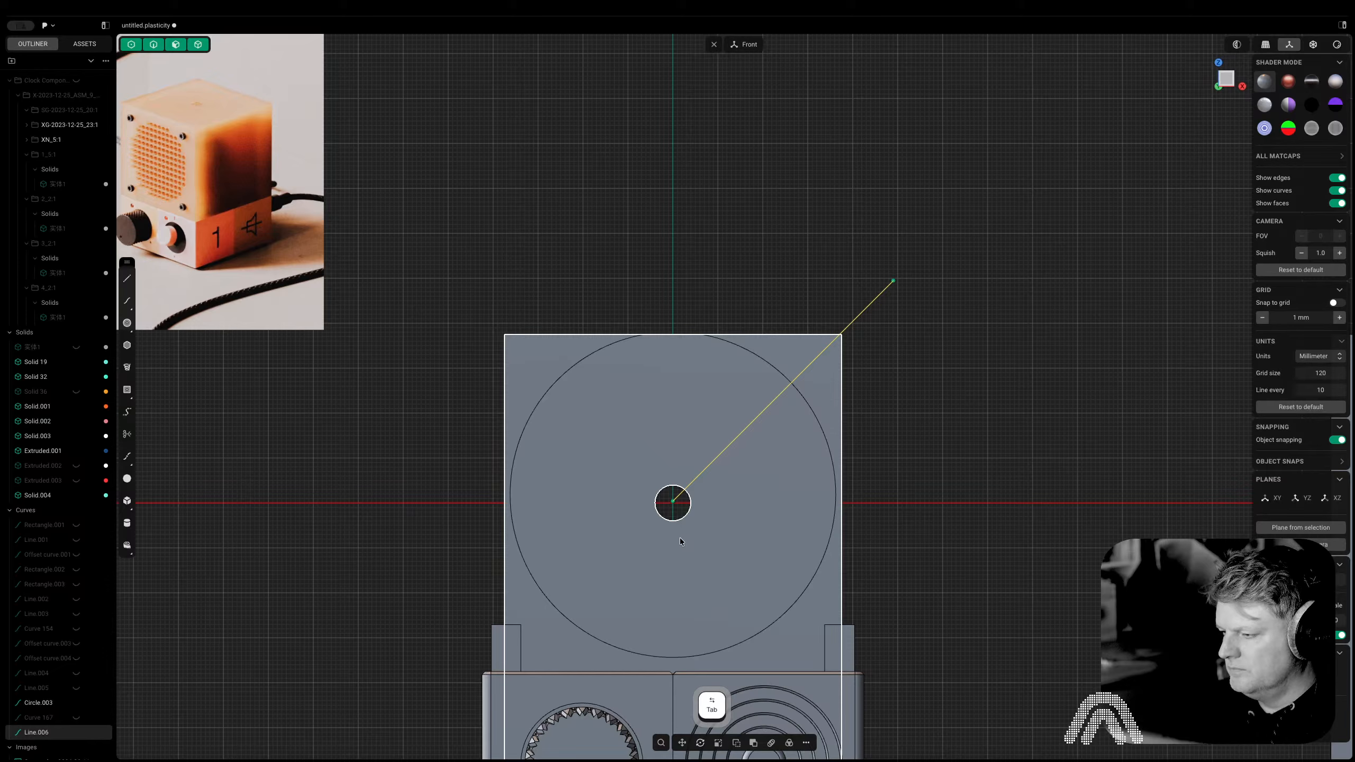
key(g)
key(g)
click(674, 509)
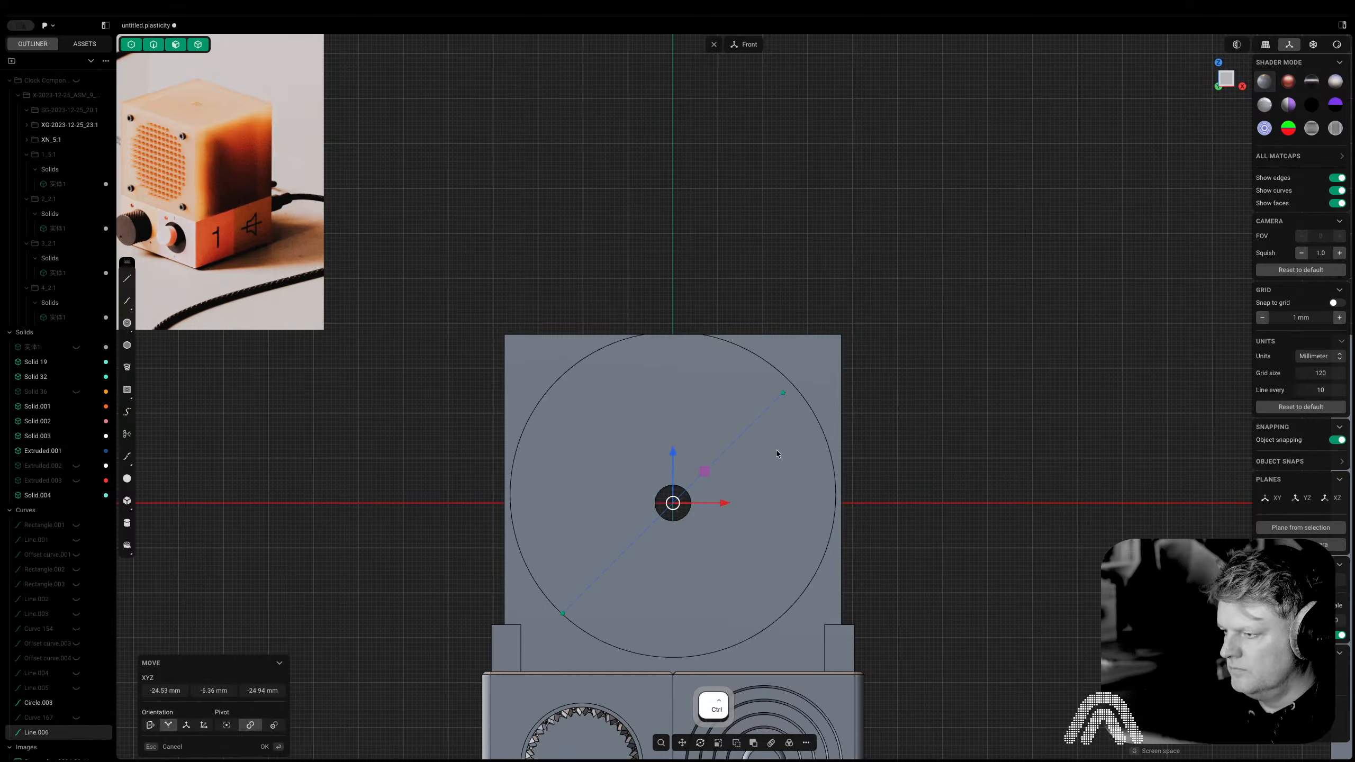
Extend both ends of the diagonal line by about 22 mm so that it spans the whole dial body
text(fe)
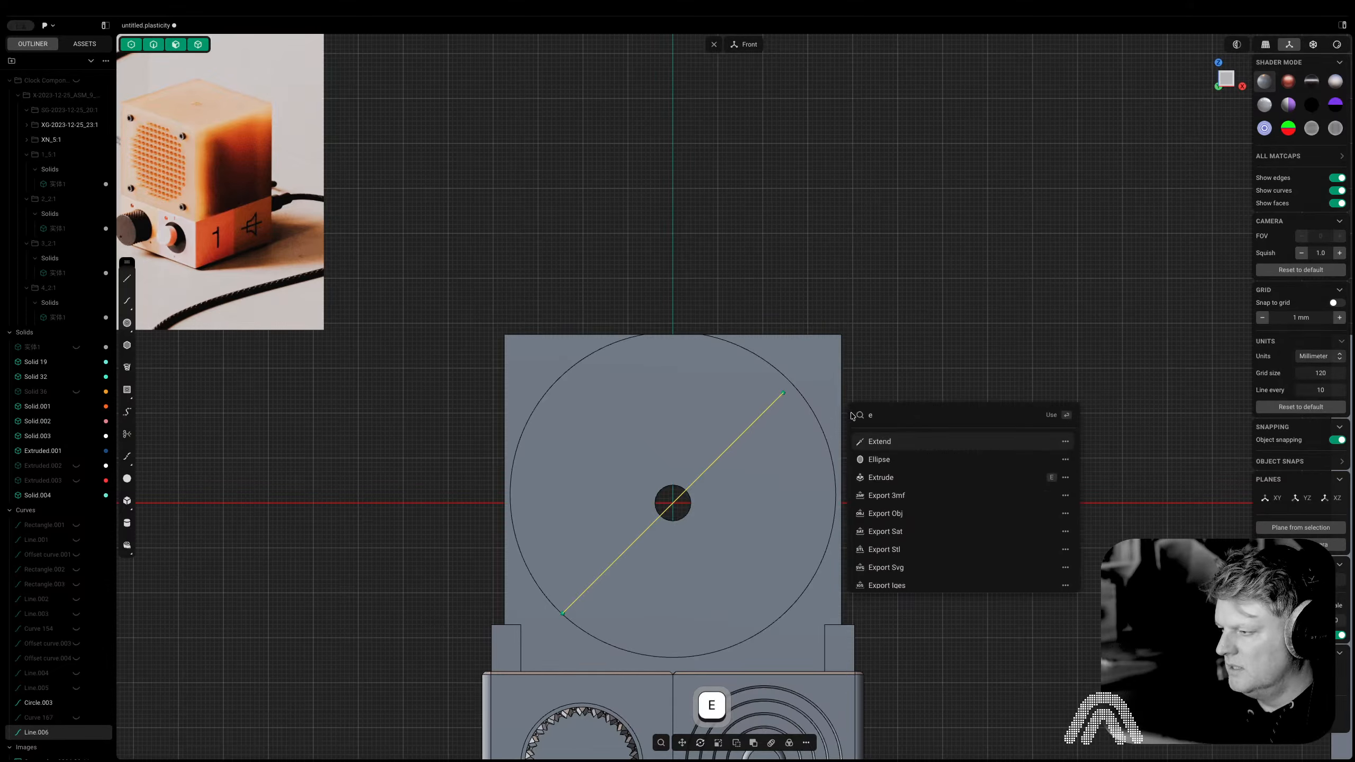
click(886, 440)
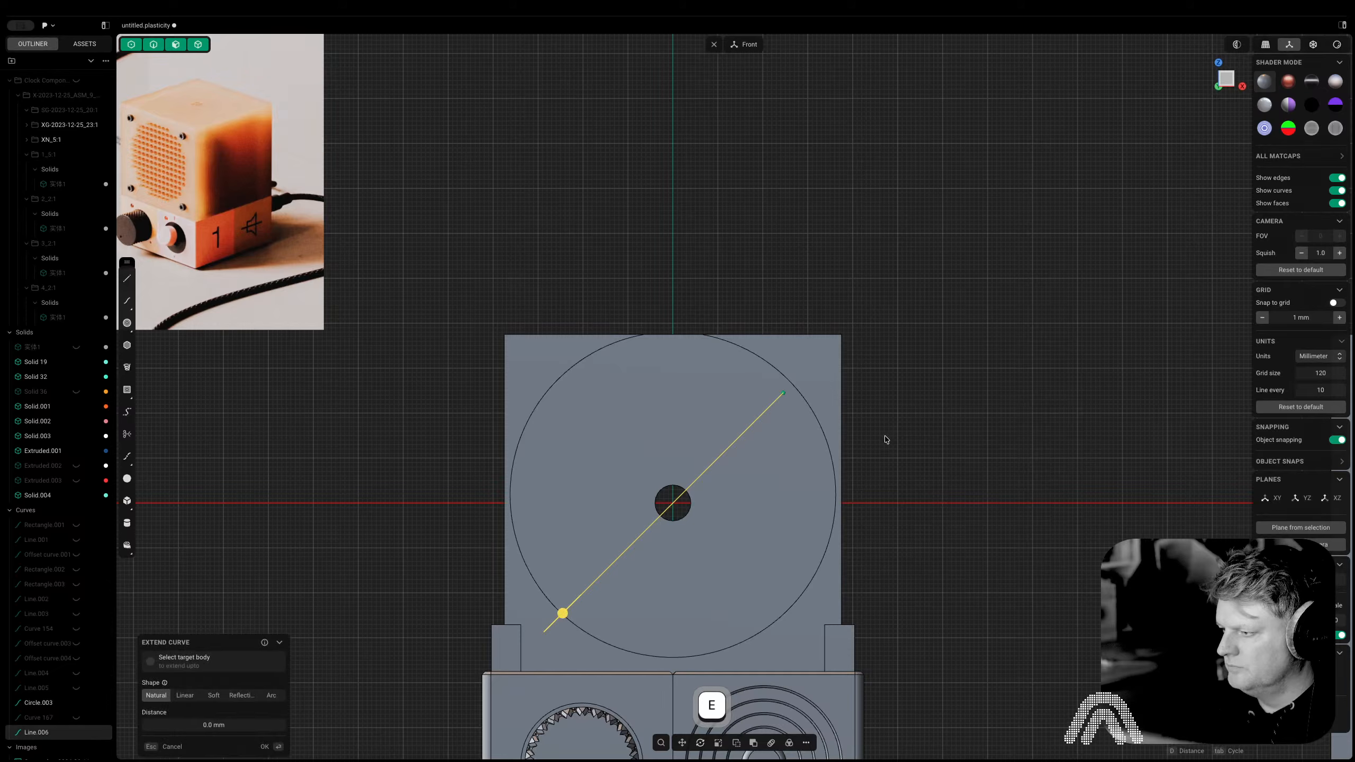
drag(562, 613, 492, 684)
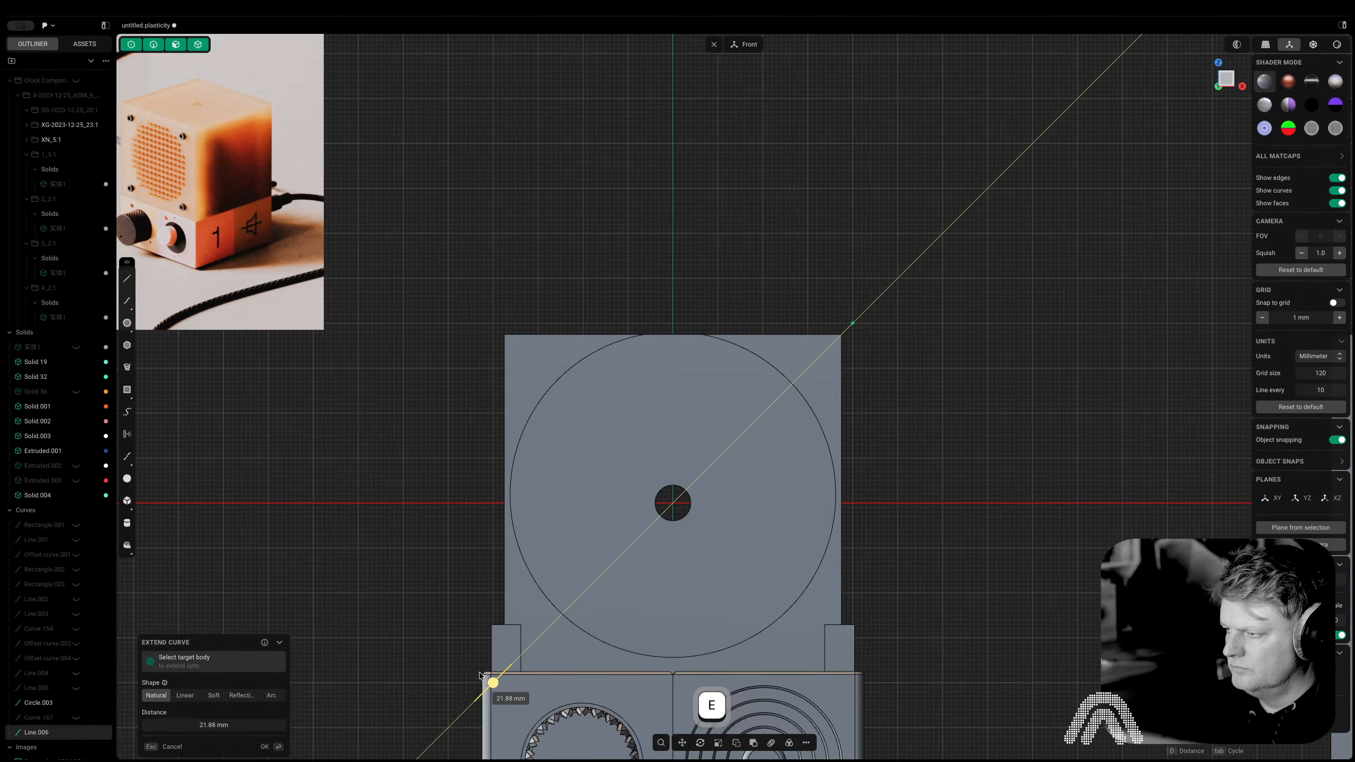
right_click(494, 684)
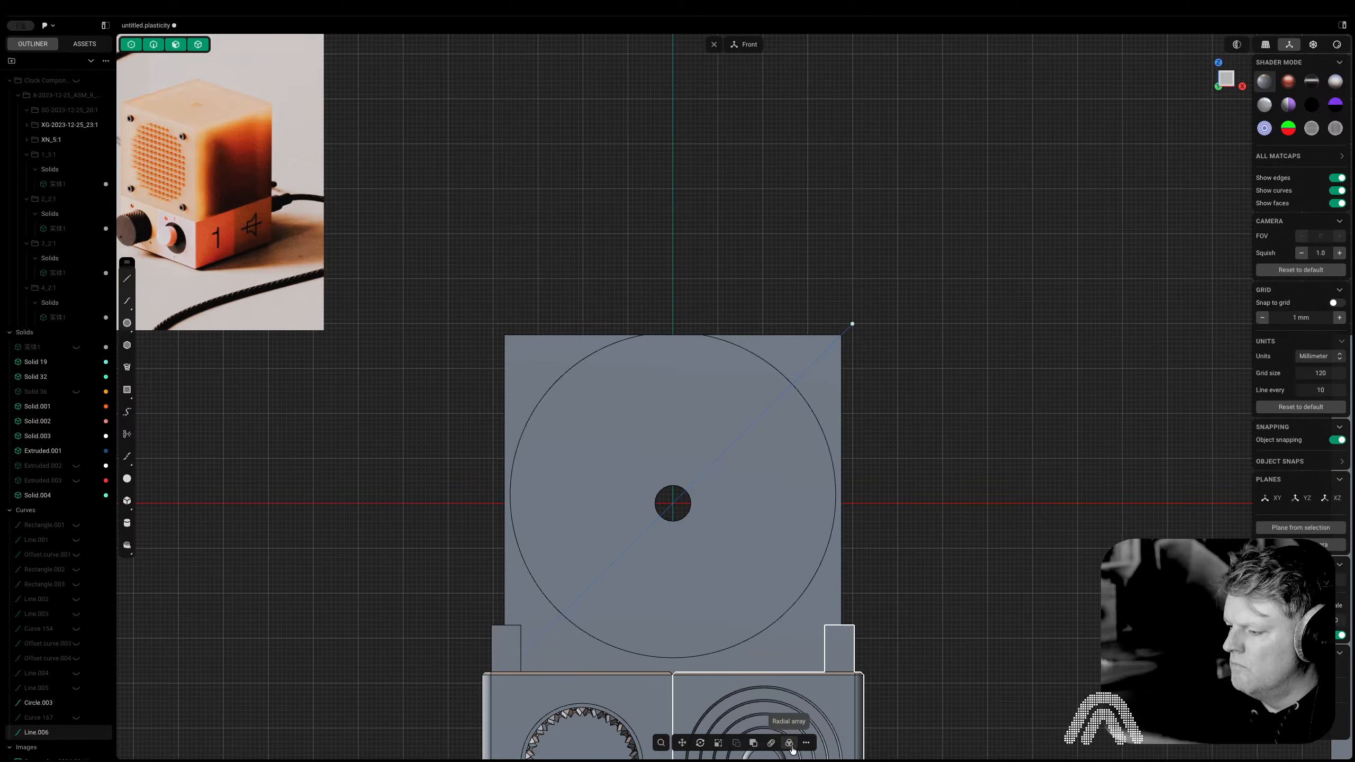
click(770, 744)
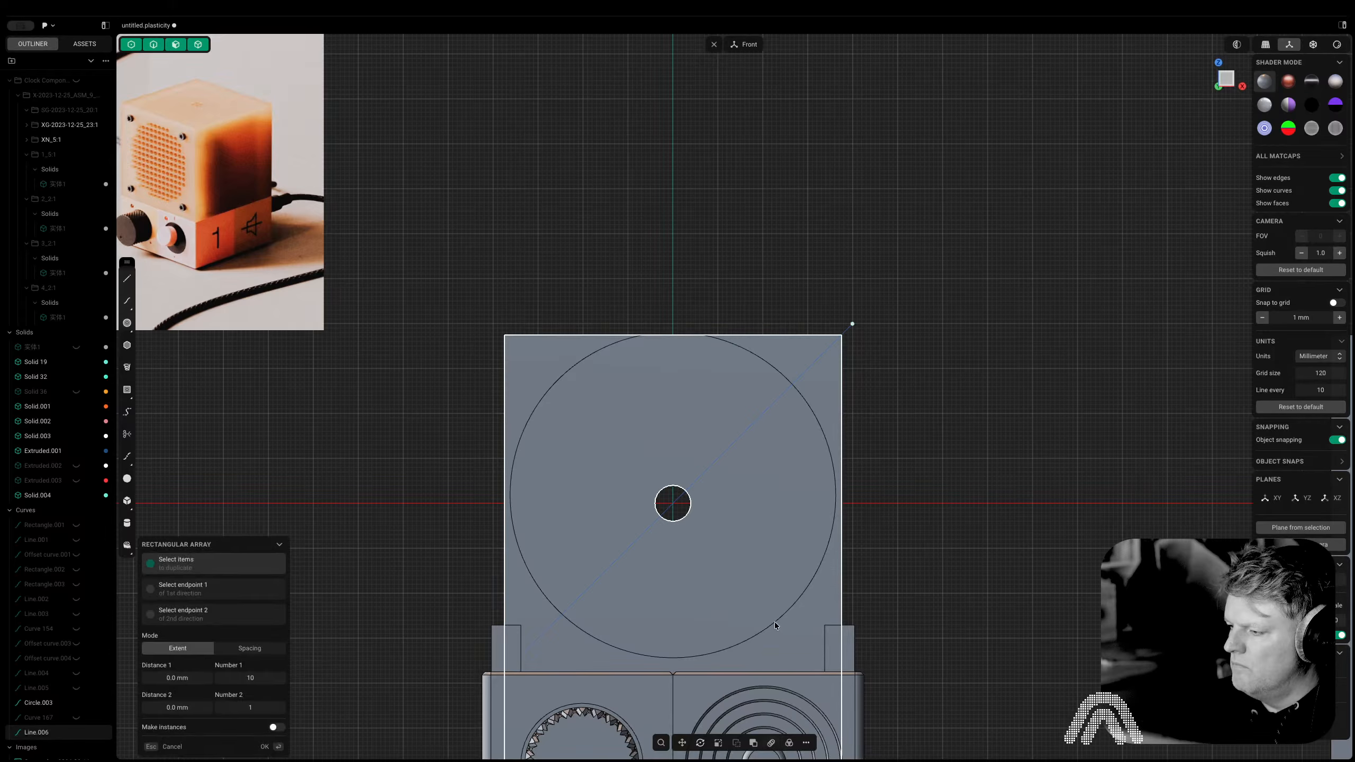
key(2)
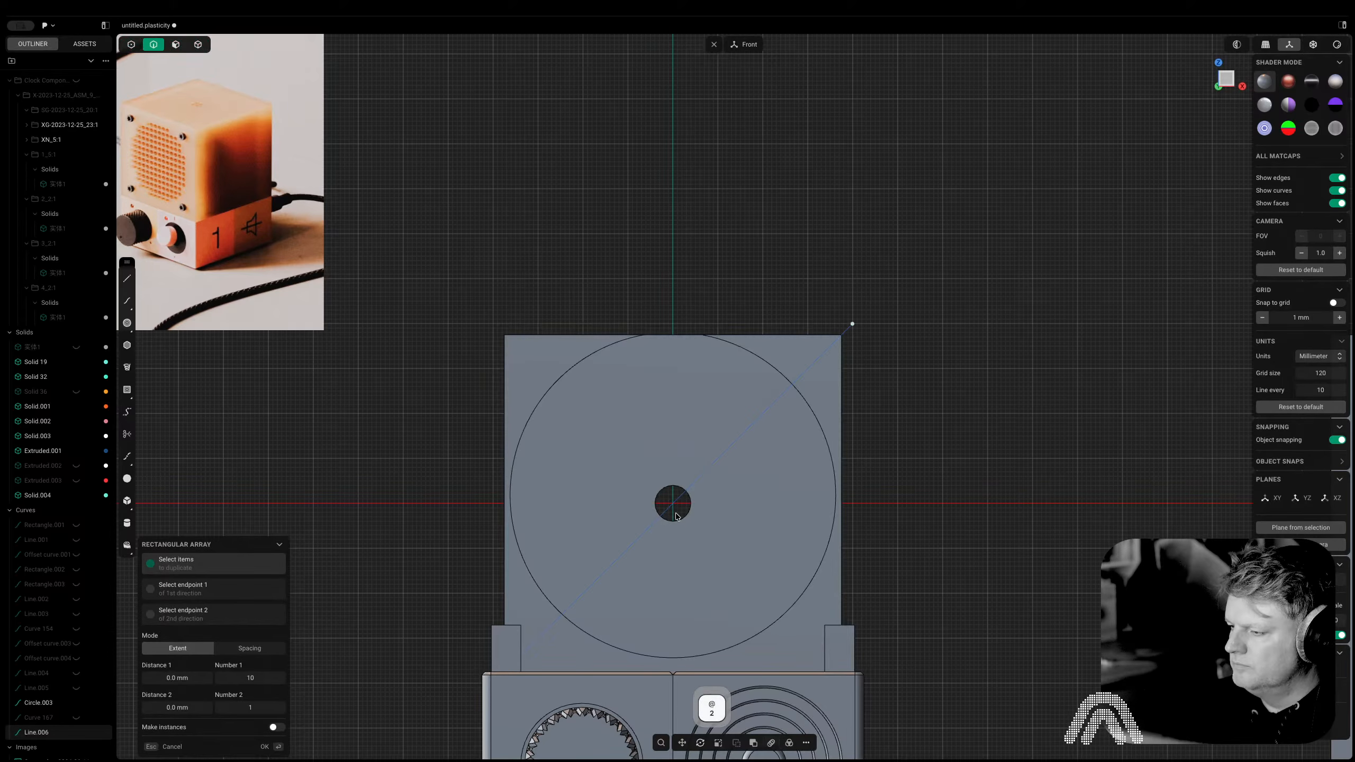
click(973, 466)
key(2)
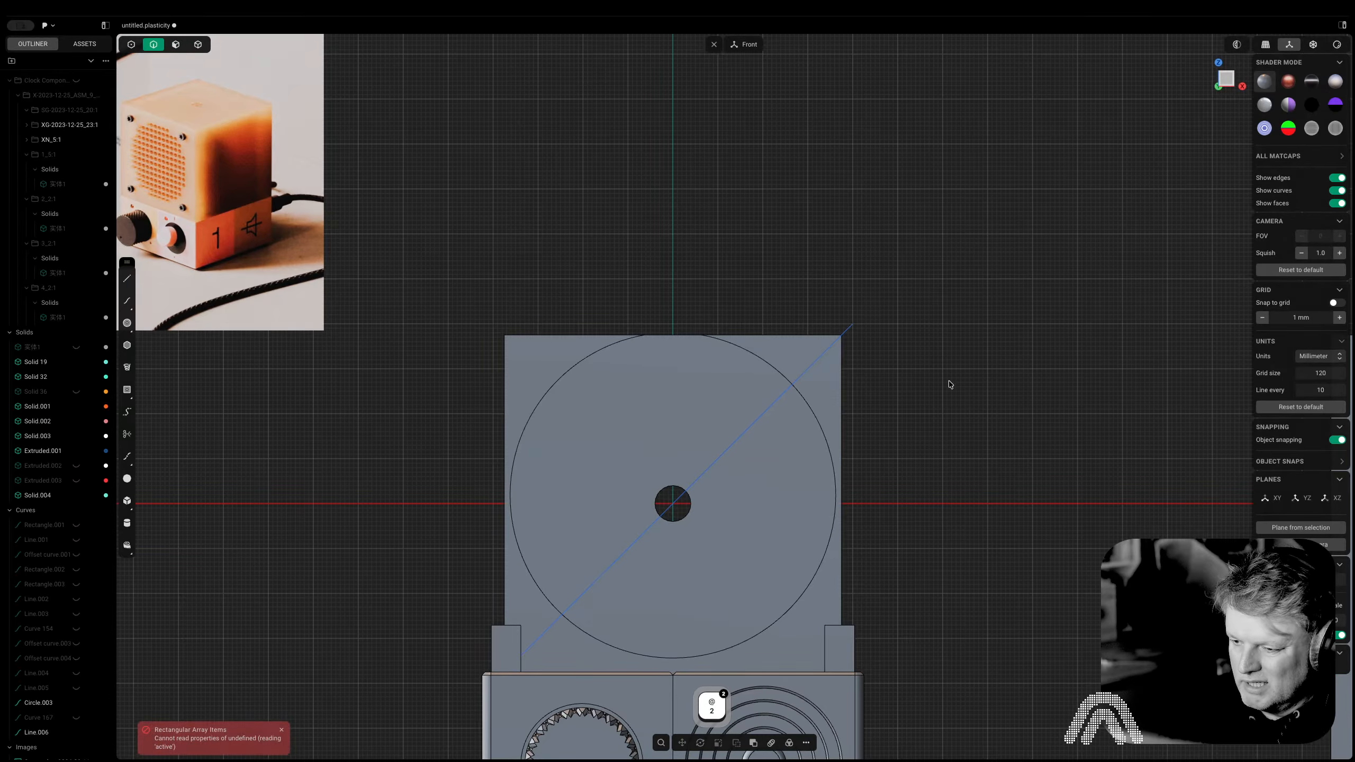
click(852, 328)
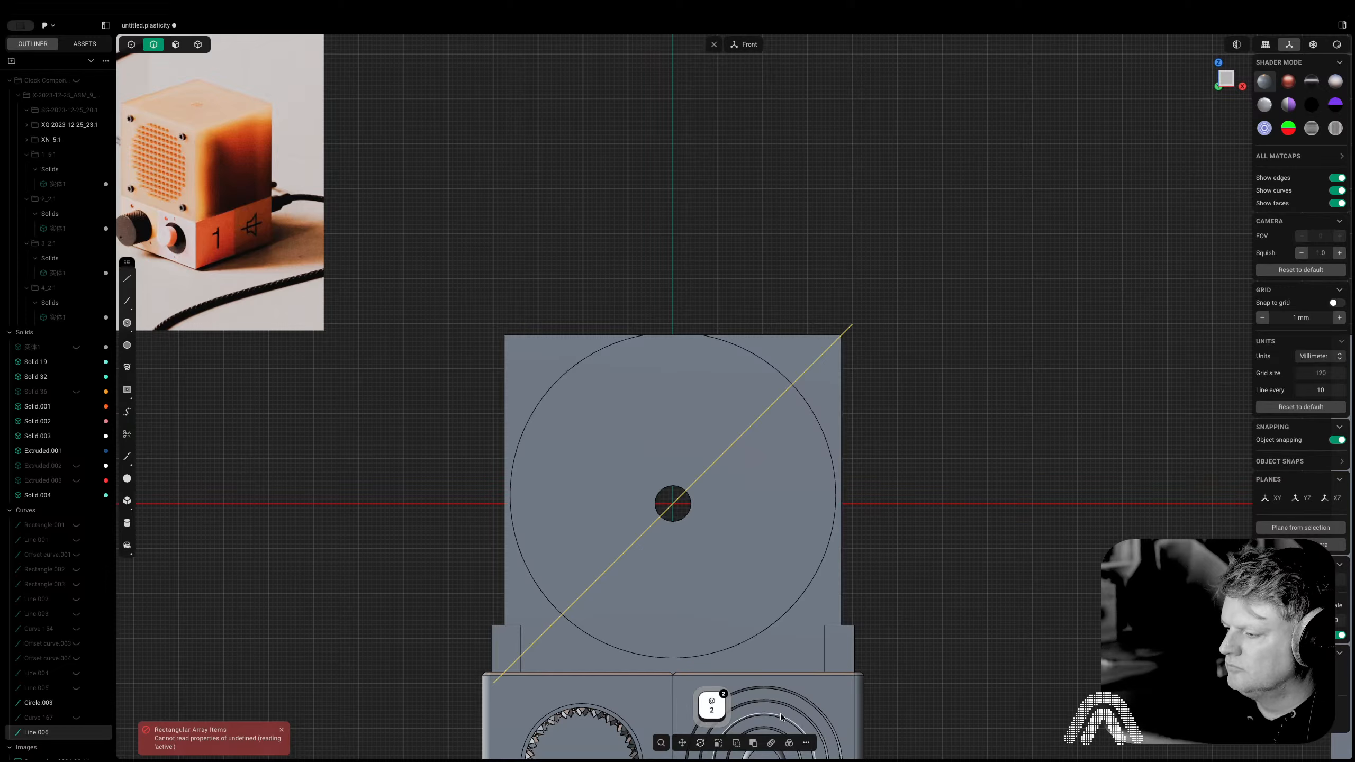
click(771, 744)
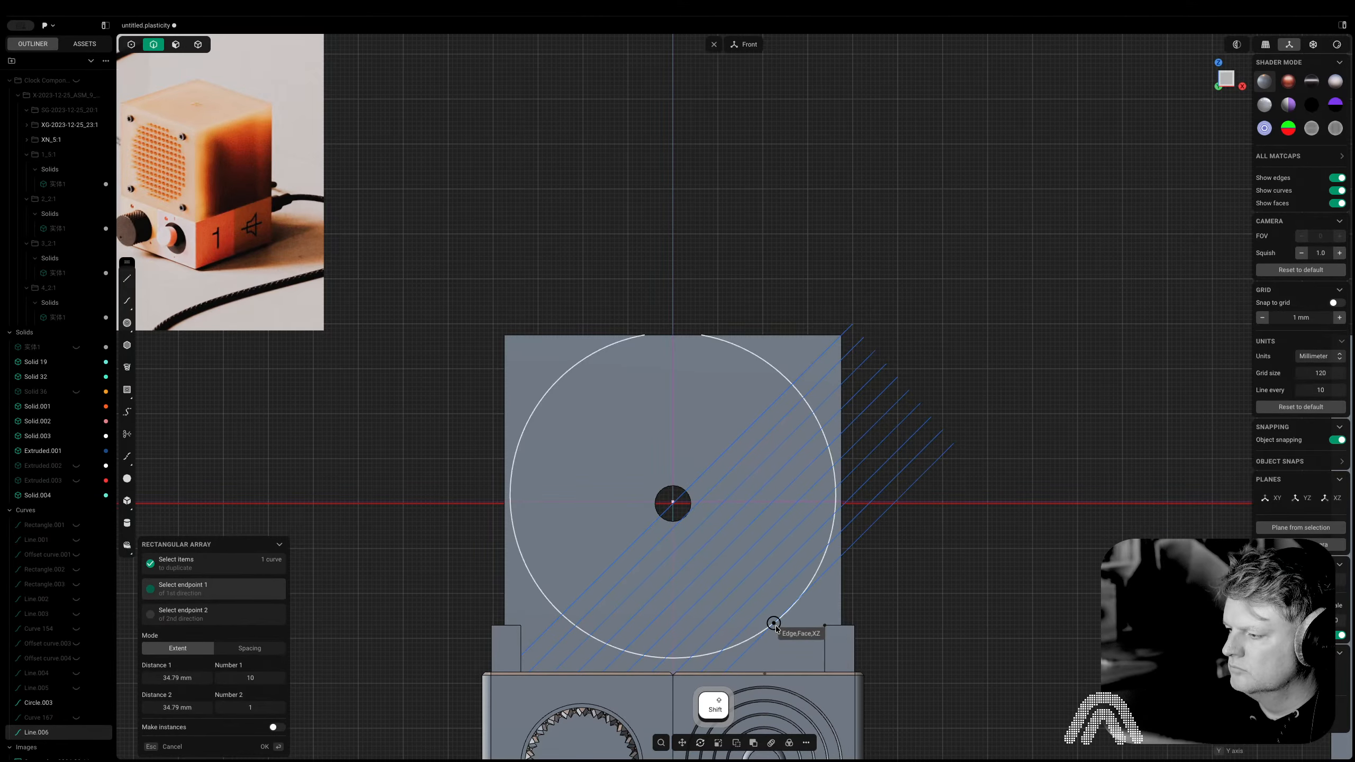
key(Escape)
Draw a 45 mm guide line from the dial's centre toward its lower-right corner, roughly perpendicular to the long diagonal
key(shift+a)
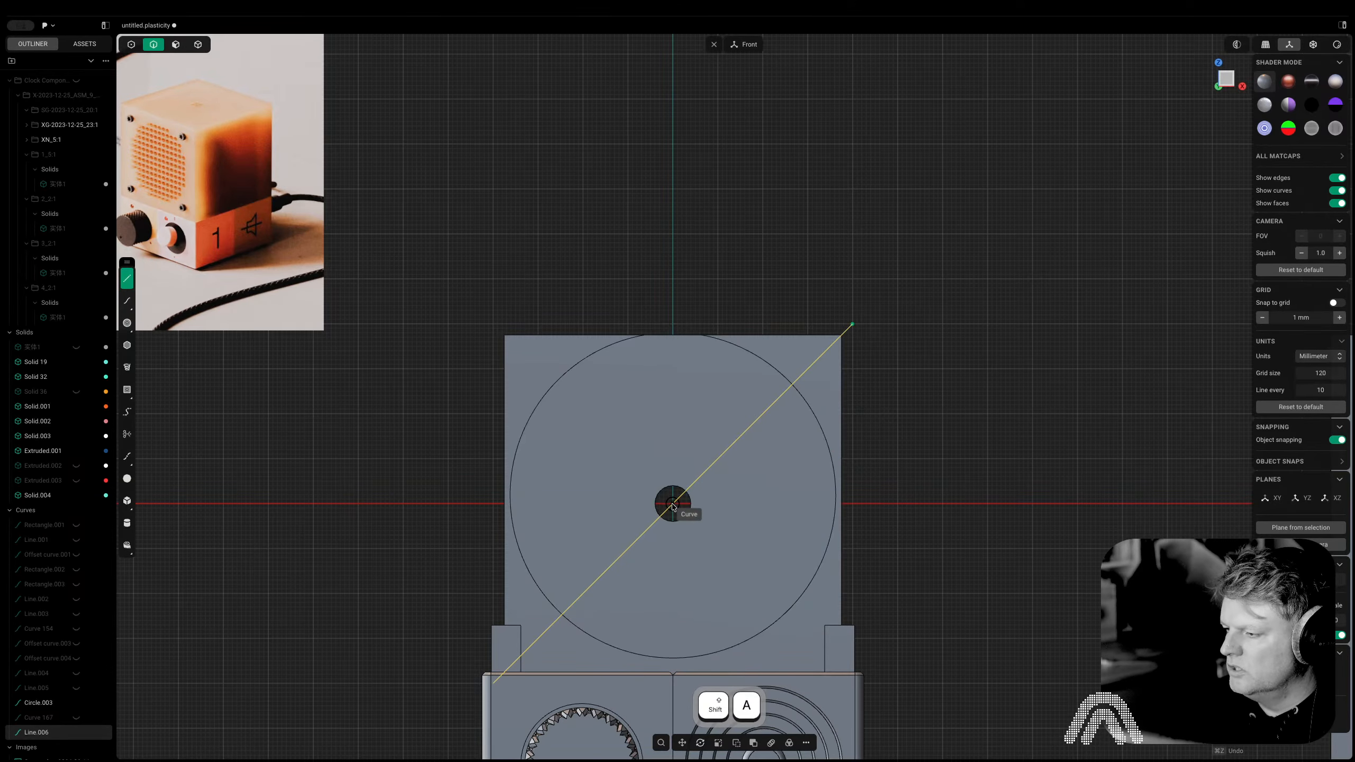
scroll(685, 507, up, 10)
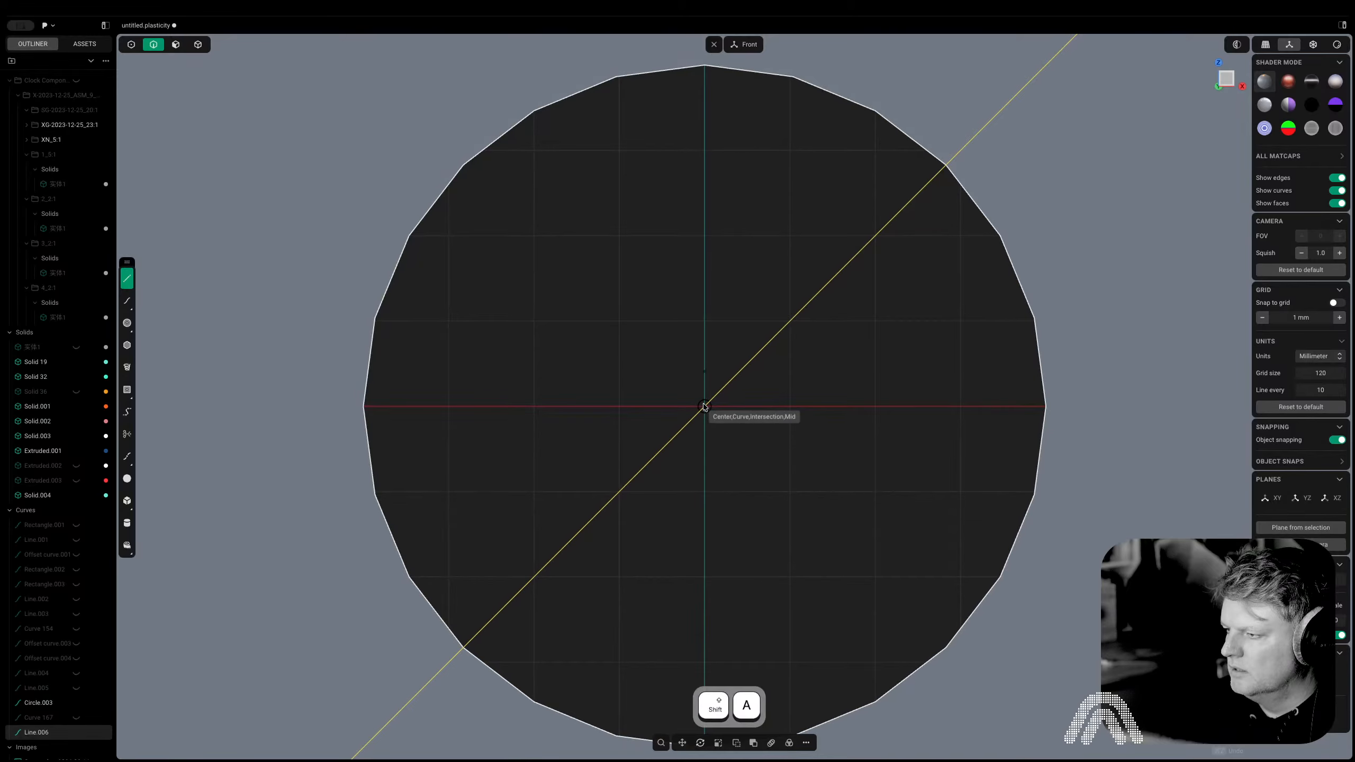
click(704, 407)
scroll(875, 694, down, 10)
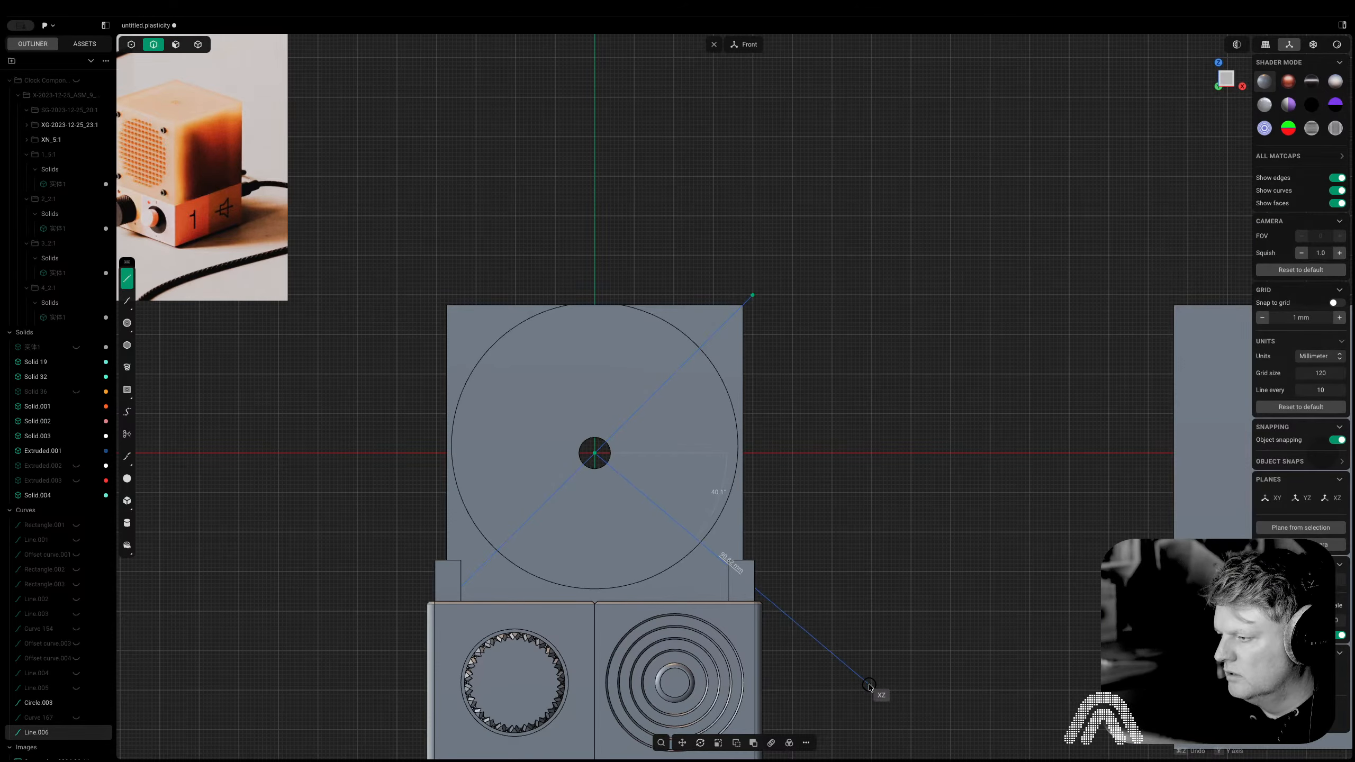
key(Tab)
text(45)
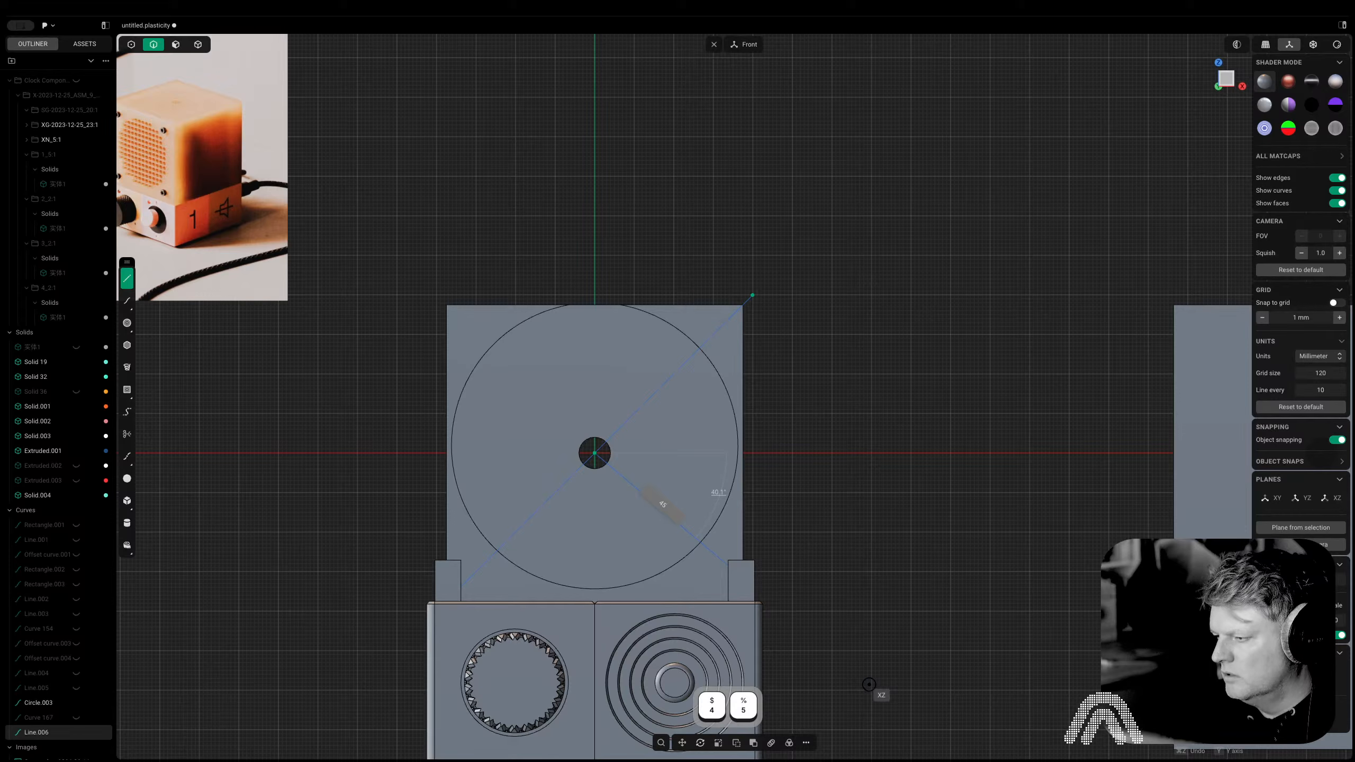
click(869, 684)
Create a rectangular array of the long diagonal line across the dial face, directed along the shorter guide line
key(2)
click(631, 417)
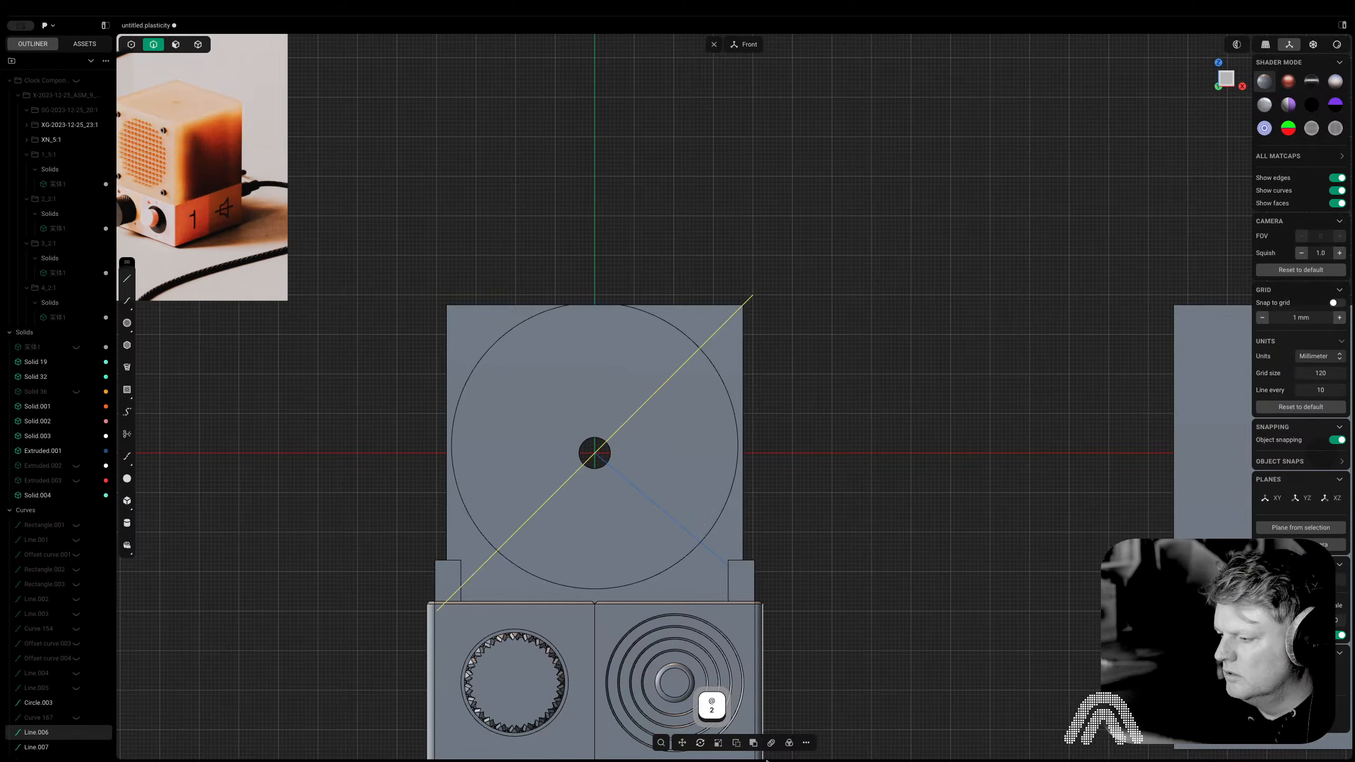
click(772, 746)
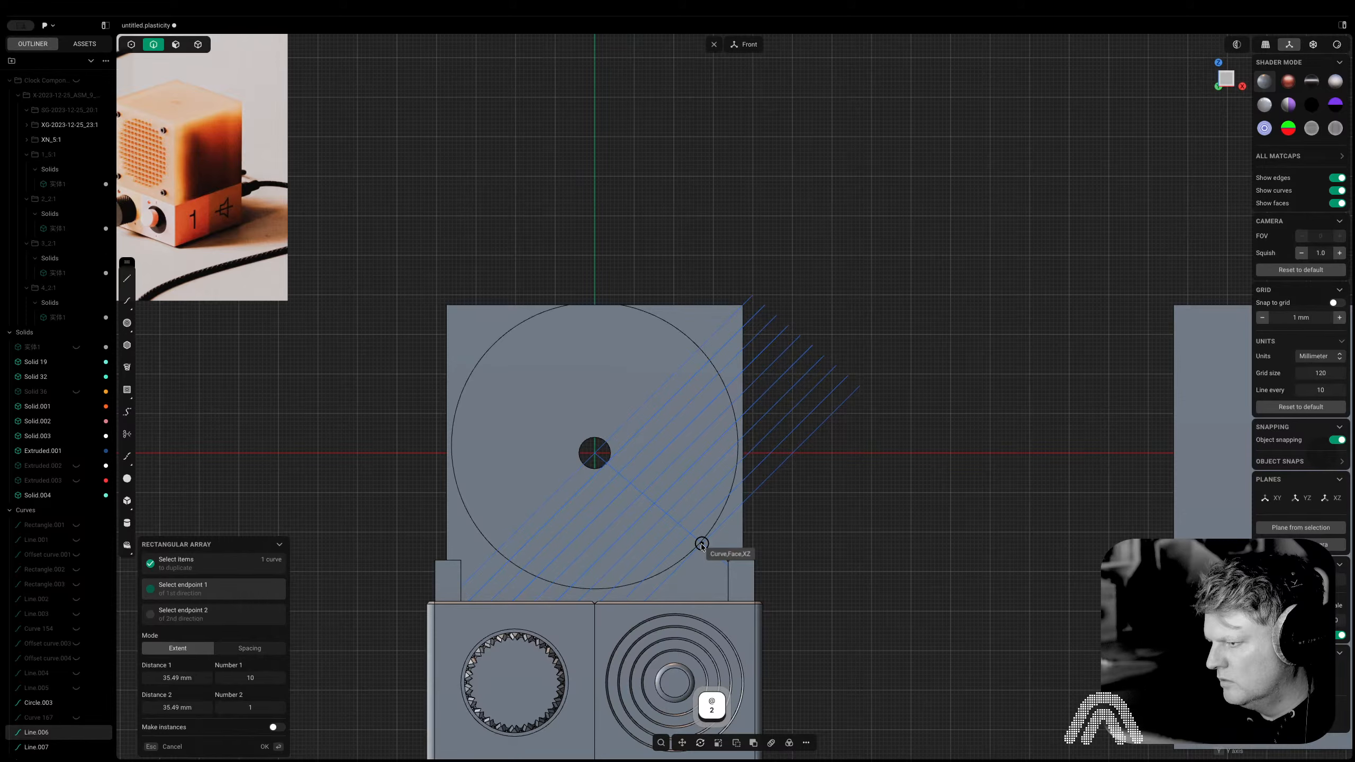
Array the central diagonal line into 10 lines across the lower-right half of the circle, over an extent of about 35.5 mm
click(701, 544)
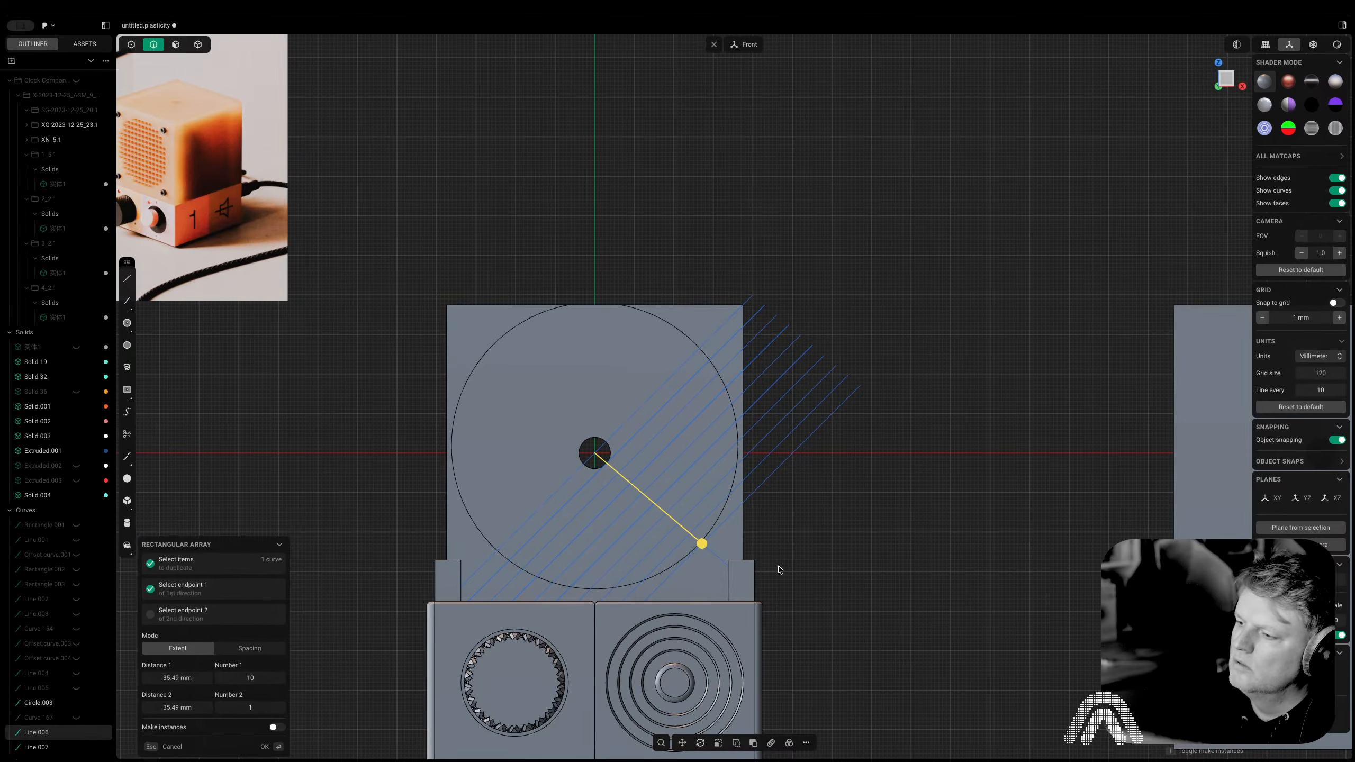
key(Return)
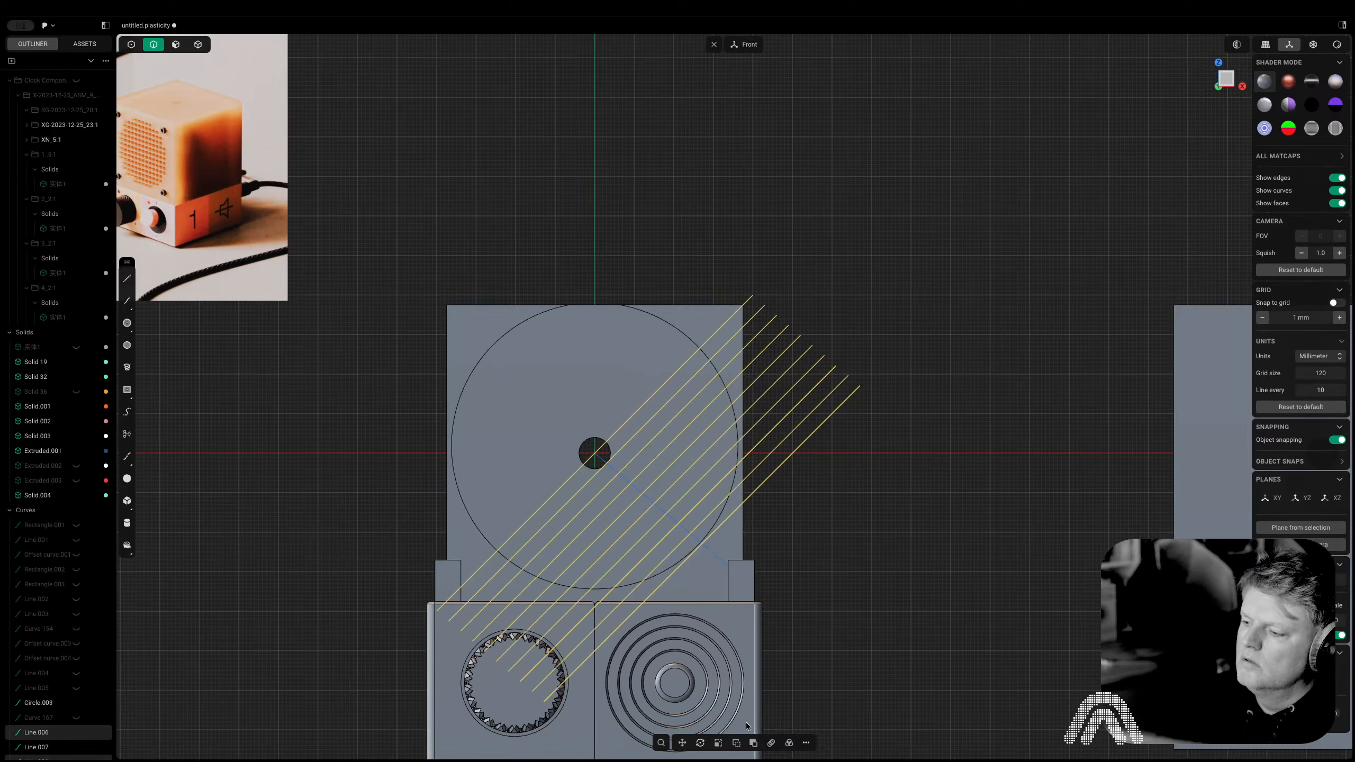
Extend the short guide line that runs from the centre hole past the circle in both directions, using the Extend command
key(2)
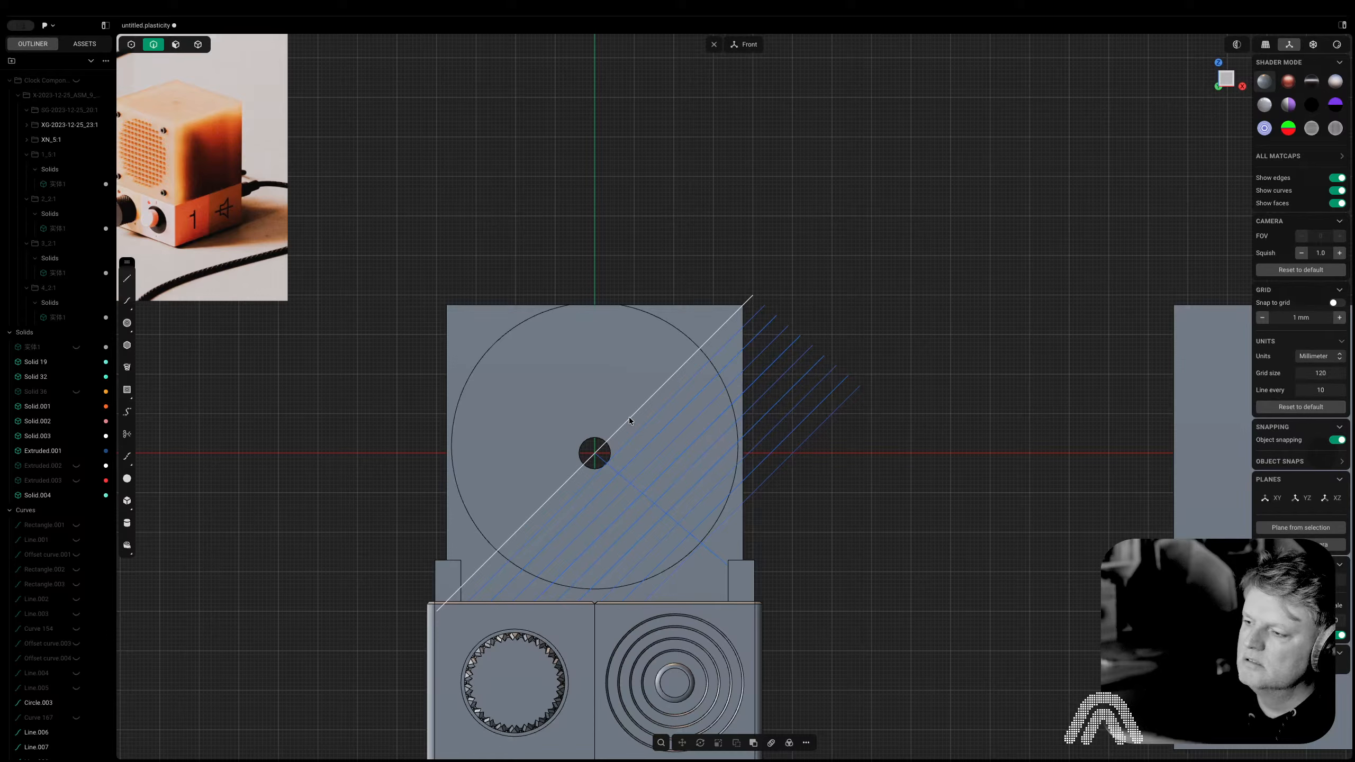
click(629, 418)
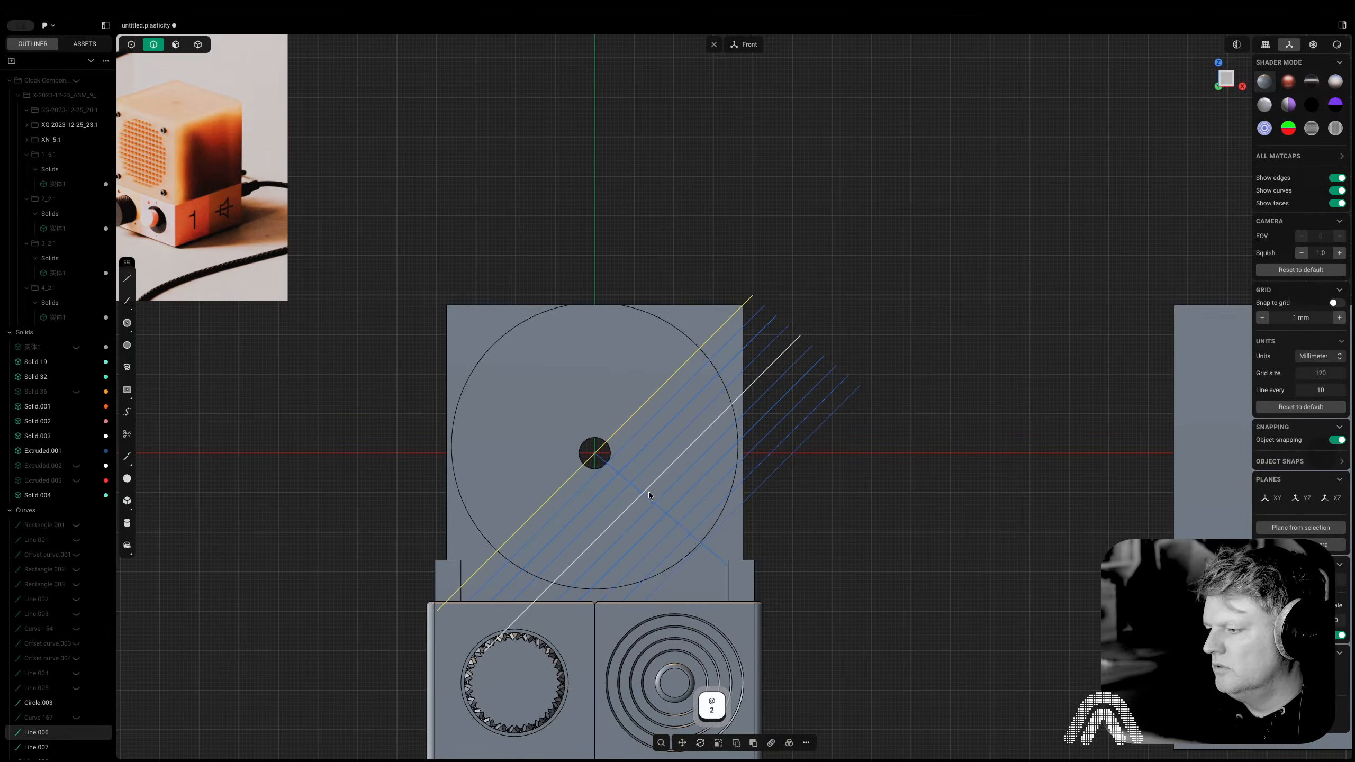
click(649, 500)
text(fexc)
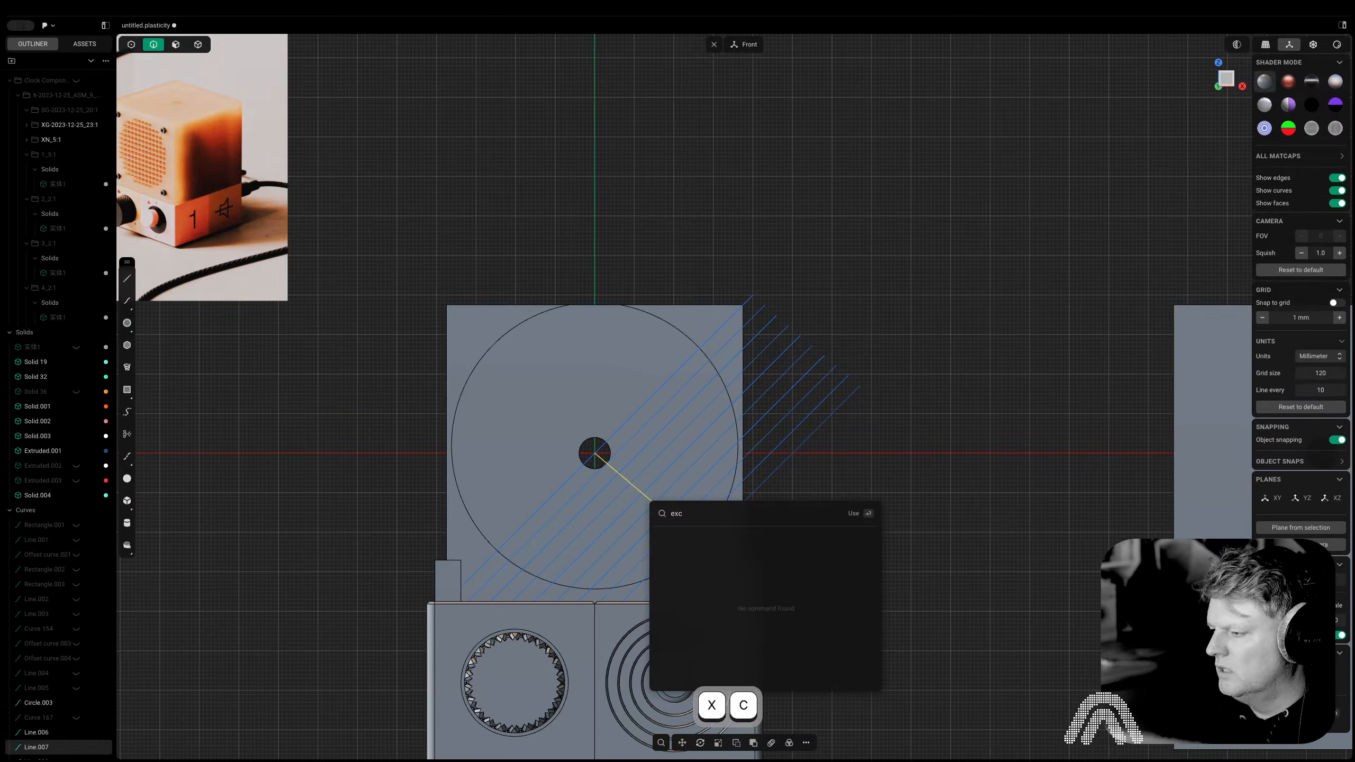
key(BackSpace)
text(te)
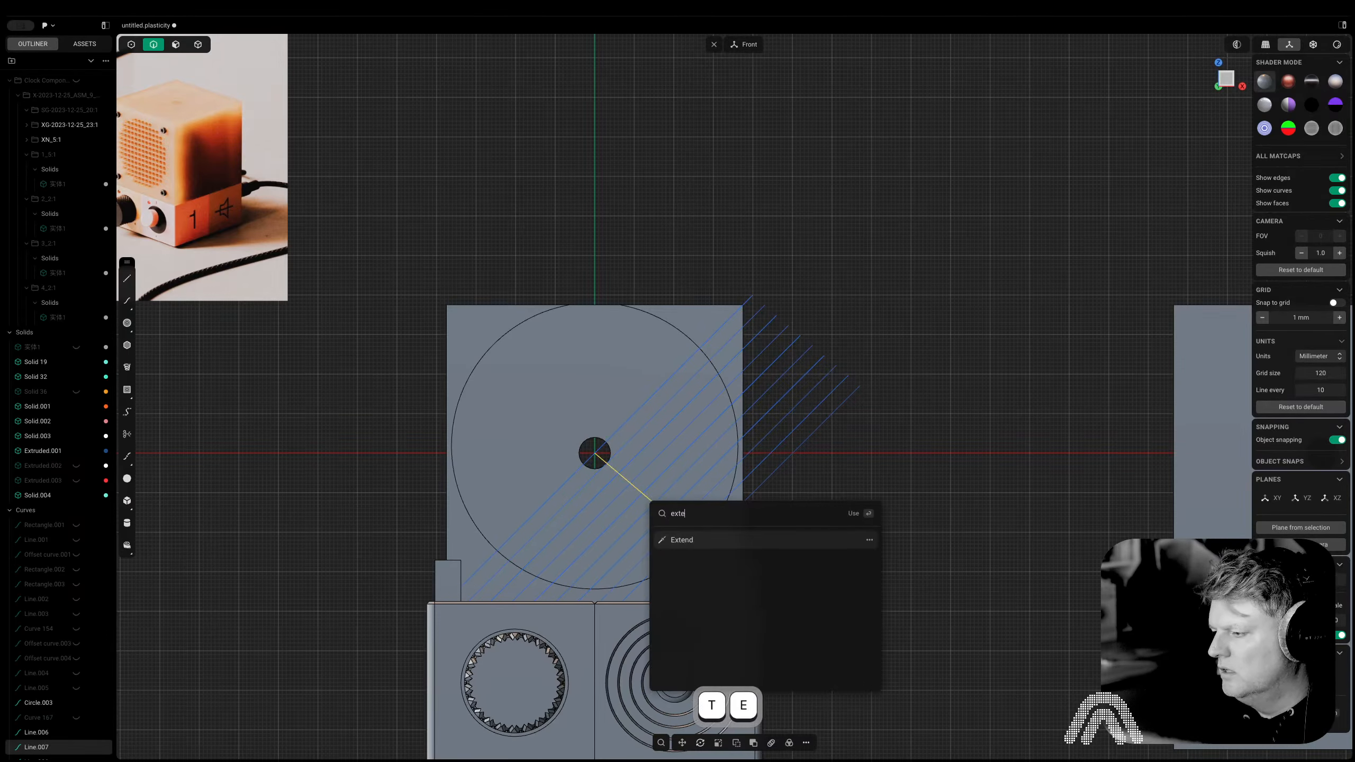
click(687, 540)
drag(594, 452, 454, 256)
right_click(454, 256)
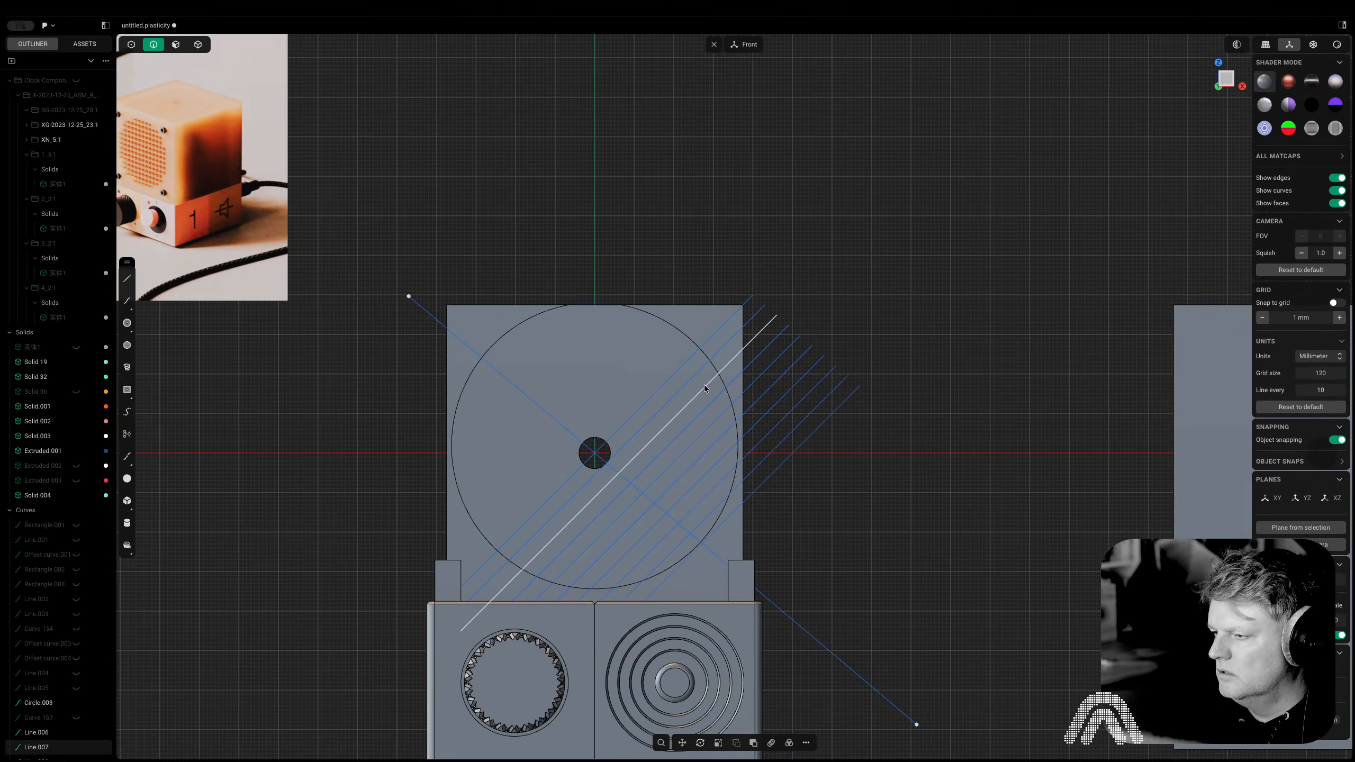
Create a rectangular array of 10 lines from the central diagonal line toward the upper left, covering the other half of the circle
key(2)
click(634, 414)
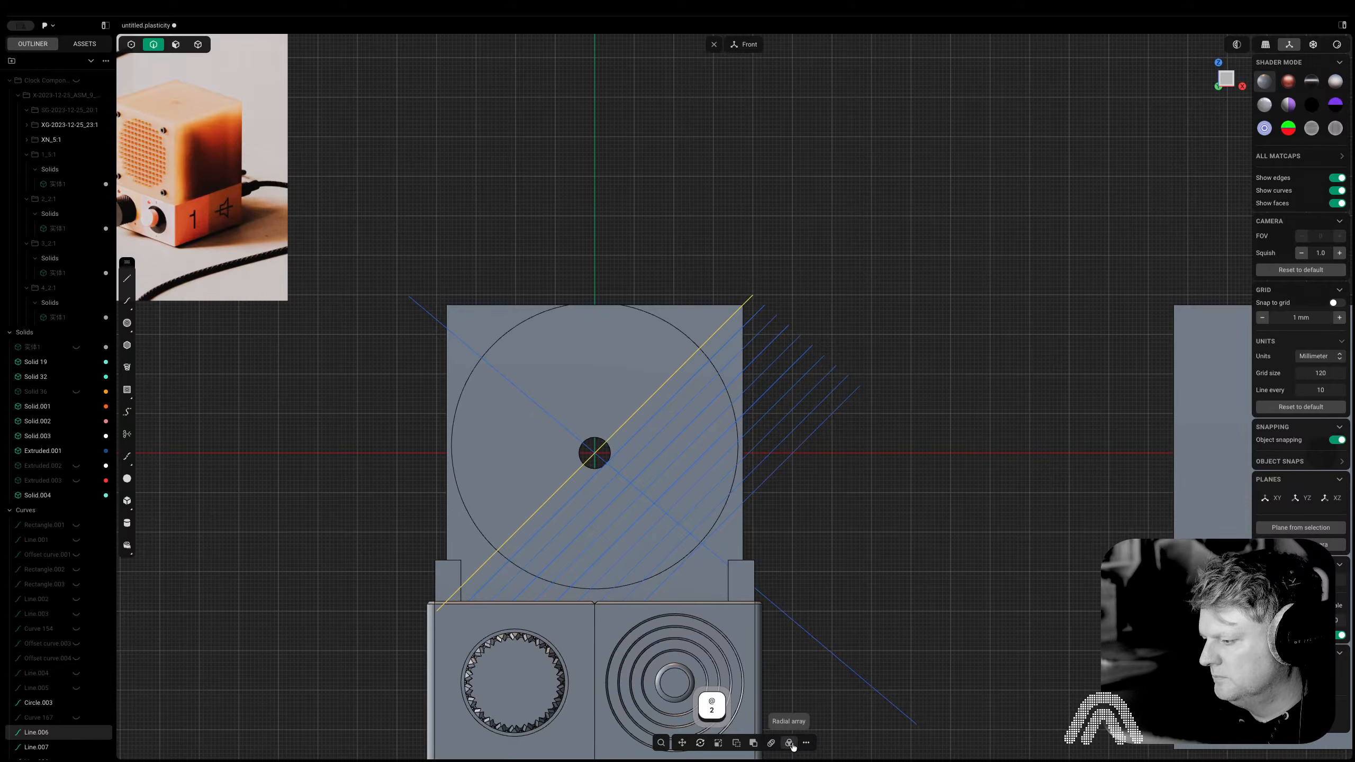
click(770, 743)
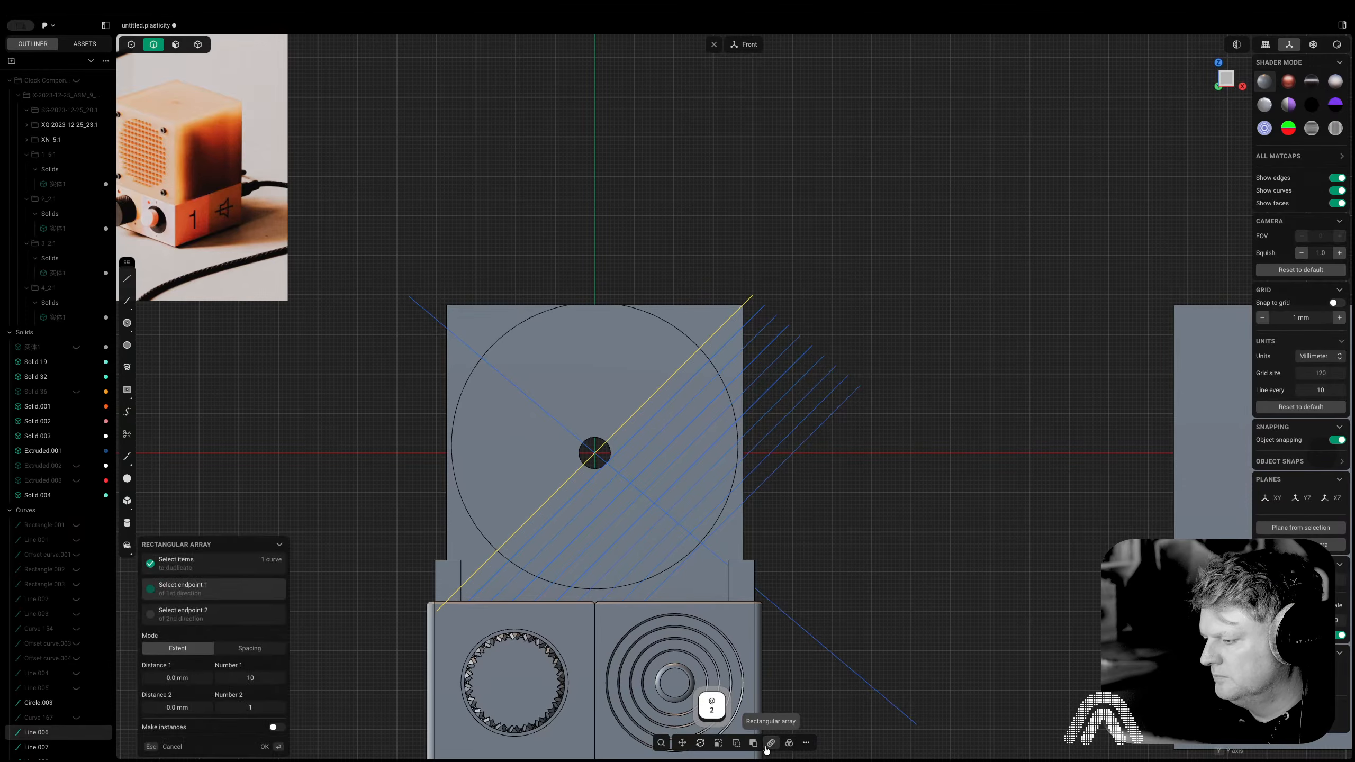
click(482, 358)
click(594, 453)
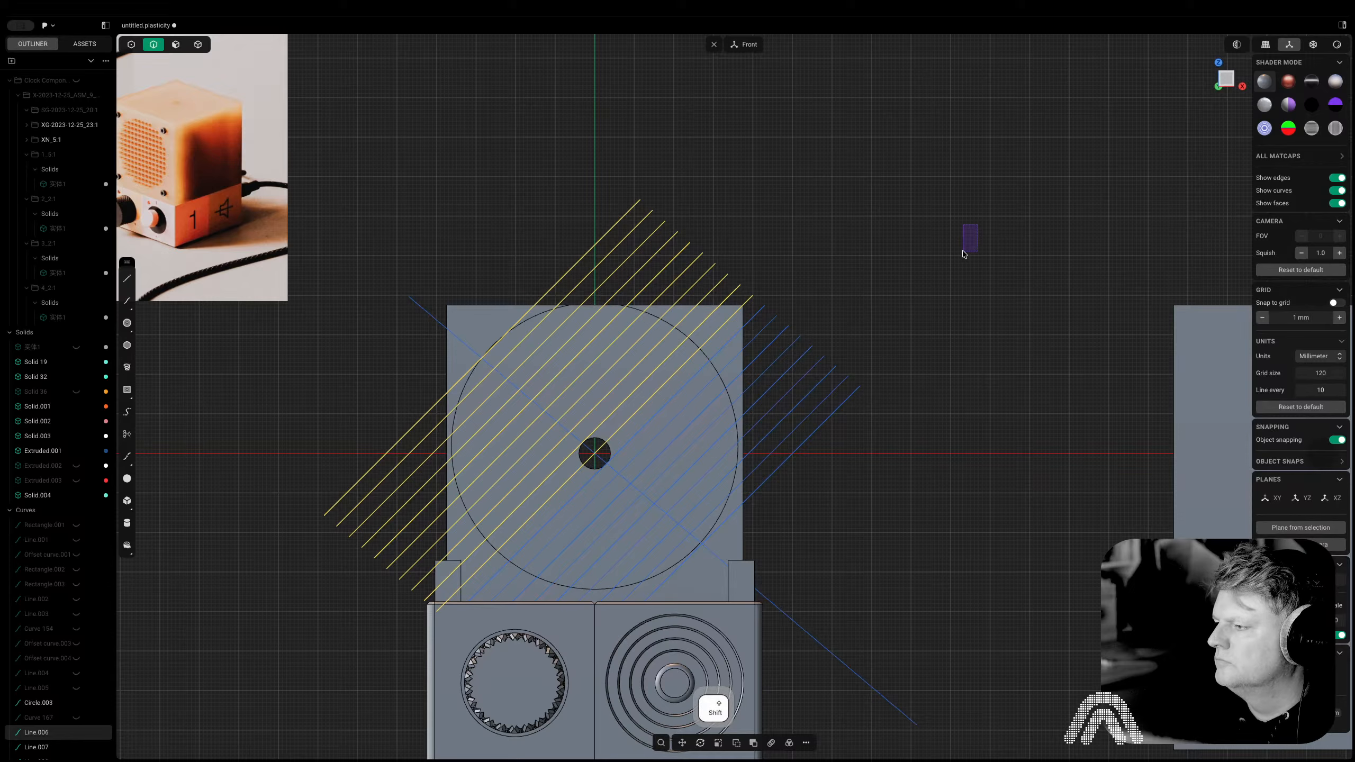
Imprint all the parallel diagonal lines onto the upper block's front face with the Vector method
shift+drag(975, 224, 760, 538)
key(shift+i)
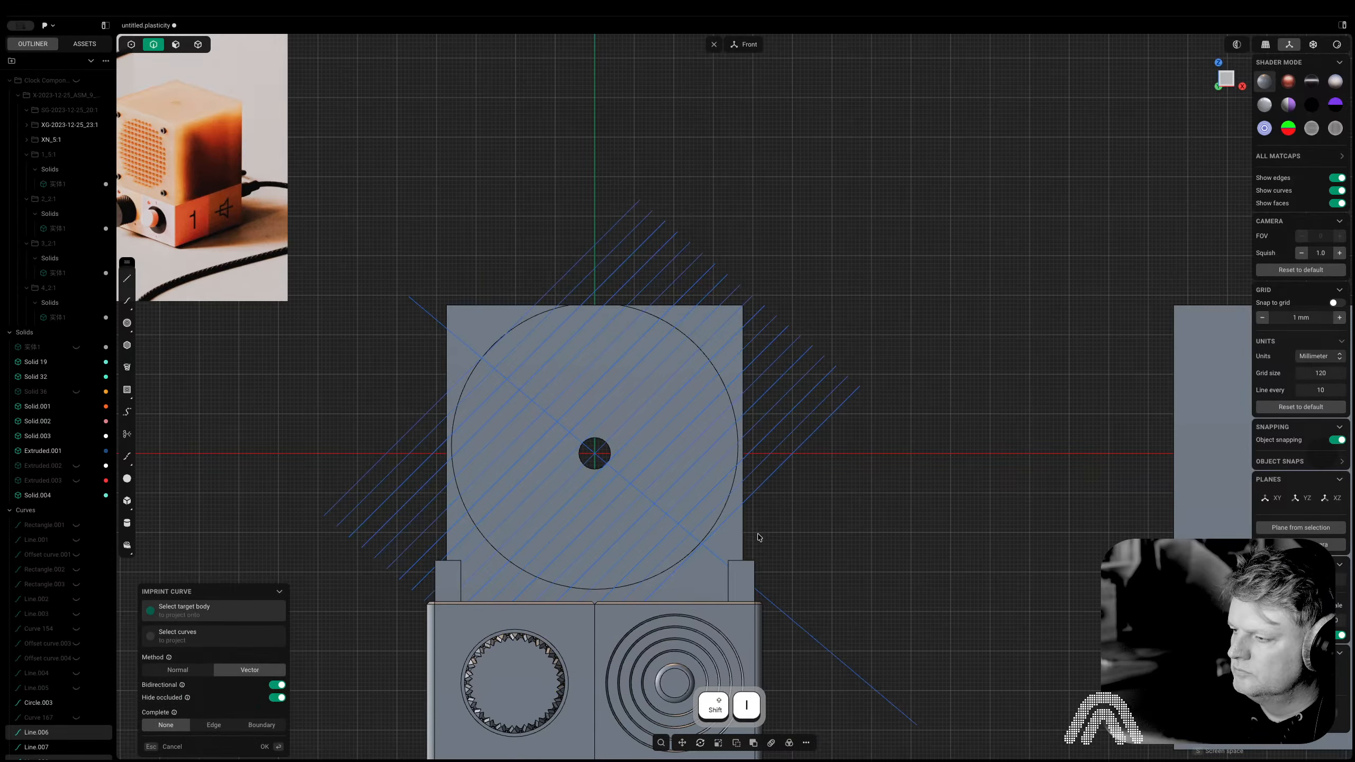
click(720, 469)
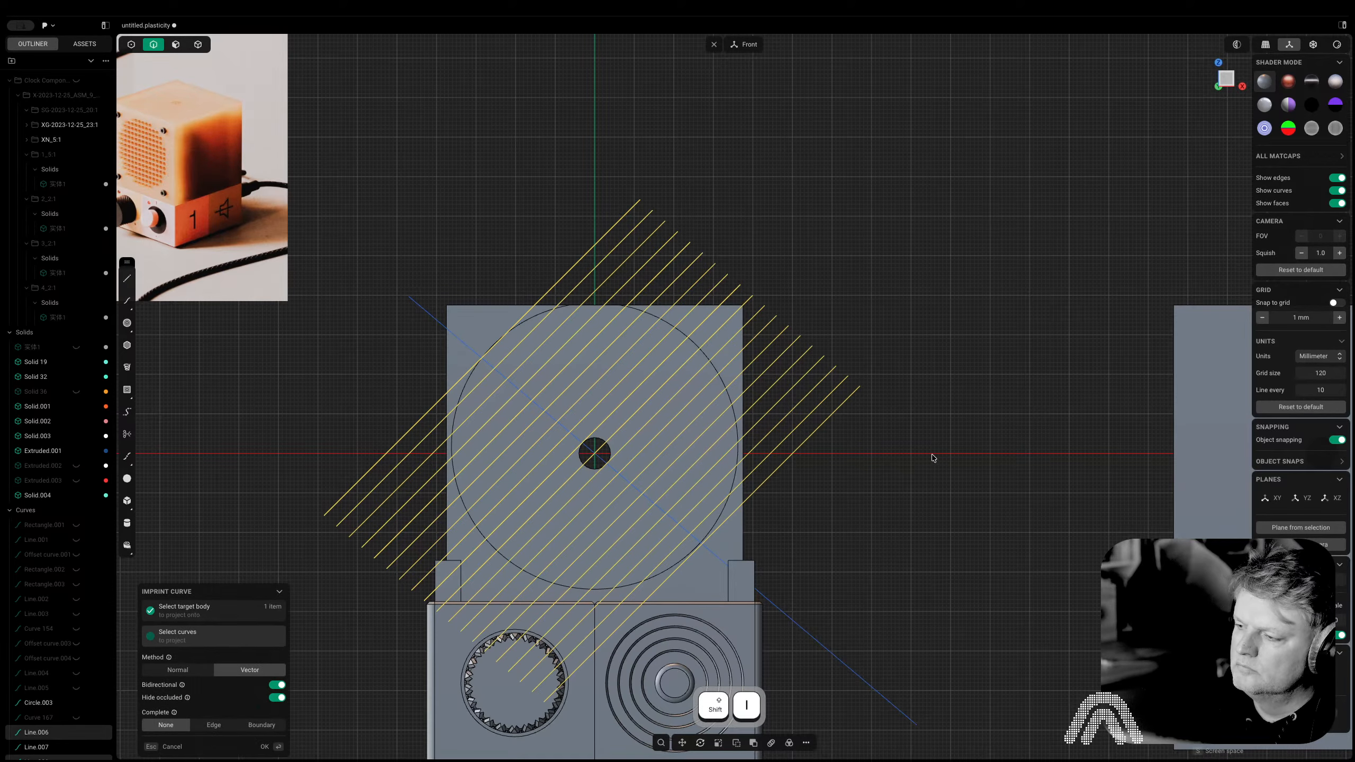
key(Return)
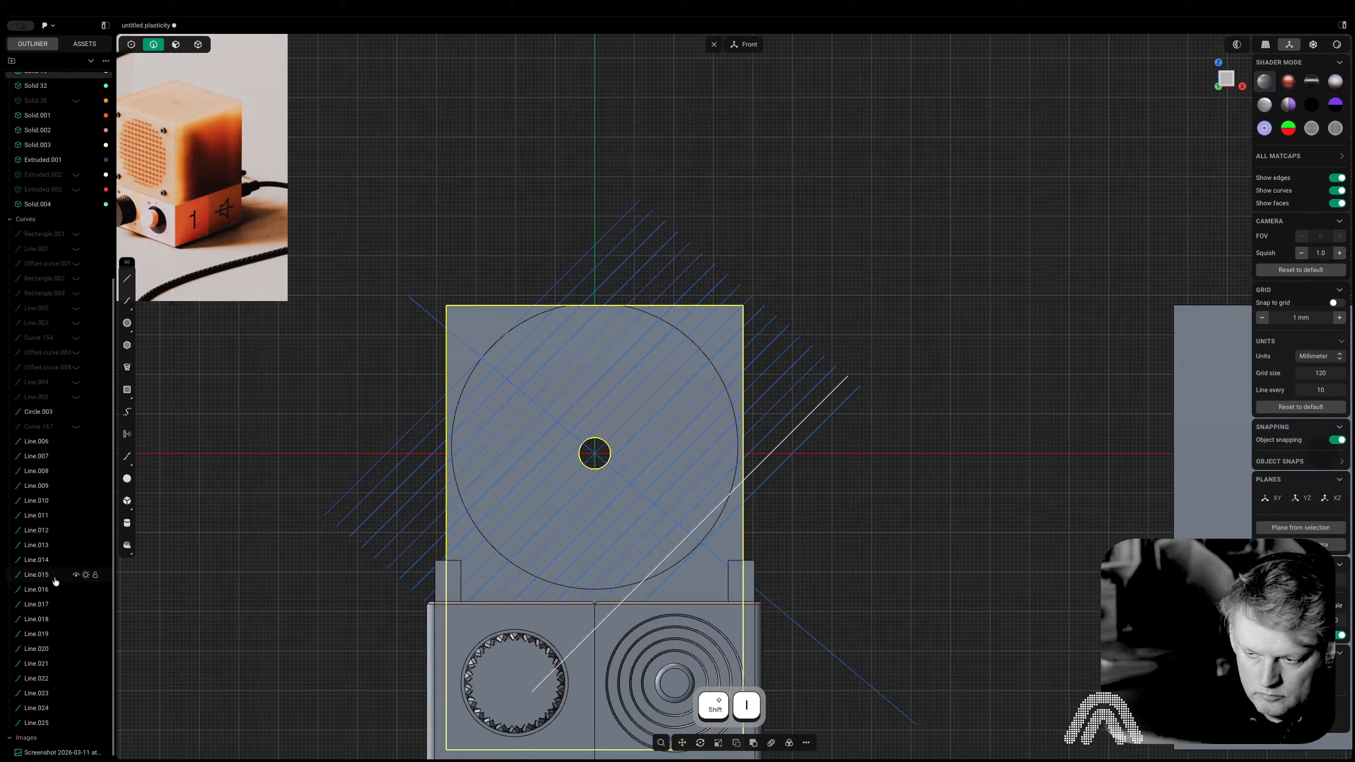
Hide the construction curves Line.006 through Line.025
click(36, 441)
shift+click(50, 710)
shift+click(36, 722)
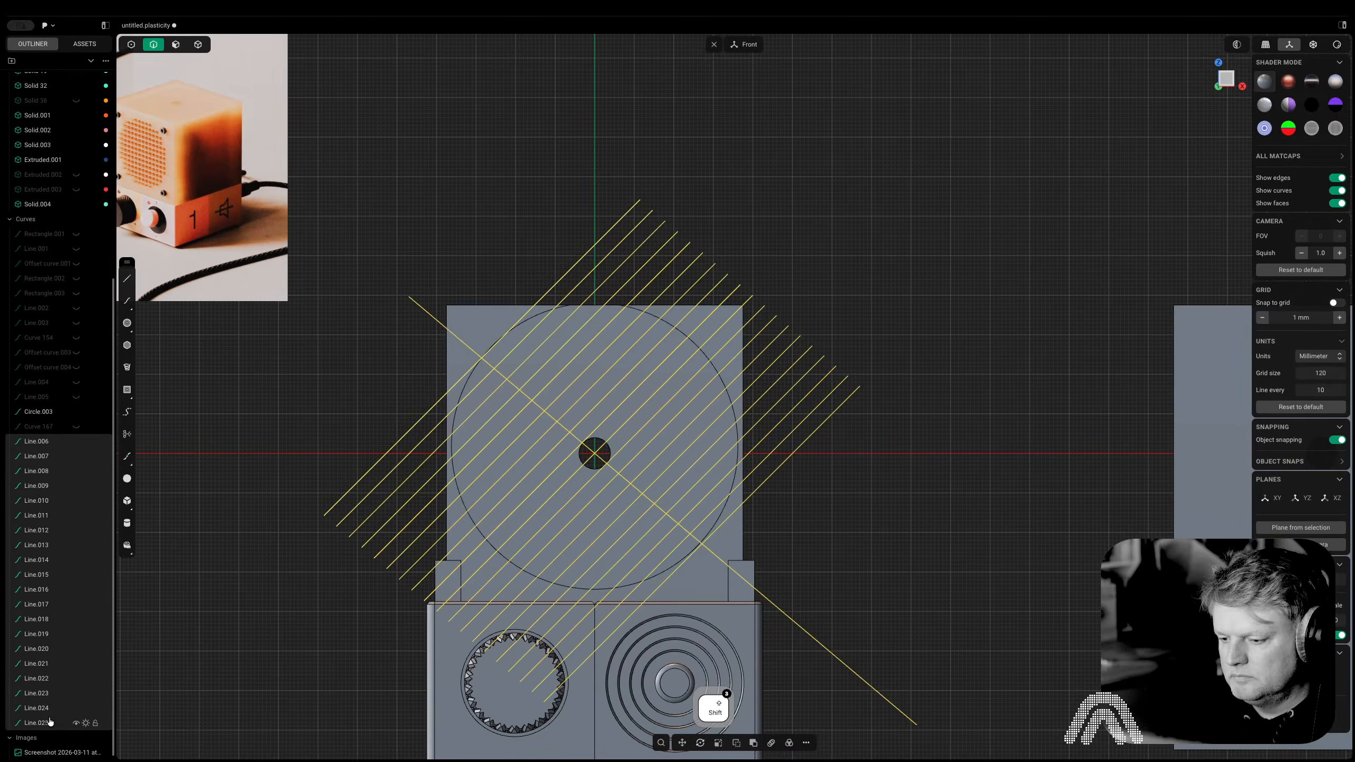
key(h)
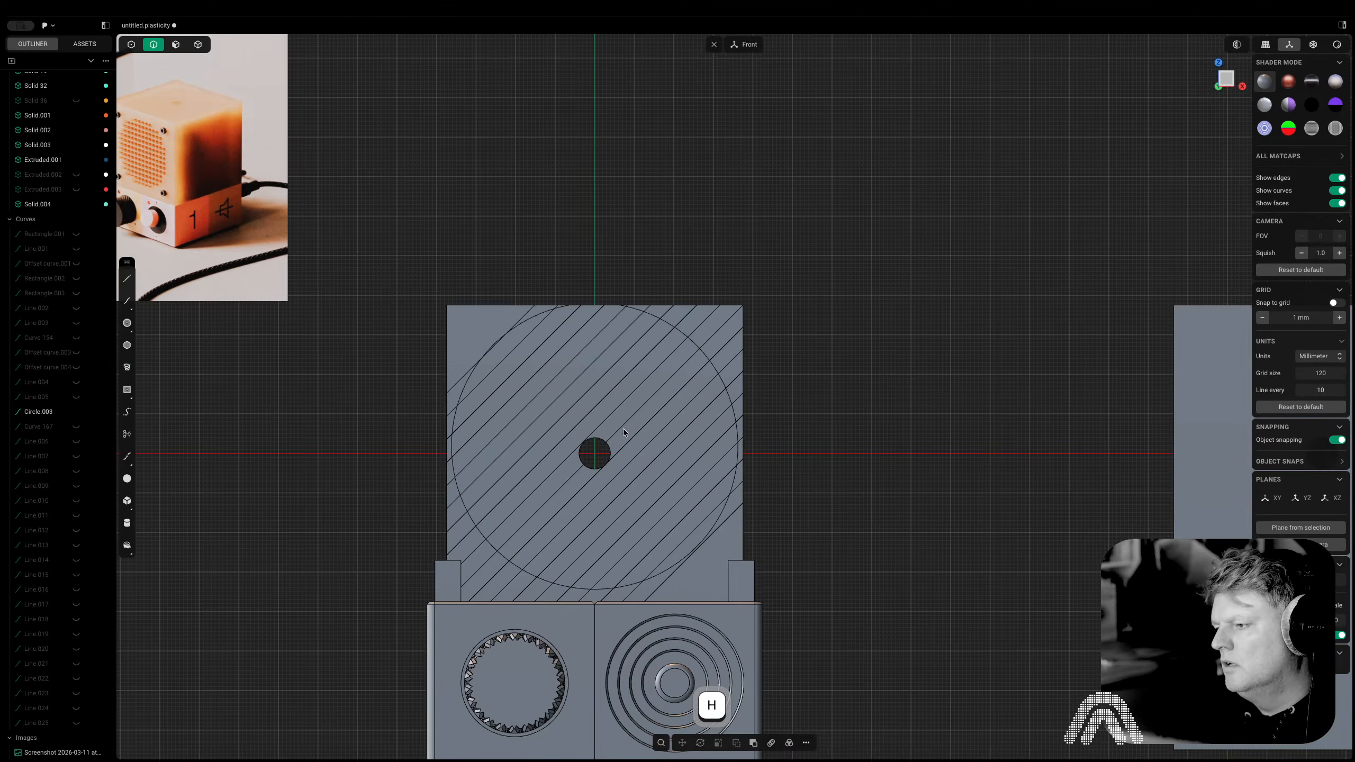
Cut every other diagonal strip inside the circle about 1.4 mm deep into the upper block with Extrude
key(3)
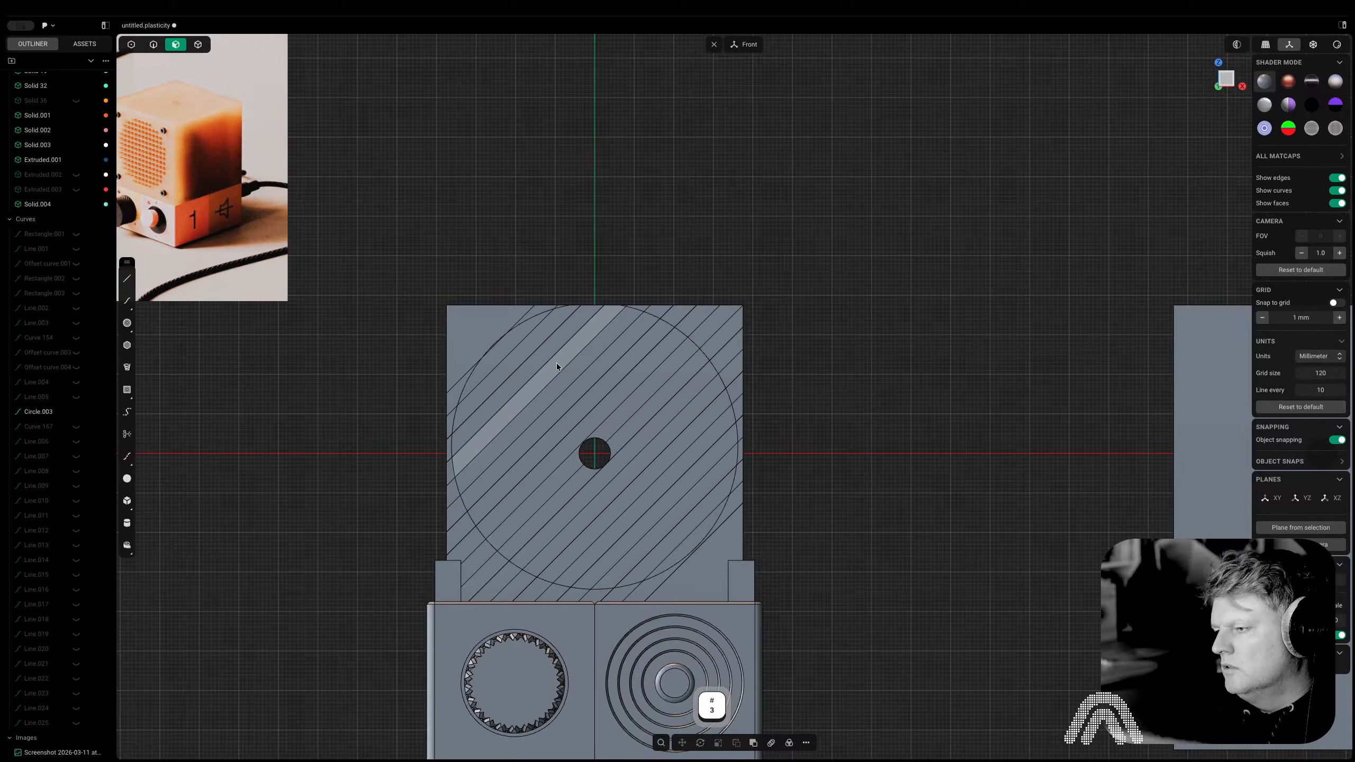
click(698, 532)
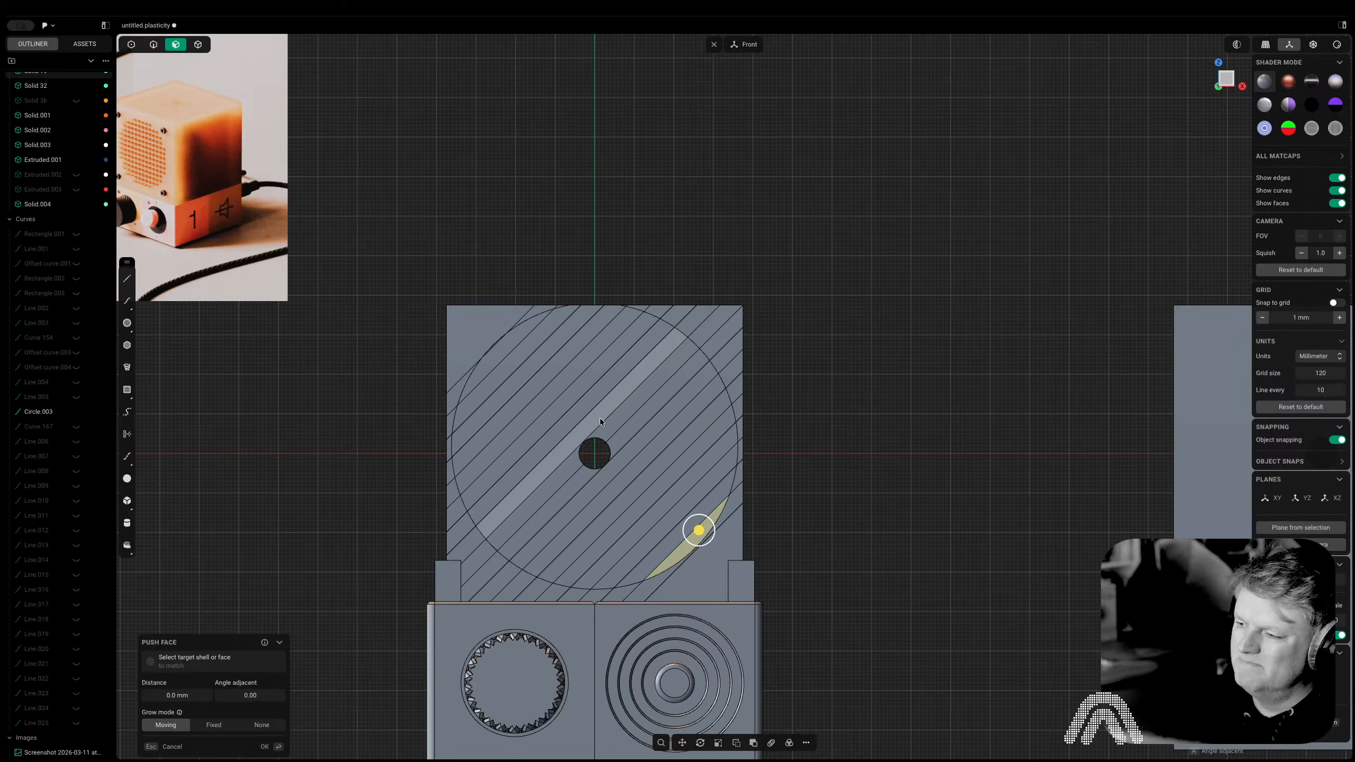
click(507, 336)
shift+click(535, 369)
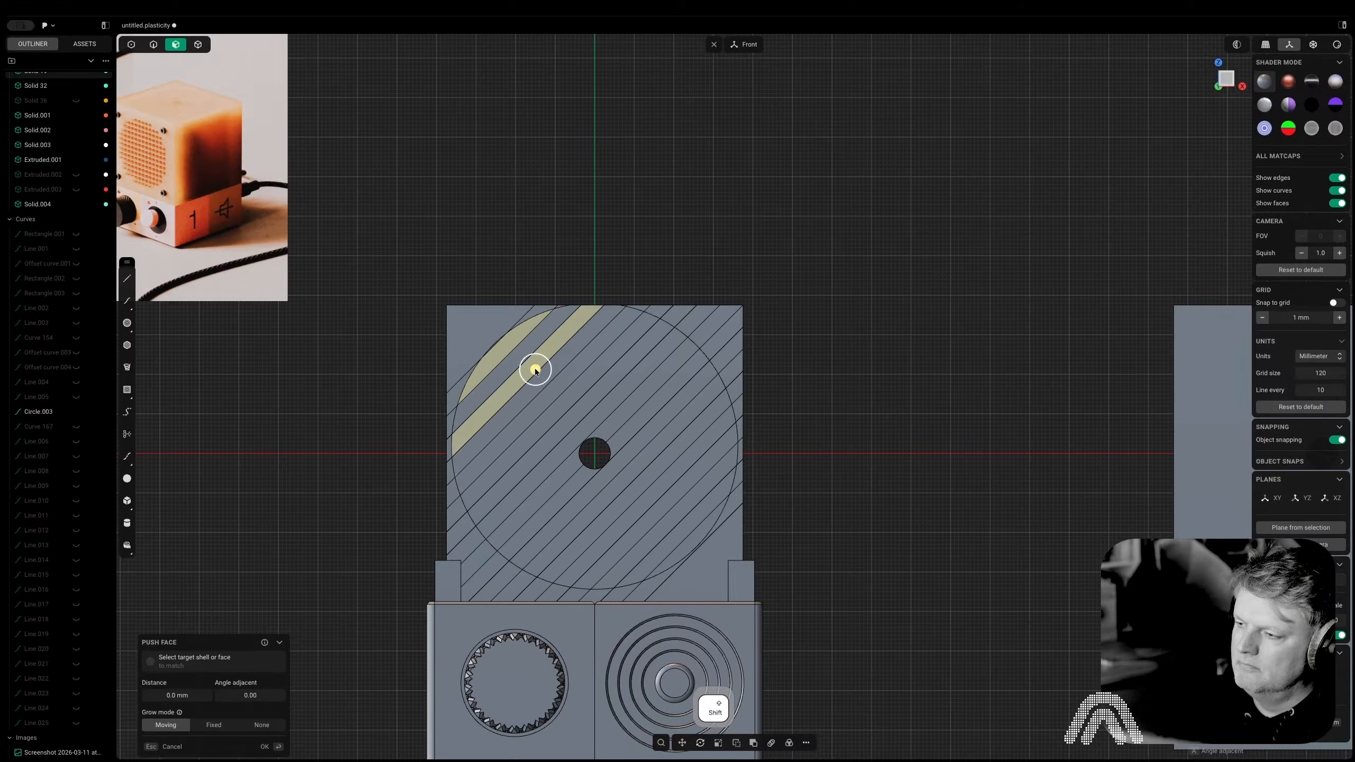
shift+click(555, 384)
shift+click(581, 399)
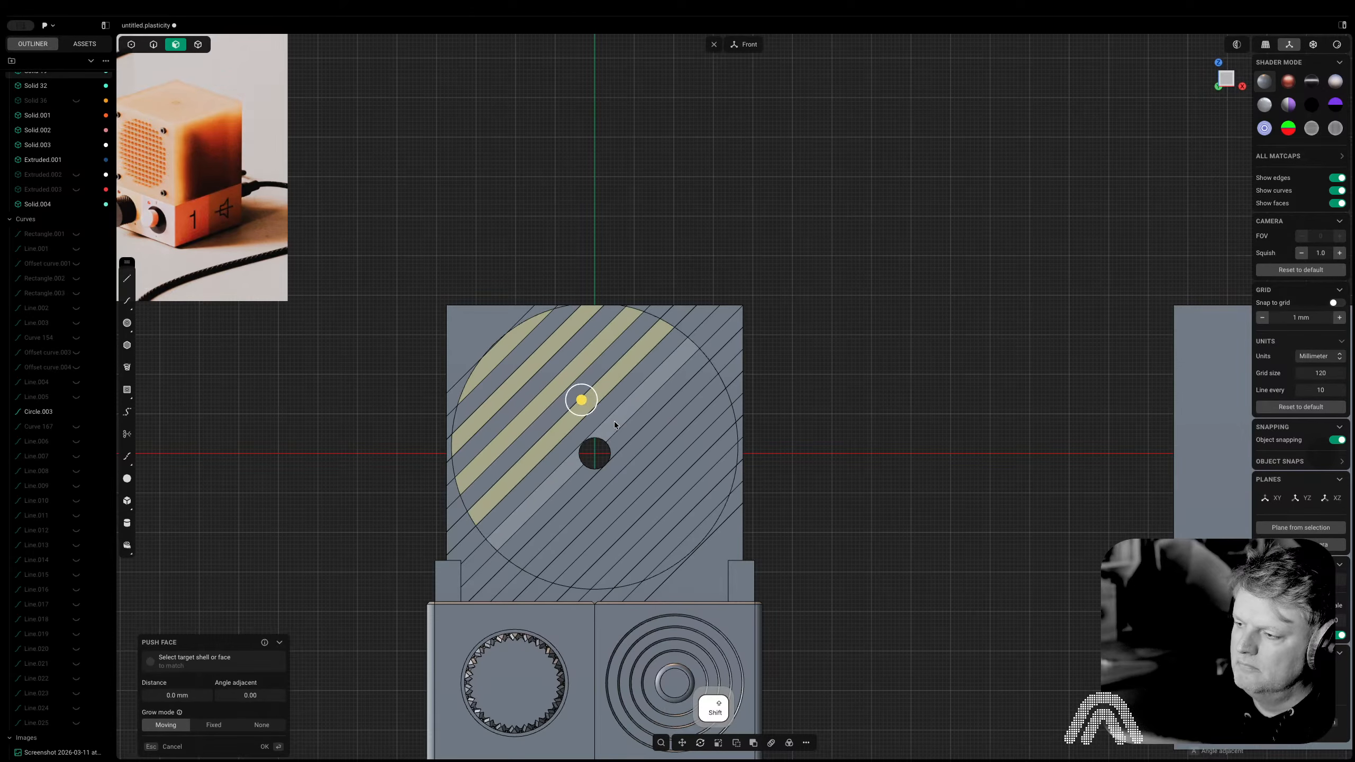
shift+click(614, 420)
shift+click(645, 442)
shift+click(660, 467)
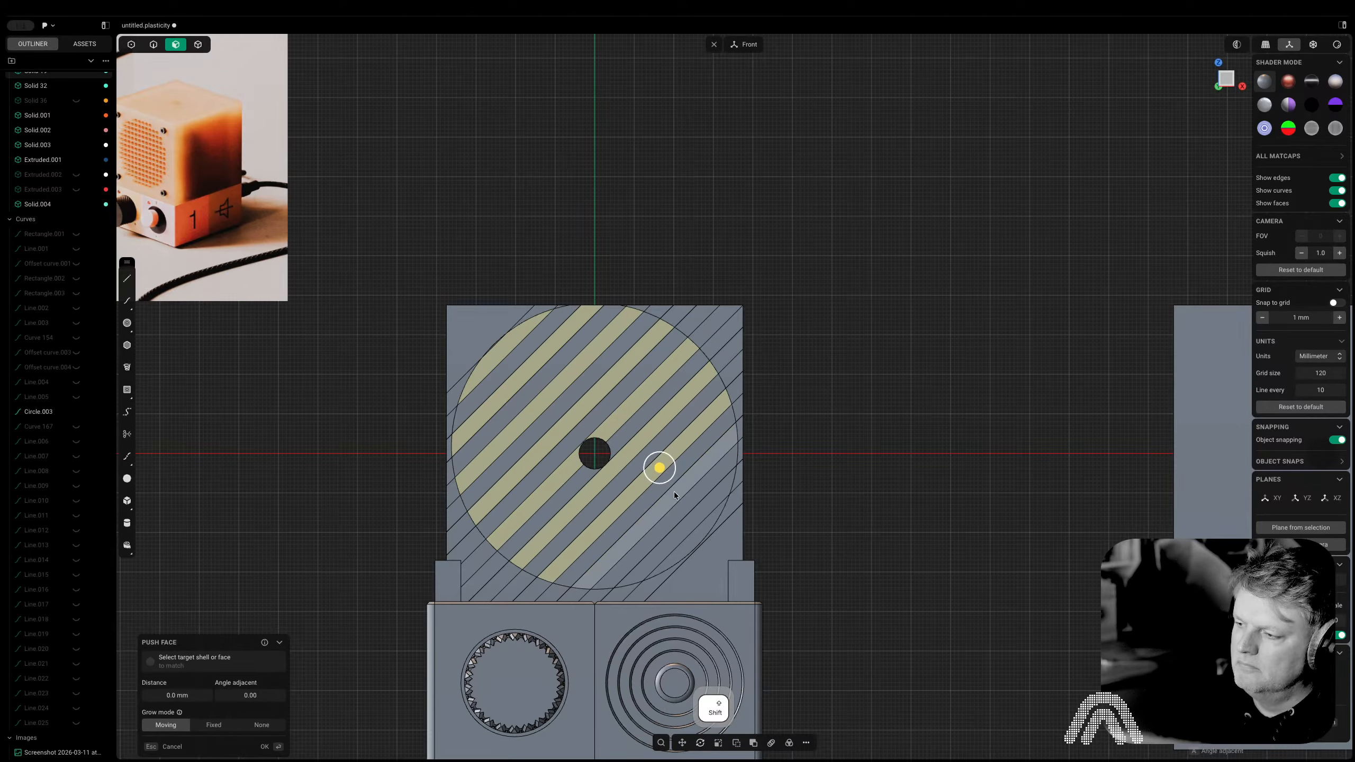
shift+click(672, 491)
shift+click(690, 513)
middle_drag(690, 513, 629, 567)
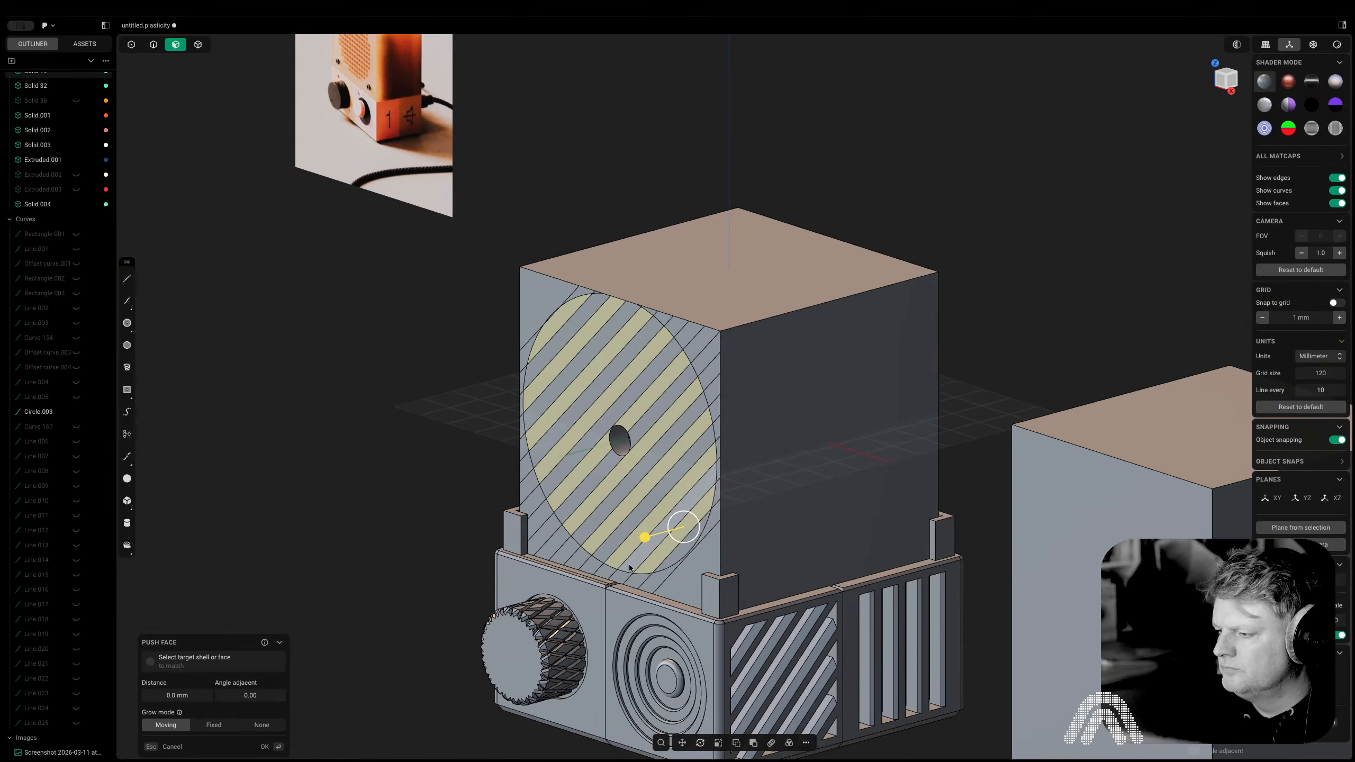
key(e)
key(w)
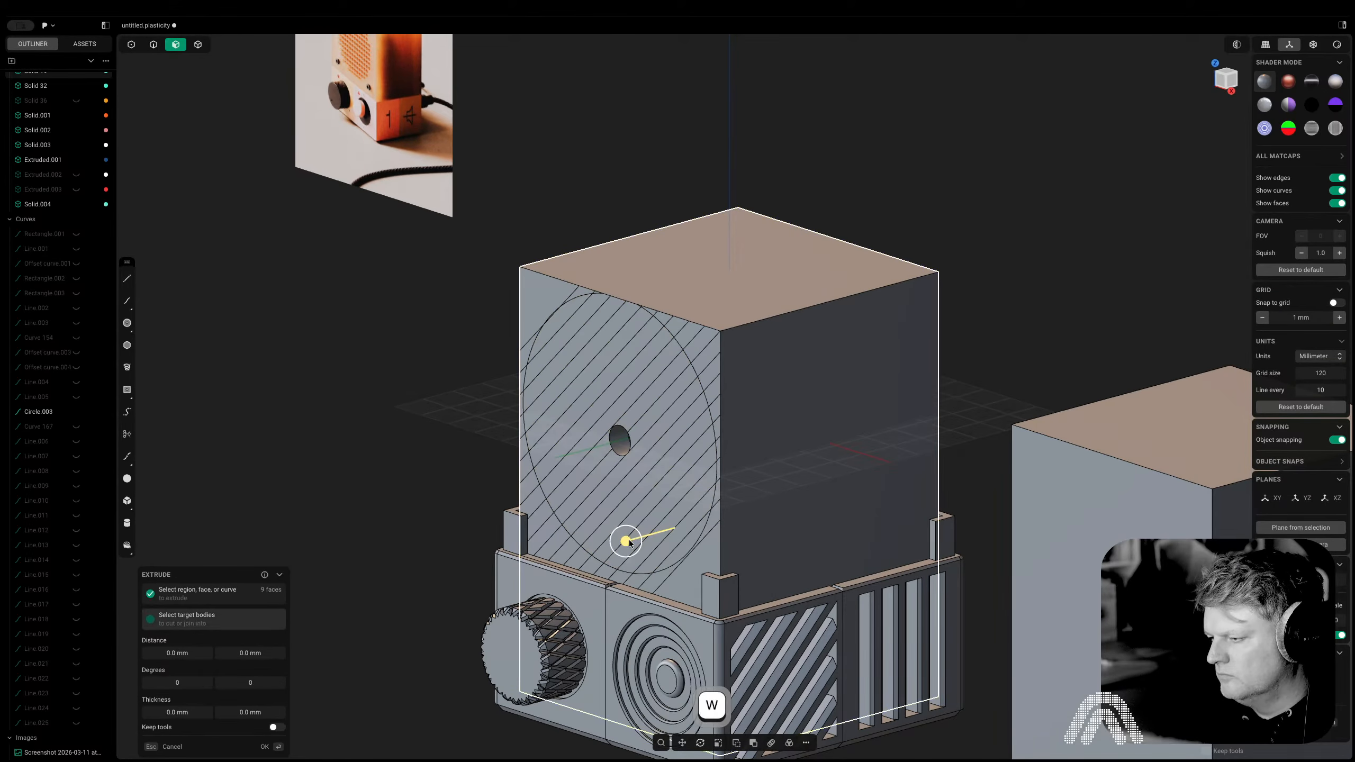
drag(630, 542, 632, 541)
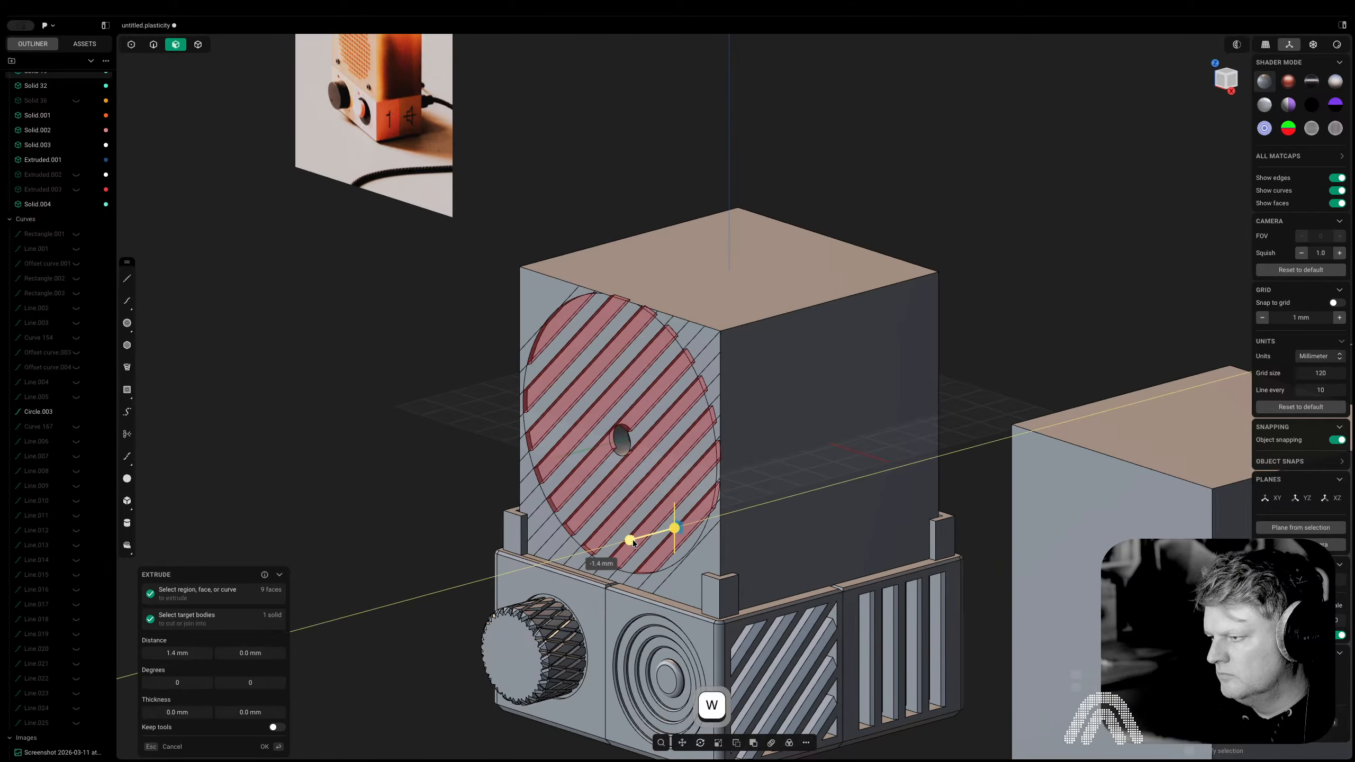
click(631, 542)
Delete the leftover imprinted edges around the grooves on the upper block's front face
middle_drag(351, 475, 462, 431)
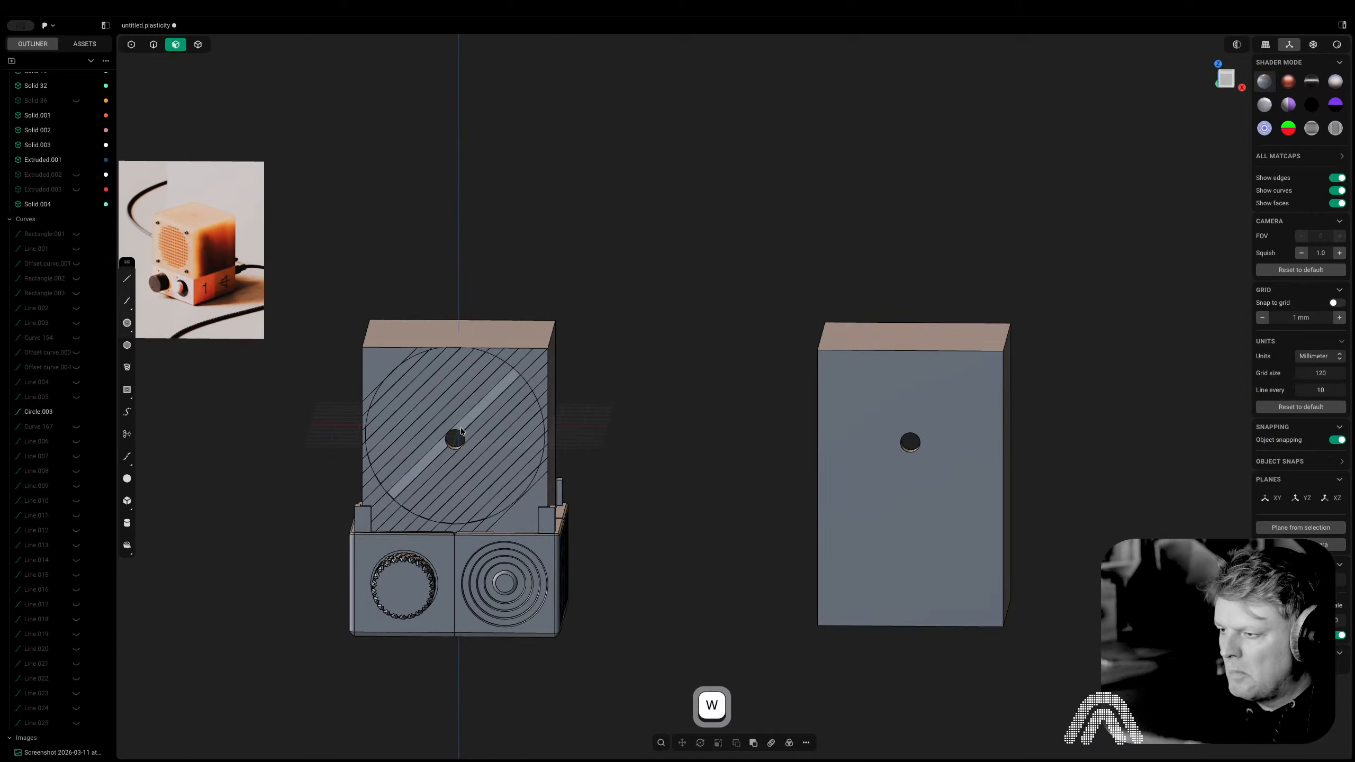
key(Tab)
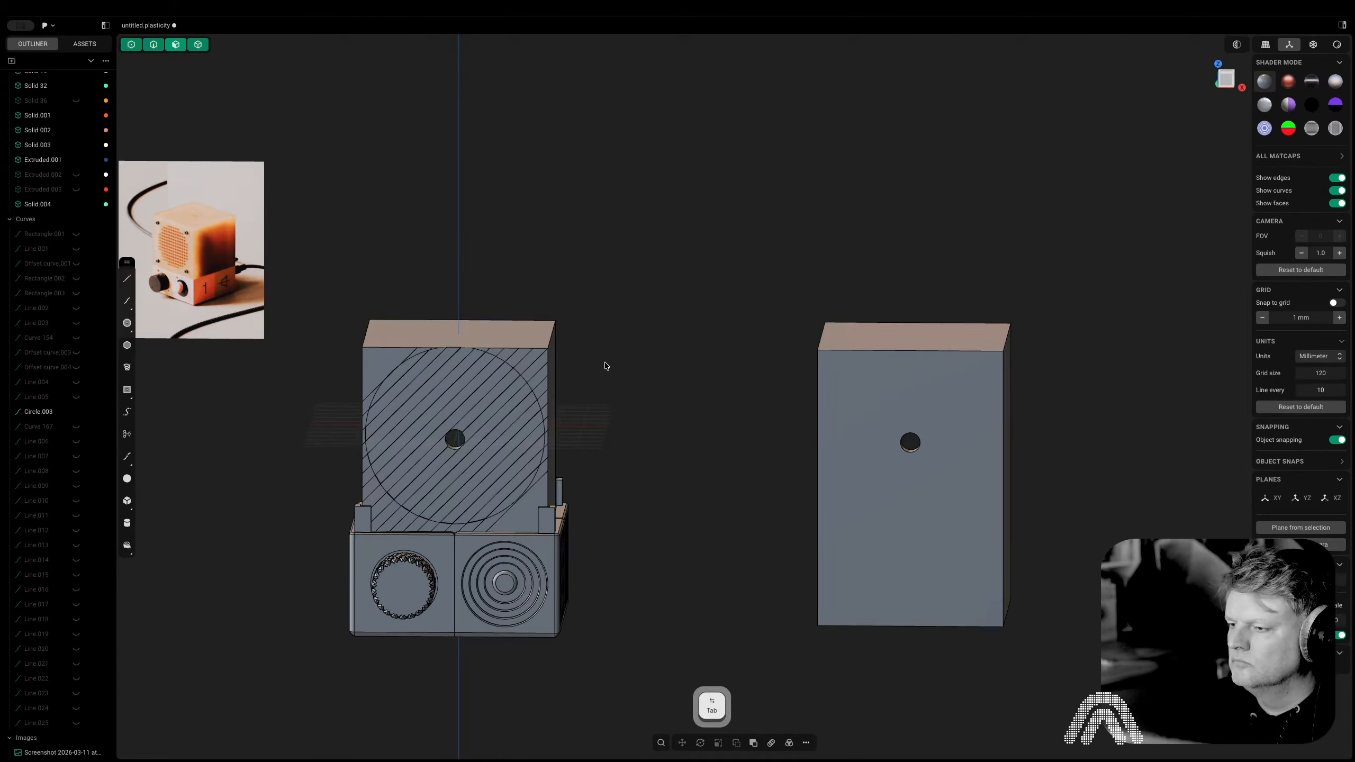
text(fdel)
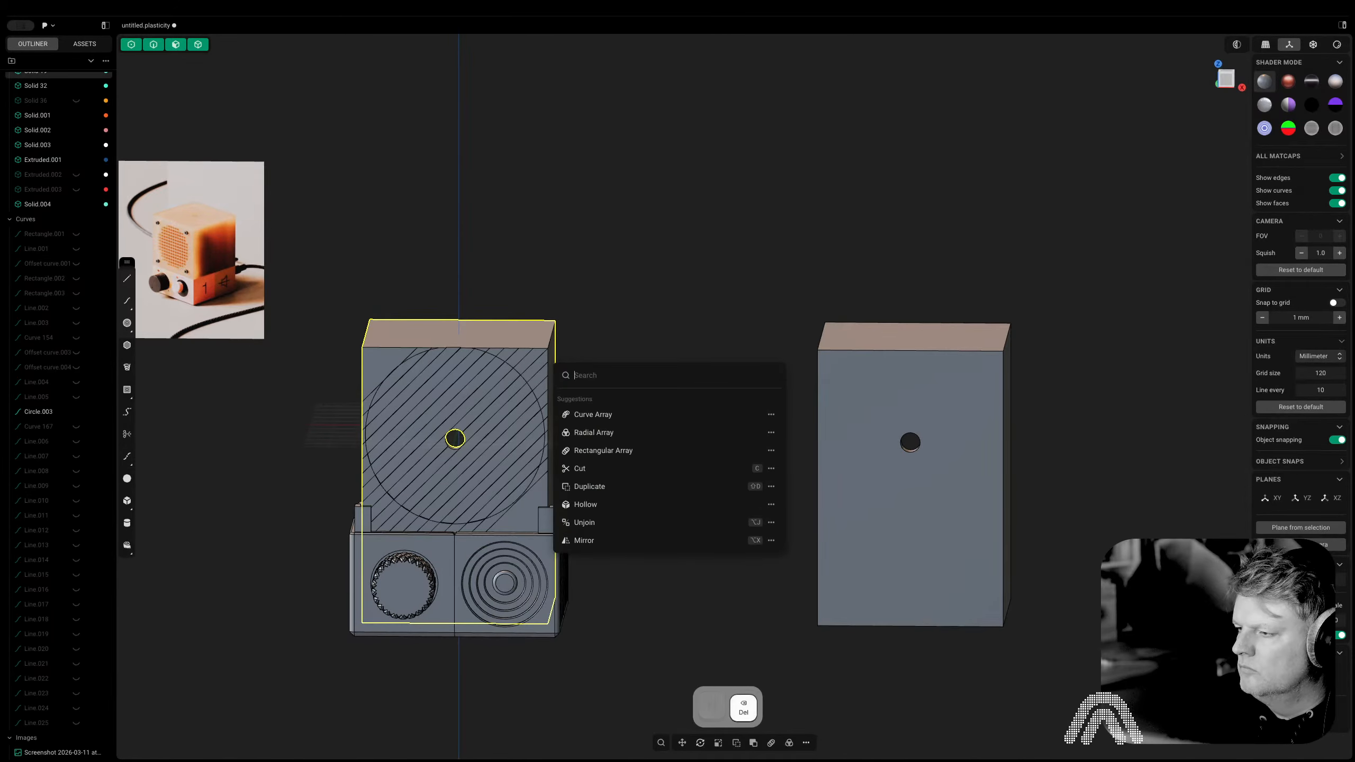
key(Return)
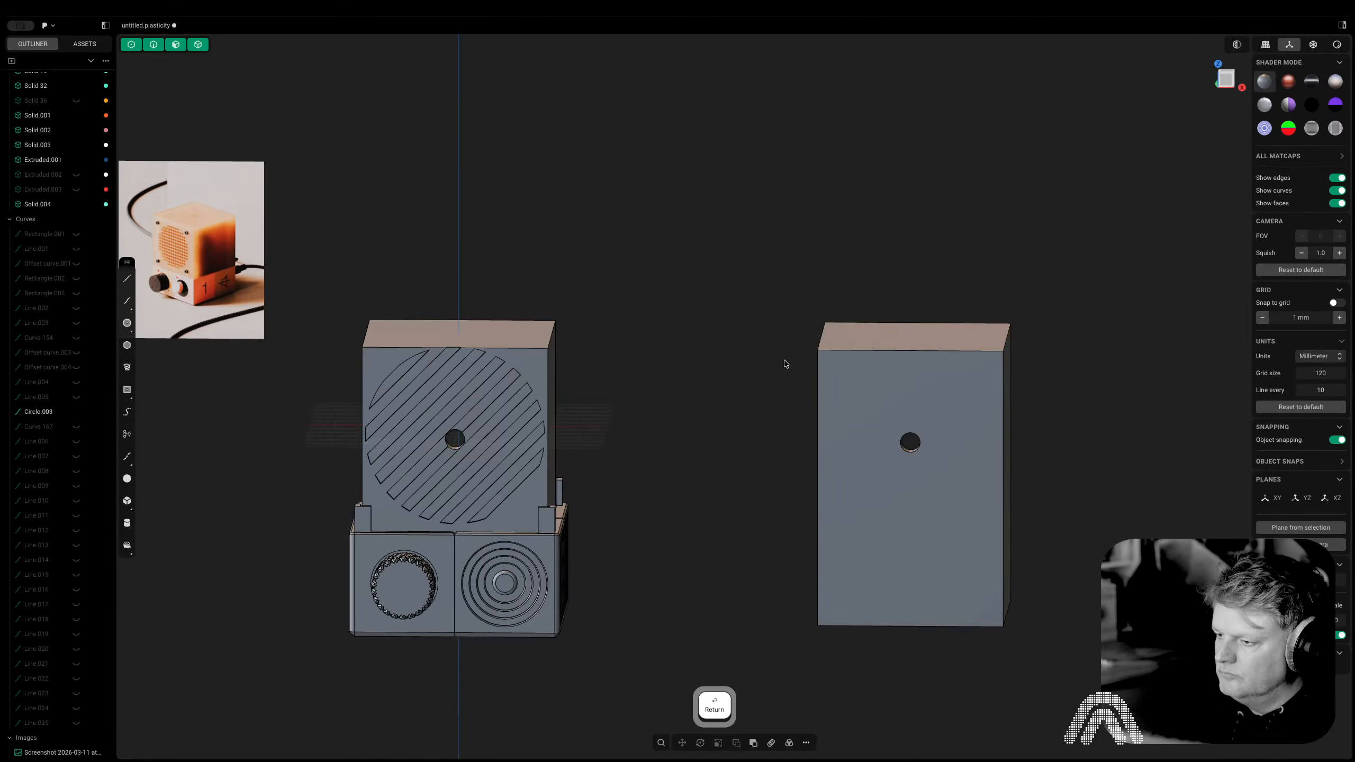
Unhide the outer housing, Solid 36, around the grooved block
scroll(60, 197, up, 2)
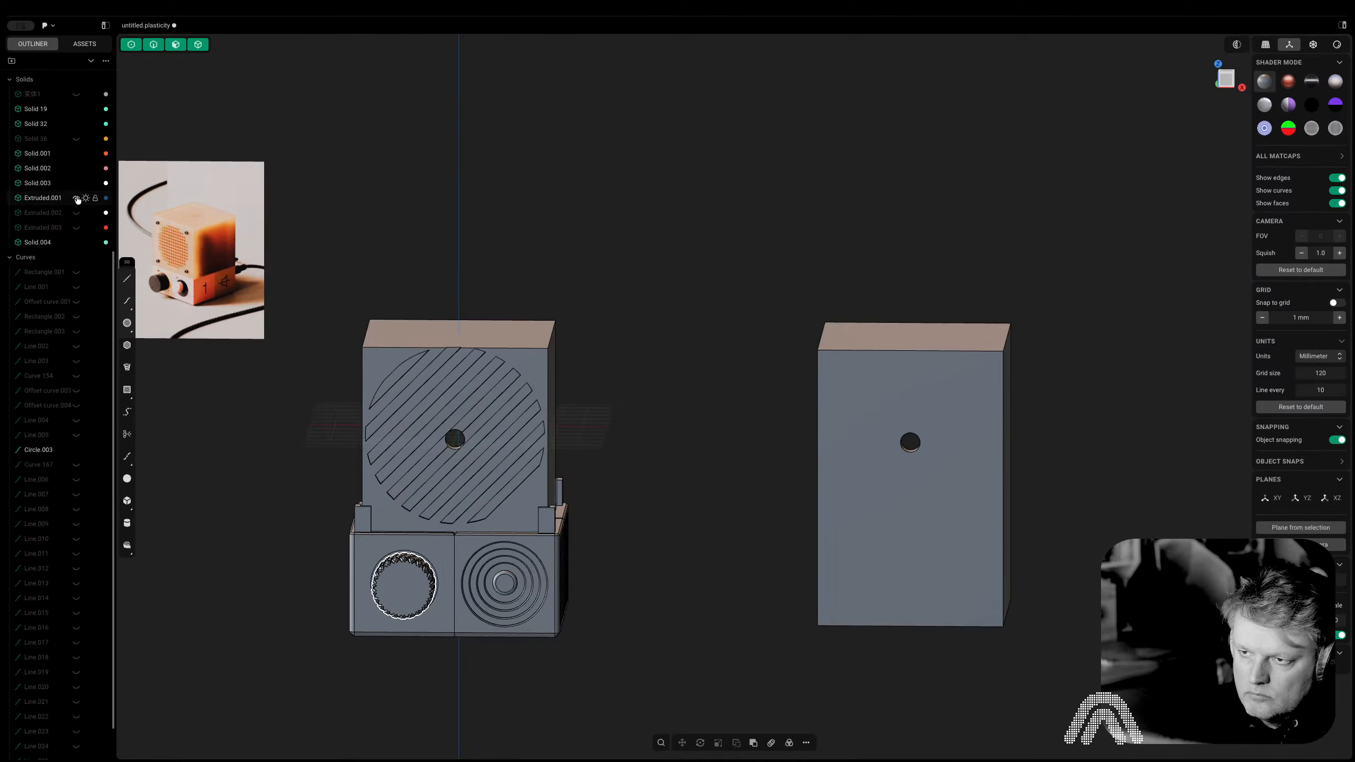
click(77, 139)
Examine from several angles how the diagonal grooves sit behind the housing's circular opening
middle_drag(647, 344, 904, 392)
scroll(536, 370, up, 3)
scroll(536, 370, down, 2)
scroll(672, 336, up, 2)
scroll(593, 393, up, 3)
scroll(698, 418, down, 3)
scroll(843, 399, down, 1)
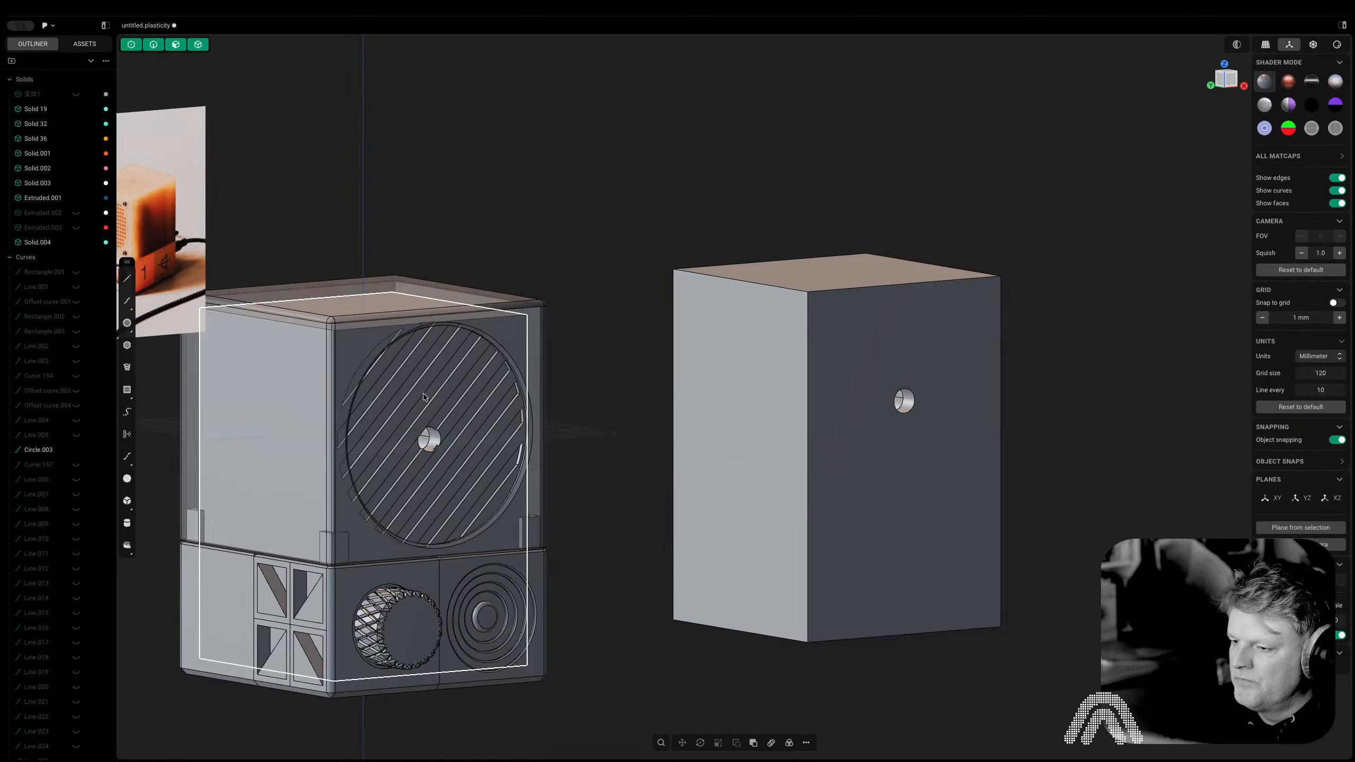
scroll(423, 397, down, 1)
mouse_move(424, 396)
middle_down()
mouse_move(556, 379)
mouse_move(423, 397)
middle_up()
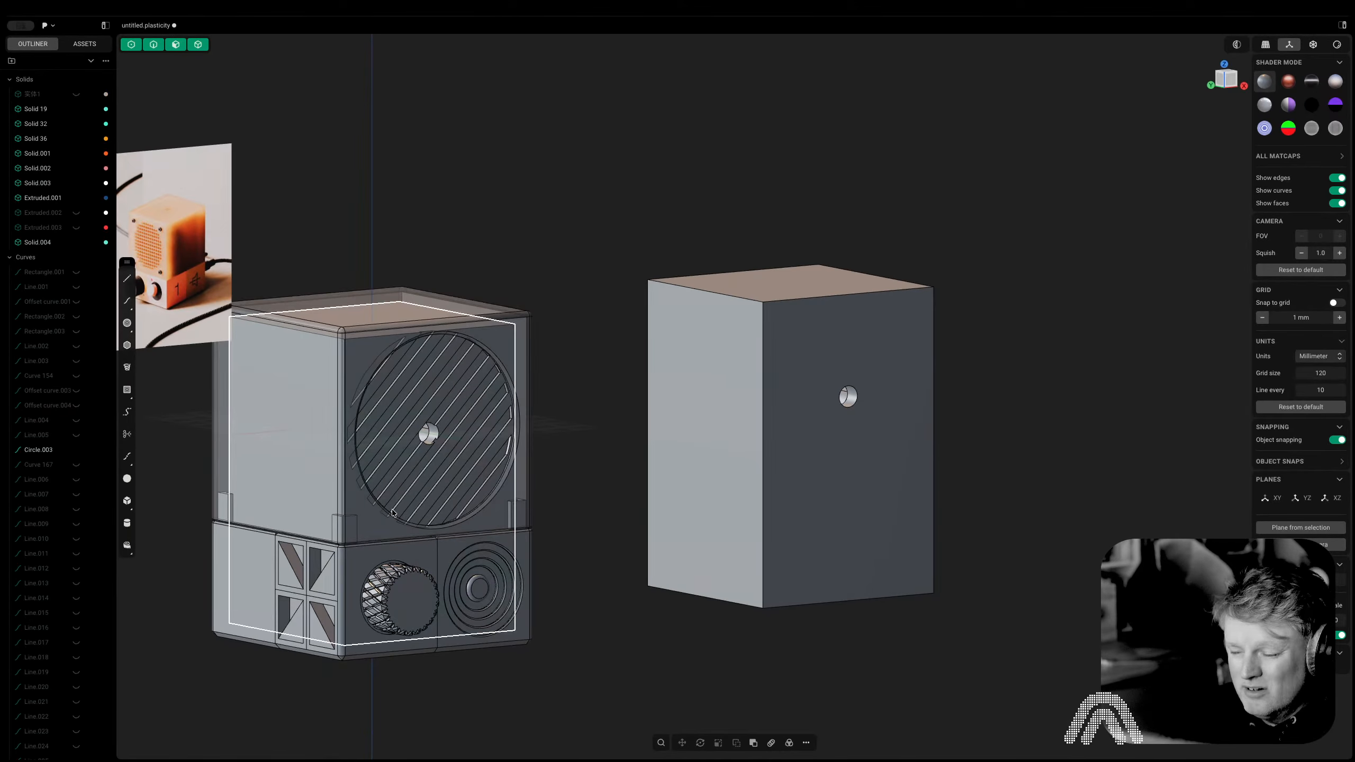
scroll(392, 512, up, 4)
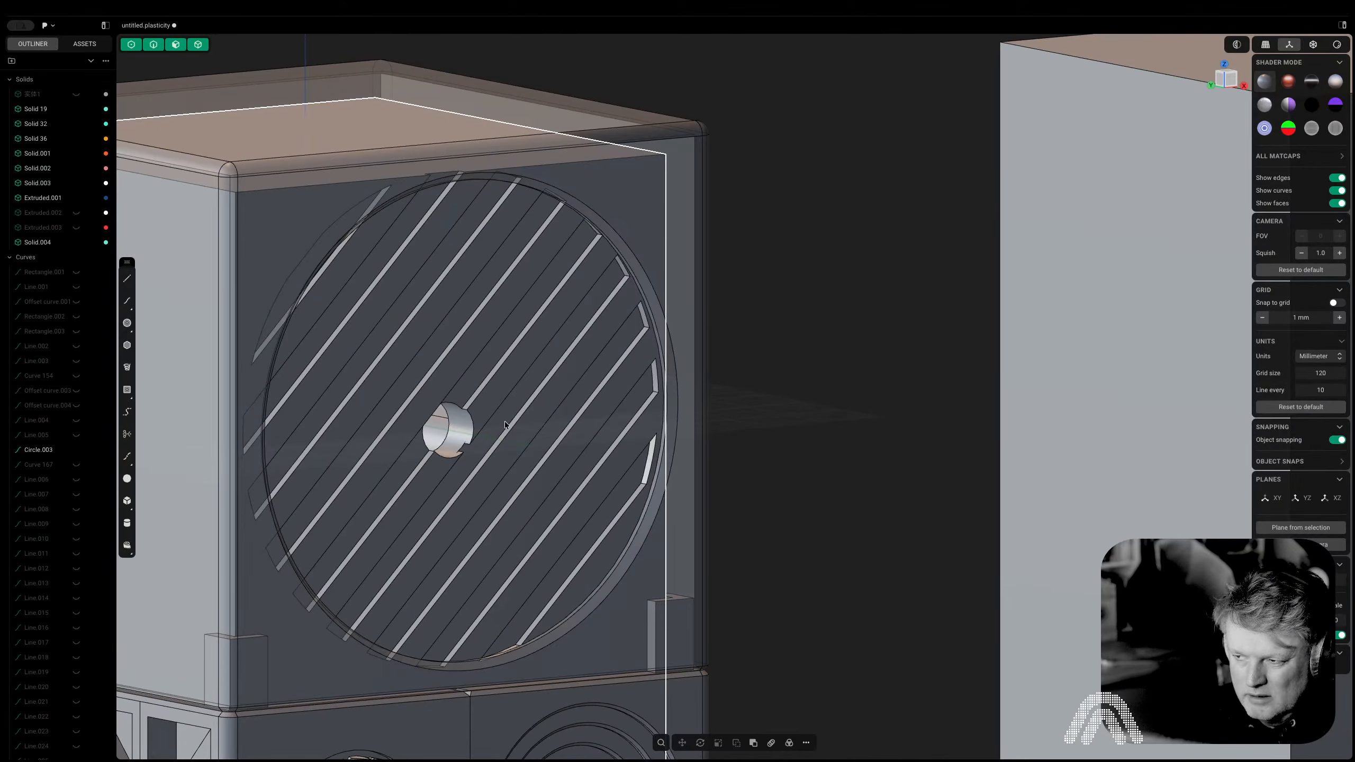
middle_drag(505, 425, 386, 456)
scroll(426, 459, up, 4)
scroll(386, 456, down, 5)
Chamfer the long edges of the diagonal grooves across the circular grille on the upper block's front face
key(2)
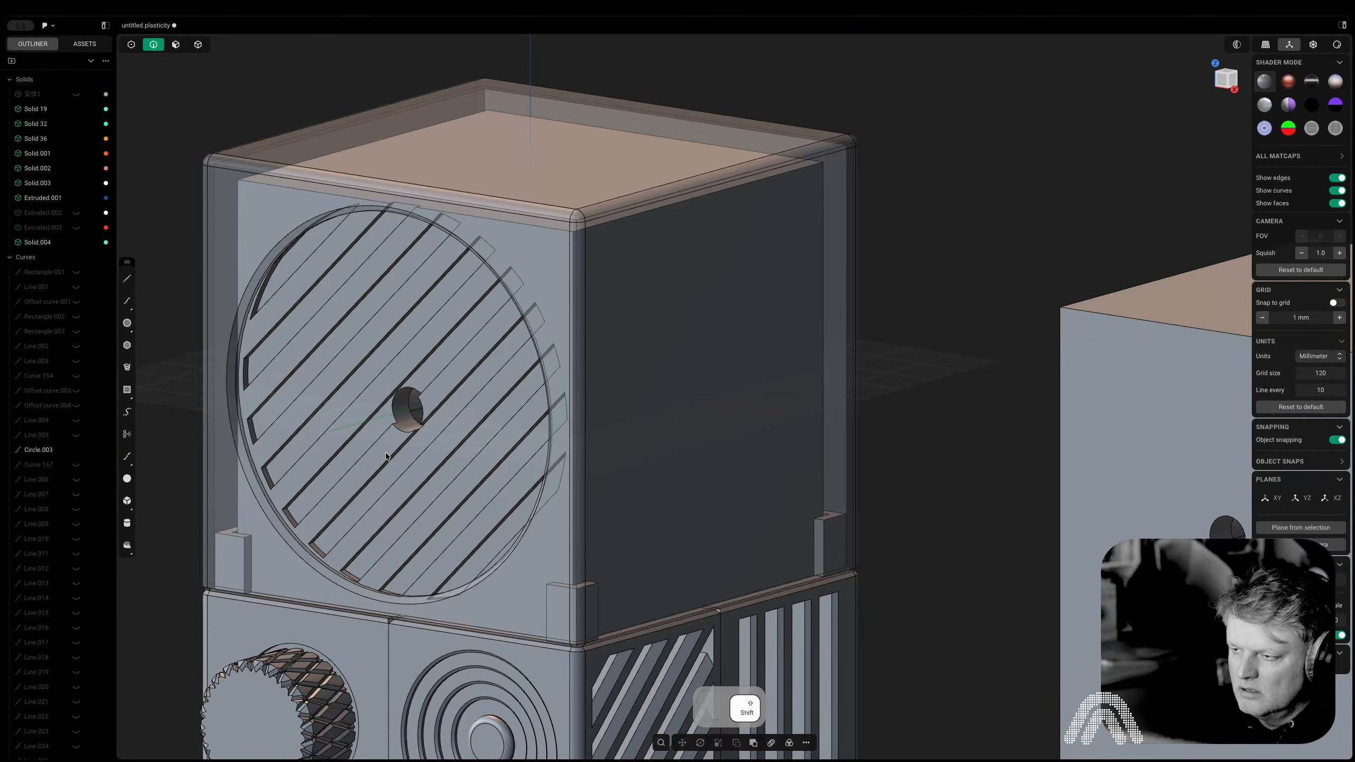
shift+click(387, 456)
key(f)
key(Escape)
click(449, 394)
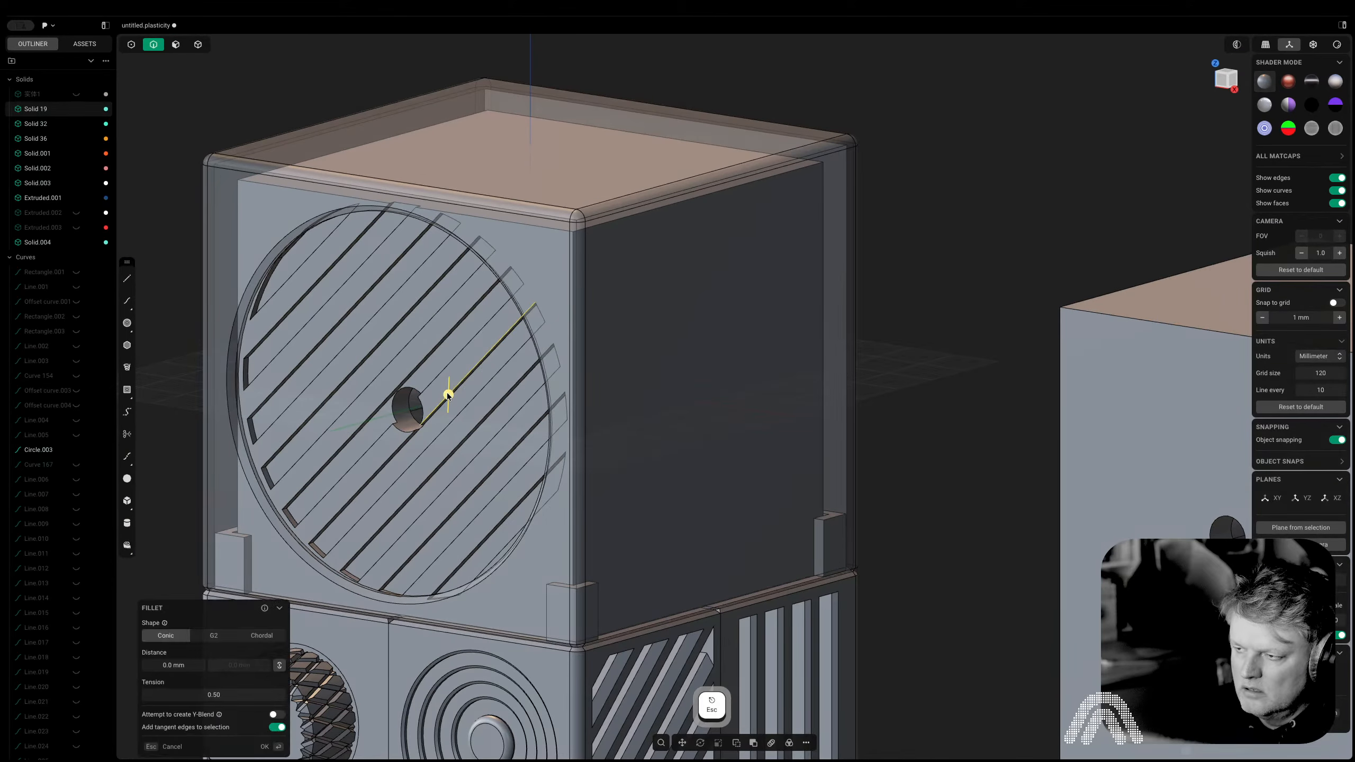
shift+click(395, 452)
drag(396, 451, 417, 493)
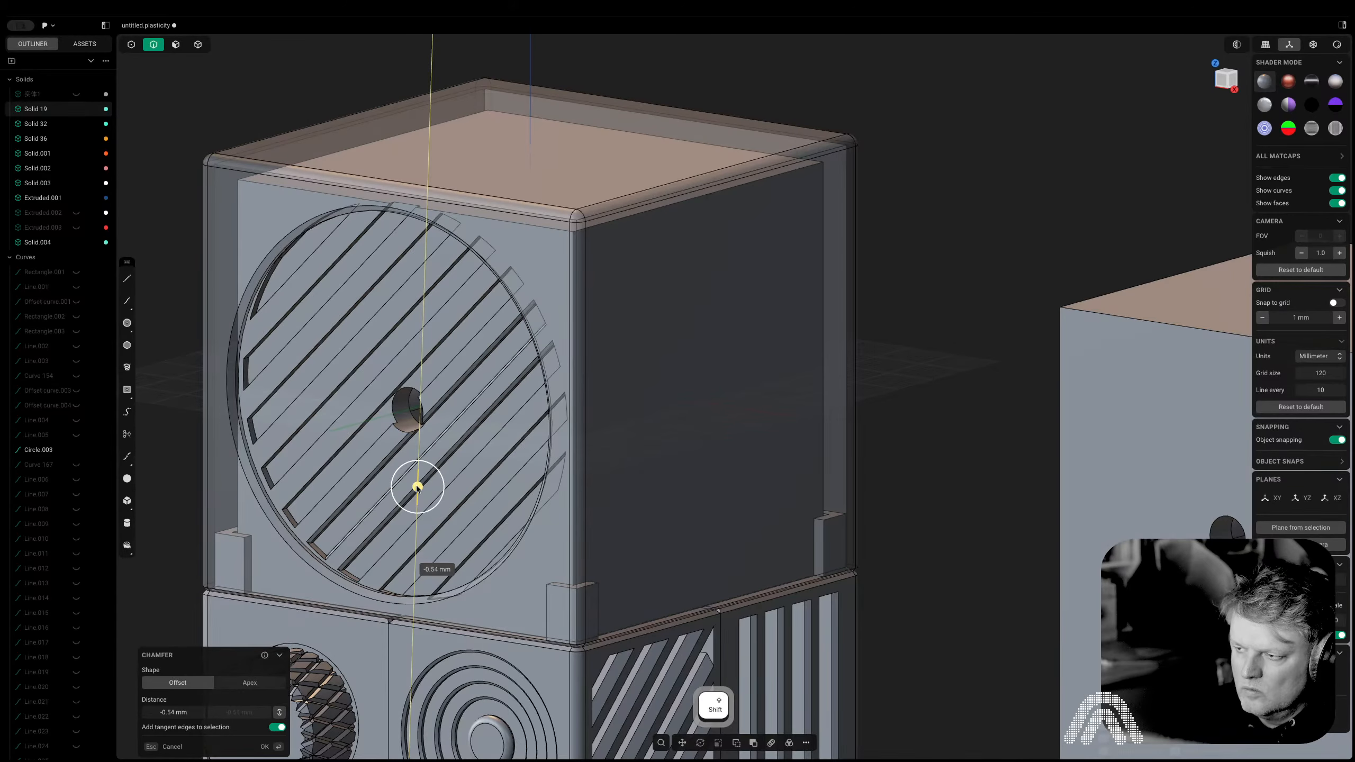
key(Escape)
shift+click(433, 529)
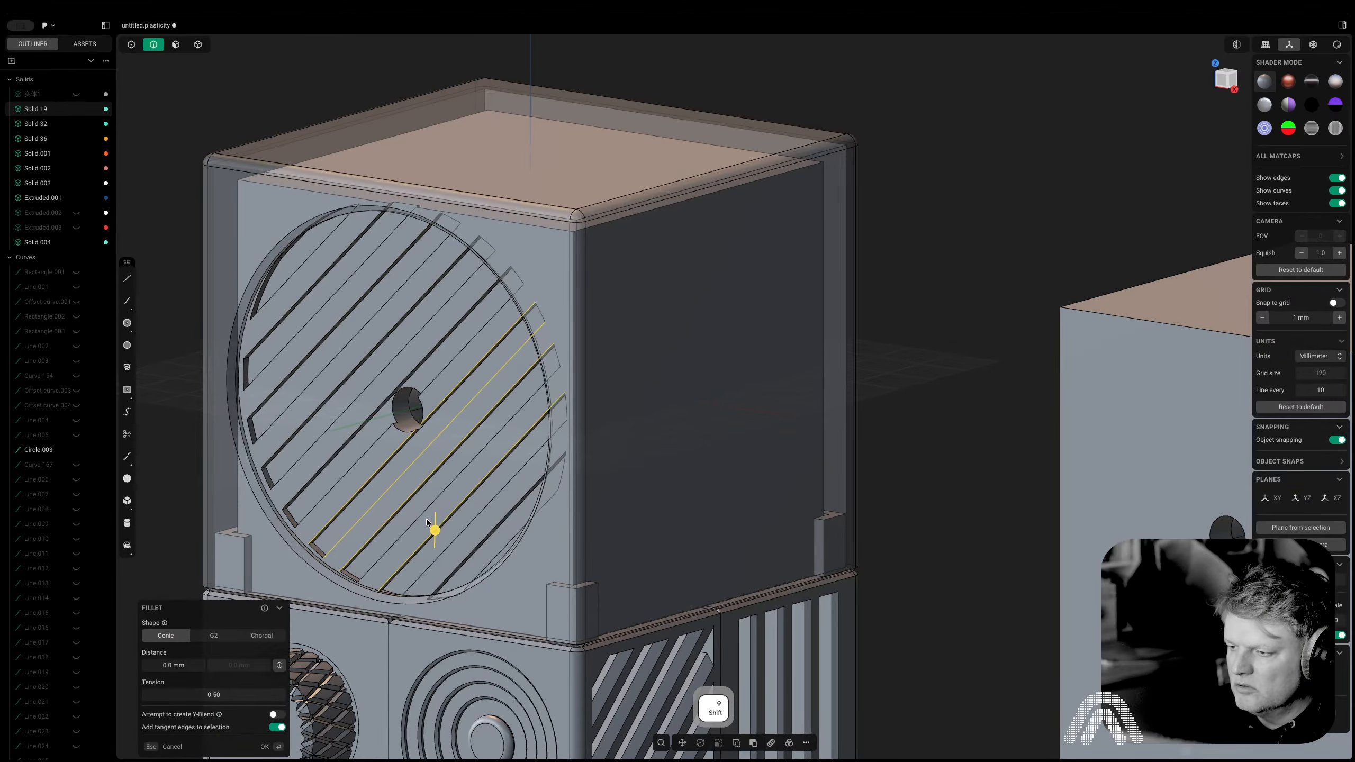
shift+click(425, 516)
shift+click(457, 537)
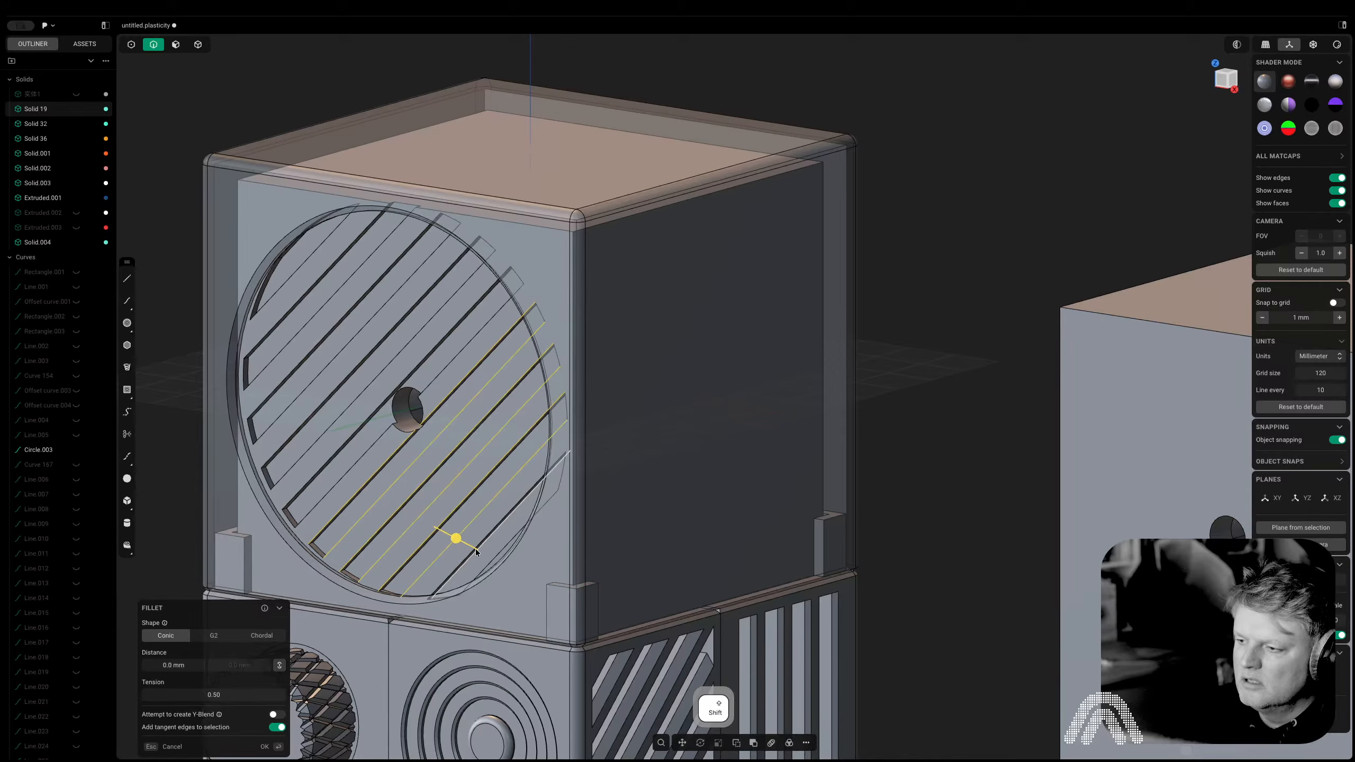
scroll(496, 526, up, 5)
scroll(495, 527, up, 5)
shift+click(496, 527)
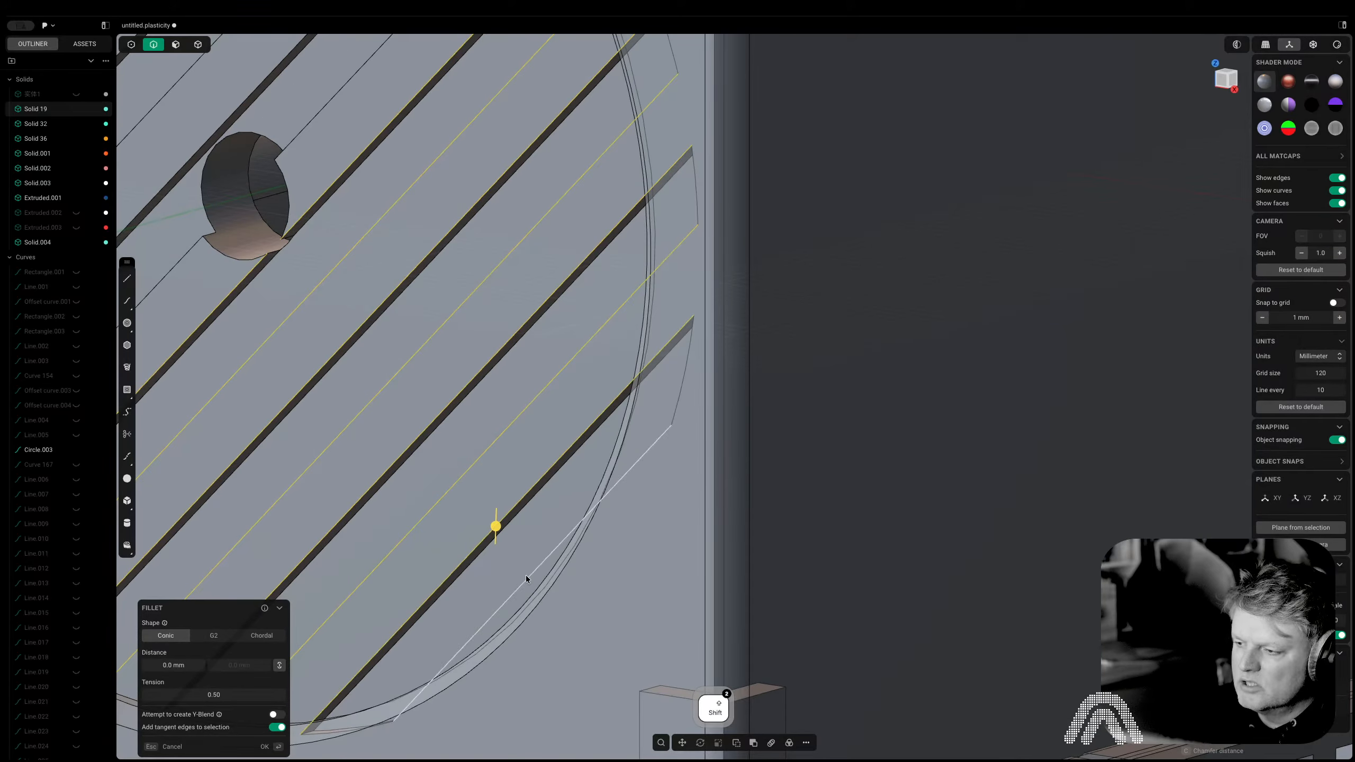
shift+click(526, 577)
scroll(425, 474, down, 7)
scroll(425, 474, down, 3)
scroll(514, 535, up, 6)
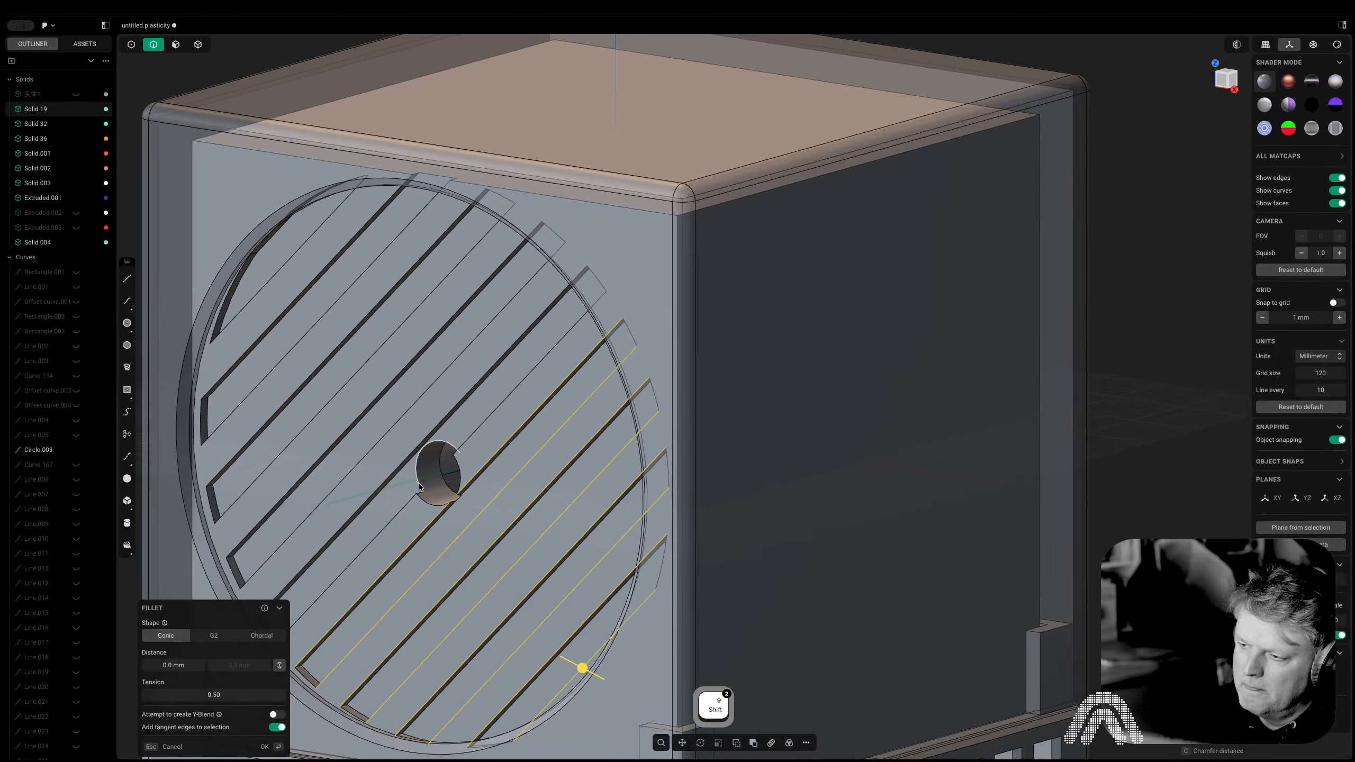
shift+click(390, 517)
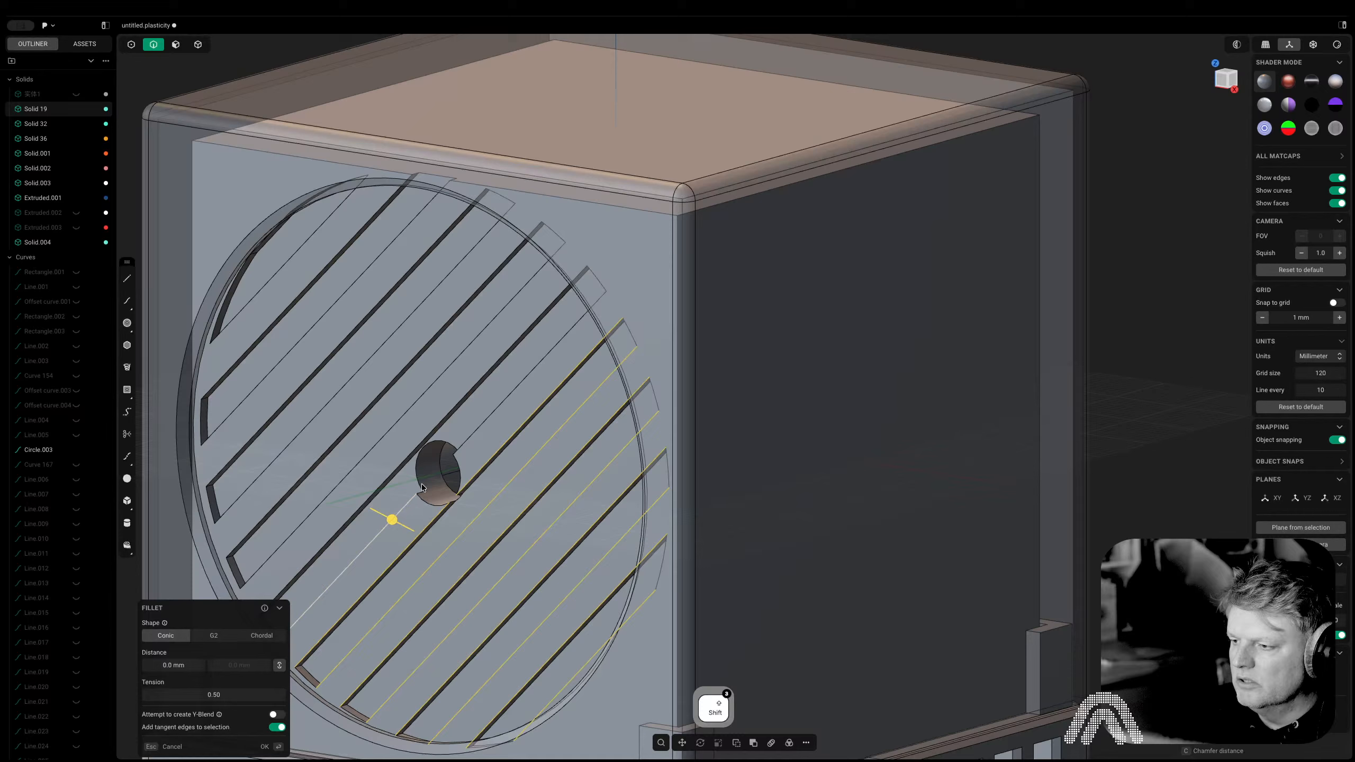
shift+click(470, 436)
shift+click(456, 406)
shift+click(419, 372)
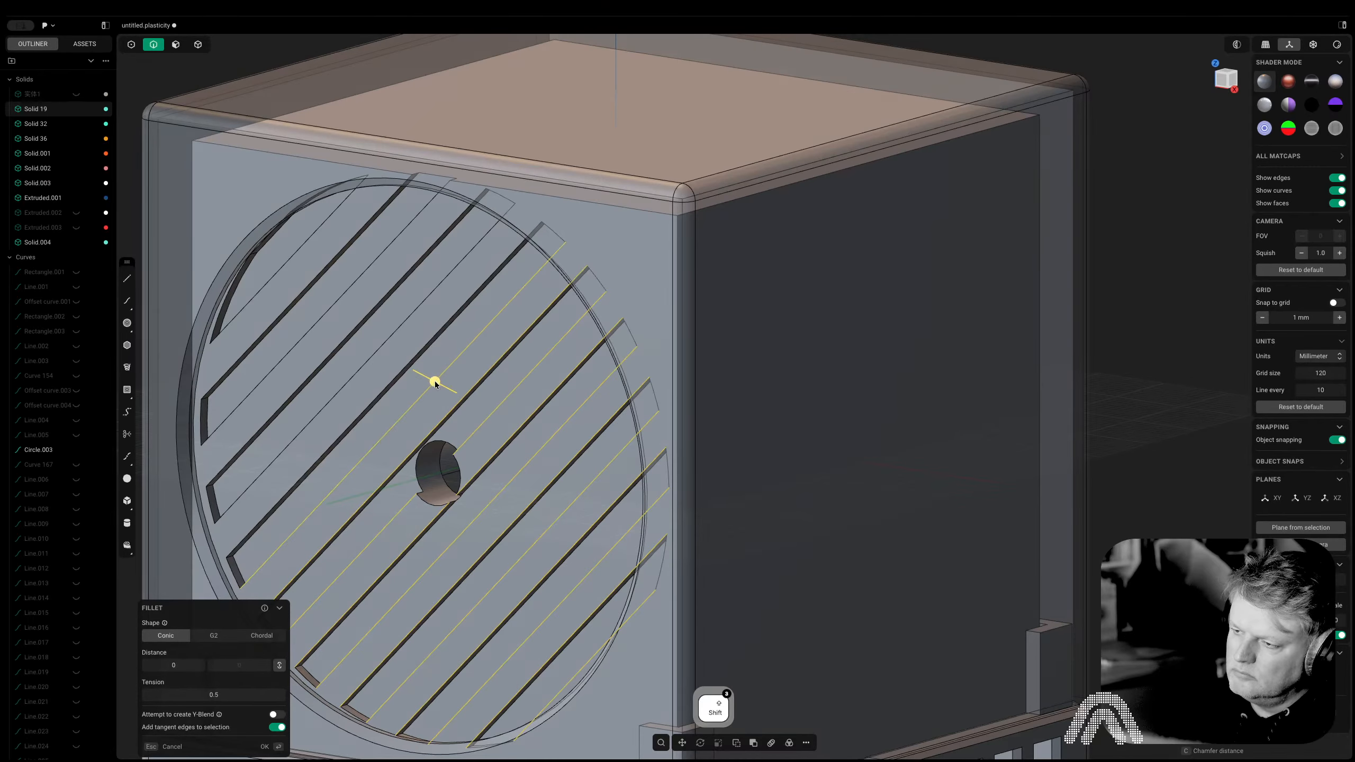
shift+click(386, 340)
shift+click(351, 321)
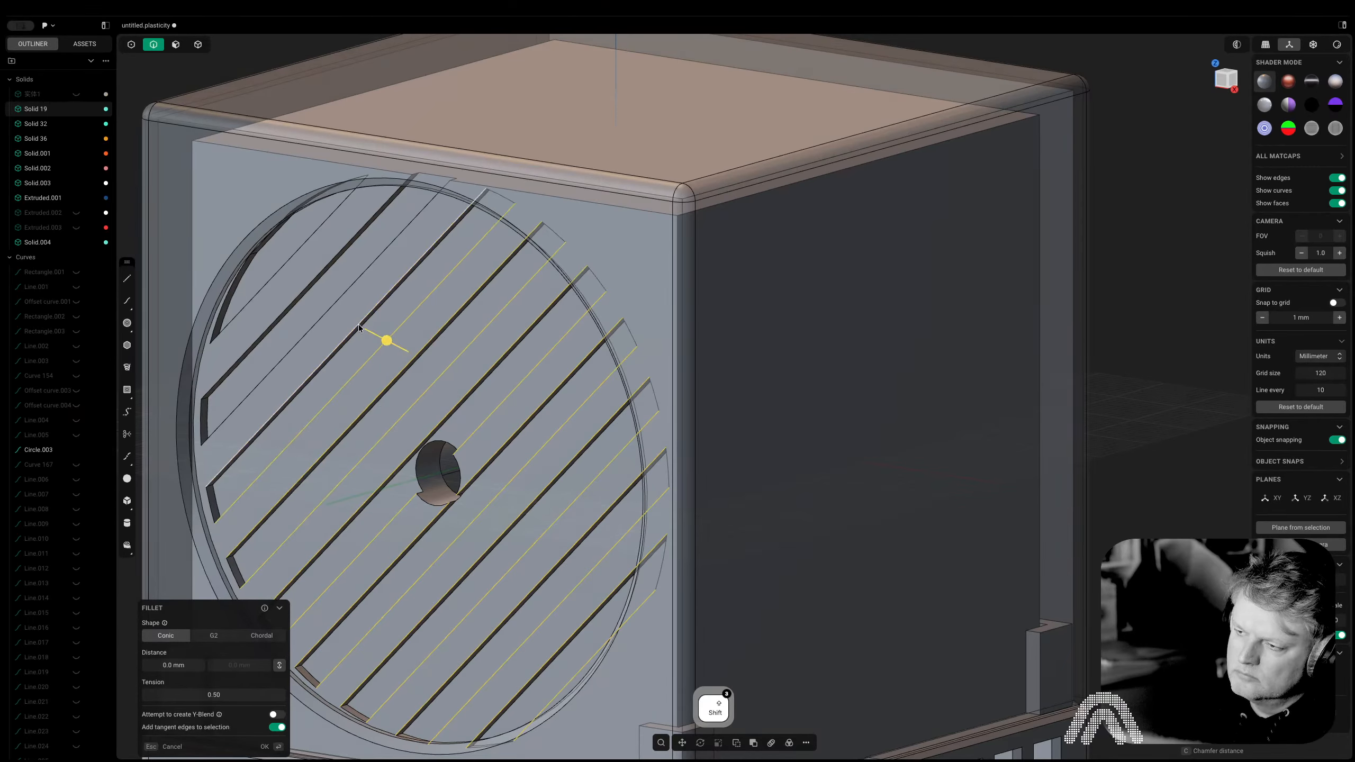
shift+click(322, 283)
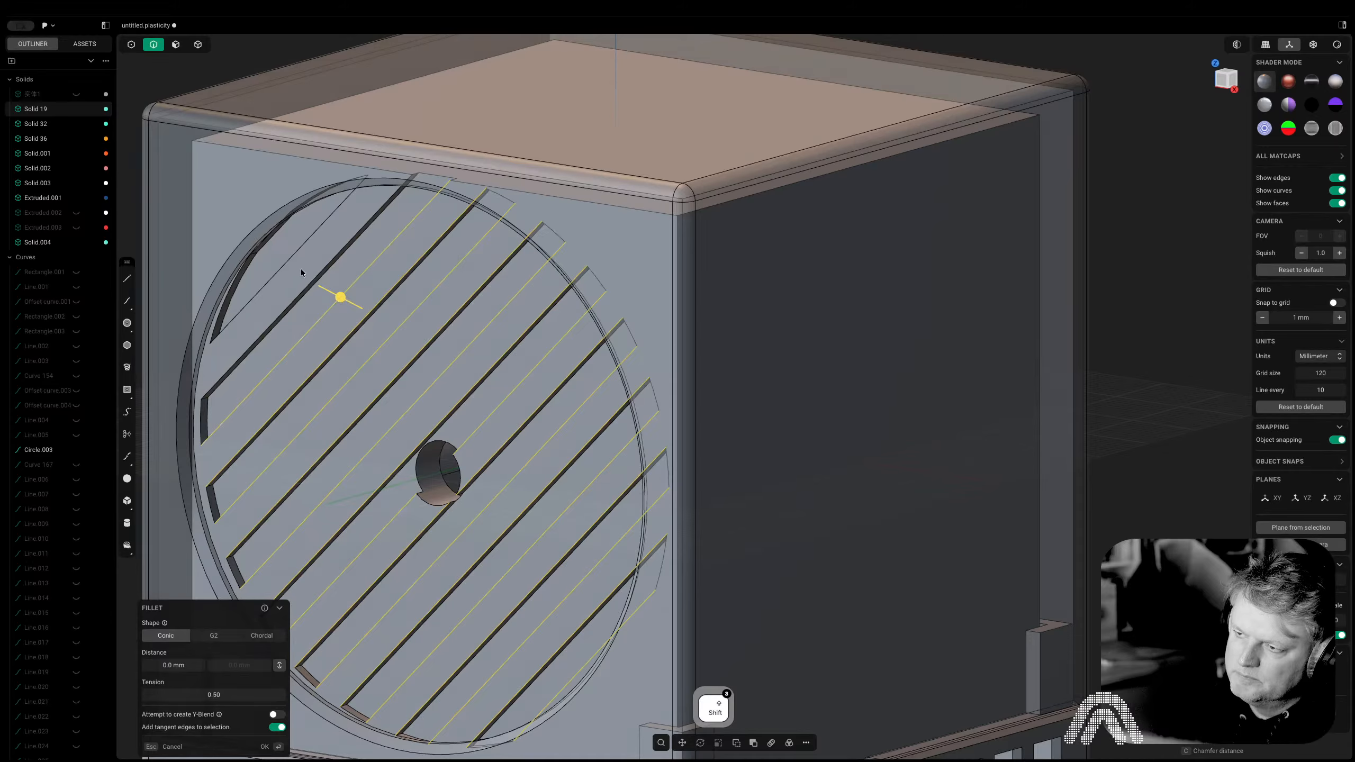
drag(340, 297, 286, 268)
key(c)
key(Return)
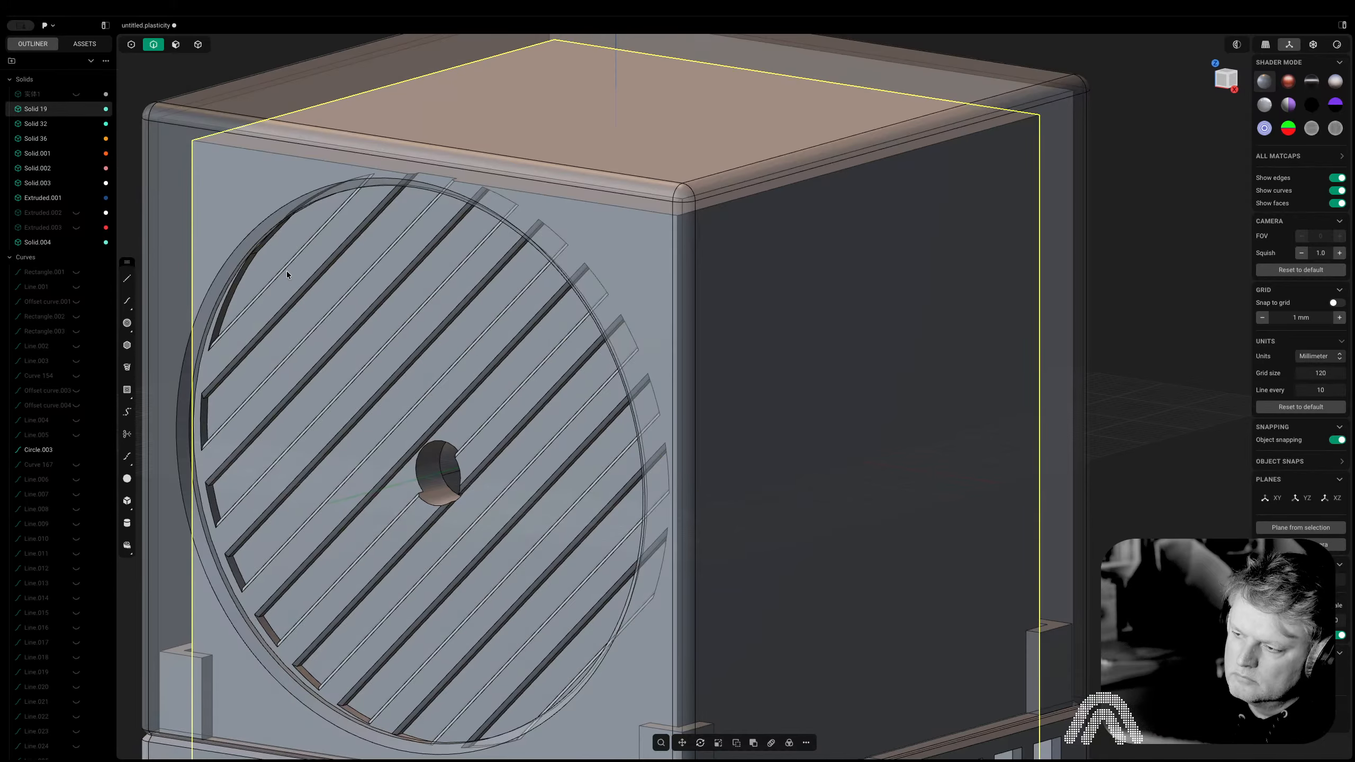
Show the whole scene from the front and save the file
scroll(343, 316, down, 10)
middle_drag(343, 316, 405, 254)
click(432, 249)
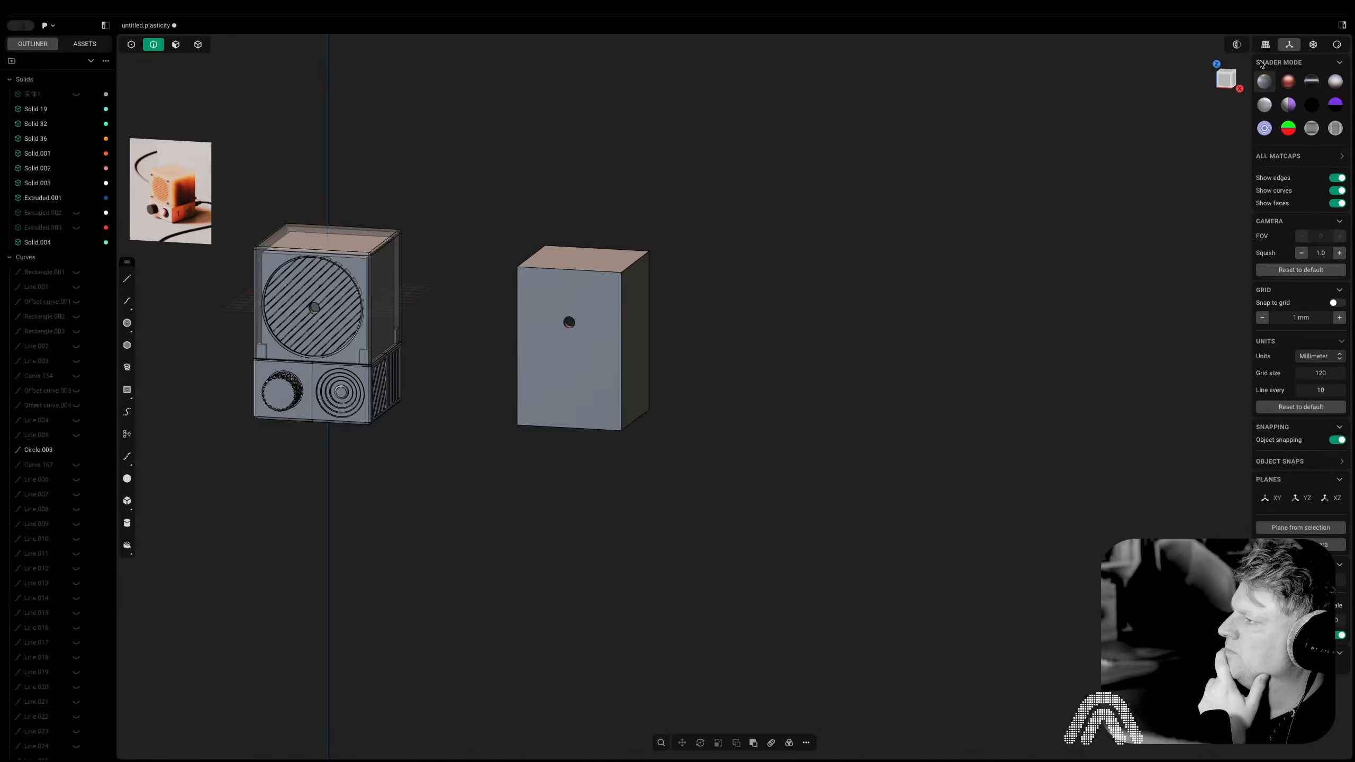
click(1222, 82)
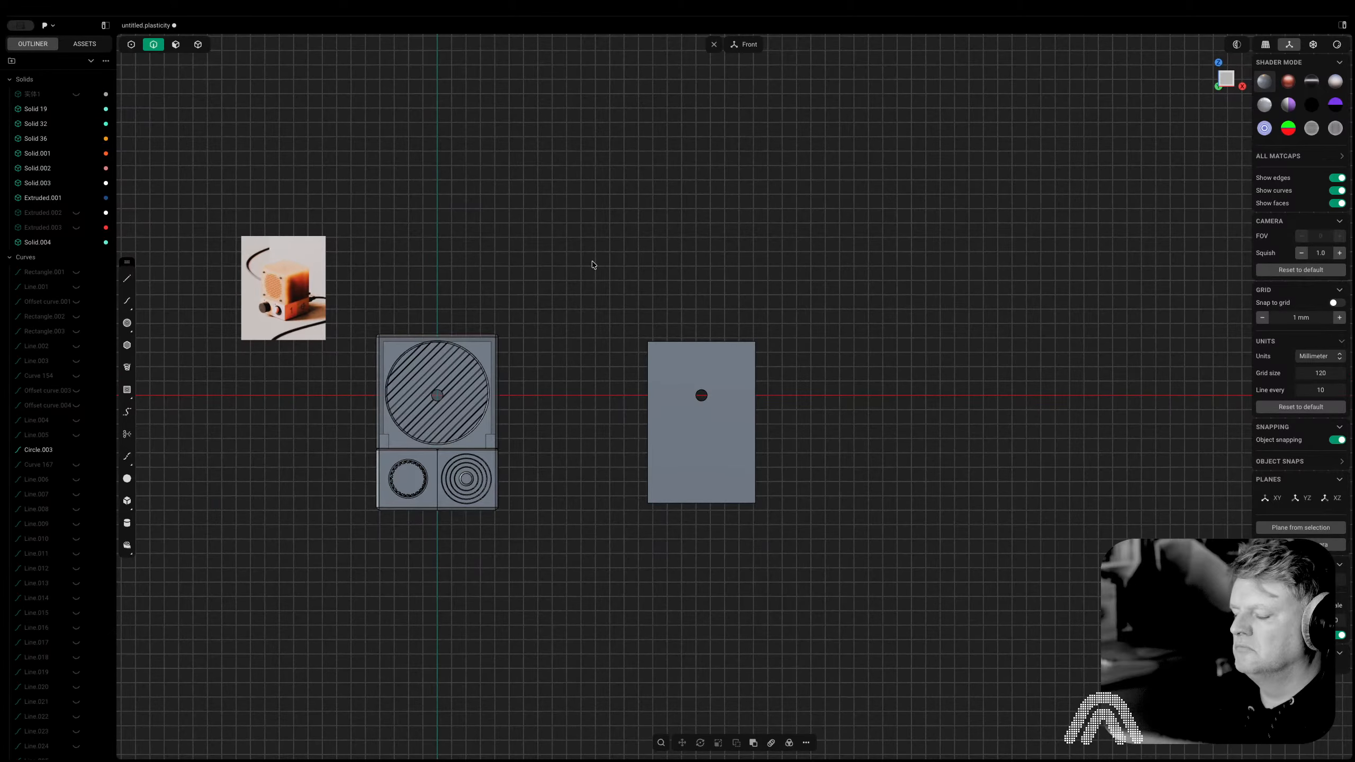
key(super+s)
shift+middle_drag(584, 196, 716, 251)
shift+middle_drag(610, 293, 686, 249)
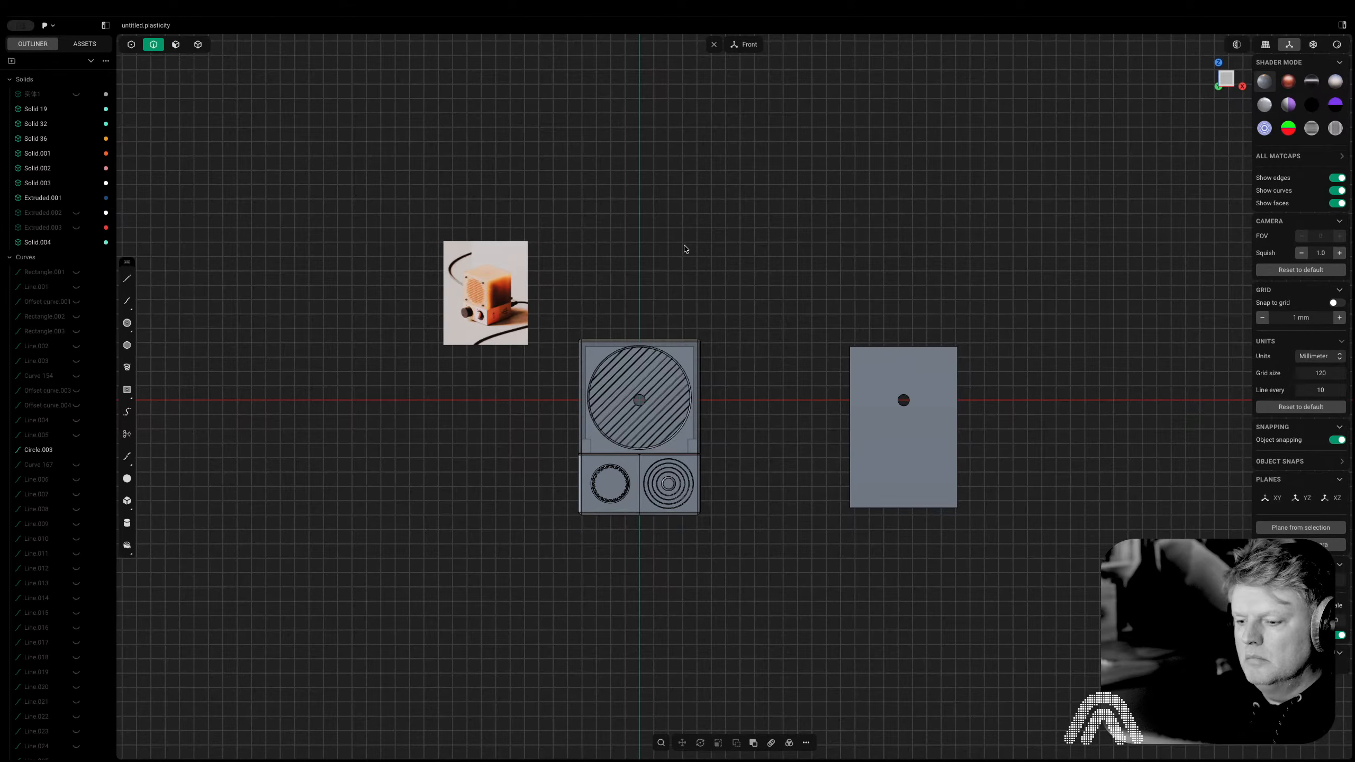
key(ctrl+1)
key(ctrl+1)
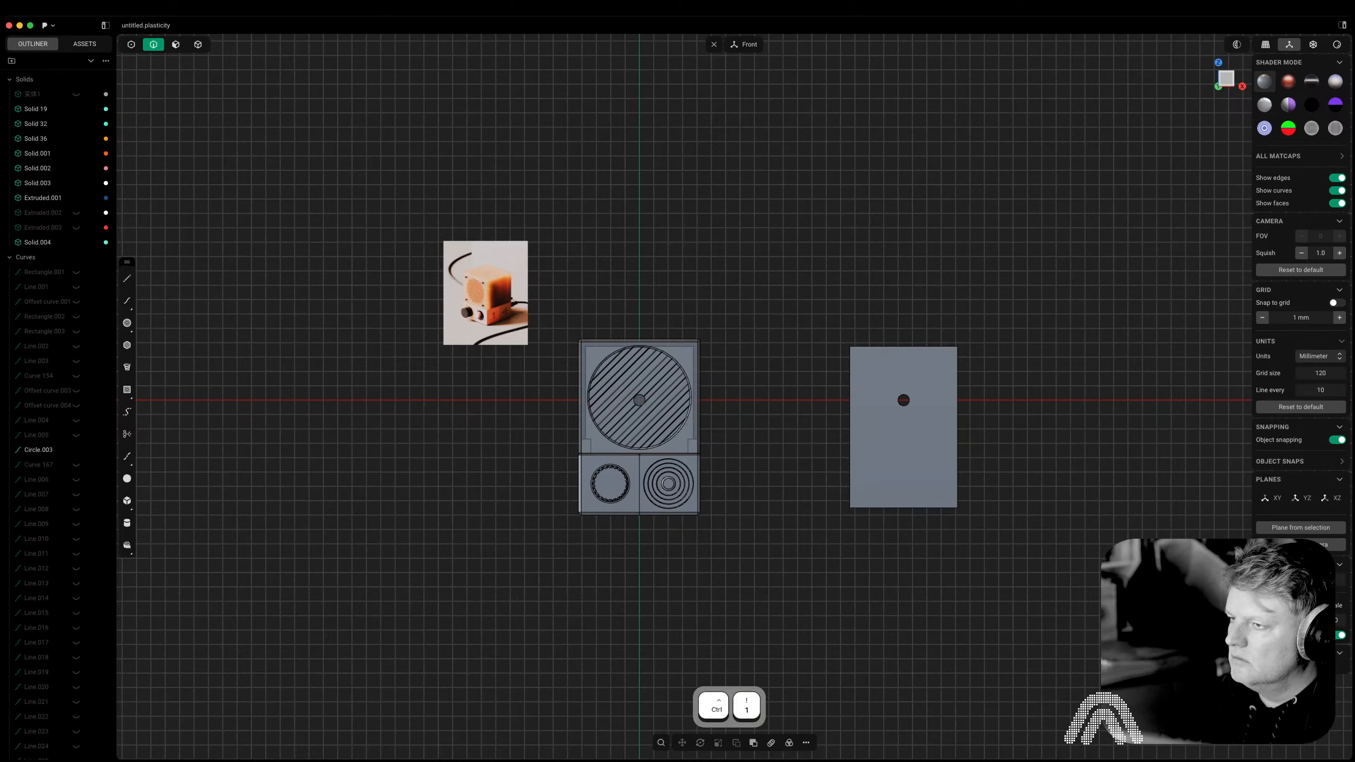
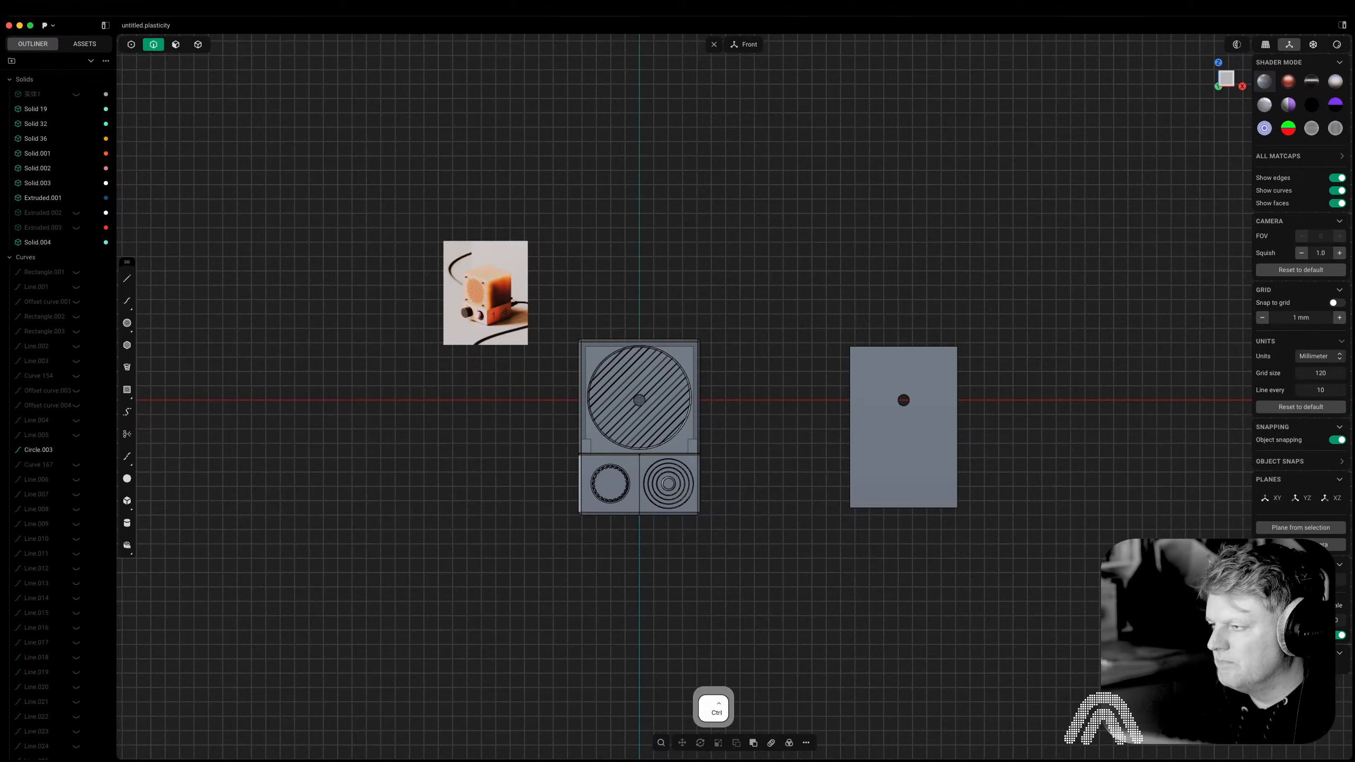
key(ctrl+2)
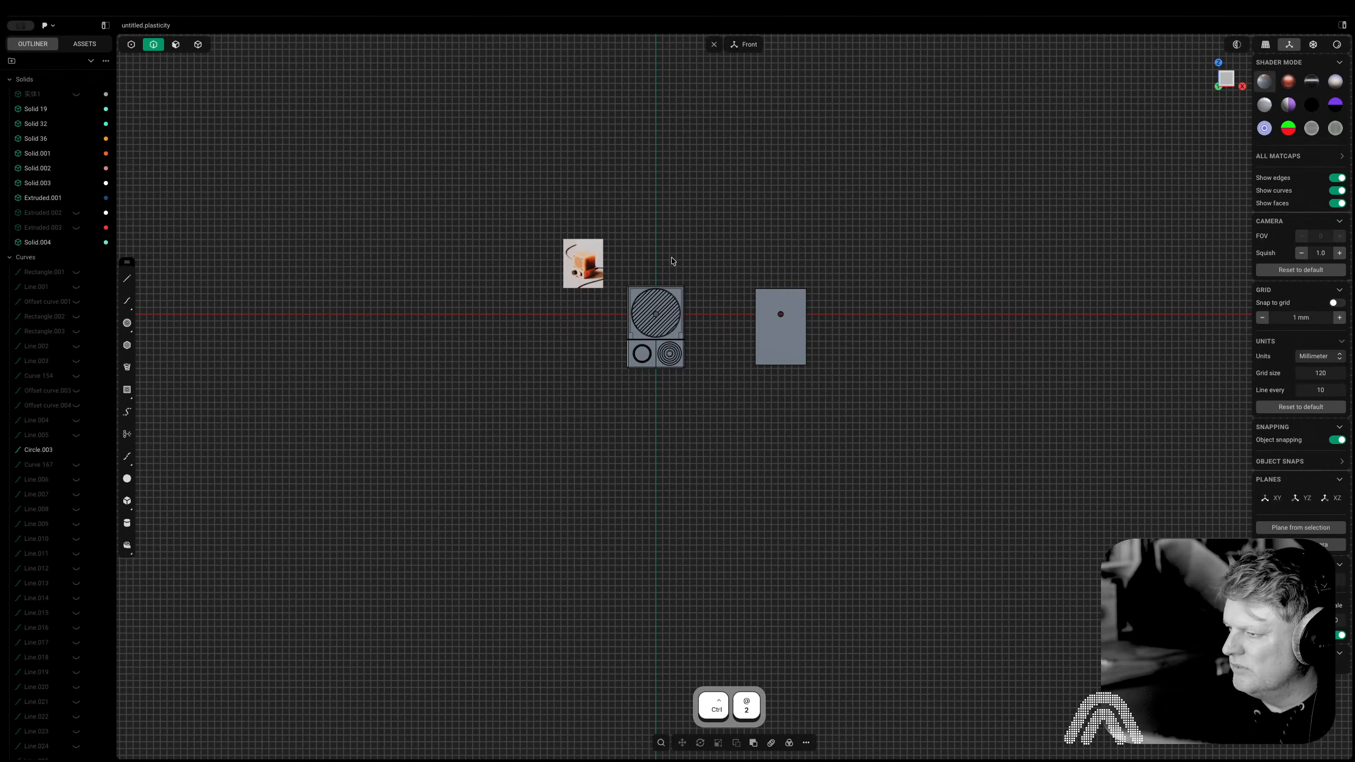
Inspect the chamfered grille and the speaker box from an angle, and save the file again
middle_drag(671, 240, 522, 345)
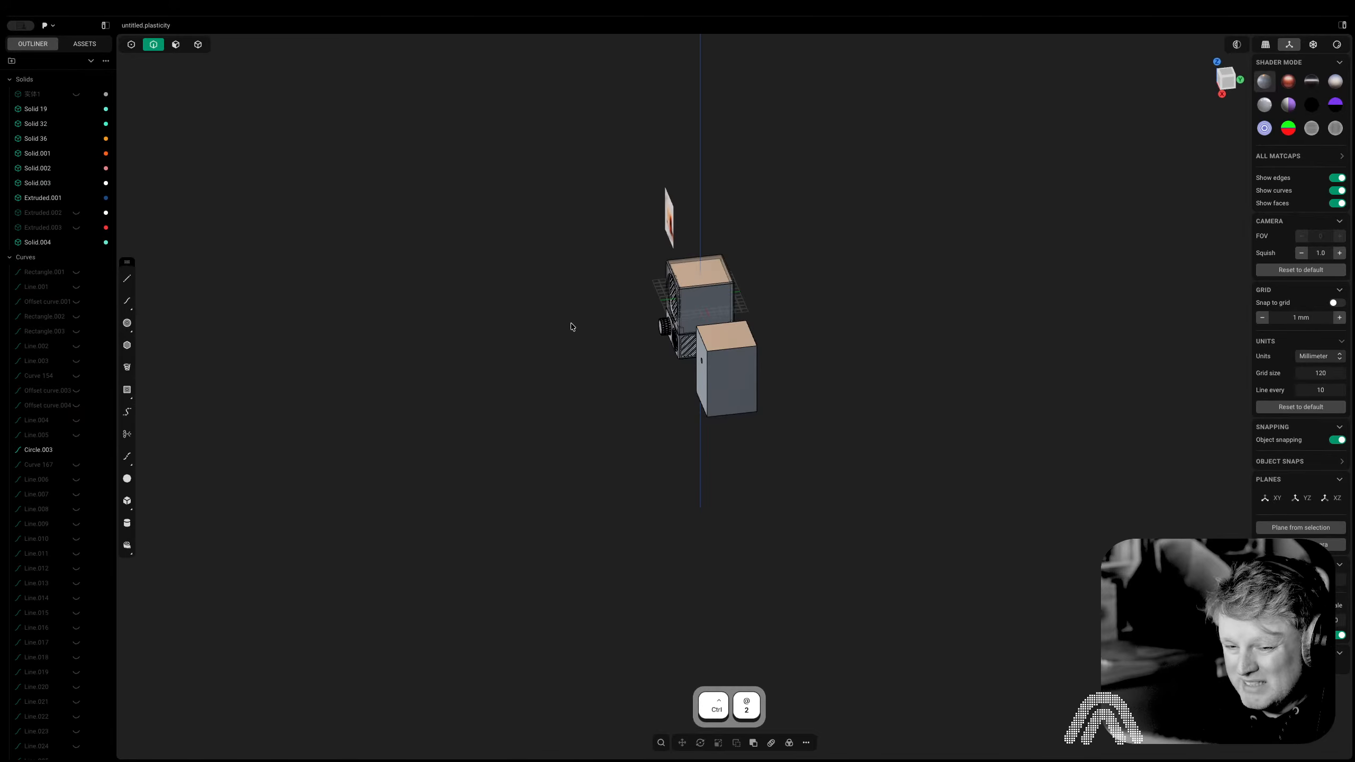
middle_drag(594, 315, 639, 313)
scroll(727, 332, up, 7)
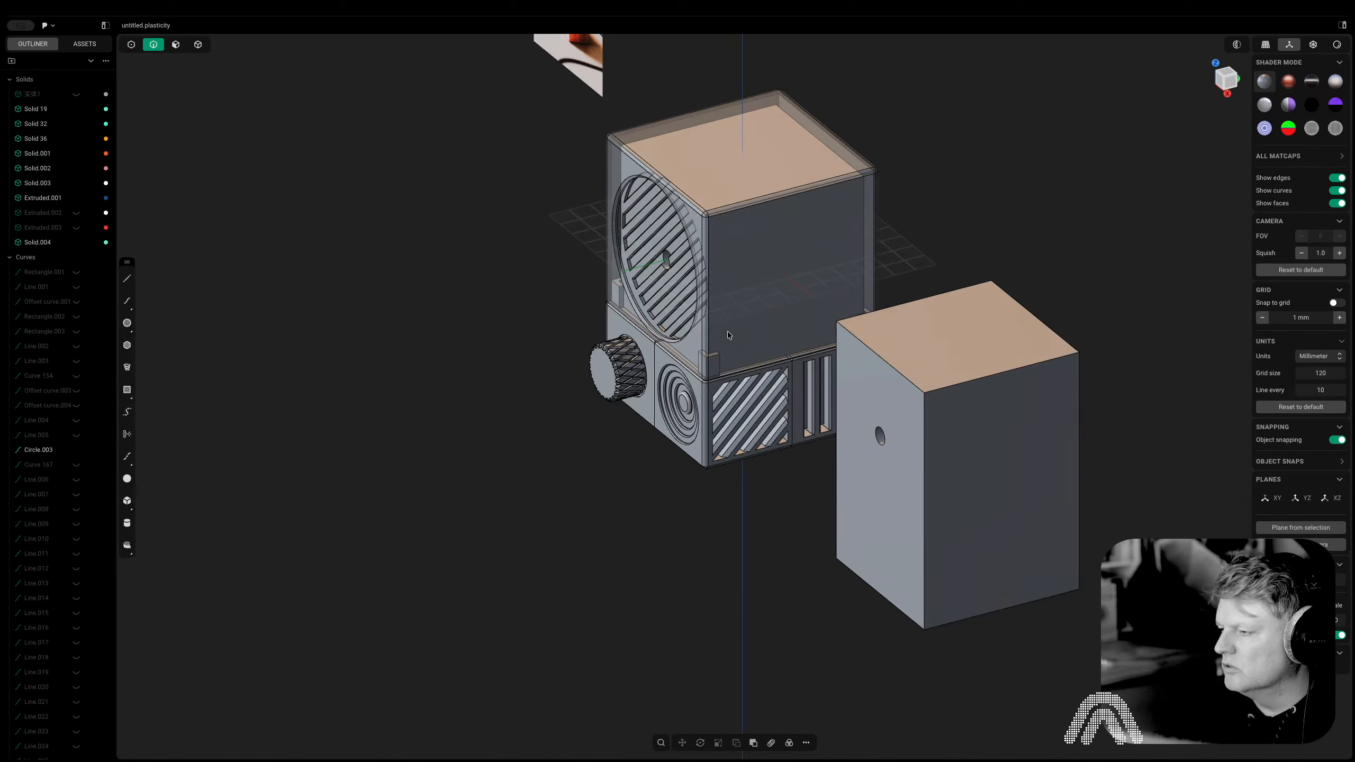
scroll(727, 335, down, 10)
key(super+s)
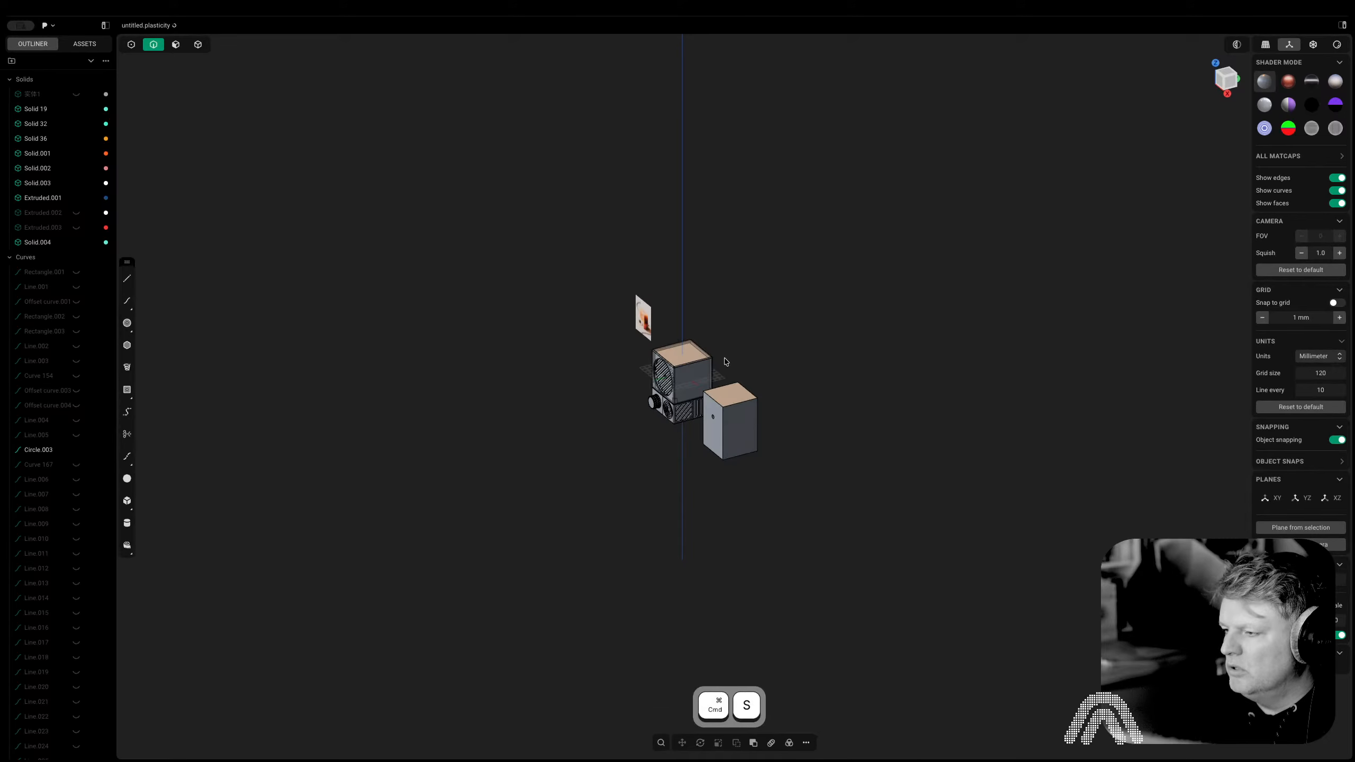
Switch the viewport to the rendered display and hide the edges, grid and axis lines
scroll(757, 377, up, 3)
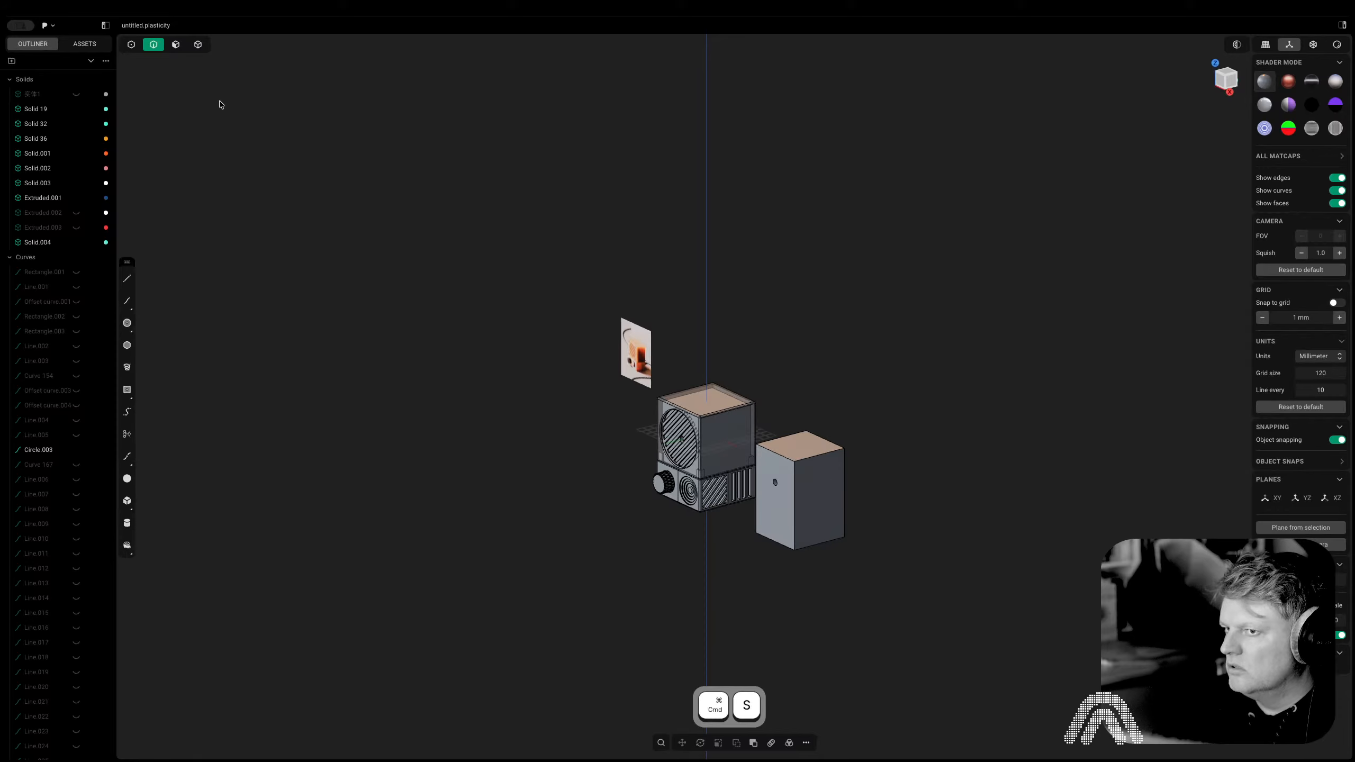
click(1336, 45)
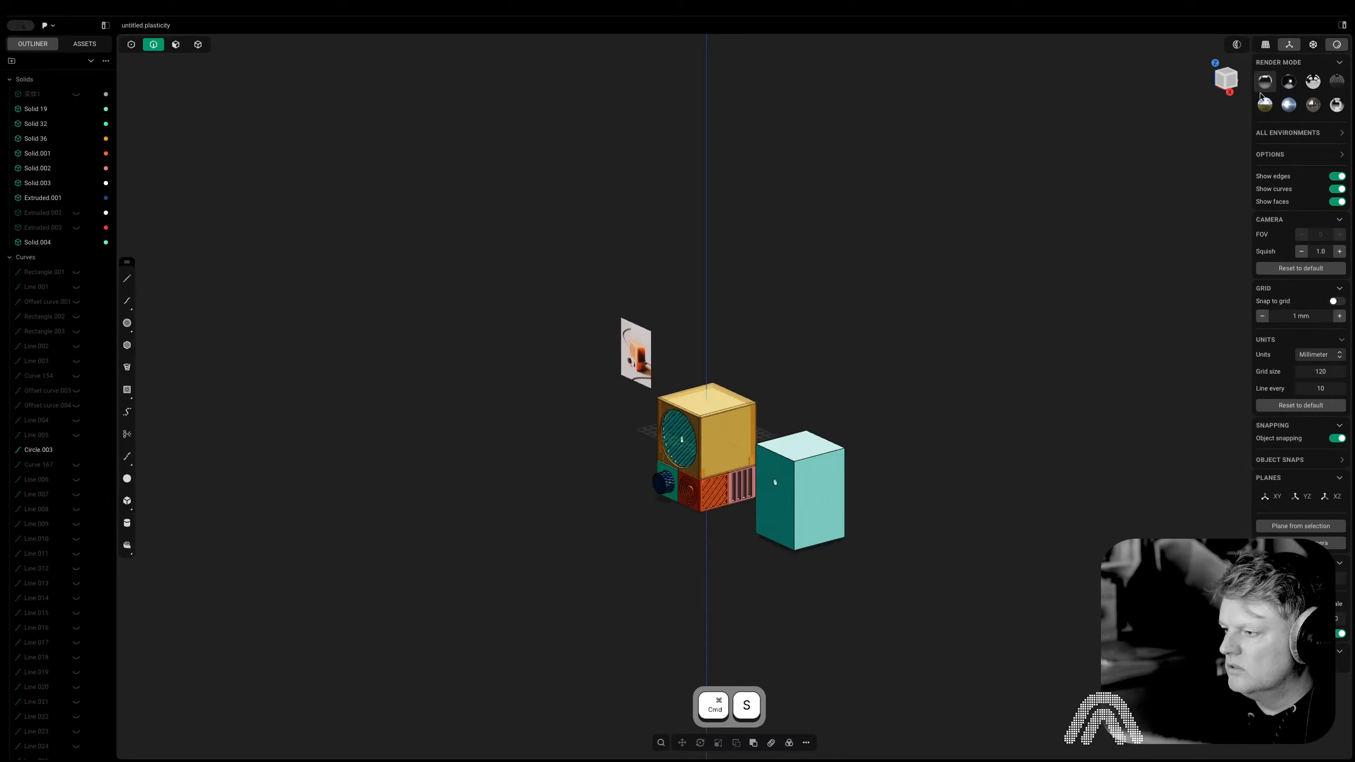
click(1335, 177)
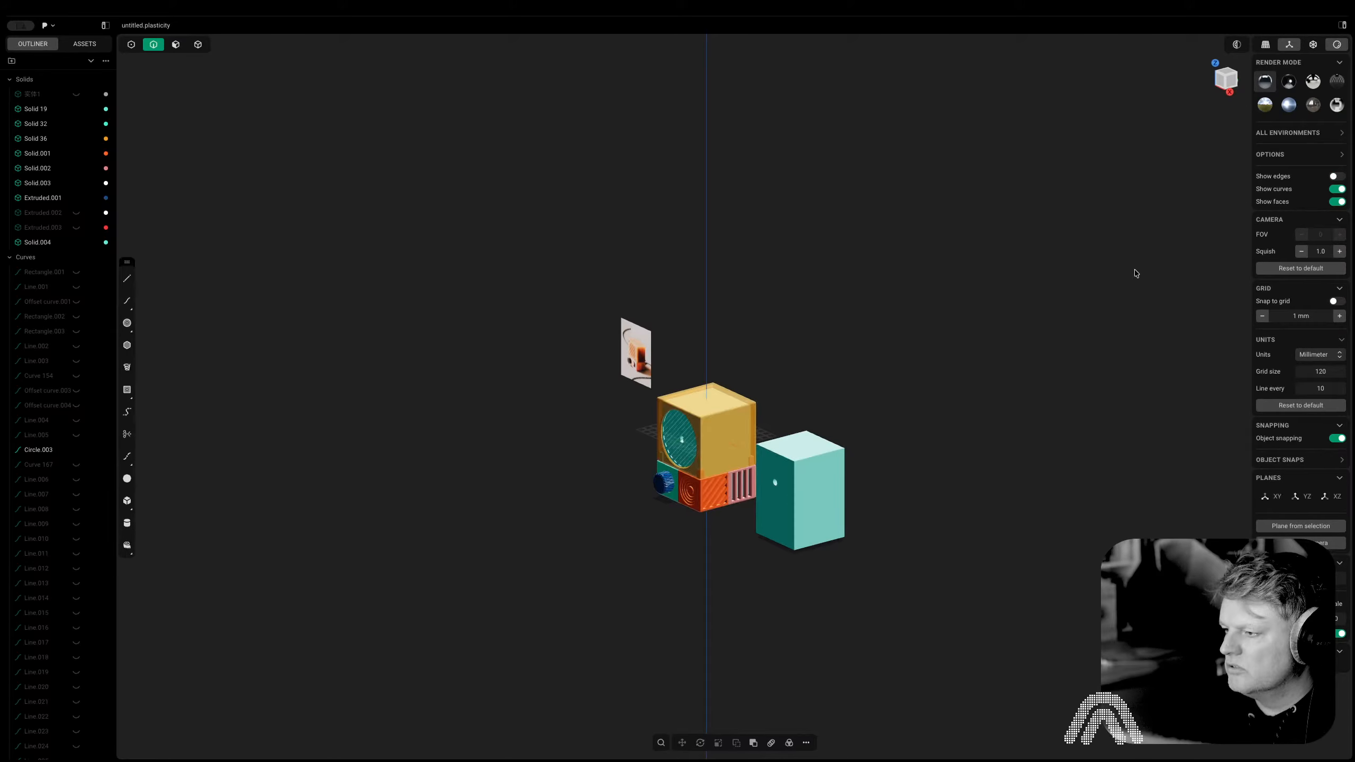
scroll(826, 378, up, 2)
click(1281, 48)
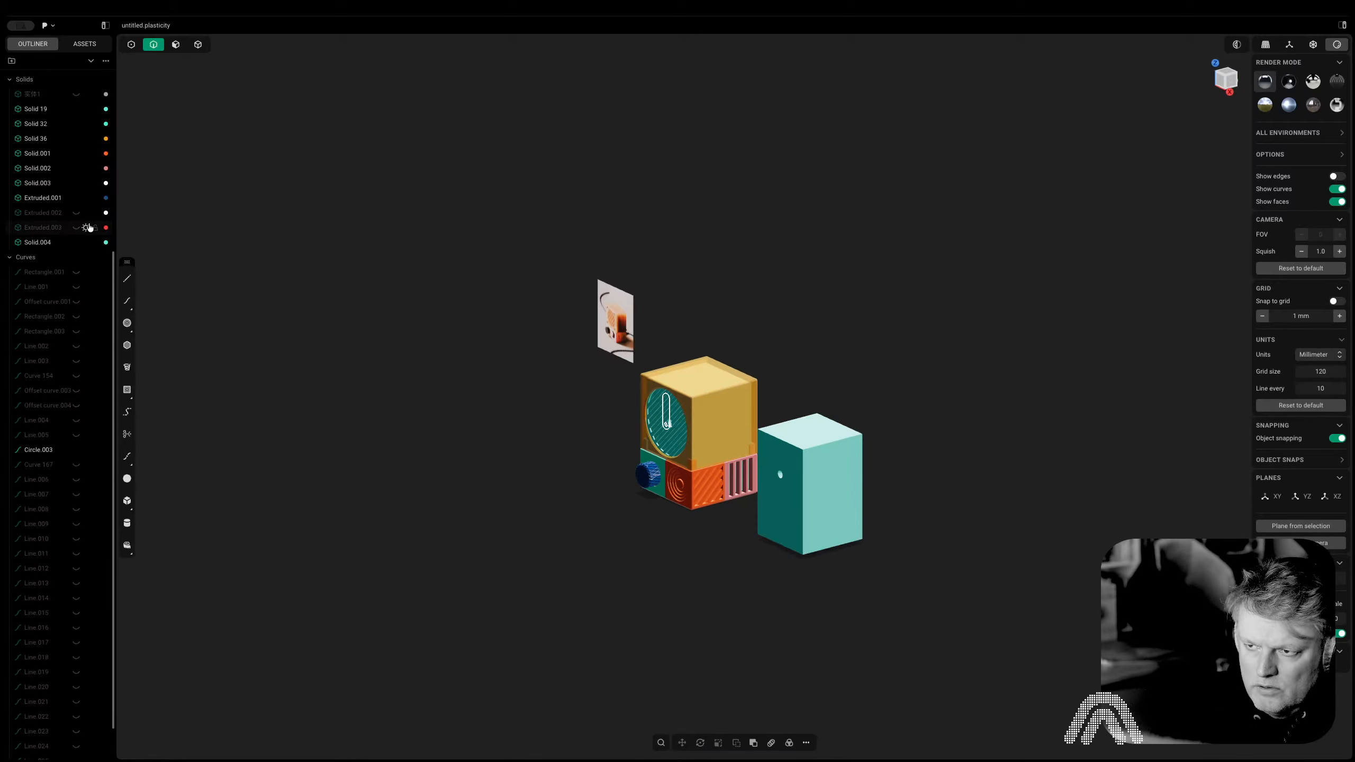
Unhide the solids Extruded.003 and Extruded.002 at the centre of the grille
click(76, 228)
click(76, 212)
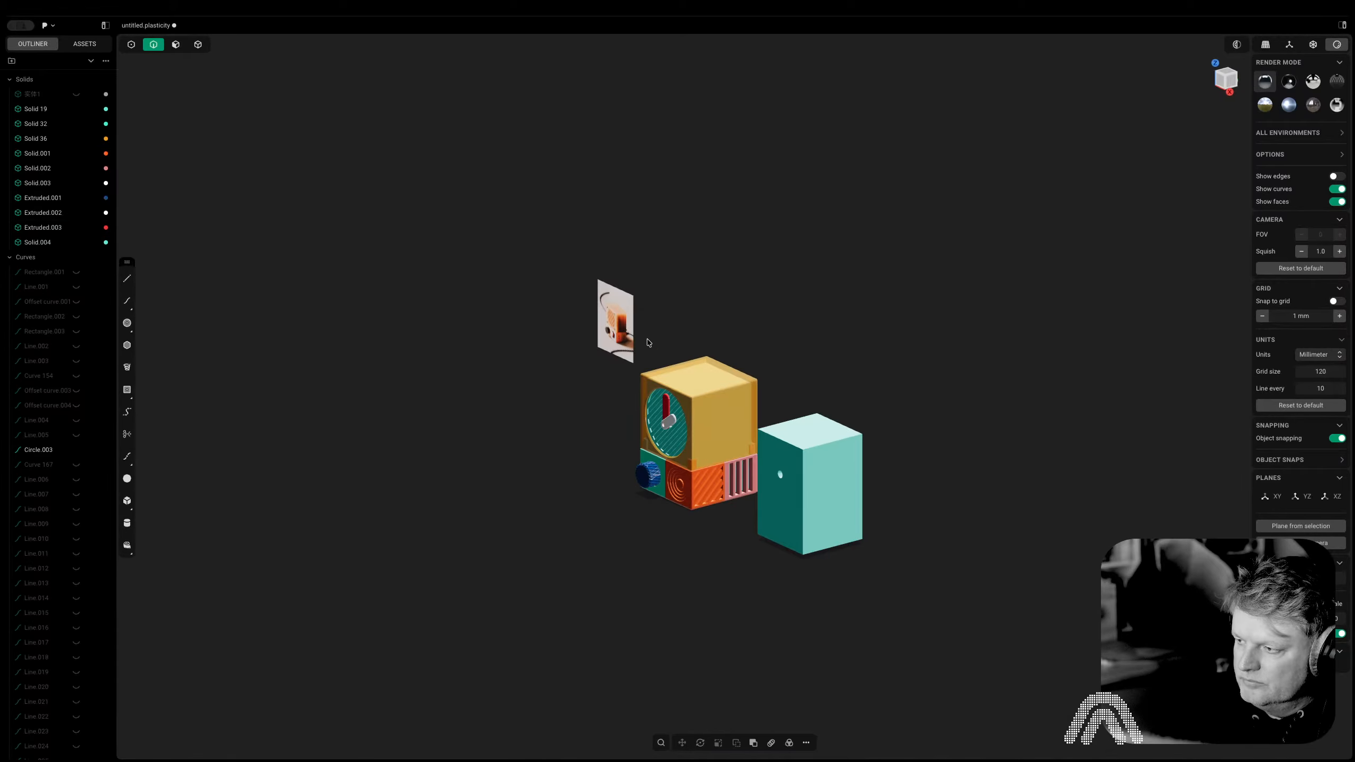
shift+middle_drag(649, 343, 707, 354)
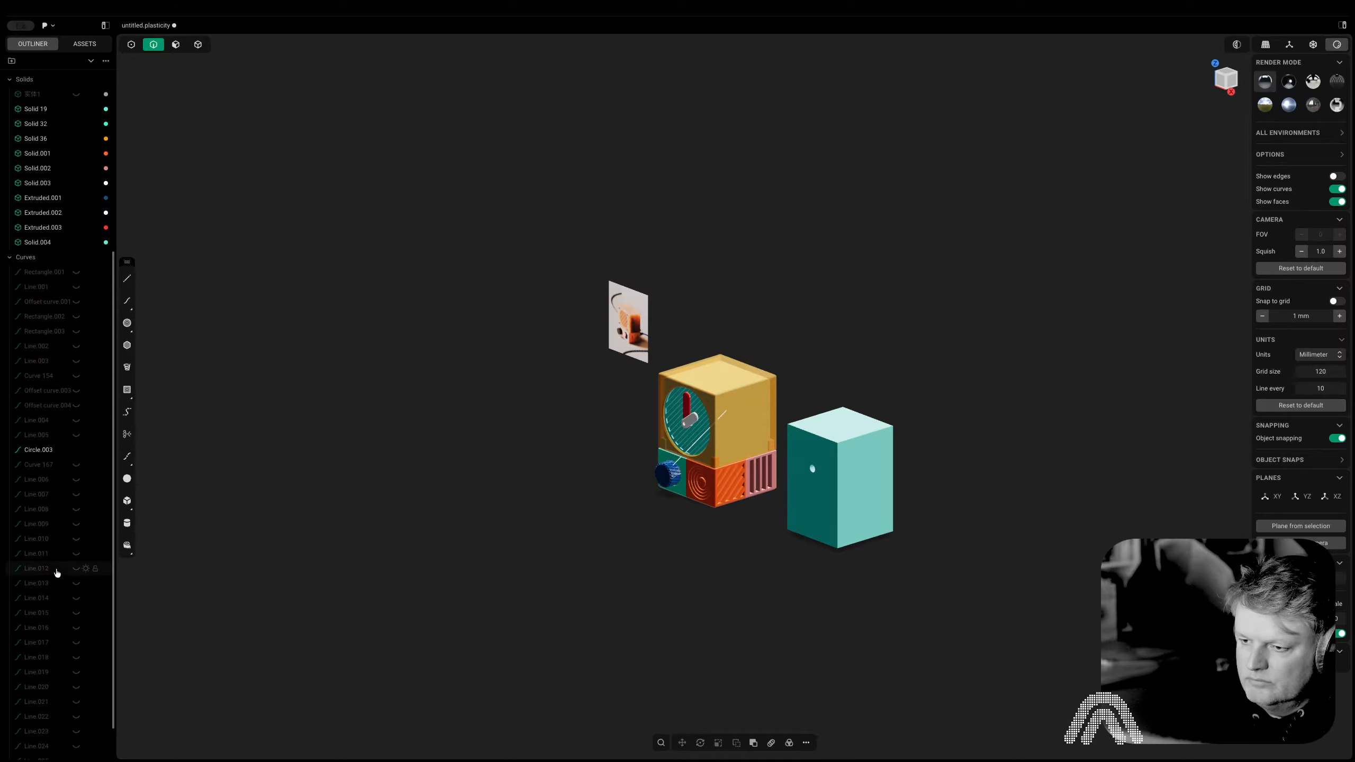
Hide the reference image and the spare block, Solid.004, beside the speaker box
scroll(59, 579, down, 2)
click(80, 752)
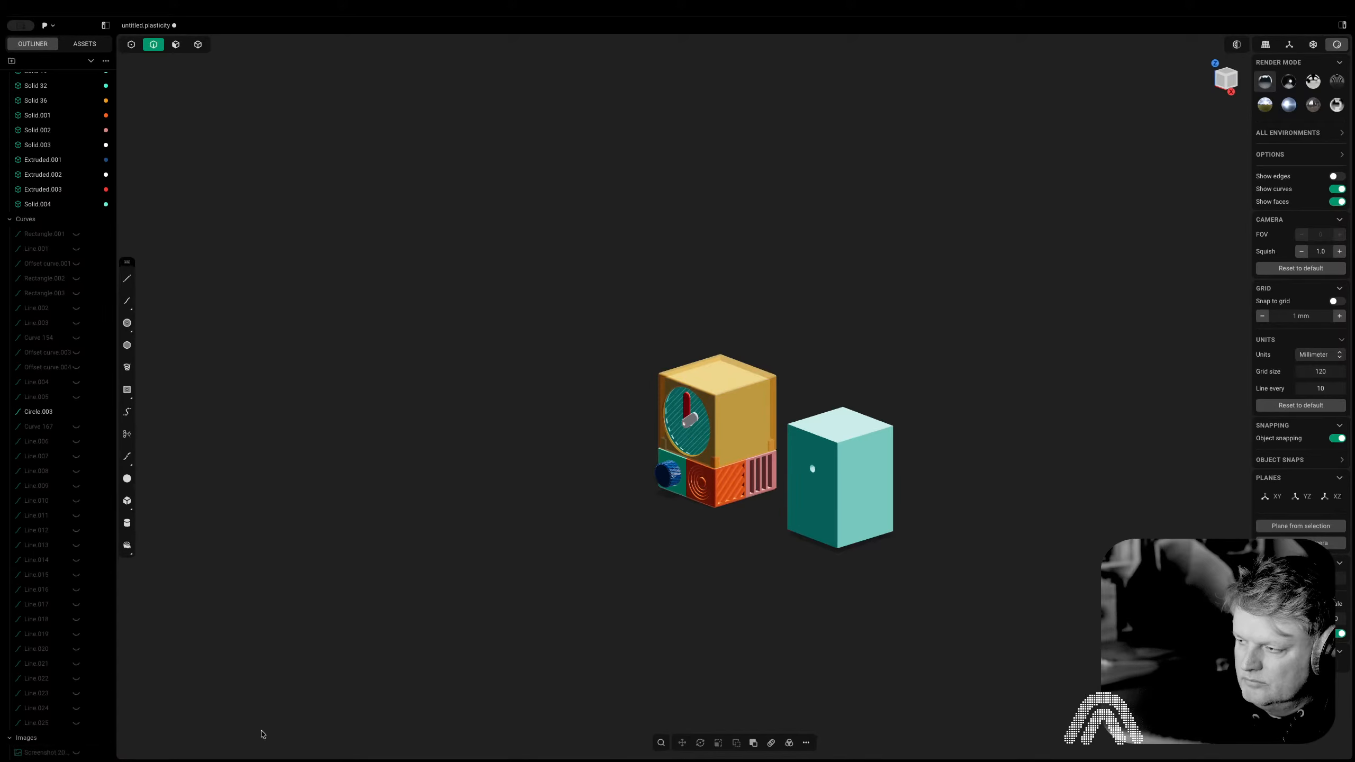
key(5)
click(885, 485)
key(h)
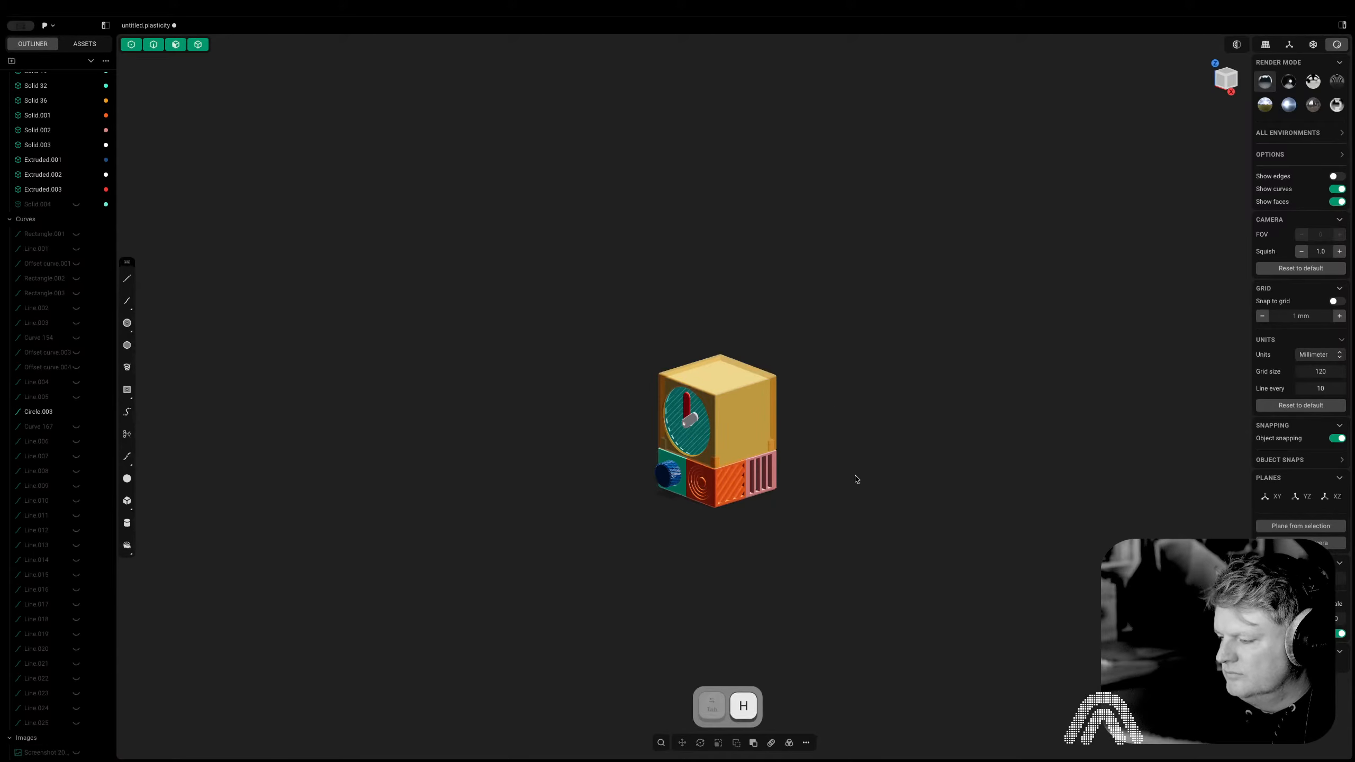
Frame the rendered speaker box and start a screen-region capture of it
scroll(731, 458, up, 5)
scroll(782, 462, down, 5)
mouse_move(826, 463)
right_down()
mouse_move(847, 486)
mouse_move(828, 470)
right_up()
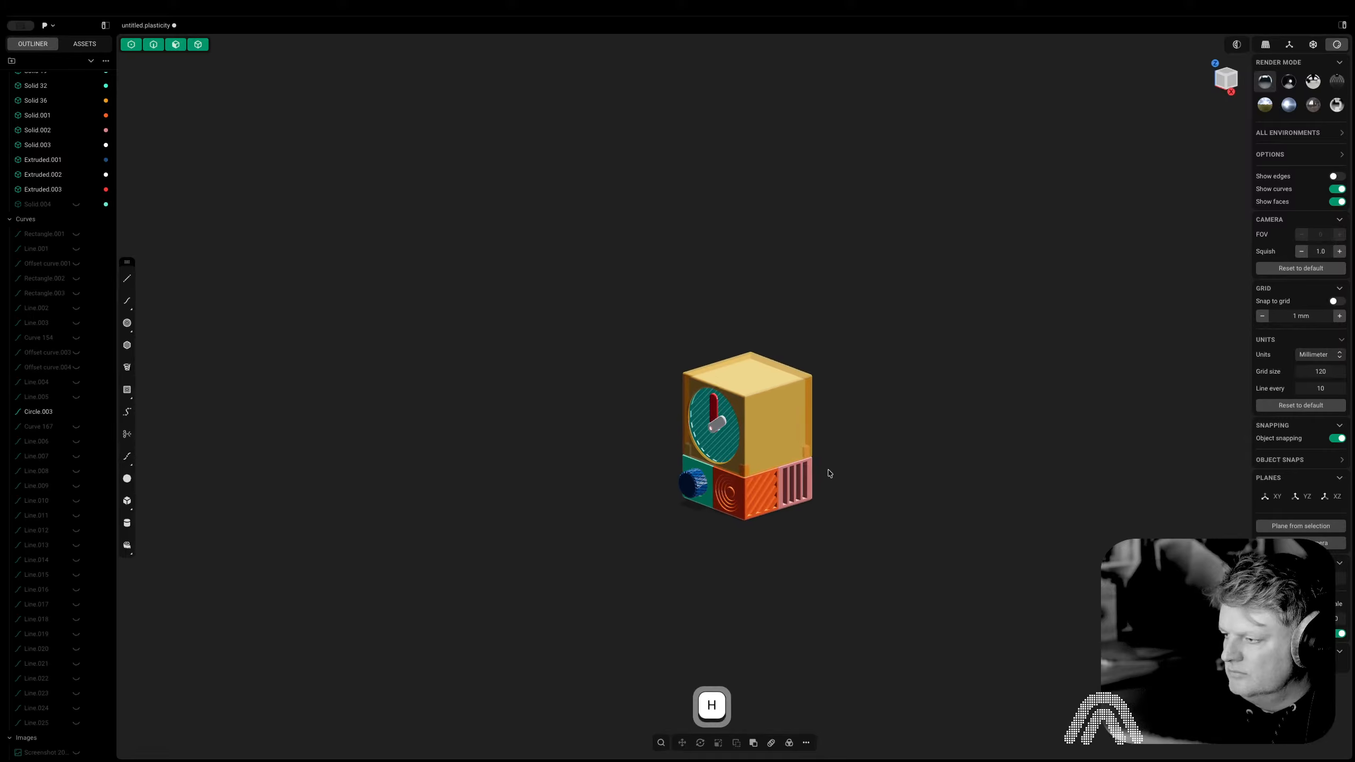
key(1)
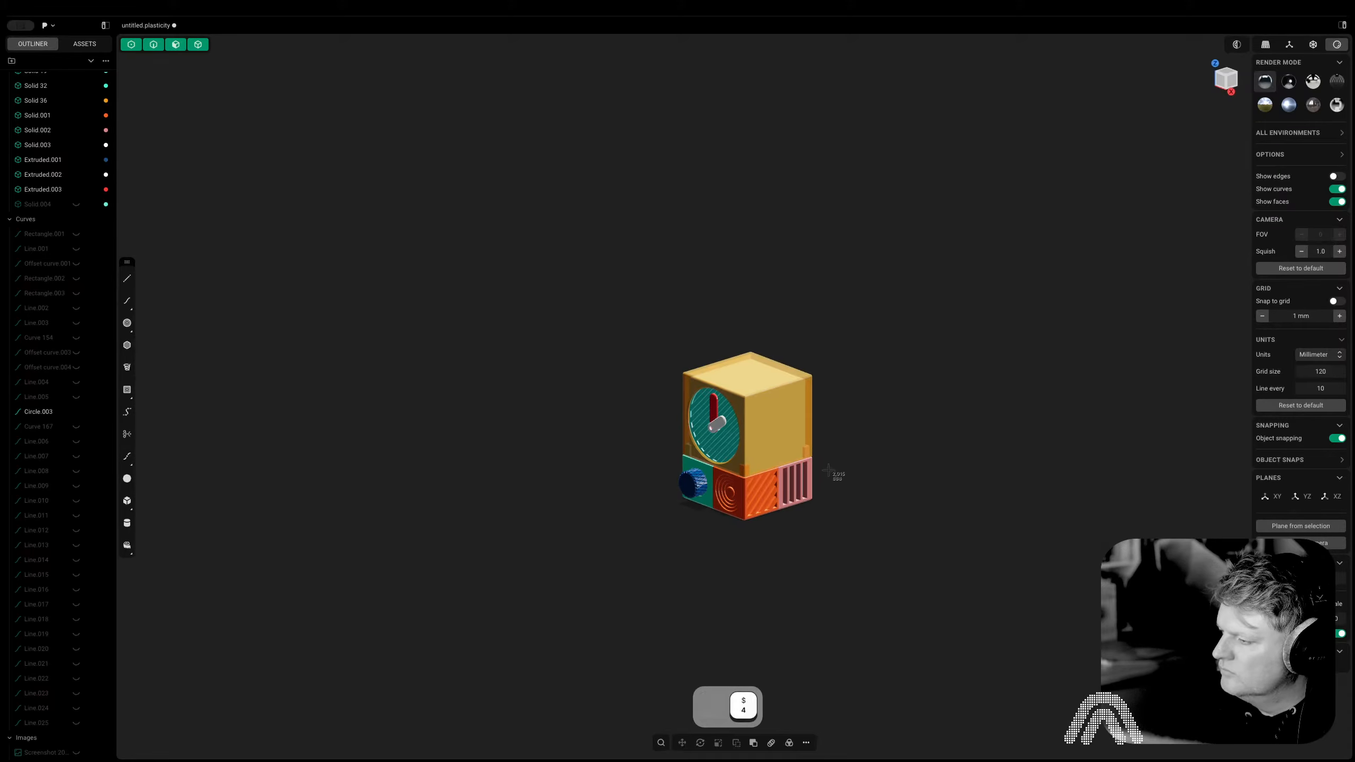
key(4)
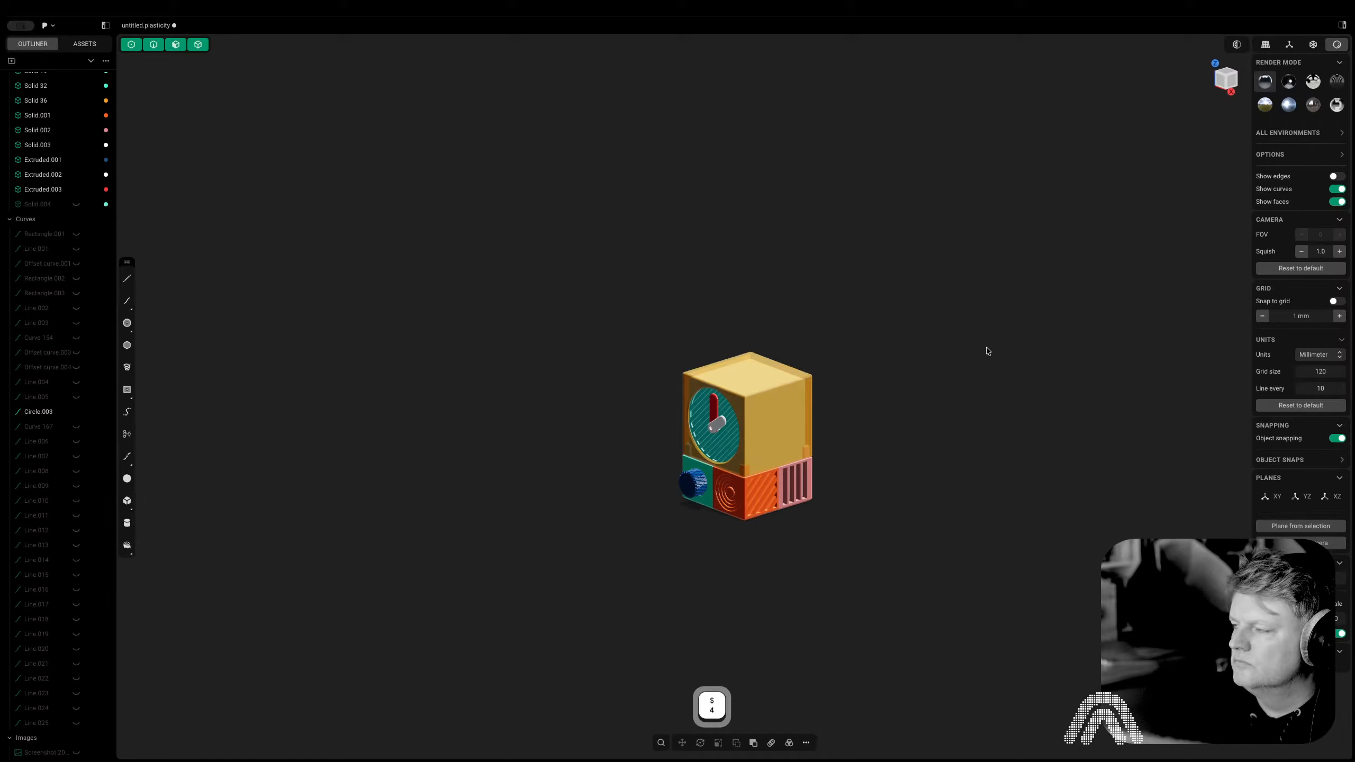
Save the speaker box file and start a new empty file
key(super+s)
click(48, 26)
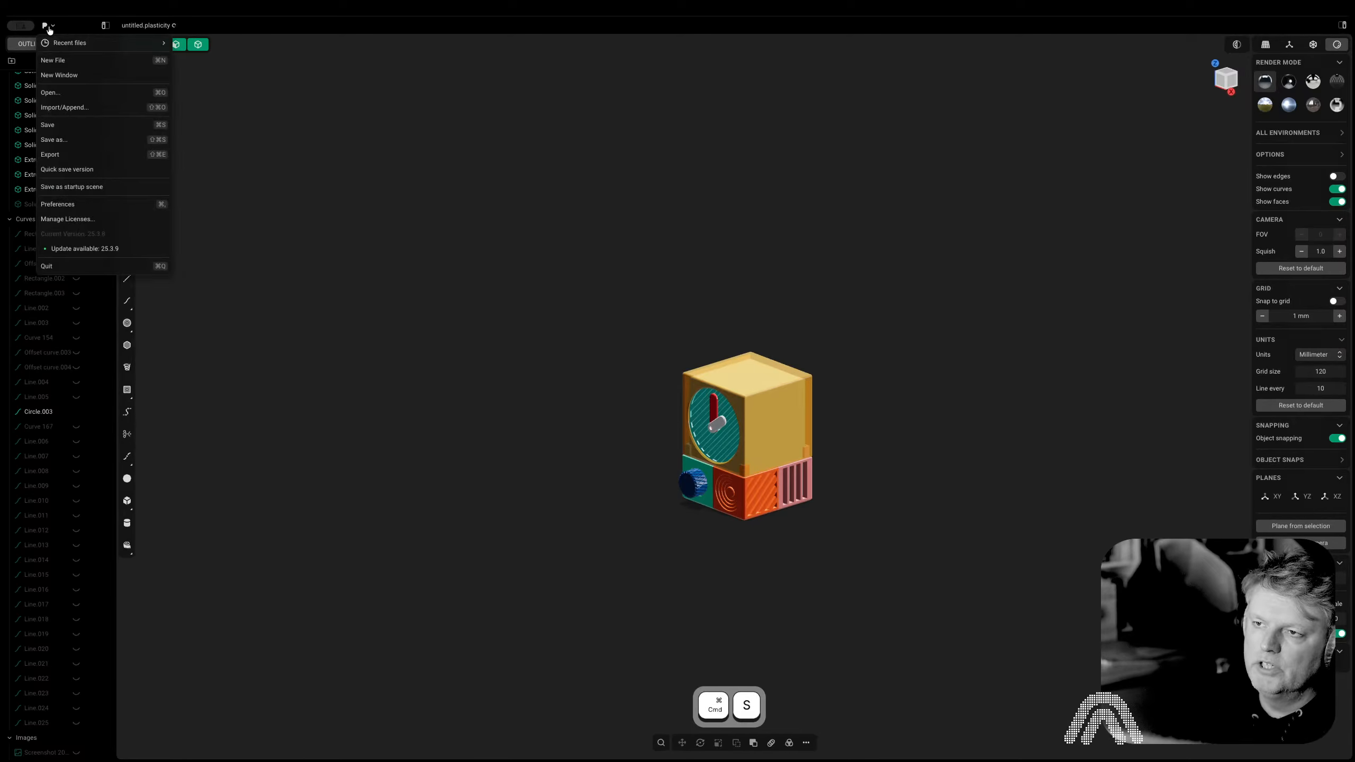
click(90, 61)
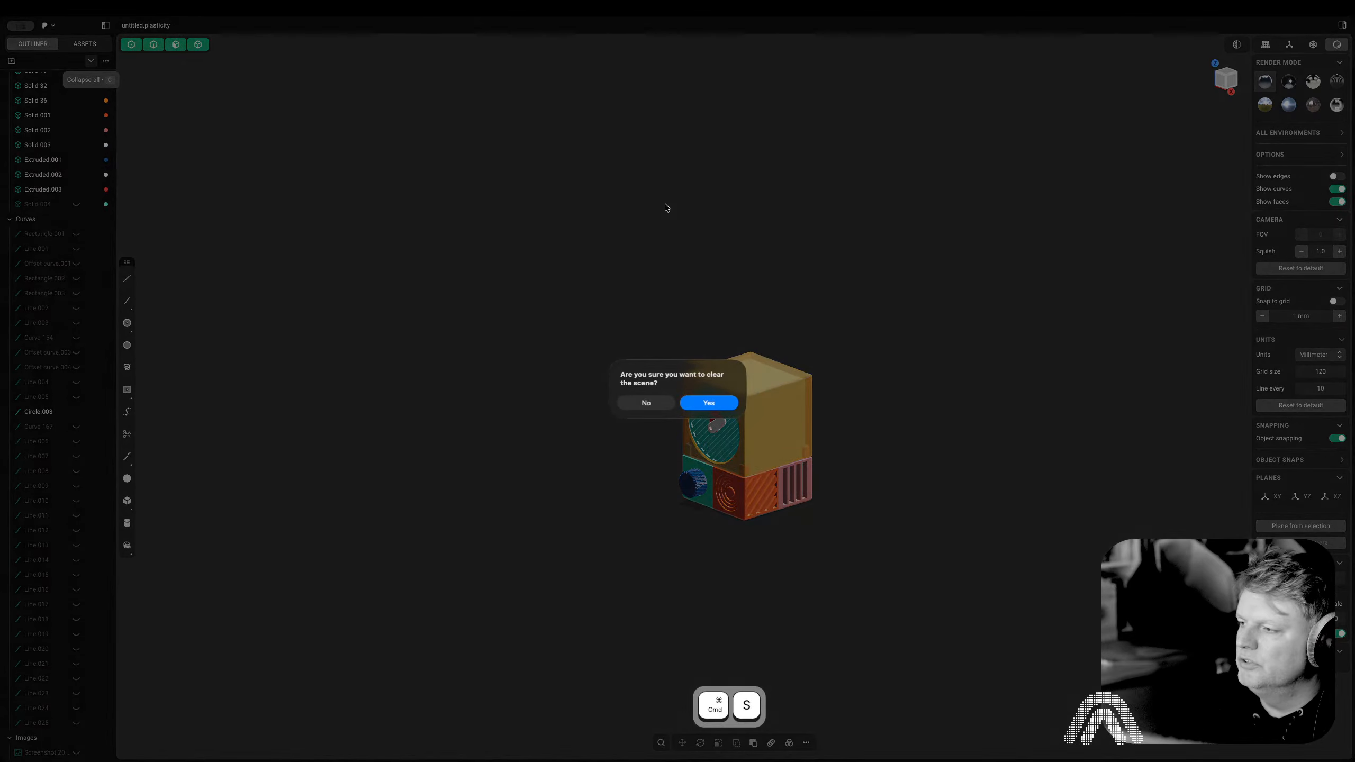
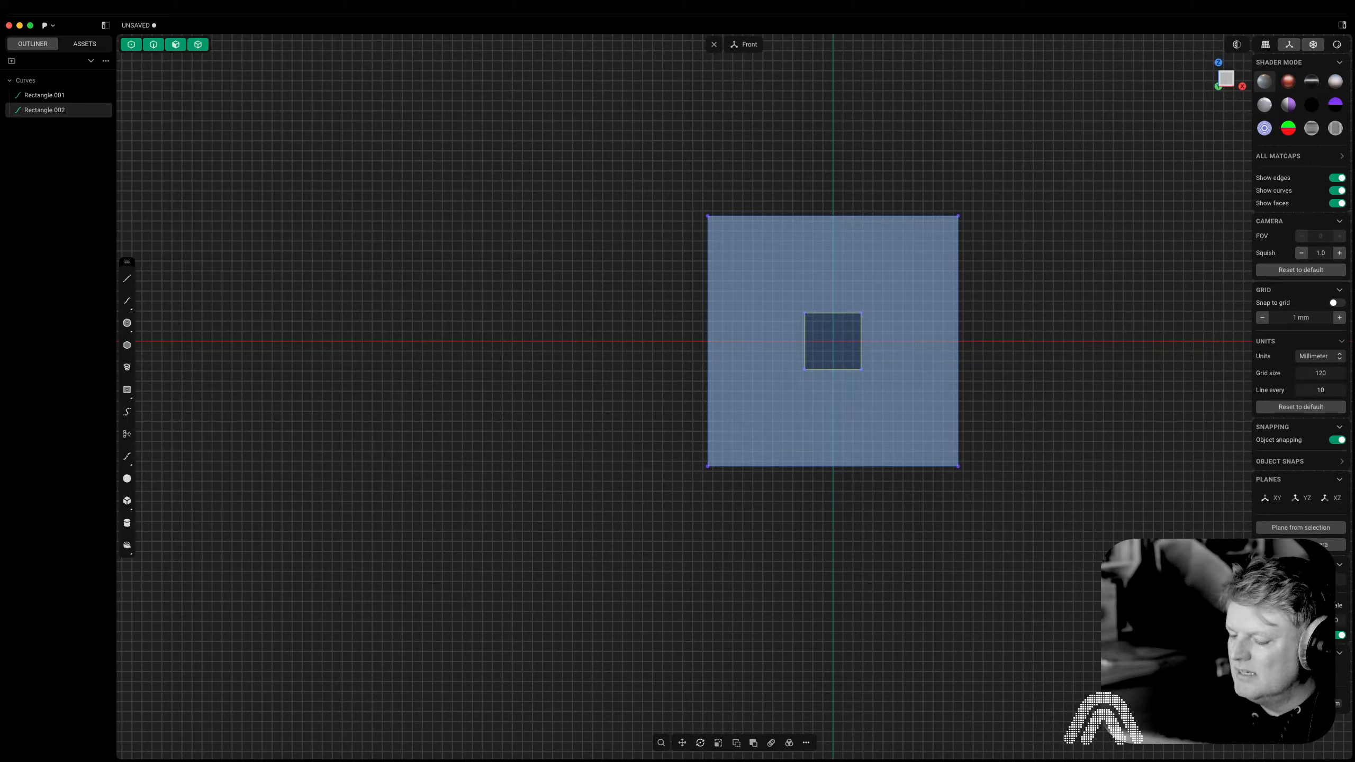
Draw a circle about 210 mm in diameter centred on the two squares
key(ctrl+2)
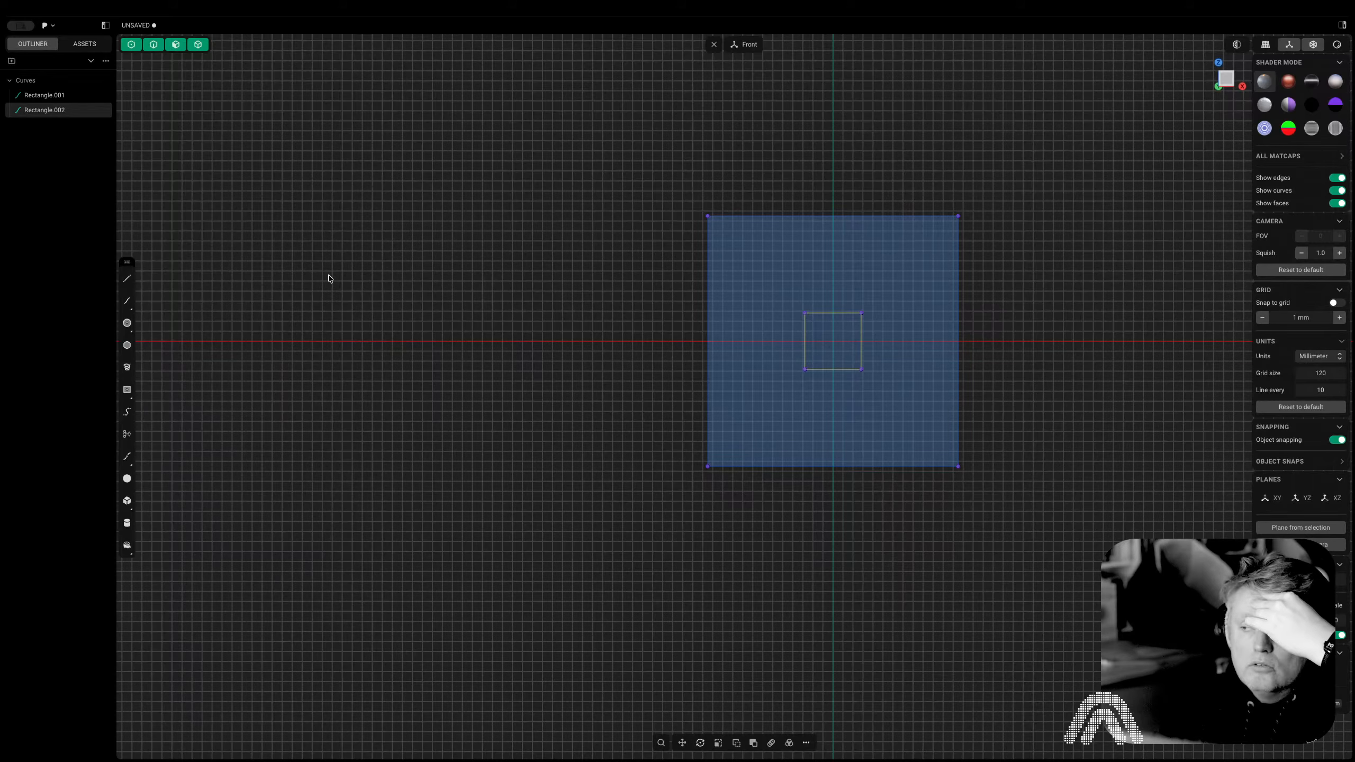
click(503, 185)
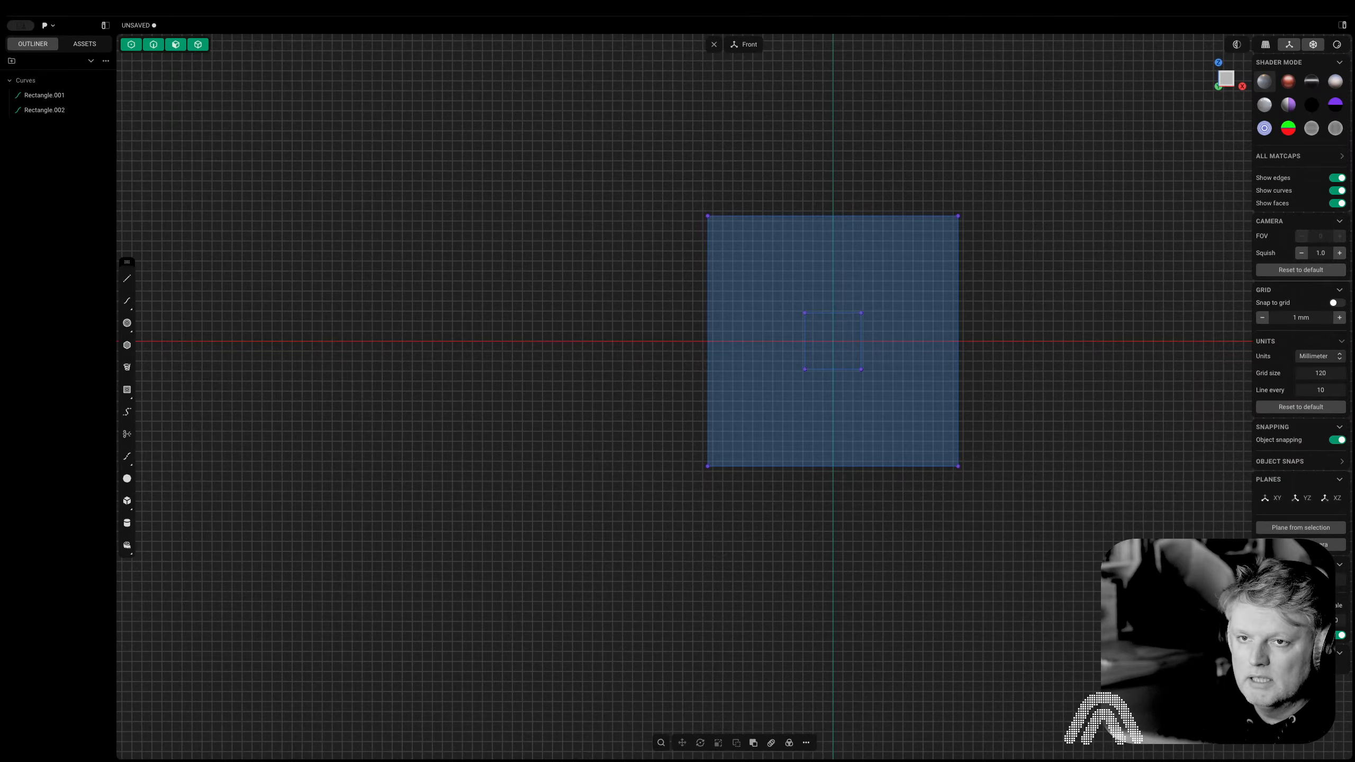
scroll(878, 292, up, 1)
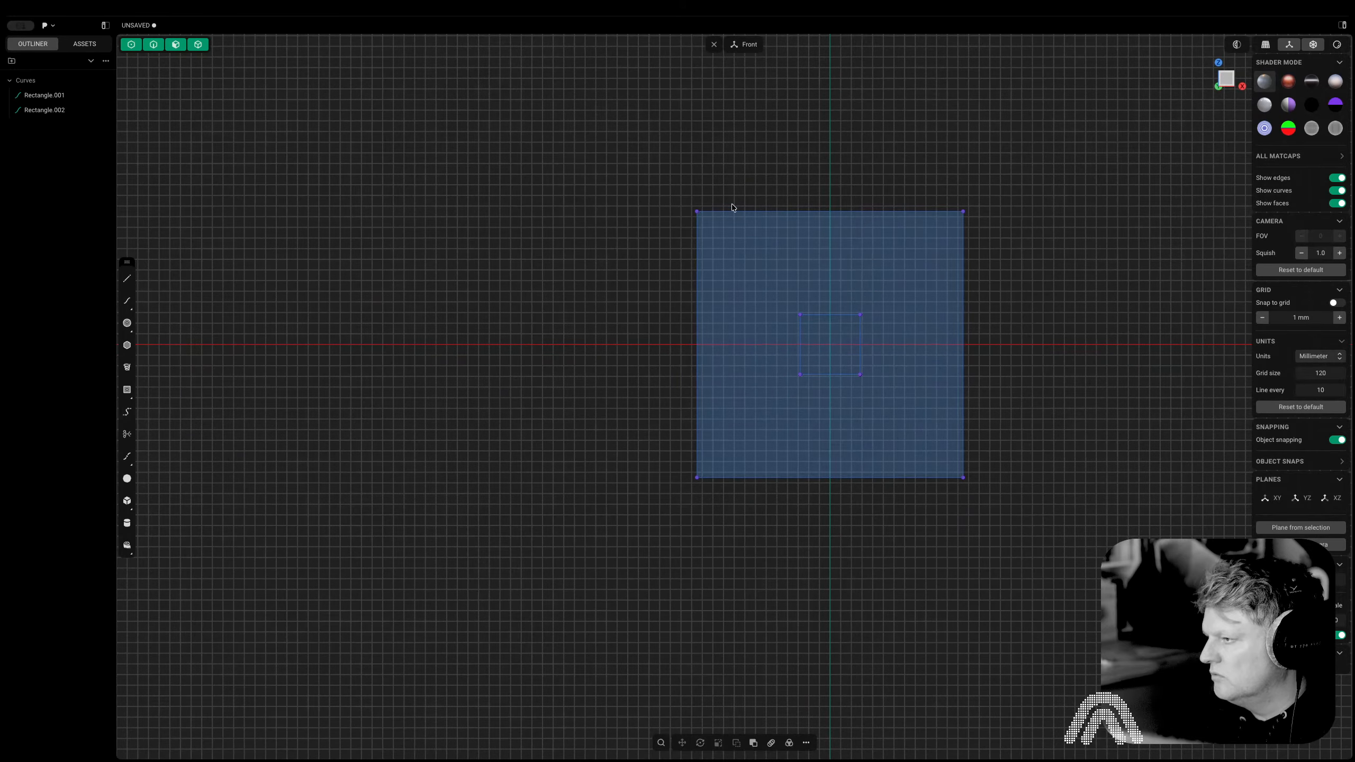
click(127, 323)
click(829, 344)
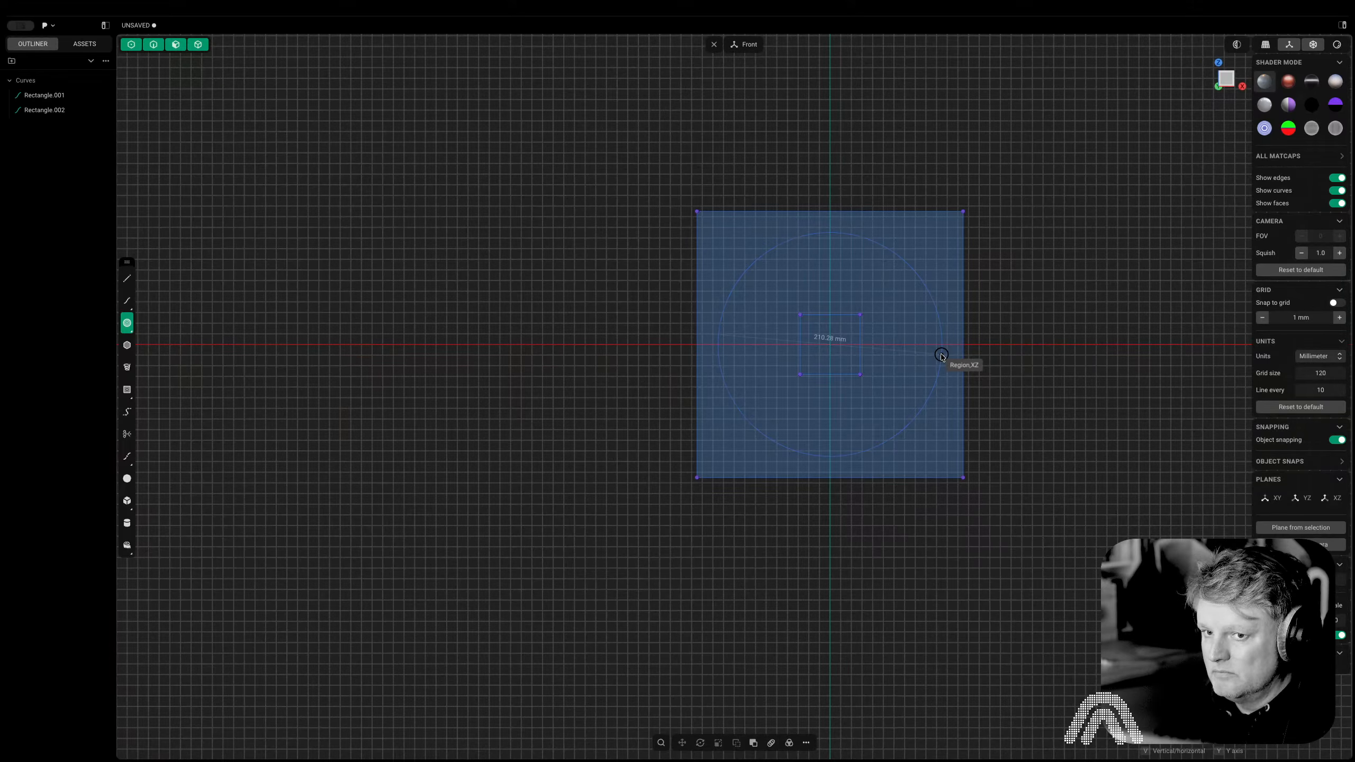
click(941, 355)
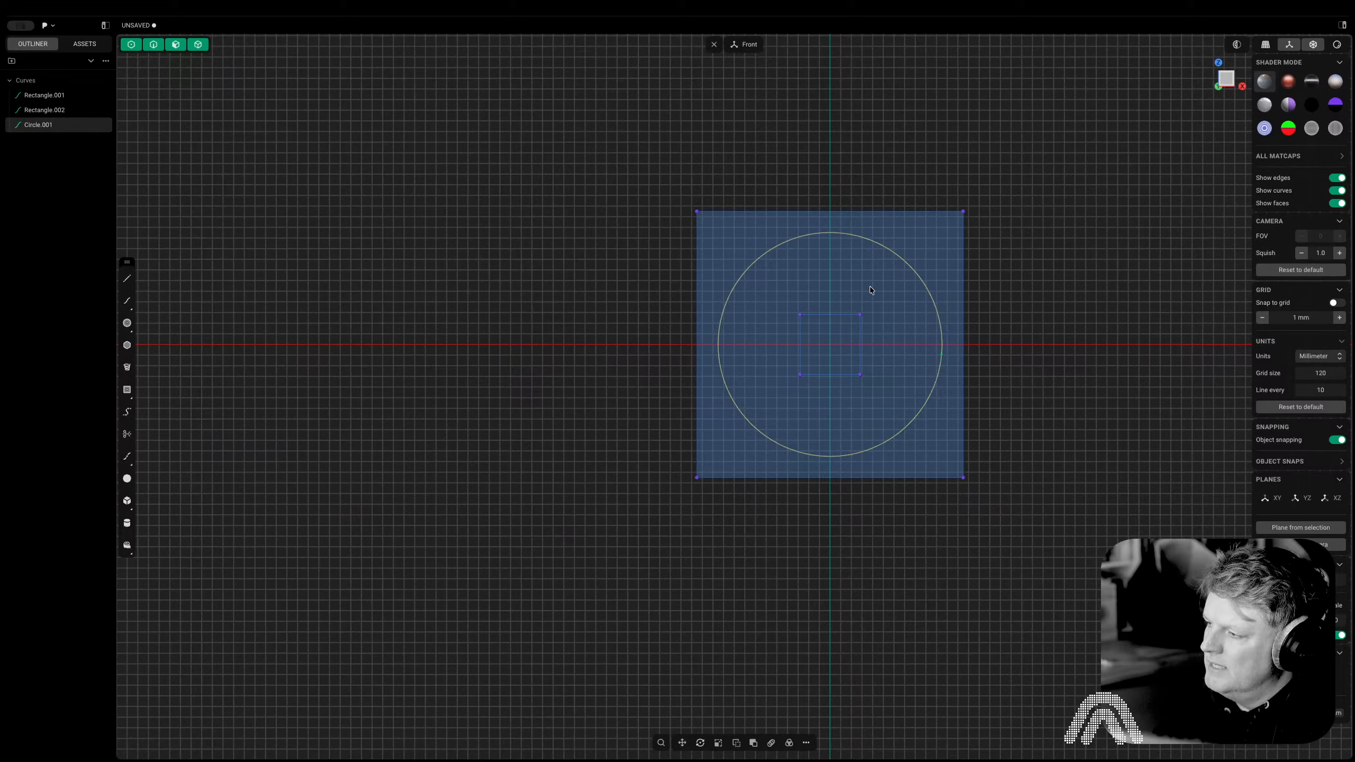
Offset the circle inward twice to create two smaller concentric circles inside it
key(o)
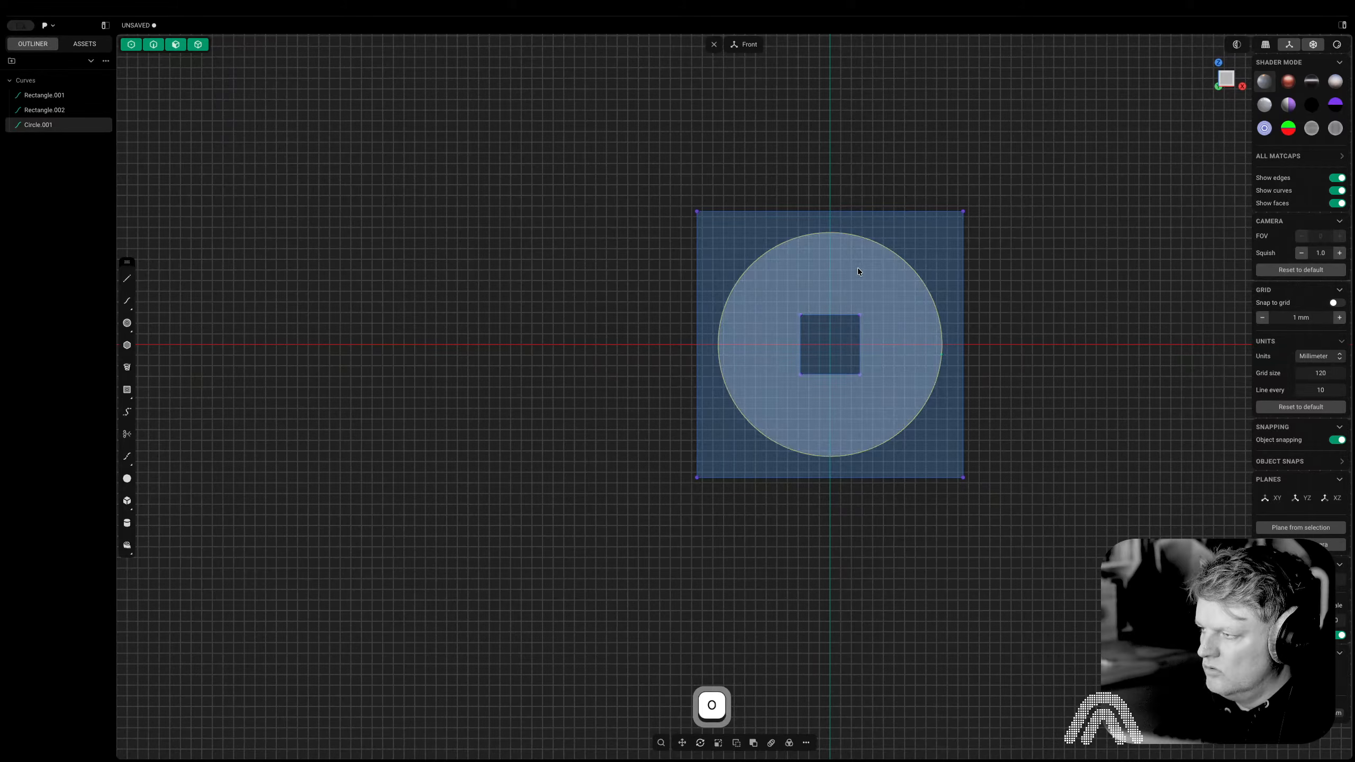
key(2)
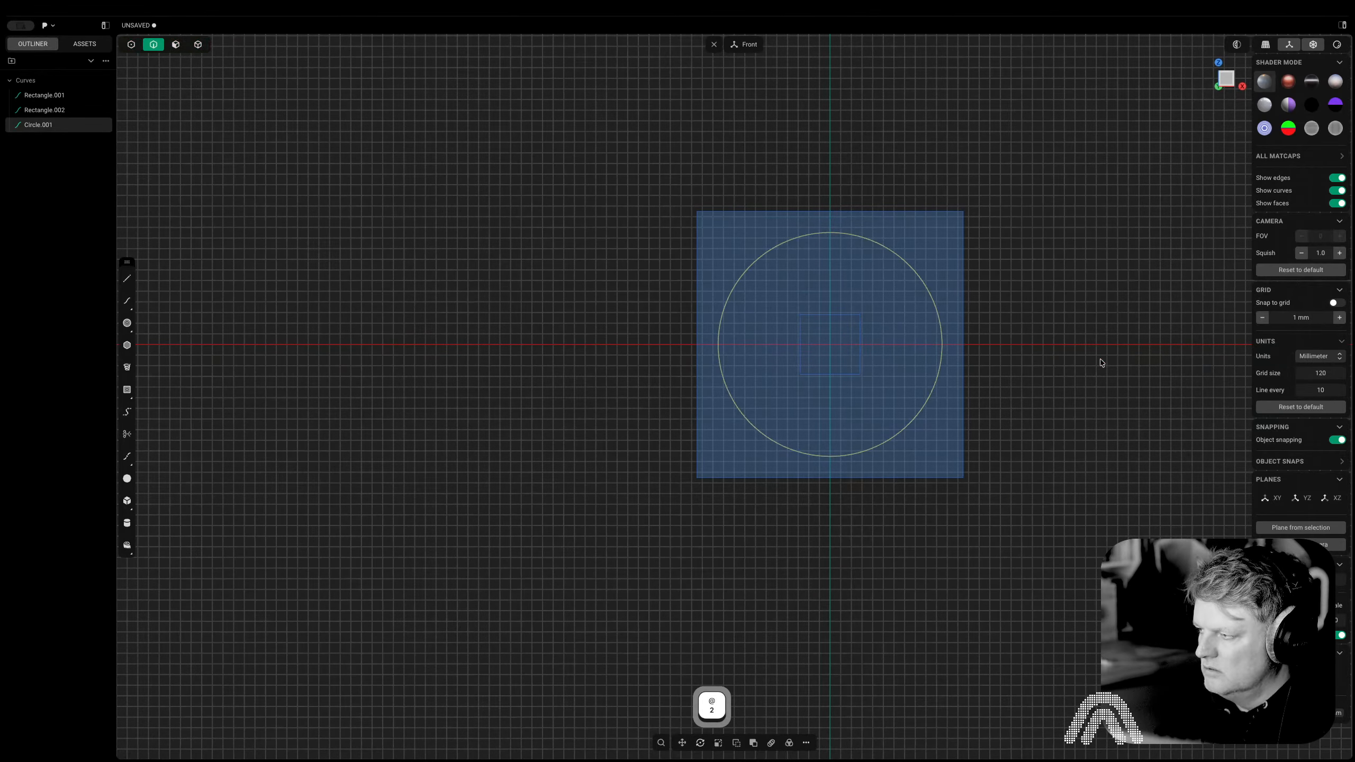
key(o)
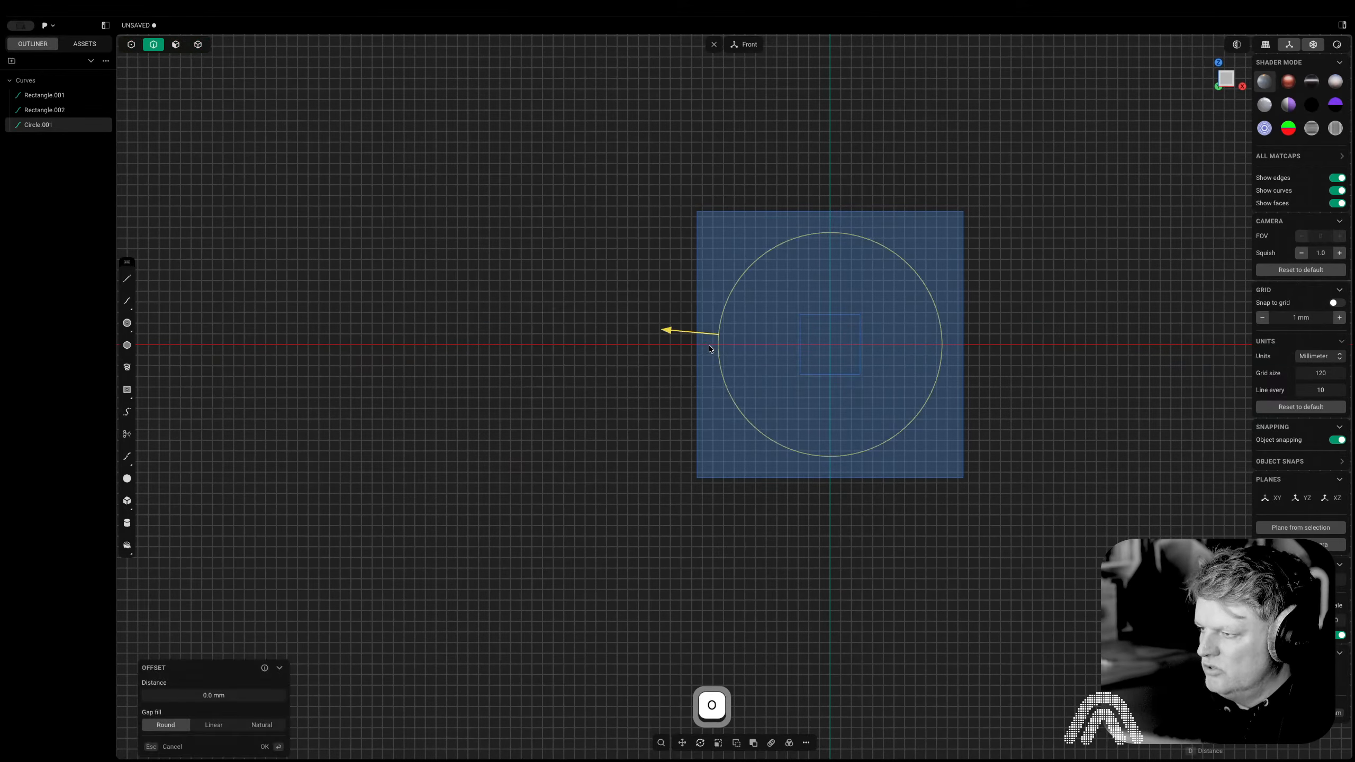
mouse_move(703, 333)
mouse_down()
mouse_move(680, 336)
mouse_move(700, 336)
mouse_up()
key(o)
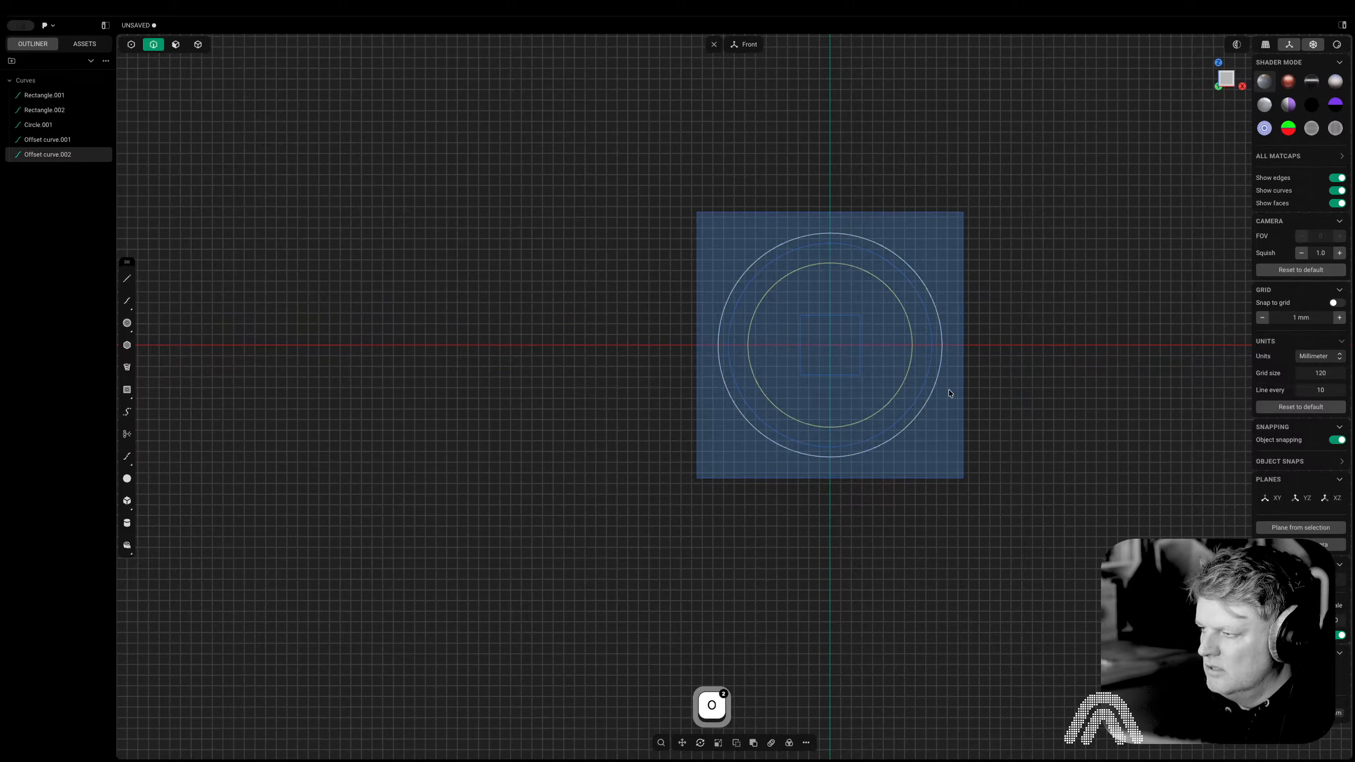
click(127, 278)
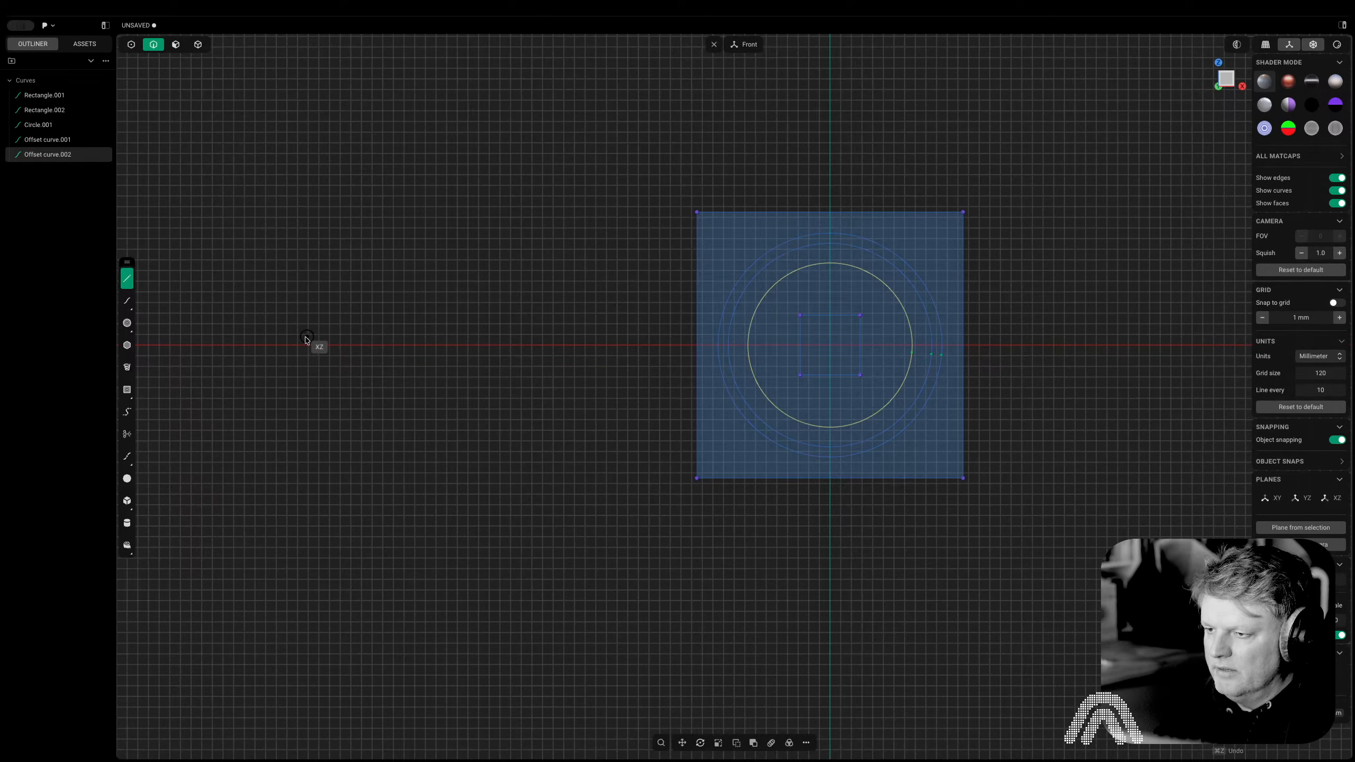
click(128, 301)
click(306, 344)
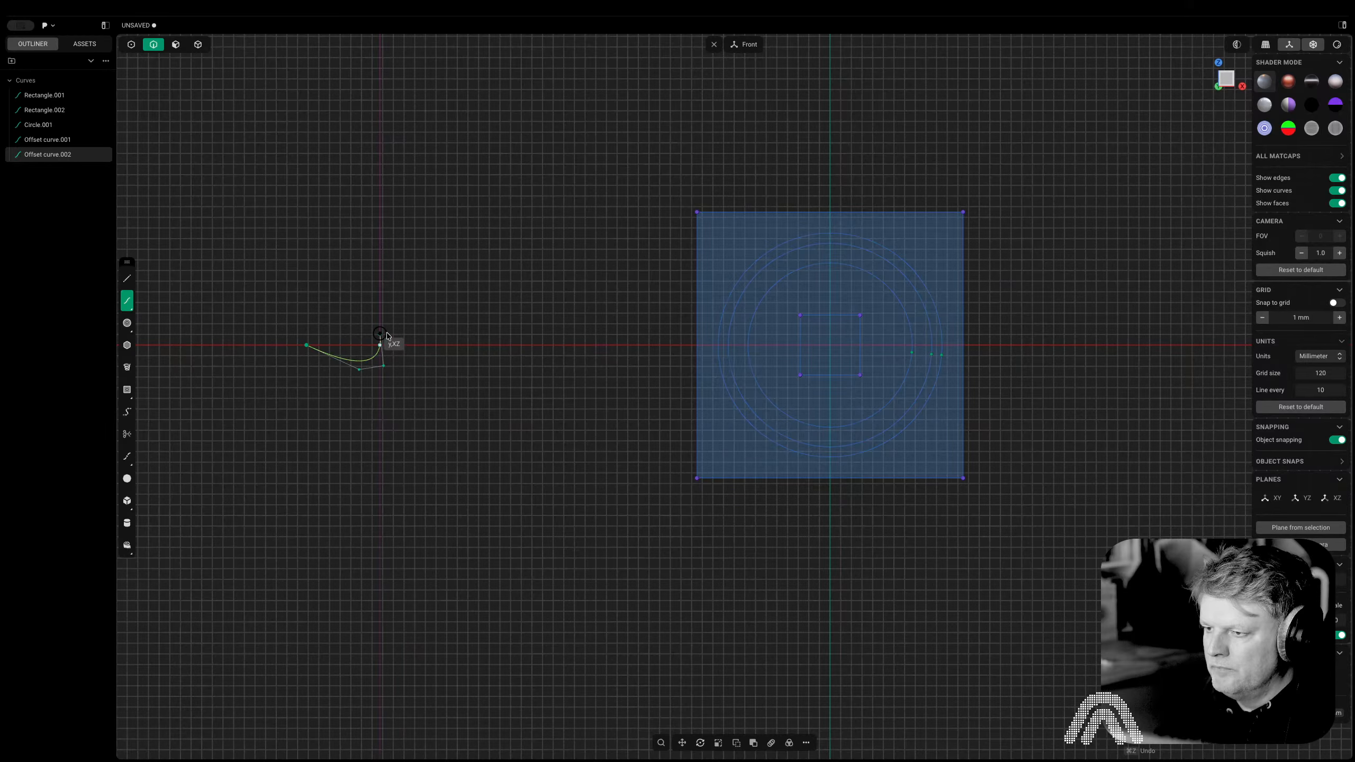
key(Escape)
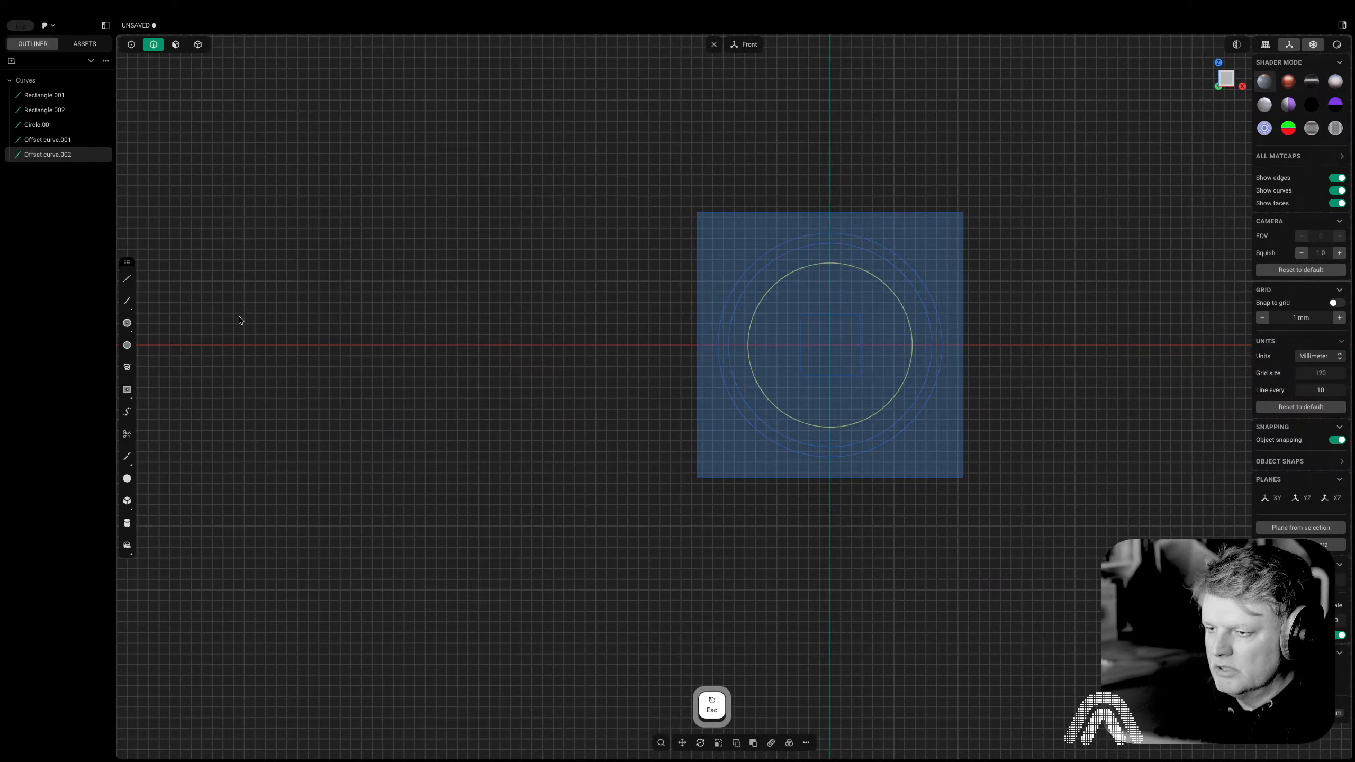
Draw an open polyline profile away from the square, starting along the red axis, with a raised flat-topped bump and a slightly higher end segment
click(127, 278)
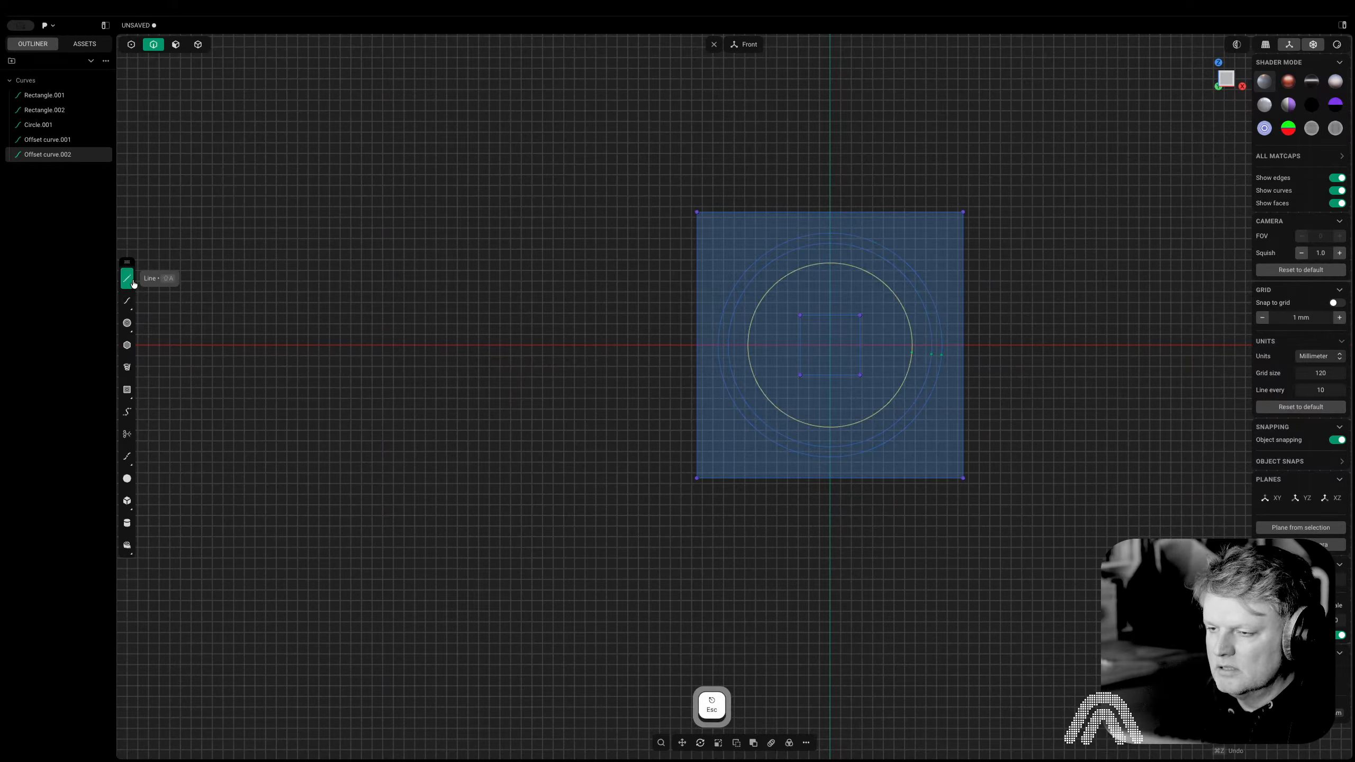
click(252, 345)
click(331, 345)
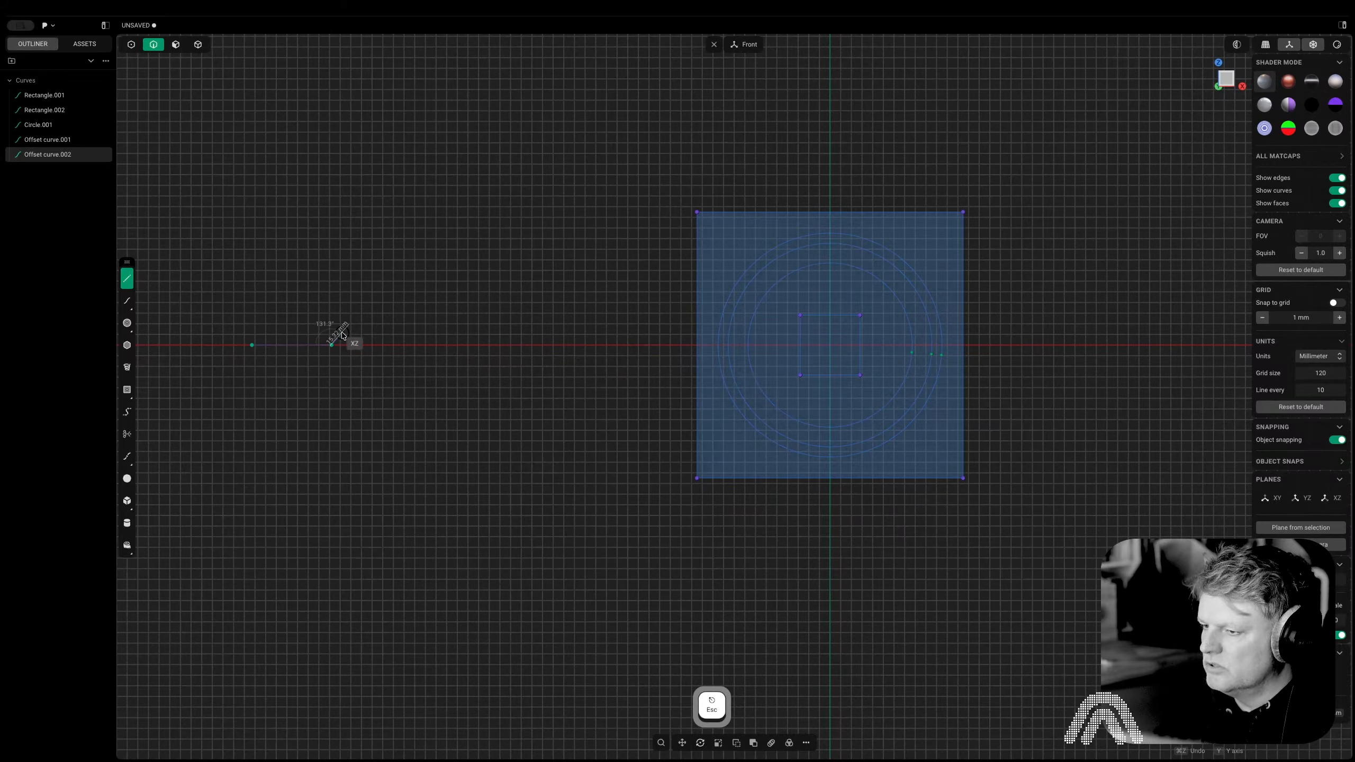
click(360, 309)
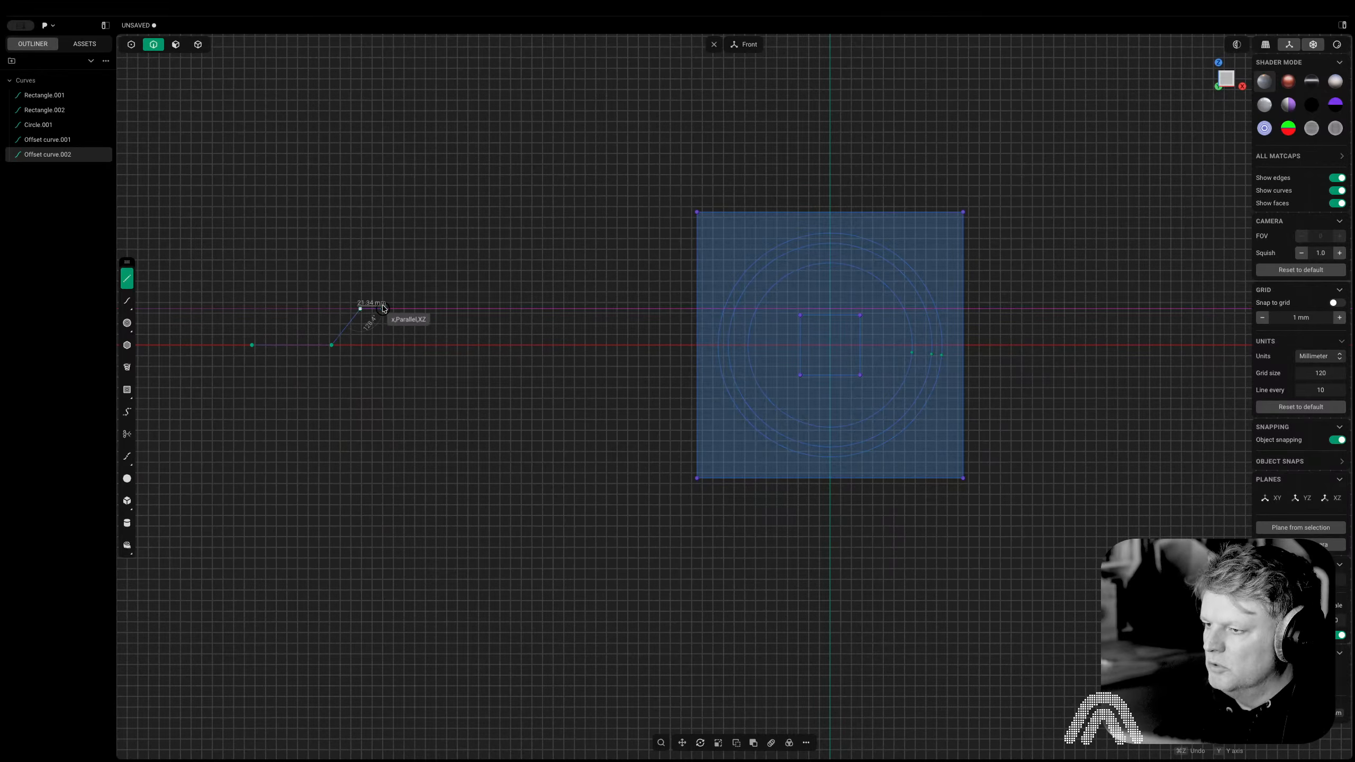
click(385, 309)
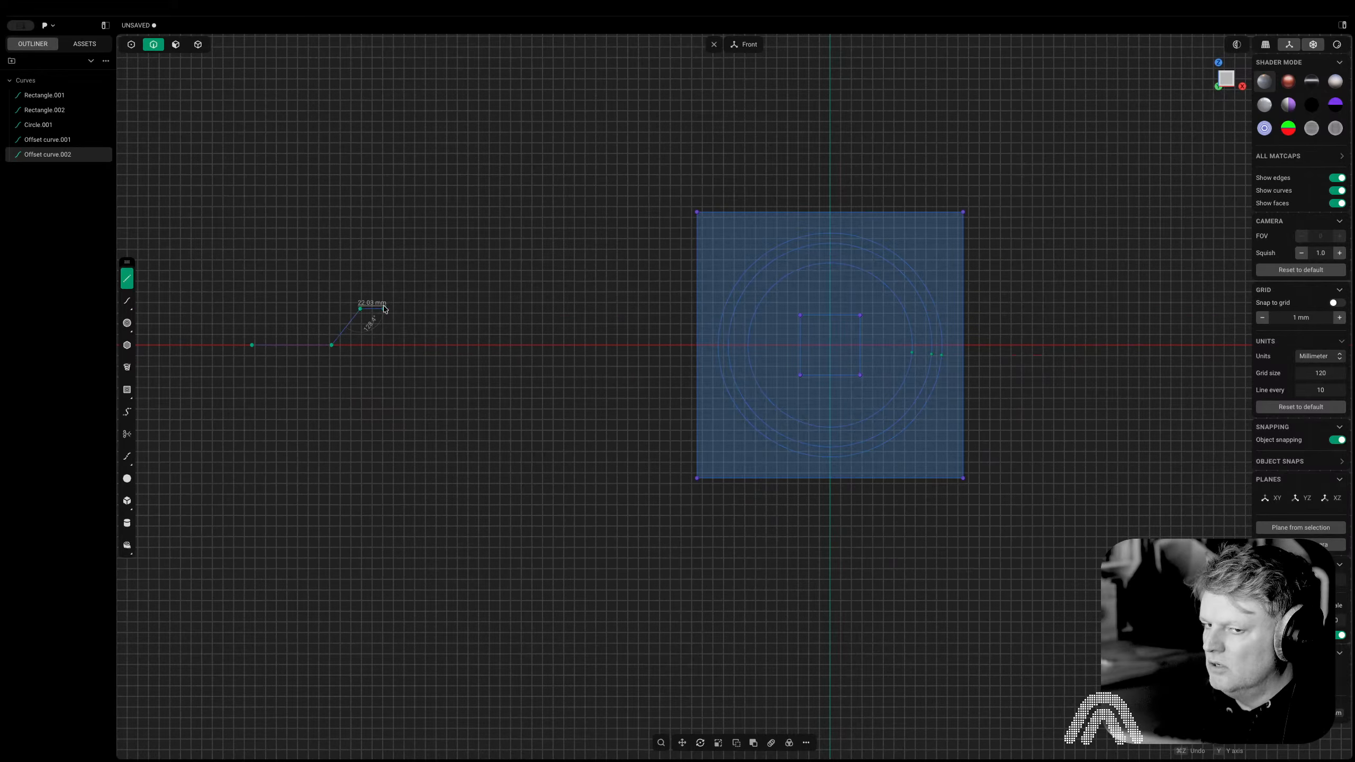
click(404, 335)
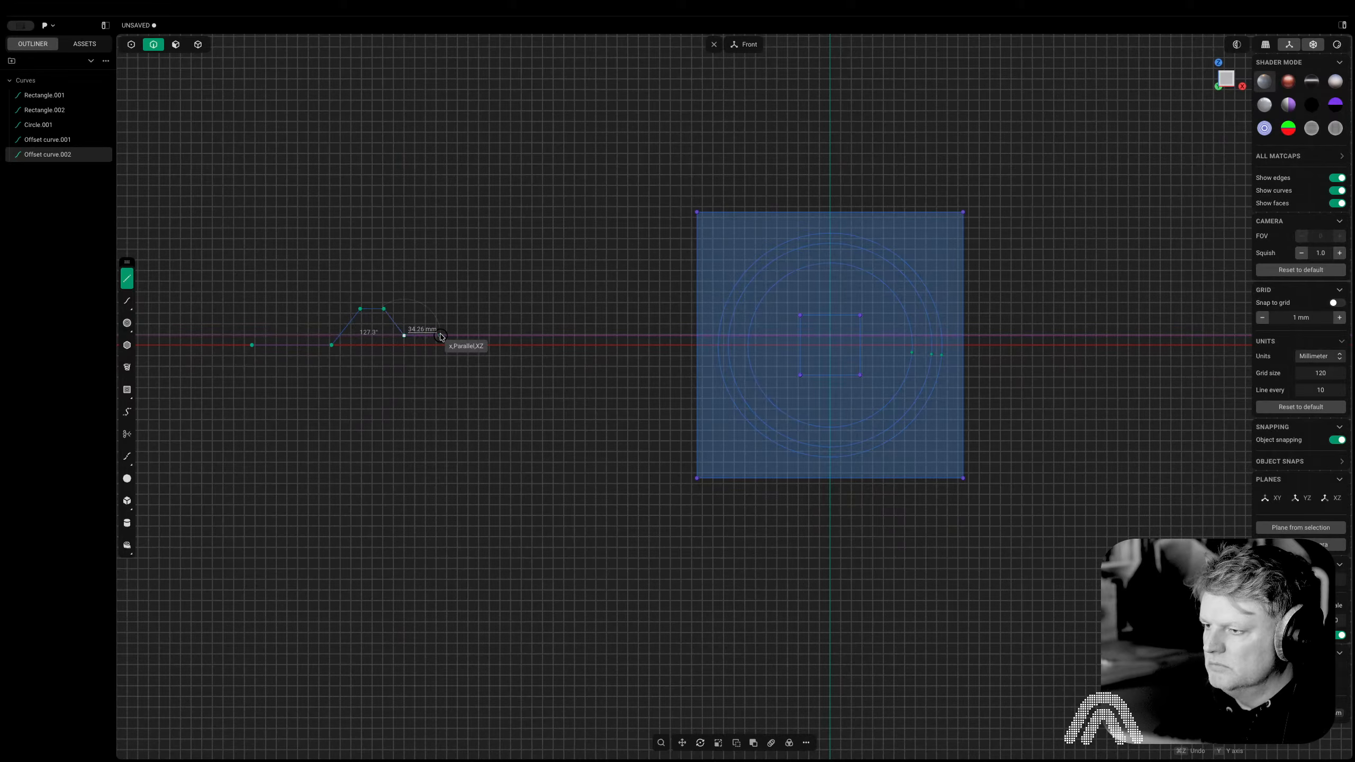
click(466, 337)
key(Return)
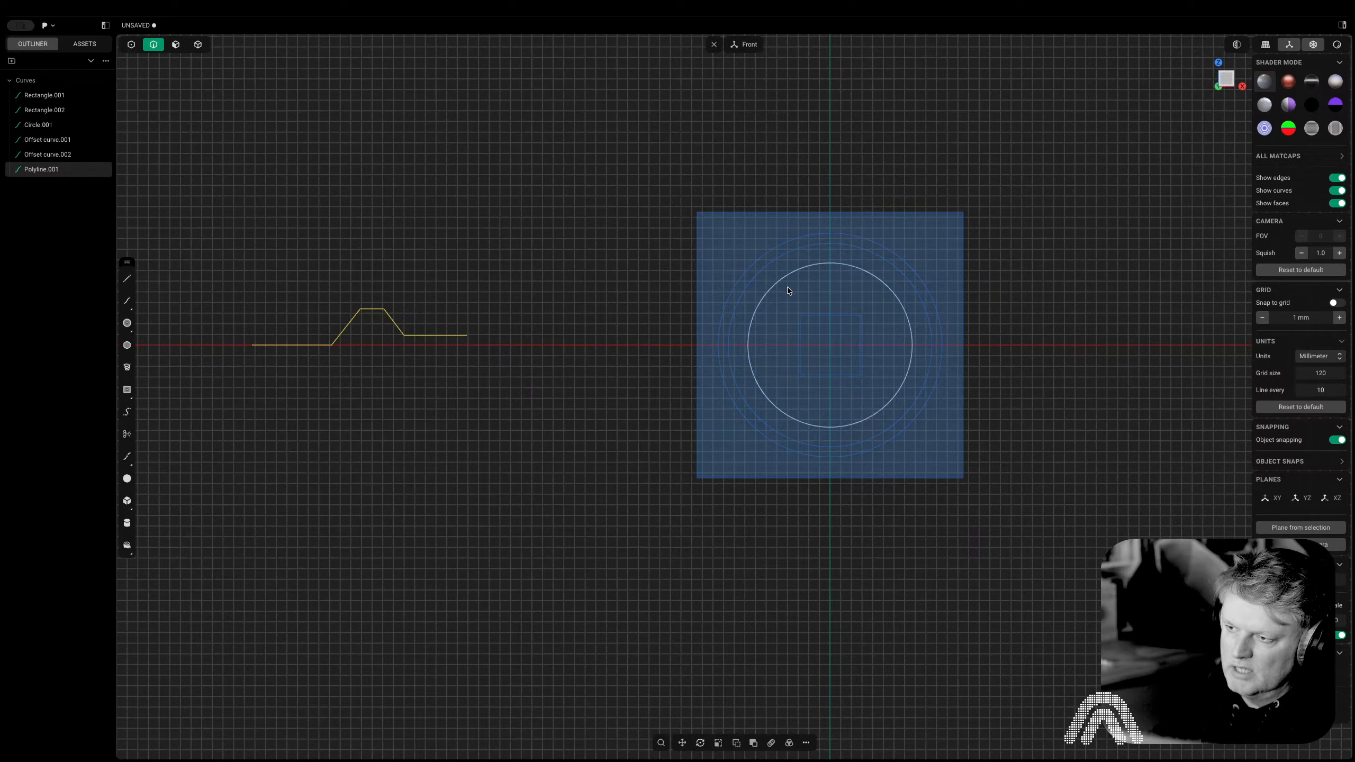
Try to fillet the polyline's corners with a radius of about 18 mm
key(2)
click(469, 307)
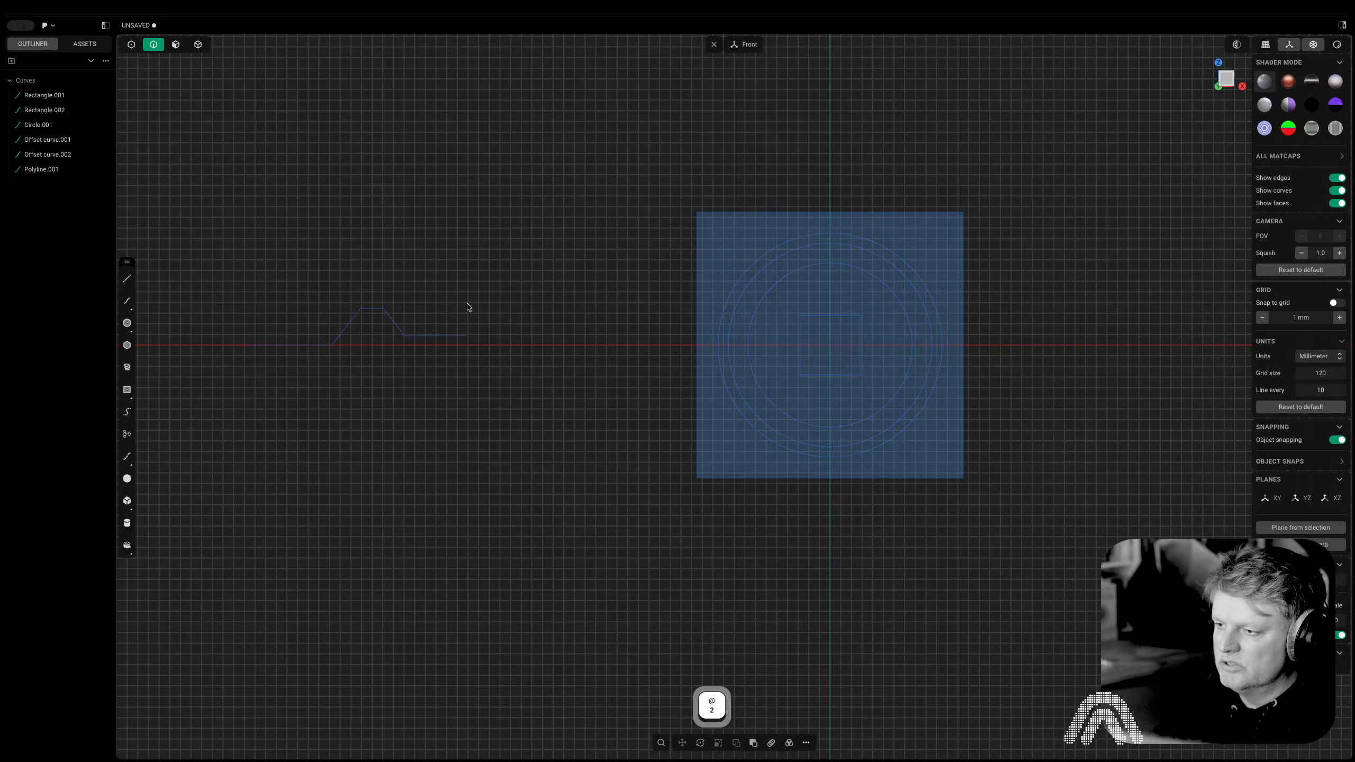
click(426, 335)
key(b)
mouse_move(359, 327)
mouse_down()
mouse_move(360, 300)
mouse_move(366, 311)
mouse_up()
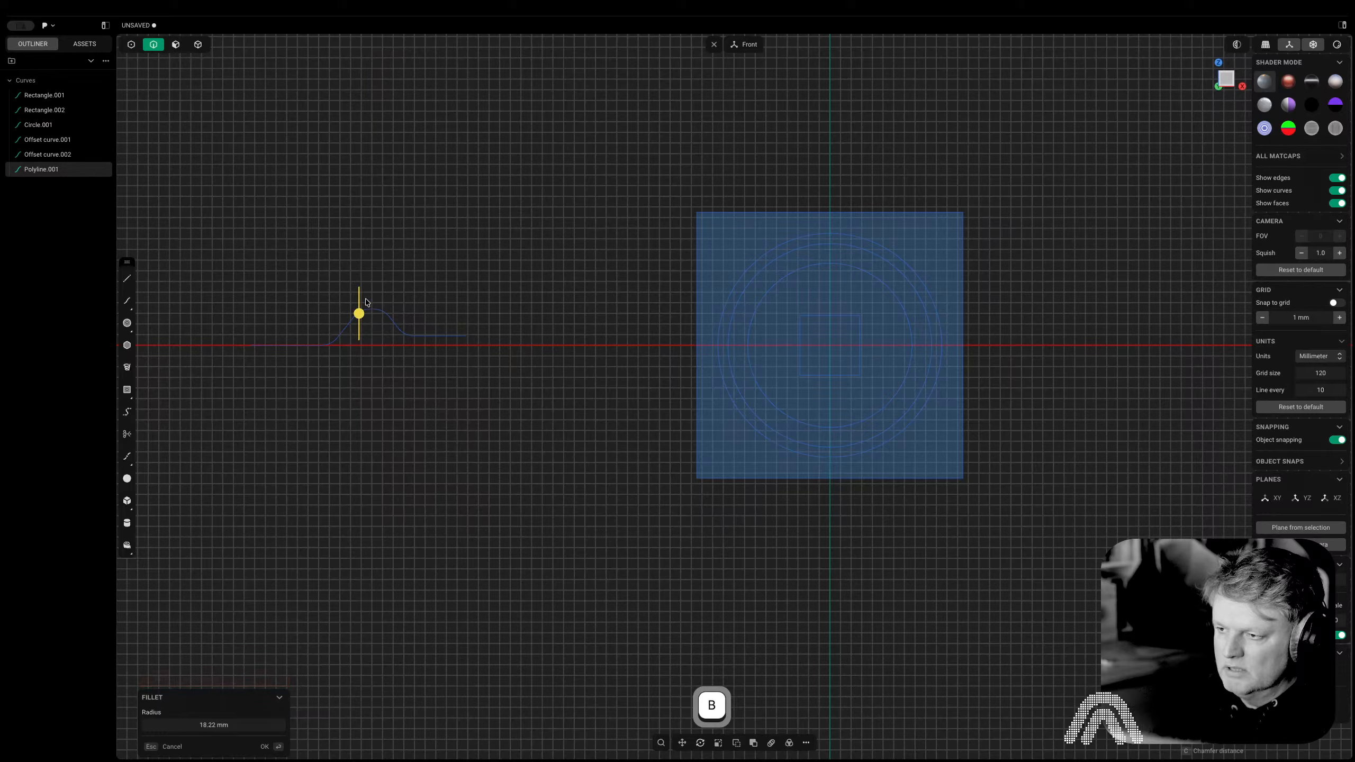
key(Escape)
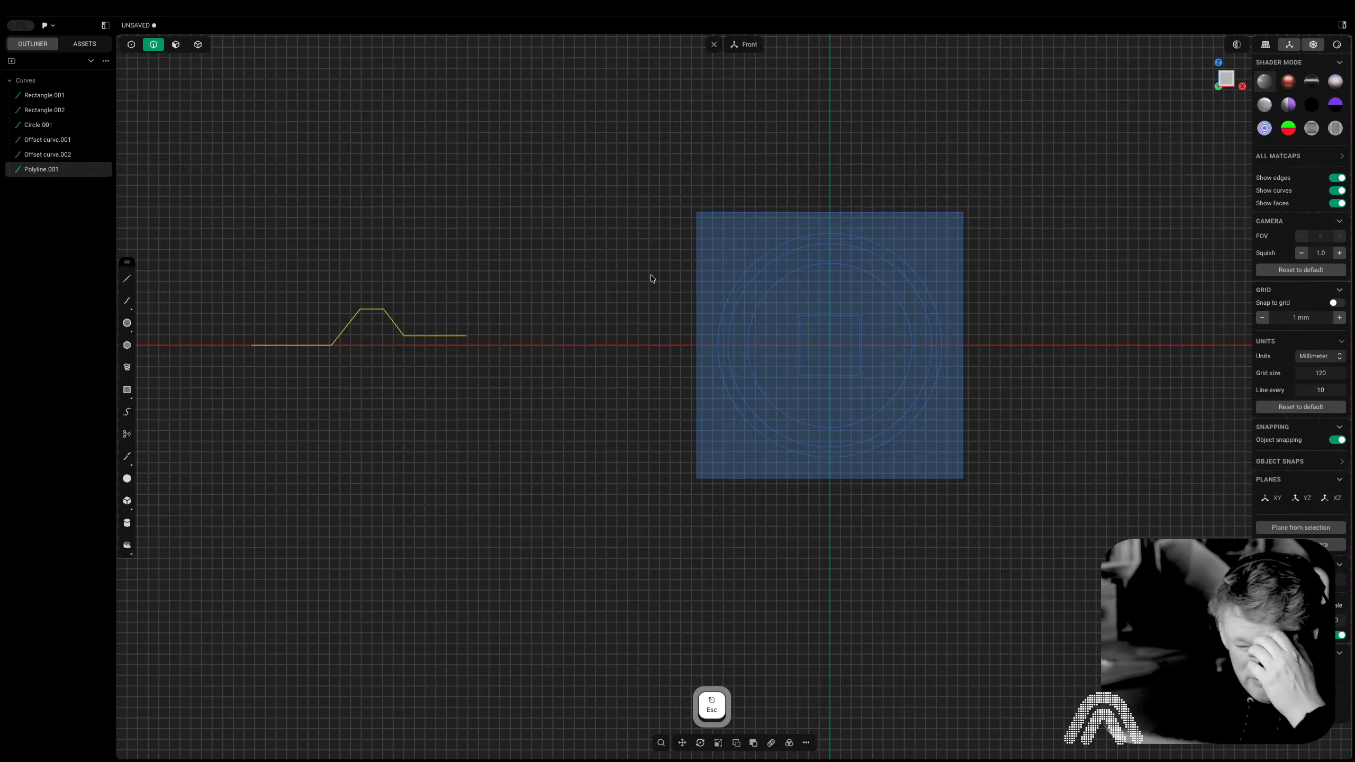
Draw a vertical and a horizontal centre line across the large square, joining the midpoints of its opposite sides
click(903, 192)
key(2)
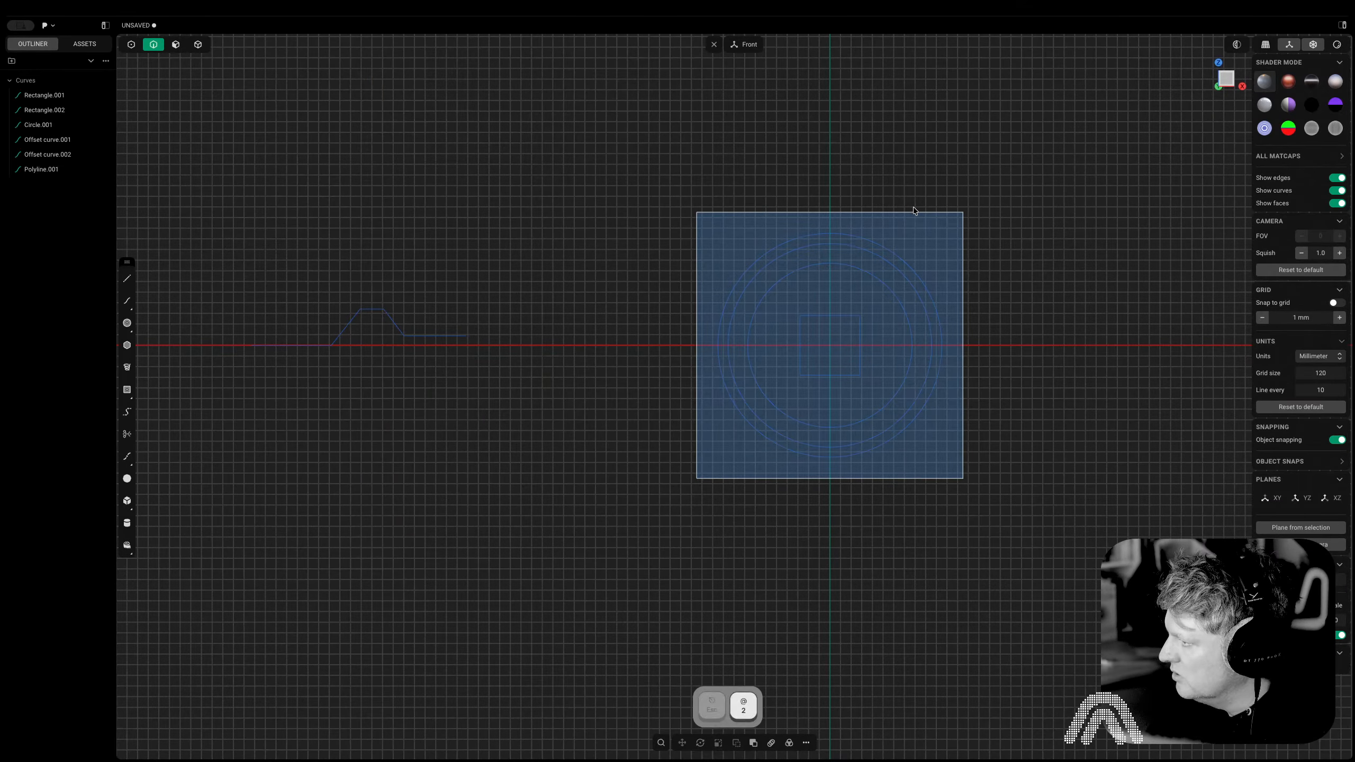
click(913, 209)
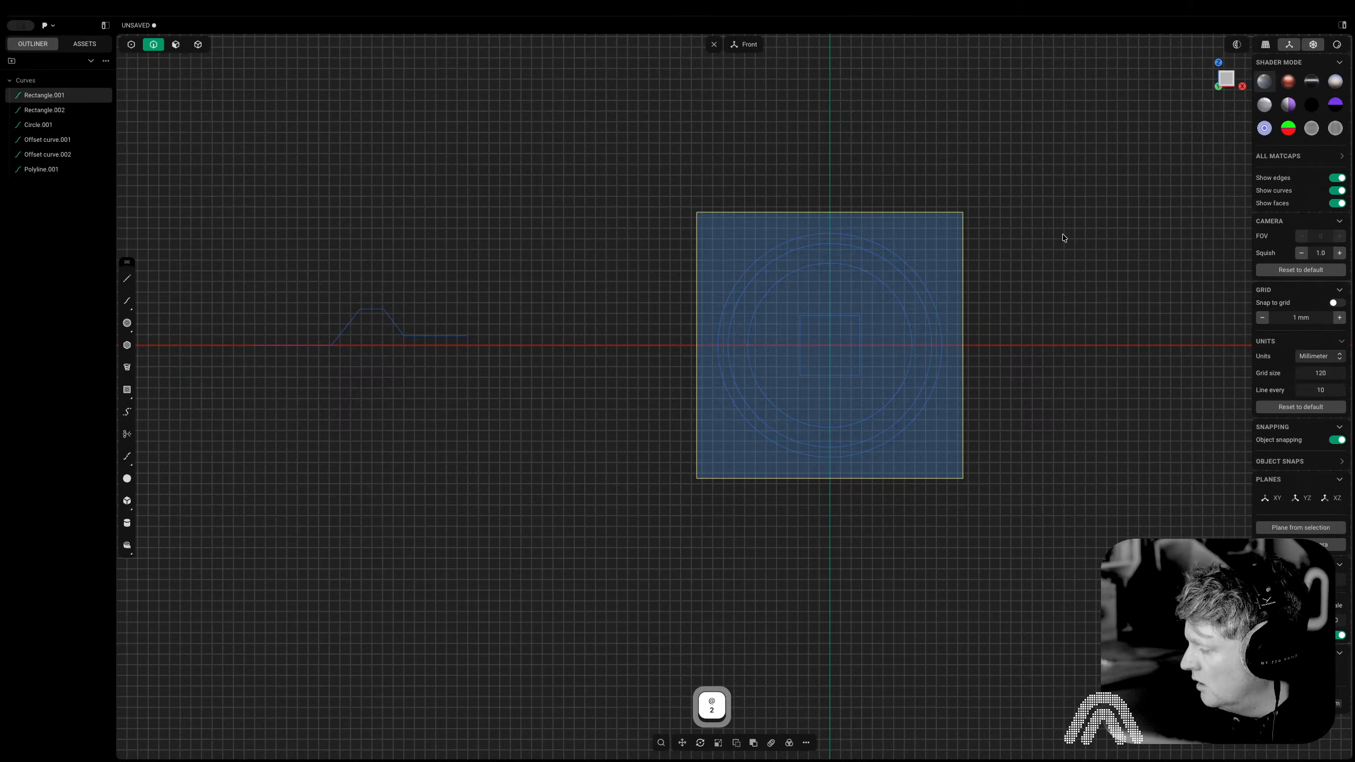
click(1022, 233)
key(shift+a)
click(829, 211)
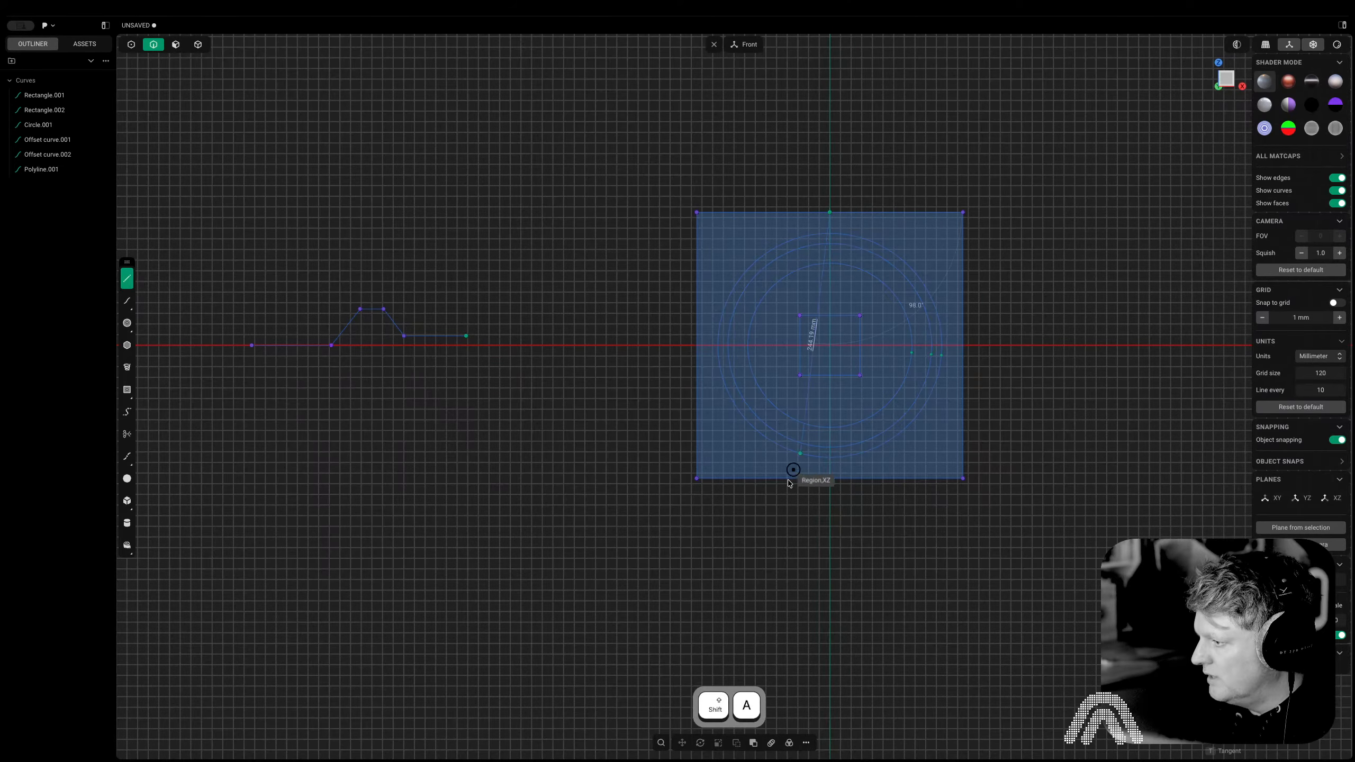
click(831, 479)
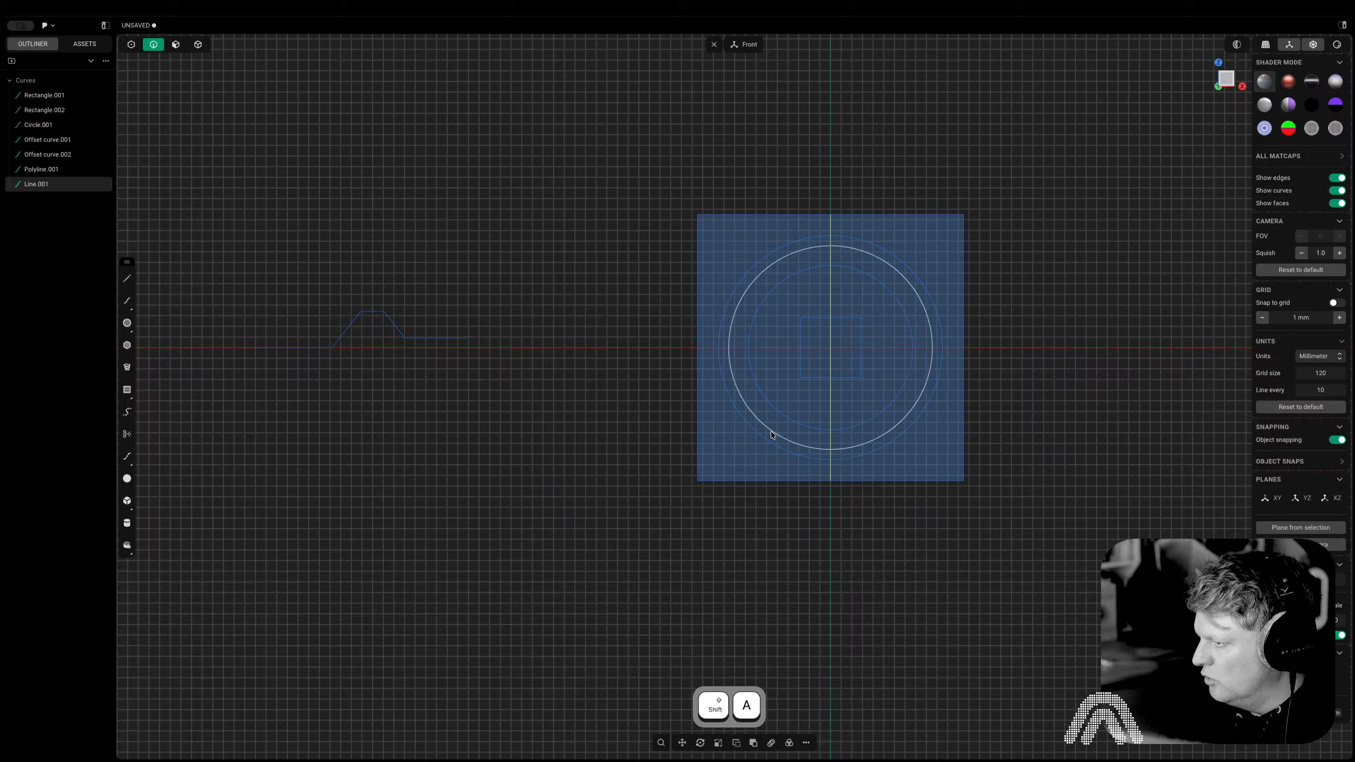
click(696, 348)
click(961, 348)
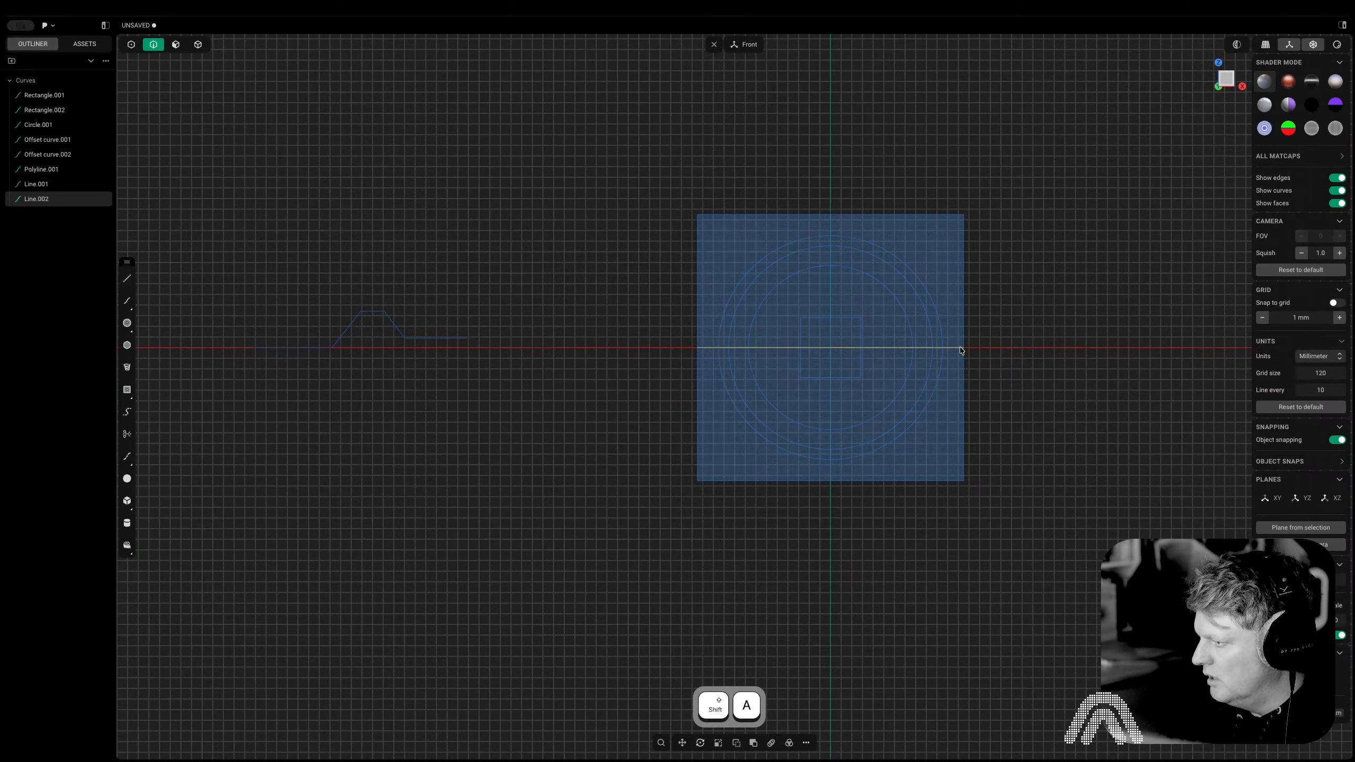
scroll(1012, 306, up, 3)
middle_drag(1013, 305, 1043, 364)
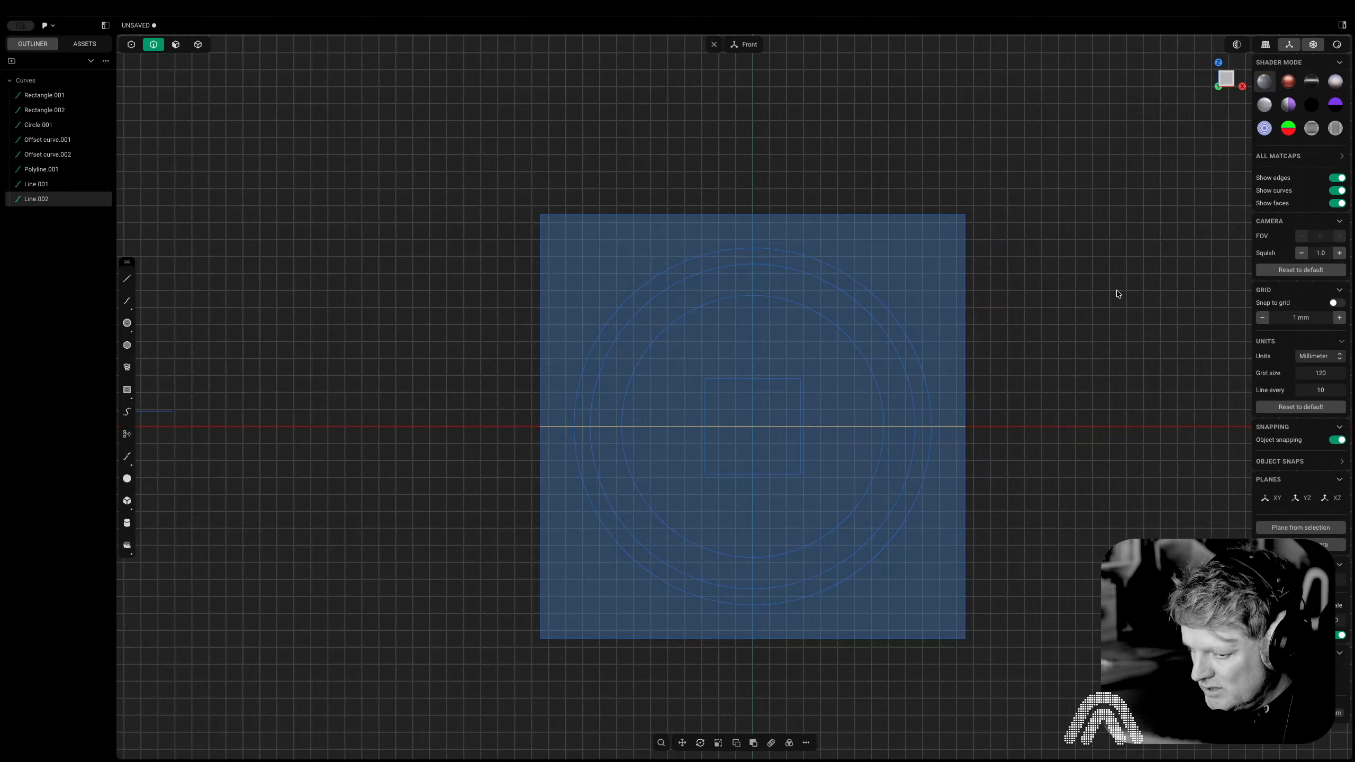
scroll(1119, 294, down, 3)
shift+middle_drag(1118, 294, 1012, 325)
scroll(933, 259, up, 2)
shift+middle_drag(931, 257, 1086, 191)
scroll(982, 205, up, 3)
key(2)
middle_drag(1049, 248, 1078, 212)
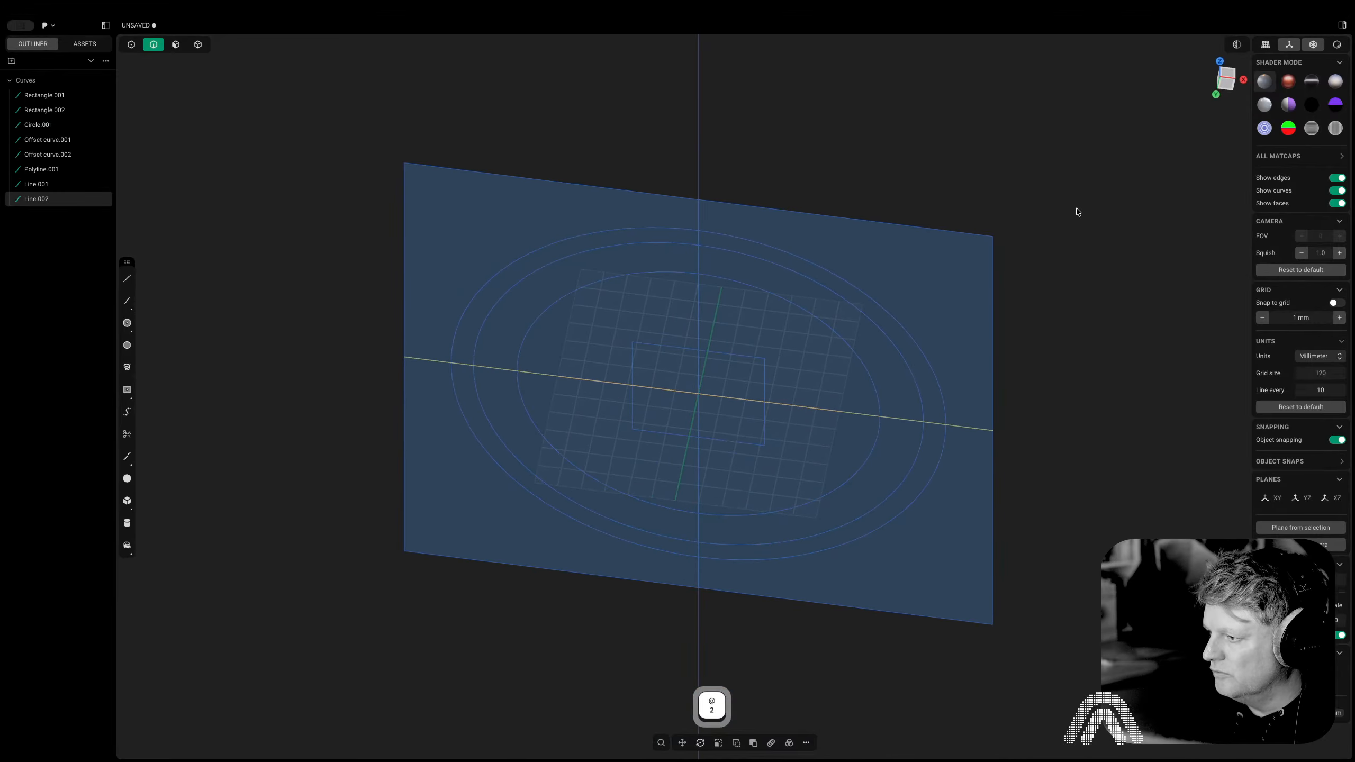
key(2)
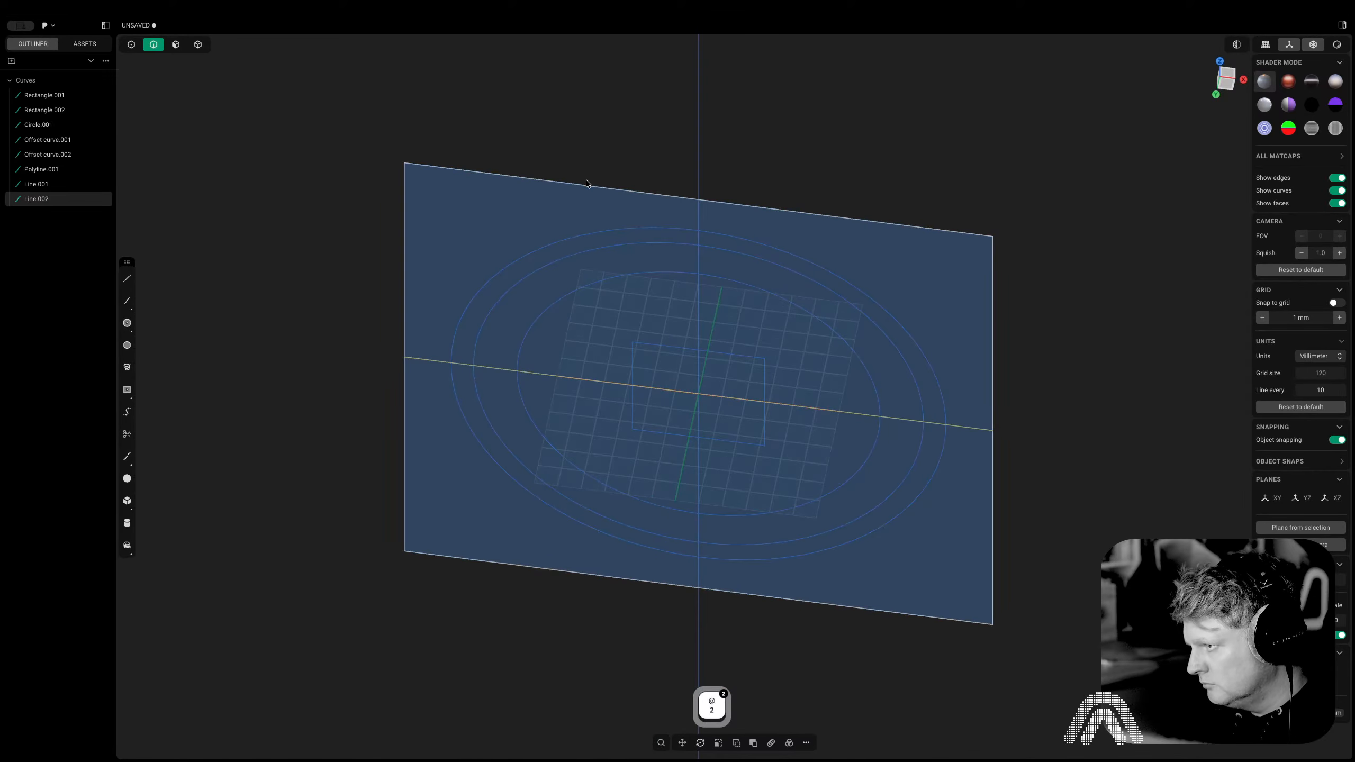
click(703, 155)
scroll(784, 150, down, 2)
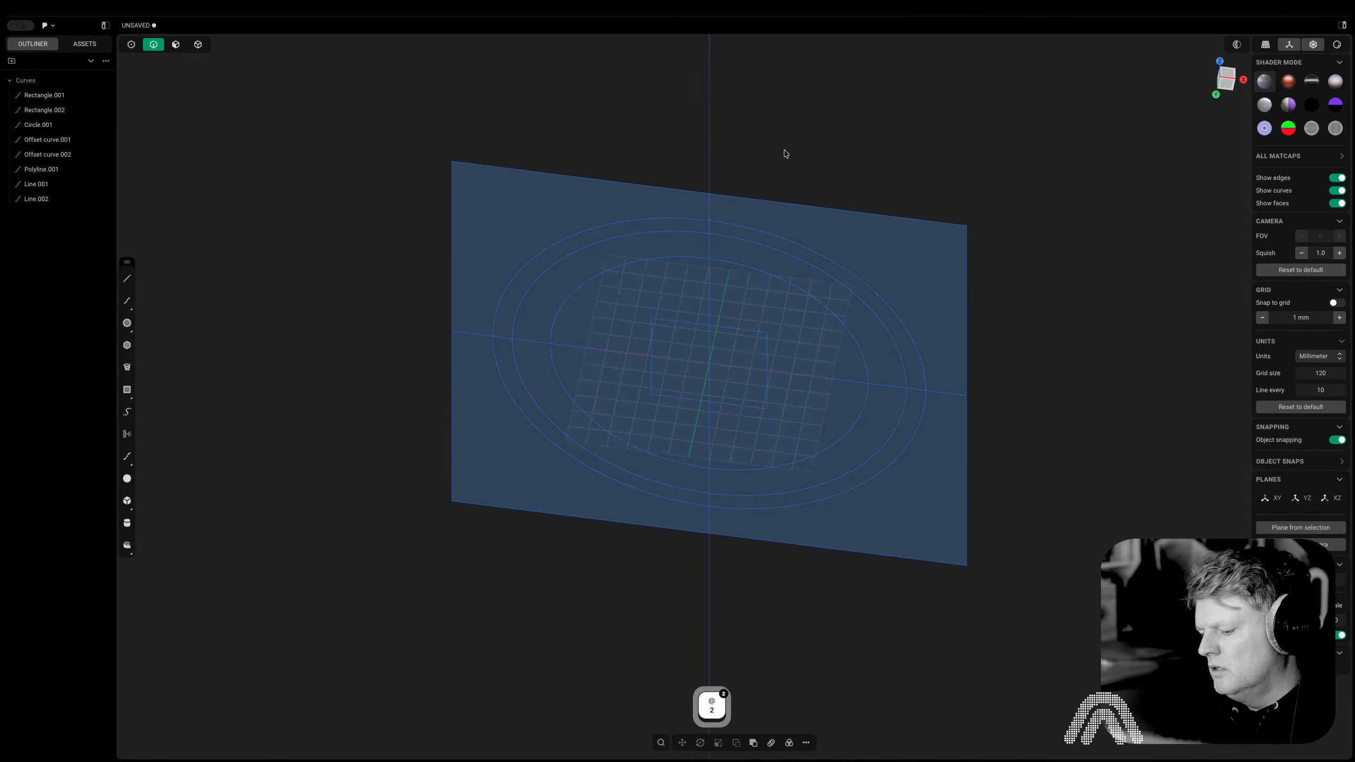
middle_drag(785, 154, 756, 223)
key(2)
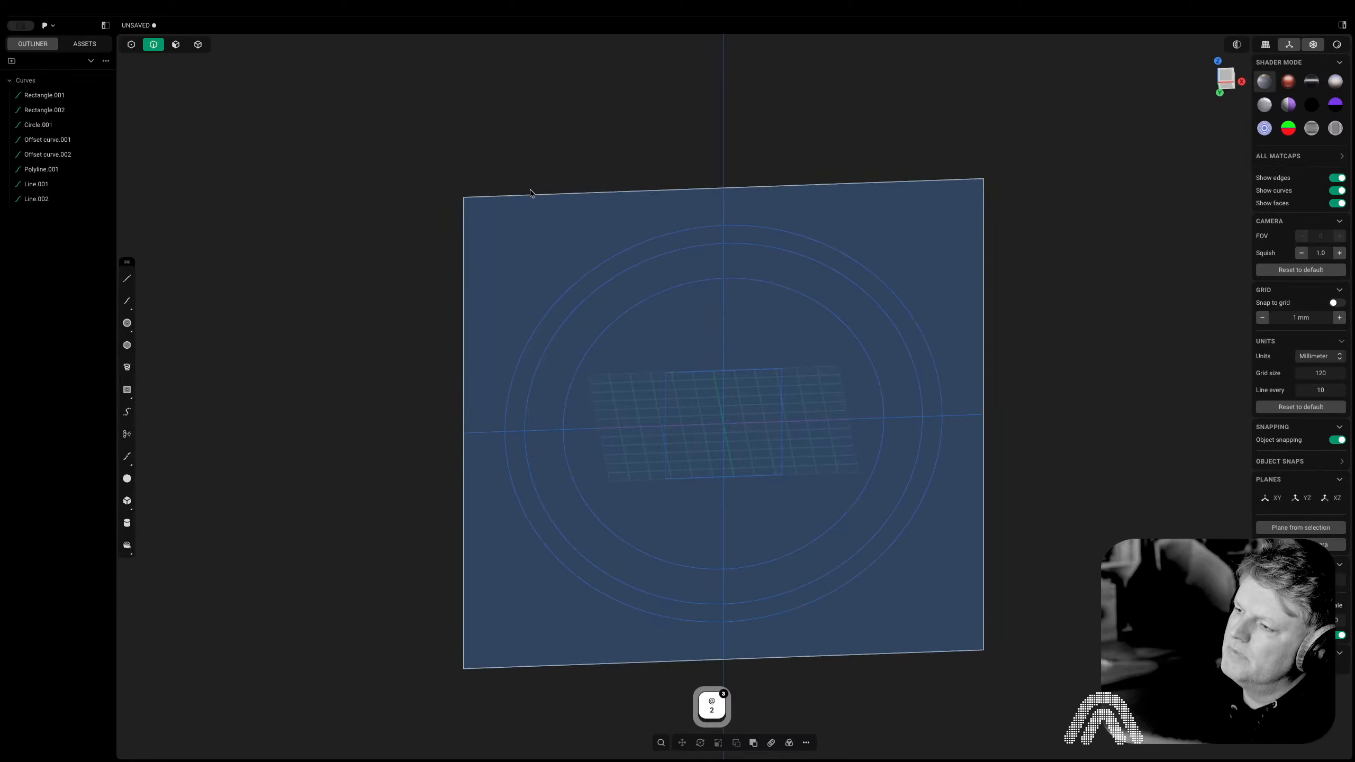
click(530, 193)
click(1226, 75)
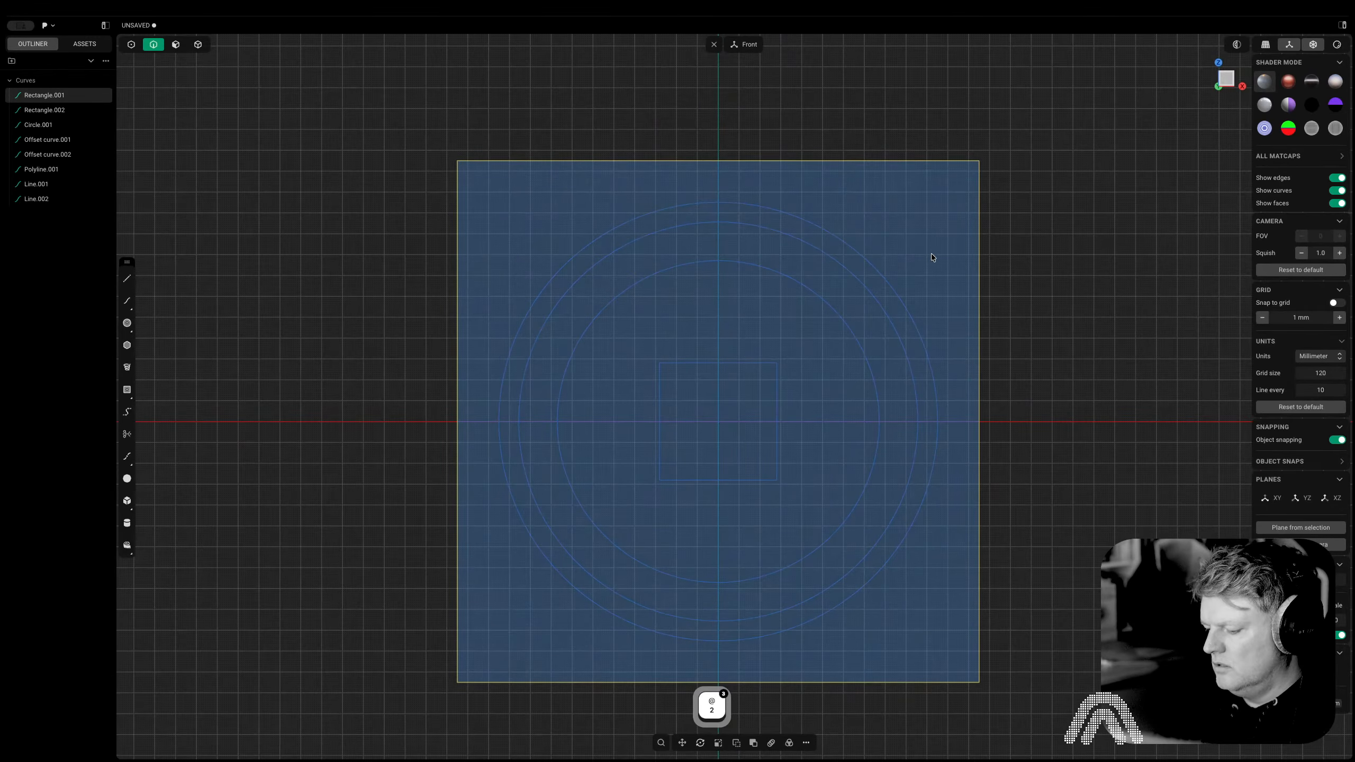
click(127, 390)
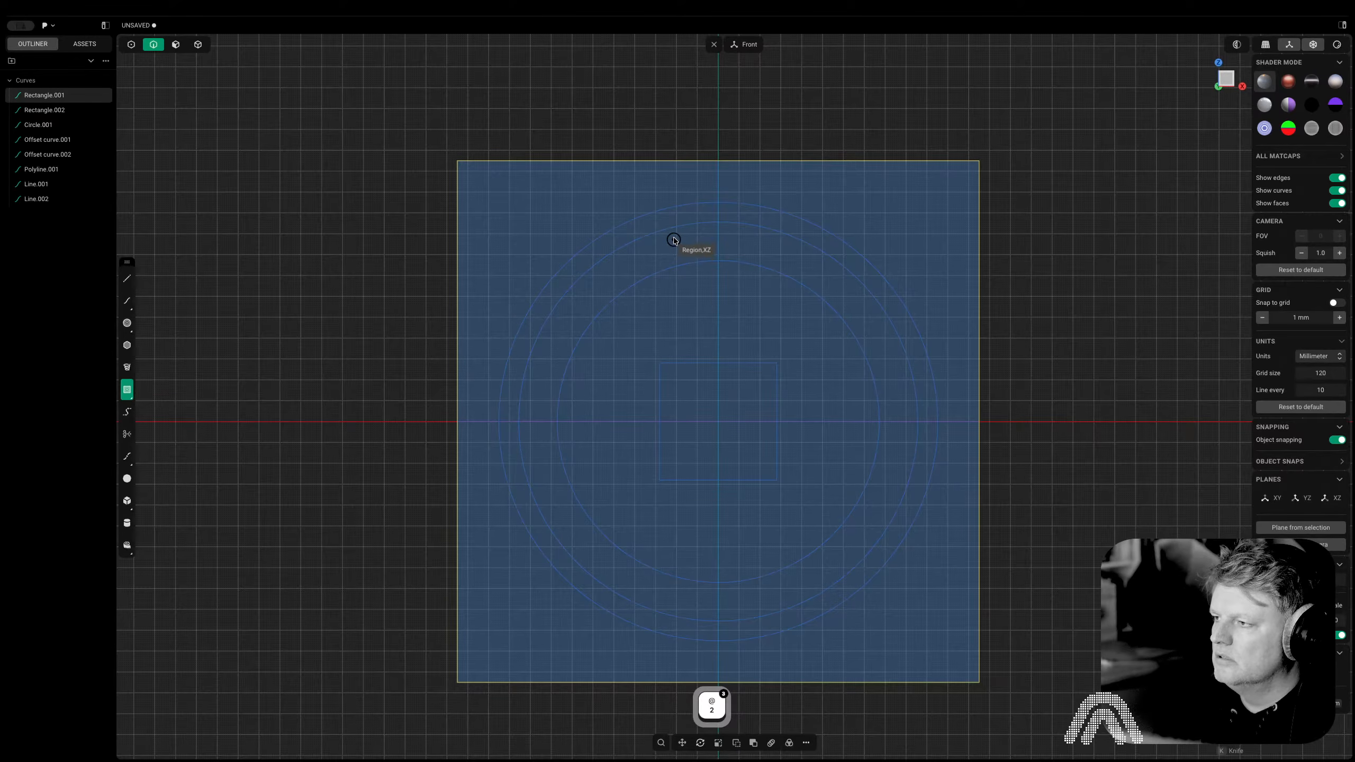
middle_drag(673, 237, 776, 164)
key(Escape)
scroll(788, 240, up, 4)
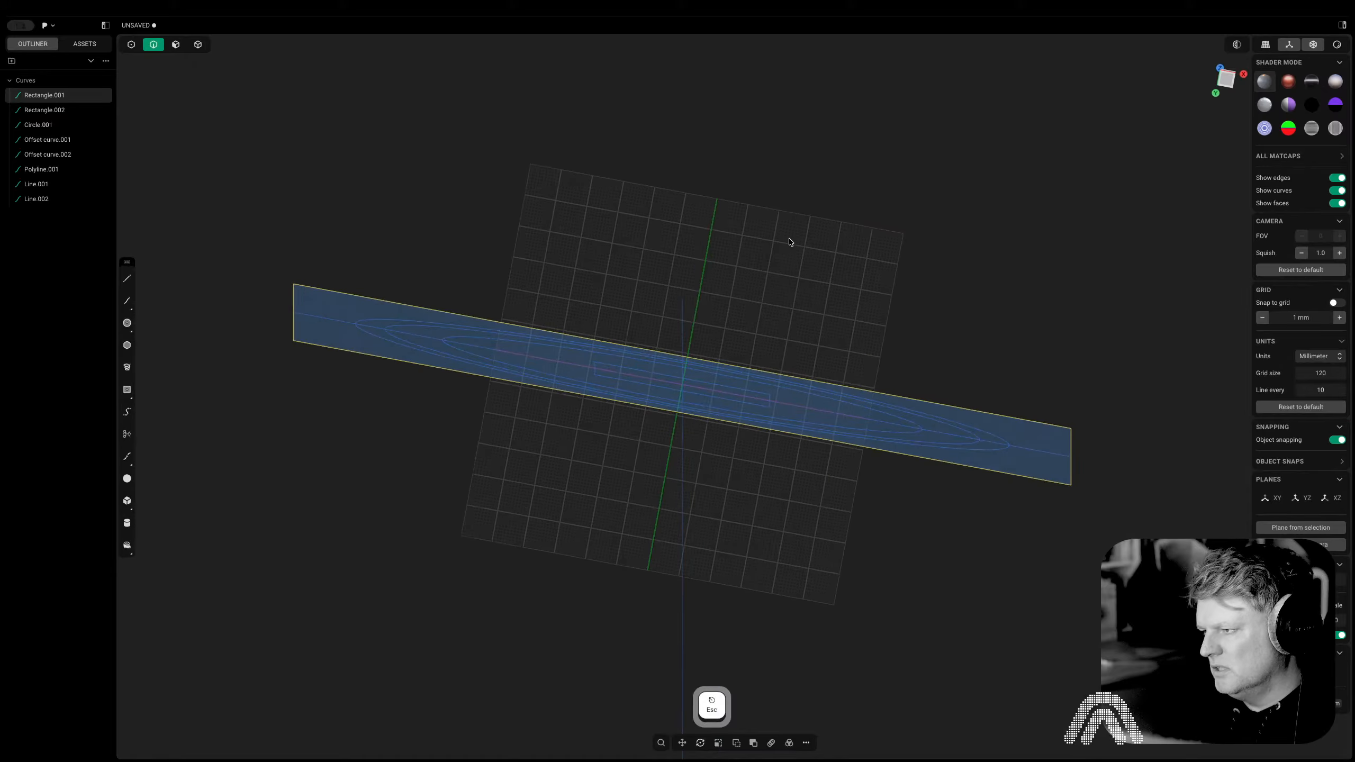
scroll(682, 360, up, 5)
scroll(681, 360, up, 5)
click(681, 350)
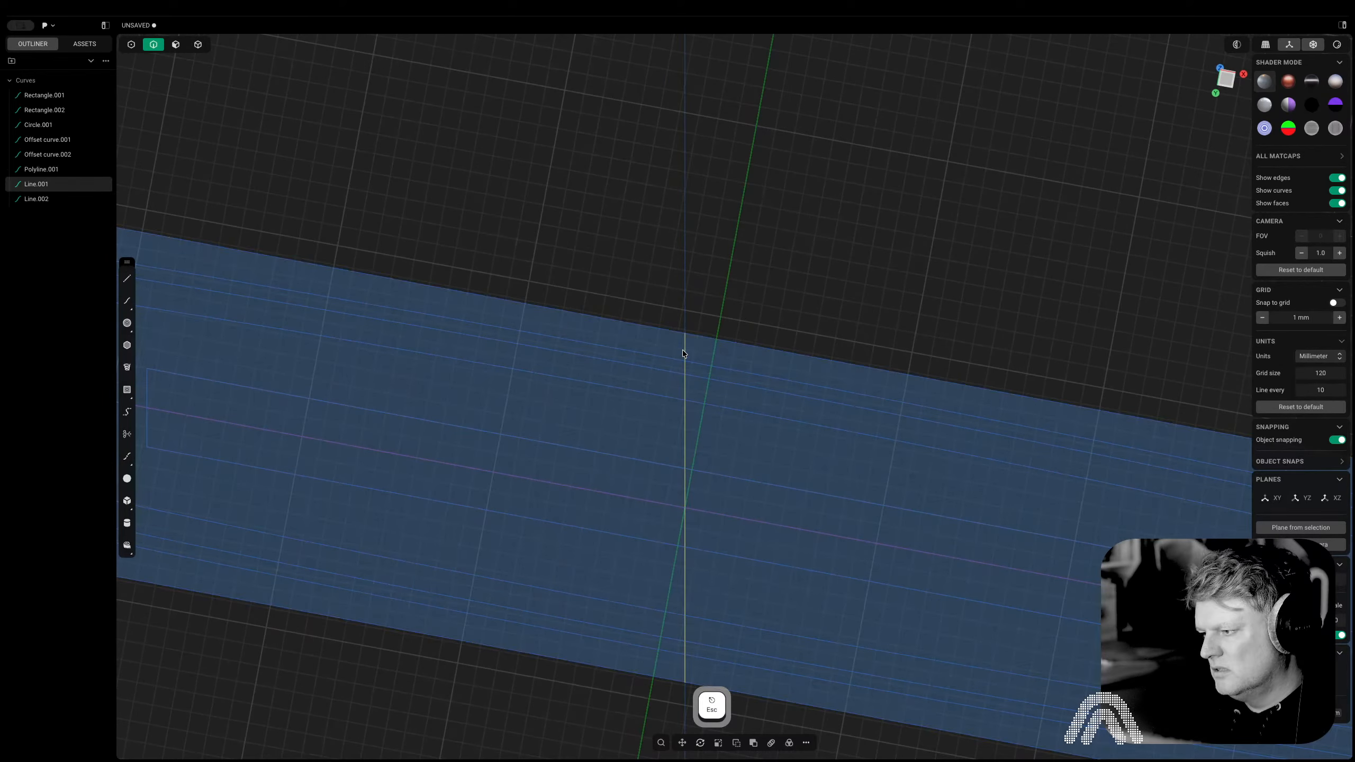
scroll(682, 349, down, 10)
middle_drag(622, 299, 592, 352)
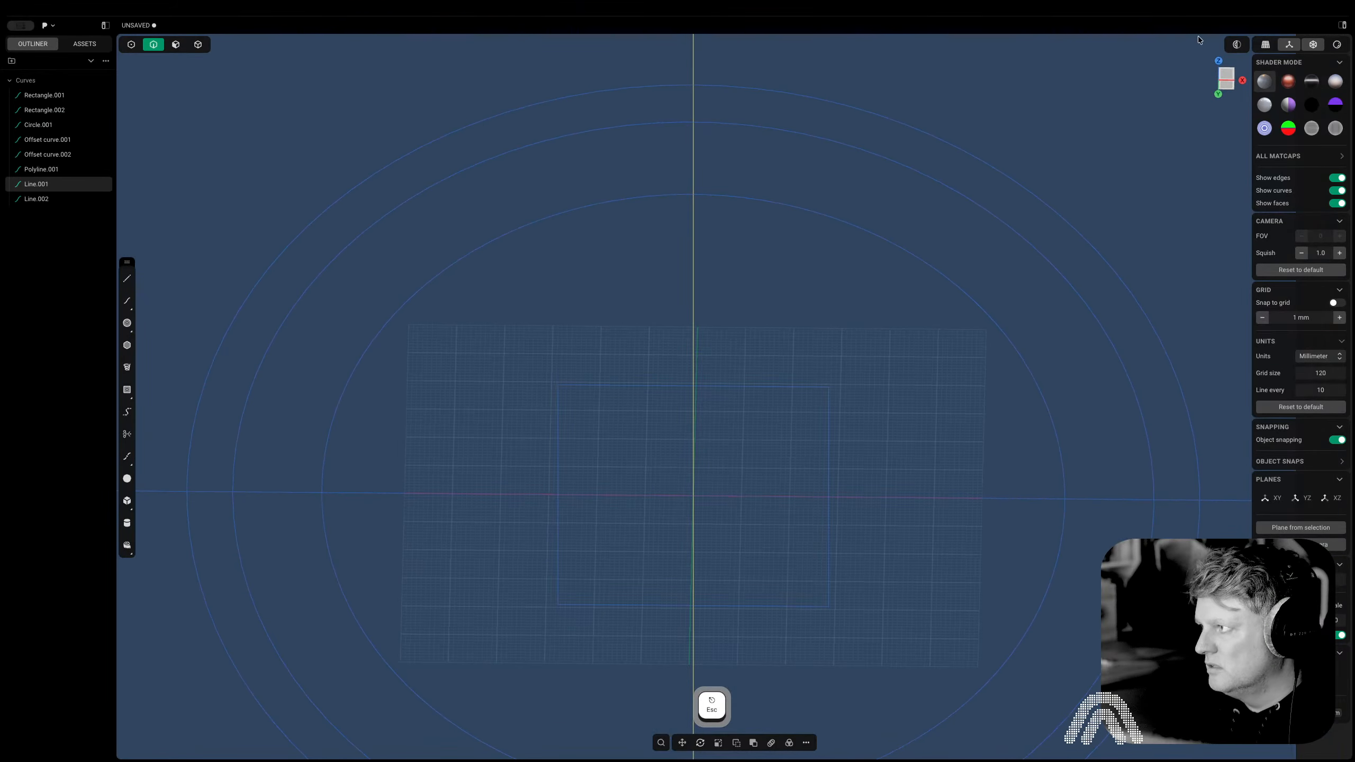
click(1219, 92)
scroll(1136, 310, down, 10)
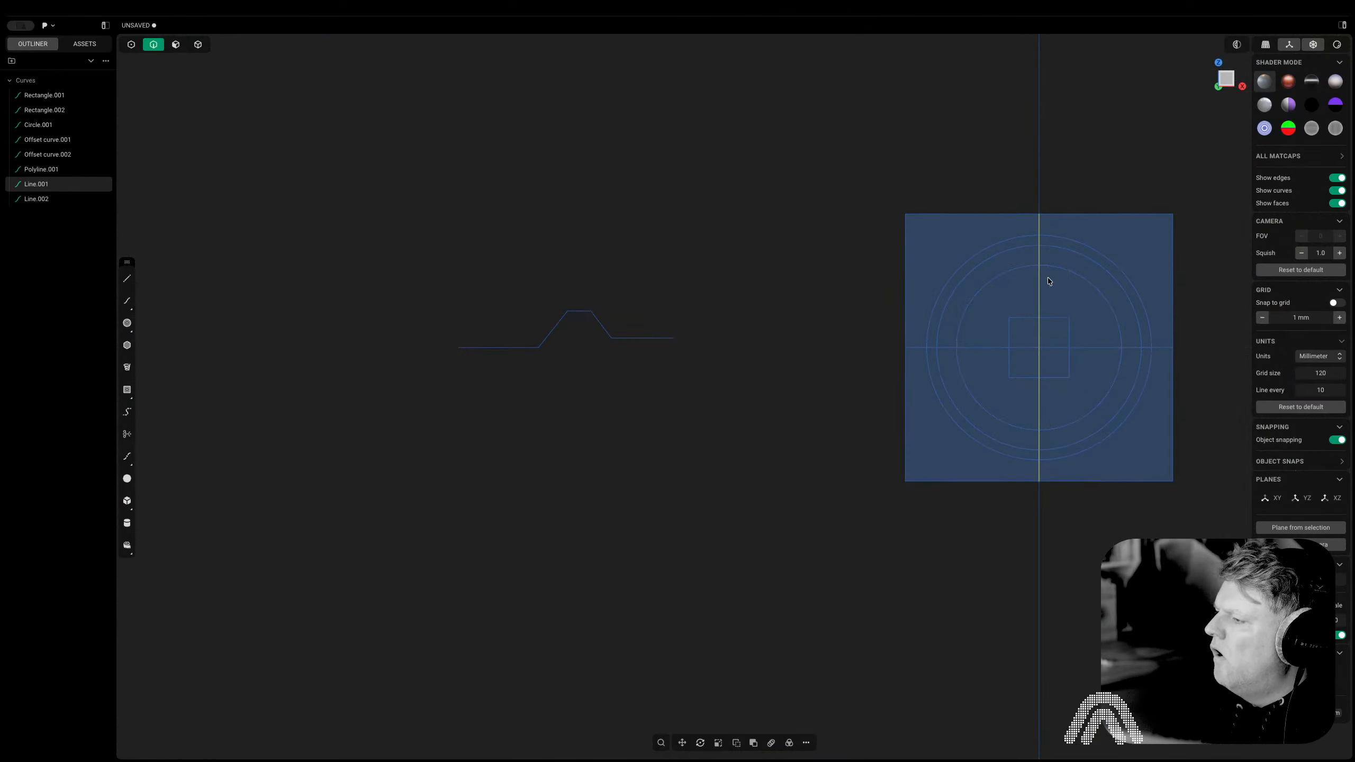
Move the outermost circle about 7.7 mm off the square's plane in the negative Y direction
middle_drag(1048, 277, 1026, 176)
scroll(853, 418, up, 5)
key(2)
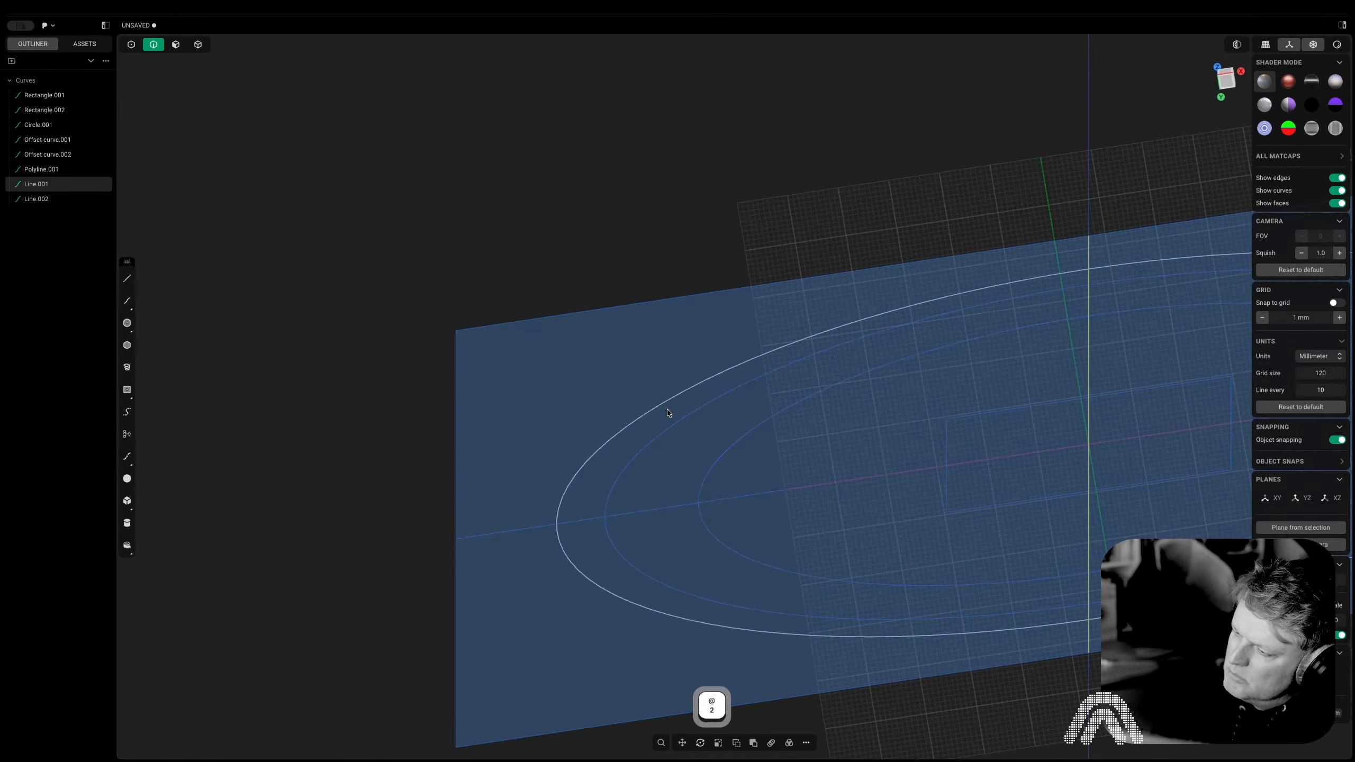
click(684, 385)
key(g)
key(Escape)
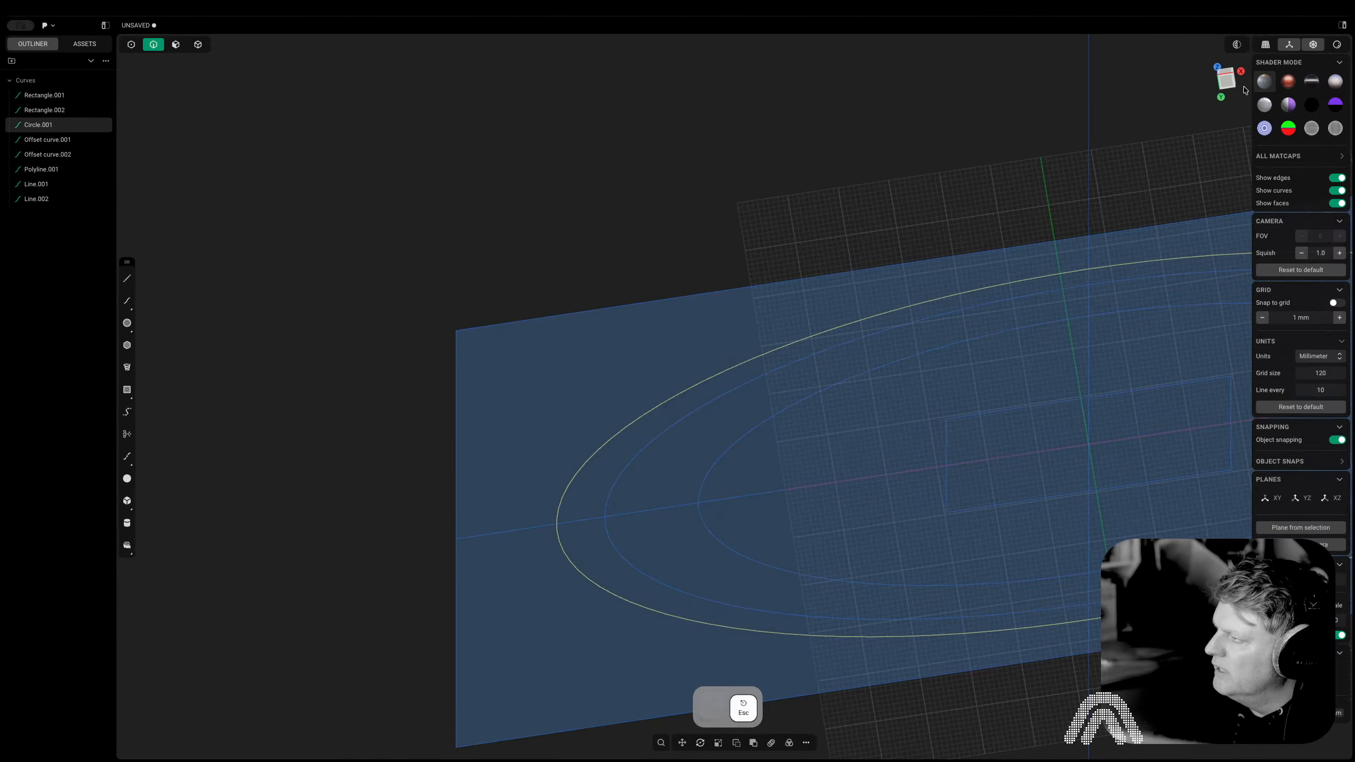
click(1227, 79)
shift+middle_drag(1048, 288, 893, 534)
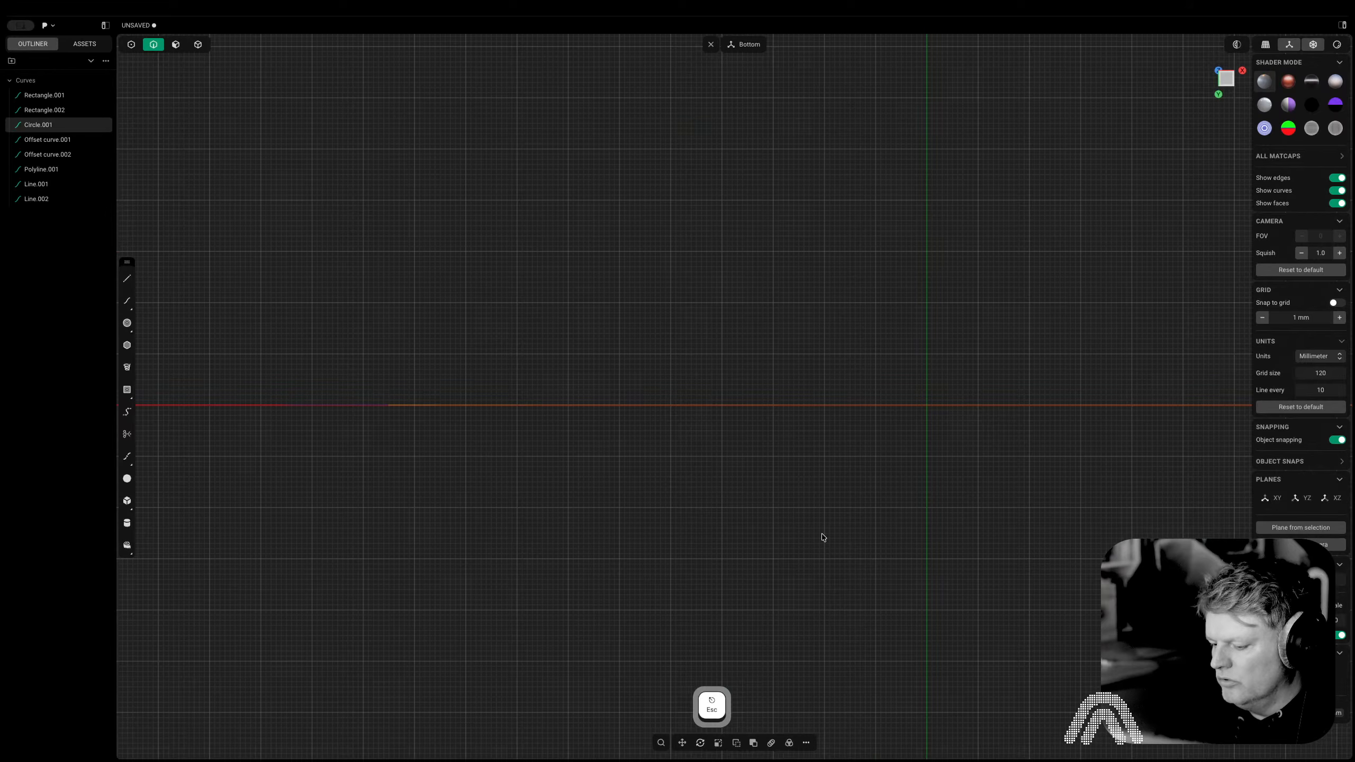
key(g)
key(z)
click(831, 498)
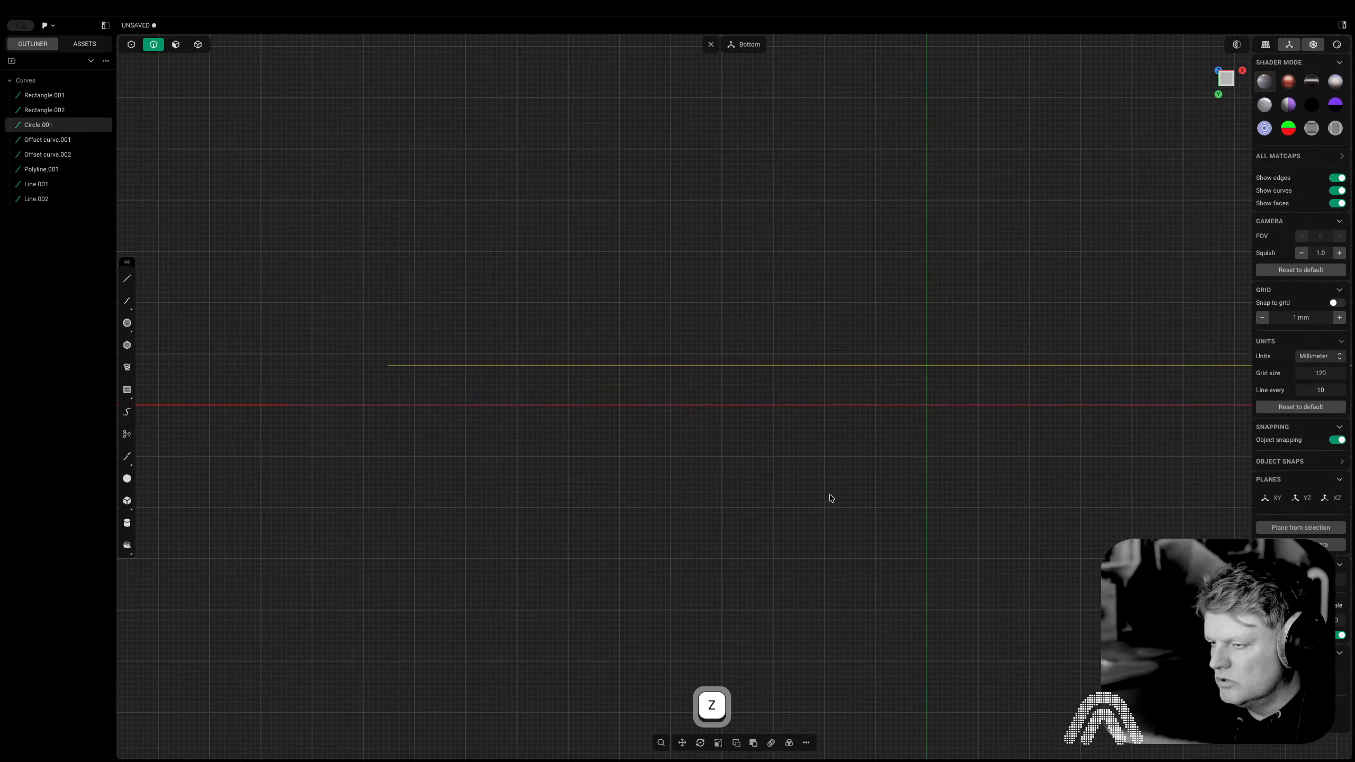
Move the middle circle about 7.7 mm along negative Y, snapping it level with the outermost circle
middle_drag(831, 498, 703, 545)
key(2)
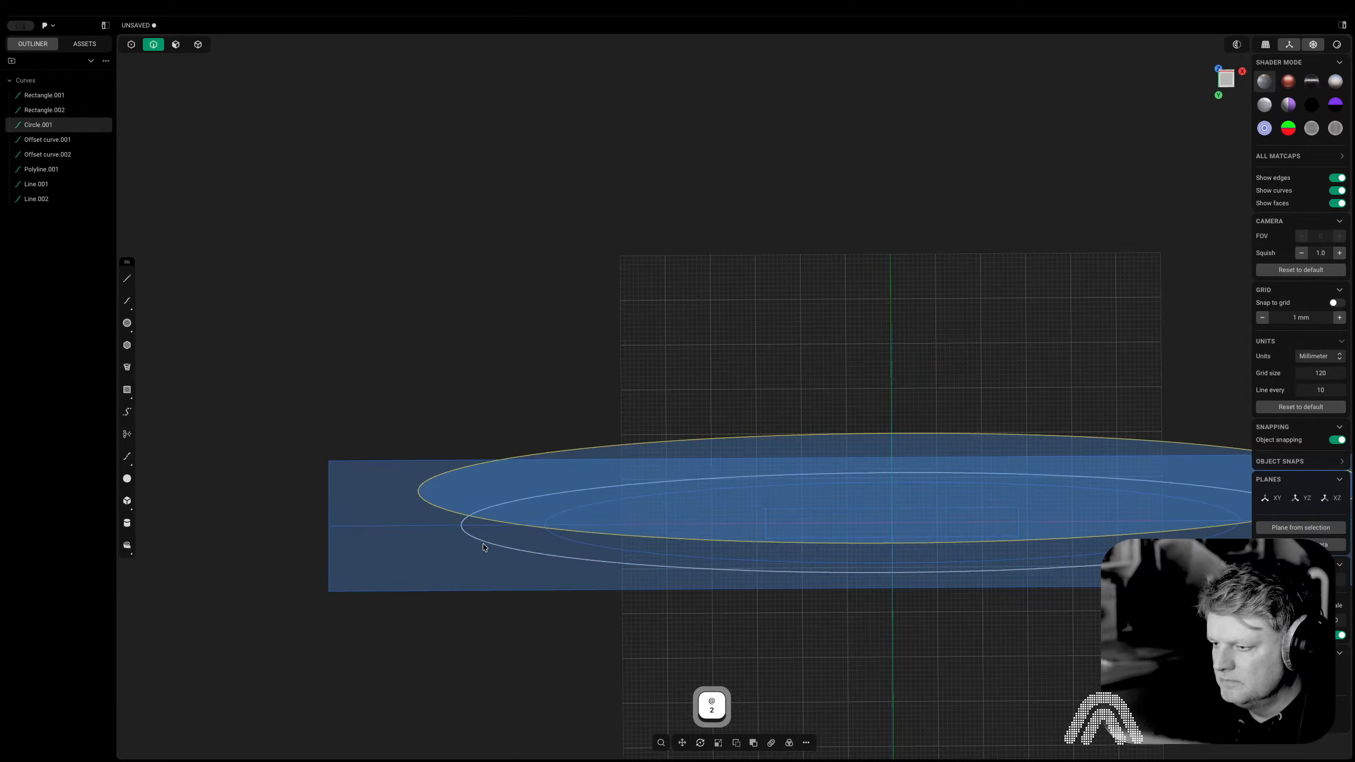
click(483, 543)
key(g)
key(z)
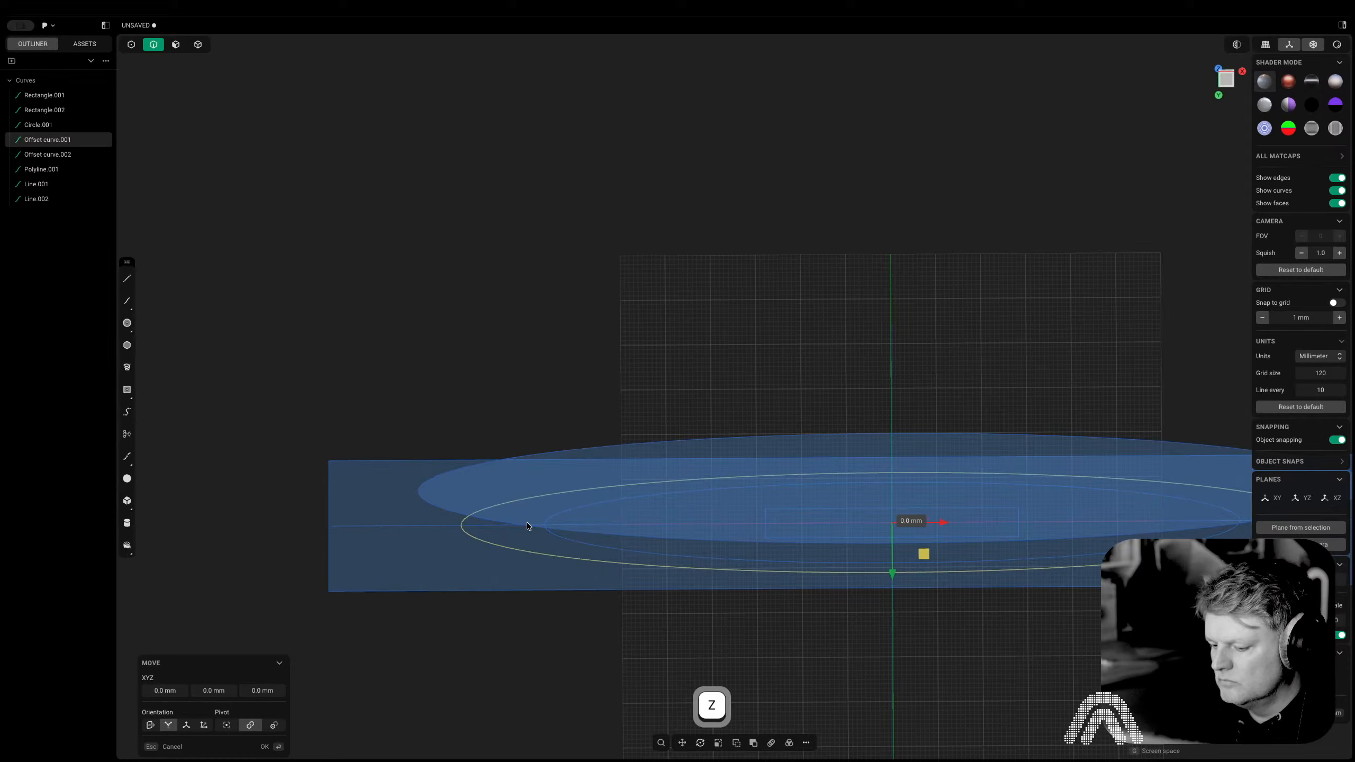
key(y)
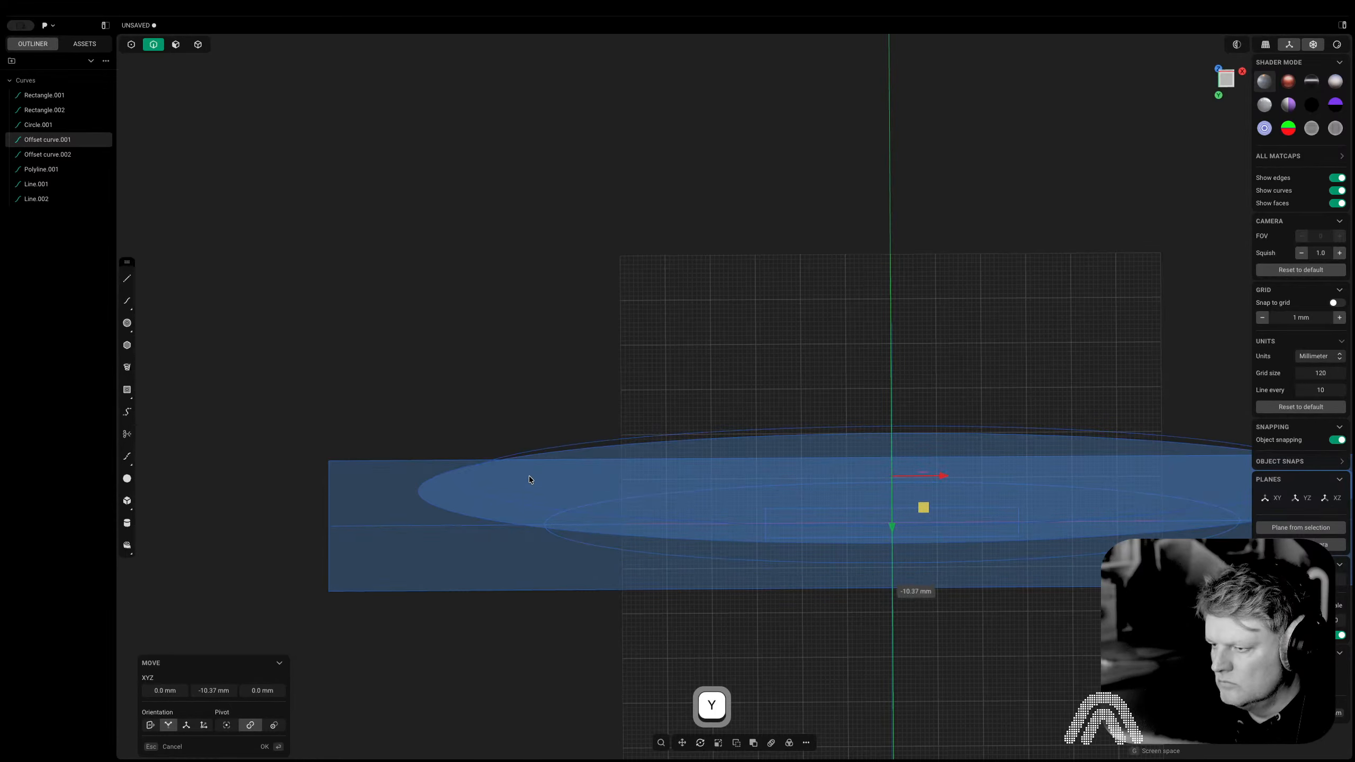
key(ctrl)
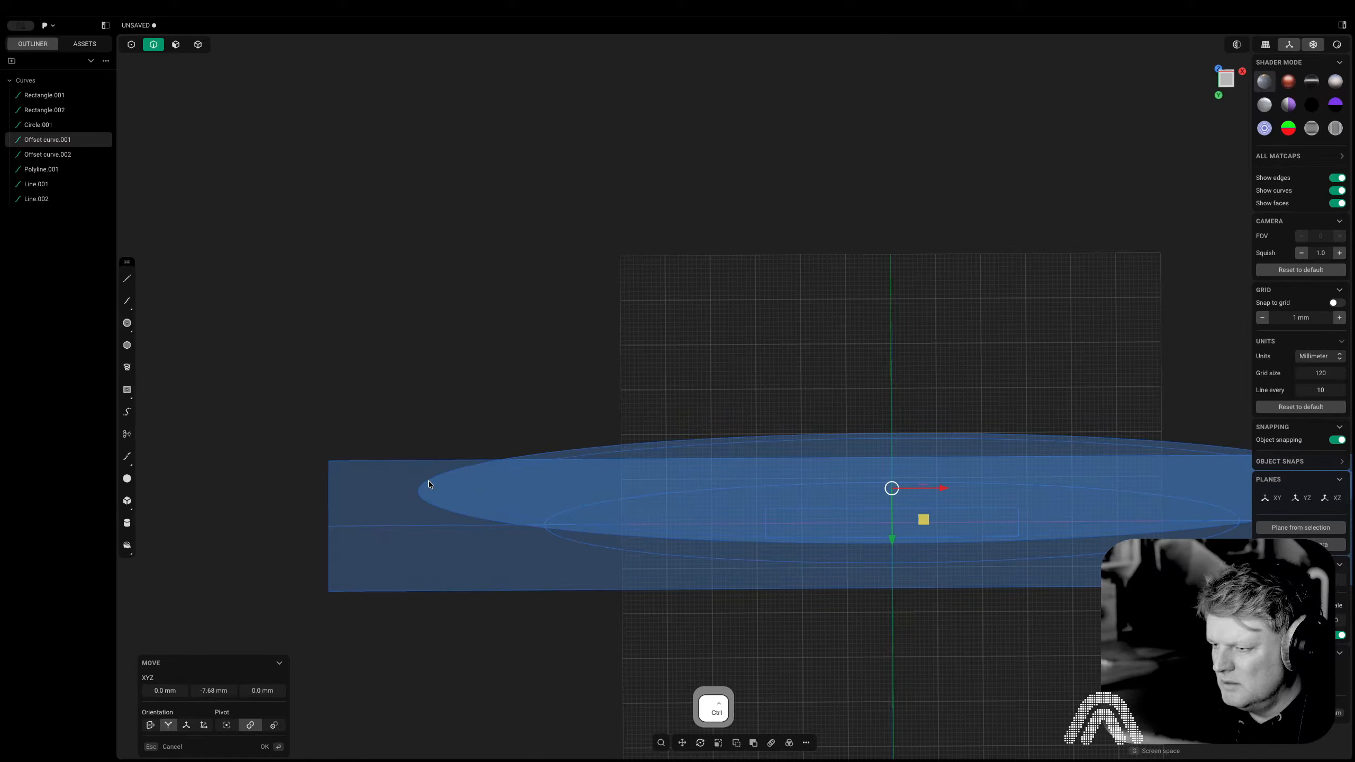
ctrl+click(429, 484)
Move the innermost circle about 3.4 mm off the square's plane along negative Y and clear the selection
key(2)
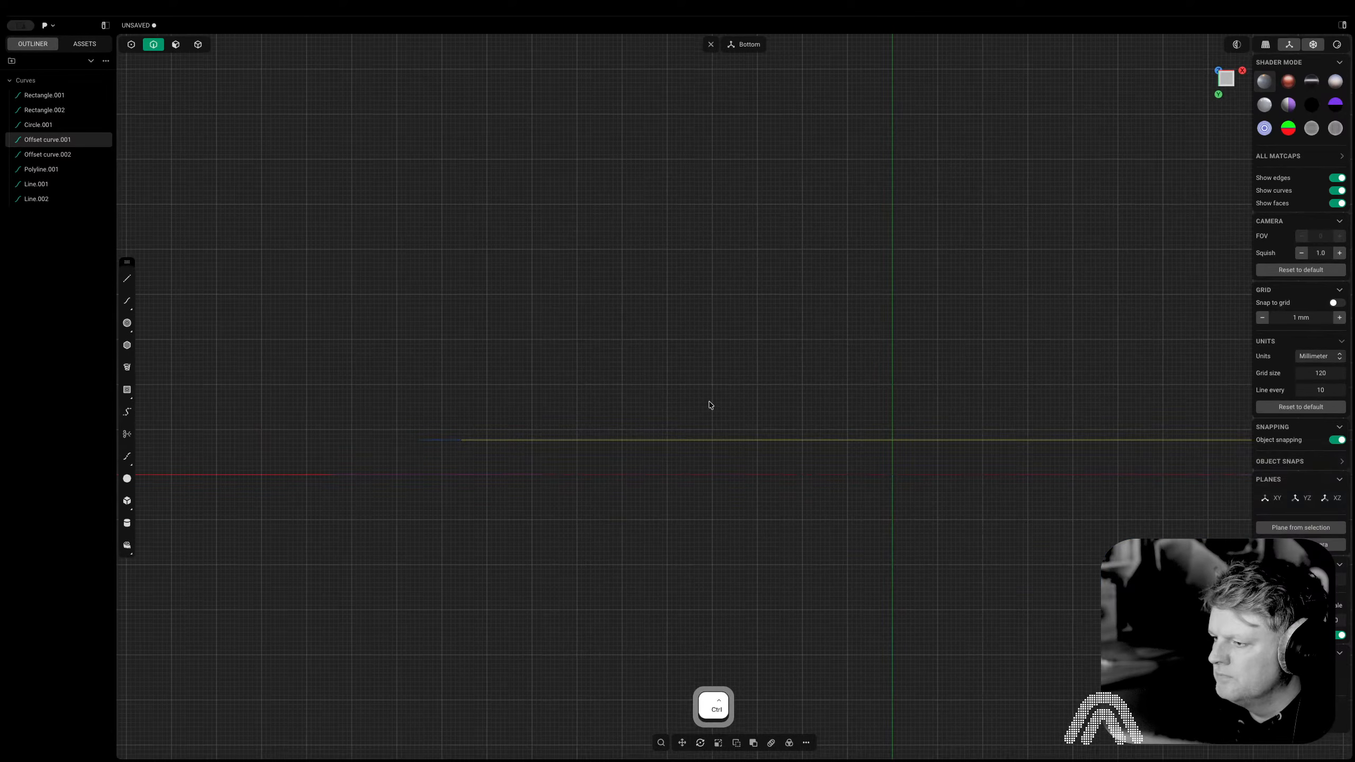
click(569, 324)
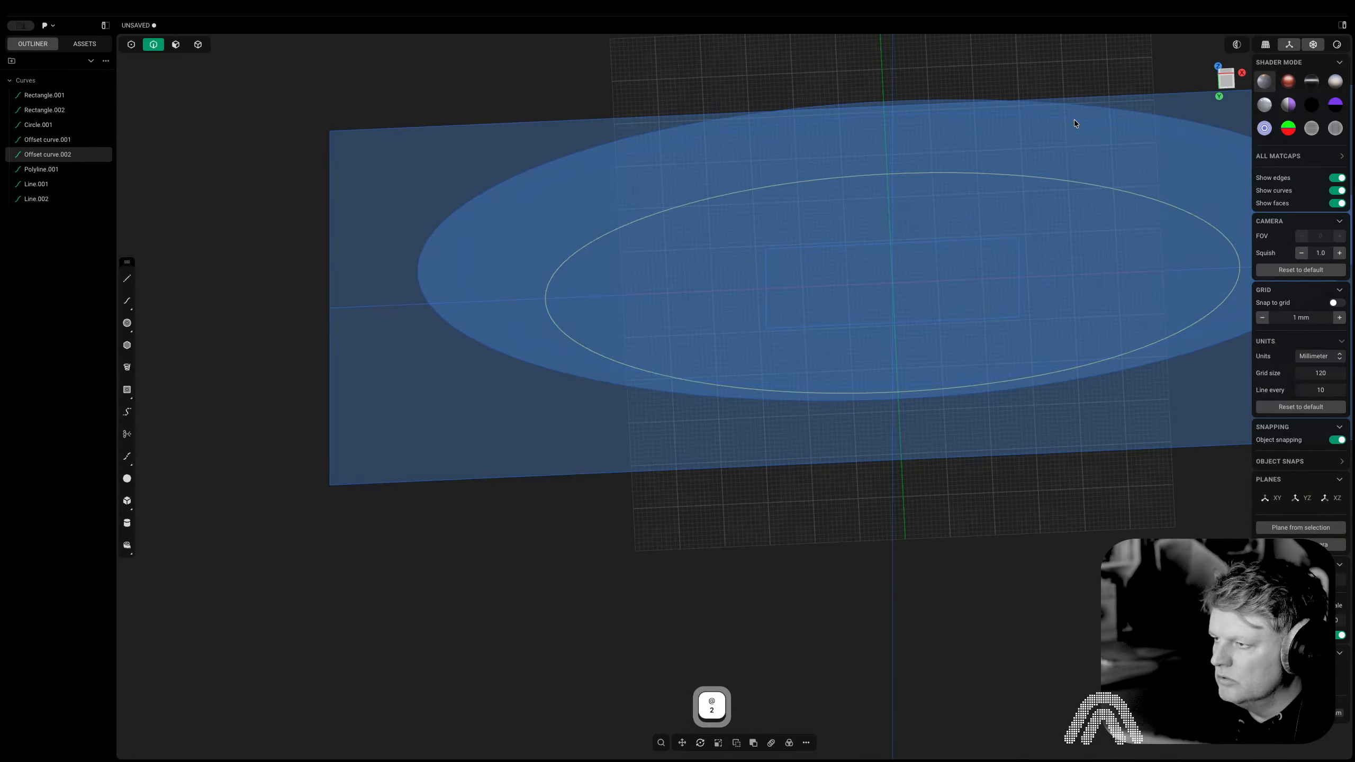
click(1221, 87)
key(z)
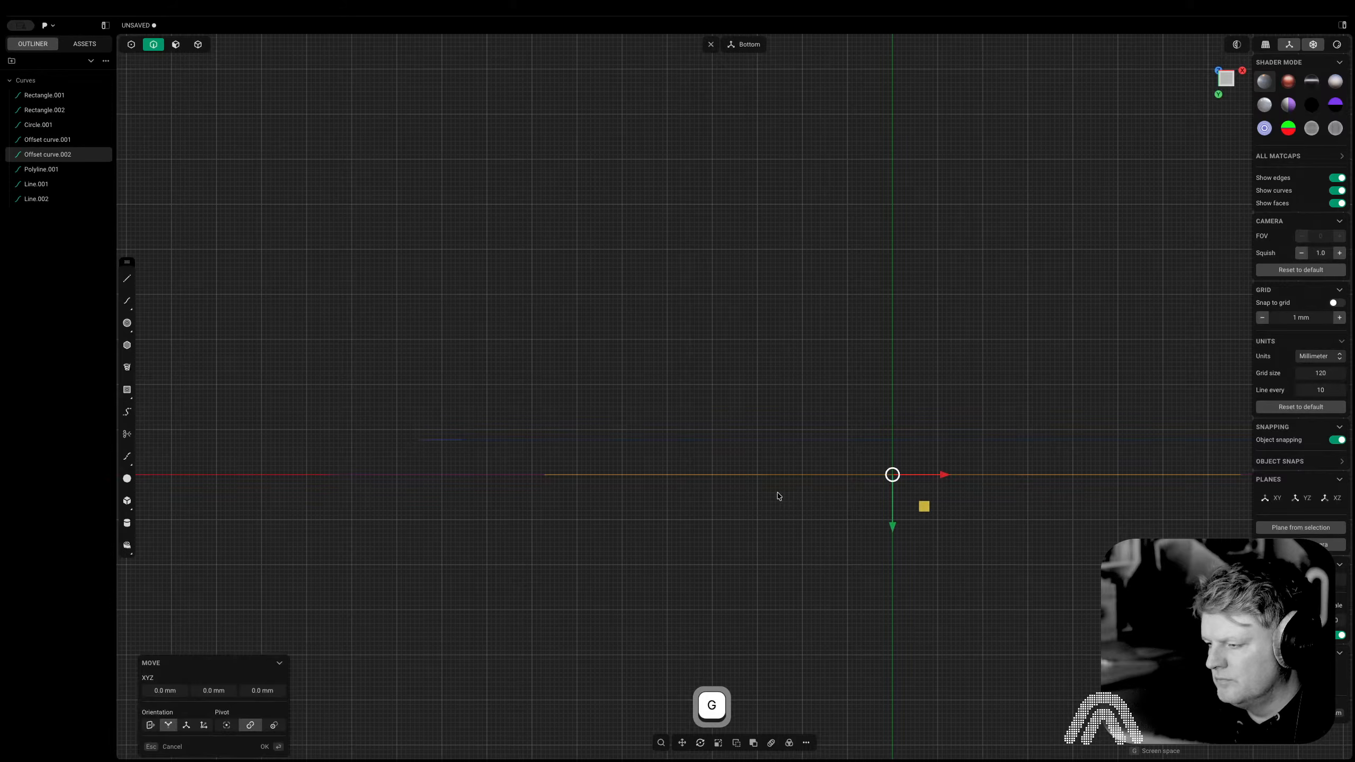
key(y)
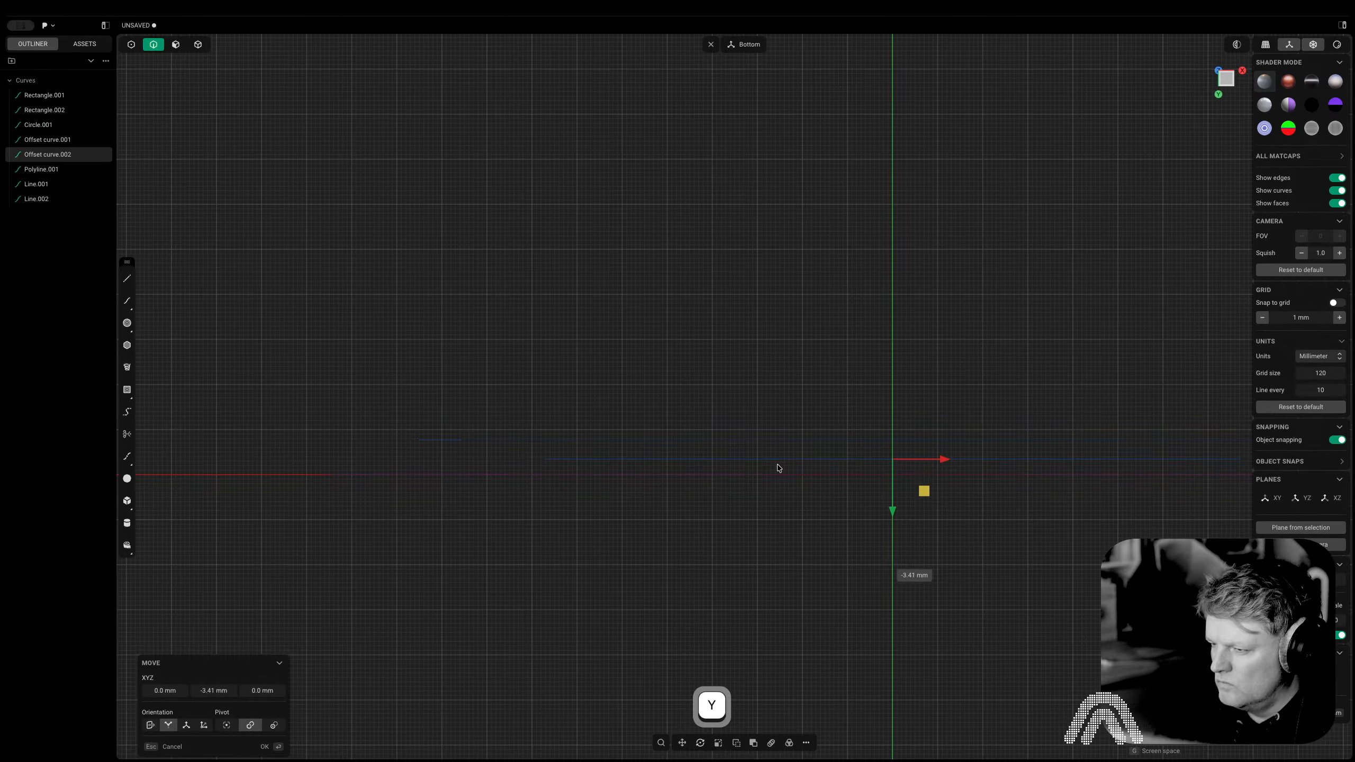
click(778, 468)
middle_drag(780, 469, 657, 547)
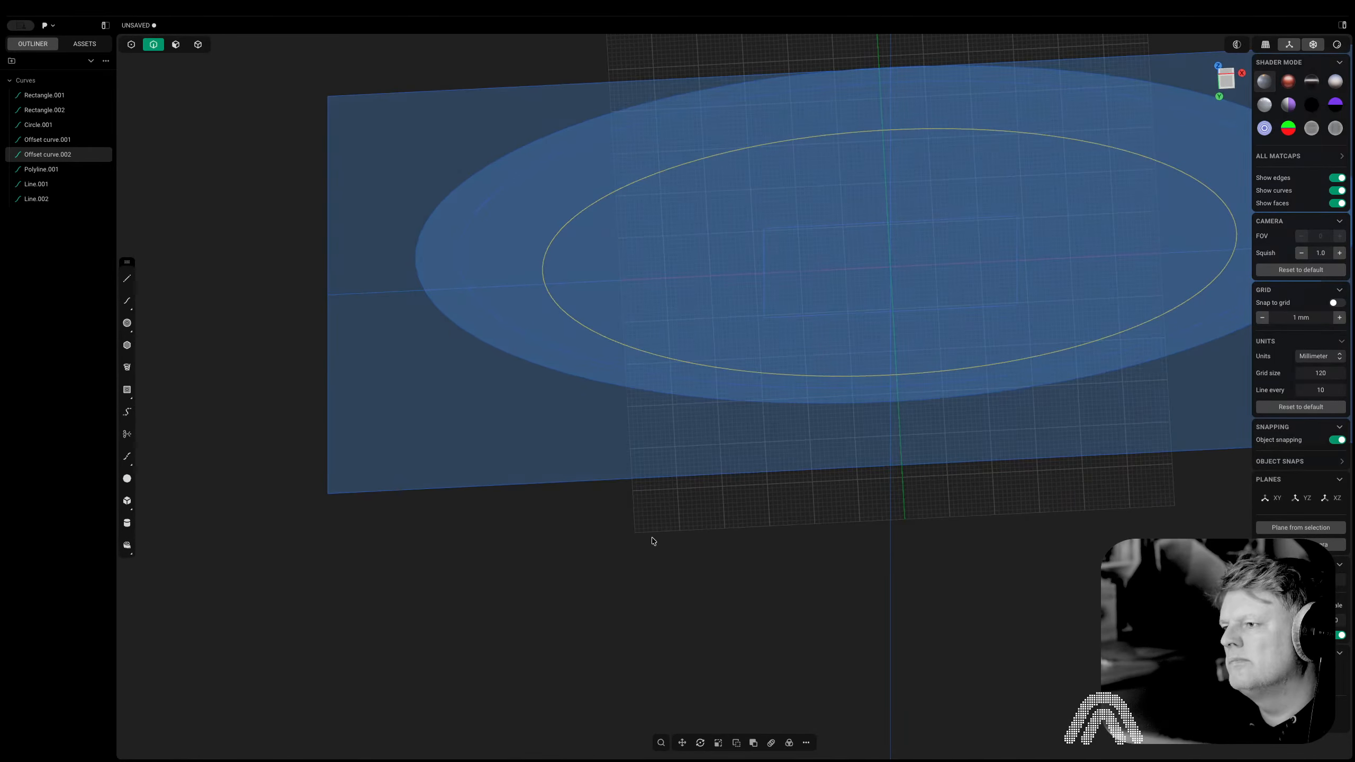
click(653, 528)
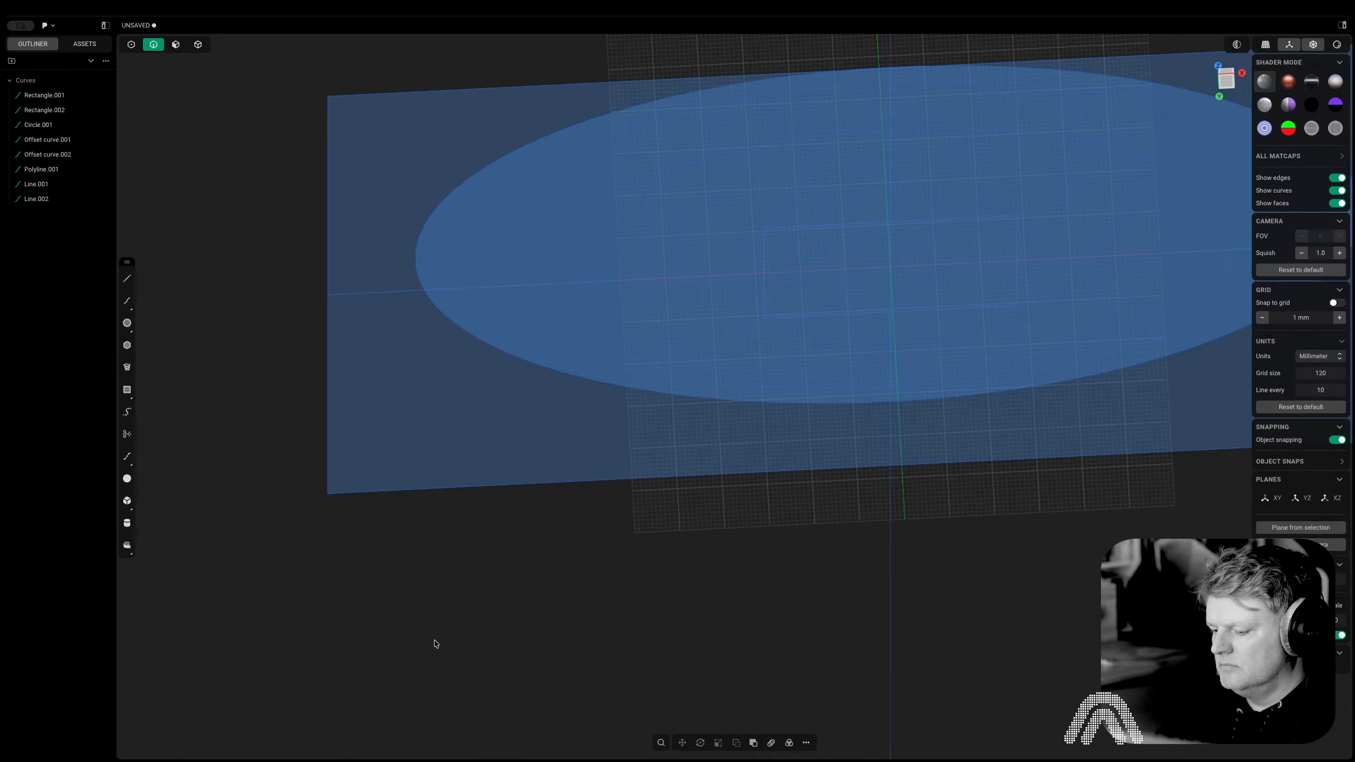
Duplicate both squares, the three circles and the centre lines, and store the copies in a hidden group
key(f)
drag(913, 306, 226, 649)
key(shift+d)
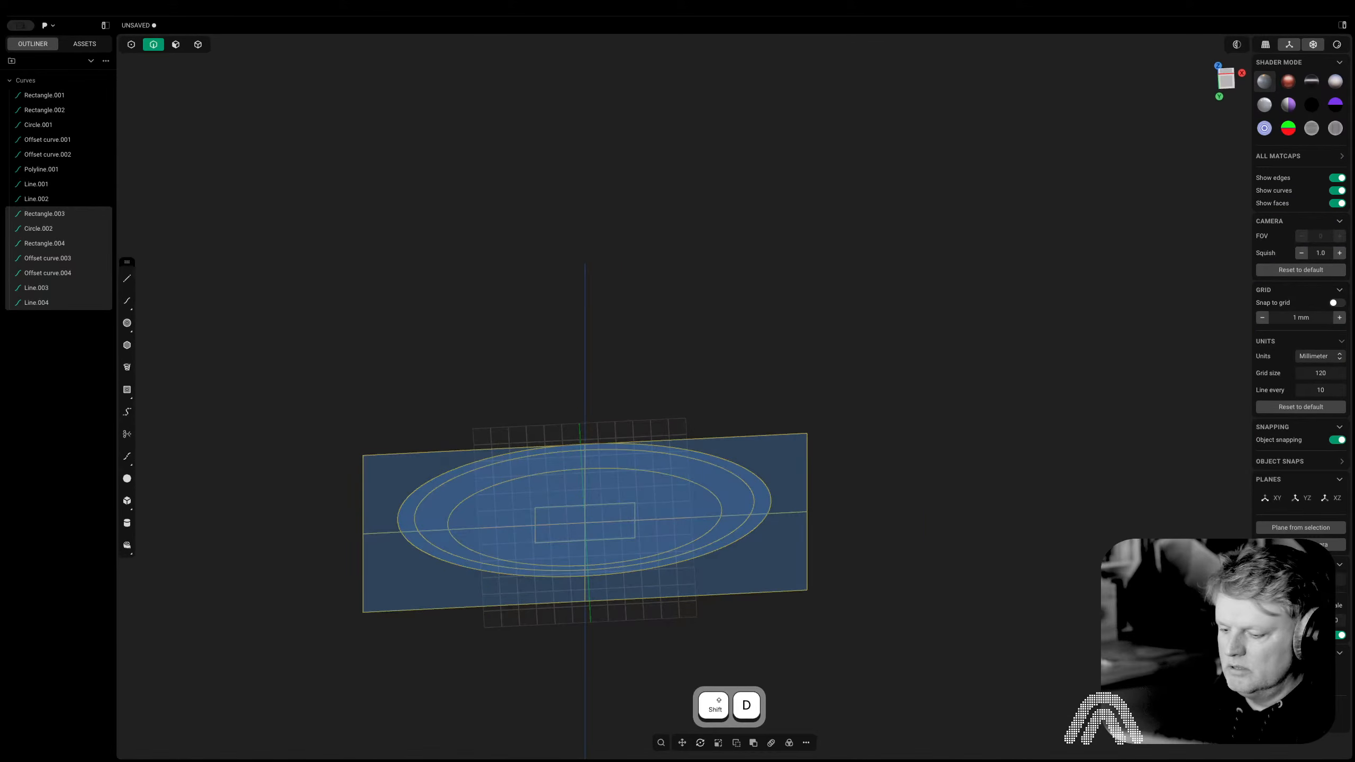
key(ctrl+g)
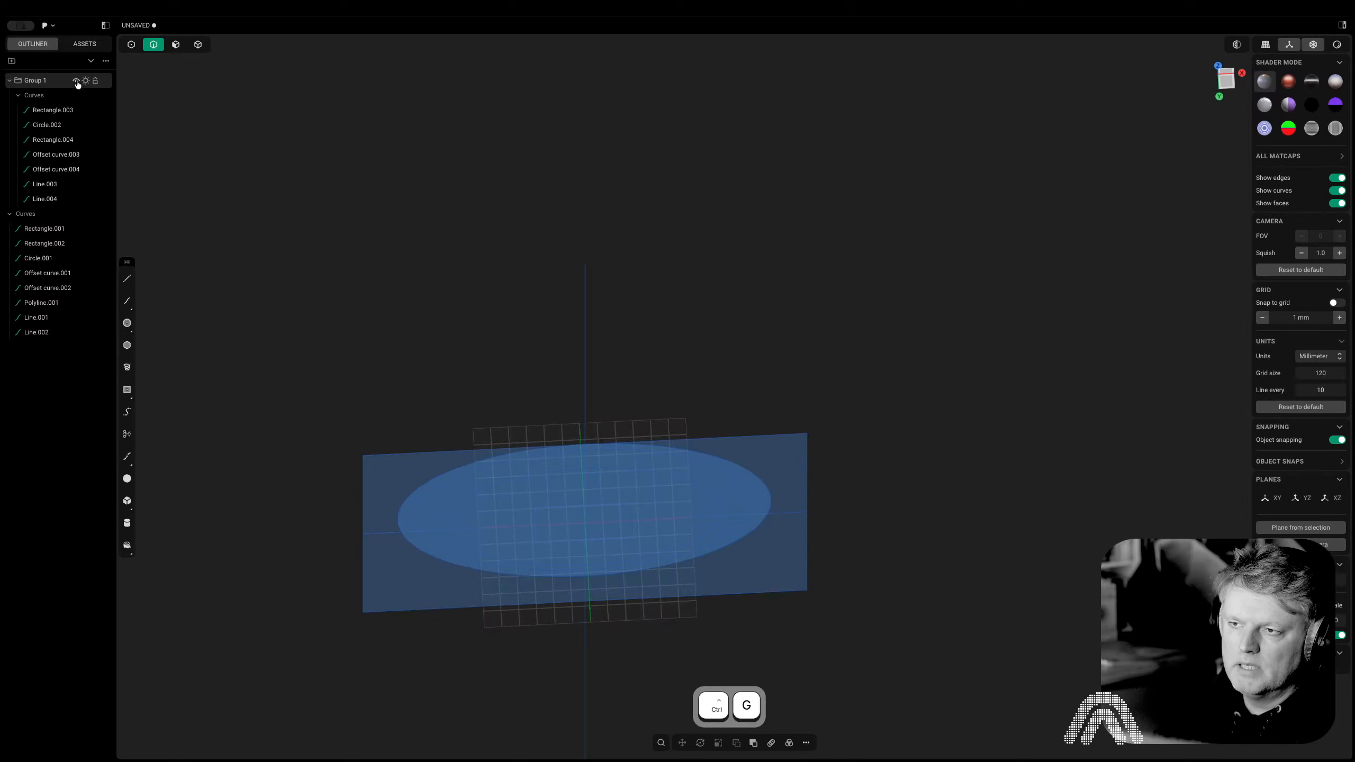
click(76, 81)
Trim the large square in the front view down to its upper-left quarter
click(1226, 76)
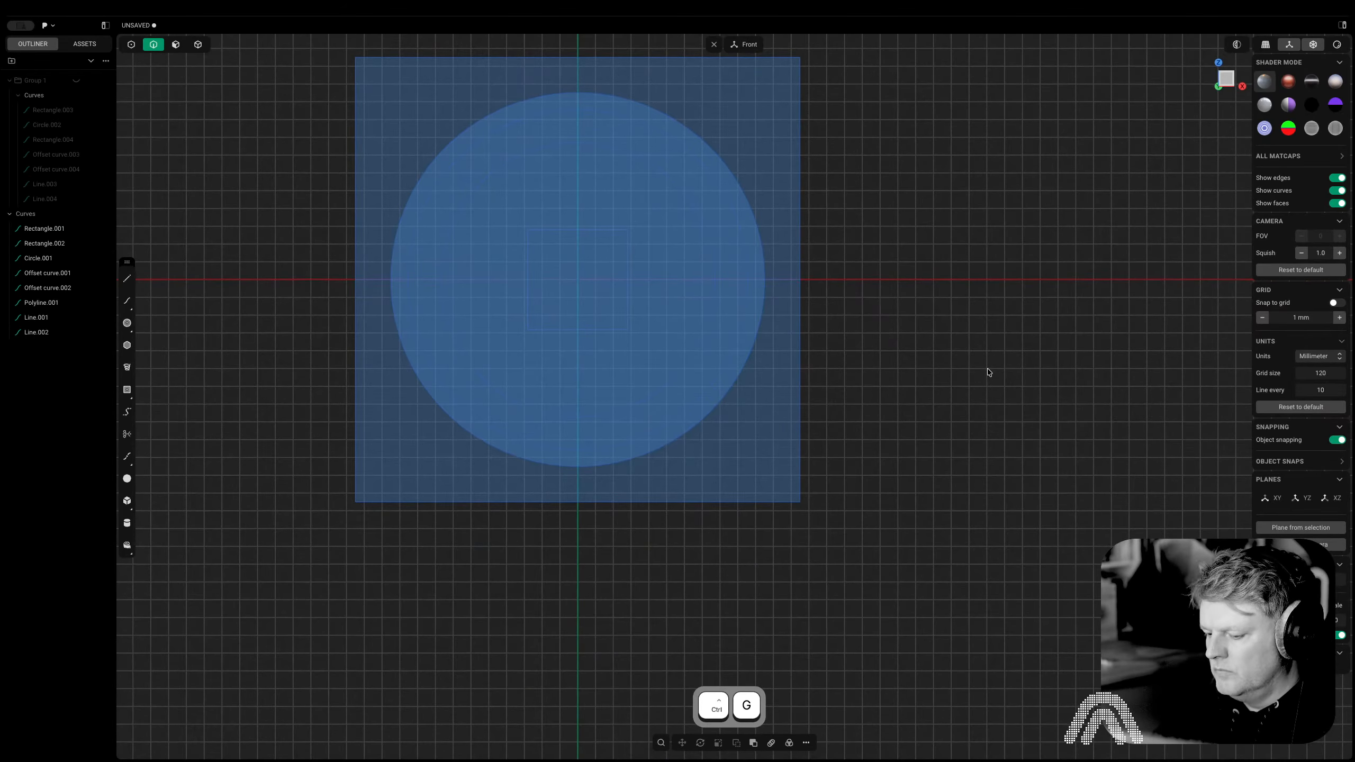
key(t)
drag(998, 352, 759, 598)
drag(182, 402, 308, 388)
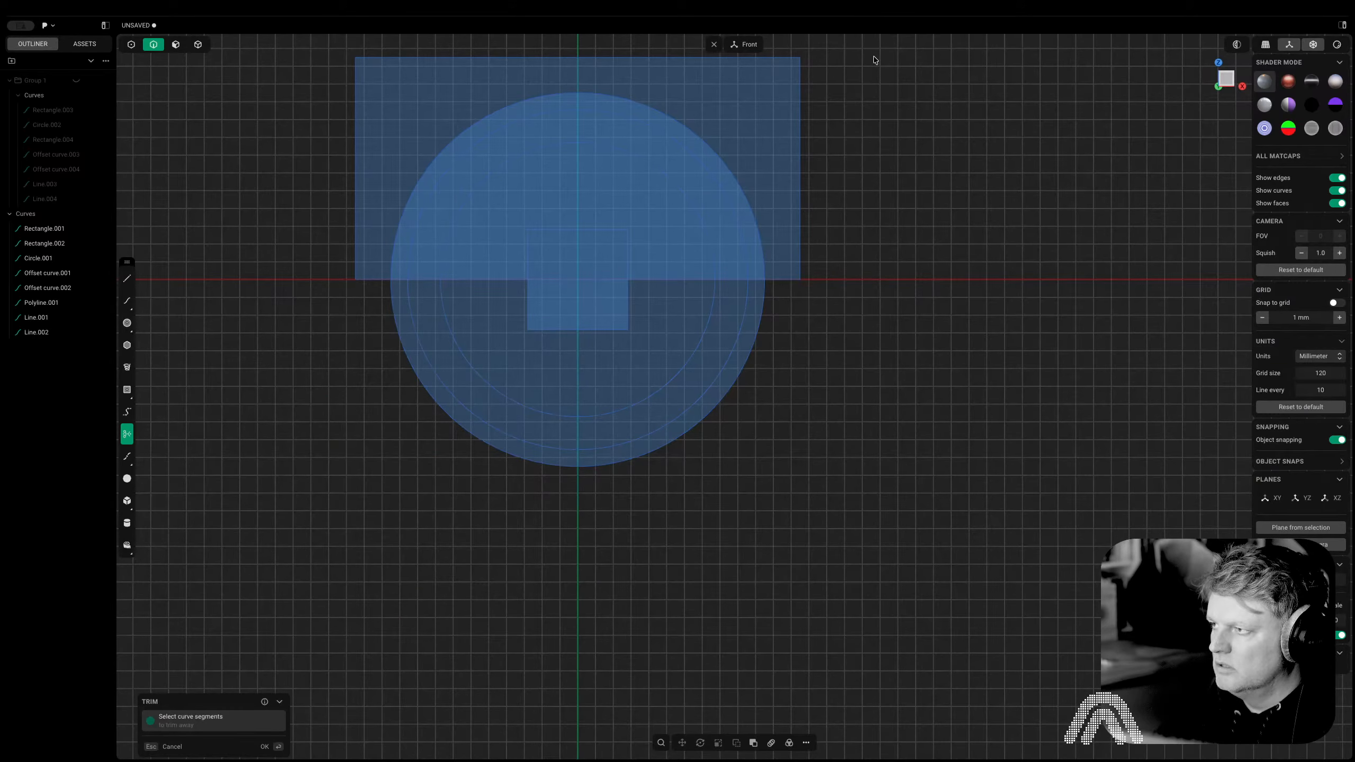
drag(872, 55, 757, 130)
shift+middle_drag(737, 155, 824, 202)
scroll(703, 155, up, 5)
key(Return)
middle_drag(703, 155, 677, 142)
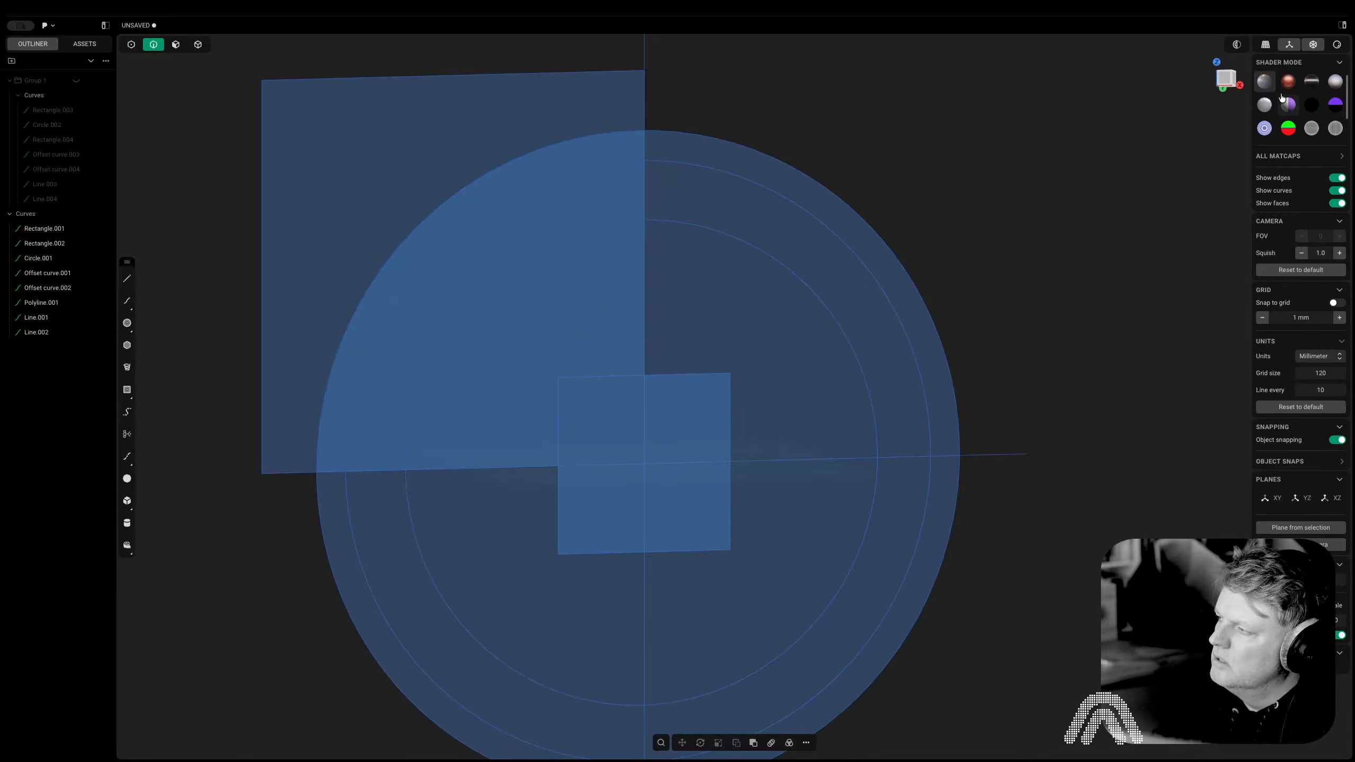
Draw a long vertical and a long horizontal line through the circles' centre, extending beyond the square's original sides
click(1226, 79)
scroll(940, 181, down, 5)
key(2)
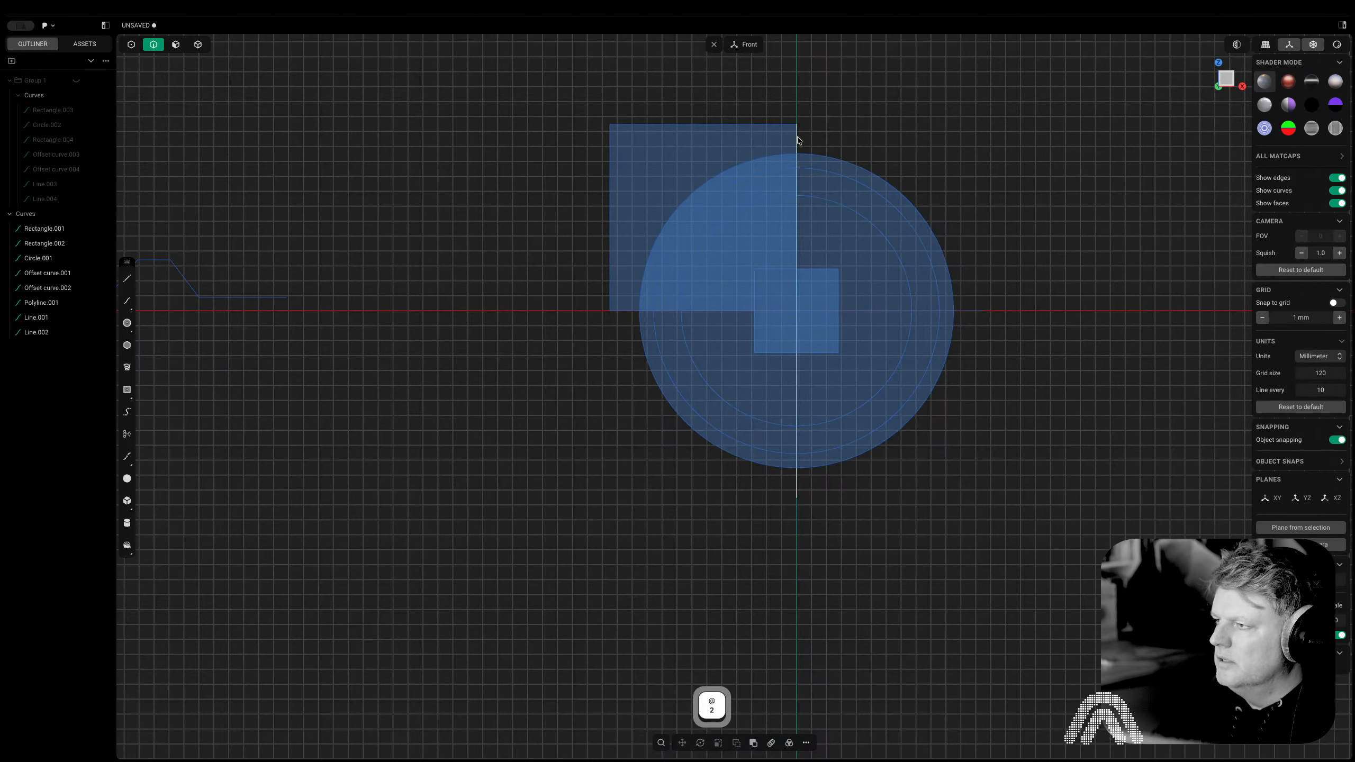
key(shift+a)
click(797, 84)
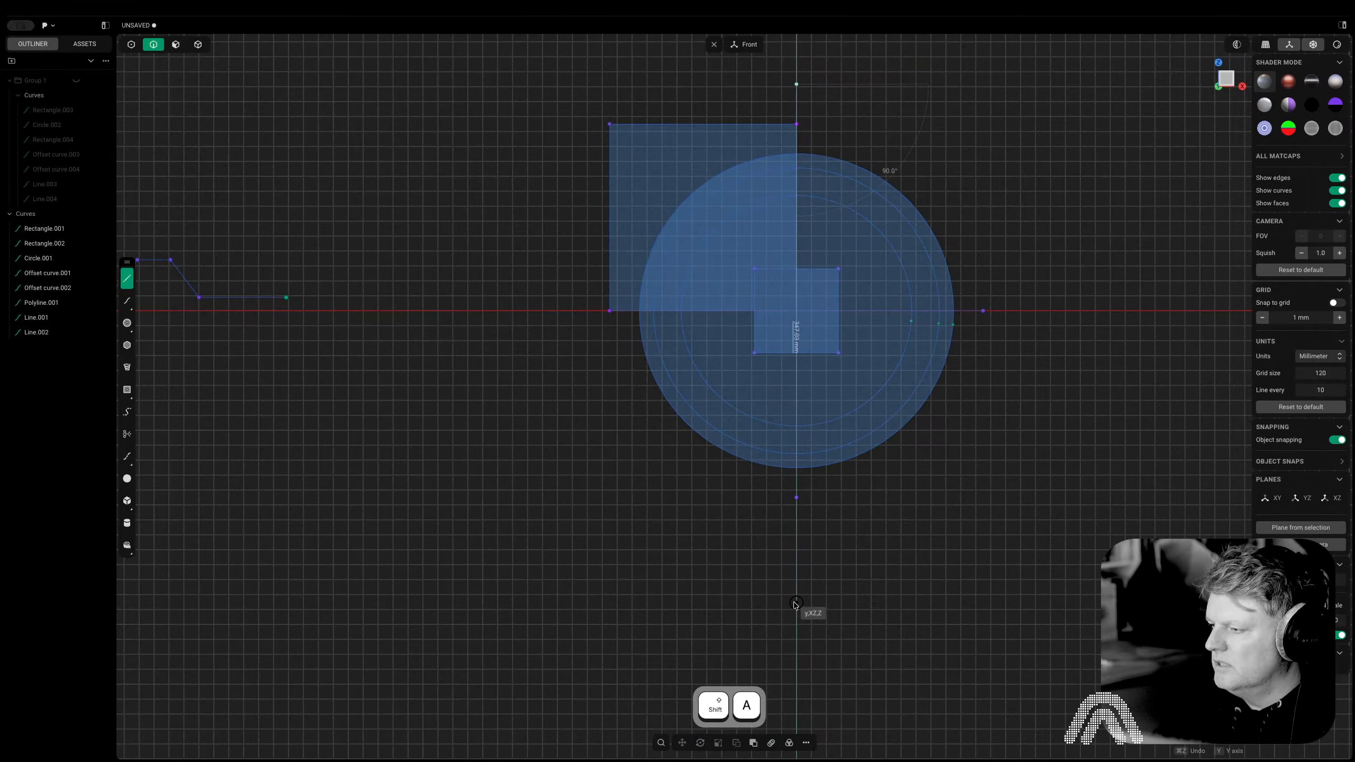
click(795, 602)
key(shift+a)
click(1012, 310)
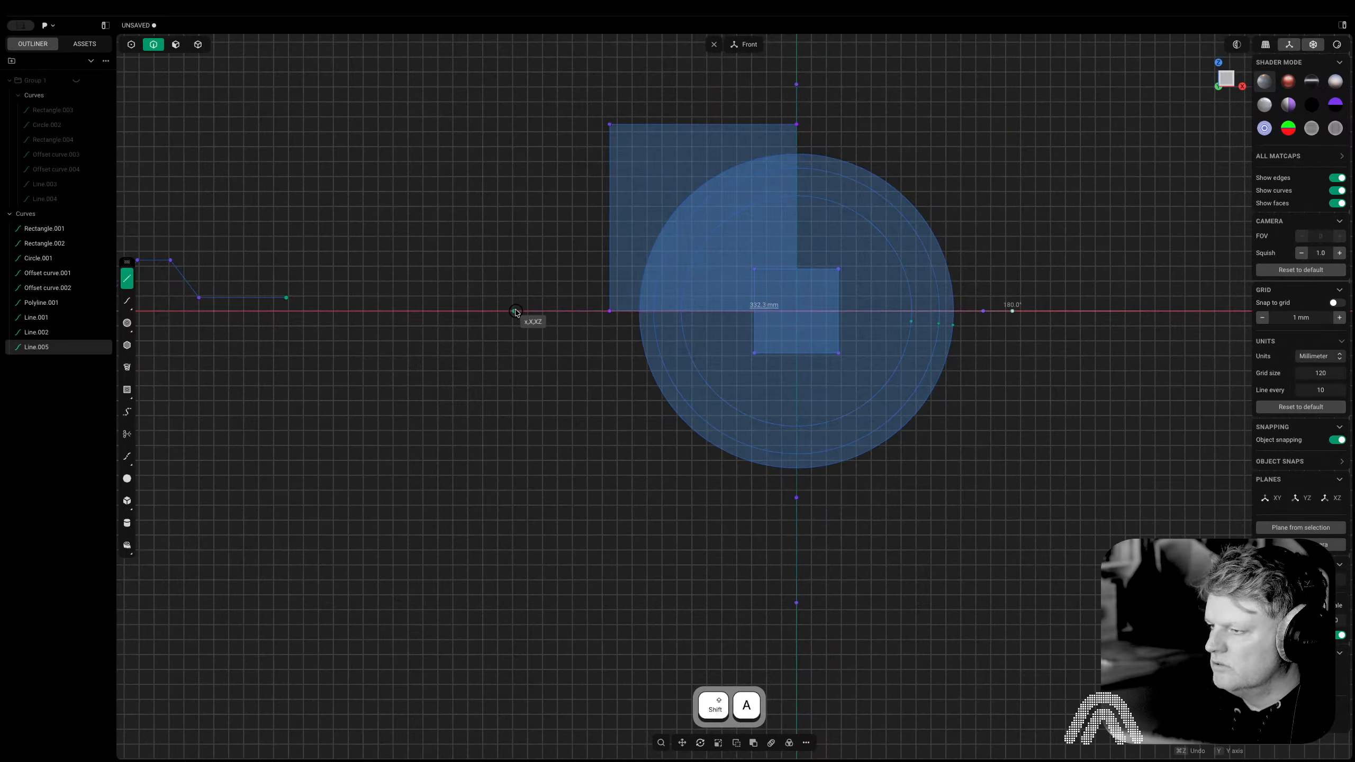
click(516, 312)
key(2)
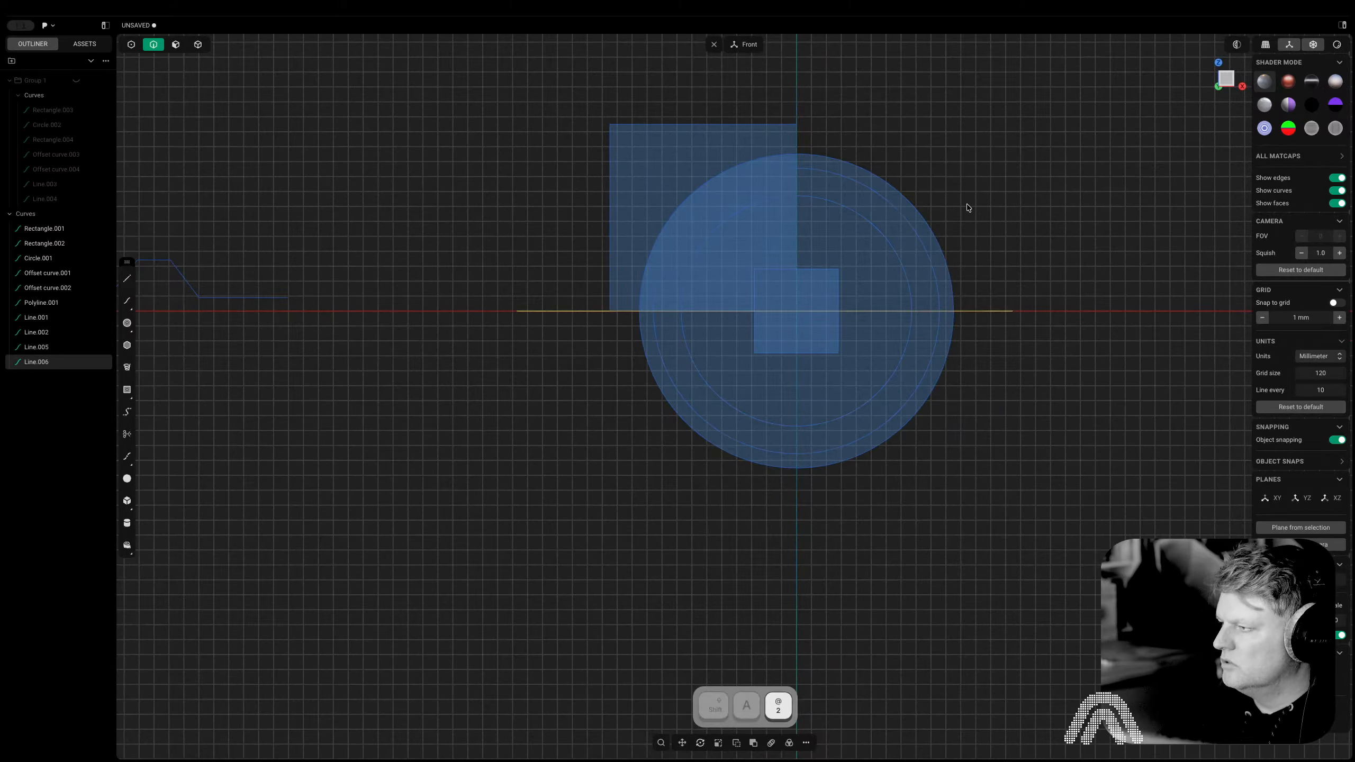
Try to cut the long vertical line using the outermost circle as the cutter
click(793, 90)
key(space)
text(cut)
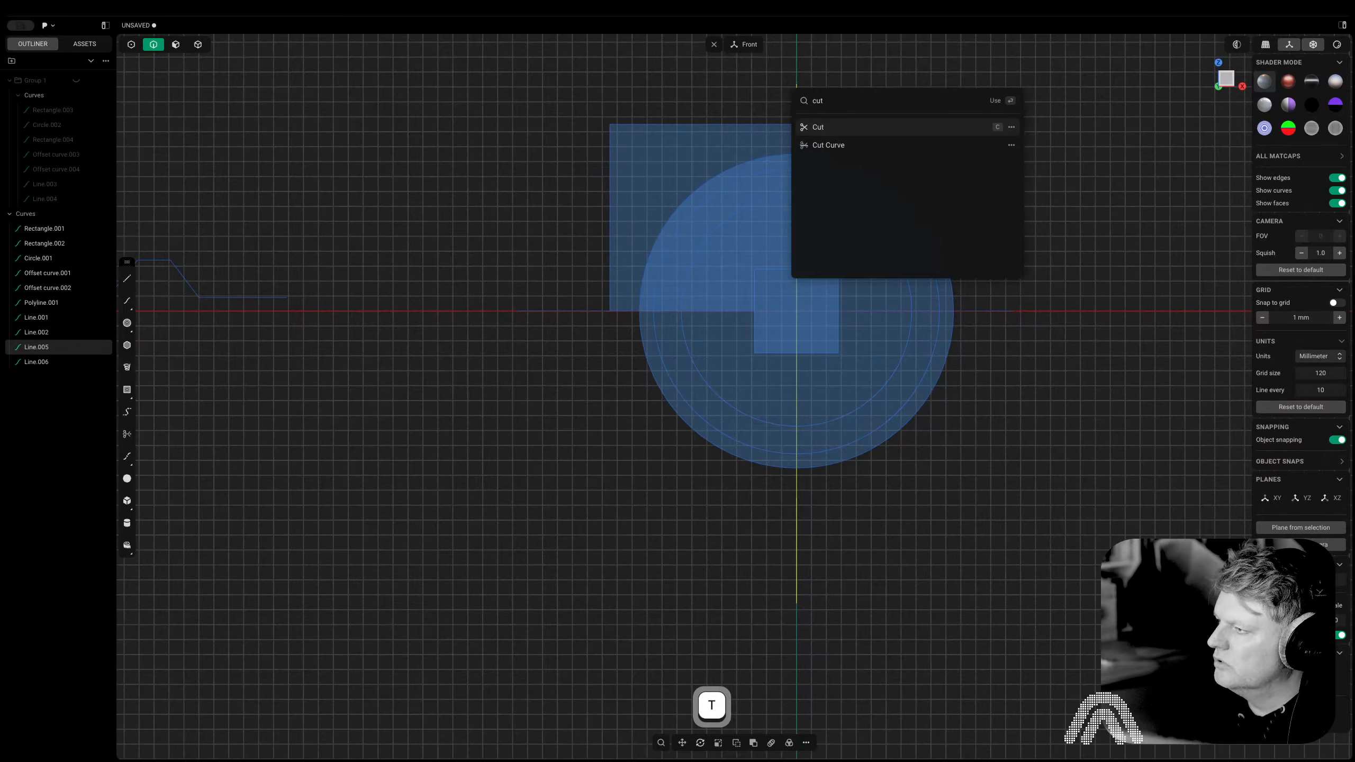
key(Return)
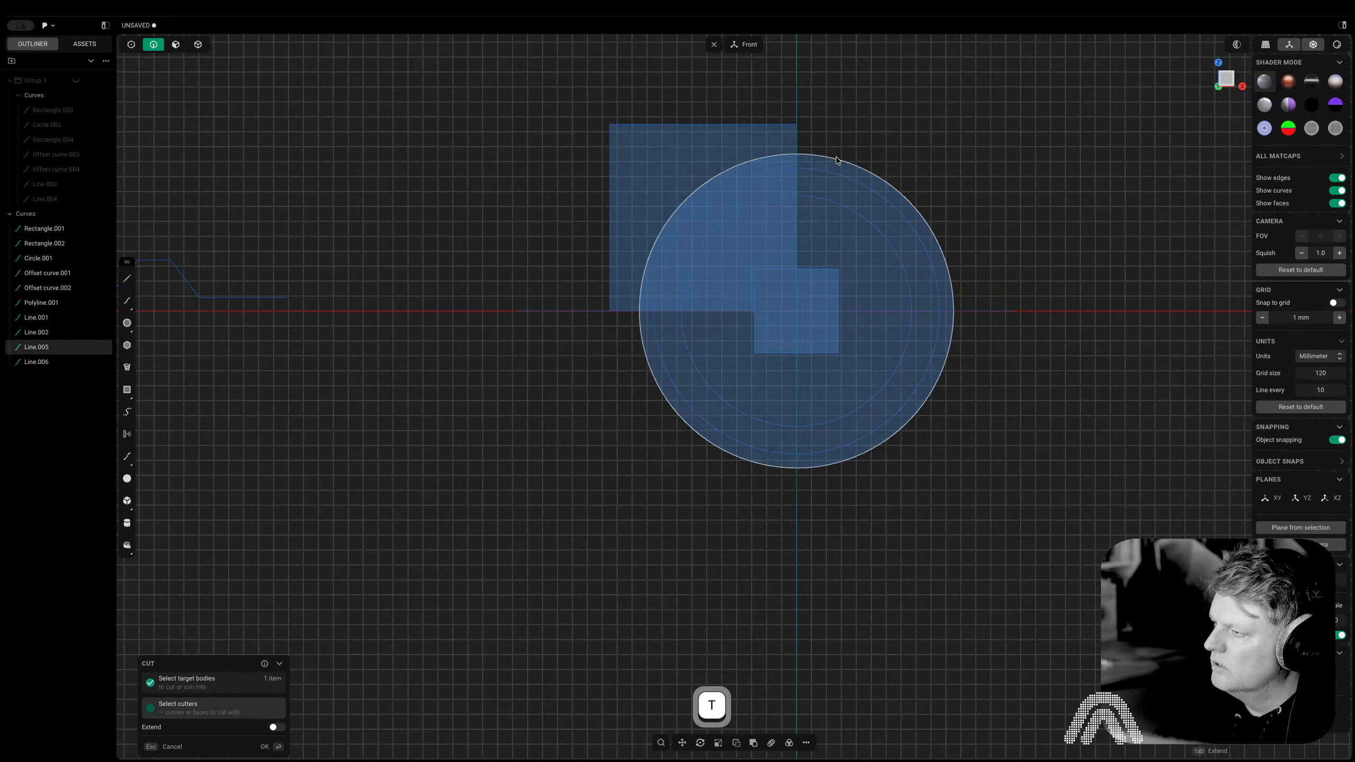
key(Escape)
Try to trim the outermost circle where it passes the vertical line near its upper end
key(t)
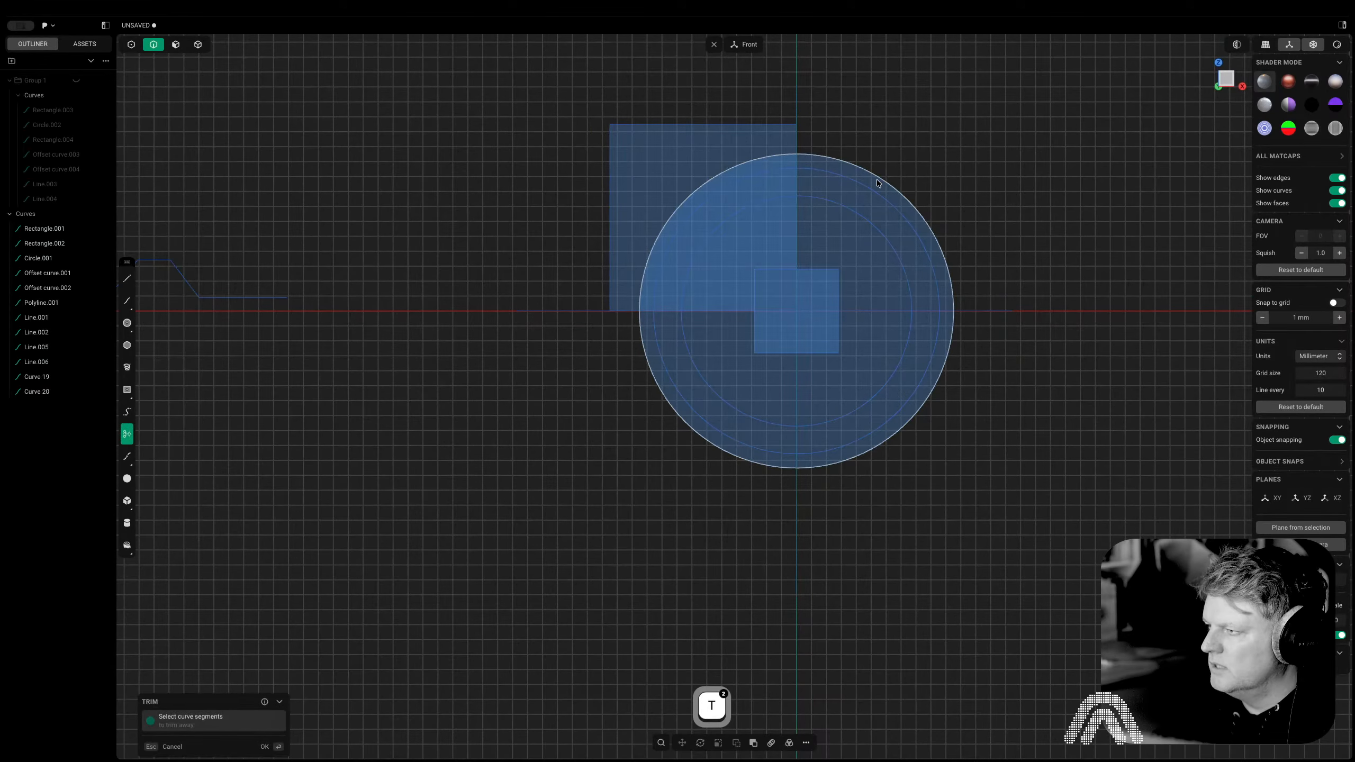
middle_drag(878, 116, 792, 130)
key(2)
scroll(824, 129, up, 10)
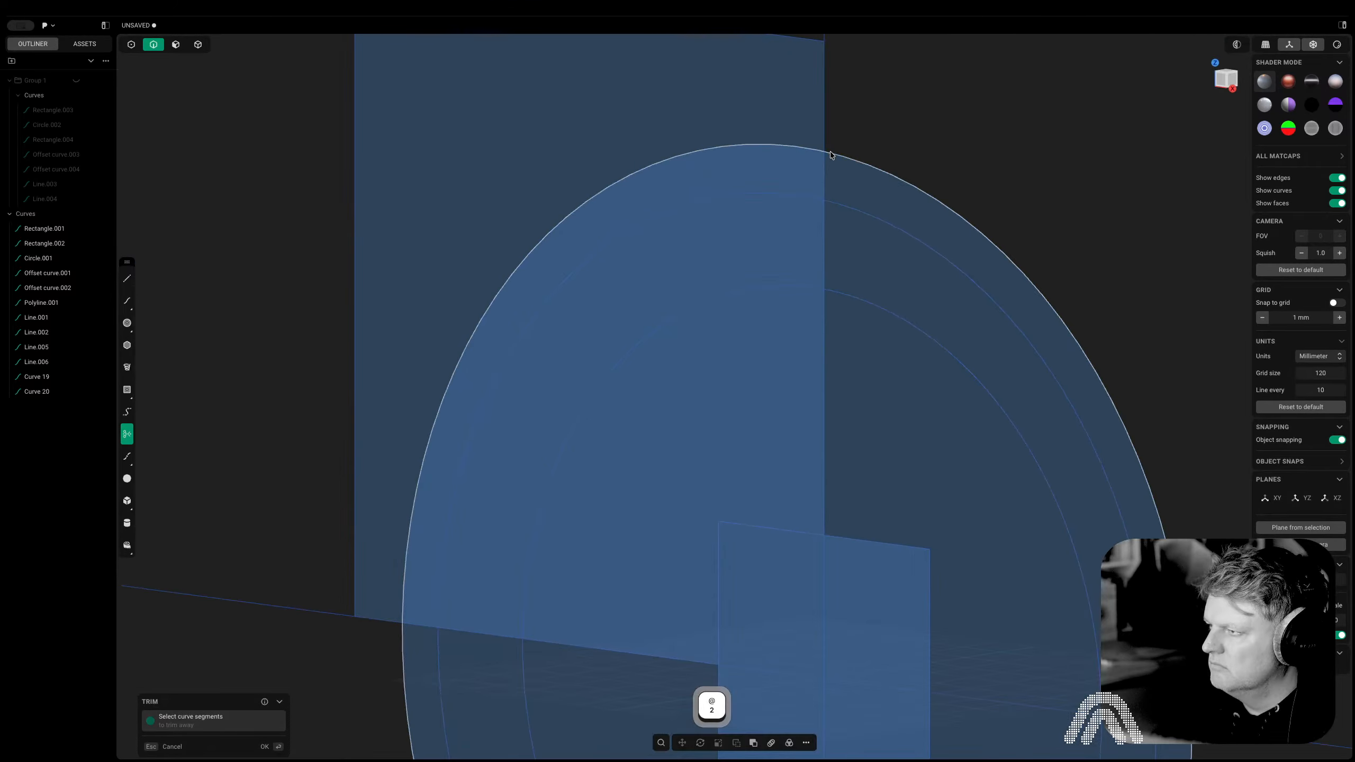
click(830, 154)
scroll(834, 159, down, 5)
key(super+z)
Cut the long vertical line through the circles' centre with the outermost circle as the cutter and the Extend option enabled
middle_drag(860, 160, 797, 165)
key(2)
middle_drag(910, 135, 882, 162)
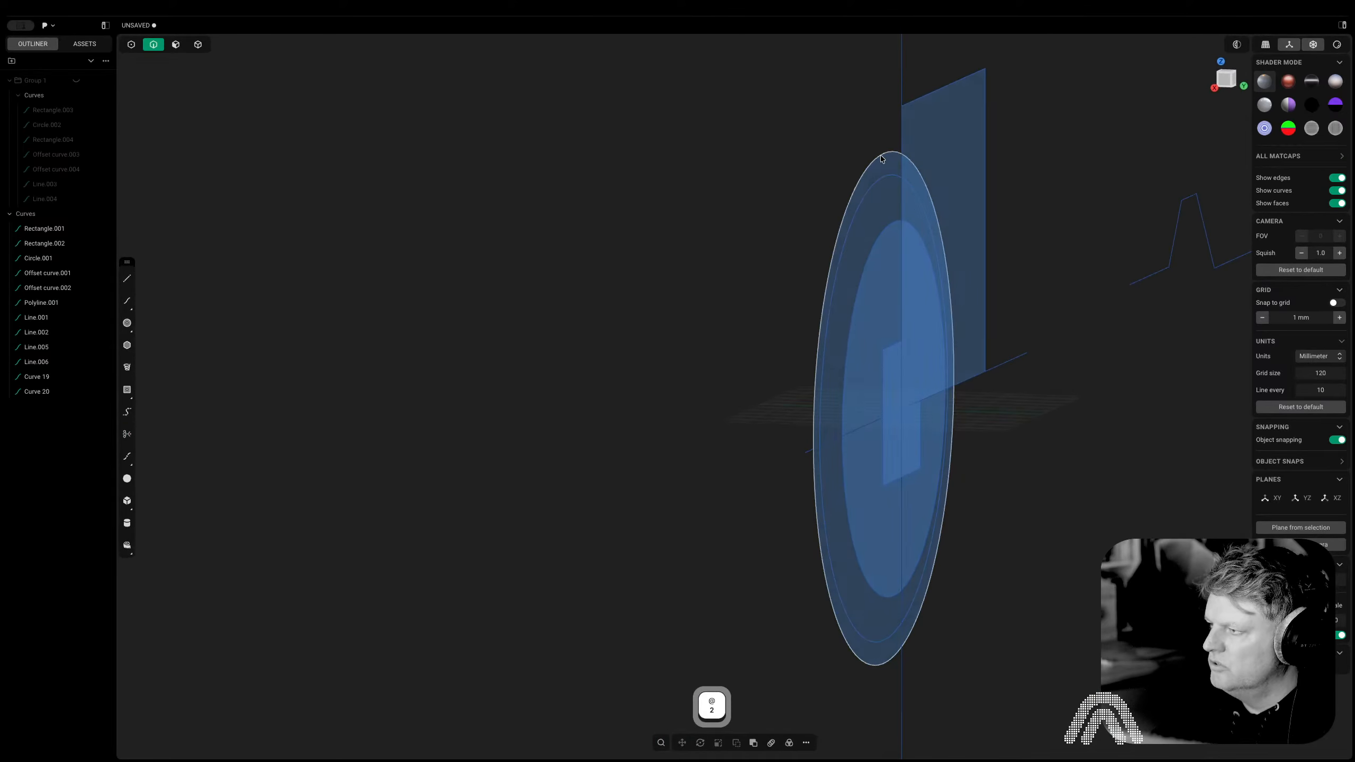
key(2)
click(902, 85)
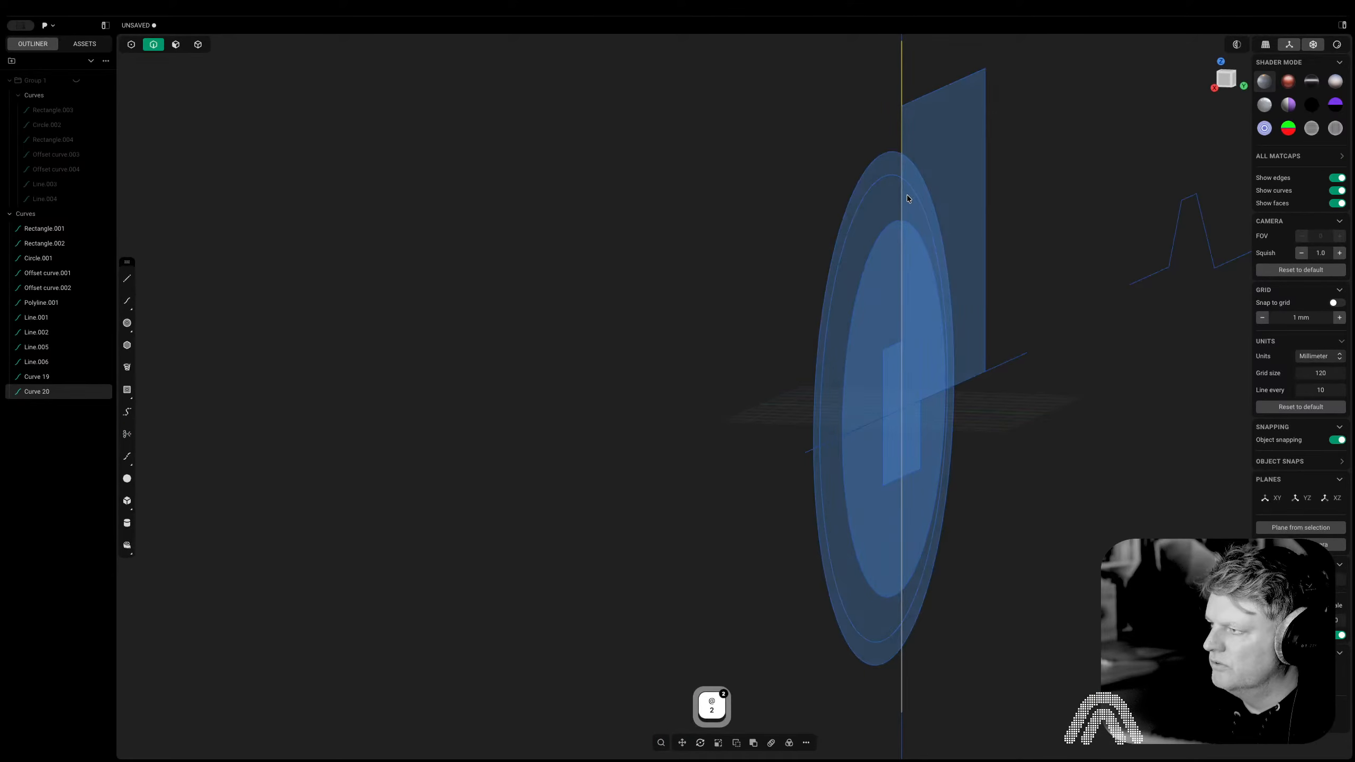
click(902, 672)
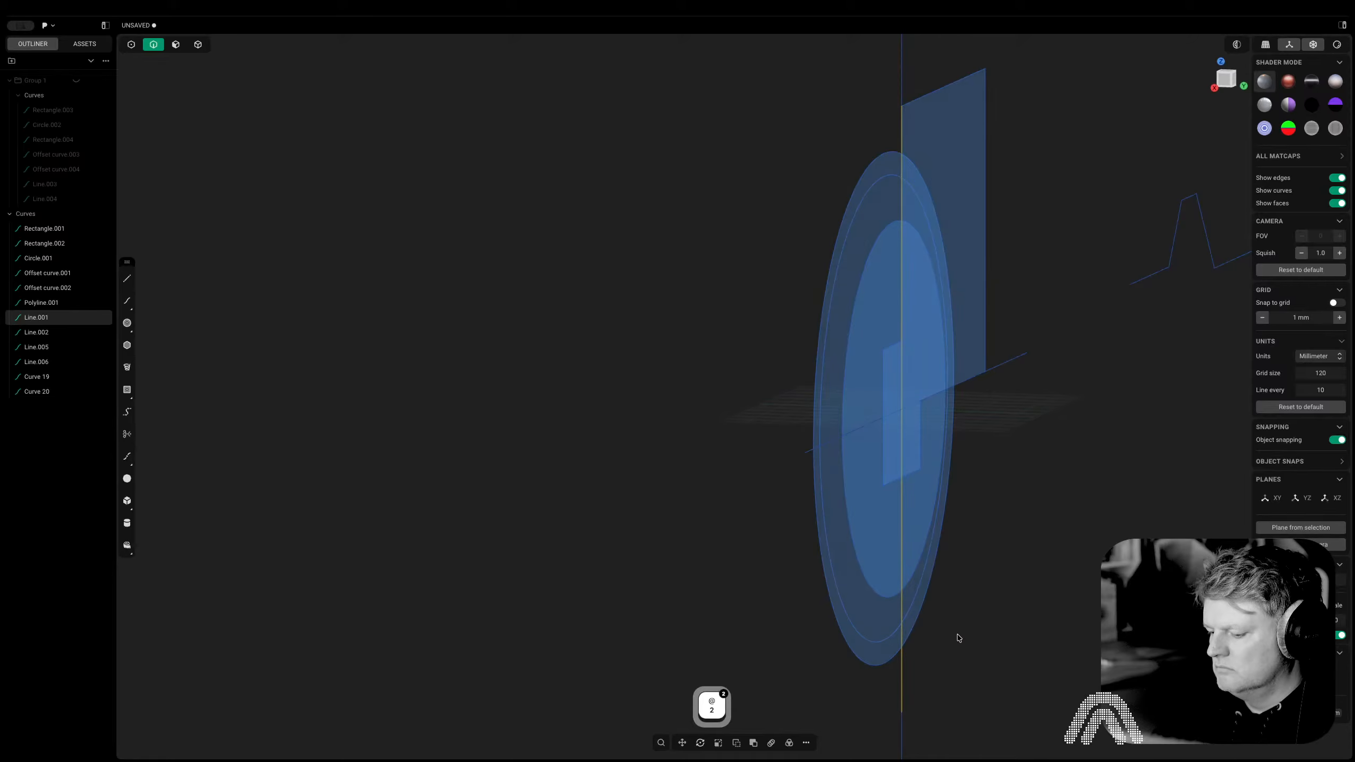
key(space)
text(c)
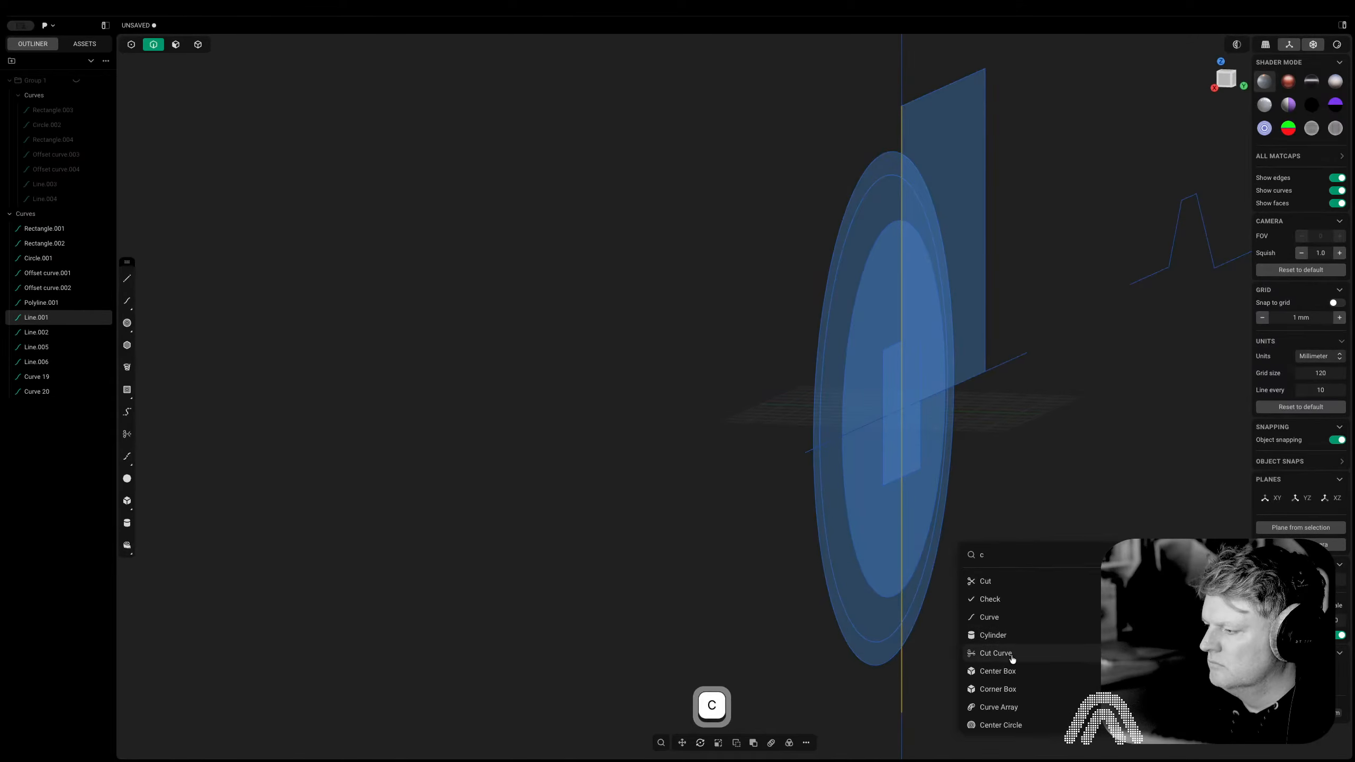
text(ut)
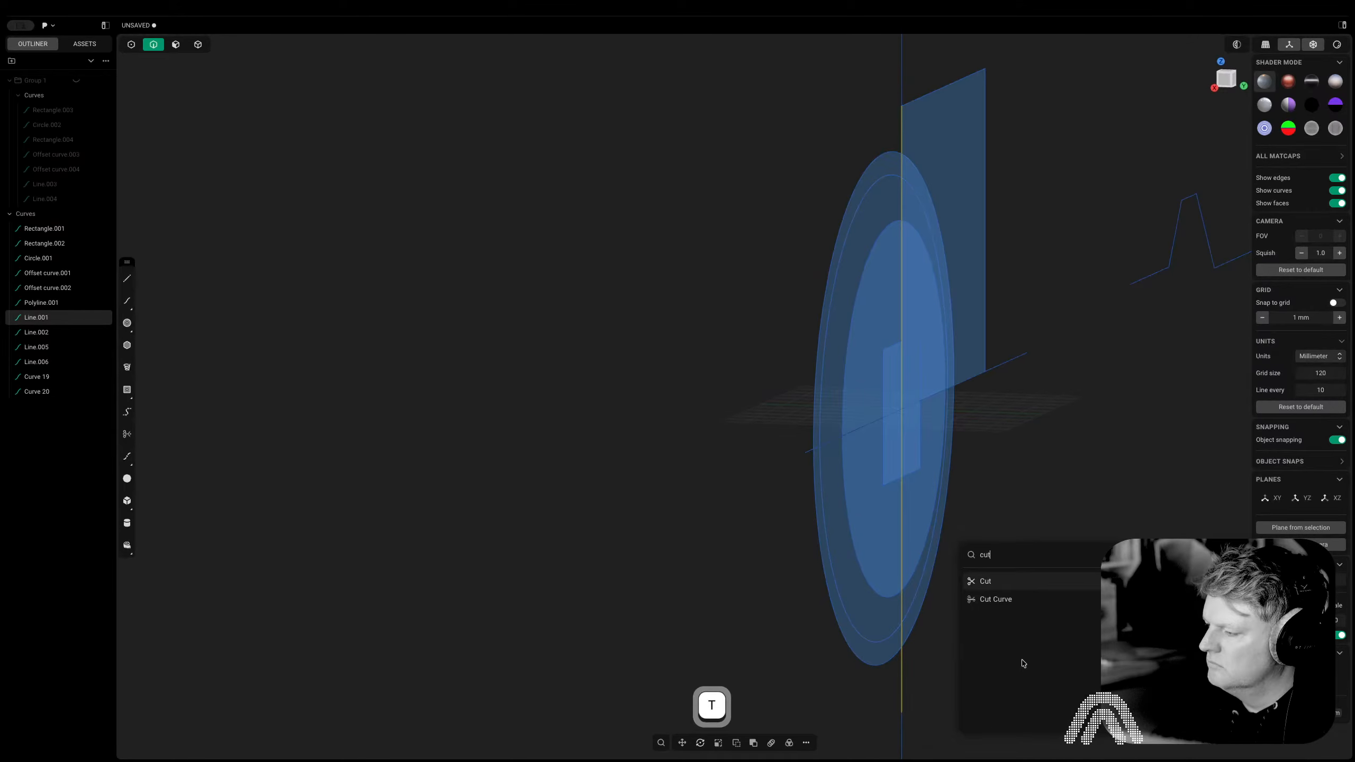
click(1037, 605)
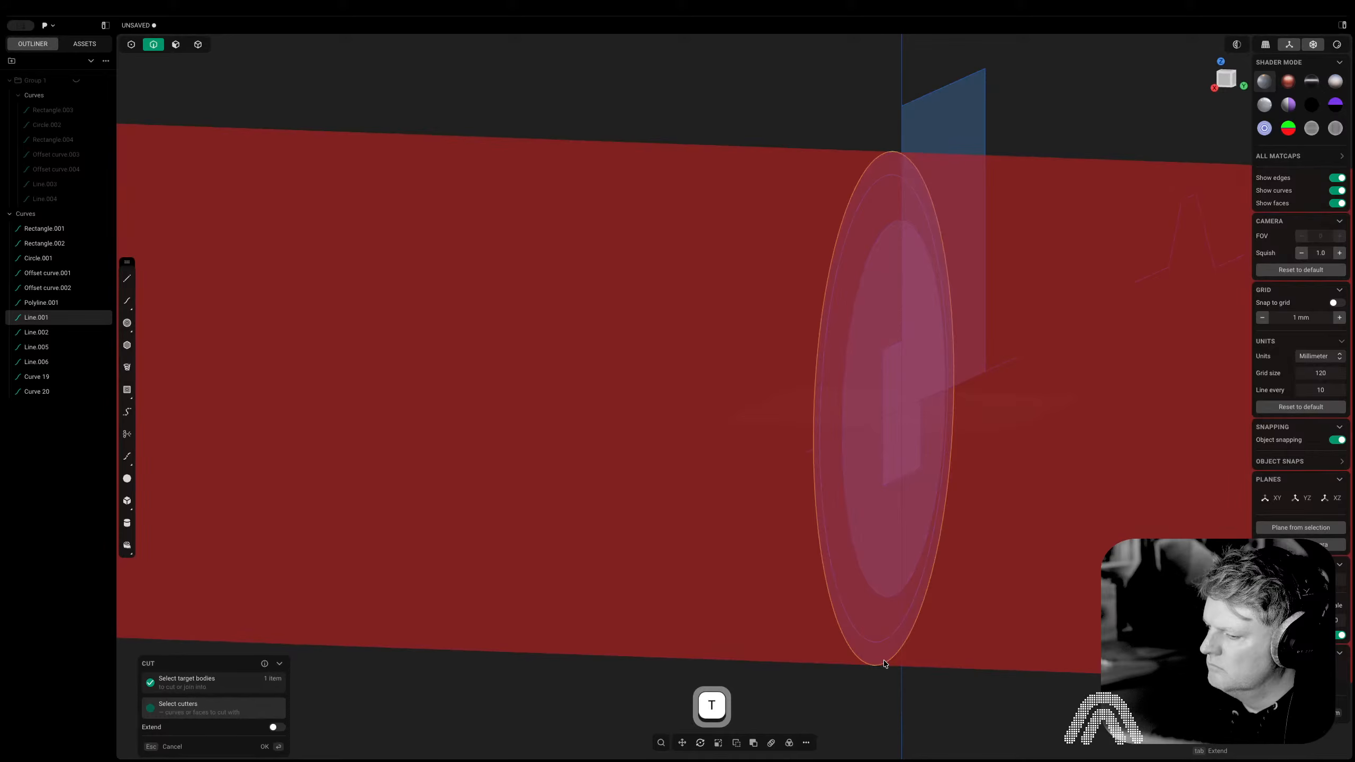
click(274, 729)
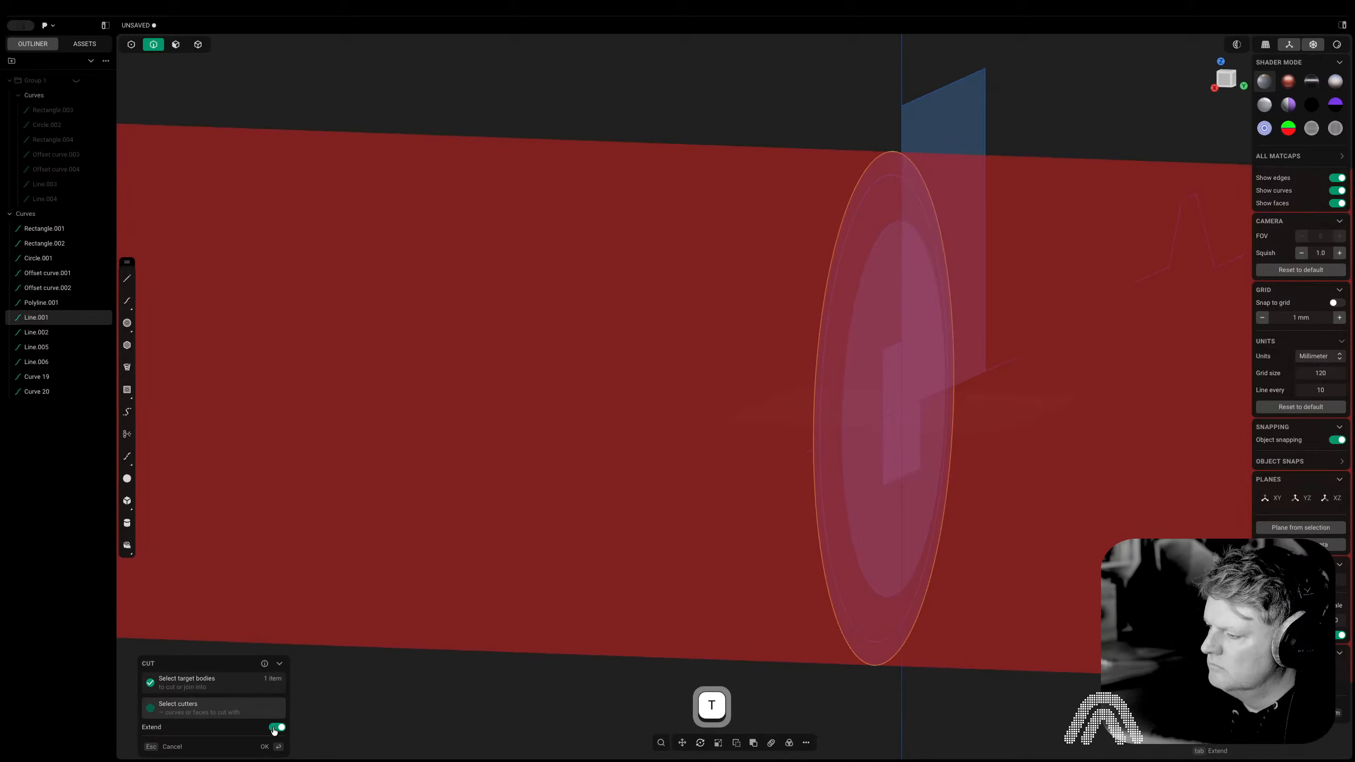
right_click(468, 722)
click(709, 717)
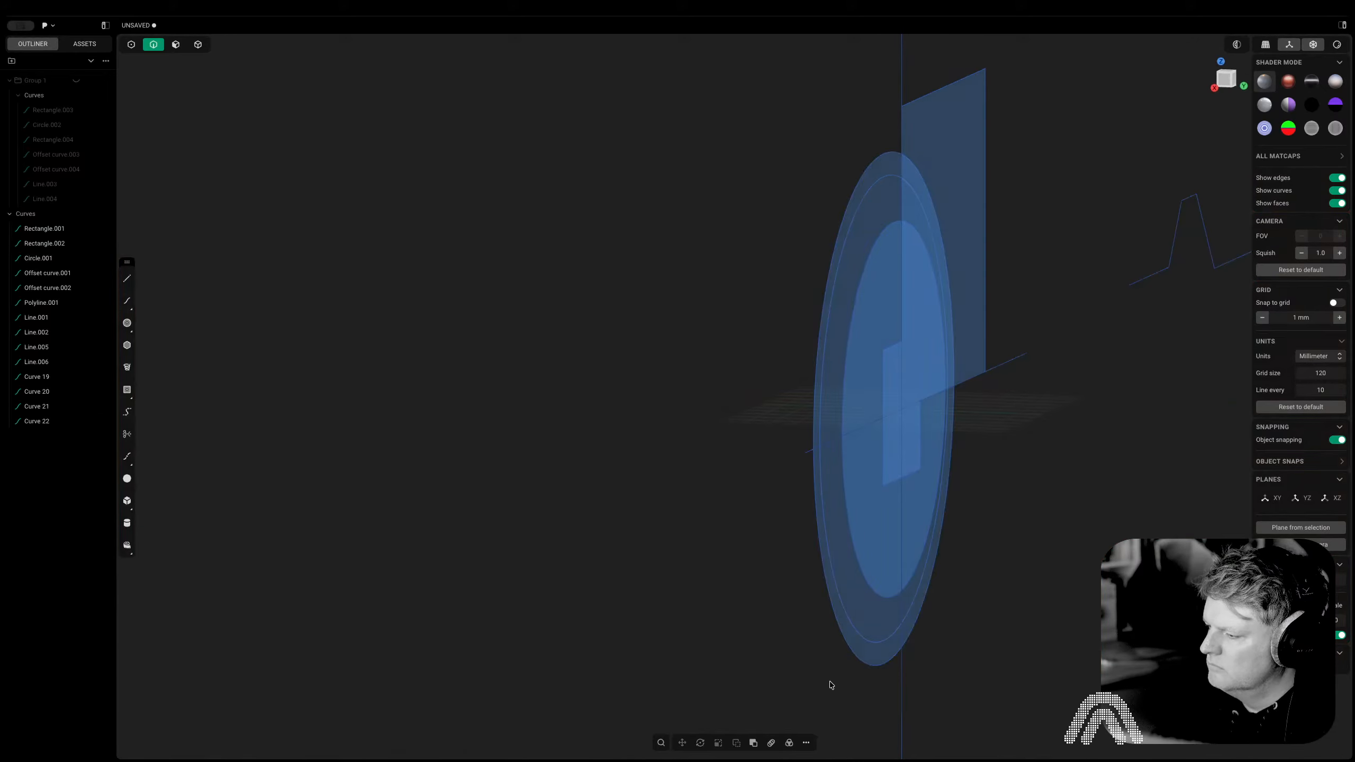
Draw a vertical line in the front view from the outermost circle's uppermost point to its lowest point
click(870, 665)
middle_drag(870, 665, 1099, 567)
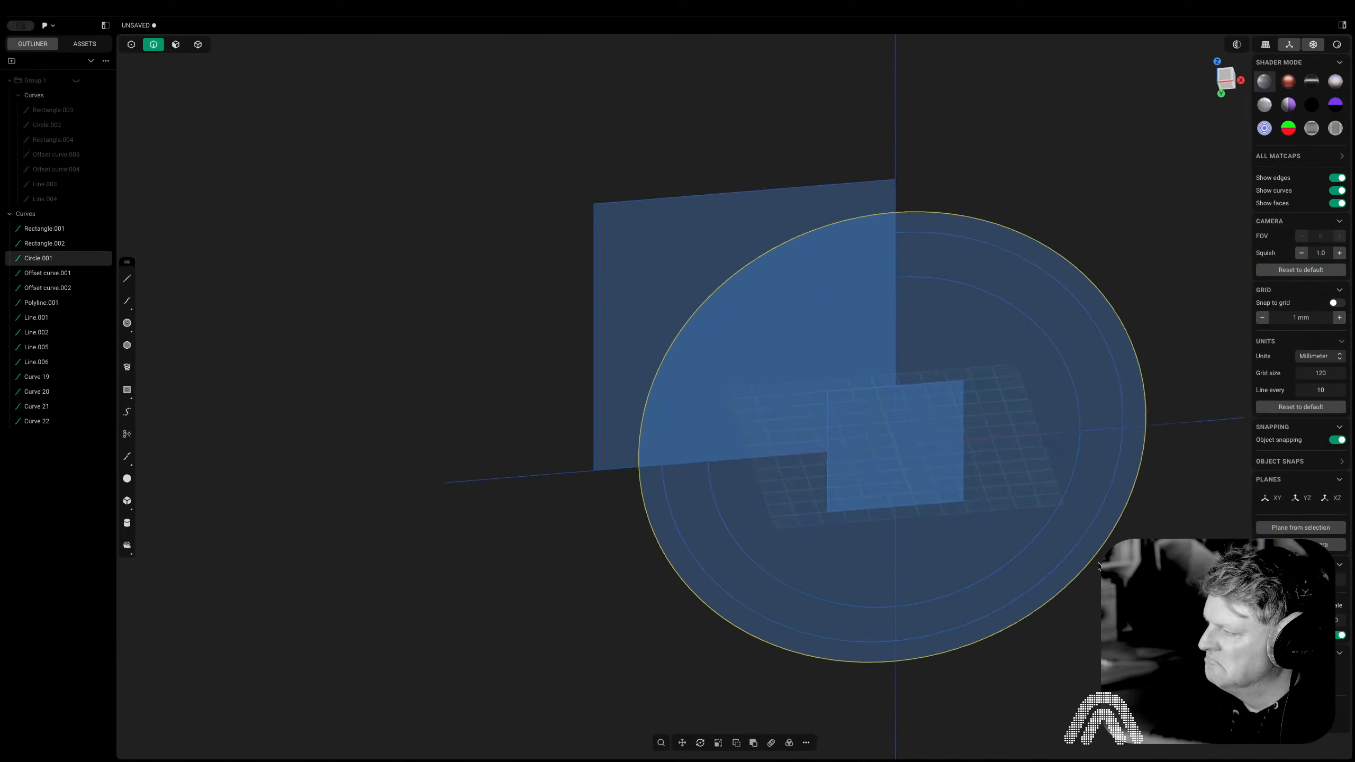
click(1227, 75)
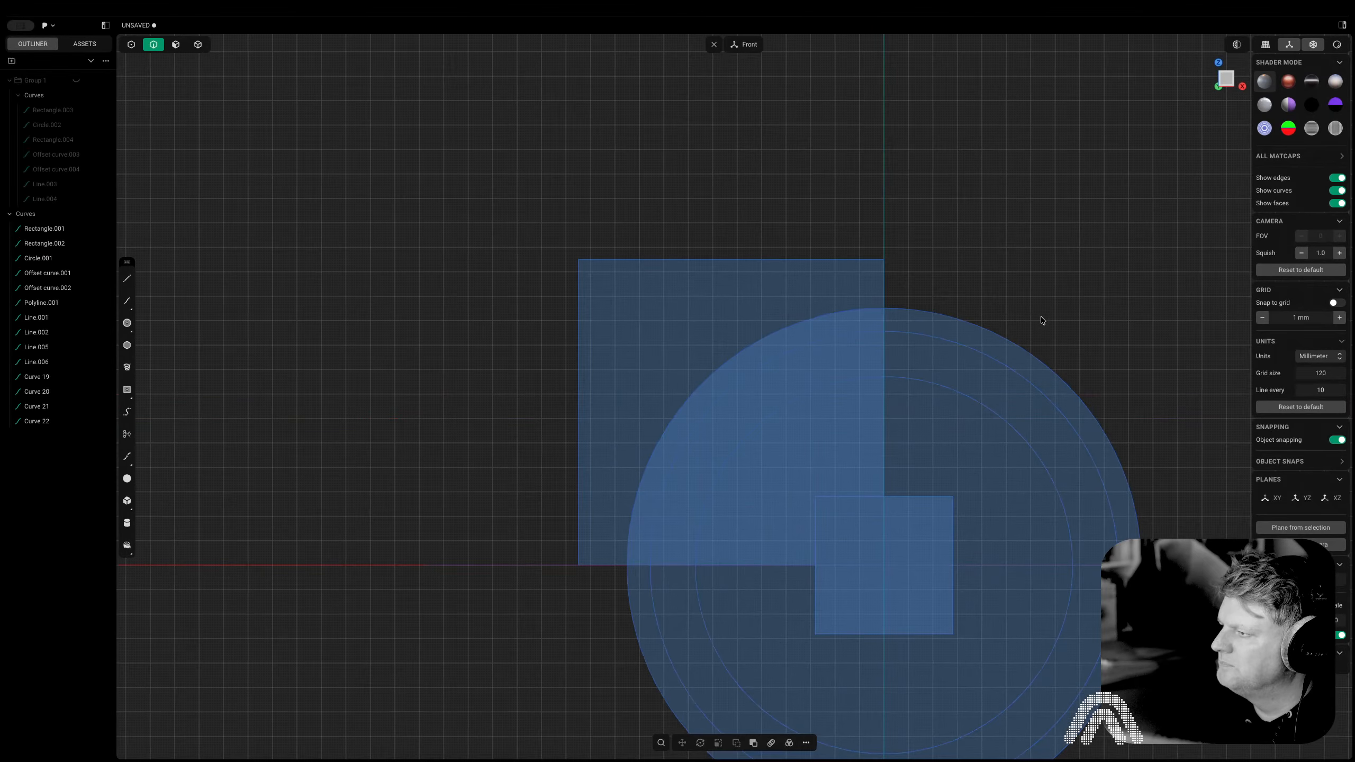
key(shift+a)
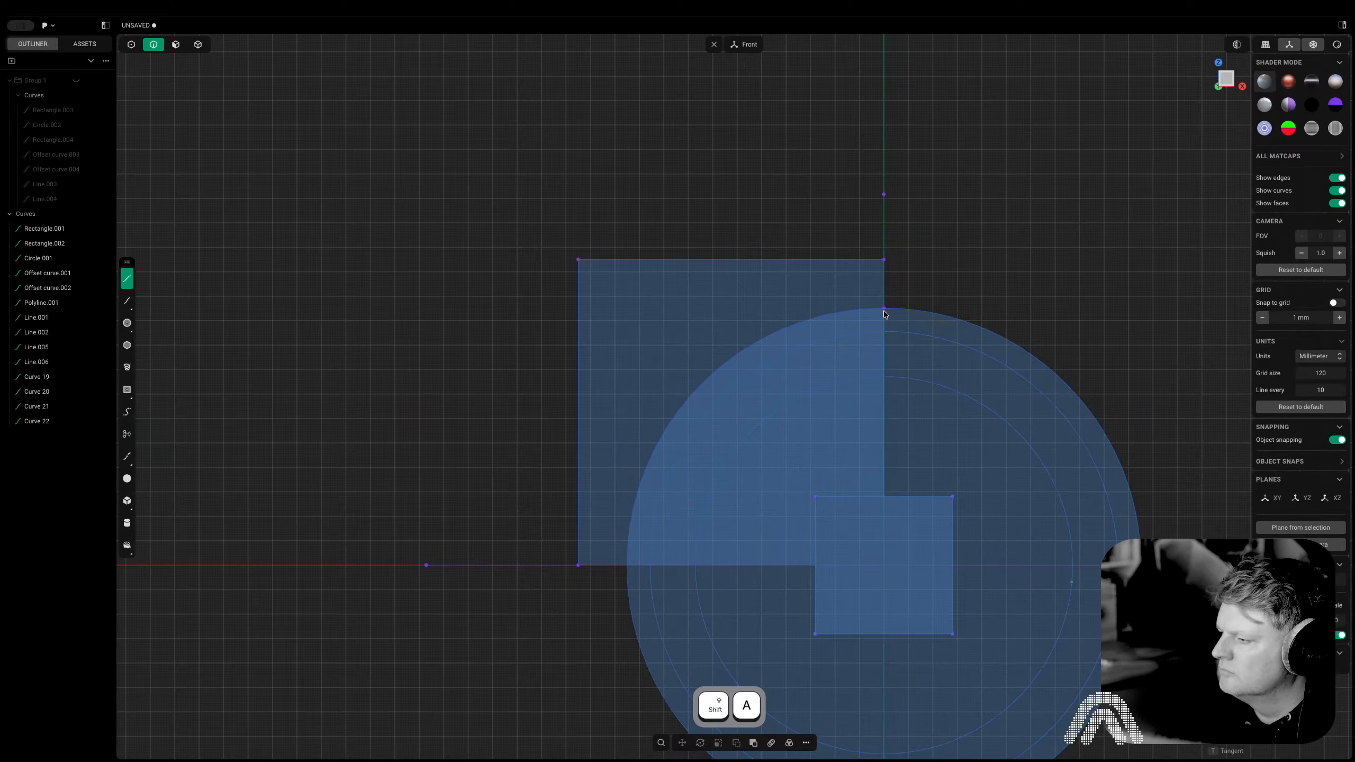
click(883, 311)
shift+middle_drag(884, 651, 863, 409)
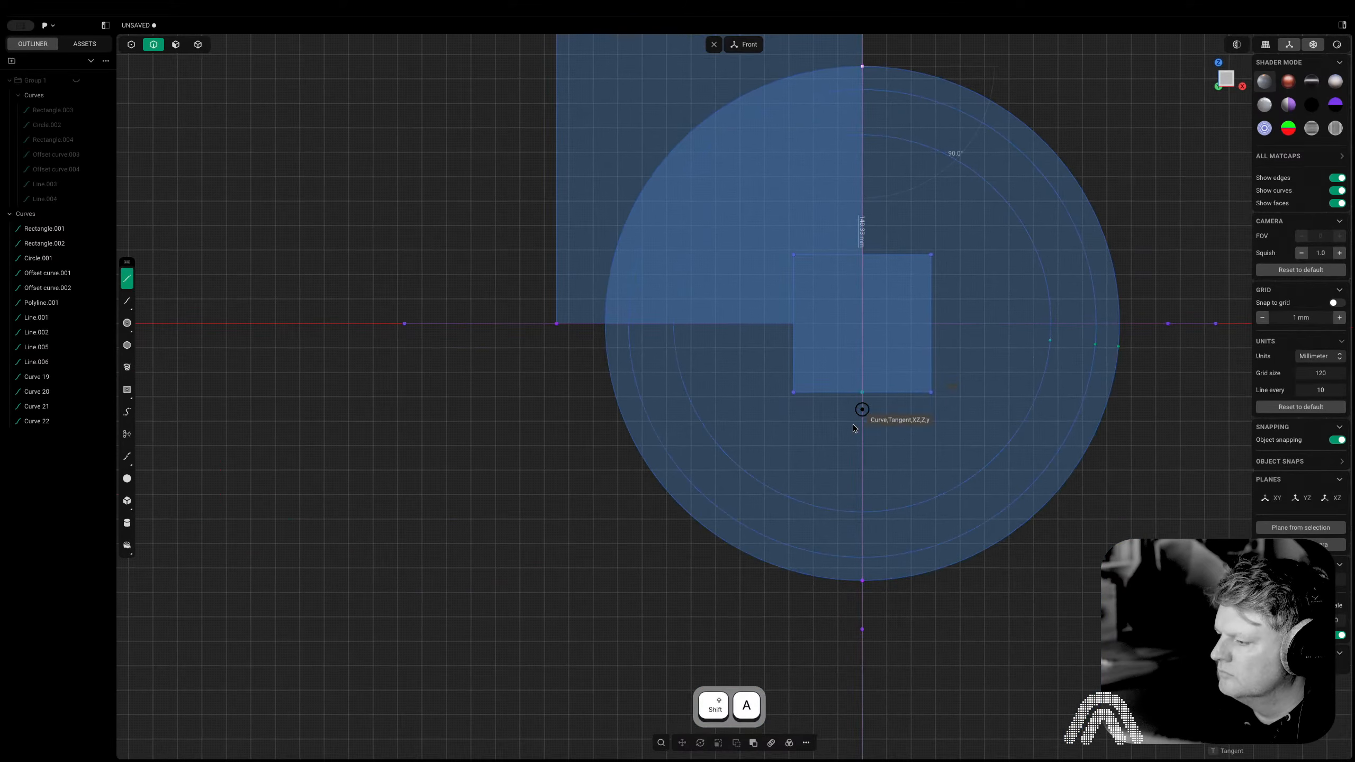
click(860, 581)
key(t)
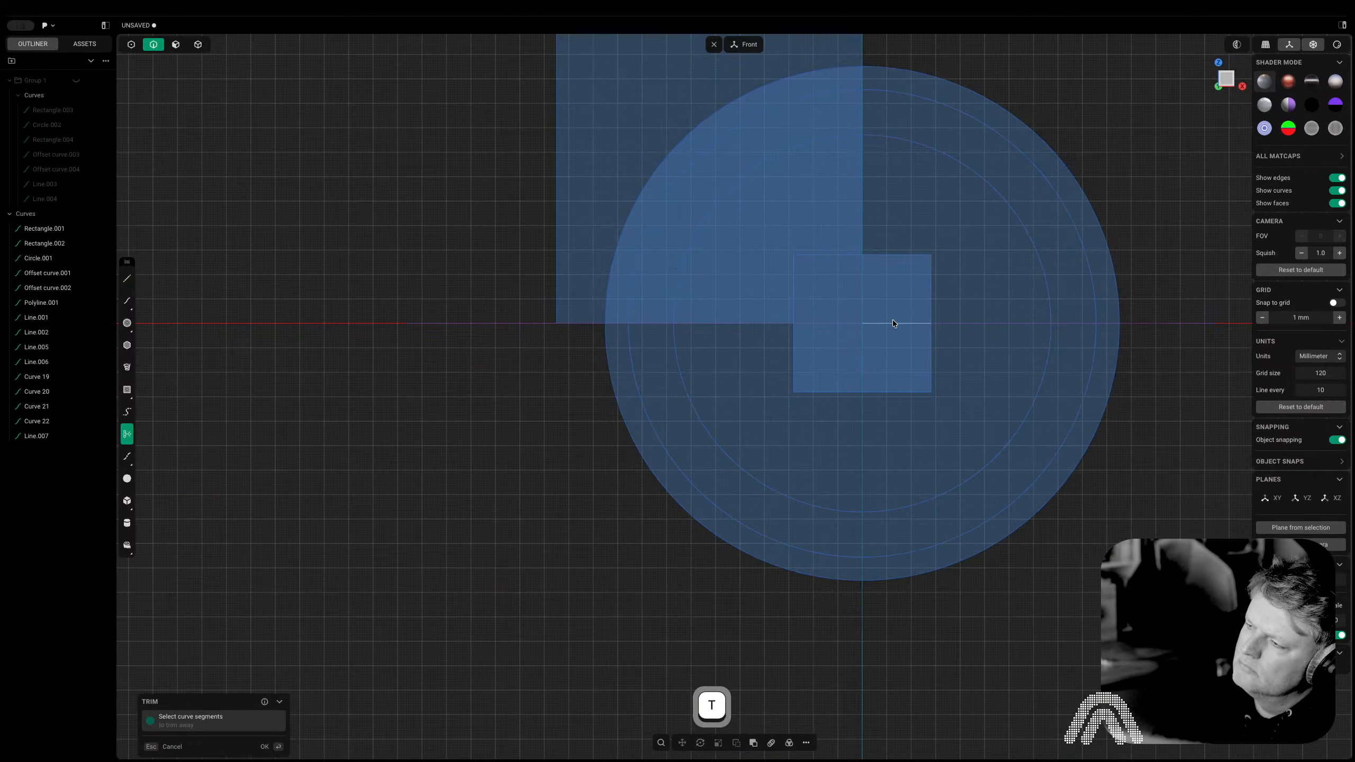
scroll(836, 222, up, 5)
shift+middle_drag(836, 223, 976, 199)
key(2)
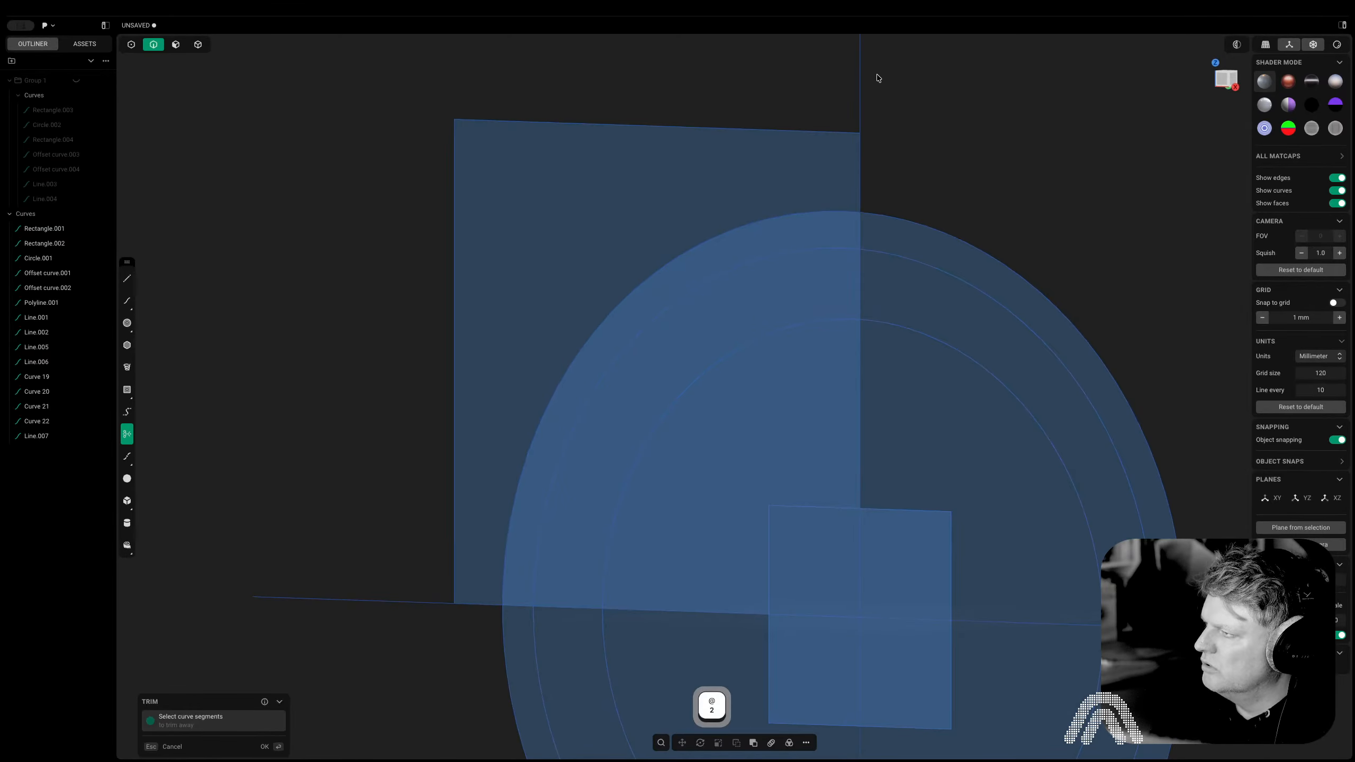
Delete the duplicate long horizontal line running through the circles' centre
key(x)
scroll(914, 175, down, 5)
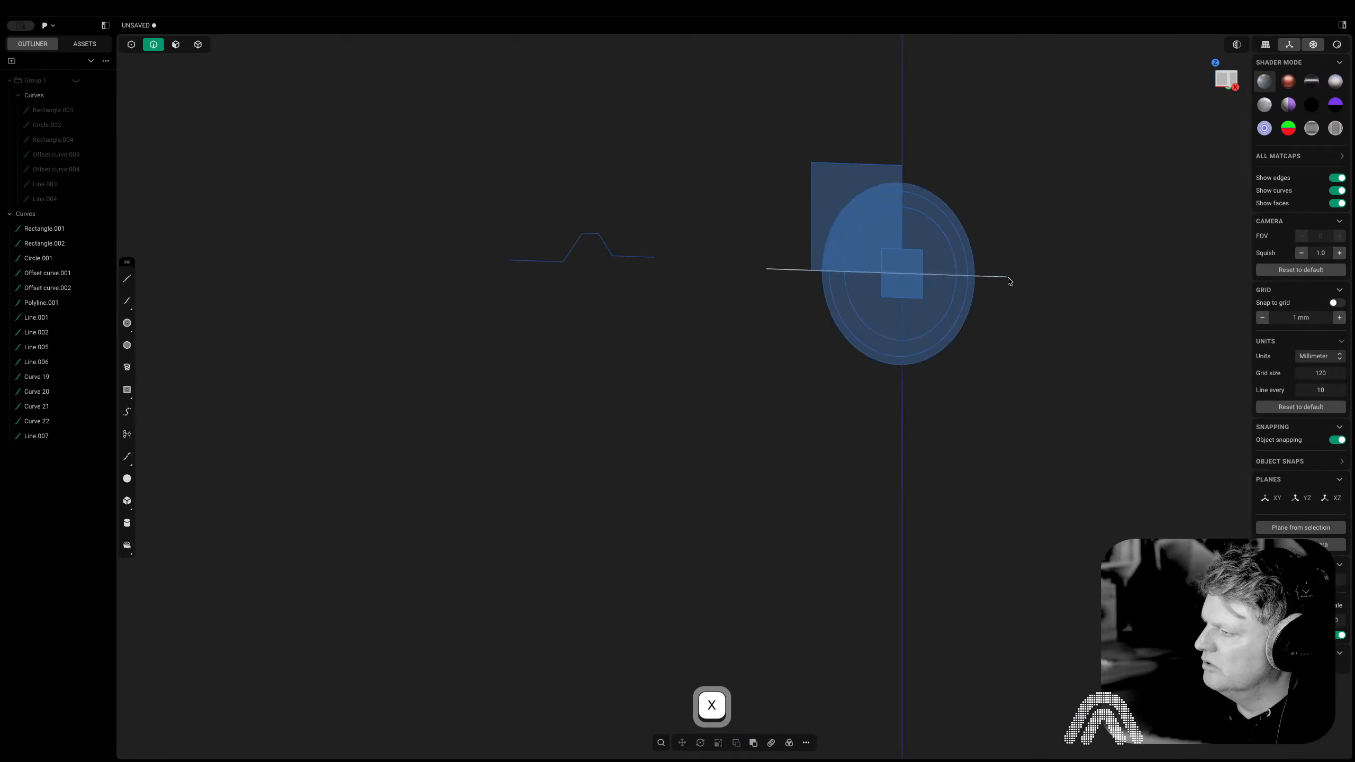
key(x)
Flatten the three concentric circles and the horizontal line onto one plane by scaling them to 0 along Y
middle_drag(1008, 281, 962, 294)
key(2)
drag(1000, 199, 944, 318)
text(s)
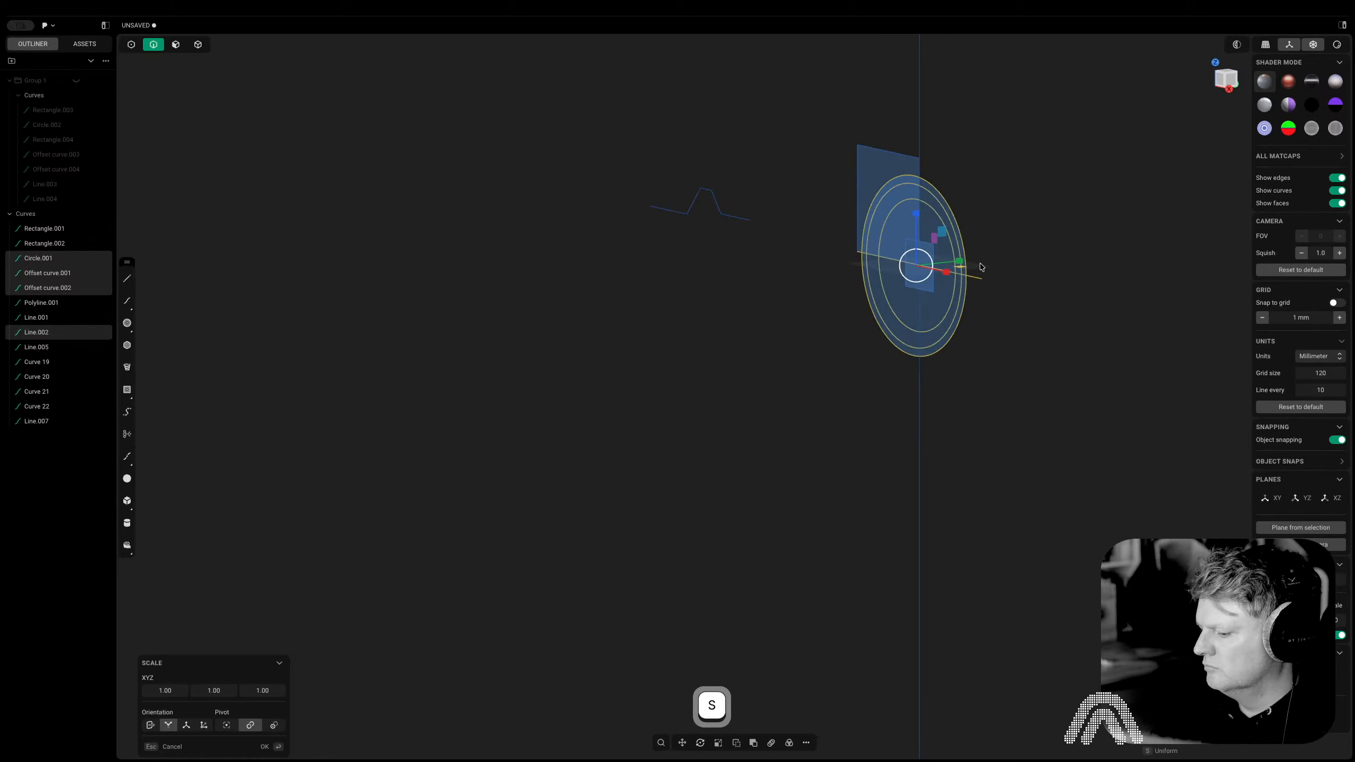
text(y0)
key(Return)
key(Return)
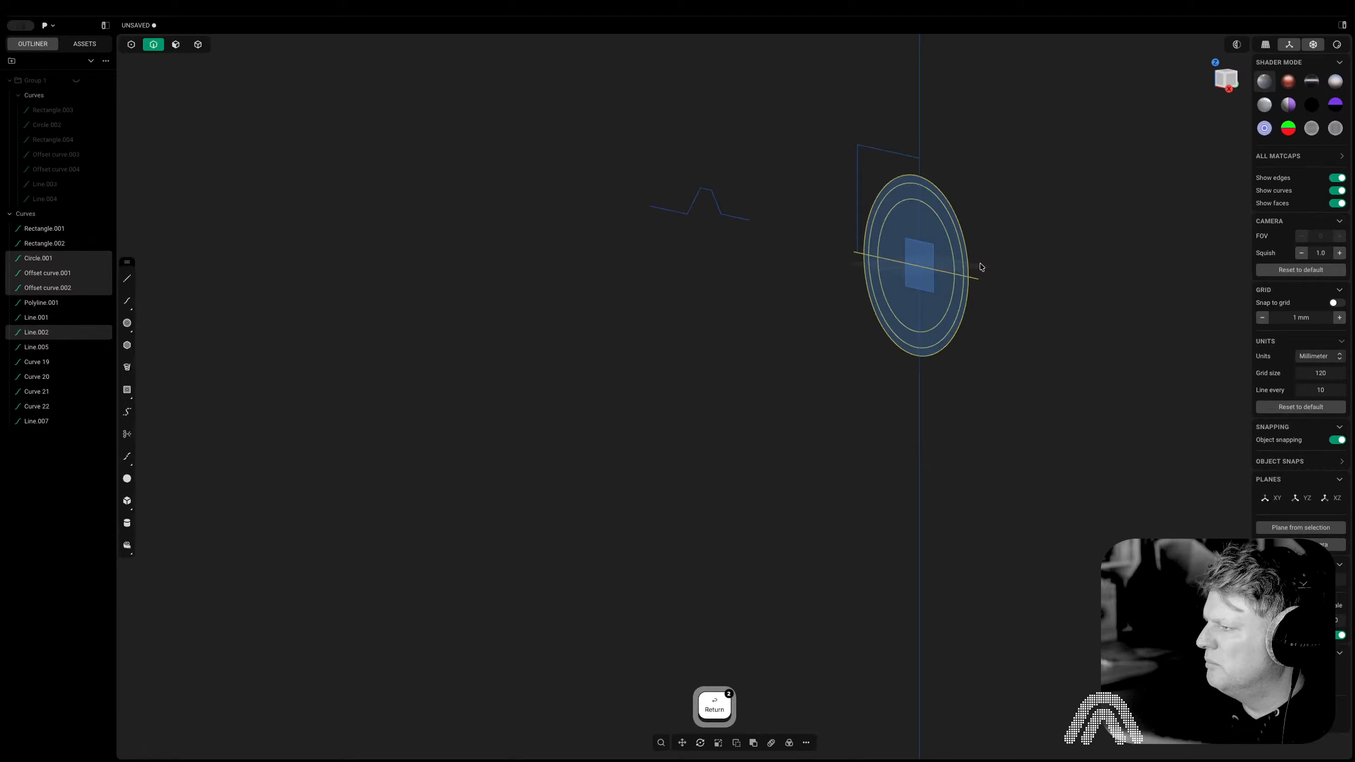
Draw a vertical line in the front view from the square quarter's upper endpoint on the centre line to the outermost circle's lowest point
key(shift+a)
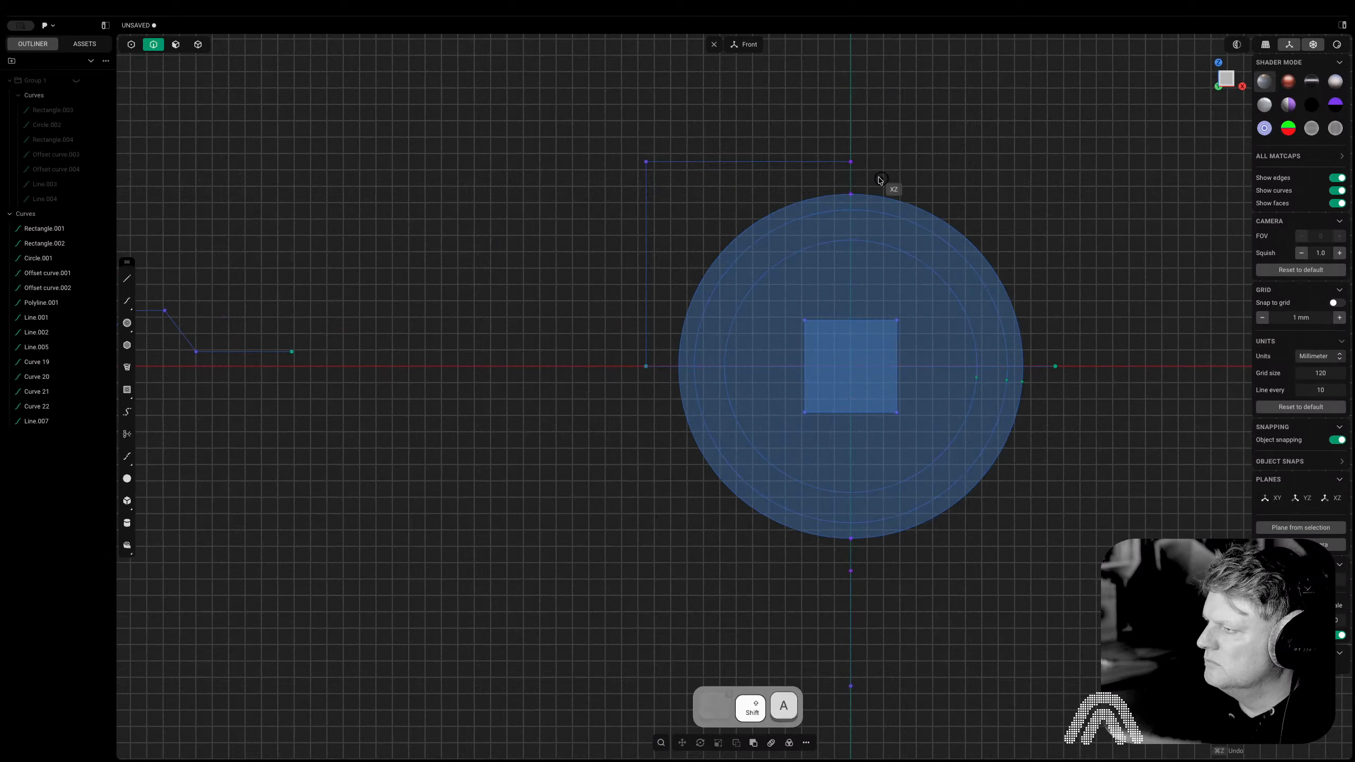
click(851, 161)
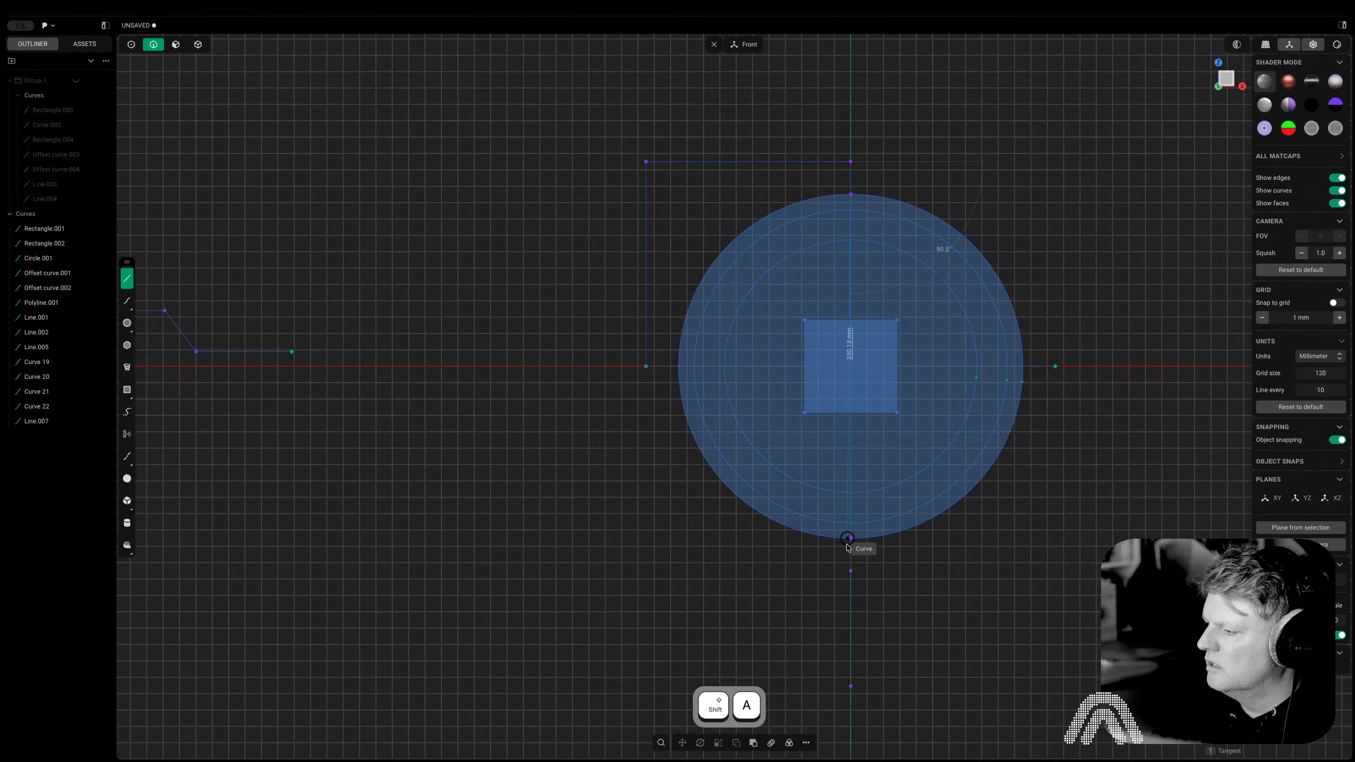
click(848, 543)
key(t)
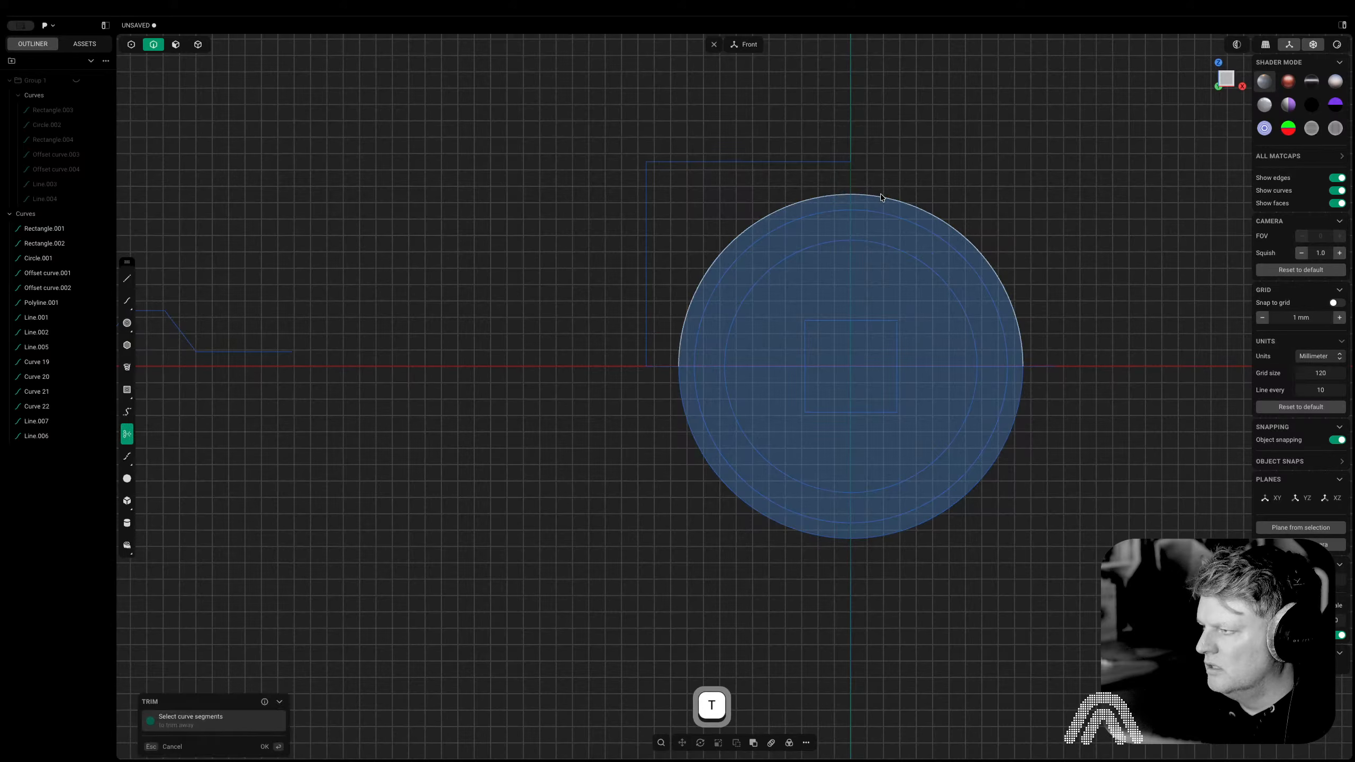
key(2)
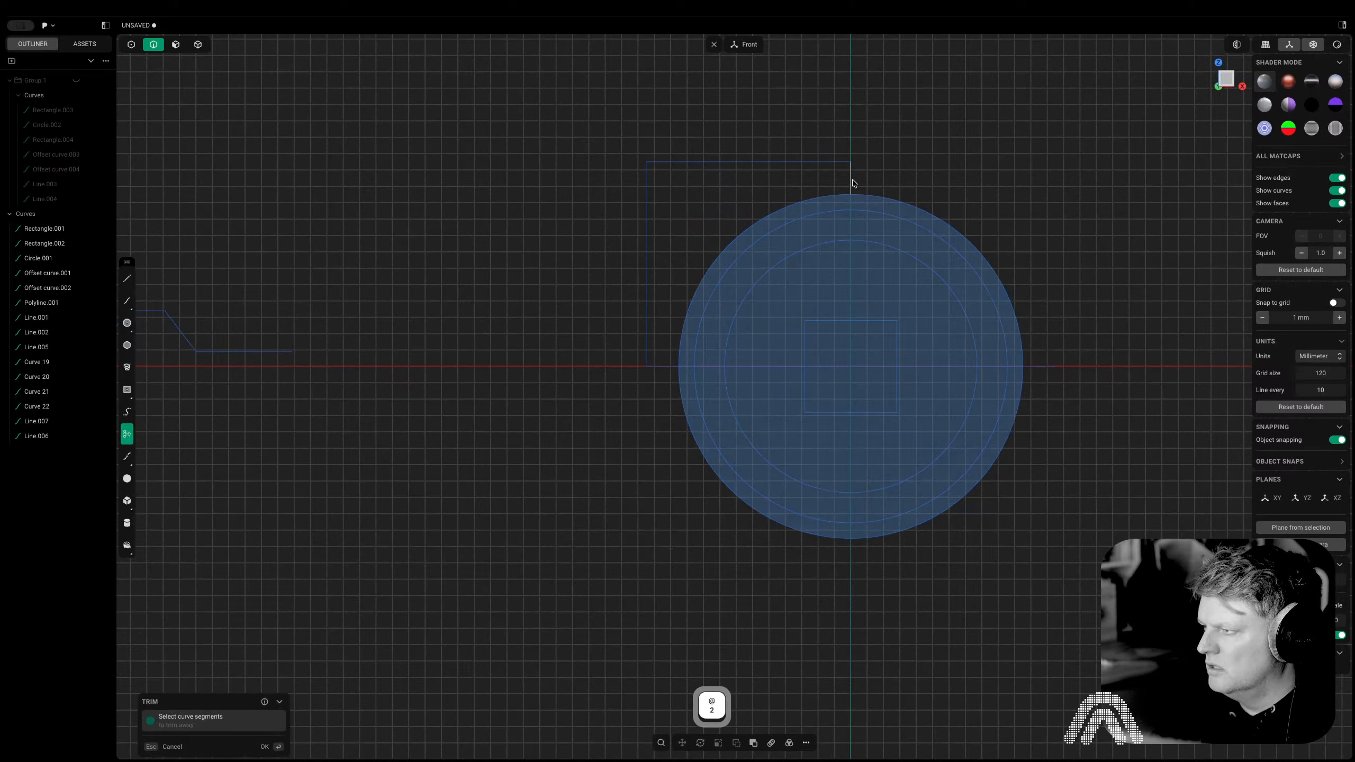
click(851, 203)
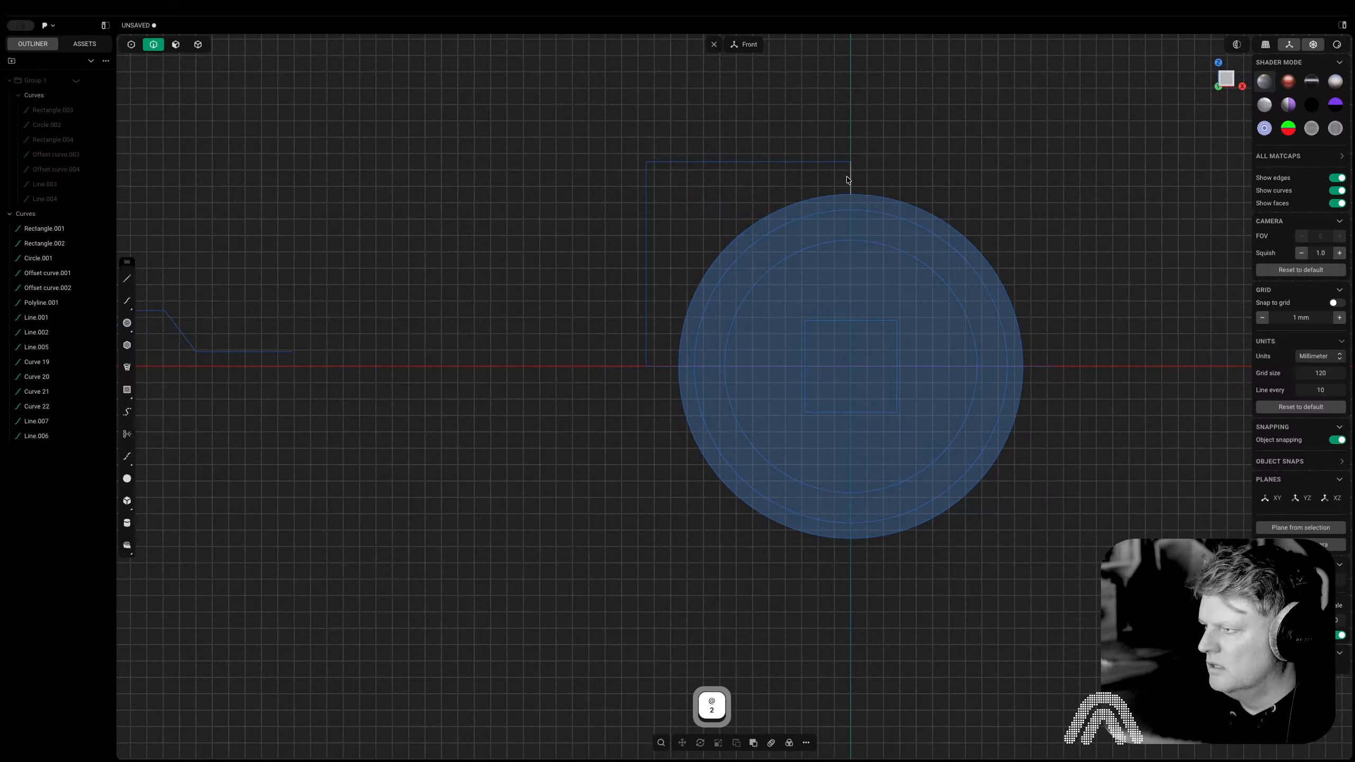
click(853, 218)
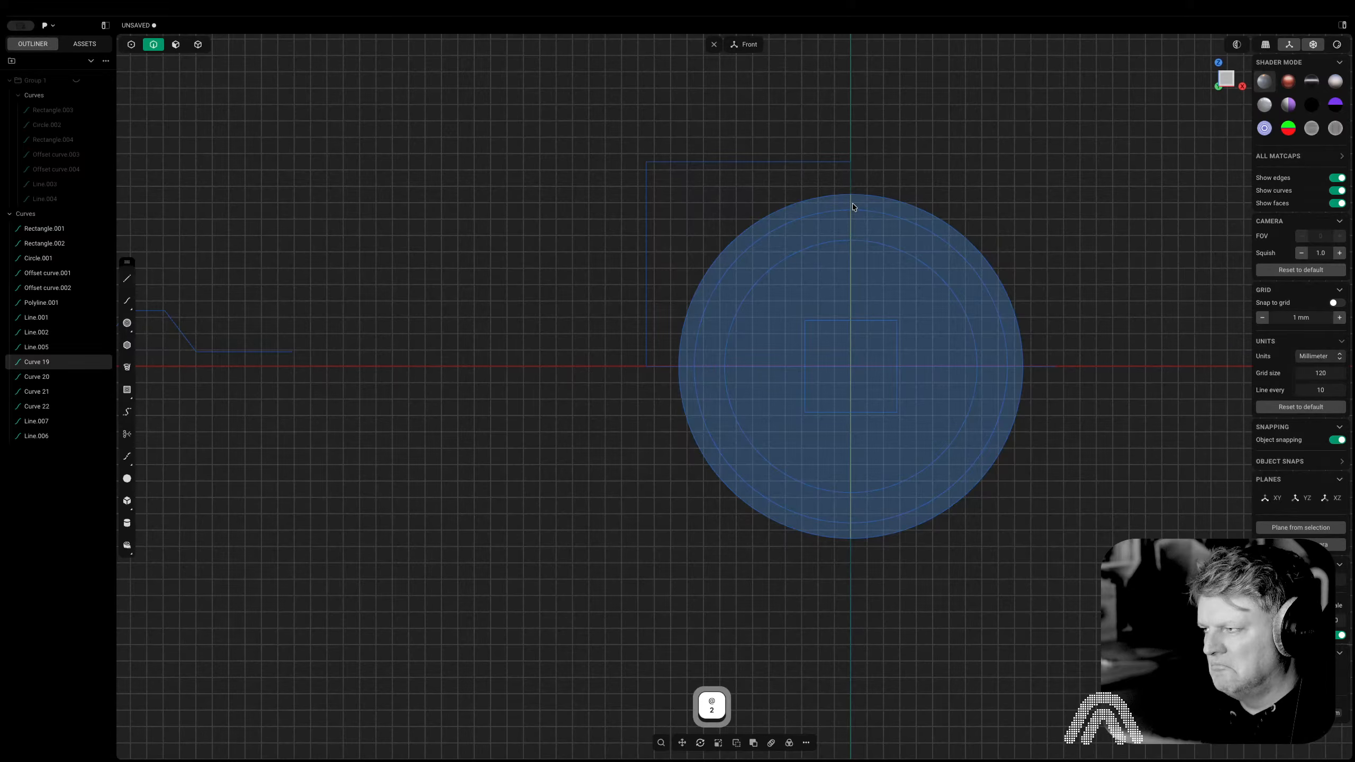
text(f)
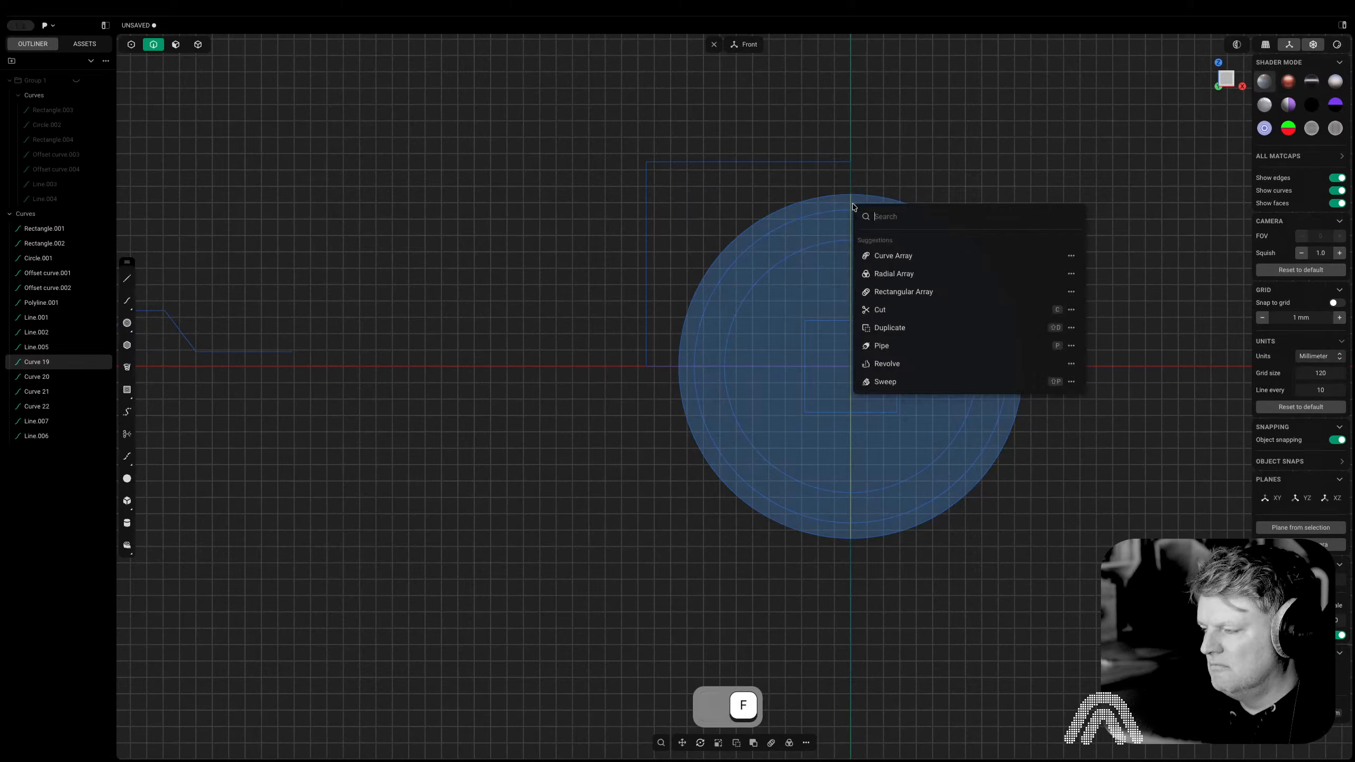
text(c)
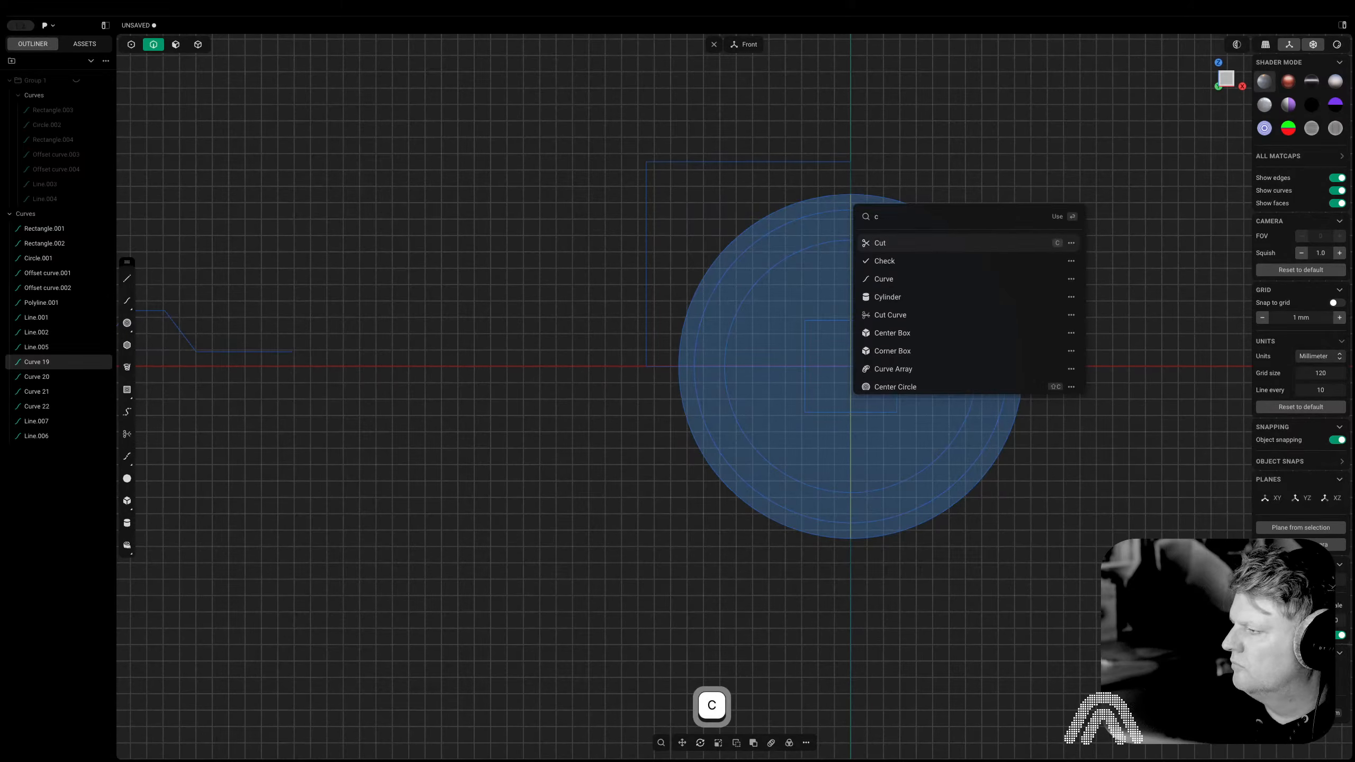
click(890, 315)
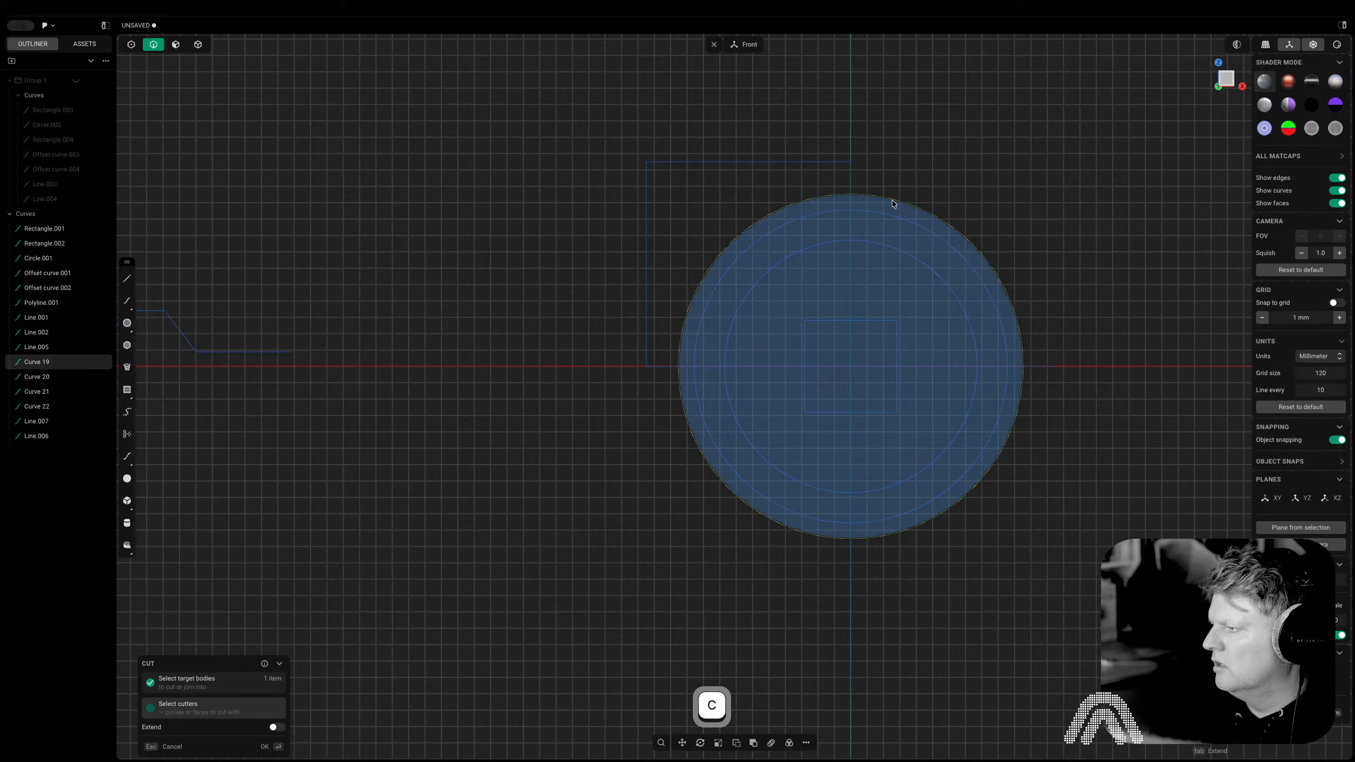
key(Escape)
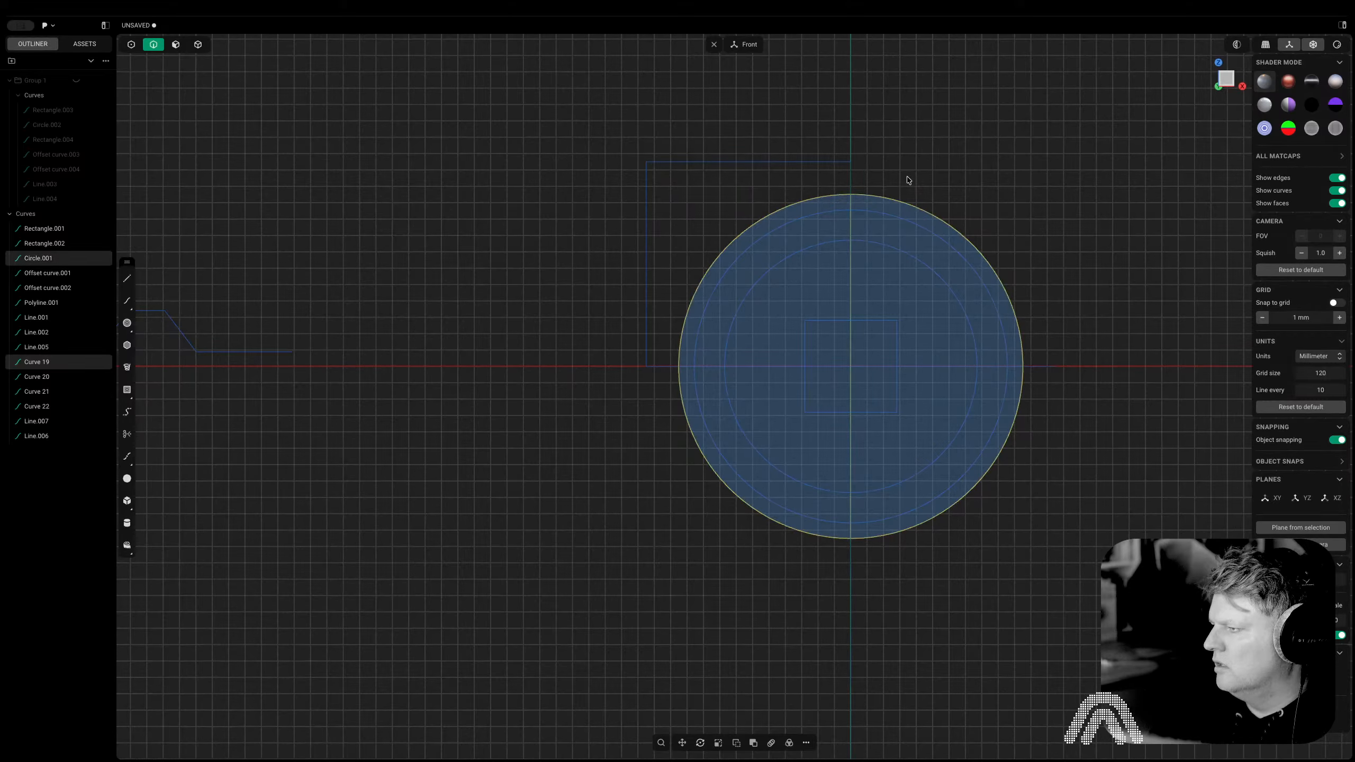
key(Escape)
Cut the outermost circle into two halves with the vertical line as the cutter
click(862, 195)
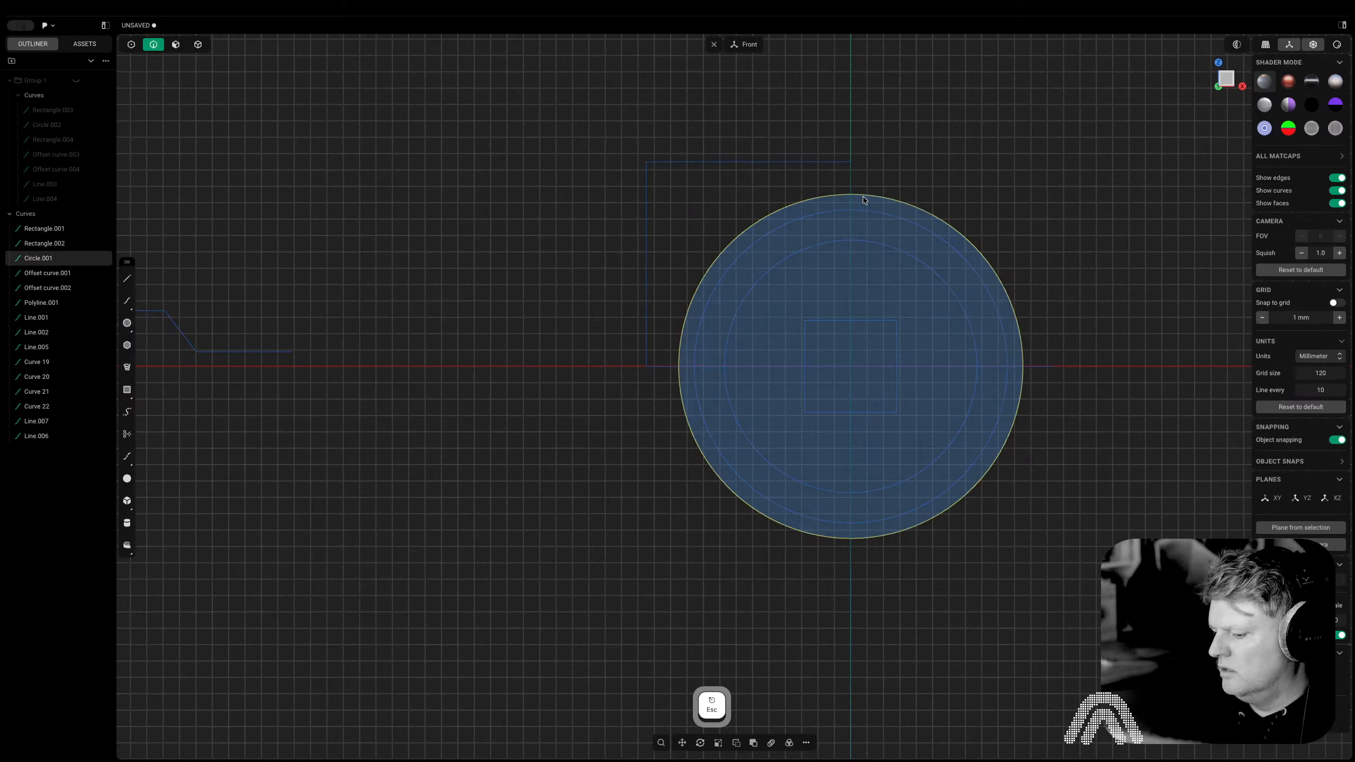
text(fcut)
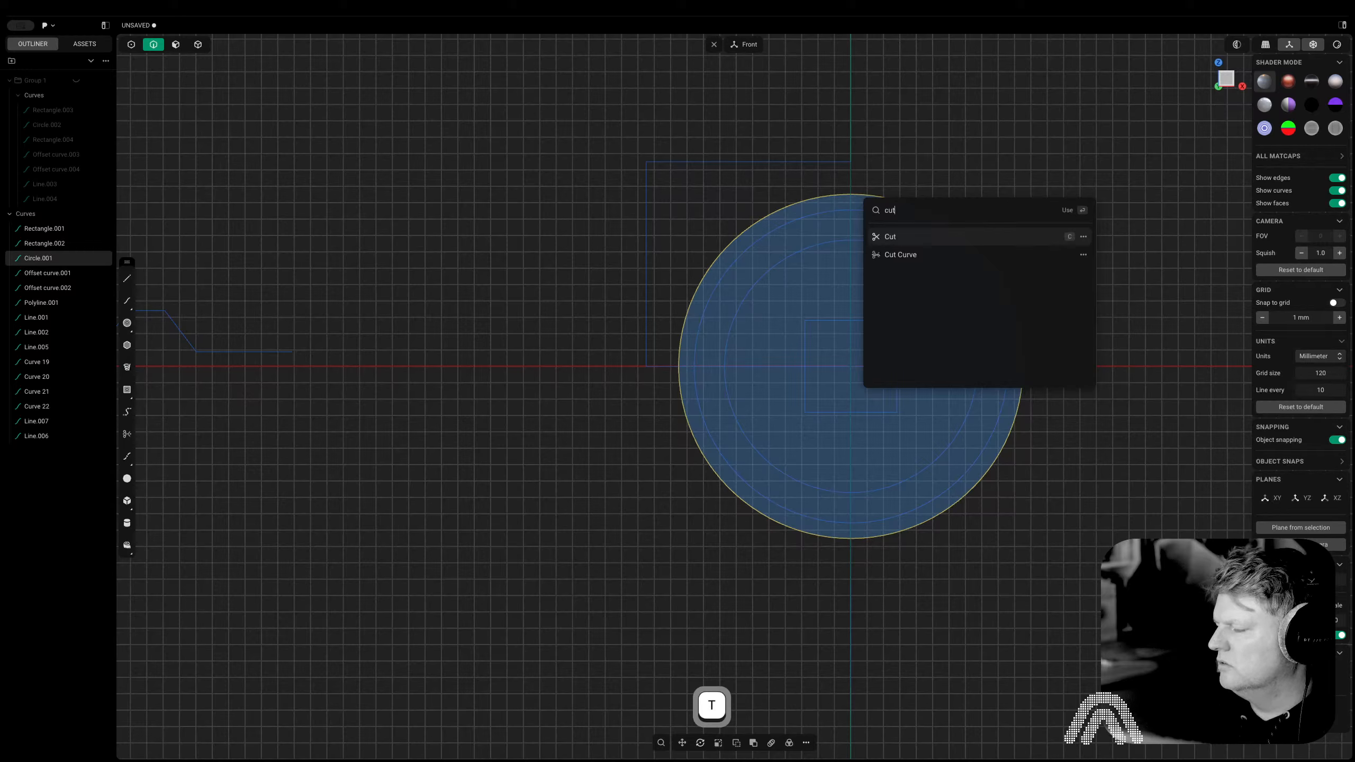
click(931, 246)
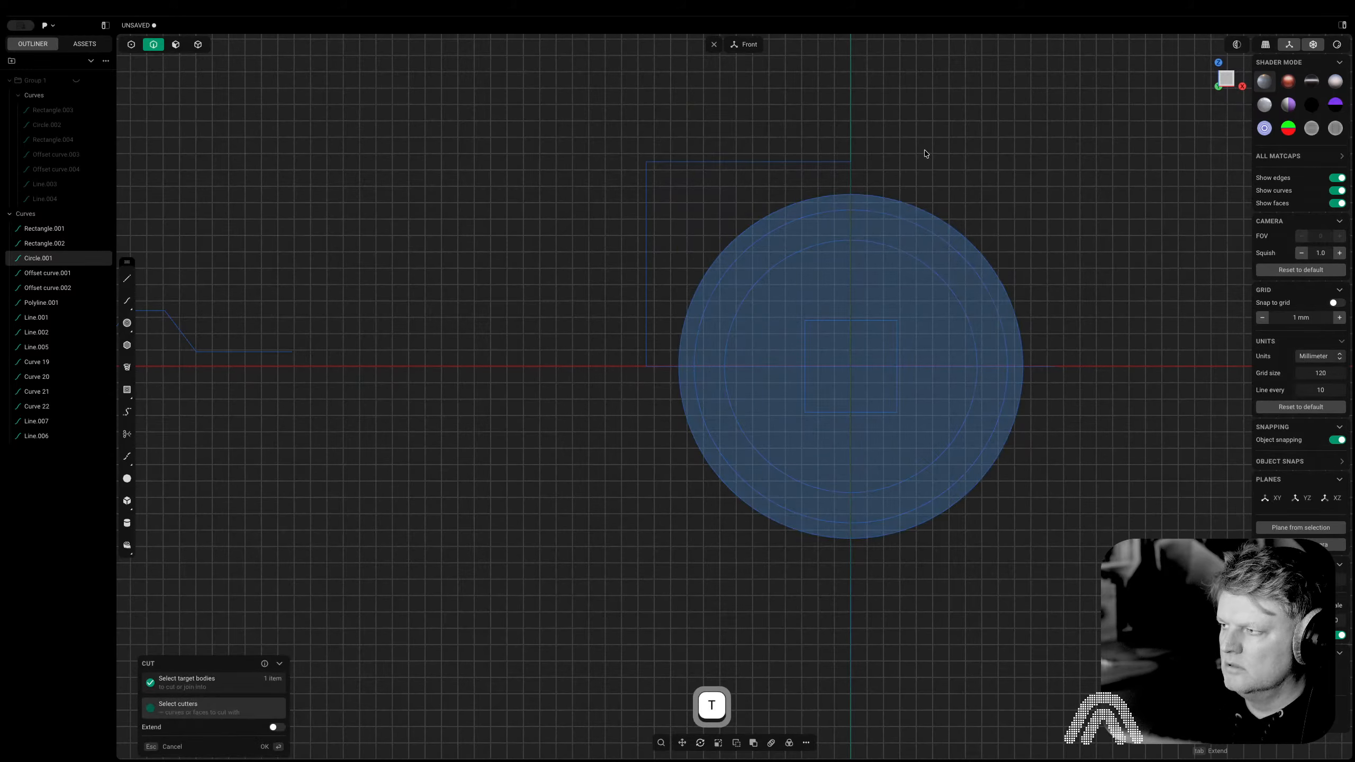
key(Return)
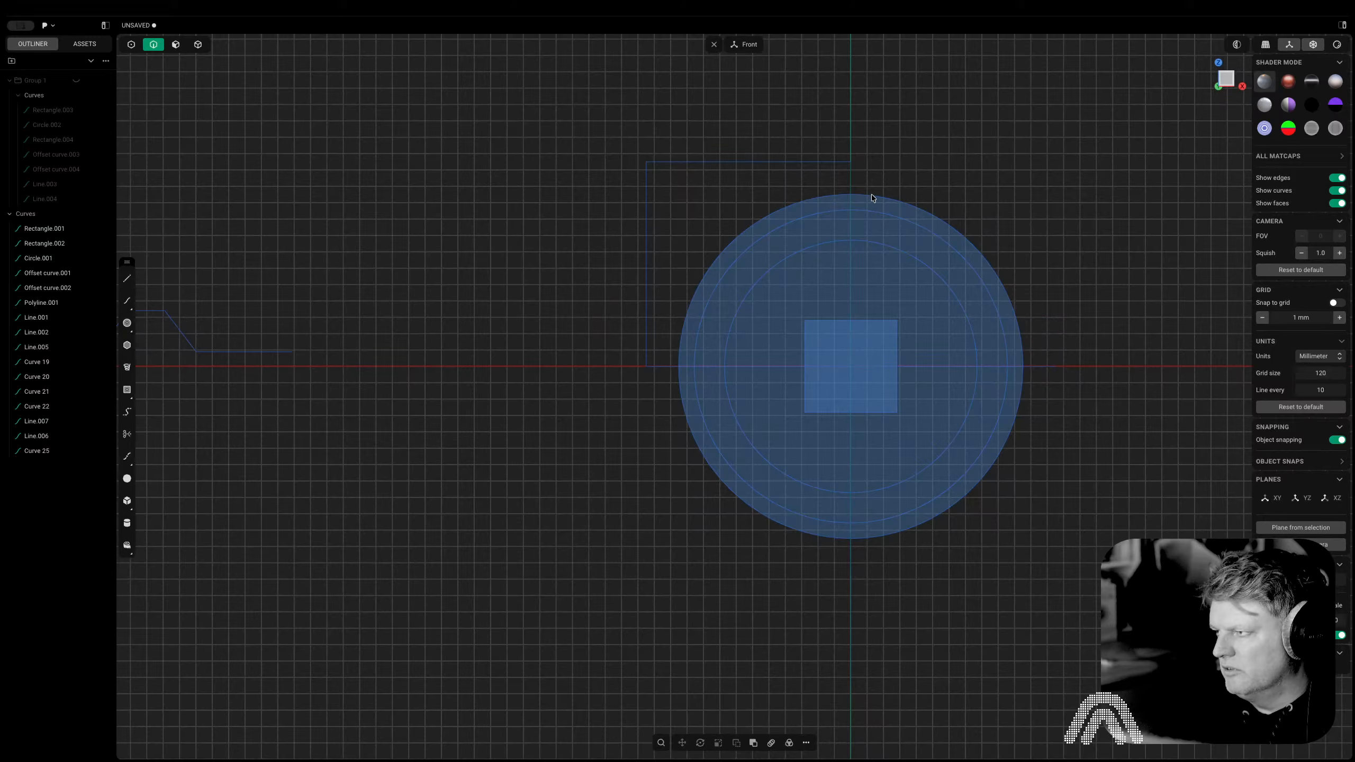
Trim the outermost circle down to its upper-left quarter arc
click(864, 196)
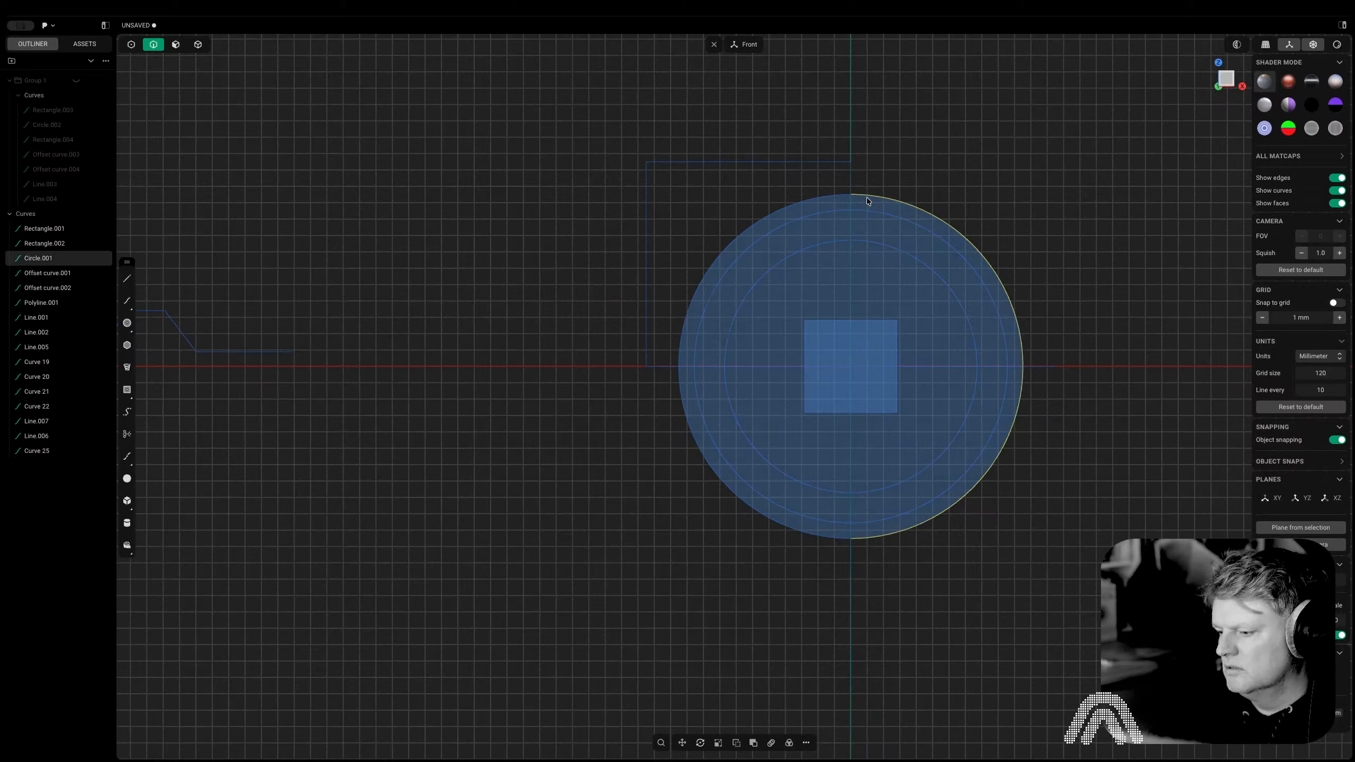
key(t)
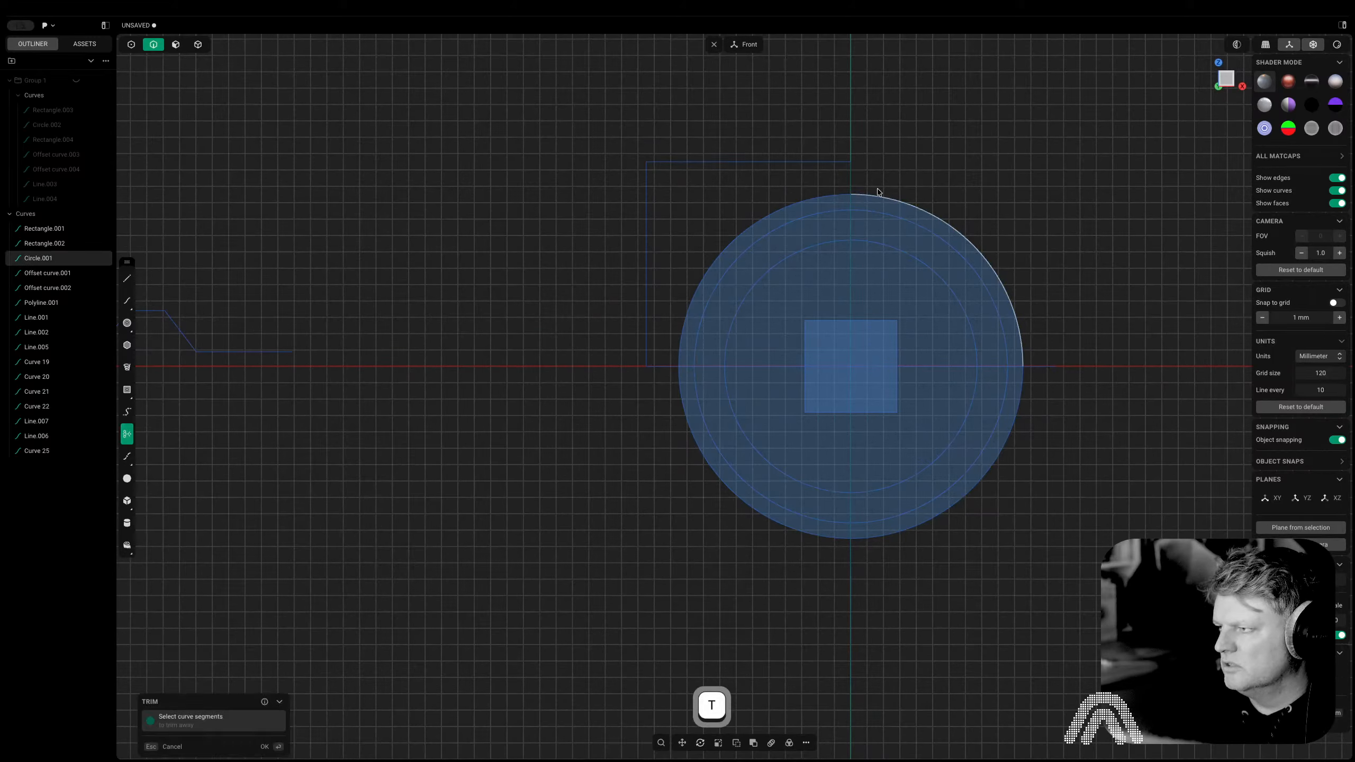
click(880, 194)
click(1022, 385)
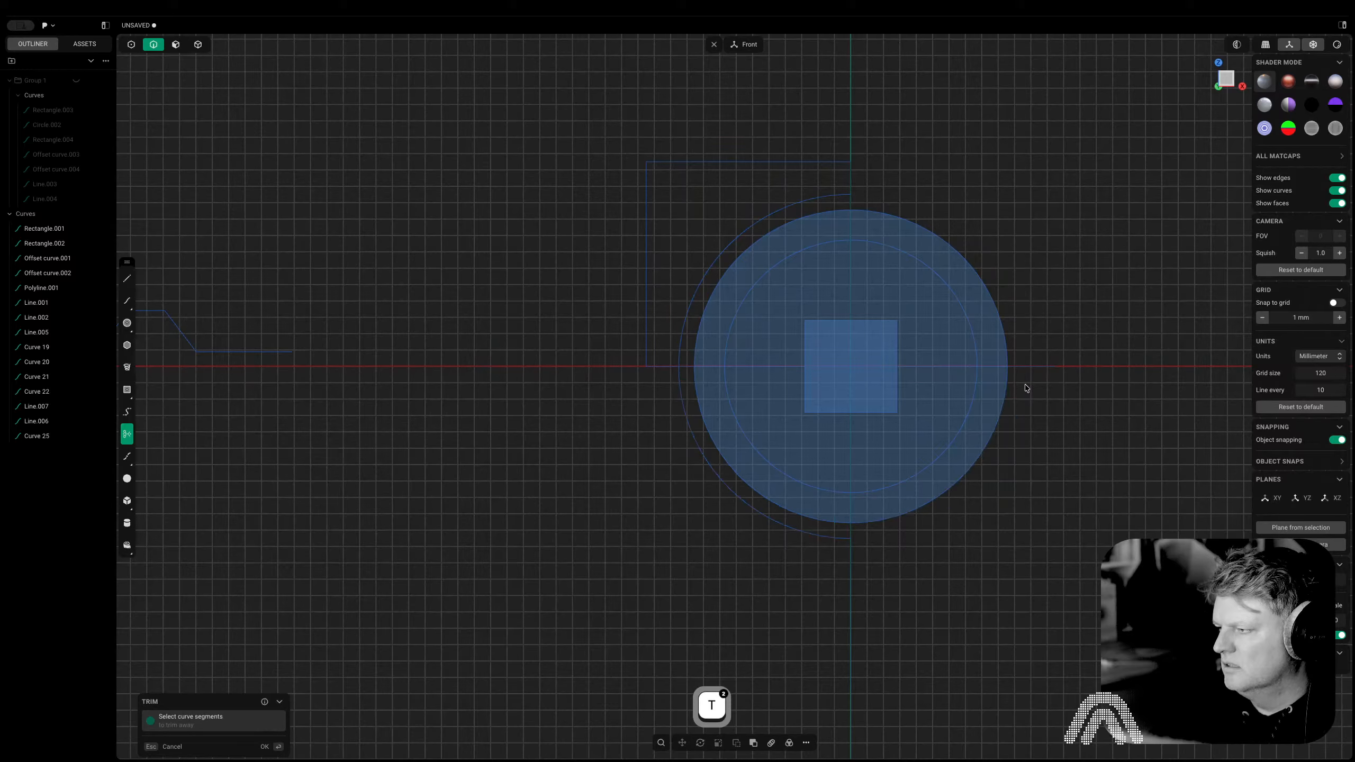
click(687, 435)
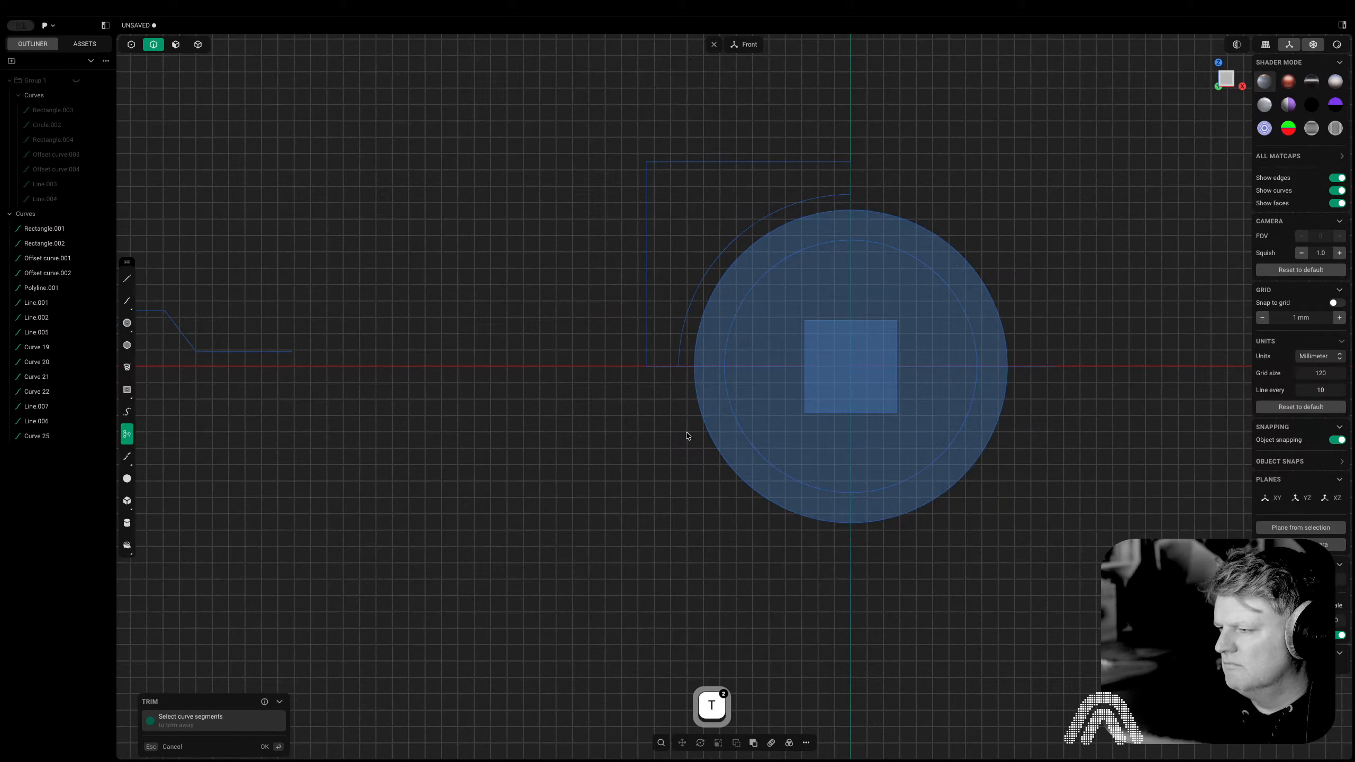
Draw a horizontal line in the front view from the outermost quarter arc's lower endpoint to beyond the far side of the middle circle
key(shift+a)
key(z)
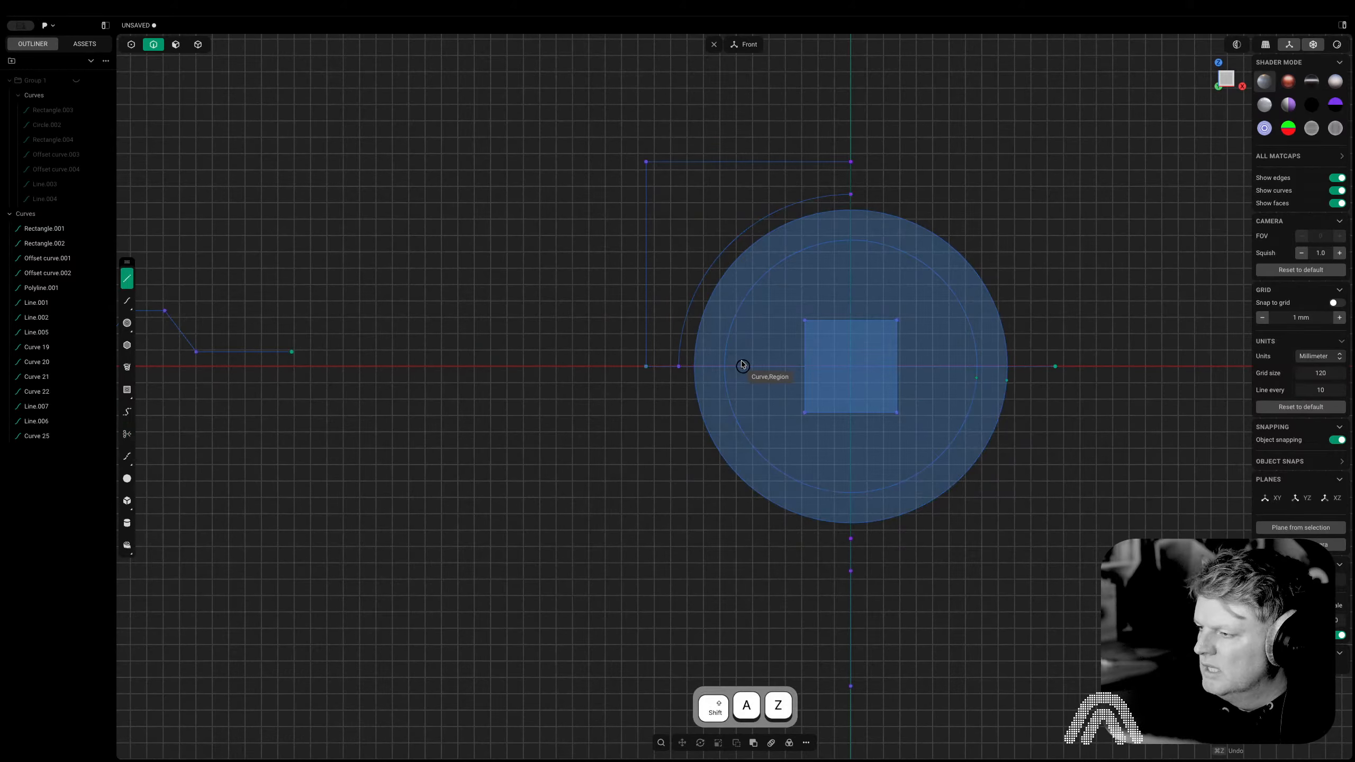
click(678, 367)
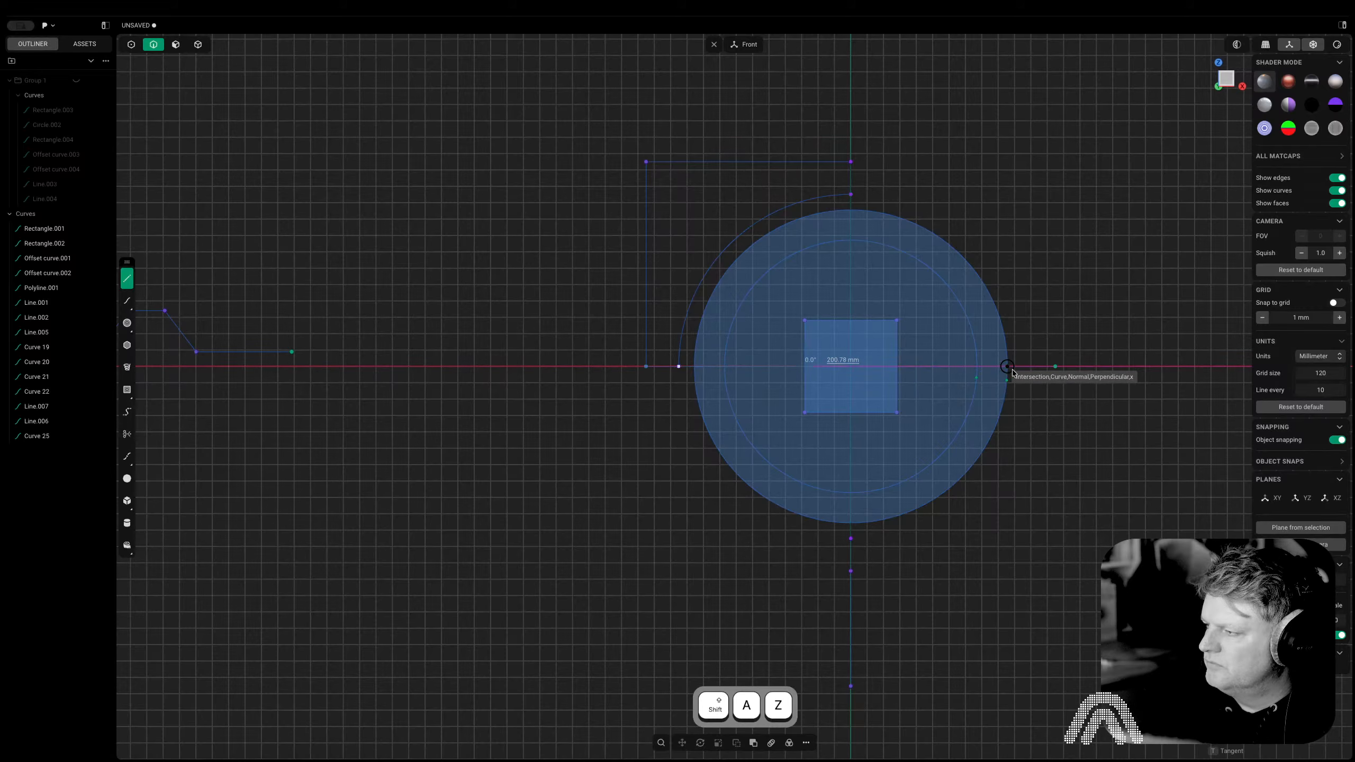
click(1052, 367)
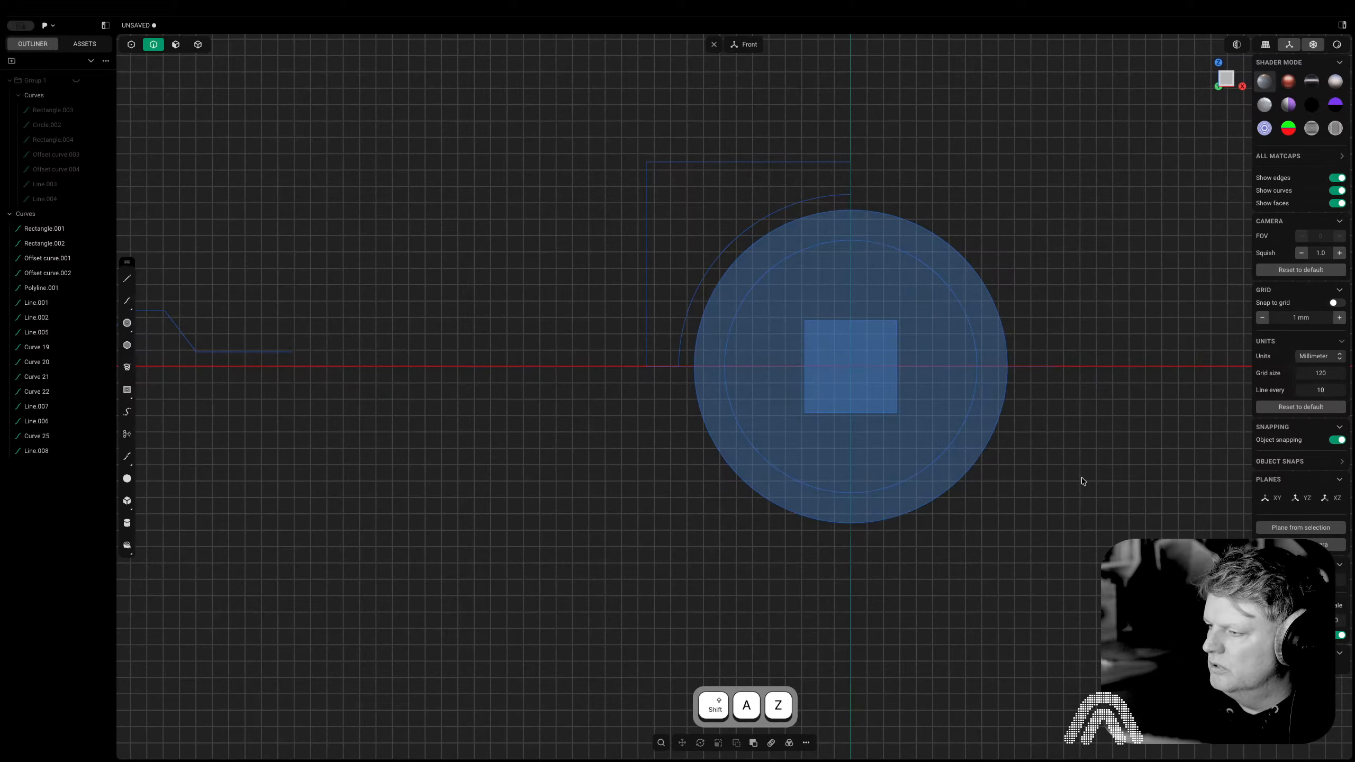
Cut the middle circle with the horizontal line as the cutter and delete its lower half
key(2)
click(705, 402)
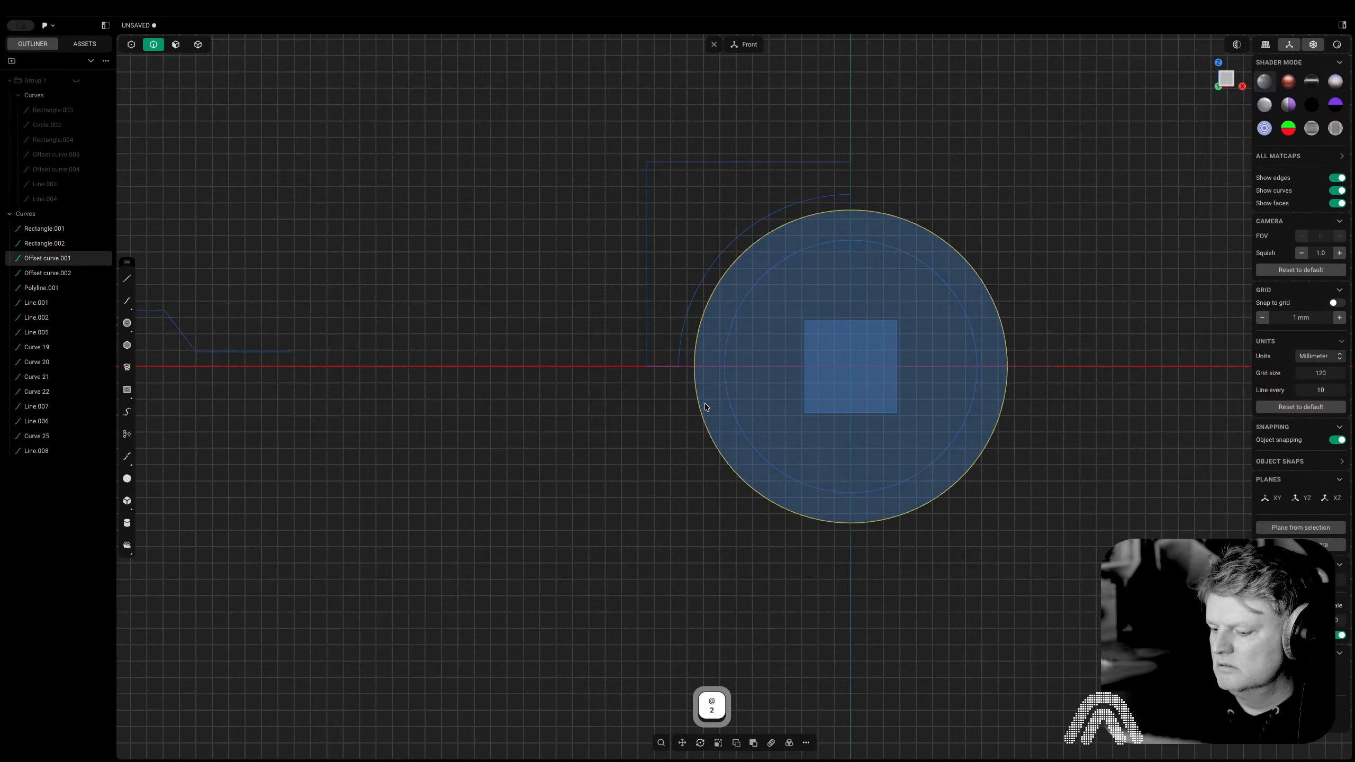
text(fc)
text(ut)
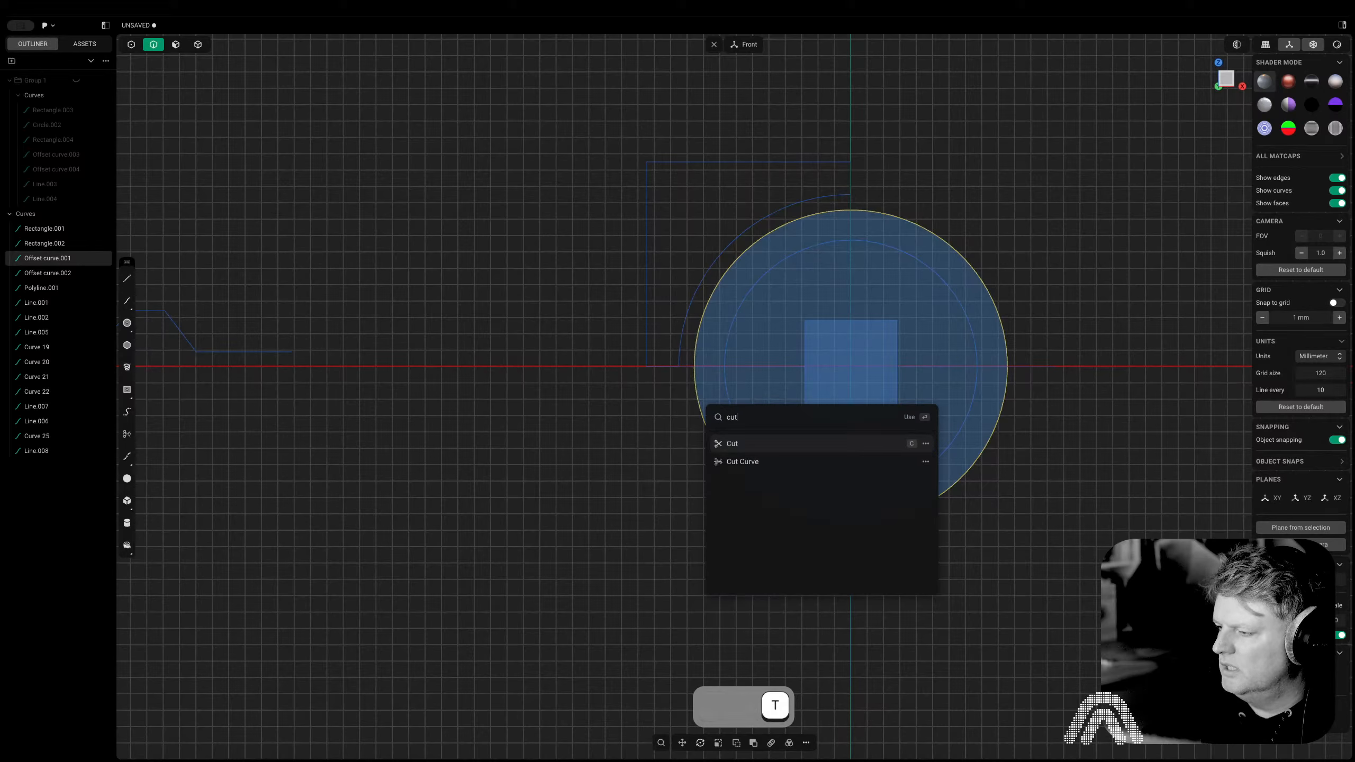
key(Return)
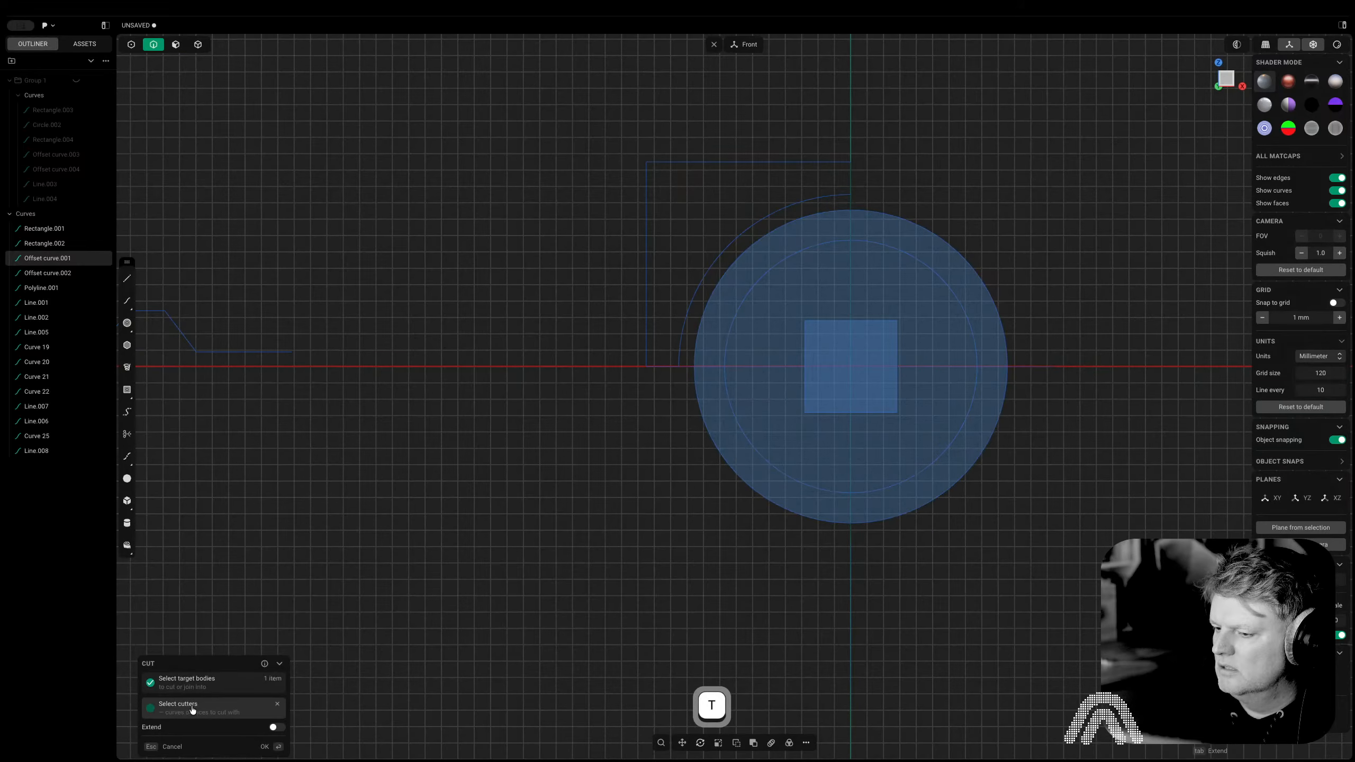
click(690, 366)
key(Return)
click(685, 441)
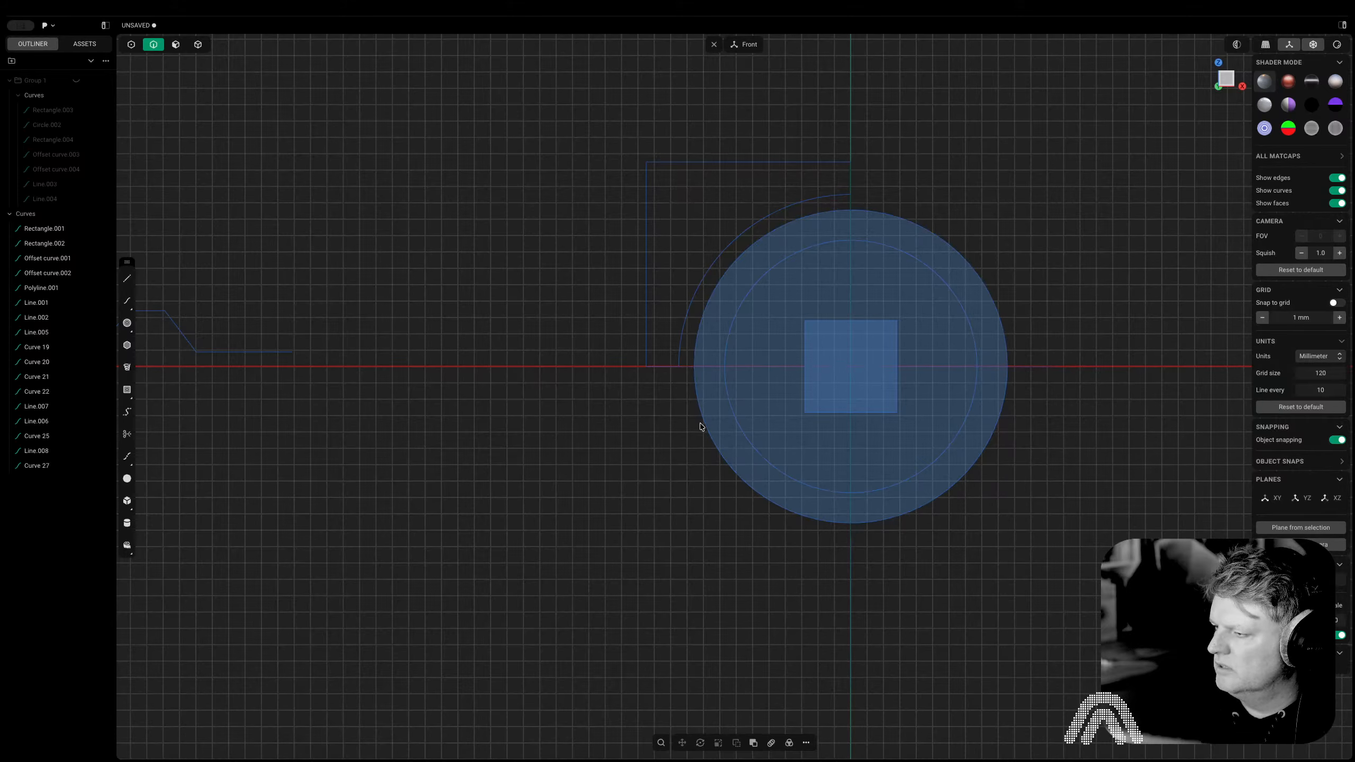
click(700, 426)
key(x)
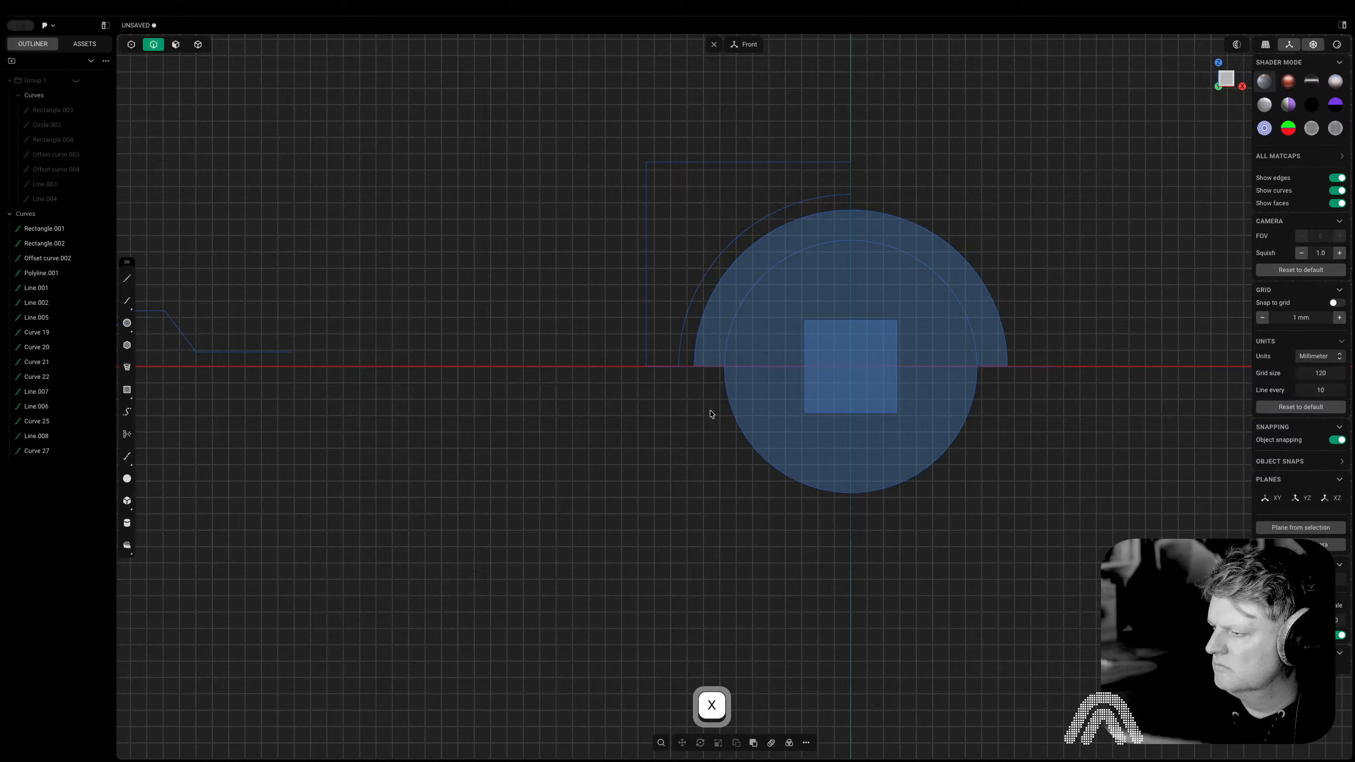
Cut the horizontal line with the inner circle as the cutter
click(685, 367)
text(f)
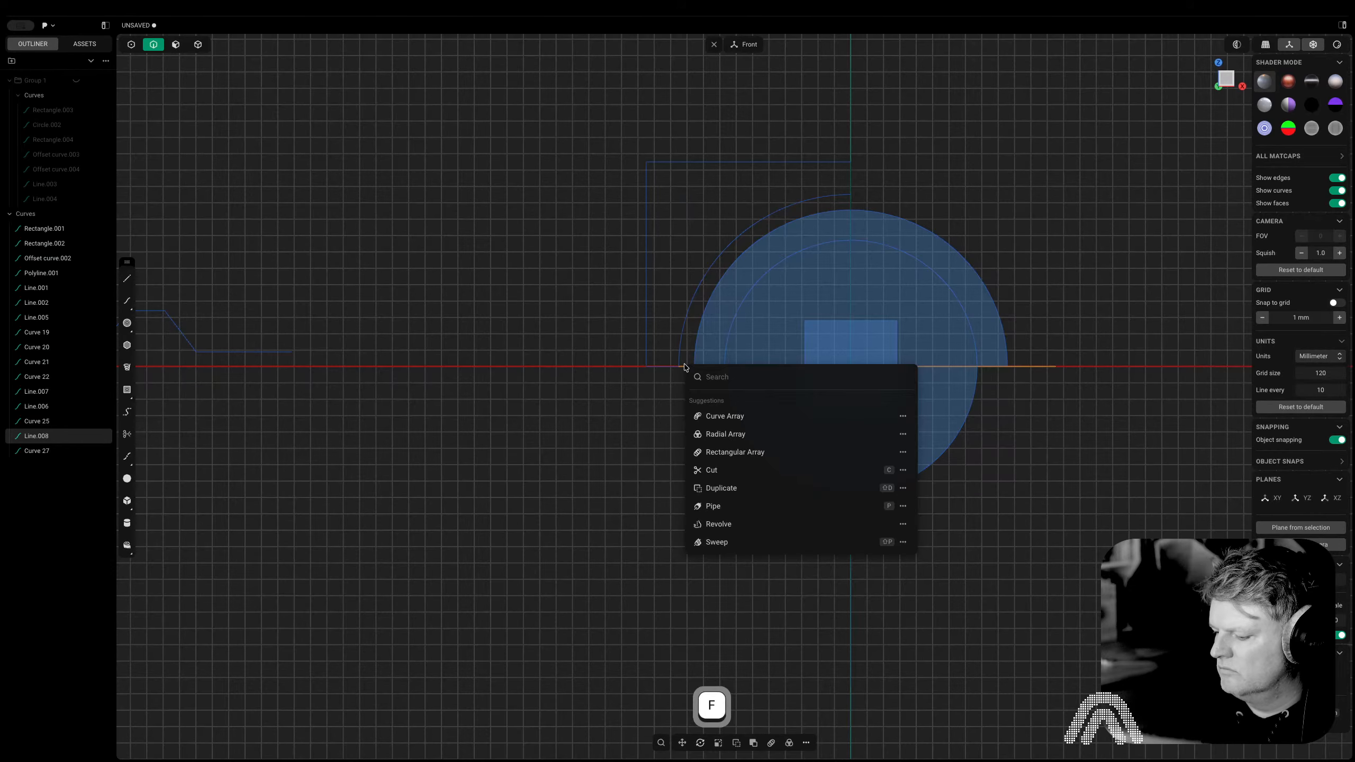
text(cut)
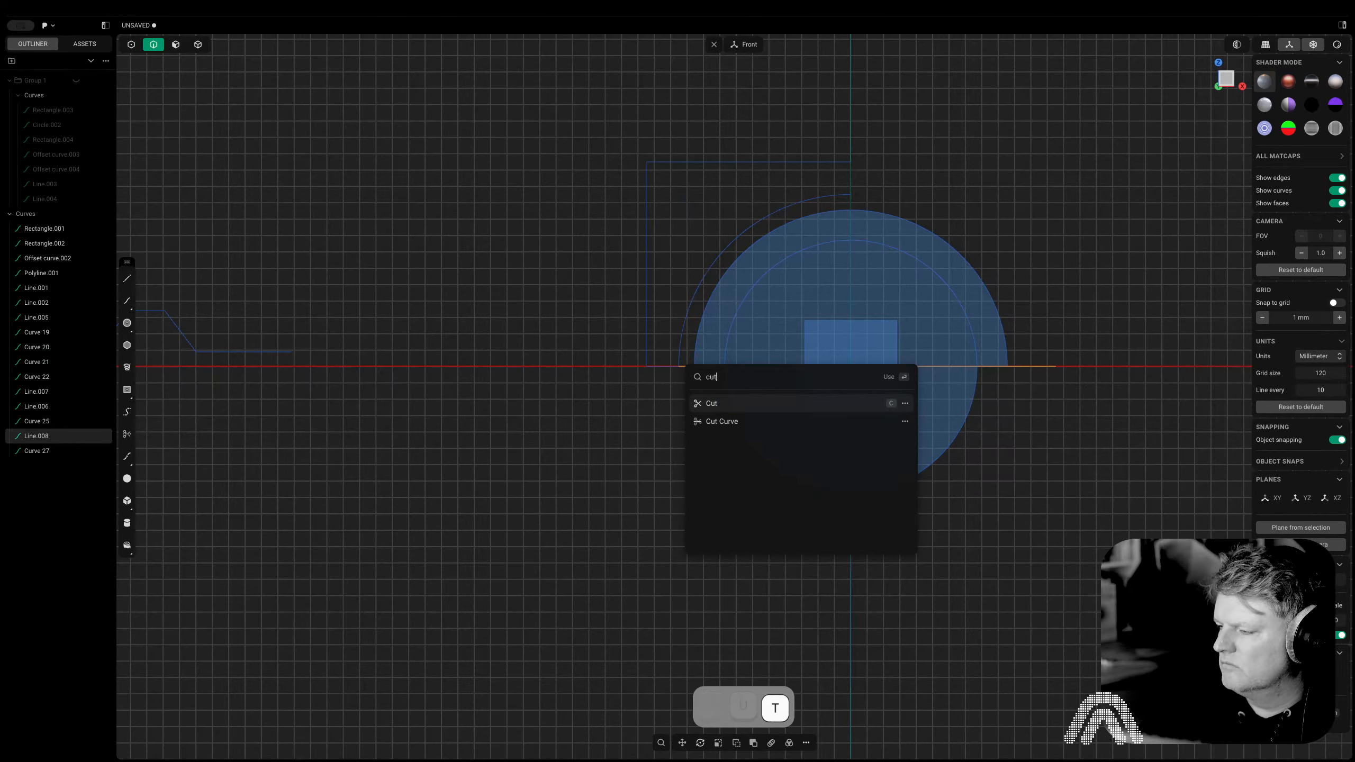
click(724, 404)
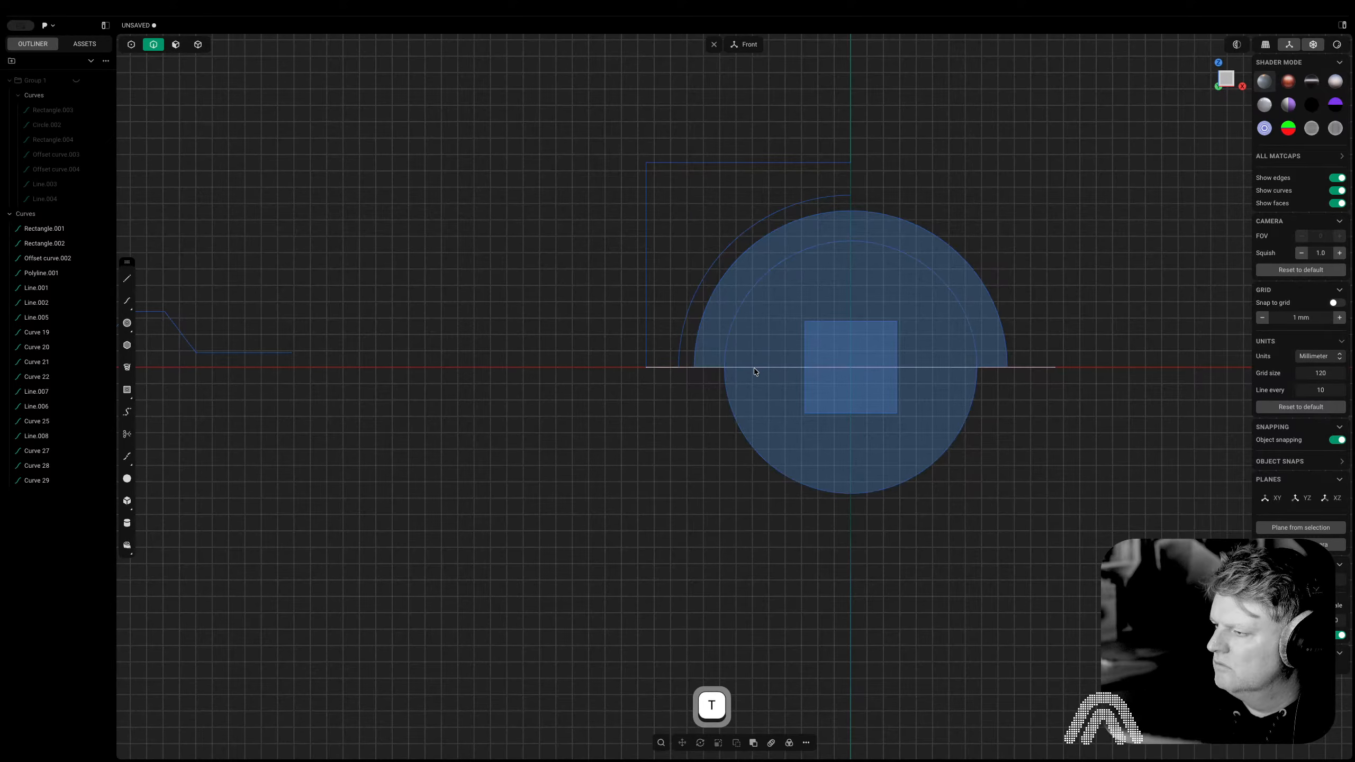
click(738, 408)
key(x)
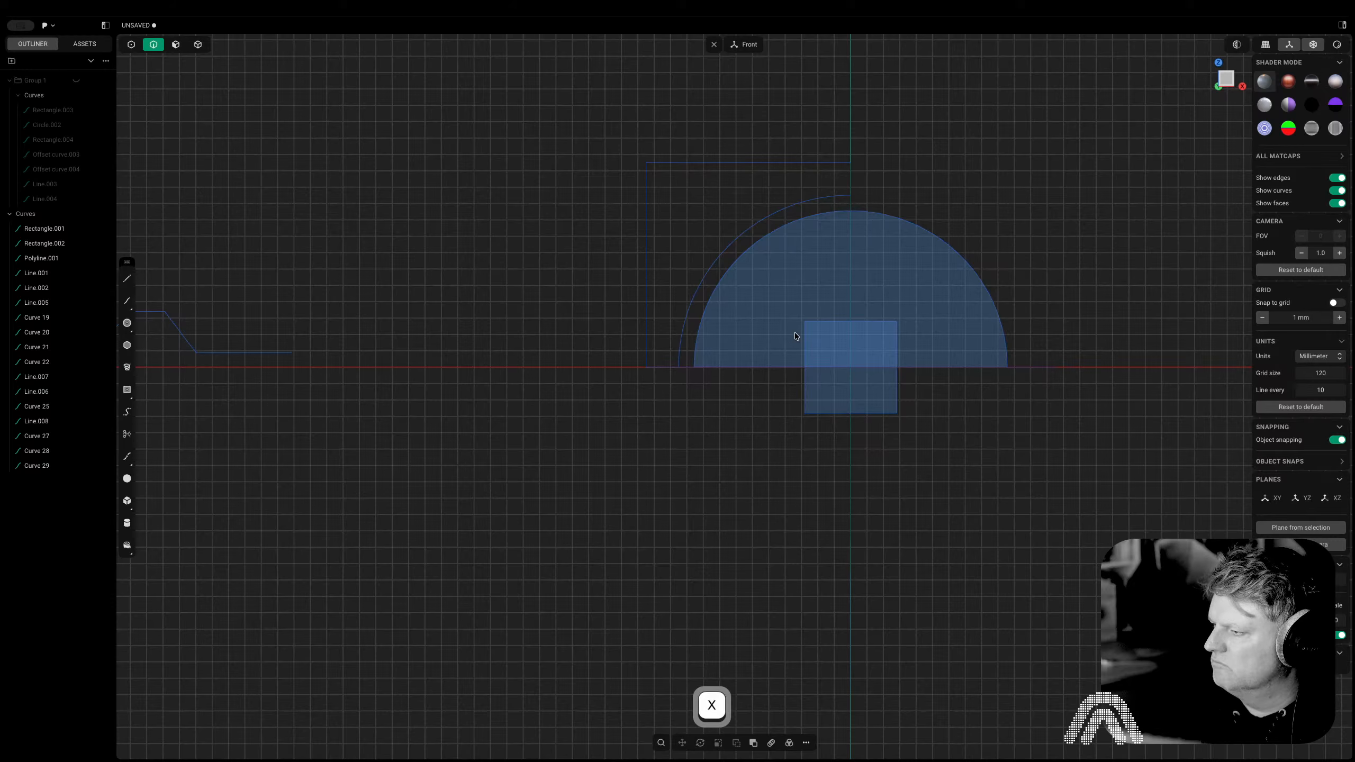
key(super+z)
click(755, 365)
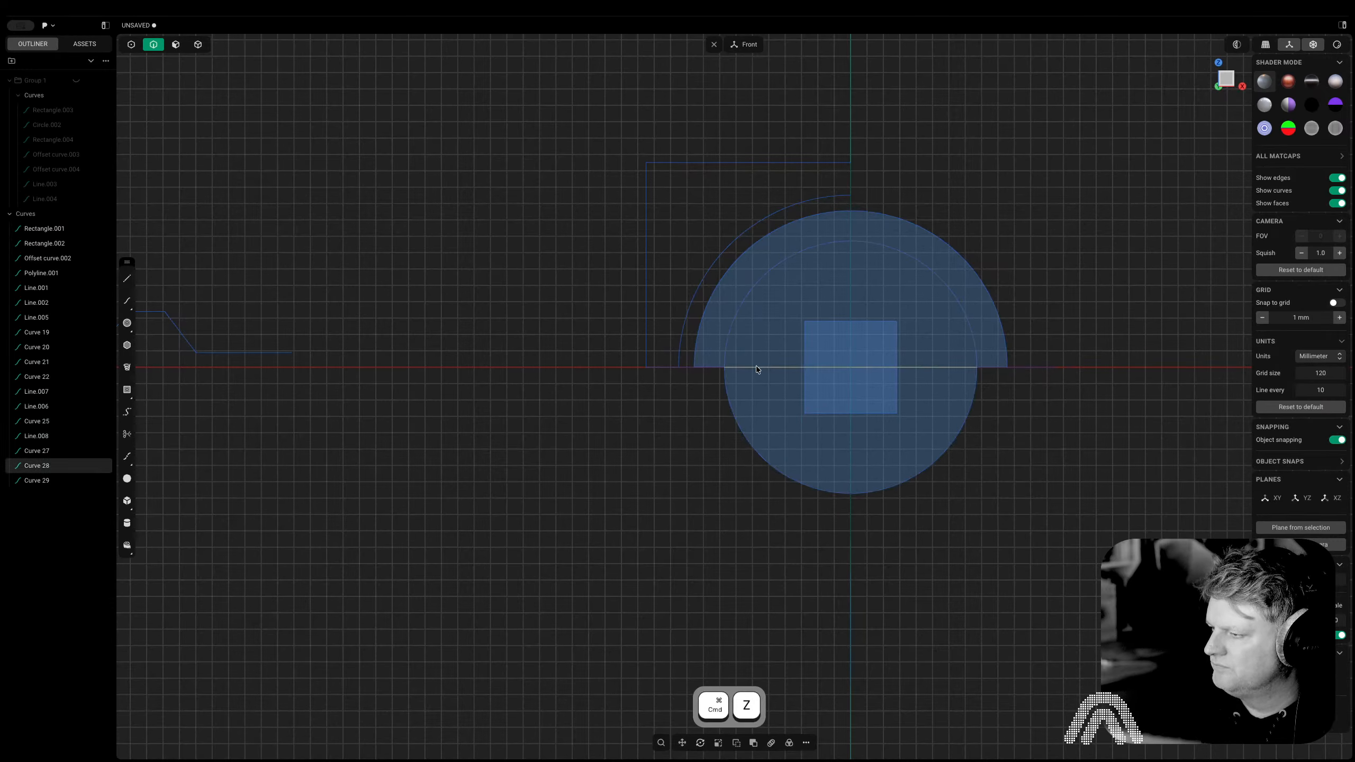
click(704, 401)
Cut the inner circle with the horizontal line as the cutter and delete its lower half
key(2)
click(727, 400)
key(space)
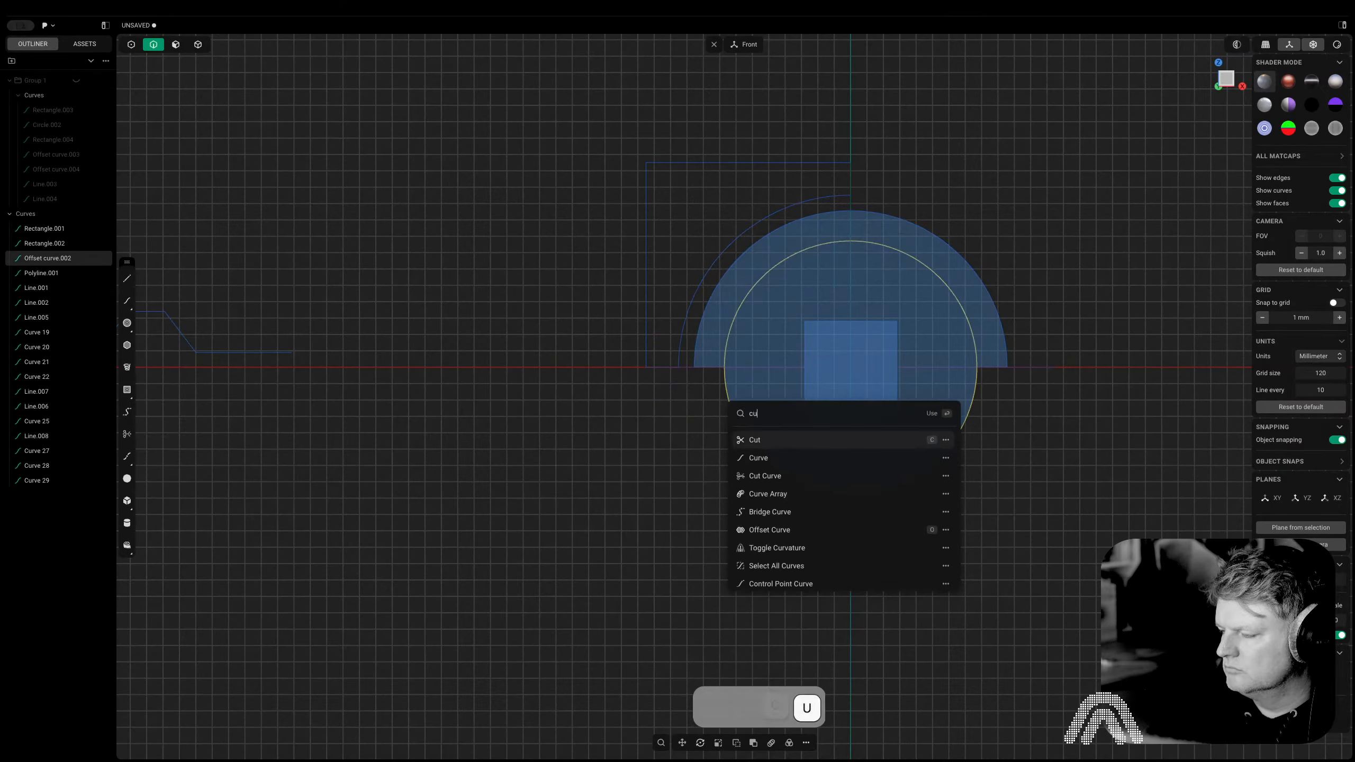
text(cut)
click(766, 451)
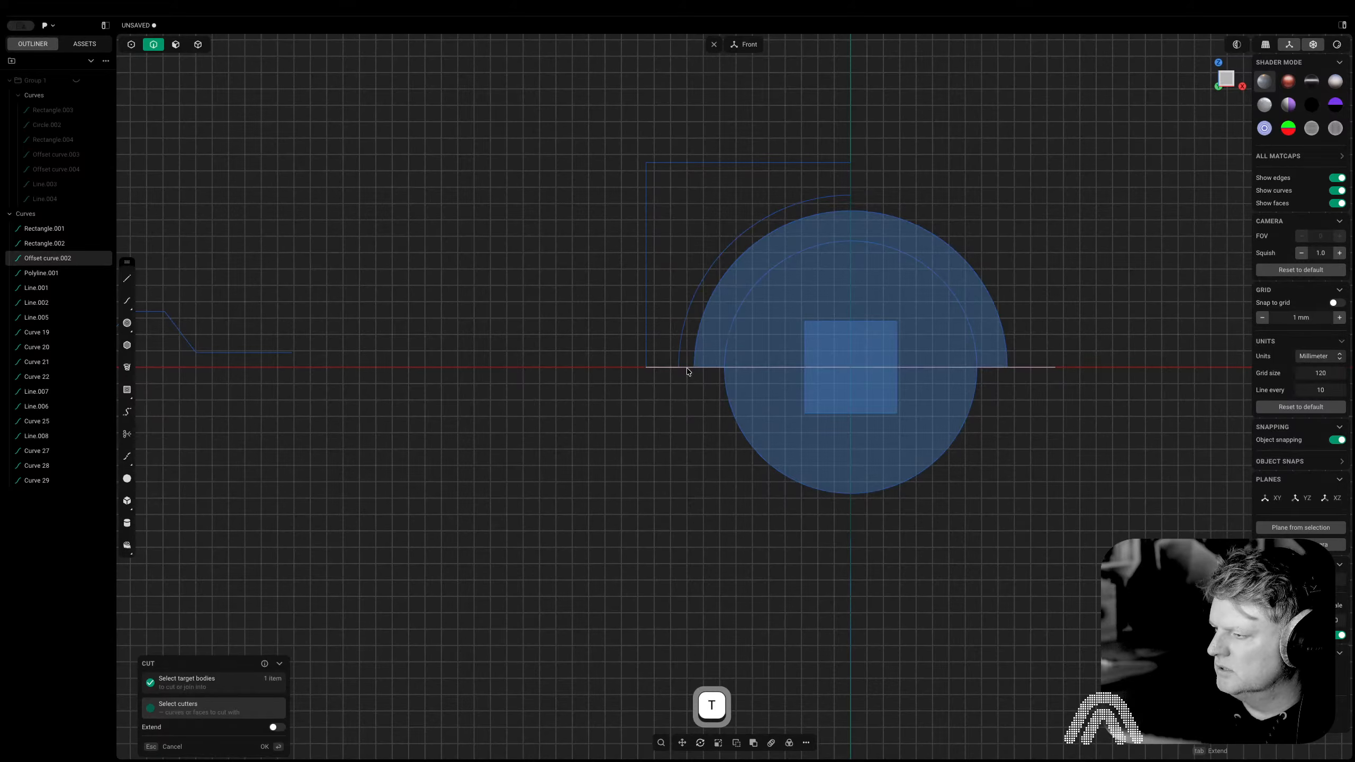
click(742, 367)
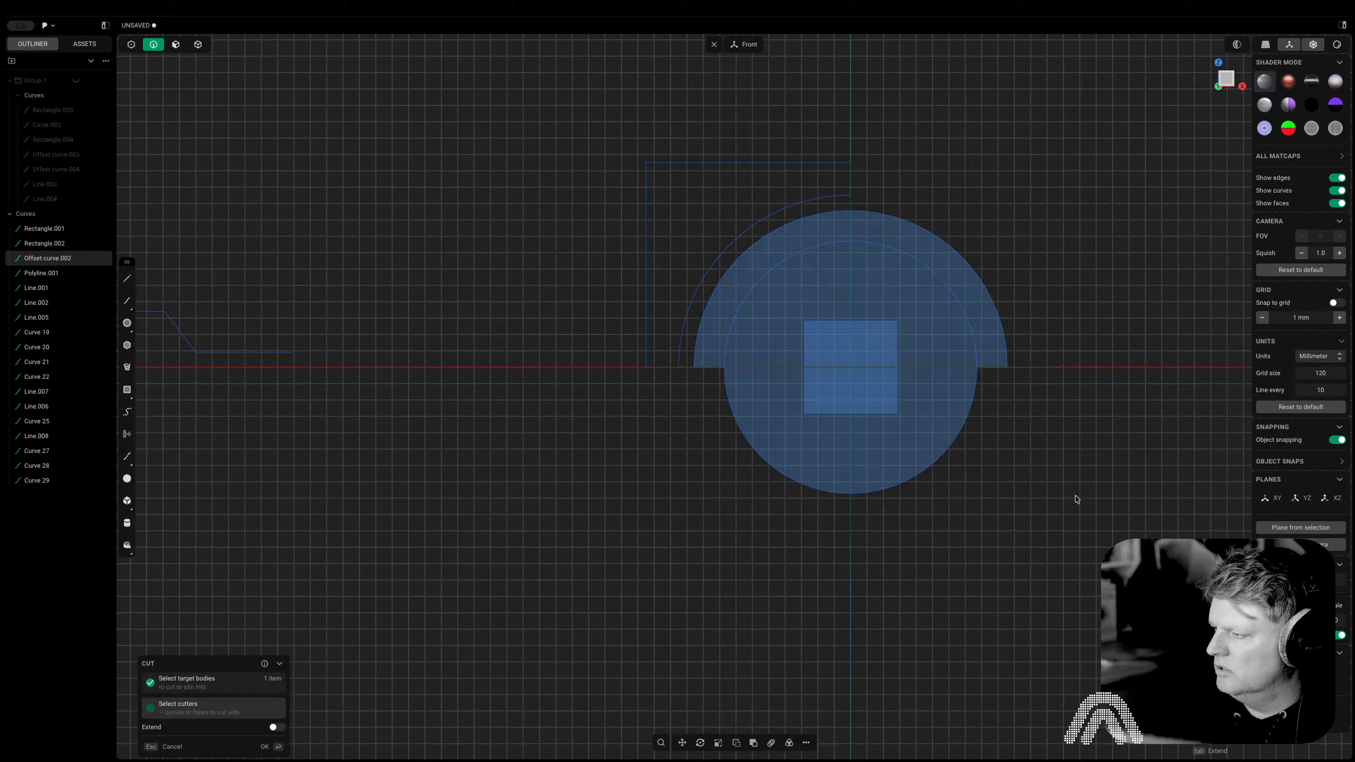
key(Return)
key(Escape)
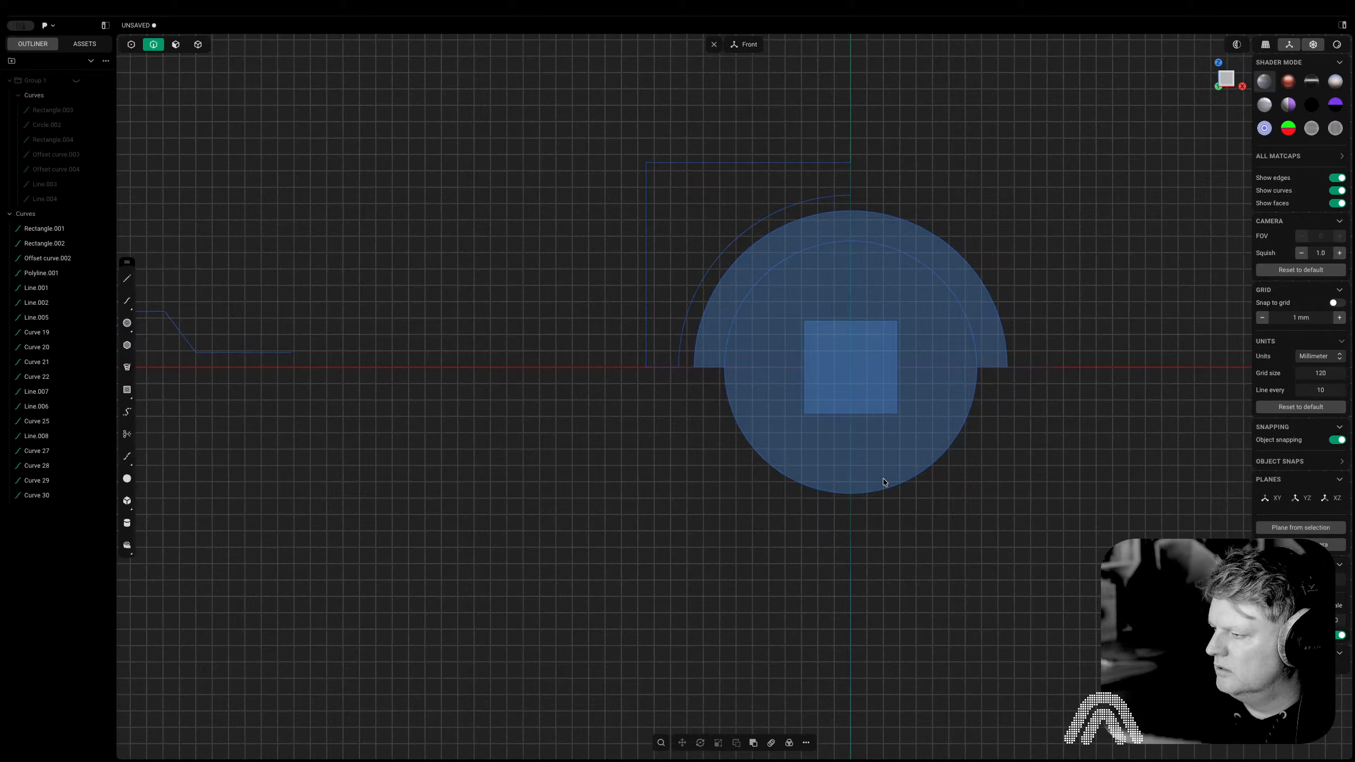
click(884, 490)
key(x)
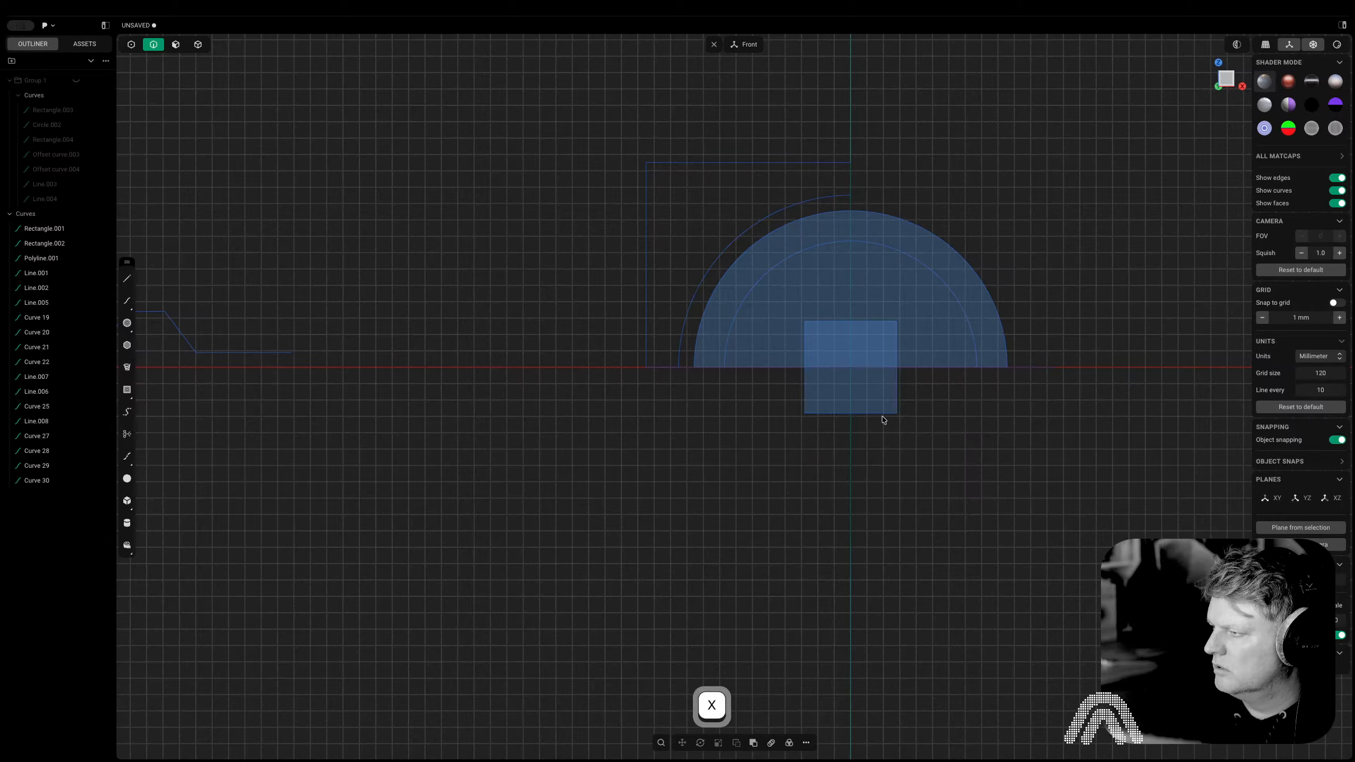
Cut the middle half circle with the vertical line as the cutter and delete its right quarter
click(860, 210)
text(fcu)
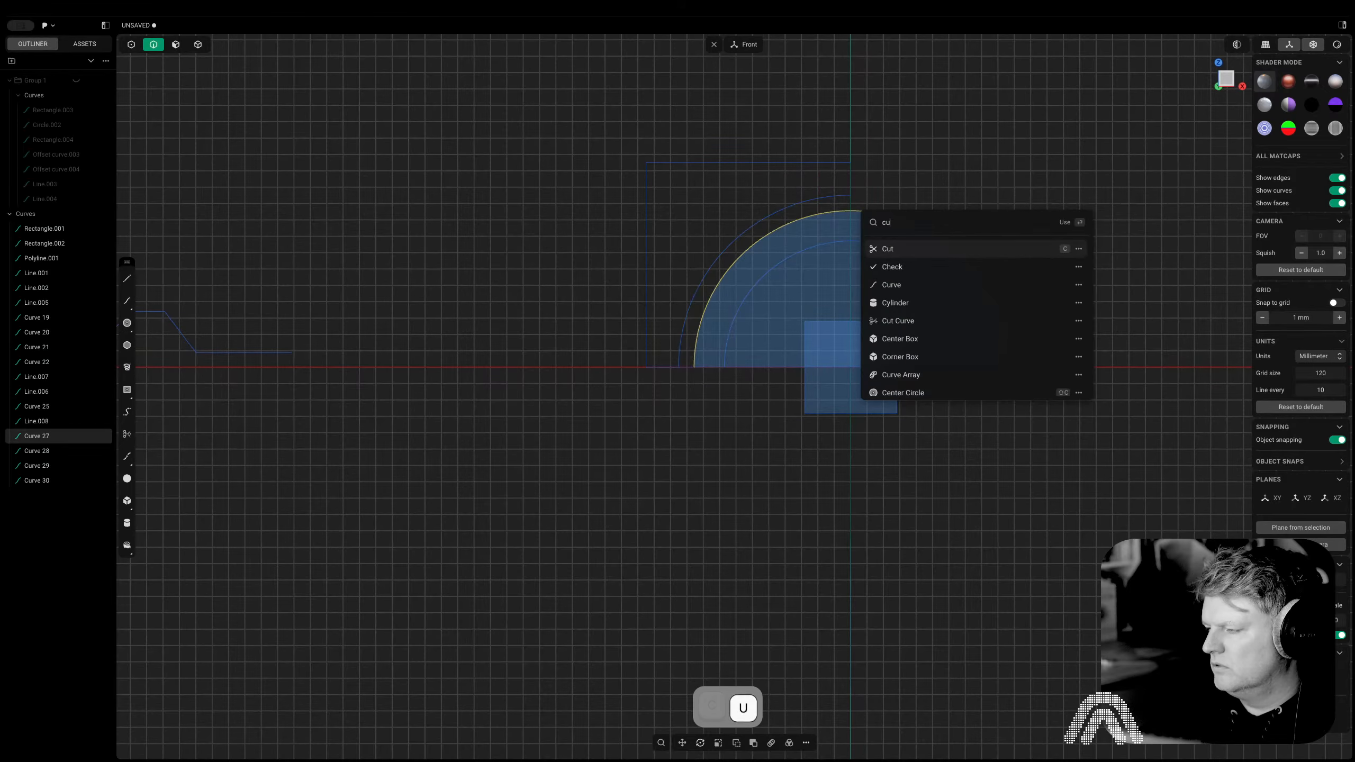
click(880, 249)
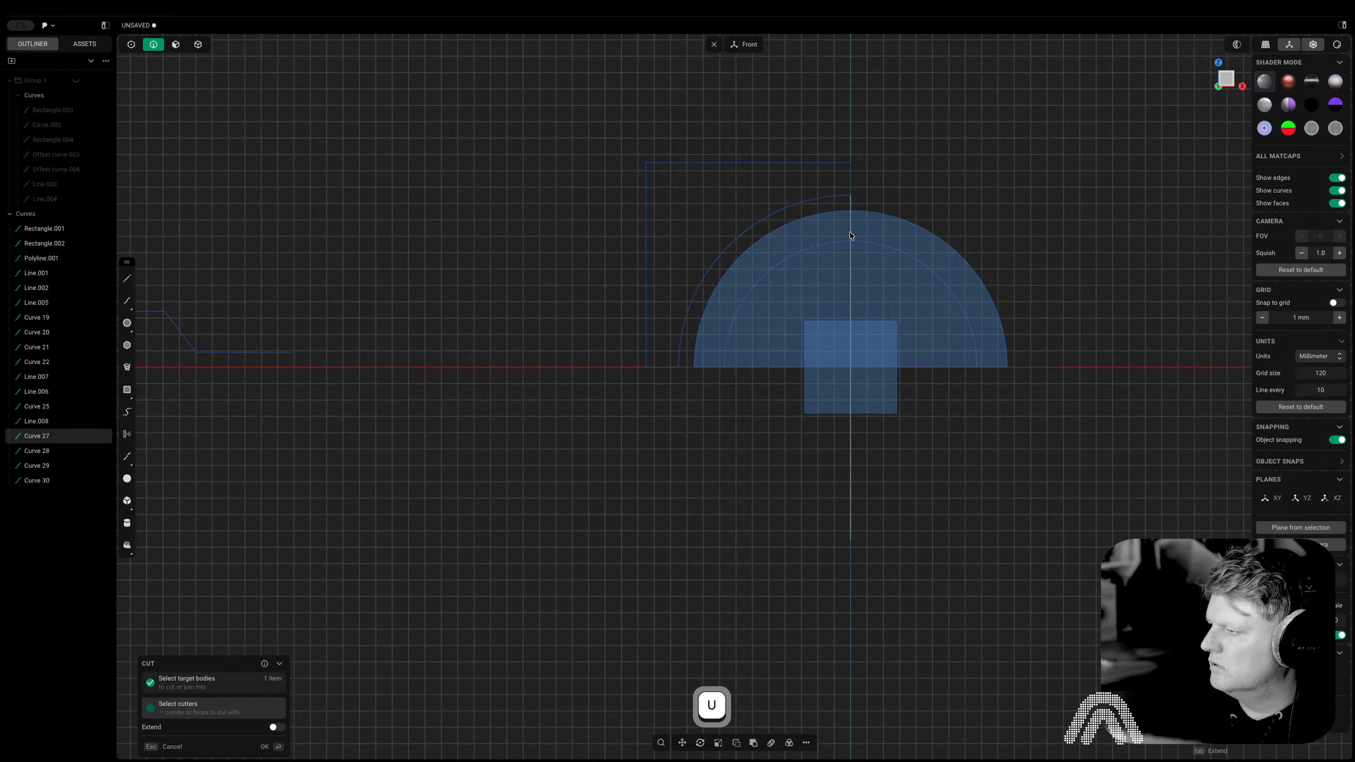
right_click(887, 176)
click(887, 181)
click(879, 214)
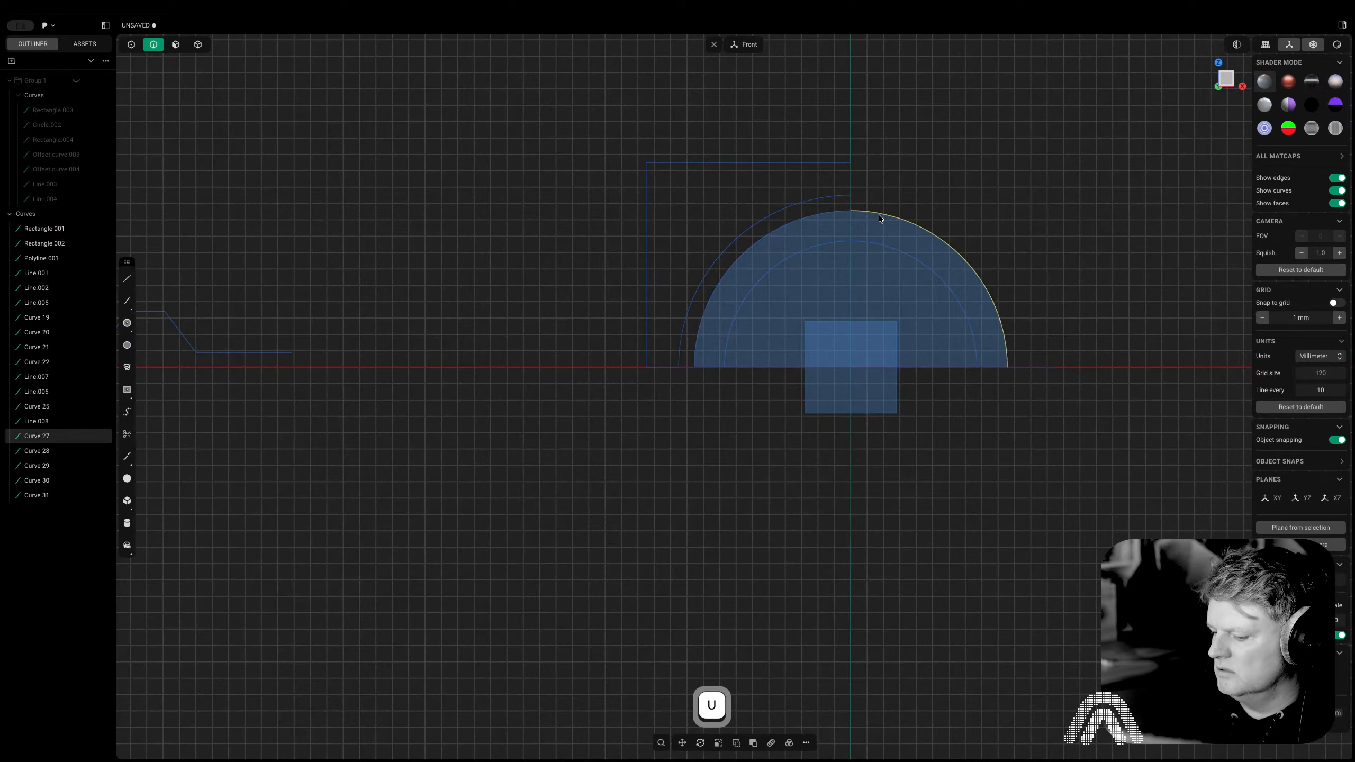
key(x)
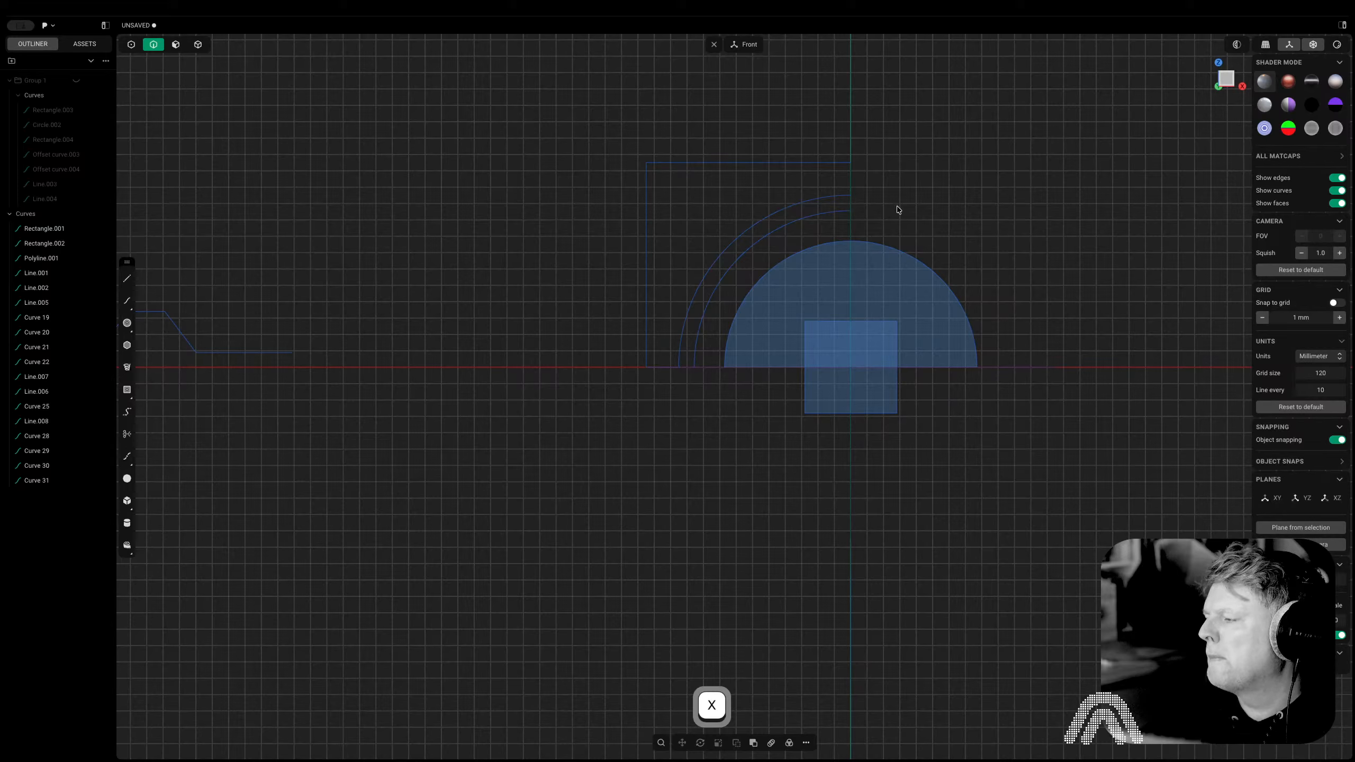
Cut the inner half circle with the vertical line as the cutter and delete its right quarter
key(2)
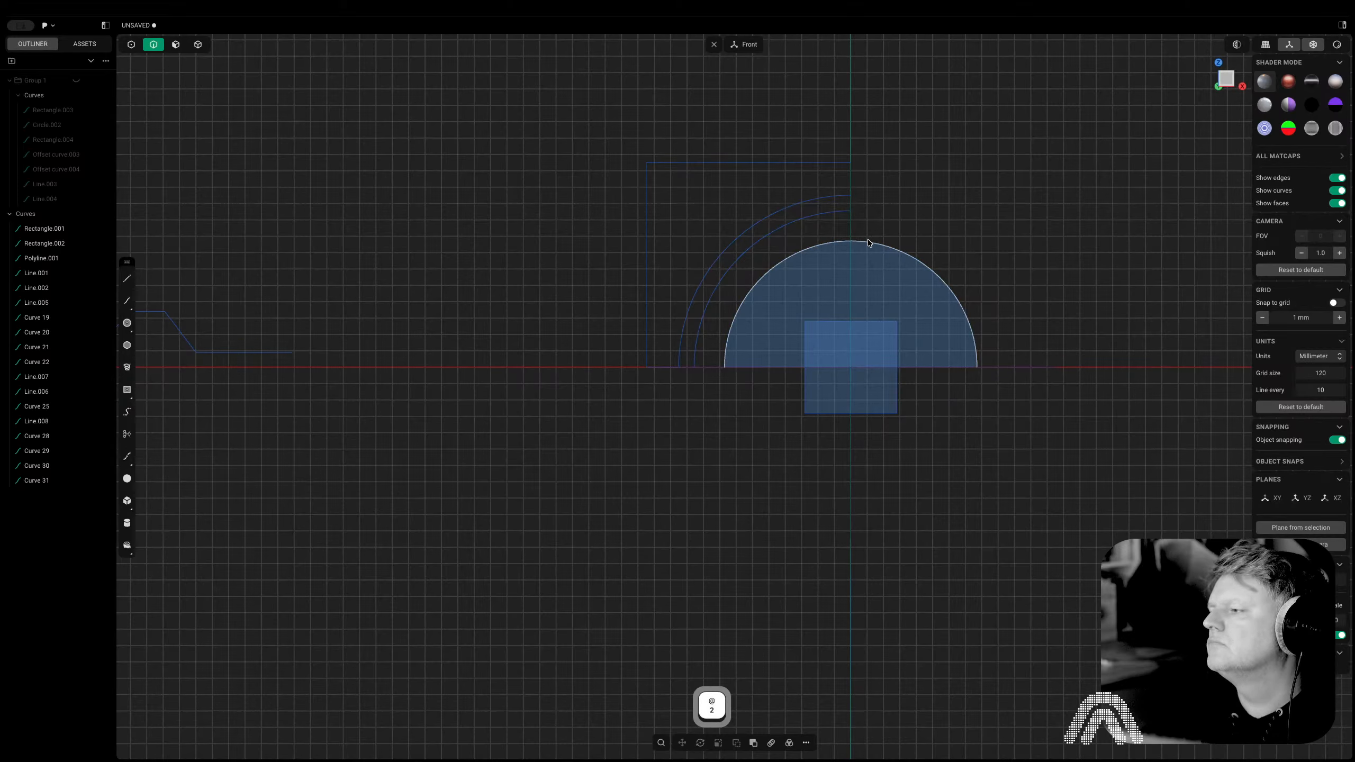
key(ctrl)
click(881, 249)
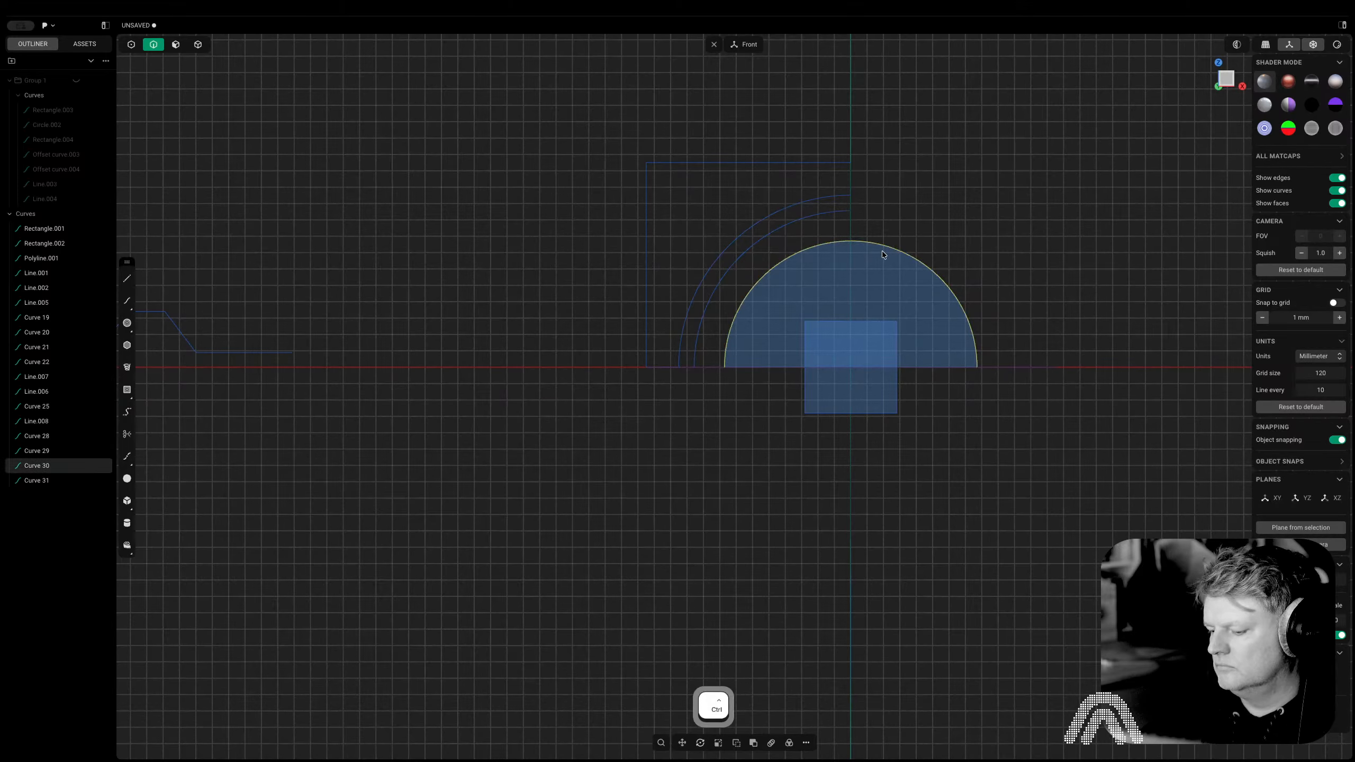
key(space)
text(cu)
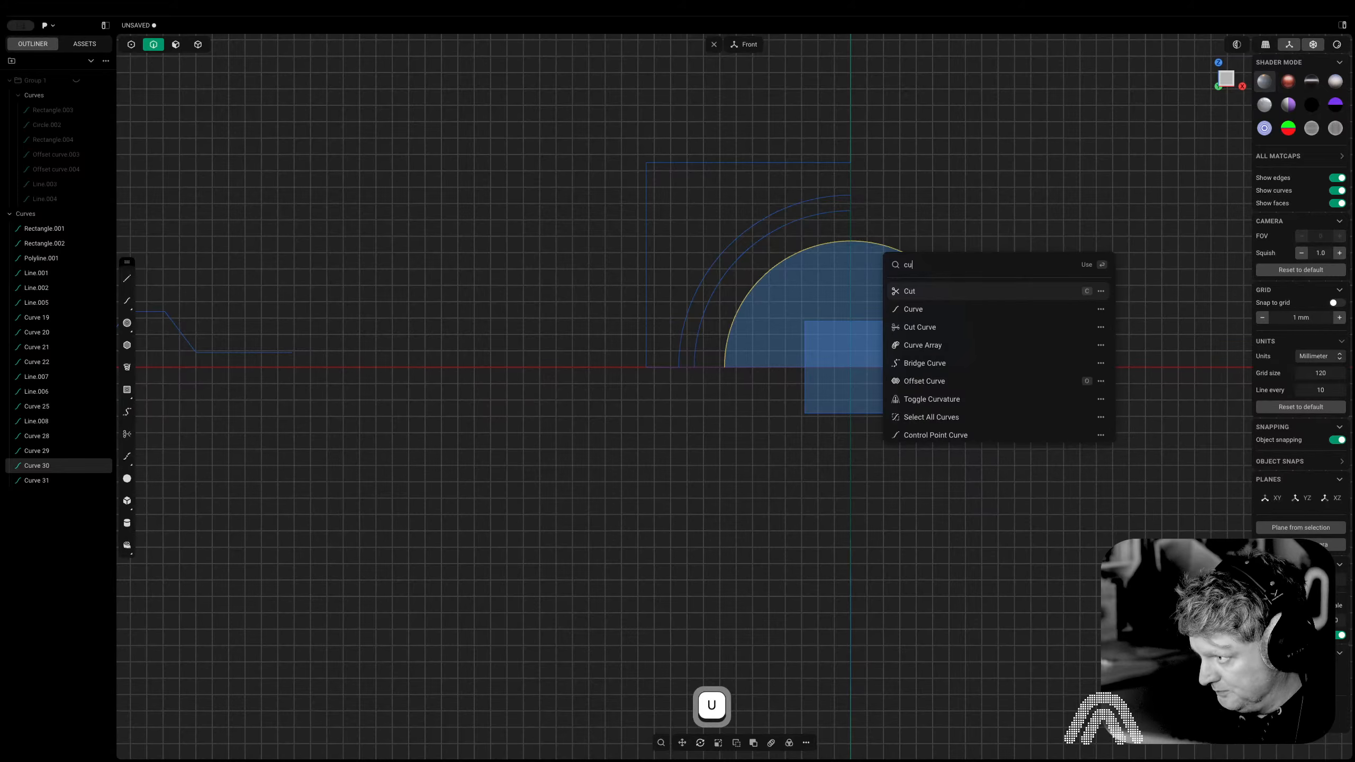
text(t)
key(Return)
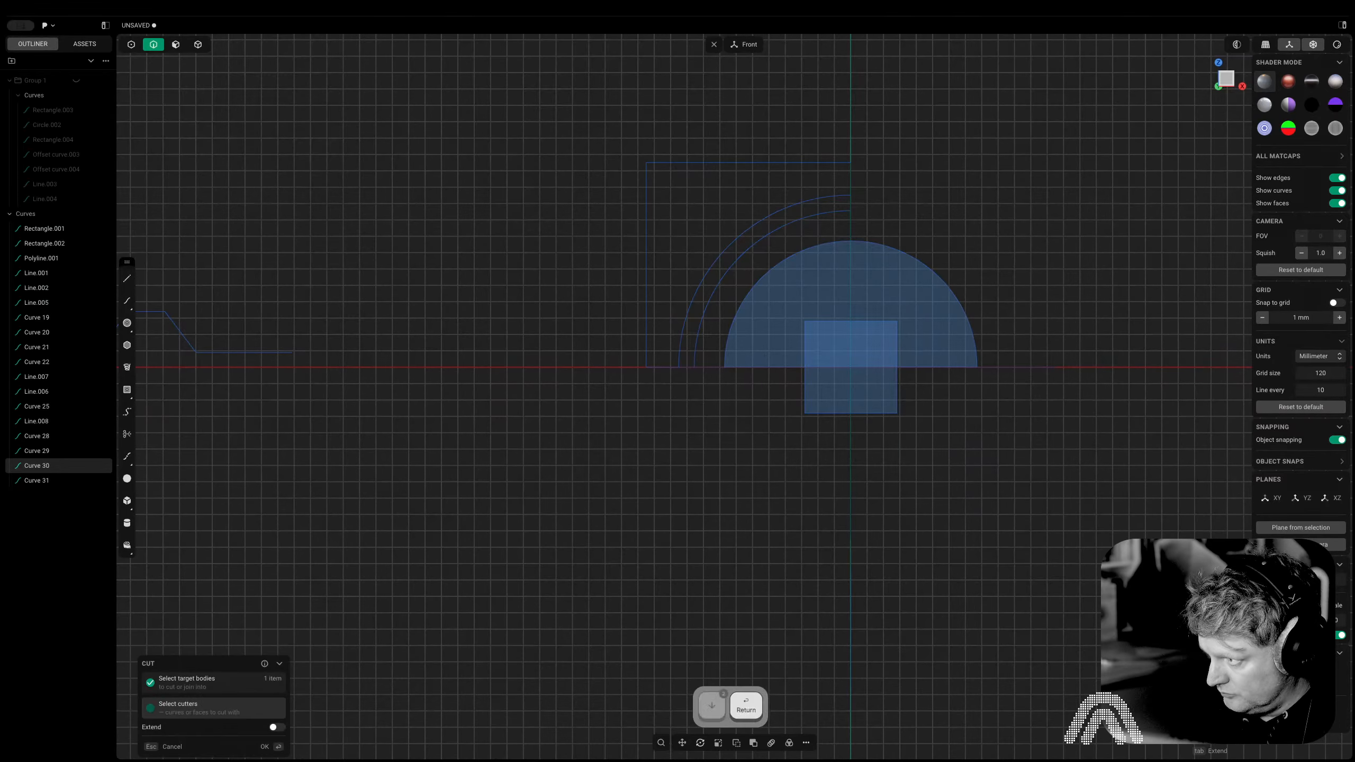
click(850, 234)
key(Return)
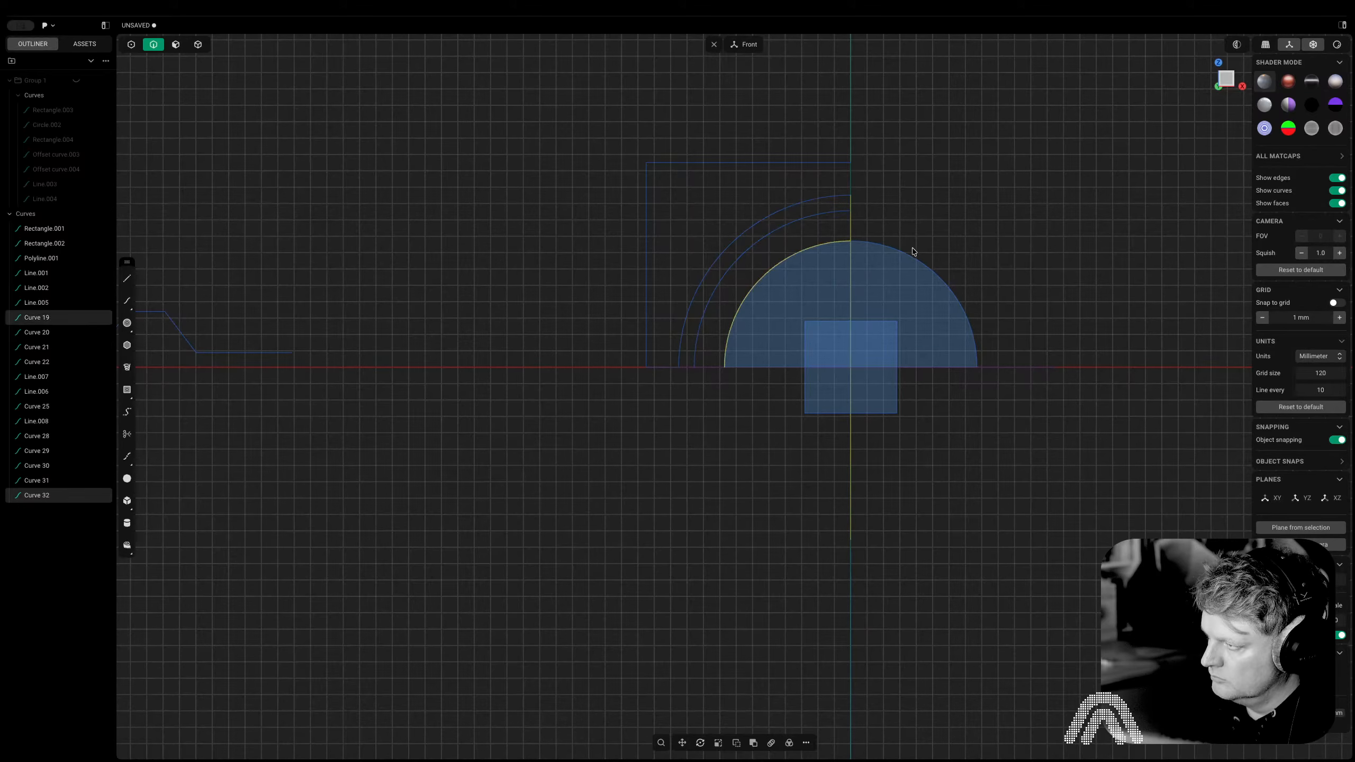
click(904, 255)
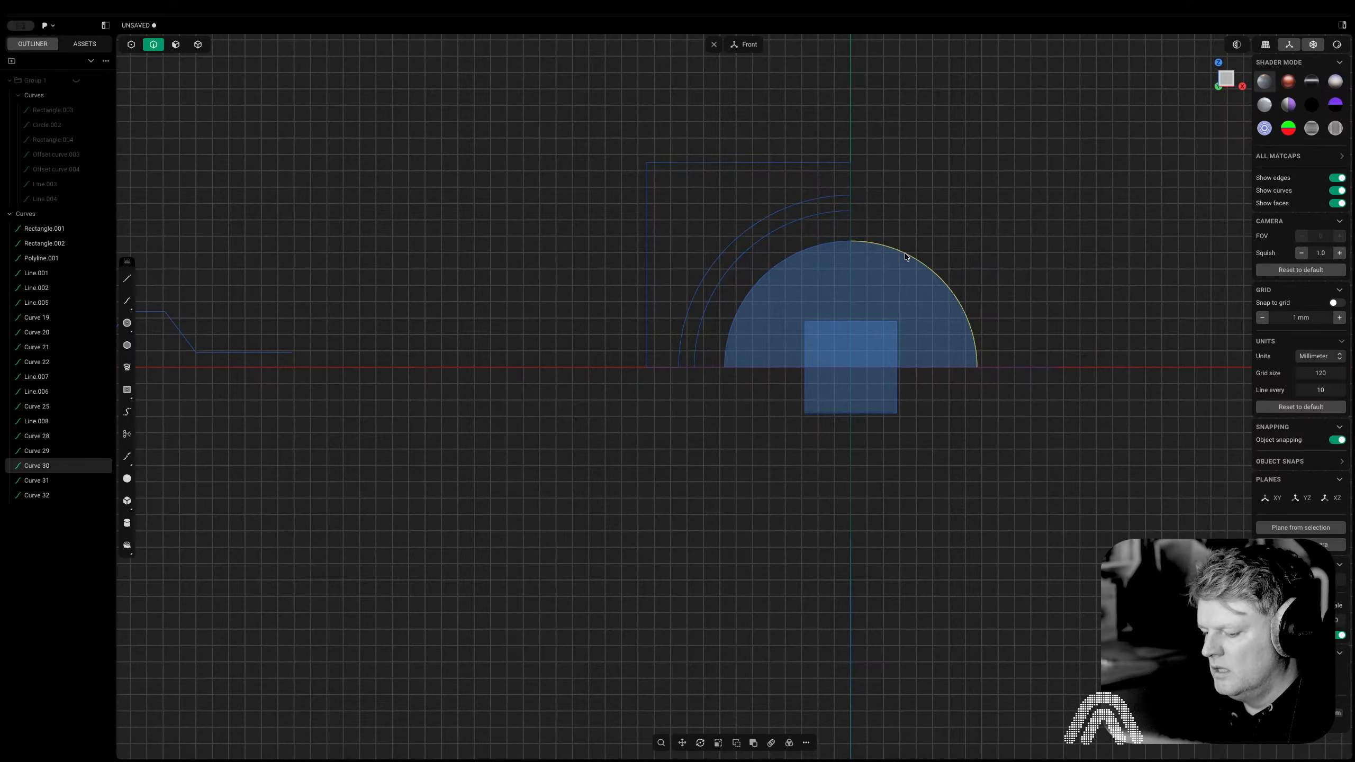
key(x)
Move the two outer quarter arcs together along the Y axis, away from the small square's plane
middle_drag(904, 252, 775, 156)
key(2)
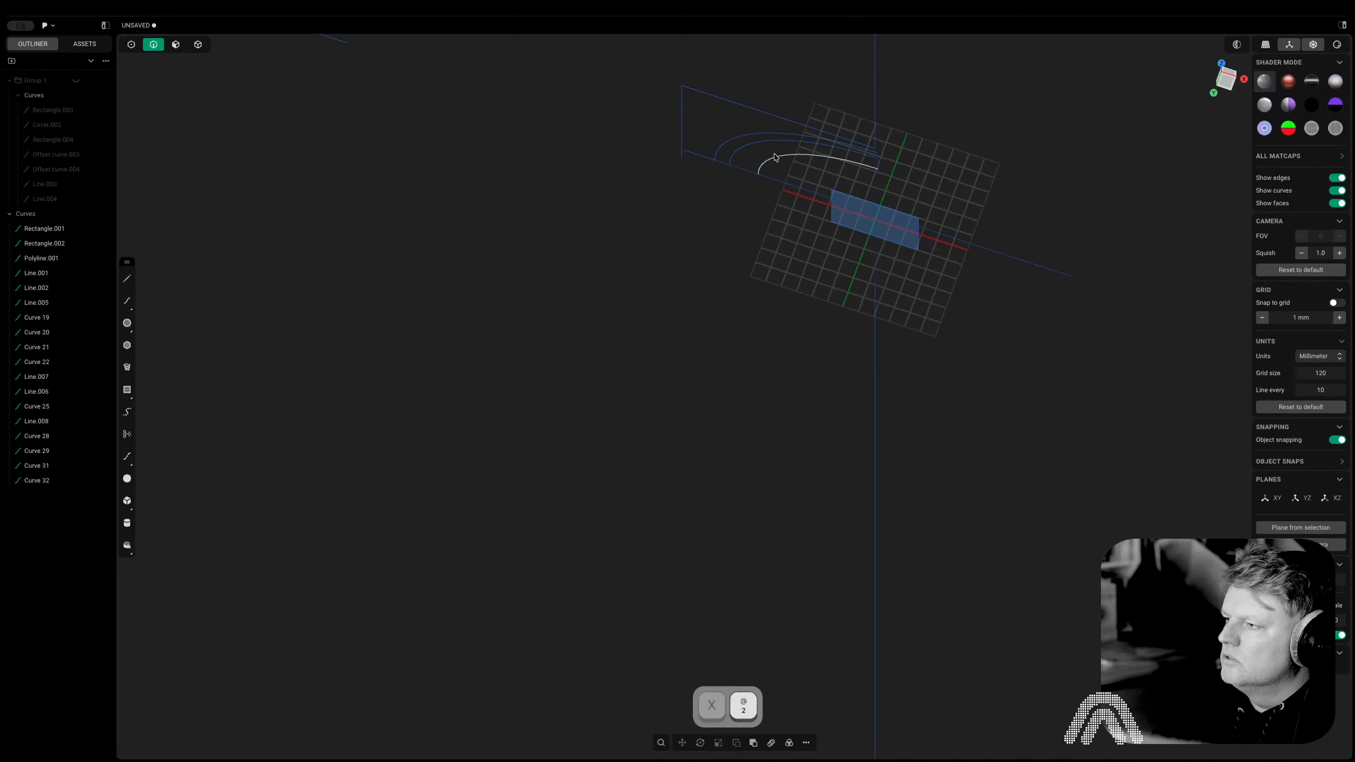
click(744, 140)
shift+click(747, 147)
key(g)
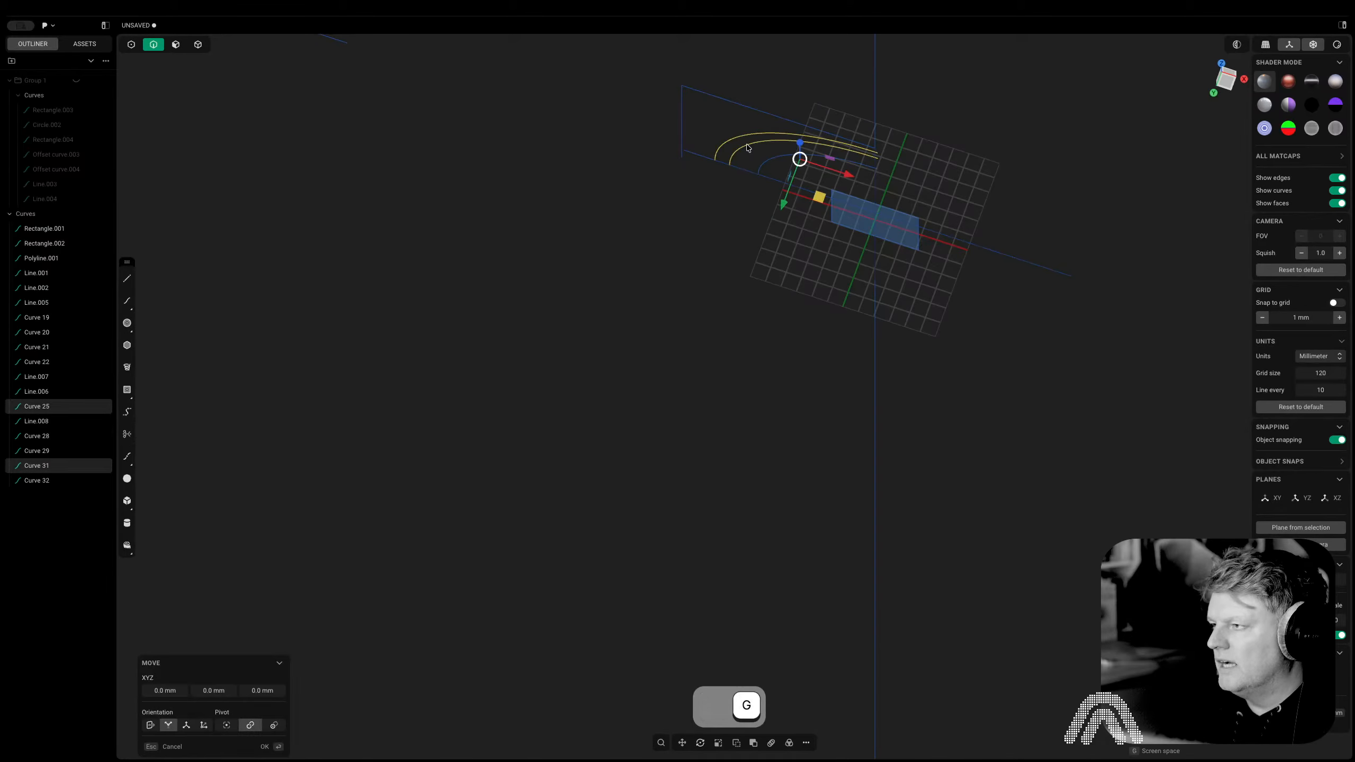
key(y)
click(769, 152)
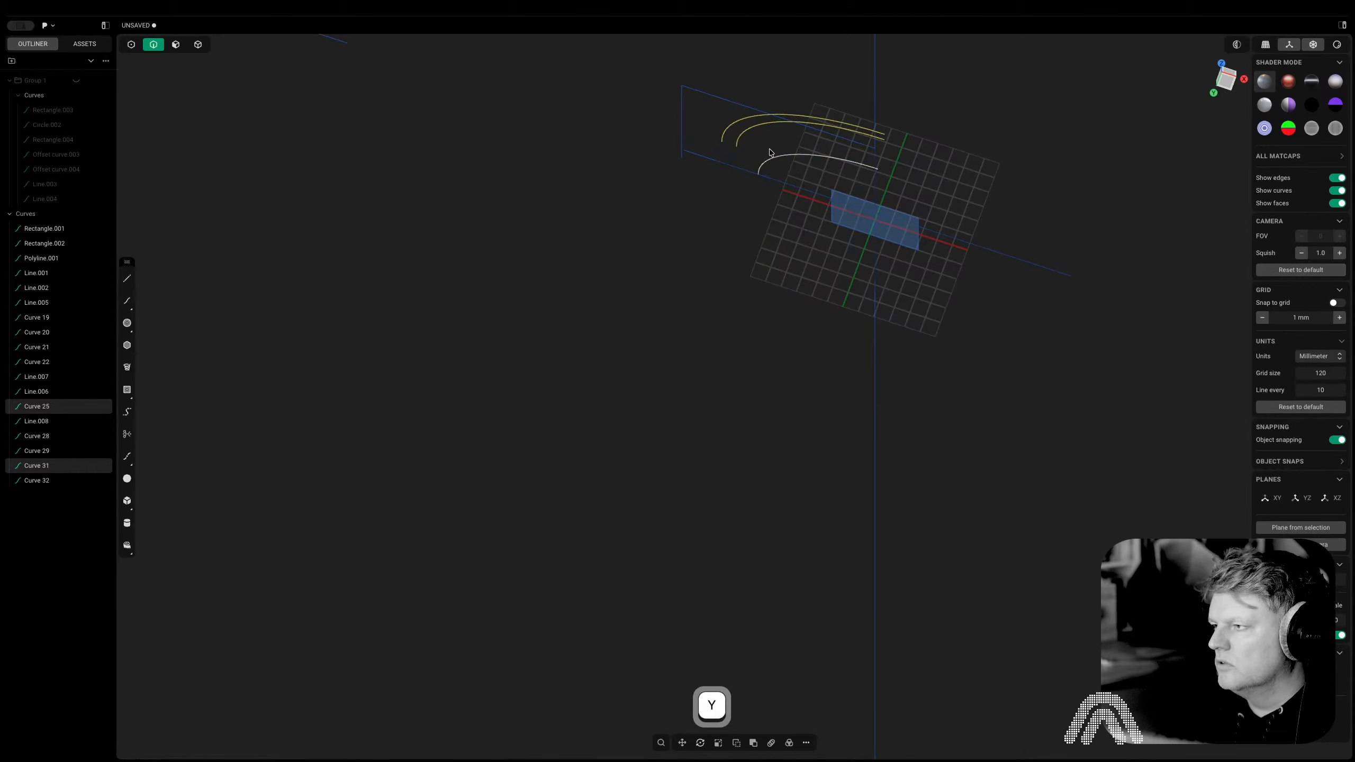
Move the inner quarter arc a shorter distance along the Y axis, in the same direction as the two outer arcs
click(1227, 84)
right_drag(1055, 151, 1057, 211)
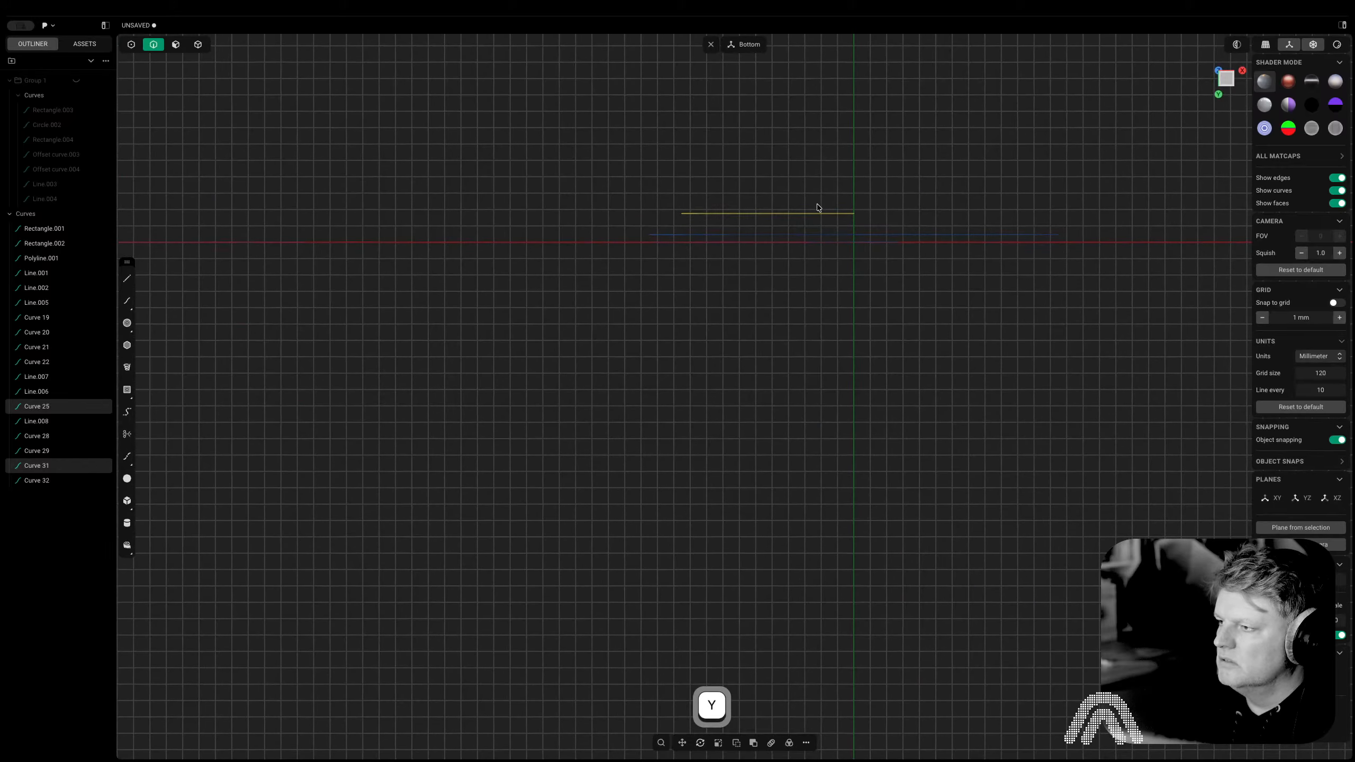
scroll(817, 203, up, 5)
middle_drag(805, 190, 811, 215)
key(2)
click(593, 313)
key(g)
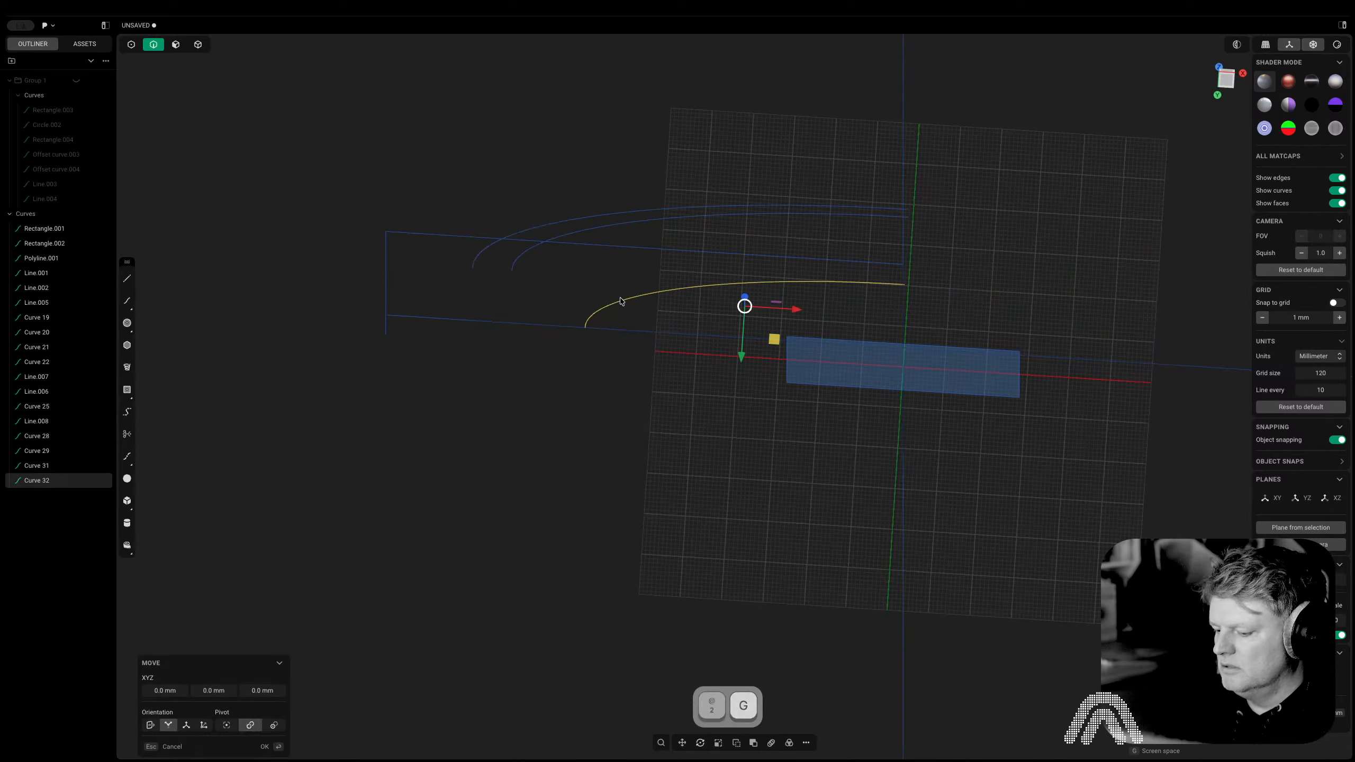
key(y)
click(626, 271)
click(524, 160)
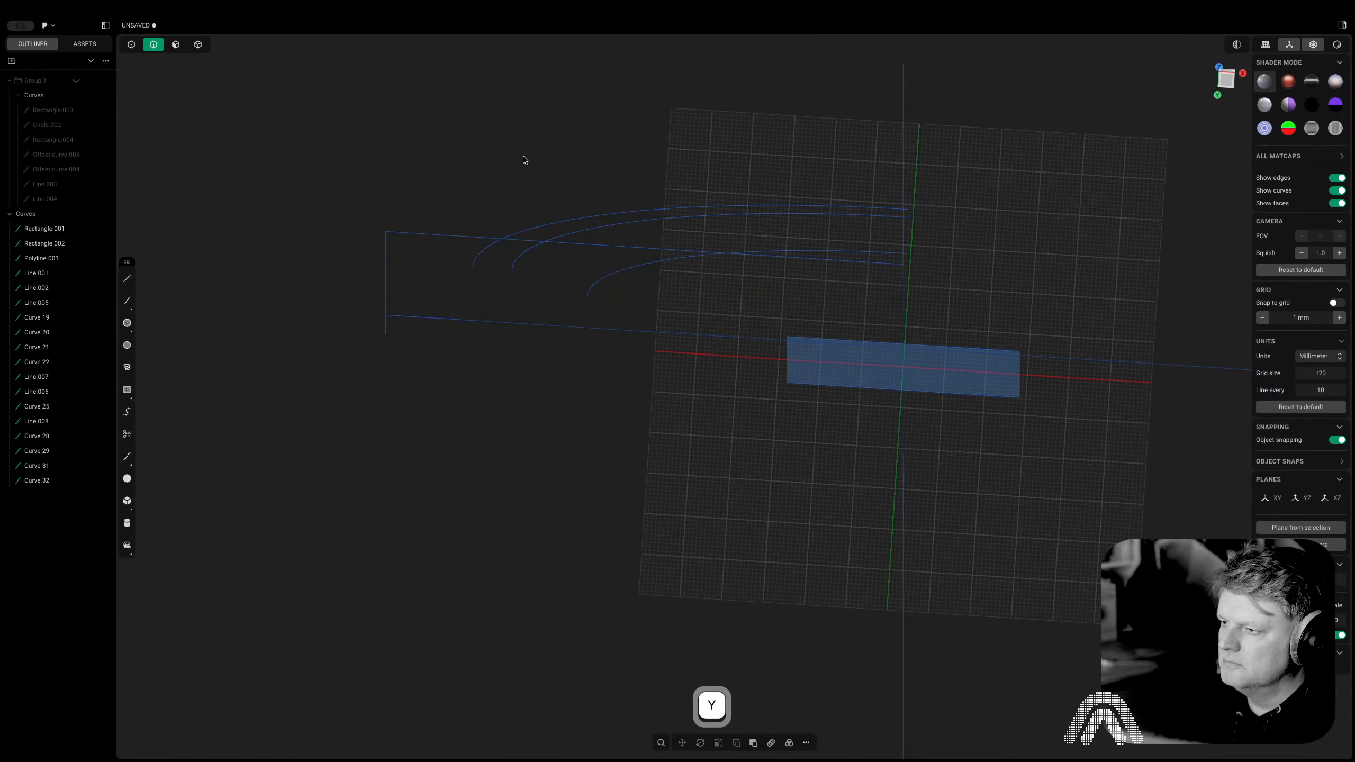
middle_drag(551, 208, 539, 299)
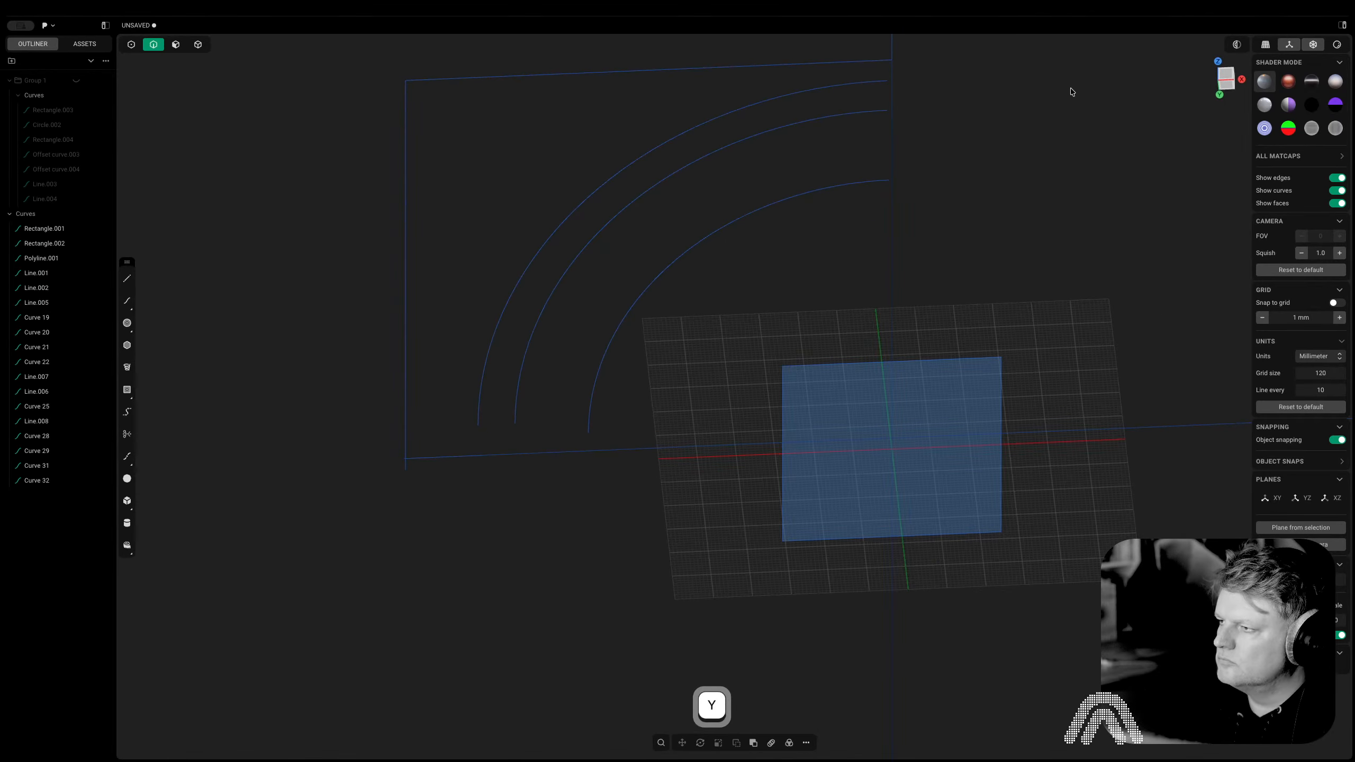
click(1226, 82)
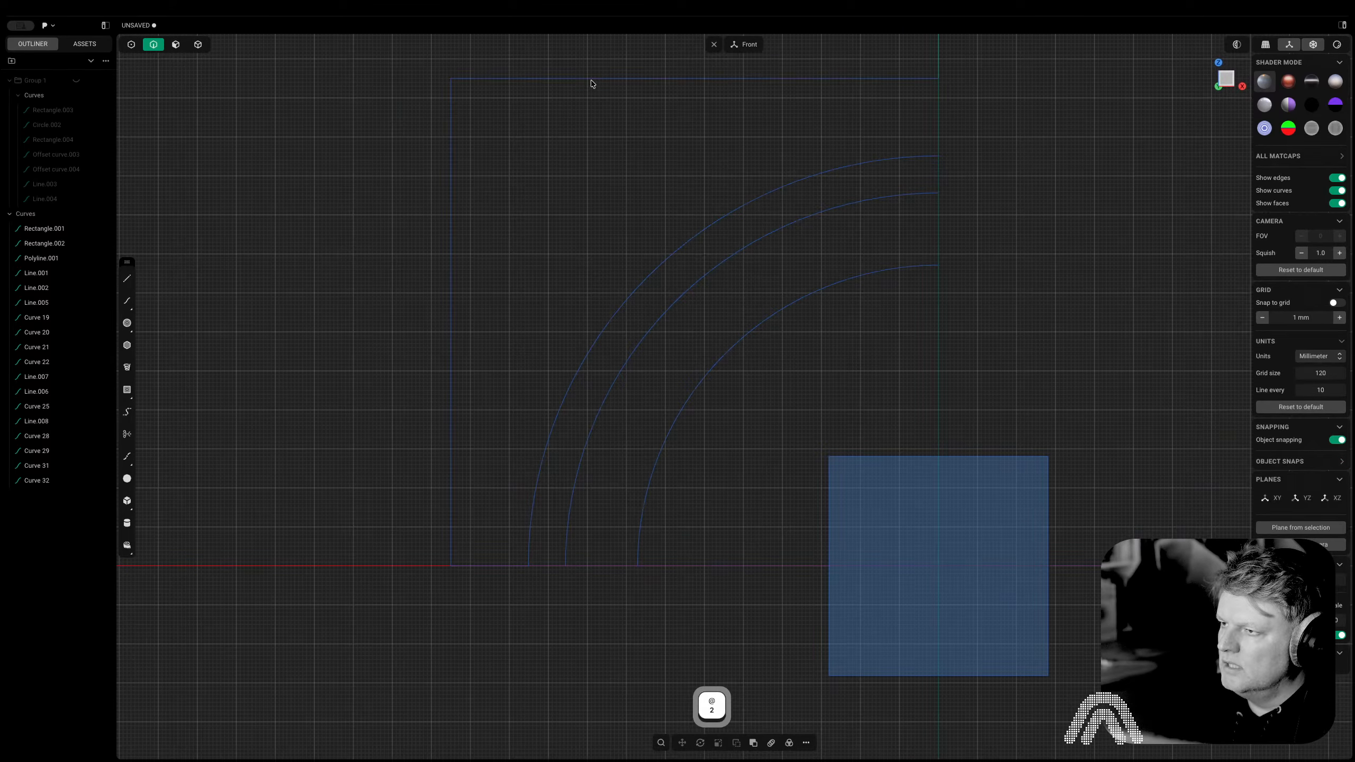
click(590, 78)
shift+click(671, 254)
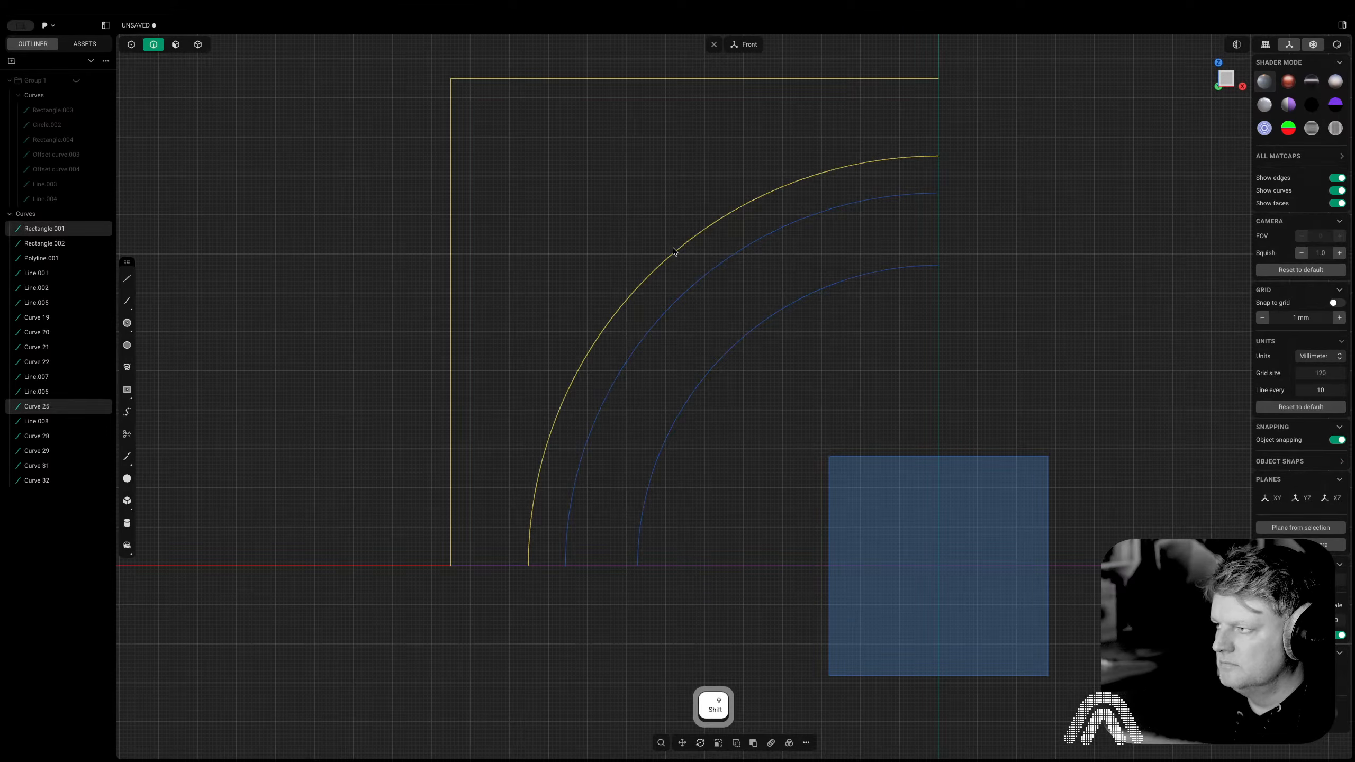
key(l)
middle_drag(726, 220, 830, 111)
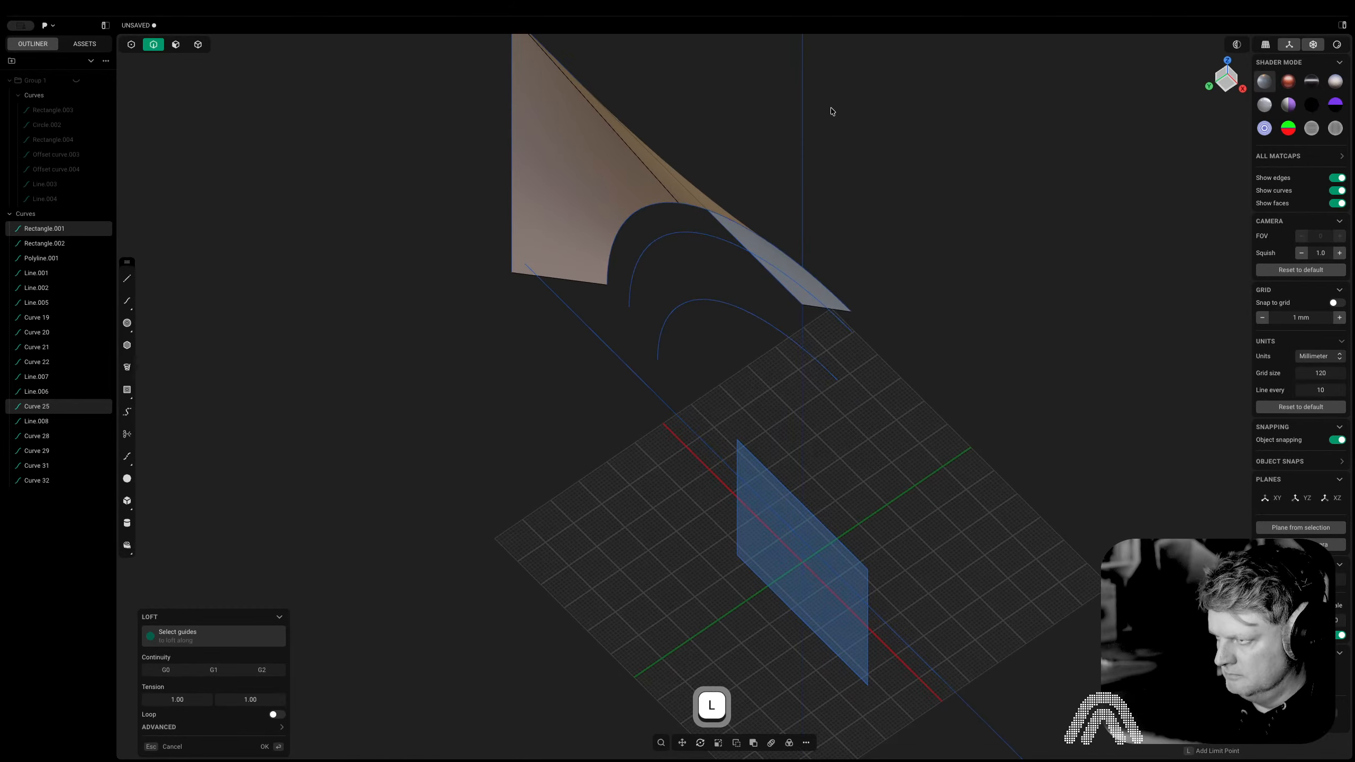
key(Escape)
key(Escape)
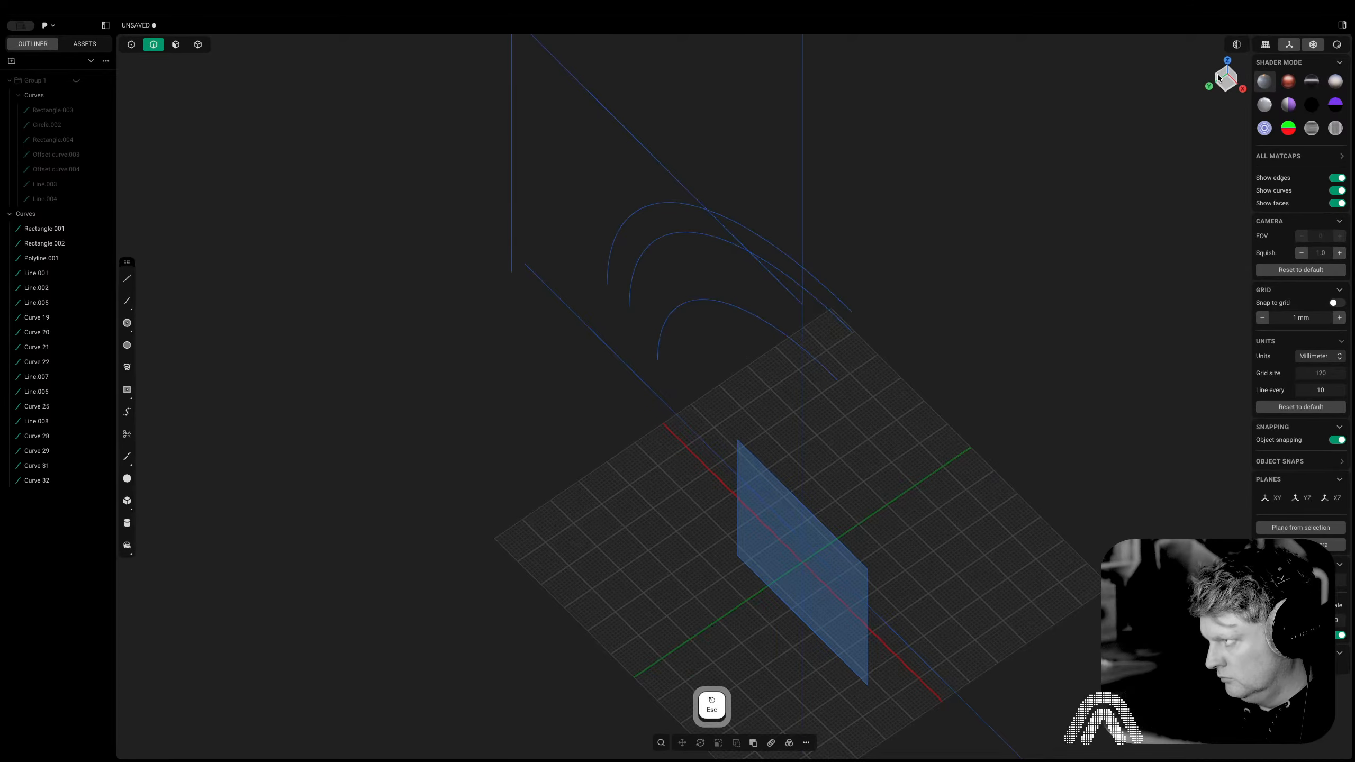
Examine the quarter square's corner and the offset arcs from the front and from oblique angles
middle_drag(971, 192, 759, 261)
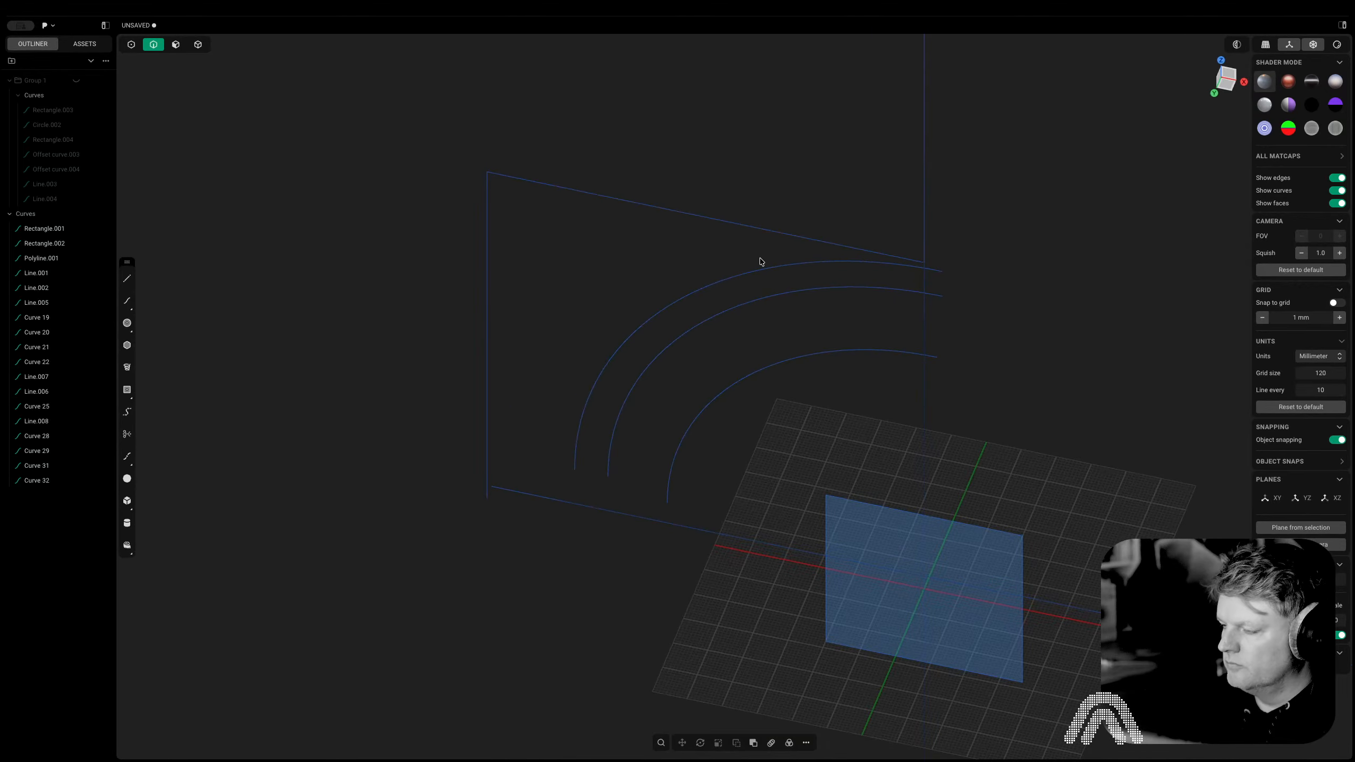
click(1233, 73)
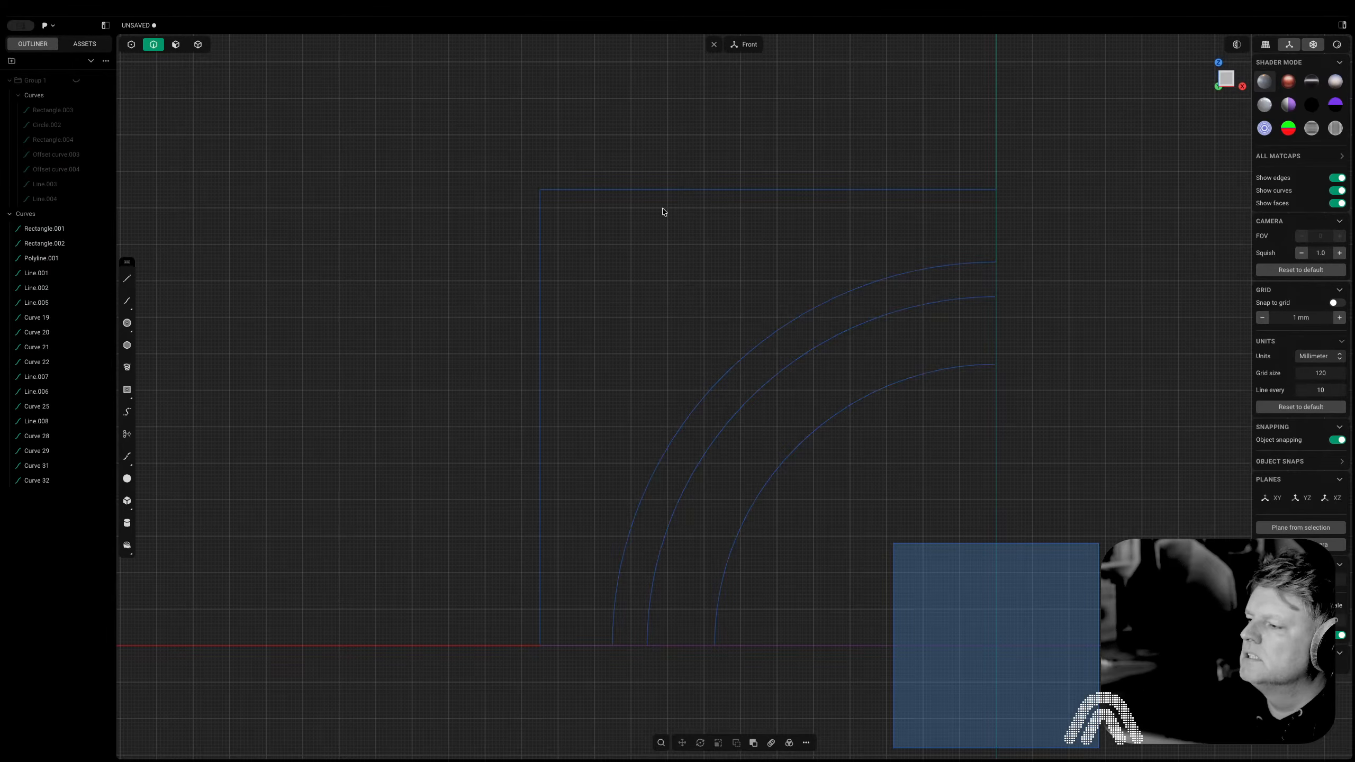
middle_drag(661, 262, 631, 251)
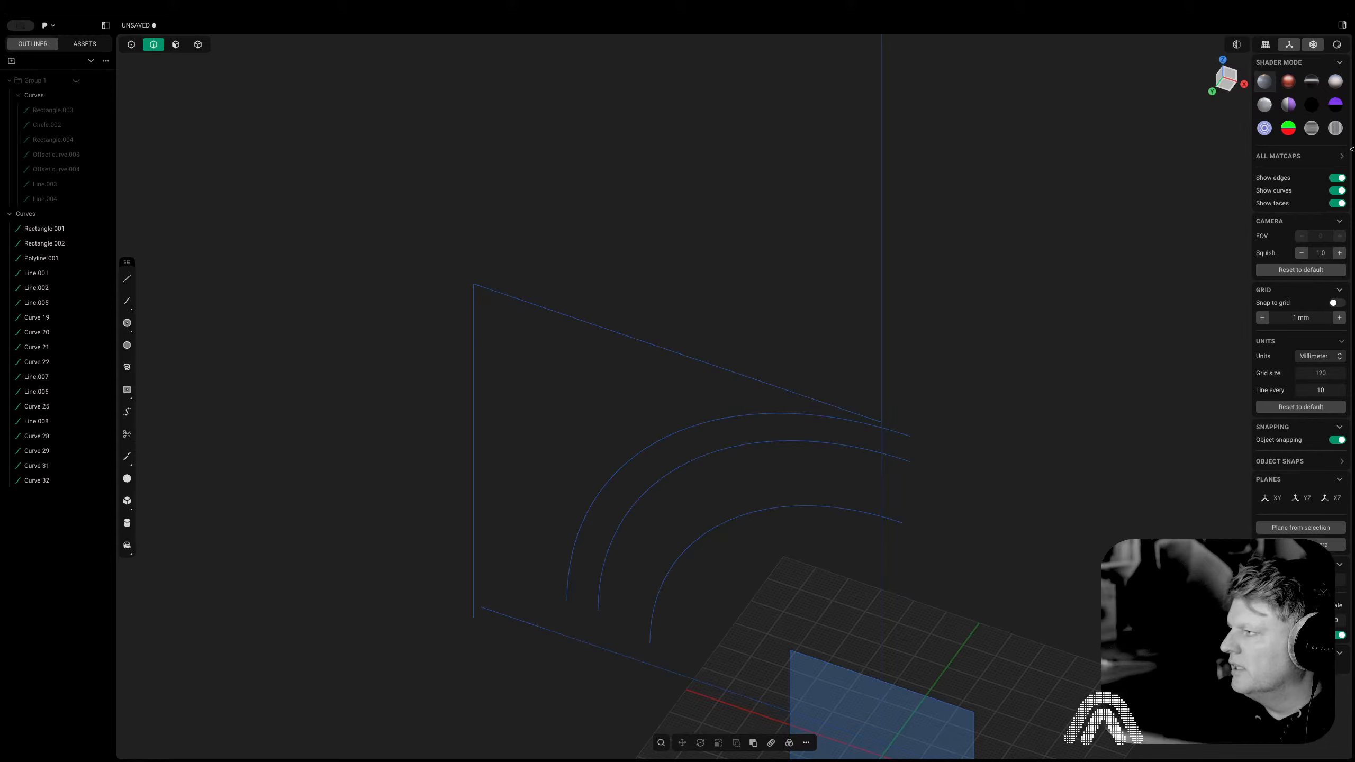
key(2)
click(485, 289)
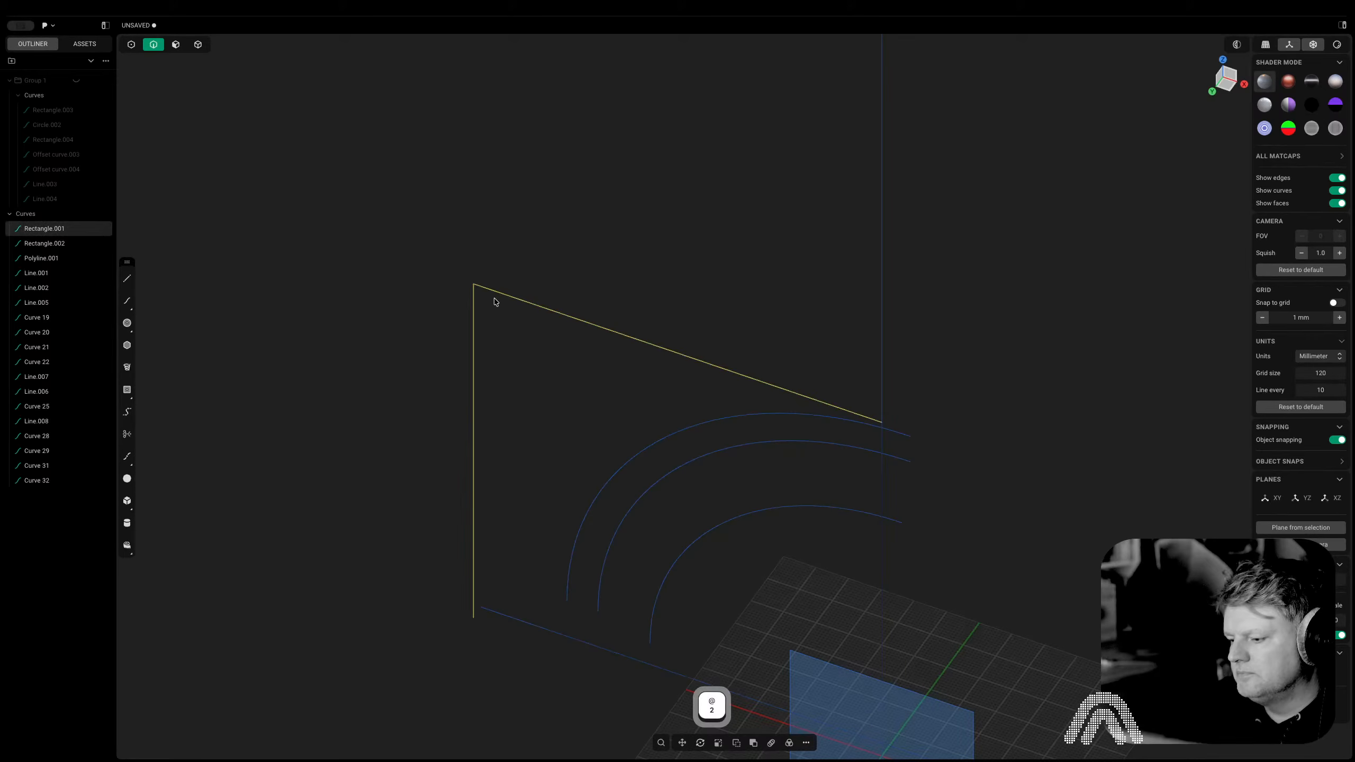
middle_drag(495, 297, 464, 383)
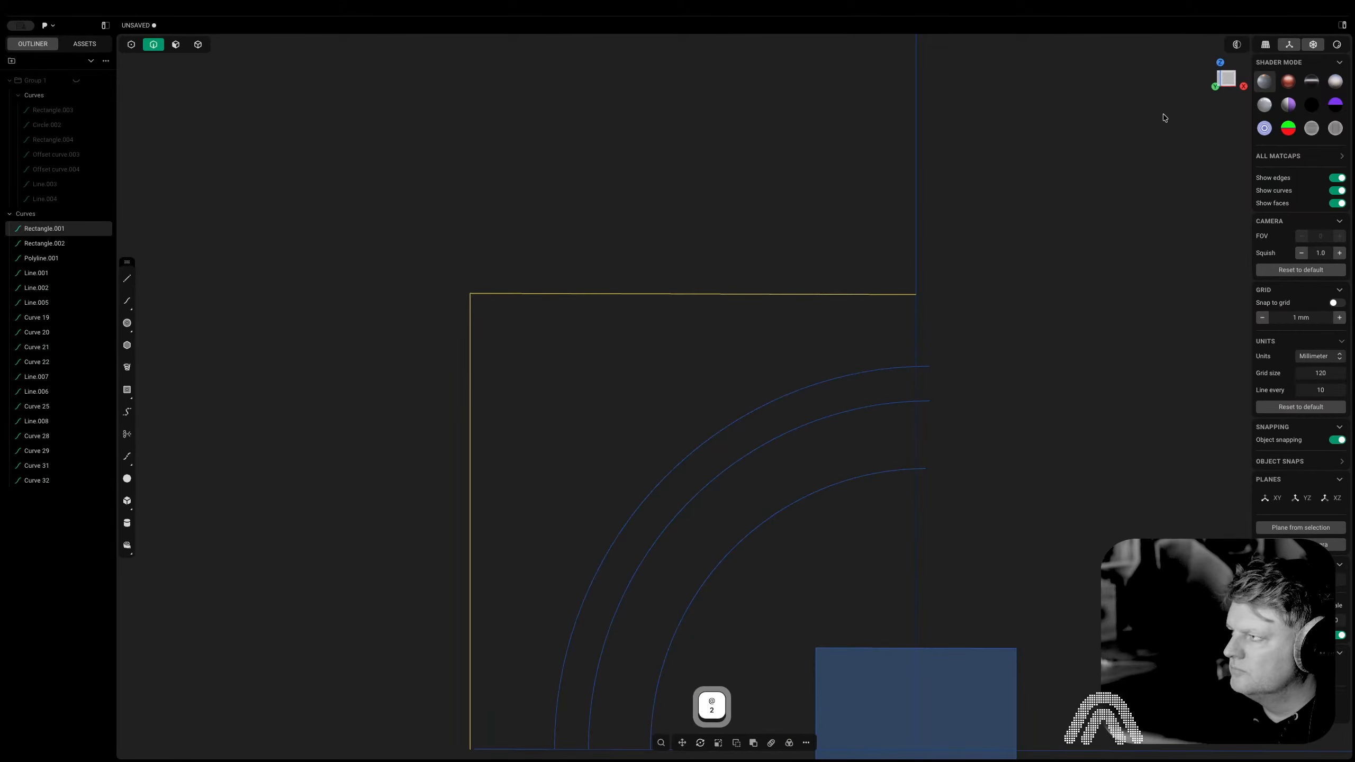
click(1225, 81)
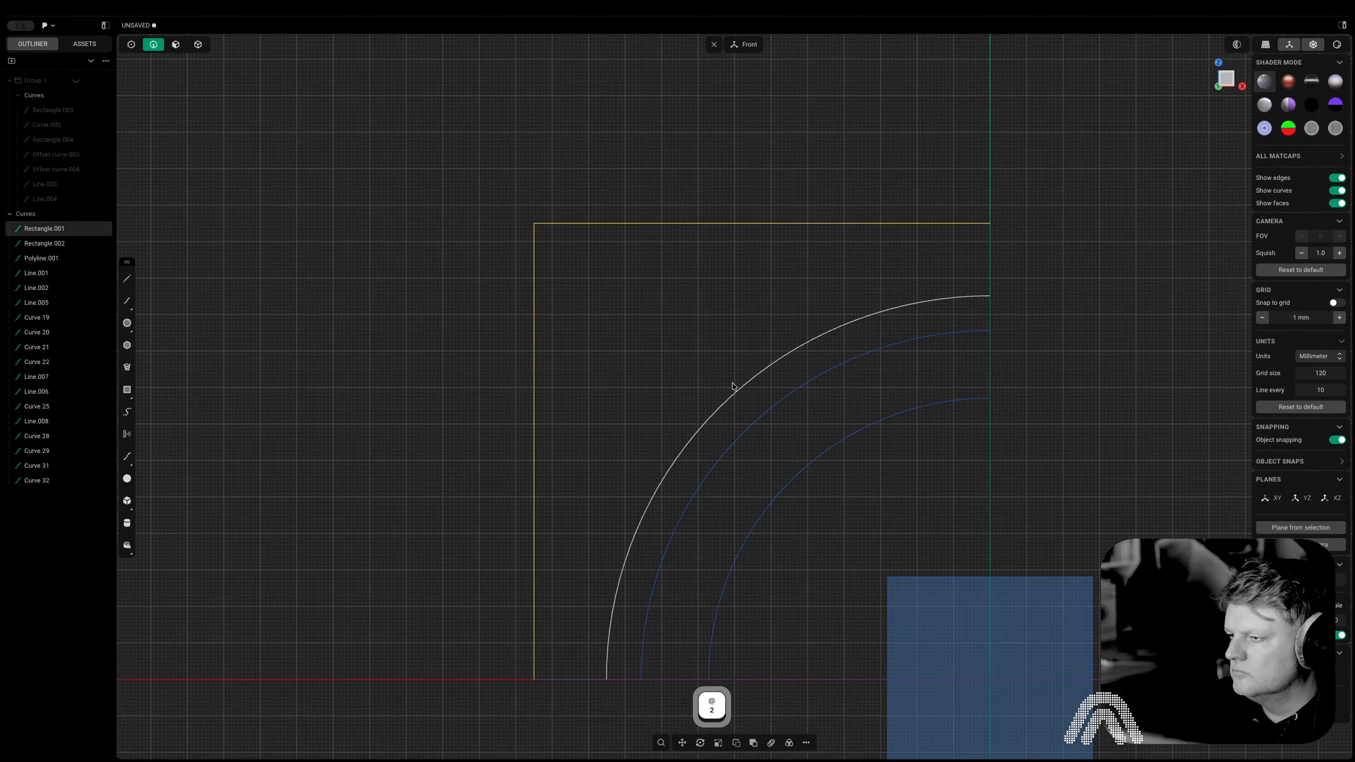
middle_drag(614, 317, 658, 144)
click(1224, 81)
middle_drag(489, 505, 741, 424)
click(1225, 75)
shift+middle_drag(952, 359, 959, 111)
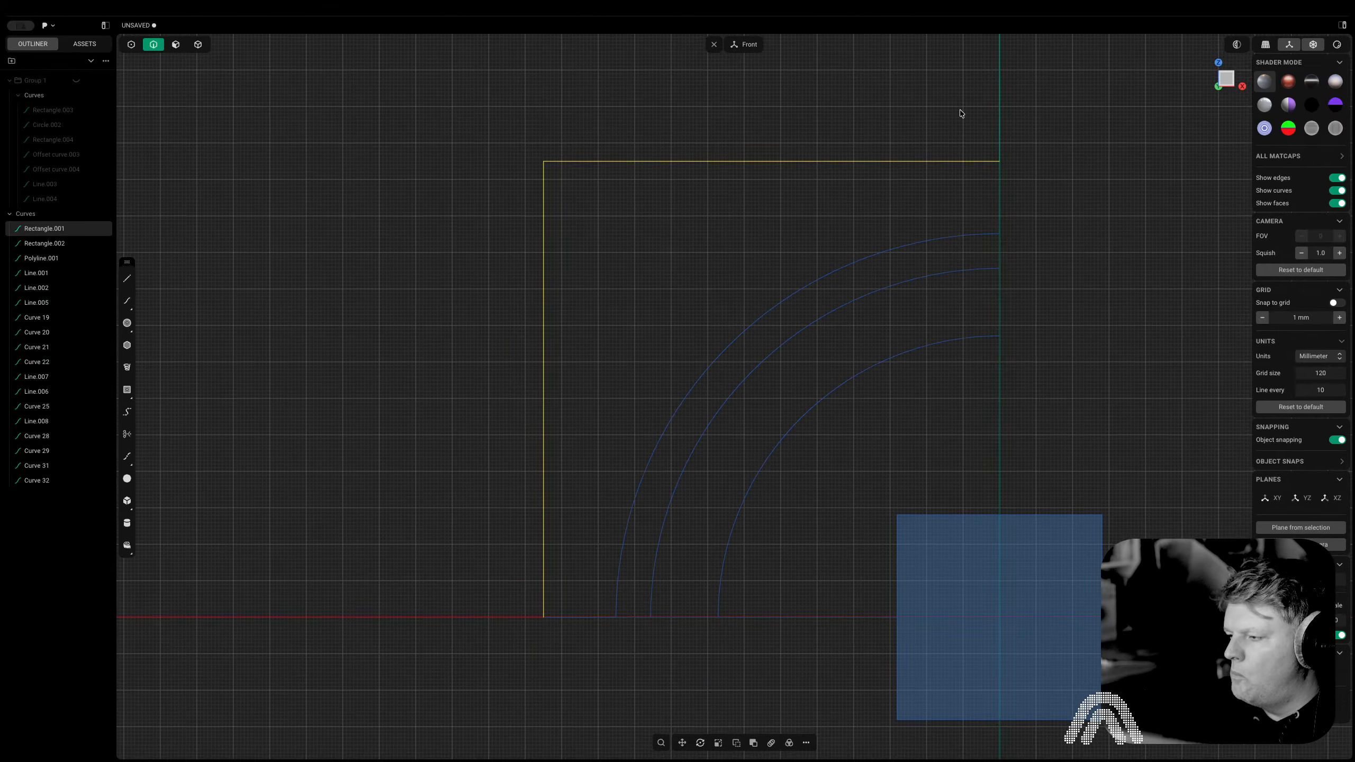
scroll(836, 218, down, 5)
middle_drag(833, 221, 822, 115)
shift+middle_drag(817, 160, 869, 467)
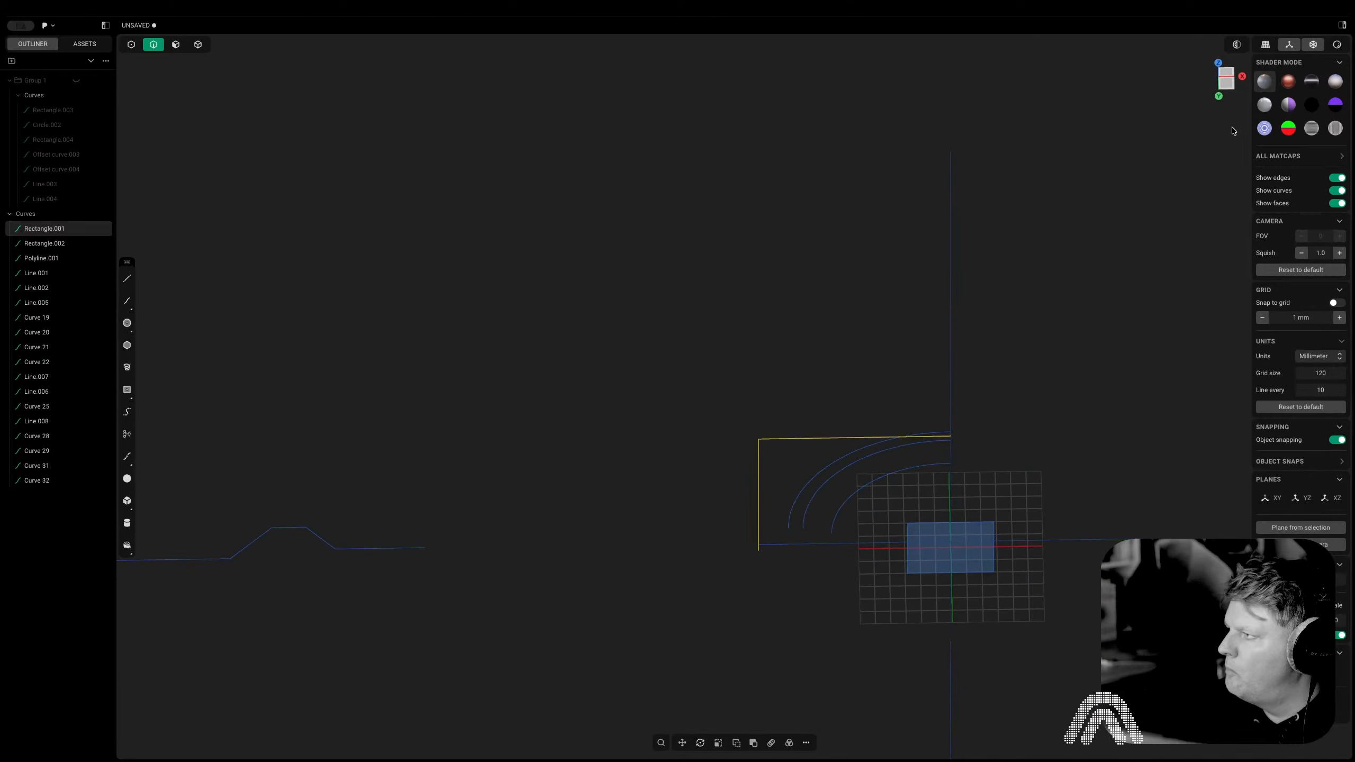
Draw a line about 16 mm long from the outer arc's diagonal midpoint inward, normal to the arc at 45°
click(1225, 73)
scroll(907, 427, up, 5)
key(shift+a)
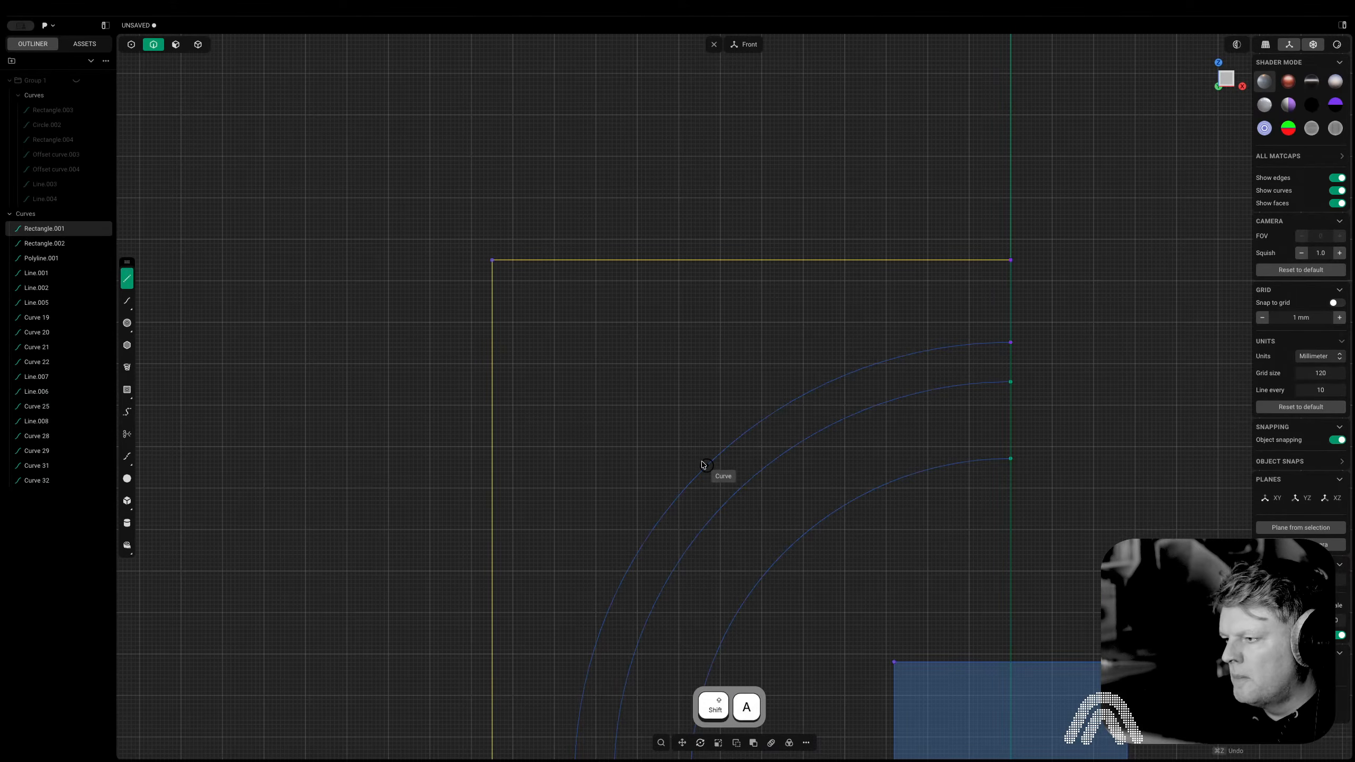
click(701, 472)
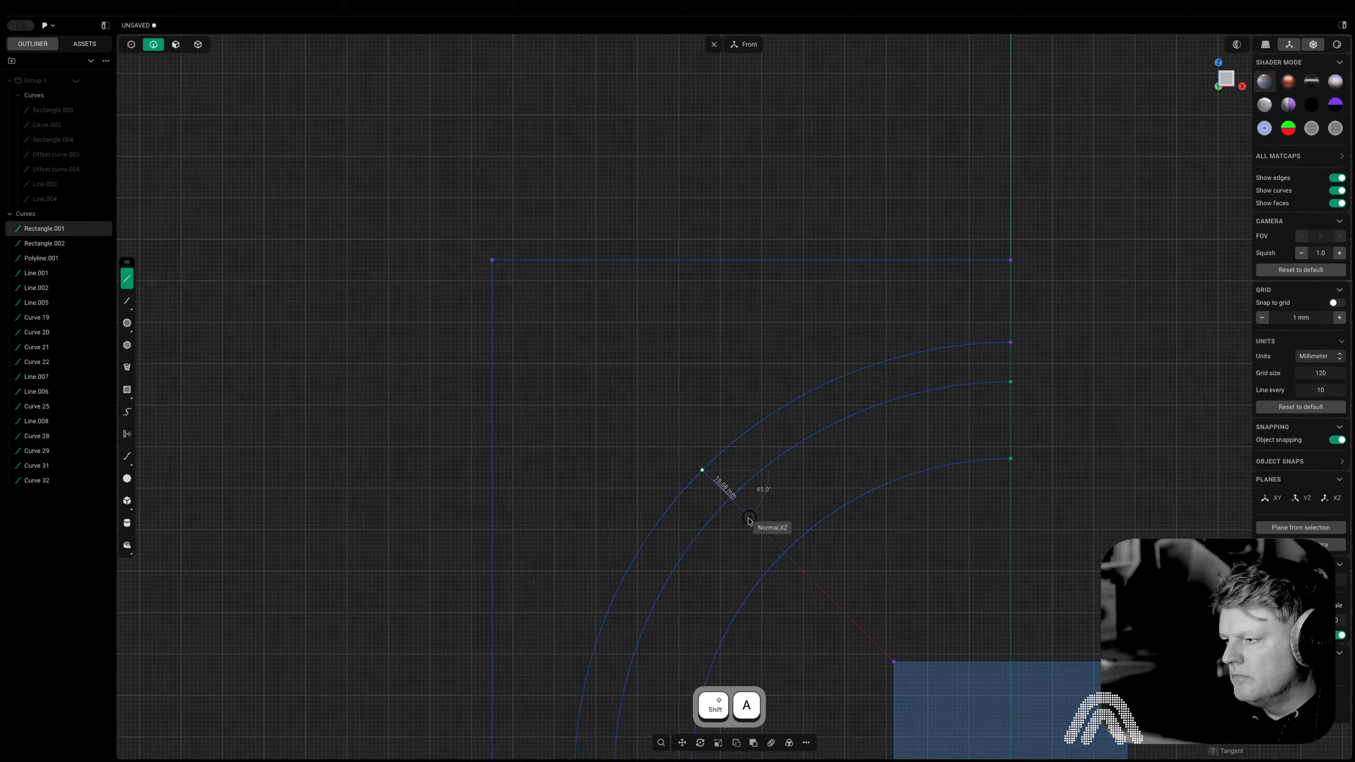
click(749, 518)
Draw a short line from the quarter square's corner outward, in line with the 45° diagonal
click(492, 260)
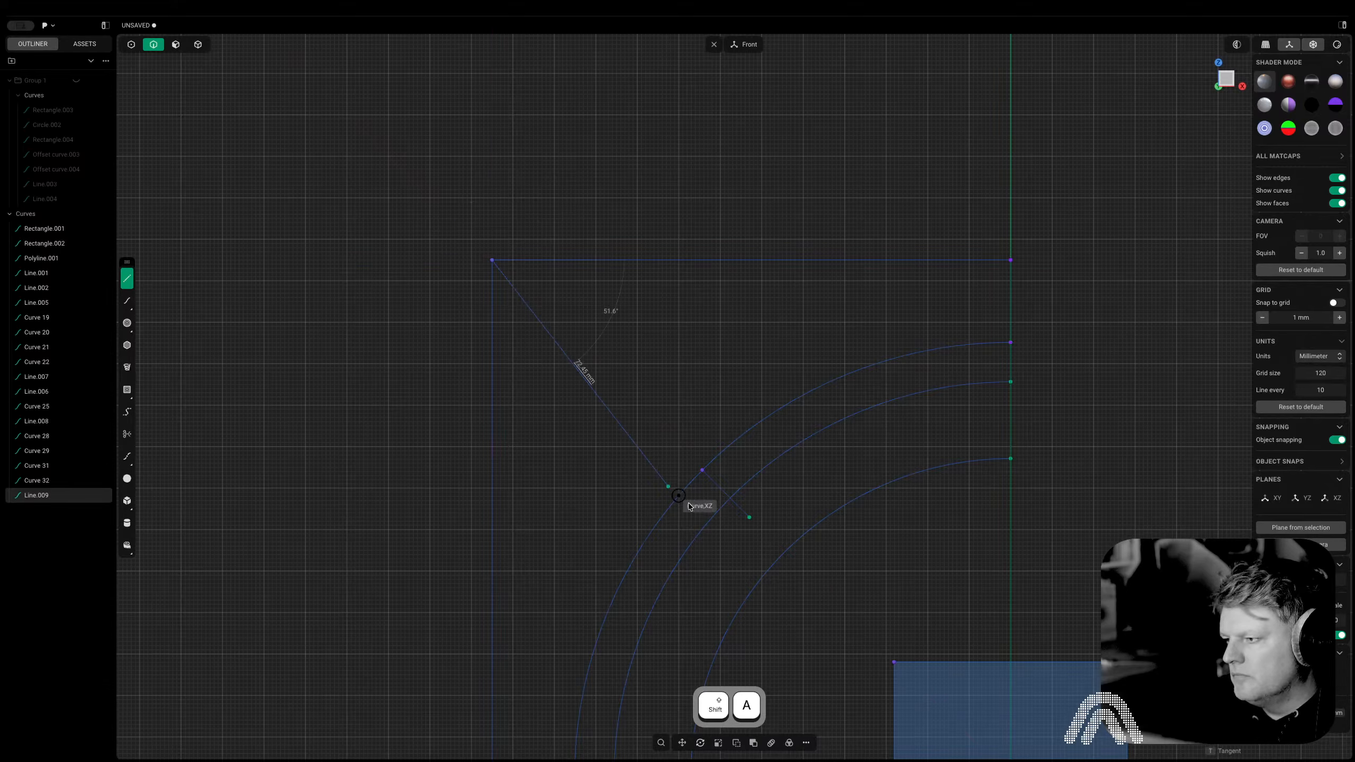
key(shift)
key(shift)
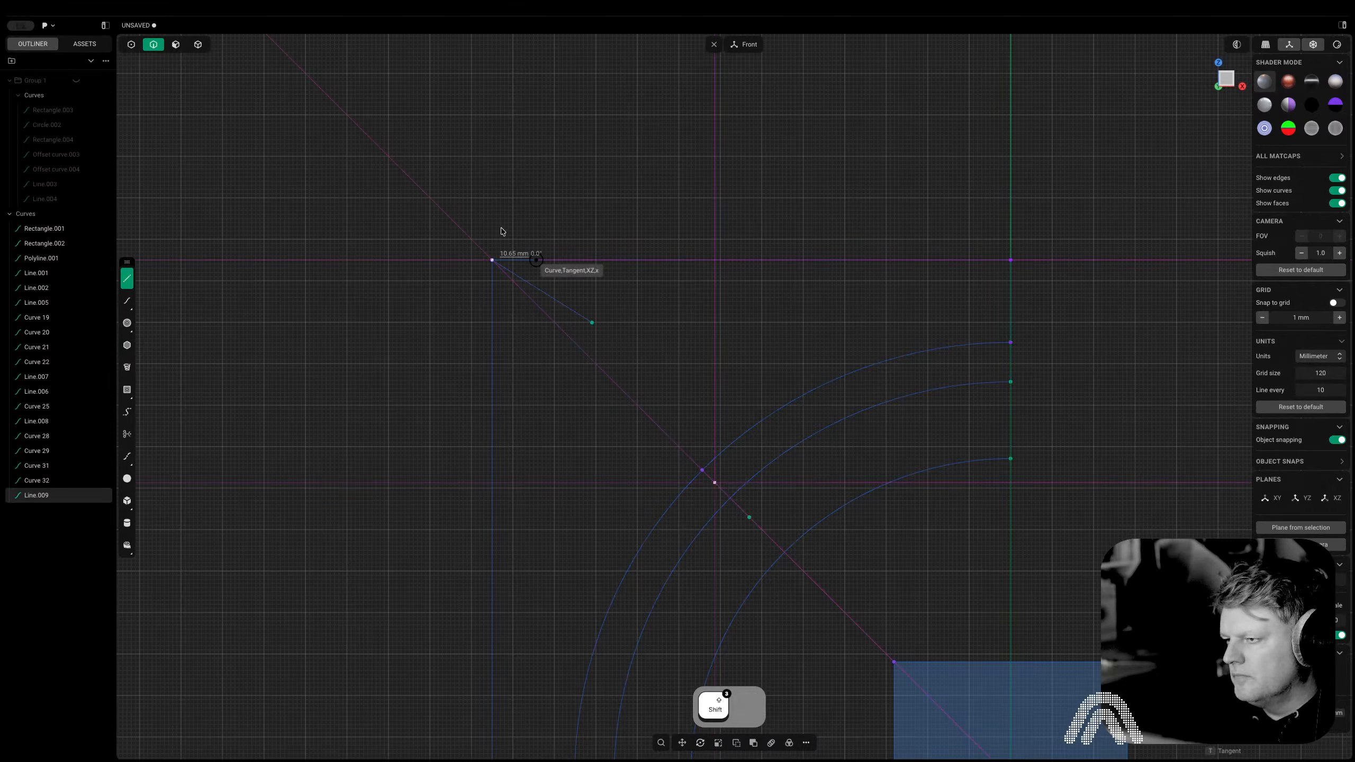
click(457, 228)
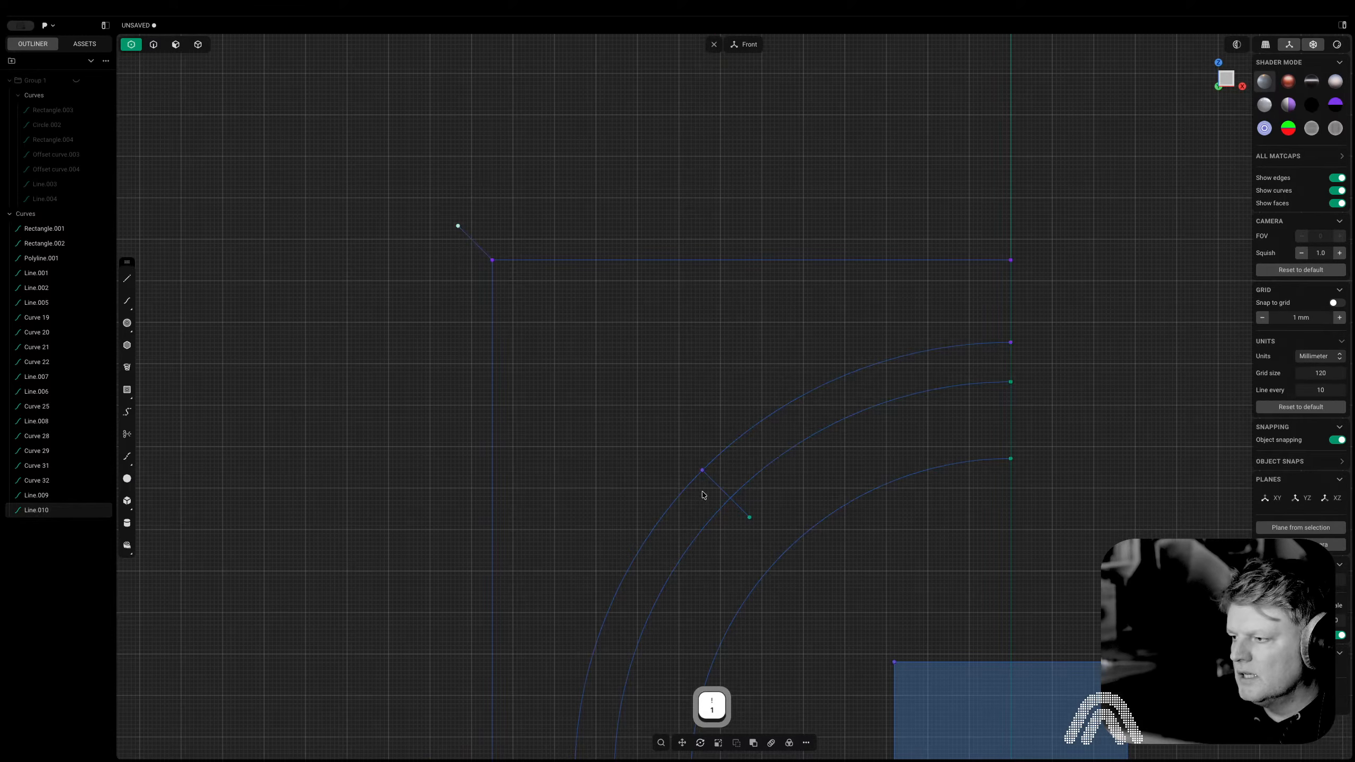
Move the free end of the corner's short line down along the Z axis
middle_drag(629, 404, 665, 200)
key(g)
key(z)
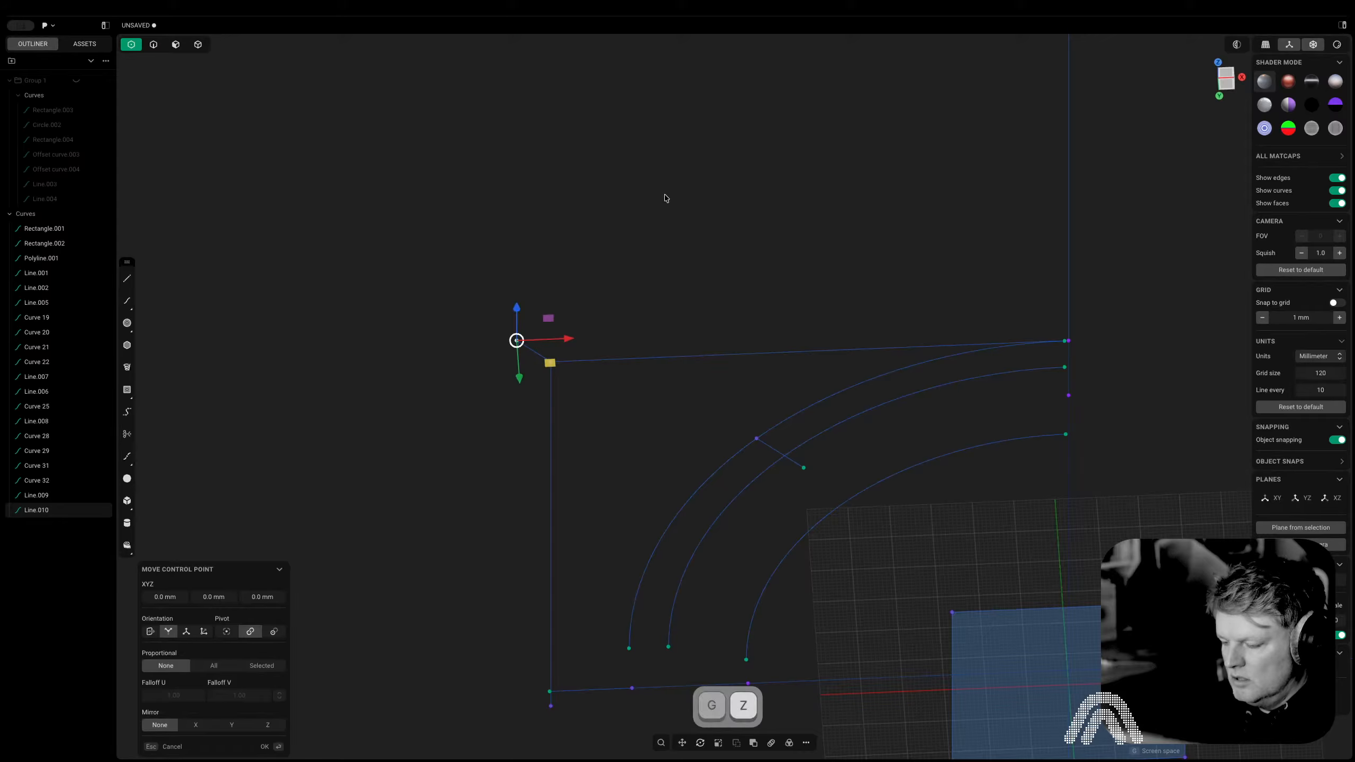
click(664, 215)
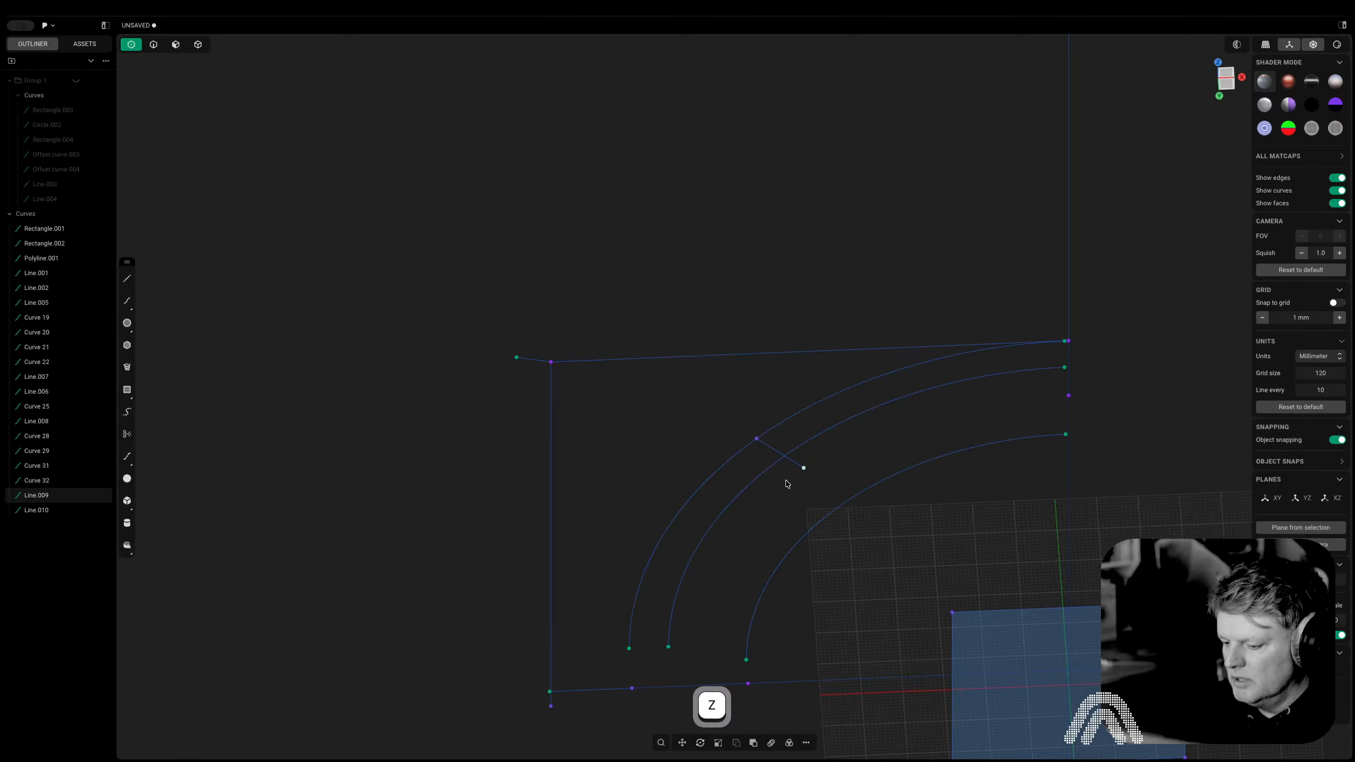
Try moving the inner end of the outer arc's diagonal line up along Z, and undo the move
key(g)
key(z)
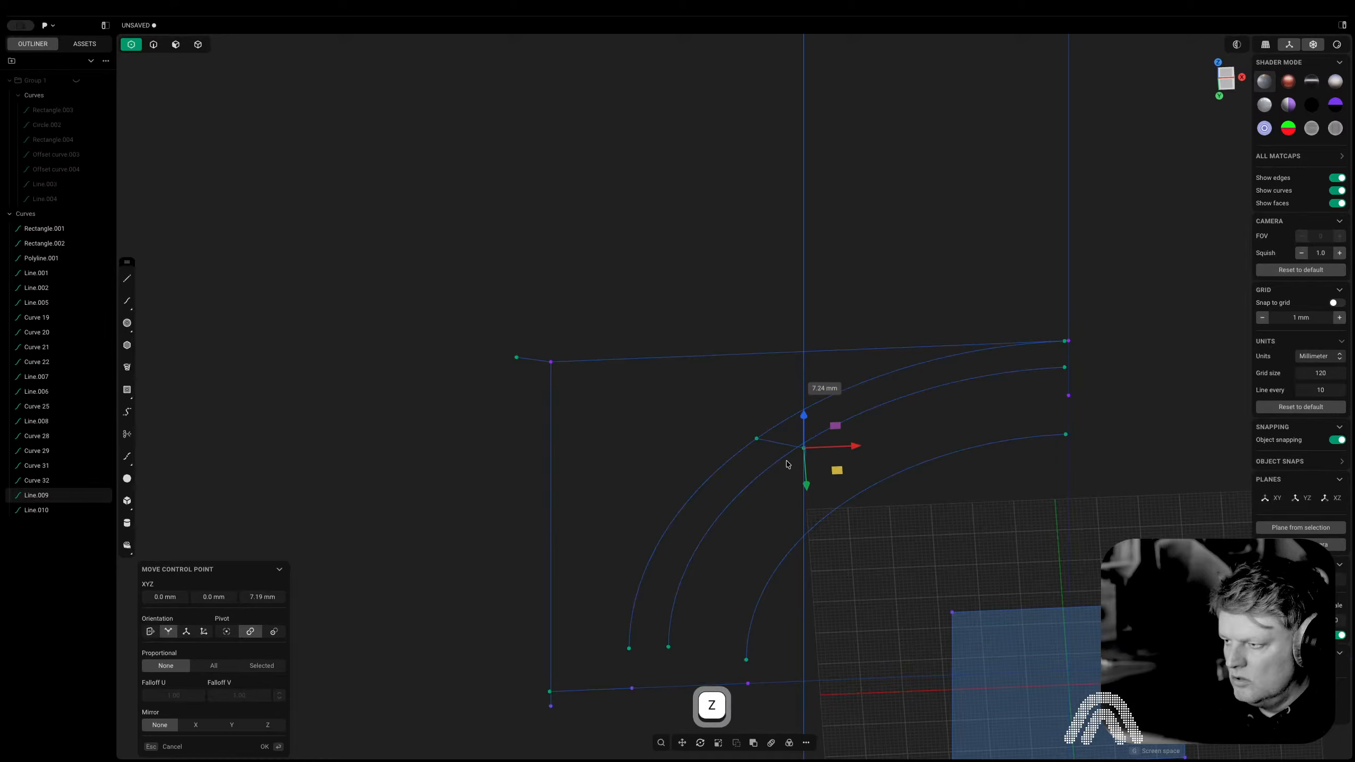
click(797, 446)
middle_drag(617, 414, 811, 348)
key(ctrl+z)
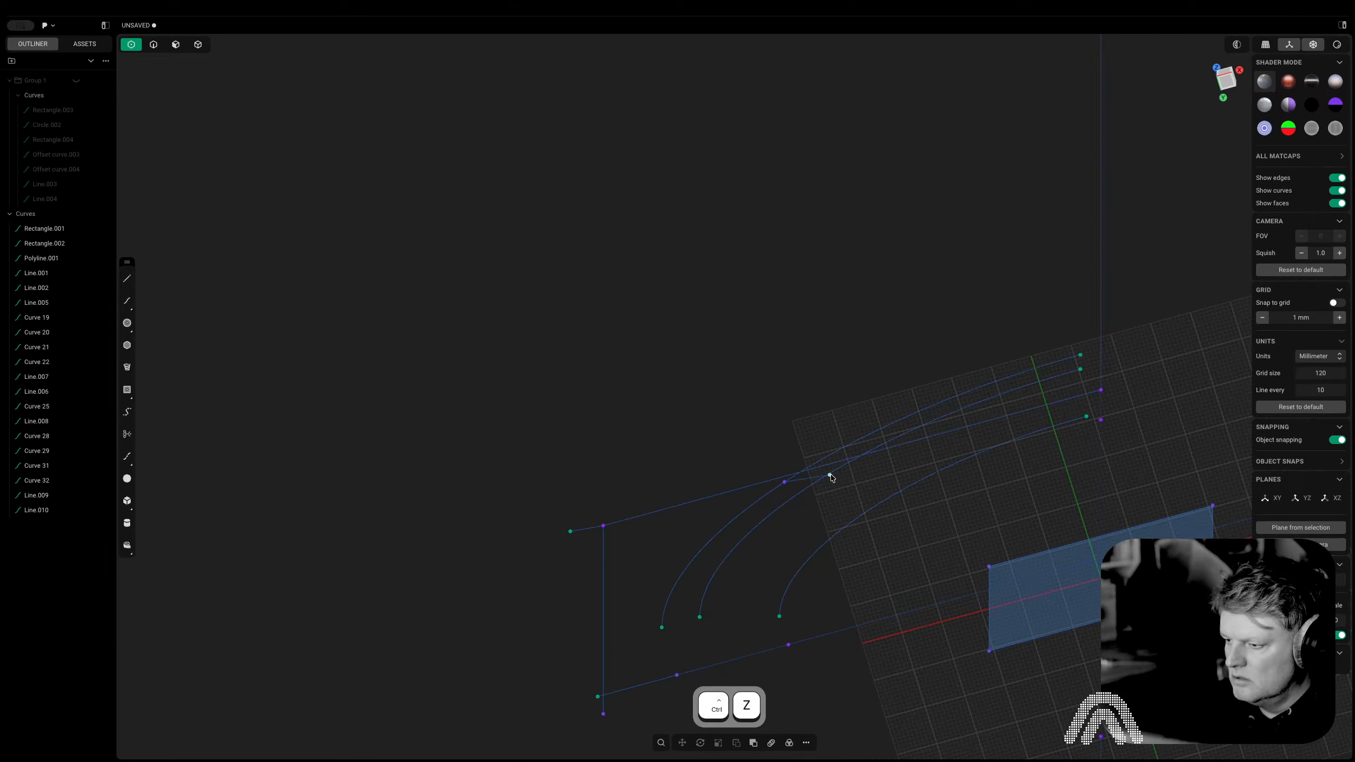
key(super+z)
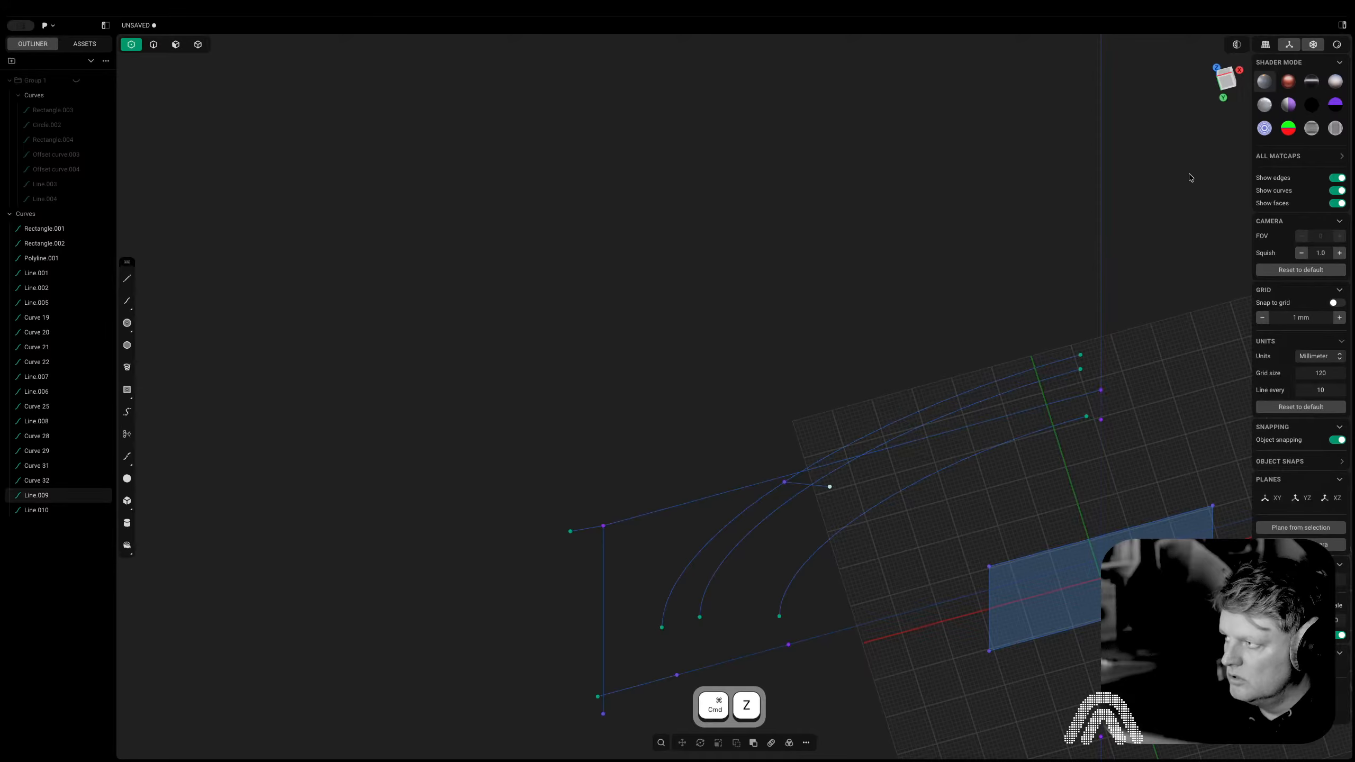
Move the inner end of the outer arc's diagonal line along Y, slightly farther from the square's plane than the arc
click(1235, 75)
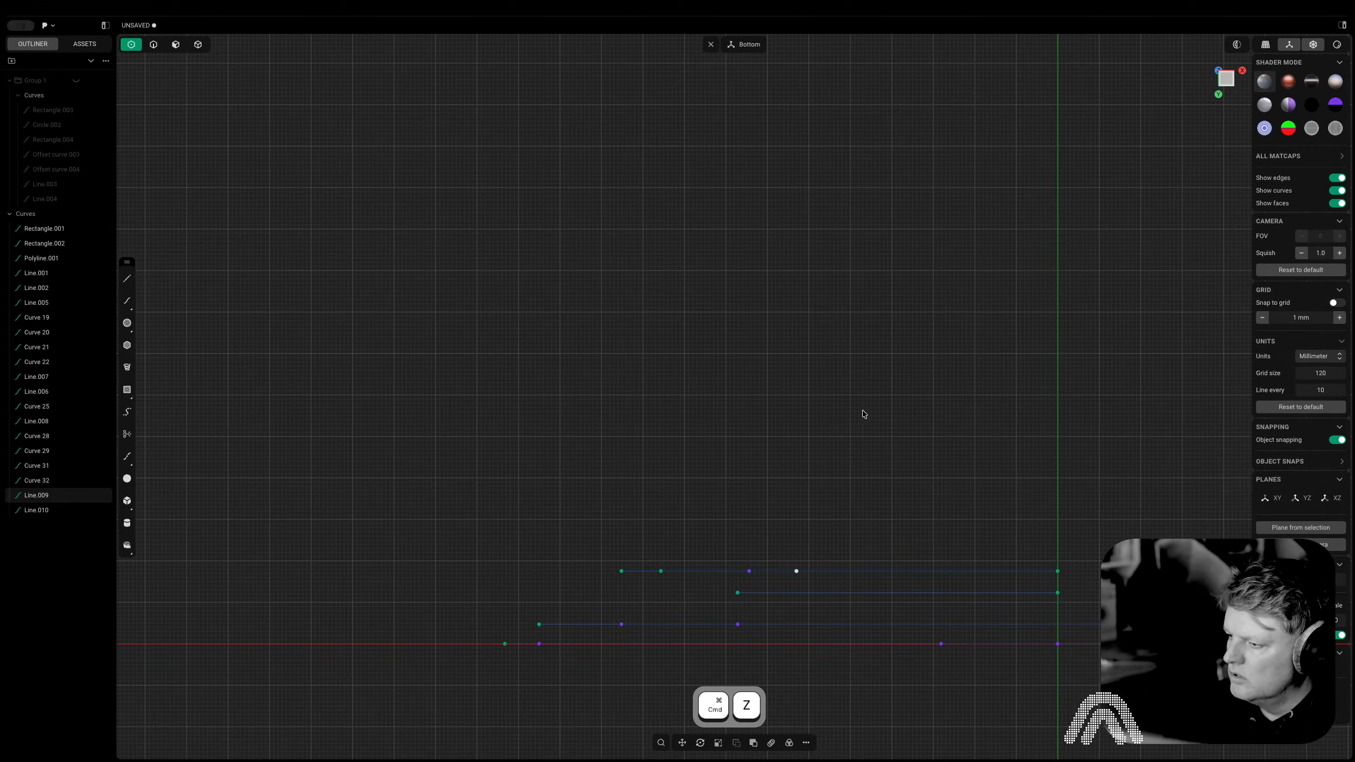
key(g)
key(y)
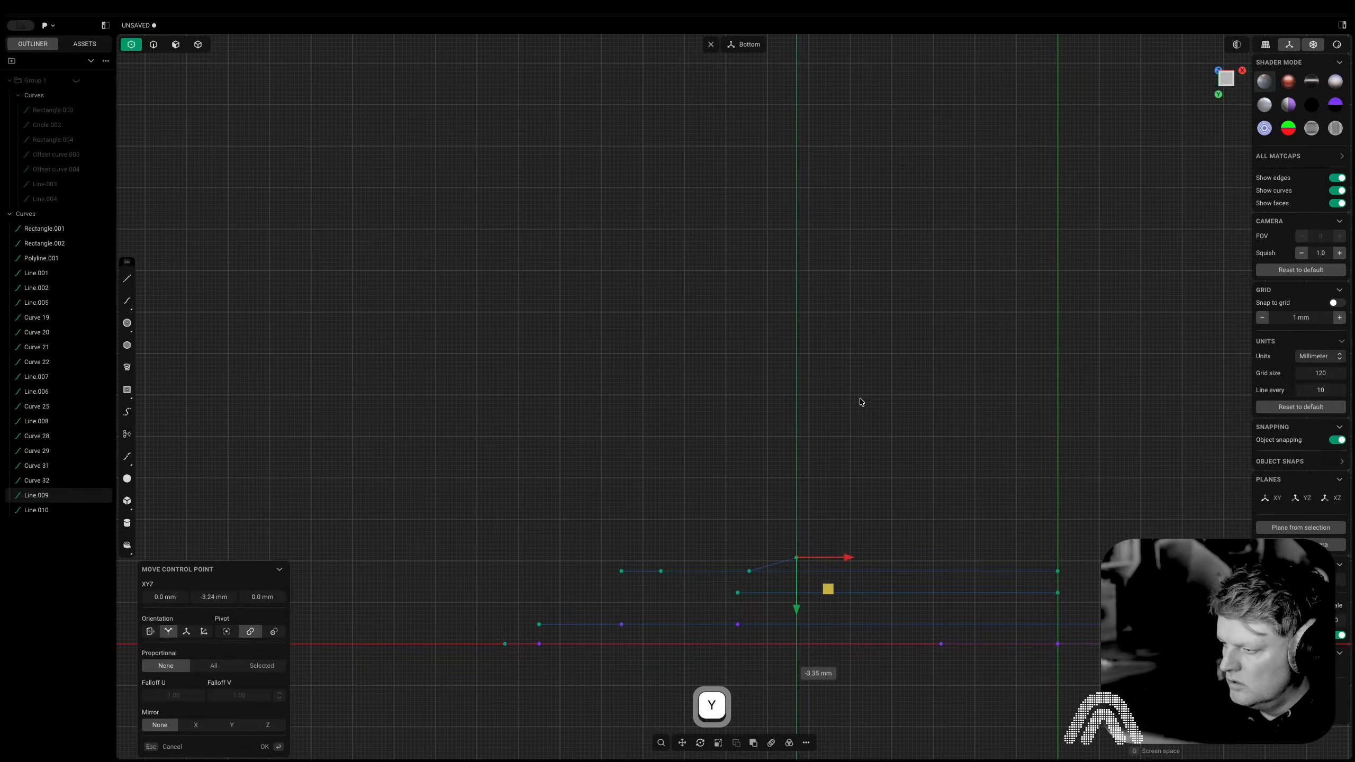
click(861, 405)
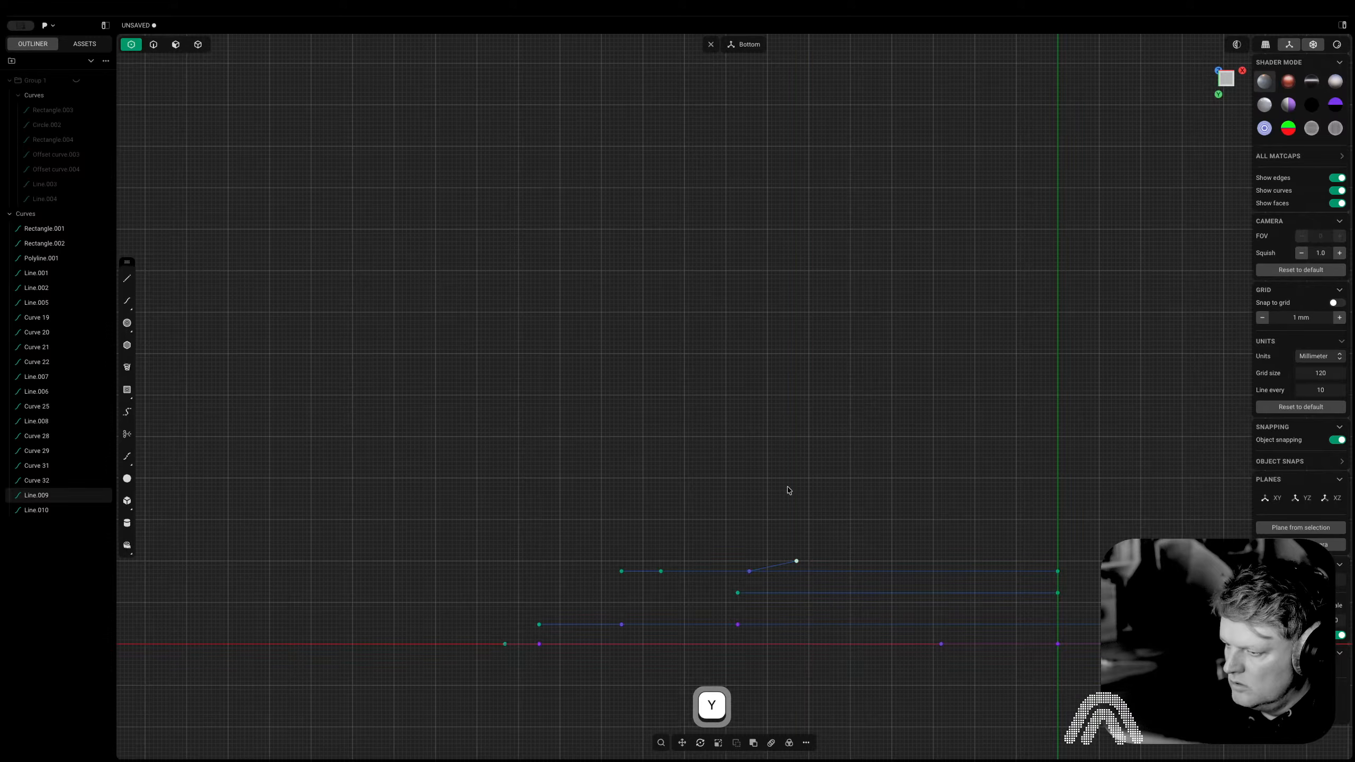
Delete the short line at the quarter square's corner
middle_drag(604, 586, 576, 669)
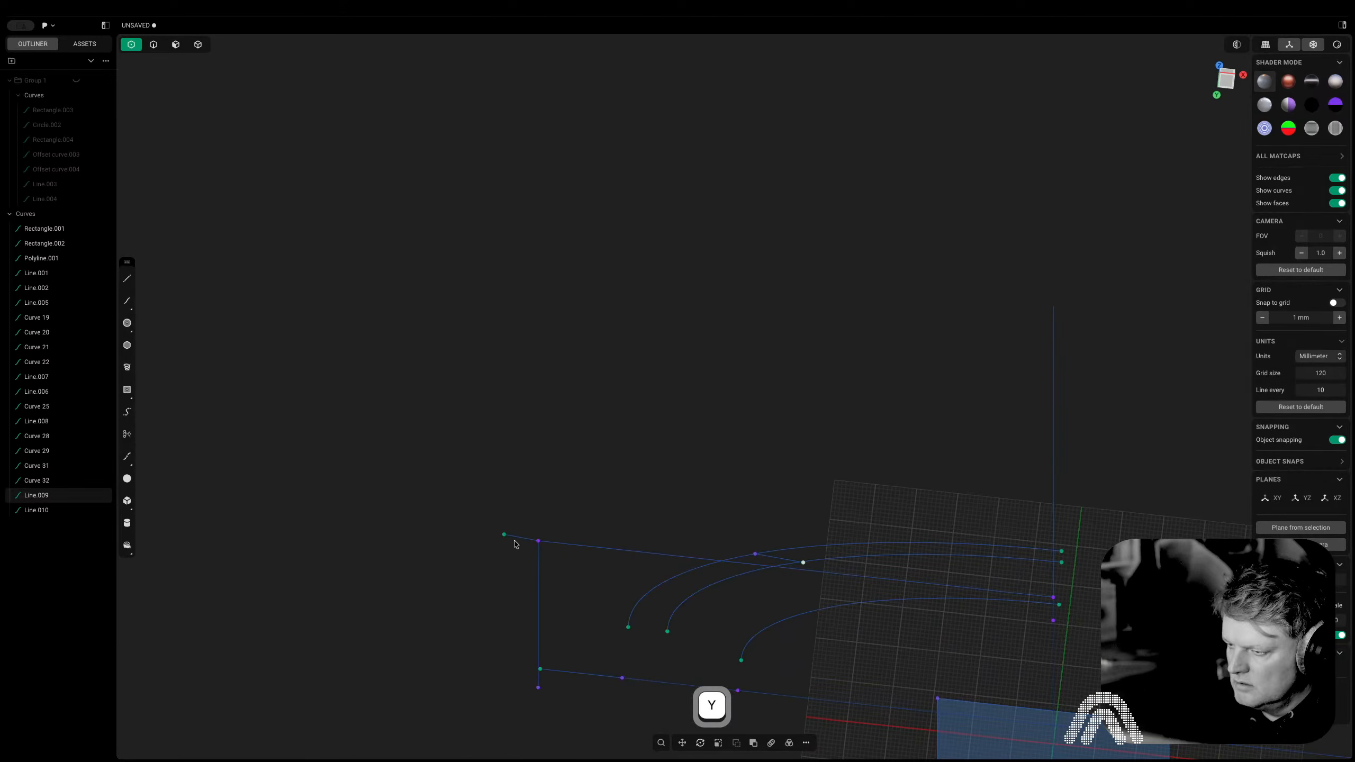
middle_drag(515, 532, 1061, 247)
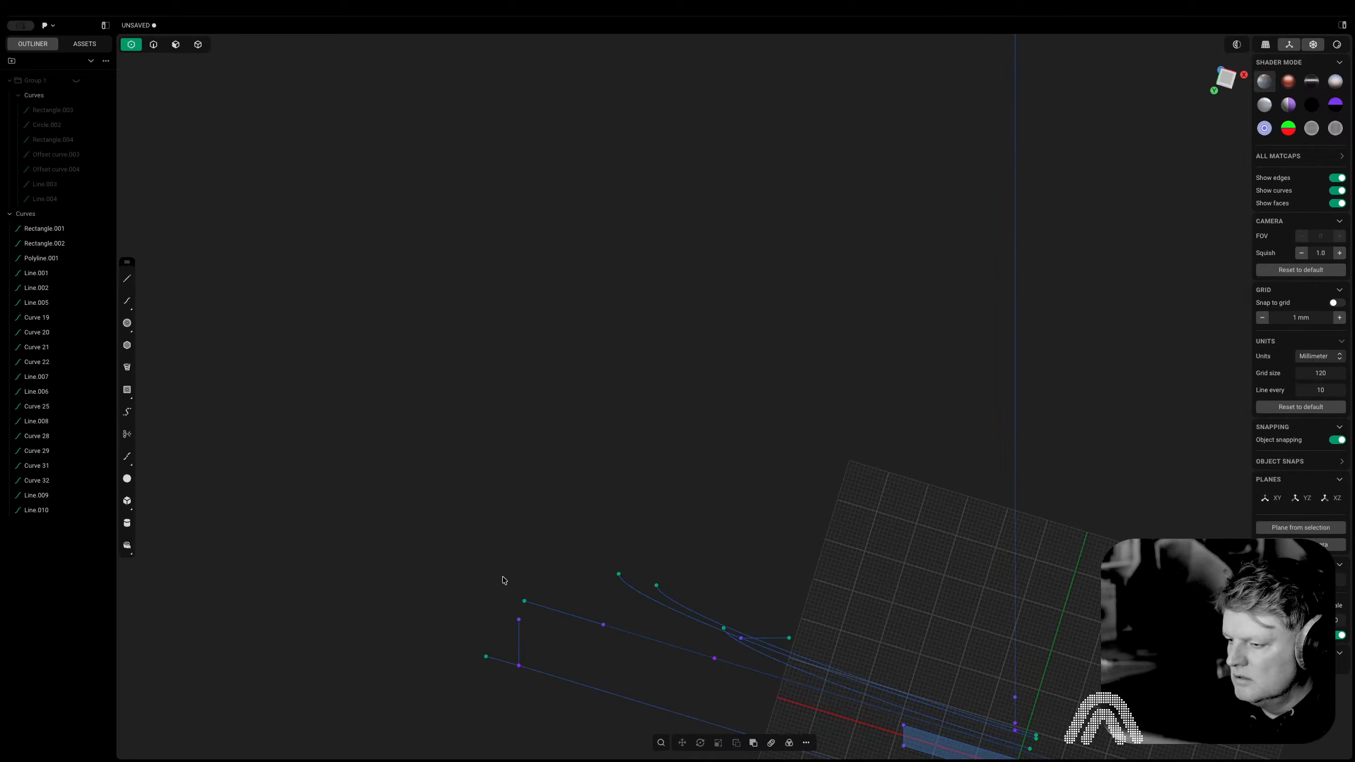
key(2)
click(497, 659)
key(x)
Draw a short 45° line outward from the quarter square's corner in the front view, aligned with the arc's diagonal line
middle_drag(848, 327, 1092, 258)
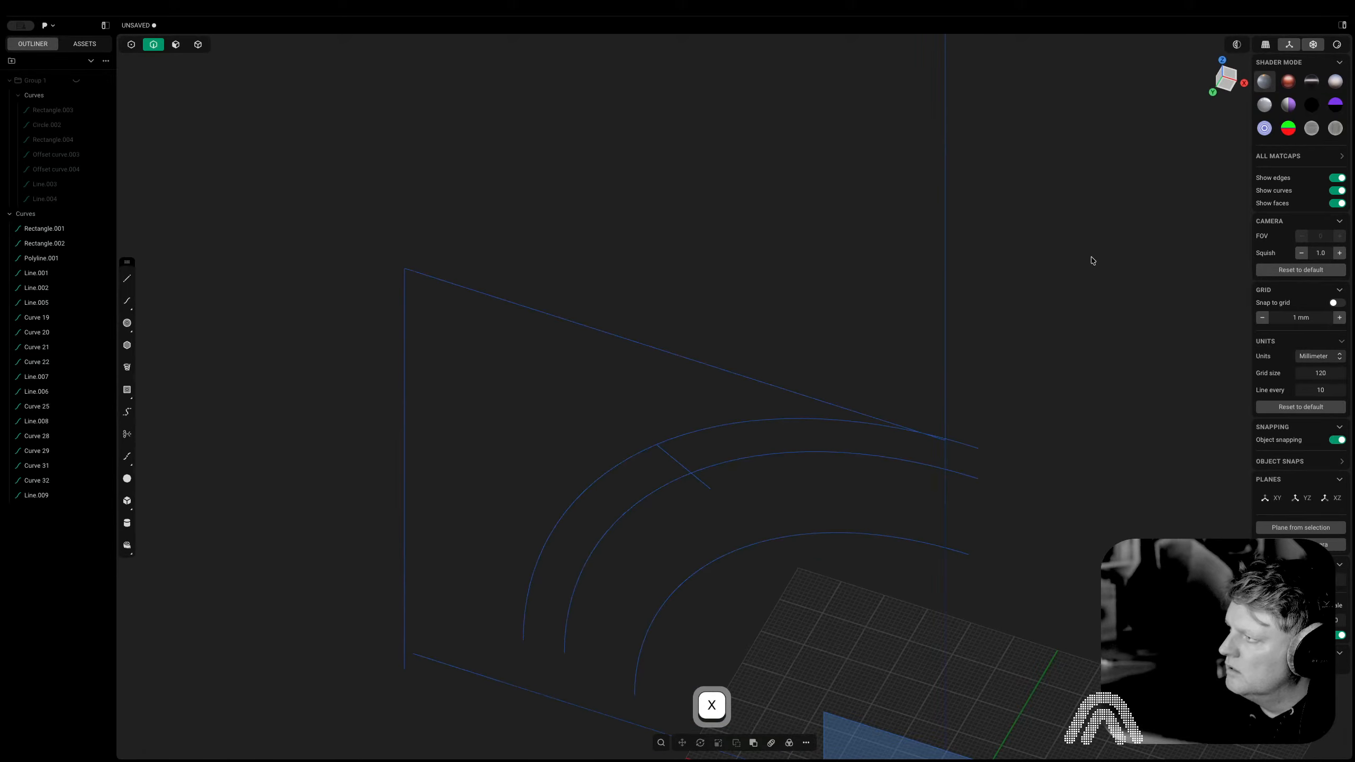
click(1226, 77)
key(shift+a)
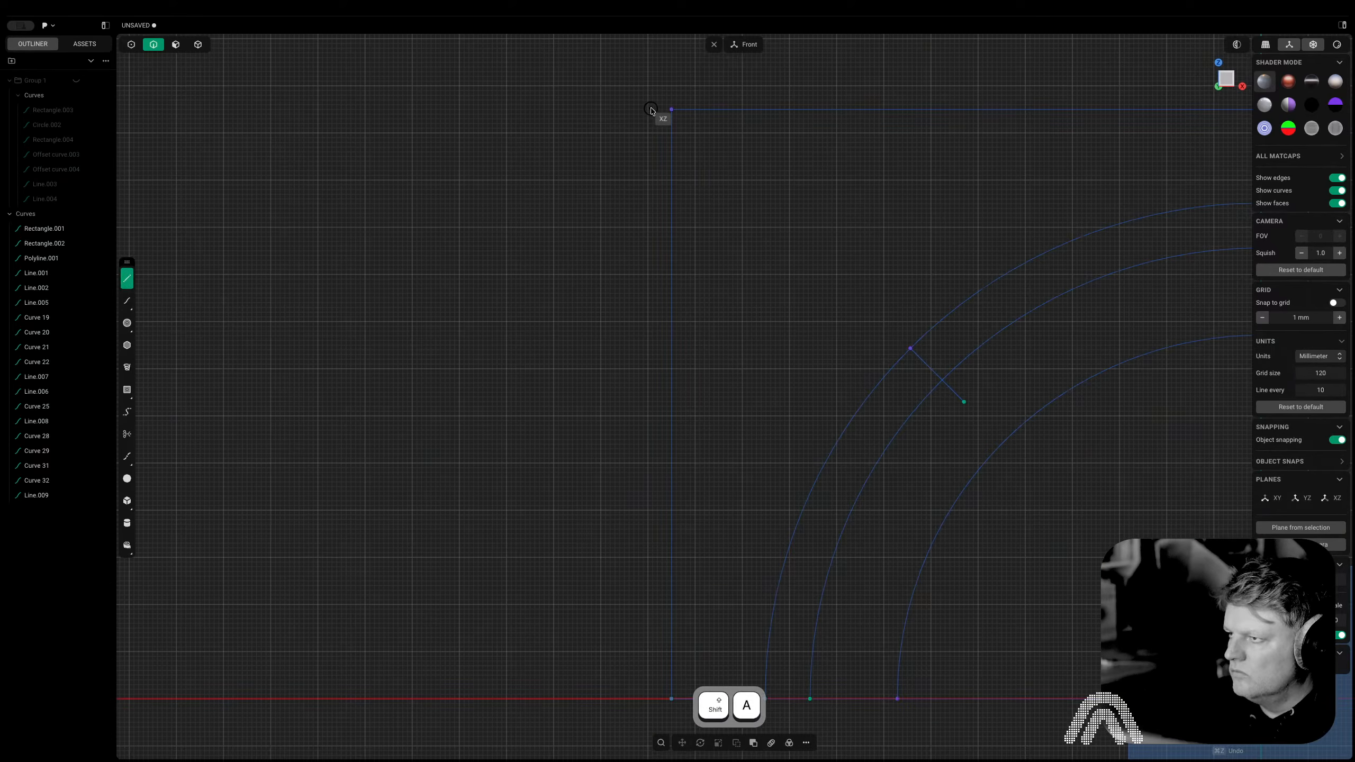
click(667, 111)
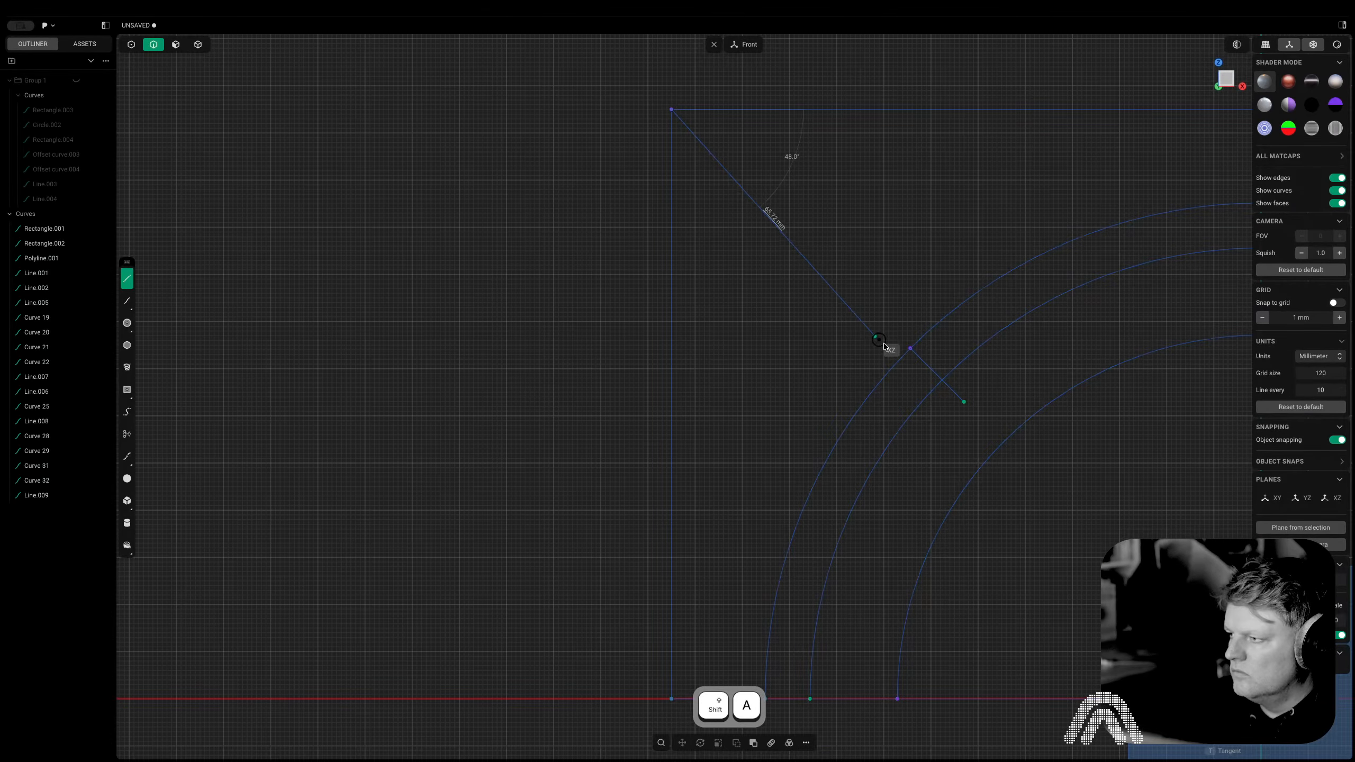
key(shift)
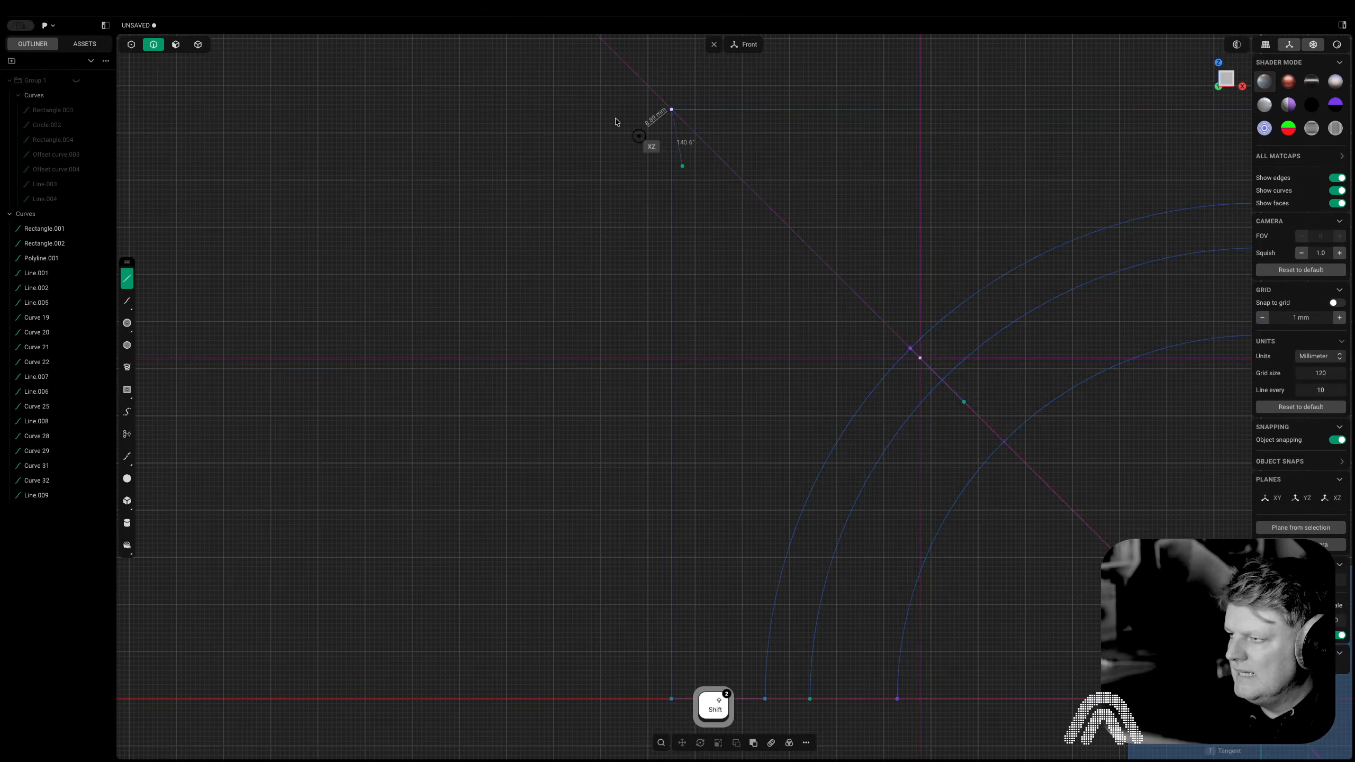
click(646, 80)
Move the outer end of the corner's new line along Y, to the side of the square's plane opposite the arcs
middle_drag(923, 424, 926, 318)
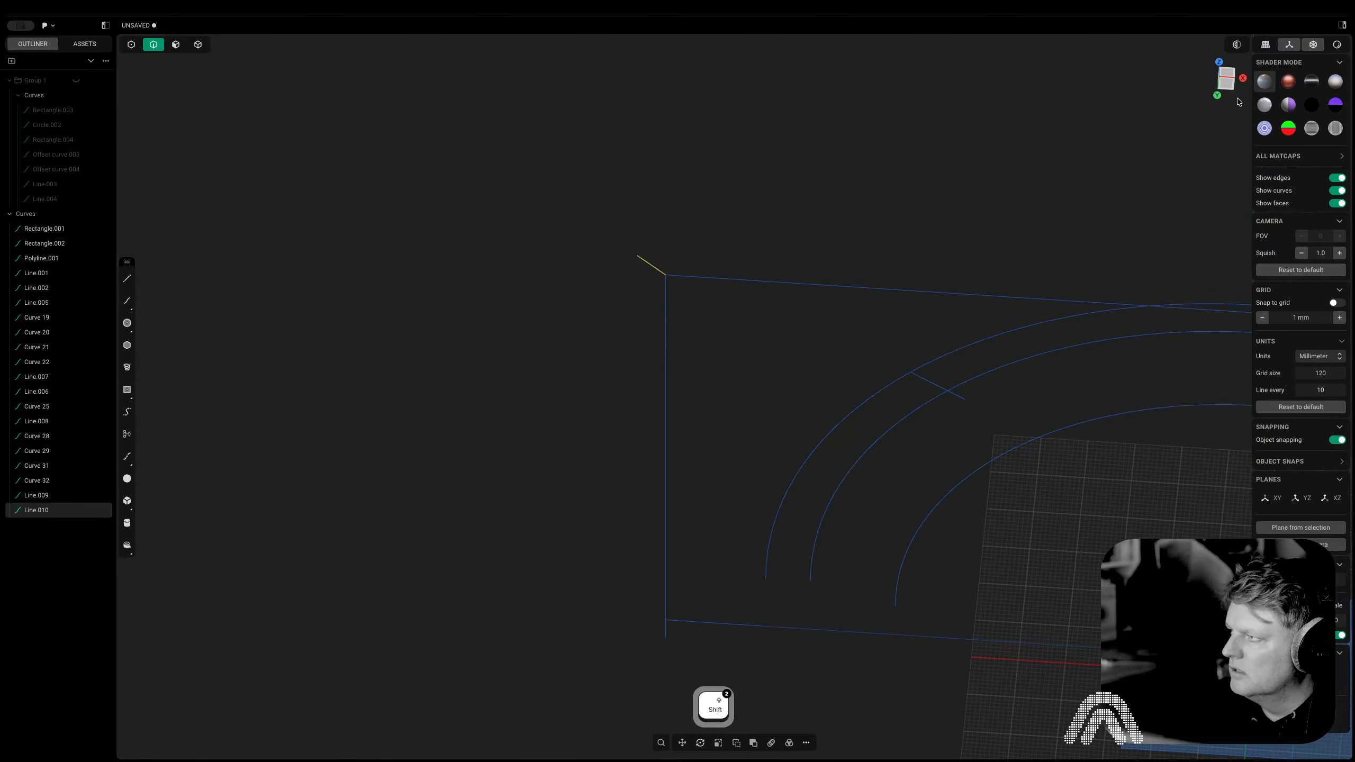
click(1227, 85)
key(shift+1)
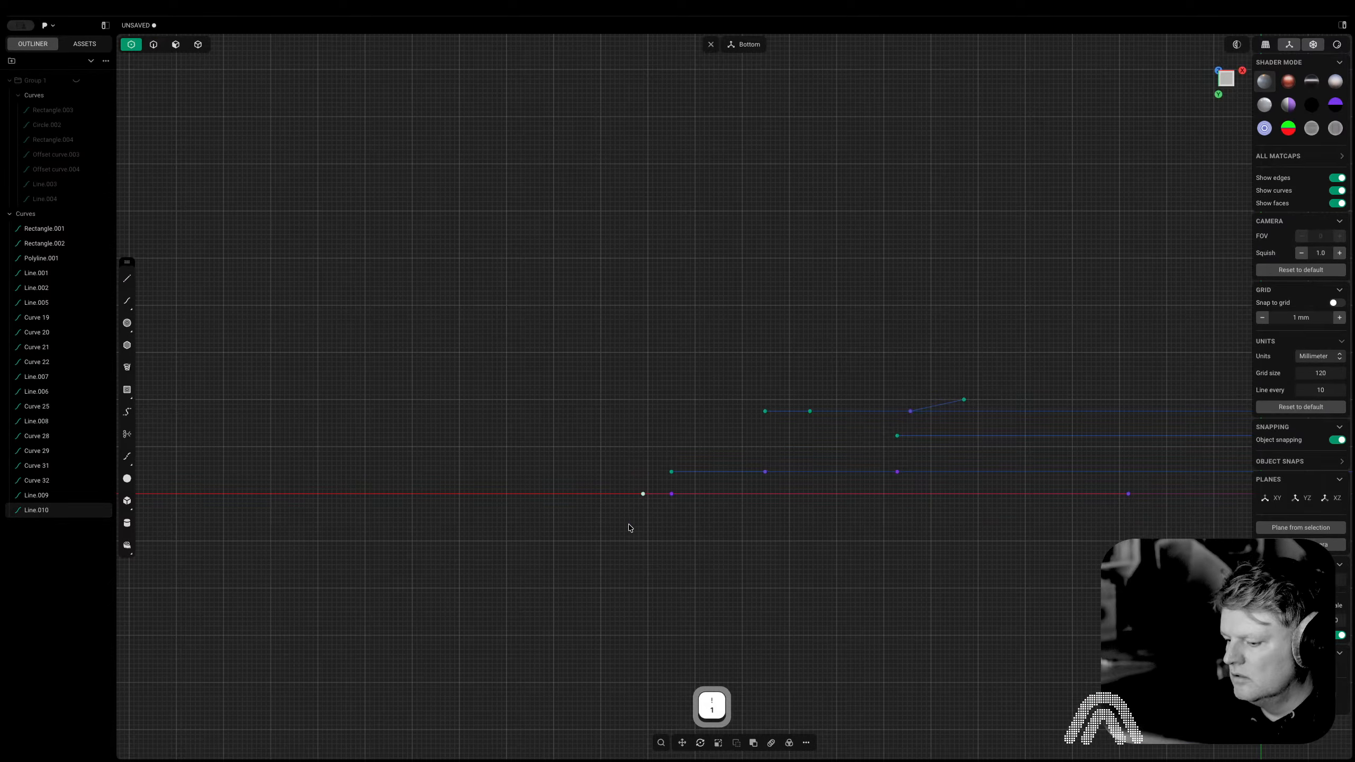
key(g)
key(y)
click(634, 542)
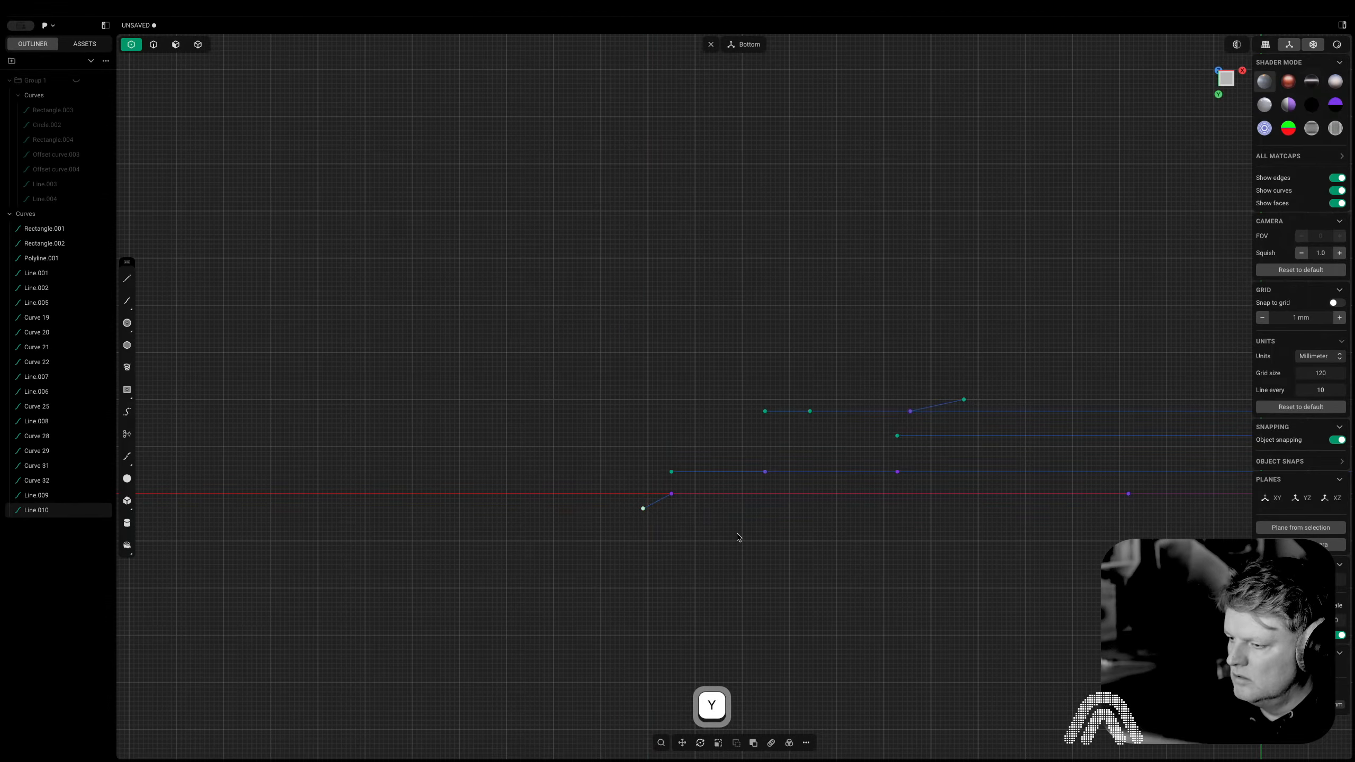
Bridge the corner's short line and the outer arc's diagonal line with a curve using G2 curvature at both ends
click(736, 538)
key(shift+b)
scroll(665, 504, up, 4)
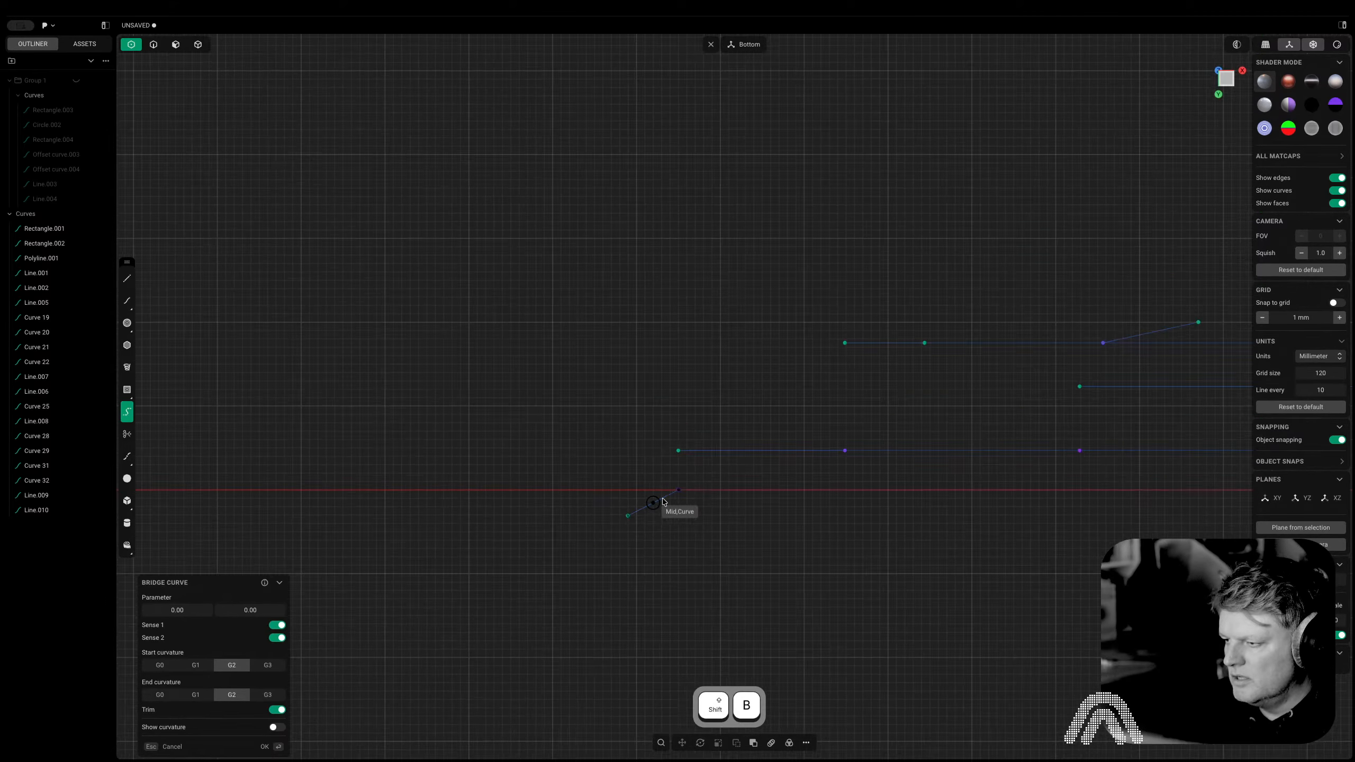
click(668, 500)
scroll(895, 447, down, 2)
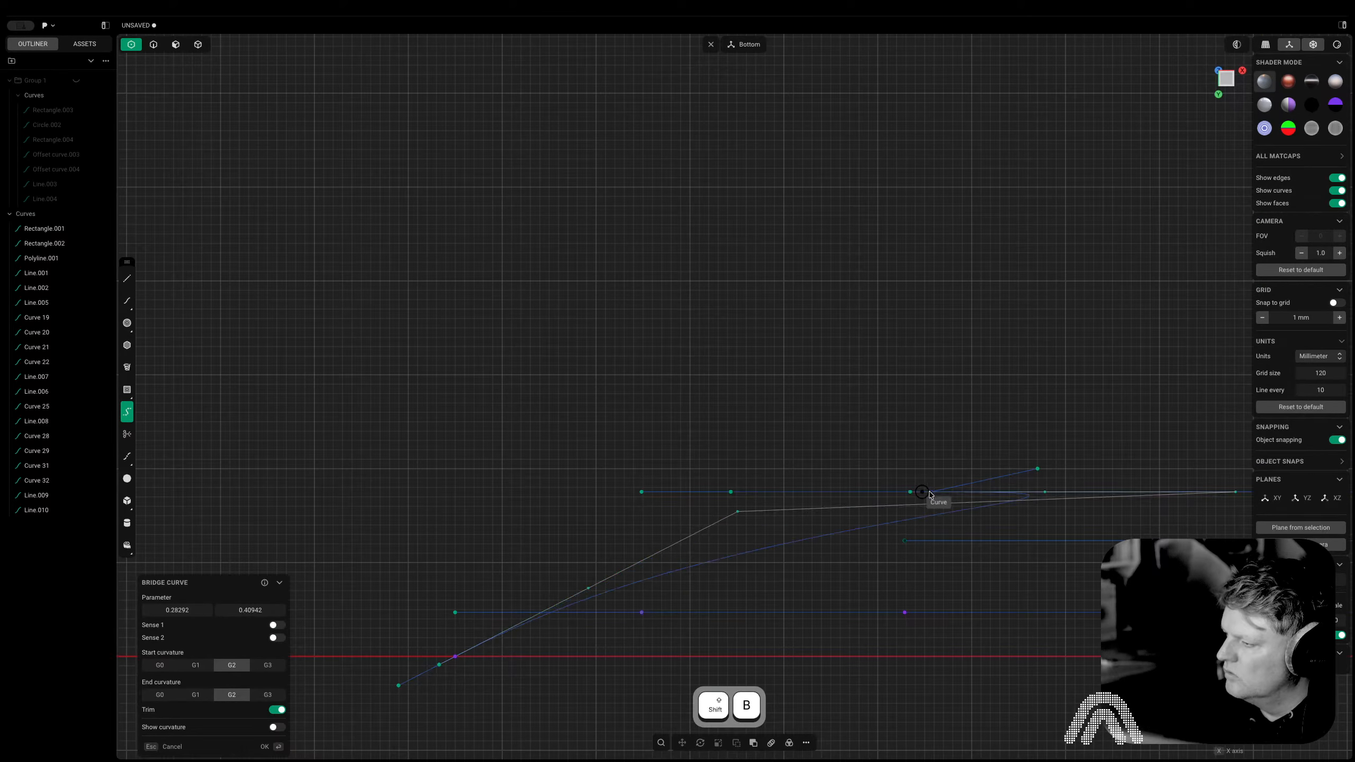
scroll(954, 480, up, 3)
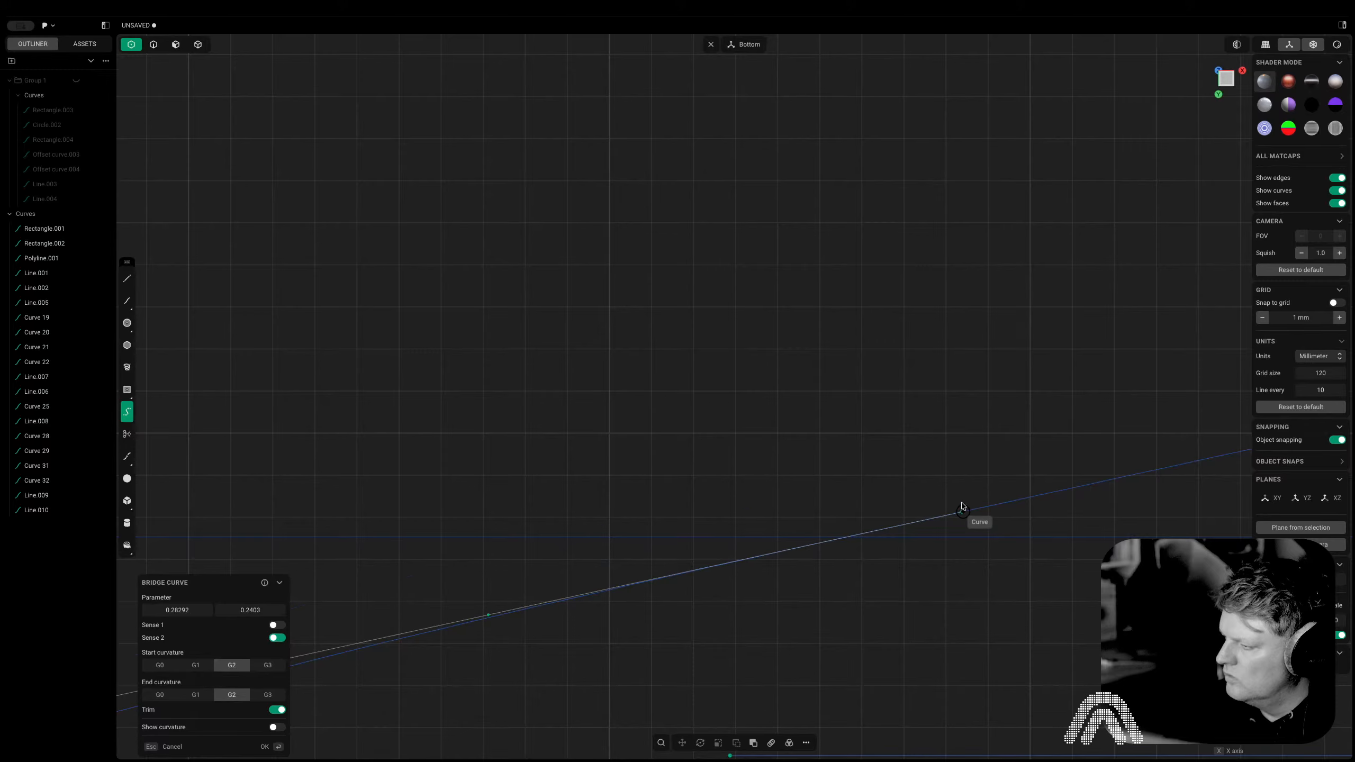
click(964, 508)
scroll(907, 512, down, 3)
scroll(826, 518, up, 3)
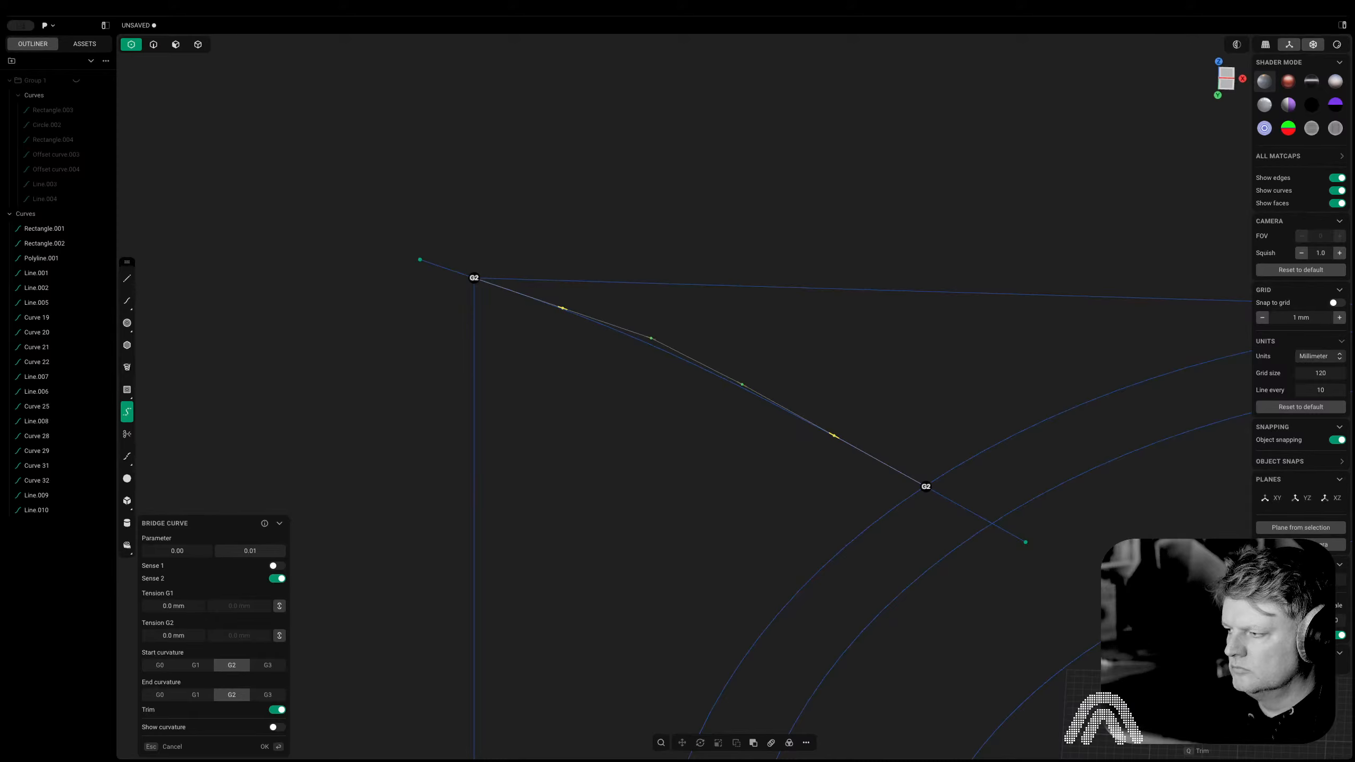
right_click(763, 348)
Try to loft the quarter square's edges to the outer arc with the bridge curve as guide
scroll(913, 250, down, 5)
right_drag(913, 250, 800, 221)
click(773, 206)
key(2)
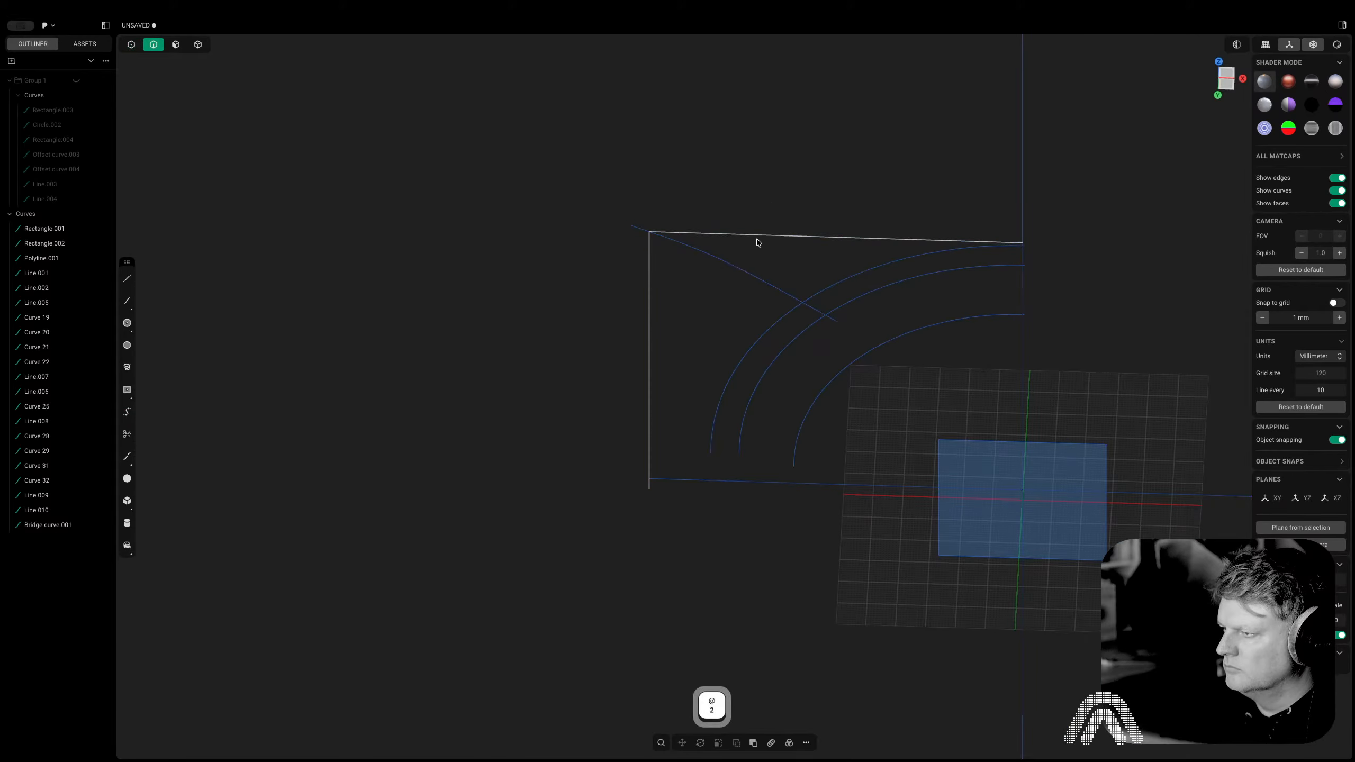
click(758, 237)
shift+click(864, 284)
key(l)
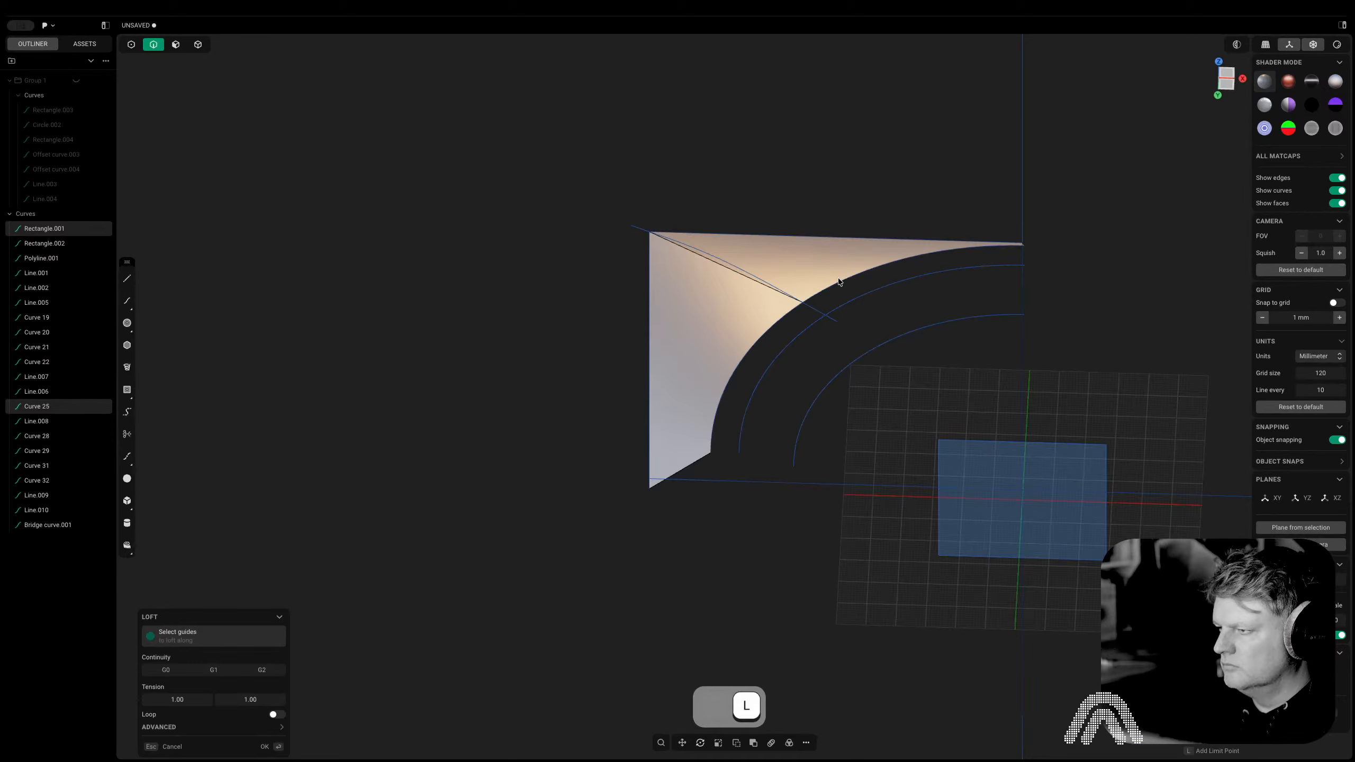
click(739, 273)
right_drag(751, 303, 817, 393)
key(Escape)
key(Escape)
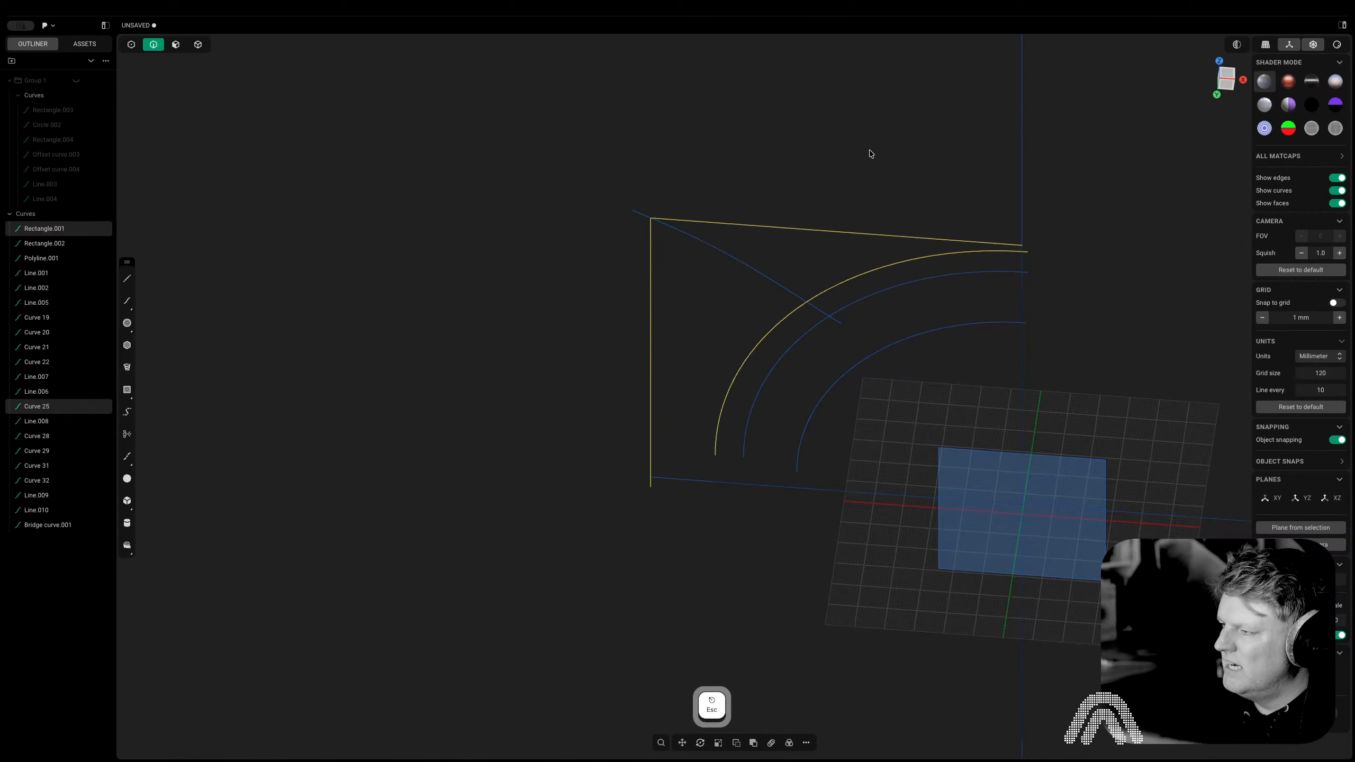
Delete the bridge curve and the short diagonal line at the outer arc
click(718, 254)
key(x)
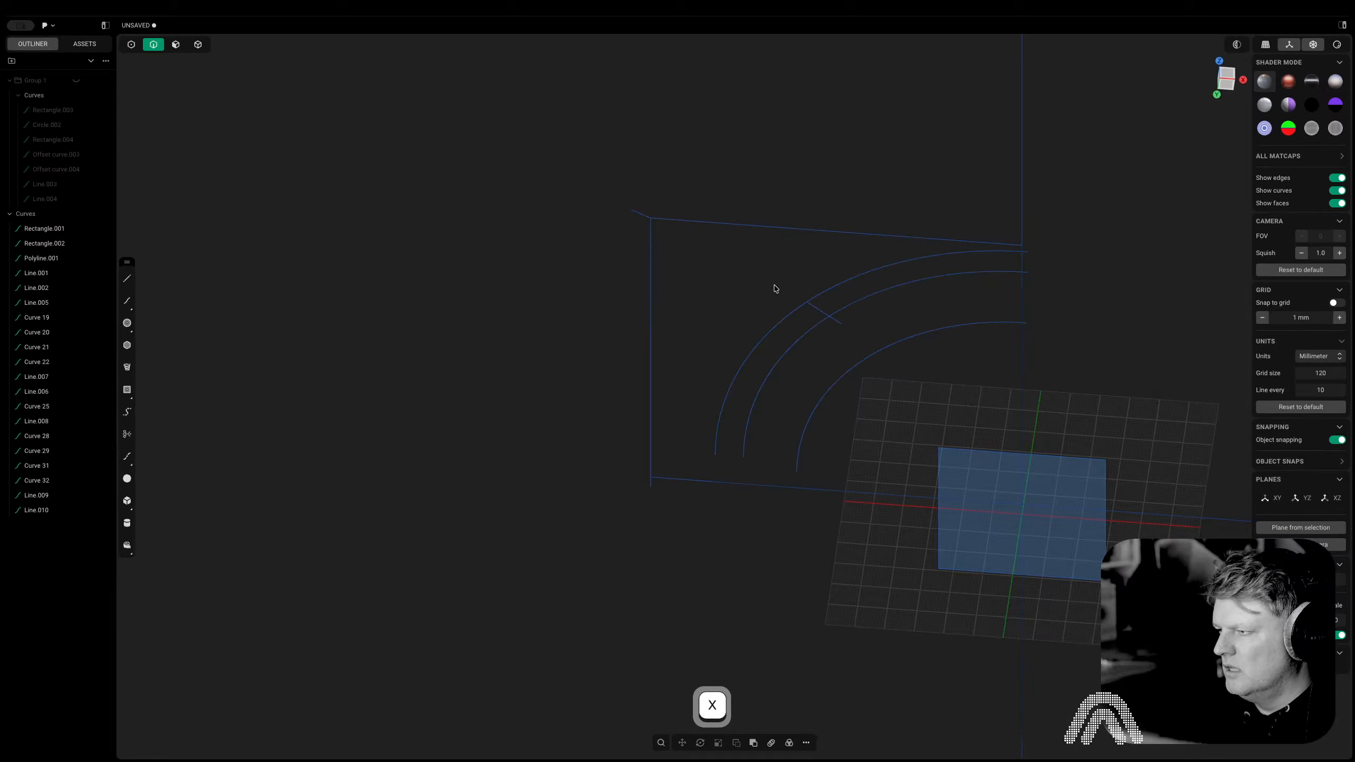
right_drag(774, 288, 806, 276)
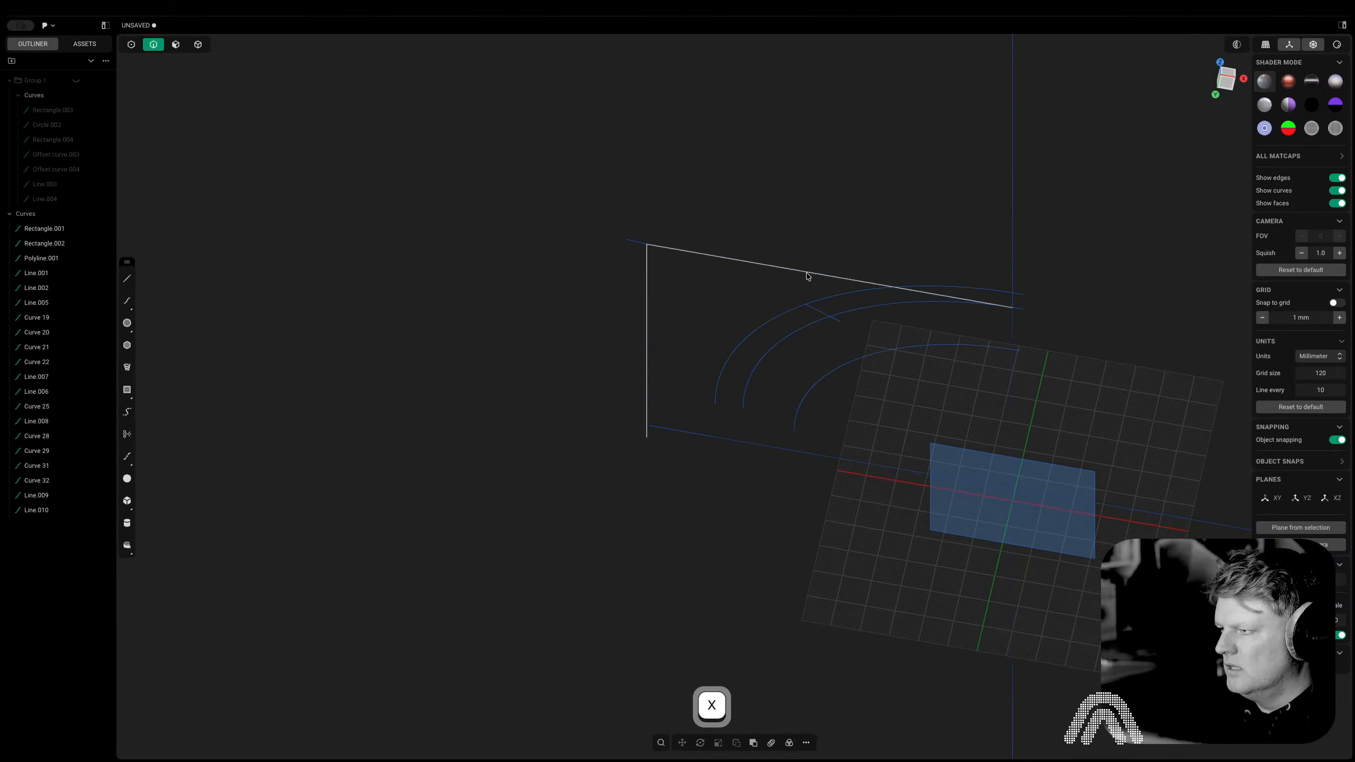
click(814, 307)
Extrude the outer arc into a narrow strip about 1.1 mm wide
key(e)
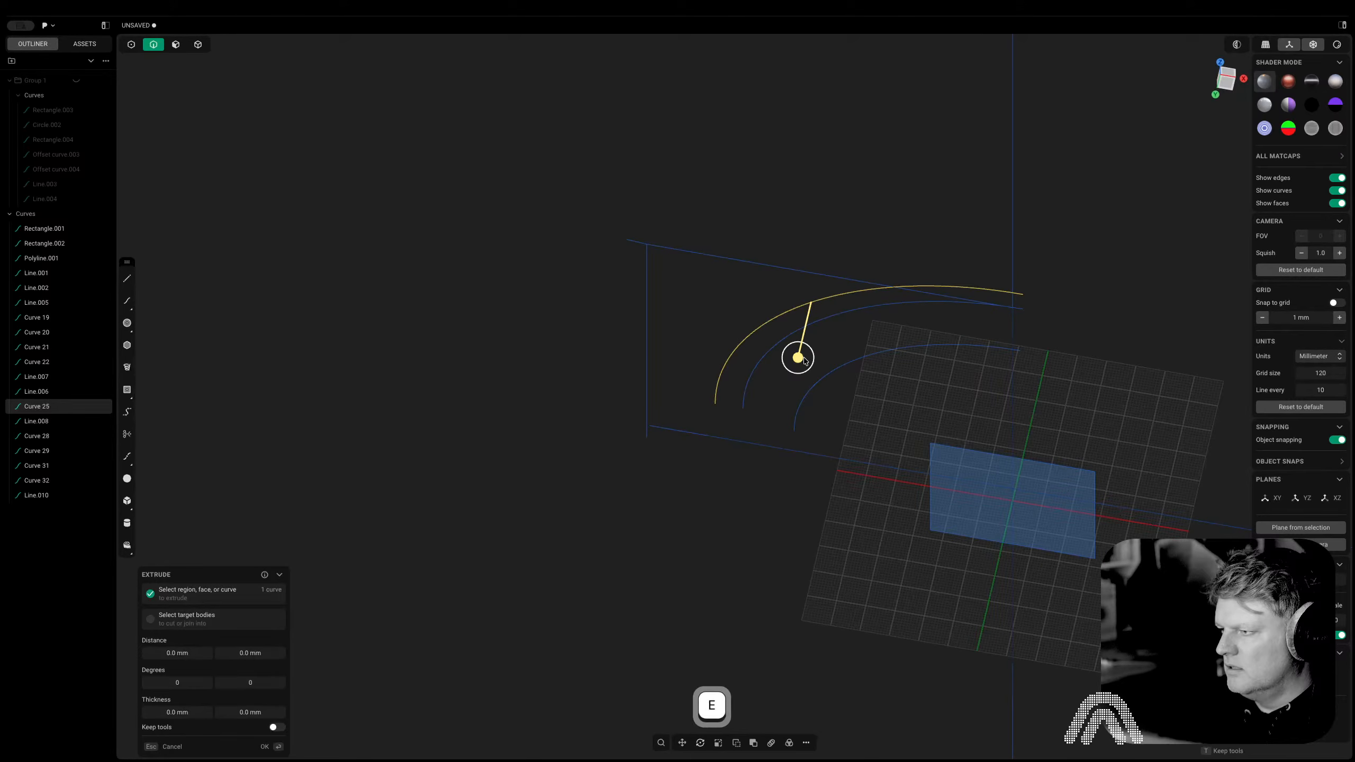
drag(805, 360, 804, 357)
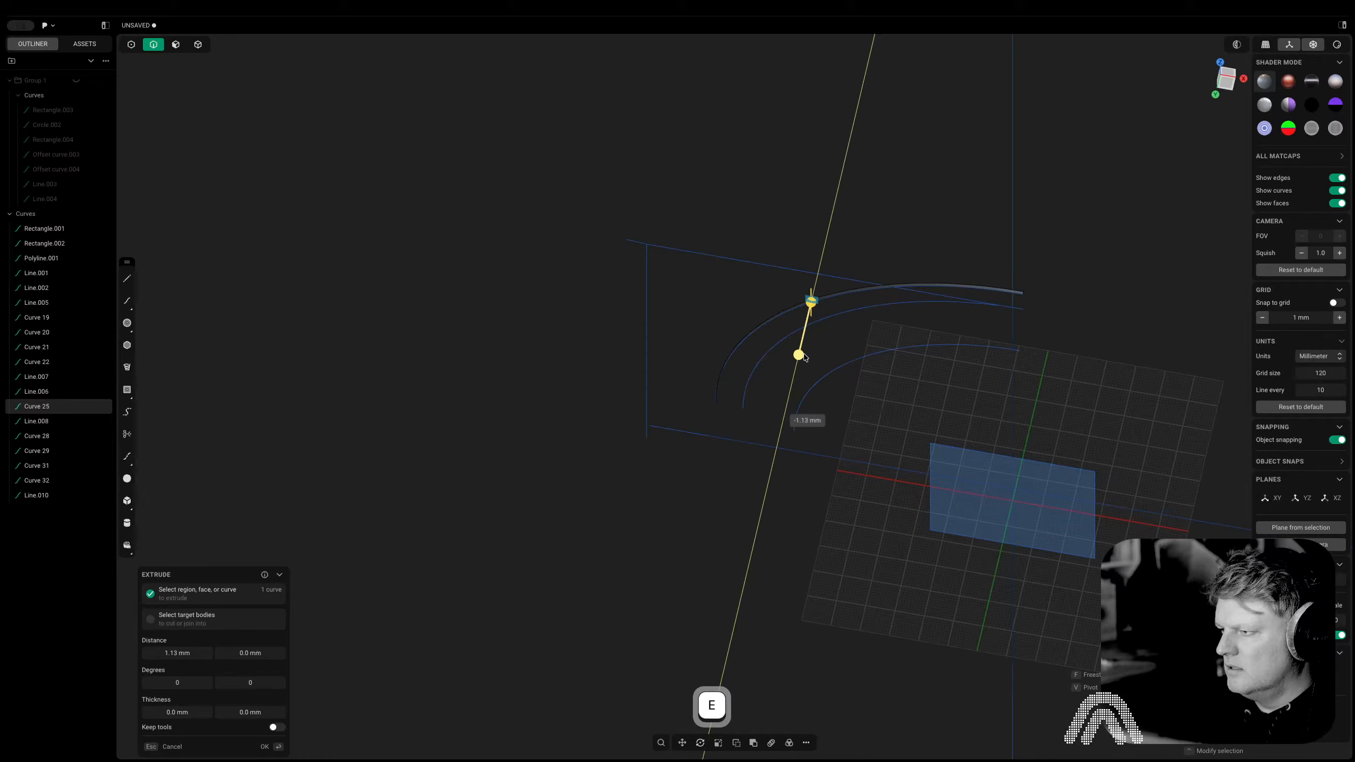
drag(804, 357, 804, 357)
right_click(804, 358)
click(751, 264)
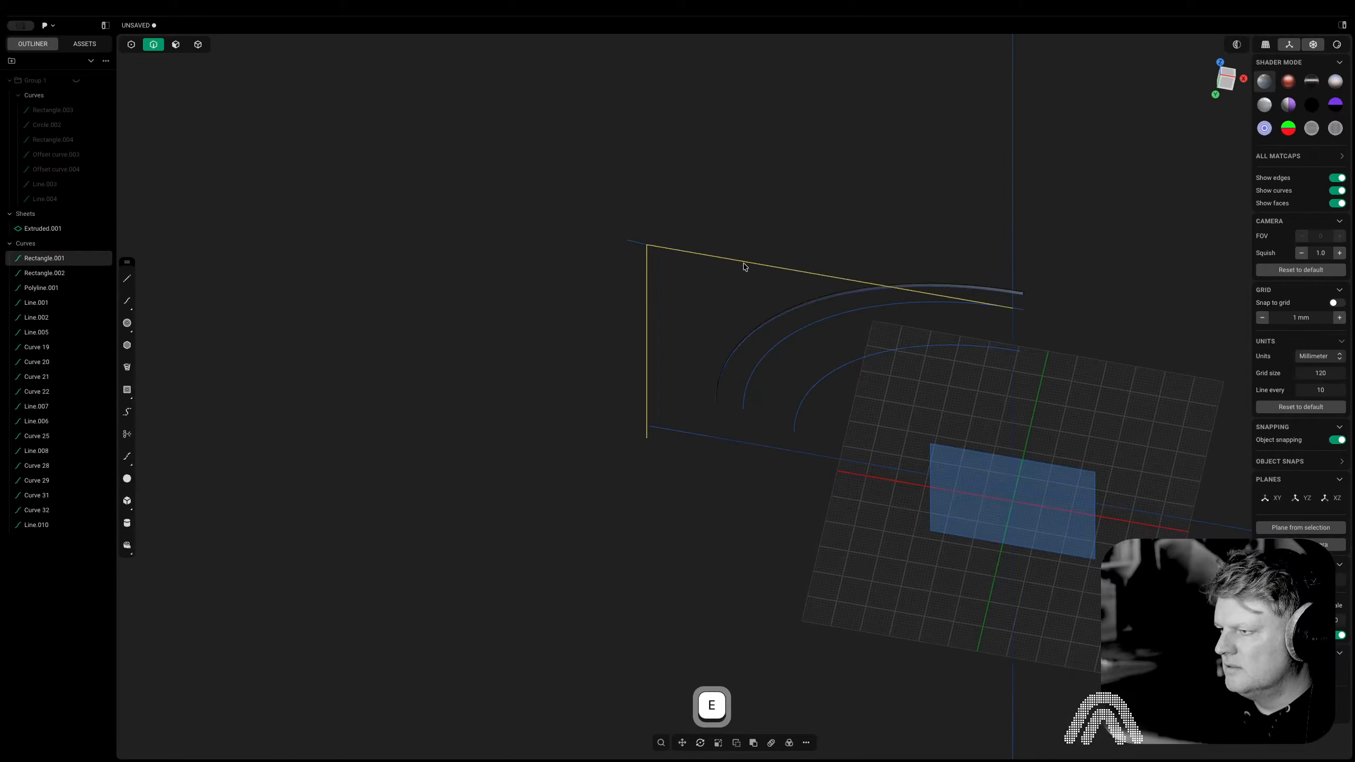
Hide the outer arc's curve, leaving only its extruded strip
scroll(774, 323, up, 6)
key(2)
click(773, 322)
key(h)
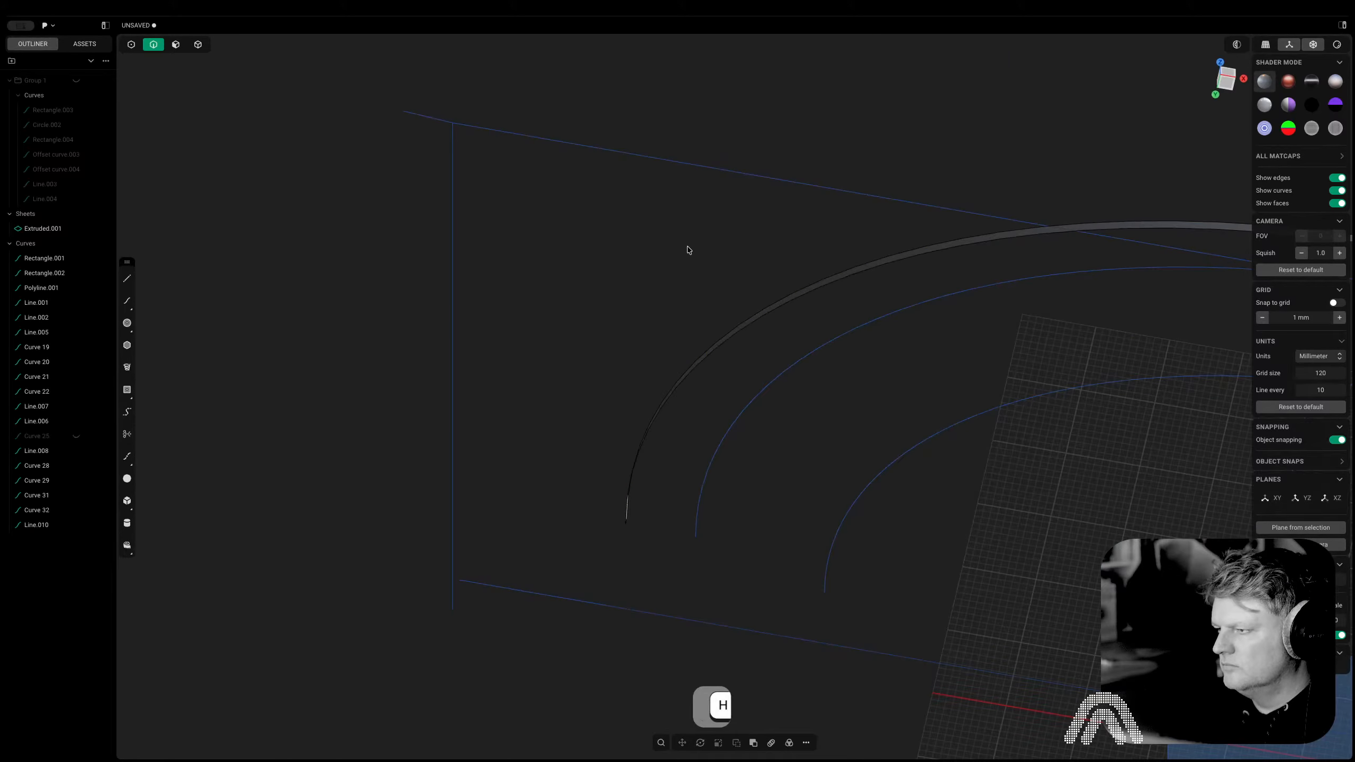
Loft a surface from the quarter square's edges to the edge of the outer arc's strip, with G1 continuity at the strip
key(2)
click(665, 167)
shift+click(785, 378)
key(l)
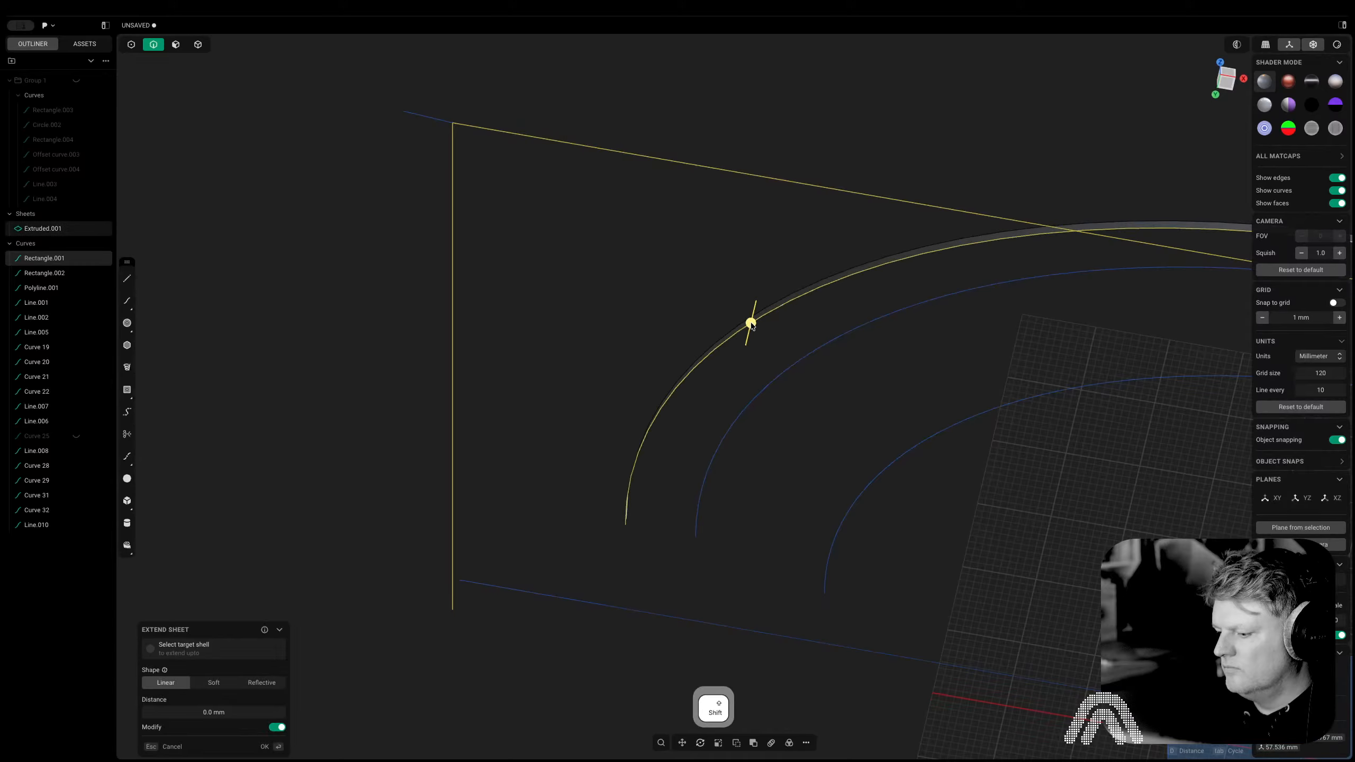
middle_drag(781, 435, 740, 462)
scroll(740, 461, down, 7)
middle_drag(745, 522, 759, 493)
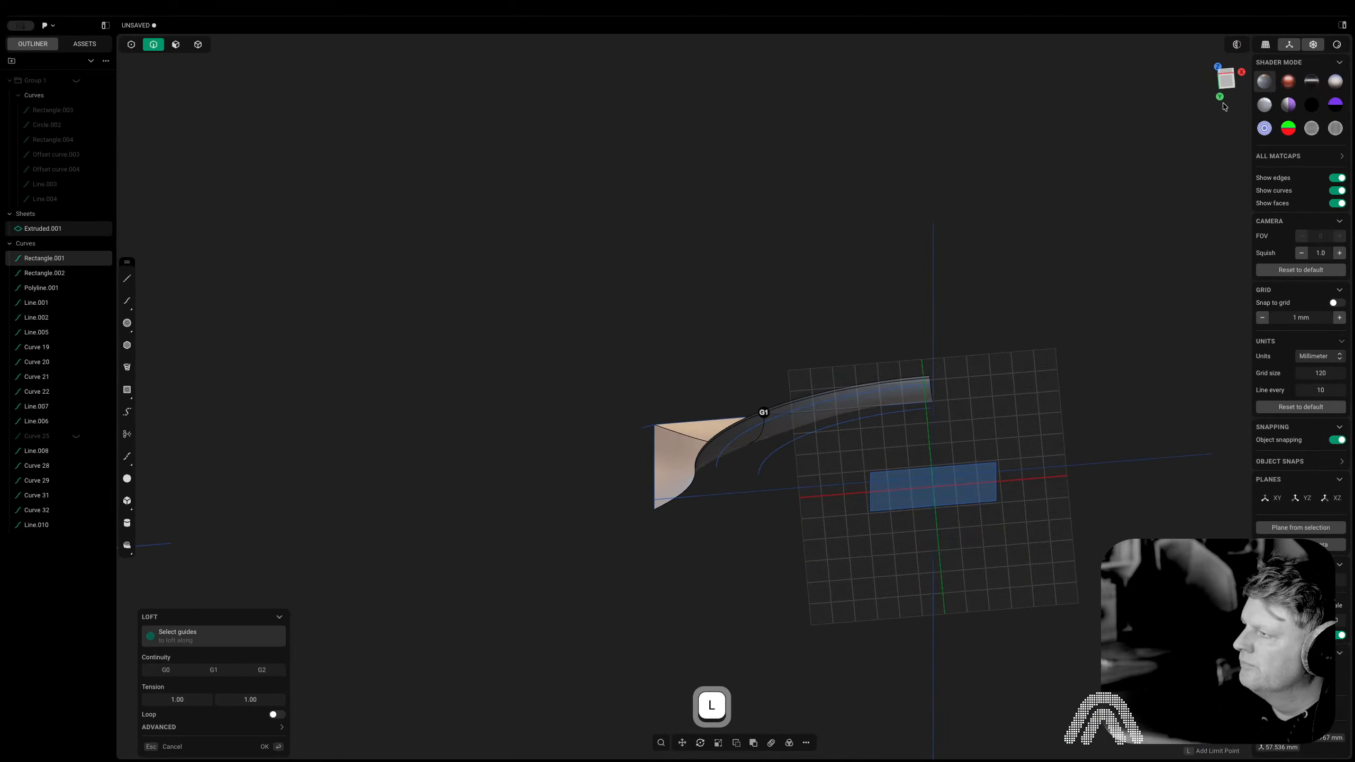
click(1233, 79)
key(Tab)
key(Tab)
key(Tab)
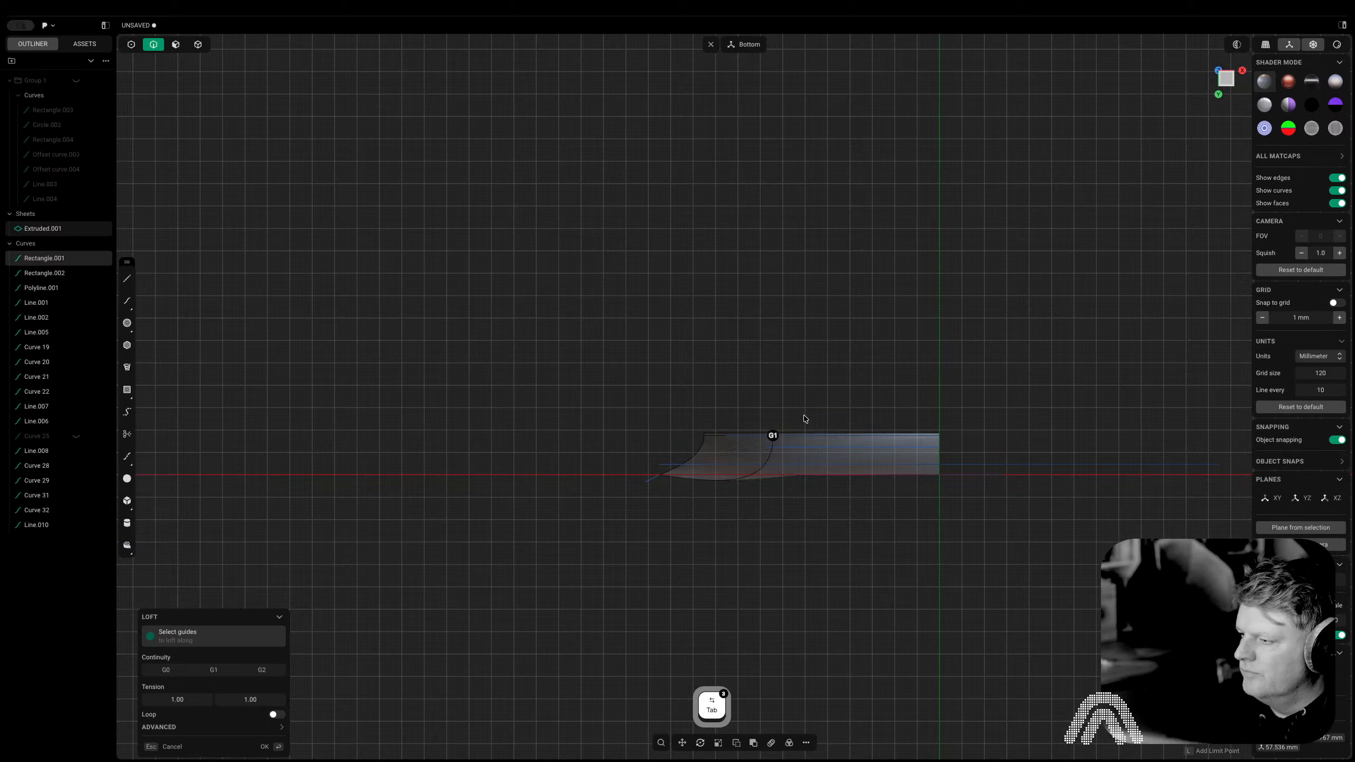
key(Return)
Hide the extruded strip along the outer arc
middle_drag(756, 418, 716, 430)
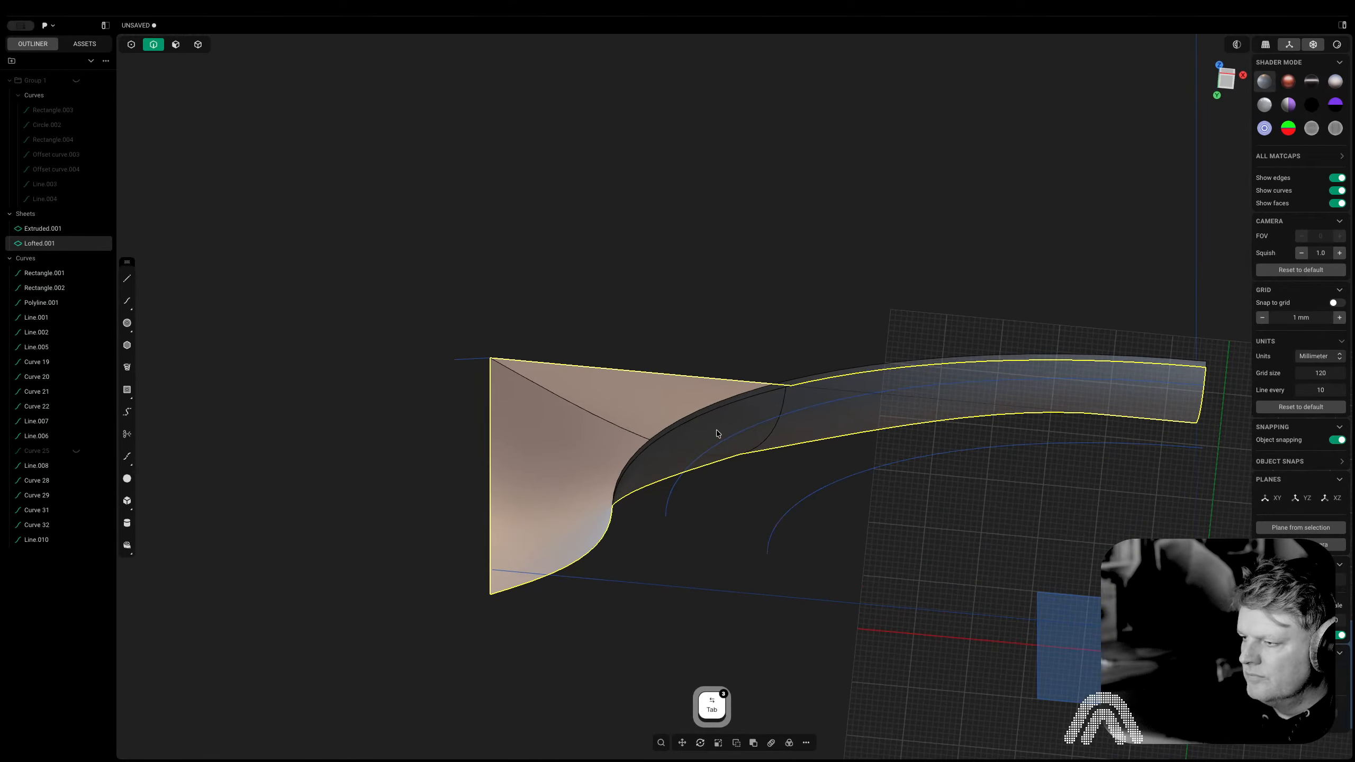
scroll(739, 328, up, 1)
click(739, 329)
key(2)
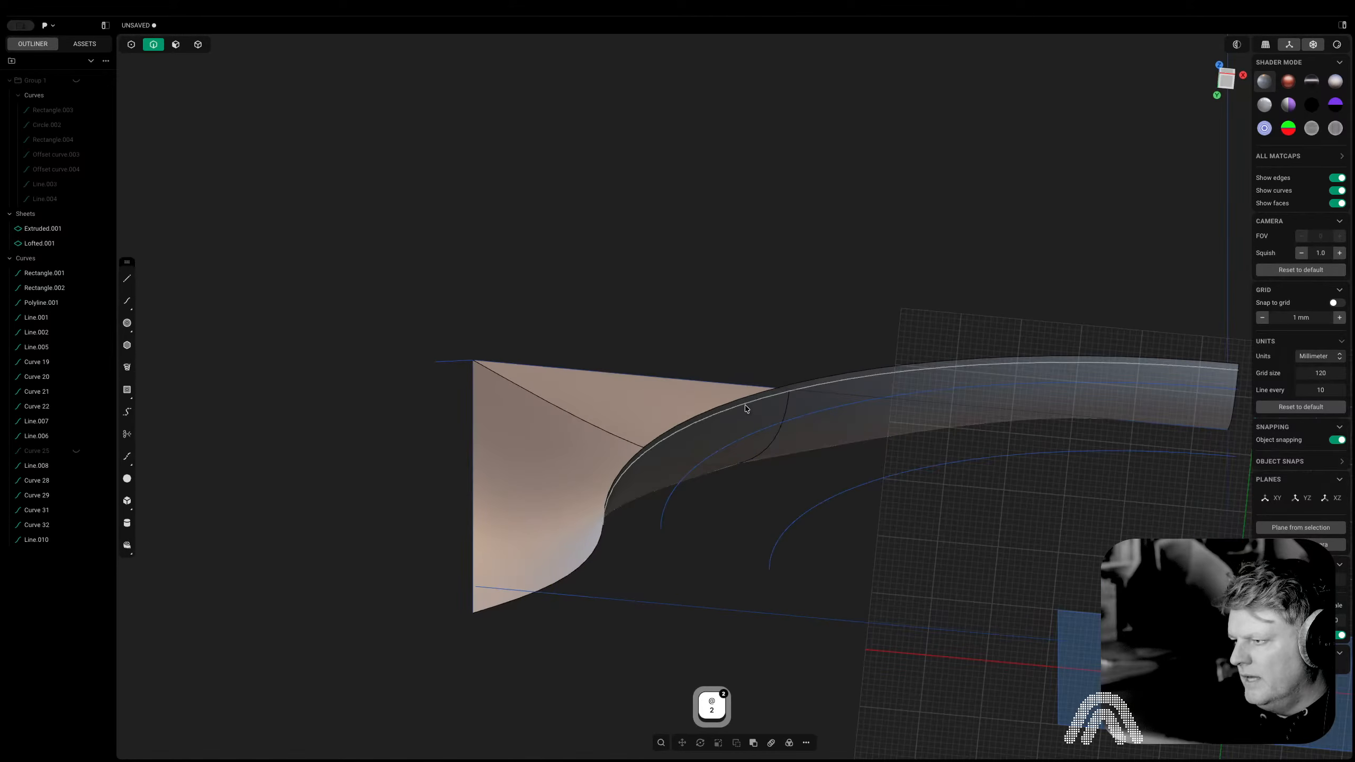
click(748, 401)
key(h)
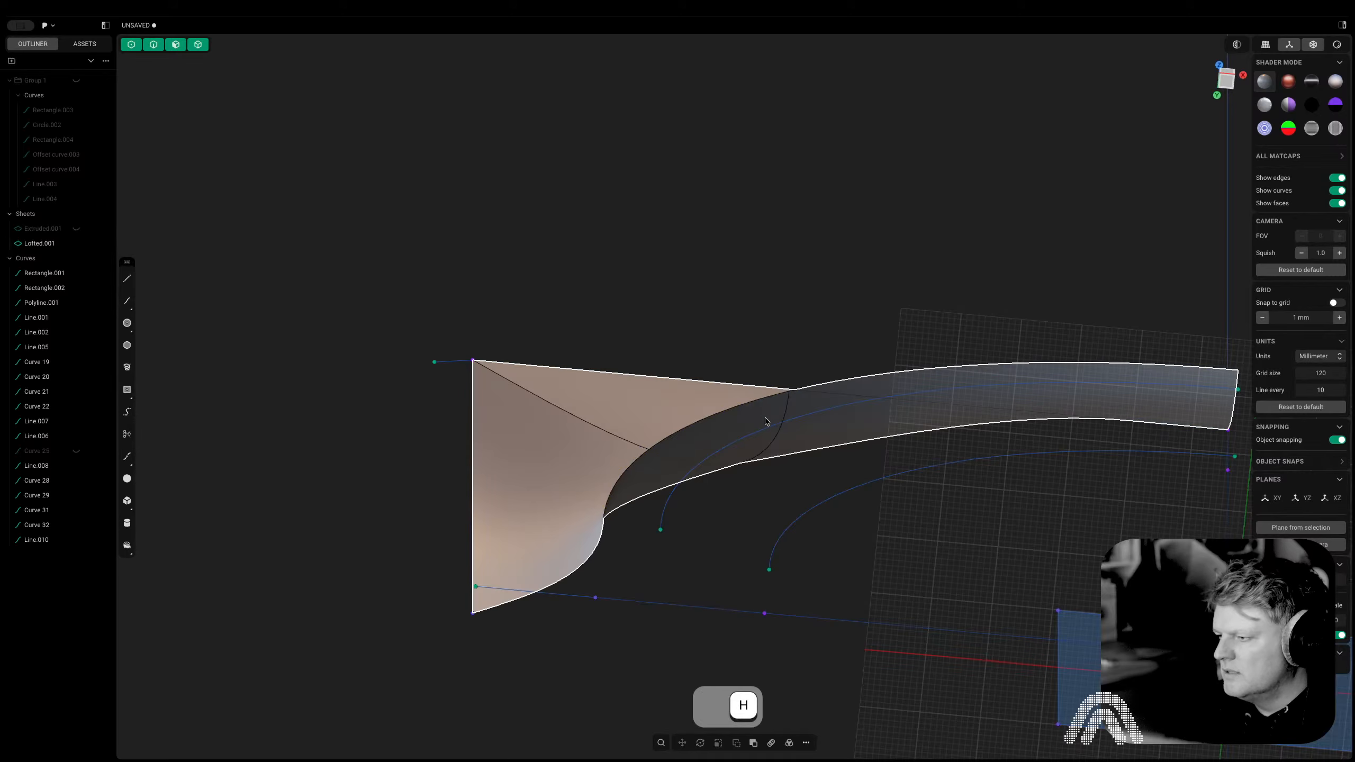
Extrude the middle arc into a narrow strip
click(774, 432)
key(e)
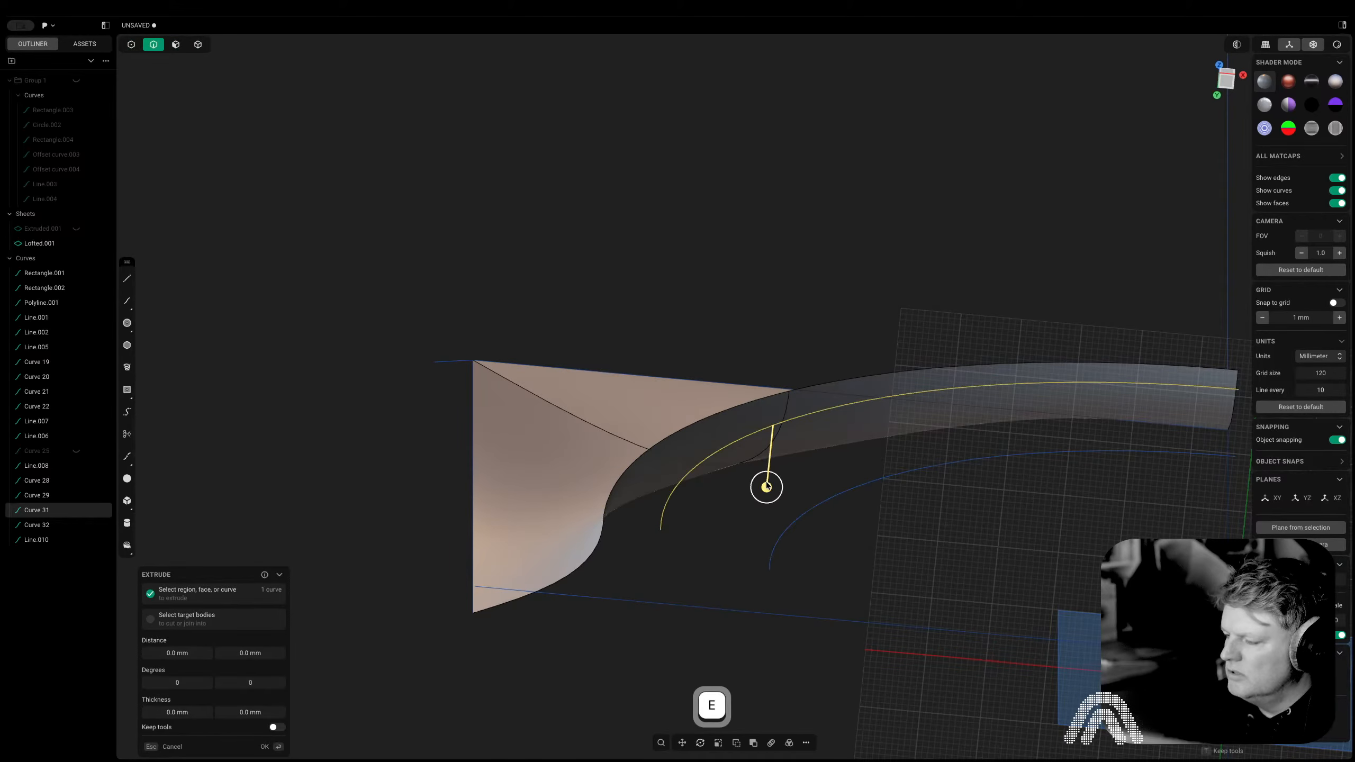
drag(767, 486, 783, 490)
right_click(771, 311)
click(771, 311)
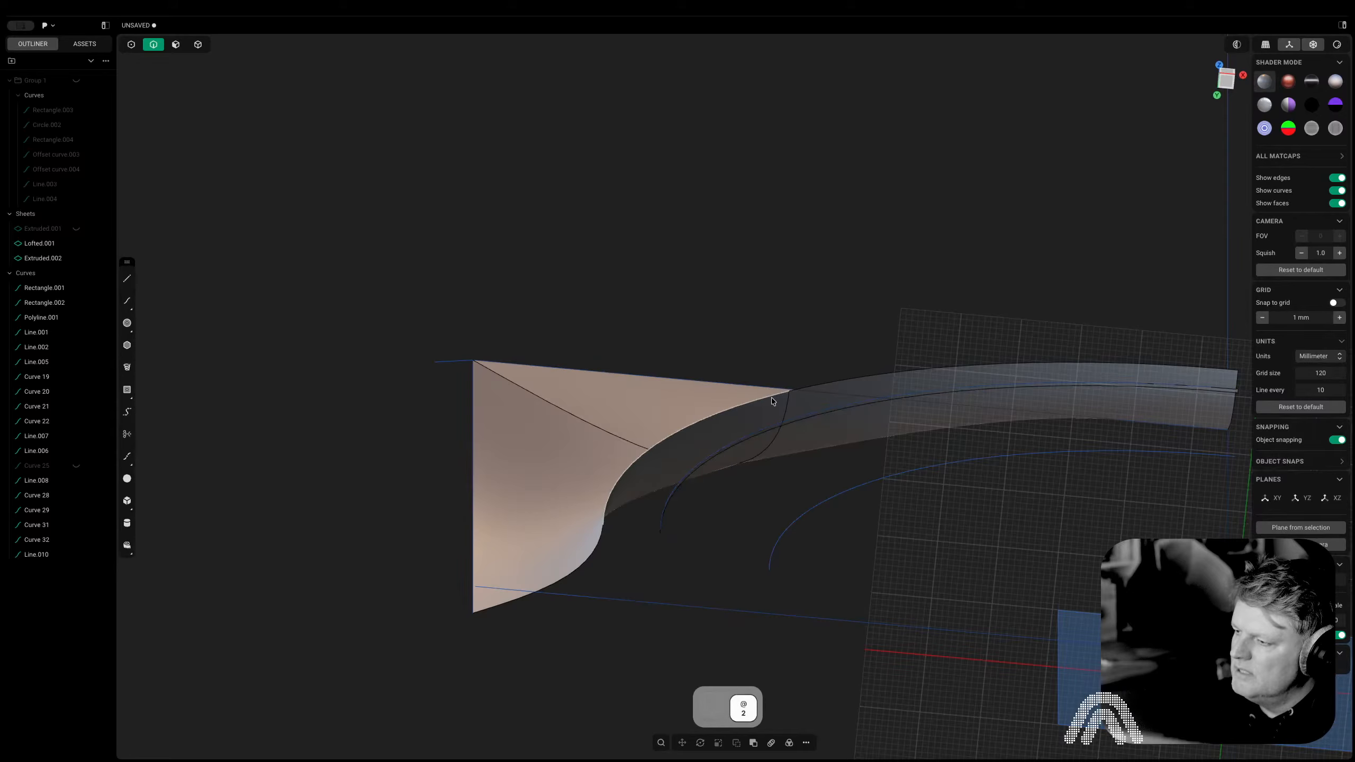
Hide the middle arc's curve, leaving only its extruded strip
click(780, 393)
key(shift+e)
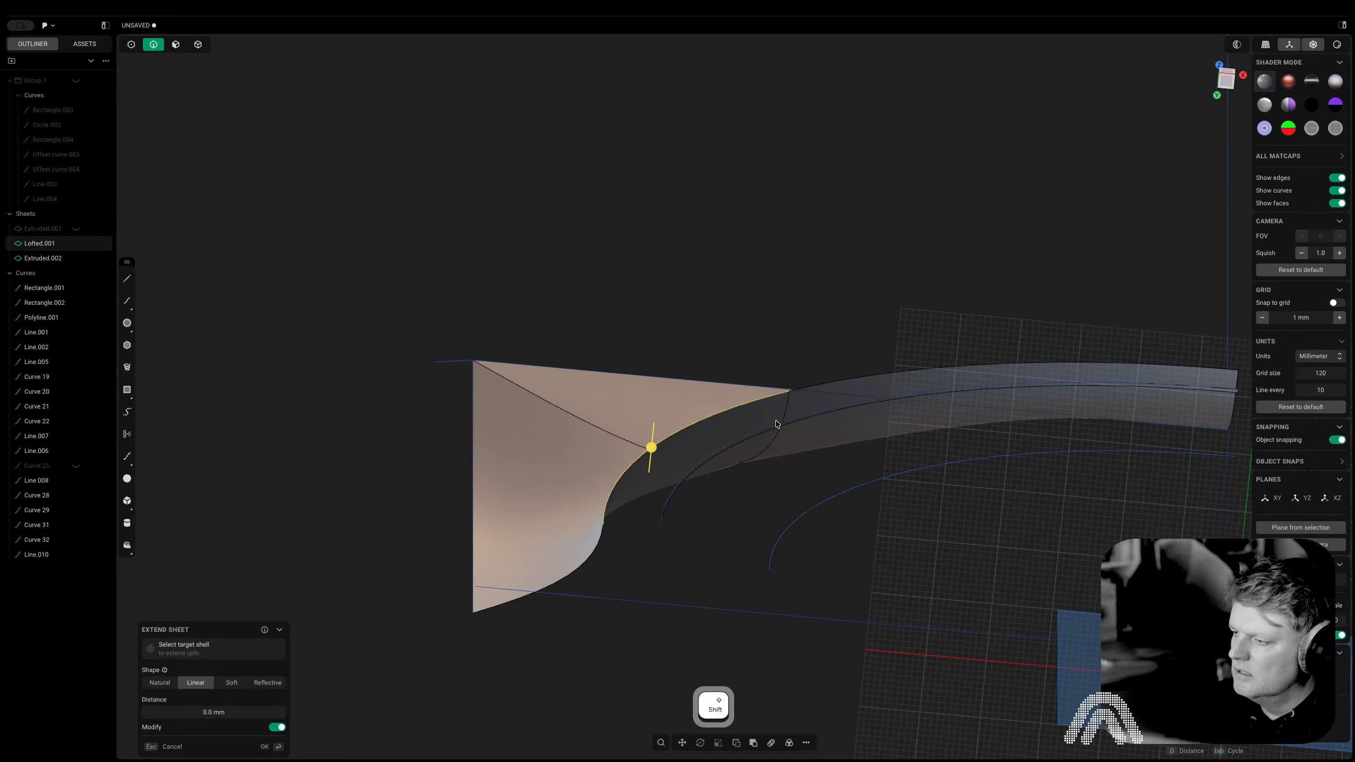
click(771, 429)
key(h)
Loft between the corner surface's arc edge and the middle arc's strip edge with G1 continuity at both ends
click(741, 409)
key(shift+e)
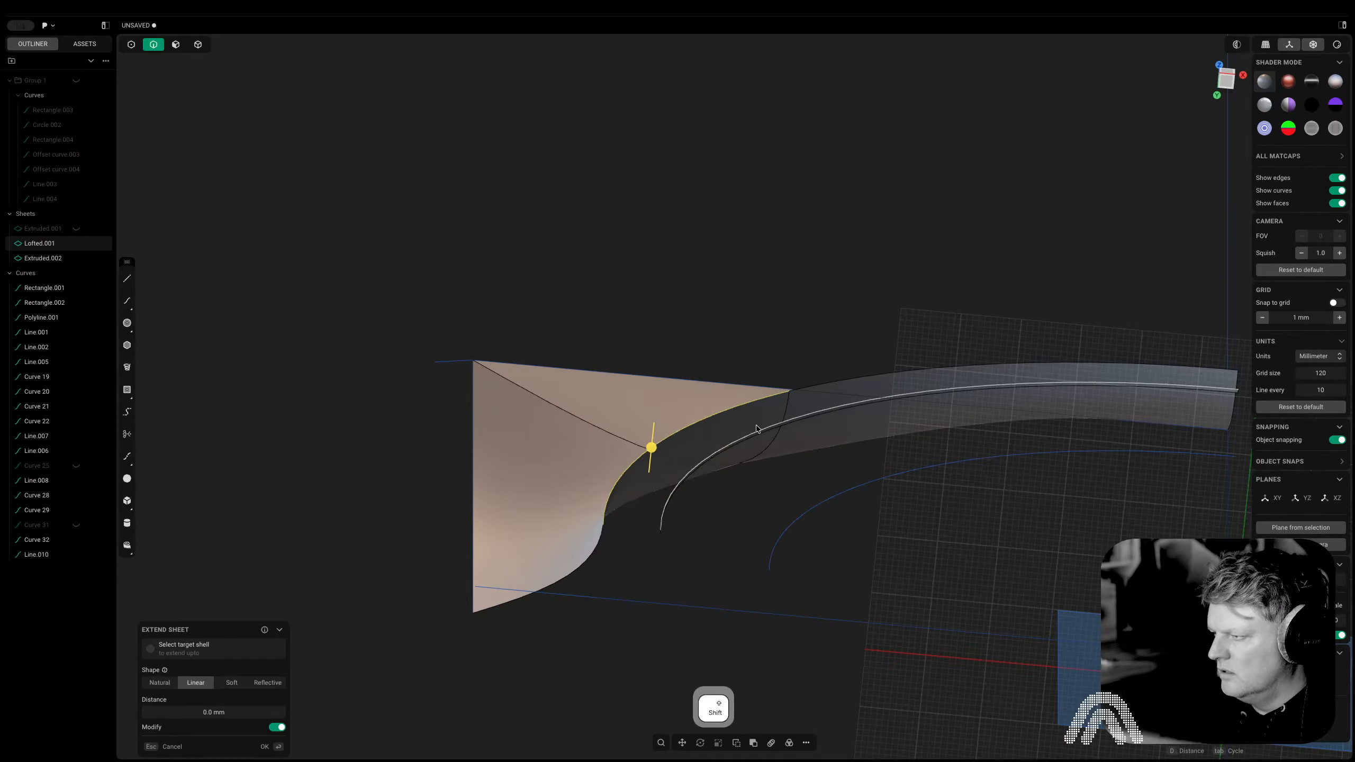
shift+click(818, 410)
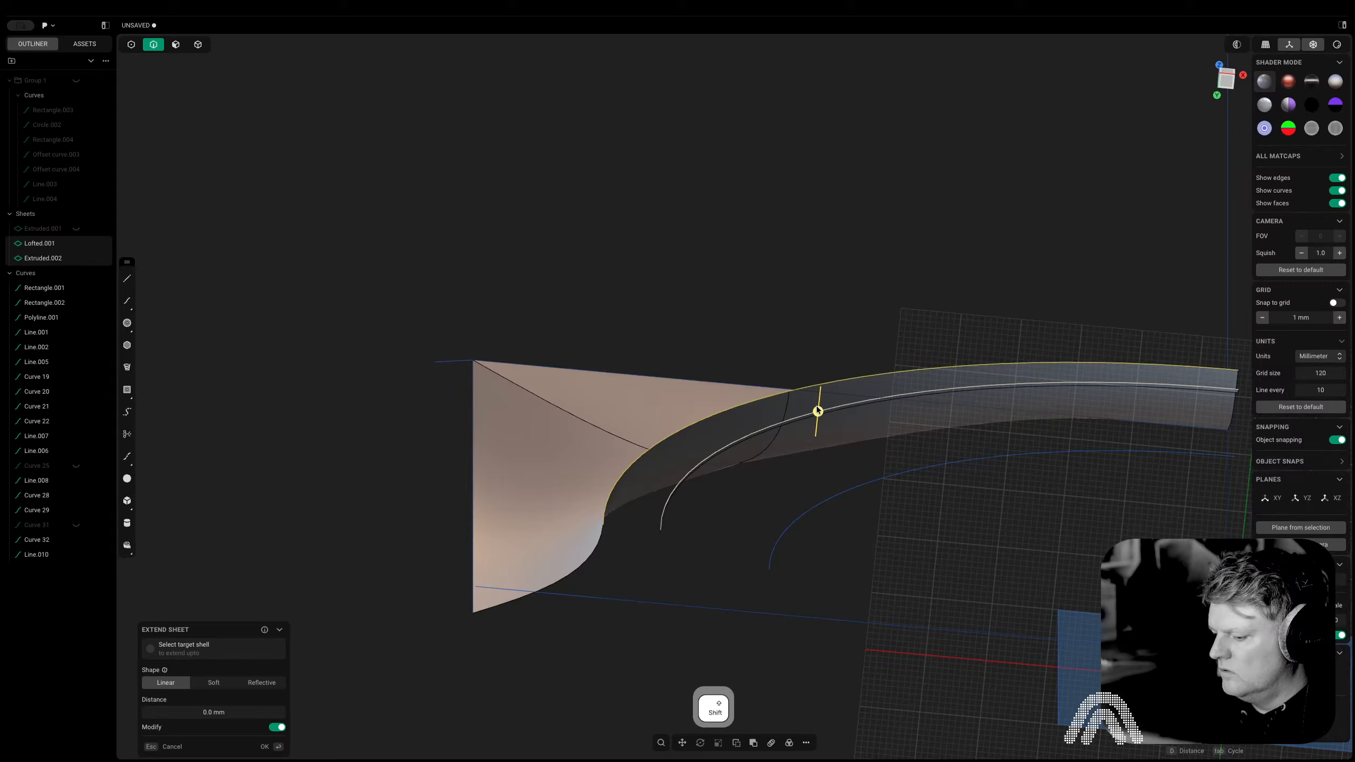
key(l)
mouse_move(822, 433)
middle_down()
mouse_move(844, 415)
mouse_move(840, 430)
middle_up()
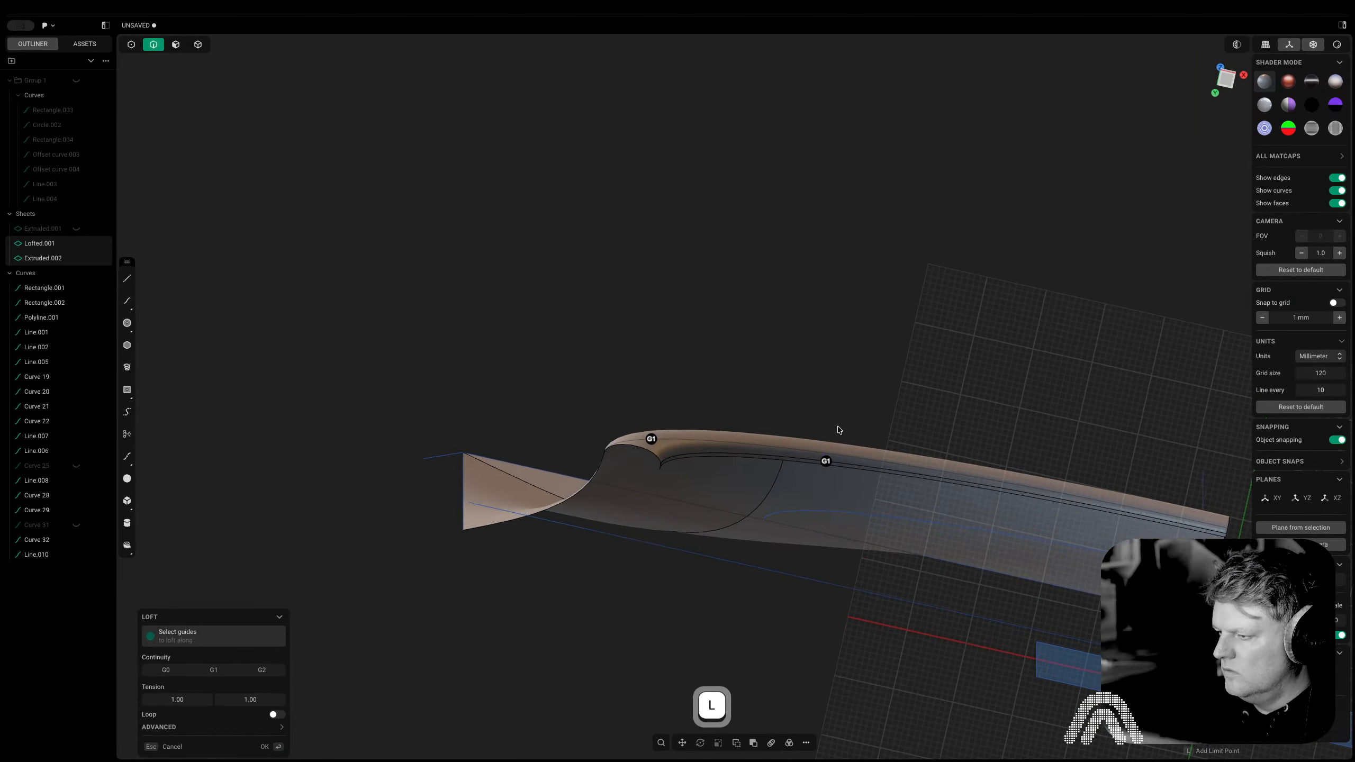
right_click(802, 497)
Draw a two-segment polyline in the front view from one end of the inner arc through its centre to the other end
click(819, 514)
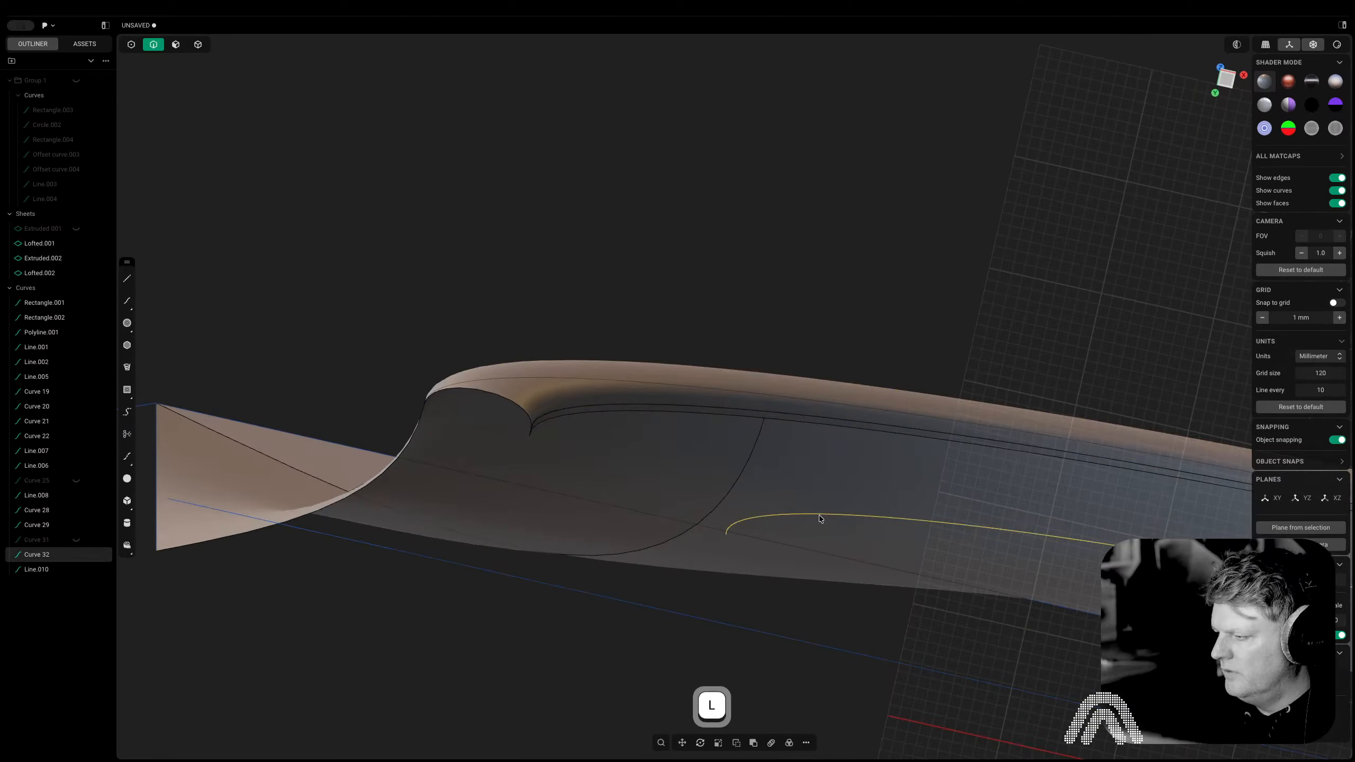
scroll(755, 567, down, 4)
middle_drag(755, 572, 794, 638)
click(1226, 80)
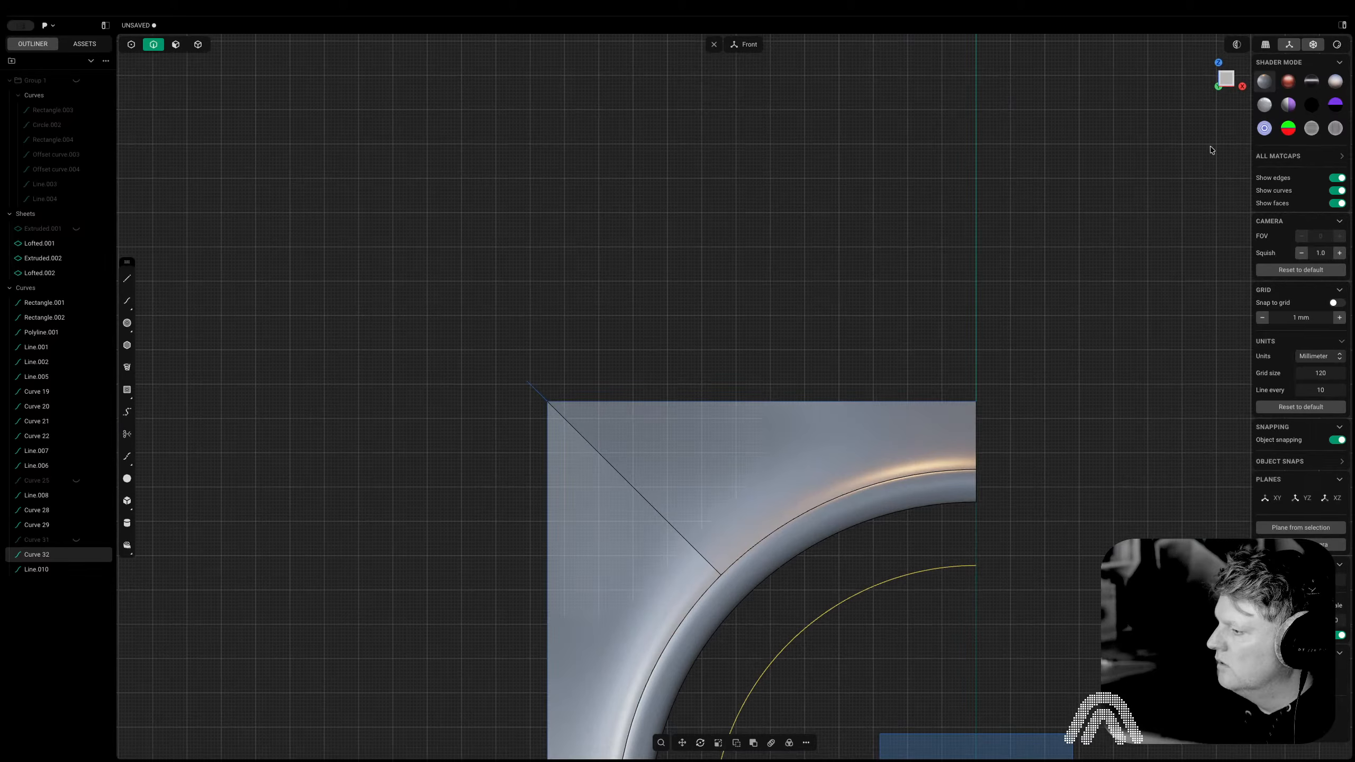
shift+middle_drag(1146, 470, 1004, 216)
key(shift+a)
click(831, 314)
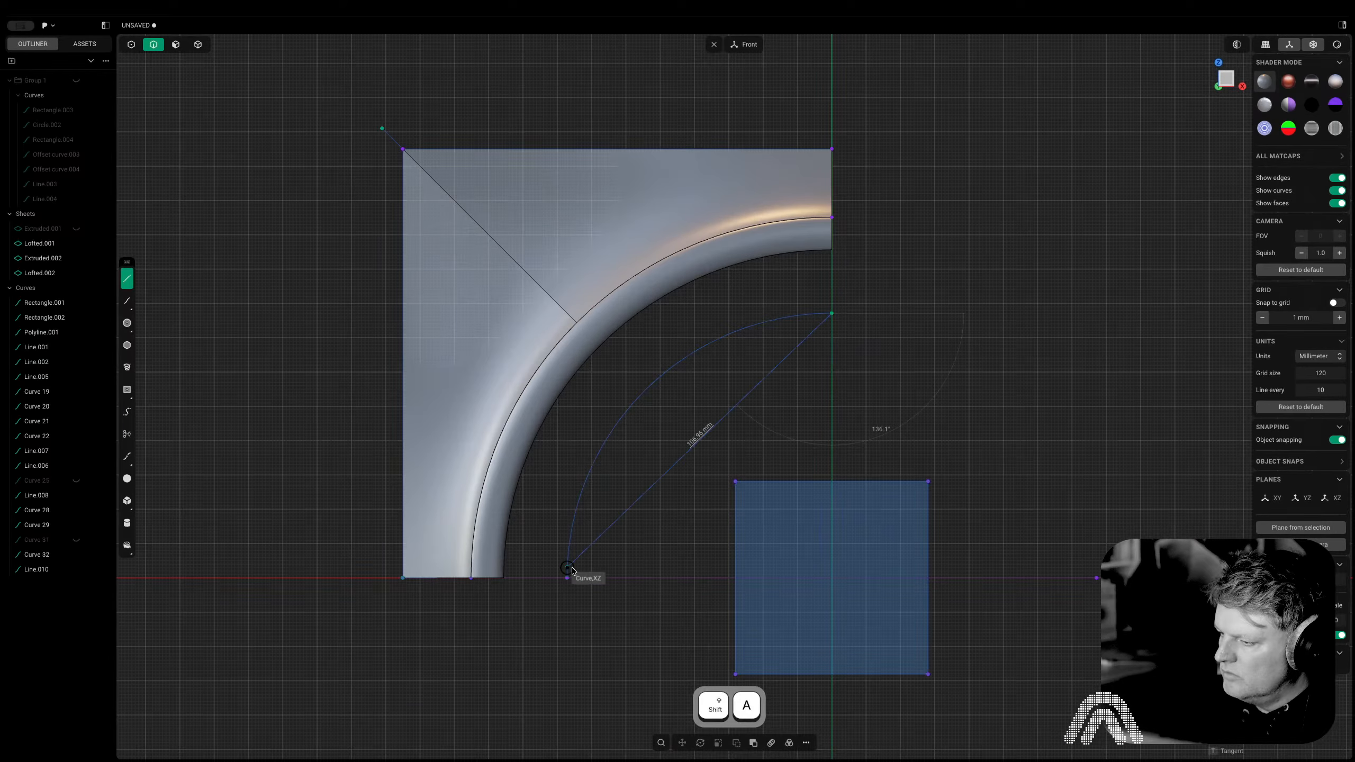
click(831, 578)
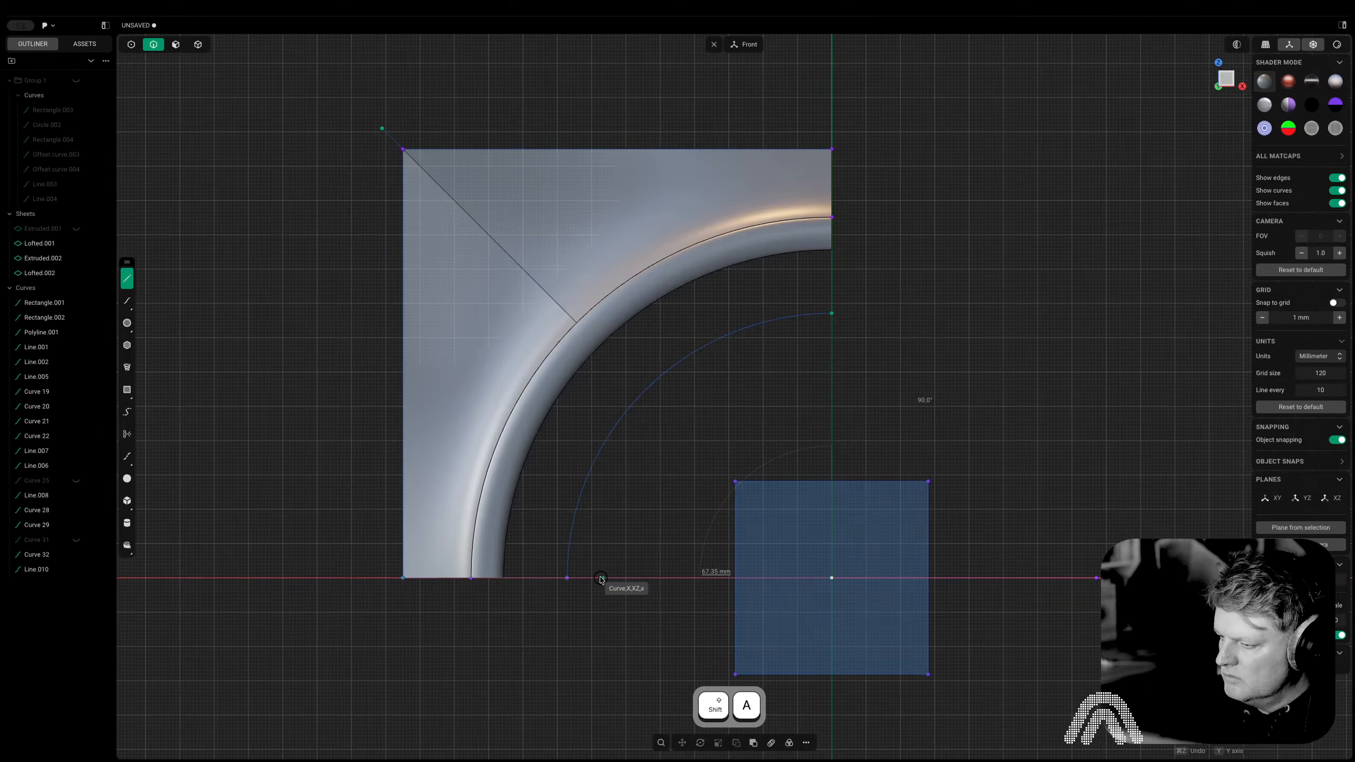
click(568, 578)
right_click(568, 578)
key(shift+j)
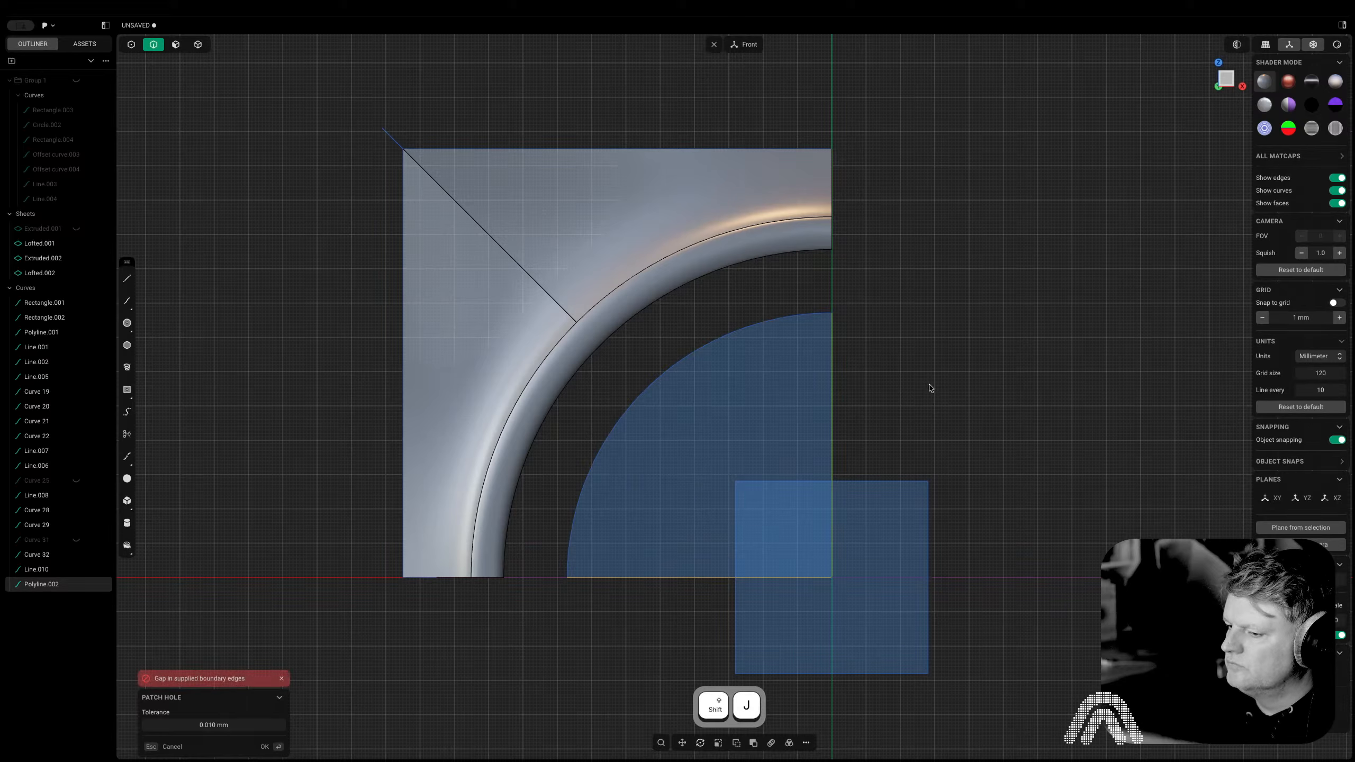
key(2)
key(Escape)
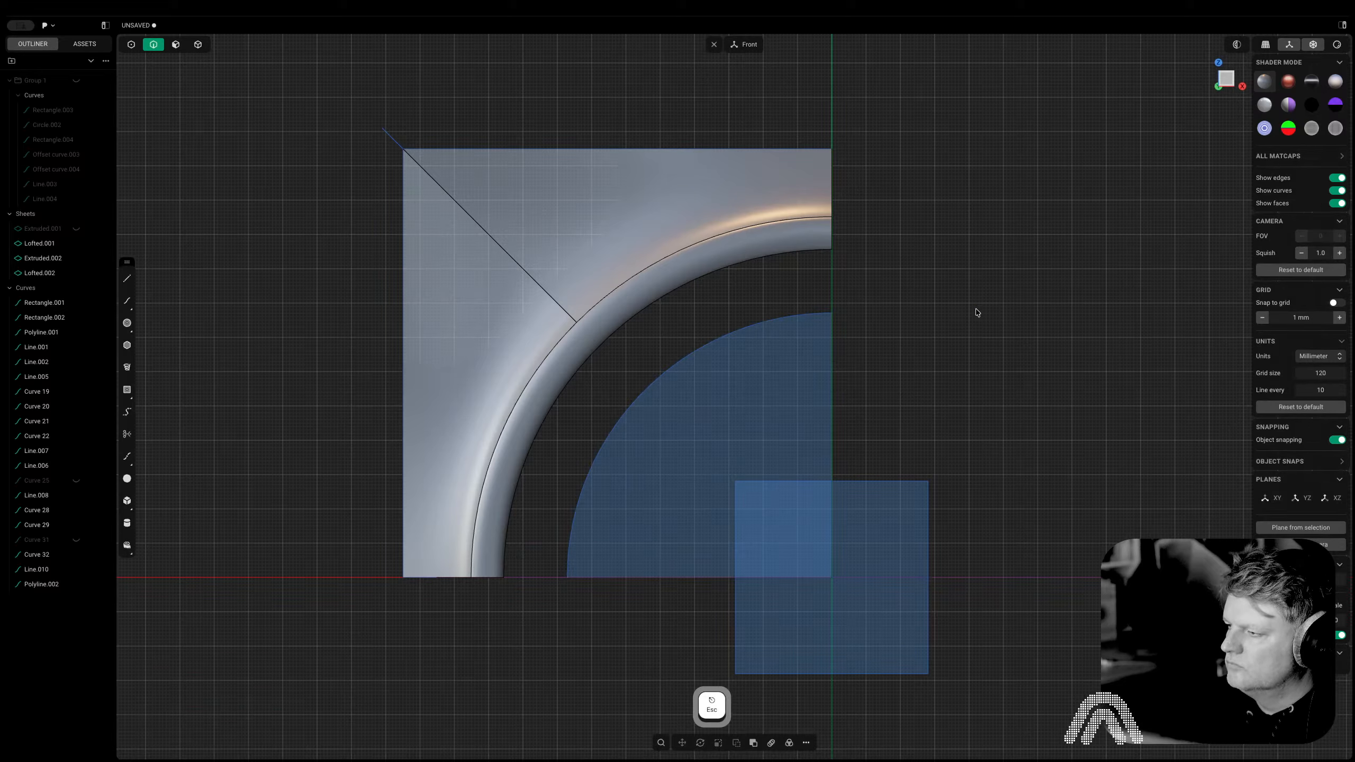
Patch the quarter circle enclosed by the inner arc and the polyline into a sheet, and hide the inner arc's curve
click(798, 326)
shift+click(833, 344)
key(shift+j)
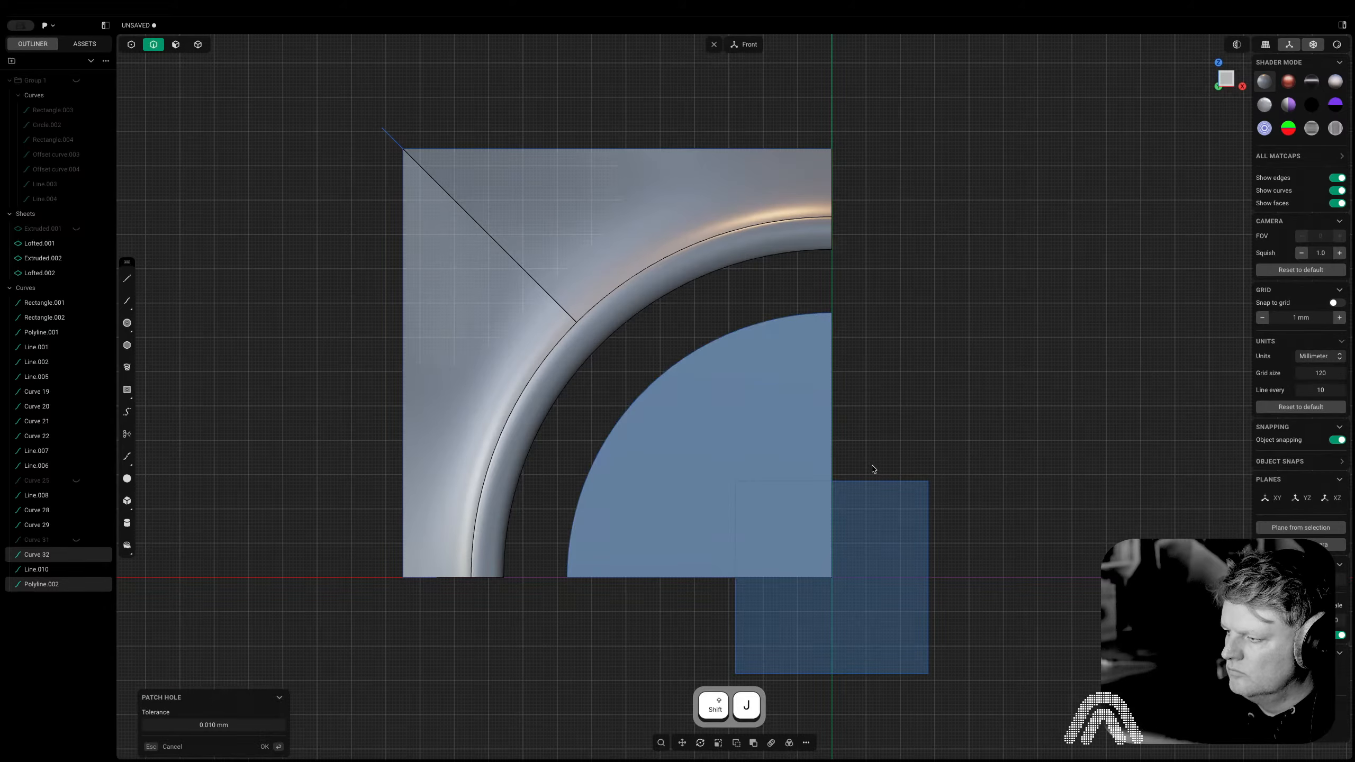
key(2)
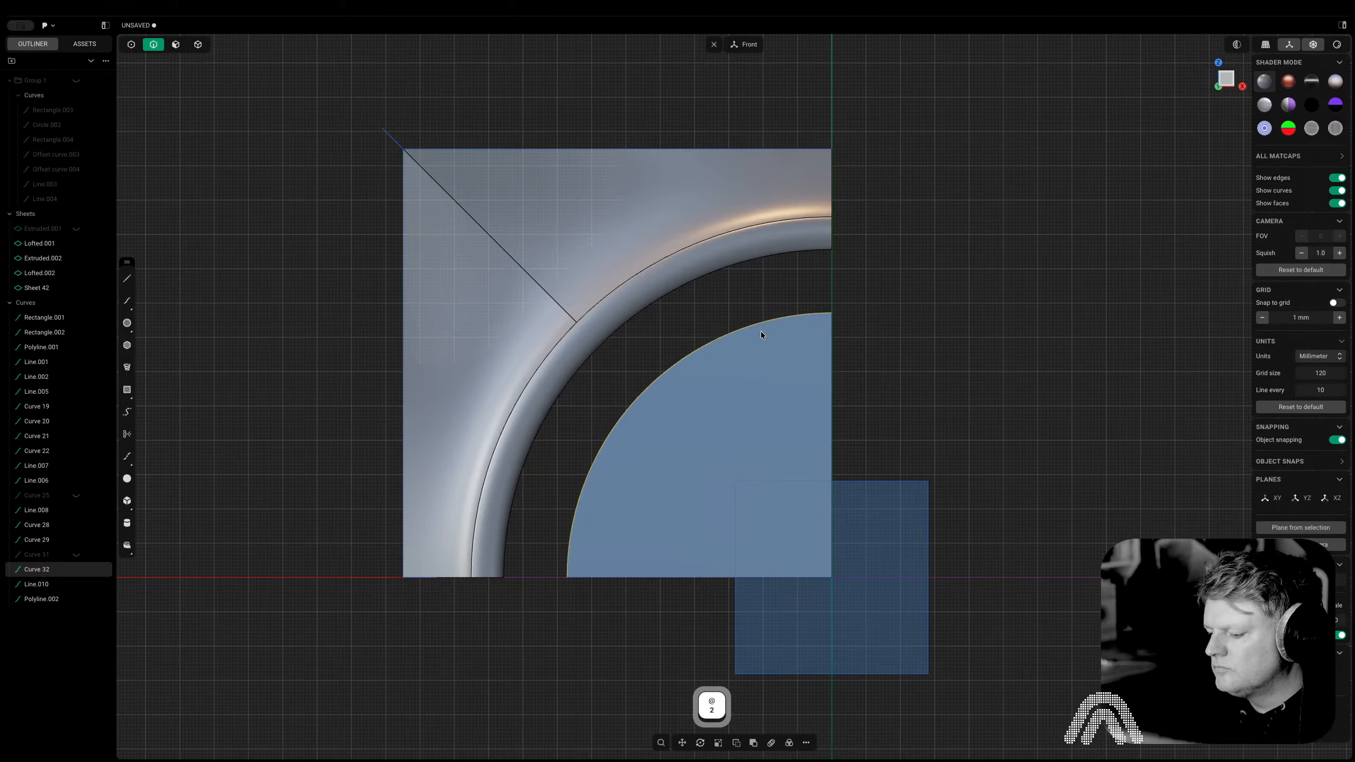
middle_drag(757, 387, 682, 356)
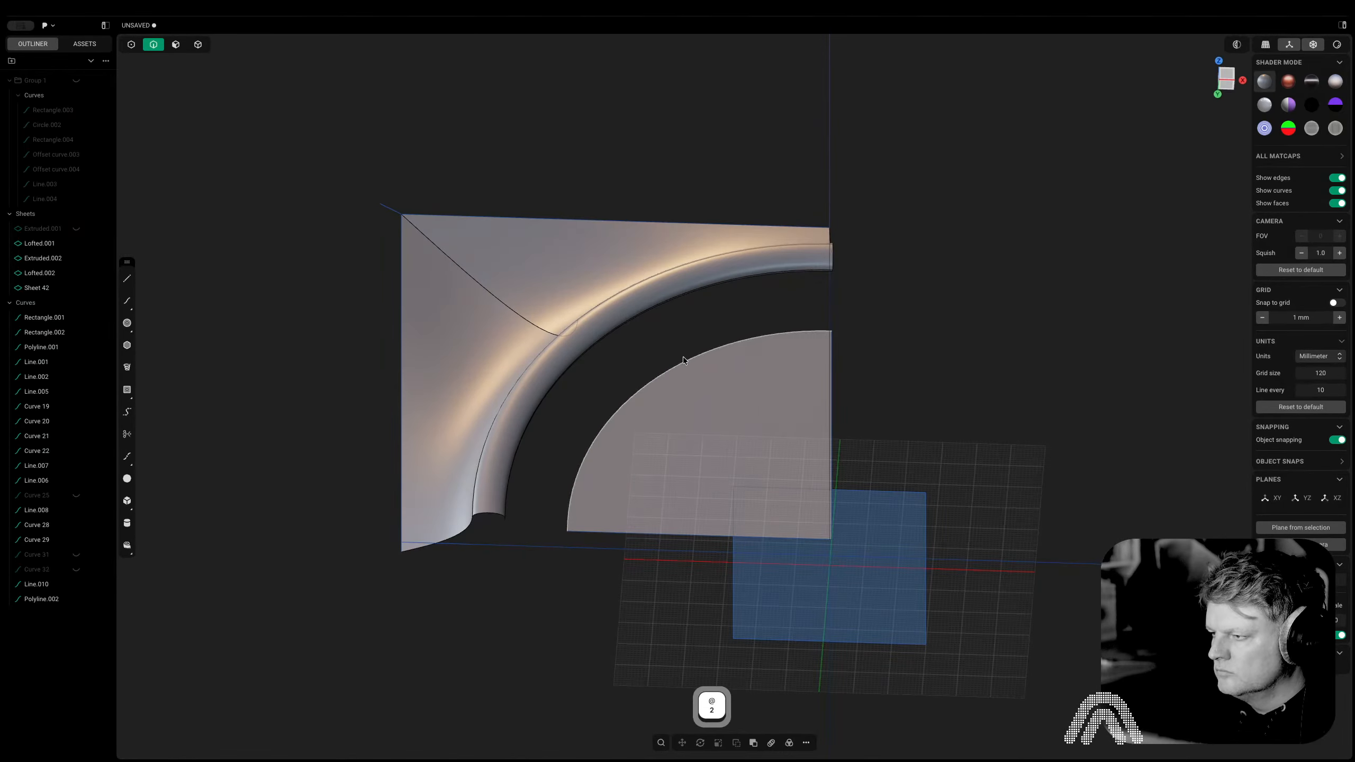
Loft between the flat quarter circle's arc edge and the middle strip's inner edge with G1 continuity at both ends
click(683, 357)
shift+click(634, 329)
key(l)
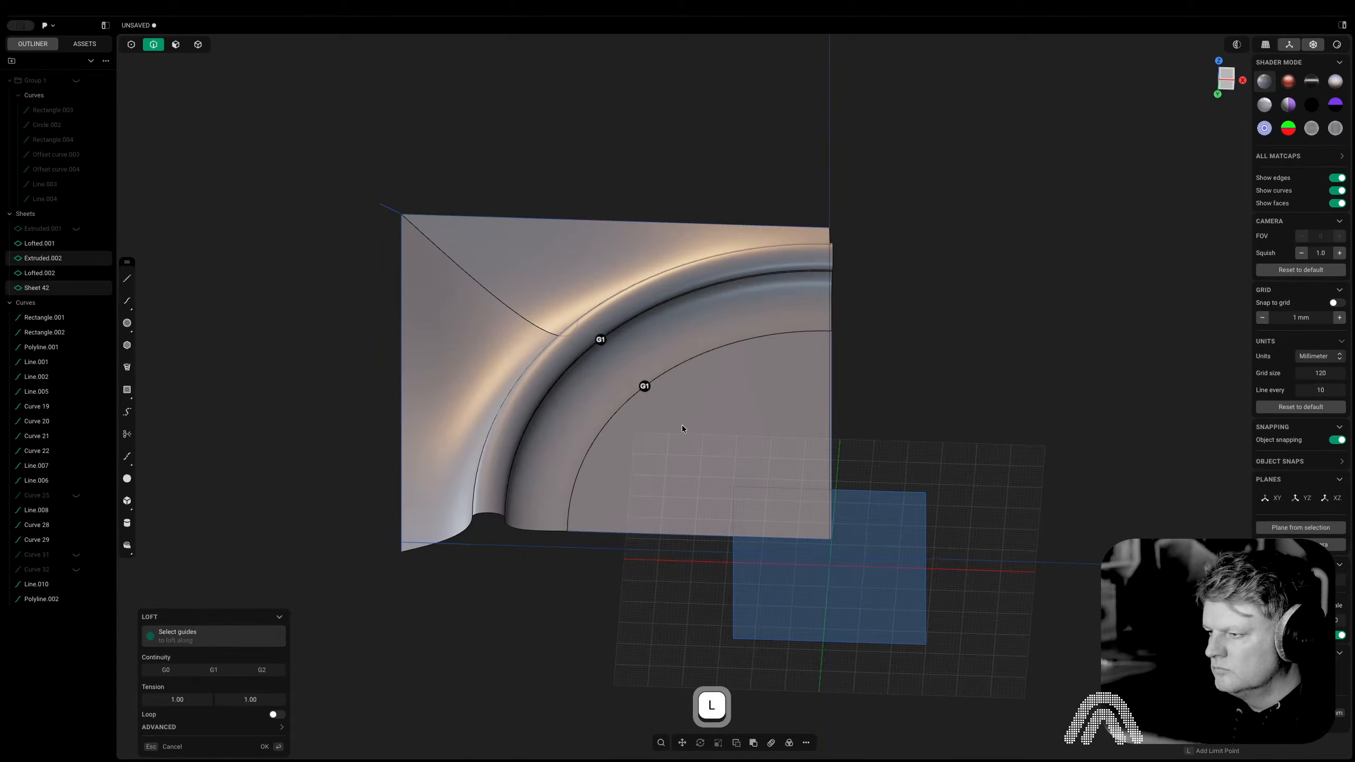
middle_drag(680, 427, 667, 352)
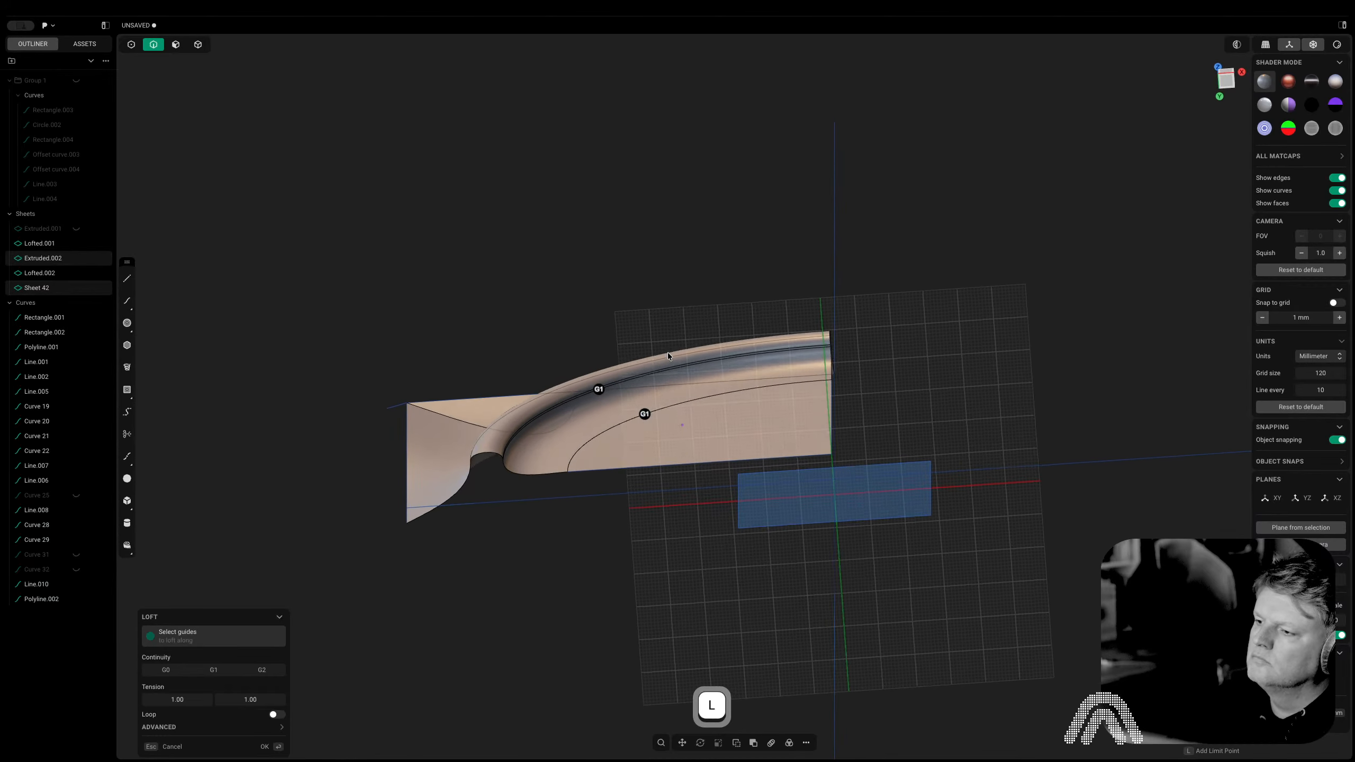
right_click(596, 318)
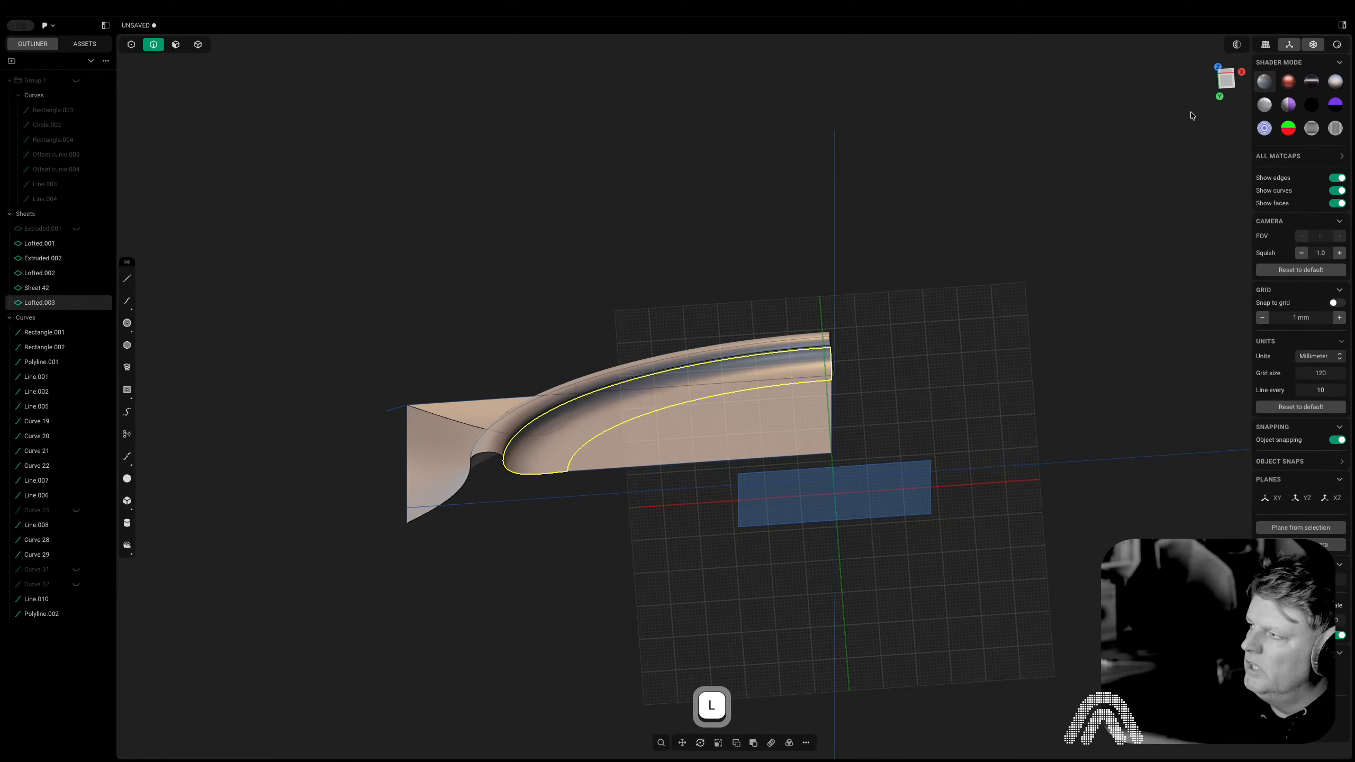
Draw a horizontal line across the model in the bottom view at the flat quarter circle's level, and move it along Y into the ridge
click(1223, 84)
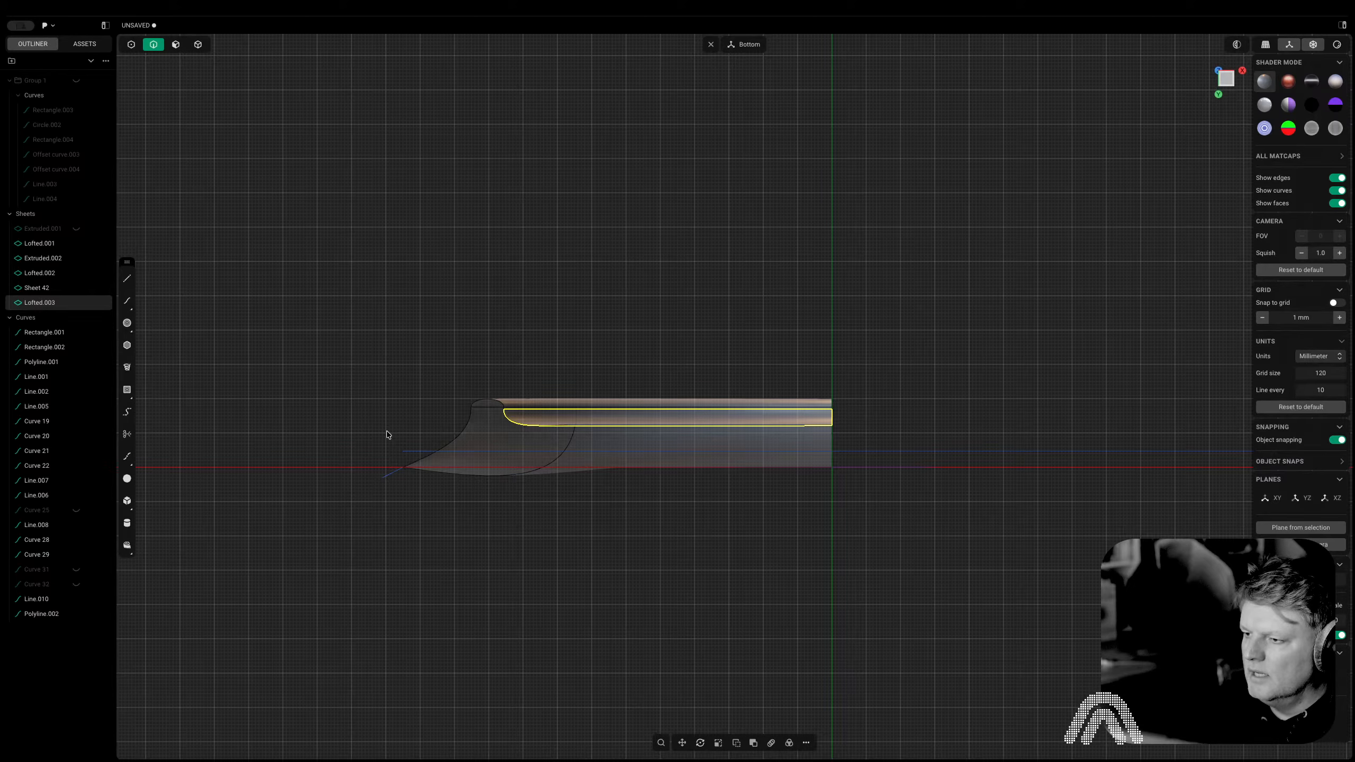
key(shift+a)
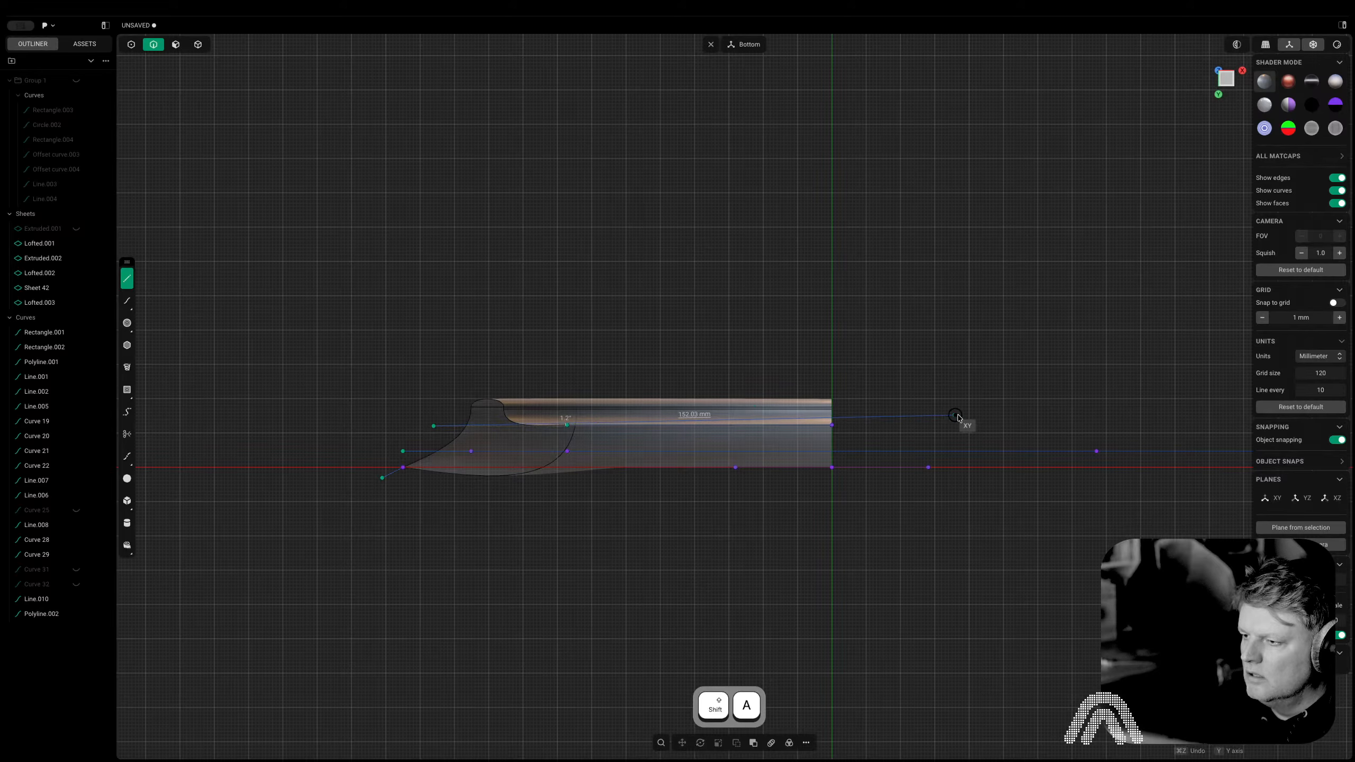
click(1027, 427)
key(g)
key(z)
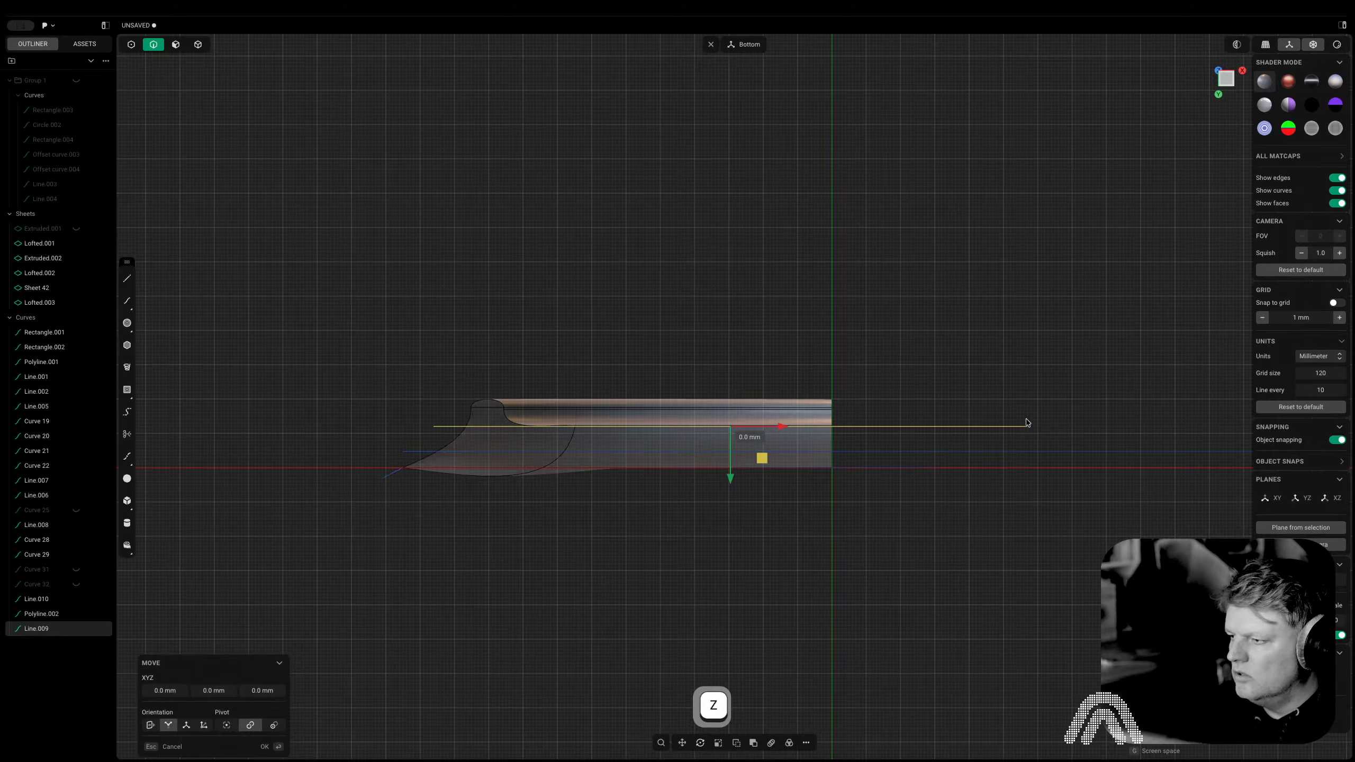
key(y)
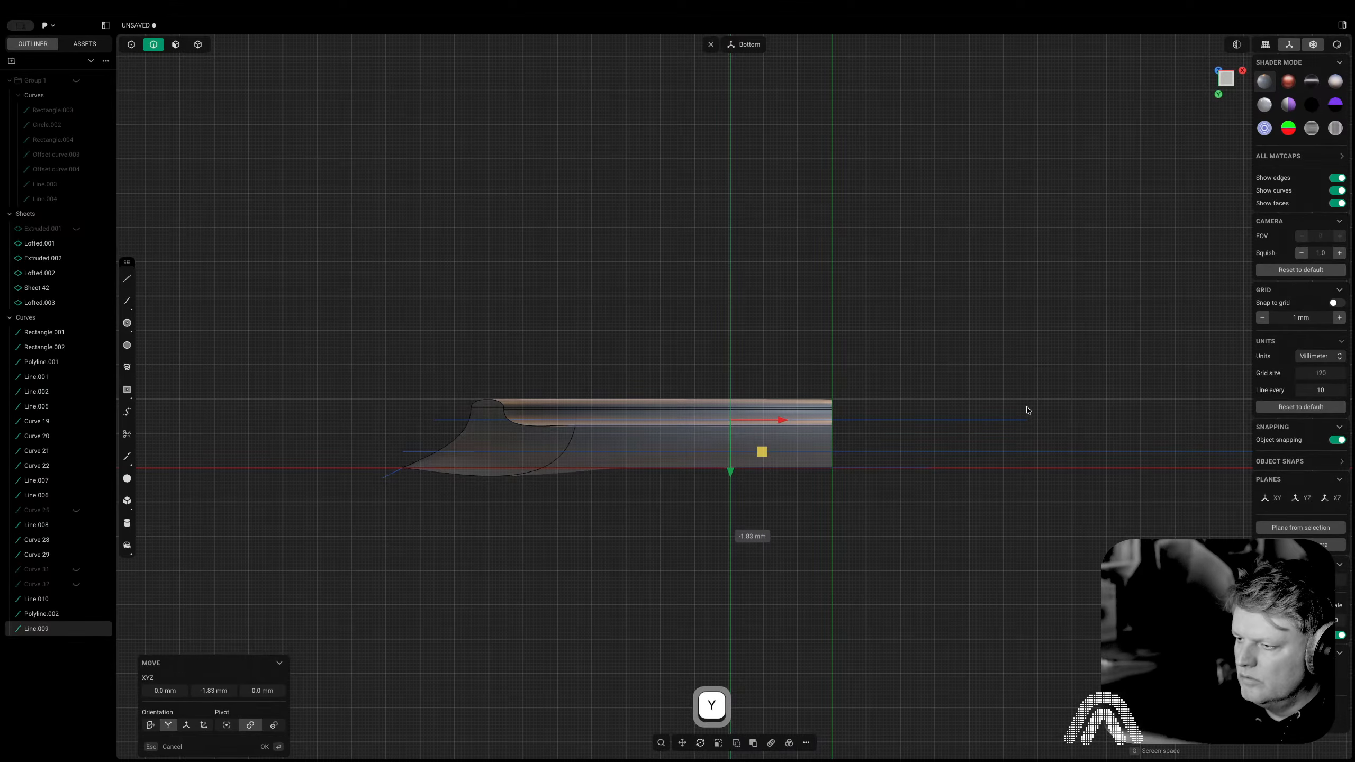
click(1028, 407)
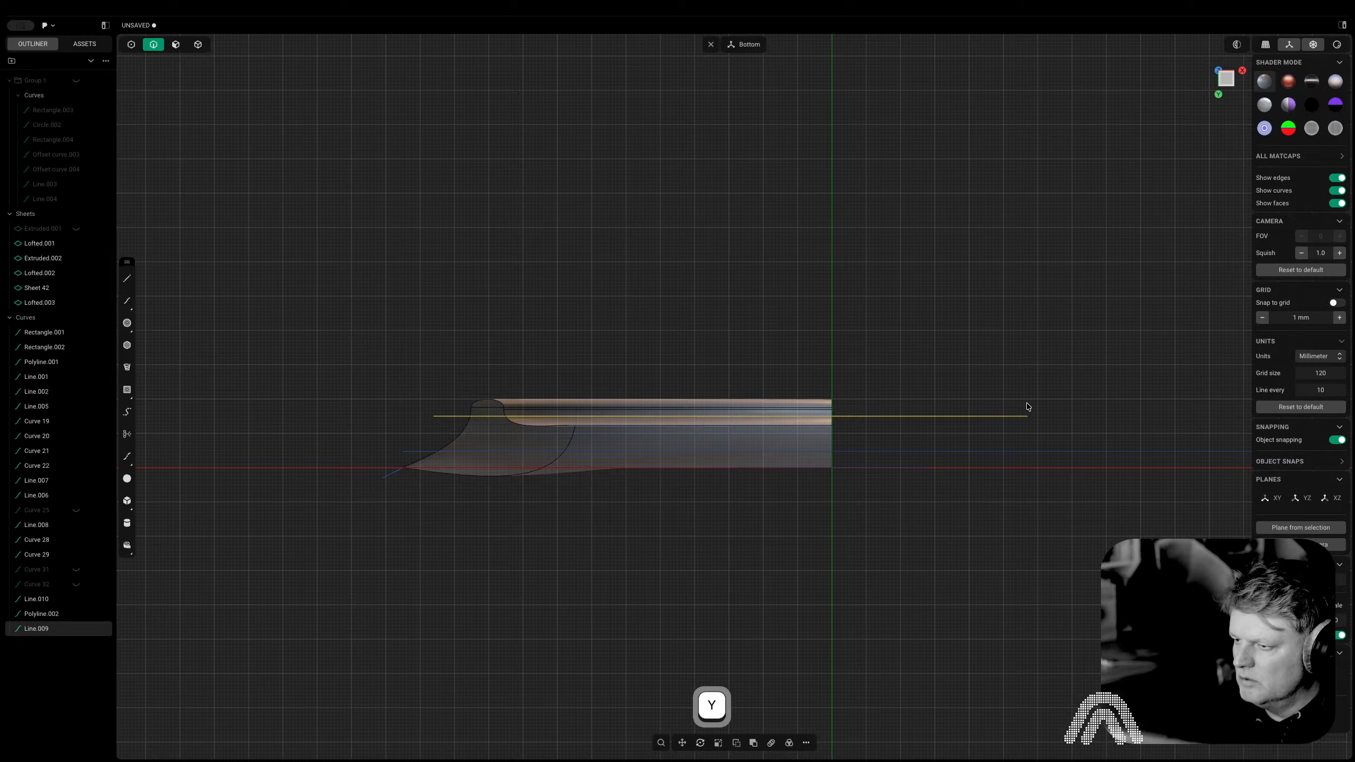
key(c)
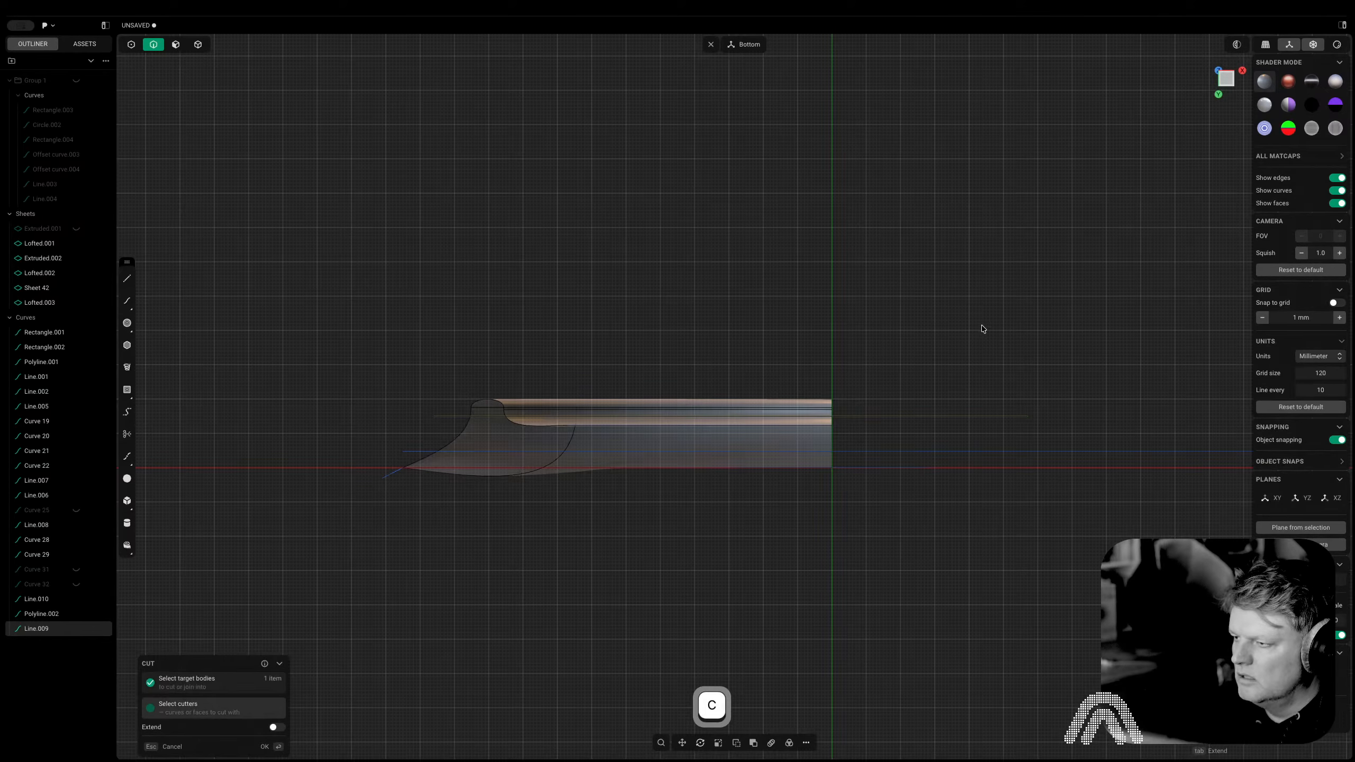
key(Escape)
key(Escape)
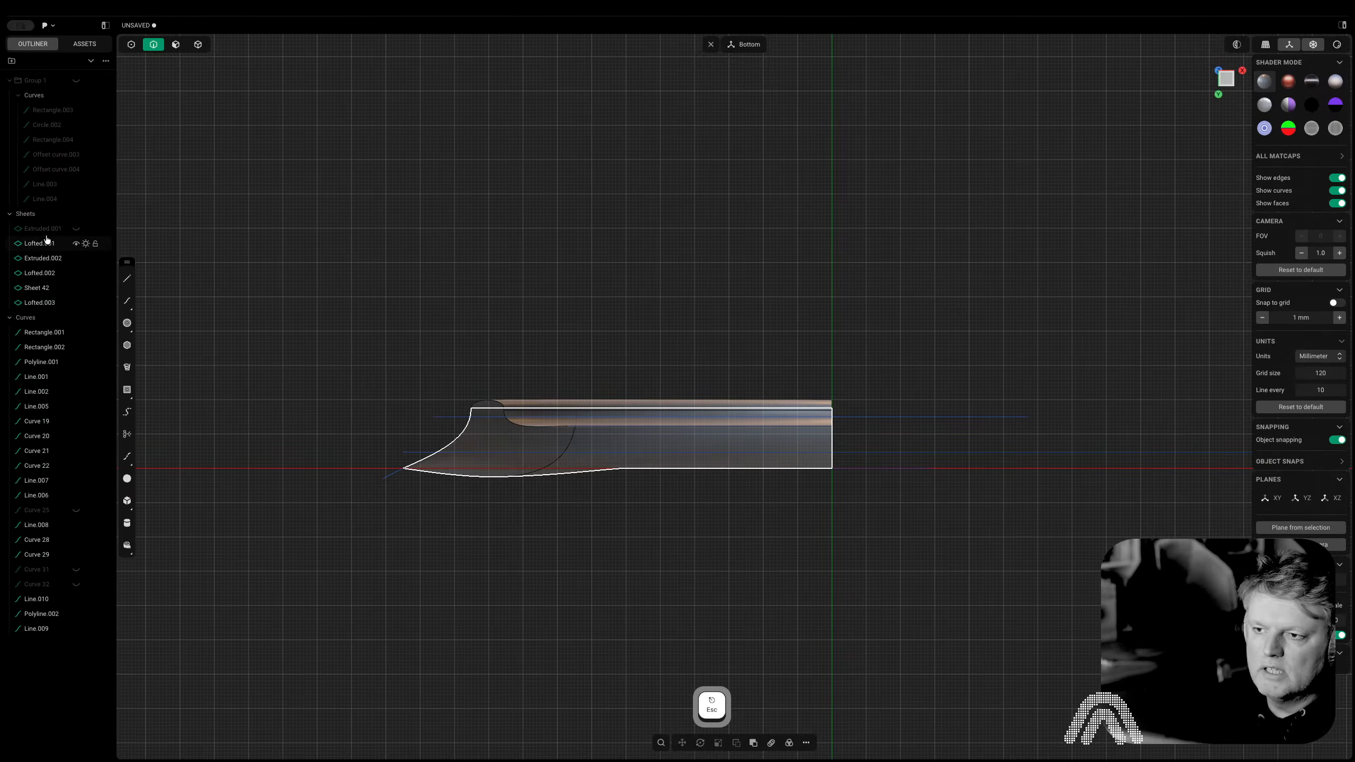
Join all visible sheets, from the corner loft to the newest inner loft, into a single sheet
click(74, 243)
shift+click(43, 302)
key(j)
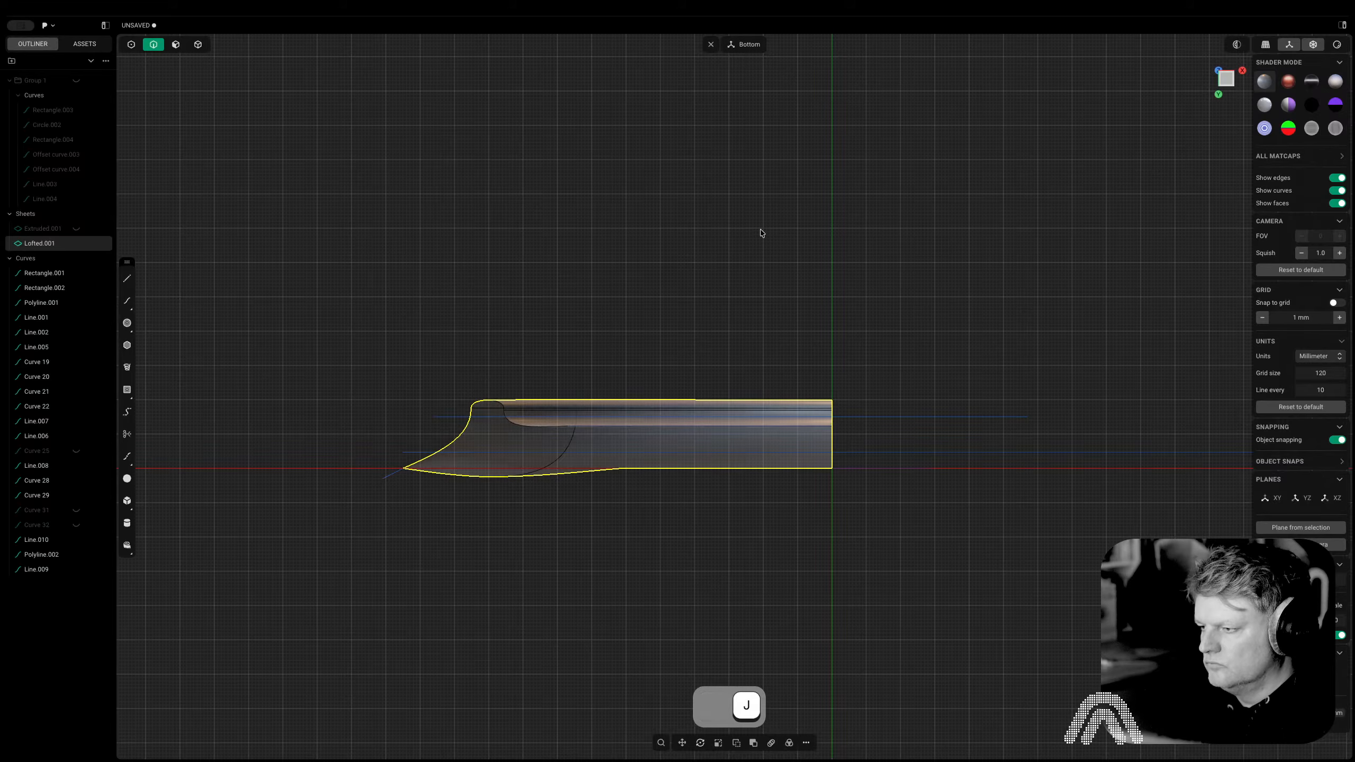
Cut the joined sheet with the horizontal line and delete the ridge piece between the outer and inner parts
click(906, 370)
key(2)
click(900, 418)
key(c)
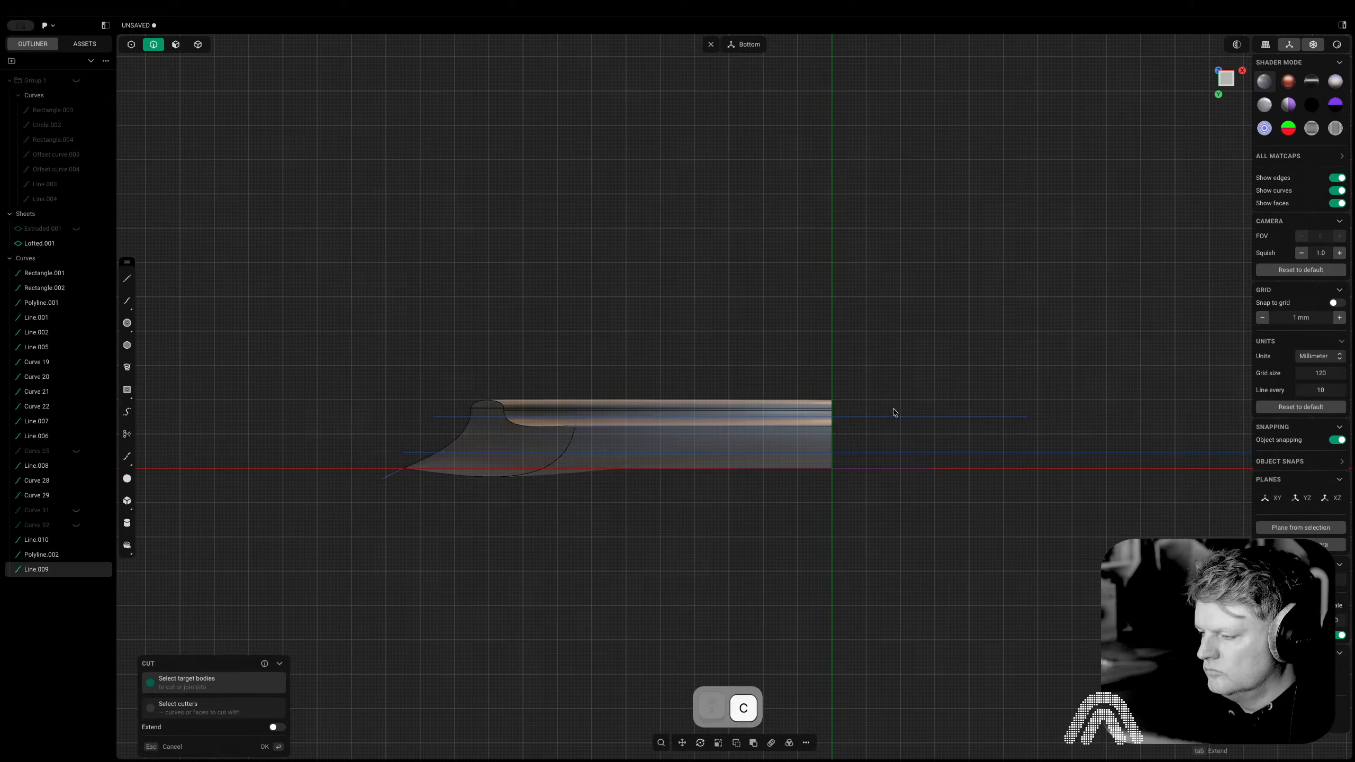
click(761, 404)
right_click(903, 351)
click(669, 344)
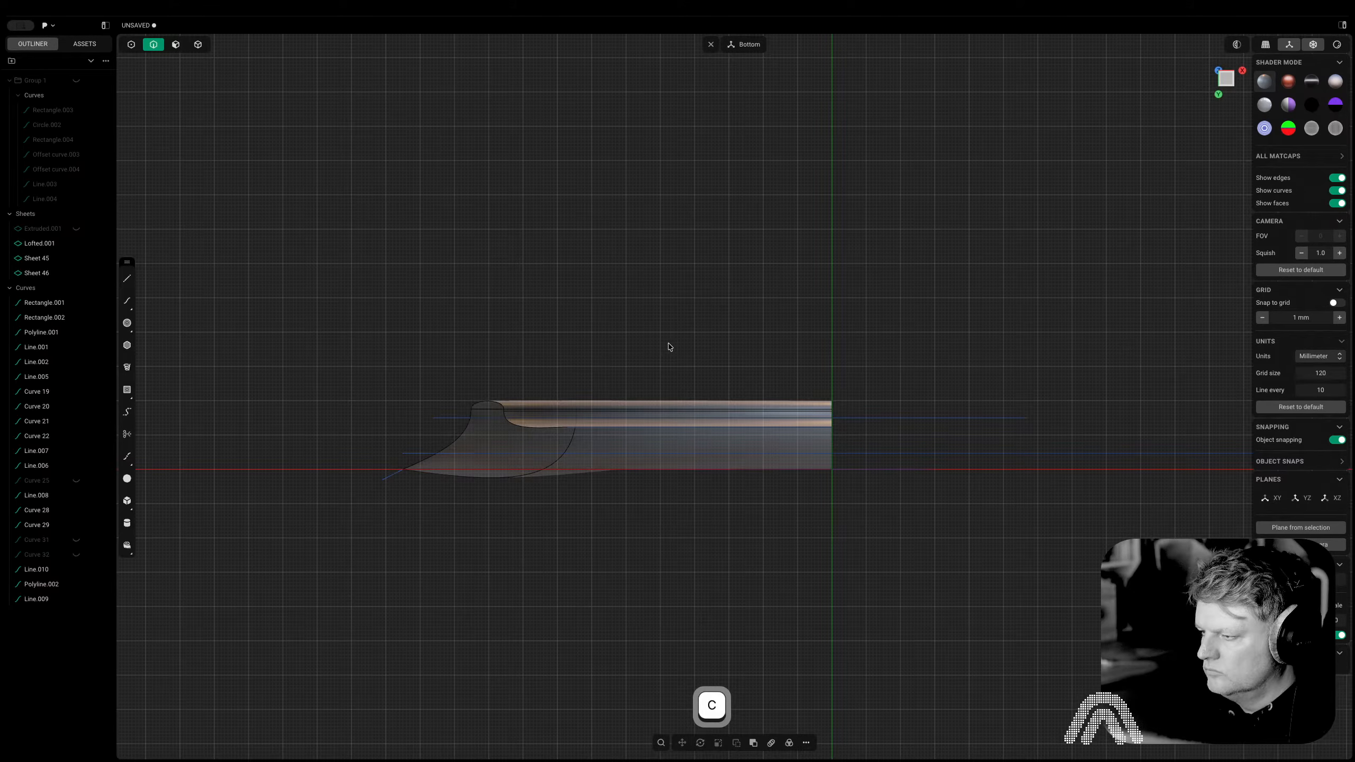
click(631, 401)
key(x)
Try a G1 loft between the cut arc edges of the outer and inner sheets and check its profile in the bottom view
middle_drag(631, 401, 590, 426)
key(2)
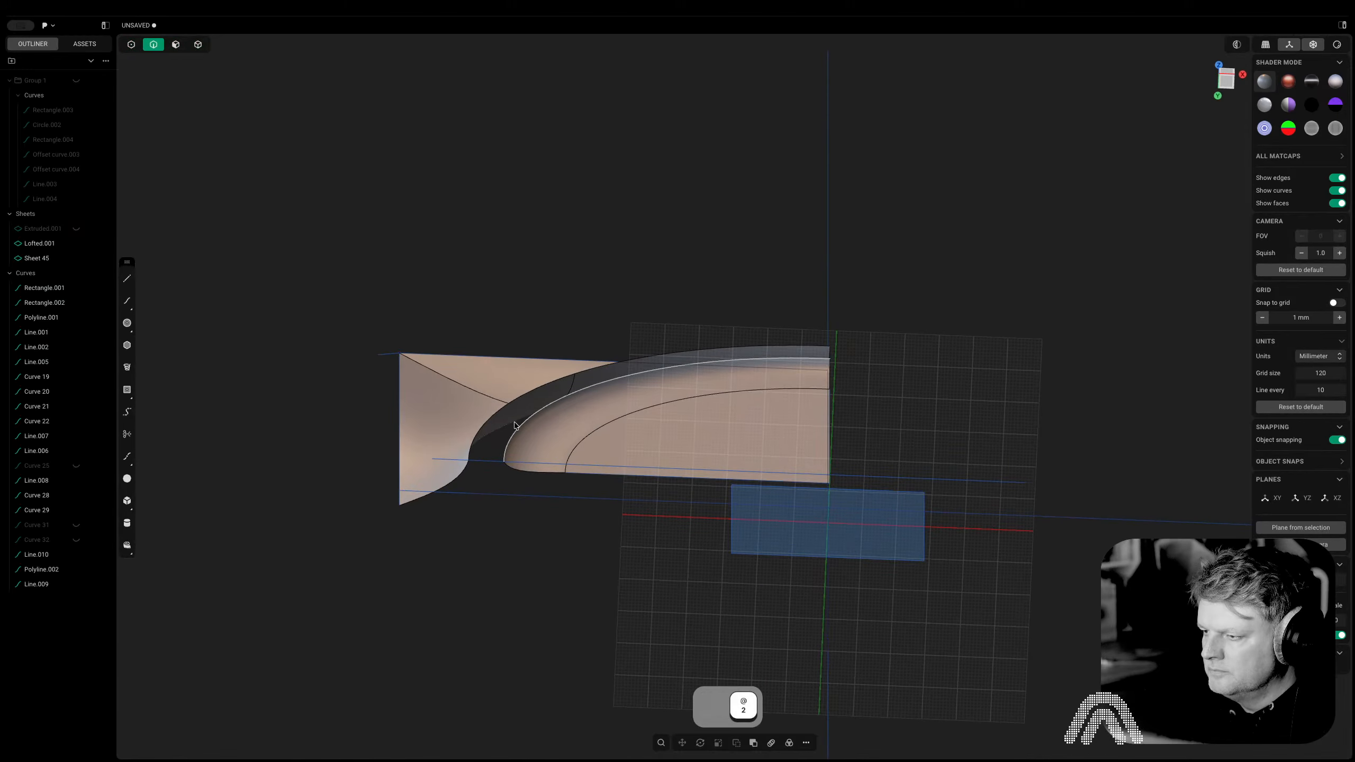
click(503, 402)
shift+click(587, 368)
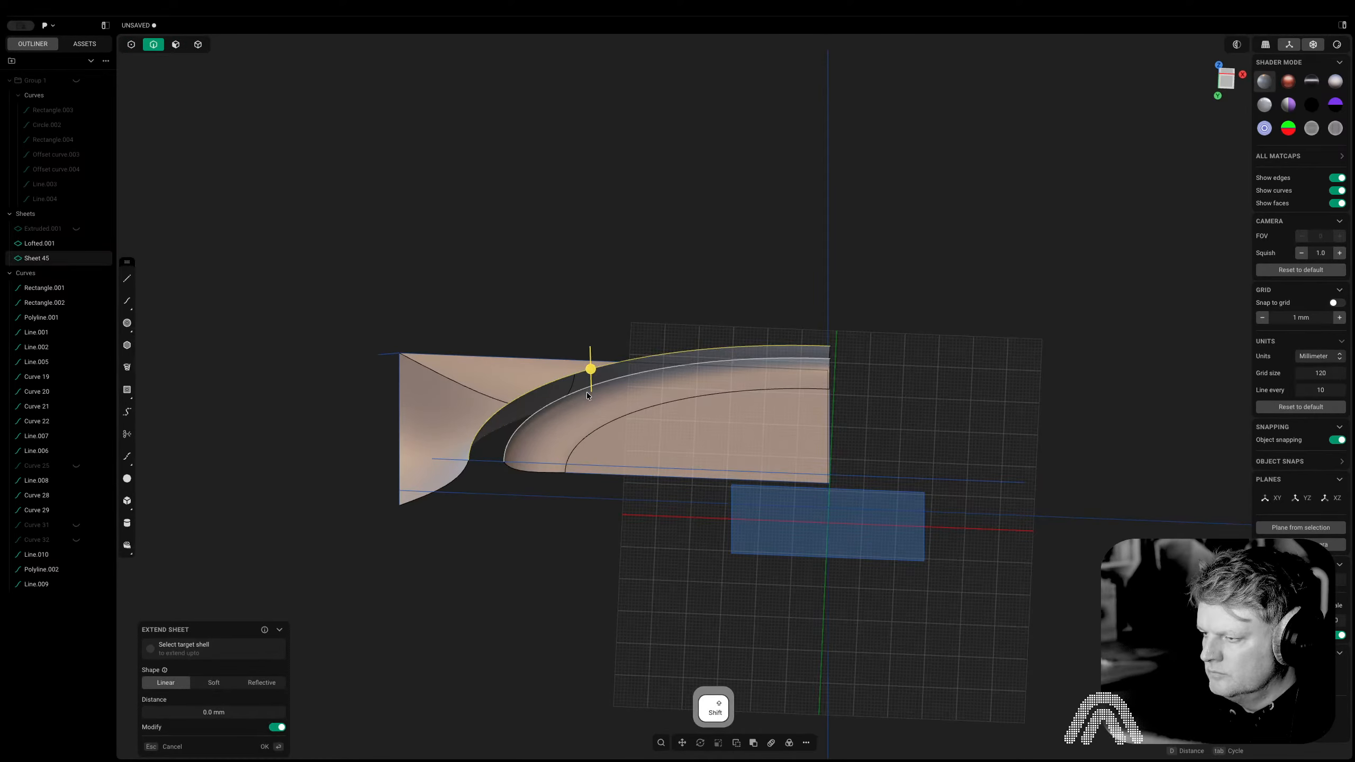
key(l)
key(Tab)
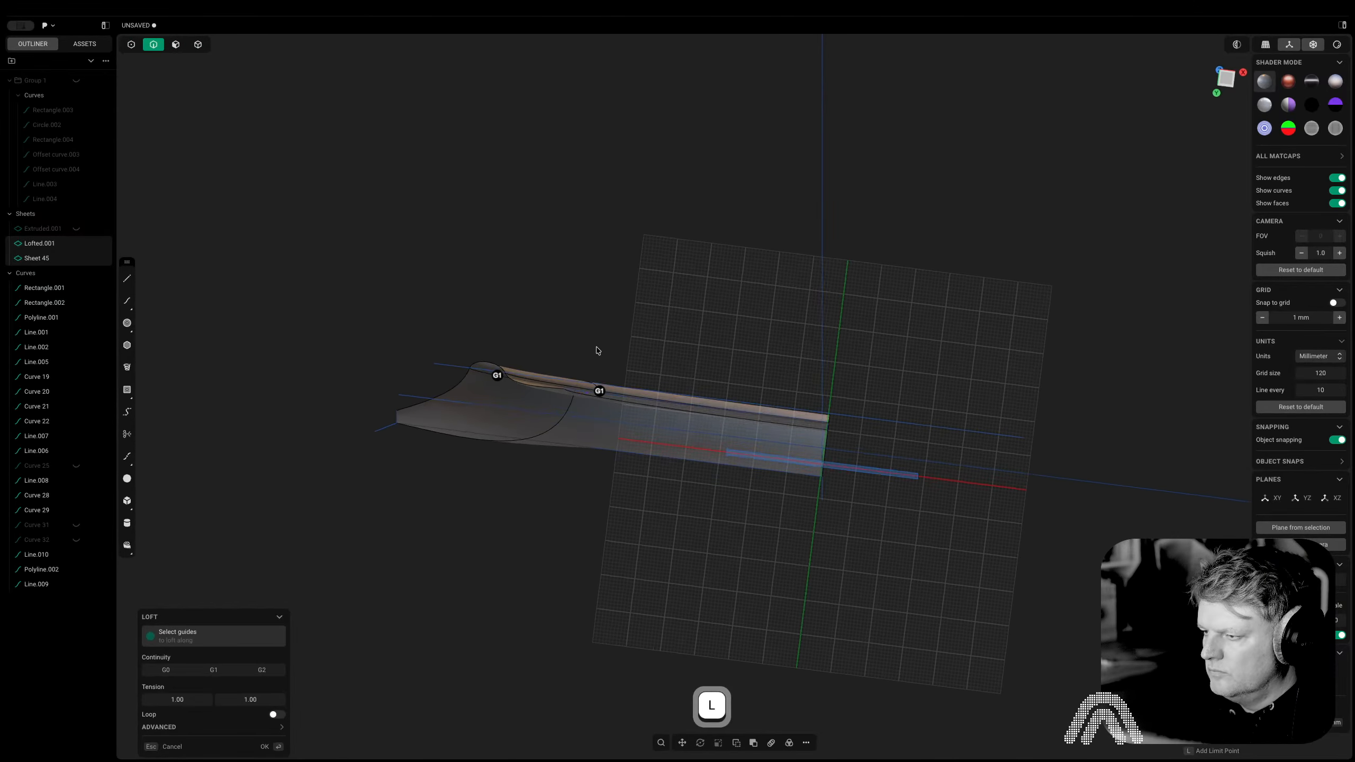
middle_drag(593, 367, 609, 366)
key(Tab)
key(Tab)
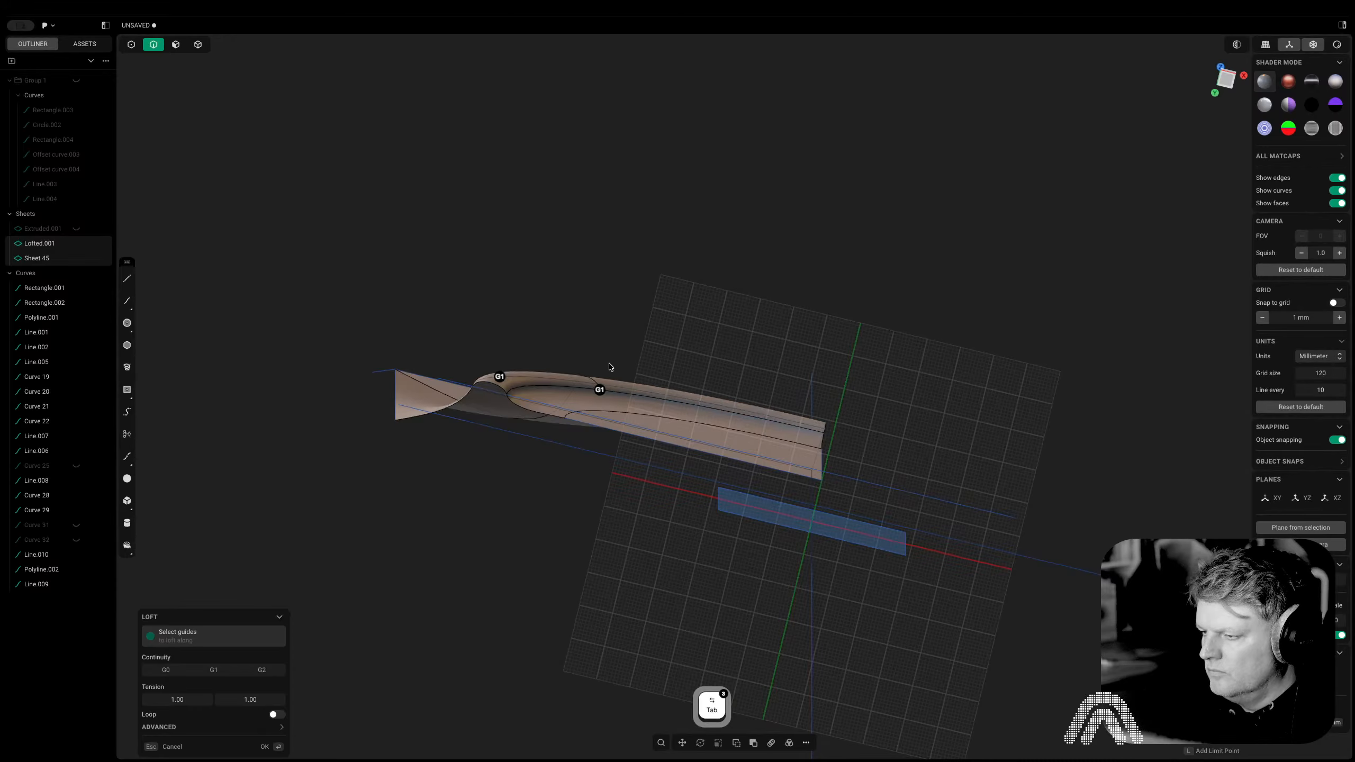
click(1228, 79)
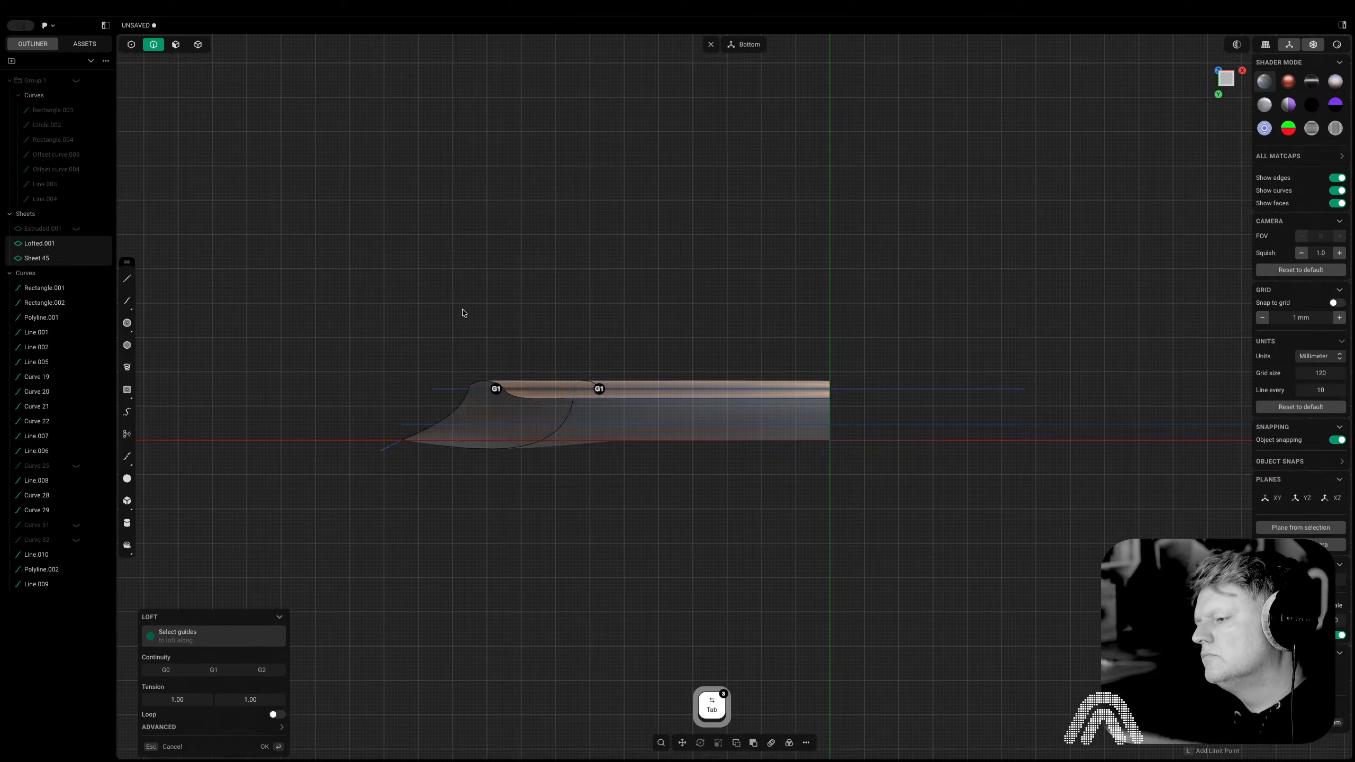
key(Escape)
Move the horizontal cutting line about 5 mm along Y so it crosses the outer sheet lower down
click(485, 344)
key(2)
click(485, 390)
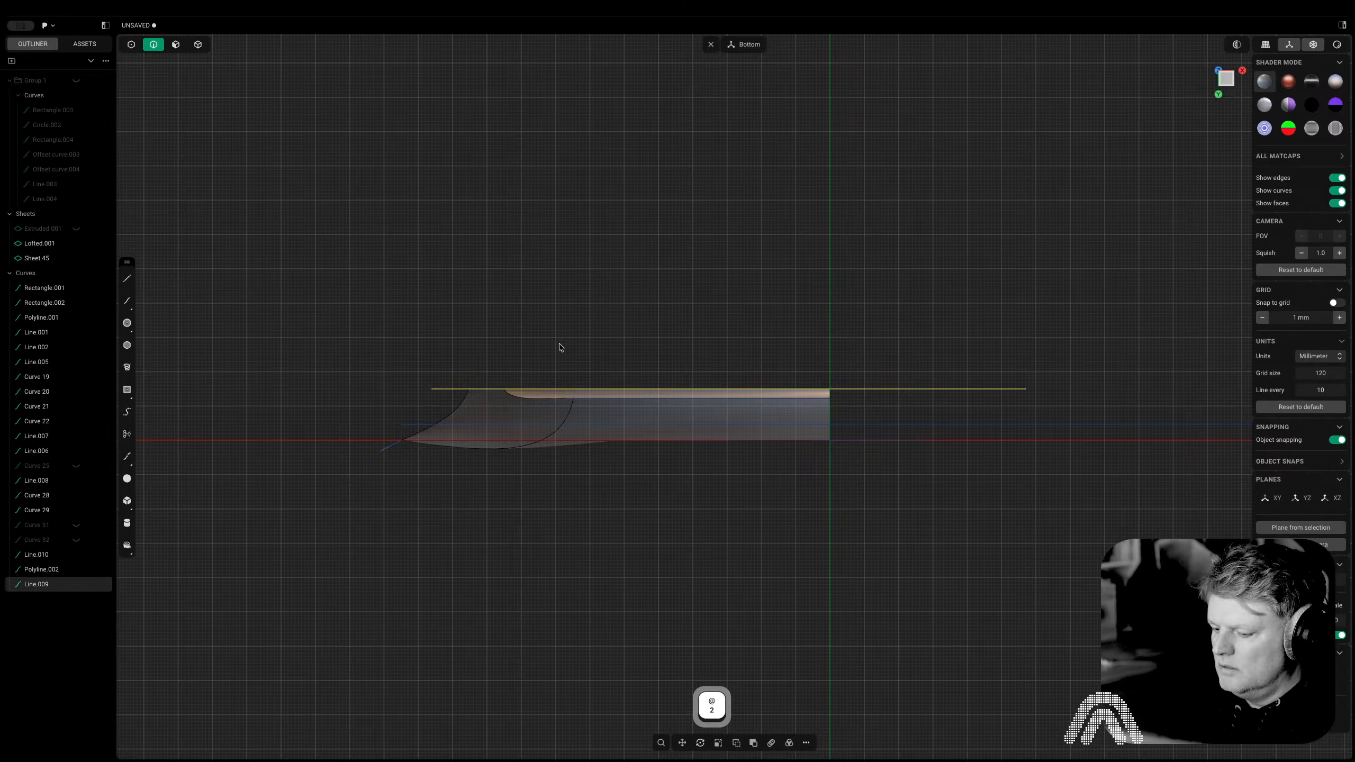
key(g)
key(z)
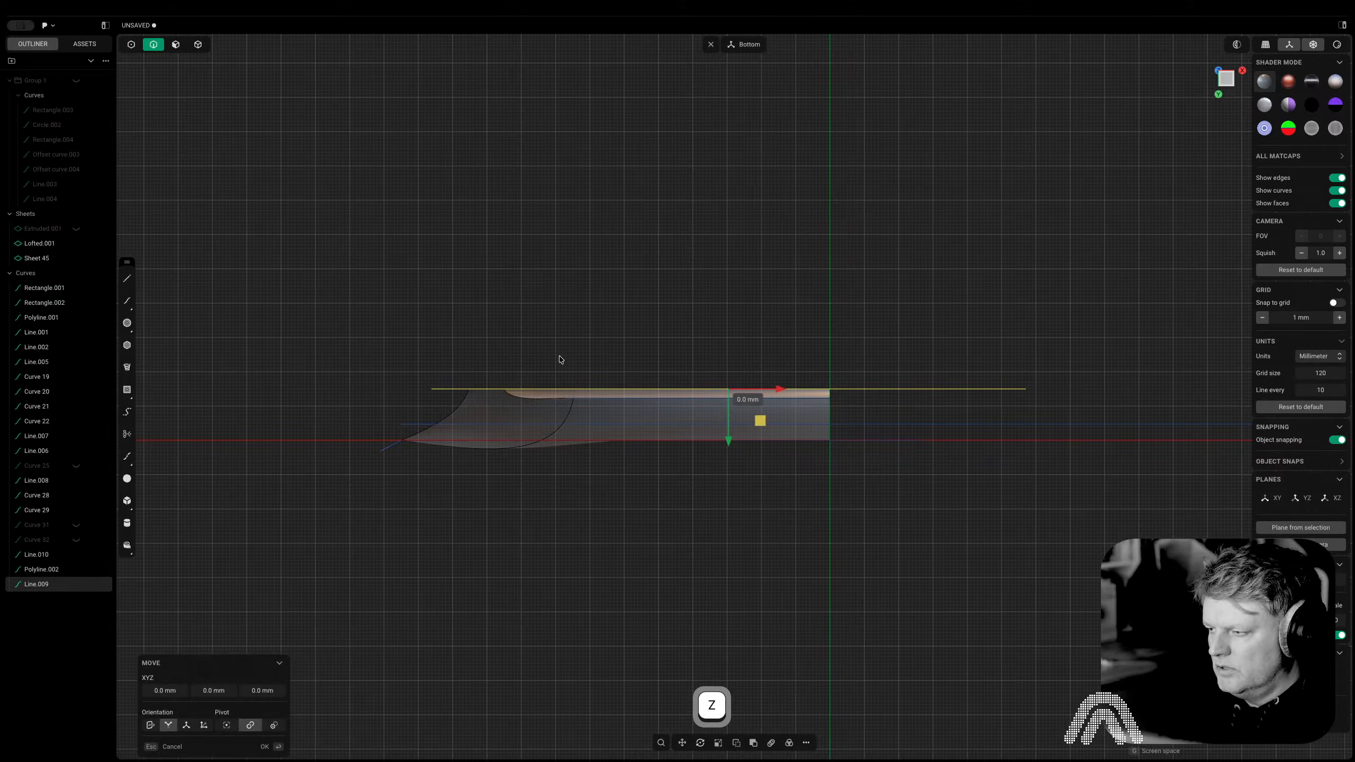
key(y)
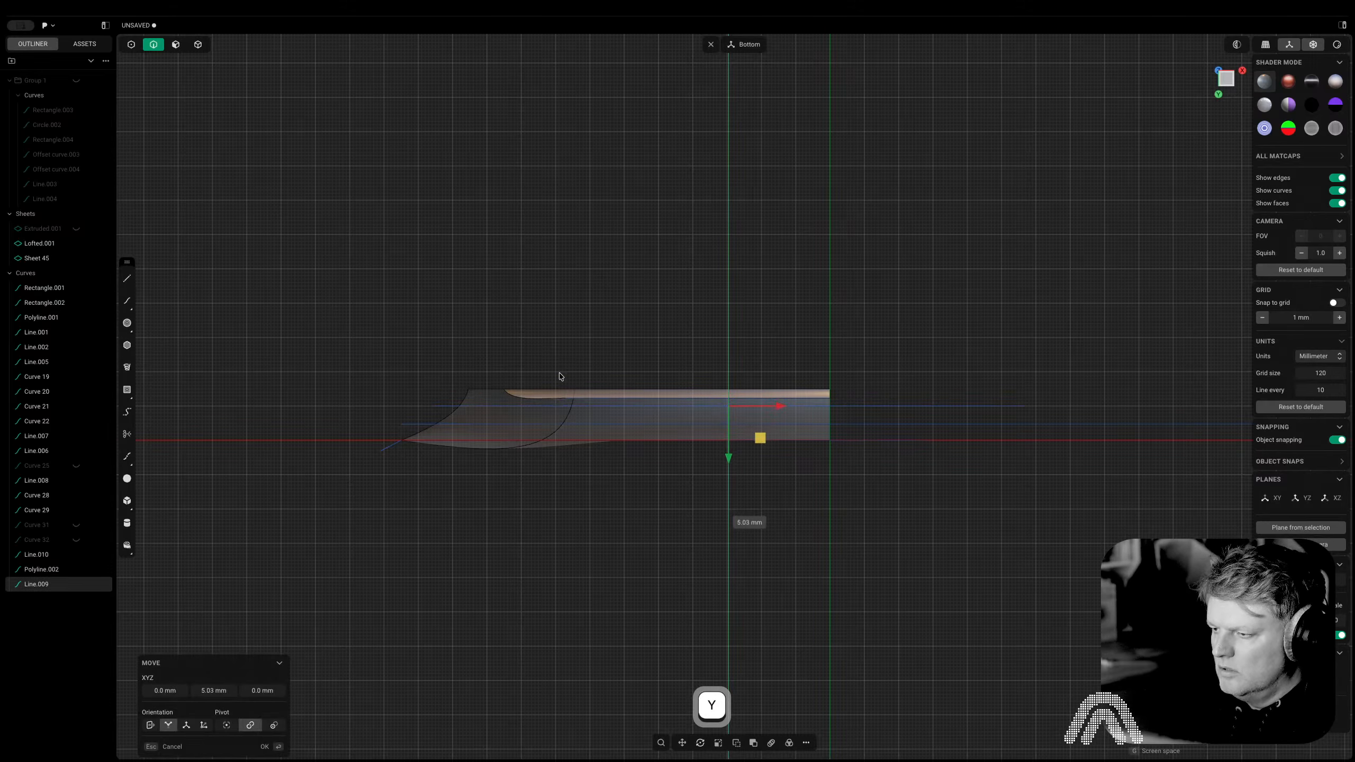
click(561, 373)
click(573, 332)
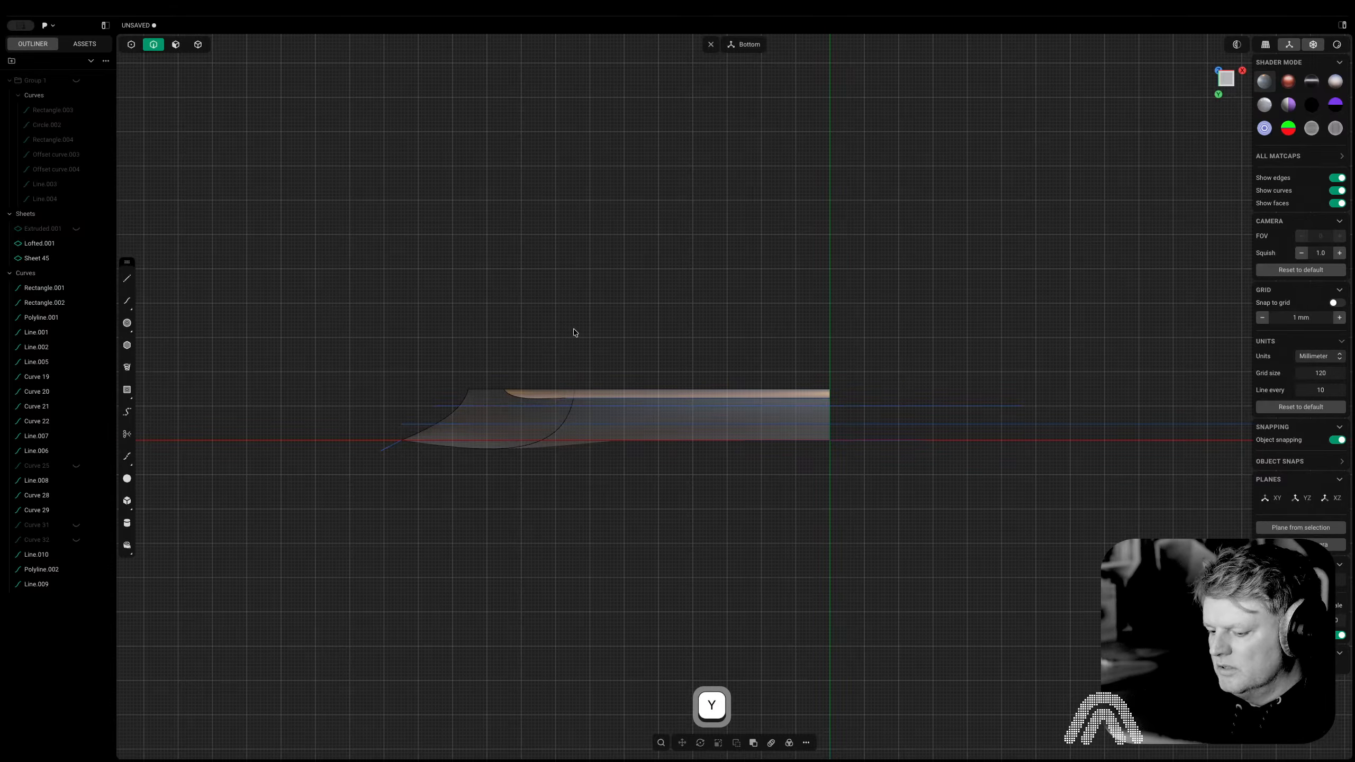
Cut the outer corner sheet with the moved line and delete the trimmed strip along its inner edge
click(483, 404)
key(c)
click(484, 425)
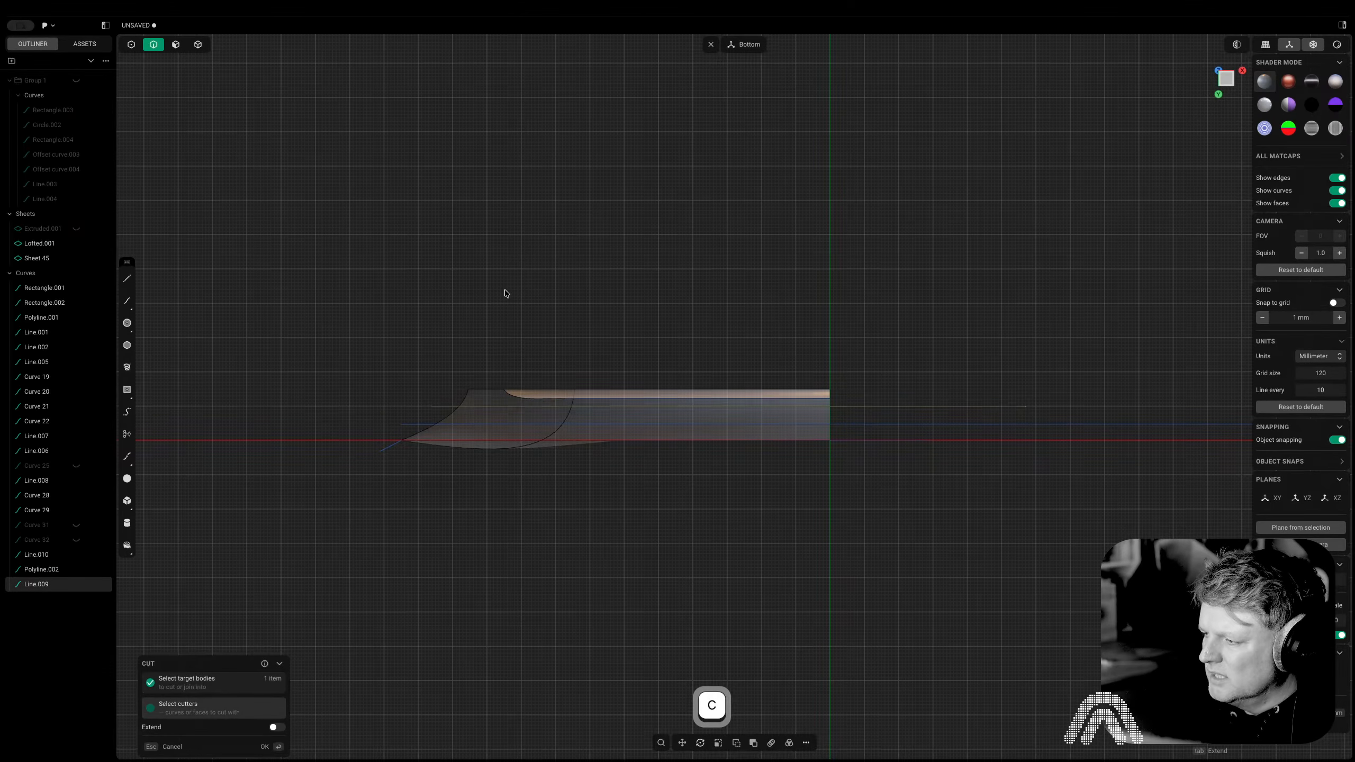
key(2)
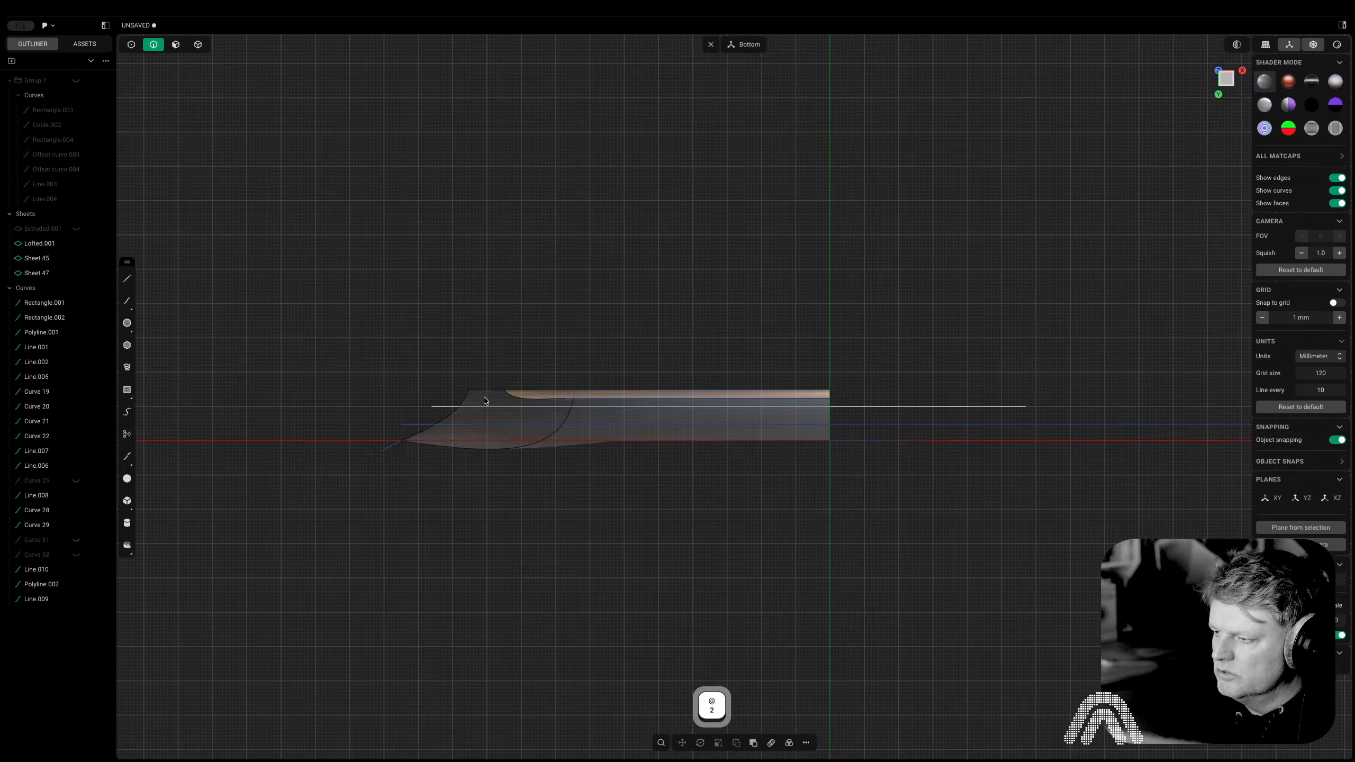
scroll(485, 400, up, 5)
key(5)
click(496, 416)
key(x)
scroll(495, 416, down, 2)
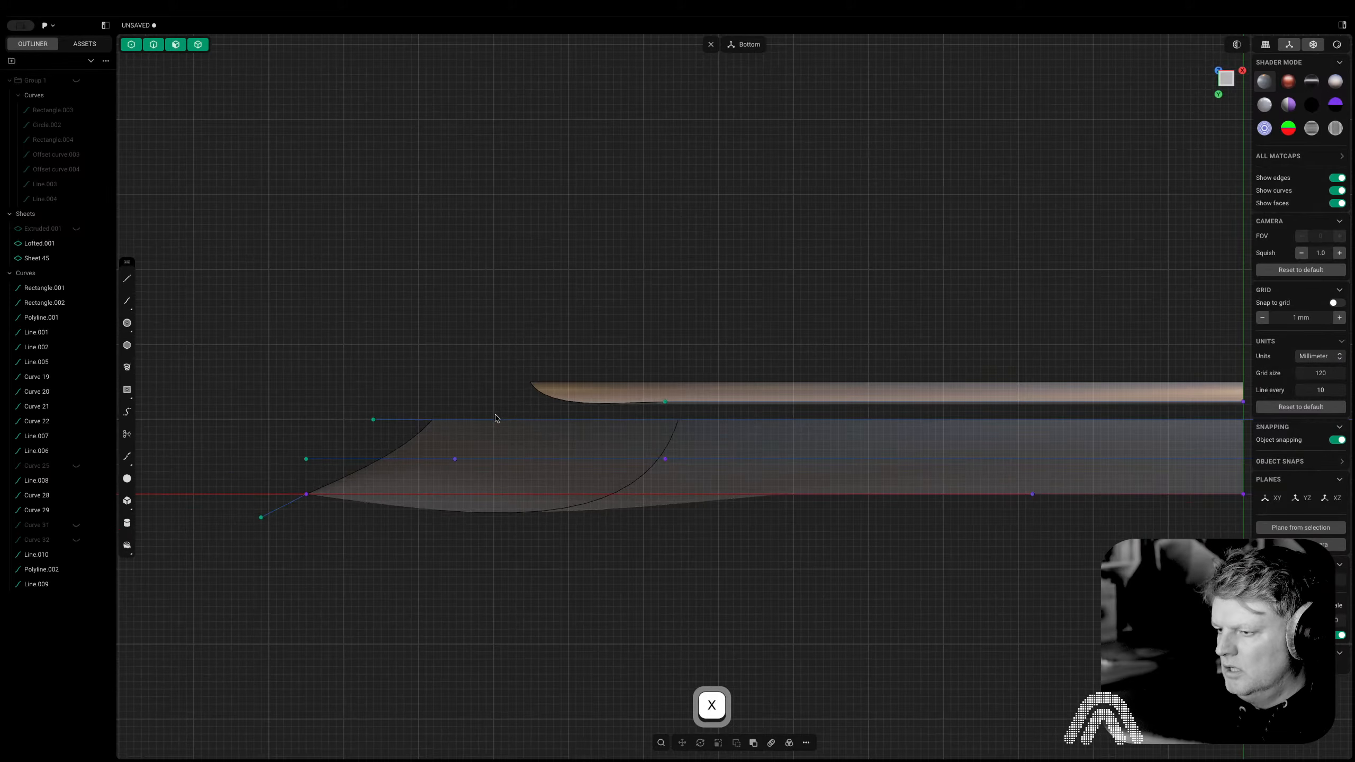
Delete the horizontal cutting line
middle_drag(496, 418, 470, 475)
key(2)
click(469, 477)
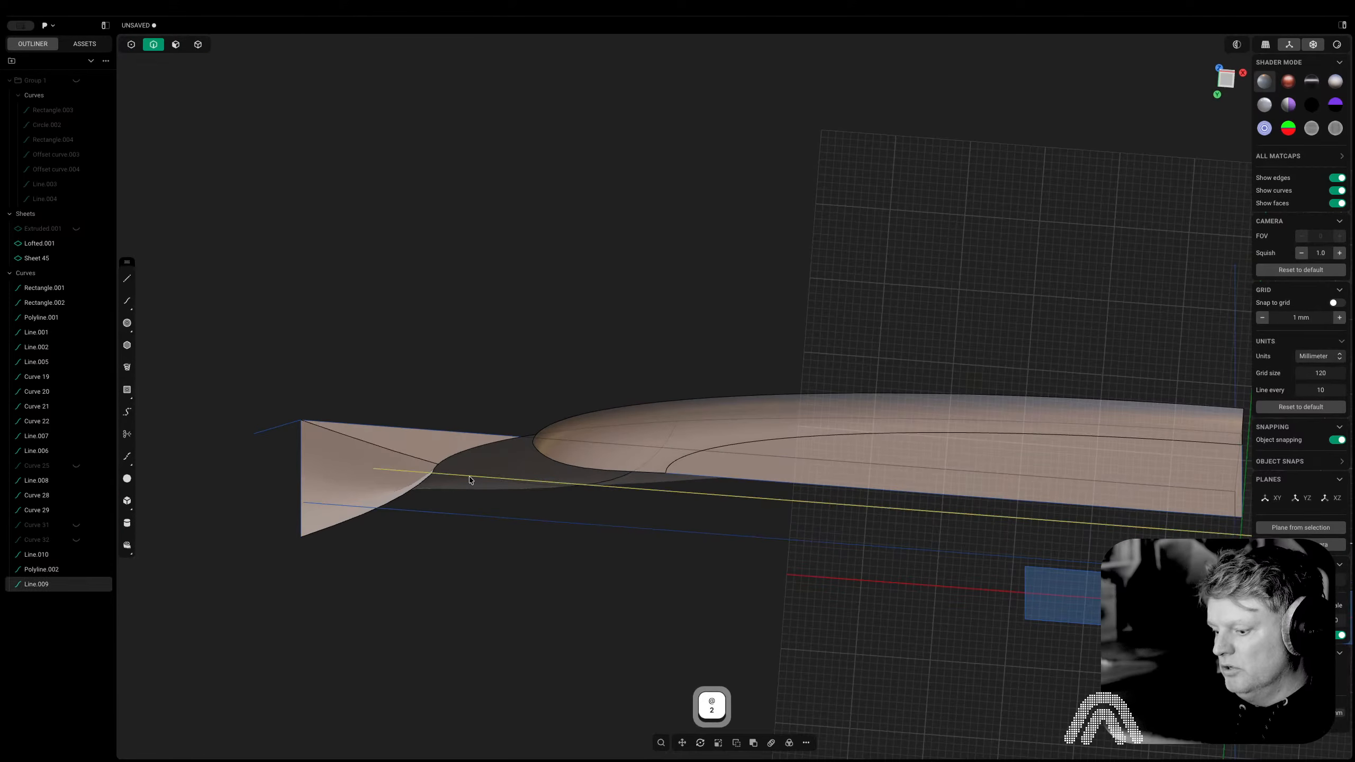
key(x)
key(2)
click(459, 455)
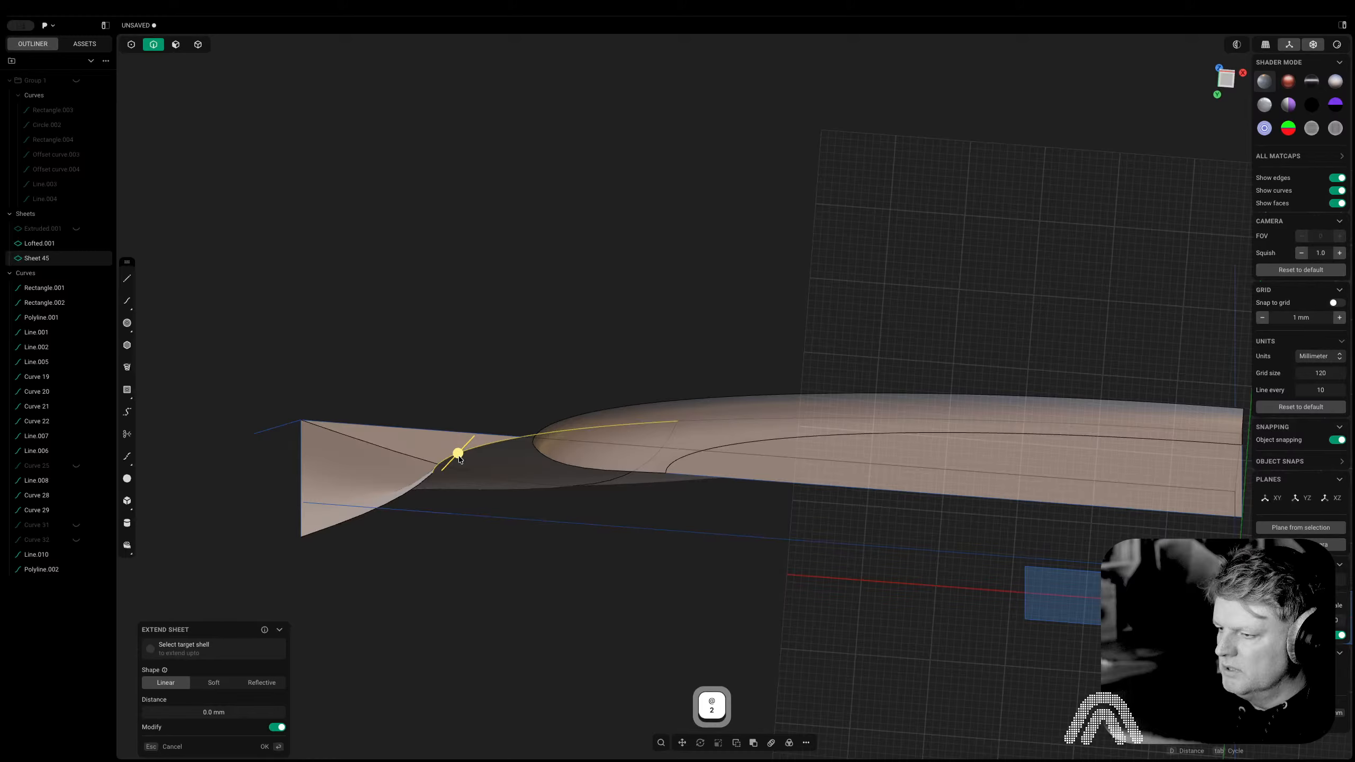
middle_drag(459, 458, 667, 225)
scroll(704, 177, up, 5)
alt+shift+click(705, 177)
alt+shift+click(740, 302)
scroll(740, 302, down, 5)
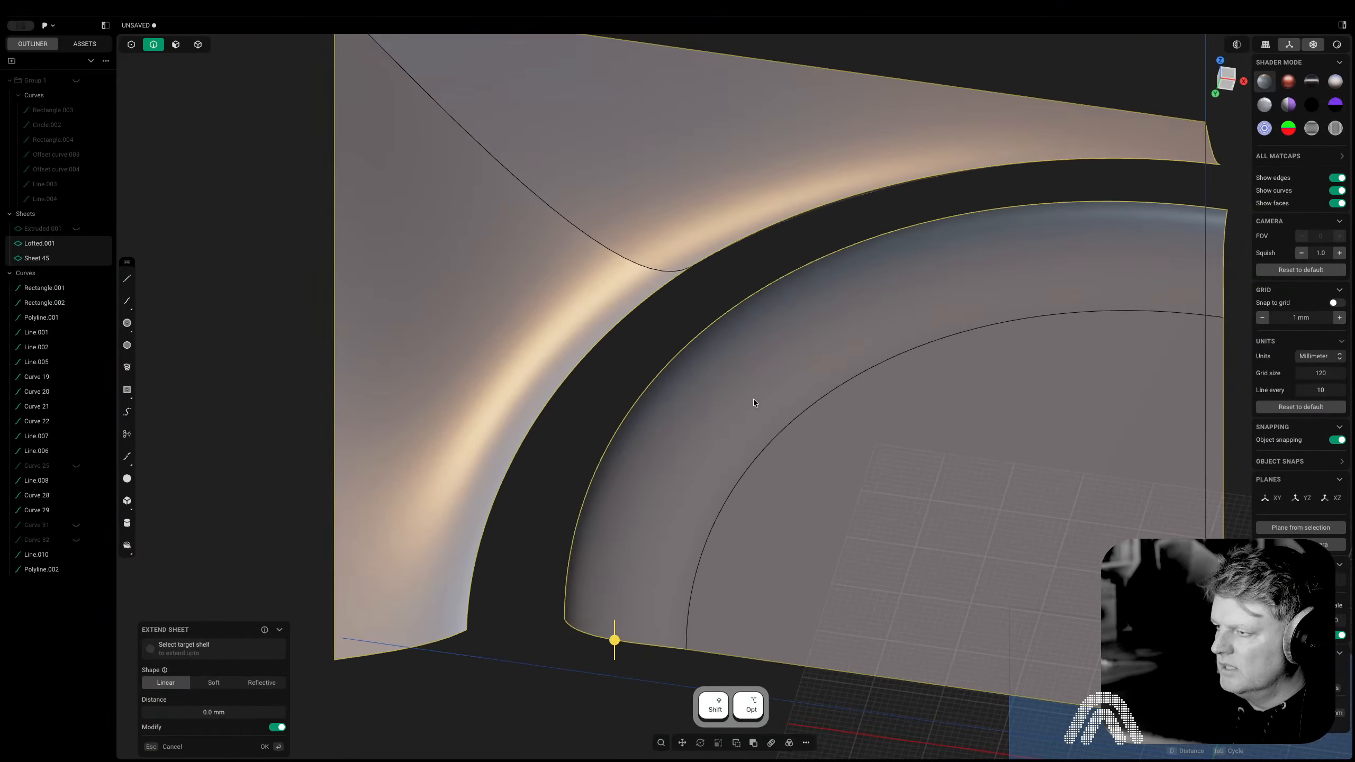
middle_drag(754, 399, 758, 359)
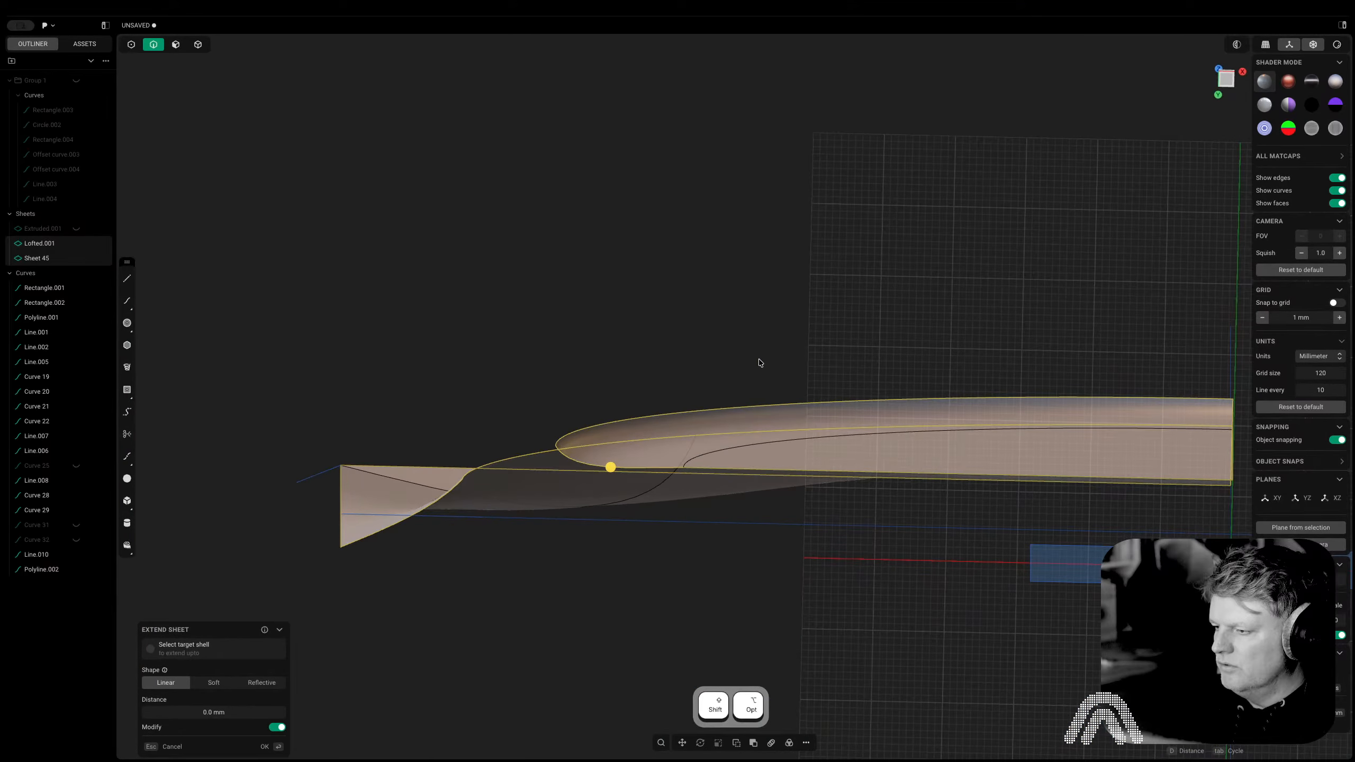
key(l)
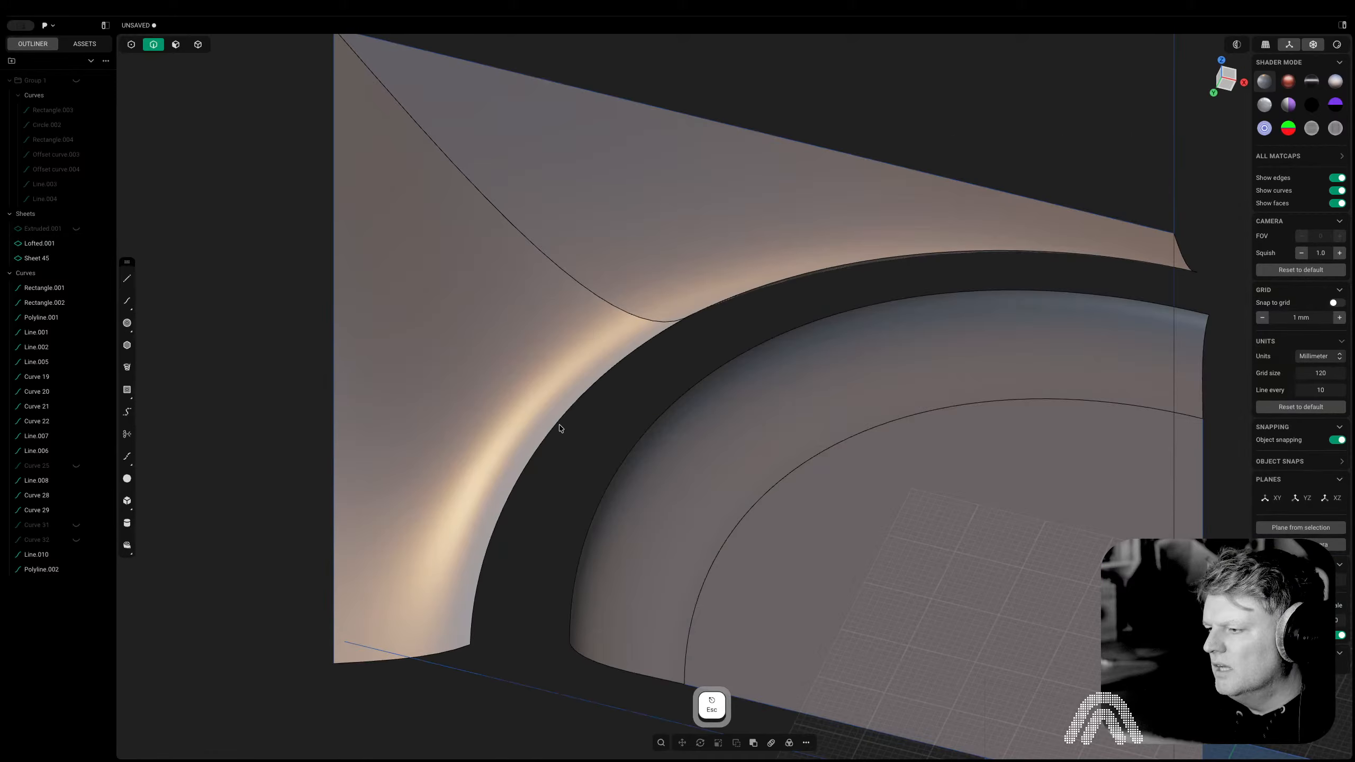
Try a G1 loft between the trimmed outer arc edge and the inner sheet's arc edge, and inspect its profile from below
click(557, 422)
shift+click(793, 277)
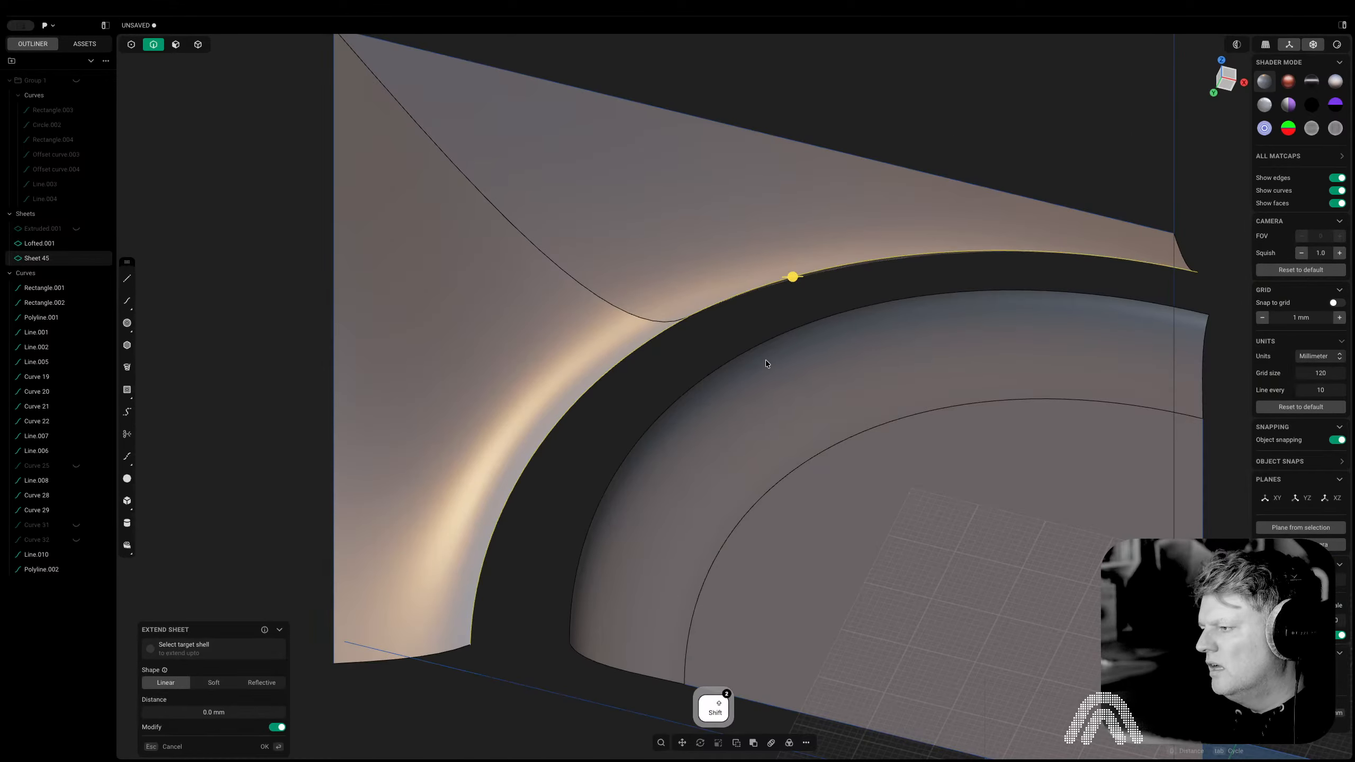
shift+click(734, 362)
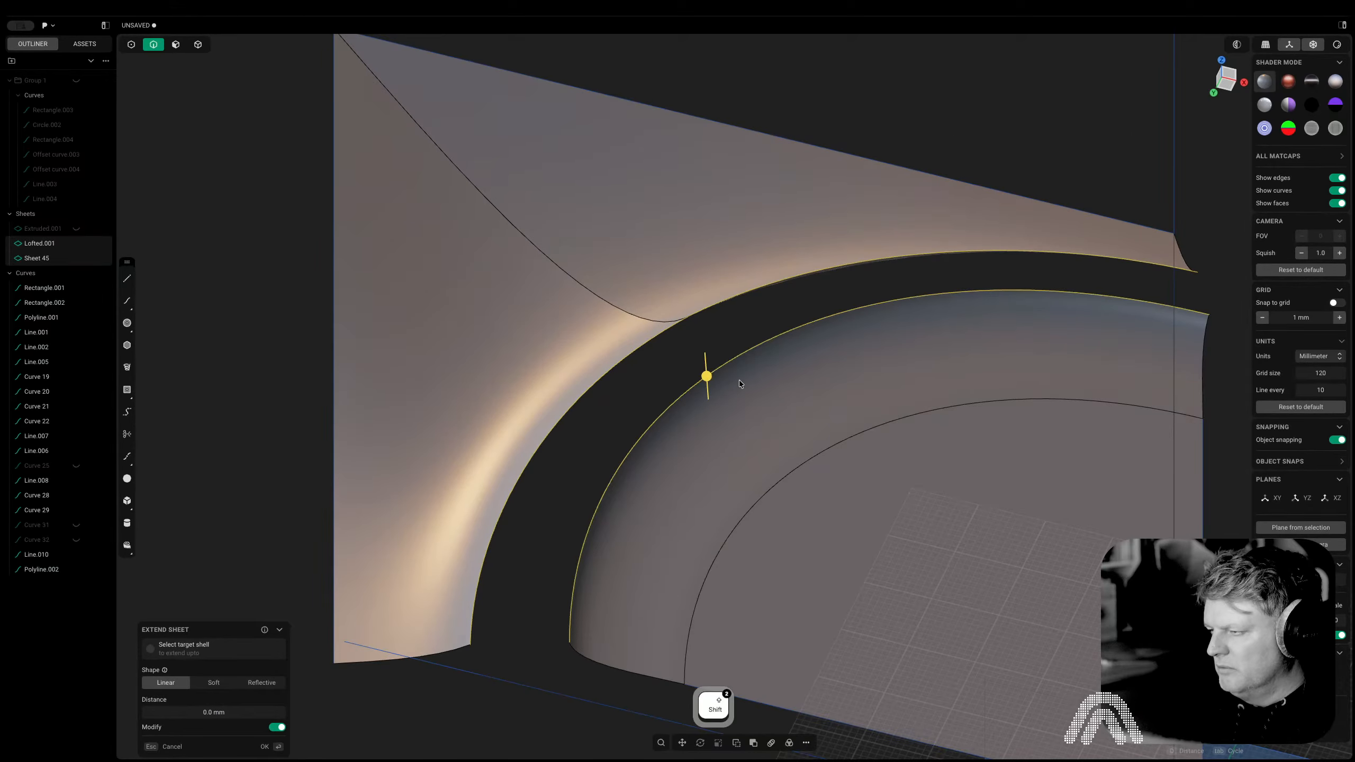
key(l)
middle_drag(785, 478, 734, 392)
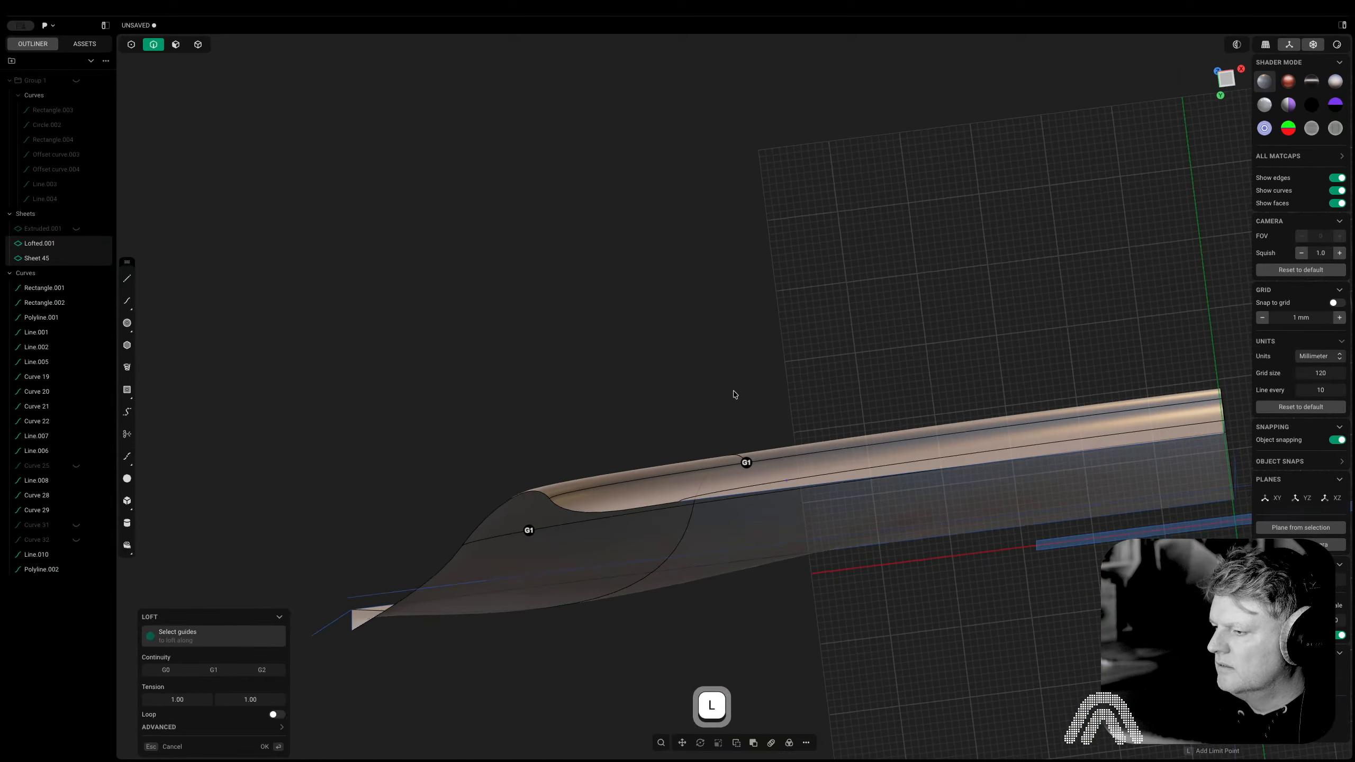
click(1223, 80)
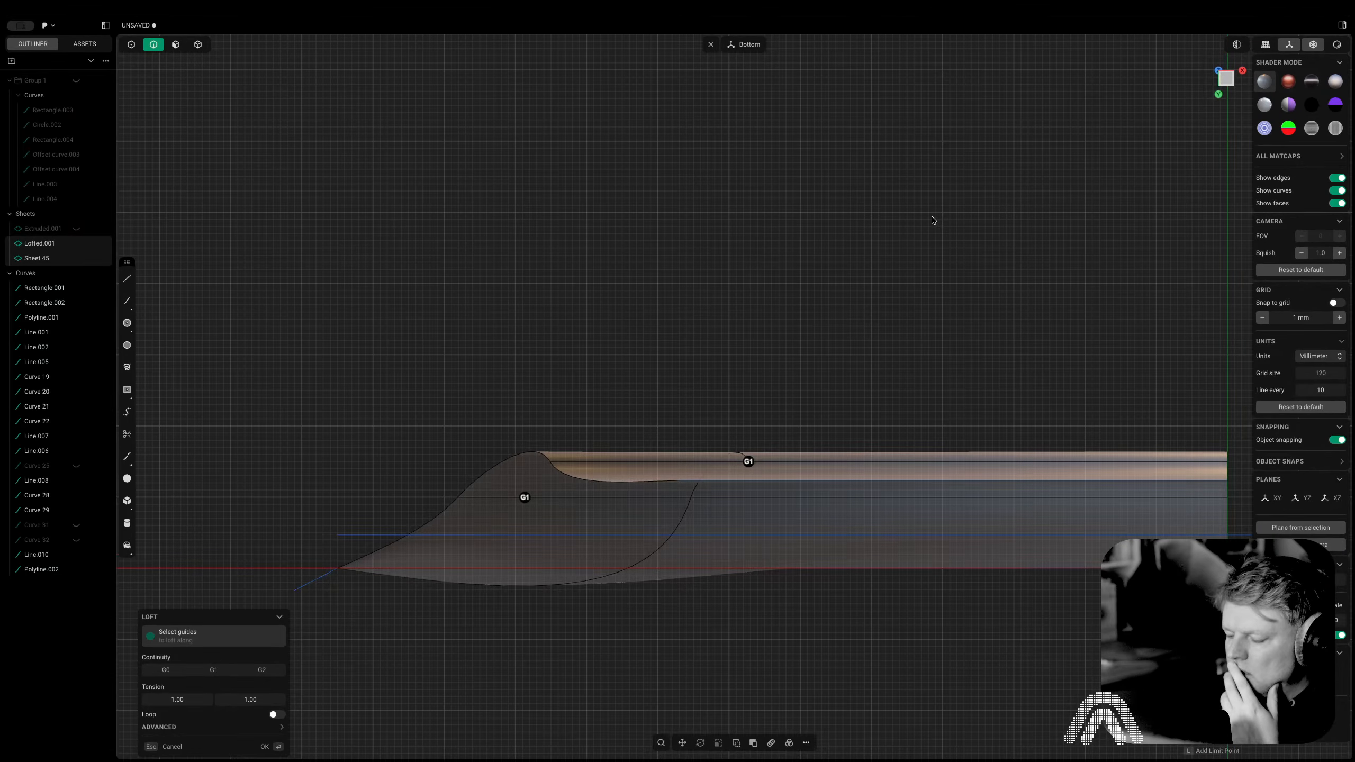
scroll(608, 510, down, 2)
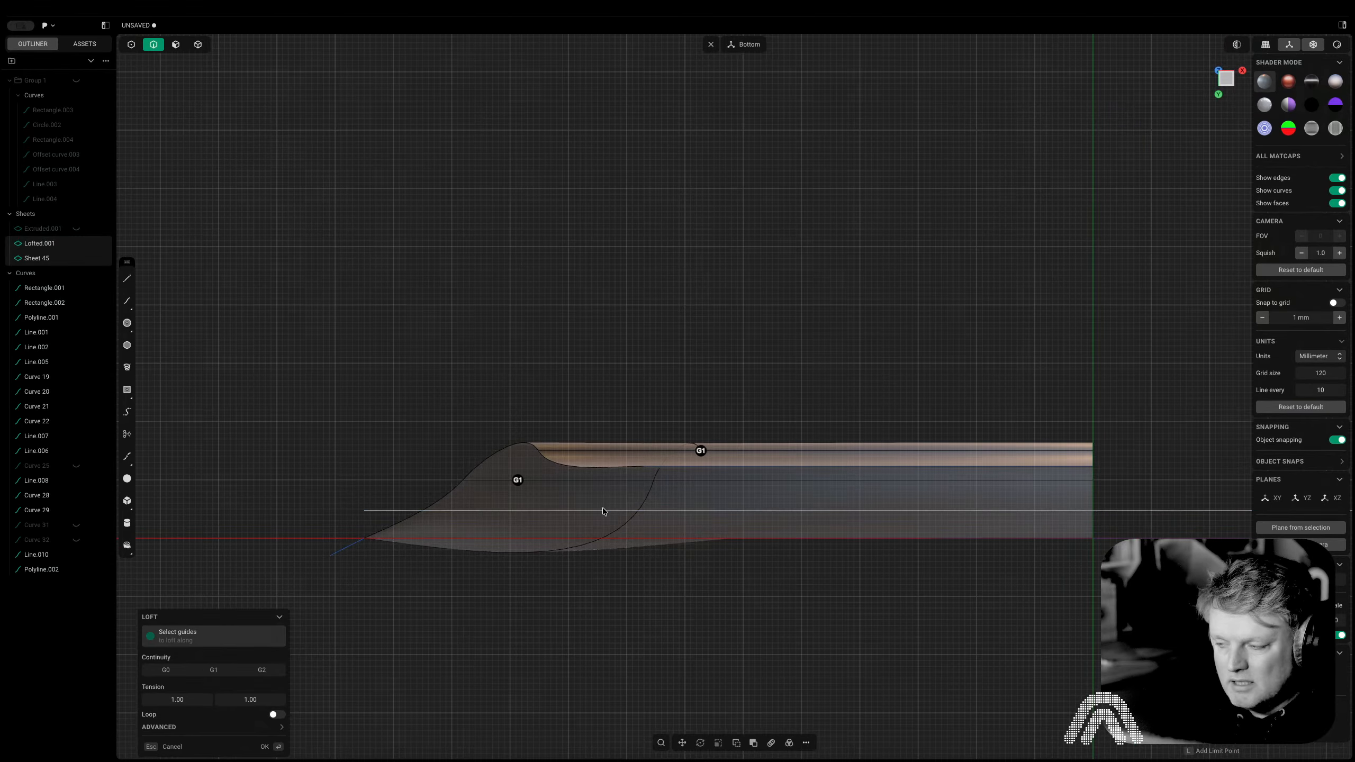
shift+middle_drag(602, 507, 510, 472)
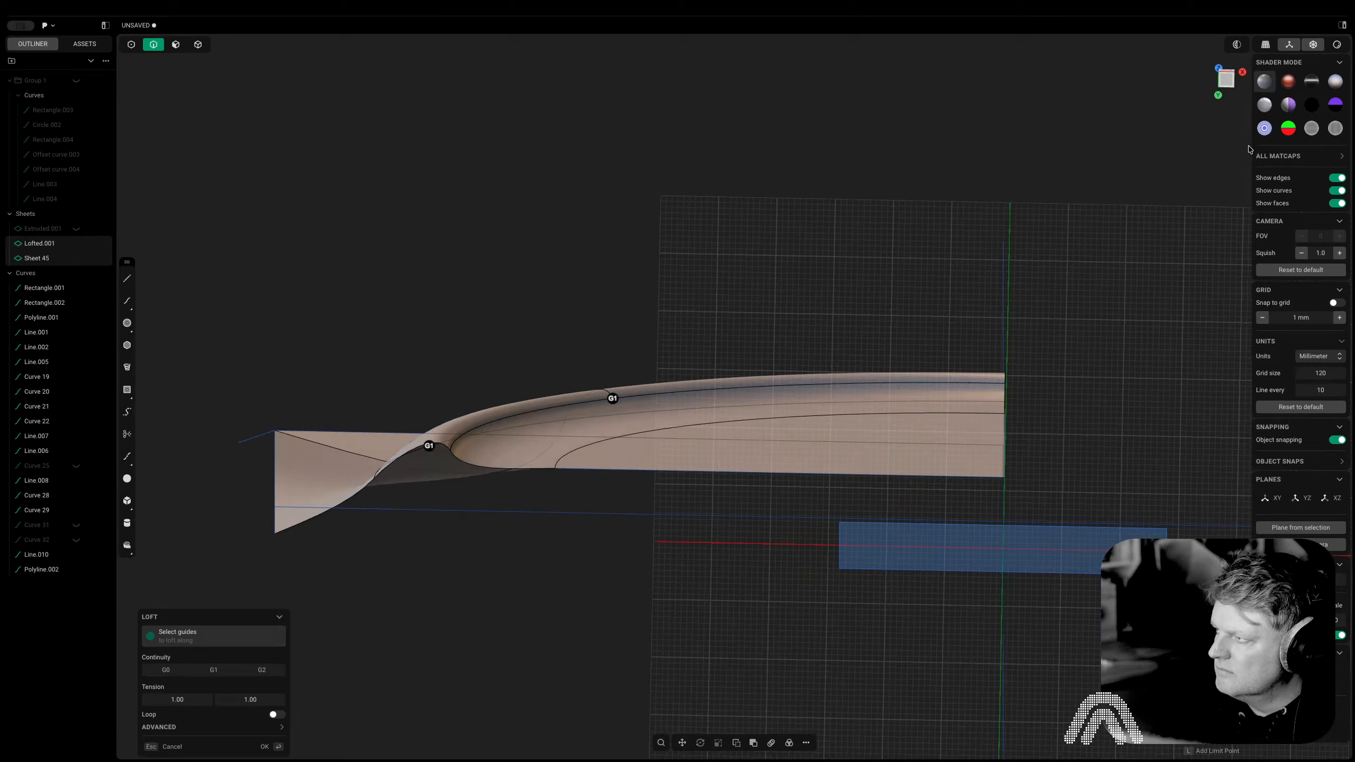
click(1218, 80)
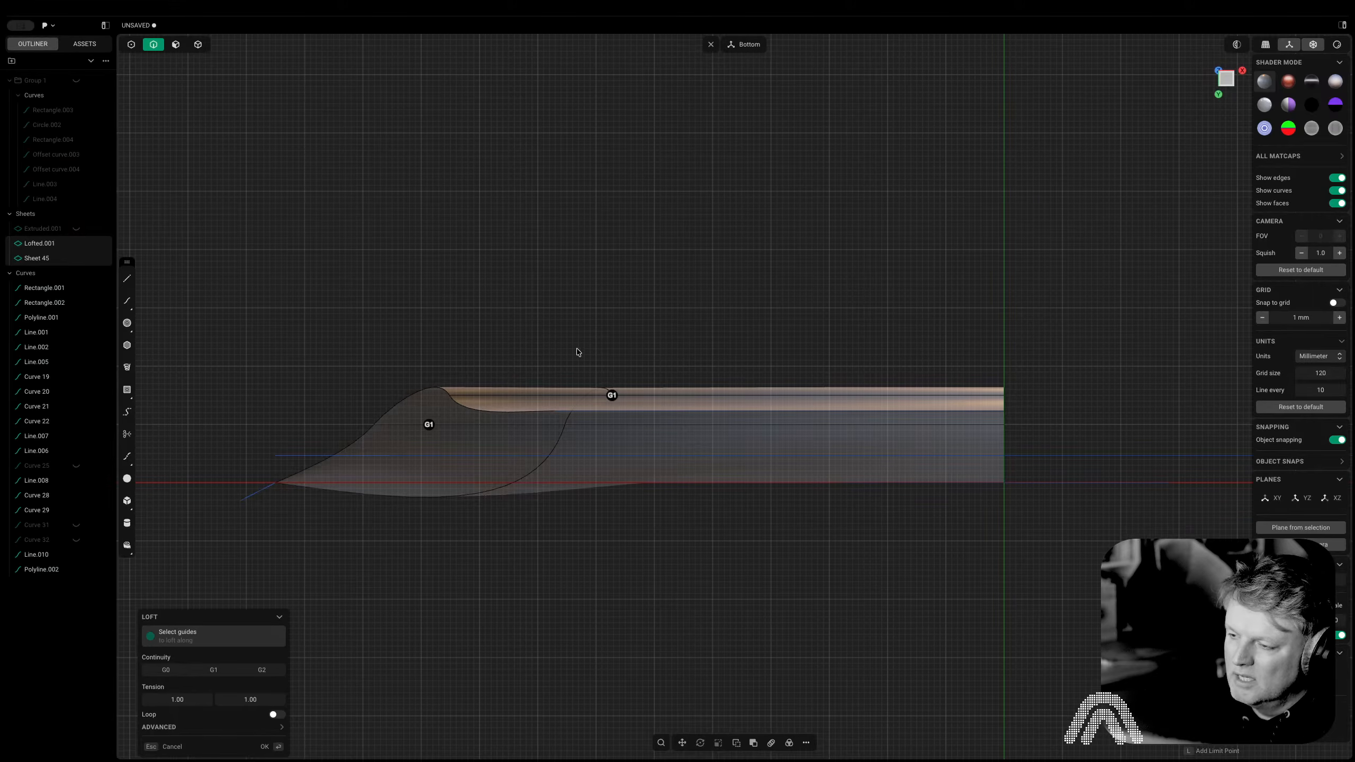
Compare G0 and G1 continuity on the loft between the two arc edges, and delete the resulting loft
middle_drag(578, 353, 455, 370)
key(Tab)
key(Tab)
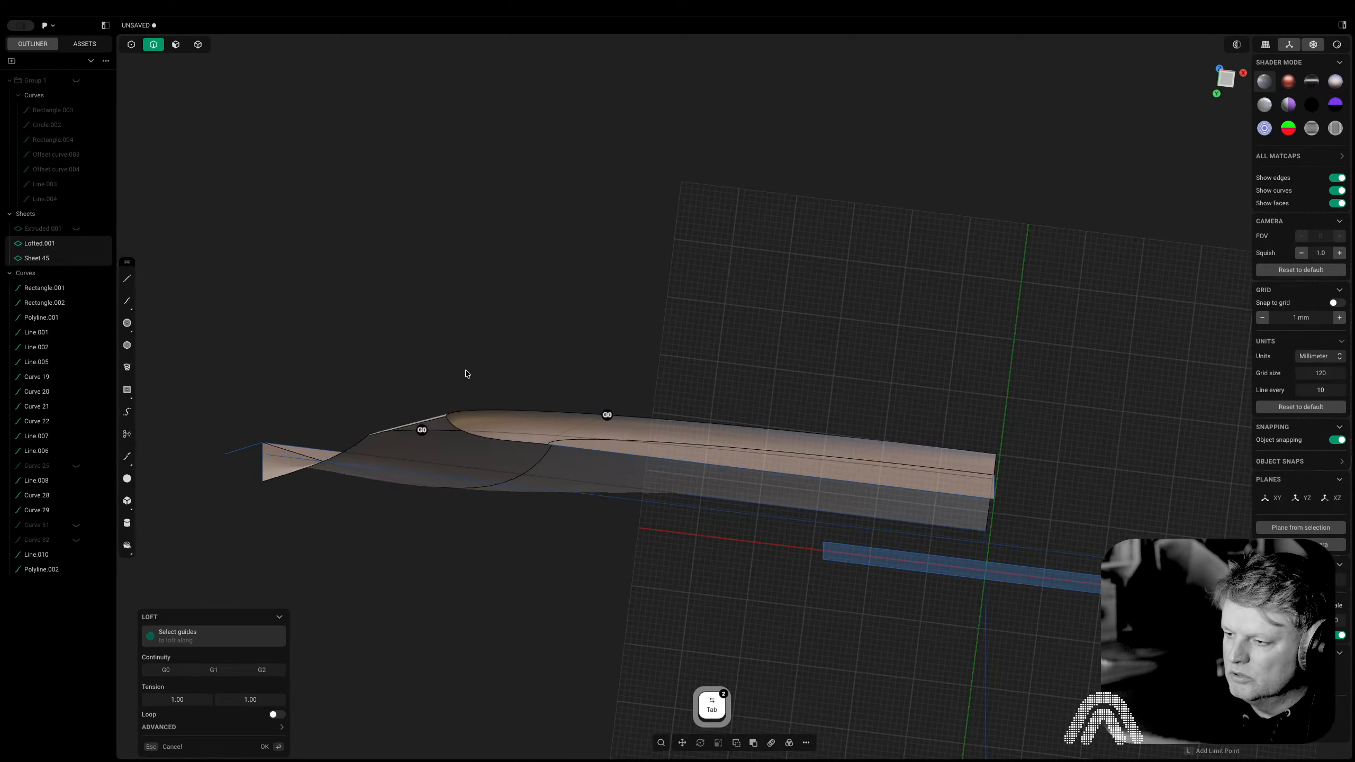
middle_drag(466, 373, 537, 325)
key(Tab)
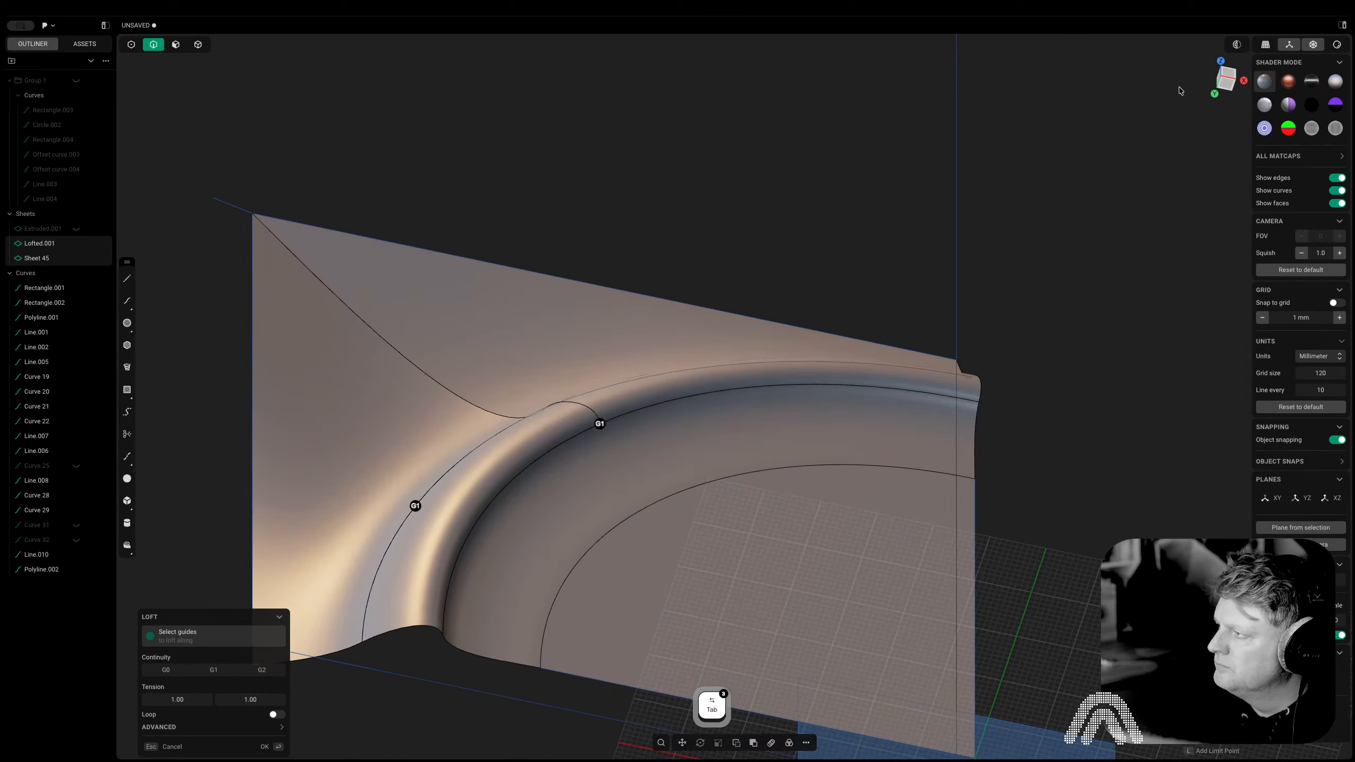
click(1222, 88)
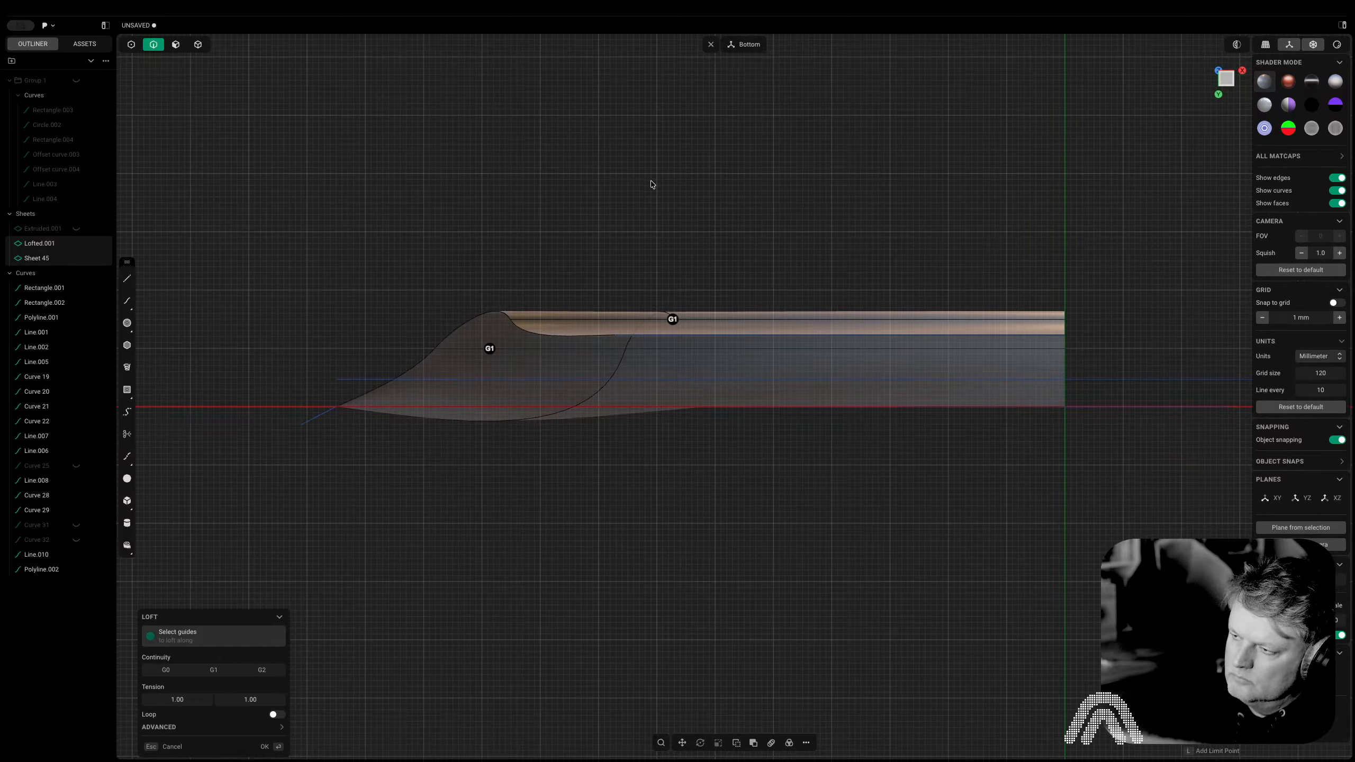
key(Escape)
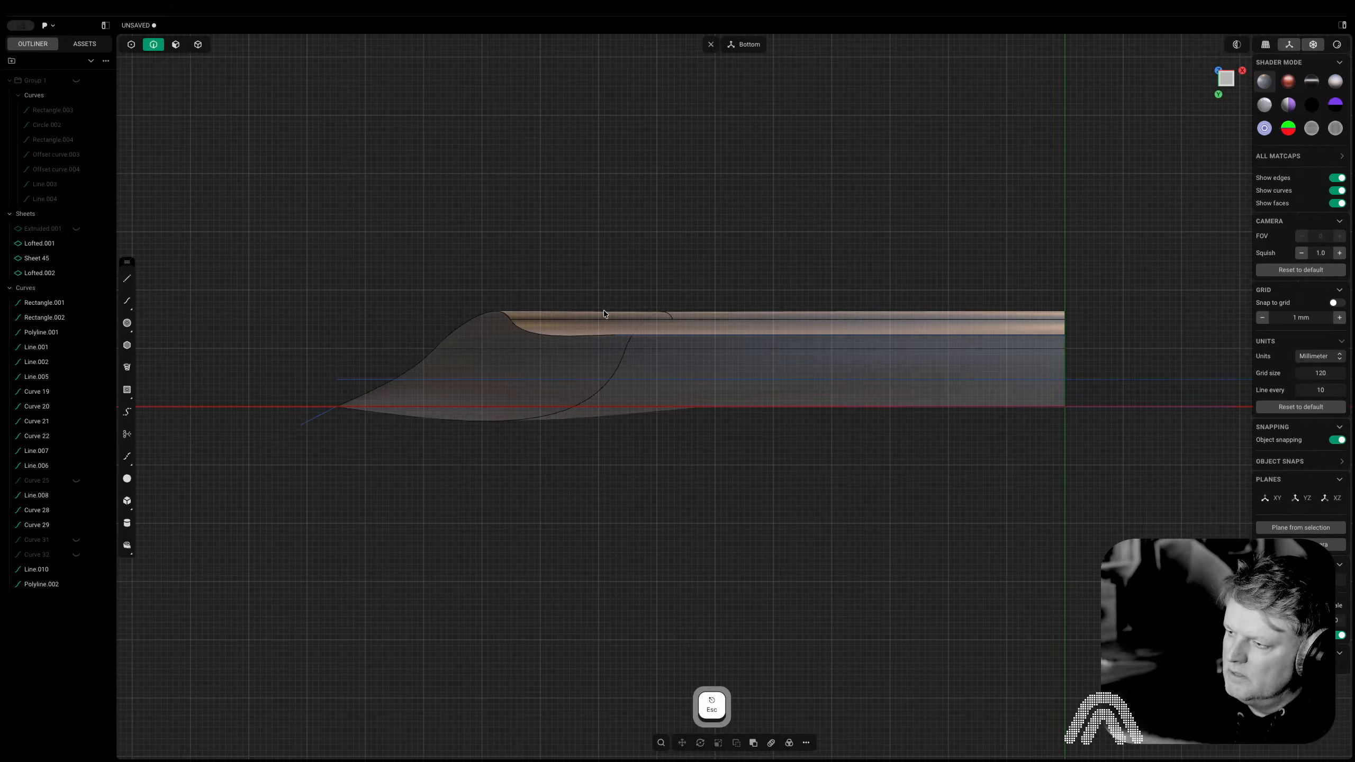
click(589, 315)
key(x)
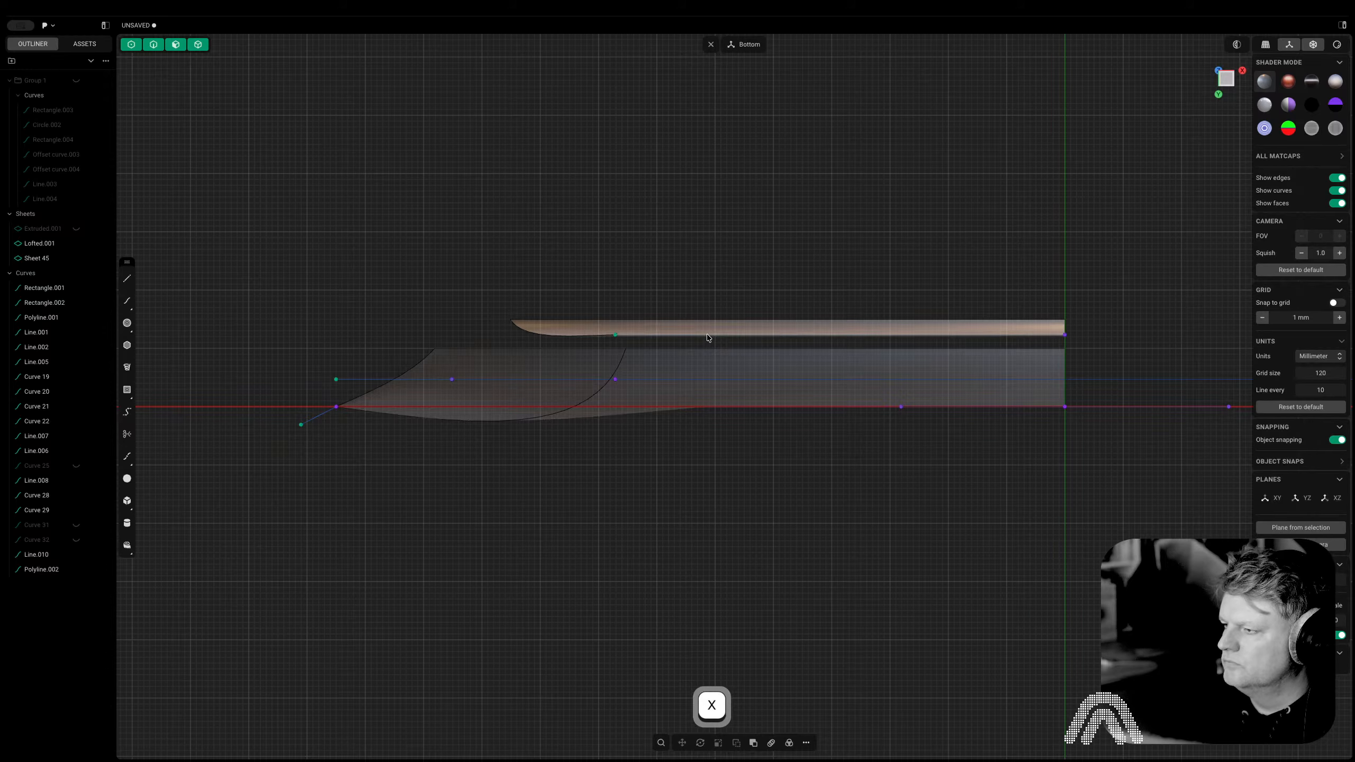
Move the inner sheet about 3.85 mm along Y toward the outer sheet
click(708, 329)
key(g)
key(y)
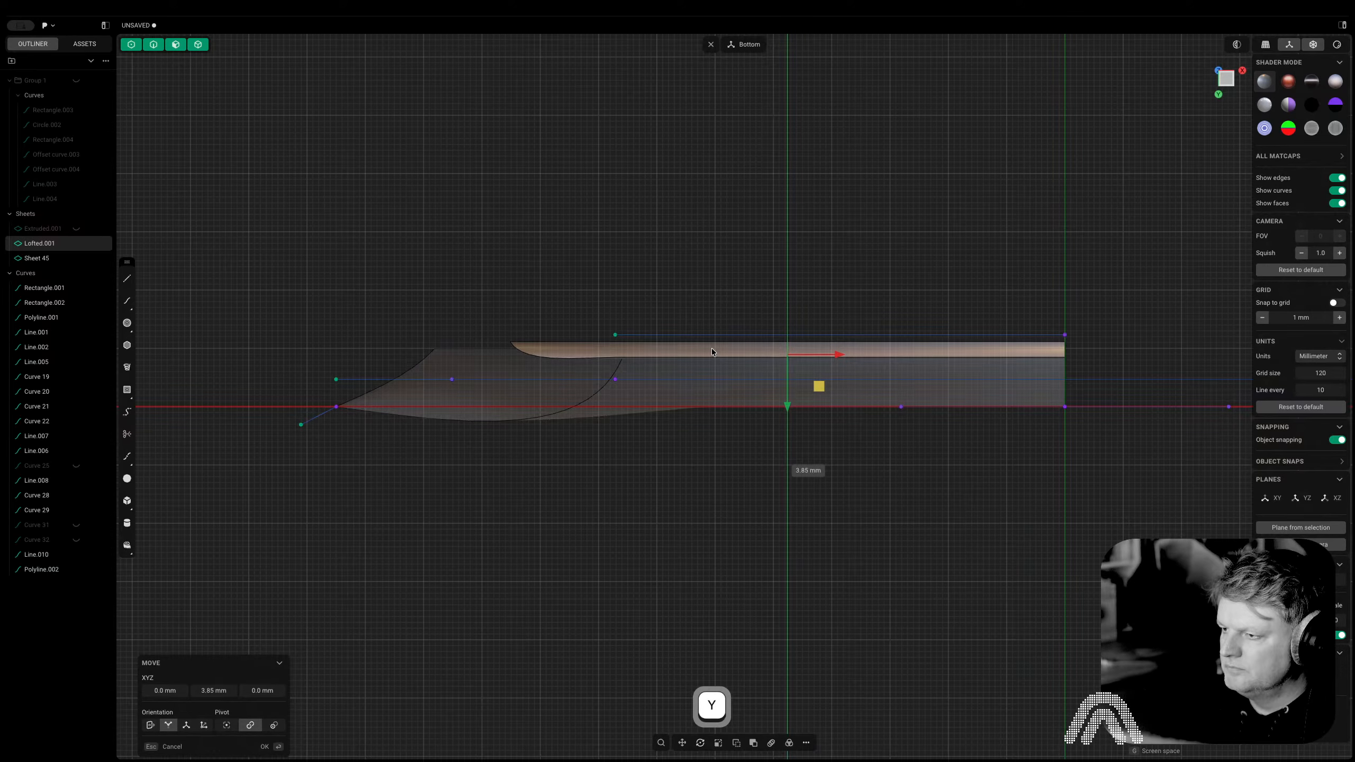
click(712, 348)
click(630, 294)
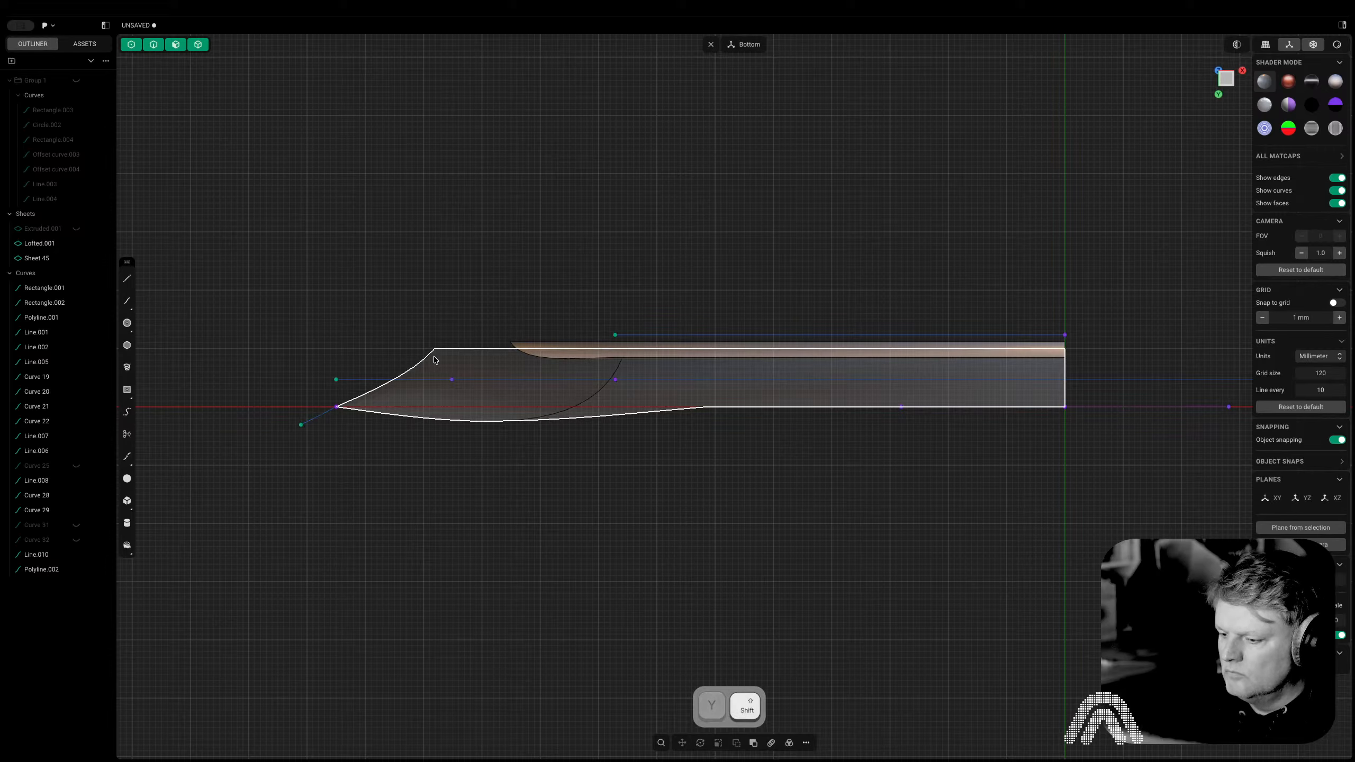
Draw a G2 bridge curve between the end edges of the outer and inner sheets, extending its second end along the inner profile
key(shift+b)
click(419, 363)
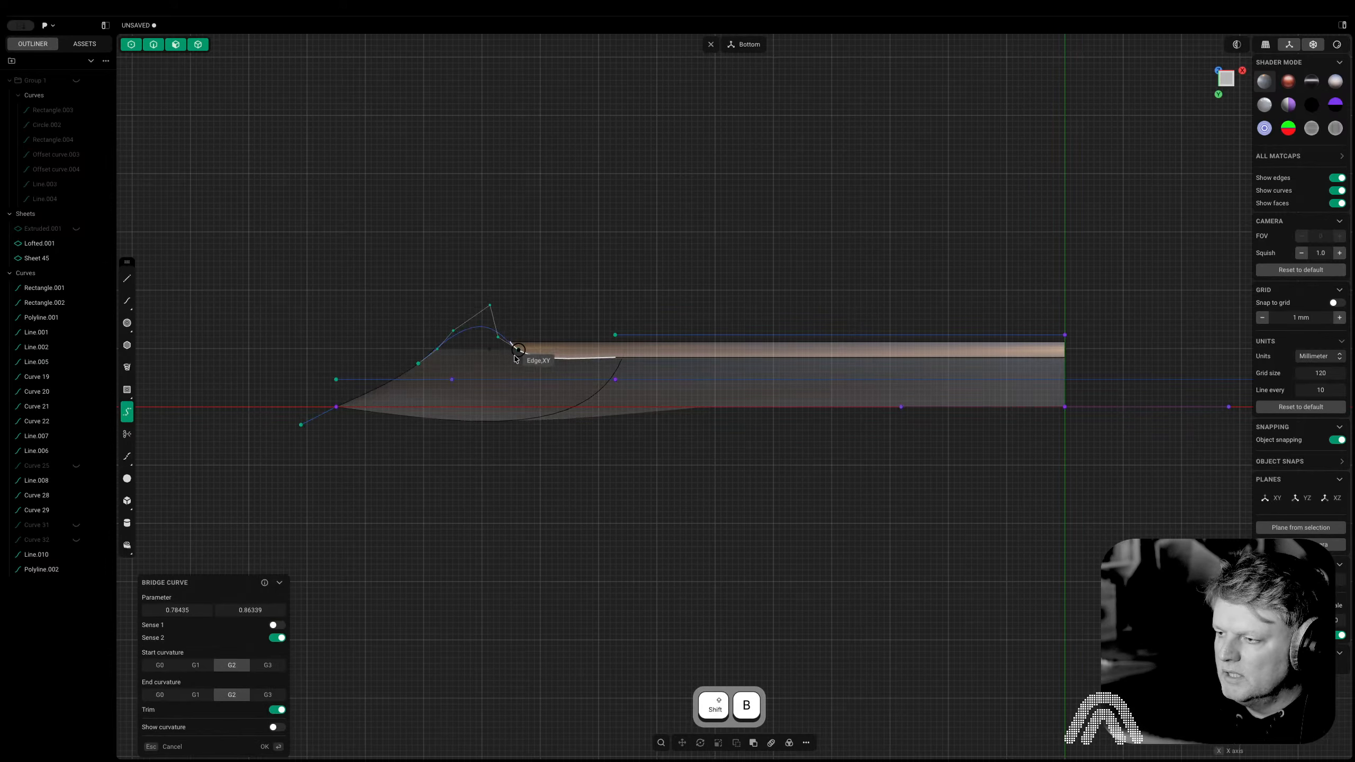
click(516, 355)
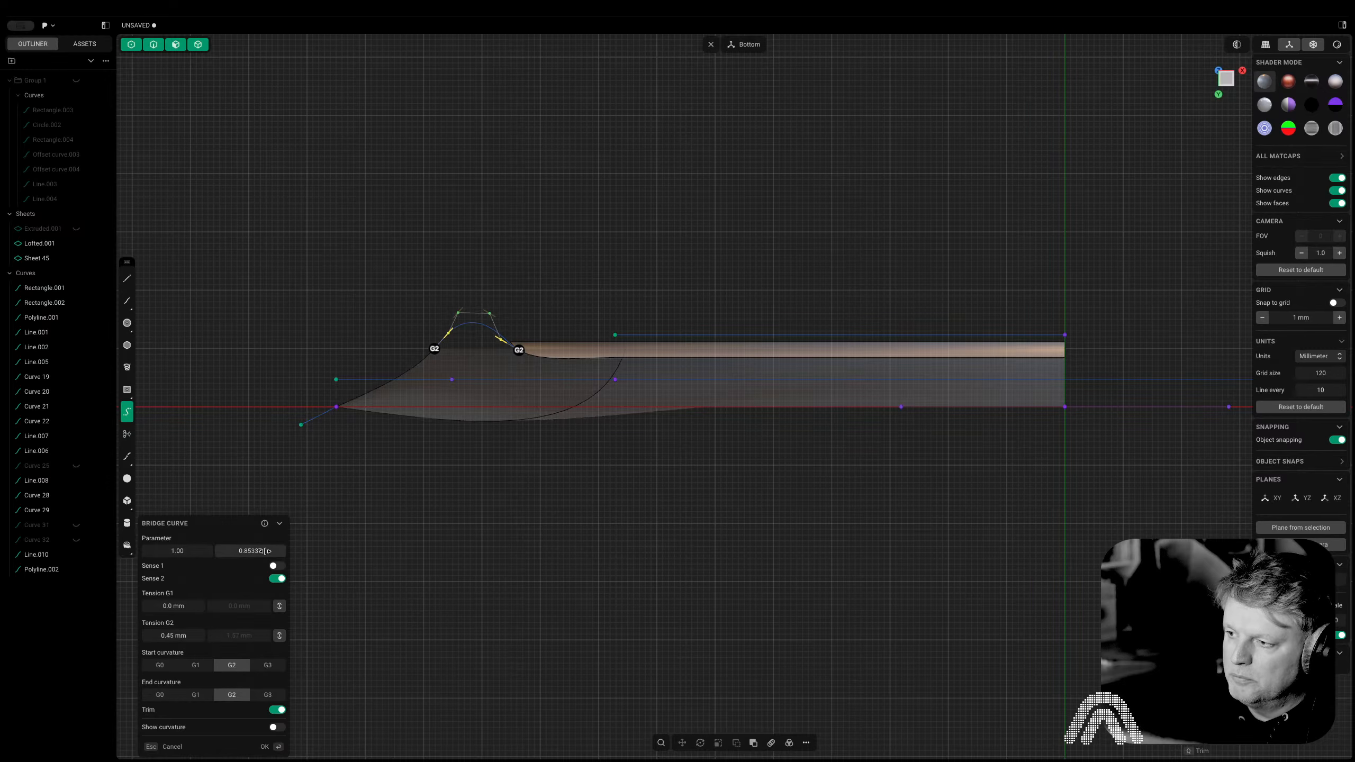
drag(251, 550, 267, 550)
key(Return)
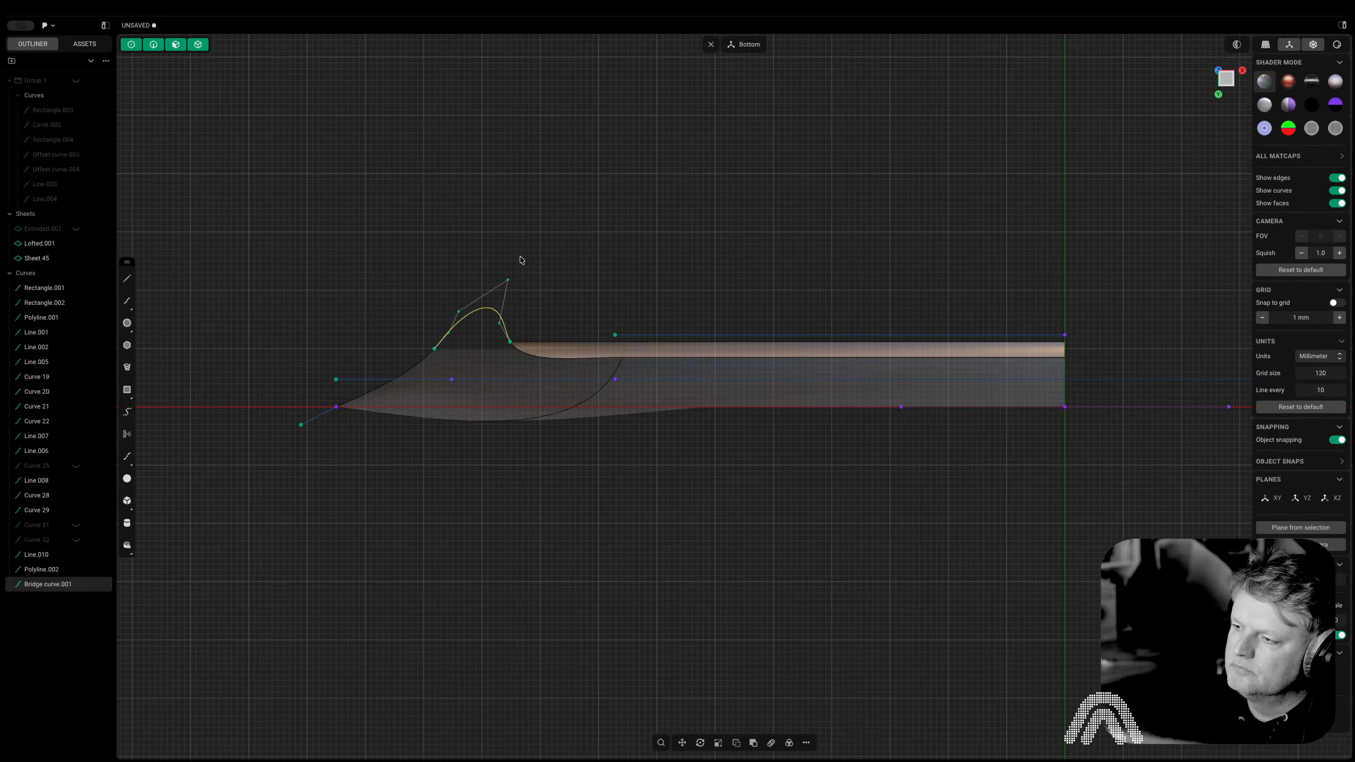
Move the bridge curve's highest control point lower and closer to the outer sheet to flatten the hump
key(g)
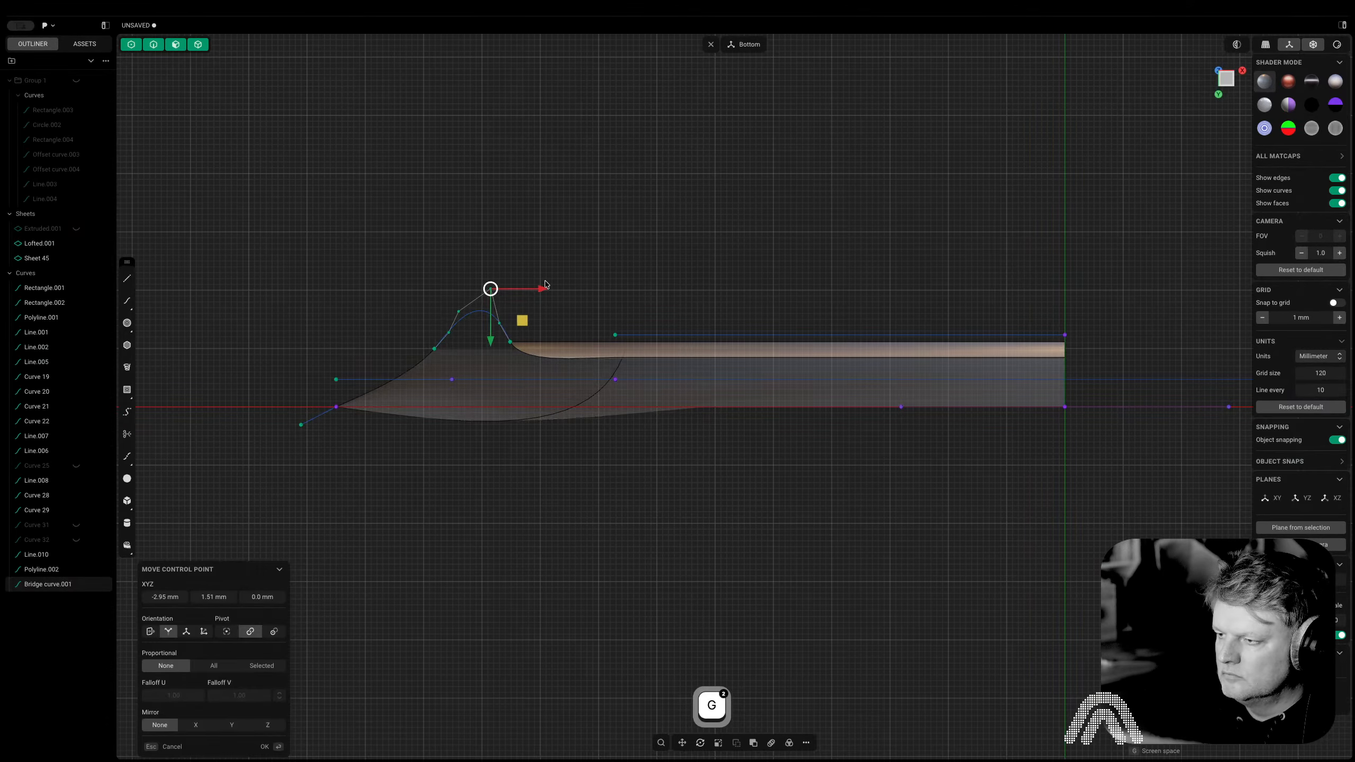
key(Escape)
drag(495, 284, 424, 315)
key(g)
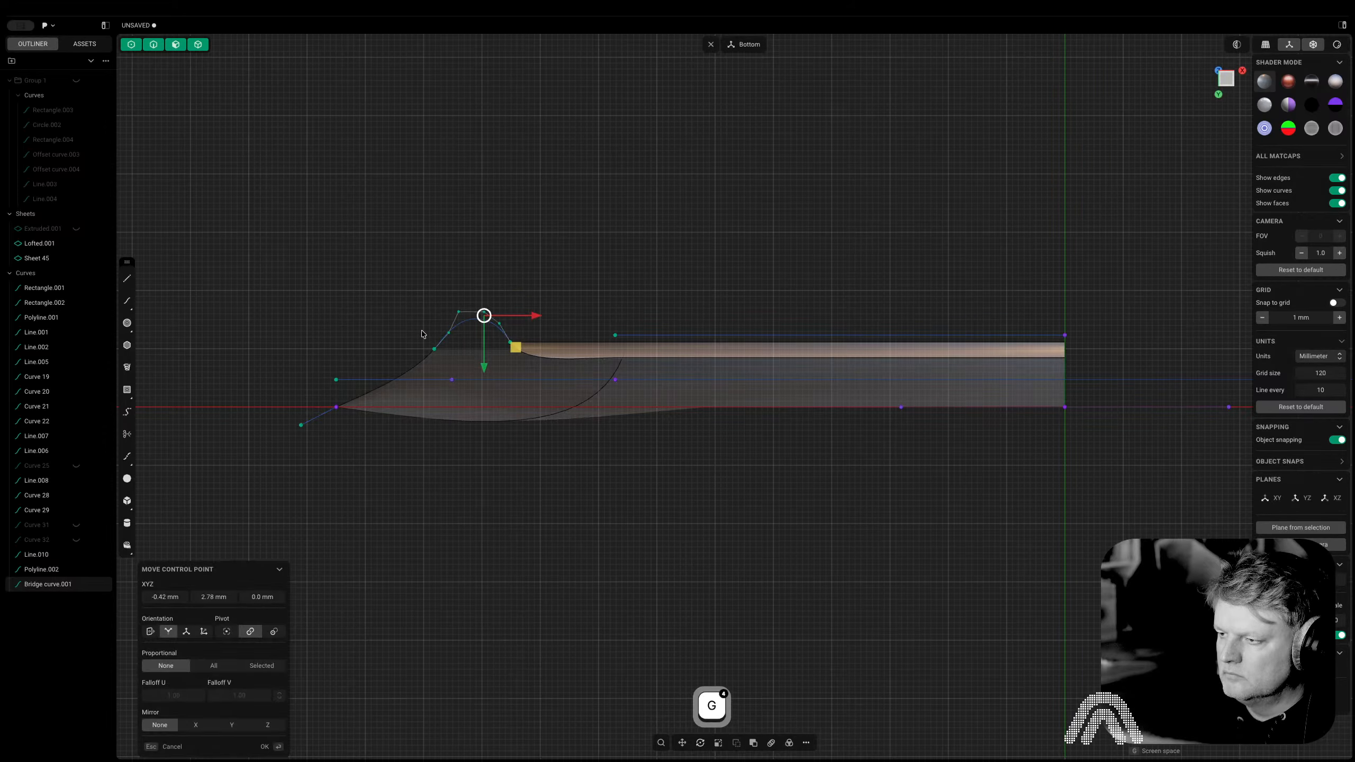
key(Escape)
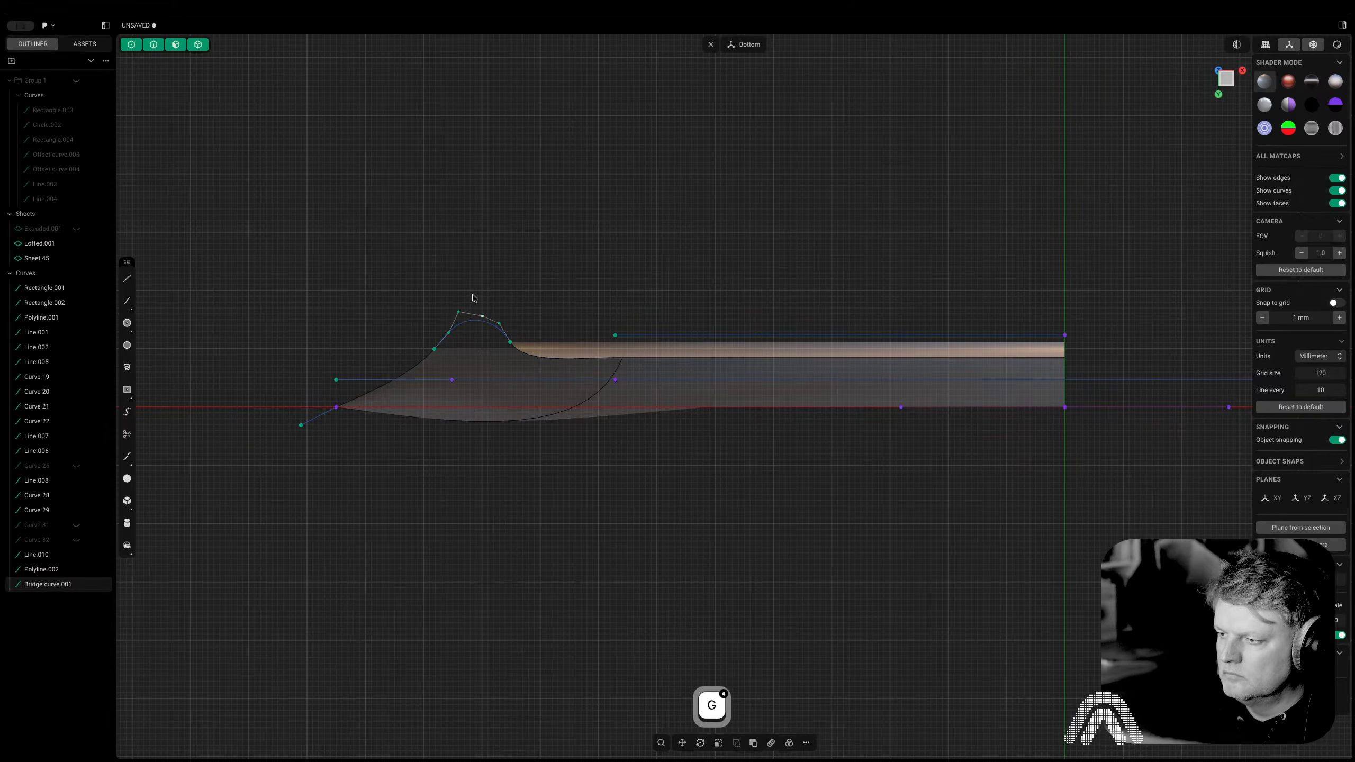
drag(474, 297, 438, 329)
Move the bridge curve's control point nearer the outer sheet 0.76 mm along Y, snapping it level with its neighbour
scroll(460, 319, up, 5)
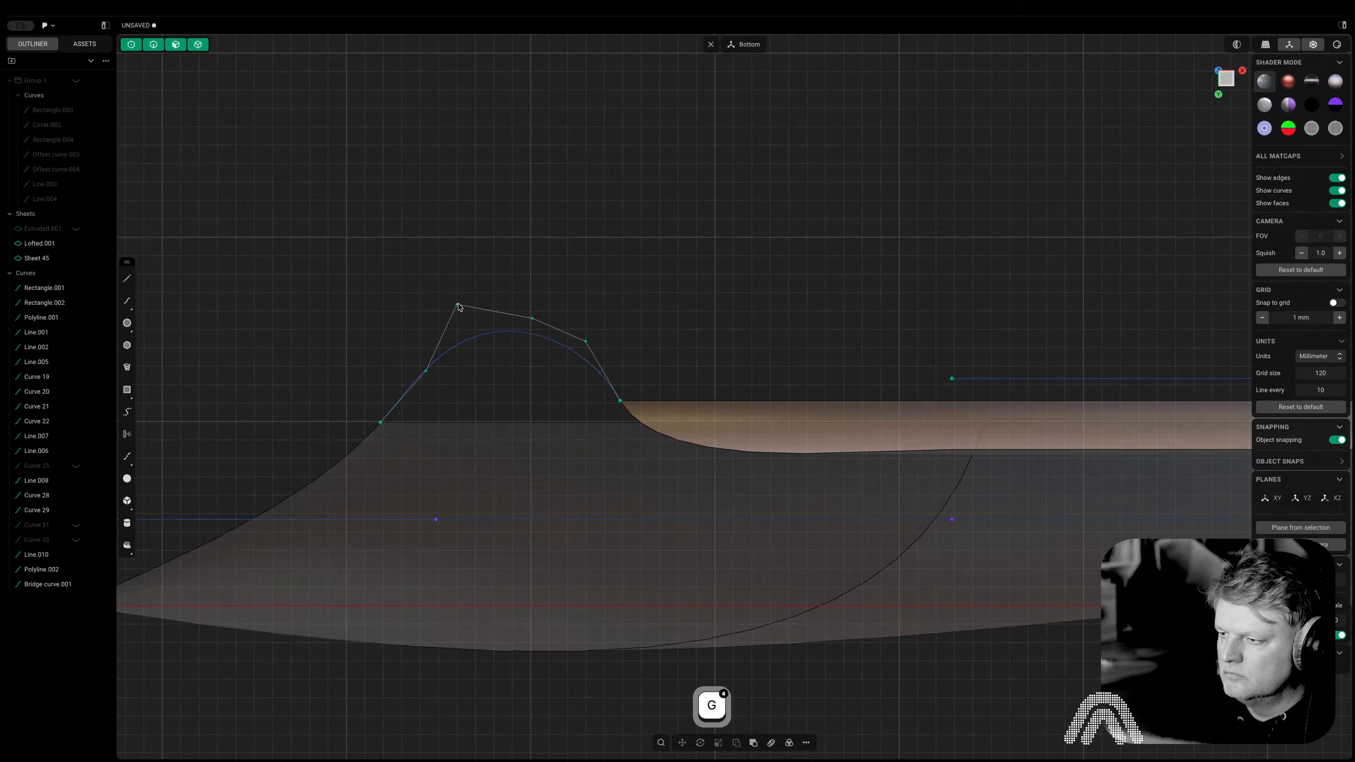
click(478, 297)
key(g)
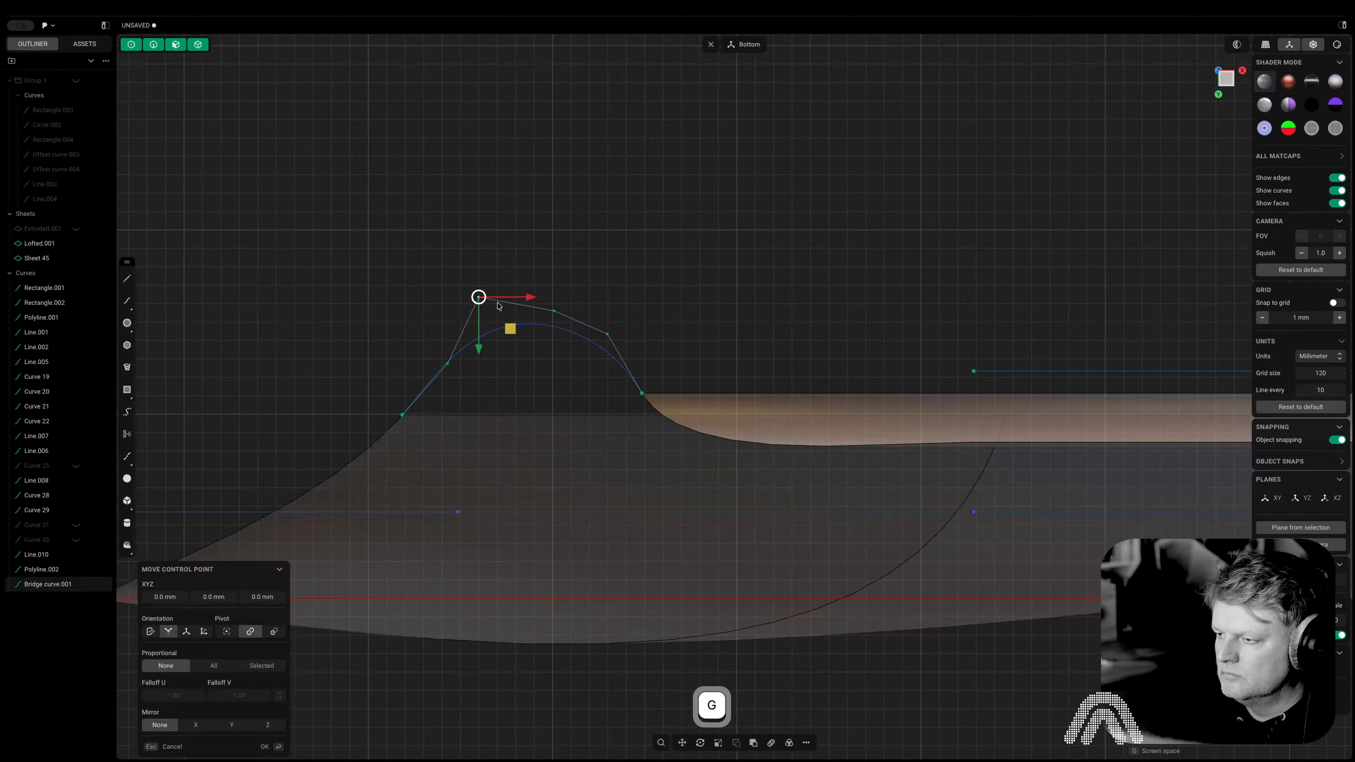
key(ctrl)
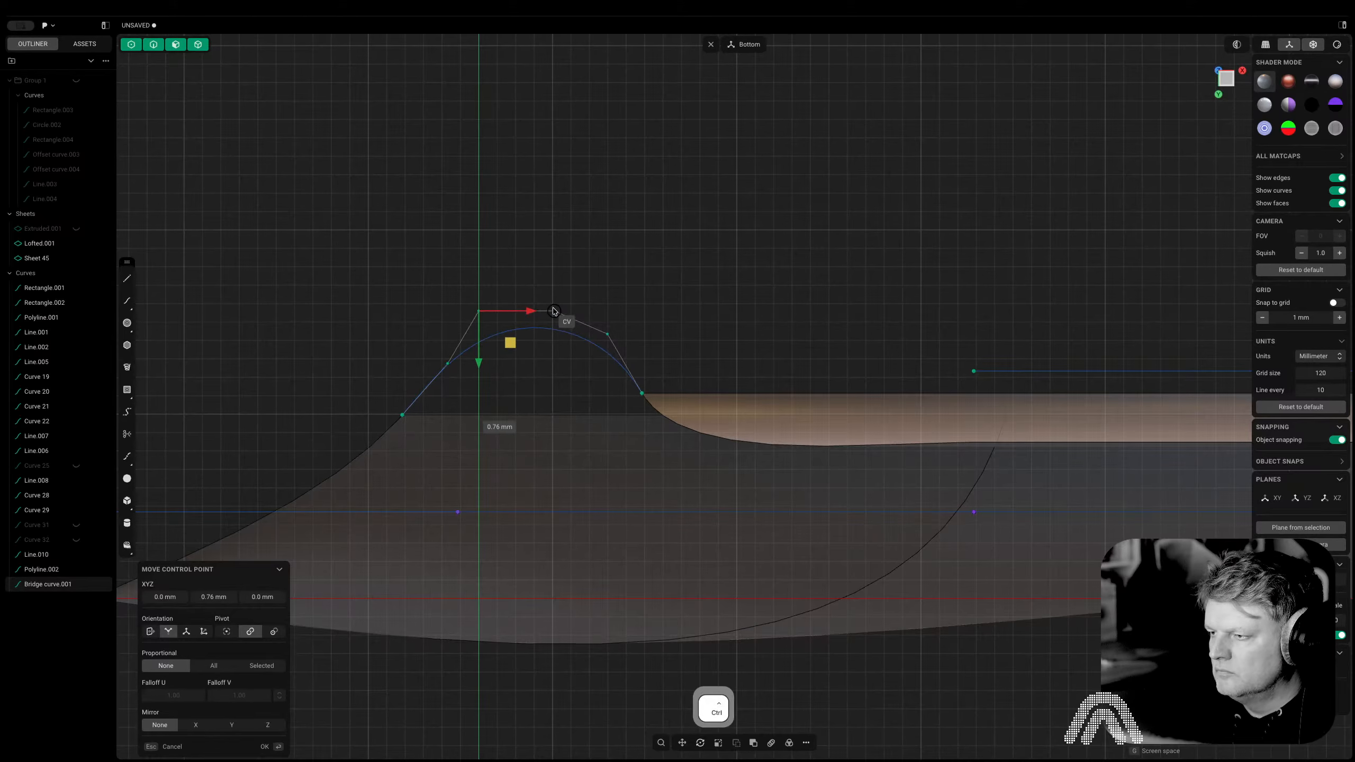
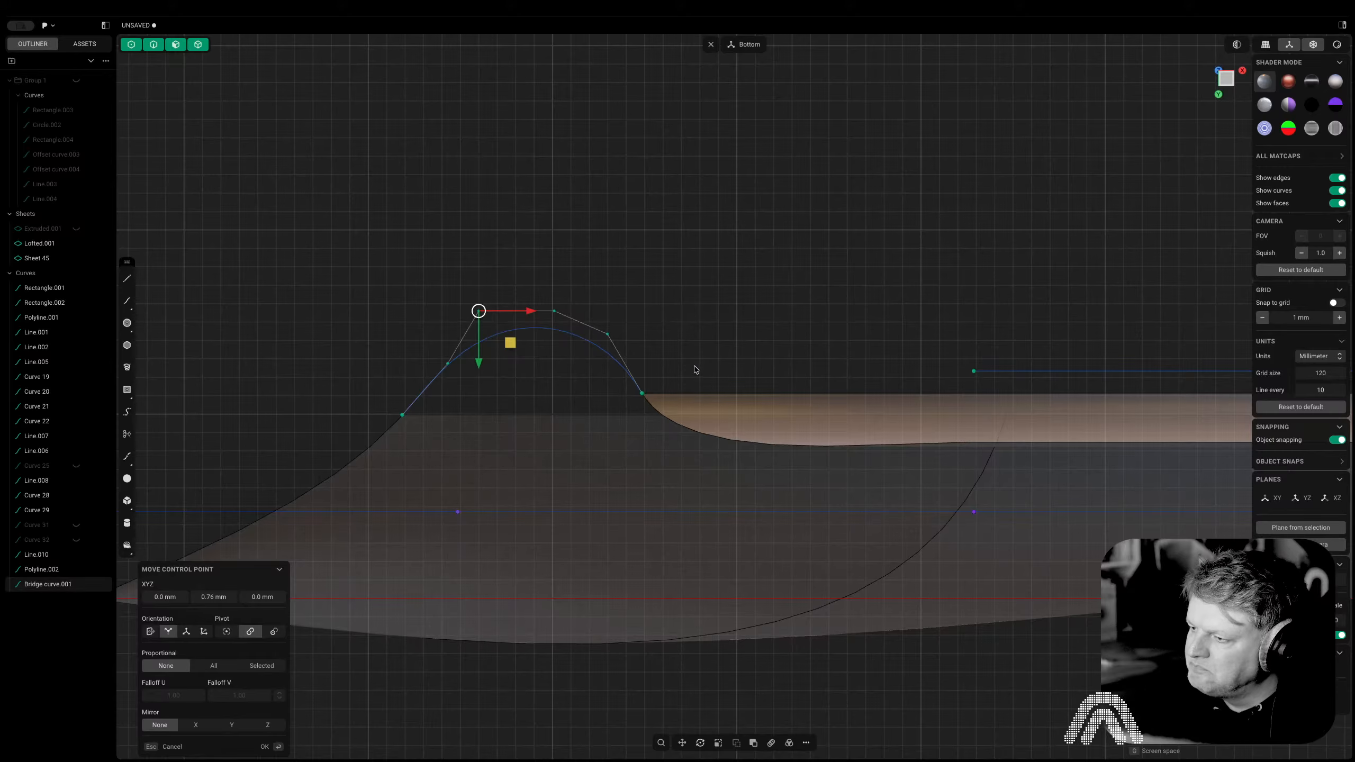
scroll(688, 346, down, 5)
key(Return)
Revolve the bridge curve 360 degrees around the Y-direction axis through the quarter circle's centre corner
scroll(684, 320, up, 4)
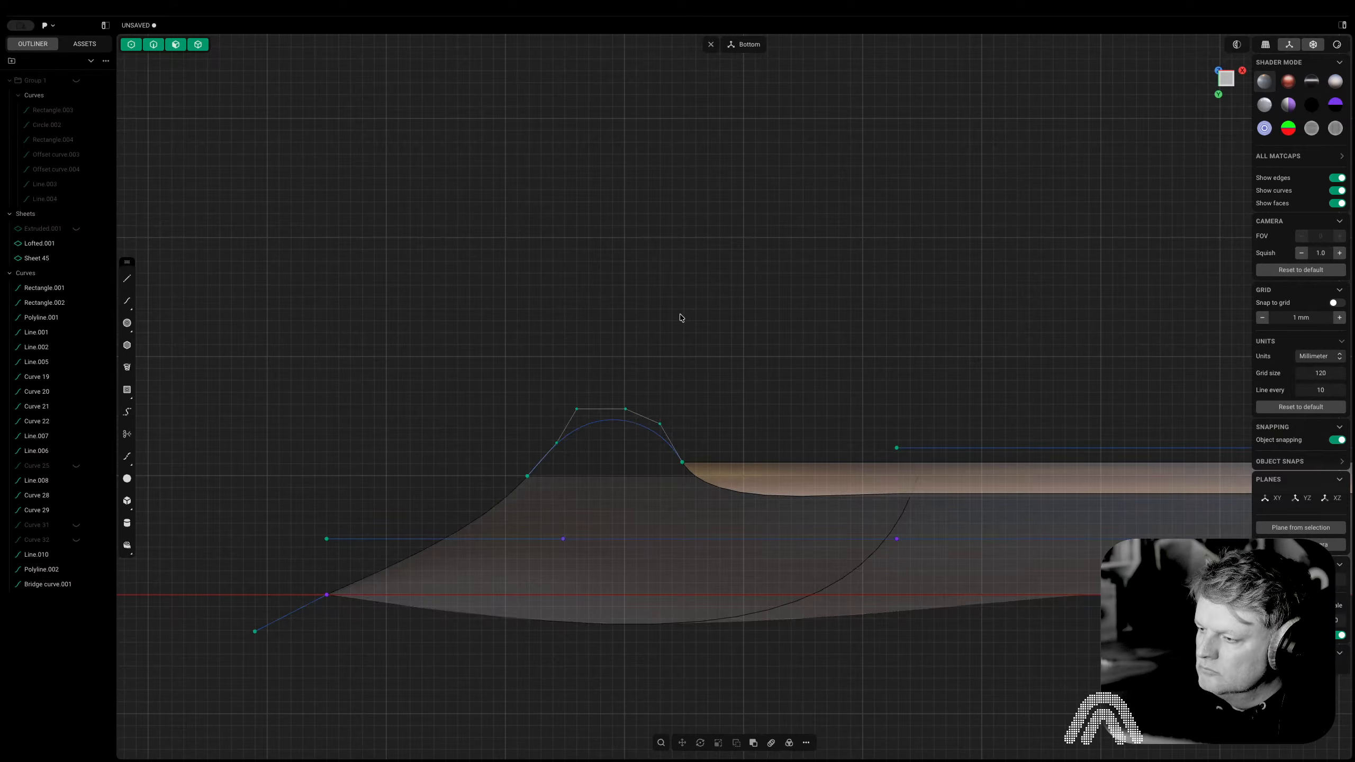
middle_drag(680, 317, 645, 220)
key(2)
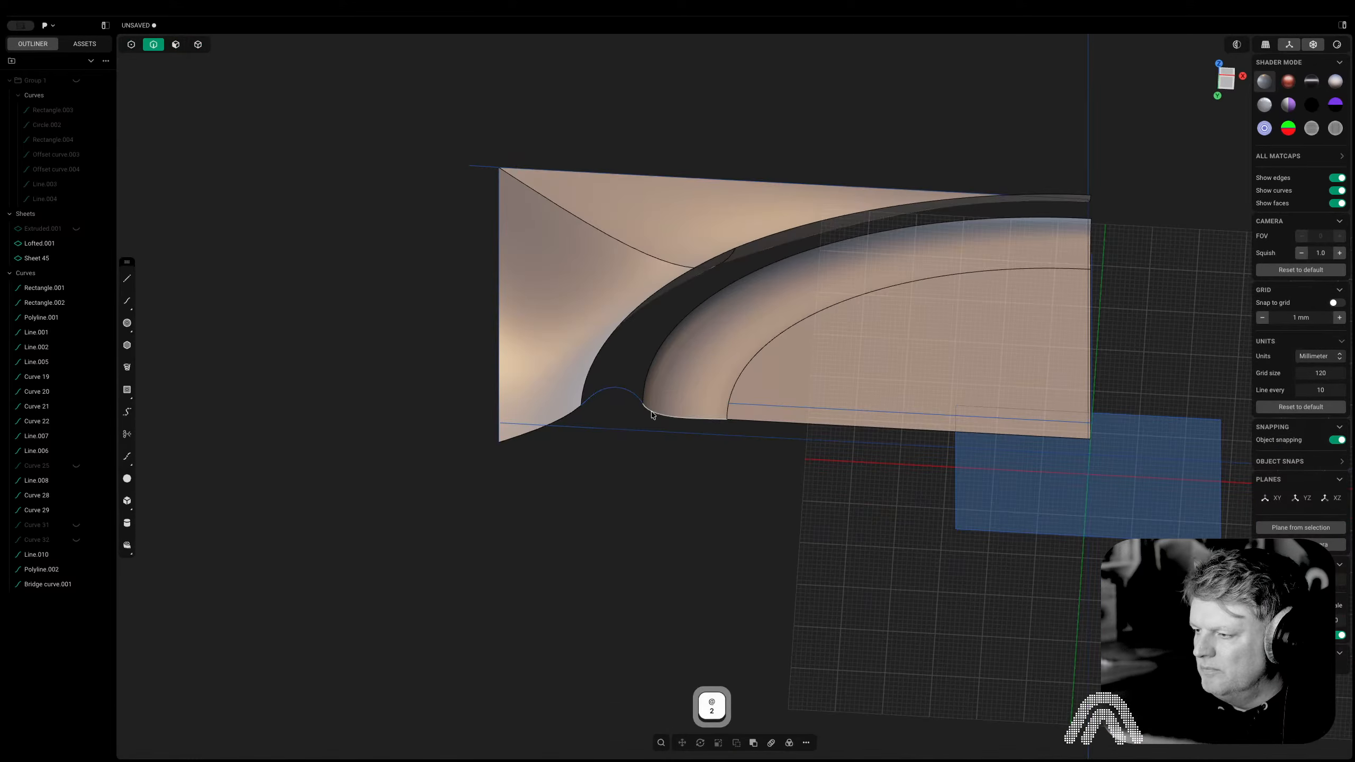
click(628, 393)
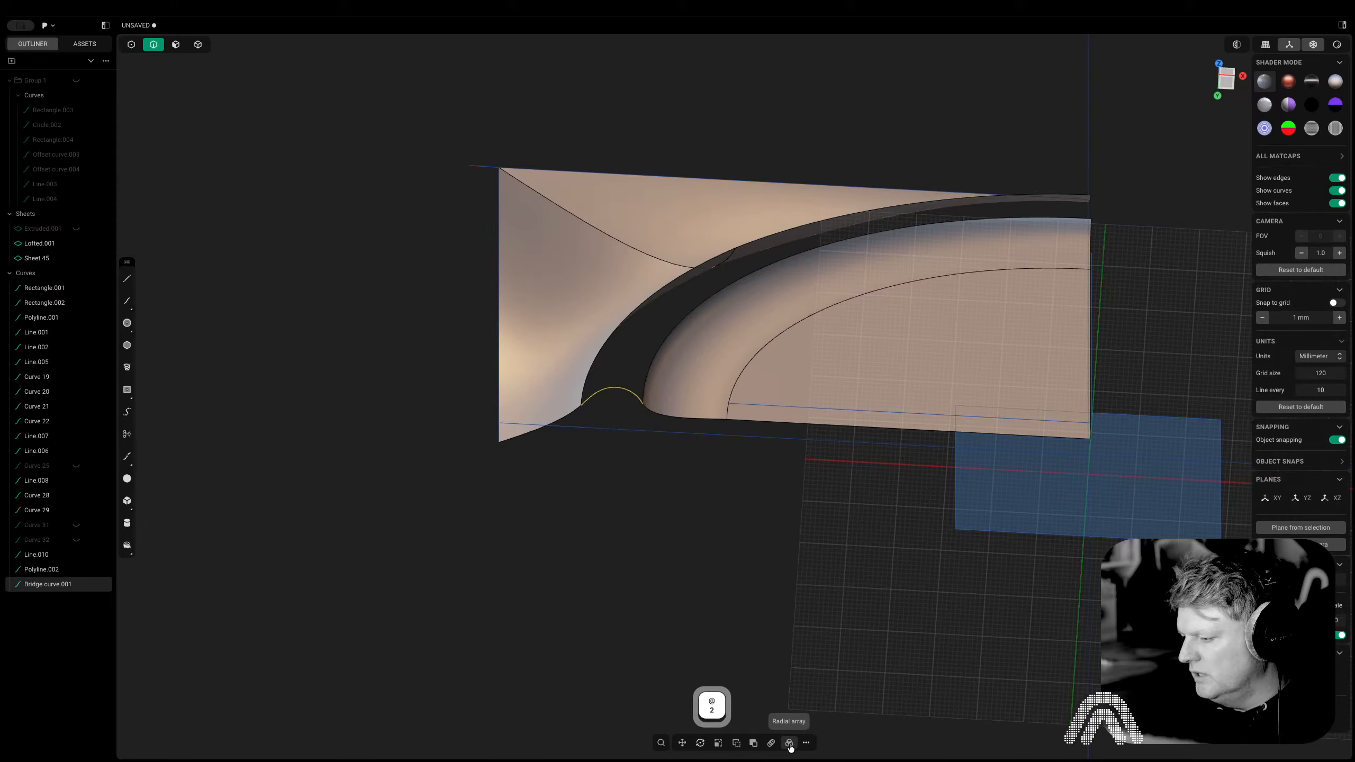
text(fre)
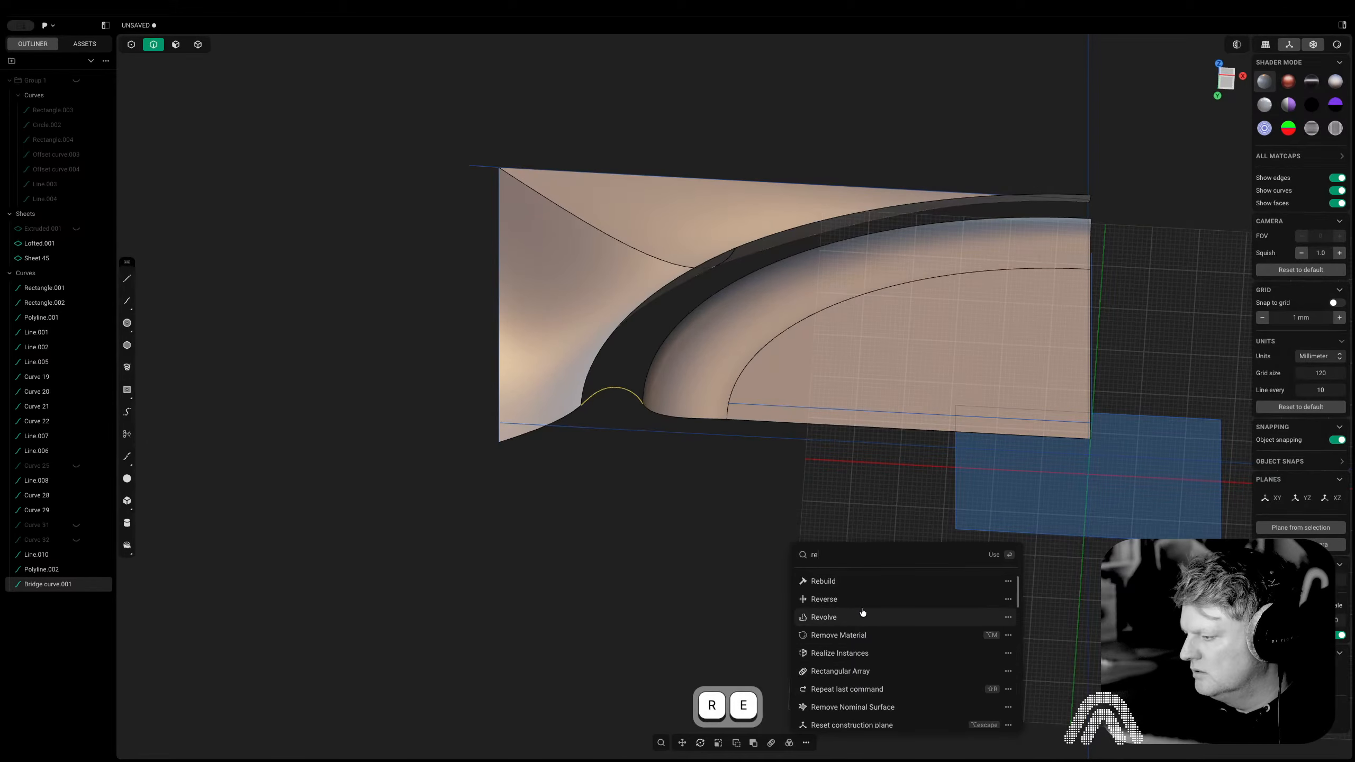
click(863, 616)
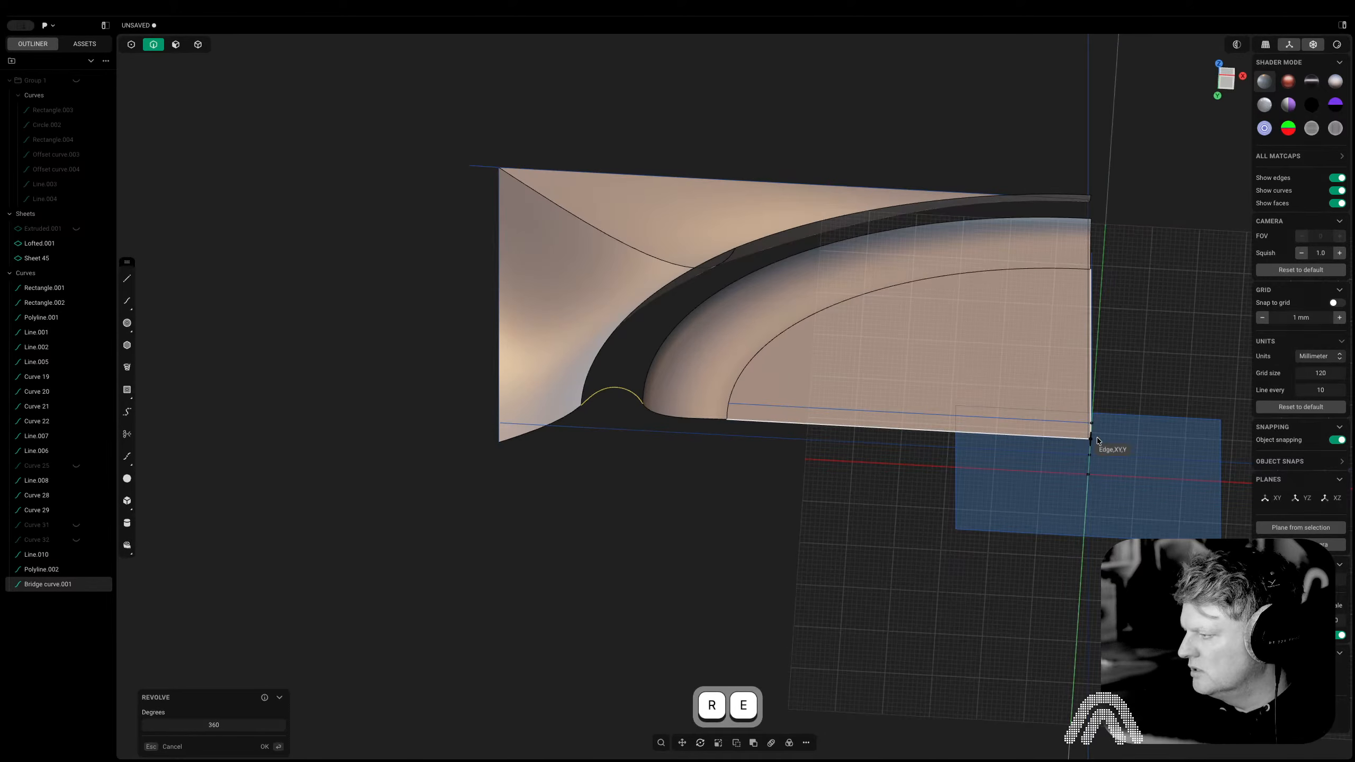
click(1091, 411)
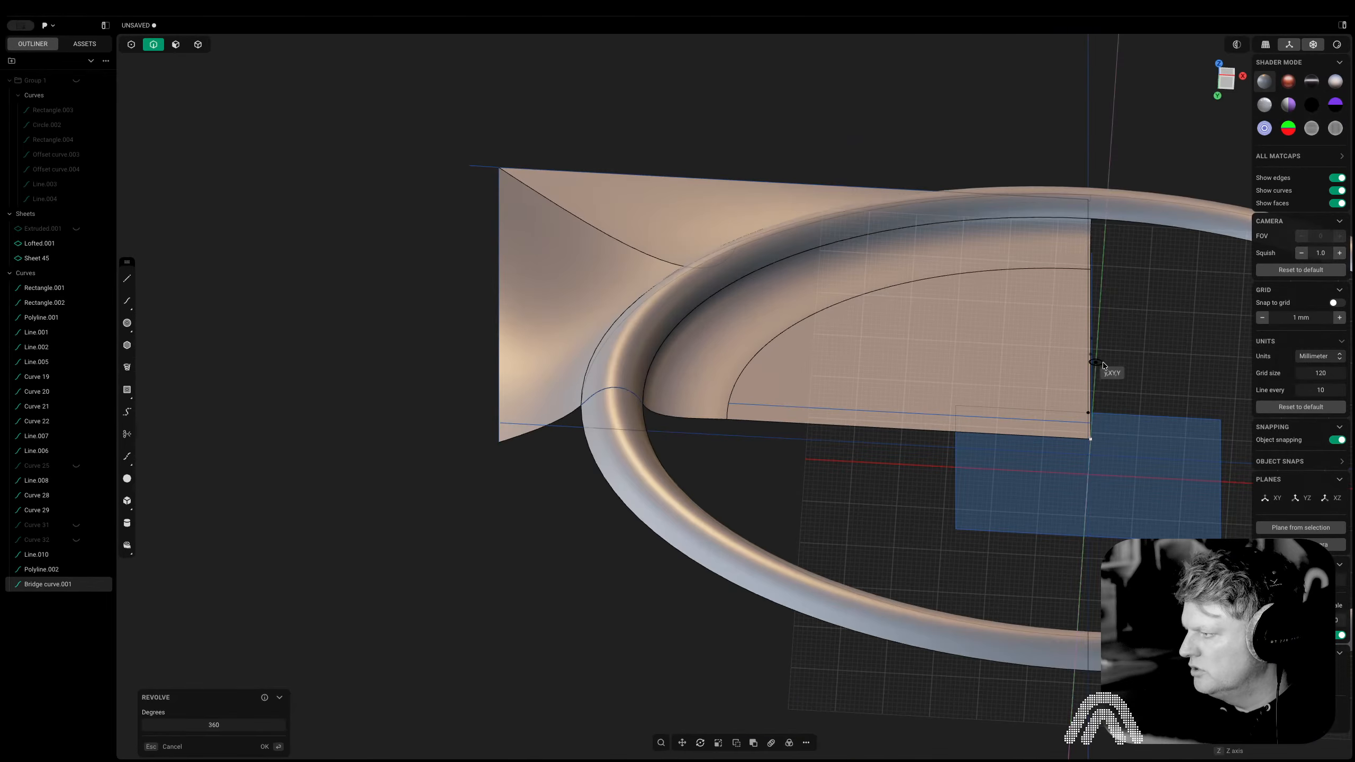
click(1102, 352)
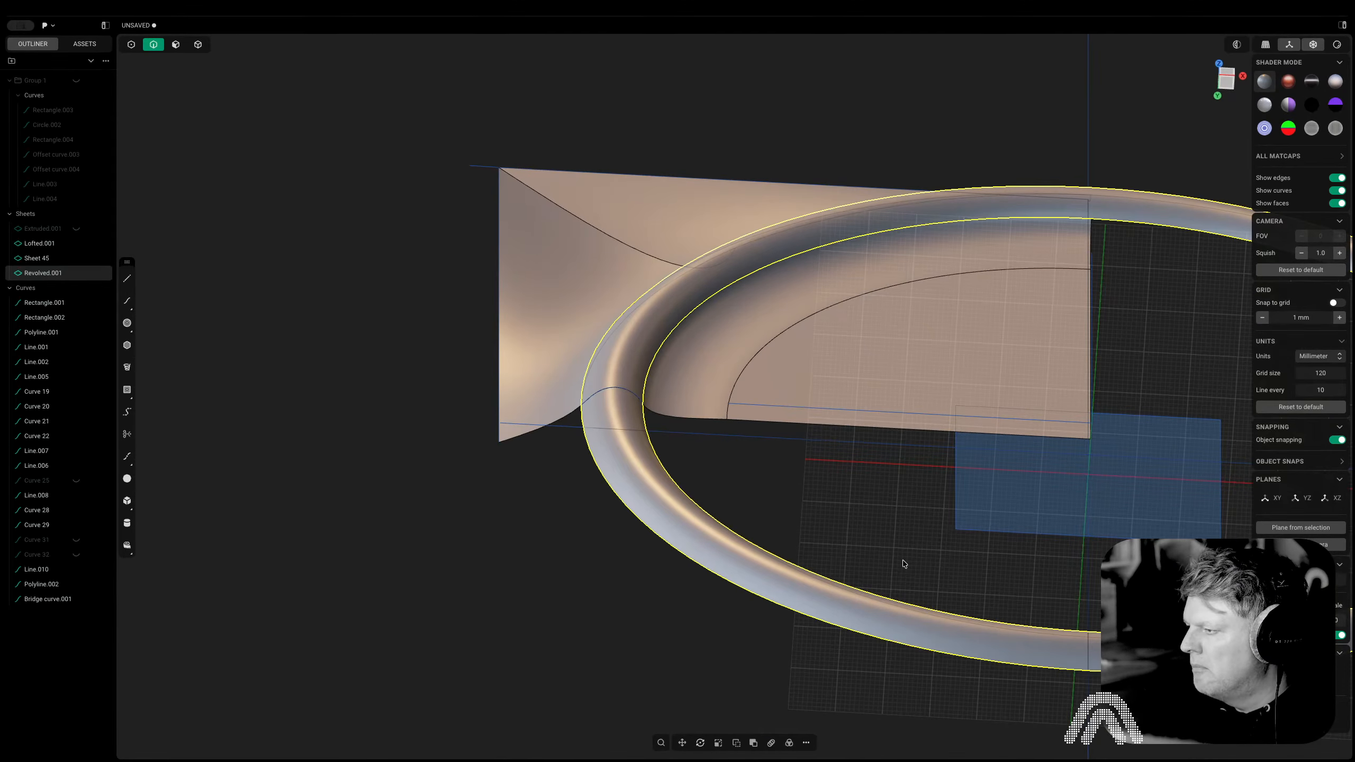
Try to join the outer sheet, the revolved ring and the inner sheet in the front view
middle_drag(898, 563, 848, 314)
scroll(848, 315, down, 3)
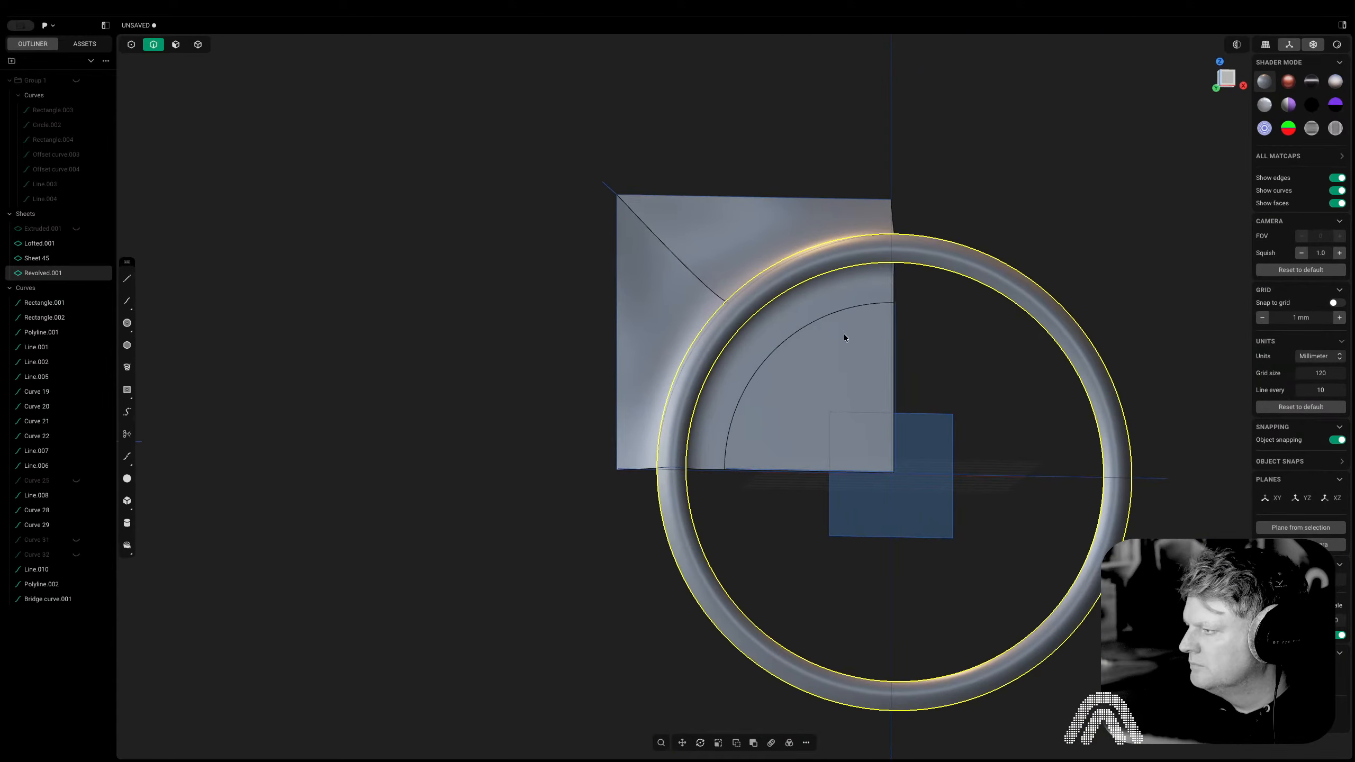
key(Tab)
click(1226, 79)
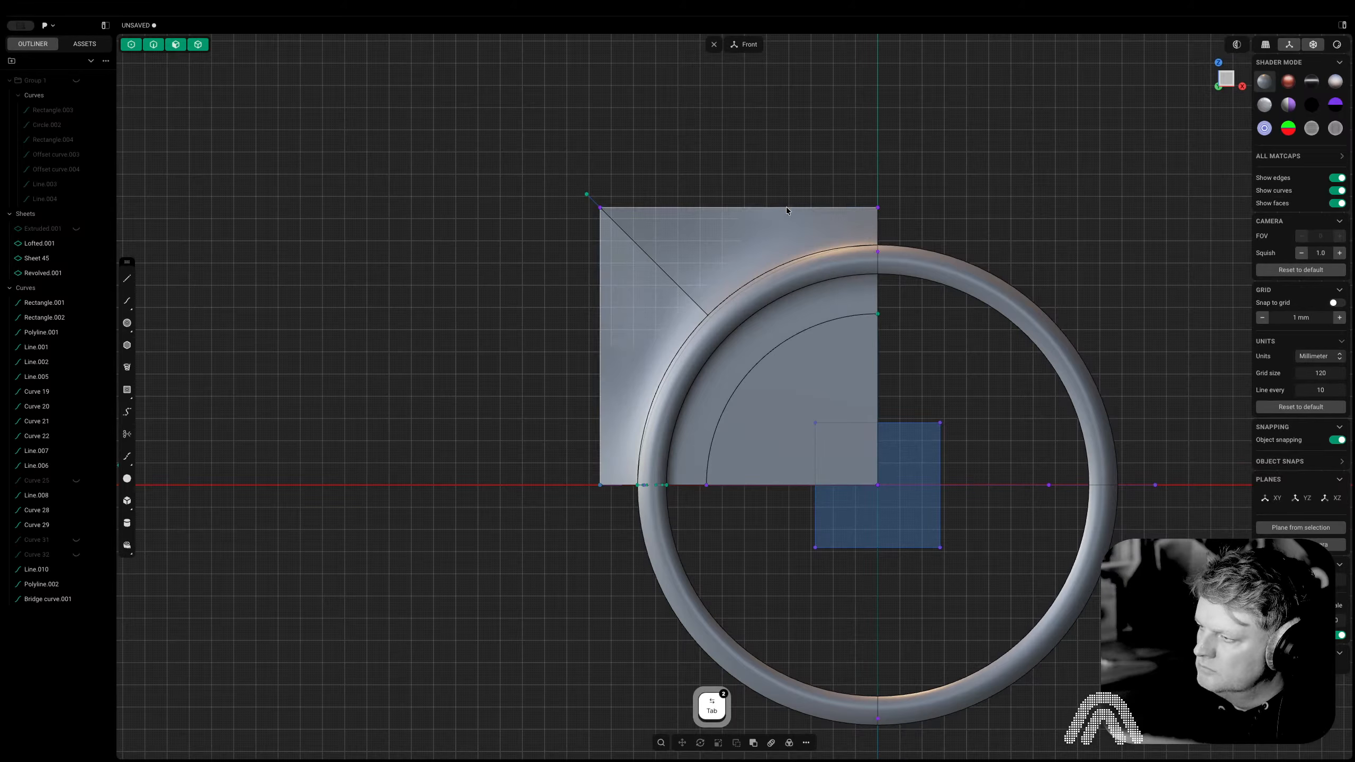
click(760, 237)
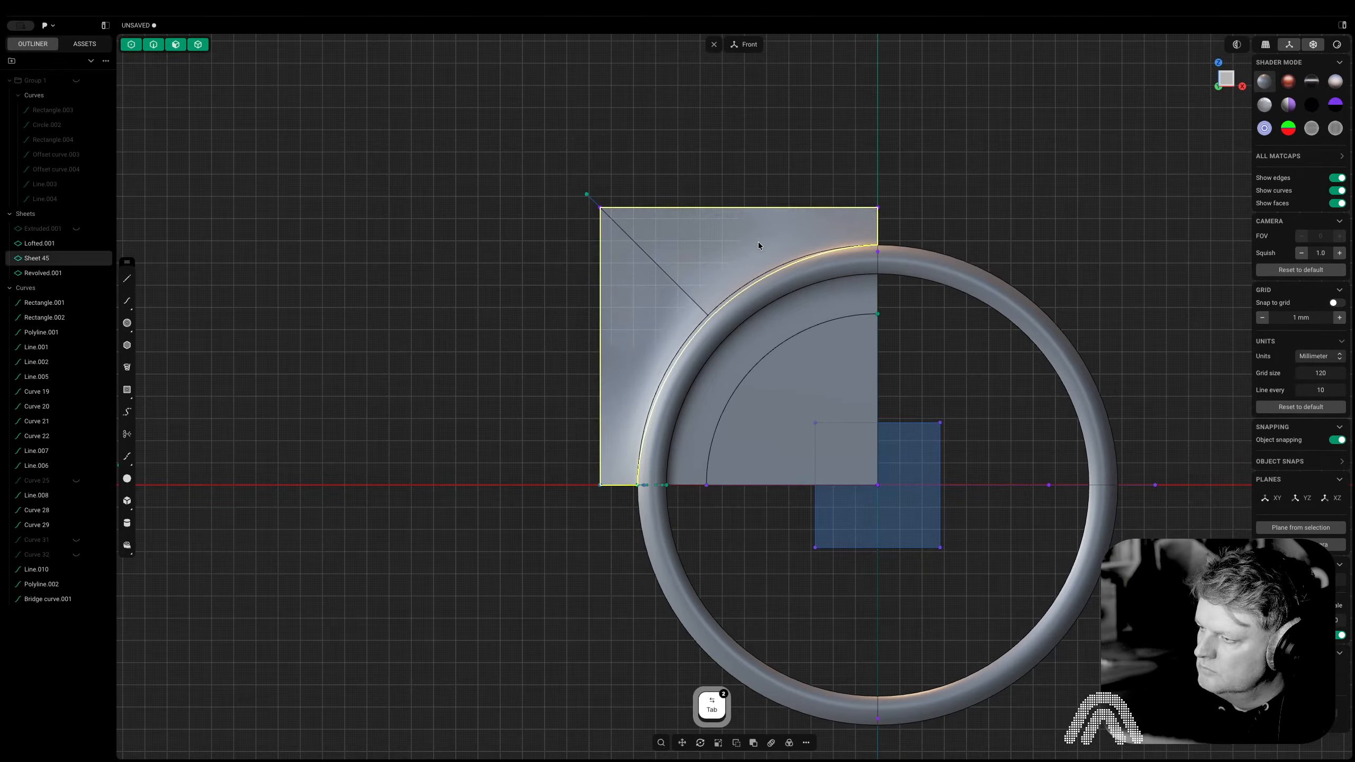
shift+click(822, 288)
key(j)
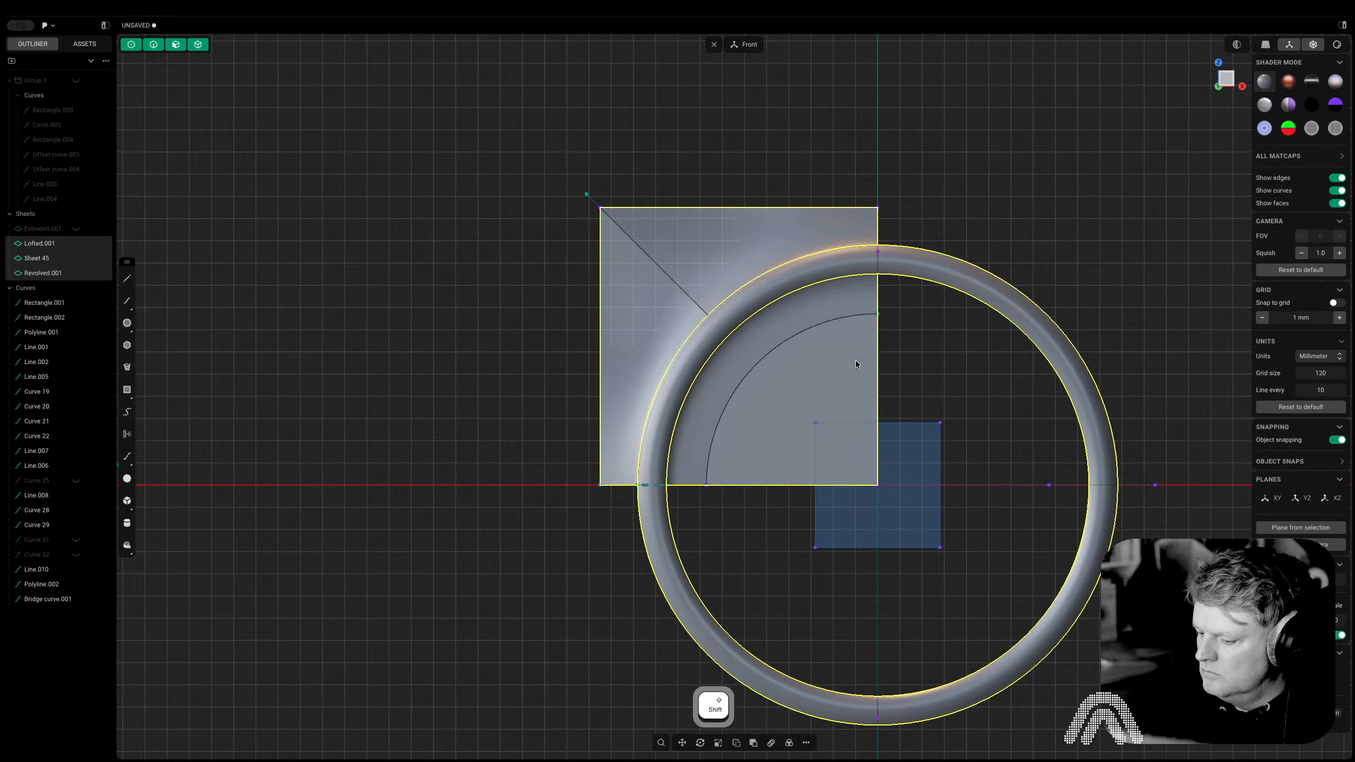
click(920, 127)
Draw a vertical line along the Z axis through the ring's centre, extending past the ring at both ends
middle_drag(886, 184, 869, 109)
scroll(804, 193, up, 5)
scroll(649, 327, up, 4)
shift+middle_drag(648, 327, 1056, 361)
scroll(1056, 361, down, 4)
scroll(1056, 361, down, 10)
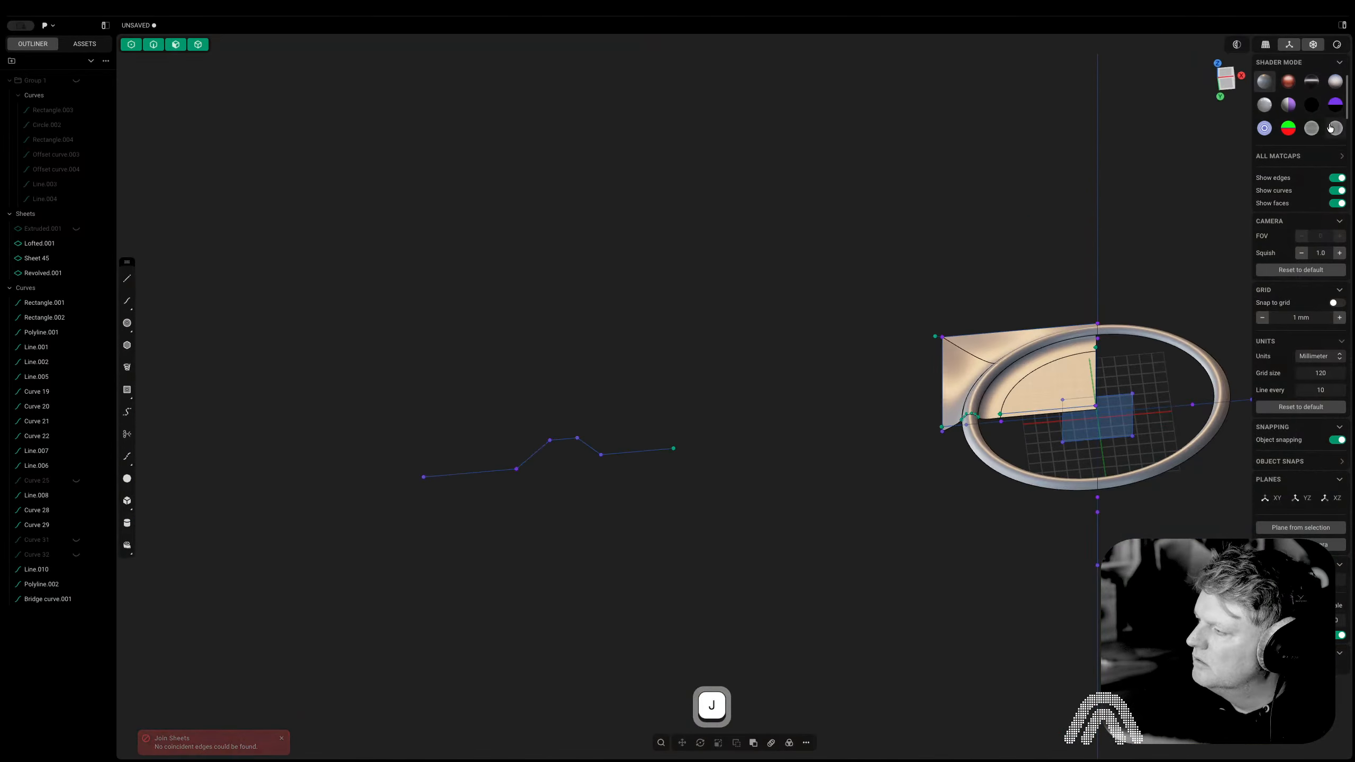
click(1226, 73)
key(shift+a)
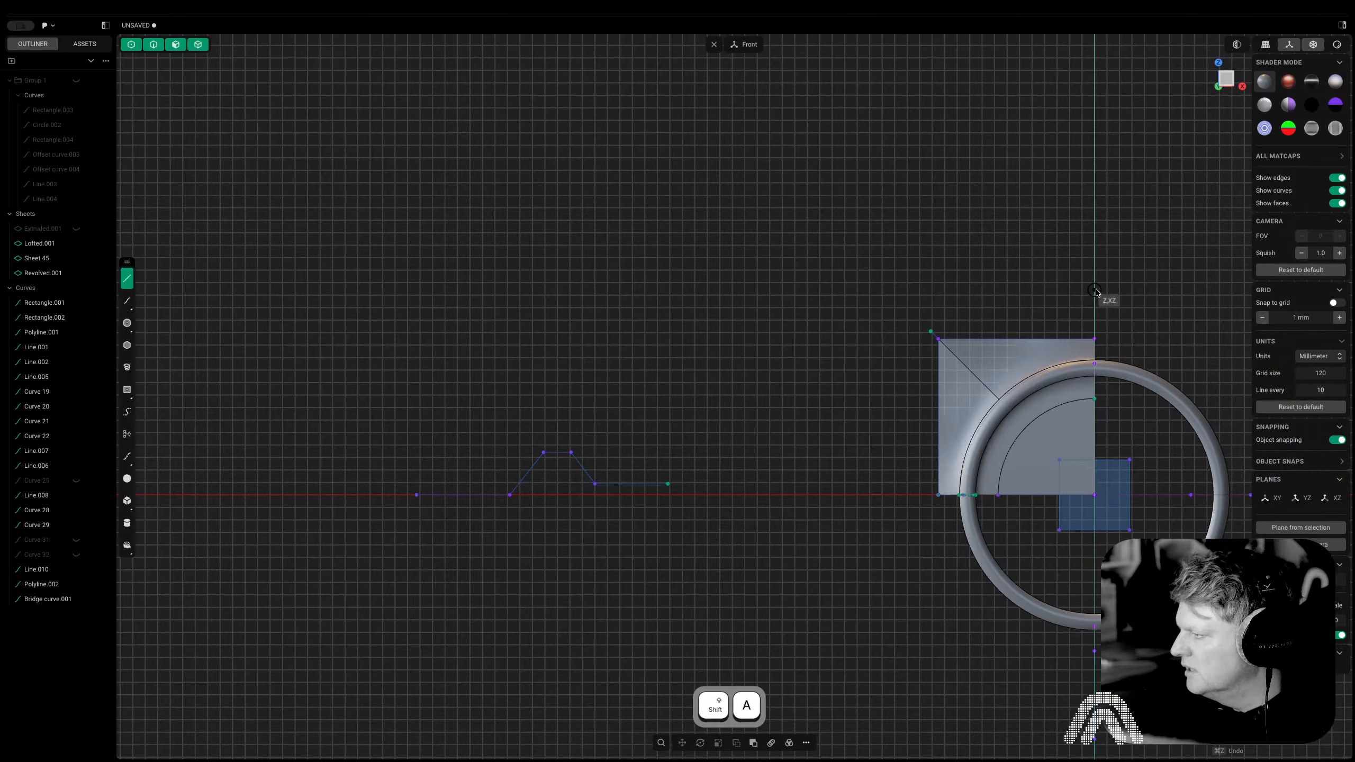
click(1095, 289)
click(1093, 694)
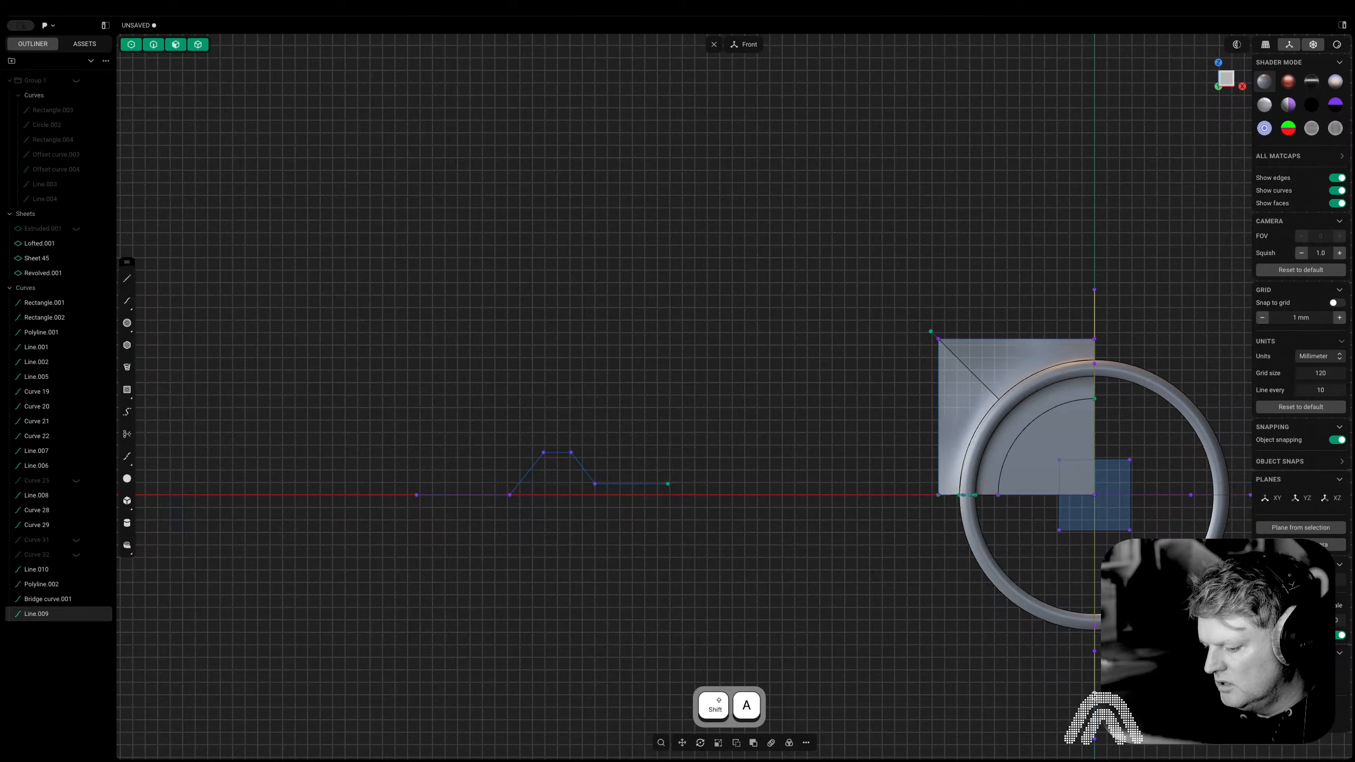
Cut the revolved ring with the vertical line and delete the half on the side away from the quarter square
key(c)
shift+middle_drag(1159, 427, 1083, 437)
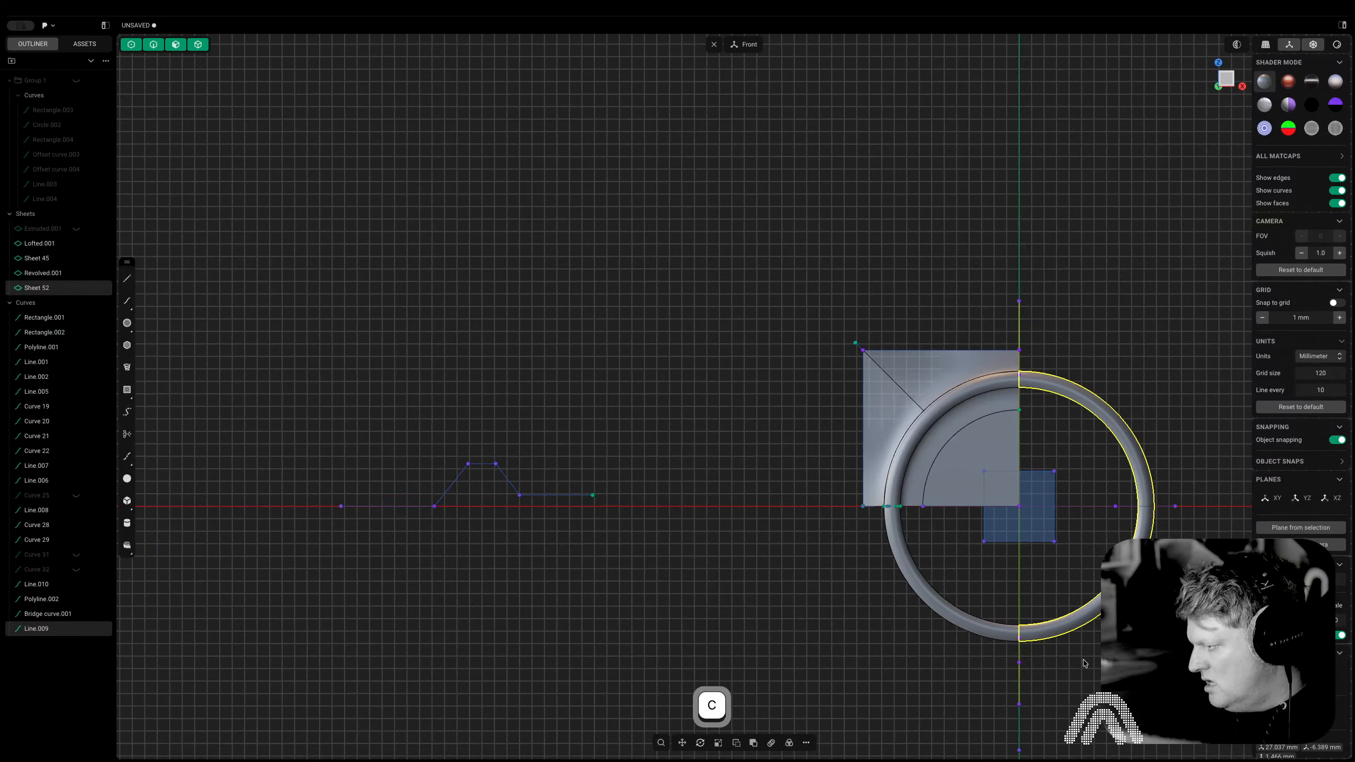
click(1083, 438)
key(Tab)
click(1110, 416)
key(x)
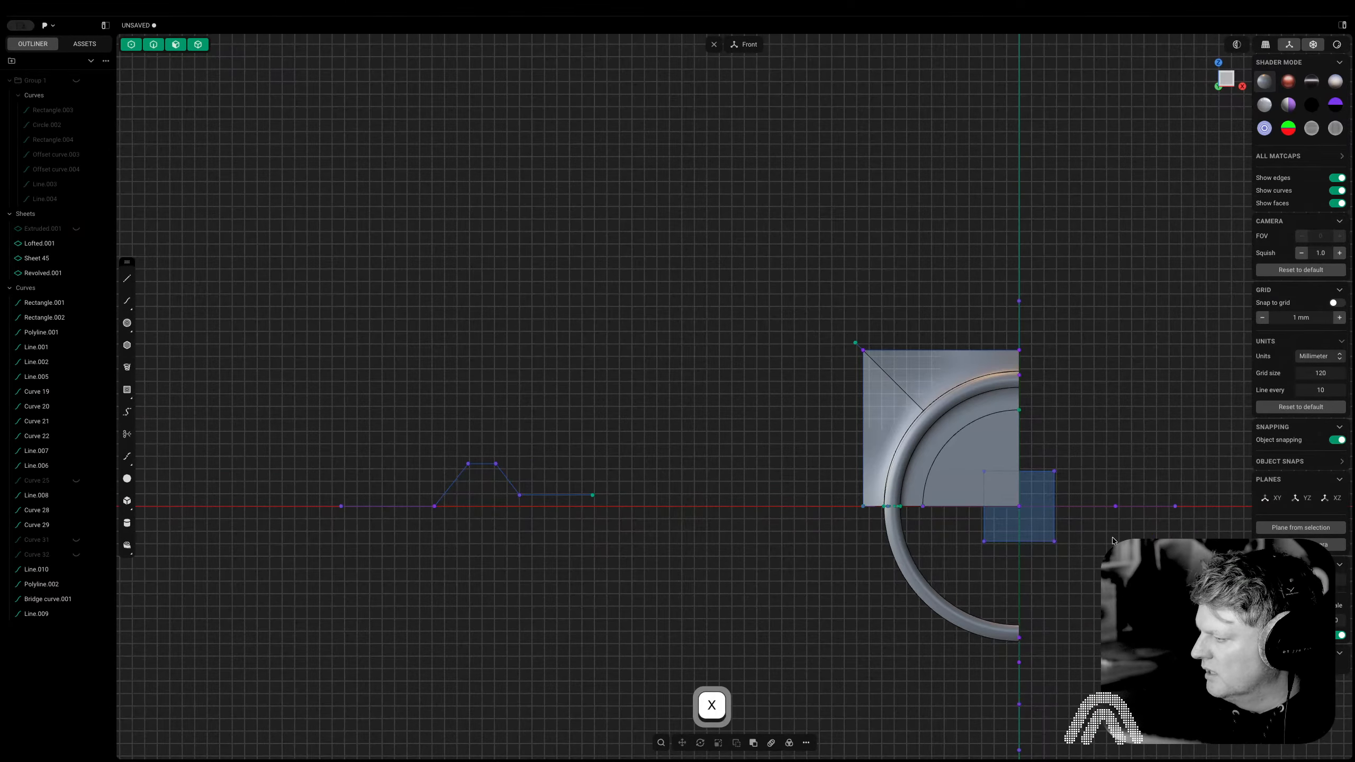
Draw a horizontal line along the X axis through the ring's centre, extending past the ring on both sides
key(shift+a)
click(1191, 506)
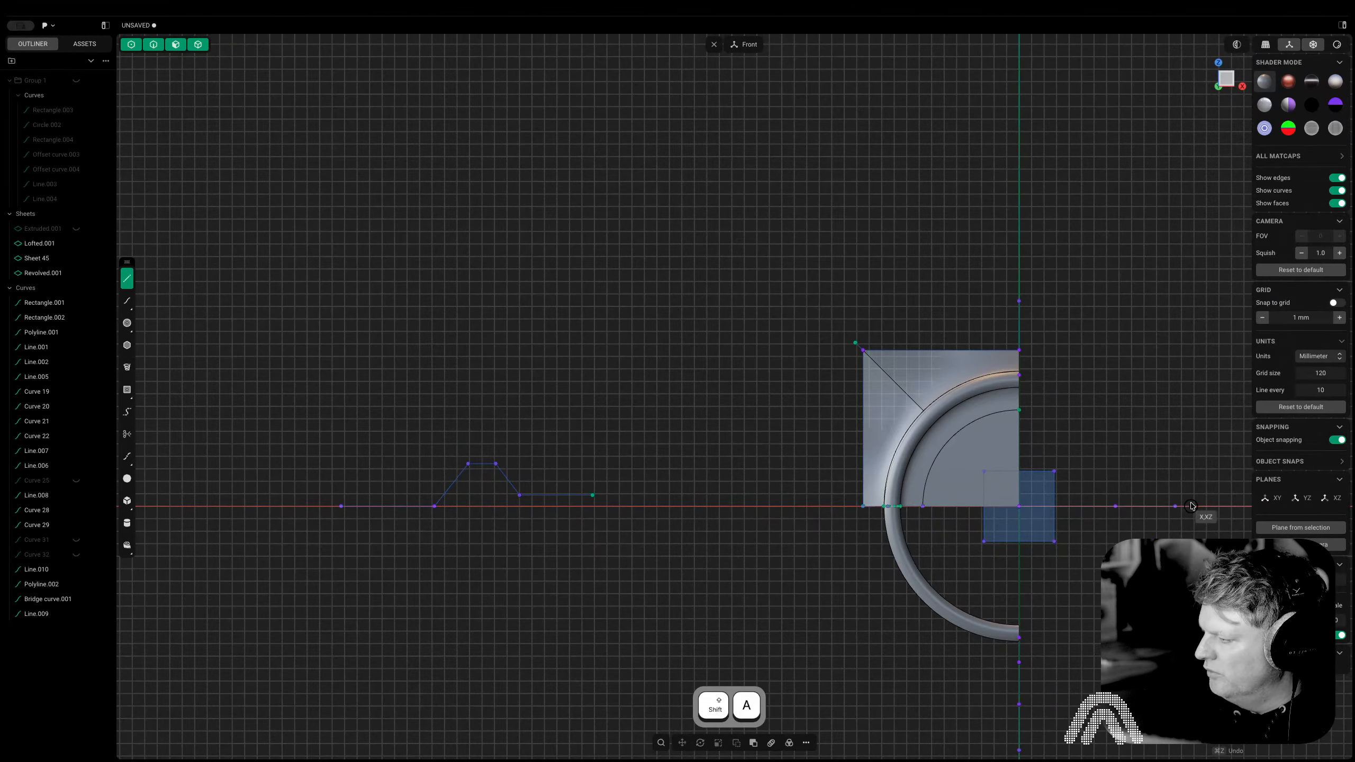
click(790, 507)
key(x)
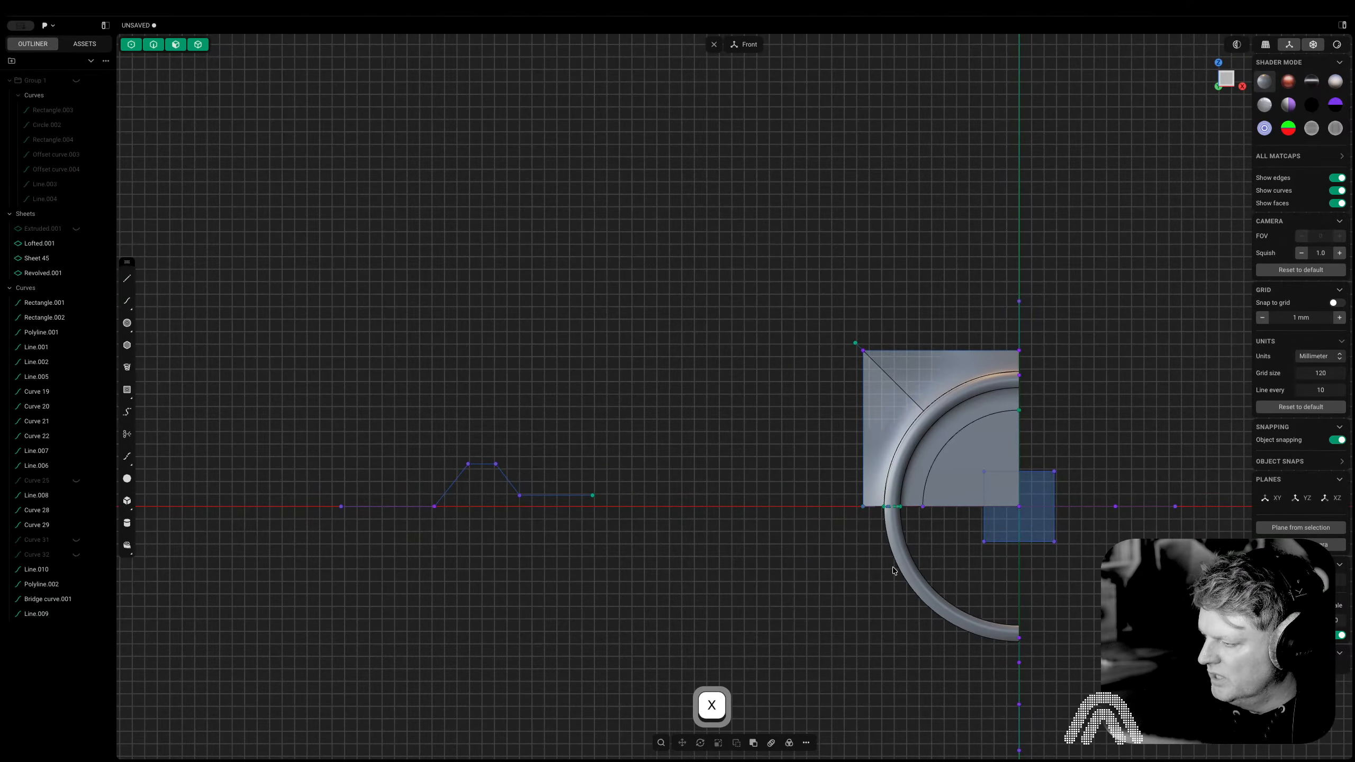
key(ctrl+z)
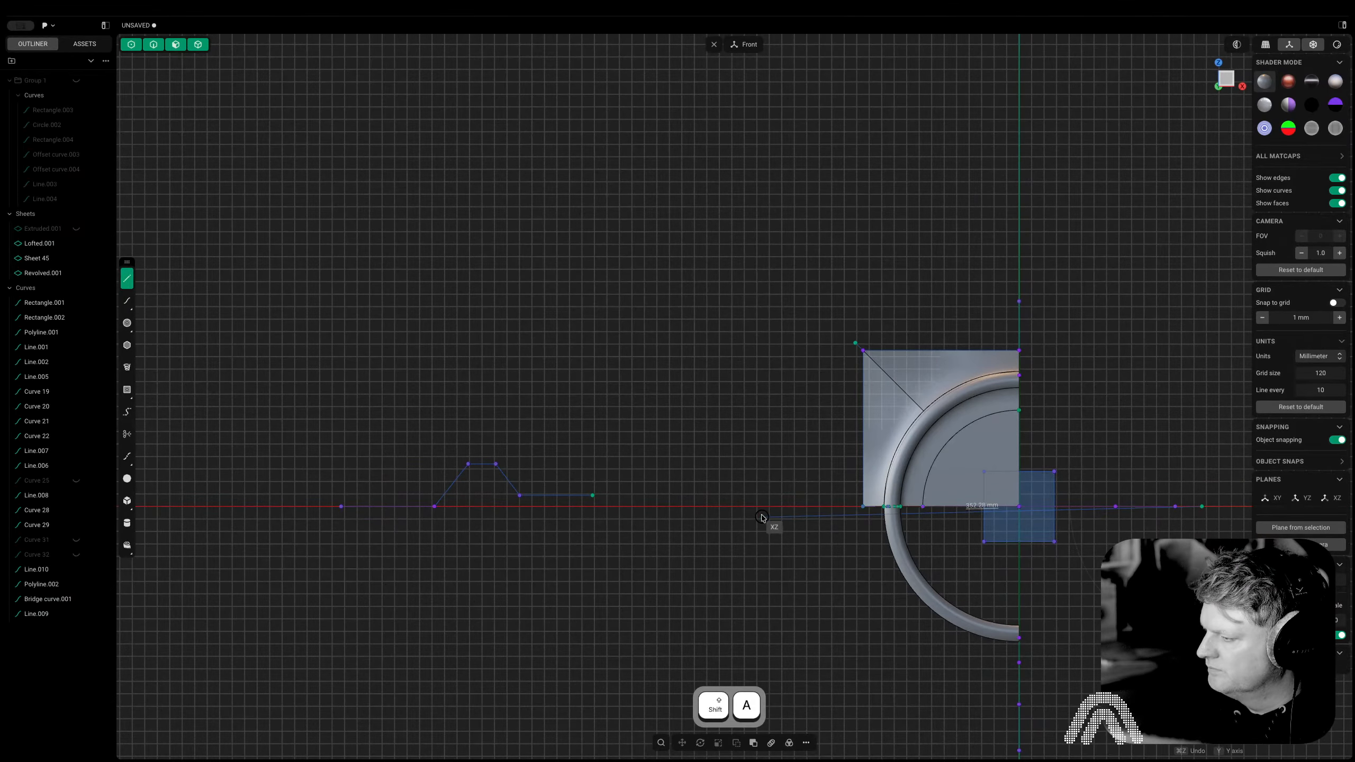
Cut the half ring with the horizontal line and delete the quarter below the square
key(c)
click(908, 572)
right_click(954, 568)
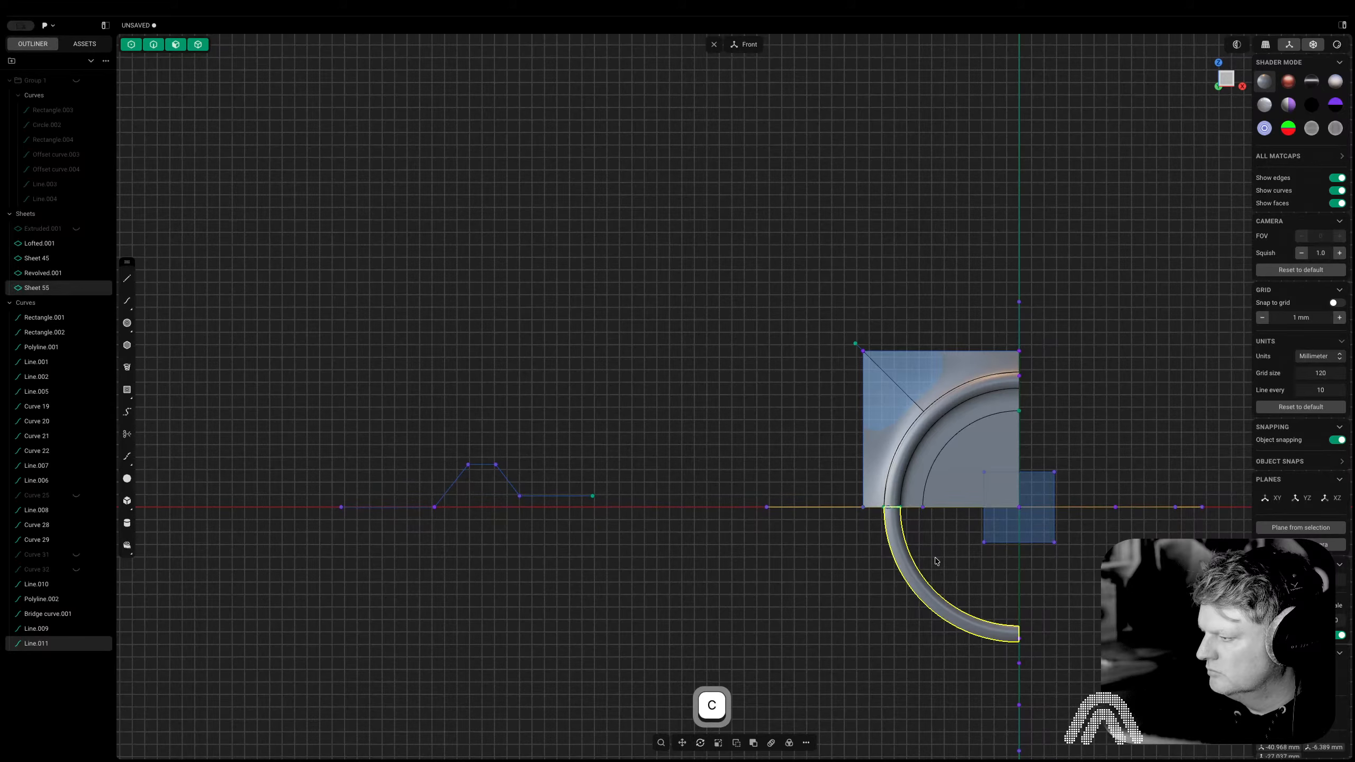
key(Escape)
click(900, 564)
key(x)
Hide all curves, from the first rectangle through the newly drawn horizontal line, leaving only the sheets displayed
middle_drag(900, 565, 881, 535)
scroll(881, 535, up, 5)
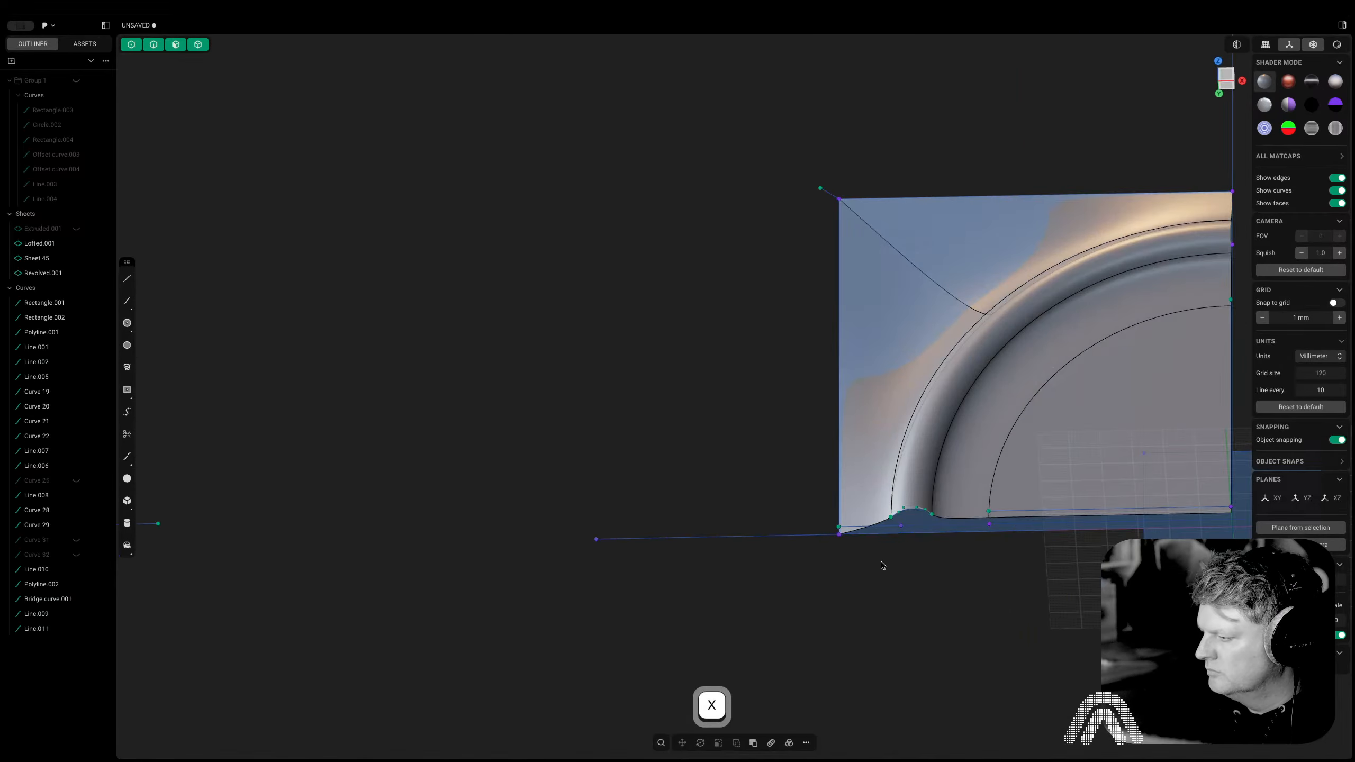
key(2)
key(Tab)
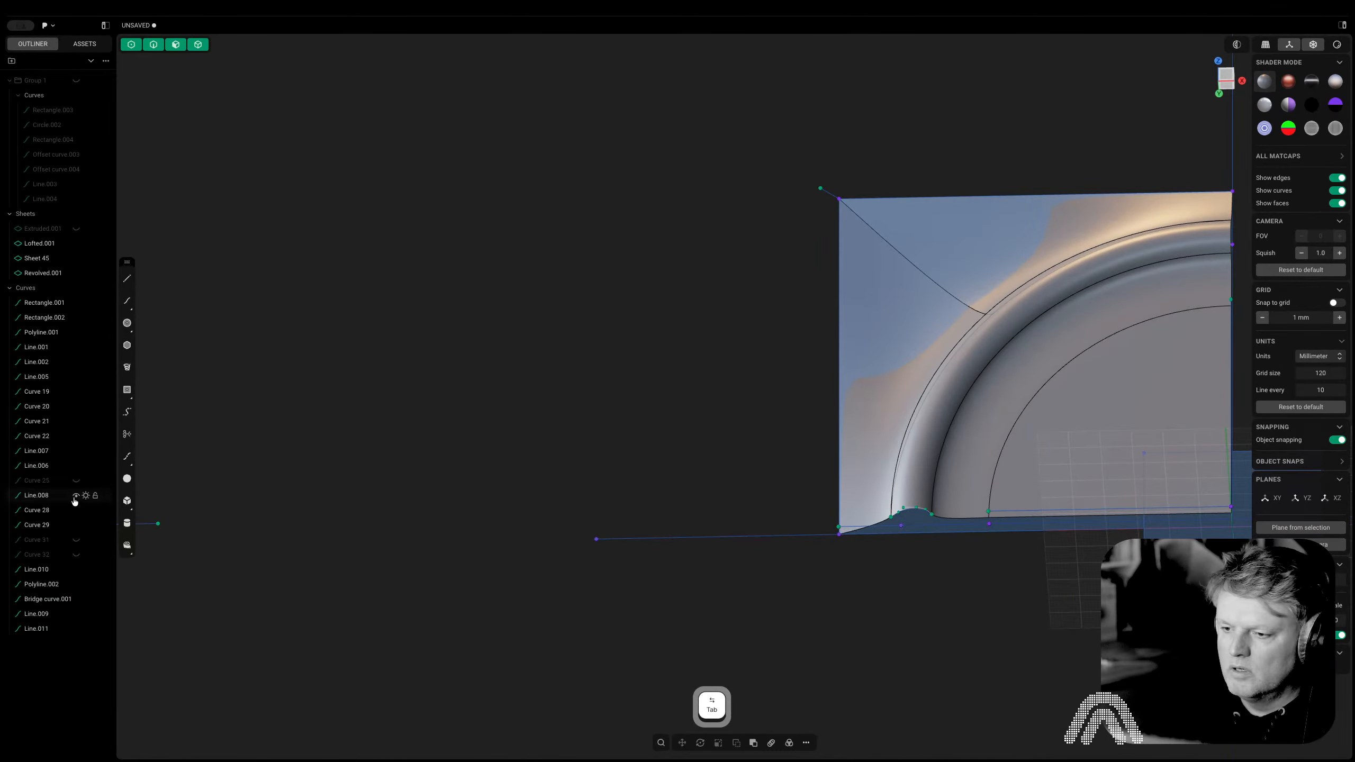
click(51, 303)
shift+click(69, 629)
key(h)
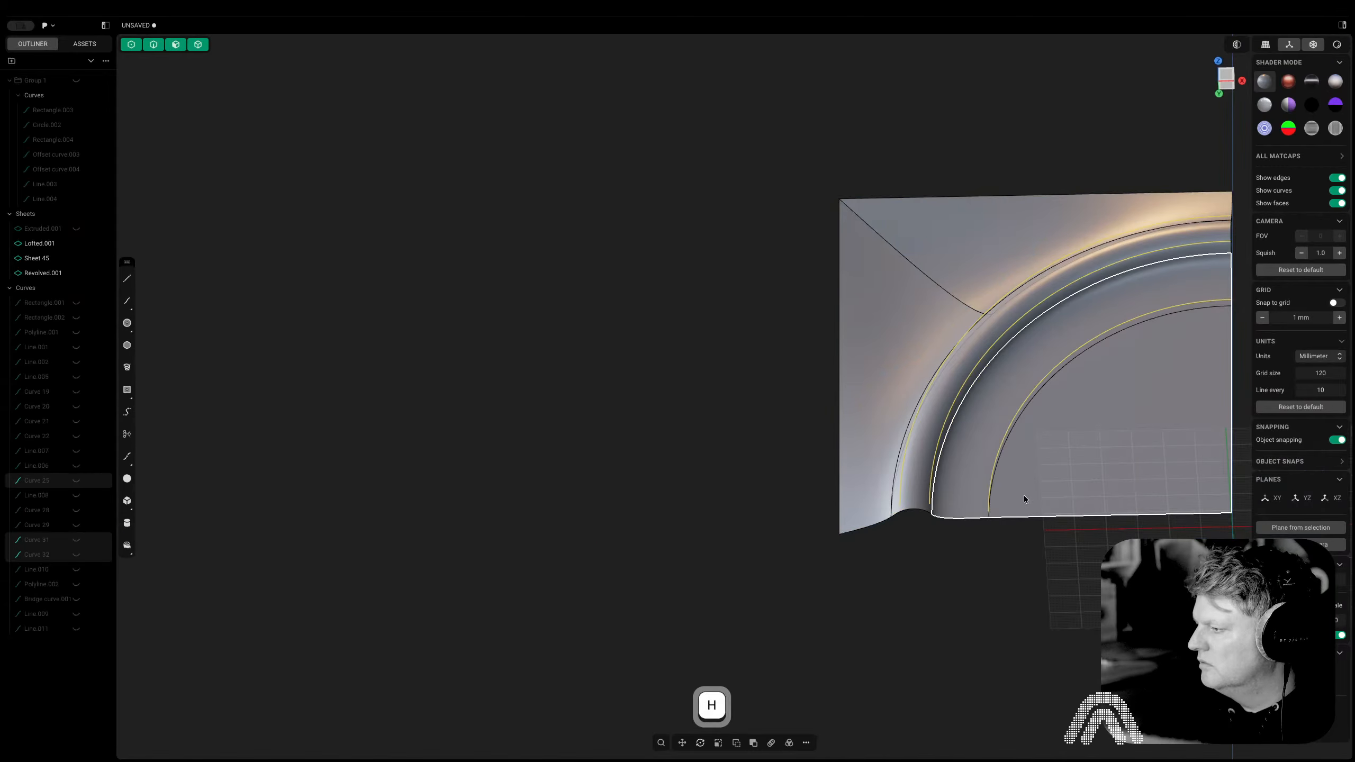
Try to join the inner sheet, the quarter ring and the outer sheet, and inspect the ring's seams up close
click(998, 679)
click(1087, 485)
shift+click(937, 390)
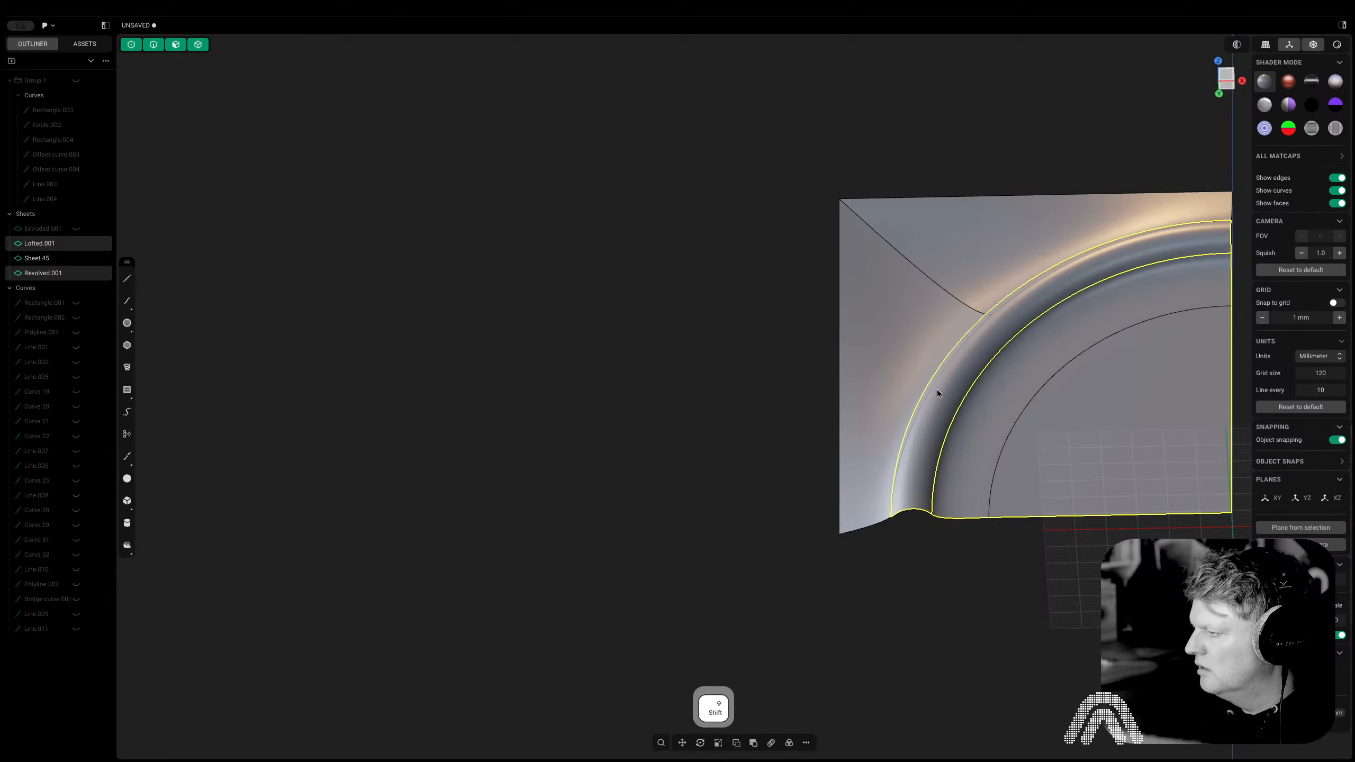
shift+click(909, 367)
key(j)
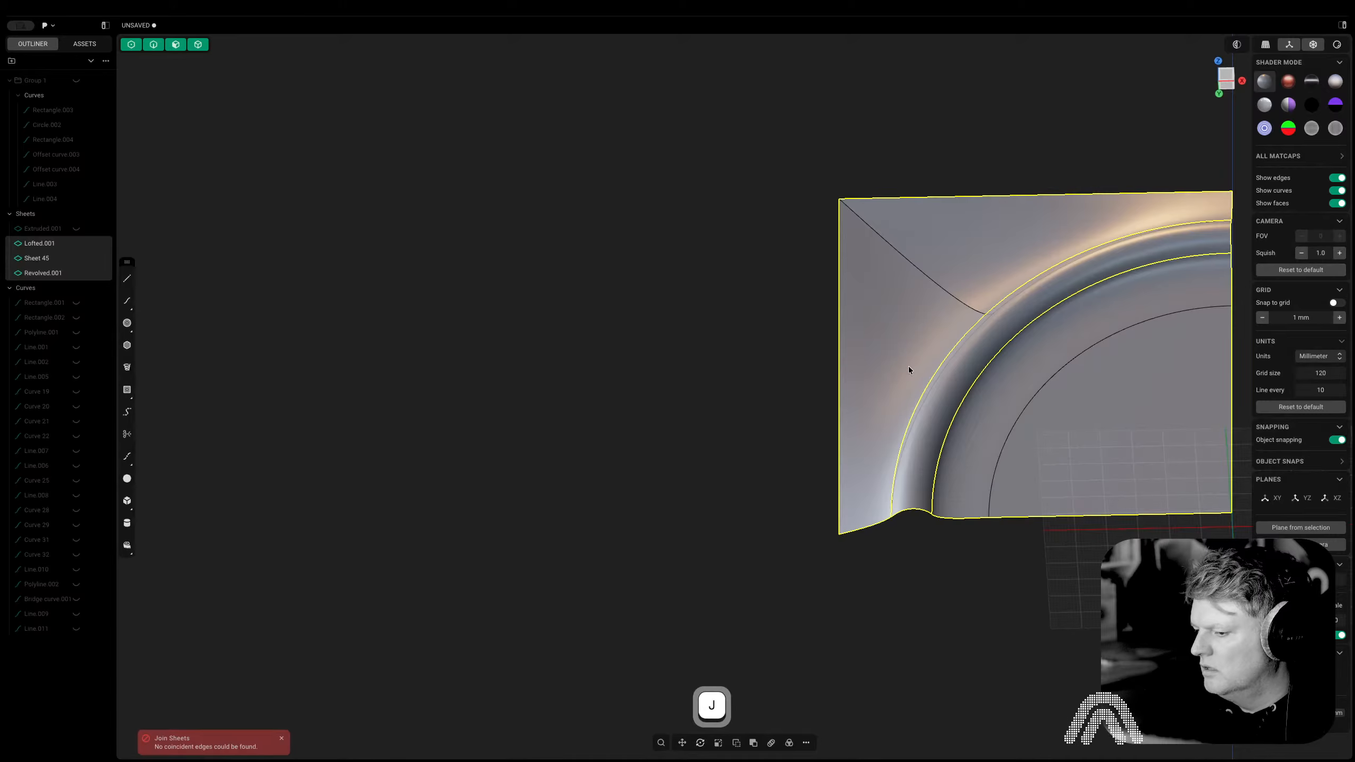
middle_drag(975, 397, 958, 483)
scroll(941, 492, up, 10)
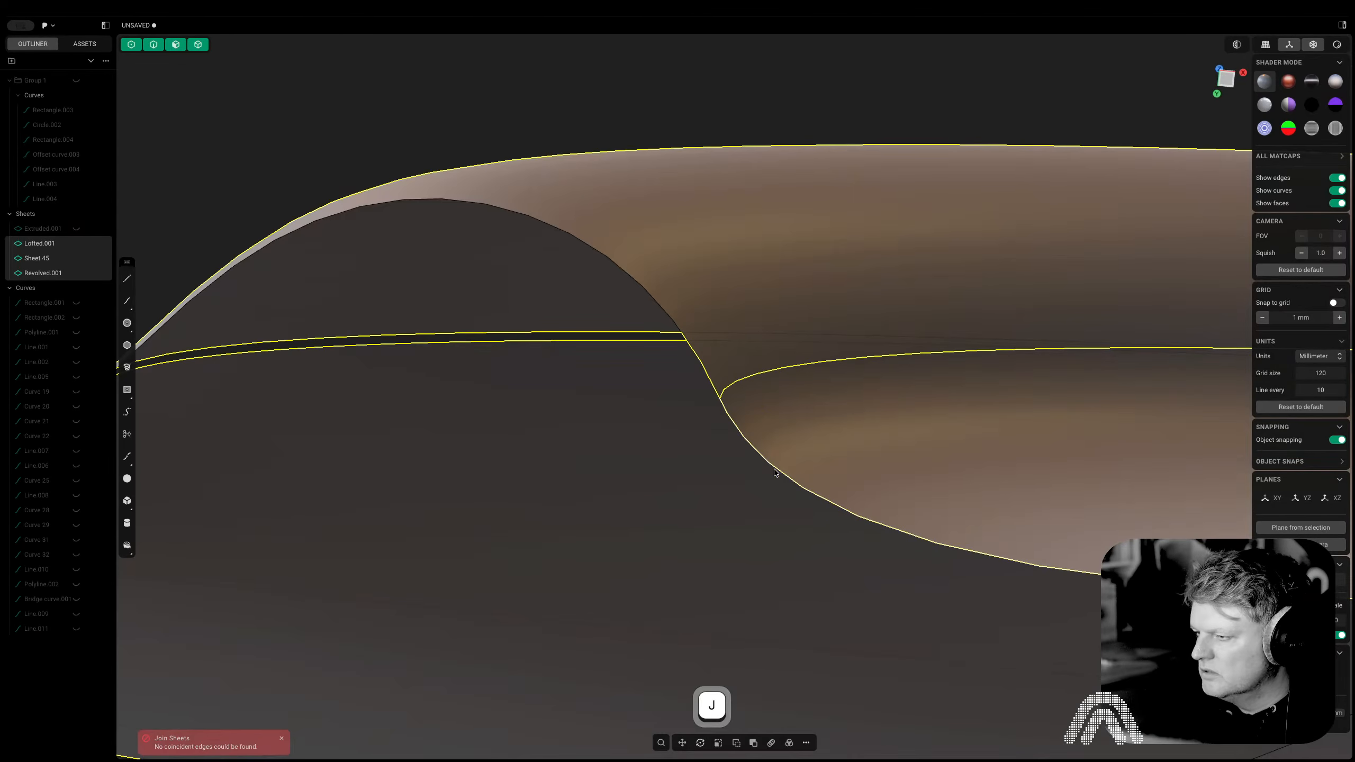
Undo the curve hiding, both ring cuts, their cutting lines and the bridge curve's revolve
scroll(774, 468, down, 10)
key(super+z)
key(super+z)
key(super+z)
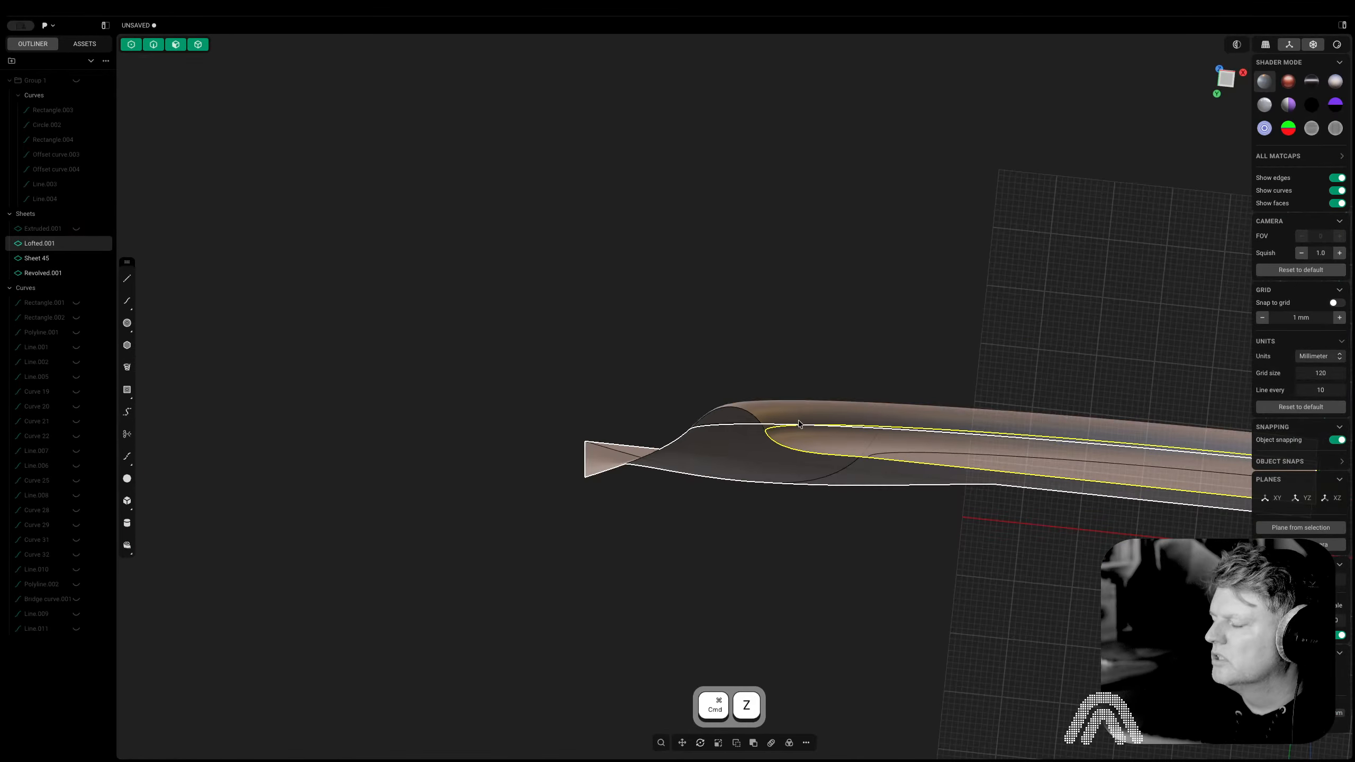
scroll(810, 321, down, 10)
key(super+z)
key(super+z)
key(super+z)
key(super+z)
key(super+z)
key(super+z)
key(super+z)
key(super+z)
key(super+z)
key(super+z)
key(super+z)
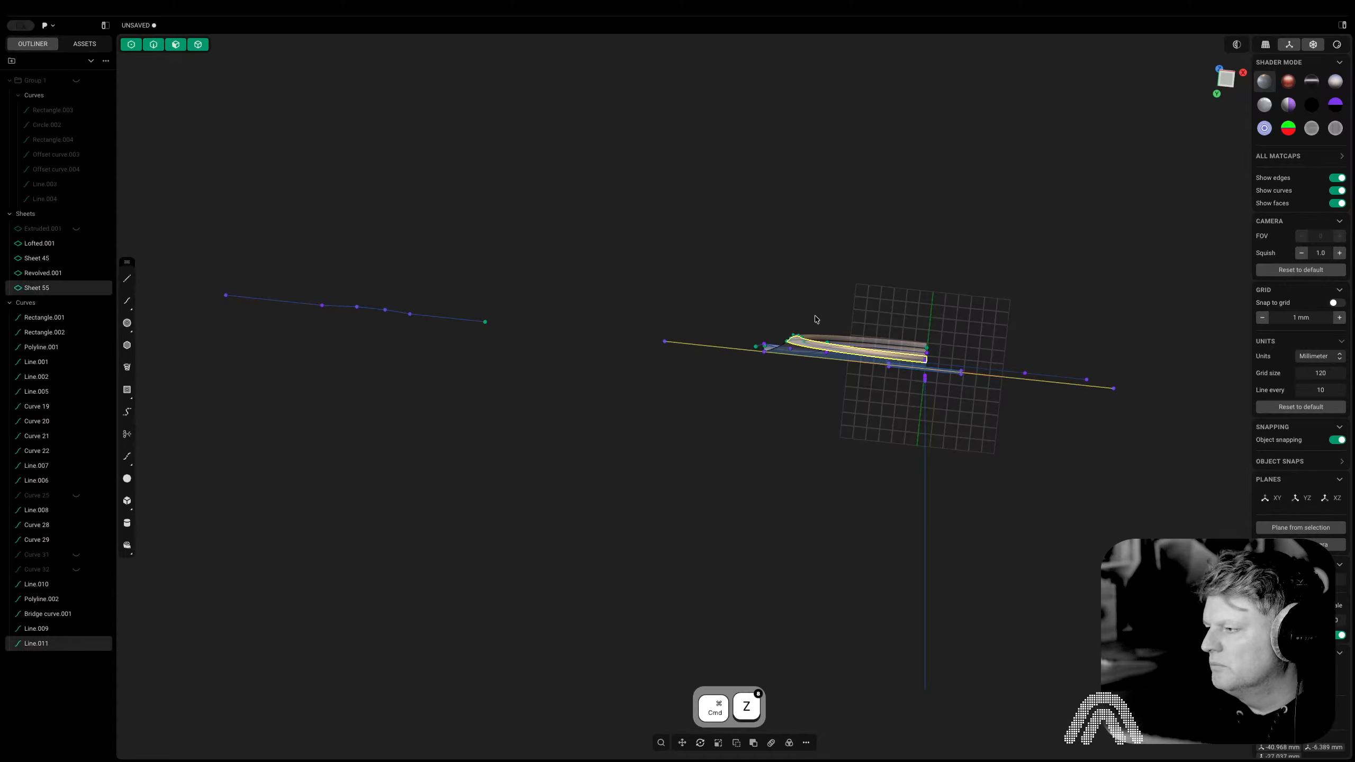
key(super+z)
key(super+z)
key(super+z)
key(super+z)
key(super+z)
key(super+z)
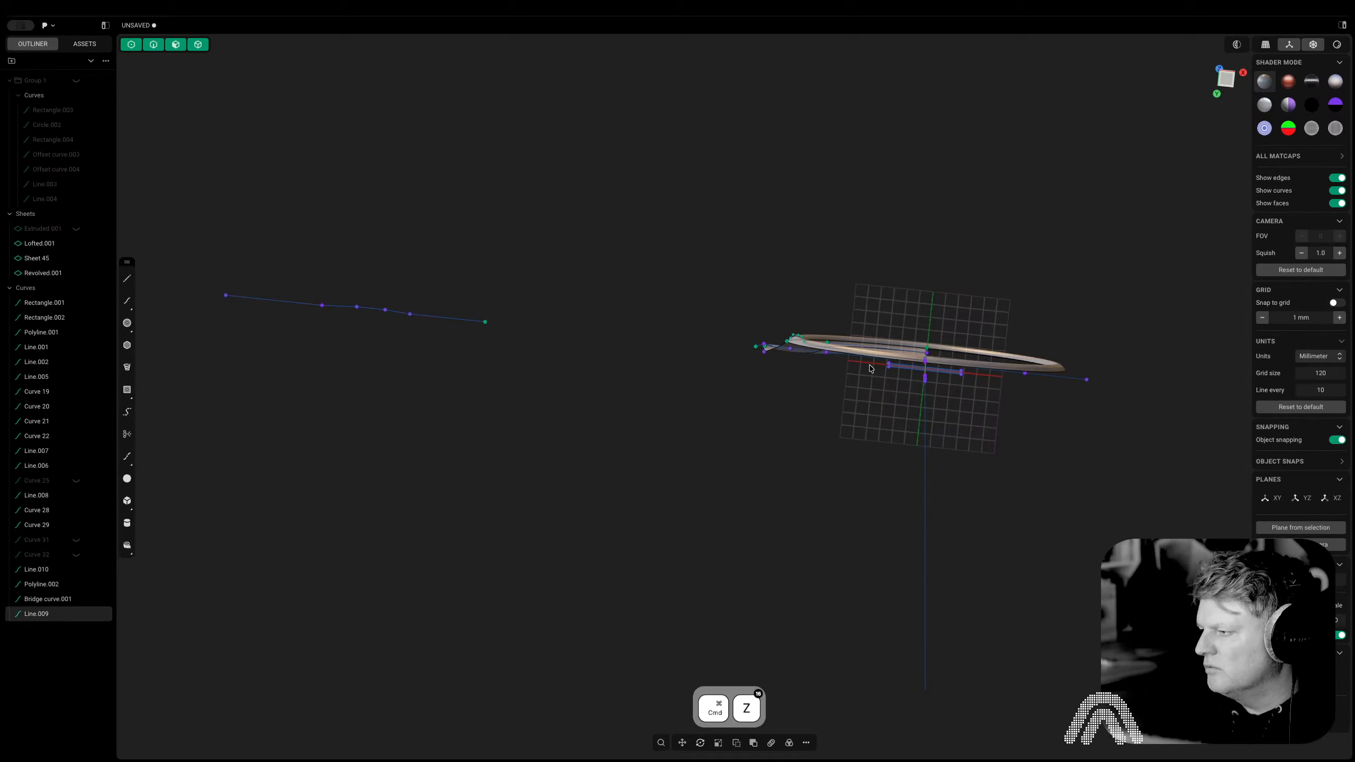
key(super+z)
key(super+z)
key(super+z)
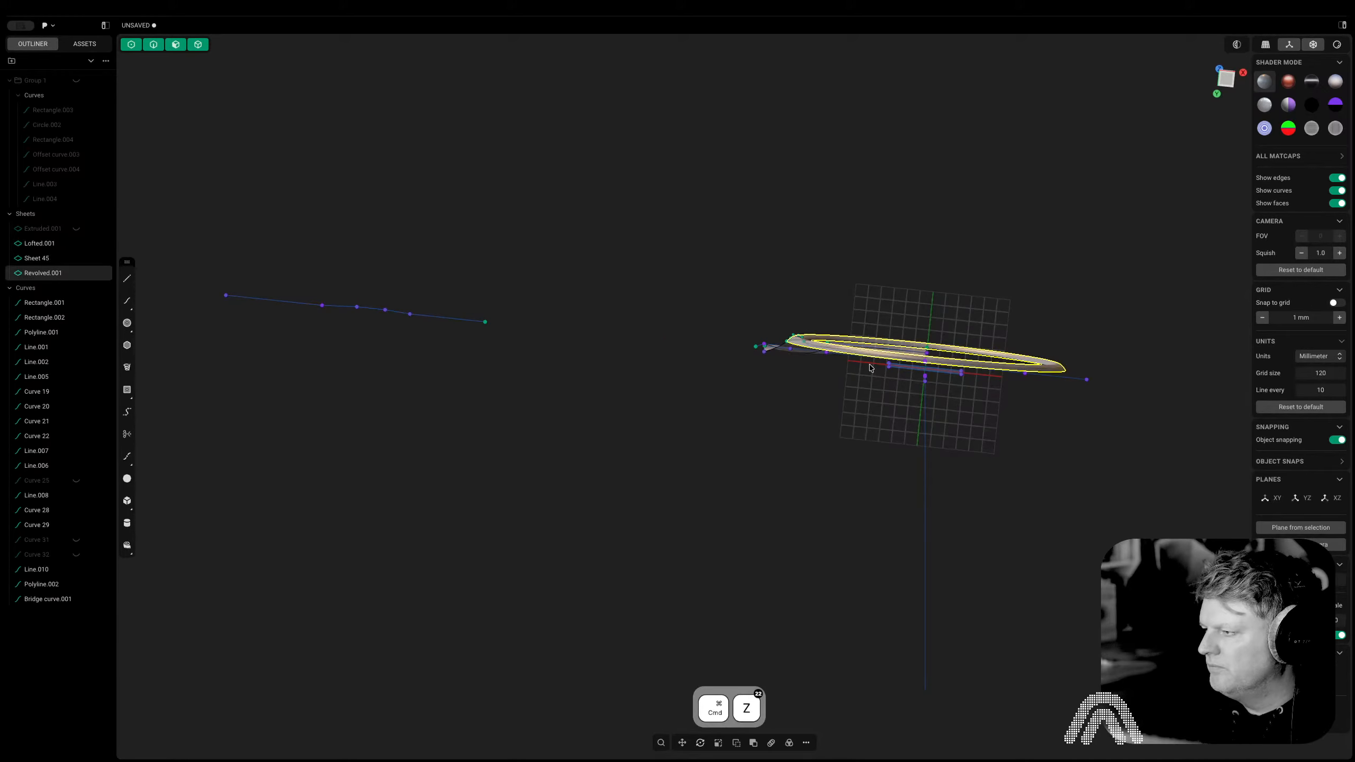
scroll(767, 521, up, 3)
middle_drag(785, 469, 760, 592)
scroll(744, 521, up, 5)
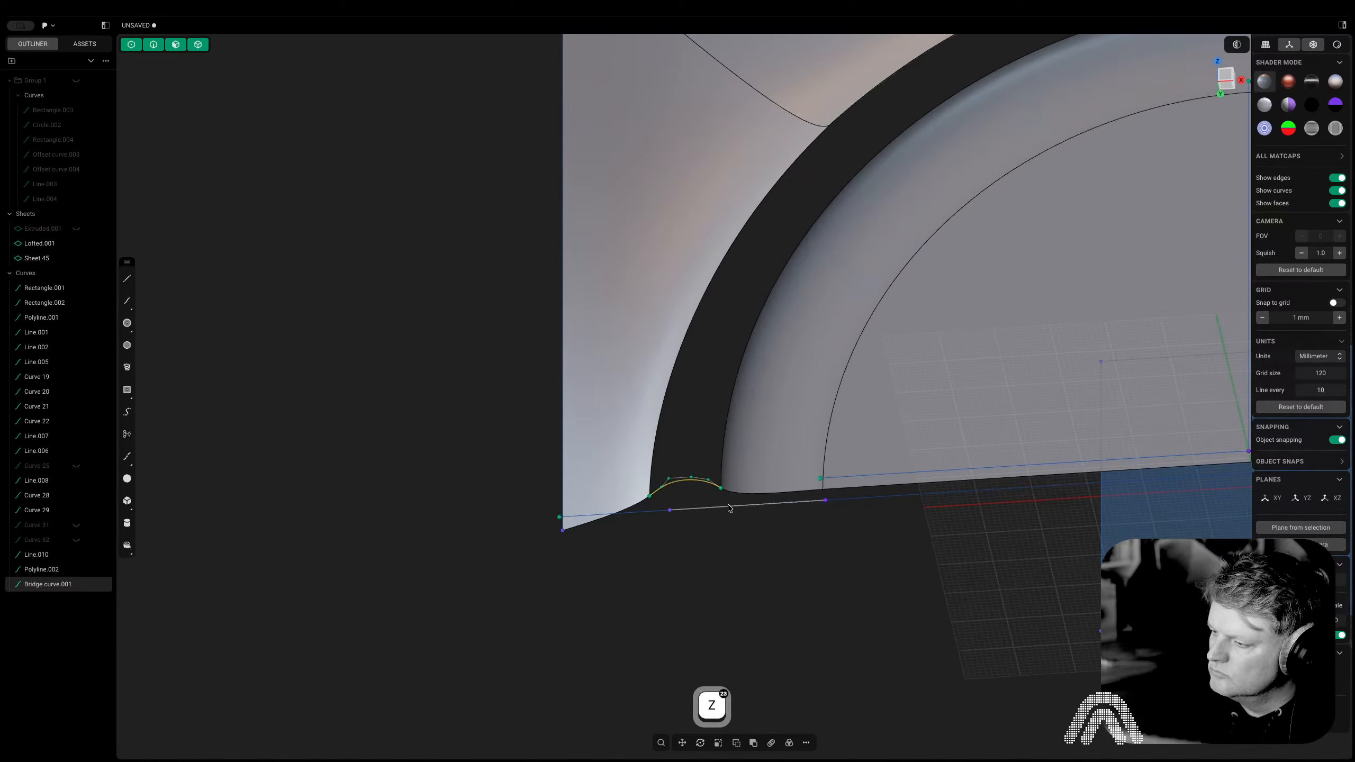
Select the outer sheet's inner arc edge and start an Extend Sheet on it
key(2)
scroll(687, 485, down, 5)
scroll(687, 485, up, 4)
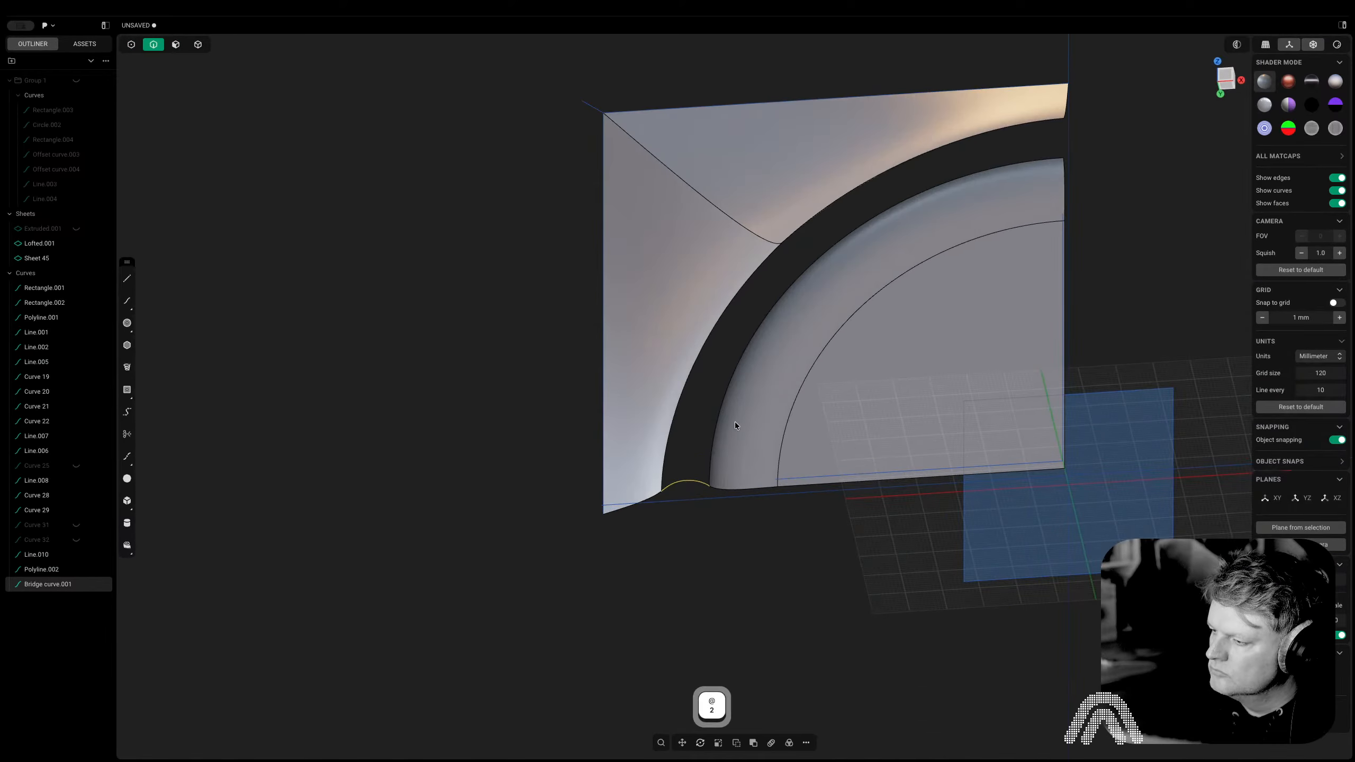
key(2)
click(682, 396)
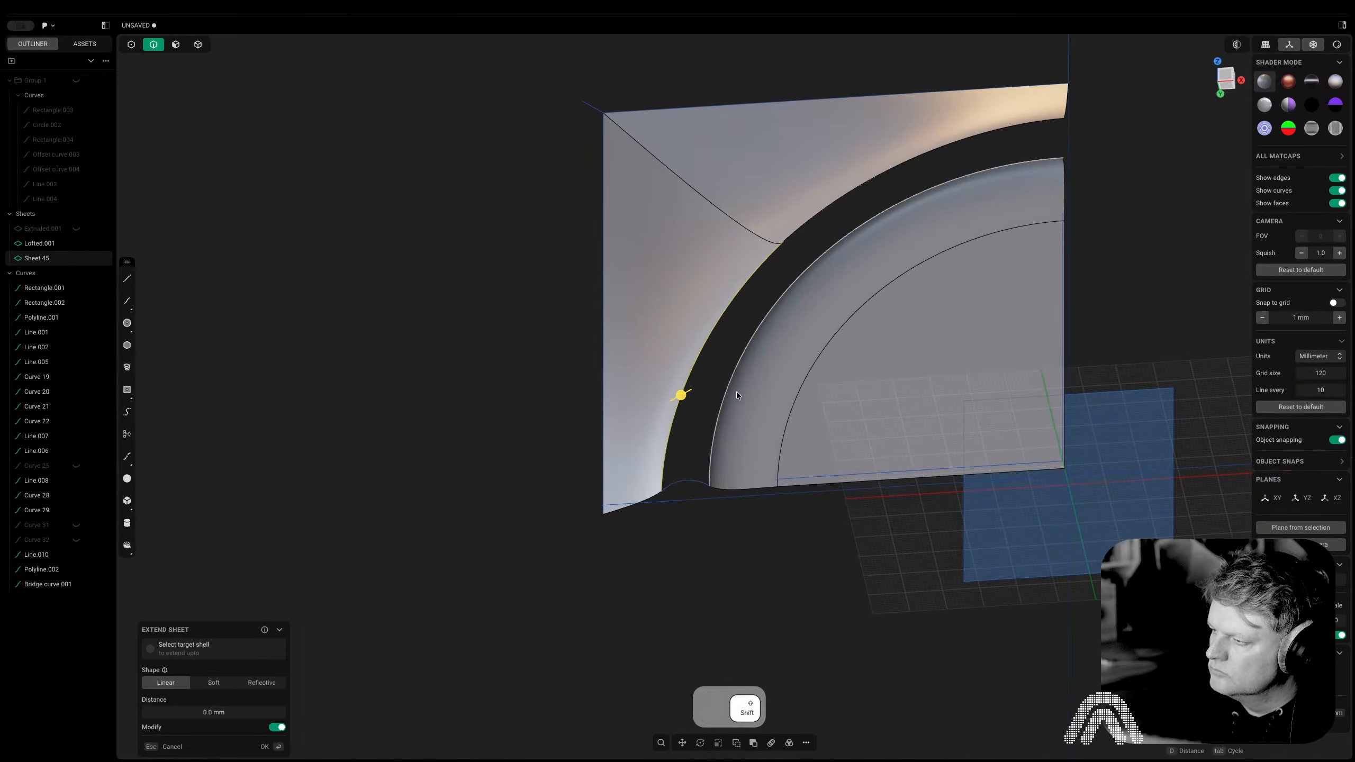
shift+click(810, 220)
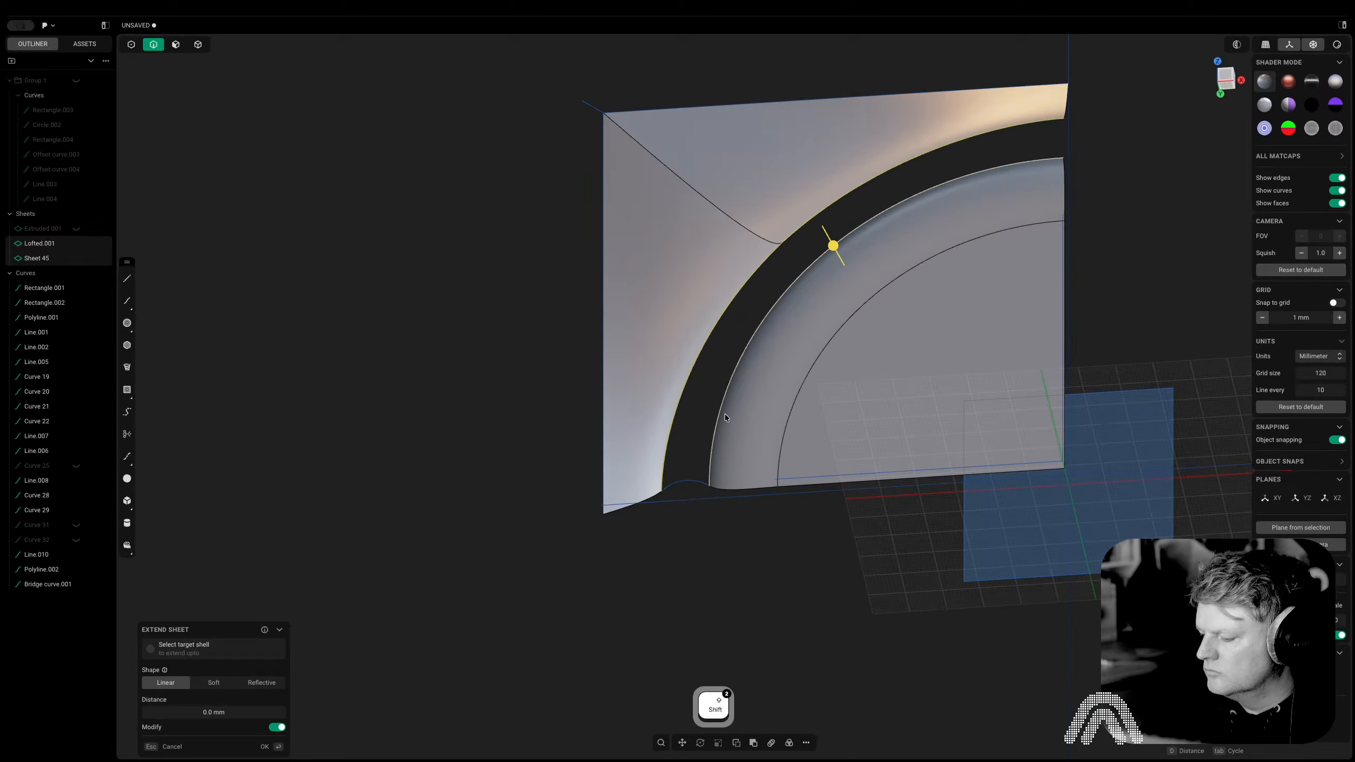
key(shift+l)
middle_drag(689, 486, 777, 443)
key(Escape)
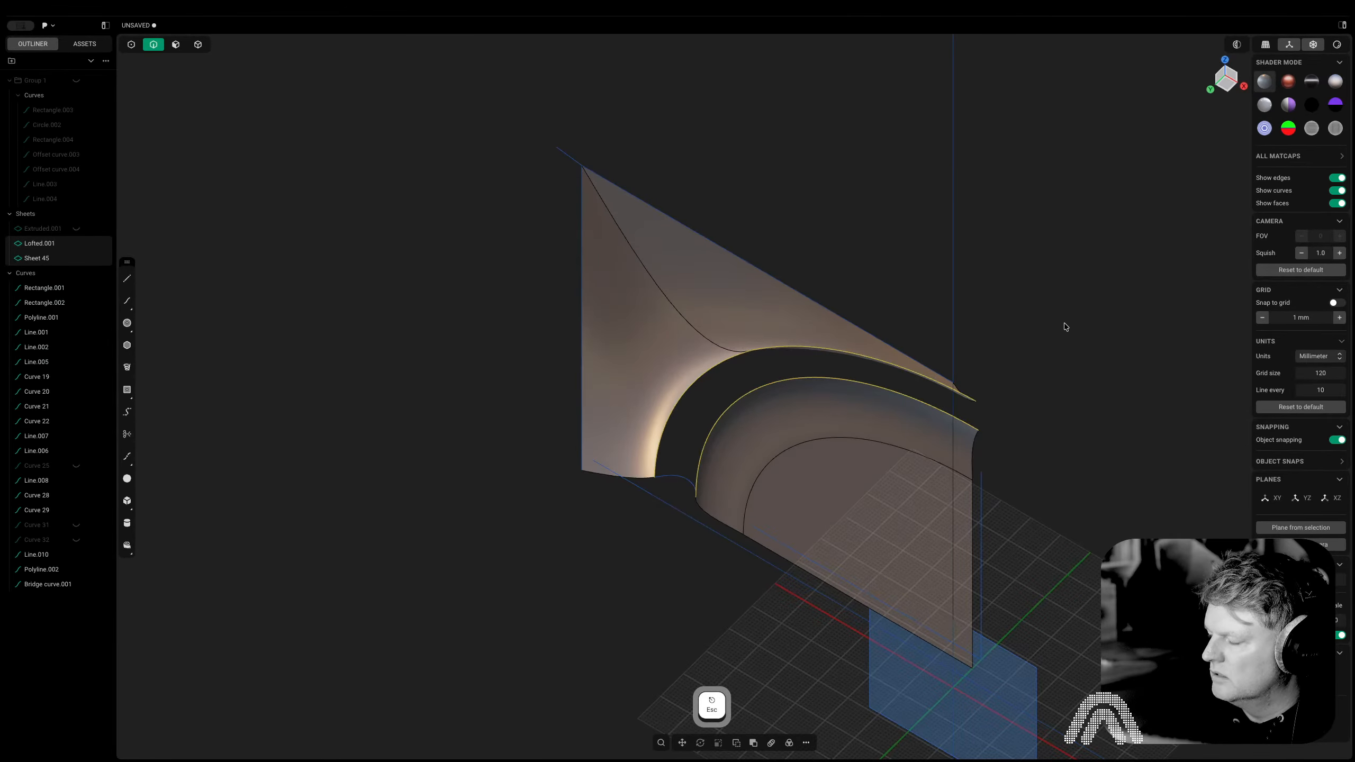
Start a radial array of the bridge curve spanning the gap, centred on the inner sheet's corner at the origin
click(1233, 79)
right_drag(1068, 324, 1046, 385)
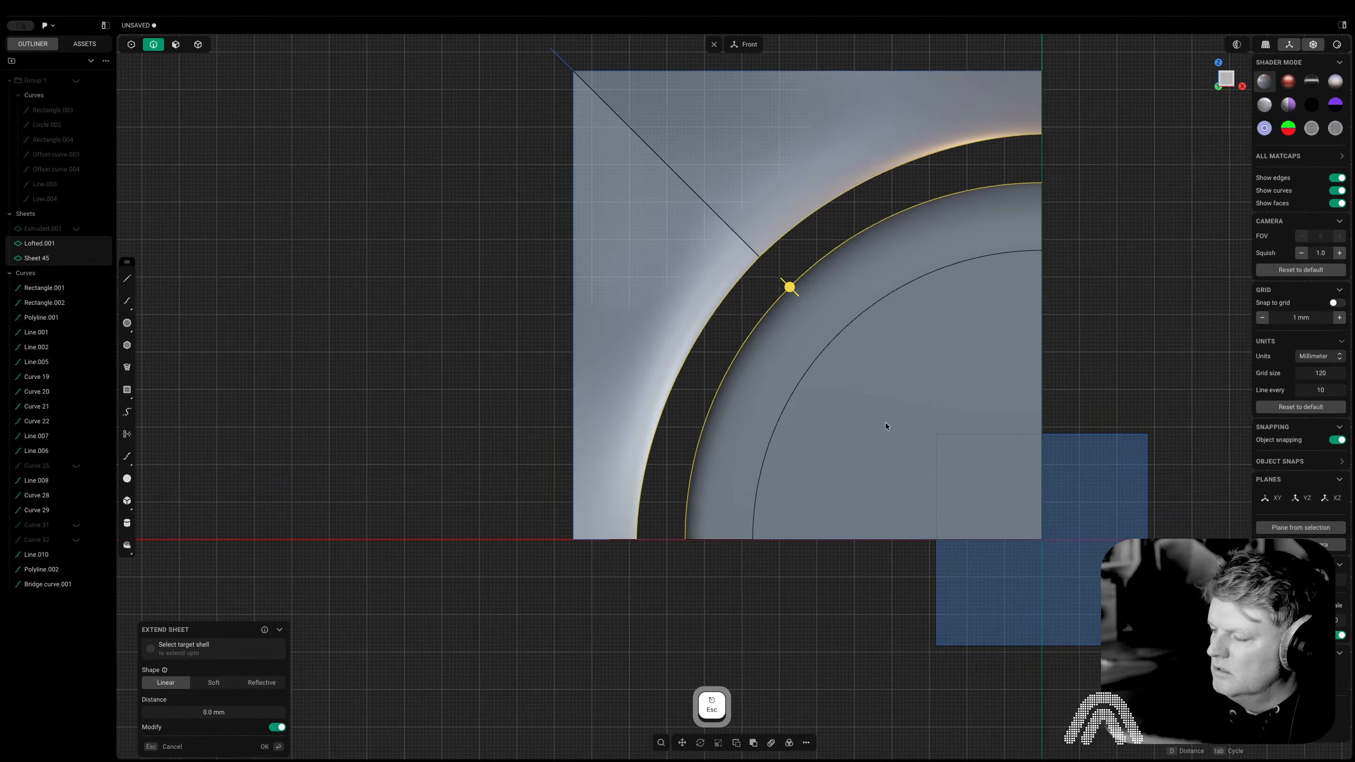
key(2)
click(661, 540)
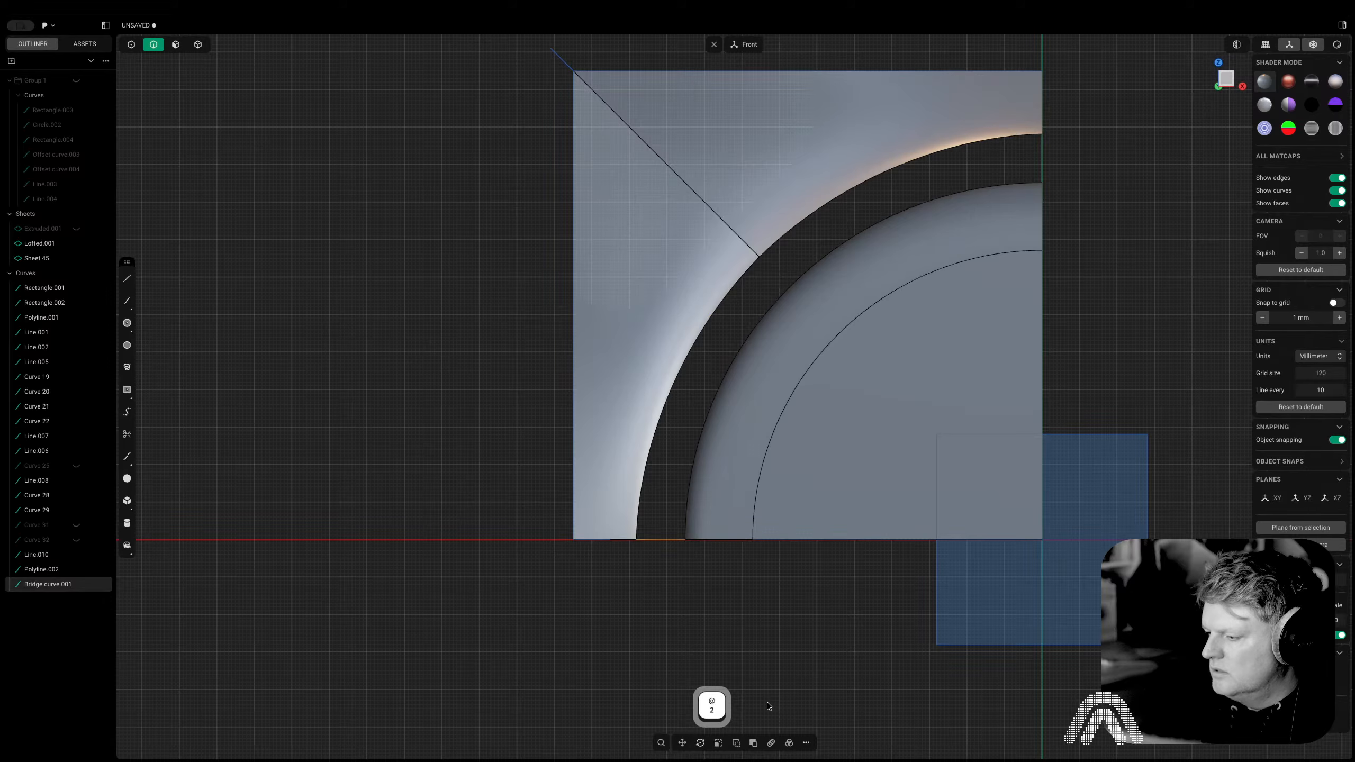
click(790, 743)
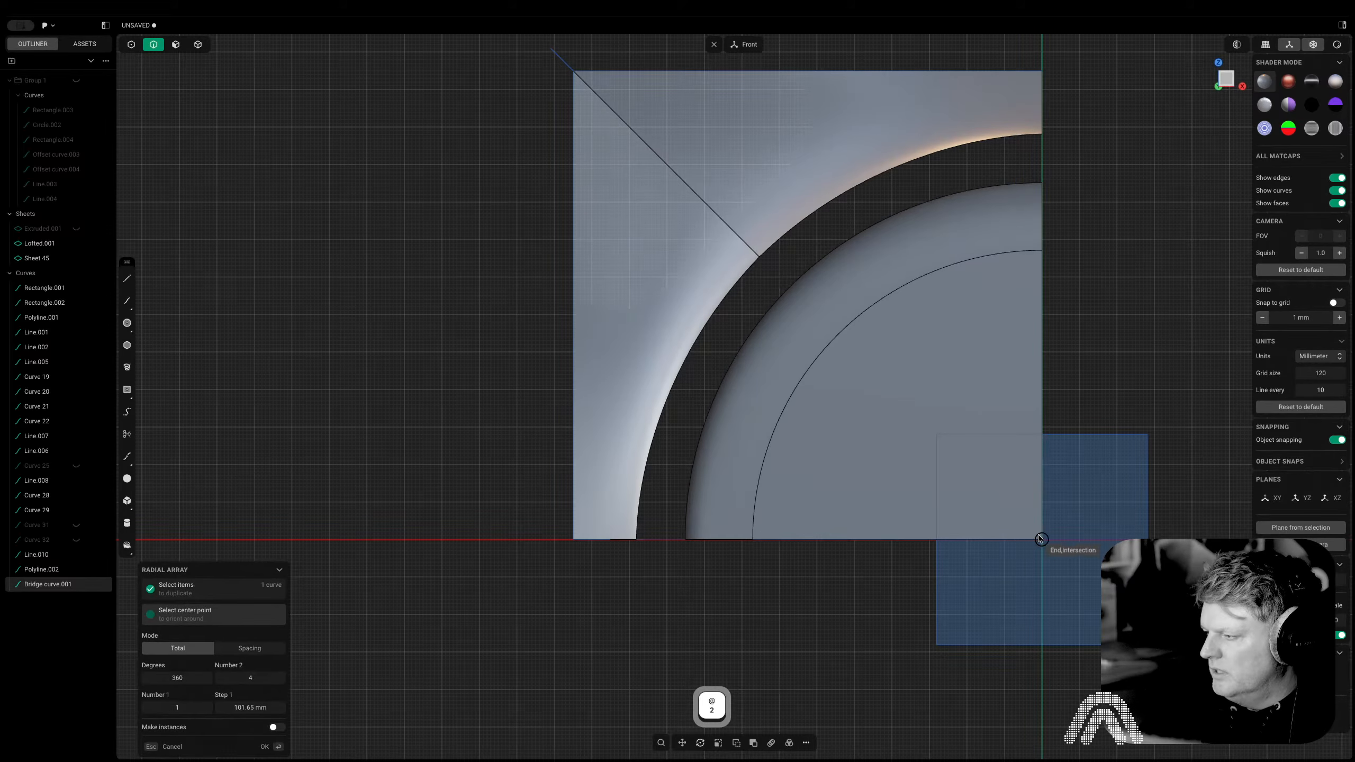
scroll(1047, 536, up, 8)
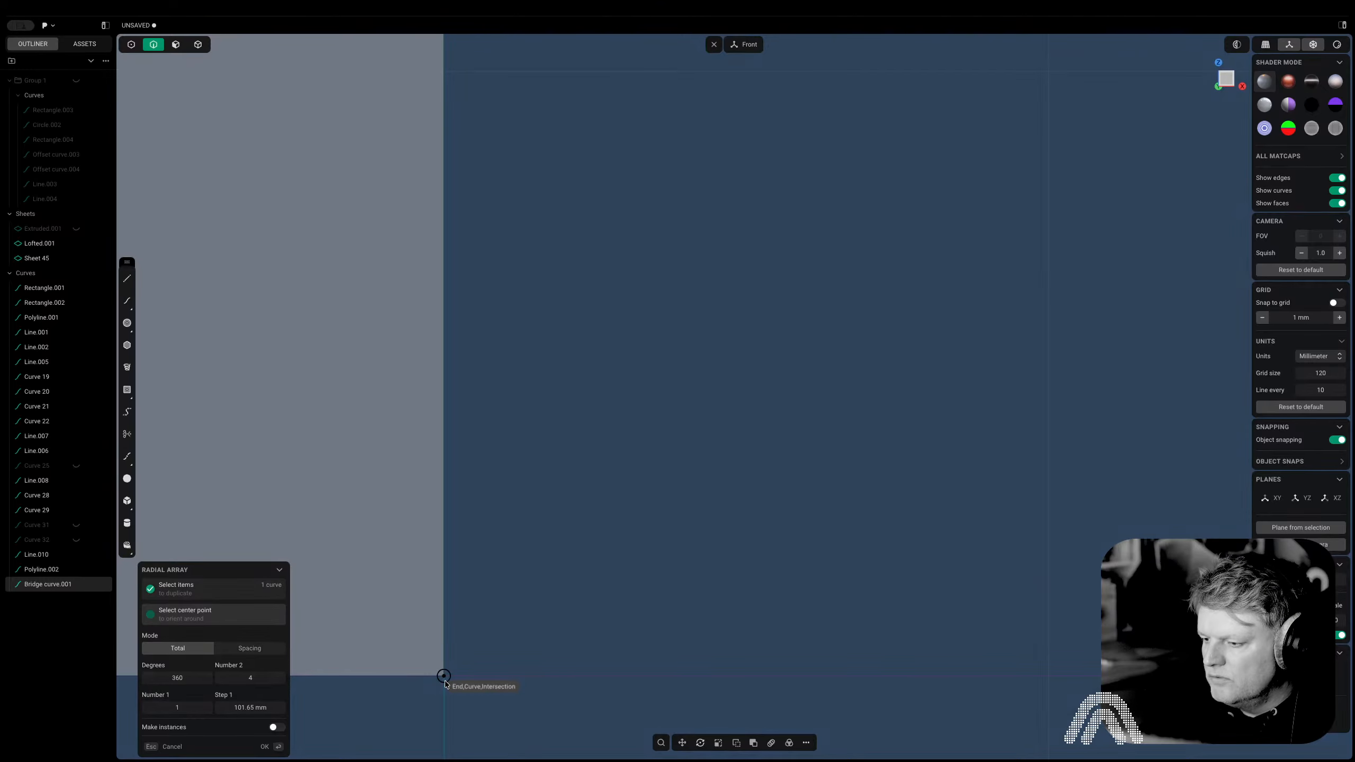
click(445, 680)
scroll(457, 569, down, 3)
scroll(649, 341, down, 5)
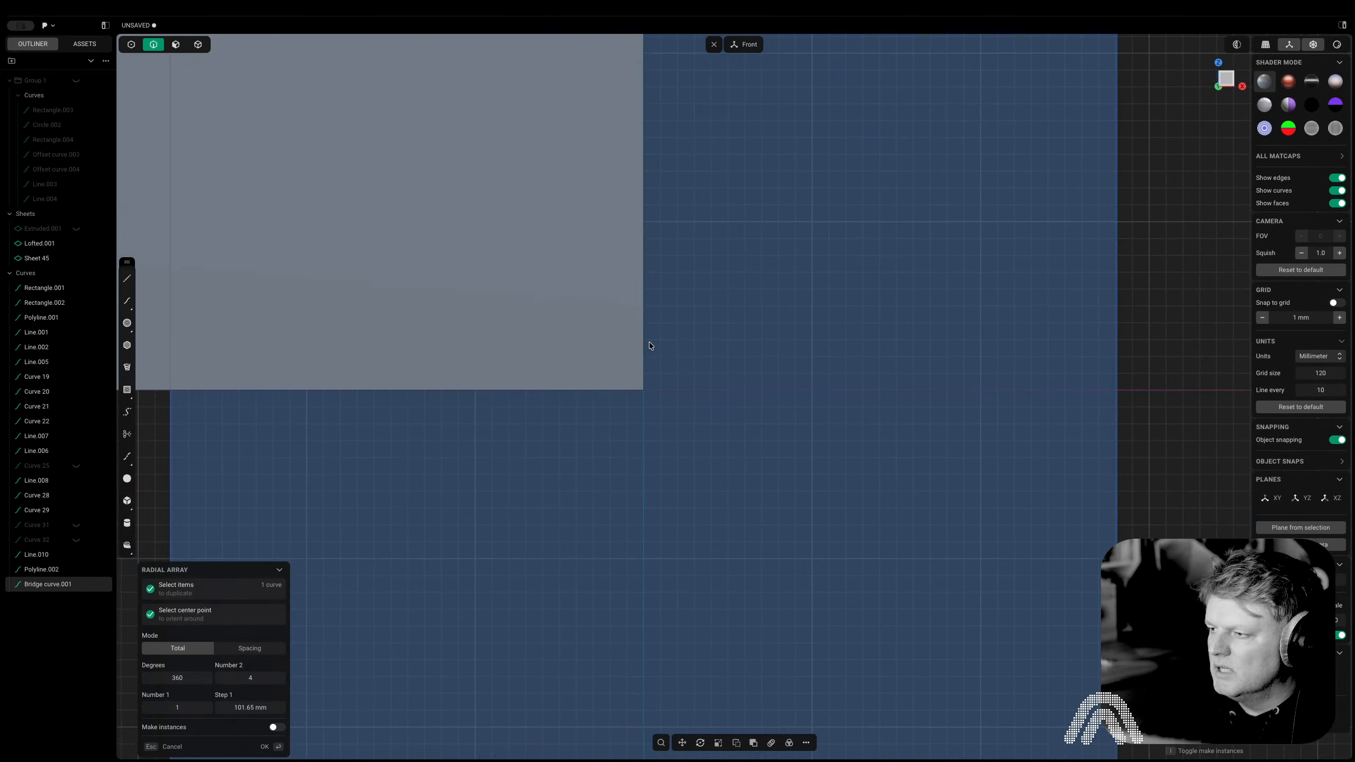
Try a count of 8 for the bridge curve's 360-degree radial array
scroll(749, 436, up, 8)
middle_drag(749, 437, 616, 491)
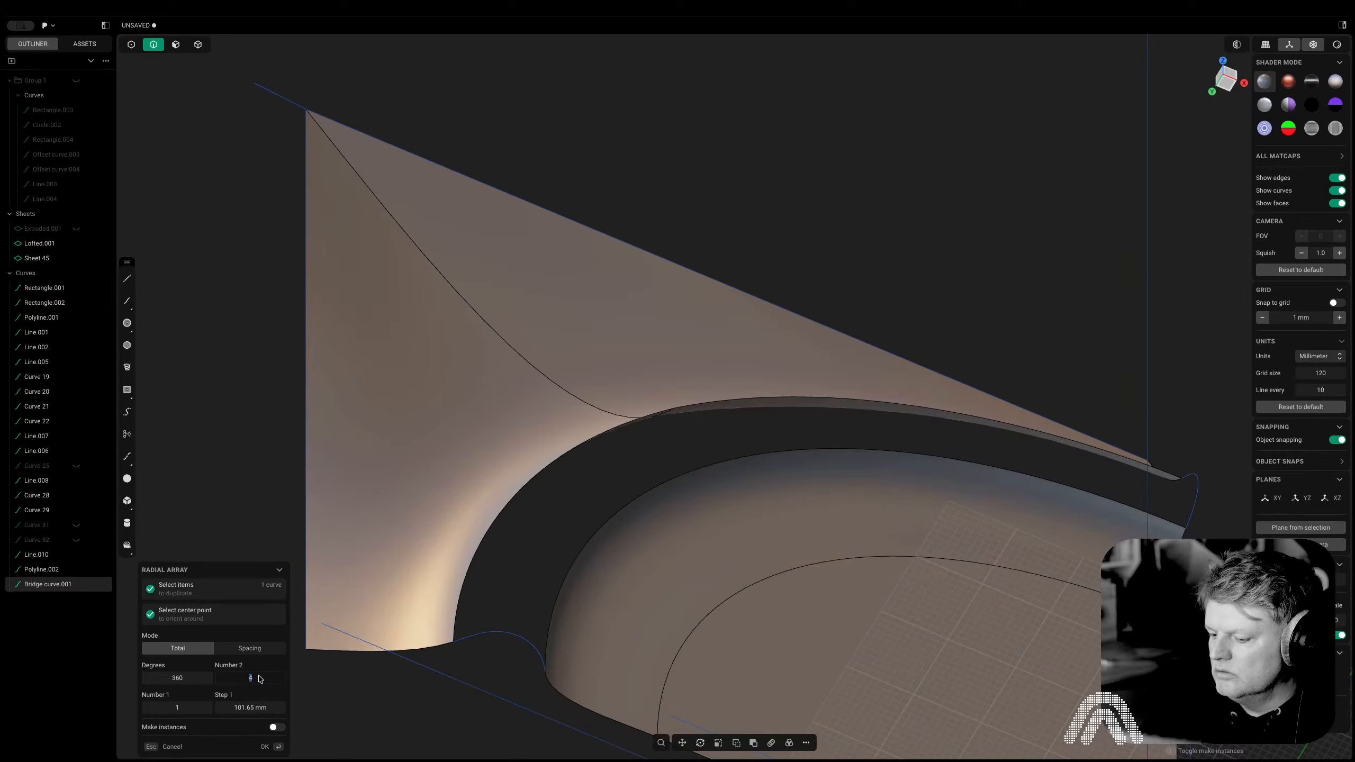
scroll(676, 626, down, 1)
scroll(1043, 479, down, 2)
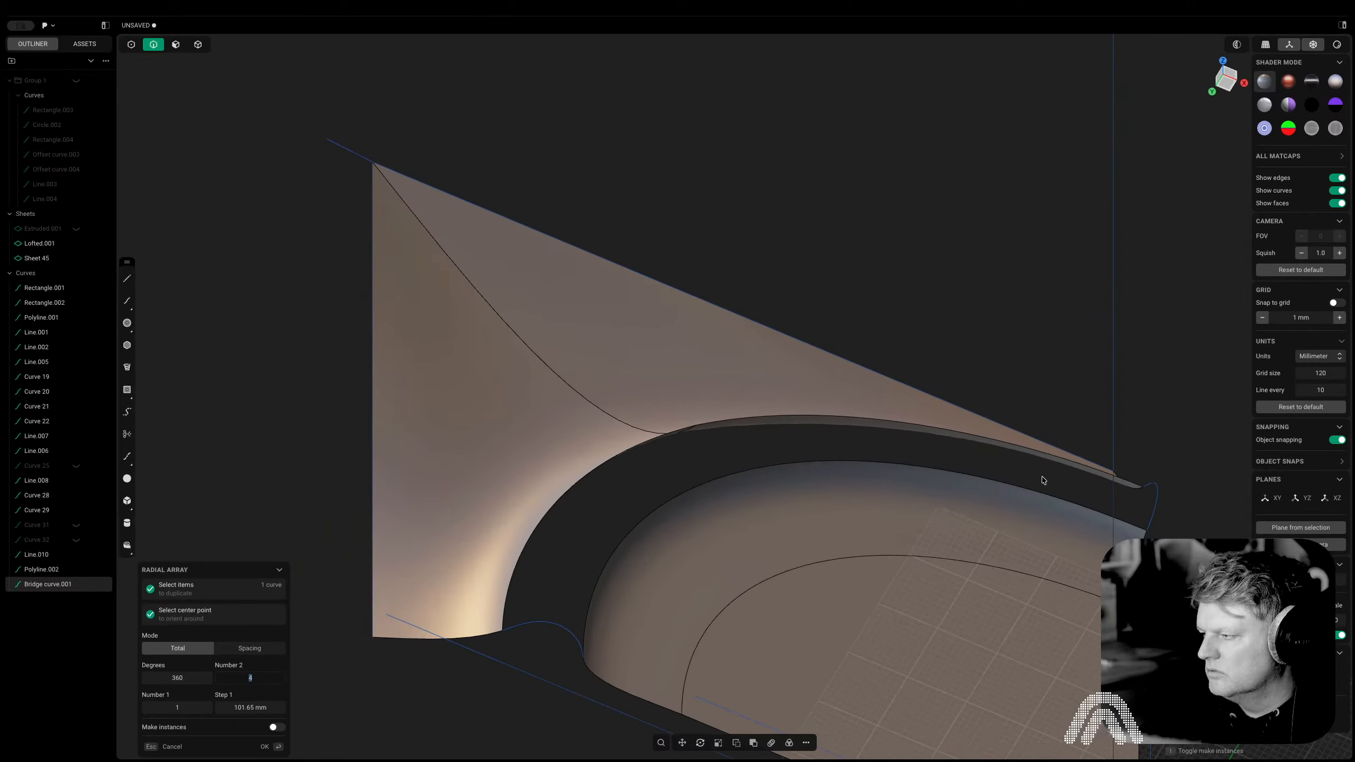
middle_drag(1166, 519, 1126, 481)
shift+middle_drag(1126, 481, 1031, 313)
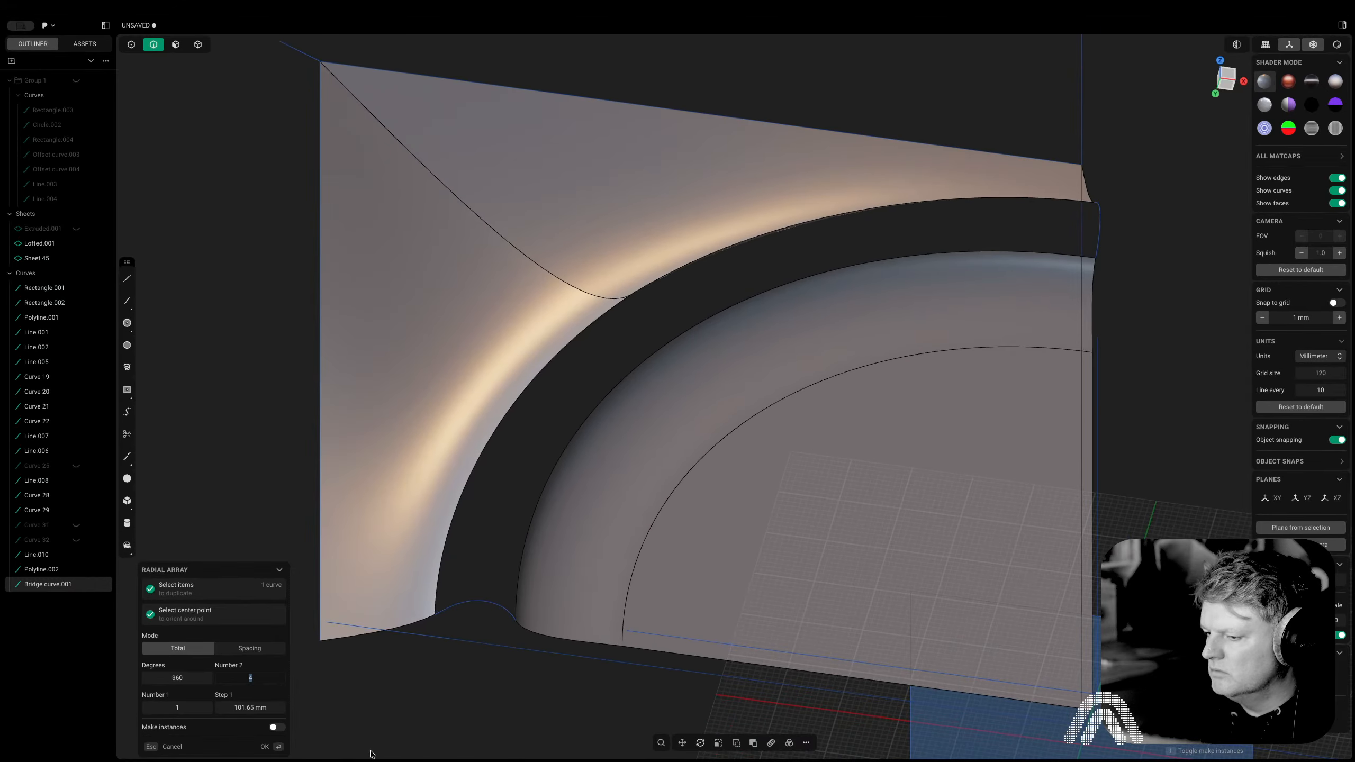
text(8)
key(Tab)
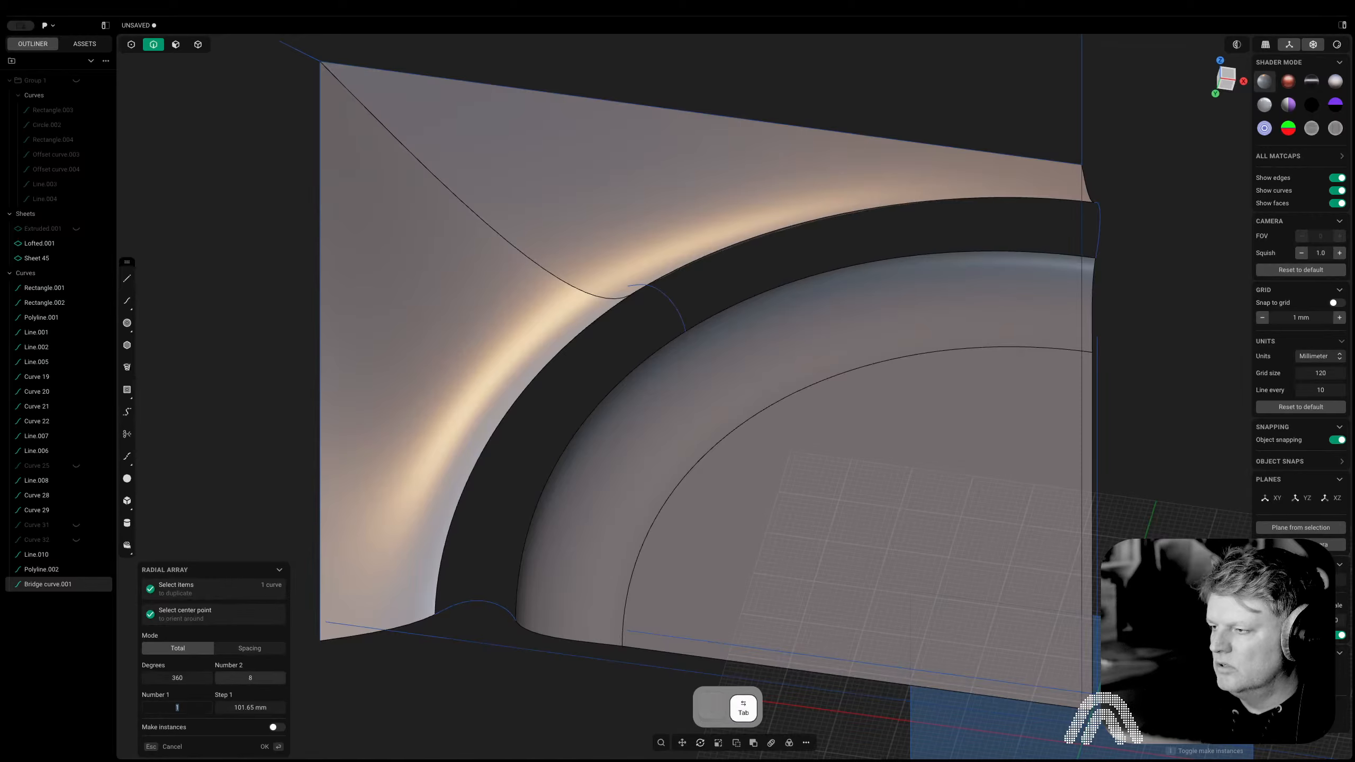
middle_drag(661, 303, 652, 401)
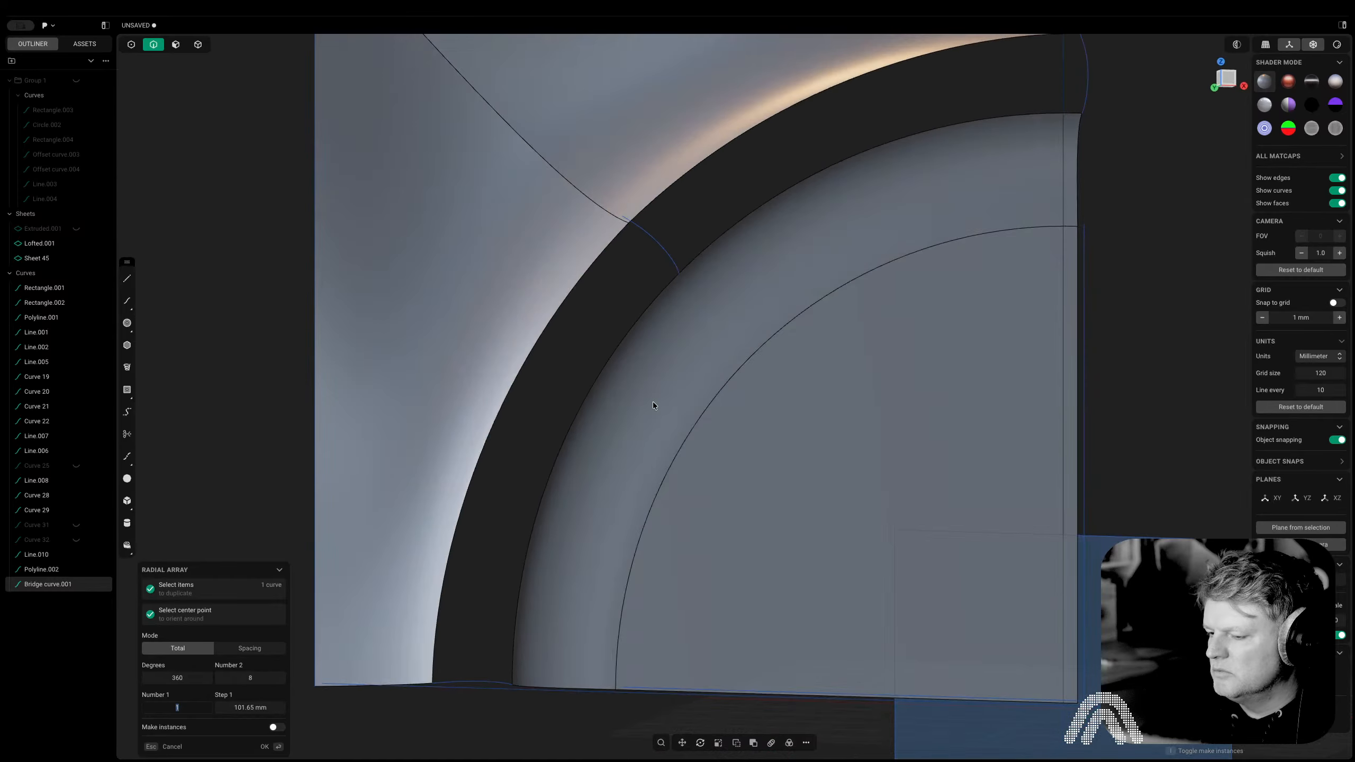
Set the radial array's count to 4 and apply it
click(260, 682)
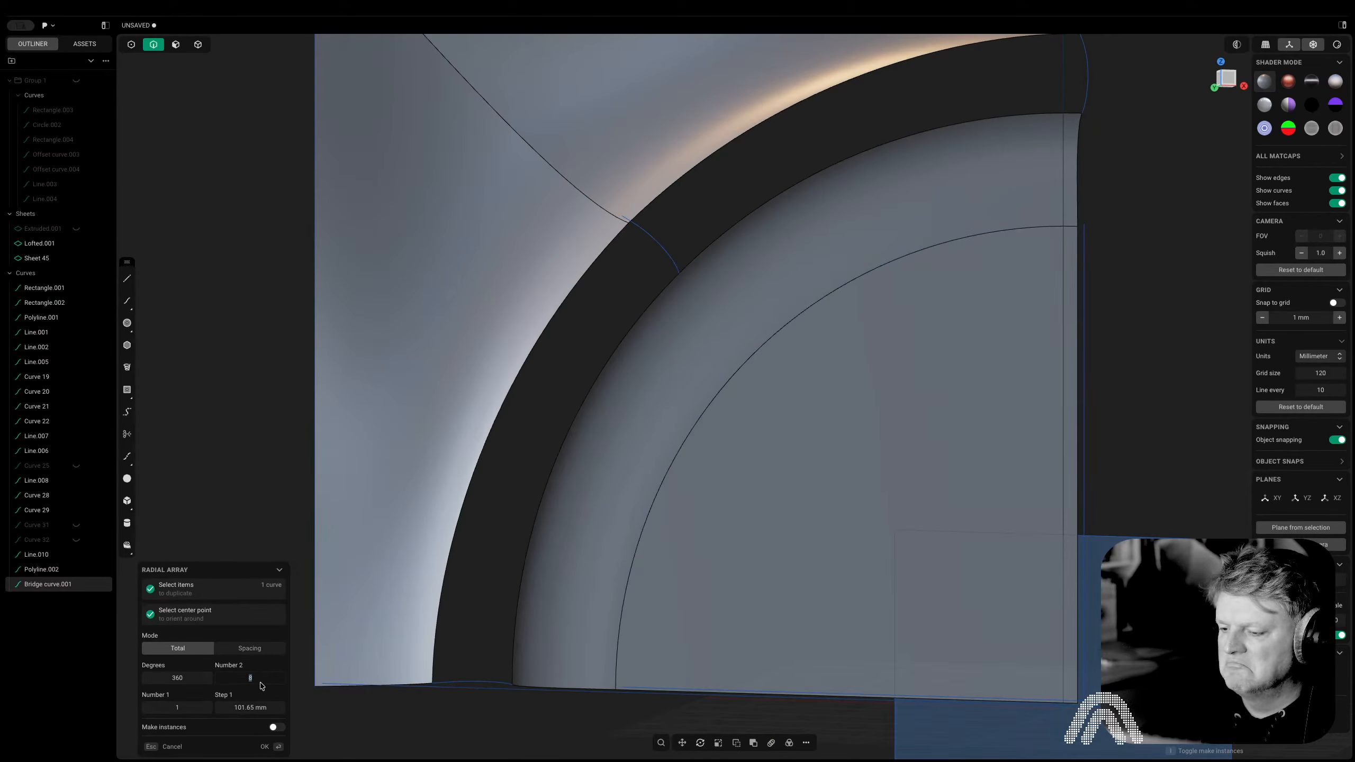
text(4)
key(Tab)
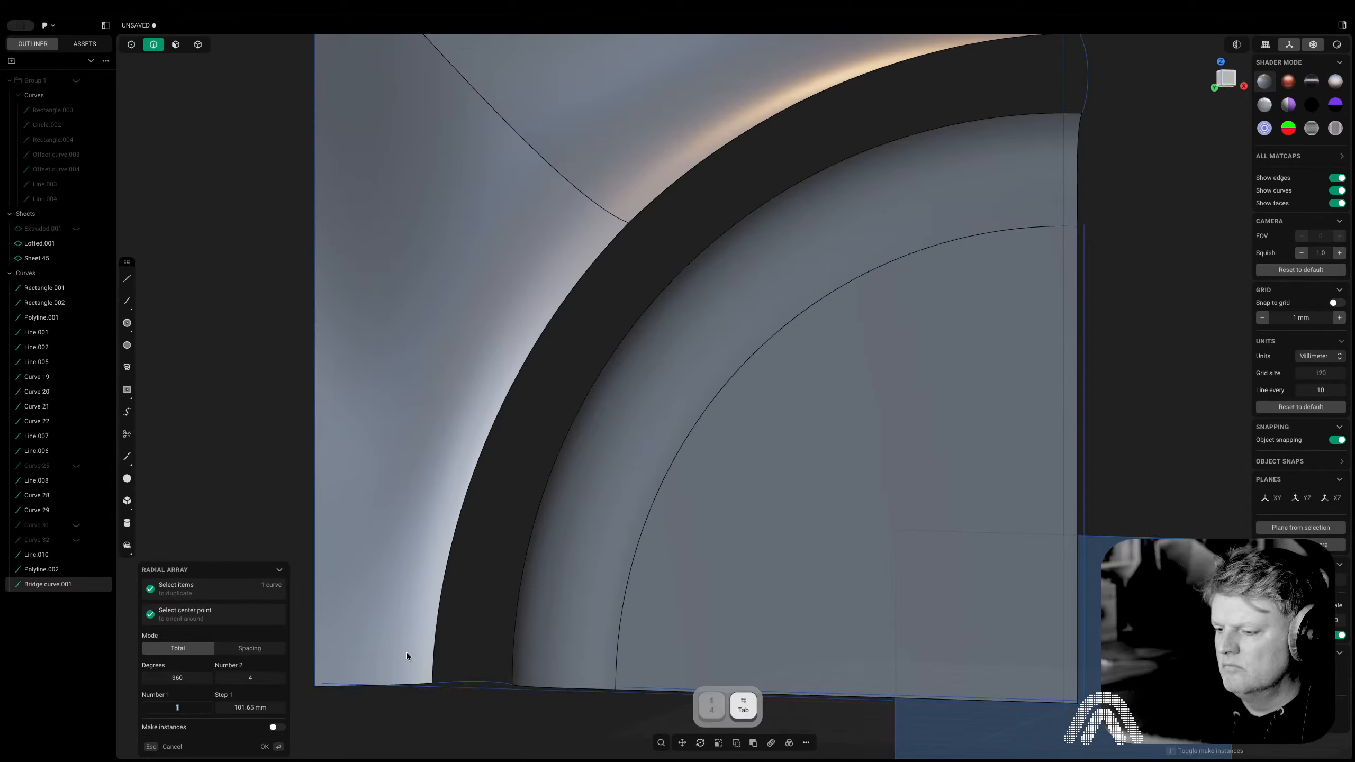
right_click(804, 332)
Start a loft between the outer sheet's arc edge and the inner sheet's arc edge
middle_drag(1061, 300, 1017, 524)
shift+middle_drag(1024, 460, 539, 431)
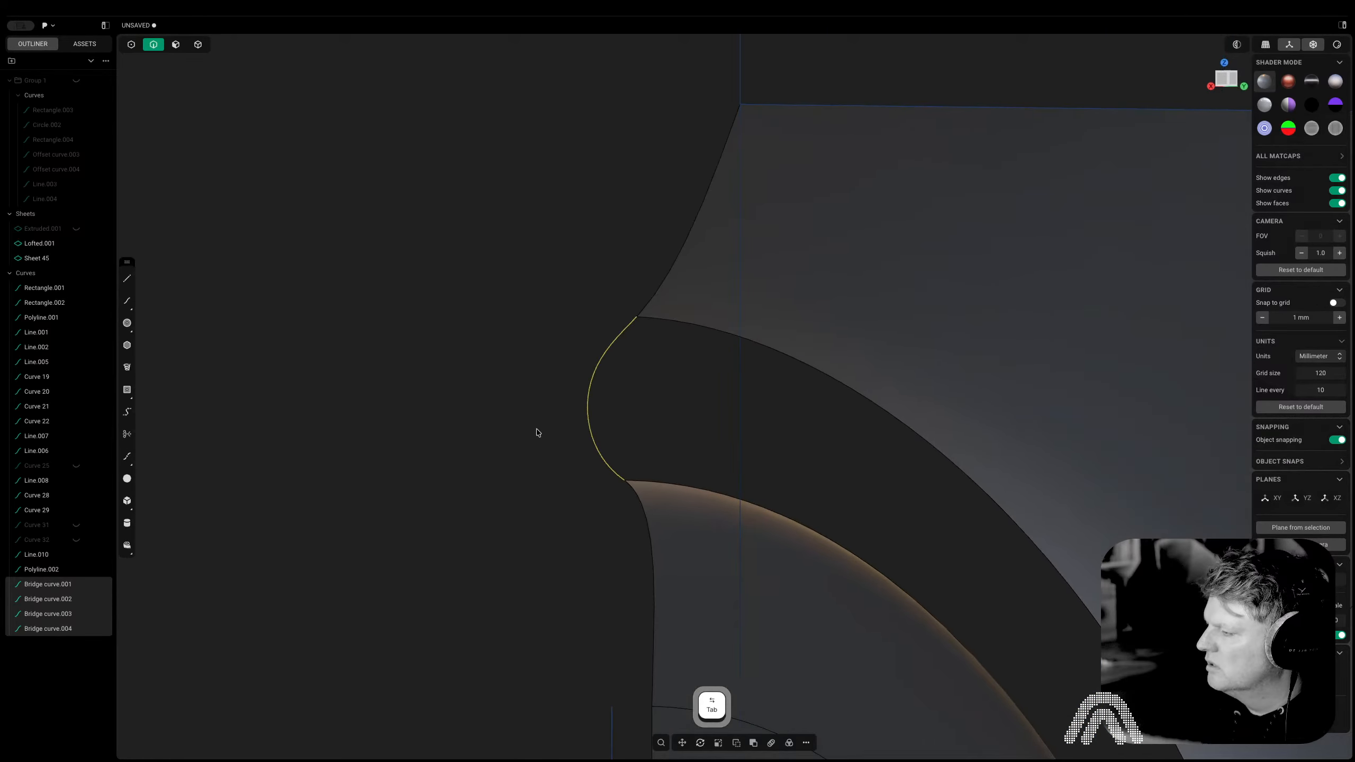
scroll(539, 429, down, 5)
click(459, 382)
key(2)
click(616, 380)
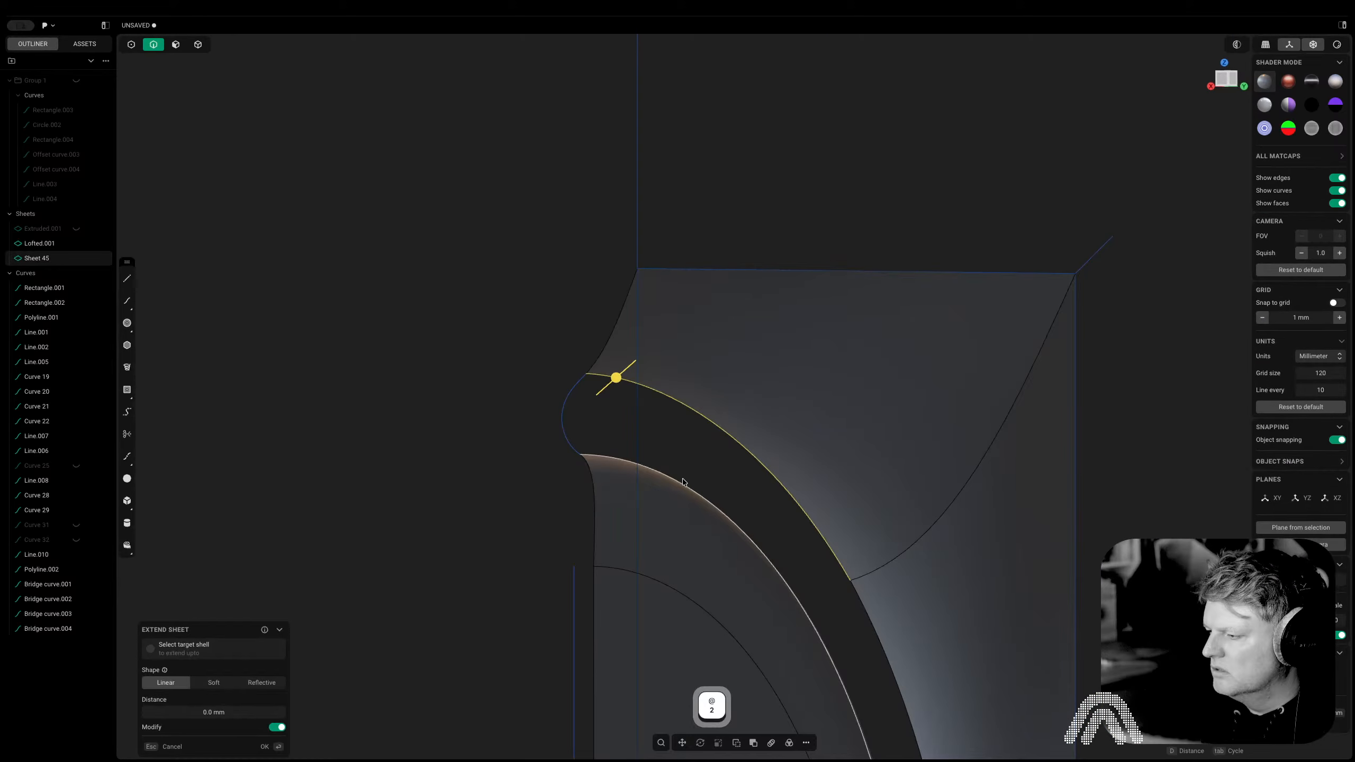
shift+click(900, 670)
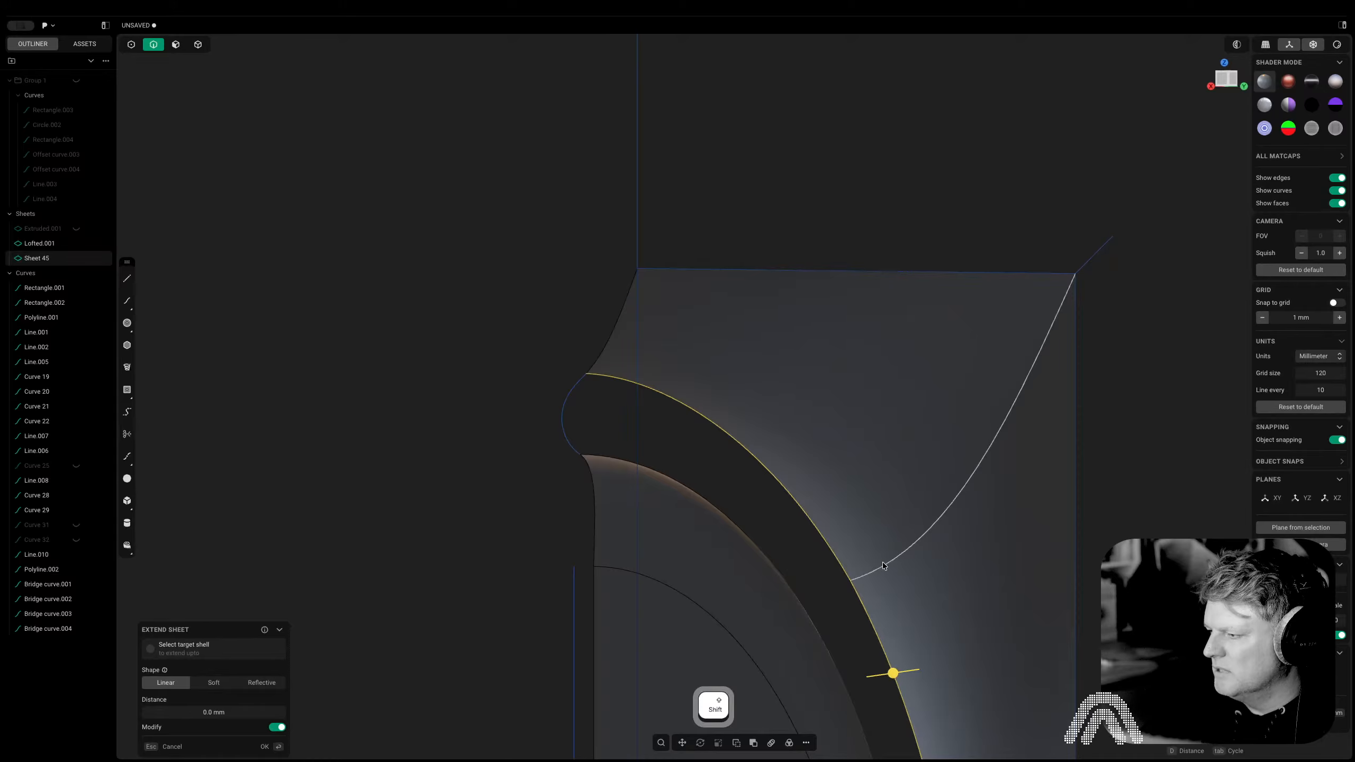
middle_drag(883, 566, 883, 577)
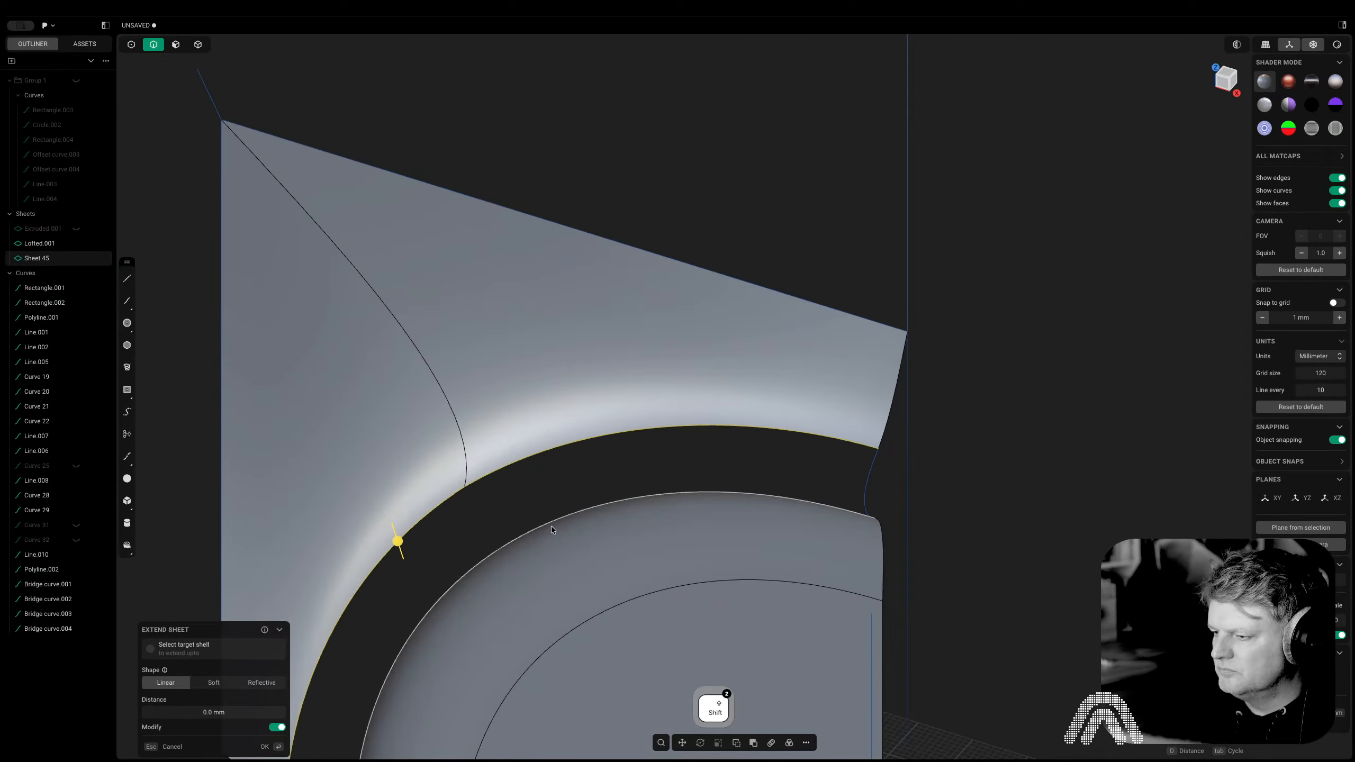
middle_drag(490, 682, 815, 327)
key(l)
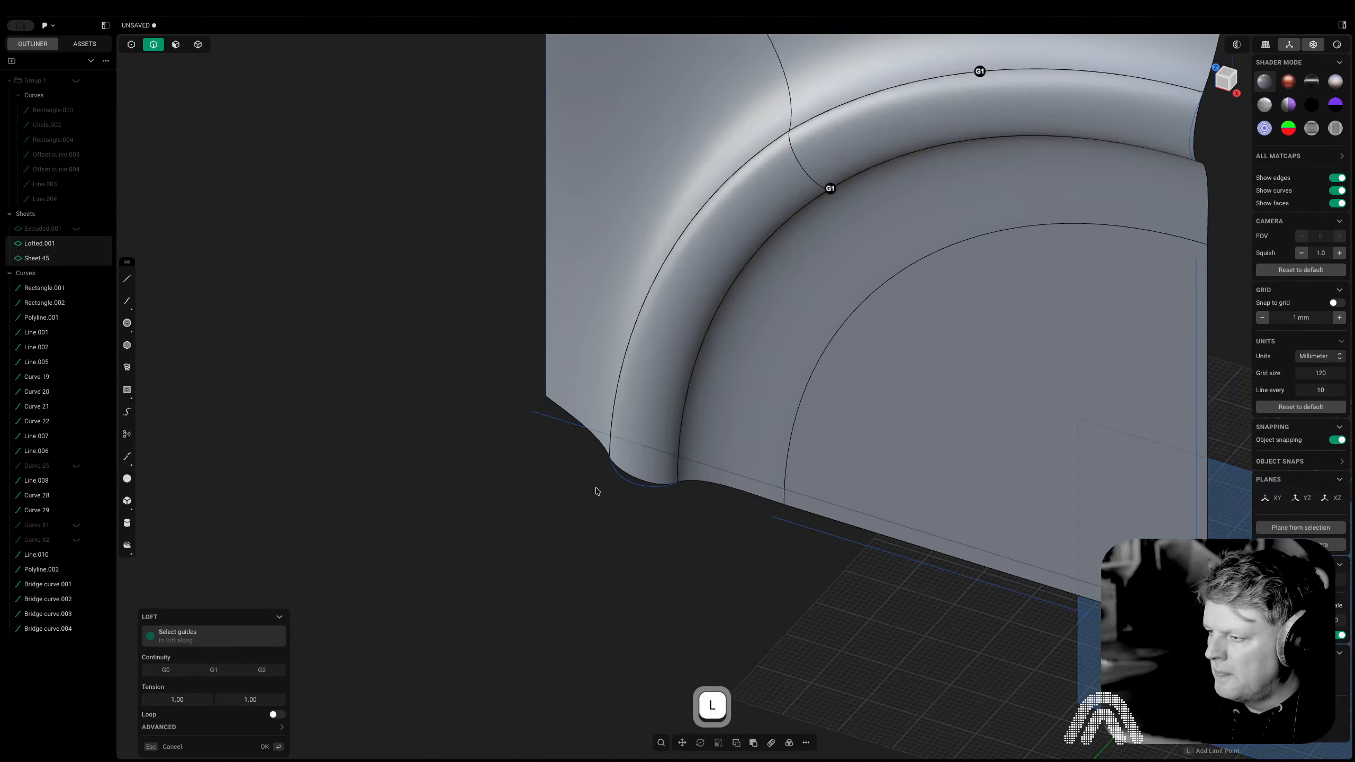
Try the two bridge curves at the gap's ends as guides for the edge-to-edge loft, then undo the loft
shift+click(625, 483)
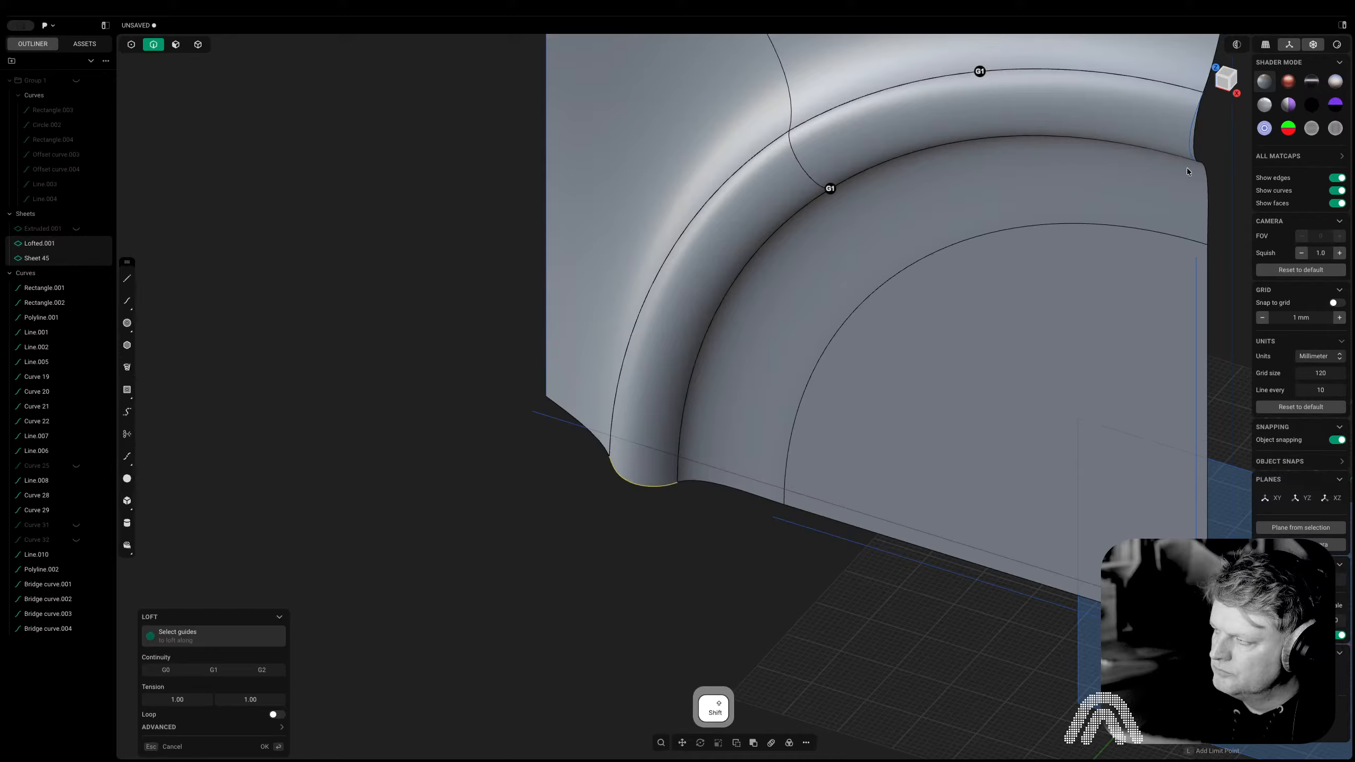
shift+click(1190, 128)
middle_drag(1189, 128, 1069, 84)
click(1218, 92)
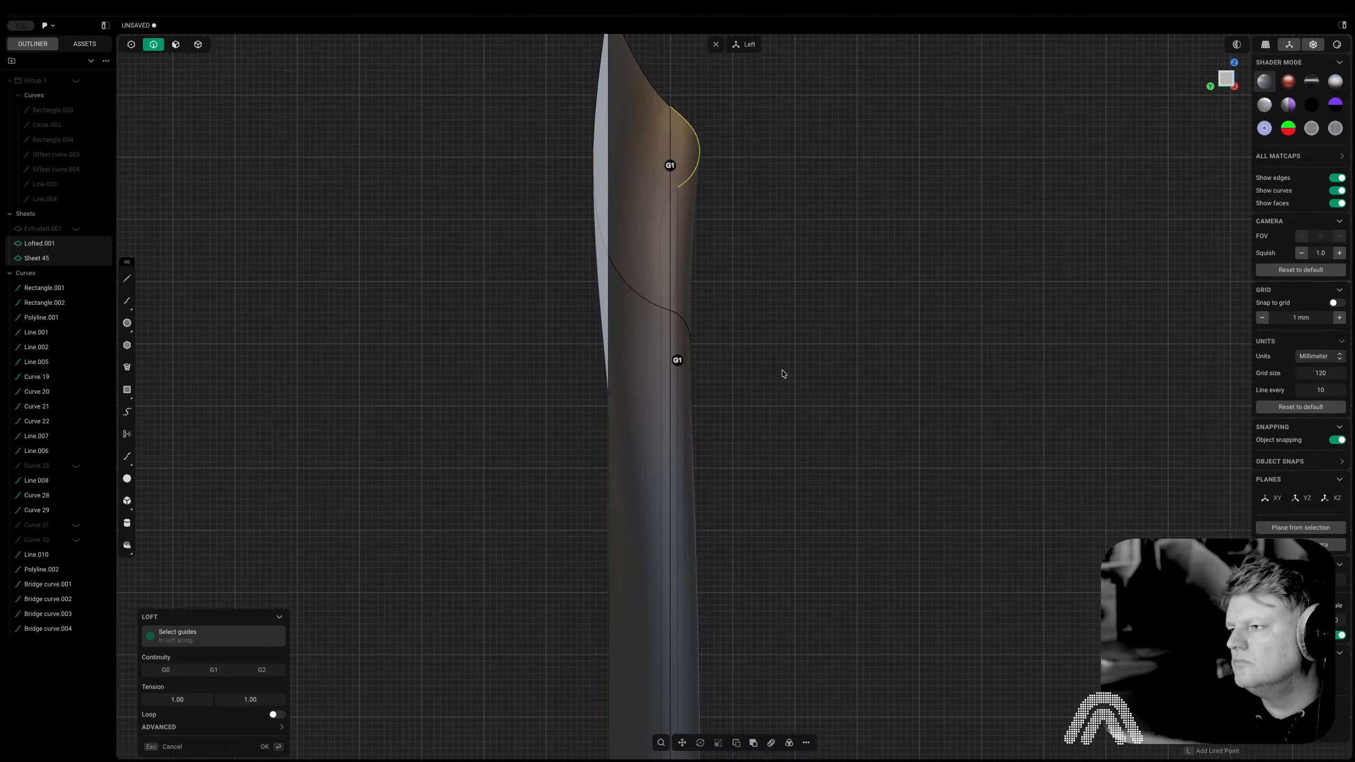
key(Return)
middle_drag(784, 374, 769, 381)
key(super+z)
key(super+z)
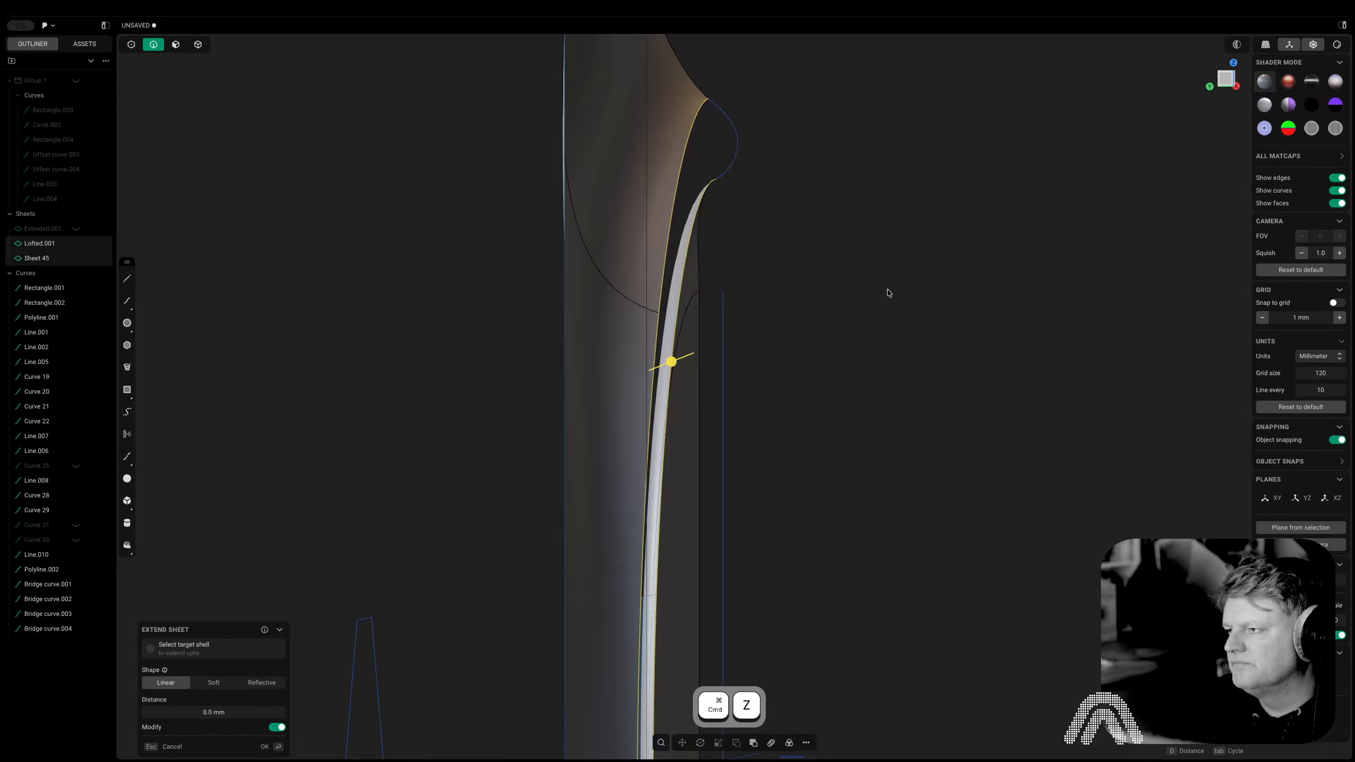
Start a loft between the two bridge curves at opposite ends of the arc-shaped gap
key(2)
click(736, 145)
right_drag(957, 619, 730, 288)
middle_drag(628, 646, 528, 678)
shift+click(338, 484)
key(l)
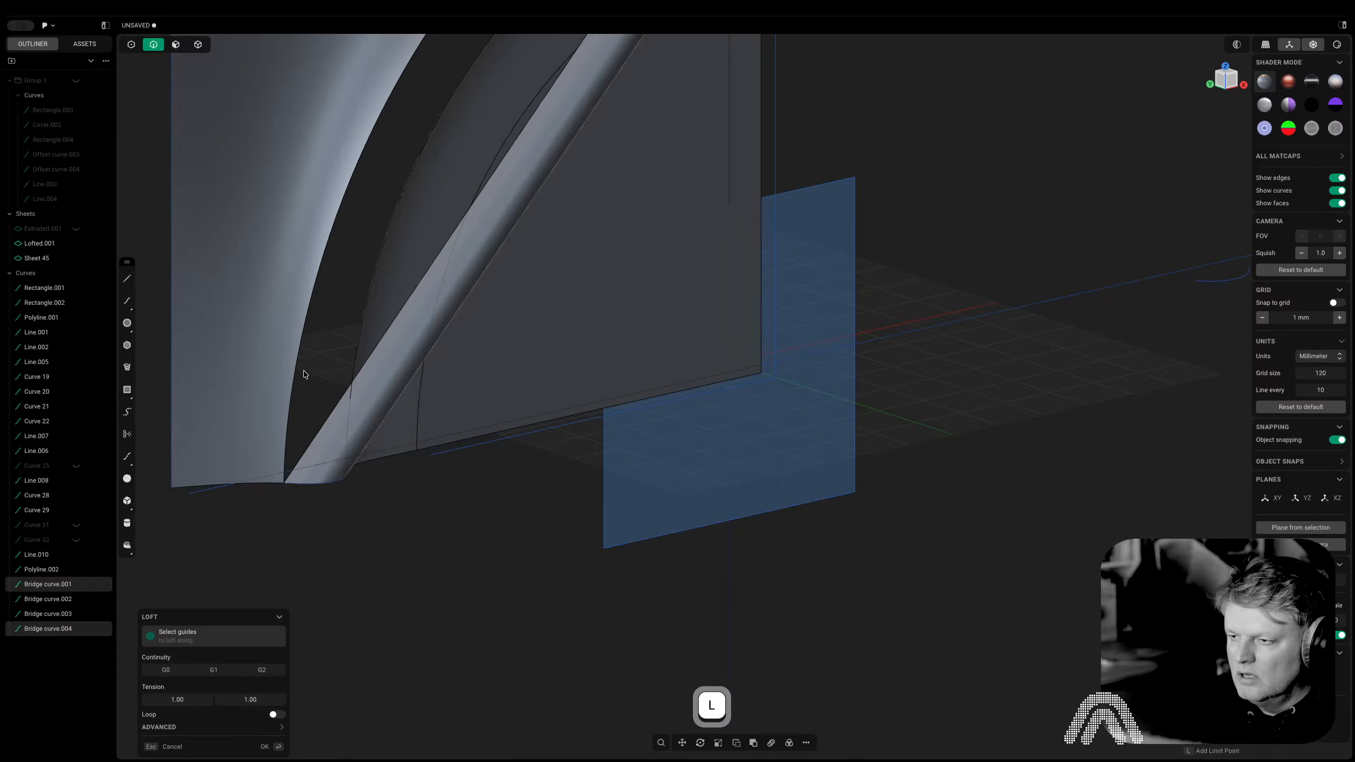
Guide the loft along the outer and inner arc edges with G1 continuity and apply it
right_drag(298, 362, 359, 660)
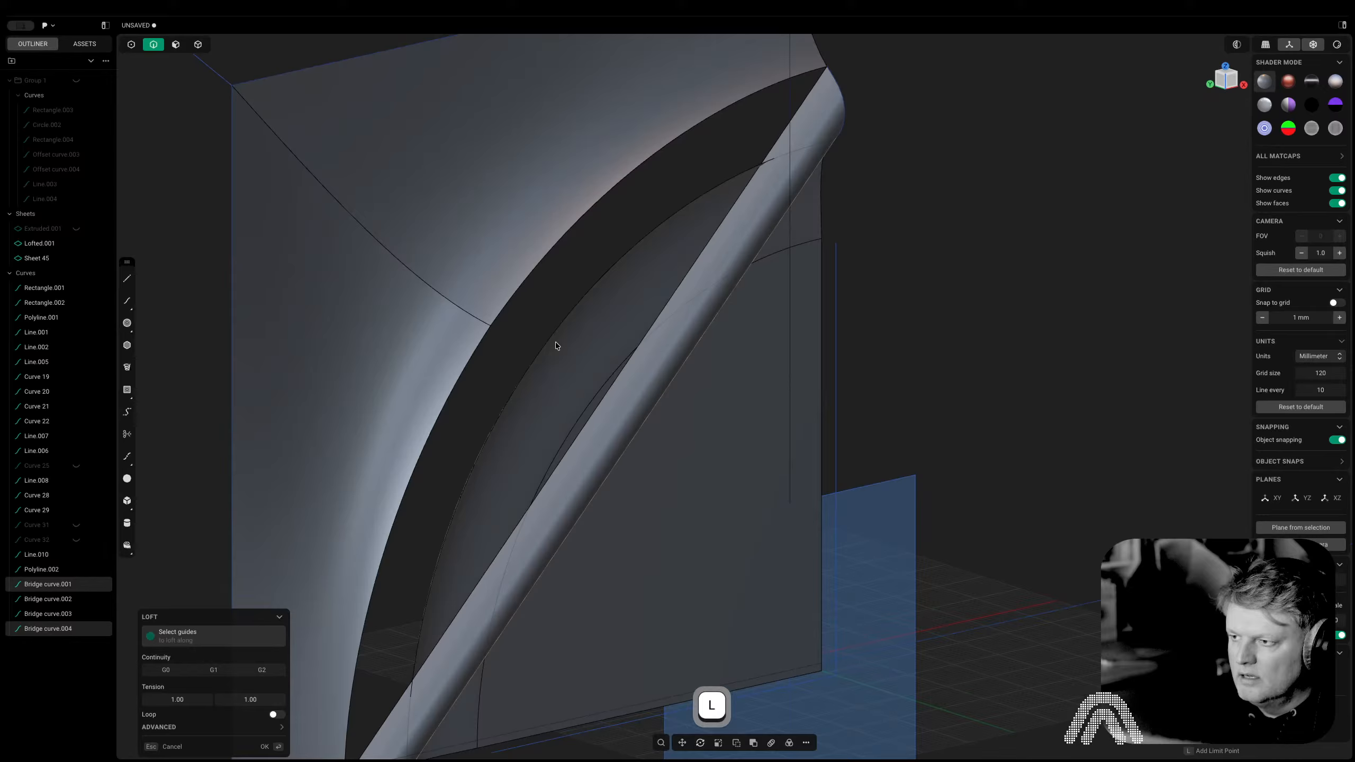
shift+click(532, 272)
shift+click(486, 343)
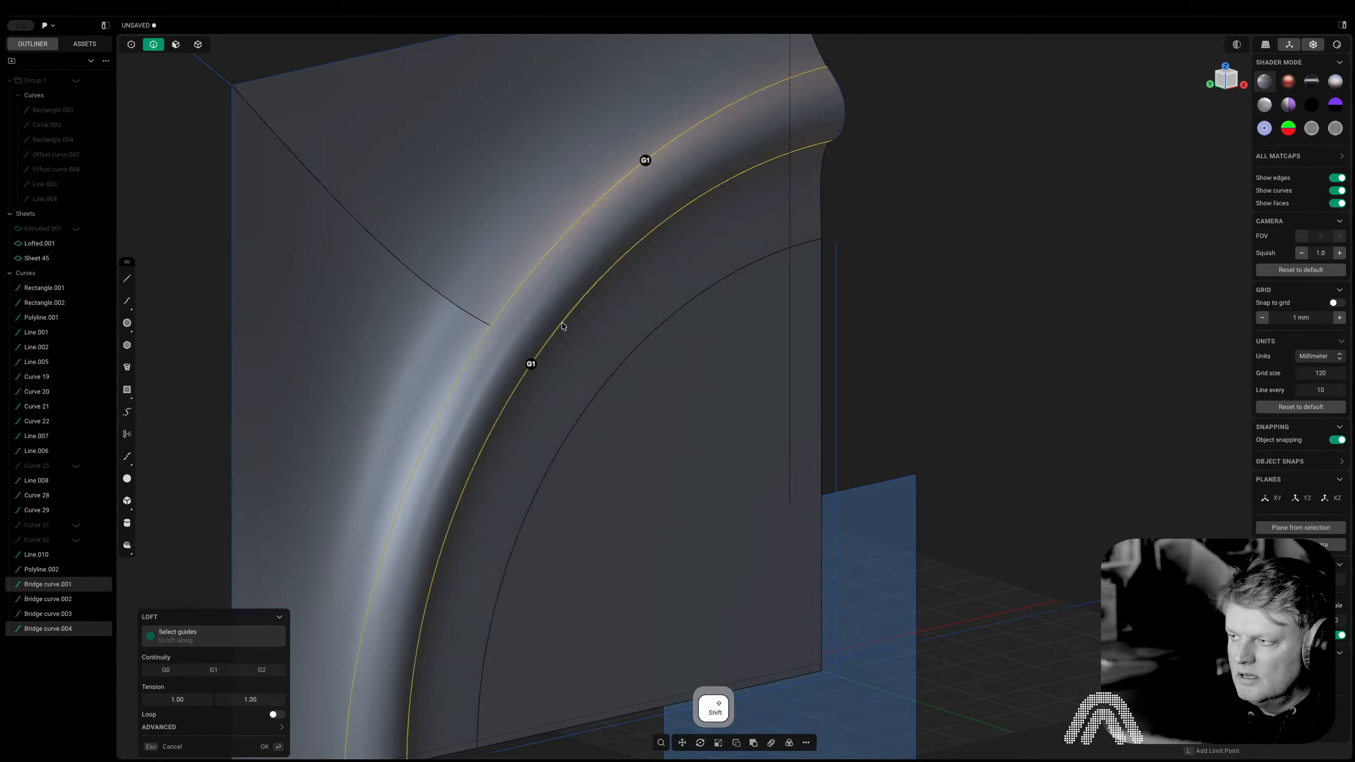
right_drag(649, 441, 802, 203)
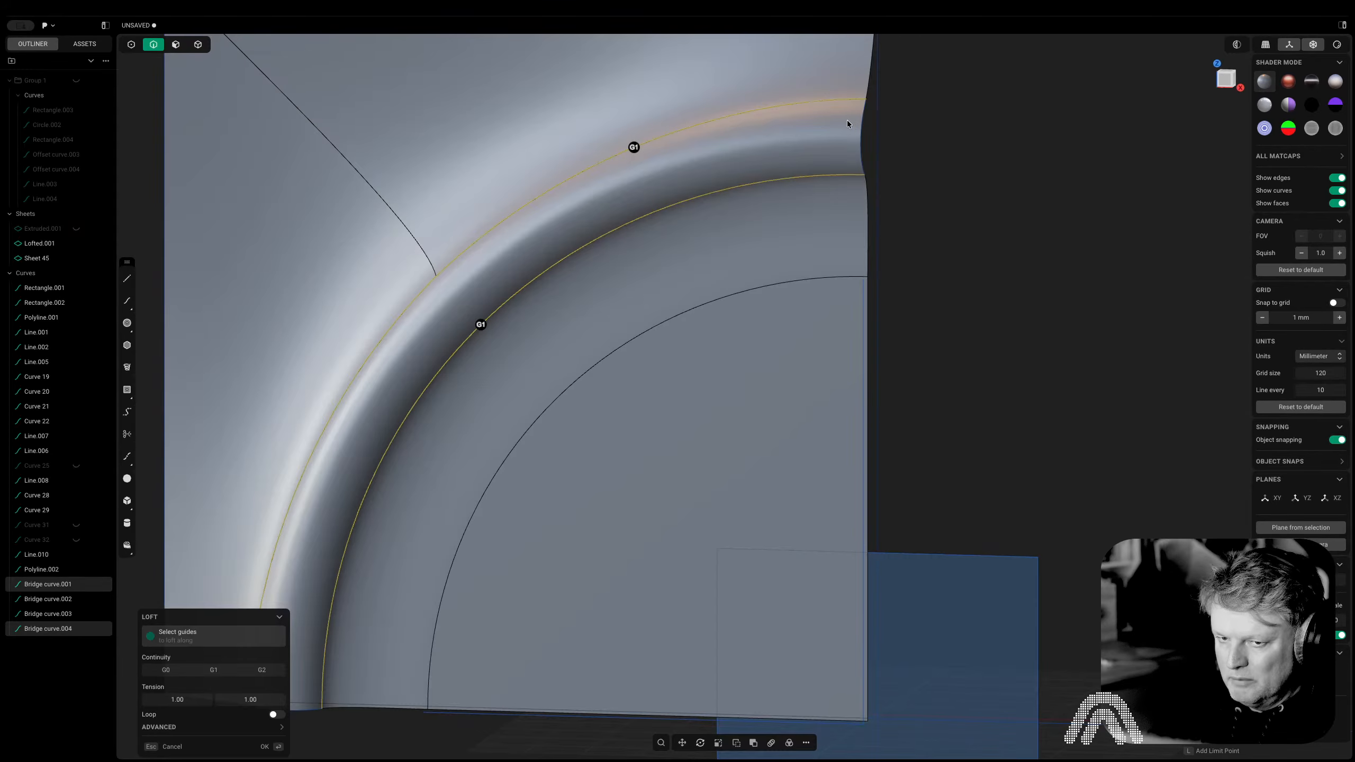
middle_drag(559, 298, 902, 110)
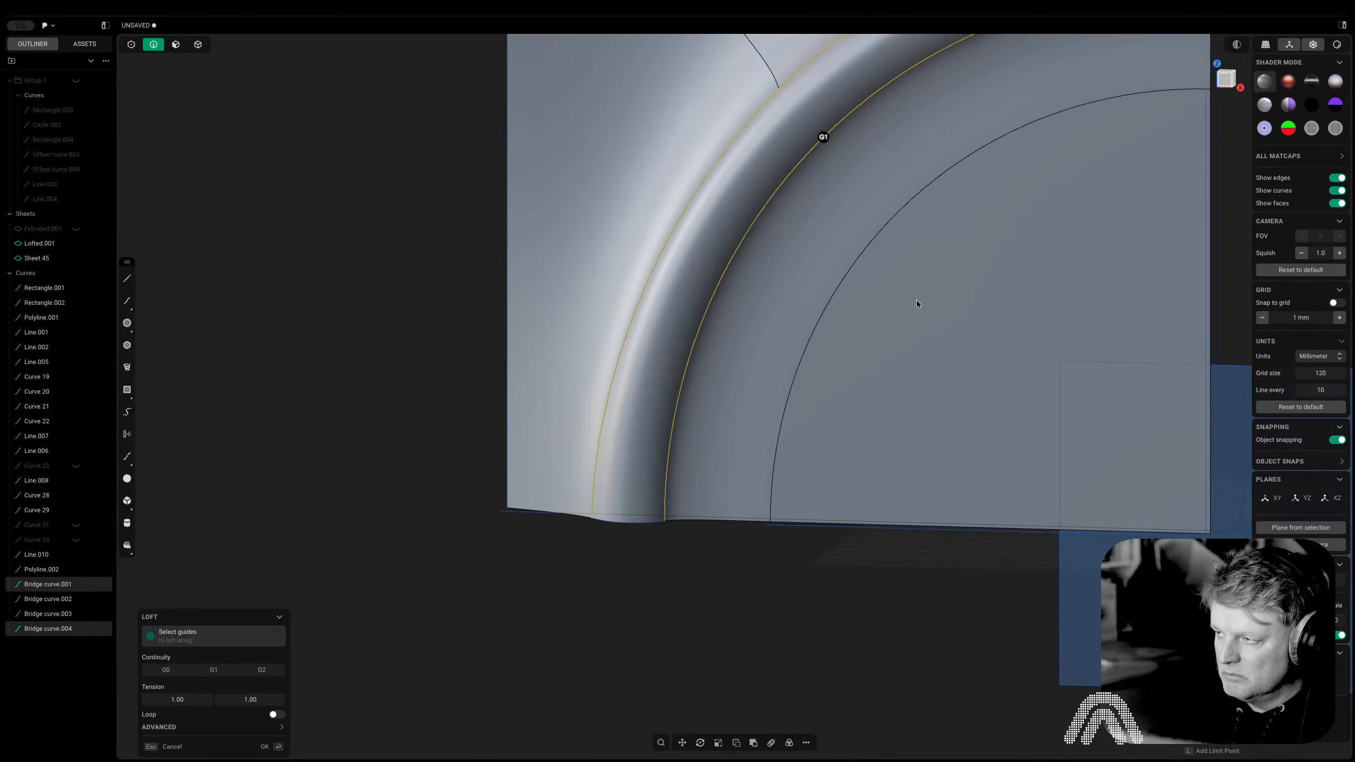
key(Return)
Examine the lofted band's profile and its transitions into the neighbouring sheets
scroll(916, 303, down, 5)
mouse_move(916, 305)
middle_down()
mouse_move(902, 354)
mouse_move(927, 286)
middle_up()
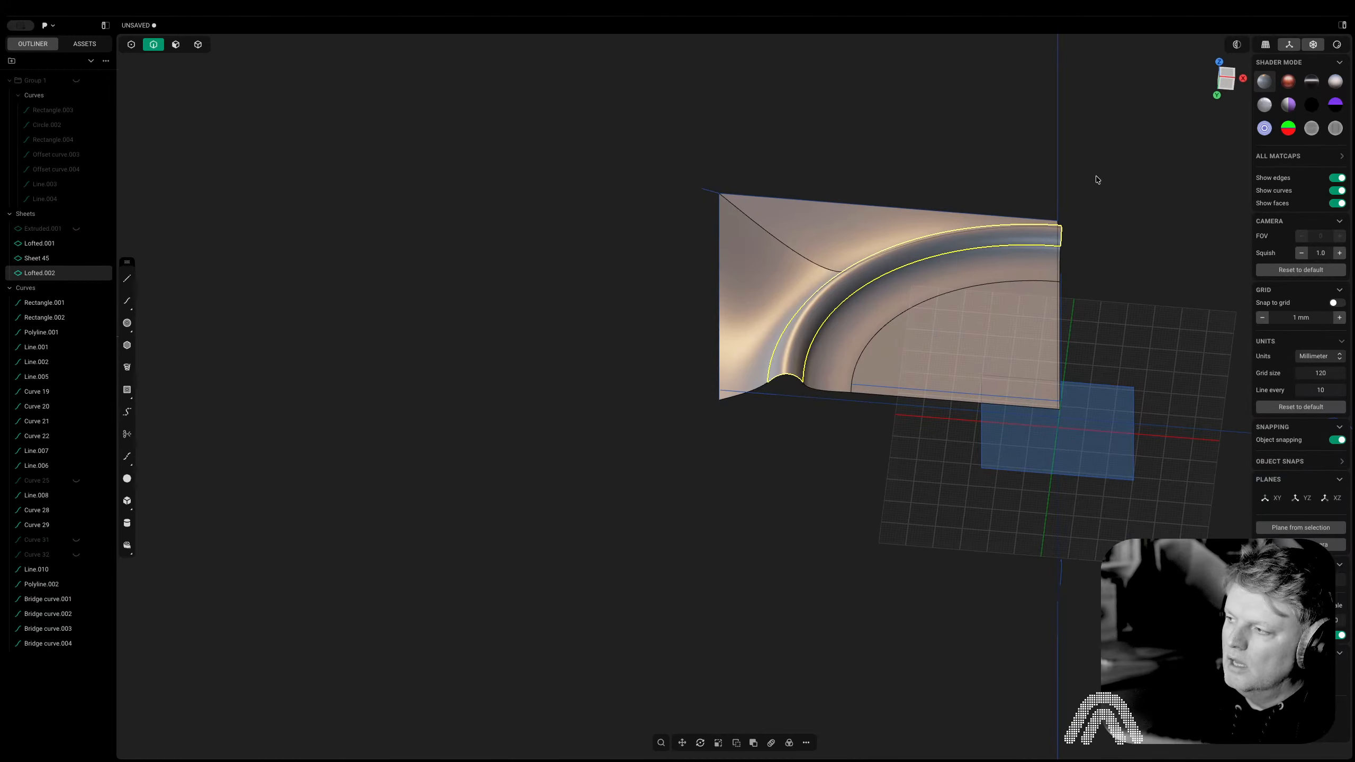
scroll(768, 363, up, 5)
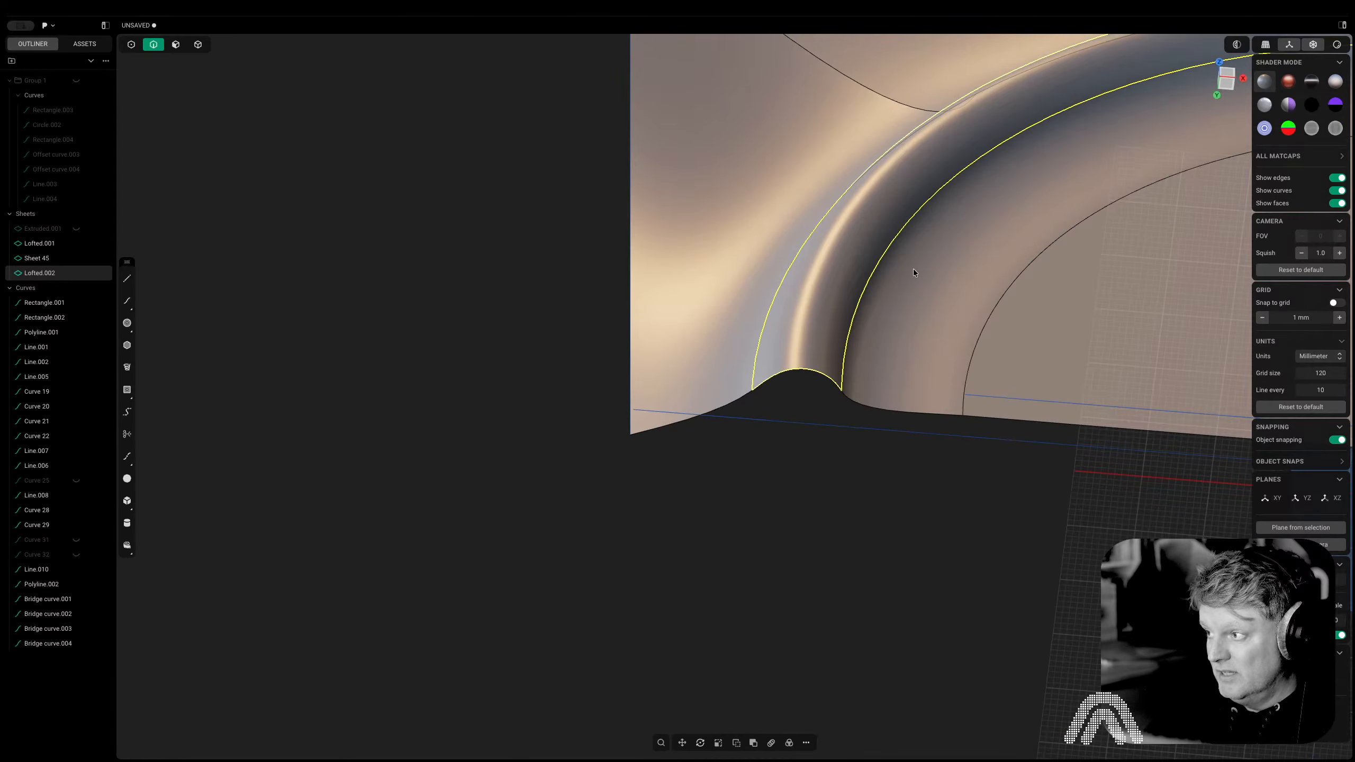
shift+middle_drag(966, 337, 704, 434)
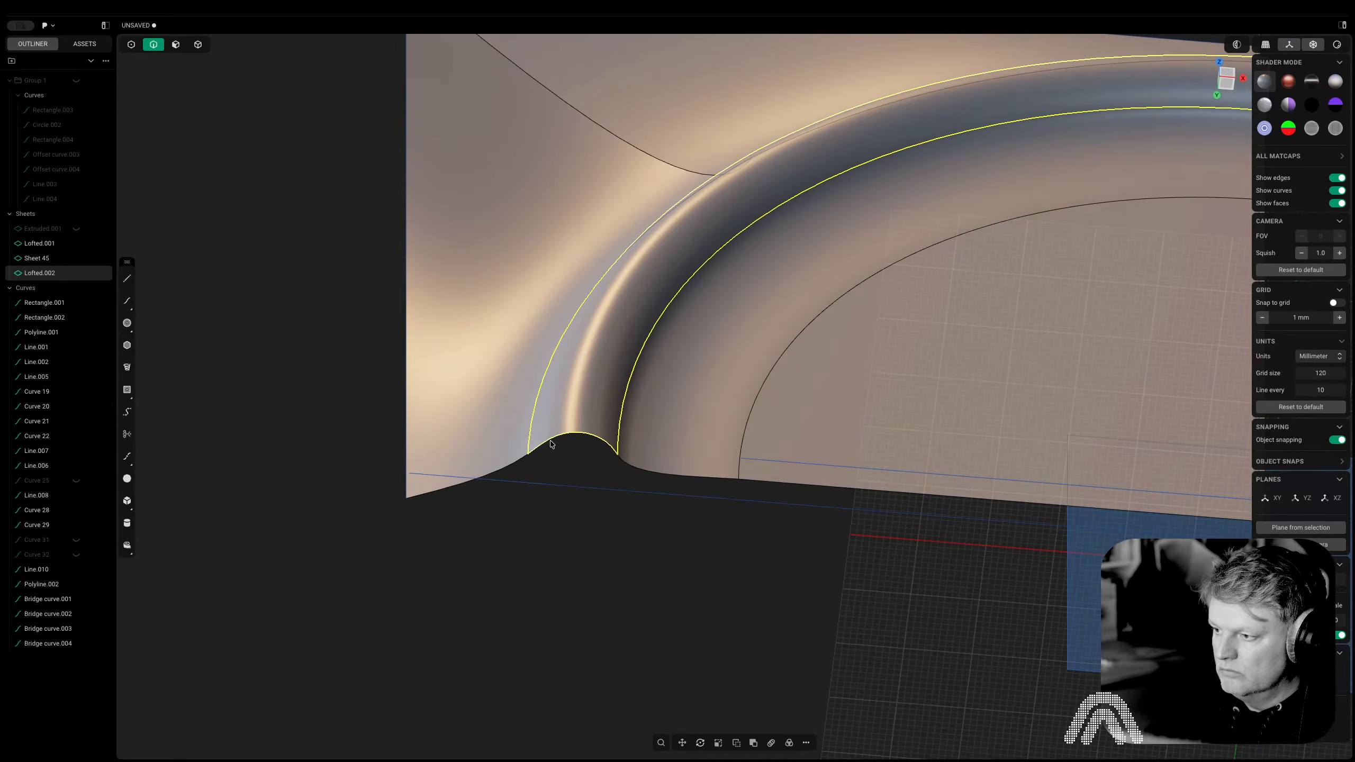
click(631, 588)
scroll(631, 576, down, 5)
key(q)
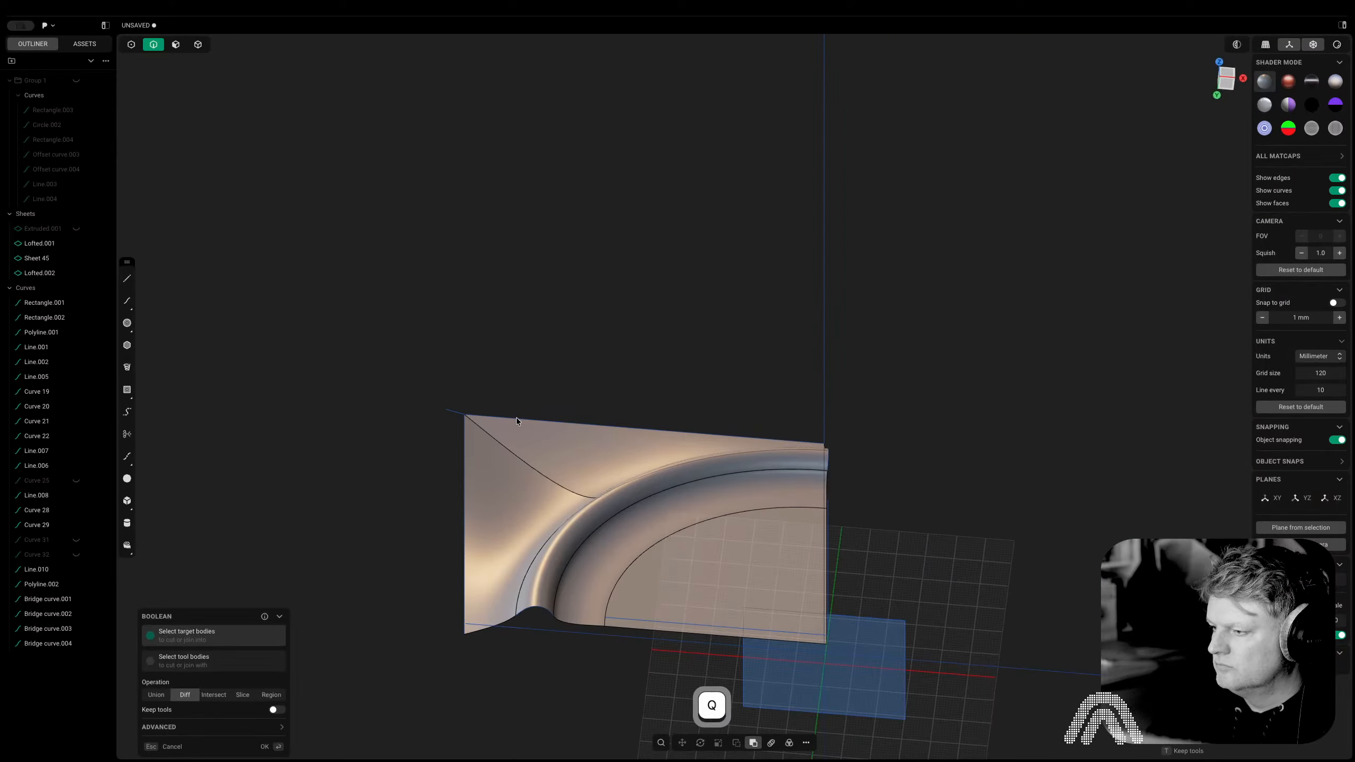
click(538, 442)
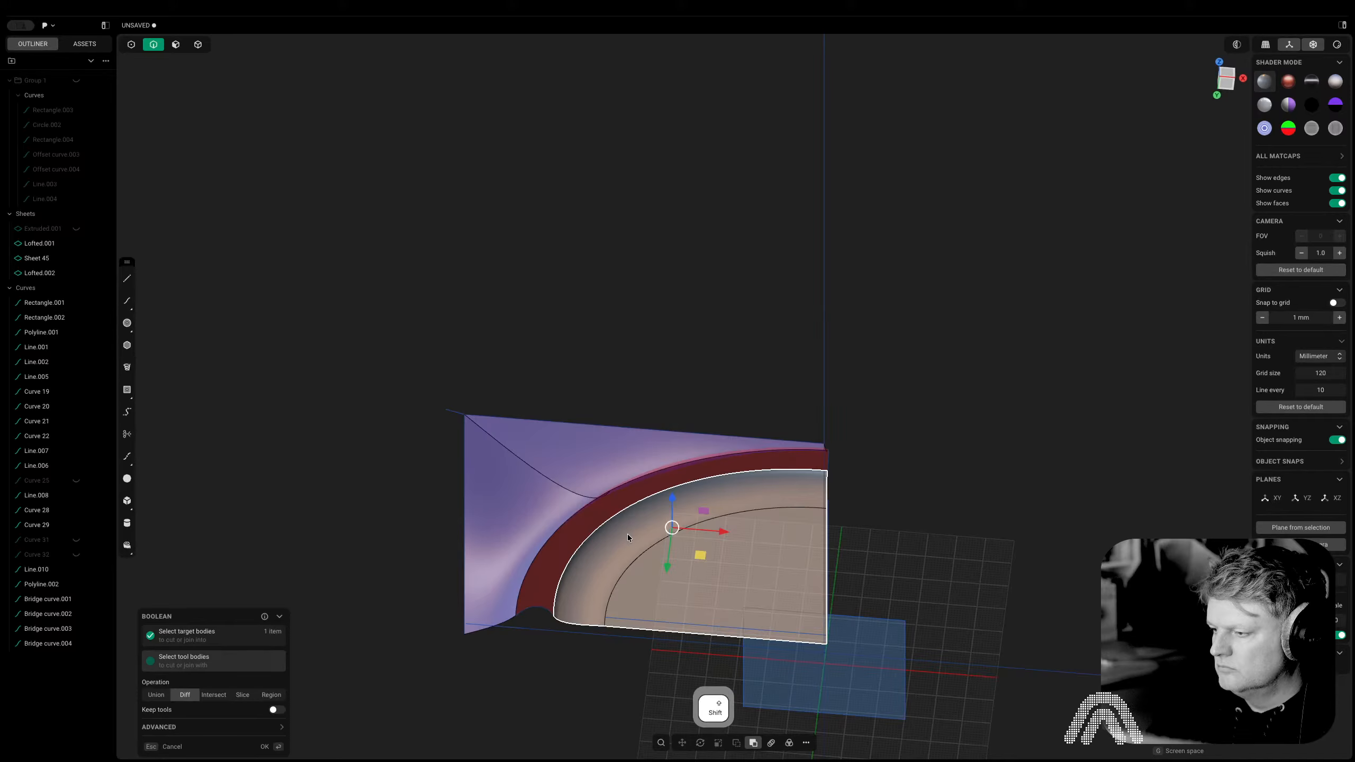
key(super+z)
key(super+z)
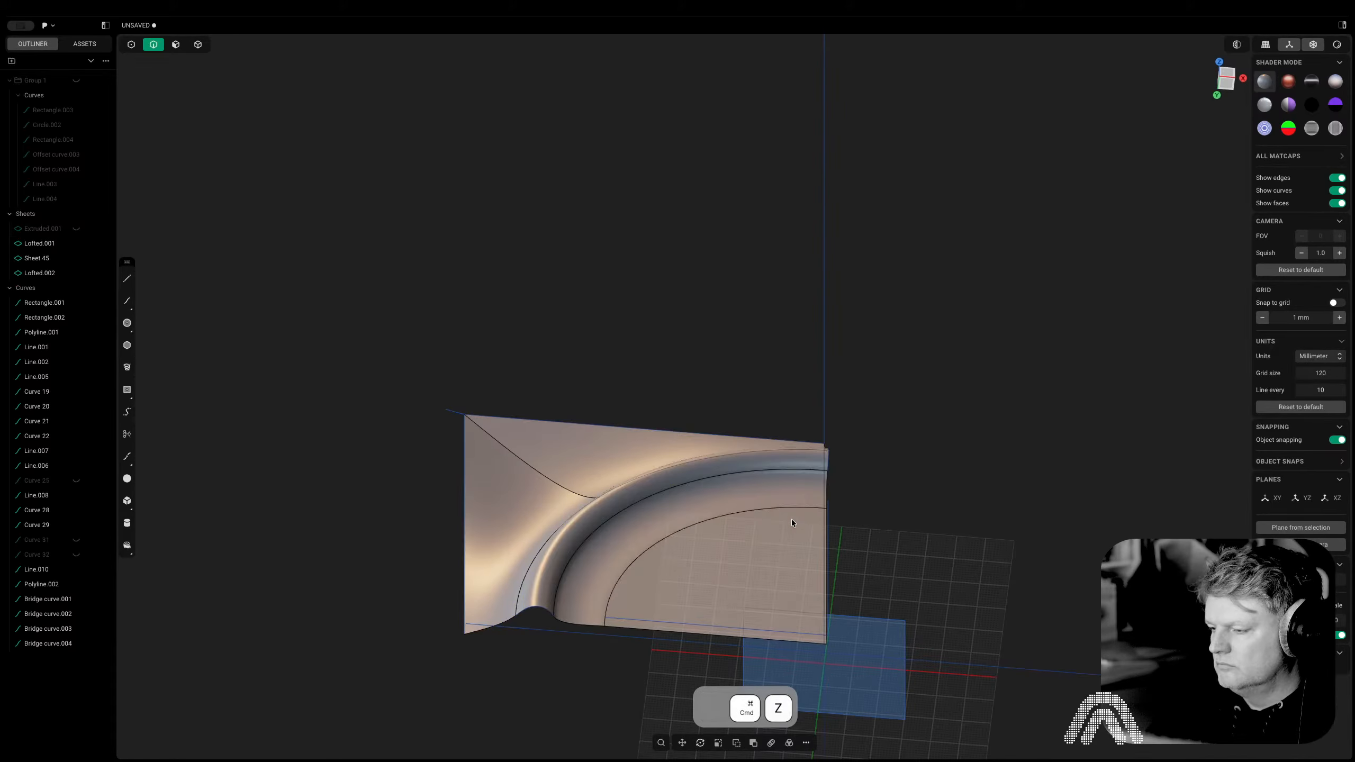
Join the outer sheet, the lofted band and the inner sheet into a single sheet
key(5)
click(614, 456)
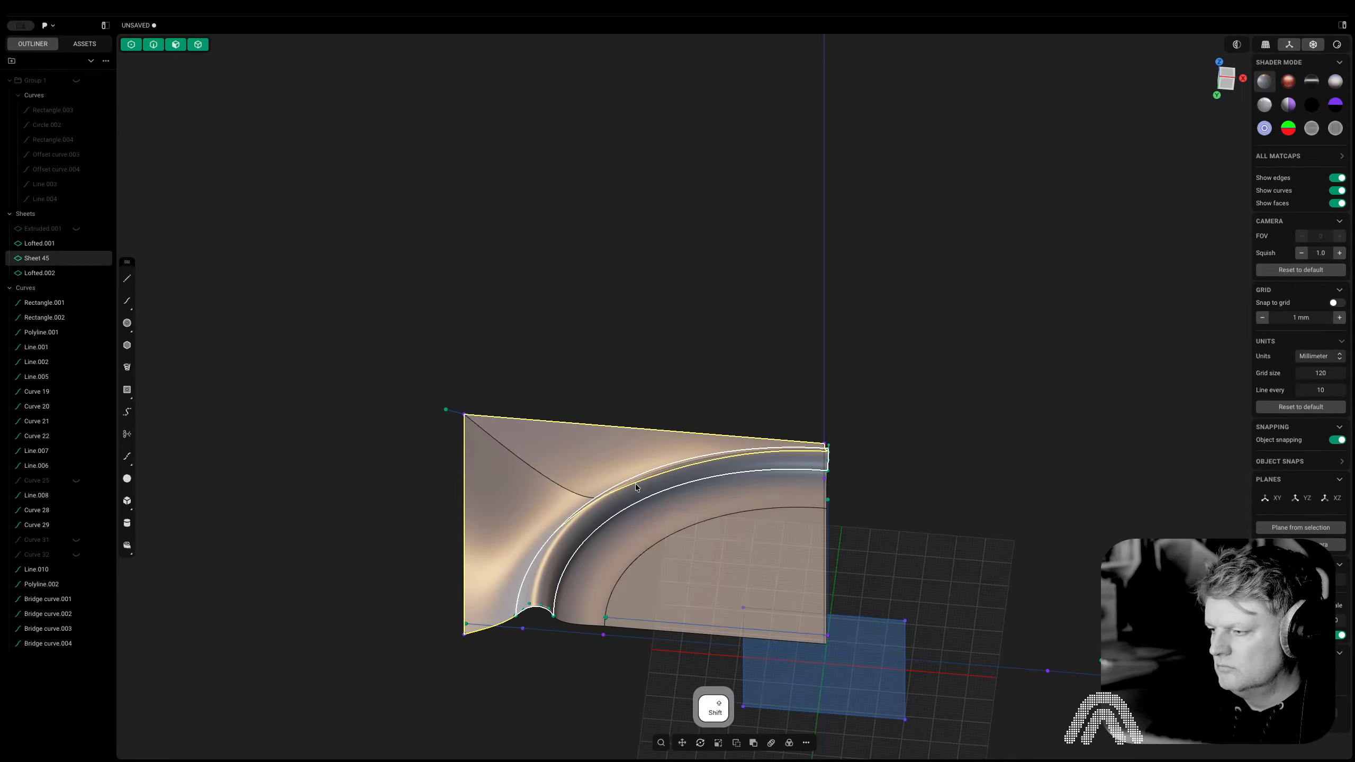
shift+click(635, 484)
shift+click(680, 531)
key(j)
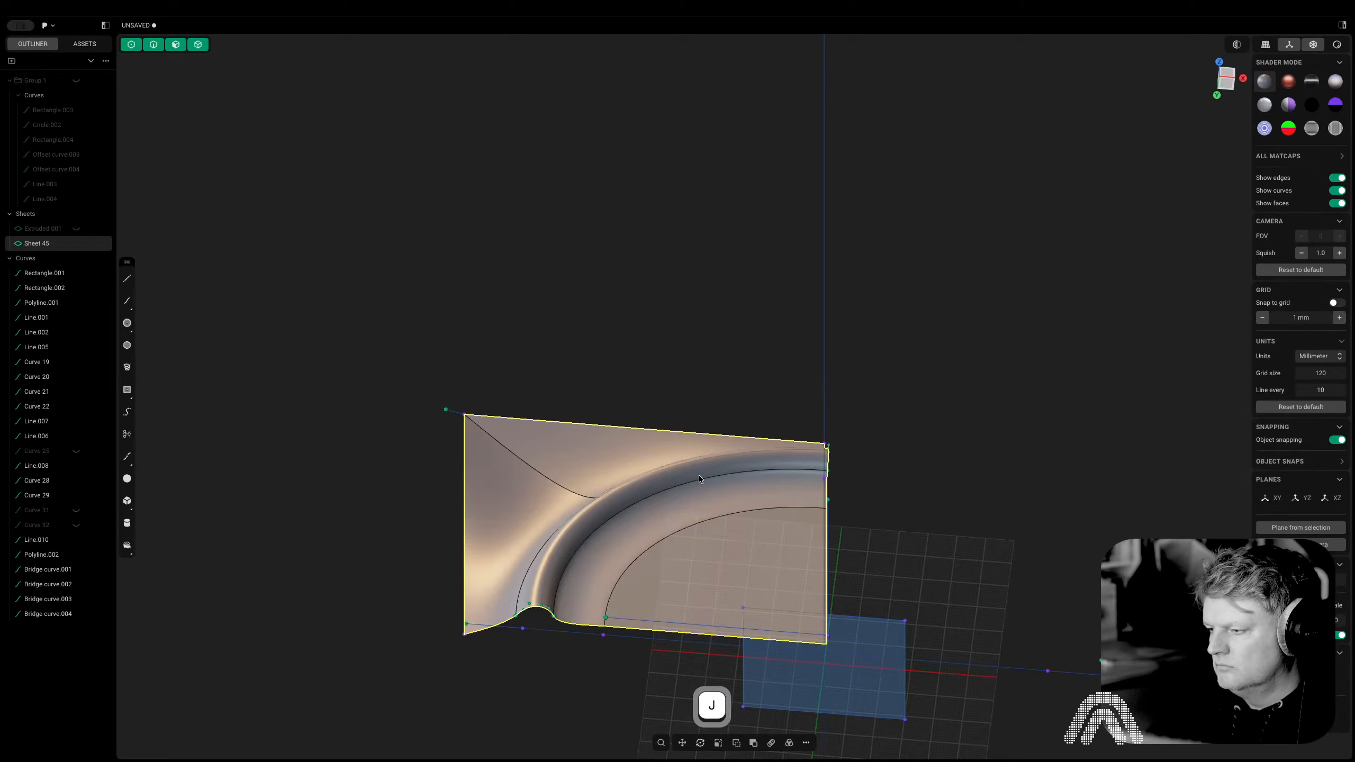
Mirror the joined quarter sheet across the vertical centre plane in the front view to form the upper half
middle_drag(699, 474, 710, 493)
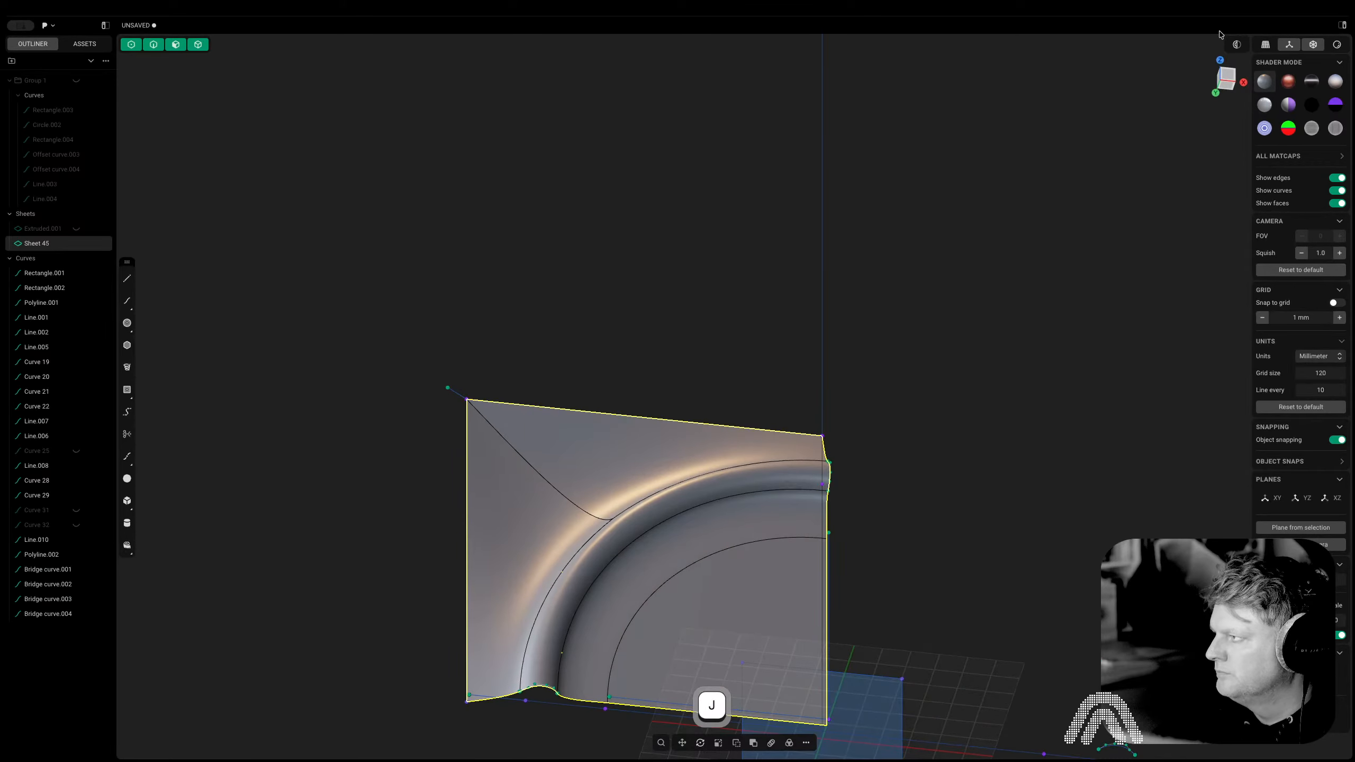
click(1223, 80)
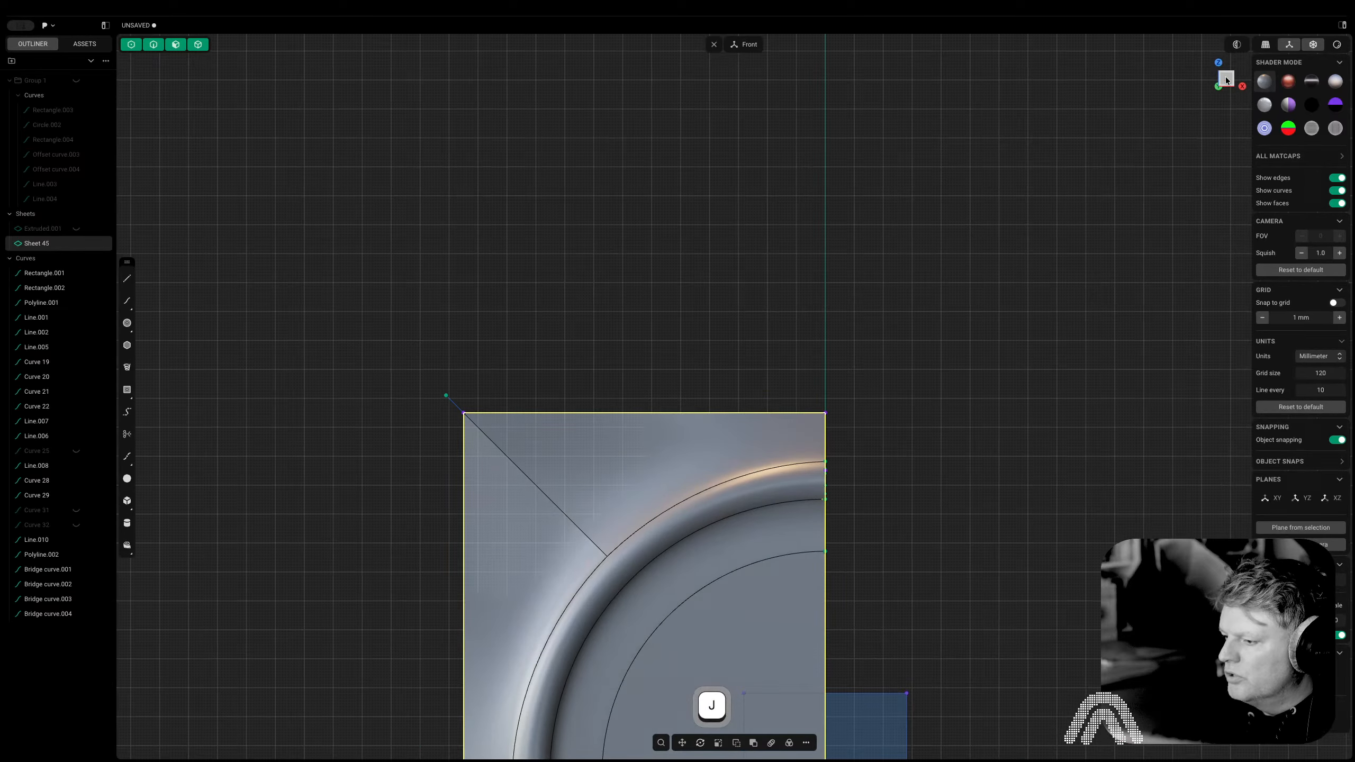
key(Tab)
click(645, 256)
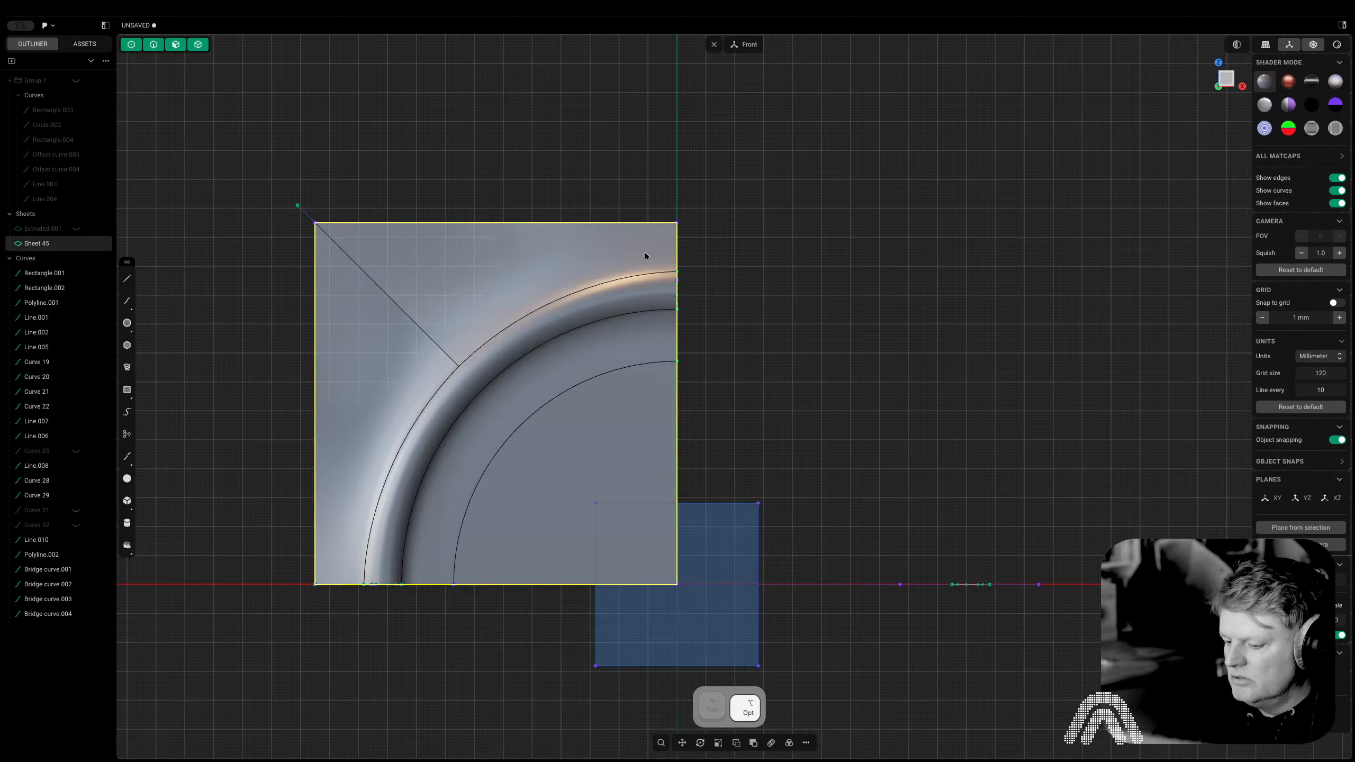
key(alt+x)
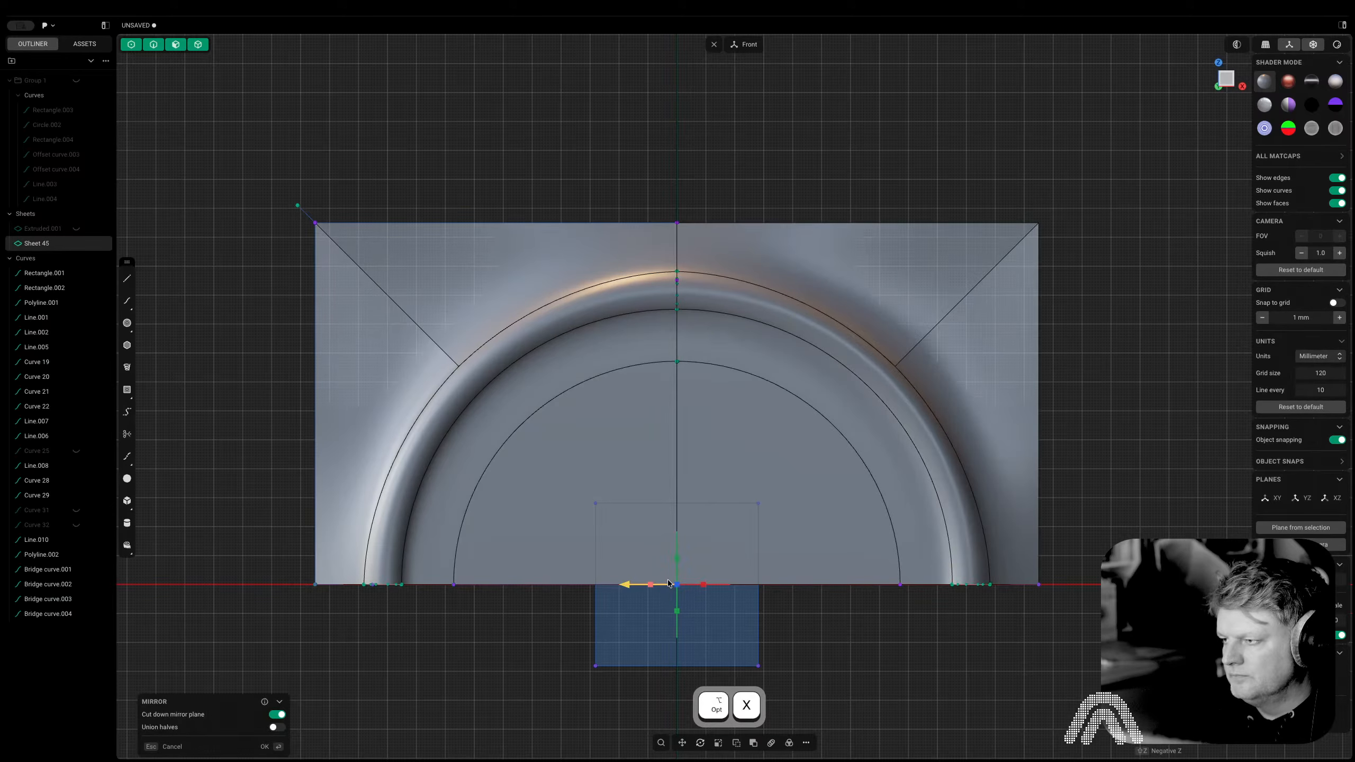
right_click(850, 251)
click(722, 158)
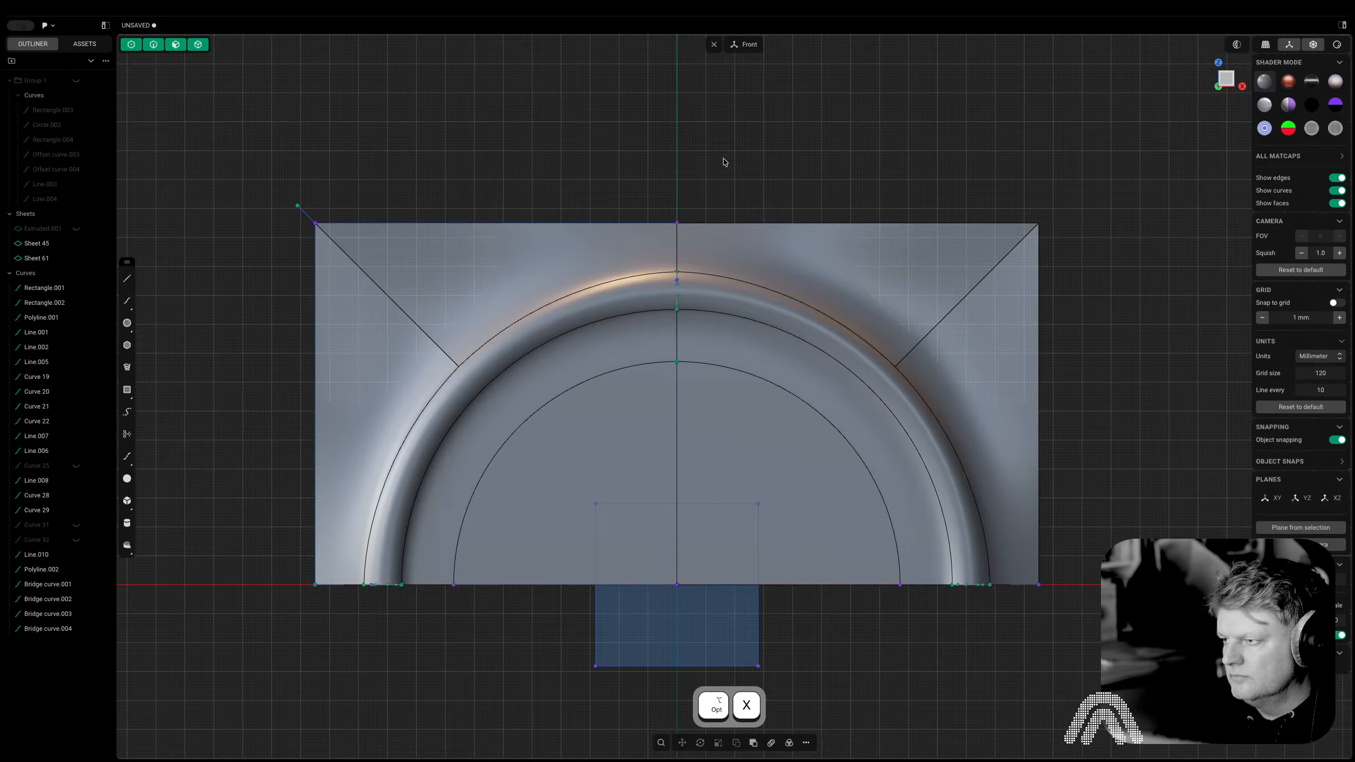
Mirror both upper sheets downward across the horizontal centre plane to complete the full square
scroll(687, 250, up, 5)
scroll(690, 252, up, 3)
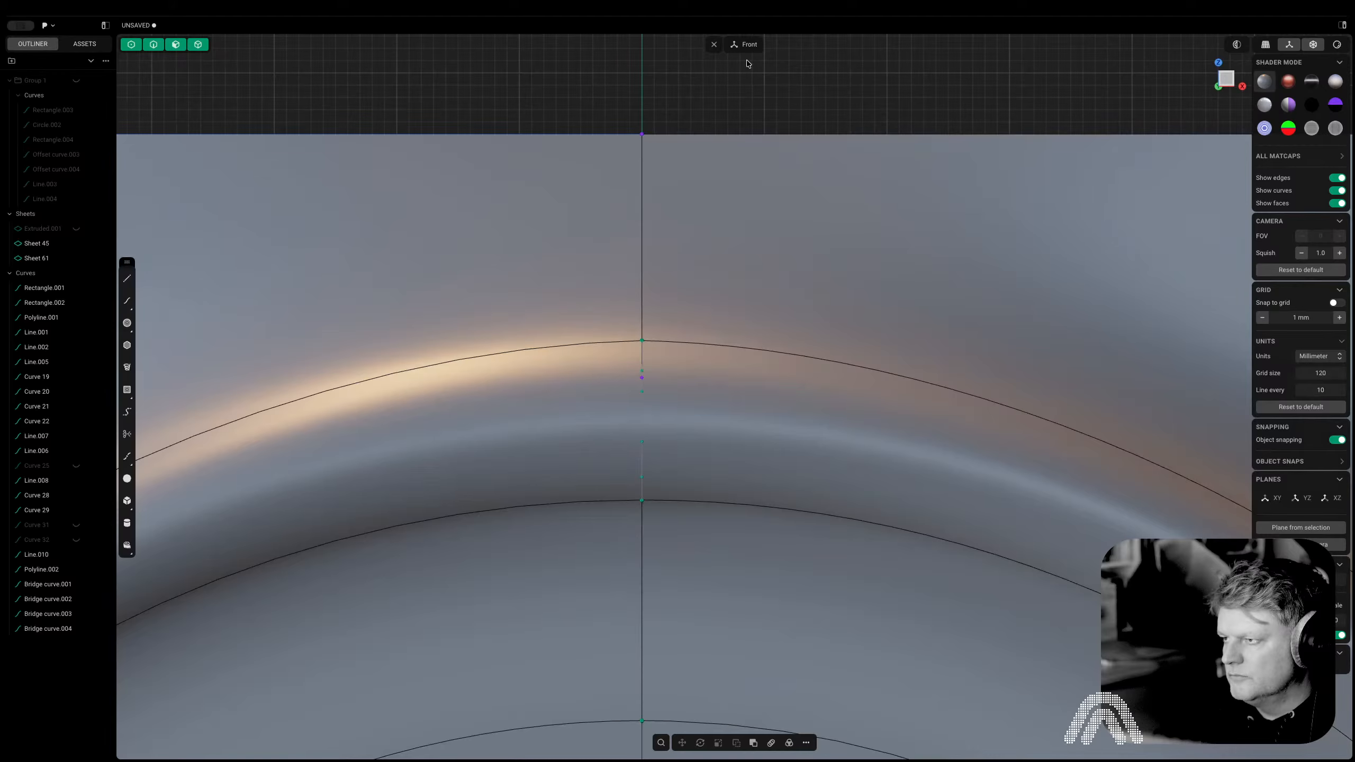
scroll(747, 63, down, 6)
shift+middle_drag(746, 64, 747, 182)
click(843, 309)
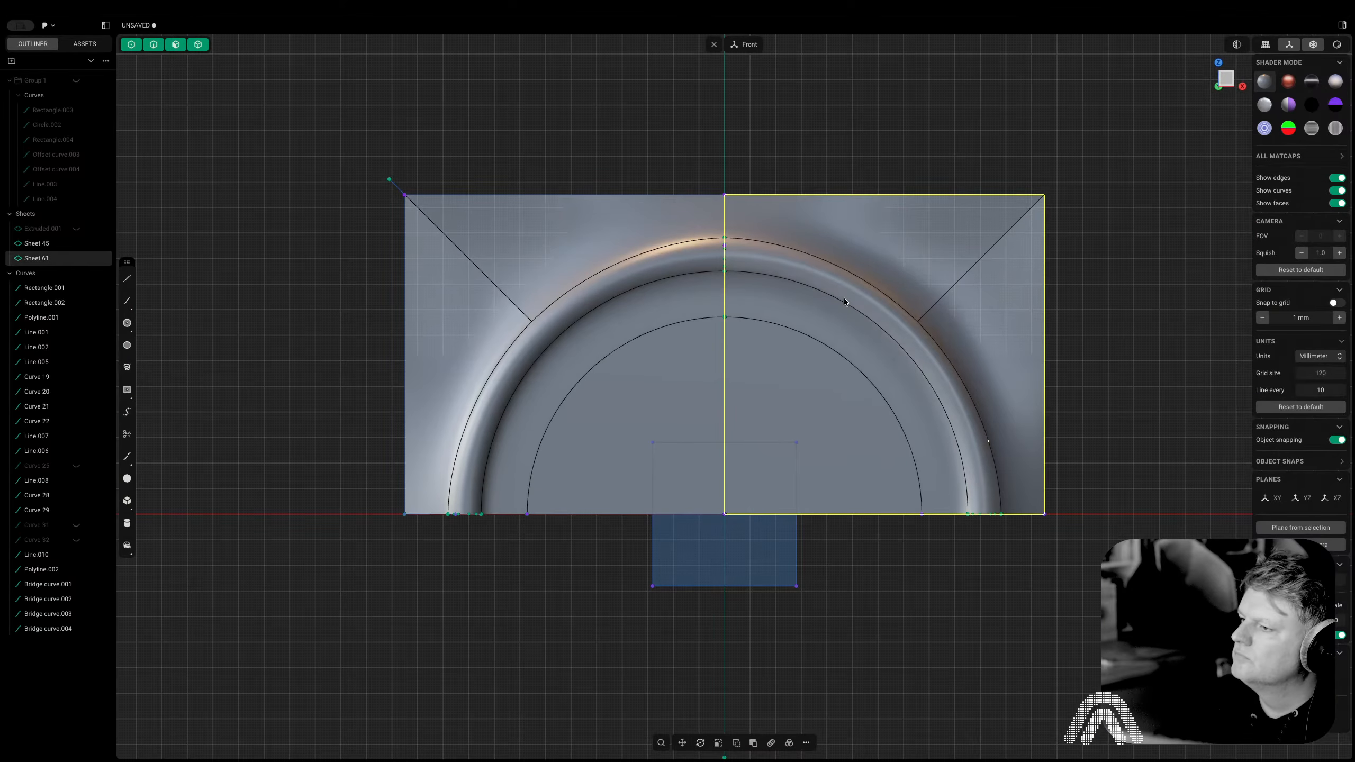
shift+click(646, 270)
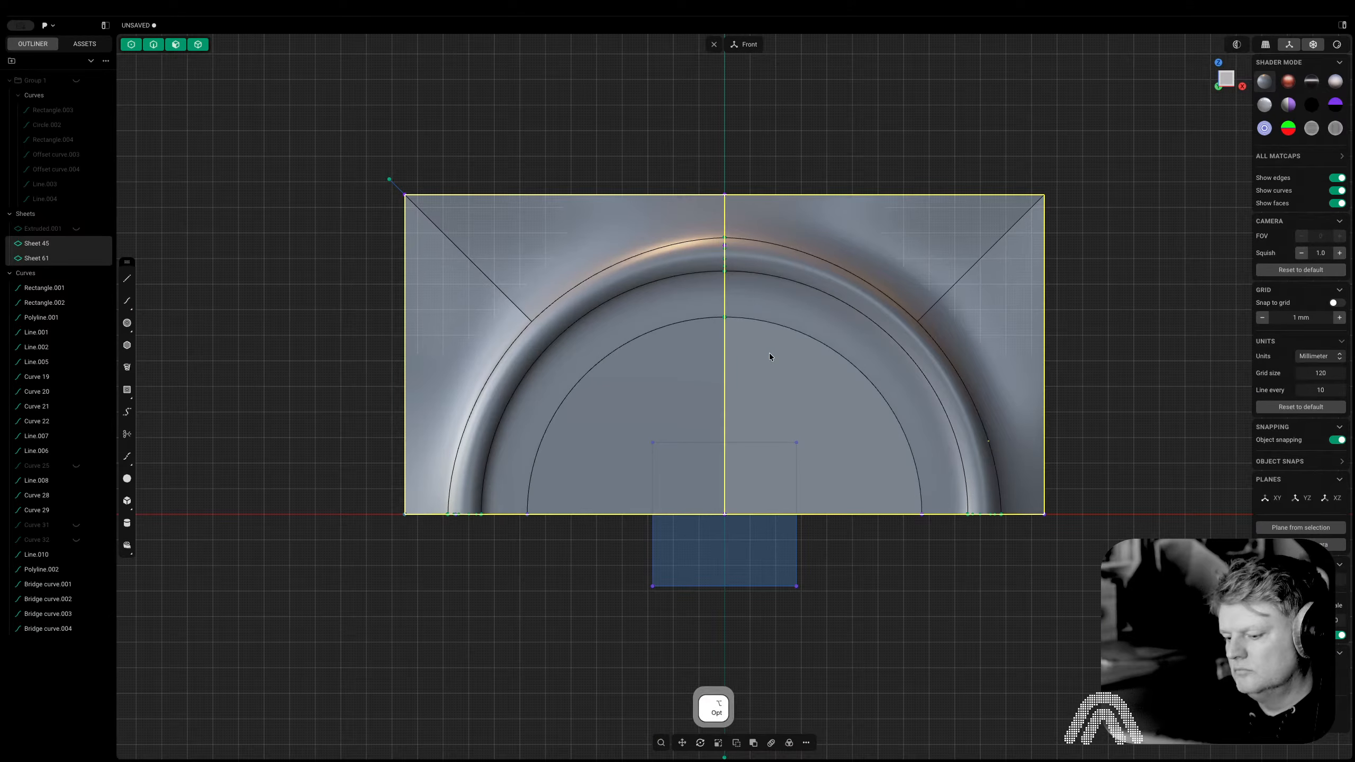
key(alt+x)
key(y)
key(Return)
scroll(775, 154, down, 5)
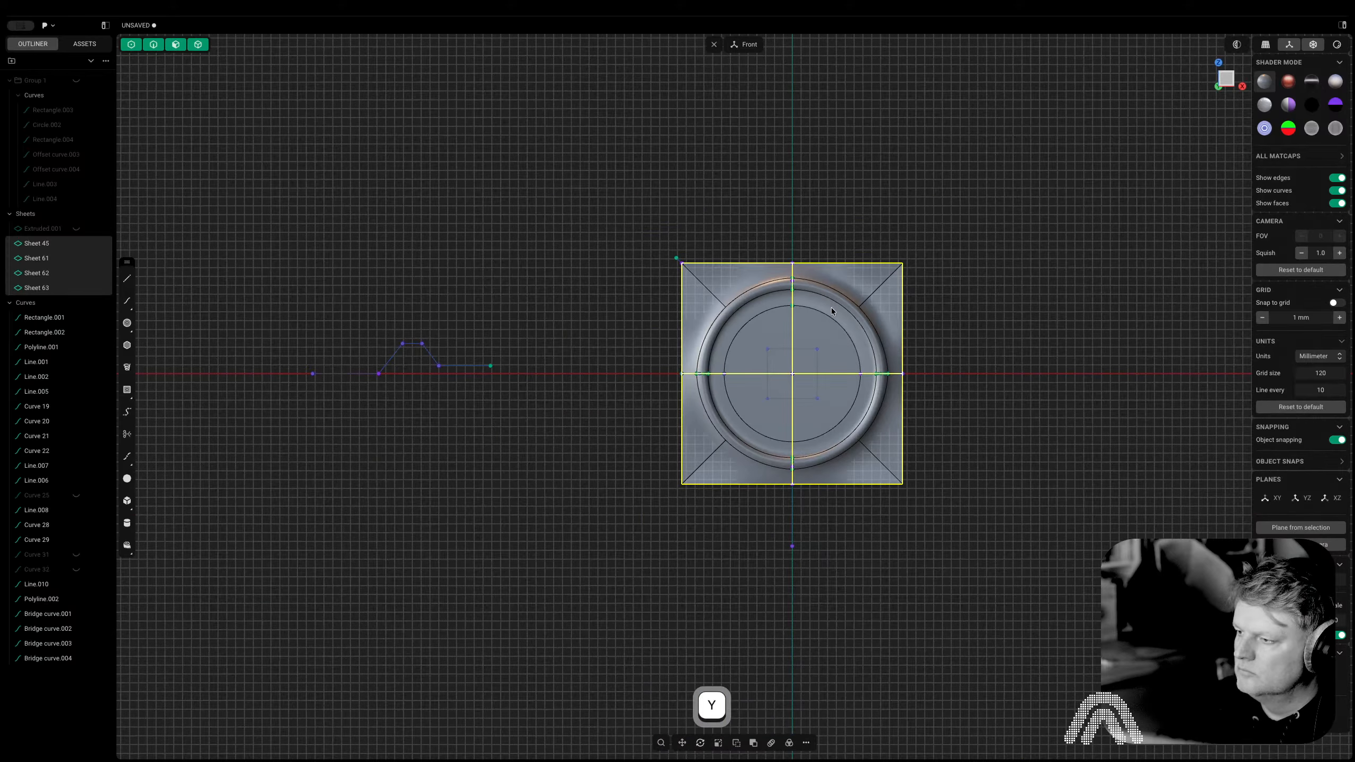
Hide all the construction curves from Rectangle.001 through Bridge curve.004
middle_drag(832, 306, 890, 213)
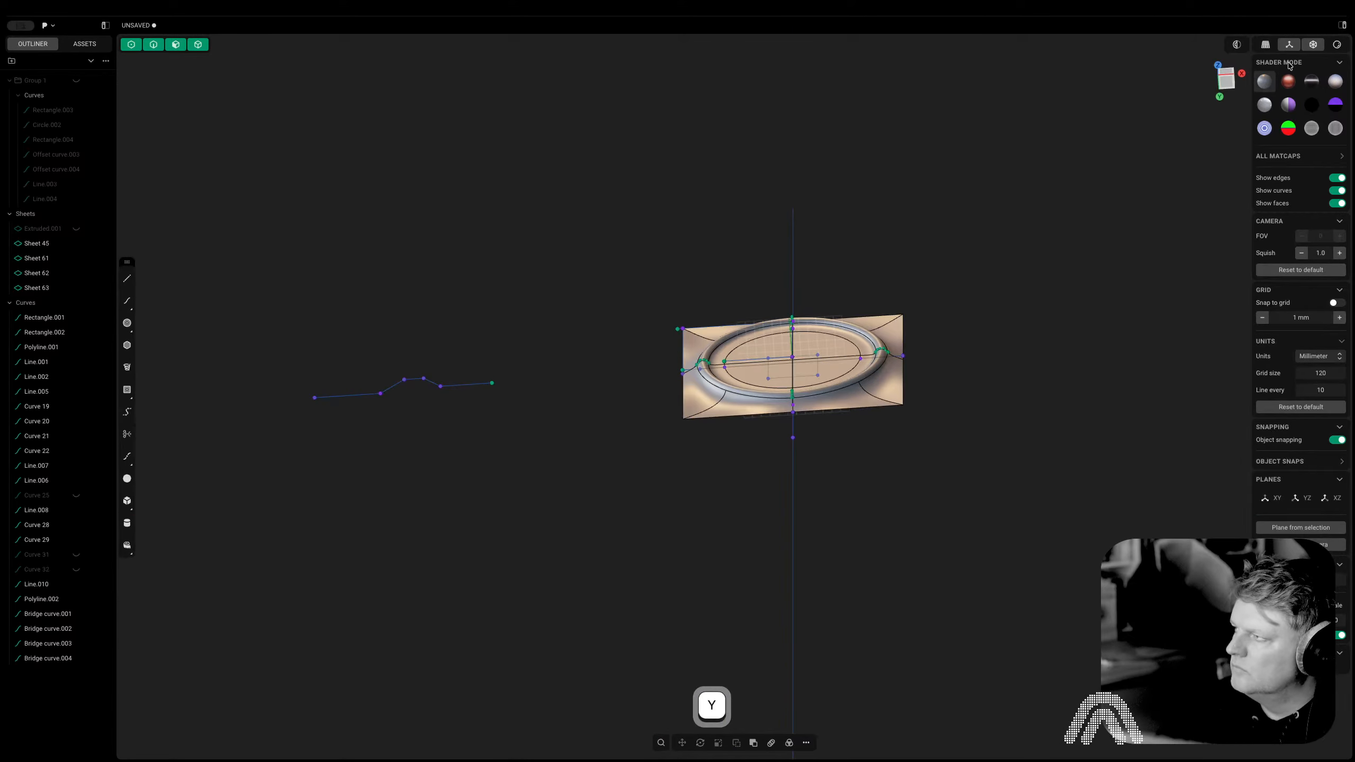
scroll(980, 264, up, 3)
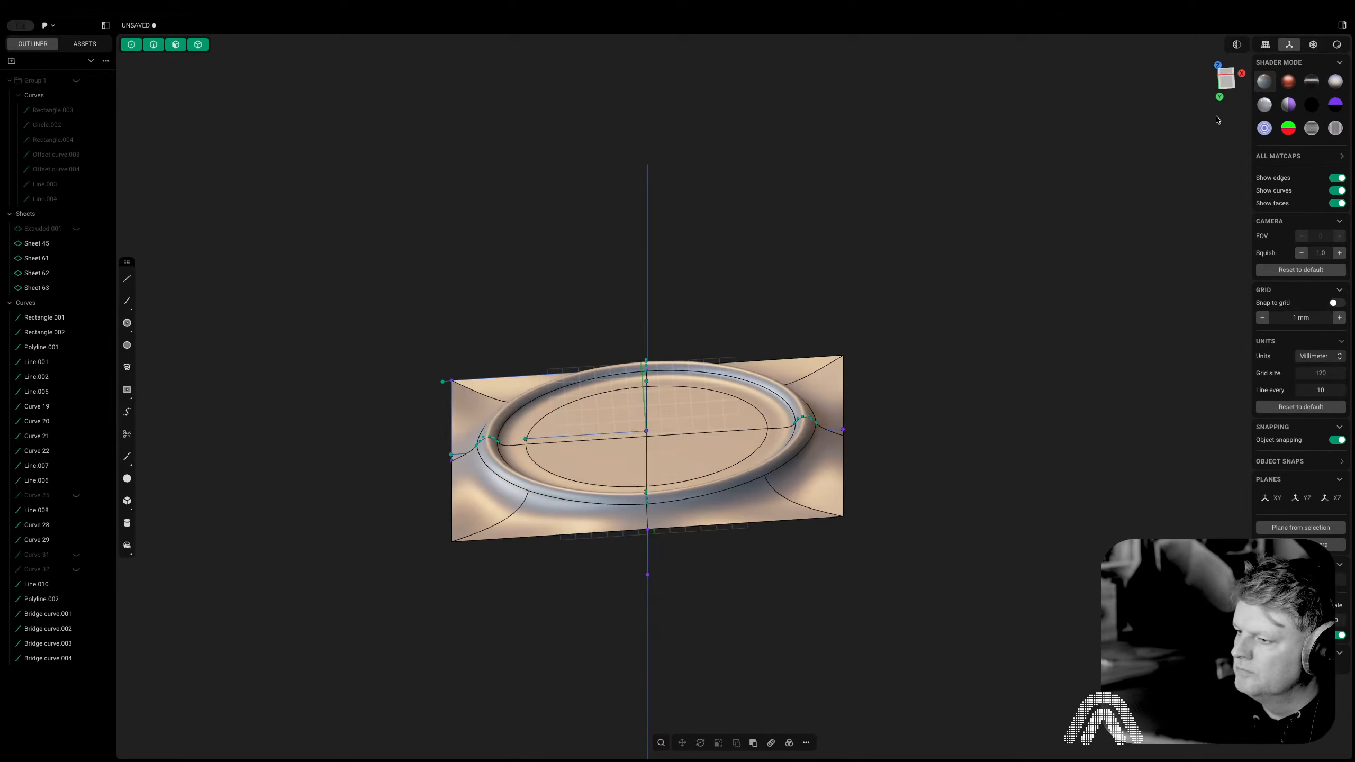
click(47, 319)
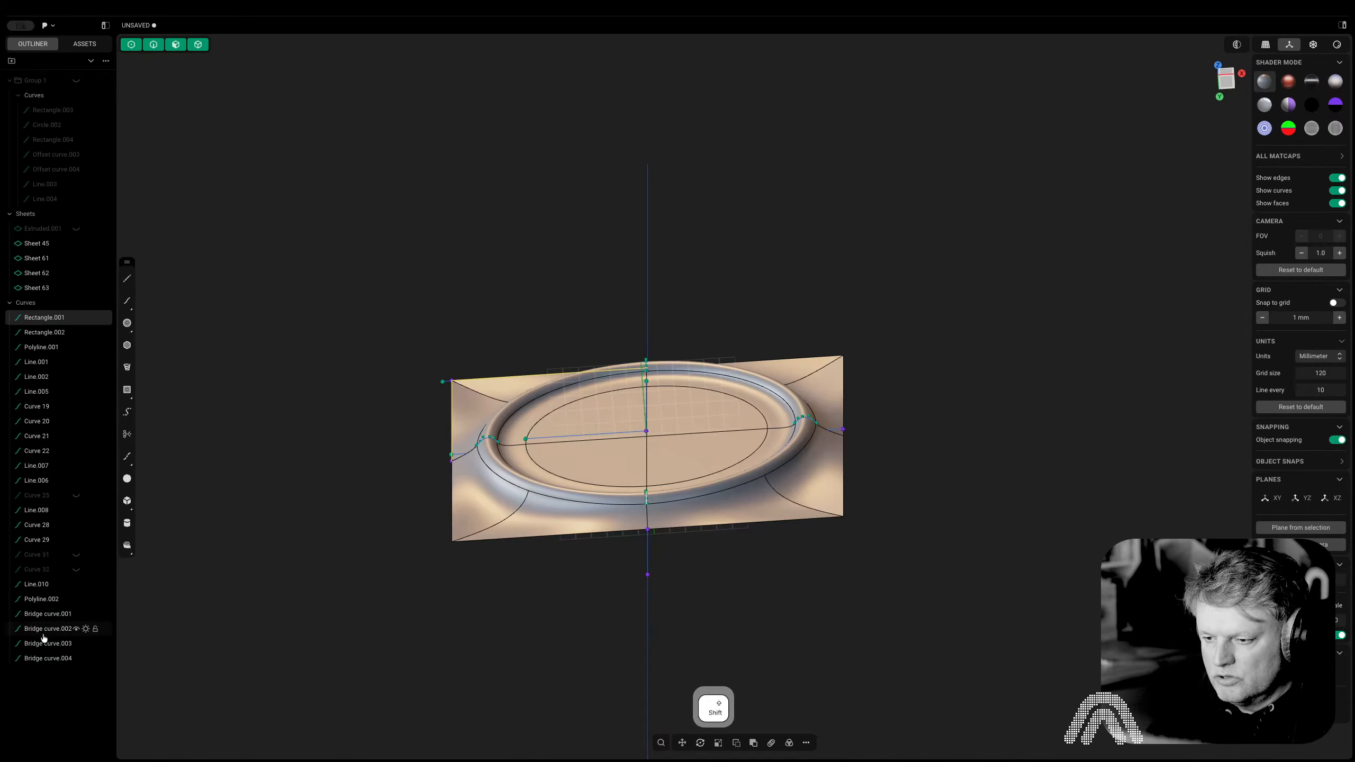
shift+click(52, 660)
key(h)
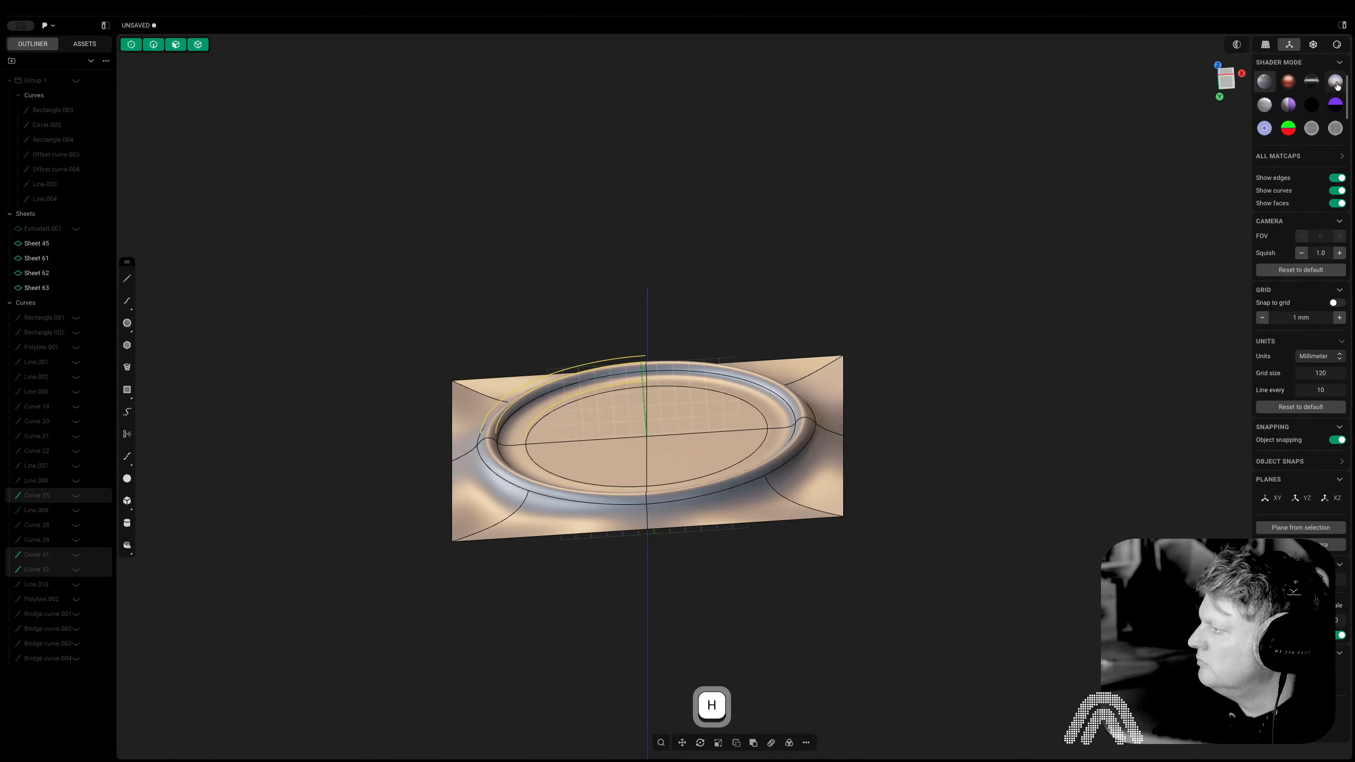
Examine the full mirrored surface with edge display off, then restore the edges in the front view
click(1338, 177)
middle_drag(855, 234, 886, 384)
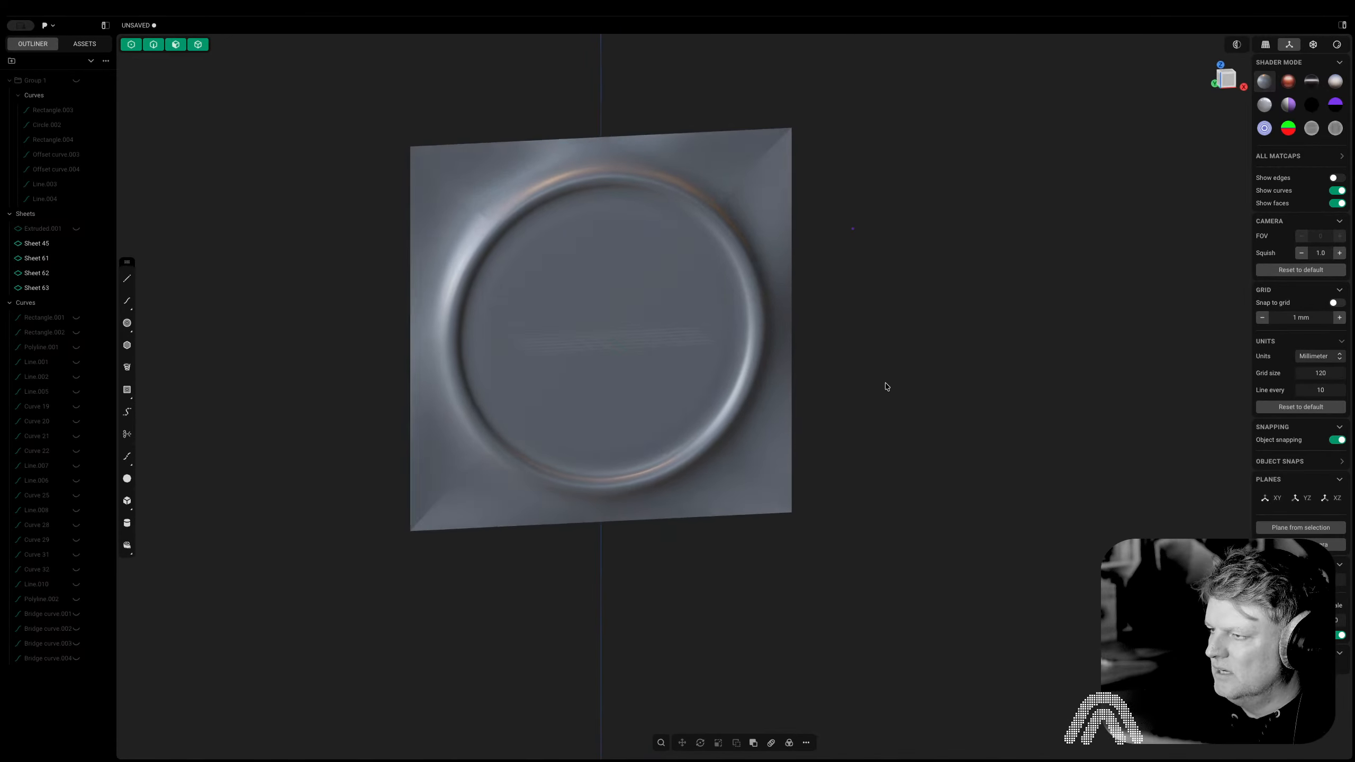
key(1)
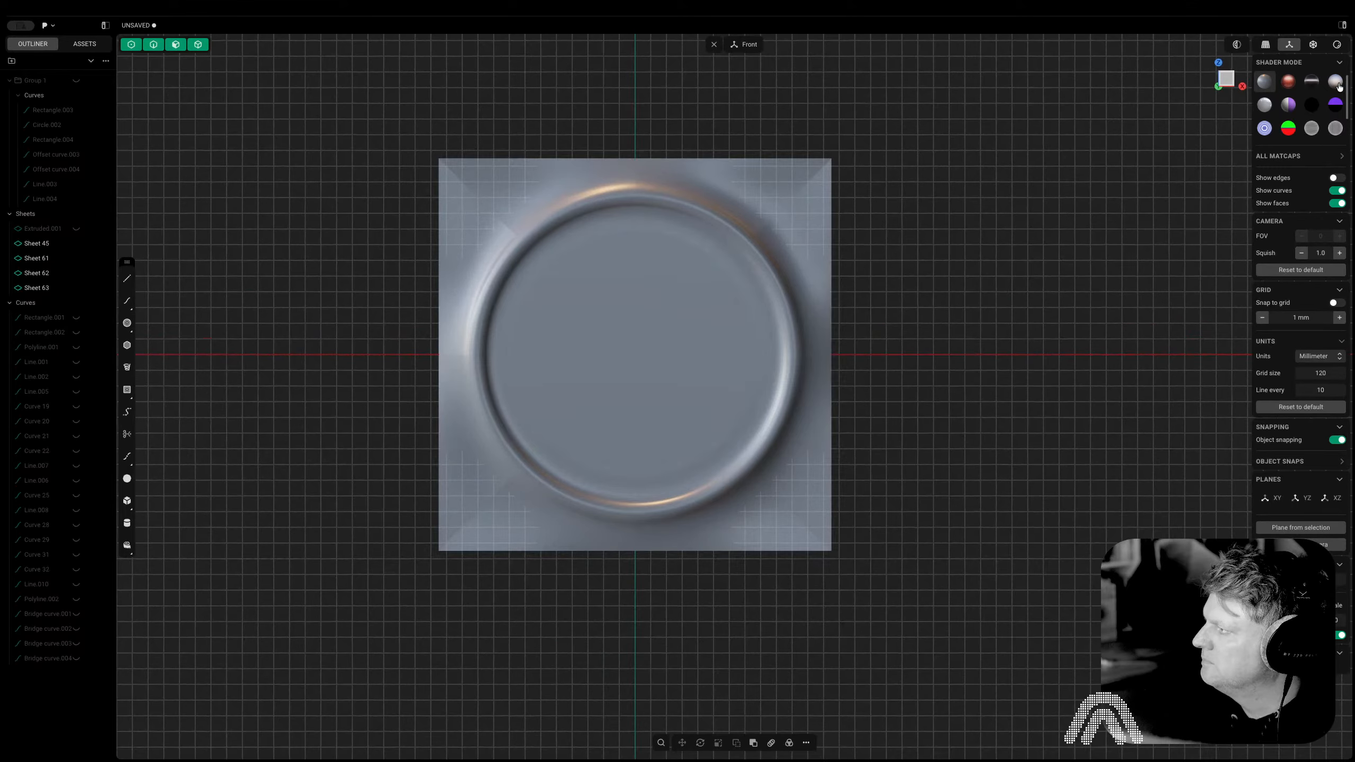
click(1338, 178)
scroll(978, 141, up, 2)
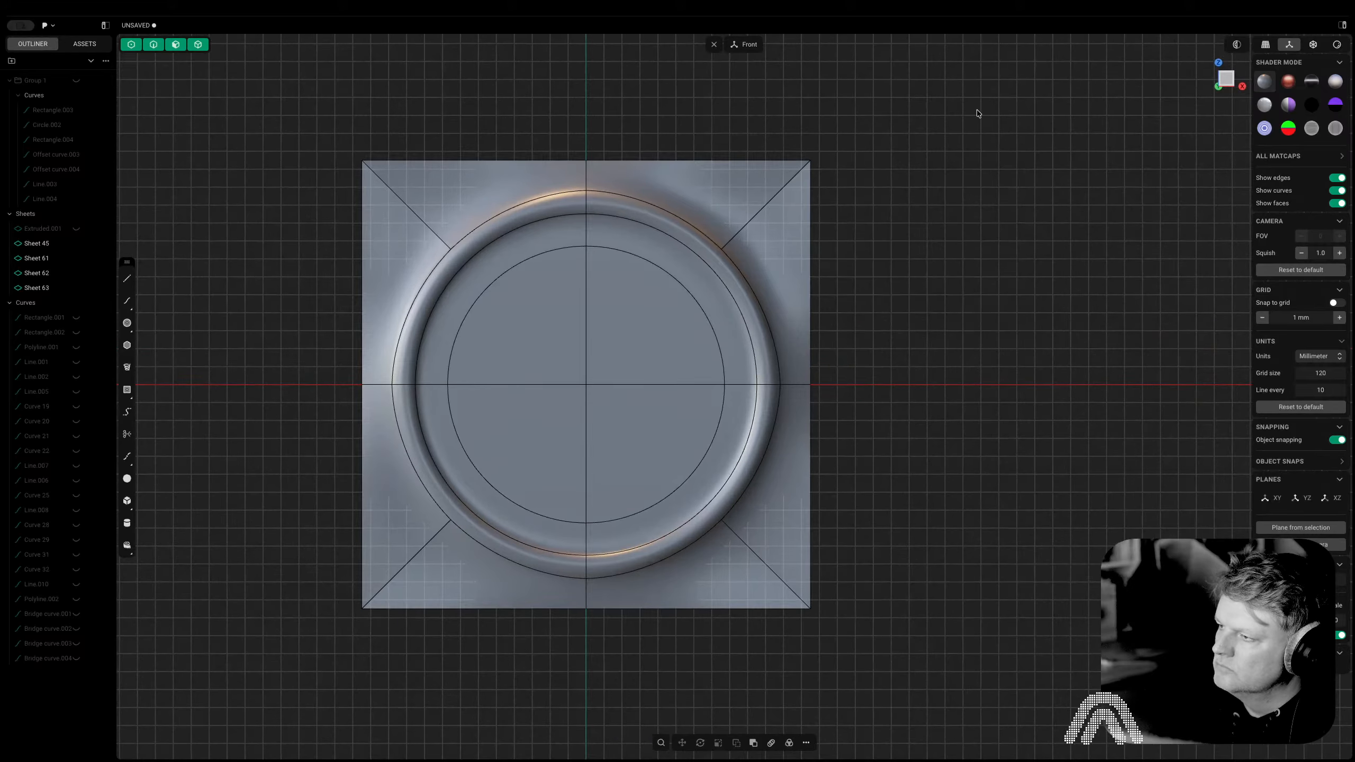
Delete both outer faces of the upper-right quarter and the adjoining outer face of the lower-right quarter
key(3)
click(734, 185)
shift+click(776, 245)
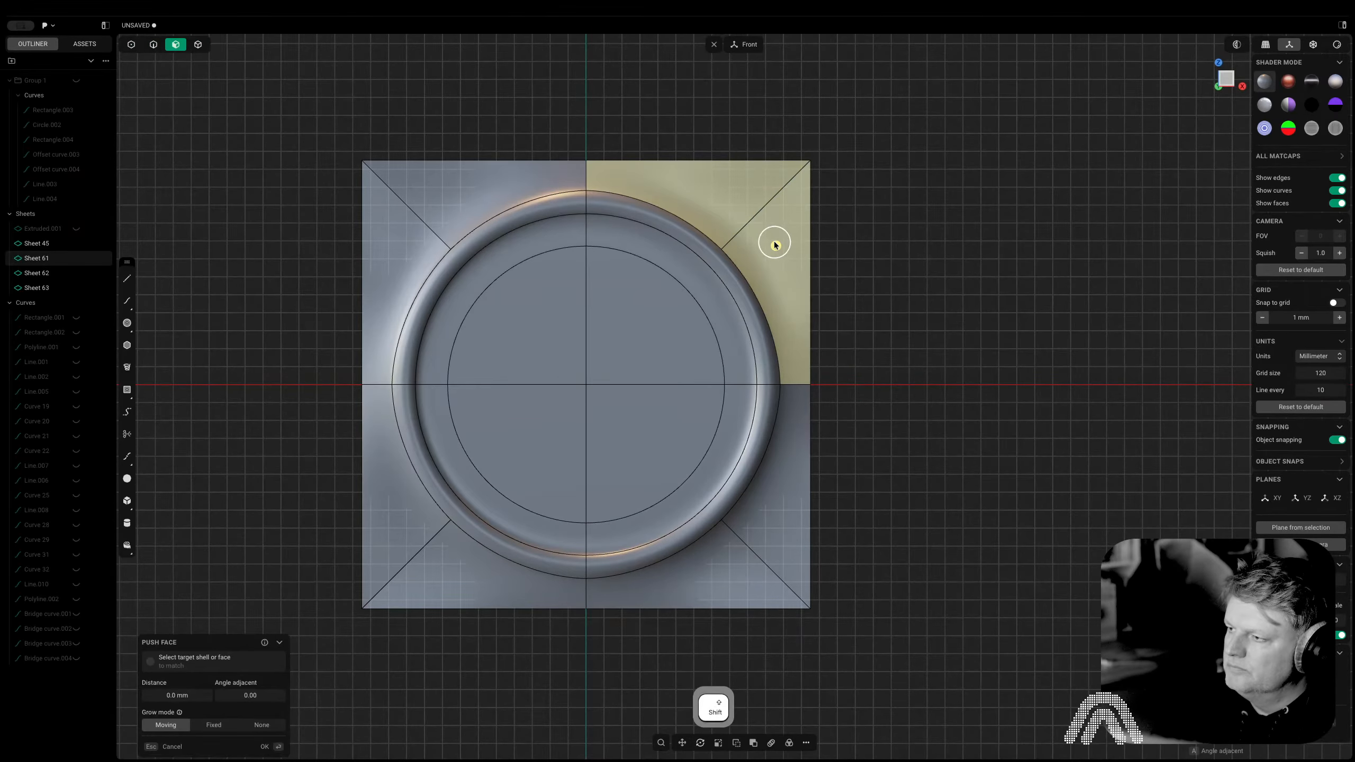
key(shift+Delete)
click(780, 457)
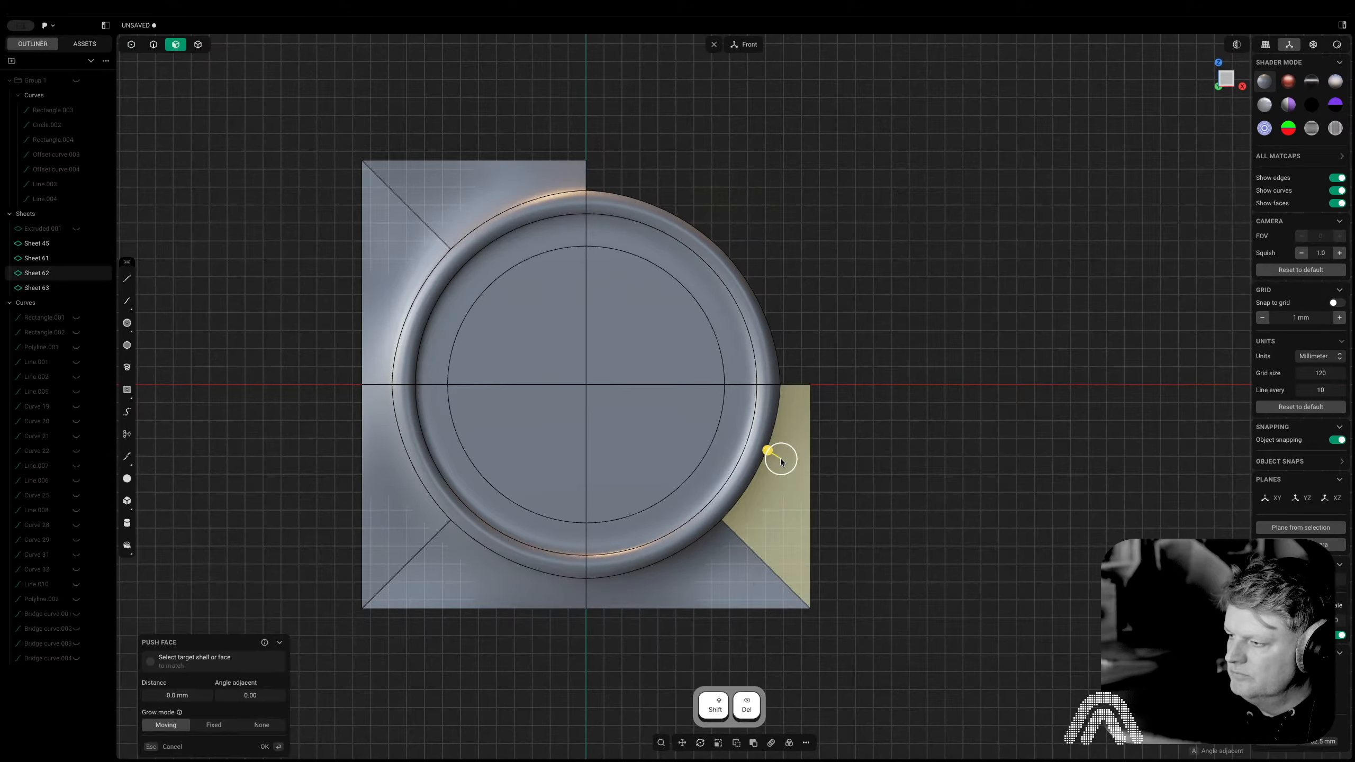
key(shift+Delete)
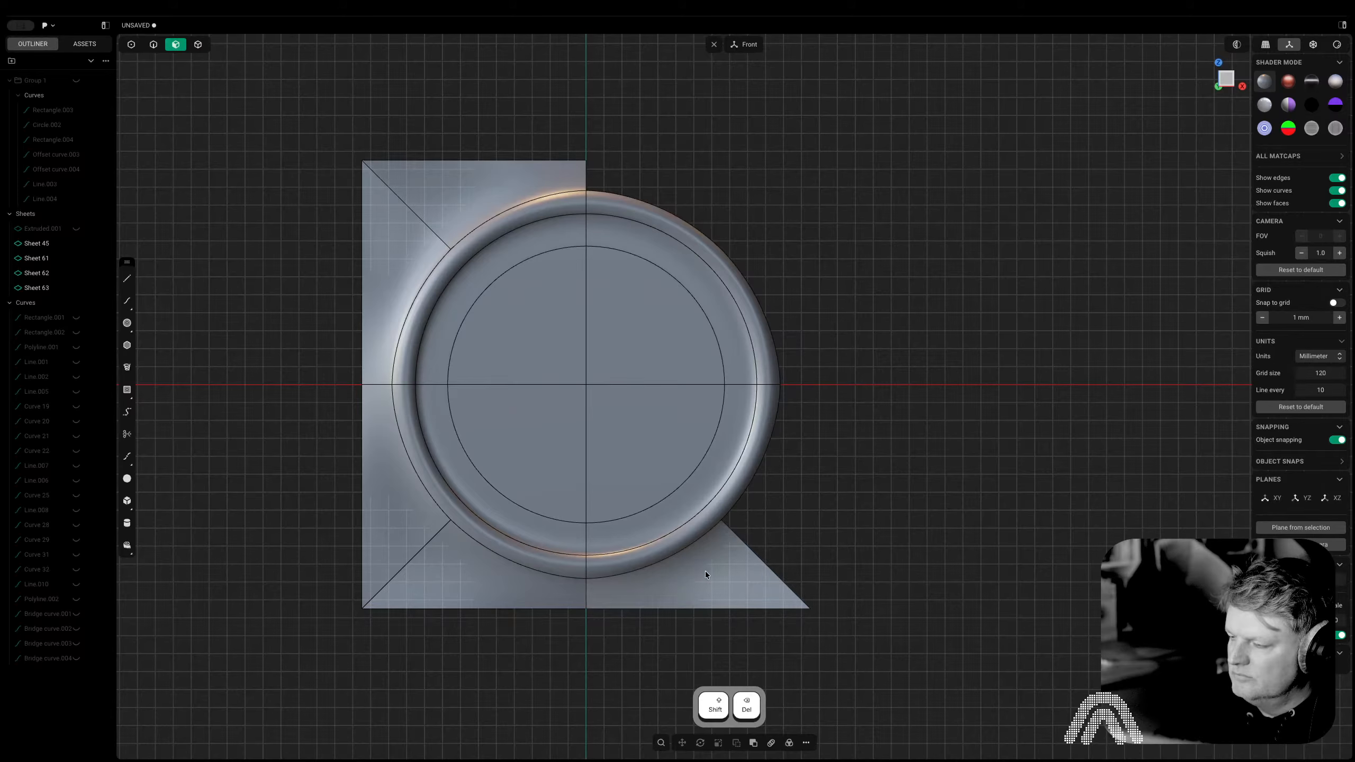
Try to delete the remaining right-half faces, and undo the face deletions
mouse_move(909, 107)
mouse_down()
mouse_move(840, 430)
mouse_move(740, 427)
mouse_up()
key(Delete)
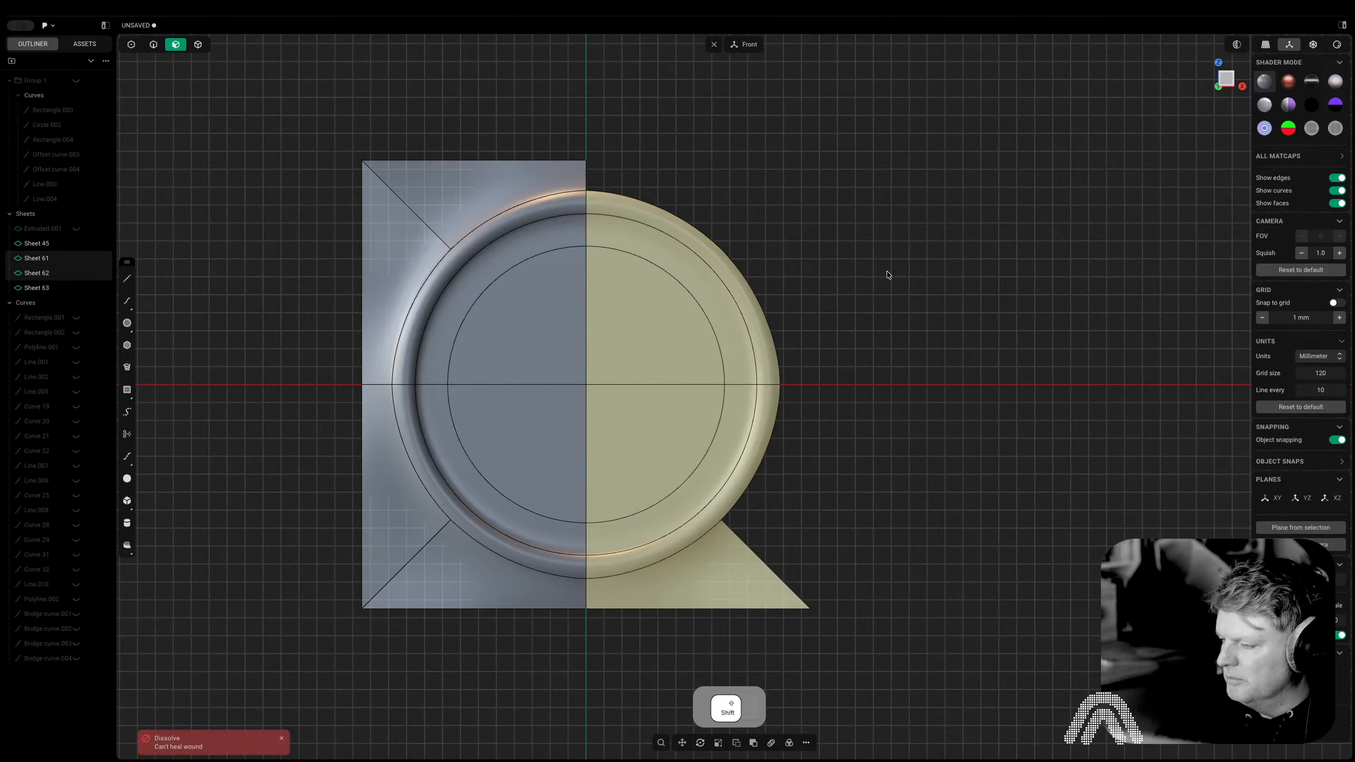
key(shift+Delete)
key(super+z)
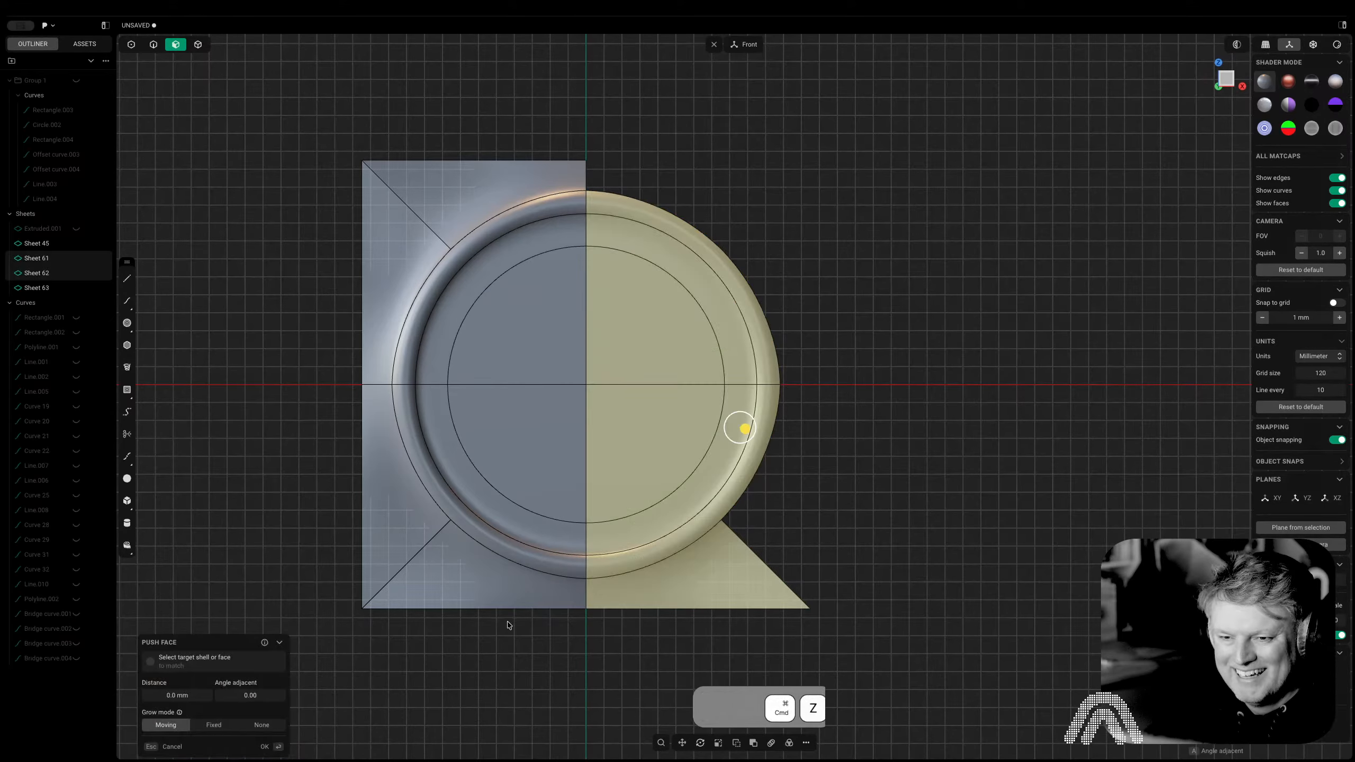
key(super+z)
key(super+z)
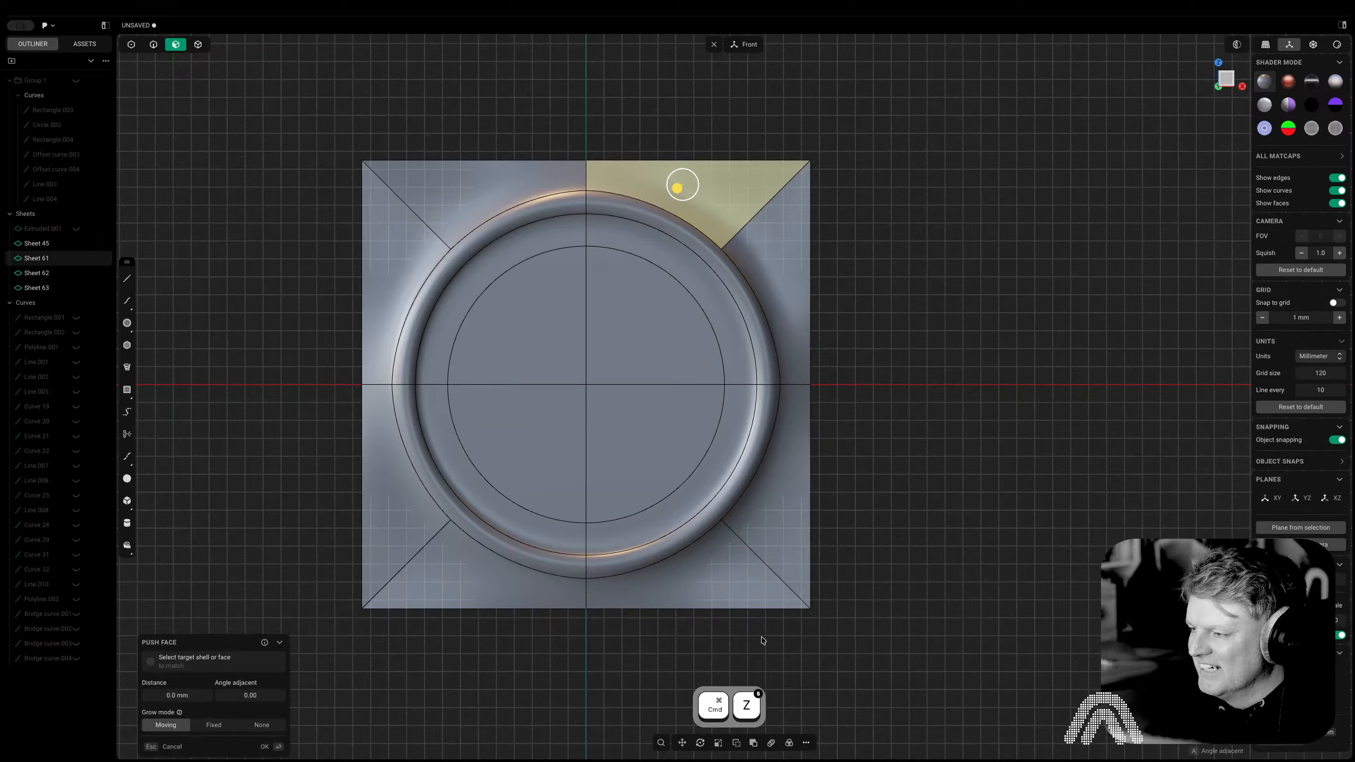
Delete the three mirrored sheets, keeping only the original upper-left quarter
key(Tab)
click(760, 262)
key(x)
click(760, 453)
key(x)
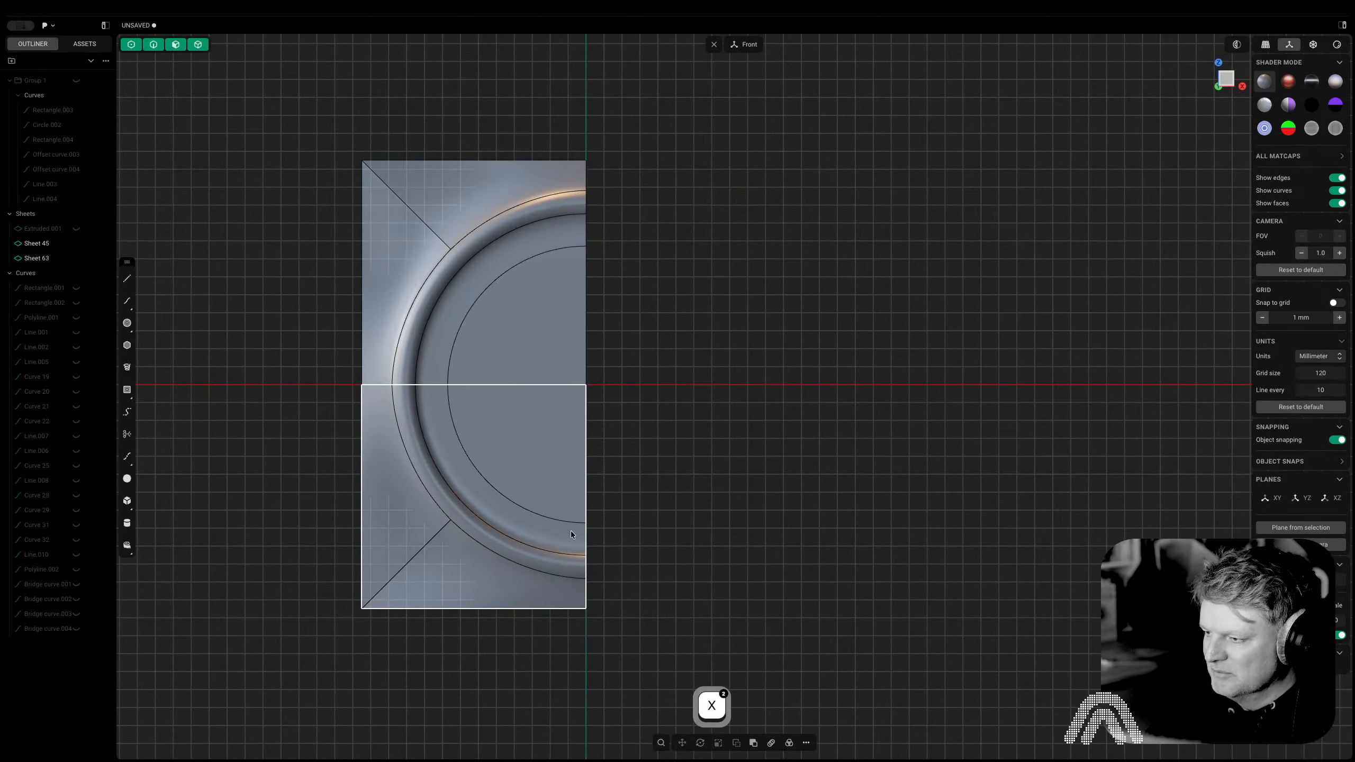
click(571, 530)
key(x)
Try to unjoin the two outer corner faces from the quarter sheet
key(3)
click(444, 207)
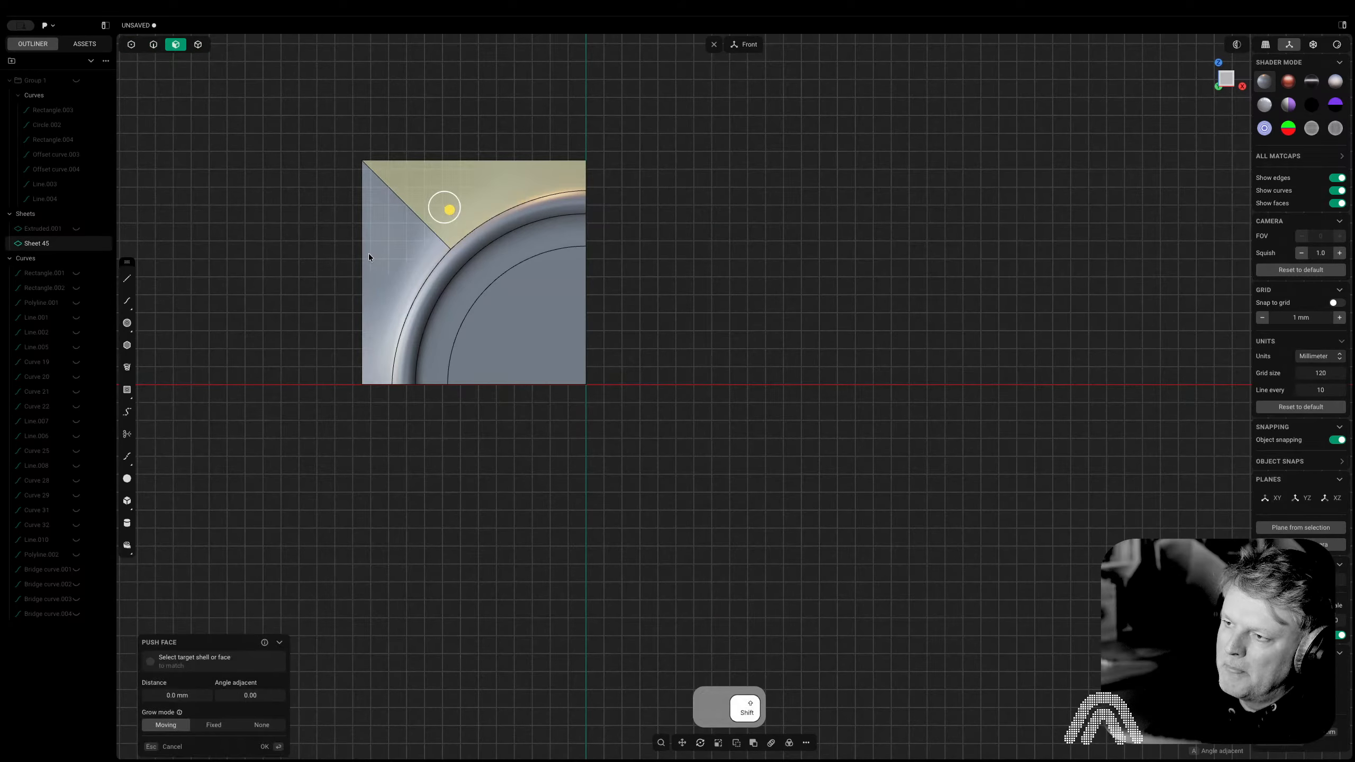
shift+click(369, 254)
key(shift+j)
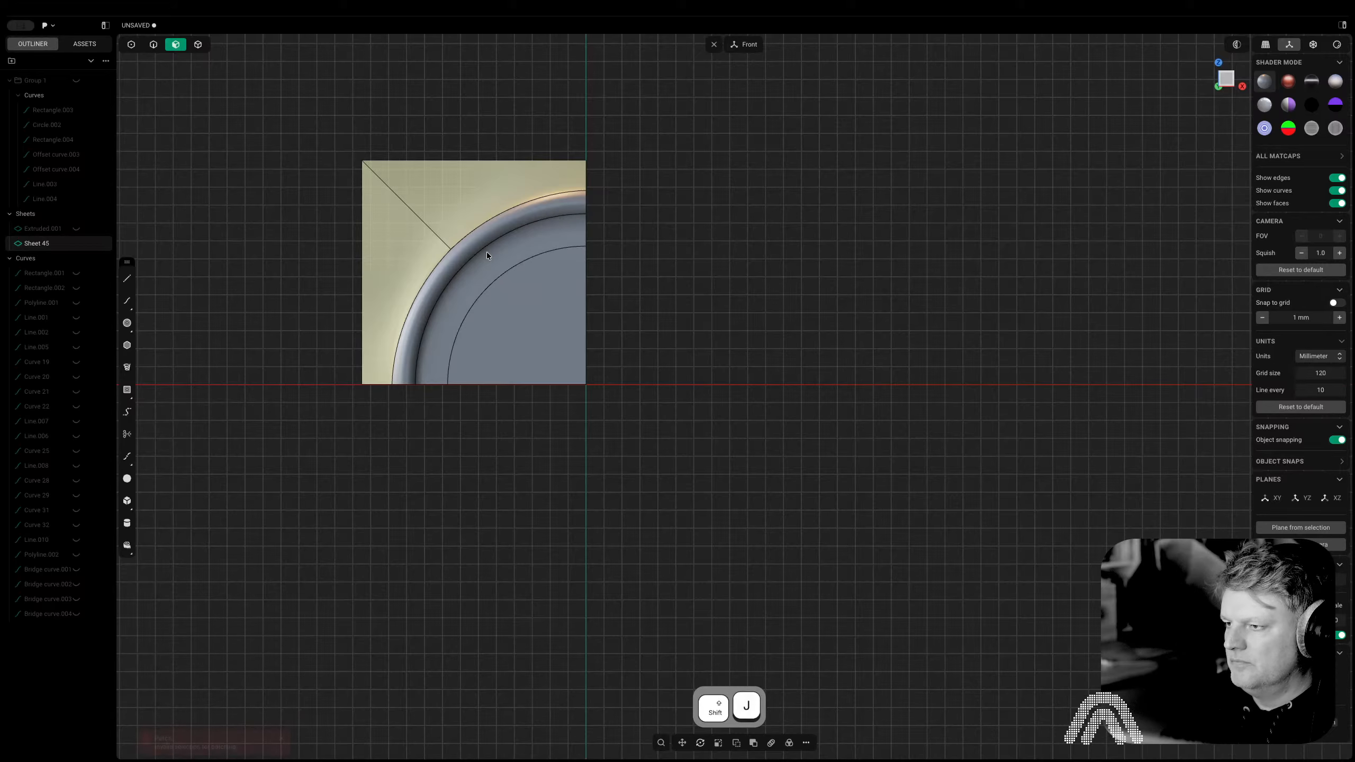
click(494, 180)
click(493, 139)
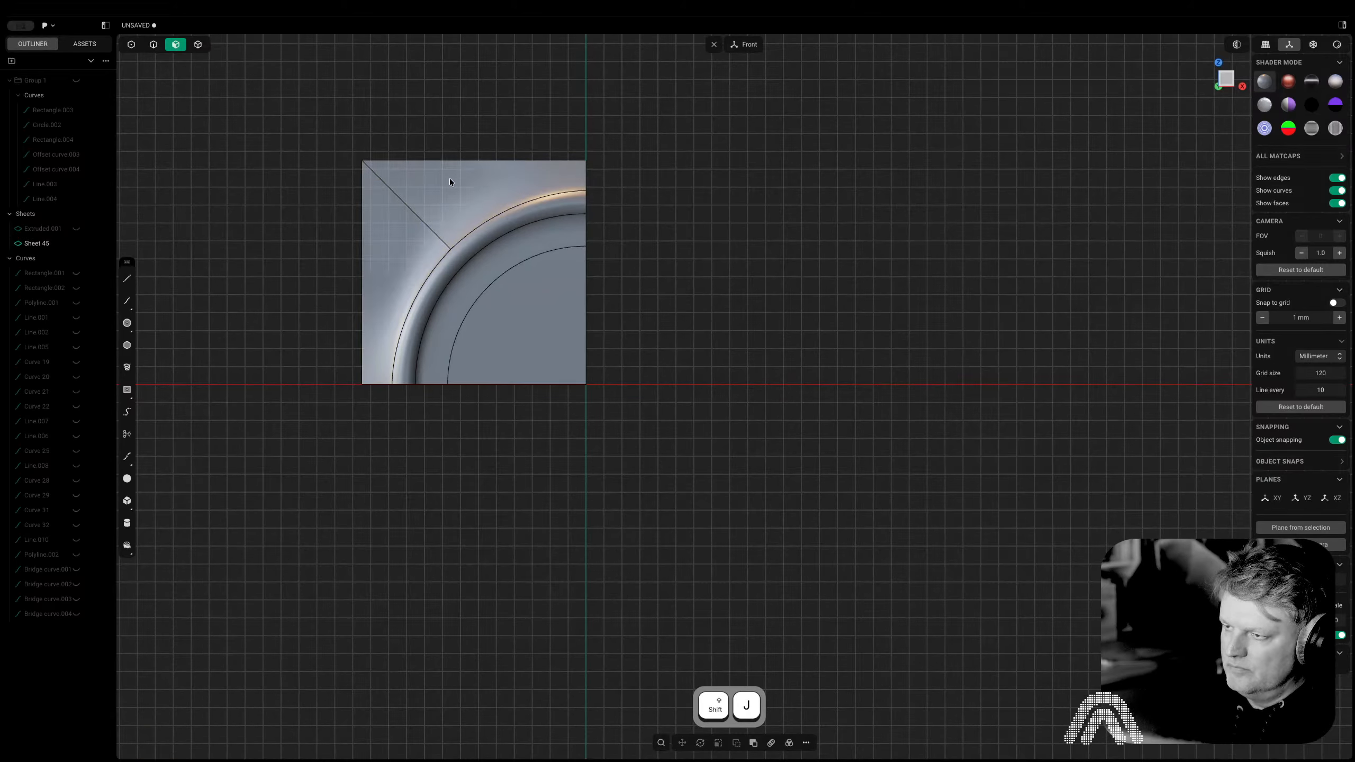
Delete the two outer corner faces outside the arc-shaped ring and undo the deletion
click(449, 178)
shift+click(390, 232)
key(shift+Delete)
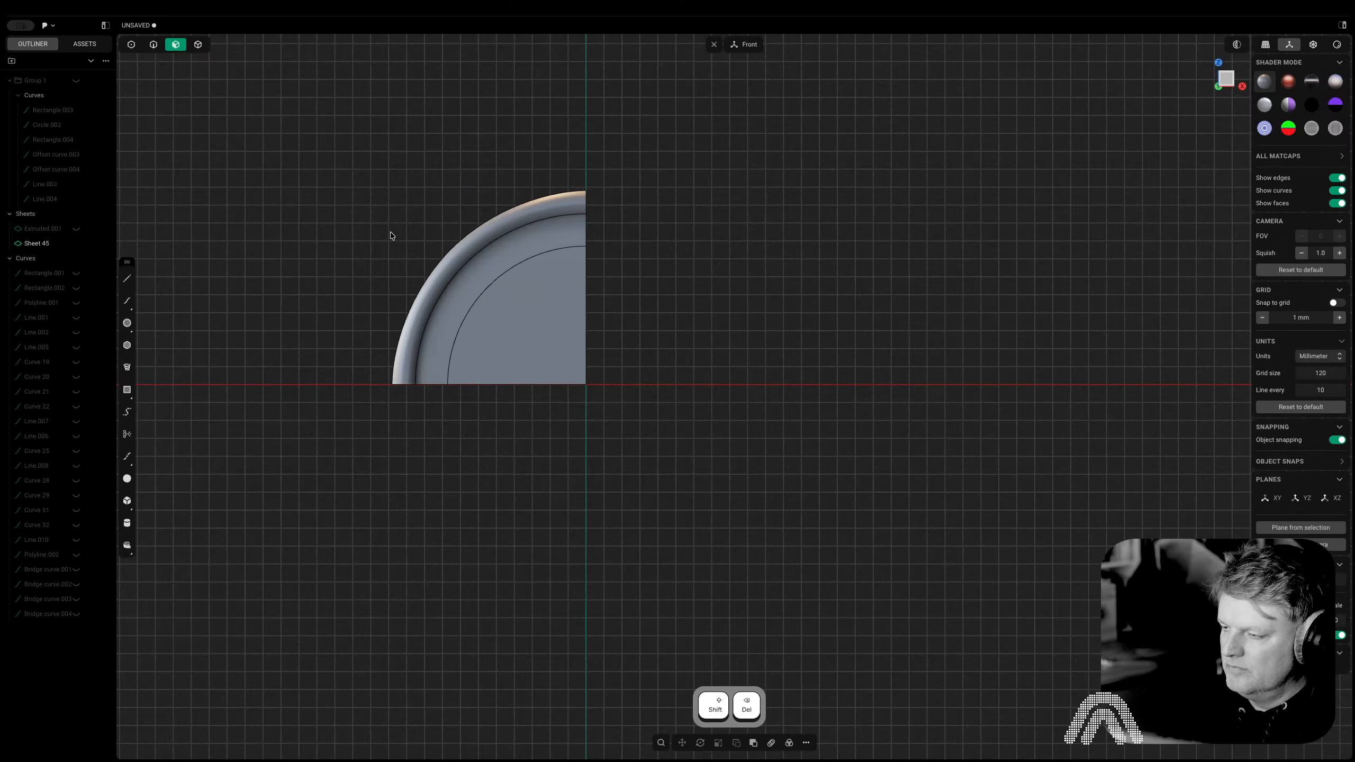
key(super+z)
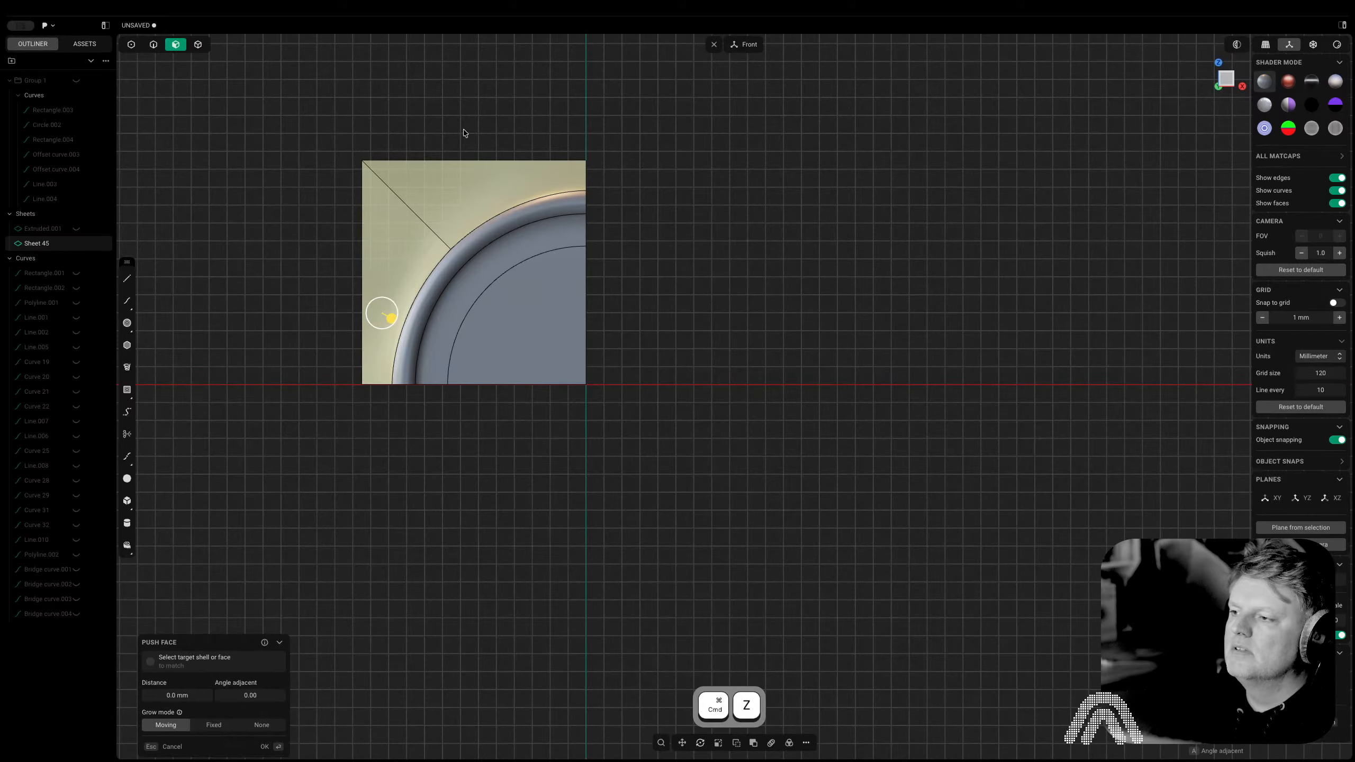
Duplicate the two straight outer edges of the quarter sheet as a separate outline curve
key(2)
click(438, 162)
shift+click(360, 217)
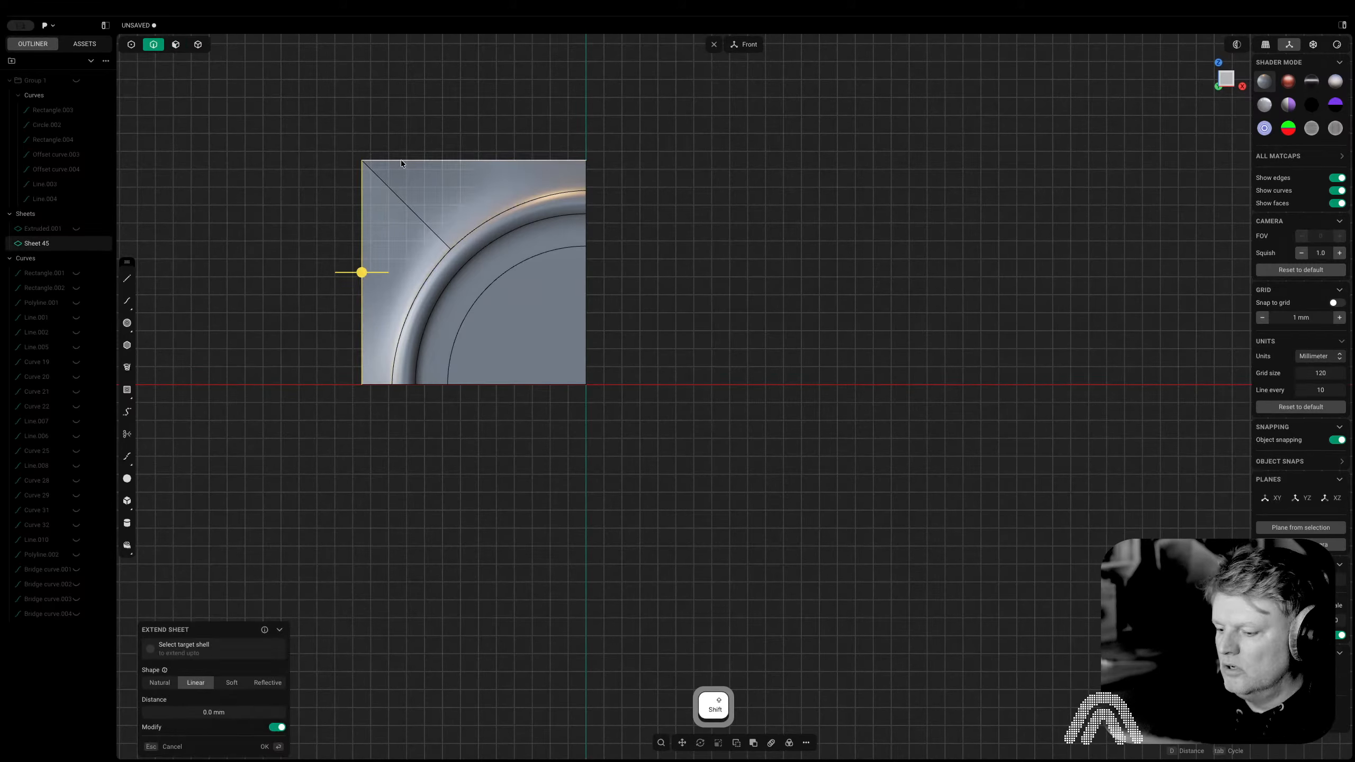
key(shift+d)
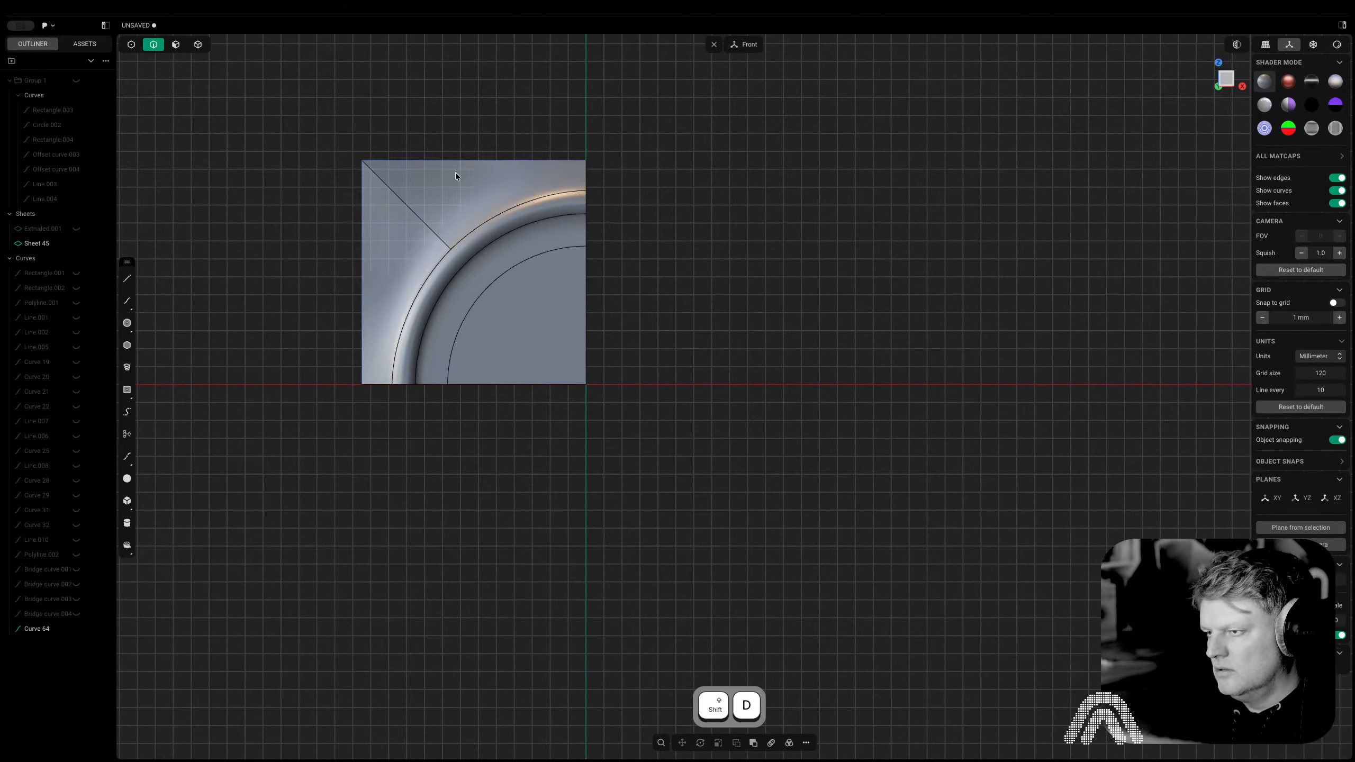
Delete the two outer corner faces, leaving the arc-shaped ring and the inner faces
key(3)
click(498, 180)
key(shift+Delete)
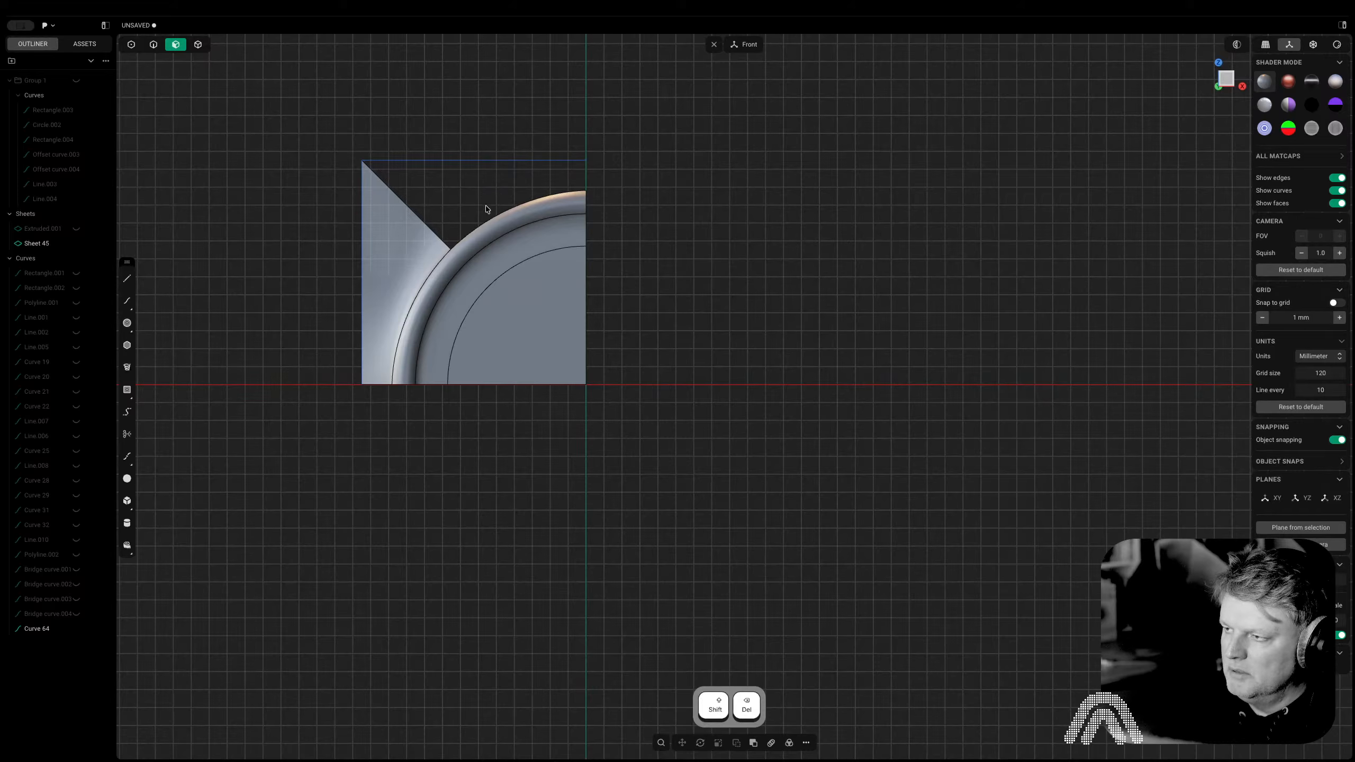
click(407, 252)
key(shift+Delete)
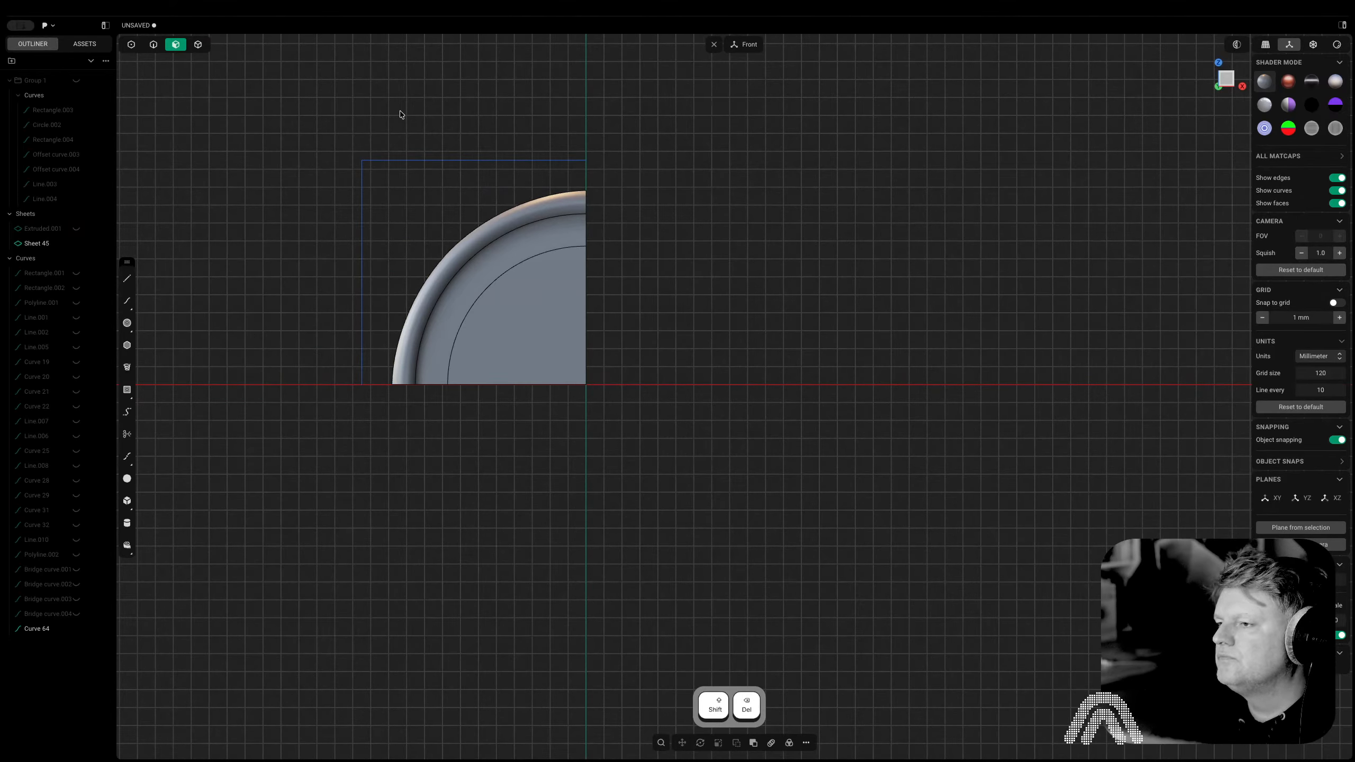
Fillet the sharp corner of the duplicated outline curve
key(2)
click(372, 161)
key(b)
drag(472, 270, 483, 287)
right_click(449, 153)
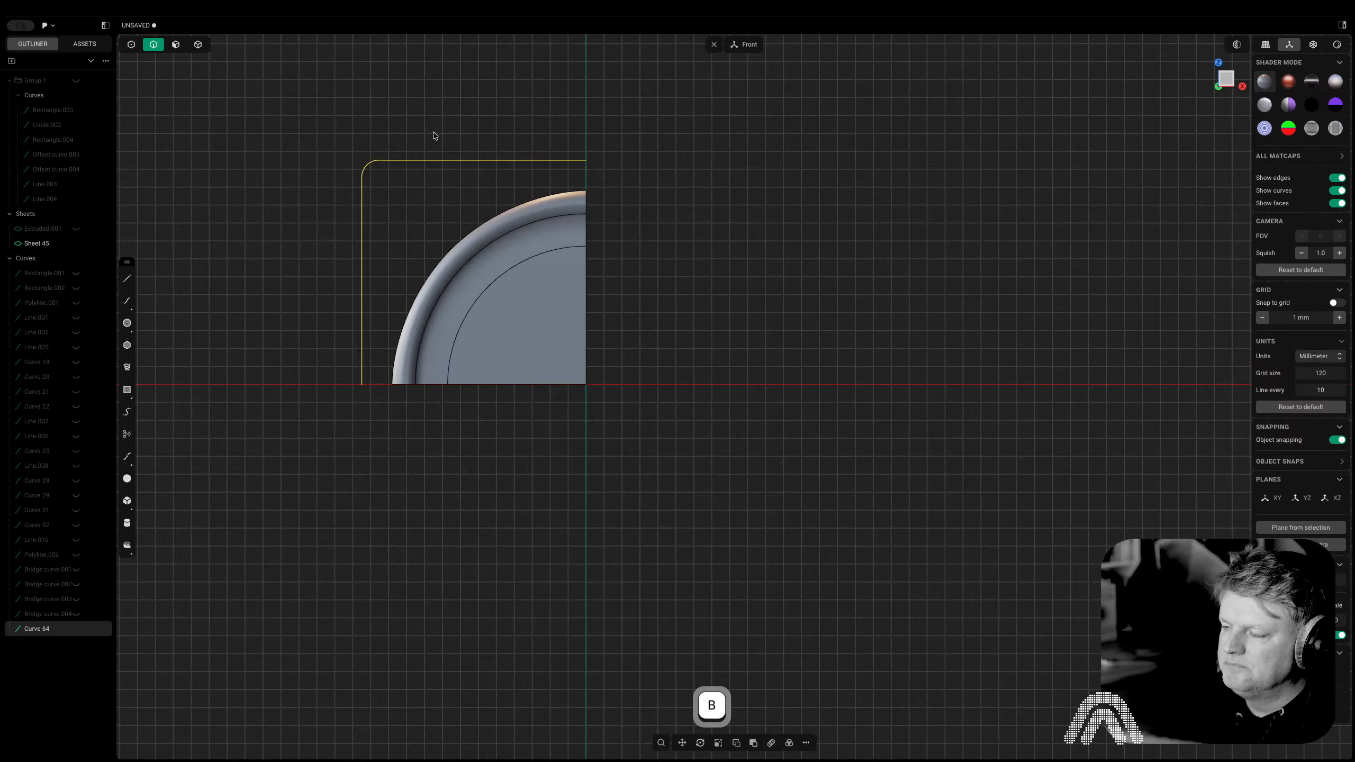
right_drag(446, 158, 444, 128)
scroll(442, 145, up, 6)
click(438, 164)
key(2)
click(451, 116)
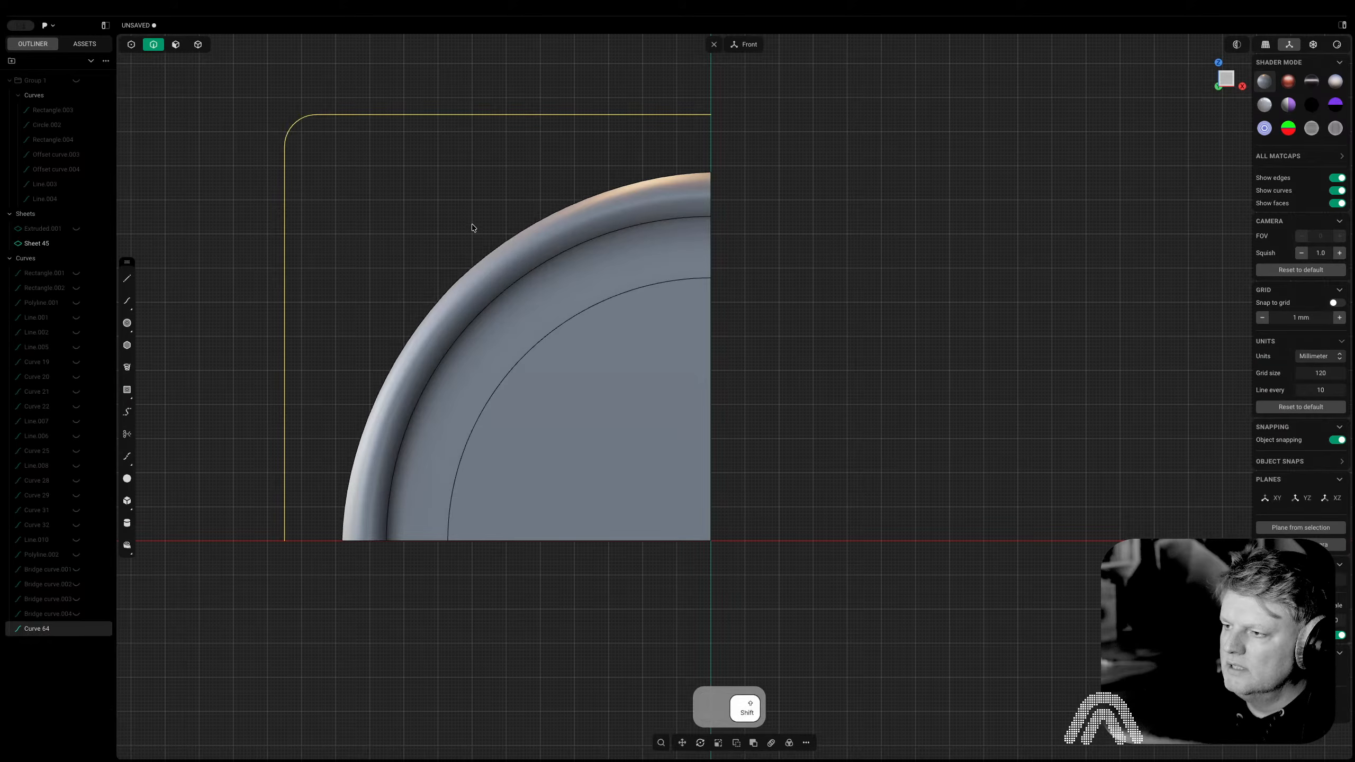
right_drag(454, 291, 568, 327)
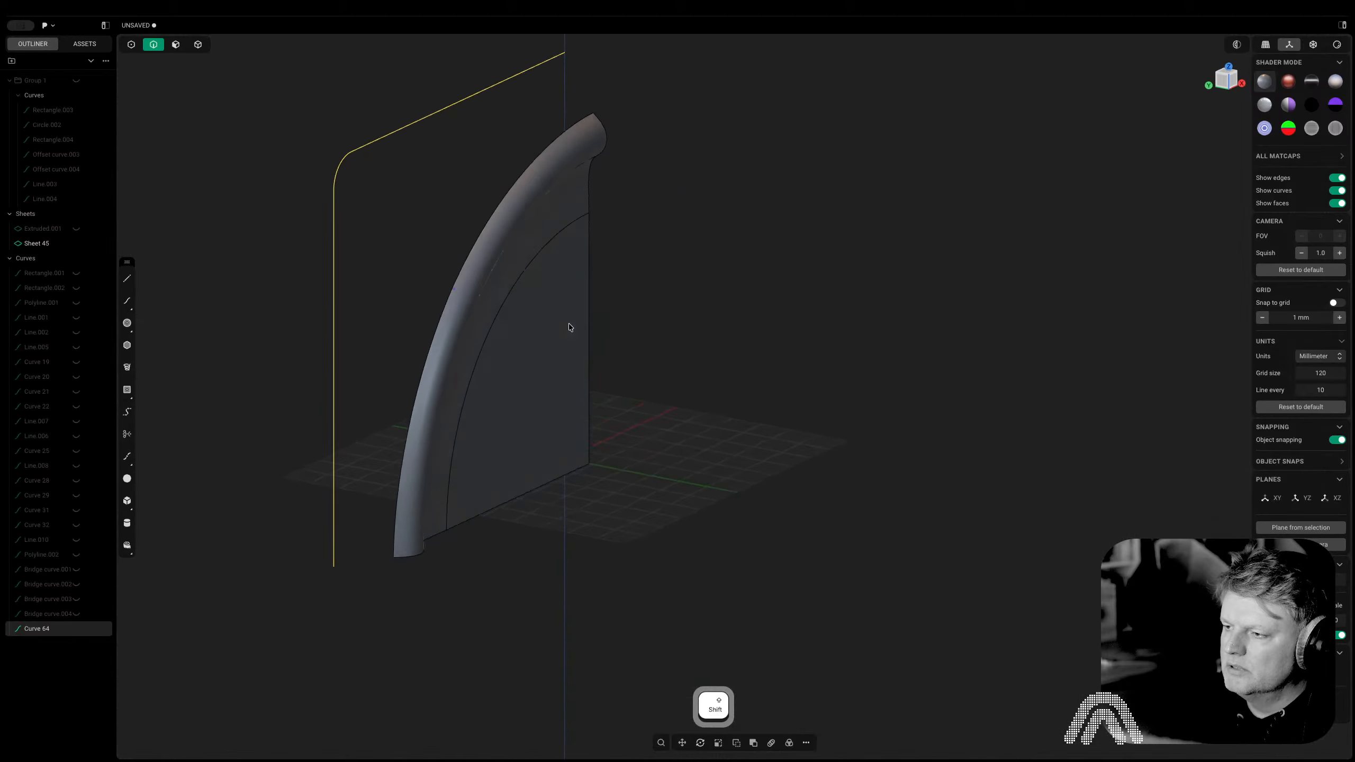
middle_drag(568, 324, 794, 190)
shift+click(497, 241)
shift+click(437, 303)
key(l)
key(Escape)
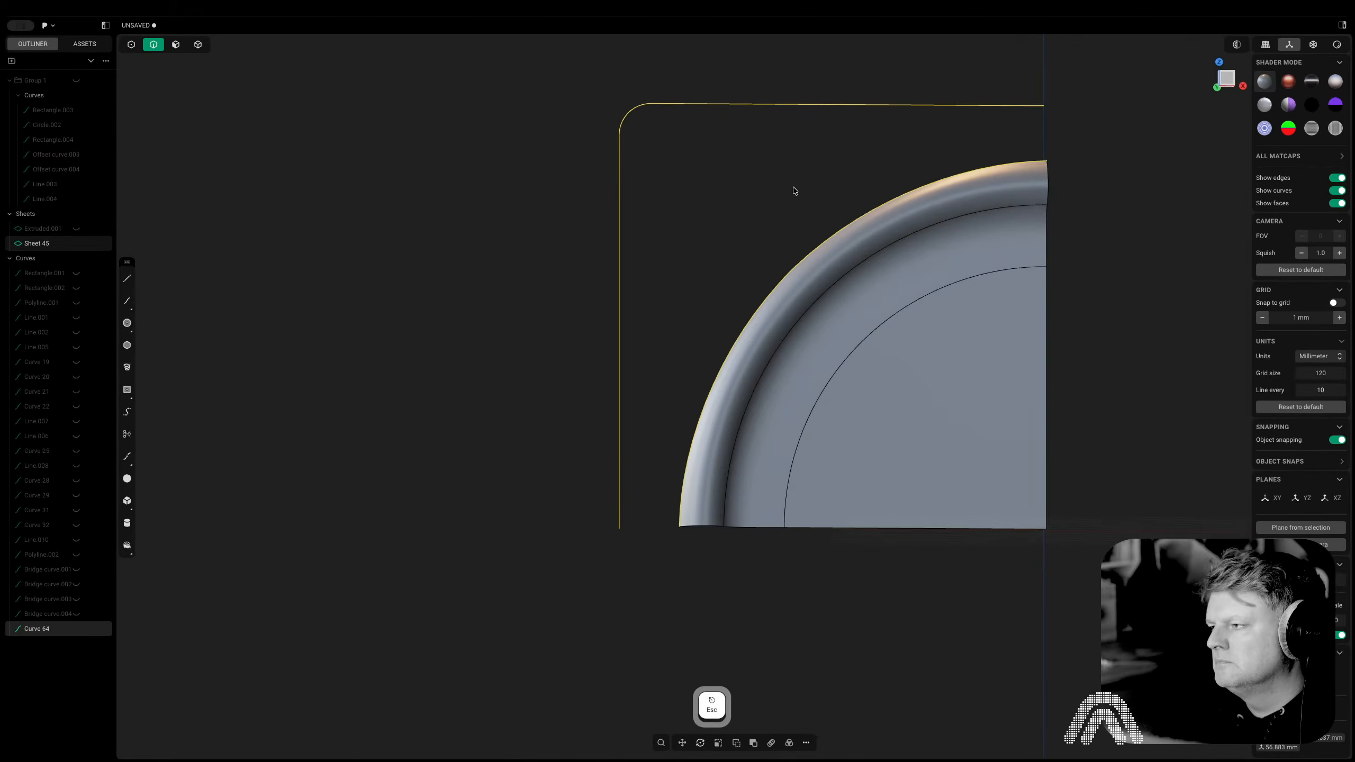
Unjoin the outline curve into its two straight segments and the rounded corner arc
click(1217, 86)
key(Escape)
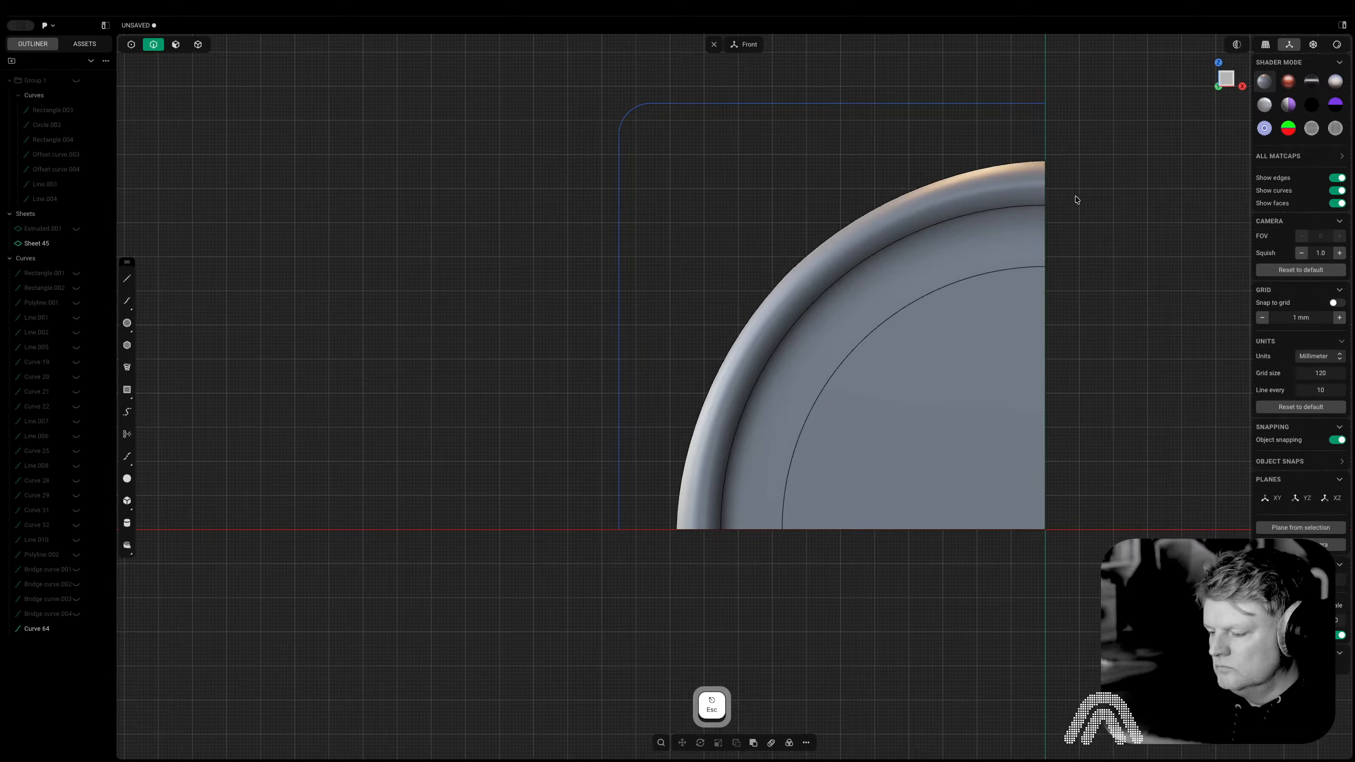
click(825, 104)
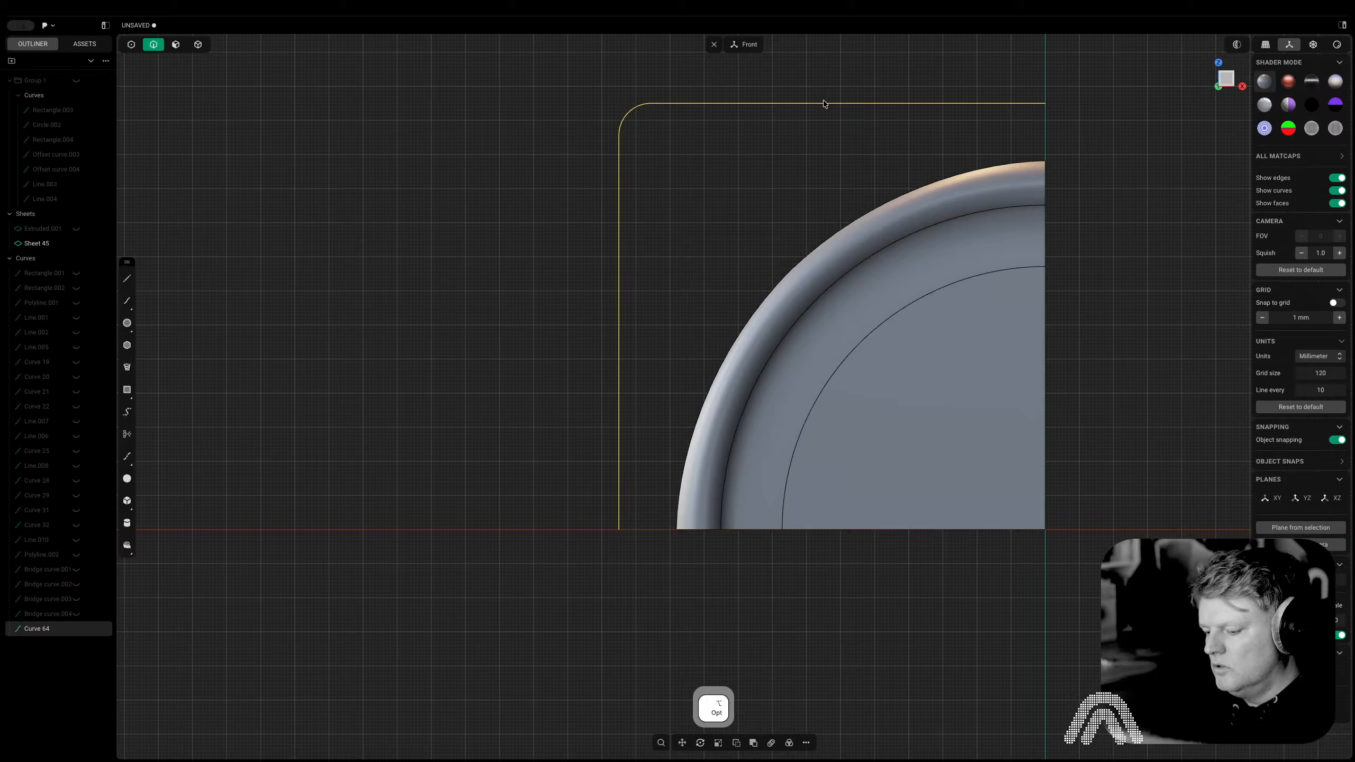
key(alt+j)
key(2)
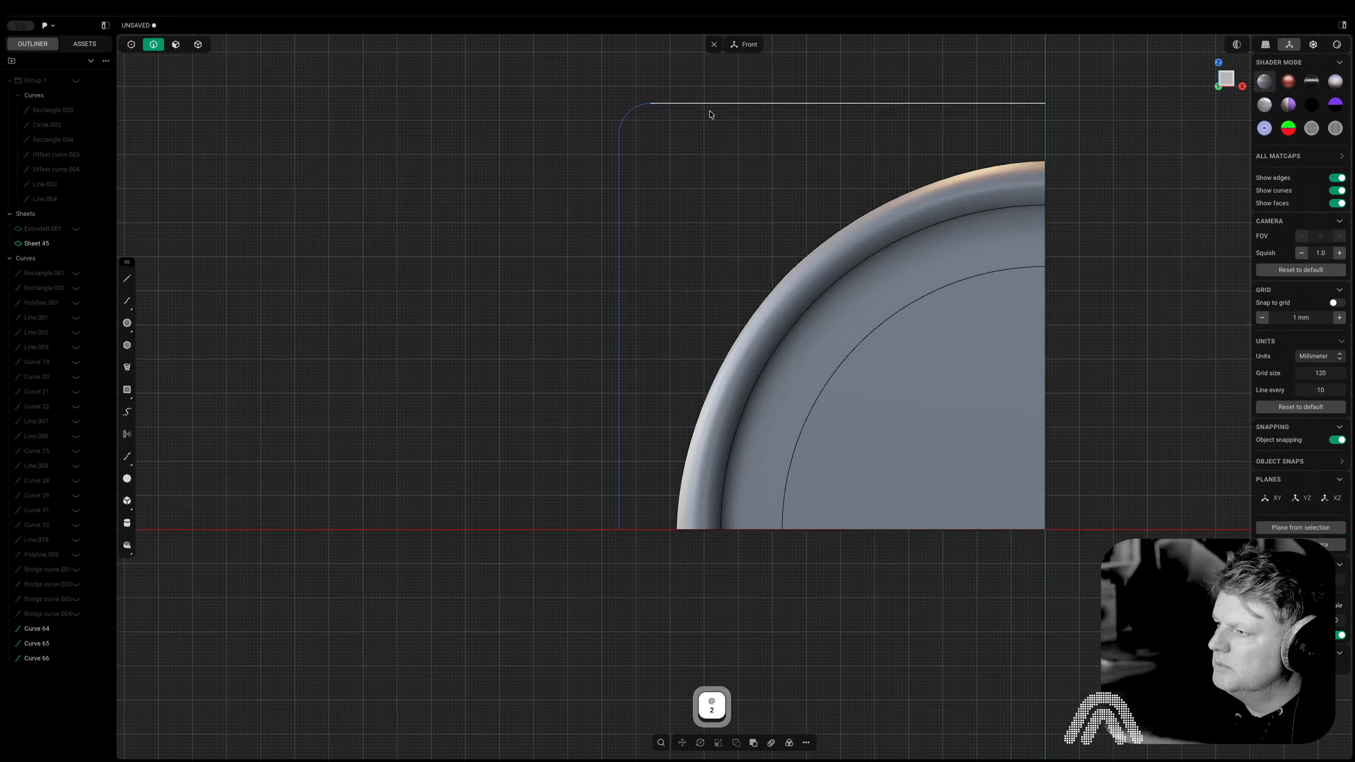
Split the arc-shaped ring face with one V-direction isoparam aligned with the upper end of the outline's rounded corner
key(3)
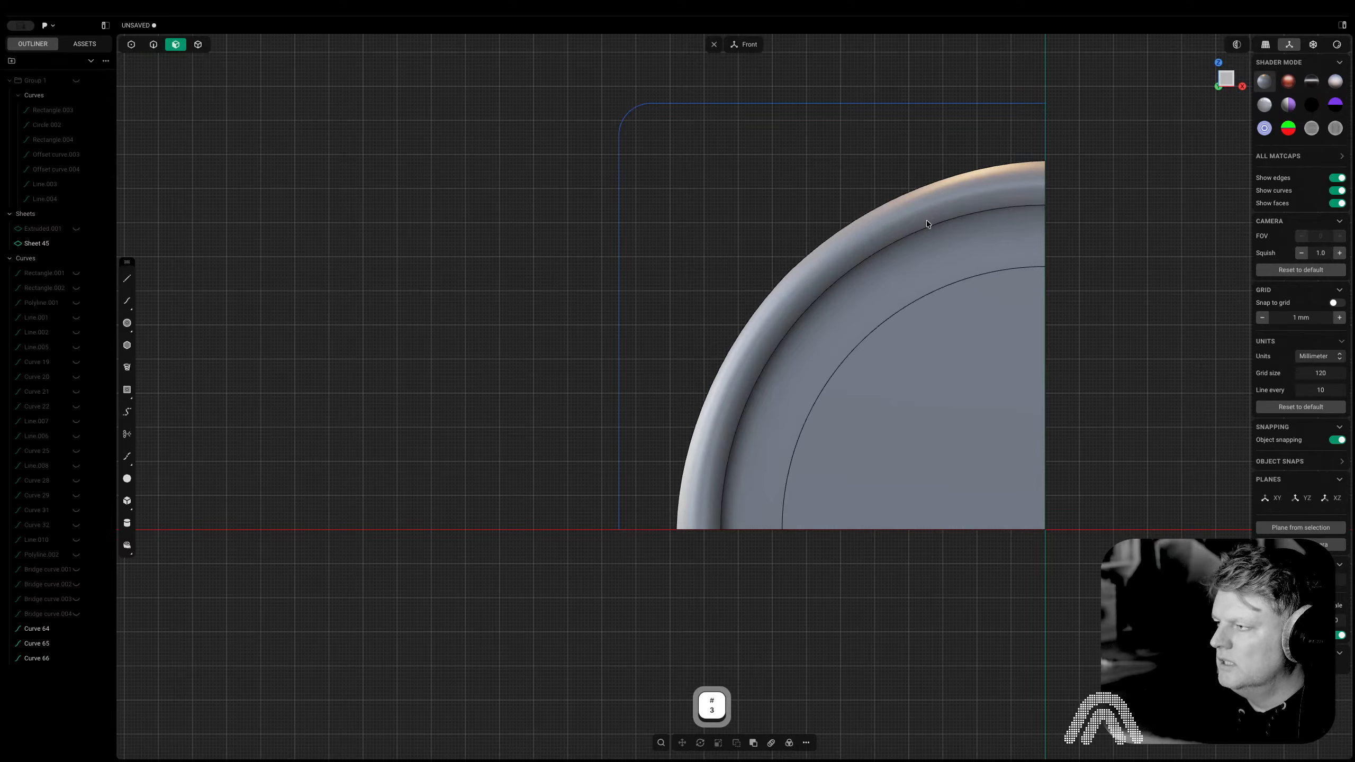
click(918, 214)
key(ctrl+r)
key(Tab)
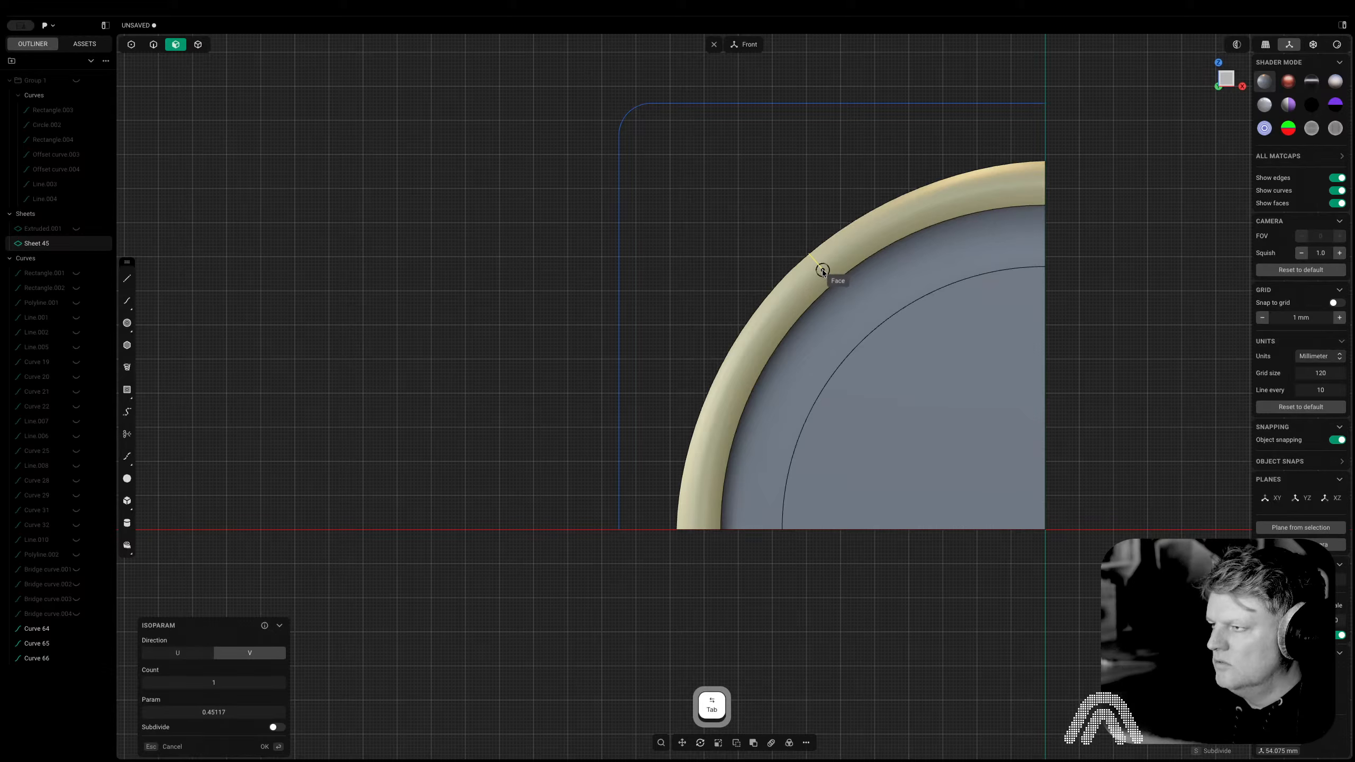
click(646, 106)
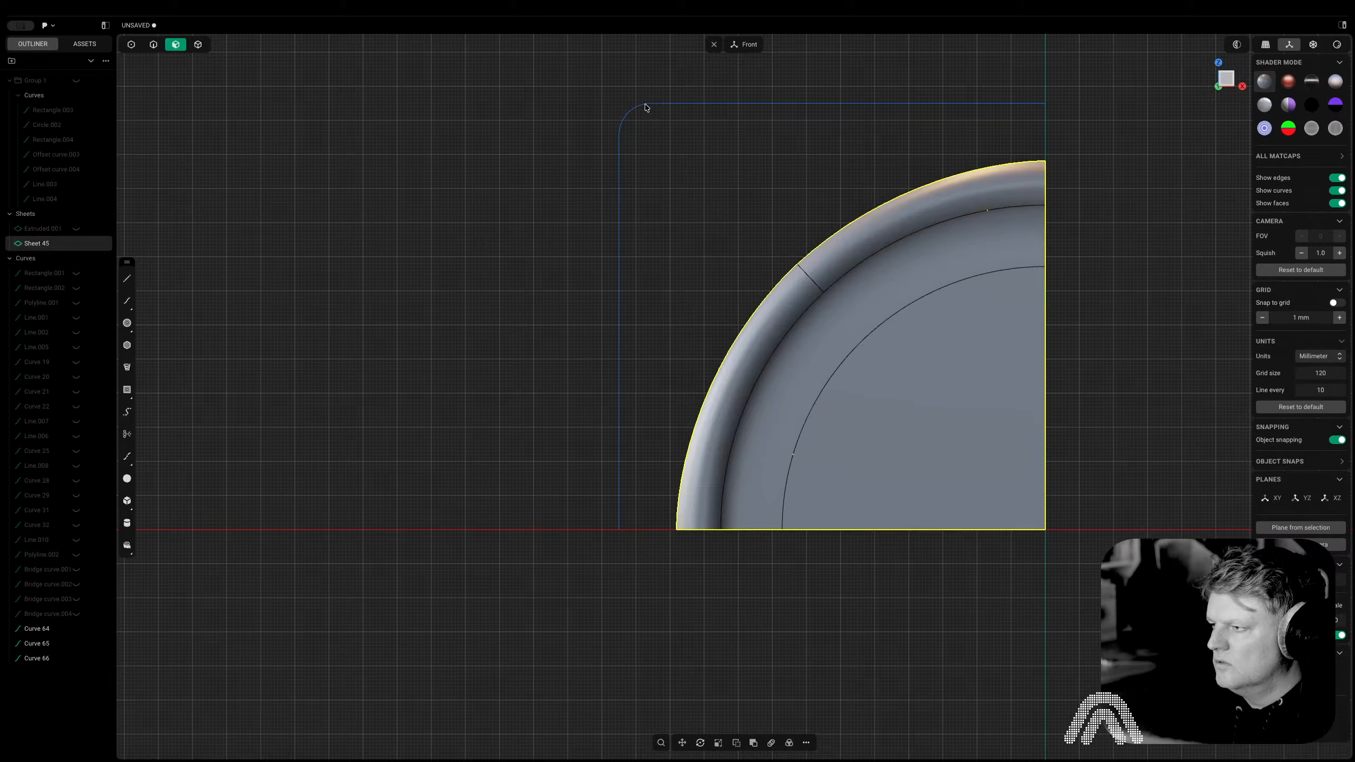
Split the lower ring face with one V-direction isoparam aligned with the lower end of the outline's rounded corner
click(760, 362)
key(ctrl+r)
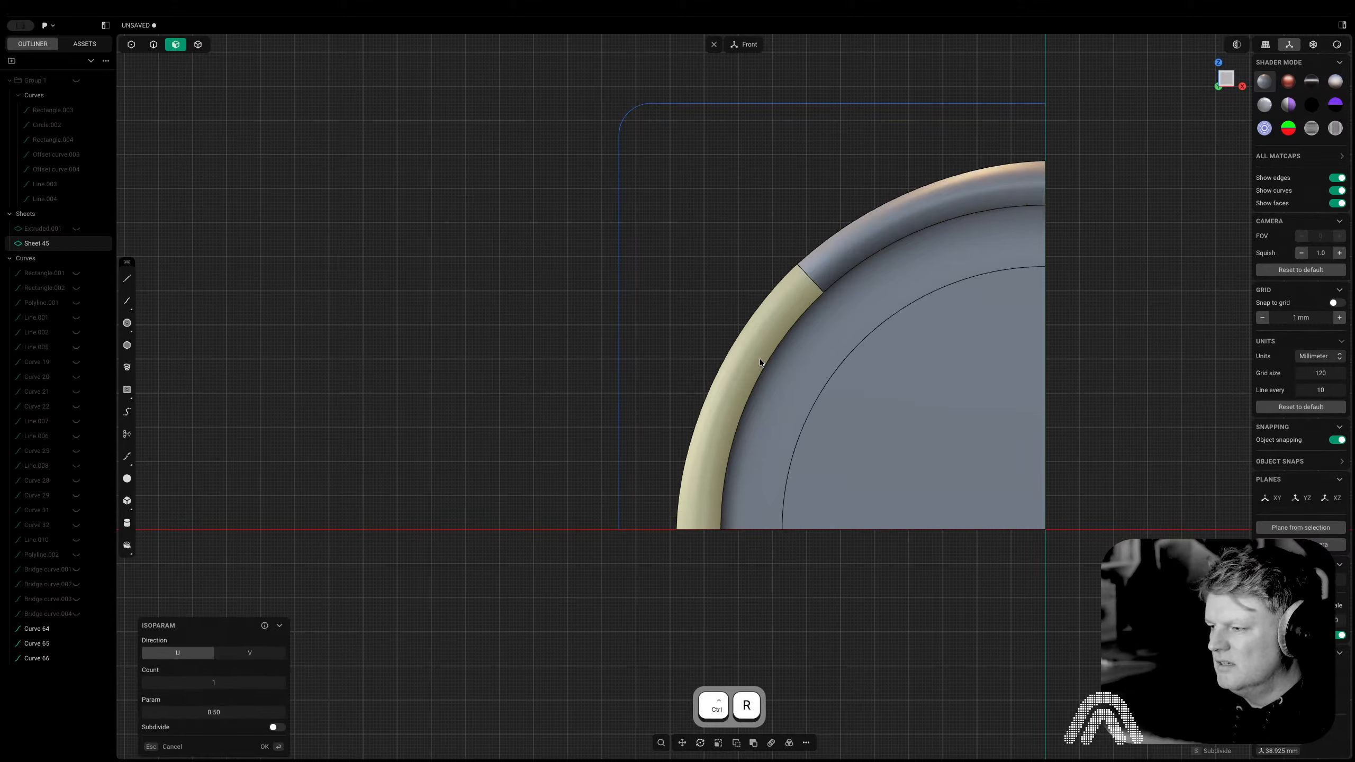
key(Tab)
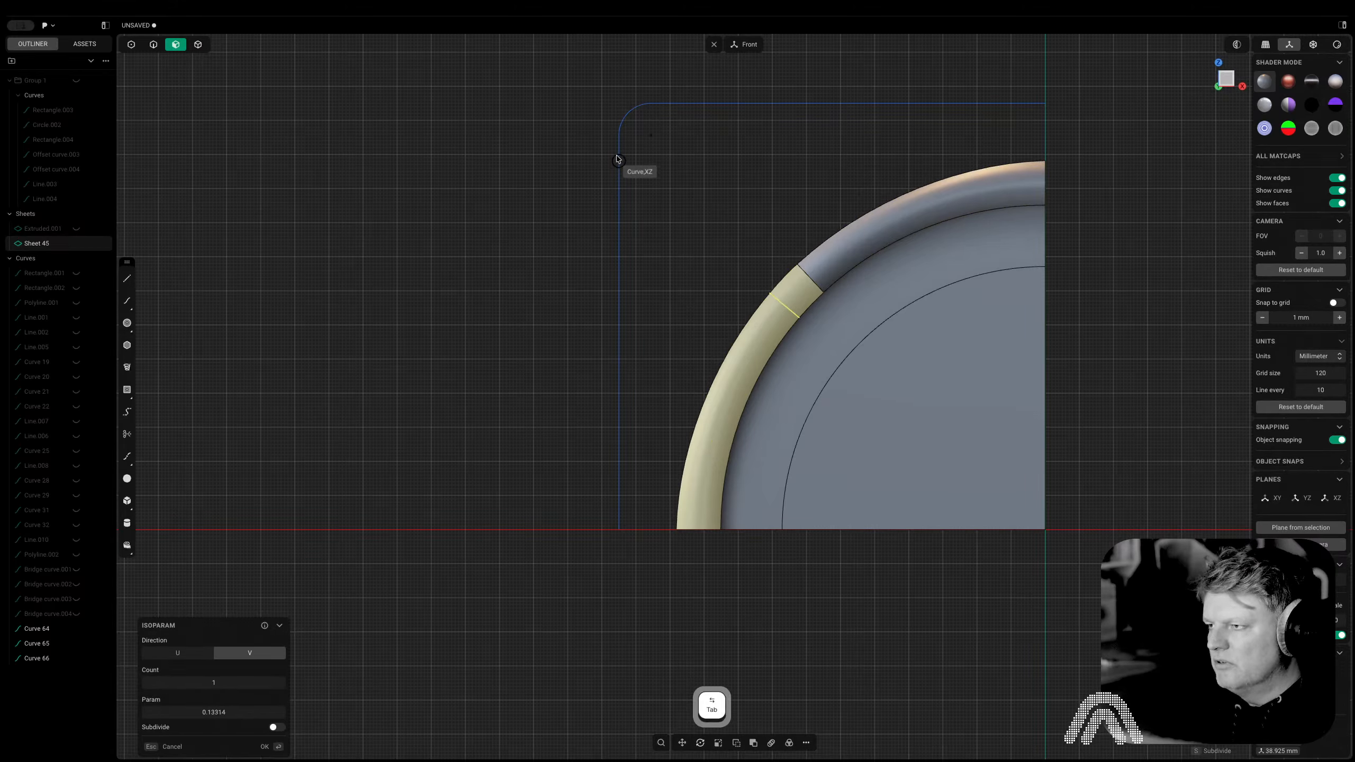
click(615, 137)
click(760, 249)
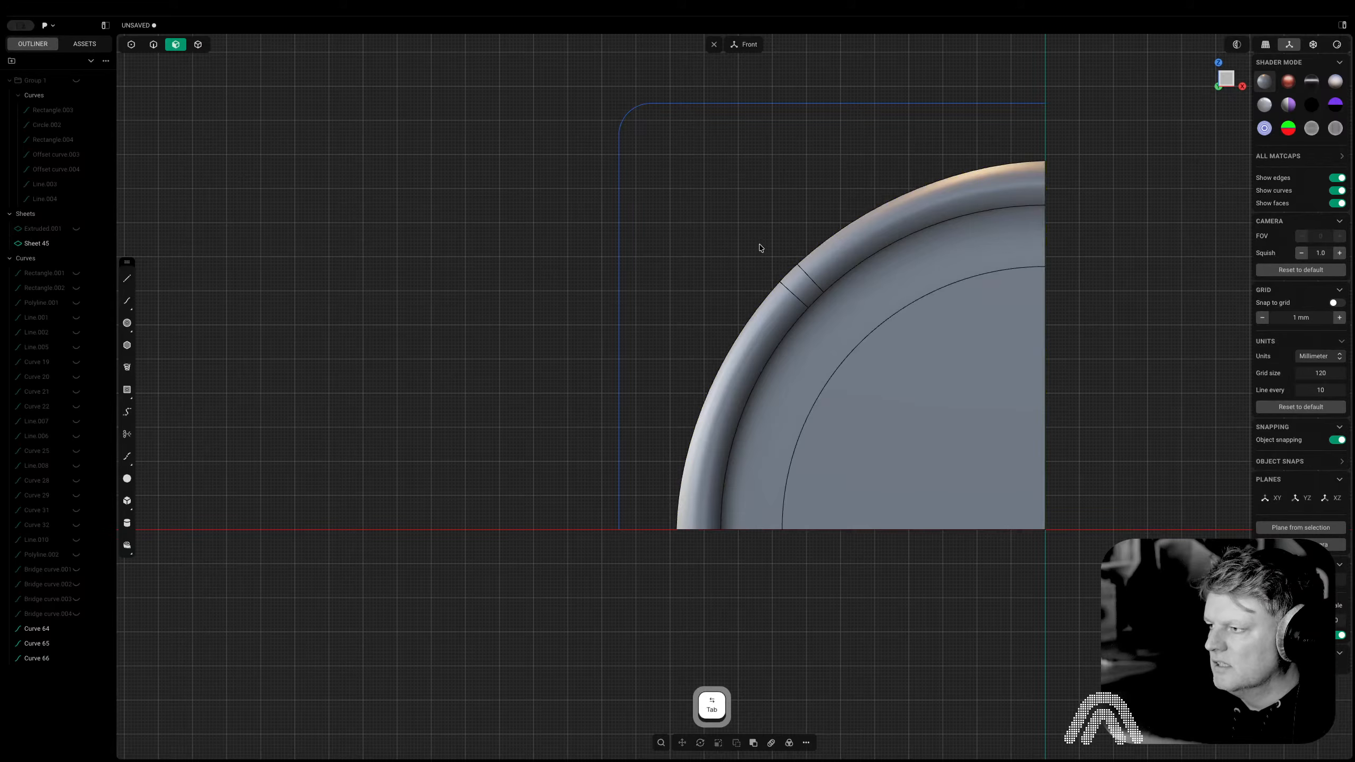
Loft the rounded corner arc to the short outer ring edge between the two splits, with G1 continuity at the ring
key(2)
middle_drag(631, 122, 764, 218)
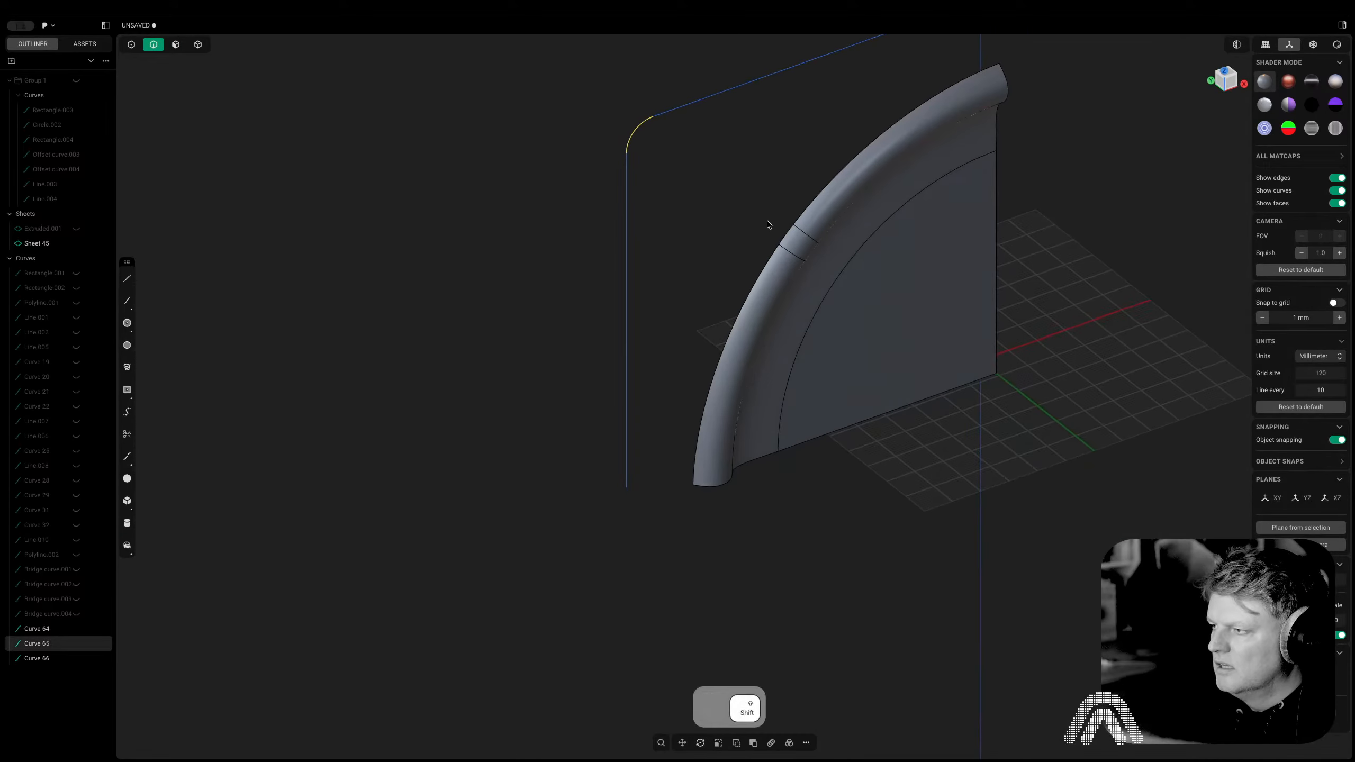
scroll(784, 234, up, 5)
shift+click(795, 225)
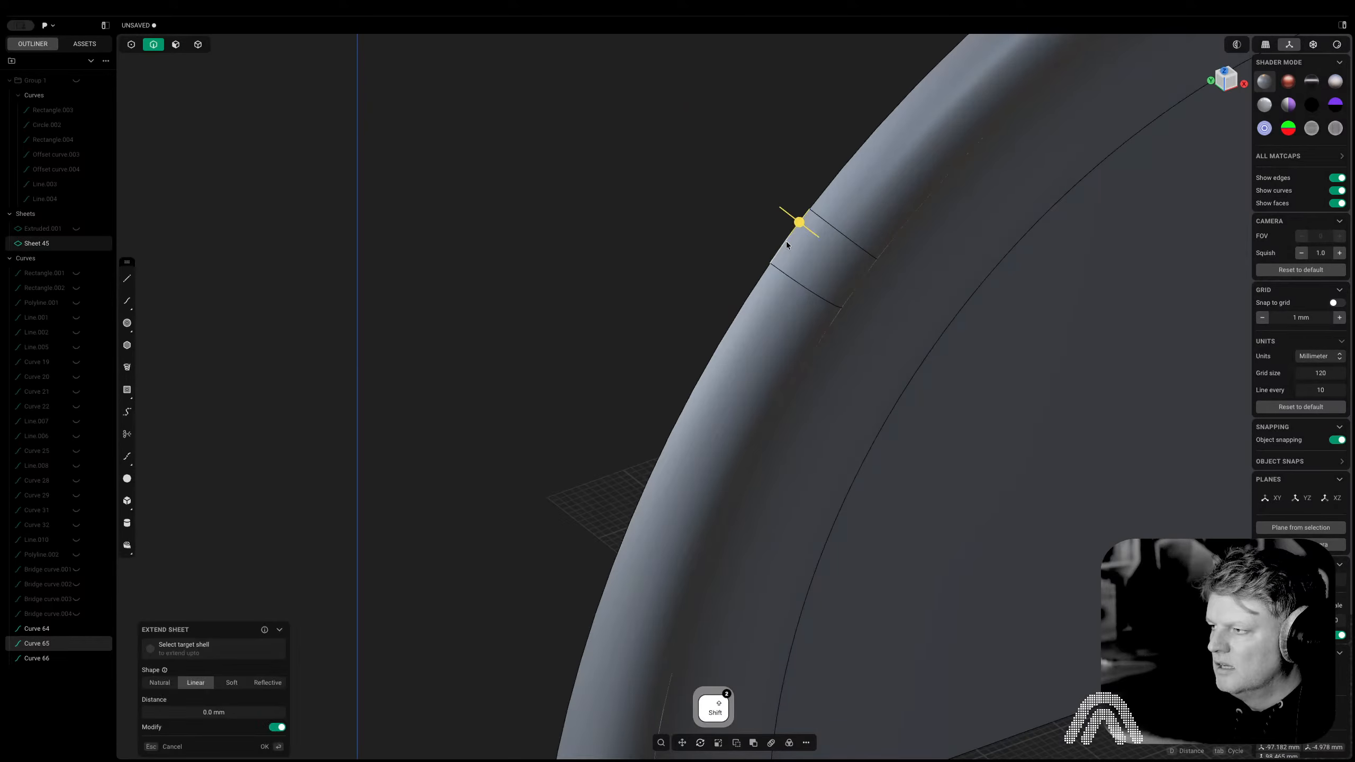
key(l)
scroll(787, 246, down, 6)
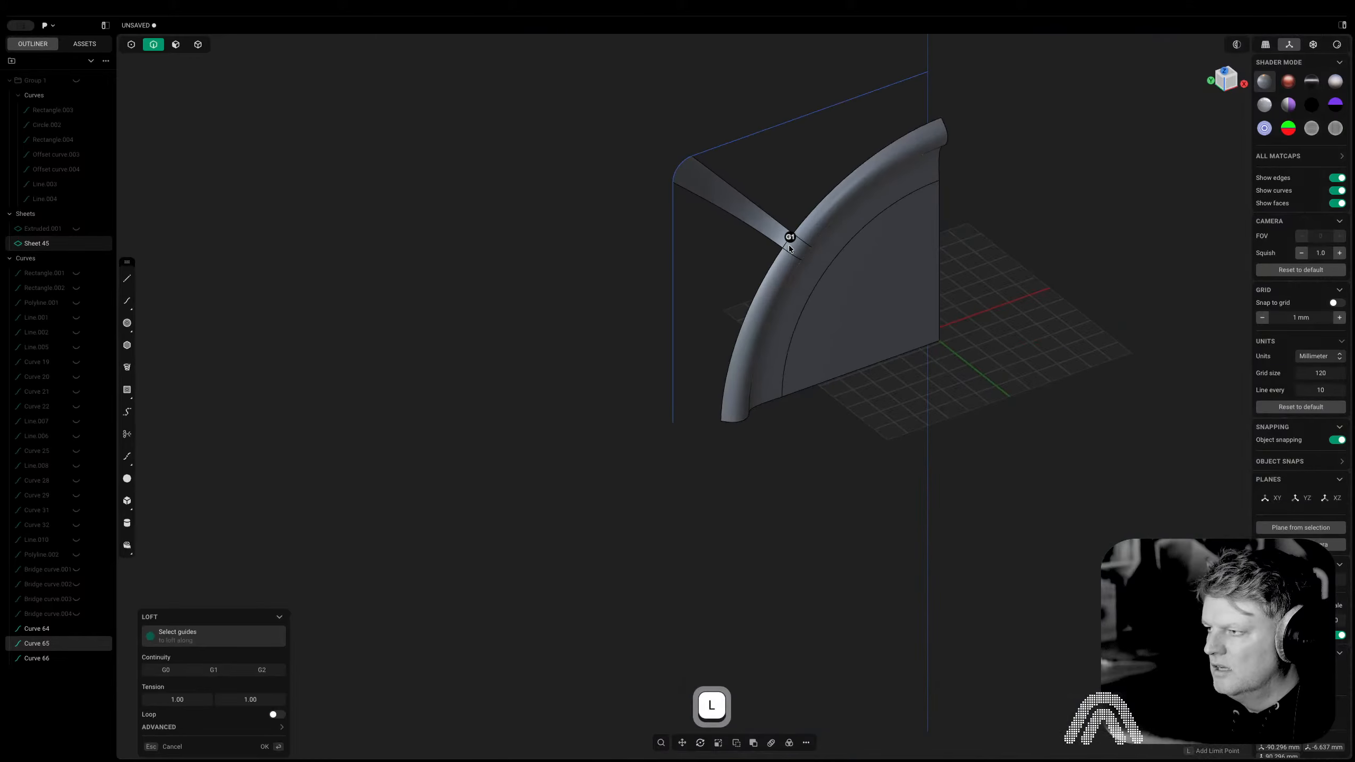
middle_drag(786, 246, 726, 127)
key(Return)
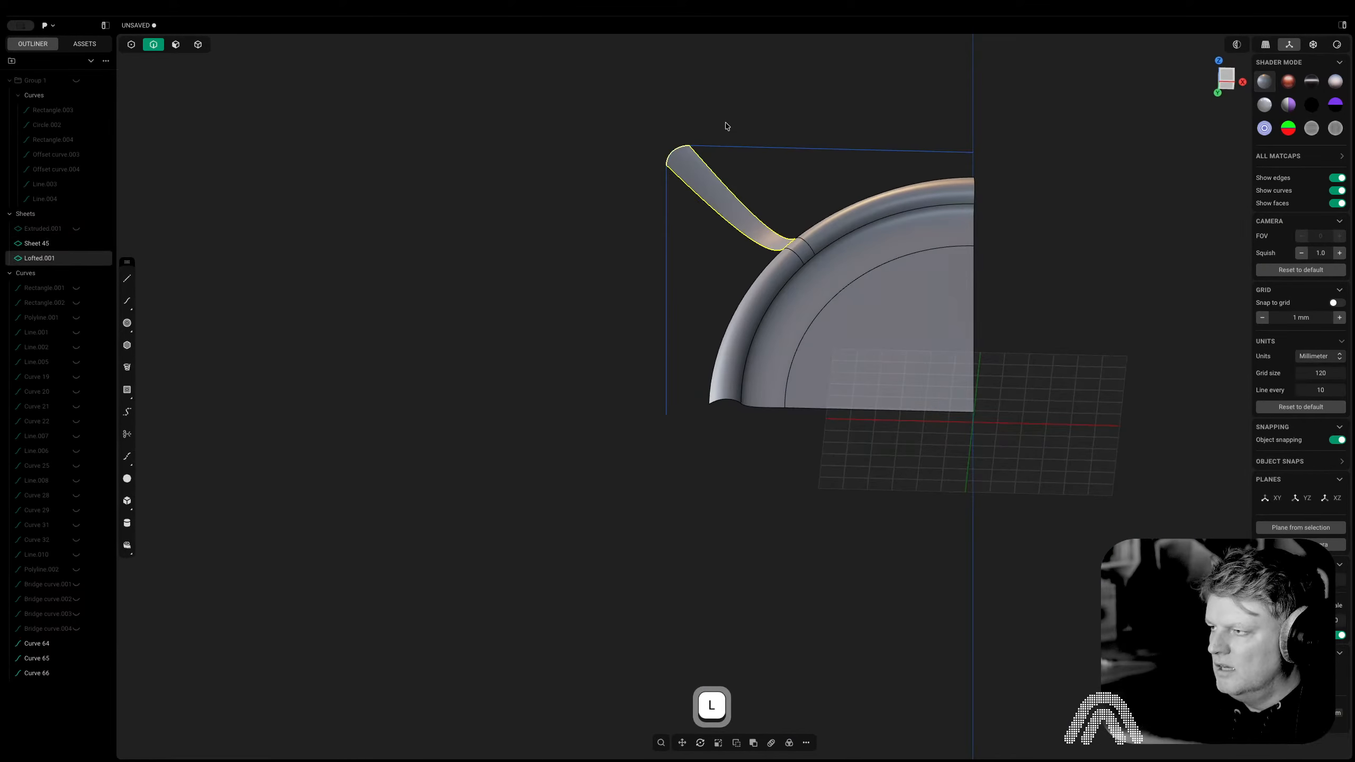
Loft the upper straight outline segment to the upper ring edge with G1 continuity, guided by the corner loft's adjacent edge
click(774, 153)
mouse_move(811, 205)
middle_down()
mouse_move(872, 265)
mouse_move(815, 220)
middle_up()
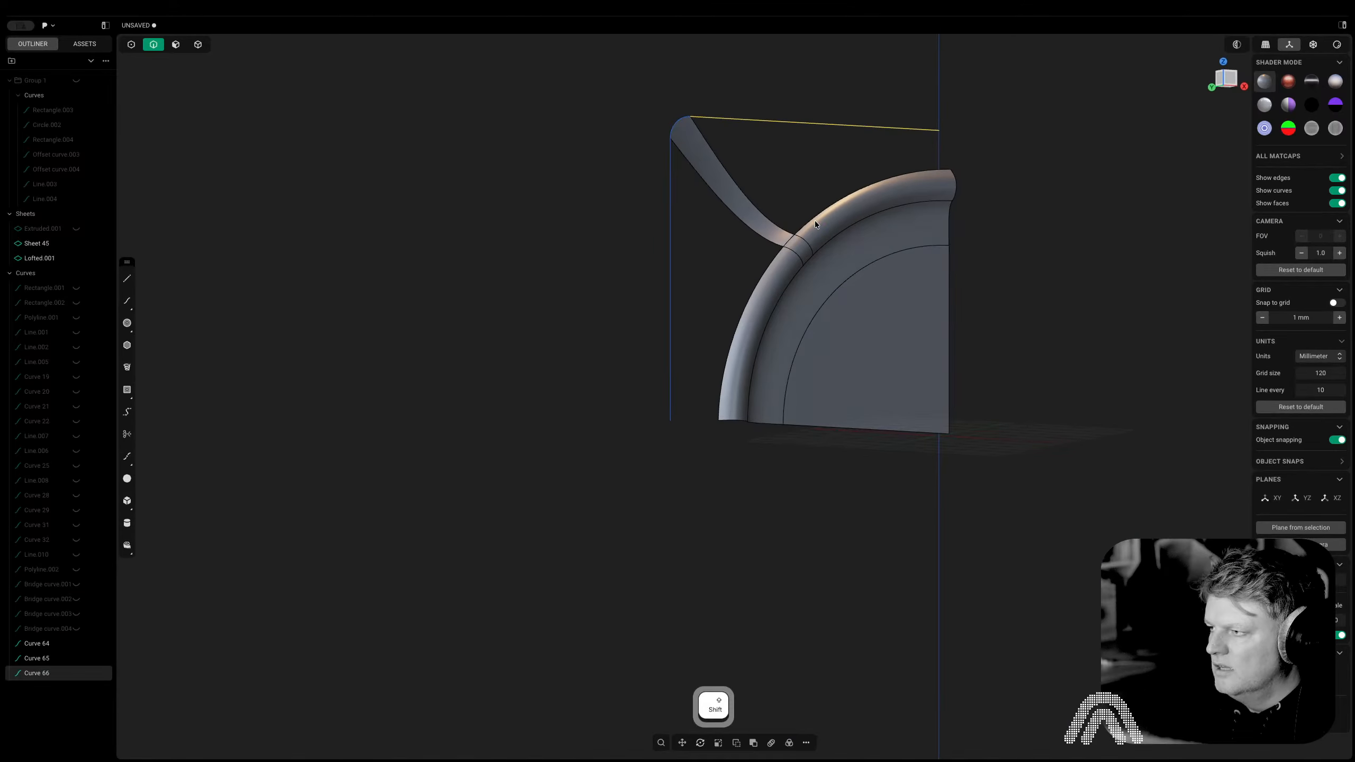
shift+click(813, 217)
key(l)
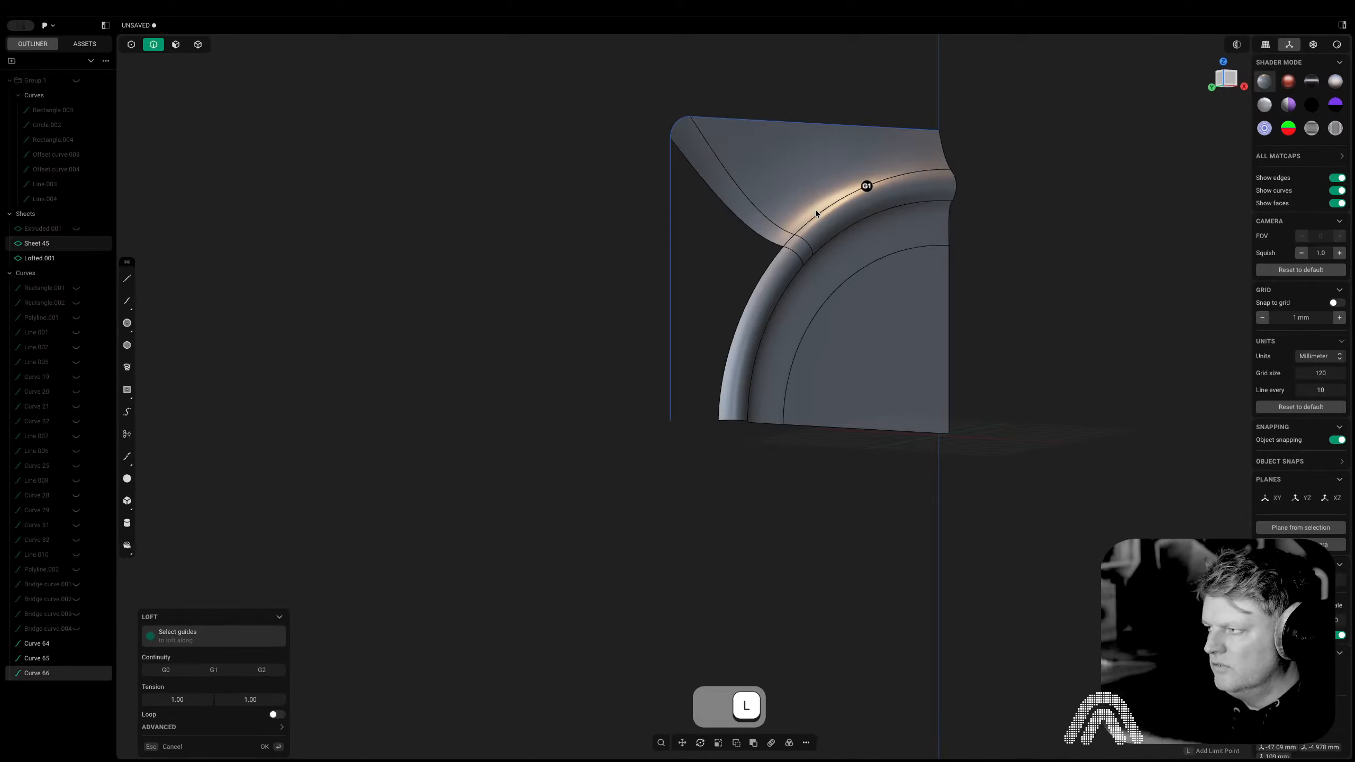
middle_drag(741, 190, 905, 197)
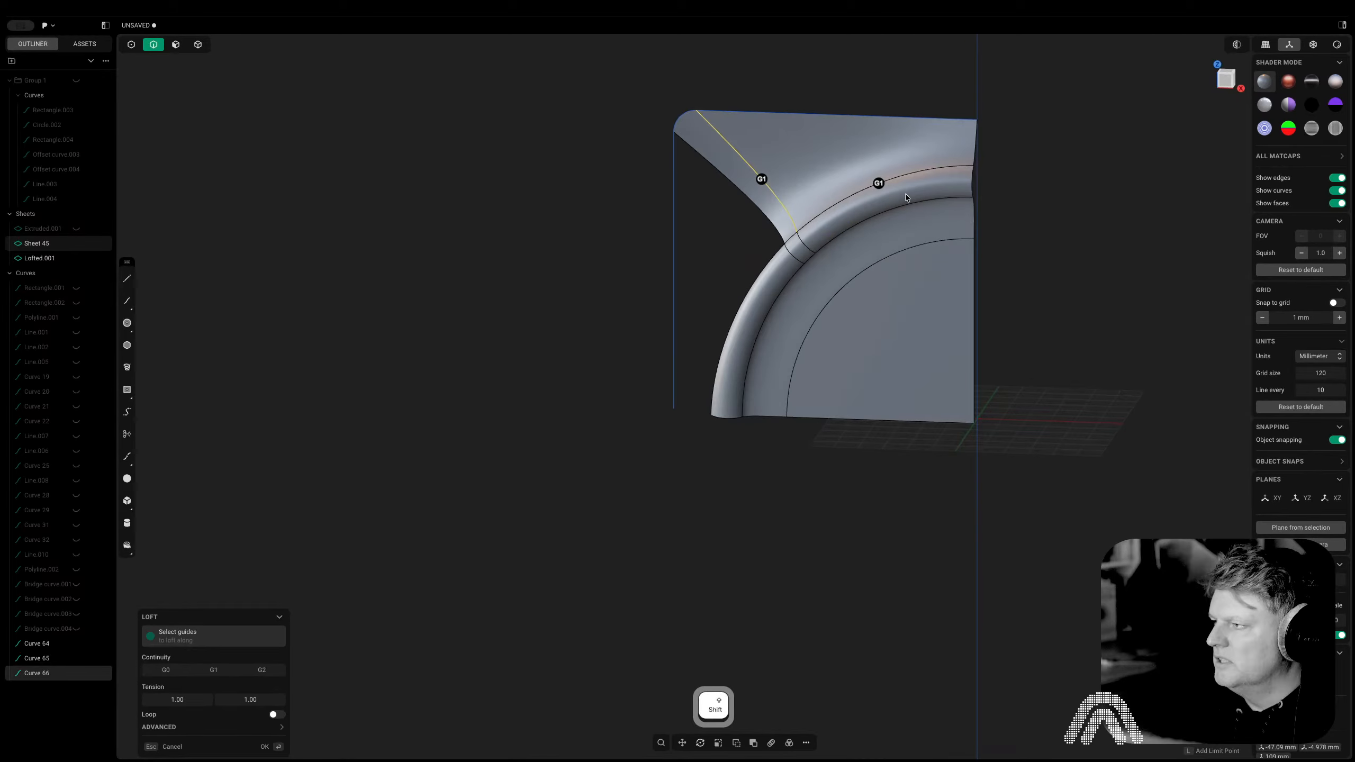
right_click(1021, 155)
middle_drag(821, 256, 841, 247)
scroll(840, 245, down, 1)
Loft the vertical outline segment to the lower ring edge with G1 continuity, guided by the corner loft's adjacent edge
key(2)
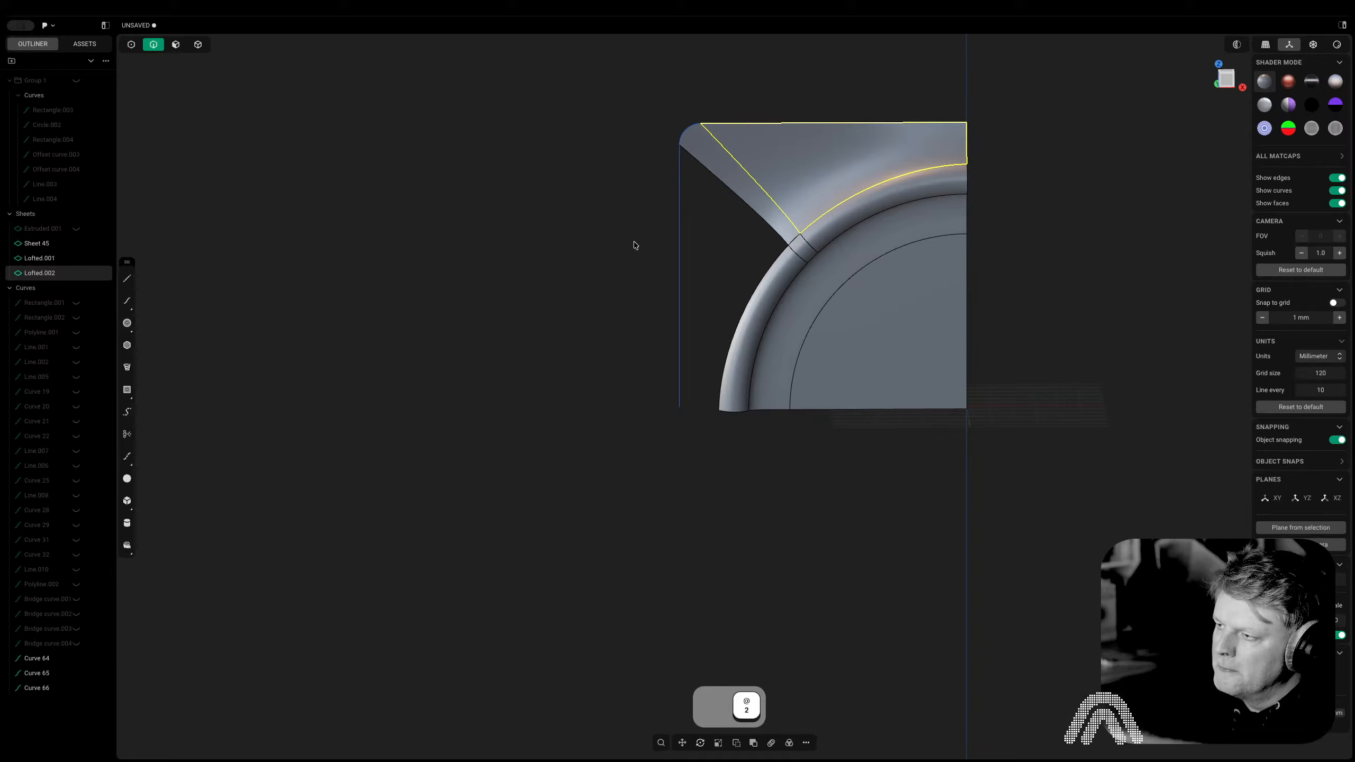
click(678, 233)
middle_drag(723, 278, 799, 295)
shift+click(746, 278)
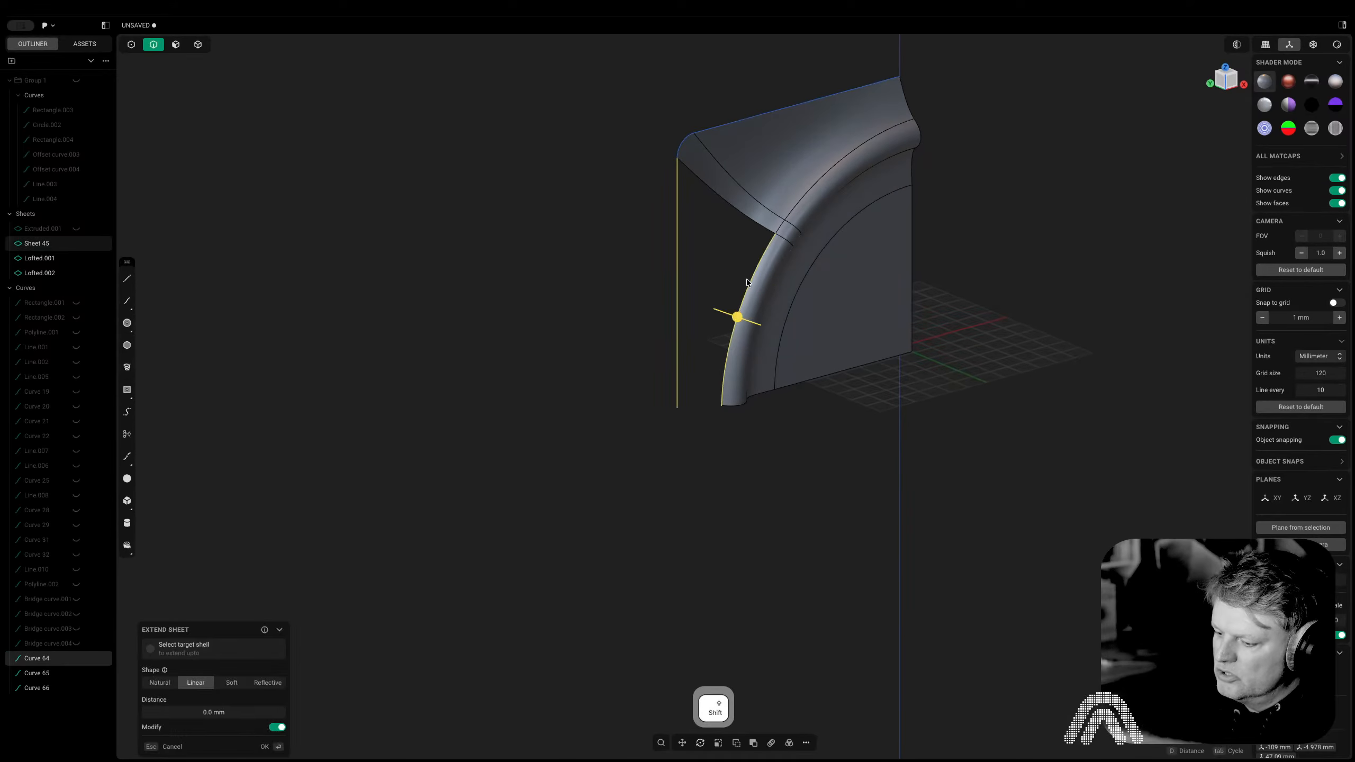
key(l)
shift+click(748, 214)
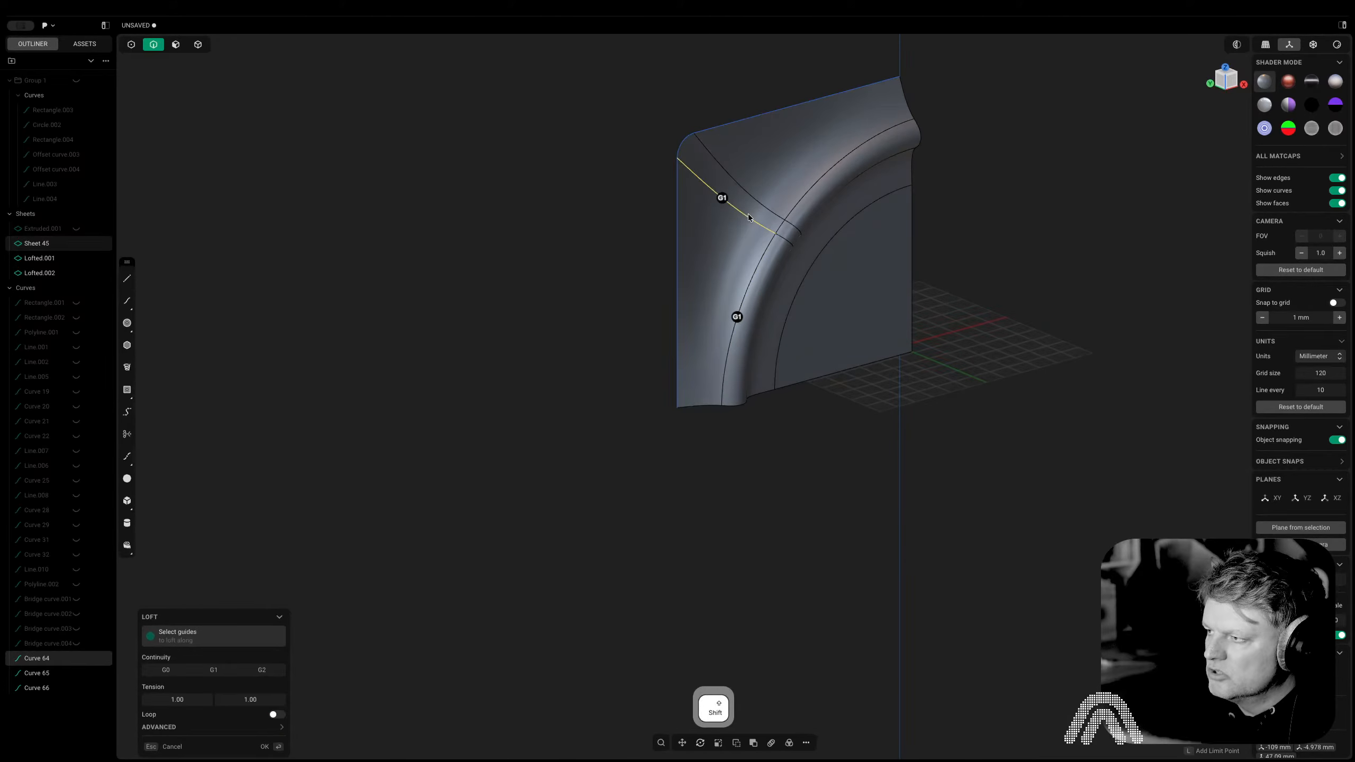
right_click(1104, 363)
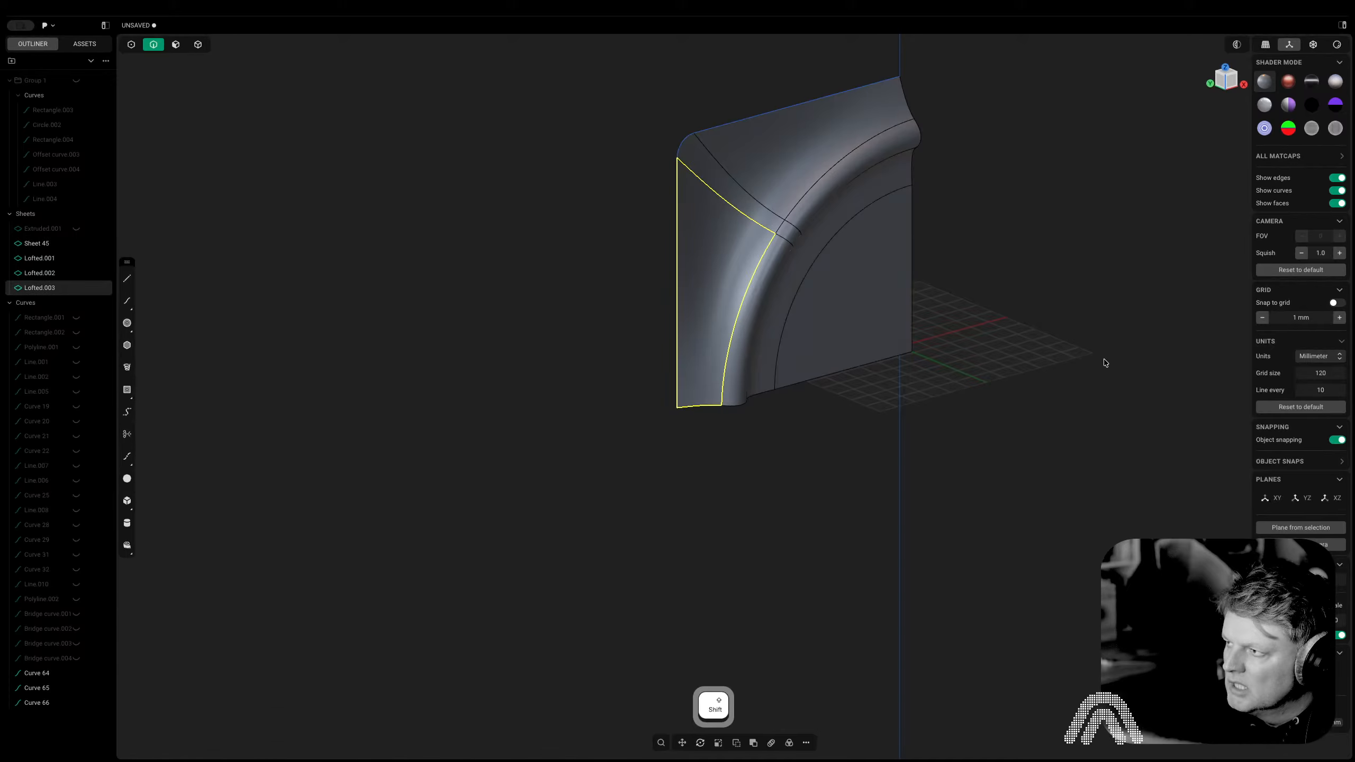
Hide the edges and examine the shading of the lofted surfaces from the front and at an angle
click(1226, 85)
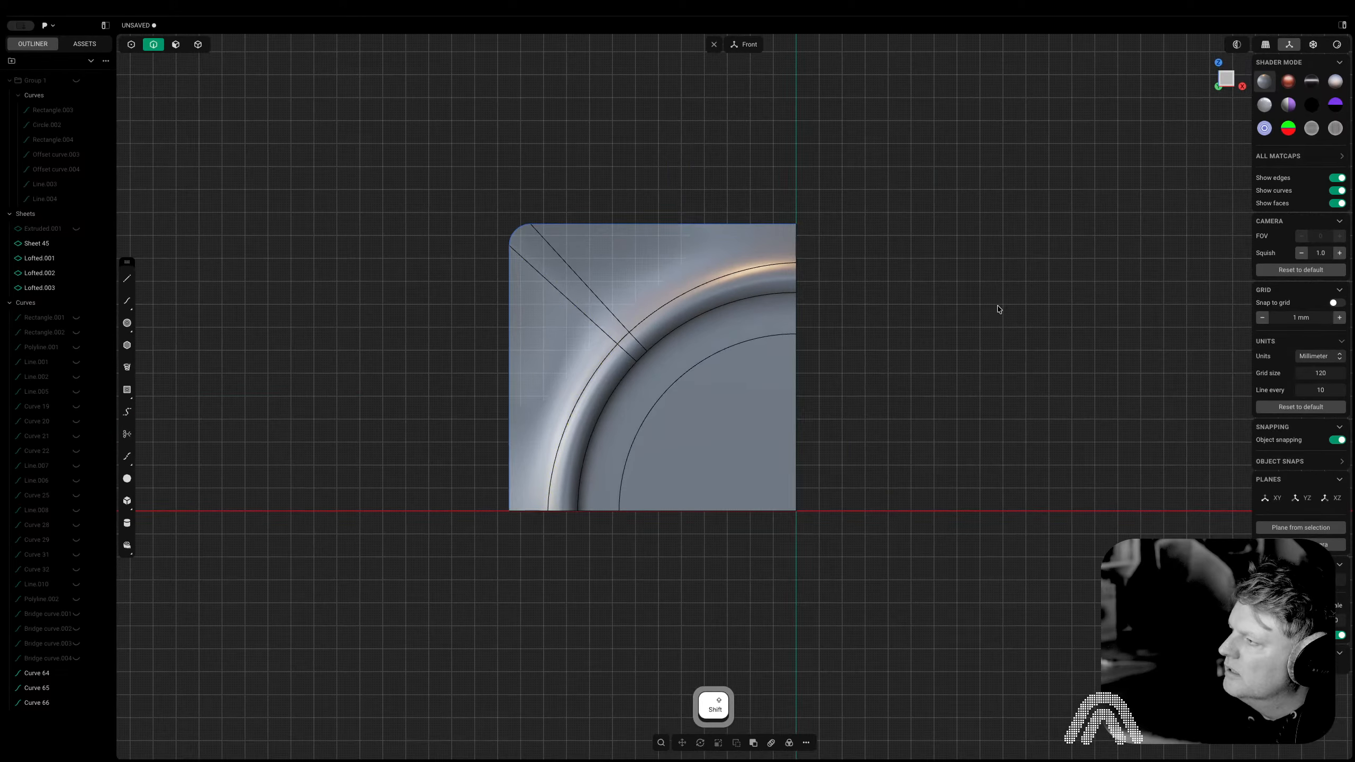
click(1338, 178)
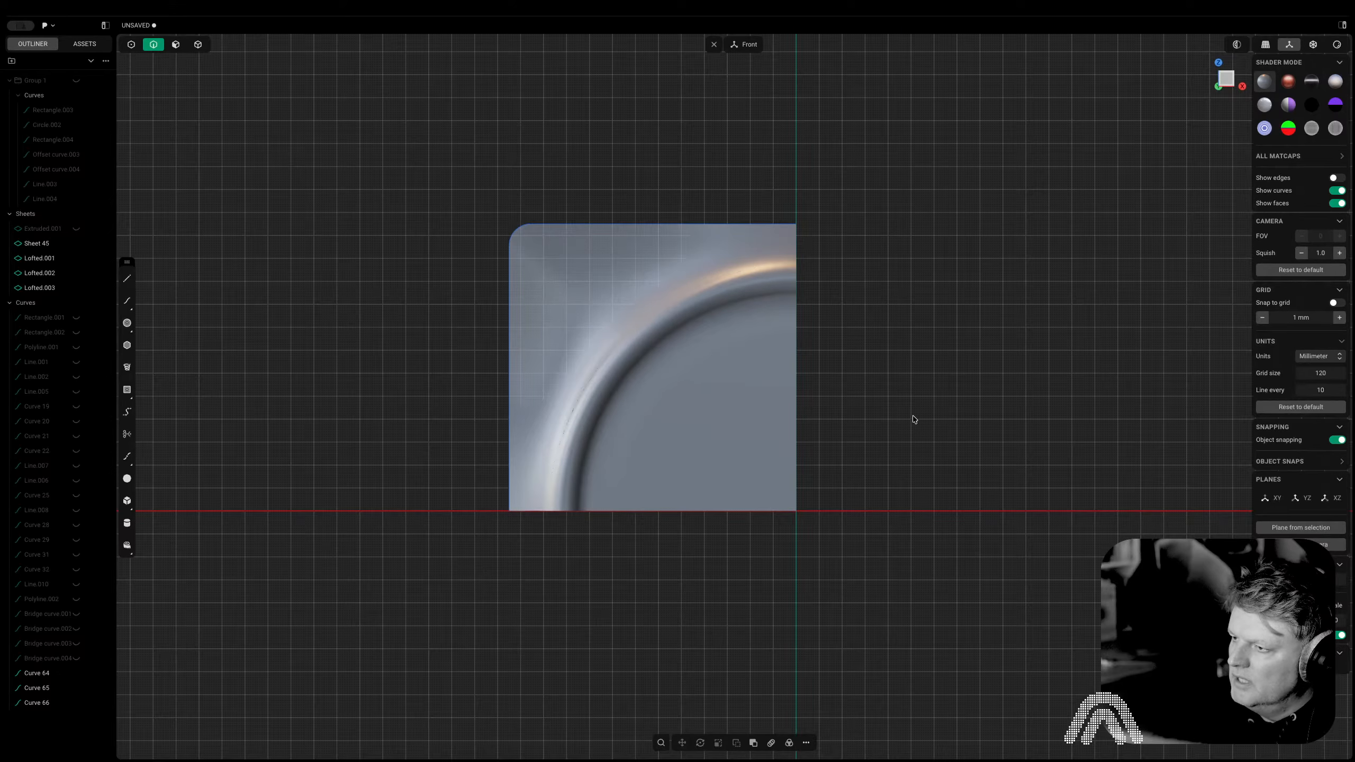
middle_drag(906, 501, 919, 448)
scroll(532, 288, up, 5)
middle_drag(745, 268, 699, 200)
Try to join the three lofted sheets outside the ring, and undo the join
key(5)
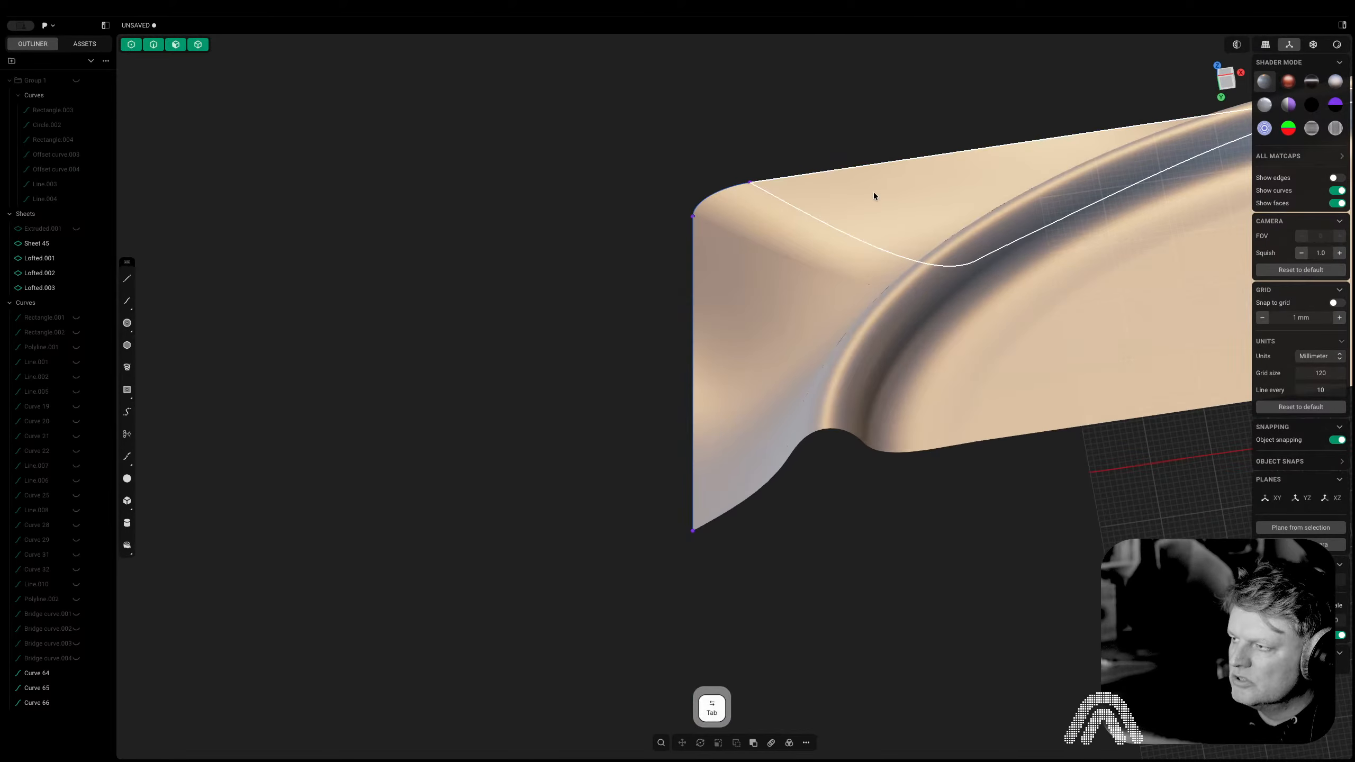
click(873, 193)
shift+click(789, 235)
shift+click(762, 313)
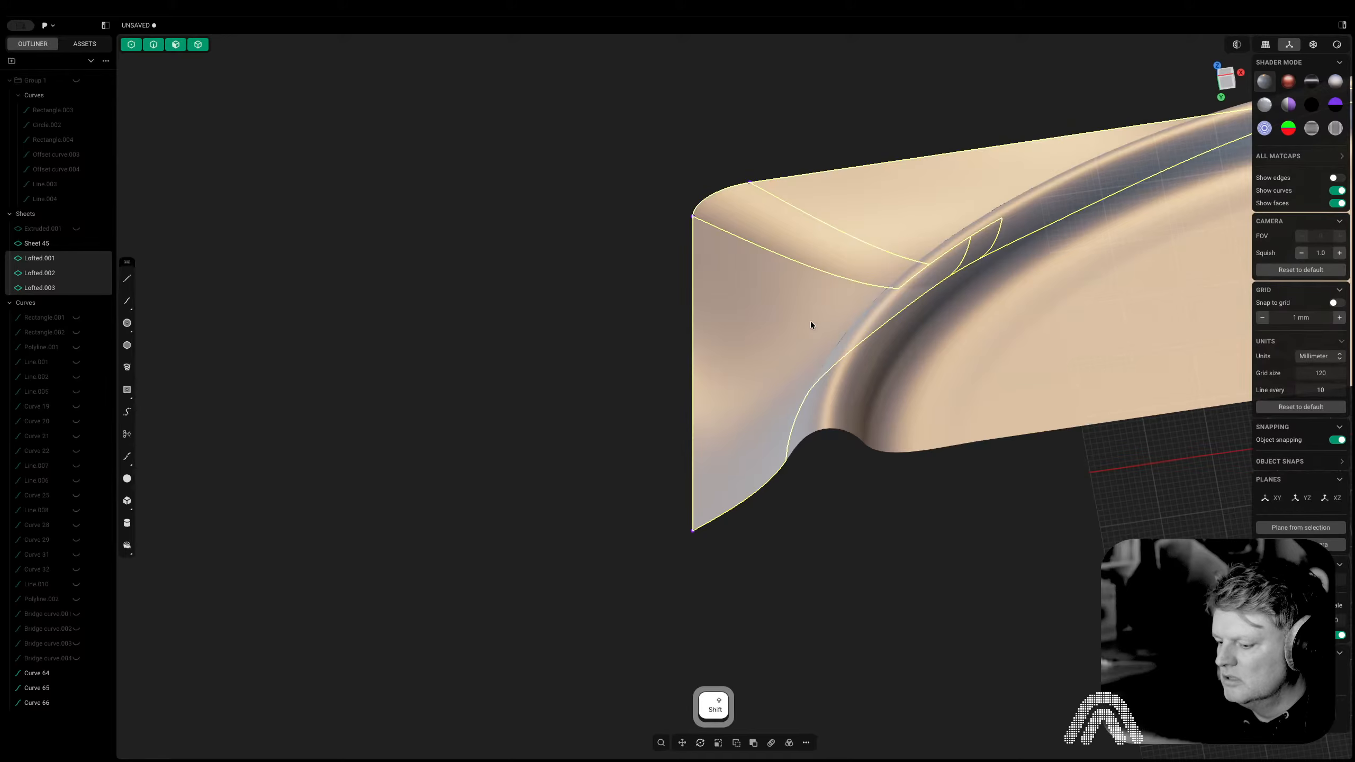
key(j)
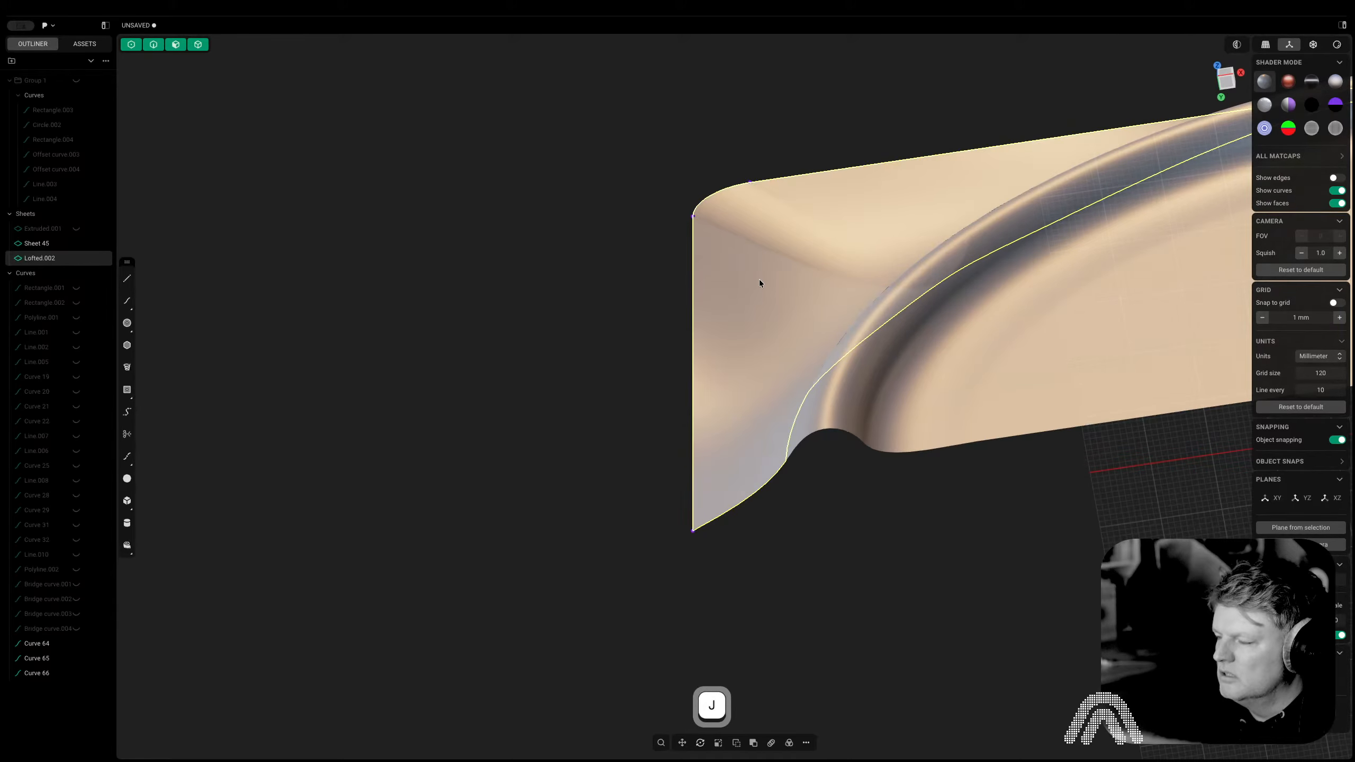
key(super+z)
key(super+z)
key(super+z)
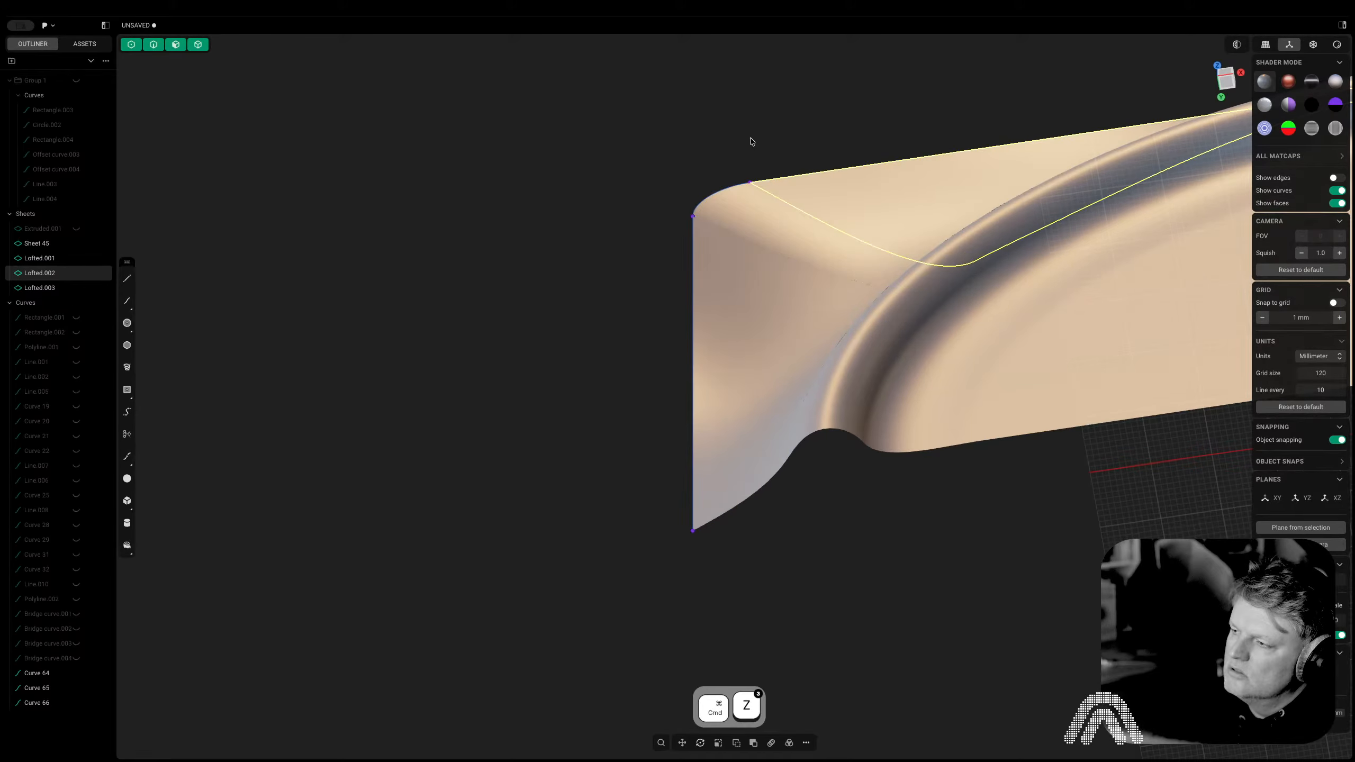
Delete the narrow corner loft between the two larger lofted sheets
click(751, 140)
click(762, 220)
key(shift+Delete)
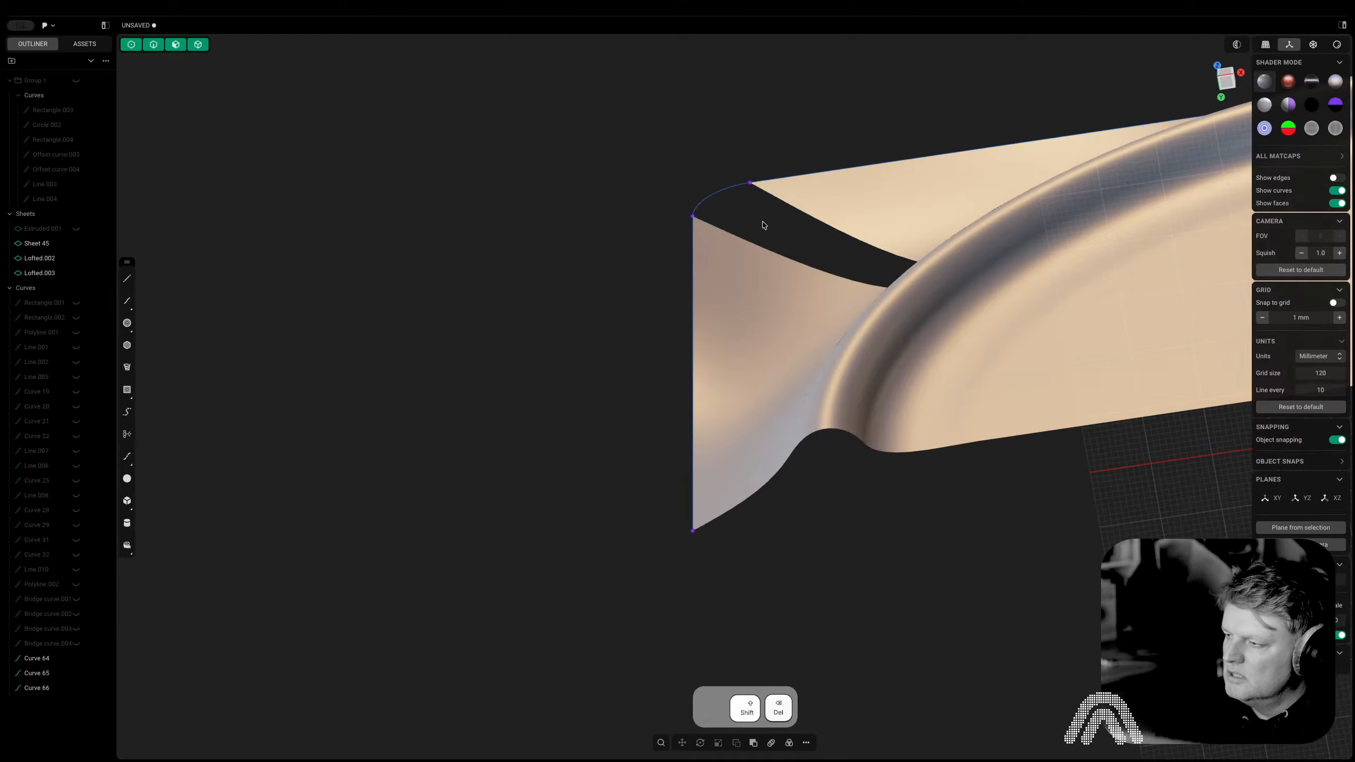
Loft the corner gap between the two large sheets' facing edges with G2 continuity, guided by the short ring edge and the corner arc
middle_drag(762, 221, 914, 364)
key(2)
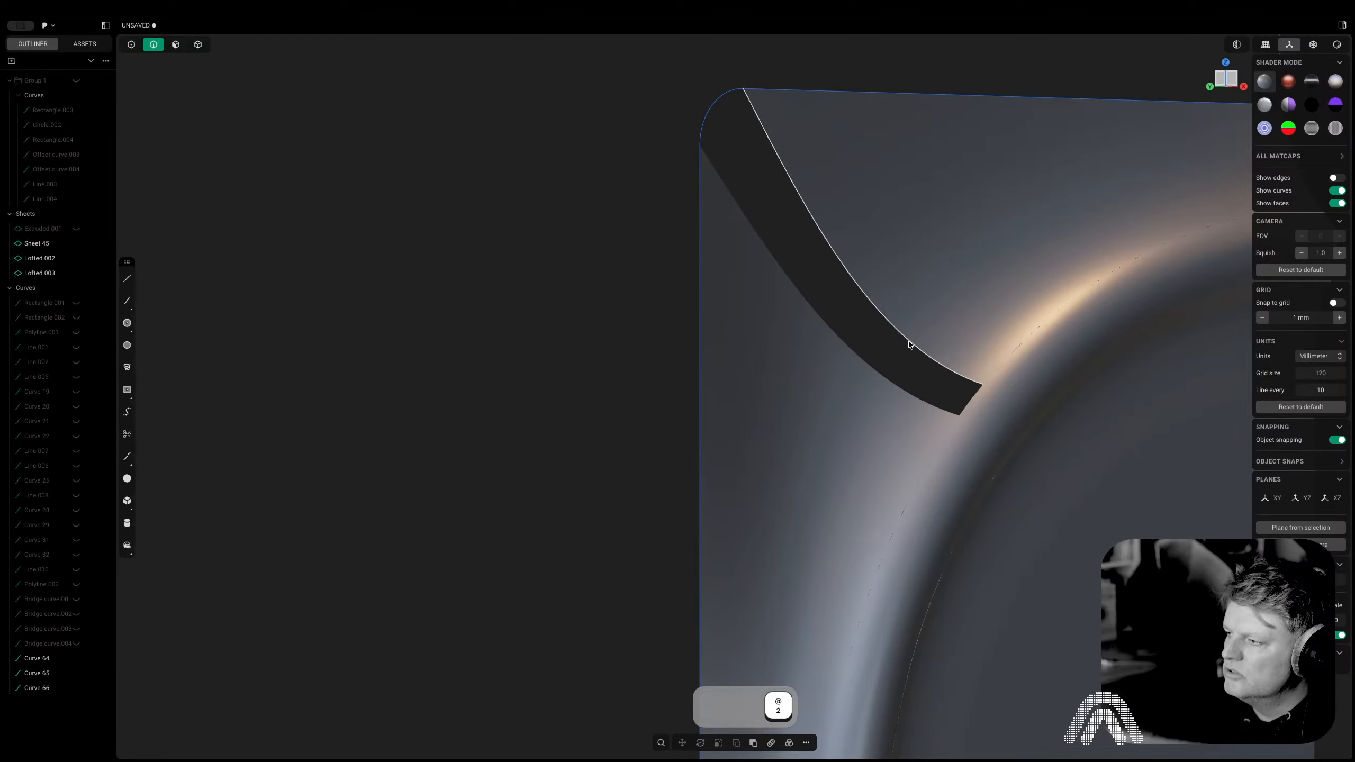
click(911, 343)
shift+click(880, 369)
key(l)
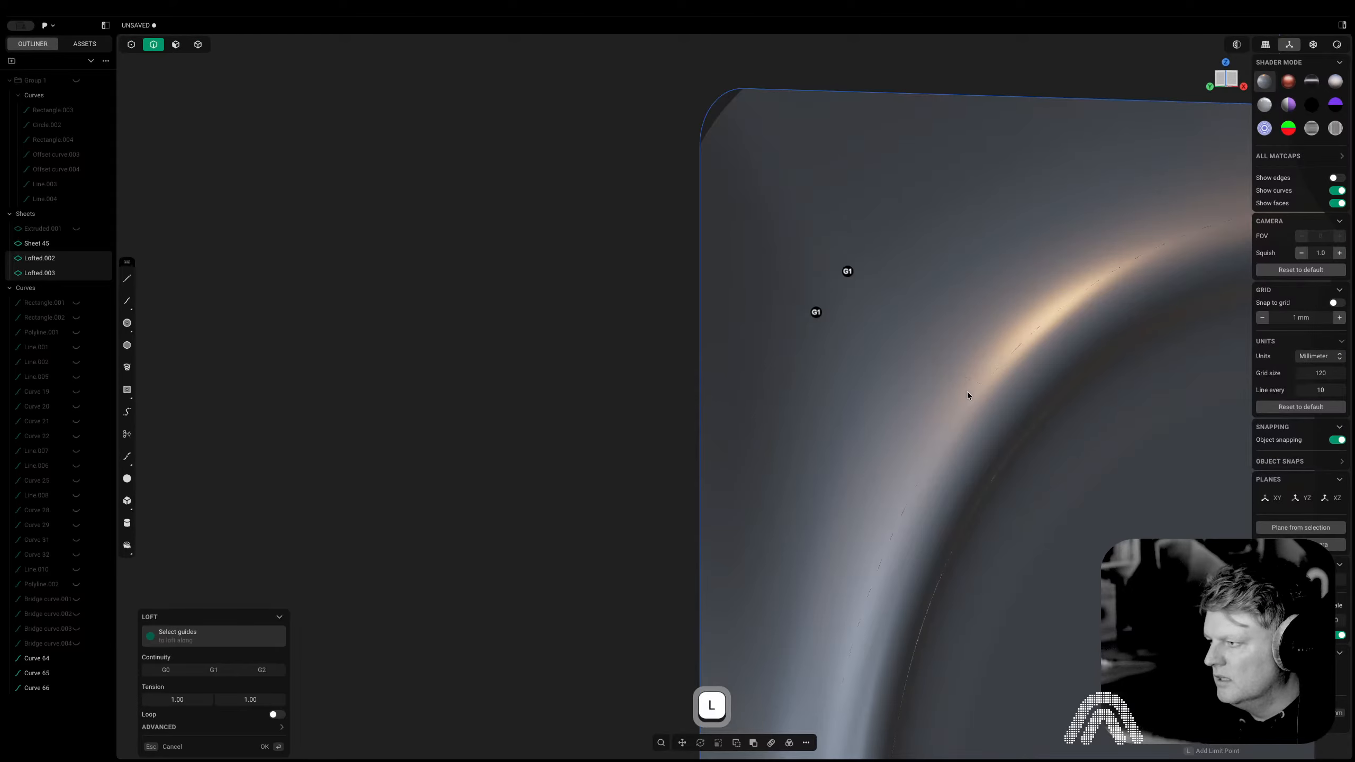
click(1336, 180)
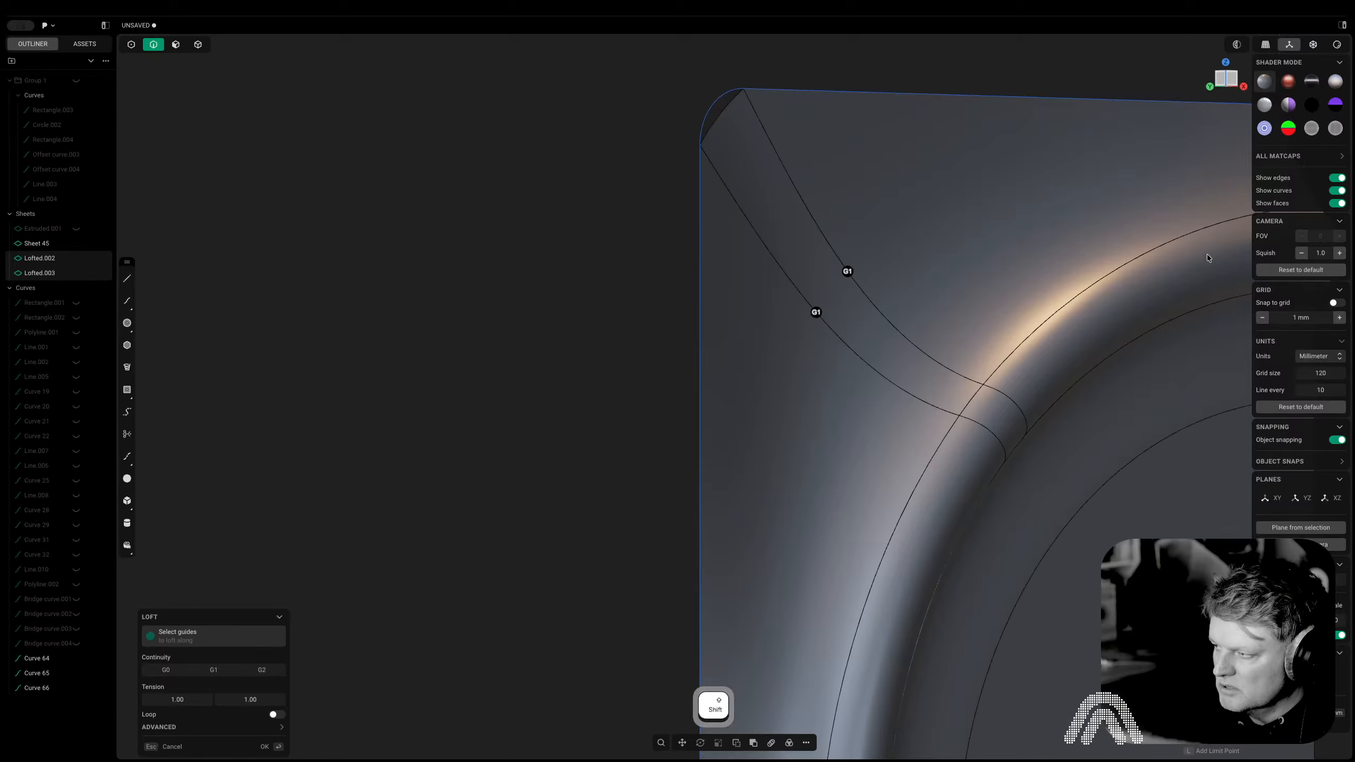
shift+click(970, 399)
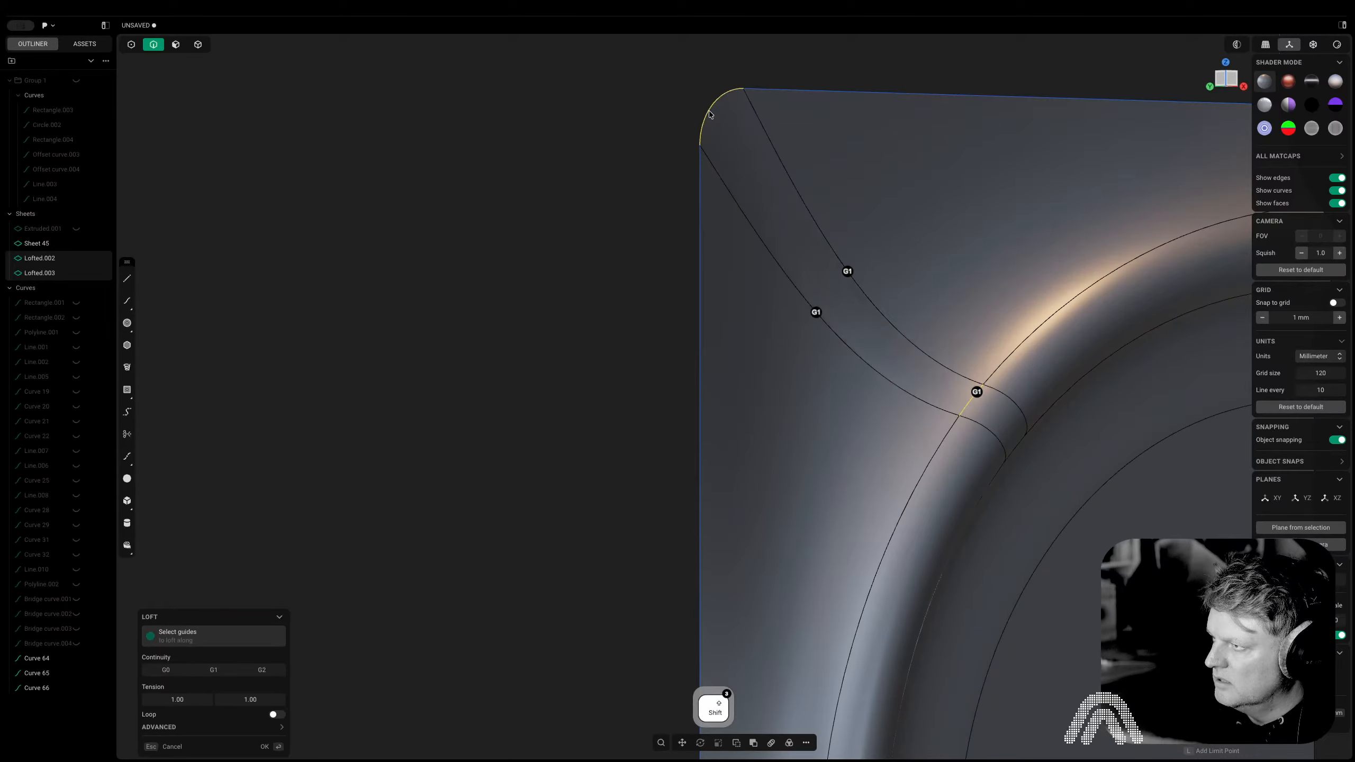
middle_drag(812, 237, 979, 447)
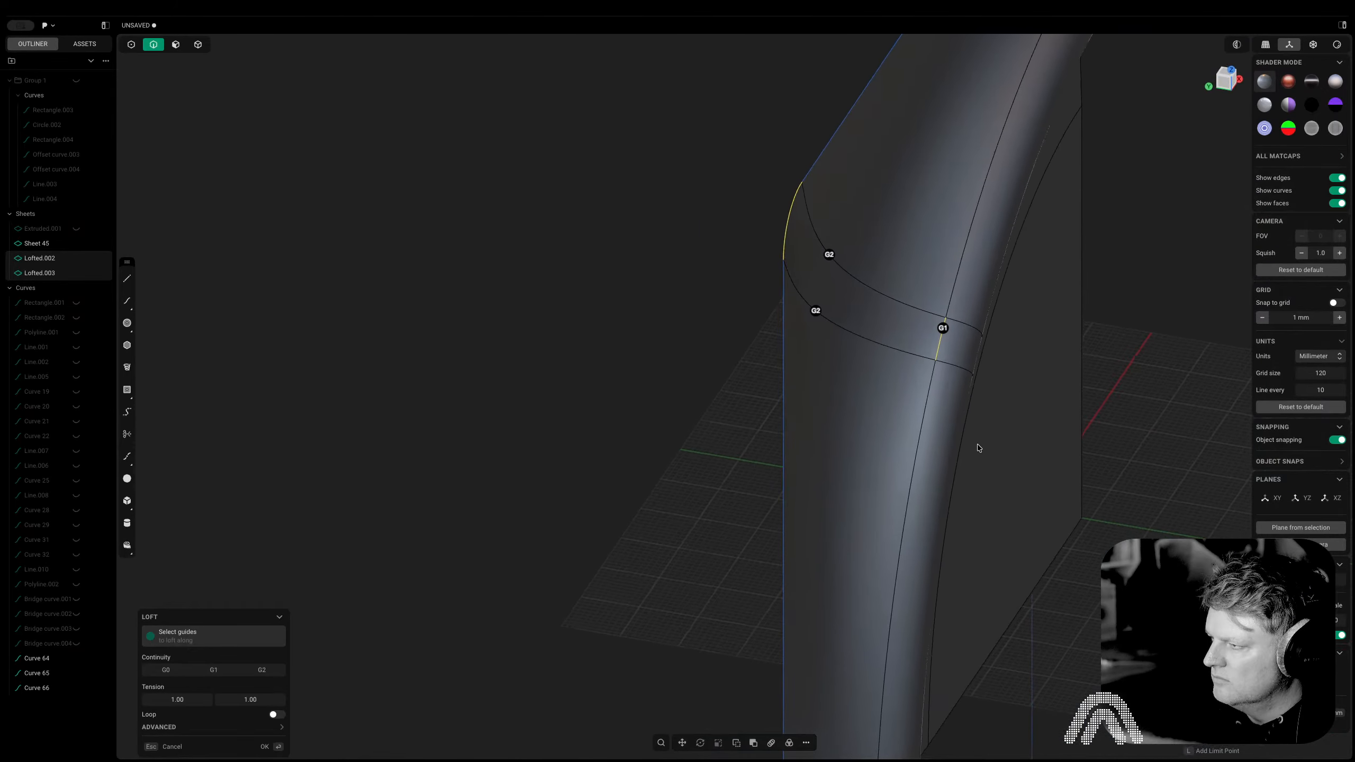
key(Return)
Hide the edges, inspect the shading across the corner loft, and undo that loft
middle_drag(1061, 303, 975, 298)
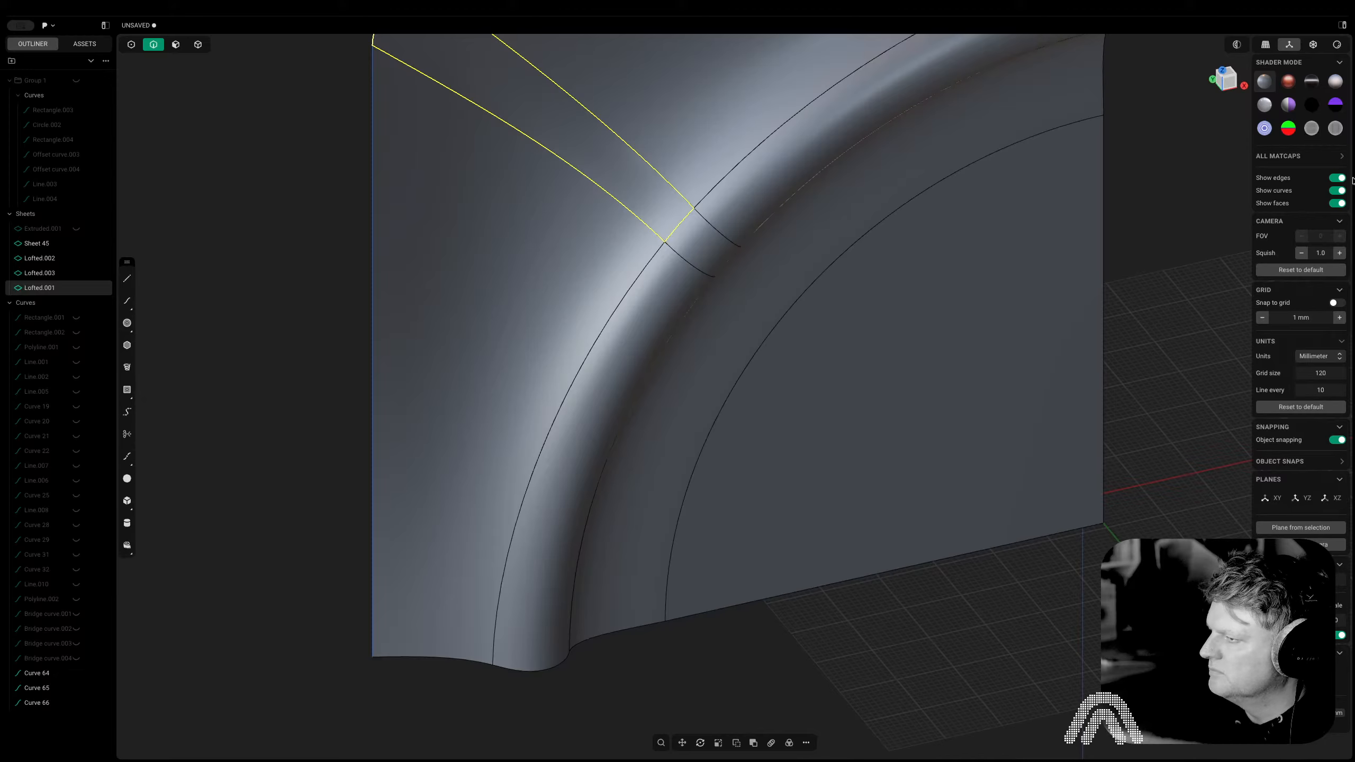
click(1339, 179)
scroll(984, 236, down, 5)
click(1116, 269)
middle_drag(1116, 270, 854, 154)
scroll(801, 159, up, 4)
key(super+z)
key(super+z)
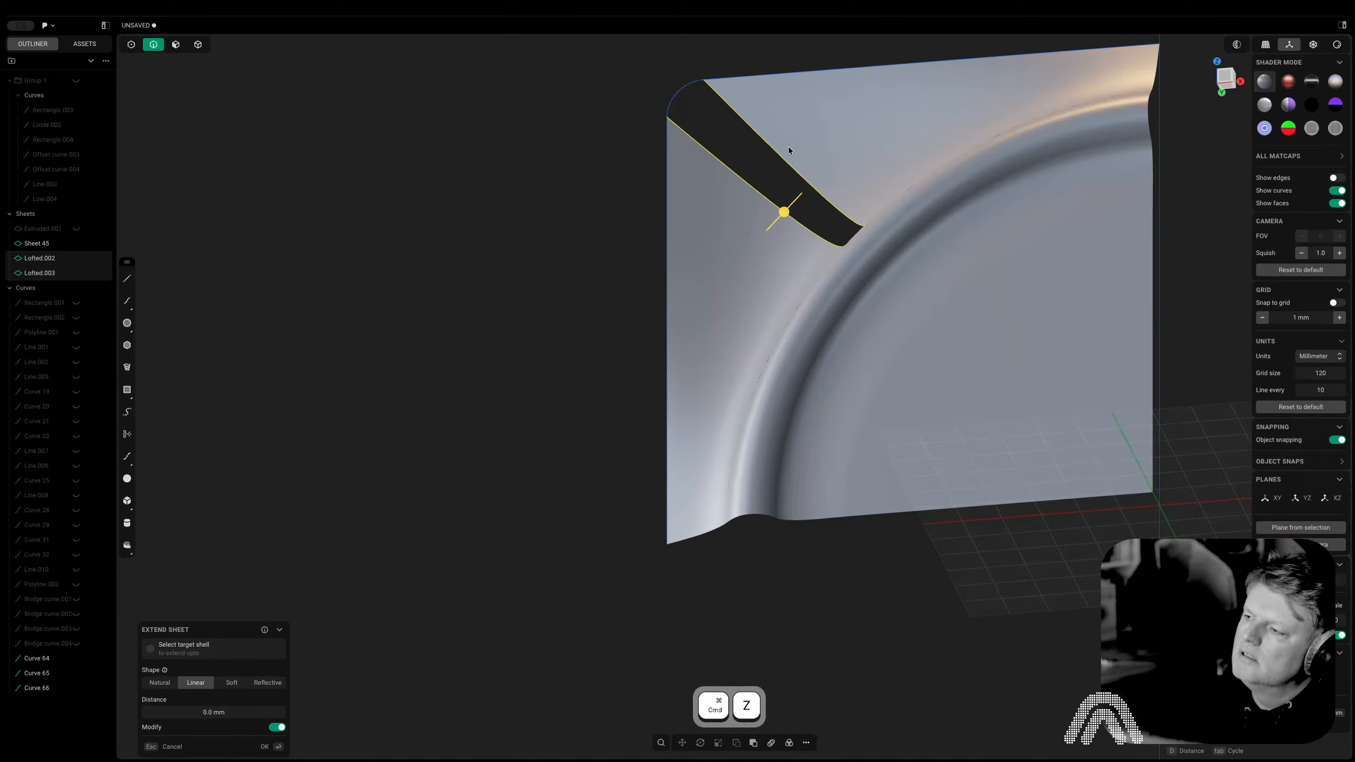
Loft the corner gap again between the facing edges of the two large sheets, guided by the rounded corner curve
scroll(787, 146, up, 6)
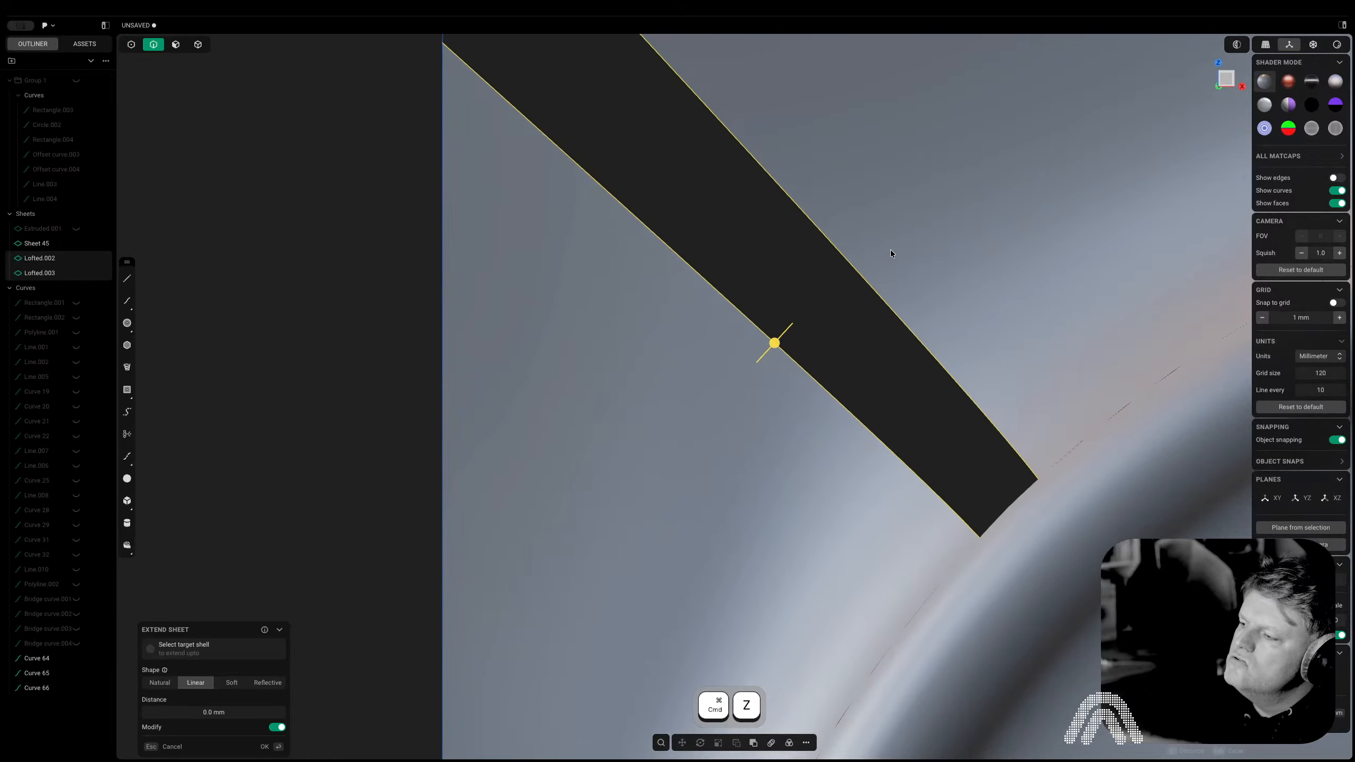
key(Escape)
click(885, 315)
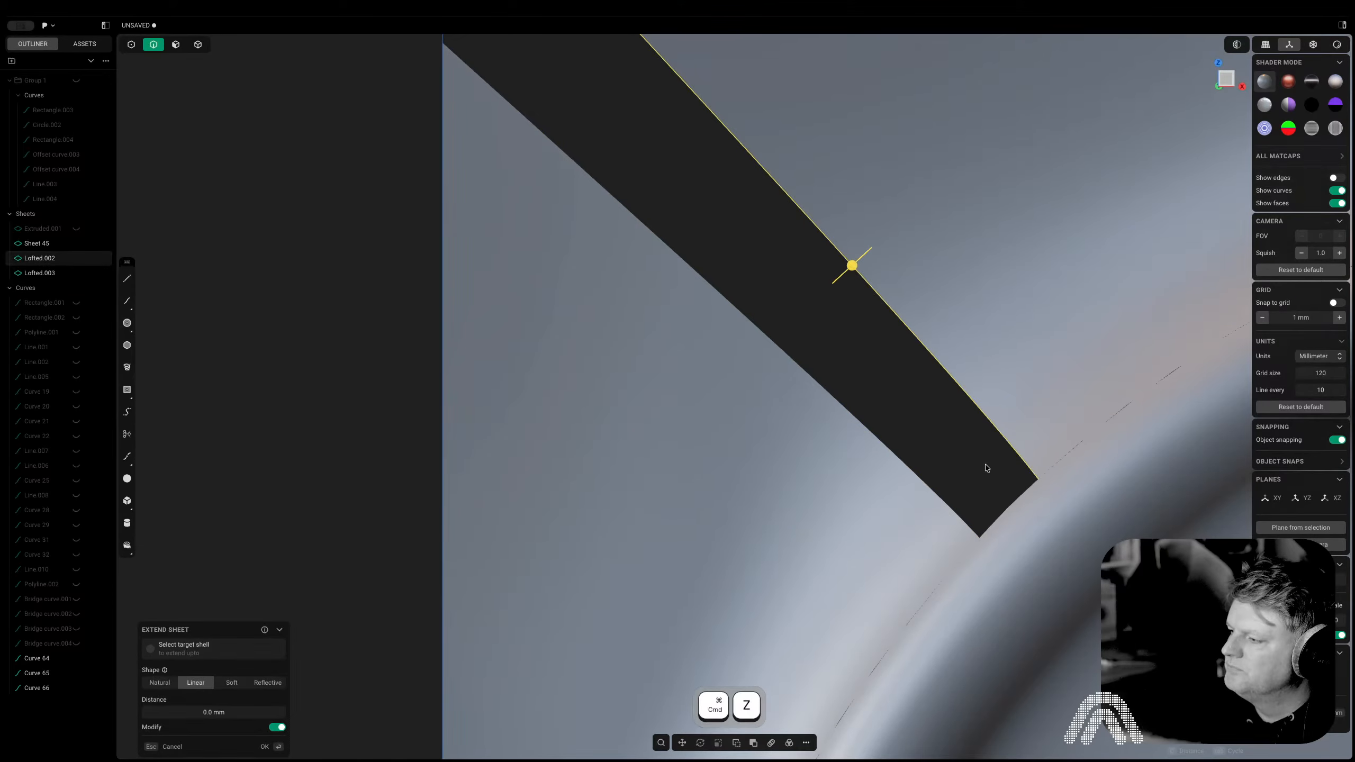
shift+click(887, 452)
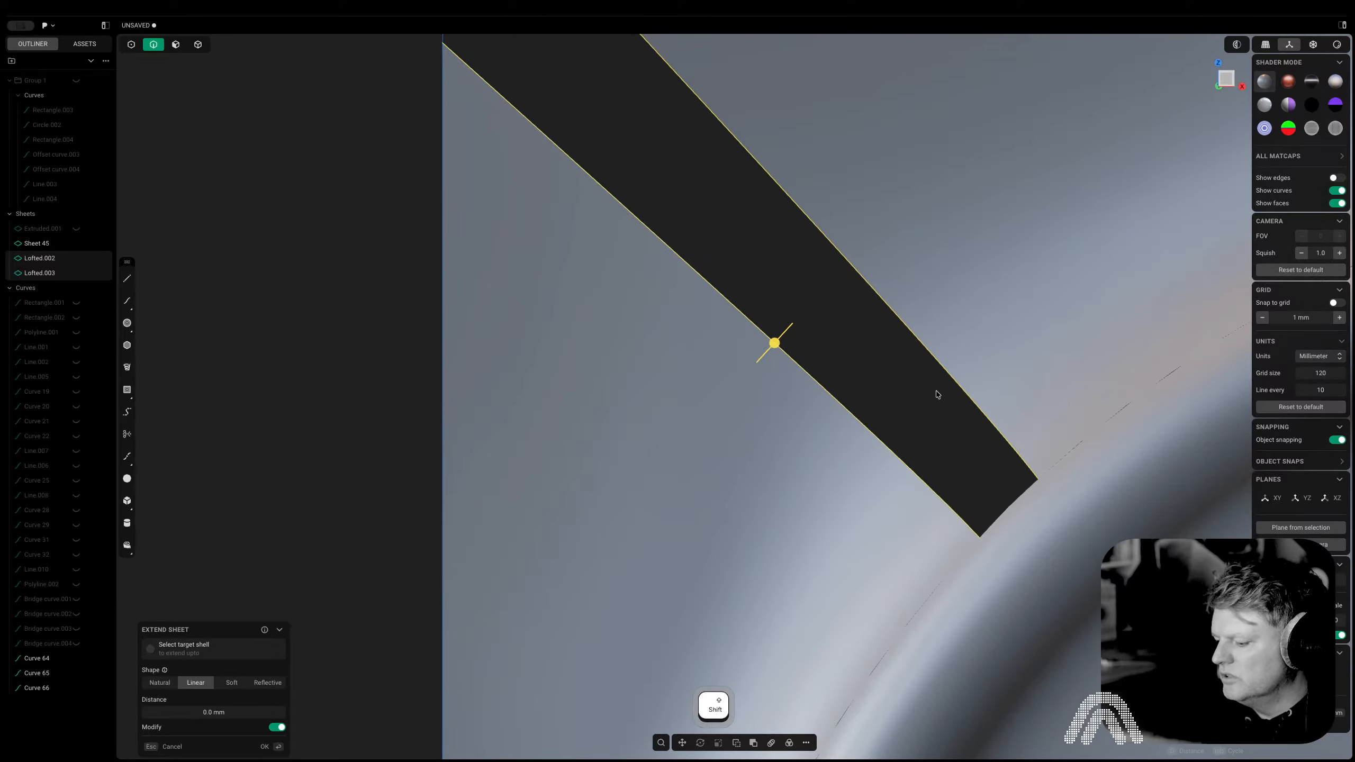
key(l)
middle_drag(693, 325, 744, 338)
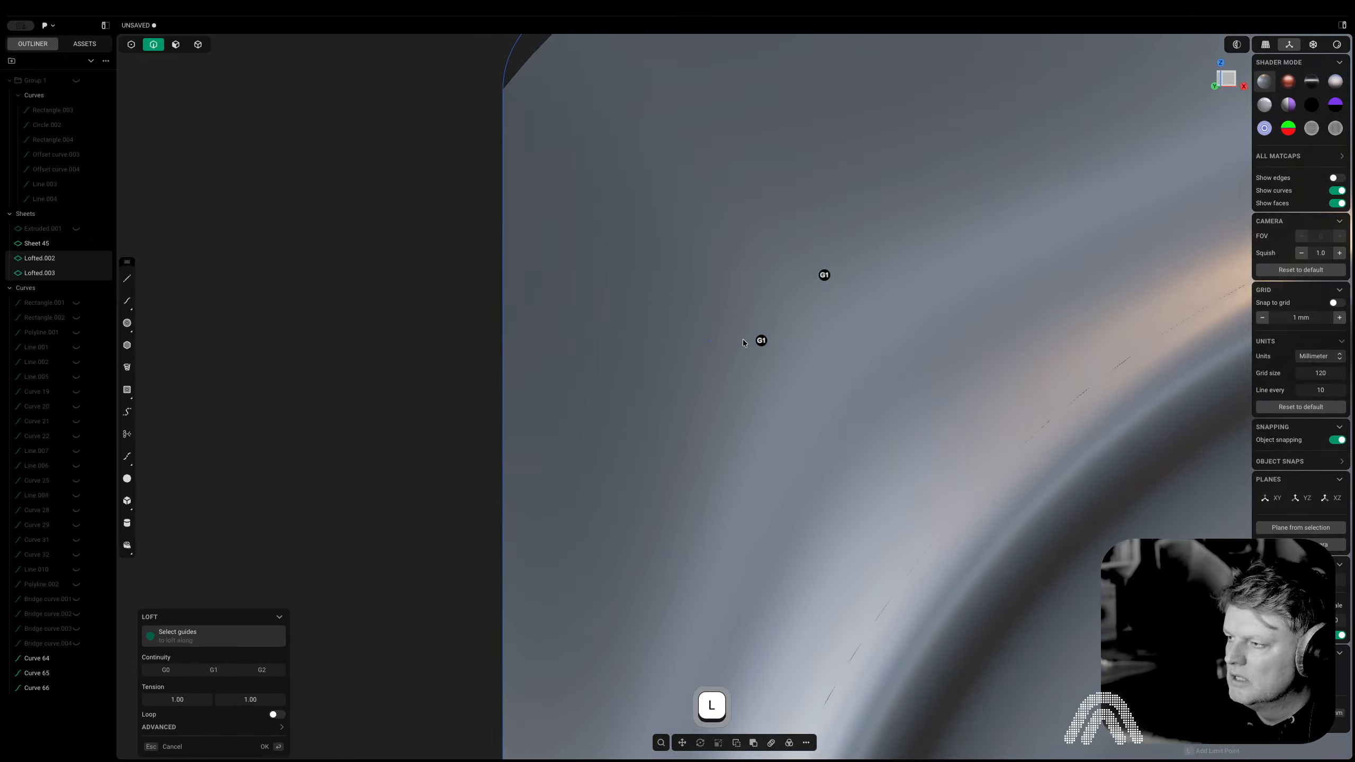
right_drag(744, 338, 862, 618)
shift+click(658, 309)
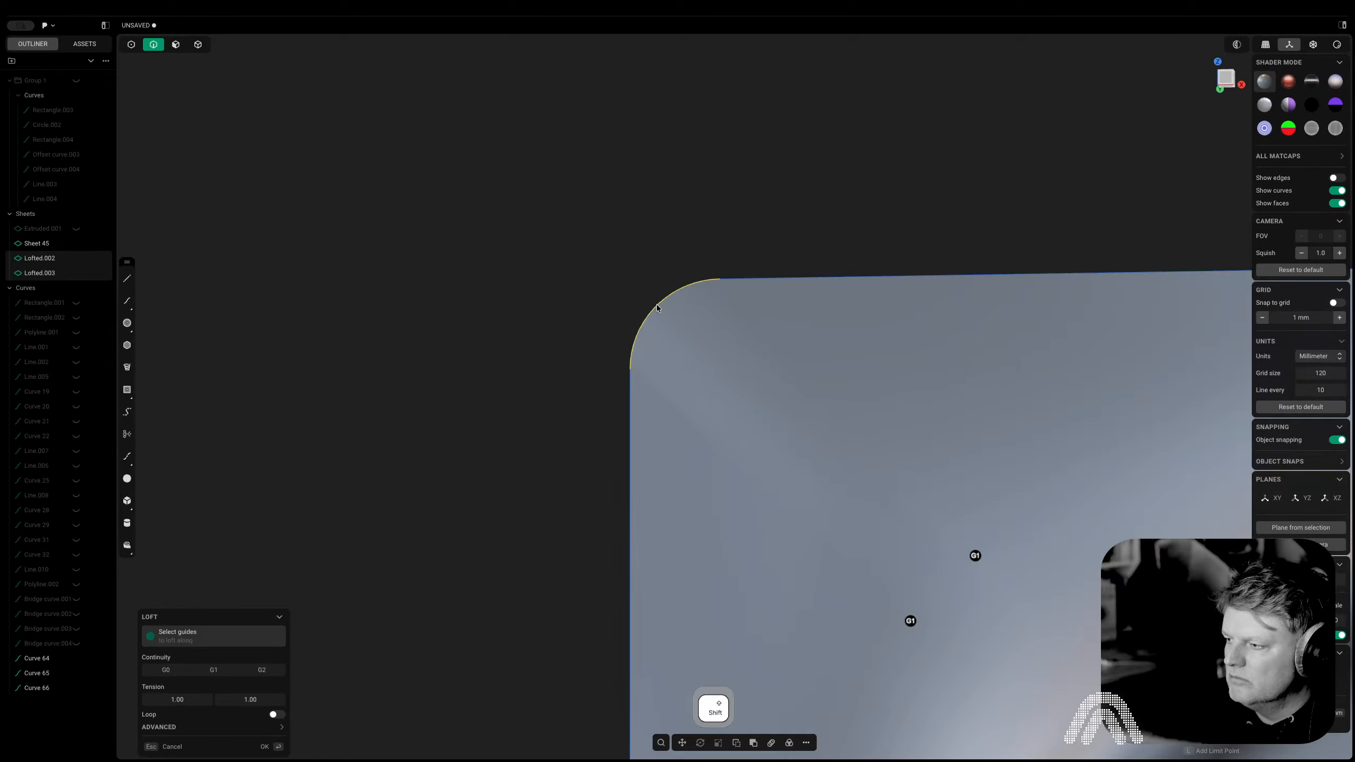
middle_drag(734, 403, 470, 528)
key(Return)
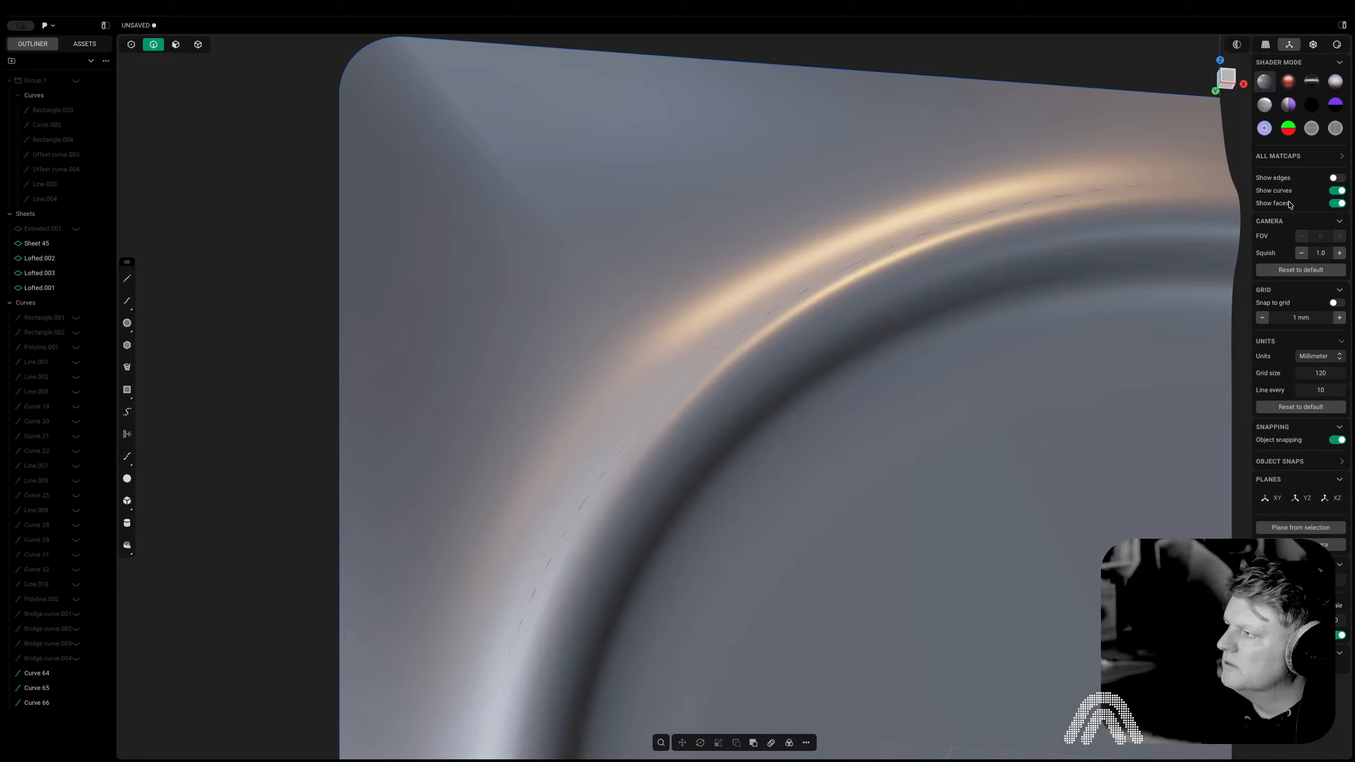
Show the edges again and join the three lofted sheets with the ring sheet into a single quarter panel
middle_drag(1173, 203, 1228, 181)
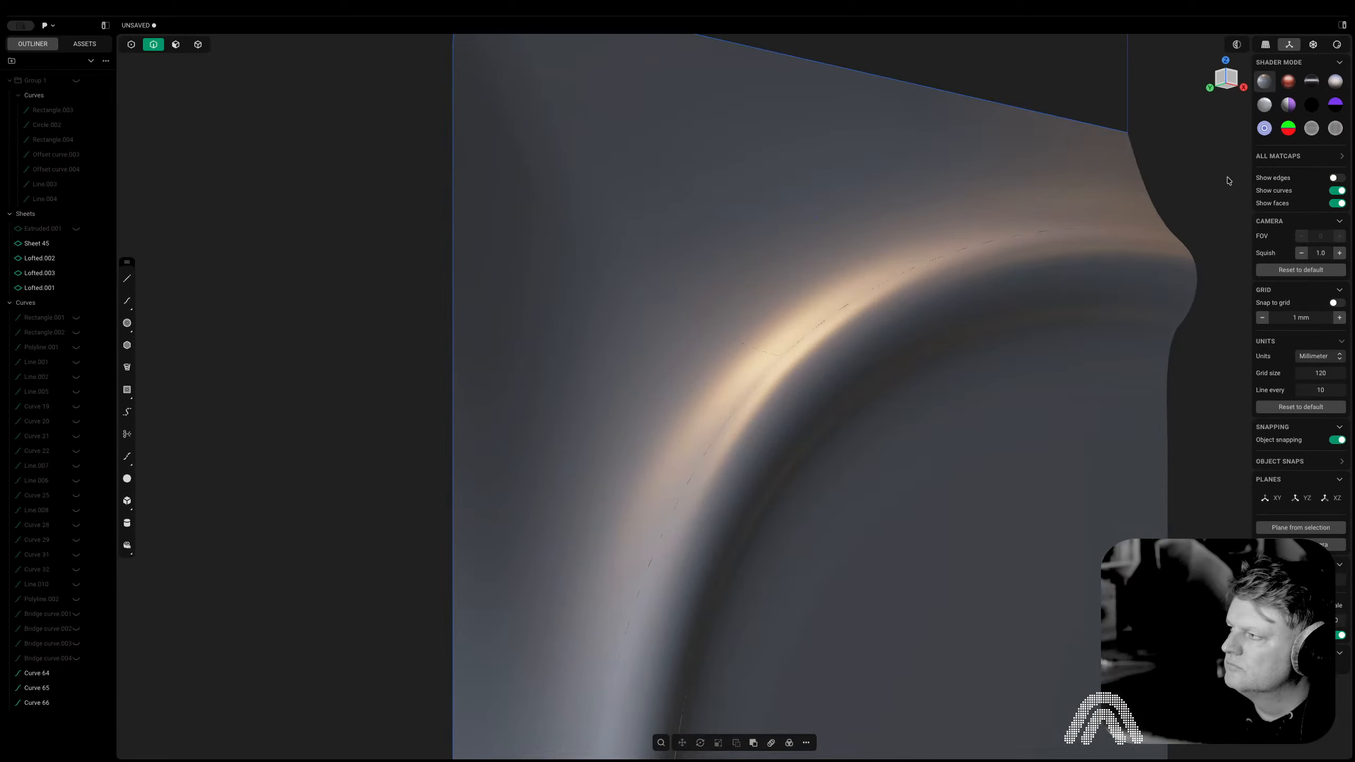
click(1335, 178)
scroll(893, 234, down, 5)
key(5)
click(858, 165)
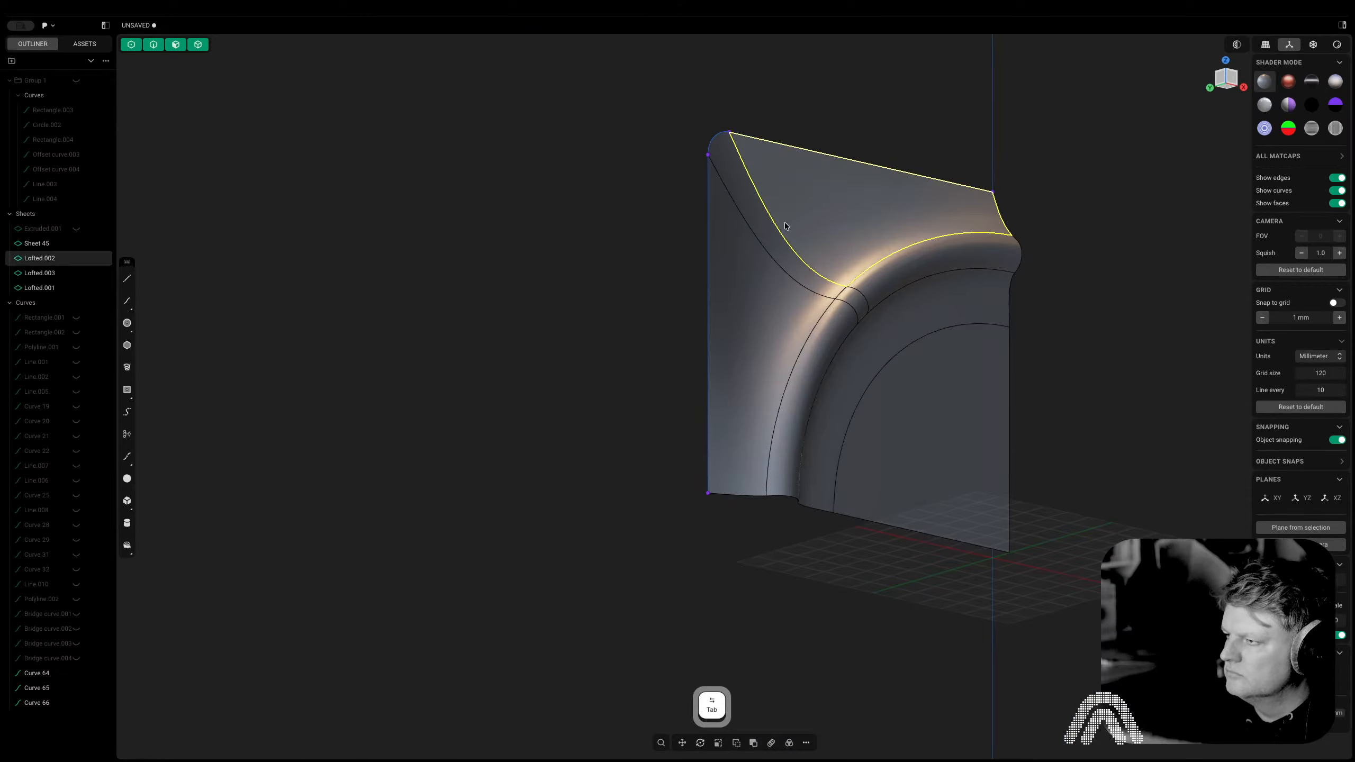
shift+click(771, 236)
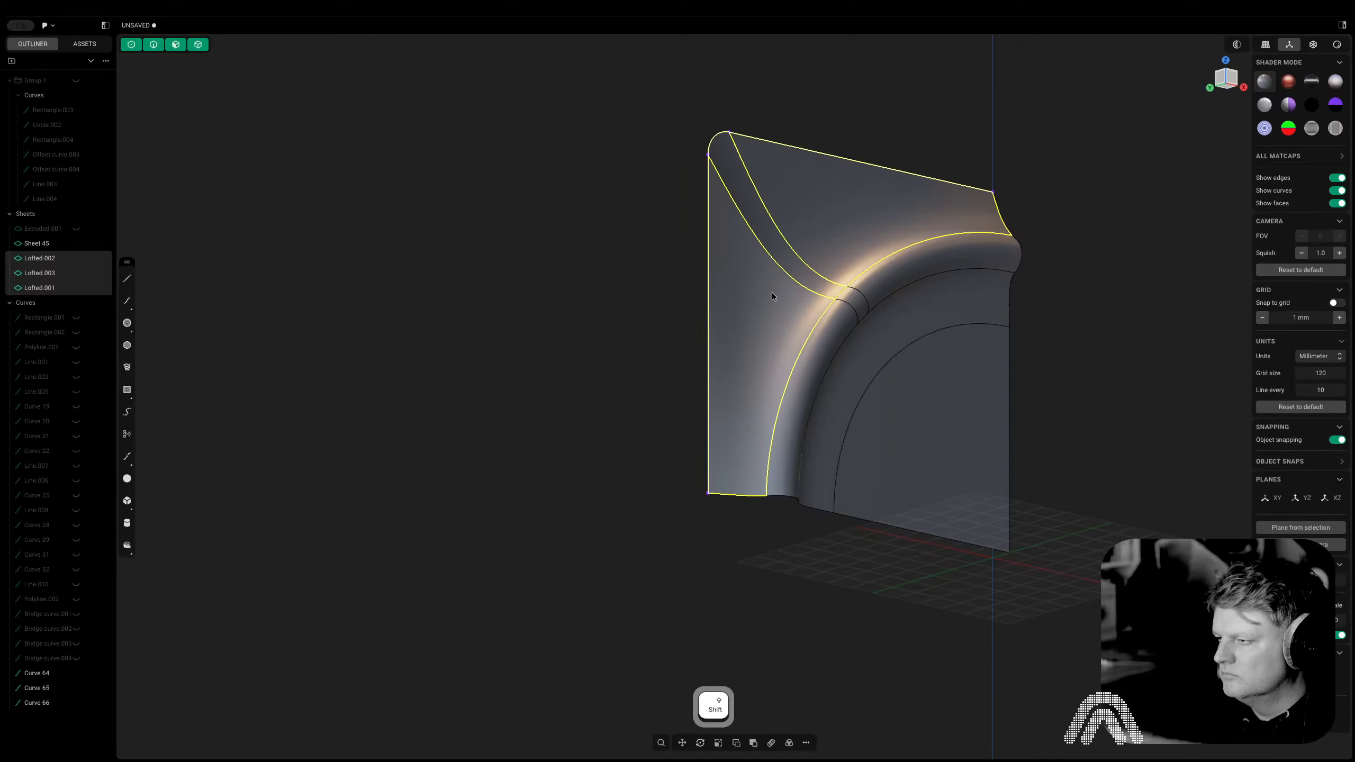
shift+click(841, 320)
key(j)
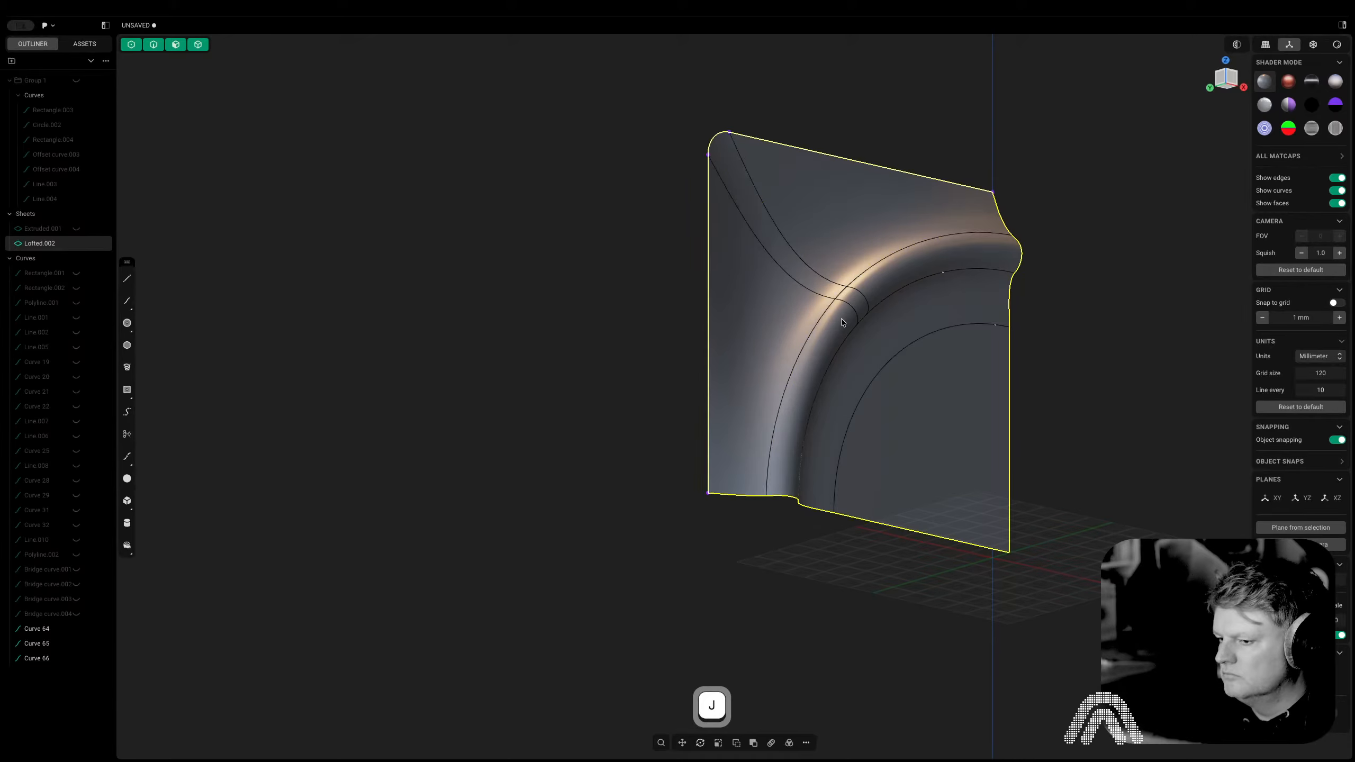
click(943, 148)
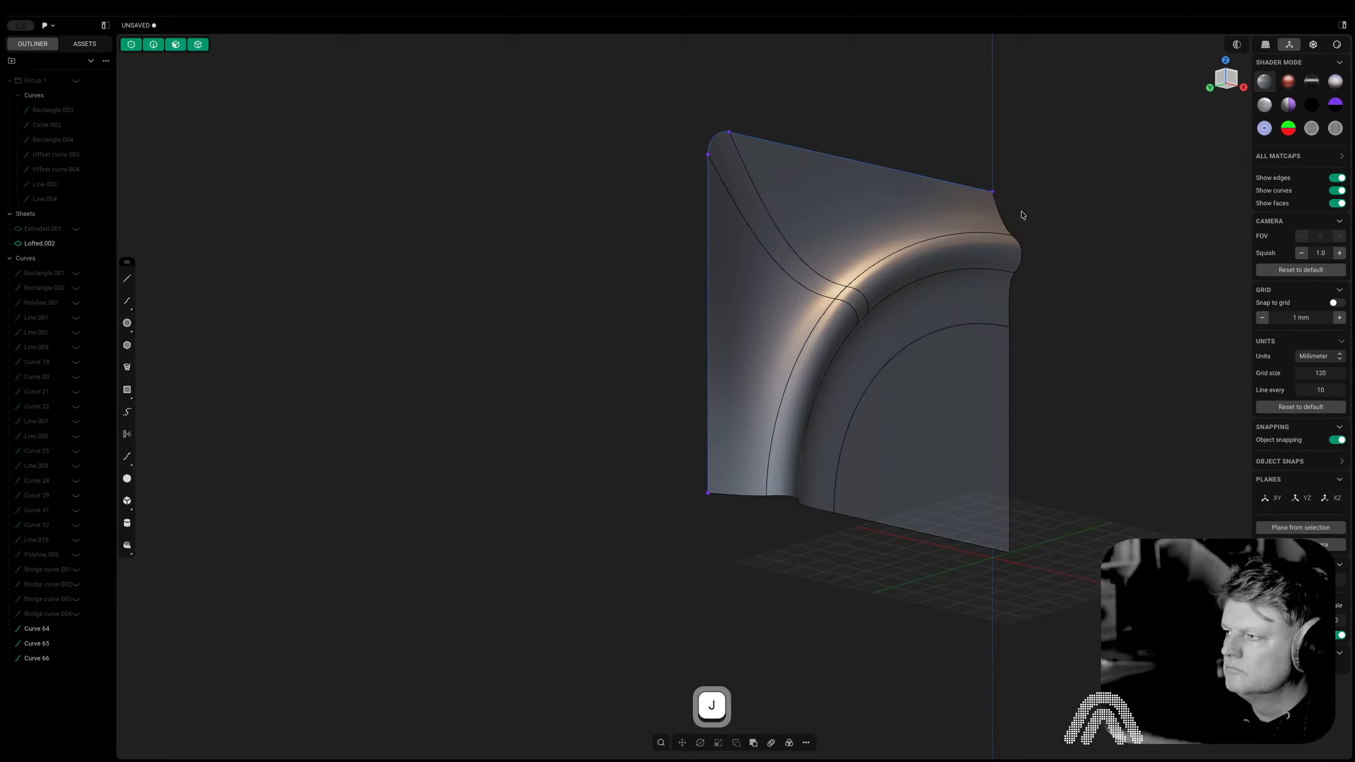
From the front view, radially array the quarter panel as 4 copies over 360 degrees about its inner corner, and join the copies
click(1237, 85)
key(Tab)
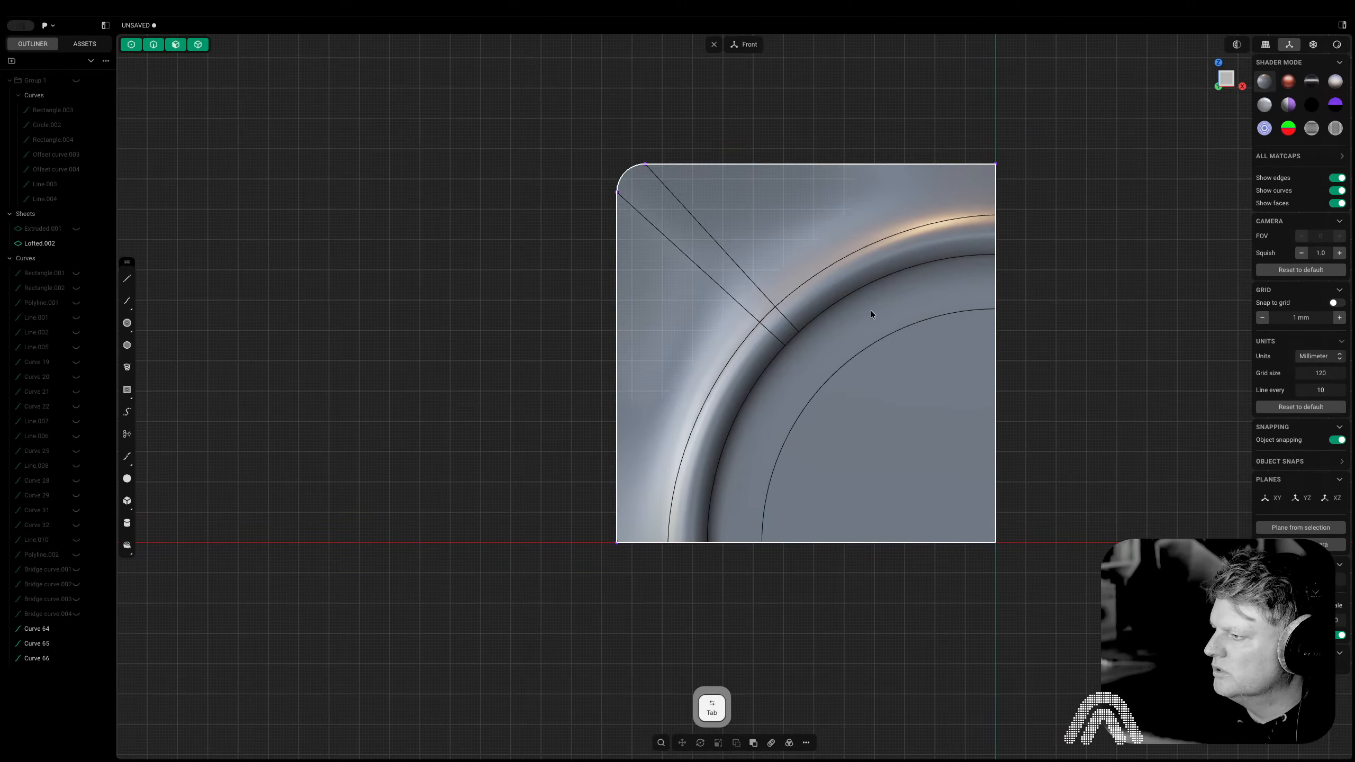
click(870, 310)
click(770, 743)
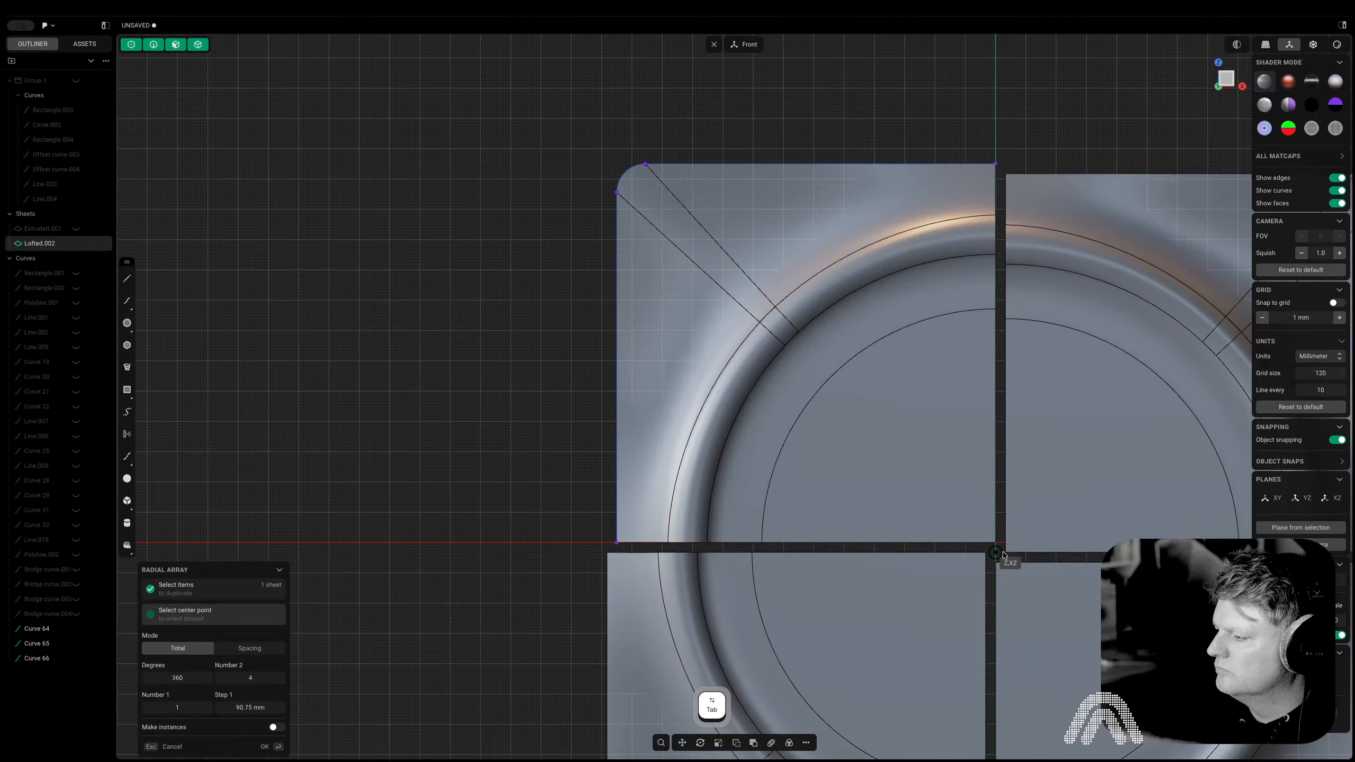
click(1002, 545)
key(/)
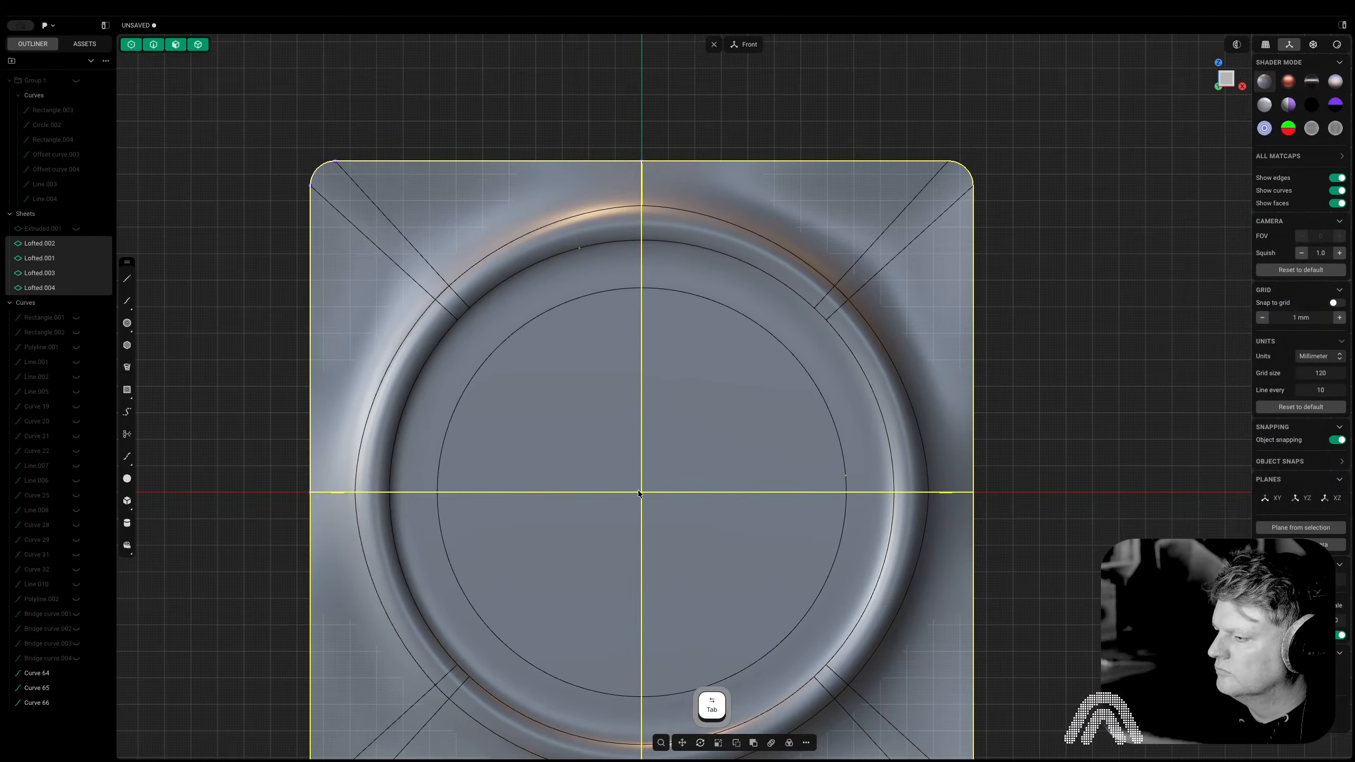
key(j)
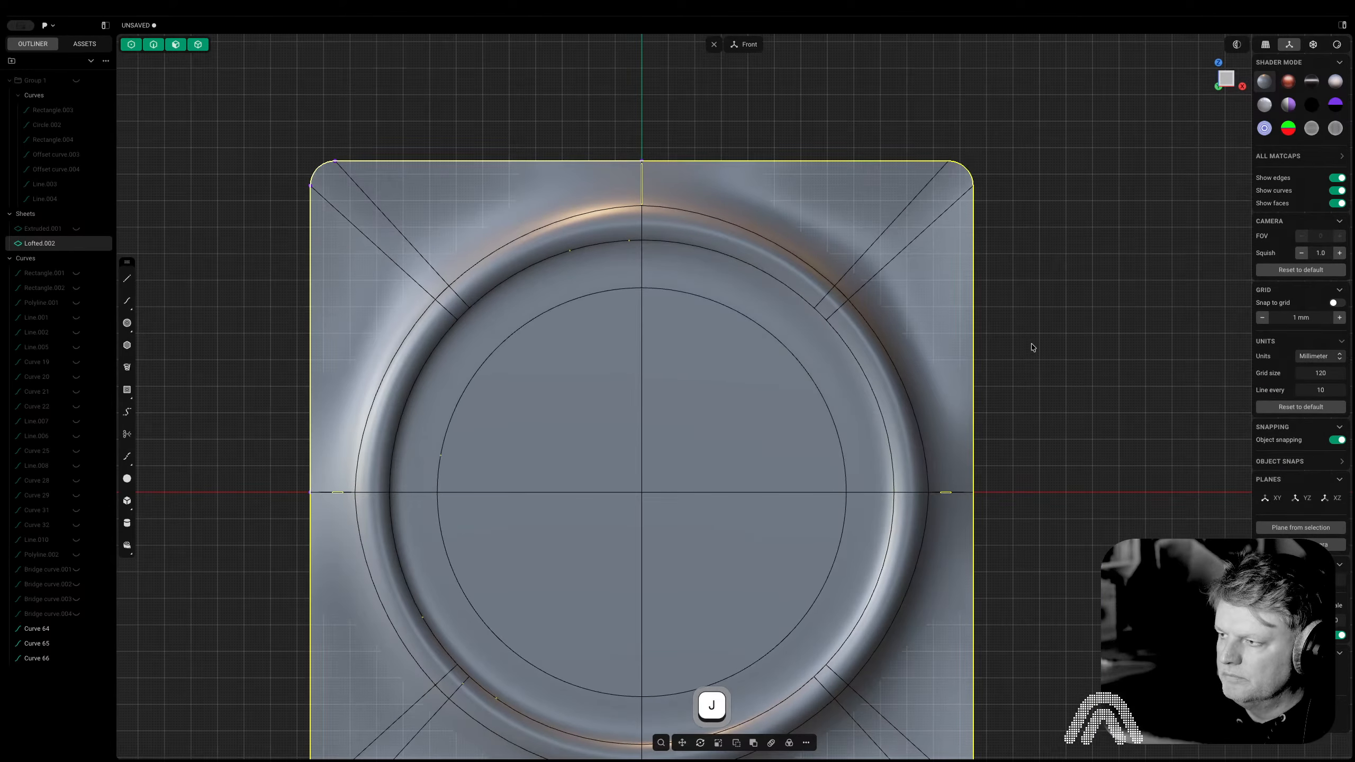
Inspect the seam between the two upper quarters up close, and undo the join and the radial array
scroll(772, 146, up, 10)
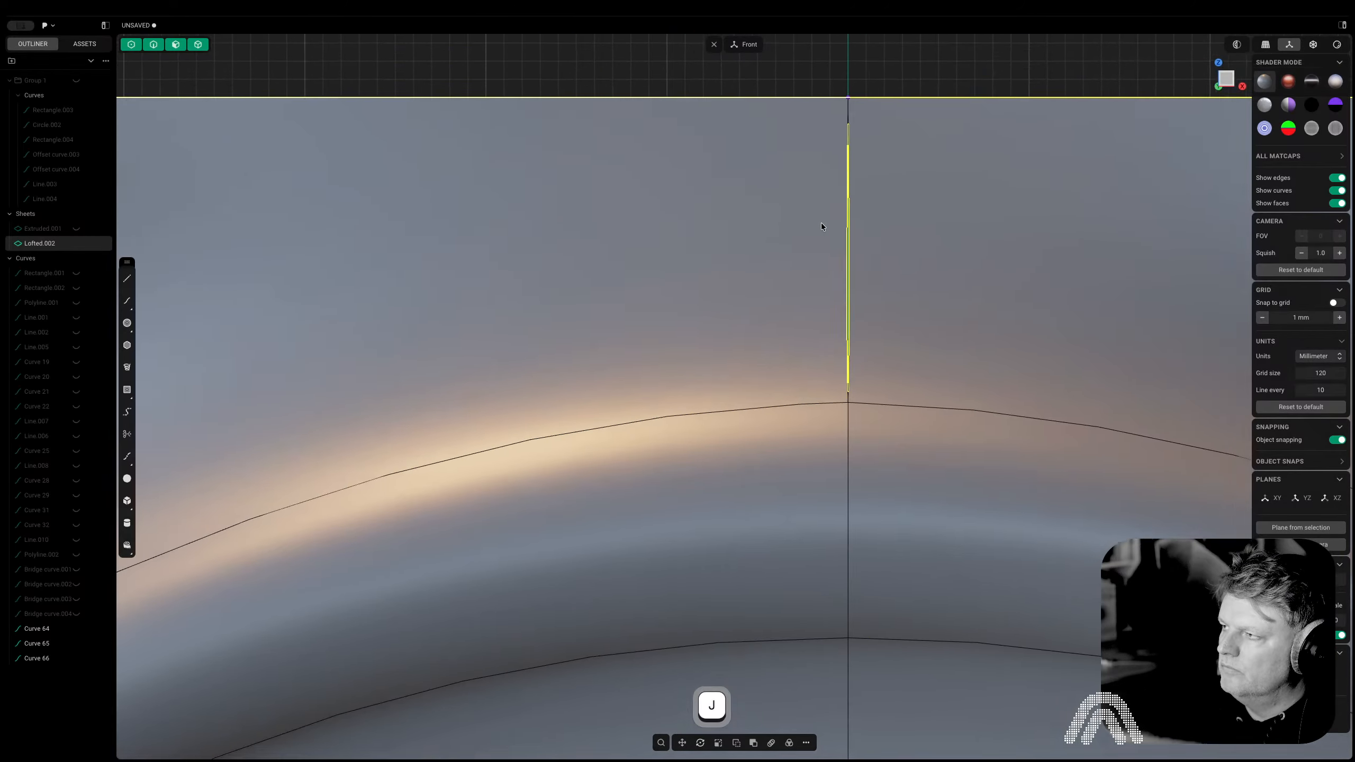
right_drag(821, 223, 817, 230)
click(817, 231)
click(817, 229)
scroll(817, 231, up, 8)
middle_drag(763, 525, 731, 530)
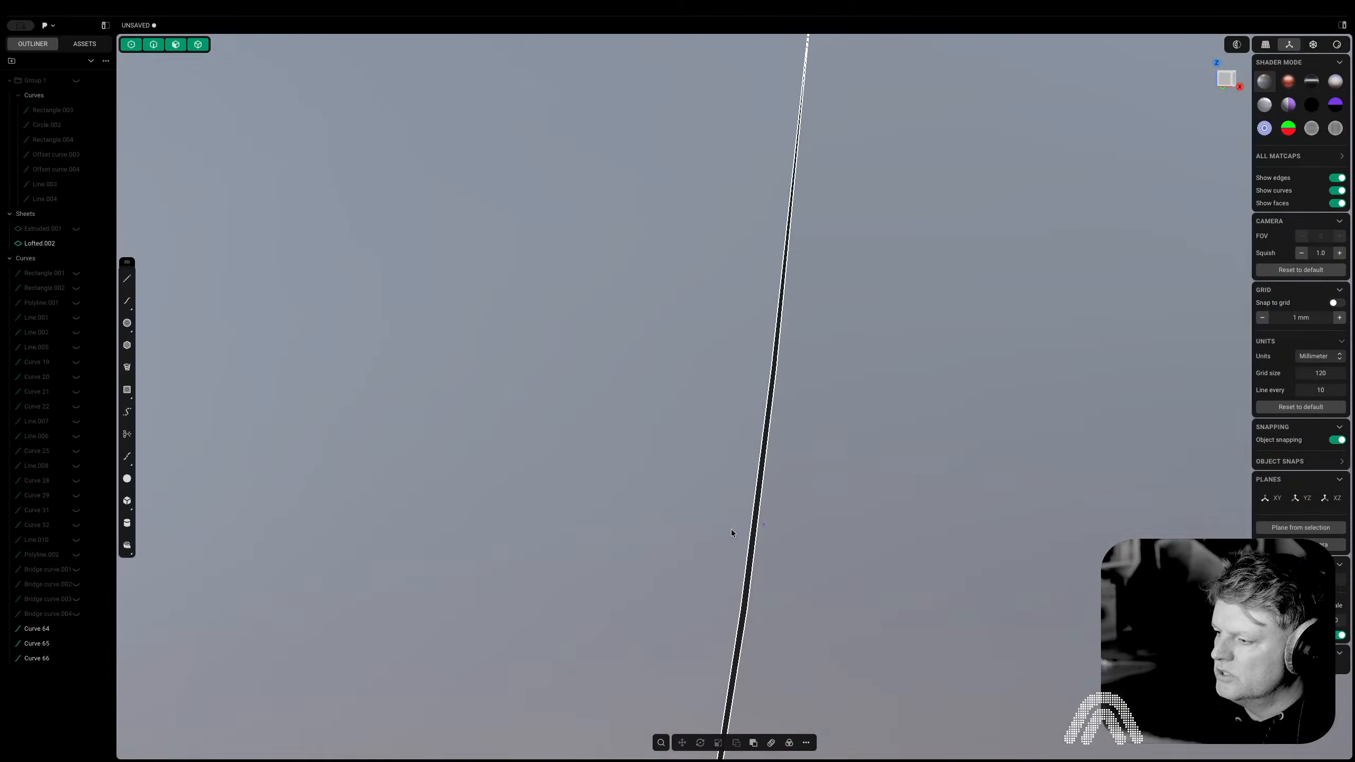
key(super+z)
key(super+z)
key(super+z)
key(super+z)
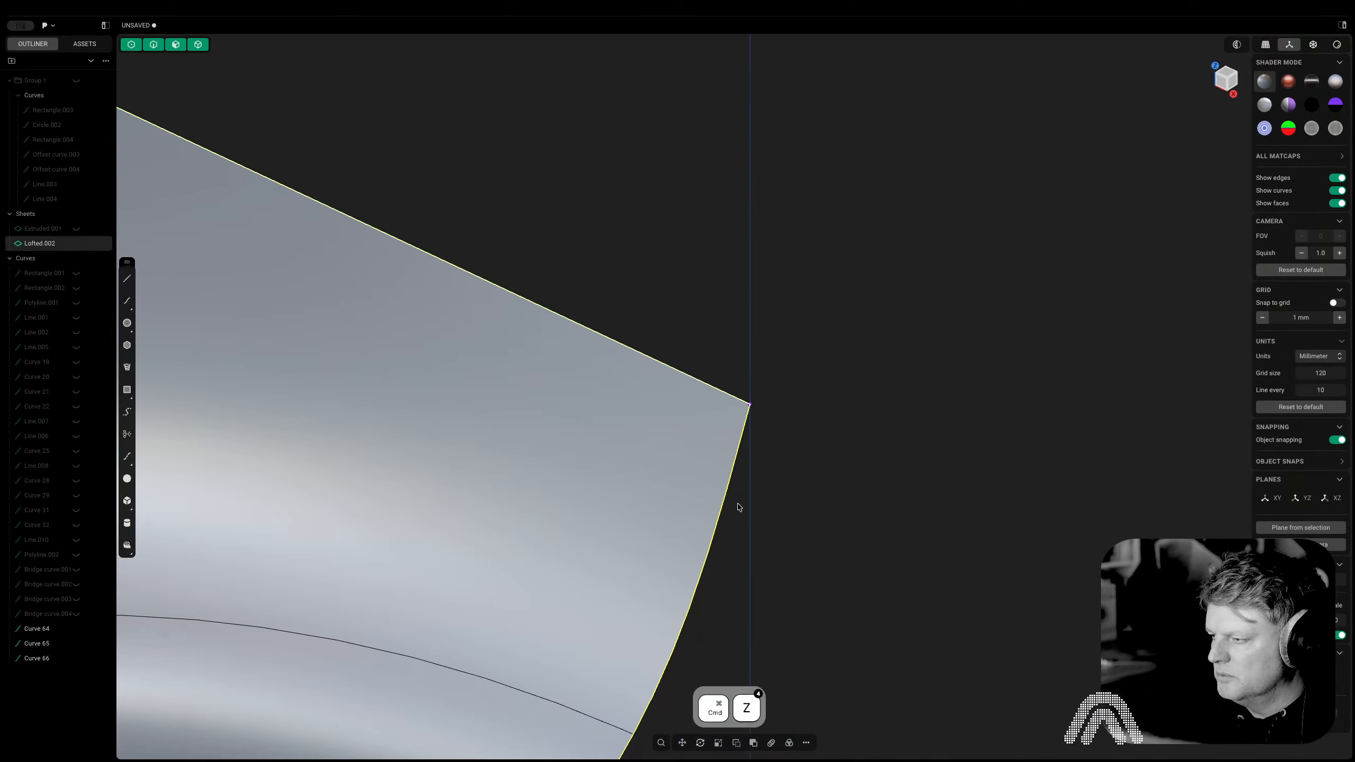
key(super+z)
key(super+z)
key(super+z)
key(super+z)
key(super+z)
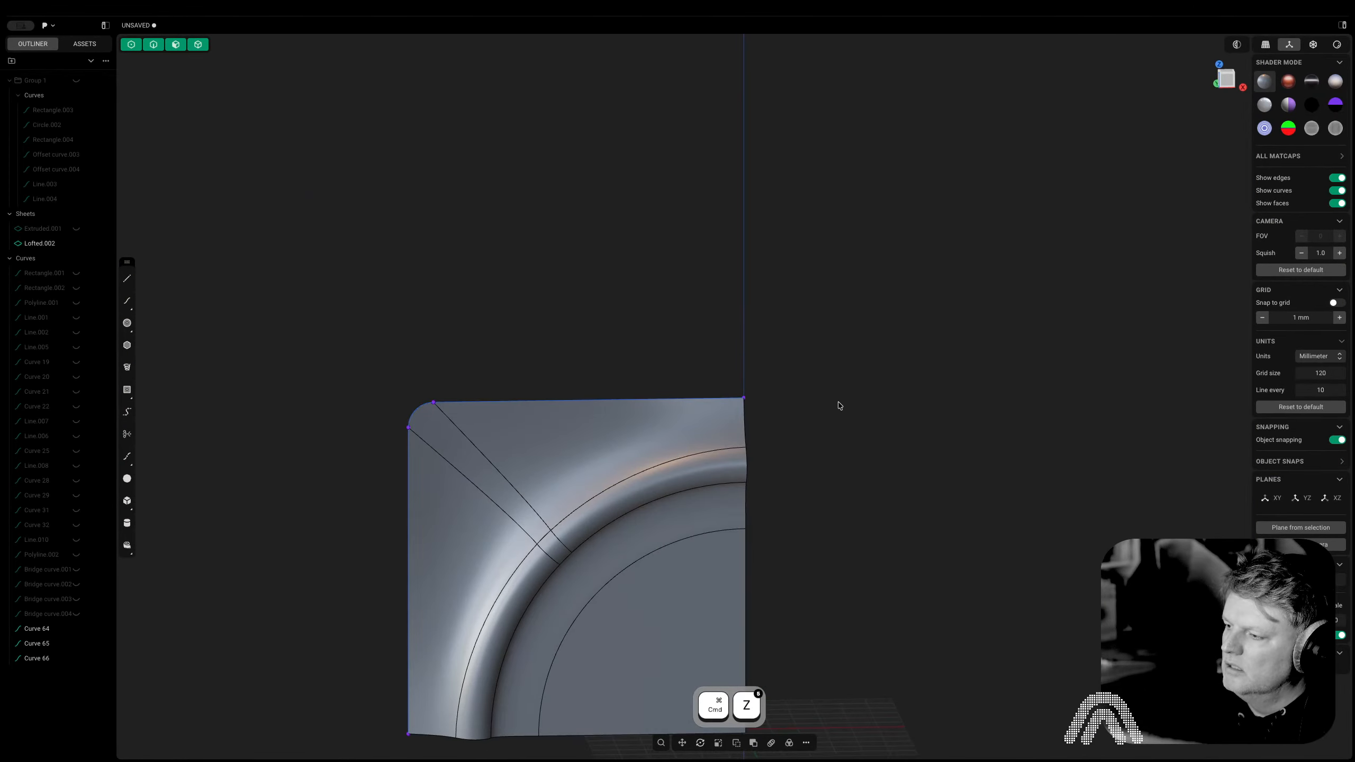
Undo the join of the quarter panel's sheets and the loft filling the corner gap
key(super+z)
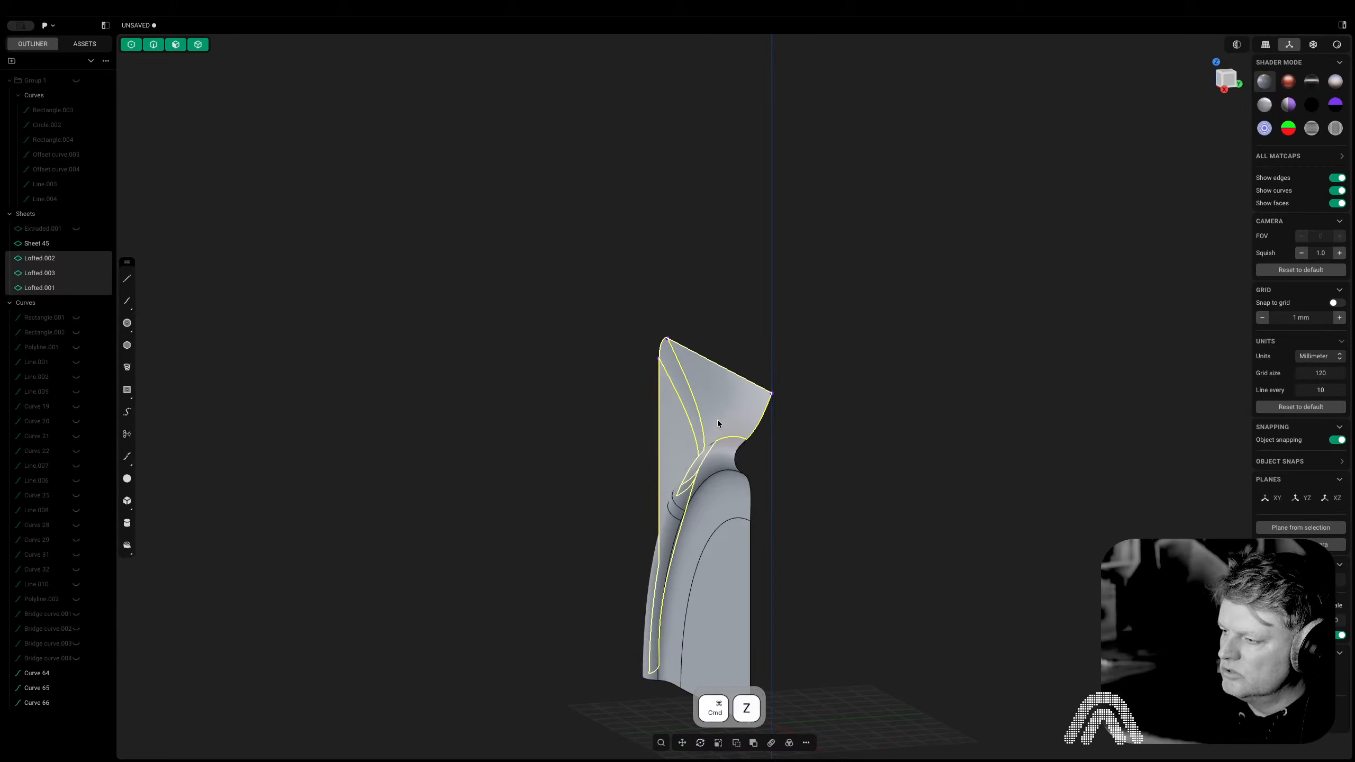
key(super+z)
key(super+z)
key(super+z)
key(super+z)
key(super+z)
key(super+z)
key(super+z)
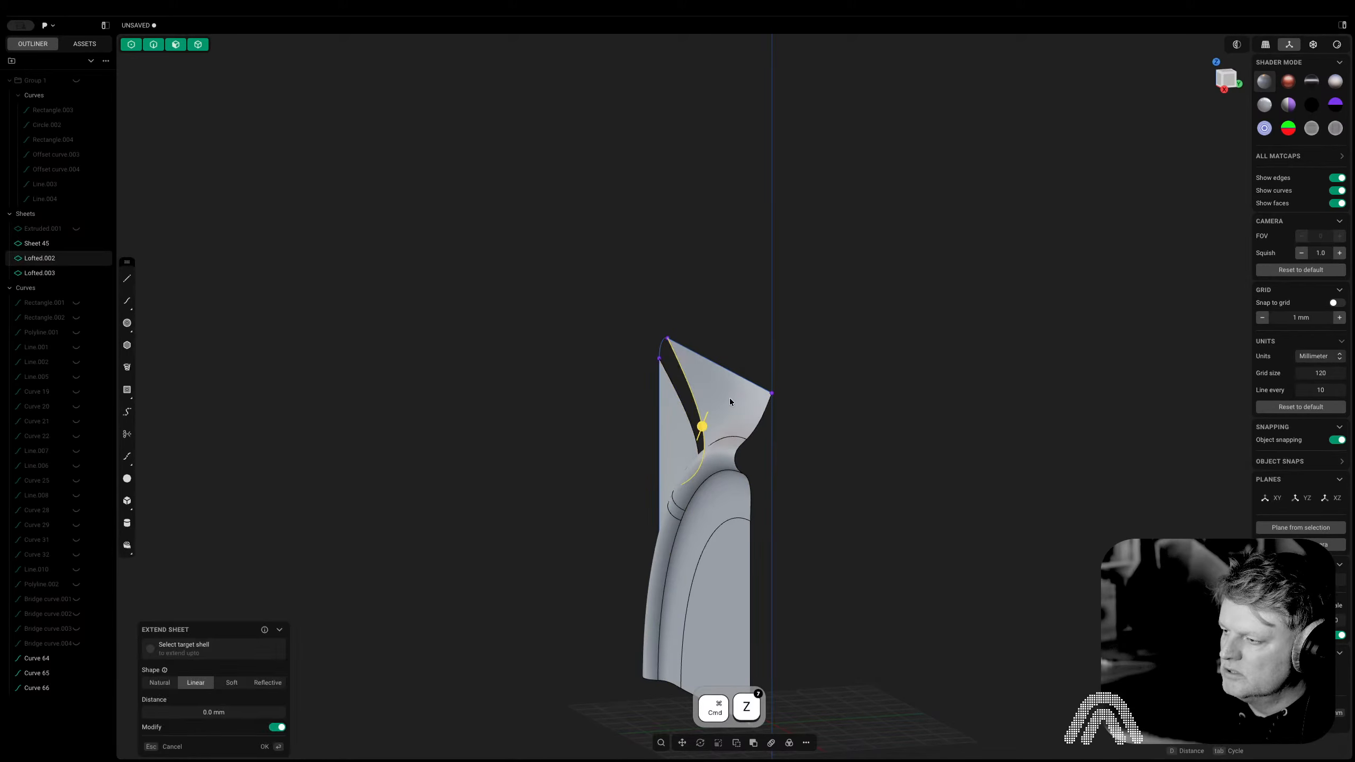
key(super+z)
key(super+z)
key(super+z)
key(super+z)
key(super+z)
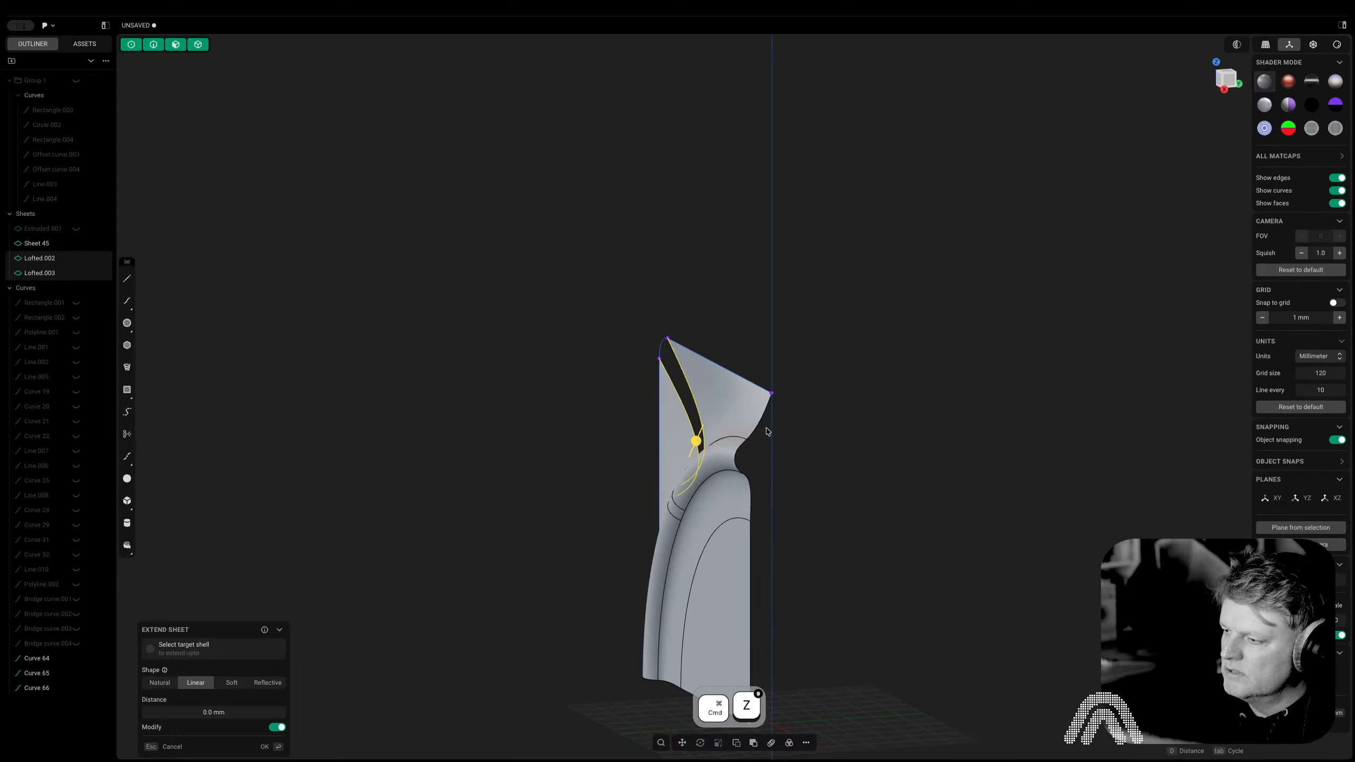
Undo the remaining lofts outside the ring, going back to the ring sheet and the outline curves
key(super+z)
key(super+z)
key(super+z)
key(super+z)
key(super+z)
key(super+z)
key(super+z)
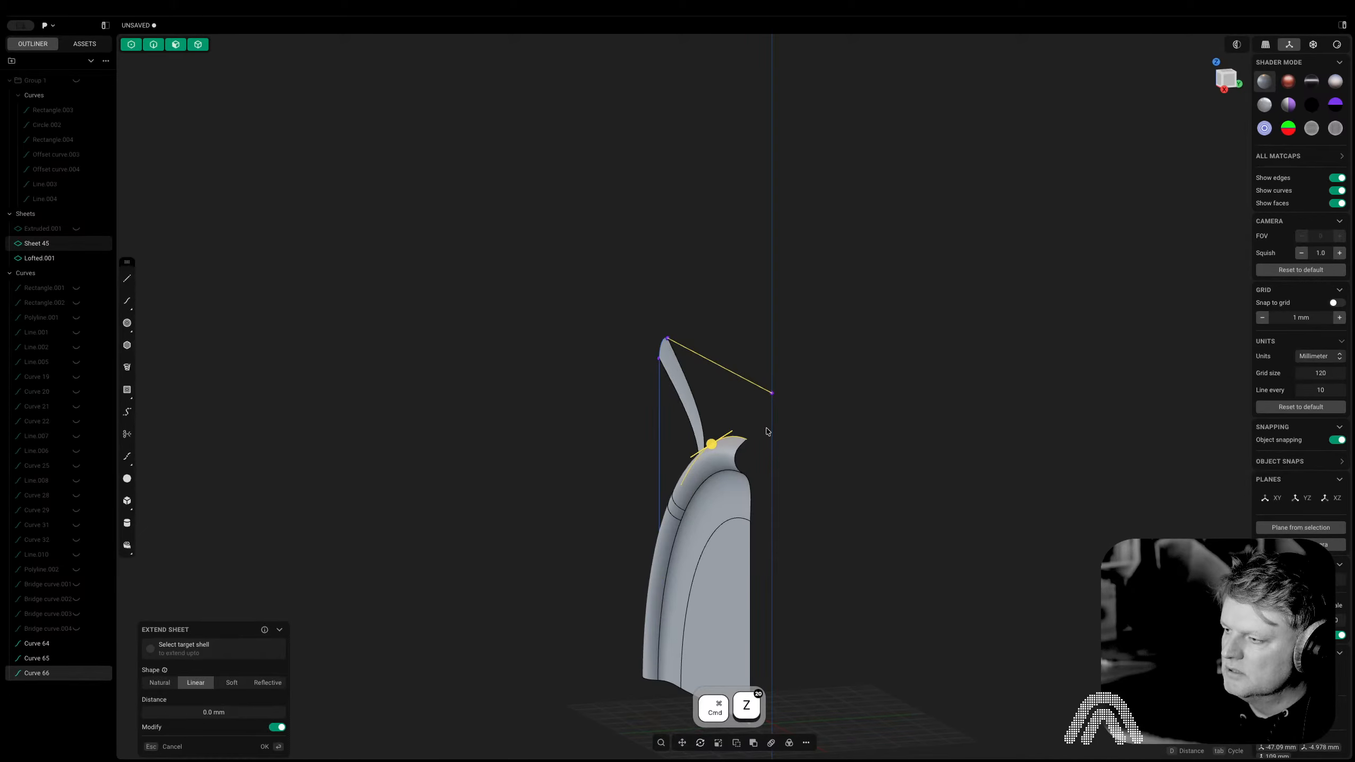
key(super+z)
key(super+z)
key(super+z)
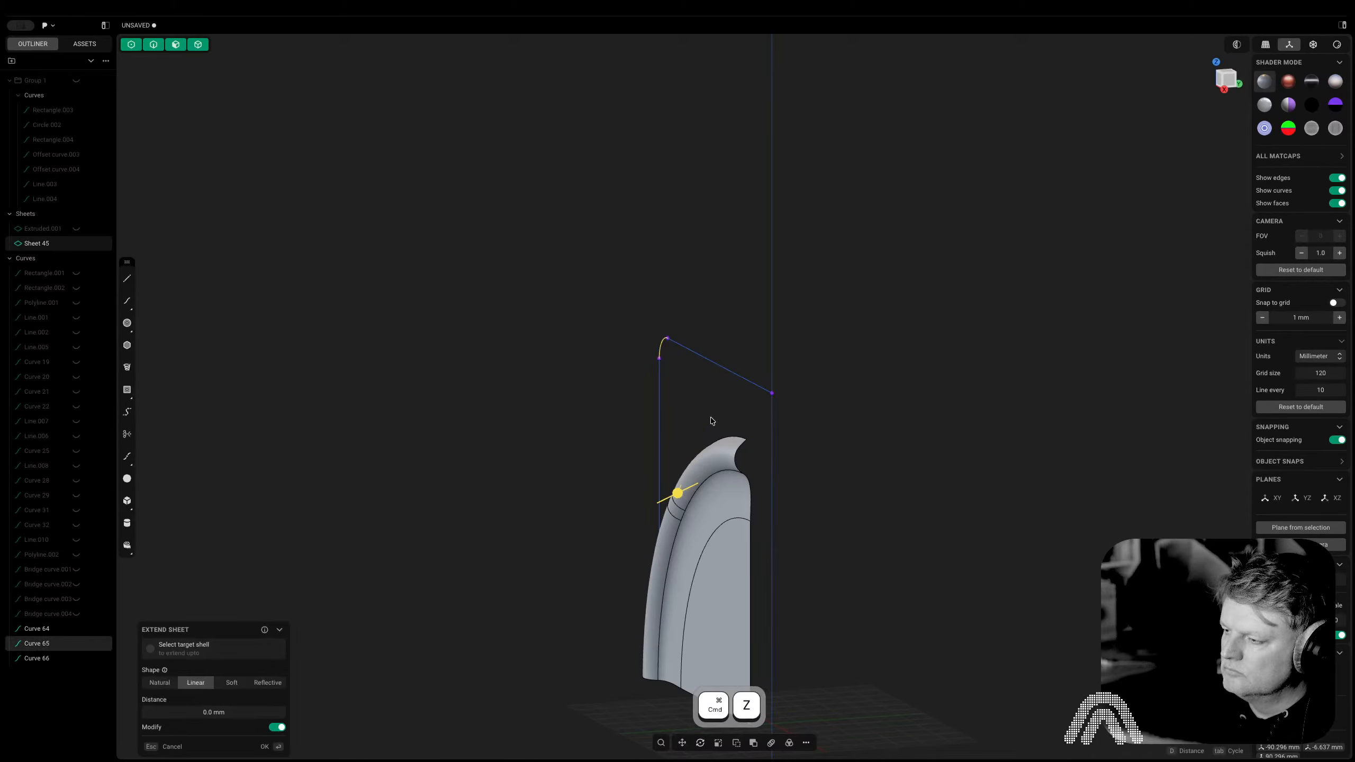
From the right view, draw a slanted line about 8 mm long at about 61 degrees, starting at the outline's upper end
middle_drag(710, 421, 805, 398)
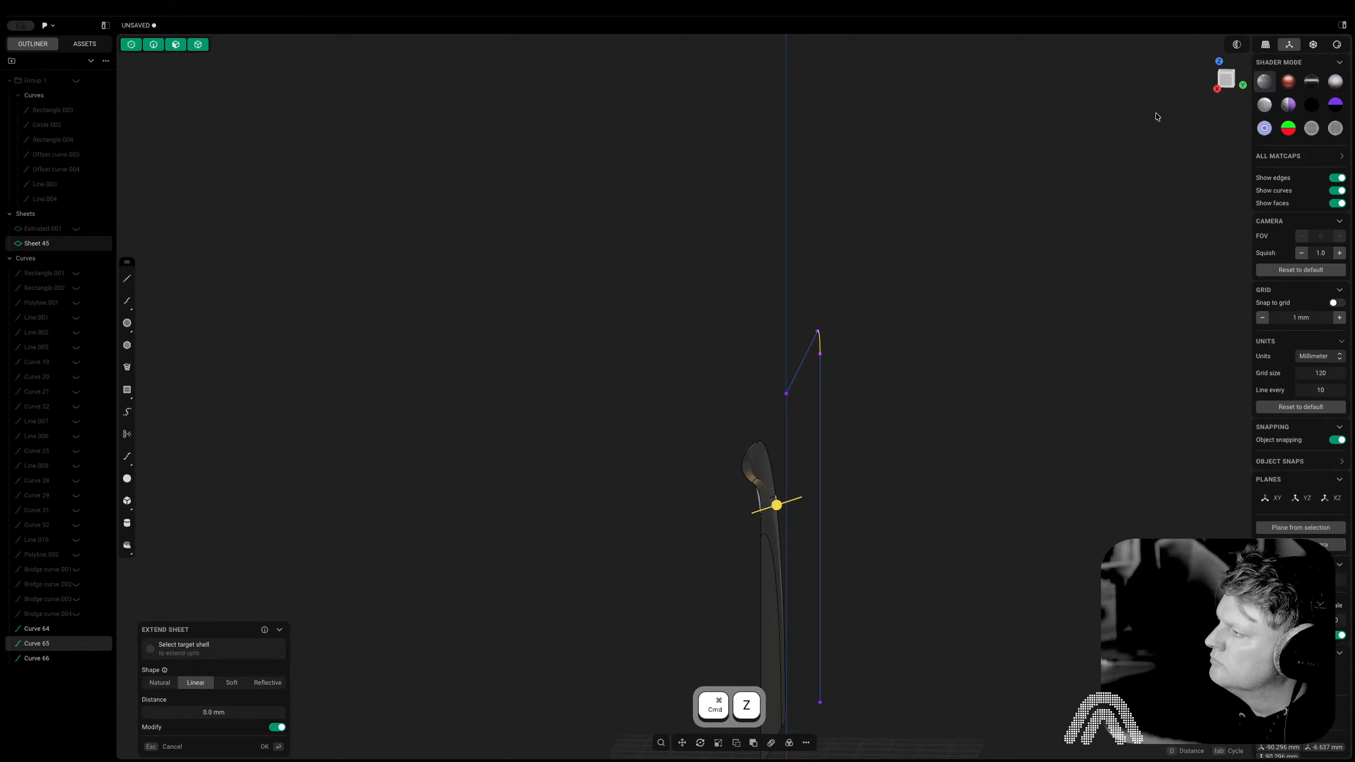
click(1222, 81)
key(Escape)
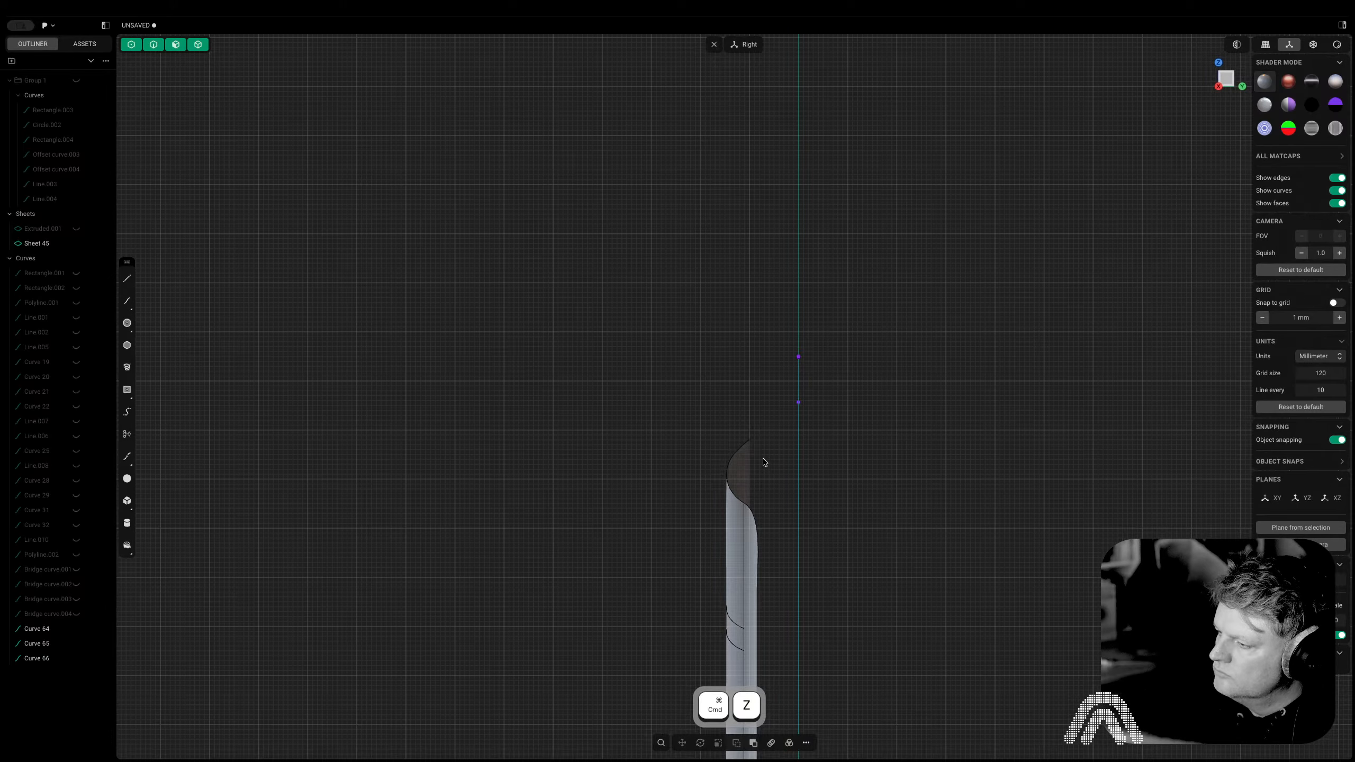
key(2)
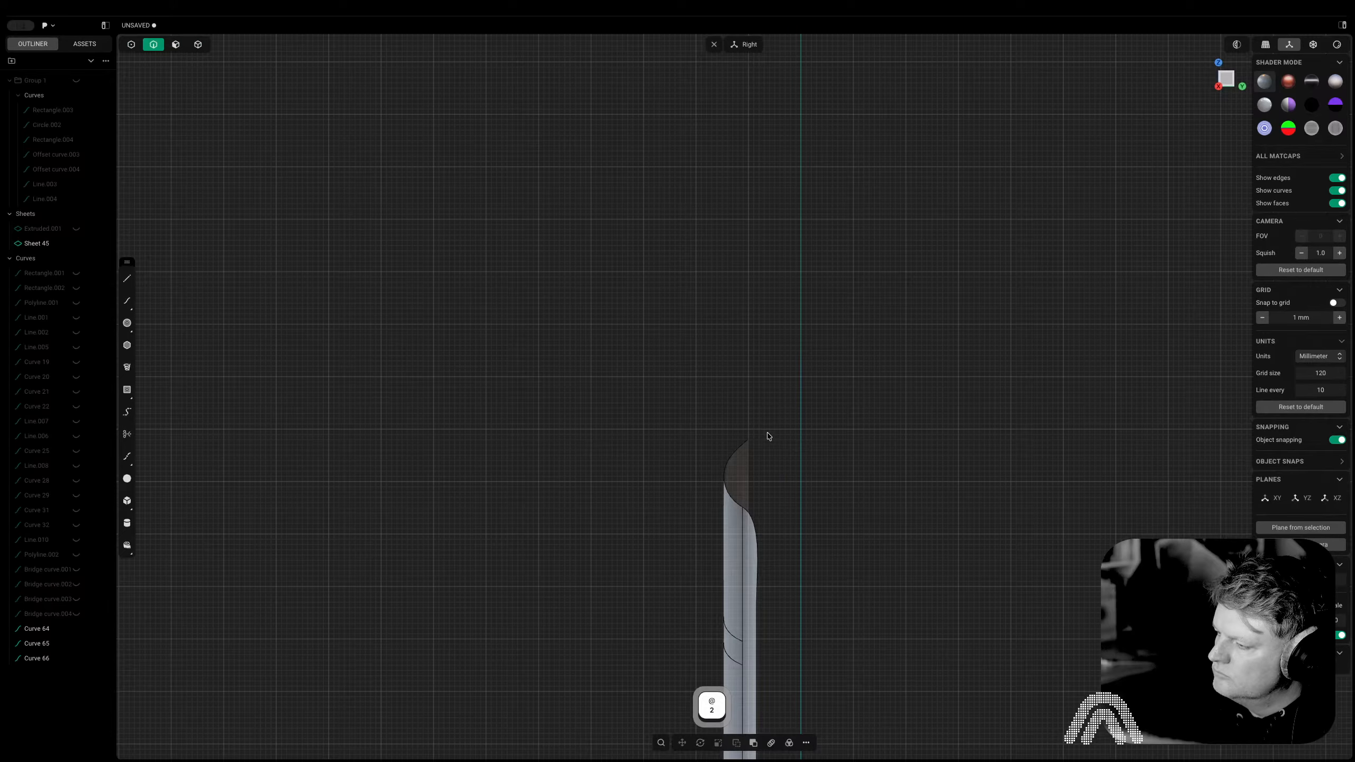
middle_drag(770, 431, 774, 442)
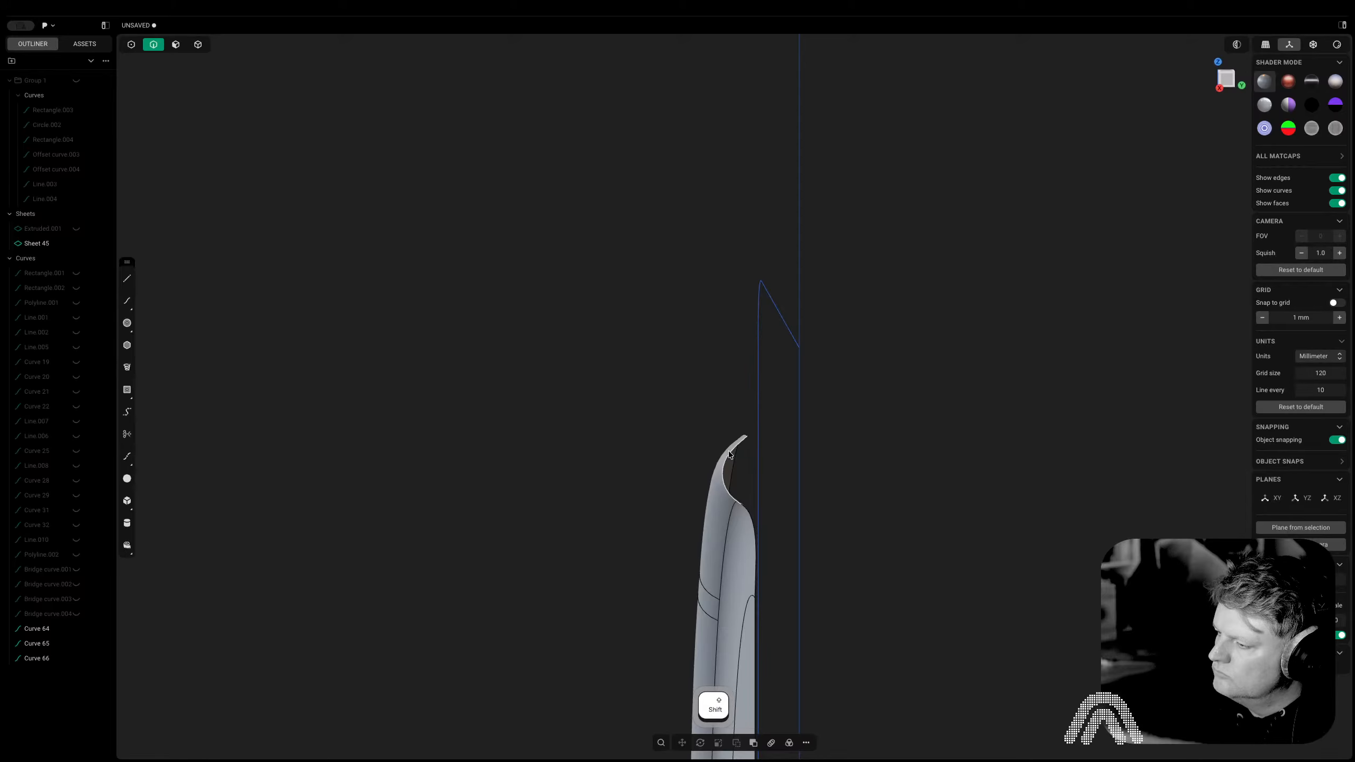
click(1222, 81)
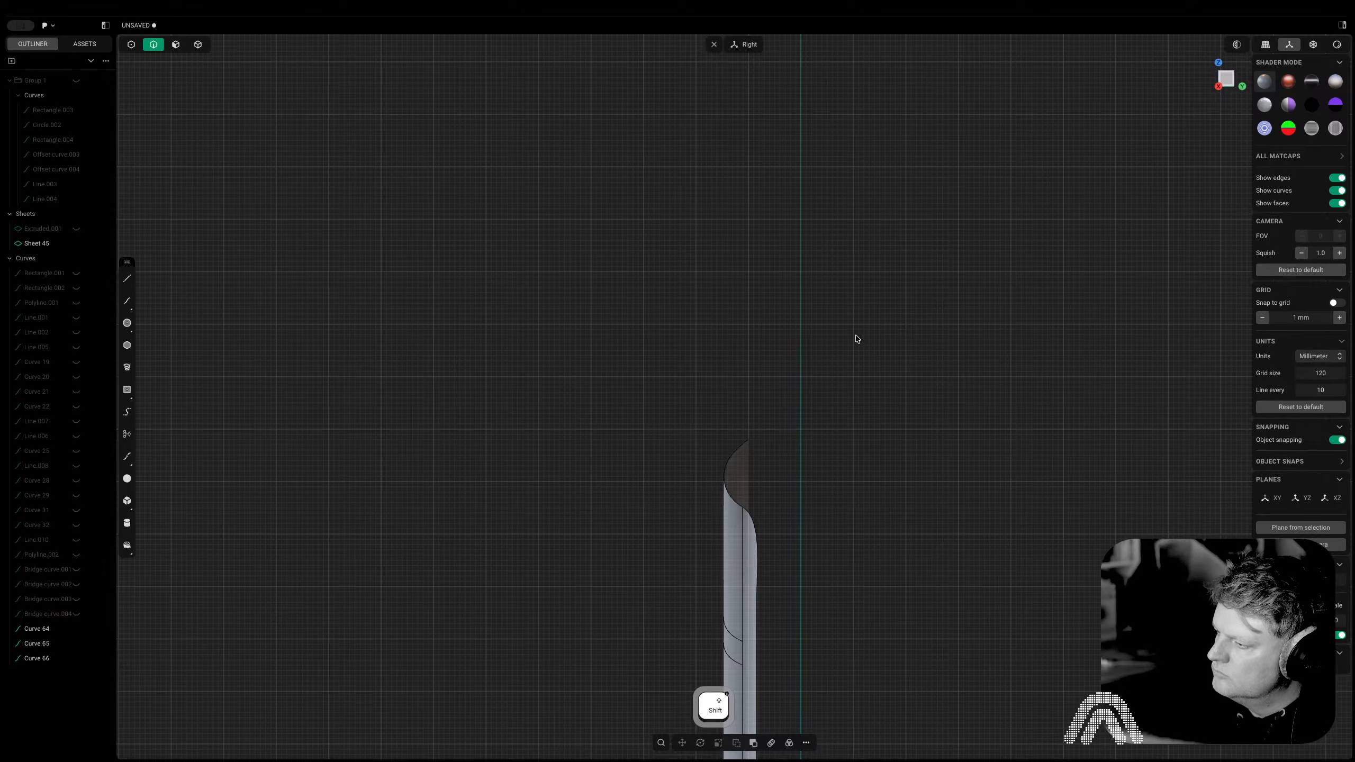
key(shift+a)
click(805, 352)
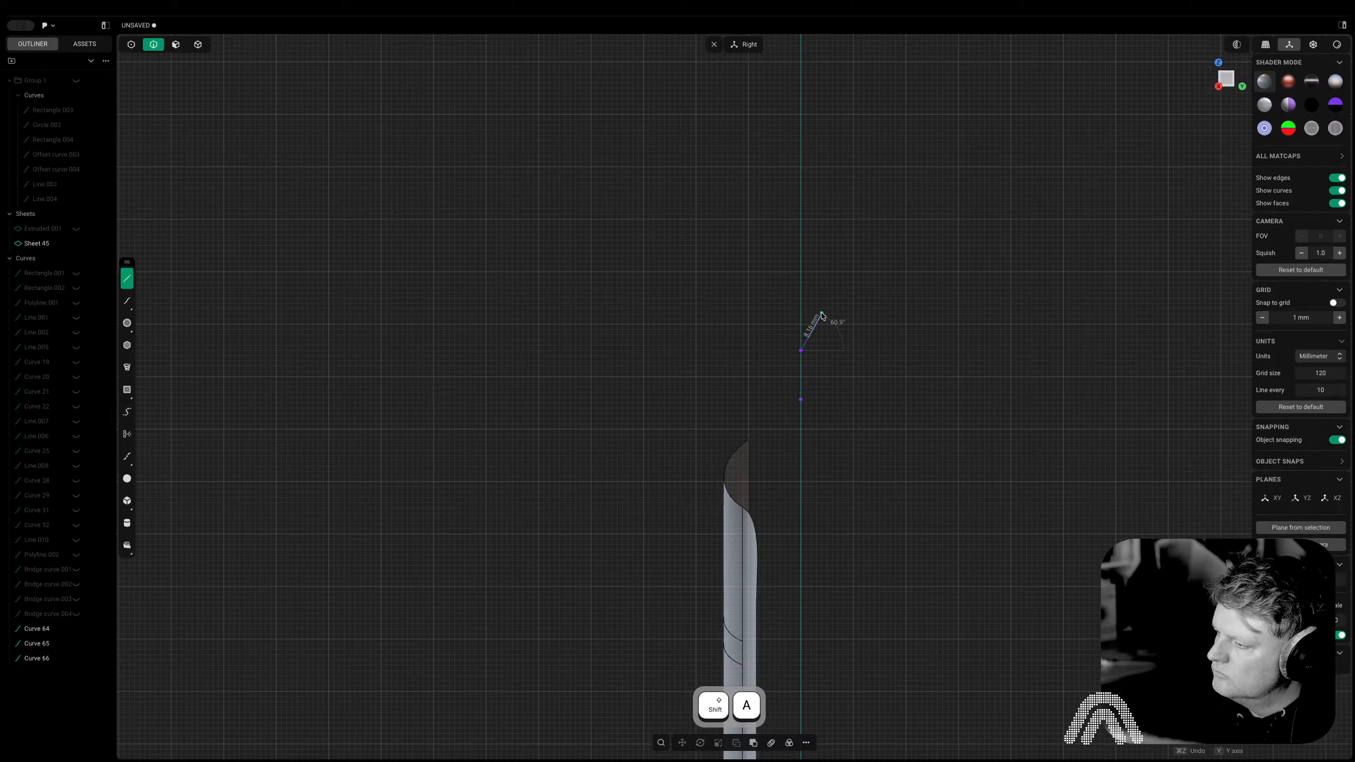
click(822, 315)
Bridge the ring's outer edge end to the slanted line with a G2 curve, setting both end parameters to 0
click(736, 452)
shift+click(813, 334)
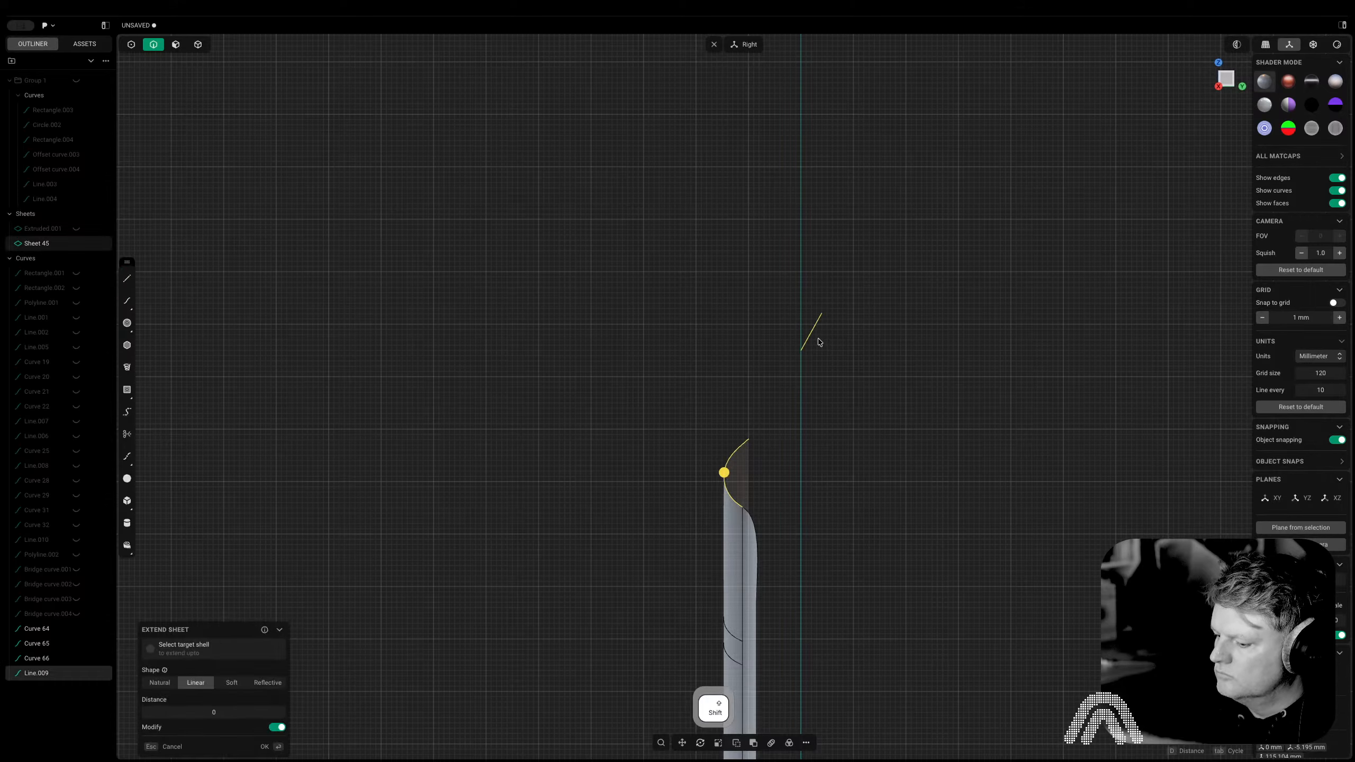
key(shift+b)
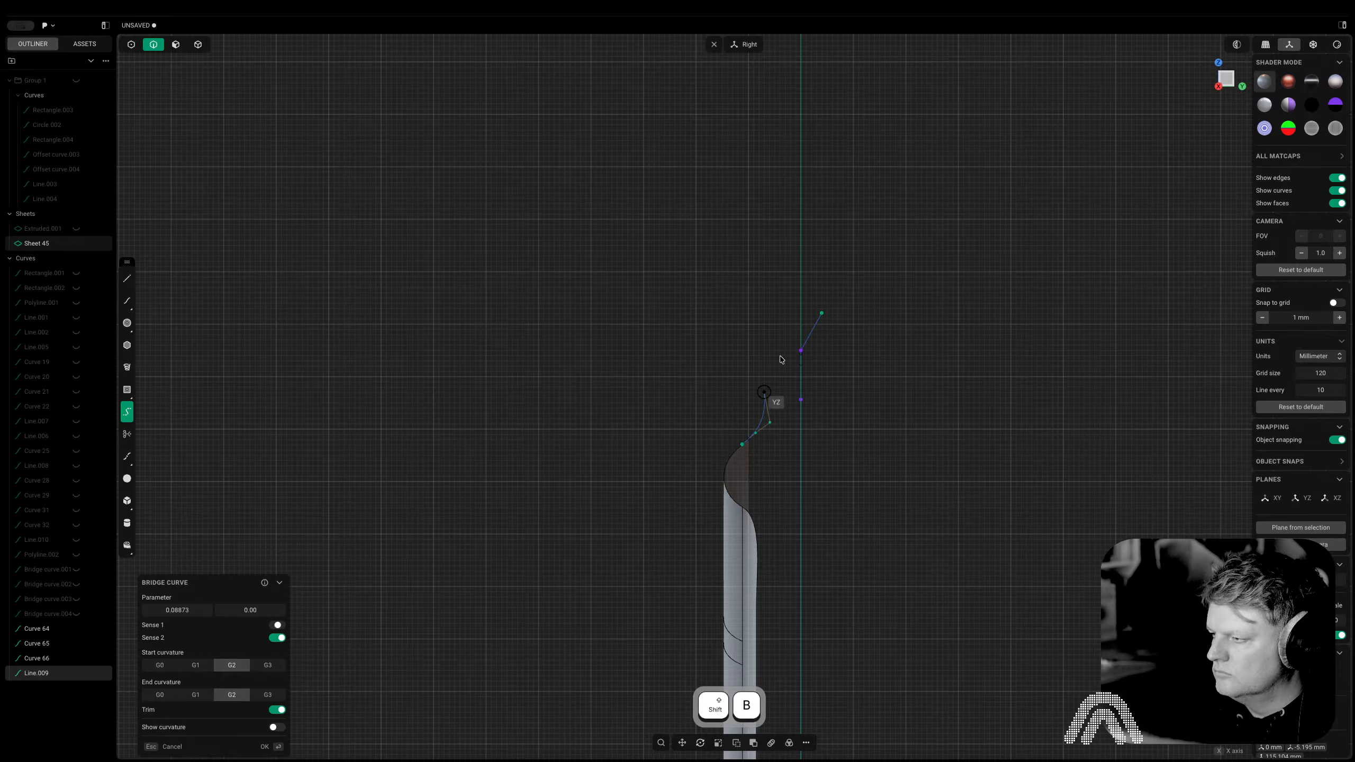
click(805, 342)
middle_drag(821, 404, 894, 468)
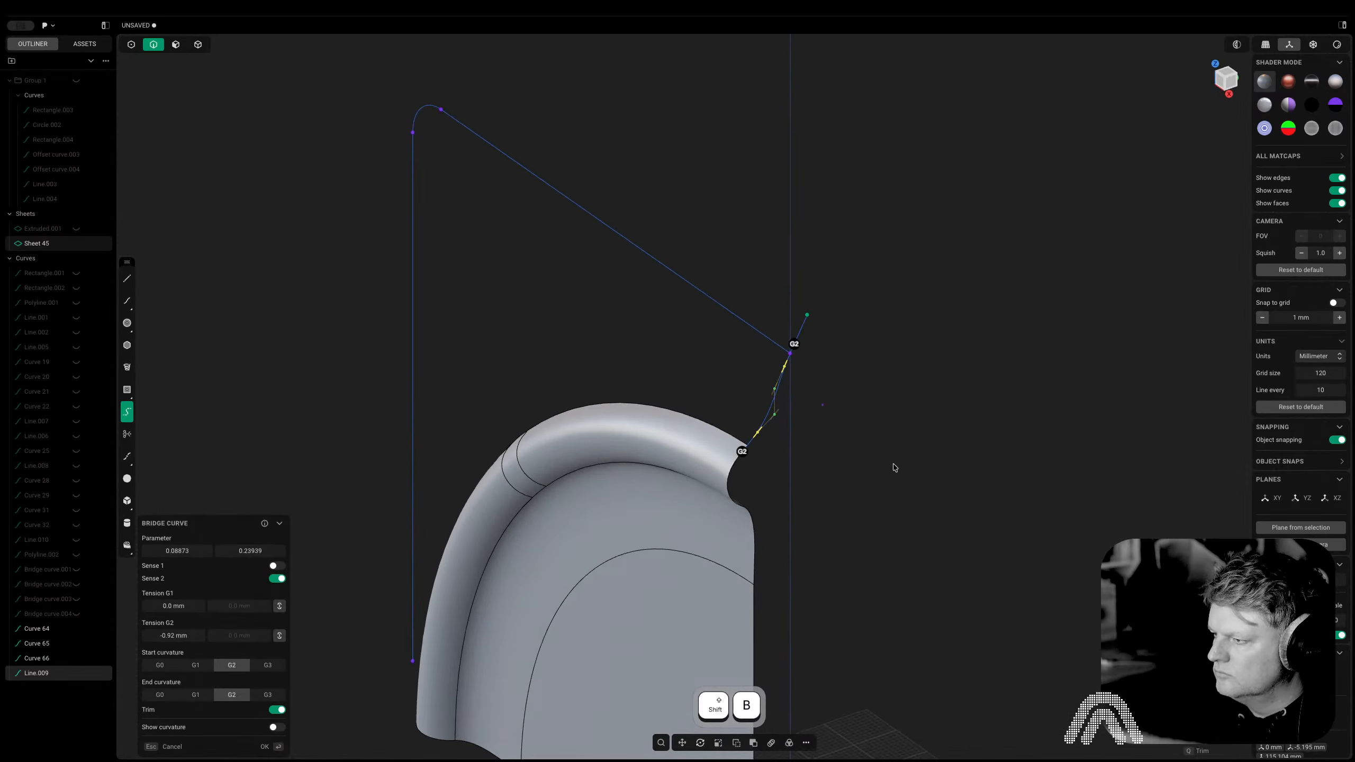
click(179, 552)
text(0)
key(Return)
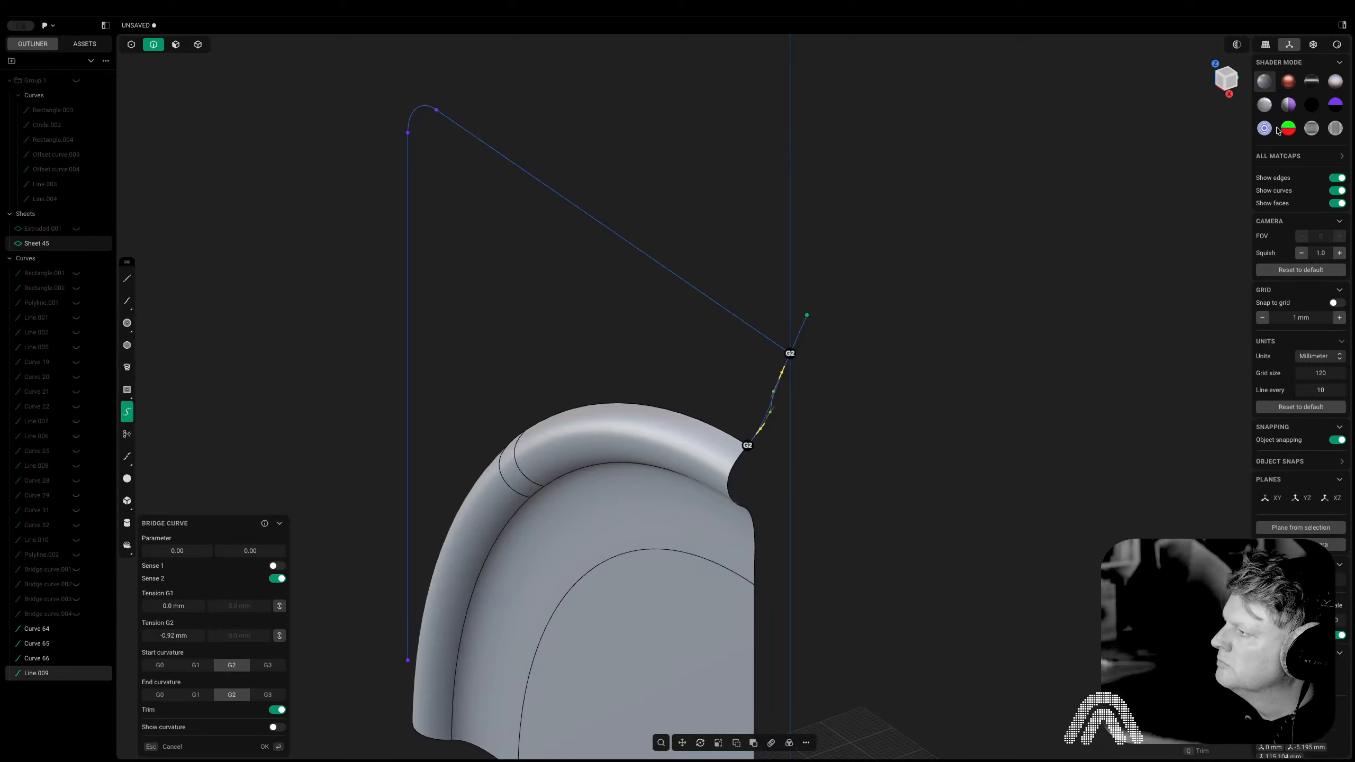
click(1236, 87)
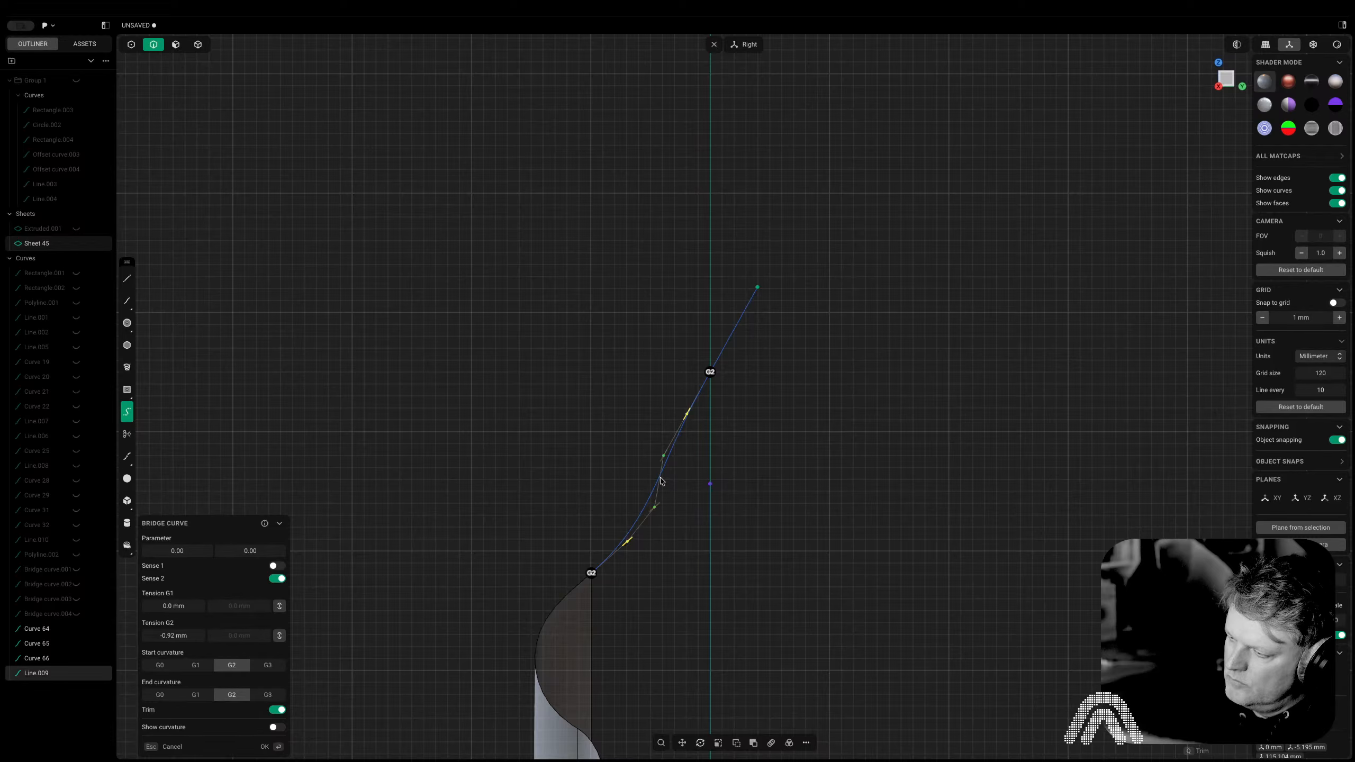
key(Return)
Try to shift an interior control point of the bridge curve by about 1.5 mm in Y and -0.5 mm in Z
key(1)
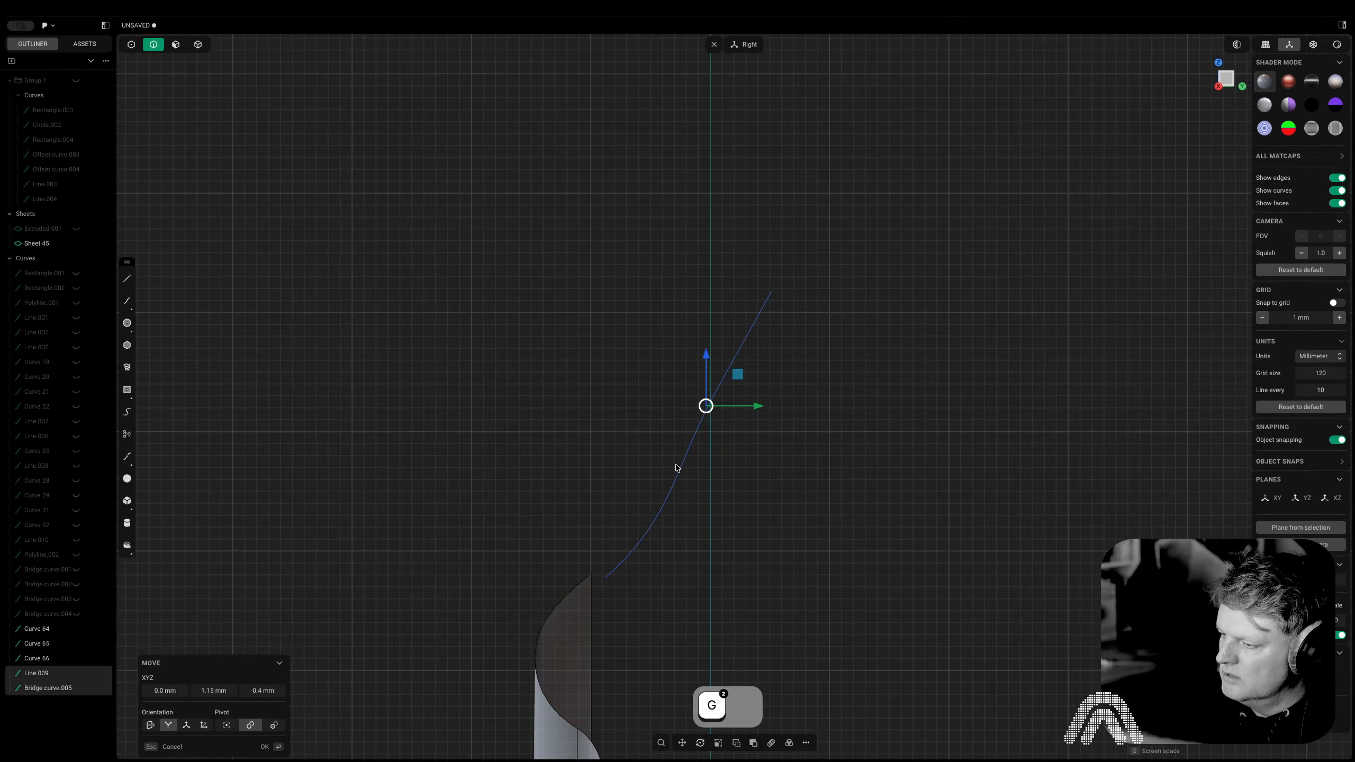
click(662, 457)
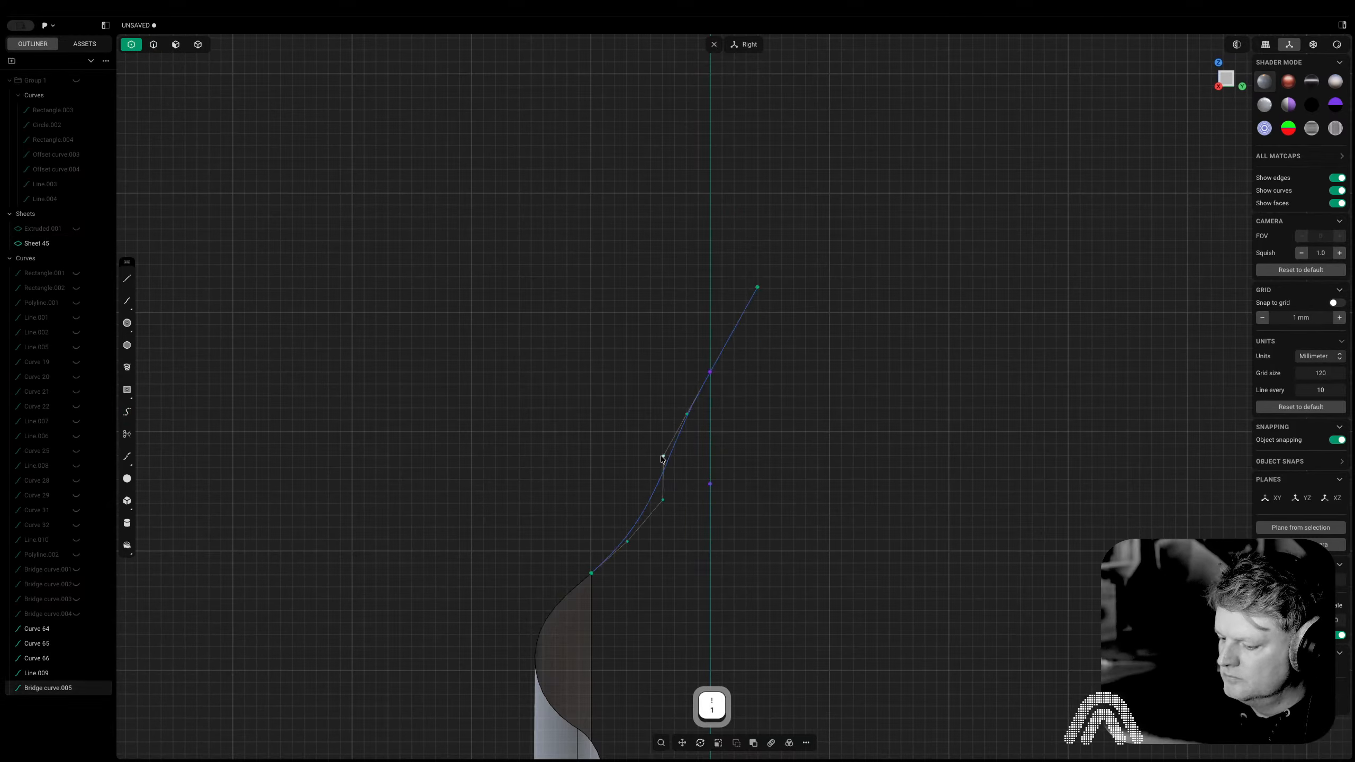
key(g)
key(g)
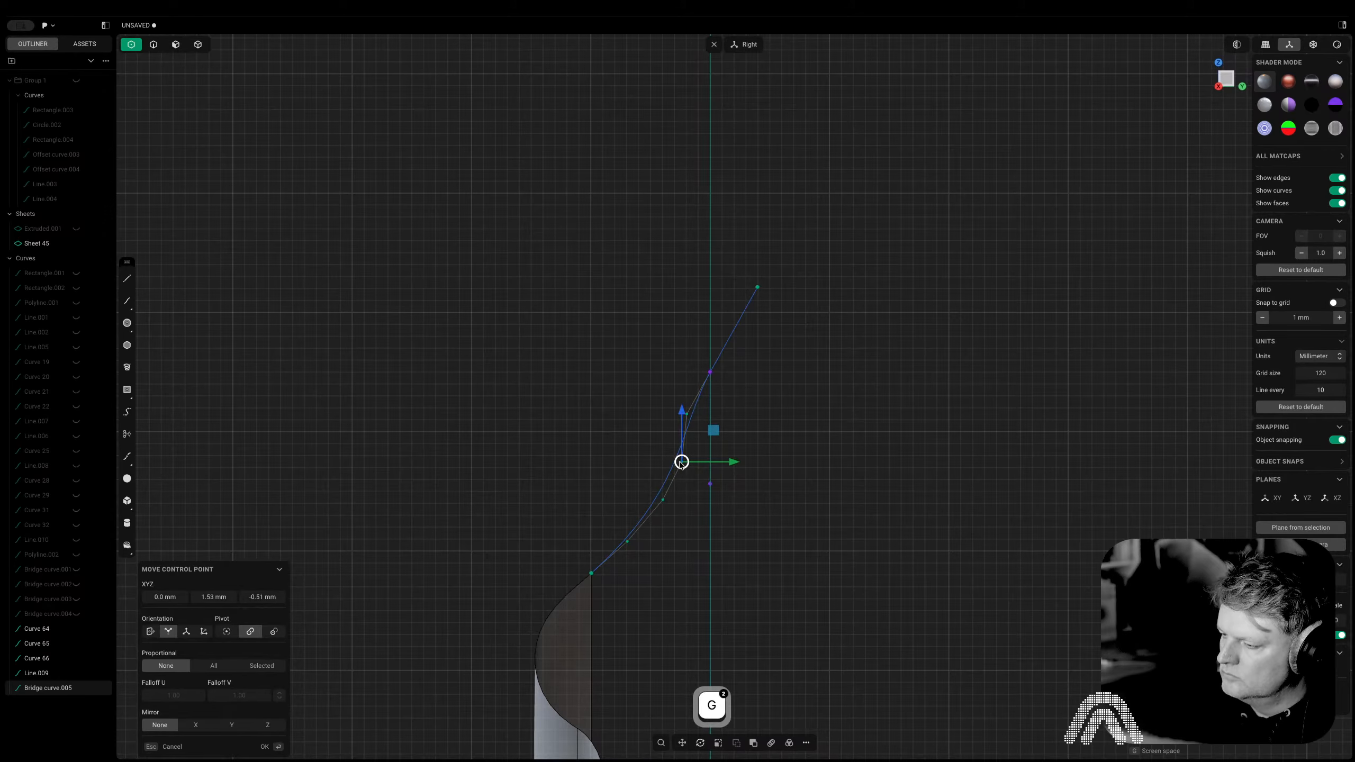
key(Escape)
middle_drag(678, 462, 873, 500)
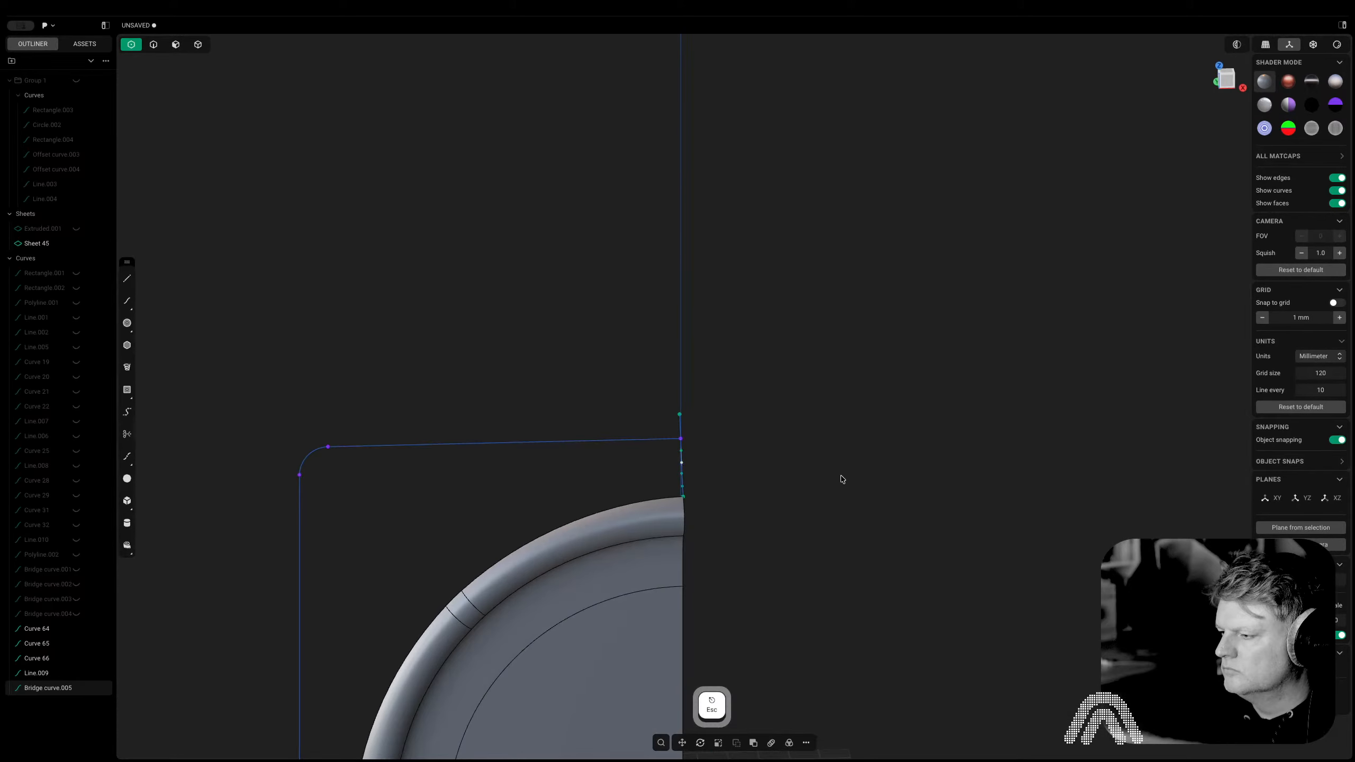
scroll(841, 479, down, 2)
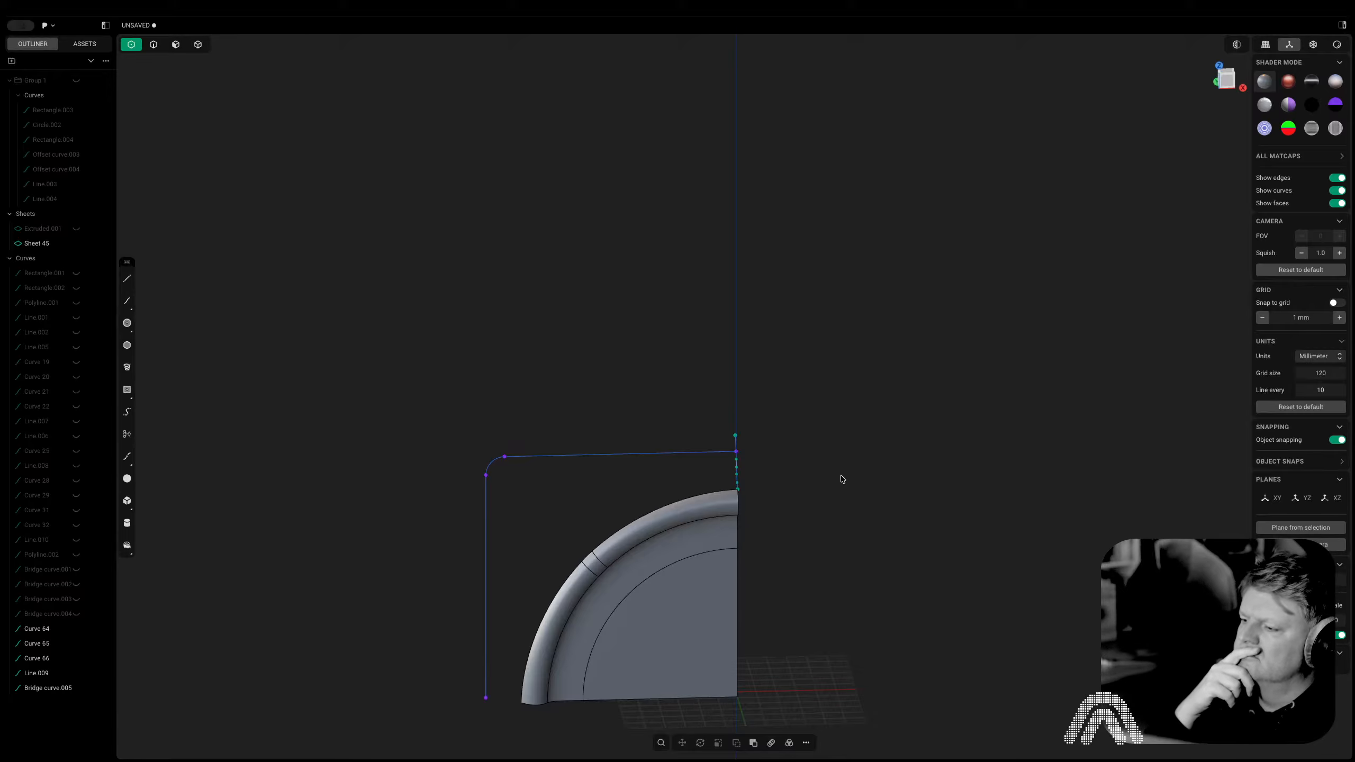
key(Escape)
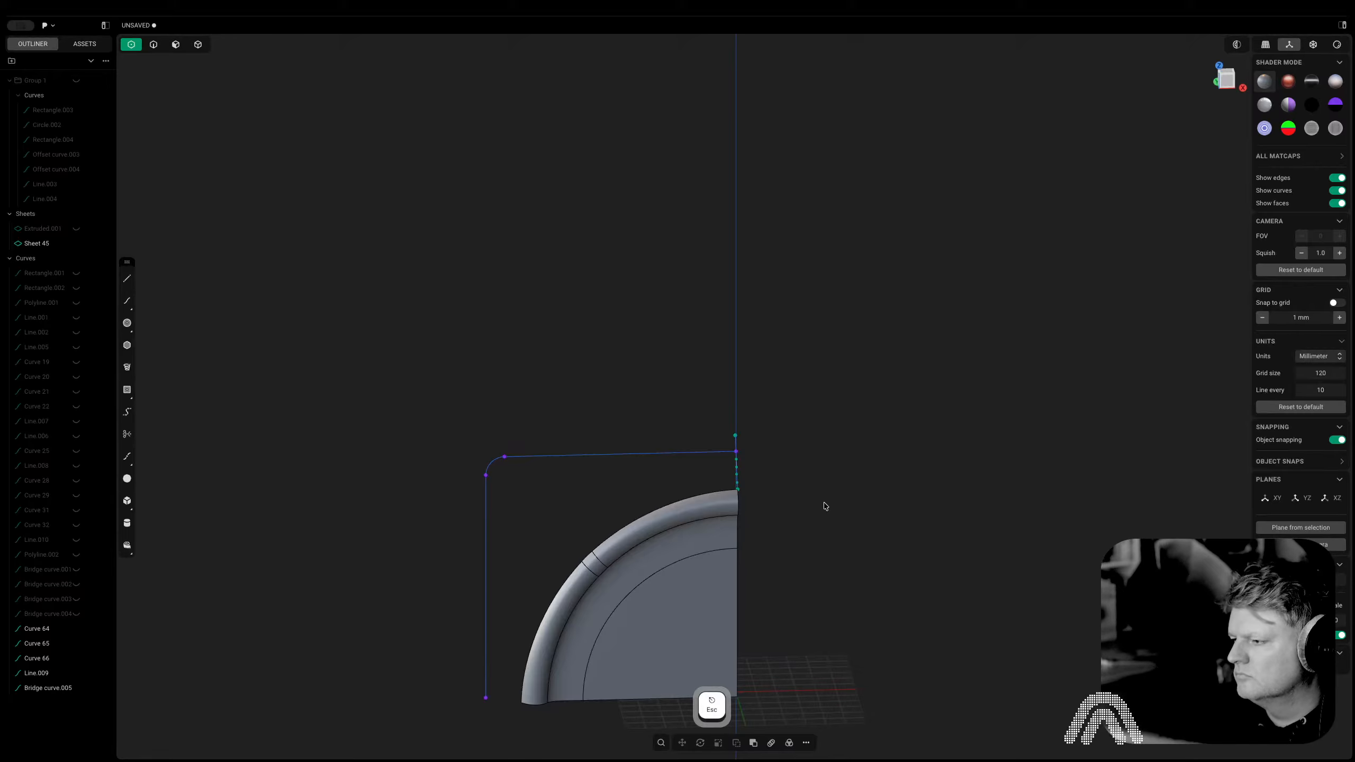
Delete the bridge curve and the short slanted line above the ring
key(Tab)
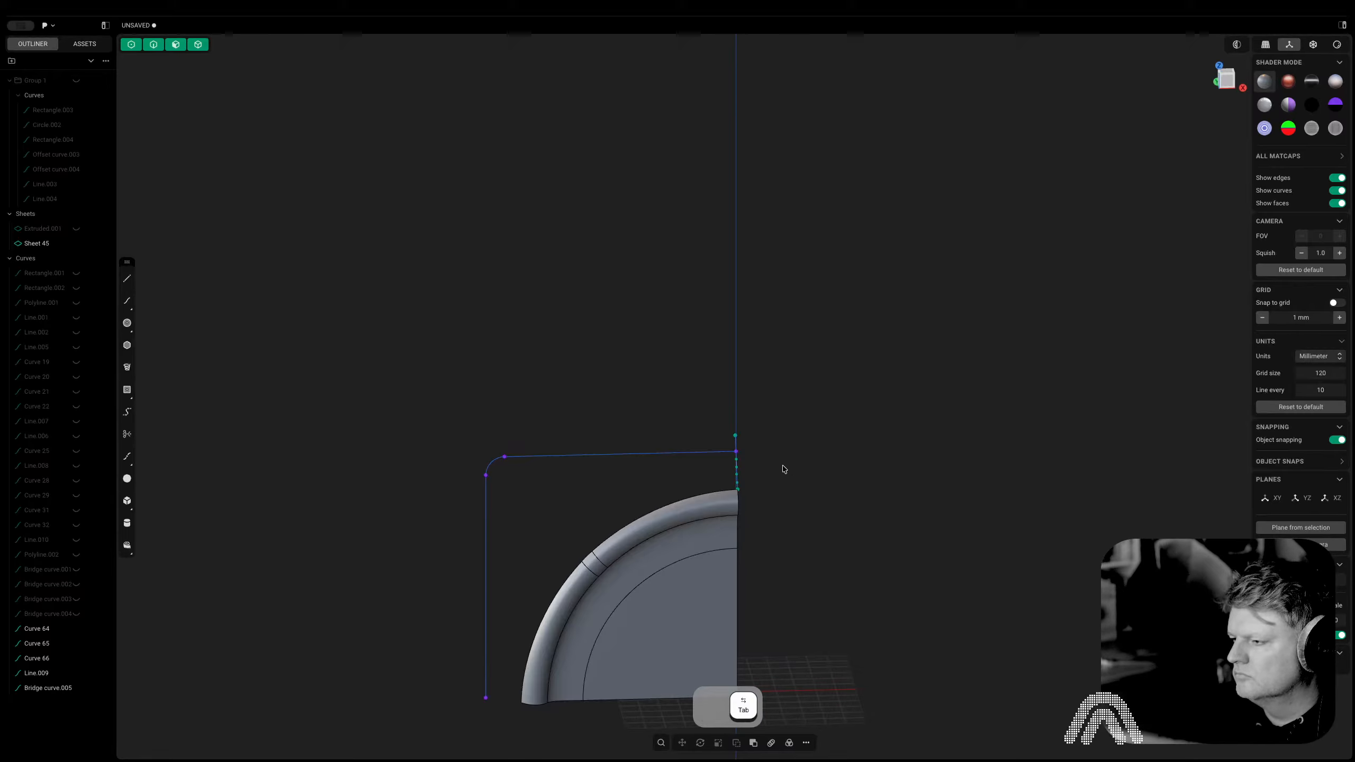
key(2)
click(737, 471)
key(s)
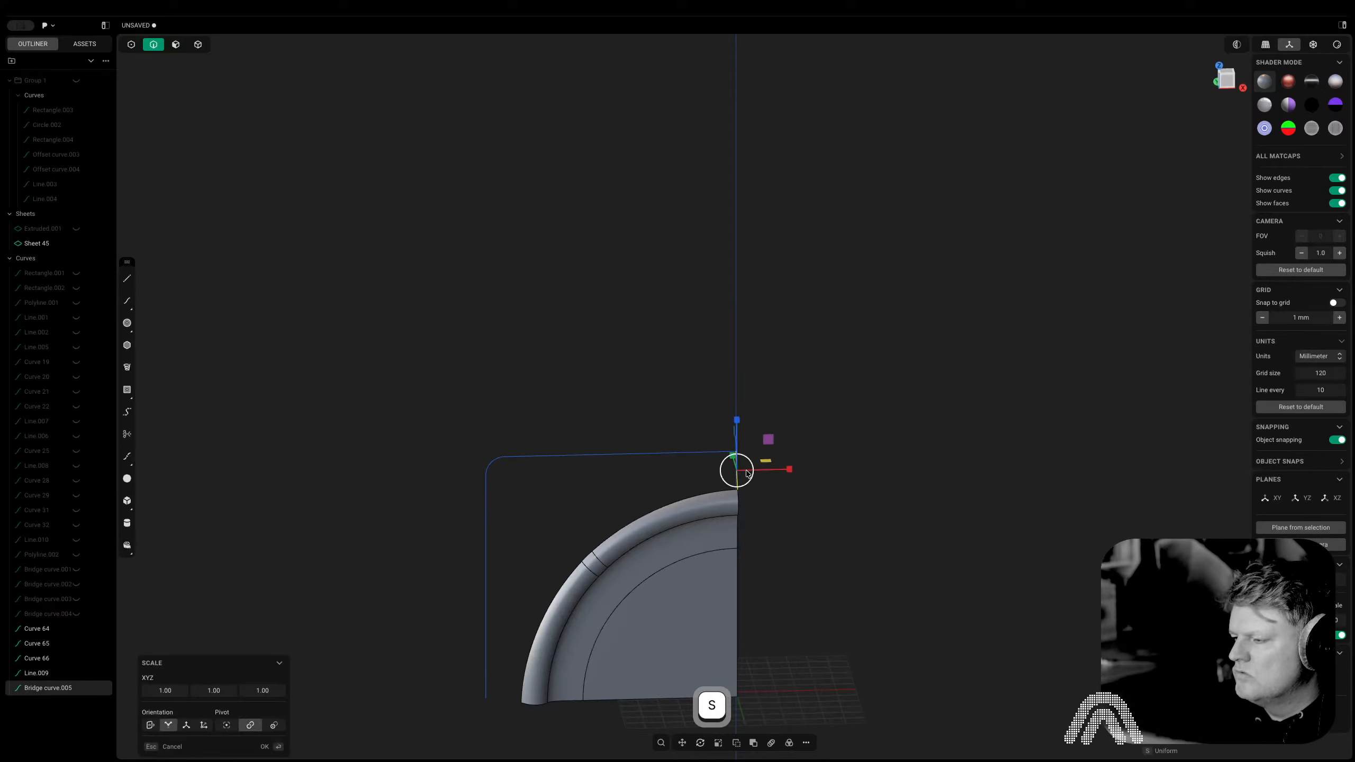
key(Escape)
key(x)
scroll(747, 474, up, 3)
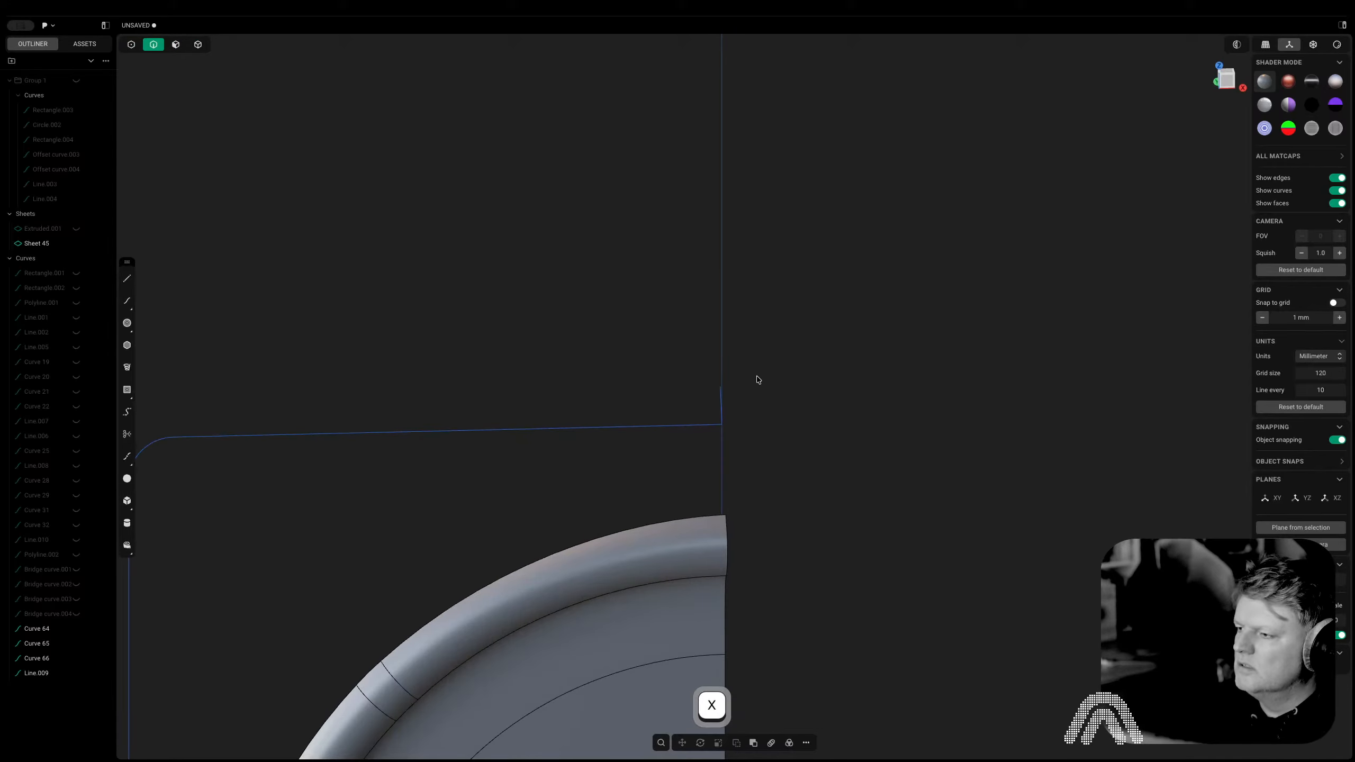
key(x)
From the right view, draw a new slanted line rising outward from the outline's upper end
click(1230, 82)
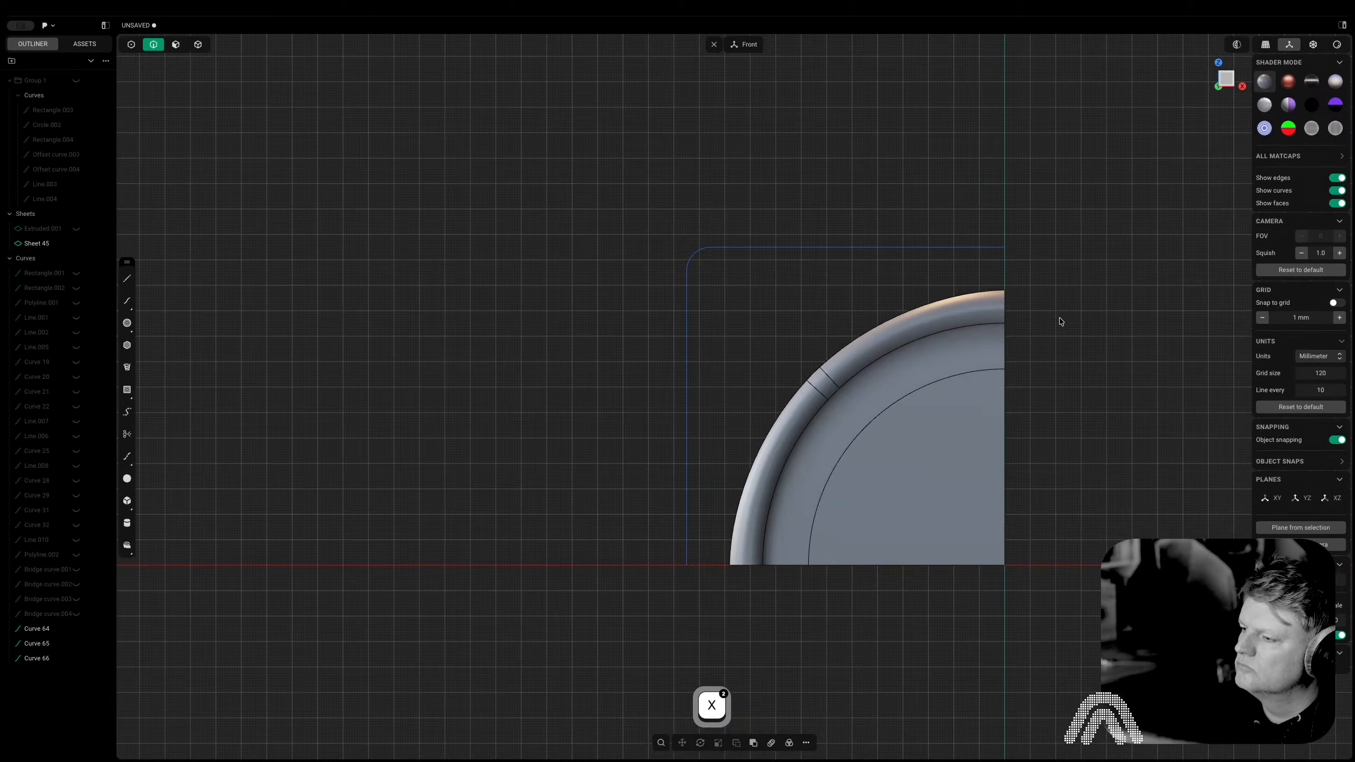
middle_drag(1053, 330, 902, 388)
click(1238, 83)
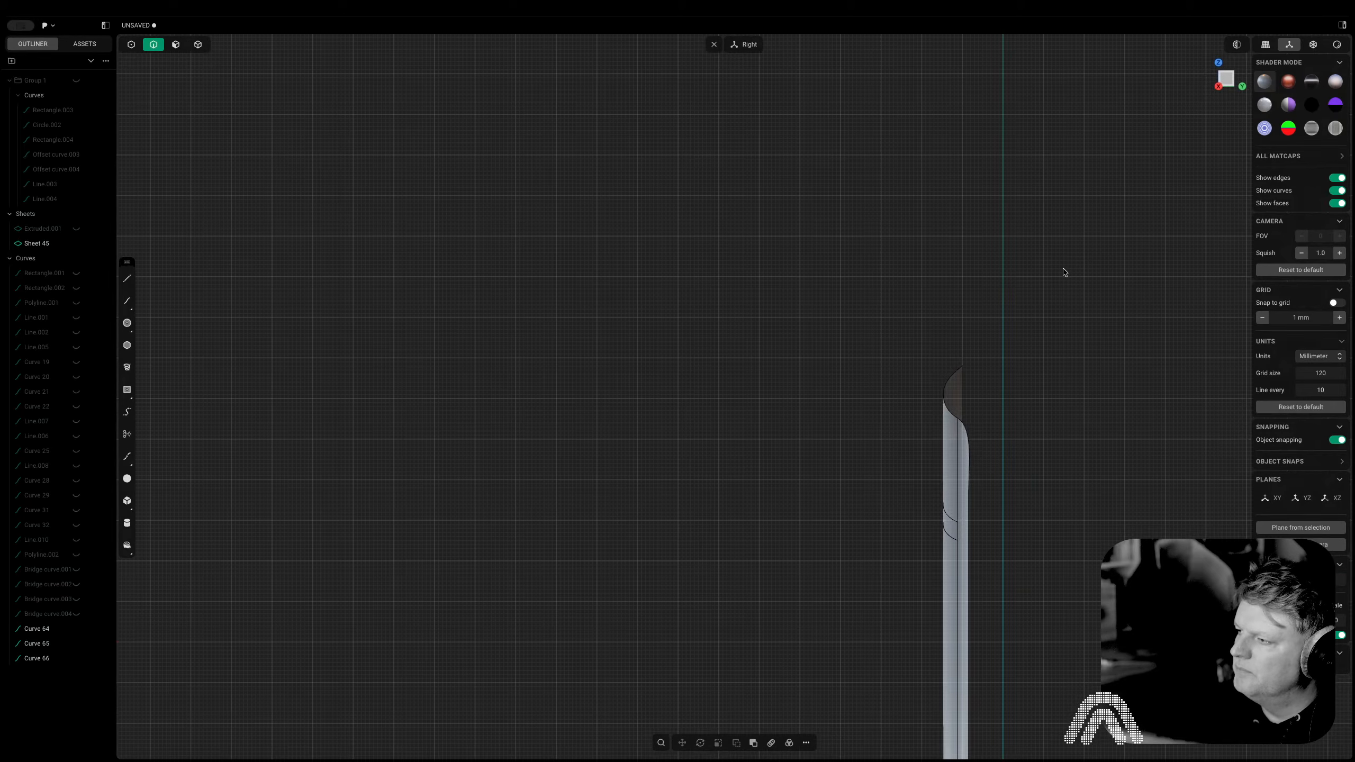
key(shift+a)
click(933, 322)
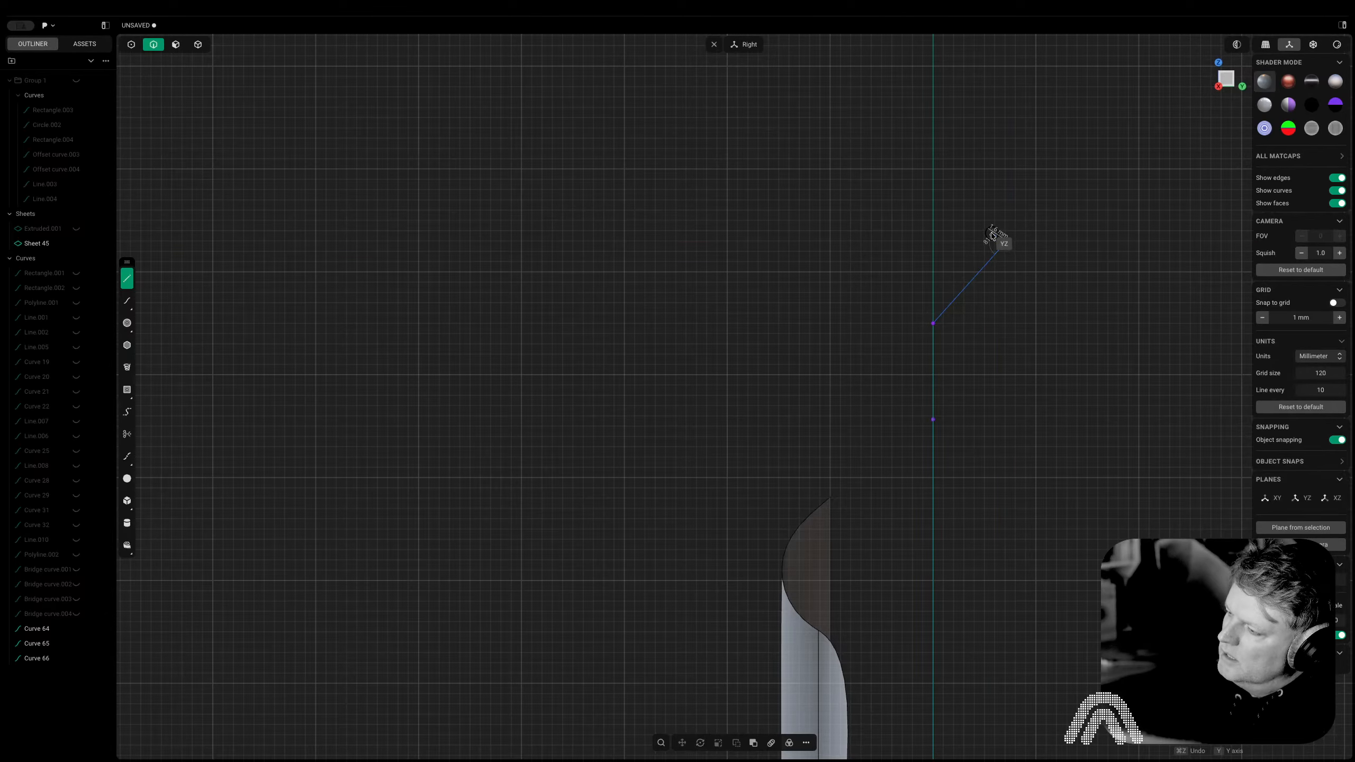
click(991, 235)
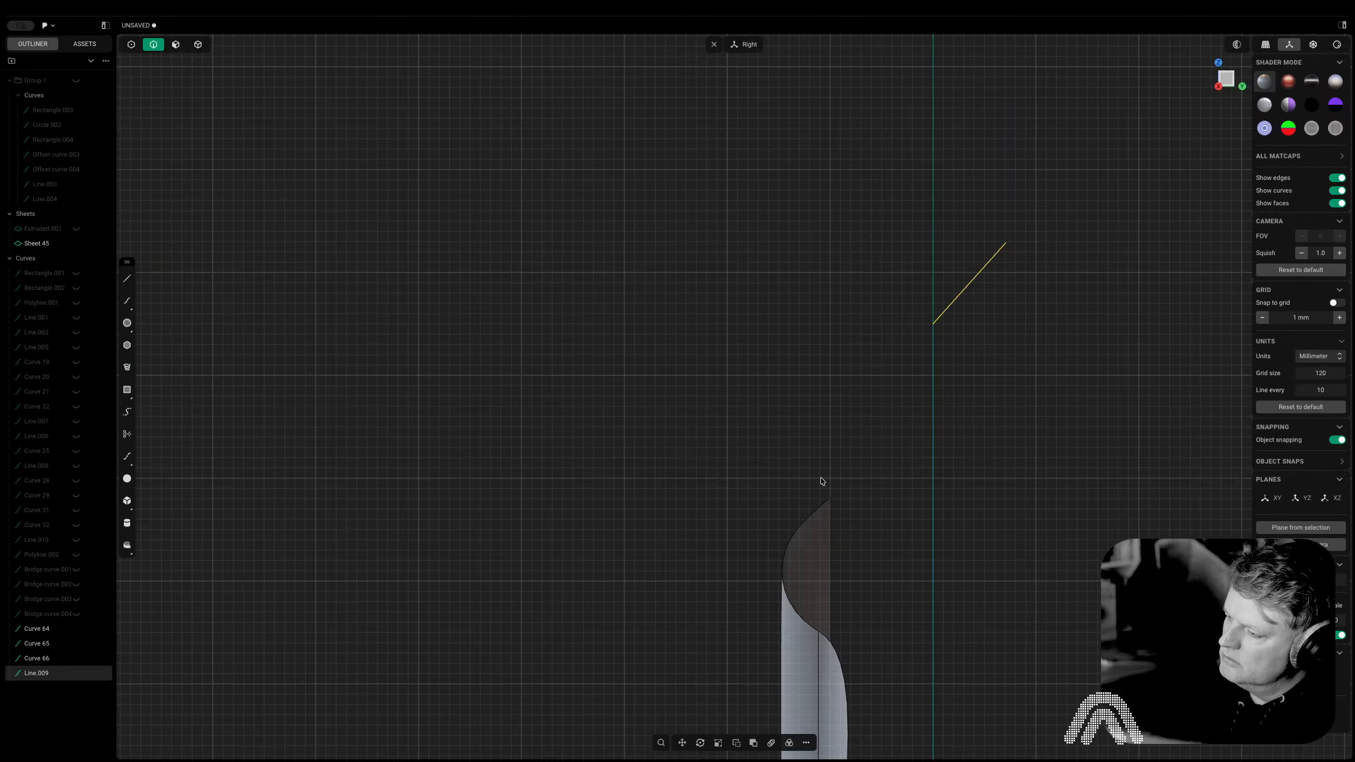
Steepen the slanted line by moving its free end about -3.9 mm in Y and -1.1 mm in Z
key(1)
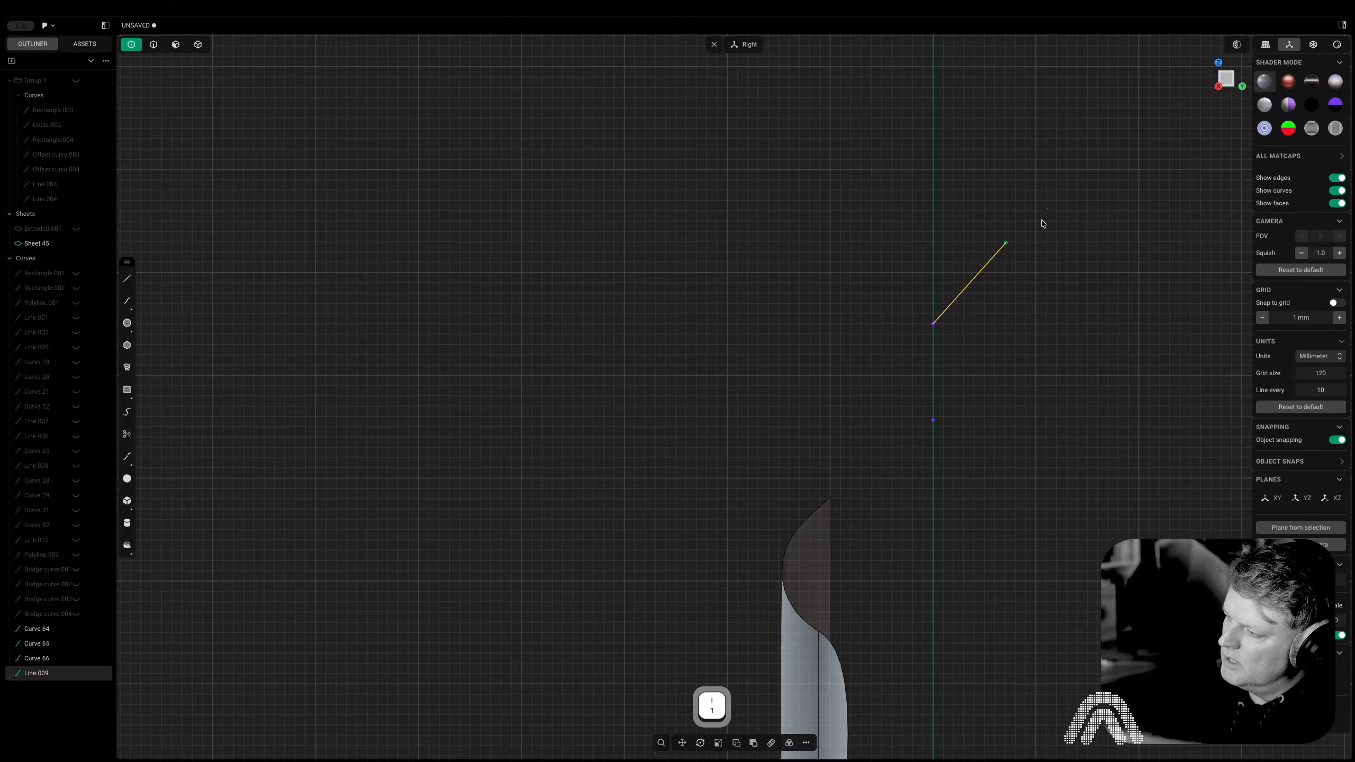
drag(1042, 220, 996, 267)
key(g)
key(g)
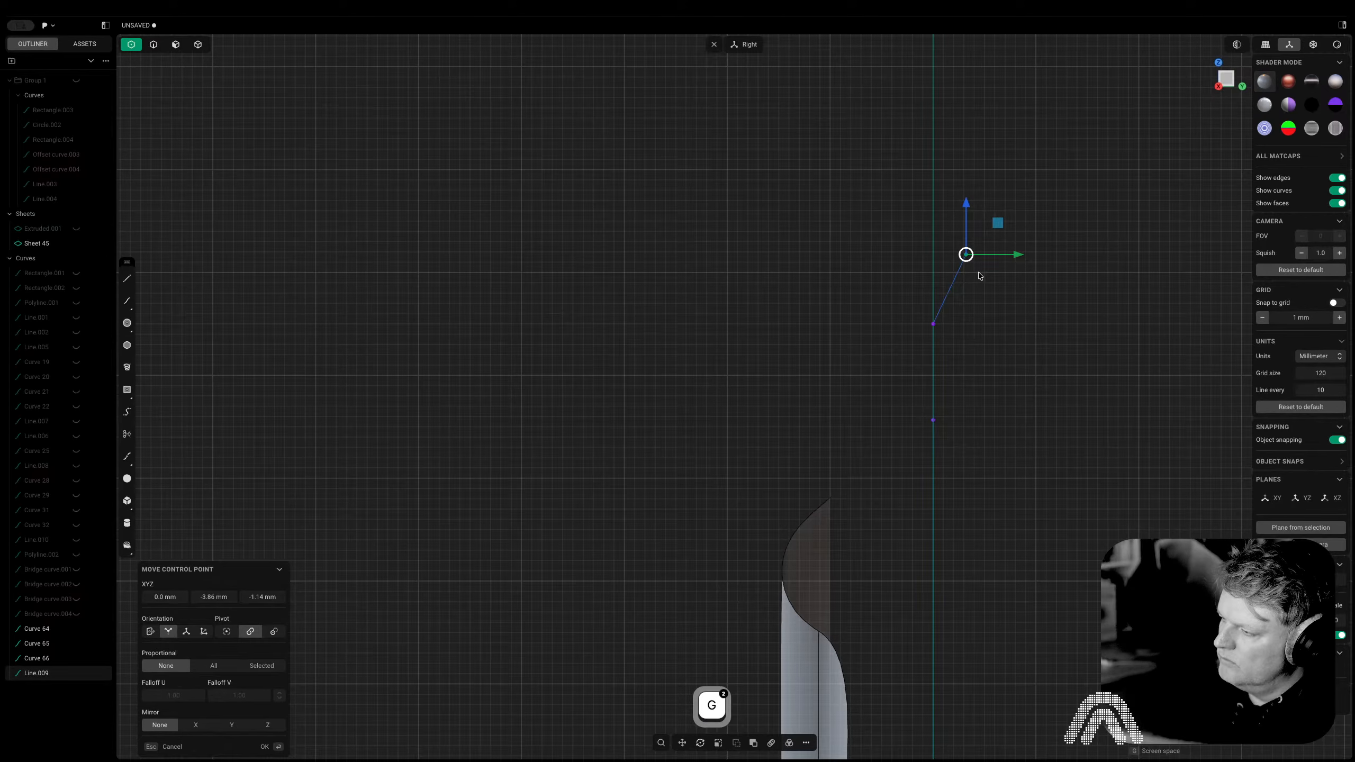
click(979, 276)
scroll(979, 282, down, 5)
Try to sweep the slanted line along the outline's straight edges and rounded corner with normal alignment
key(2)
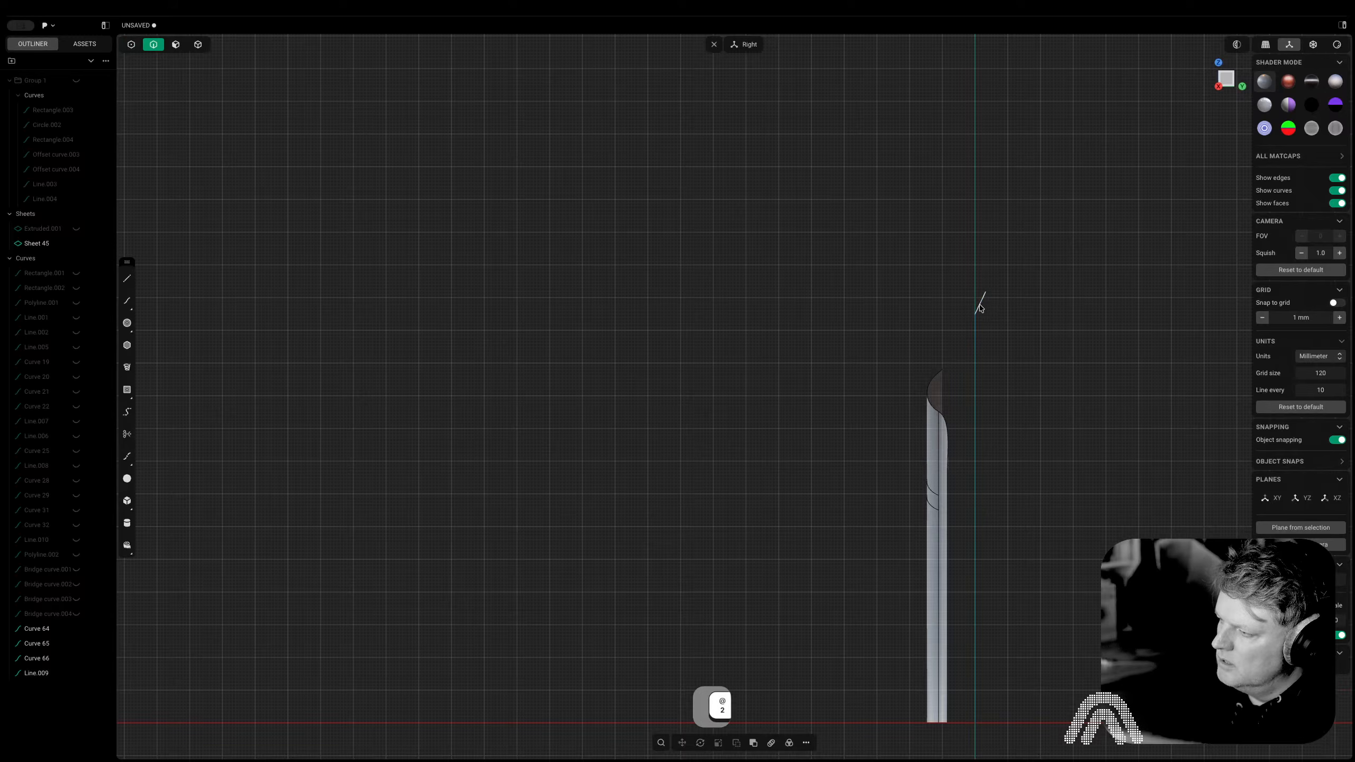
click(980, 307)
middle_drag(980, 307, 1092, 353)
key(f)
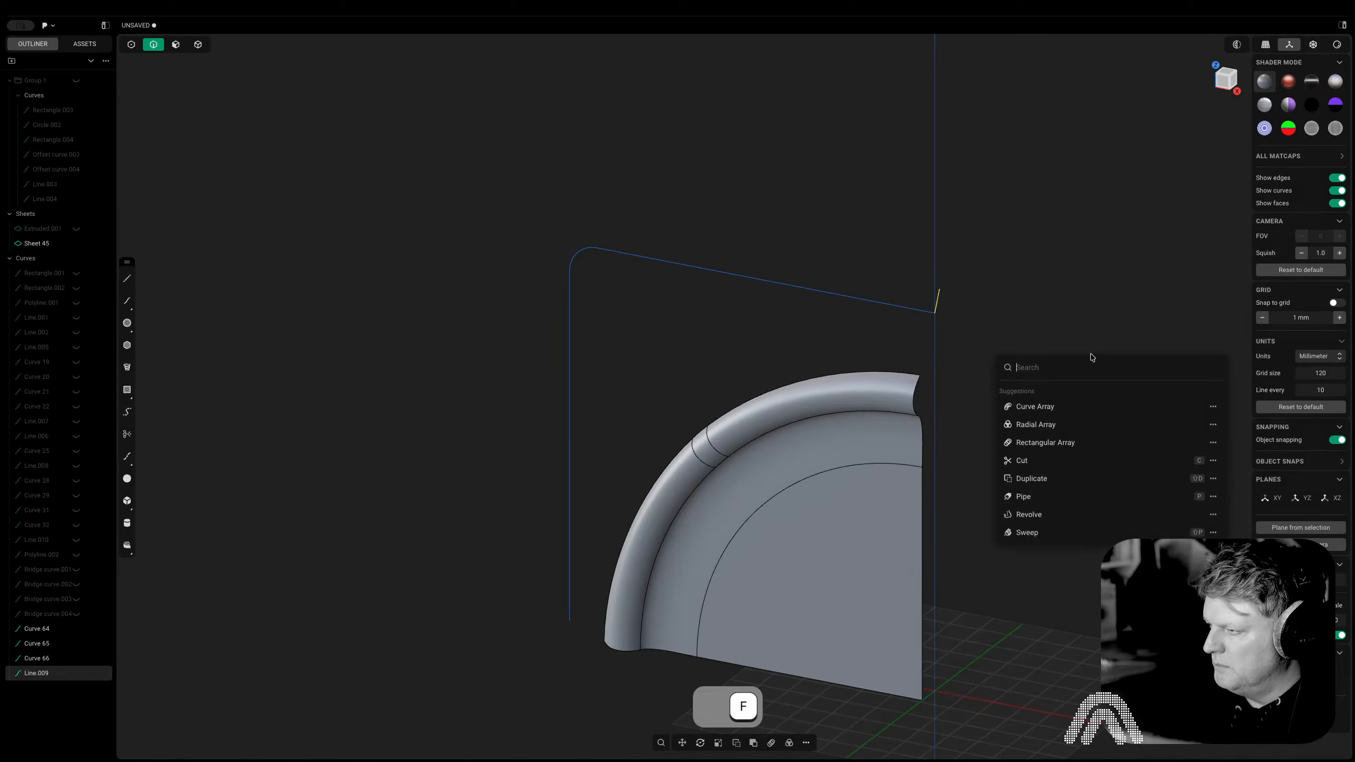
click(1027, 532)
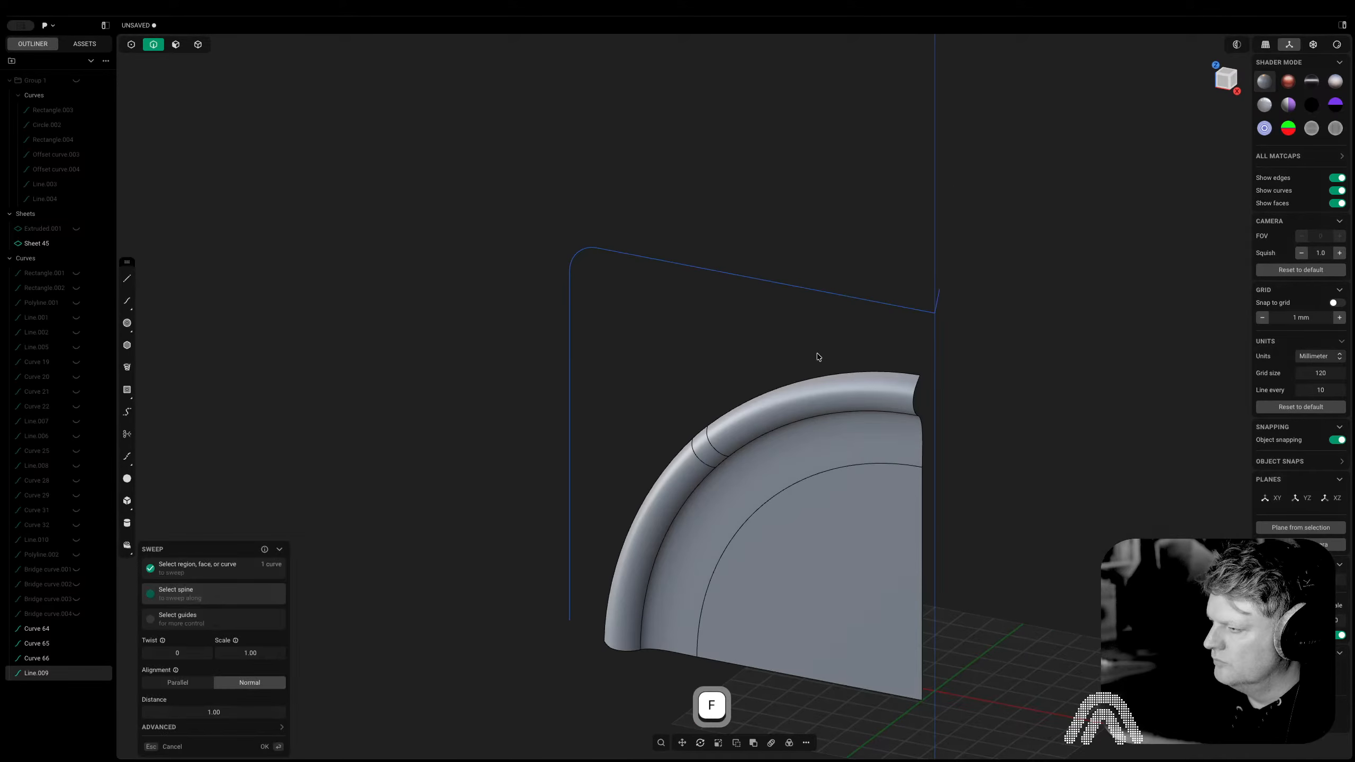
click(821, 293)
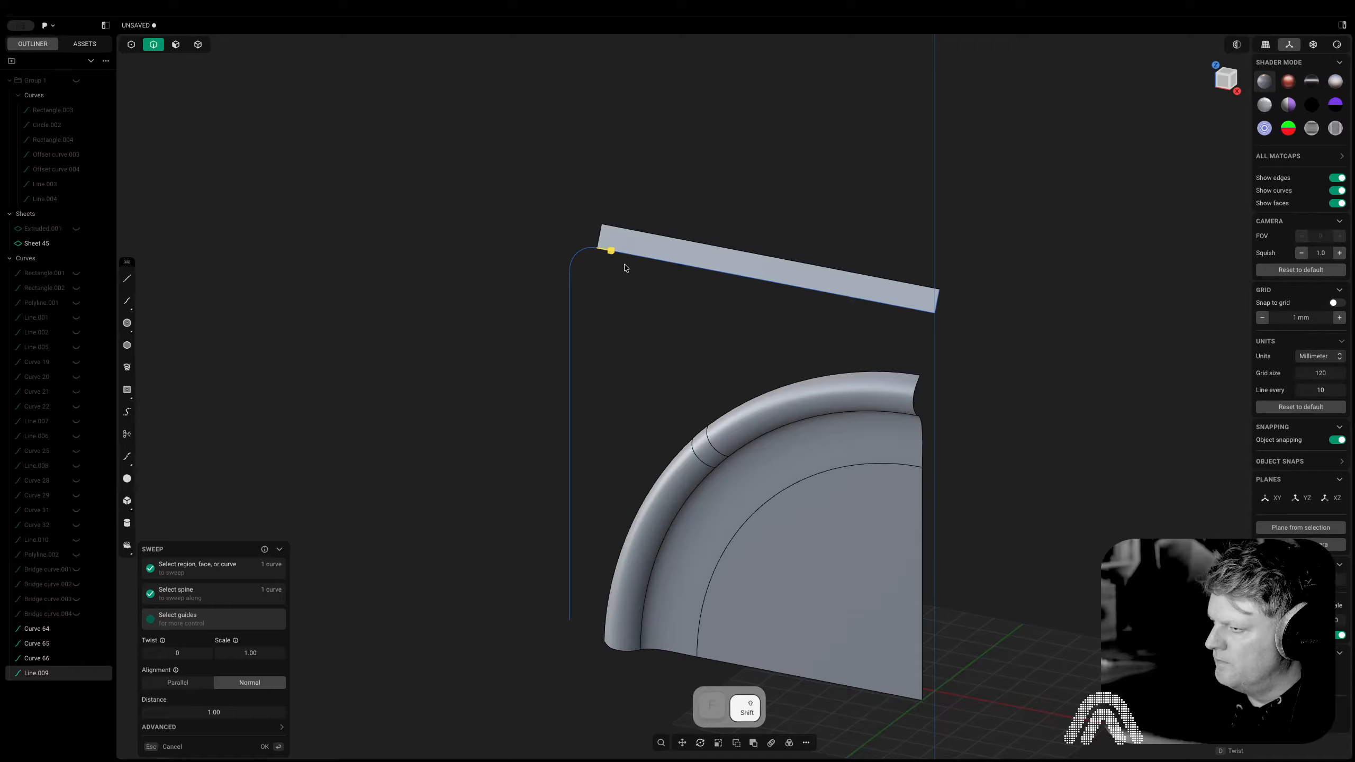
shift+click(574, 257)
shift+click(568, 304)
shift+click(660, 261)
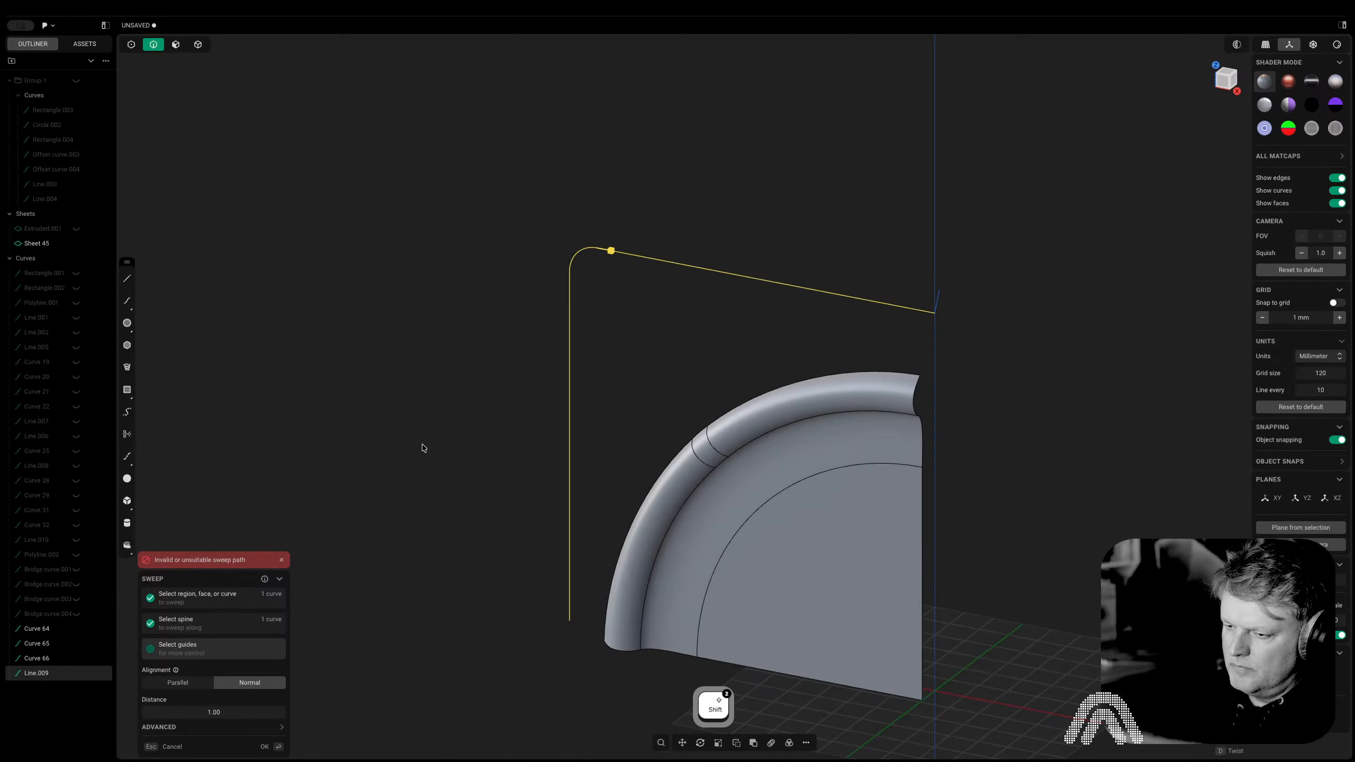
scroll(422, 437, up, 5)
shift+middle_drag(529, 361, 568, 375)
key(Escape)
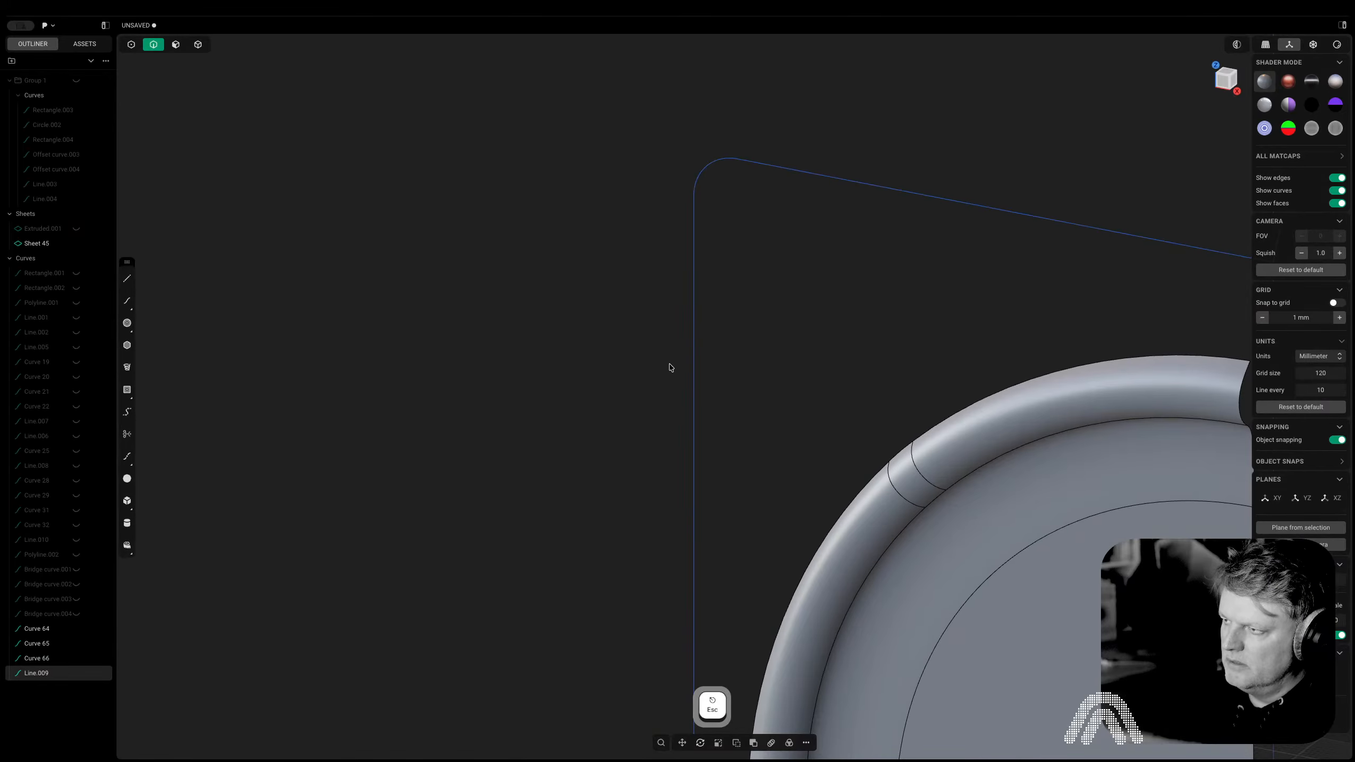
Sweep the slanted line along the outline's upper straight edge with normal alignment
middle_drag(403, 454, 516, 446)
key(2)
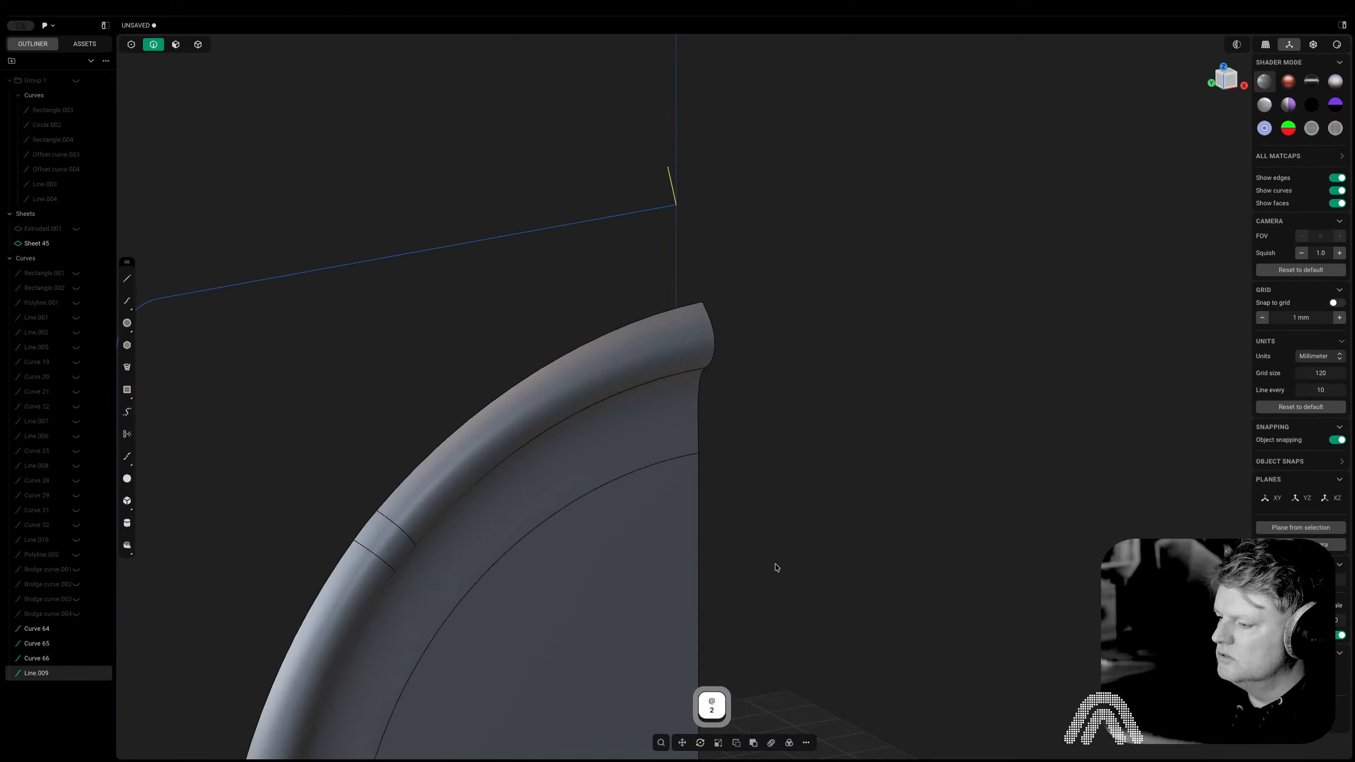
middle_drag(800, 557, 753, 477)
text(f)
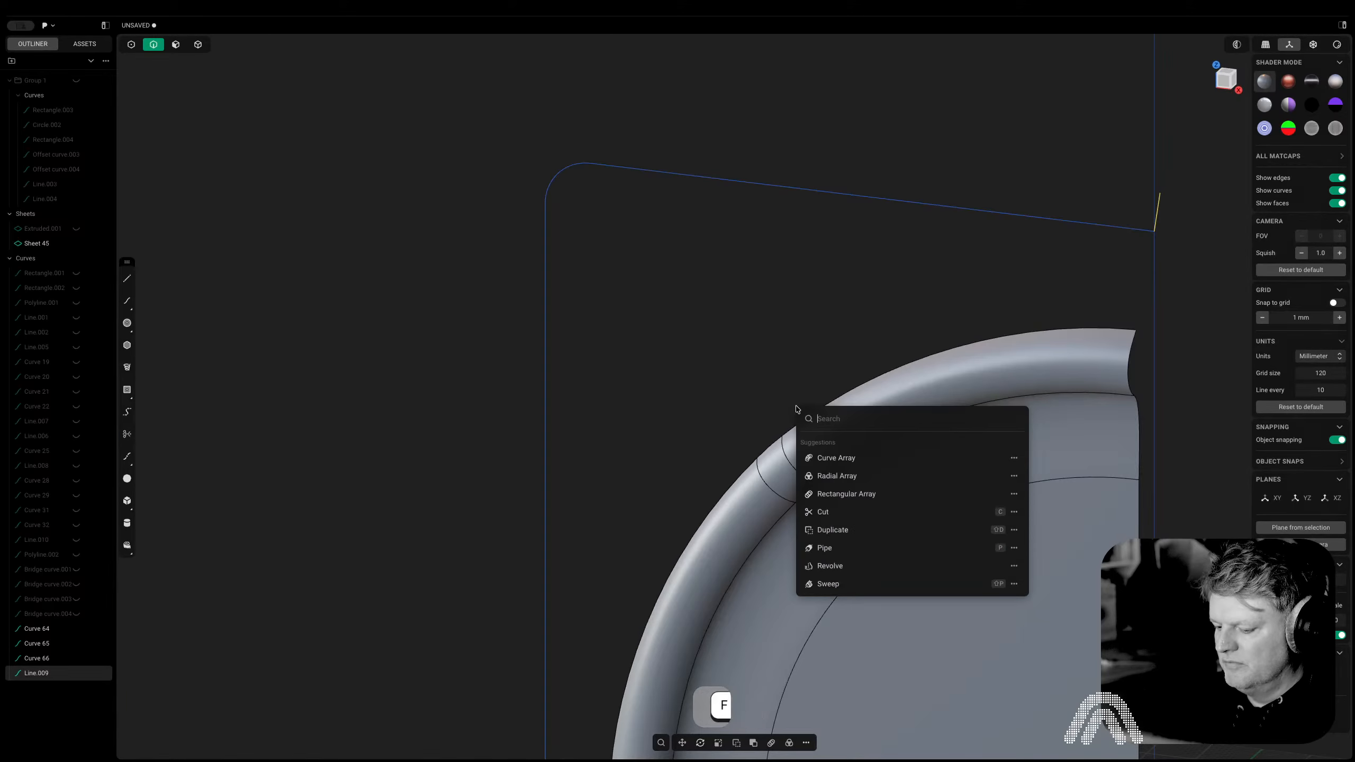
text(s)
click(841, 484)
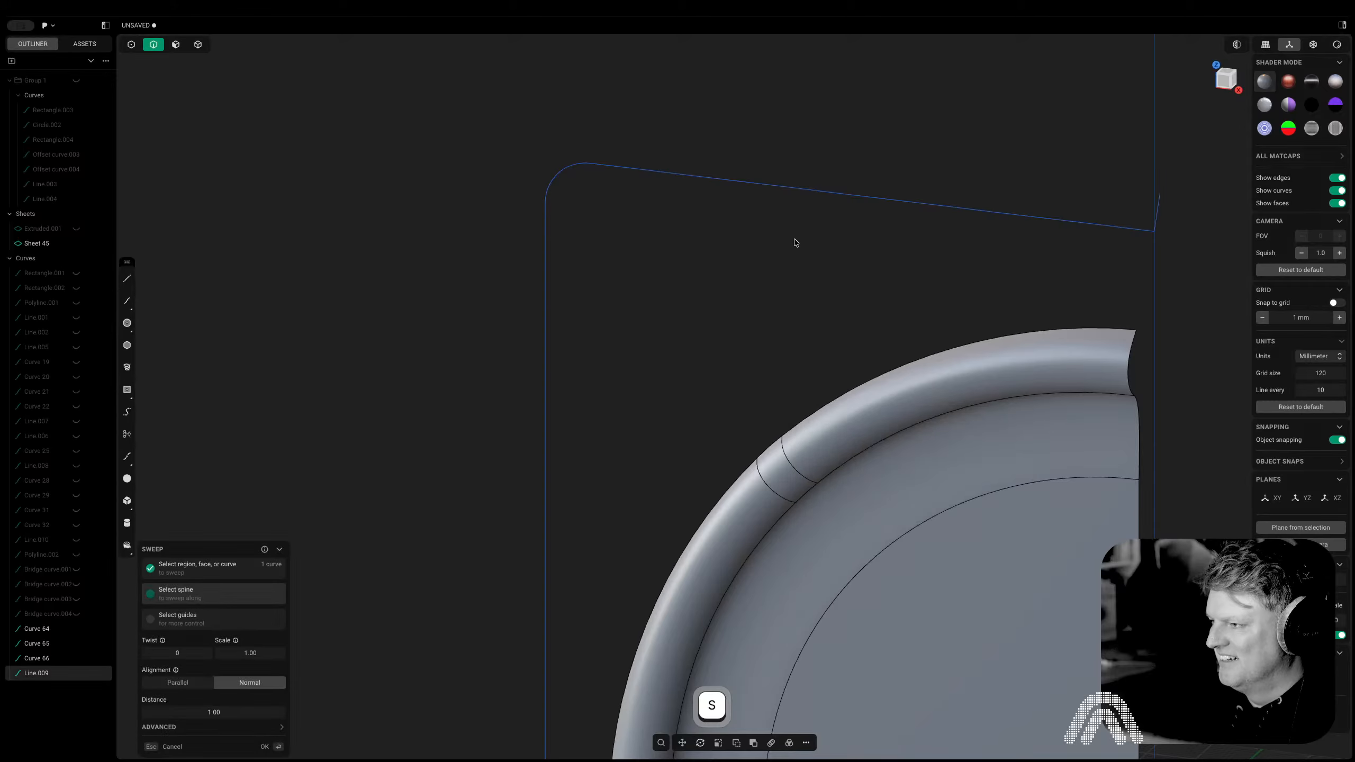
click(795, 190)
right_click(780, 297)
middle_drag(523, 347, 629, 324)
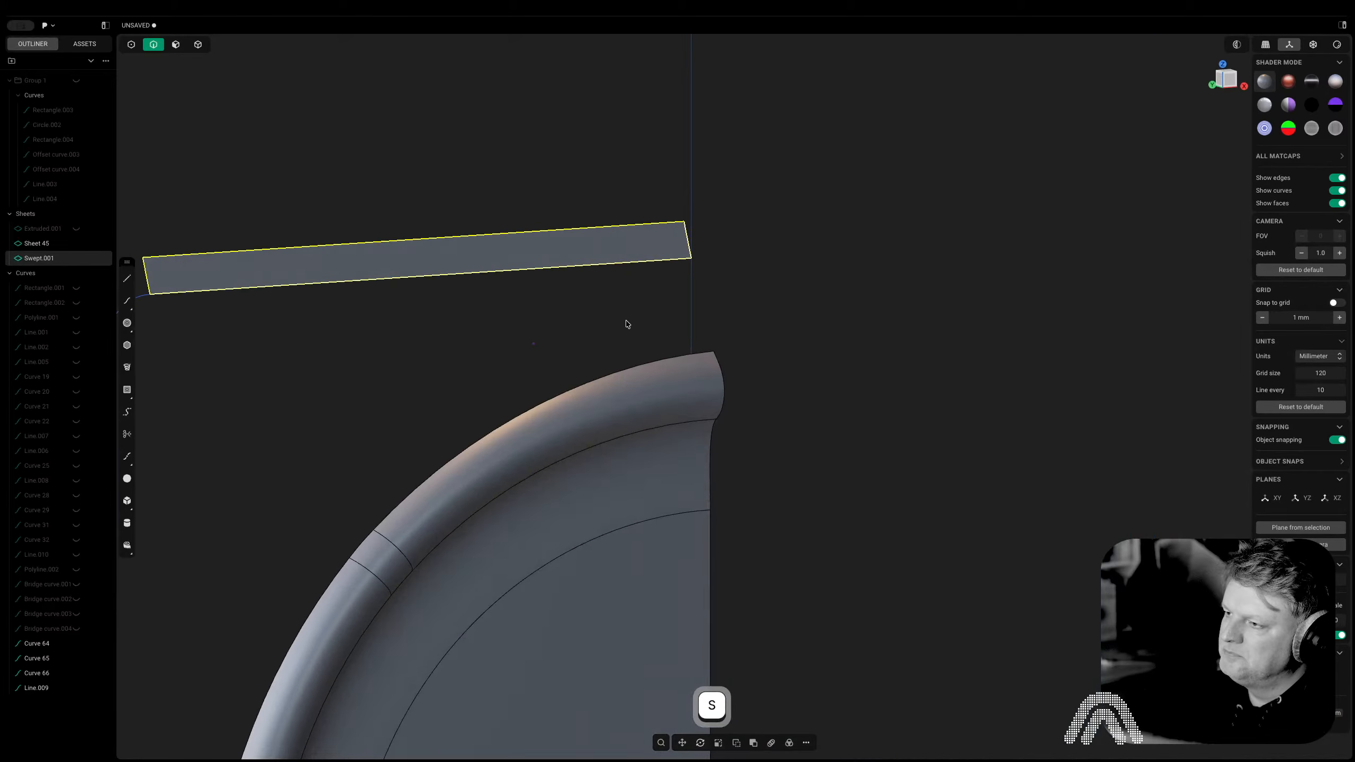
Duplicate the swept strip's end edge at the rounded corner and sweep it along the corner arc with normal alignment
right_drag(383, 372, 777, 360)
key(2)
click(542, 266)
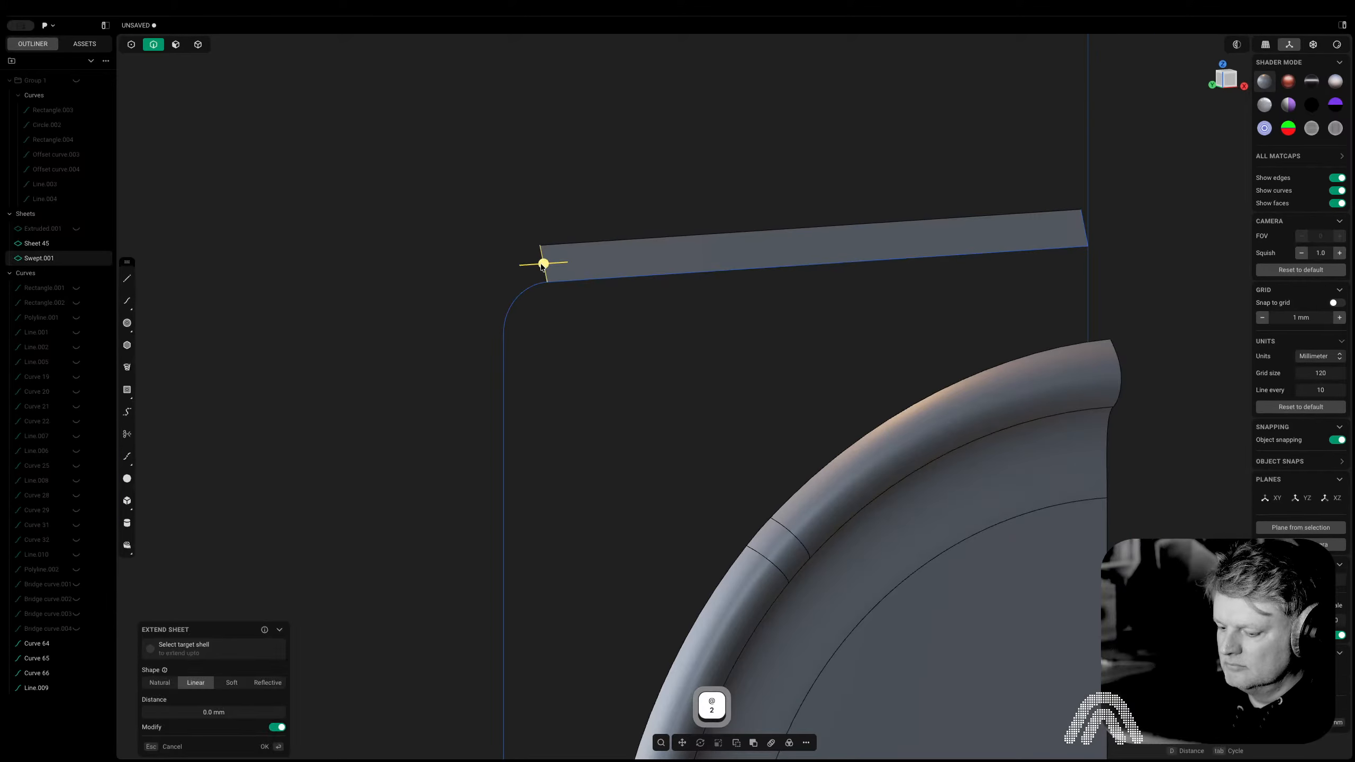
text(fw)
key(Return)
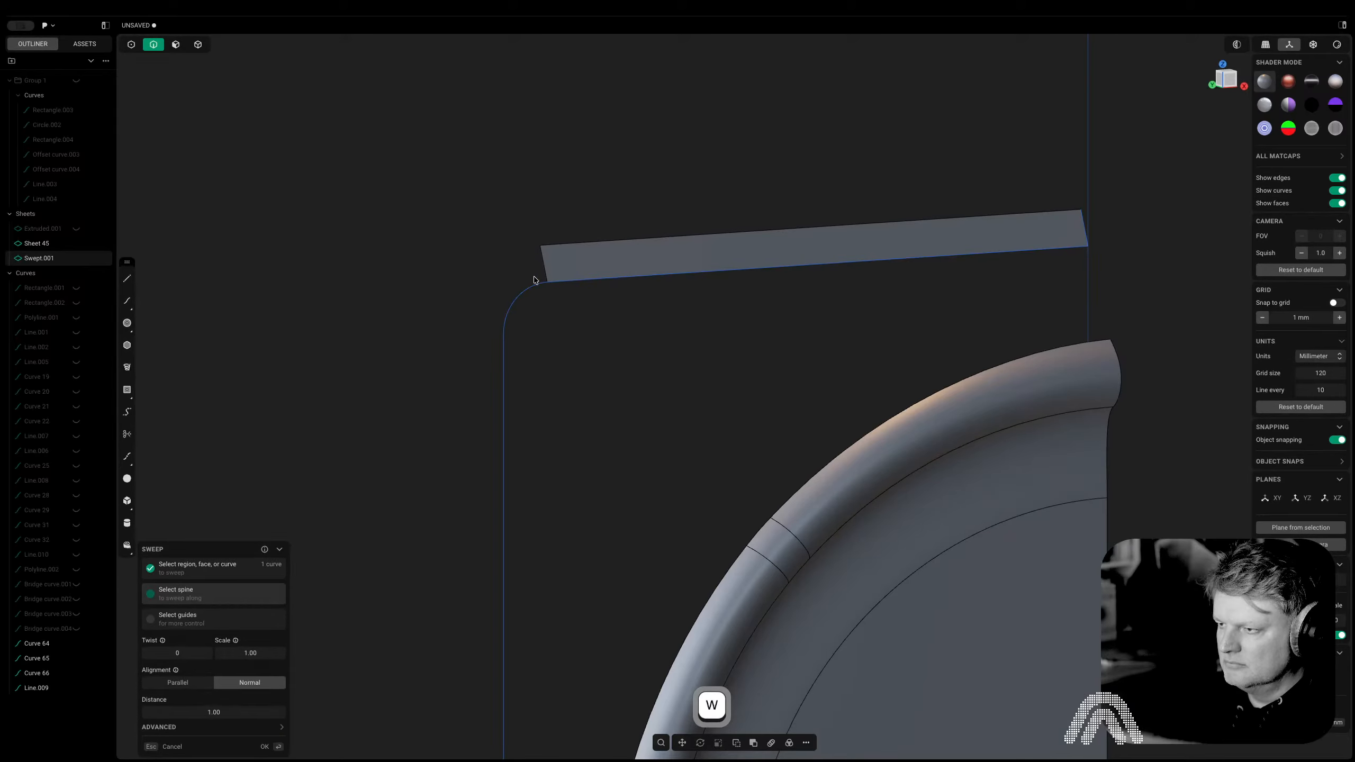
key(Escape)
key(shift+d)
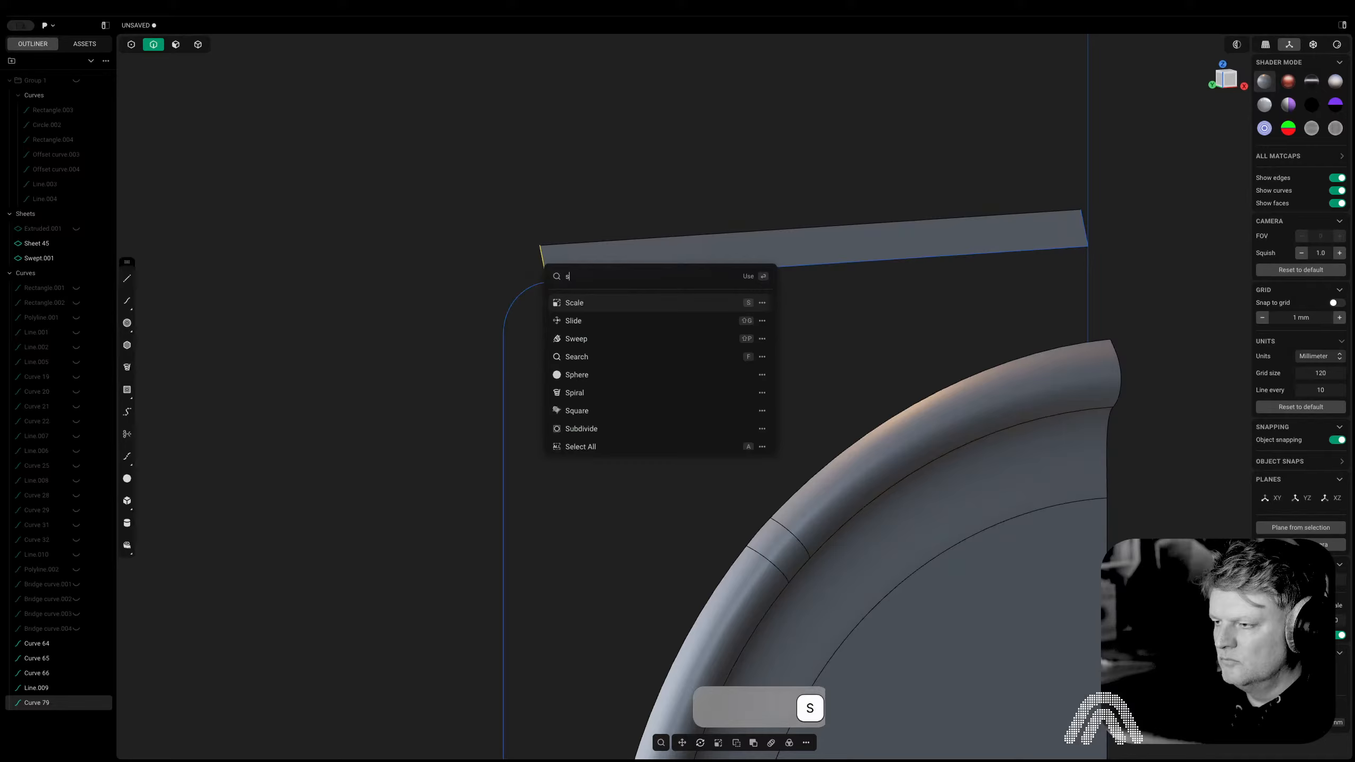
click(608, 344)
click(521, 301)
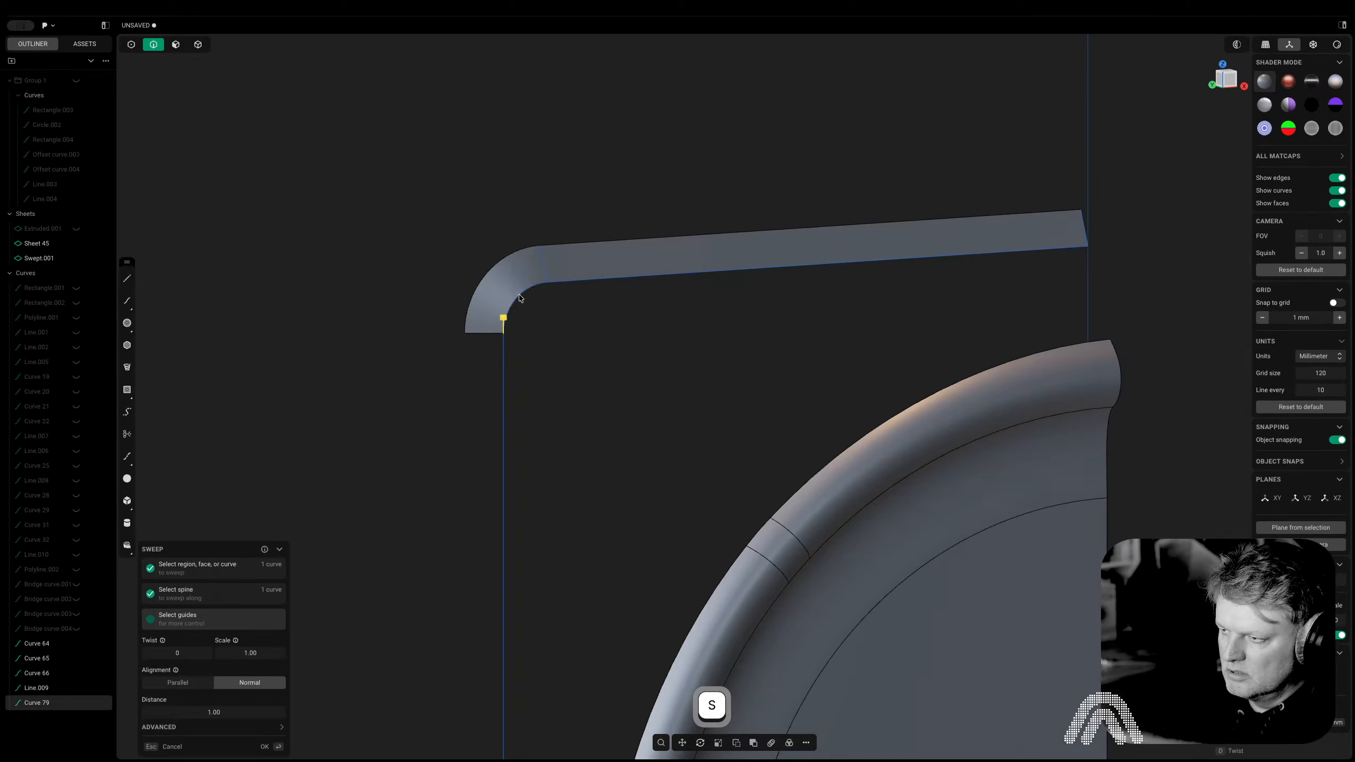
key(Return)
Duplicate the corner strip's free end edge in place as a separate curve
scroll(532, 363, down, 3)
key(2)
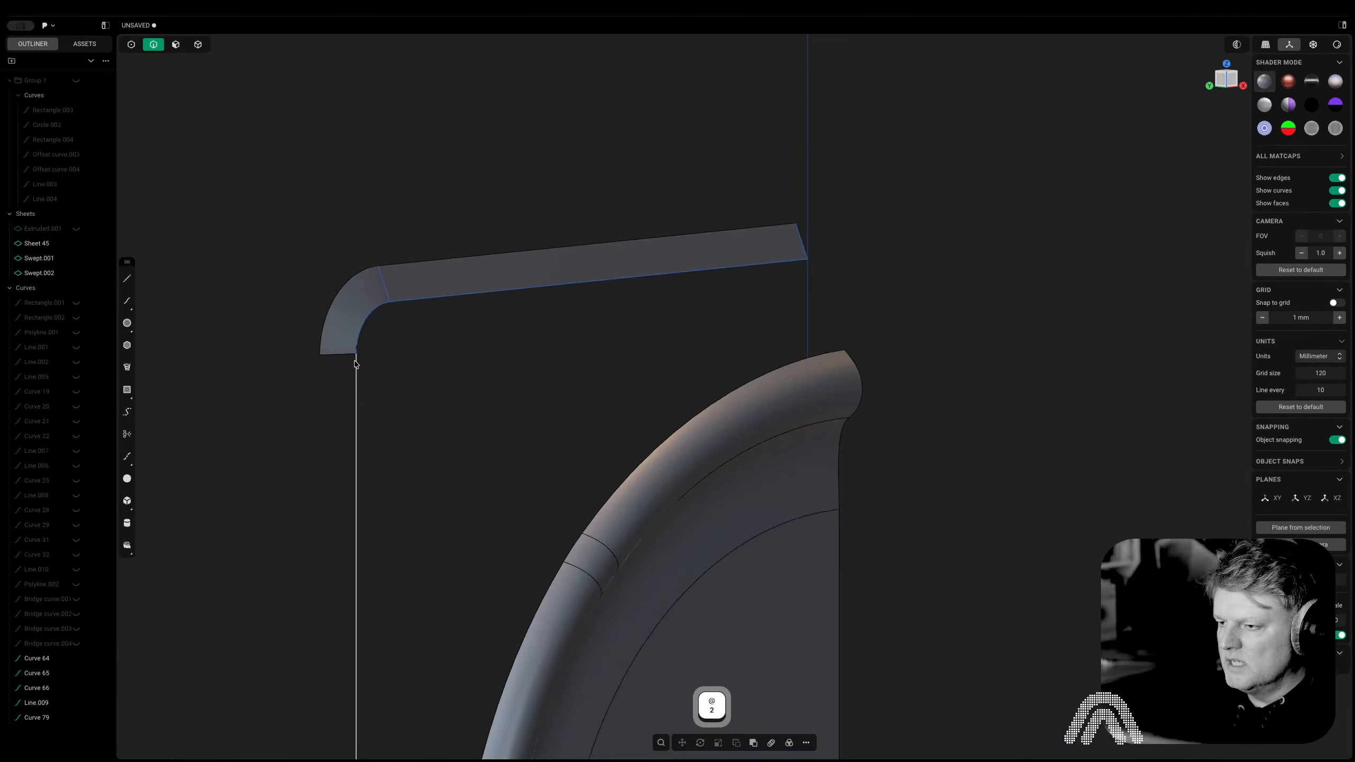
click(339, 356)
key(shift+d)
middle_drag(447, 399, 457, 200)
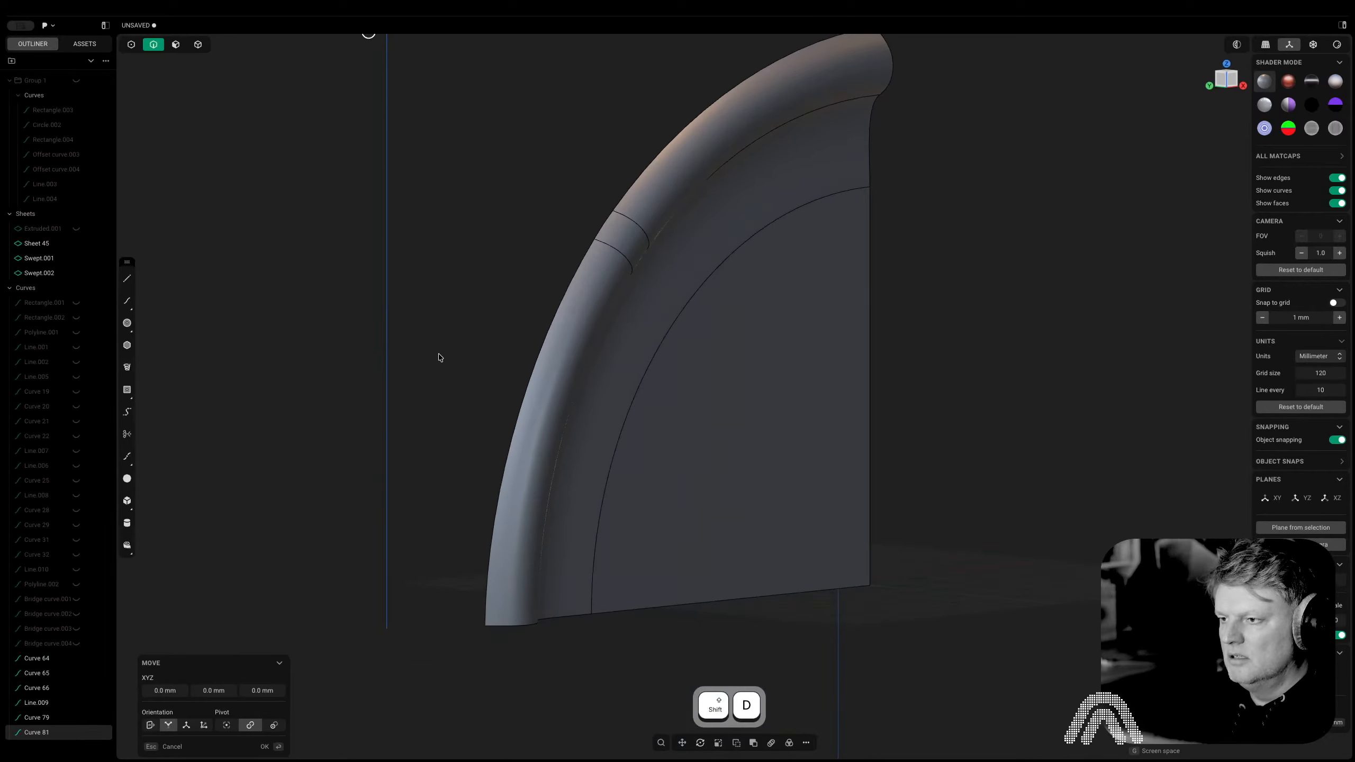
right_click(438, 358)
Sweep the duplicated end edge down the outline's vertical straight edge with normal alignment
middle_drag(438, 358, 422, 473)
key(2)
click(347, 149)
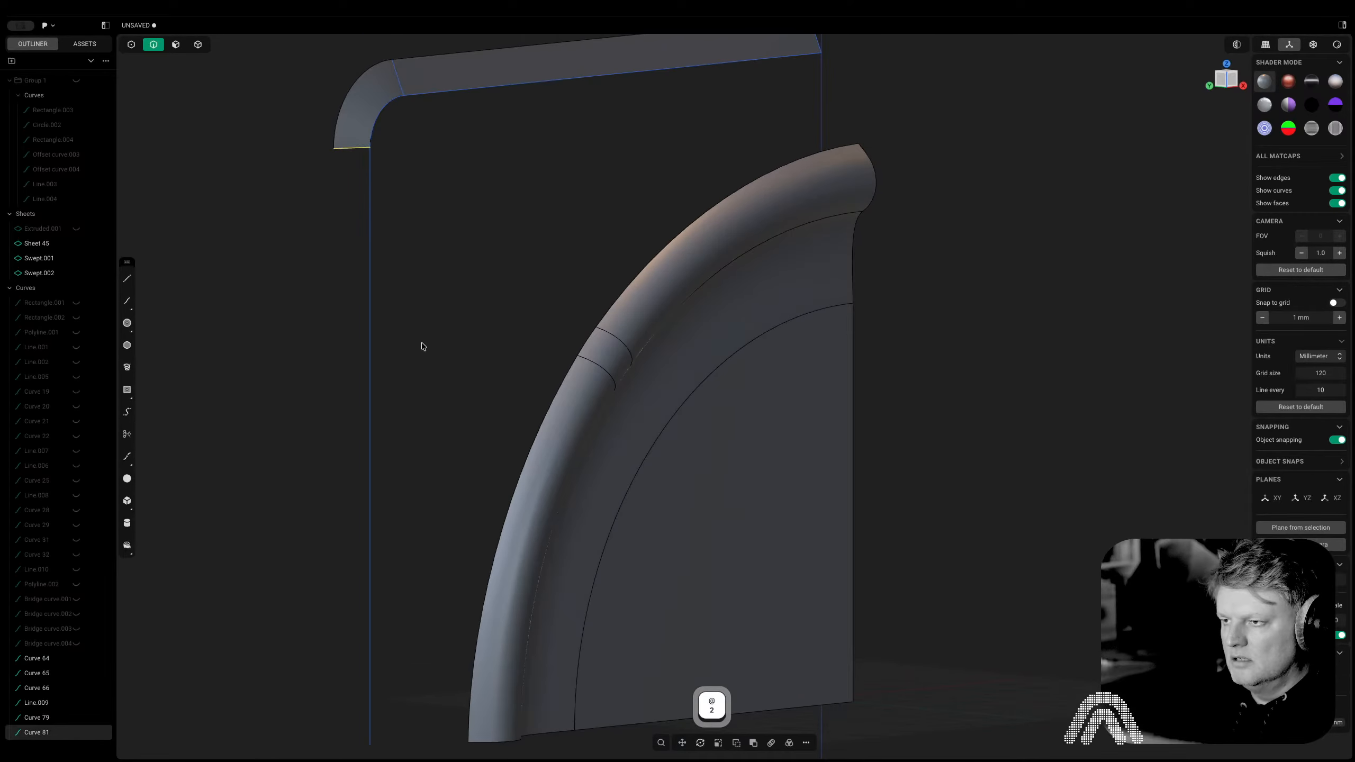
middle_drag(422, 345, 408, 251)
key(space)
text(sw)
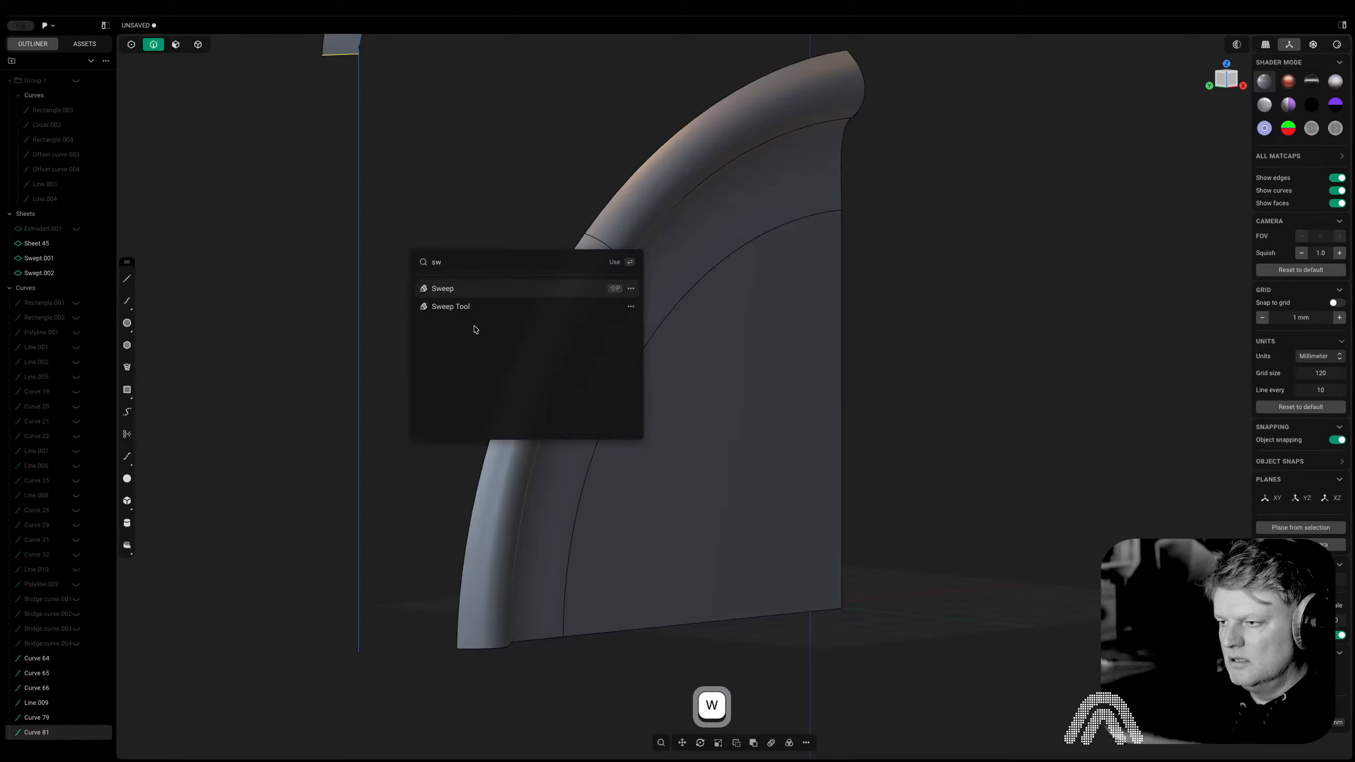
click(475, 293)
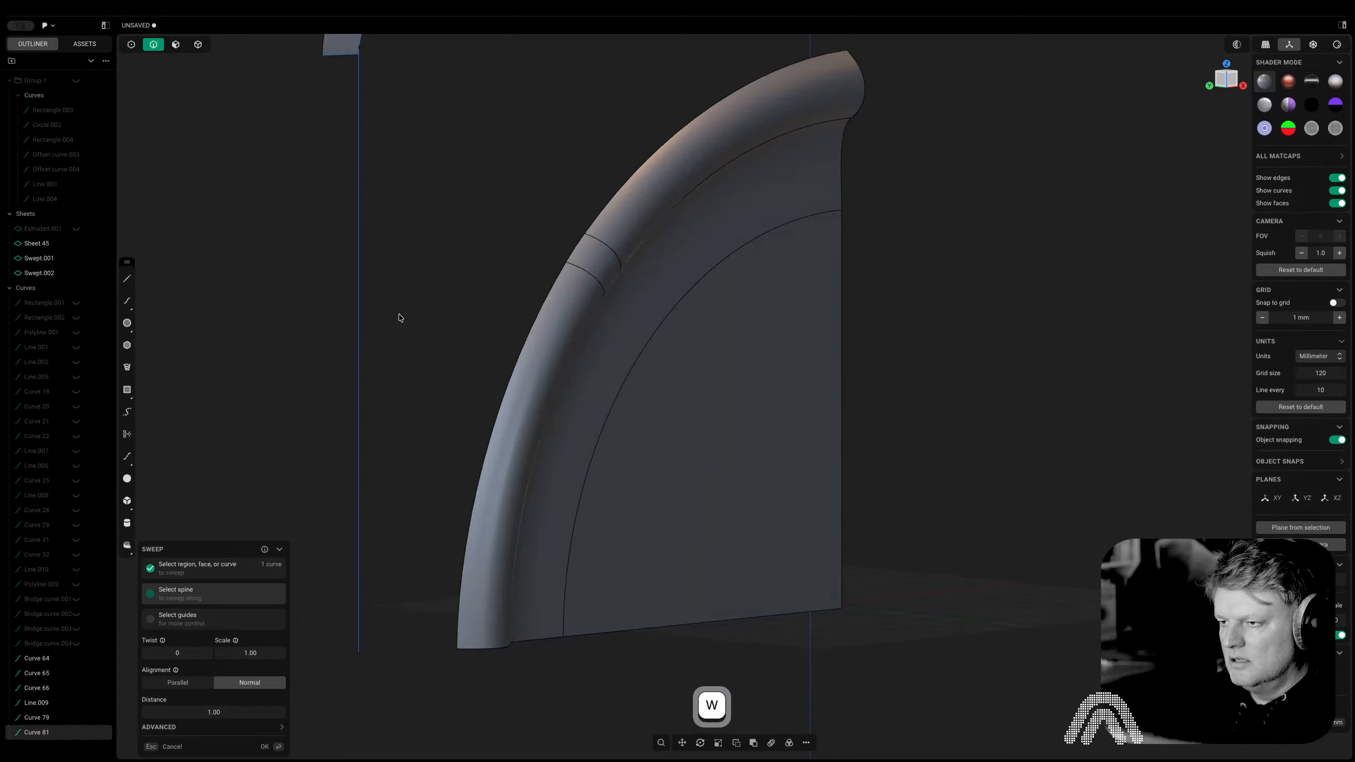
click(359, 323)
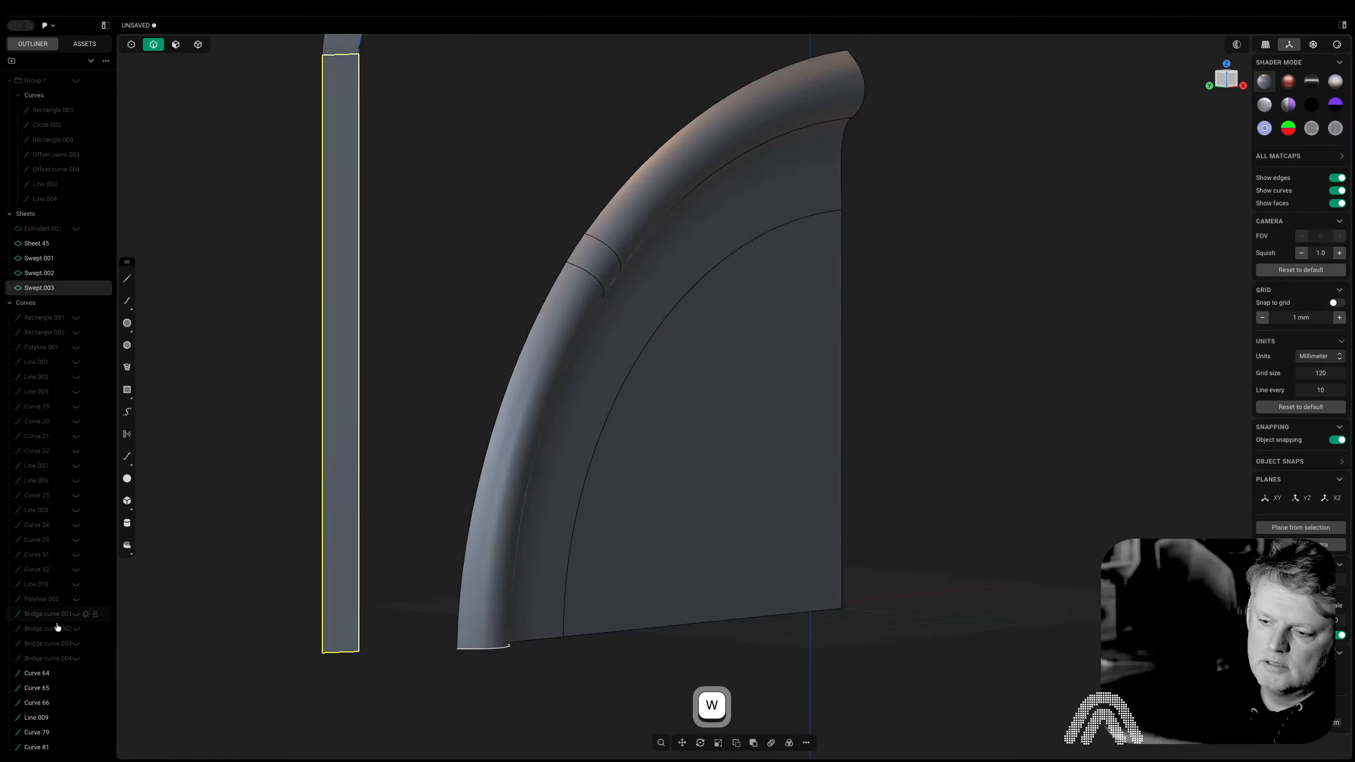
Hide the outline and profile curves from Curve 64 through Curve 81
click(37, 673)
shift+click(38, 747)
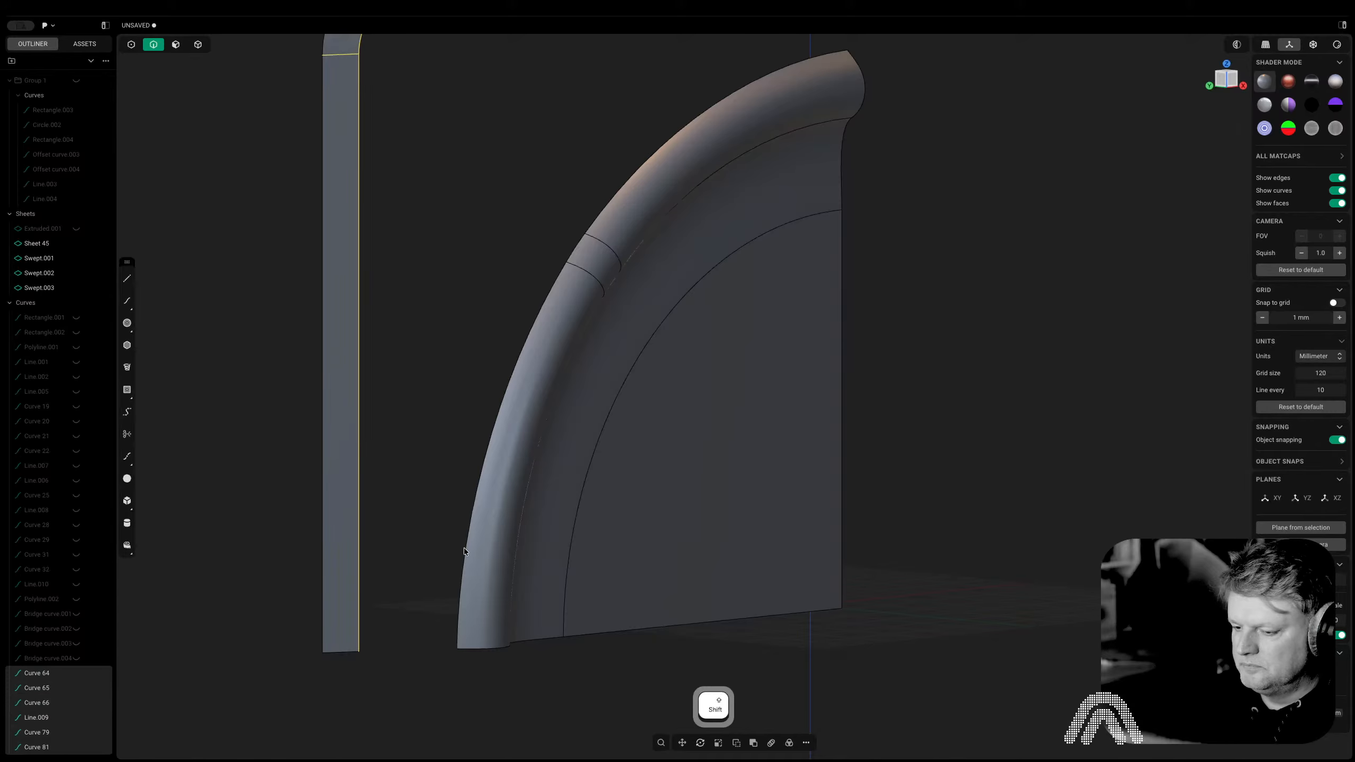
key(h)
Join the upper, corner and vertical swept strips into one sheet
right_drag(432, 196, 433, 398)
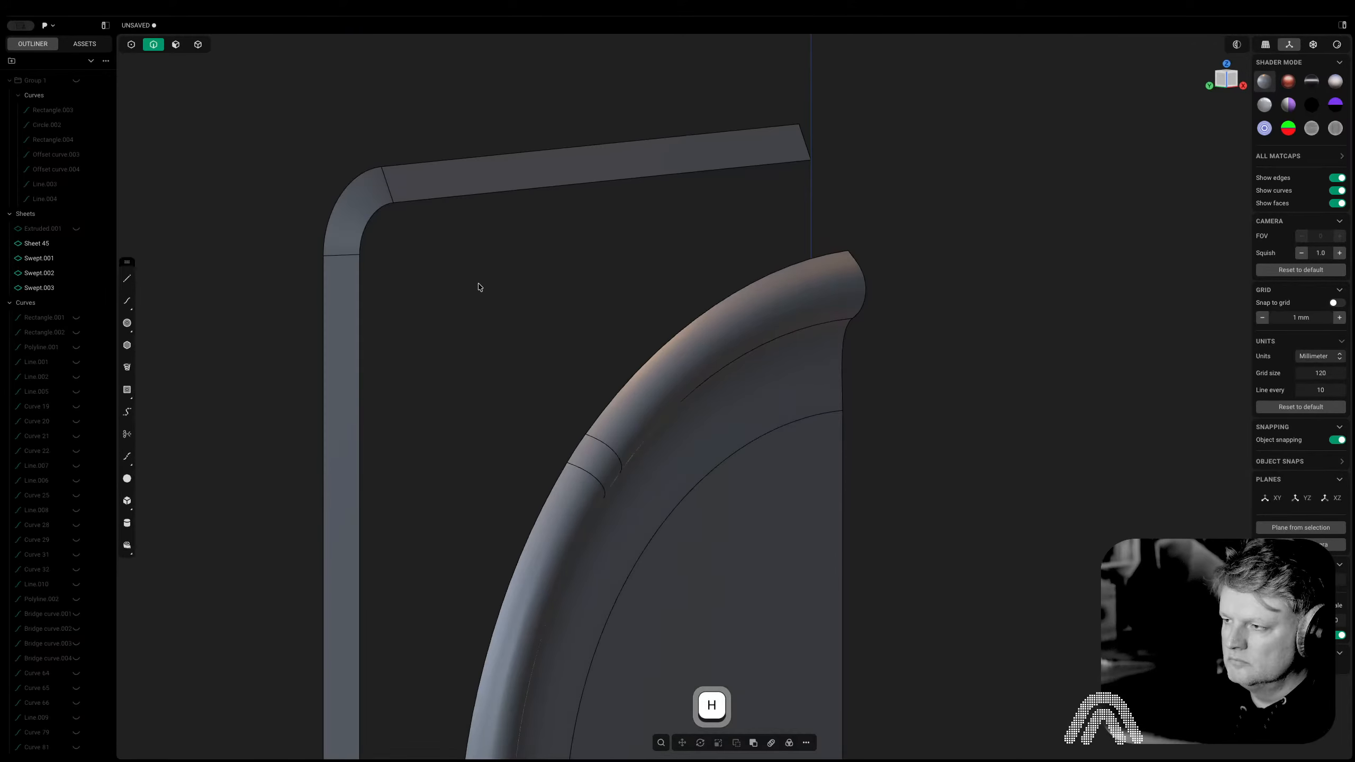
click(469, 176)
shift+click(342, 216)
shift+click(344, 315)
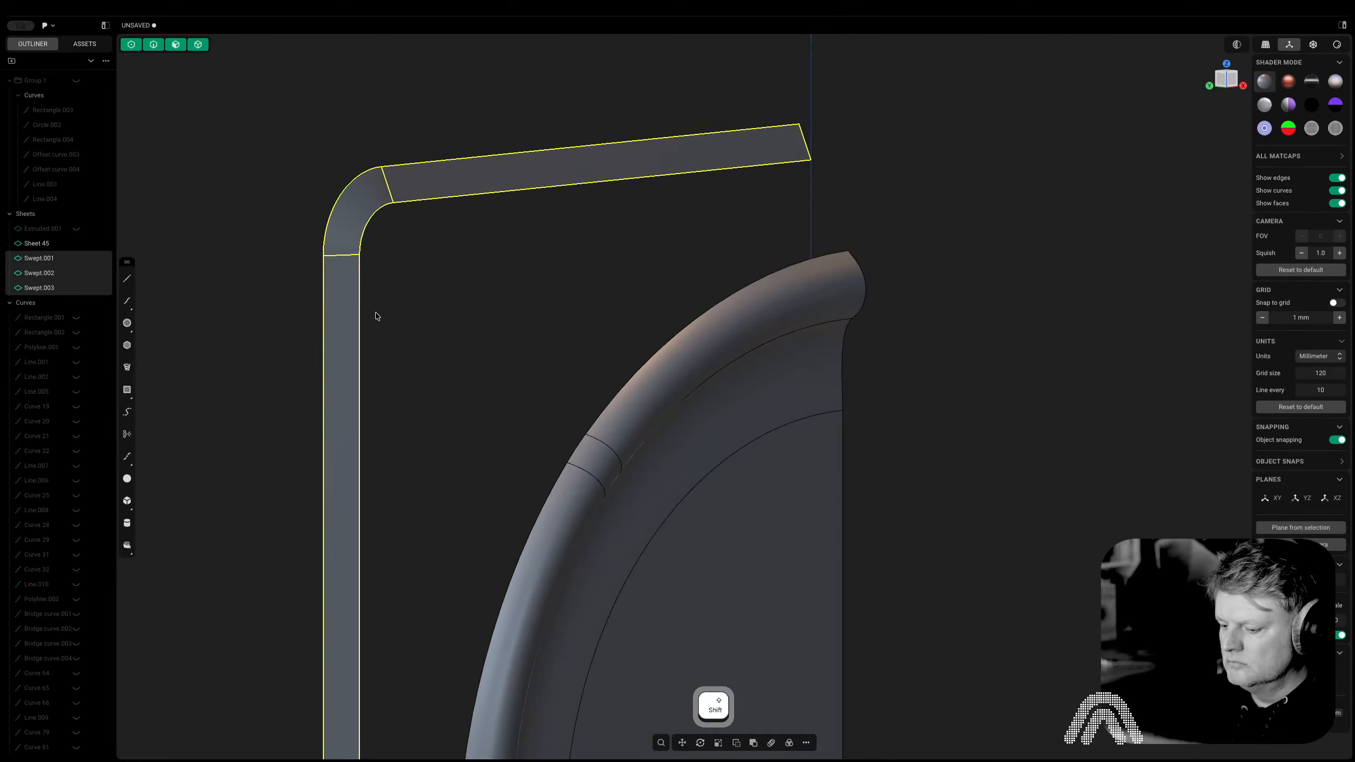
key(j)
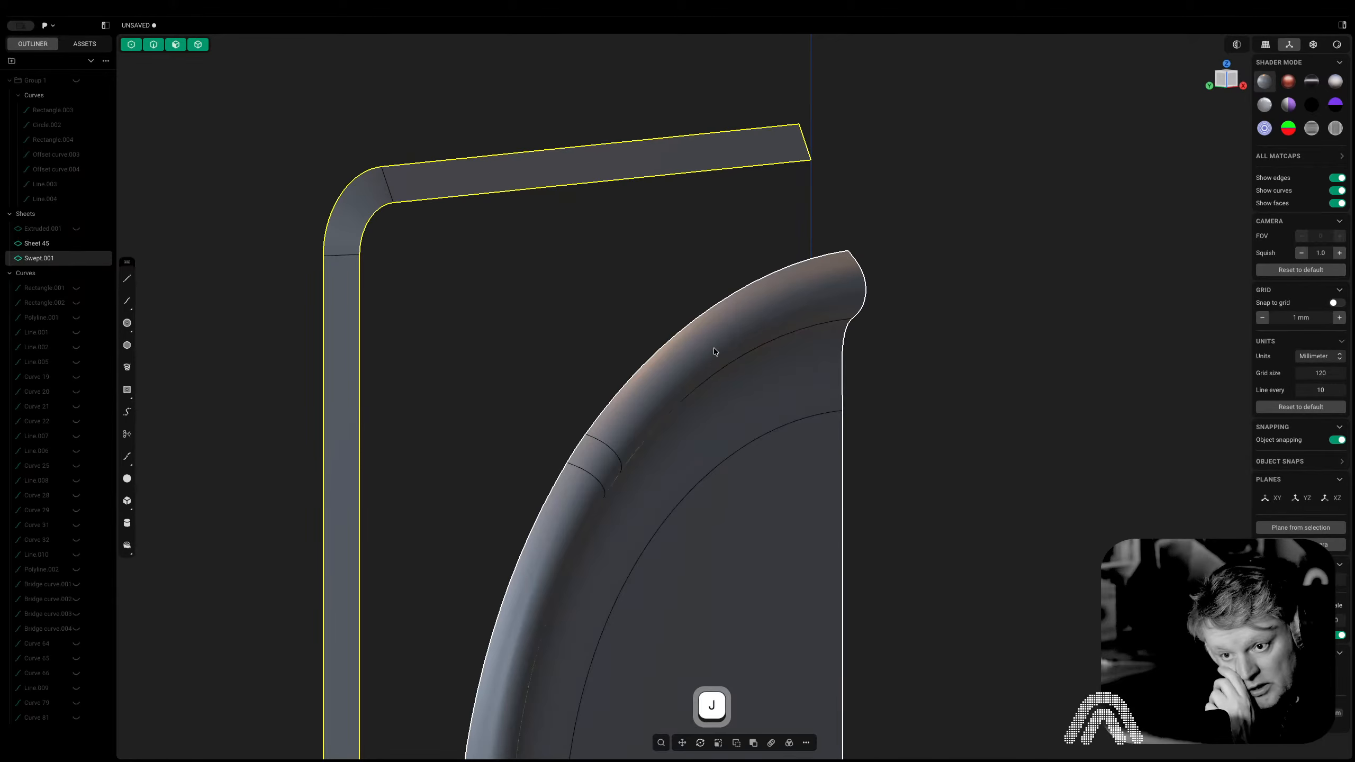
Try to loft between the upper strip's inner edge and the ring's outer edge with G1 continuity
middle_drag(843, 338, 636, 376)
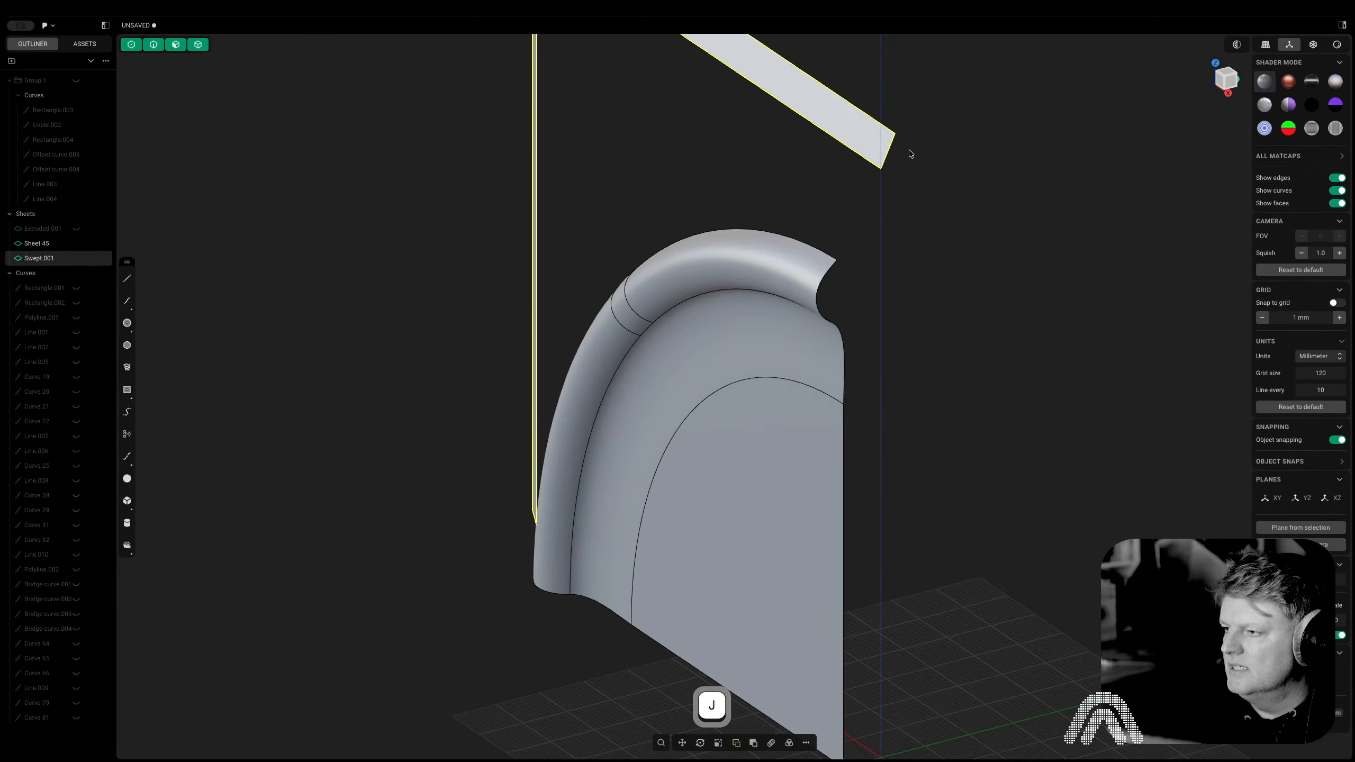
click(888, 175)
key(2)
click(832, 136)
middle_drag(781, 209, 803, 353)
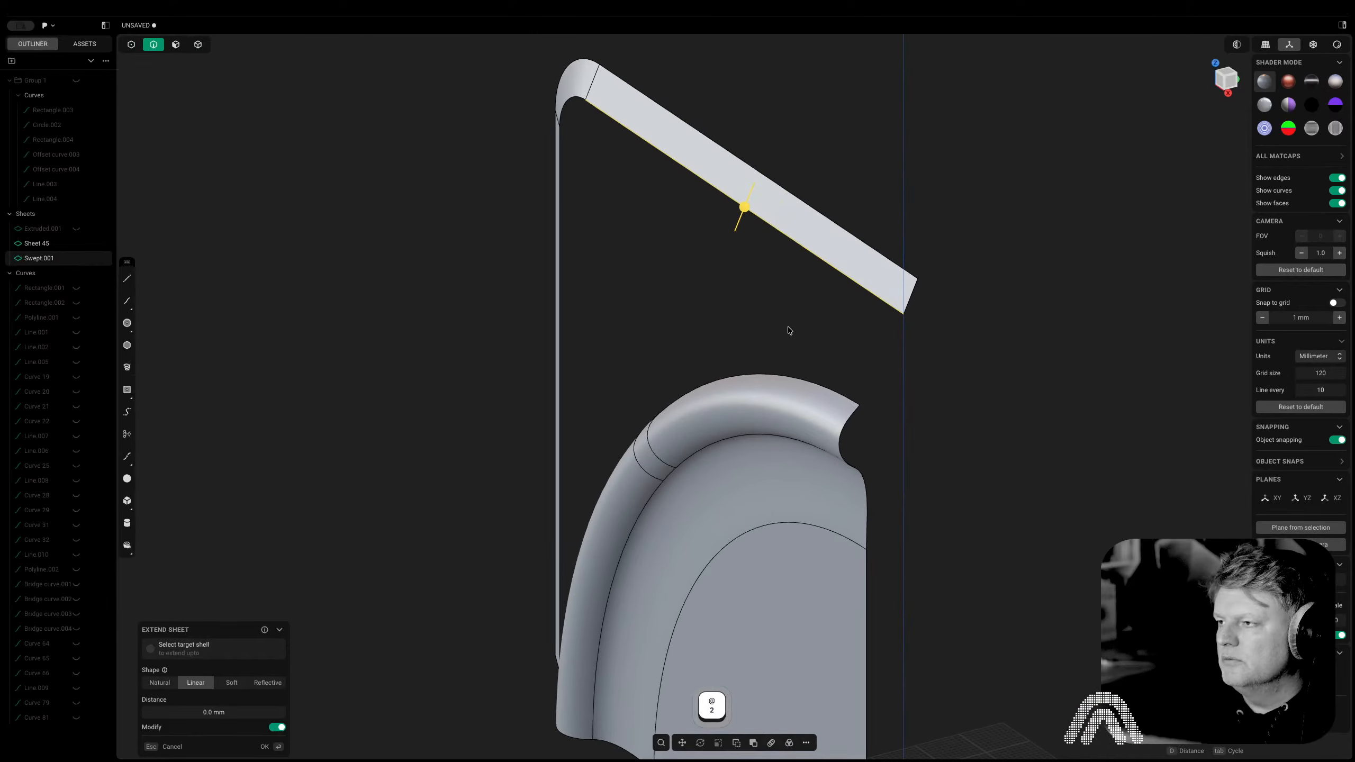
shift+click(774, 376)
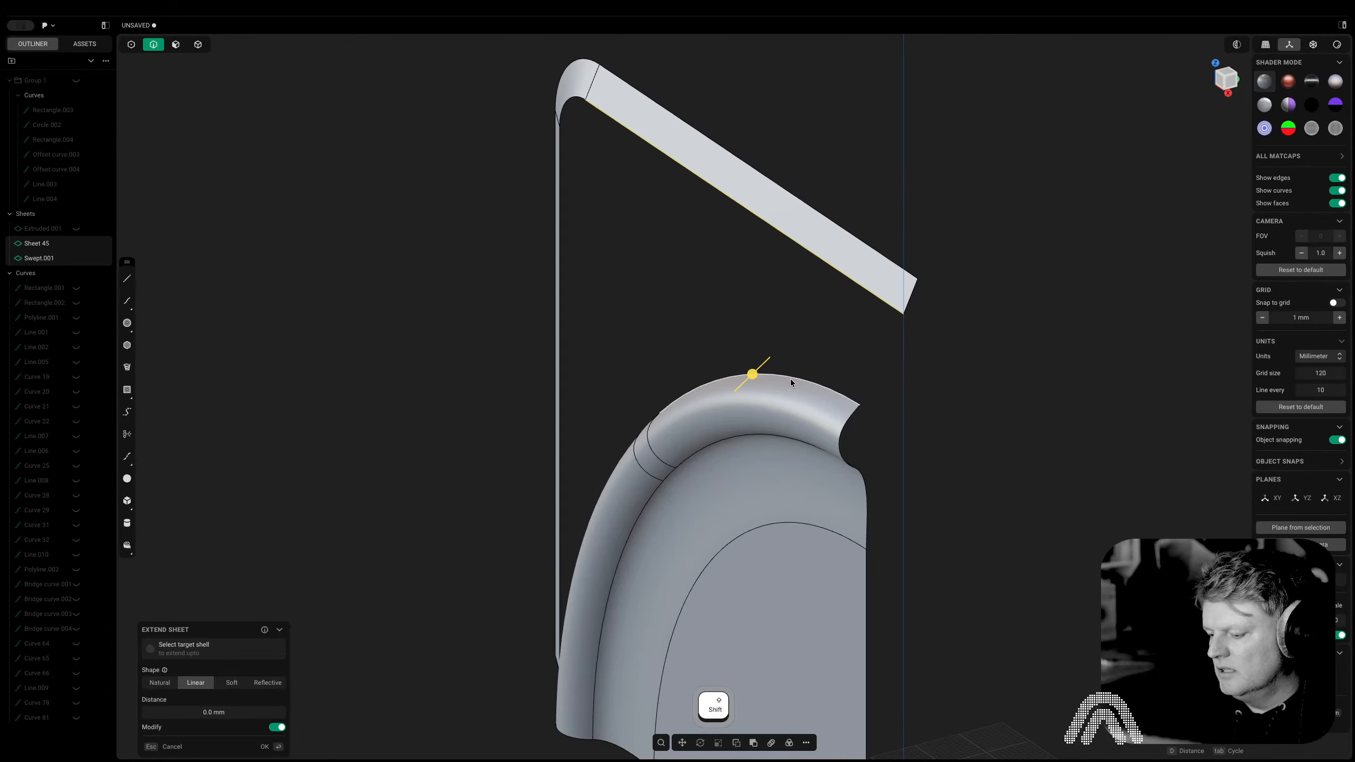
key(l)
middle_drag(791, 380, 980, 329)
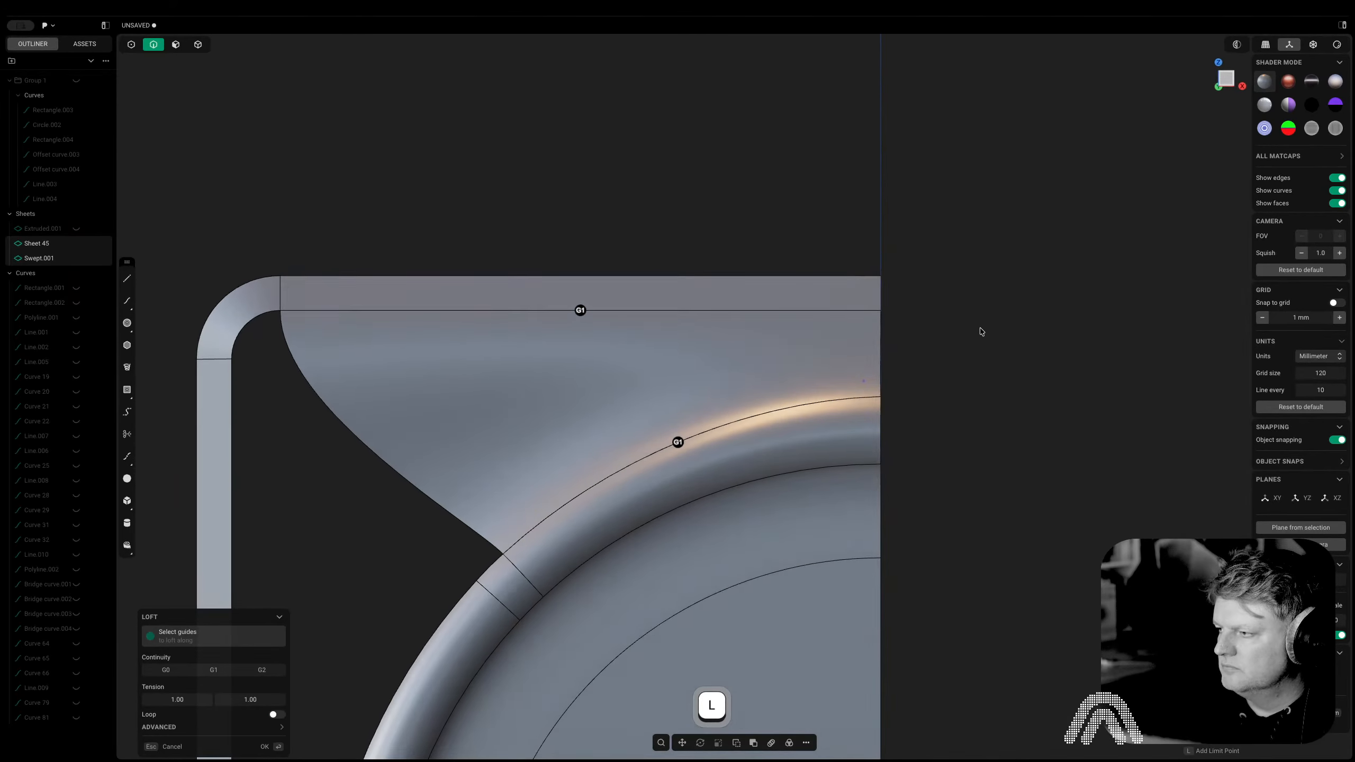
click(1223, 80)
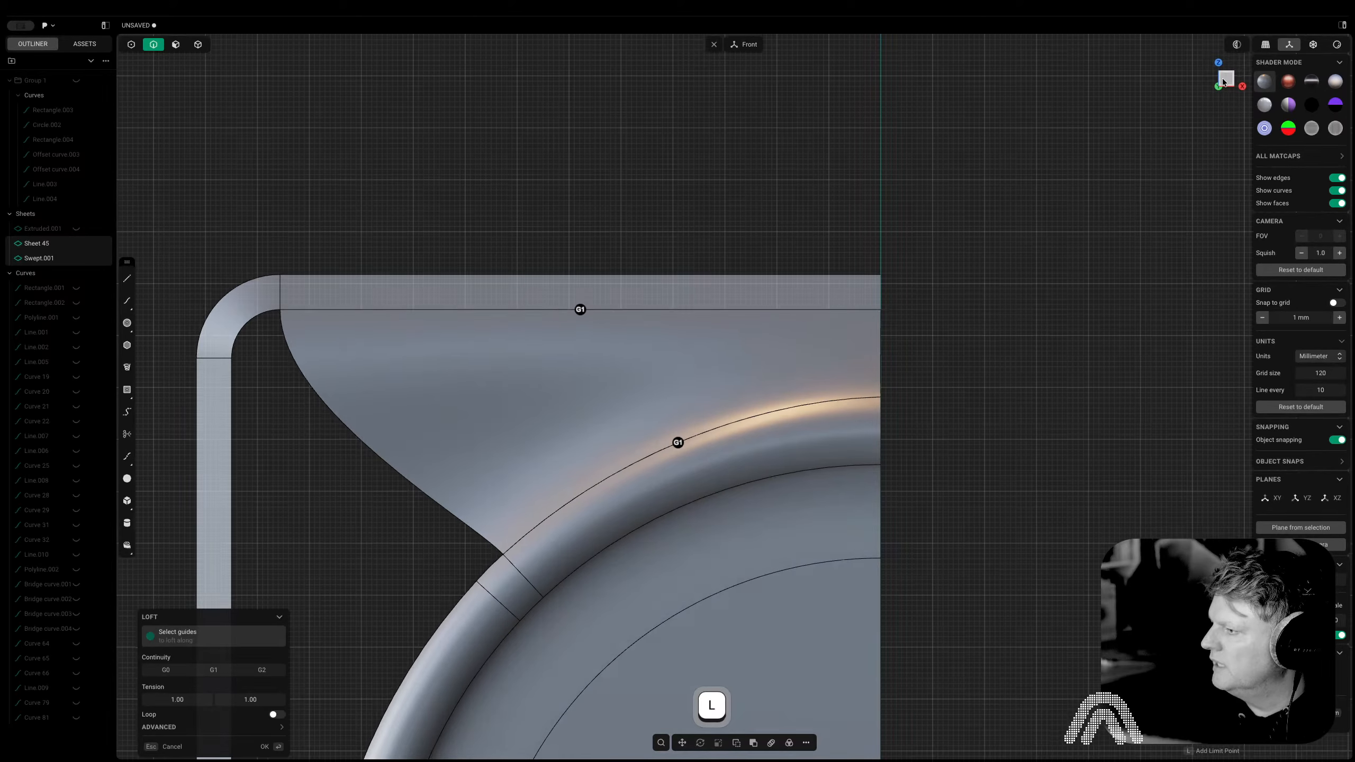
key(Escape)
middle_drag(796, 440, 638, 315)
key(Escape)
Bridge the ring's upper open end to the strip's inner corner with a G2 curve, setting the ring-side parameter to 0
key(shift+b)
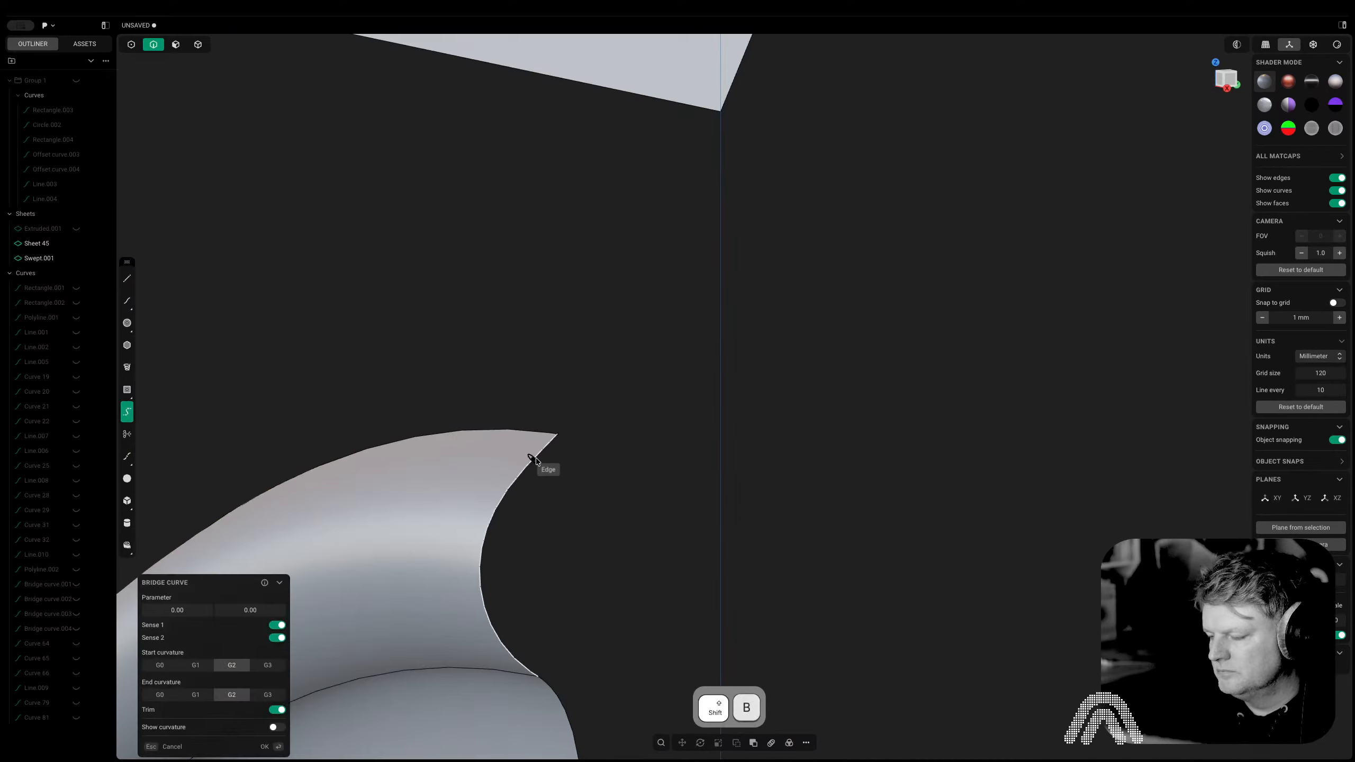
click(544, 455)
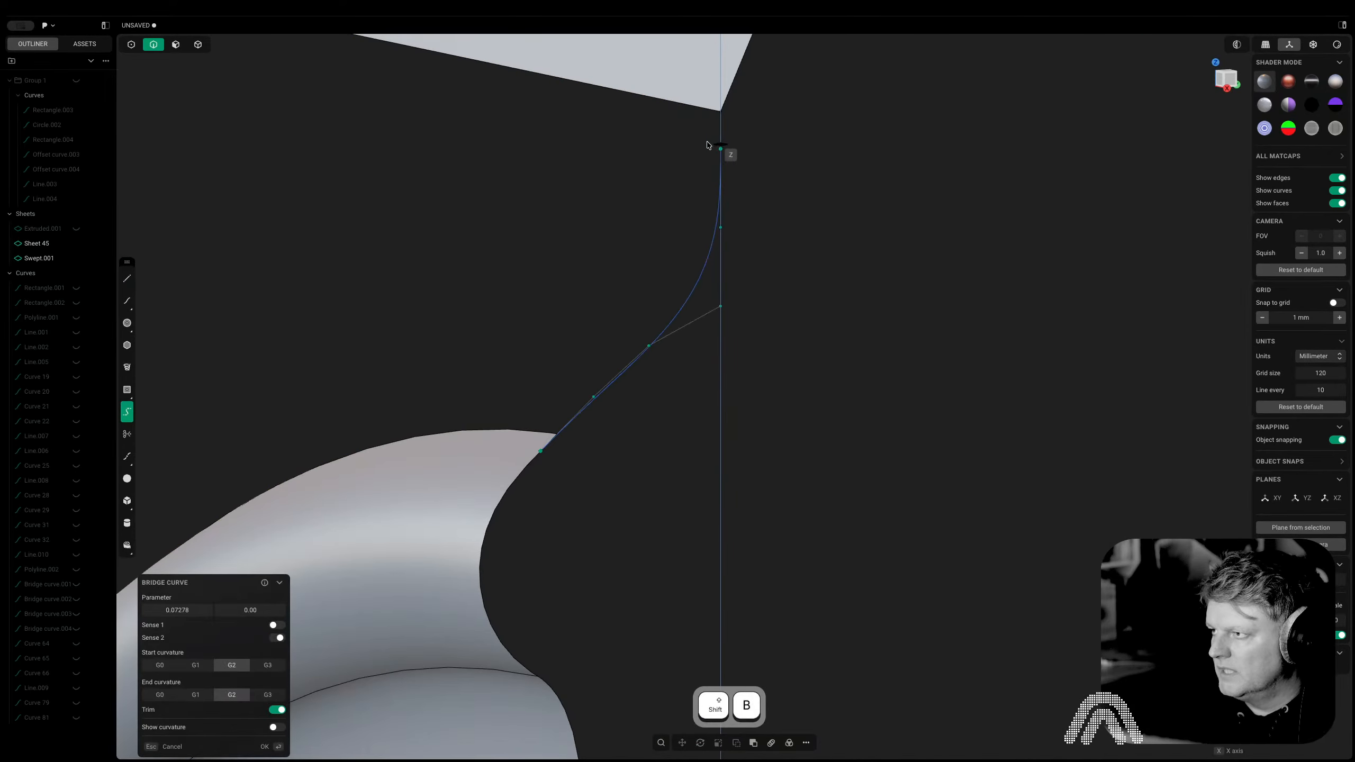
click(718, 91)
drag(181, 551, 145, 551)
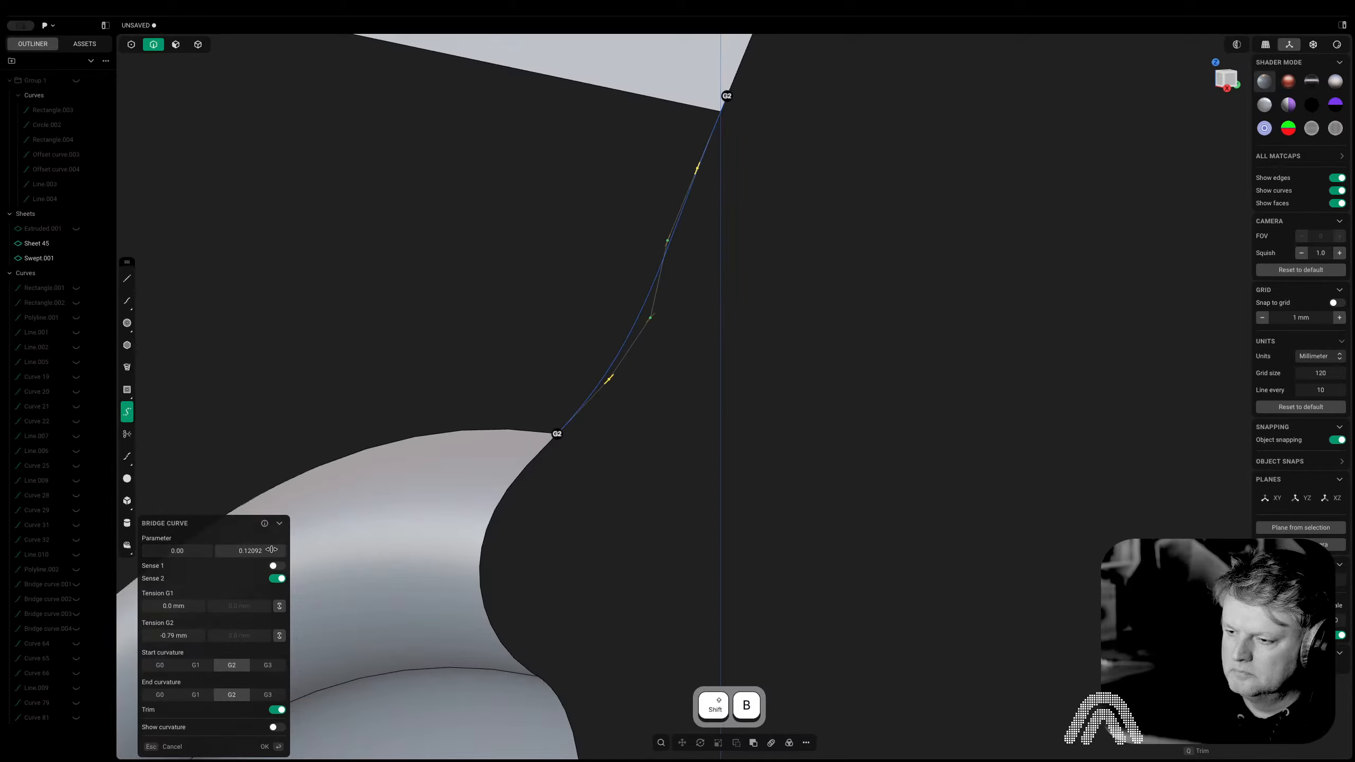
drag(271, 551, 213, 551)
middle_drag(832, 408, 935, 384)
key(Return)
scroll(789, 388, down, 5)
right_drag(985, 349, 526, 312)
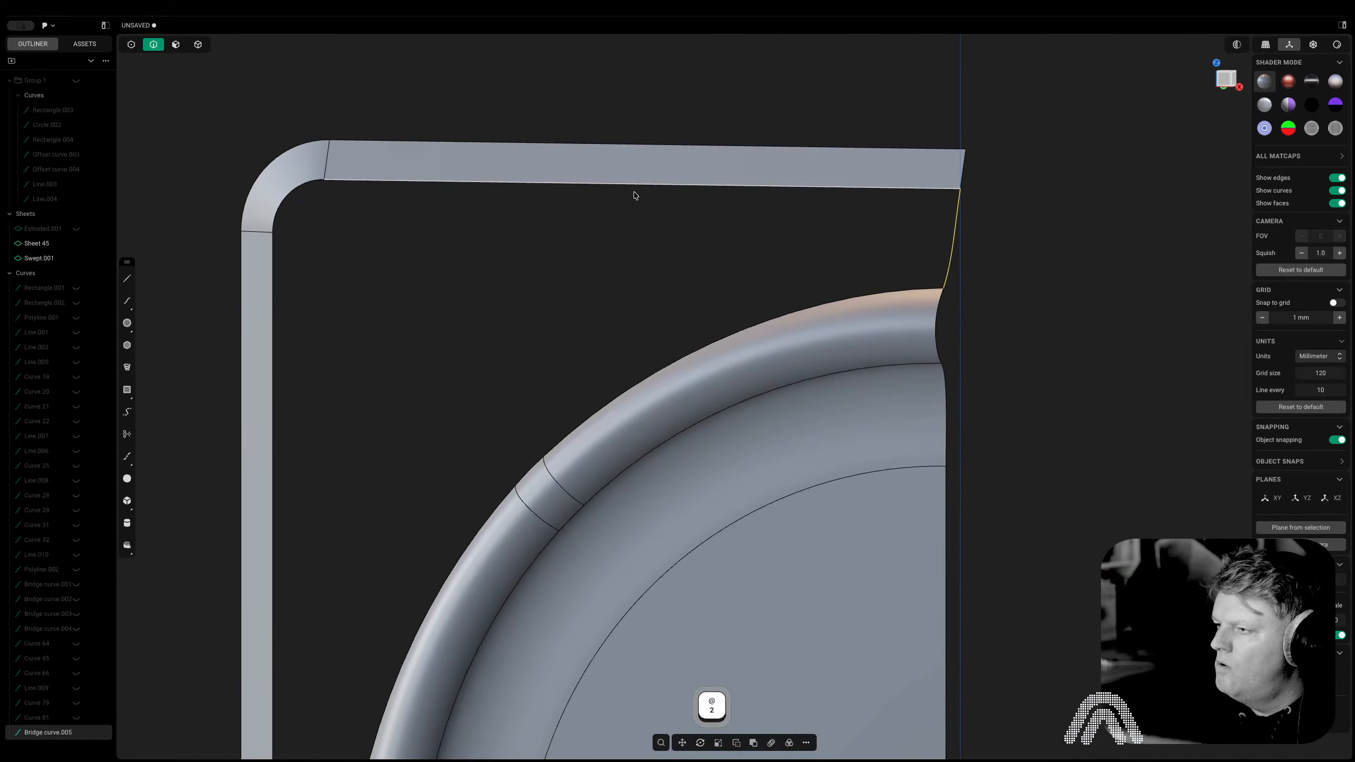
click(636, 188)
key(ctrl+e)
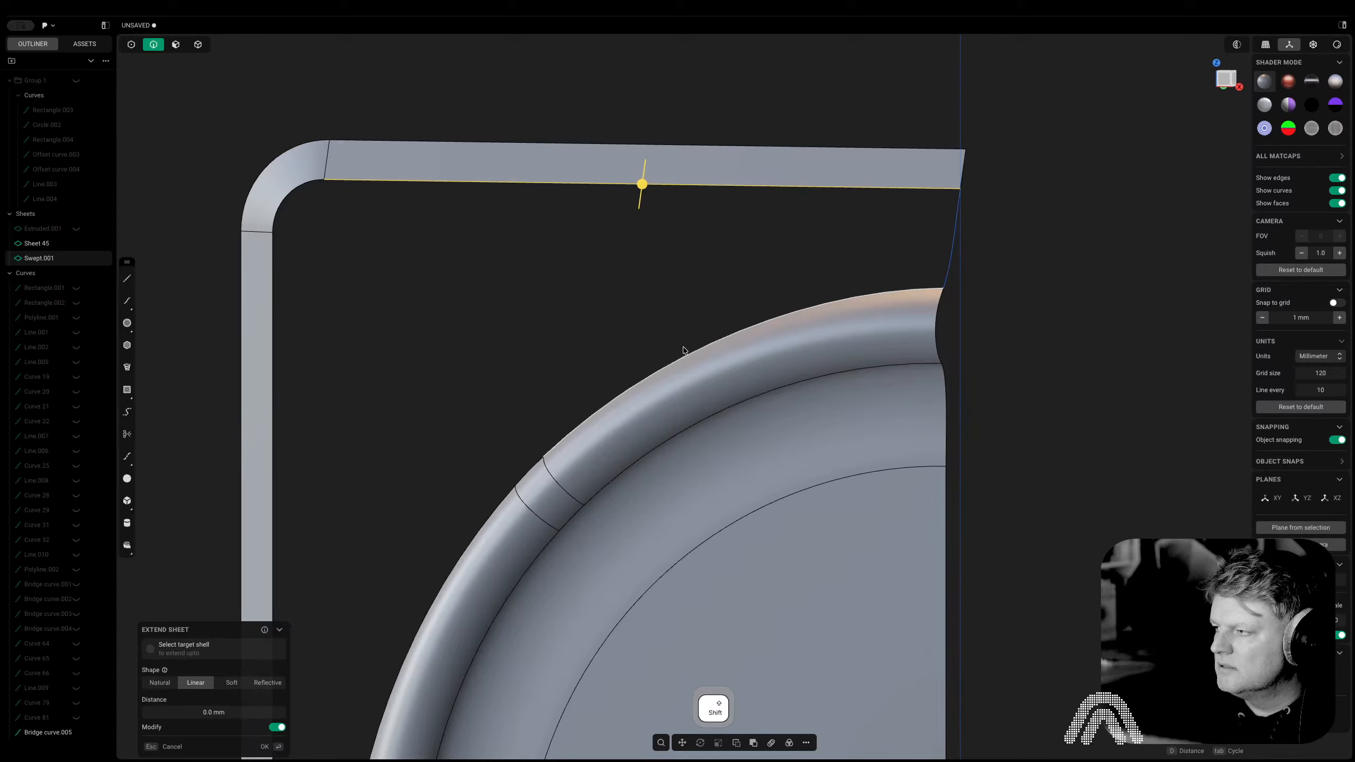
key(Escape)
Extrude the bridge curve about 4.42 mm away from the panel as a guide strip and hide the source curve
click(959, 251)
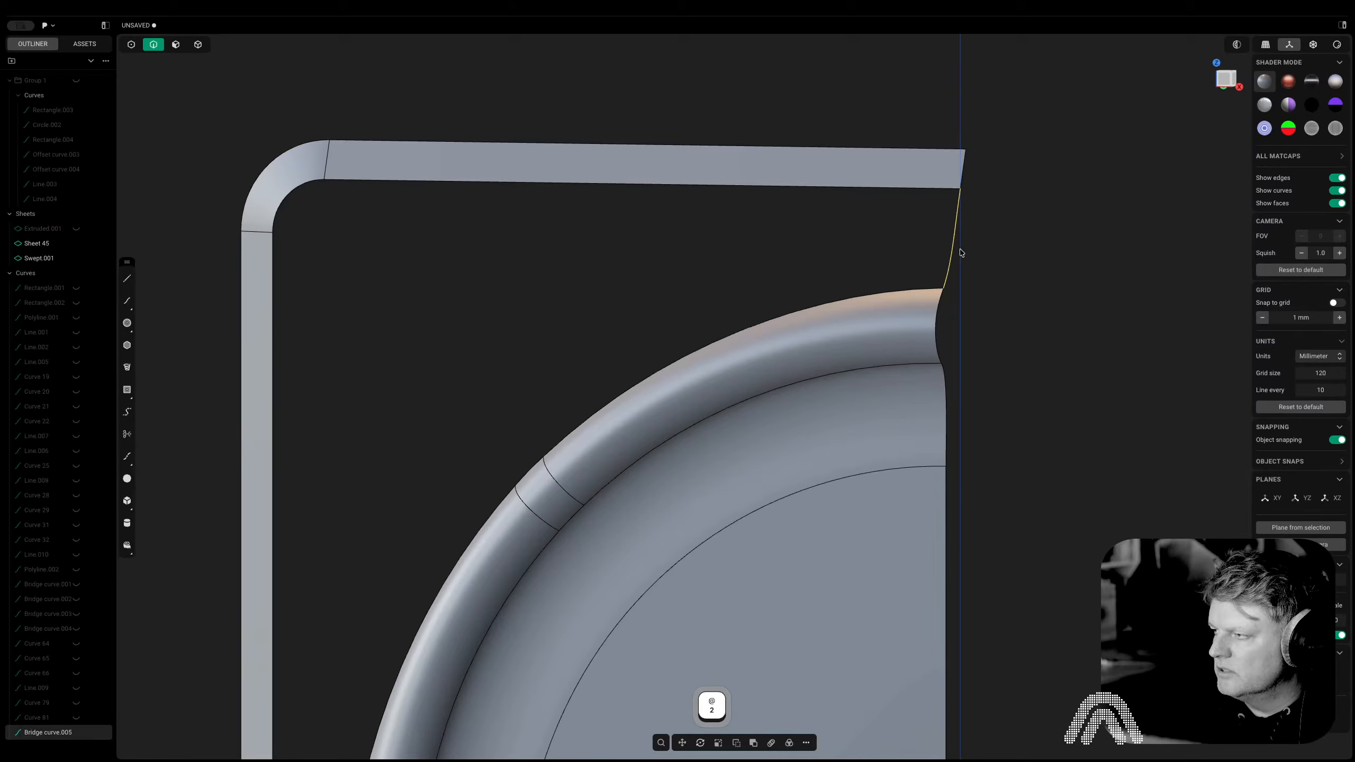
key(e)
drag(889, 247, 913, 248)
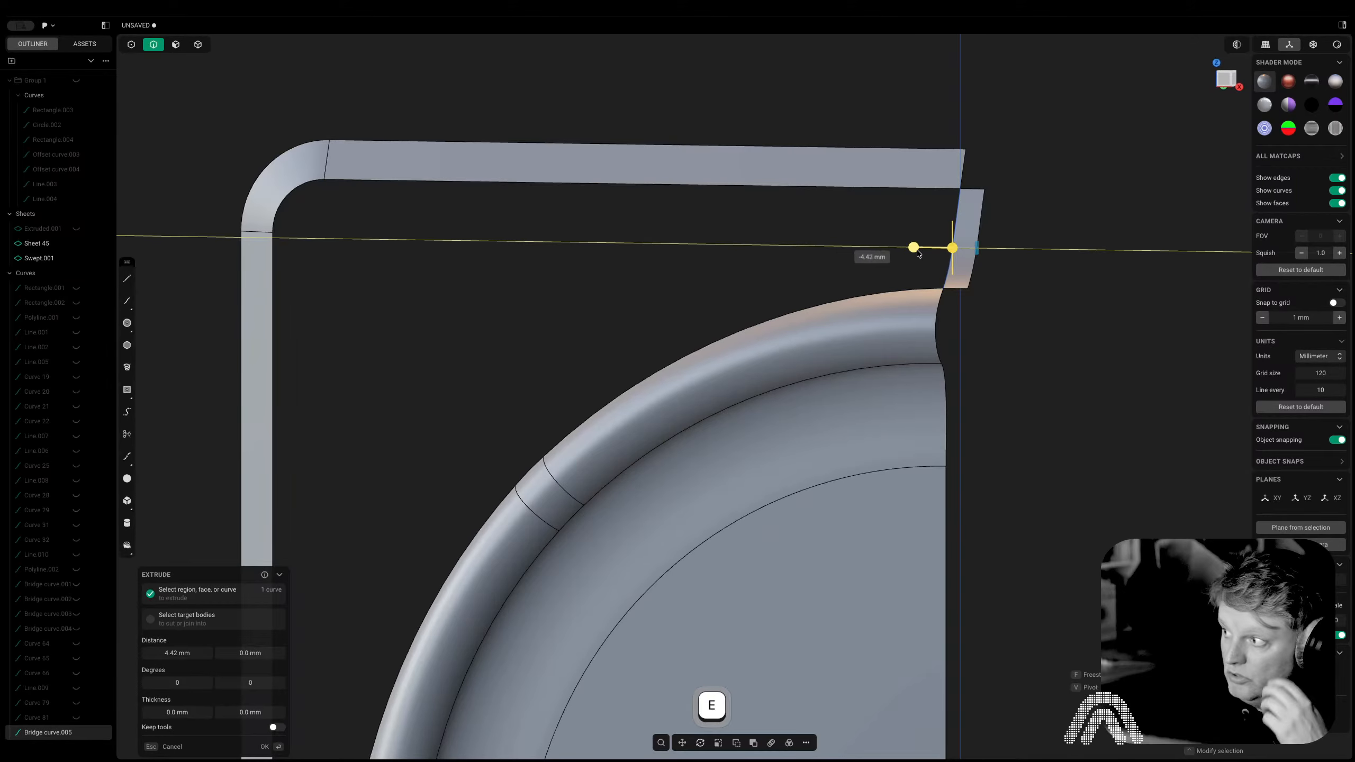
right_click(1056, 259)
click(1024, 244)
key(2)
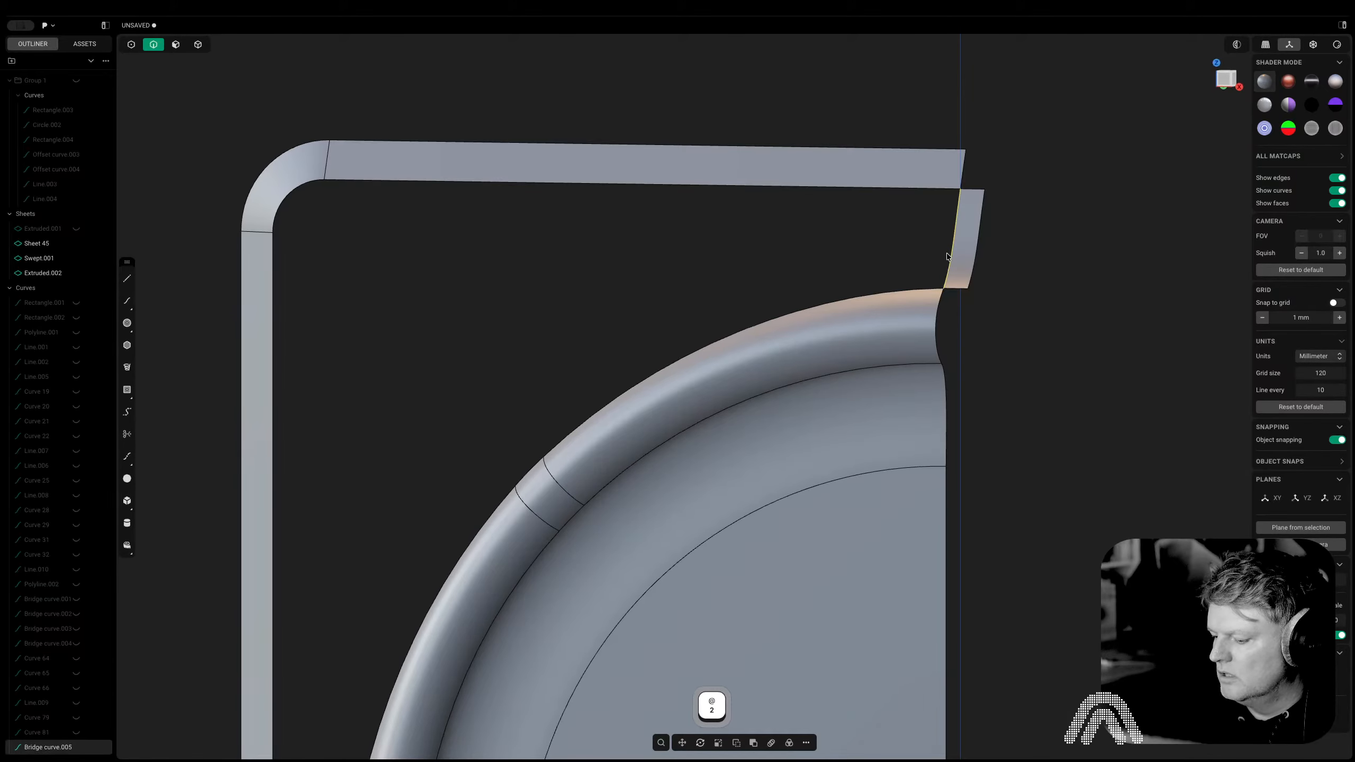
key(2)
Try to loft between the corner strip's inner arc and the ring's short middle edge, first with G1 and finally with G0 continuity
click(436, 196)
key(e)
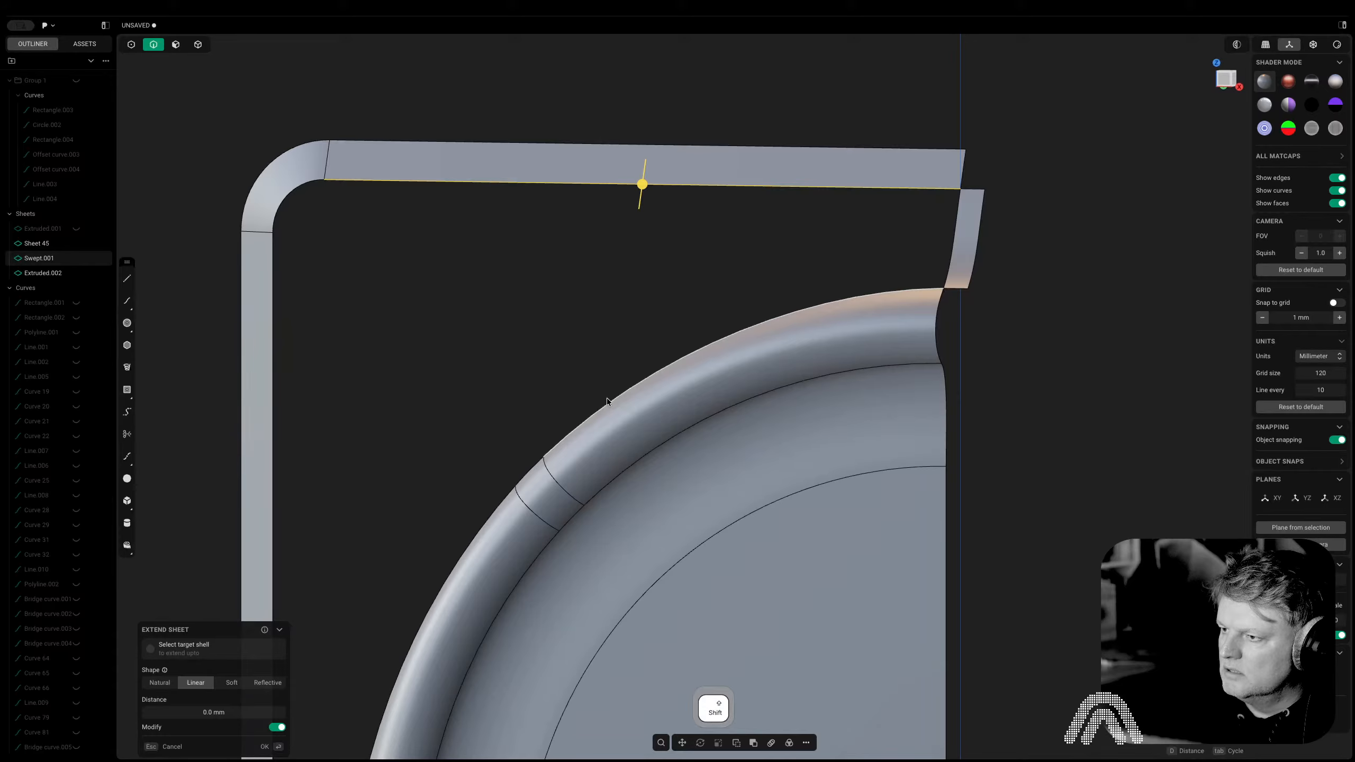
shift+click(286, 198)
middle_drag(542, 494, 560, 481)
shift+click(536, 467)
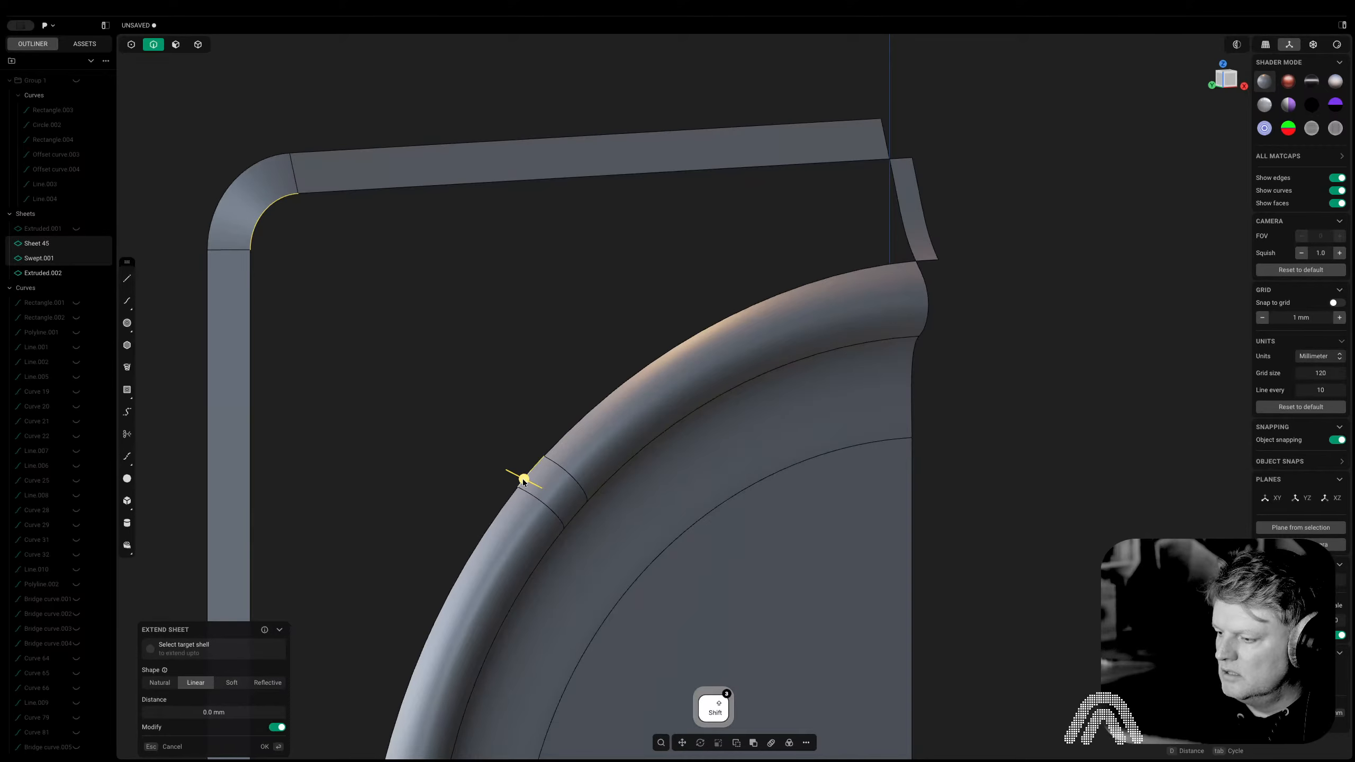
key(l)
middle_drag(524, 473, 437, 383)
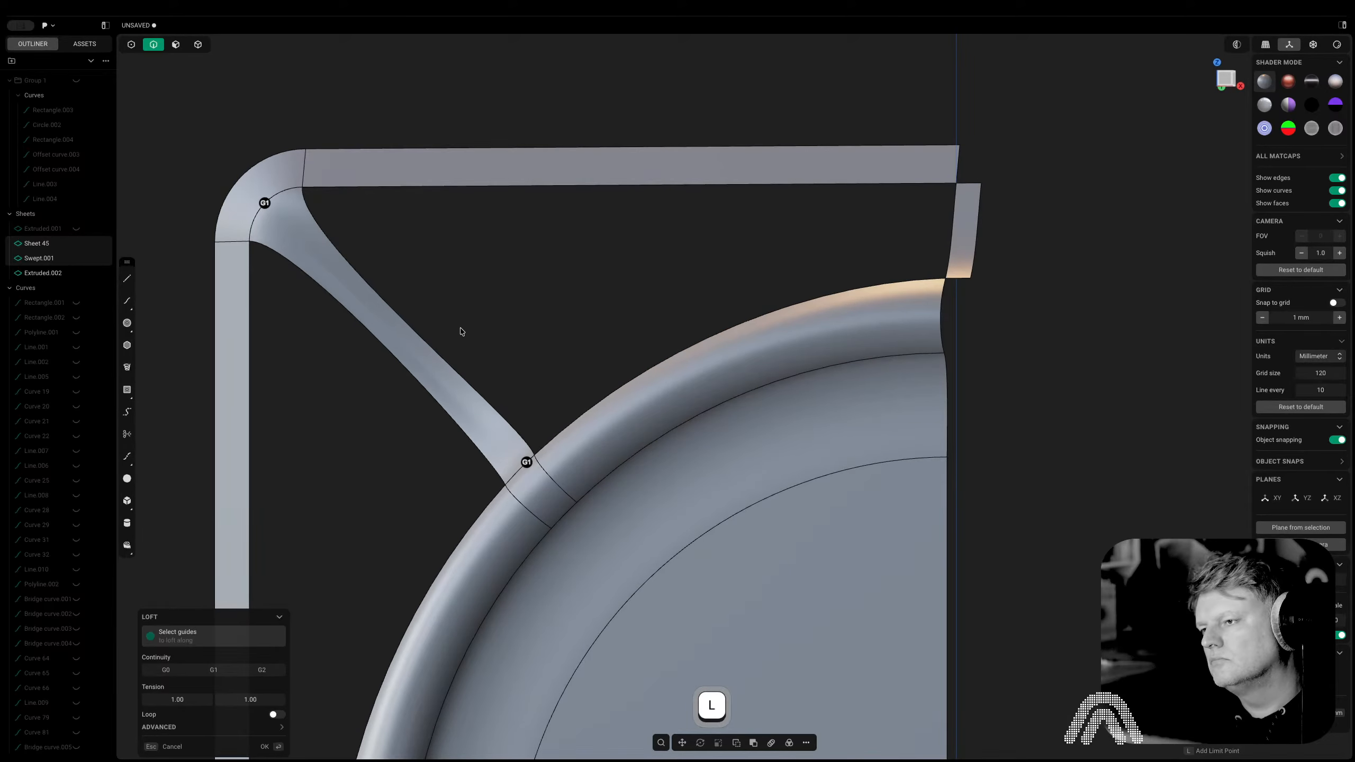
key(Tab)
key(Tab)
middle_drag(461, 332, 534, 280)
key(Tab)
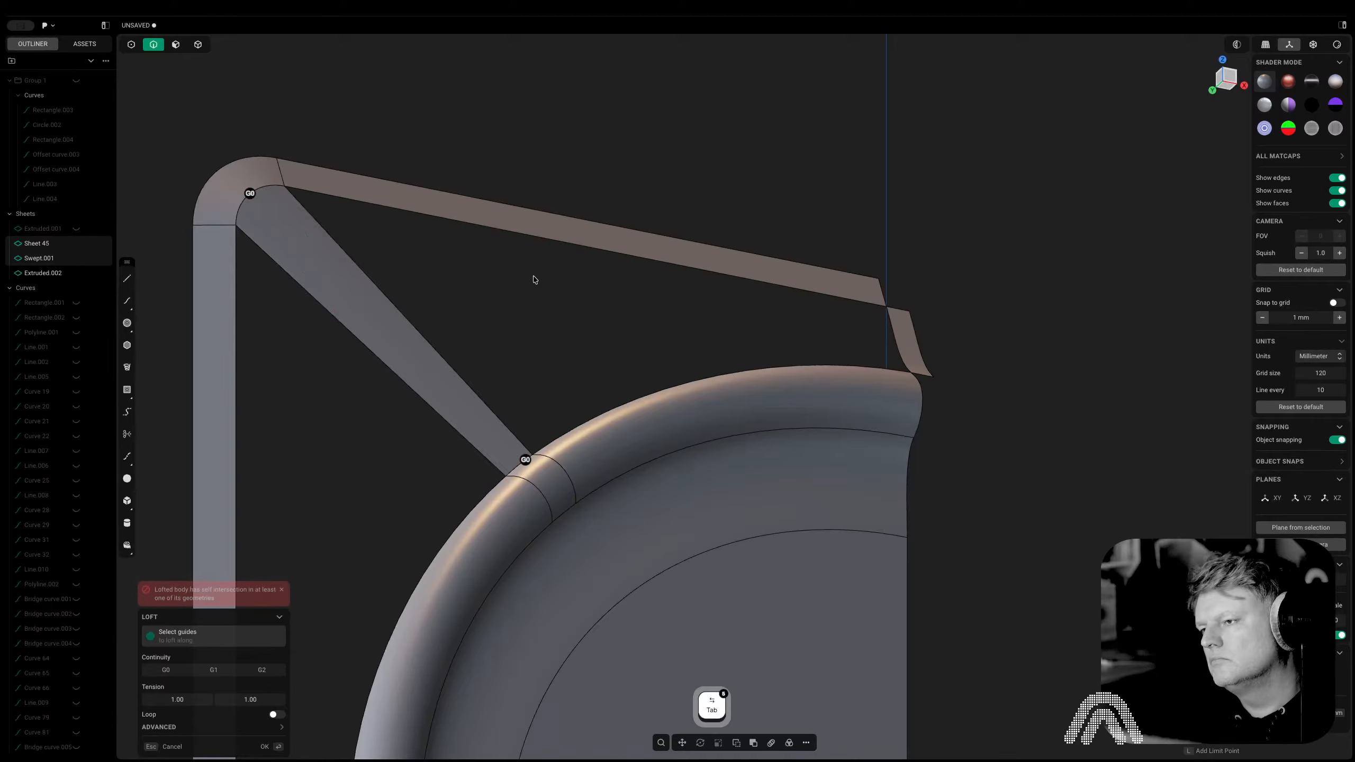
key(Escape)
scroll(404, 407, down, 3)
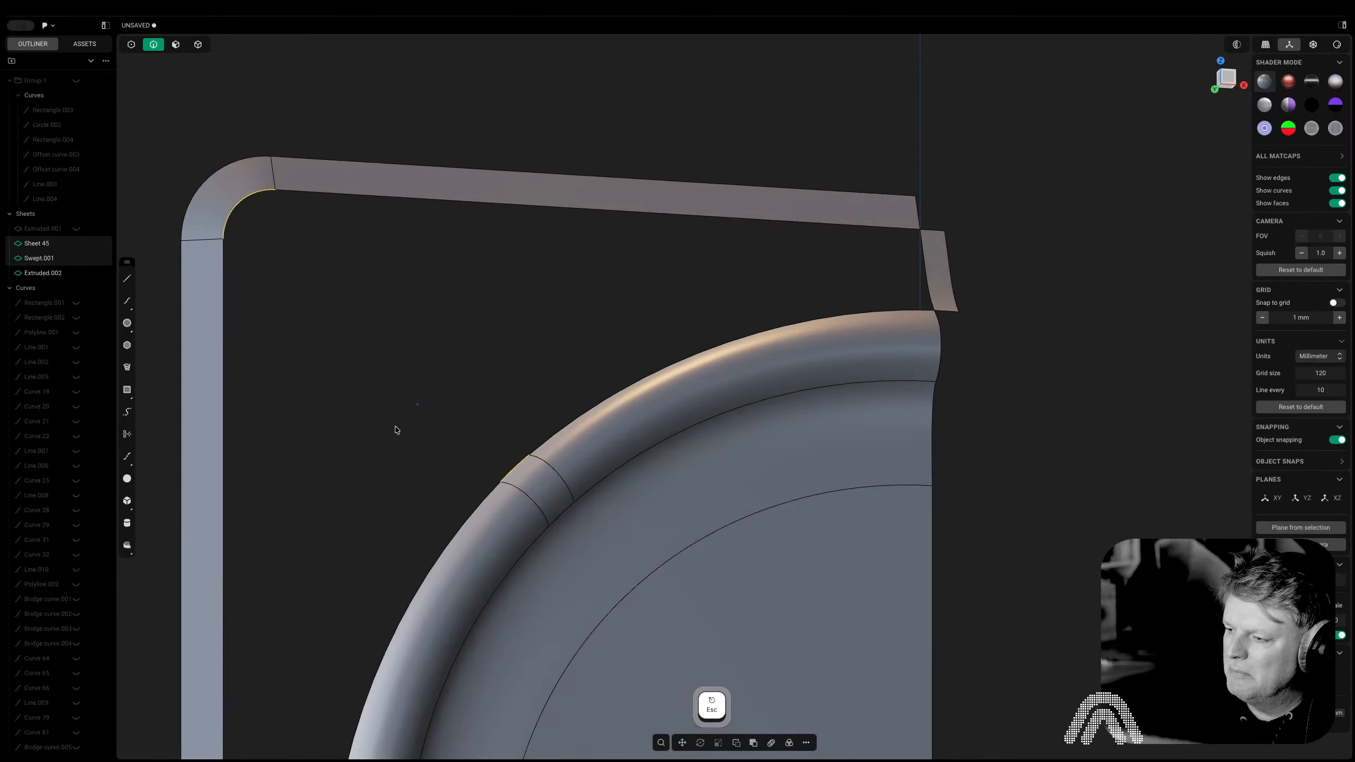
Loft between the upper strip's inner edge and the ring's outer edge with G1 continuity, using the extruded strip's inner edge as a G0 guide
middle_drag(394, 430, 424, 586)
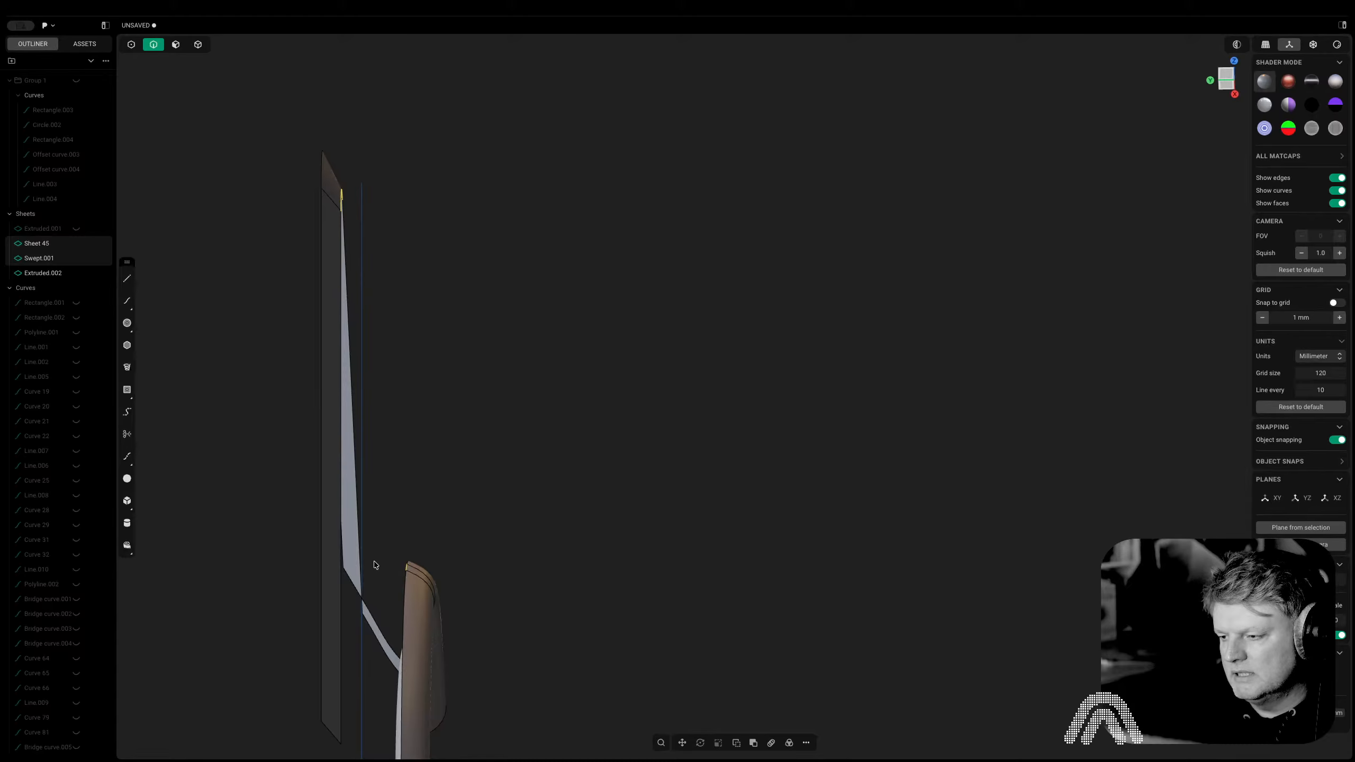
middle_drag(1215, 147, 1045, 182)
click(1224, 81)
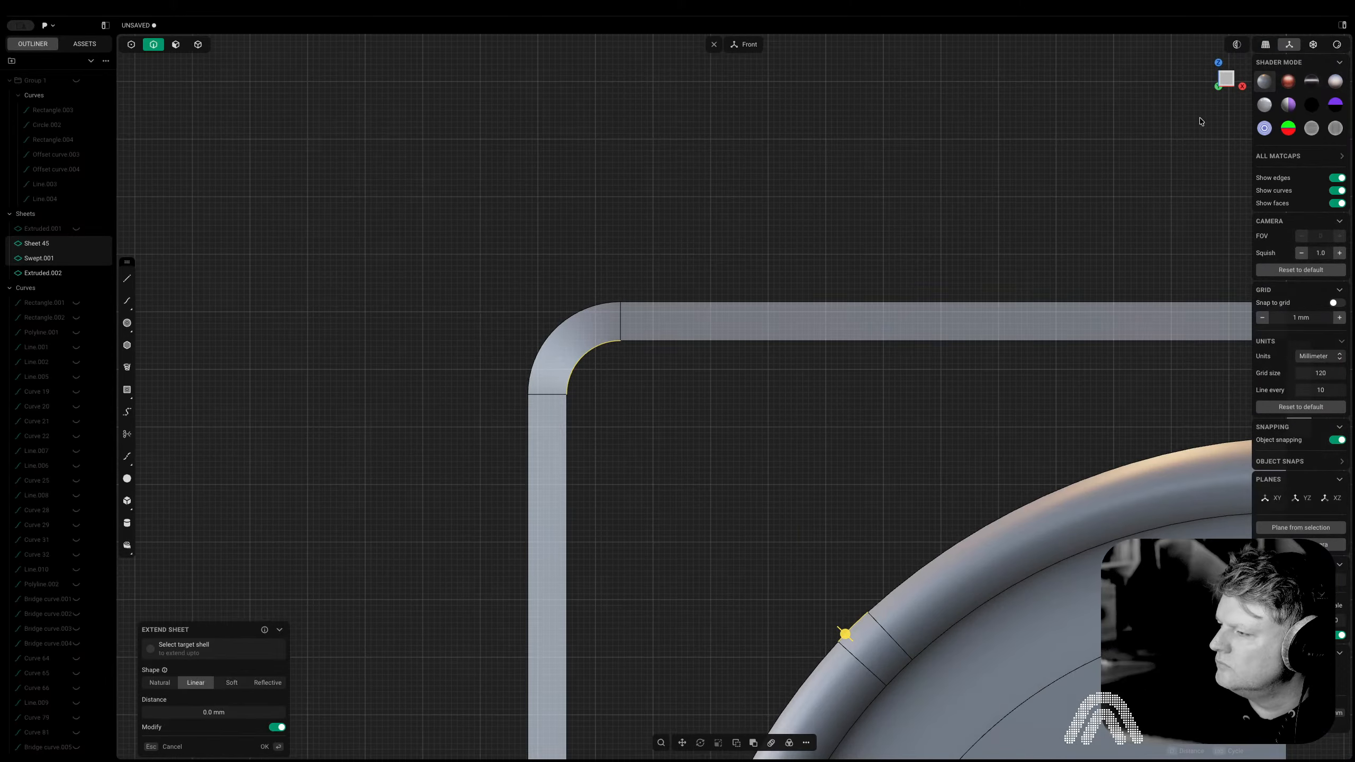
key(2)
click(561, 192)
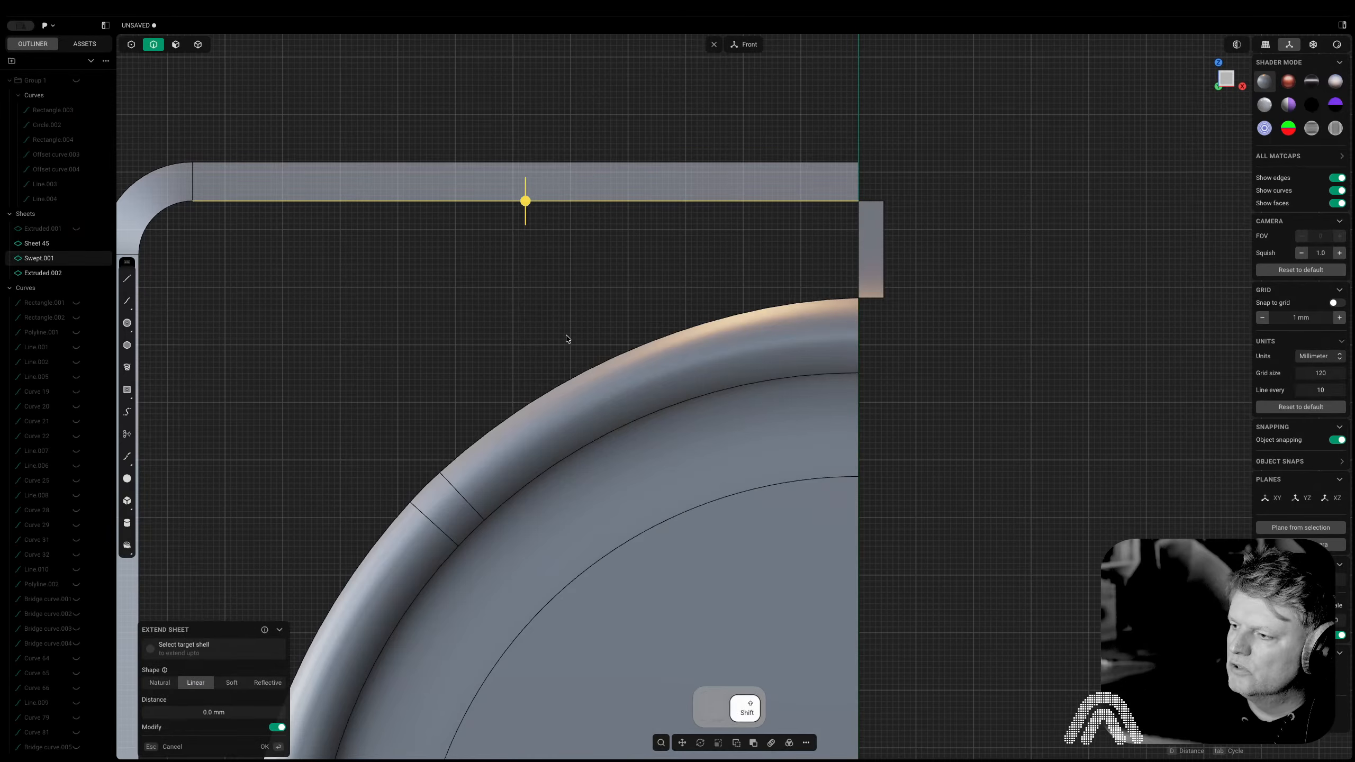
shift+click(573, 371)
key(l)
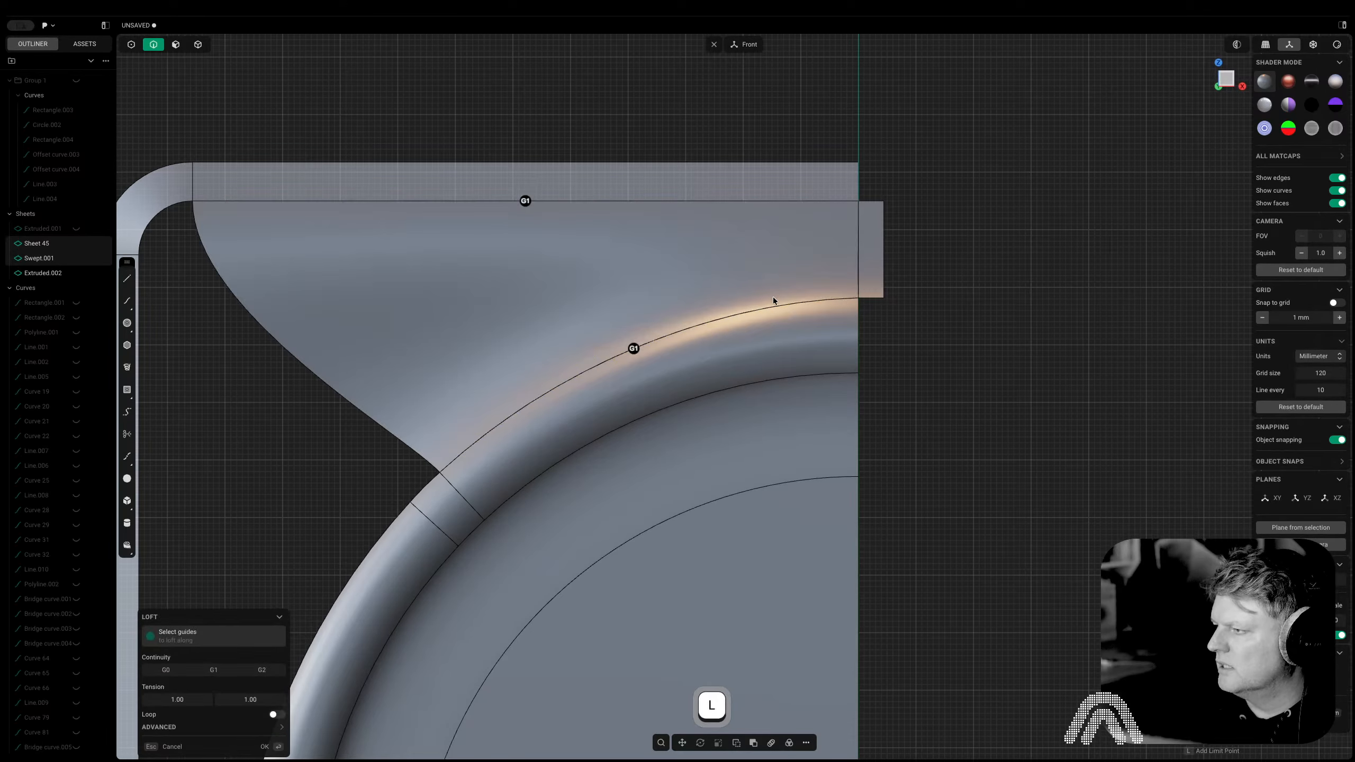
shift+click(857, 252)
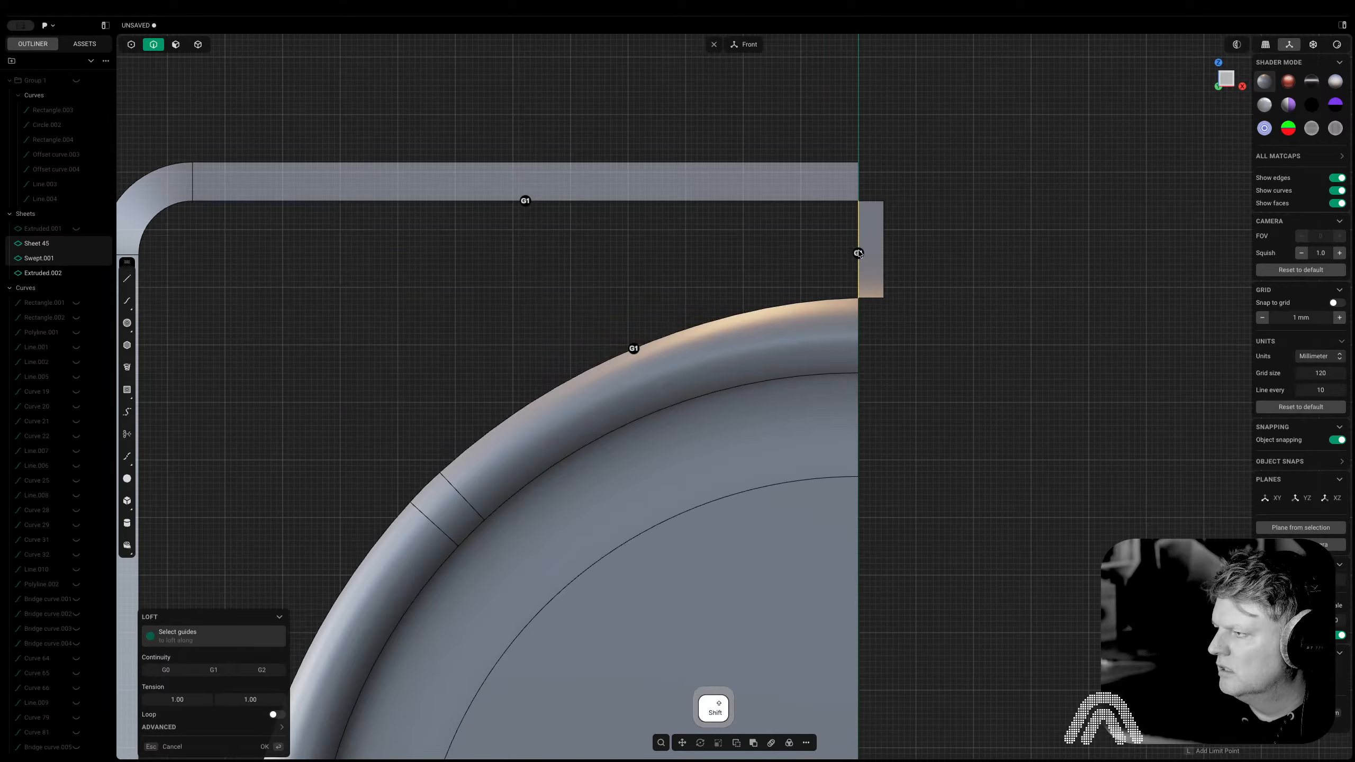
click(858, 252)
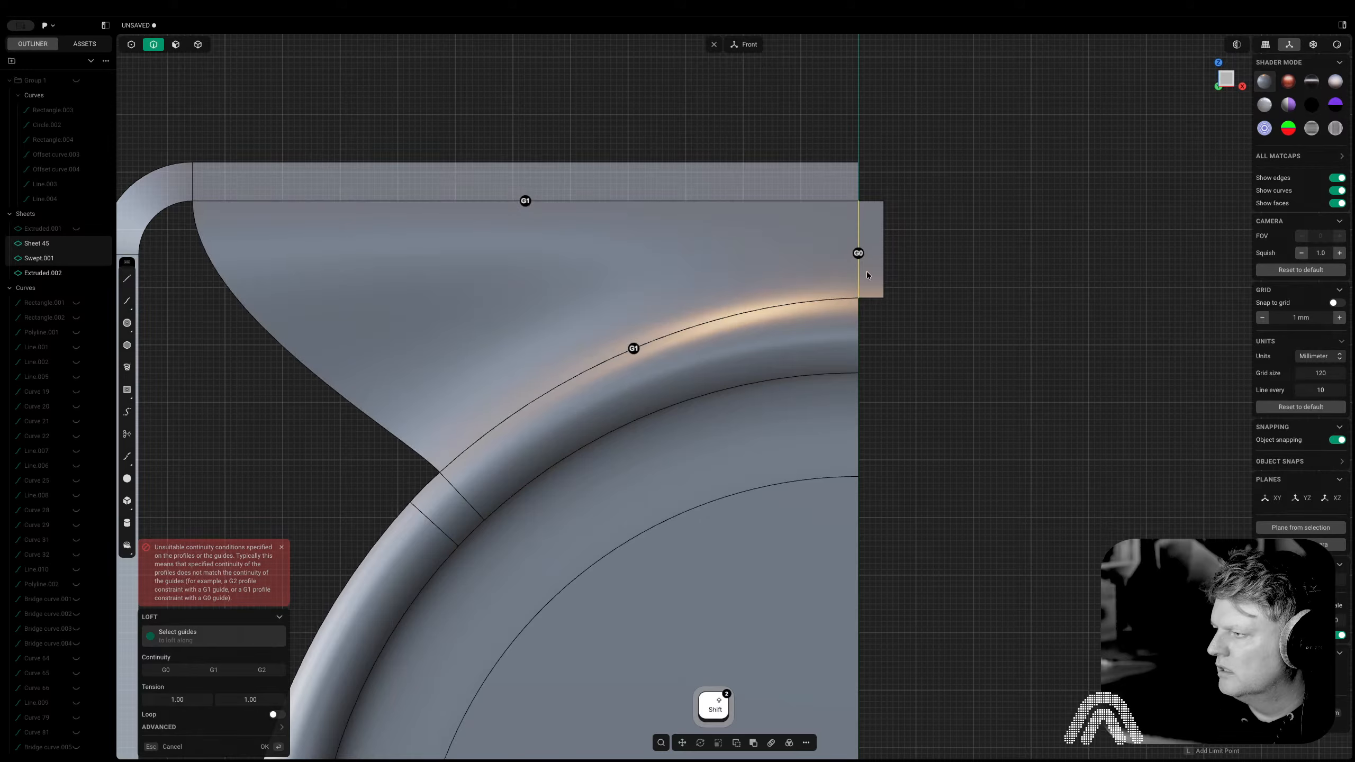
scroll(886, 384, down, 2)
right_click(897, 406)
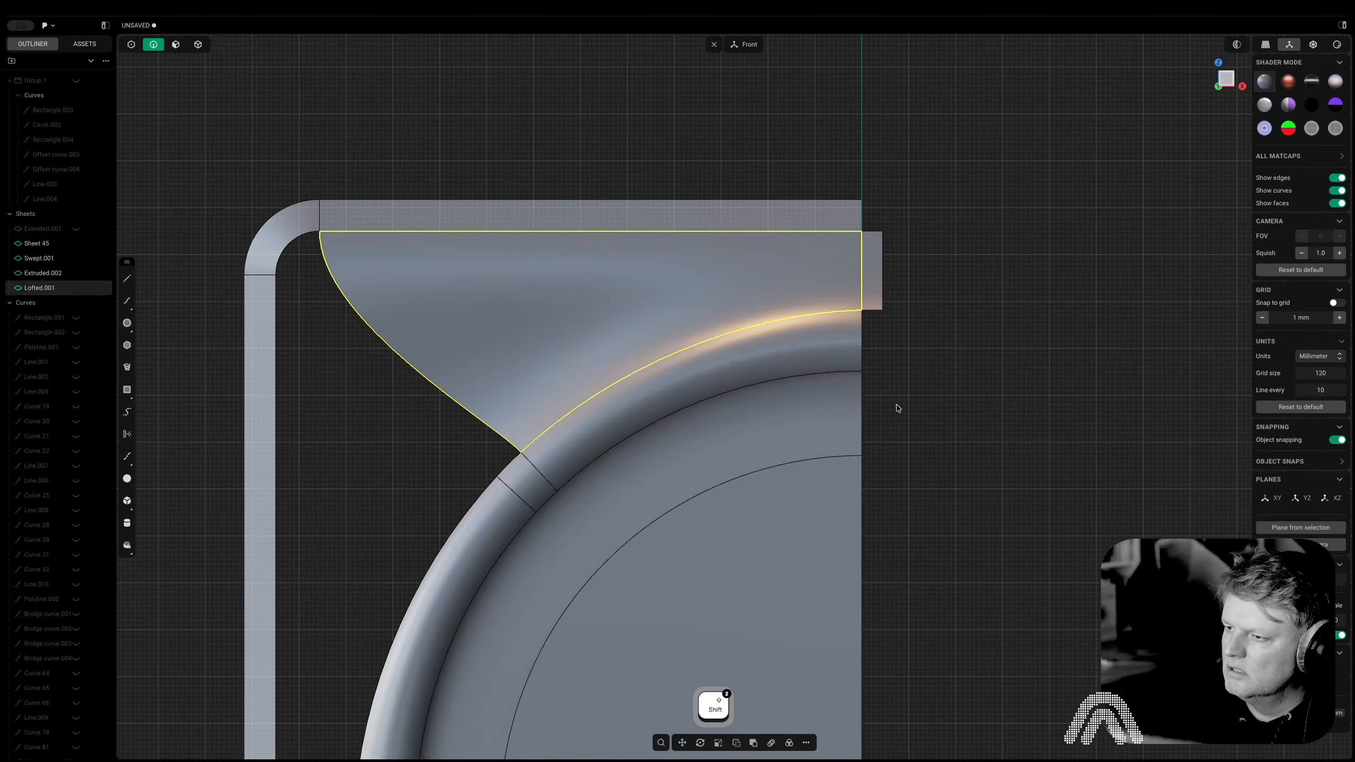
Radially array the extruded guide strip around the origin with 4 copies over 360 degrees
shift+middle_drag(897, 406, 932, 301)
click(931, 280)
key(Tab)
click(906, 174)
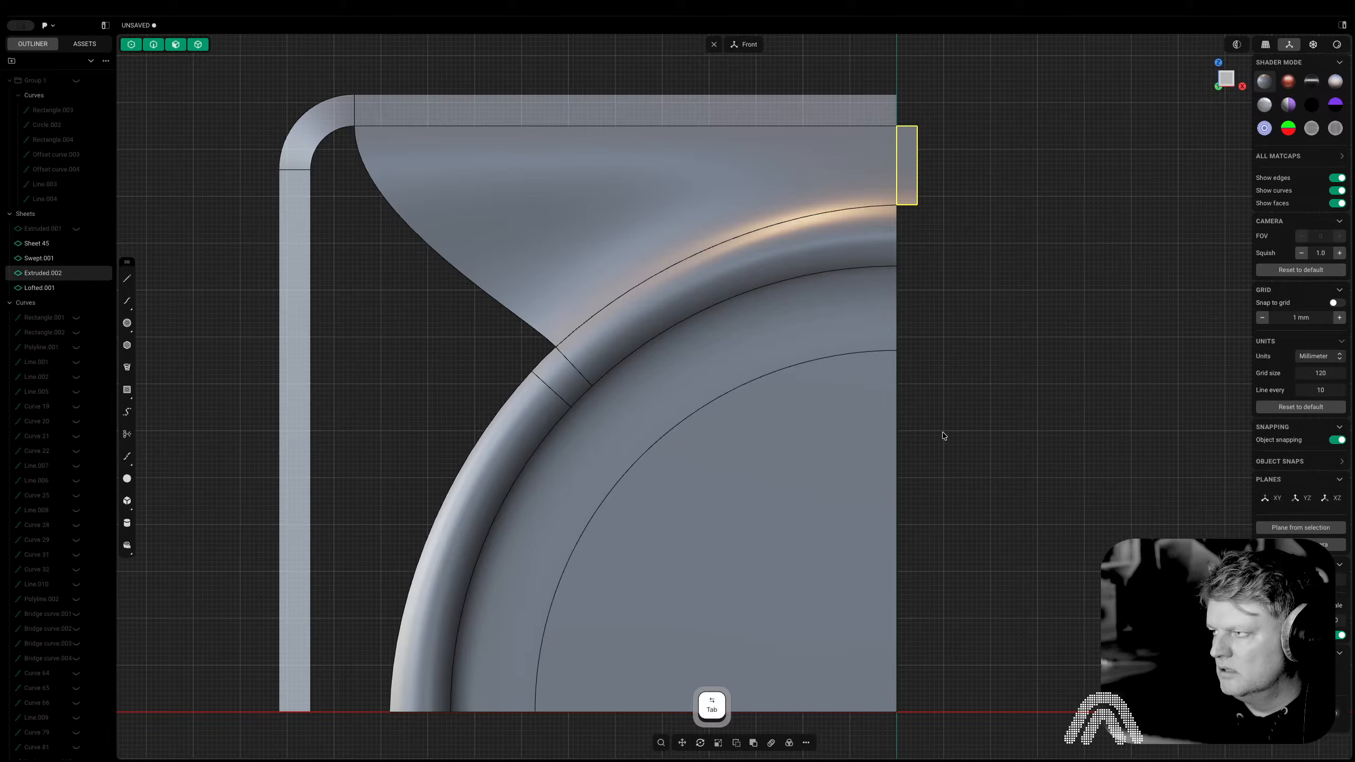
shift+middle_drag(943, 436, 958, 291)
click(789, 743)
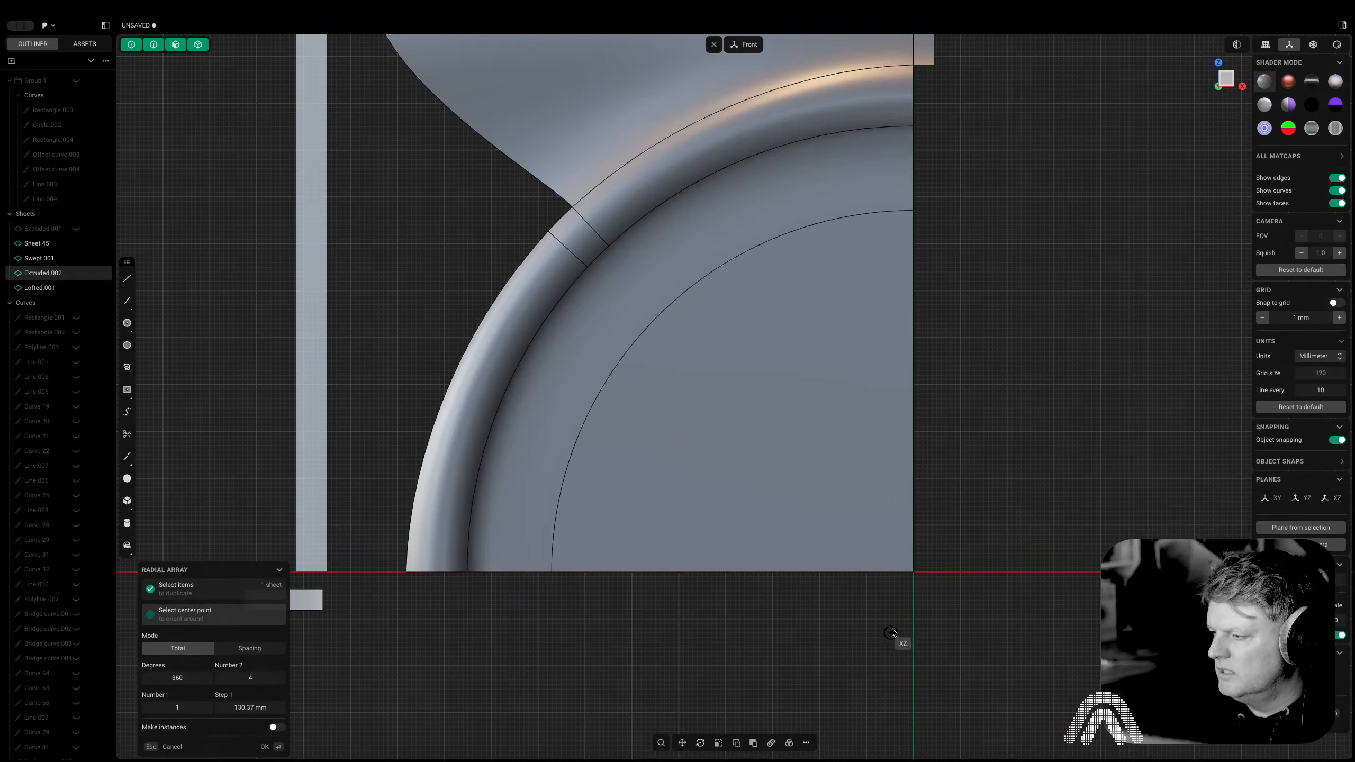
click(912, 572)
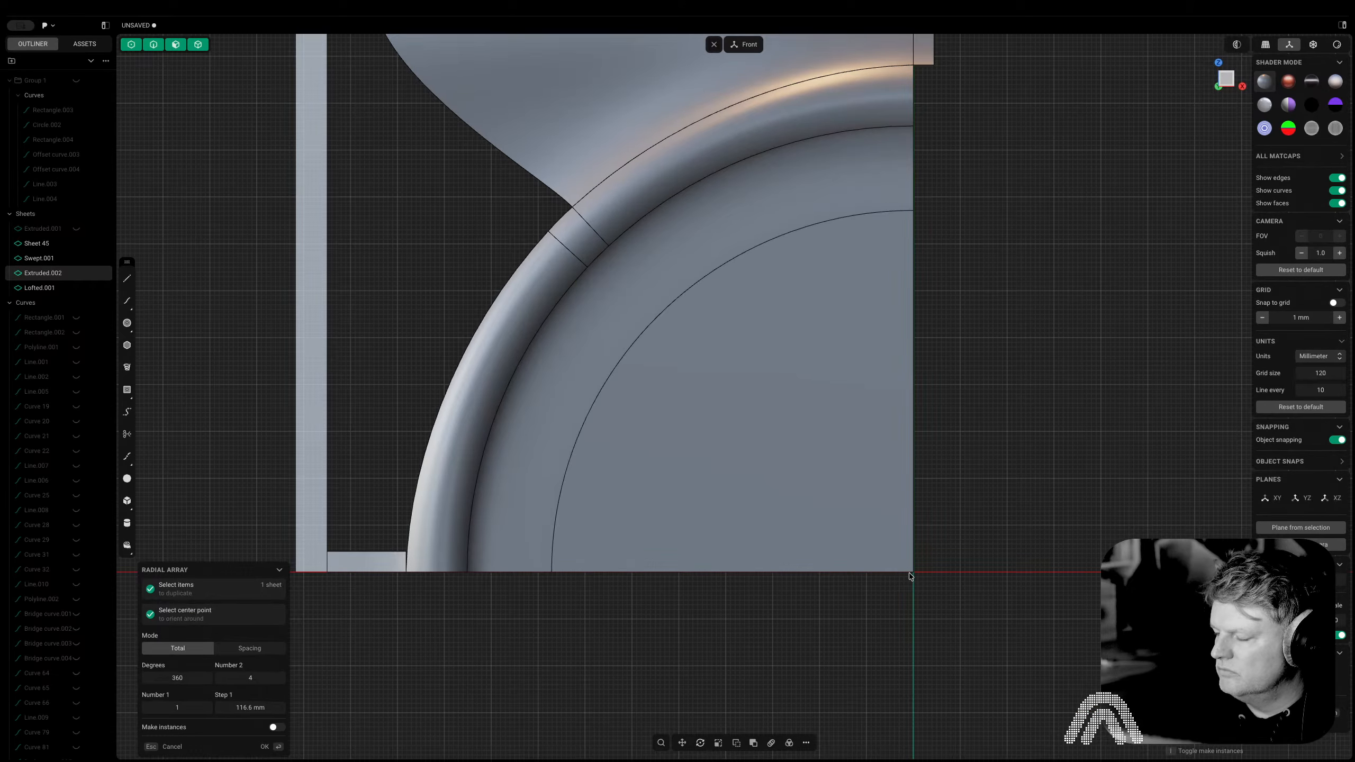
key(Return)
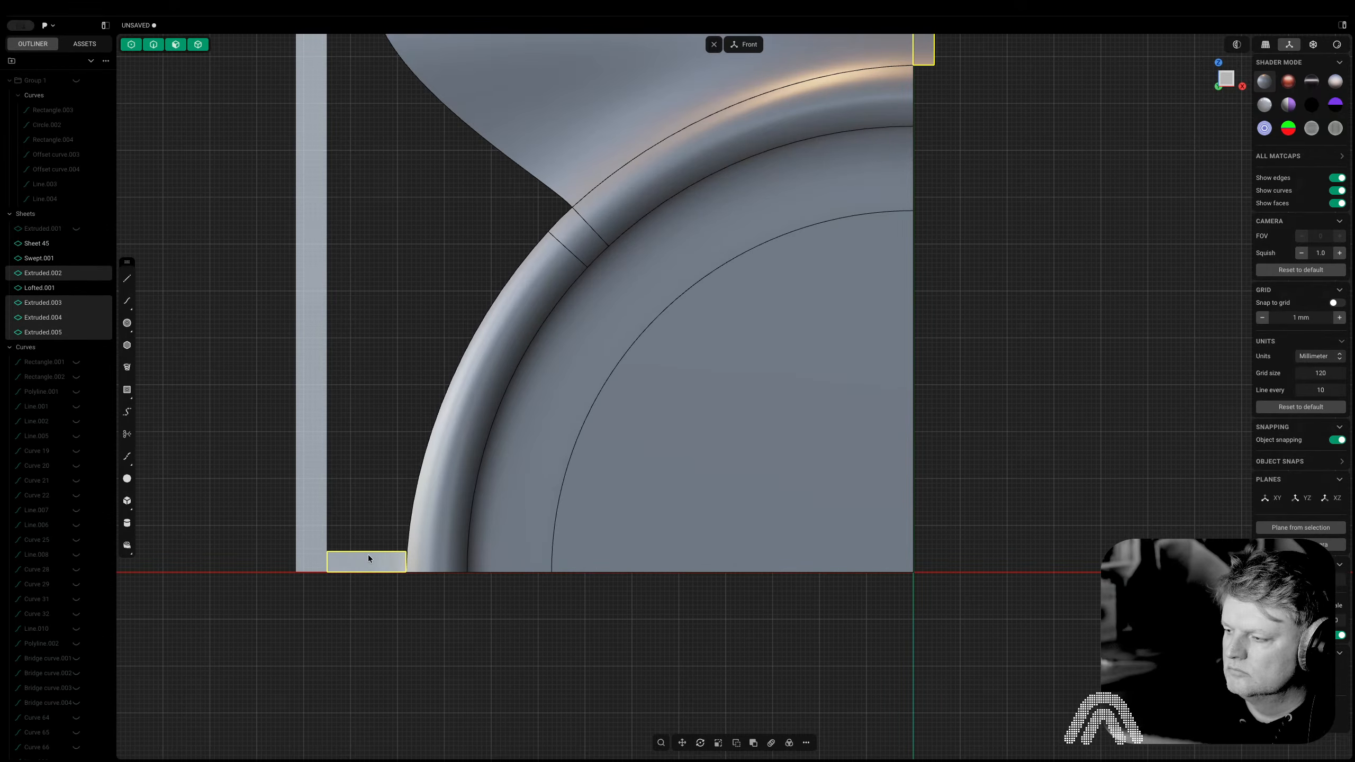
Delete the arrayed strip at the vertical strip's lower end and mirror the opposite copy across the vertical centre plane to replace it
scroll(367, 558, down, 3)
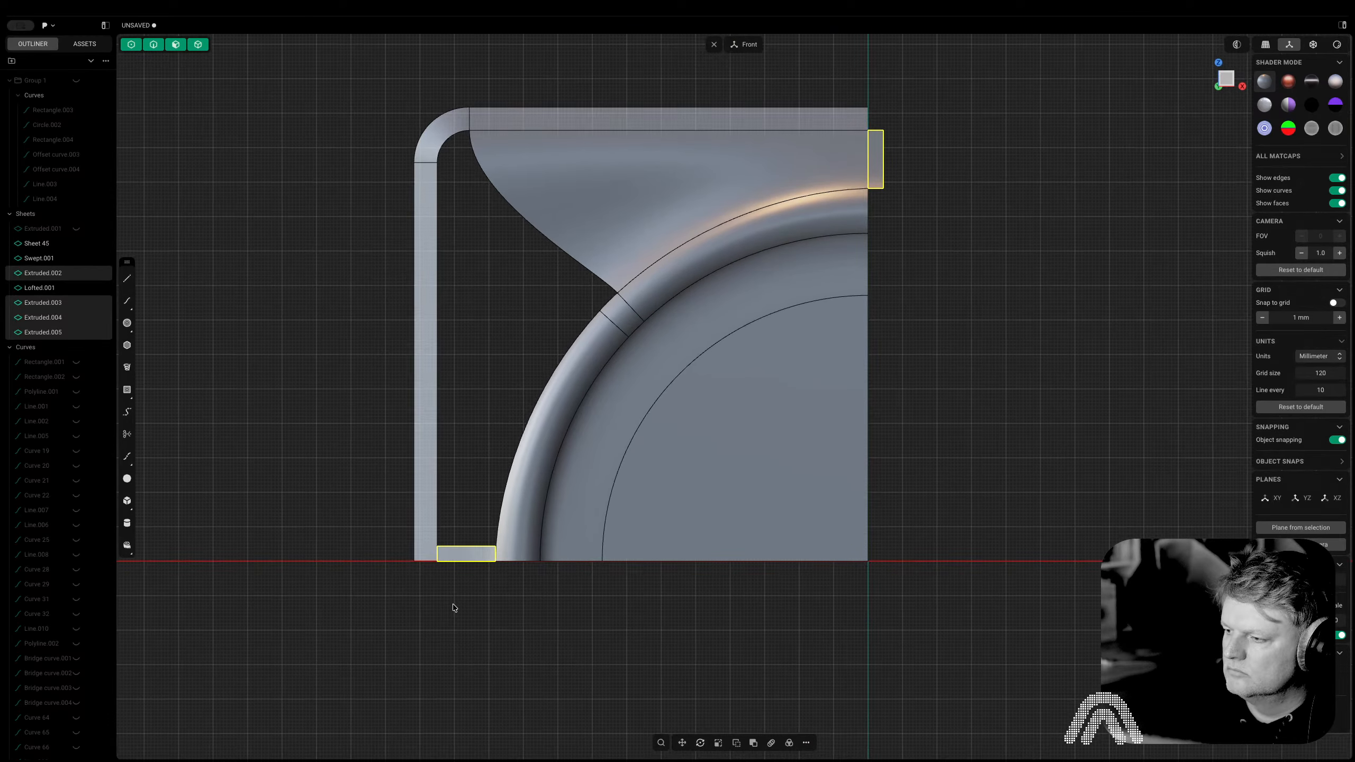
key(x)
right_drag(709, 618, 457, 597)
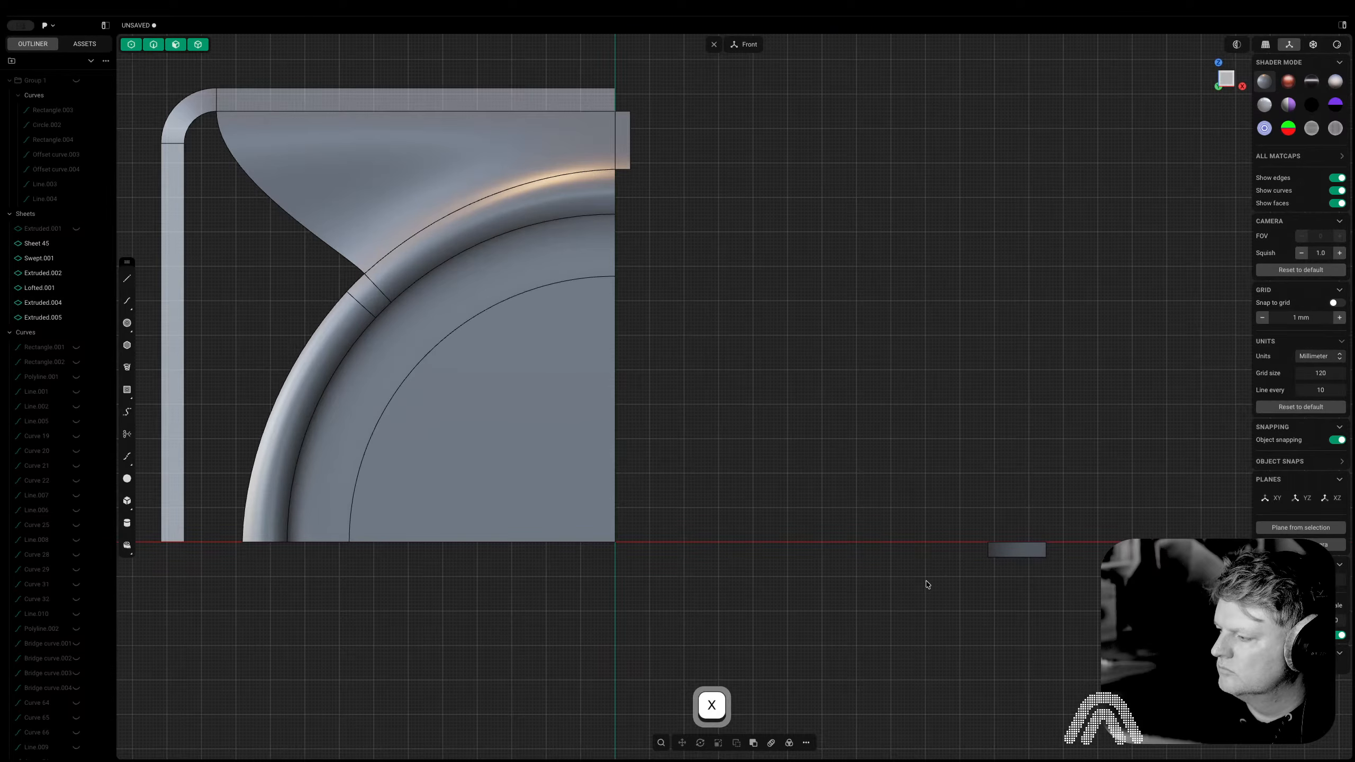
click(1014, 550)
key(alt+x)
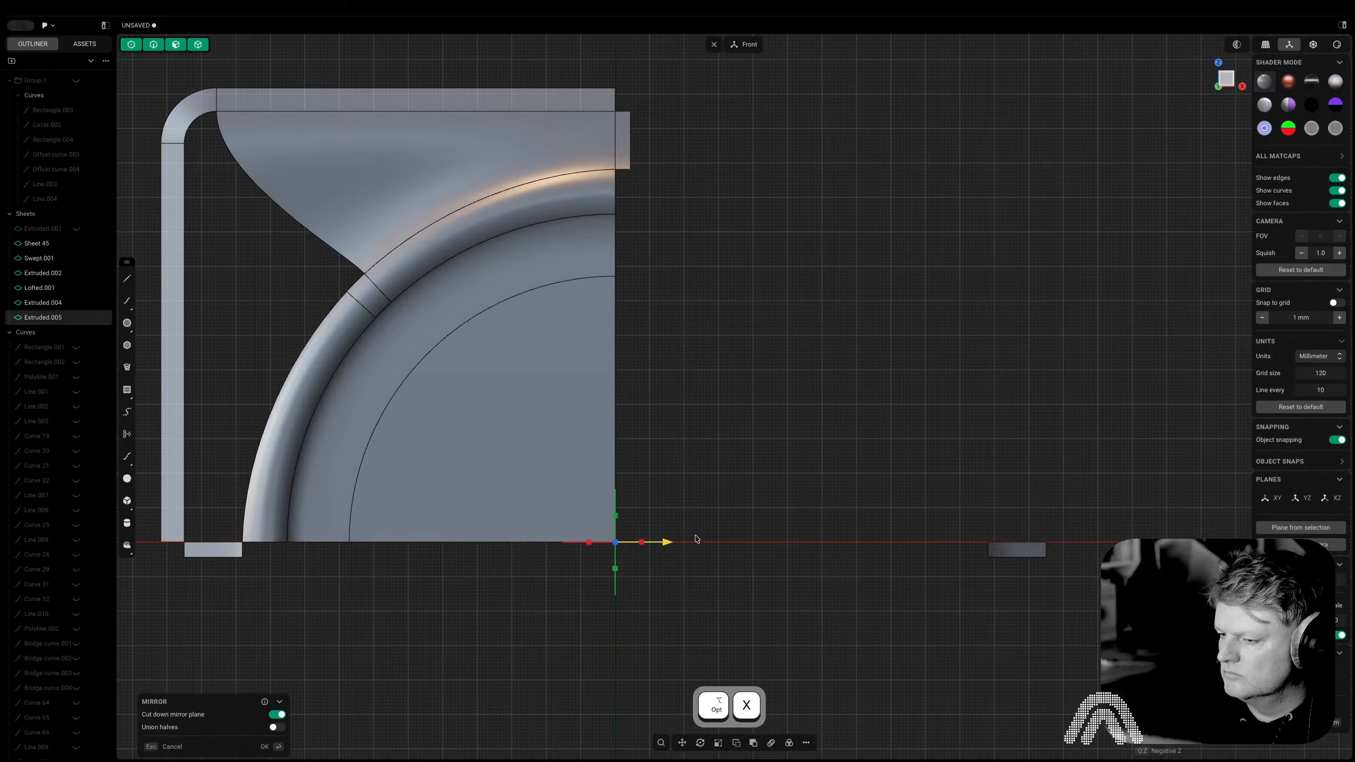
key(Return)
Loft between the vertical strip's inner edge and the ring's lower outer edge with G1 continuity, guided by the mirrored strip's upper edge
right_drag(192, 475, 363, 520)
click(357, 340)
key(2)
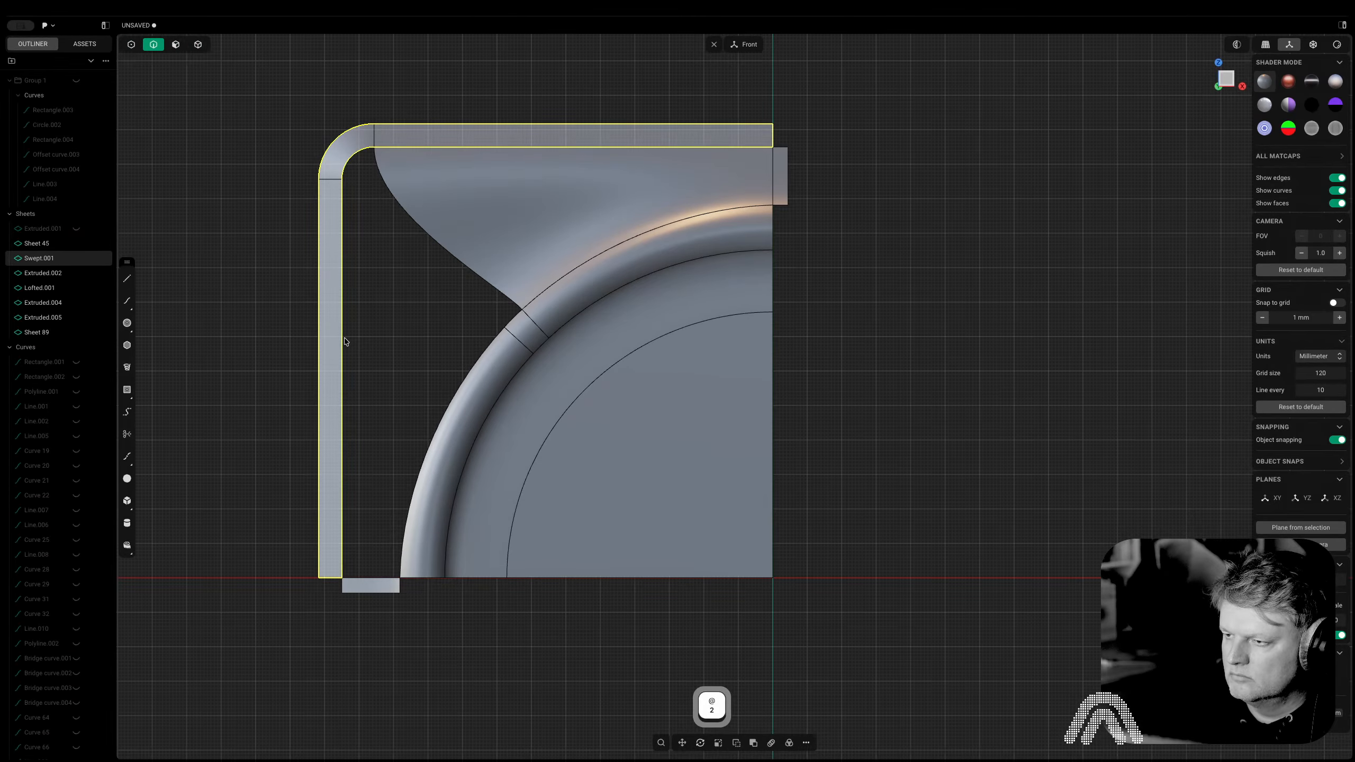
click(343, 341)
shift+click(441, 416)
key(l)
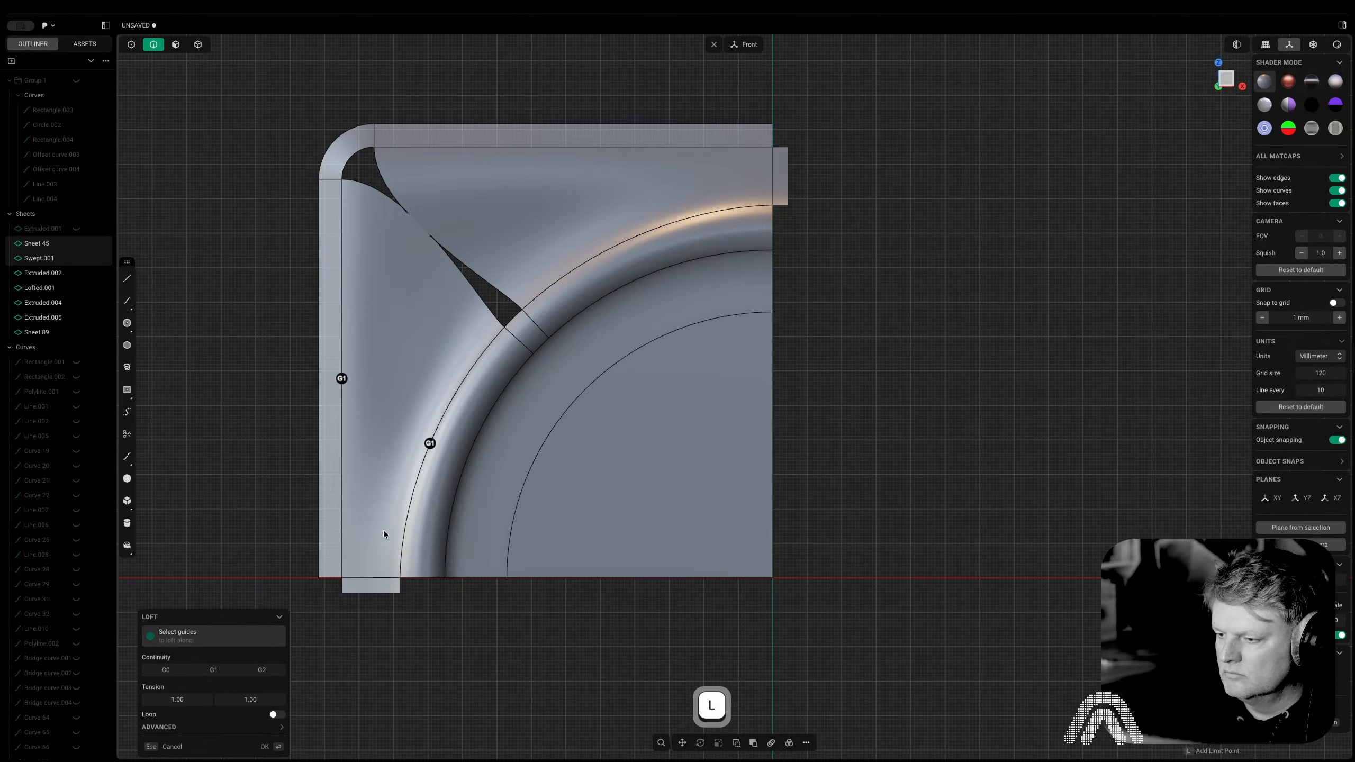
shift+click(372, 578)
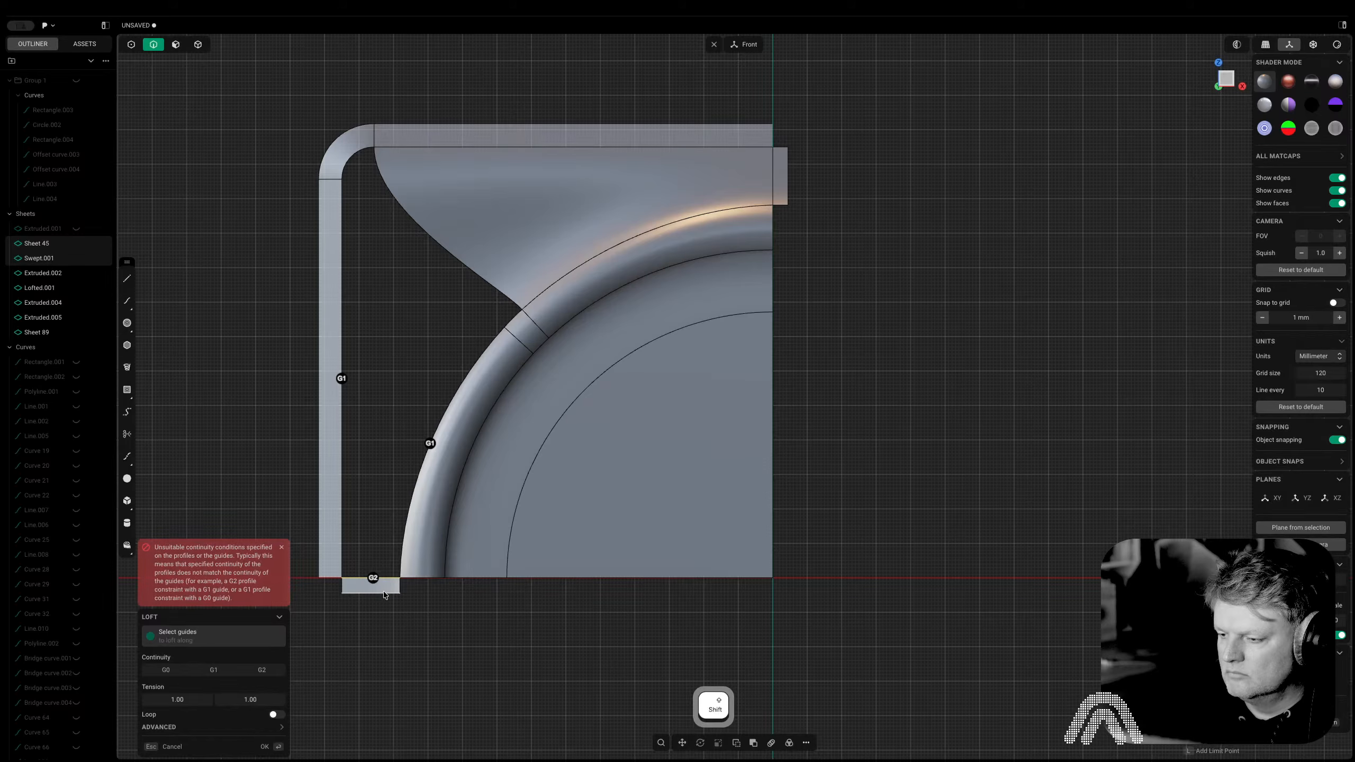
click(375, 578)
right_click(433, 636)
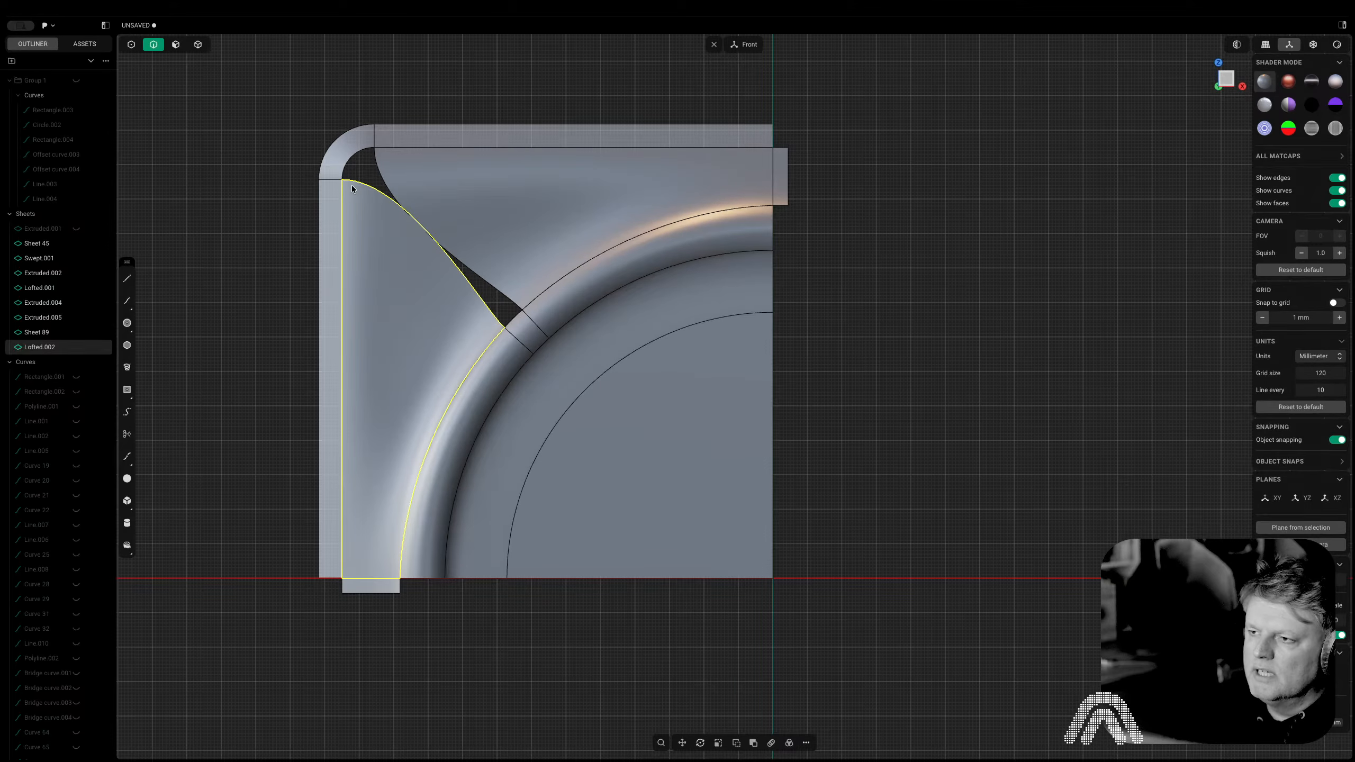
In the front view, draw two diagonal trim lines from the ring's middle segment ends through the ends of the corner strip's inner arc
middle_drag(364, 186, 423, 224)
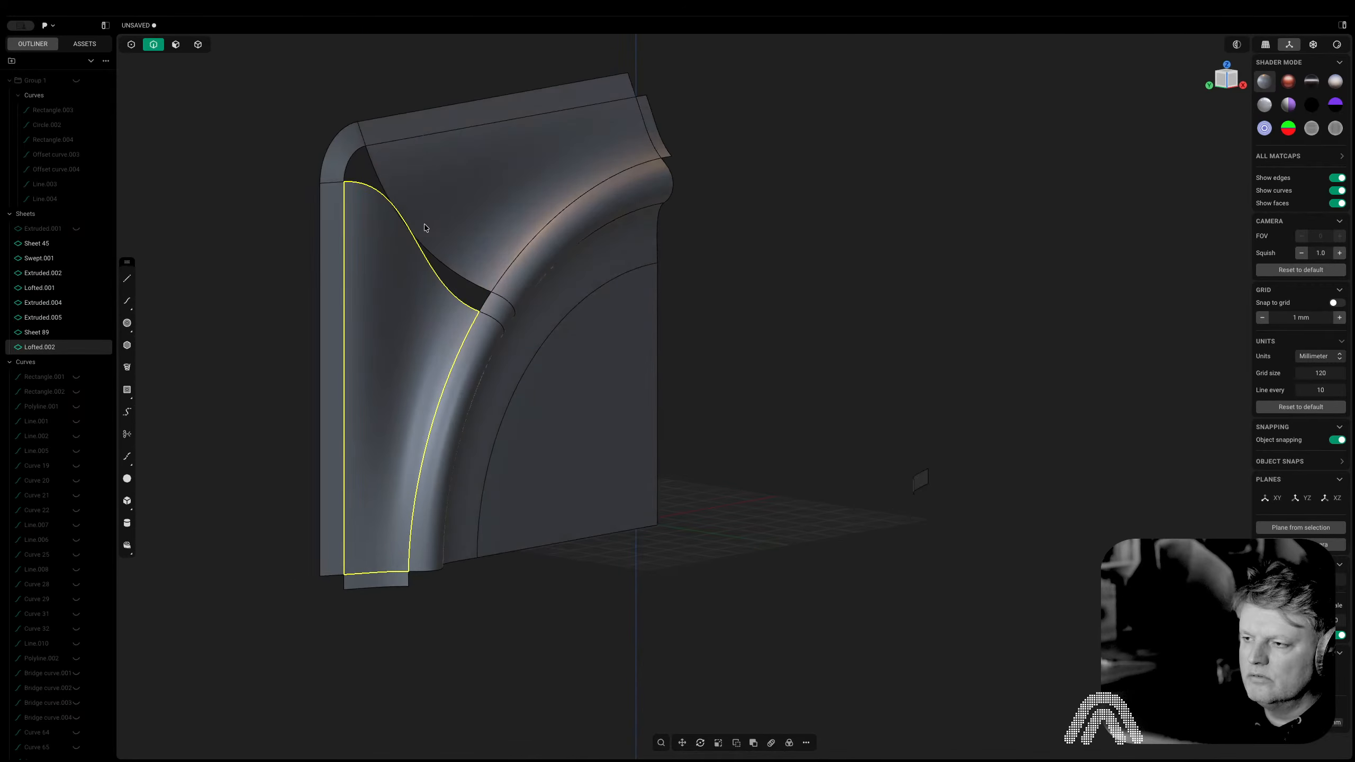
scroll(424, 223, up, 5)
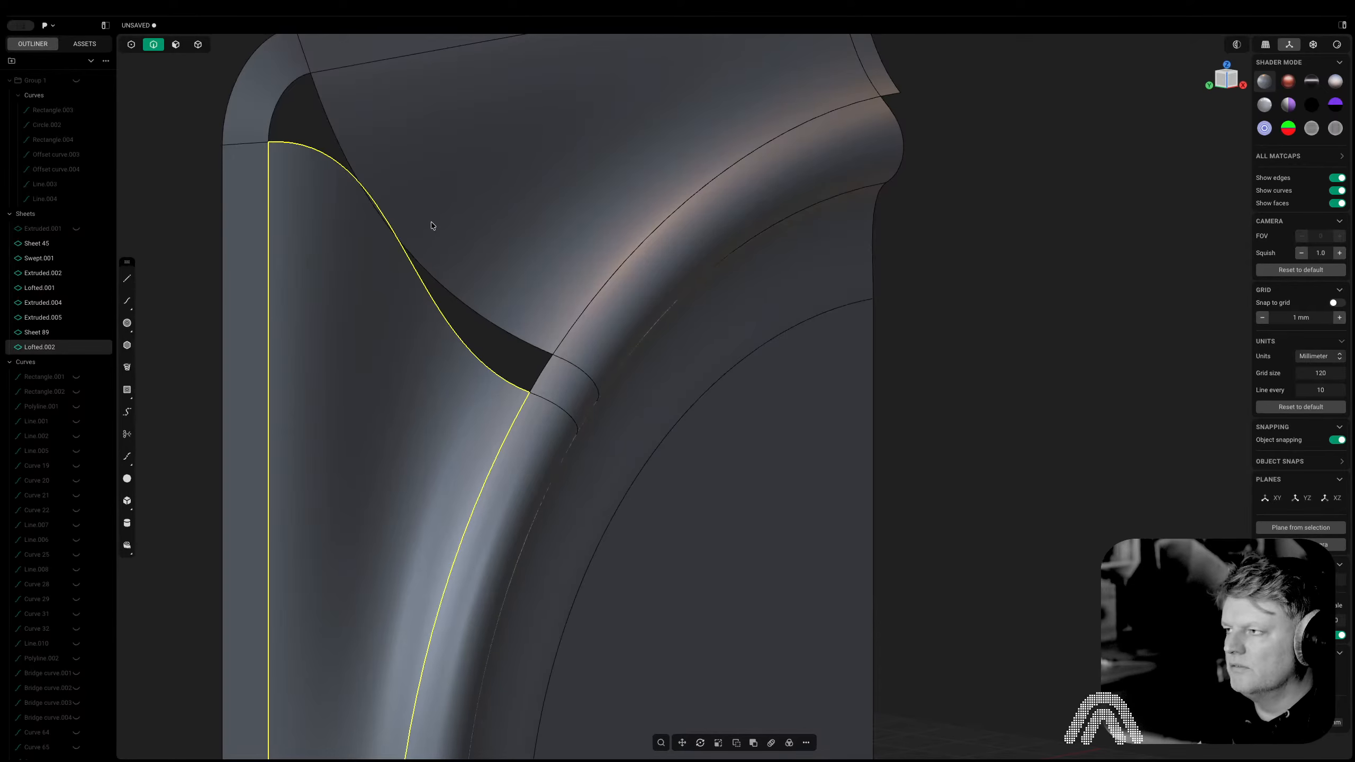
middle_drag(455, 269, 379, 315)
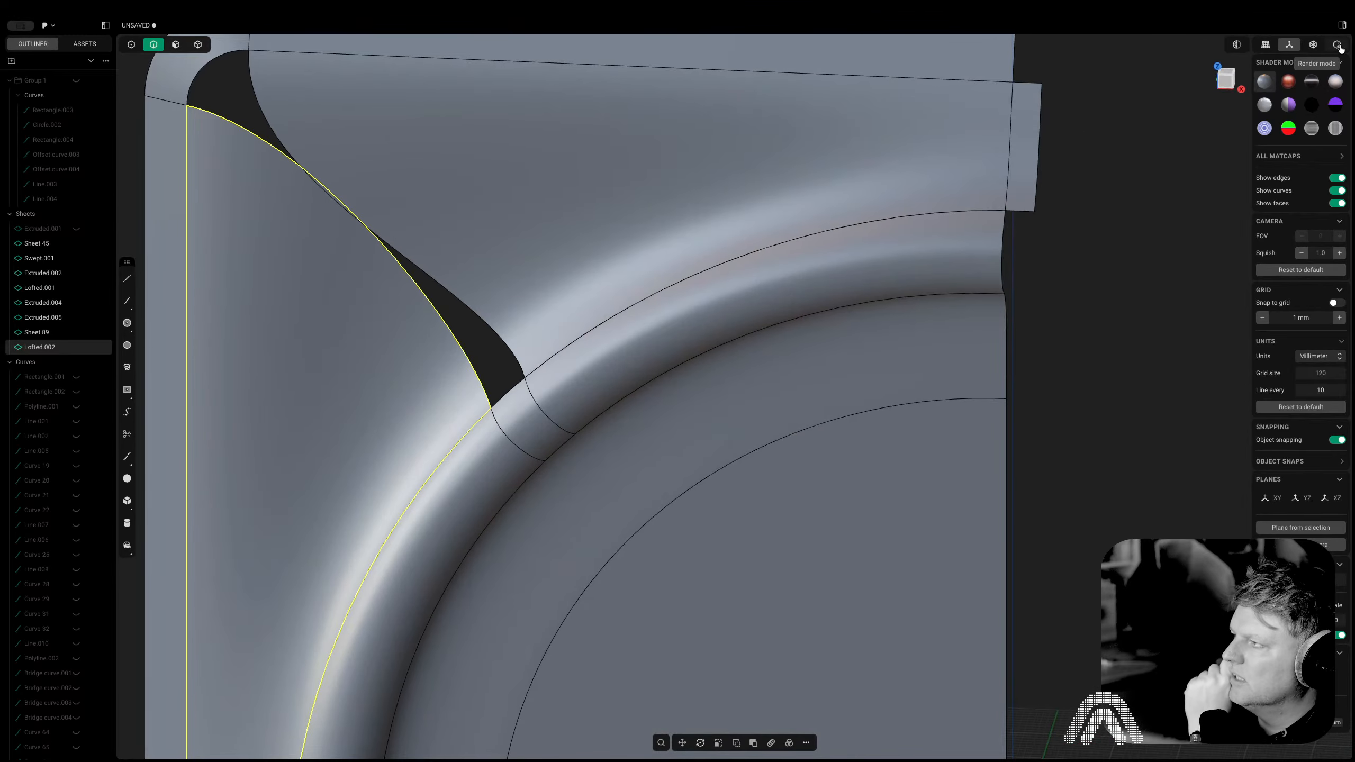
click(1225, 78)
scroll(525, 174, down, 5)
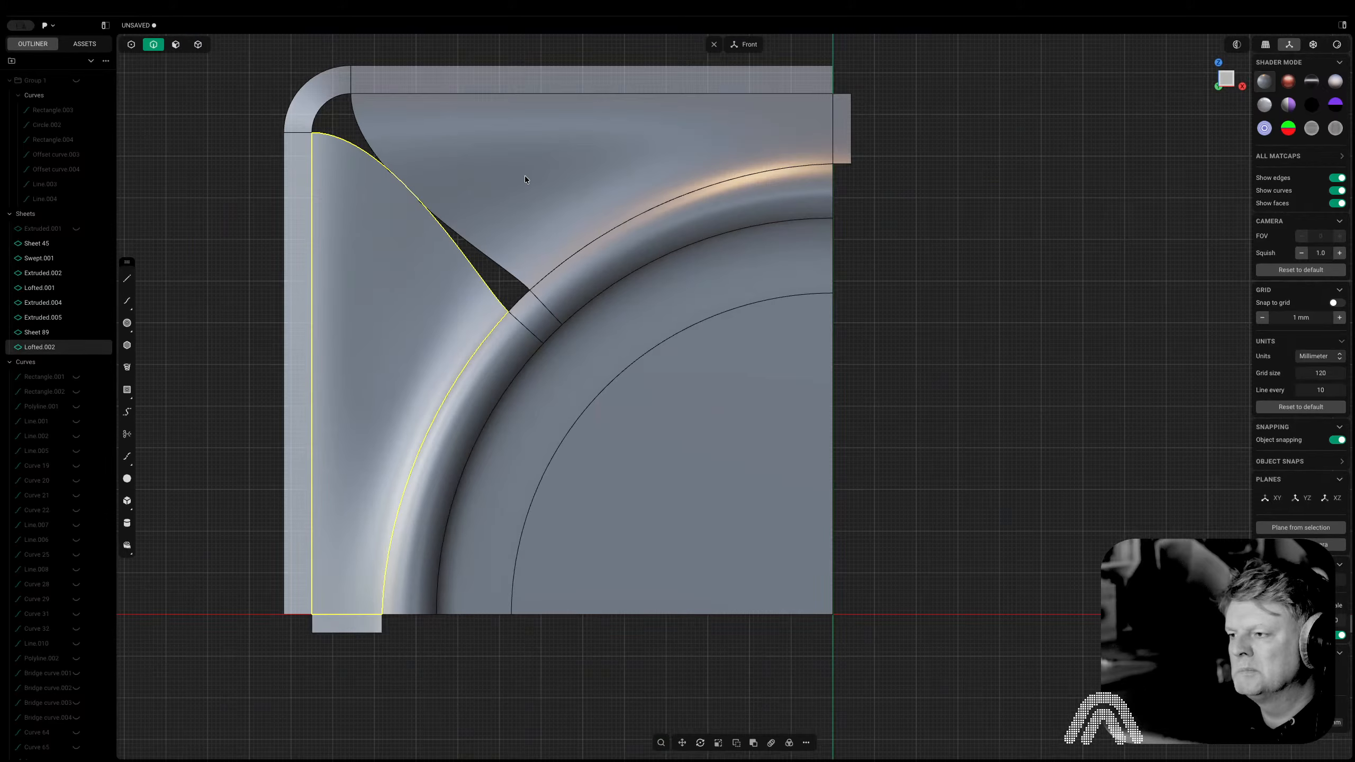
key(shift+a)
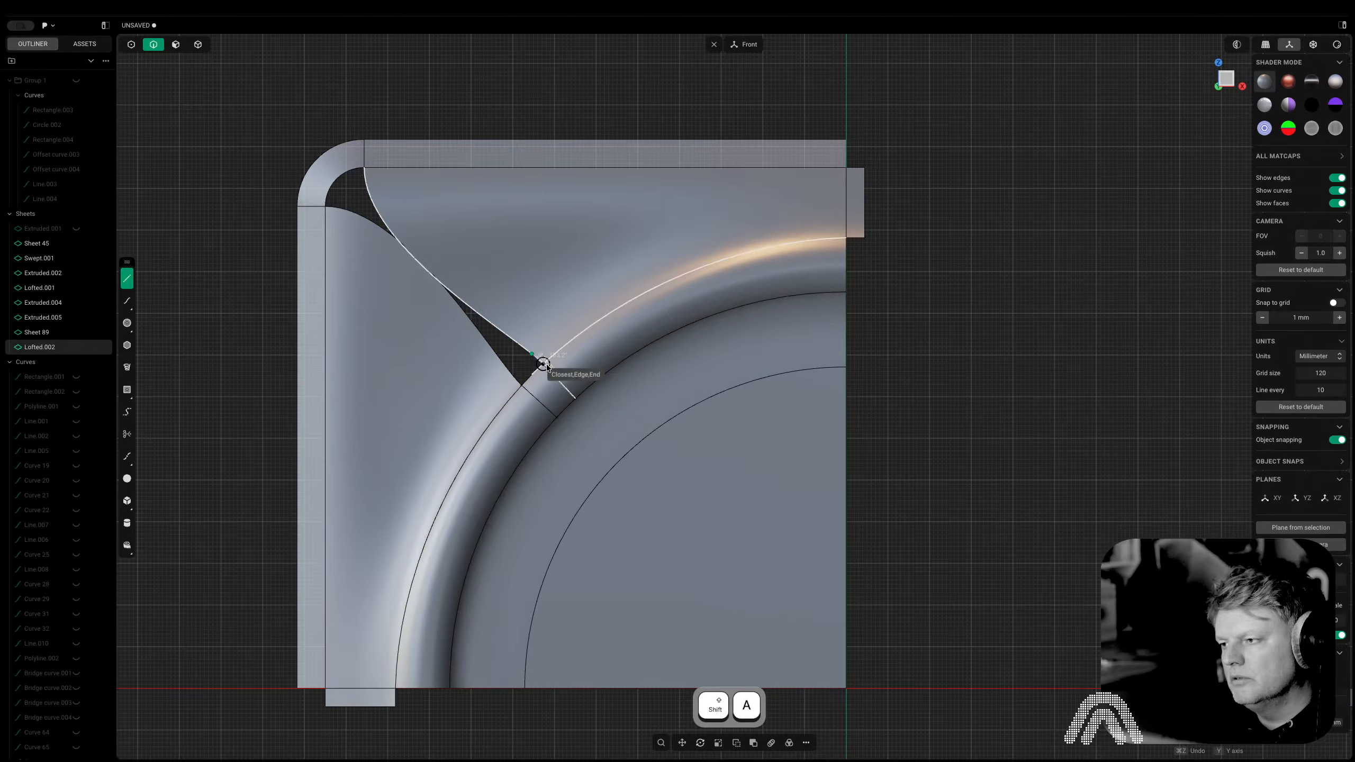
click(543, 364)
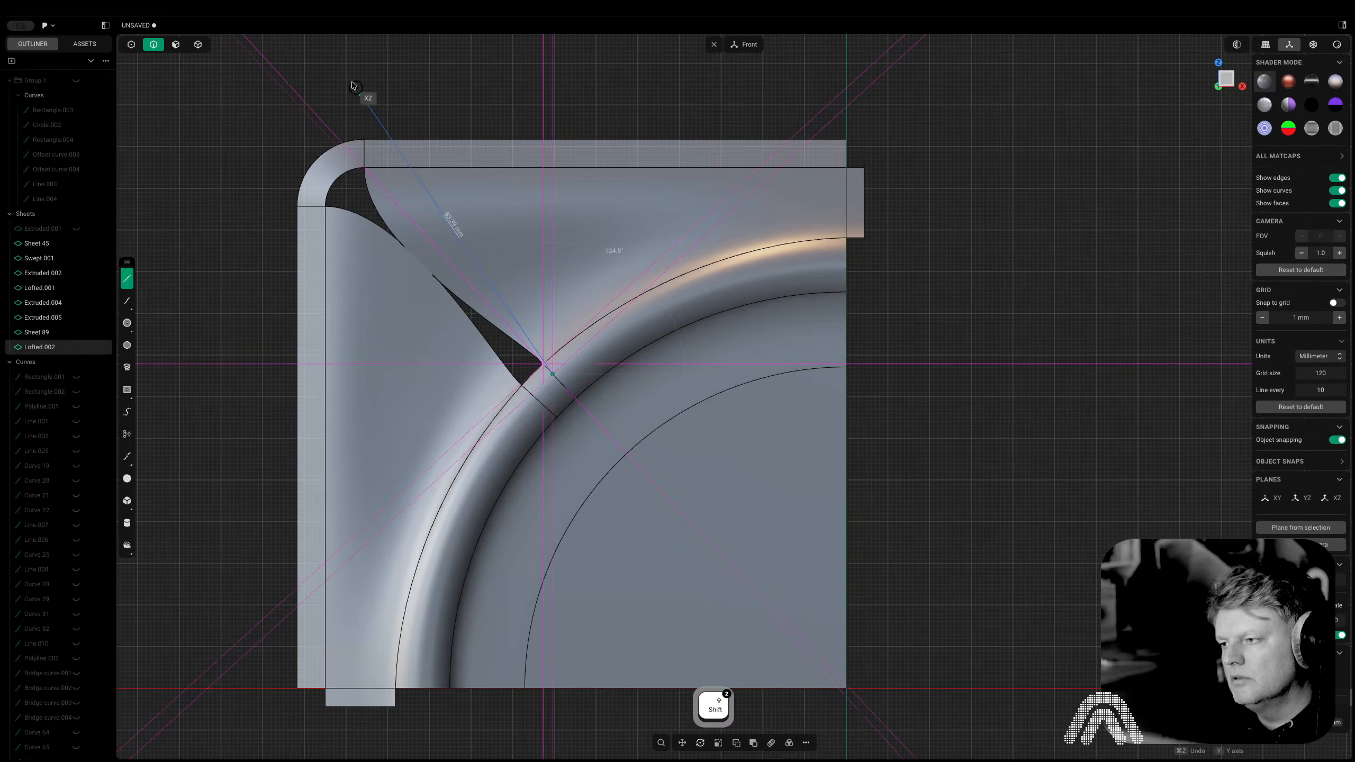
click(265, 64)
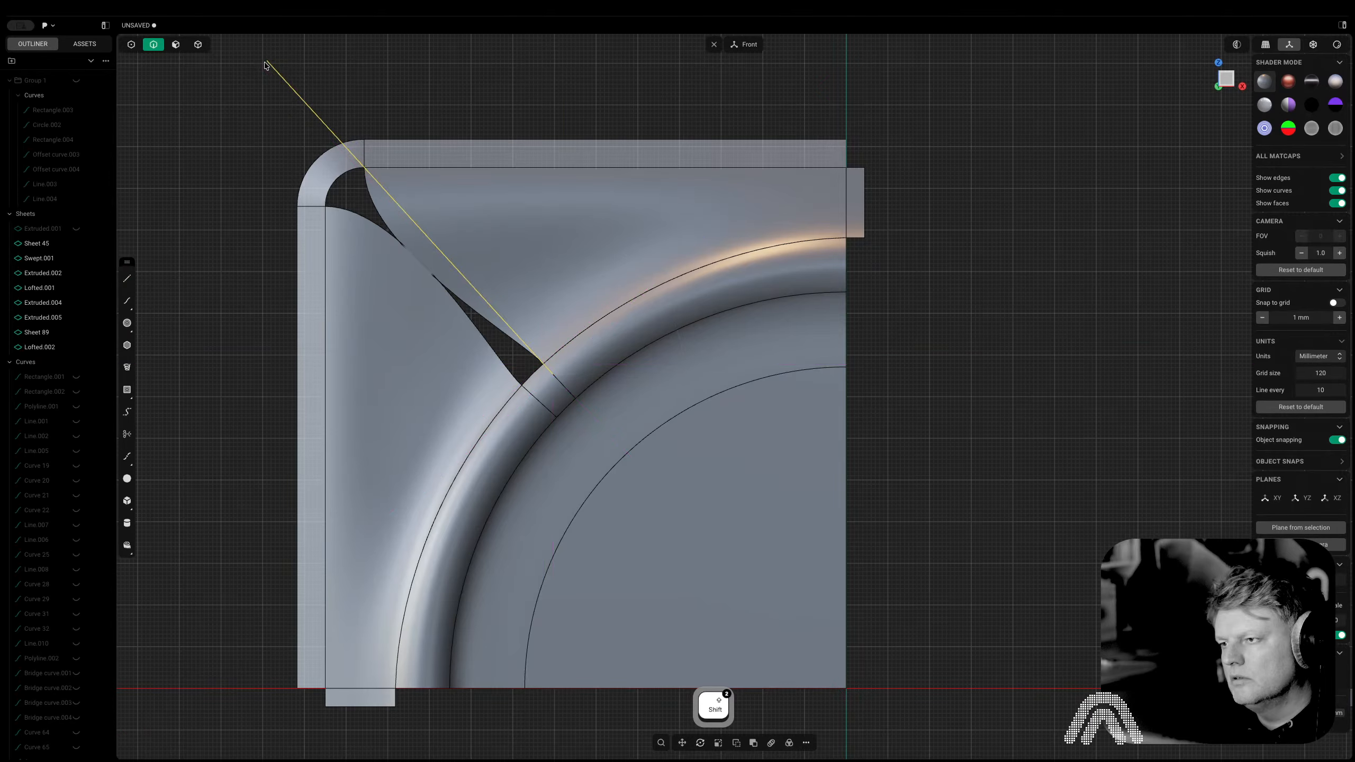
key(shift+a)
click(525, 394)
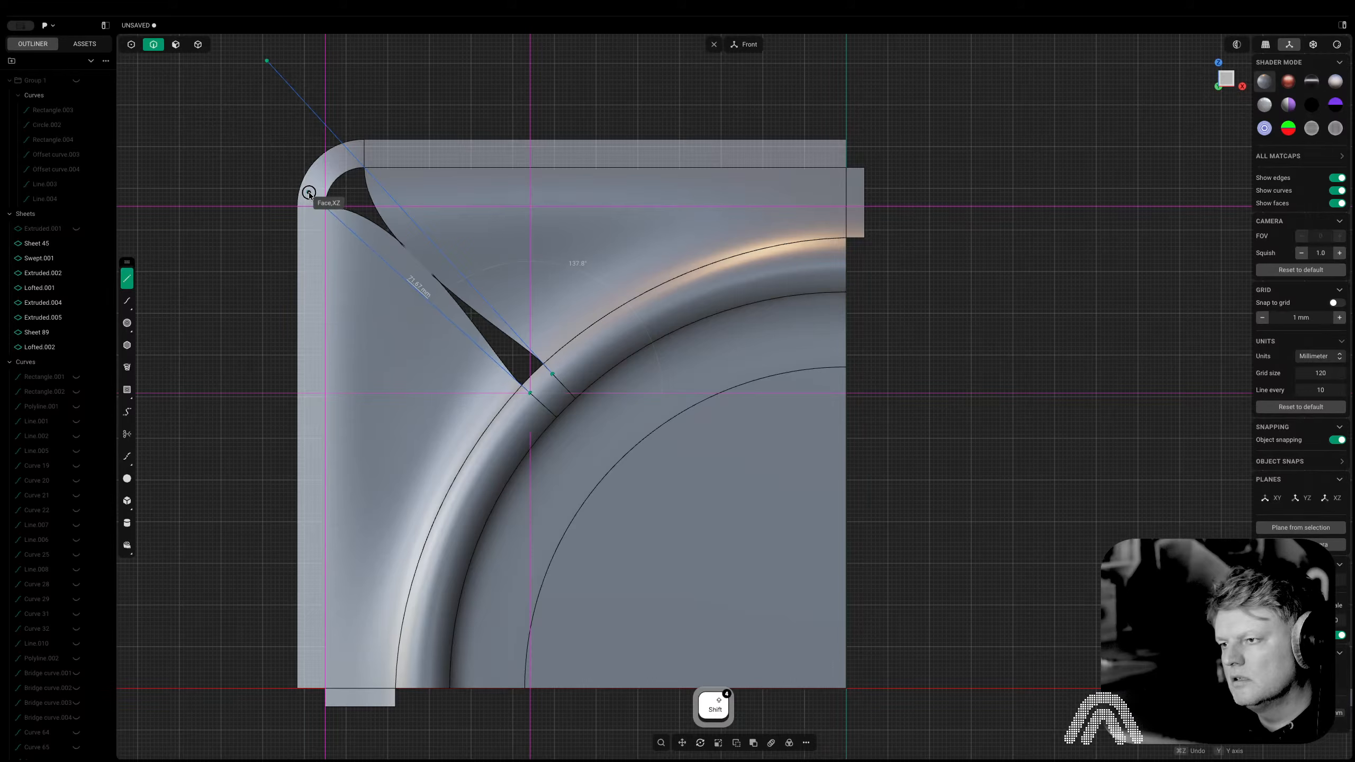
key(shift)
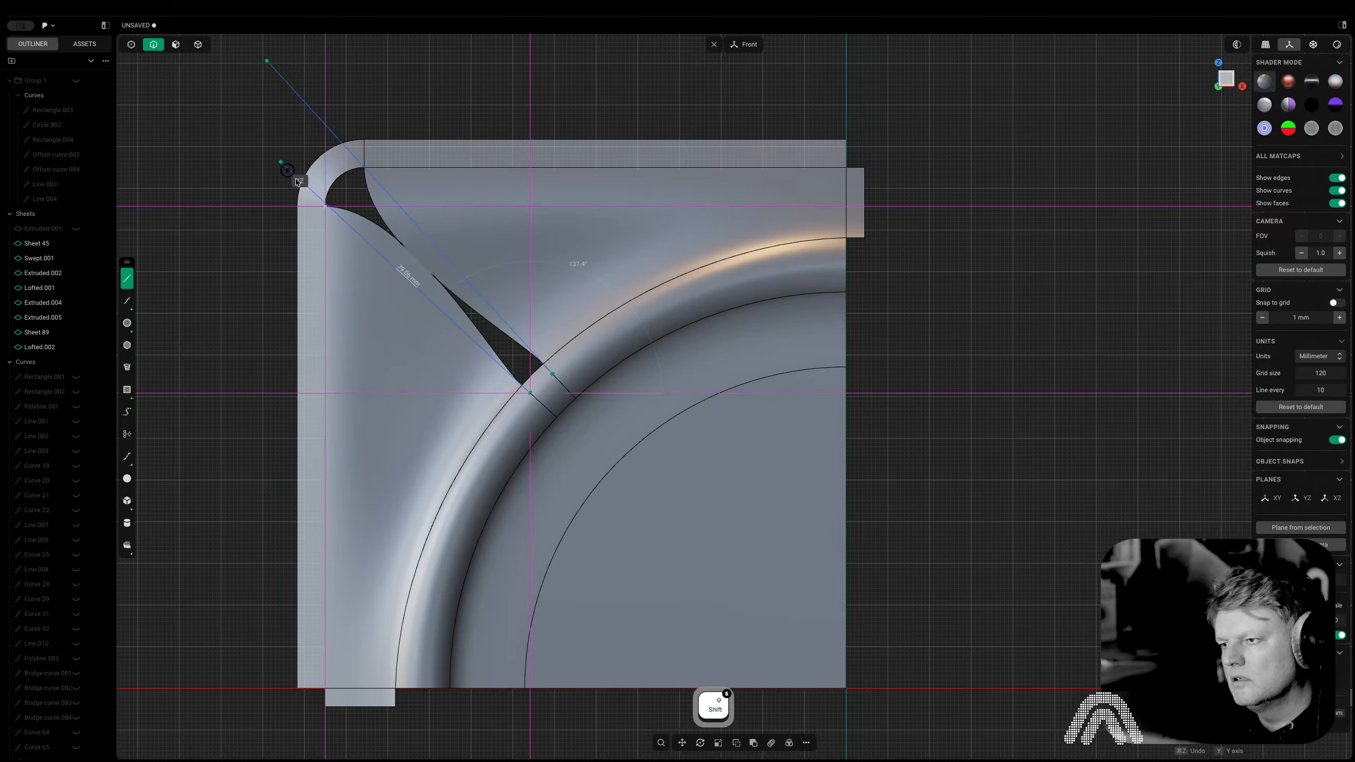
click(324, 204)
Cut the upper loft along its diagonal line and delete the curved offcut on the corner side
click(419, 233)
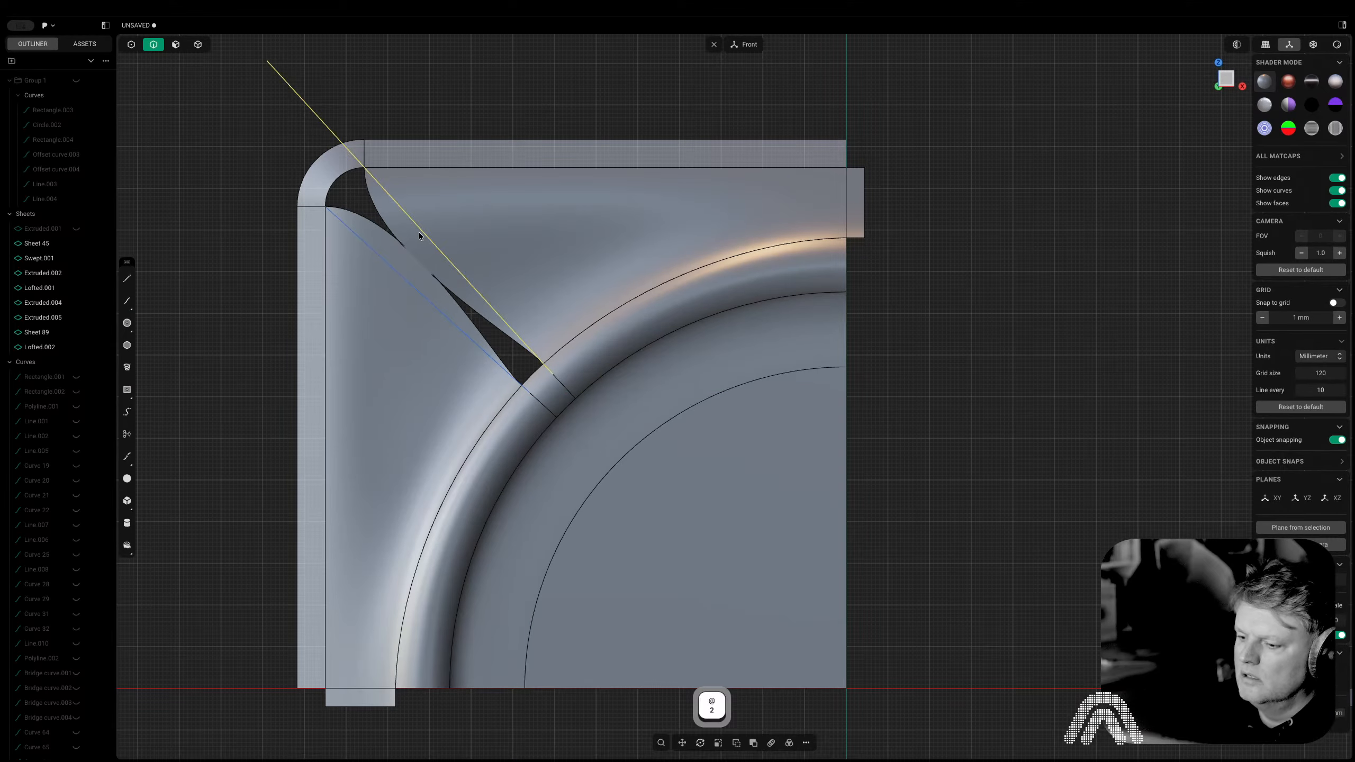
key(c)
click(462, 229)
right_click(493, 93)
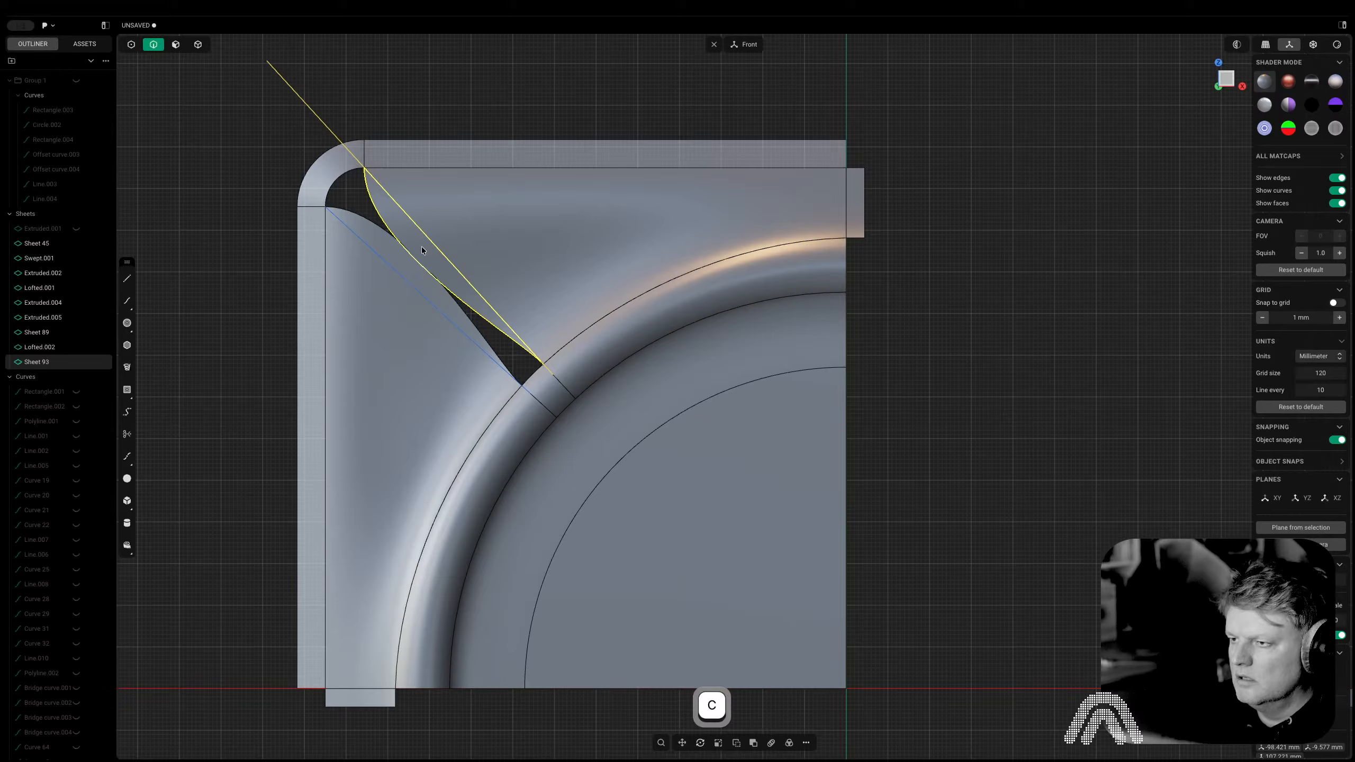
key(x)
Cut the left loft along its diagonal trim line
click(402, 275)
key(2)
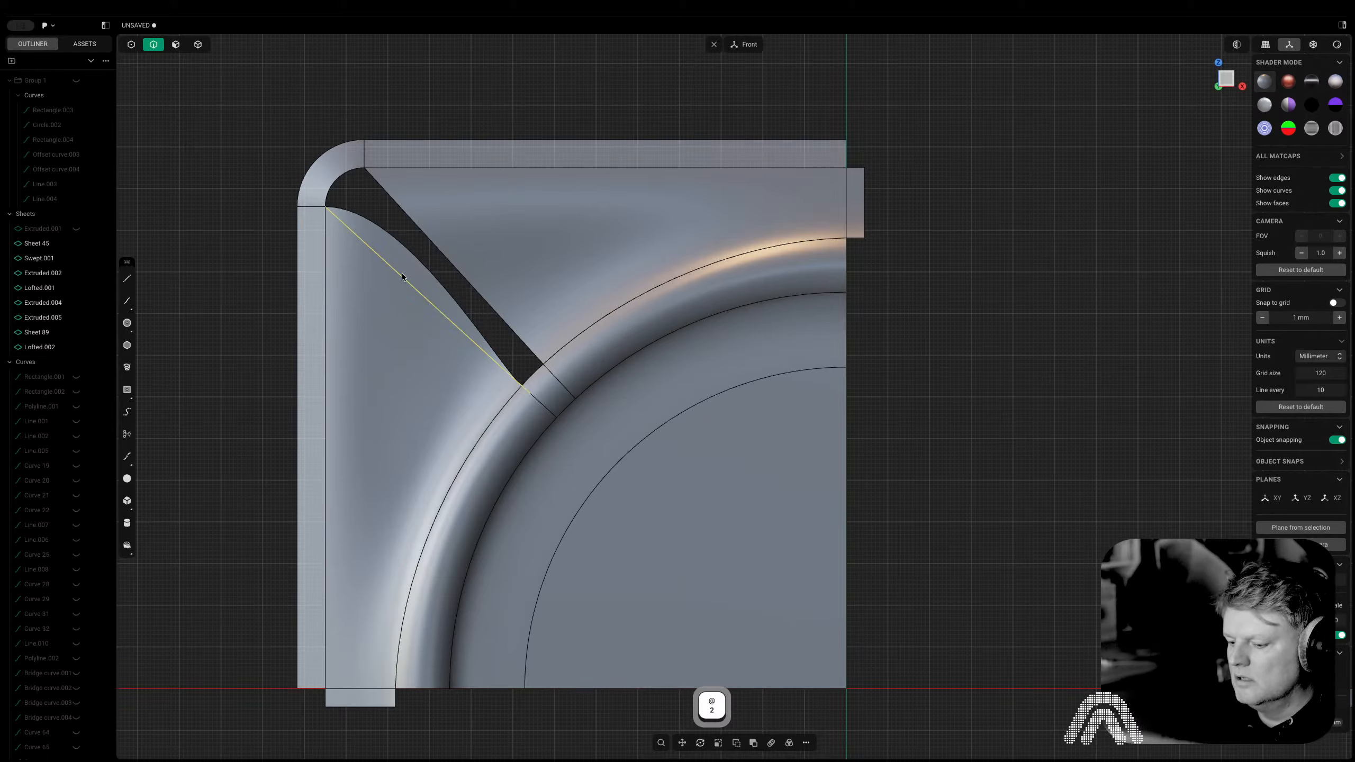
key(x)
key(super+z)
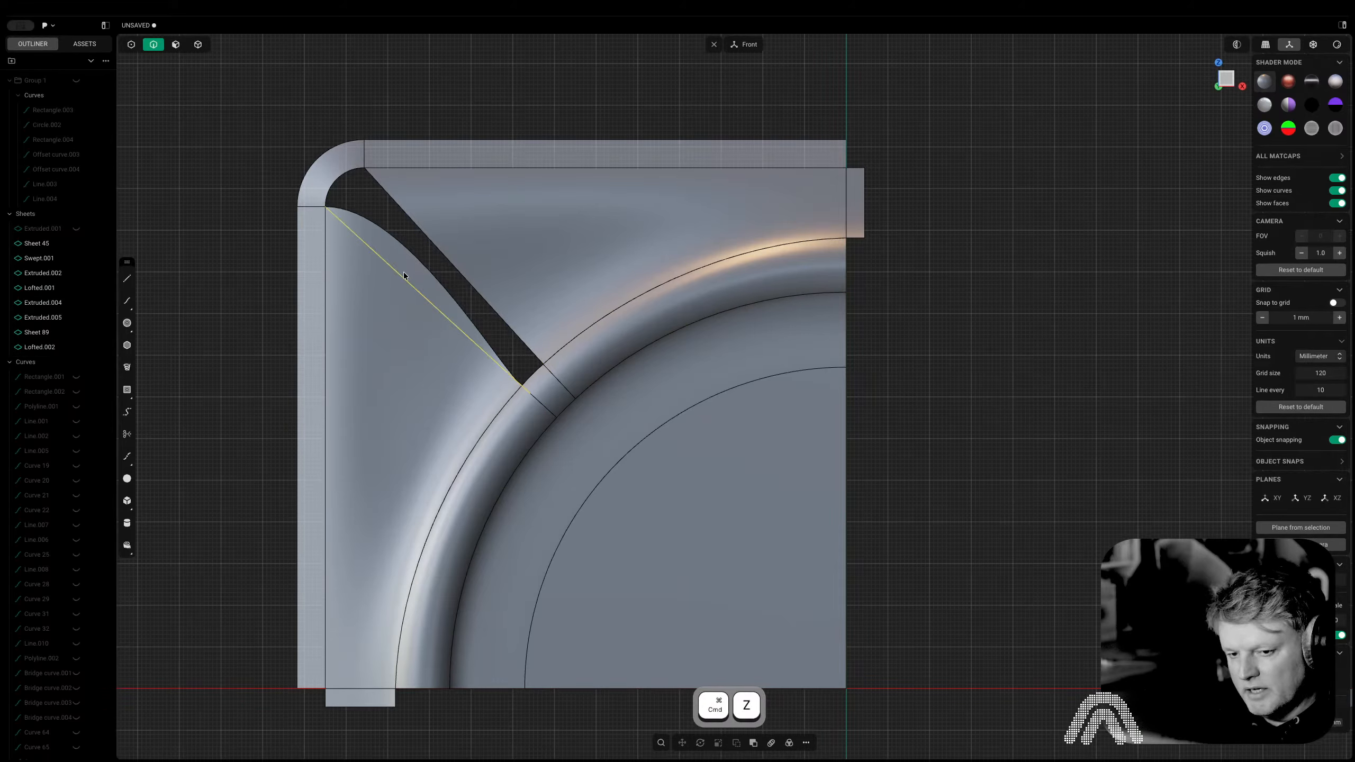
key(c)
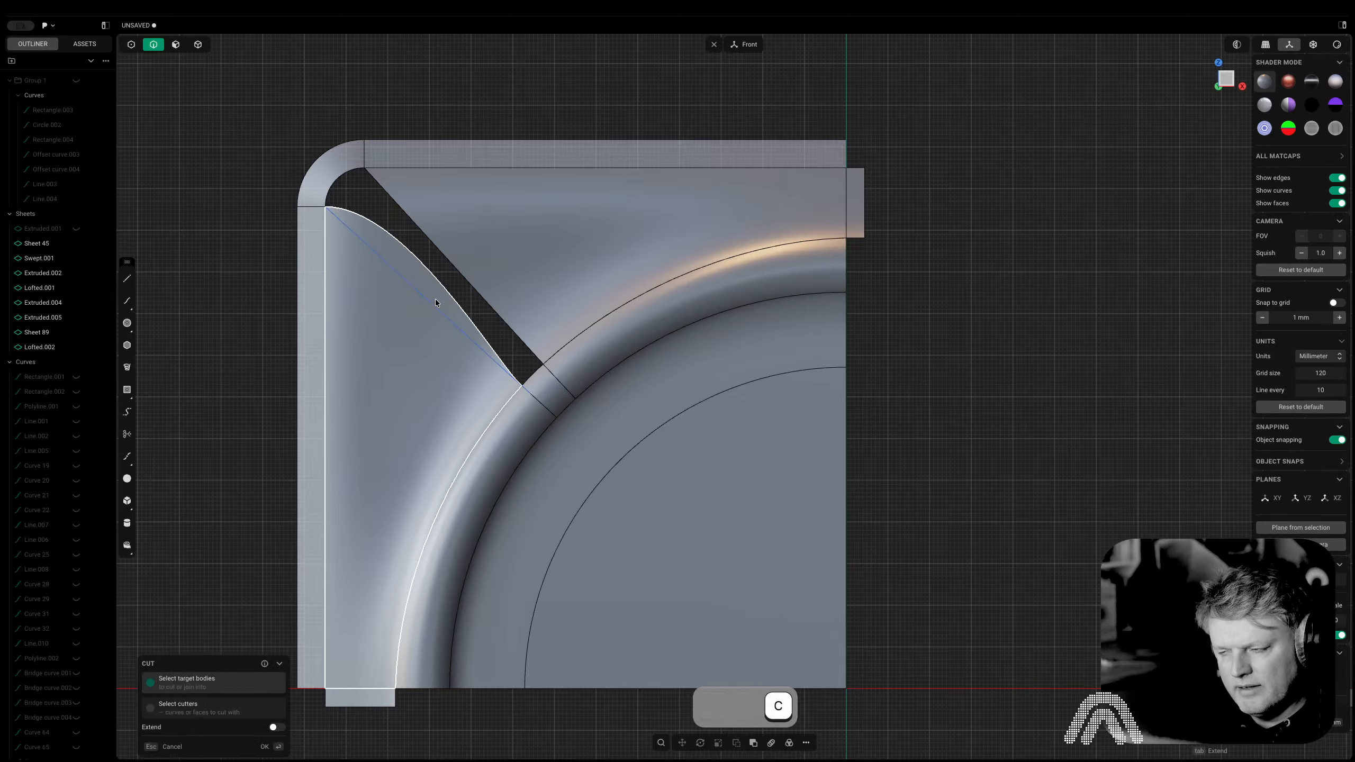
click(434, 294)
right_click(407, 118)
Delete the left loft's curved offcut on the corner side and the diagonal trim line
key(5)
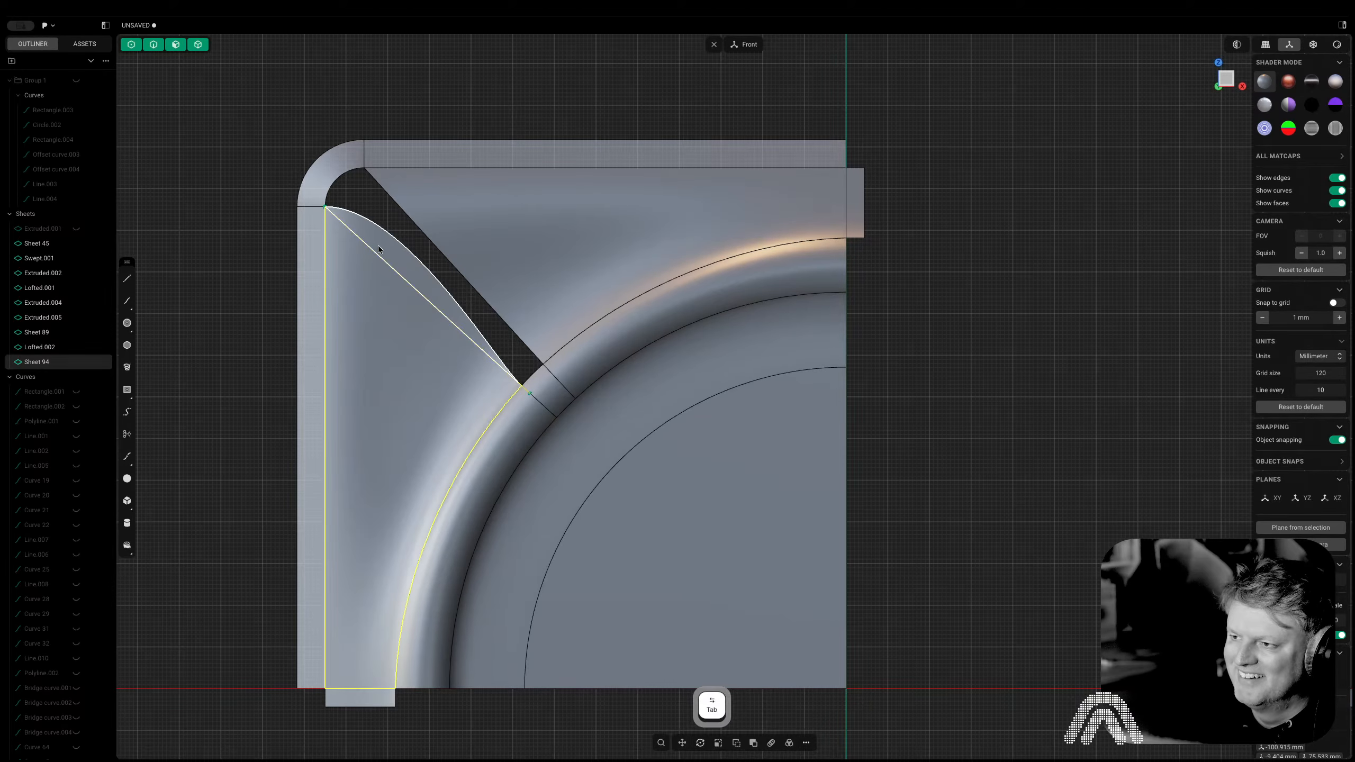
click(434, 272)
key(x)
key(2)
click(353, 239)
key(x)
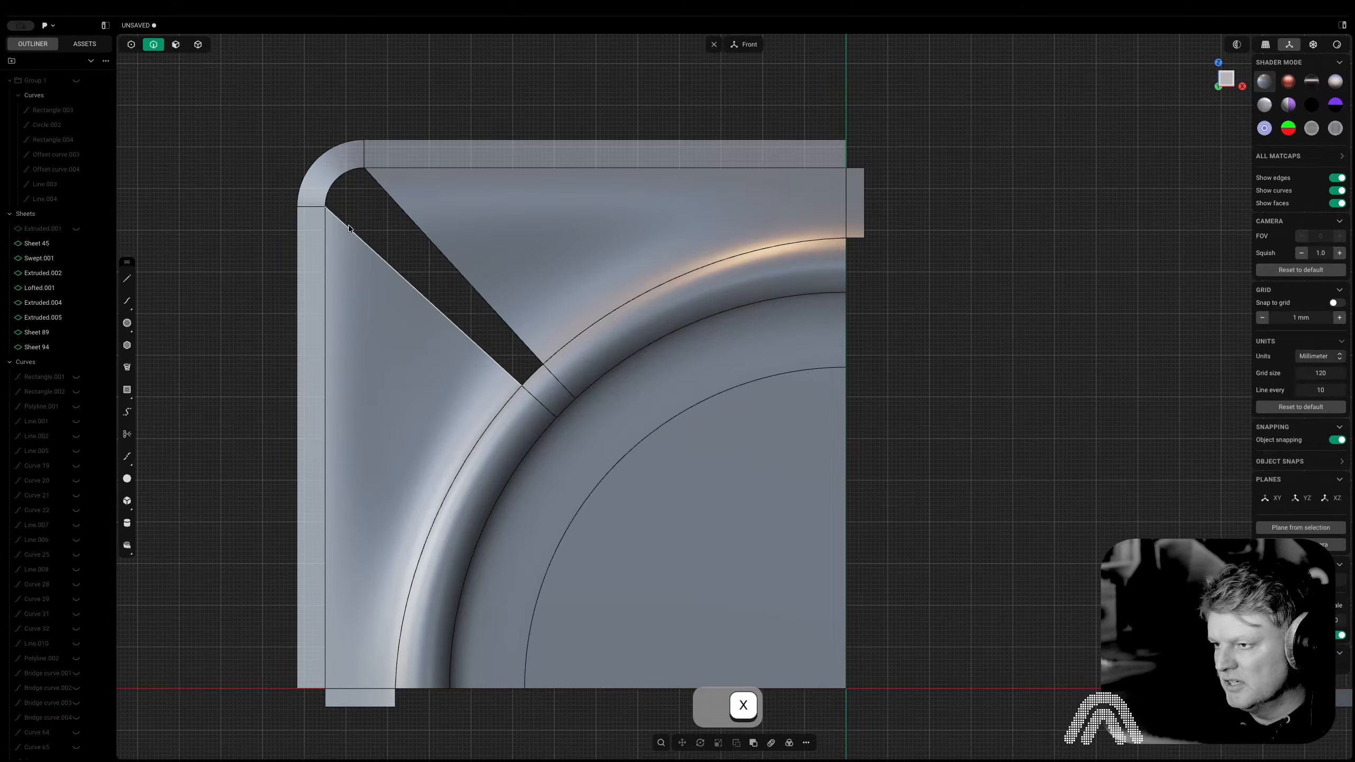
Try to loft between the corner strip's inner arc and the ring's middle segment edge, using both diagonal edges as guides
key(2)
click(339, 185)
middle_drag(521, 283, 564, 351)
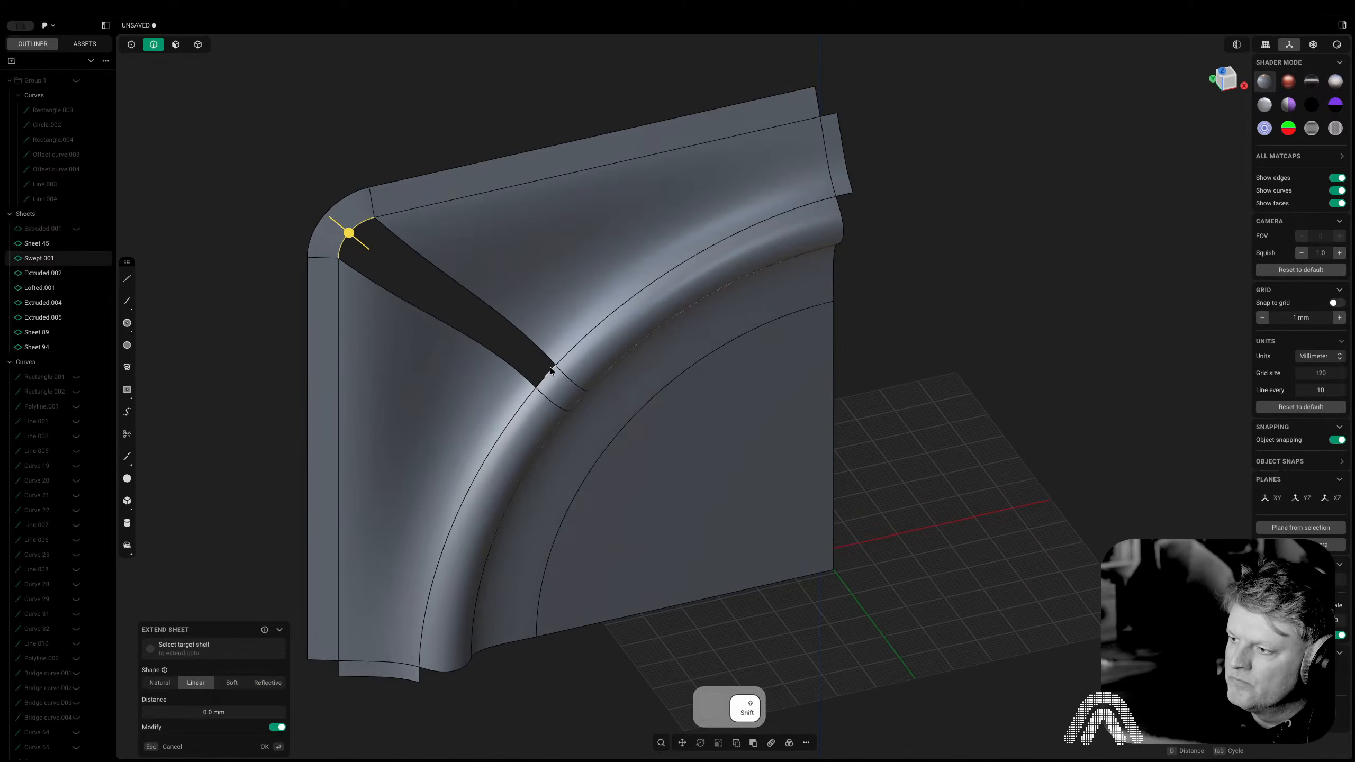
shift+click(548, 370)
key(l)
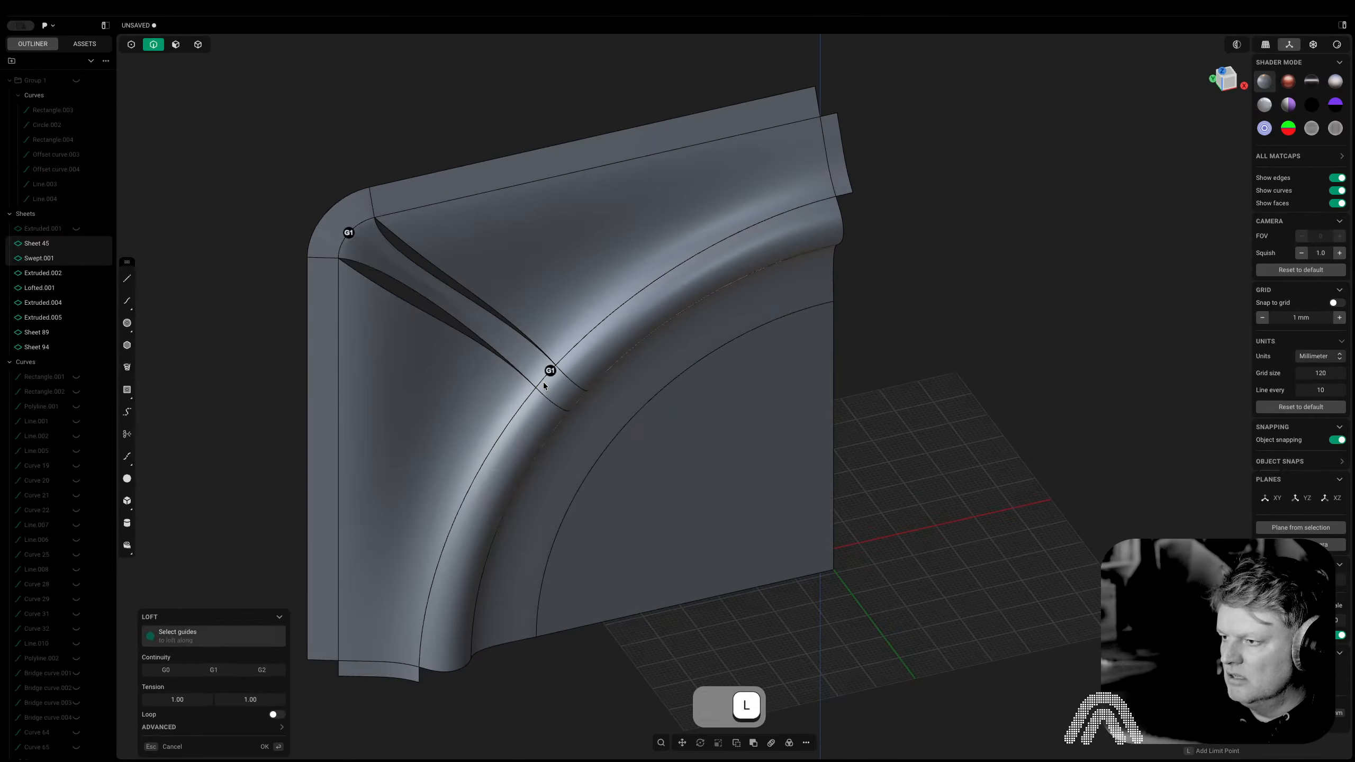
shift+click(495, 306)
shift+click(435, 322)
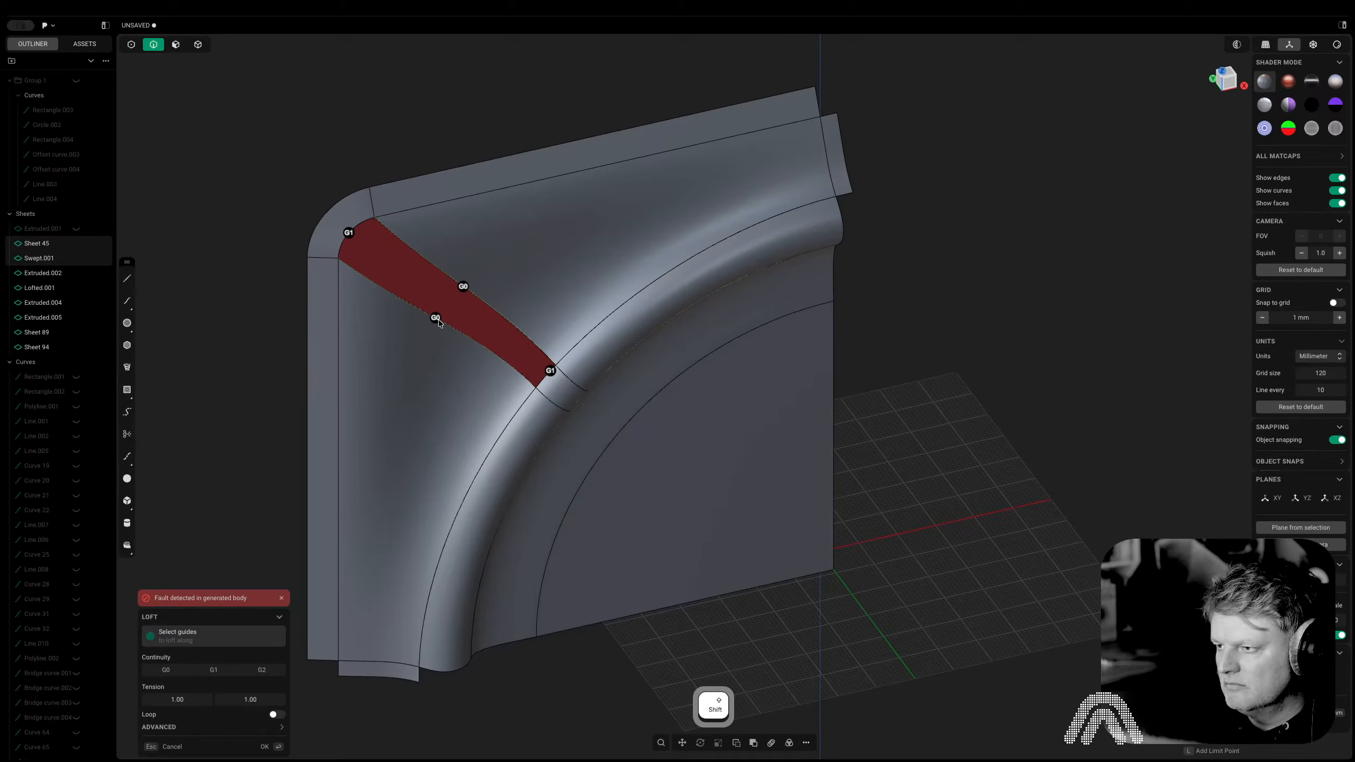
key(Tab)
key(Tab)
key(Escape)
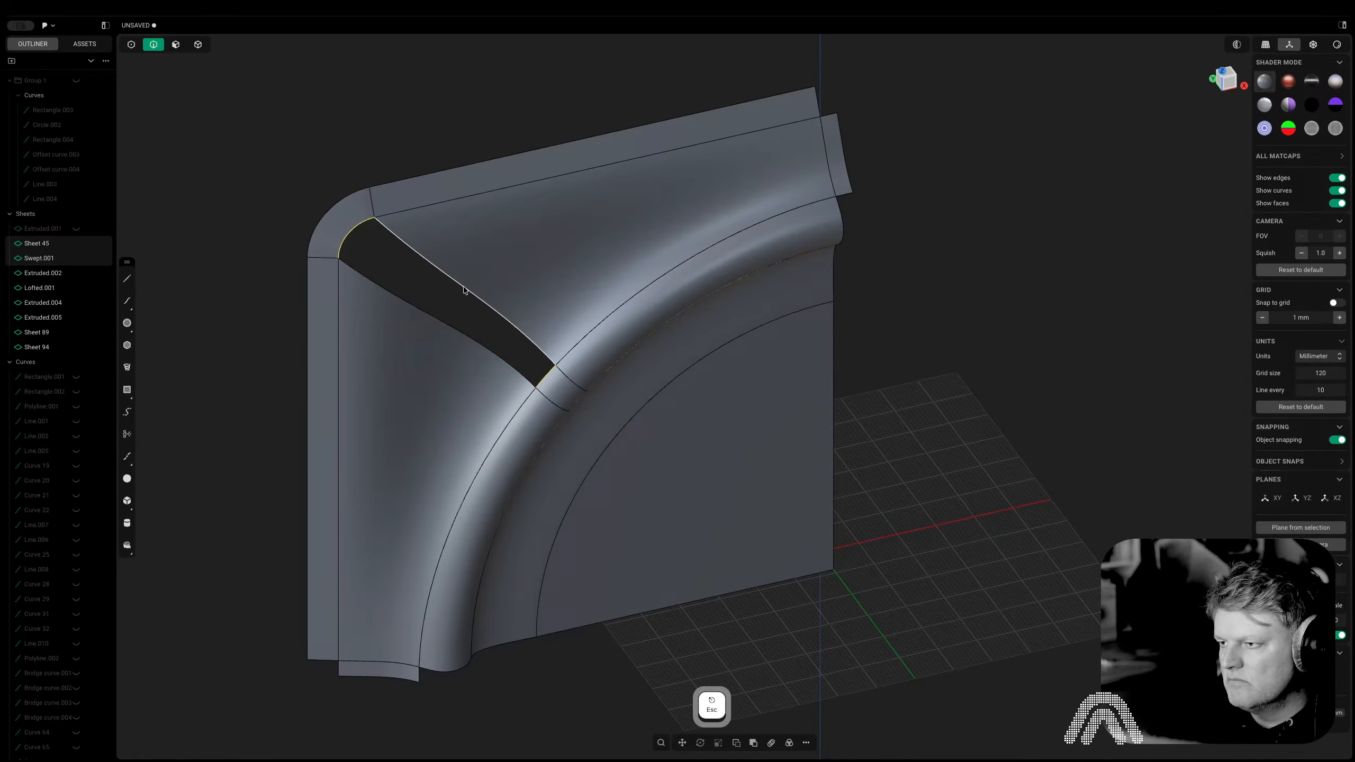
Try to loft between the two diagonal edges with G1 continuity, guided by the ring's middle segment edge and the corner arc
click(463, 288)
shift+click(445, 324)
key(l)
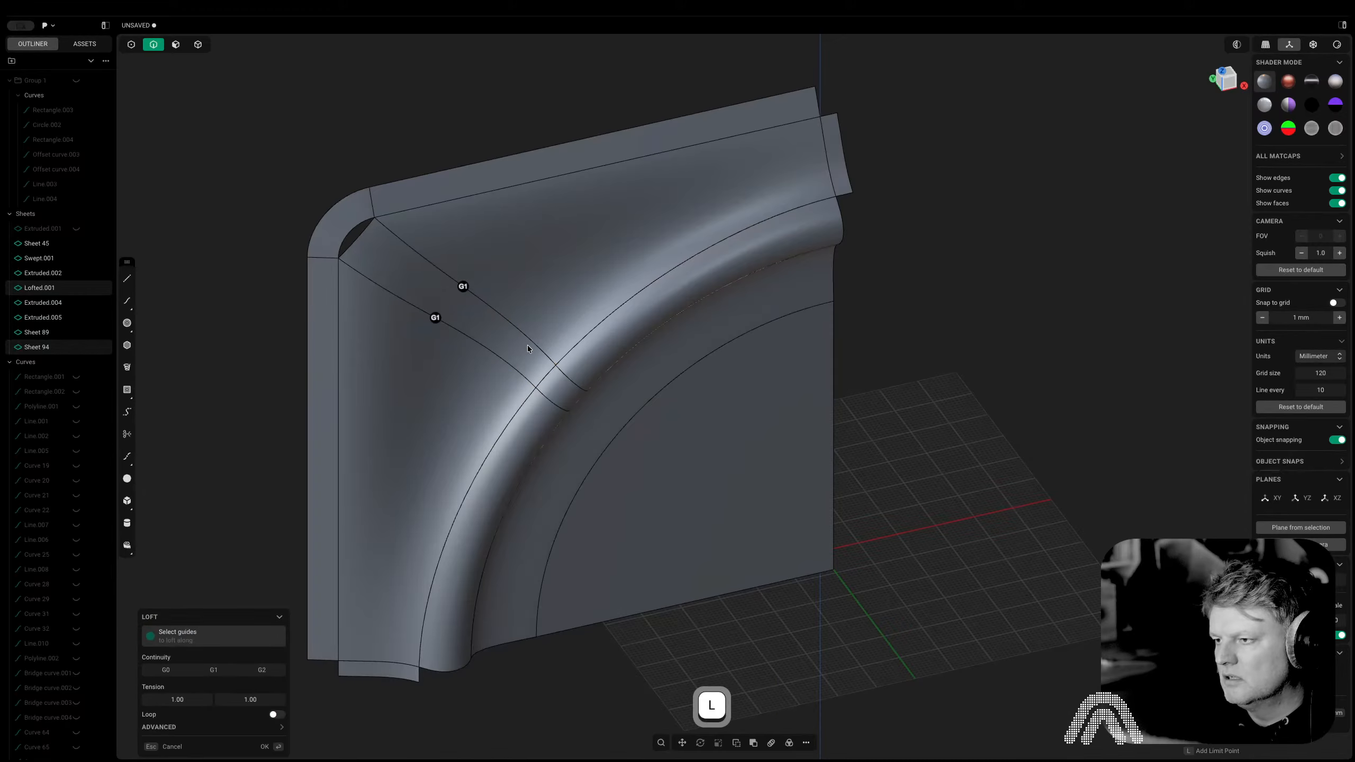
shift+click(549, 373)
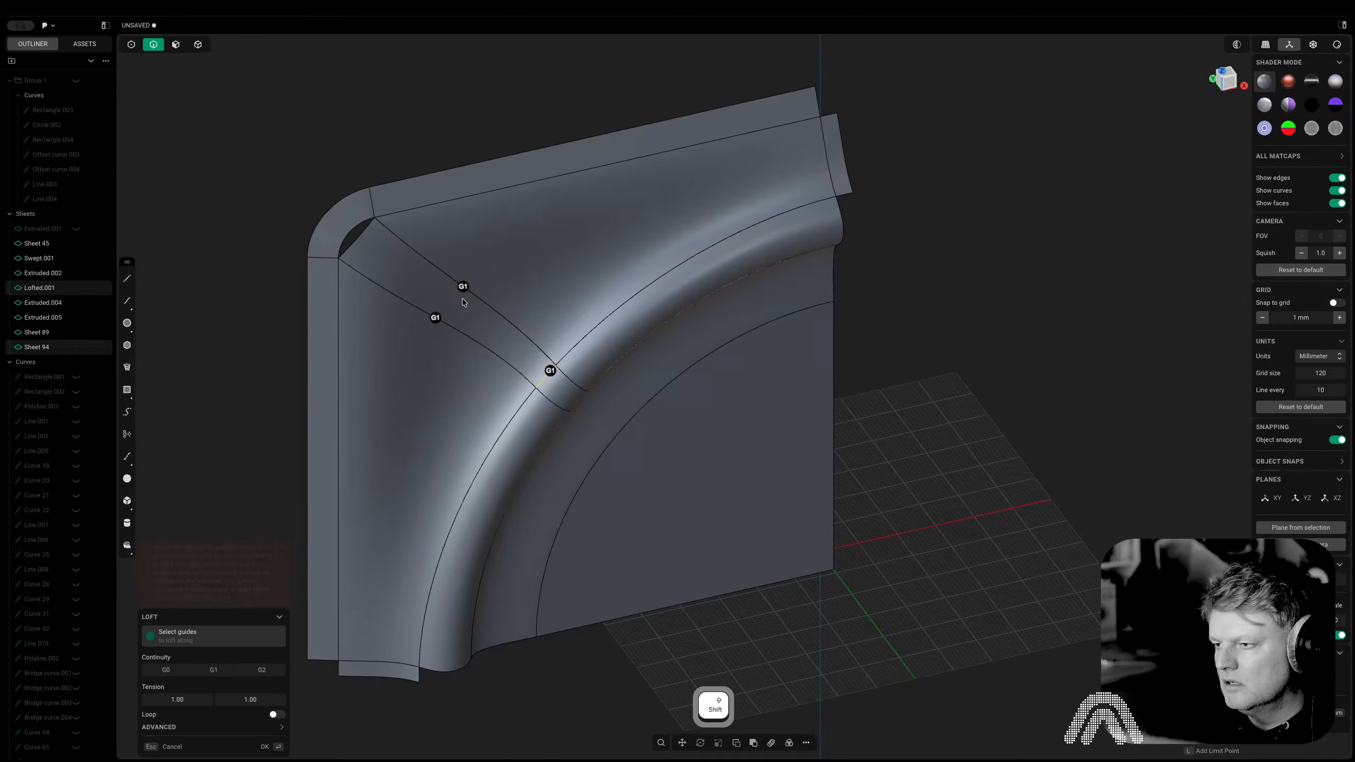
middle_drag(351, 233, 459, 185)
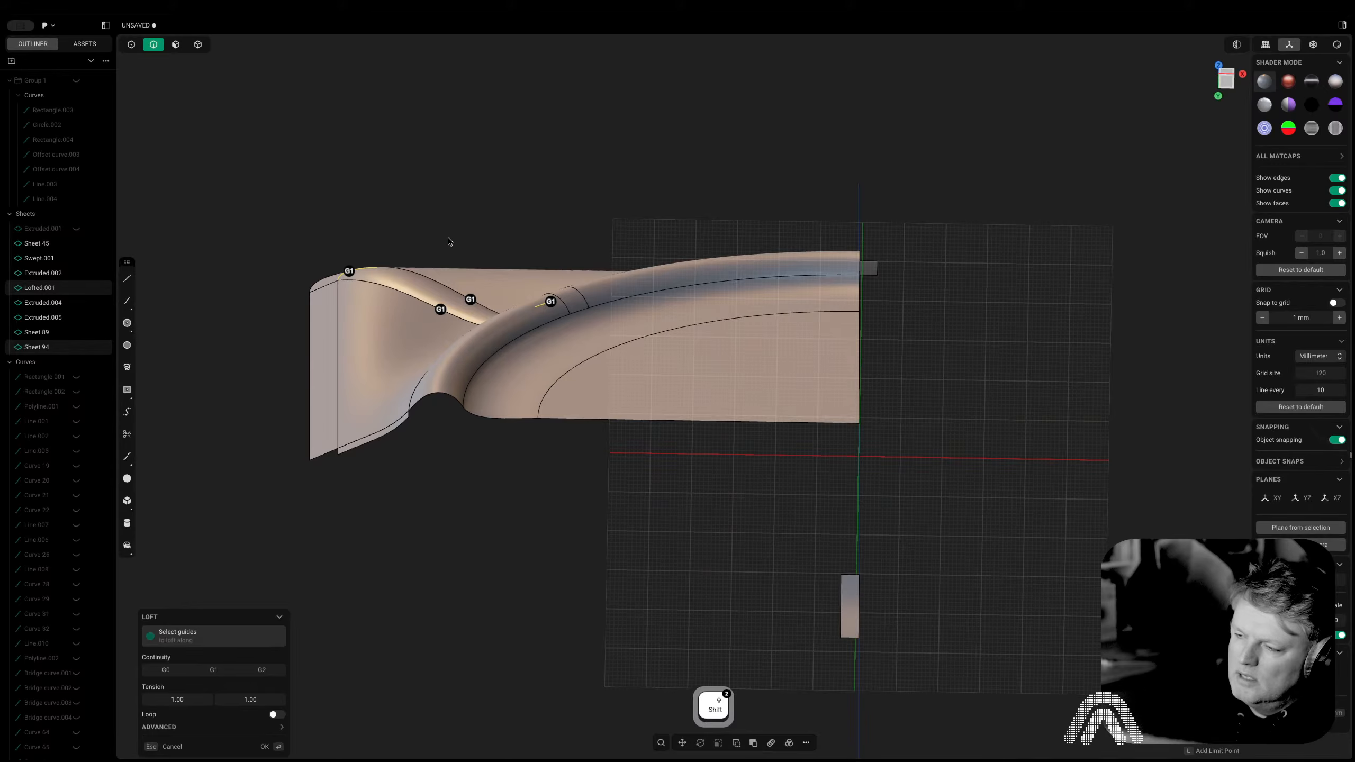
middle_drag(479, 300, 465, 411)
key(Escape)
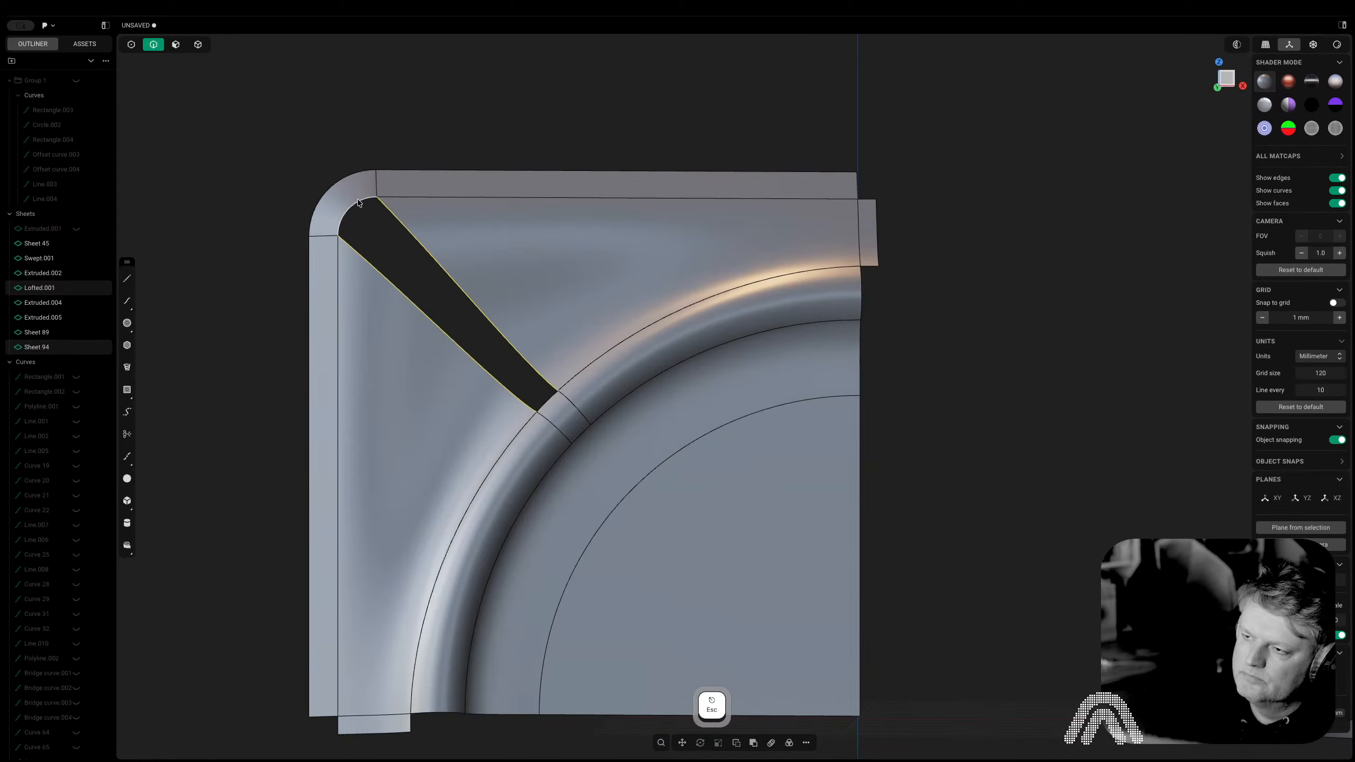
Start an XNurbs surface from the two diagonal edges, the corner arc and the ring's middle segment edge
shift+click(358, 201)
shift+click(544, 406)
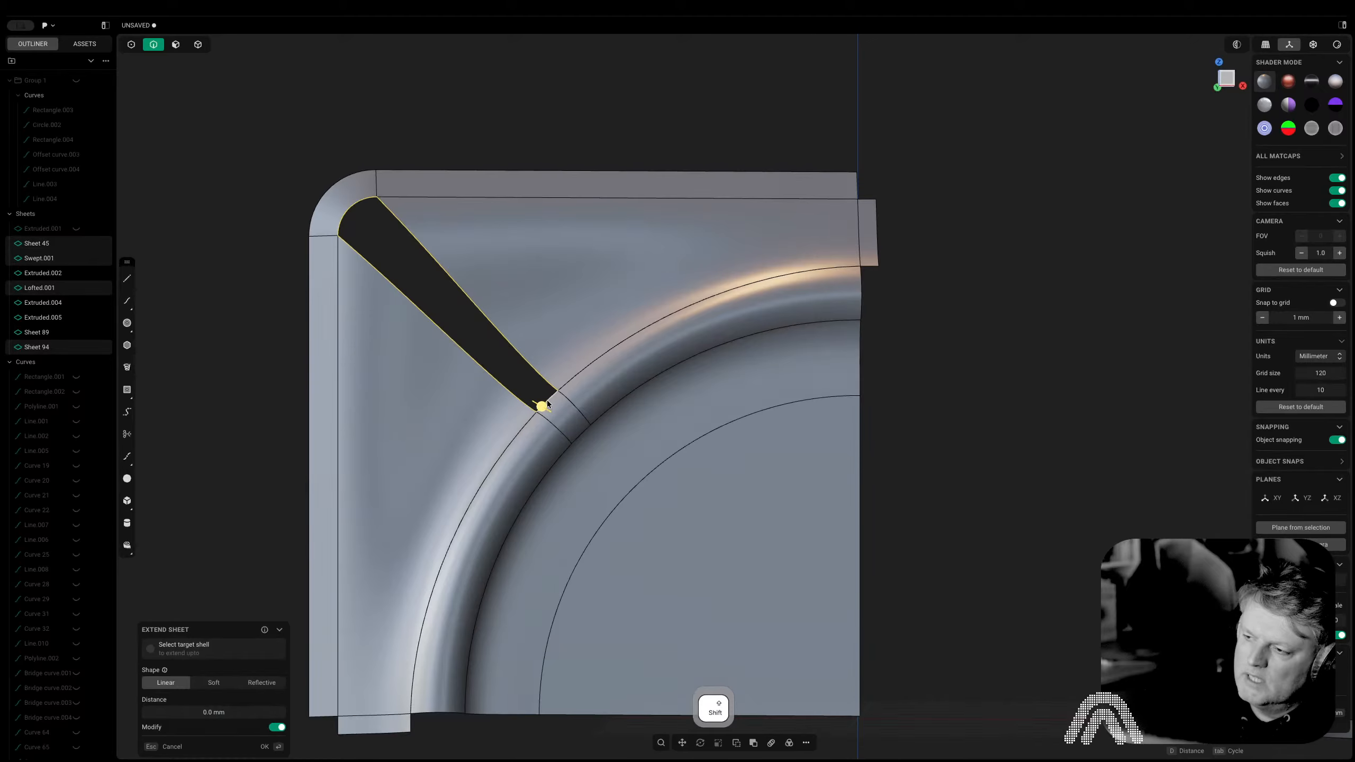
middle_drag(530, 367, 505, 243)
scroll(435, 396, up, 5)
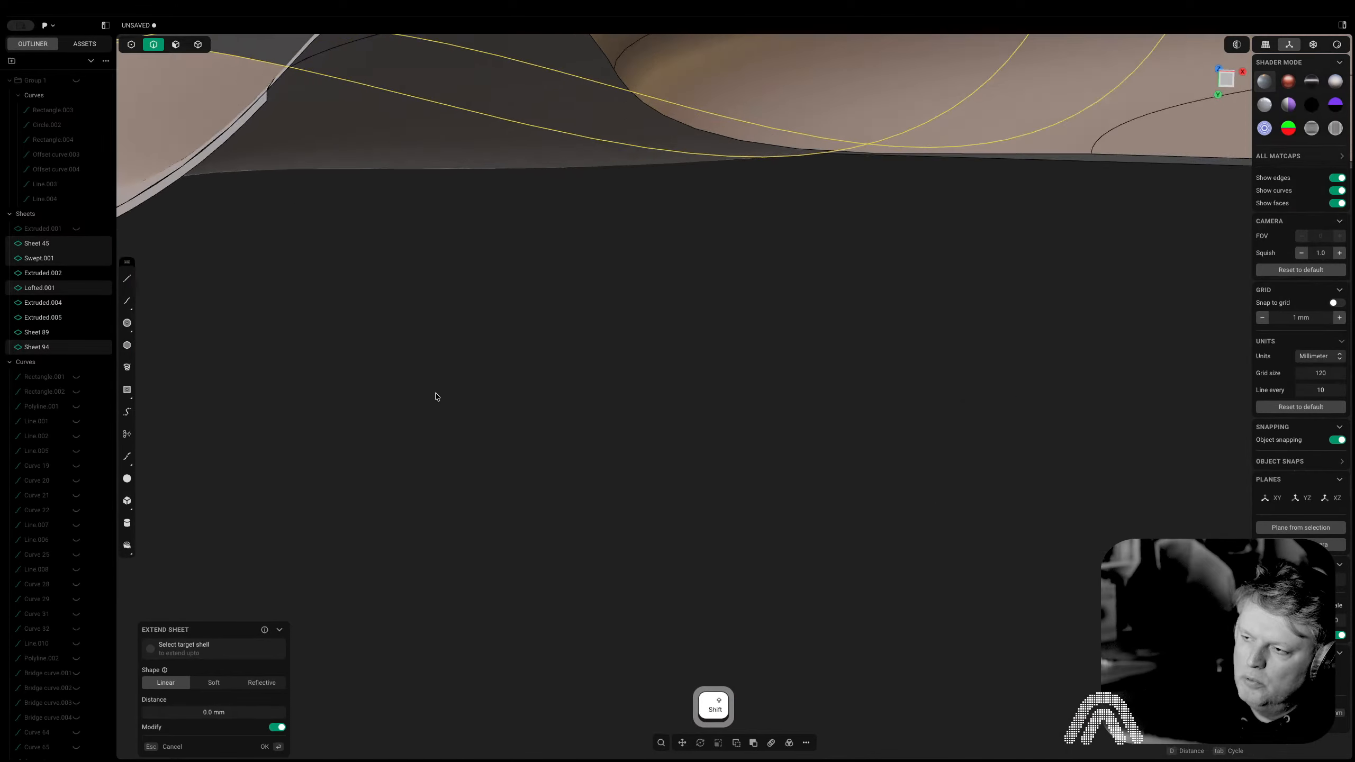
middle_drag(435, 396, 530, 334)
scroll(471, 244, down, 3)
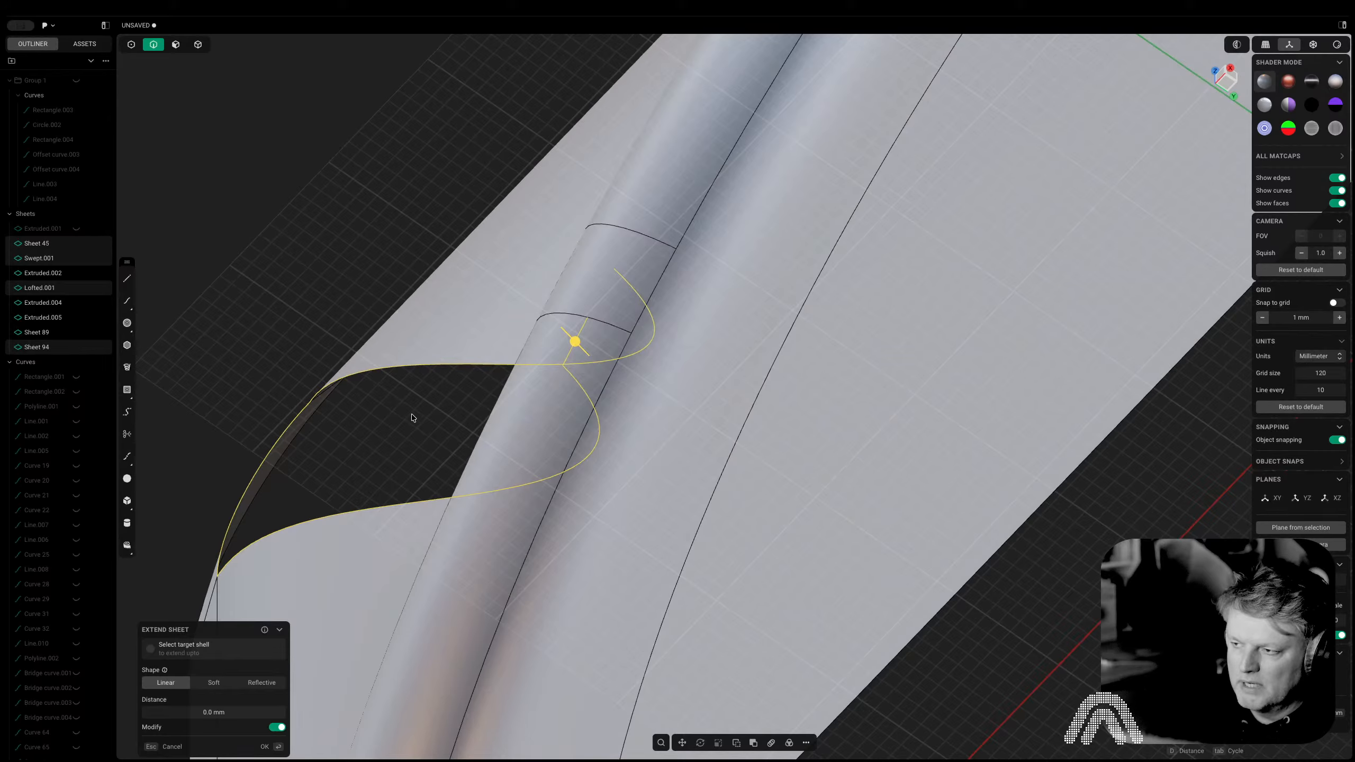
scroll(418, 418, down, 2)
middle_drag(479, 435, 726, 547)
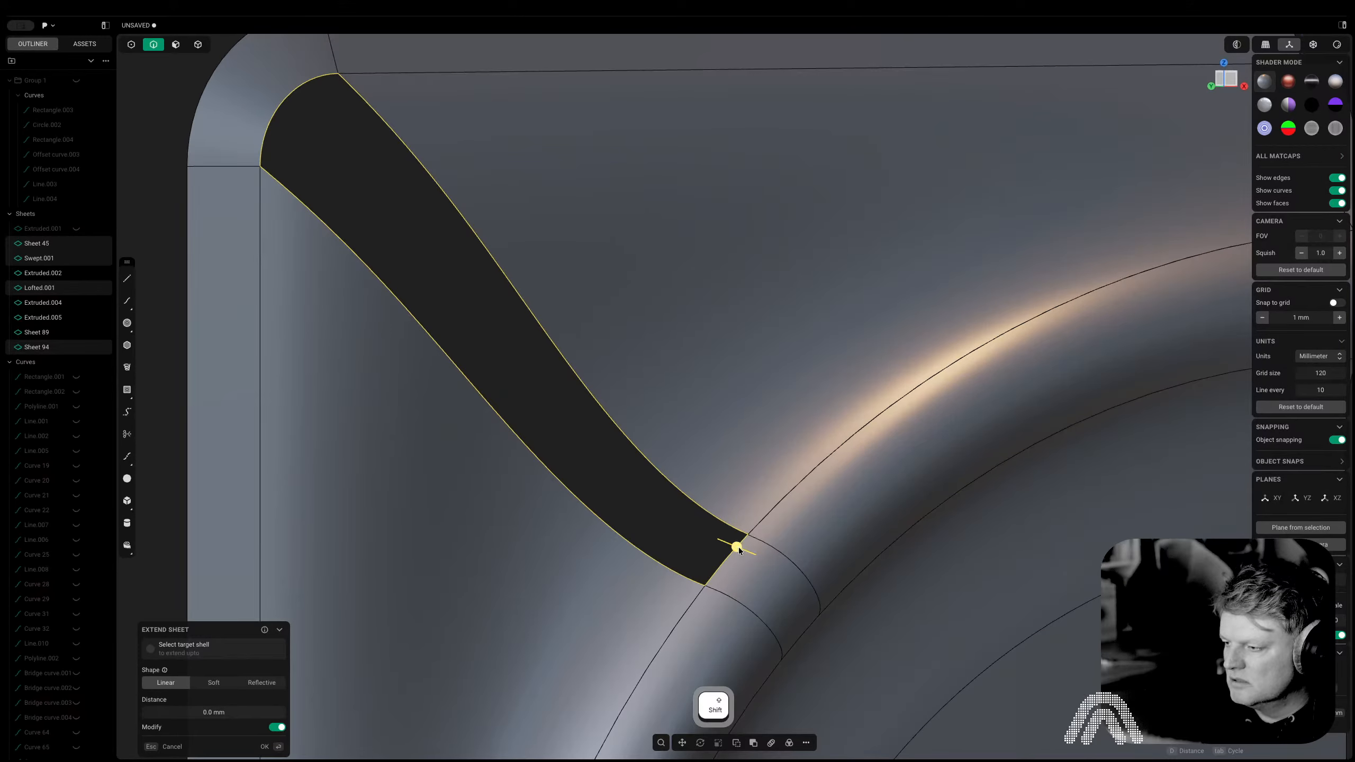
text(f)
text(xn)
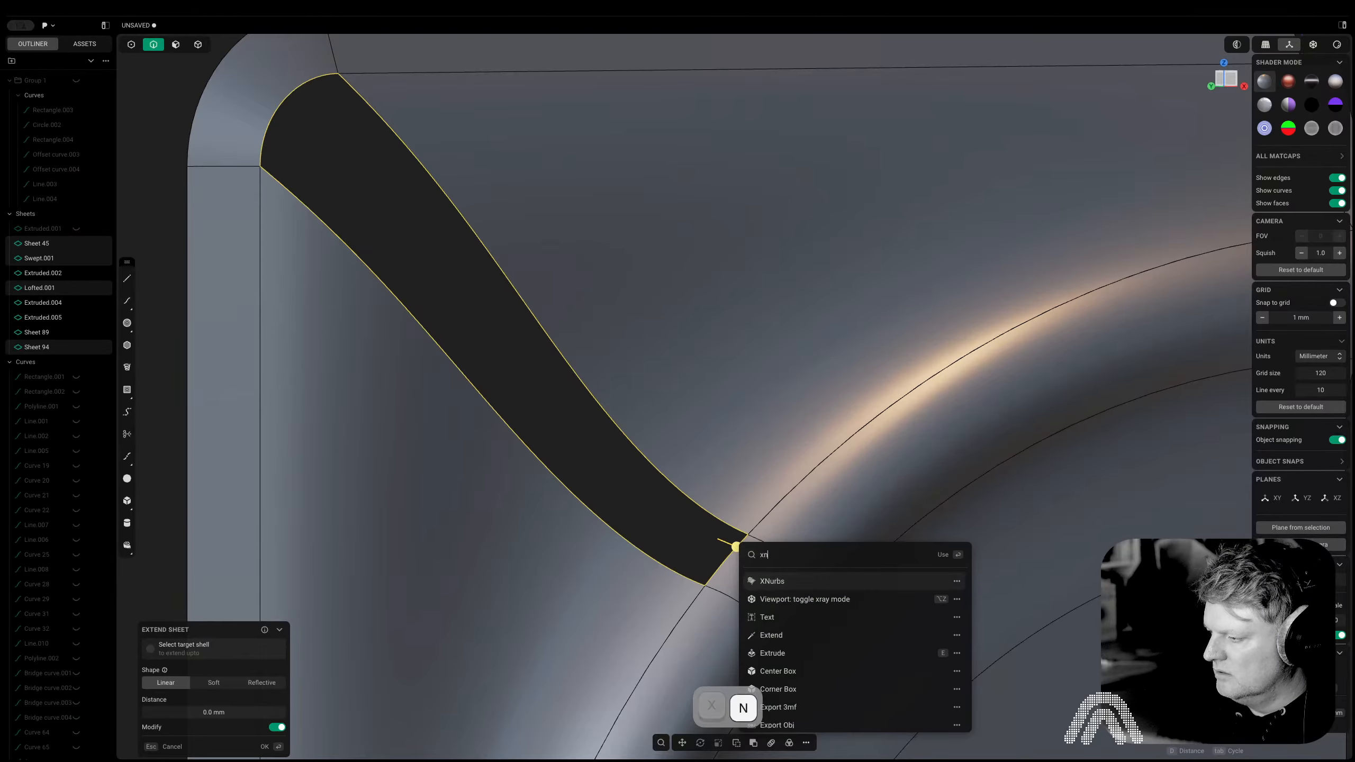
key(Return)
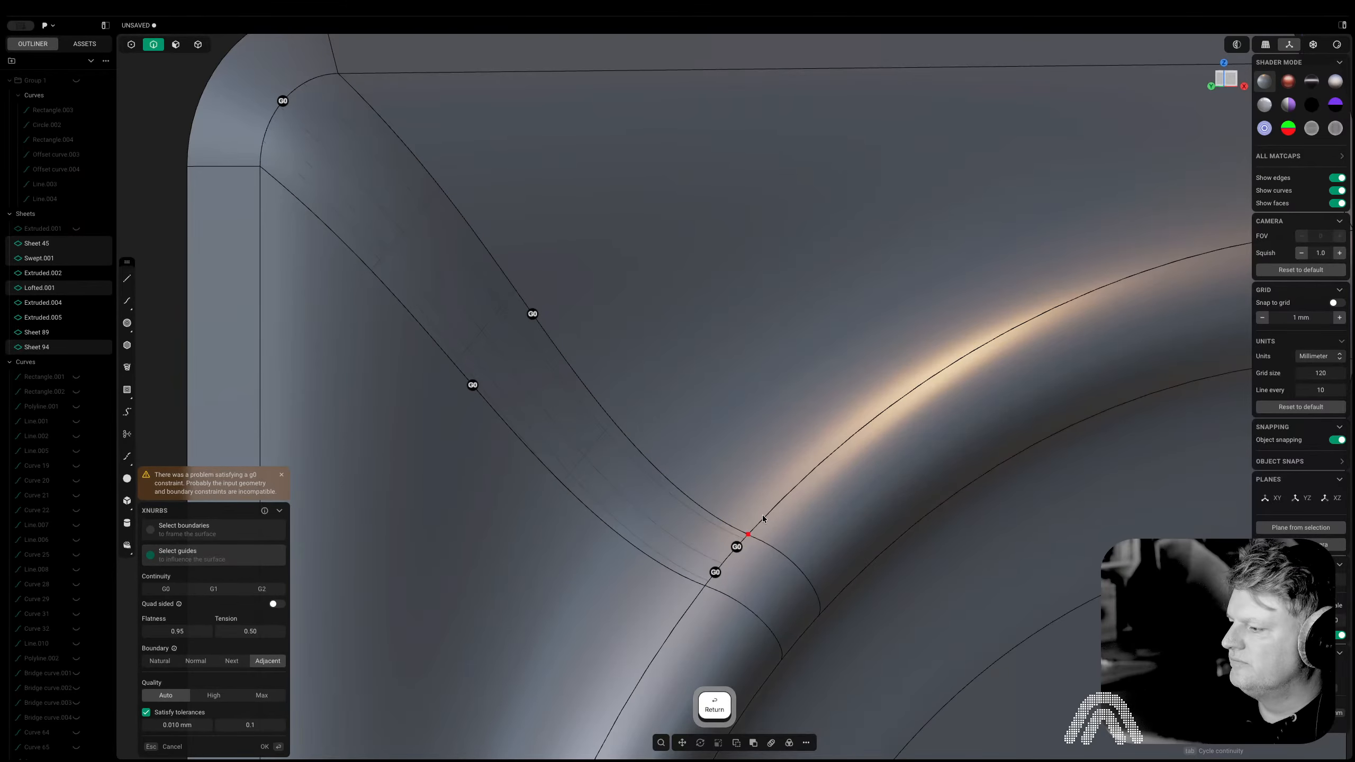
Set the XNurbs patch's boundaries to G2 continuity and create the surface
key(Tab)
middle_drag(586, 363, 507, 245)
key(Tab)
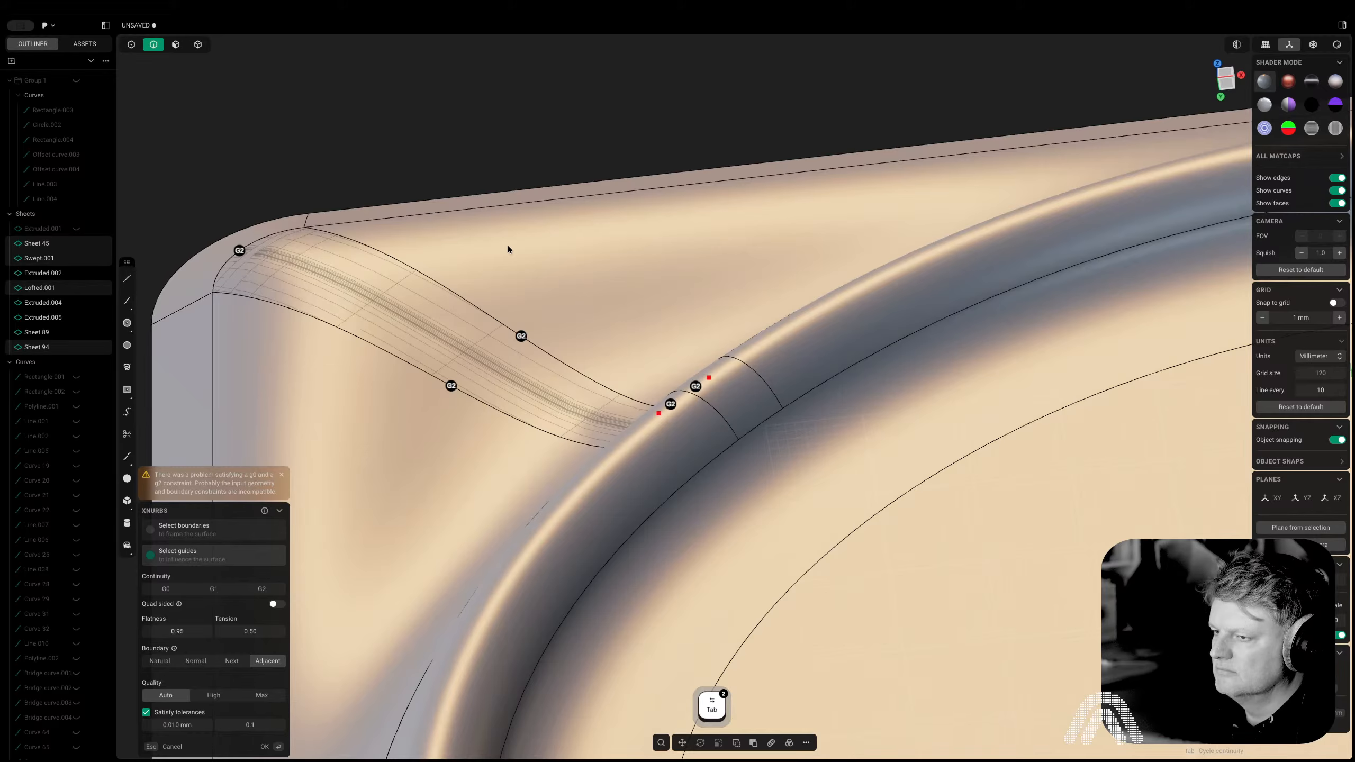
key(Return)
middle_drag(508, 245, 515, 181)
key(Escape)
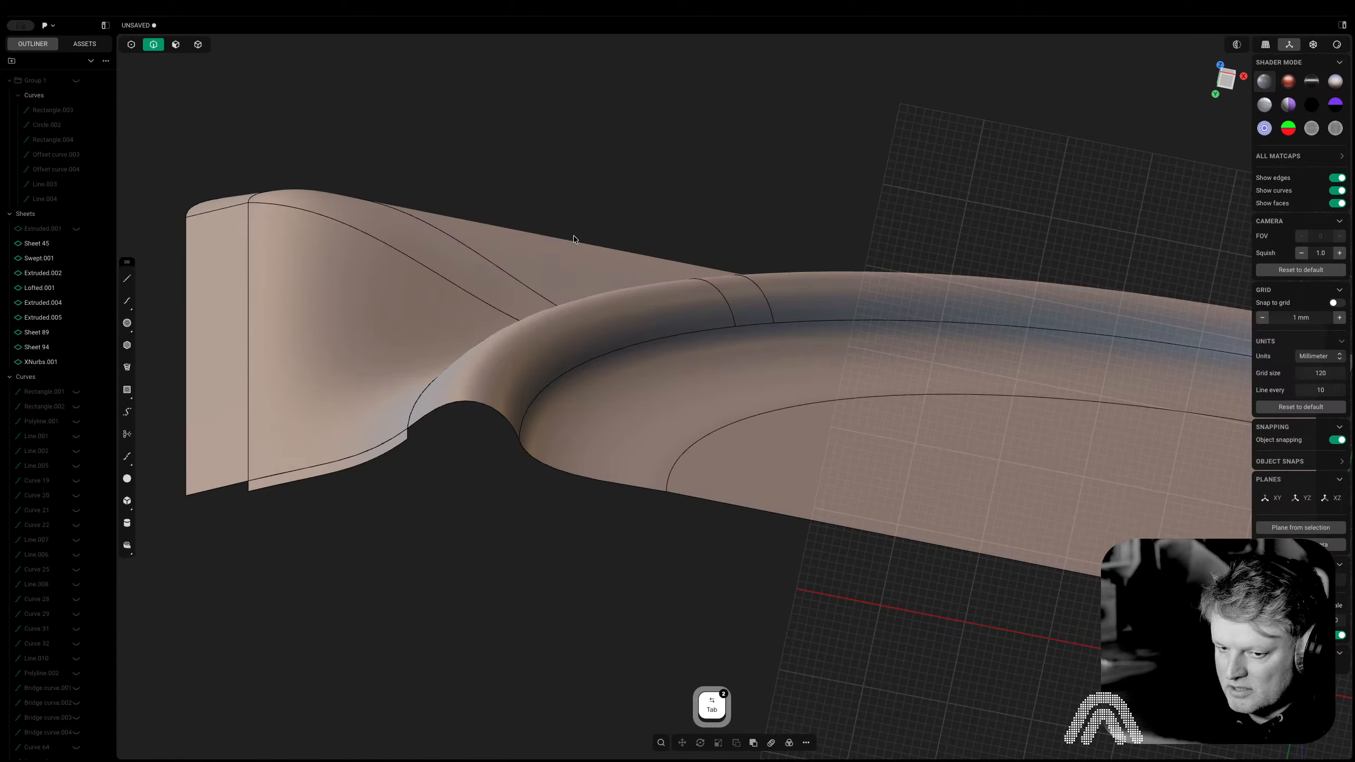
scroll(574, 236, down, 2)
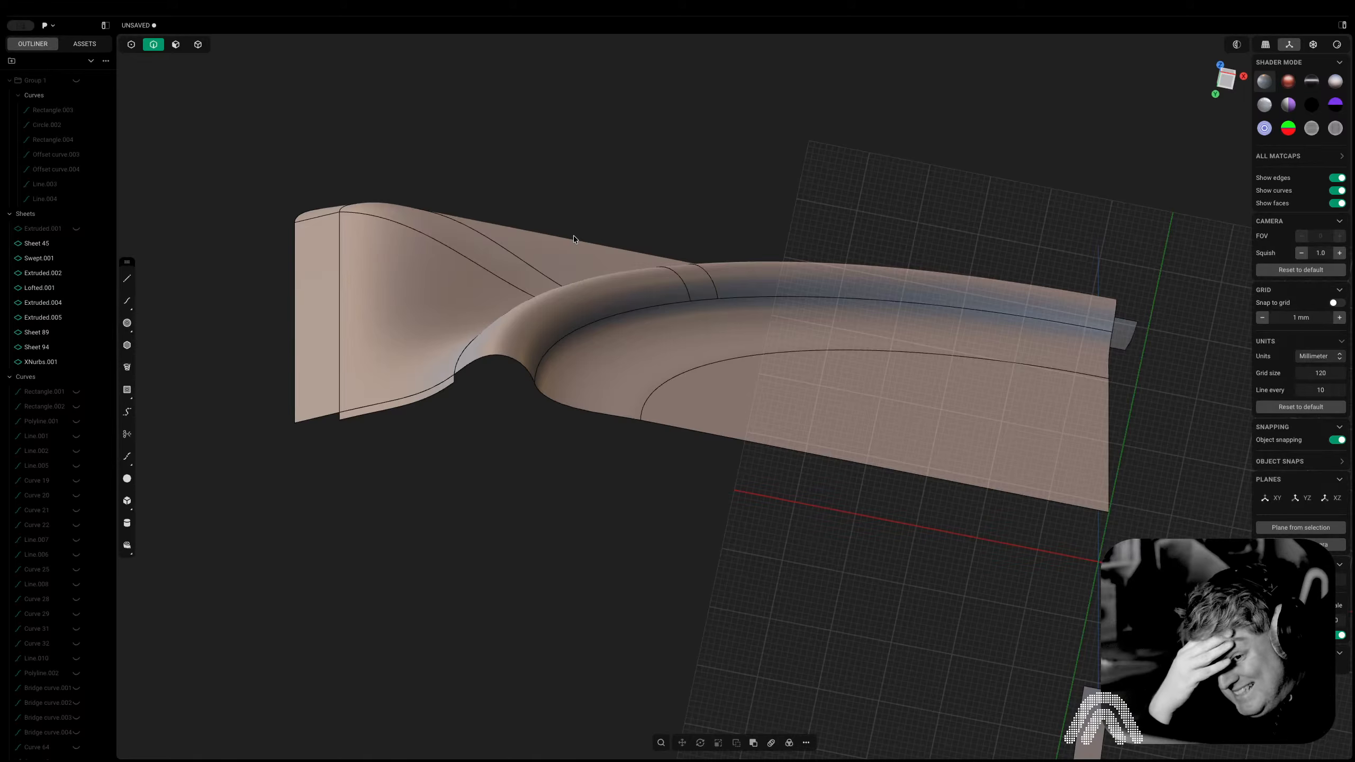
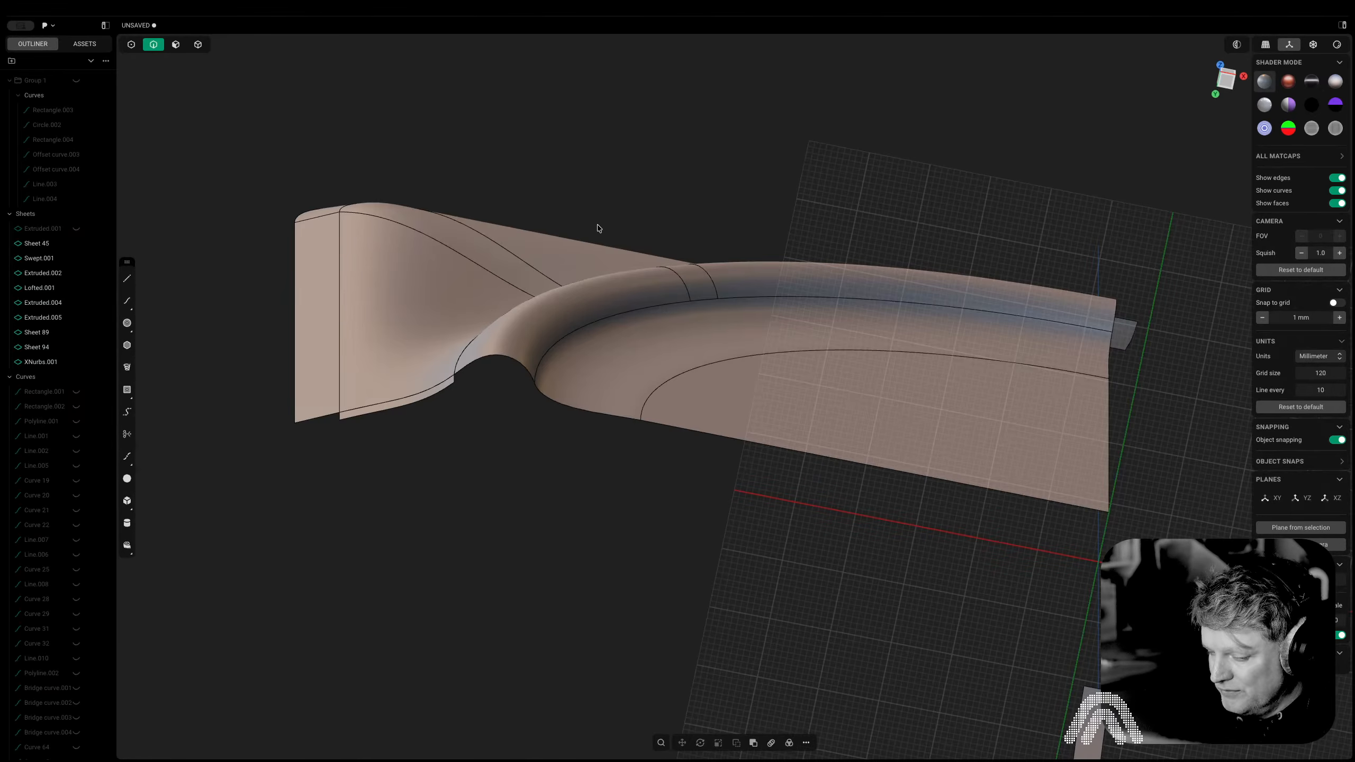
In the front view, delete the helper strips at the panel's upper right and lower left ends and the two stray ones outside it
middle_drag(623, 197, 629, 323)
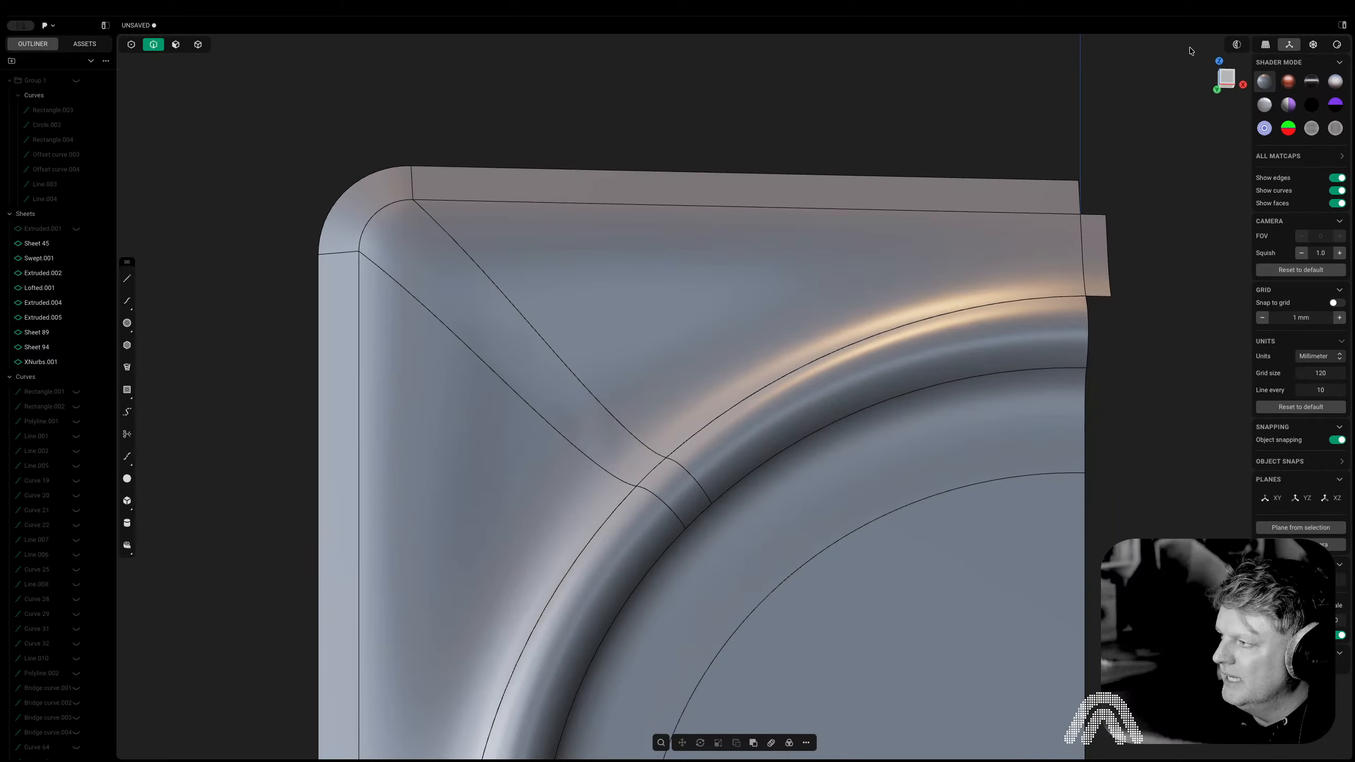
click(1229, 76)
click(1032, 224)
key(x)
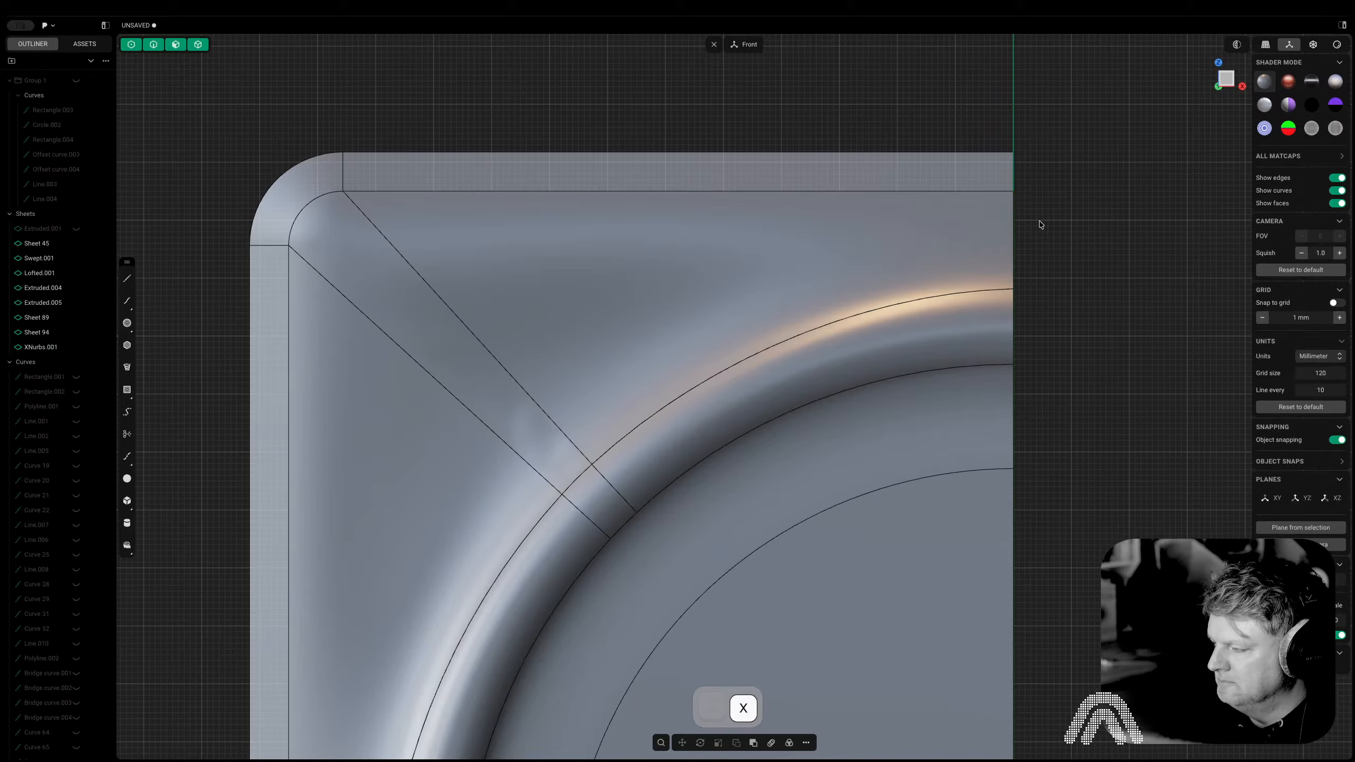
right_drag(1049, 278, 961, 96)
scroll(962, 96, down, 5)
right_drag(879, 333, 834, 223)
click(614, 261)
key(x)
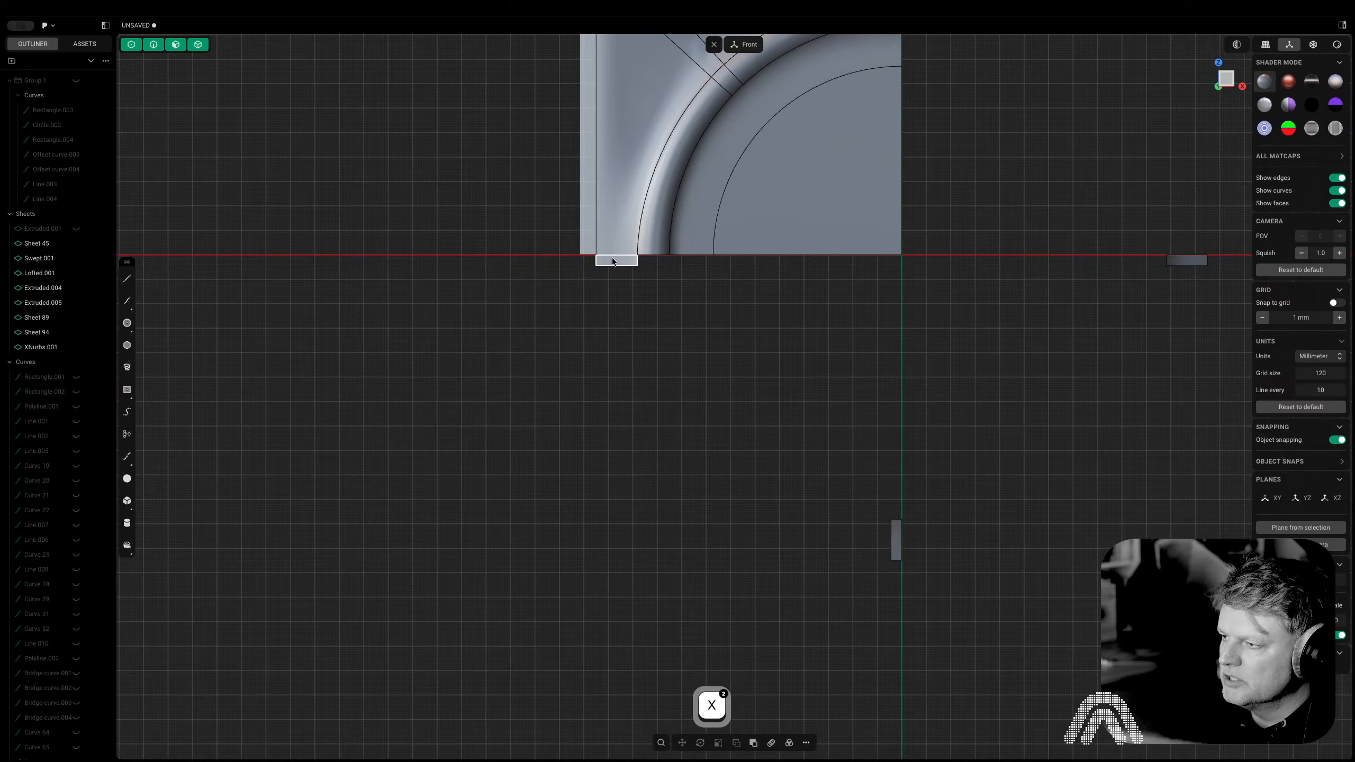
key(x)
click(896, 539)
key(x)
click(1187, 260)
key(x)
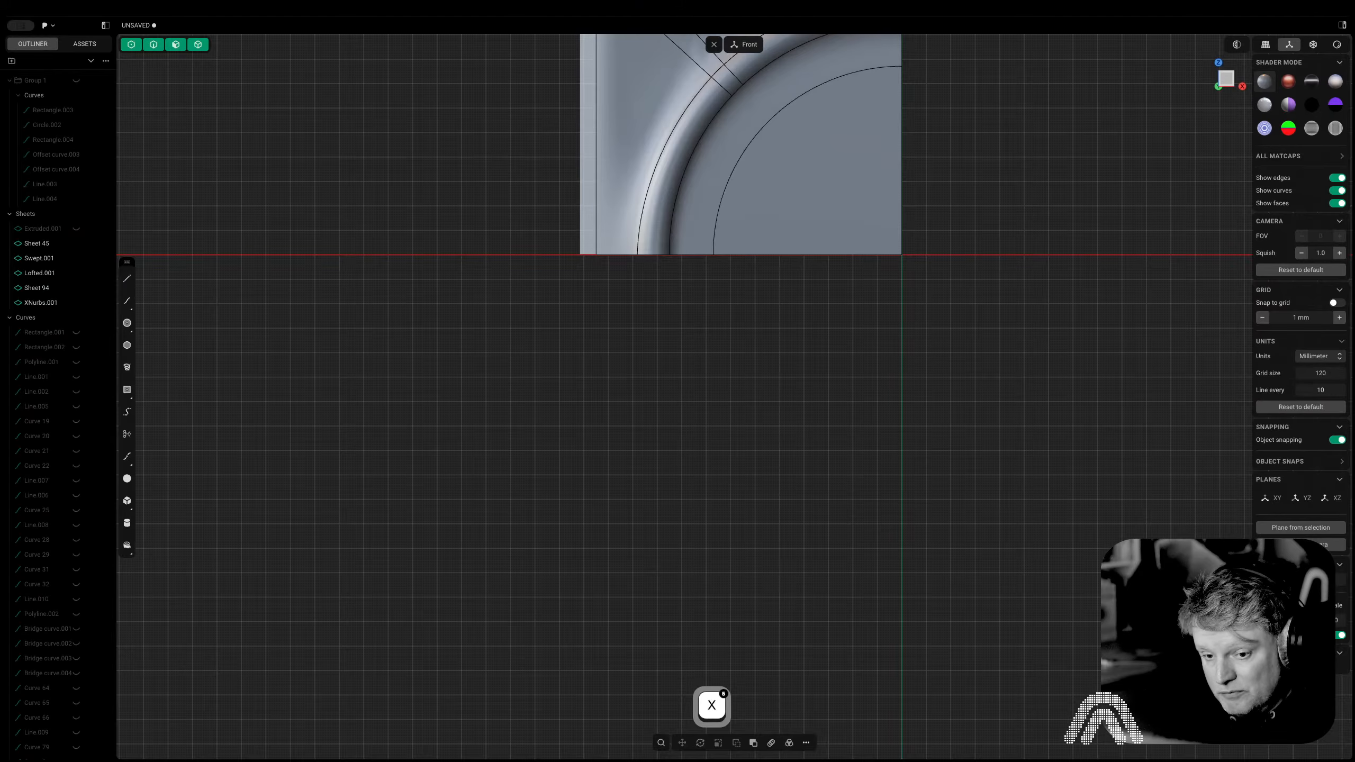
Examine the surface flow across the corner patch and lofts with zebra stripe shading from several angles
scroll(816, 324, down, 1)
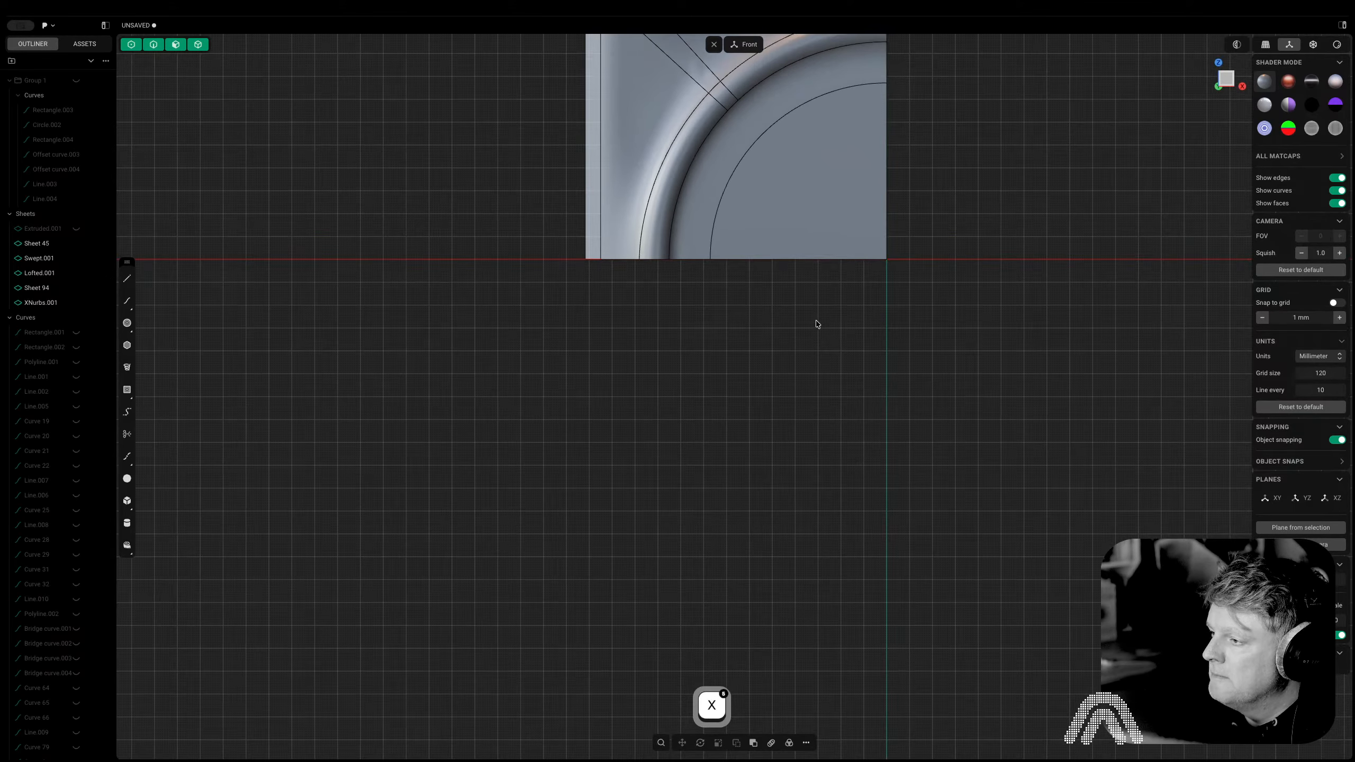
shift+middle_drag(819, 314, 714, 505)
scroll(643, 357, up, 5)
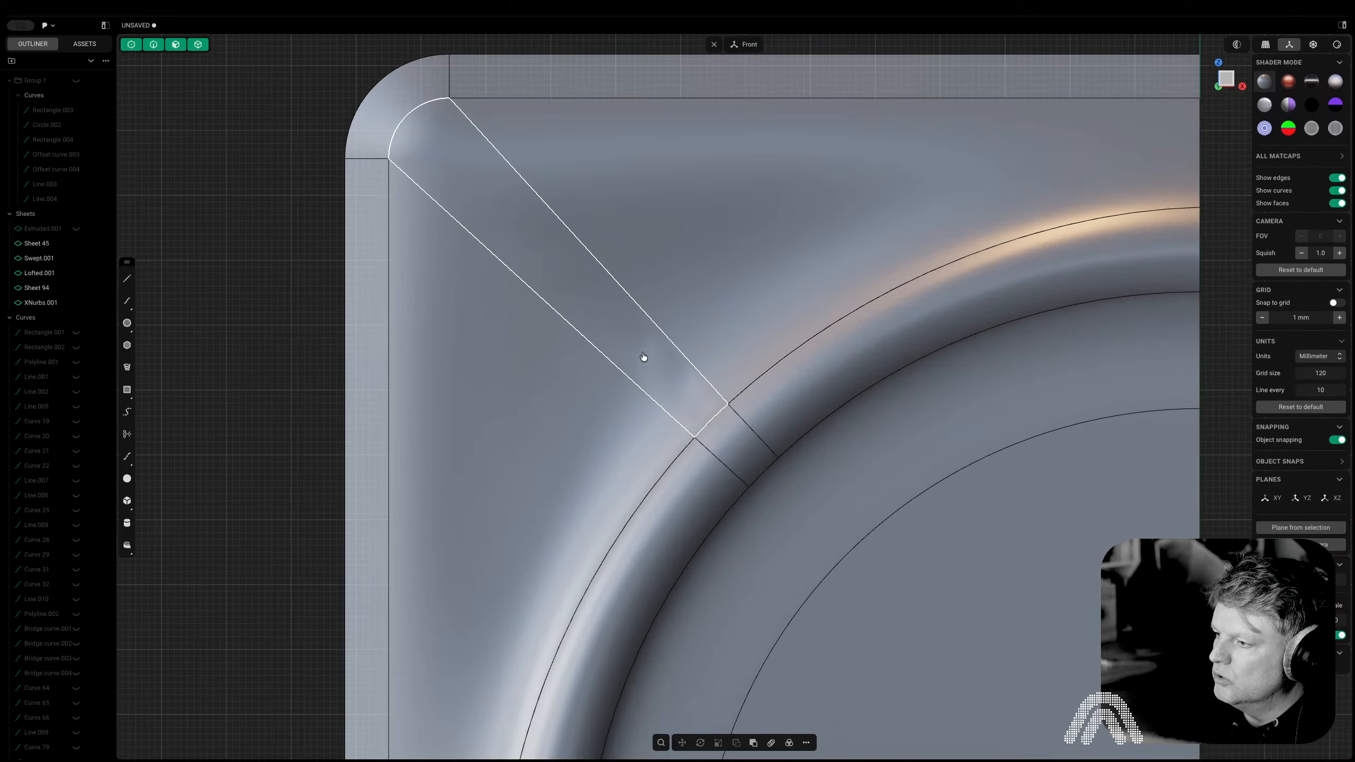
middle_drag(690, 399, 728, 302)
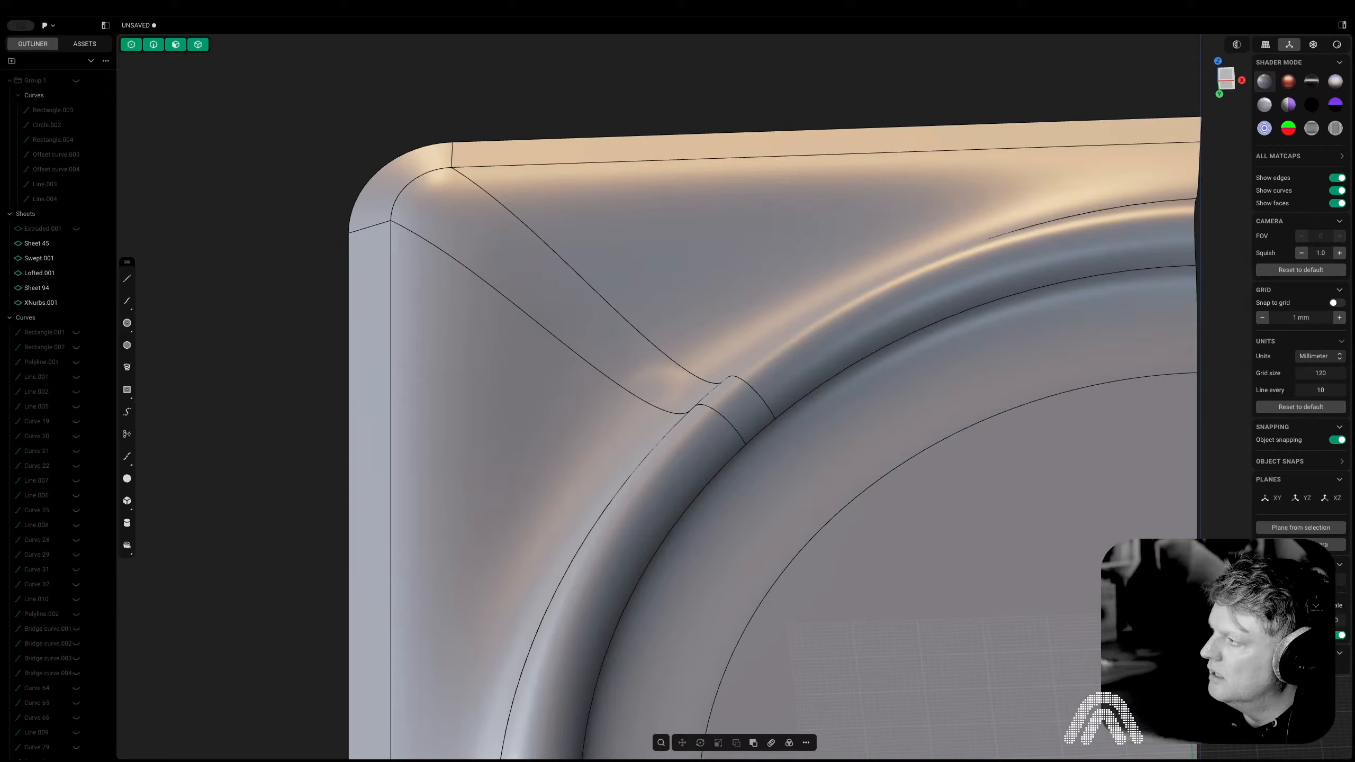
click(1312, 128)
scroll(775, 242, down, 5)
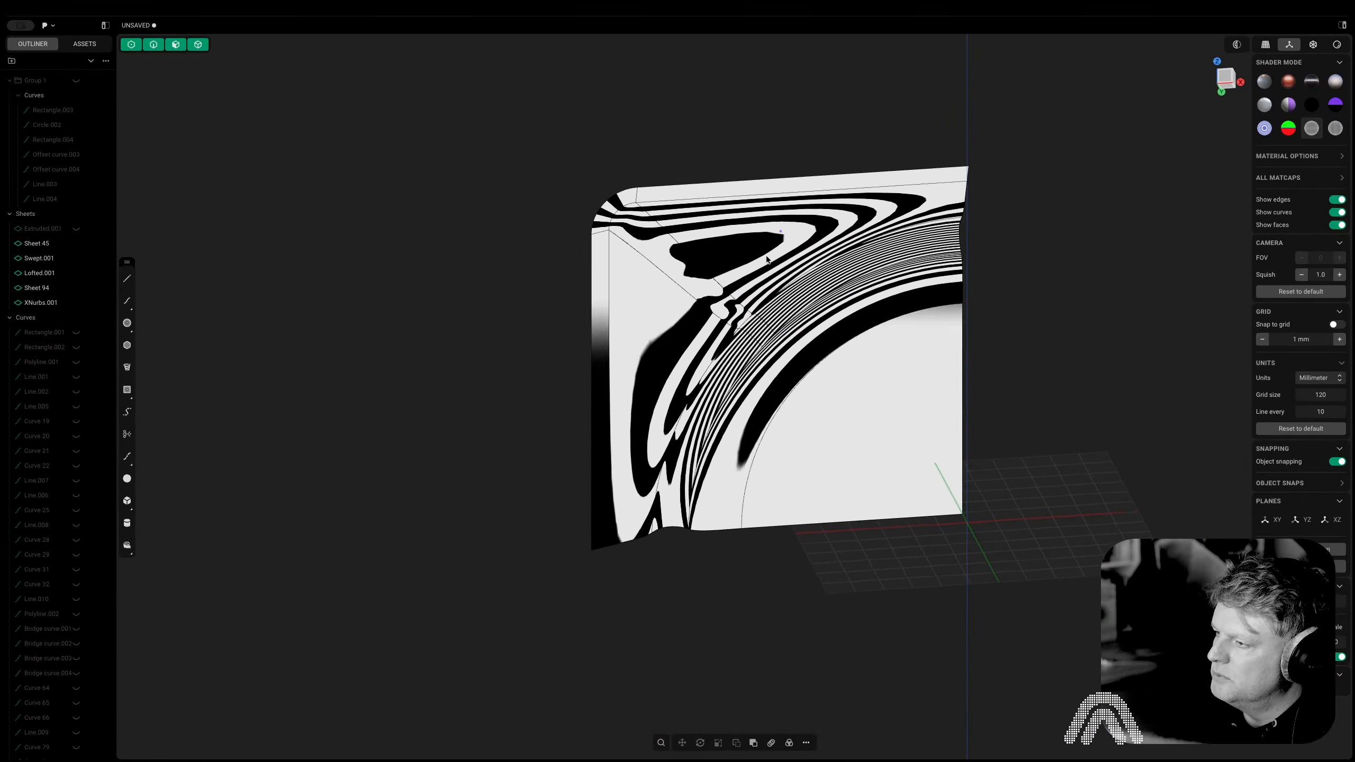
middle_drag(766, 260, 797, 308)
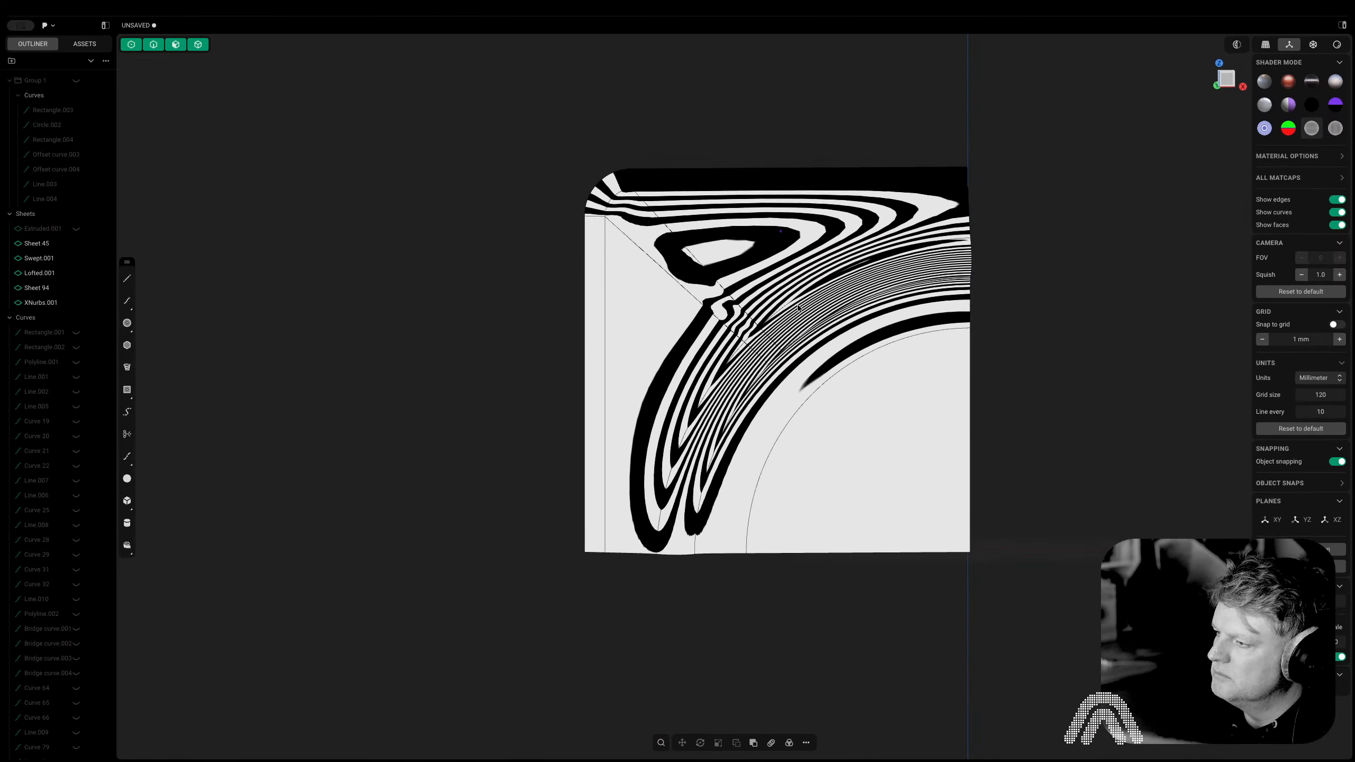
Undo the last helper strip deletion and hide the two side lofts and the XNurbs corner patch
key(super+z)
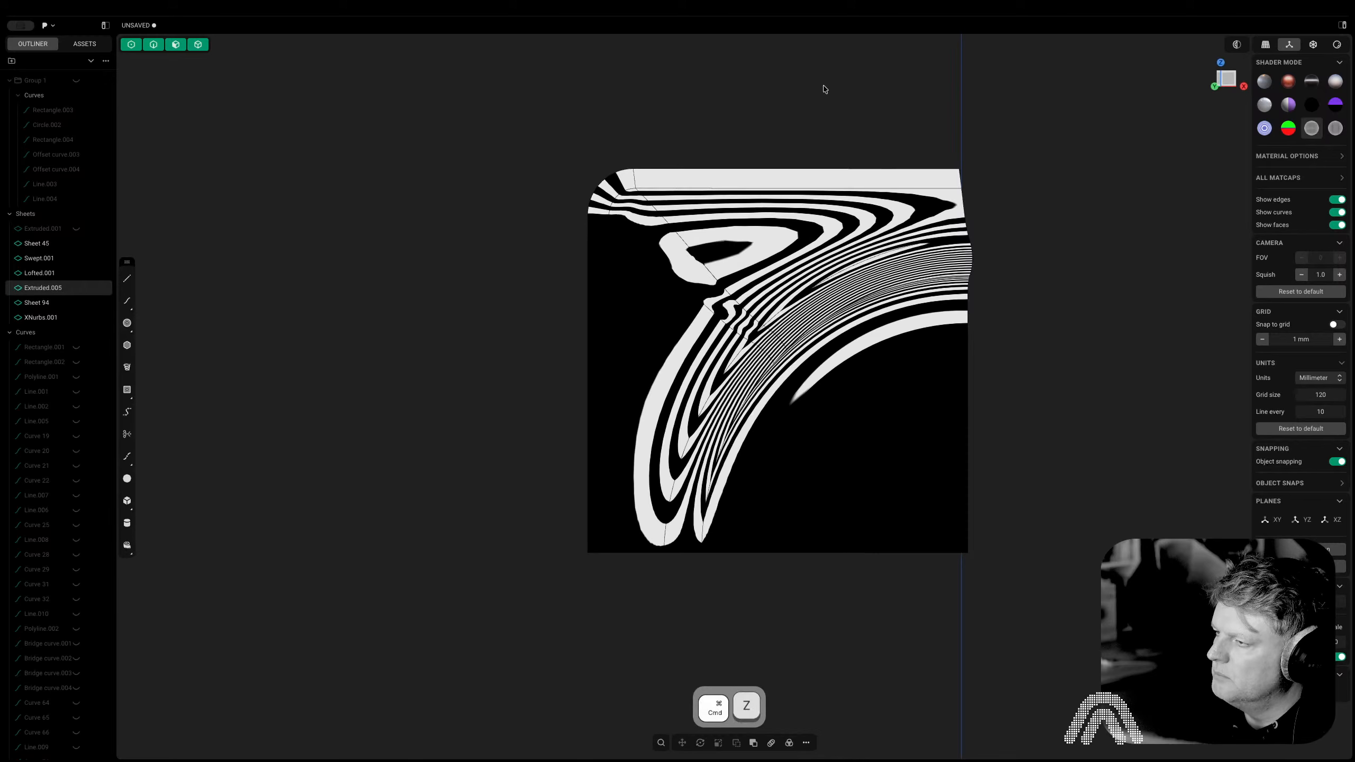
key(super+z)
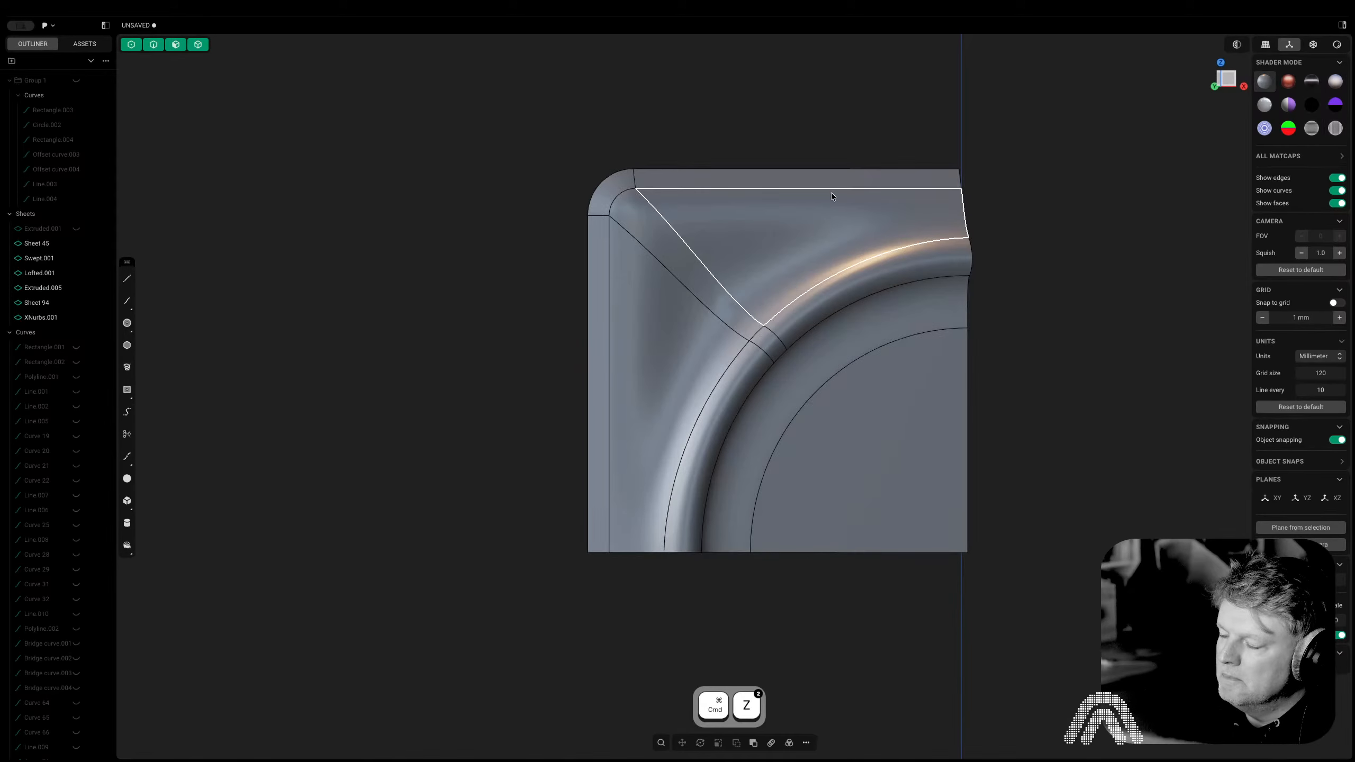
shift+click(794, 232)
shift+click(688, 335)
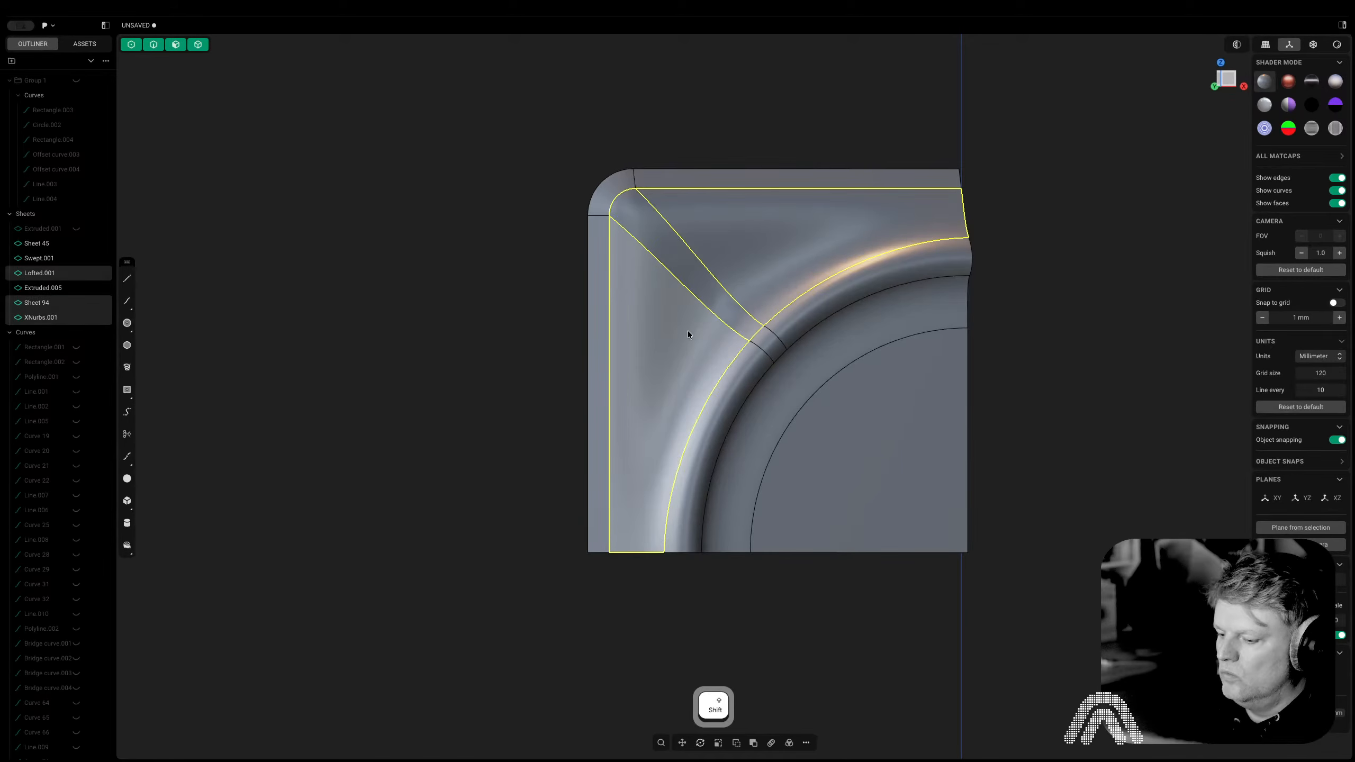
key(h)
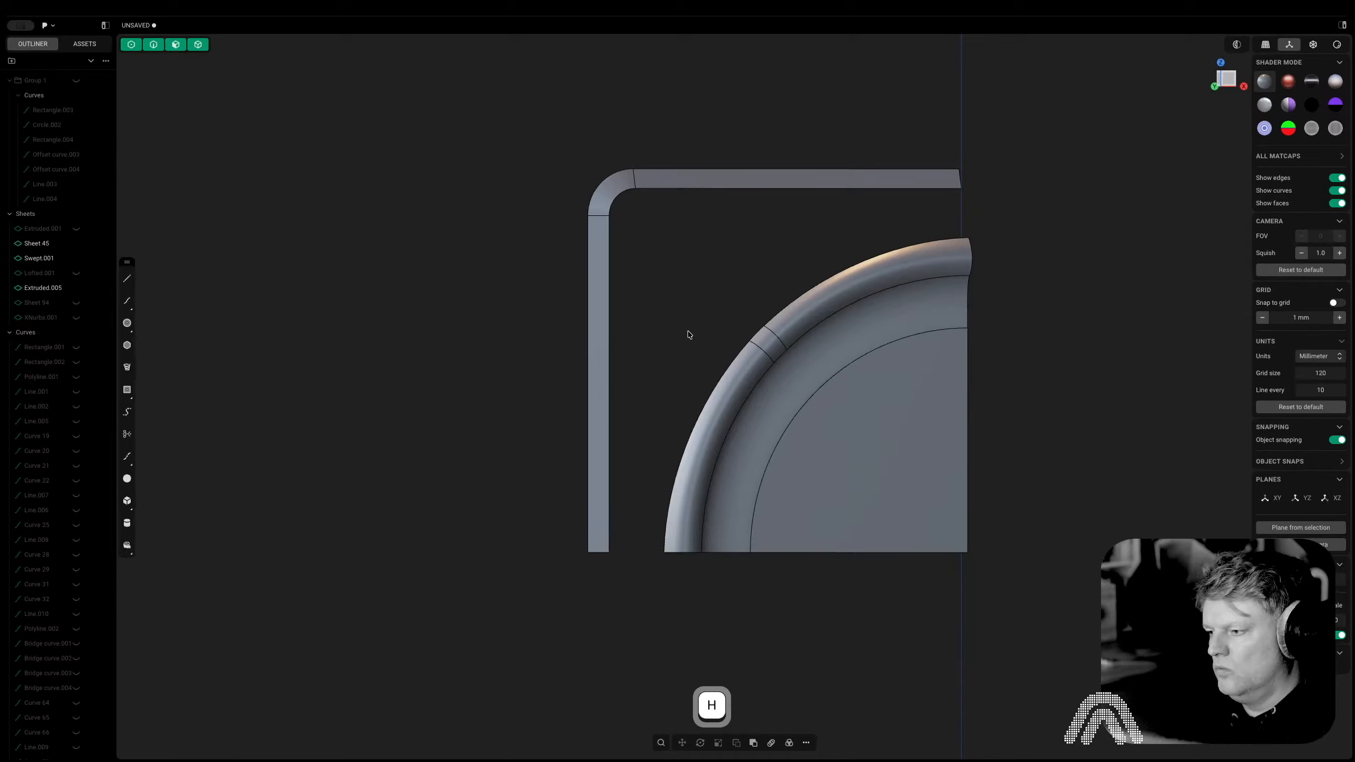
mouse_move(839, 308)
middle_down()
mouse_move(804, 272)
mouse_move(628, 508)
mouse_move(1173, 212)
middle_up()
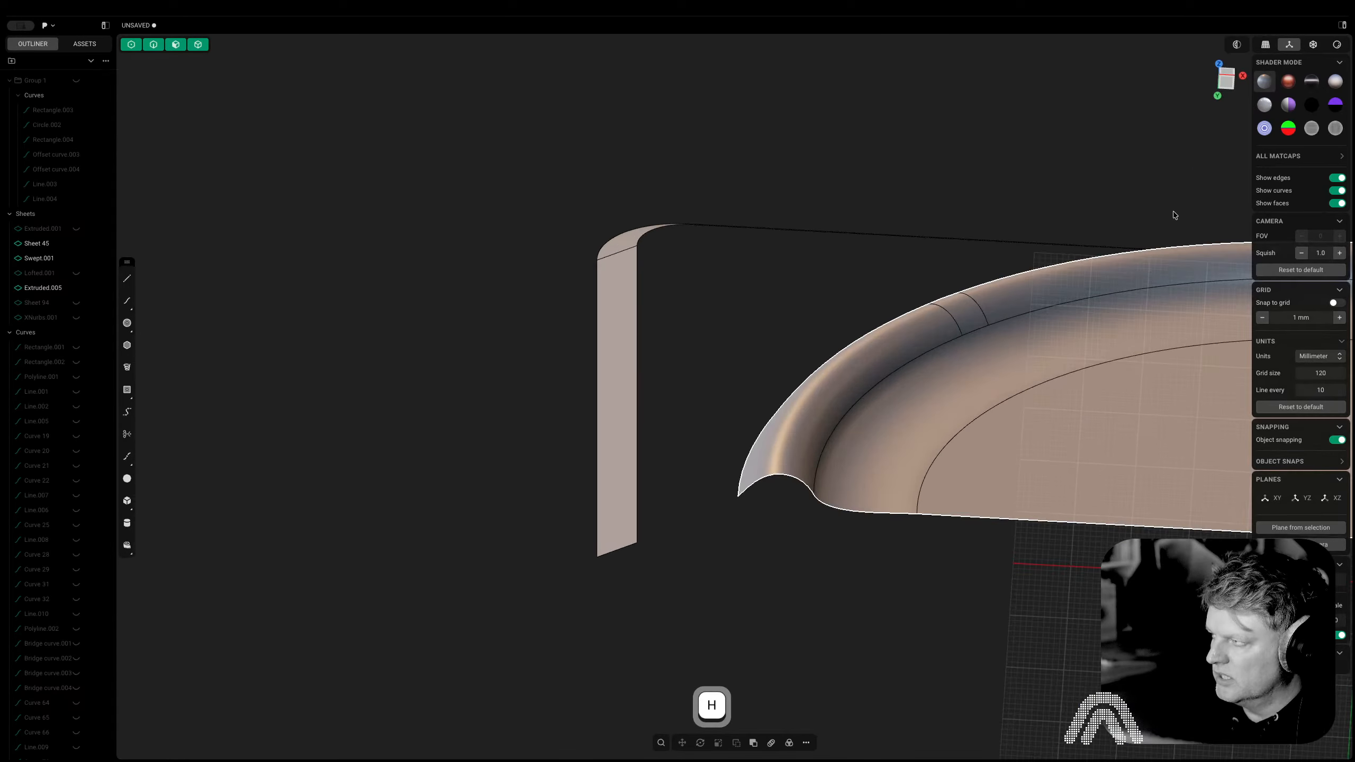
click(1242, 76)
shift+middle_drag(1097, 326, 880, 335)
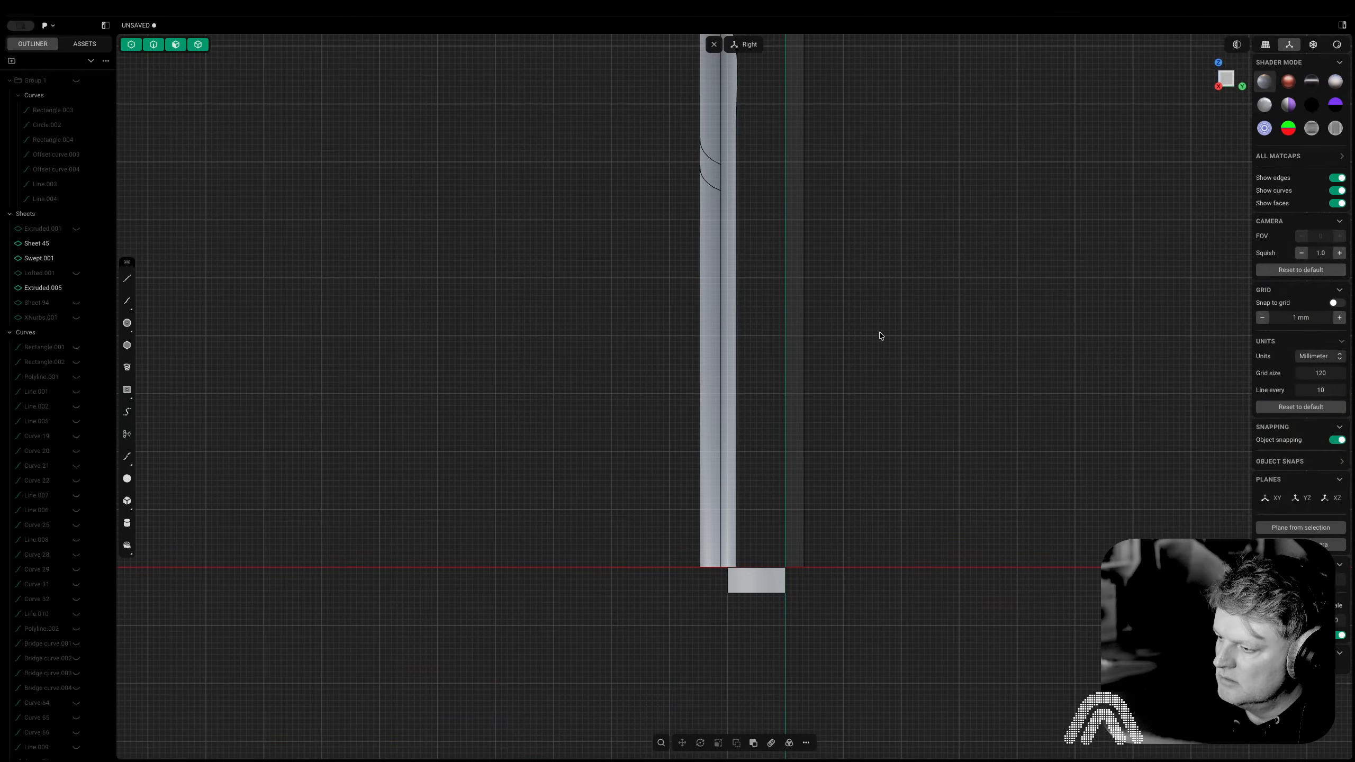
middle_drag(851, 268, 1024, 318)
click(1219, 80)
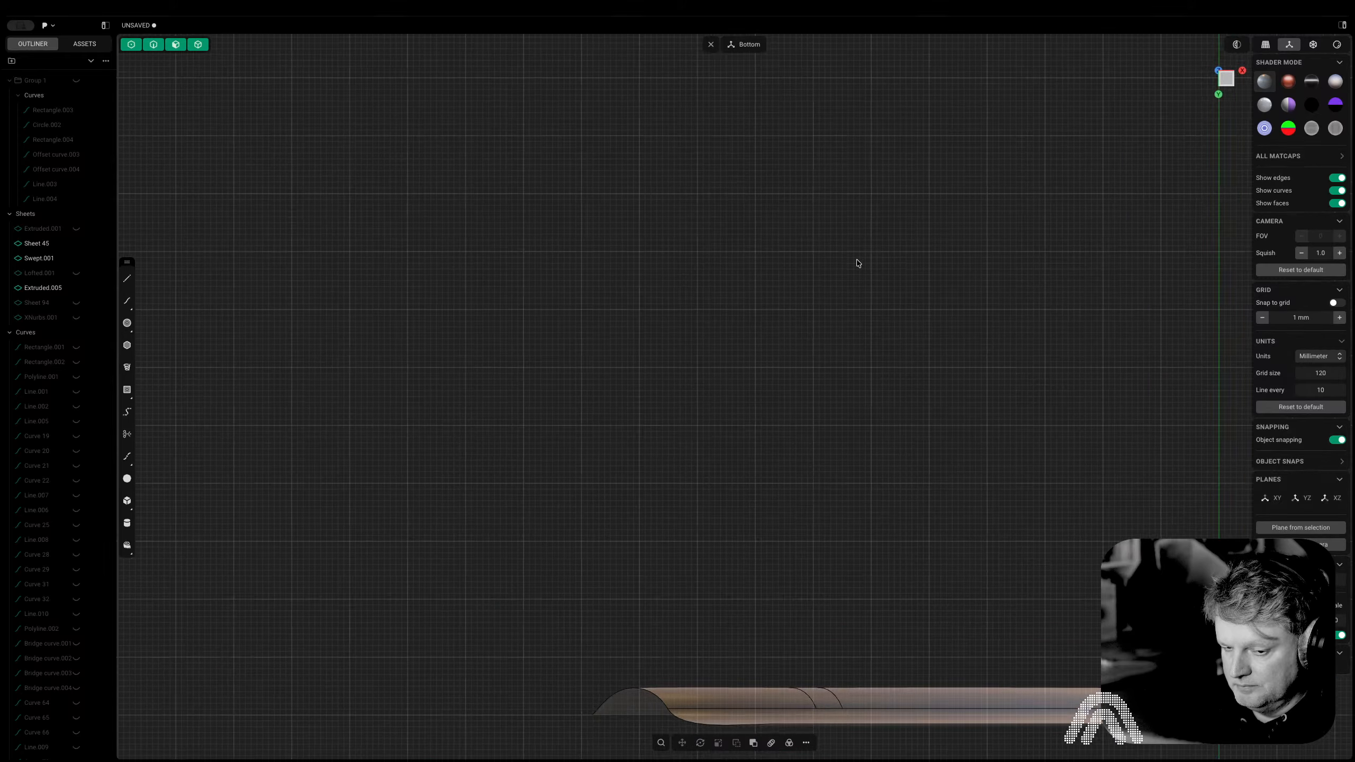
scroll(492, 482, up, 5)
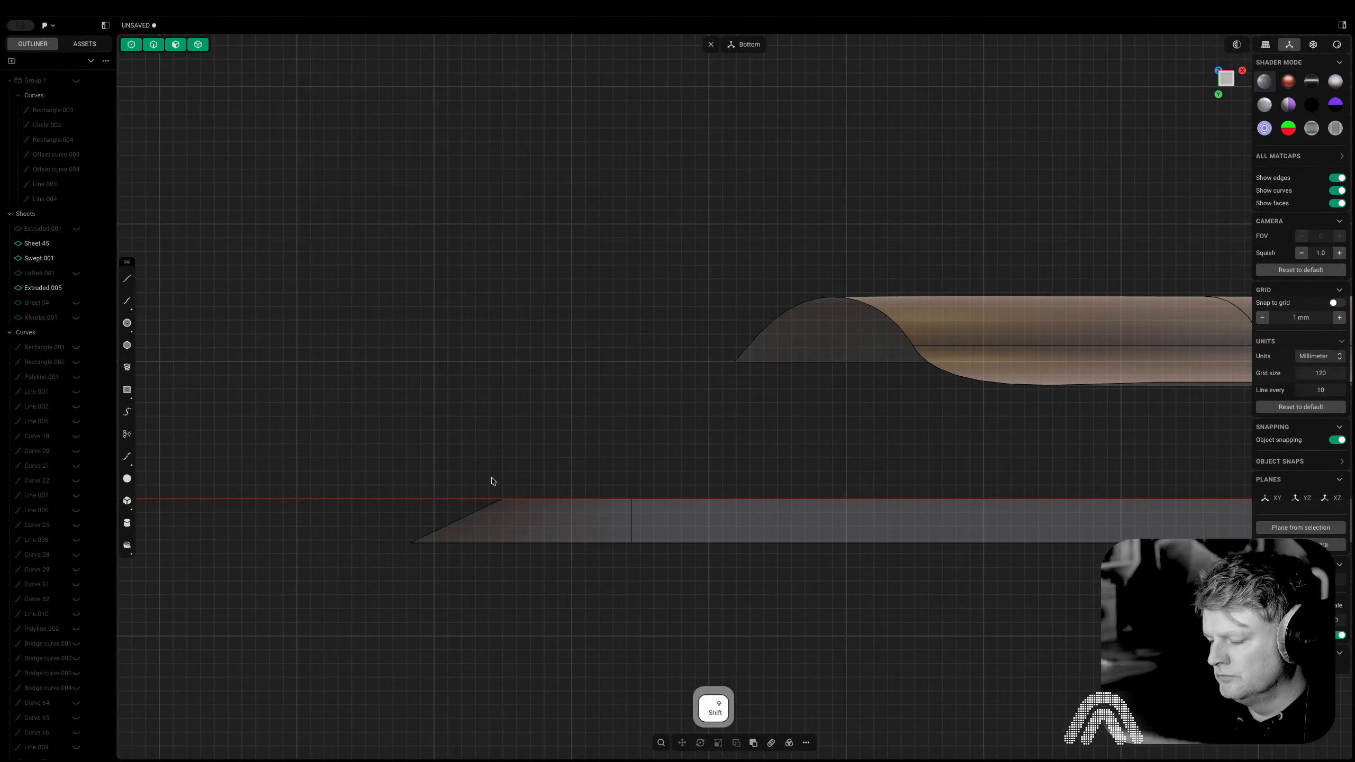
key(shift+b)
scroll(497, 510, up, 4)
click(491, 493)
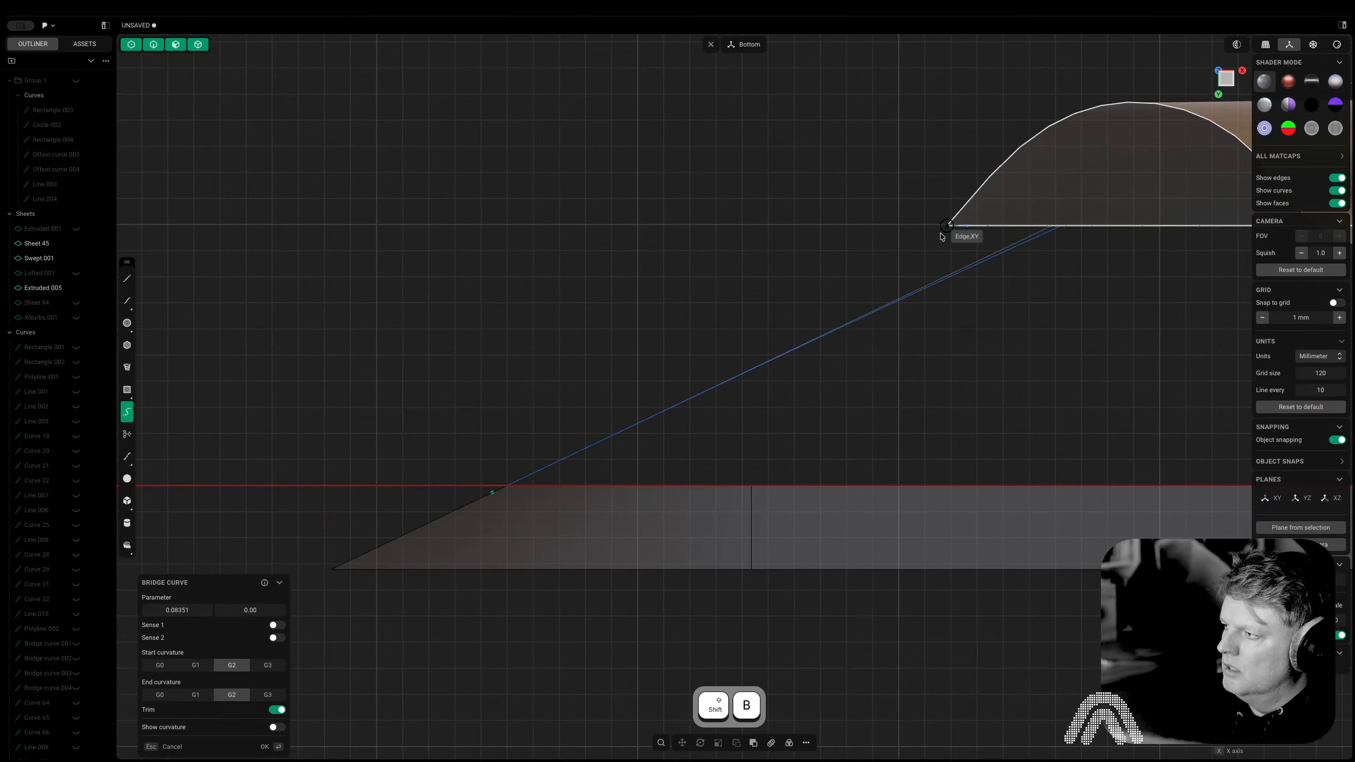
click(961, 208)
right_drag(845, 284, 819, 506)
key(Escape)
Bridge the vertical strip's lower end edge to the ring's lower end edge with a G2 curve, both parameters 0.00
key(shift+b)
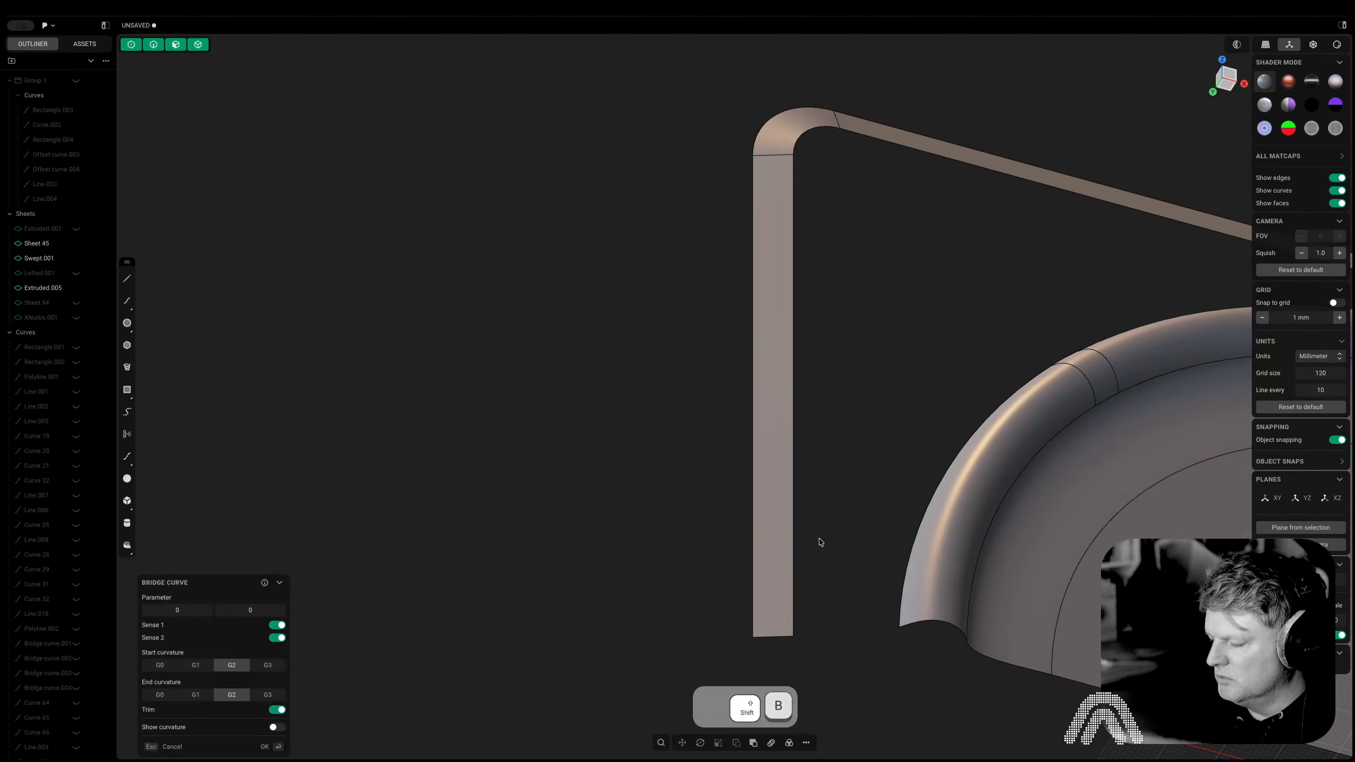
scroll(822, 640, up, 3)
click(736, 643)
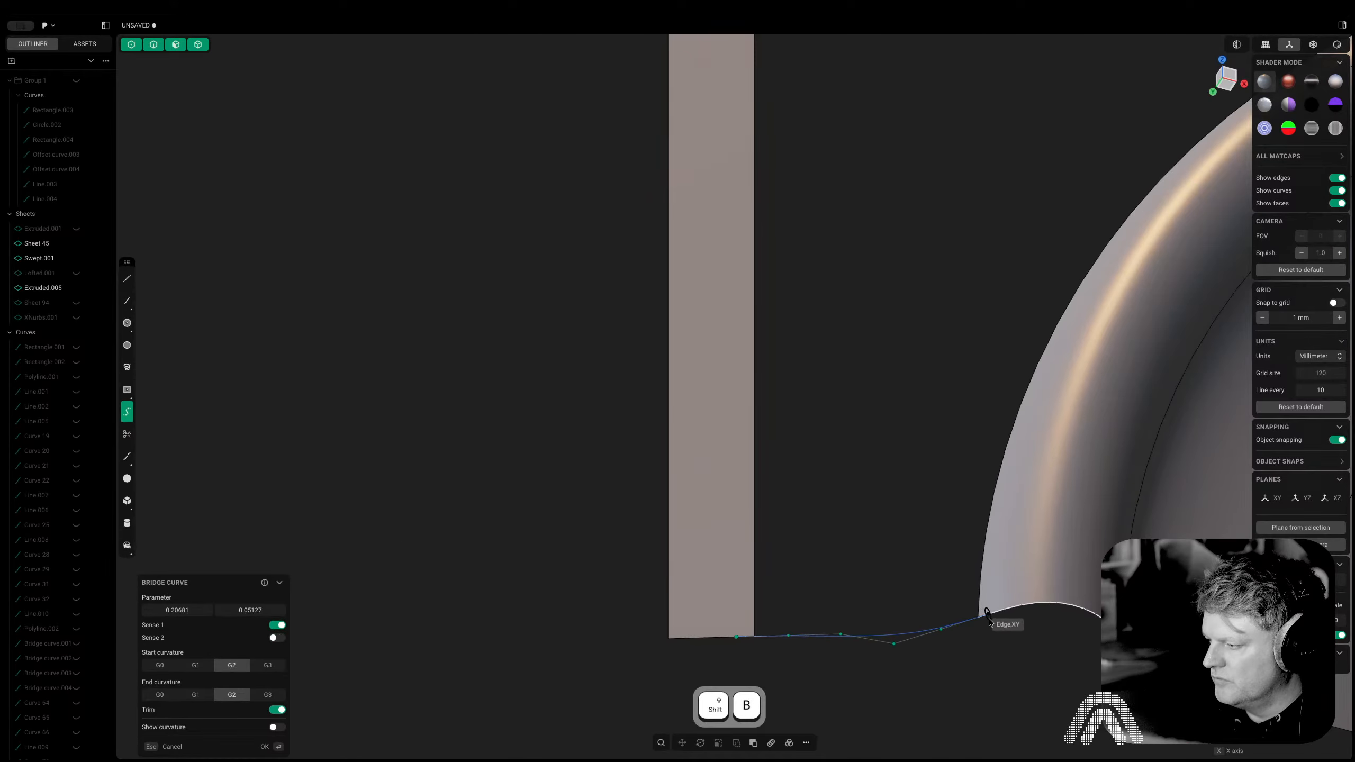
click(988, 618)
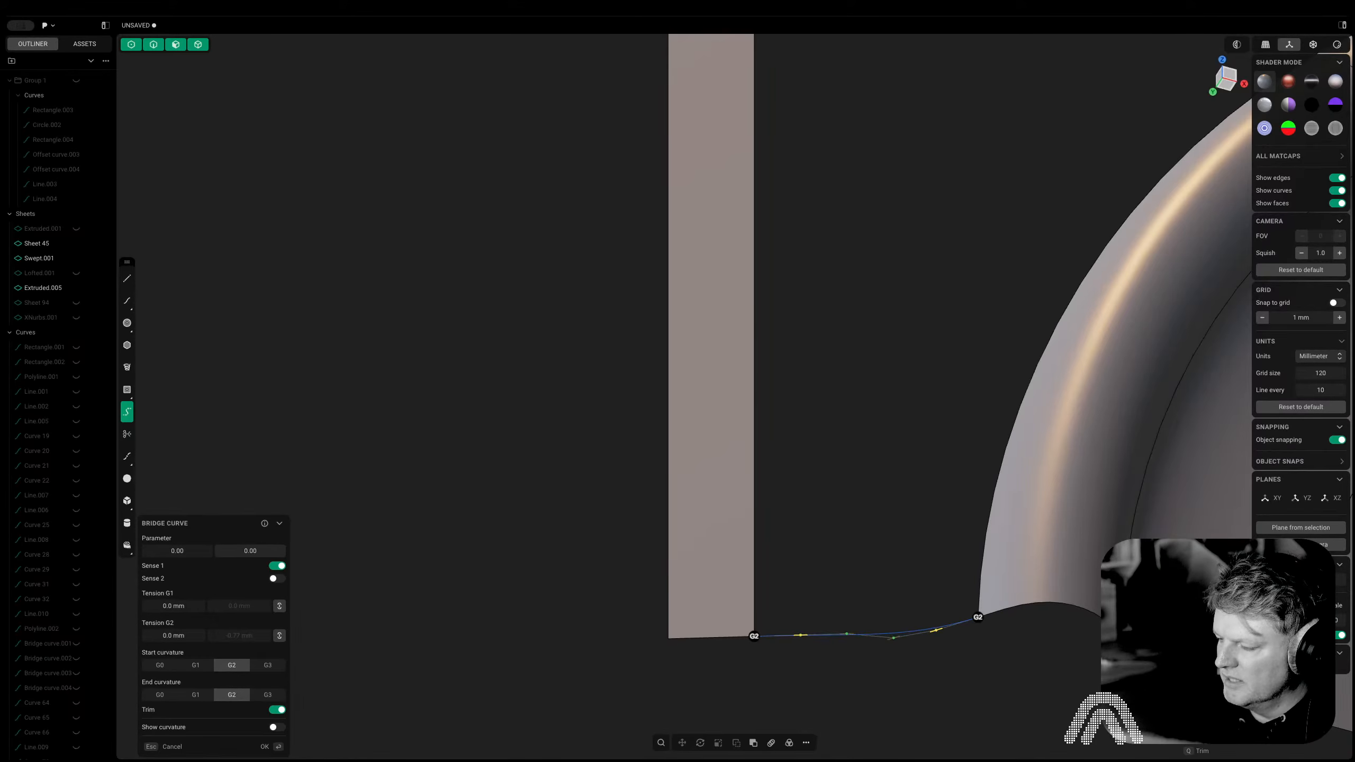
middle_drag(776, 554, 1091, 373)
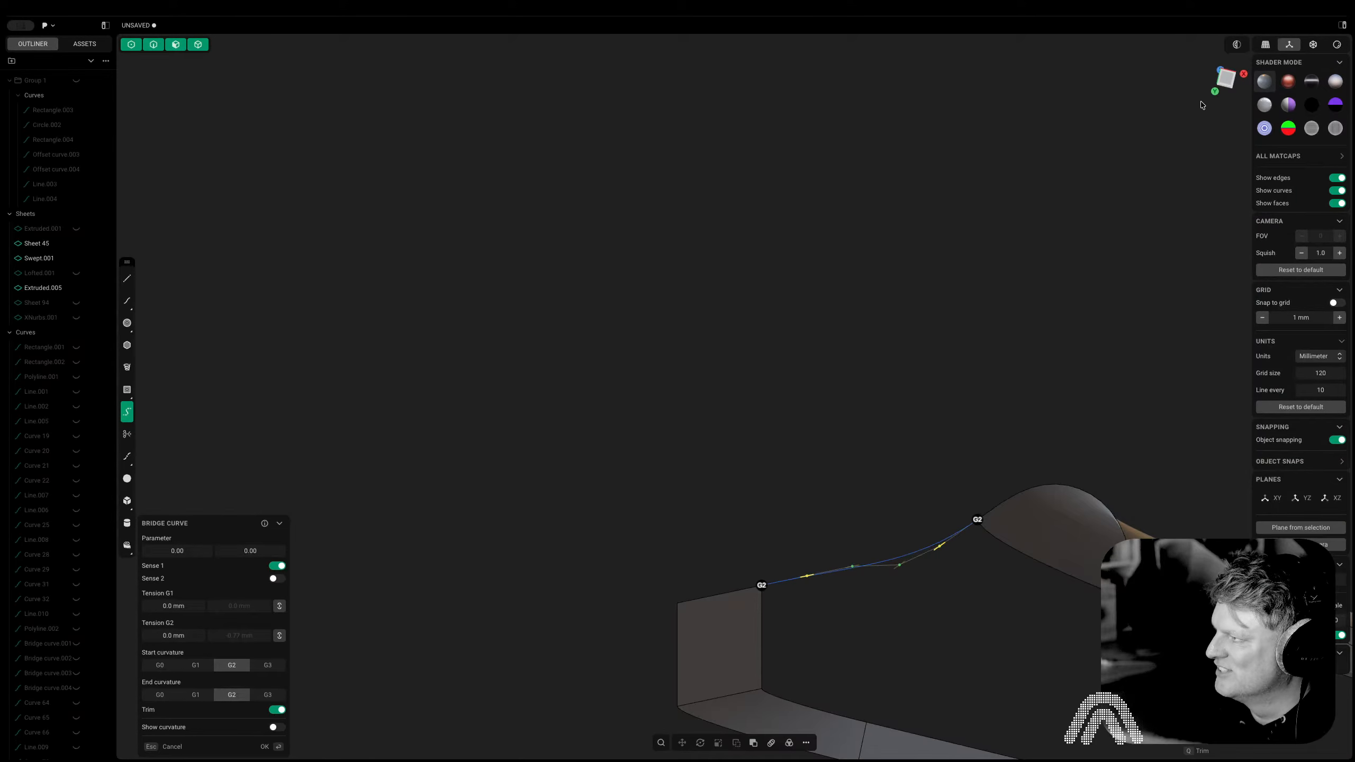
key(Return)
Bridge the ring's upper end edge to the horizontal strip's end edge with a G2 curve, both parameters 0.00
middle_drag(1152, 463, 1099, 539)
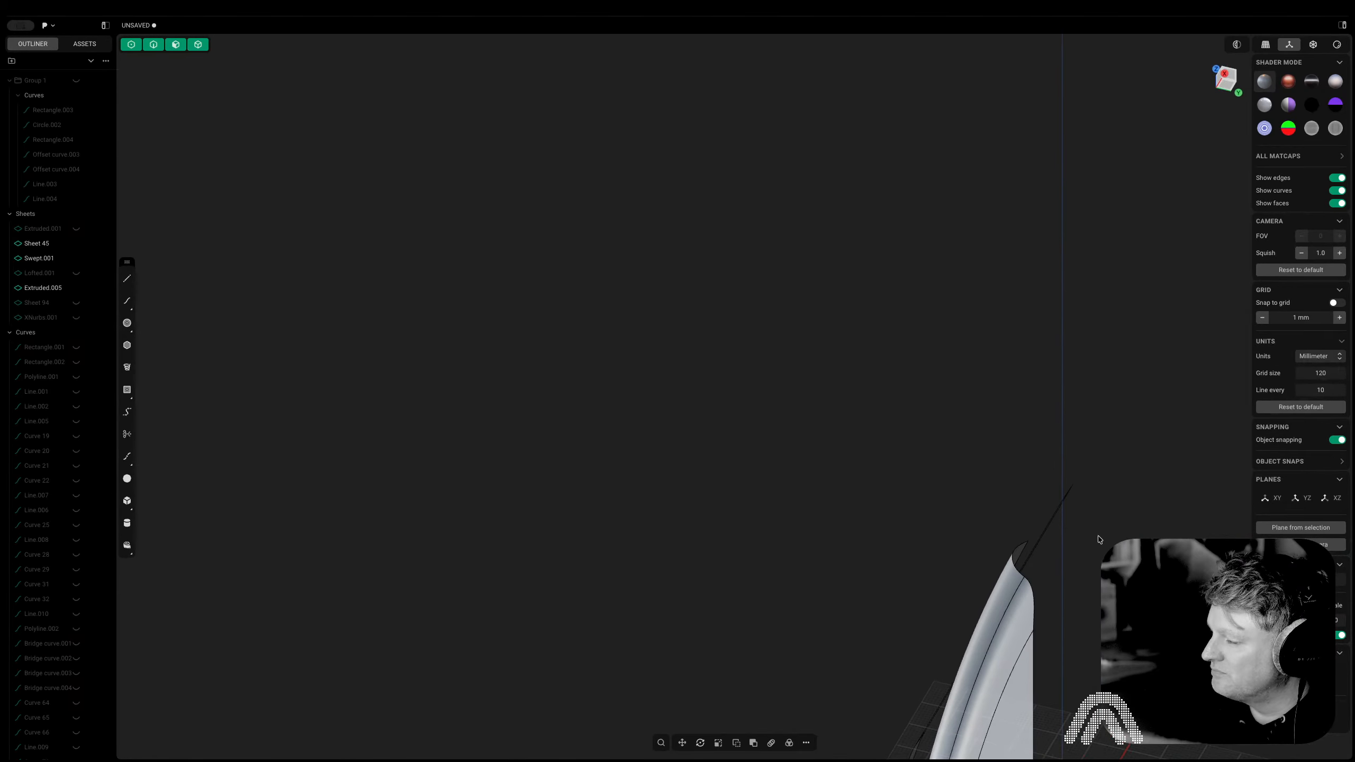
click(1232, 79)
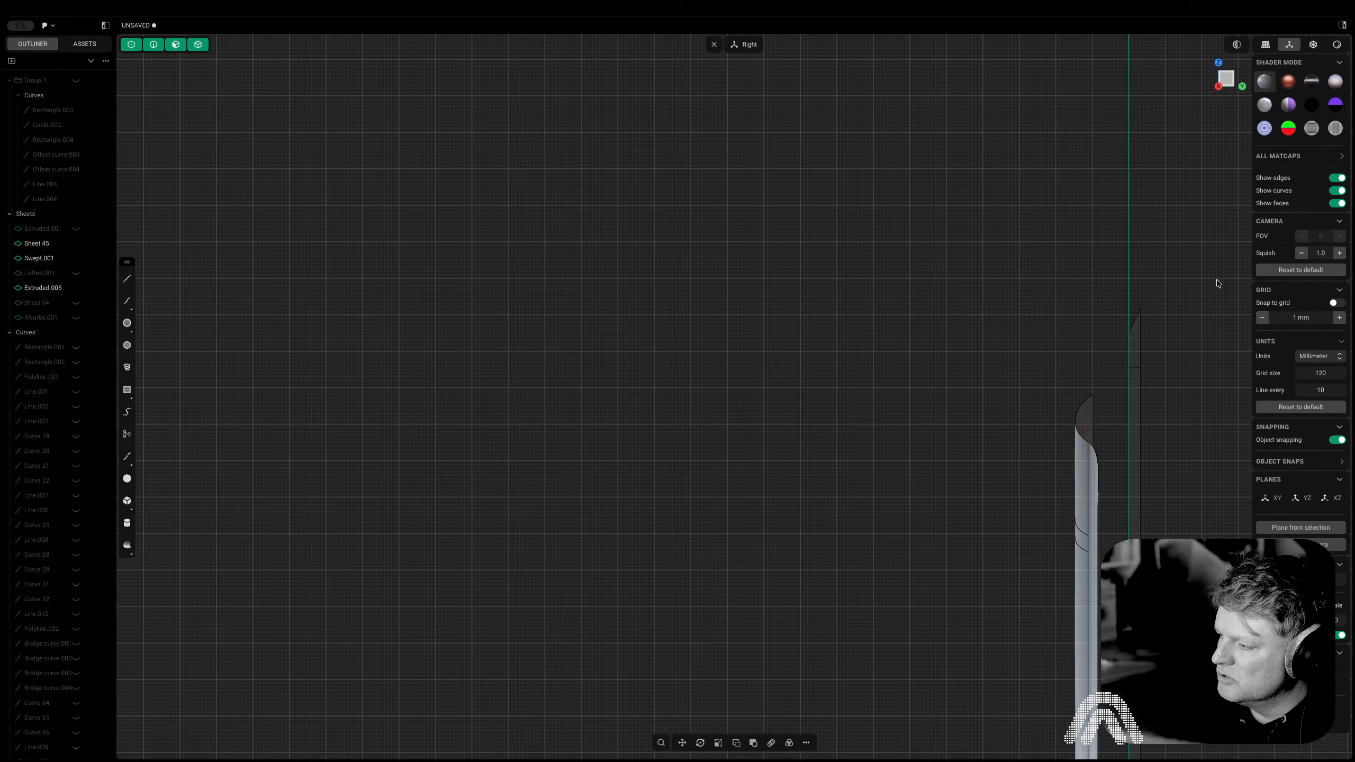
key(shift+b)
scroll(960, 464, up, 3)
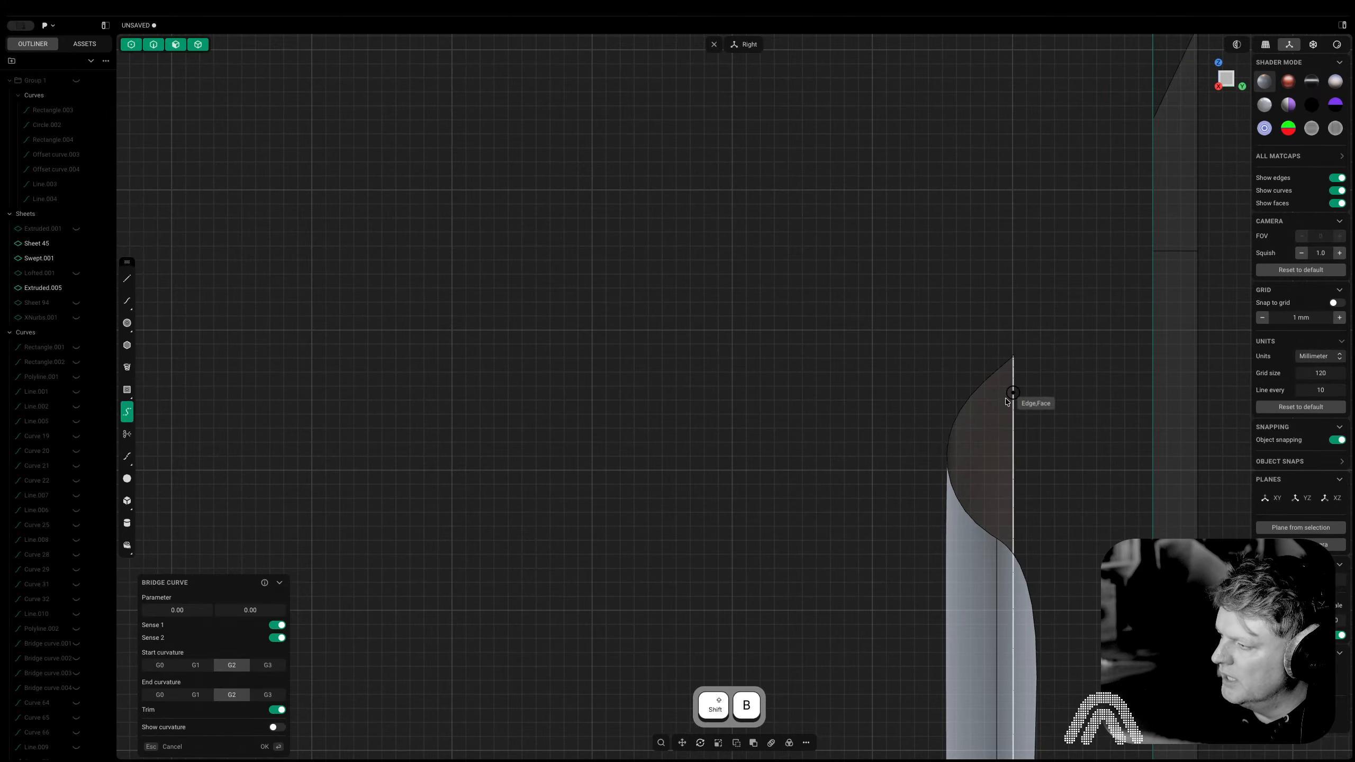
click(1004, 365)
right_drag(1045, 342, 803, 657)
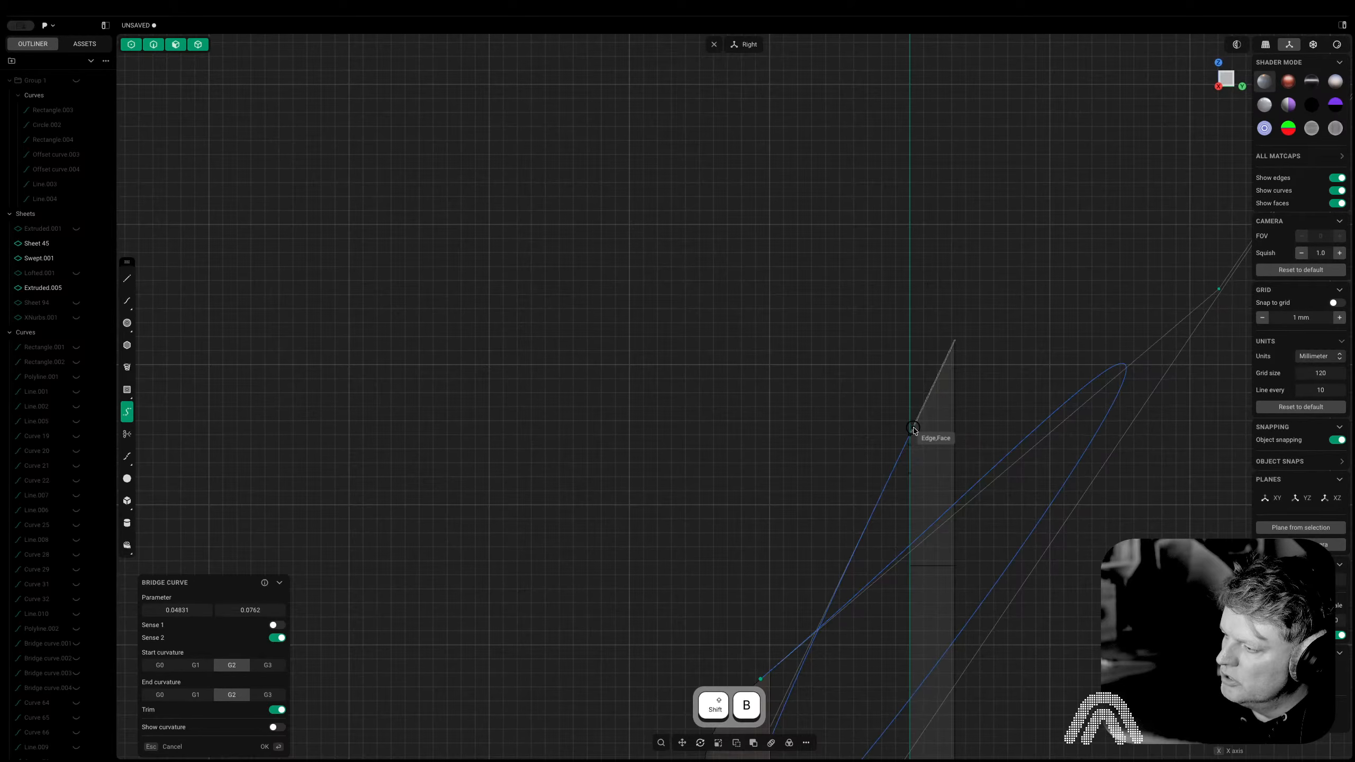
middle_drag(914, 430, 917, 432)
click(1015, 483)
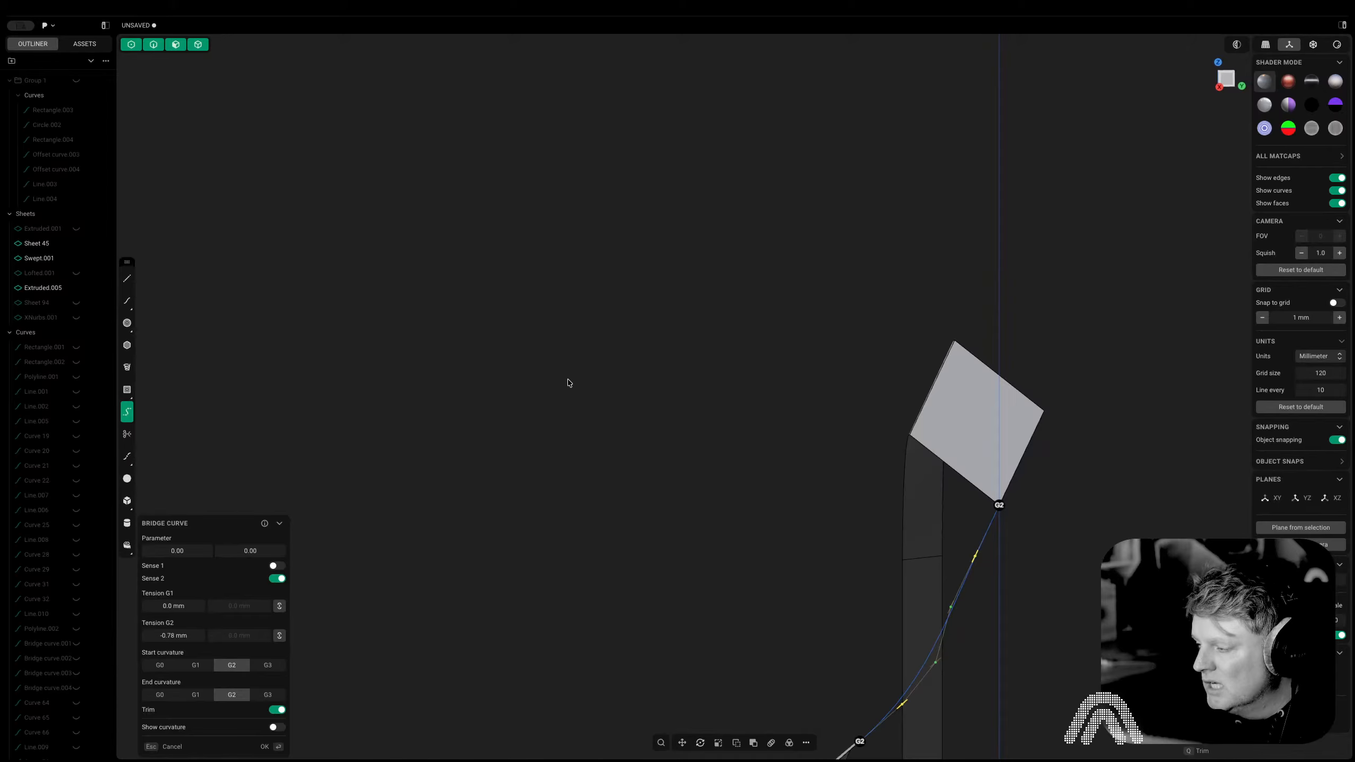
key(Return)
Try to fill the opening with one XNurbs surface from the frame's inner edges, the ring's outer edges and the two bridge curves
scroll(628, 366, down, 5)
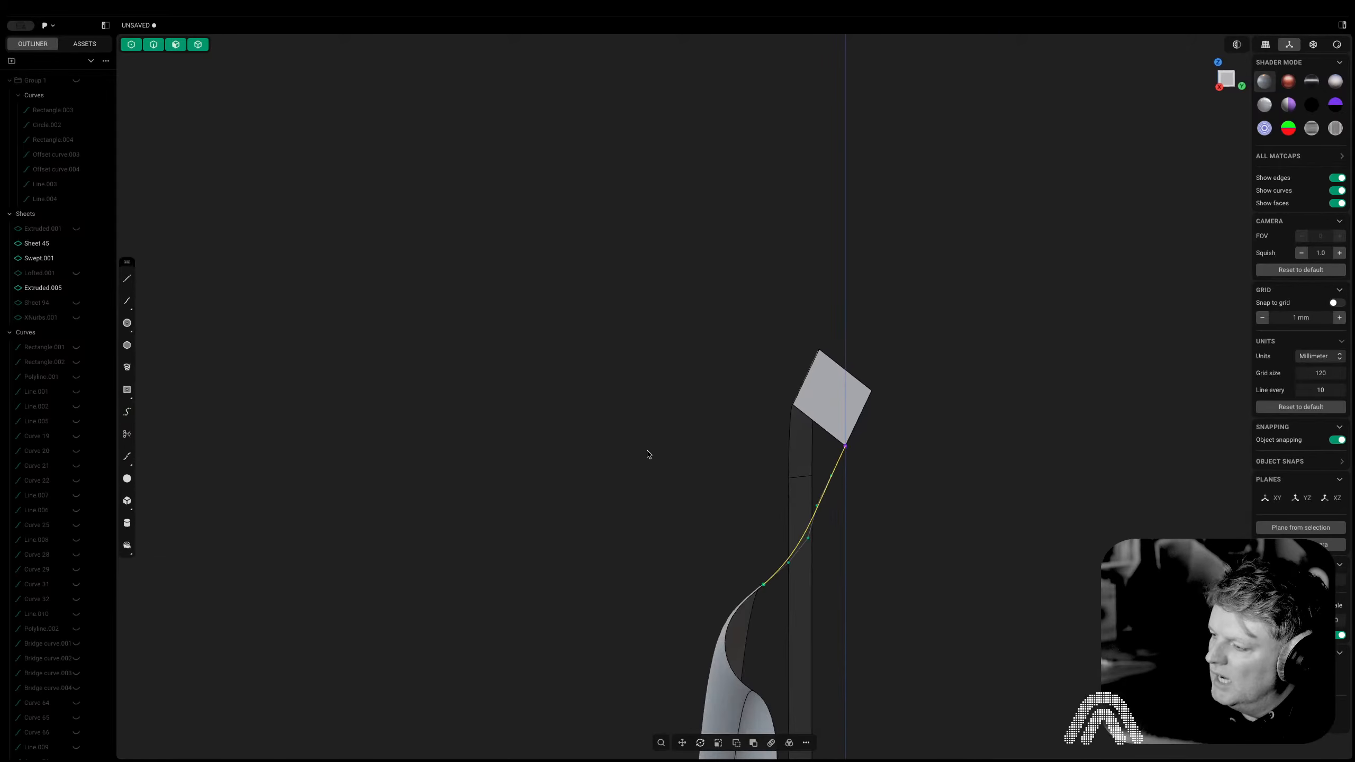
shift+middle_drag(688, 565, 761, 130)
scroll(761, 160, down, 4)
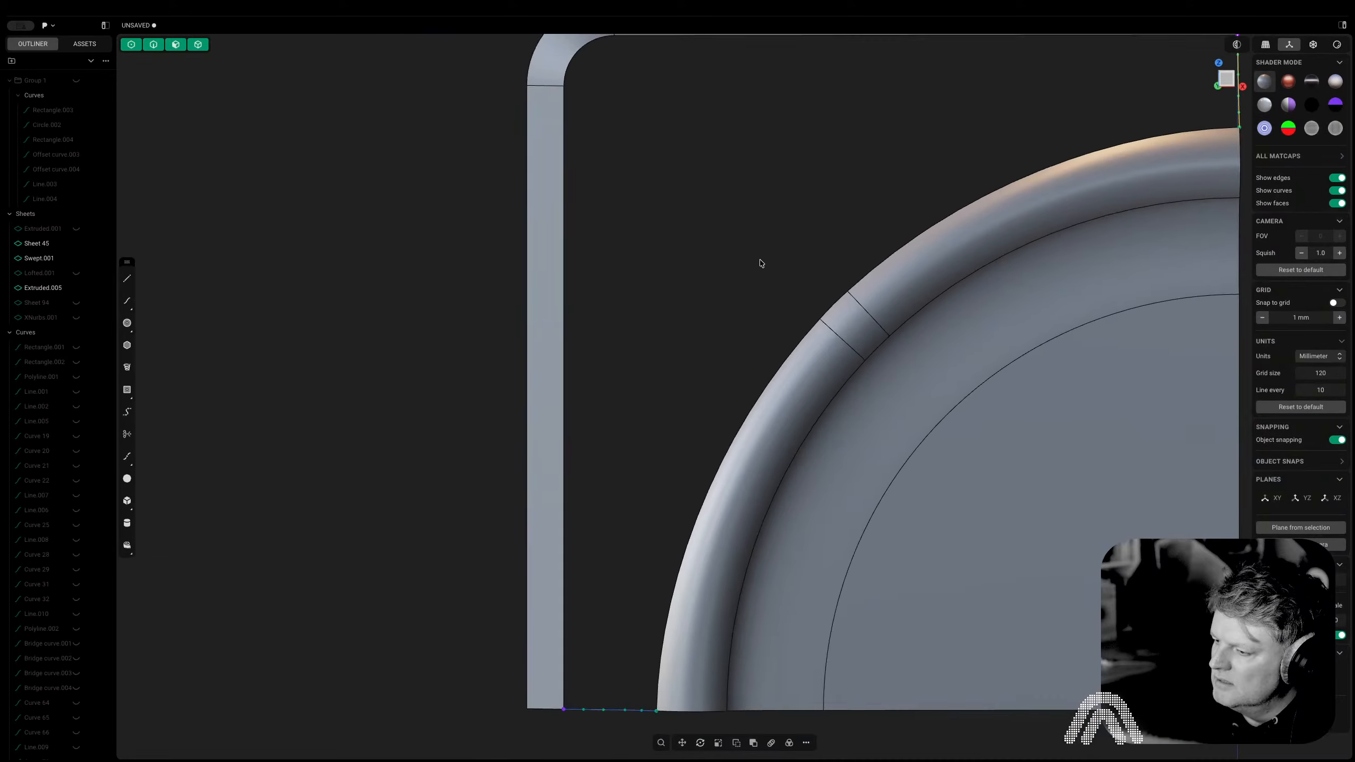
shift+middle_drag(761, 263, 767, 211)
shift+middle_drag(383, 320, 360, 429)
key(2)
scroll(568, 318, down, 4)
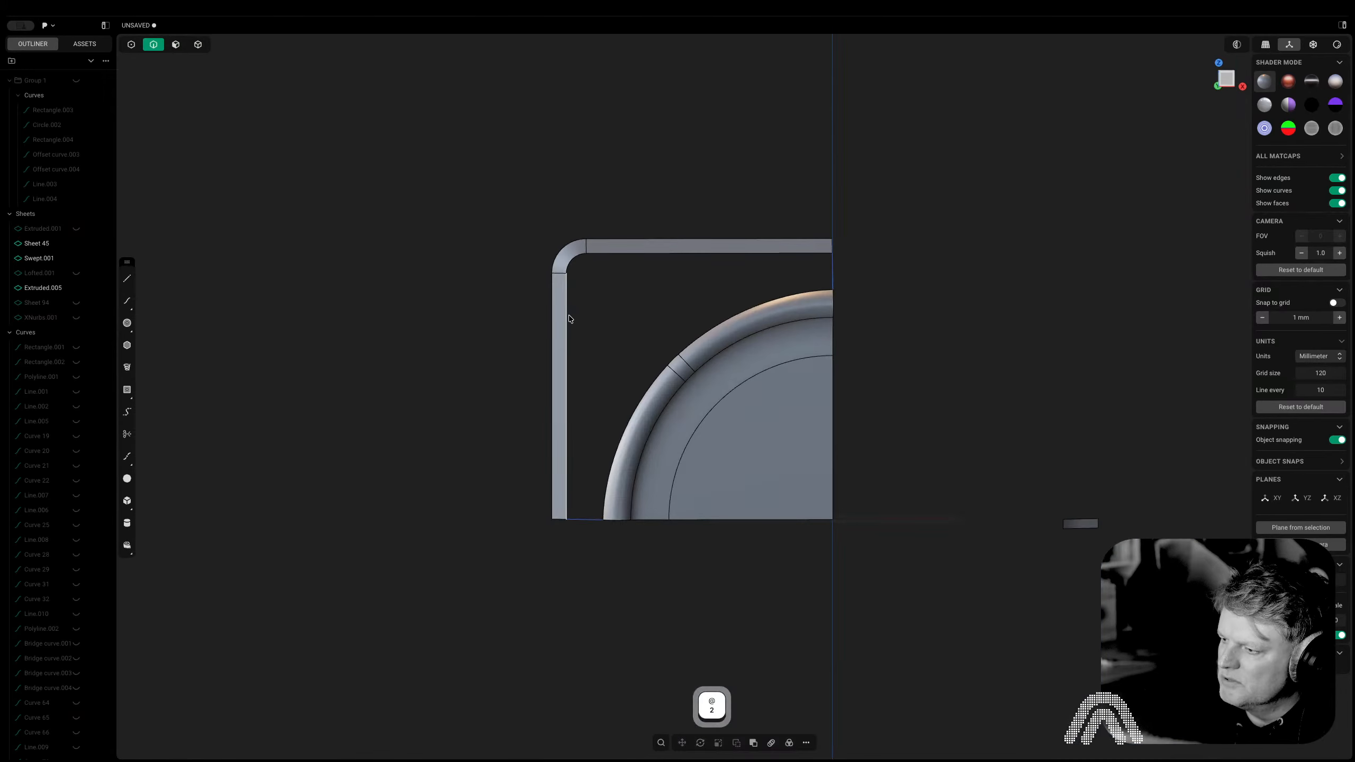
click(569, 318)
shift+click(579, 259)
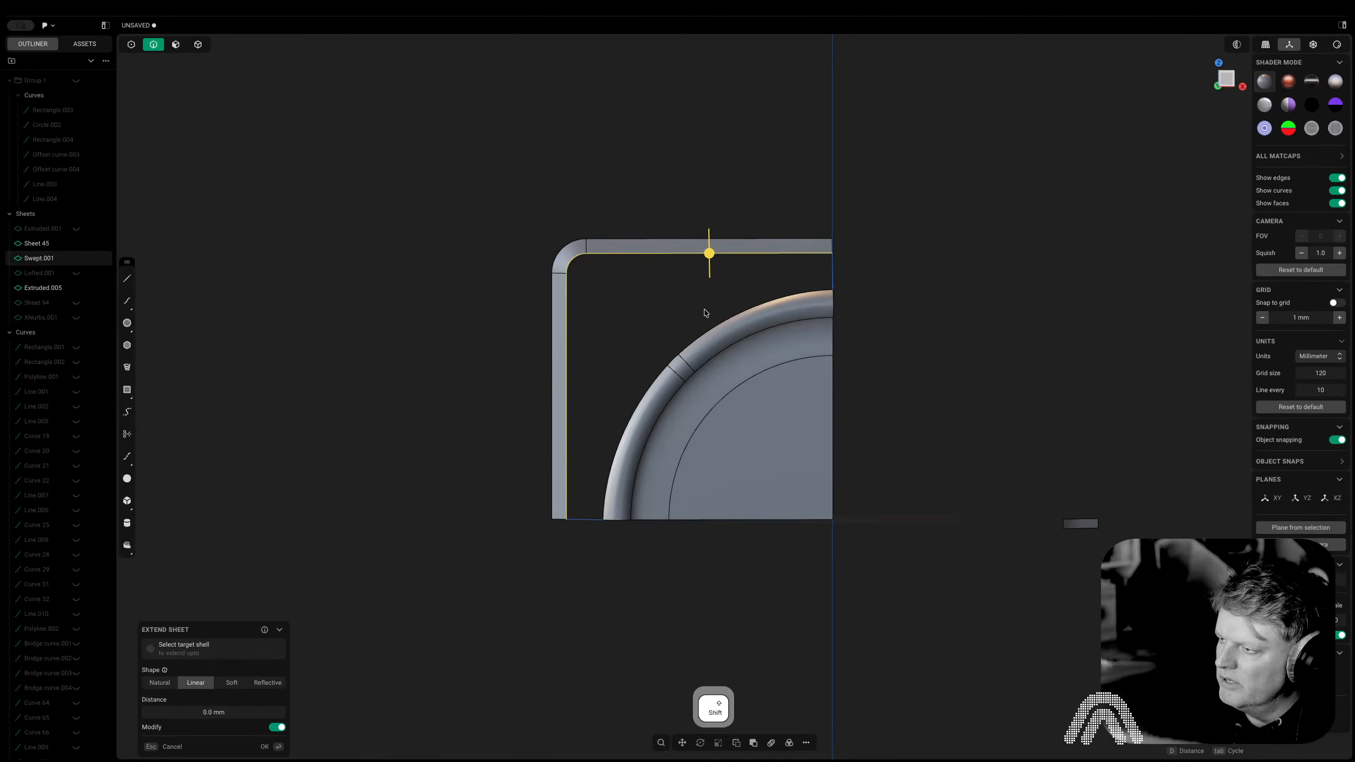
shift+click(709, 323)
scroll(679, 362, up, 3)
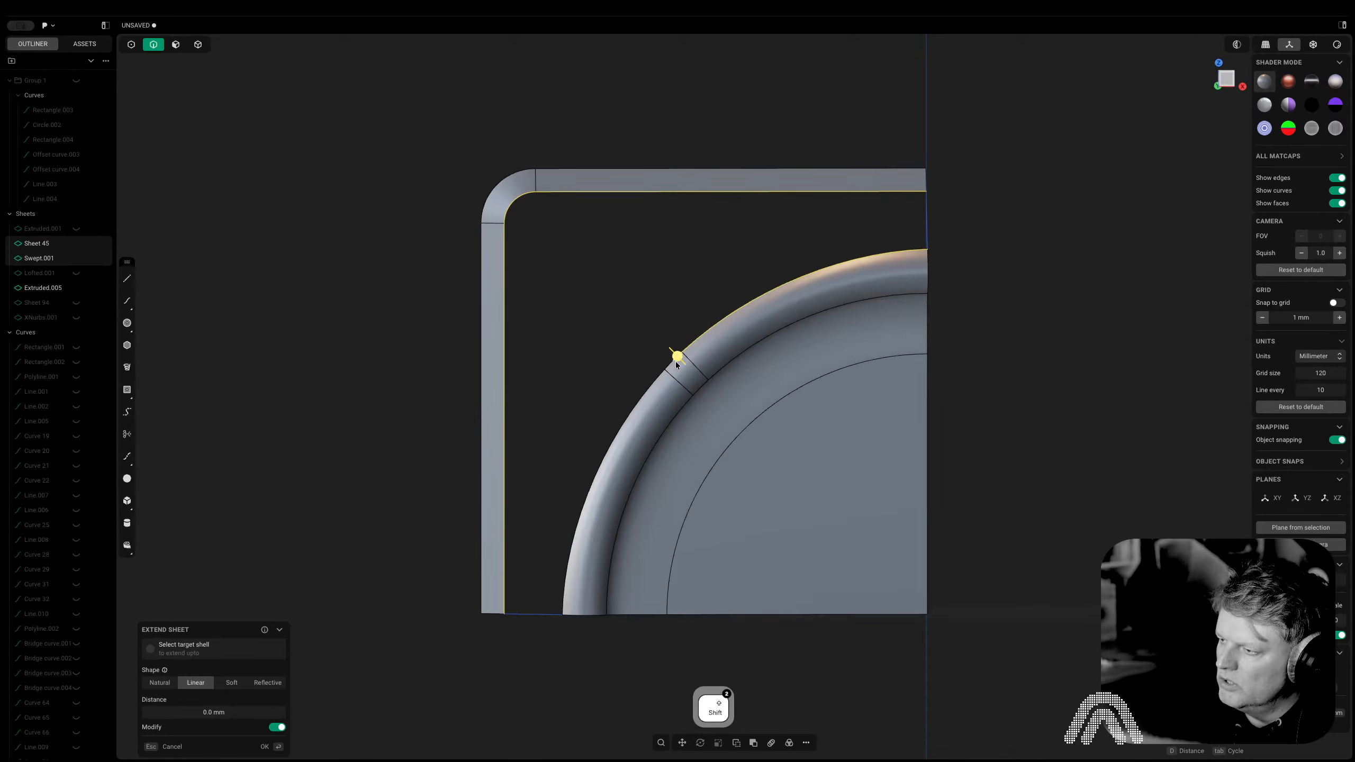
scroll(648, 383, up, 3)
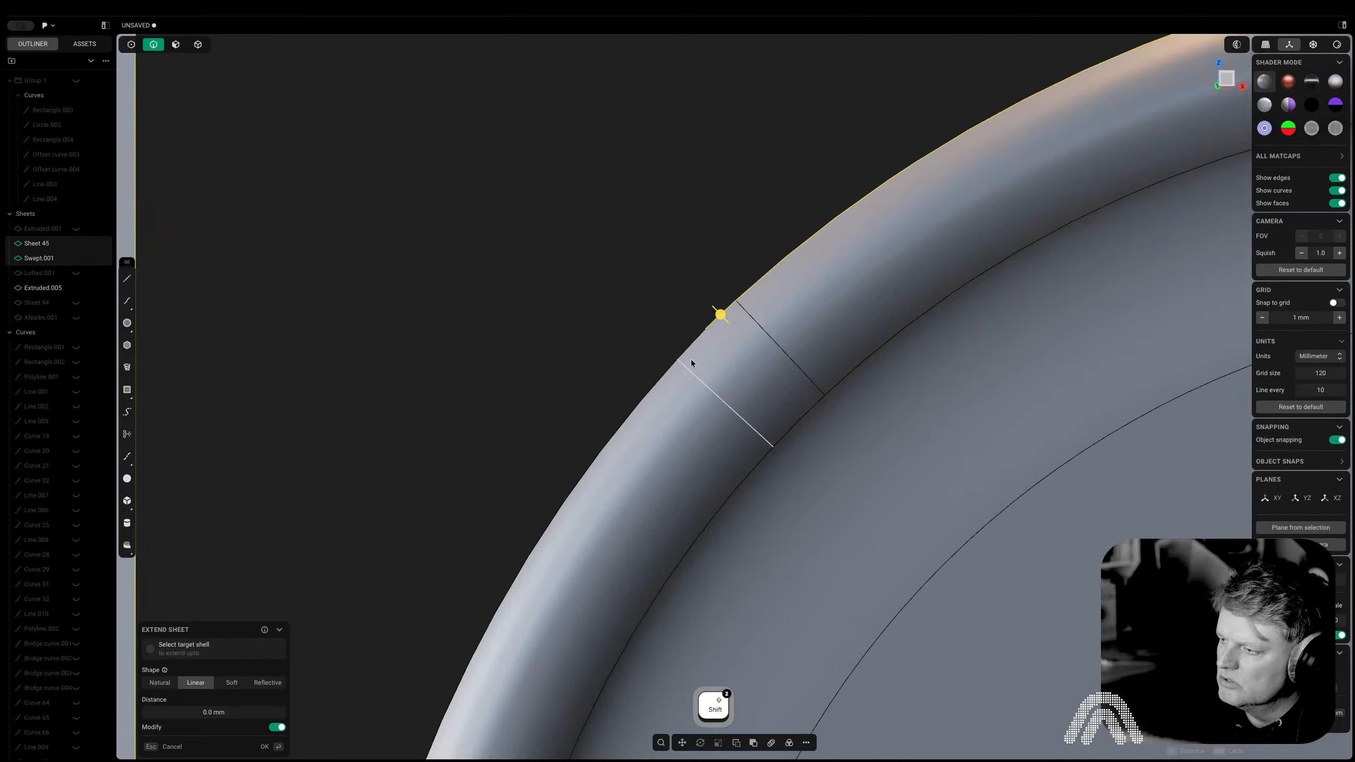
scroll(669, 371, down, 5)
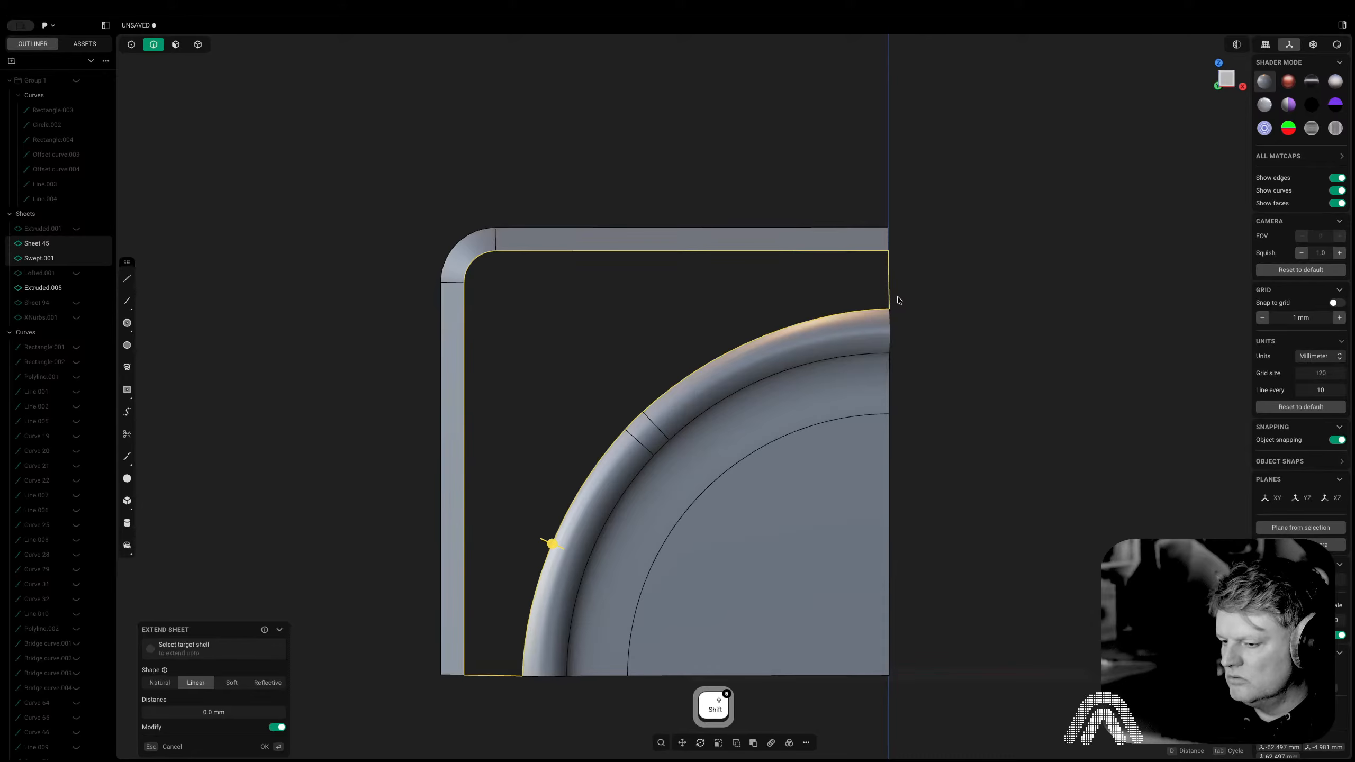
text(f)
text(xn)
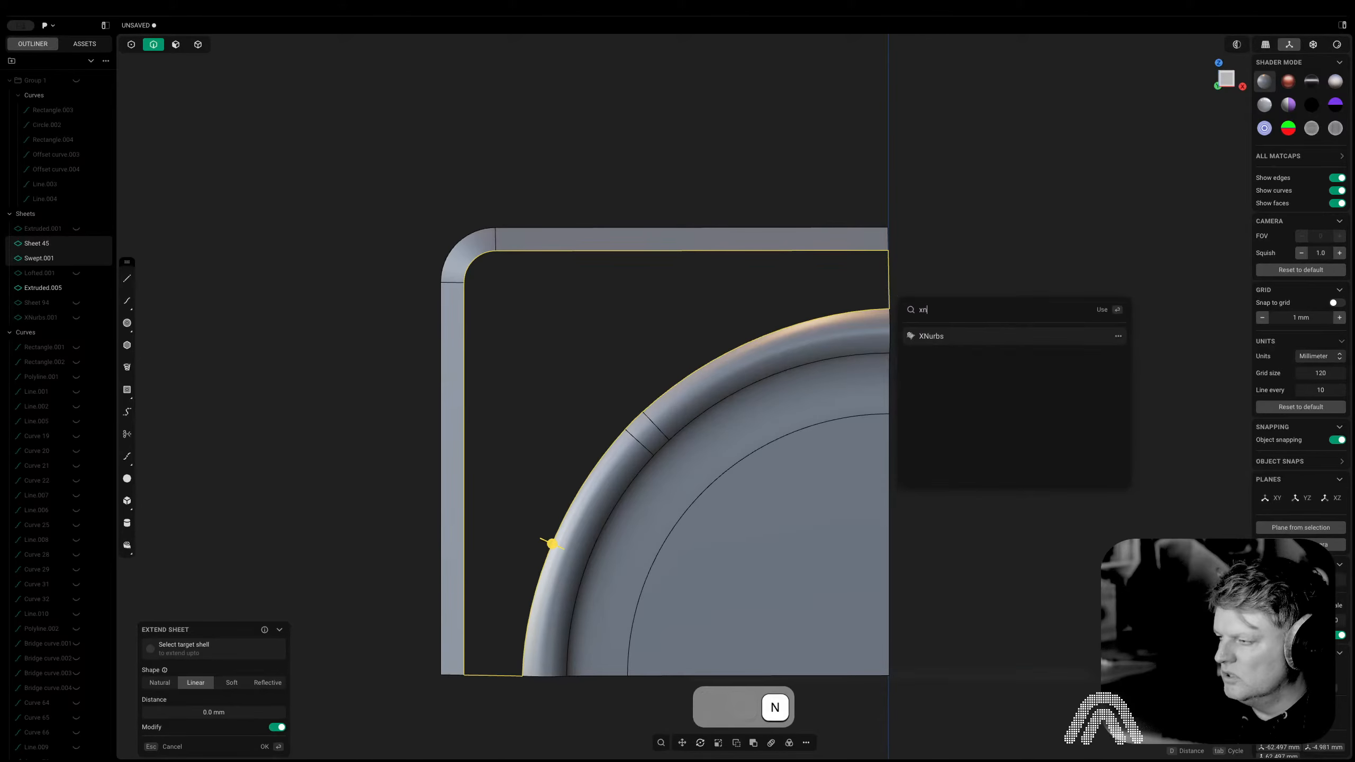
key(Return)
mouse_move(735, 282)
middle_down()
mouse_move(756, 313)
mouse_move(701, 289)
mouse_move(671, 224)
mouse_move(777, 206)
mouse_move(822, 306)
mouse_move(820, 362)
mouse_move(773, 426)
mouse_move(724, 433)
mouse_move(583, 408)
mouse_move(559, 460)
mouse_move(630, 472)
middle_up()
key(Tab)
key(Tab)
key(Tab)
key(Tab)
key(Escape)
Start a diagonal G2 bridge curve from the ring middle segment's upper seam to the seam between the corner arc and horizontal strip
scroll(641, 330, up, 5)
key(3)
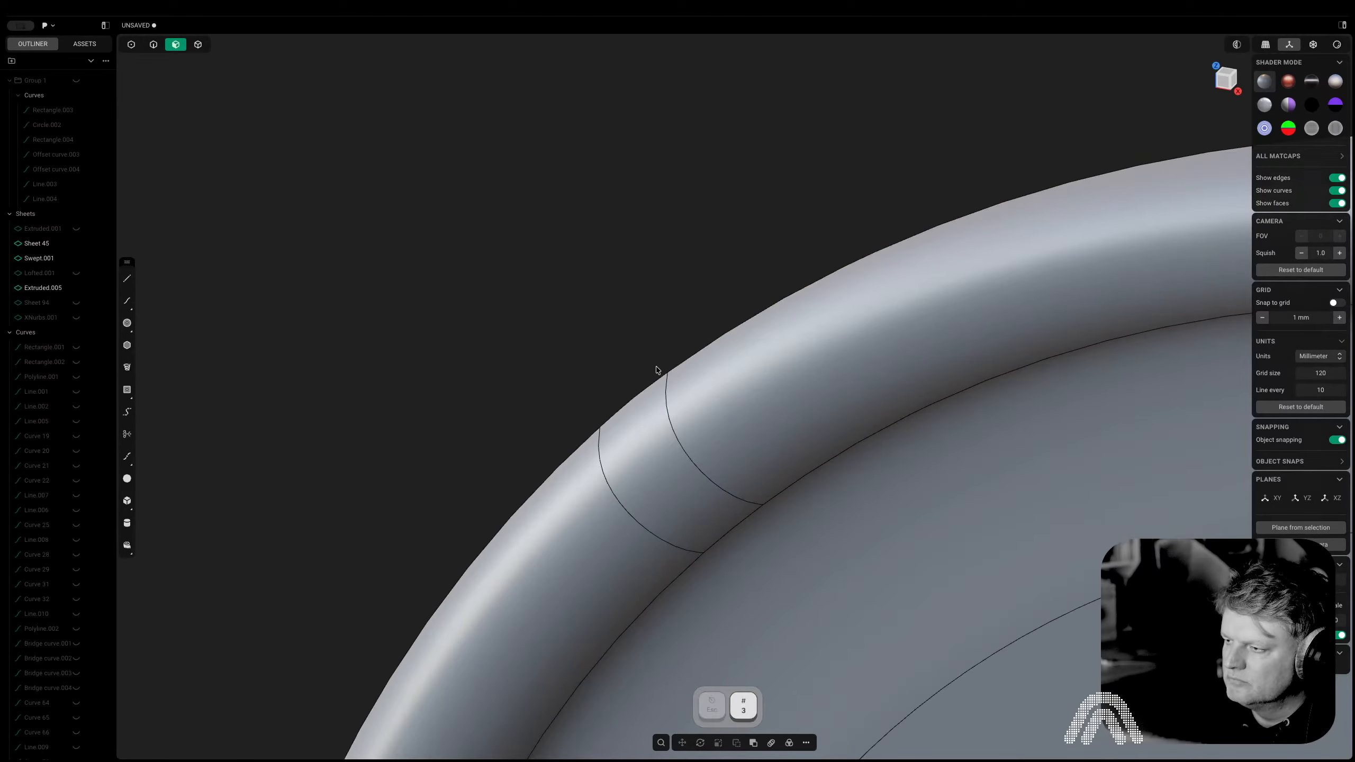
key(shift+b)
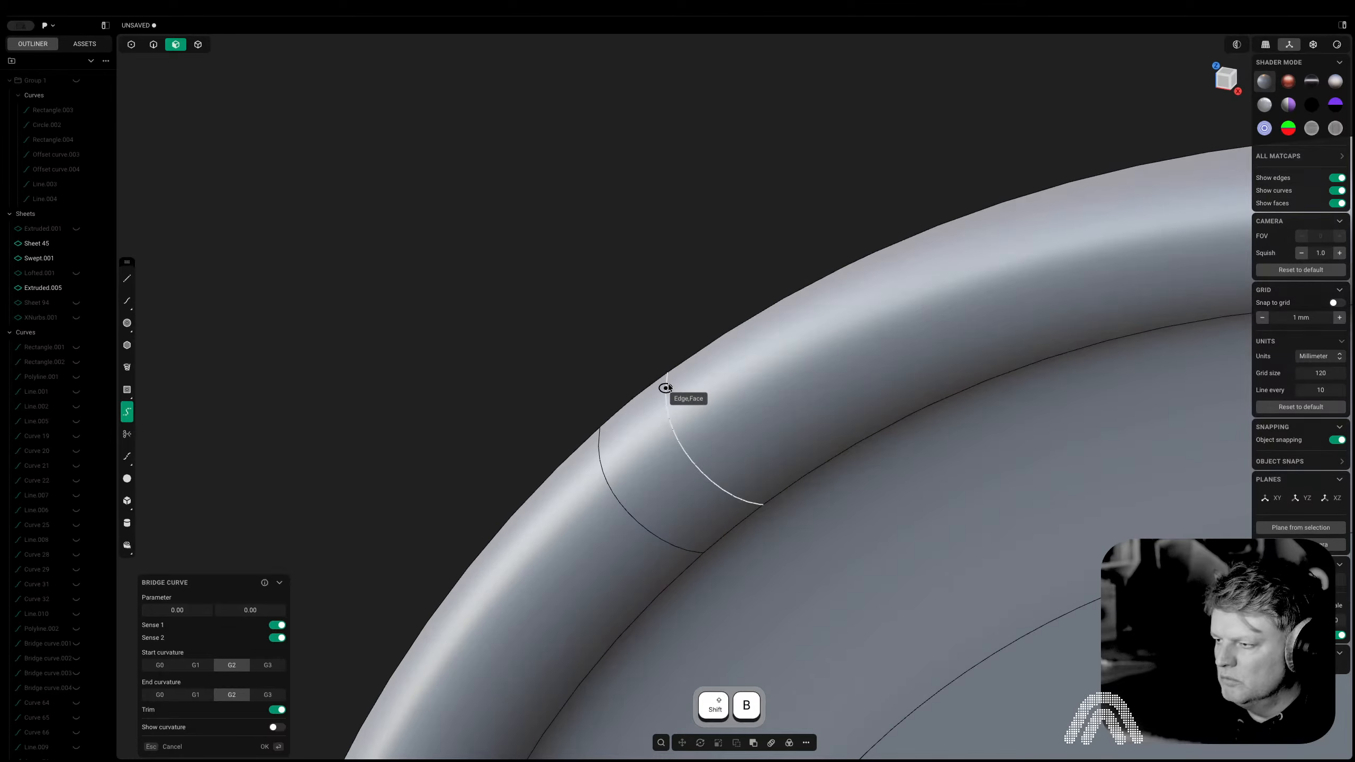
click(667, 386)
shift+middle_drag(667, 387, 768, 696)
scroll(590, 288, down, 5)
shift+middle_drag(590, 288, 640, 500)
scroll(576, 449, up, 4)
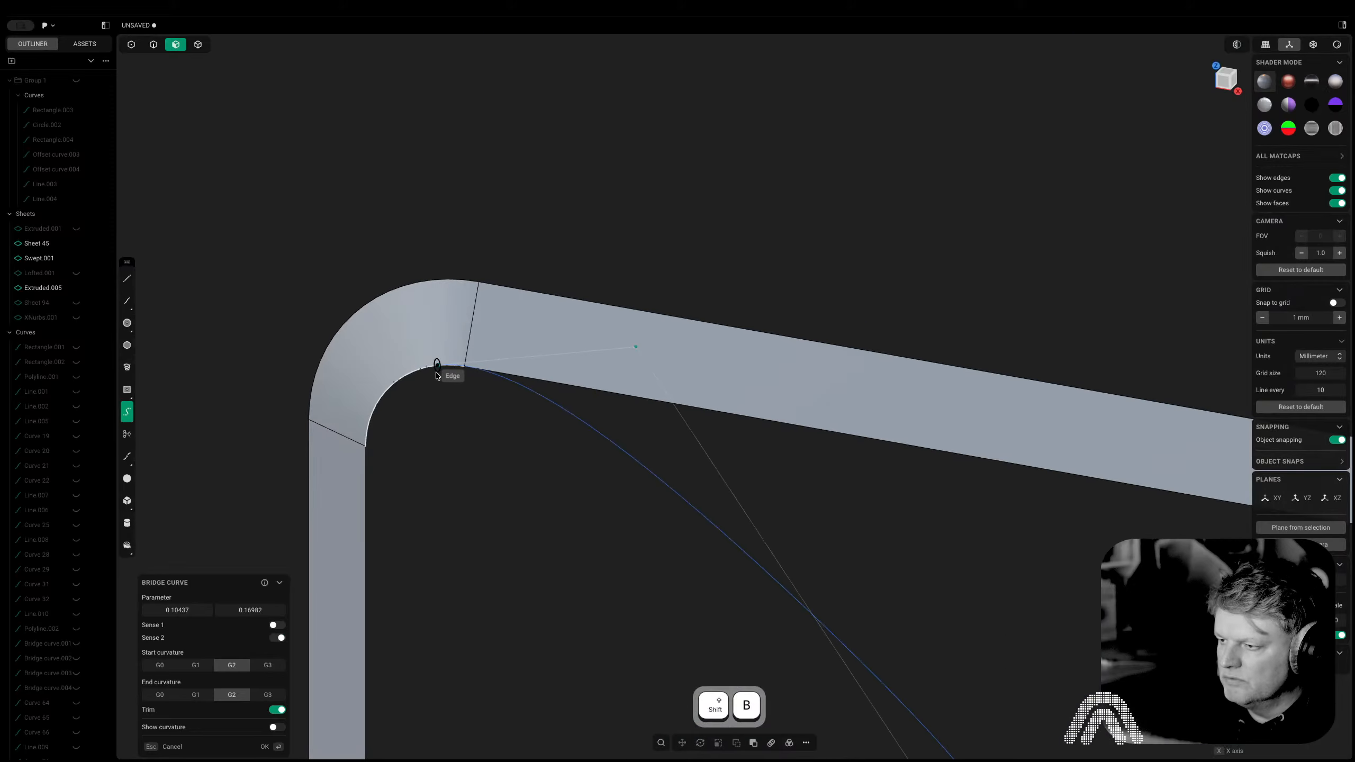
click(468, 350)
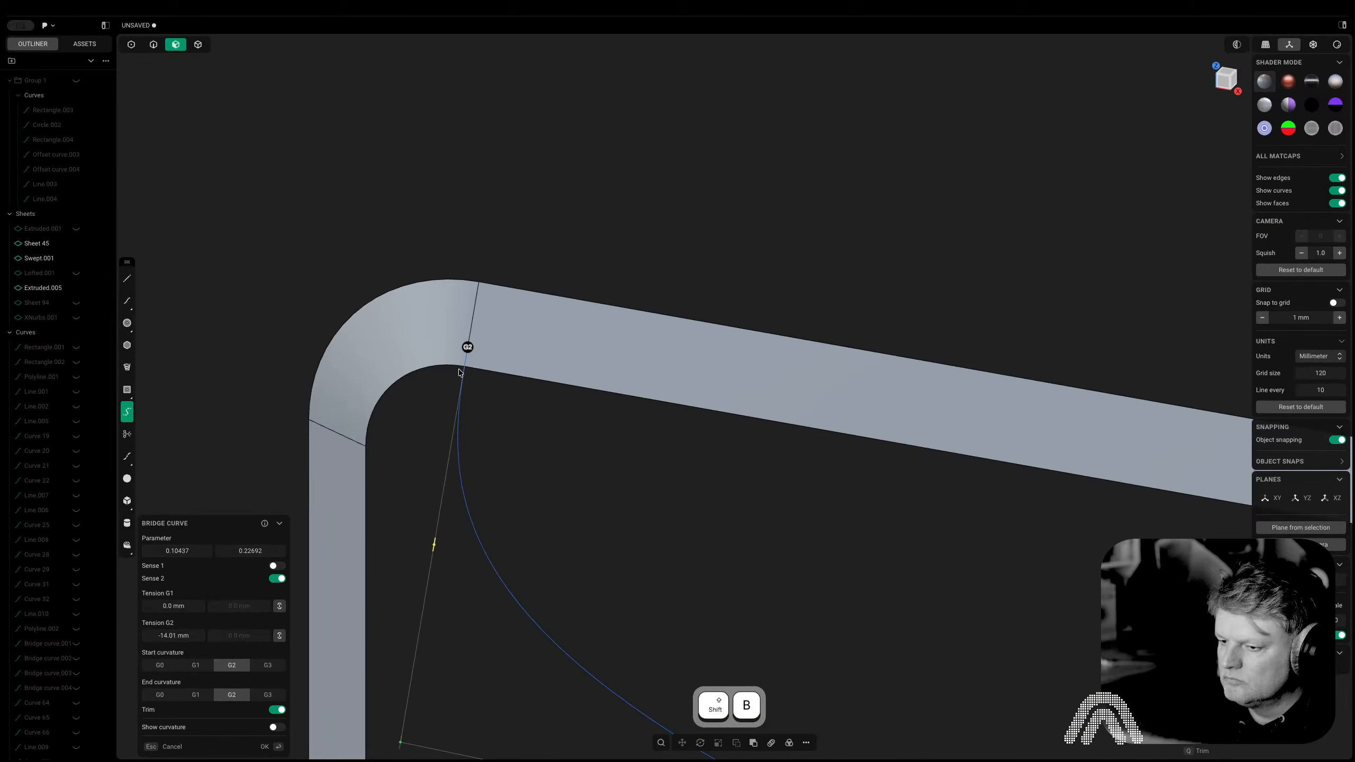
Try the diagonal G2 bridge curve with both parameters set to 0.00
scroll(638, 494, down, 5)
middle_drag(638, 493, 761, 439)
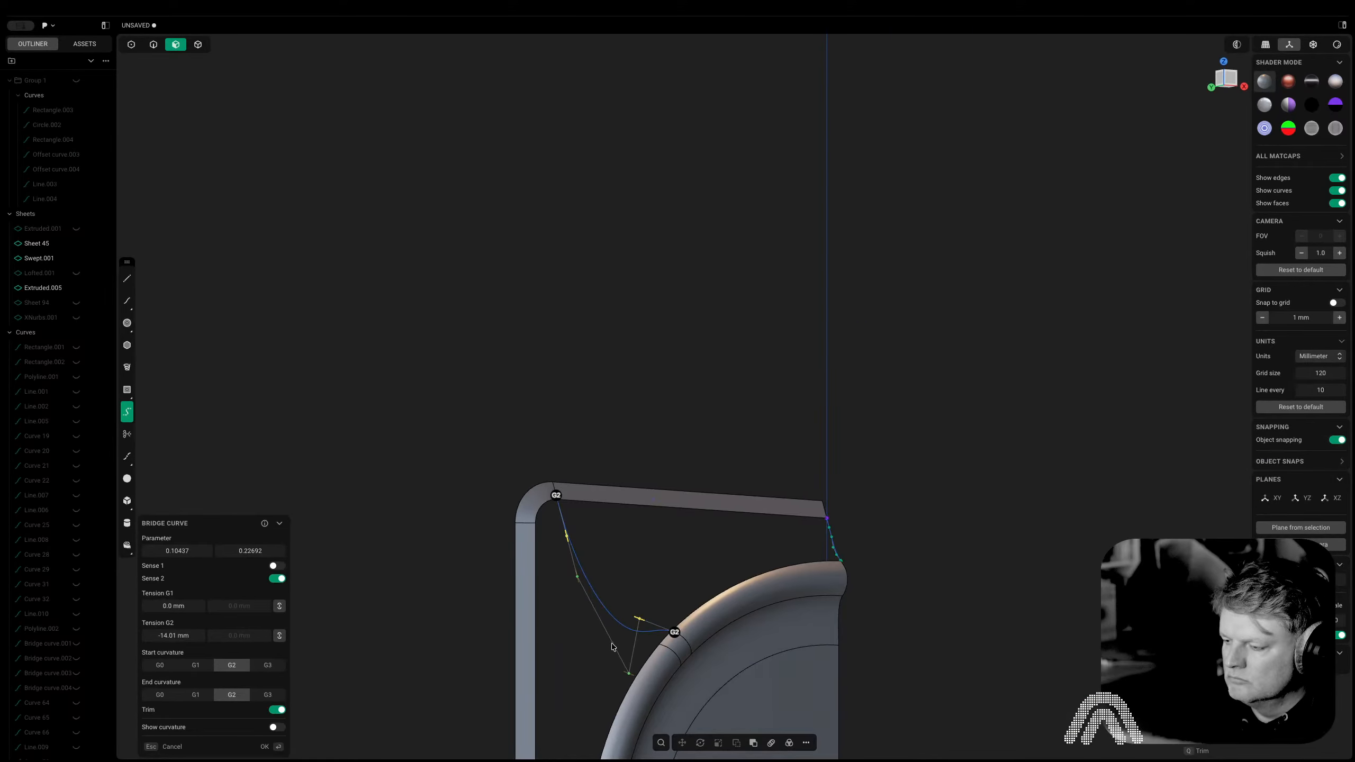
middle_drag(612, 646, 646, 631)
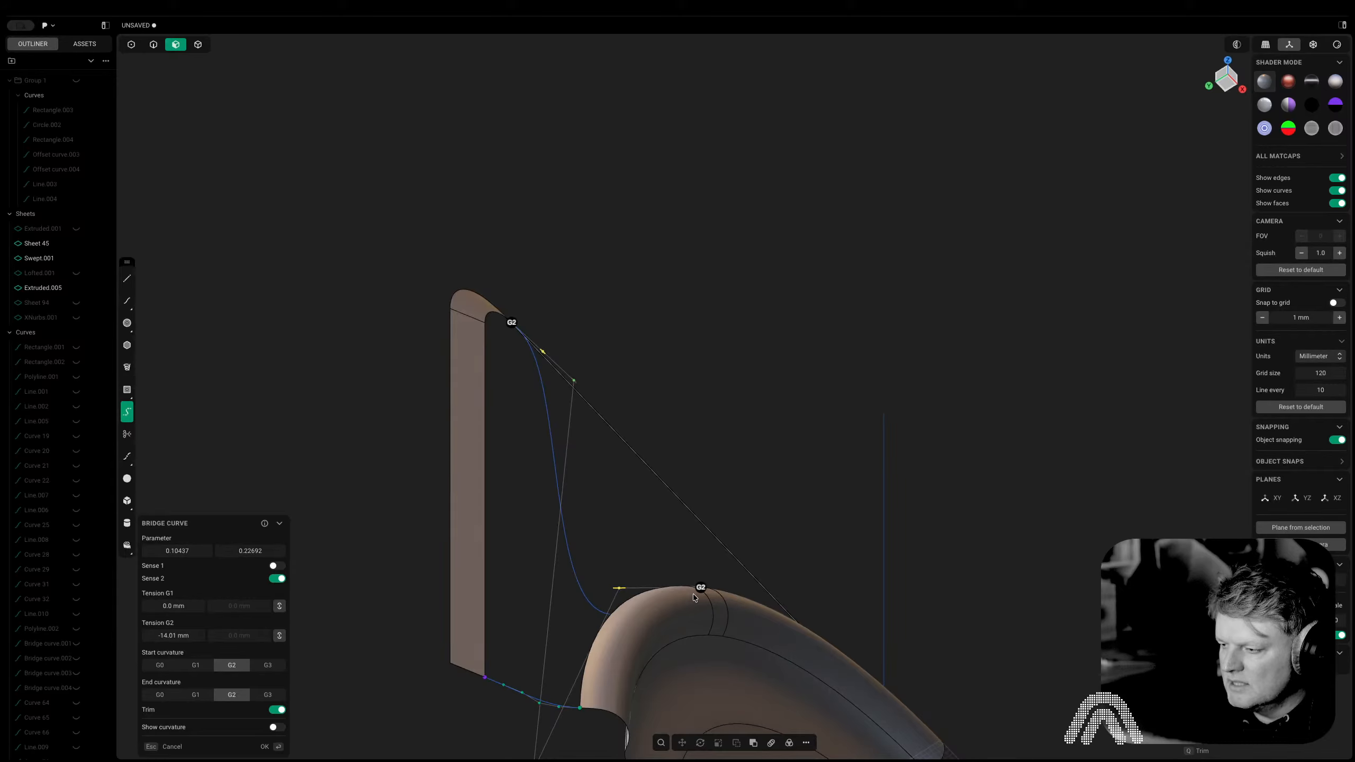
middle_drag(699, 588, 505, 580)
drag(190, 551, 165, 550)
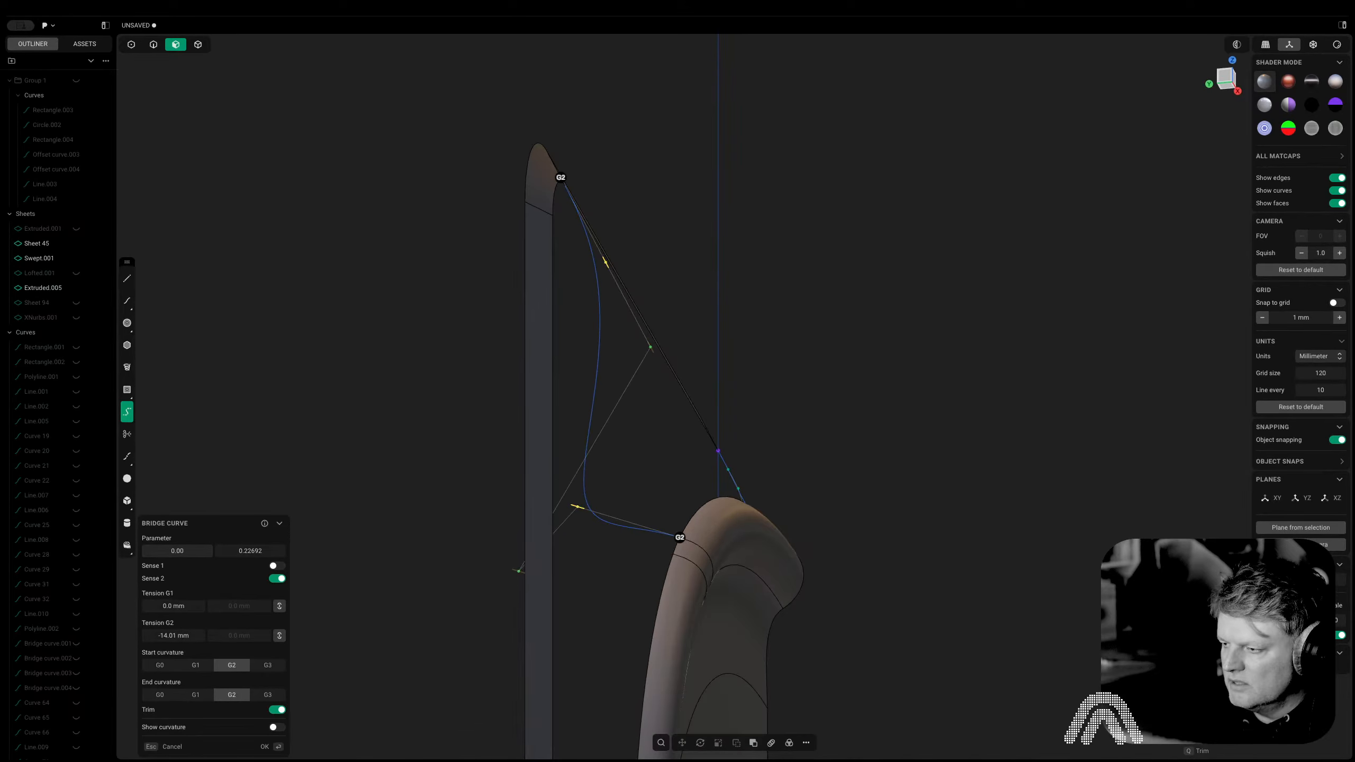
scroll(783, 575, up, 12)
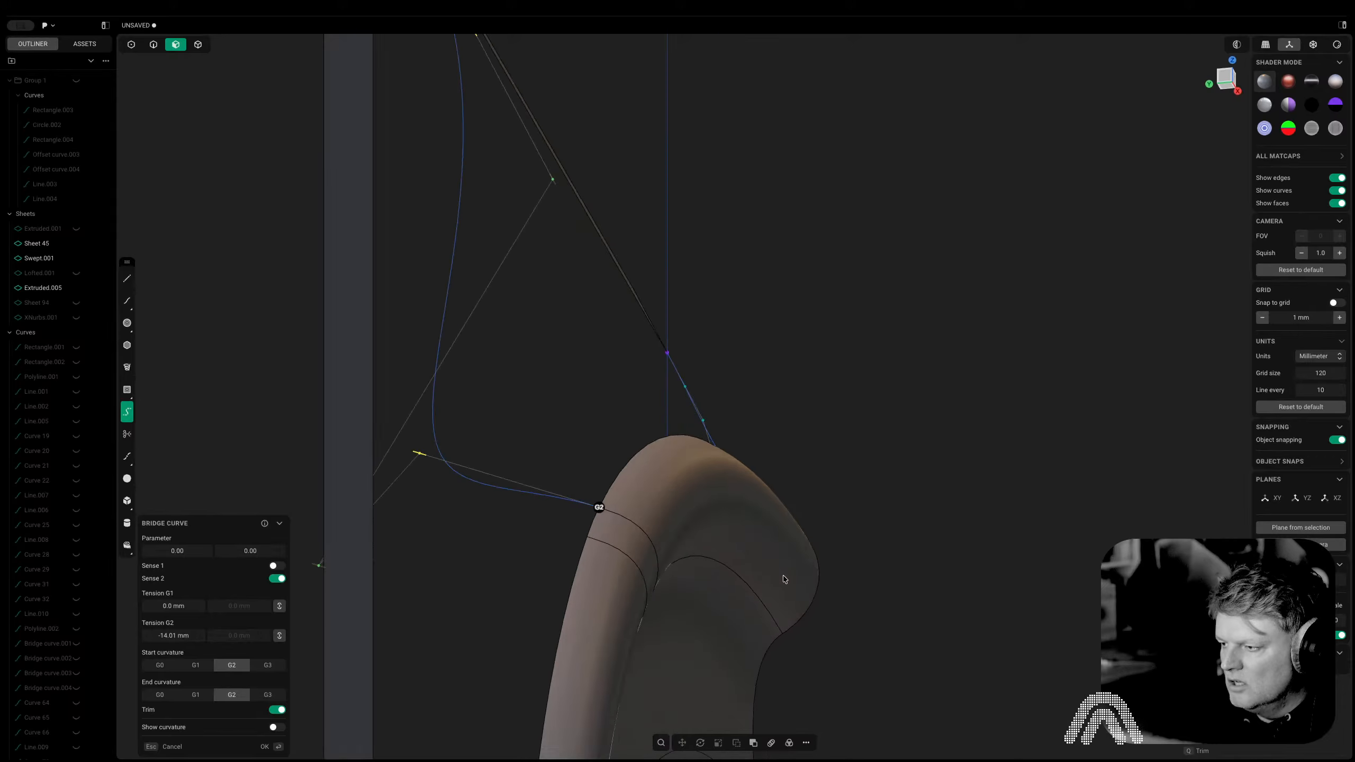
shift+middle_drag(352, 441, 559, 611)
scroll(560, 611, up, 4)
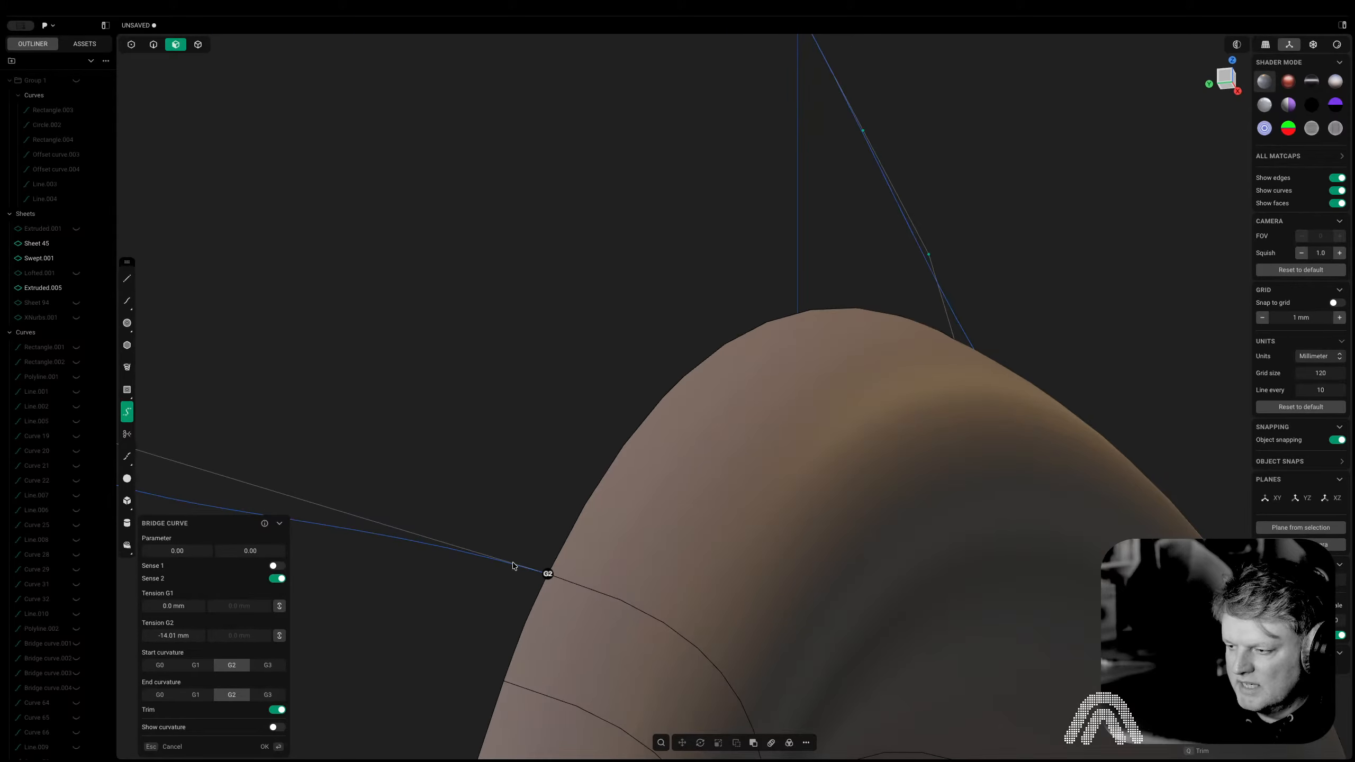
scroll(1121, 320, down, 15)
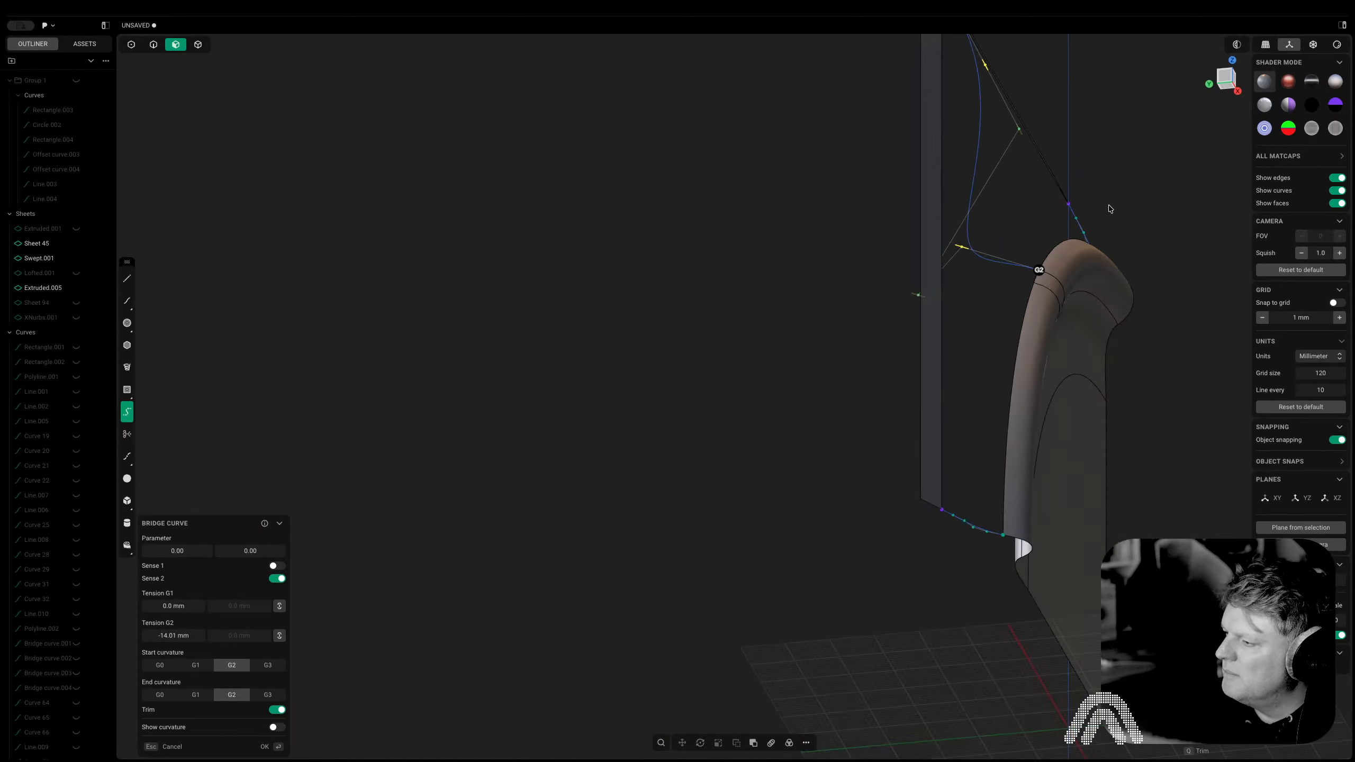
key(Escape)
Split the ring's lower segment lengthwise with a U-direction isoparam near its outer edge
middle_drag(1163, 173, 1012, 433)
key(3)
click(1061, 320)
key(ctrl+r)
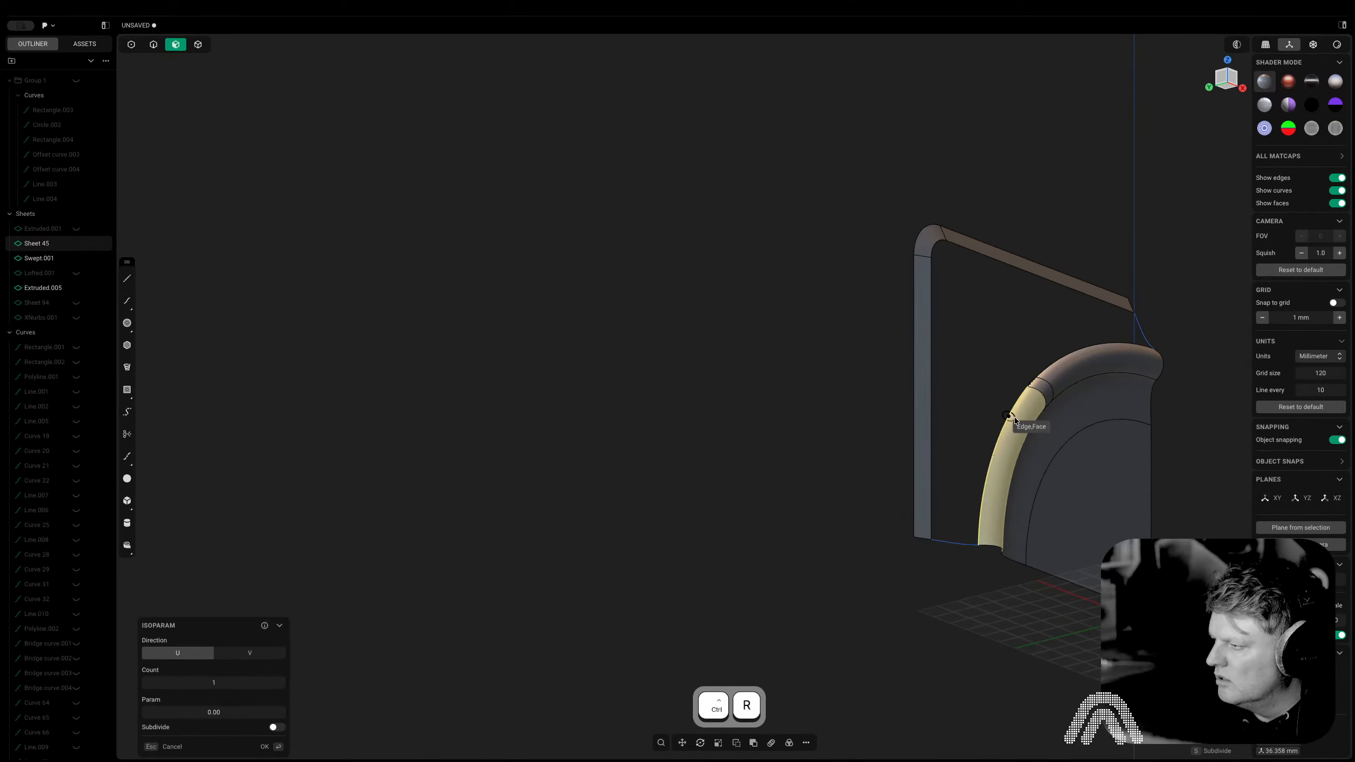
scroll(1012, 422, up, 5)
click(1040, 342)
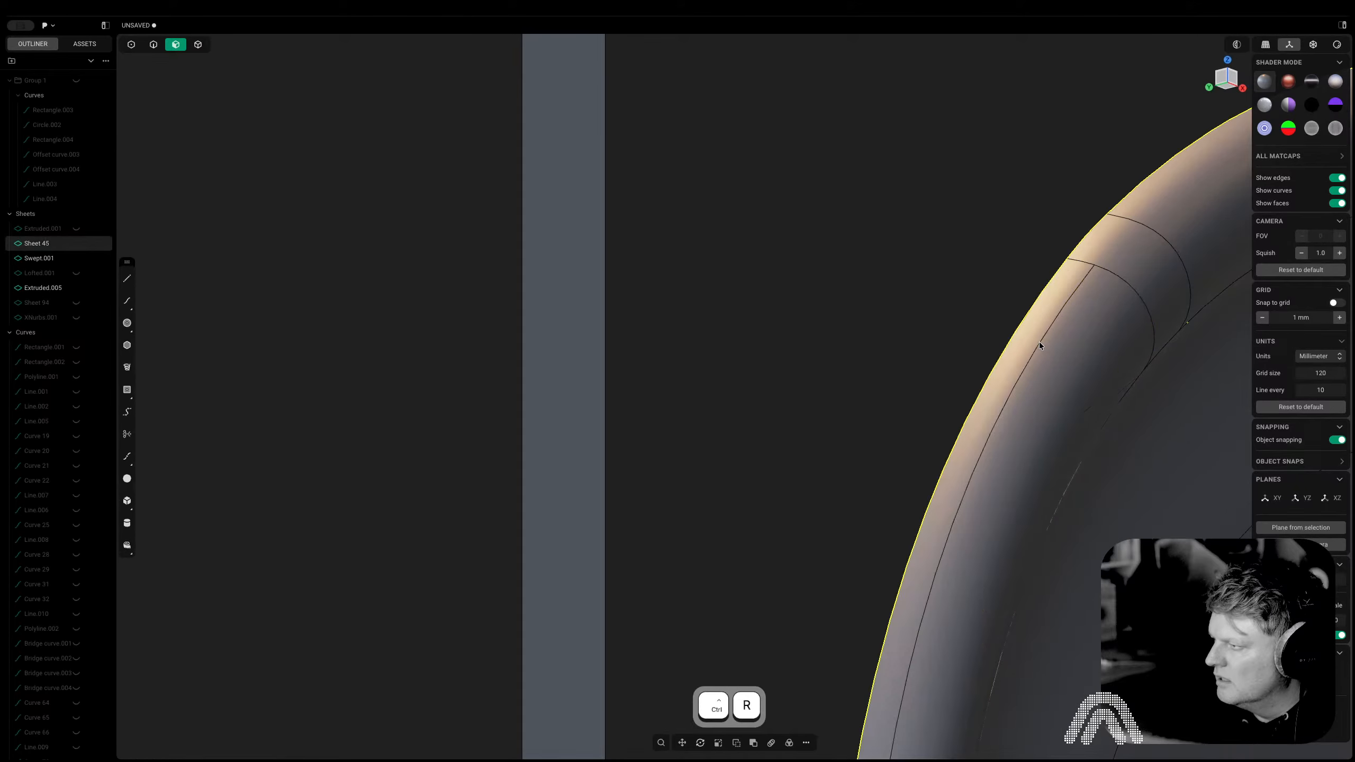
middle_drag(1039, 341, 913, 434)
Continue the lengthwise isoparam cut through the ring's middle and upper segments, snapping each to the end of the previous cut
click(998, 353)
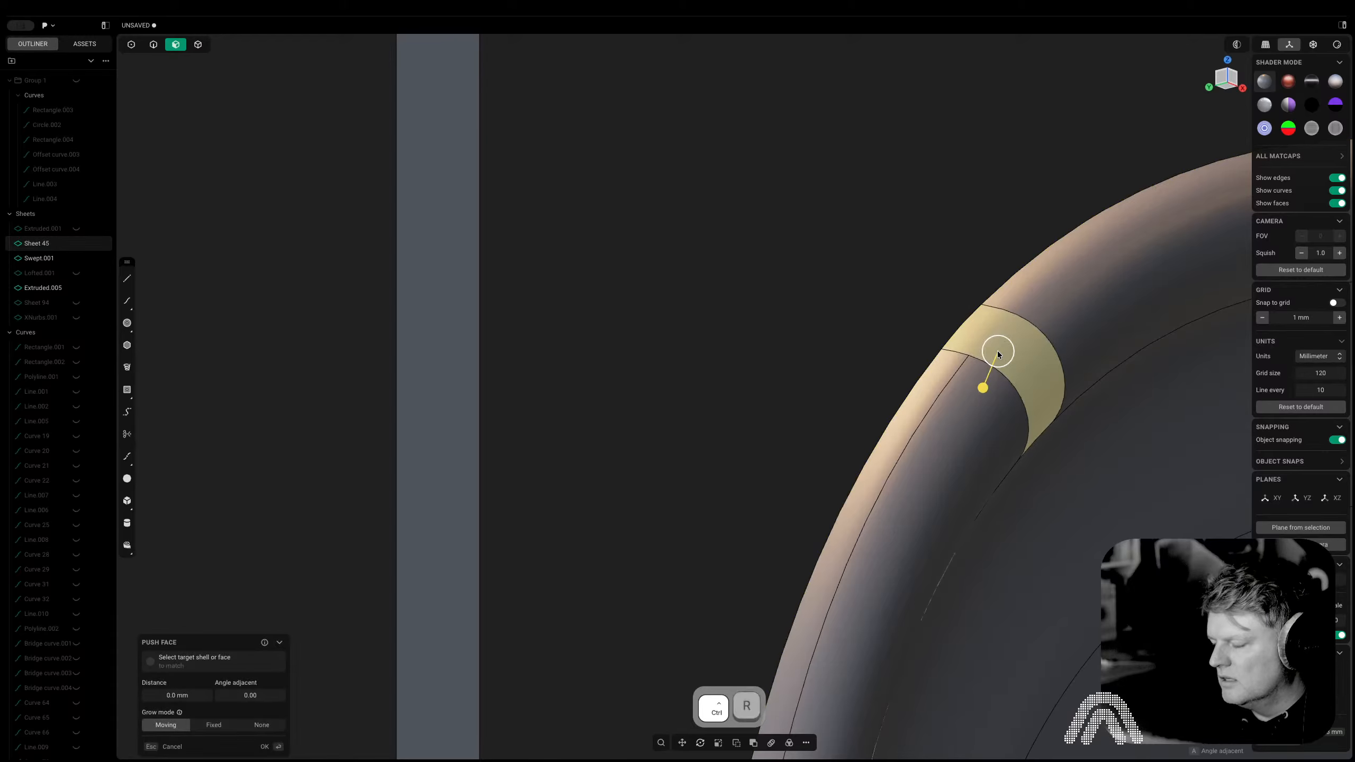
key(ctrl+r)
click(970, 355)
middle_drag(1020, 328, 892, 437)
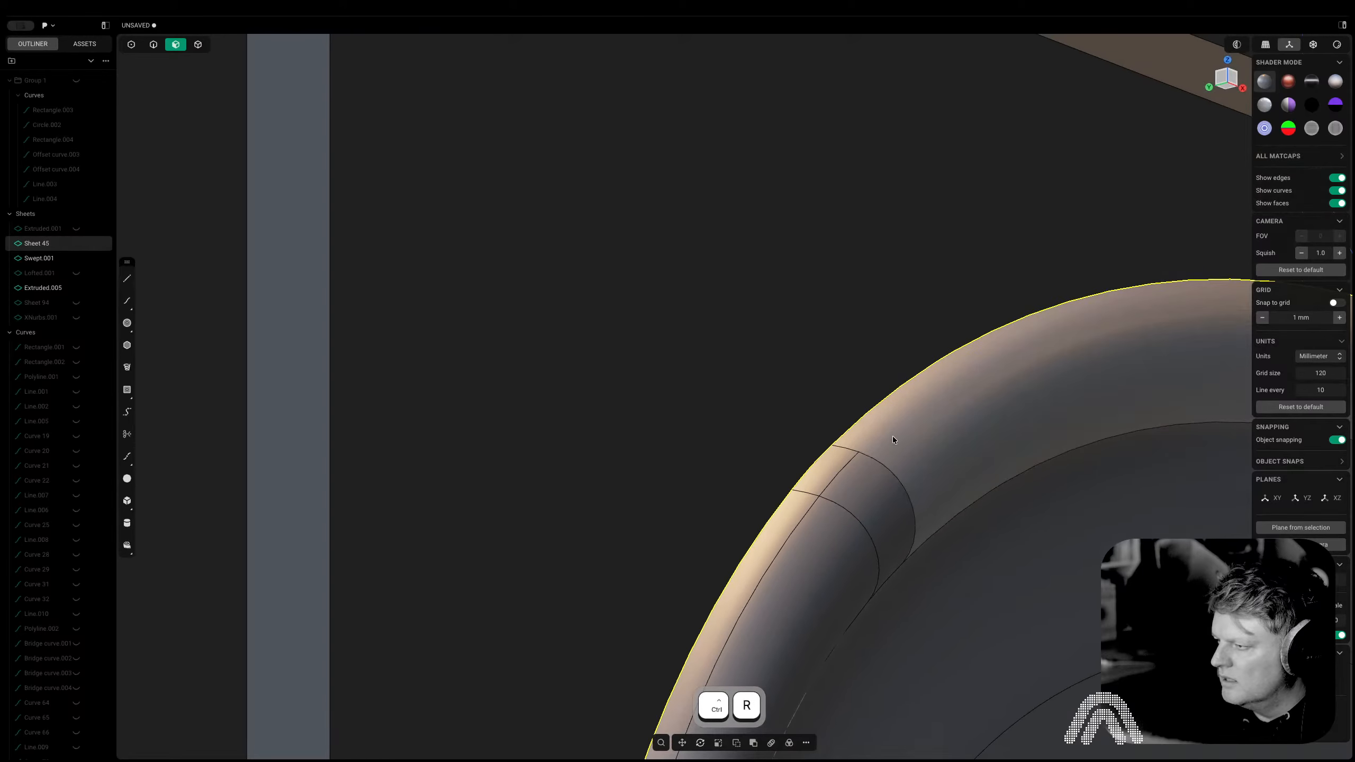
key(ctrl+r)
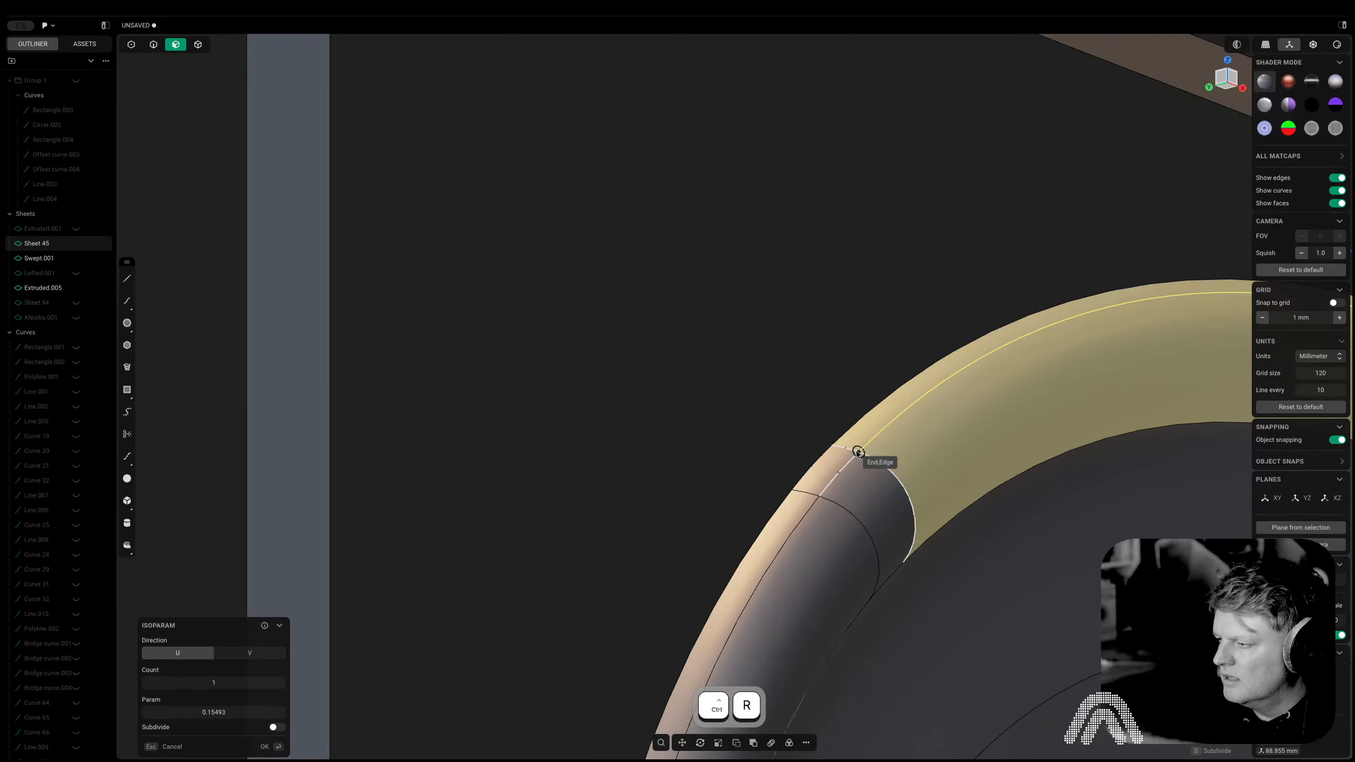
click(858, 453)
Delete the narrow outer strip faces along all three ring segments
click(867, 418)
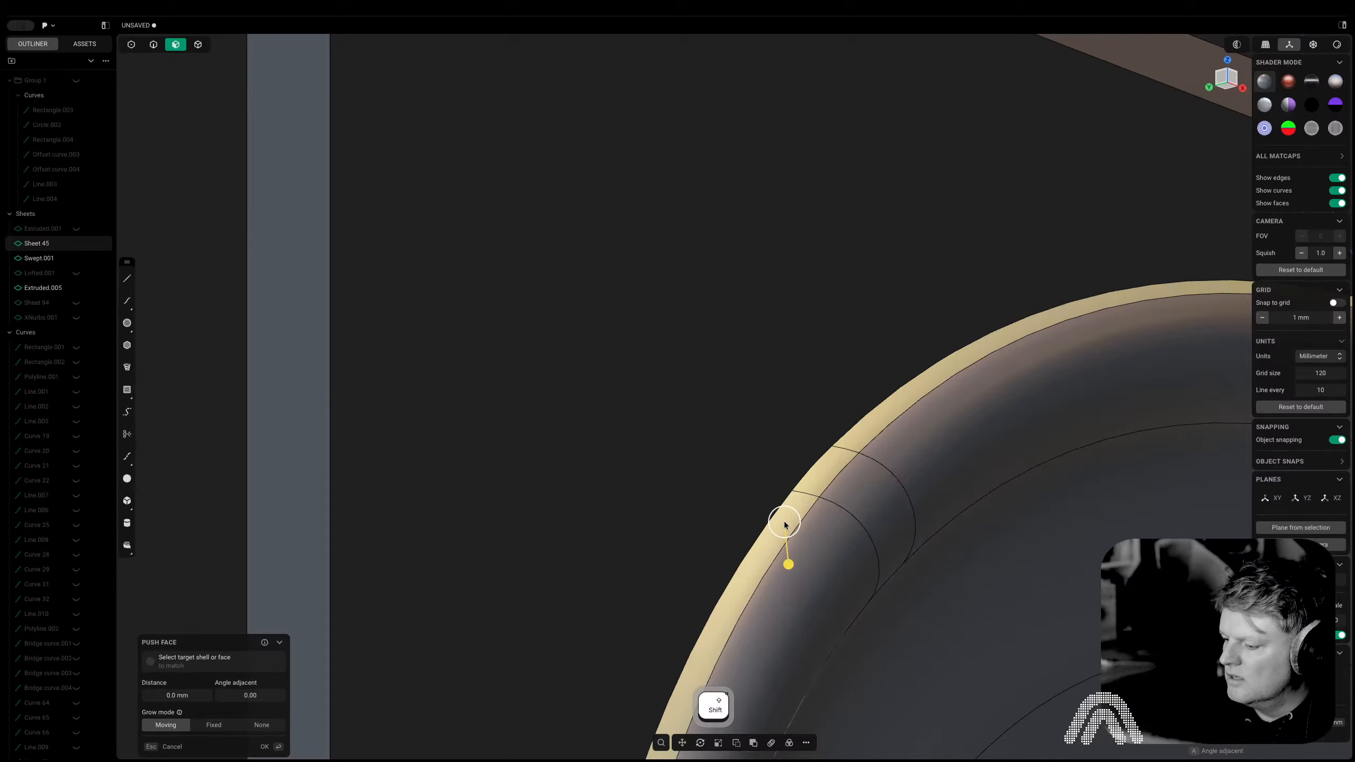
key(Delete)
scroll(782, 520, down, 10)
middle_drag(809, 546, 759, 490)
scroll(762, 490, up, 5)
Delete the two bridge curves joining the ring's ends to the frame strips
key(2)
scroll(792, 560, down, 5)
right_drag(792, 586, 767, 498)
key(2)
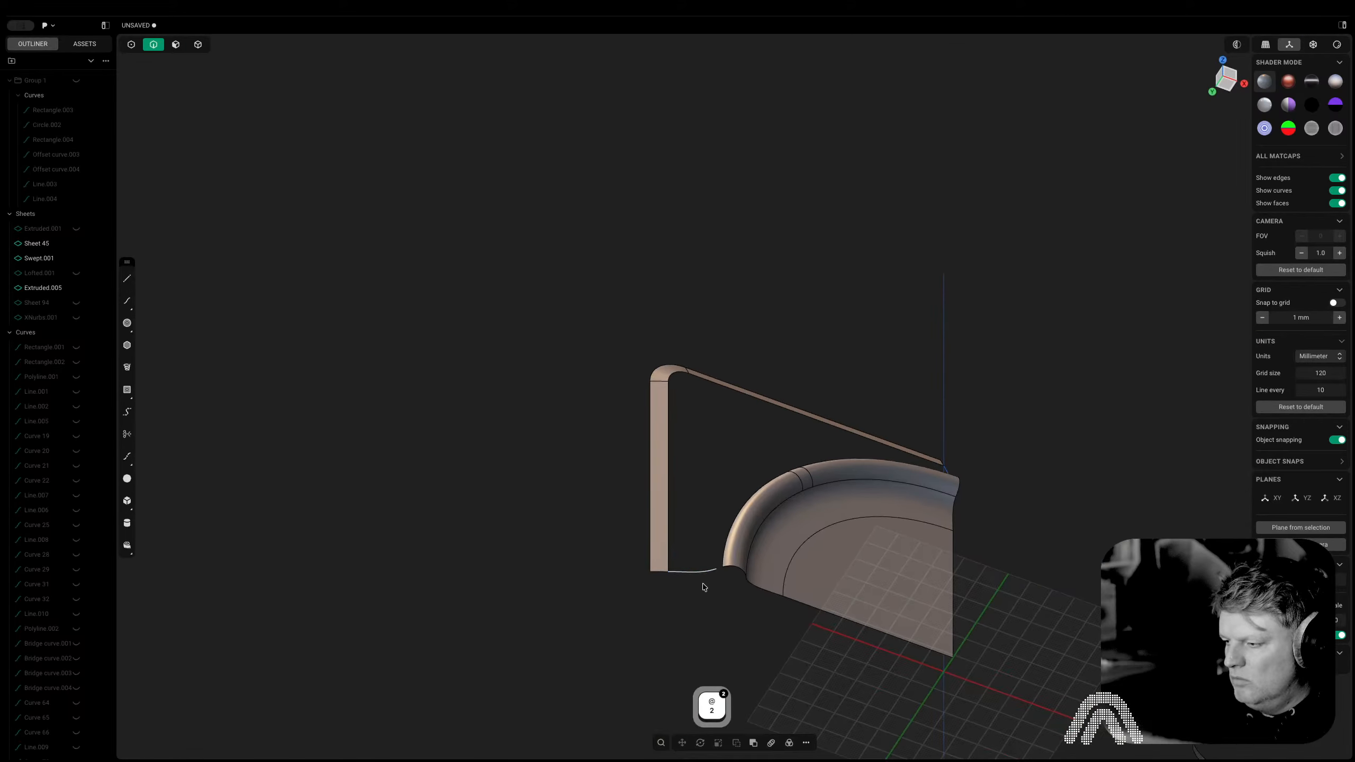
key(x)
Try a G1 loft between the ring middle segment's outer edge and the frame corner arc's inner edge
scroll(760, 468, up, 5)
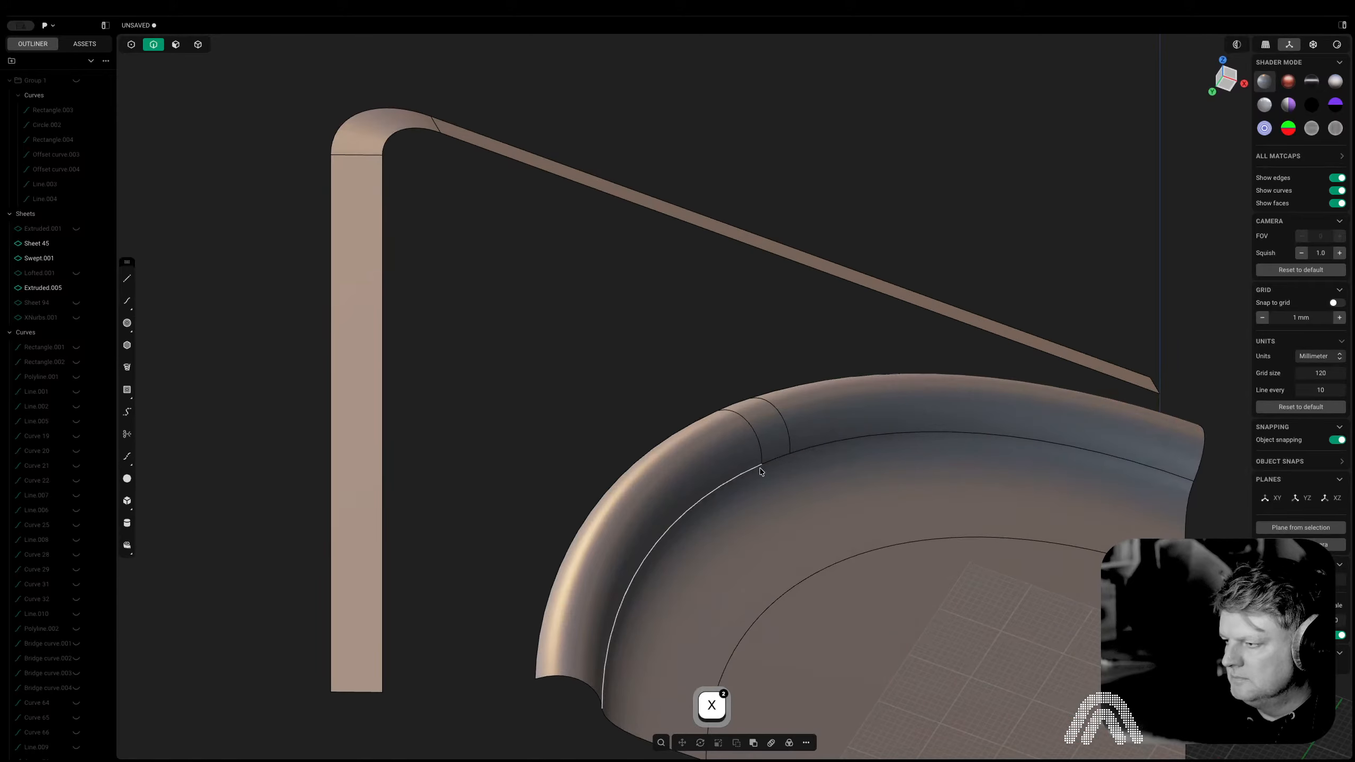
key(2)
click(731, 404)
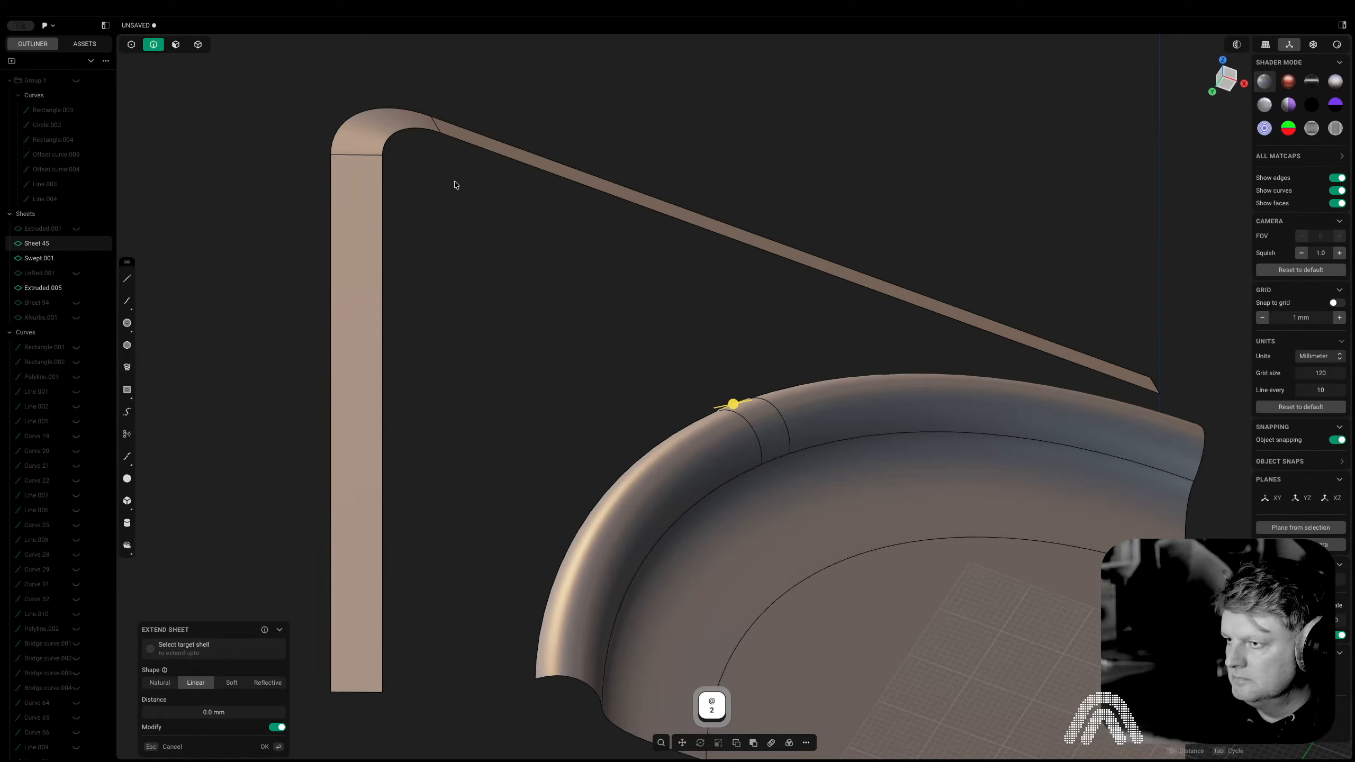
shift+click(405, 135)
key(l)
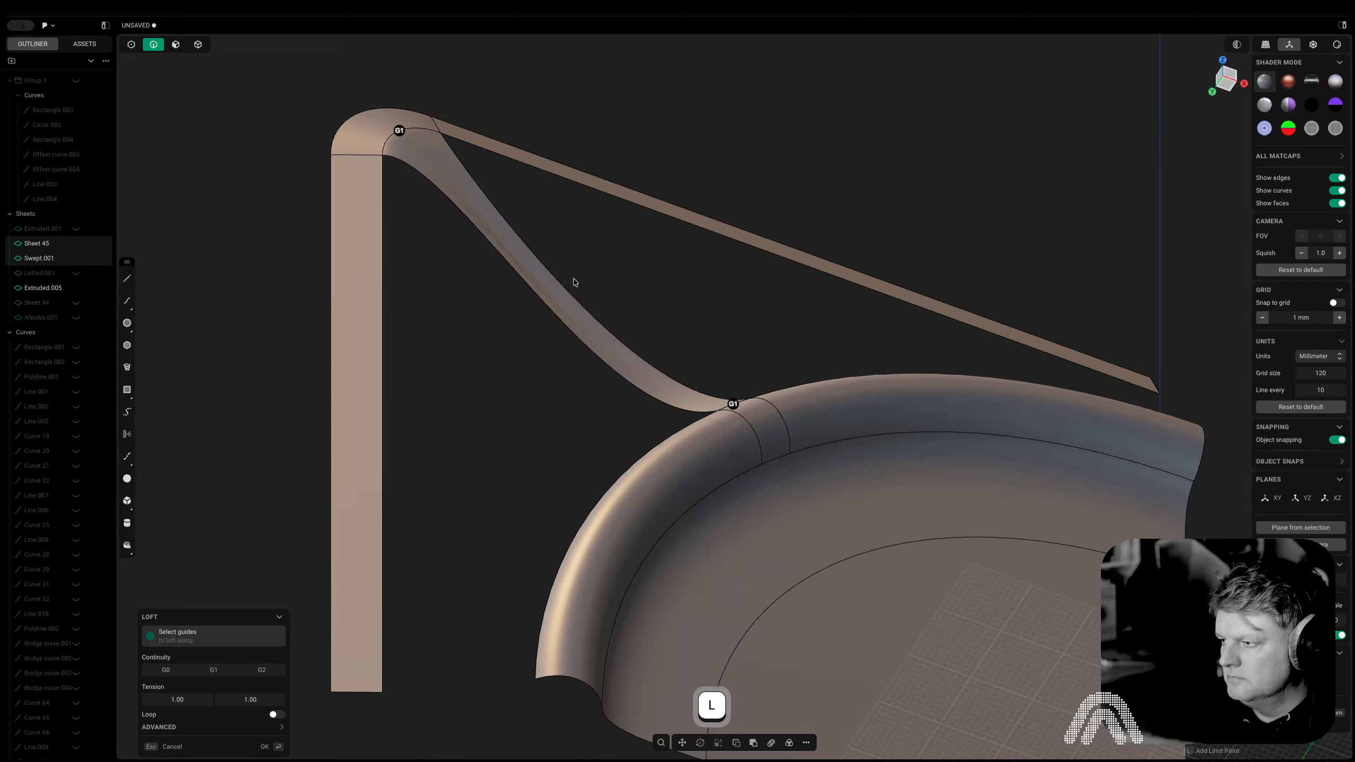
key(Escape)
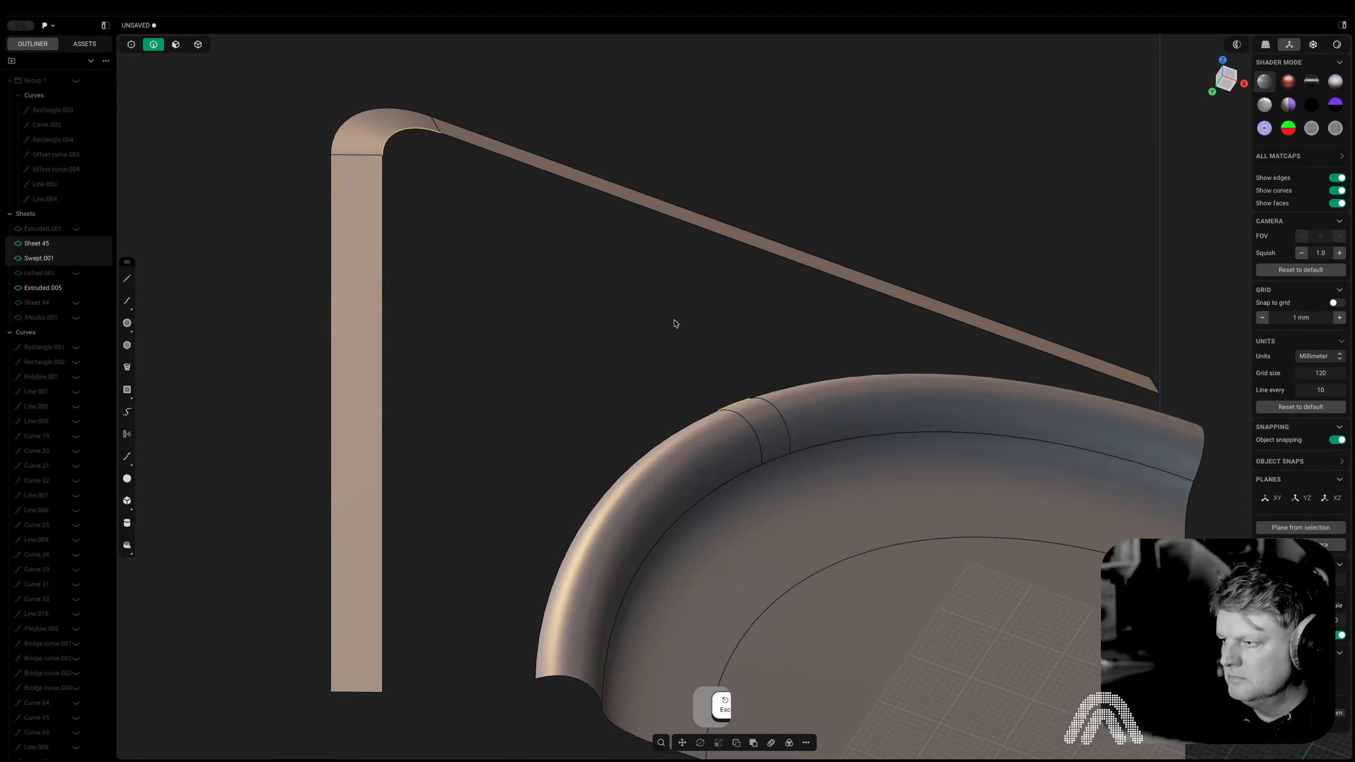
middle_drag(675, 323, 684, 358)
click(182, 291)
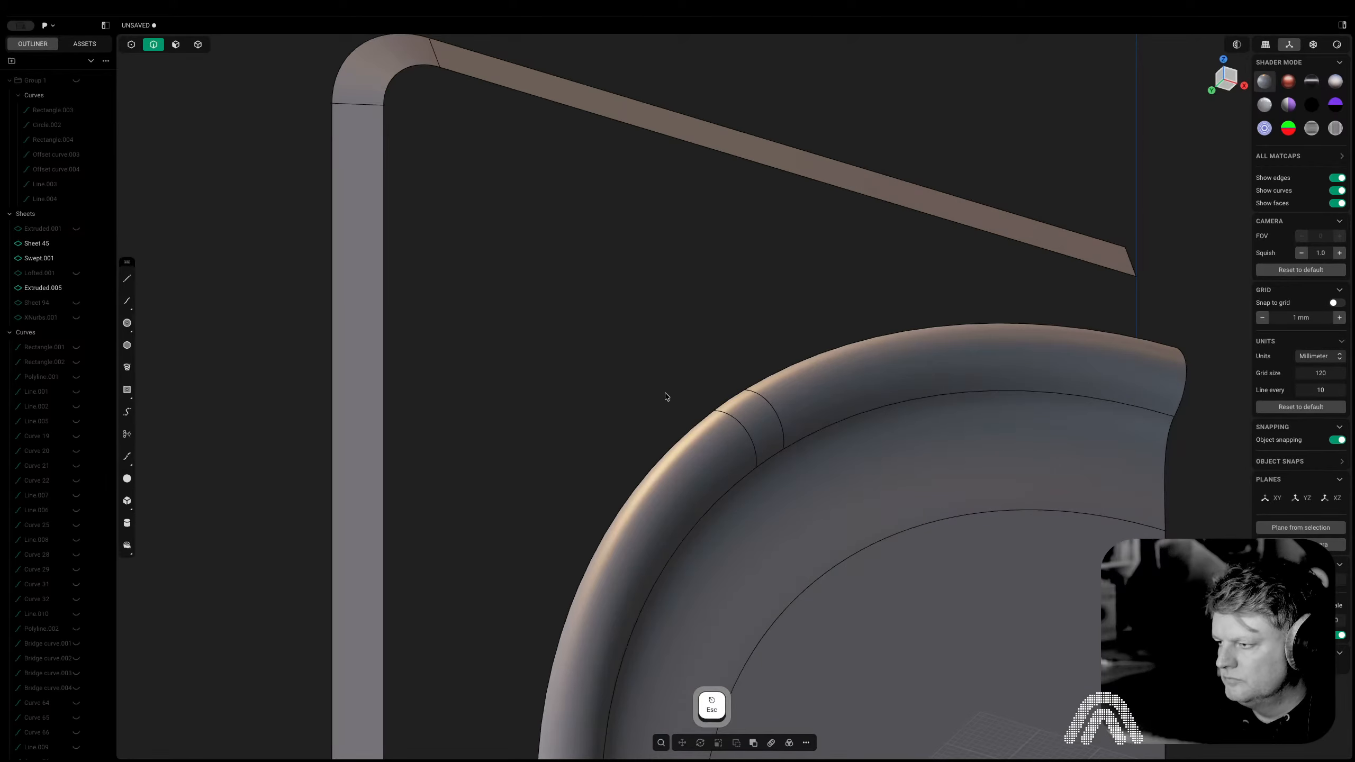
Remove the two seam edges bounding the ring's middle segment so the ring becomes one face
key(2)
click(747, 427)
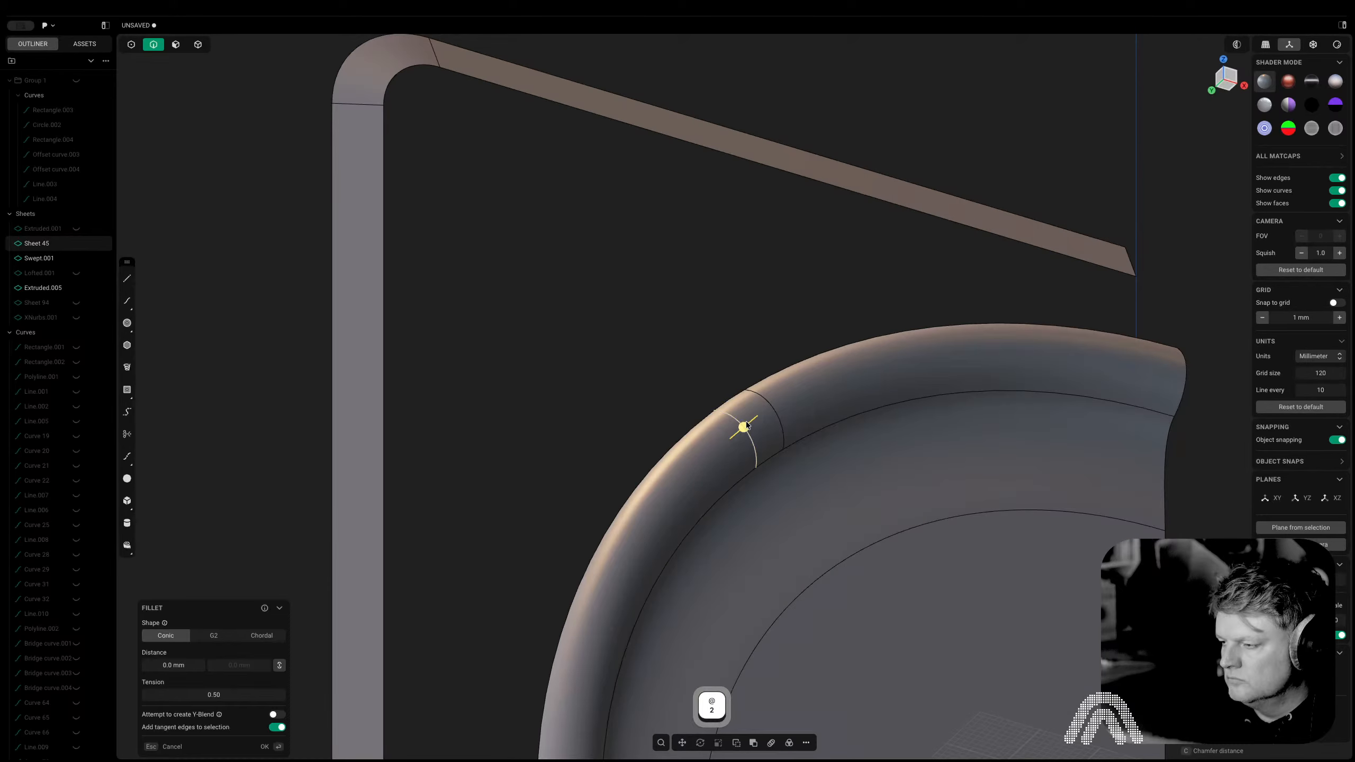
mouse_move(747, 426)
middle_down()
mouse_move(707, 444)
mouse_move(728, 437)
middle_up()
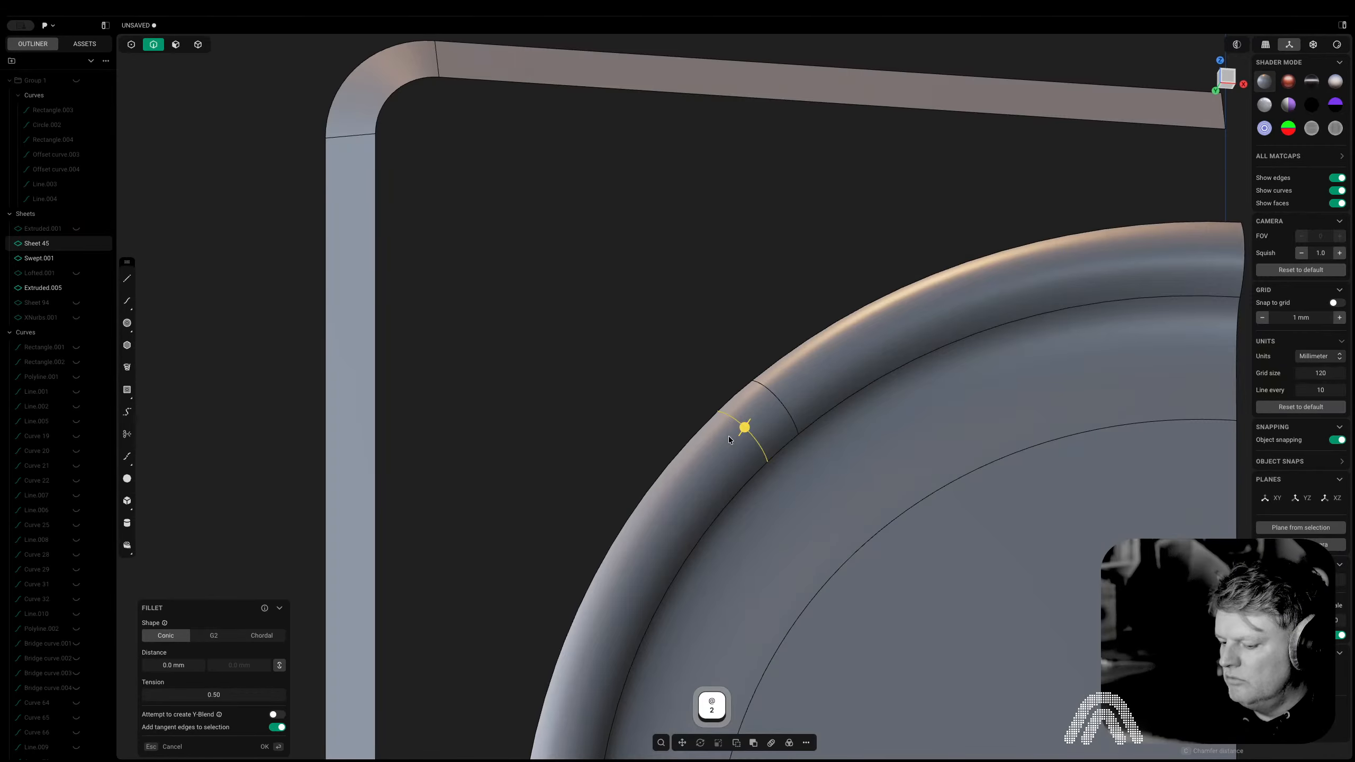
key(x)
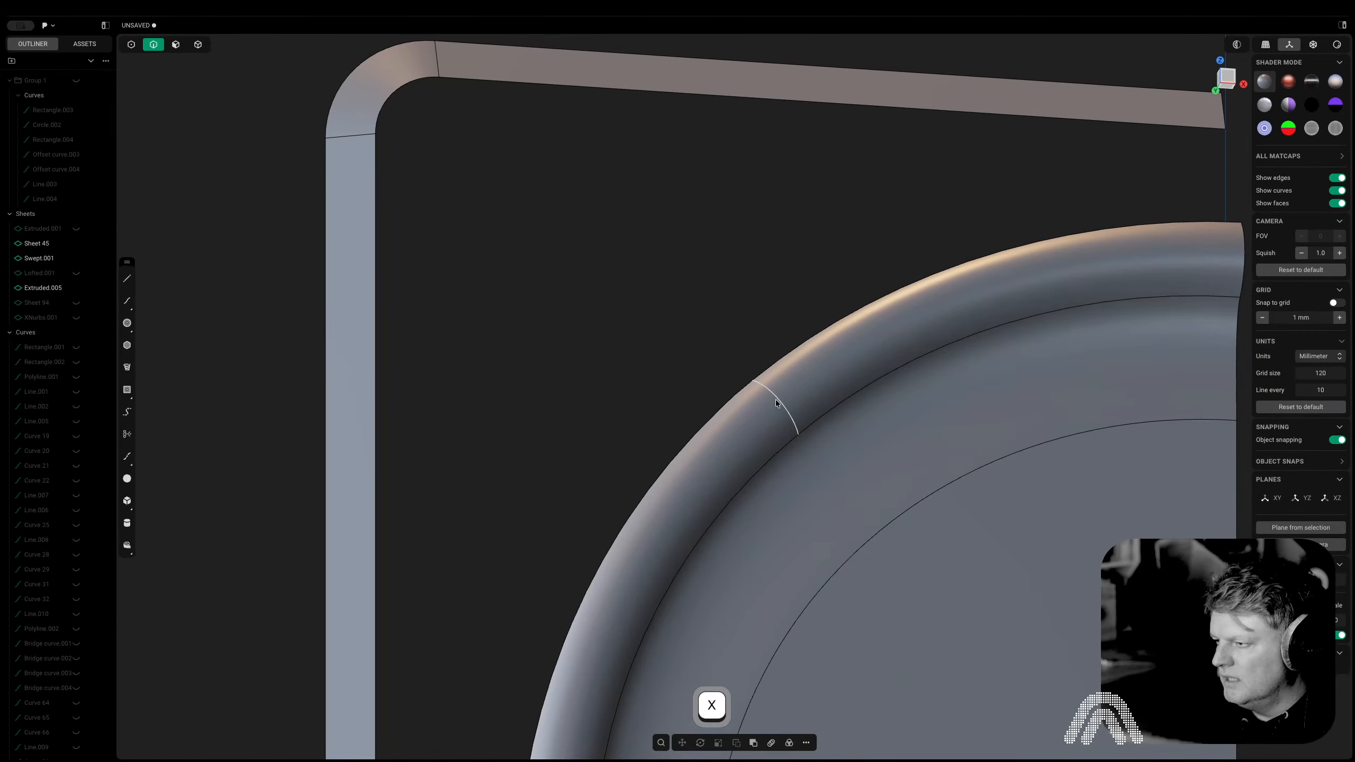
In the front view, split the frame's horizontal strip crosswise near the corner with a V-direction isoparam at about 0.86
click(1242, 78)
key(3)
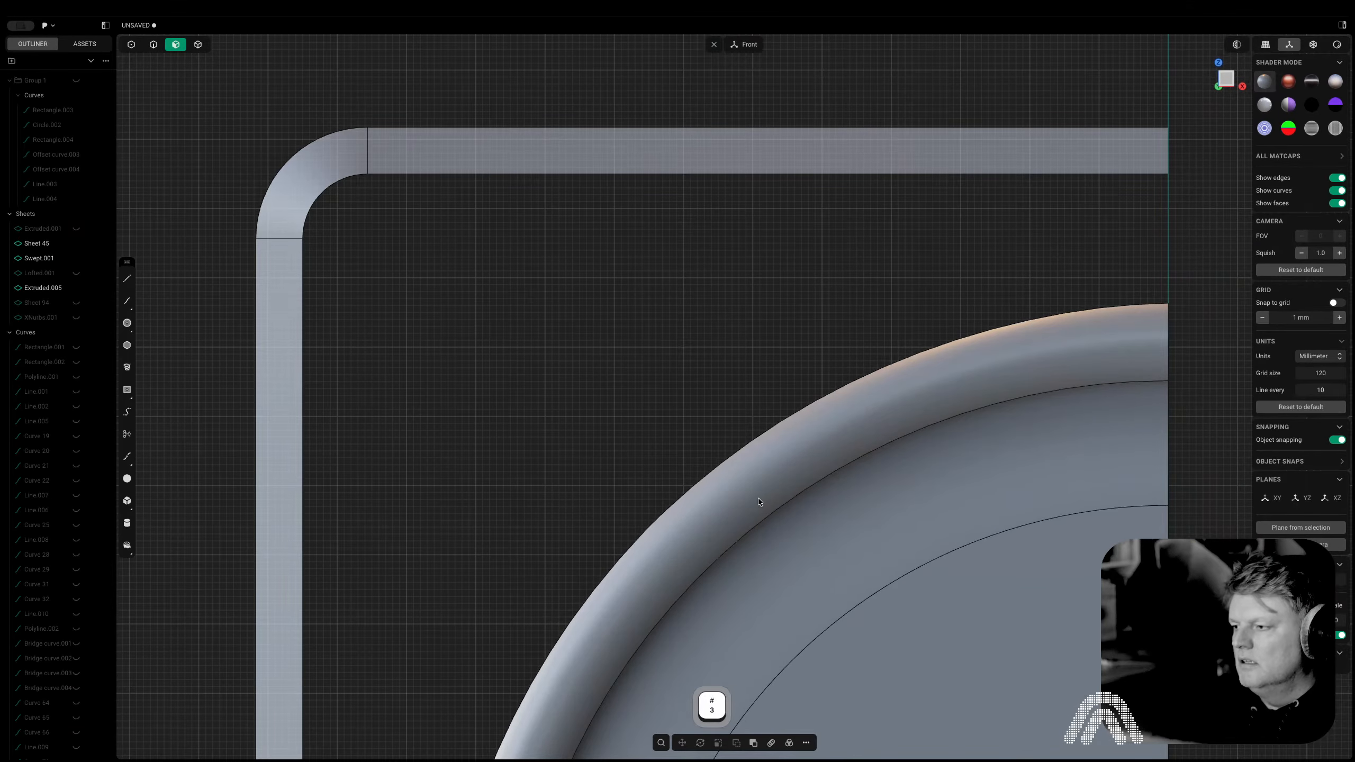
key(alt+i)
key(Tab)
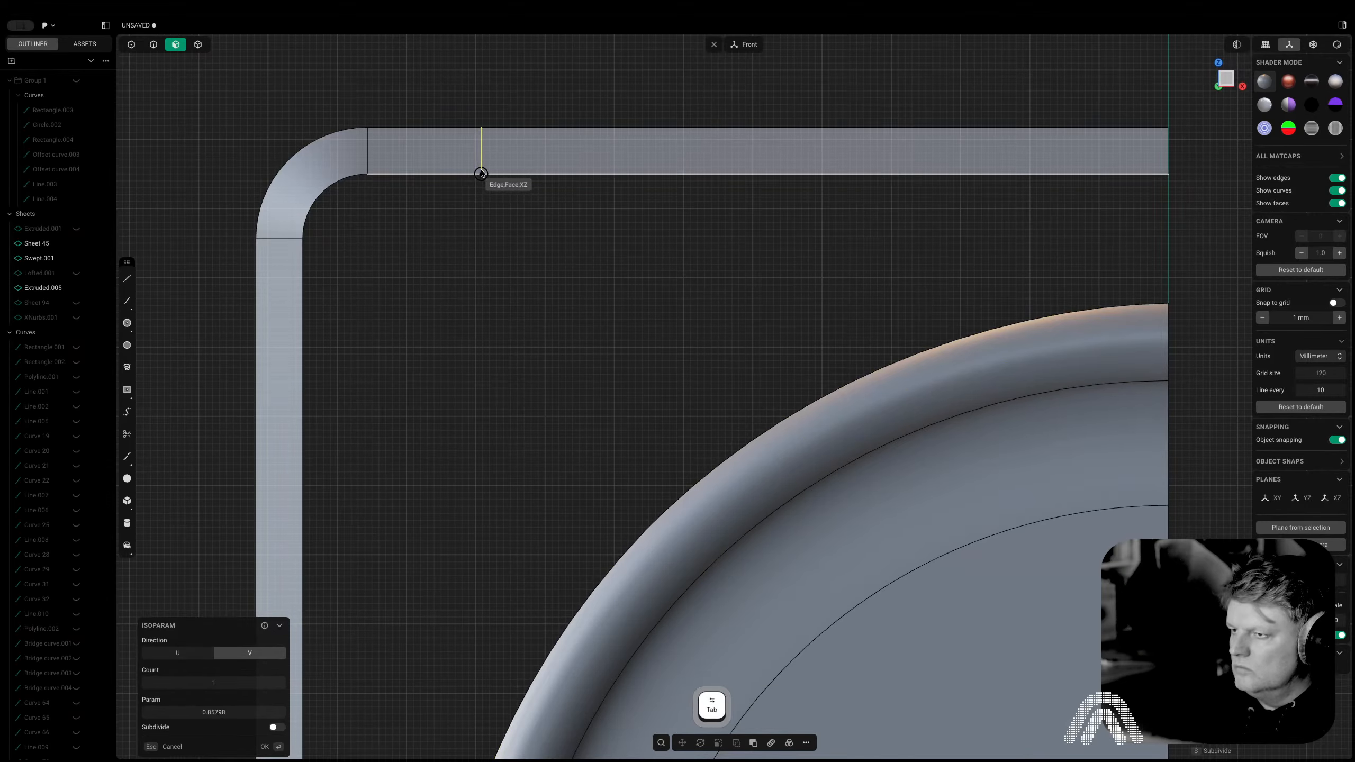
click(481, 173)
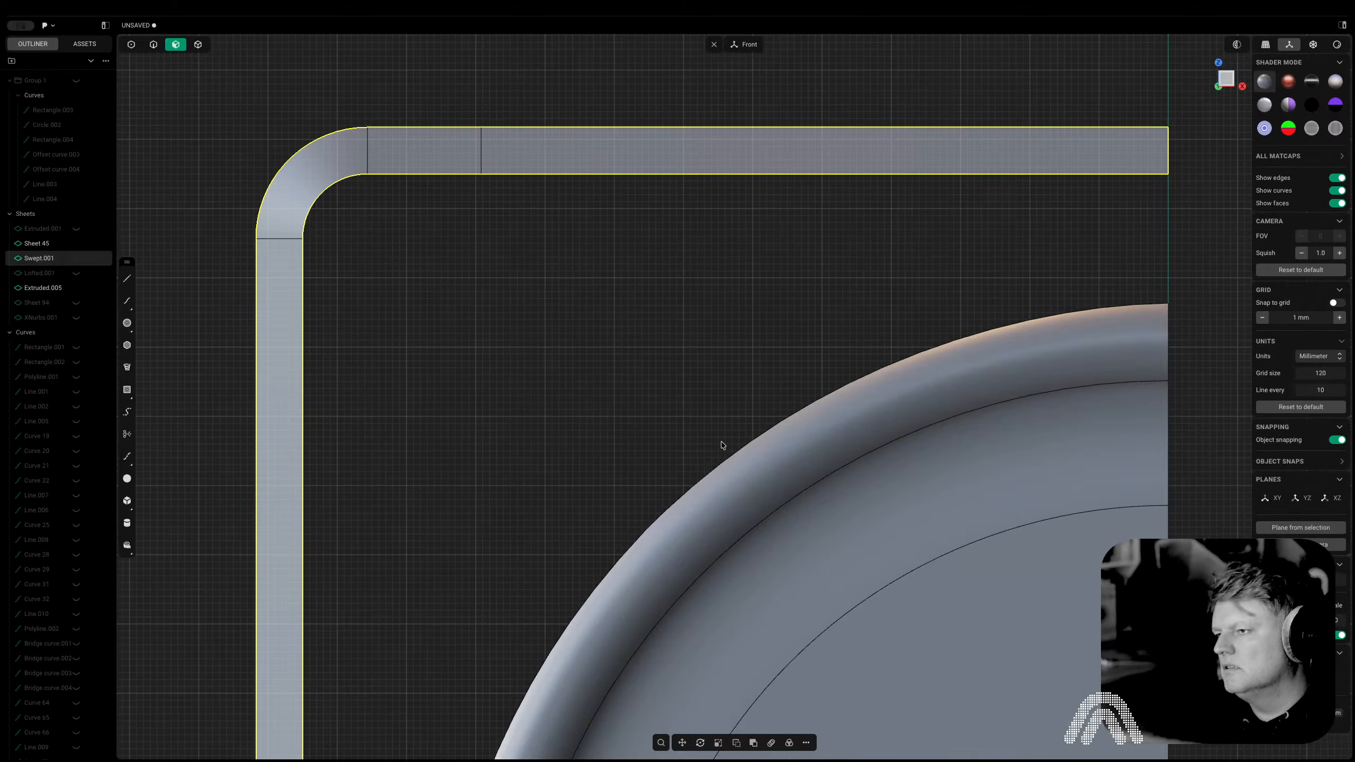
Split the ring crosswise with one V-direction isoparam, using the lower end of the horizontal strip's new cut as the snap point
key(ctrl+r)
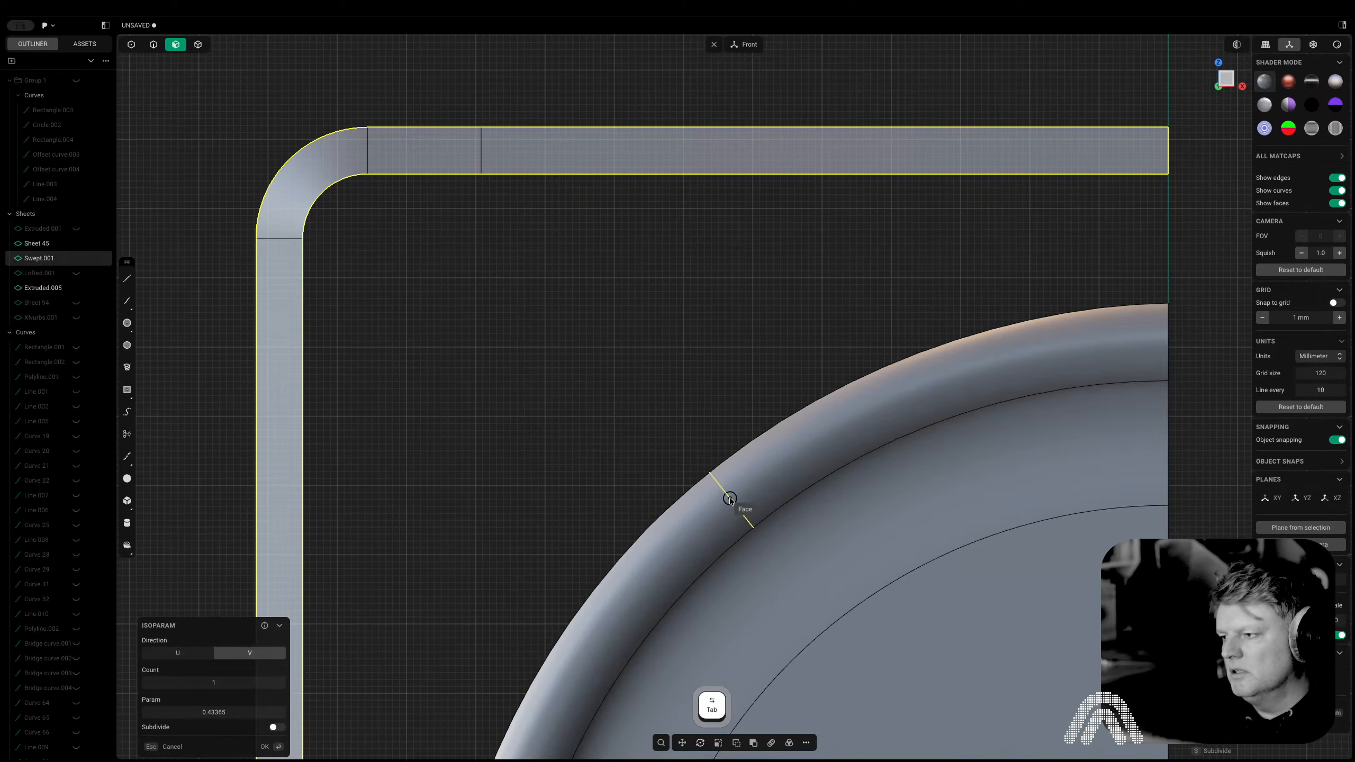
click(756, 525)
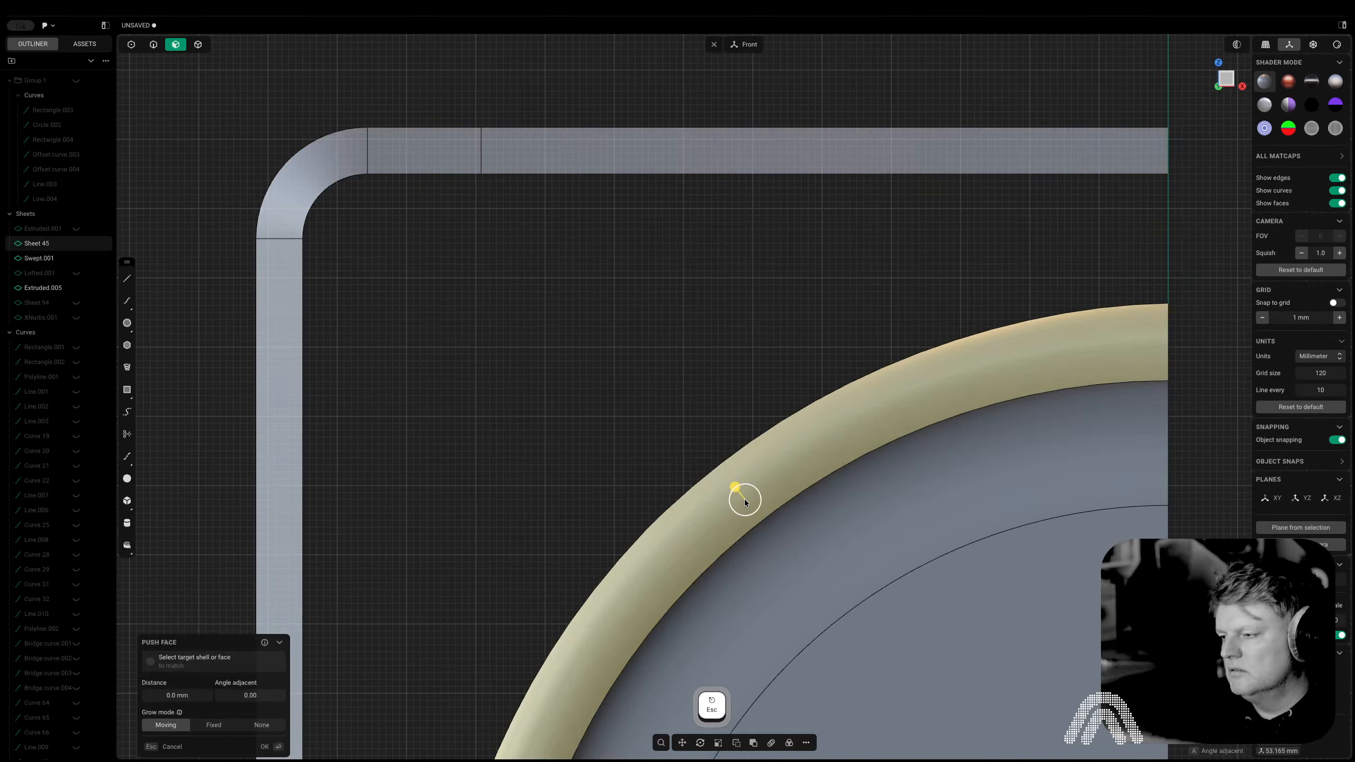
key(ctrl+r)
key(Tab)
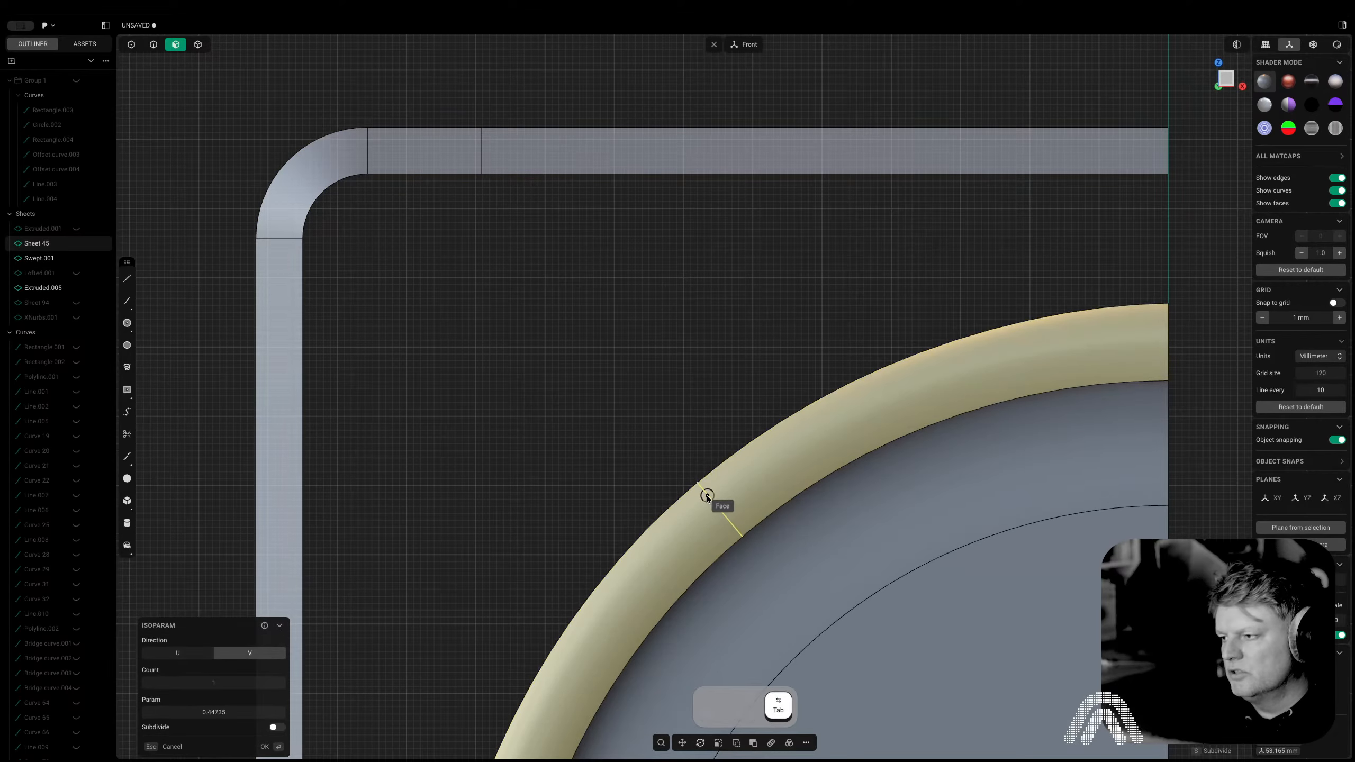
click(479, 176)
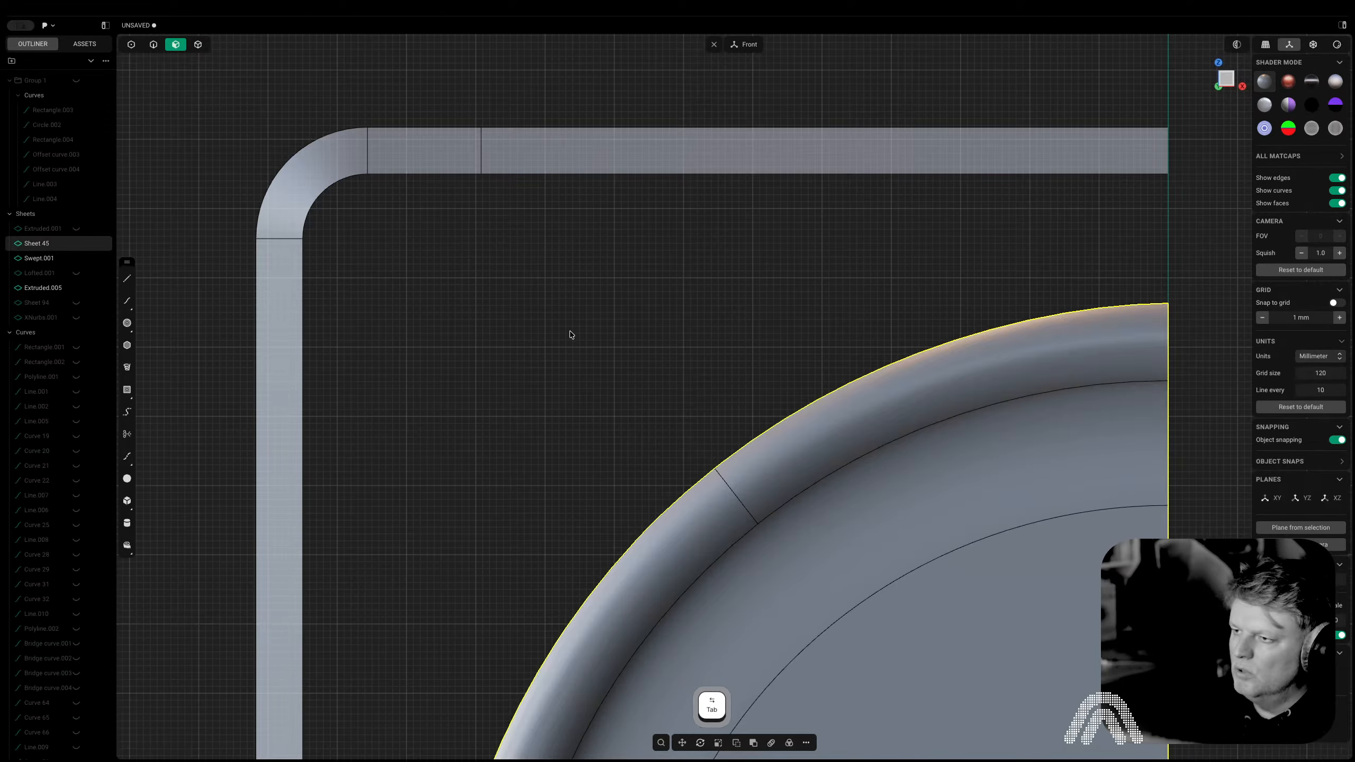
scroll(569, 333, down, 3)
right_drag(570, 338, 522, 286)
key(2)
click(342, 128)
key(f)
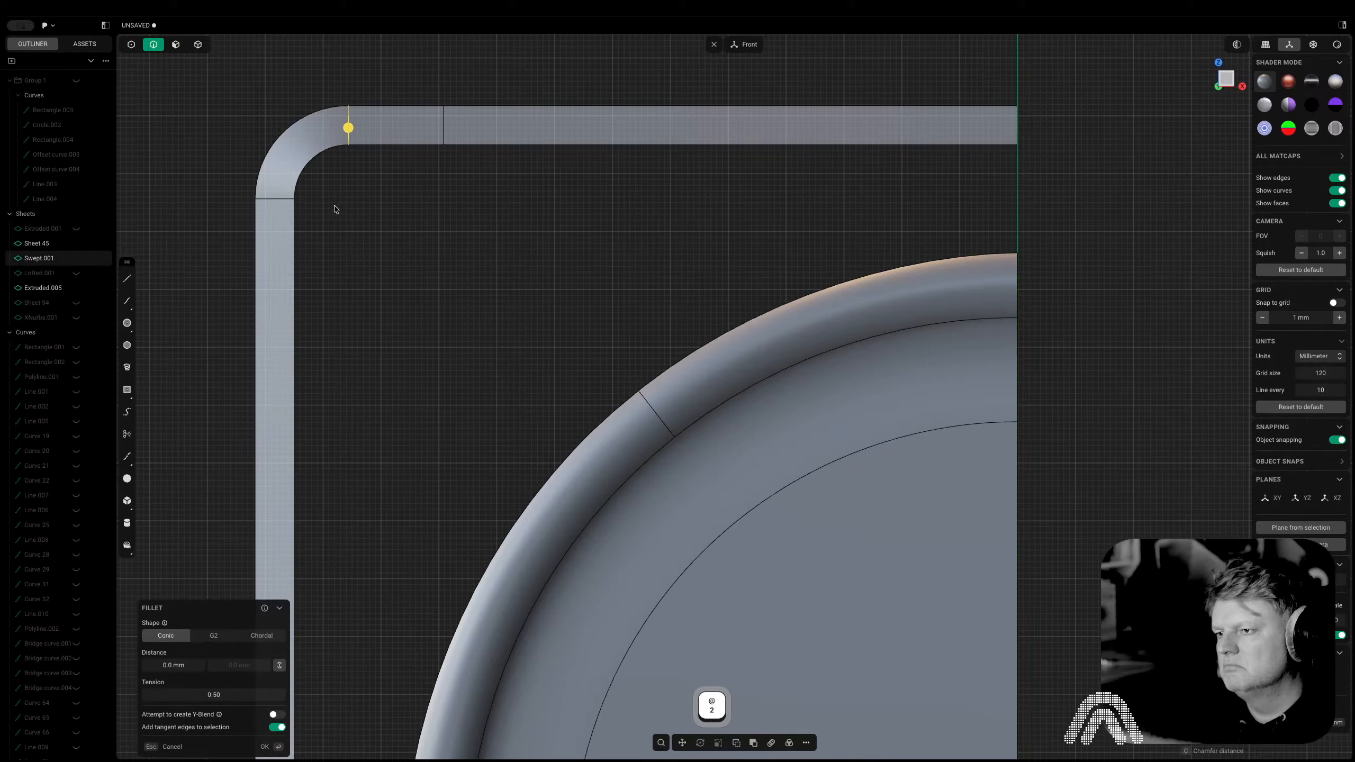
click(278, 199)
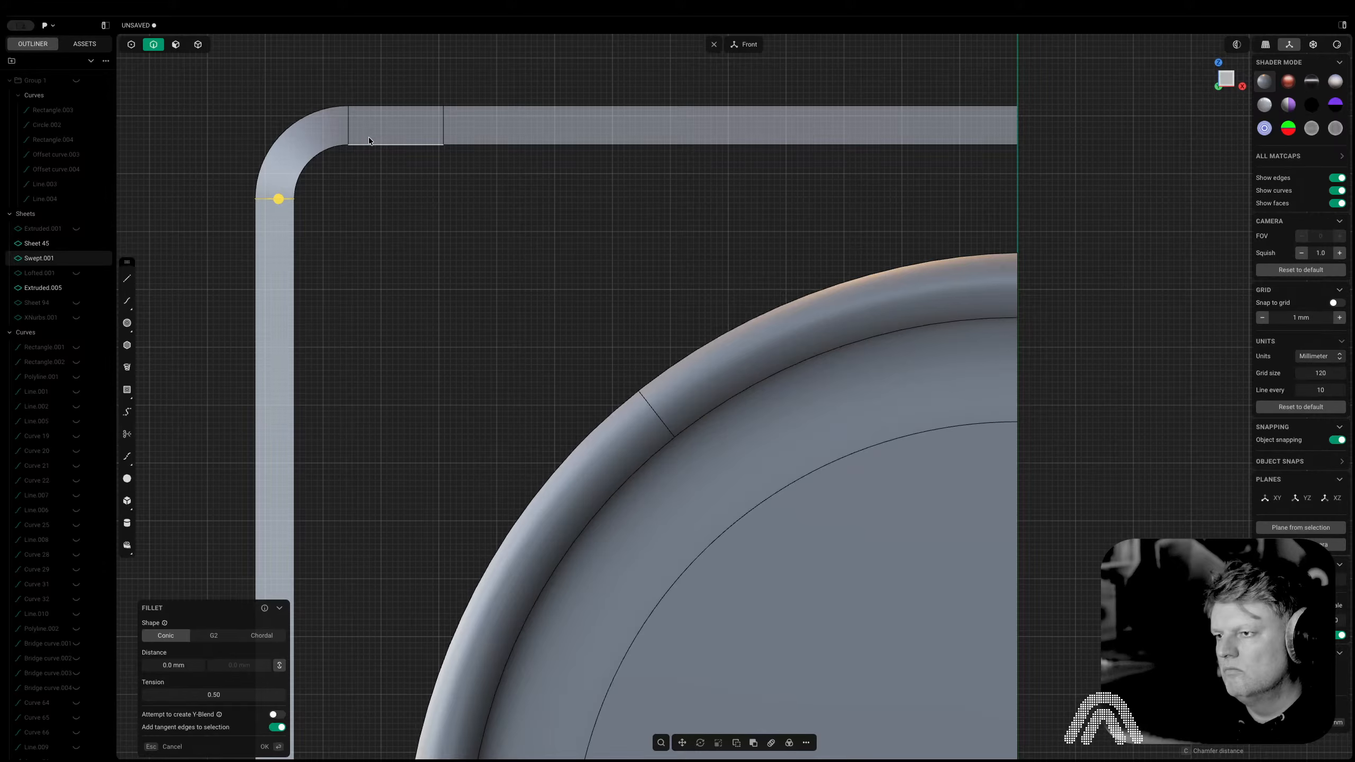
scroll(368, 136, down, 5)
key(Escape)
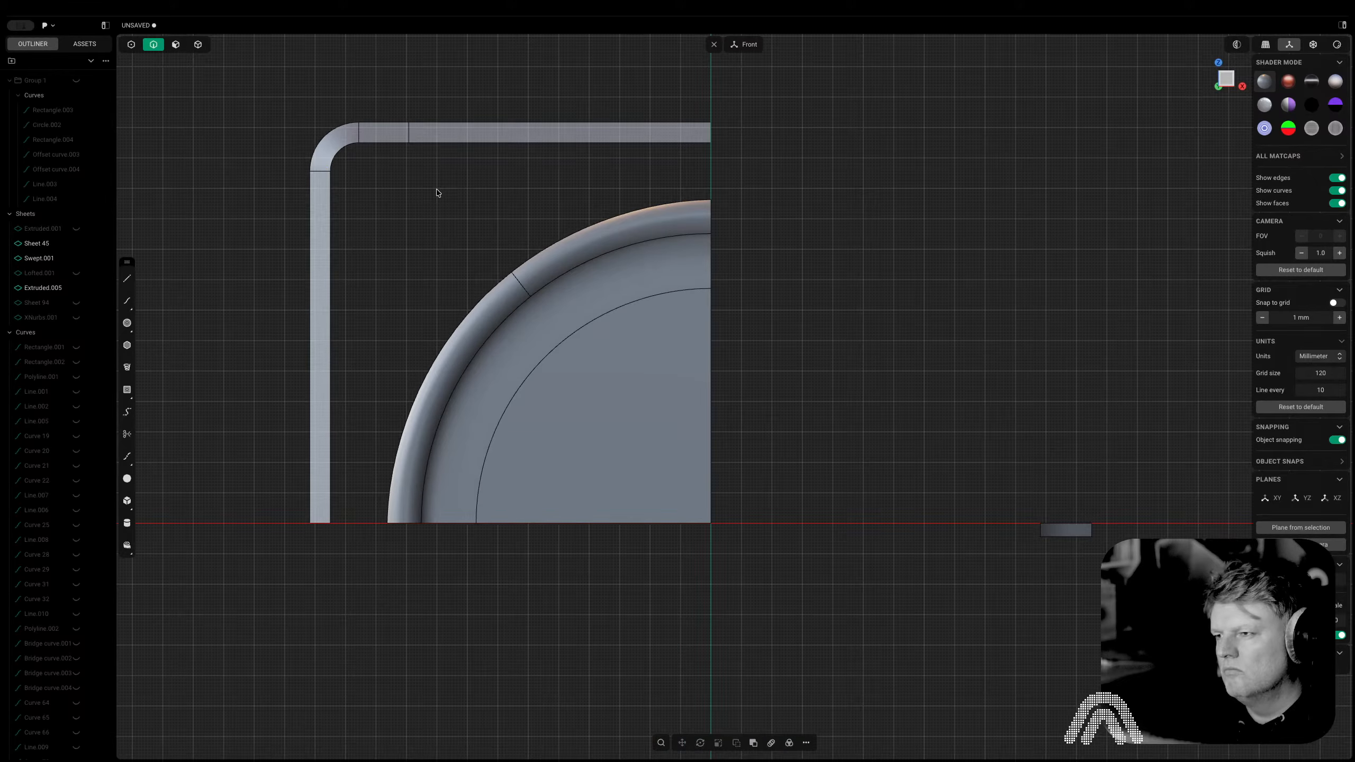
Loft with G1 continuity from the ring's upper outer edge to the horizontal strip's longer inner edge
click(534, 247)
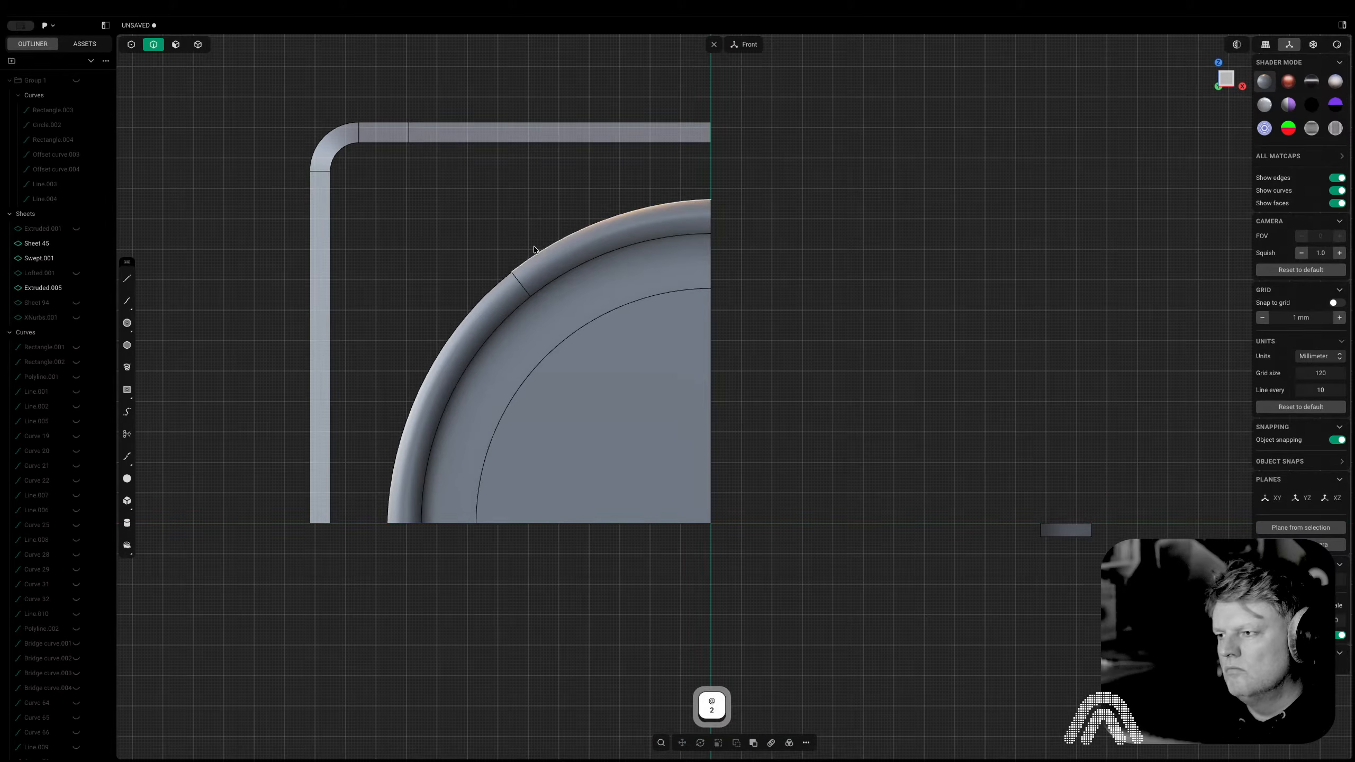
key(e)
shift+click(450, 142)
key(l)
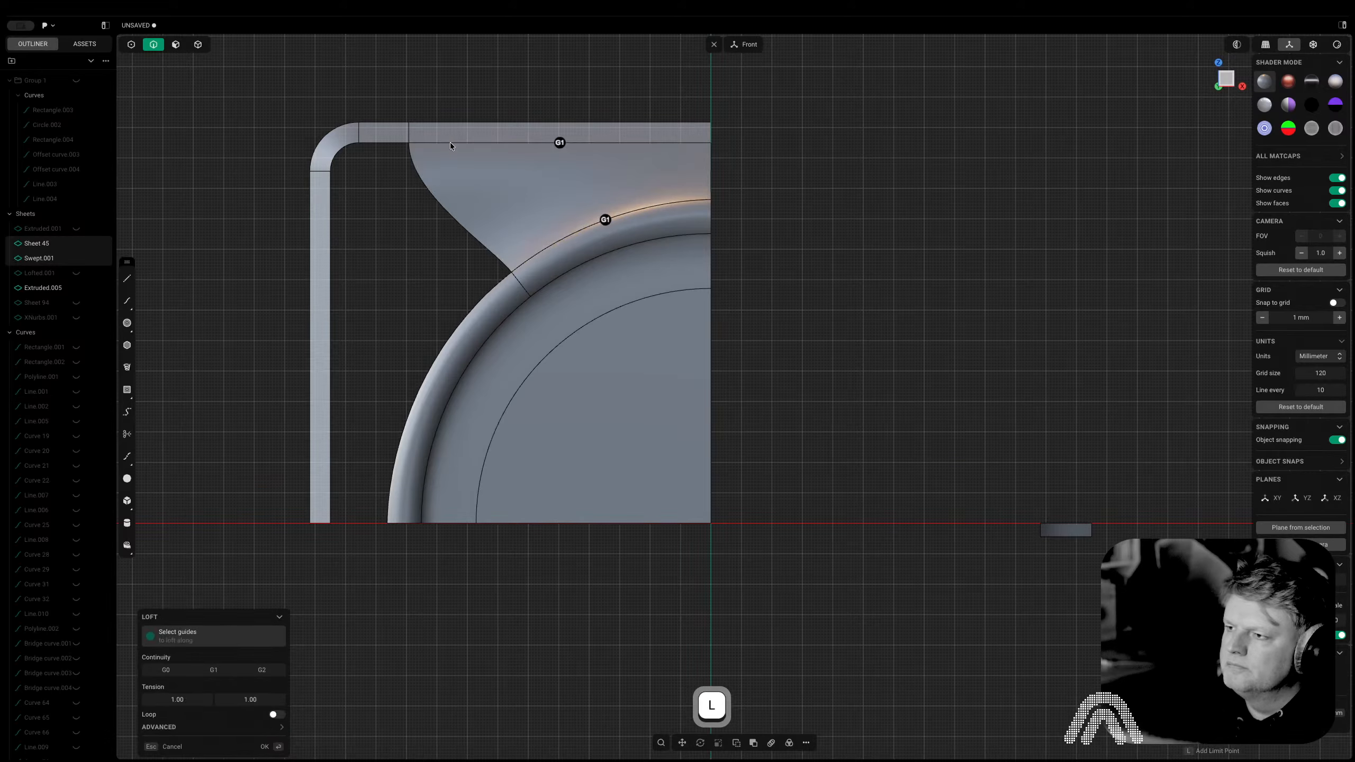
right_click(450, 143)
click(392, 142)
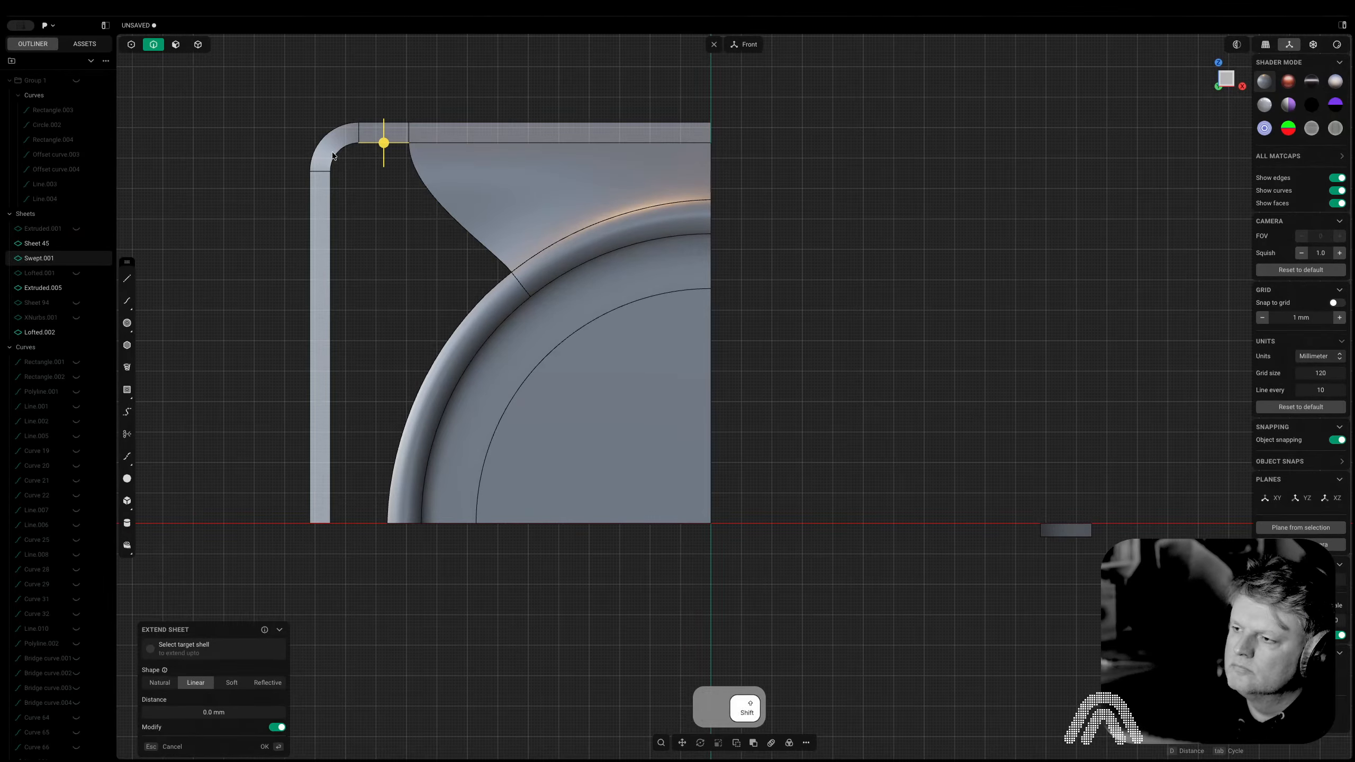
click(620, 335)
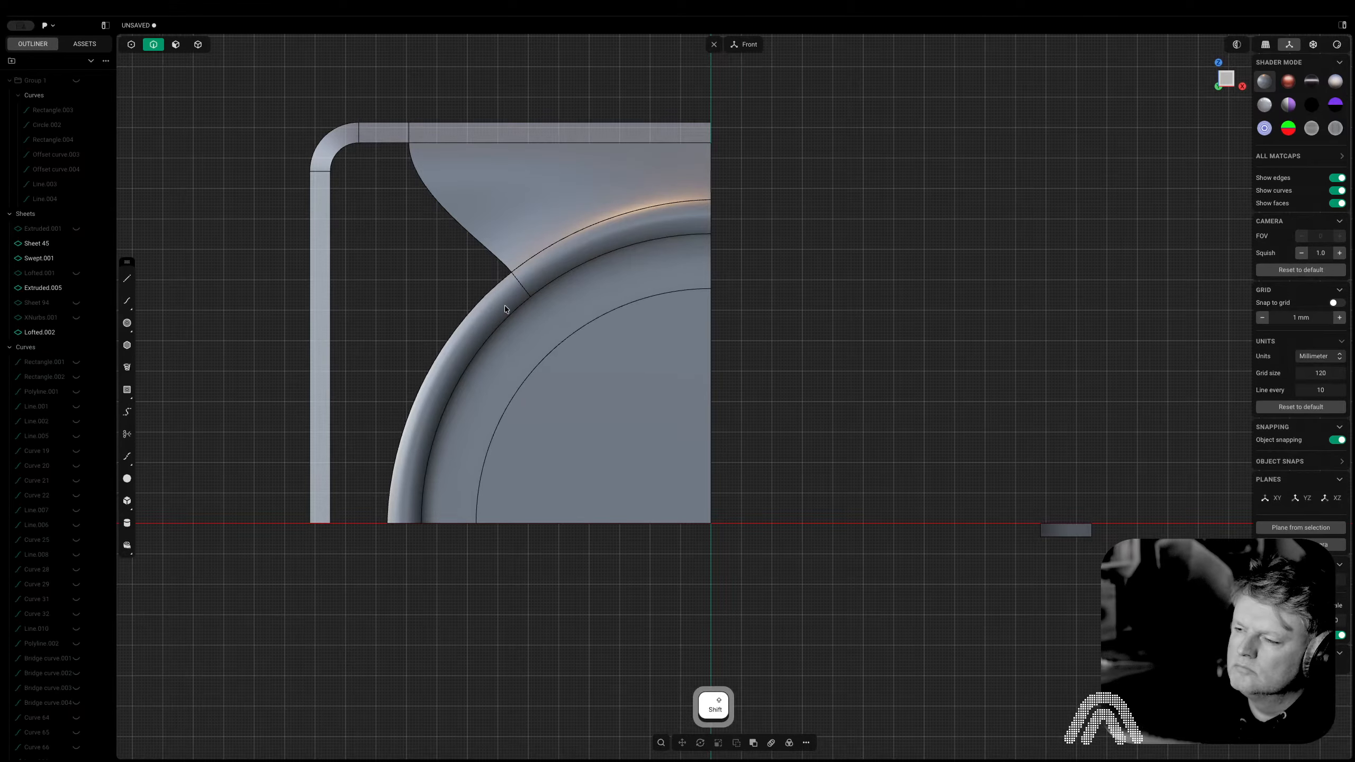
key(Escape)
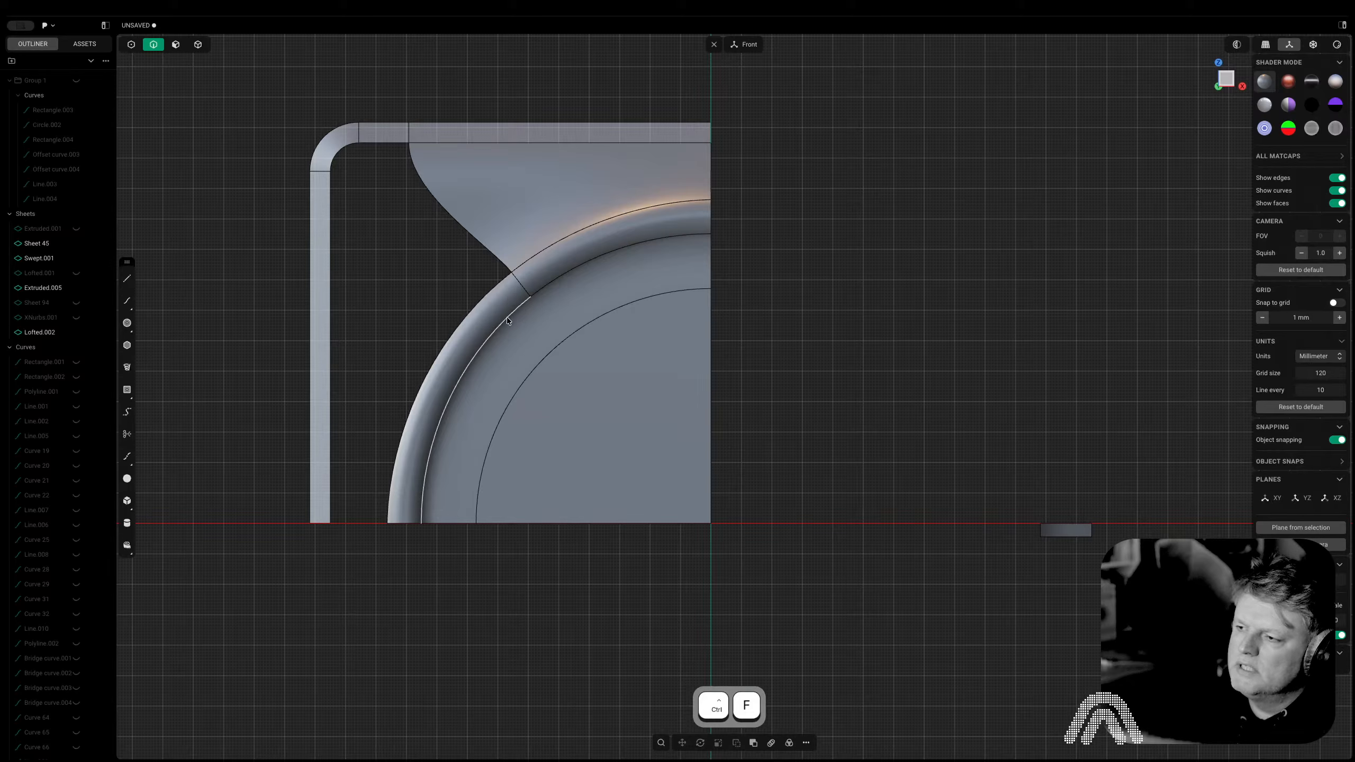
key(shift+i)
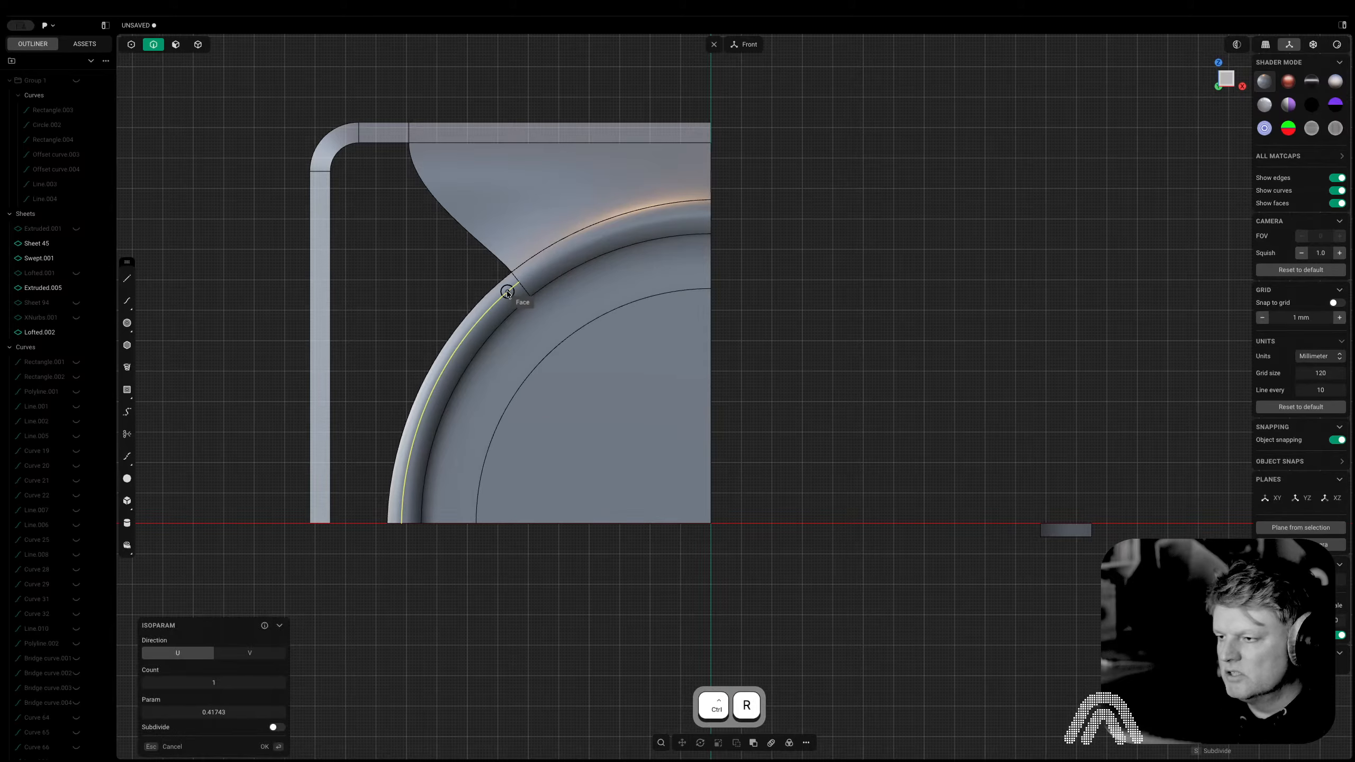
key(Tab)
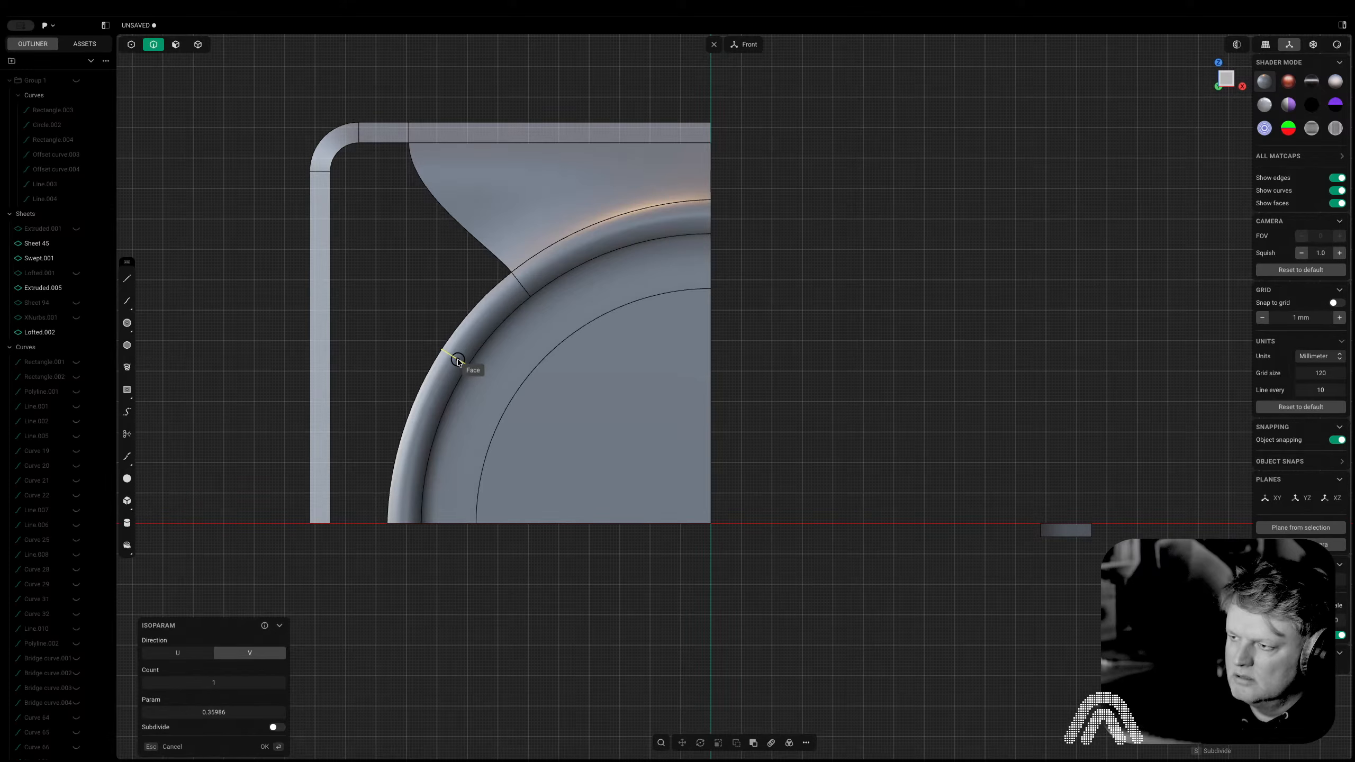
key(Escape)
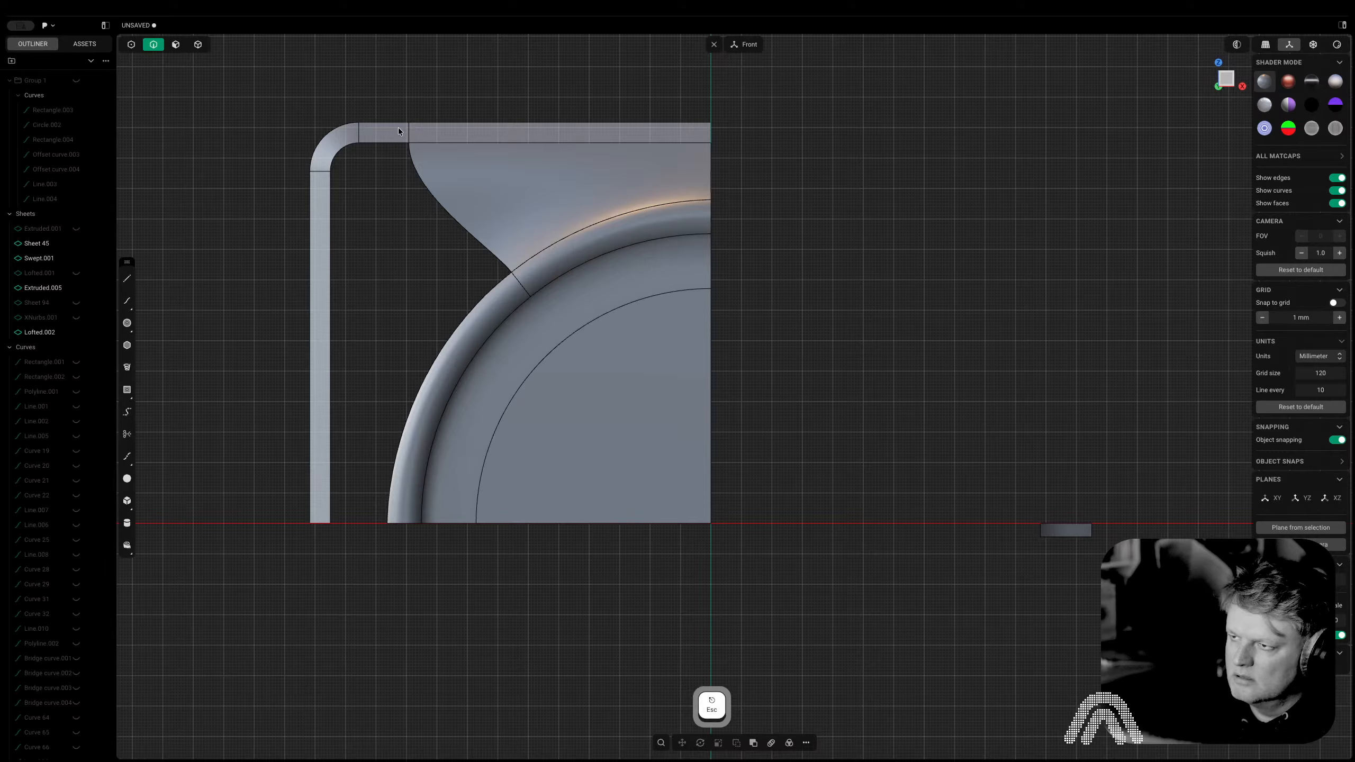
Measure the length of the horizontal strip's short segment between the corner seam and the new cut
key(2)
click(409, 132)
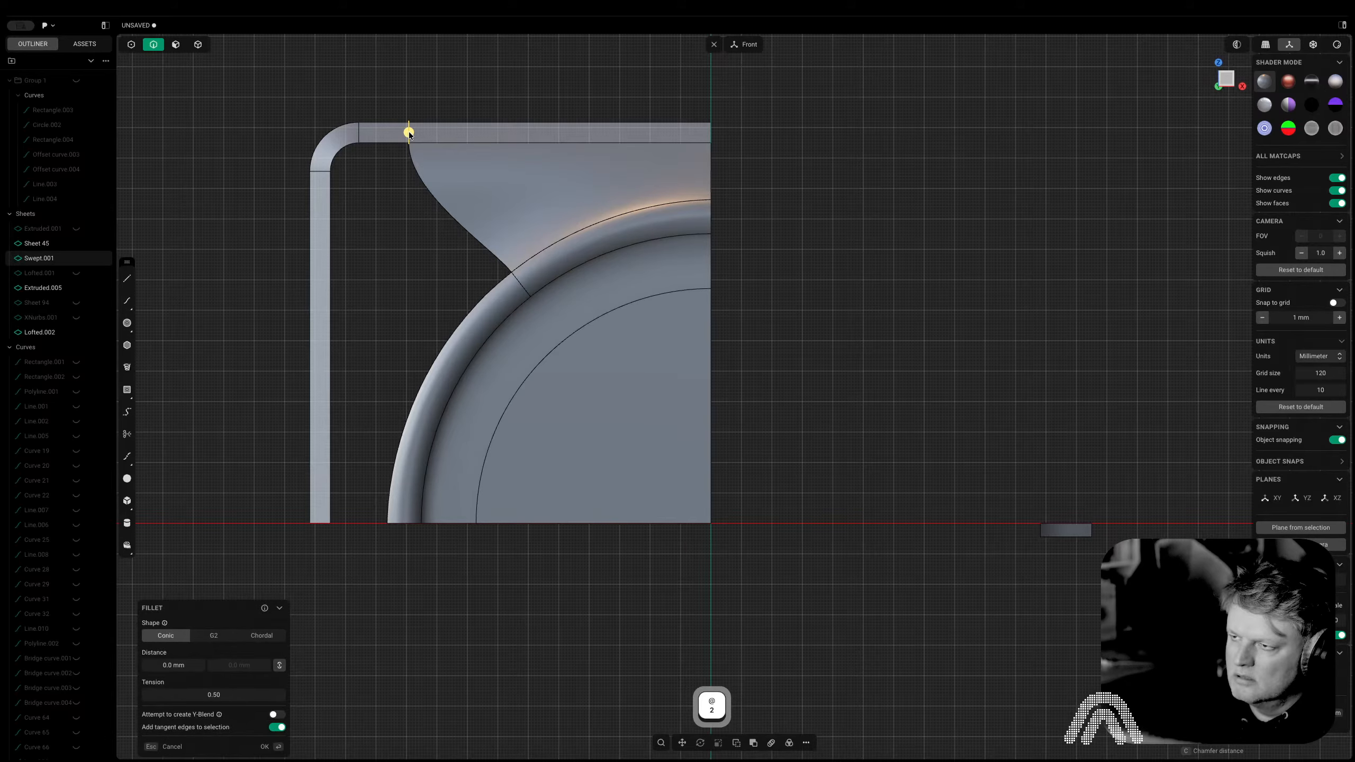
scroll(408, 133, up, 3)
key(shift+a)
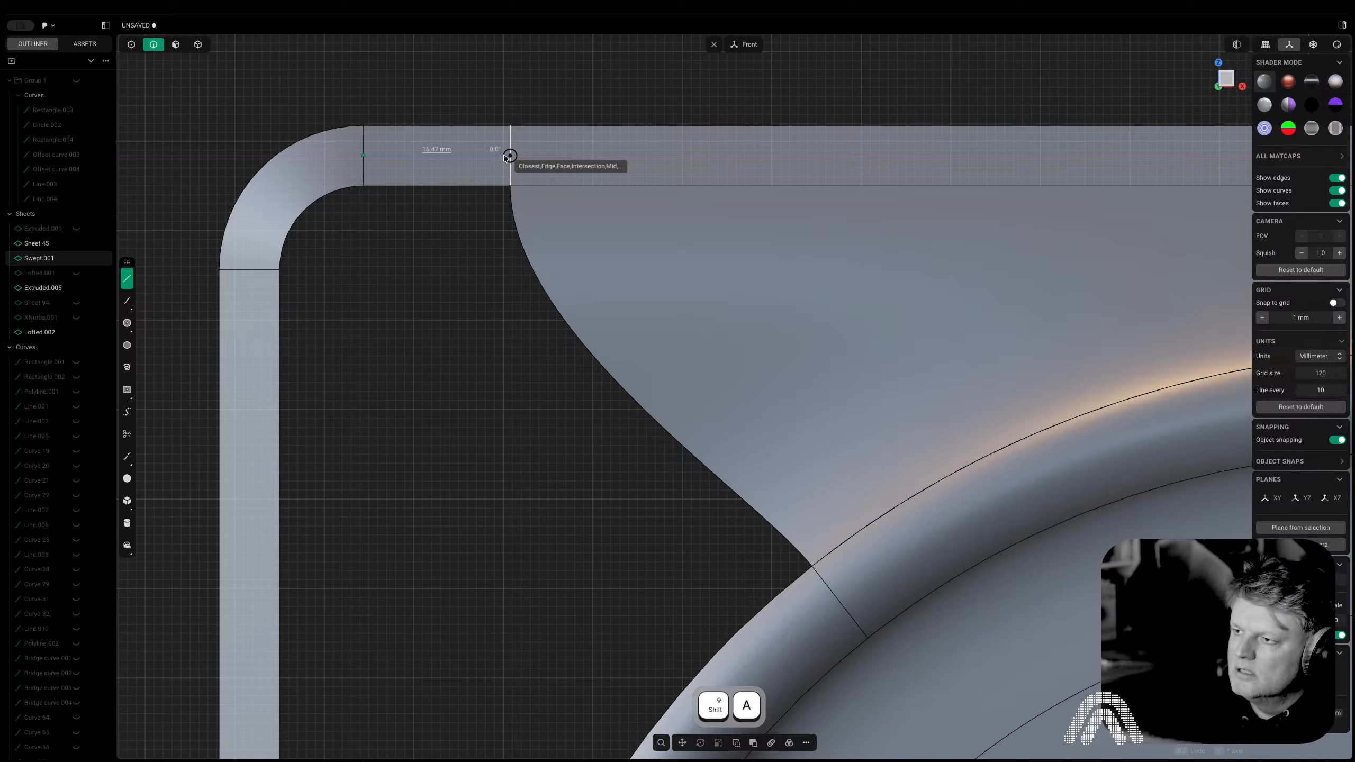
key(Escape)
Draw a 16.42 mm guide line straight down from the midpoint of the vertical strip's corner seam
key(shift+a)
click(250, 270)
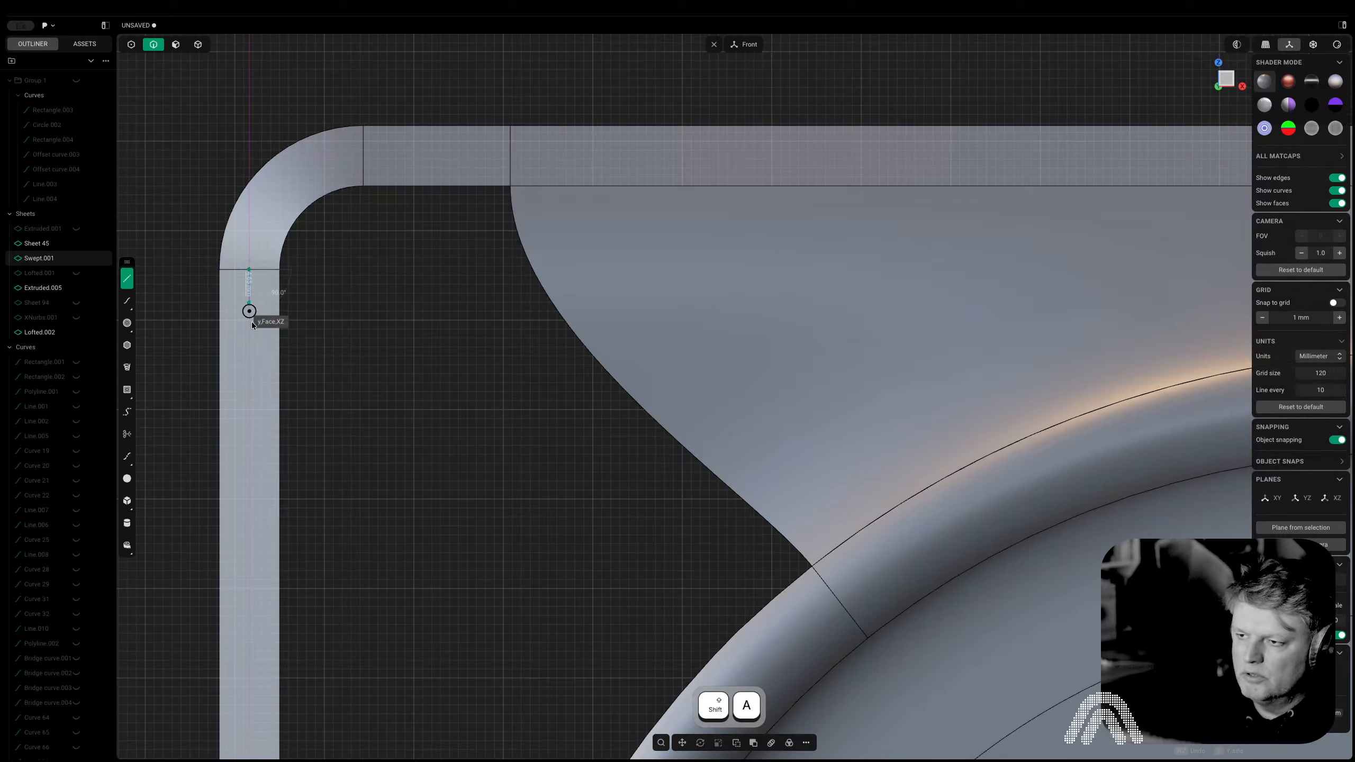
key(Tab)
text(16.2)
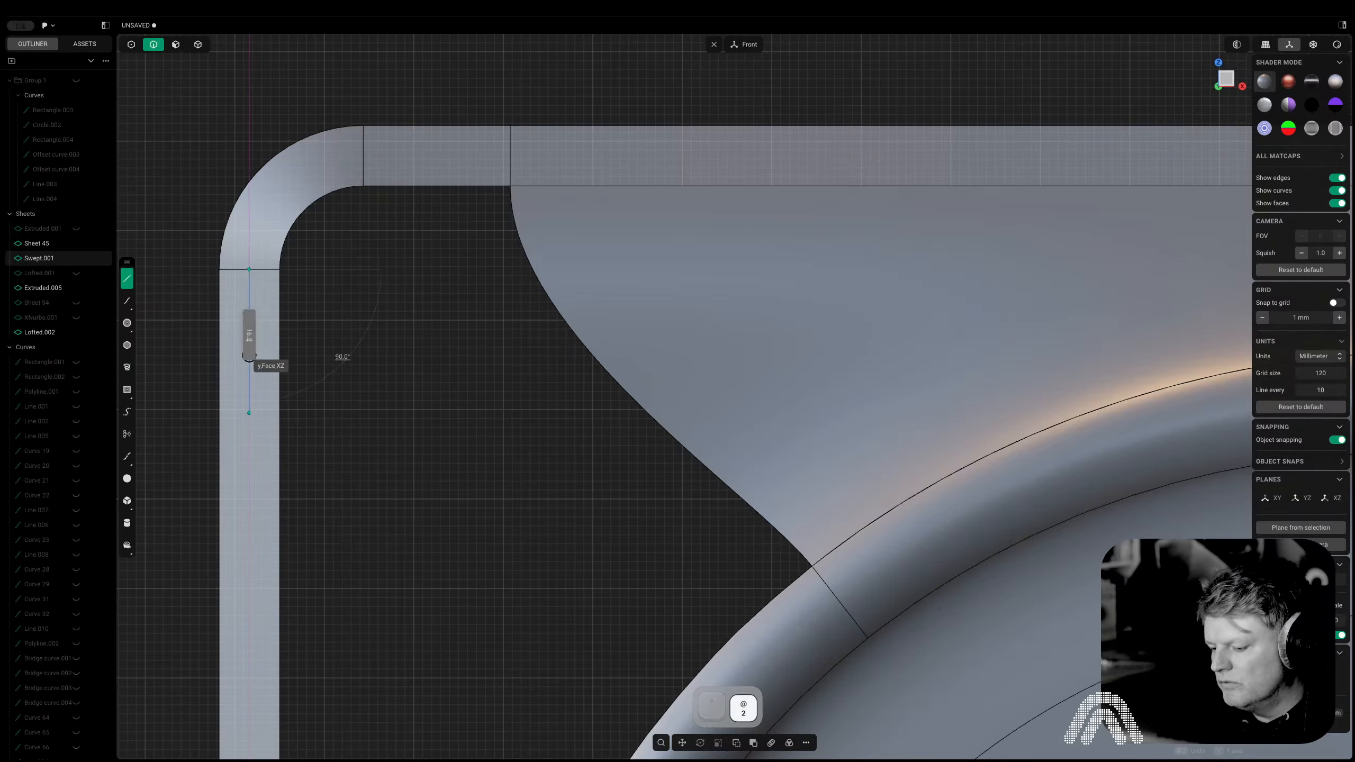
key(Return)
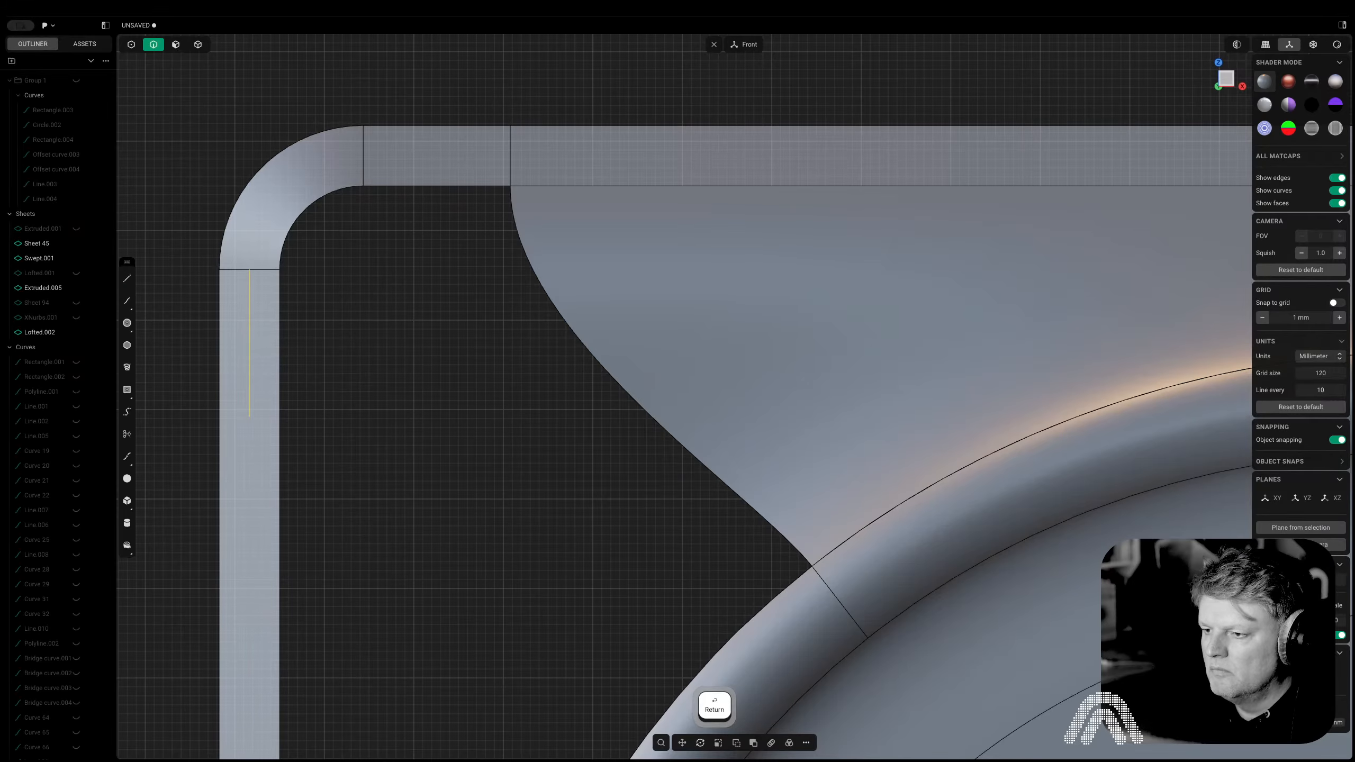
Split the frame's vertical strip crosswise with one V-direction isoparam at the guide line's lower end
key(shift+i)
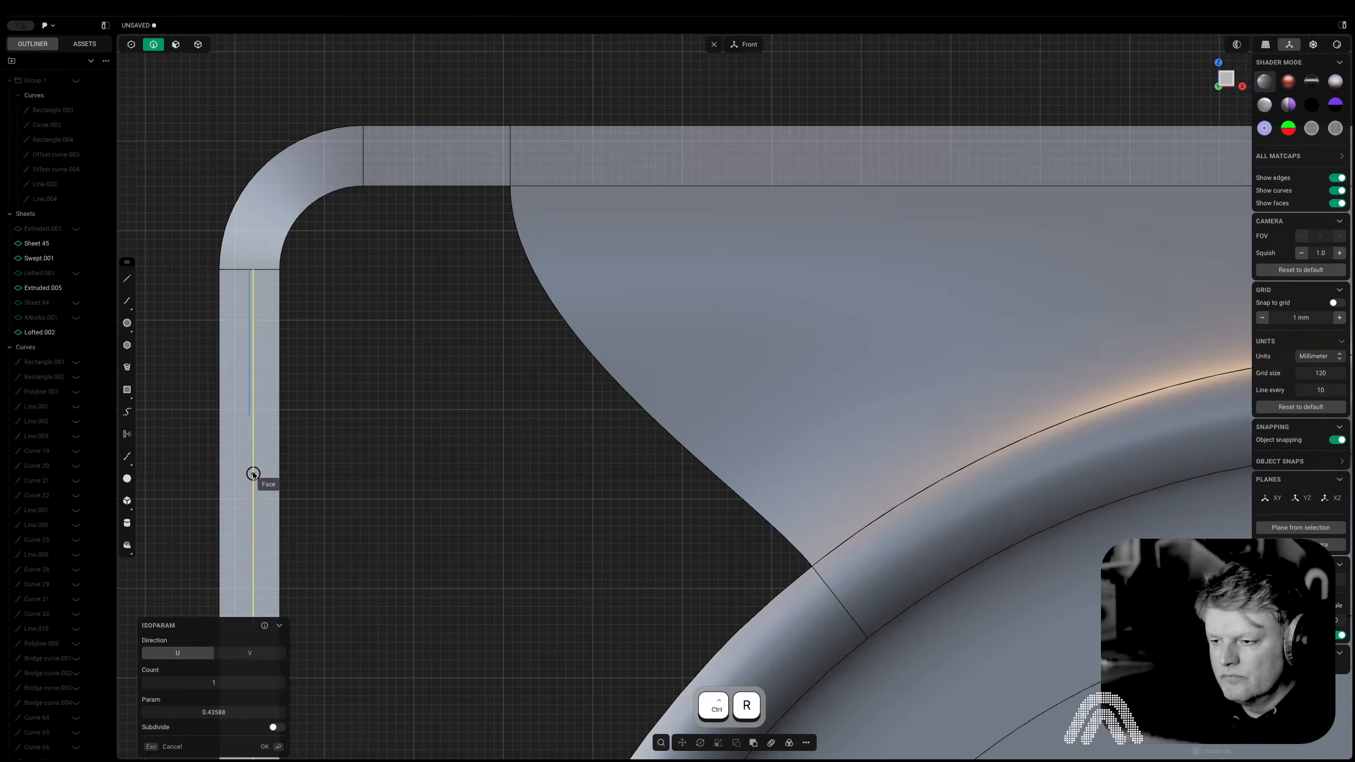
key(Tab)
click(249, 416)
scroll(399, 545, down, 5)
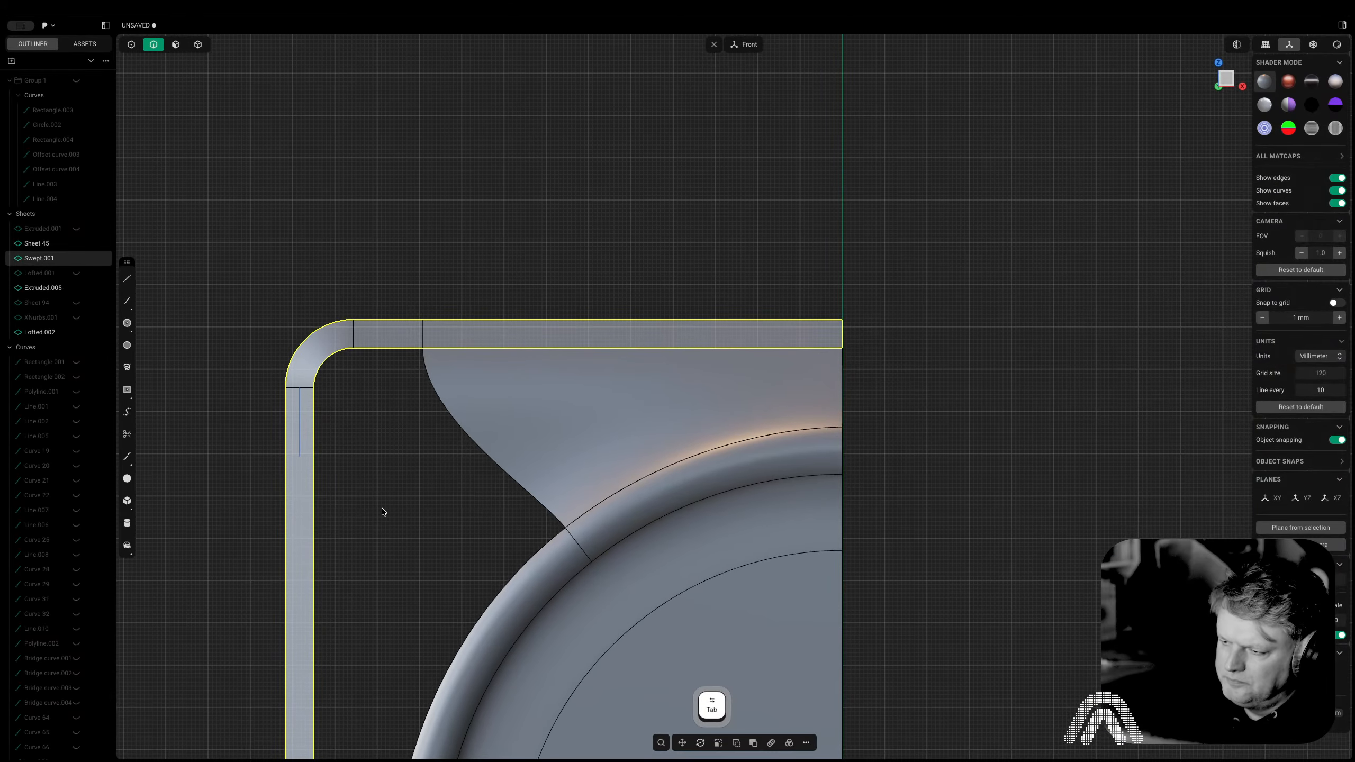
Split the ring's lower segment crosswise with a V-direction isoparam, snapping to the inner end of the vertical strip's new cut
shift+middle_drag(514, 437, 585, 270)
key(3)
click(589, 457)
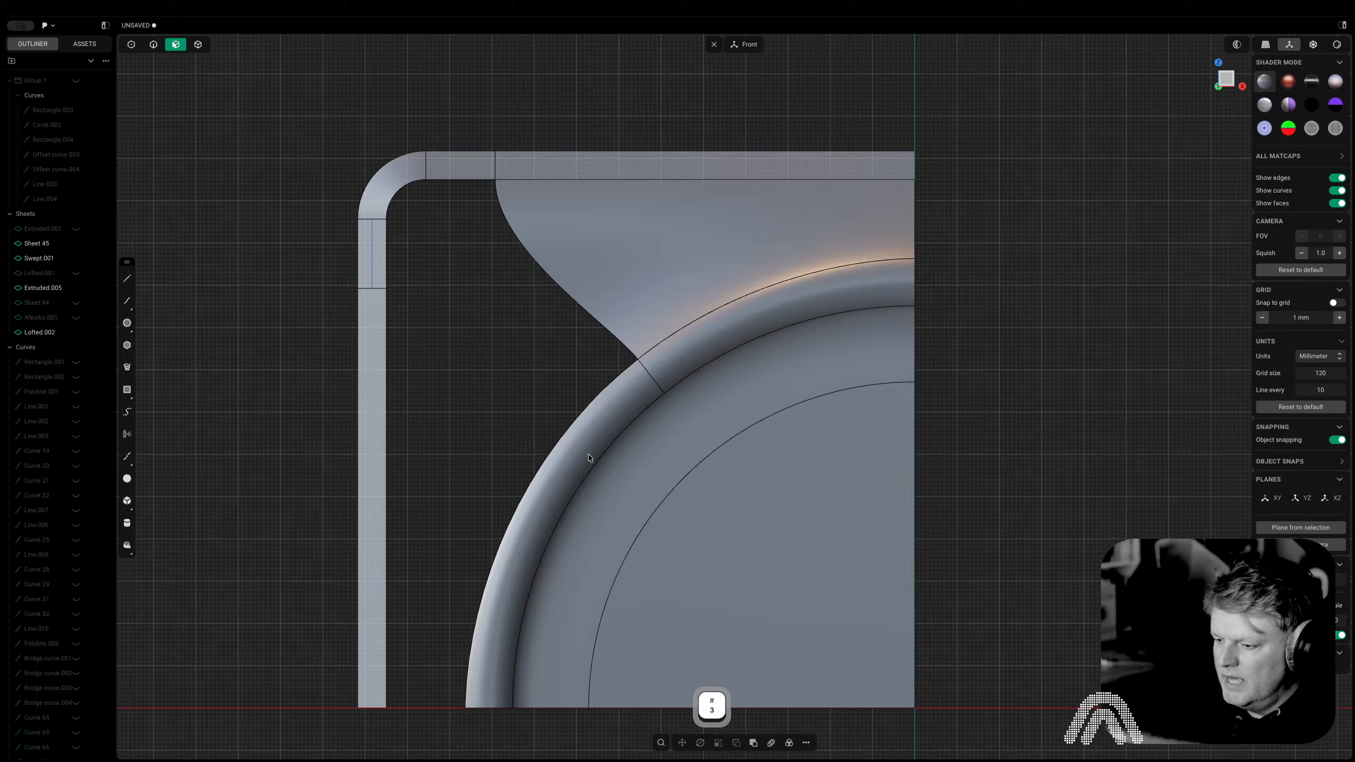
key(ctrl+r)
key(Tab)
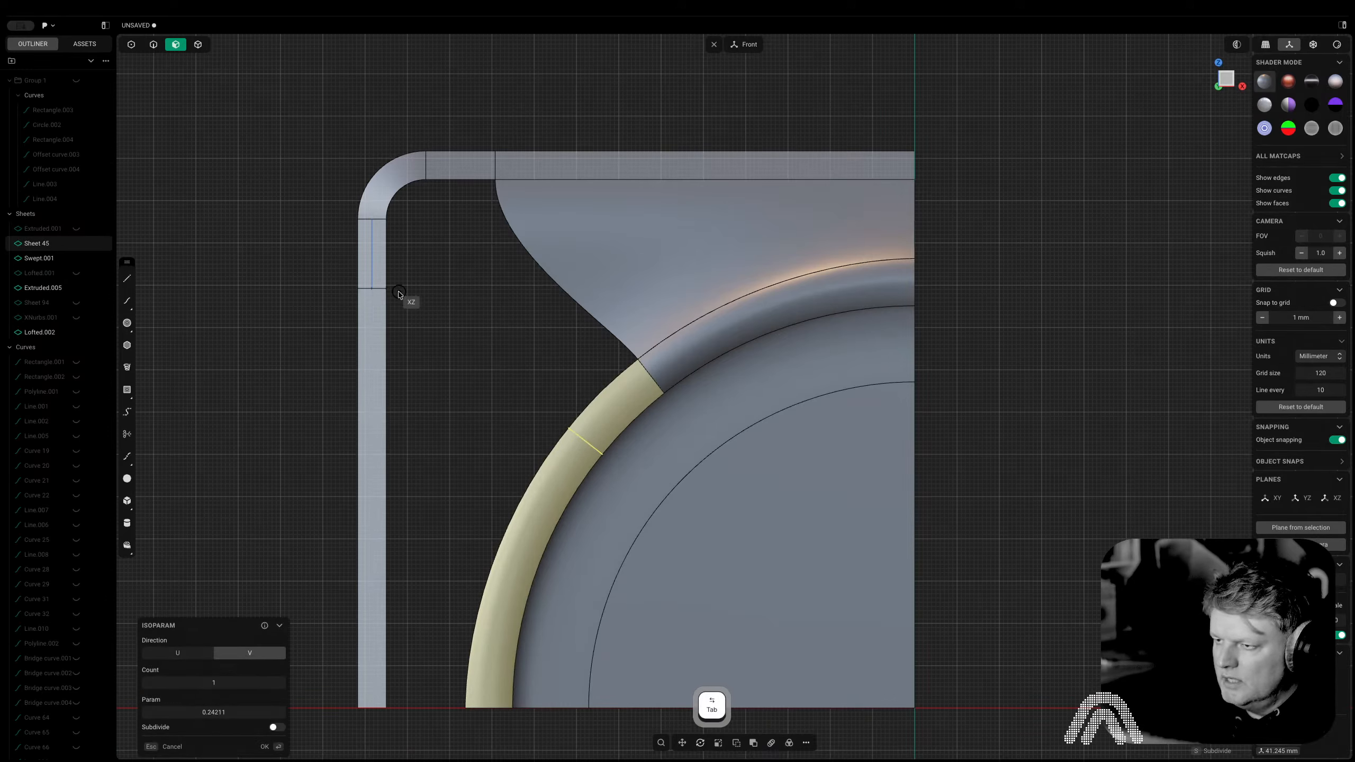
click(385, 288)
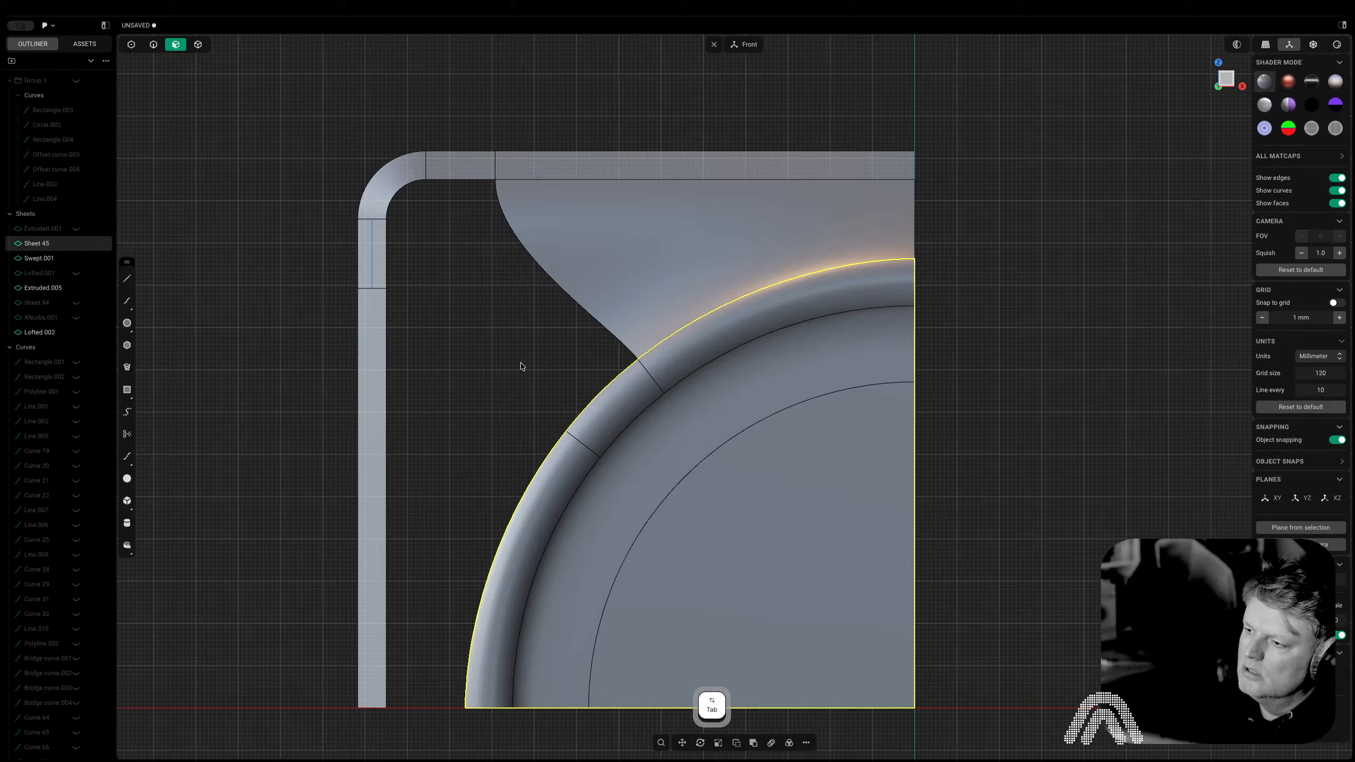
Try to loft from the ring's middle outer edge to the frame's inner corner edges, using the upper patch's side edge as a guide
key(2)
click(588, 399)
key(e)
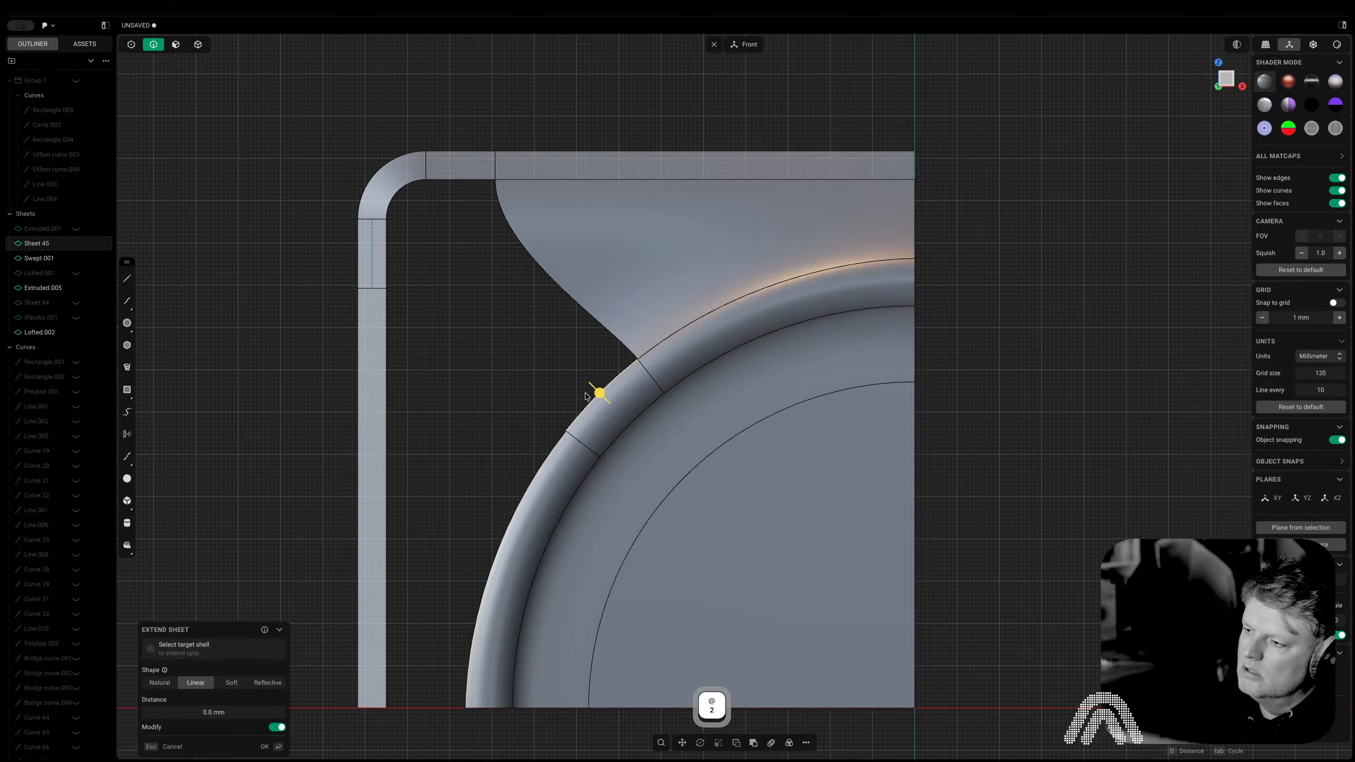
shift+click(470, 184)
shift+click(398, 191)
shift+click(385, 252)
key(l)
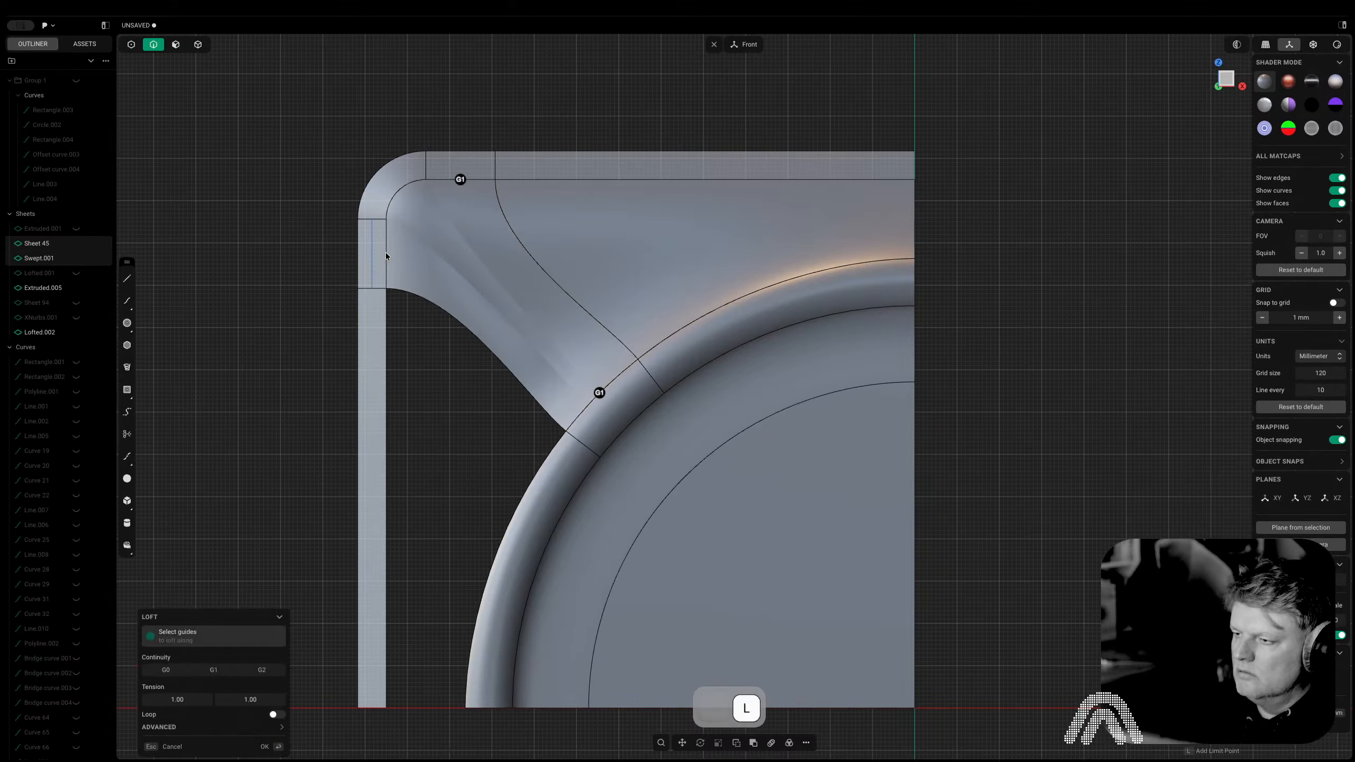
shift+click(532, 254)
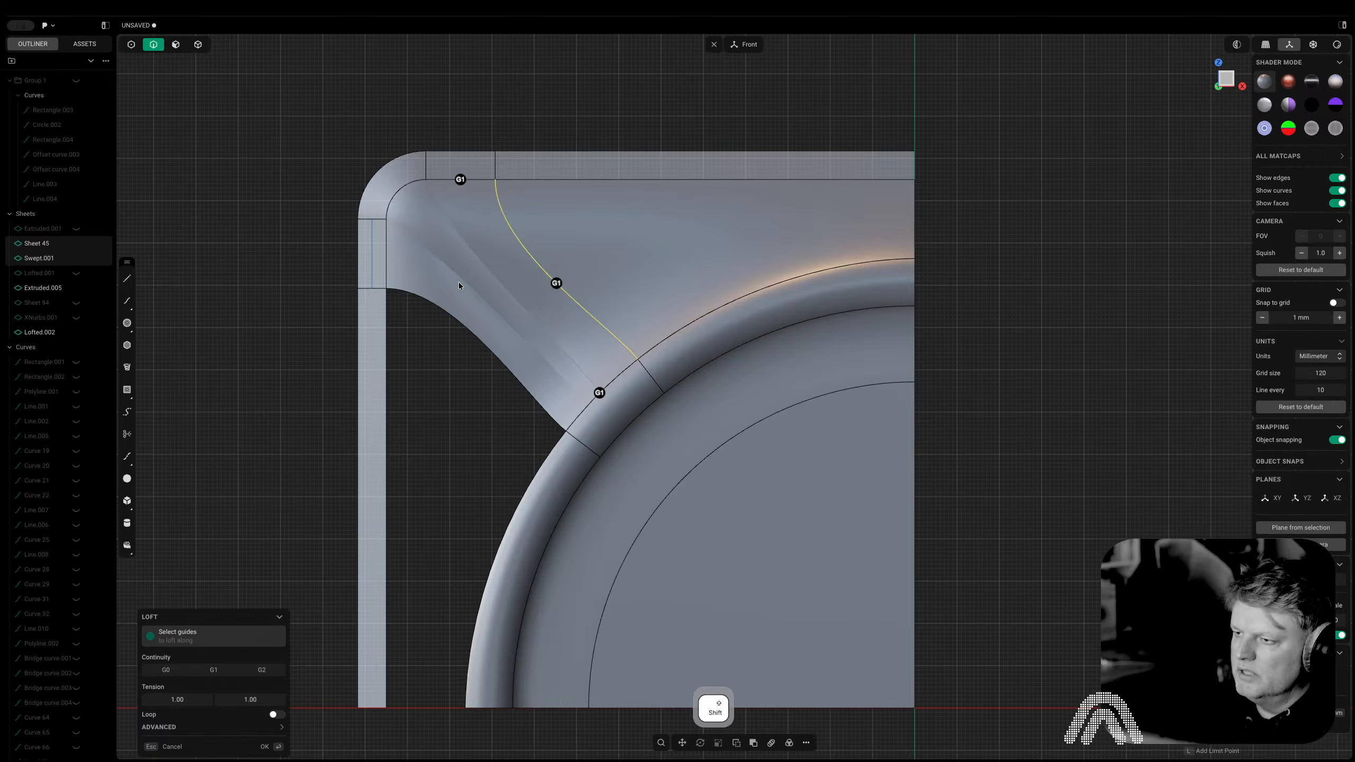
middle_drag(487, 319, 533, 347)
scroll(430, 212, up, 5)
key(Escape)
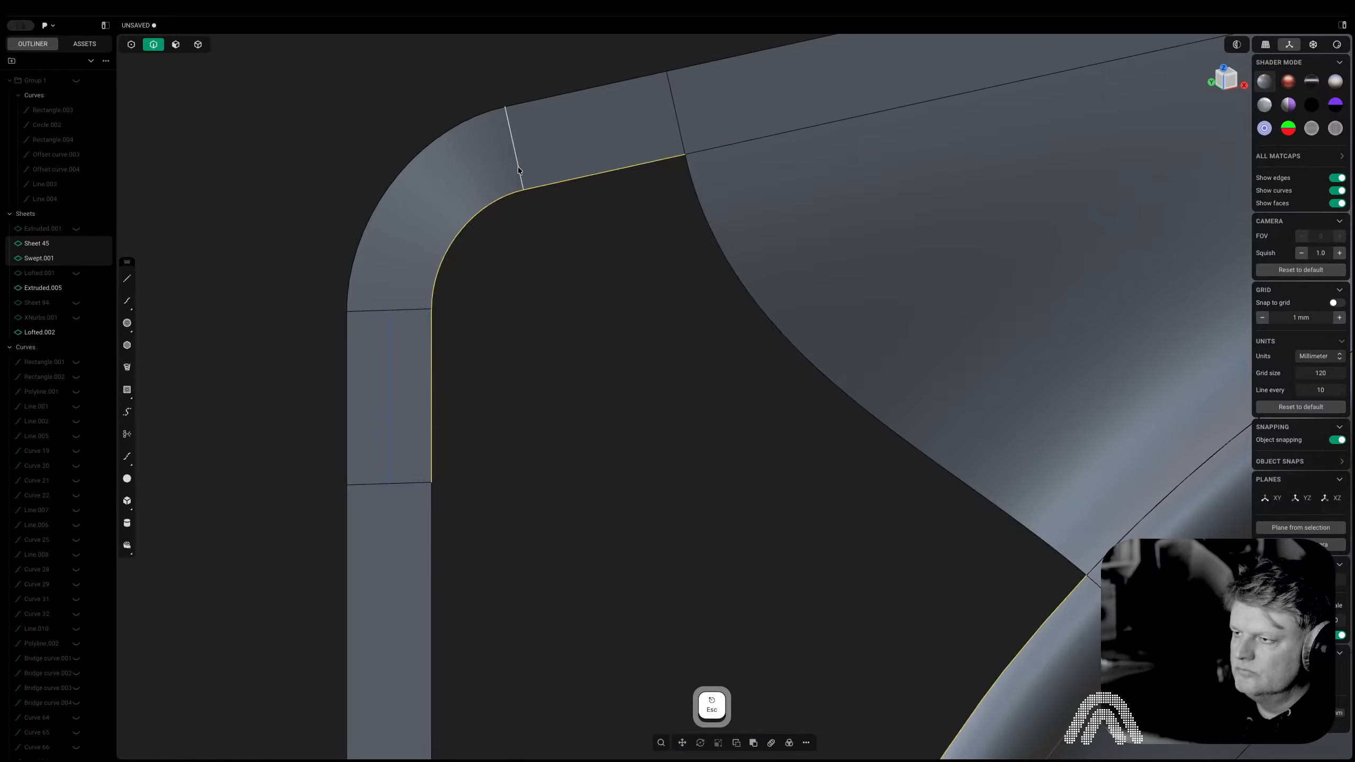
Try to delete the two seam edges bounding the frame's rounded corner
key(Escape)
click(515, 127)
key(x)
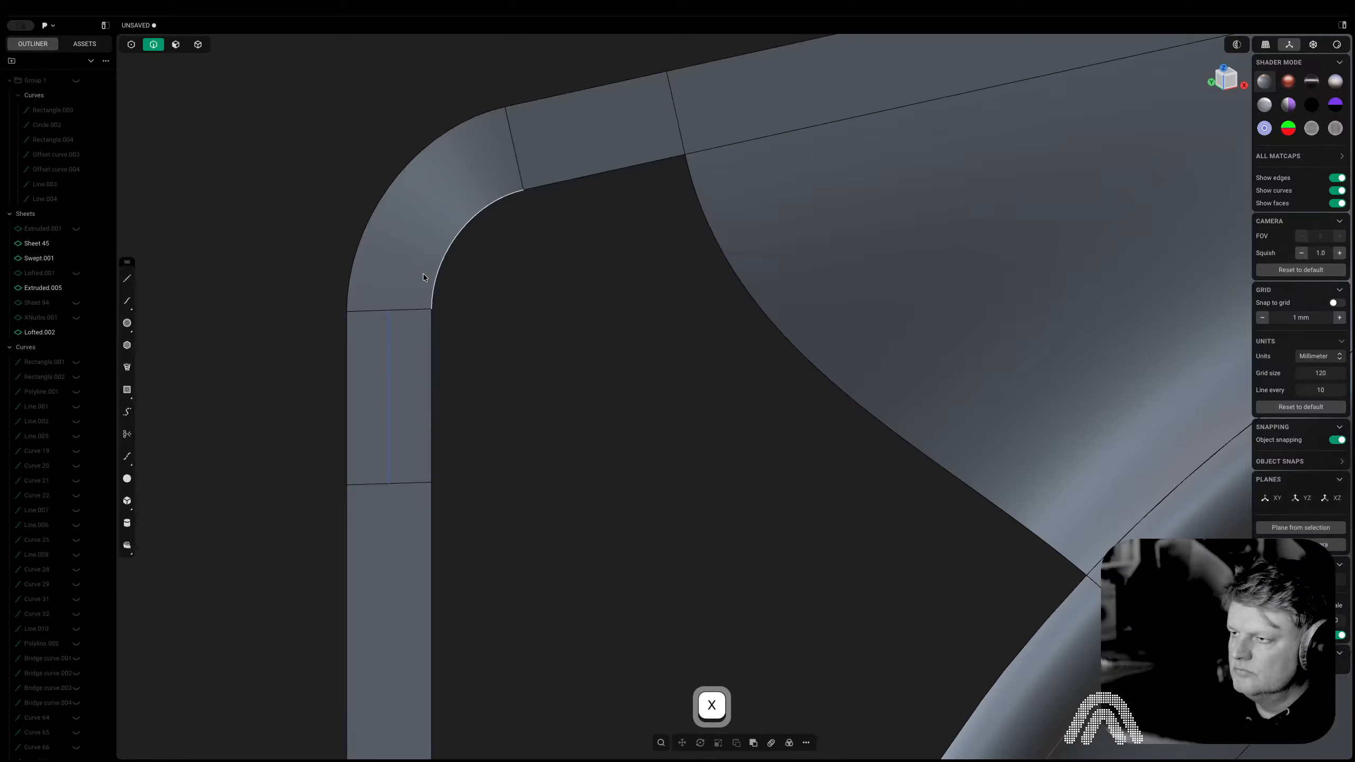
key(x)
click(407, 311)
Loft a patch from the ring's lower outer edge to the inner edge of the vertical strip's longer segment
middle_drag(407, 312, 584, 370)
click(601, 375)
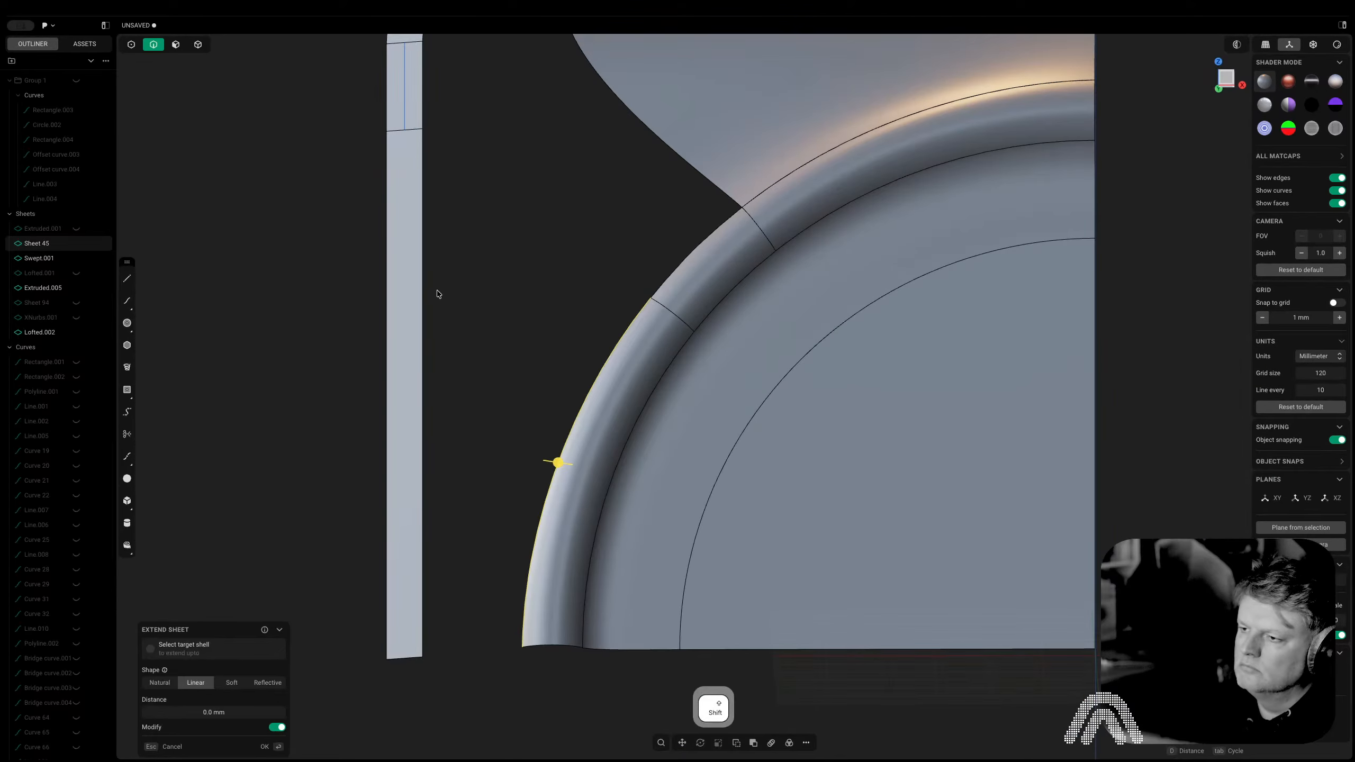
shift+click(424, 292)
key(l)
middle_drag(485, 270, 576, 388)
key(Return)
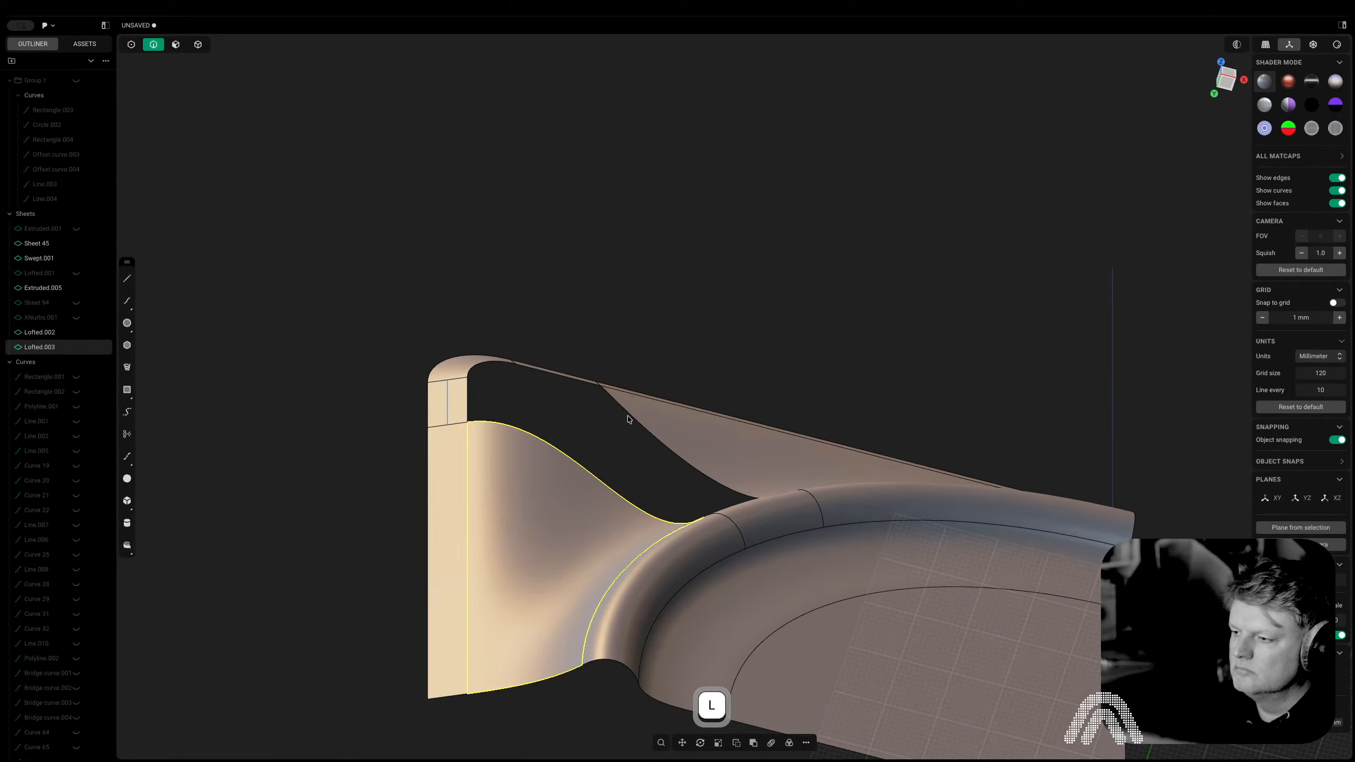
Try to loft between the two patches' facing side edges, guided by the ring's middle outer edge with G0 continuity
click(637, 415)
shift+click(595, 478)
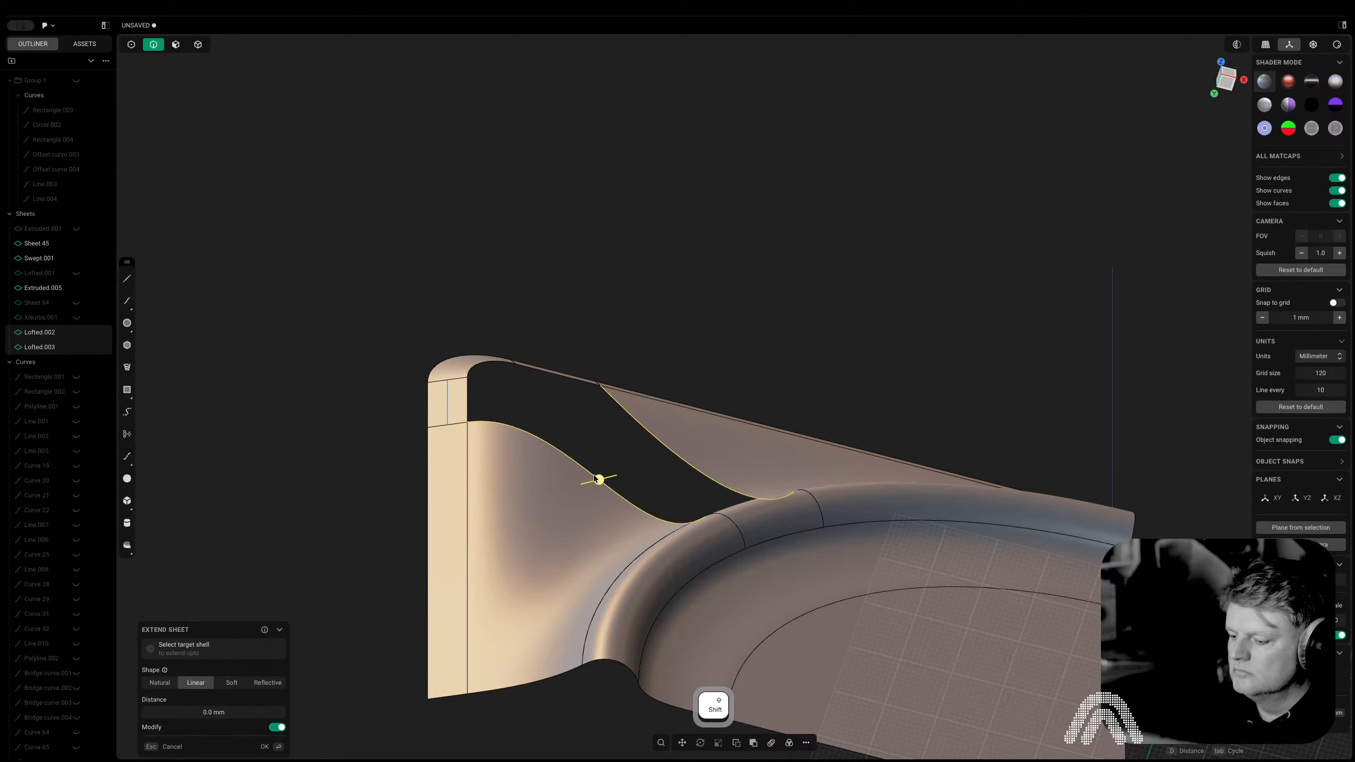
key(l)
middle_drag(596, 475, 753, 537)
shift+click(752, 531)
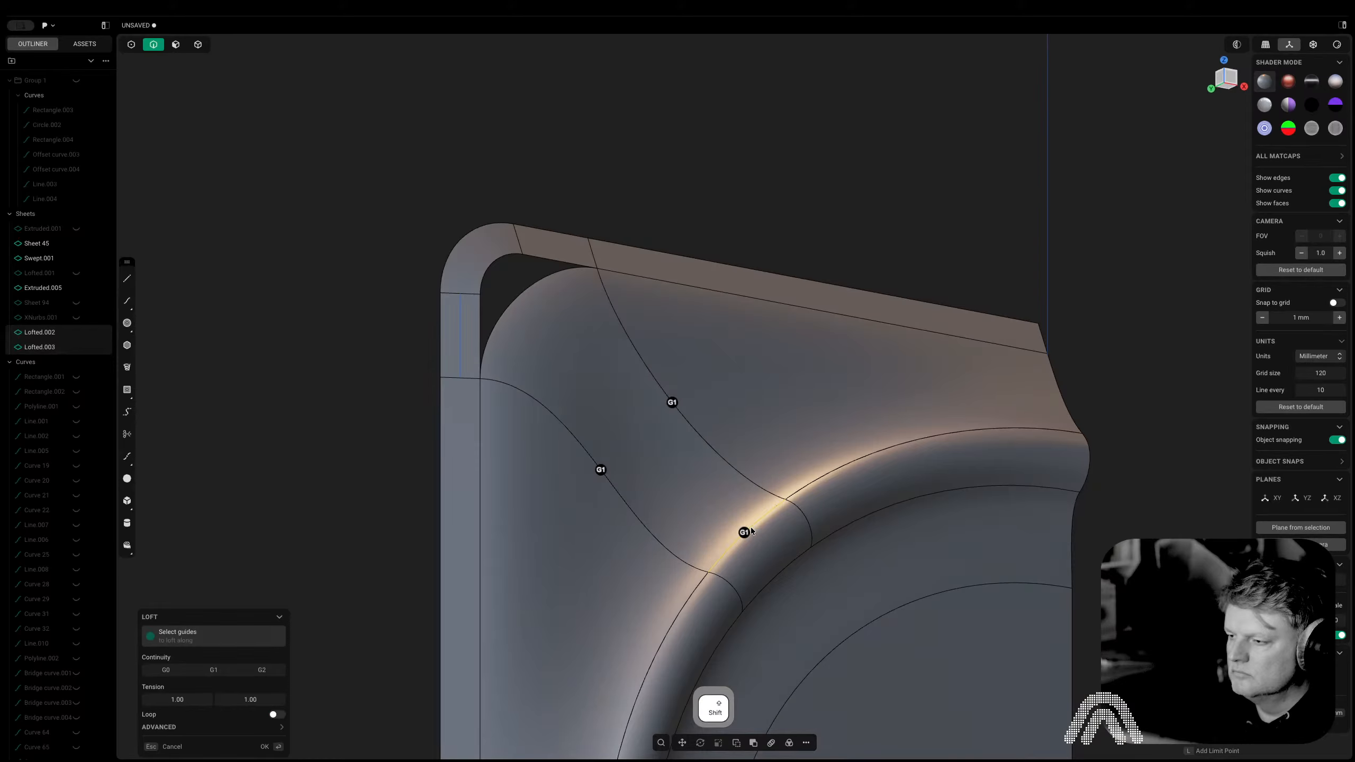
click(744, 532)
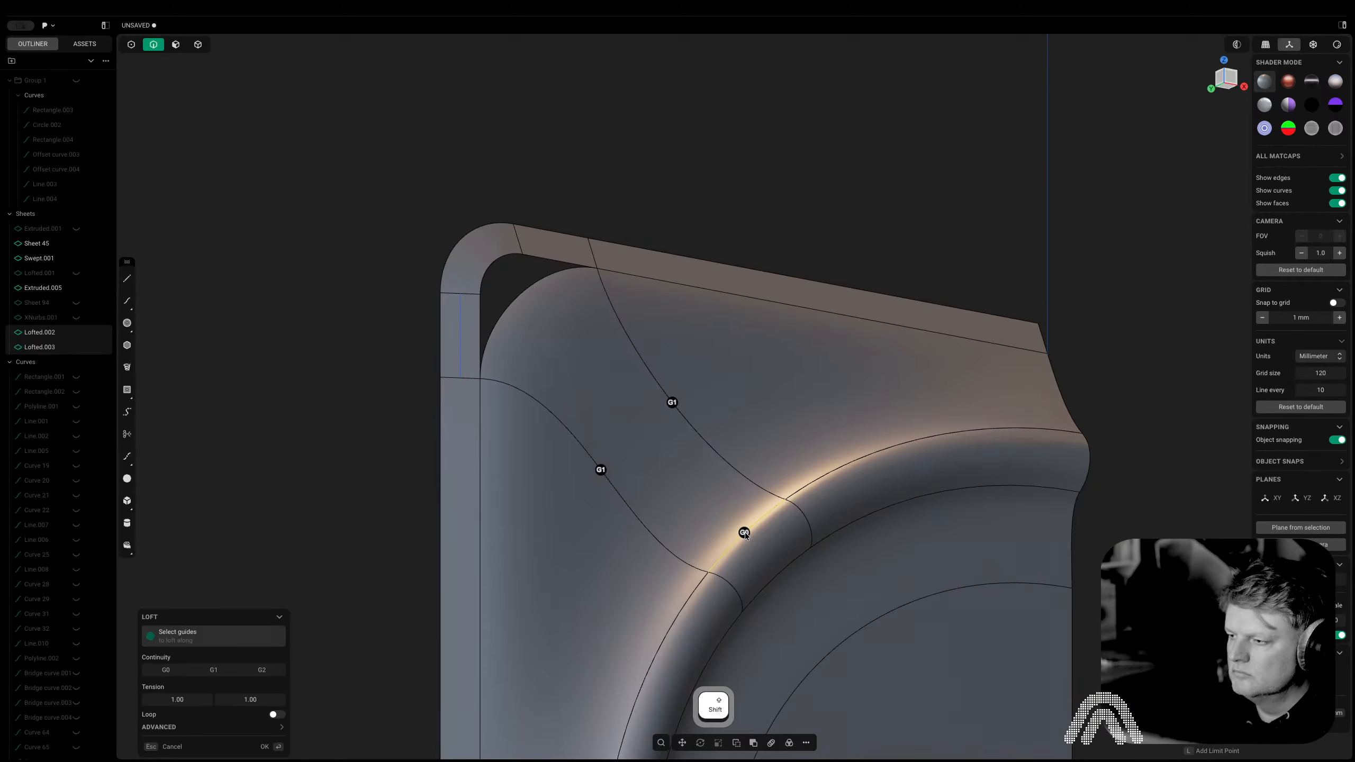
middle_drag(745, 532, 726, 553)
key(Escape)
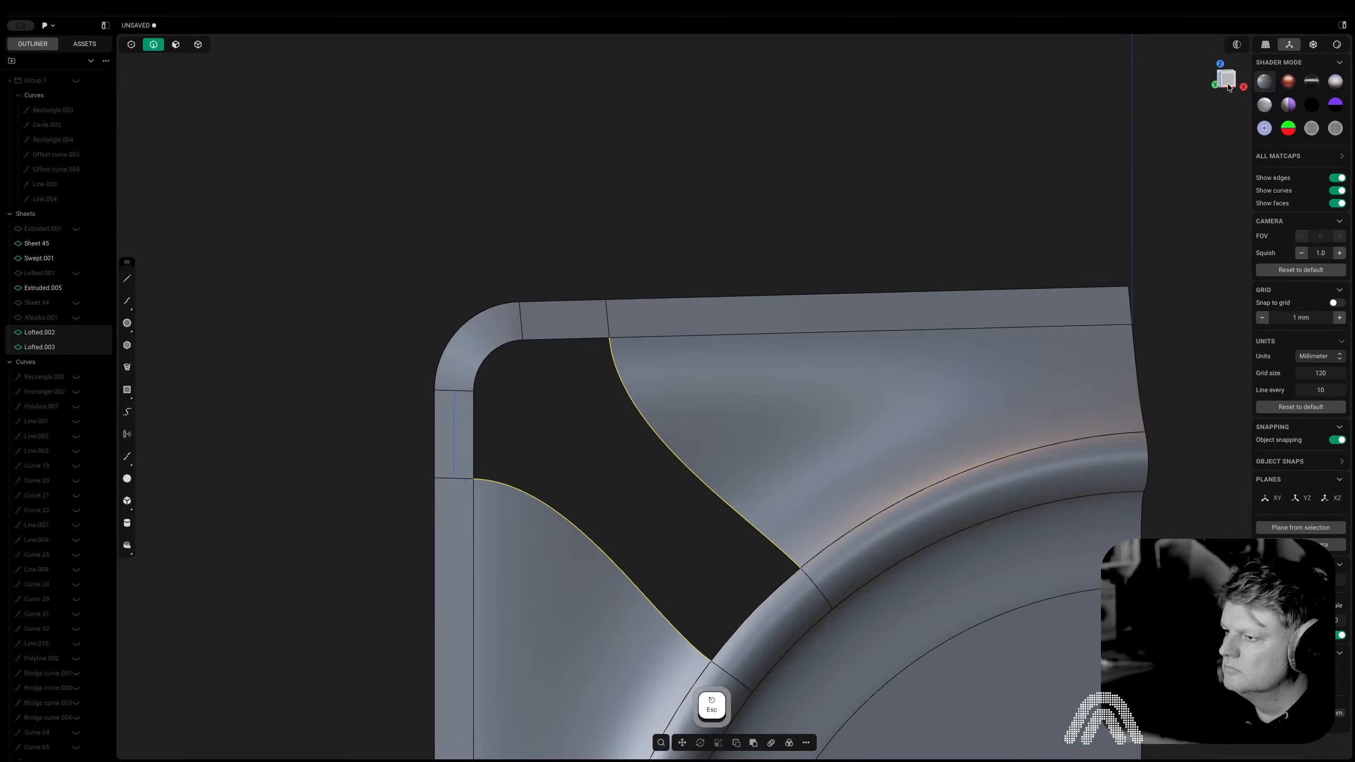
In the front view, draw a diagonal line from above the horizontal strip across the upper patch and the ring
click(1226, 80)
key(shift+a)
click(620, 270)
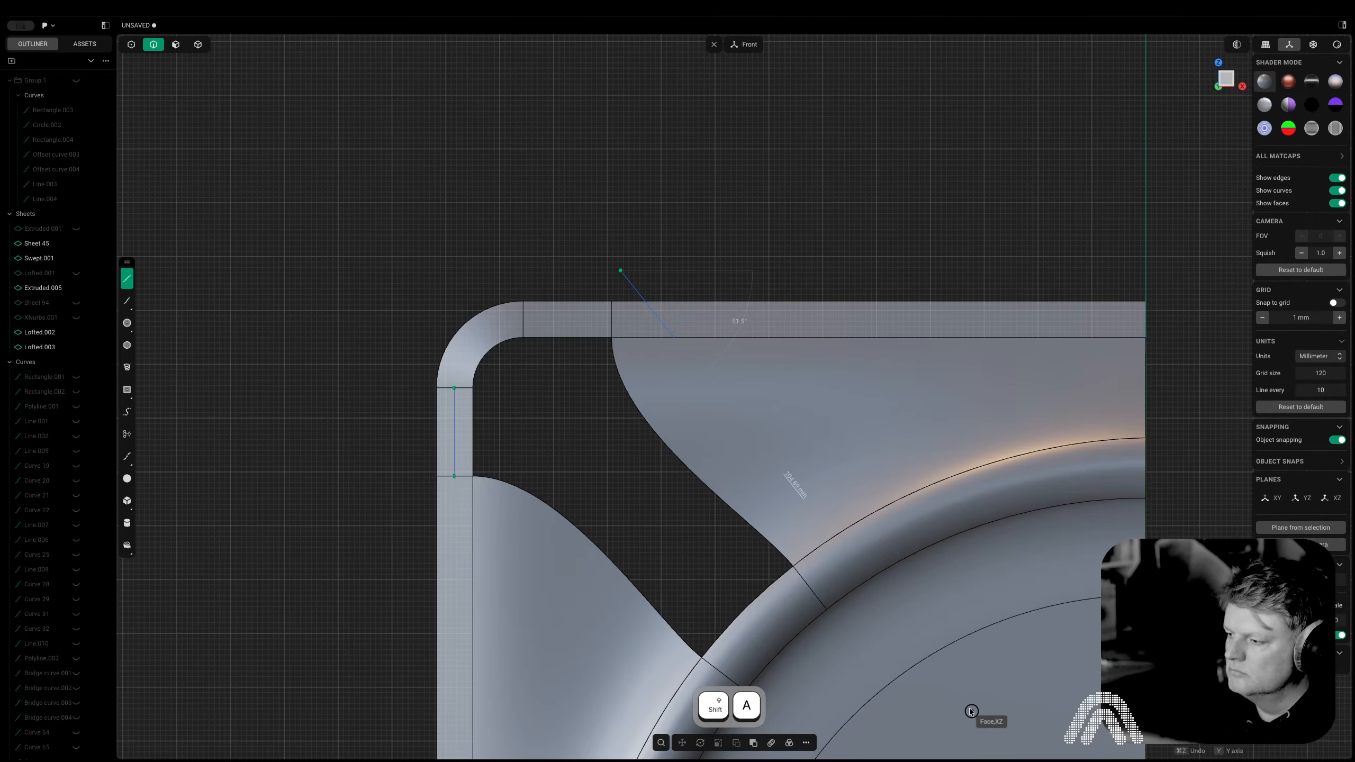
click(945, 697)
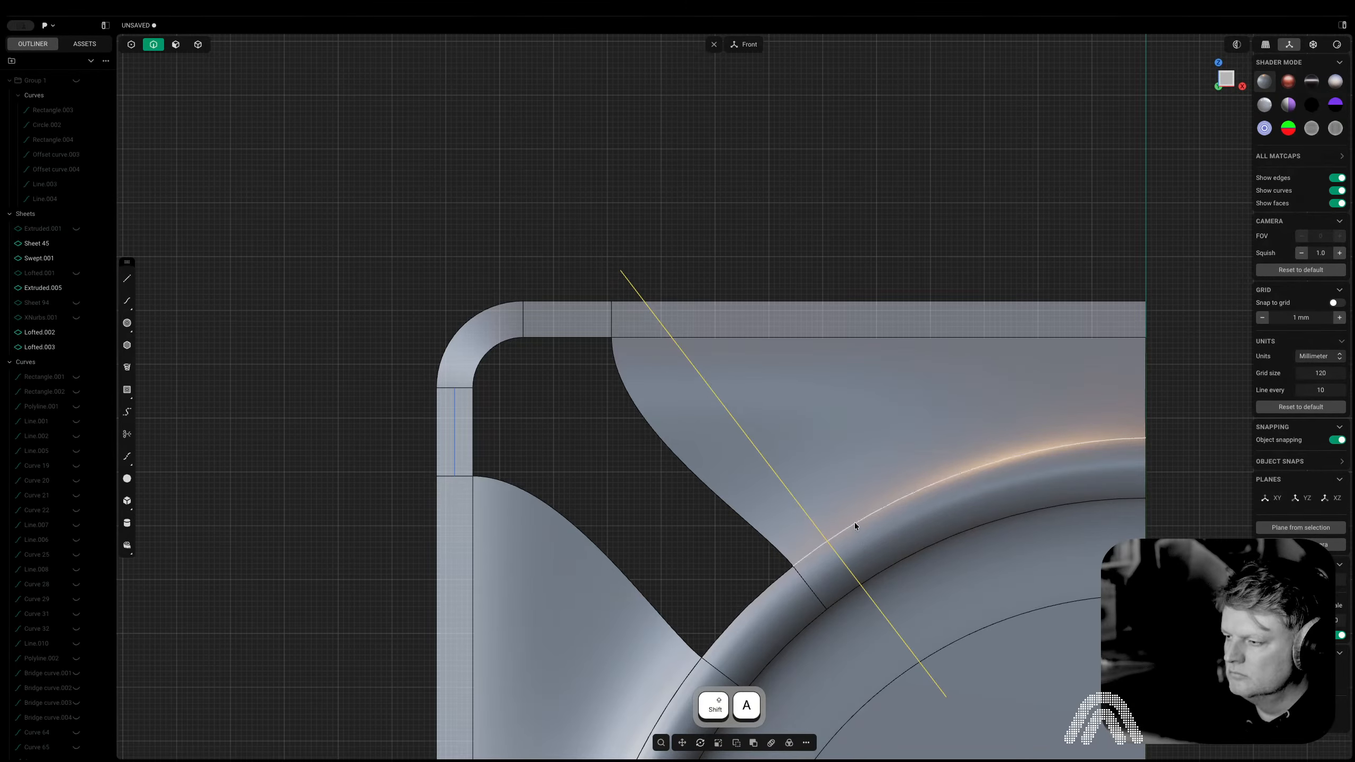
Try to cut the upper loft patch with the diagonal line
scroll(832, 480, down, 3)
shift+middle_drag(823, 459, 742, 362)
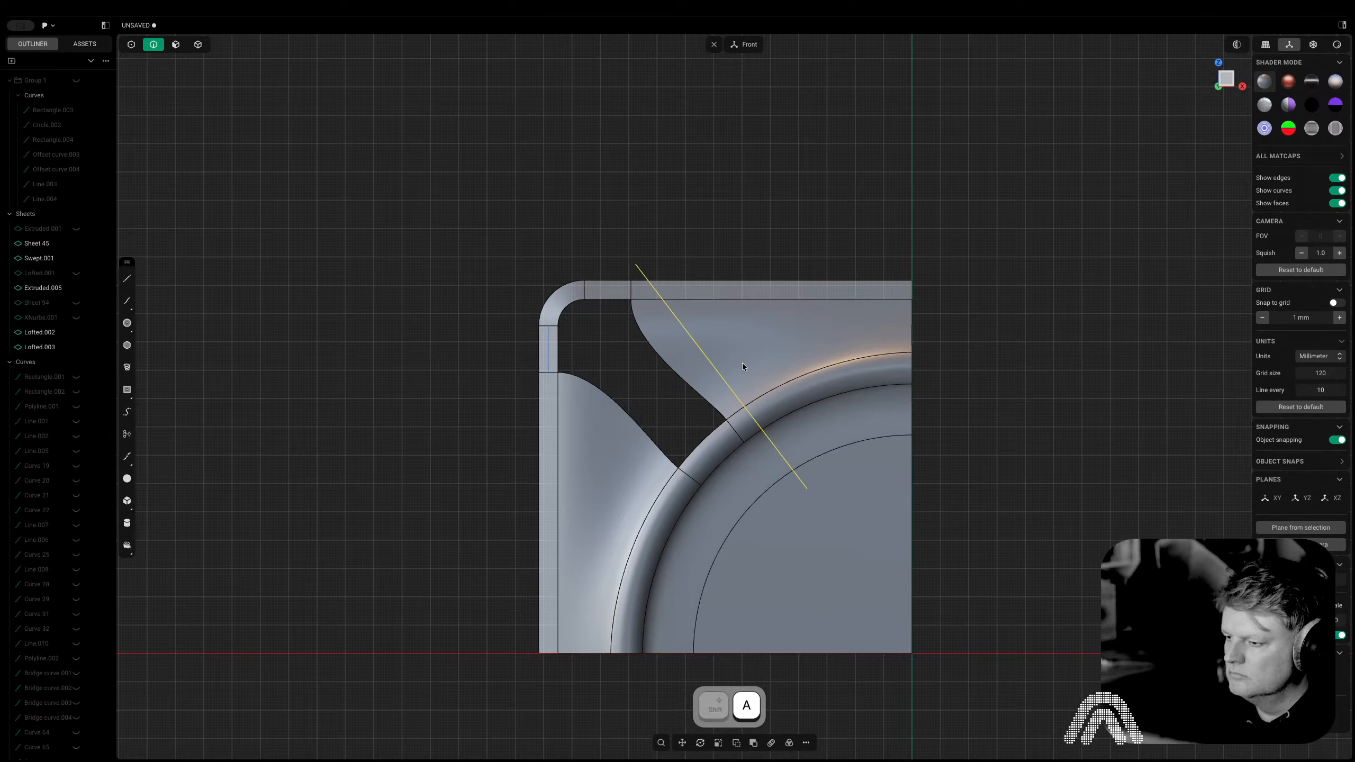
key(c)
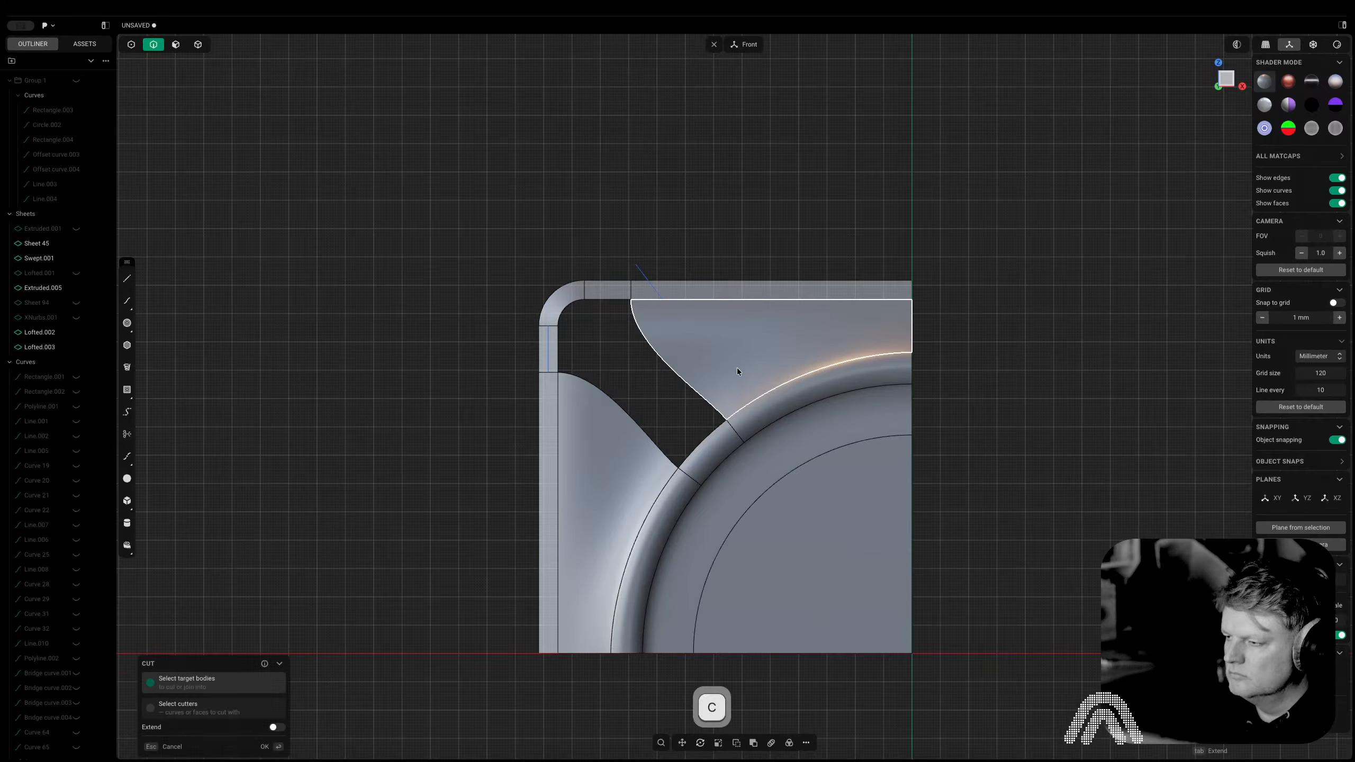
scroll(663, 165, up, 5)
middle_drag(673, 373, 650, 464)
key(2)
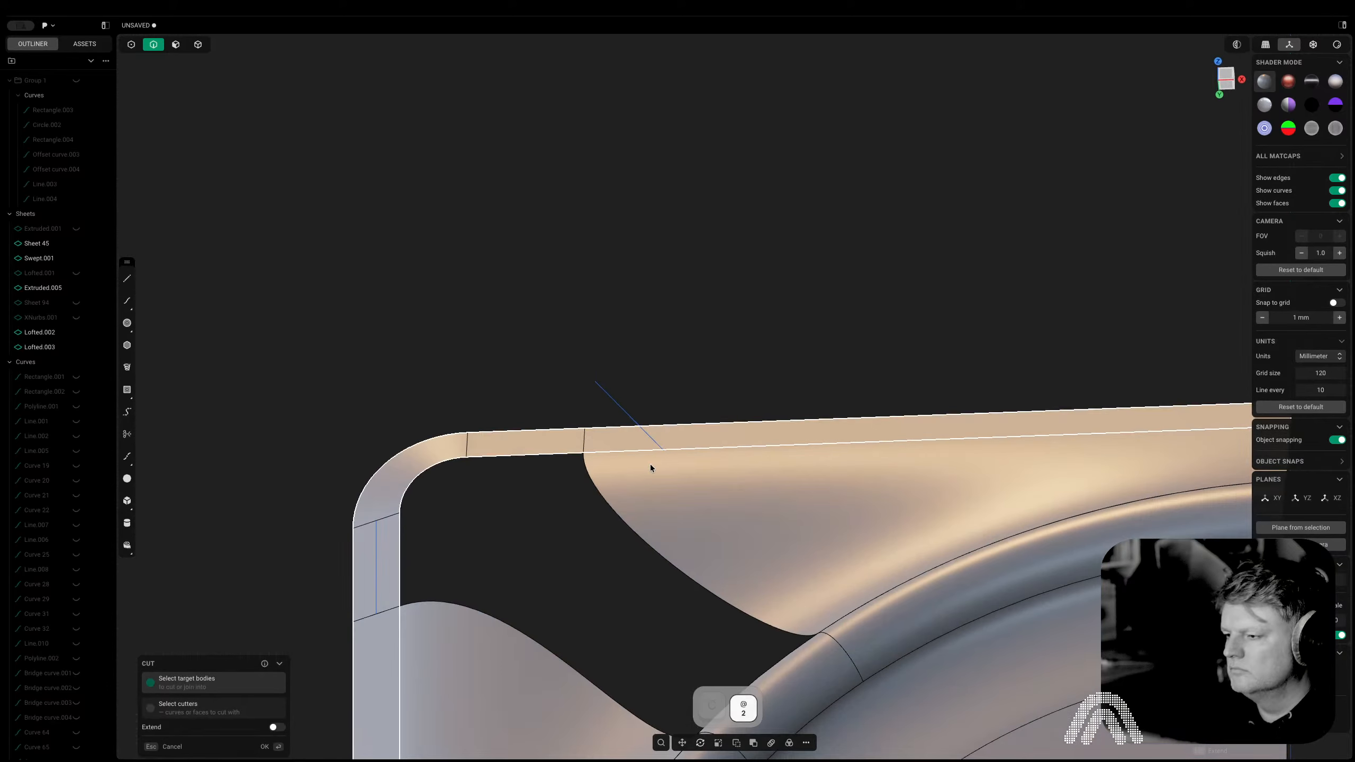
key(2)
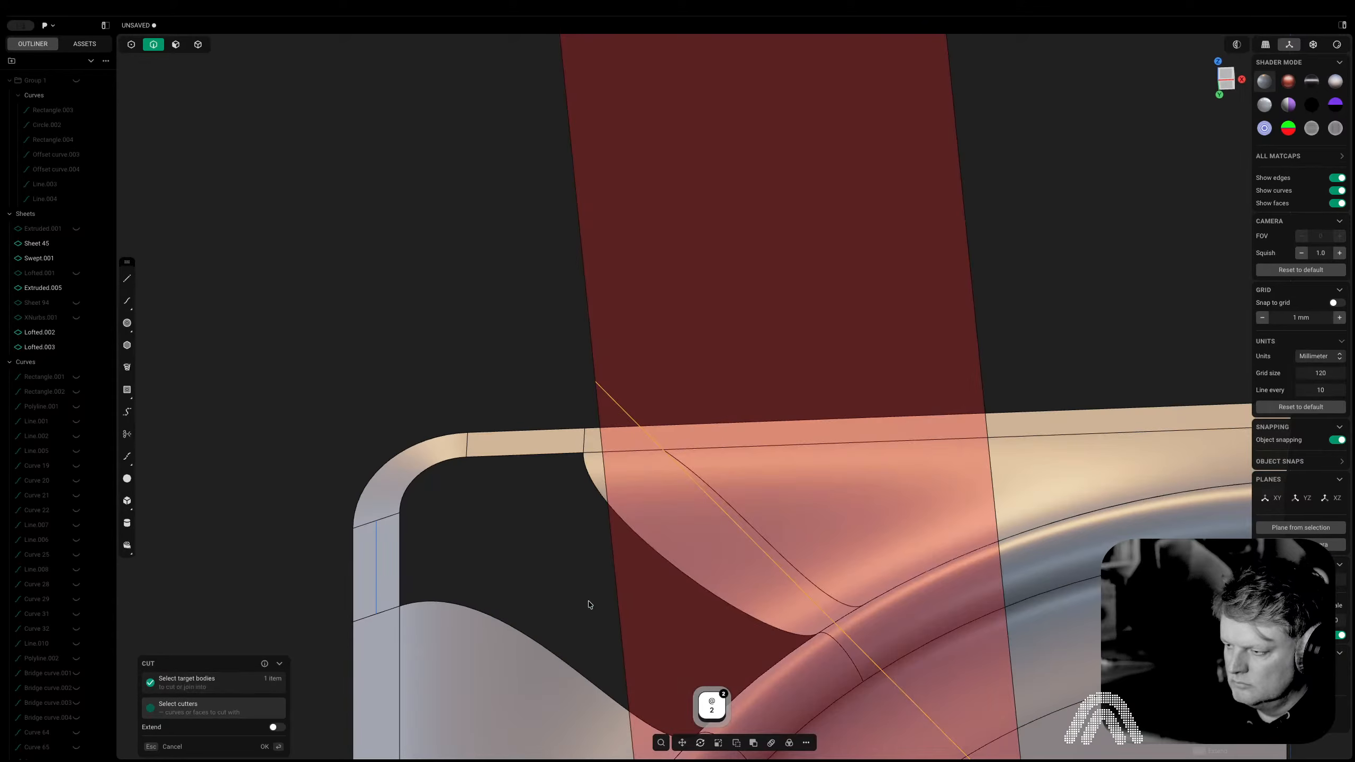
key(Escape)
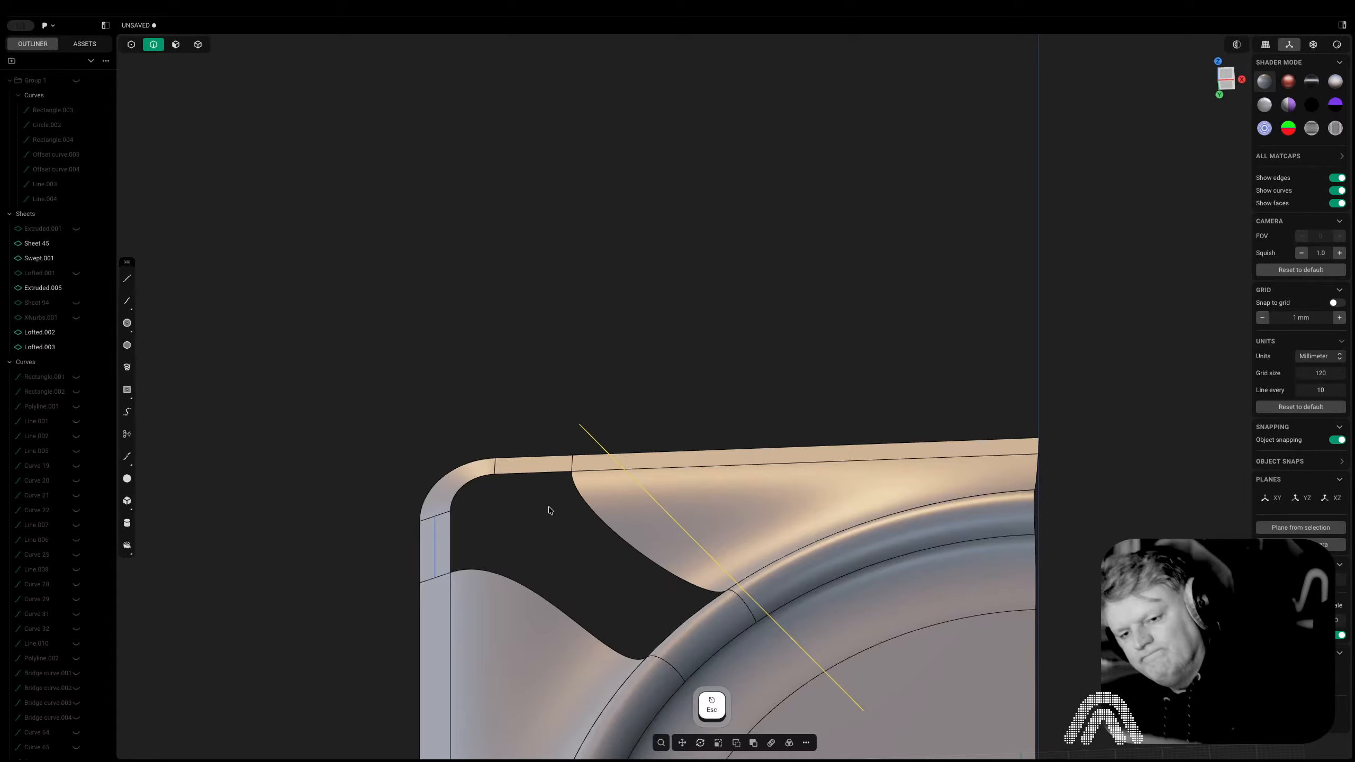
key(Escape)
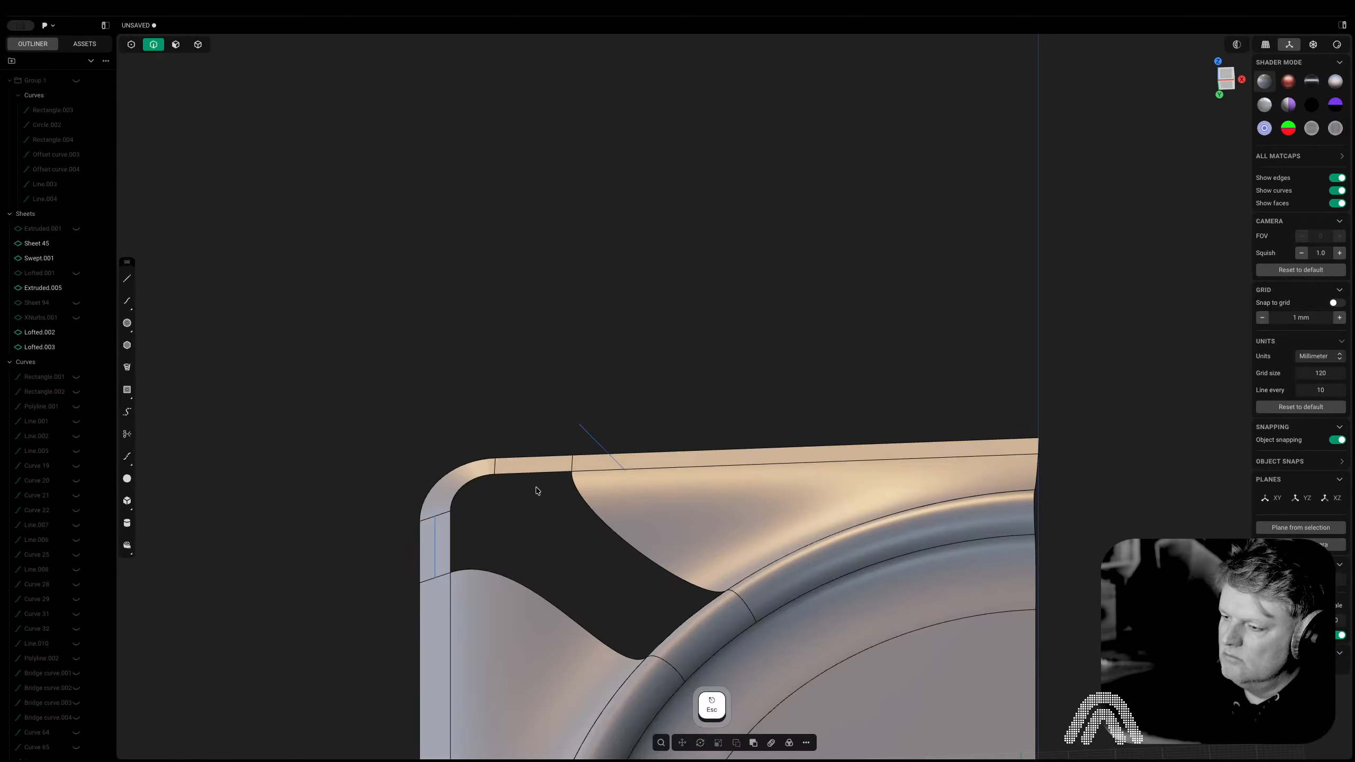
Select all the edges bounding the open corner gap between the rim, the two lofted sheets and the round ring
click(538, 472)
key(shift+e)
shift+click(463, 485)
shift+click(443, 549)
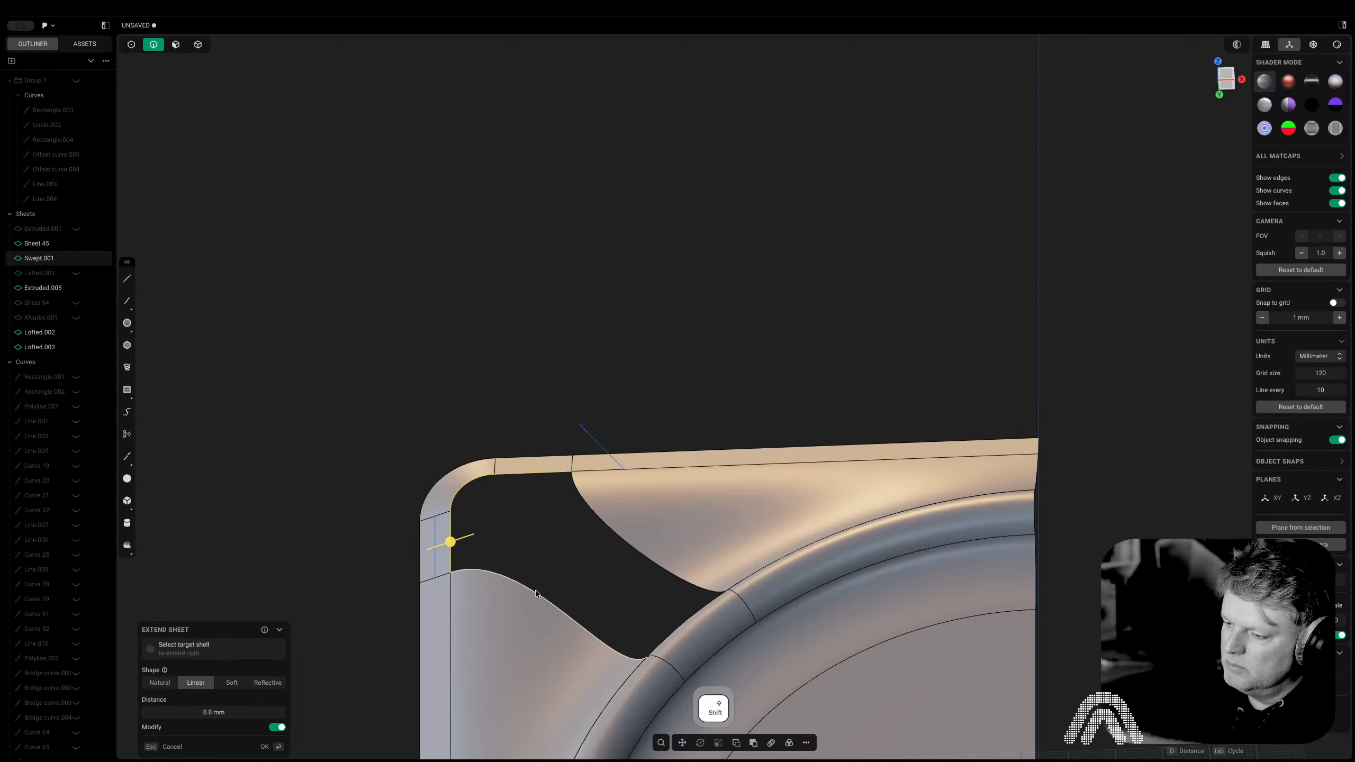
shift+click(537, 590)
shift+click(685, 622)
shift+click(688, 590)
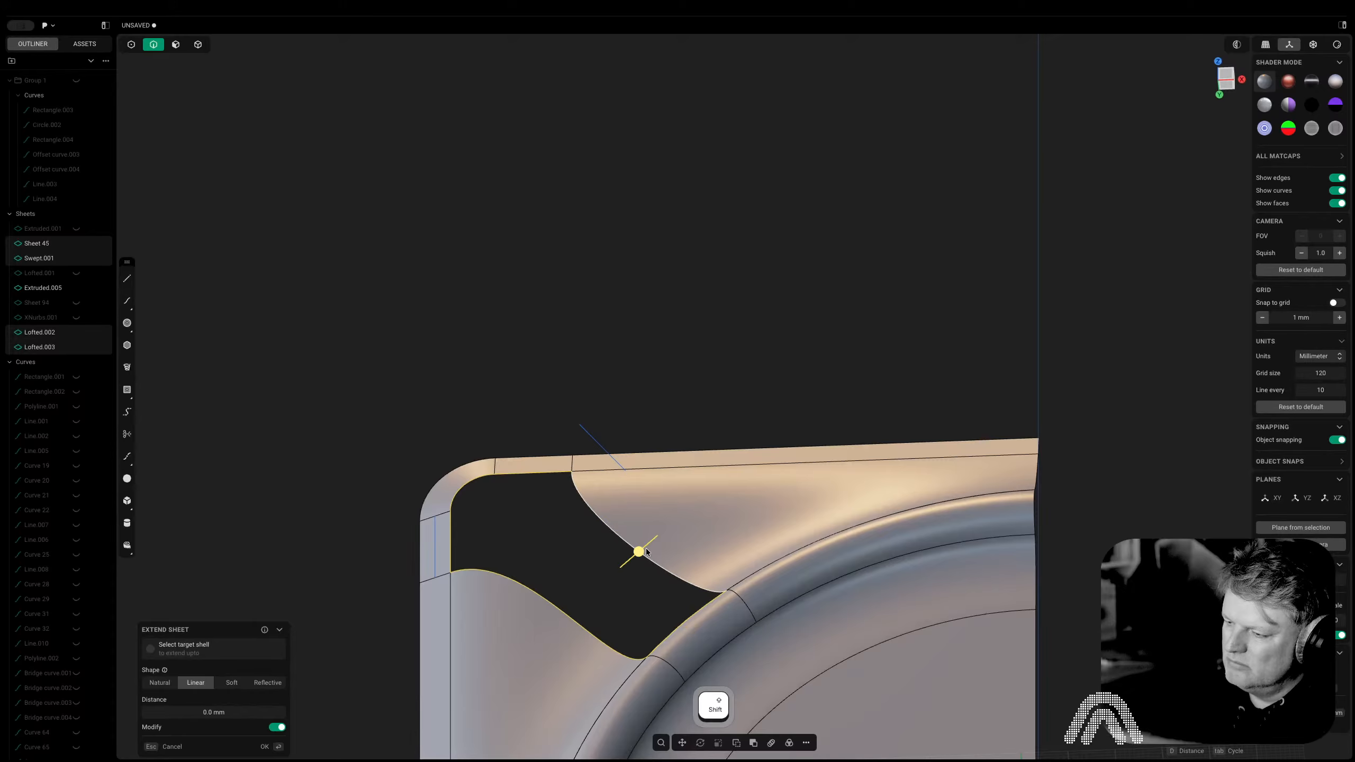
Fill the corner gap with an XNurbs surface using G1 continuity on the selected boundary edges
middle_drag(688, 591, 730, 618)
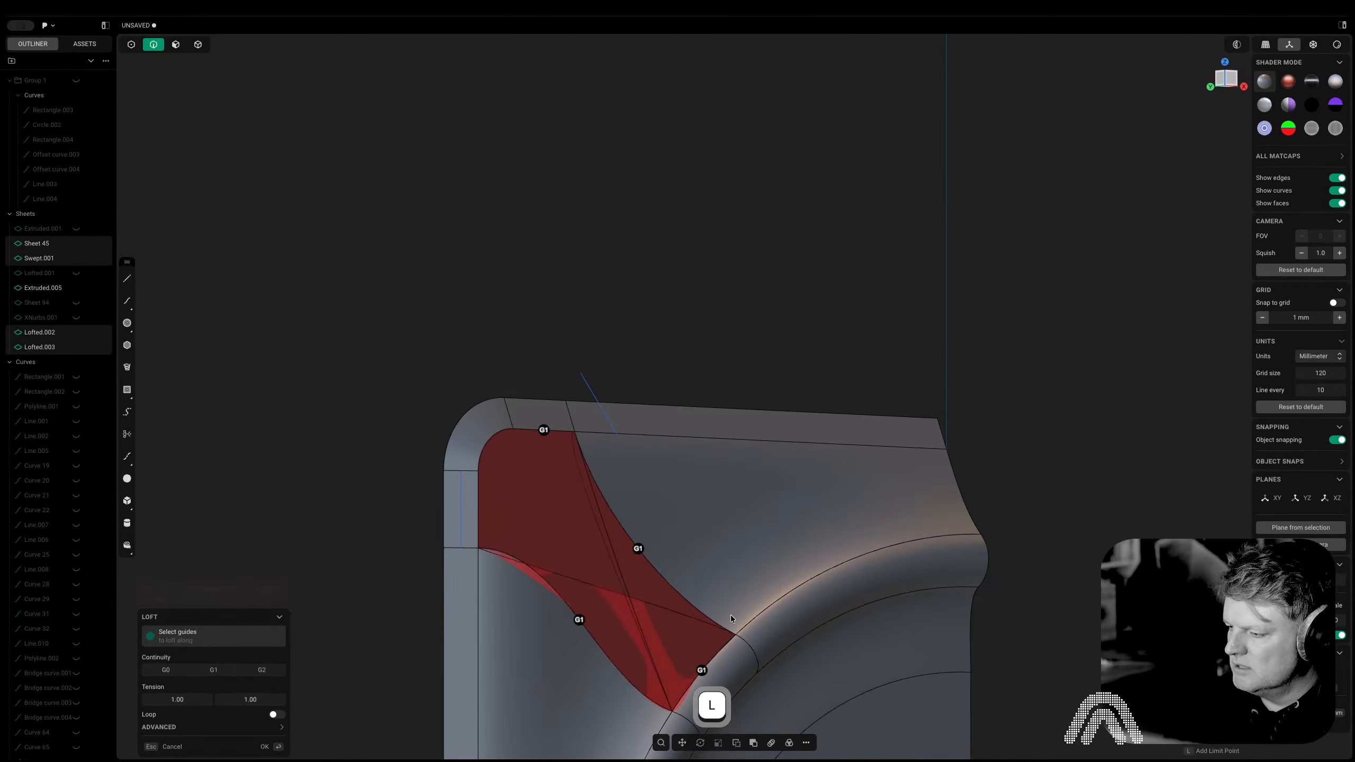
key(Escape)
key(f)
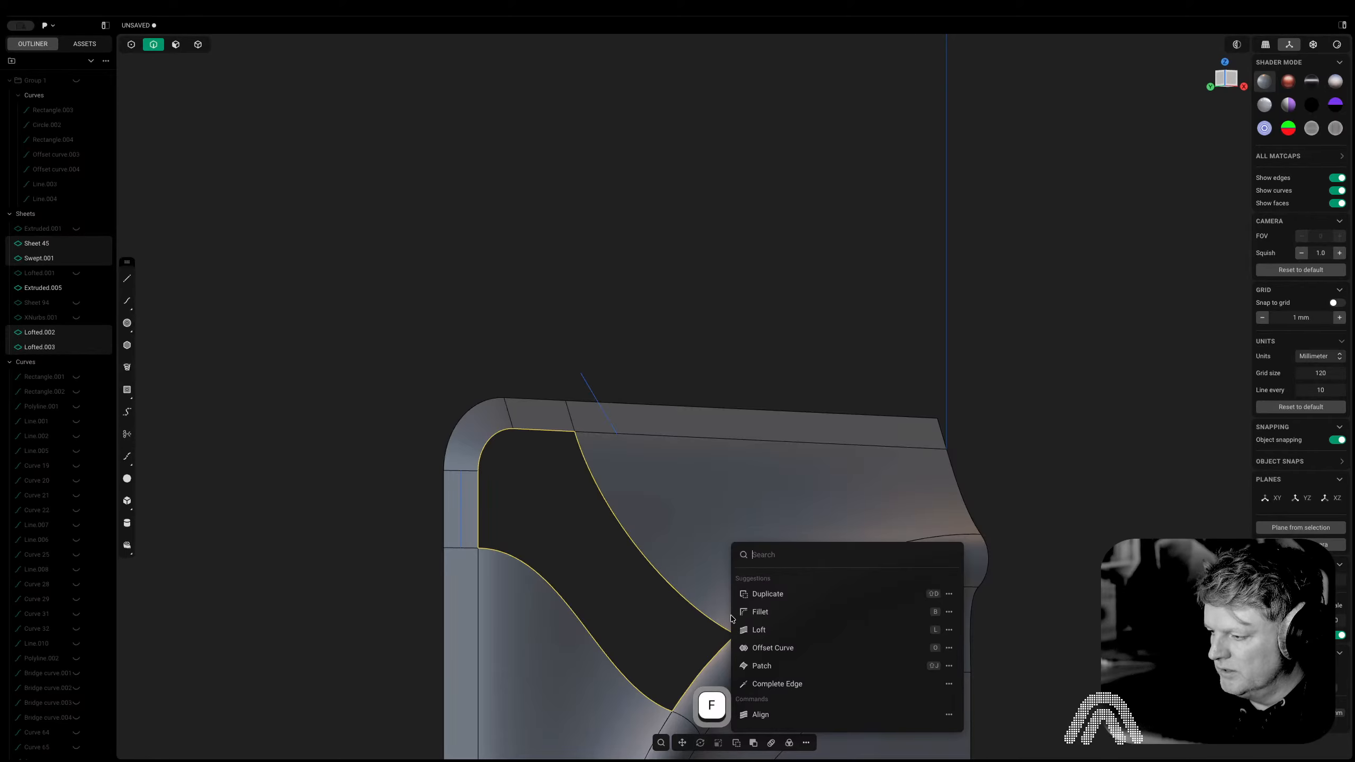
text(xnurbs)
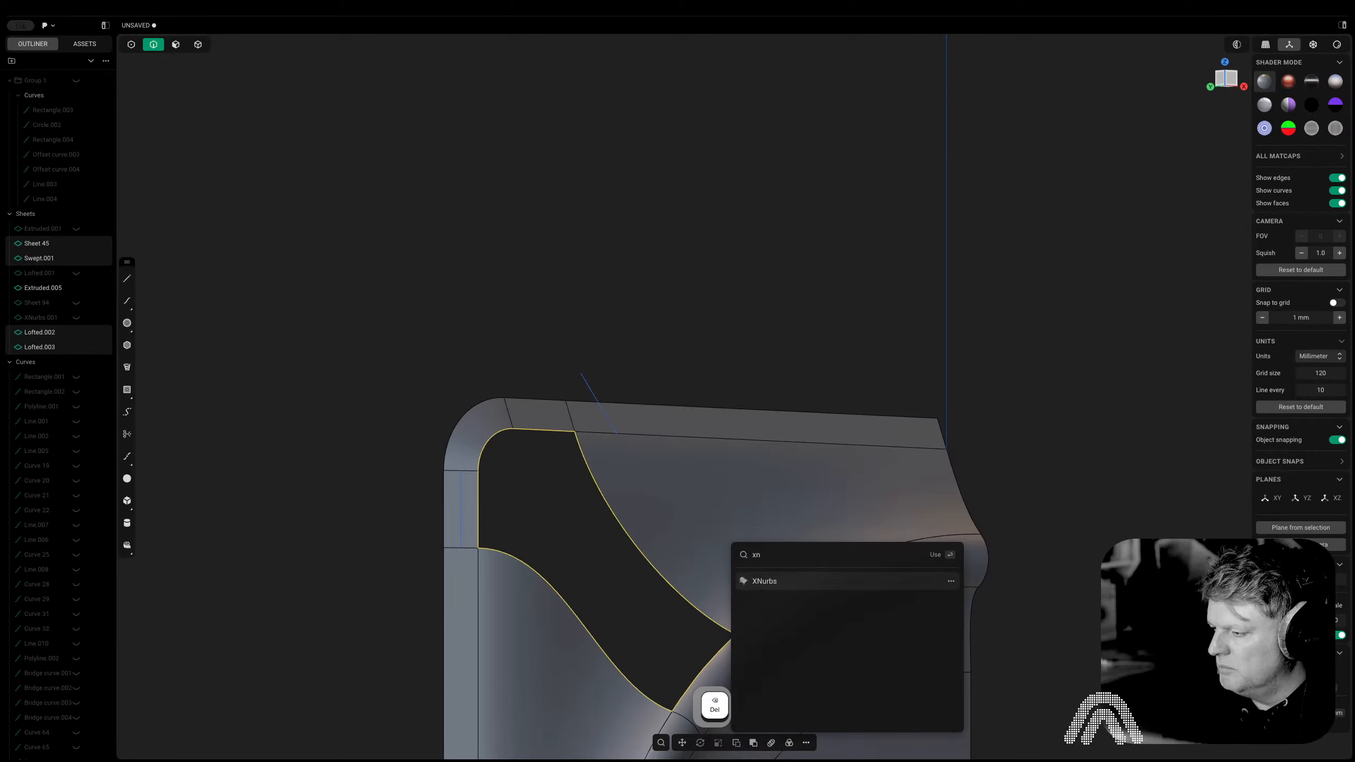
key(Return)
key(Tab)
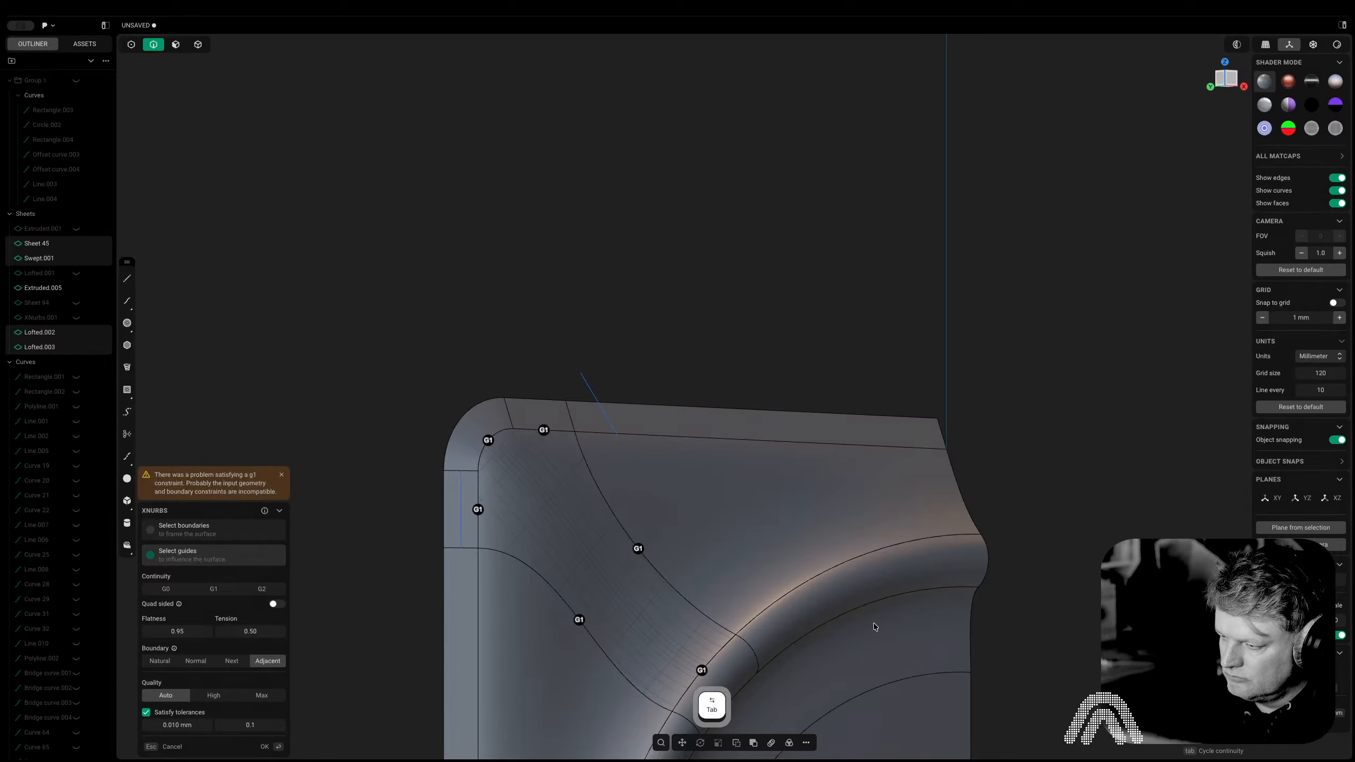
middle_drag(734, 567, 632, 454)
right_click(632, 454)
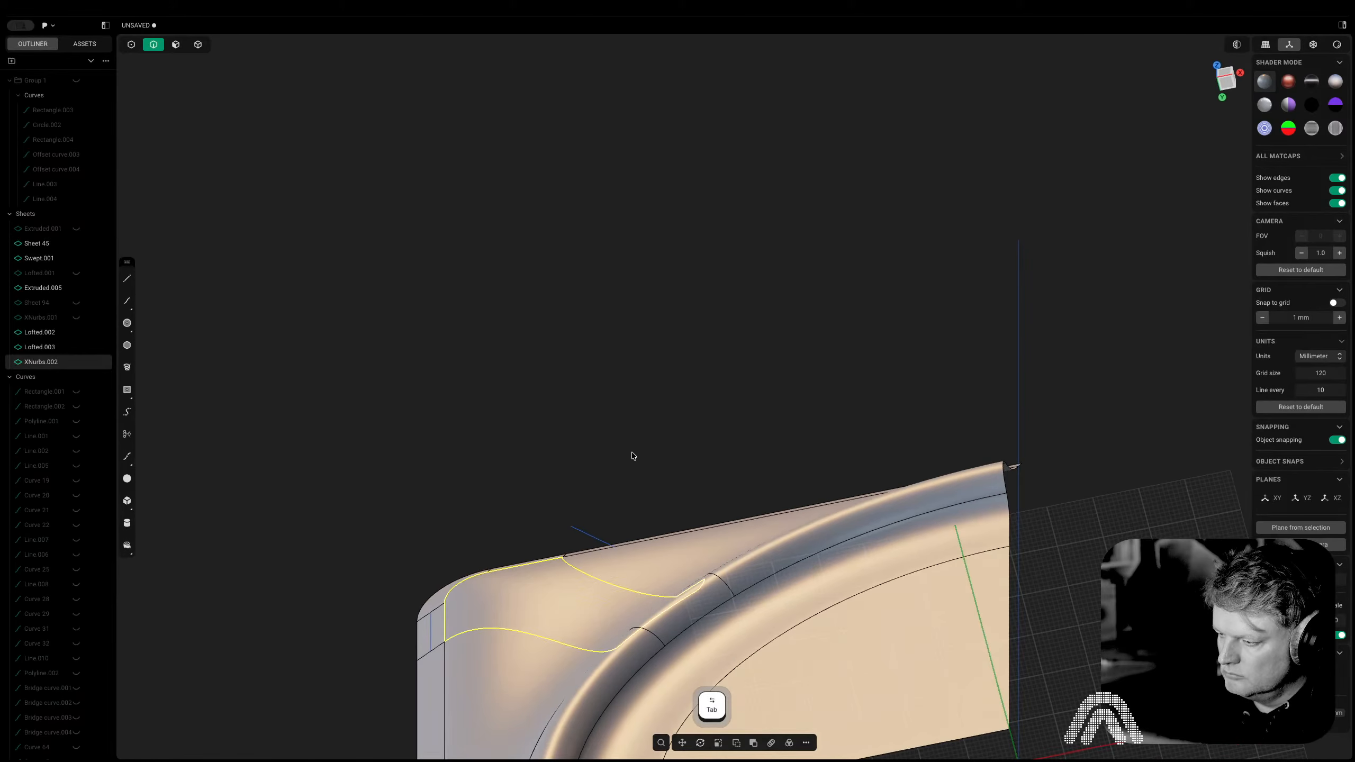
Examine the filled corner's shading from several angles with the edge display turned off, and turn the edges back on
scroll(632, 454, down, 5)
click(632, 454)
middle_drag(635, 515, 666, 673)
click(1337, 178)
mouse_move(1013, 363)
middle_down()
mouse_move(977, 375)
mouse_move(999, 341)
mouse_move(1022, 348)
middle_up()
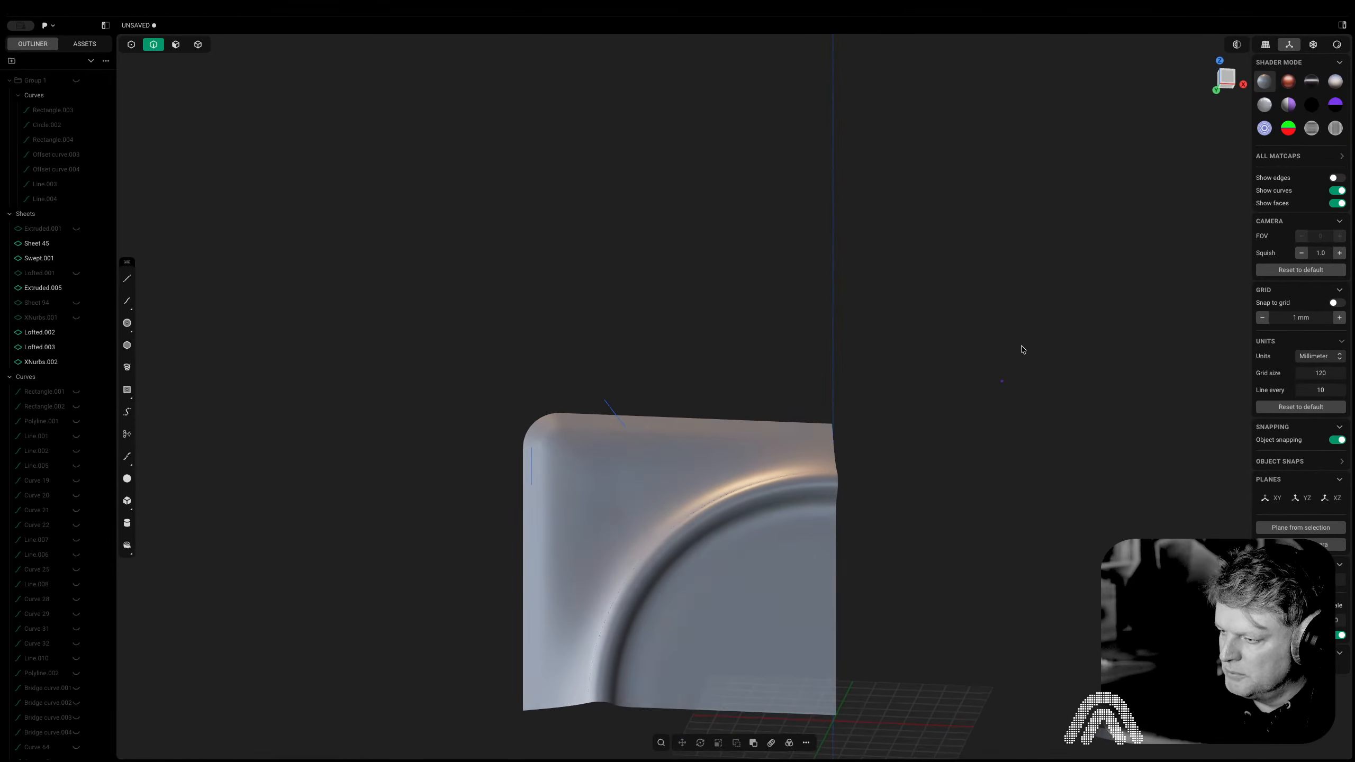
click(1333, 178)
right_drag(1071, 326, 1040, 263)
Join the two lofted sheets, the XNurbs corner and the round centre sheet into one, and hide the swept rim
key(Tab)
click(726, 345)
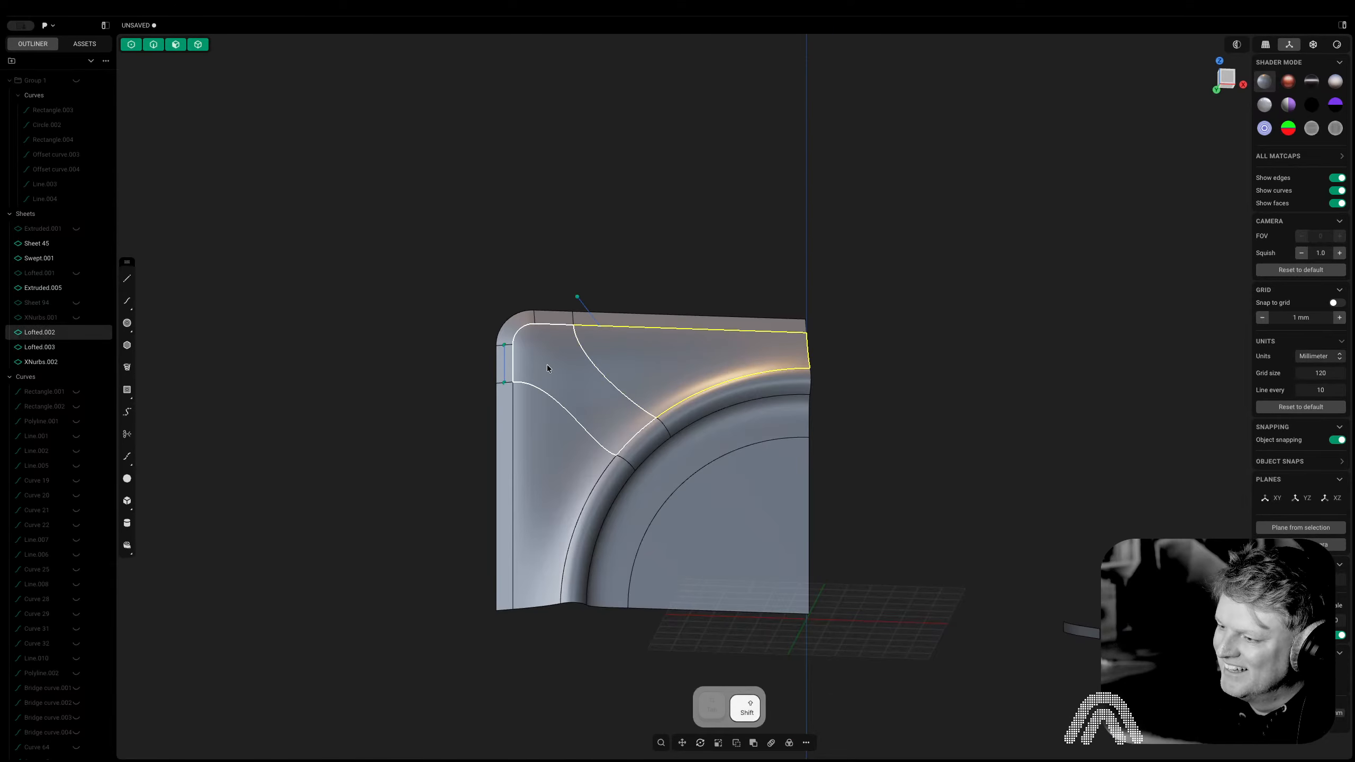
shift+click(546, 368)
shift+click(605, 484)
shift+click(637, 490)
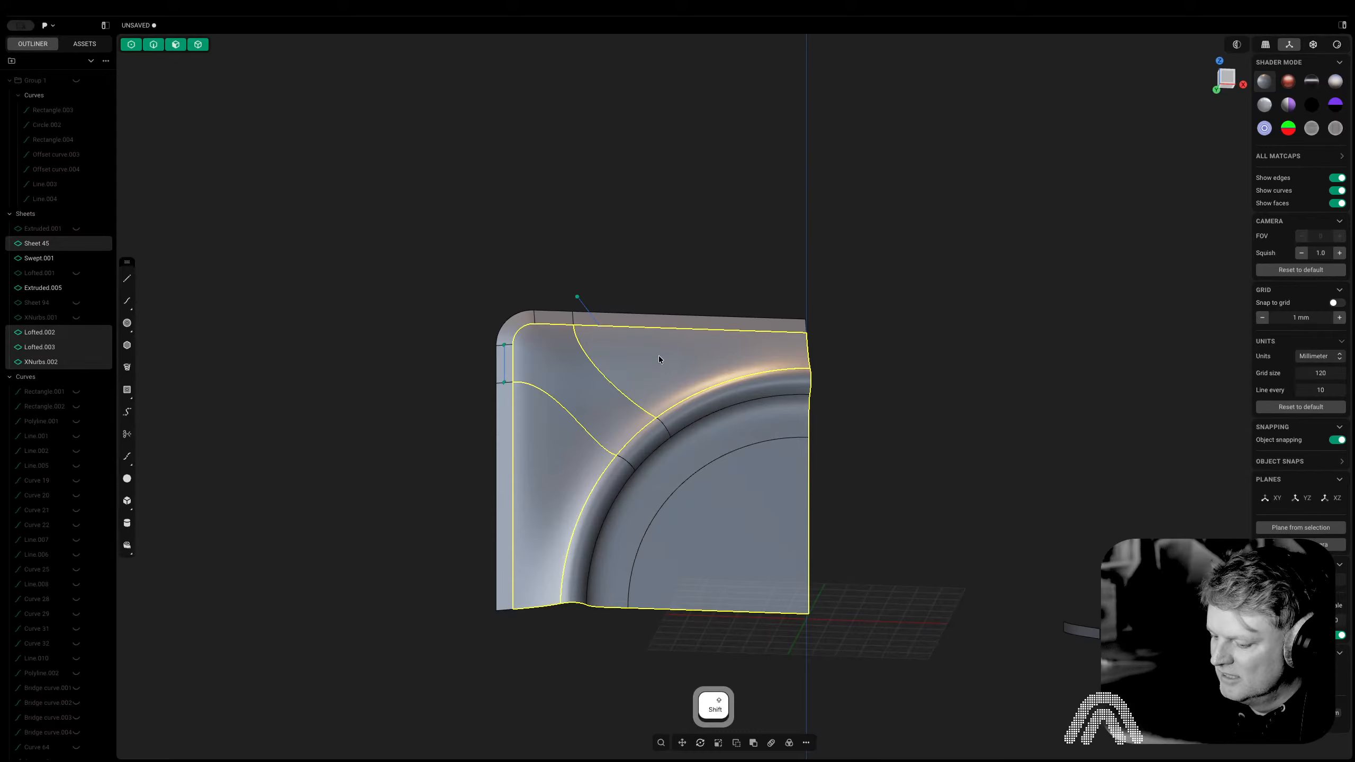
key(j)
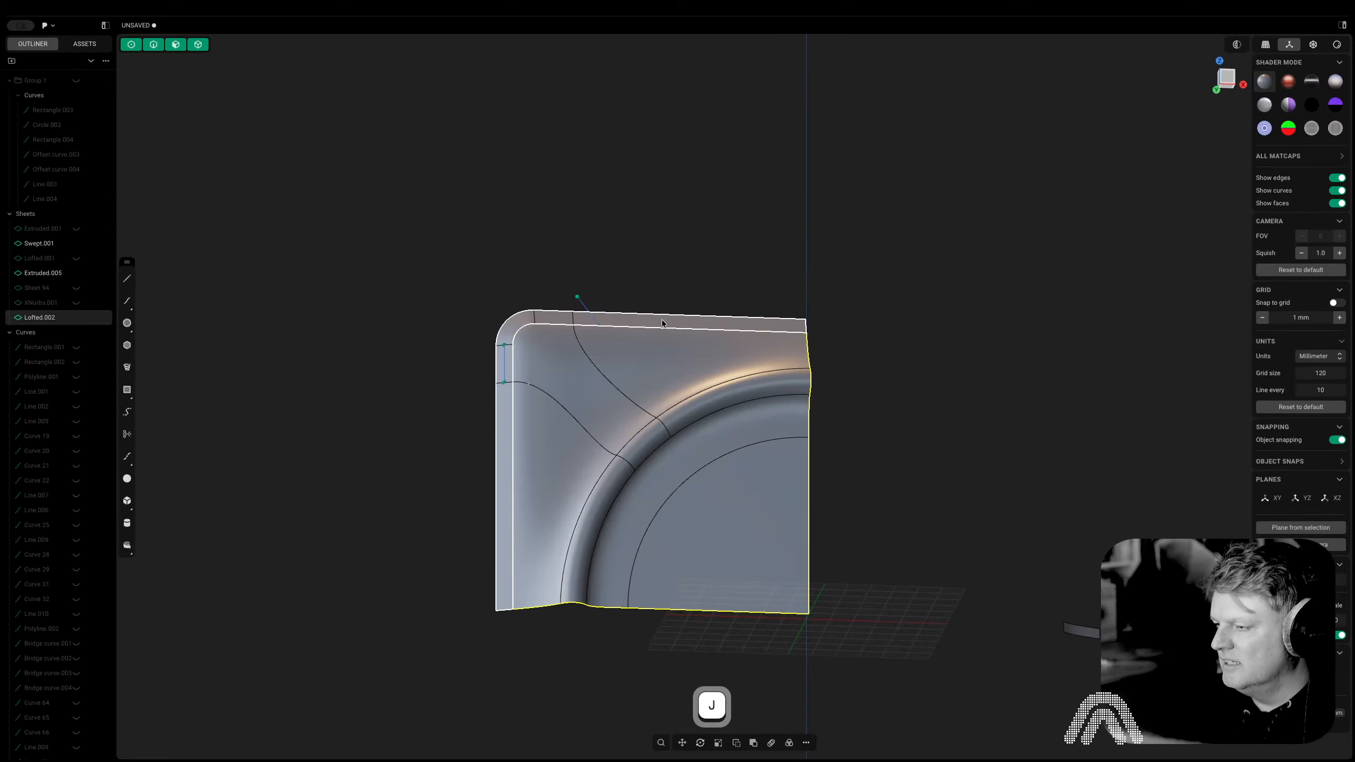
click(661, 320)
key(h)
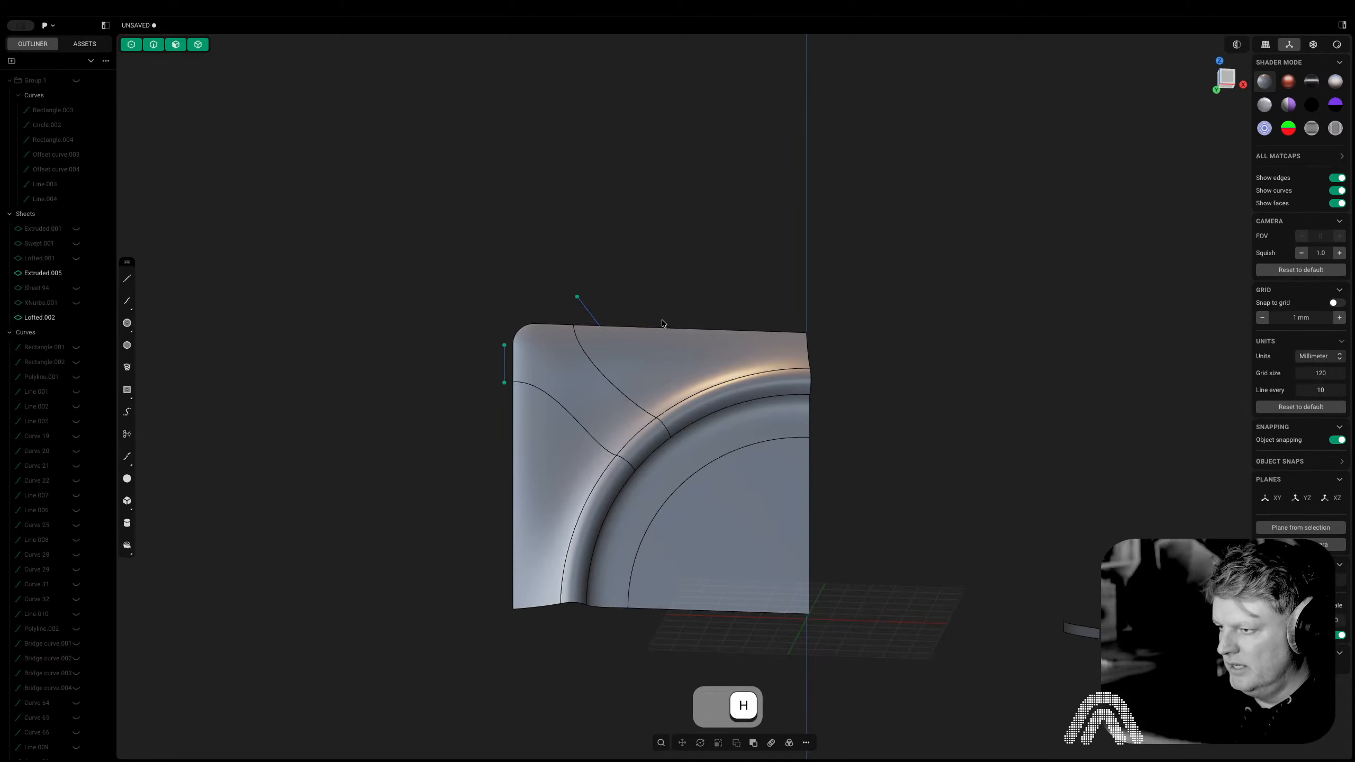
Switch to the front view and examine the joined sheet's straight vertical edge at the centre axis
click(1223, 85)
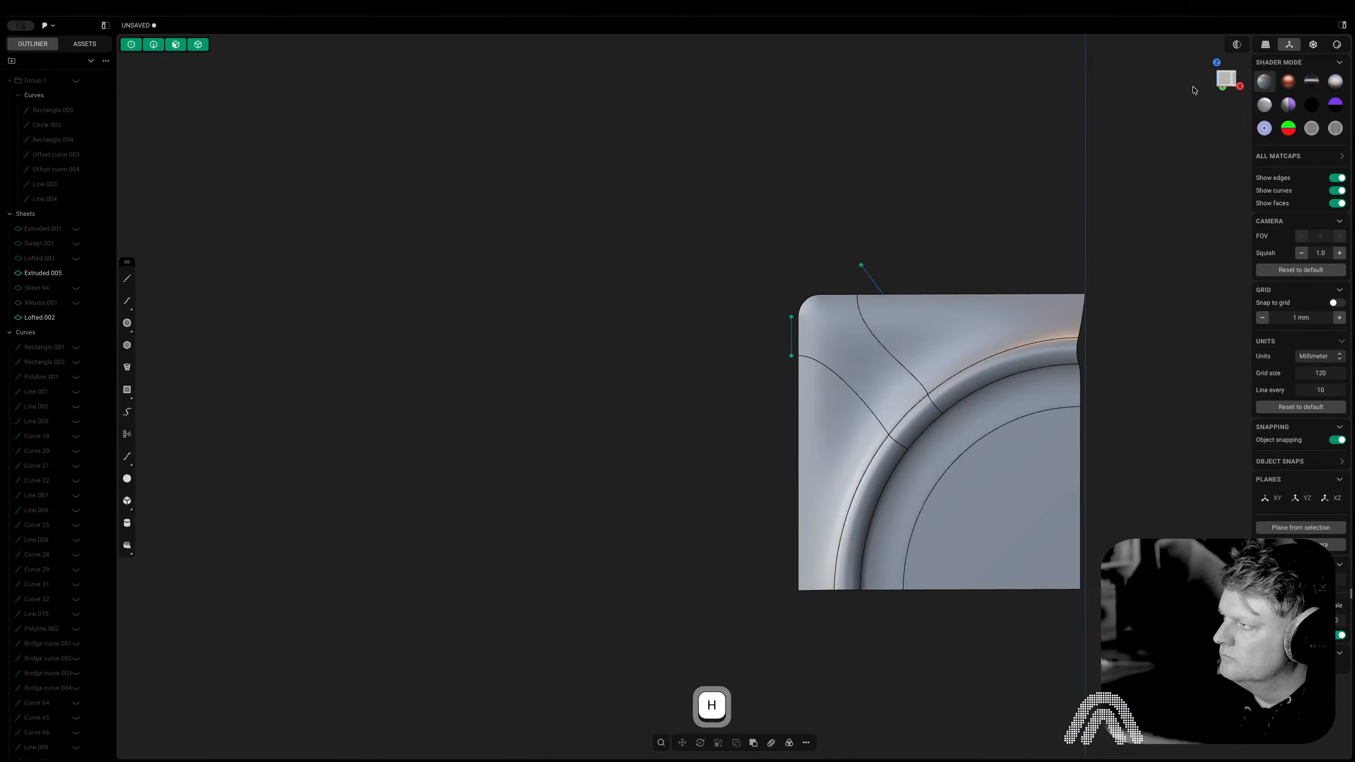
click(1227, 84)
scroll(768, 281, up, 10)
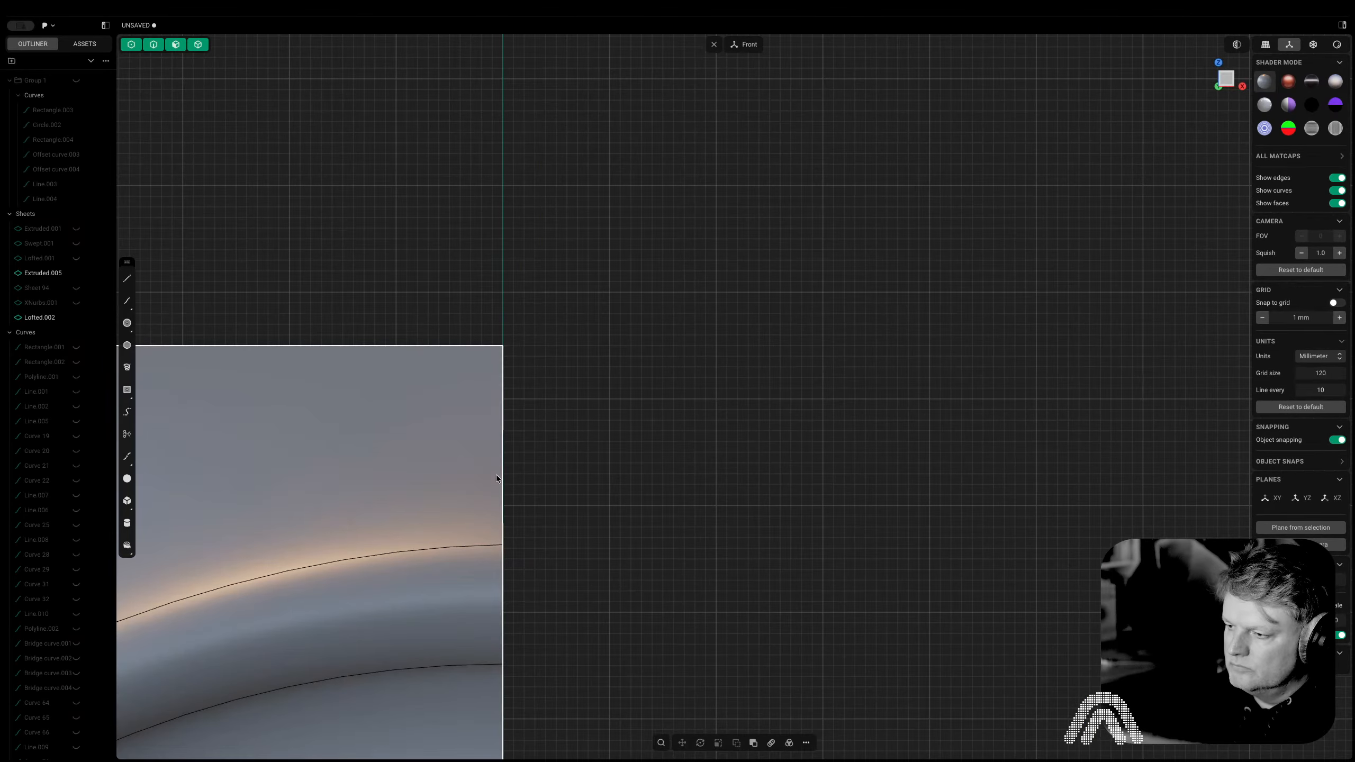
scroll(496, 468, up, 8)
scroll(560, 394, down, 3)
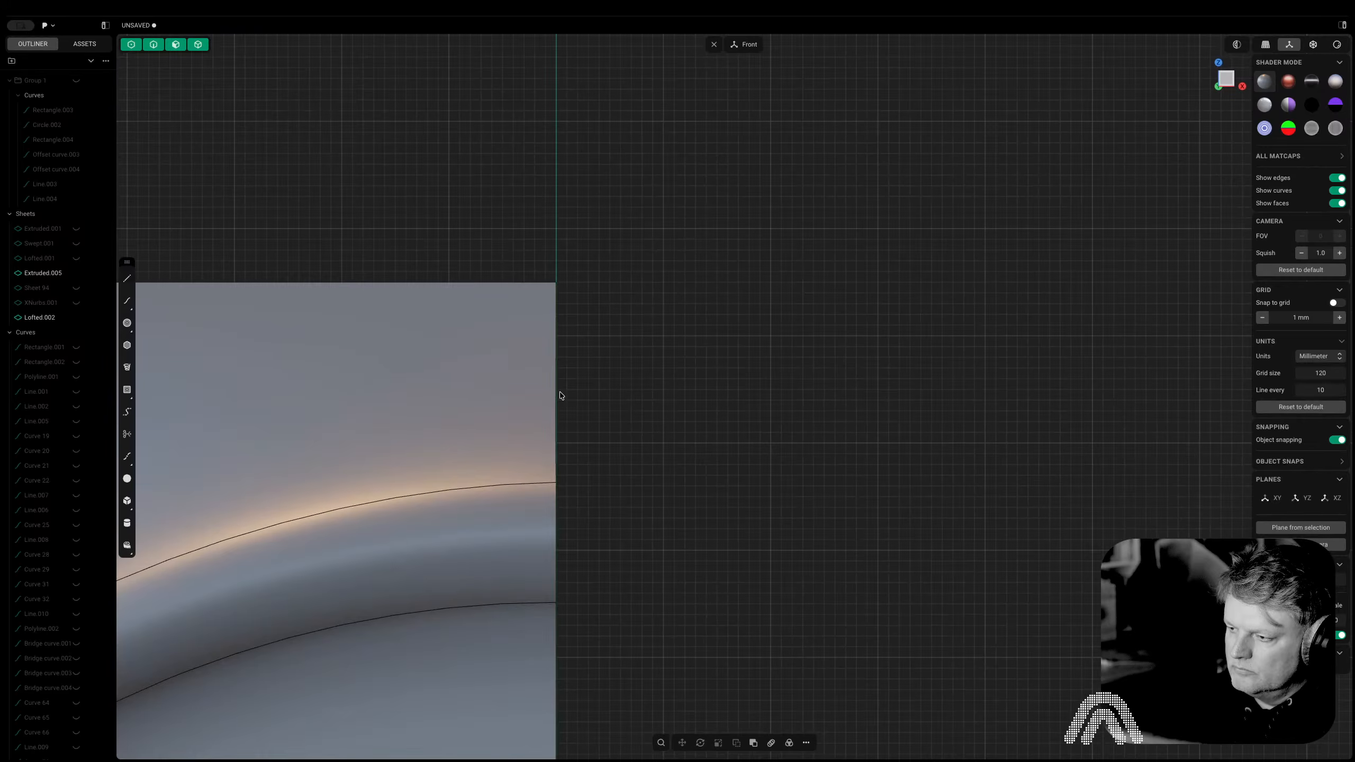
scroll(560, 395, down, 5)
shift+middle_drag(640, 384, 715, 377)
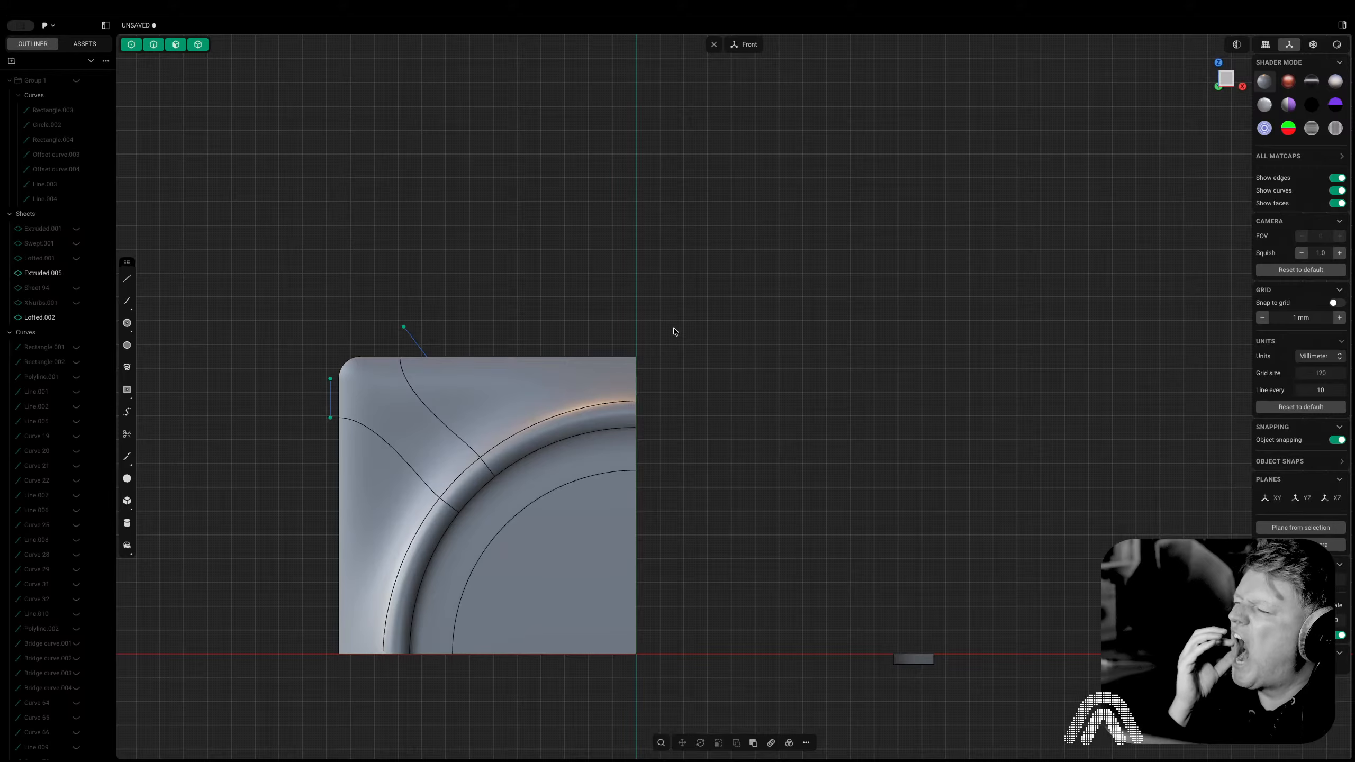
scroll(596, 277, up, 4)
scroll(627, 339, up, 2)
shift+middle_drag(626, 339, 627, 108)
scroll(627, 108, down, 4)
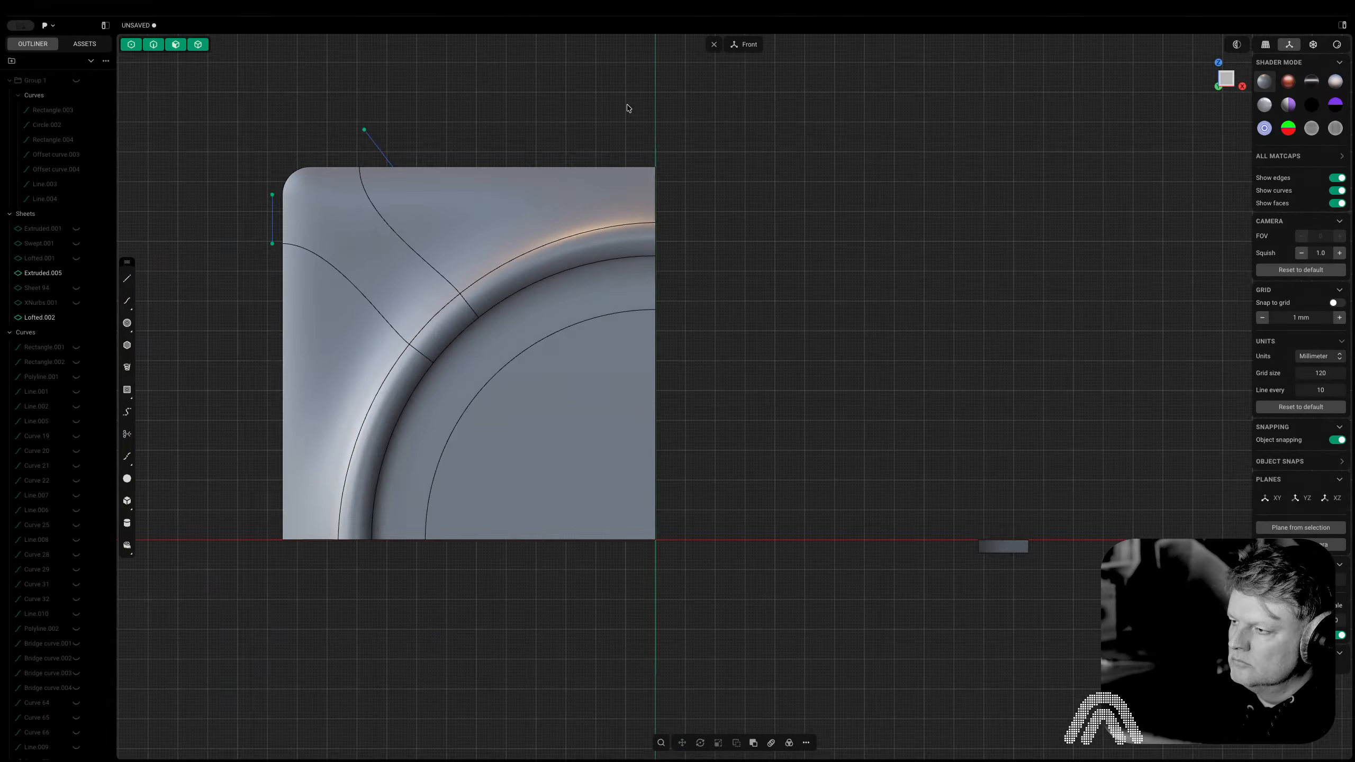
scroll(627, 108, down, 2)
scroll(636, 106, up, 3)
key(shift+a)
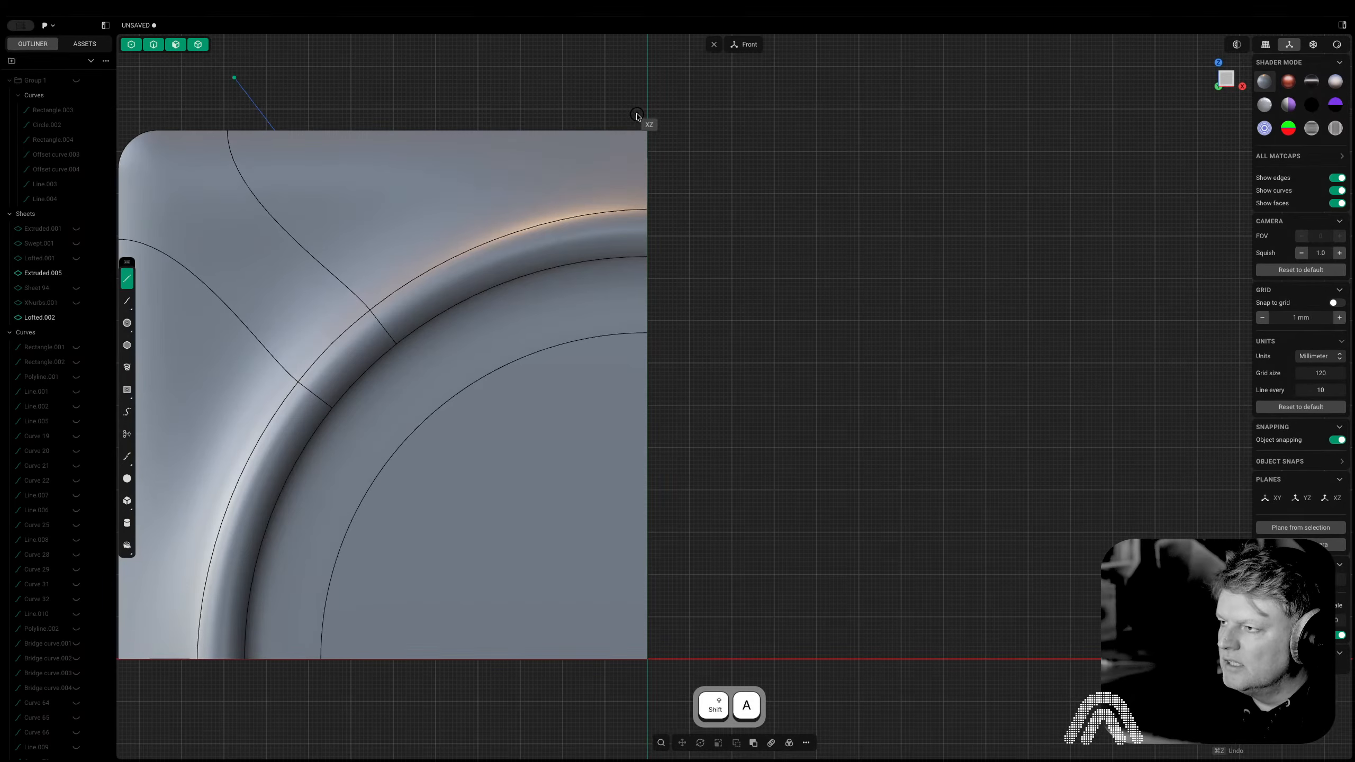
click(637, 113)
click(633, 676)
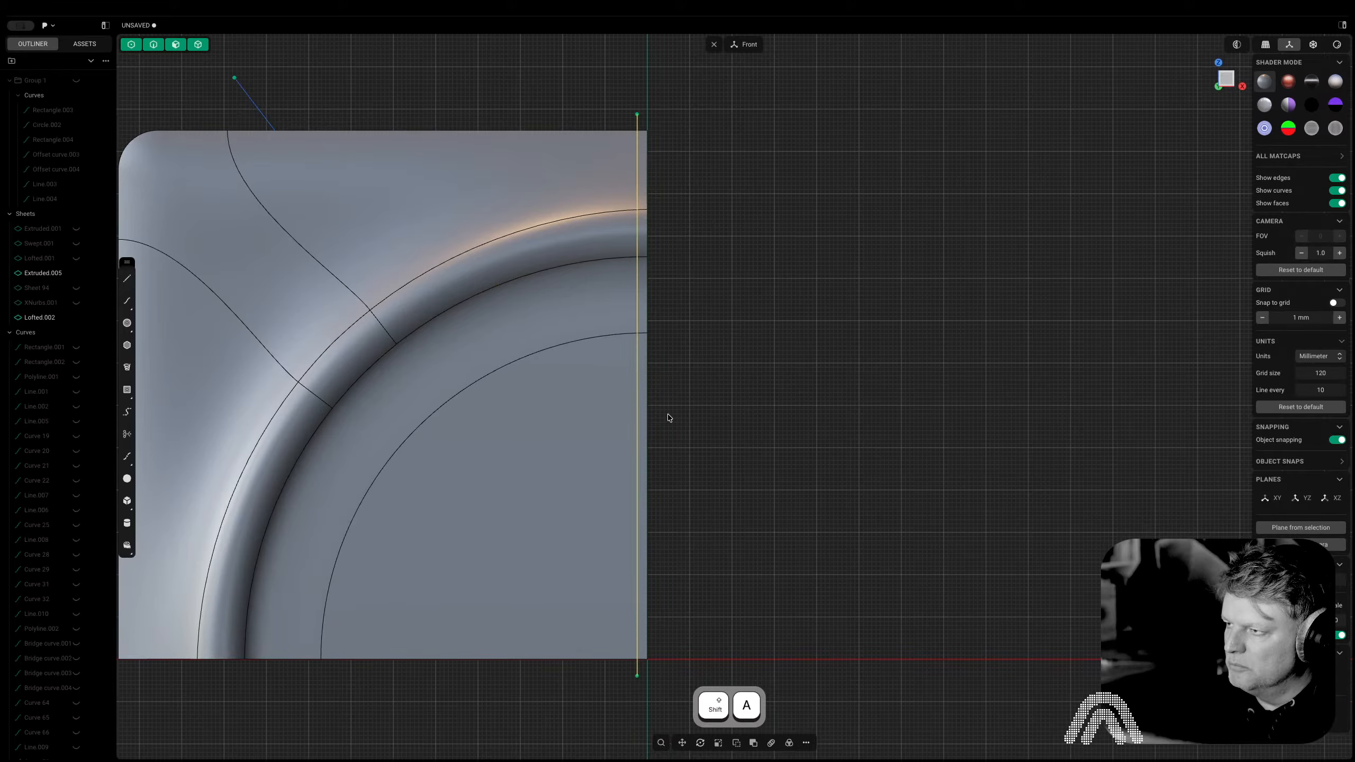
scroll(661, 315, up, 3)
middle_drag(634, 67, 642, 465)
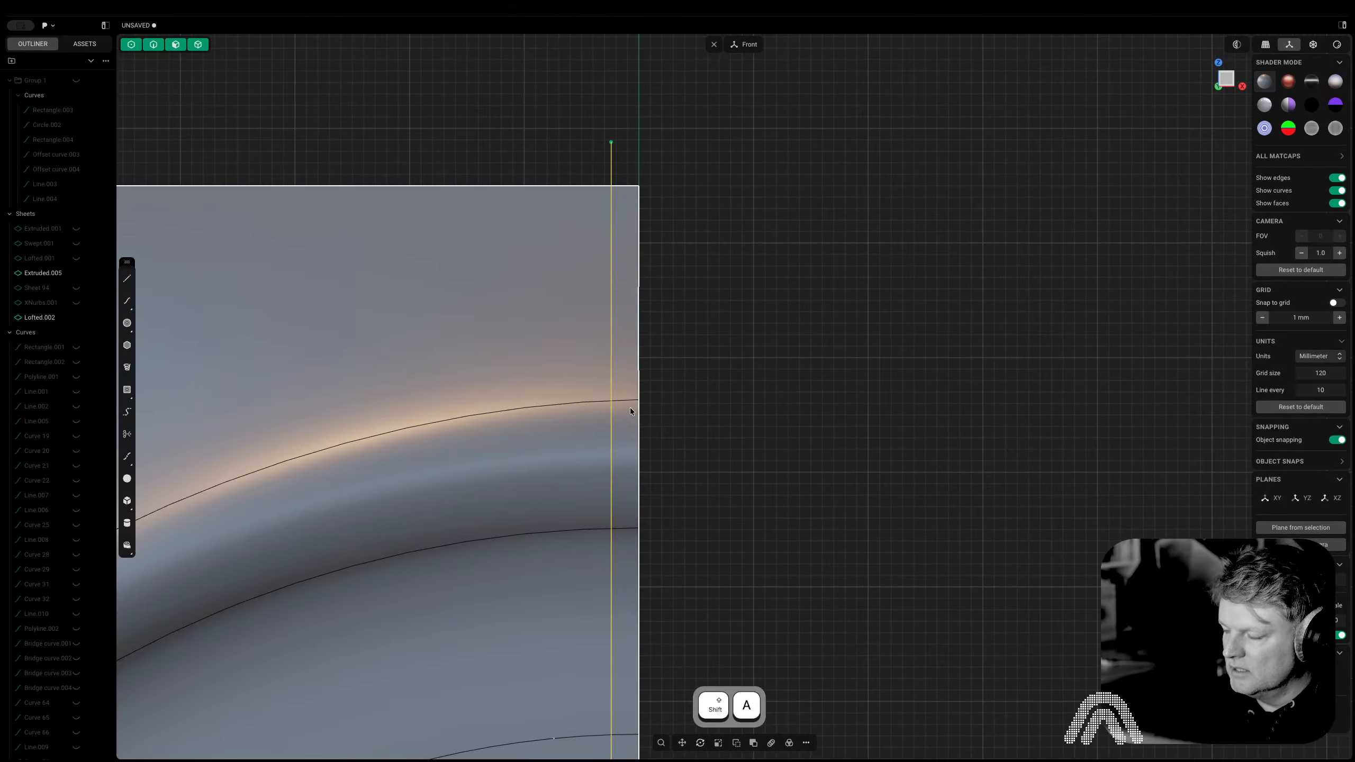
key(g)
key(x)
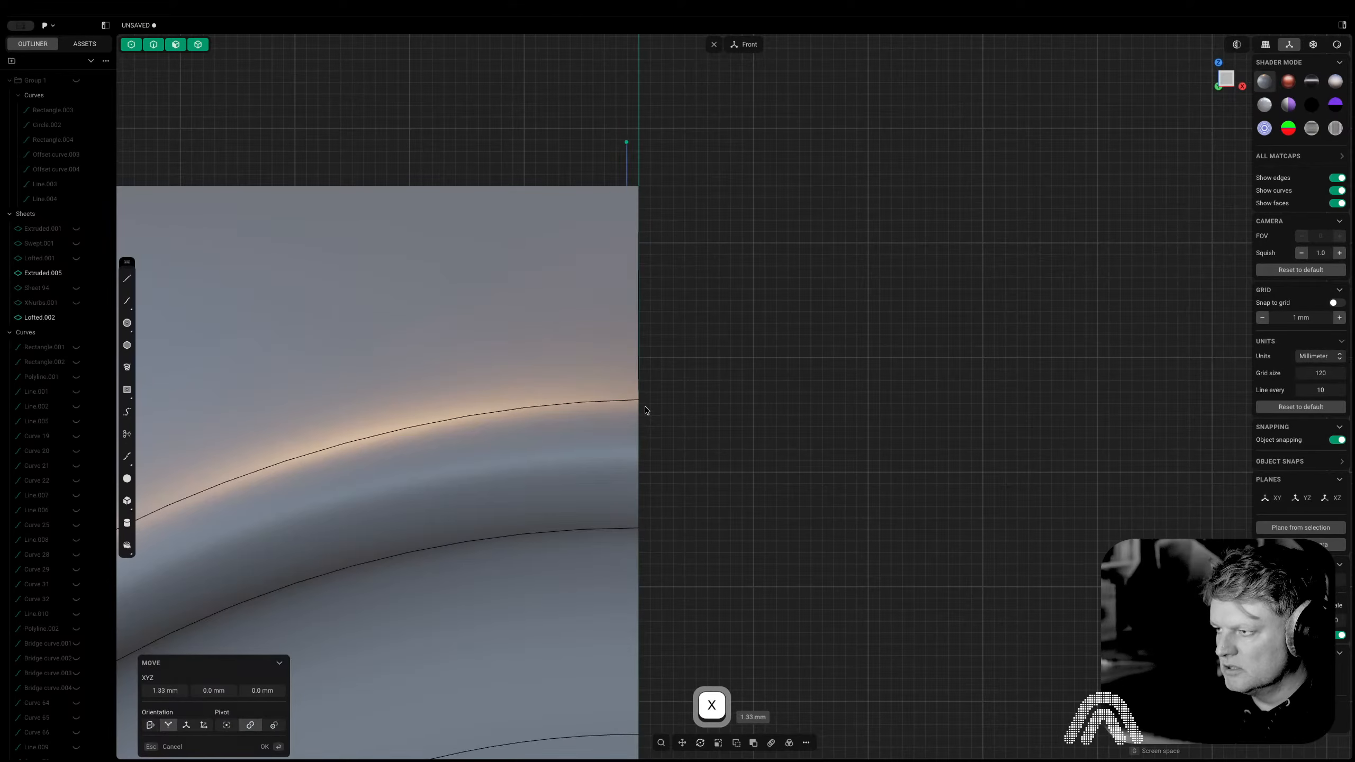
click(646, 410)
key(x)
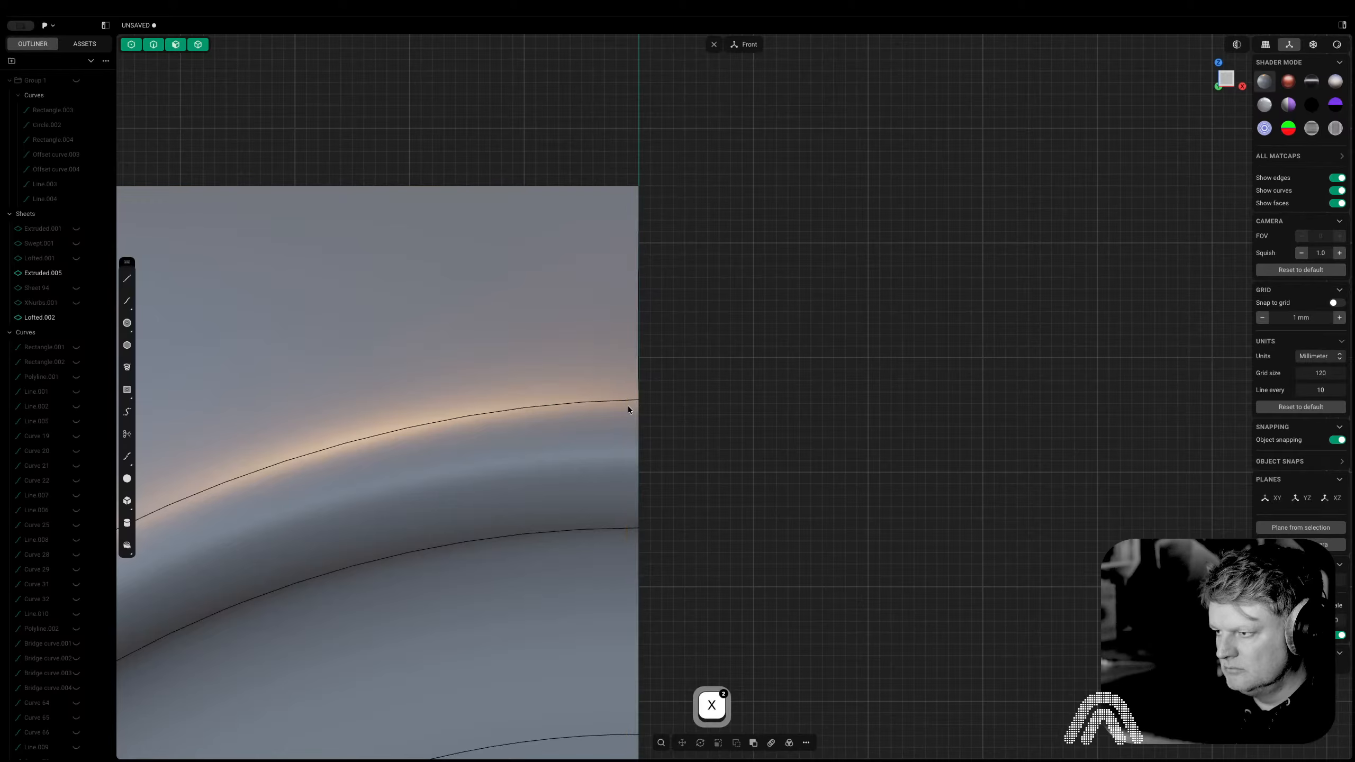
click(628, 406)
scroll(708, 457, down, 5)
click(716, 372)
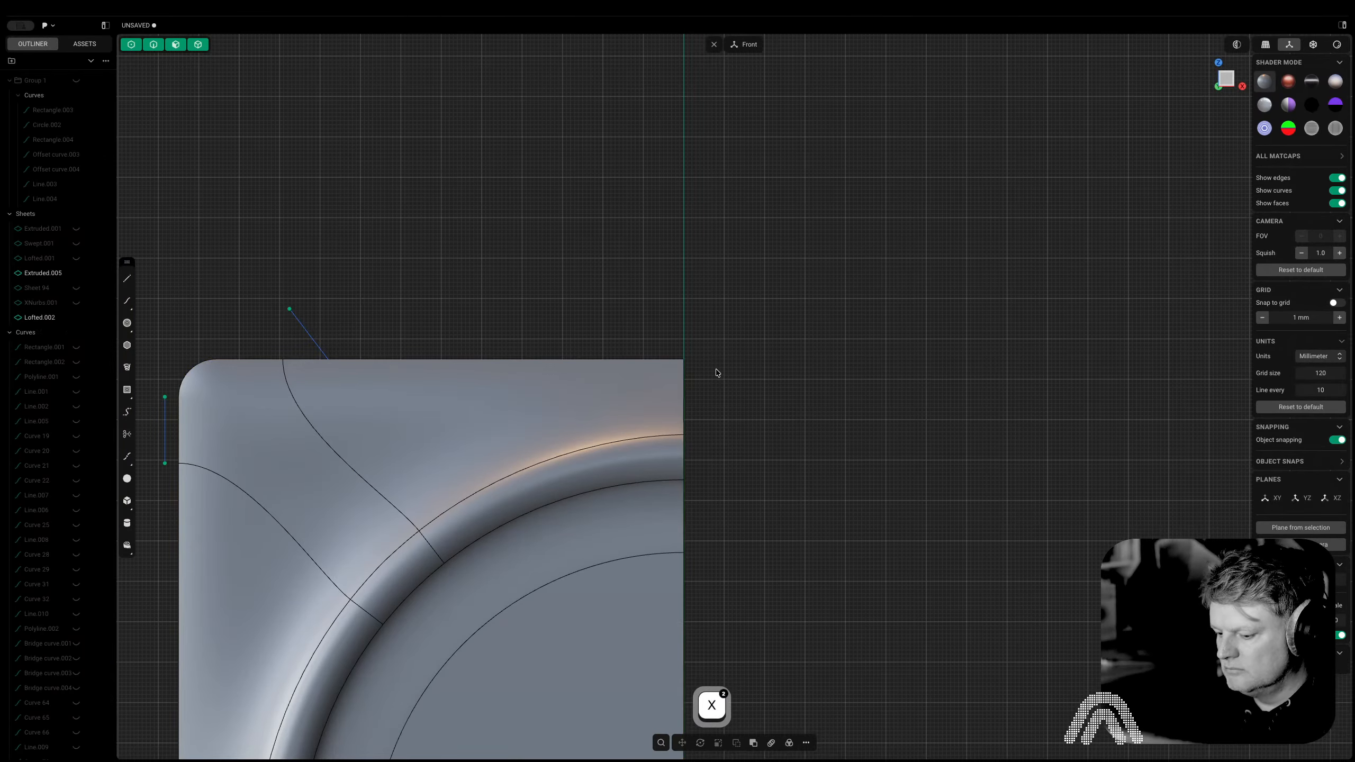
Draw a vertical line just inside the joined sheet's centre-axis edge, extending past both ends of the sheet
key(shift+a)
scroll(701, 361, up, 3)
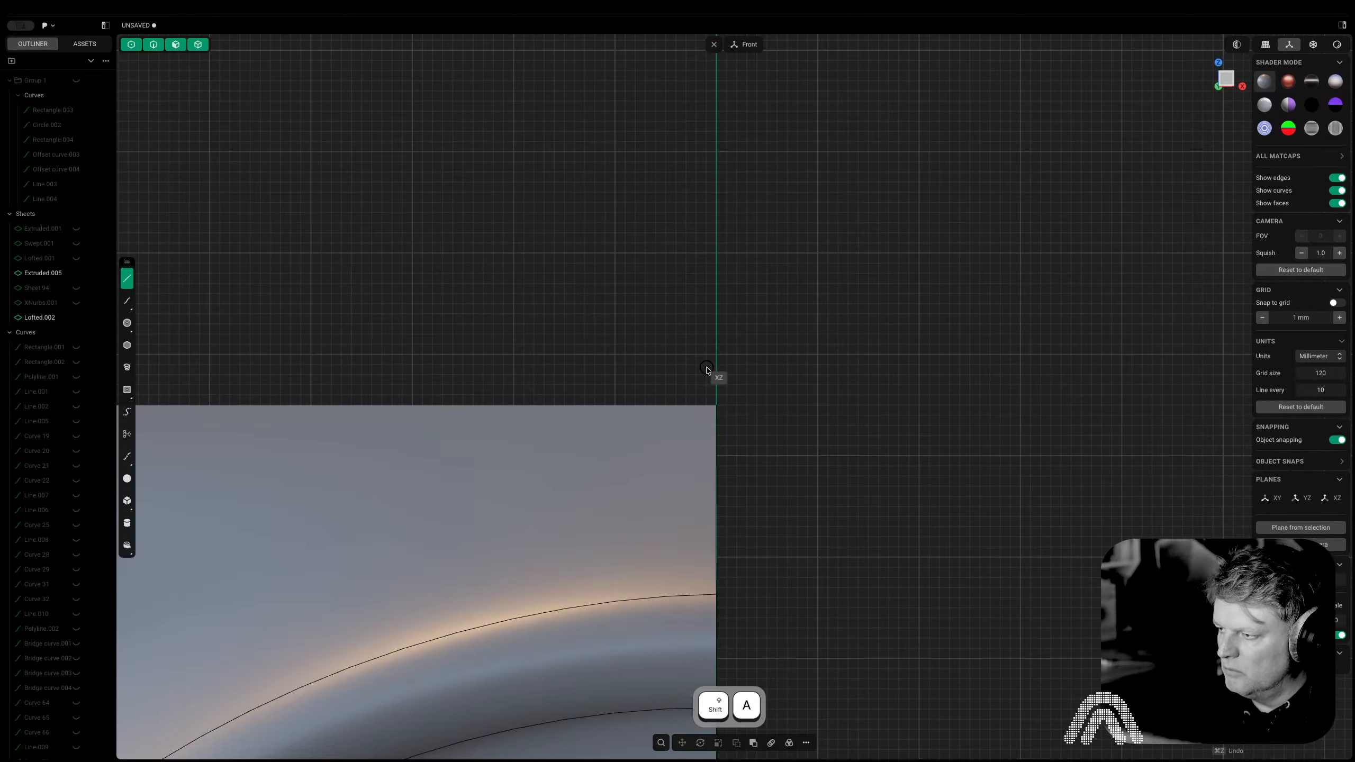
click(706, 369)
scroll(732, 606, down, 5)
shift+middle_drag(735, 694, 674, 344)
scroll(674, 346, down, 5)
shift+middle_drag(672, 536, 634, 551)
click(632, 230)
scroll(651, 442, up, 7)
scroll(649, 432, up, 1)
Cut the joined sheet with the vertical line and delete the narrow strip along the centre axis
key(c)
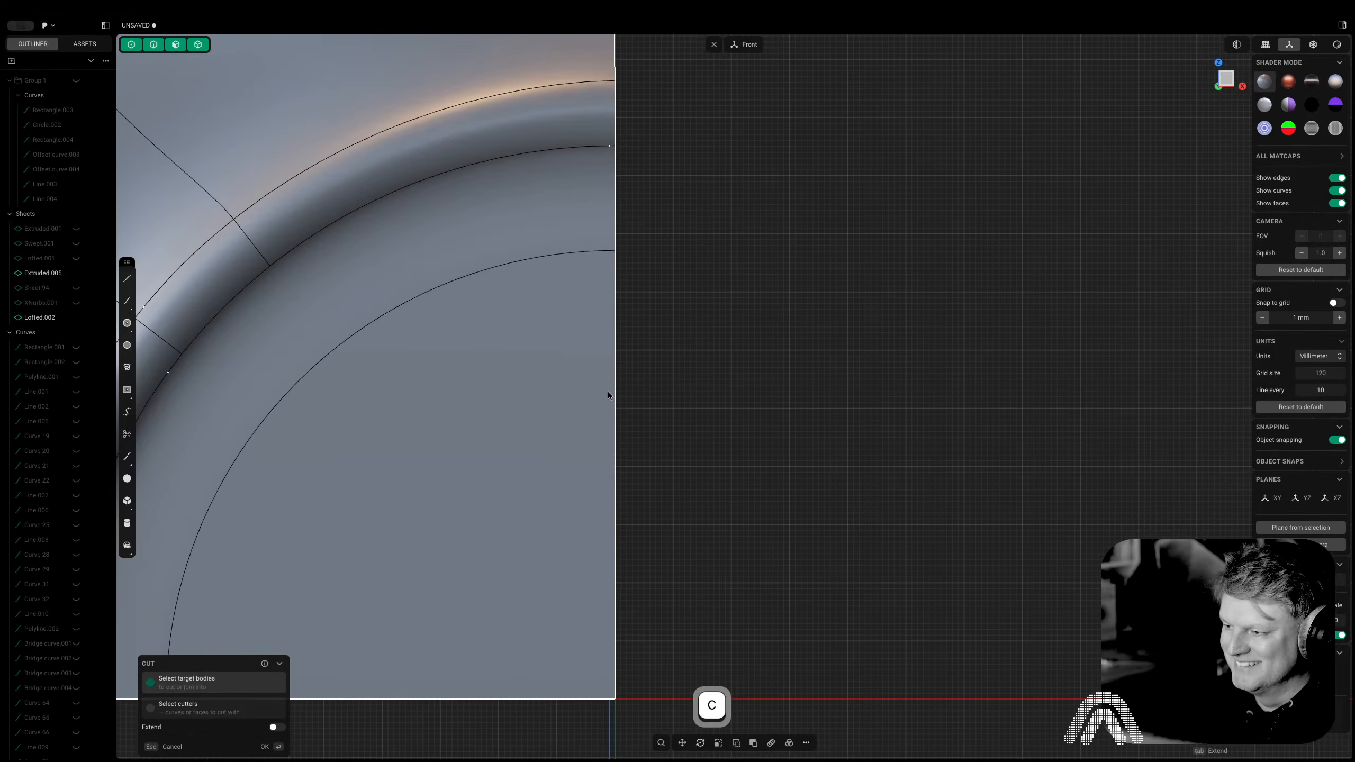
key(Tab)
click(615, 328)
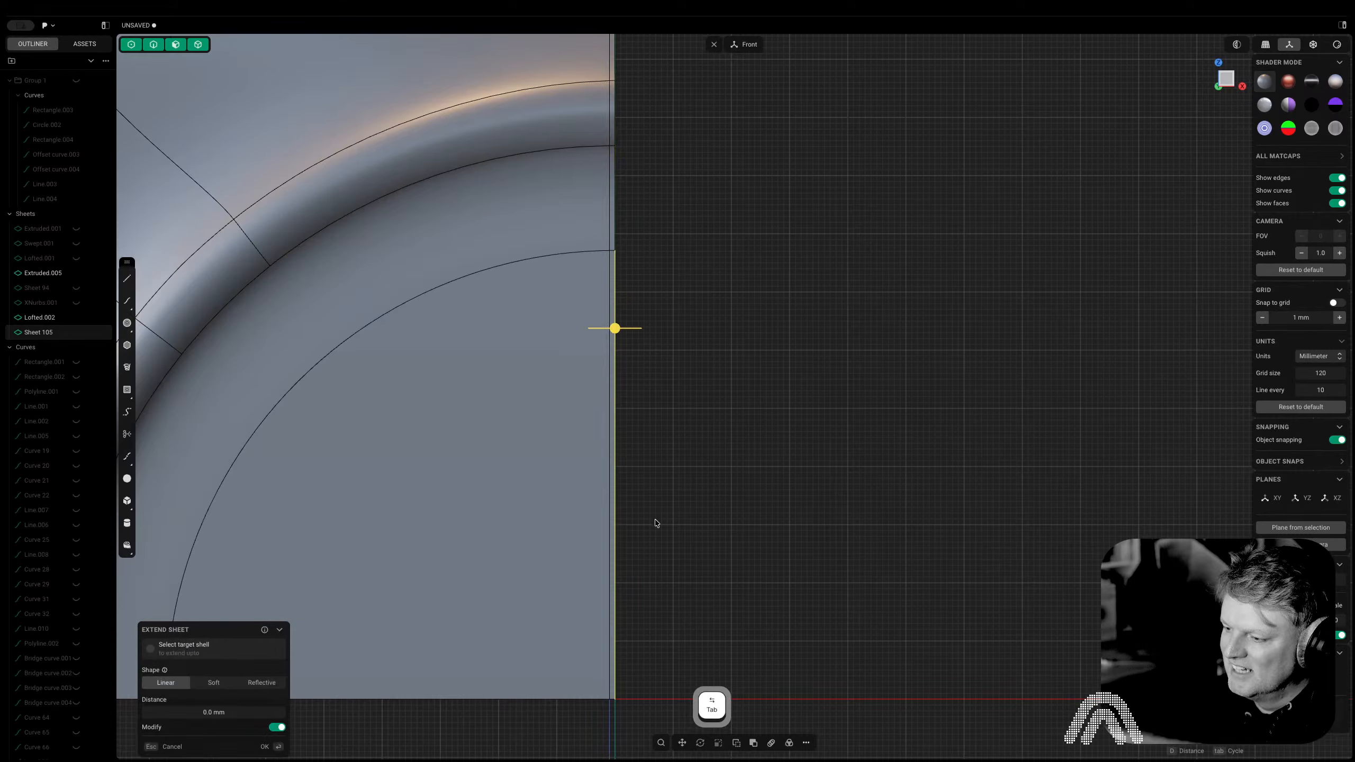
click(662, 470)
key(Tab)
click(612, 458)
key(x)
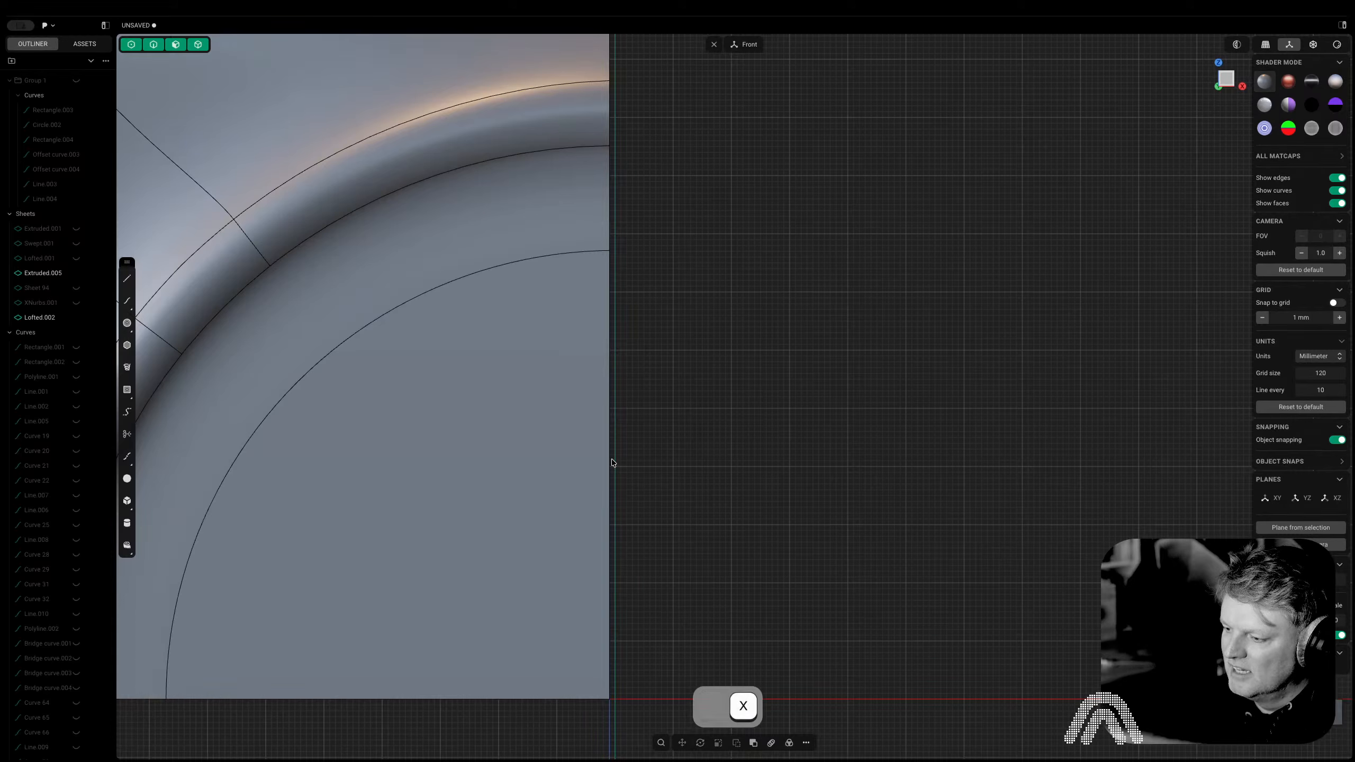
key(2)
key(r)
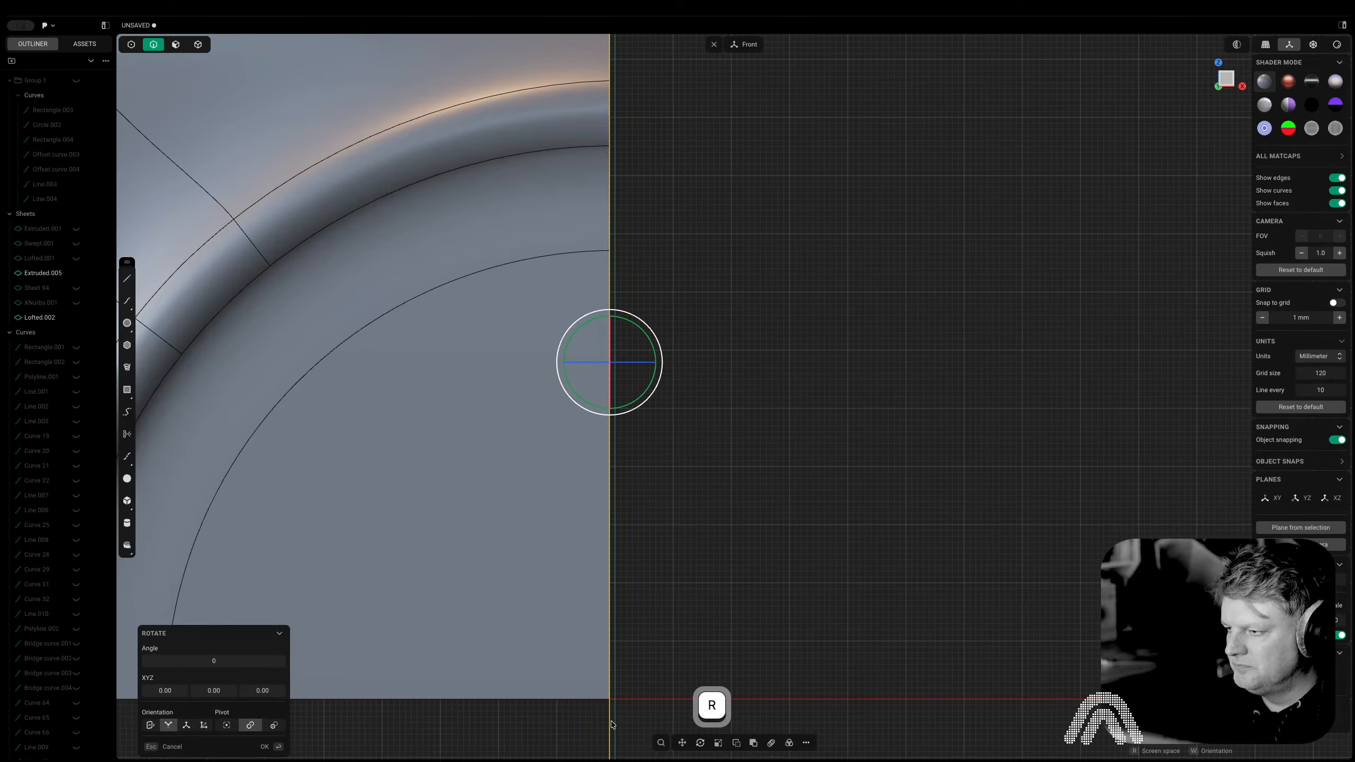
key(y)
text(90)
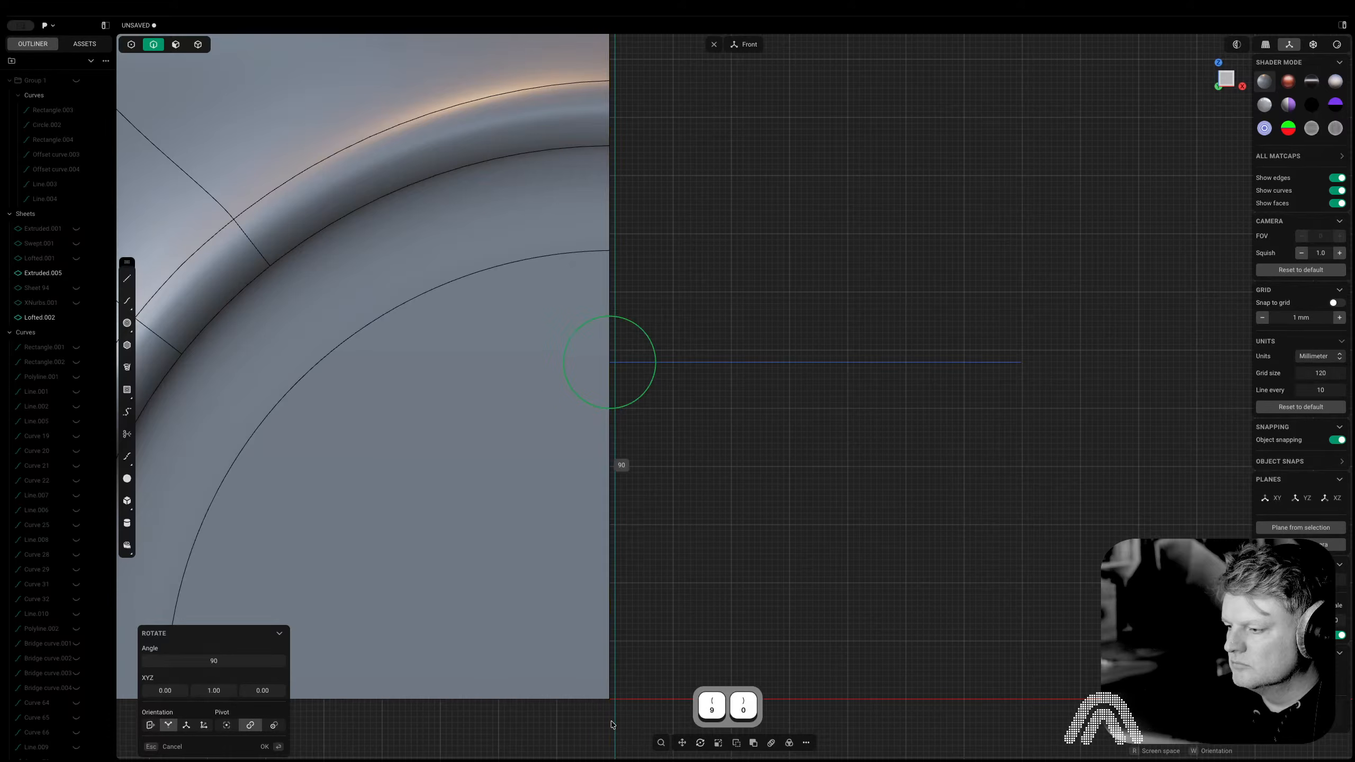
key(Escape)
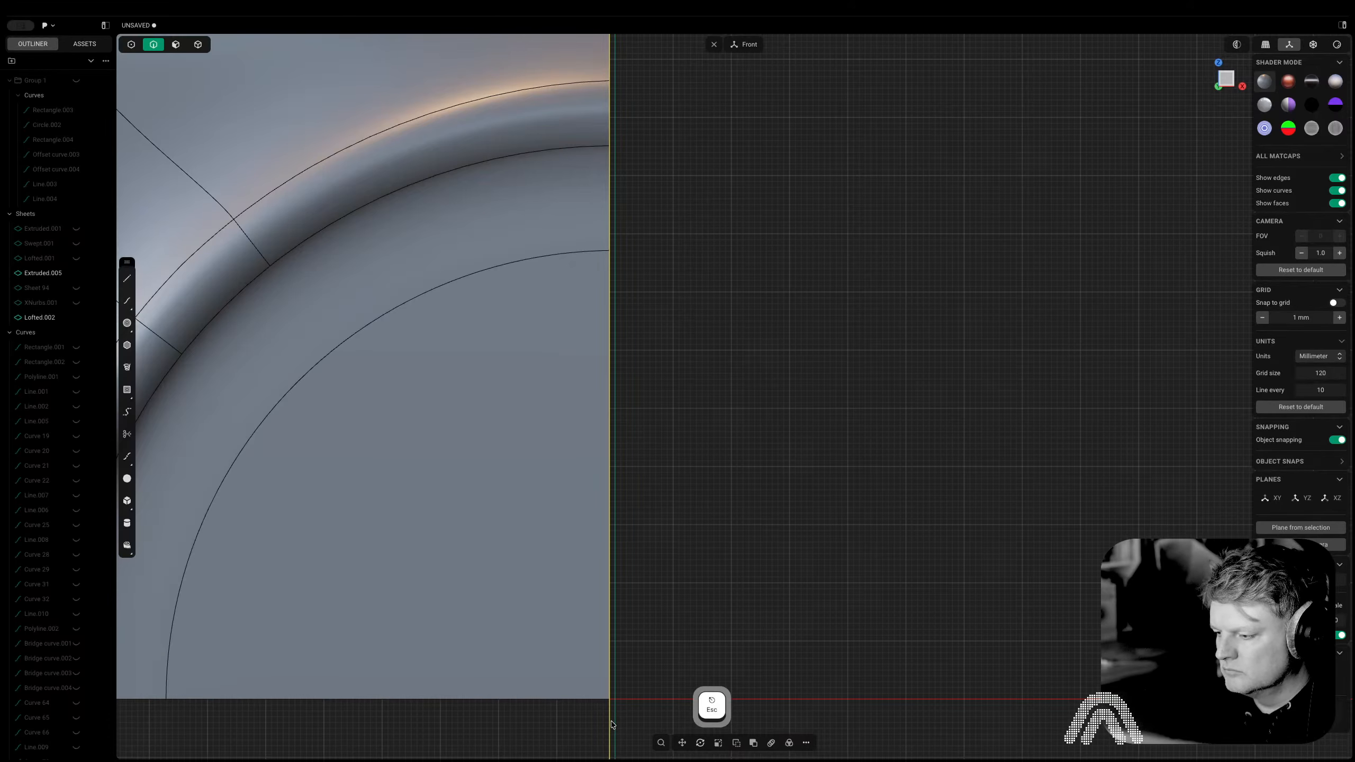
key(v)
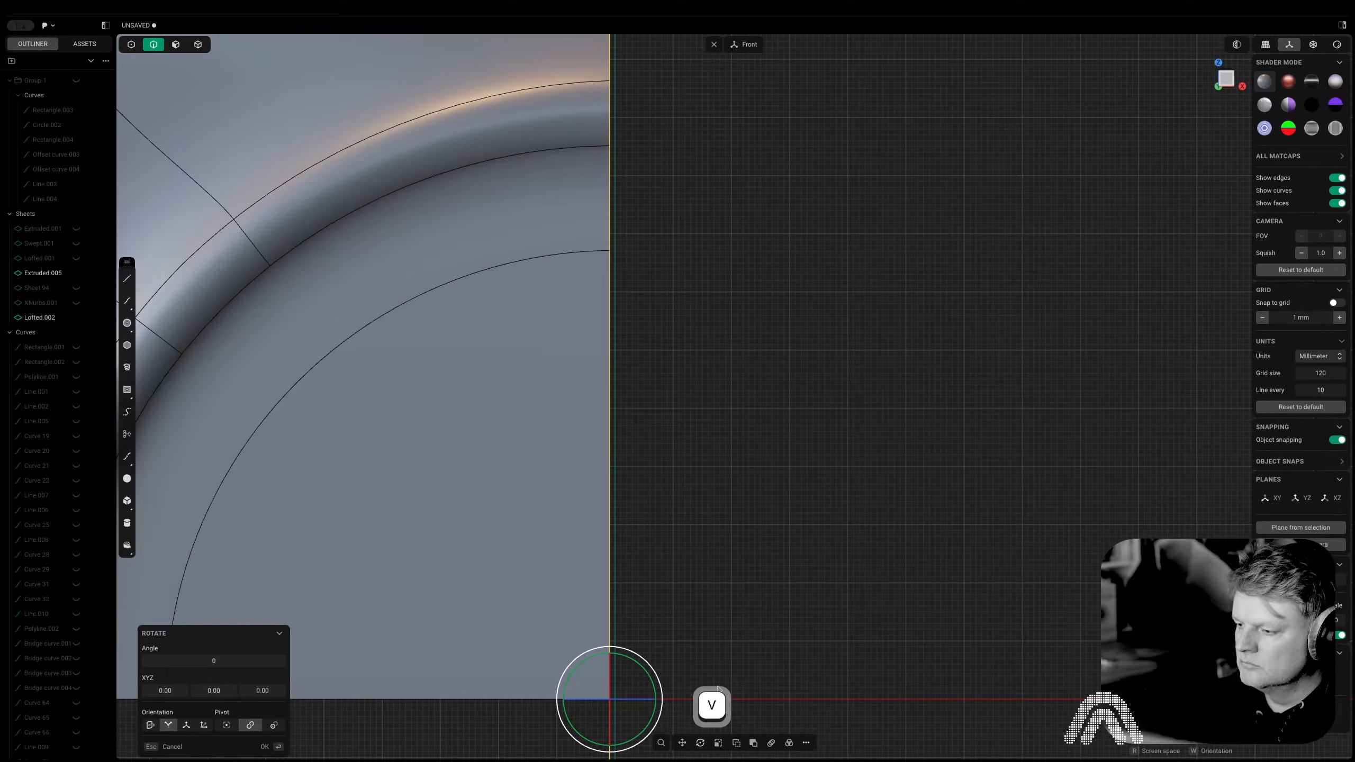
key(Escape)
Draw a horizontal line just above the joined sheet's lower edge, extending past both of its ends
scroll(702, 653, down, 2)
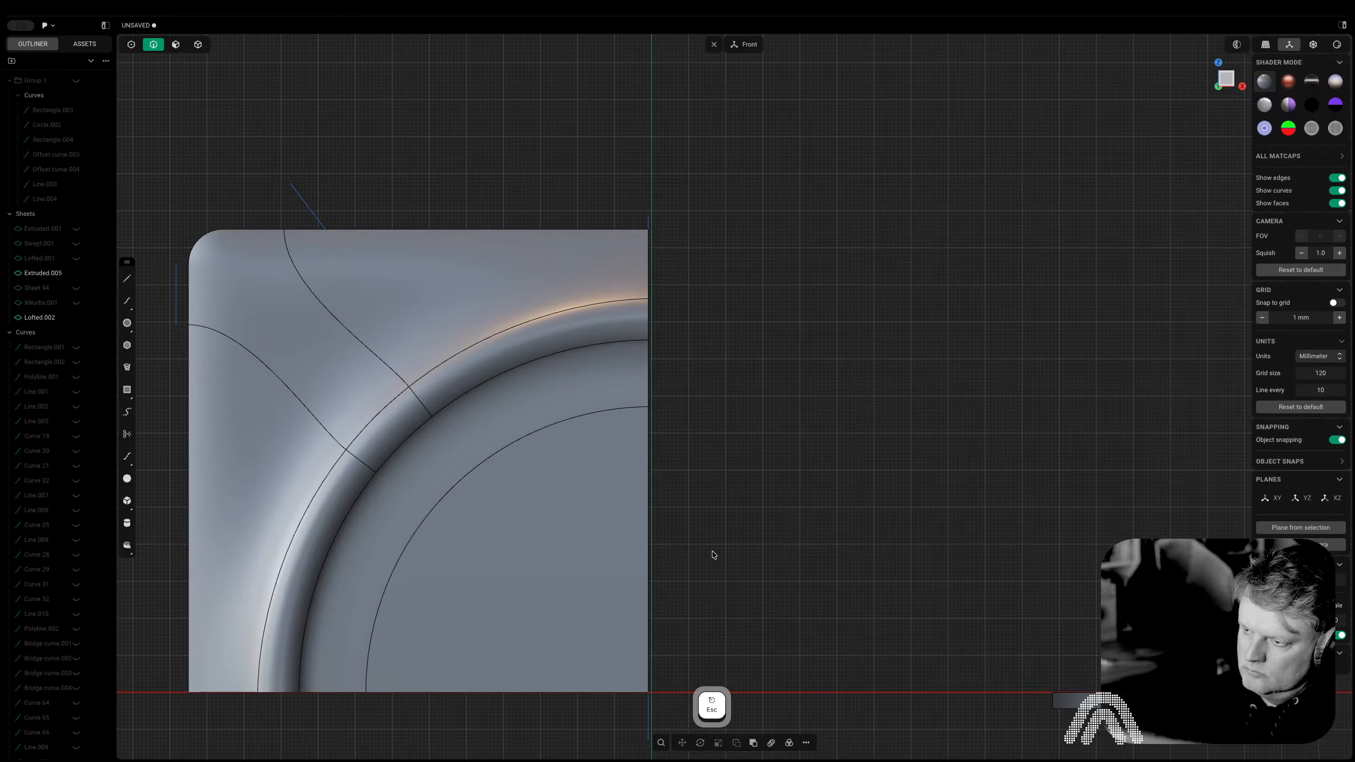
scroll(710, 559, up, 2)
scroll(672, 537, up, 2)
key(shift+a)
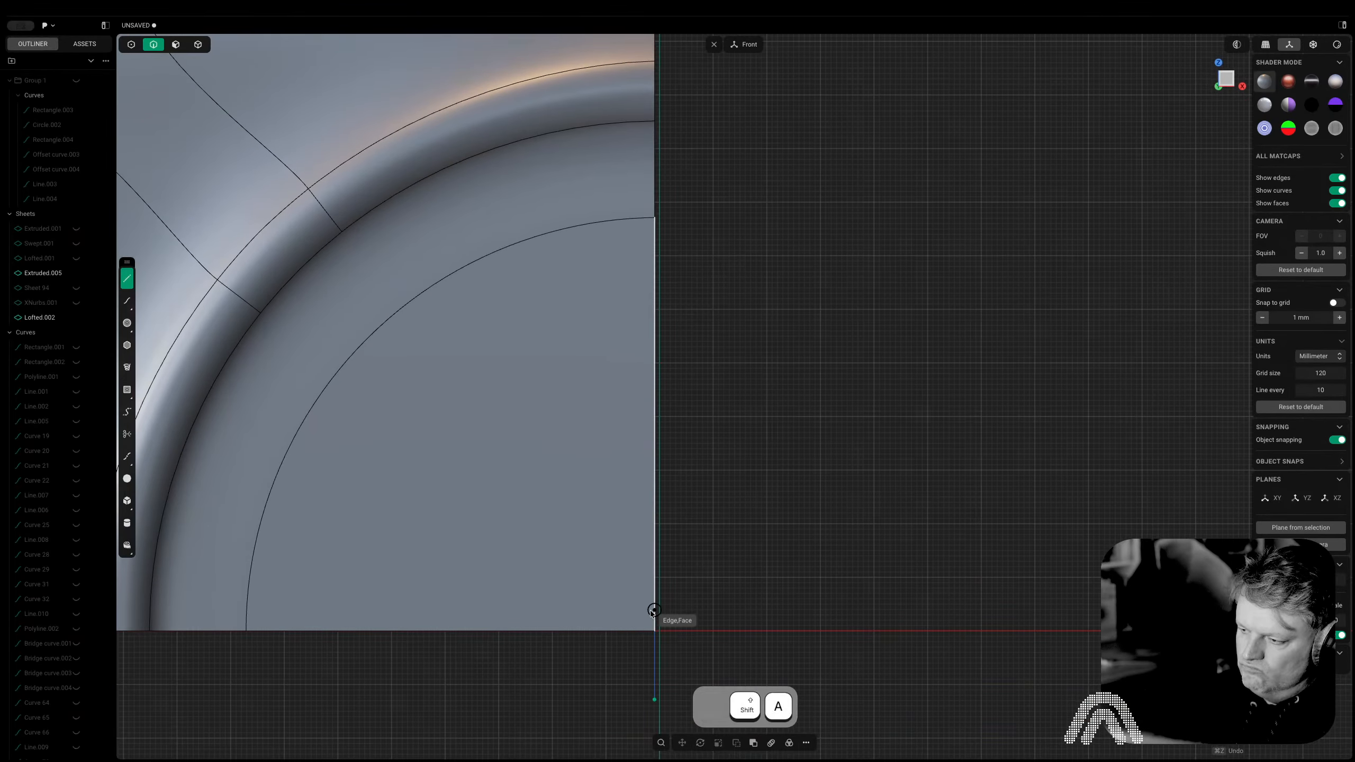
scroll(652, 623, up, 3)
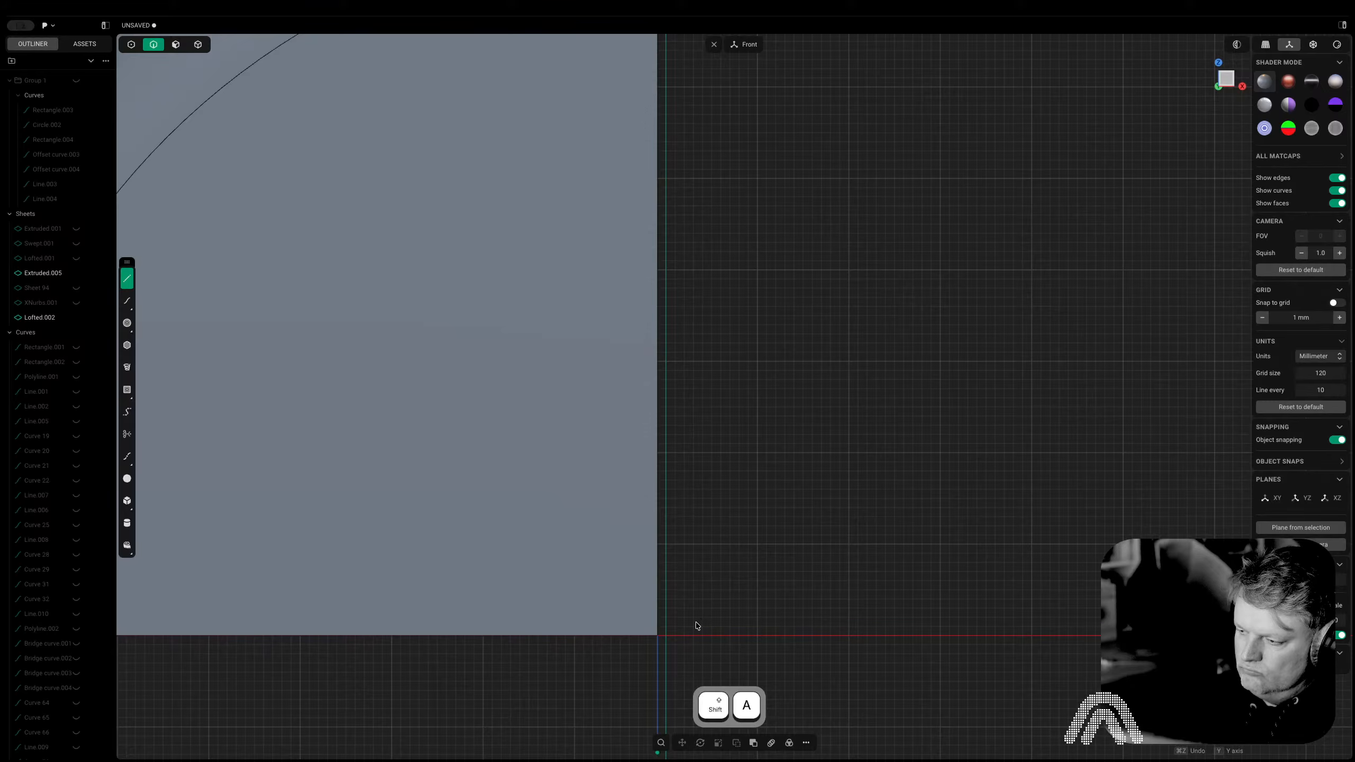
click(695, 622)
middle_drag(696, 623, 1219, 575)
scroll(885, 561, down, 3)
middle_drag(902, 565, 1038, 567)
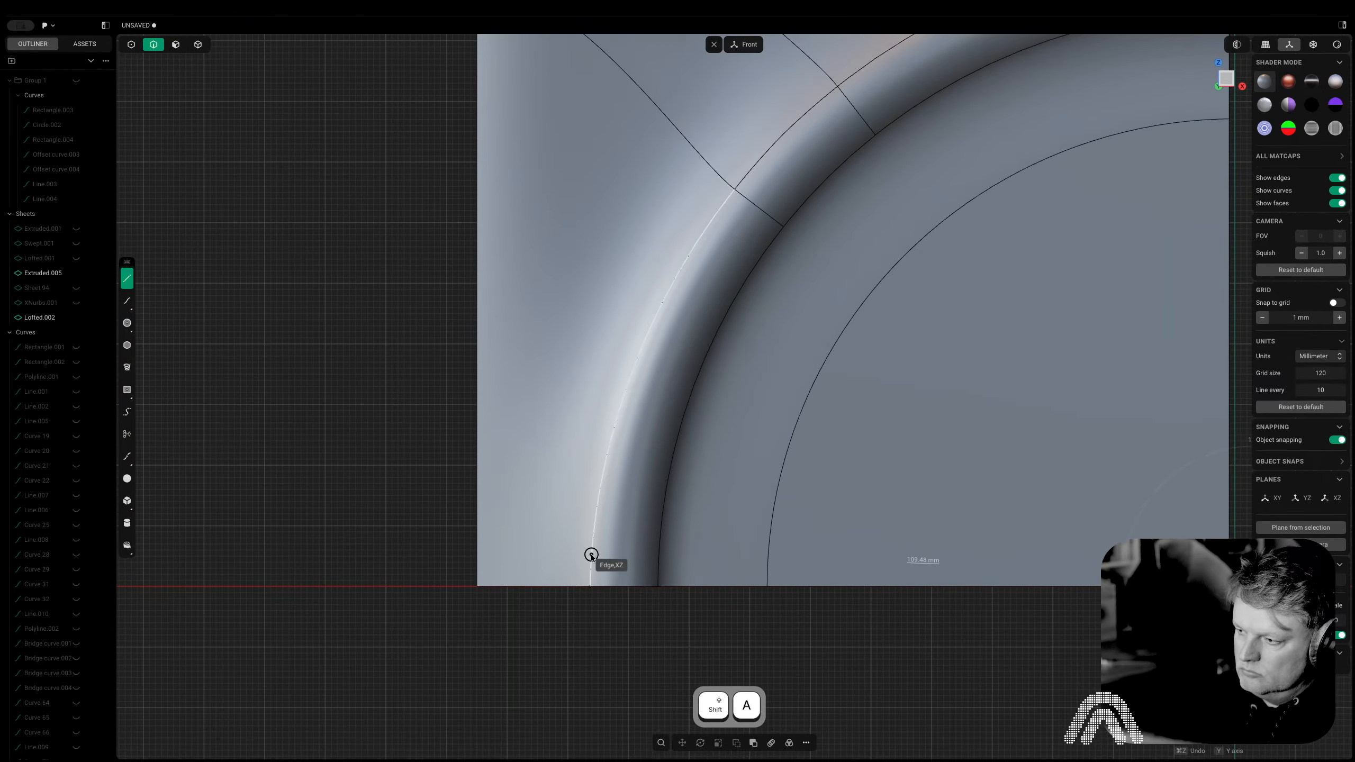
click(397, 577)
Move the horizontal line slightly down along Z, closer to the sheet's lower edge
key(g)
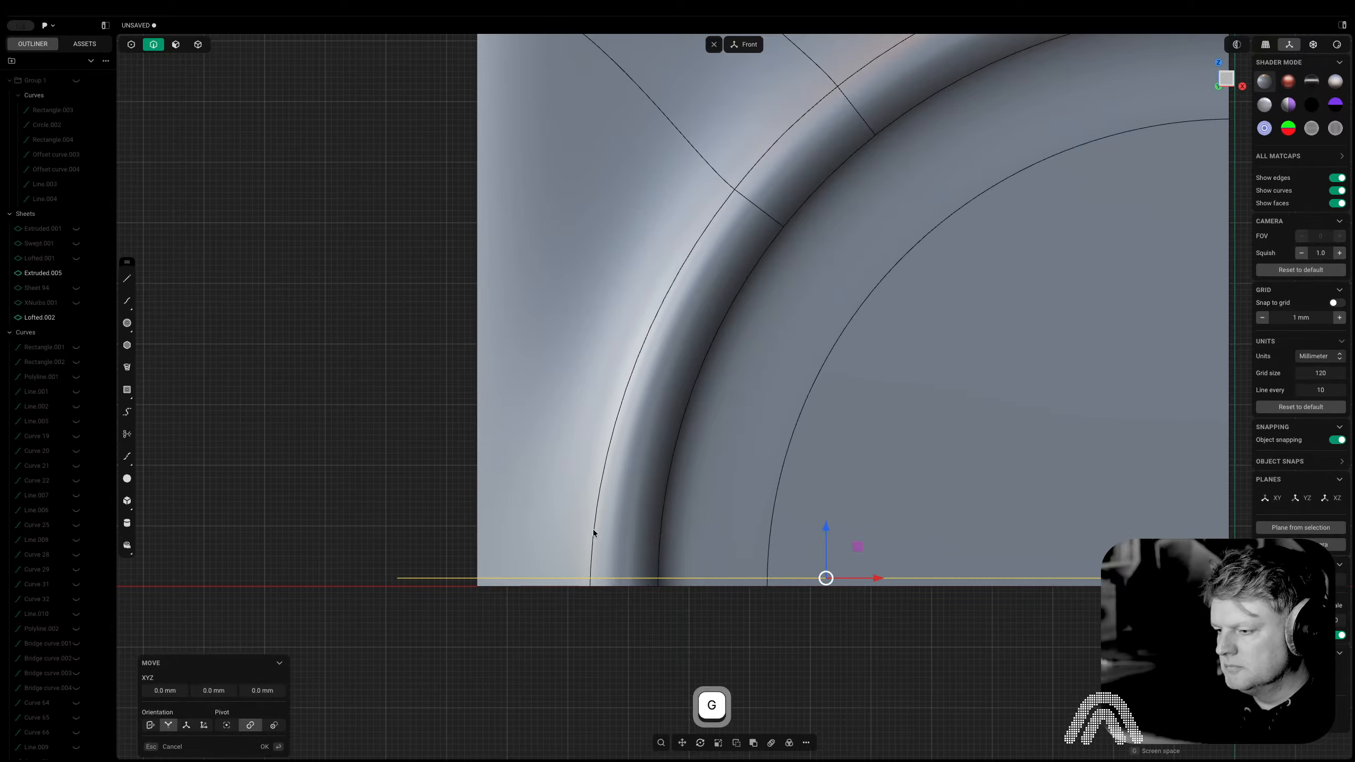
key(z)
click(593, 531)
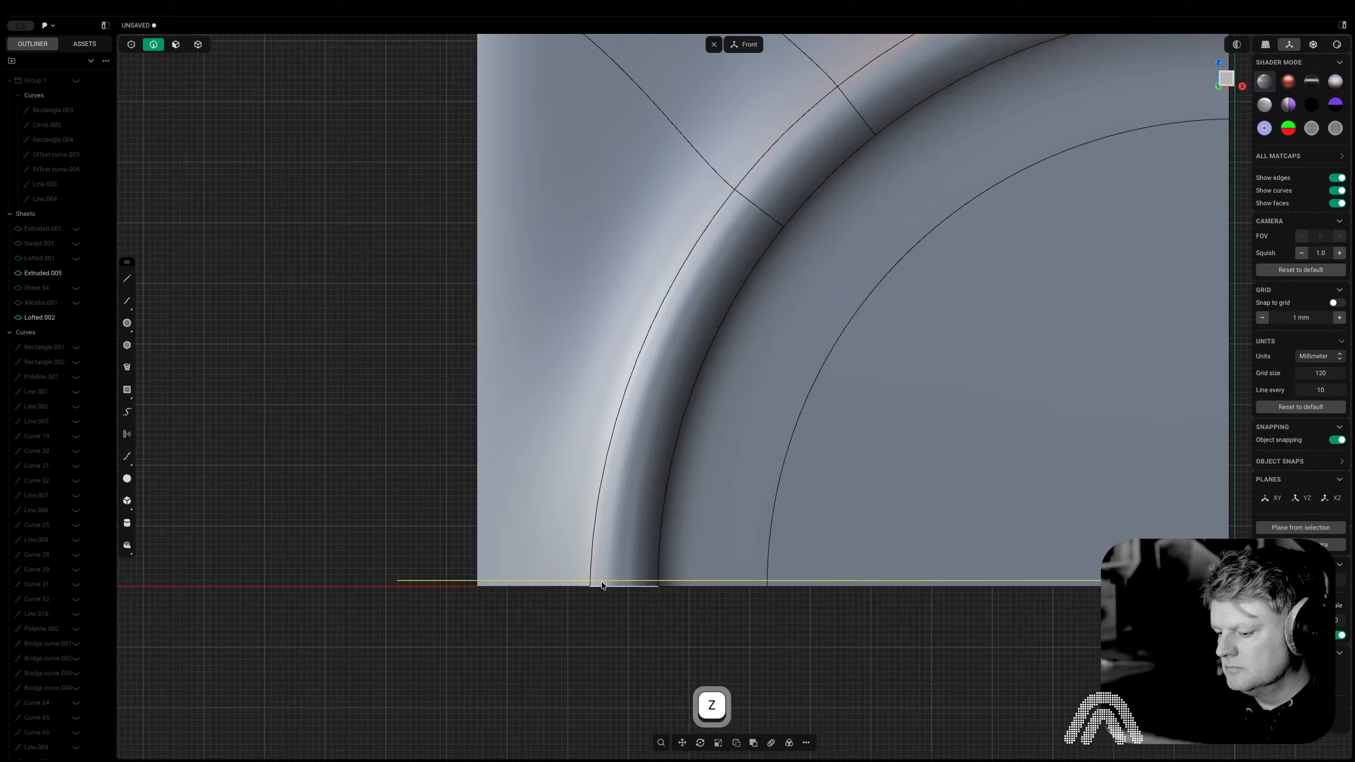
Cut the joined sheet with the horizontal line and delete the narrow strip along its lower edge
key(c)
click(599, 578)
right_click(747, 638)
middle_drag(916, 627, 647, 652)
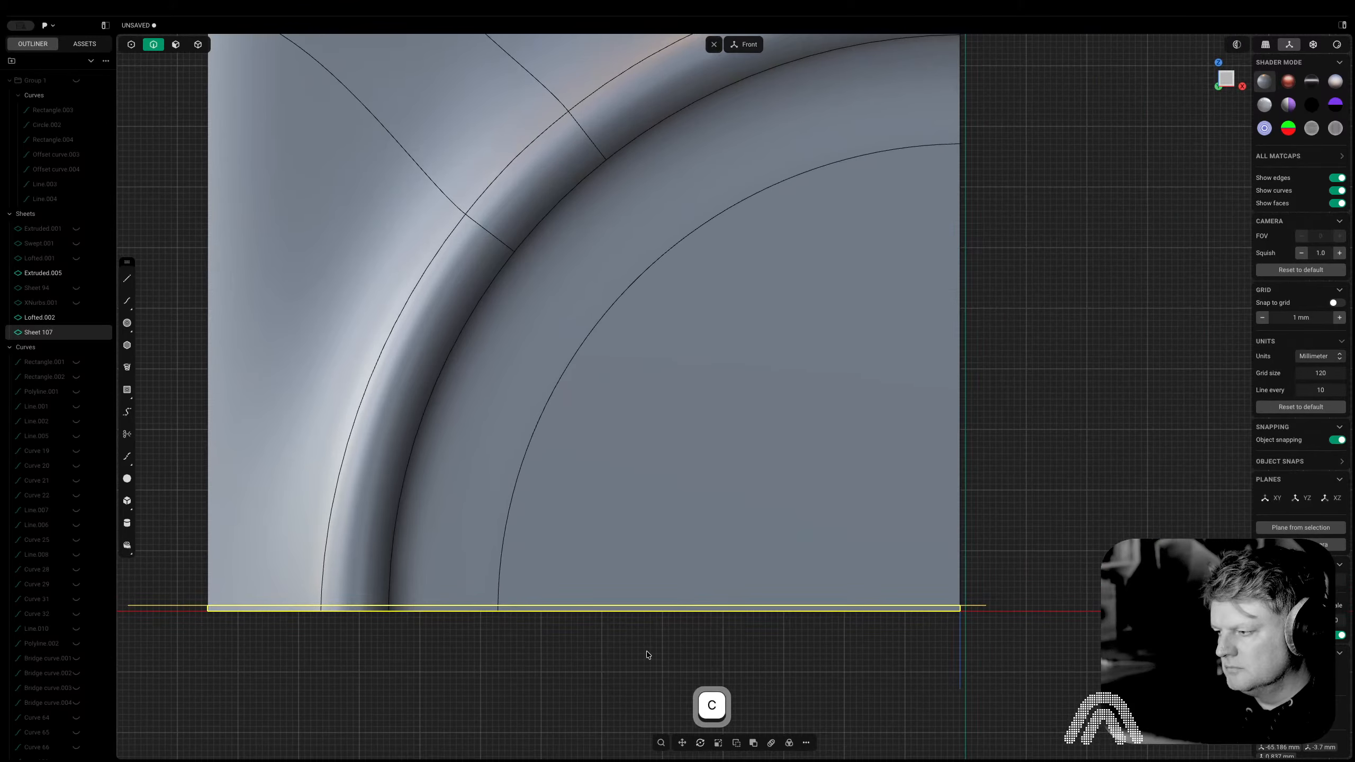
key(Tab)
click(777, 610)
key(x)
Radially array the trimmed quarter sheet around the origin with 4 copies over 360 degrees
scroll(835, 624, down, 5)
middle_drag(834, 623, 706, 648)
key(Tab)
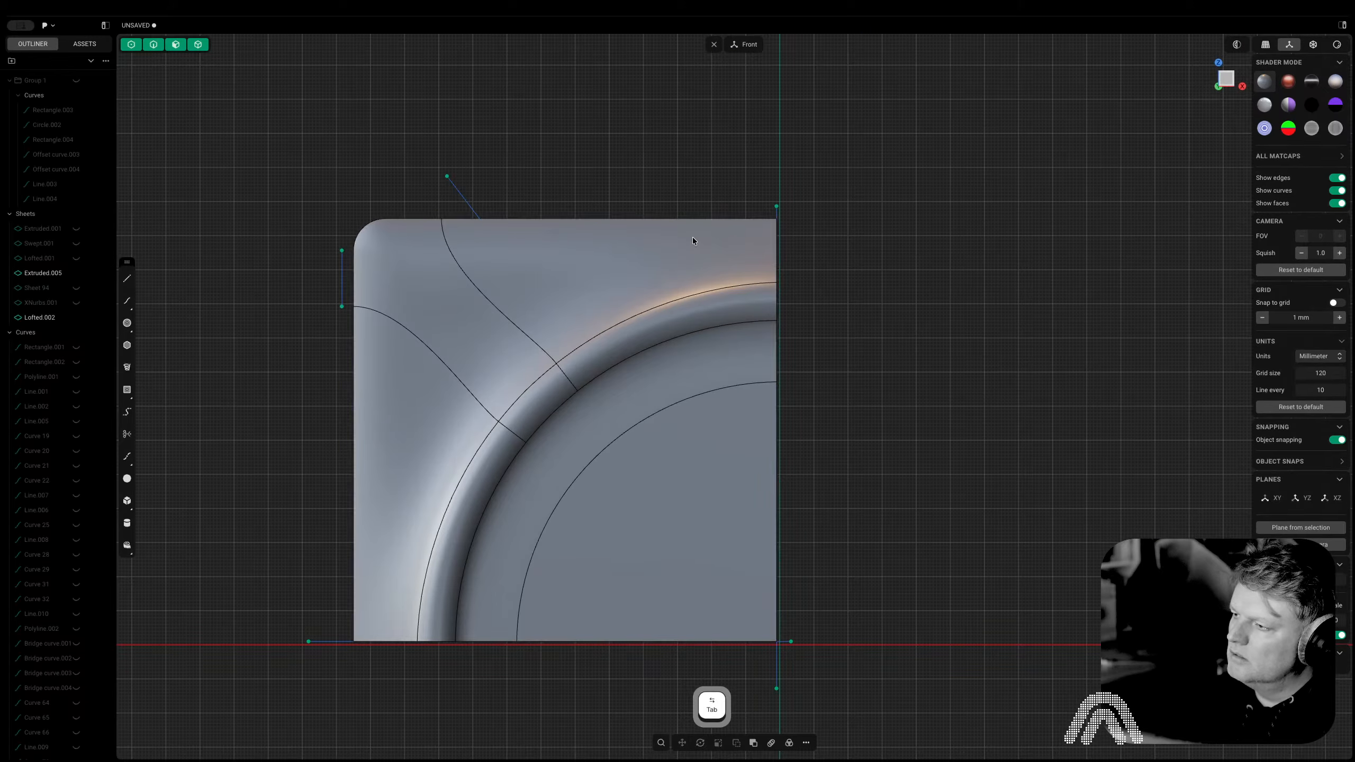
click(692, 239)
click(789, 742)
scroll(789, 665, up, 10)
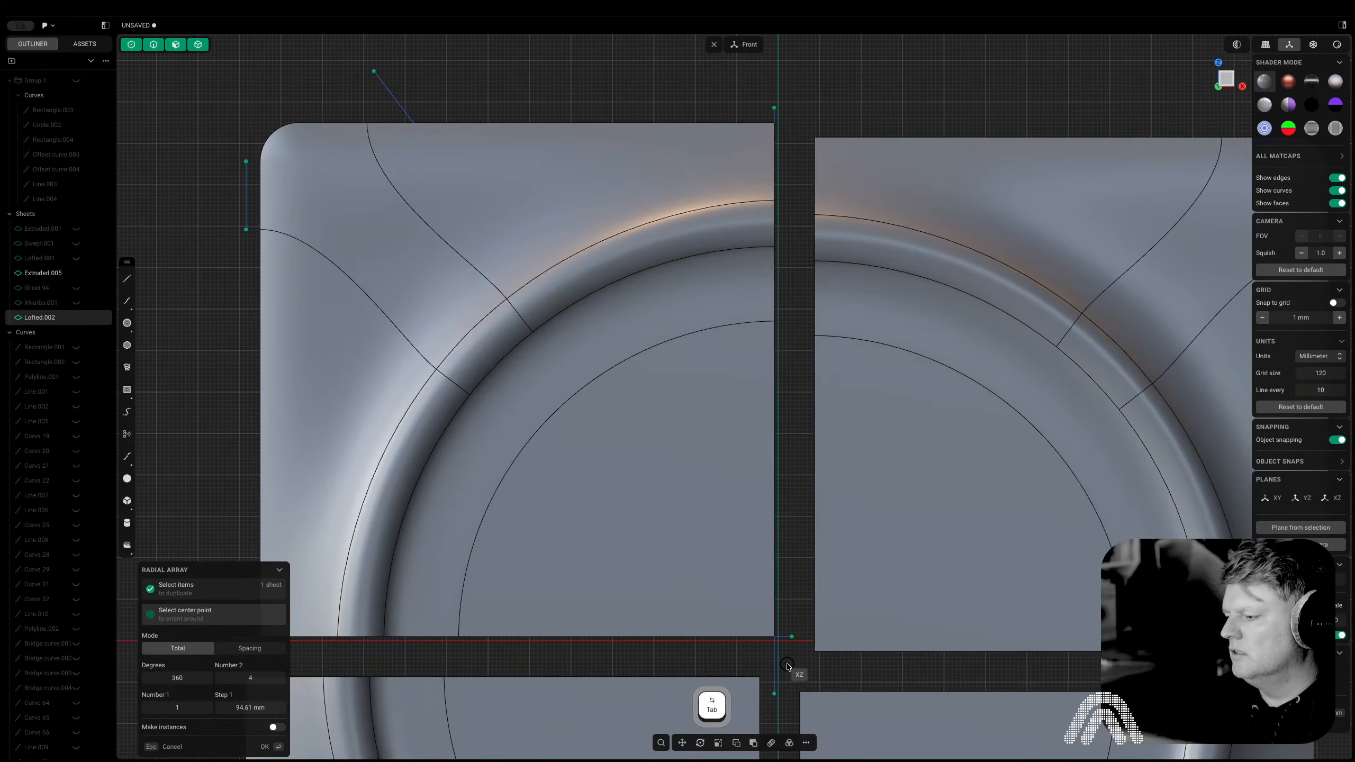
scroll(762, 605, down, 5)
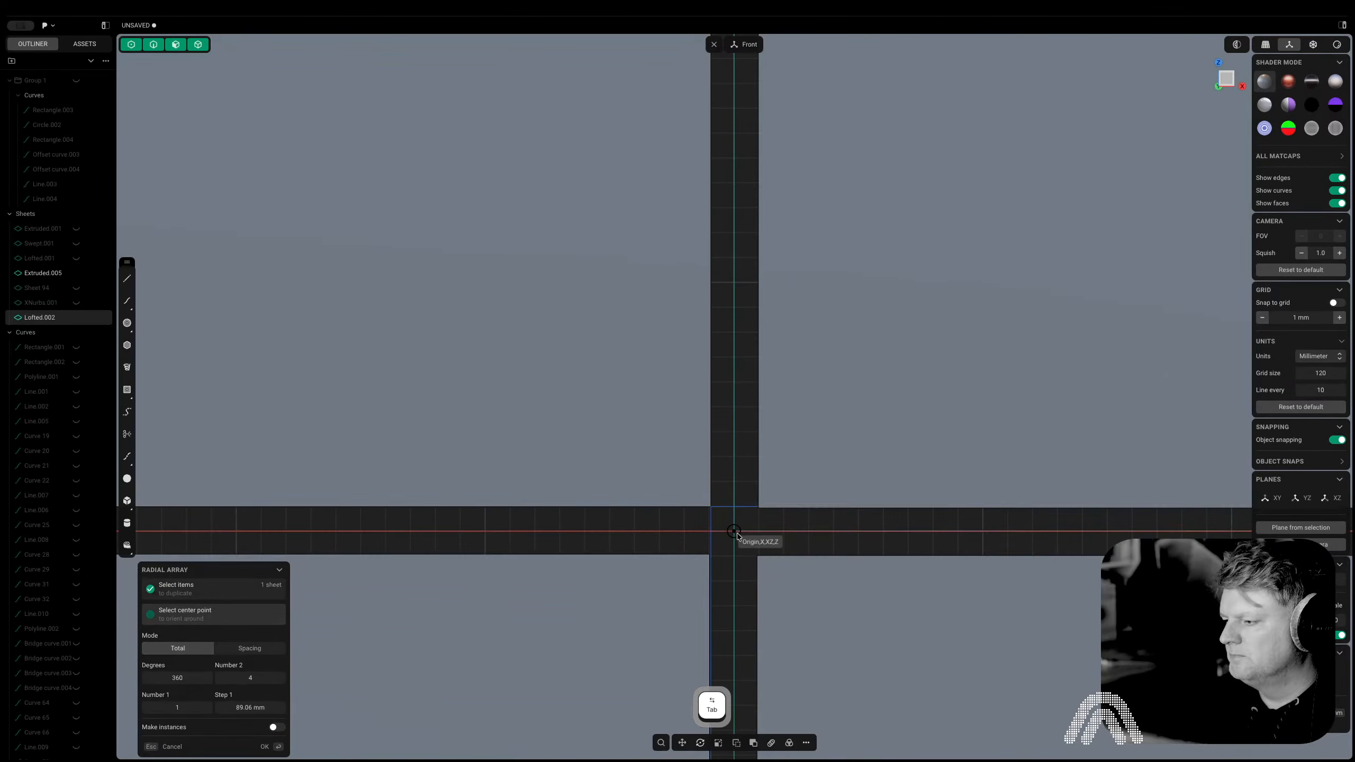
click(736, 535)
key(Return)
Delete the vertical cutting line near the centre axis
middle_drag(736, 535, 679, 699)
middle_drag(608, 266, 584, 587)
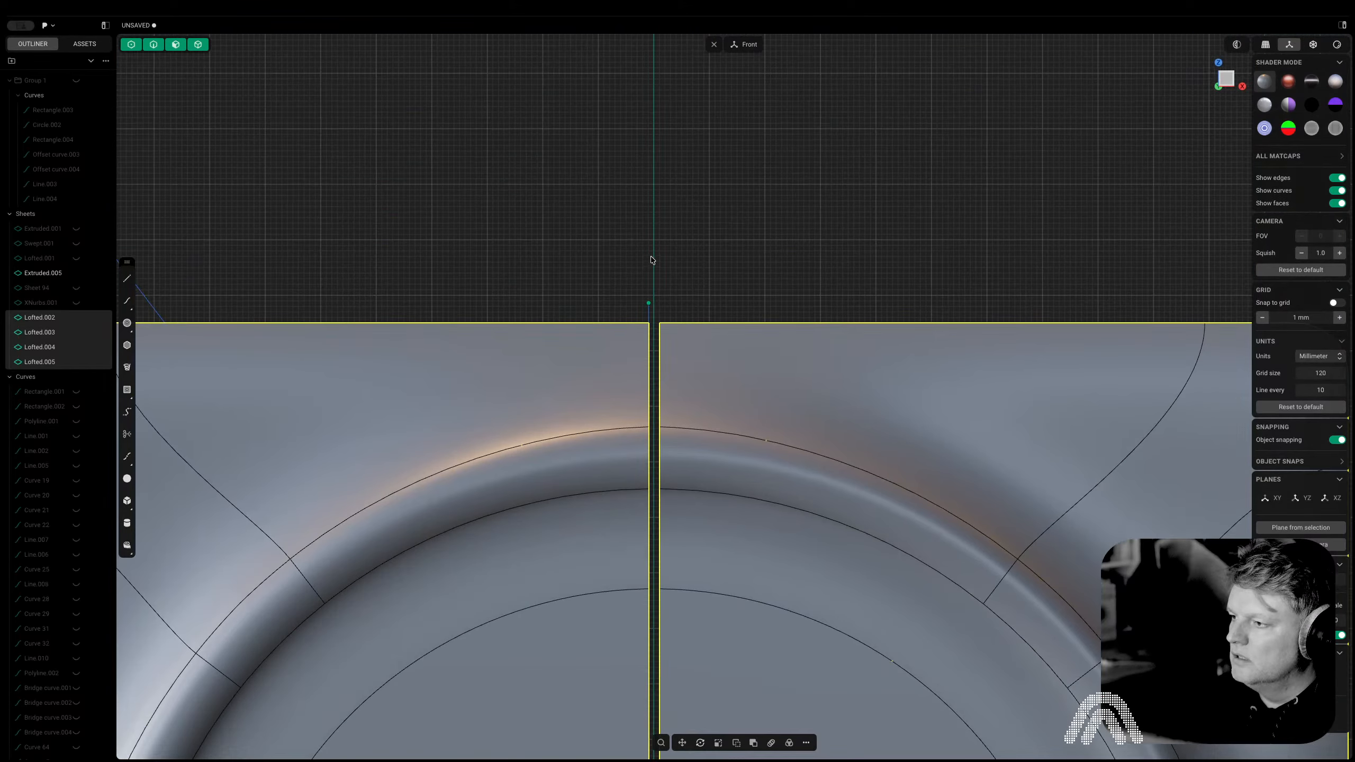
click(651, 261)
Loft the upper vertical gap with G1 continuity between the two facing sheet edges, from the outer border to the raised ring
key(2)
scroll(650, 314, down, 5)
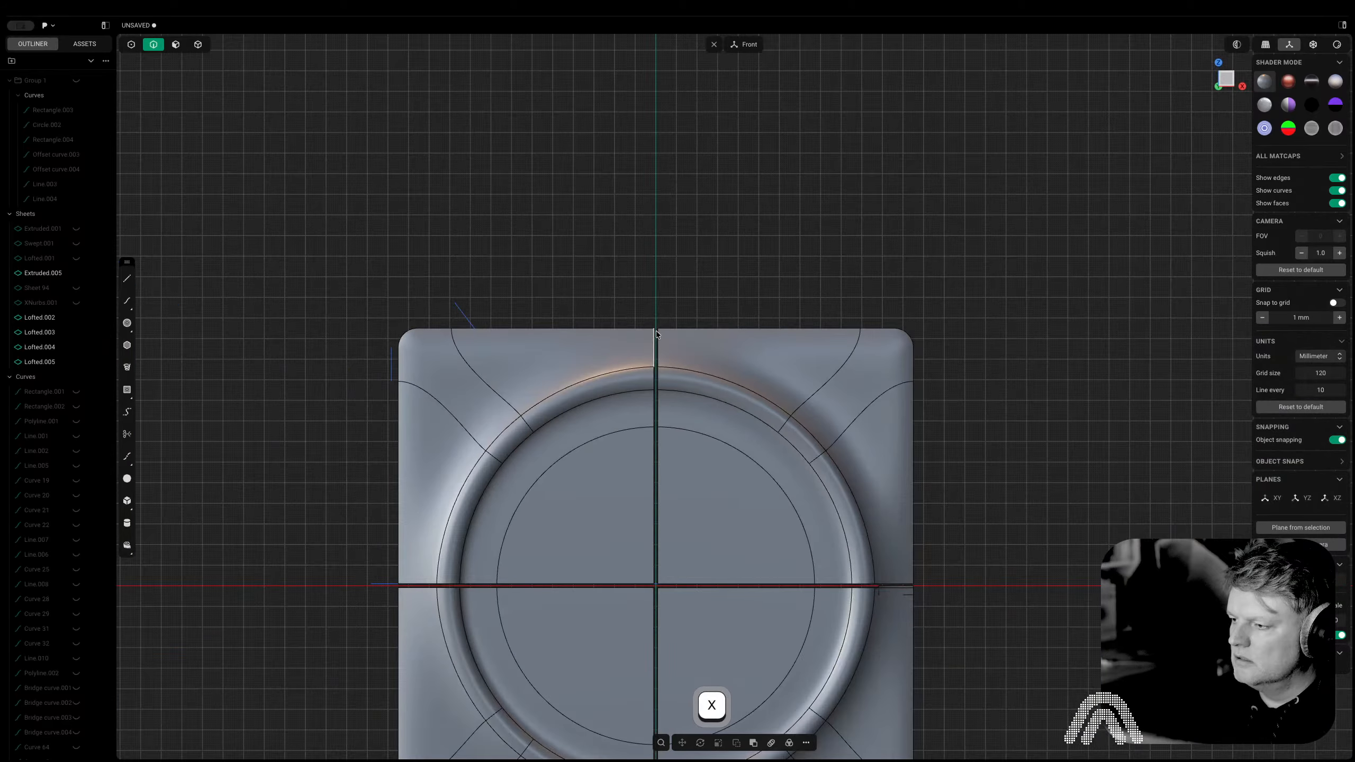
scroll(650, 314, up, 4)
middle_drag(650, 314, 590, 310)
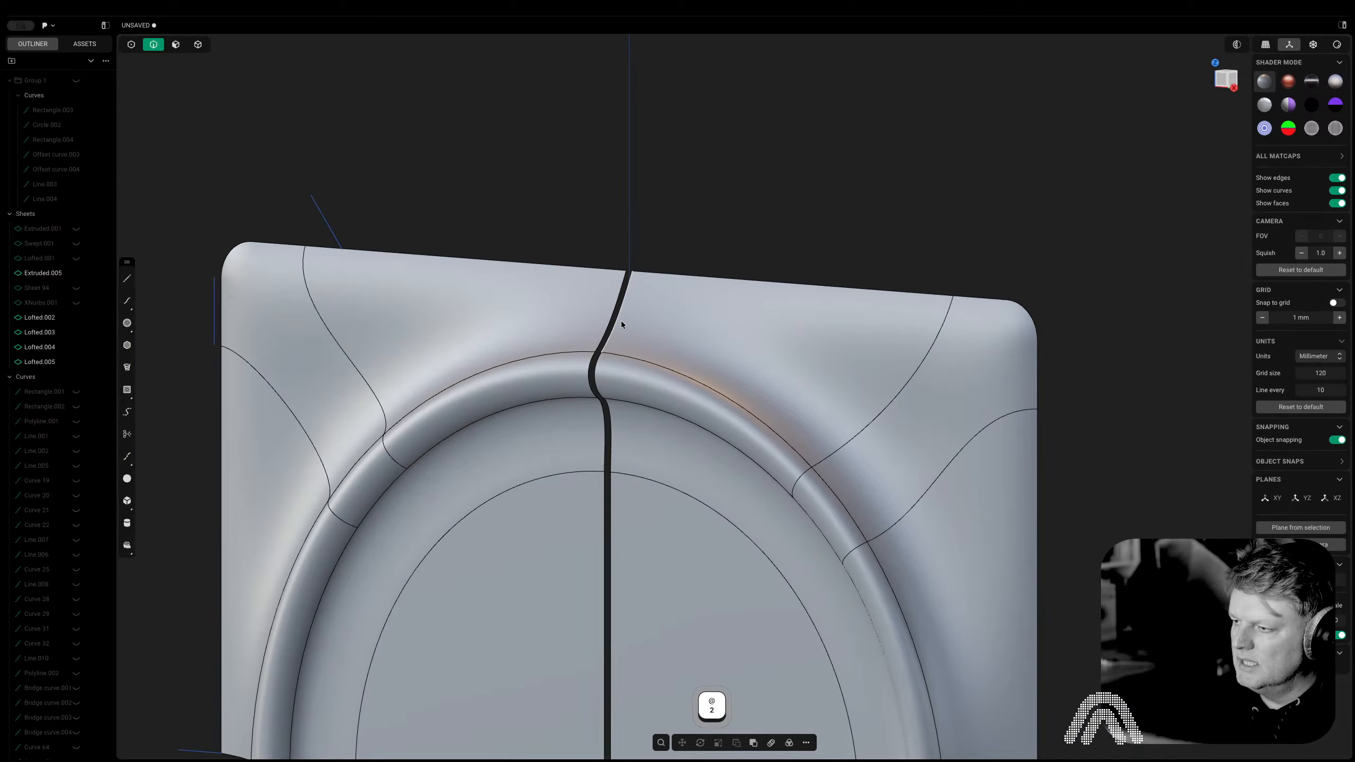
alt+click(611, 321)
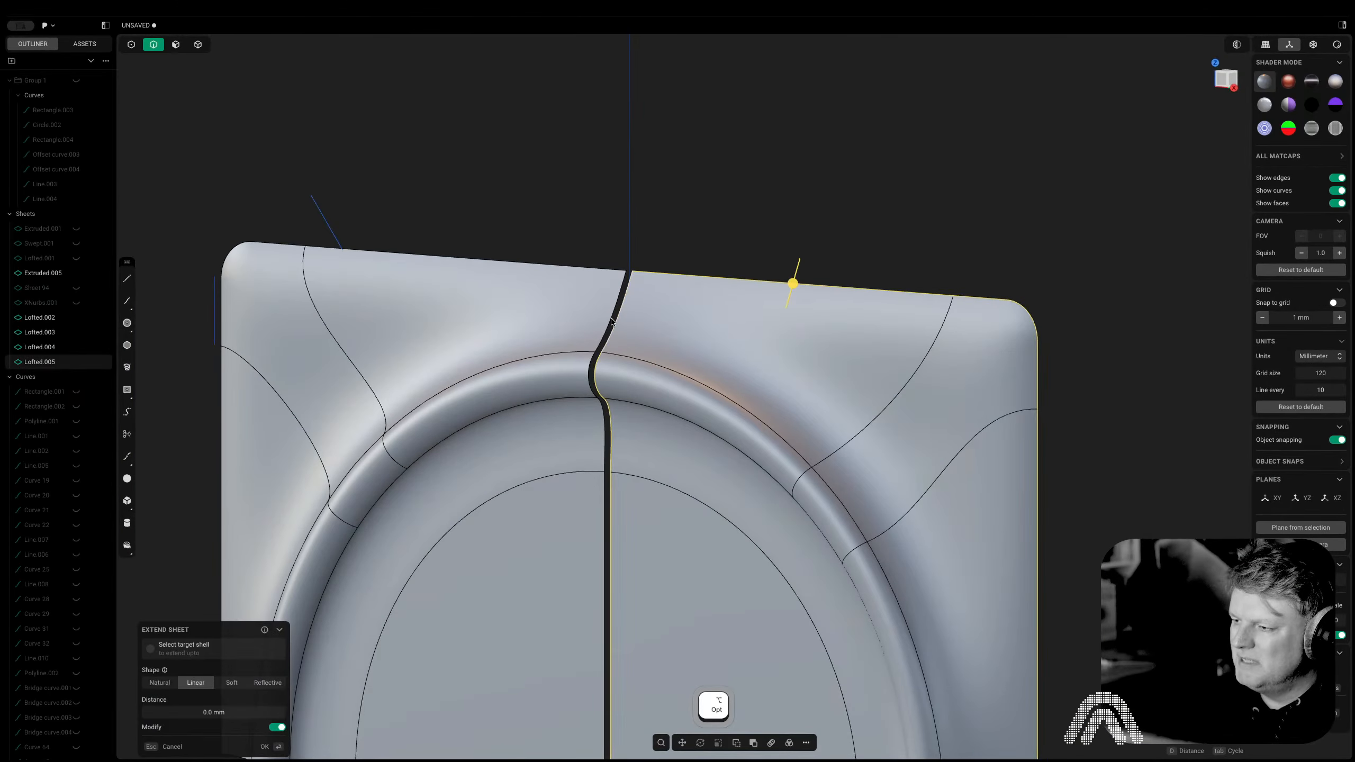
click(651, 259)
click(622, 290)
scroll(617, 288, up, 5)
click(650, 225)
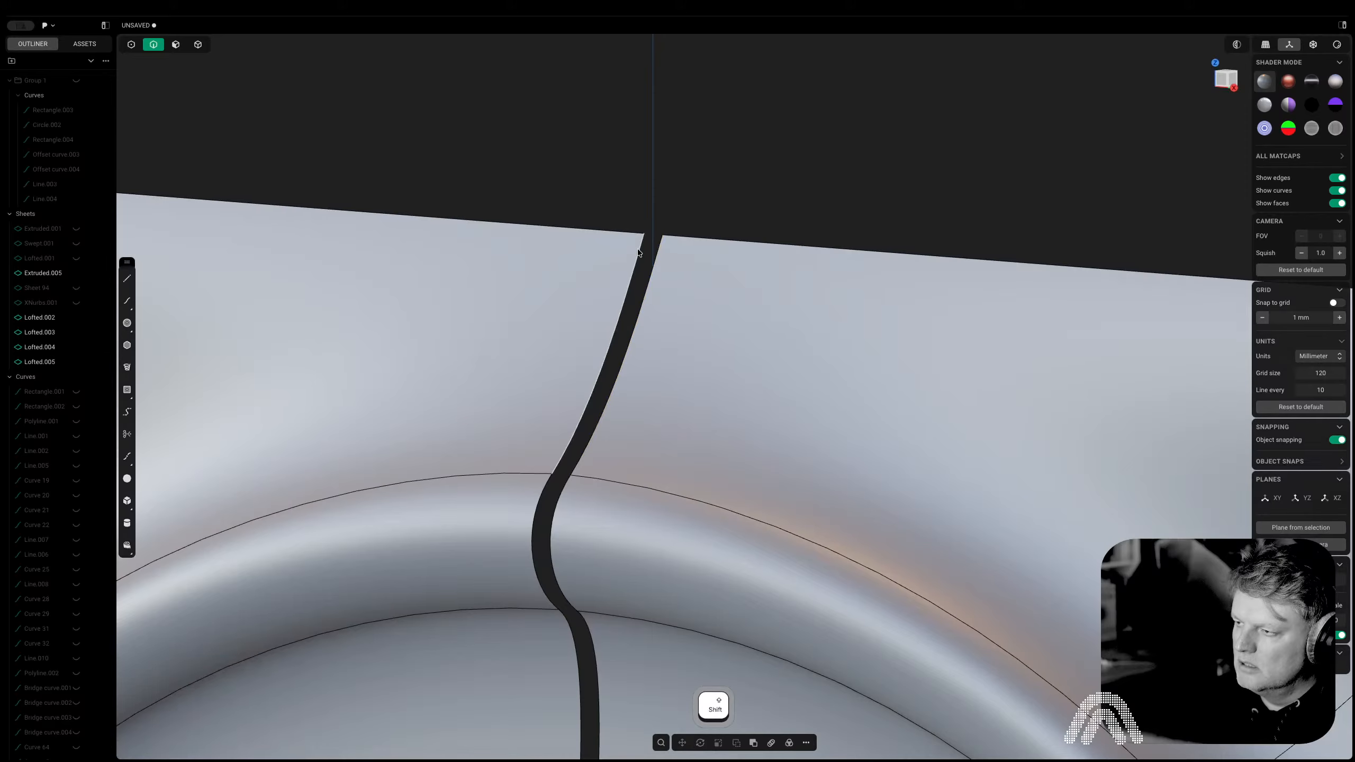
click(640, 251)
shift+click(652, 278)
key(l)
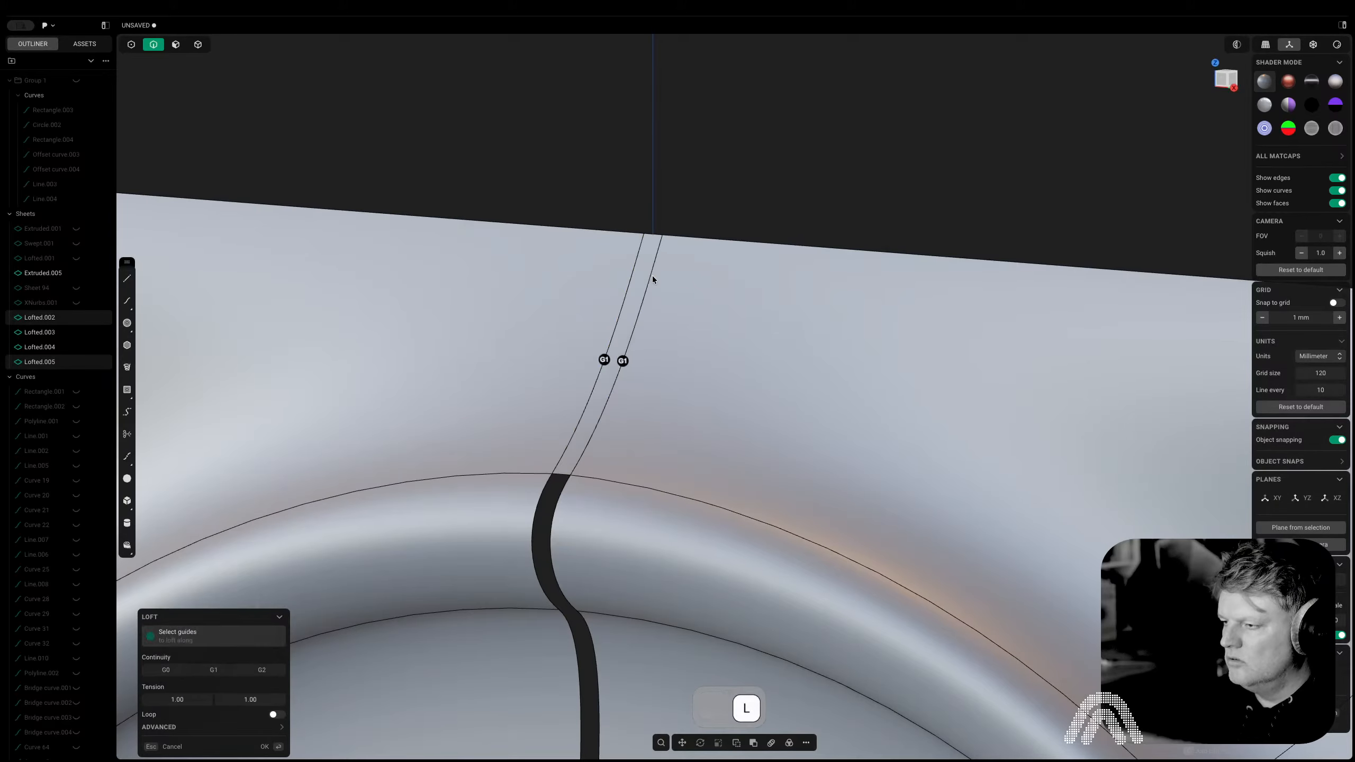
key(Return)
Loft the gap across the rounded ring with G1 continuity, using the two facing edges below the first strip
click(541, 500)
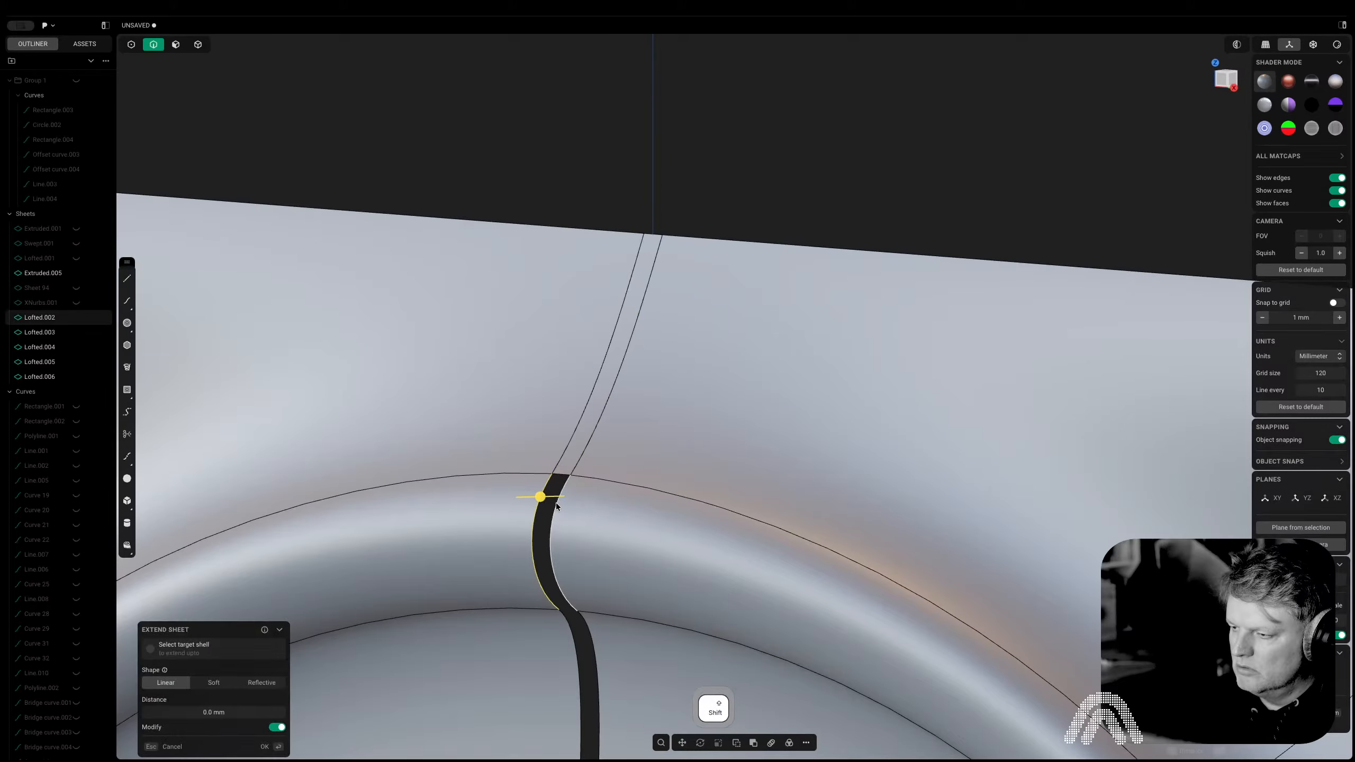
shift+click(556, 506)
key(l)
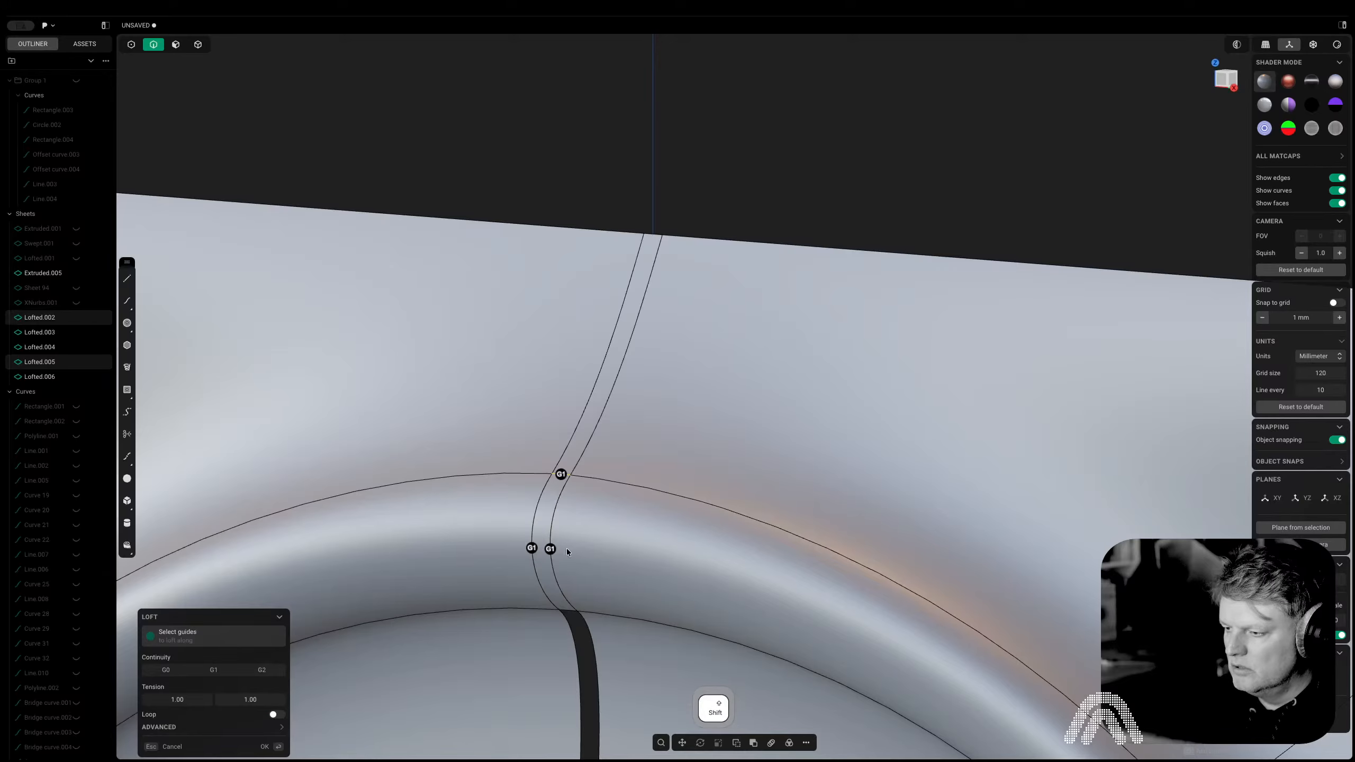
shift+middle_drag(566, 552, 563, 478)
key(Return)
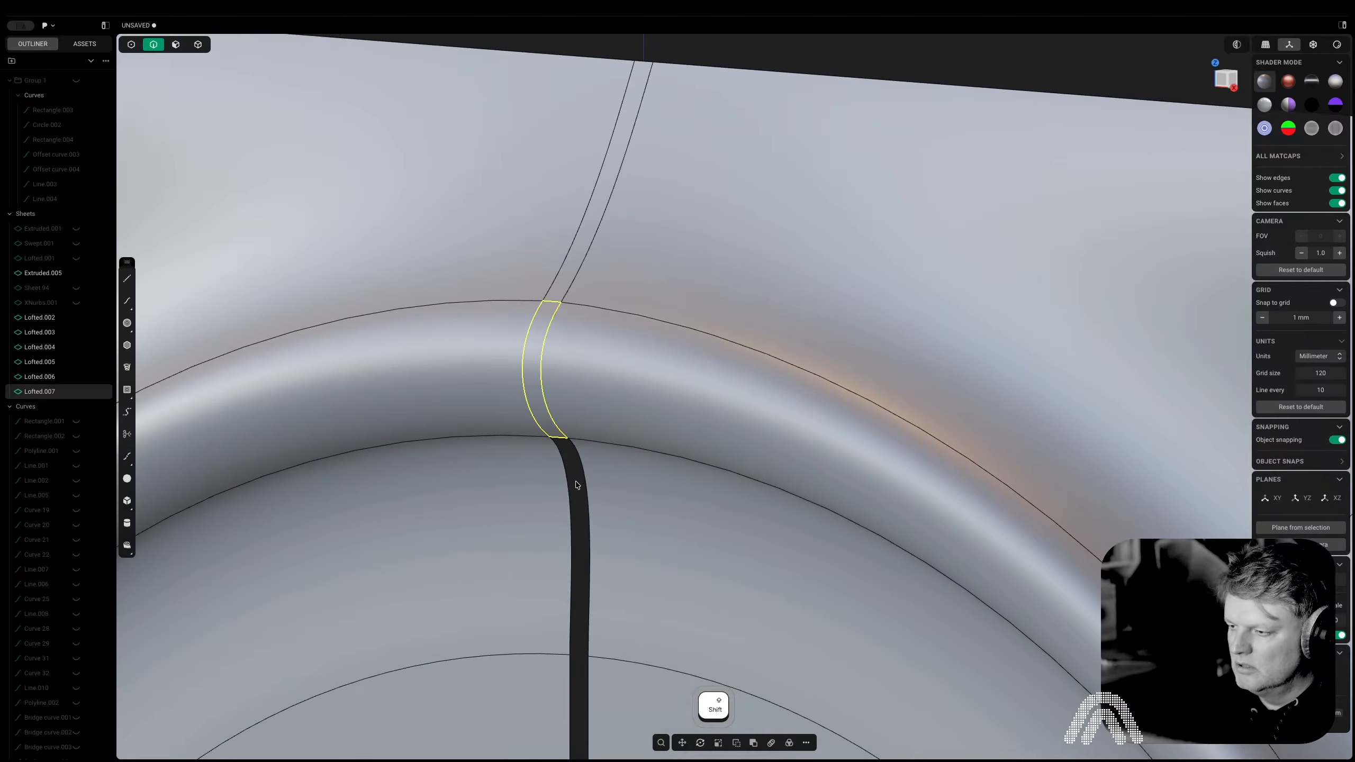
Loft the gap between the ring and the inner circle with G1 continuity, using its two facing edges
click(569, 487)
shift+click(585, 486)
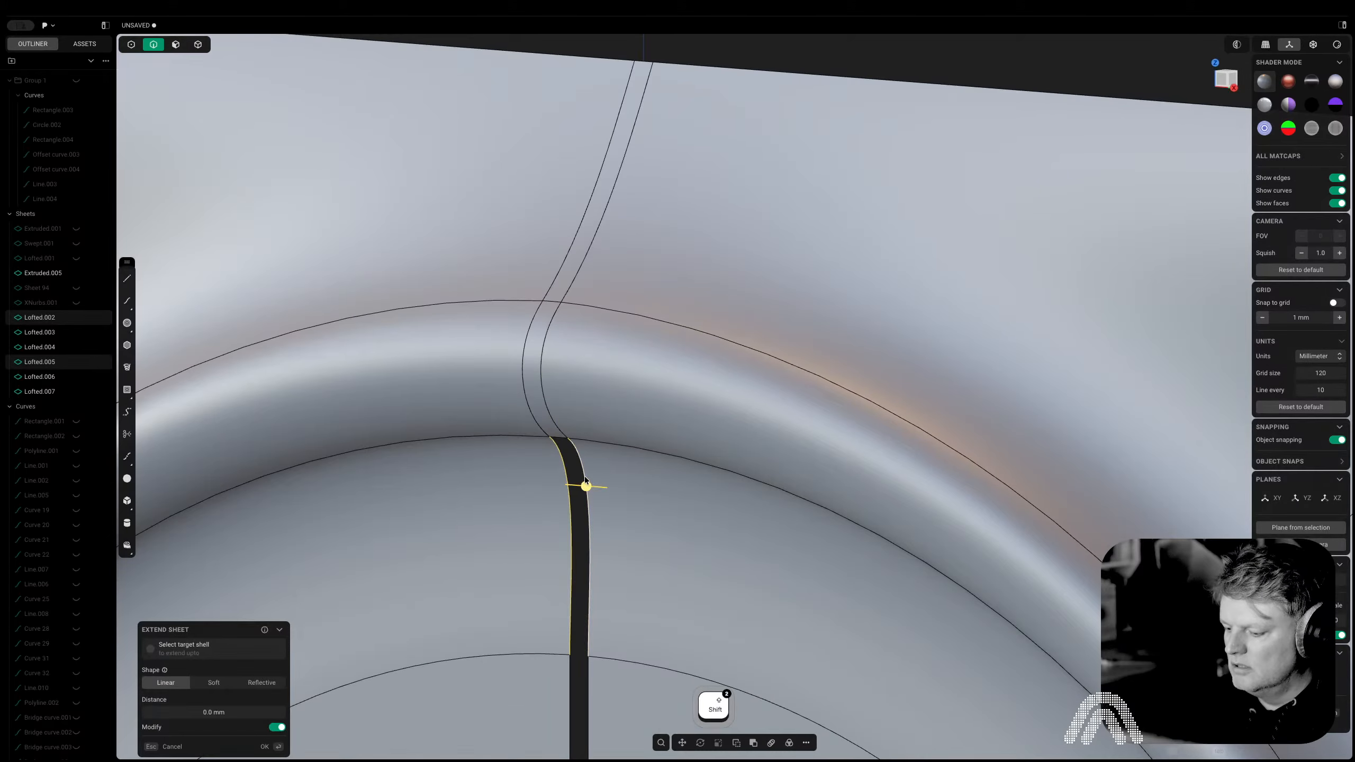
key(l)
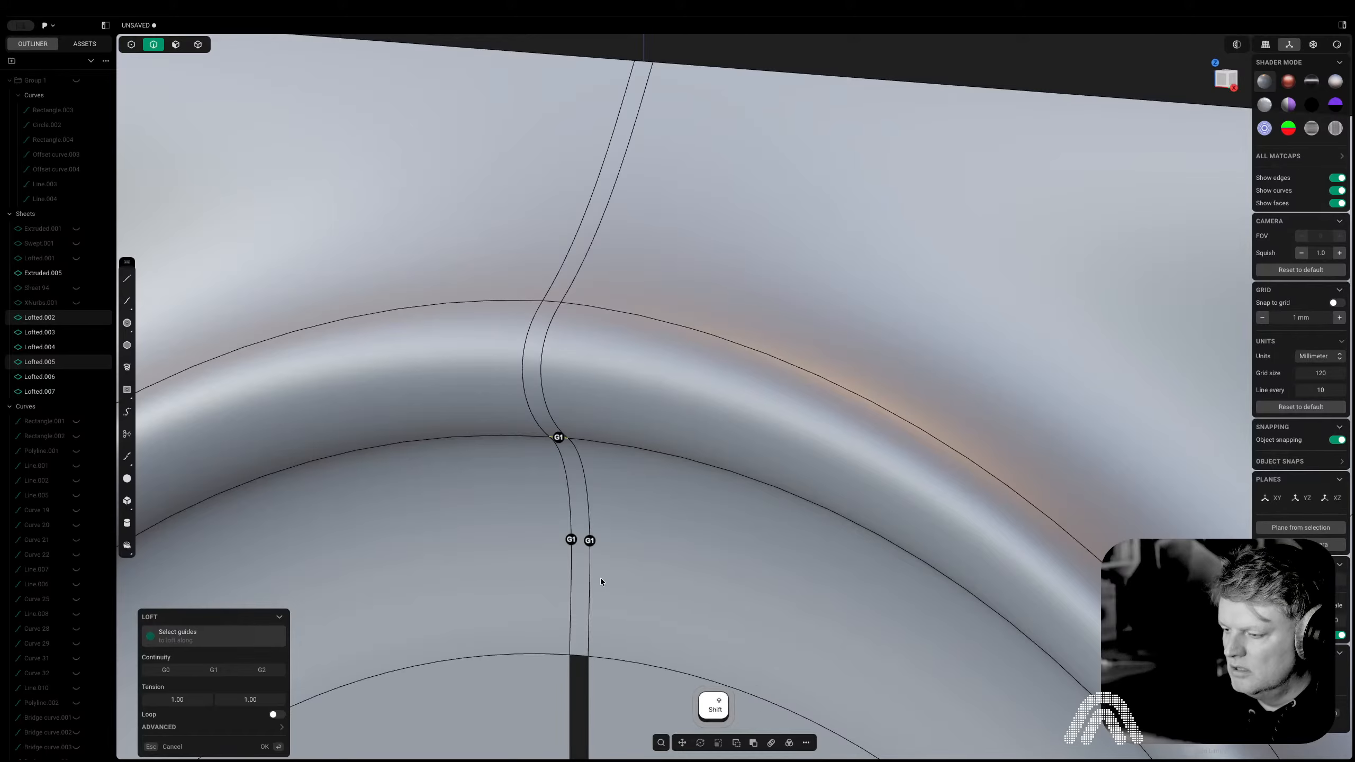
shift+middle_drag(599, 580, 622, 318)
key(Return)
Loft the straight gap inside the inner circle from its two facing edges down to the centre opening
click(584, 408)
key(l)
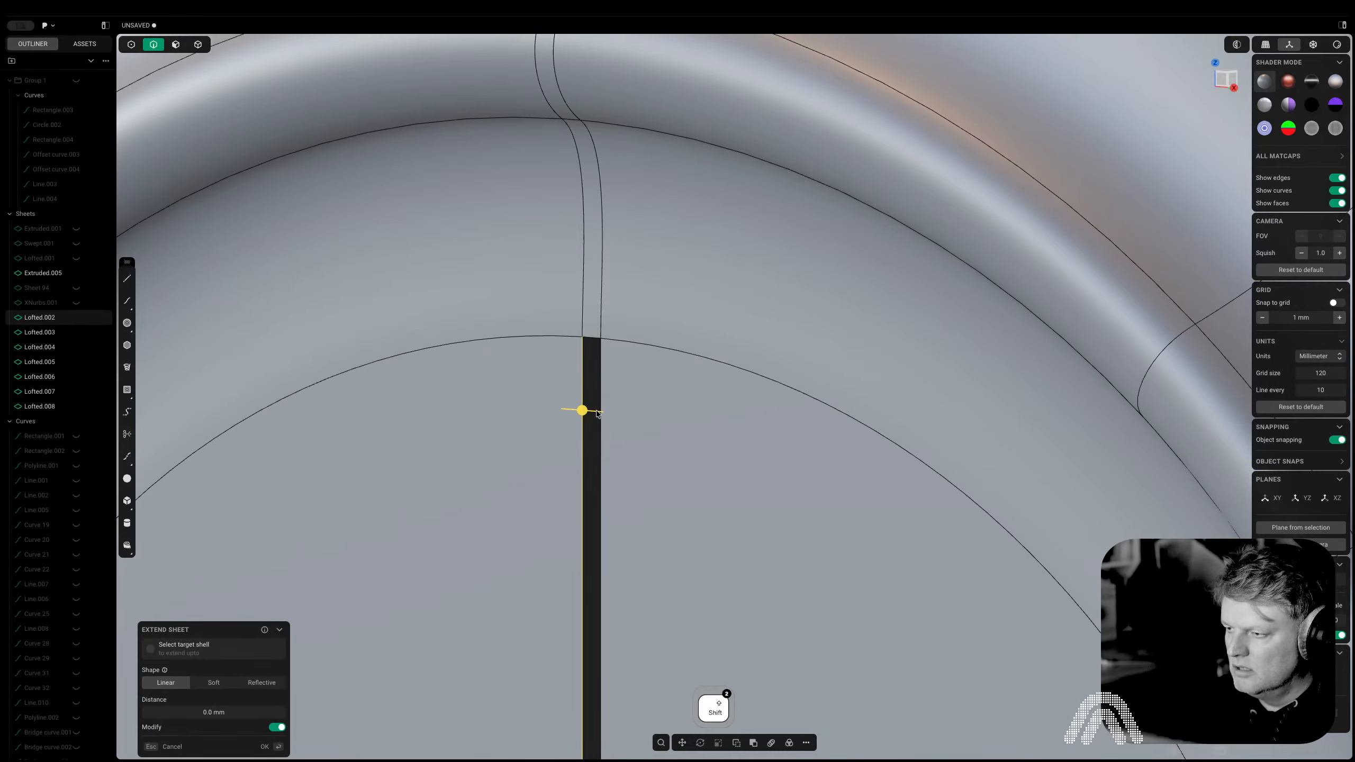
shift+click(602, 421)
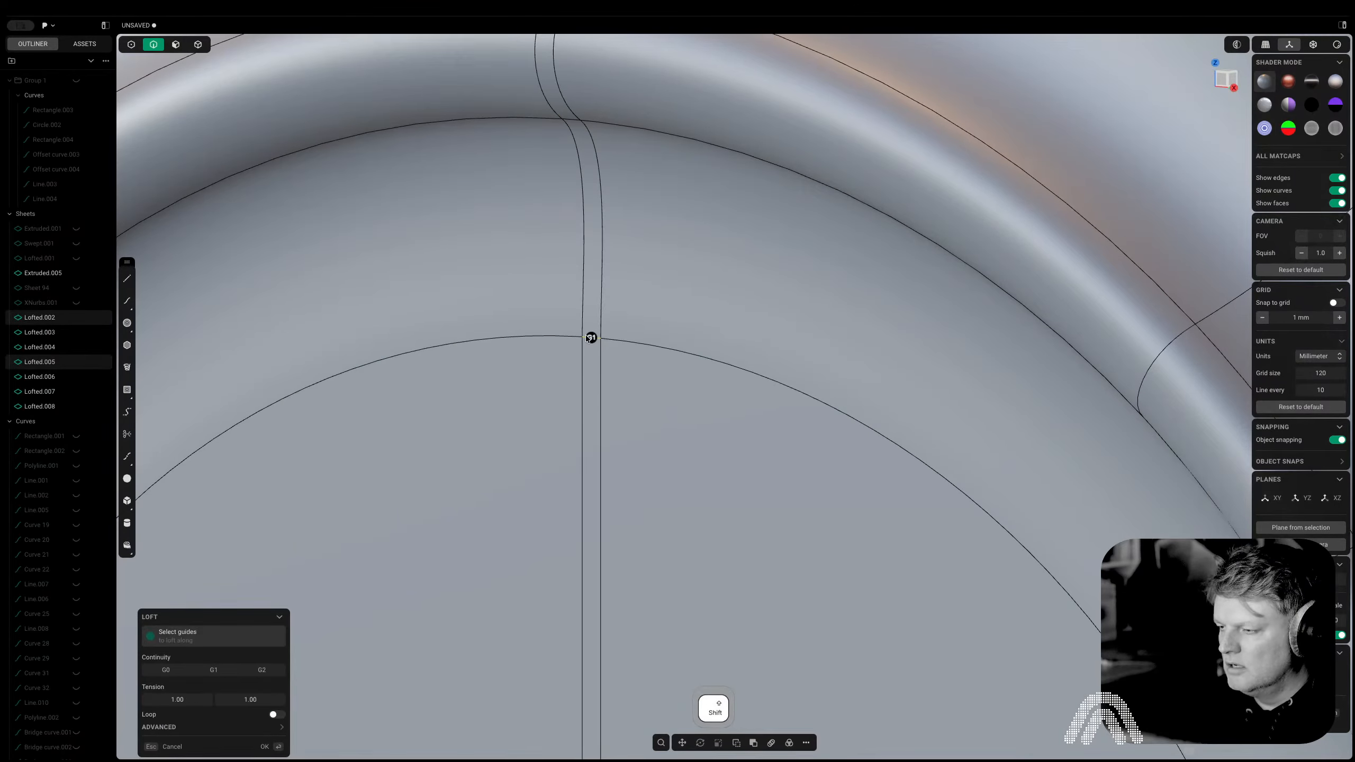
scroll(646, 512, down, 5)
key(Return)
Join the four lofted strips of the upper vertical gap into one sheet
scroll(598, 330, up, 10)
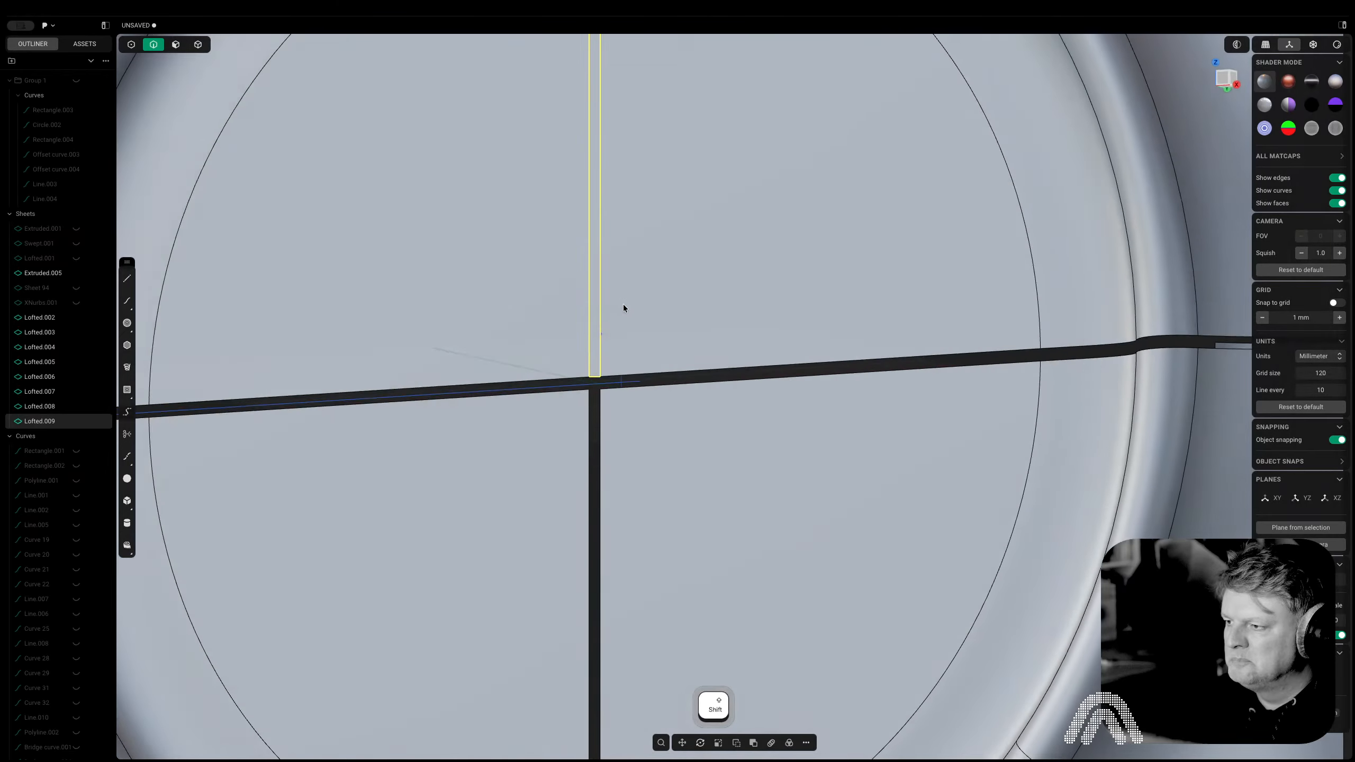
scroll(647, 267, down, 2)
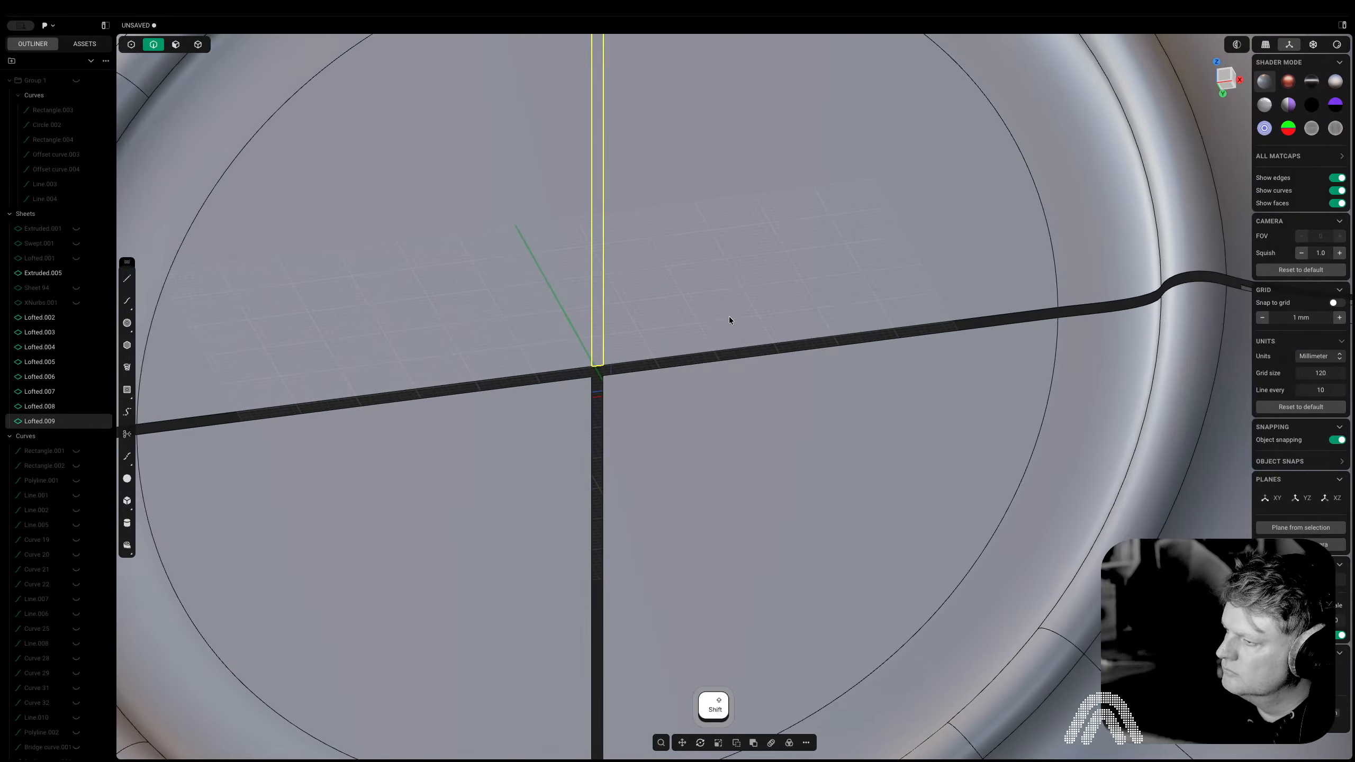
shift+middle_drag(729, 317, 757, 483)
scroll(718, 345, down, 3)
shift+middle_drag(718, 353, 717, 662)
click(702, 147)
key(Tab)
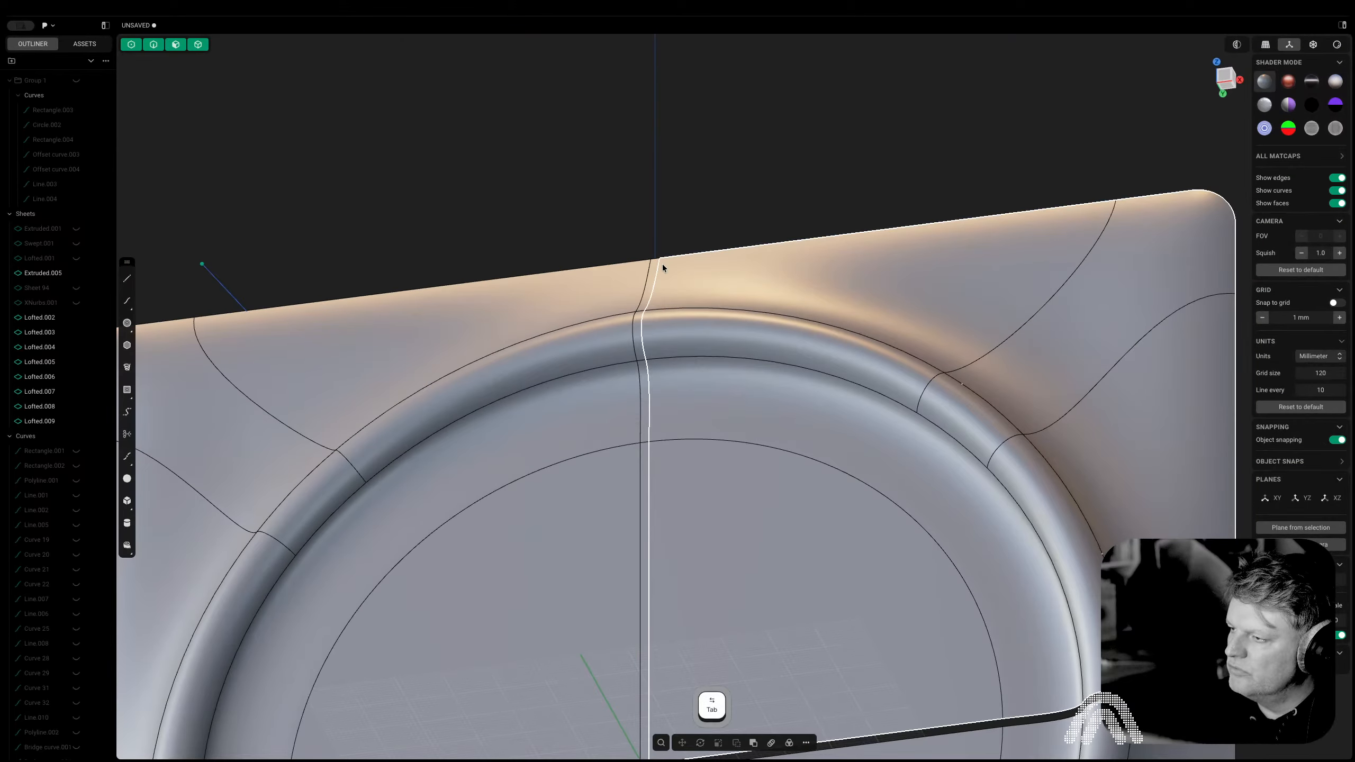
click(648, 281)
shift+click(640, 356)
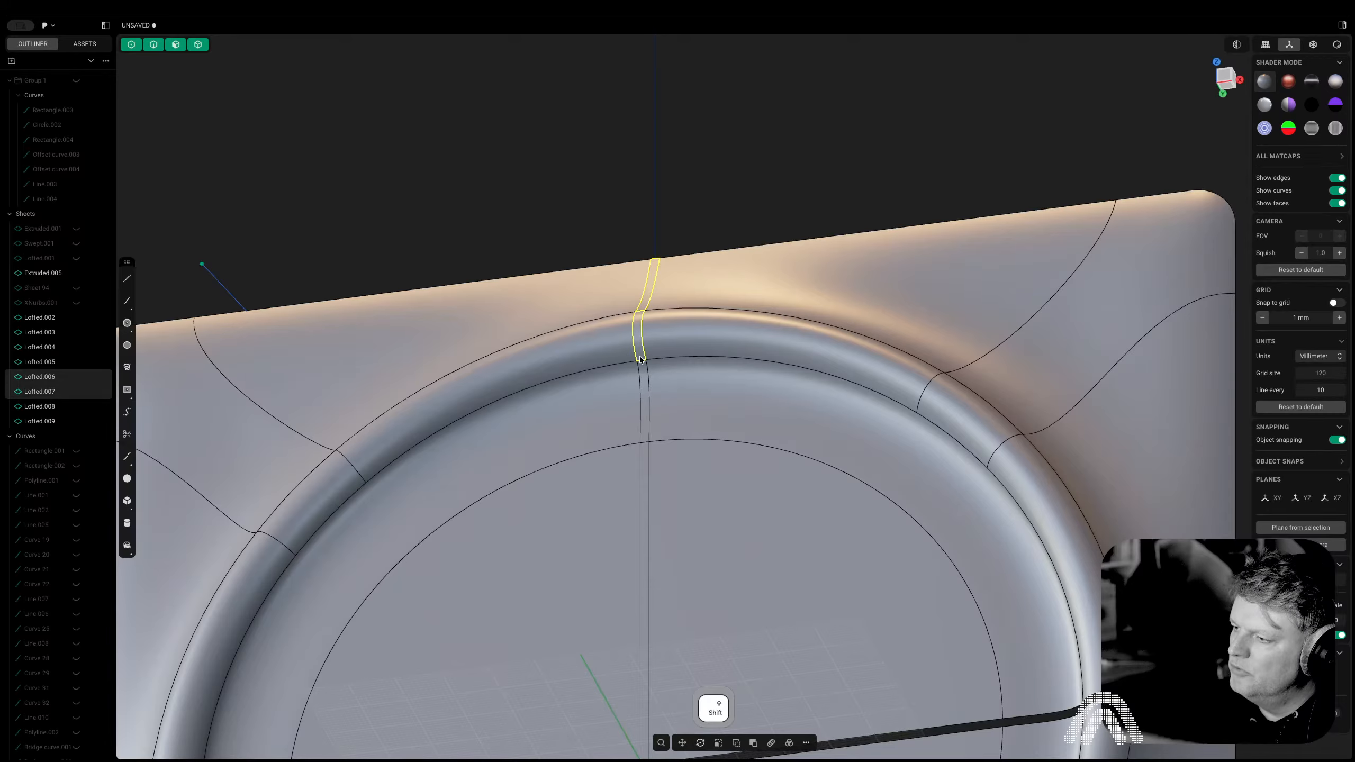
shift+click(642, 382)
shift+click(641, 472)
scroll(651, 438, down, 3)
shift+middle_drag(661, 409, 650, 334)
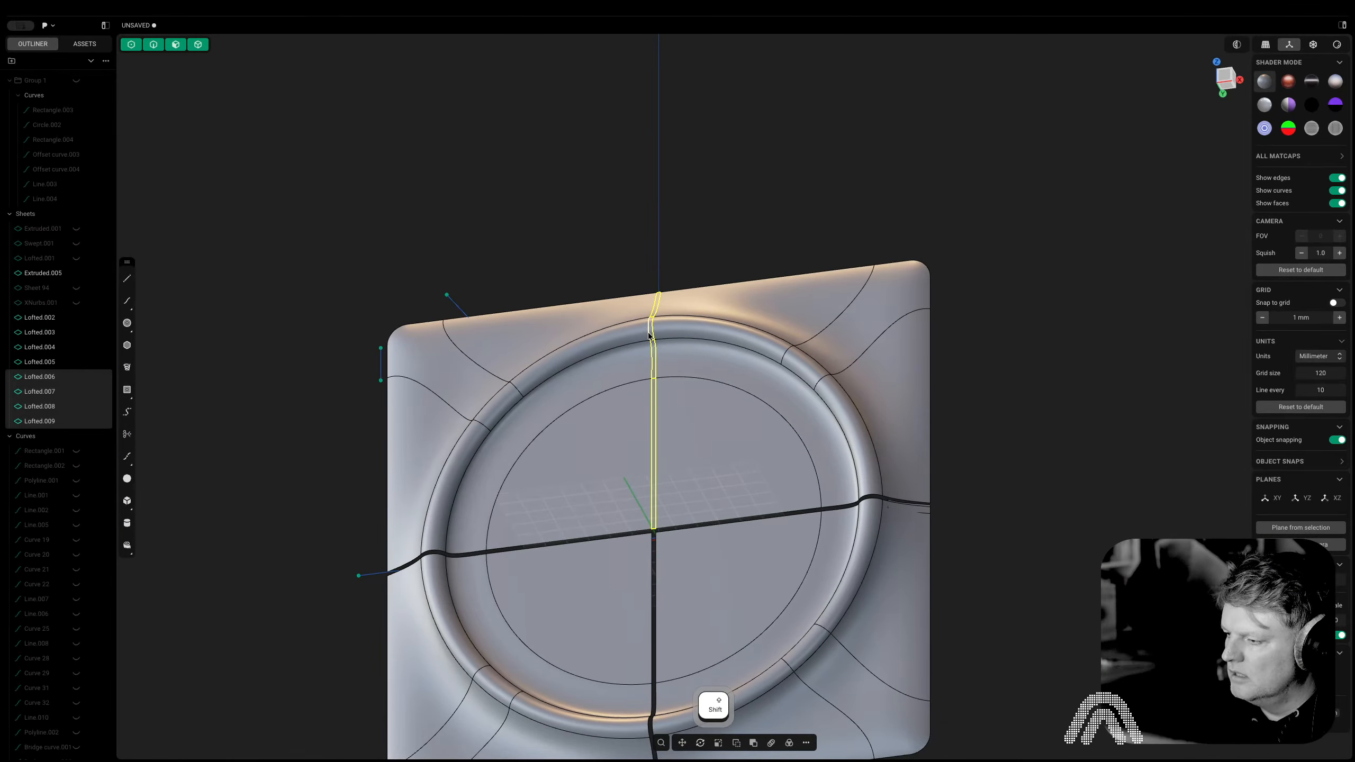
key(j)
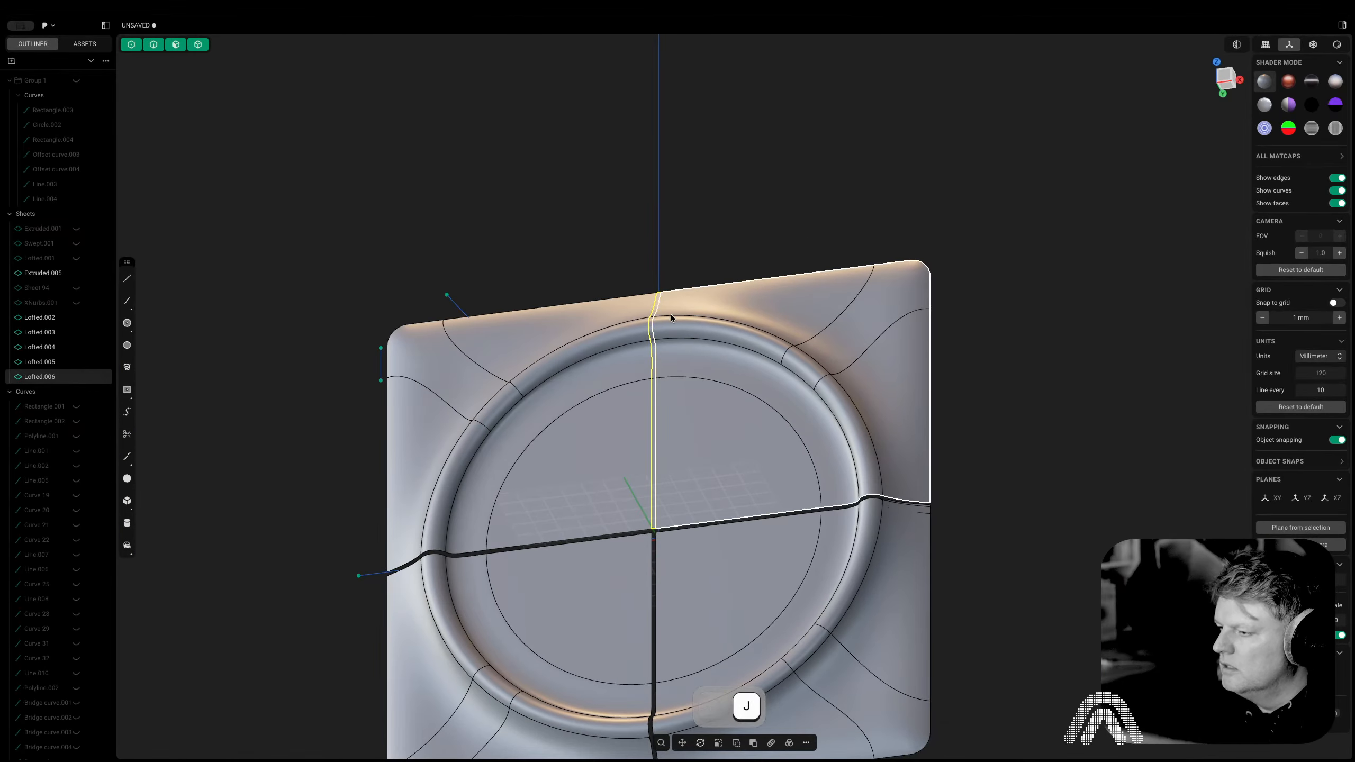
In the front view, radially array the joined strip around the origin with 4 copies over 360 degrees
click(1225, 77)
click(789, 743)
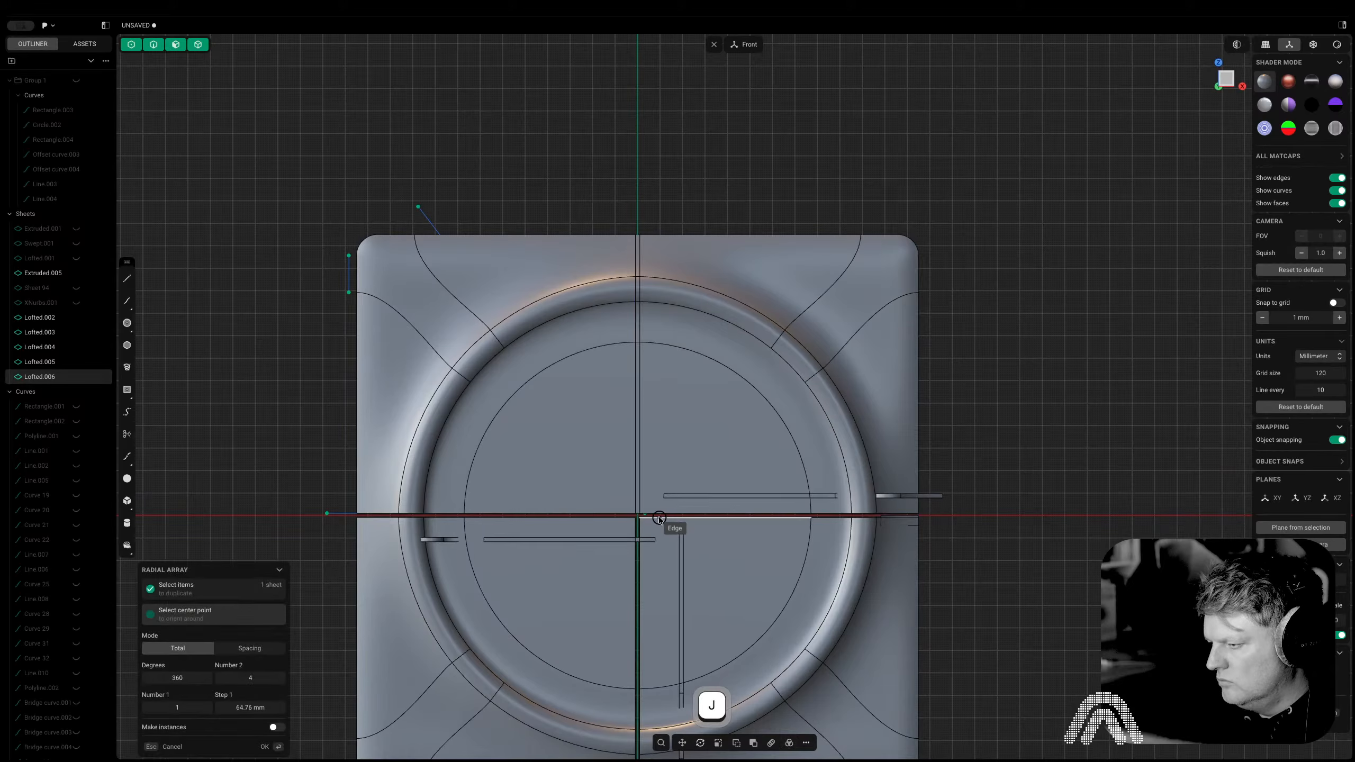
scroll(654, 515, up, 10)
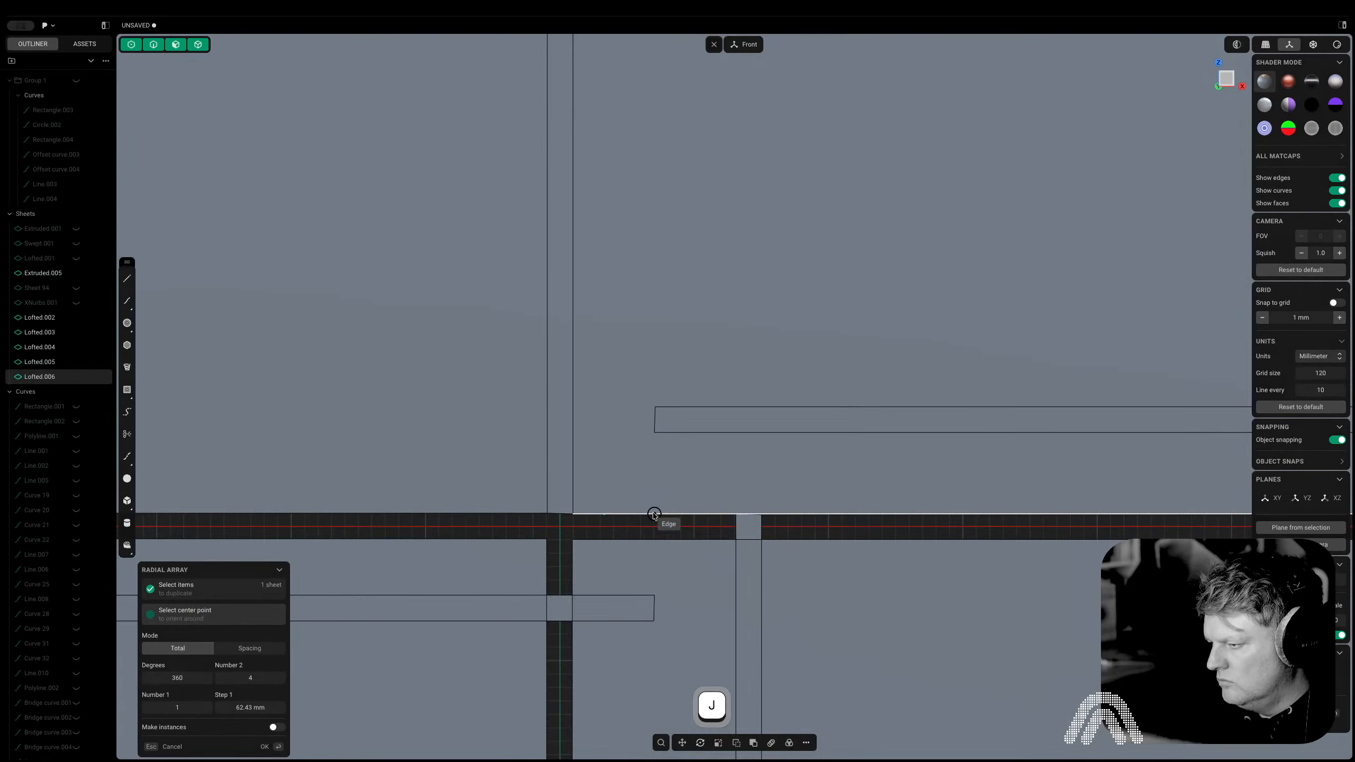
click(558, 528)
scroll(559, 483, down, 10)
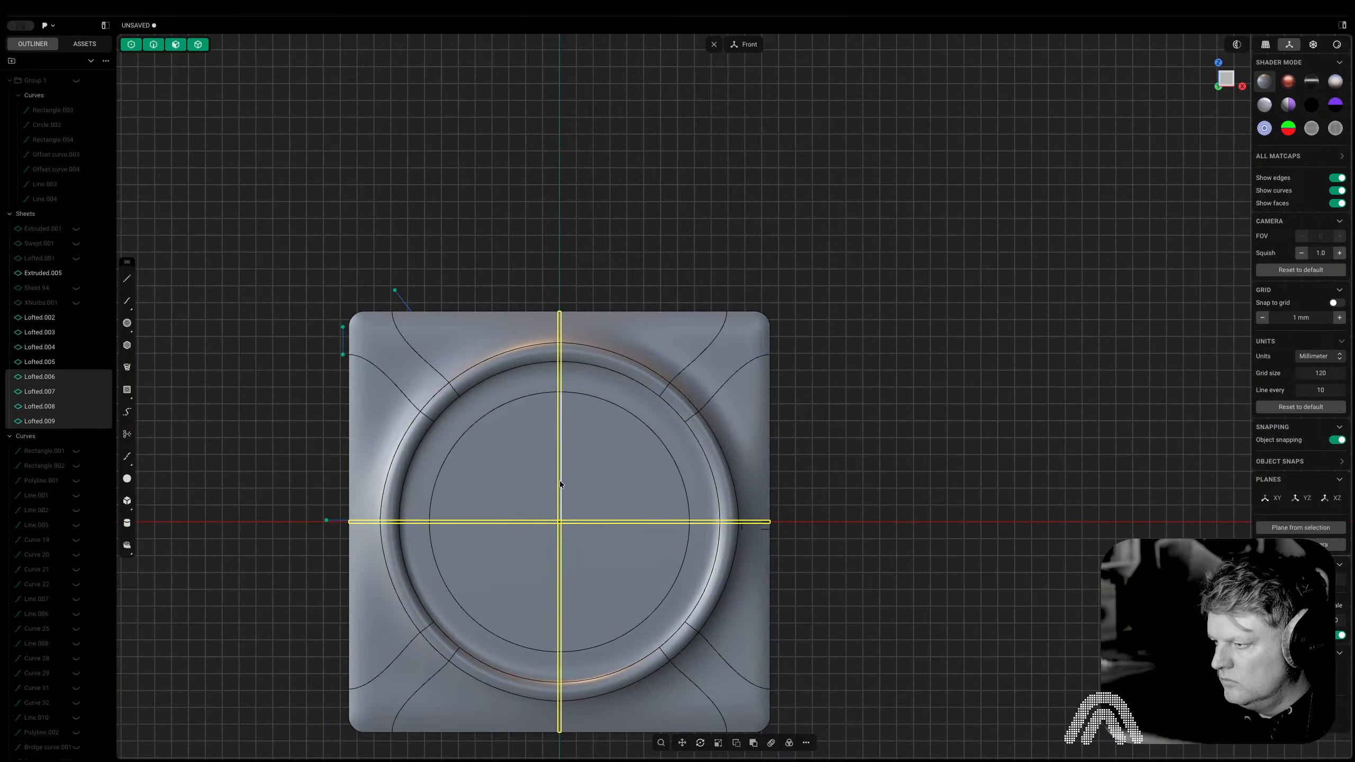
Hide the three remaining construction lines, Line.011, Line.012 and Line.014
click(792, 387)
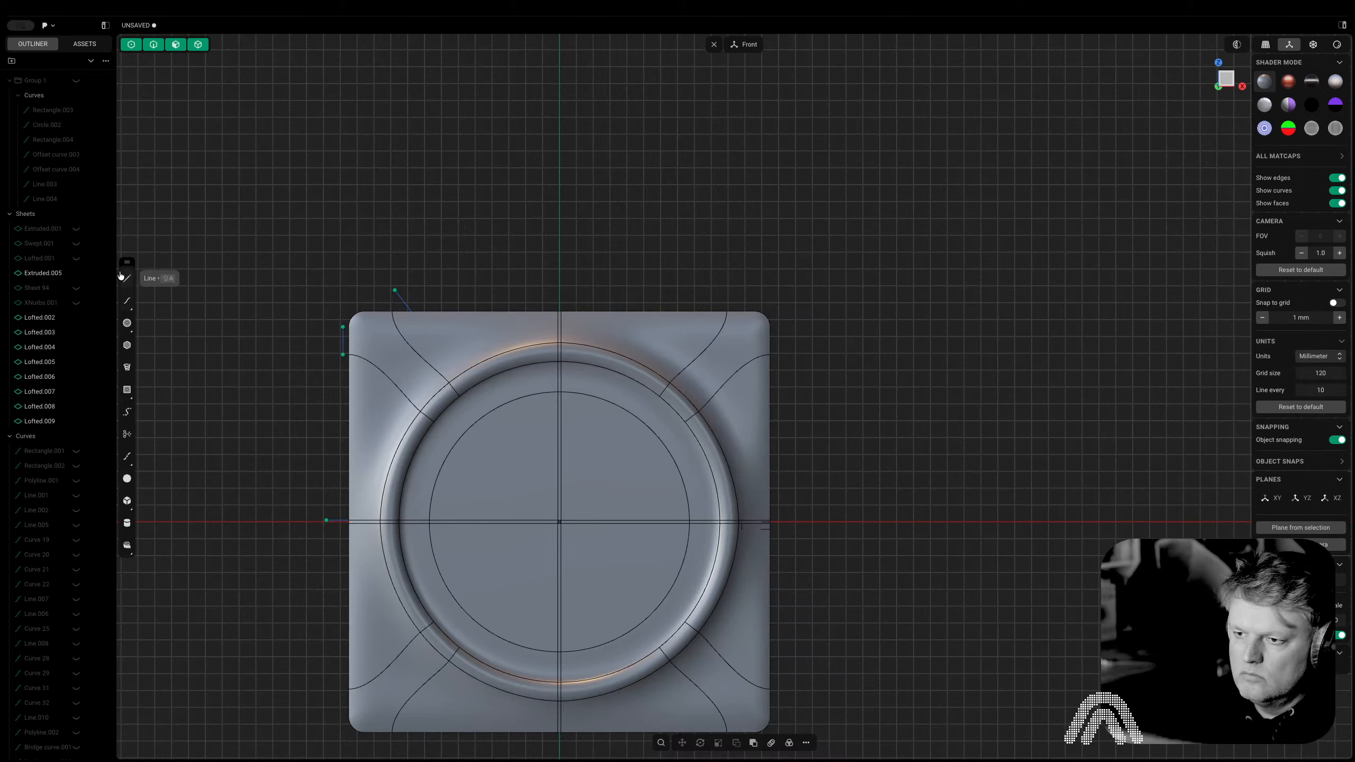
scroll(9, 644, down, 5)
click(53, 722)
shift+click(36, 752)
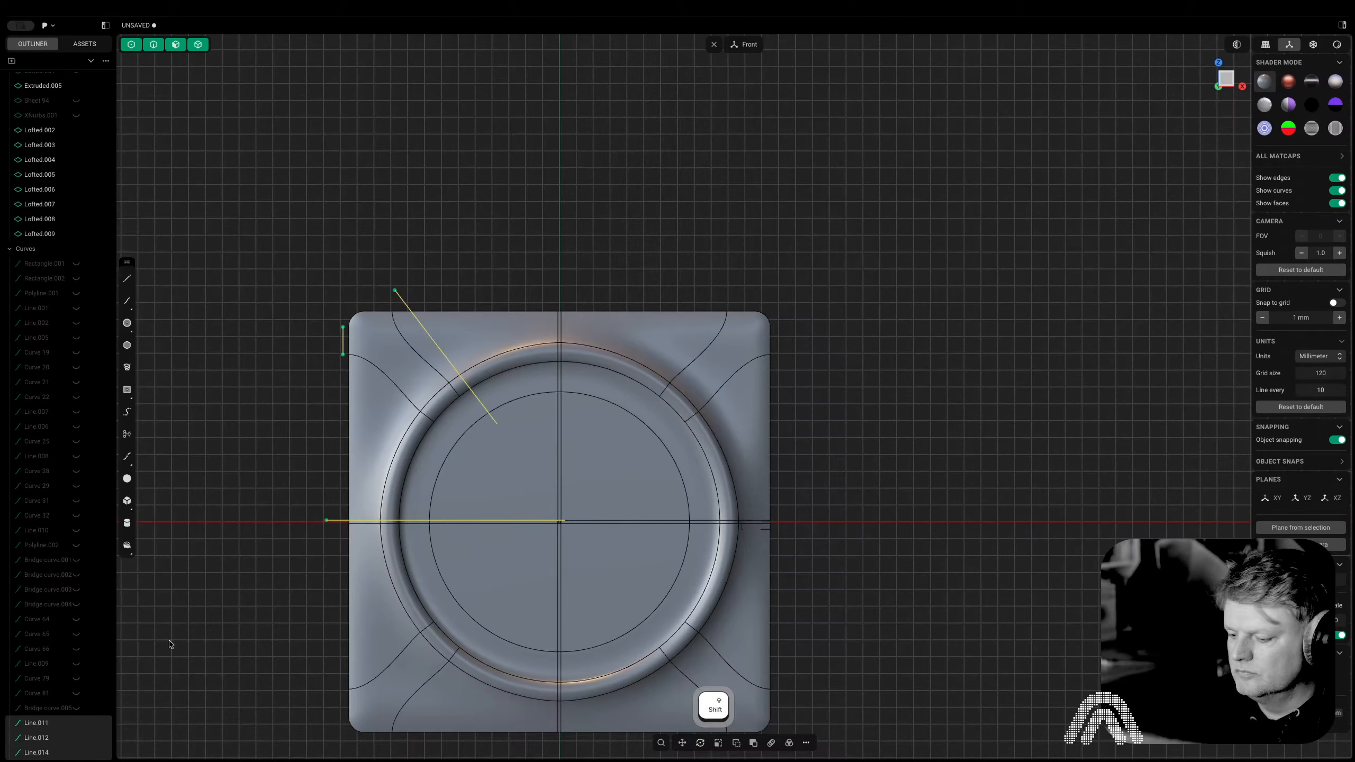
key(h)
Join all the visible panel sheets and gap strips into a single sheet
drag(865, 240, 221, 732)
key(j)
scroll(554, 555, up, 10)
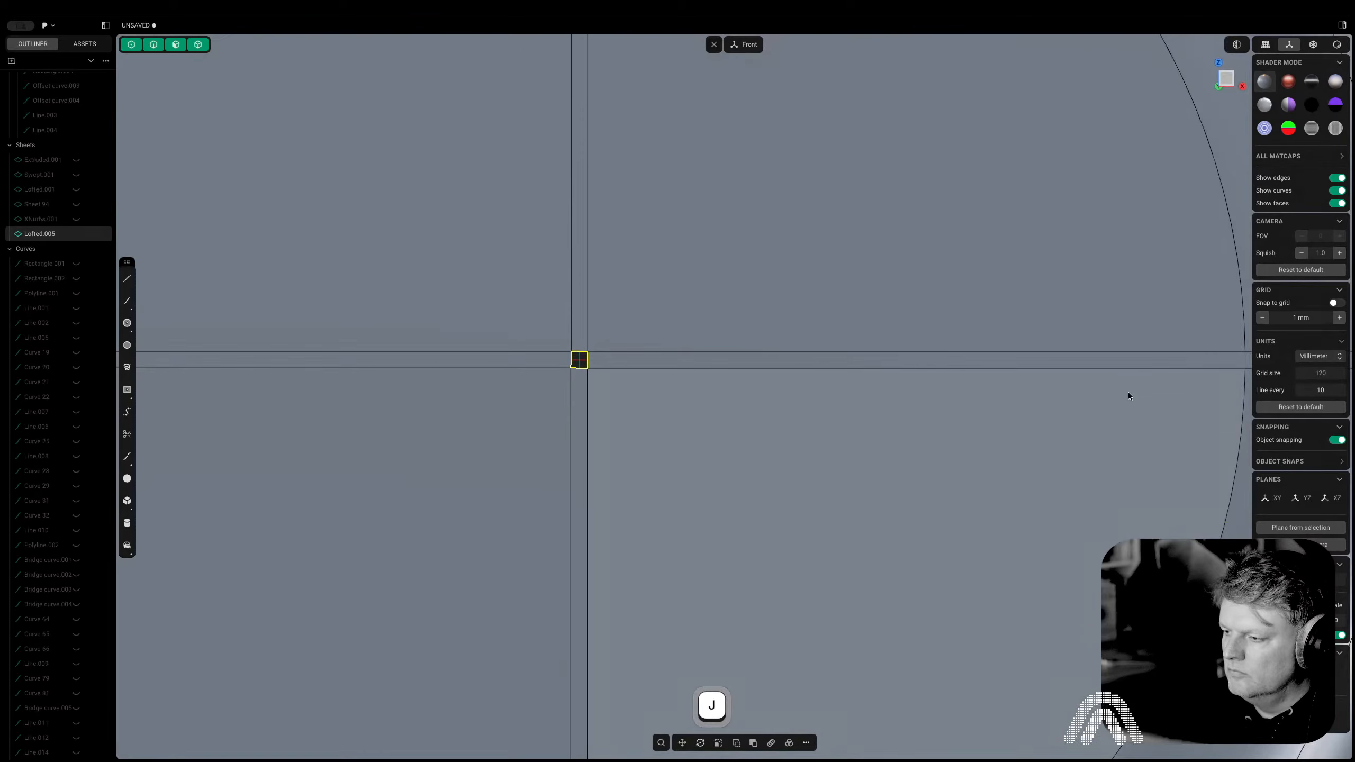
Patch the small square hole at the panel's centre with G0 continuity and multiple faces
key(j)
scroll(587, 341, up, 3)
scroll(683, 294, up, 4)
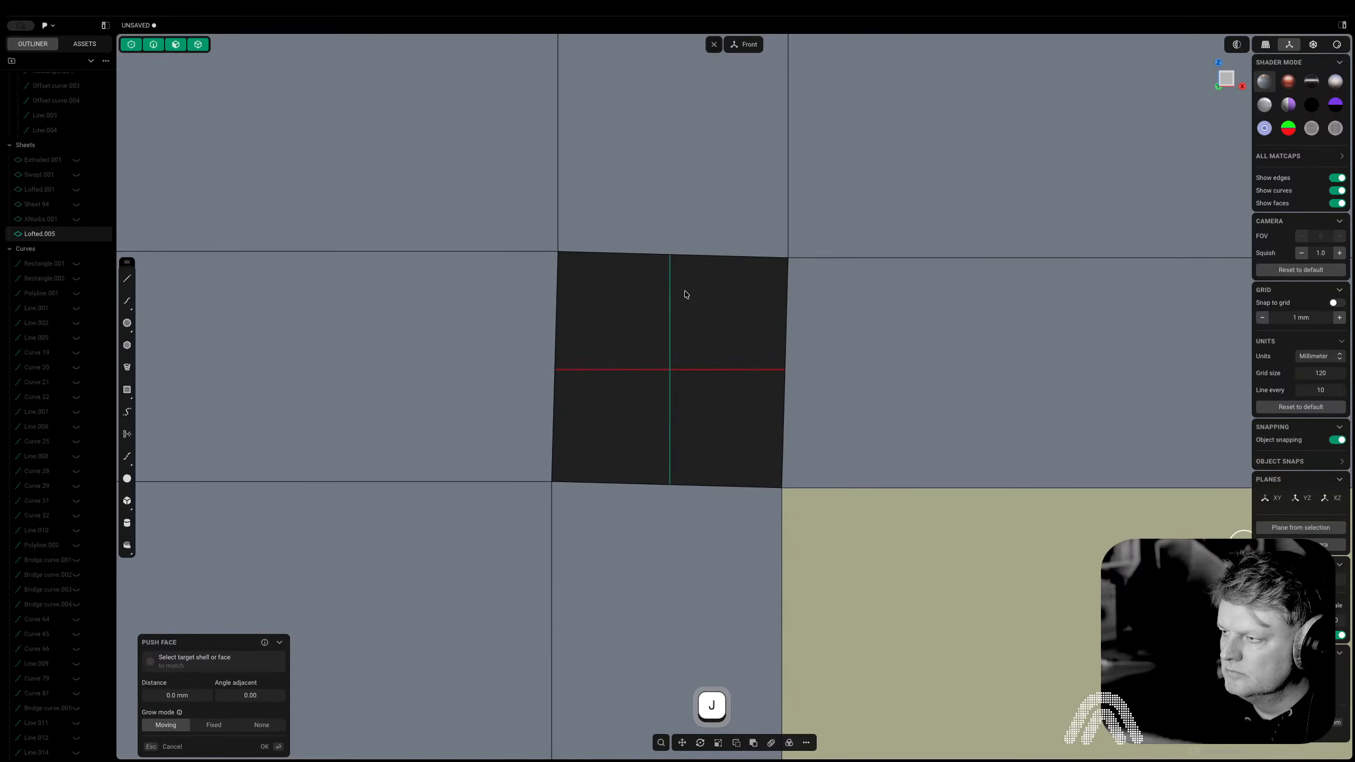
mouse_move(701, 279)
ctrl+middle_down()
mouse_move(1189, 511)
mouse_move(736, 291)
ctrl+middle_up()
scroll(702, 275, down, 5)
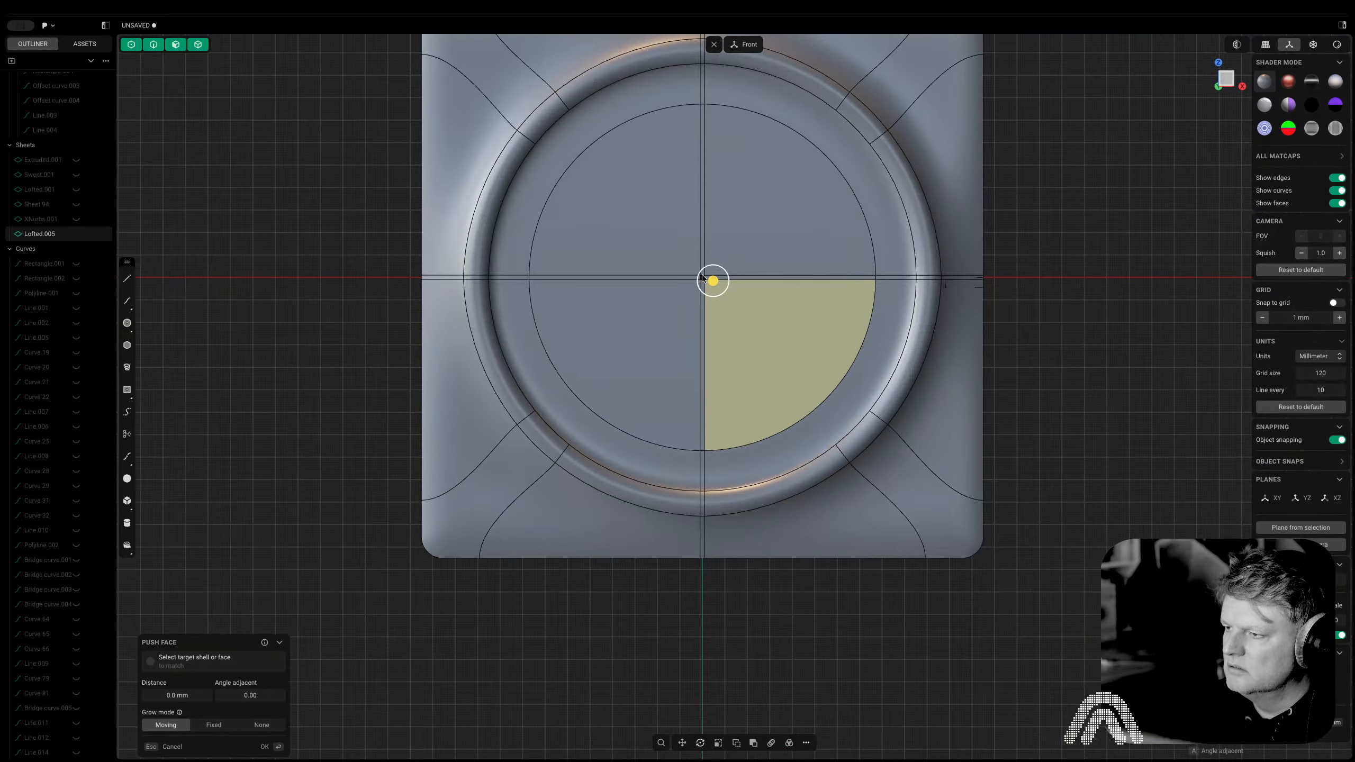
scroll(701, 275, up, 7)
scroll(677, 307, up, 4)
key(2)
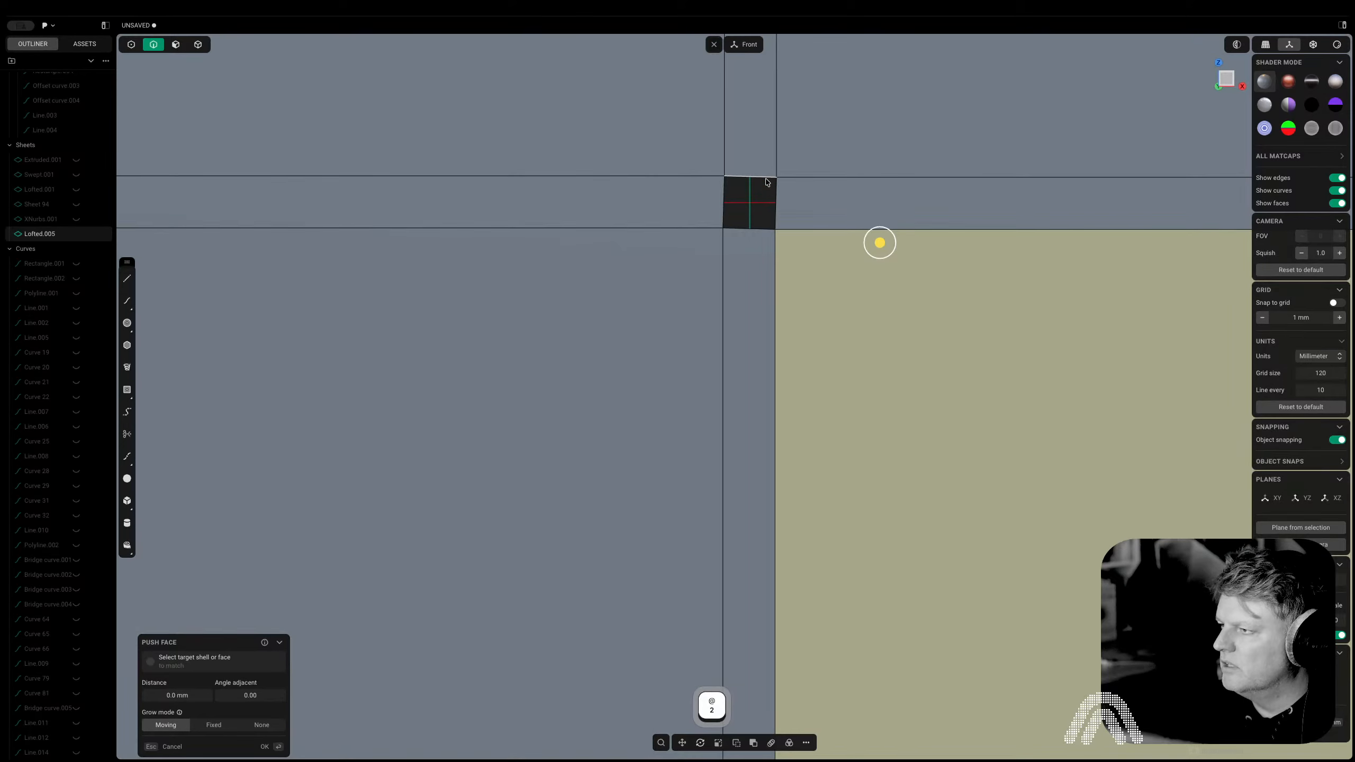
alt+click(724, 177)
key(Return)
key(Return)
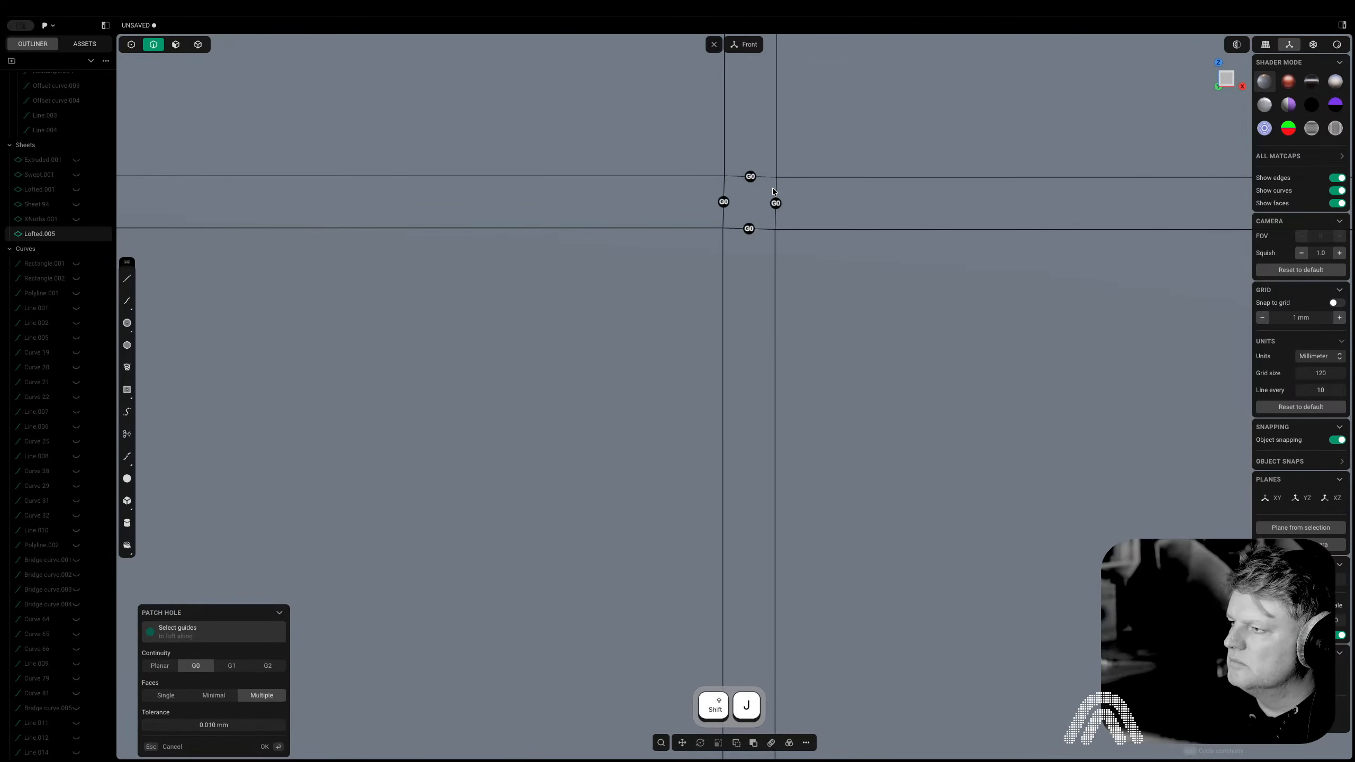
scroll(772, 191, down, 10)
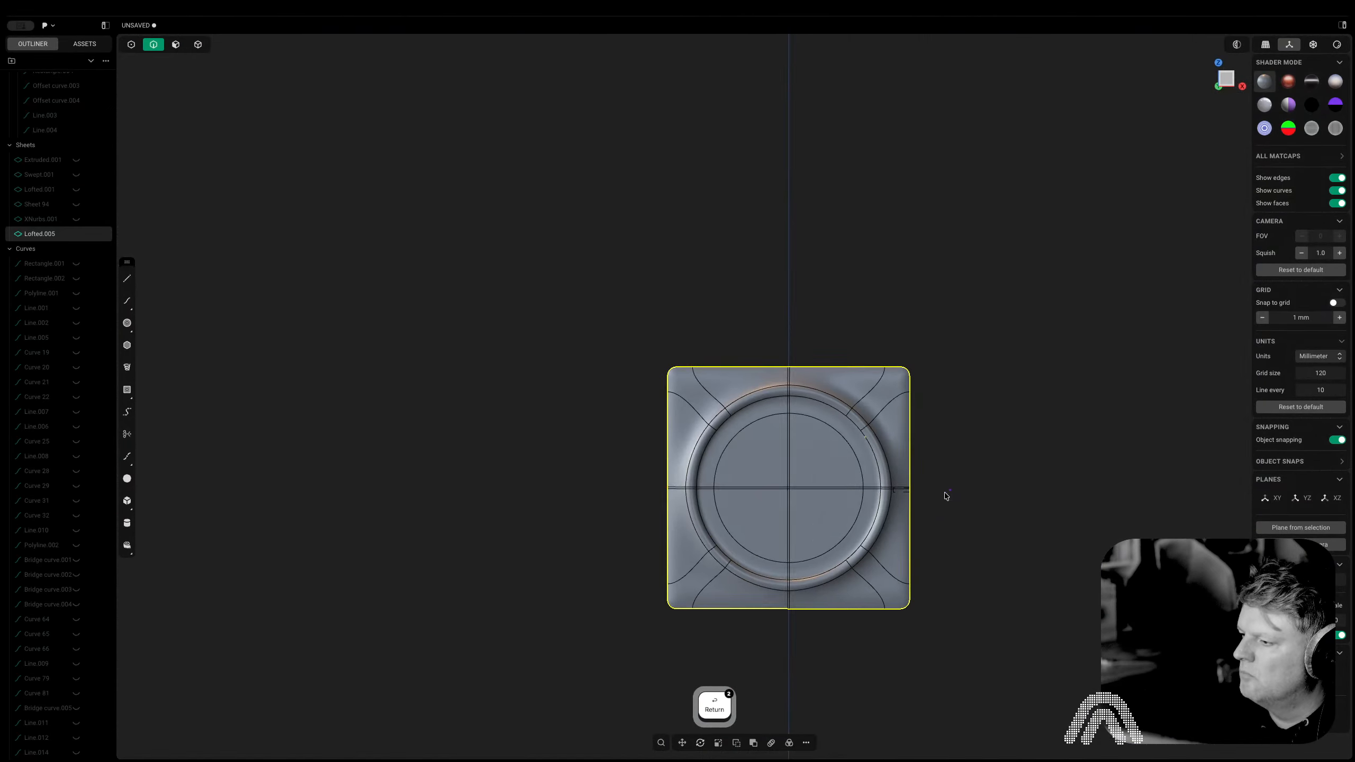
In the right view, select the panel's entire back perimeter edge and duplicate it in place
middle_drag(946, 496, 745, 502)
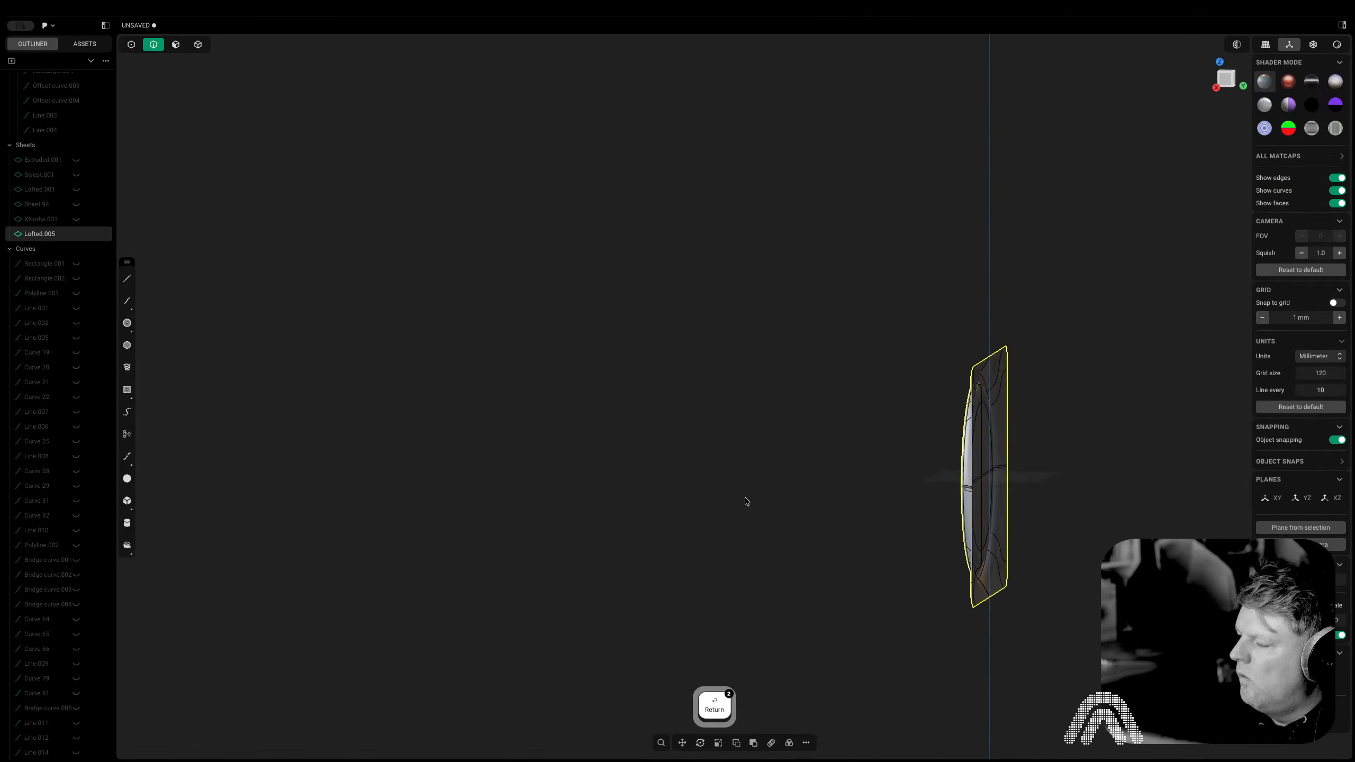
click(1215, 87)
scroll(878, 314, up, 5)
key(2)
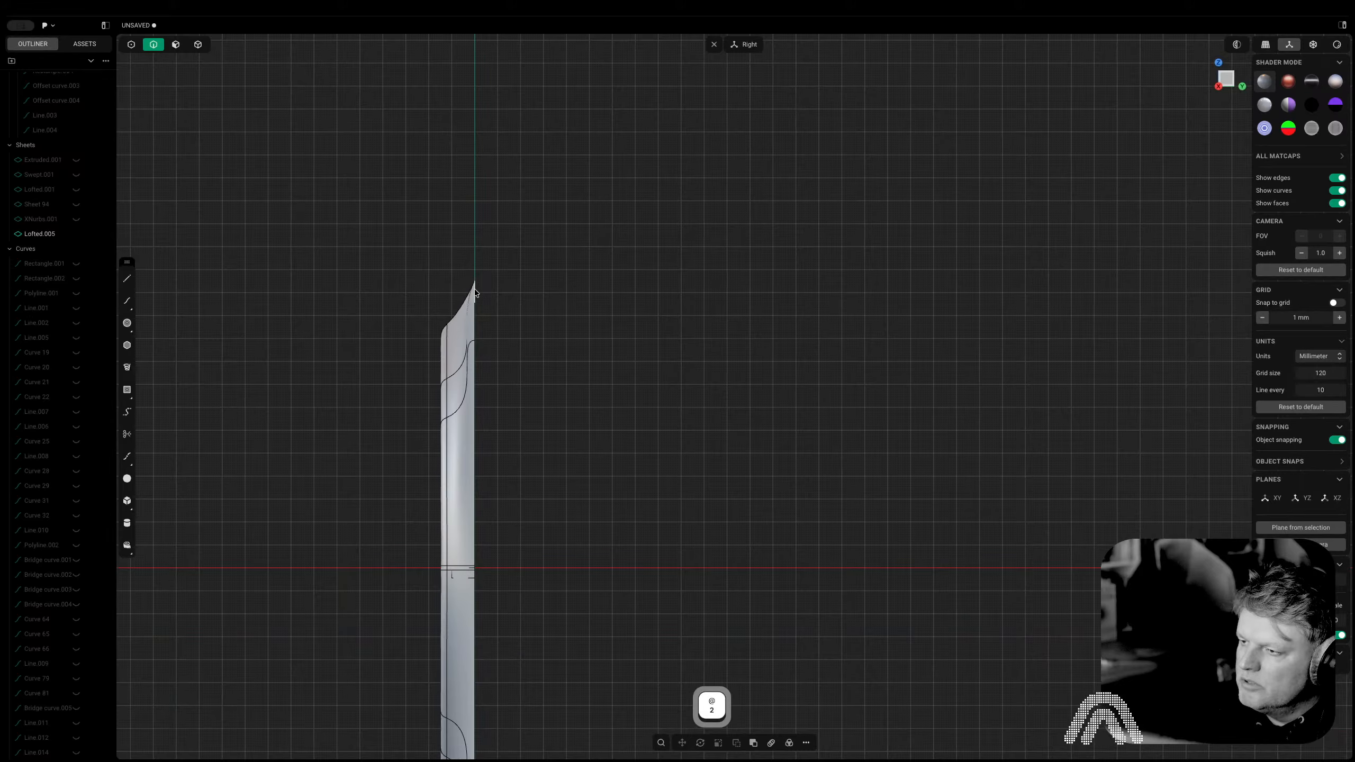
key(alt)
drag(533, 662, 533, 662)
middle_drag(539, 653, 628, 585)
key(2)
drag(693, 112, 565, 738)
middle_drag(611, 712, 613, 381)
drag(620, 586, 564, 65)
middle_drag(670, 197, 721, 369)
click(641, 73)
drag(609, 42, 704, 643)
key(shift+d)
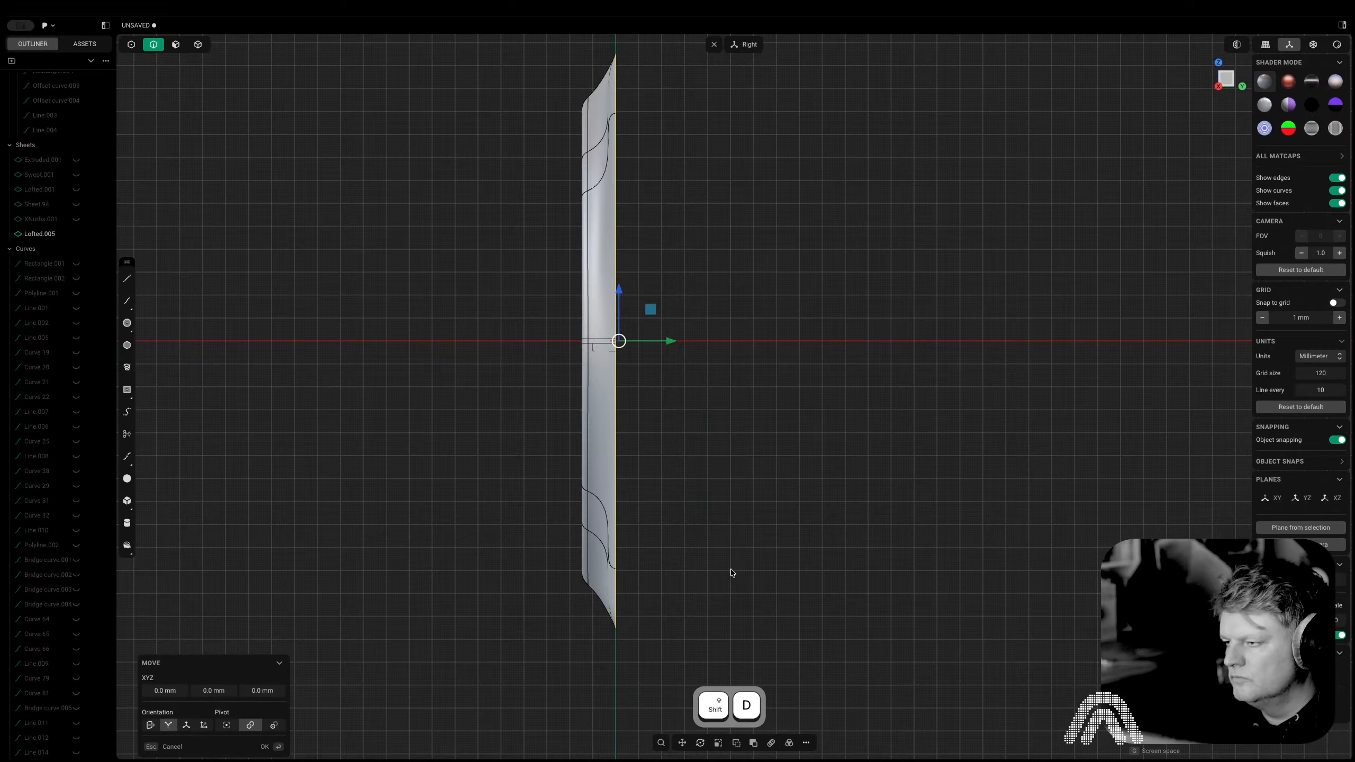
right_click(731, 572)
Move the duplicated perimeter outline a short distance backward along the Y axis, away from the panel
middle_drag(731, 572, 777, 553)
key(g)
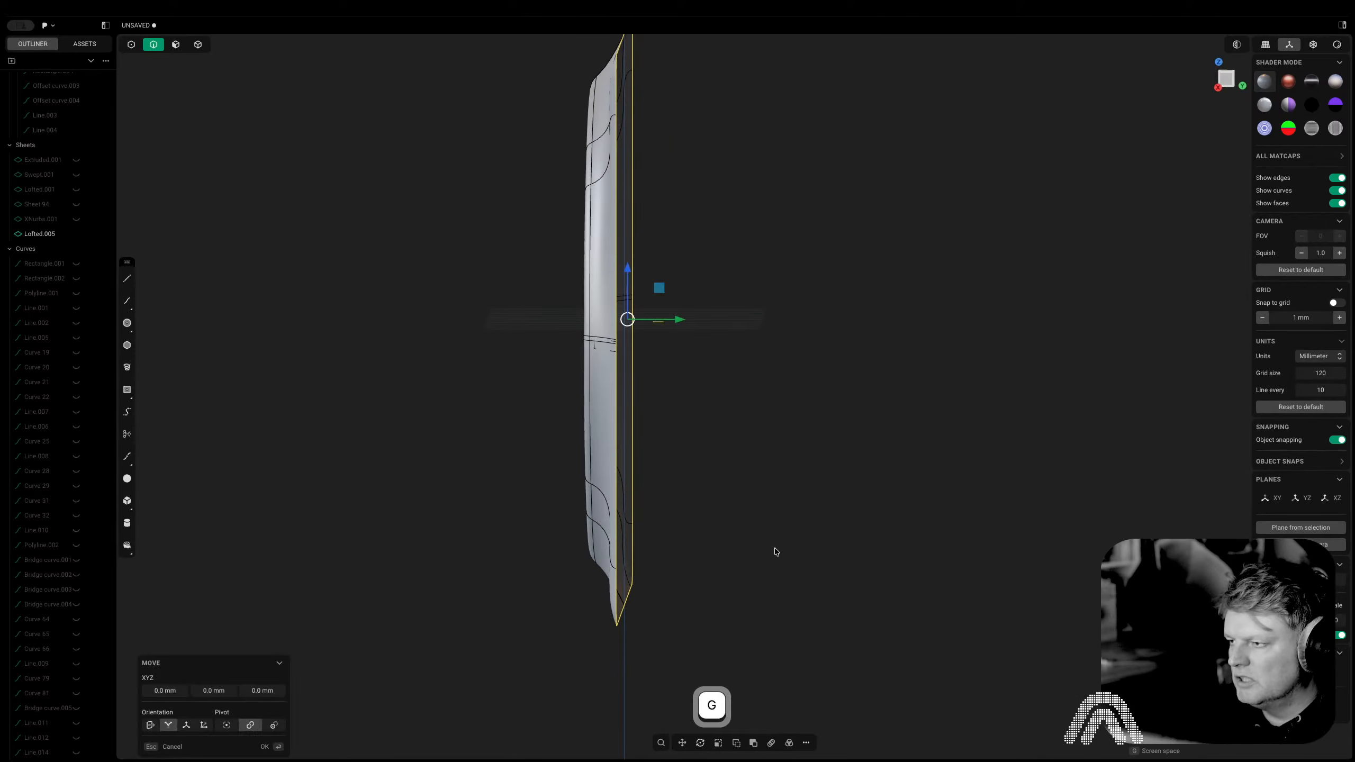
key(y)
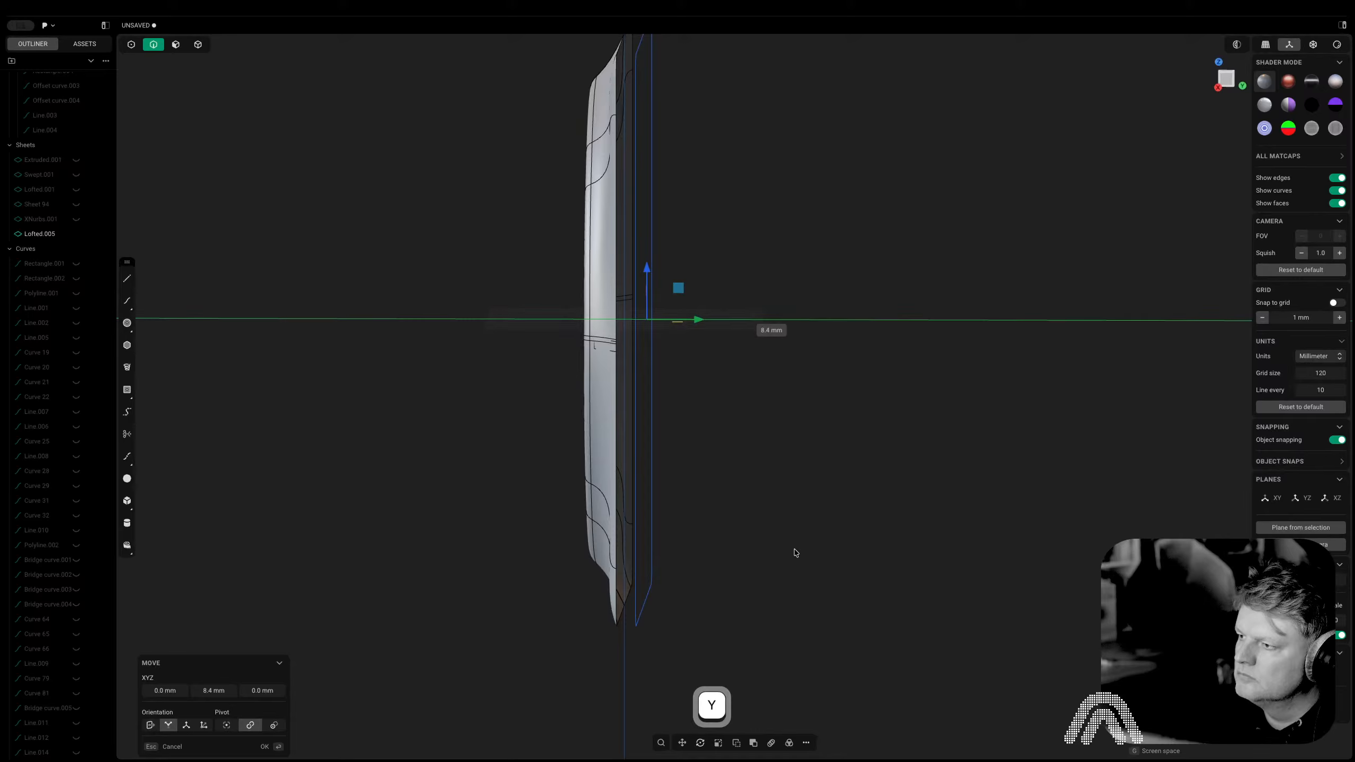
click(796, 553)
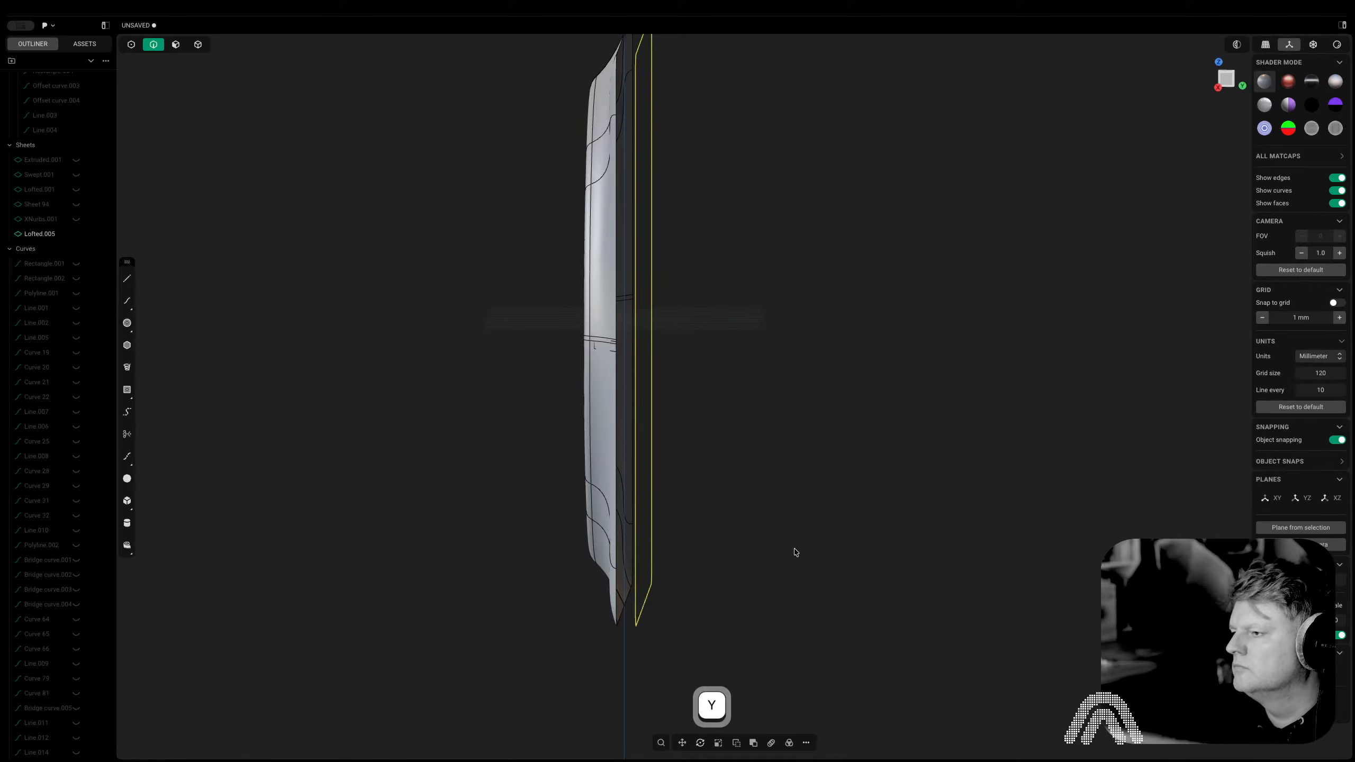
click(1223, 83)
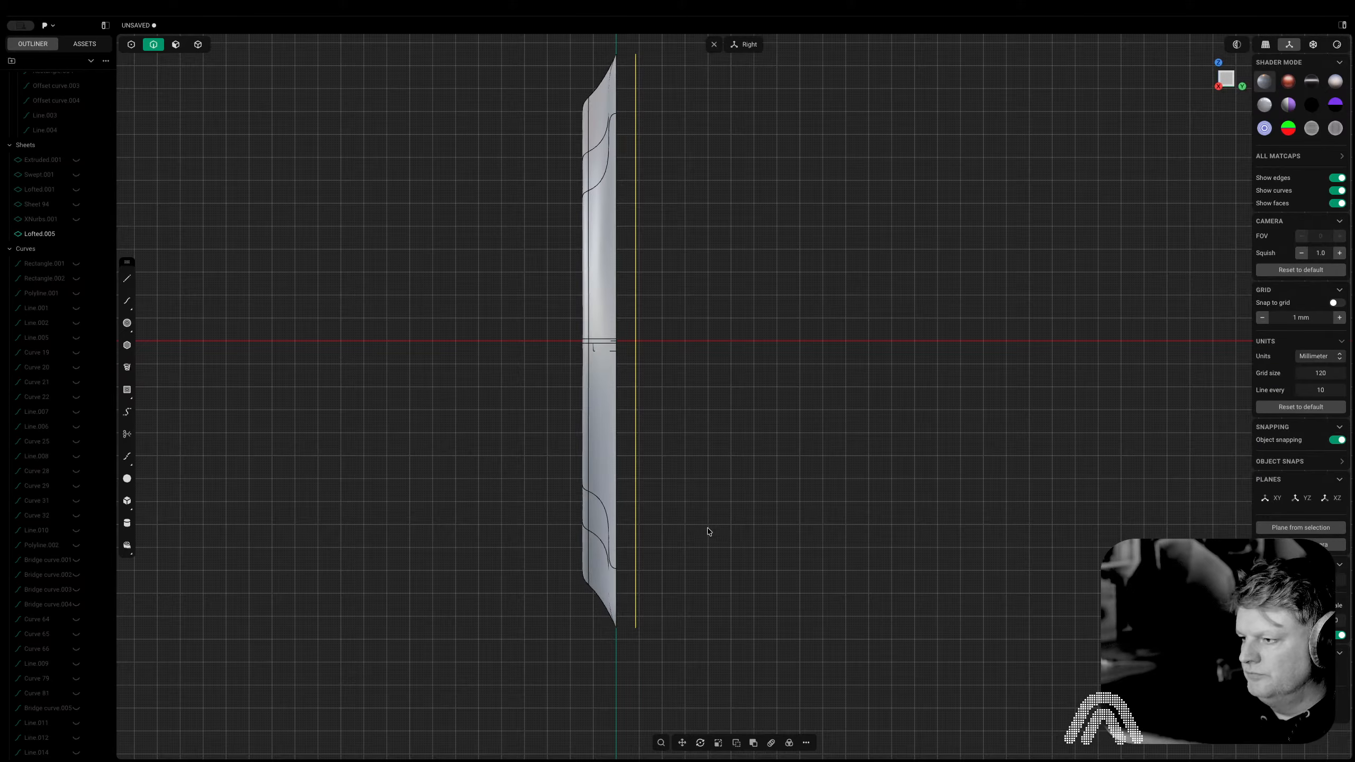
Patch the offset outline with a flat back sheet and hide the outline curves
middle_drag(708, 528, 673, 533)
alt+click(702, 618)
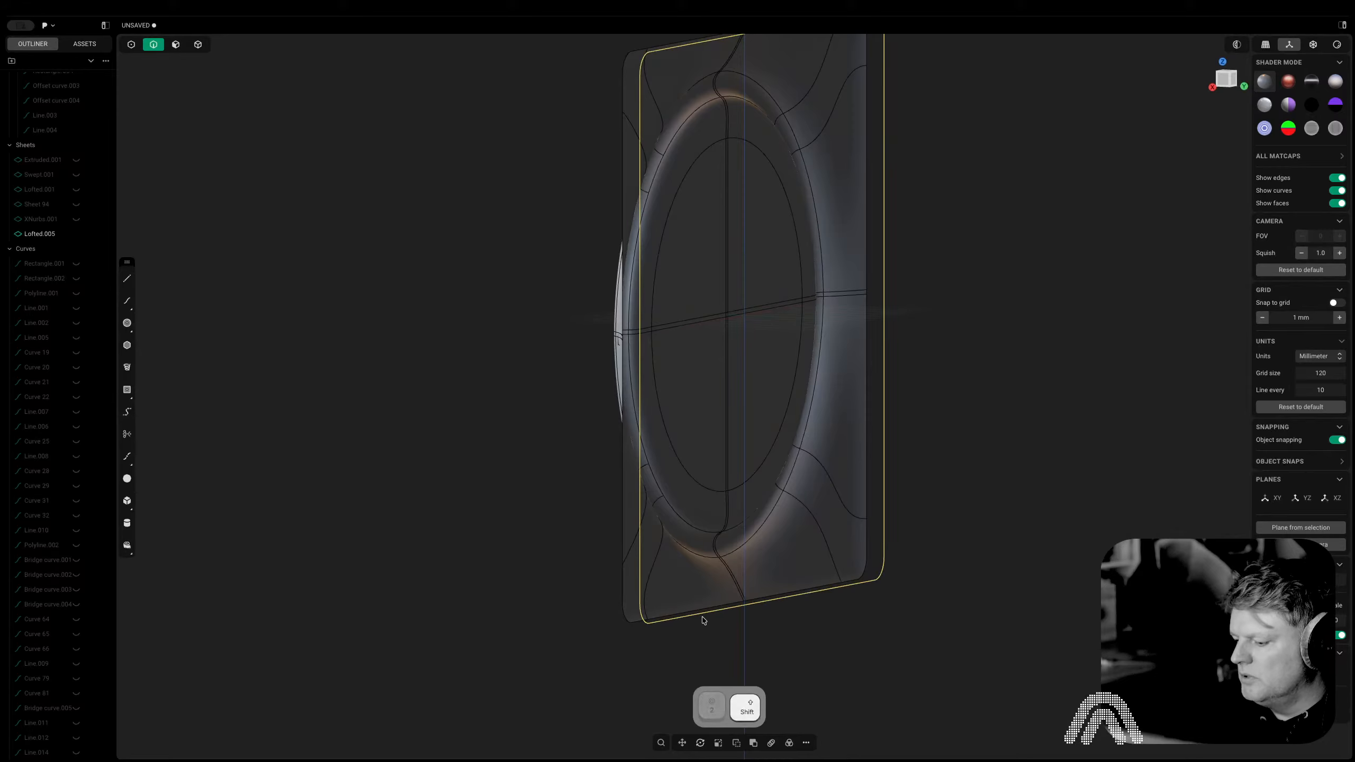
key(shift+j)
middle_drag(908, 475, 925, 291)
key(Return)
scroll(683, 166, up, 5)
key(2)
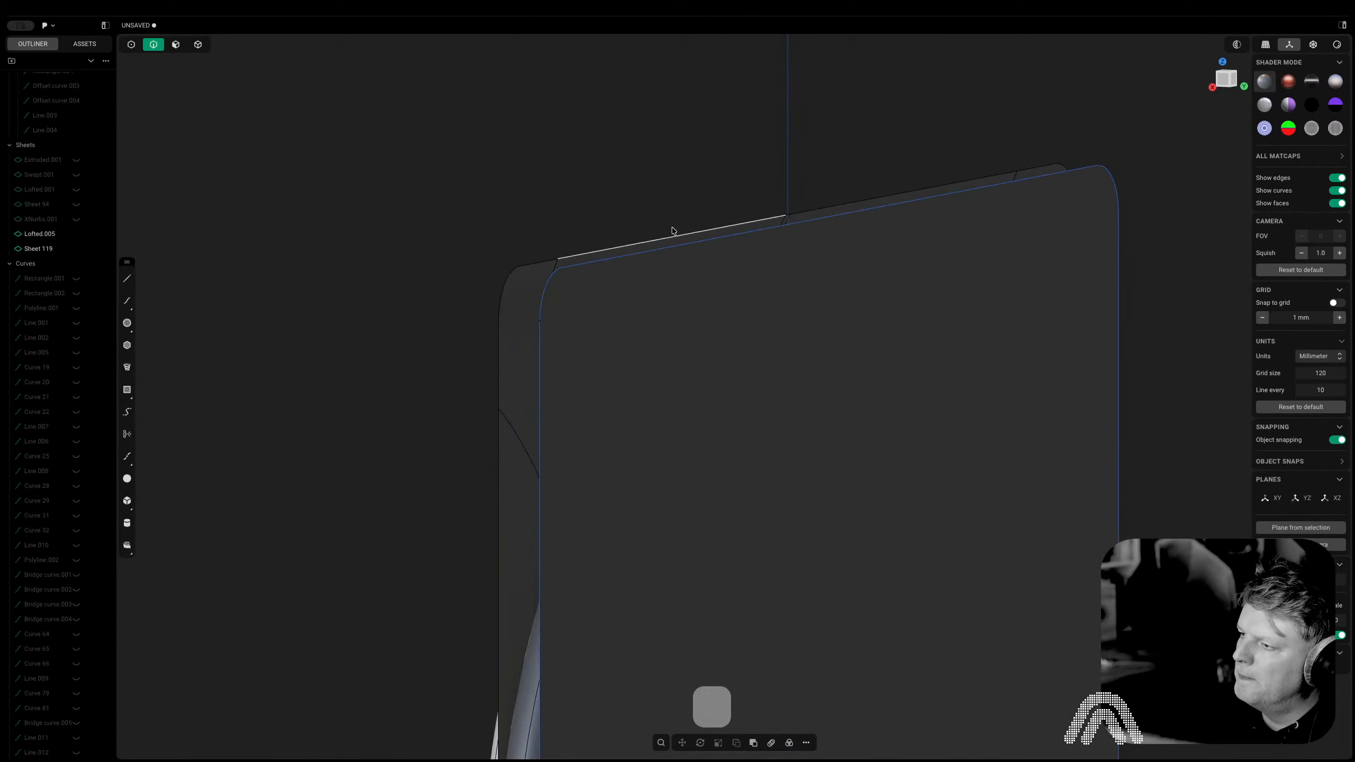
click(673, 243)
click(728, 272)
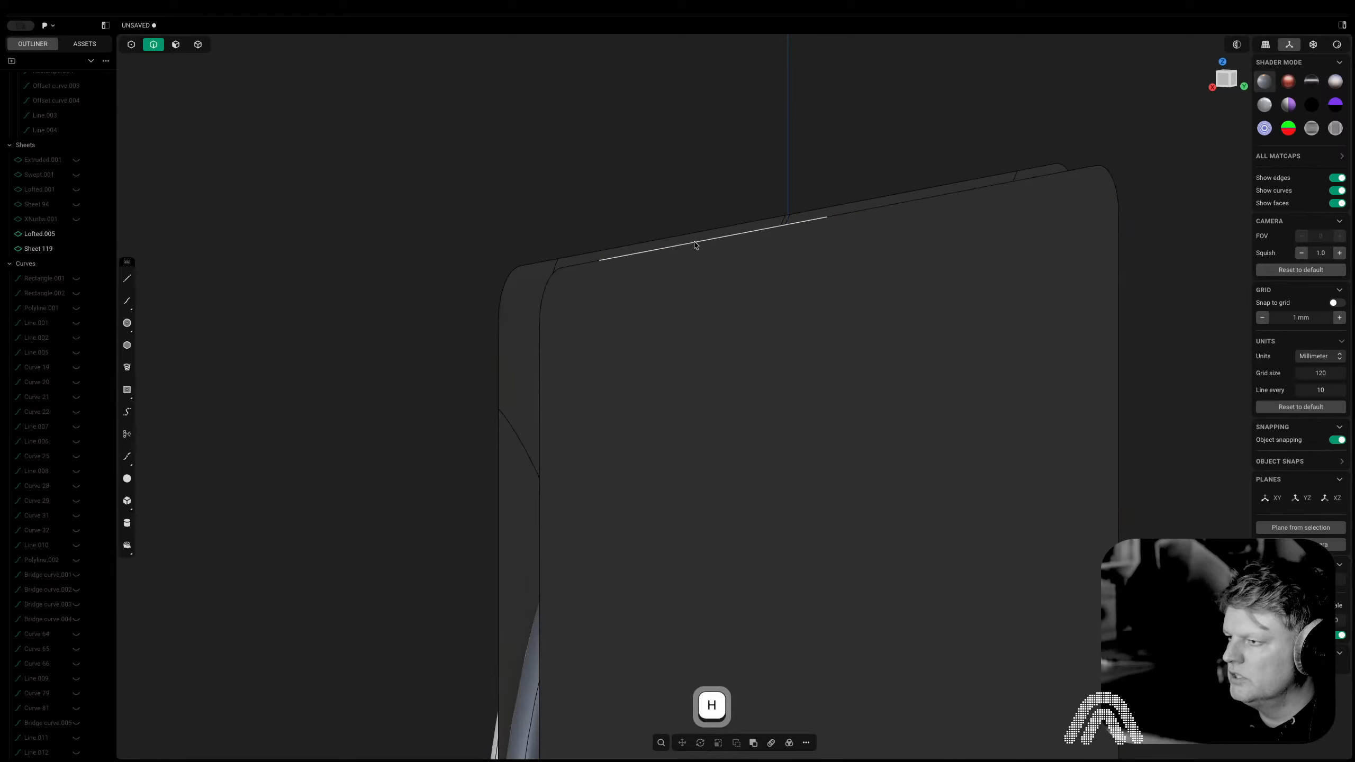
alt+click(693, 234)
key(shift+e)
alt+shift+click(690, 244)
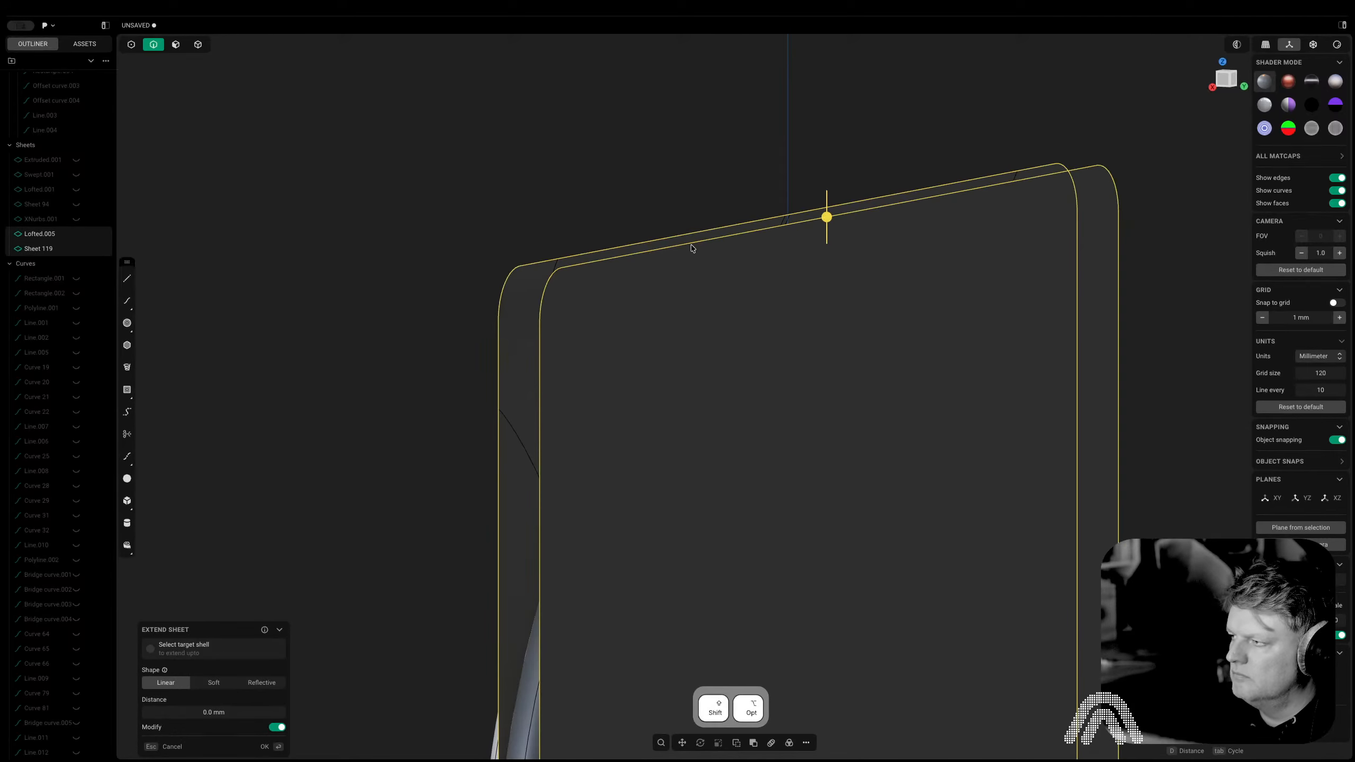
key(Escape)
key(Escape)
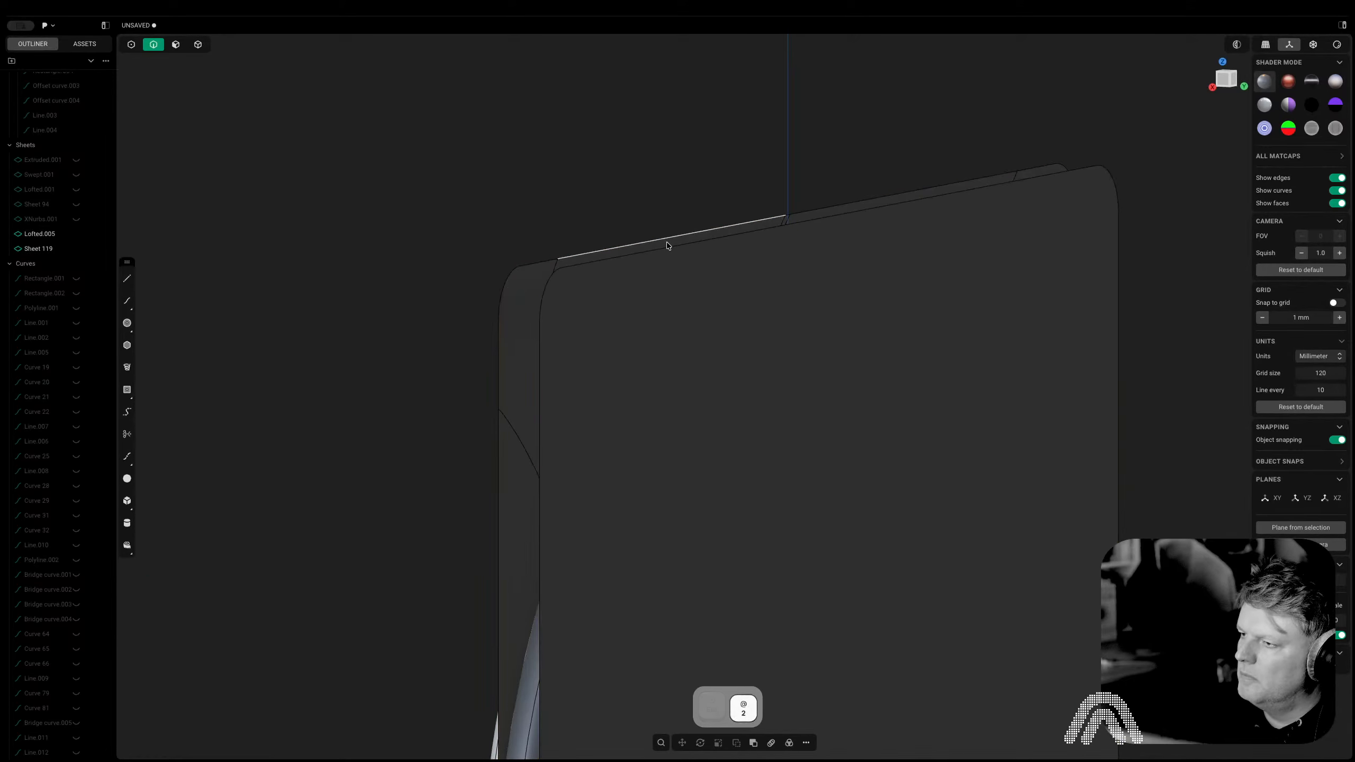
Loft the long upper edge running from the top centre between the panel and the back sheet with G1 continuity
click(668, 240)
key(shift+e)
shift+click(705, 249)
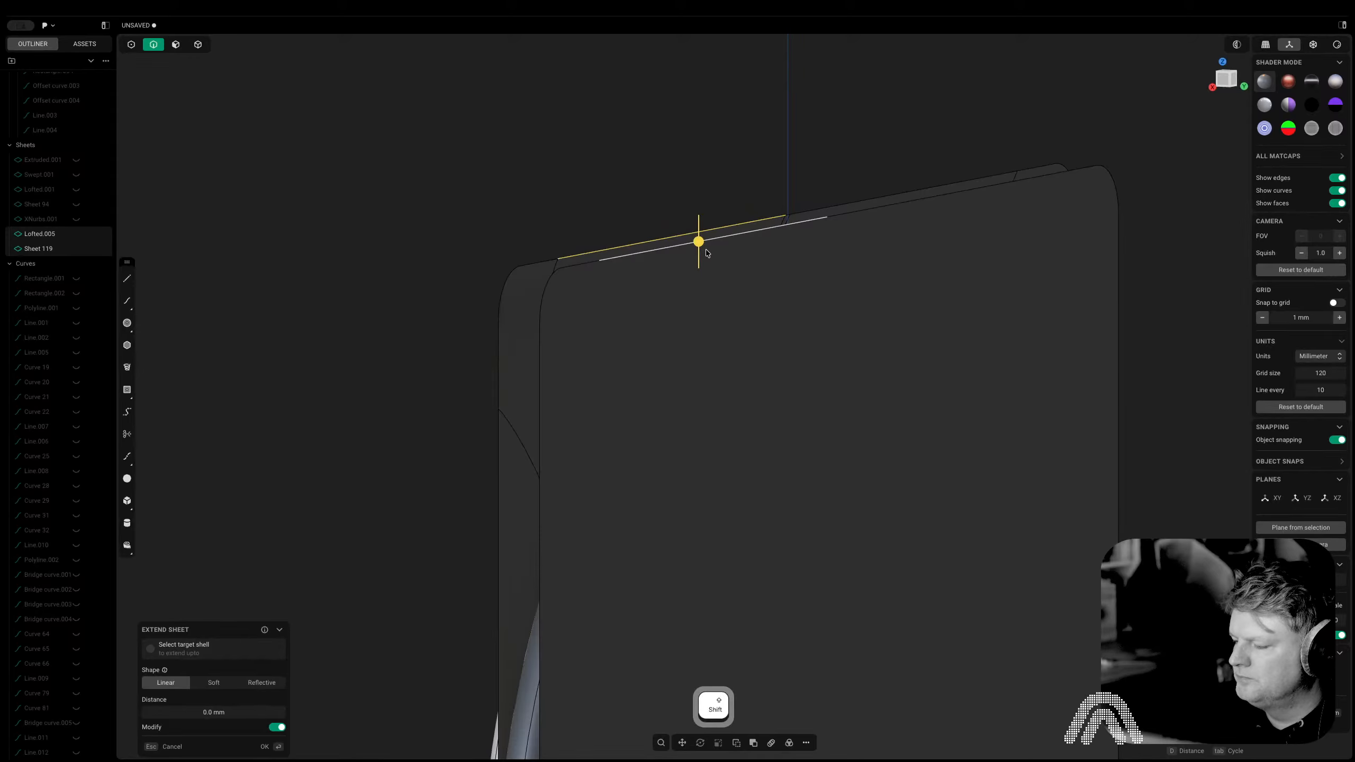
key(l)
middle_drag(705, 249, 835, 255)
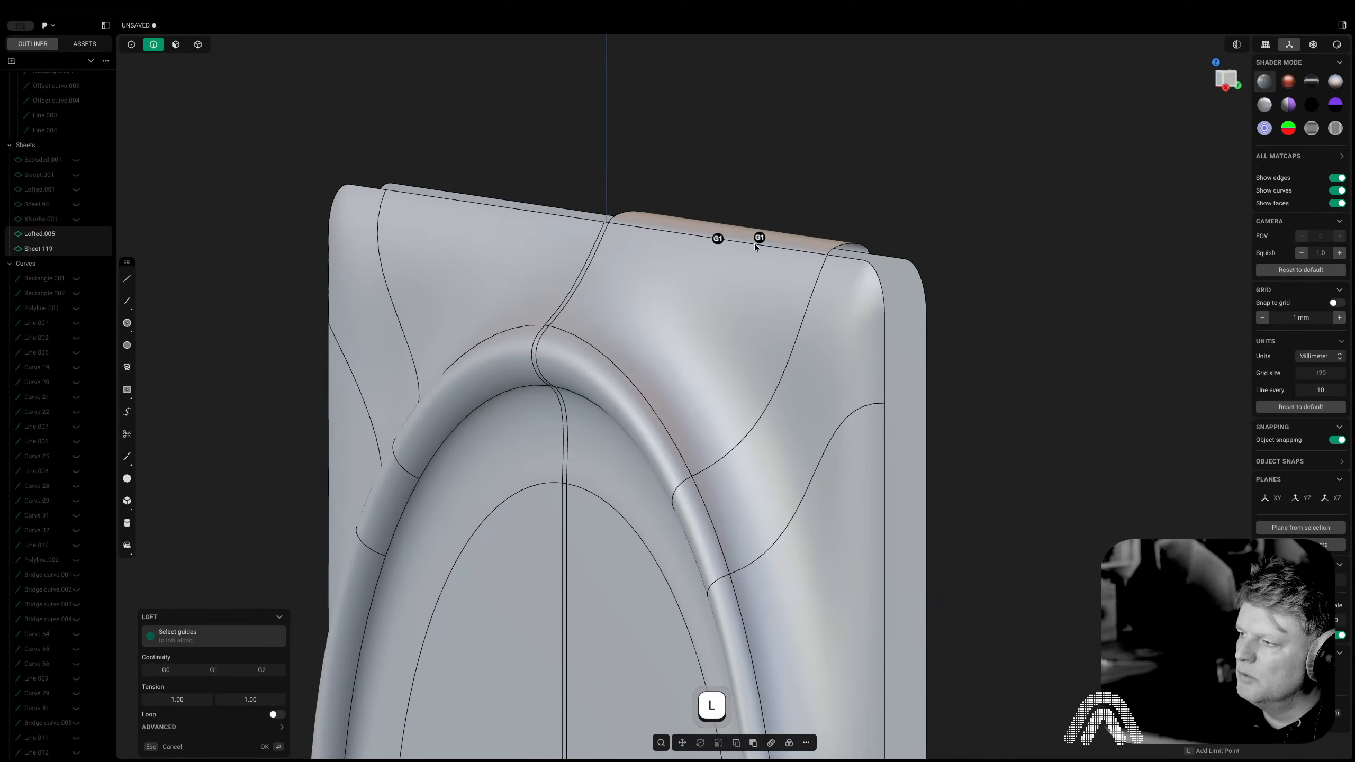
right_drag(873, 357, 992, 524)
right_click(992, 524)
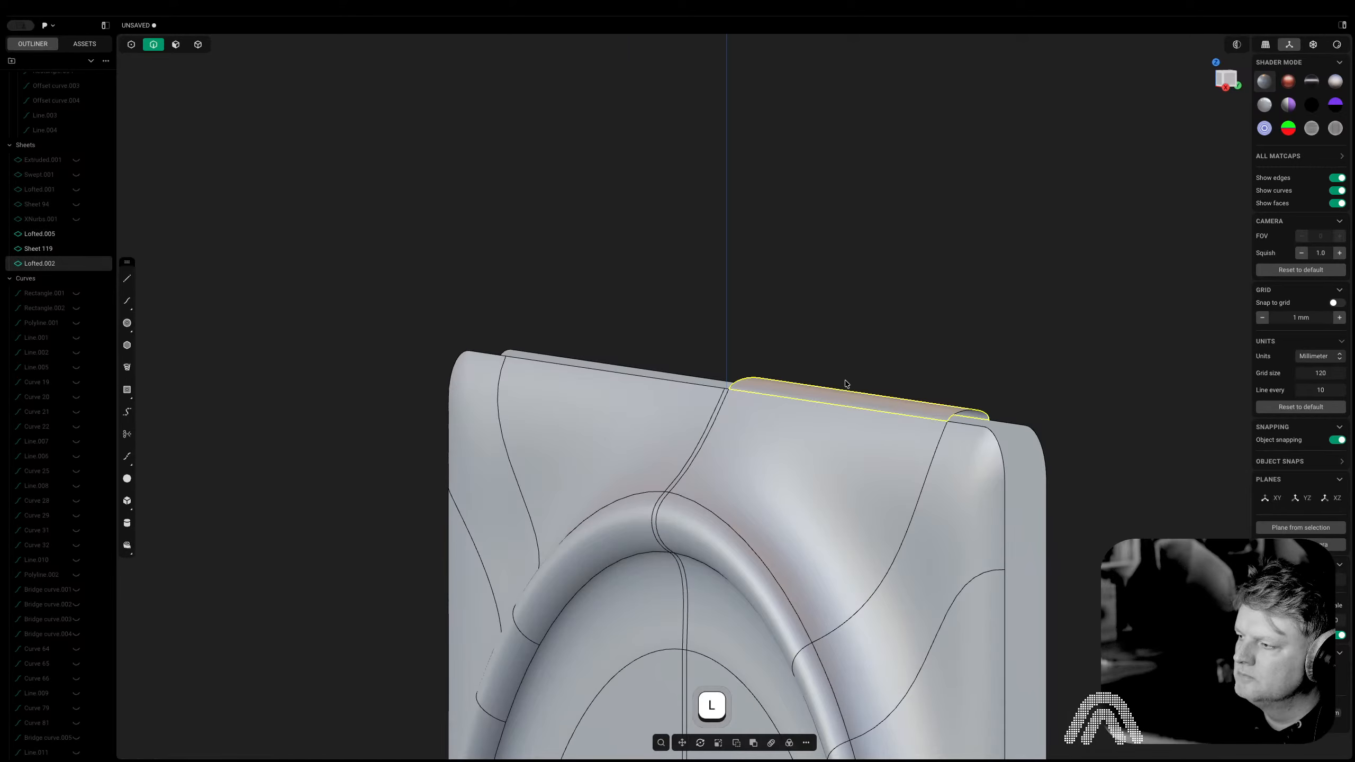
Loft the short straight gap between that top strip and the rounded corner, joining panel and back sheet with G1 continuity
middle_drag(846, 384, 701, 442)
right_drag(976, 422, 637, 661)
key(2)
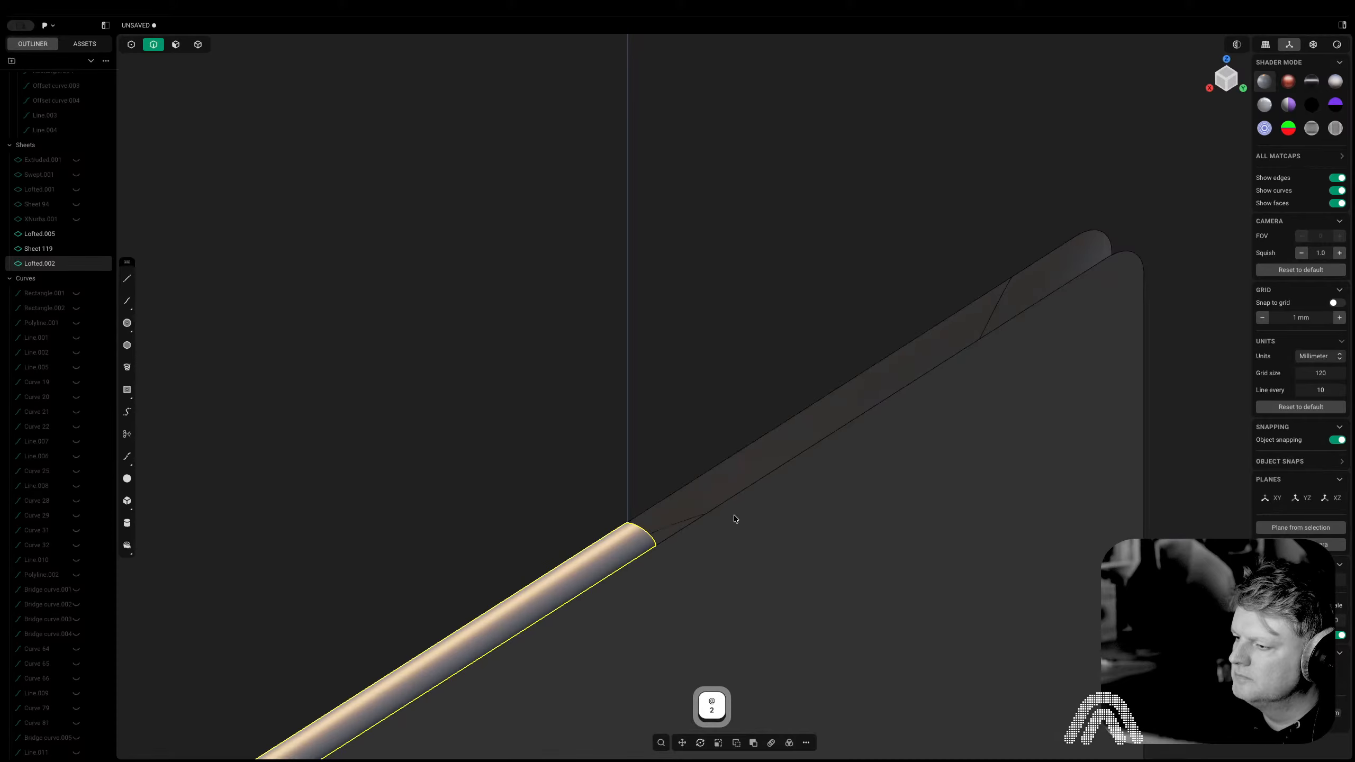
right_drag(734, 515, 1093, 165)
middle_drag(523, 520, 679, 506)
click(519, 431)
key(shift+e)
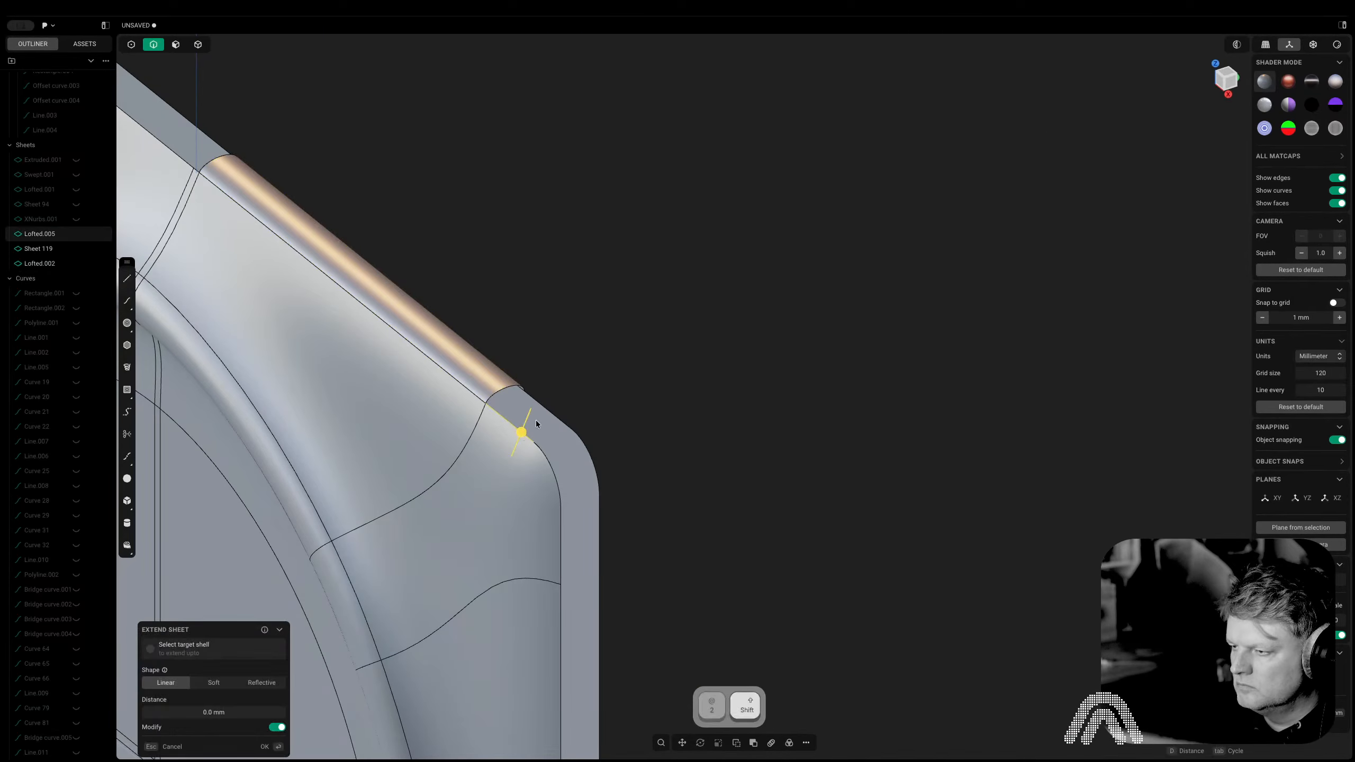
shift+click(543, 415)
key(l)
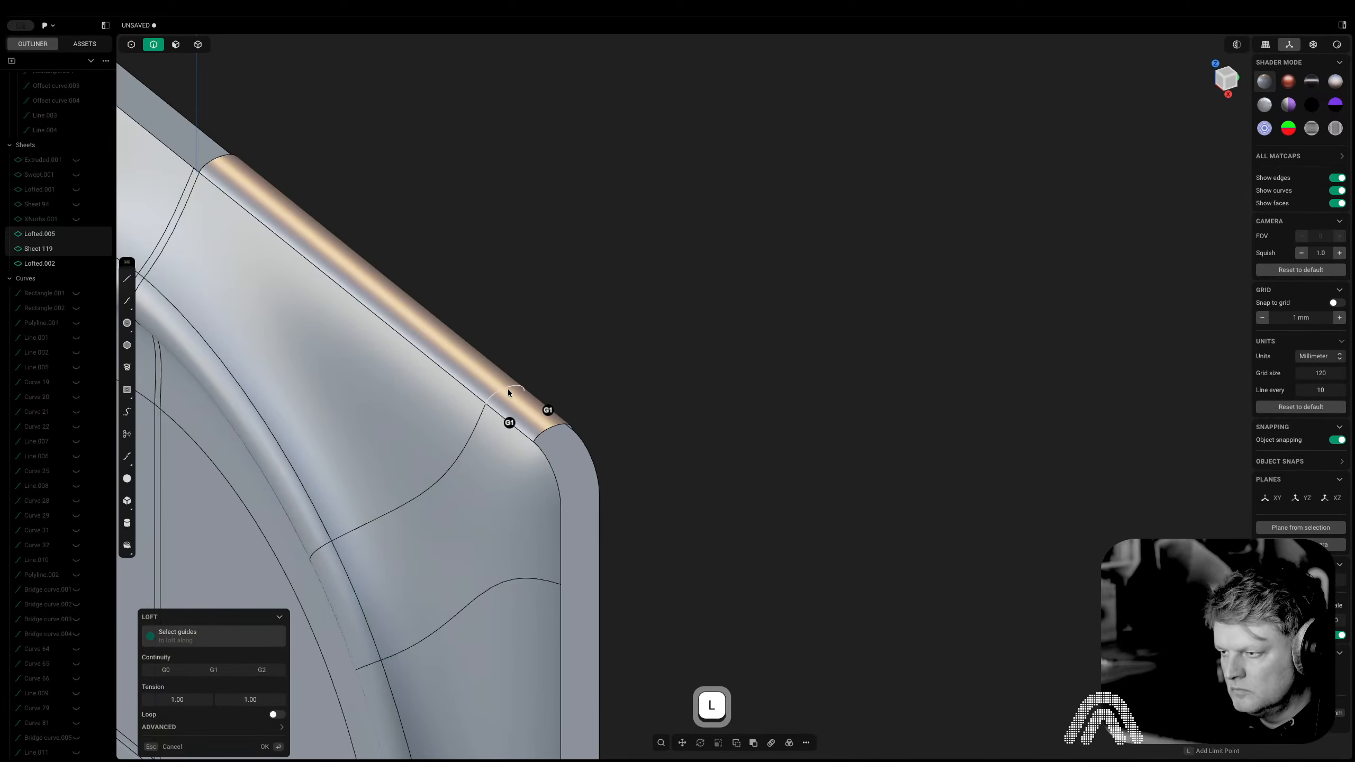
key(Return)
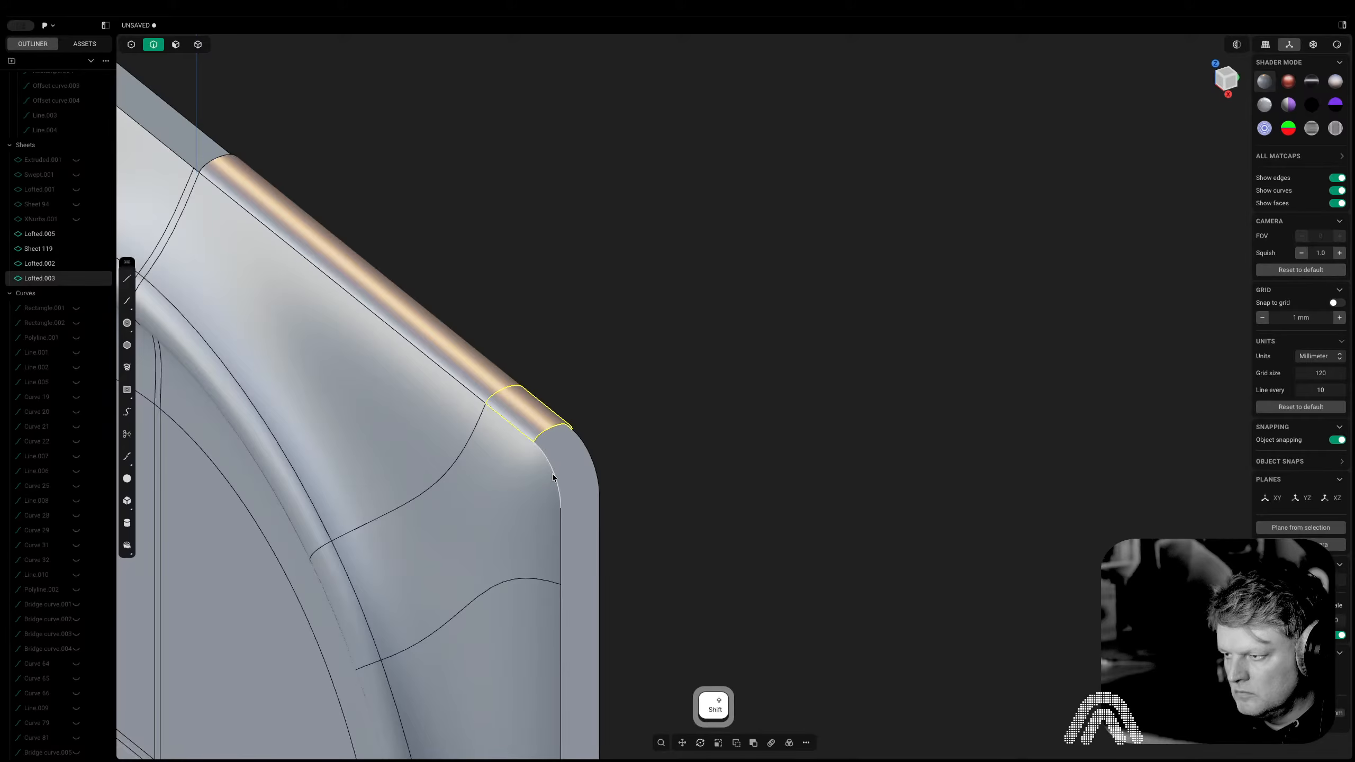
Try to loft the rounded corner gap using only the panel's and back sheet's corner arcs
click(552, 473)
key(shift+e)
shift+click(594, 466)
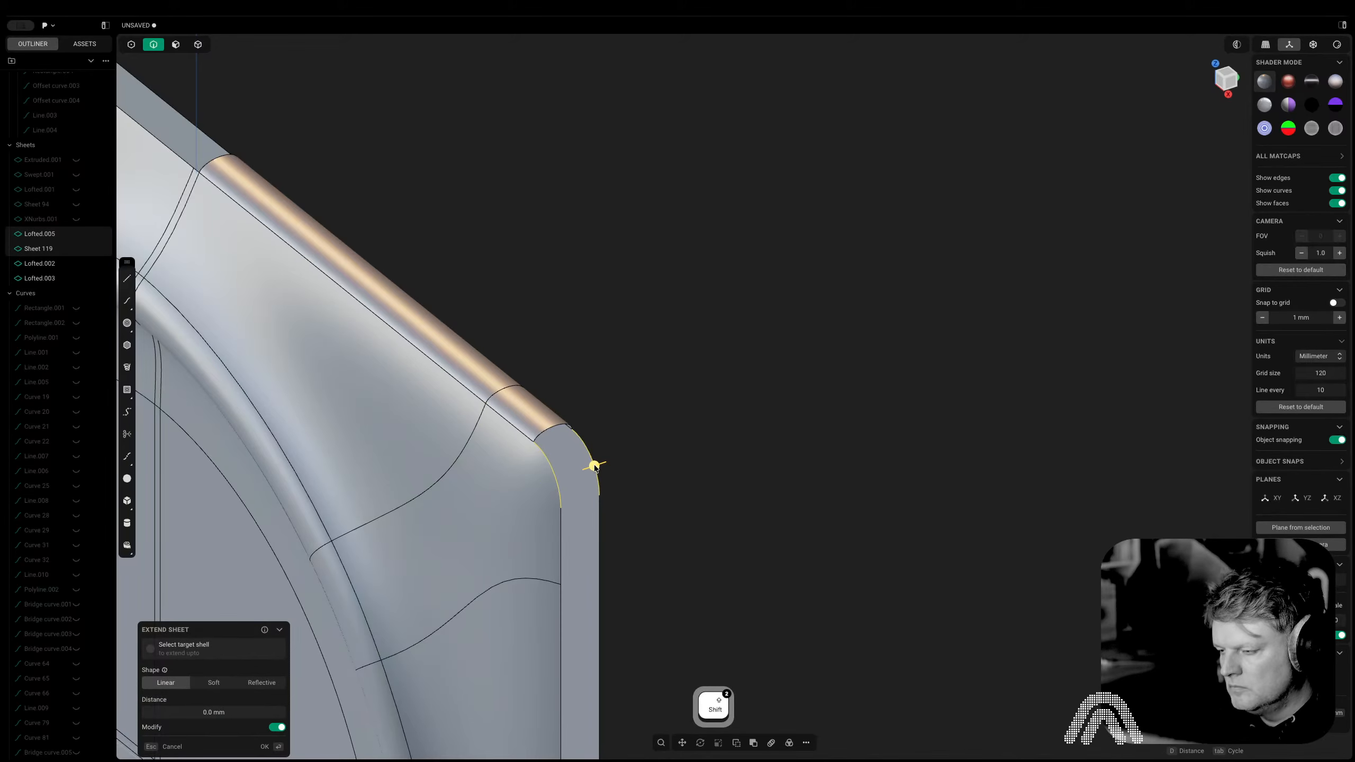
key(l)
key(Return)
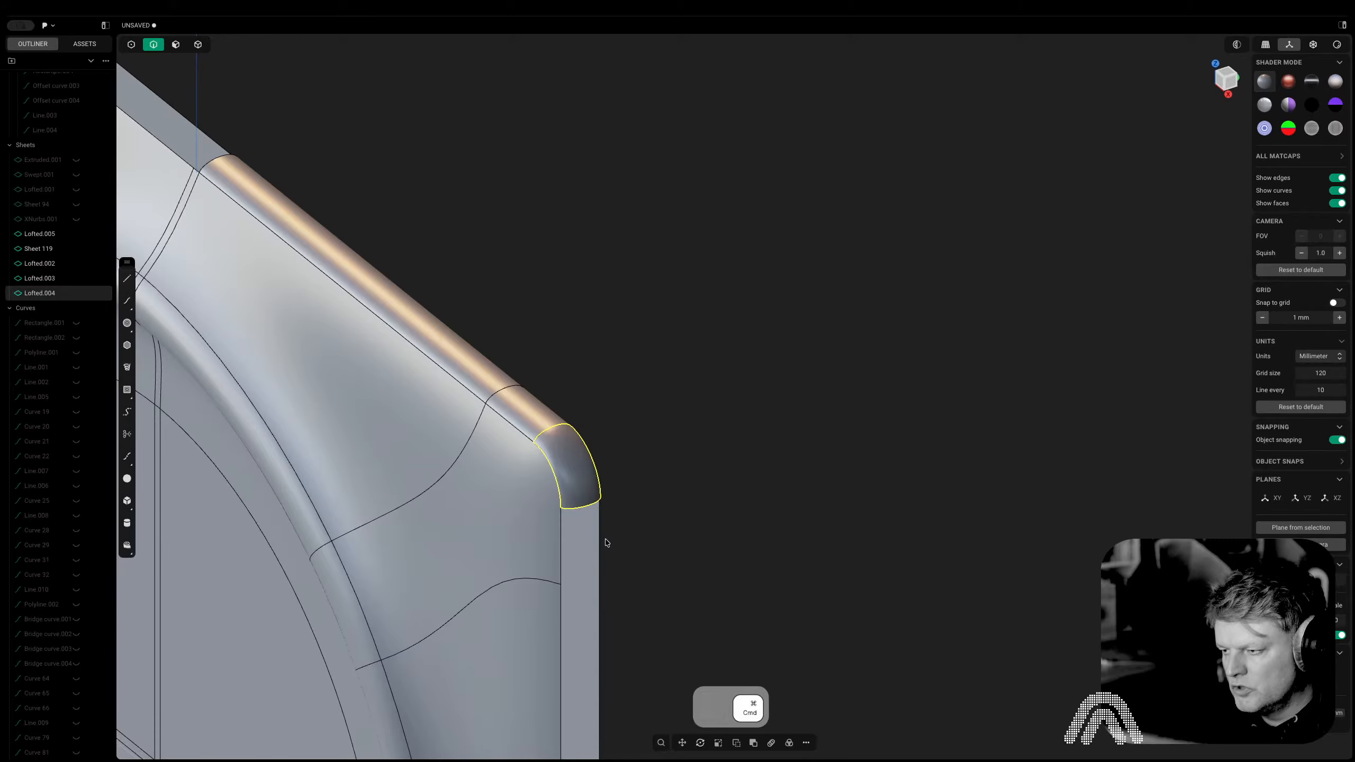
key(super+z)
key(super+z)
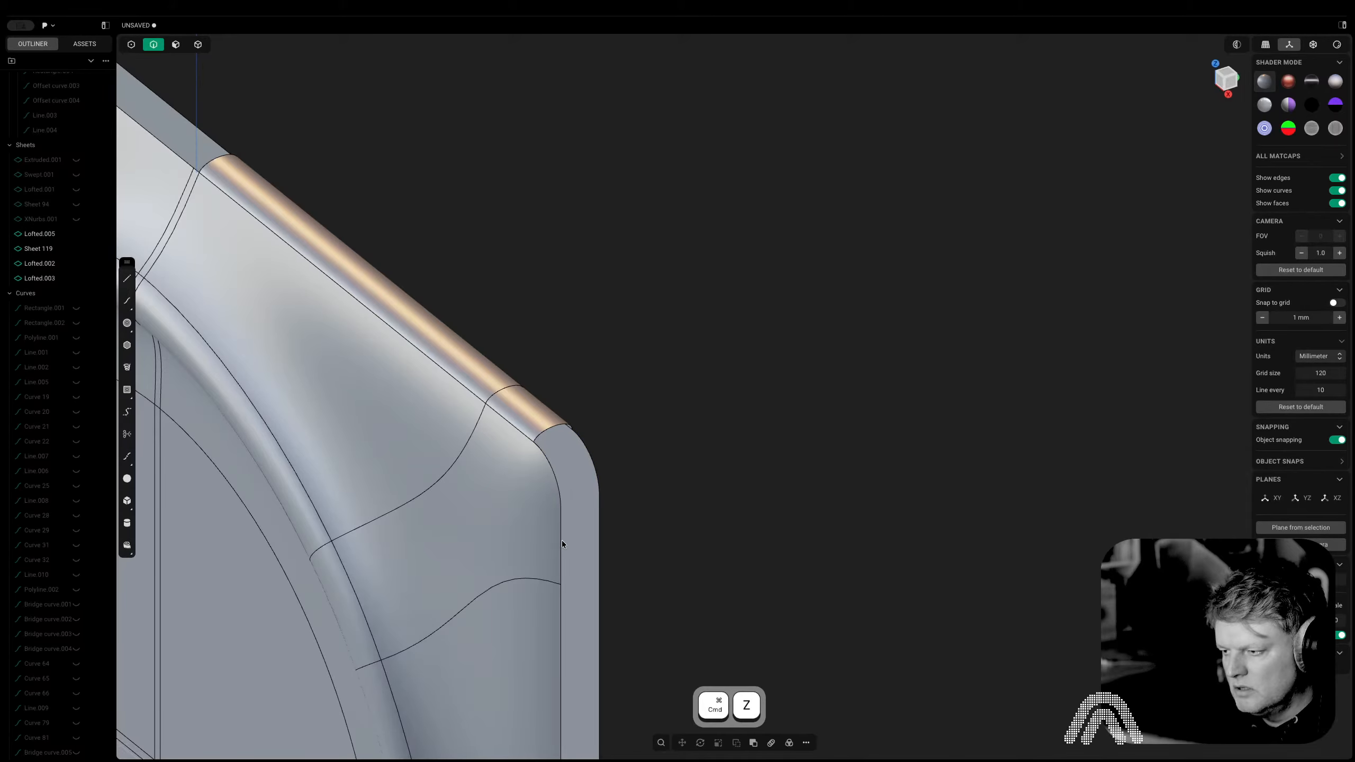
Loft the short vertical gap just below the rounded corner between the panel and the back sheet with G1 continuity
key(super+shift+z)
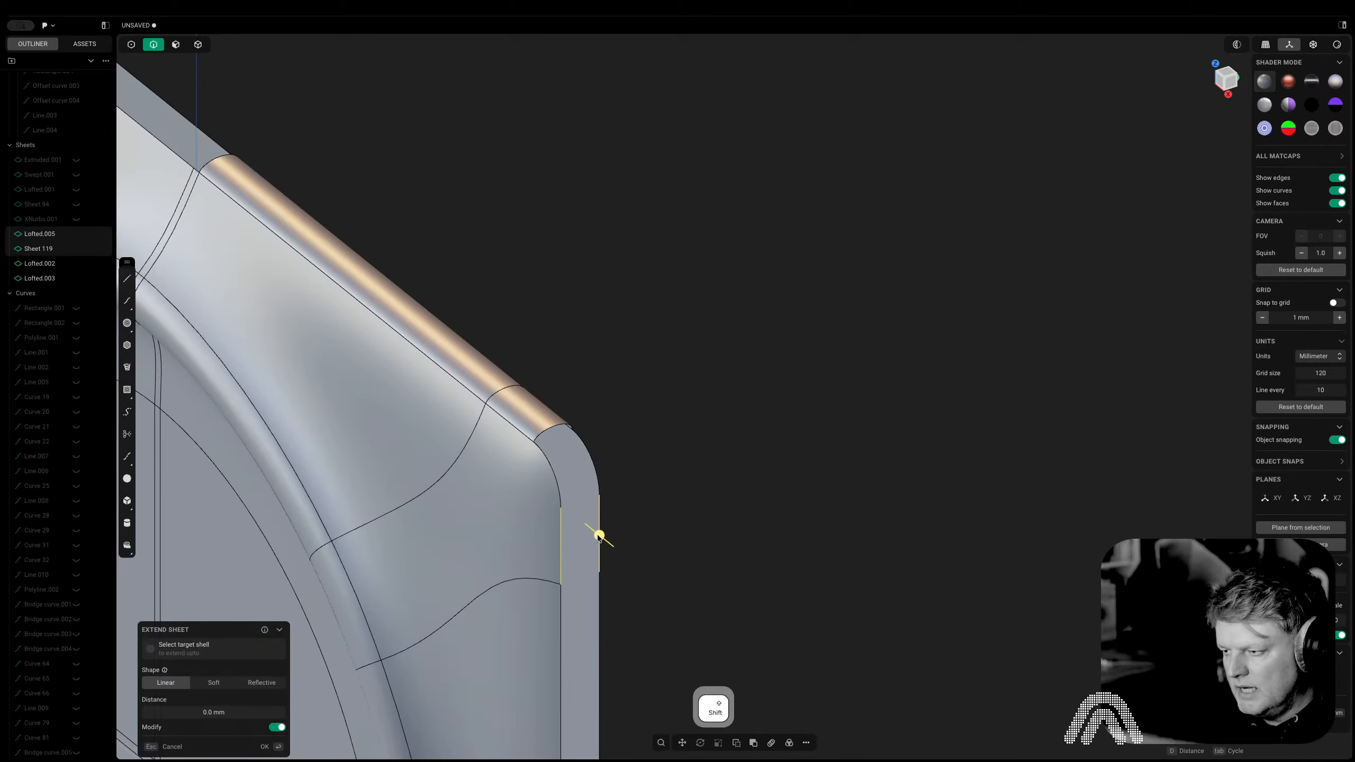
key(l)
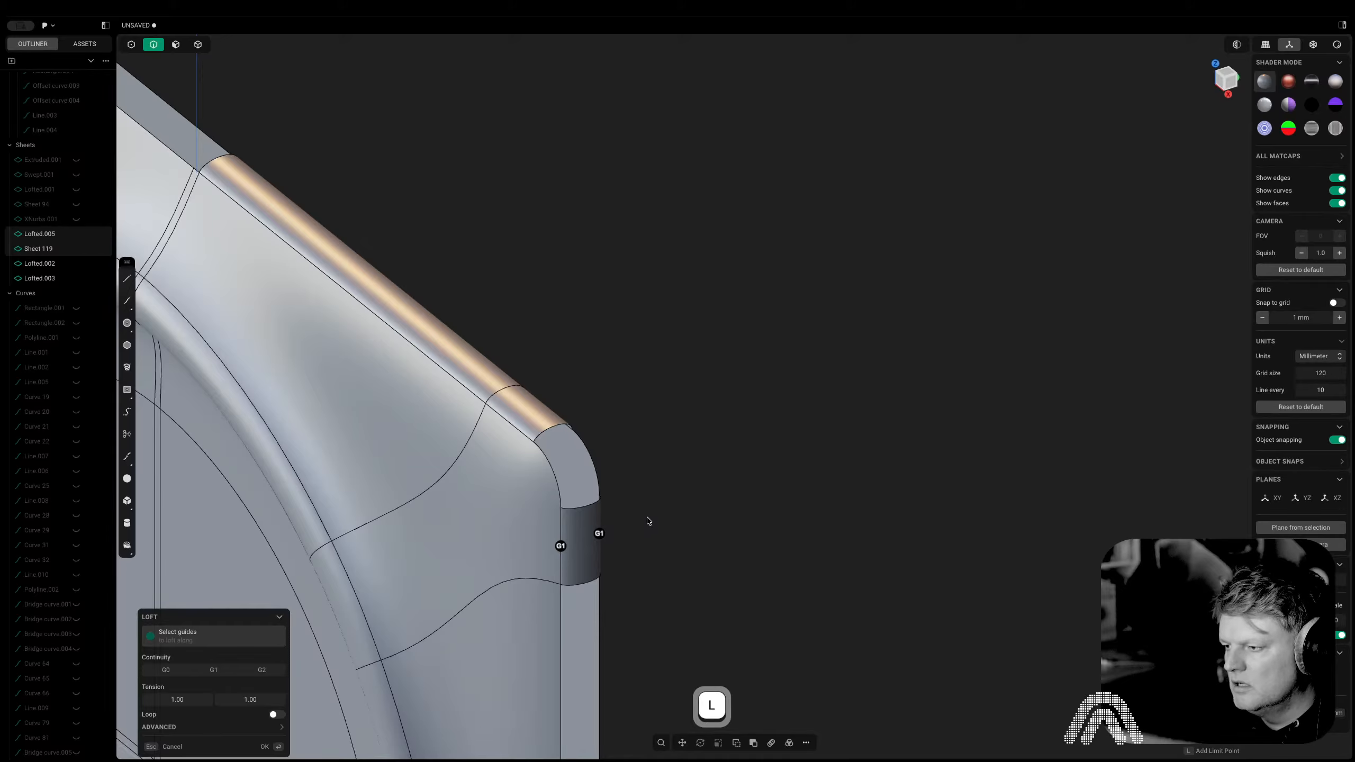
key(Return)
Loft the rounded corner between the panel and back sheet arcs, adding the neighbouring strip's end edge as a guide with G1 continuity
click(549, 463)
shift+click(589, 453)
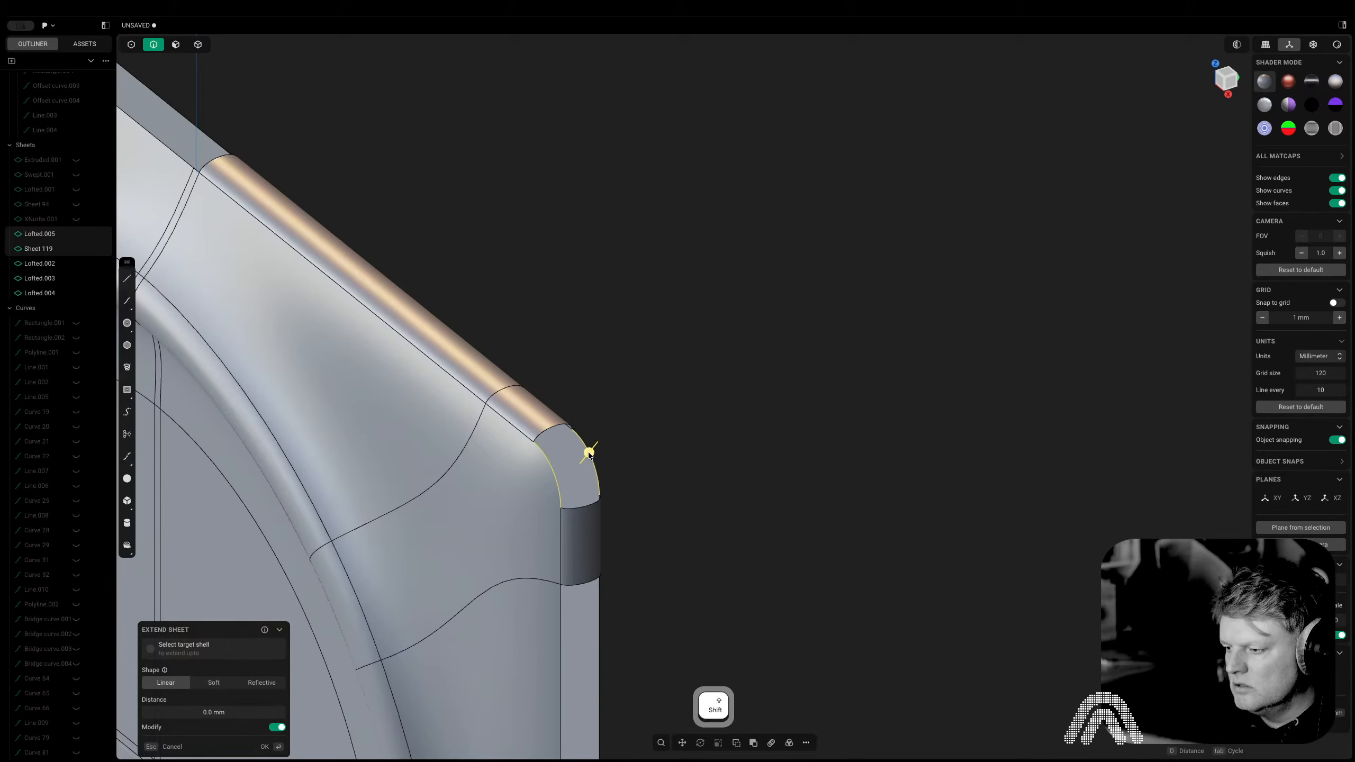
key(l)
shift+click(558, 428)
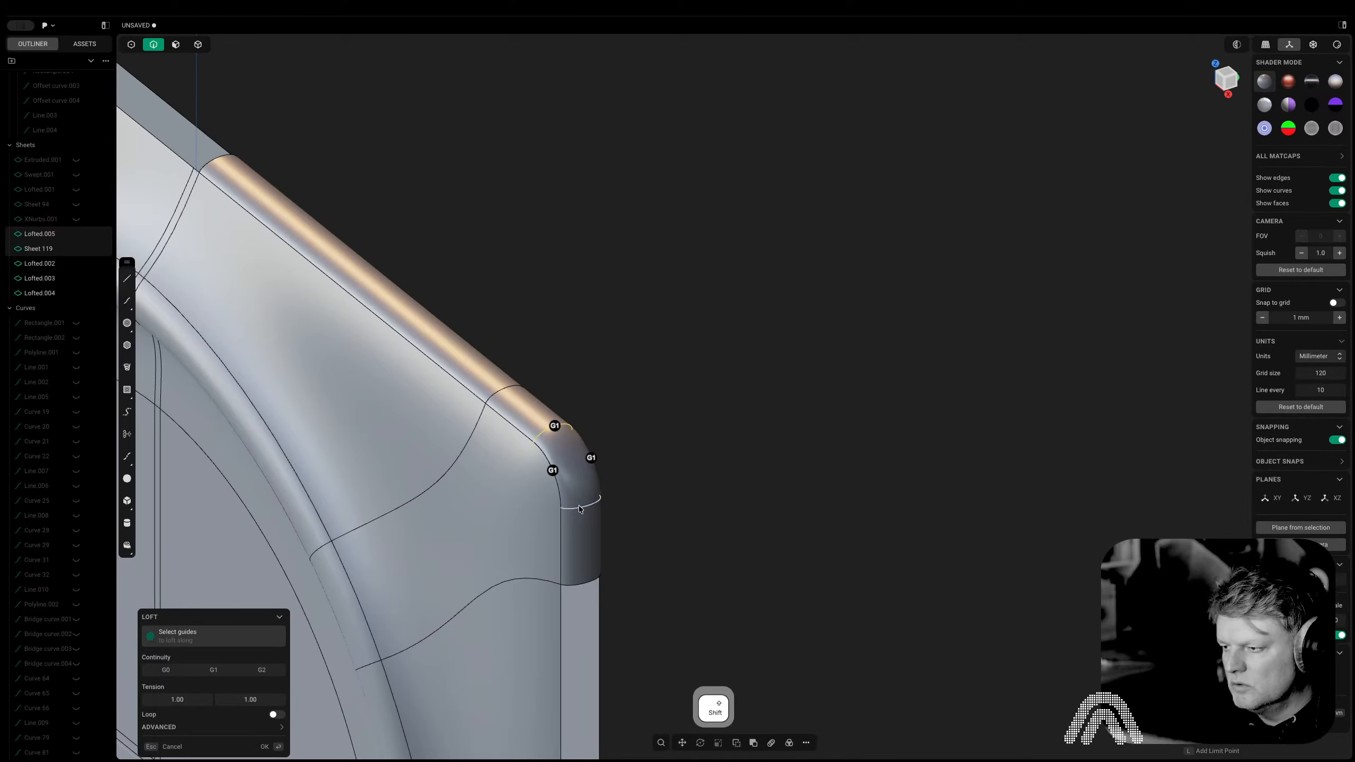
key(Return)
Try to loft the long vertical gap below the rounded corner from only the panel's and back sheet's edges
middle_drag(704, 545, 570, 511)
scroll(627, 505, down, 8)
middle_drag(478, 518, 692, 454)
scroll(620, 476, up, 5)
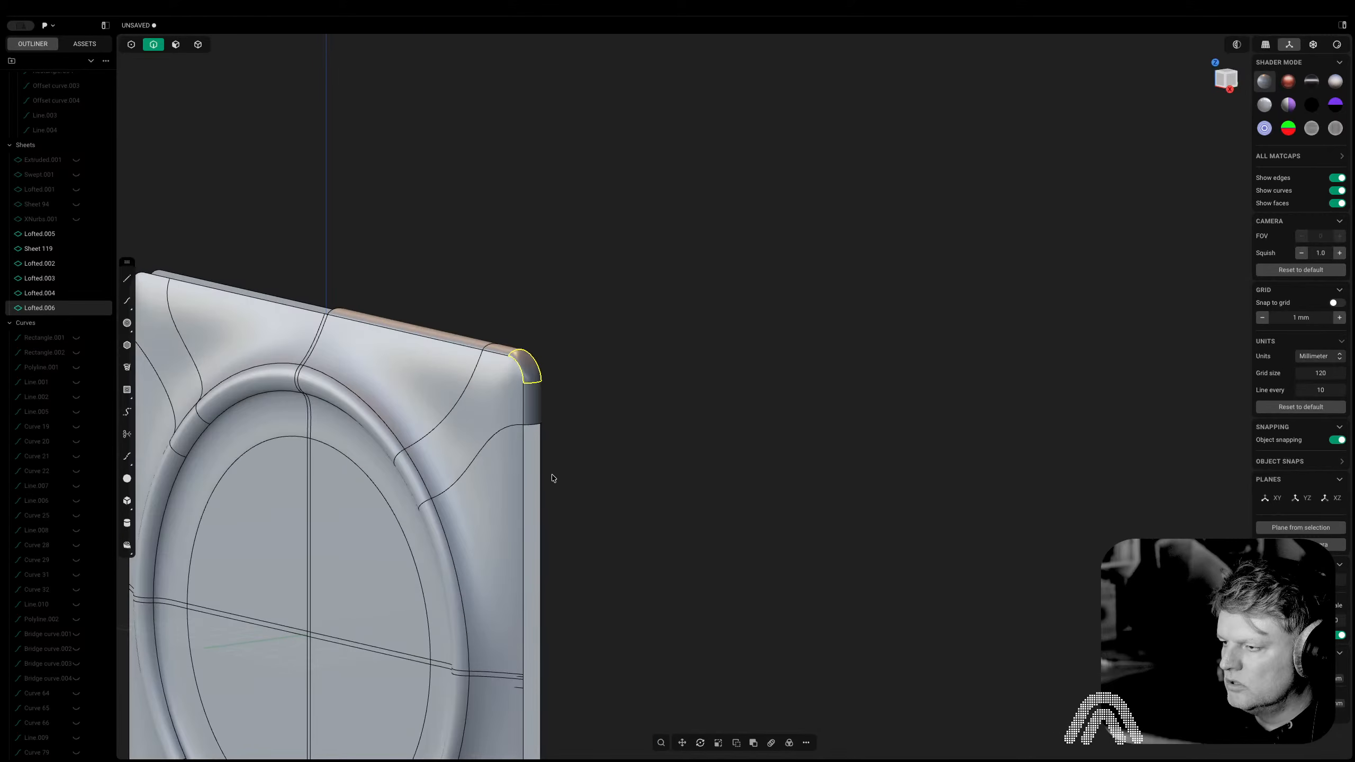
click(522, 483)
key(e)
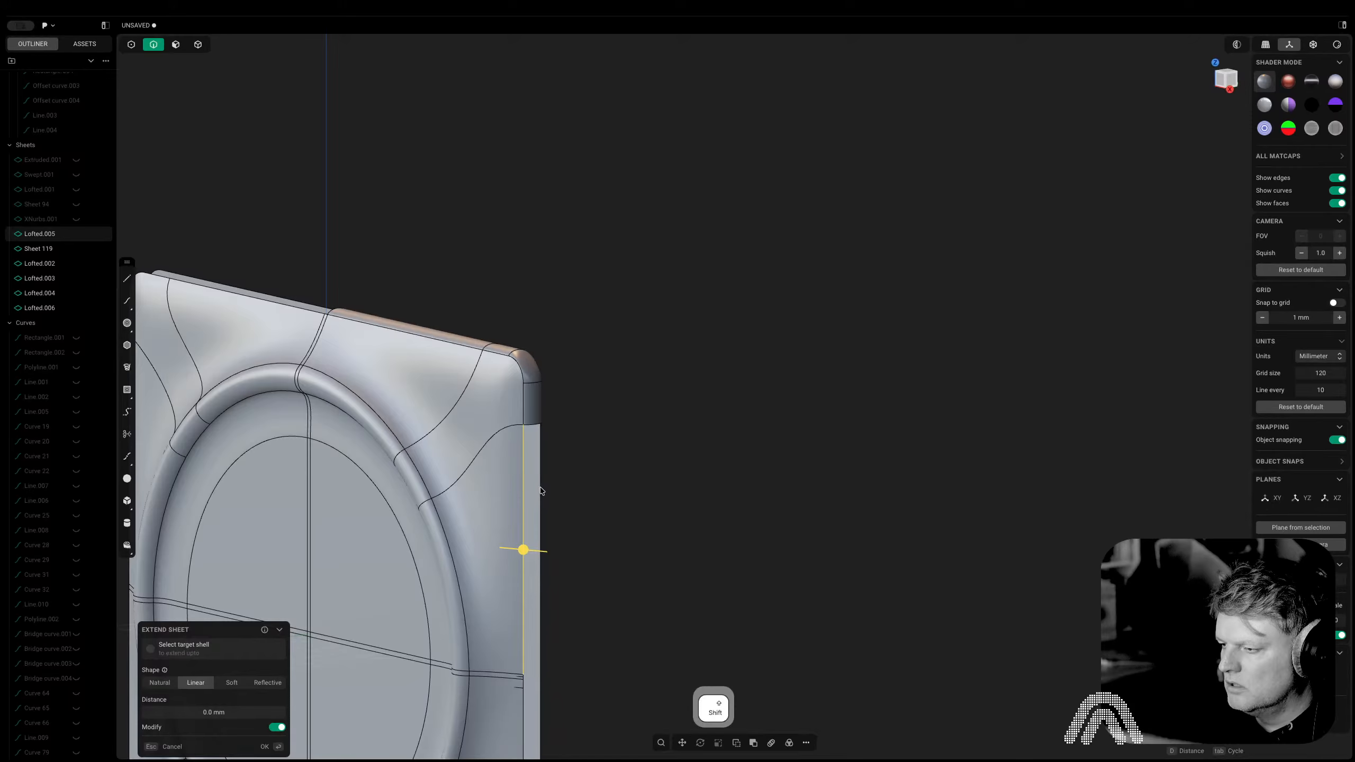
shift+click(540, 491)
key(l)
right_click(579, 602)
right_drag(601, 614, 609, 554)
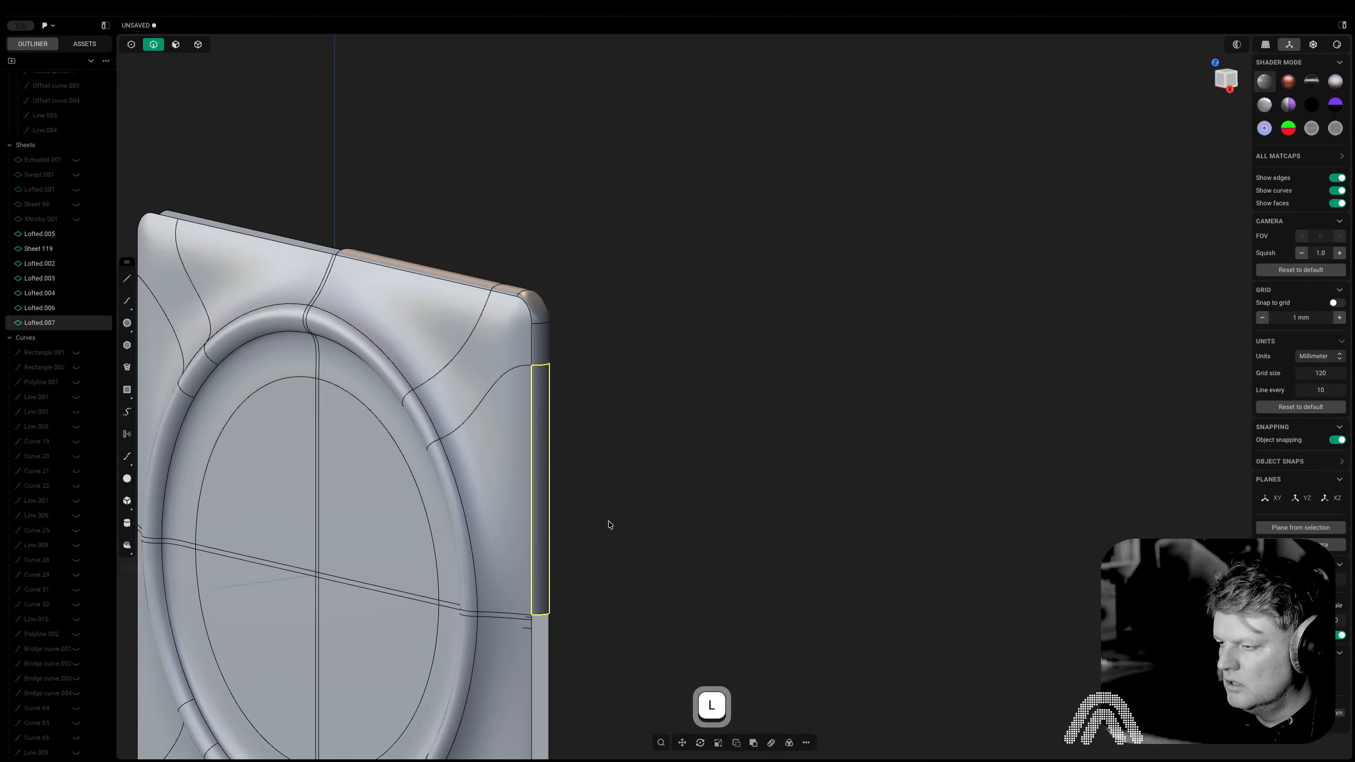
key(super+z)
Loft the long vertical gap between panel and back sheet with G1 continuity, adding the upper strip's end edge as a guide
key(l)
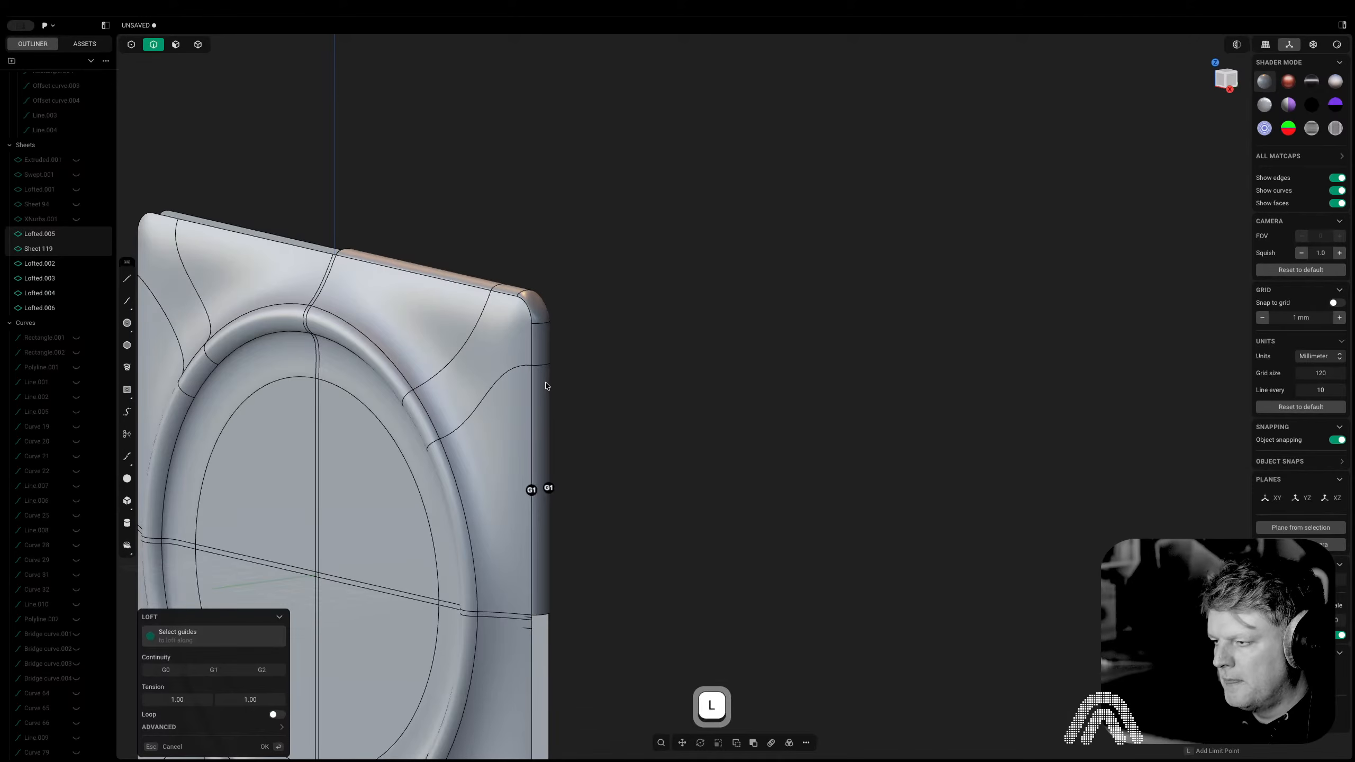
scroll(540, 367, up, 3)
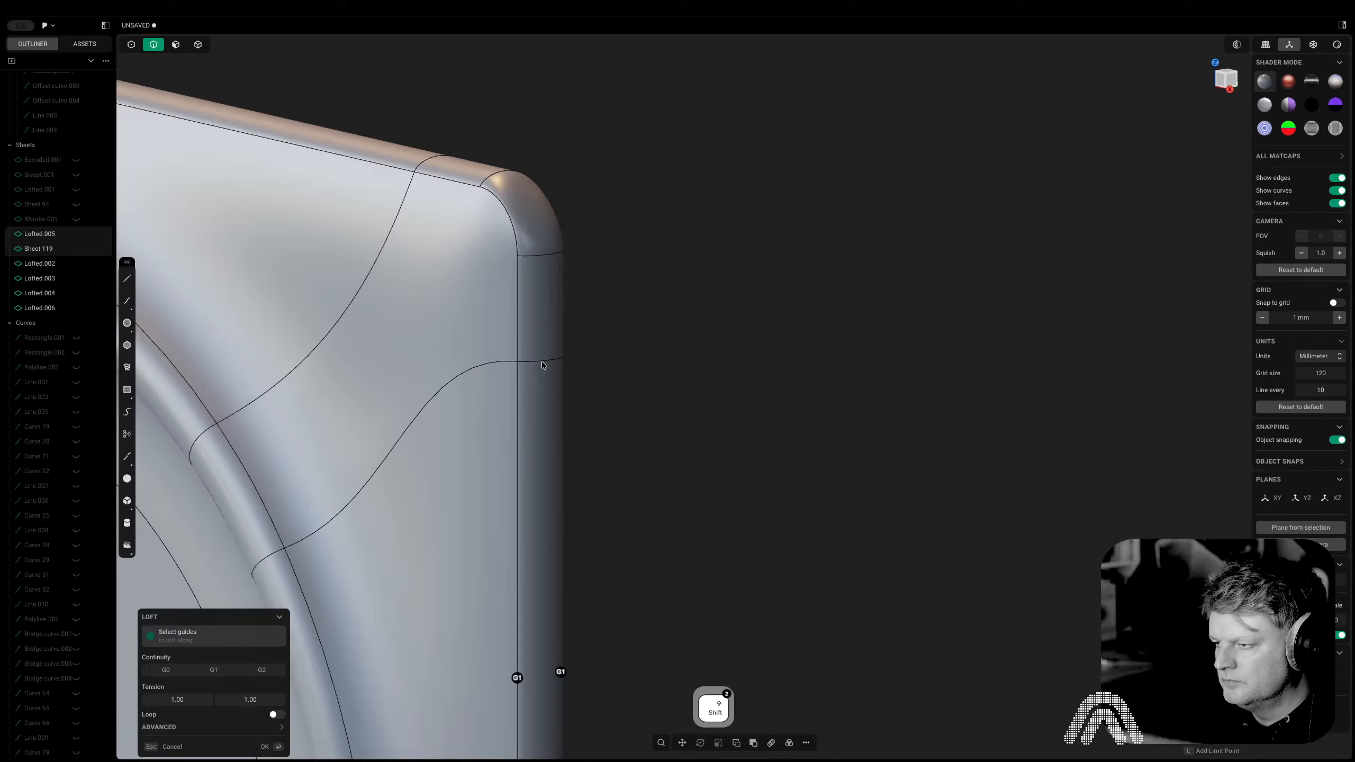
shift+click(542, 360)
right_click(594, 433)
Loft the short gap directly below the long vertical strip, joining the panel and back sheet edges with G1 continuity
right_drag(689, 608, 725, 533)
scroll(729, 499, down, 2)
key(2)
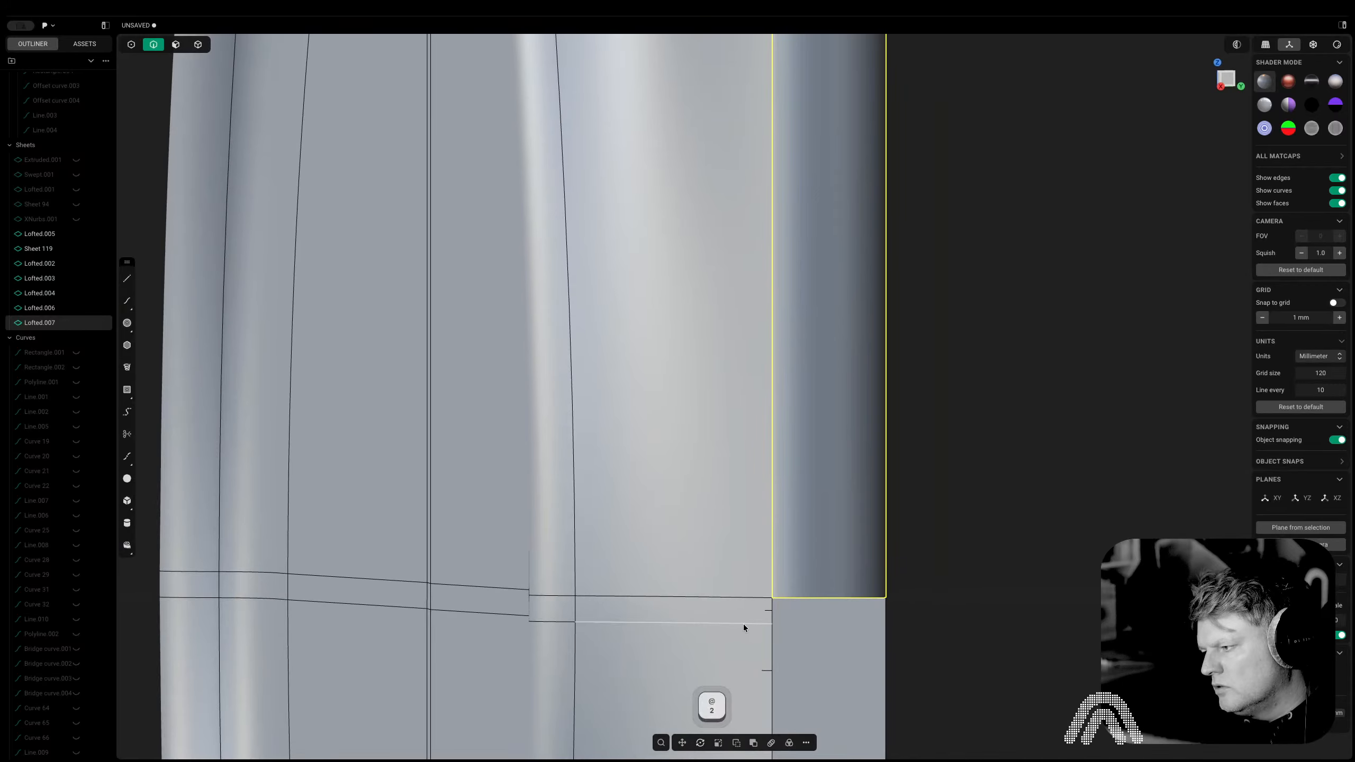
click(771, 606)
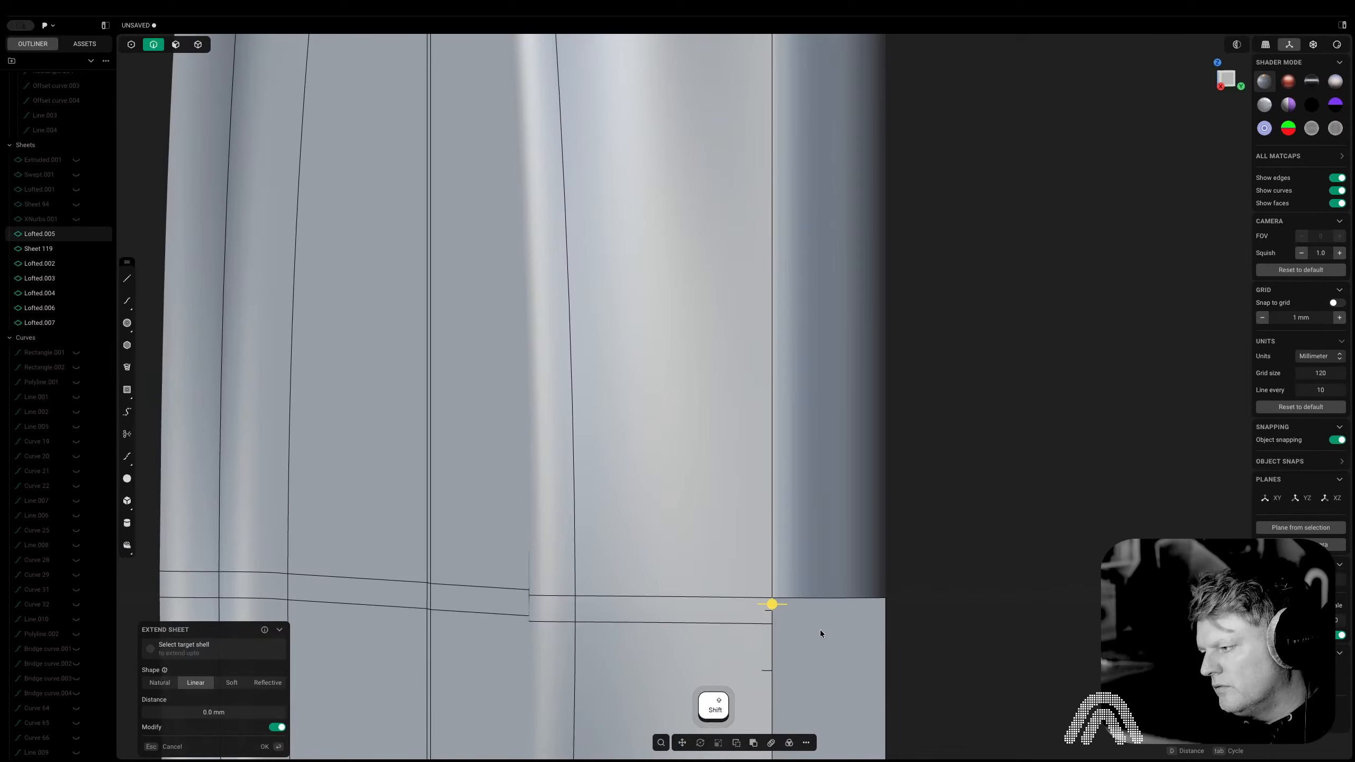
key(Escape)
click(884, 605)
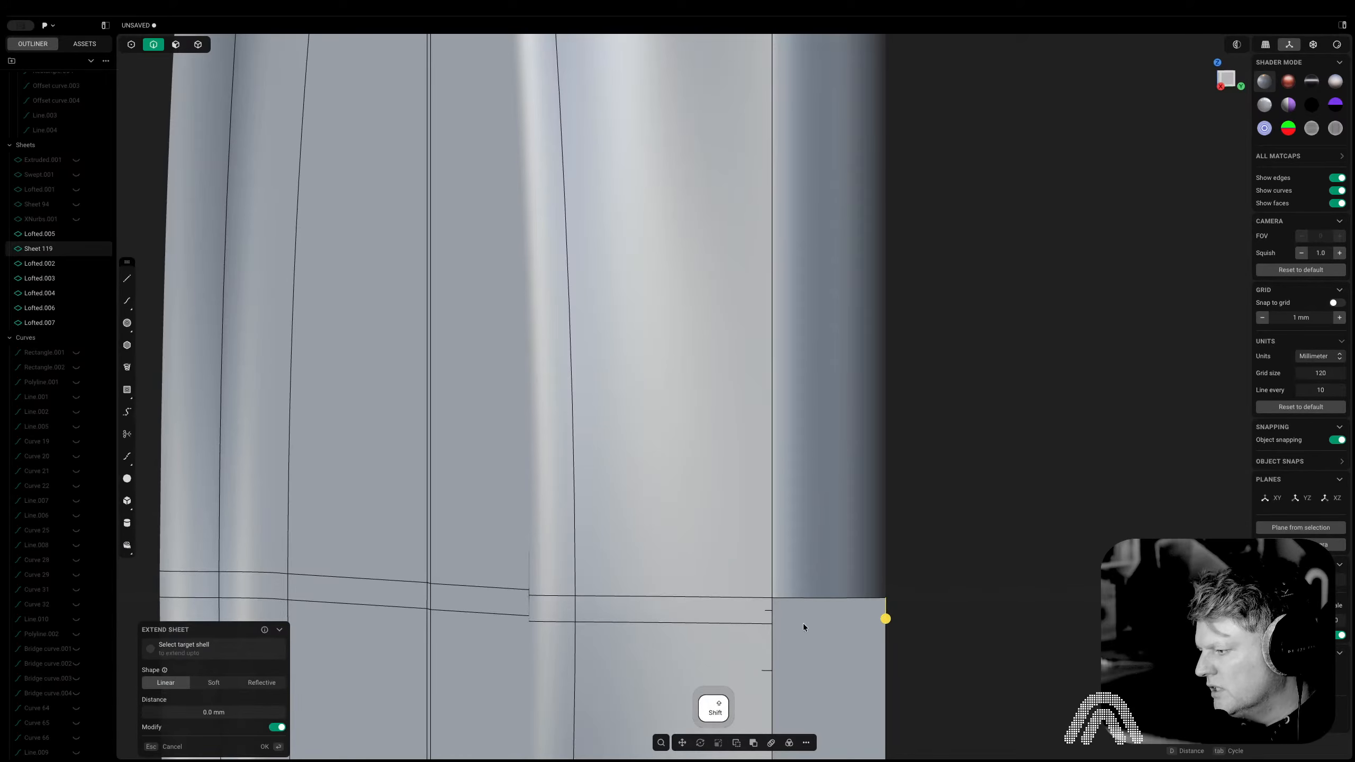
shift+click(770, 606)
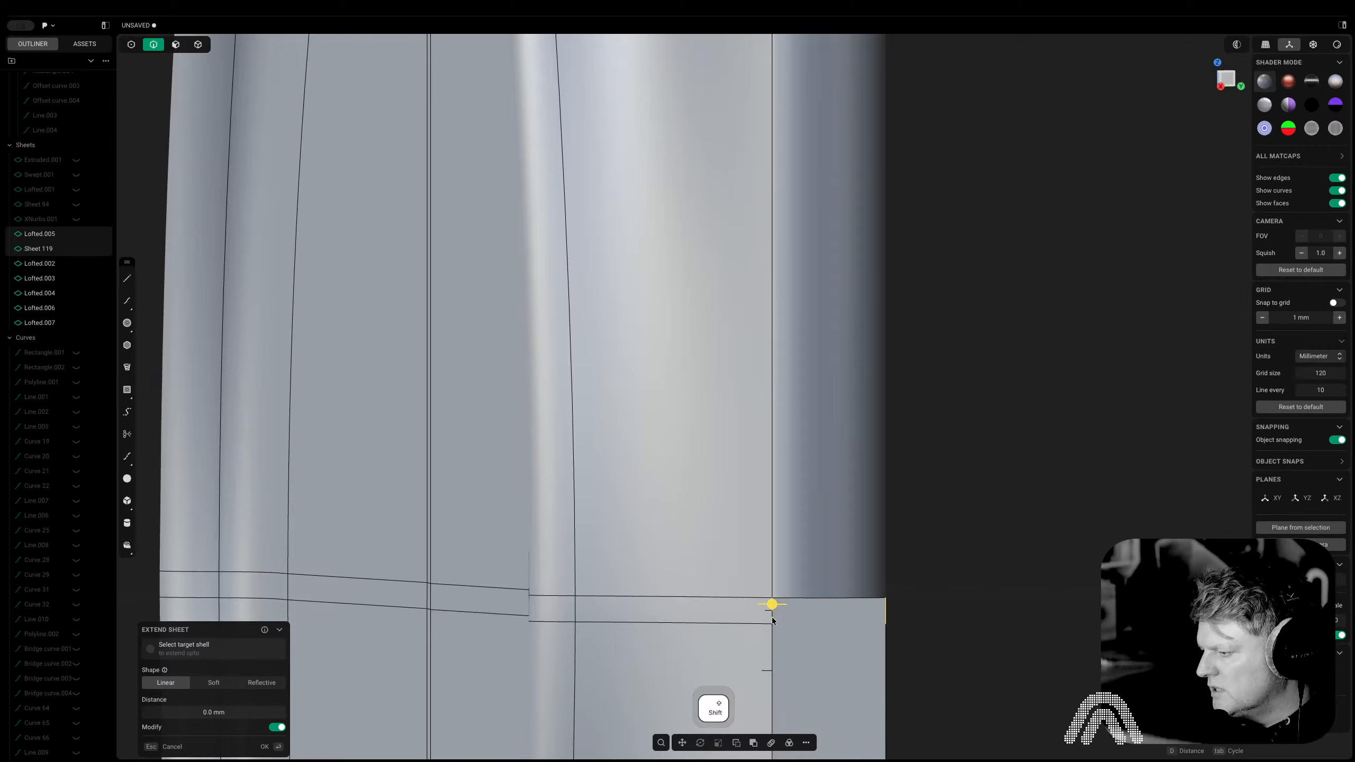
key(l)
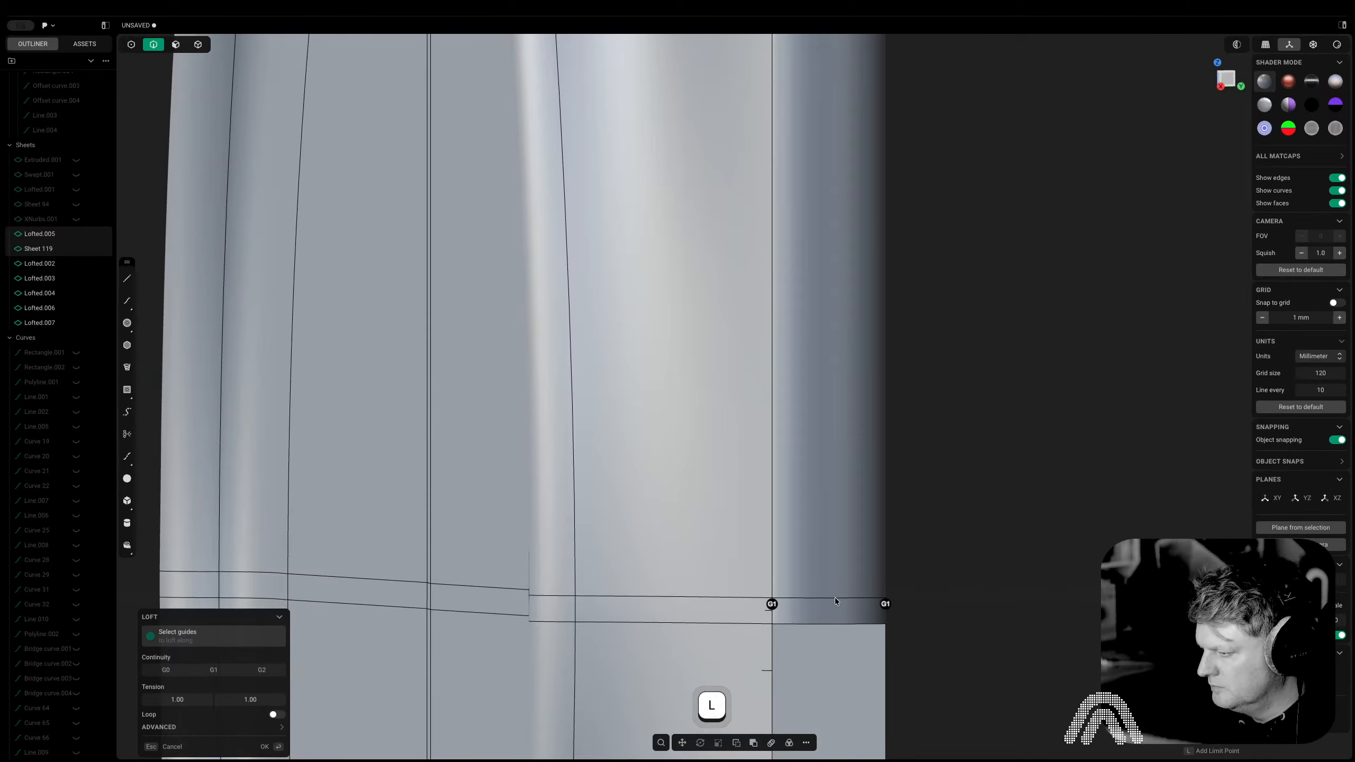
key(Return)
scroll(911, 617, down, 10)
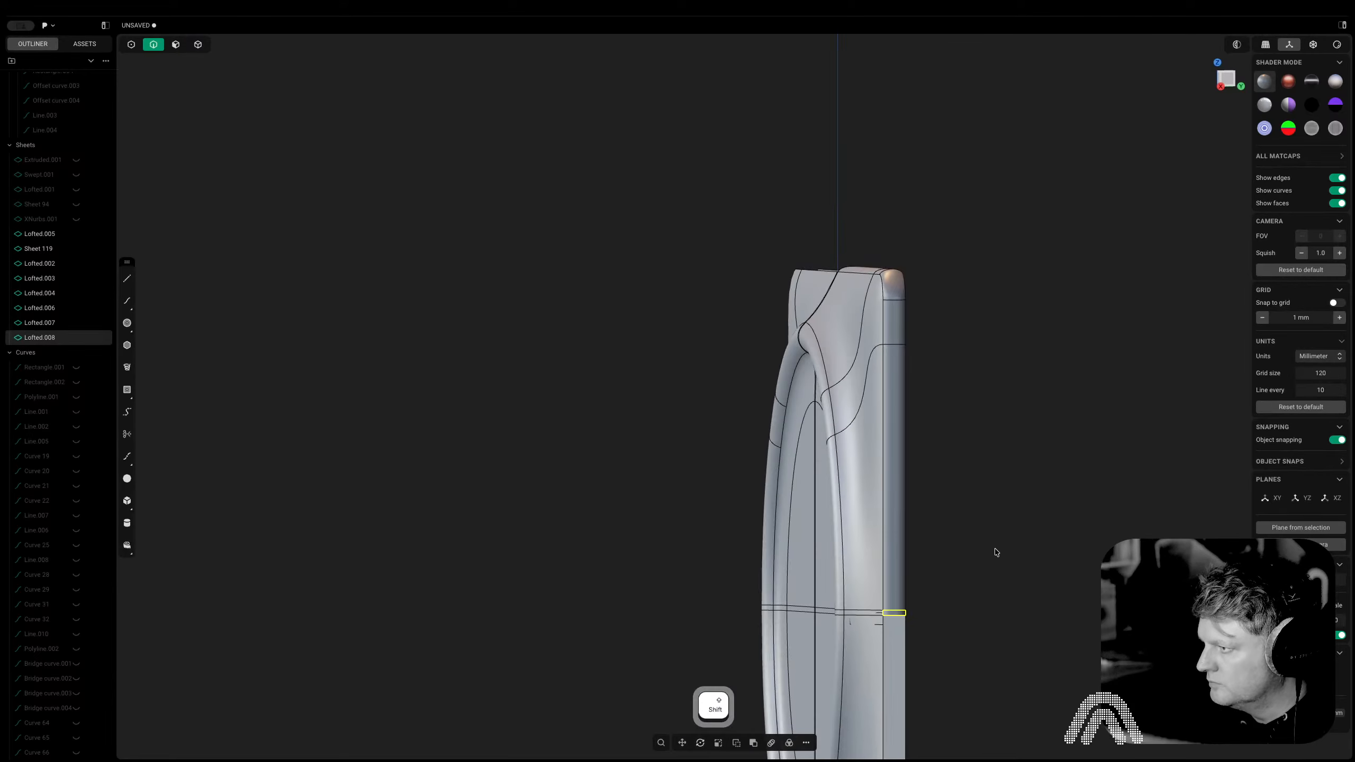
click(994, 549)
Delete the lofted strip that closes the rounded corner, working in the front view
middle_drag(980, 546, 1149, 535)
scroll(867, 234, up, 4)
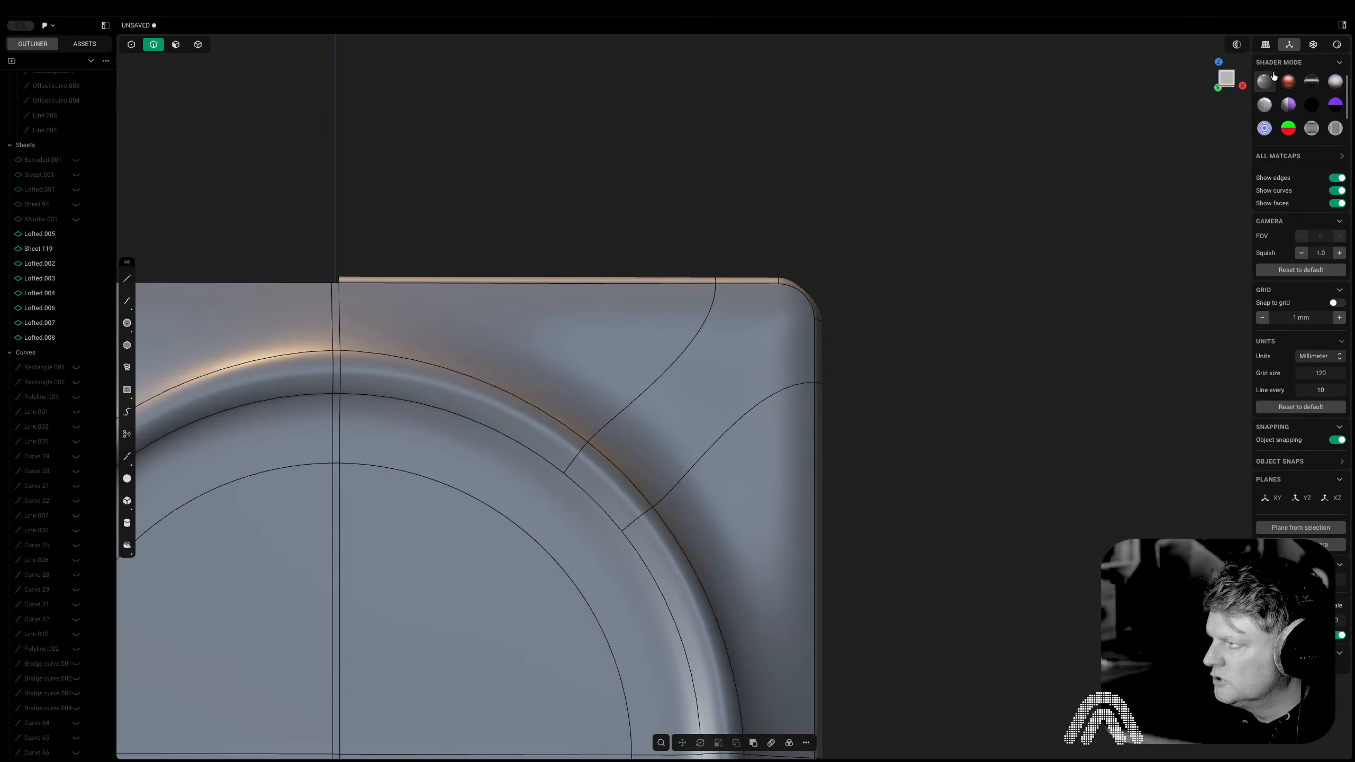
click(1224, 80)
scroll(869, 251, up, 9)
key(Tab)
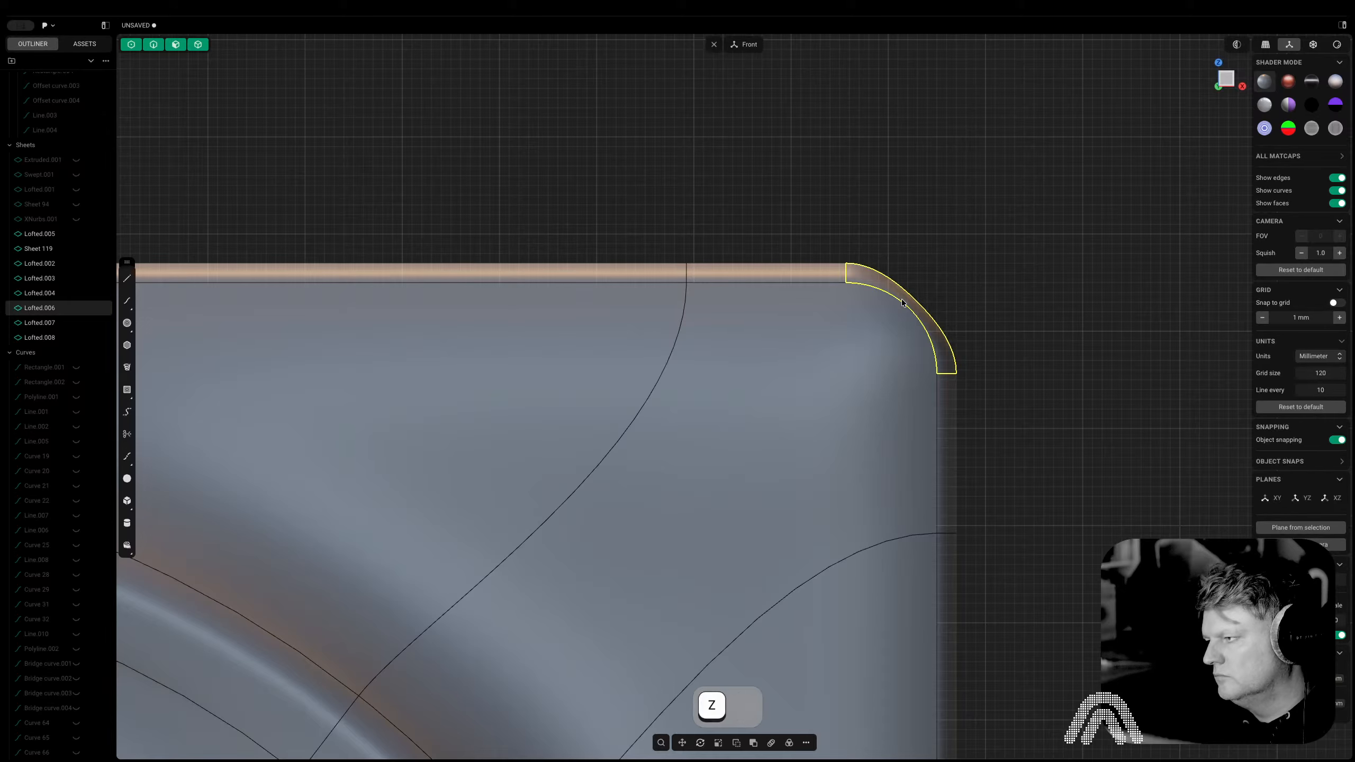
key(x)
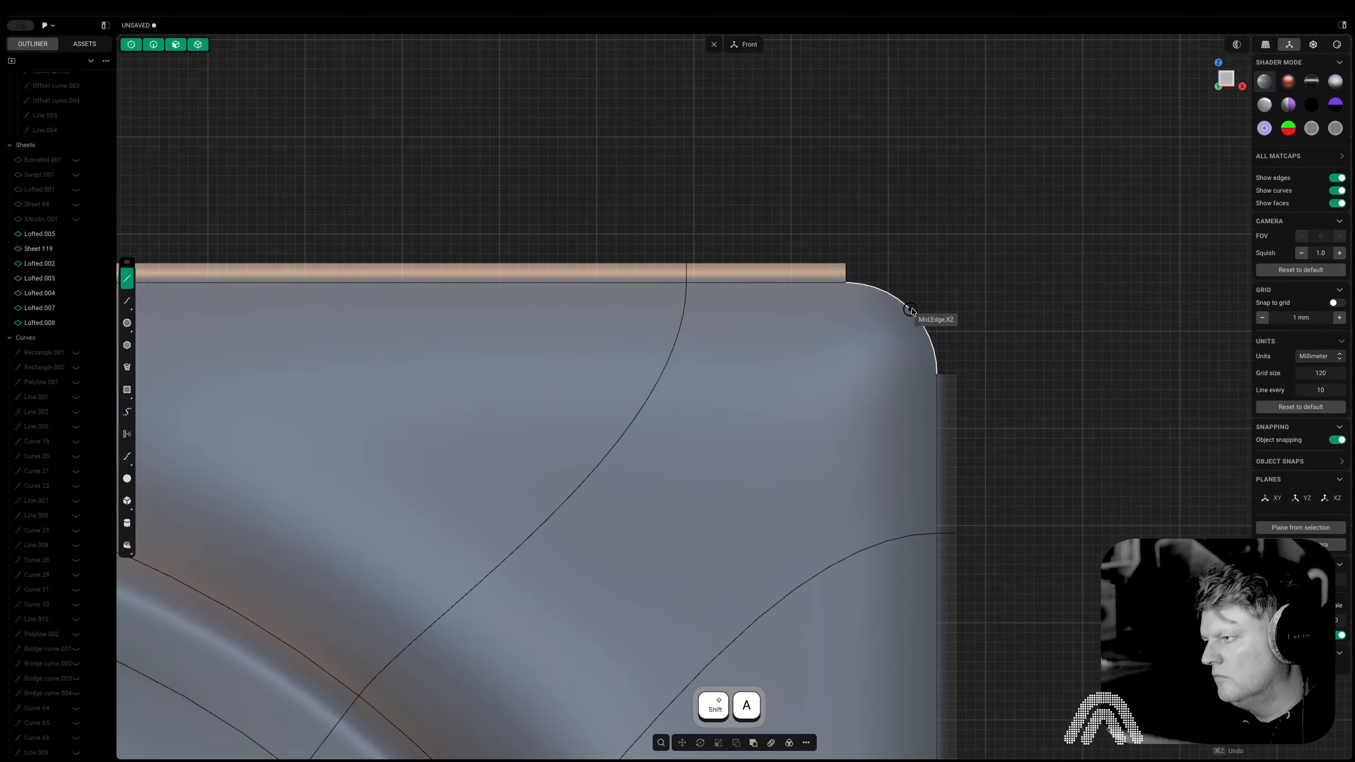
Draw a 4 mm line at 45° from the midpoint of the panel's corner arc and move its centre onto that midpoint
click(910, 310)
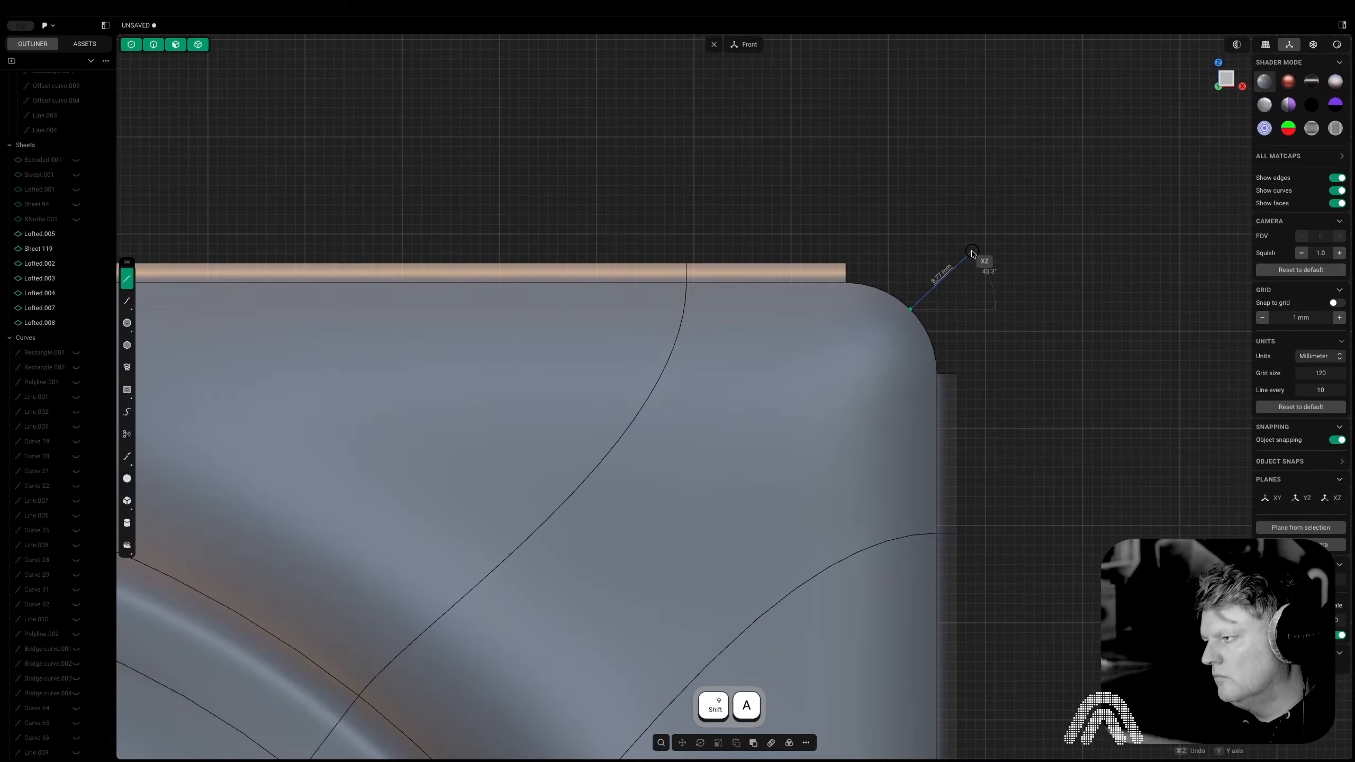
key(Tab)
text(4)
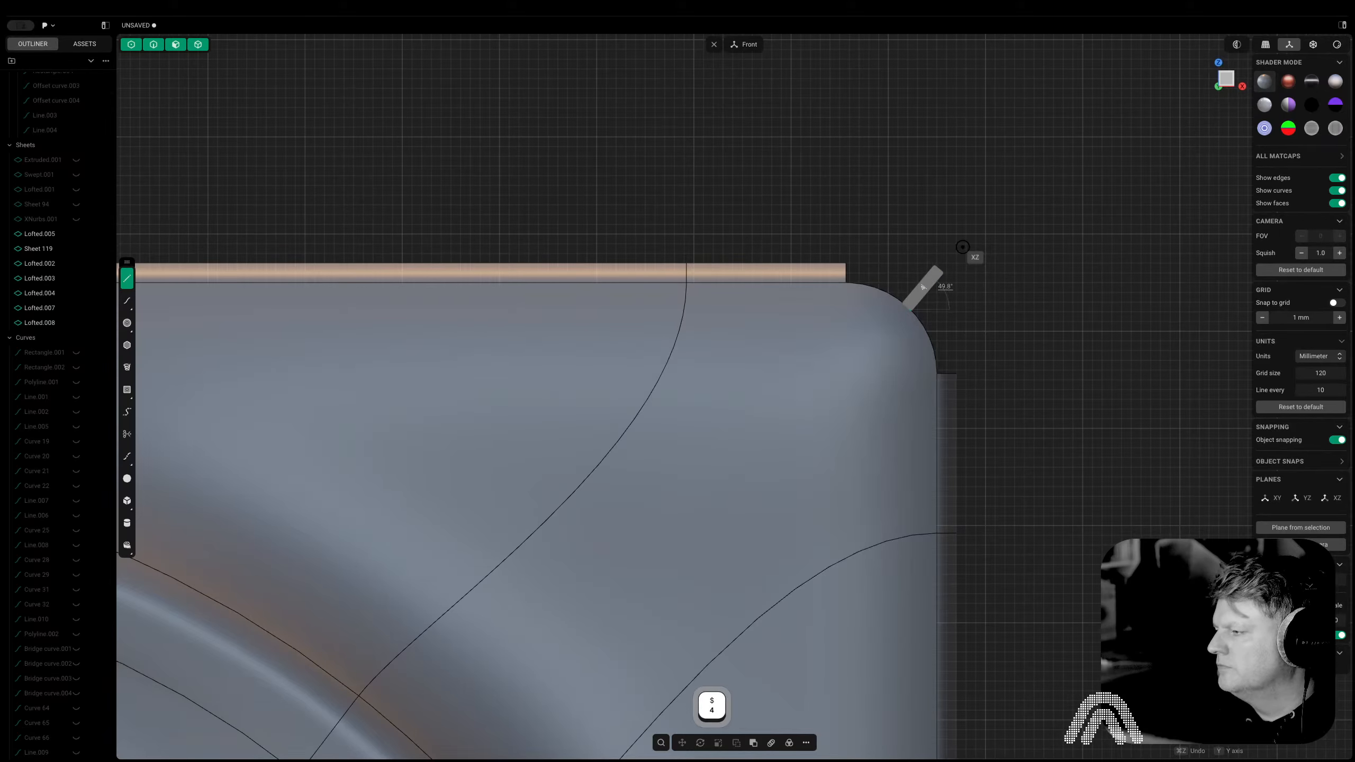
key(Tab)
text(45)
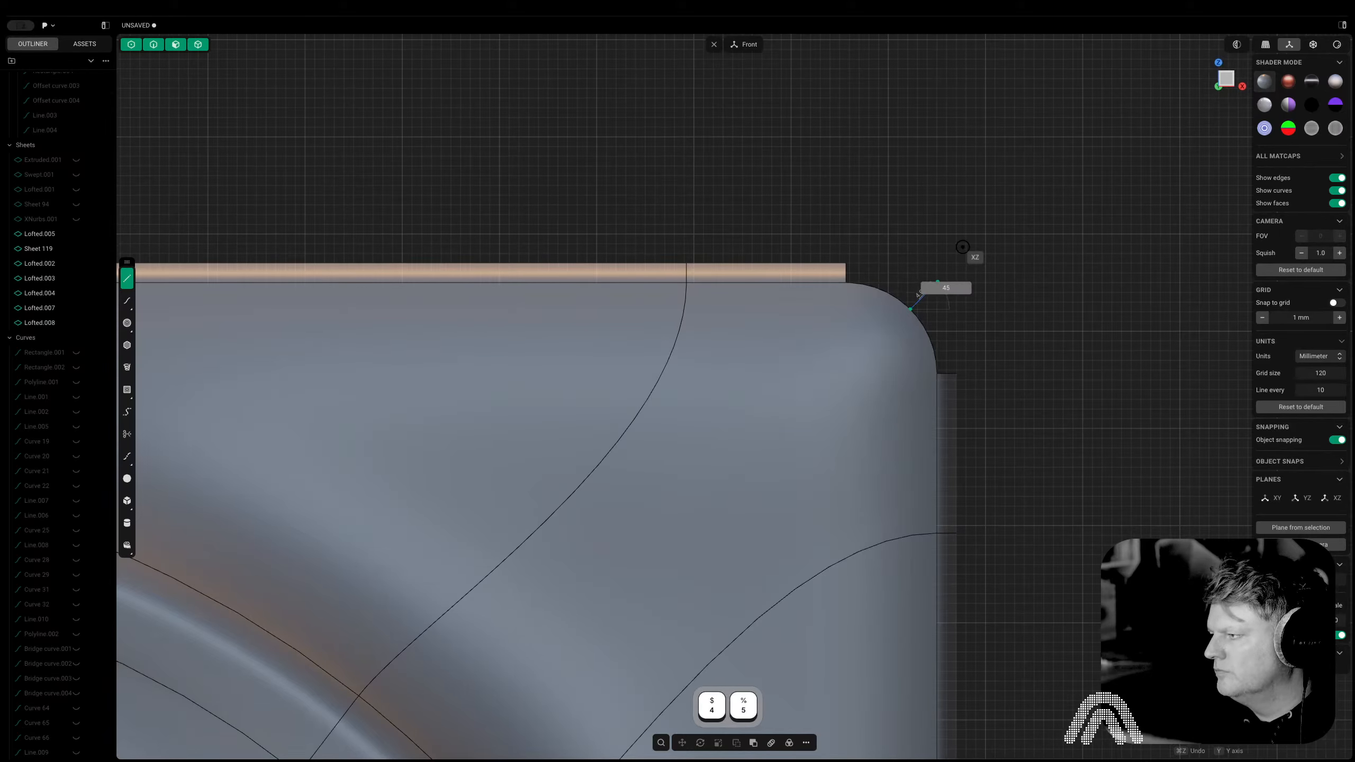
key(Return)
key(g)
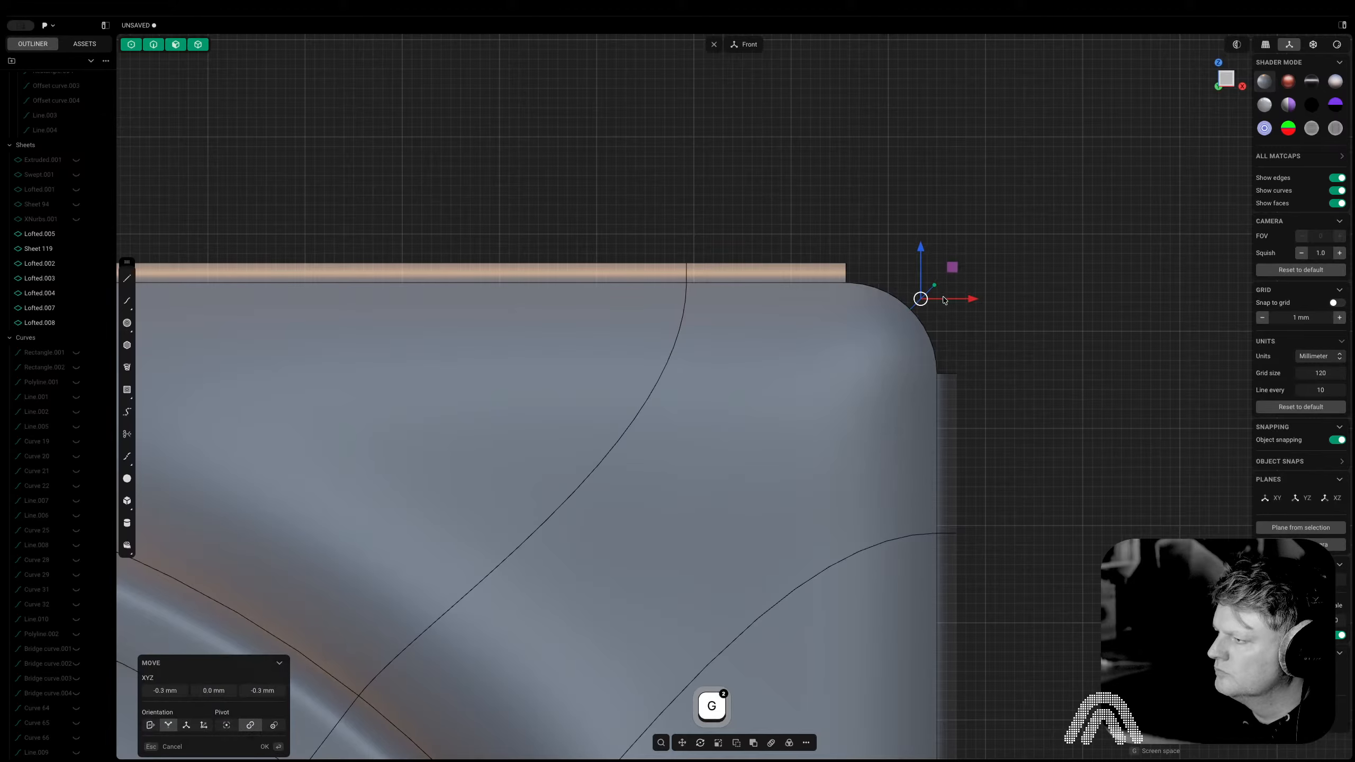
ctrl+click(909, 309)
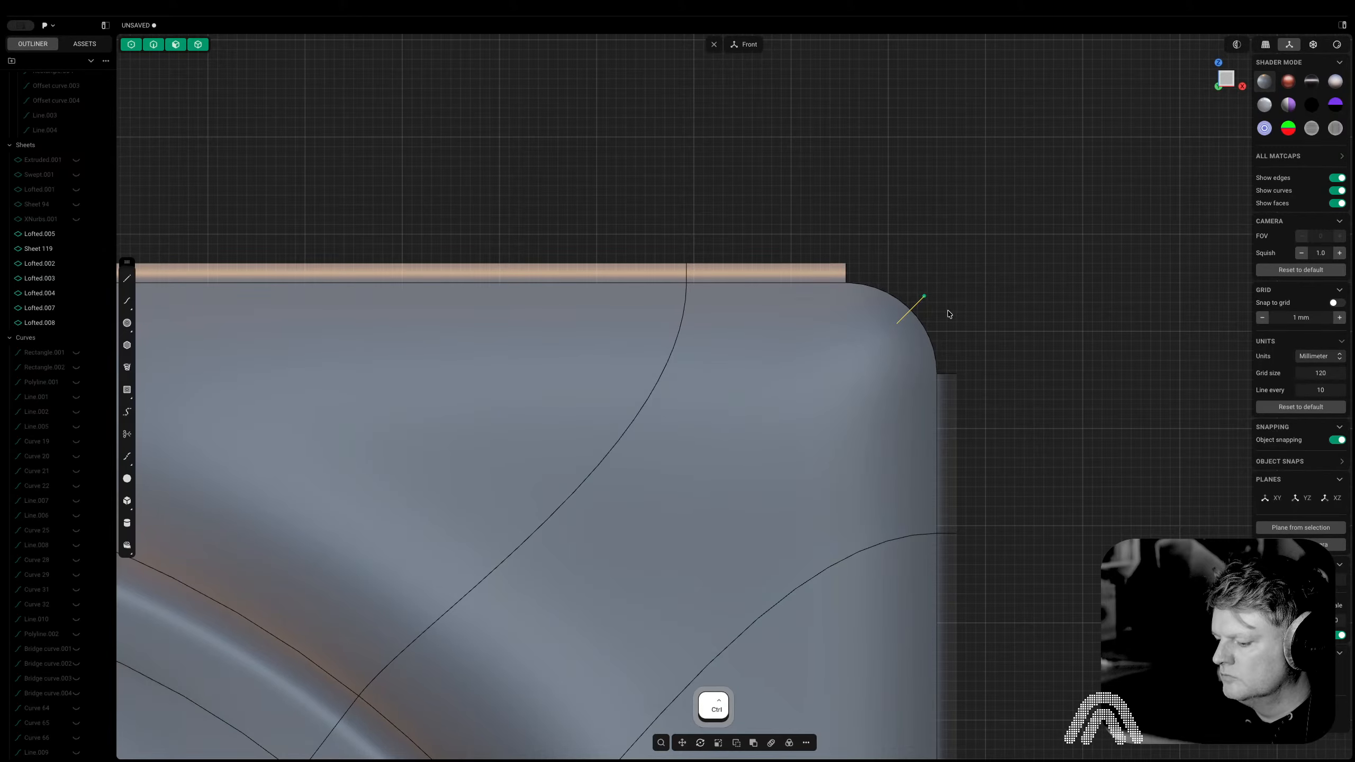
Imprint the short 45° line onto both the front panel and the back sheet at the corner, using the Vector method
key(shift+i)
click(904, 352)
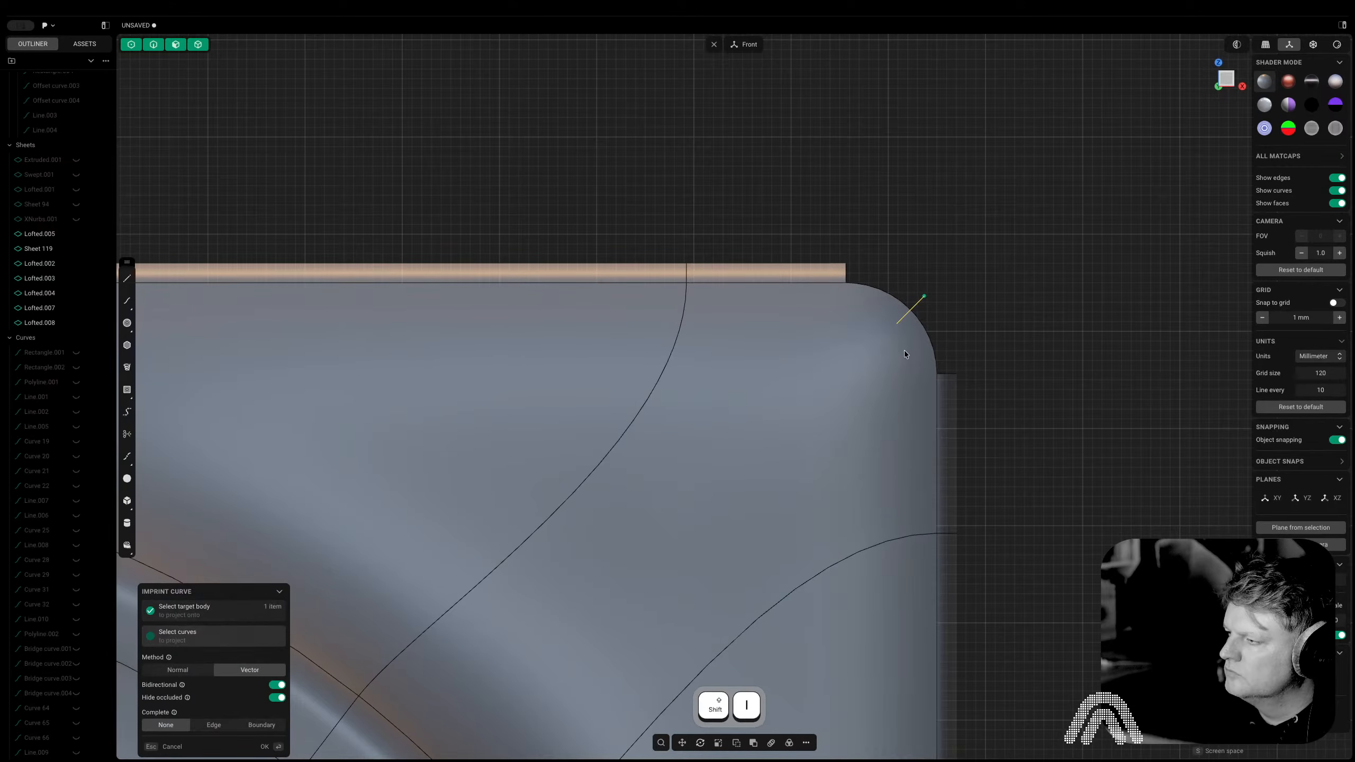
middle_drag(898, 354, 784, 361)
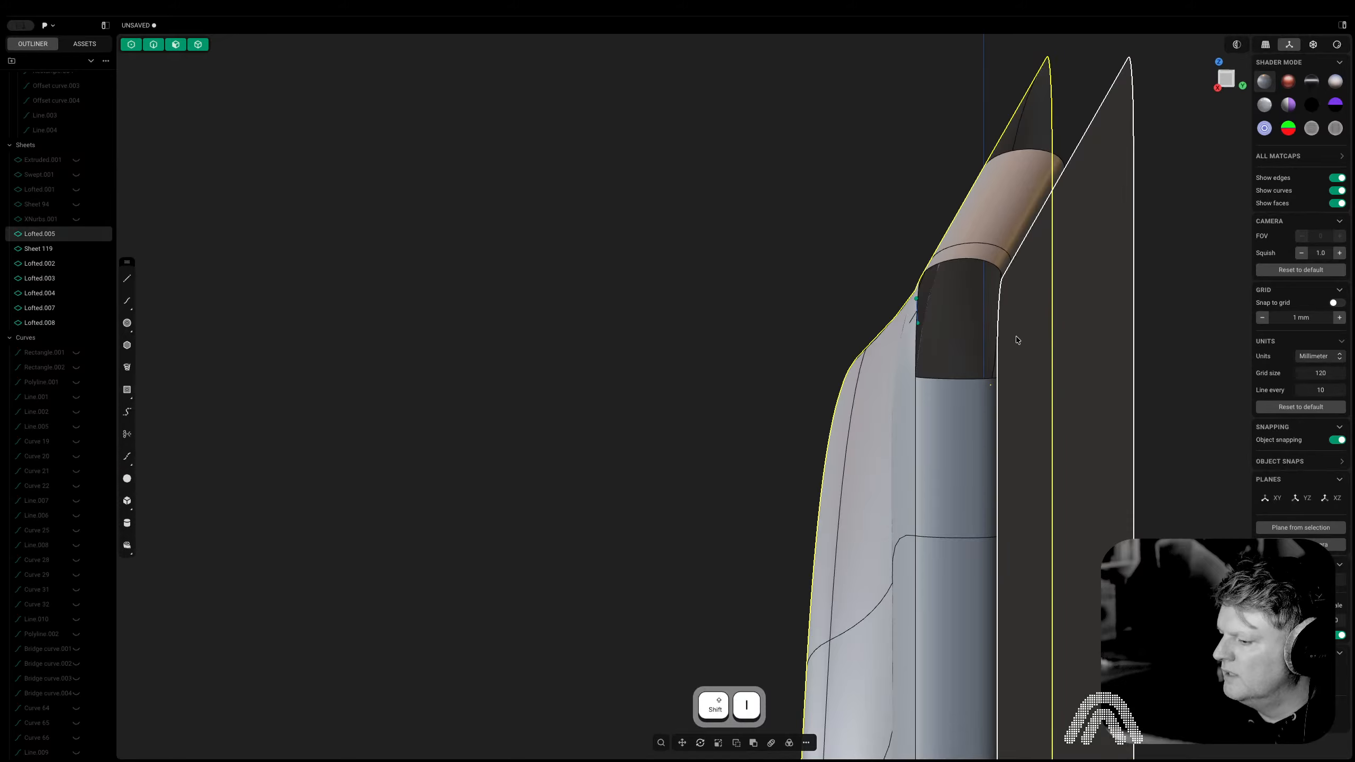
key(shift+i)
middle_drag(1012, 326, 839, 297)
right_click(813, 257)
click(773, 299)
key(Tab)
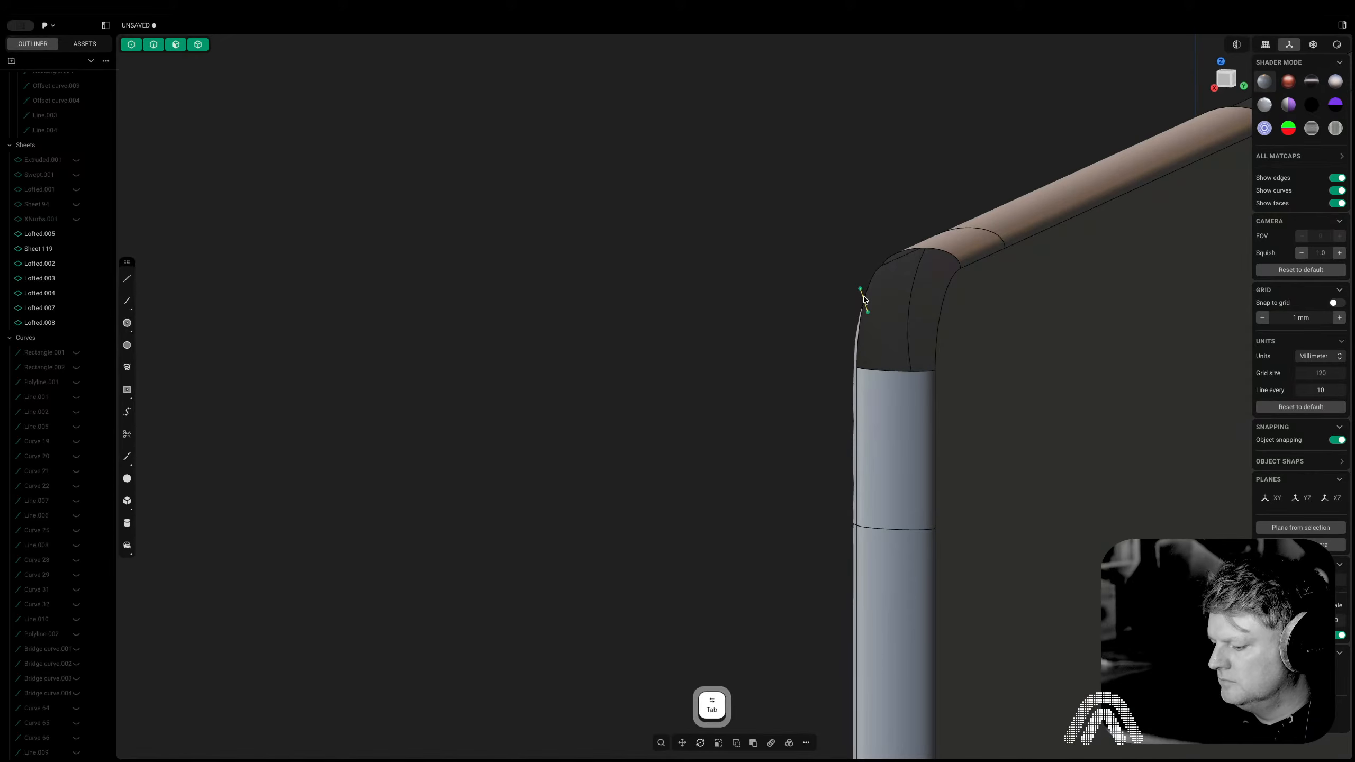
key(shift+i)
click(965, 327)
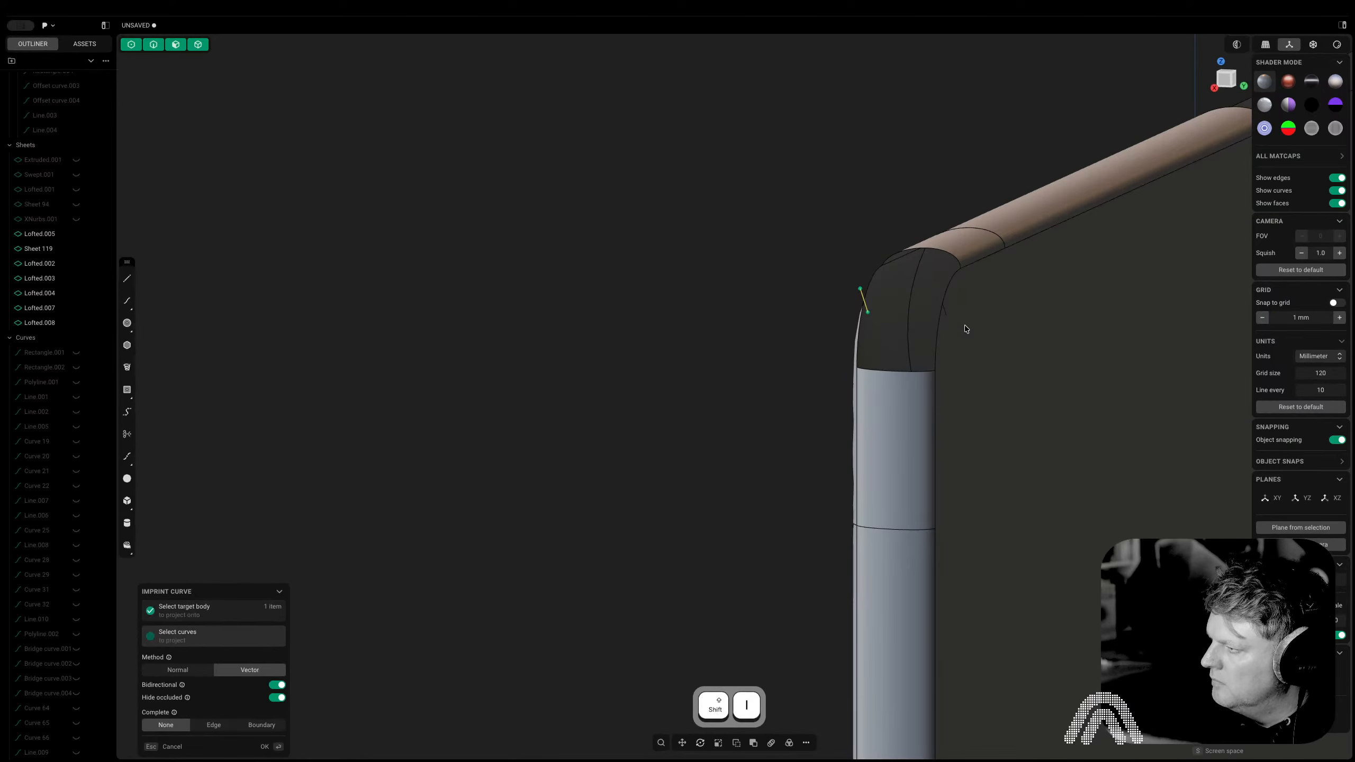
scroll(932, 291, up, 5)
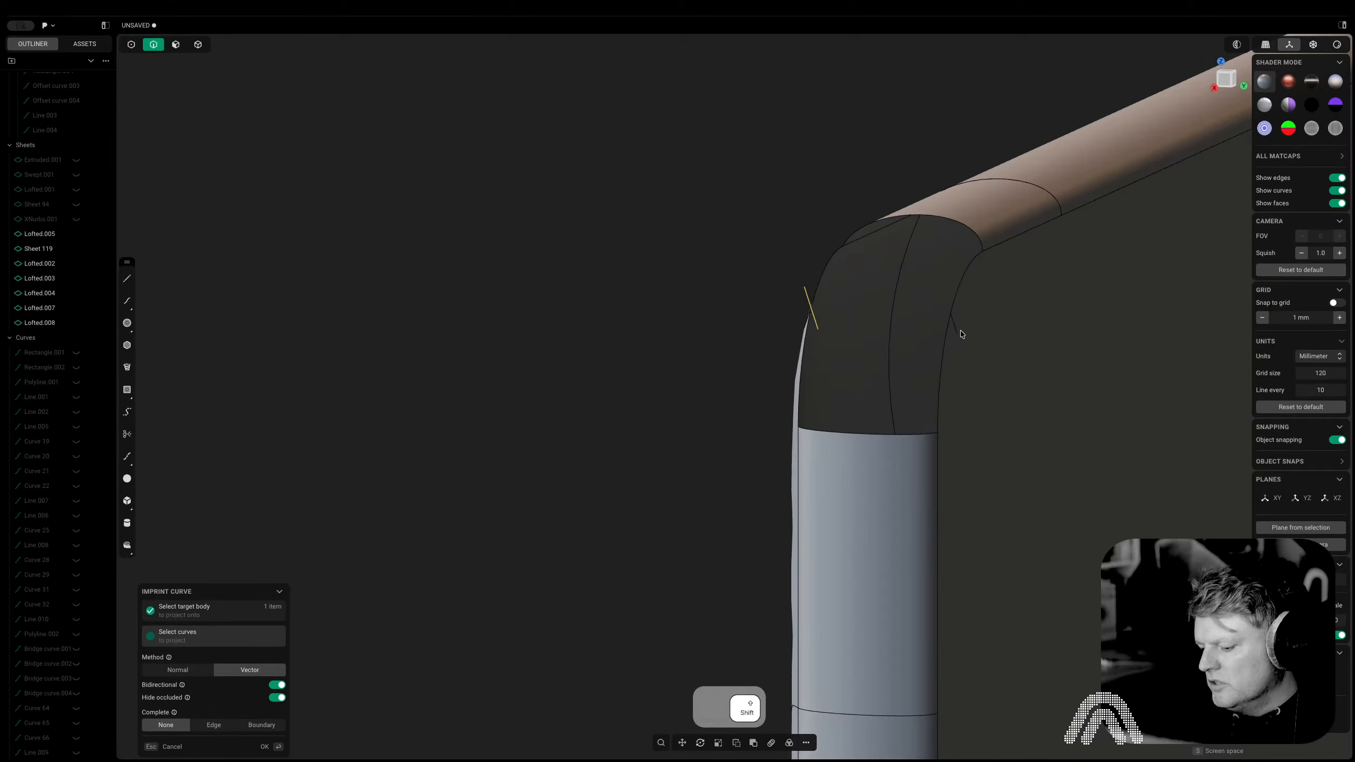
Create a bridge curve with G2 curvature at both ends between the imprinted lines on the back sheet and the panel
key(shift+b)
scroll(956, 324, up, 8)
click(944, 305)
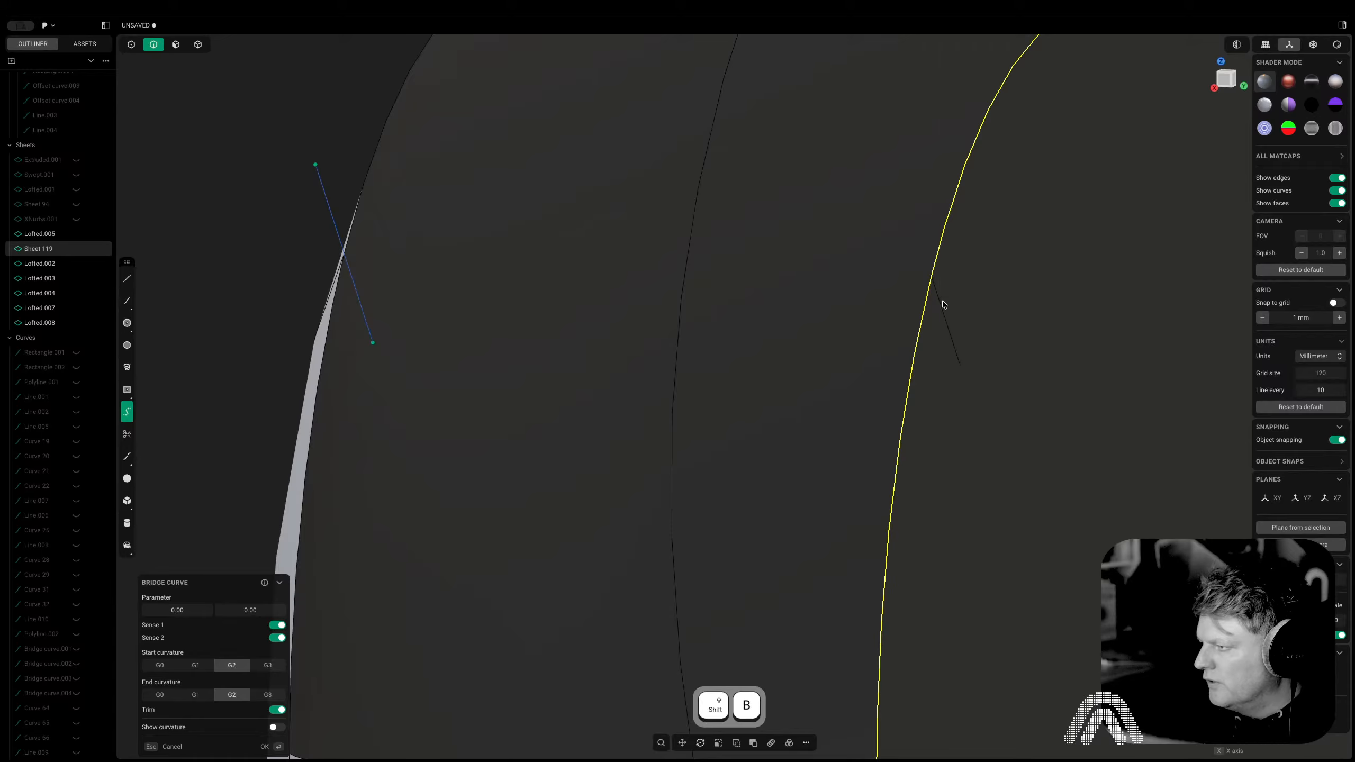
right_drag(775, 468, 1191, 453)
middle_drag(881, 453, 960, 458)
right_drag(947, 465, 826, 583)
scroll(875, 550, down, 10)
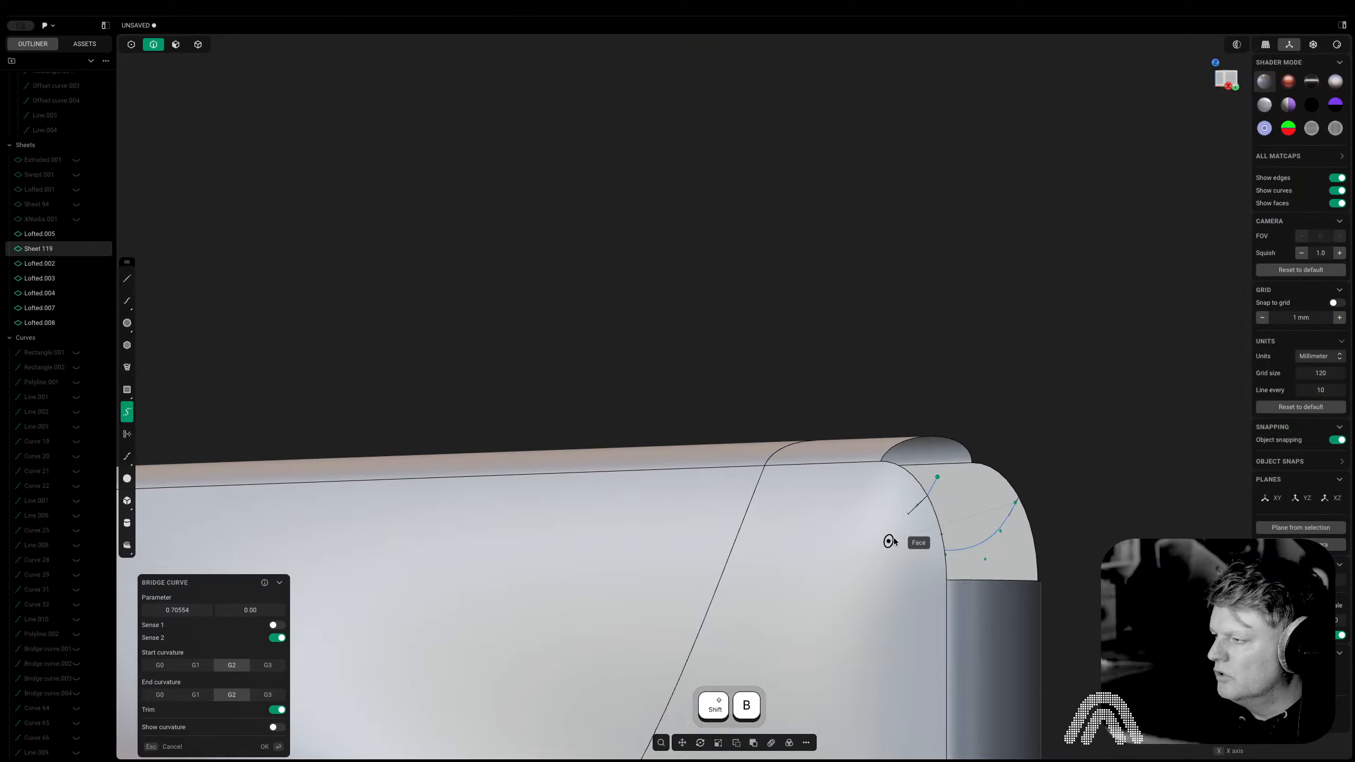
scroll(901, 534, up, 5)
scroll(830, 542, up, 5)
click(826, 553)
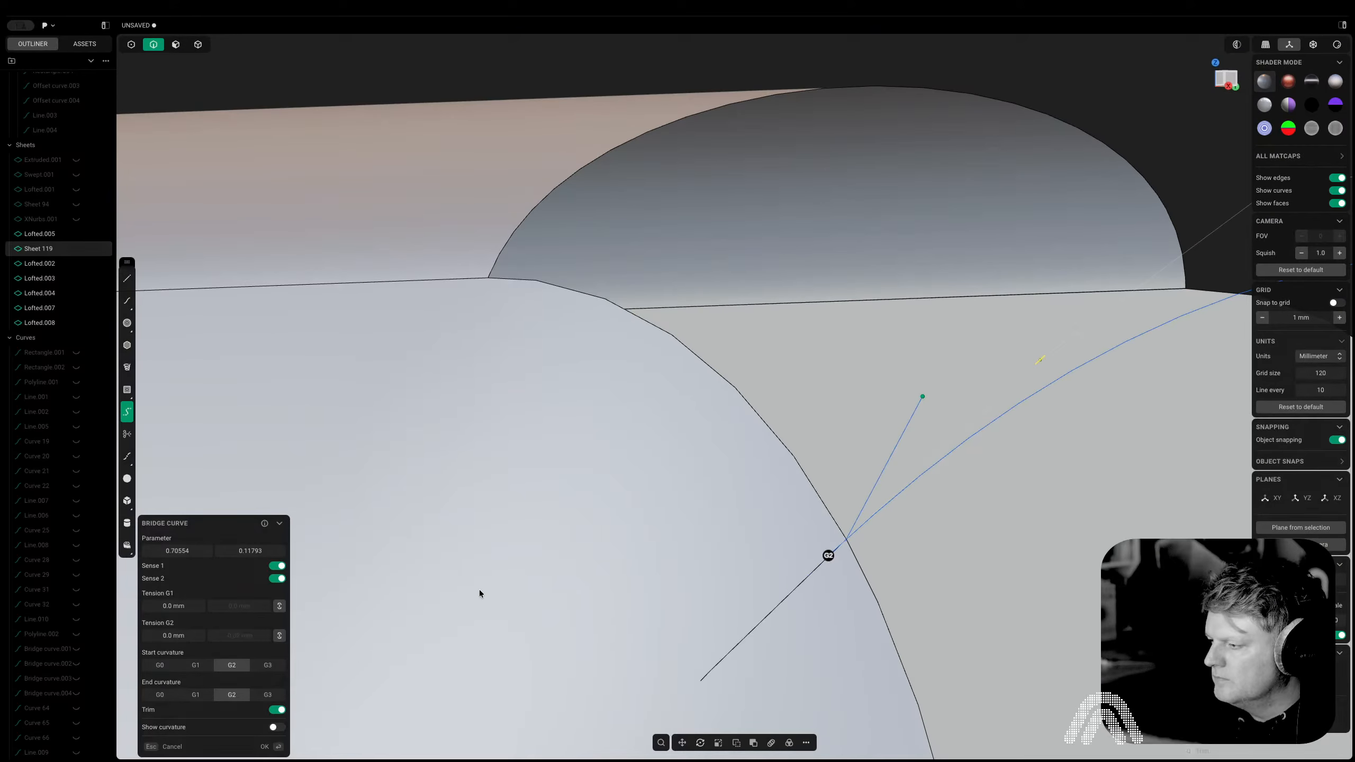
Set the bridge curve's end parameters to 1.00 and 0.00 so it starts exactly on both corner arcs
scroll(1134, 520, down, 5)
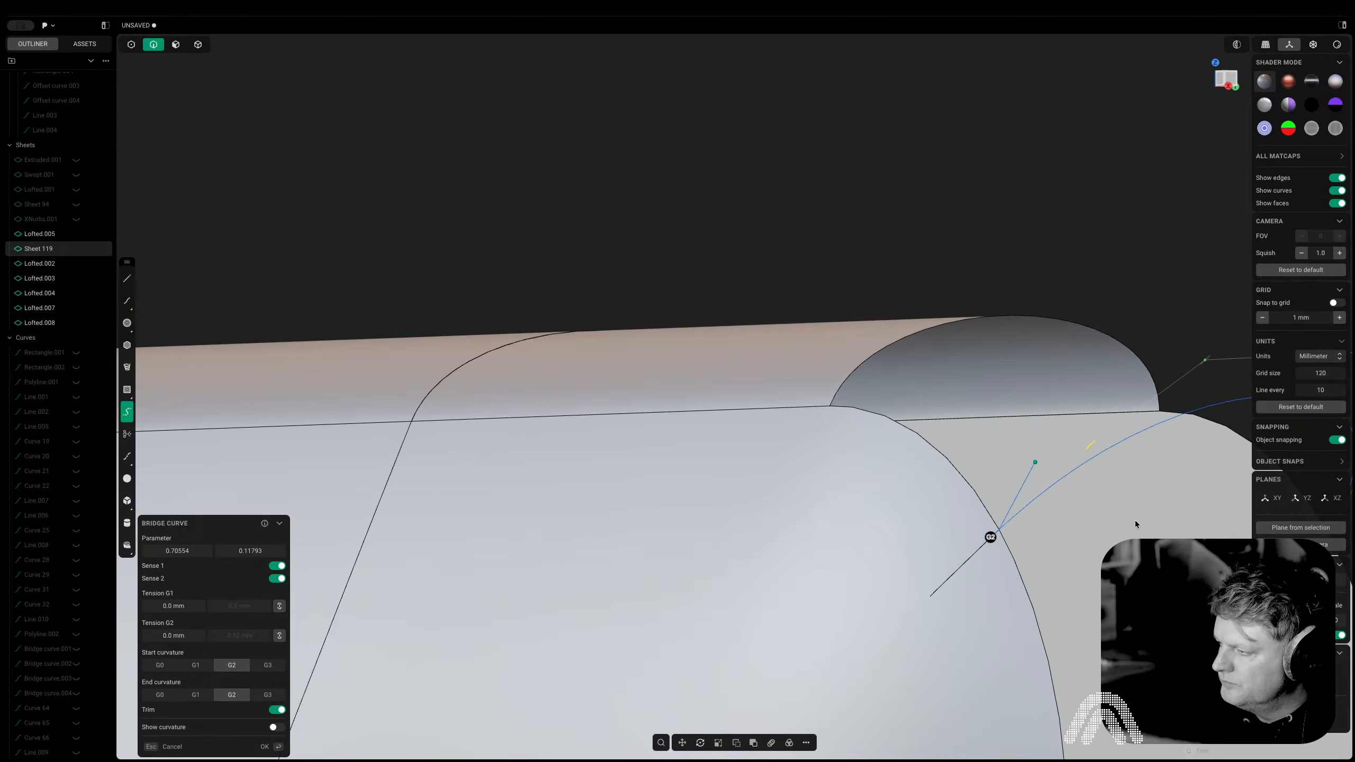
right_drag(1134, 520, 669, 474)
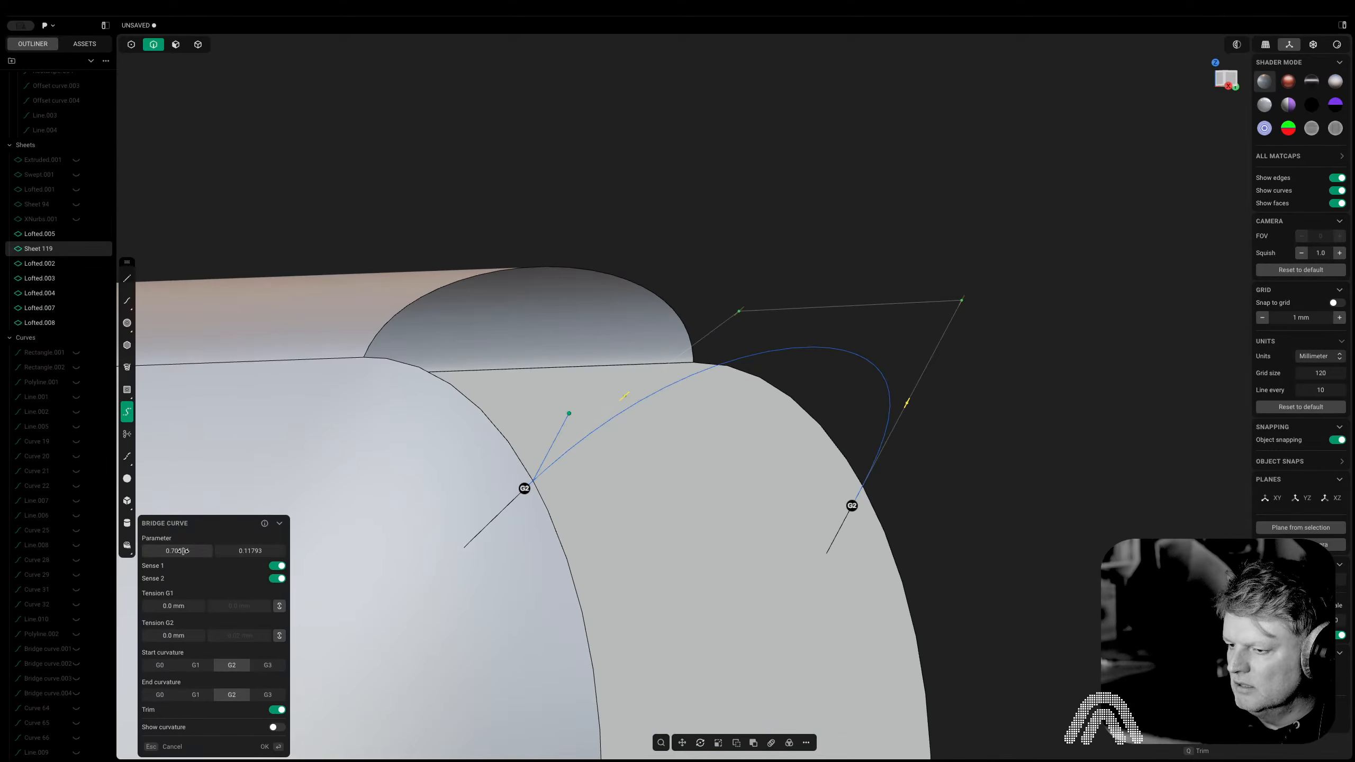
drag(183, 552, 199, 552)
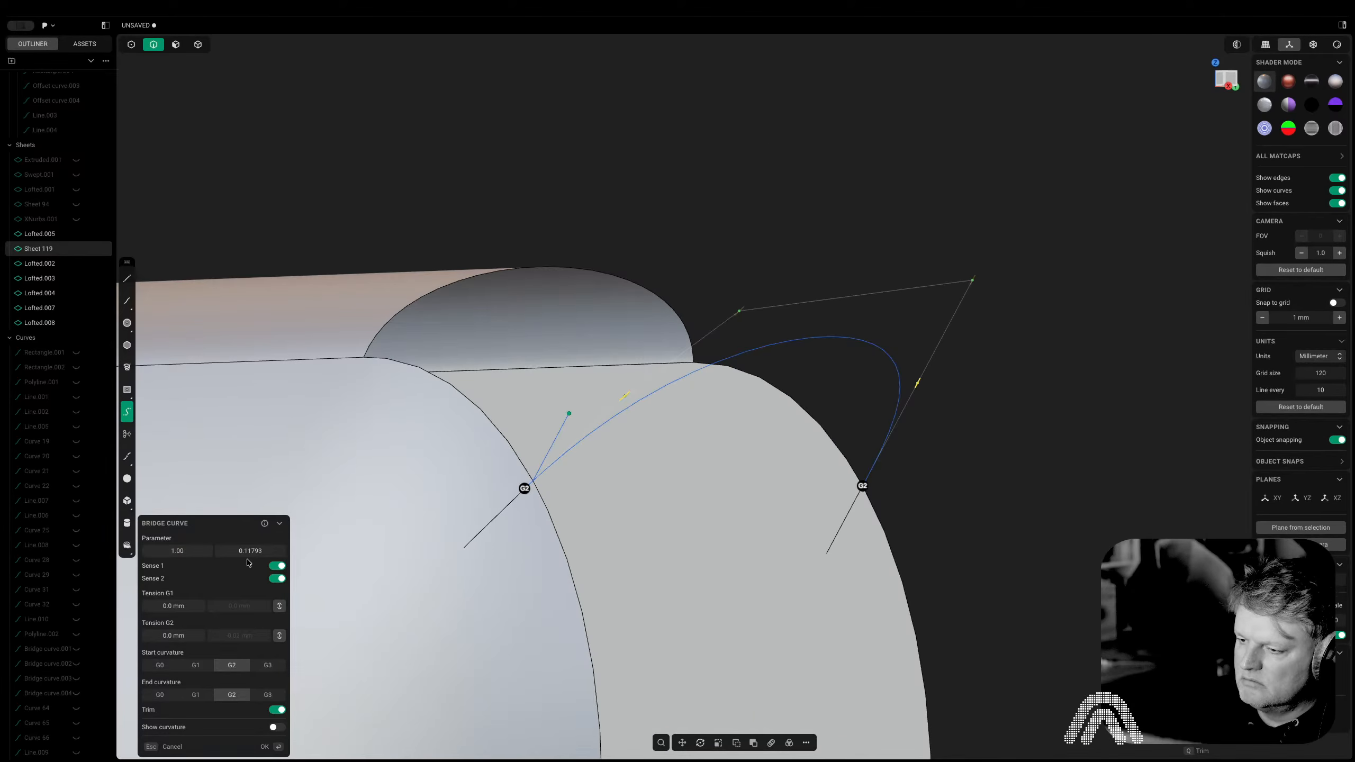
scroll(1202, 392, down, 5)
middle_drag(933, 457, 1048, 477)
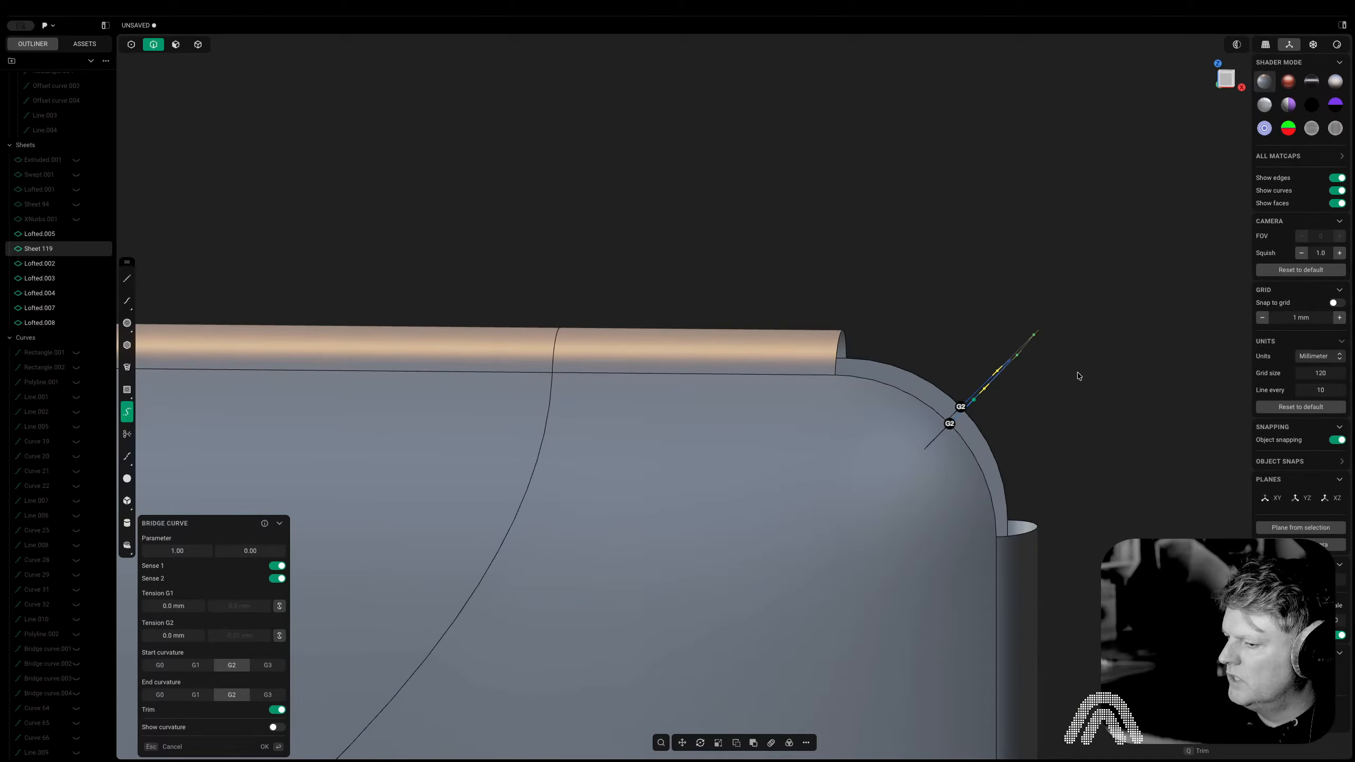
key(Return)
Try to loft the corner gap between the panel and back sheet arcs, guided by the bridge curve and the adjoining strips' end edges
click(981, 472)
key(shift+e)
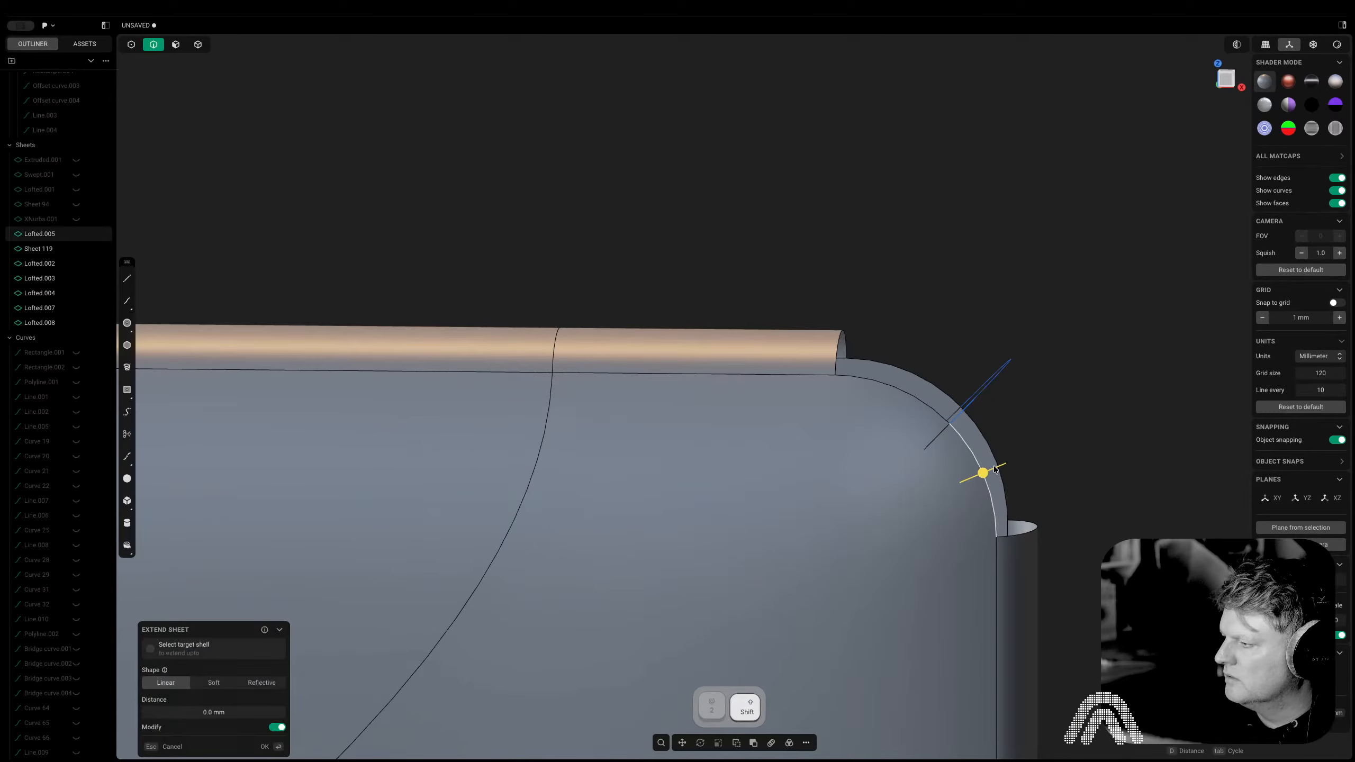
shift+click(1001, 462)
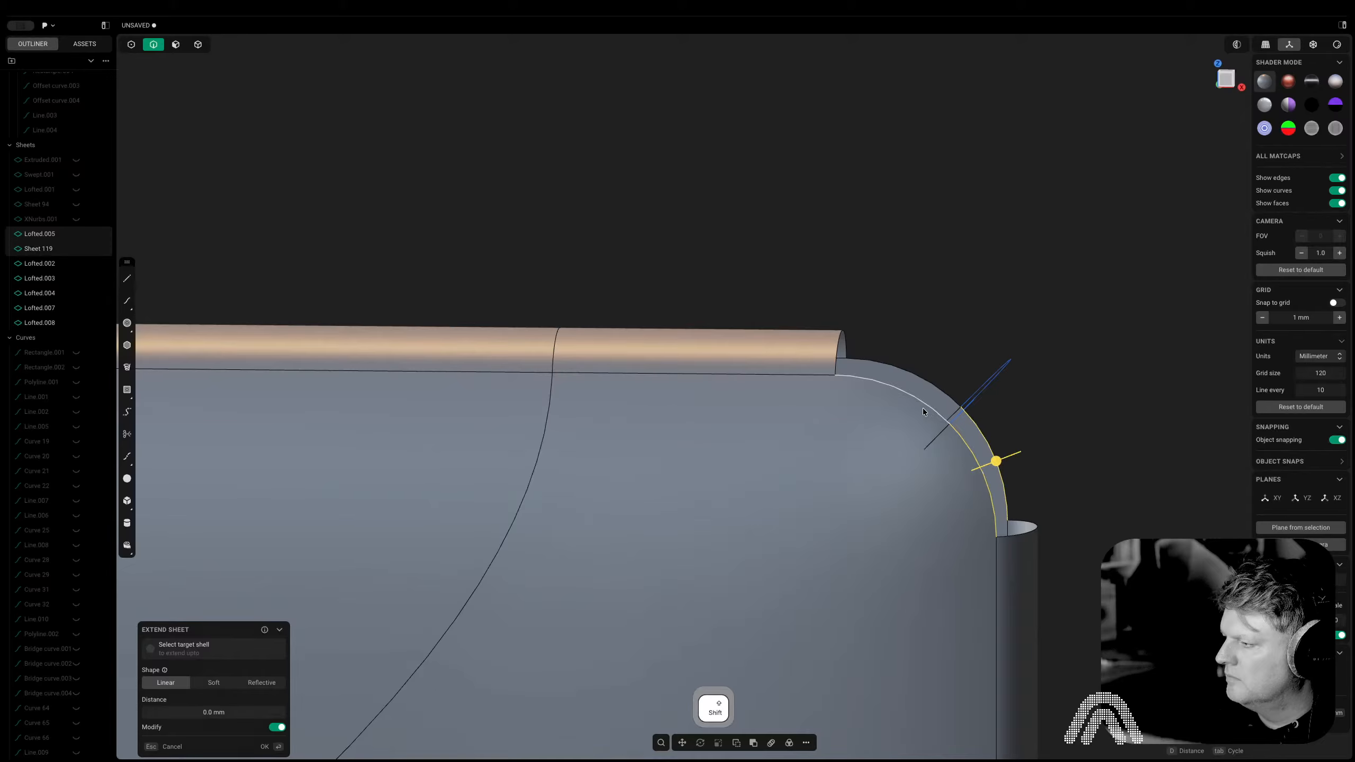
click(923, 409)
shift+click(977, 438)
key(shift+l)
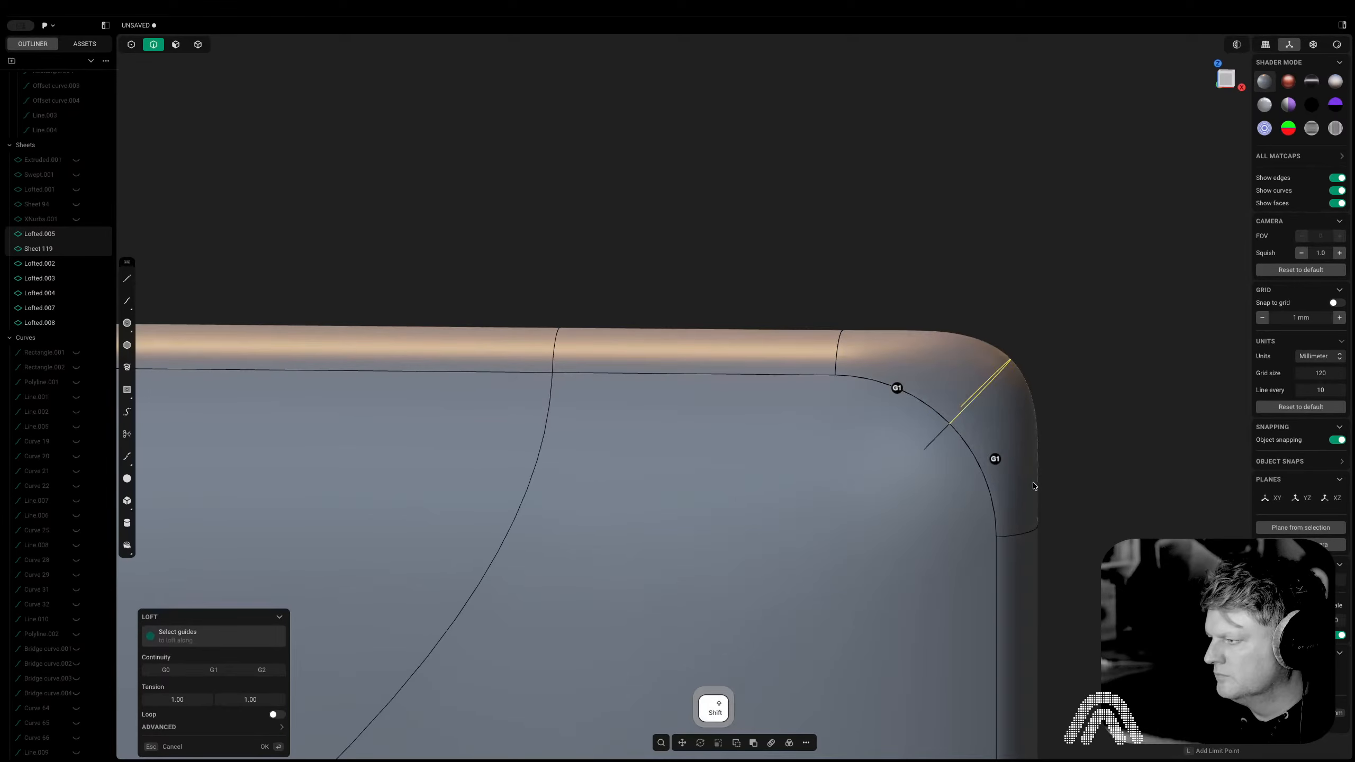
shift+click(1031, 533)
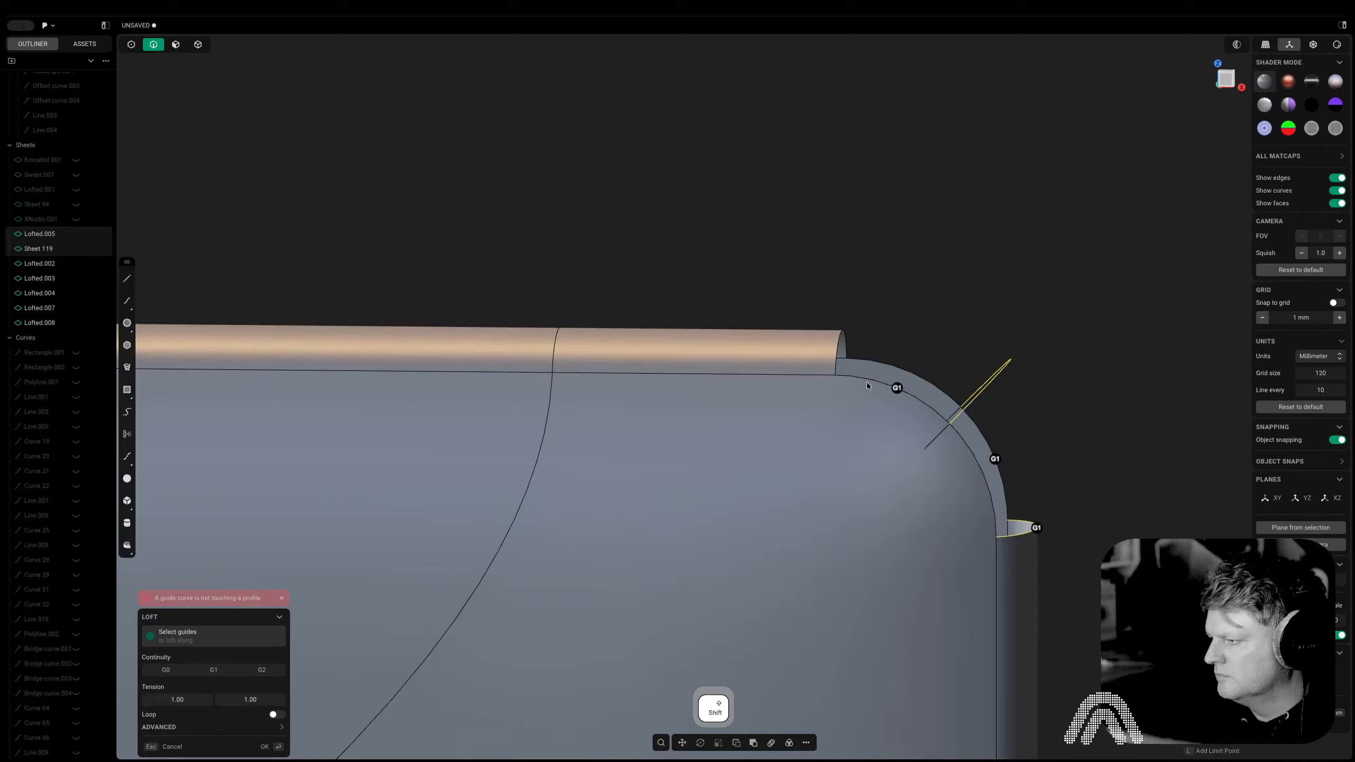
shift+click(836, 350)
scroll(944, 369, down, 5)
middle_drag(983, 493, 940, 468)
key(Escape)
Examine the corner bridge curve and its control points from the side
scroll(940, 468, up, 5)
key(1)
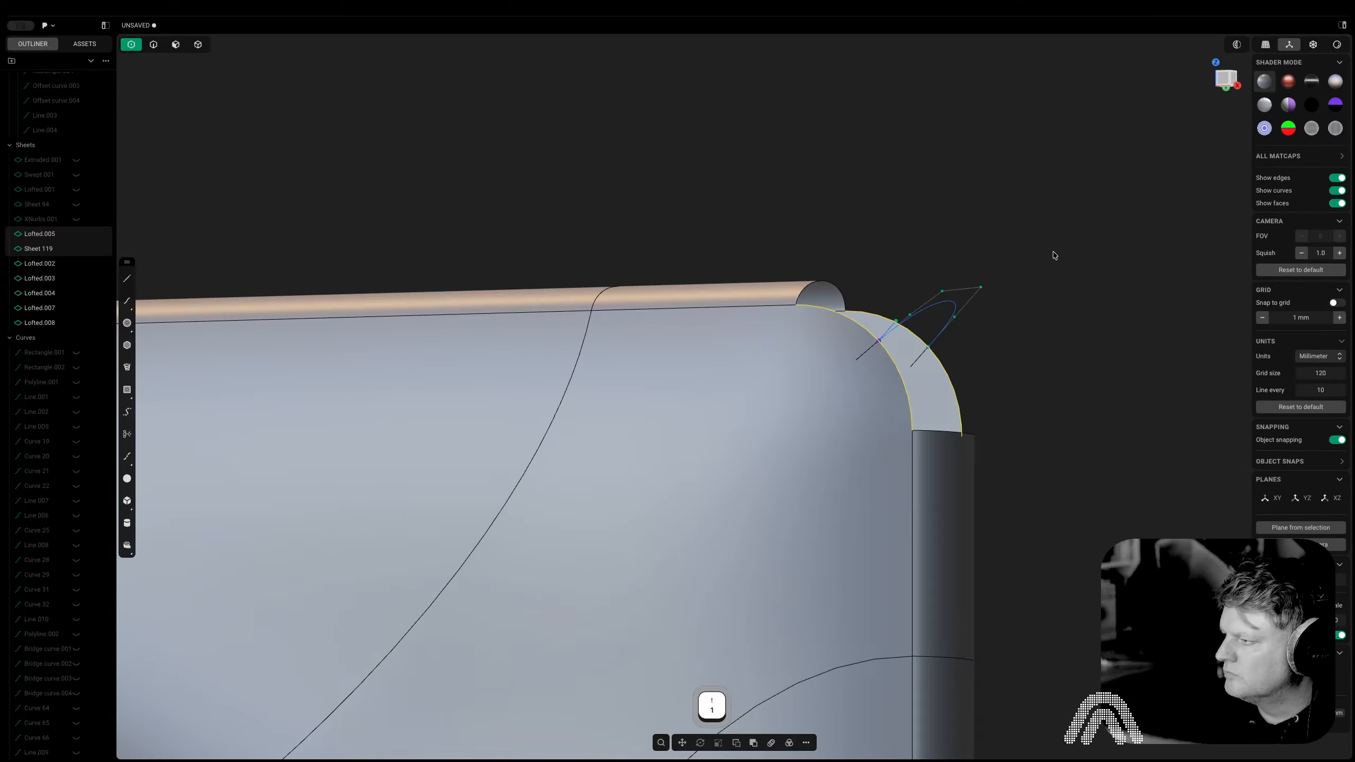
middle_drag(1104, 268, 974, 345)
key(3)
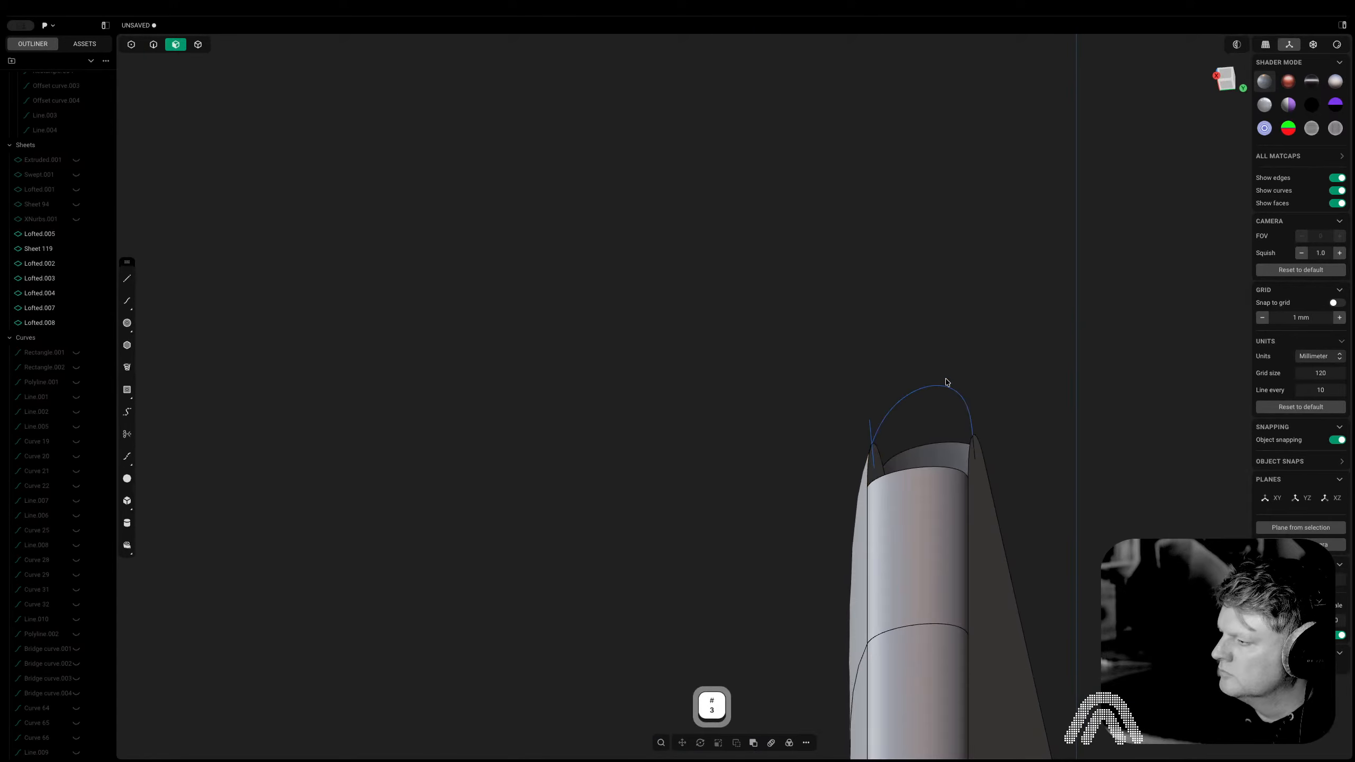
scroll(942, 390, up, 3)
key(1)
drag(1000, 337, 819, 386)
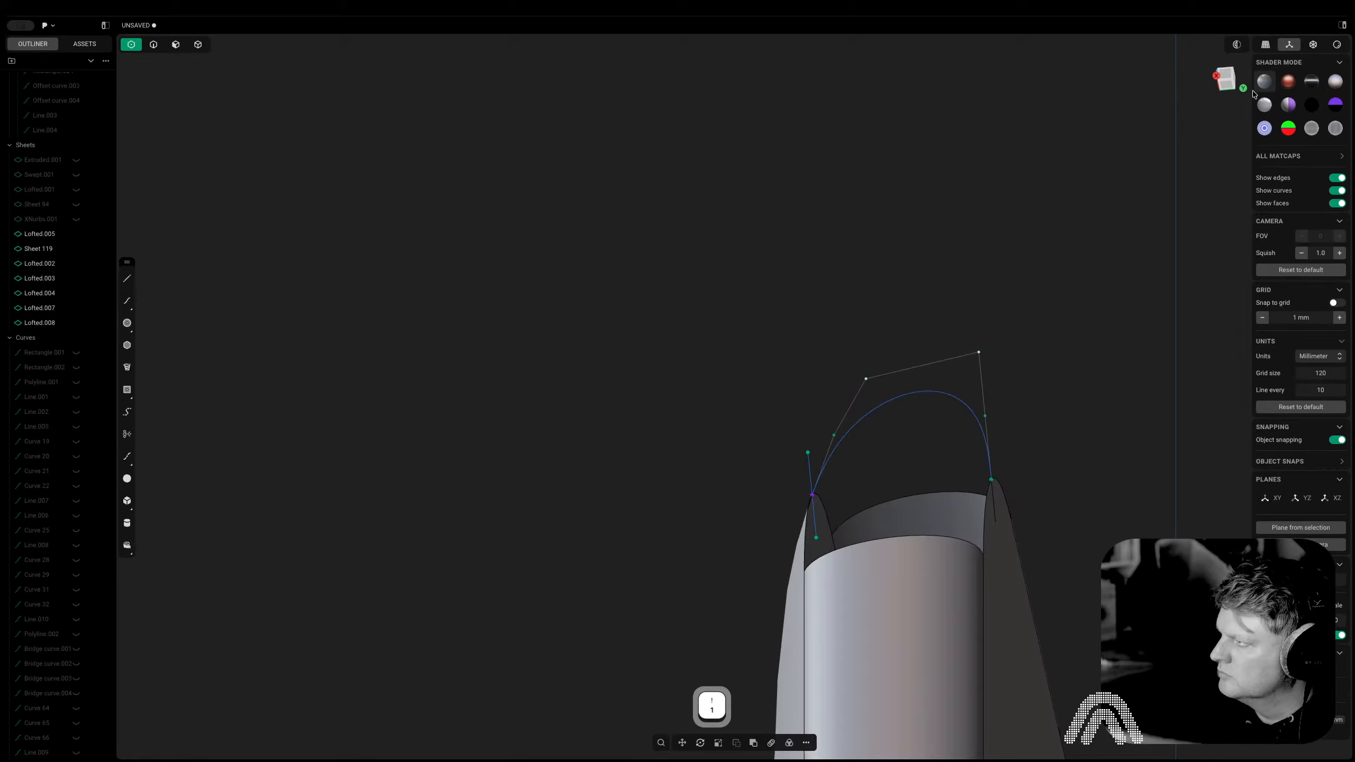
middle_drag(970, 379, 949, 451)
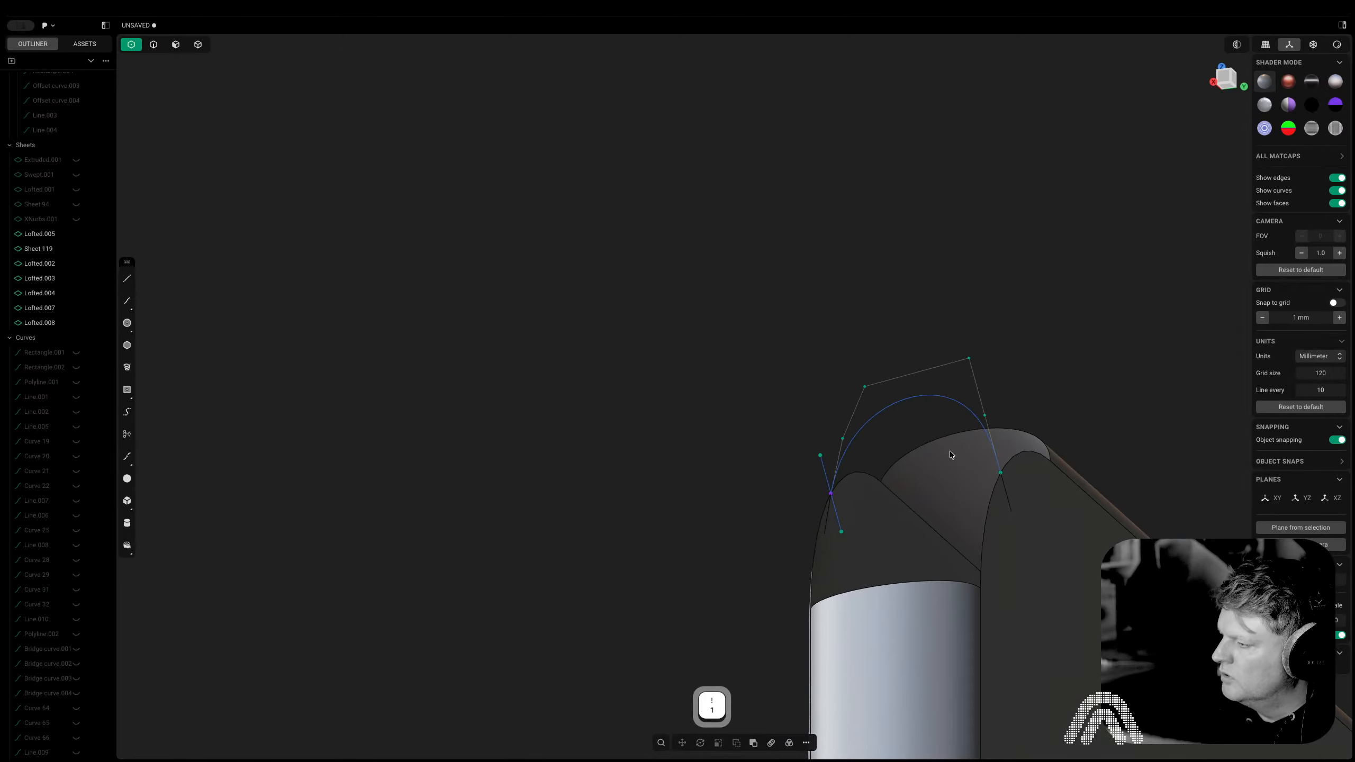
key(2)
click(1009, 496)
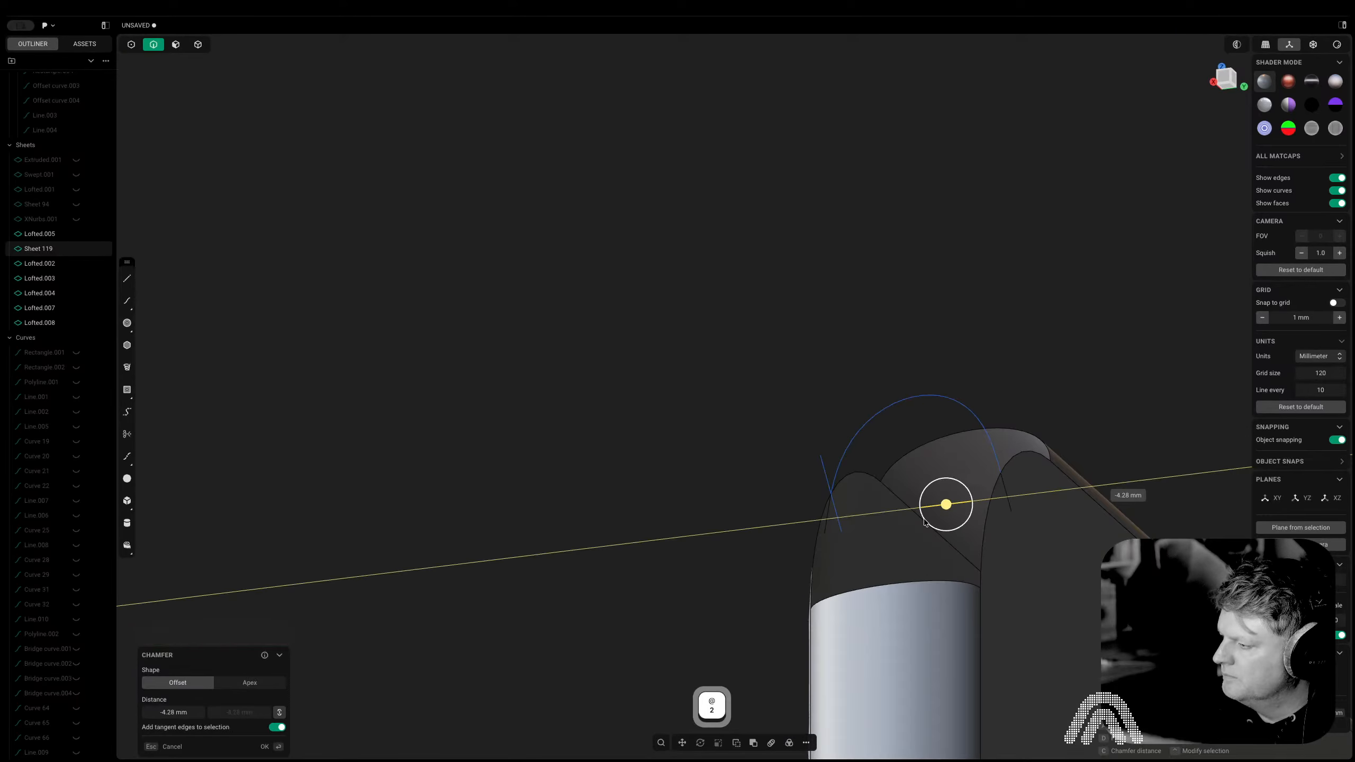
key(Escape)
key(e)
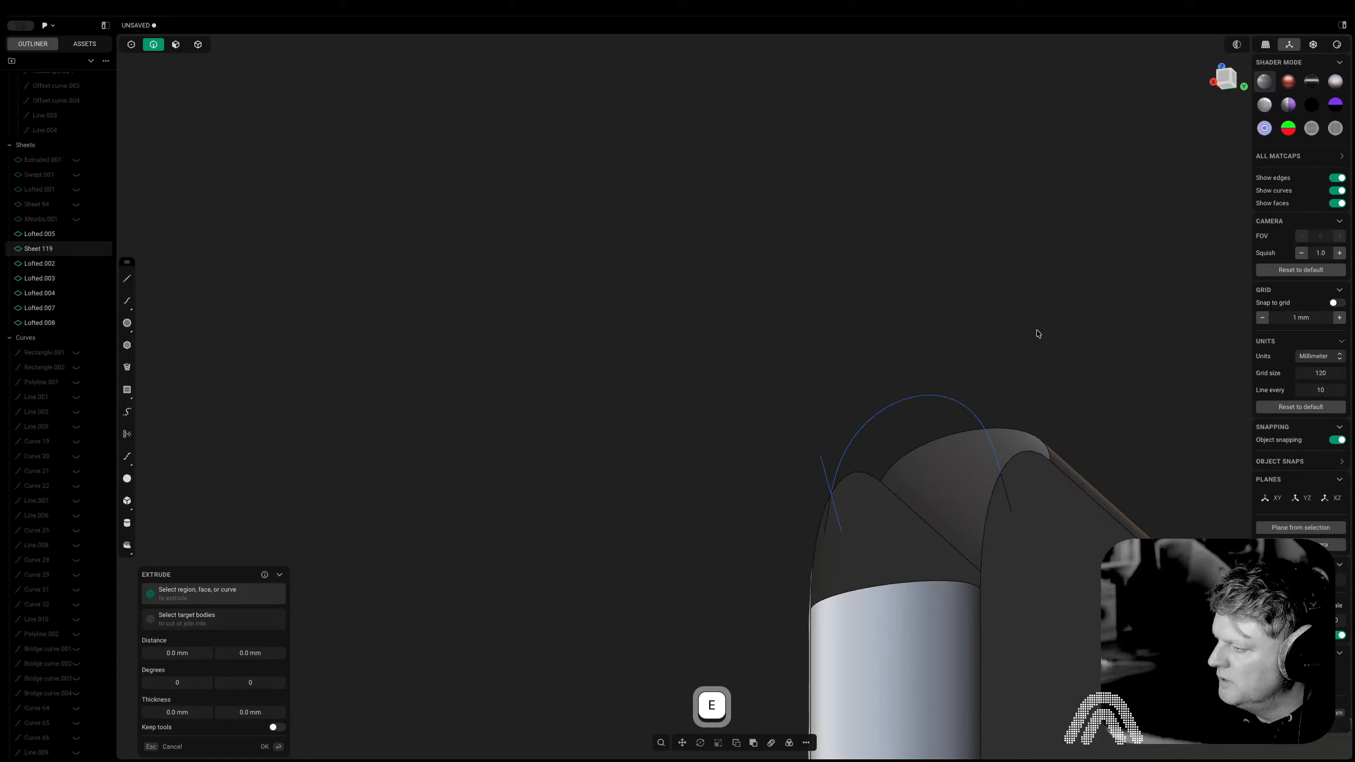
key(2)
middle_drag(1045, 499, 1039, 506)
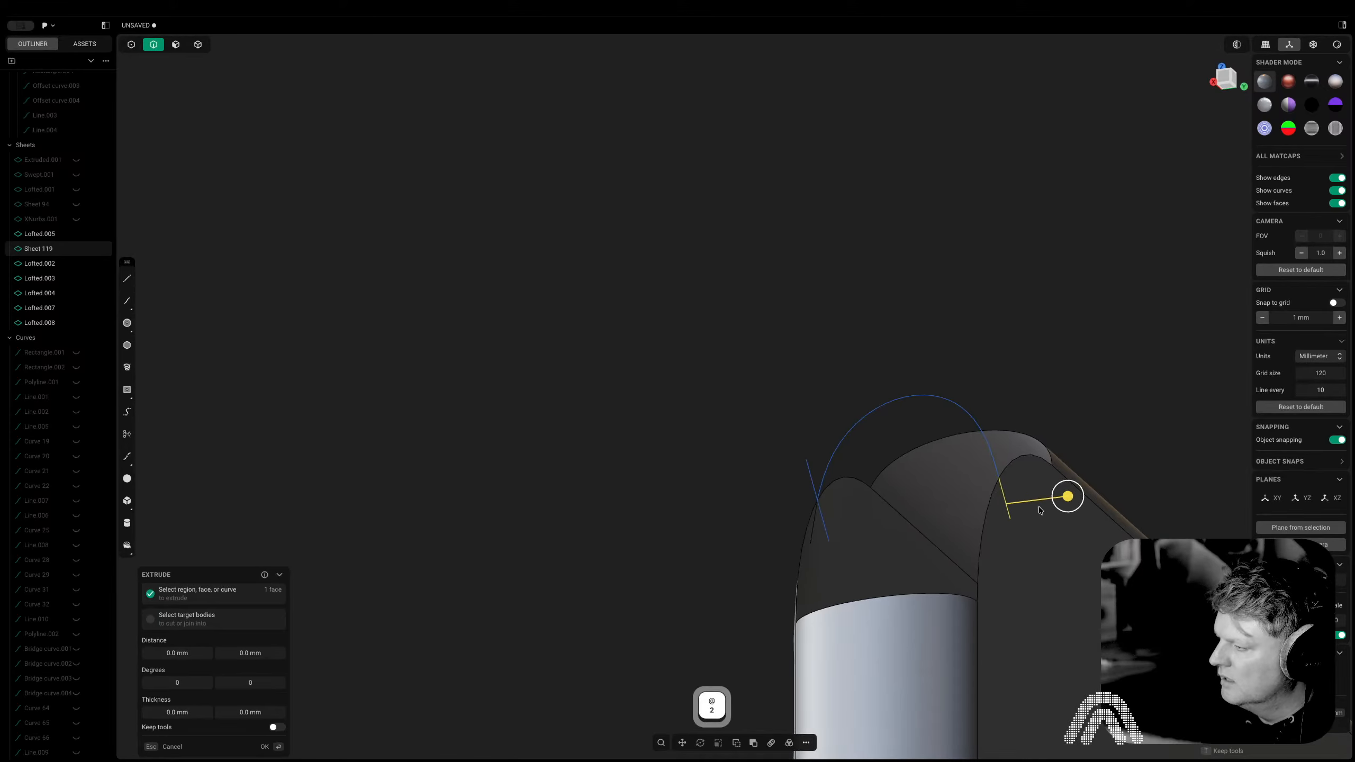
key(e)
key(1)
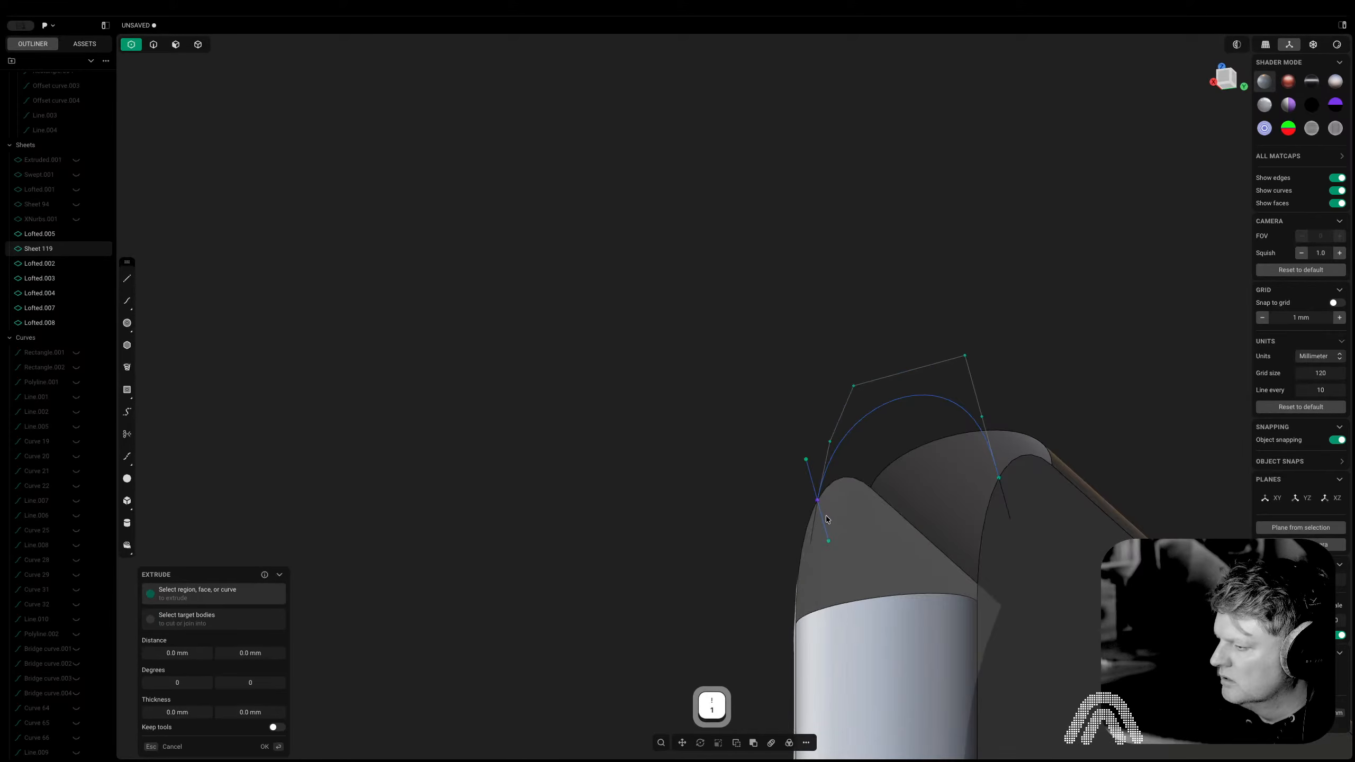
click(822, 520)
key(Escape)
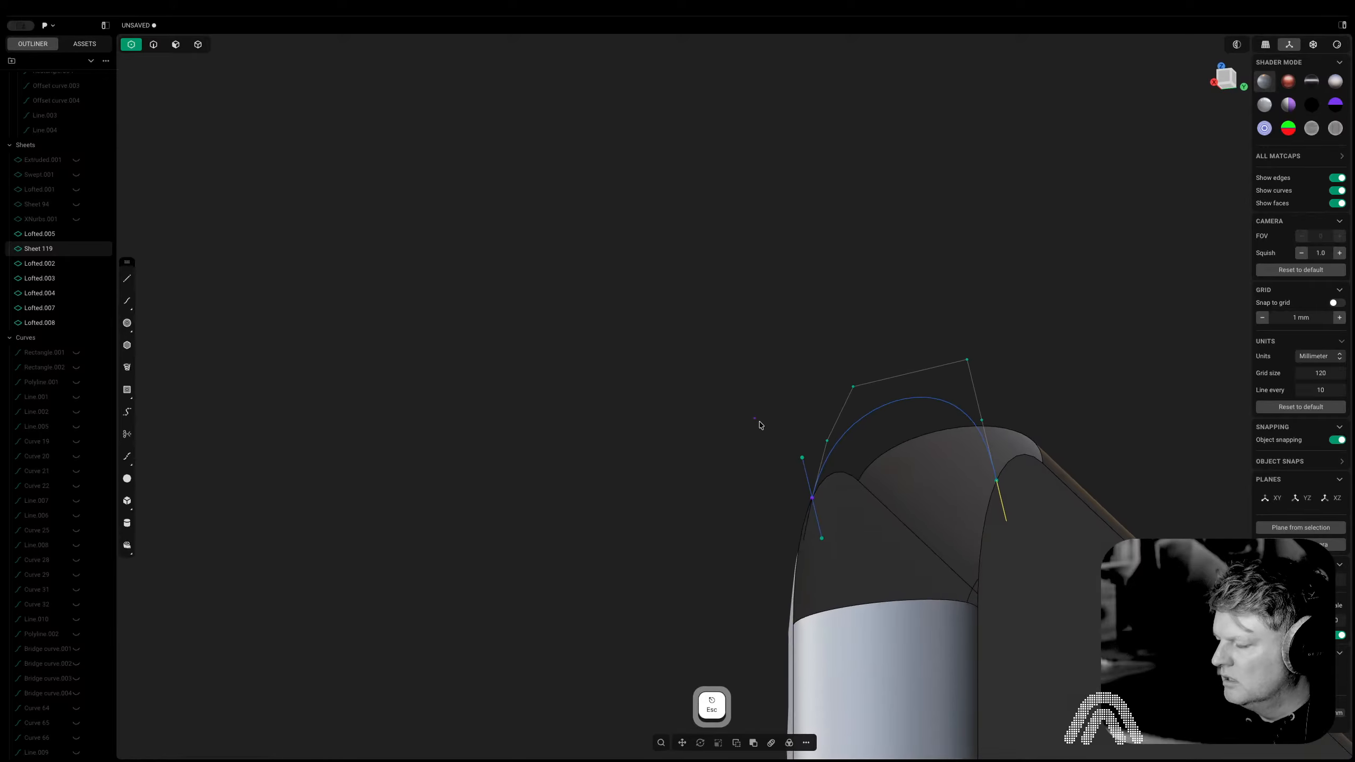
Extrude the short 45° corner line about 10.5 mm into a helper sheet and set a temporary plane on its face
key(2)
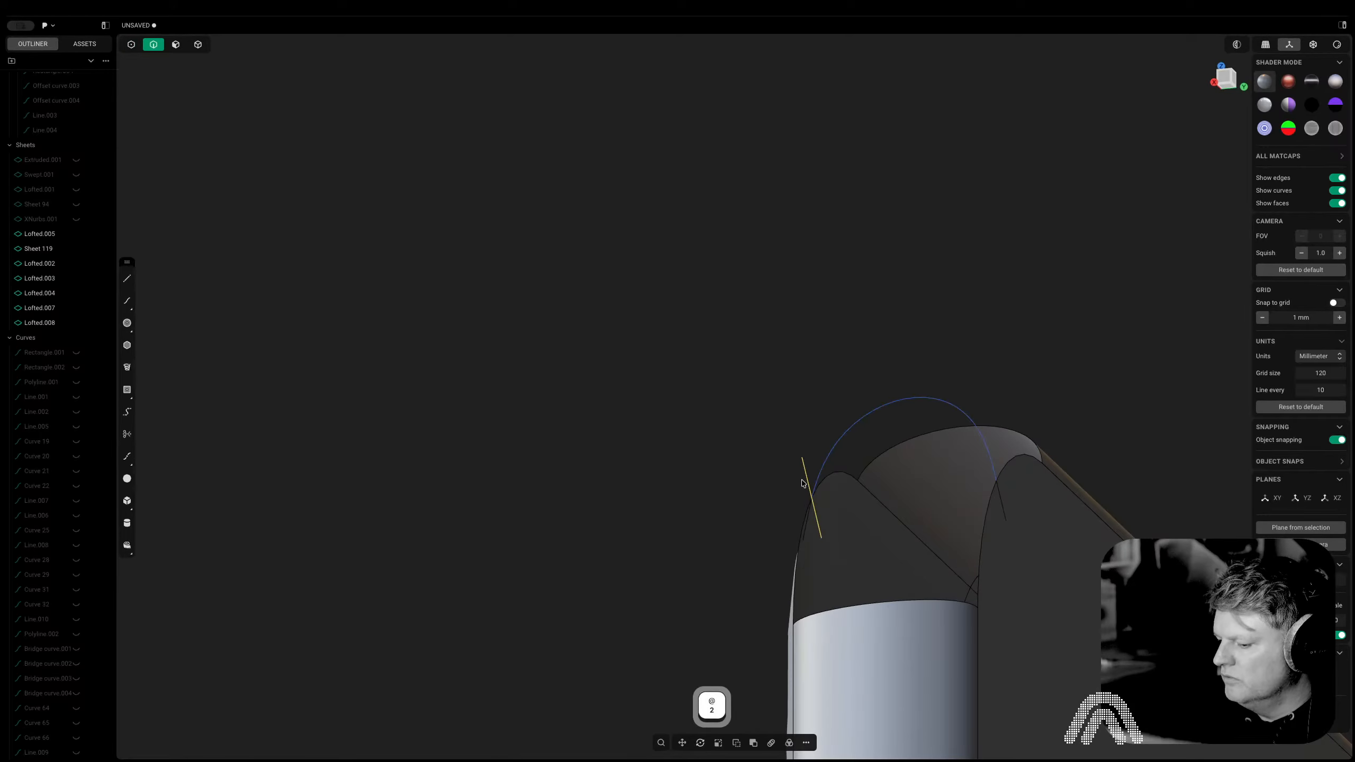
click(802, 483)
key(e)
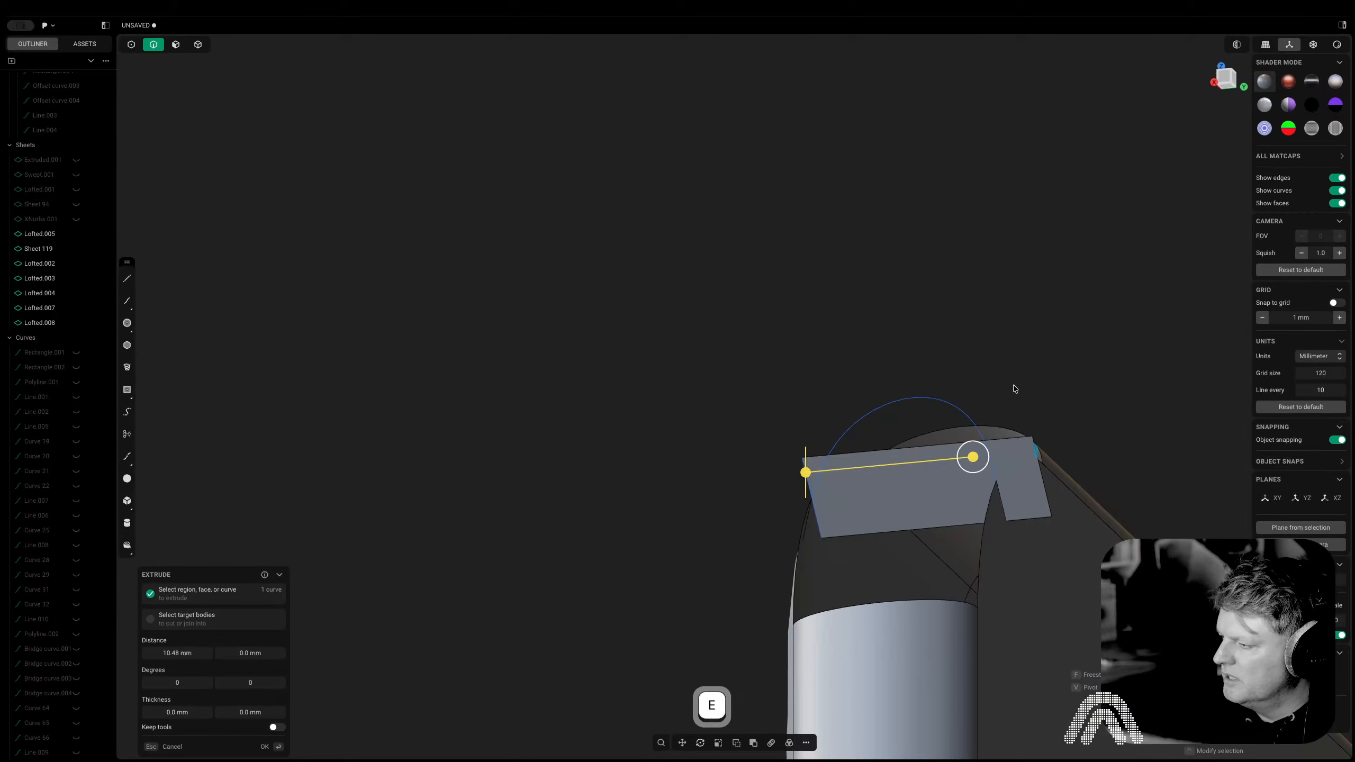
right_click(1015, 389)
key(3)
click(881, 496)
key(space)
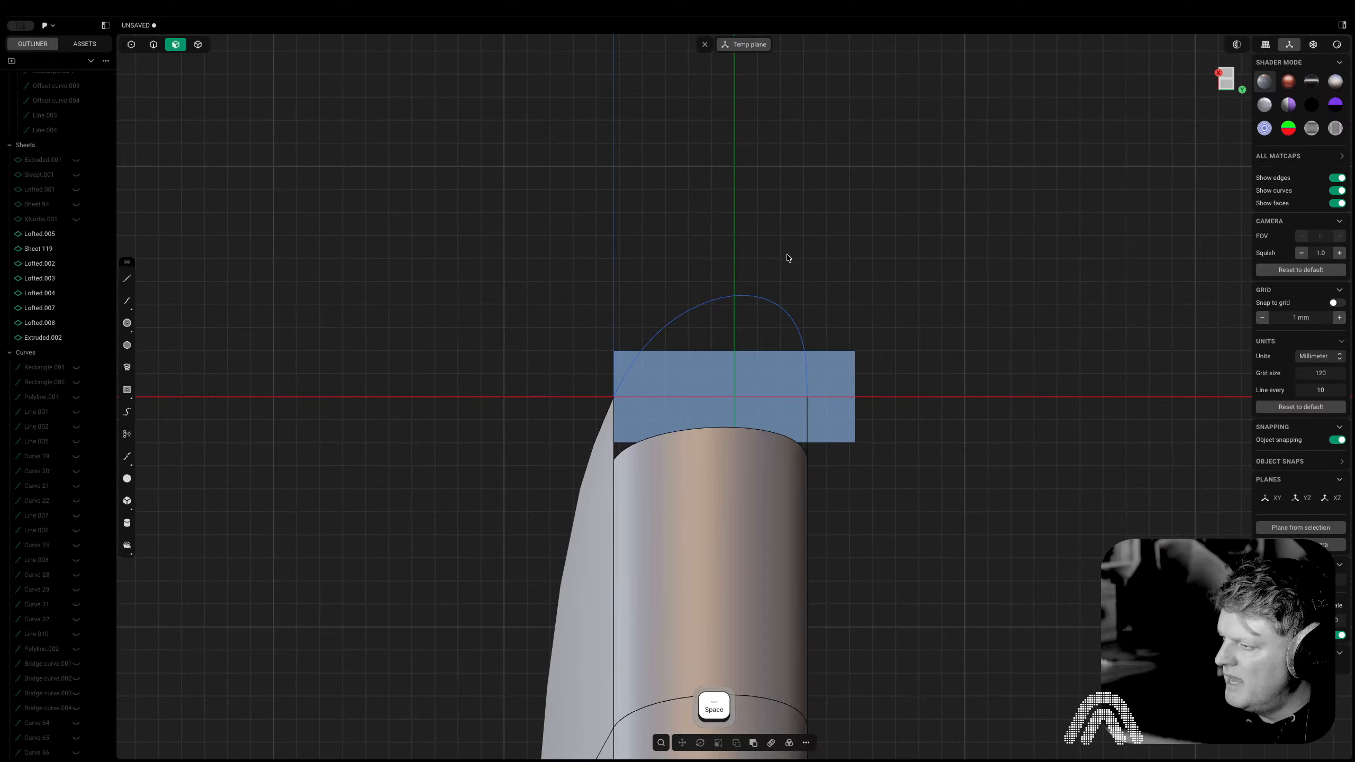
Flatten the bridge curve by moving its back-side control point inward and down and lowering the panel-side control point slightly along Y
key(1)
drag(838, 226, 683, 280)
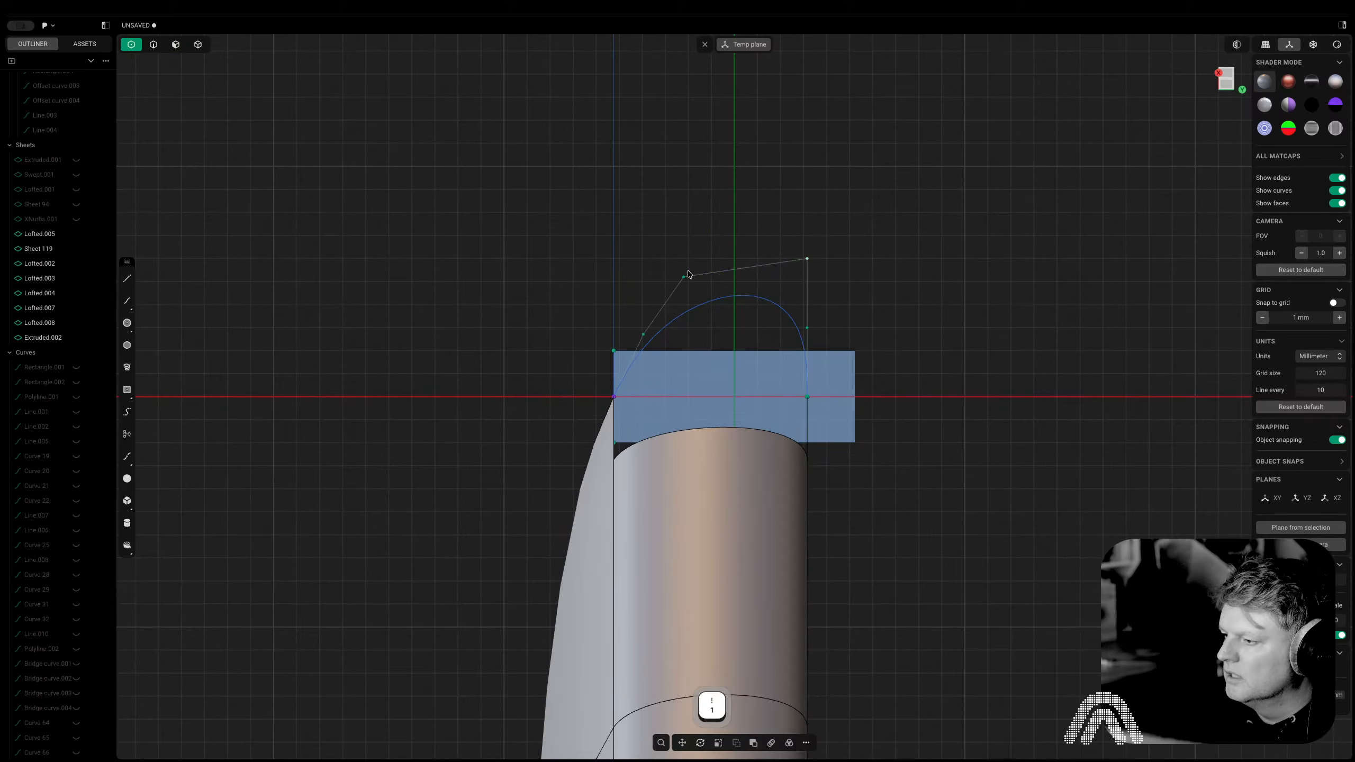
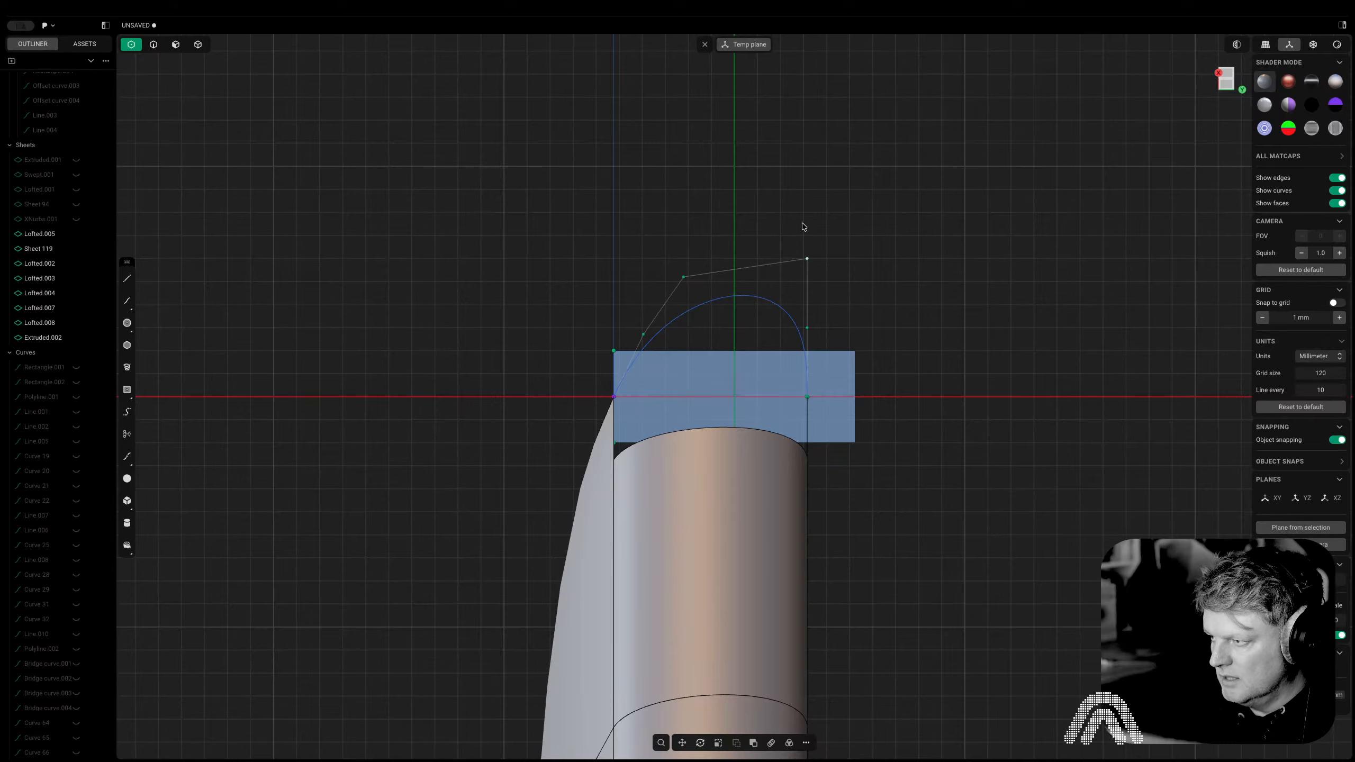
key(g)
key(g)
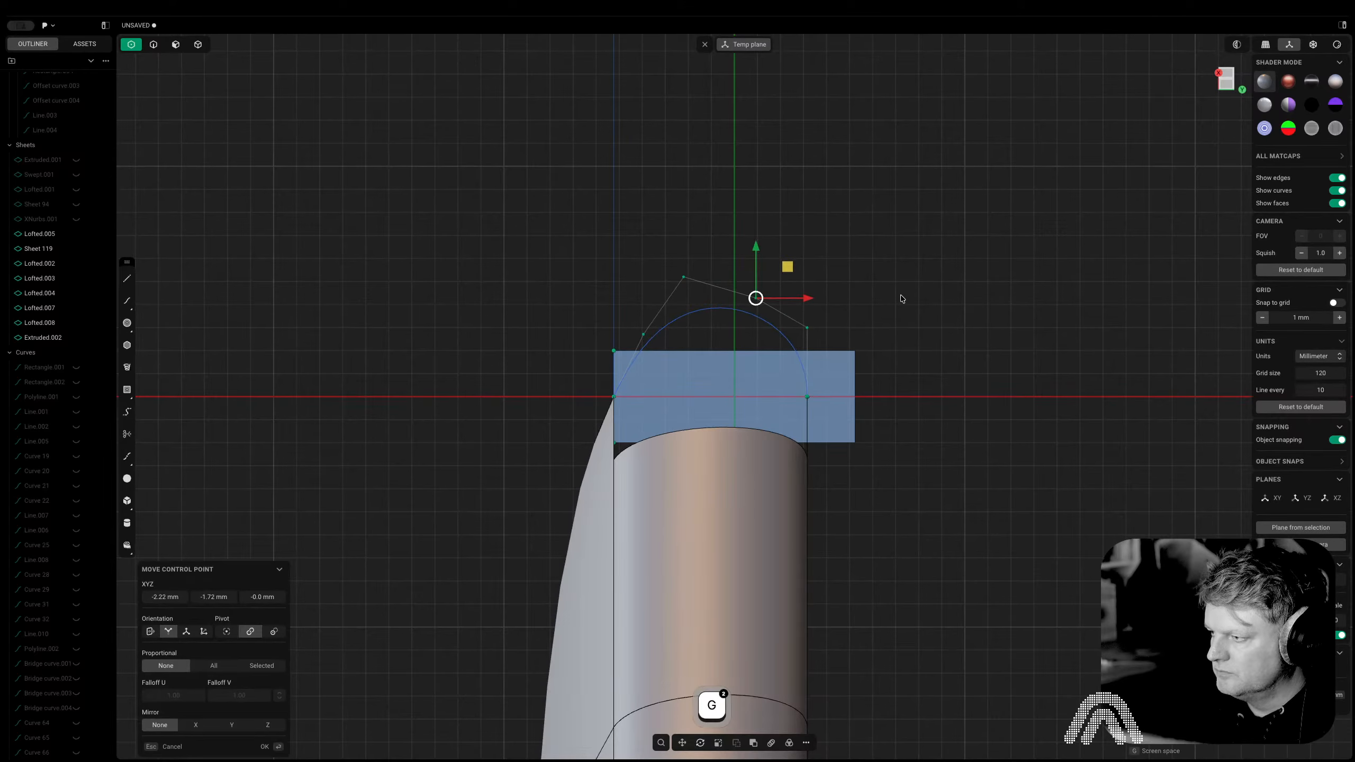
click(892, 303)
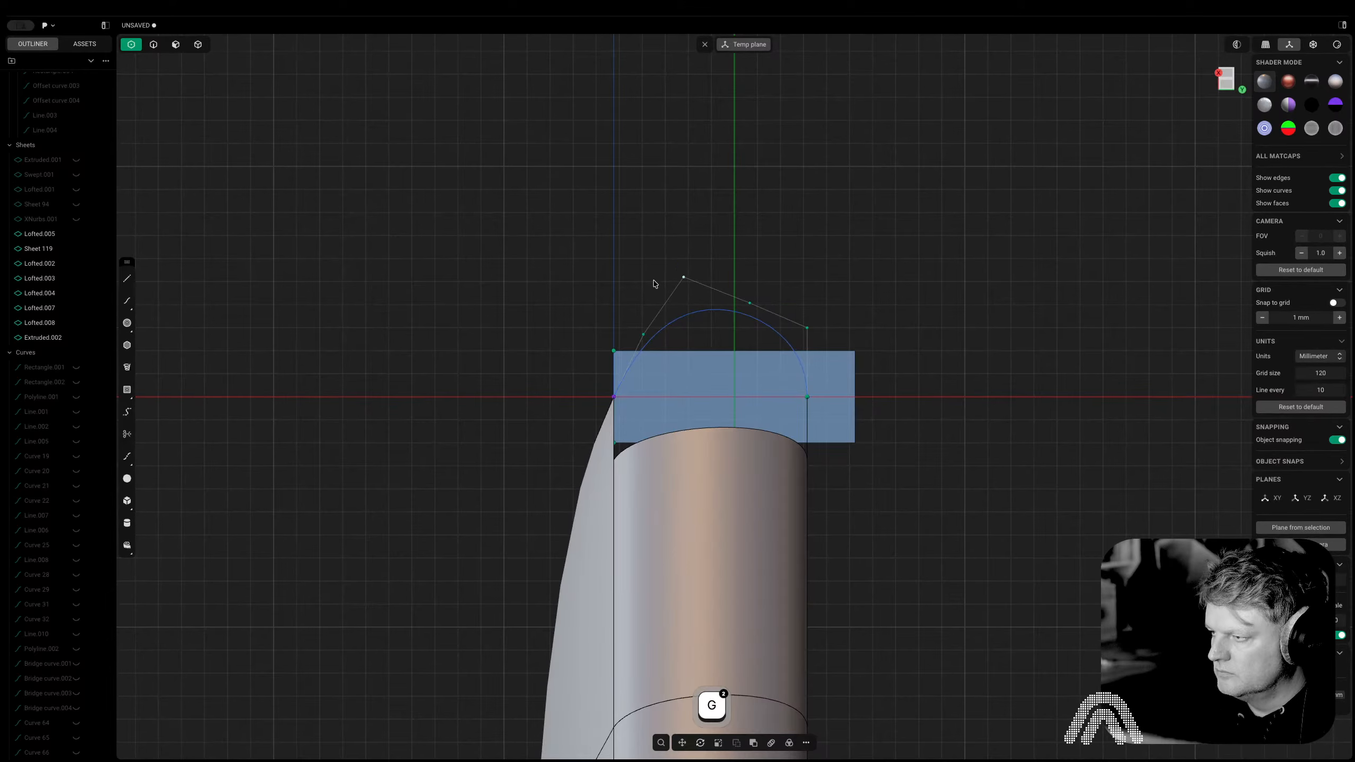
key(g)
key(y)
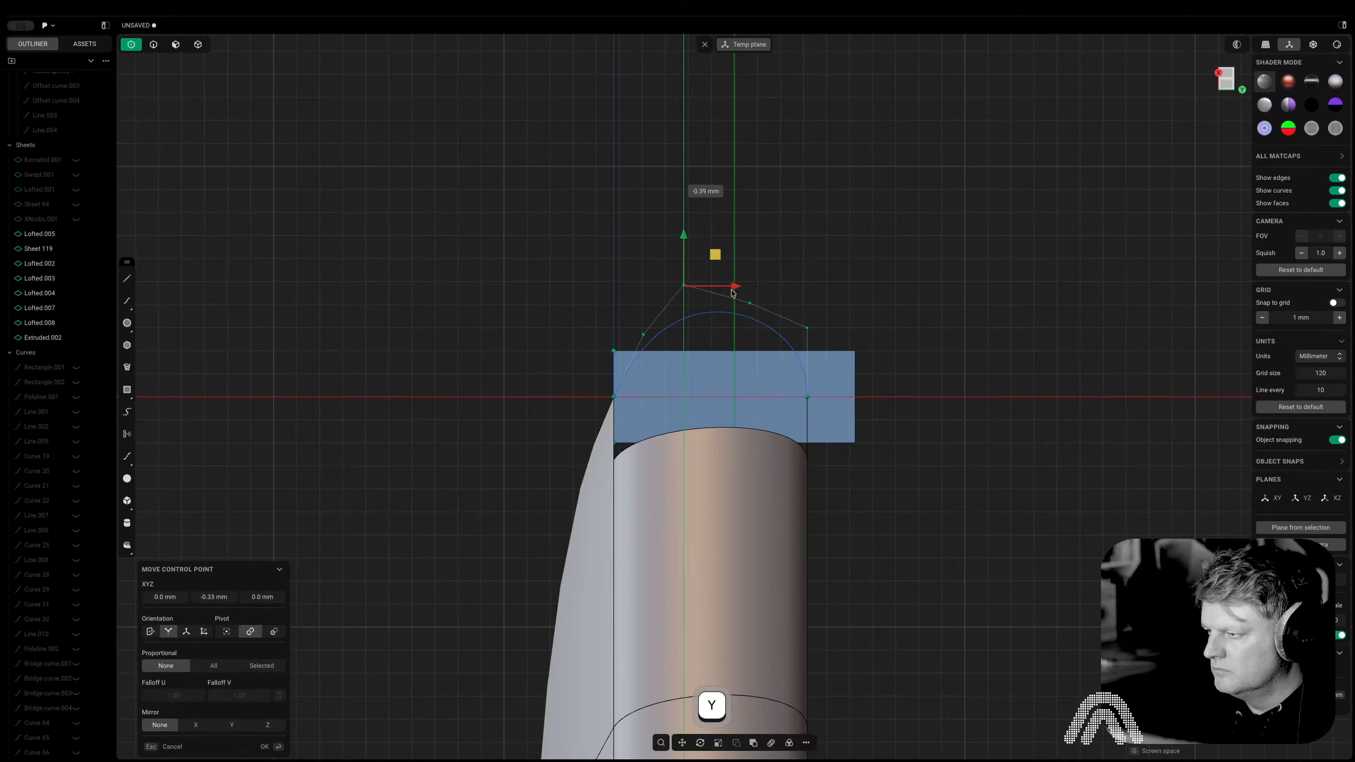
ctrl+click(749, 304)
Loft the corner between the panel and back sheet arcs, using the reshaped bridge curve and both adjoining strip end edges as guides
middle_drag(757, 270, 852, 351)
key(2)
click(627, 448)
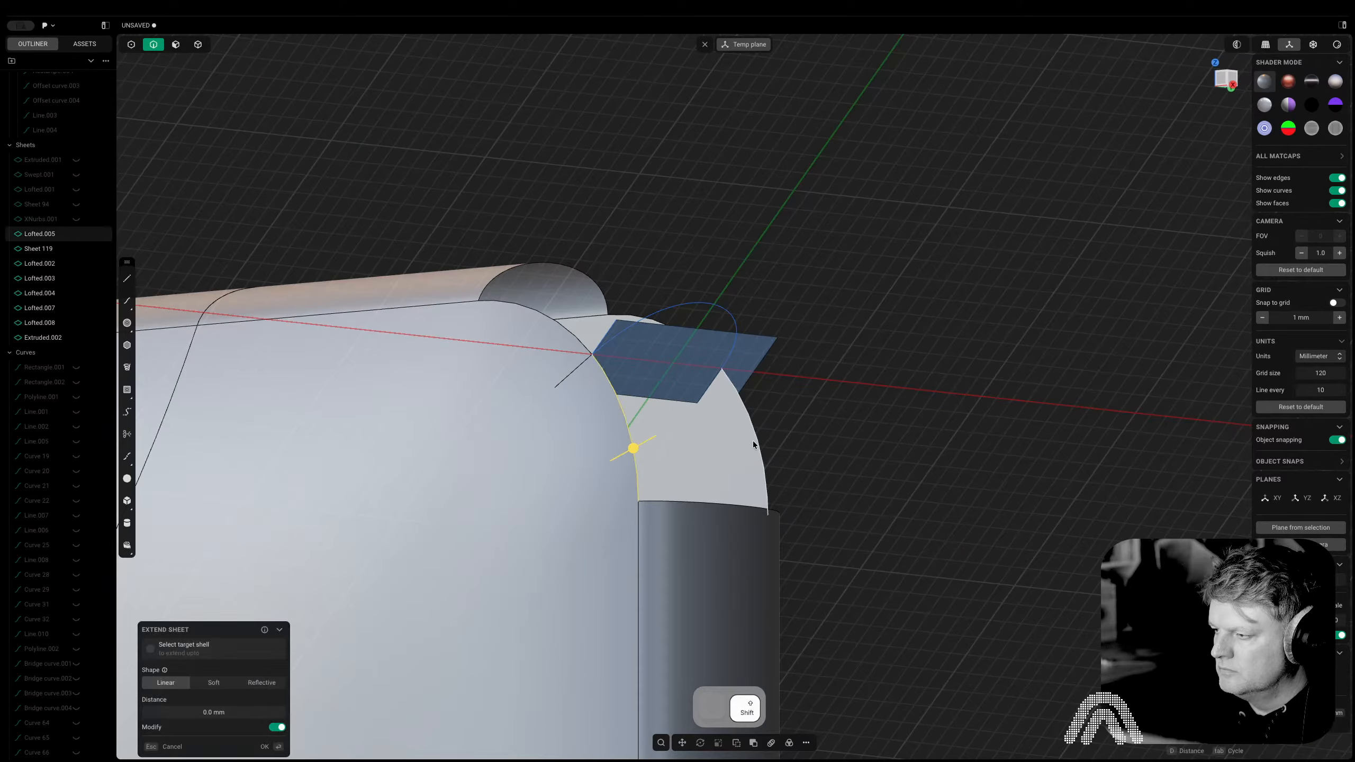
shift+click(753, 441)
shift+click(546, 318)
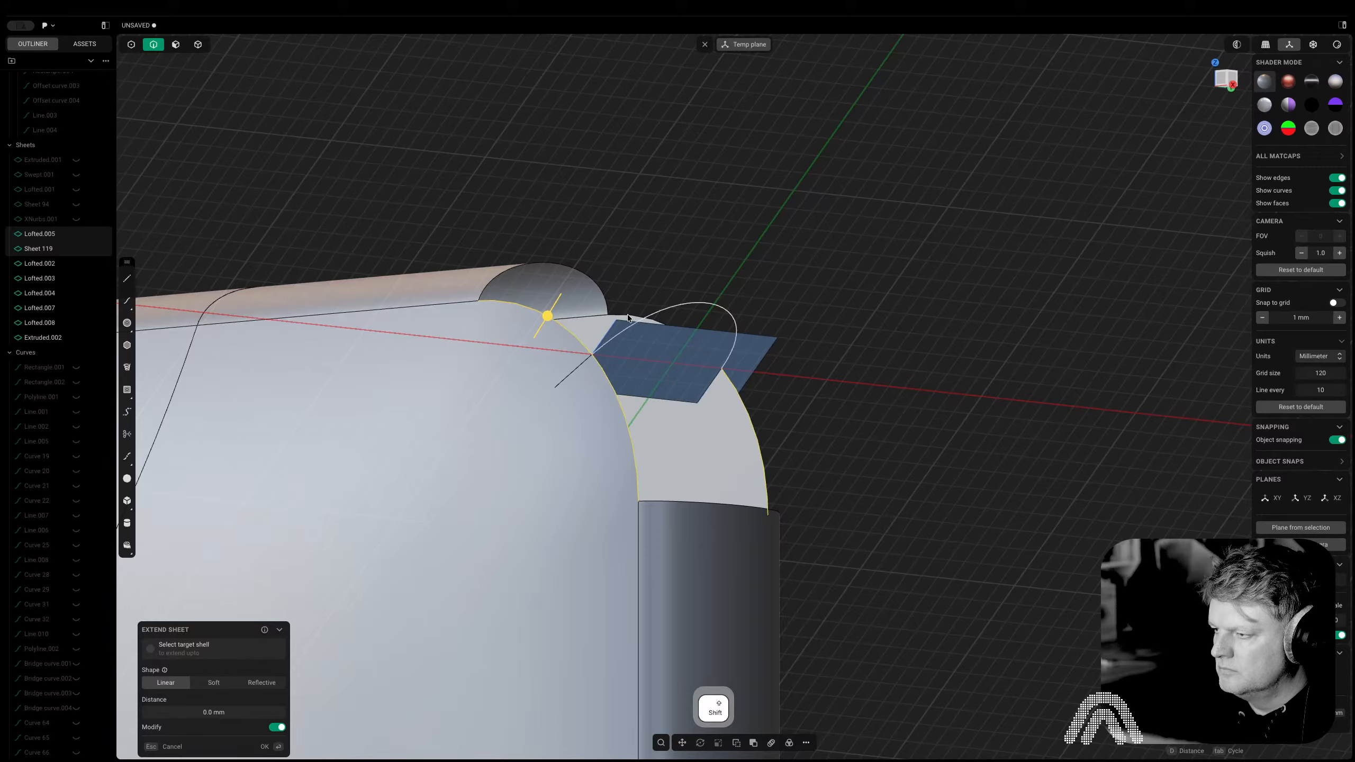
middle_drag(624, 314, 614, 278)
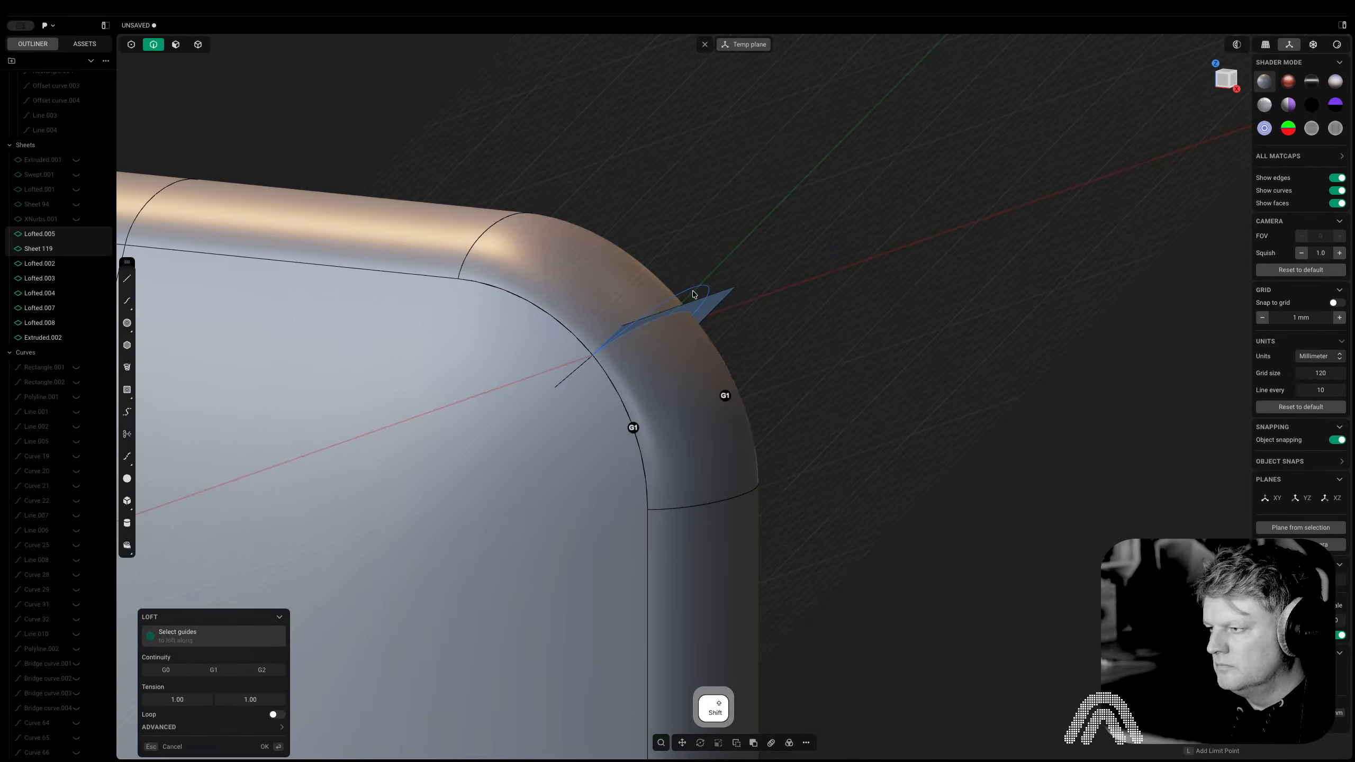
shift+click(719, 393)
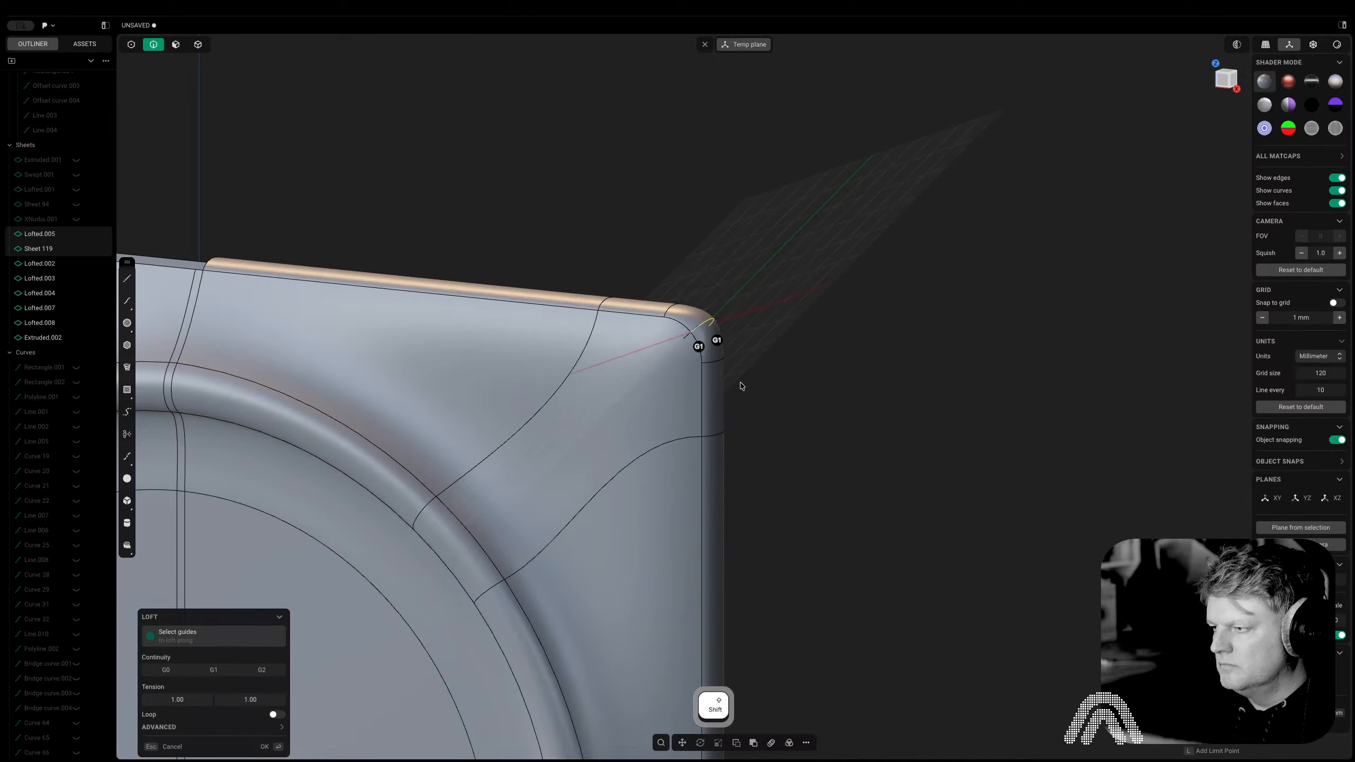
middle_drag(741, 385, 705, 381)
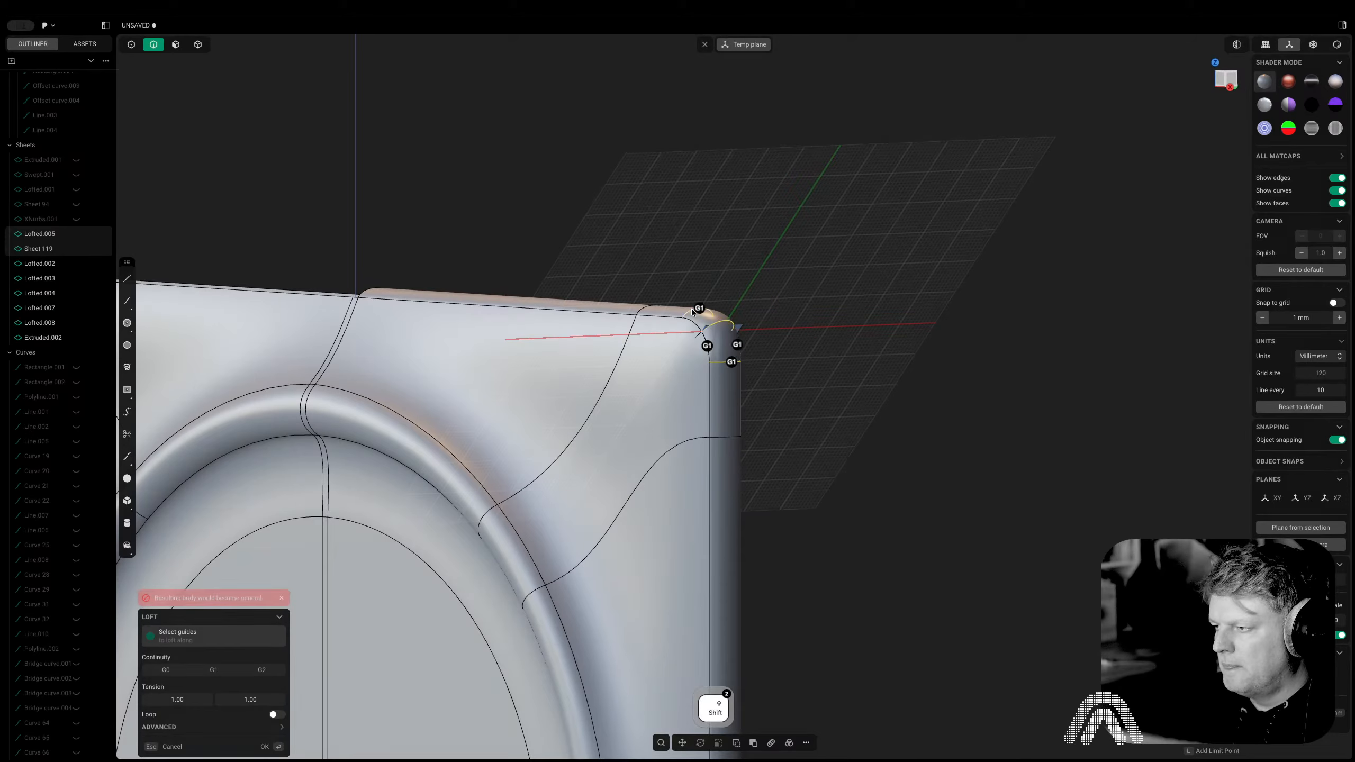
key(Return)
Delete the extruded helper sheet at the corner and clear the temporary plane
scroll(798, 357, up, 6)
key(Tab)
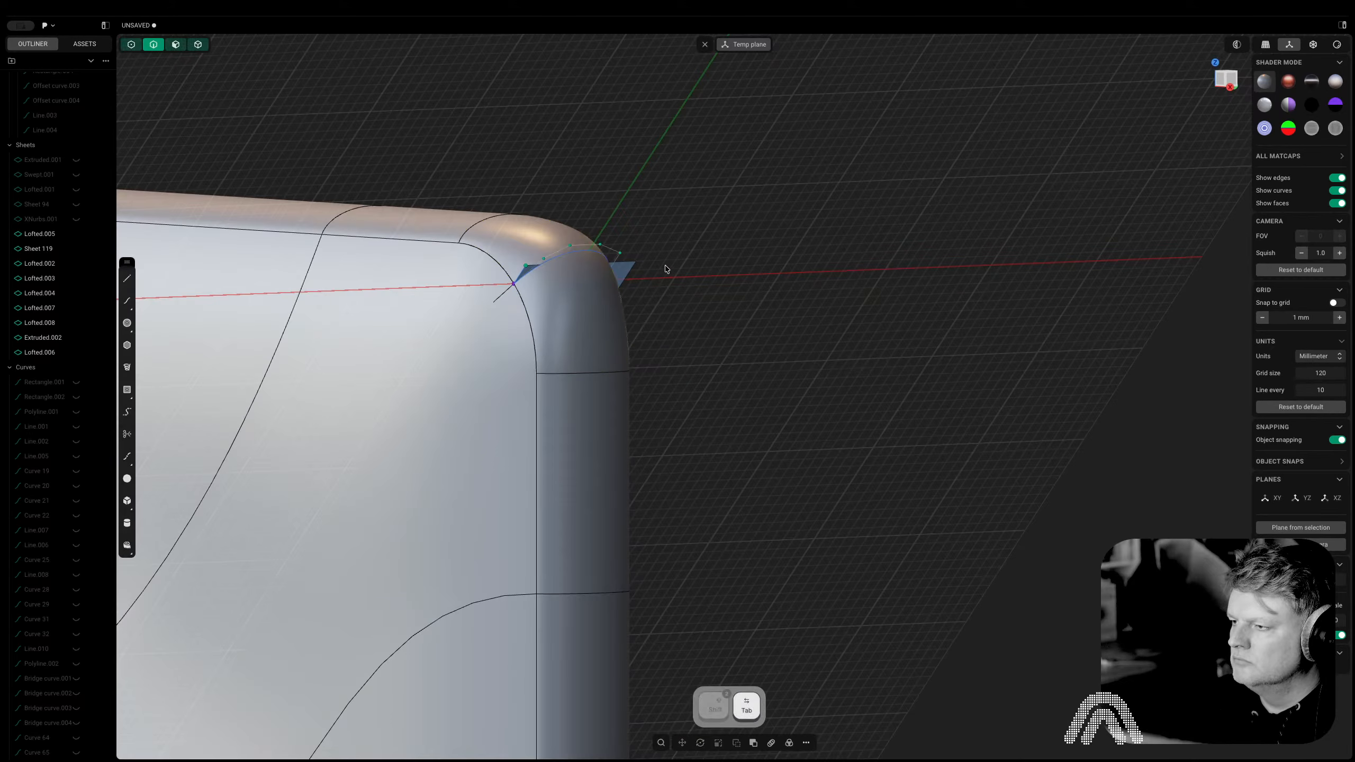
click(628, 269)
key(e)
scroll(628, 271, down, 10)
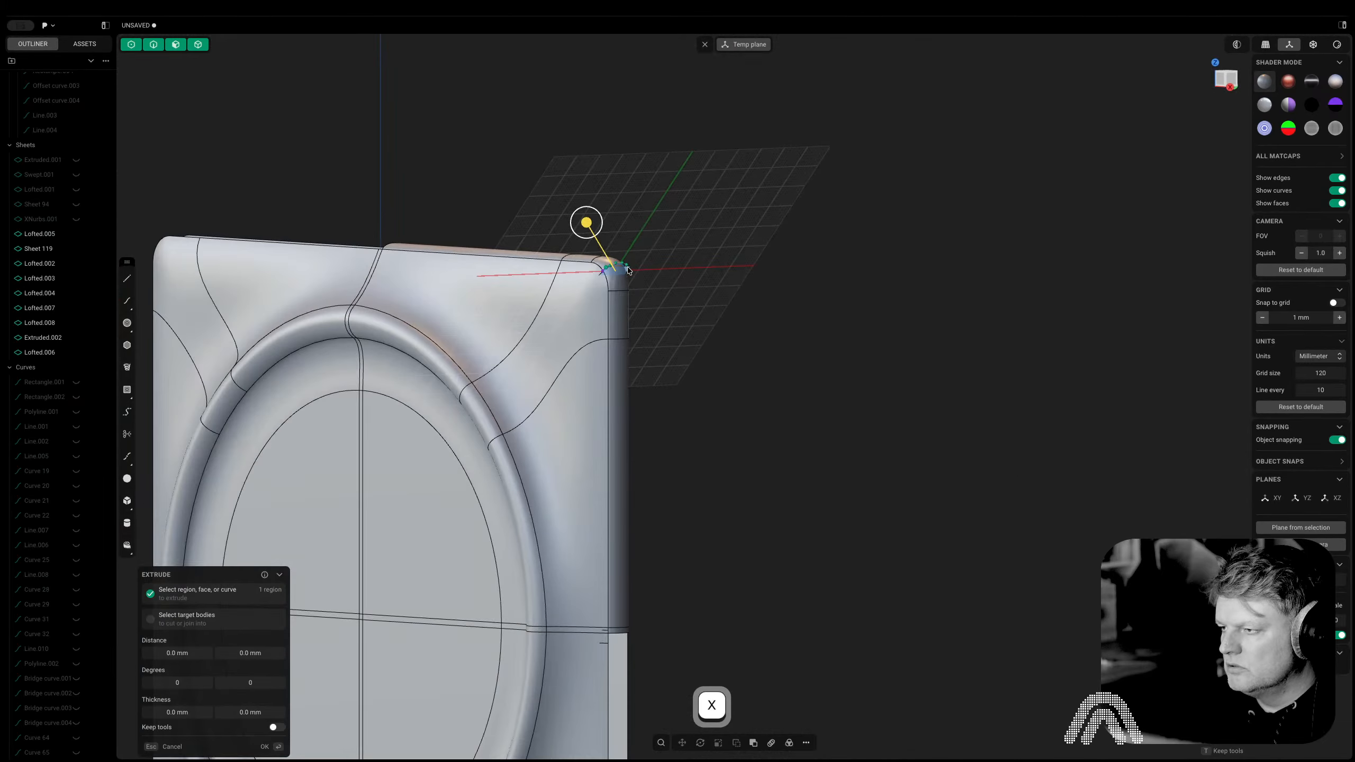
scroll(666, 296, up, 7)
key(Escape)
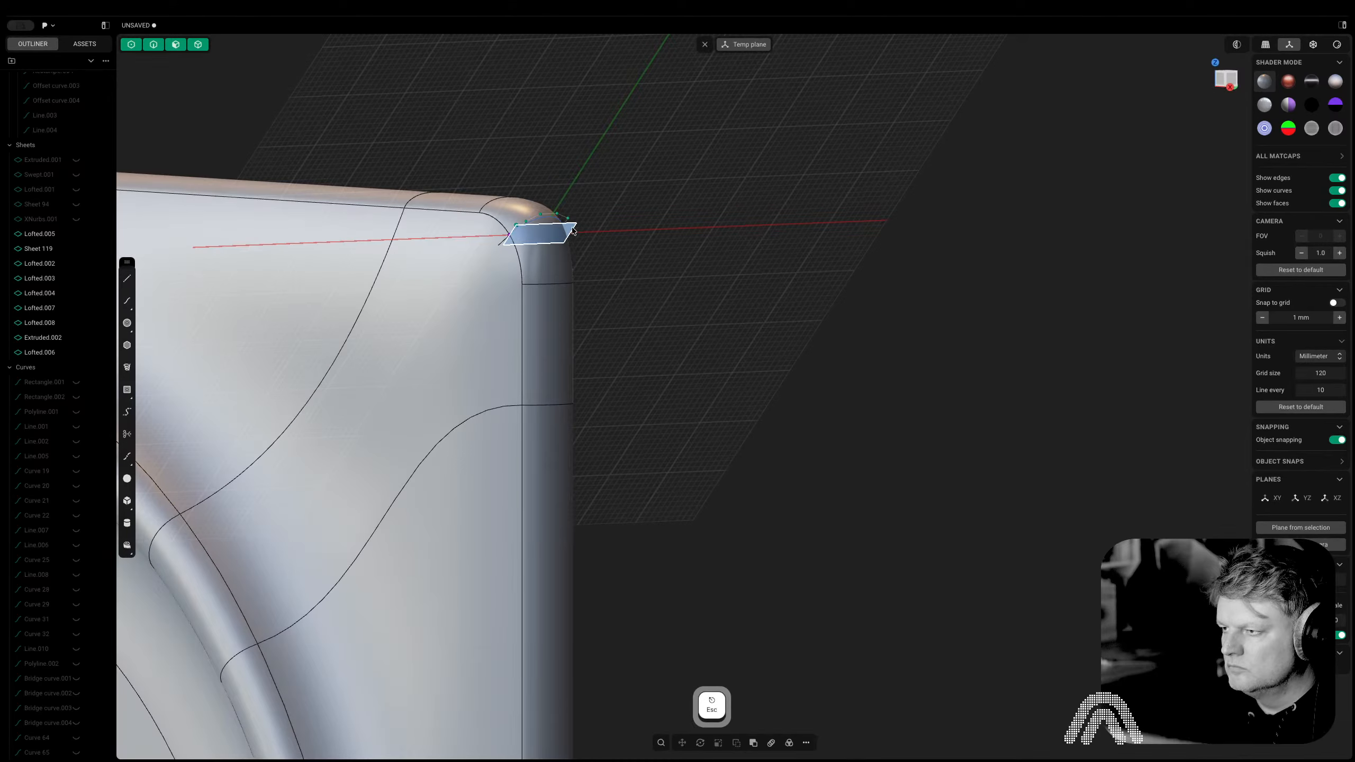
key(x)
click(704, 45)
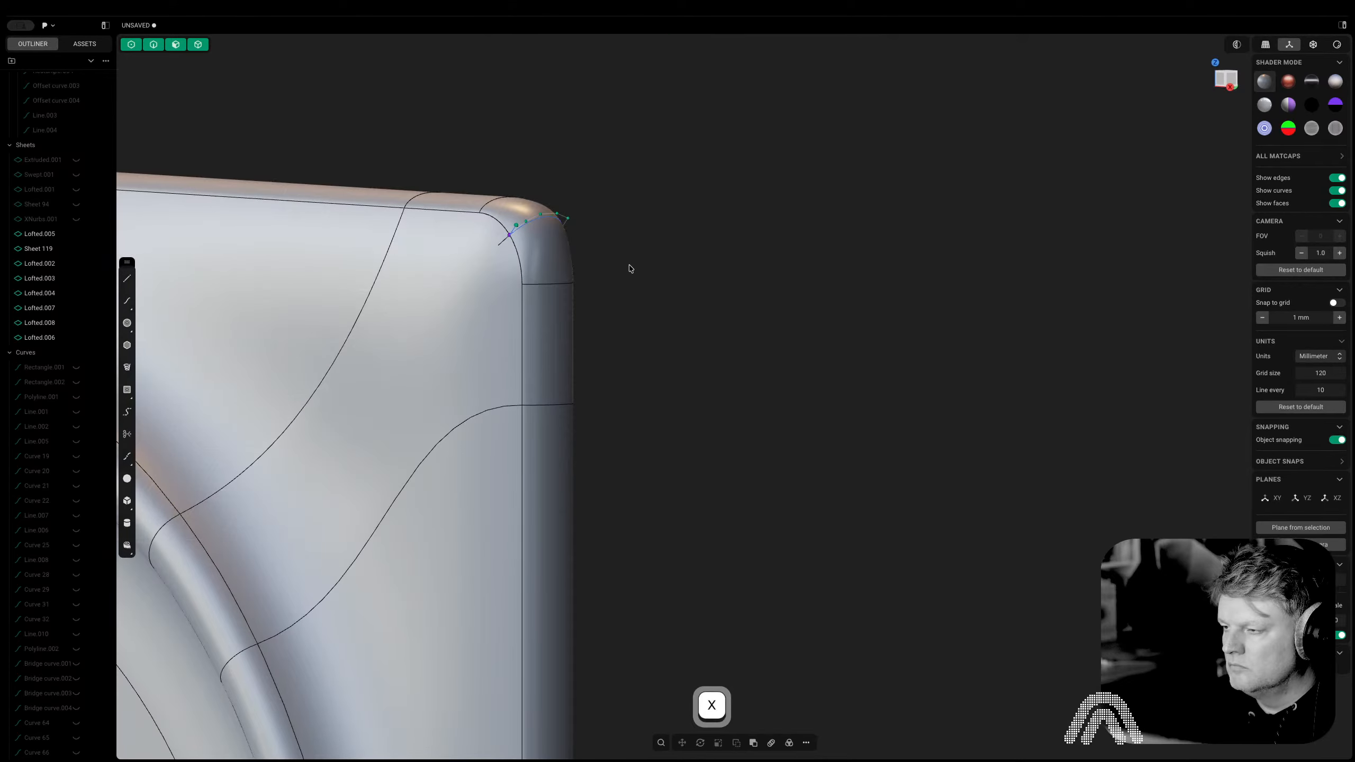
Hide the bridge curve at the lofted corner
middle_drag(628, 266, 584, 236)
key(2)
key(h)
scroll(576, 281, down, 10)
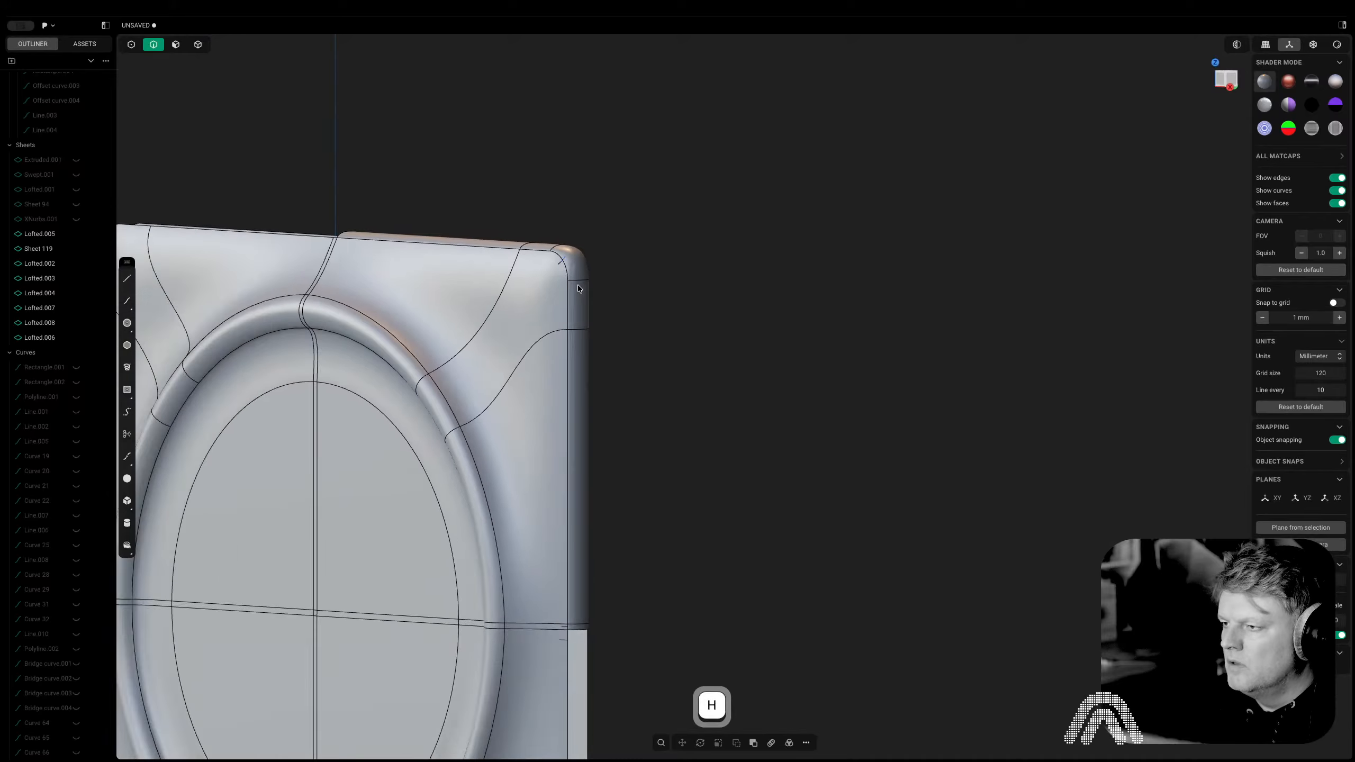
Join the six lofted rim pieces around the panel's upper right corner, including the corner surface, into one sheet
shift+middle_drag(661, 345, 644, 433)
scroll(642, 432, up, 9)
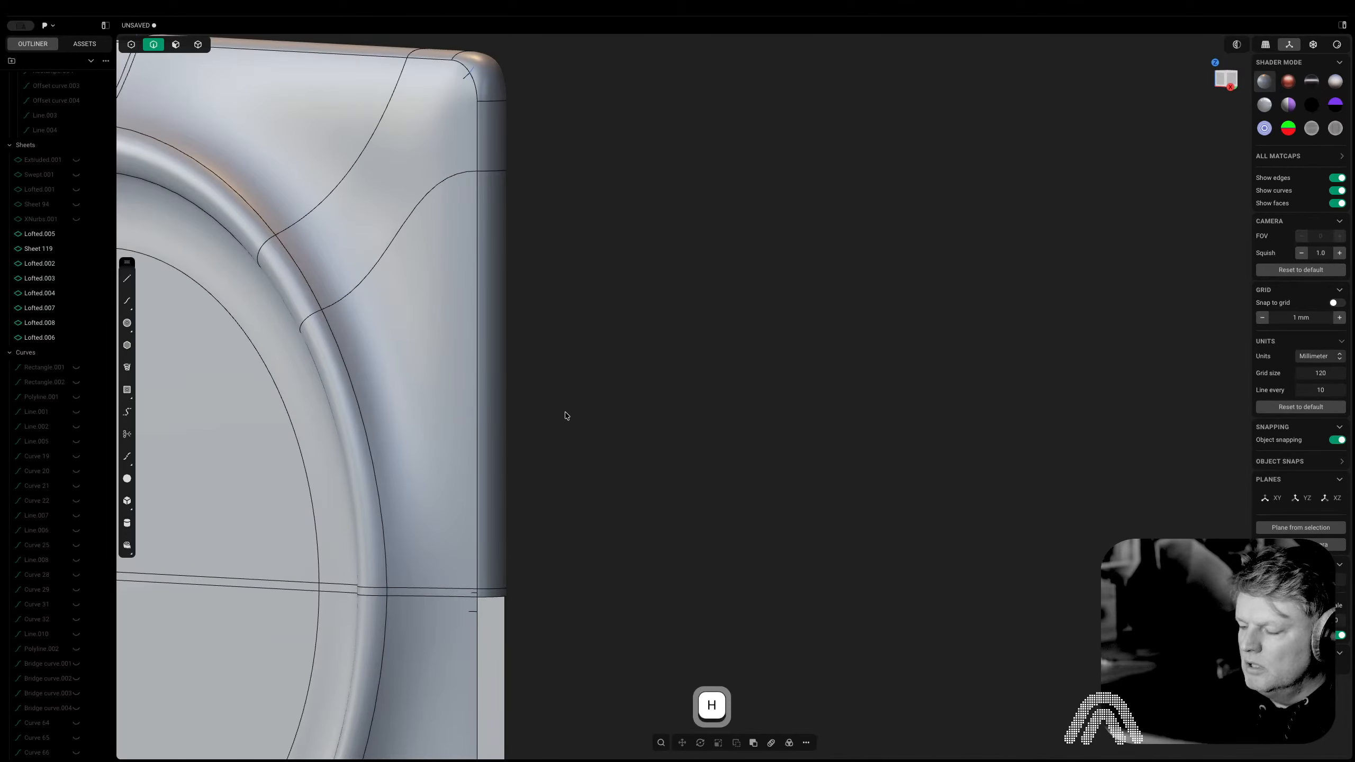
scroll(565, 416, down, 3)
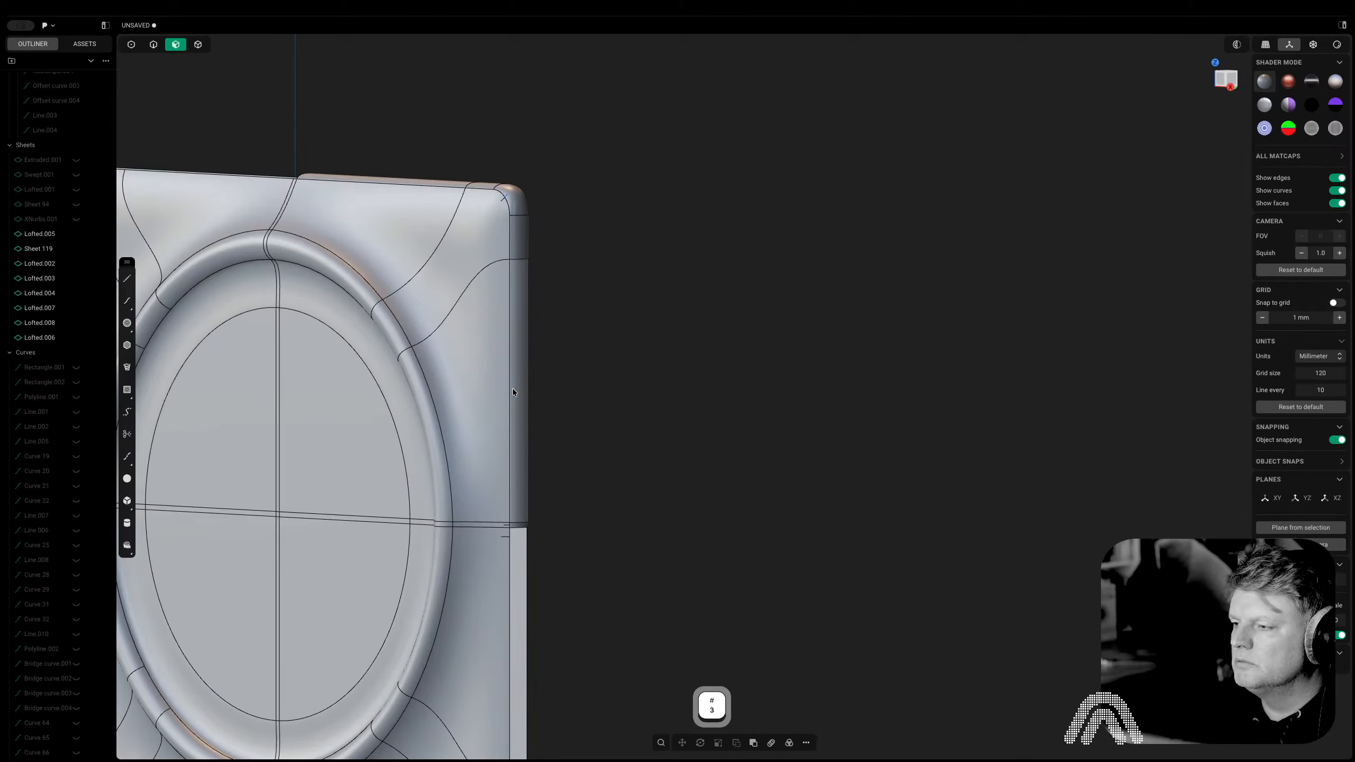
key(Tab)
shift+click(521, 342)
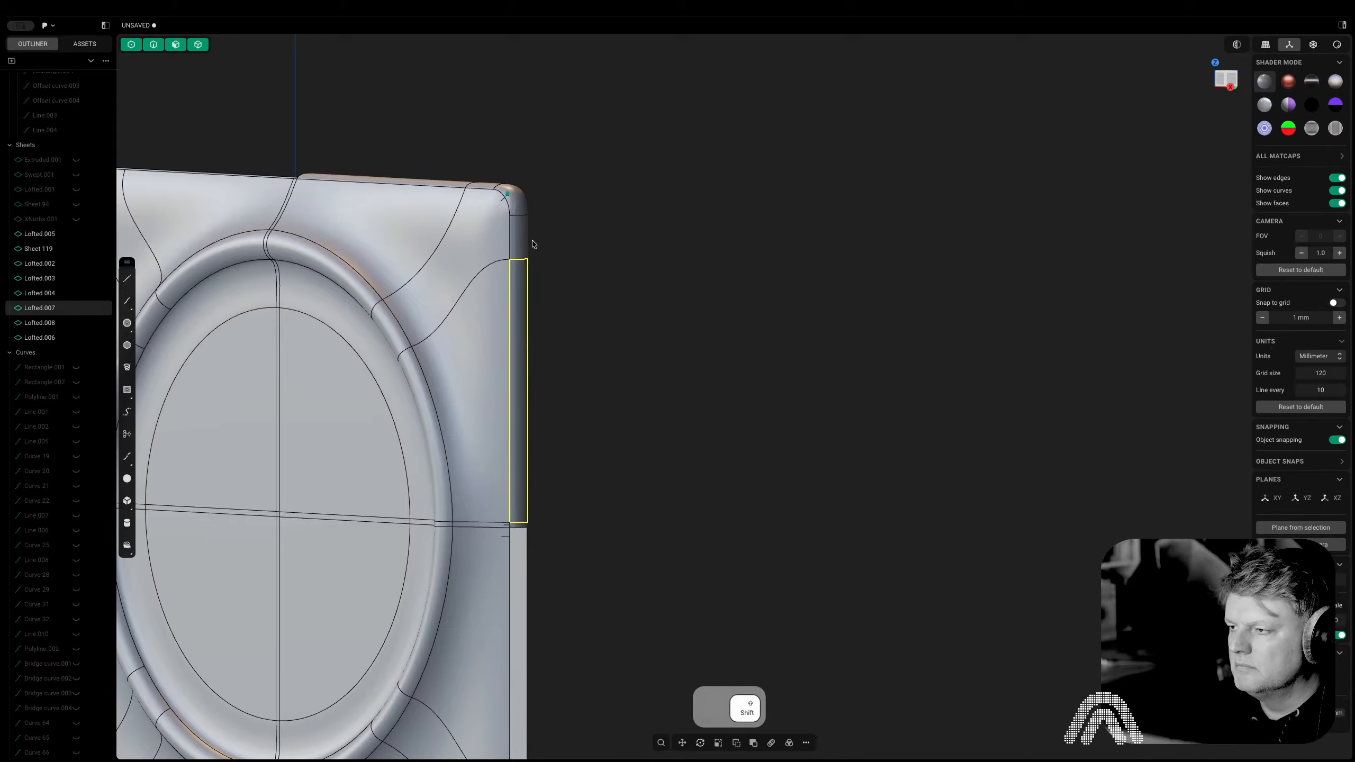
shift+click(523, 235)
shift+click(513, 199)
shift+click(462, 183)
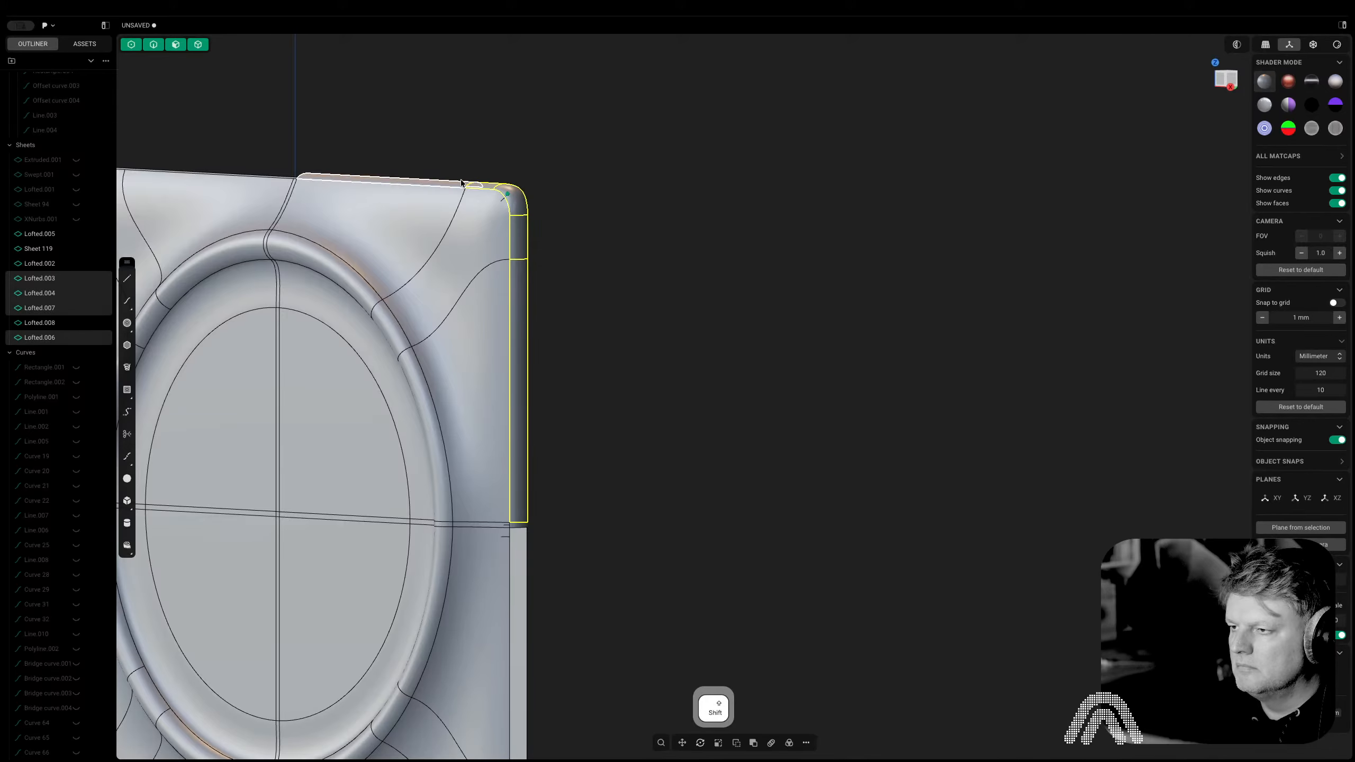
shift+click(426, 186)
shift+click(519, 528)
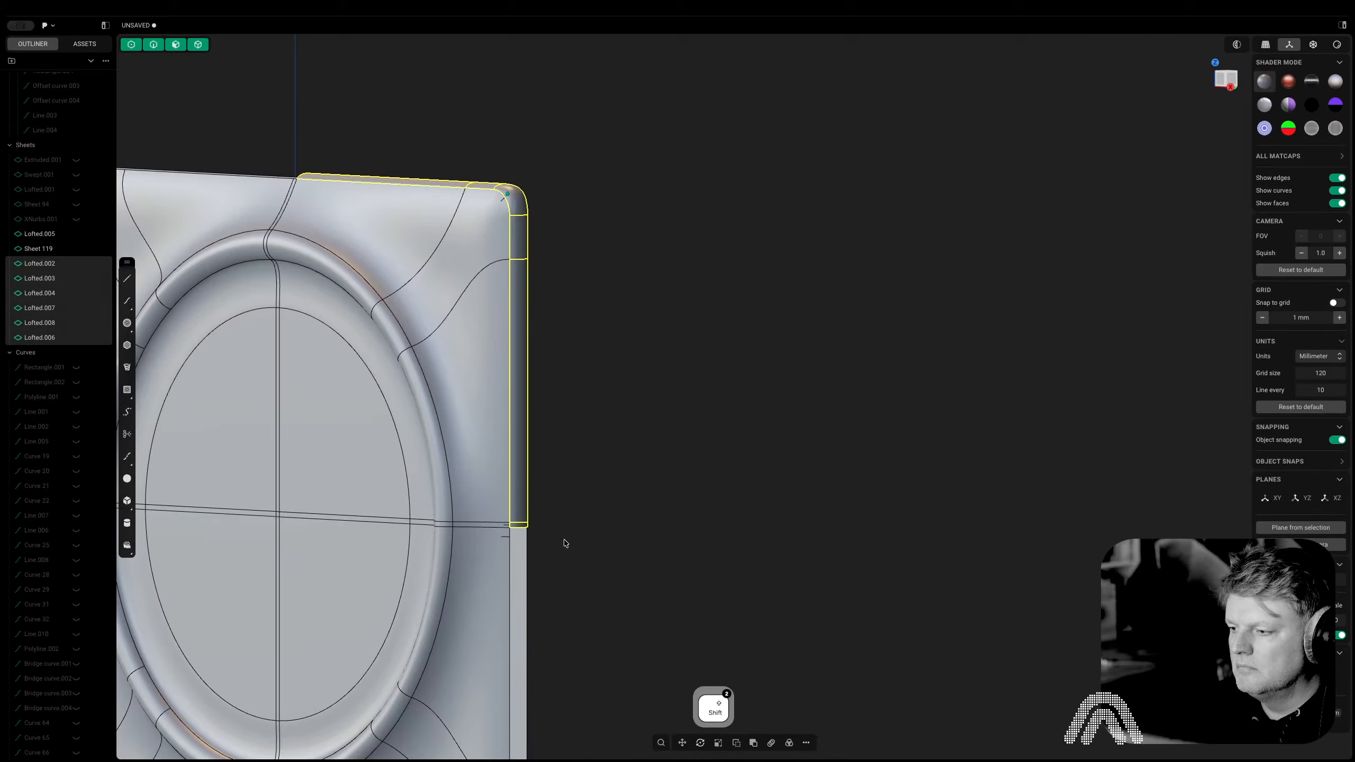
key(j)
Radial array the joined rim sheet about the panel's centre with 4 copies over 360 degrees, and join the copies into one rim
scroll(614, 563, down, 5)
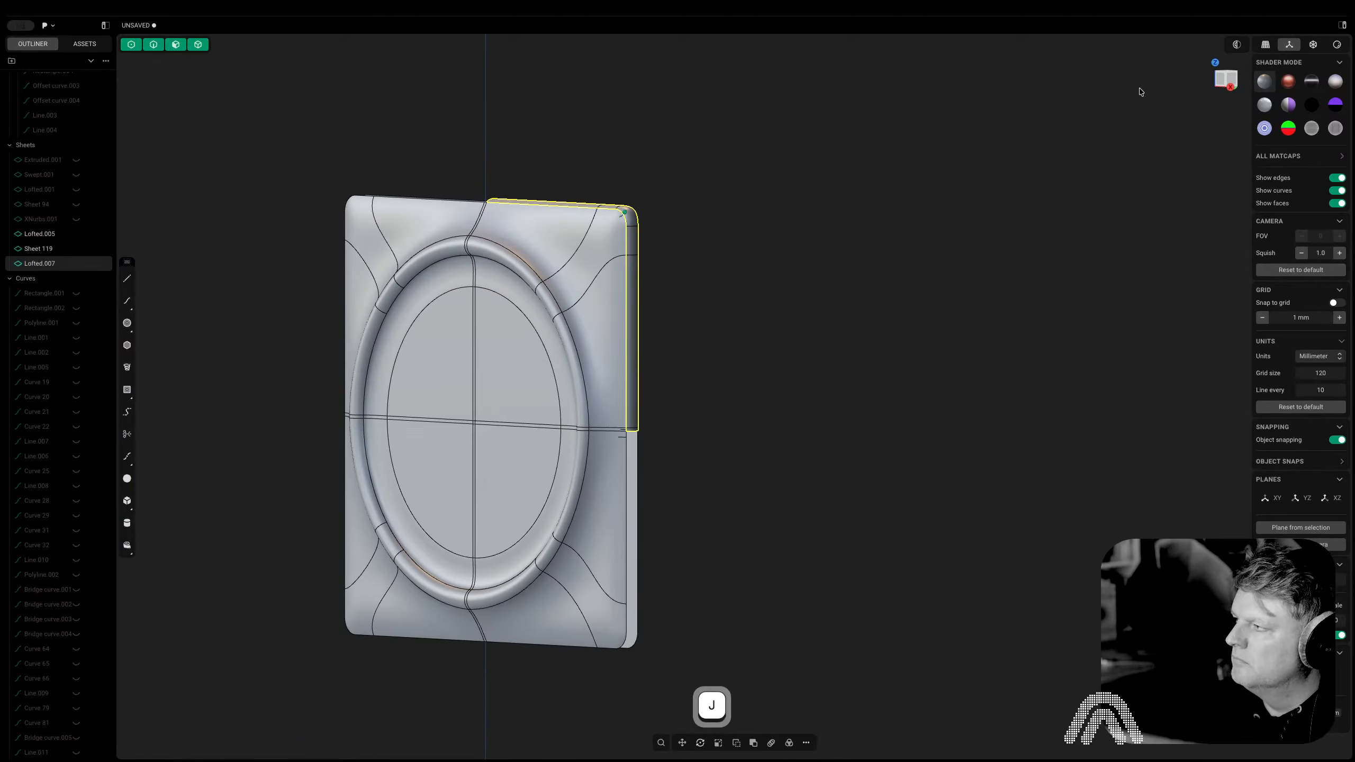
click(1218, 85)
click(789, 743)
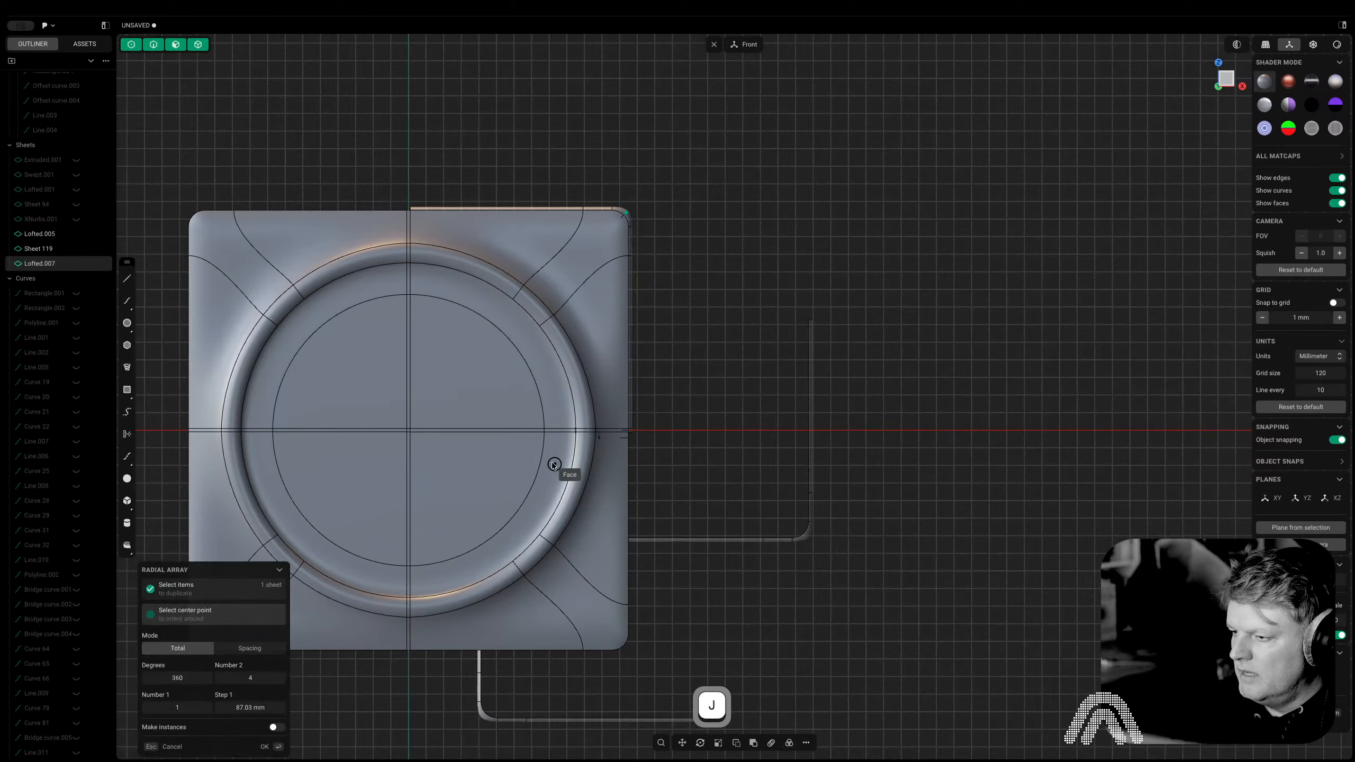
scroll(411, 430, up, 10)
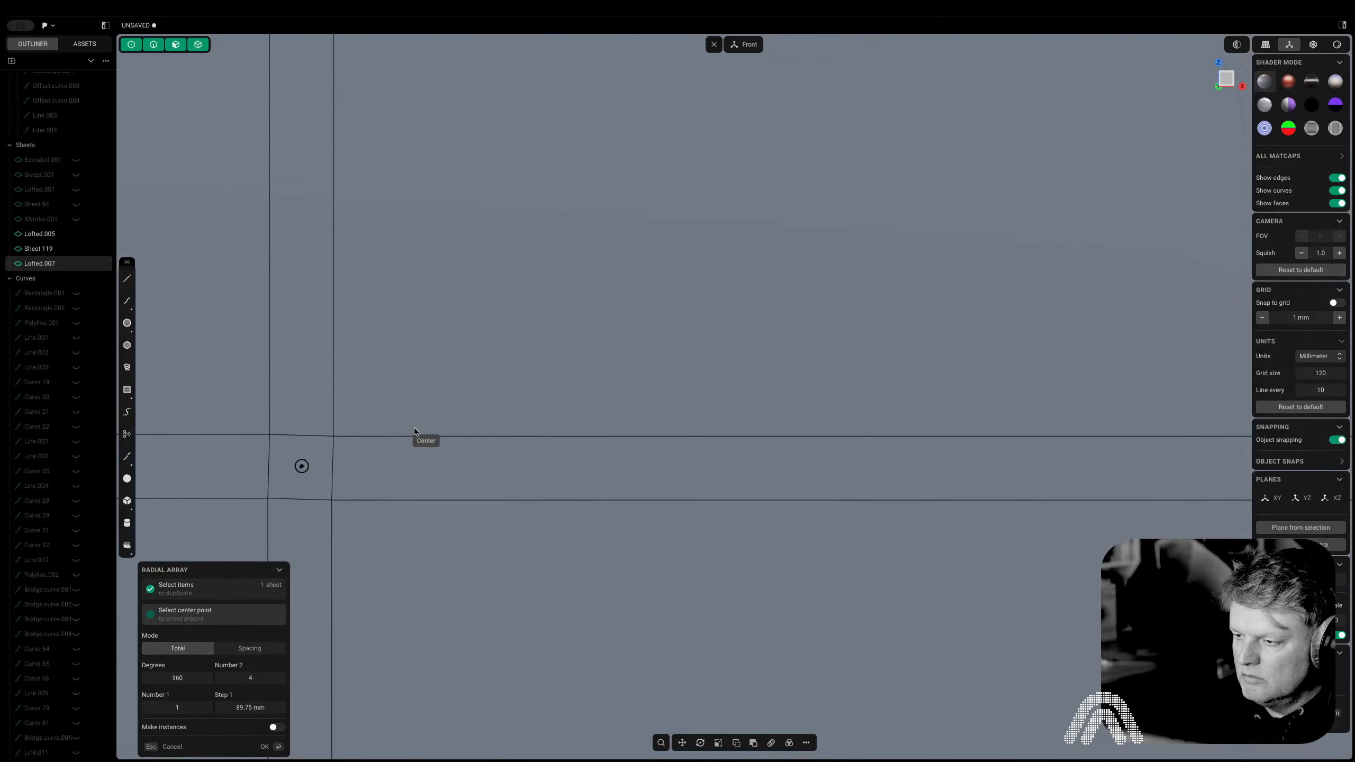
click(300, 467)
scroll(553, 448, down, 10)
middle_drag(614, 448, 666, 430)
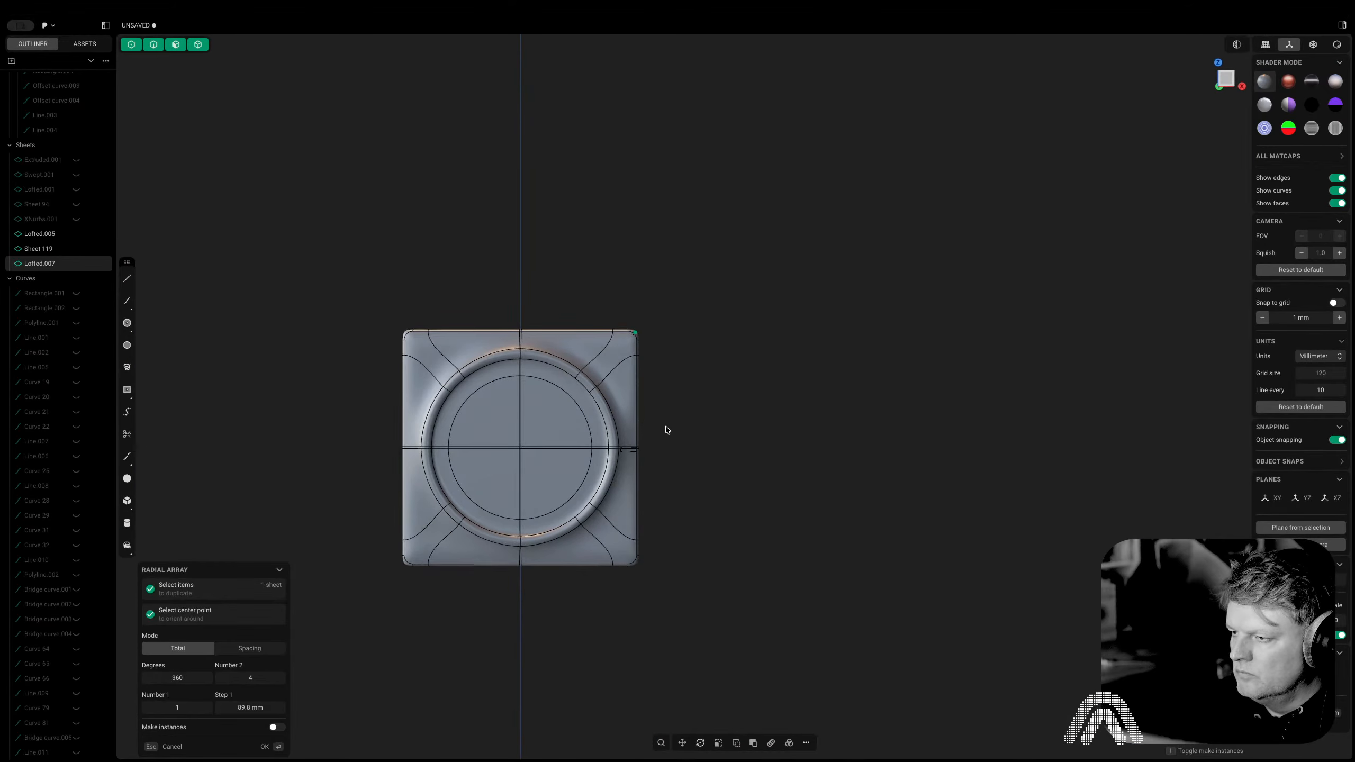
key(Return)
key(j)
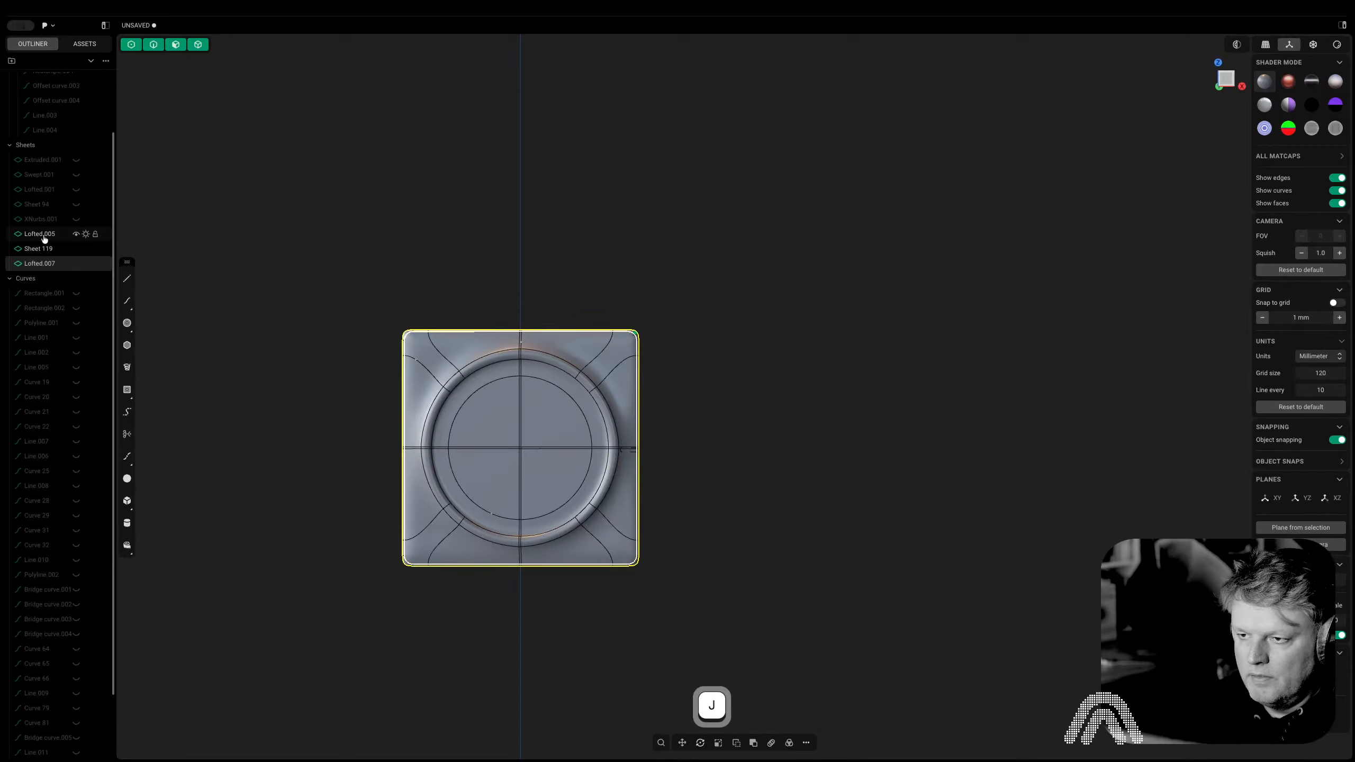
Try to join the front panel, back sheet and full rim in one operation
shift+click(64, 263)
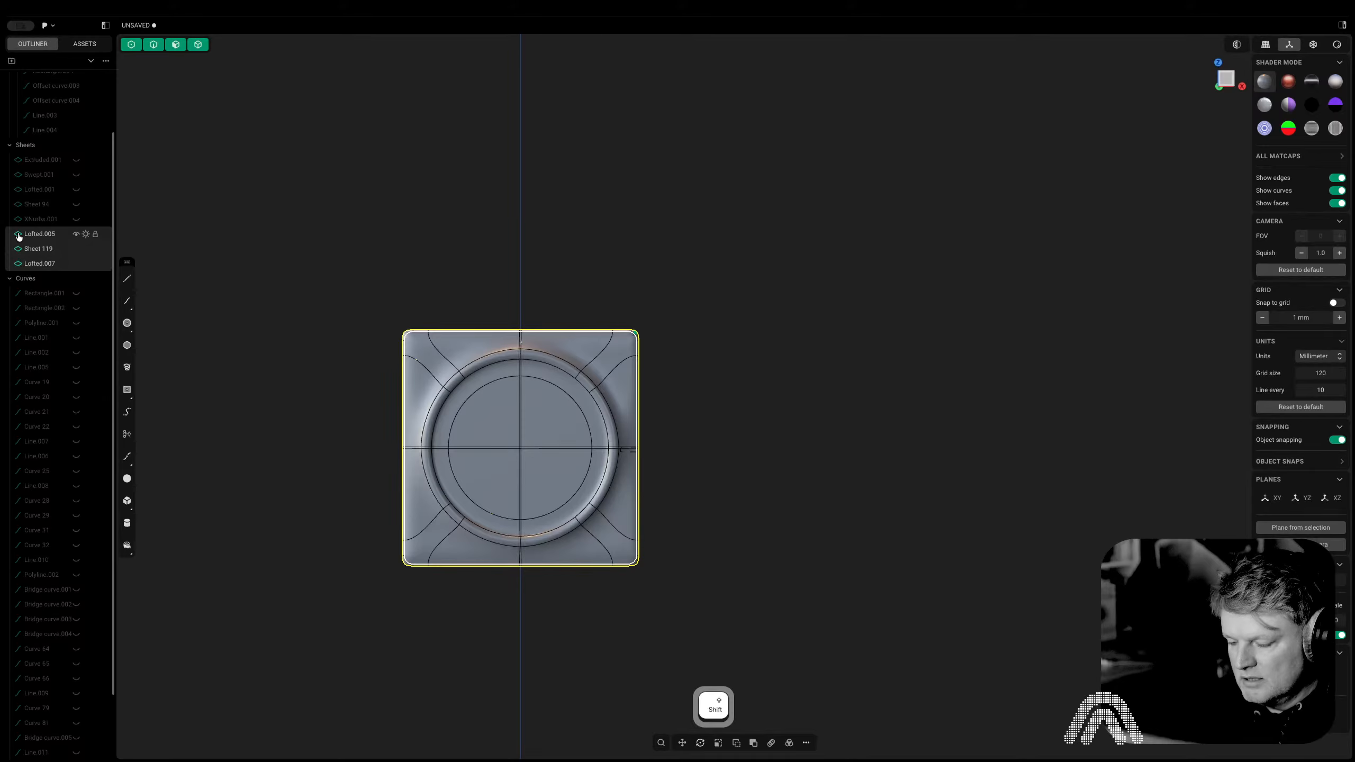
key(j)
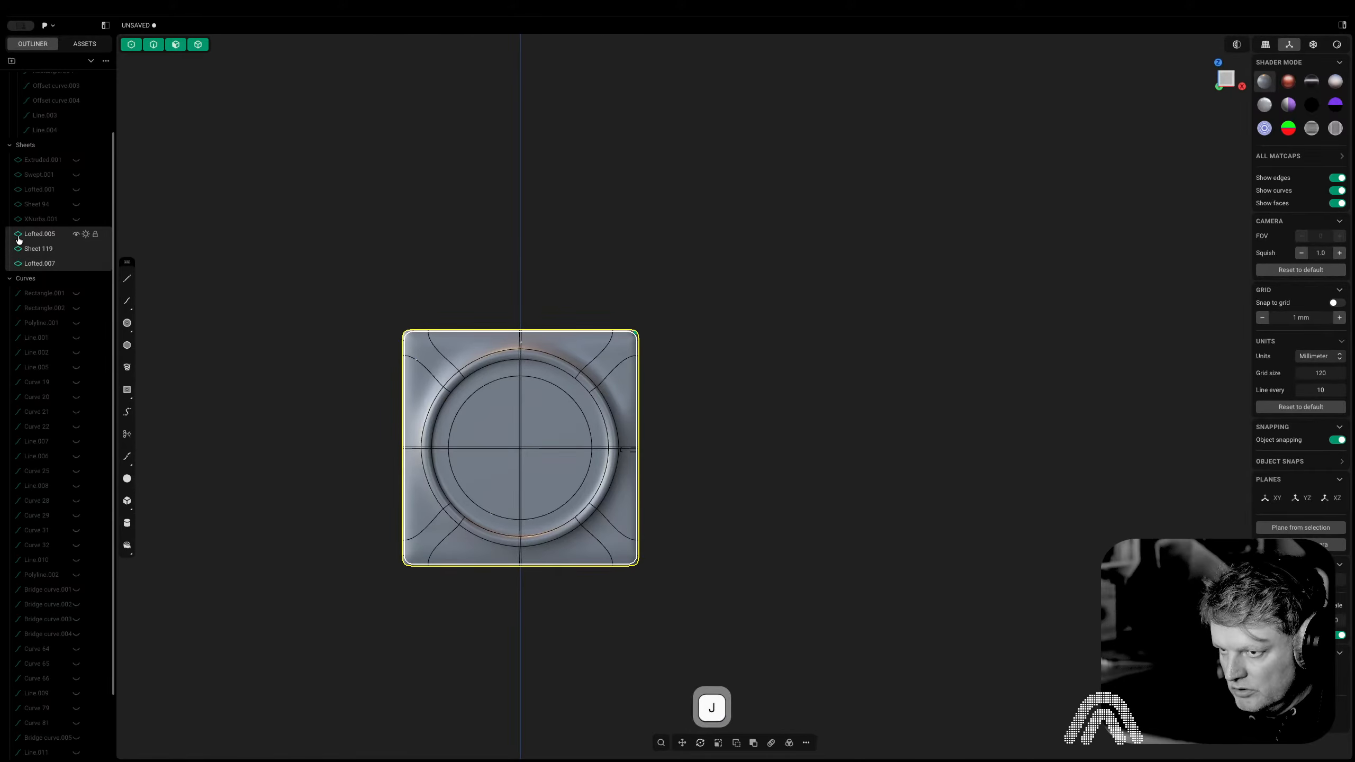
key(j)
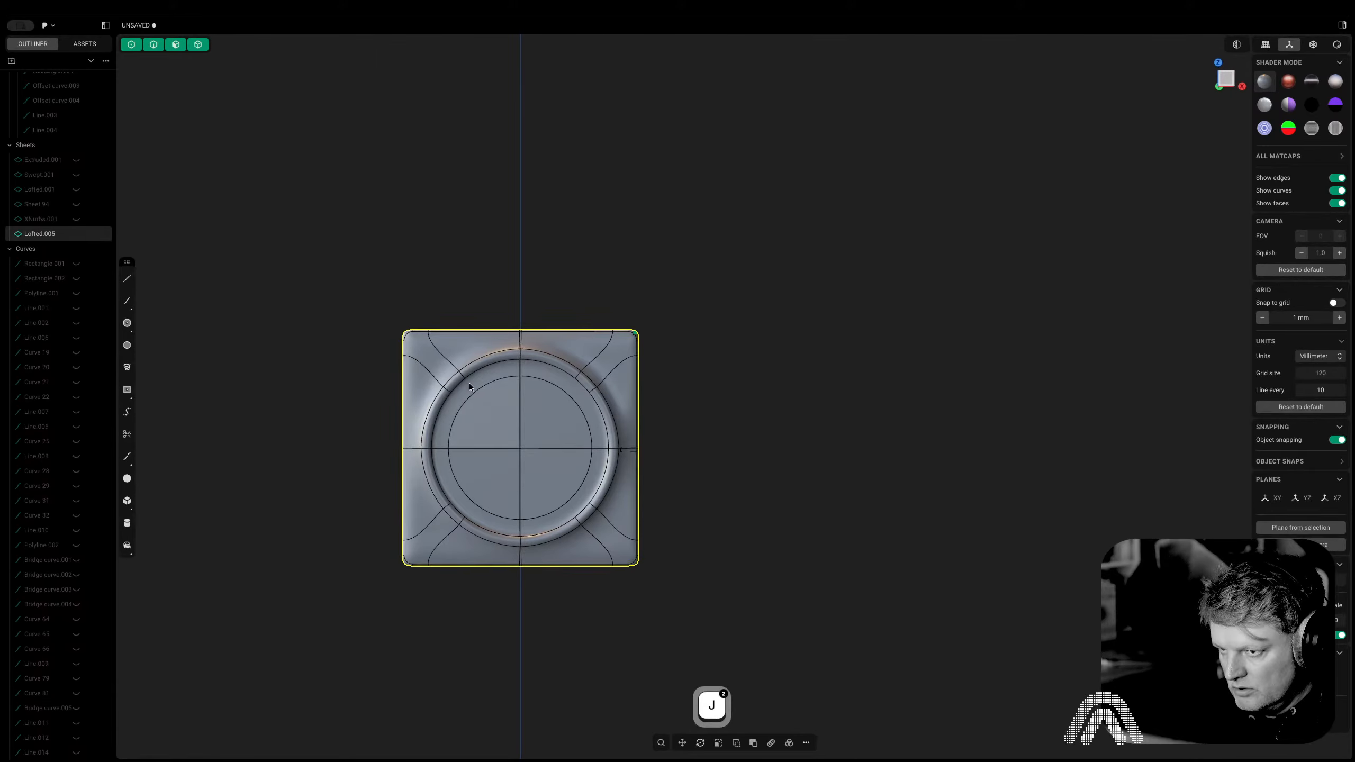
Run Find Boundary Edges on the joined model and inspect its rim and front for open edges
scroll(578, 361, up, 8)
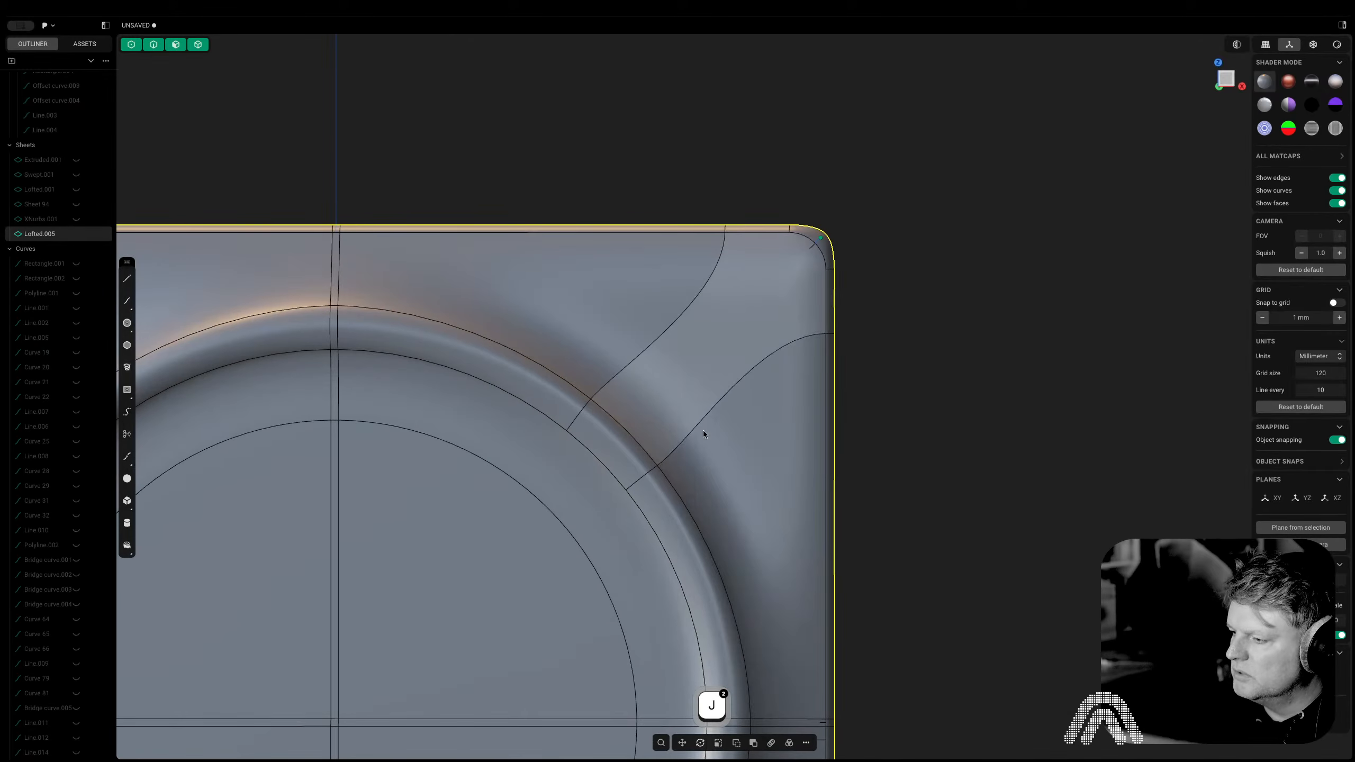
scroll(754, 400, down, 1)
right_drag(754, 400, 918, 214)
scroll(918, 215, down, 5)
middle_drag(943, 240, 764, 317)
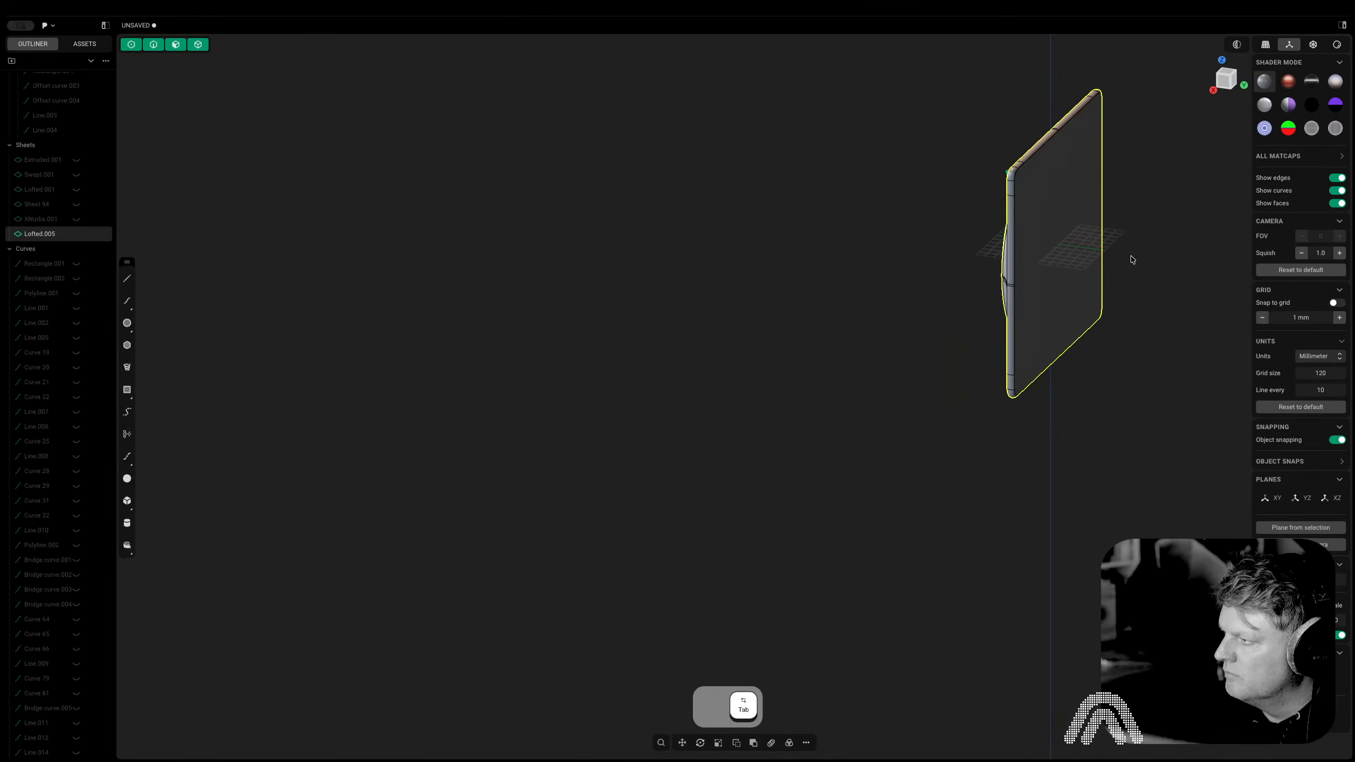
click(1030, 249)
key(Tab)
text(find)
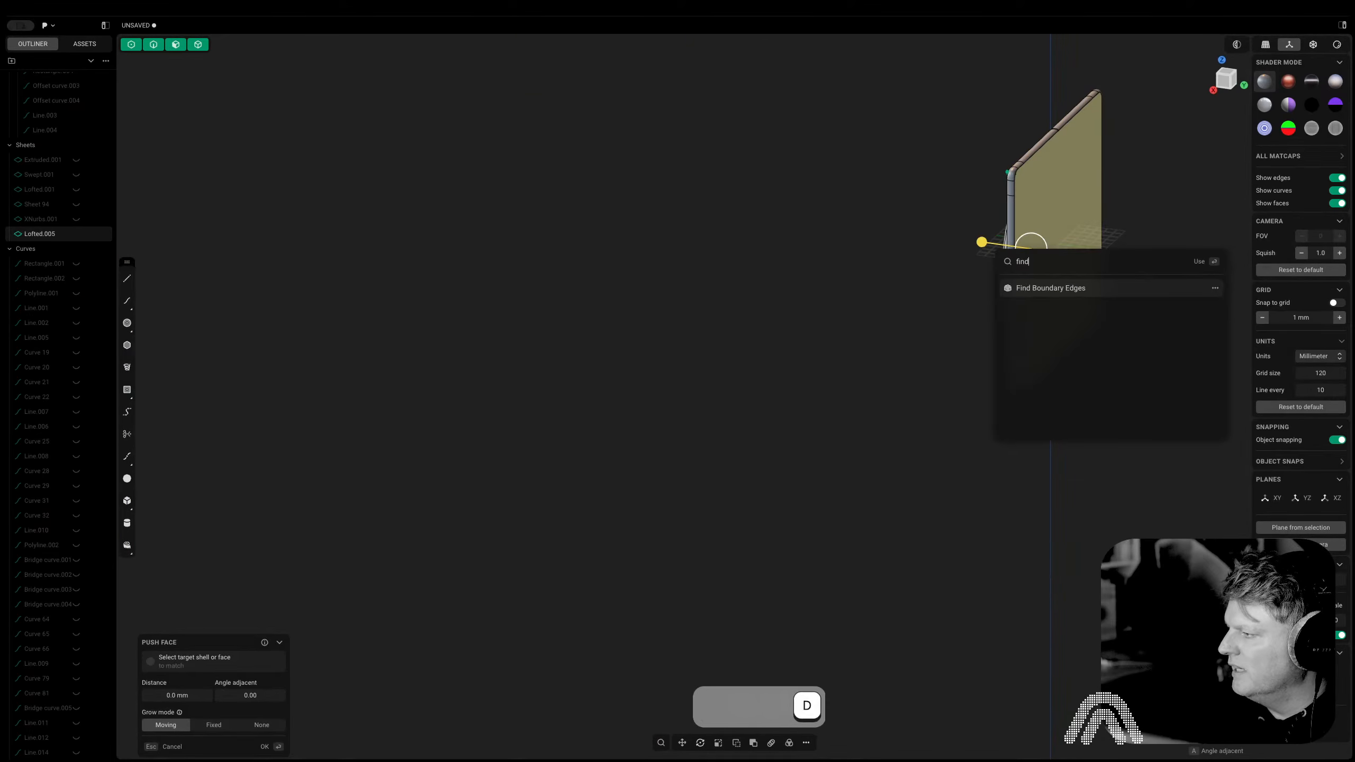
key(Return)
scroll(1045, 120, up, 7)
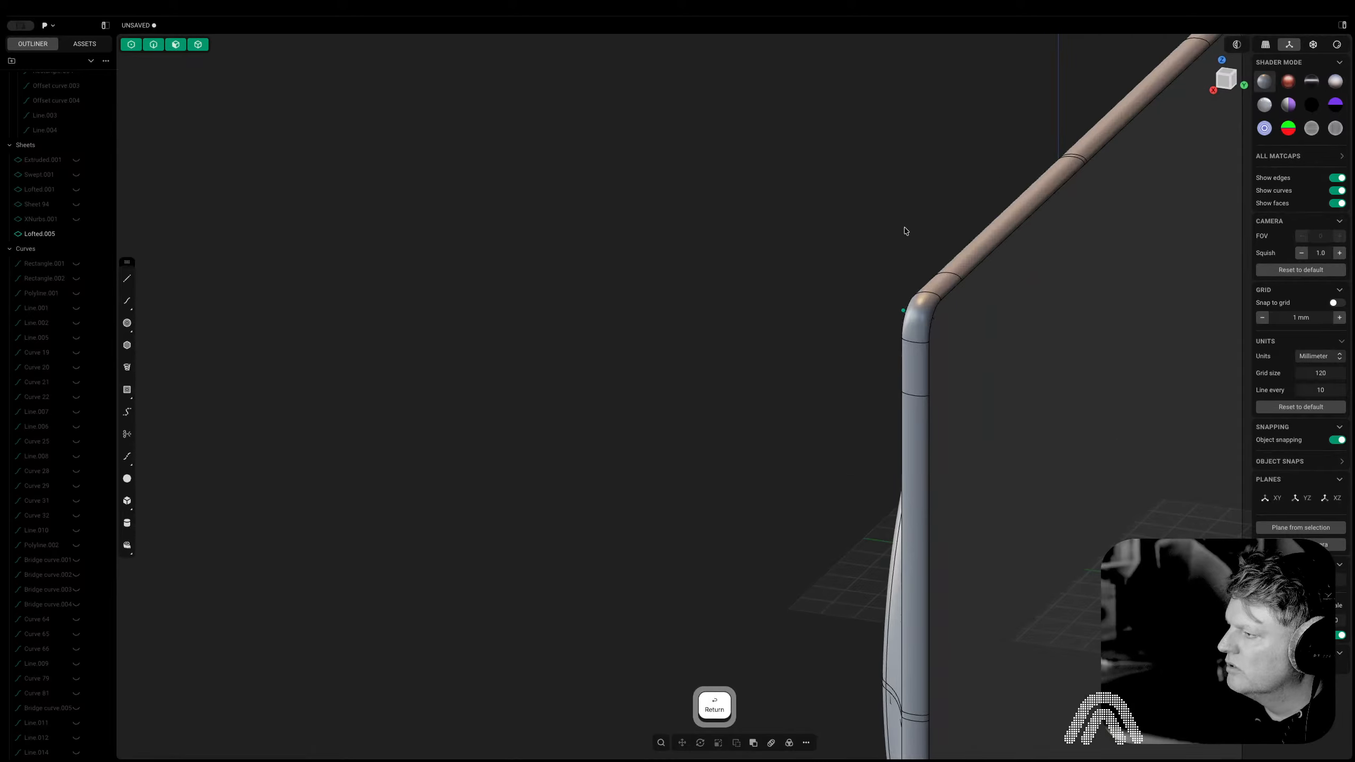
middle_drag(904, 231, 1064, 245)
scroll(818, 379, down, 5)
shift+middle_drag(823, 442, 937, 160)
middle_drag(832, 315, 923, 151)
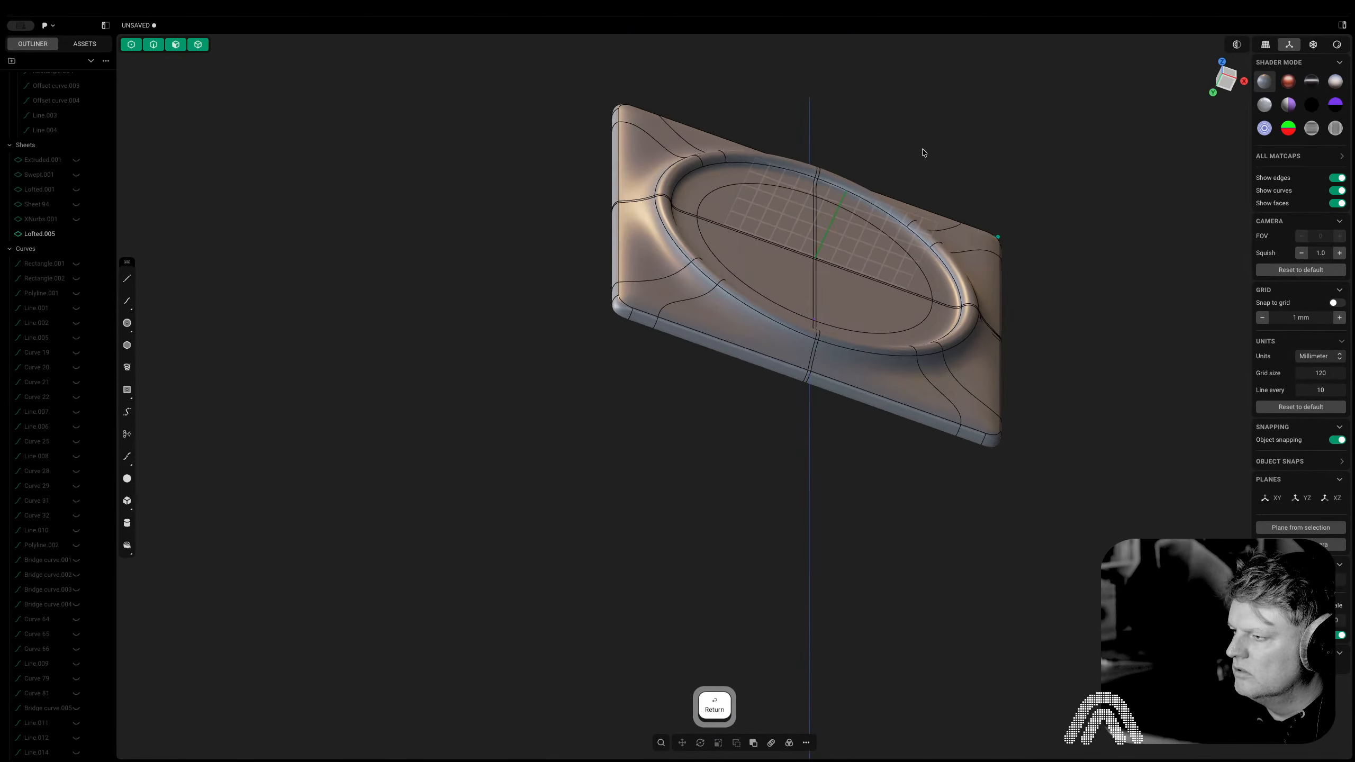
key(Tab)
click(821, 360)
text(f)
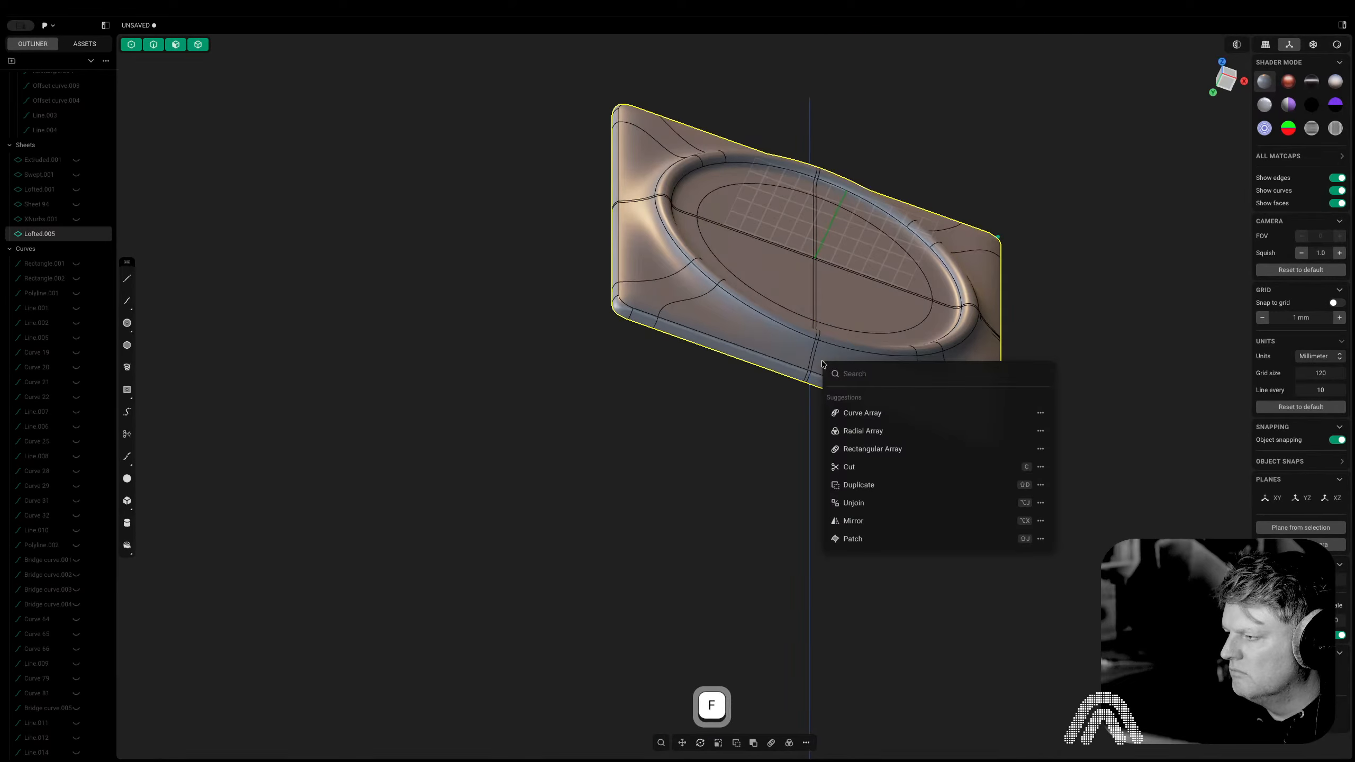
text(extend)
key(Return)
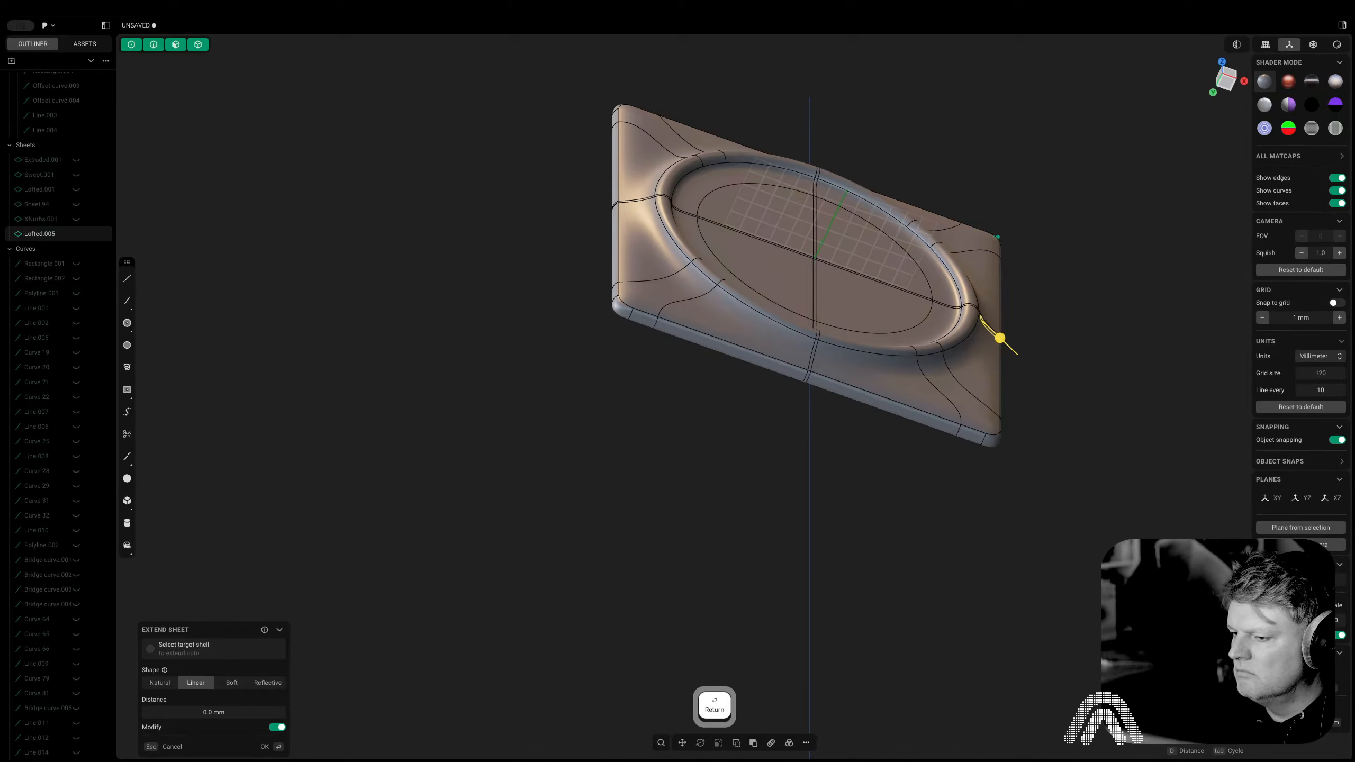
scroll(964, 363, up, 7)
middle_drag(1044, 311, 871, 464)
scroll(1033, 294, up, 5)
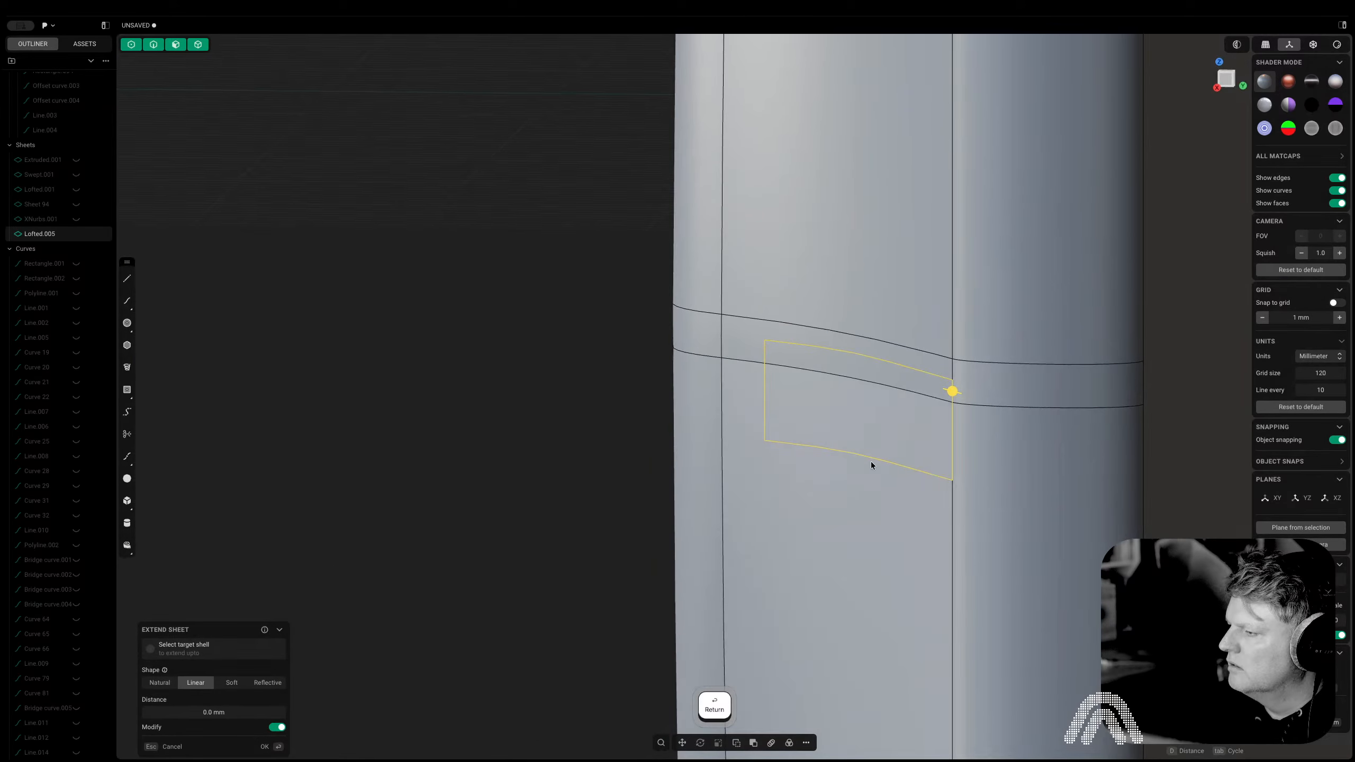
key(Tab)
key(2)
scroll(940, 401, down, 5)
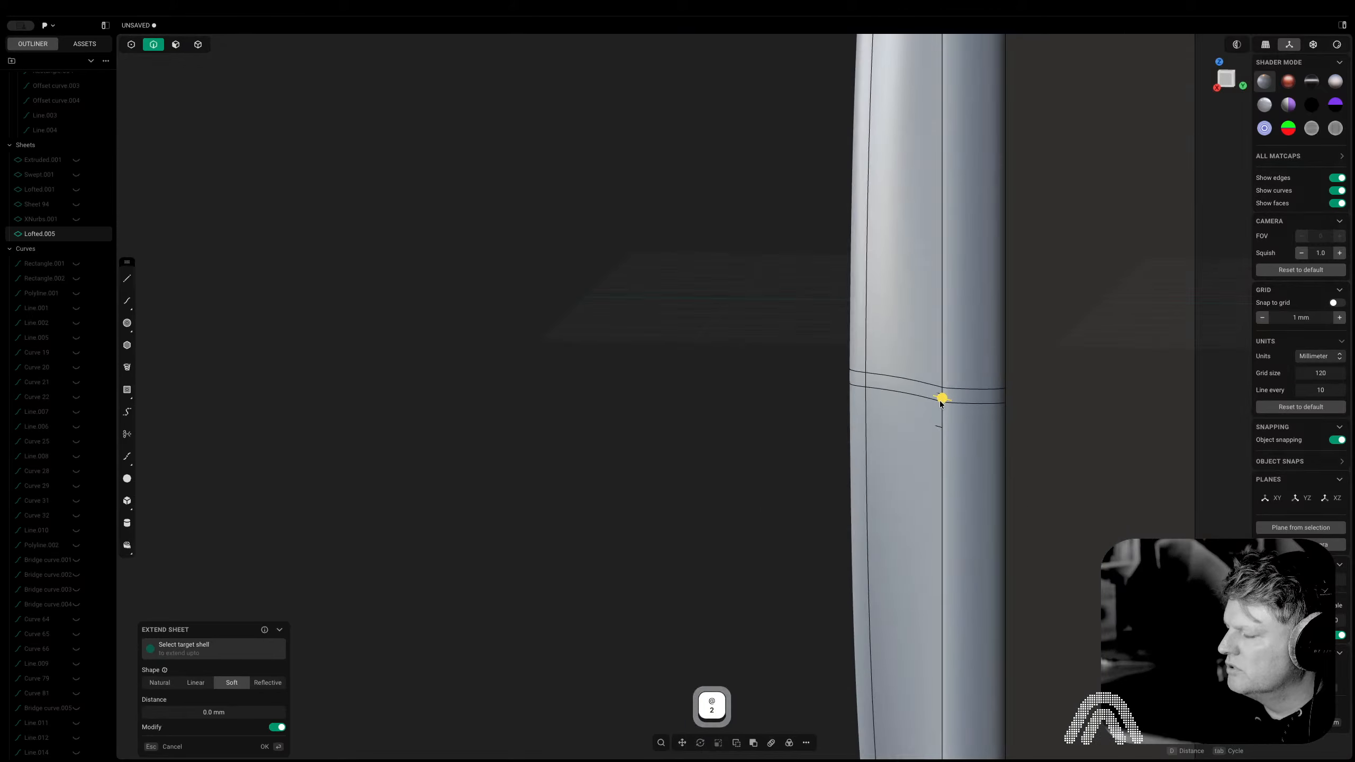
Undo back to the separate front panel, back sheet and rim
key(super+z)
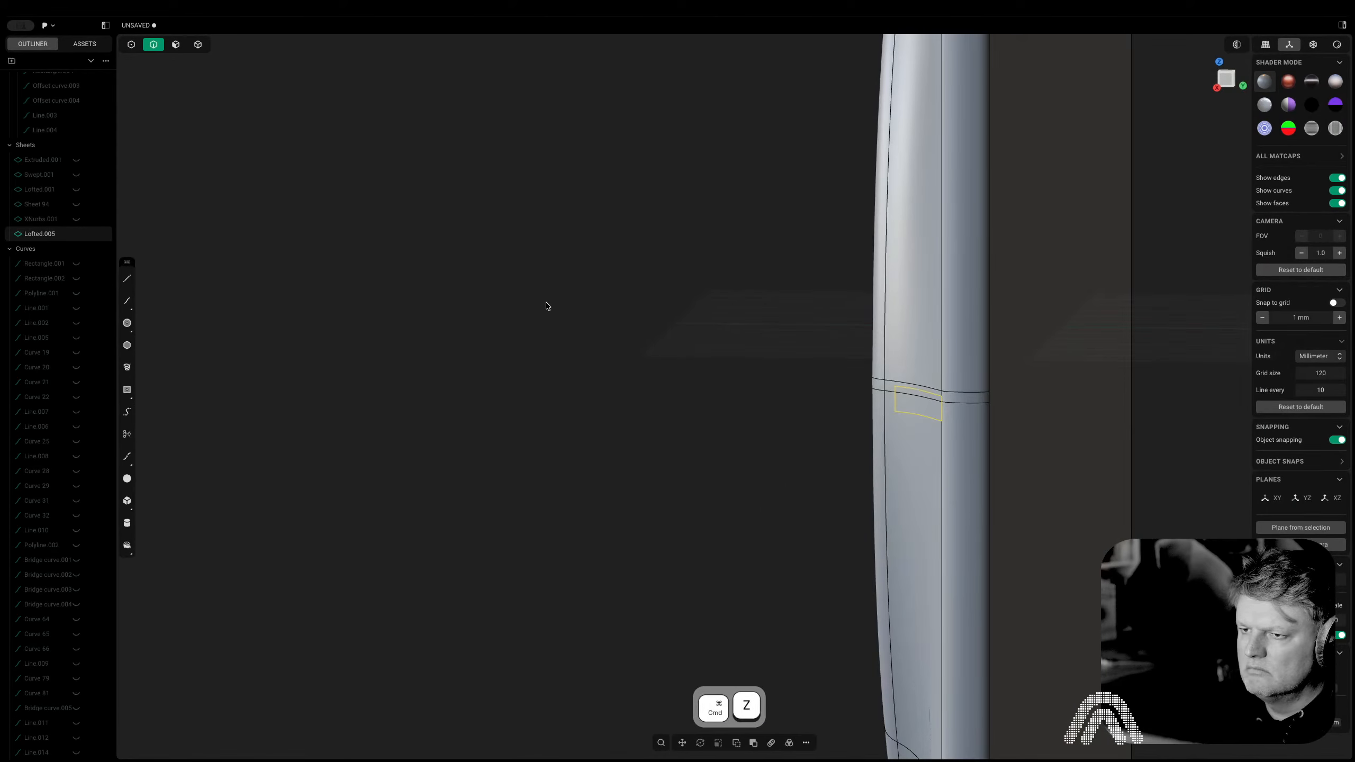
key(super+z)
key(super+z)
key(super+z)
key(super+z)
key(super+z)
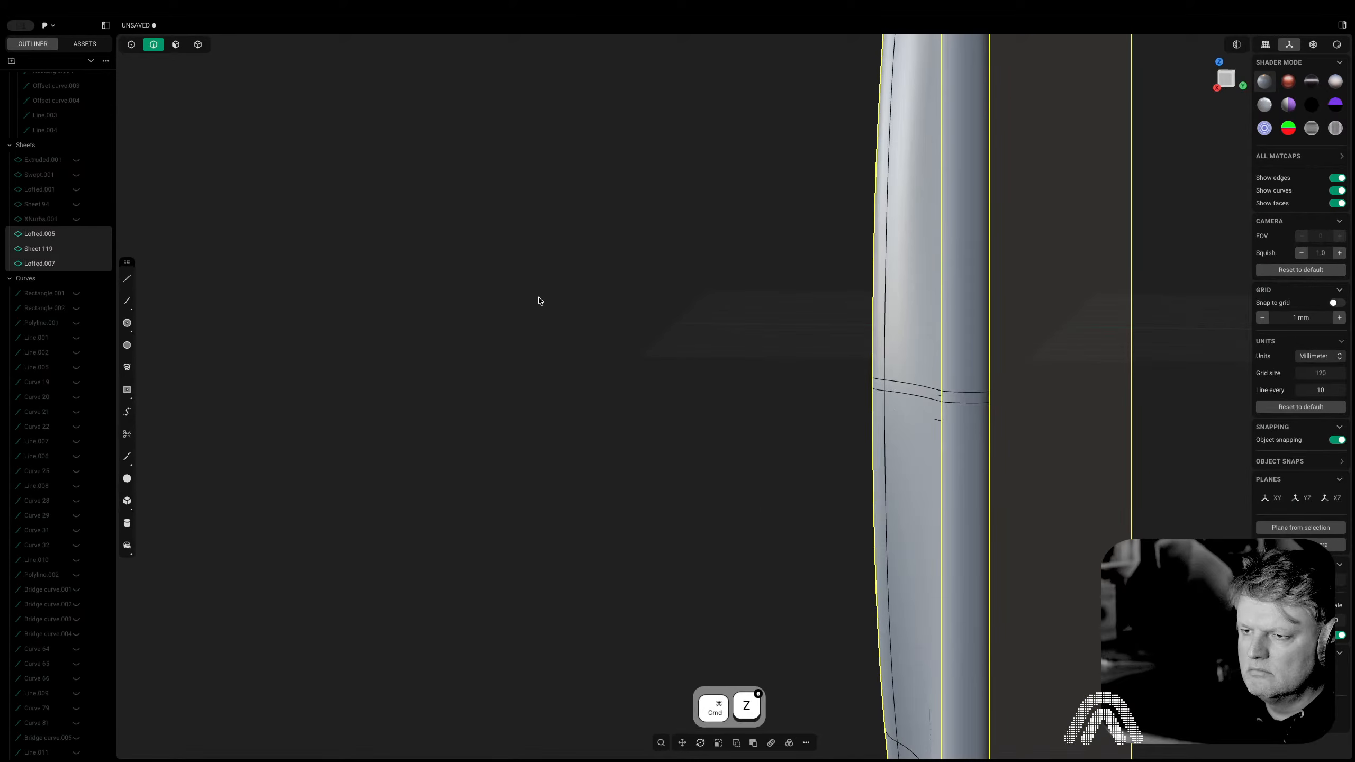
Join only the back sheet and the full rim into one sheet
scroll(538, 300, down, 8)
click(793, 331)
key(Tab)
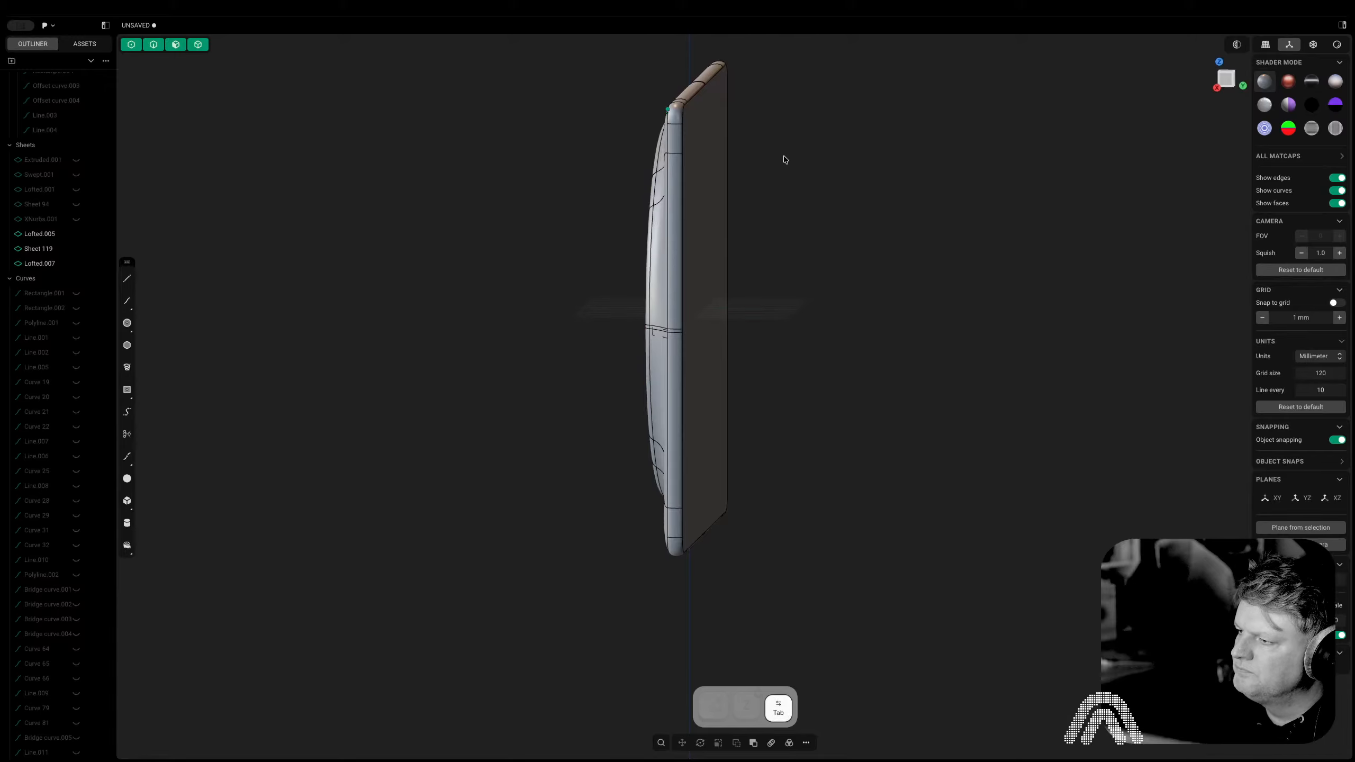
click(696, 180)
shift+click(675, 150)
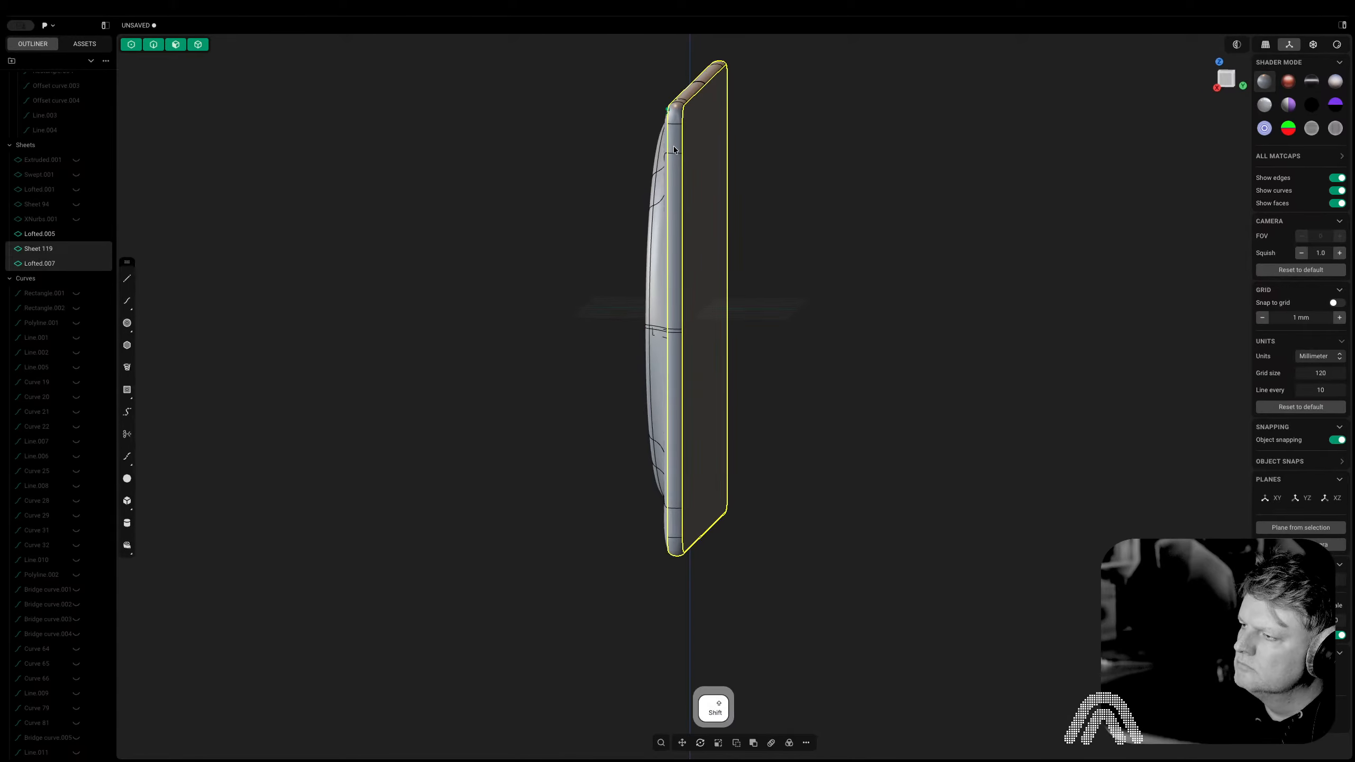
key(j)
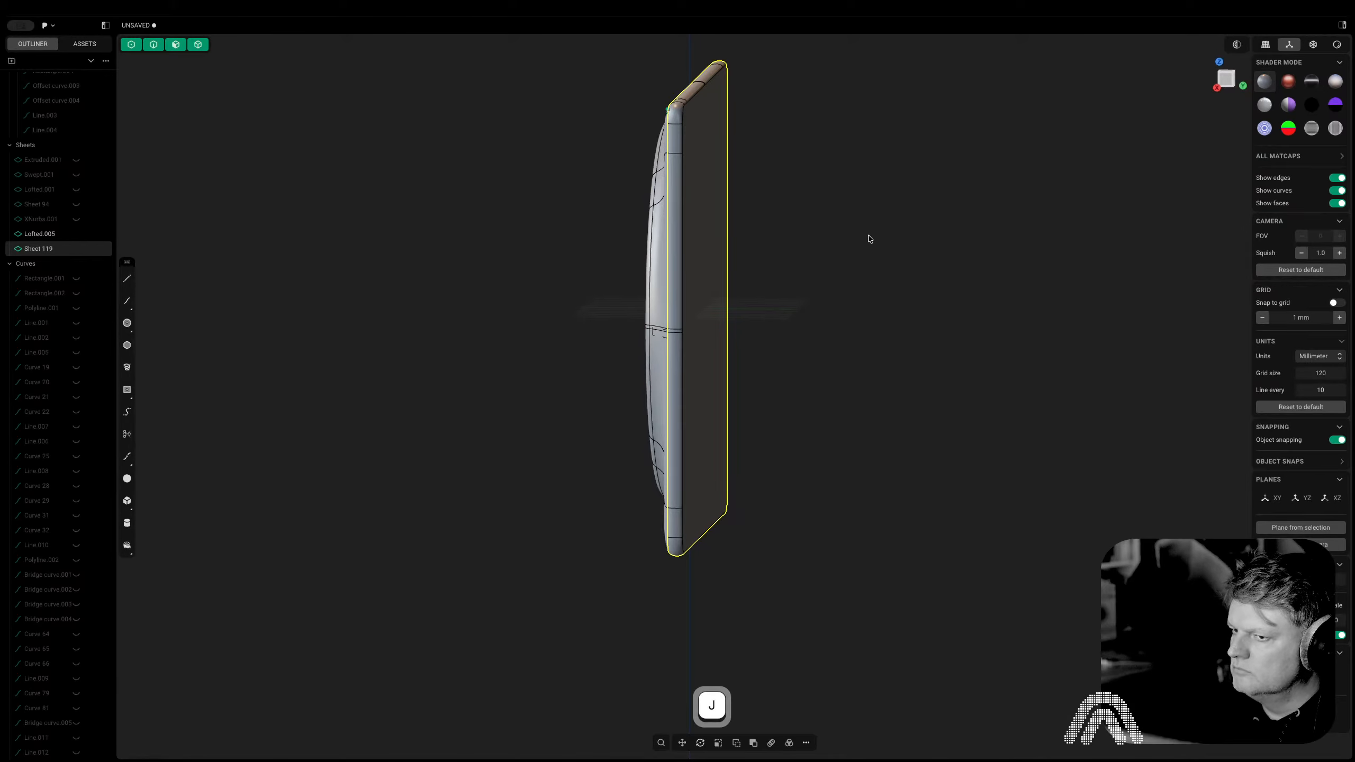
Move the front panel away from the rim along Y to inspect the separated parts, and undo the move
key(Tab)
click(655, 314)
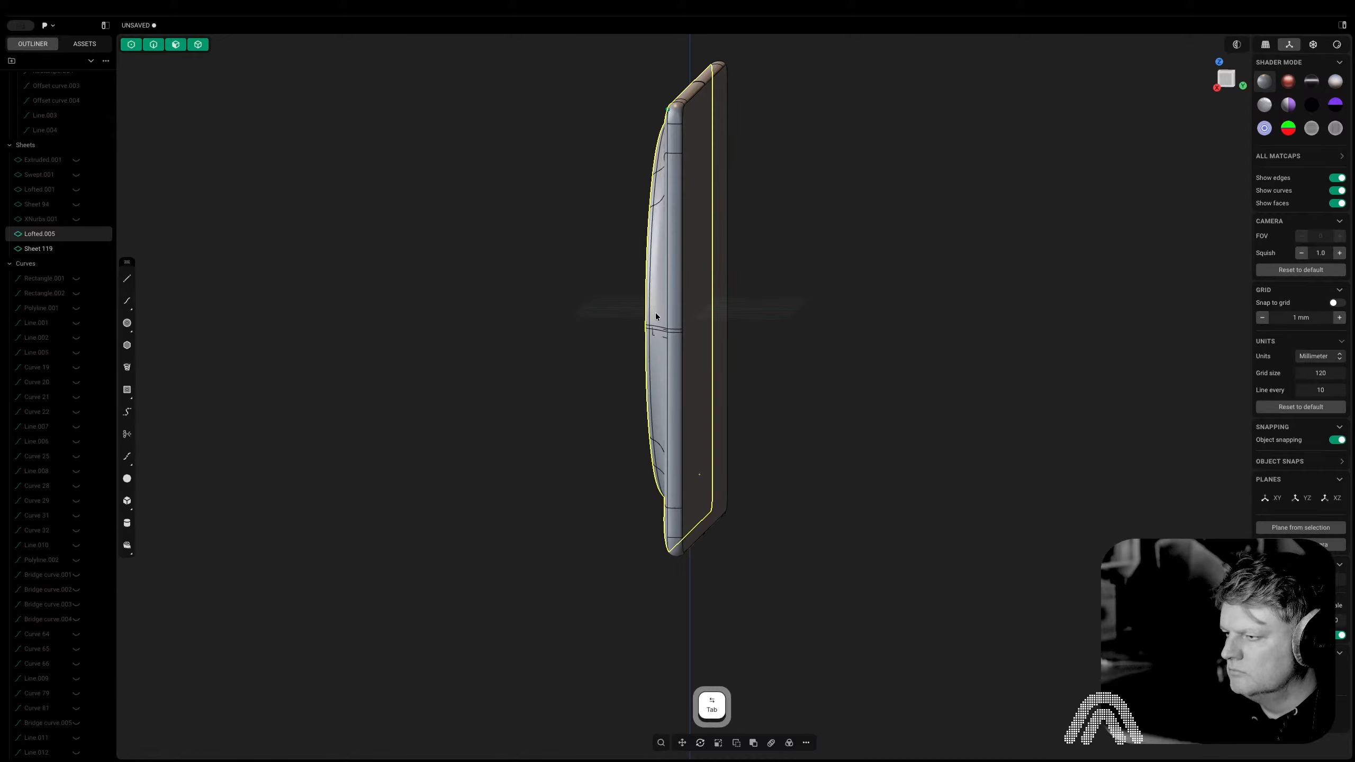
key(g)
key(y)
click(543, 315)
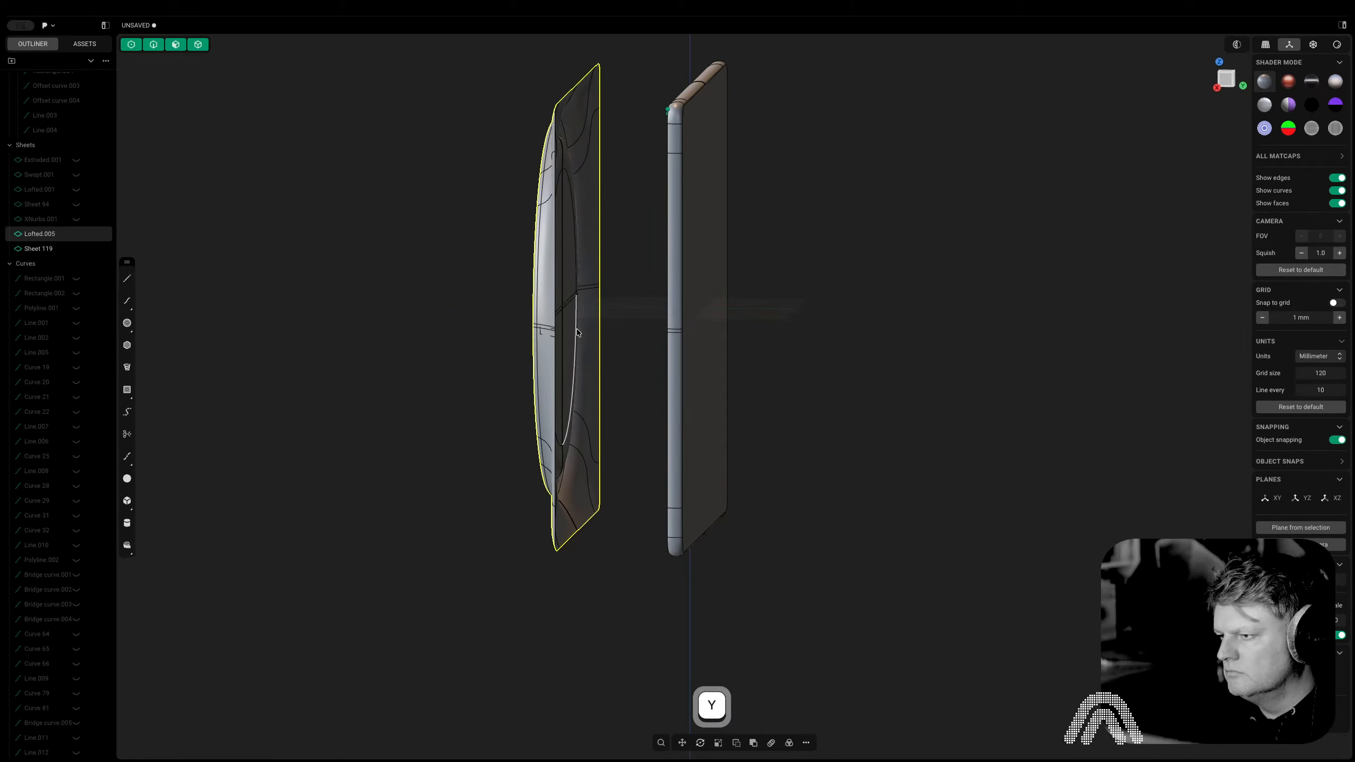
middle_drag(577, 332, 419, 472)
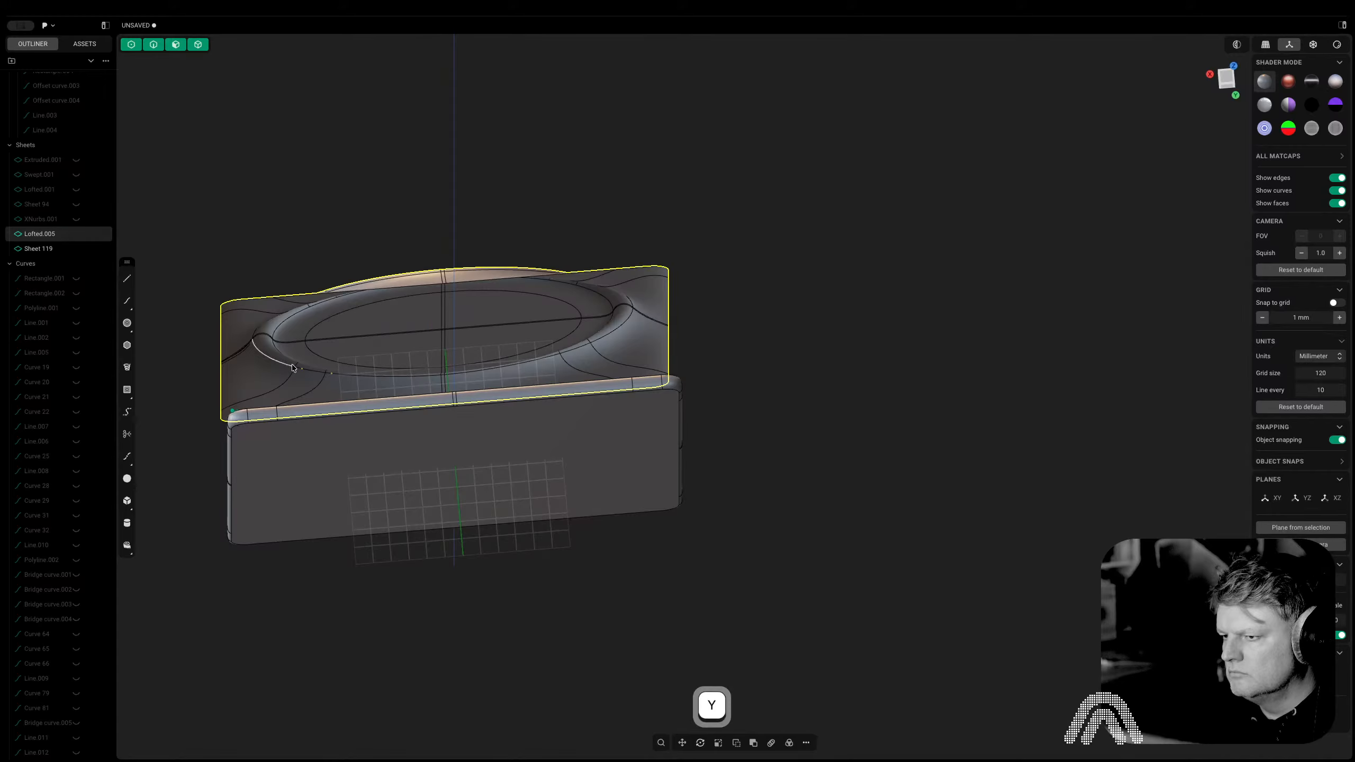
key(super+z)
middle_drag(390, 278, 633, 188)
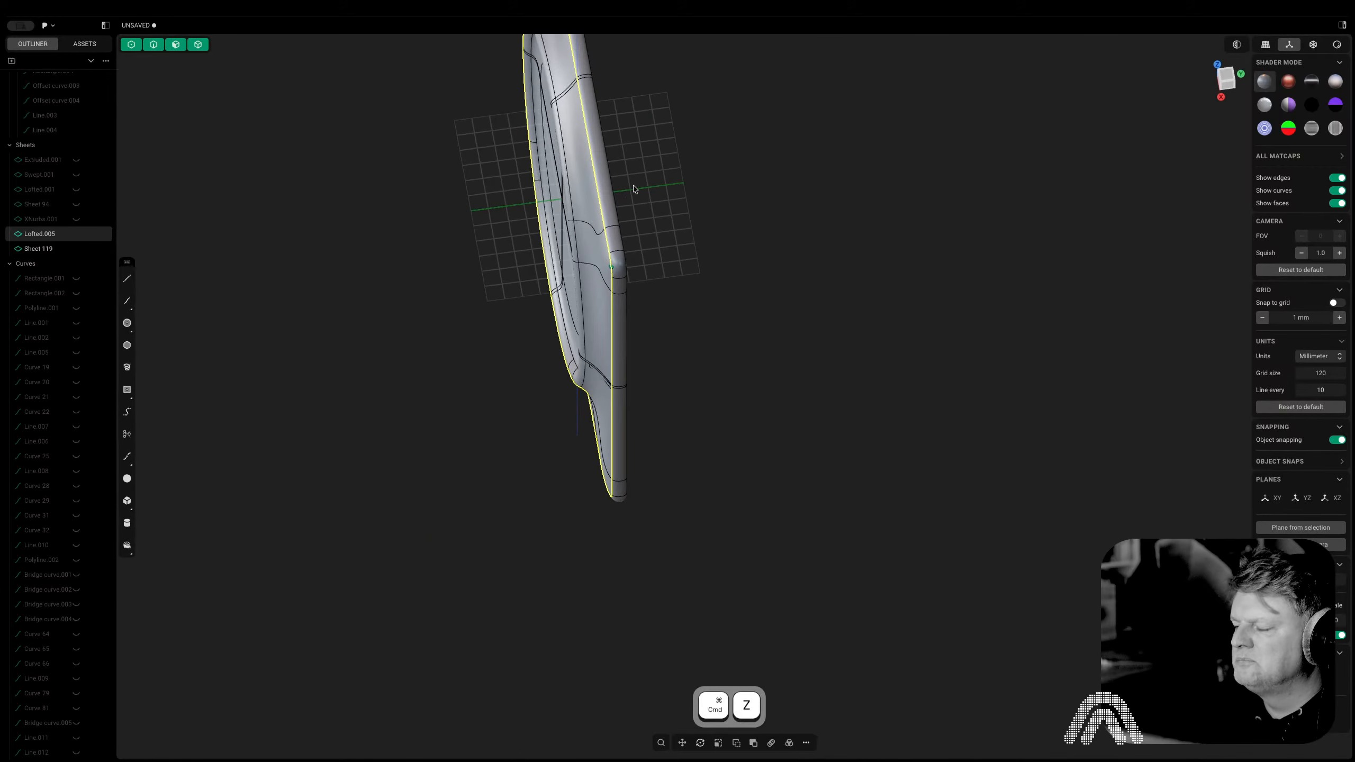
click(674, 165)
key(super+z)
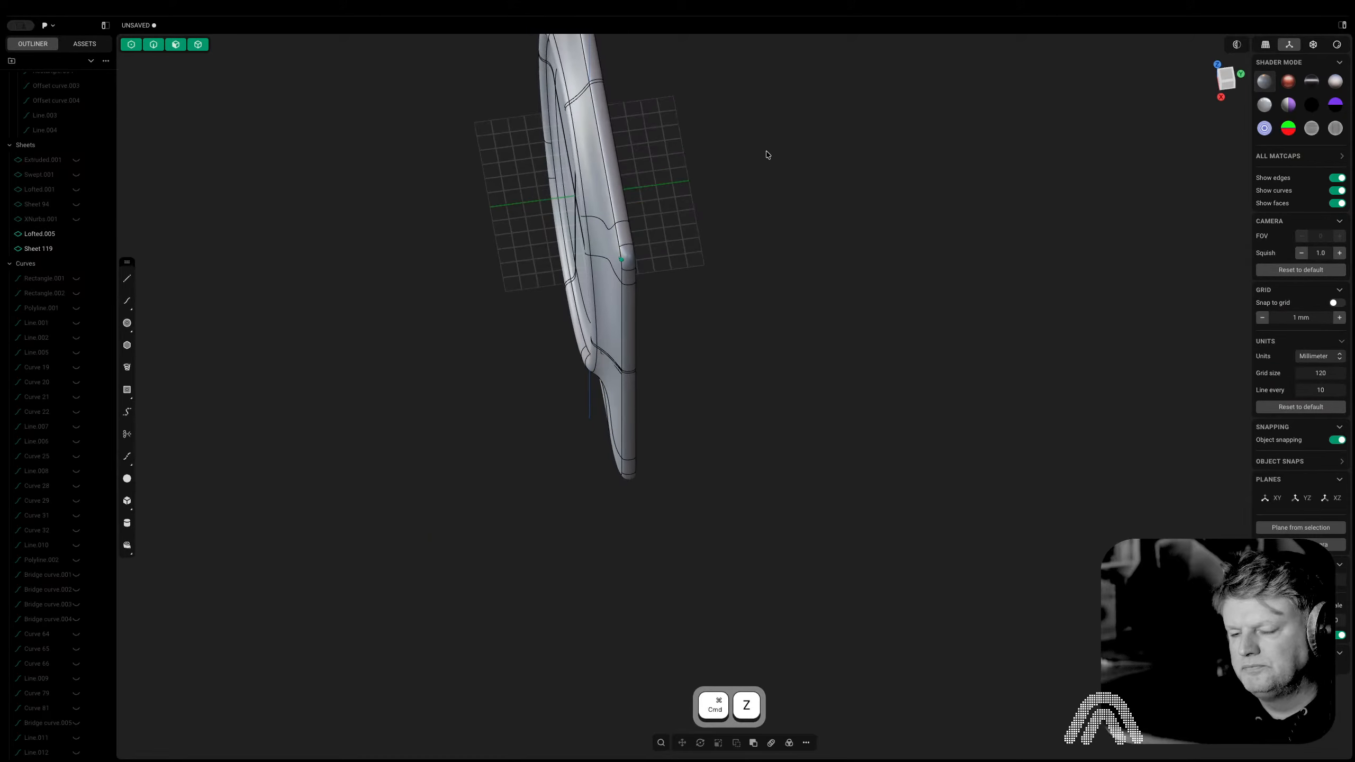
key(super+z)
Join the front panel with the combined rim and back sheet
key(Tab)
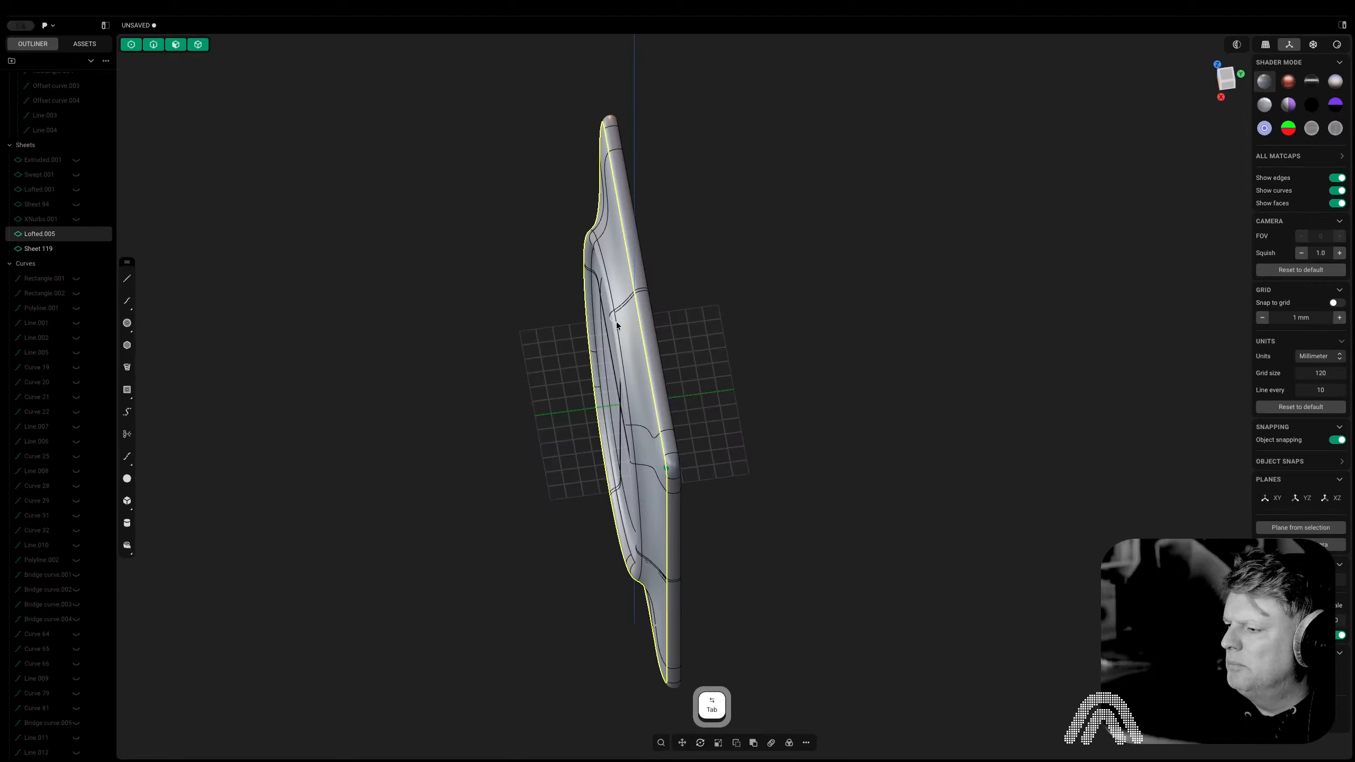
middle_drag(674, 357, 686, 288)
shift+click(698, 297)
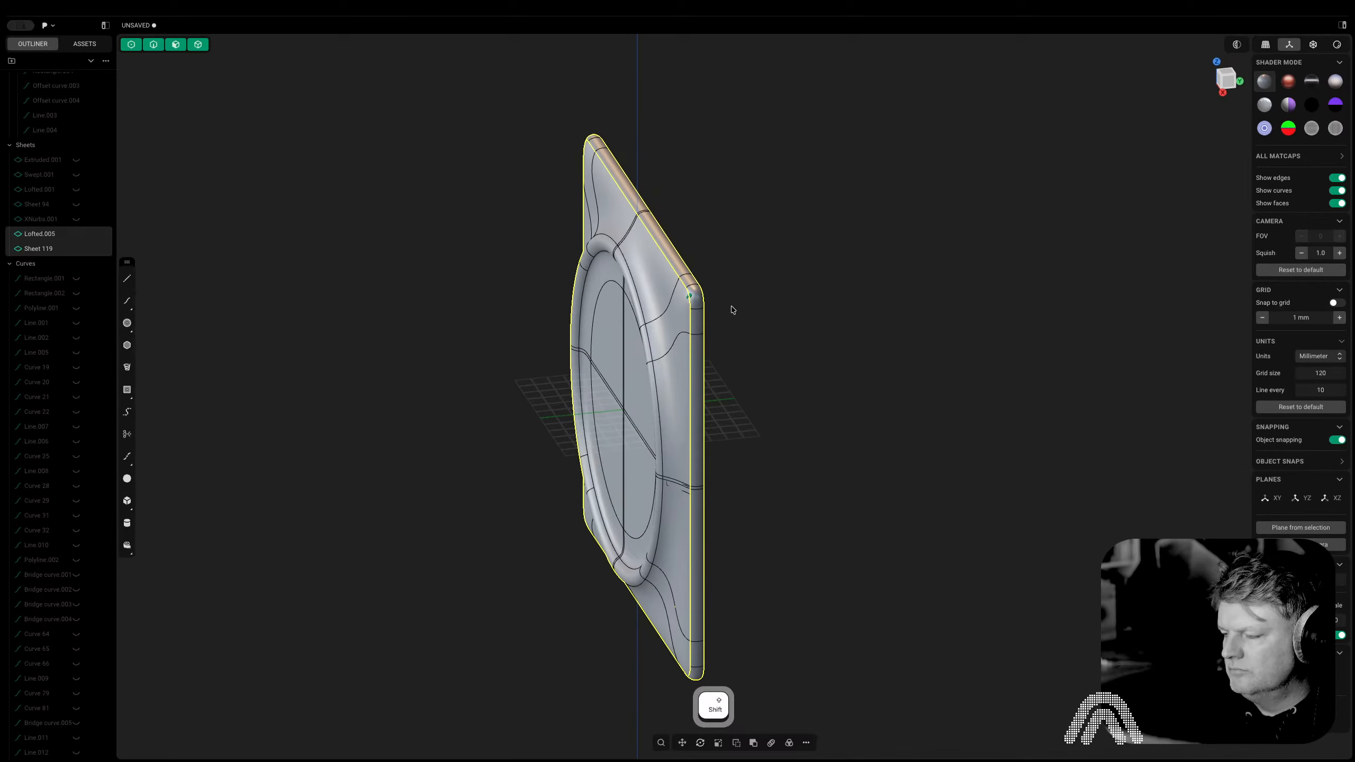
key(j)
scroll(642, 445, up, 10)
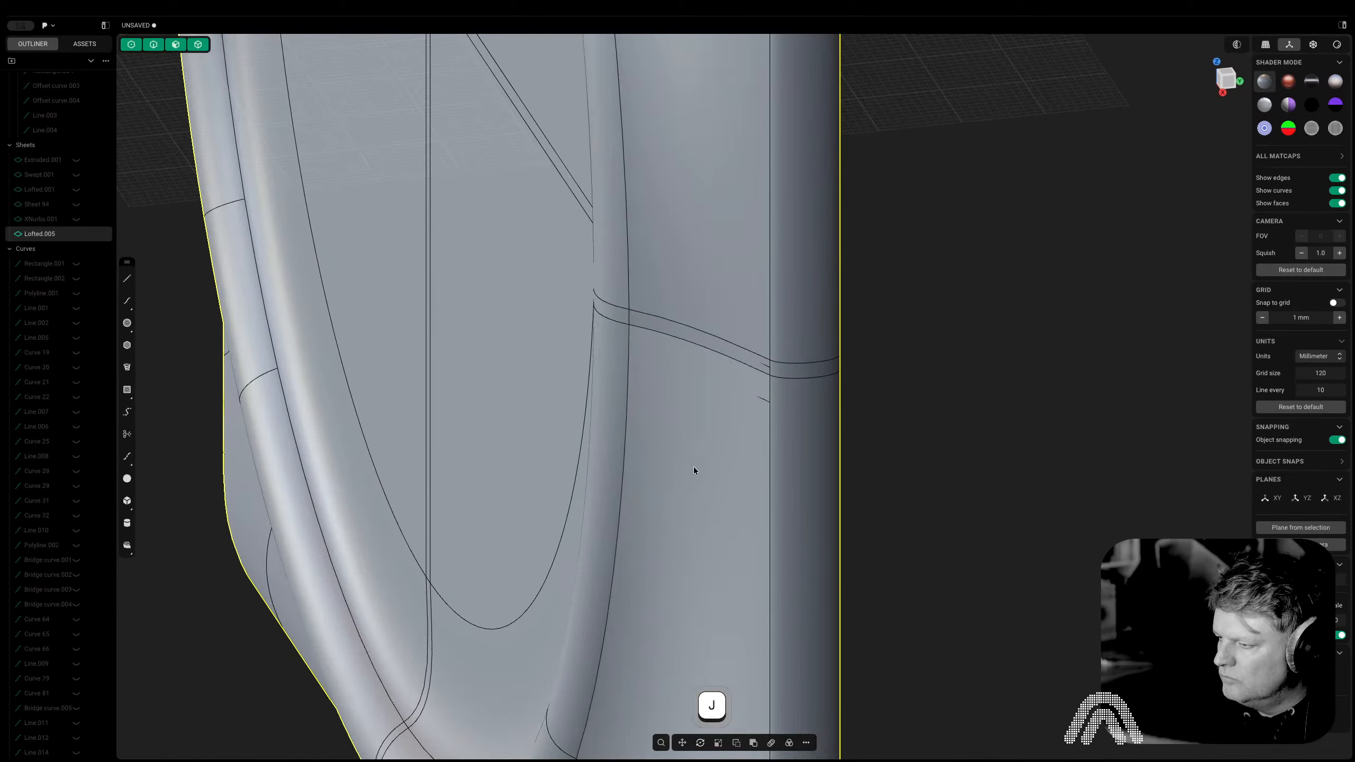
Undo the joins back to the separate front panel, back sheet and rim
key(super+z)
scroll(762, 402, down, 10)
key(super+z)
key(super+z)
key(super+z)
key(super+z)
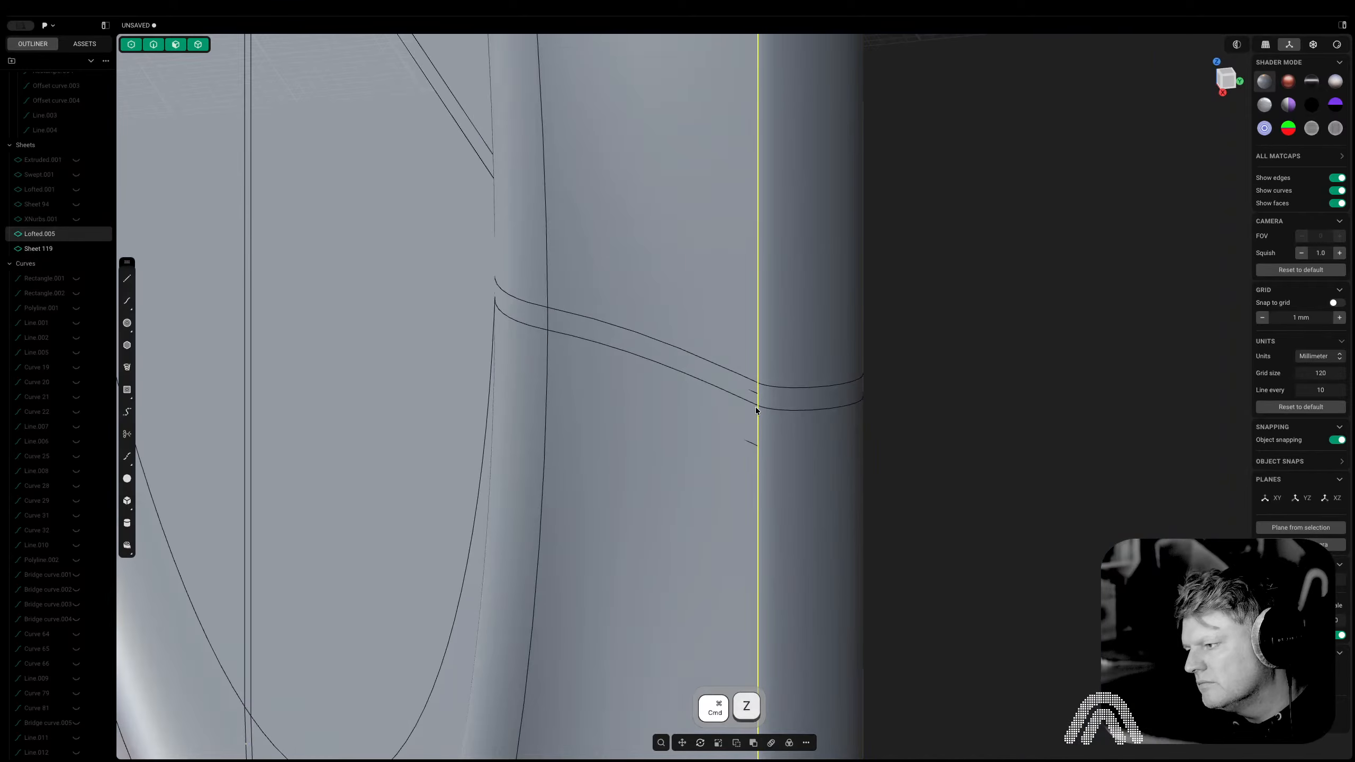
key(super+z)
key(super+z)
key(super+z)
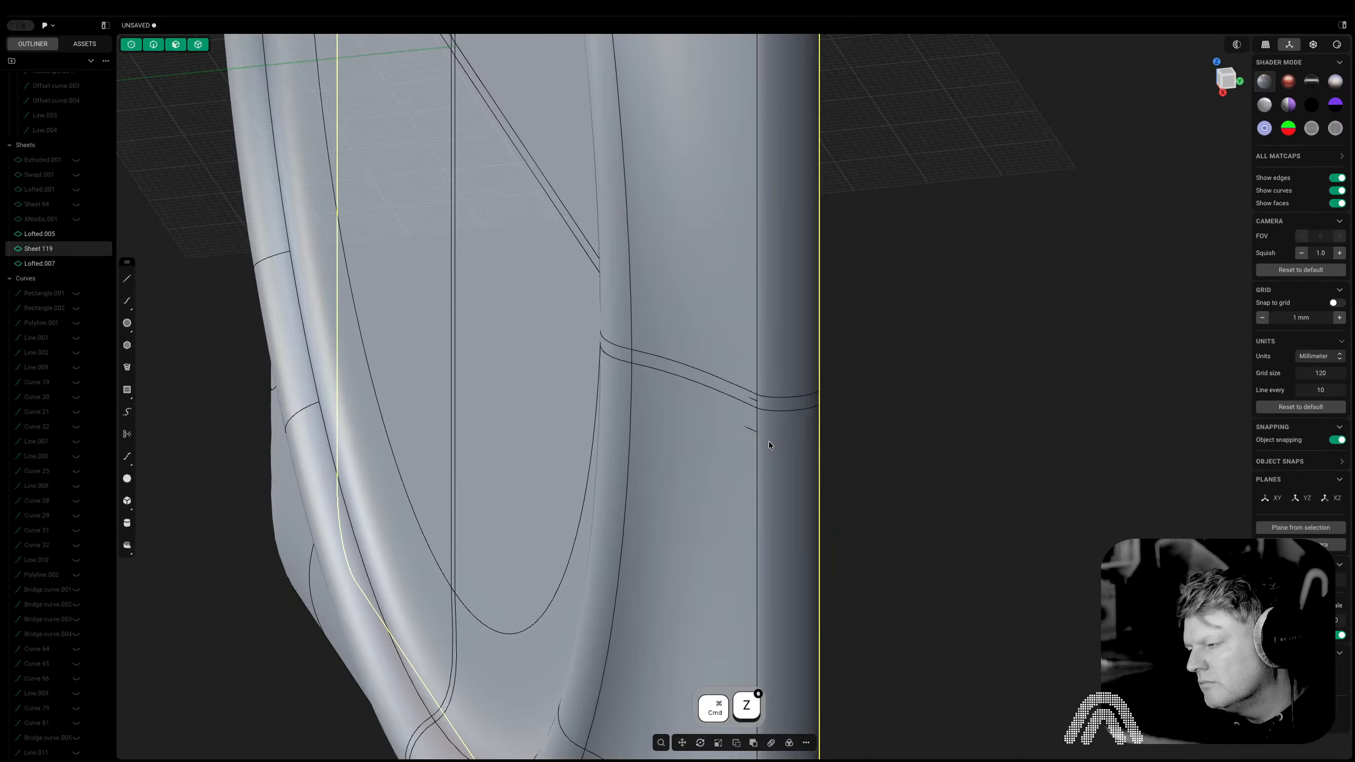
scroll(769, 441, down, 5)
middle_drag(806, 416, 753, 393)
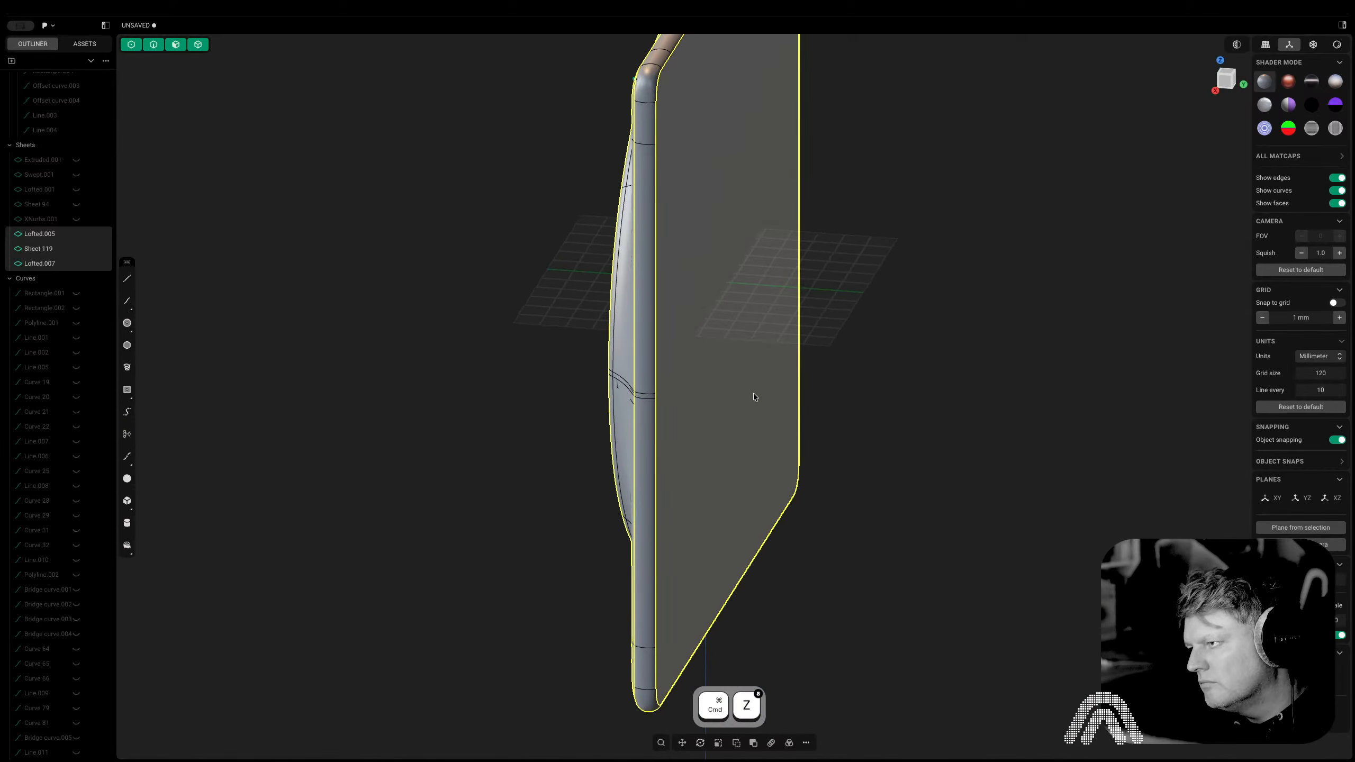
Move the back sheet and the rim together about 103 mm along Y away from the front panel
click(961, 318)
click(746, 210)
shift+click(645, 281)
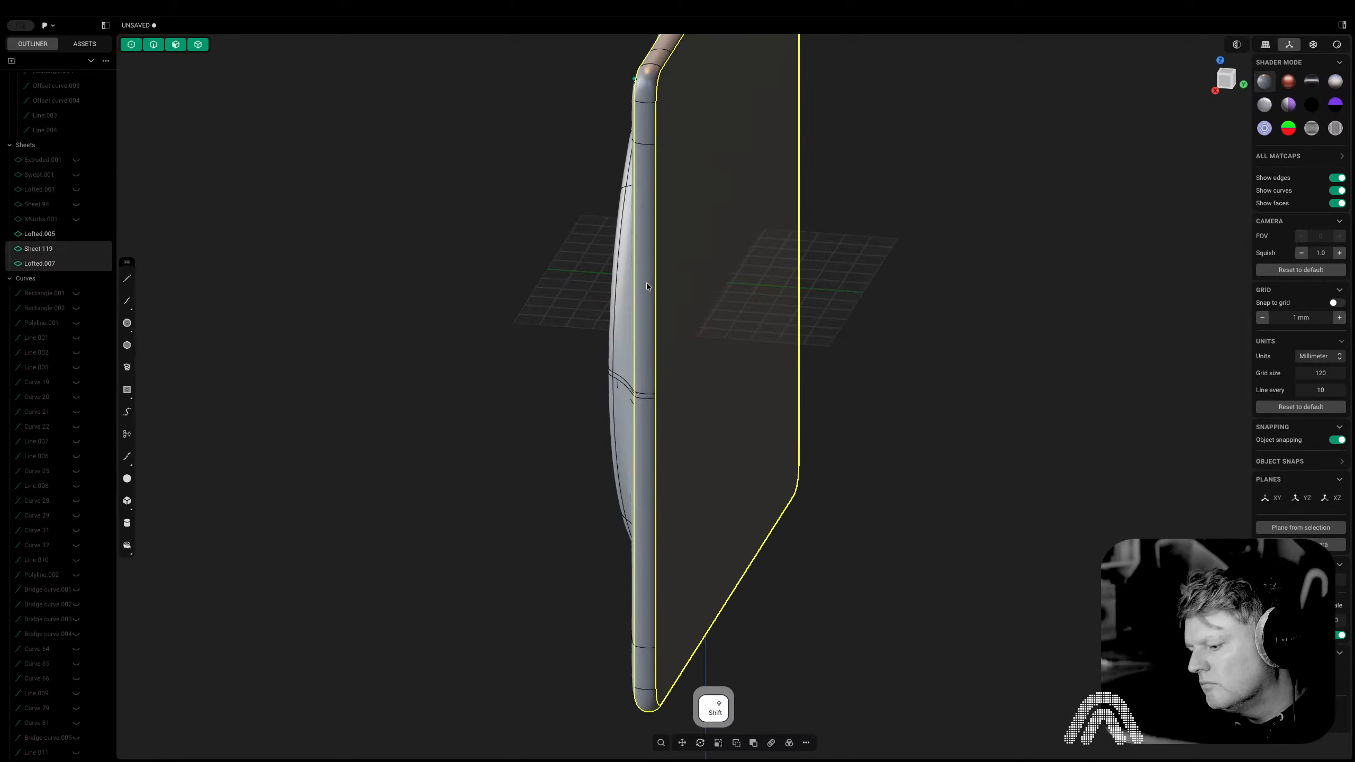
key(g)
key(y)
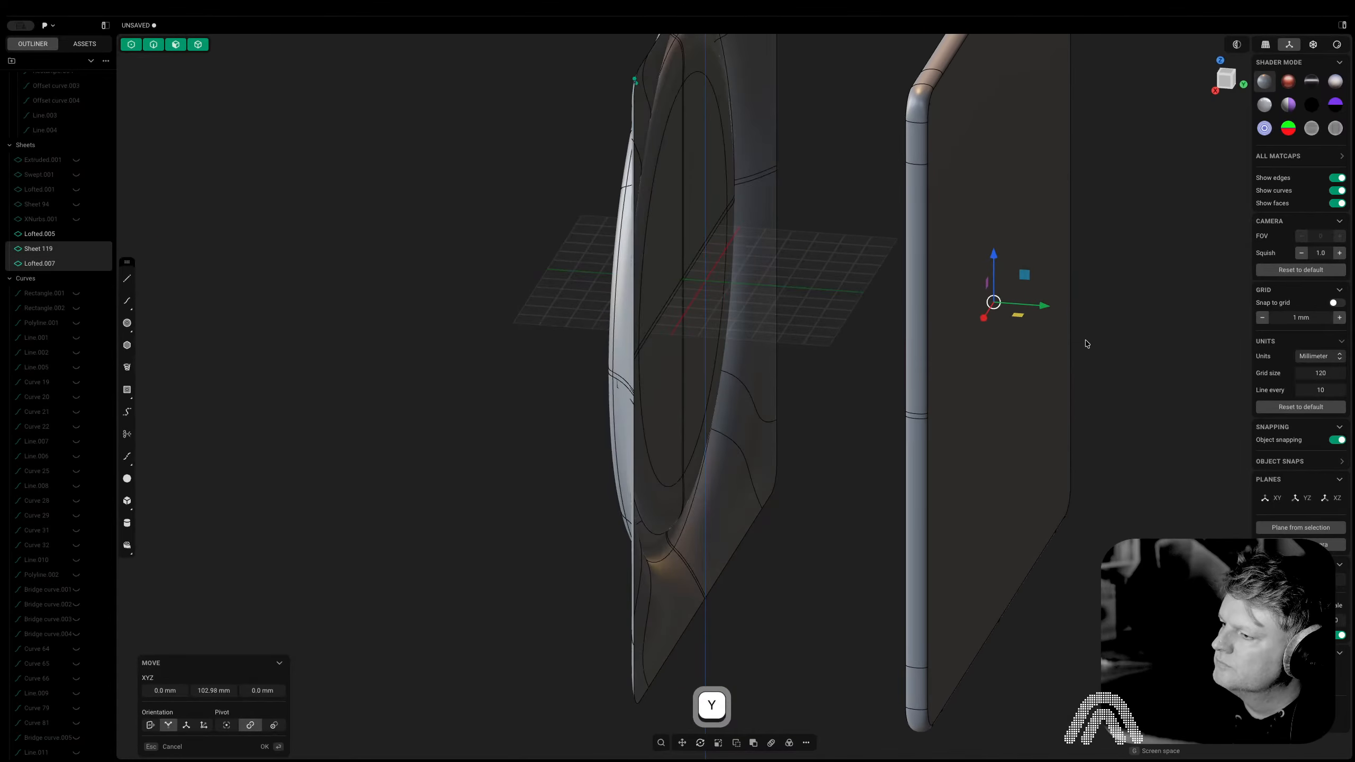
click(1083, 339)
Delete the stray overlapping strip face beside the horizontal seam on the back of the front panel
scroll(703, 415, up, 6)
middle_drag(734, 403, 573, 330)
scroll(573, 333, up, 5)
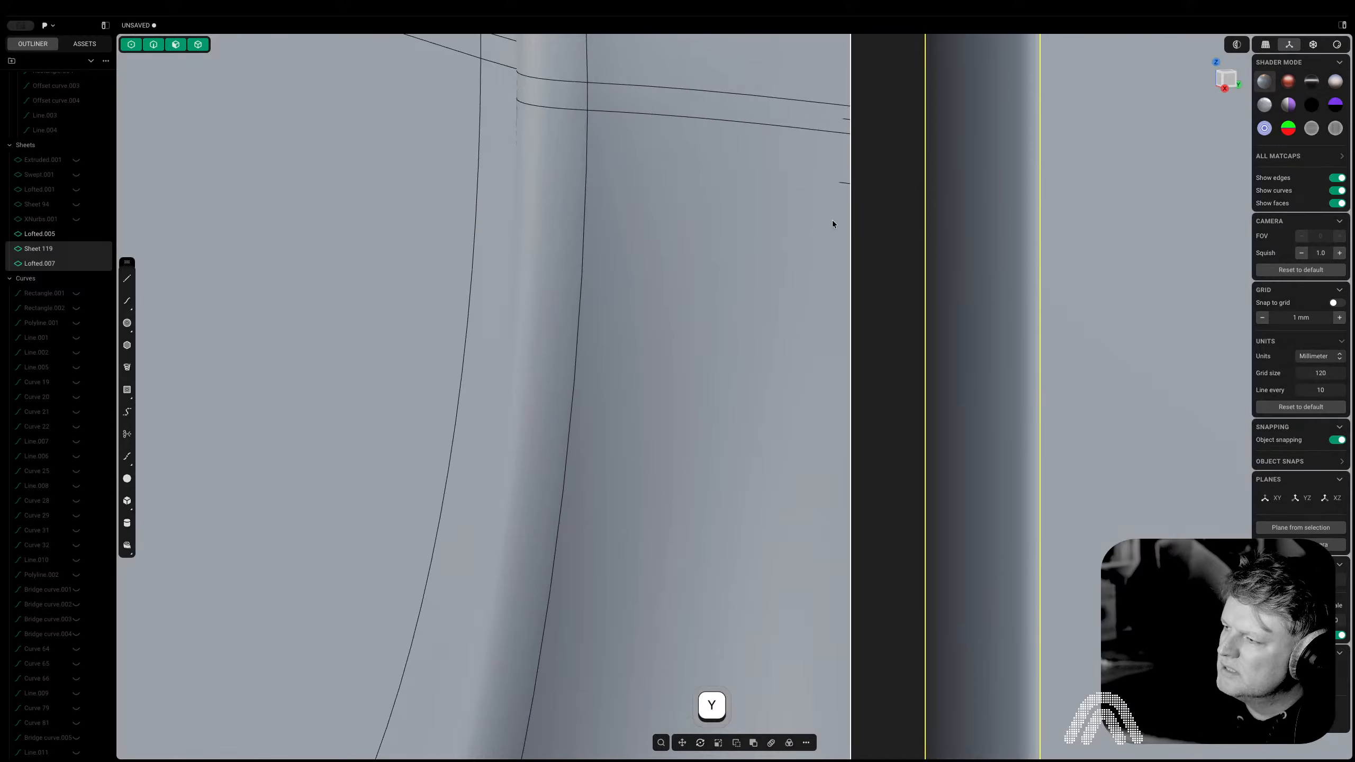
middle_drag(796, 354, 618, 353)
scroll(906, 221, up, 3)
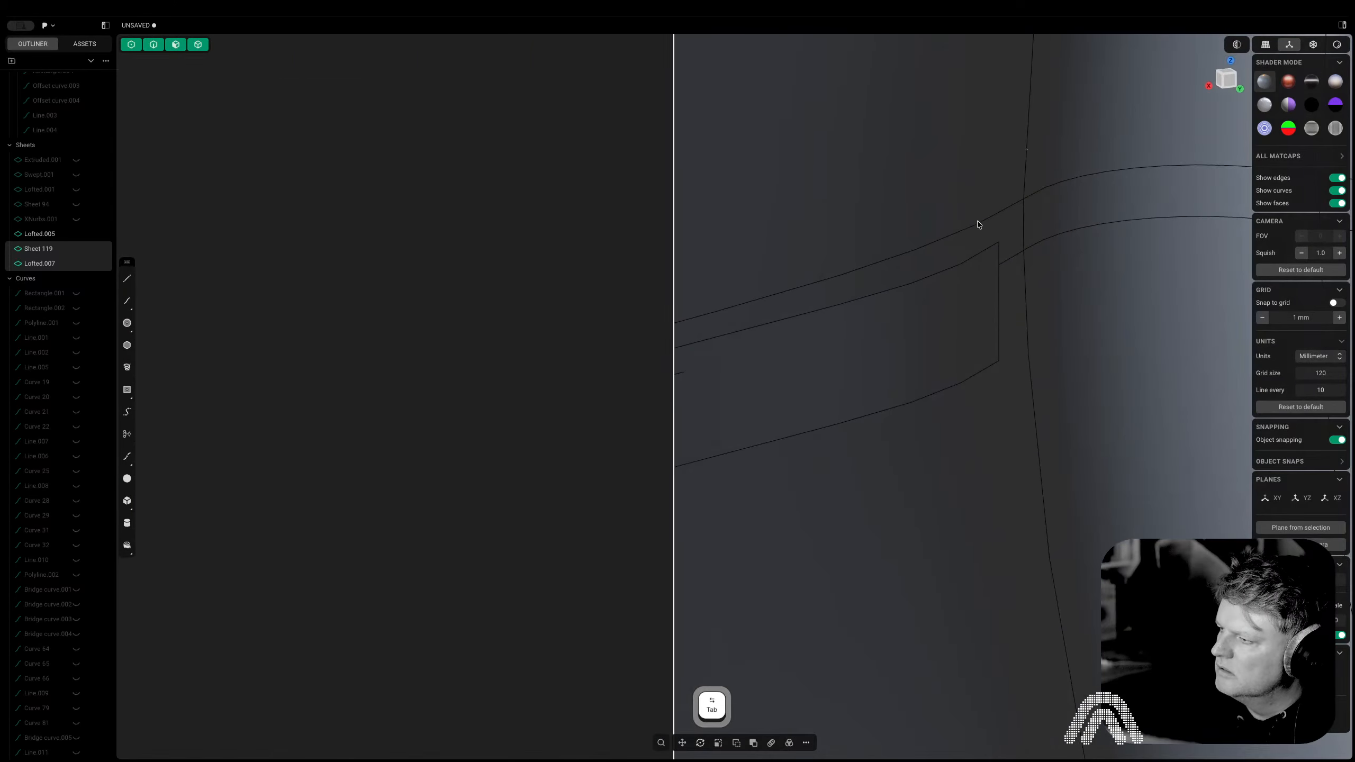
key(3)
click(959, 302)
key(shift+Delete)
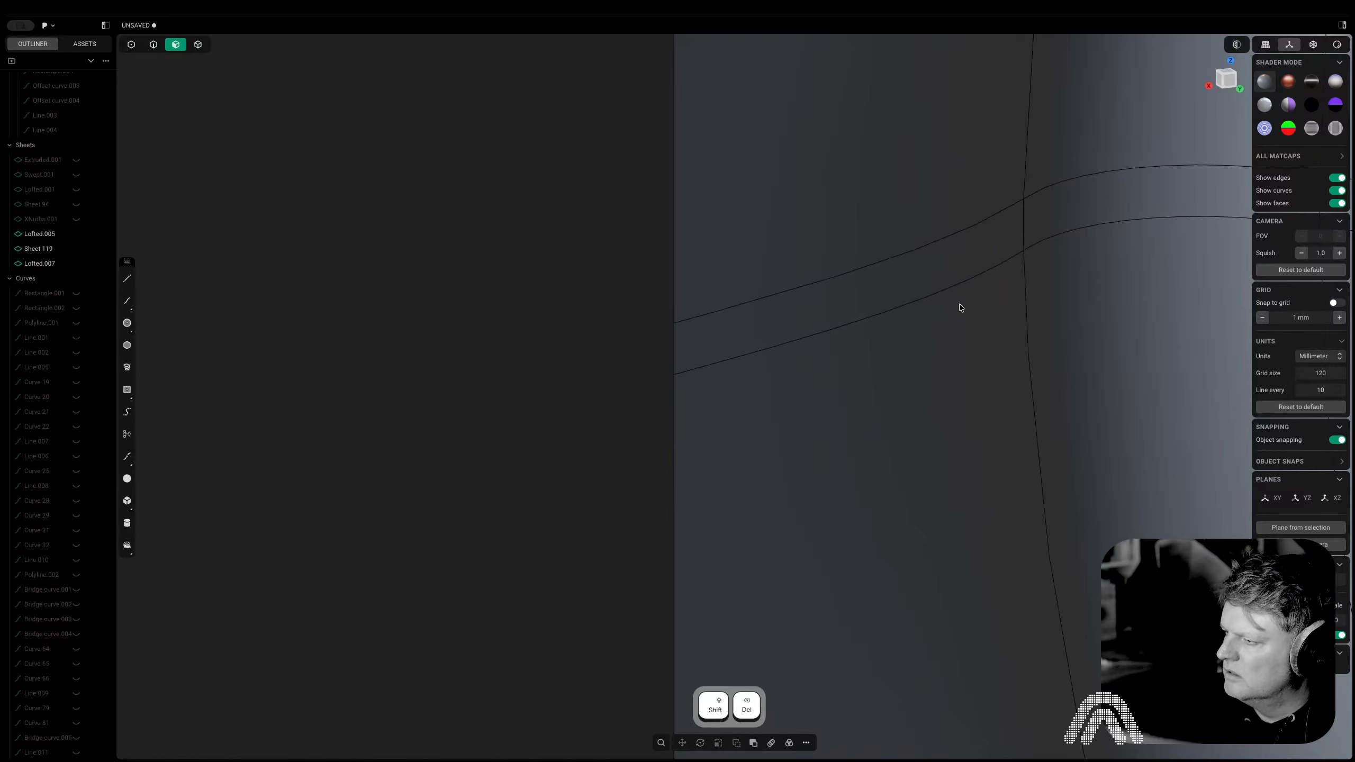
middle_drag(959, 308, 782, 496)
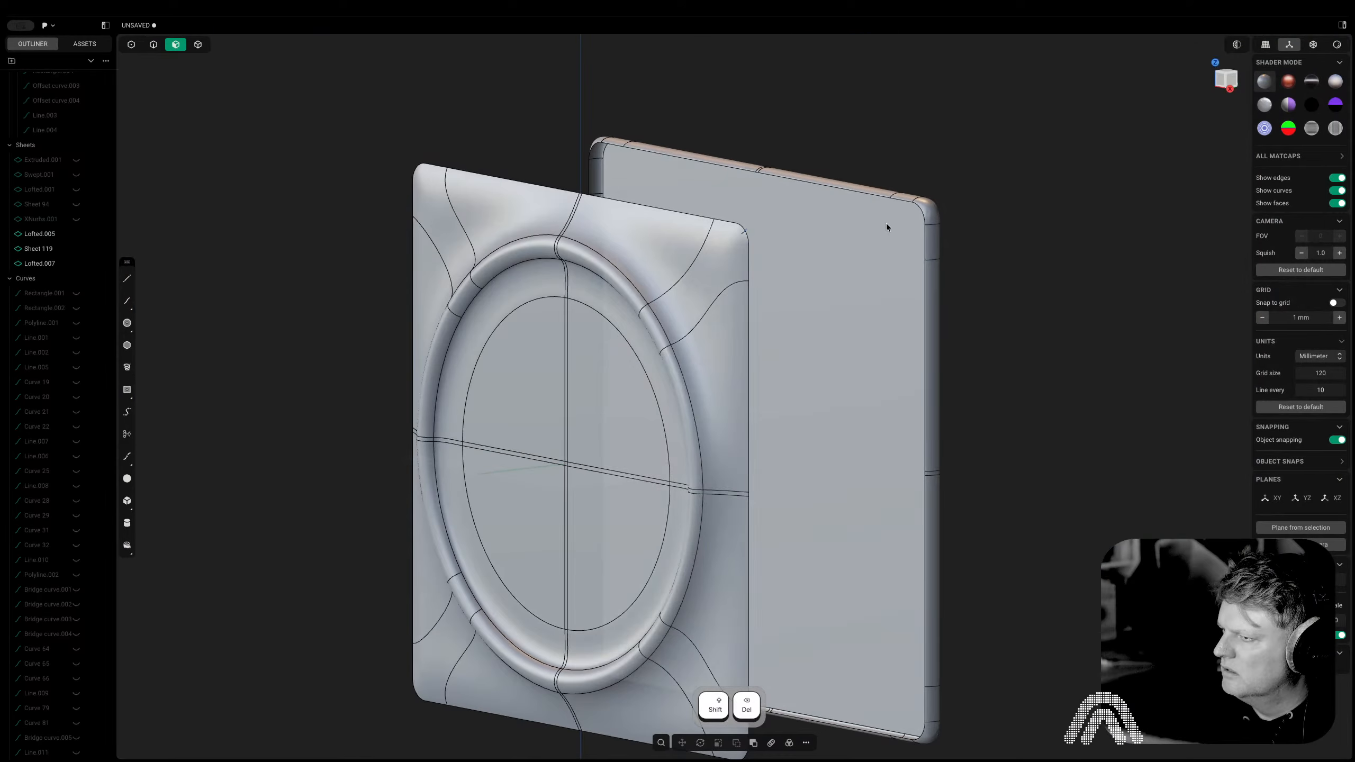
middle_drag(661, 346, 1171, 131)
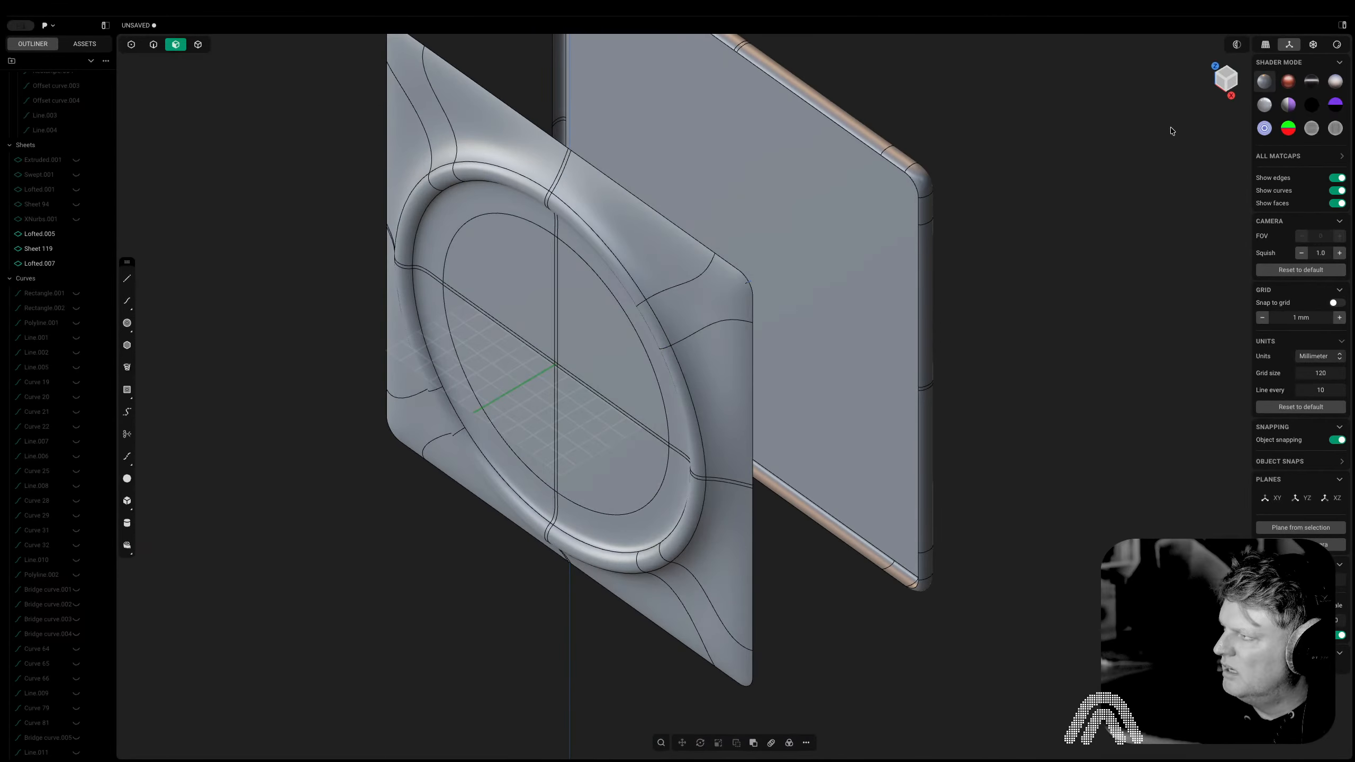
click(1222, 87)
middle_drag(956, 303, 795, 311)
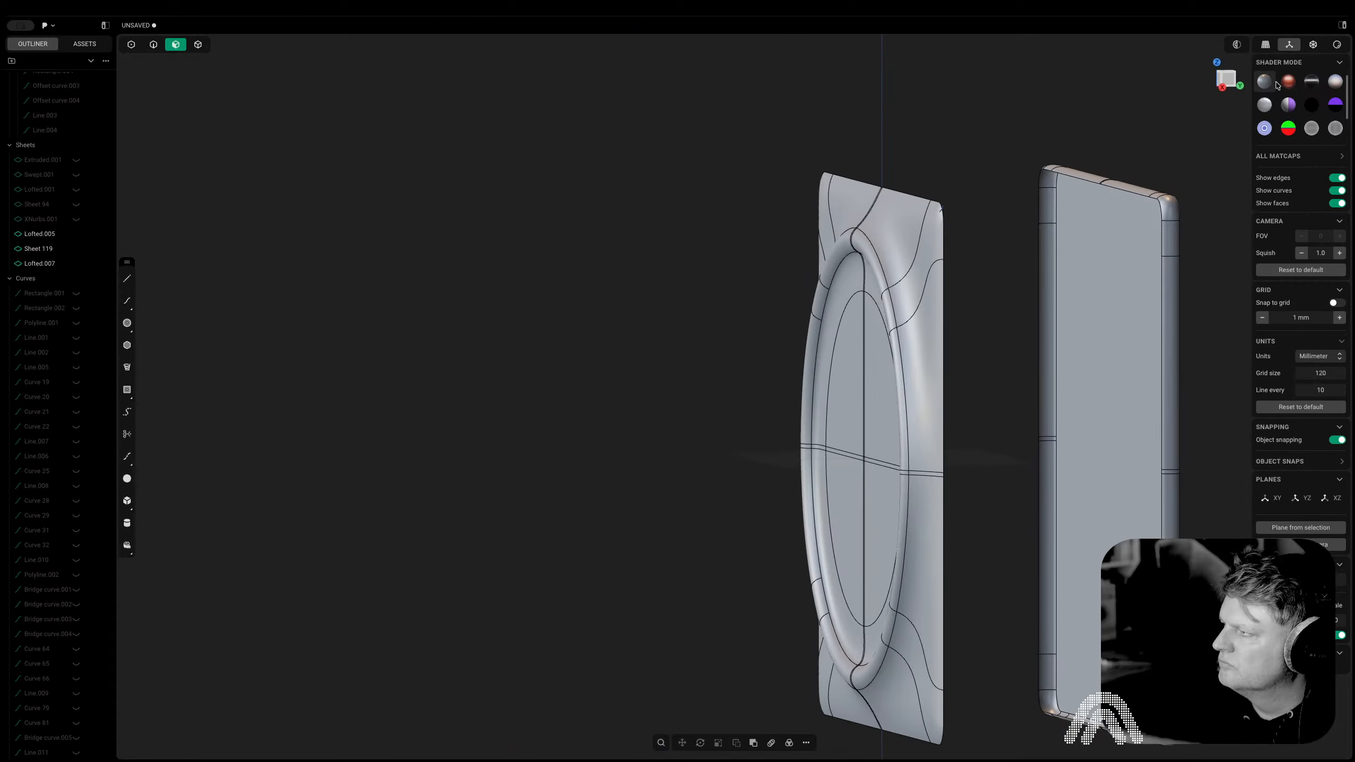
click(1235, 81)
key(Tab)
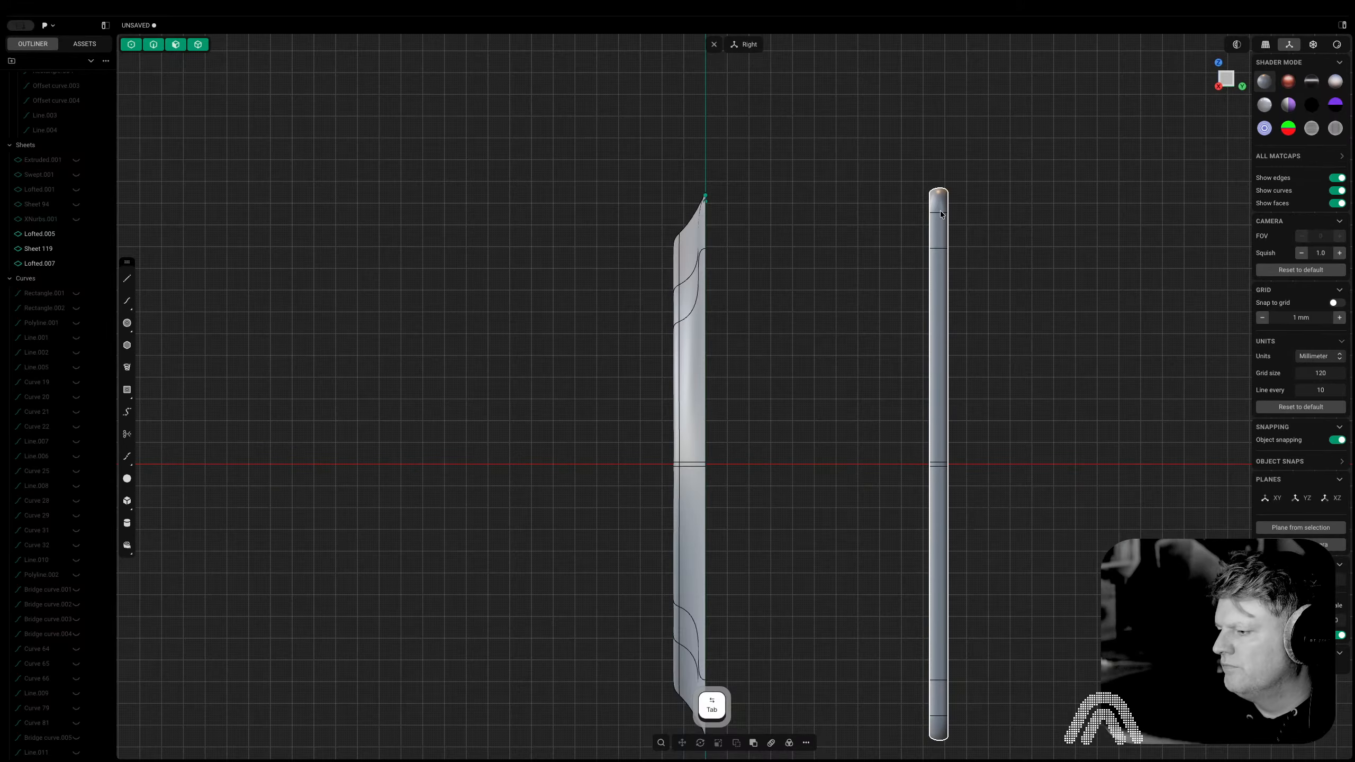
scroll(940, 209, up, 5)
key(g)
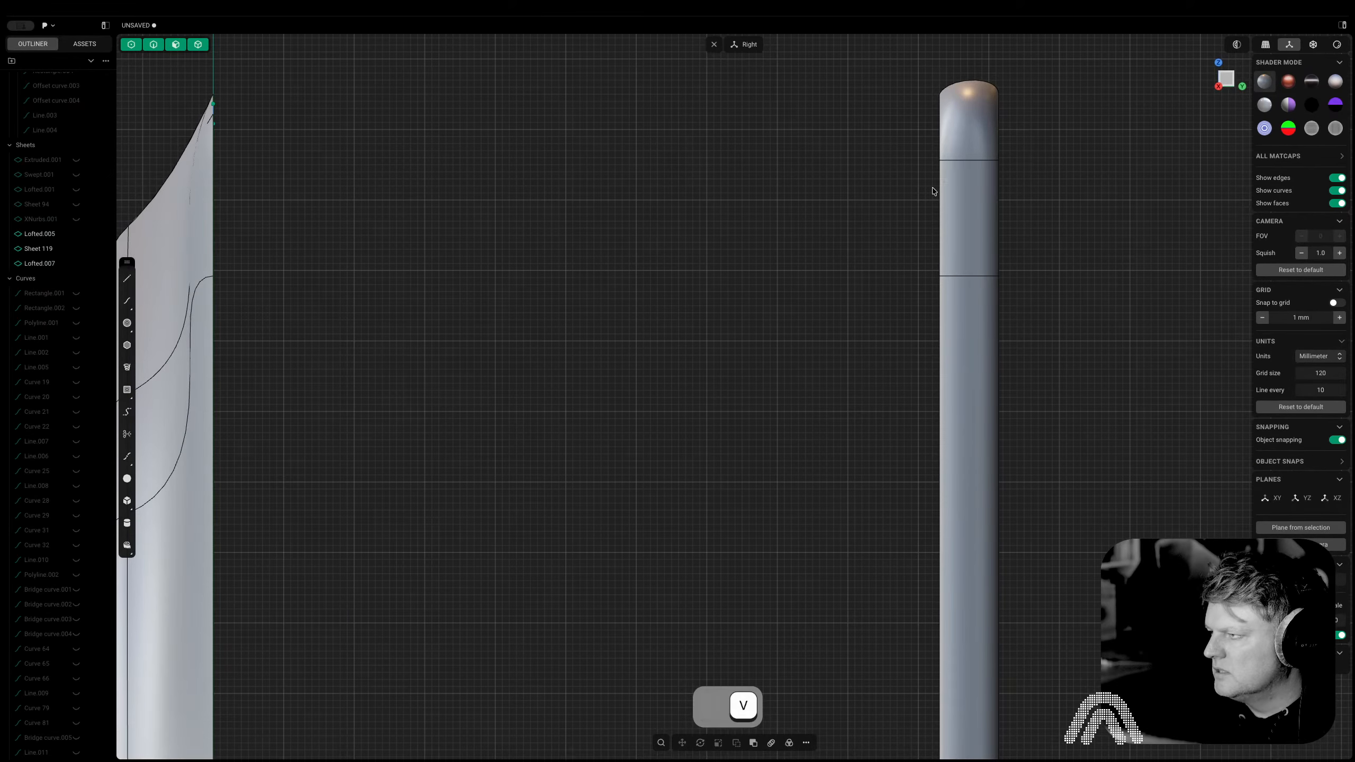
key(Tab)
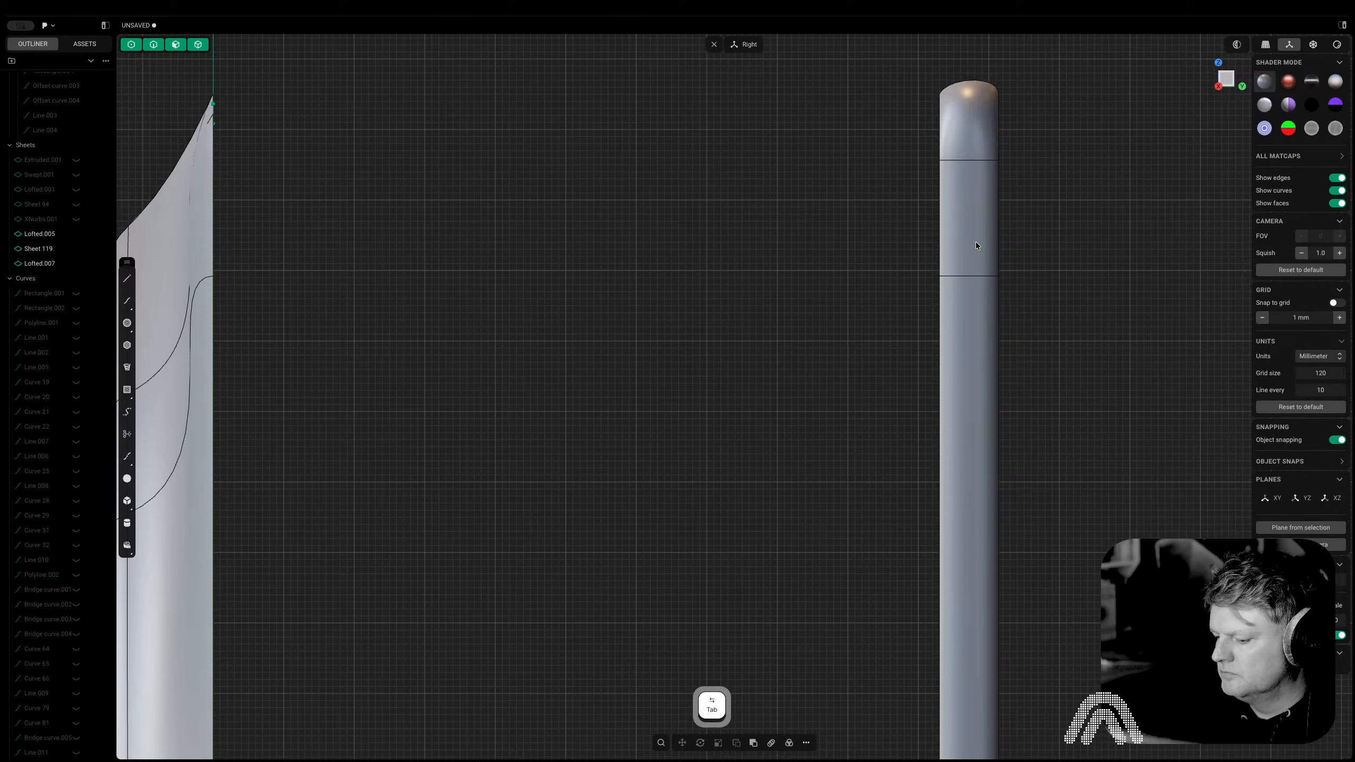
click(976, 246)
key(g)
key(v)
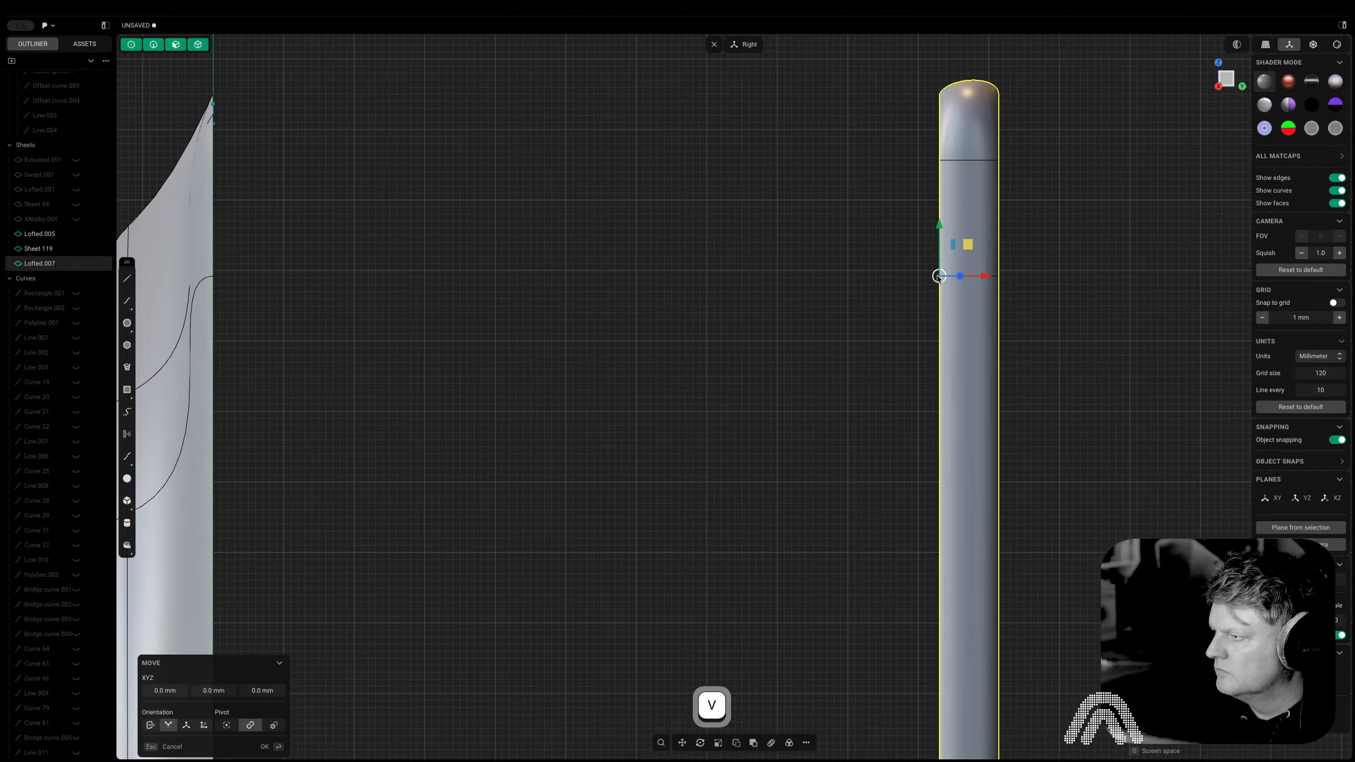
shift+middle_drag(498, 318, 658, 323)
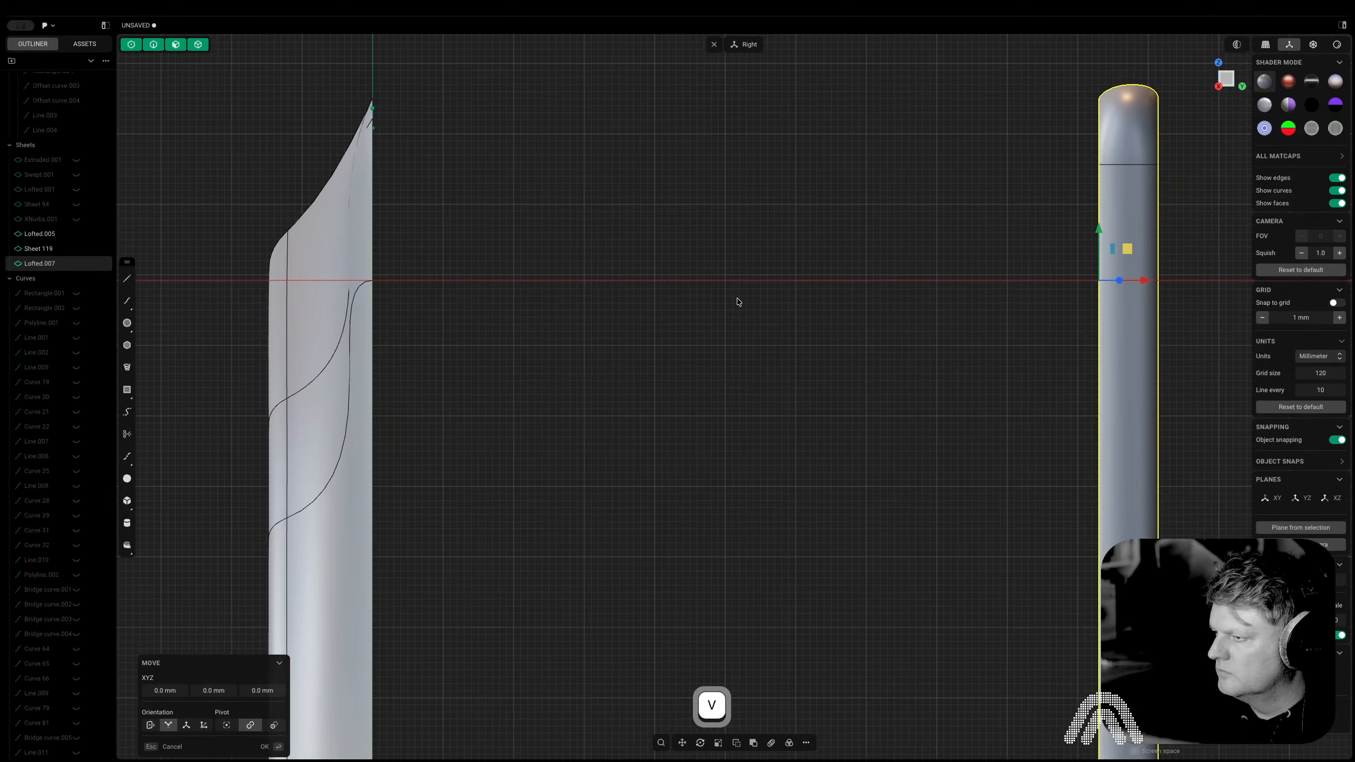
key(x)
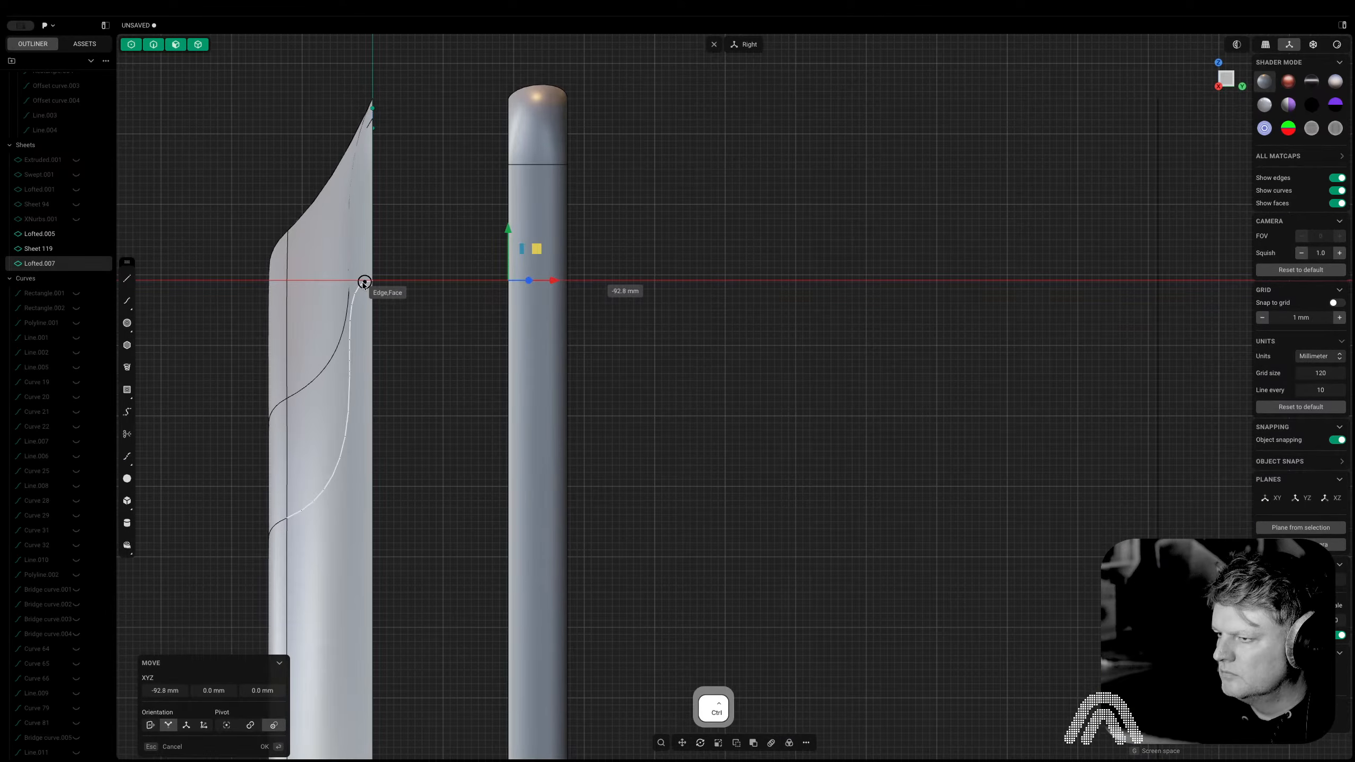
key(Escape)
Join the rim and the back sheet into one sheet
middle_drag(423, 293, 647, 377)
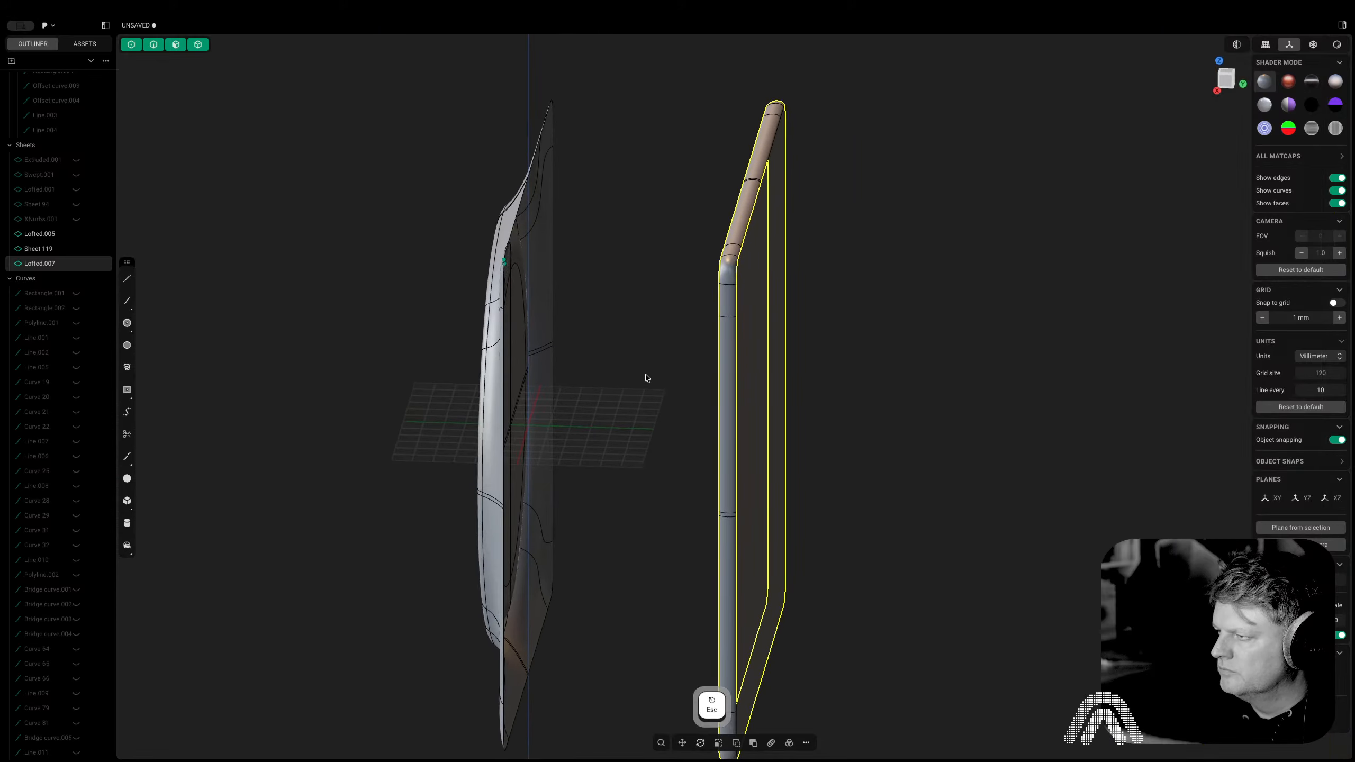
middle_drag(735, 320, 901, 294)
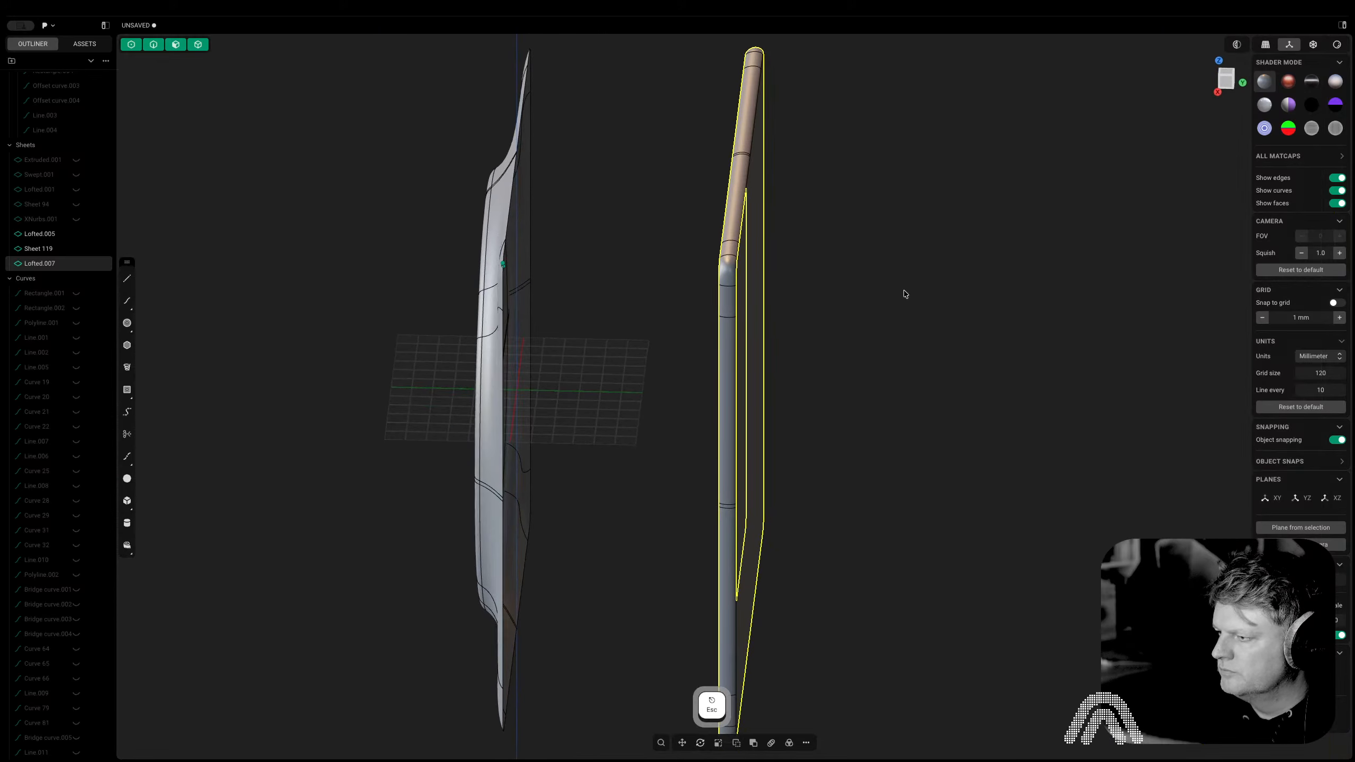
shift+click(715, 388)
key(j)
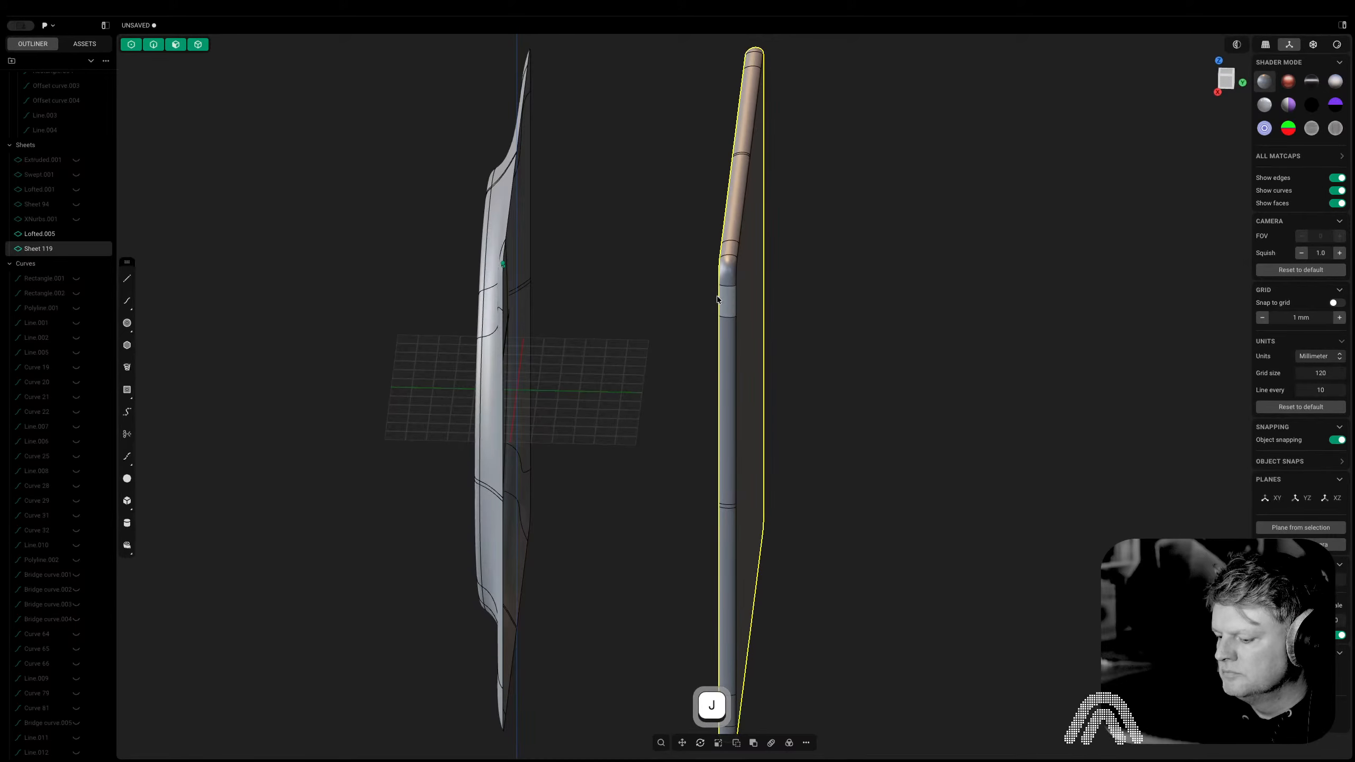
Move the joined rim and back sheet along Y to just behind the front panel, leaving a small gap
key(g)
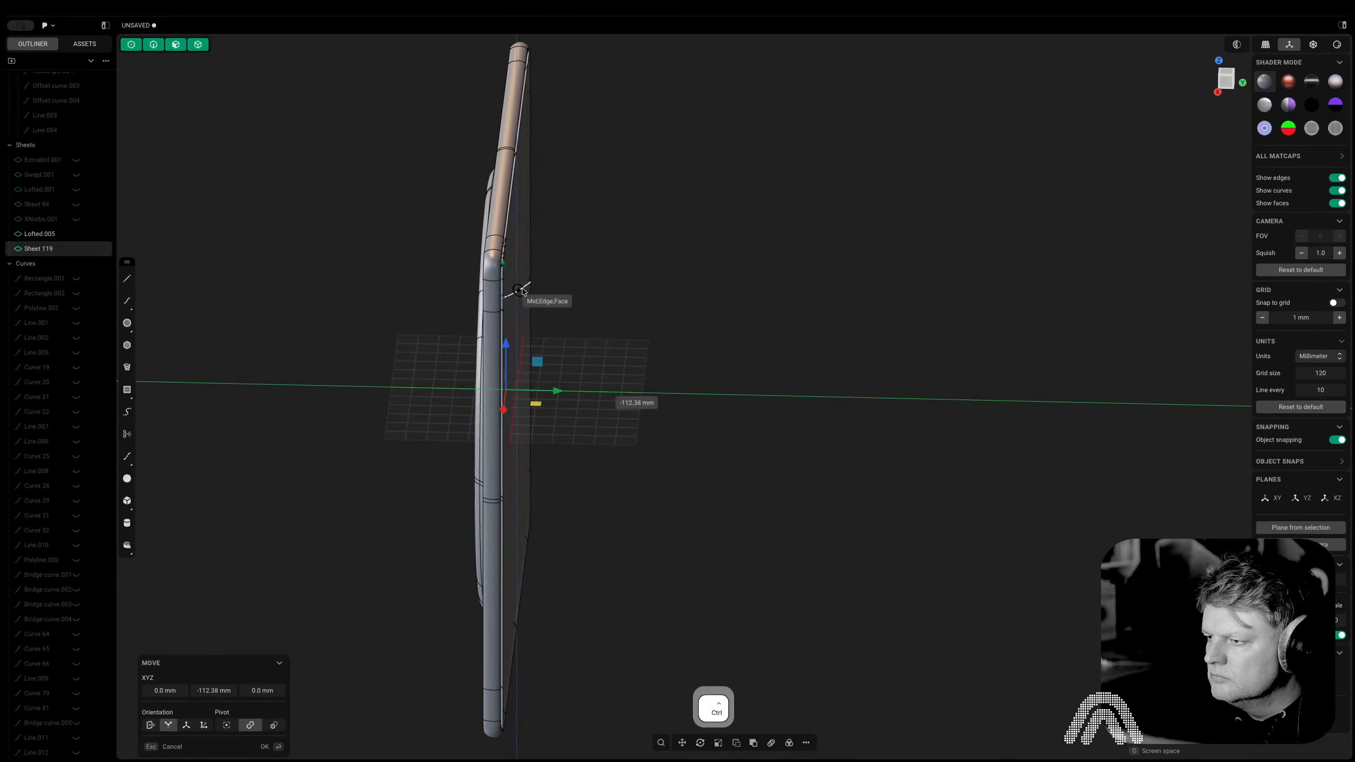
ctrl+click(571, 299)
click(1217, 92)
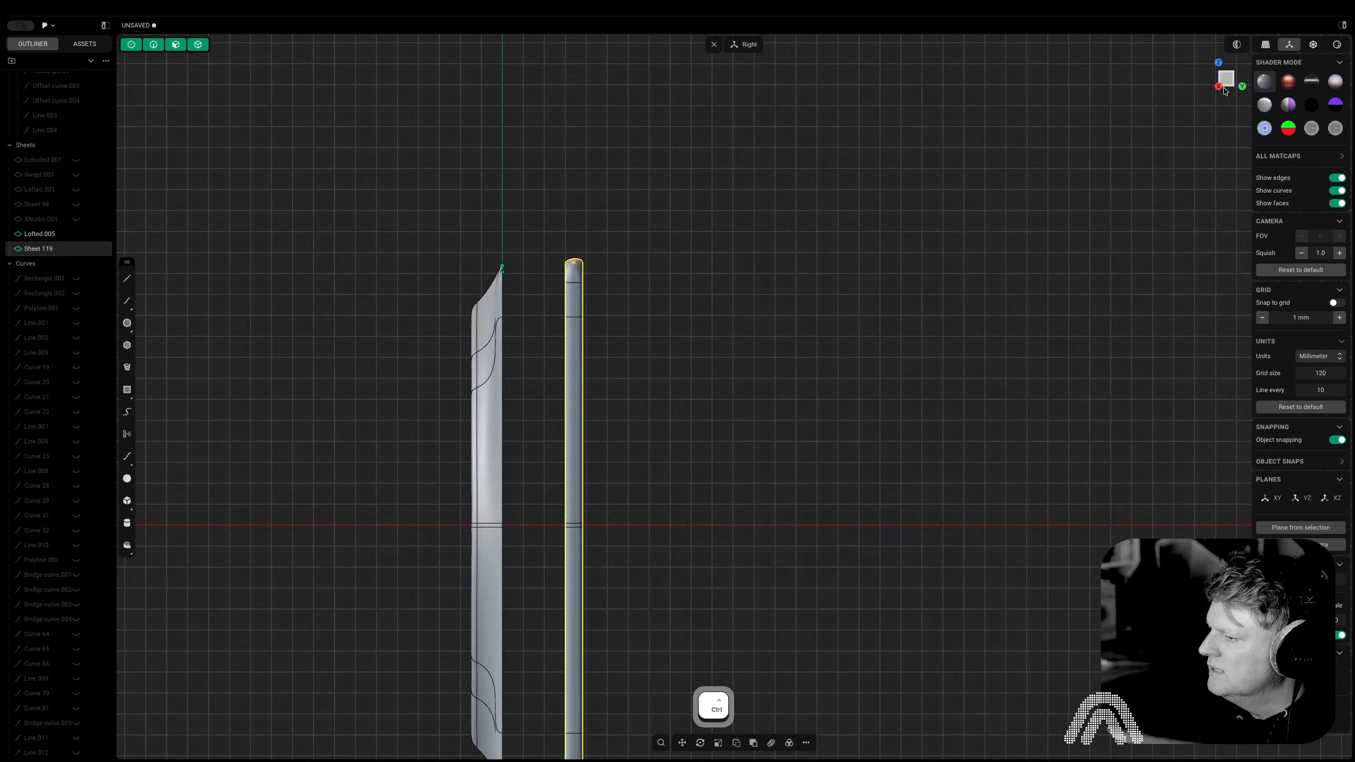
scroll(709, 320, up, 5)
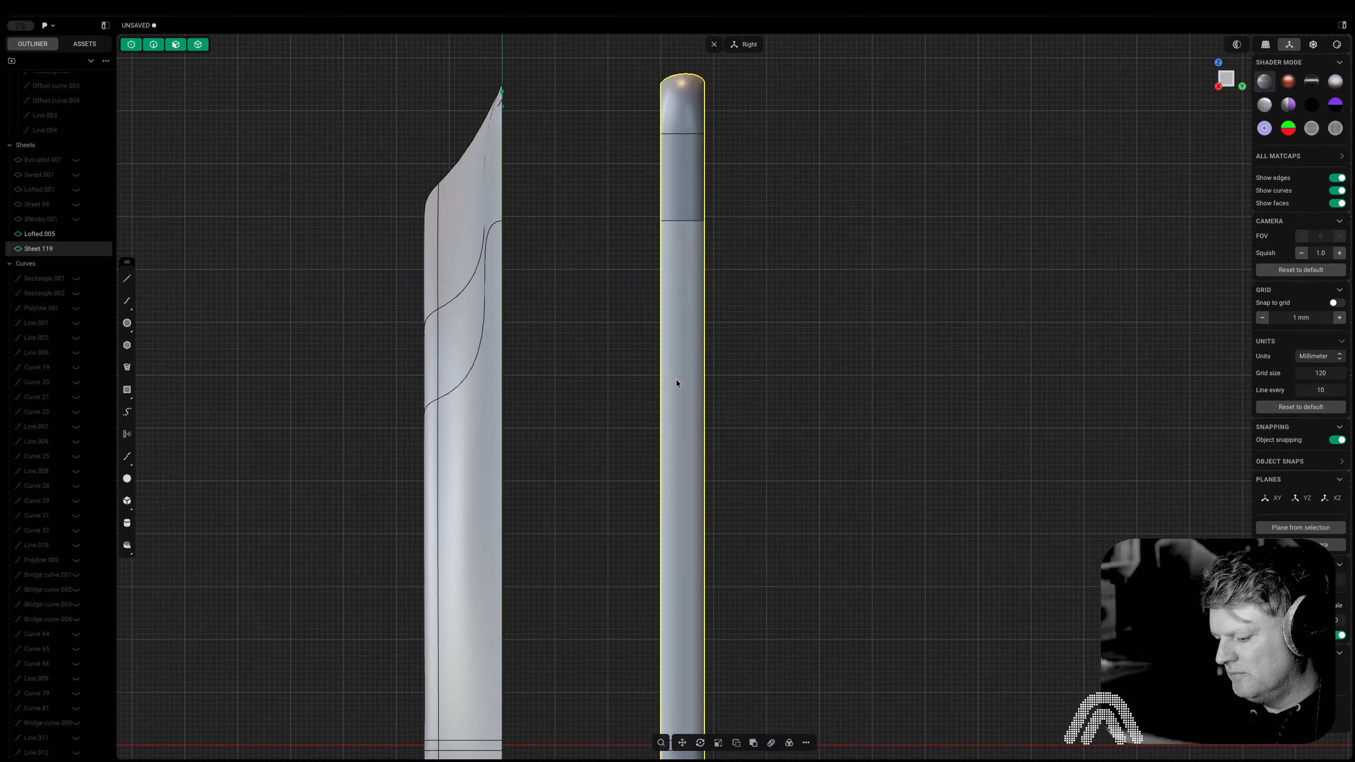
key(g)
key(y)
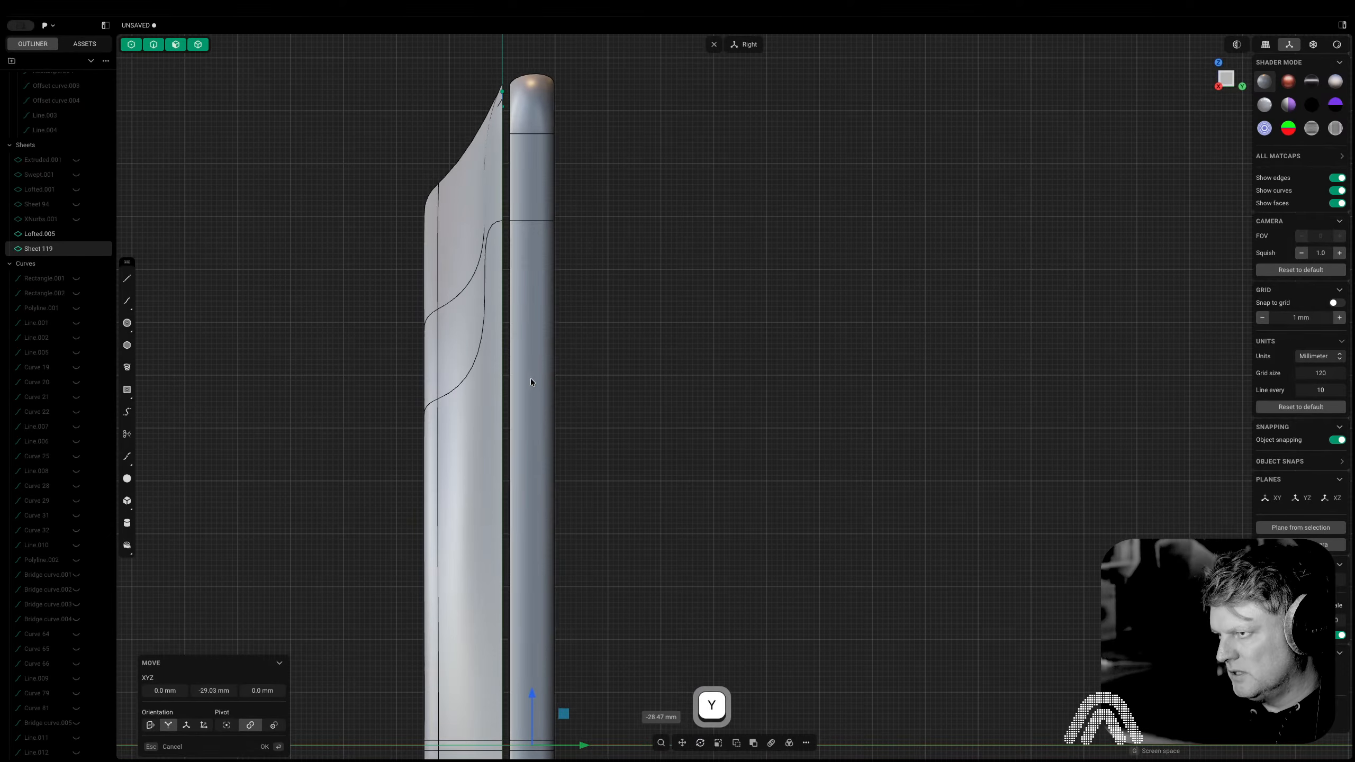
click(534, 381)
Snap the seam vertex on the rim's front edge onto the matching seam endpoint of the front panel's edge
middle_drag(533, 379, 634, 393)
scroll(795, 387, up, 5)
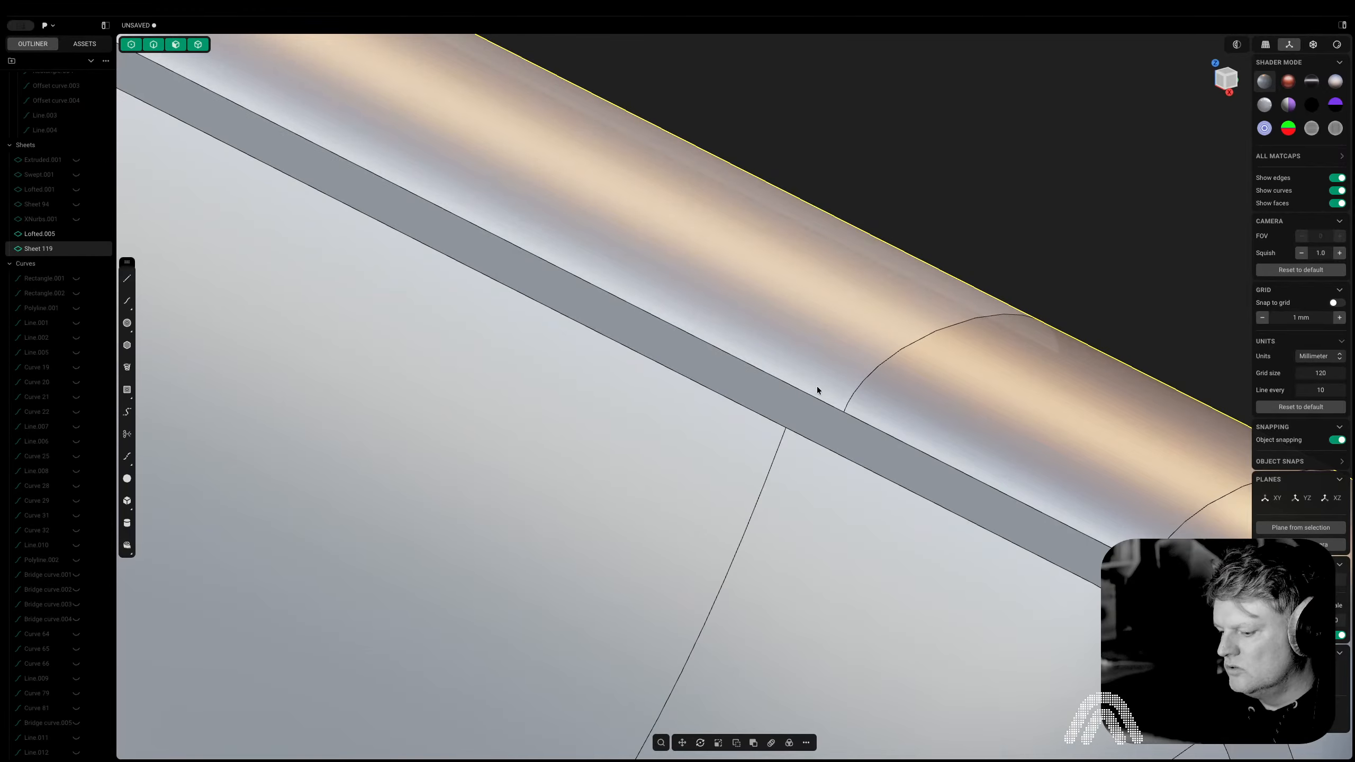
key(g)
key(v)
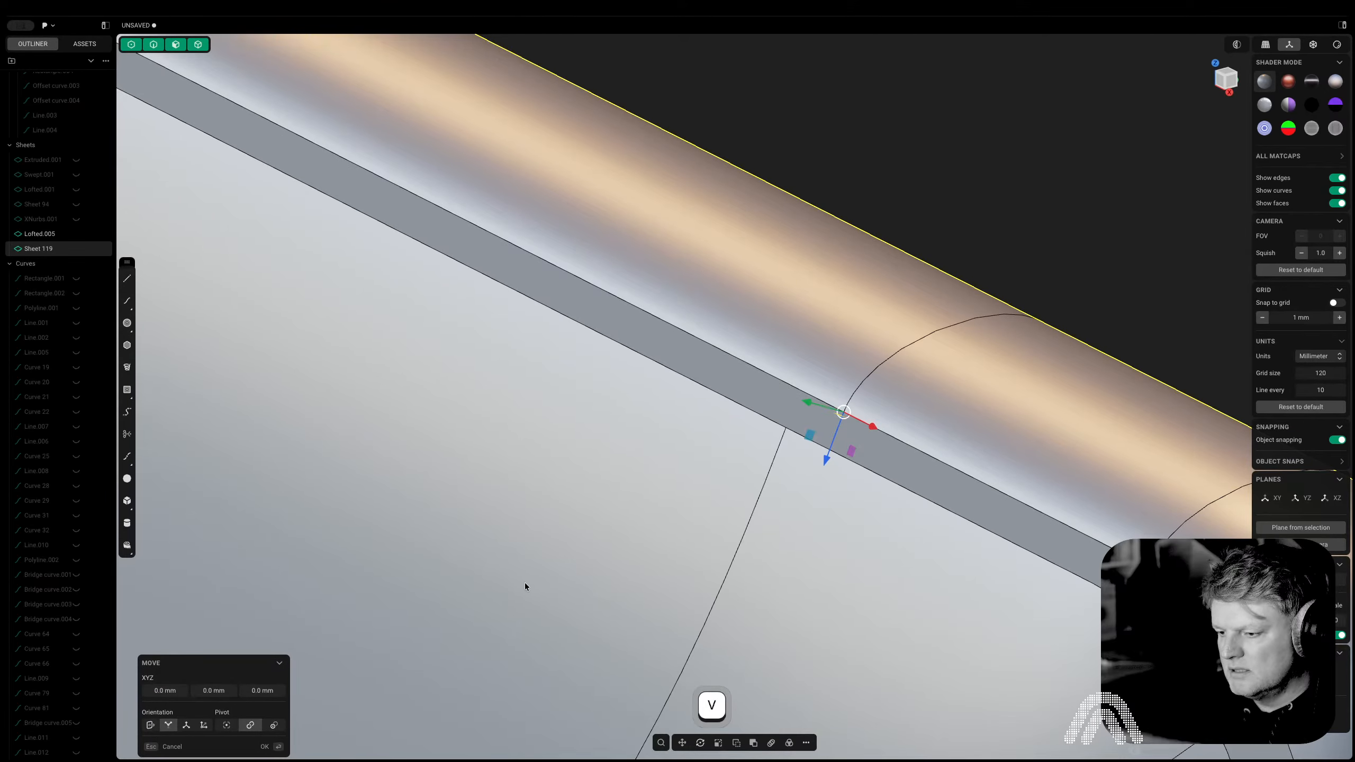
key(ctrl)
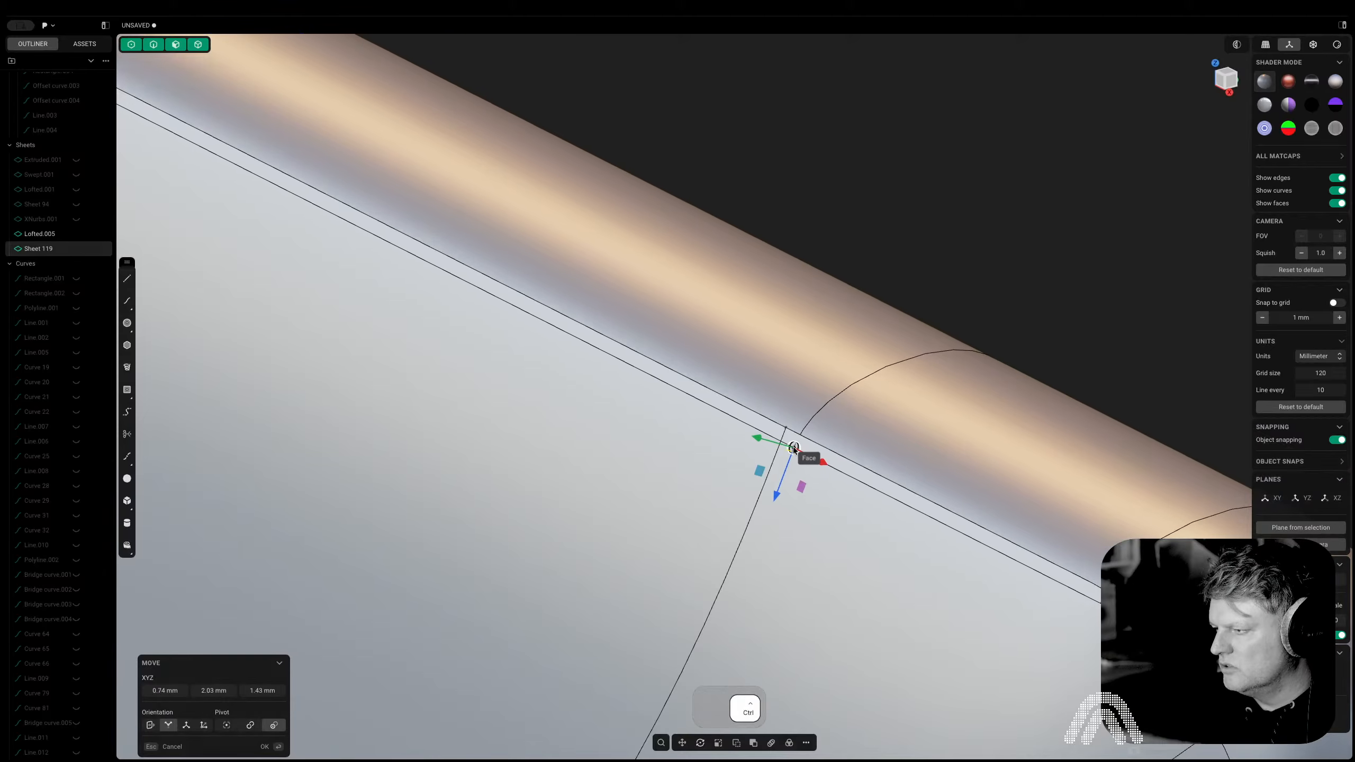
click(786, 429)
Examine the fit between the front panel and the rim from several angles
scroll(779, 533, down, 10)
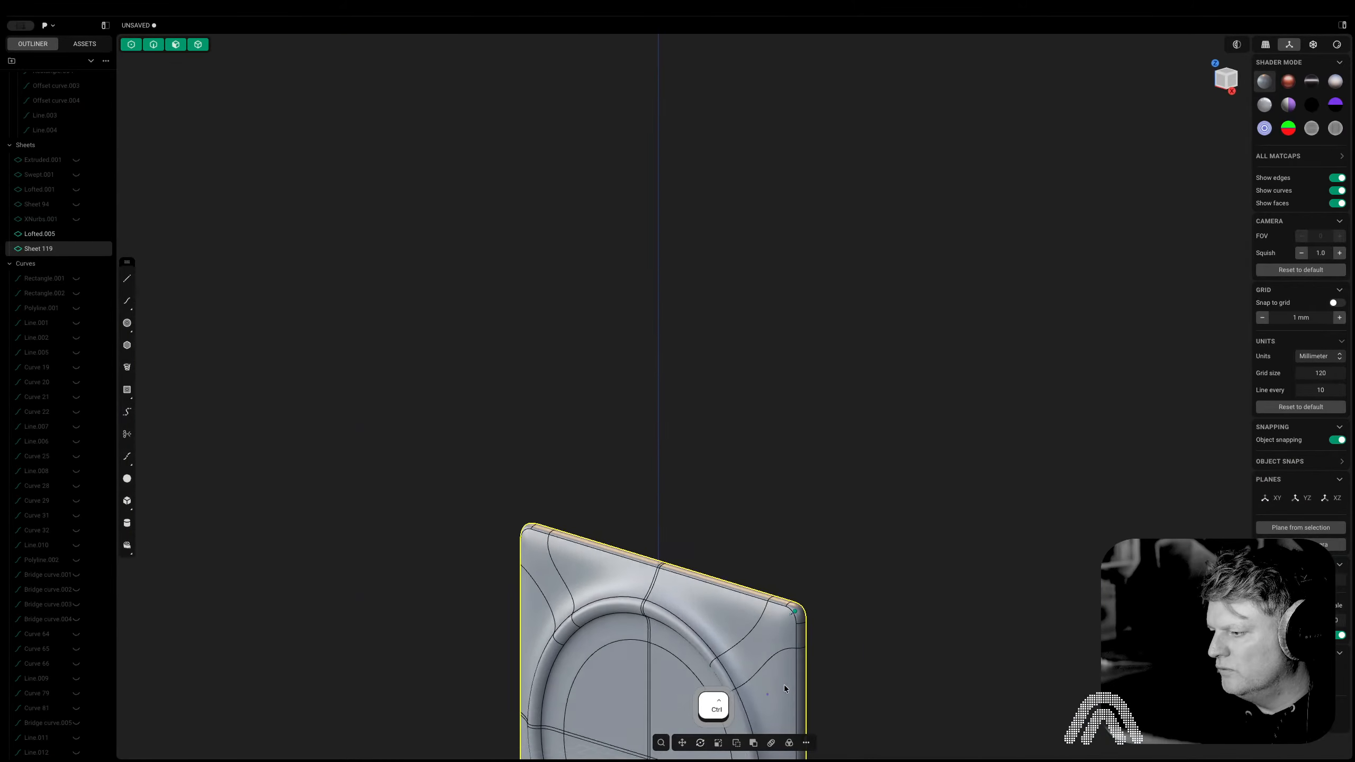
middle_drag(784, 688, 800, 678)
right_drag(862, 595, 915, 432)
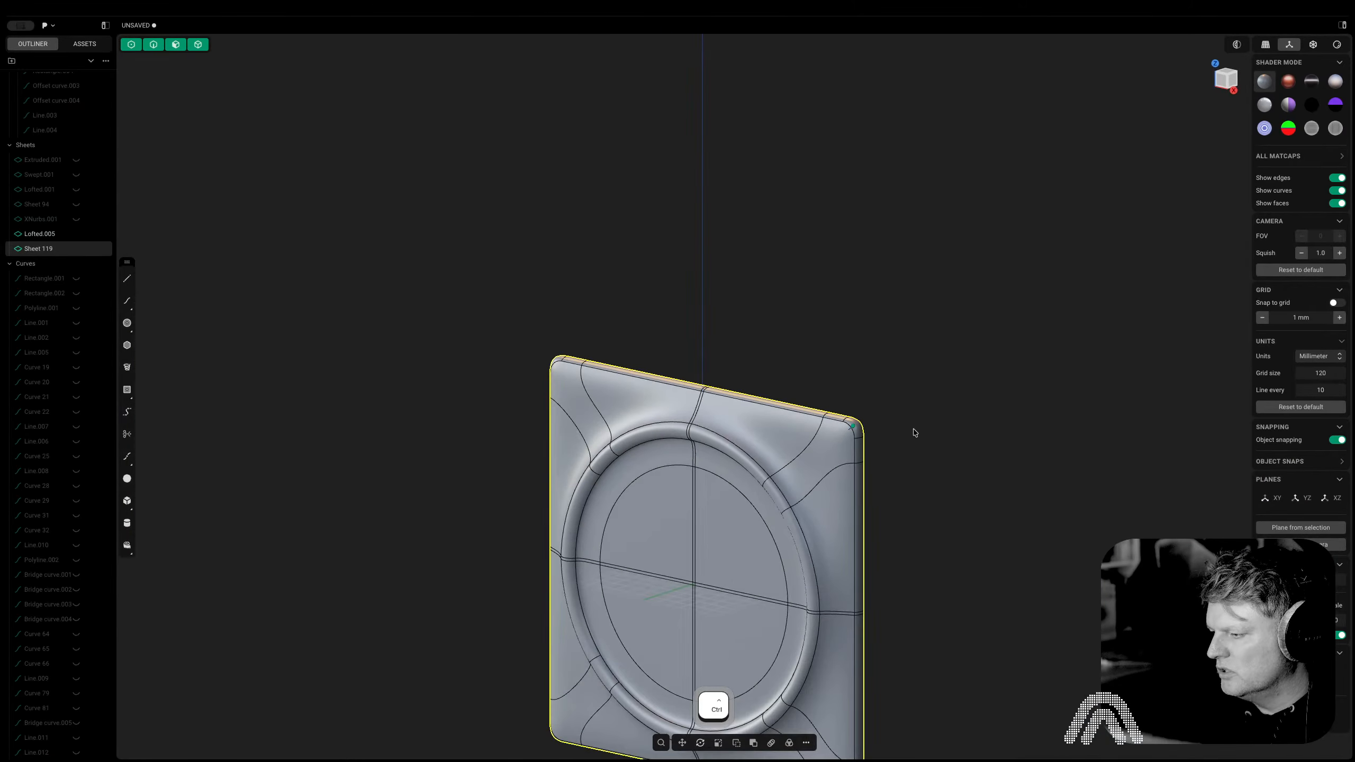
click(1233, 77)
right_drag(1031, 357, 846, 138)
click(848, 139)
middle_drag(964, 145, 1206, 249)
right_drag(1206, 249, 883, 267)
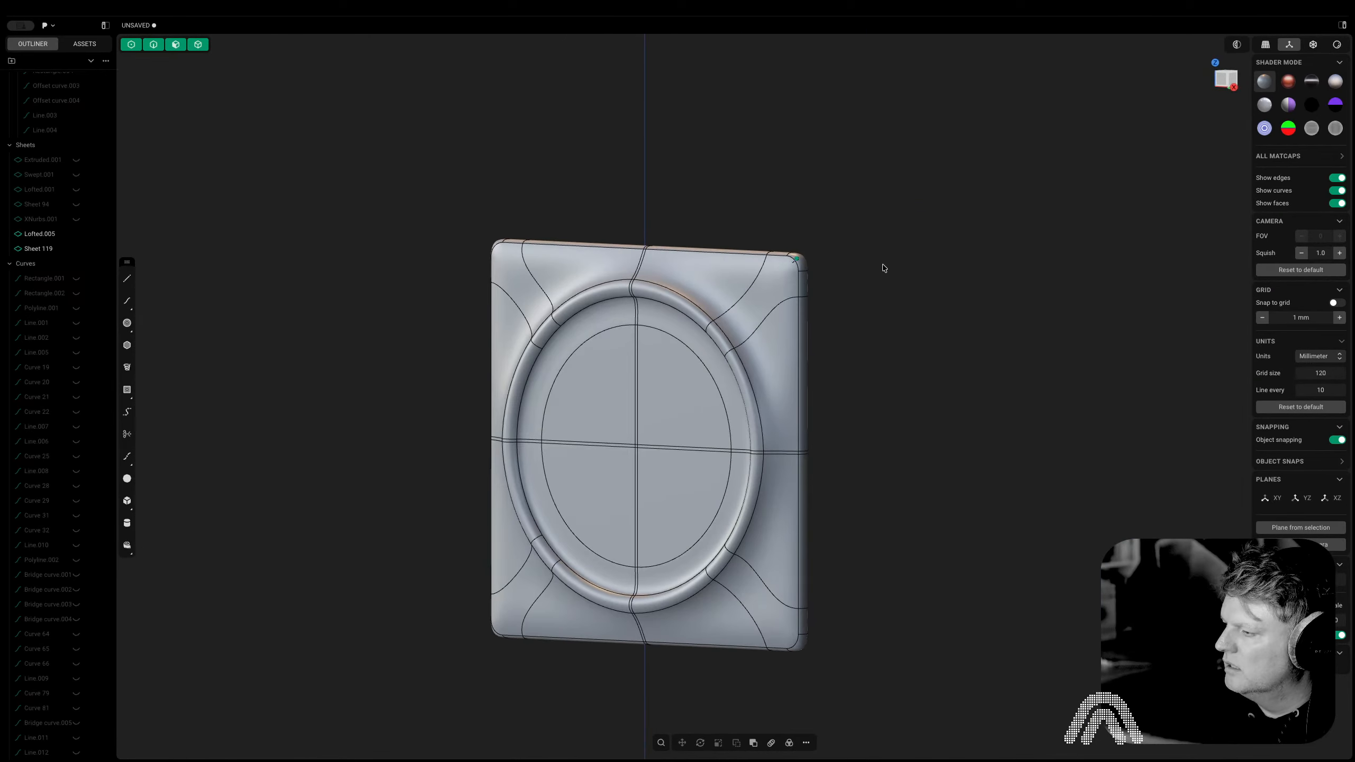
Join the front panel with the combined rim and back sheet into one solid and select it
click(1225, 84)
key(Tab)
drag(978, 134, 400, 678)
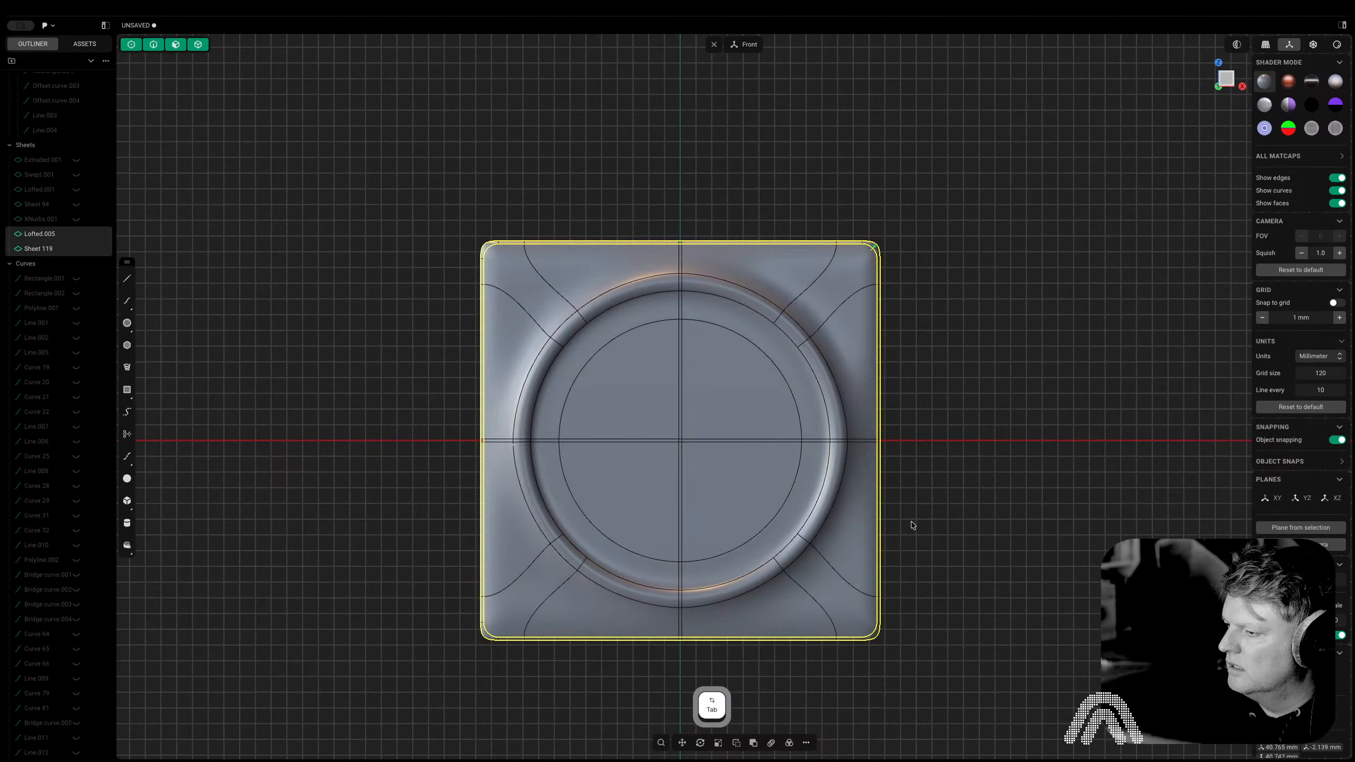
key(j)
click(1030, 474)
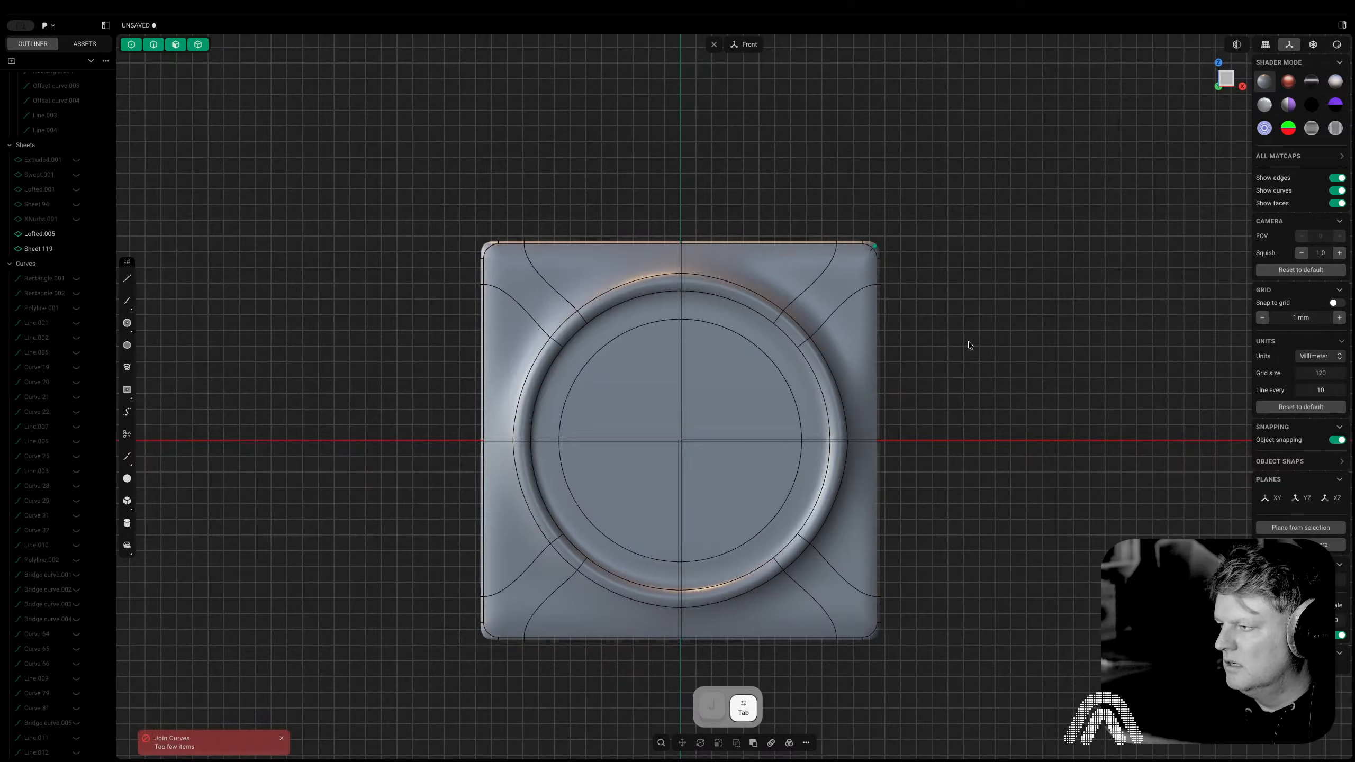
shift+click(843, 271)
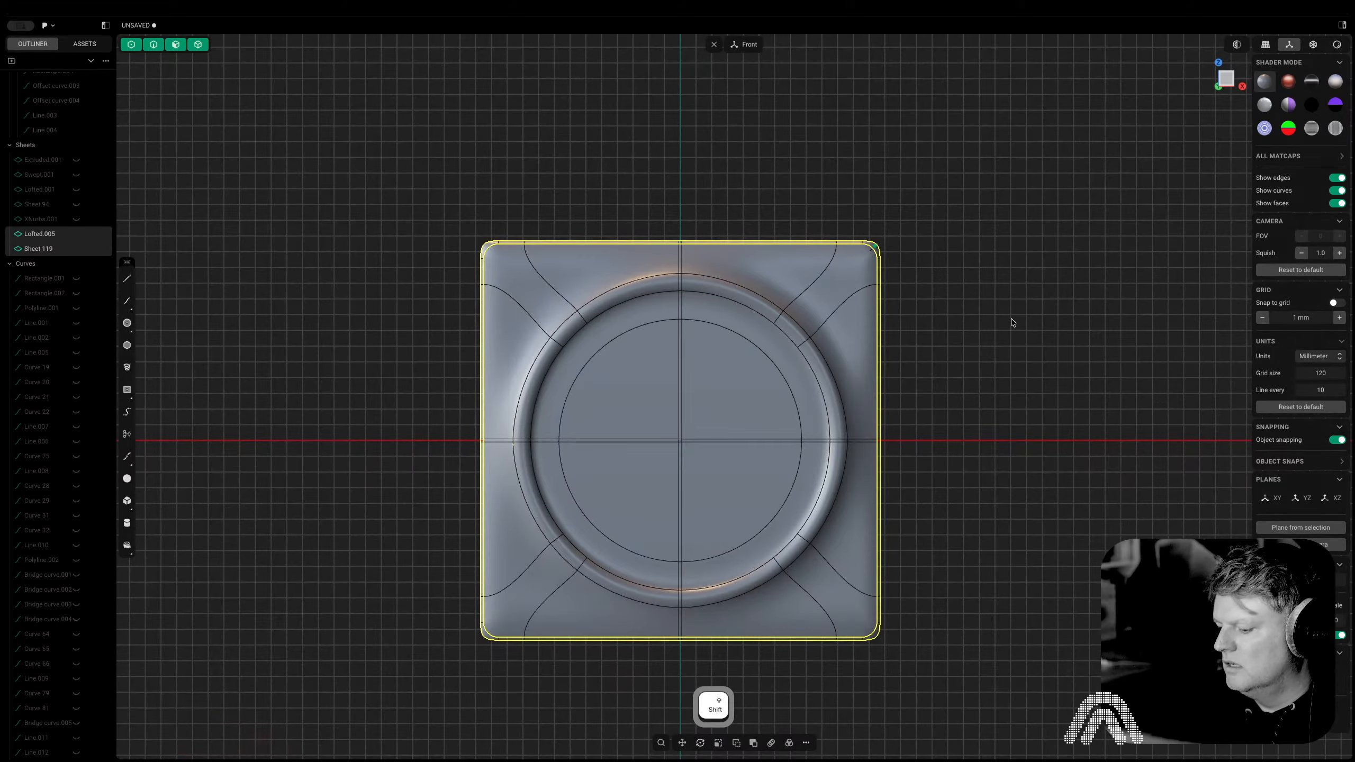
key(j)
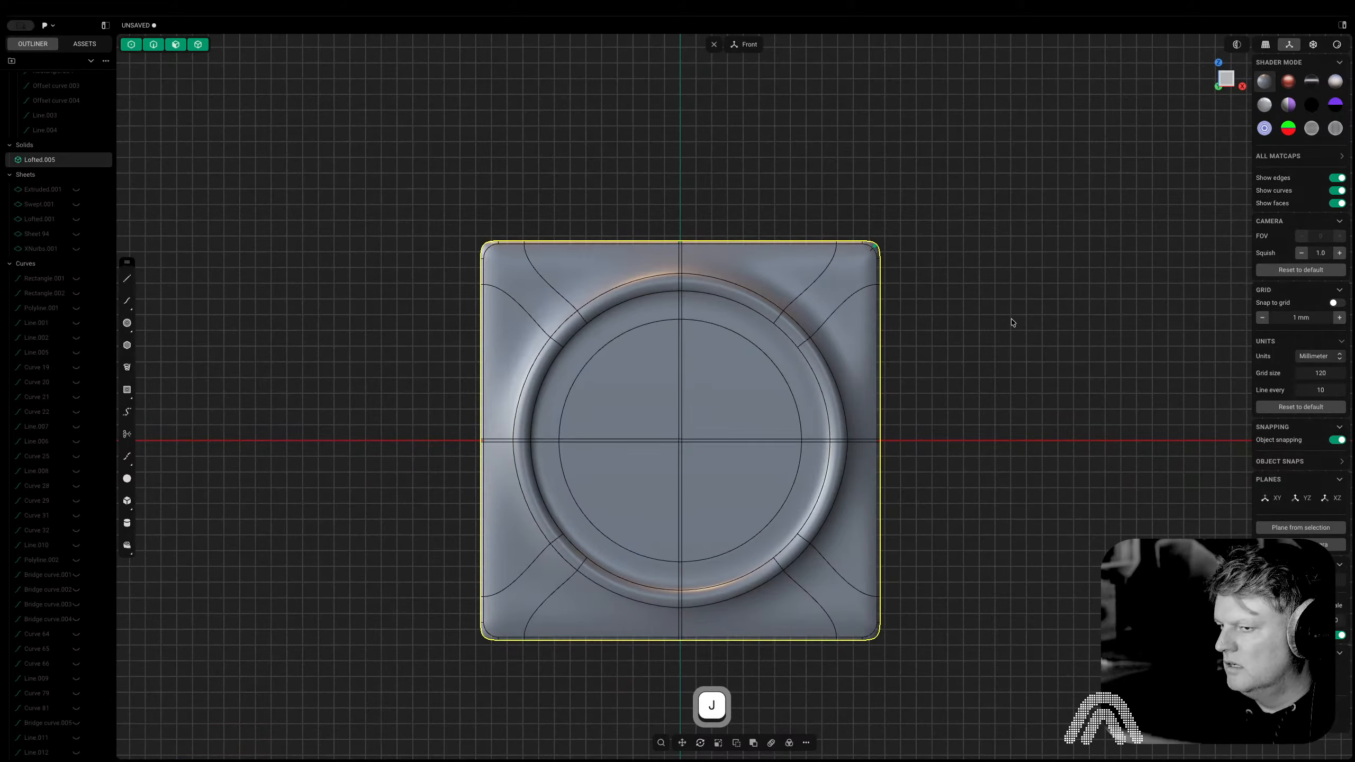
click(25, 160)
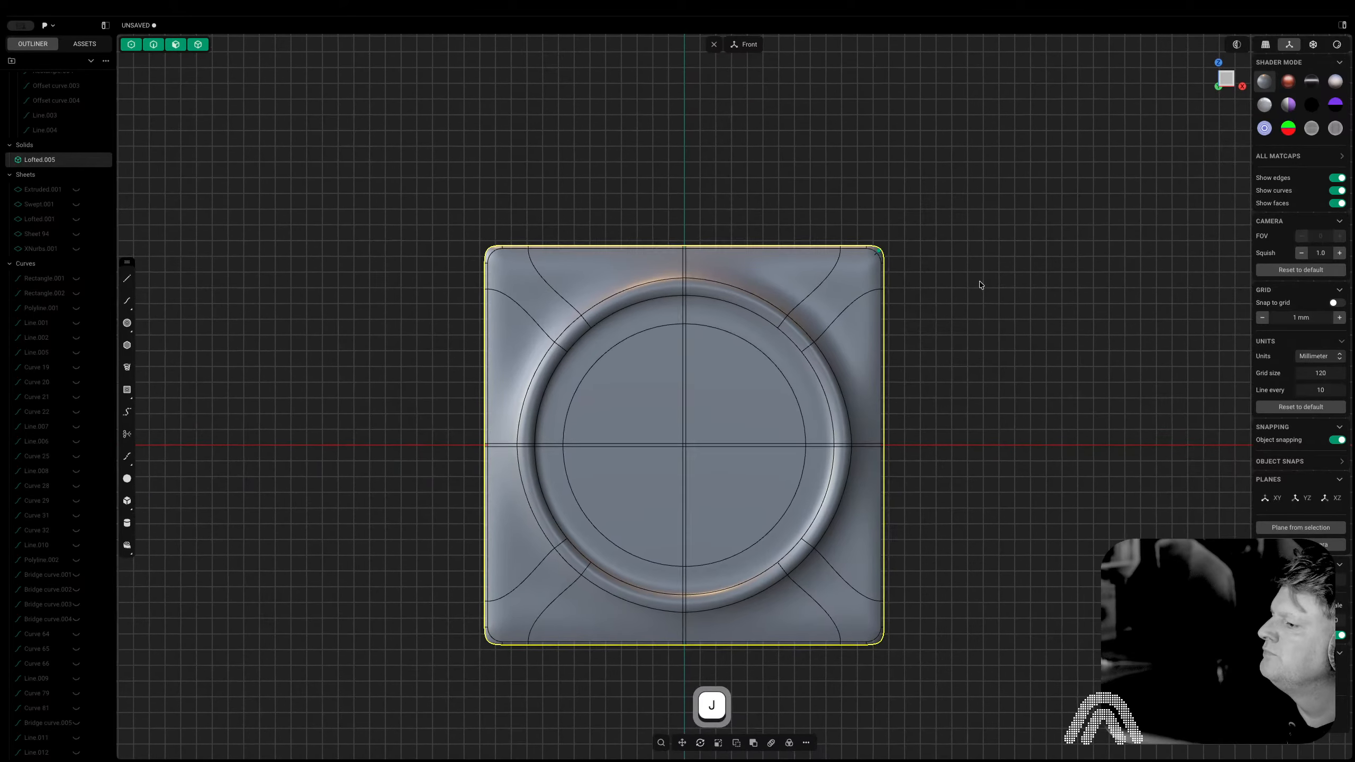
Hide the edge display and examine the joined solid panel from the side, front and below
middle_drag(762, 406, 984, 623)
click(1338, 180)
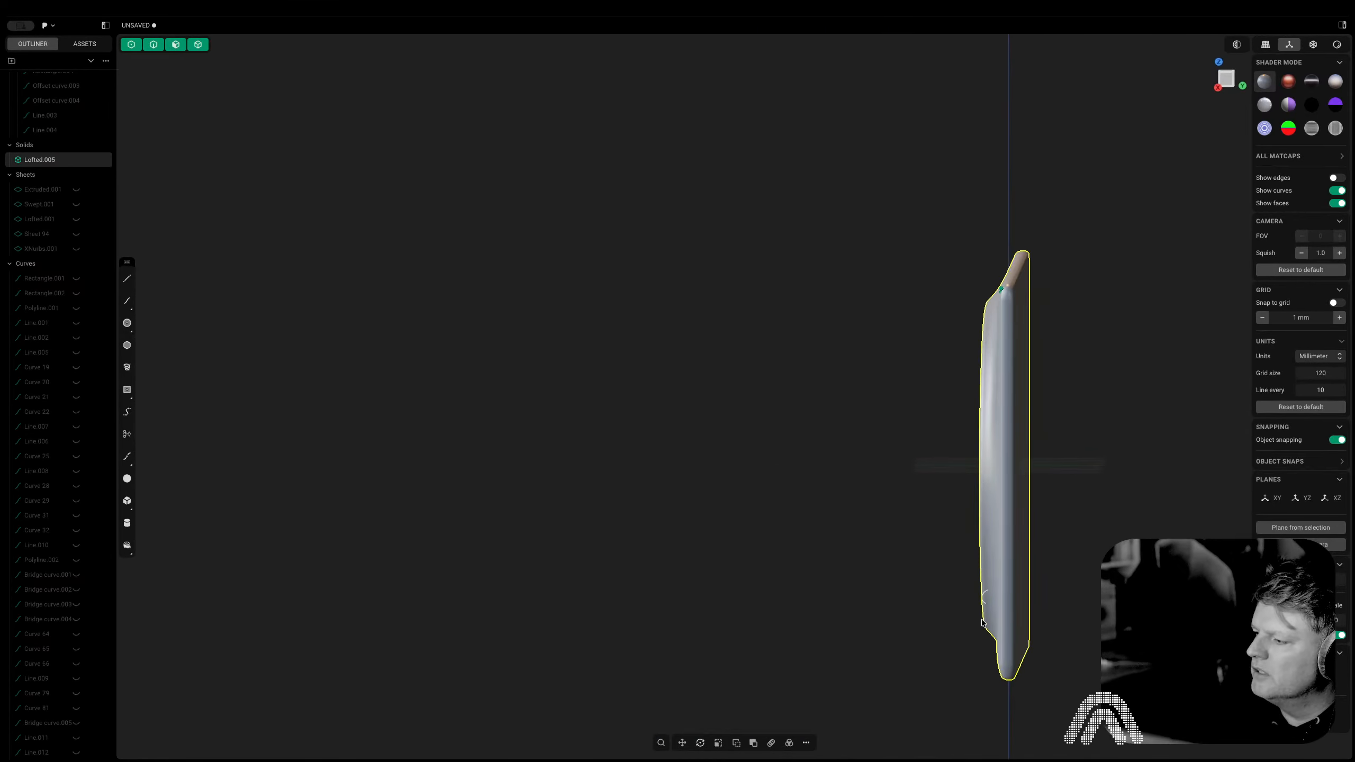
click(1236, 95)
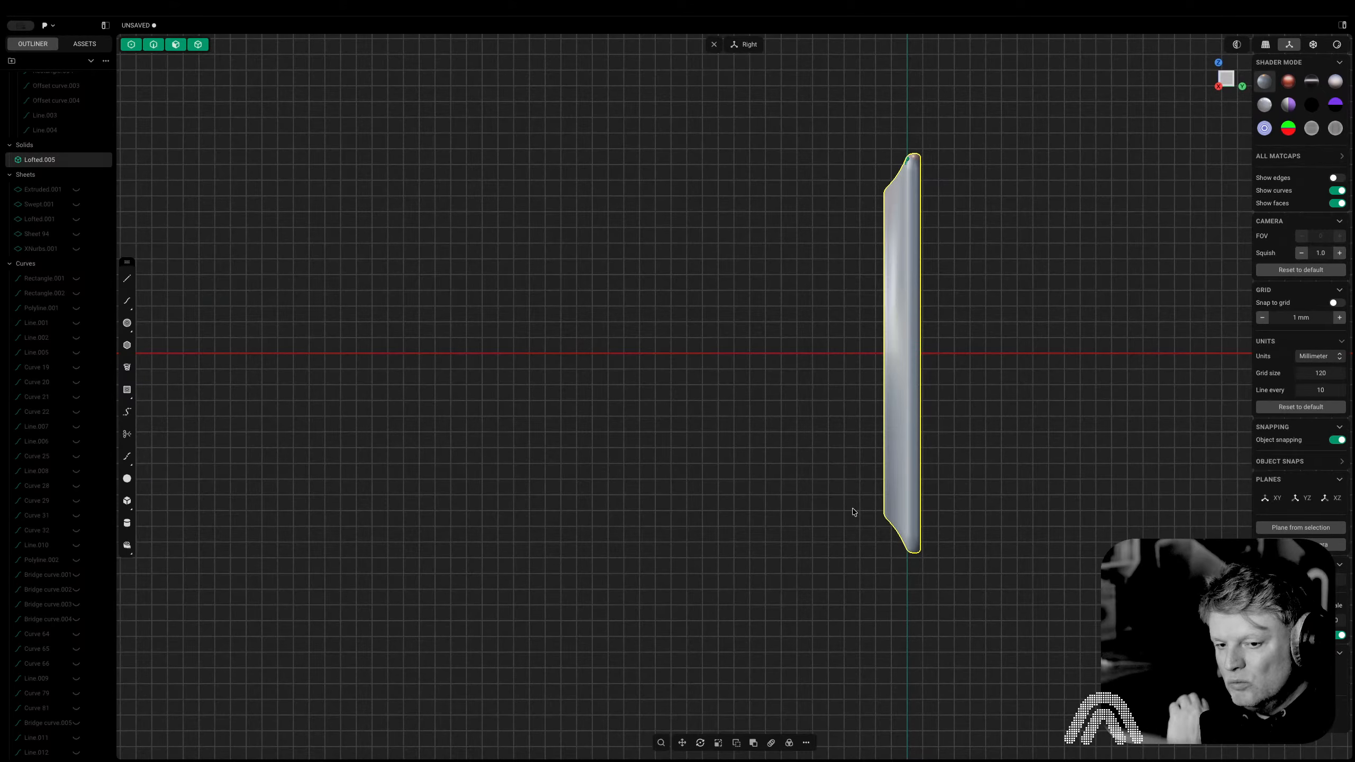
middle_drag(928, 289, 850, 544)
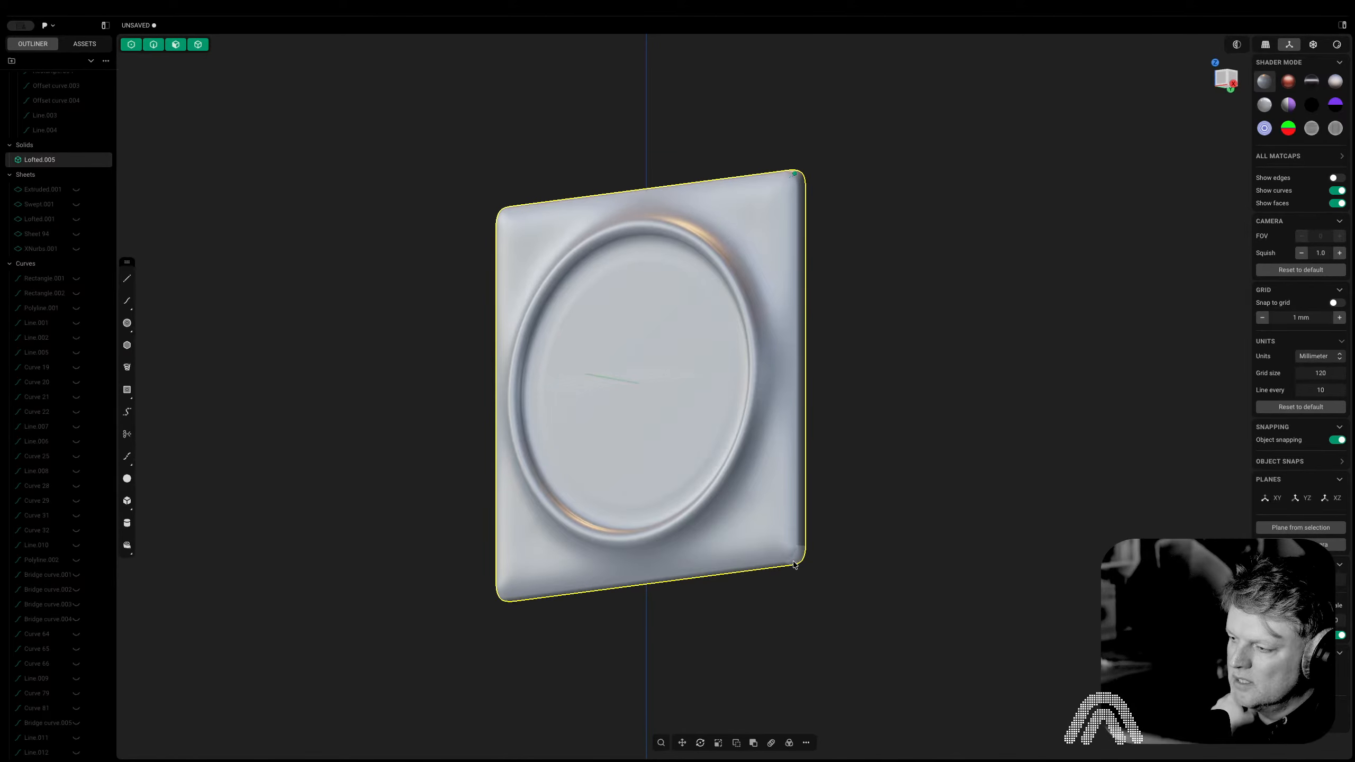
middle_drag(593, 582, 548, 635)
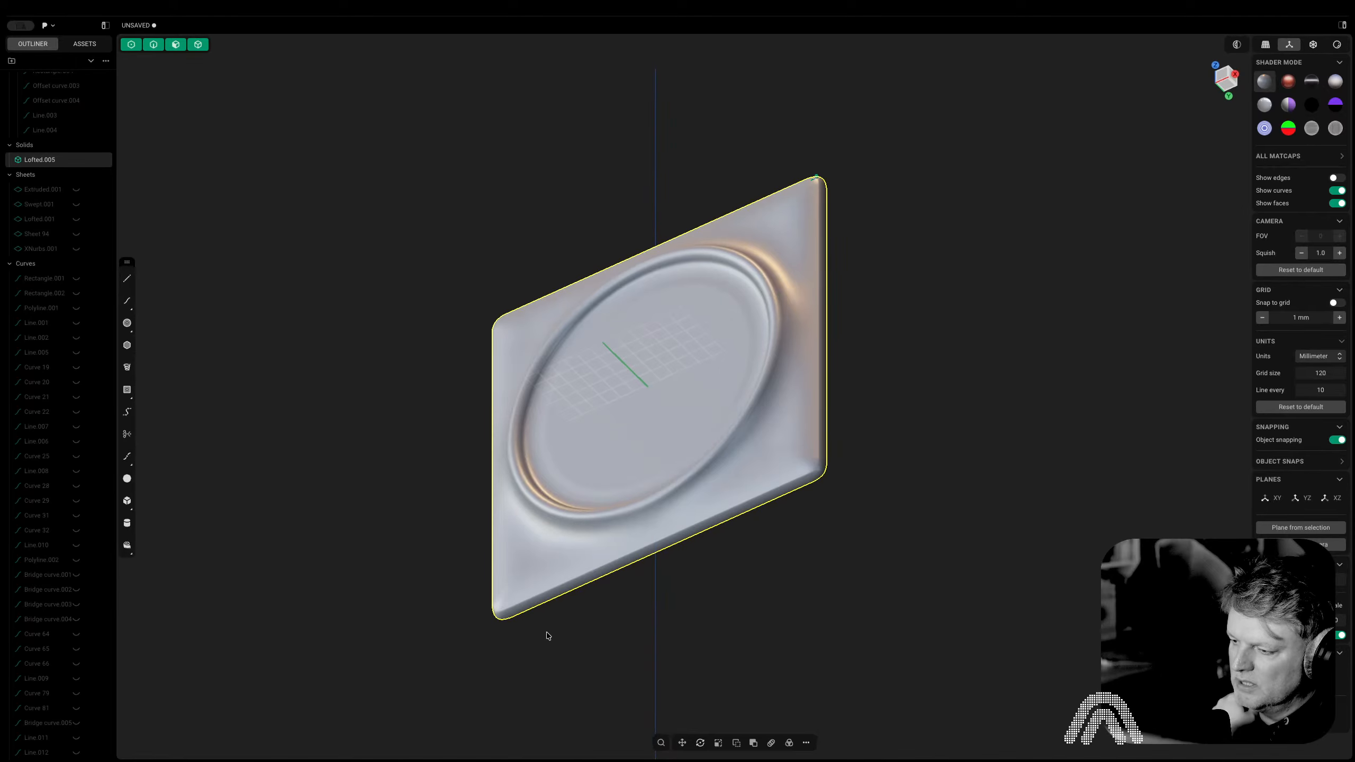
middle_drag(642, 558, 1182, 219)
In the back view, draw a horizontal line about 320 mm long along the panel's lower edge and cut the solid with it
click(1224, 80)
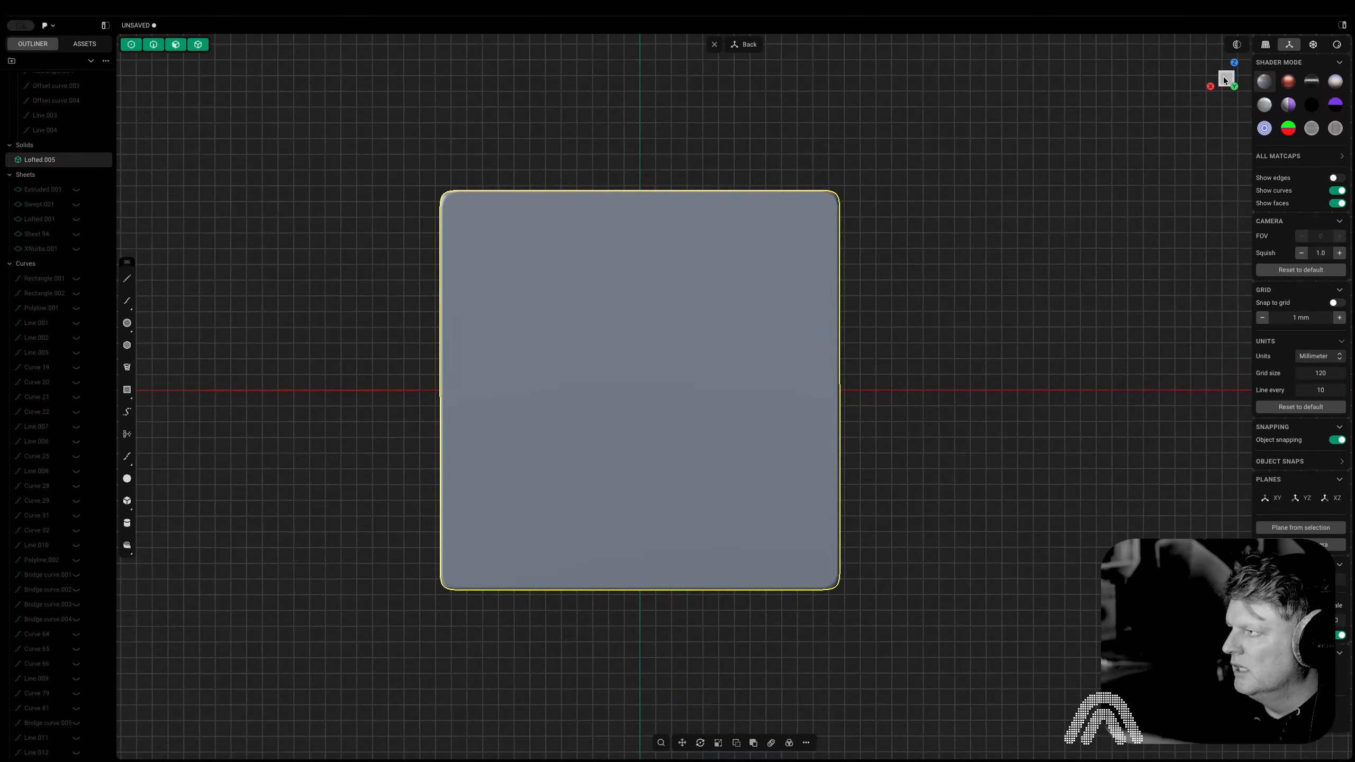
key(shift+a)
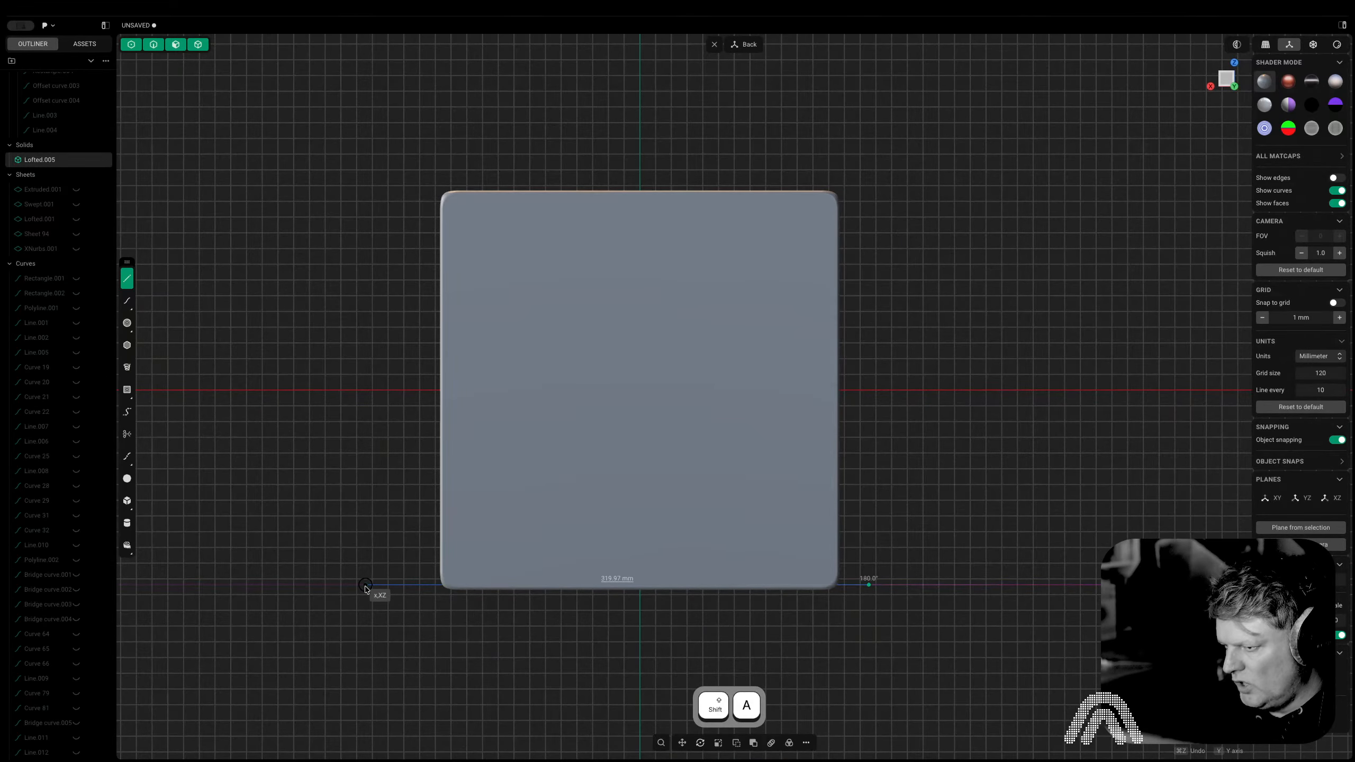
click(365, 586)
key(c)
click(630, 588)
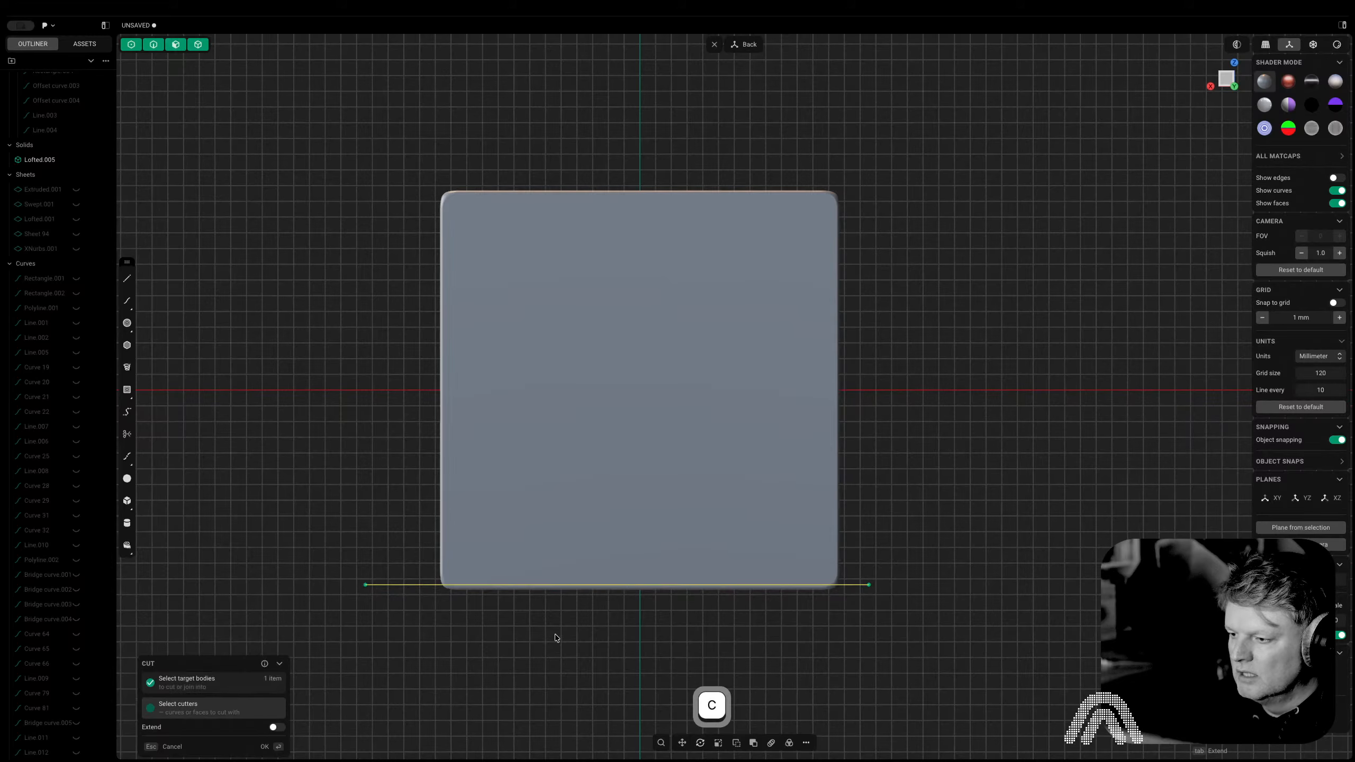
right_click(555, 638)
middle_drag(533, 640, 822, 665)
click(451, 629)
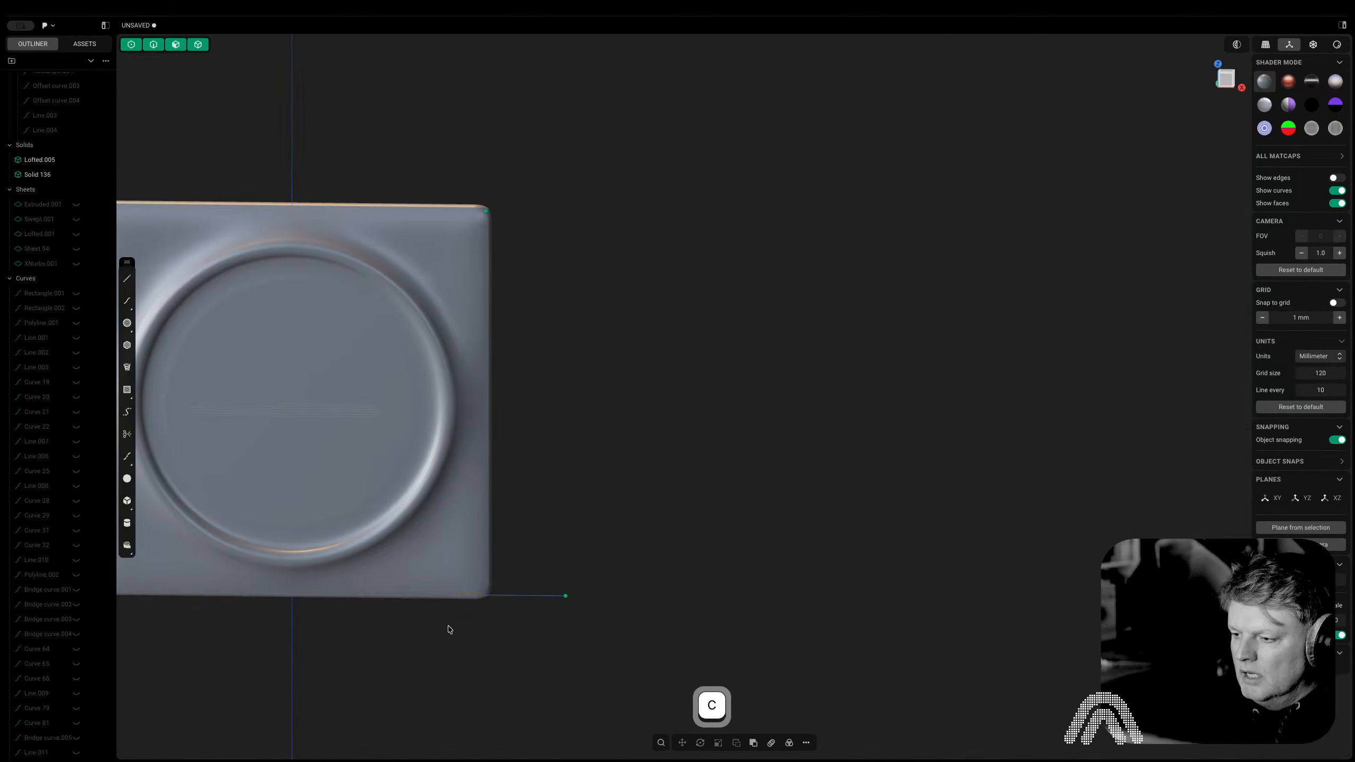
Hide the thin strip cut off along the panel's lower edge
scroll(433, 634, up, 6)
shift+middle_drag(433, 634, 701, 615)
key(Tab)
click(725, 488)
key(h)
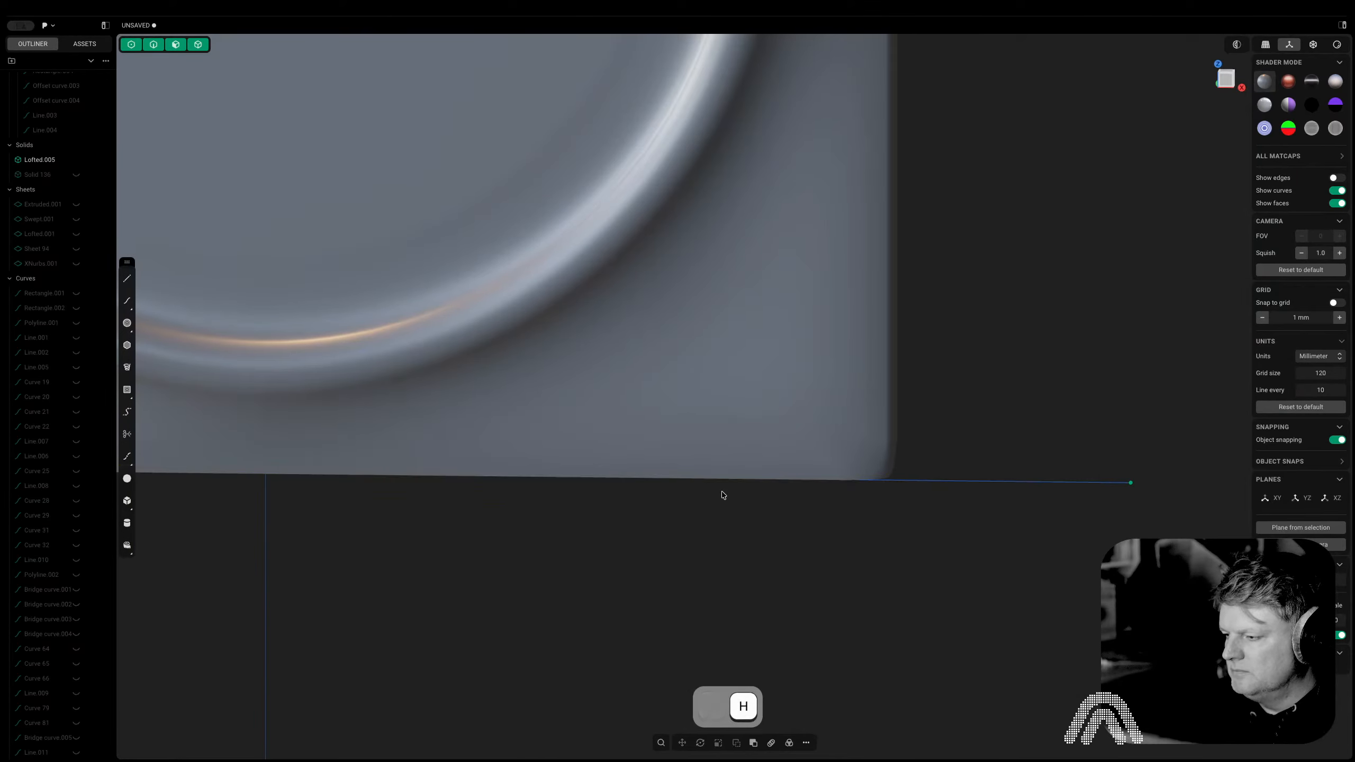
shift+middle_drag(738, 515, 897, 703)
scroll(926, 616, down, 6)
middle_drag(925, 618, 930, 581)
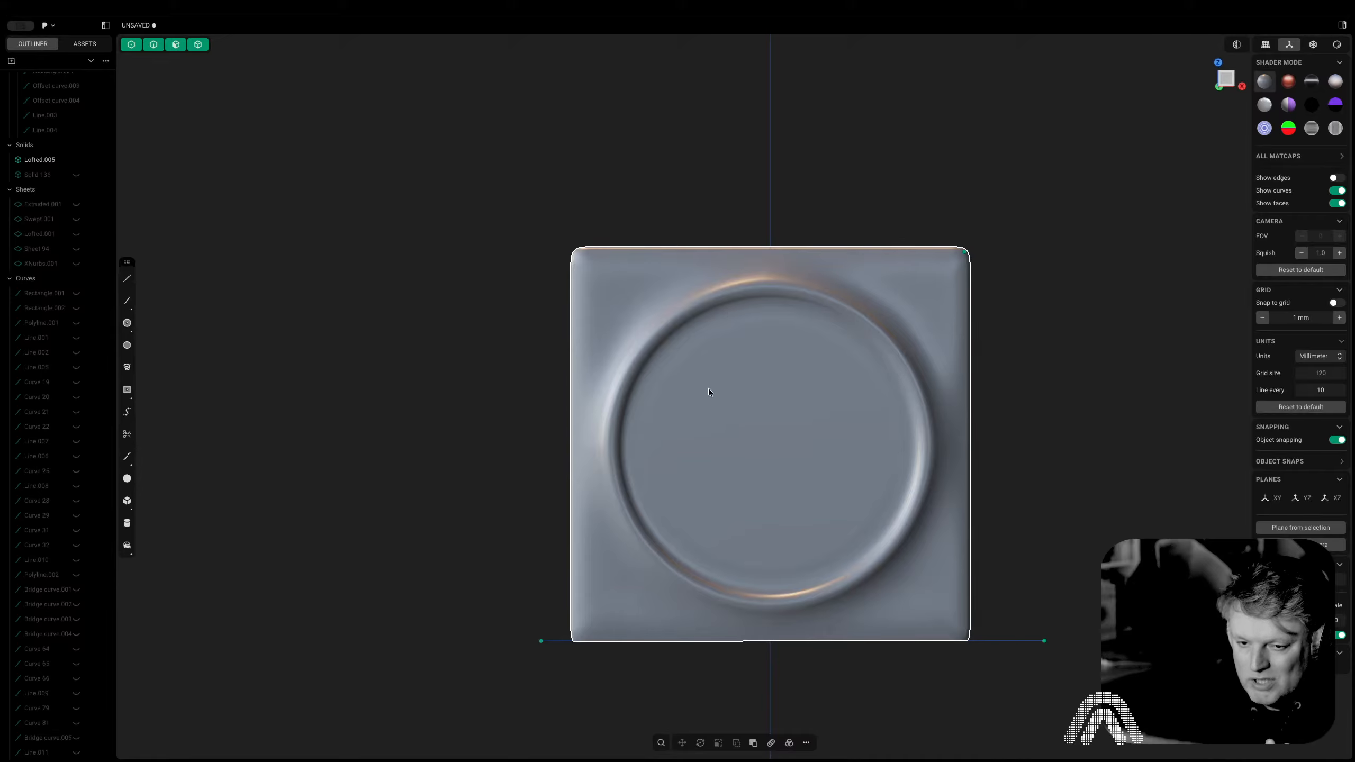
Turn the edge display back on and view the panel's central face at an angle
scroll(709, 388, down, 2)
middle_drag(718, 385, 834, 421)
click(805, 394)
key(3)
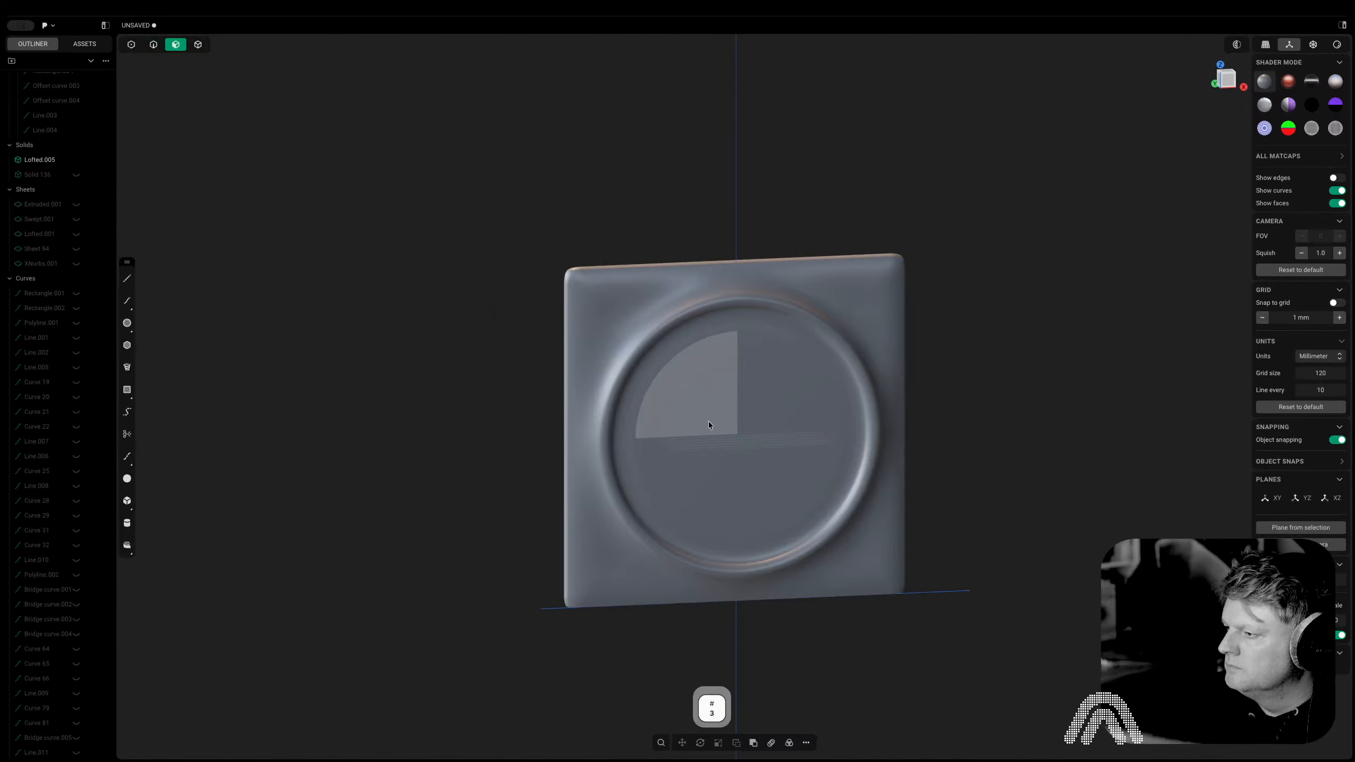
click(708, 422)
click(1155, 63)
click(1336, 179)
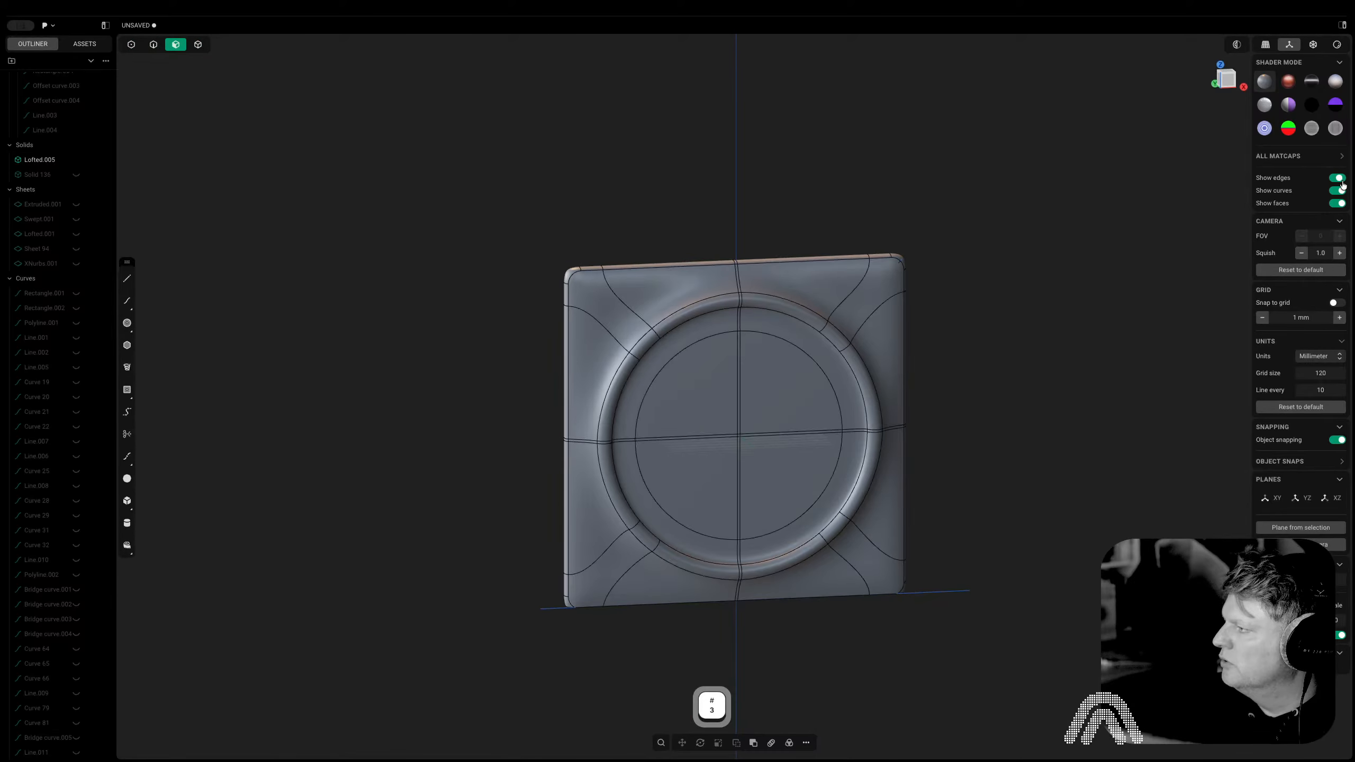
click(1226, 90)
middle_drag(952, 336, 755, 345)
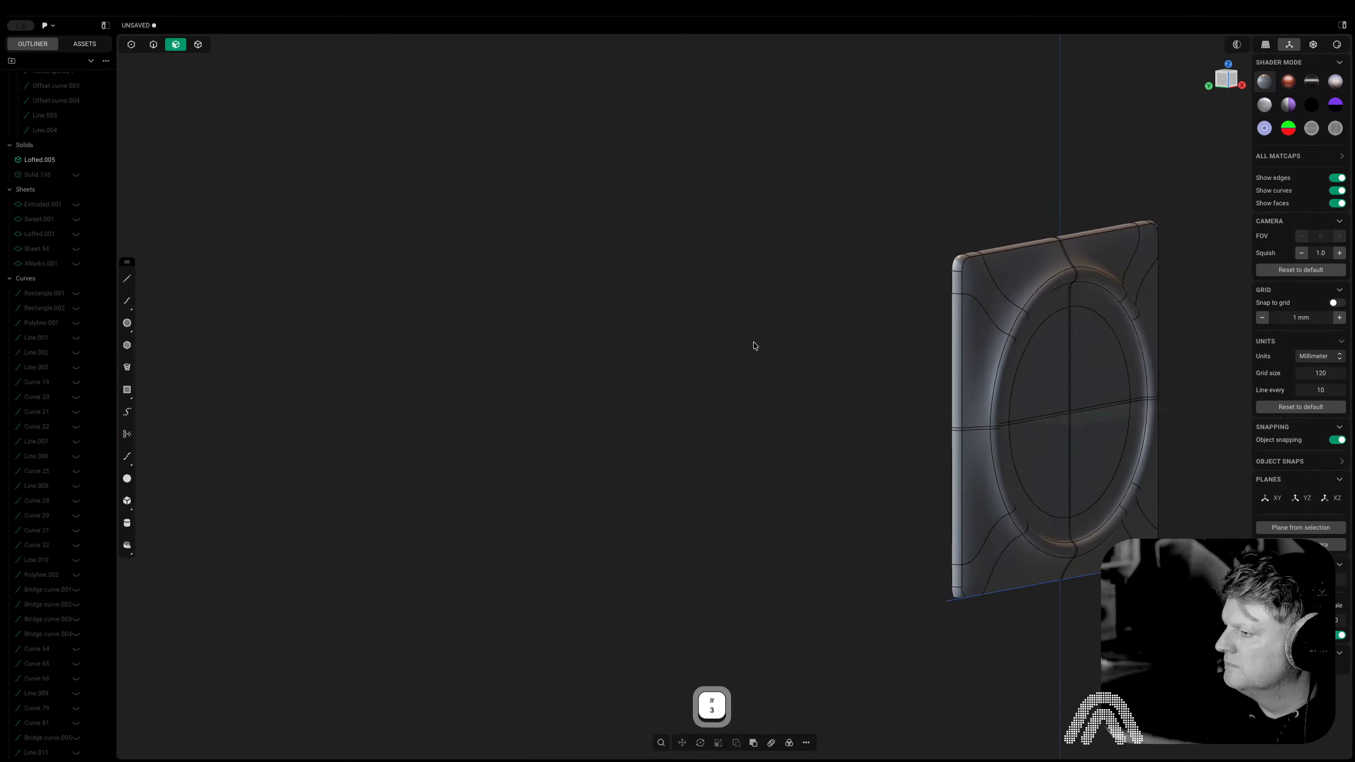
right_drag(1108, 359, 803, 340)
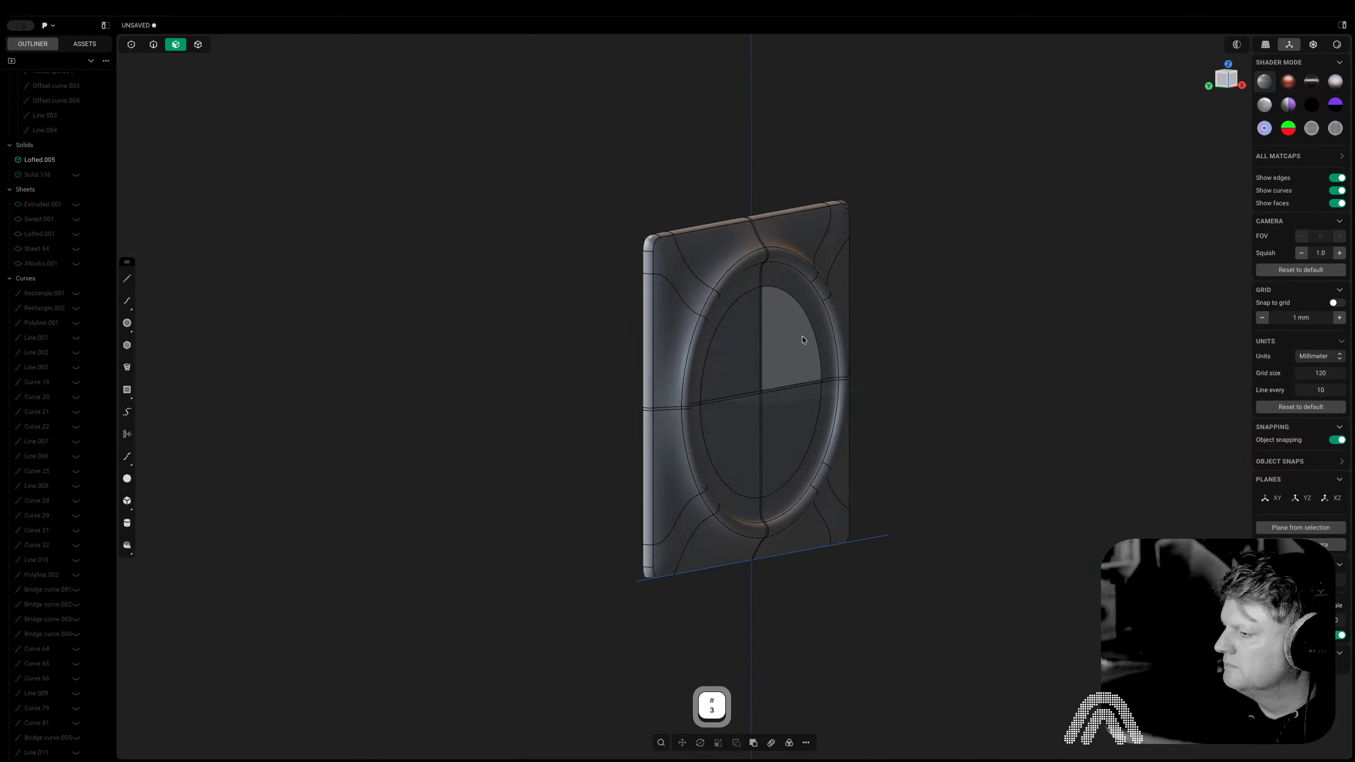
Draw a small circle at the center of the panel's front face and cut the solid with it
click(1235, 81)
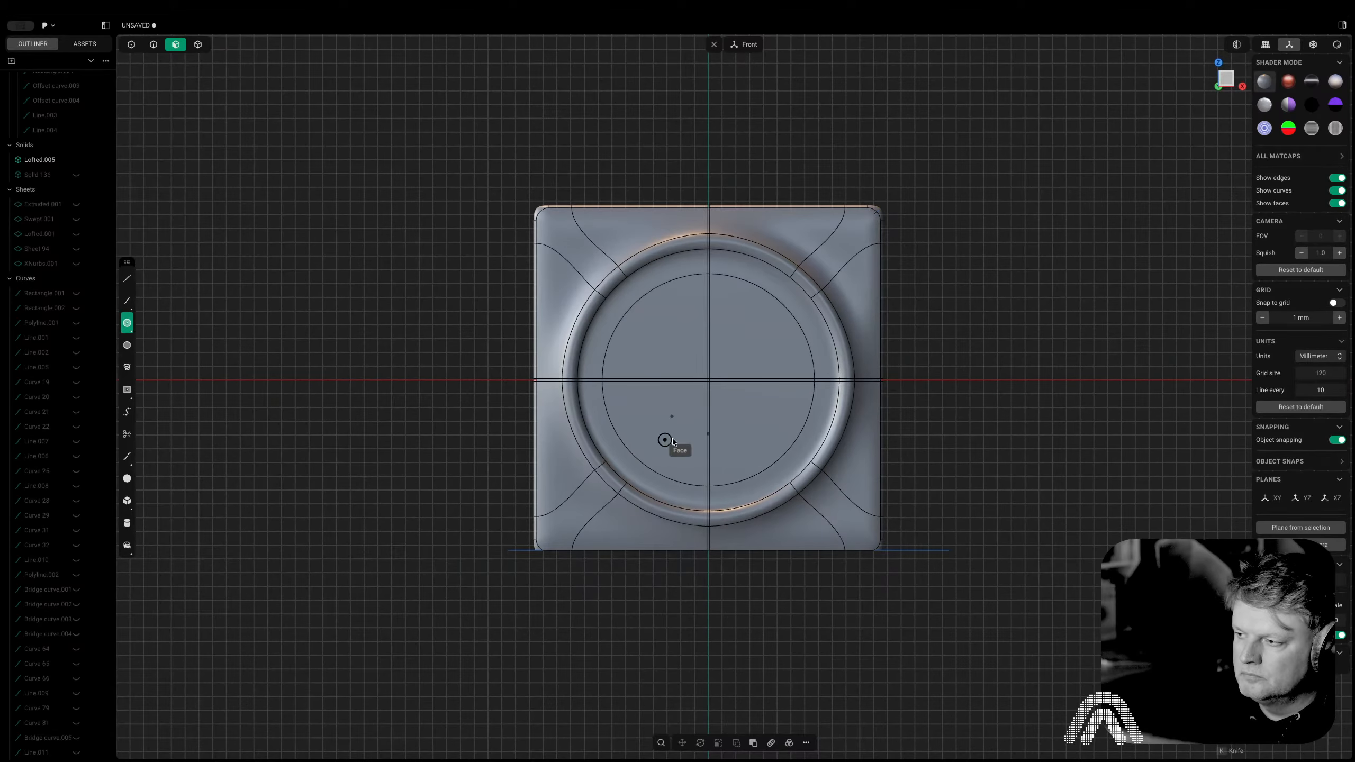
scroll(672, 441, up, 5)
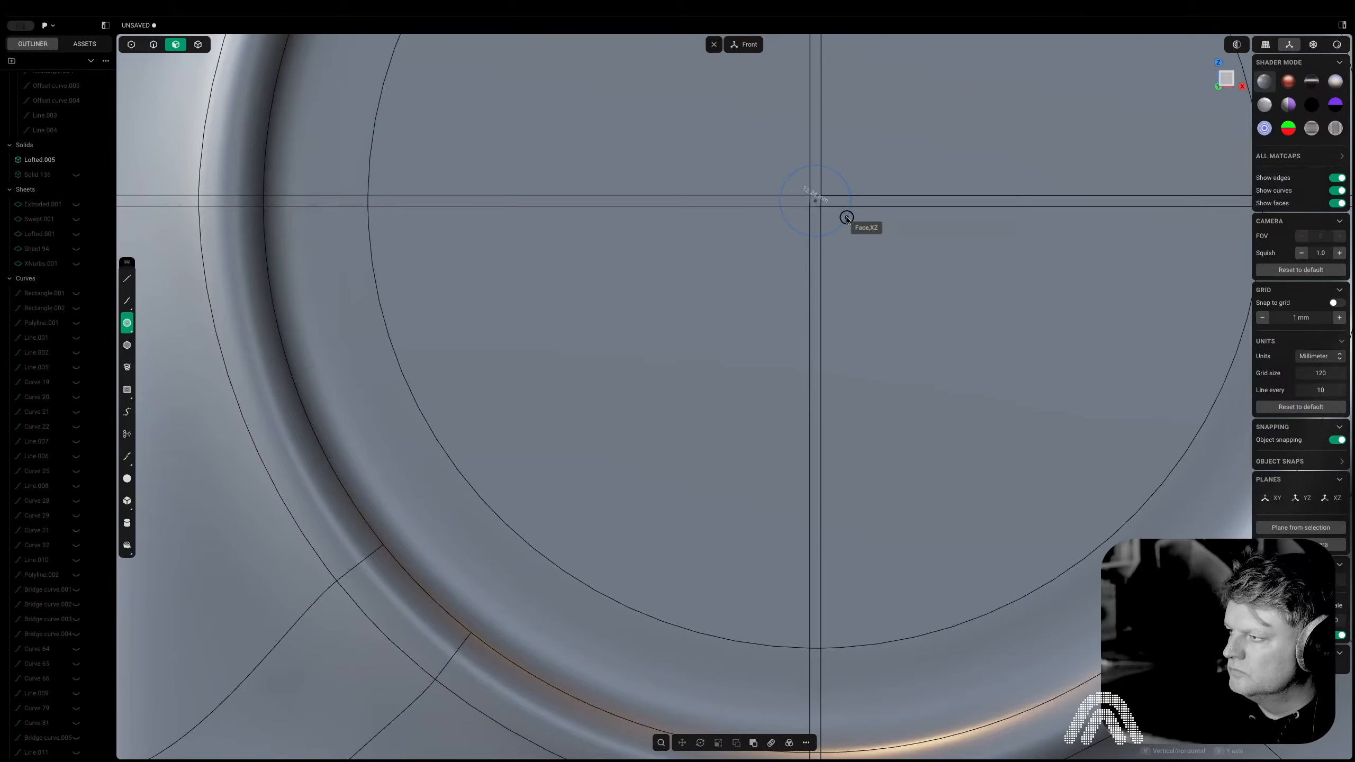
key(Return)
key(Return)
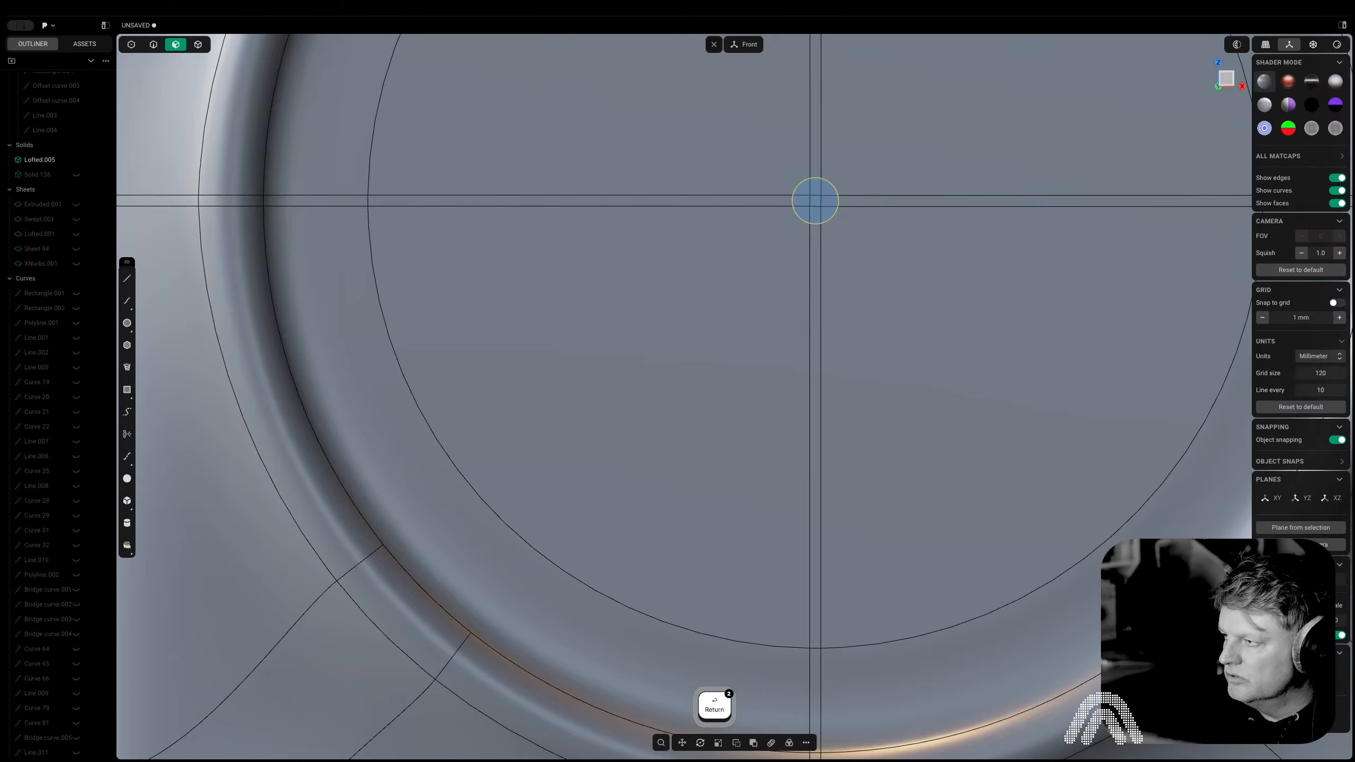
key(c)
click(870, 229)
right_click(870, 228)
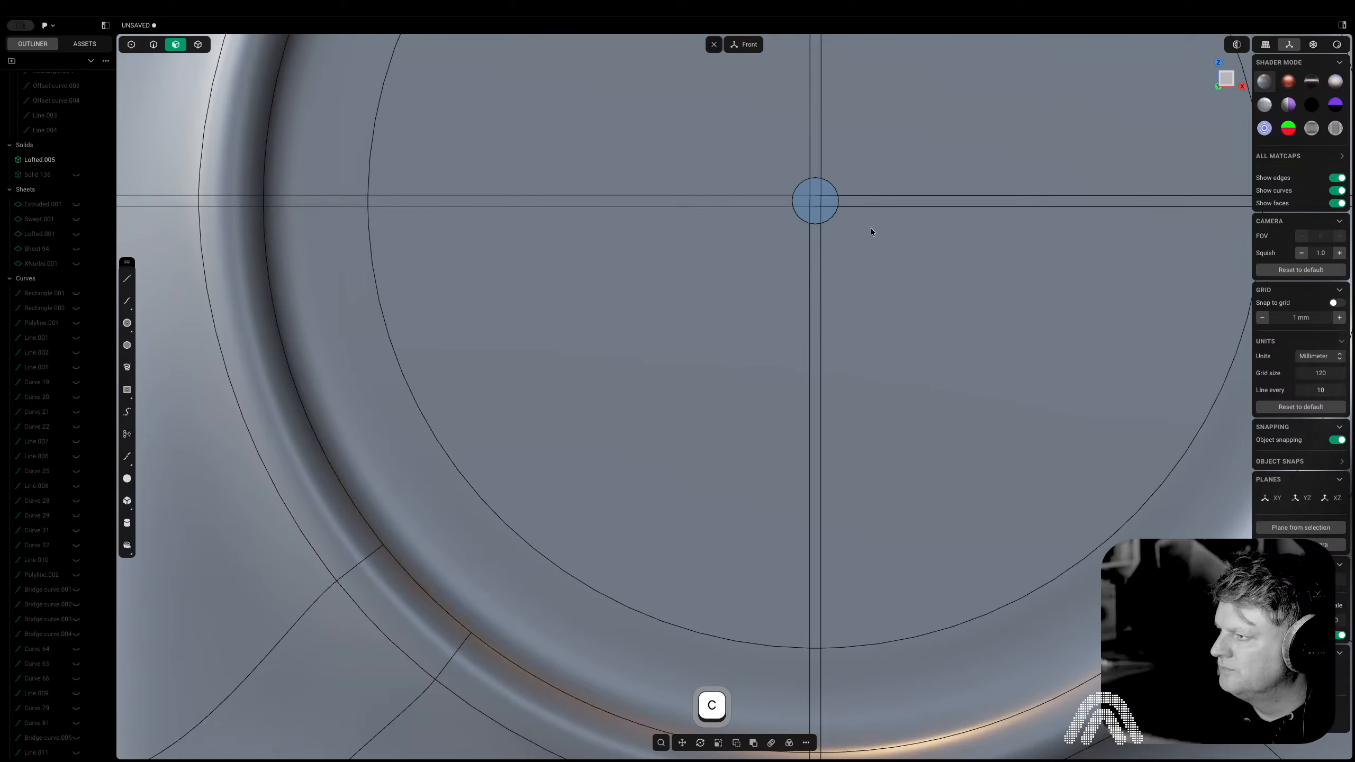
key(Tab)
key(Tab)
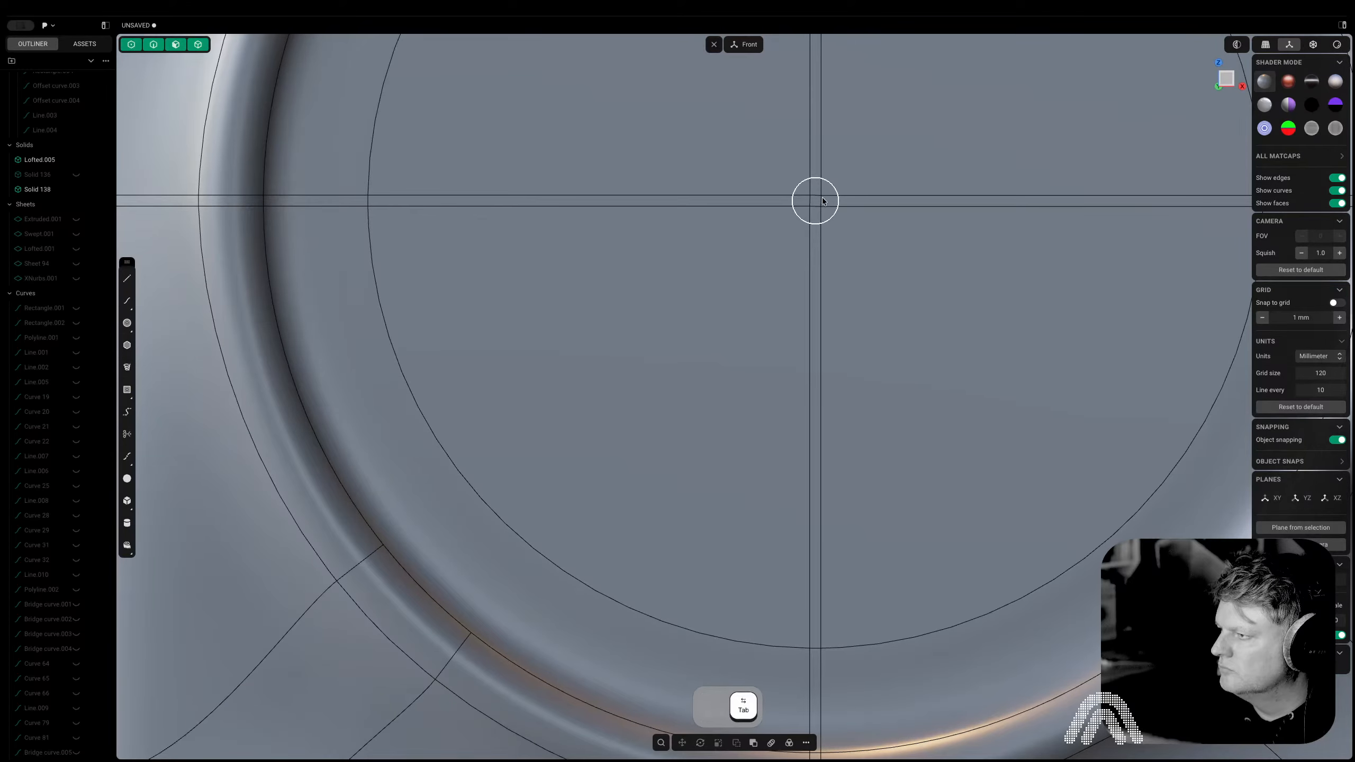
click(829, 185)
key(x)
key(super+z)
scroll(828, 206, down, 10)
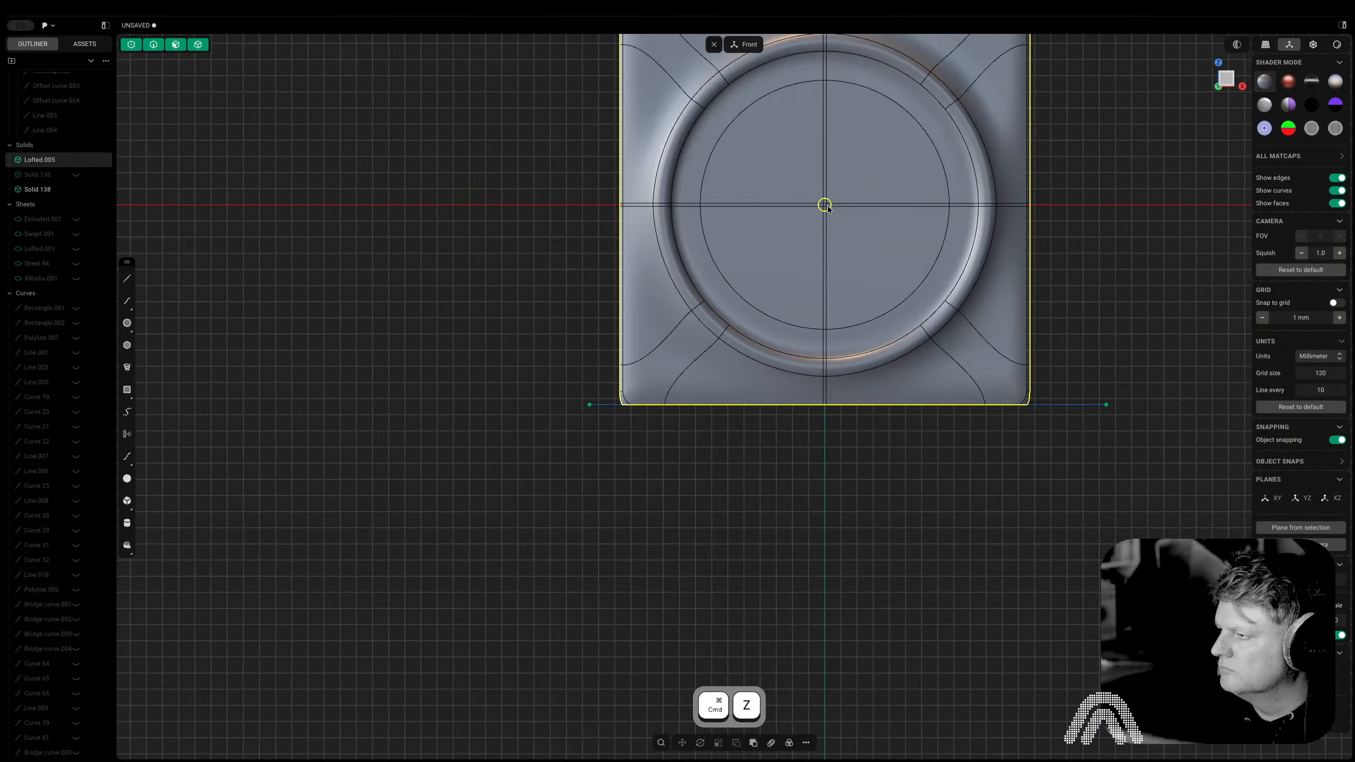
Delete the cylindrical core at the panel's center, leaving a through hole
key(Tab)
scroll(806, 201, up, 6)
click(854, 209)
key(x)
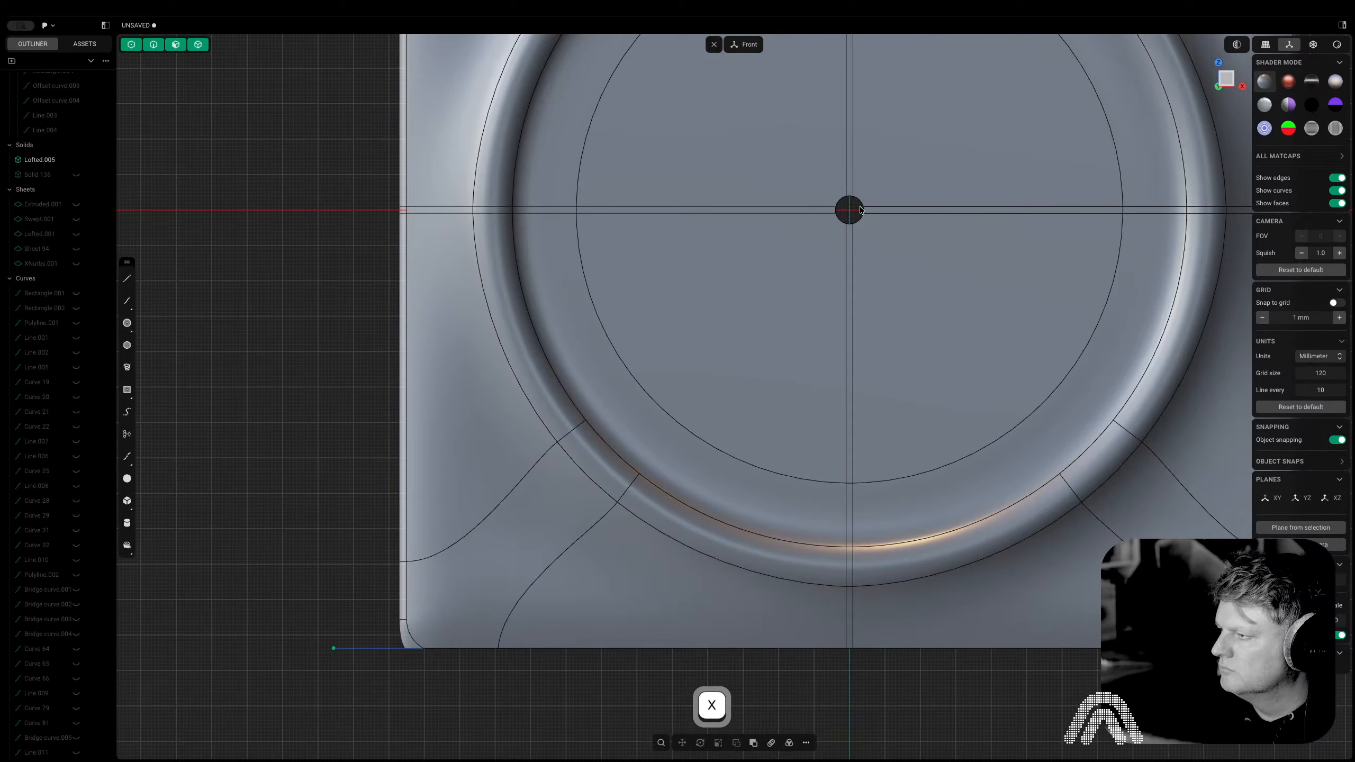
scroll(862, 209, down, 10)
middle_drag(865, 212, 1218, 126)
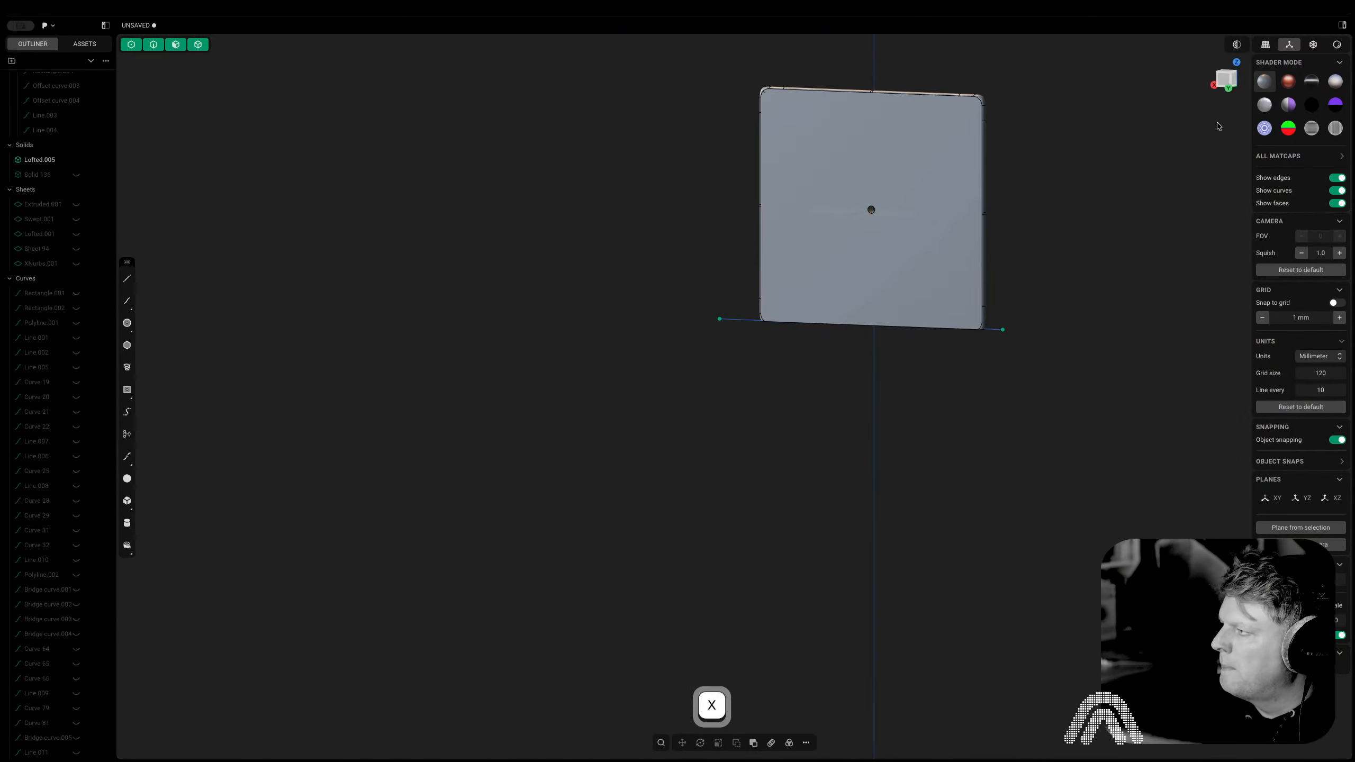
Show the hidden curve Rectangle.002 and move it along the plane's Z axis to just behind the panel's back face
click(1219, 85)
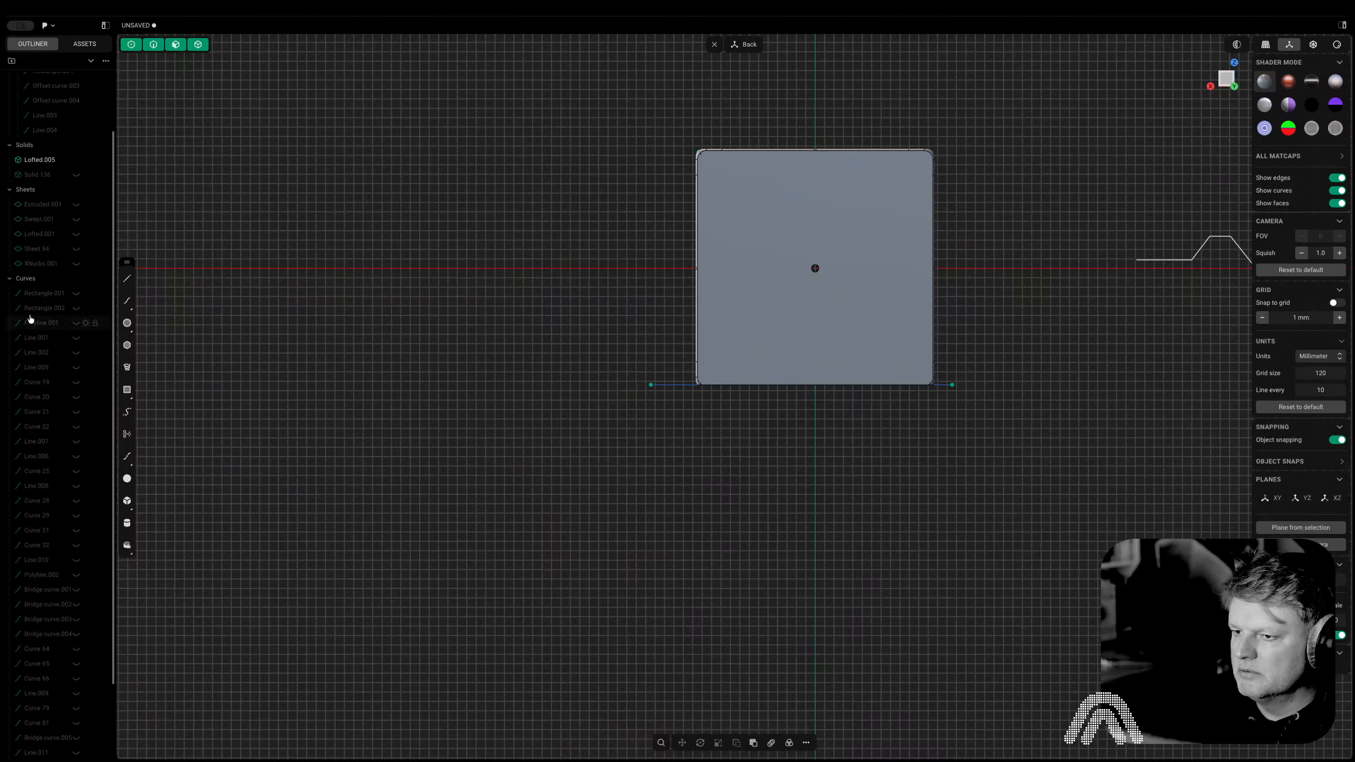
click(75, 309)
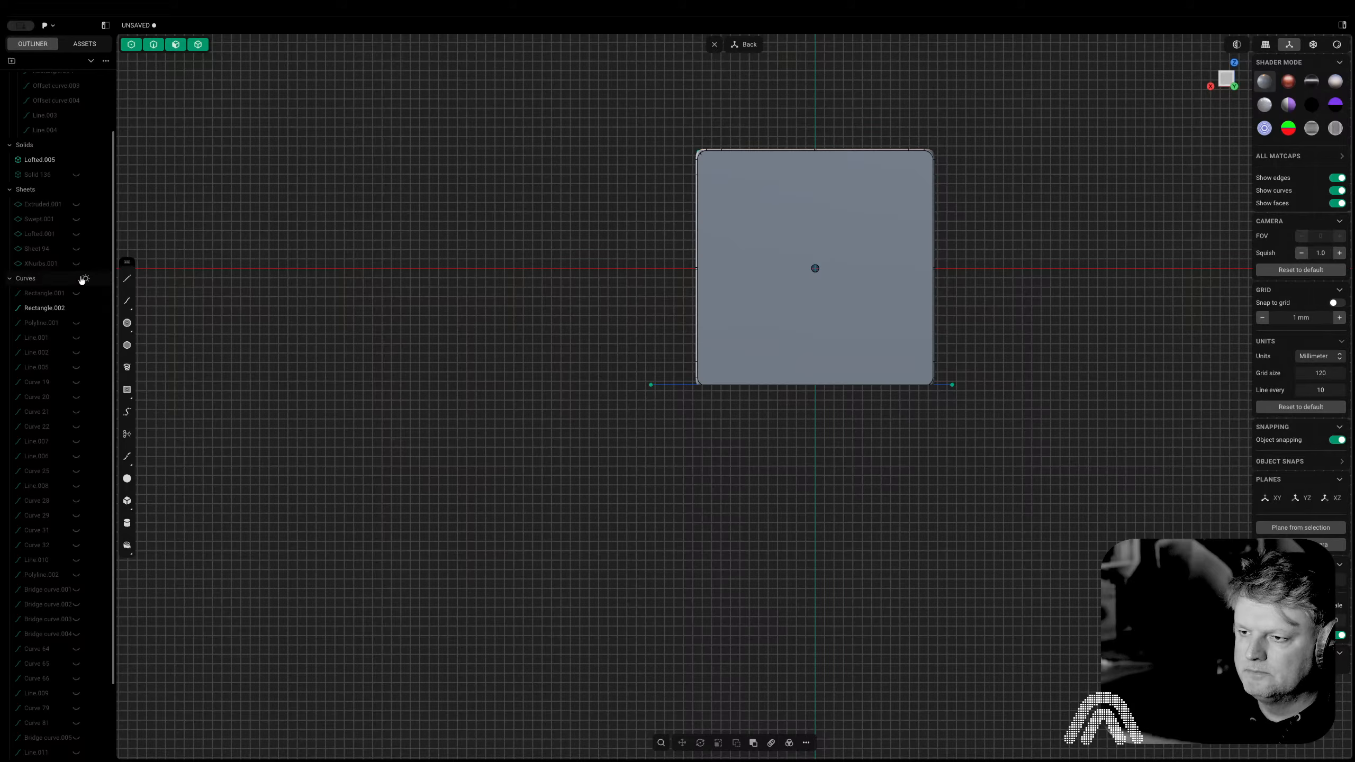
click(48, 307)
middle_drag(660, 300, 688, 305)
key(g)
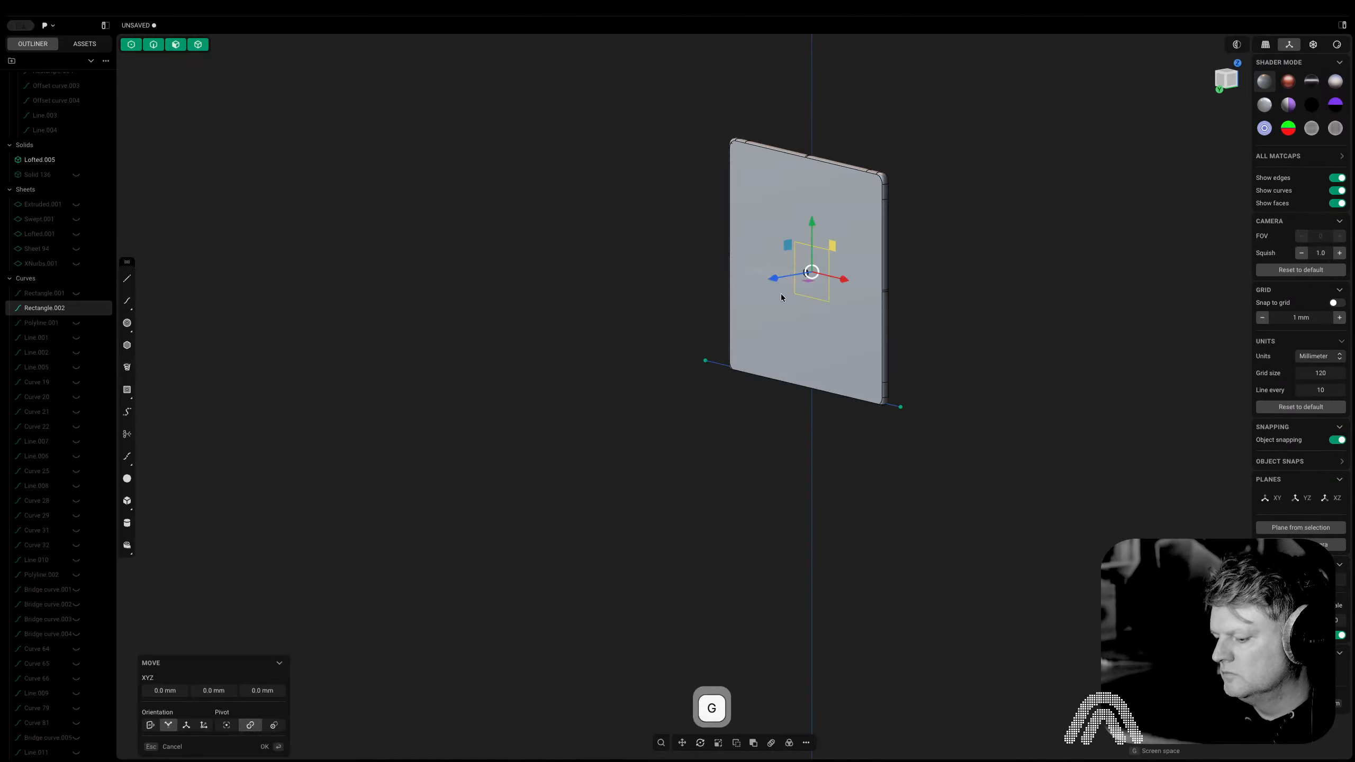
key(y)
key(z)
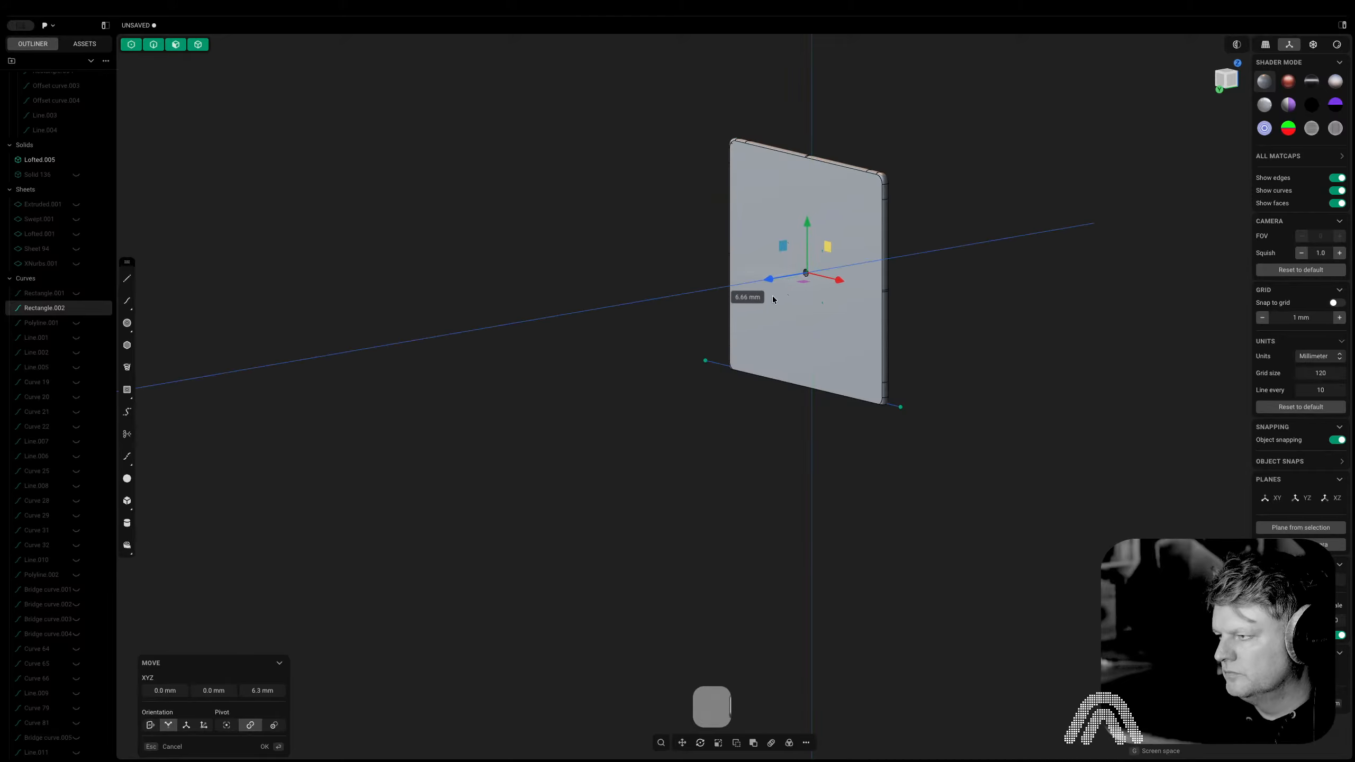
click(767, 300)
middle_drag(767, 299, 841, 276)
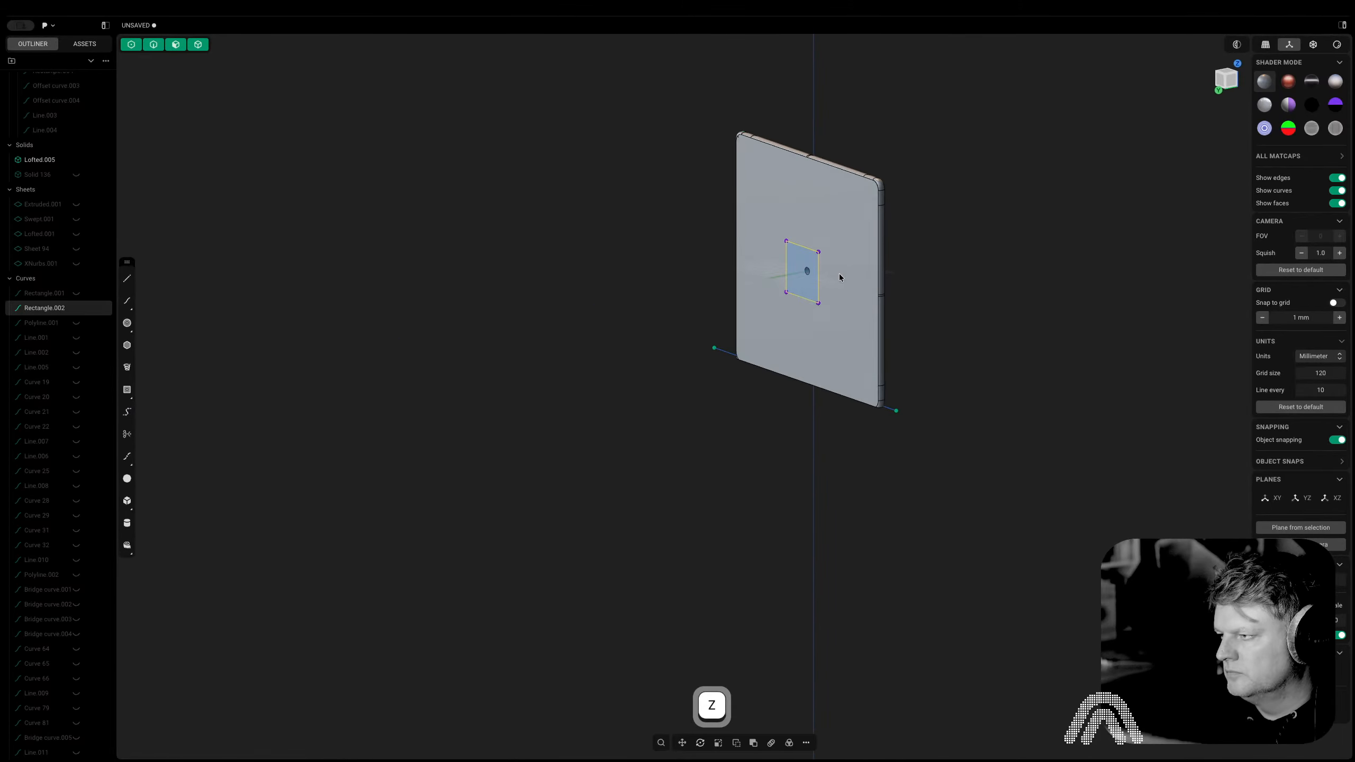
Extrude the square region into the panel to cut a square pocket in its back face, and hide the rectangle curve
scroll(669, 318, up, 10)
key(3)
click(248, 297)
key(e)
shift+middle_drag(288, 306, 485, 378)
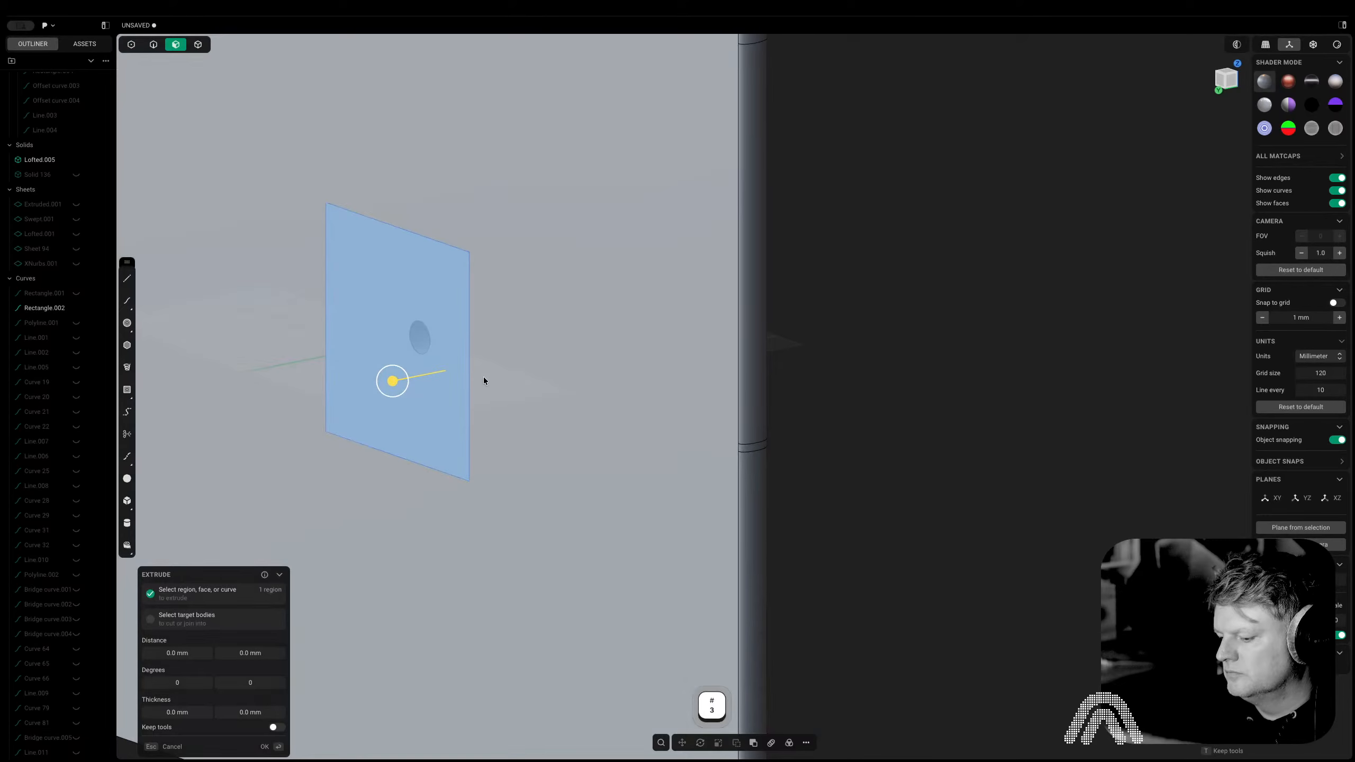
key(w)
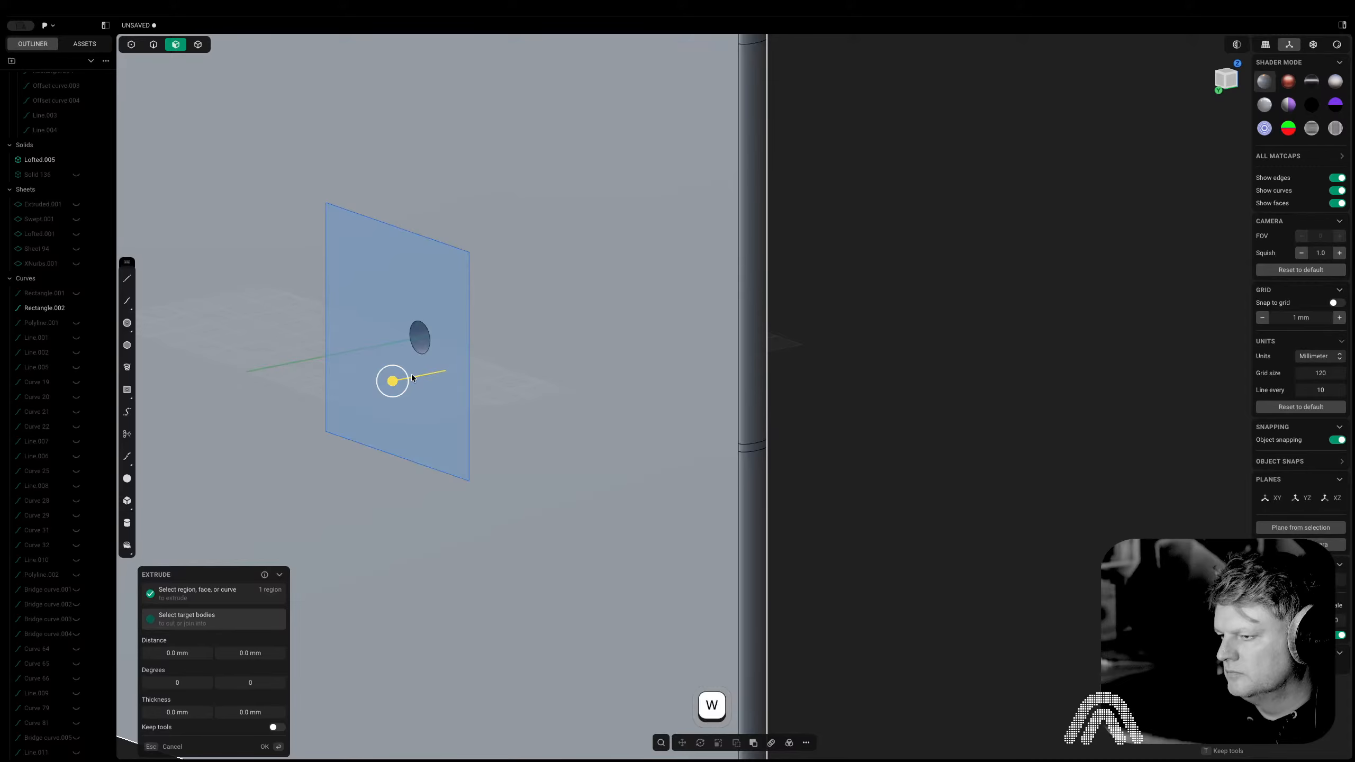
drag(412, 378, 465, 376)
right_click(948, 358)
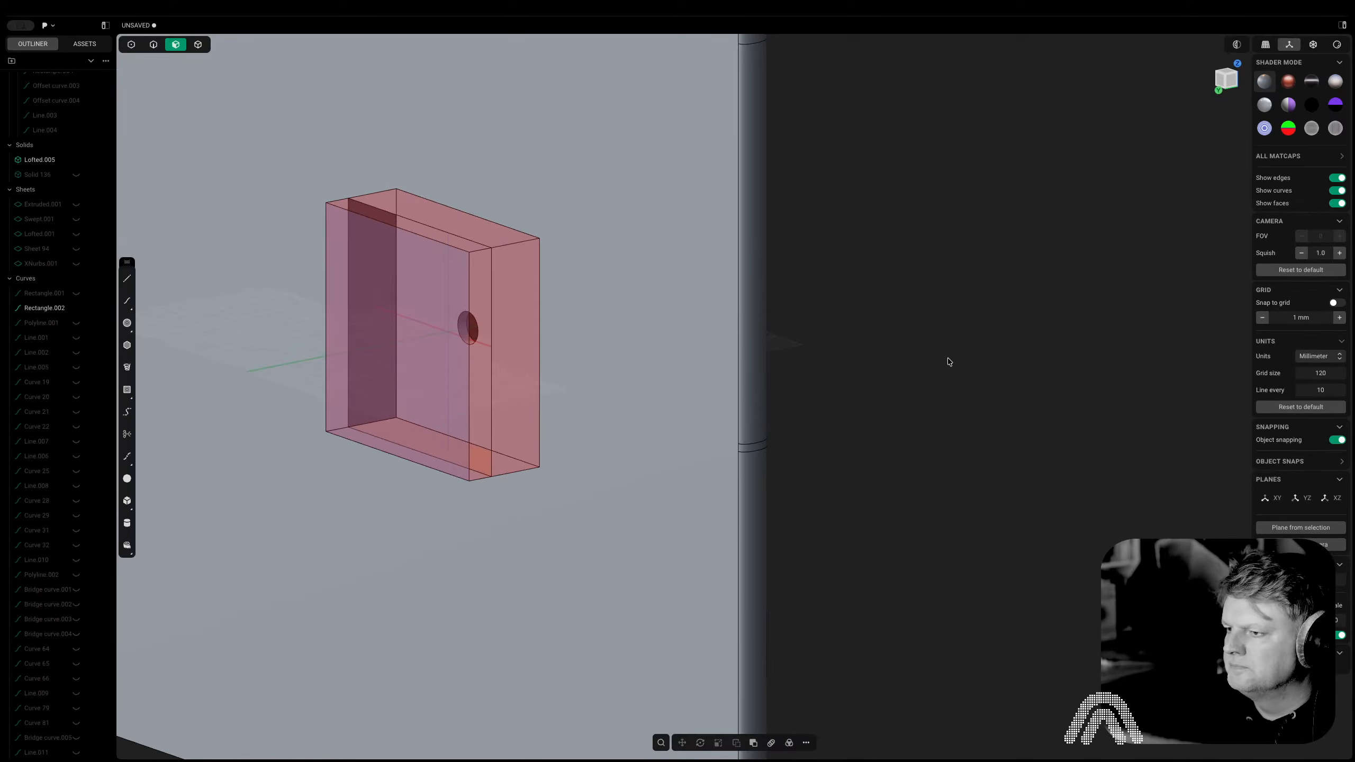
key(2)
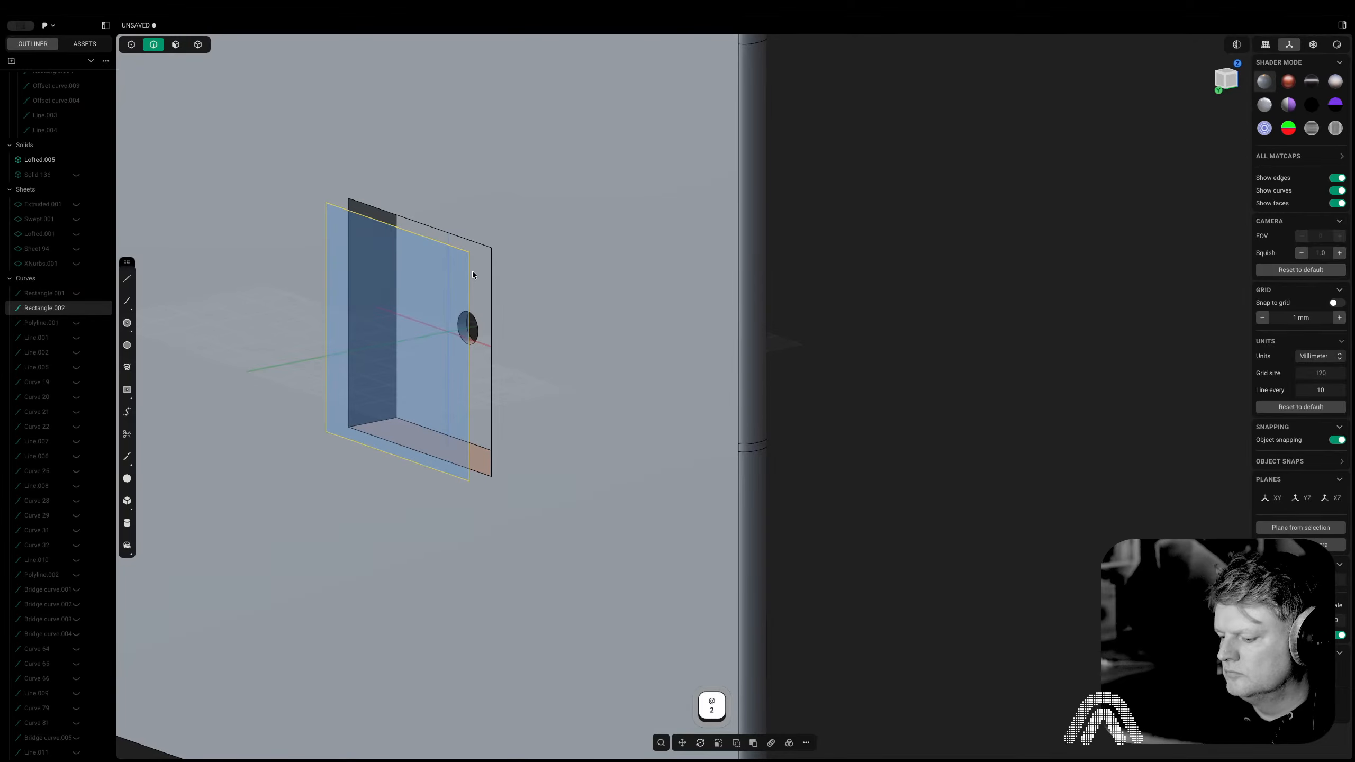
key(h)
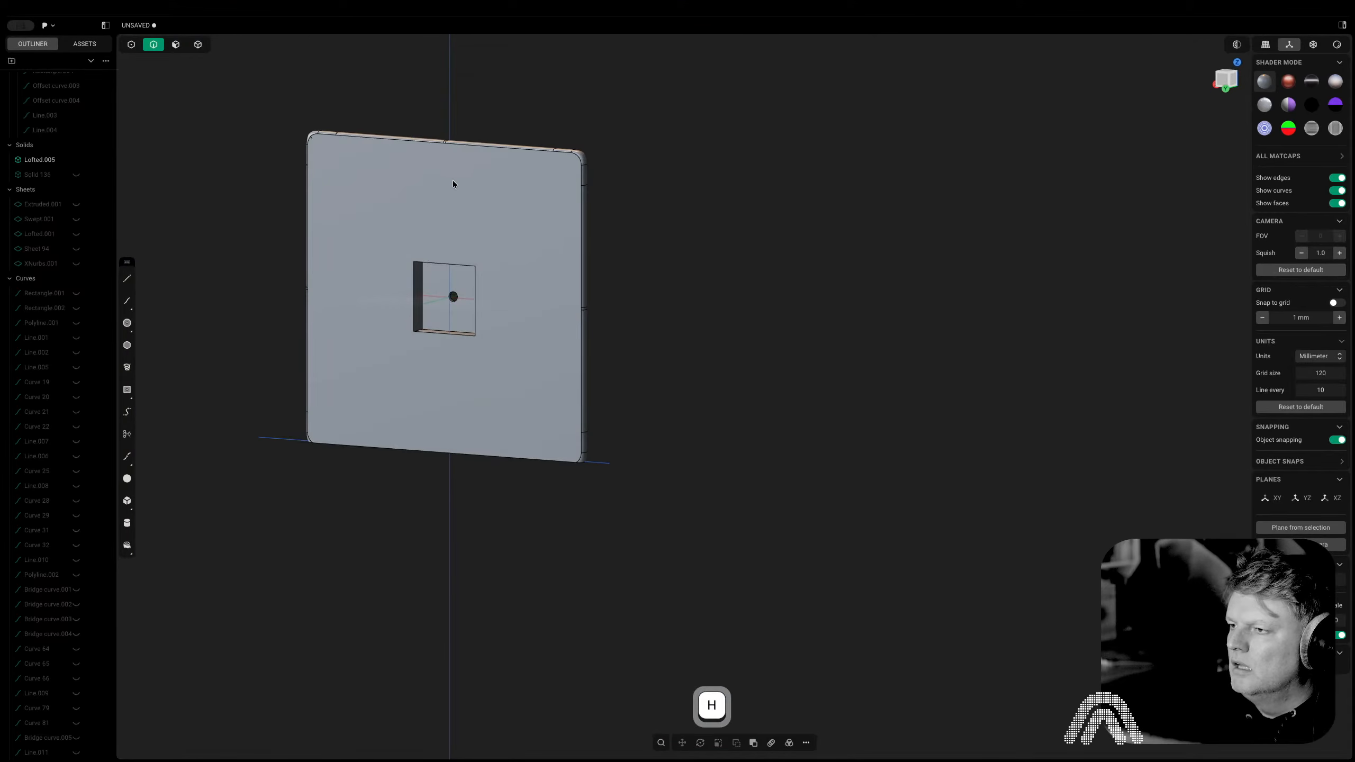
Set the construction plane on the panel's back face and draw a small circle on the vertical centerline near the upper edge
key(3)
key(space)
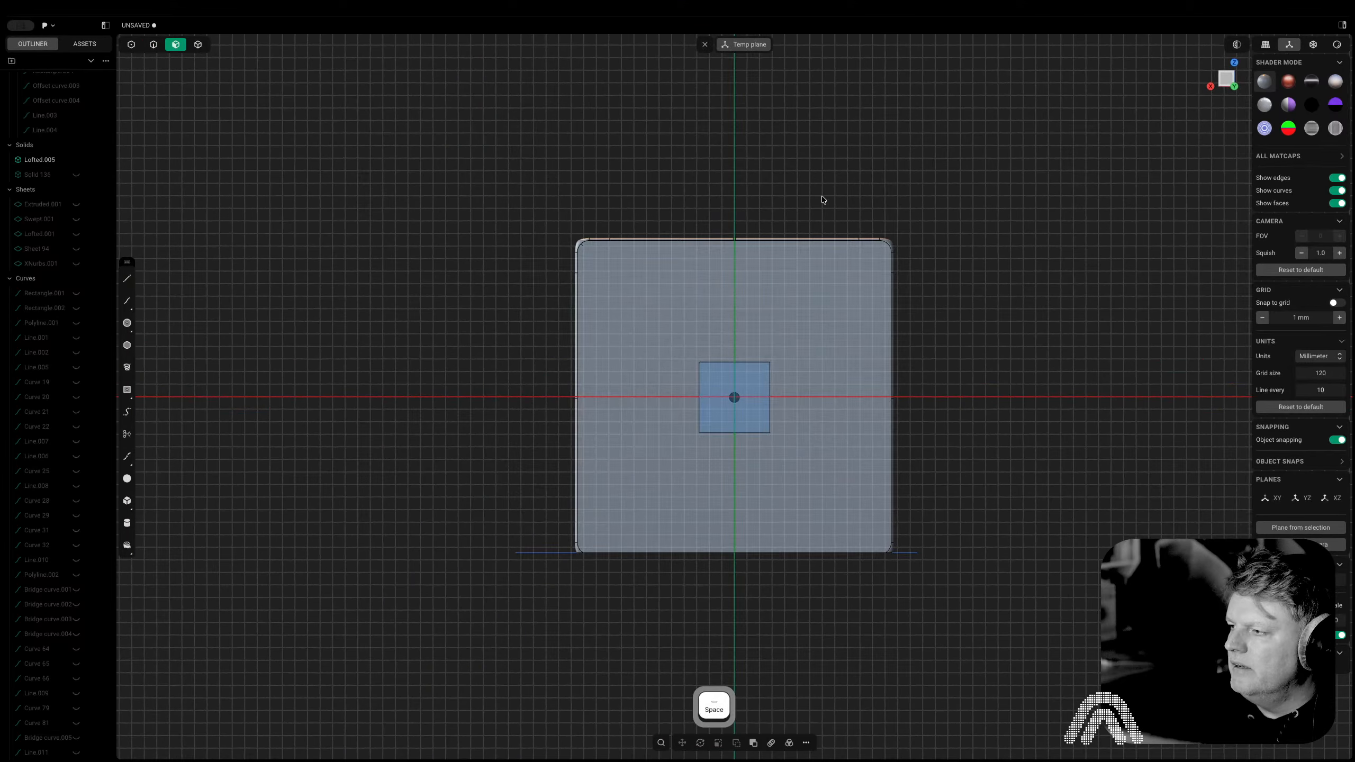
click(127, 323)
scroll(738, 289, up, 2)
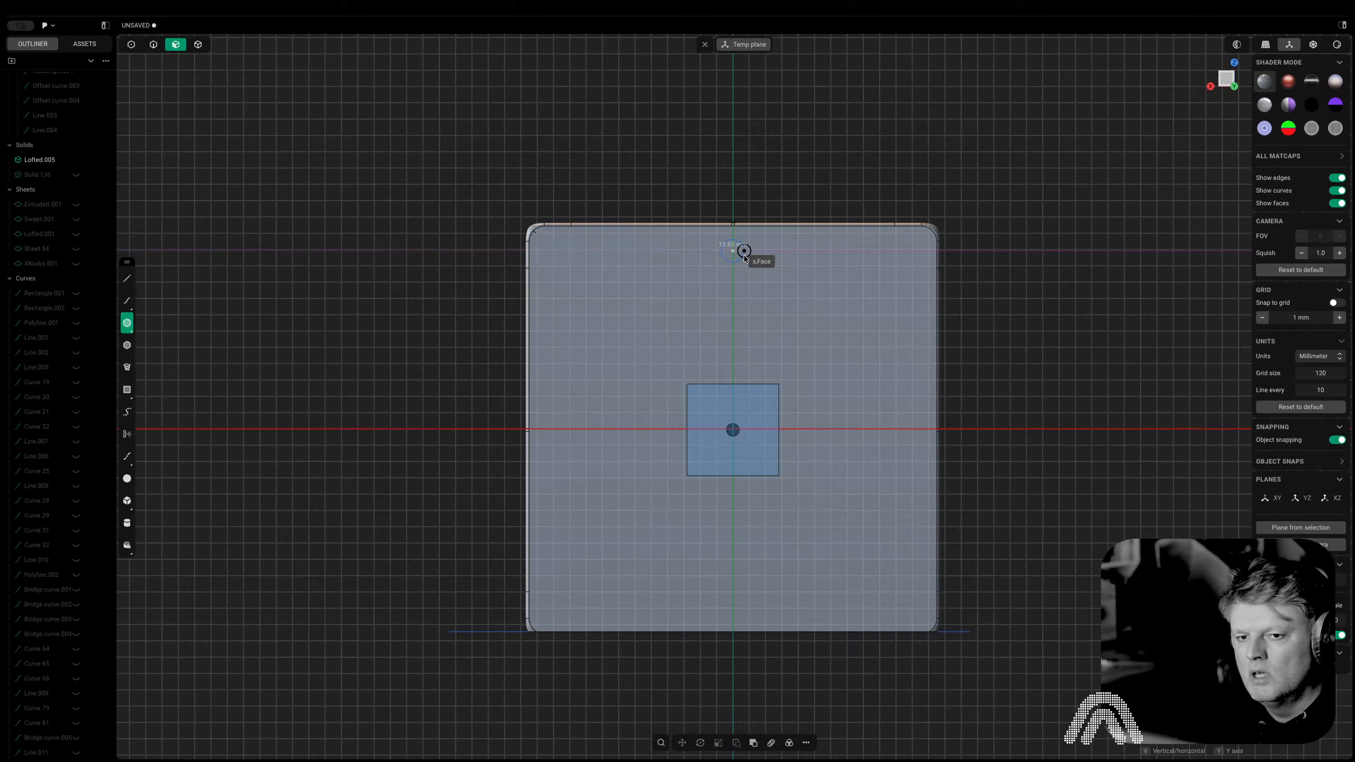
key(Tab)
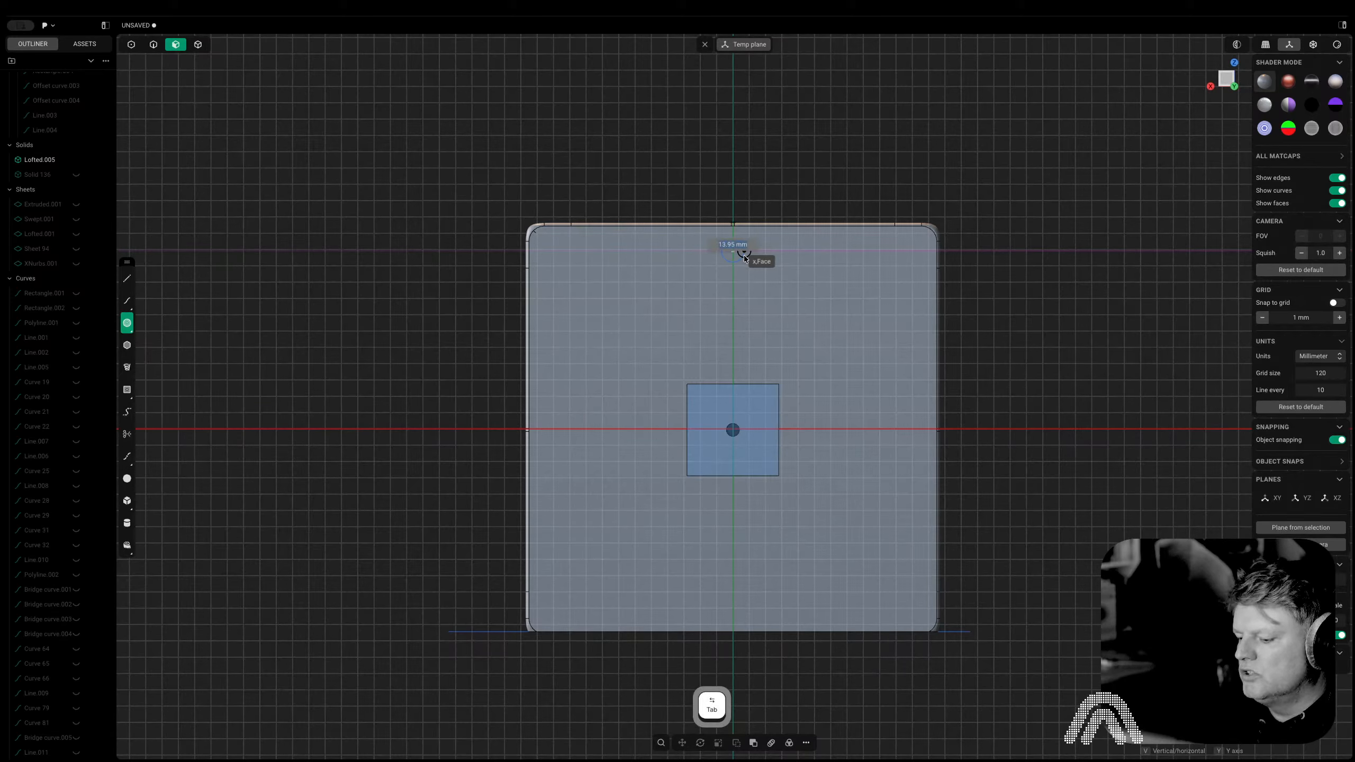
text(5)
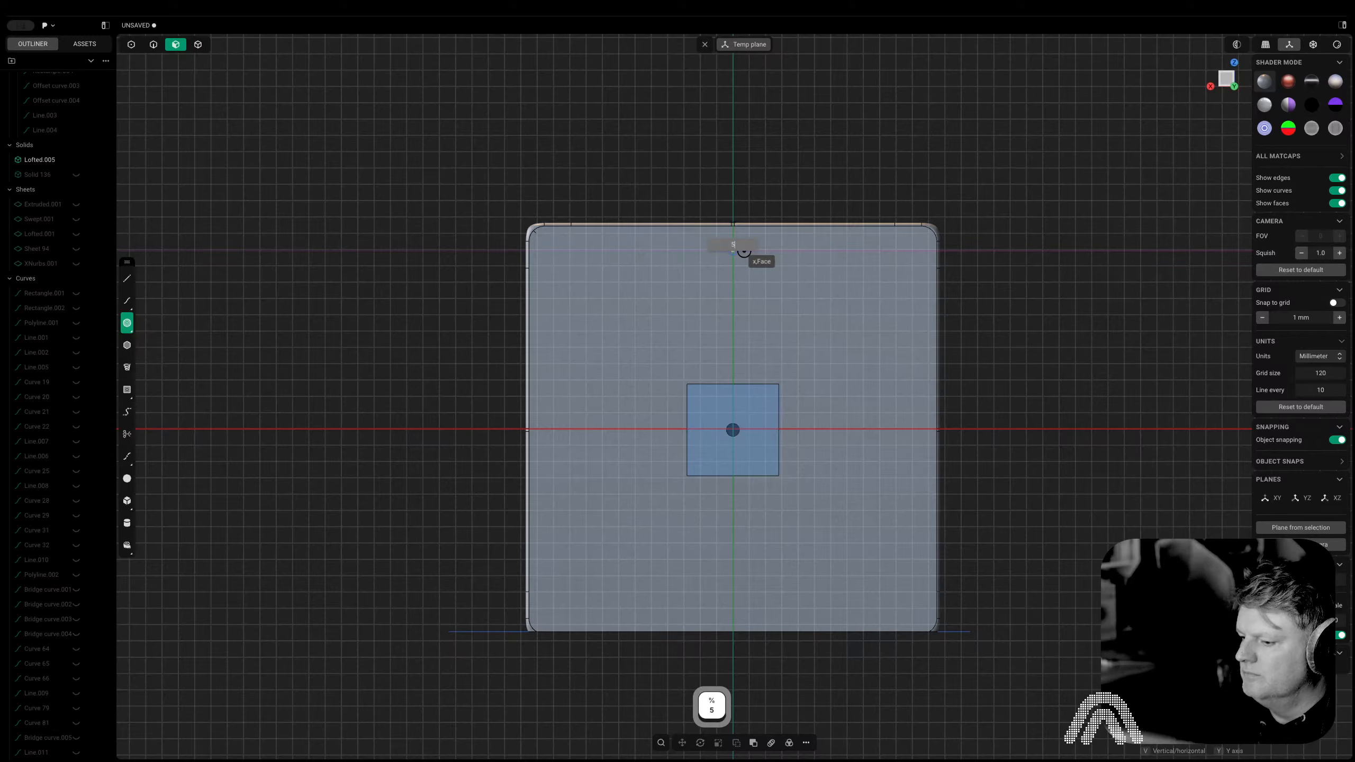
key(Return)
scroll(743, 255, up, 4)
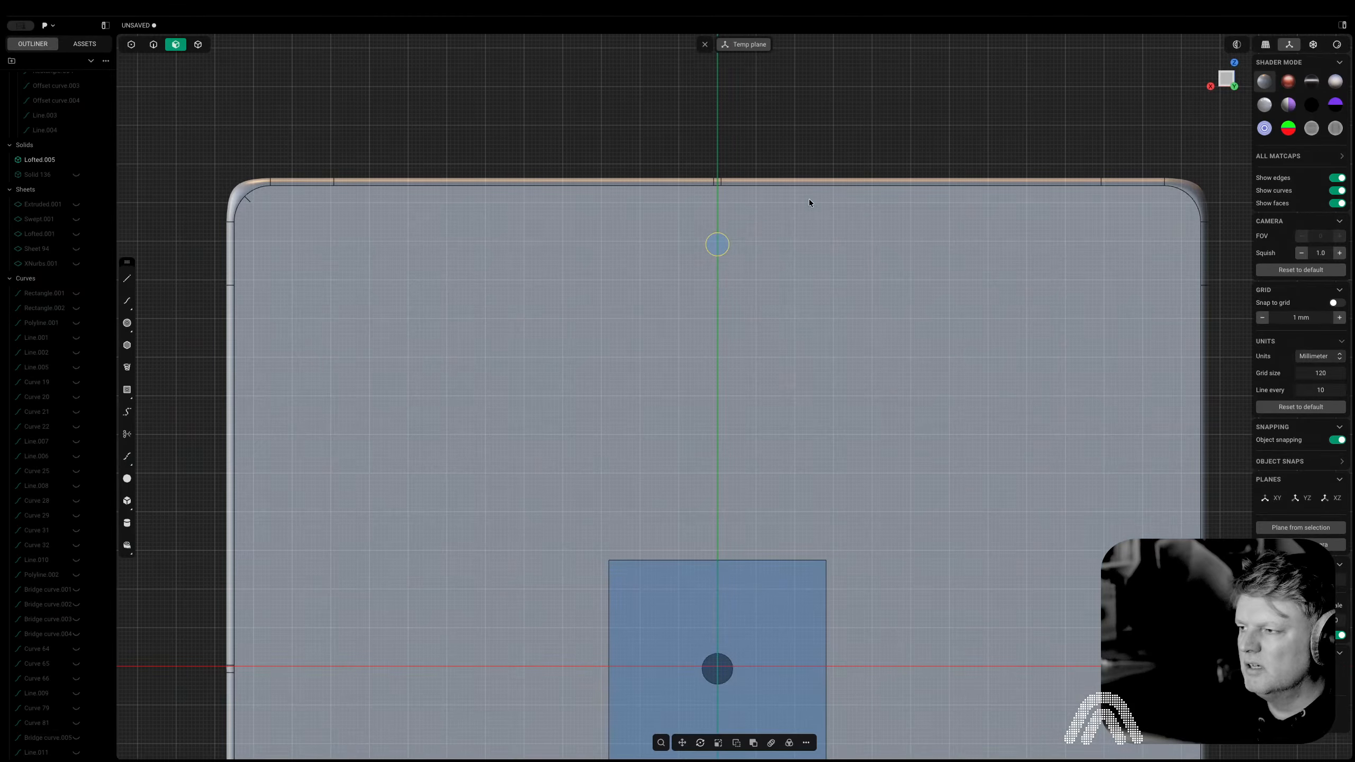
Extrude the circle region about 3.5 mm into the panel, with the panel as target body, to cut a round blind hole
scroll(808, 200, up, 4)
middle_drag(806, 200, 705, 323)
key(3)
click(661, 273)
key(e)
scroll(705, 320, down, 2)
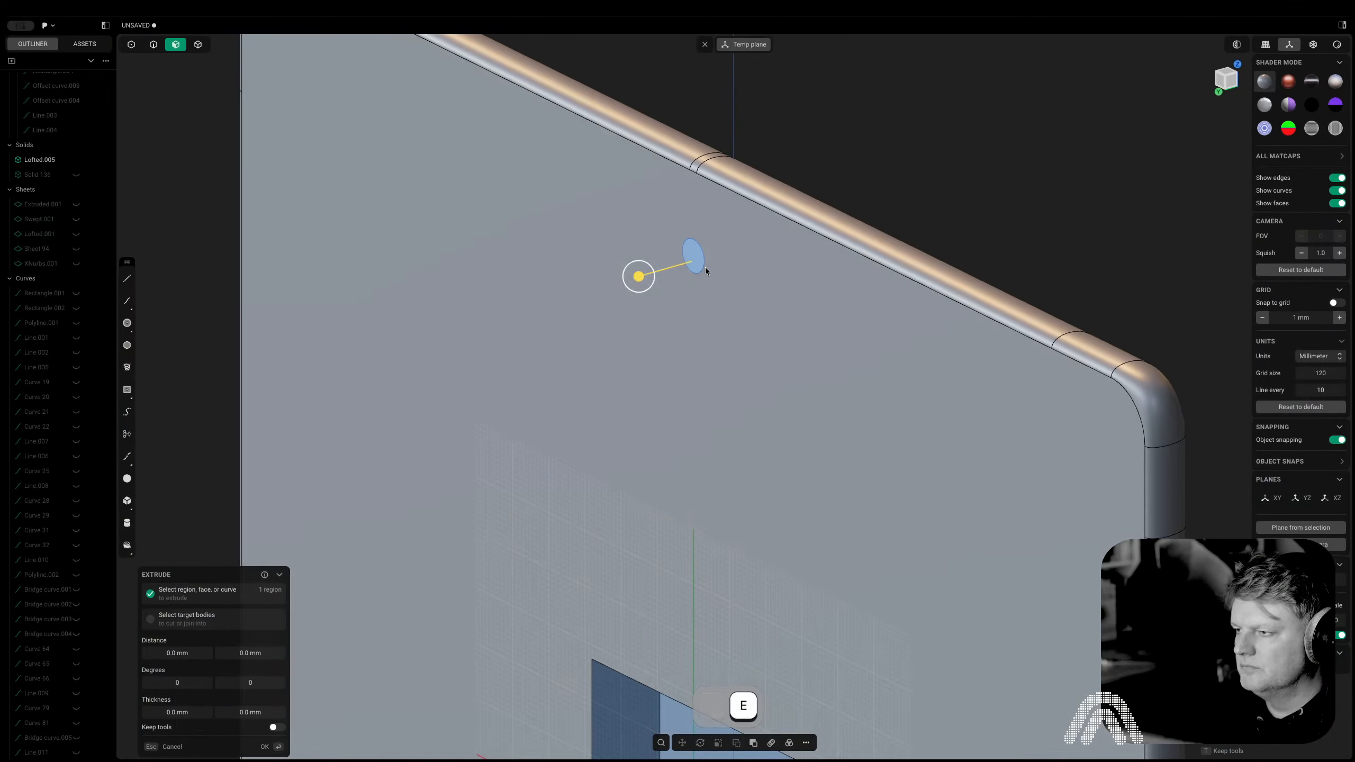
key(w)
click(701, 275)
drag(638, 284, 651, 280)
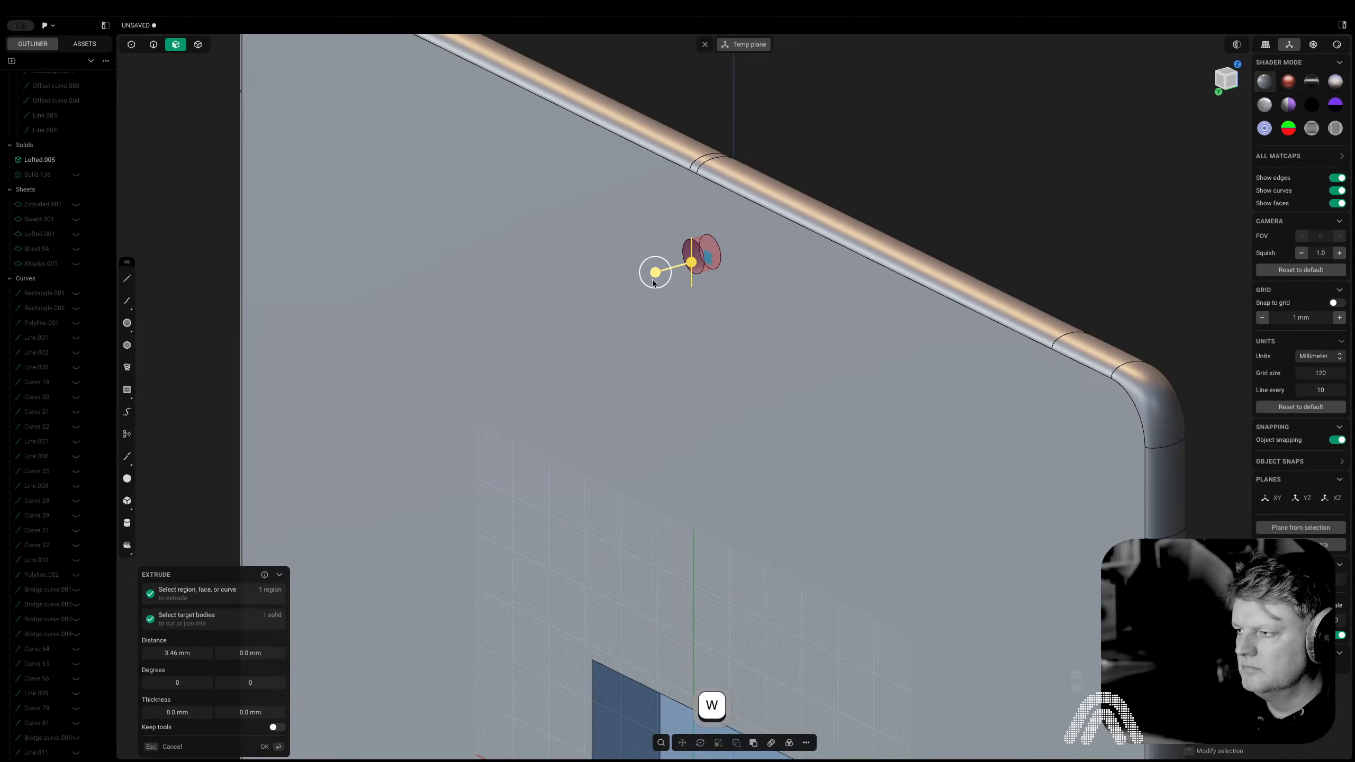
right_click(700, 274)
Hide the circle curve around the new round hole
middle_drag(701, 273, 726, 175)
scroll(702, 253, up, 4)
key(2)
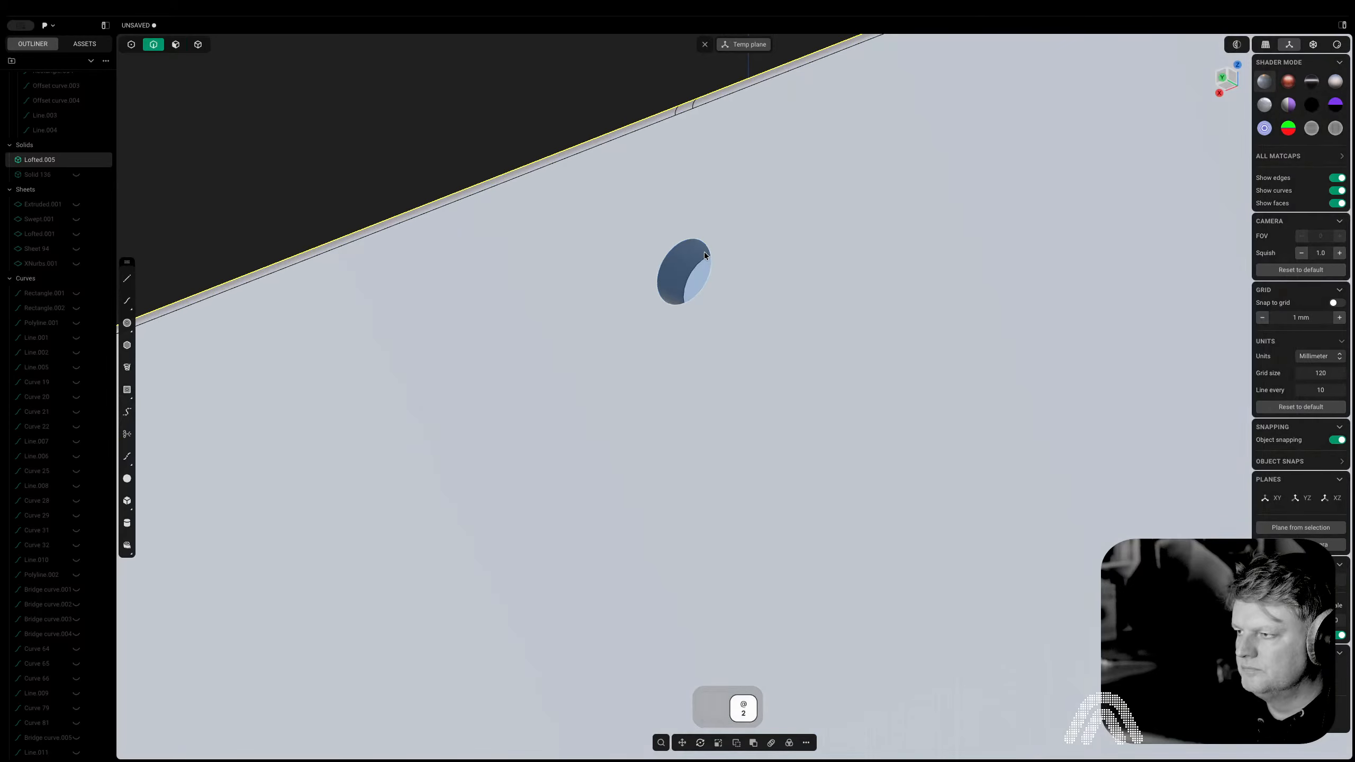
click(704, 250)
key(h)
scroll(701, 253, up, 4)
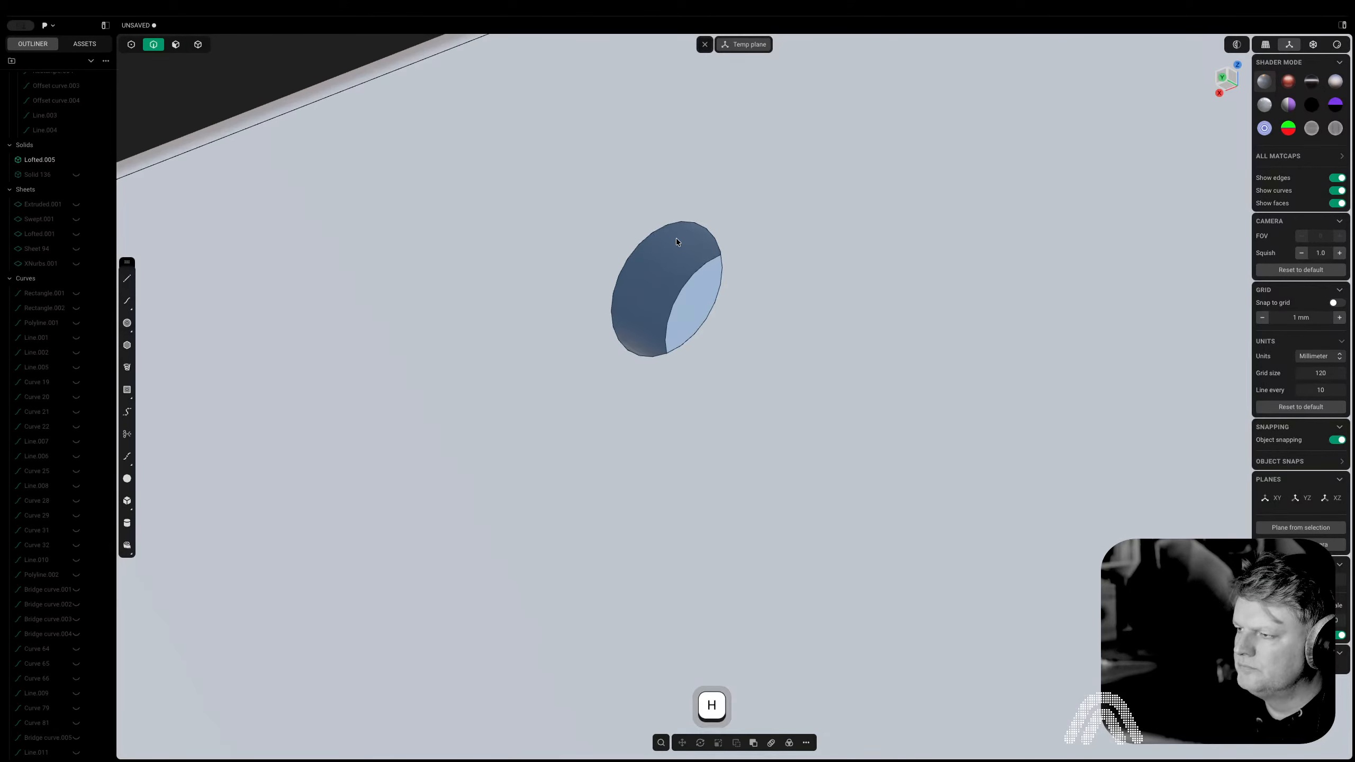
From the Back view, draw a narrow center rectangle about 10 mm tall, centered on the lowest point of the round hole's edge
key(3)
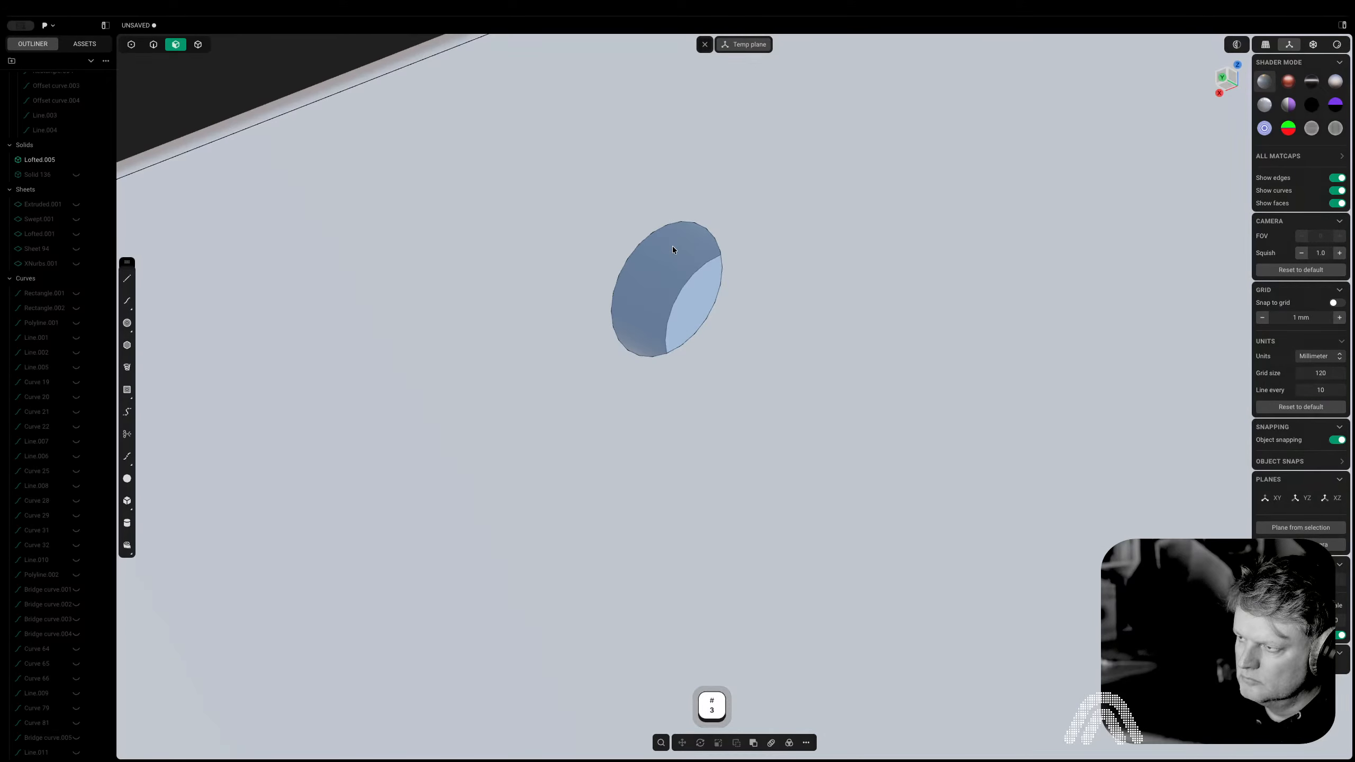
click(672, 246)
key(space)
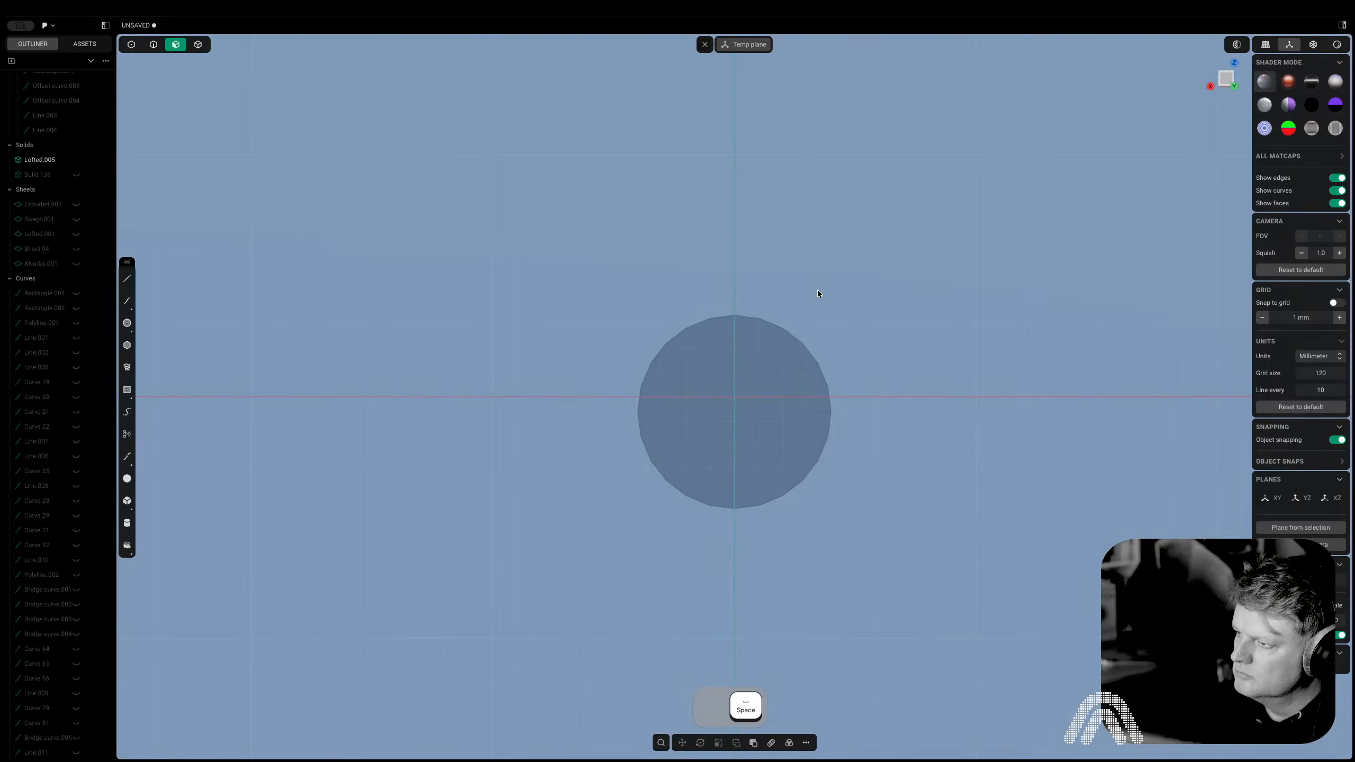
click(1232, 84)
scroll(1073, 391, down, 5)
right_drag(1059, 406, 937, 490)
scroll(1010, 284, down, 10)
scroll(938, 448, up, 10)
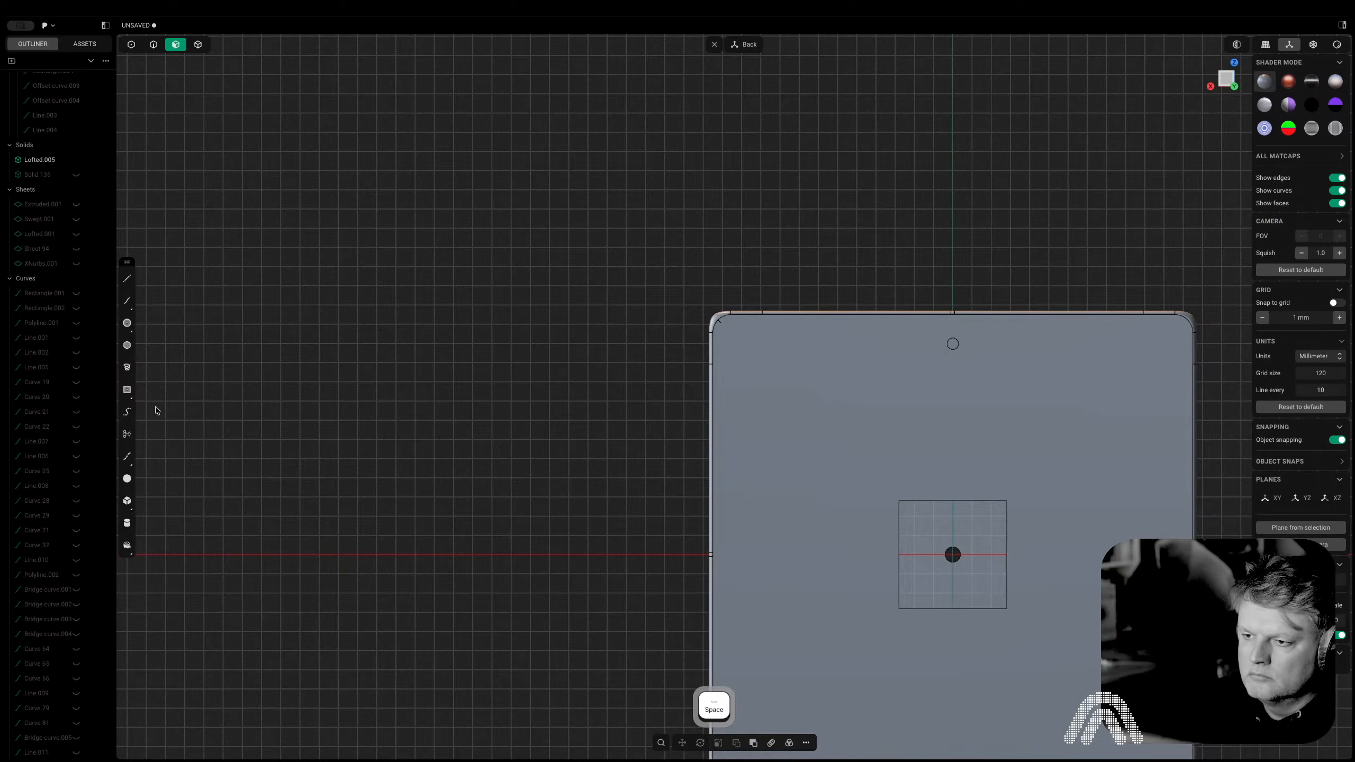
click(127, 389)
scroll(998, 348, up, 10)
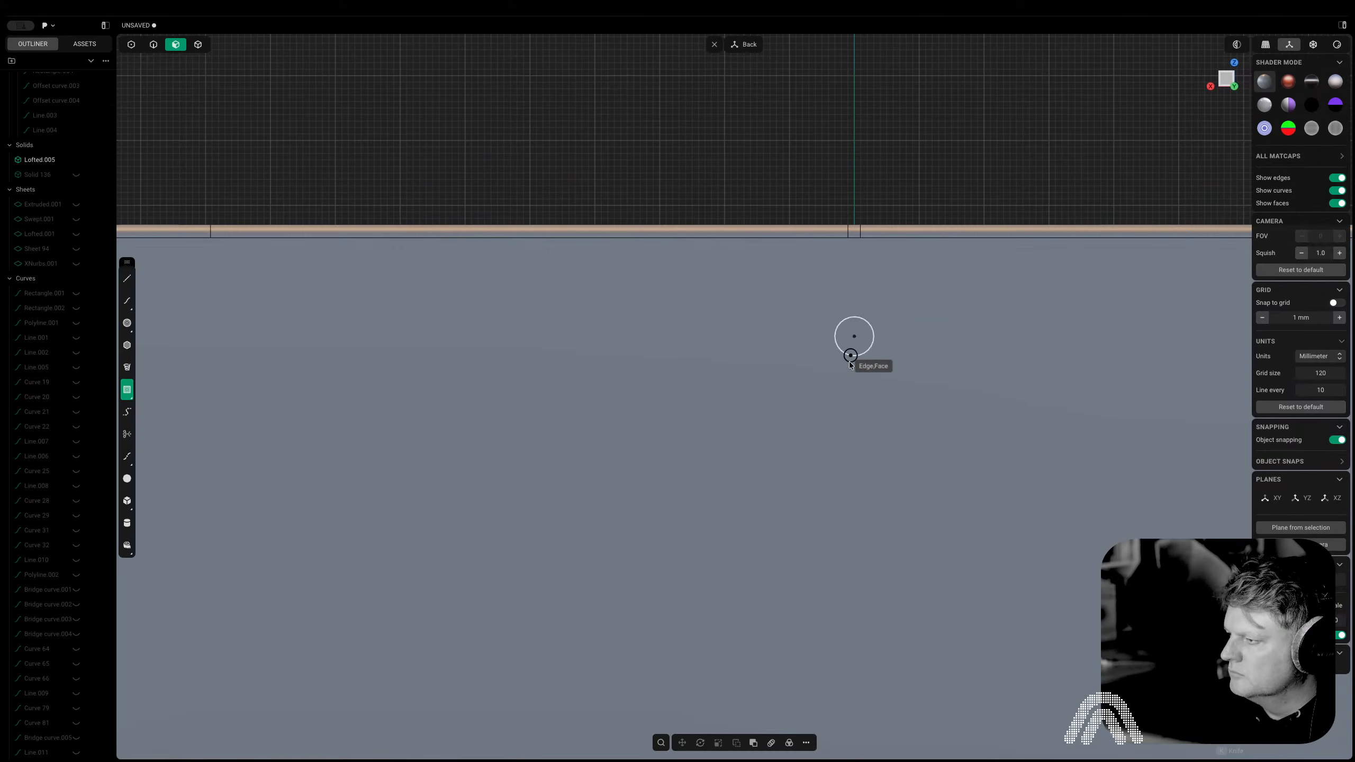
key(shift)
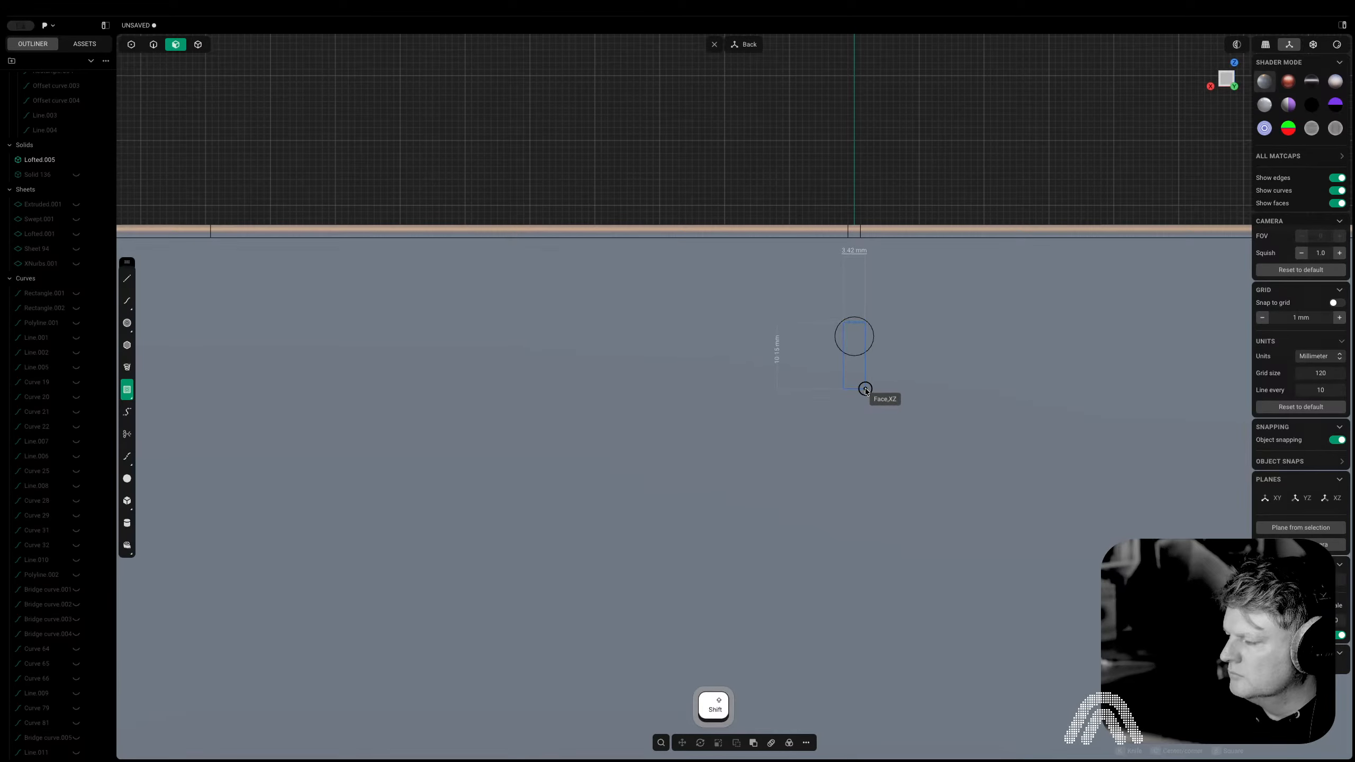
click(865, 388)
key(e)
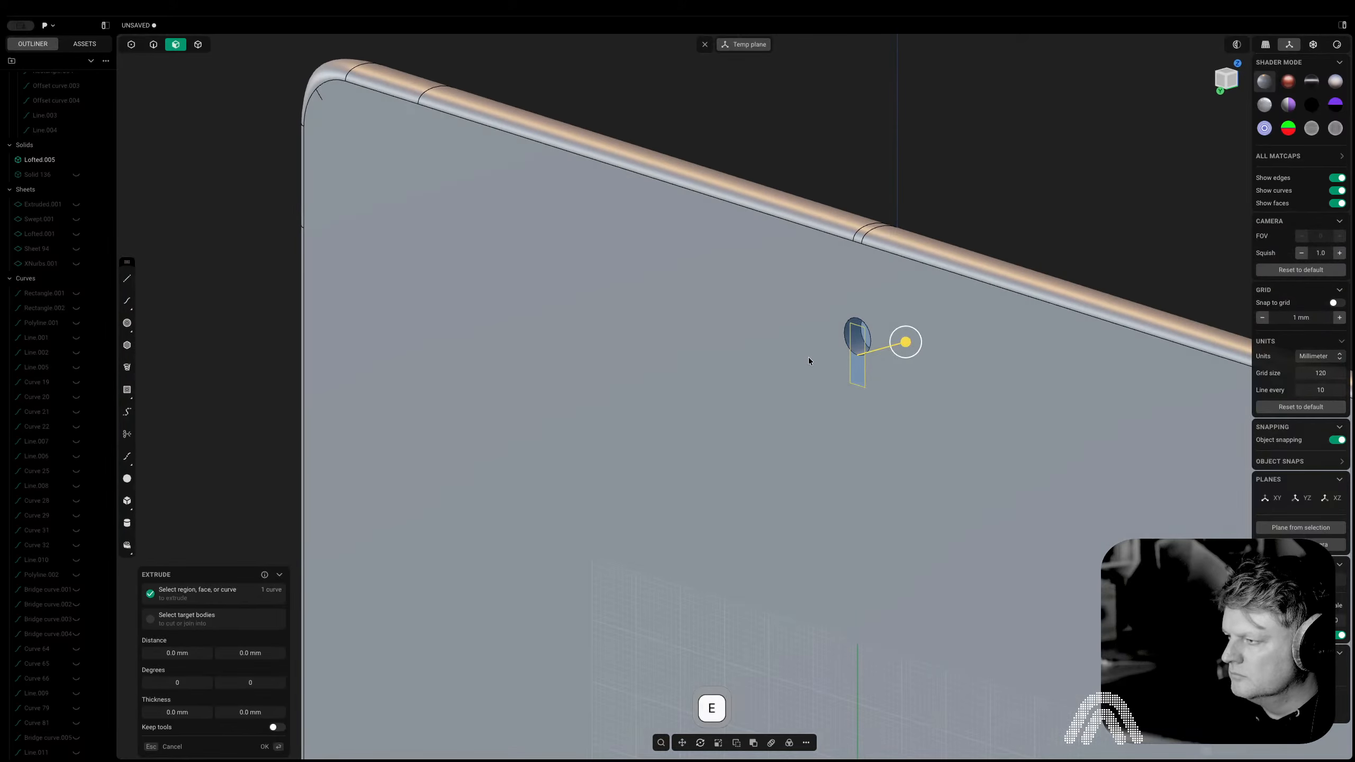
key(w)
drag(905, 349, 920, 345)
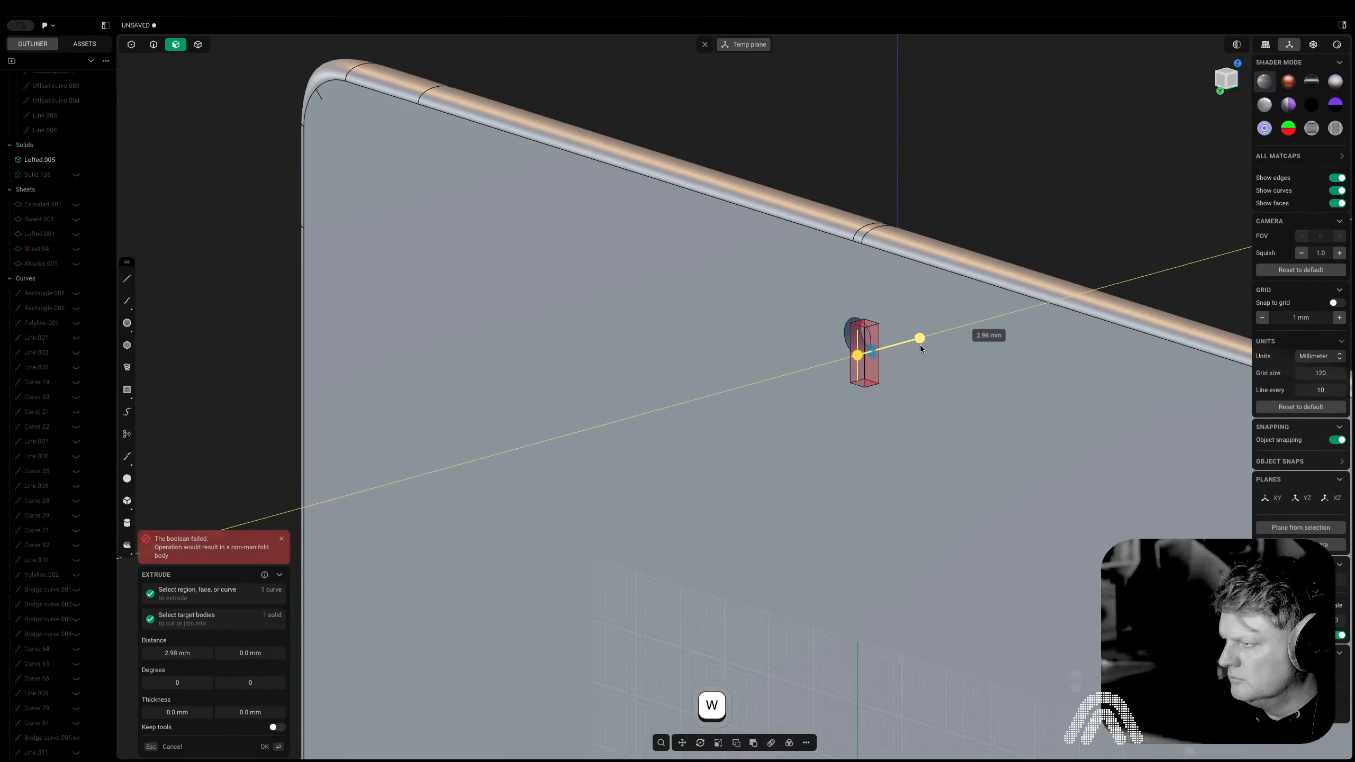
scroll(877, 364, up, 5)
middle_drag(870, 347, 999, 371)
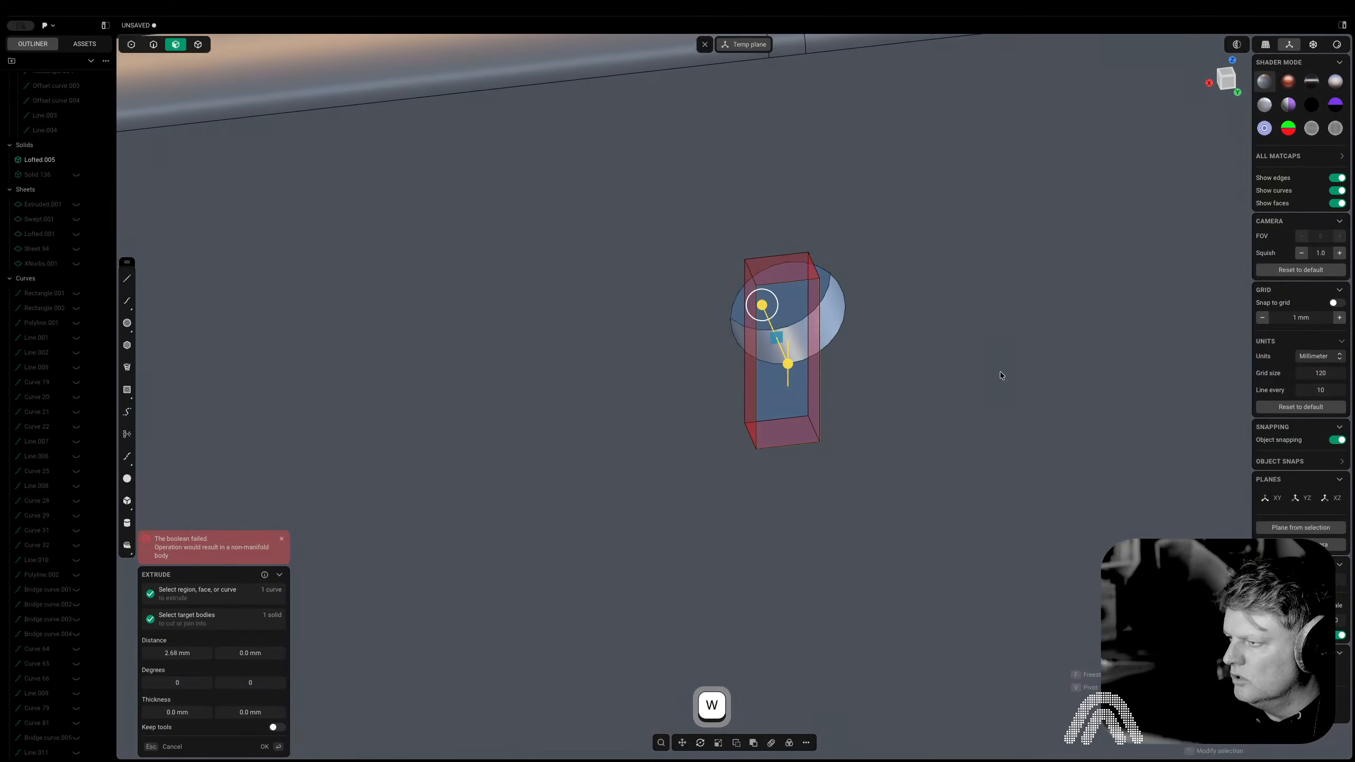
key(Escape)
Extrude the rectangle region into the panel, level with the round hole's floor, to cut a keyhole slot, and delete the rectangle curve
click(774, 336)
key(3)
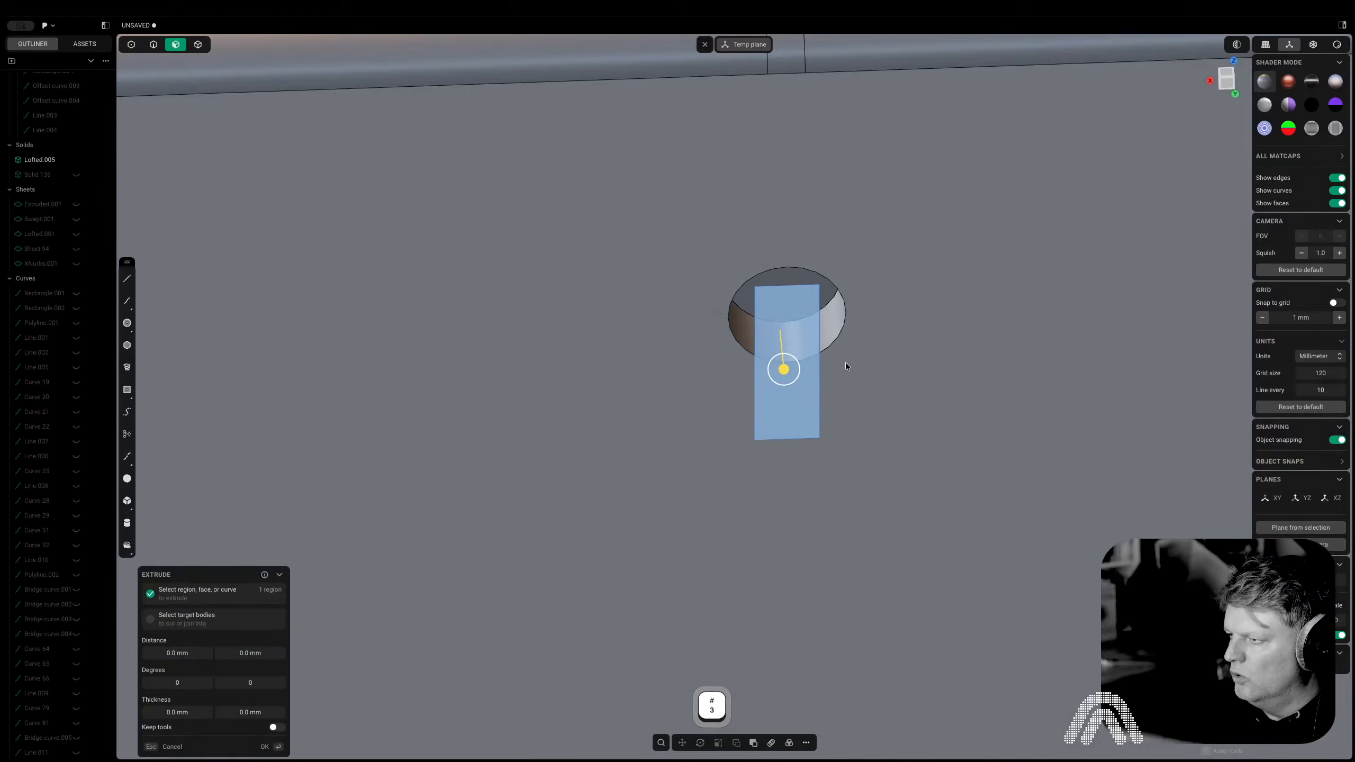
middle_drag(844, 363, 749, 372)
key(w)
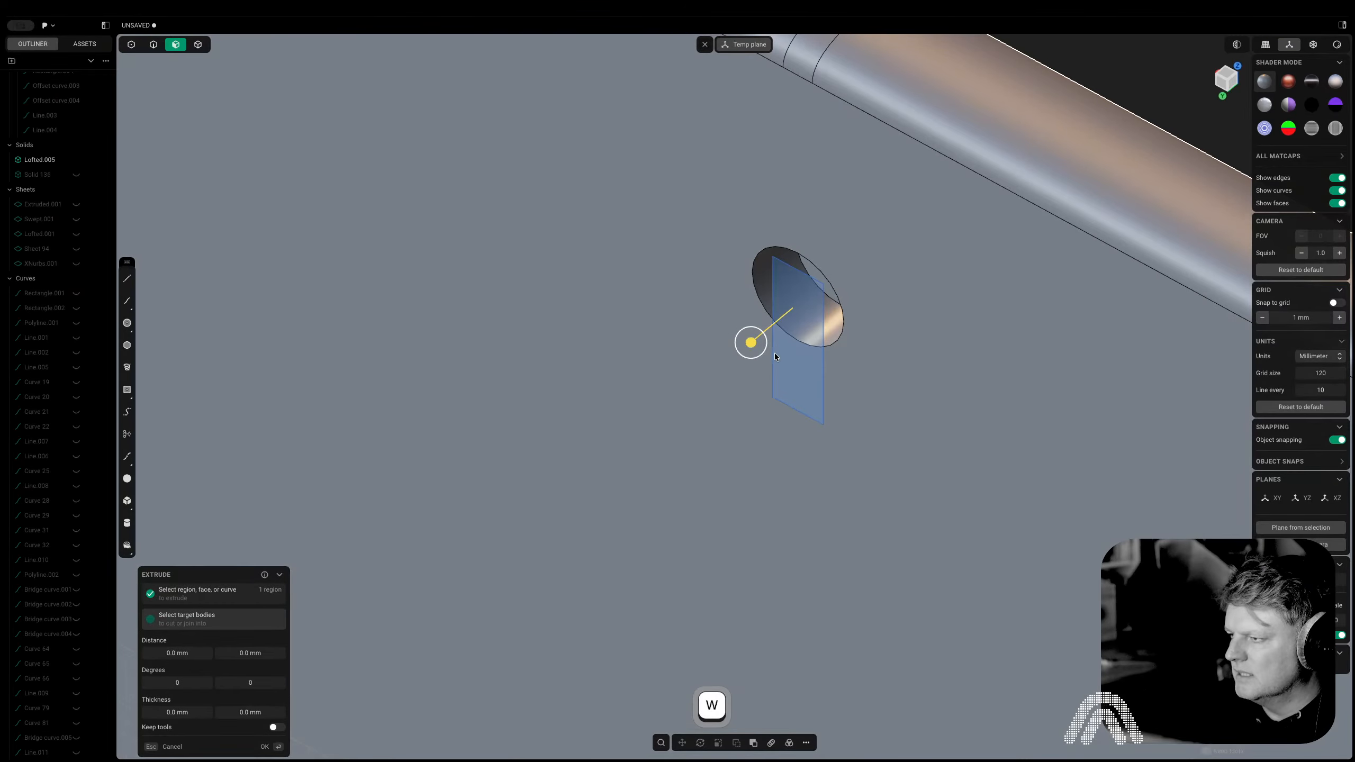
click(752, 345)
key(ctrl)
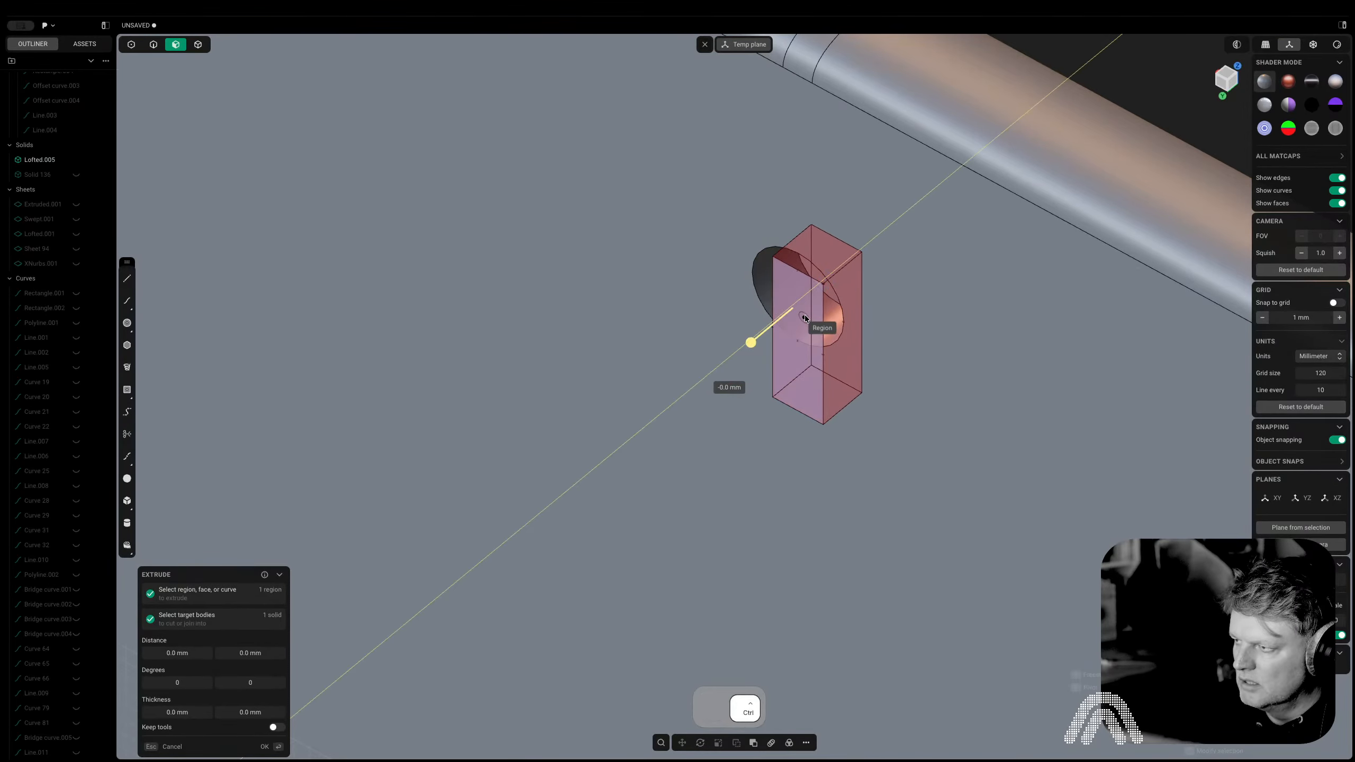
click(827, 300)
middle_drag(829, 299, 838, 276)
key(2)
click(820, 292)
key(x)
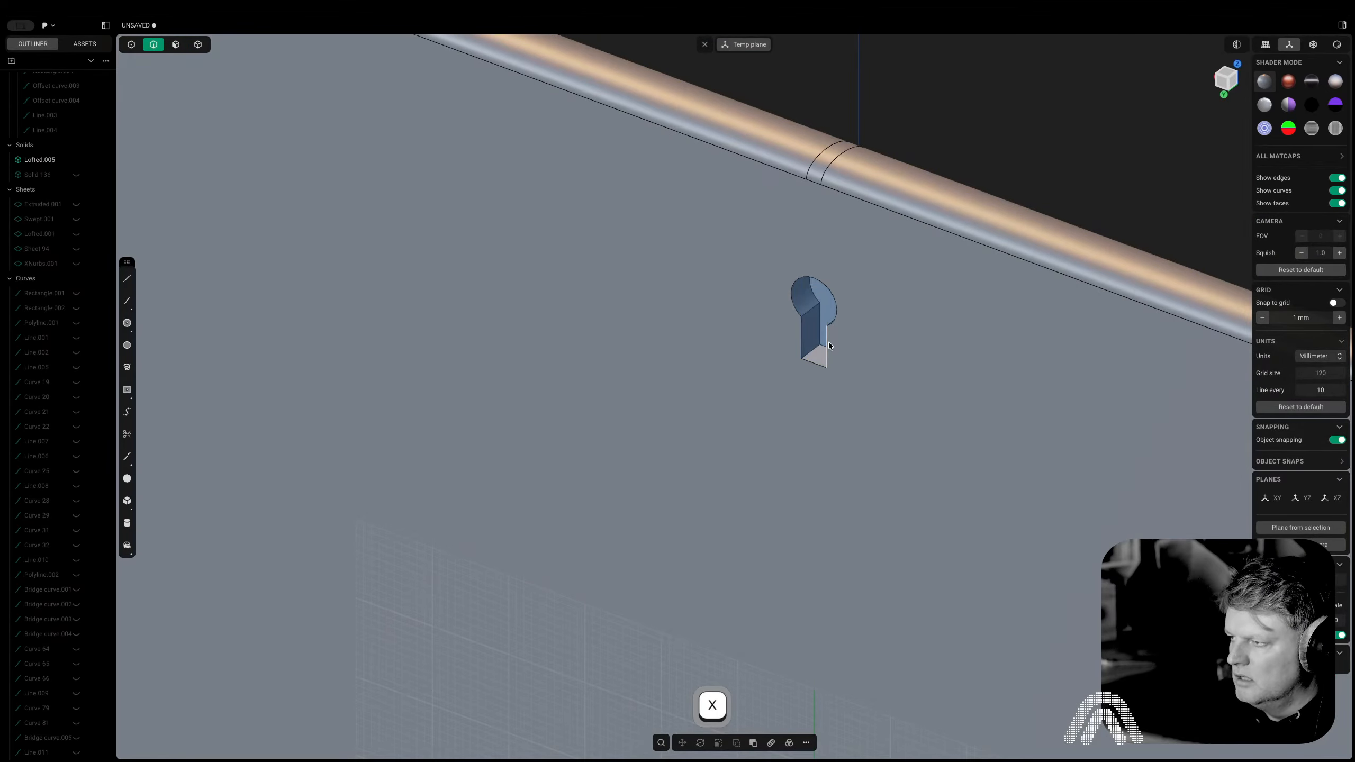
Align the view squarely to the keyhole's recessed floor with a temporary construction plane, and dismiss that plane
middle_drag(830, 343, 850, 301)
scroll(850, 301, up, 5)
key(3)
click(787, 229)
key(space)
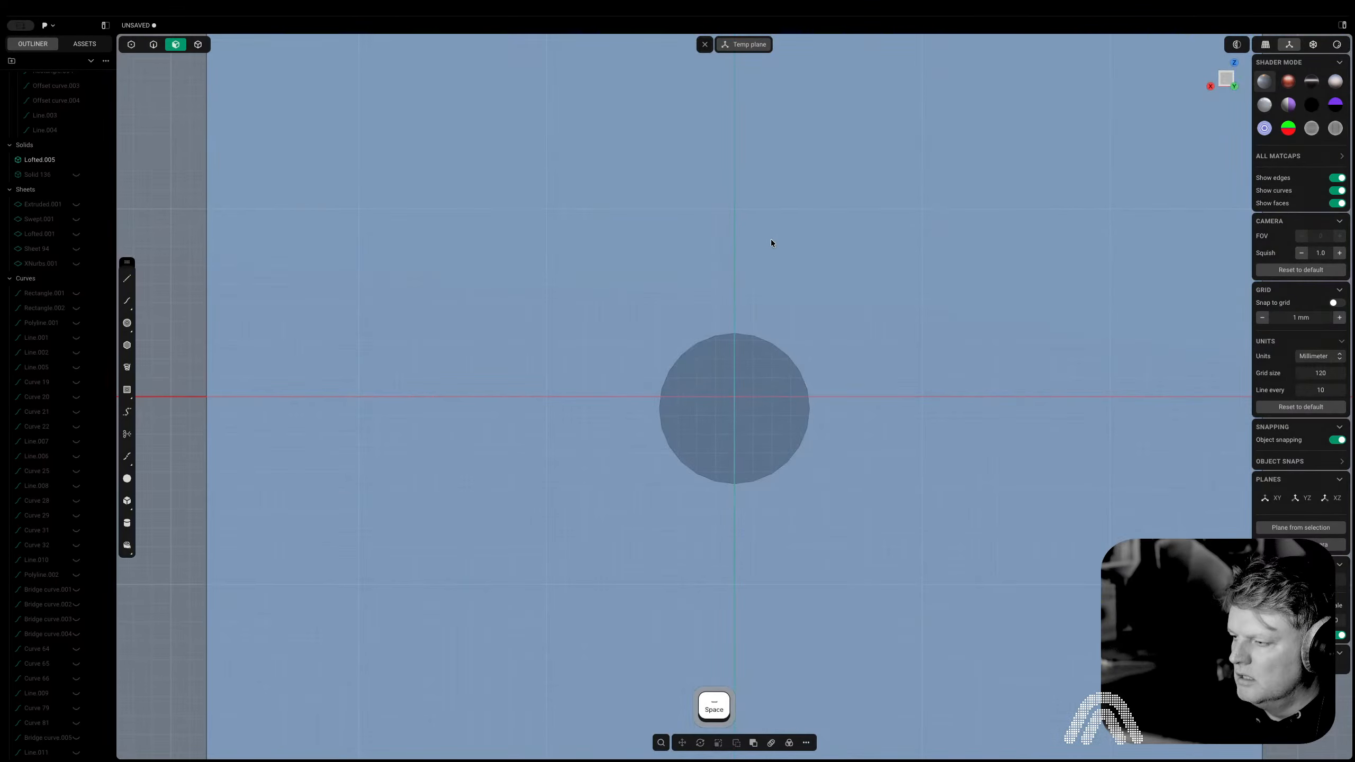
shift+middle_drag(660, 331, 788, 401)
scroll(802, 392, down, 15)
scroll(814, 385, up, 2)
shift+middle_drag(823, 240, 793, 472)
scroll(792, 473, up, 5)
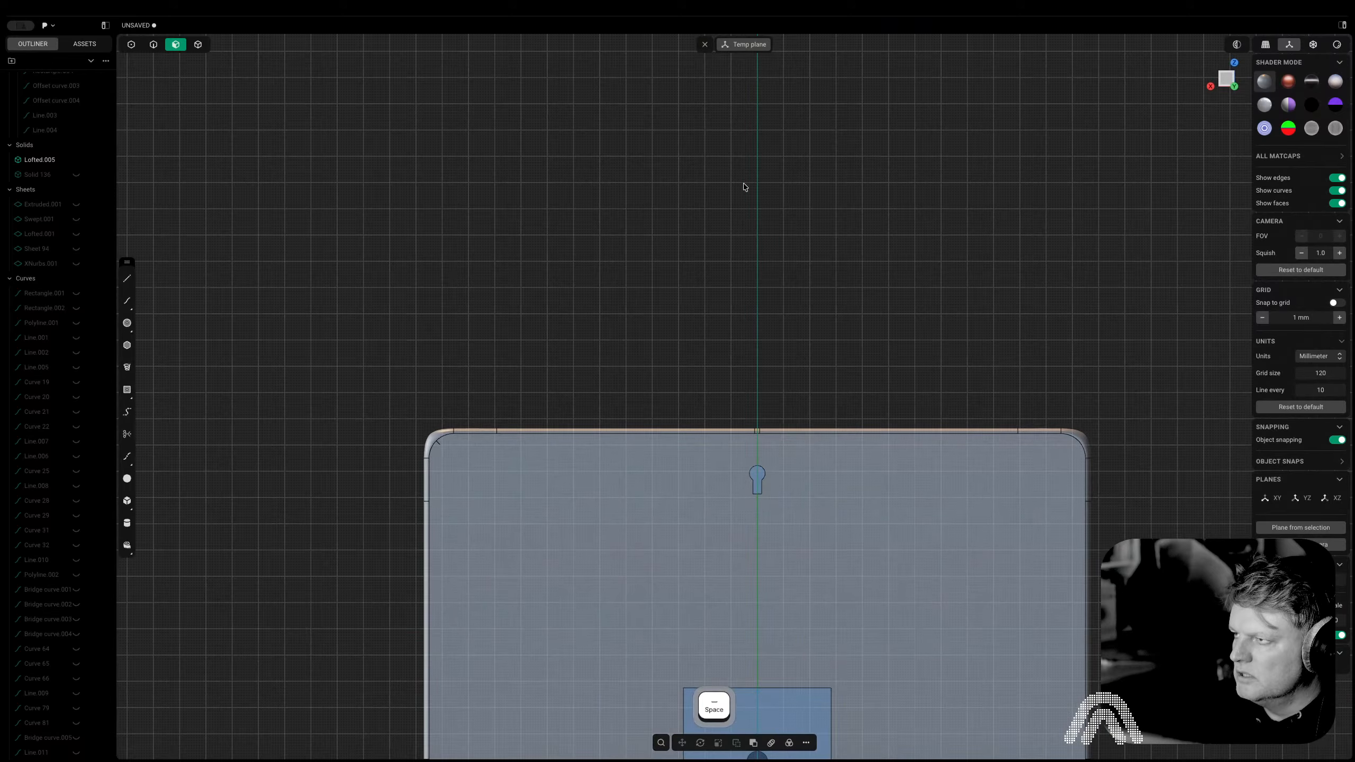
click(705, 45)
Draw a center rectangle about 1.7 mm wide and 7.8 mm tall, centered on the highest point of the keyhole's round edge
scroll(761, 402, up, 8)
shift+middle_drag(740, 536, 735, 421)
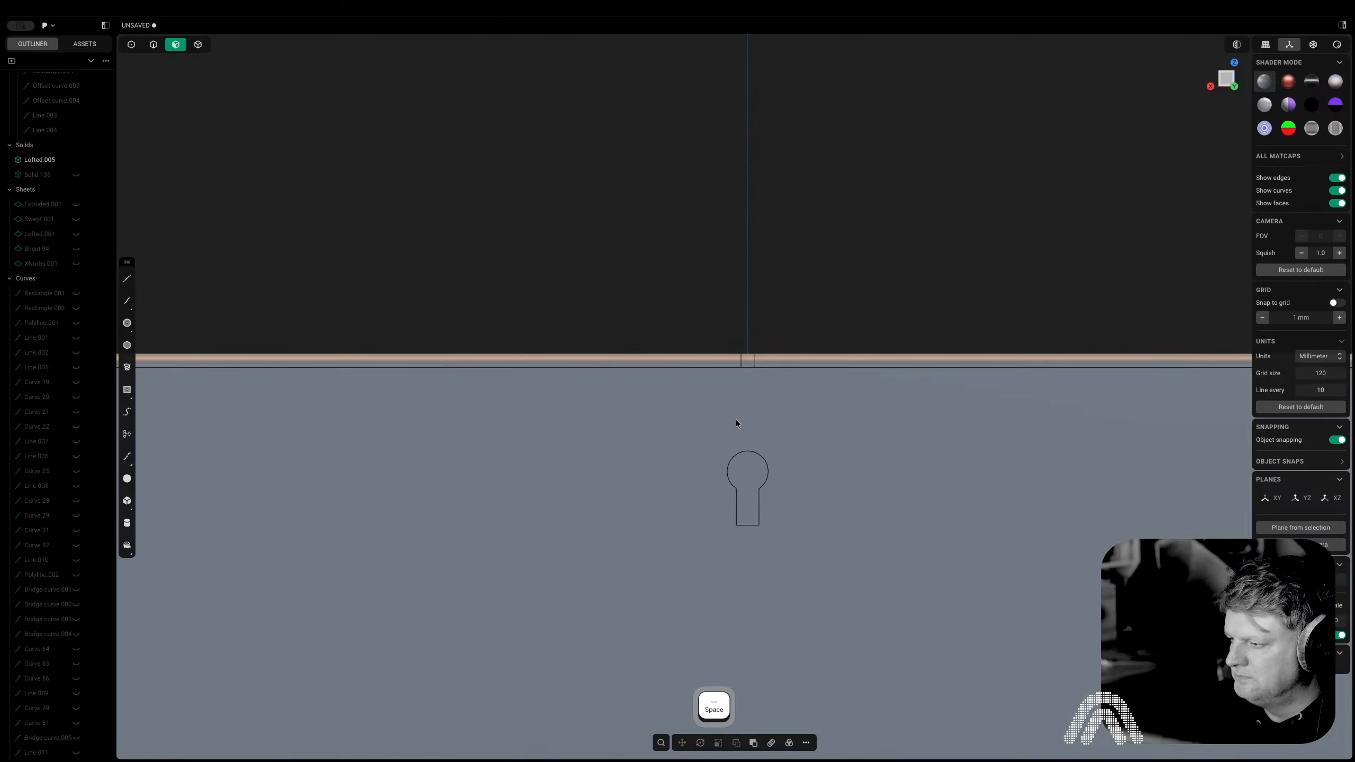
click(127, 389)
scroll(824, 442, up, 5)
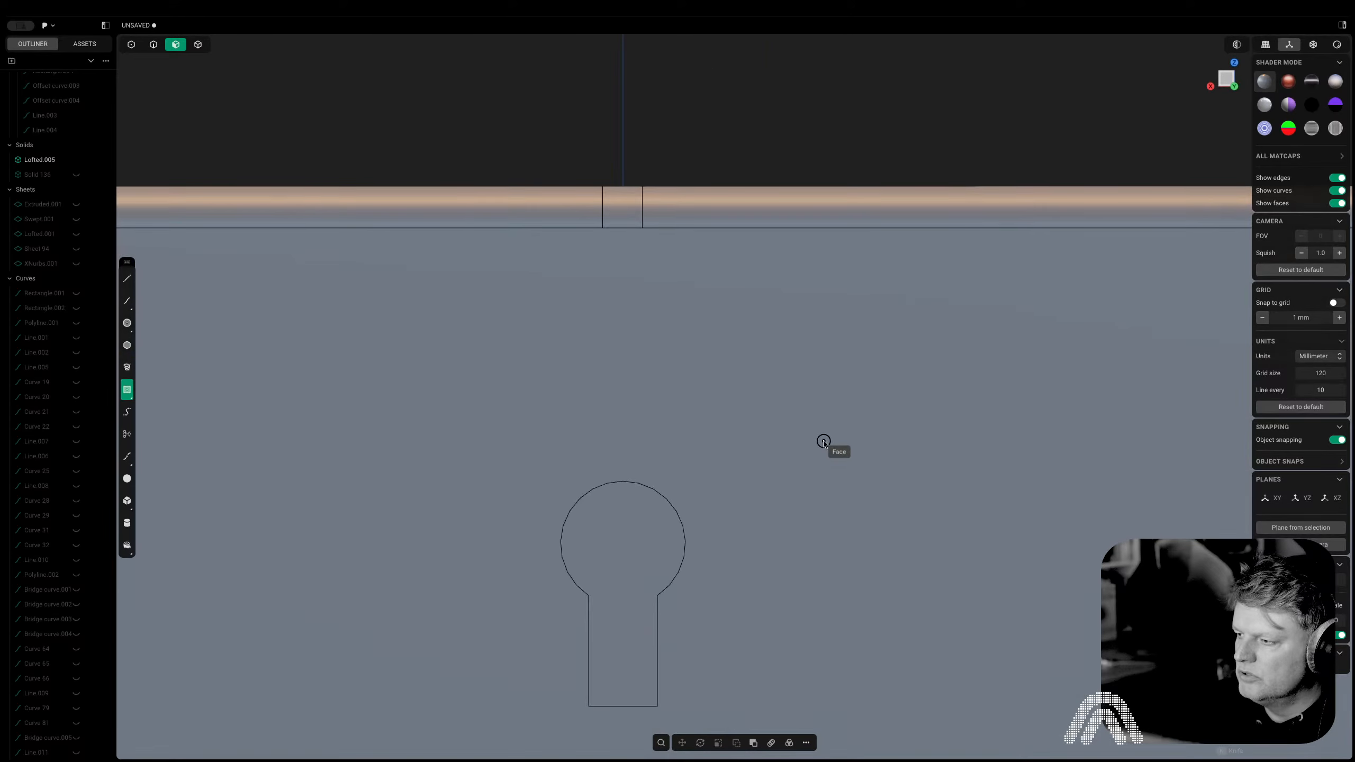
click(622, 479)
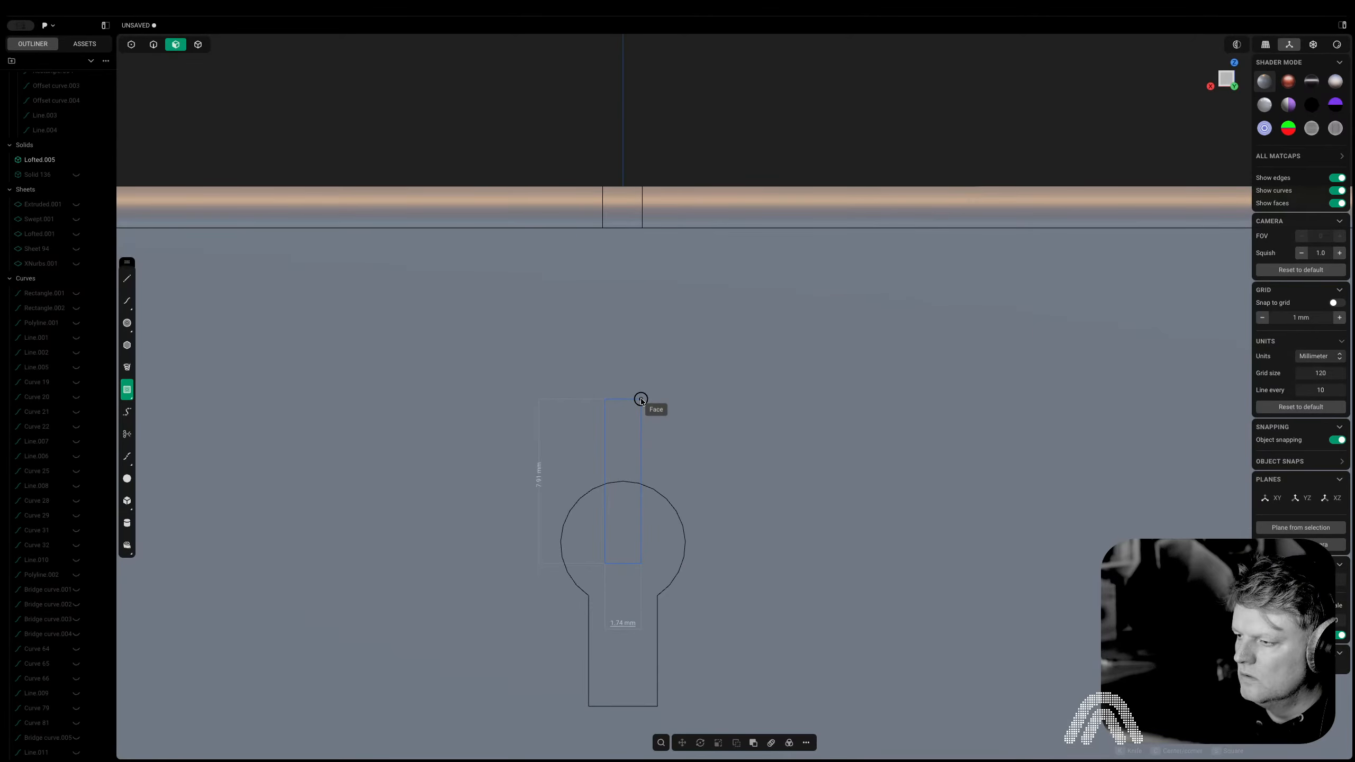
click(640, 398)
key(3)
click(624, 461)
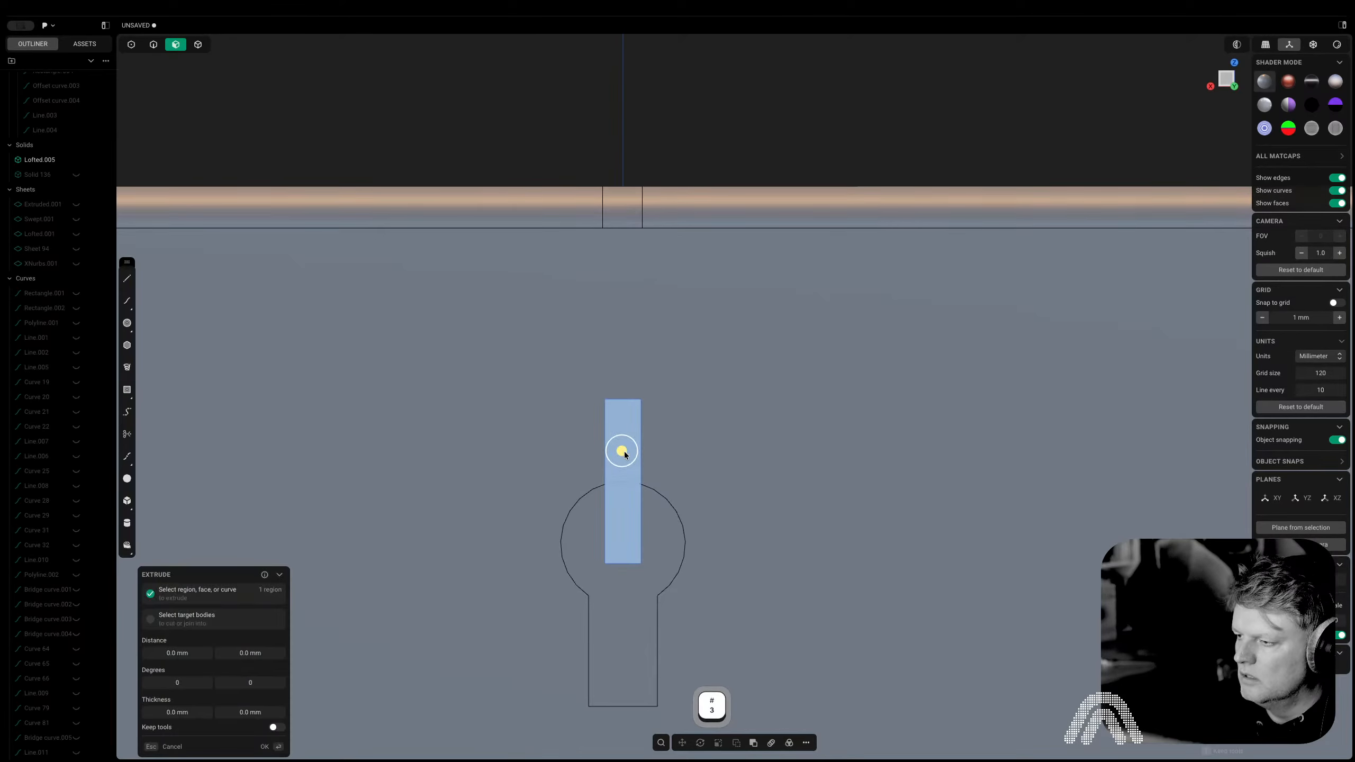
middle_drag(623, 459, 553, 468)
key(w)
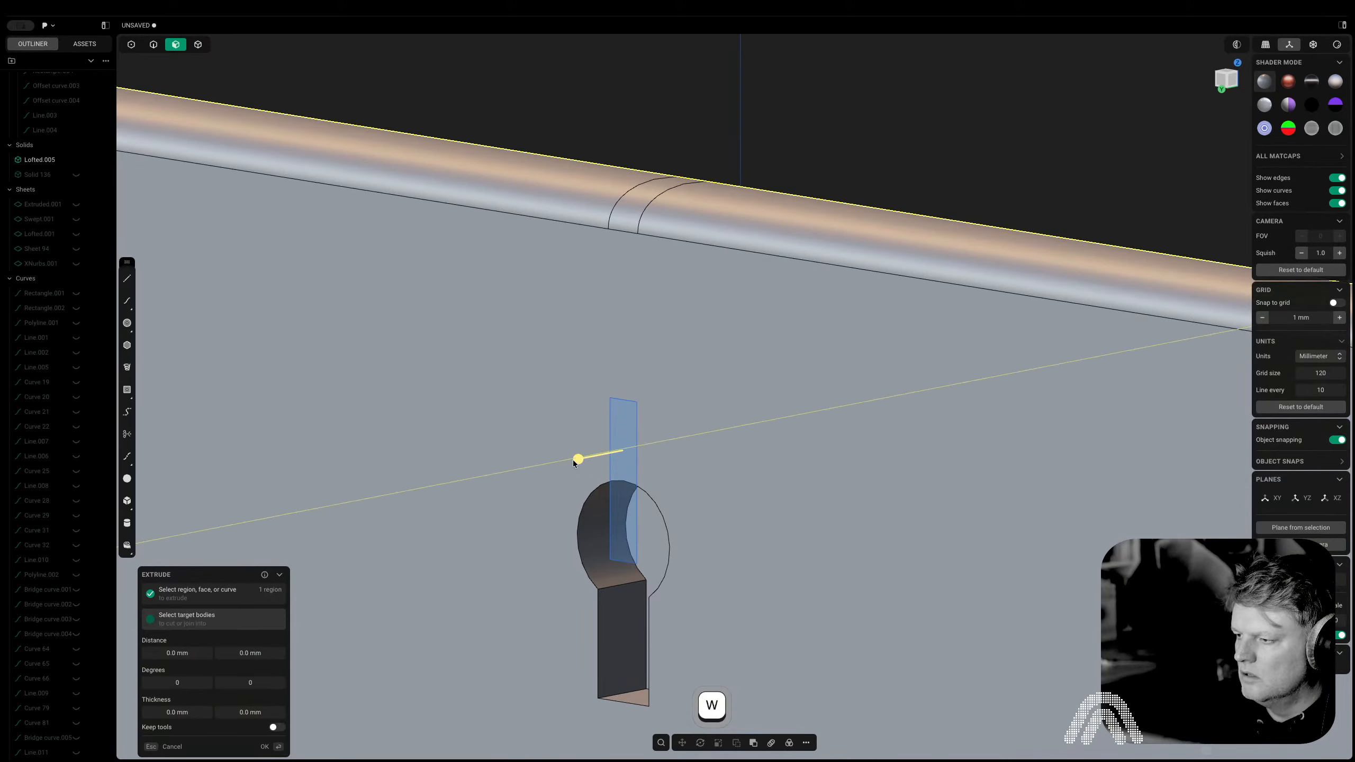
click(634, 458)
mouse_move(634, 458)
middle_down()
mouse_move(716, 418)
mouse_move(627, 464)
middle_up()
key(Escape)
Extrude the narrow rectangle region into the panel down to the keyhole's floor to cut an upper slot, and delete the rectangle curve
key(w)
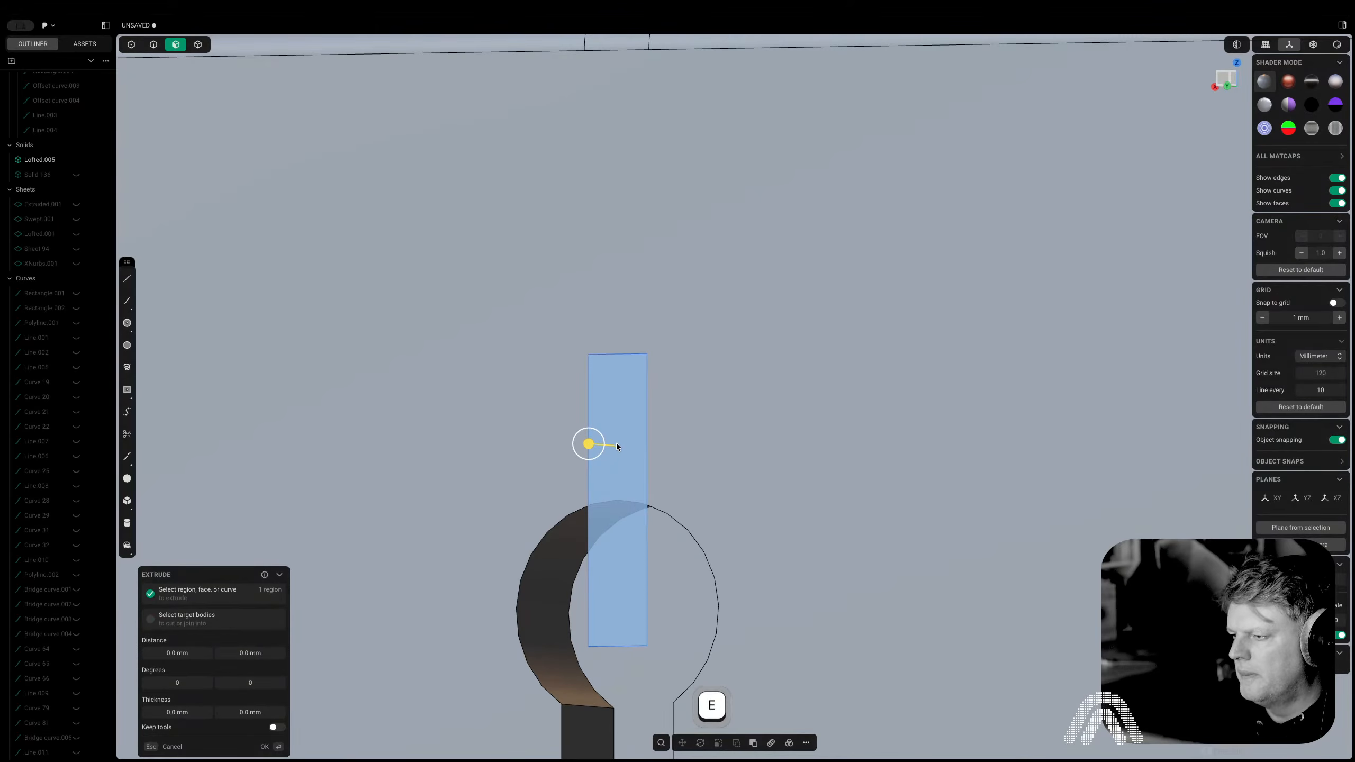
drag(588, 444, 615, 526)
right_click(615, 525)
middle_drag(615, 525, 647, 434)
key(2)
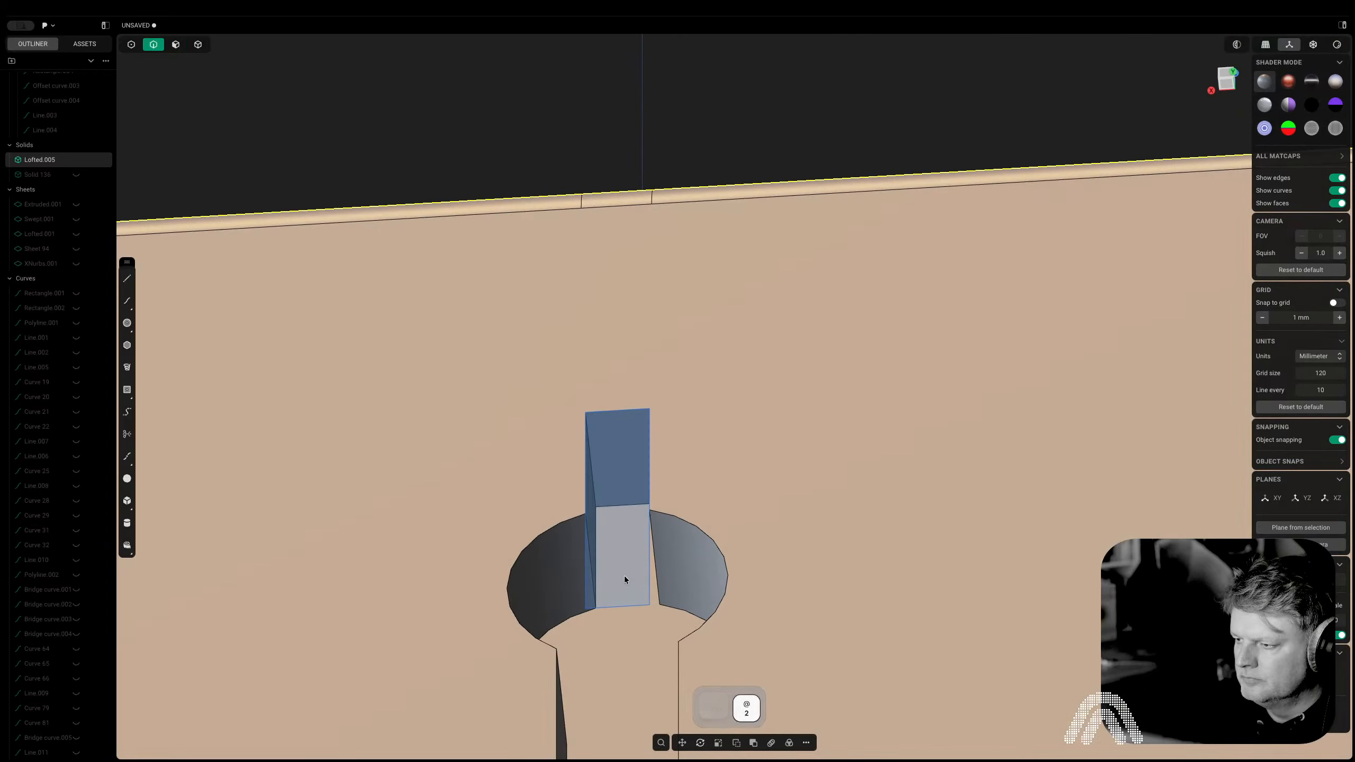
click(618, 608)
key(x)
Set a temporary construction plane on the upper slot's end wall and turn on section analysis at that plane
key(3)
click(574, 587)
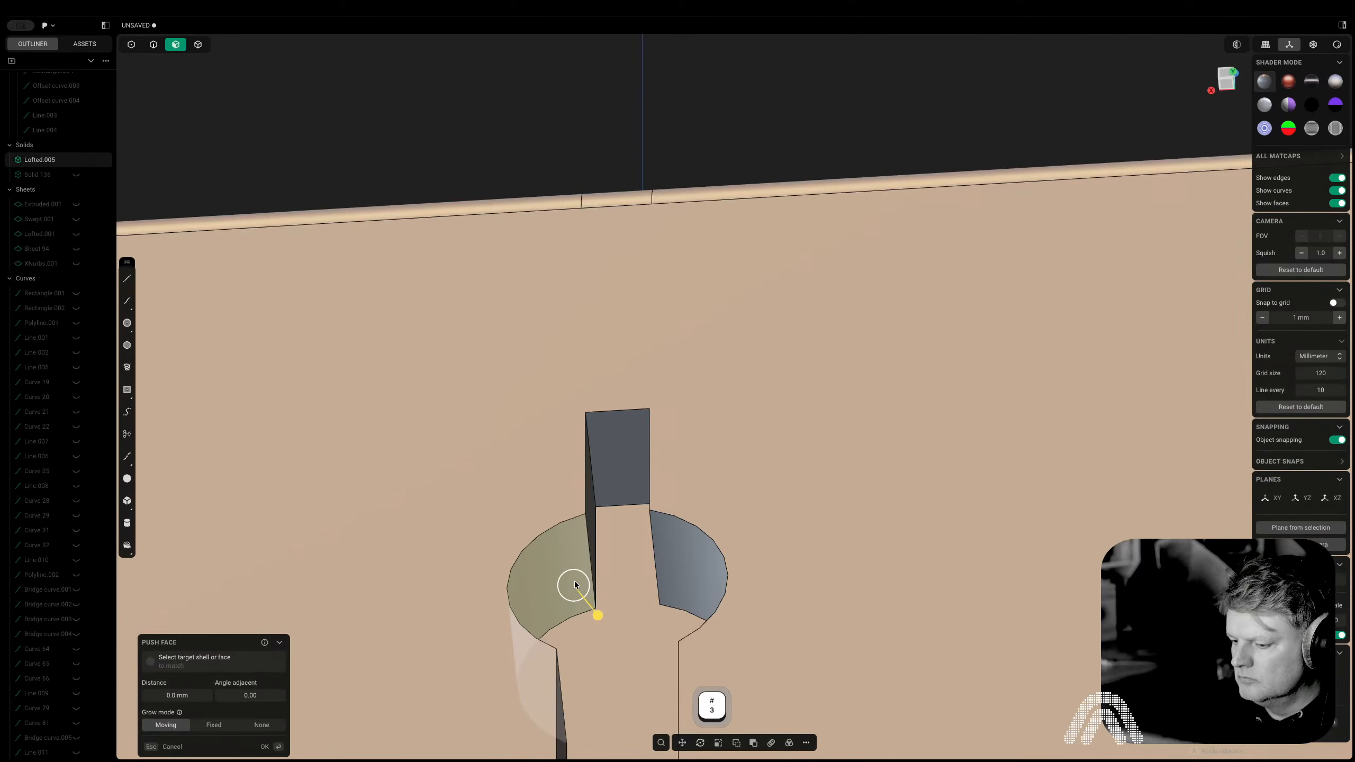
click(630, 493)
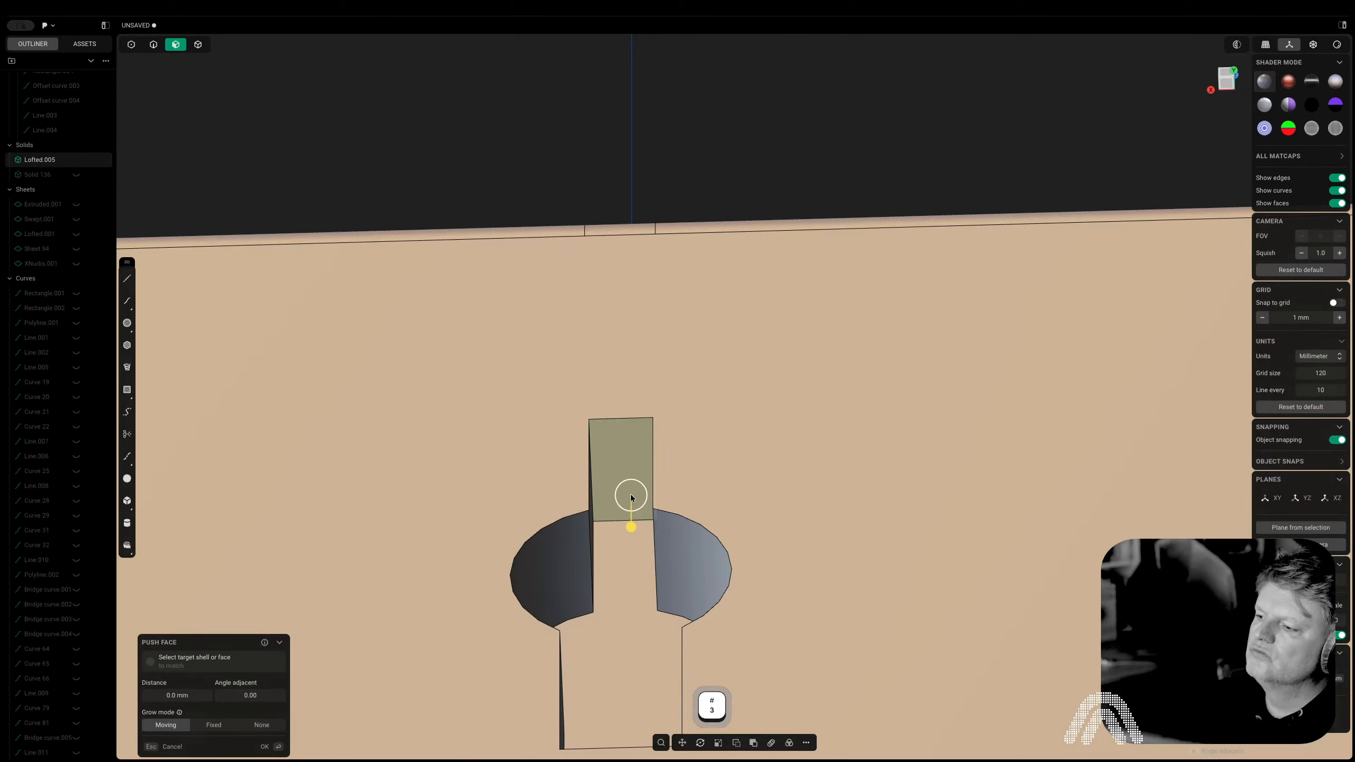
key(space)
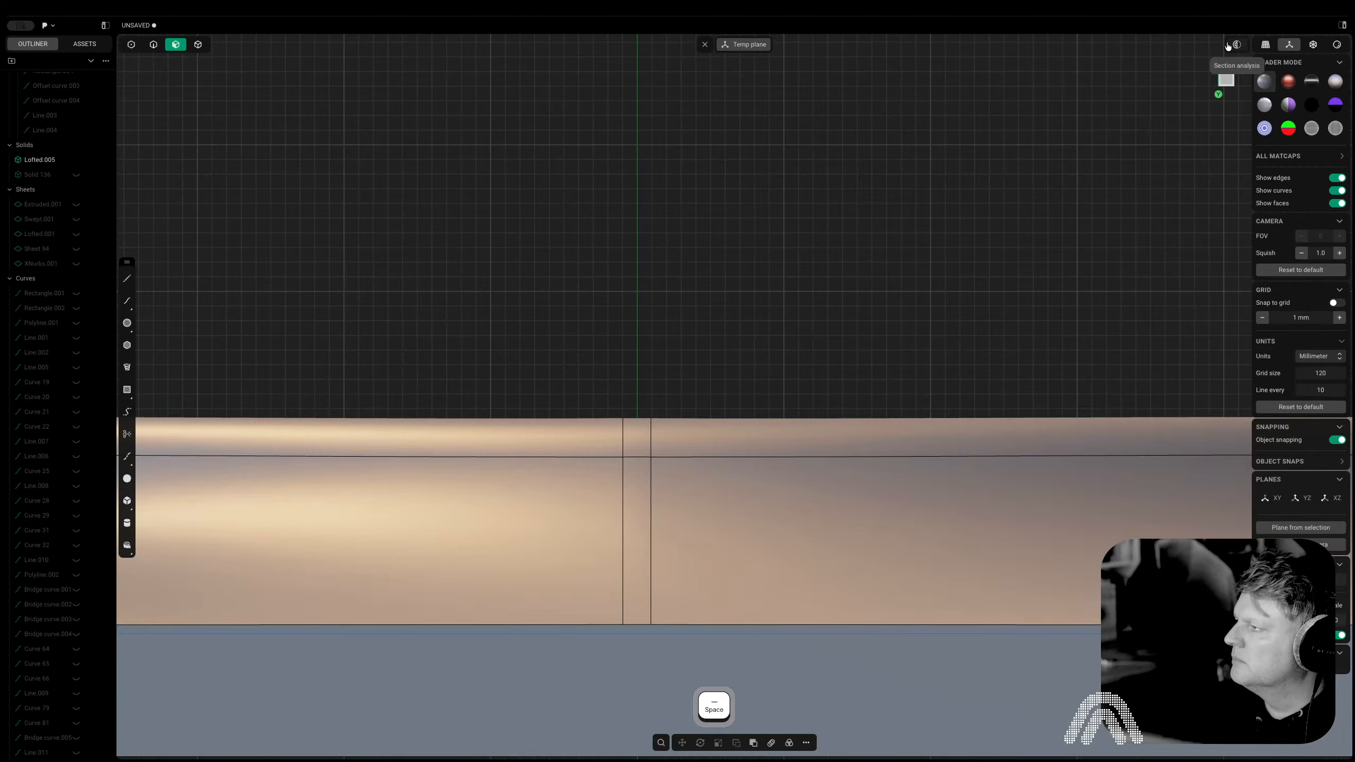
click(1236, 44)
right_drag(843, 515, 838, 181)
scroll(636, 358, up, 5)
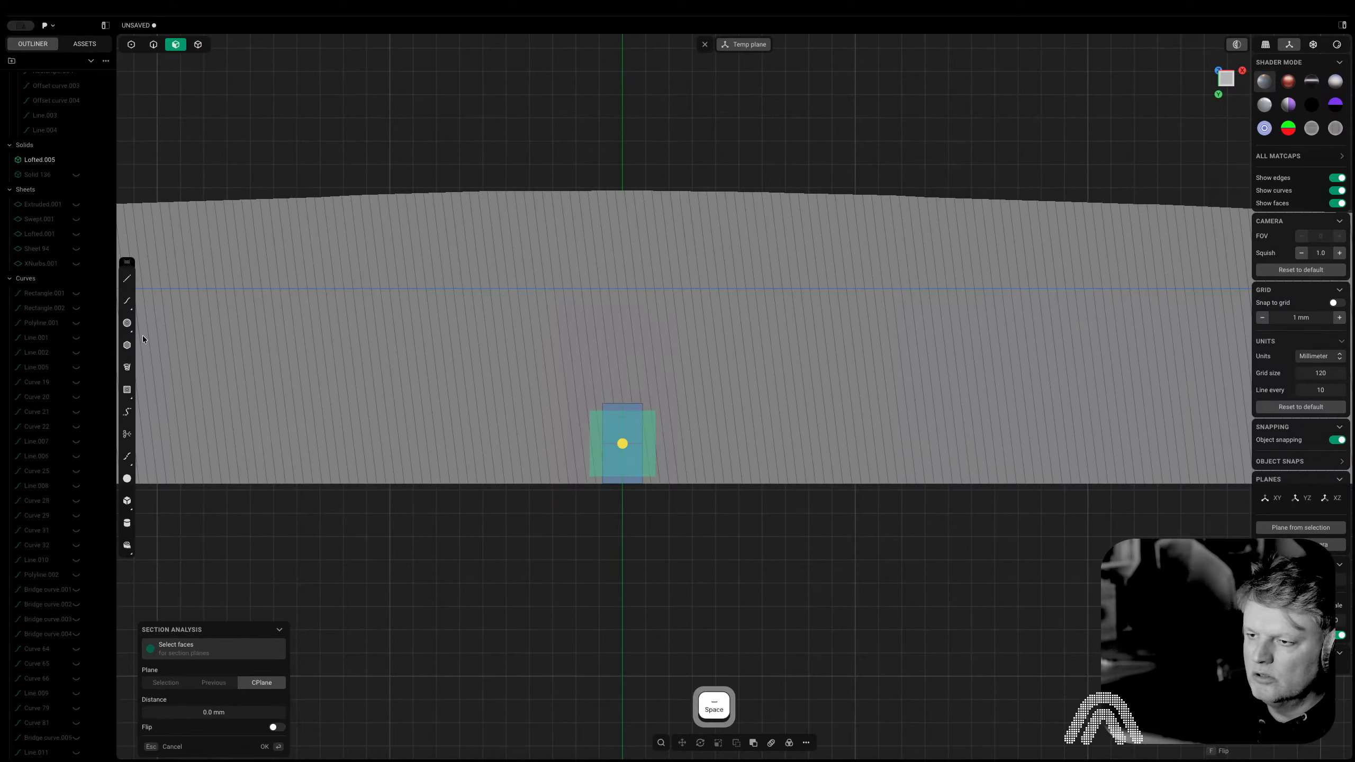
Draw a center rectangle wider than the upper slot, centered on the slot's end wall, and turn off section analysis
click(127, 390)
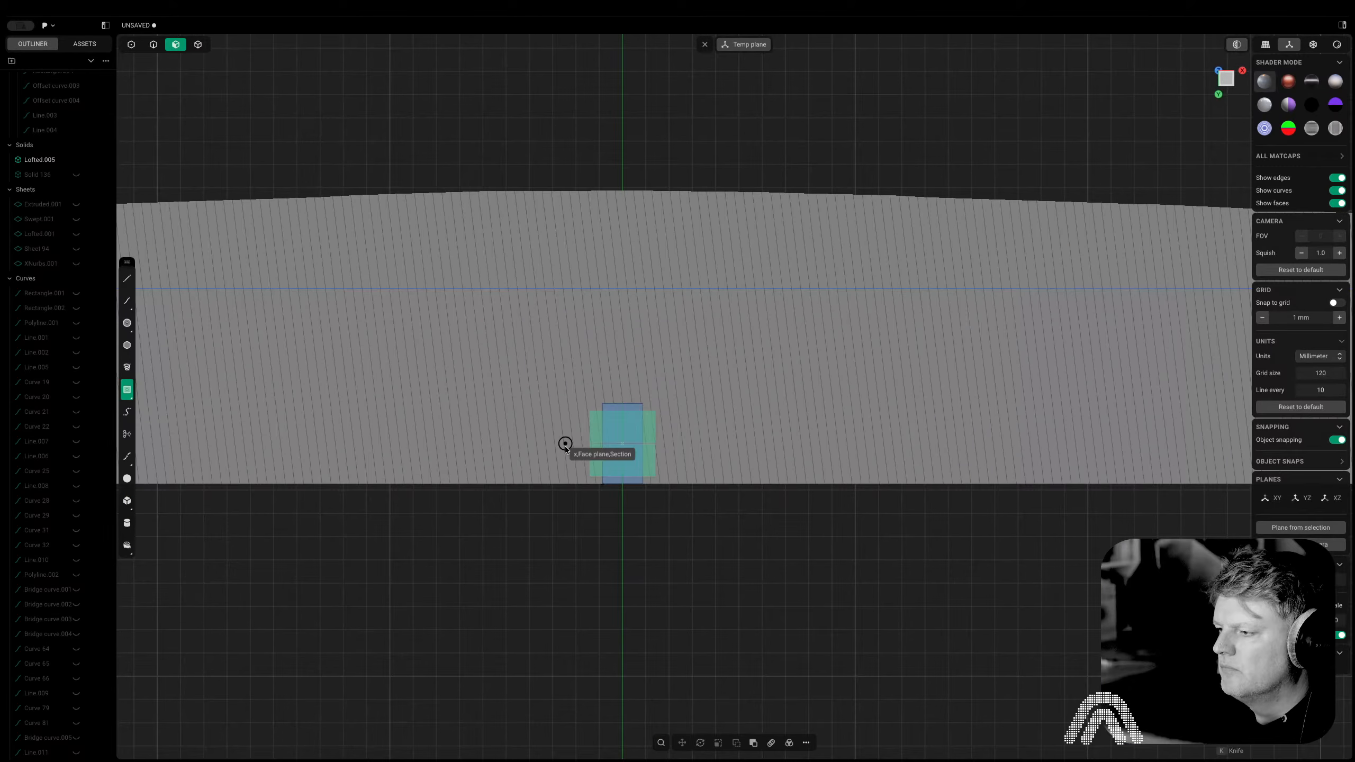
click(618, 447)
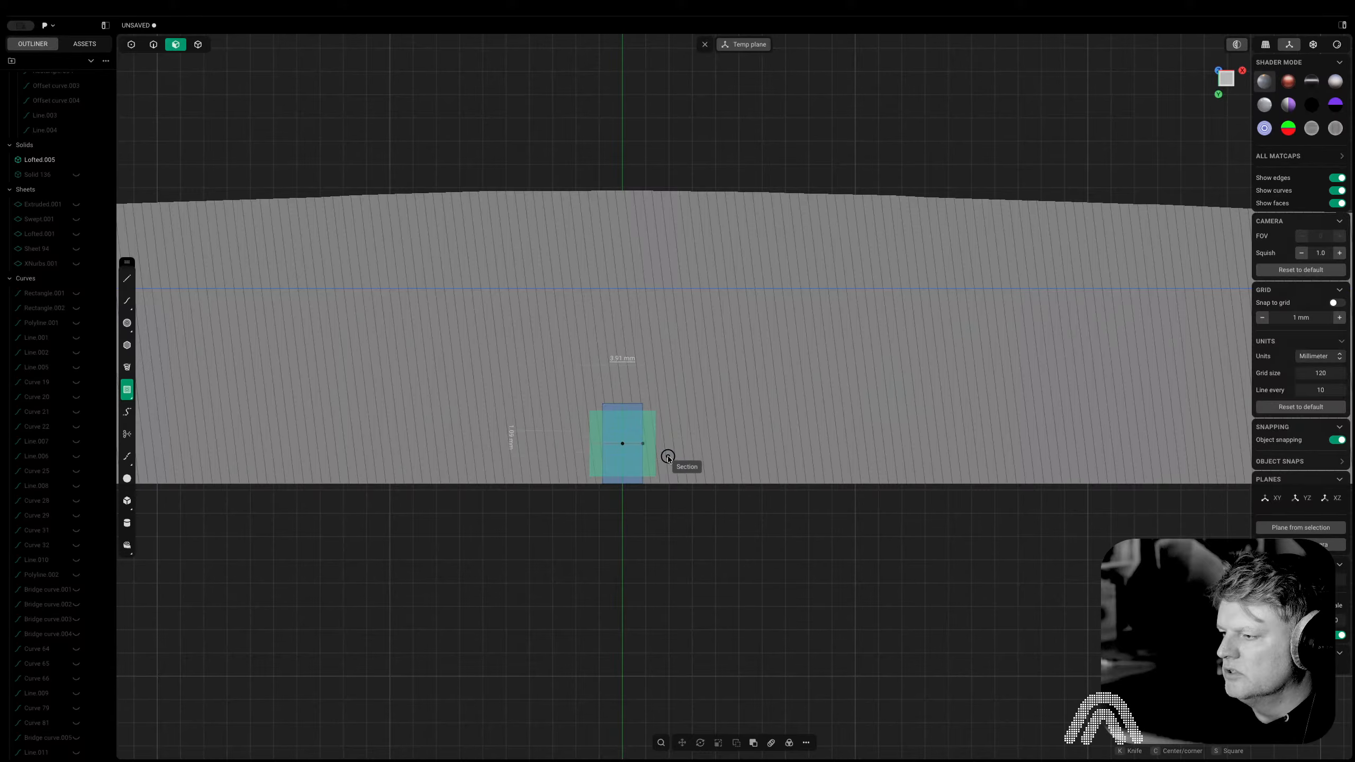
click(676, 459)
right_drag(674, 460, 423, 647)
click(1225, 78)
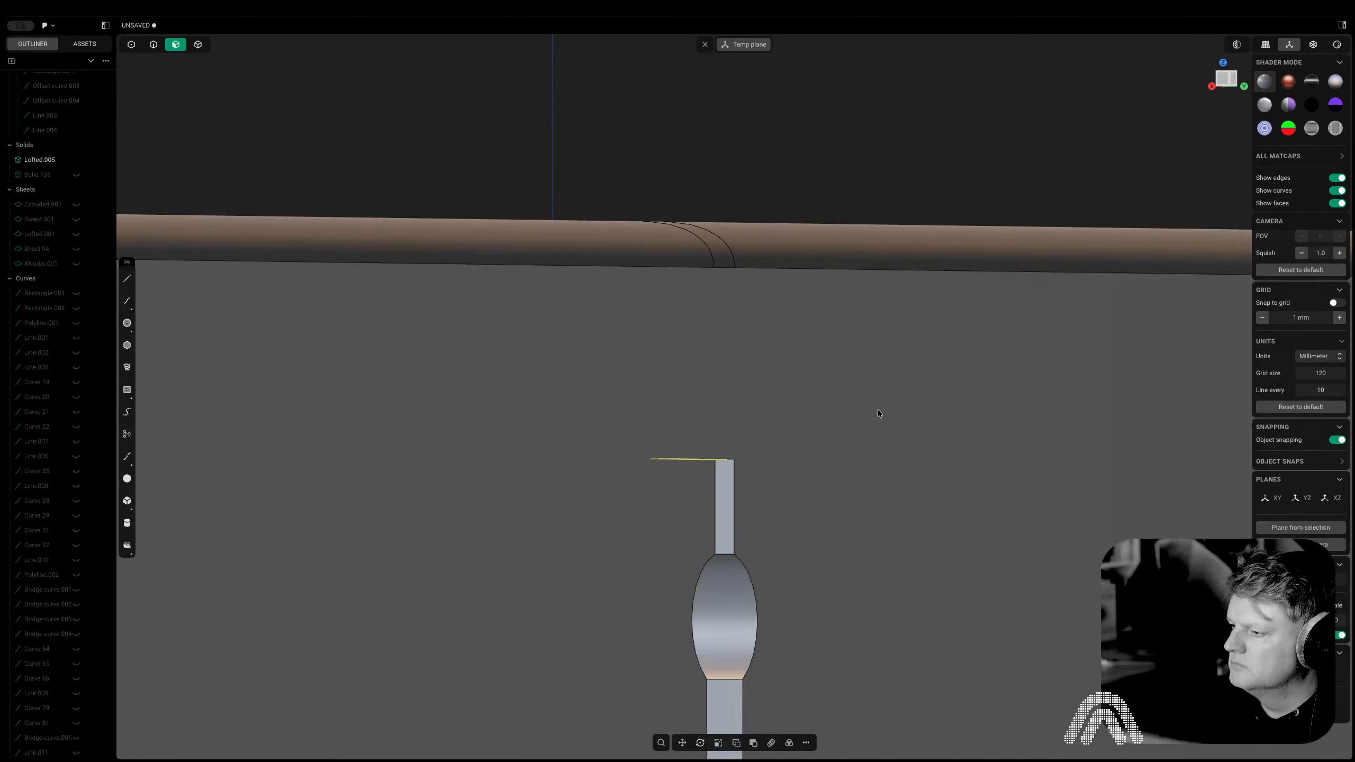
right_drag(859, 455, 808, 331)
scroll(795, 460, up, 10)
key(3)
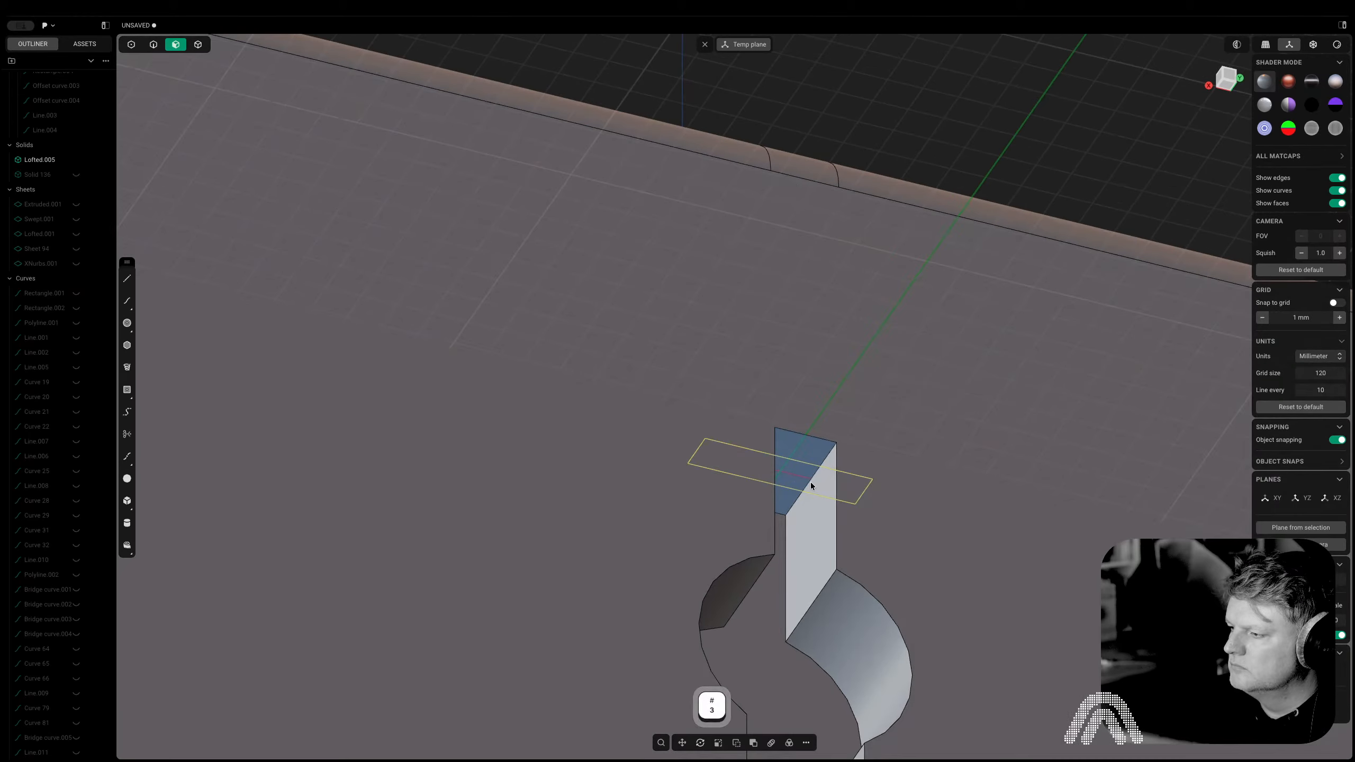
click(787, 479)
key(e)
drag(791, 538, 841, 113)
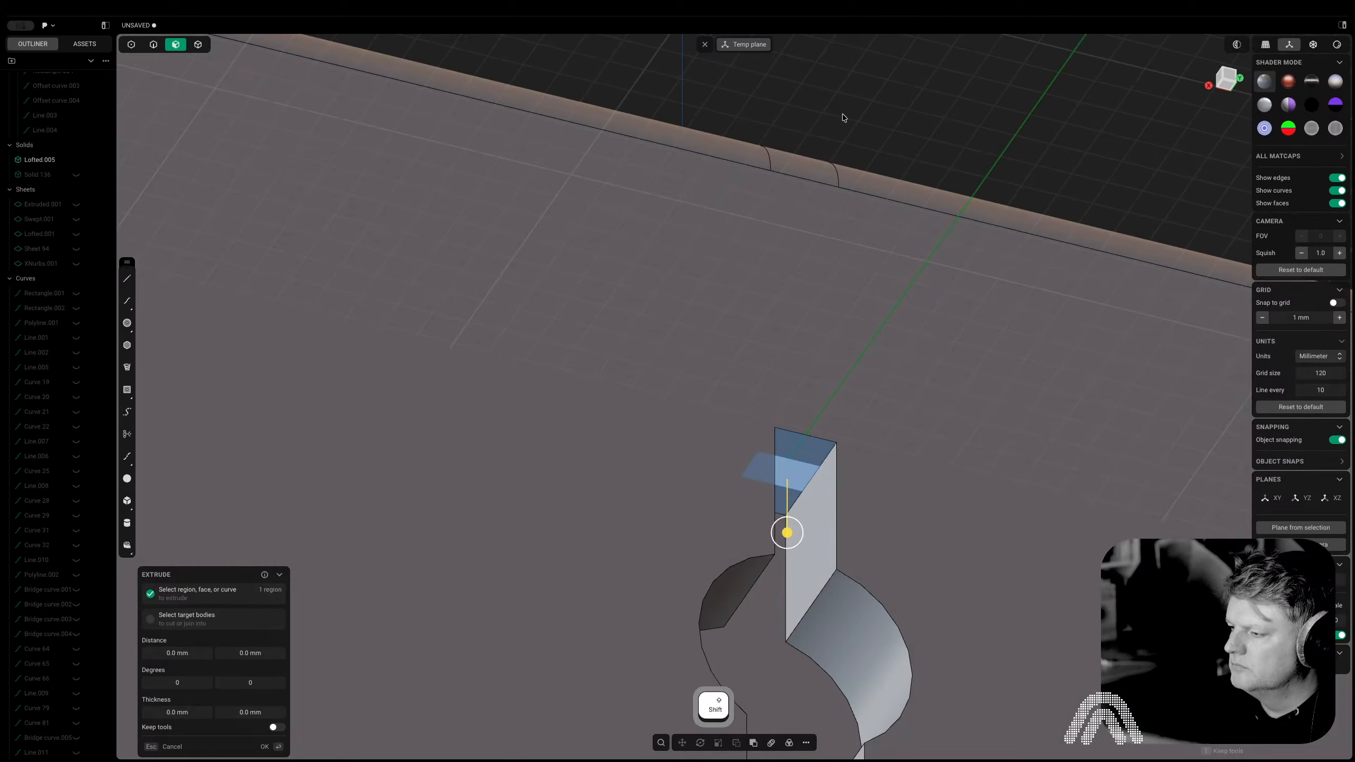
right_click(854, 160)
Move the rectangle curve about 5.2 mm down along Z into the keyhole's round opening
key(shift+2)
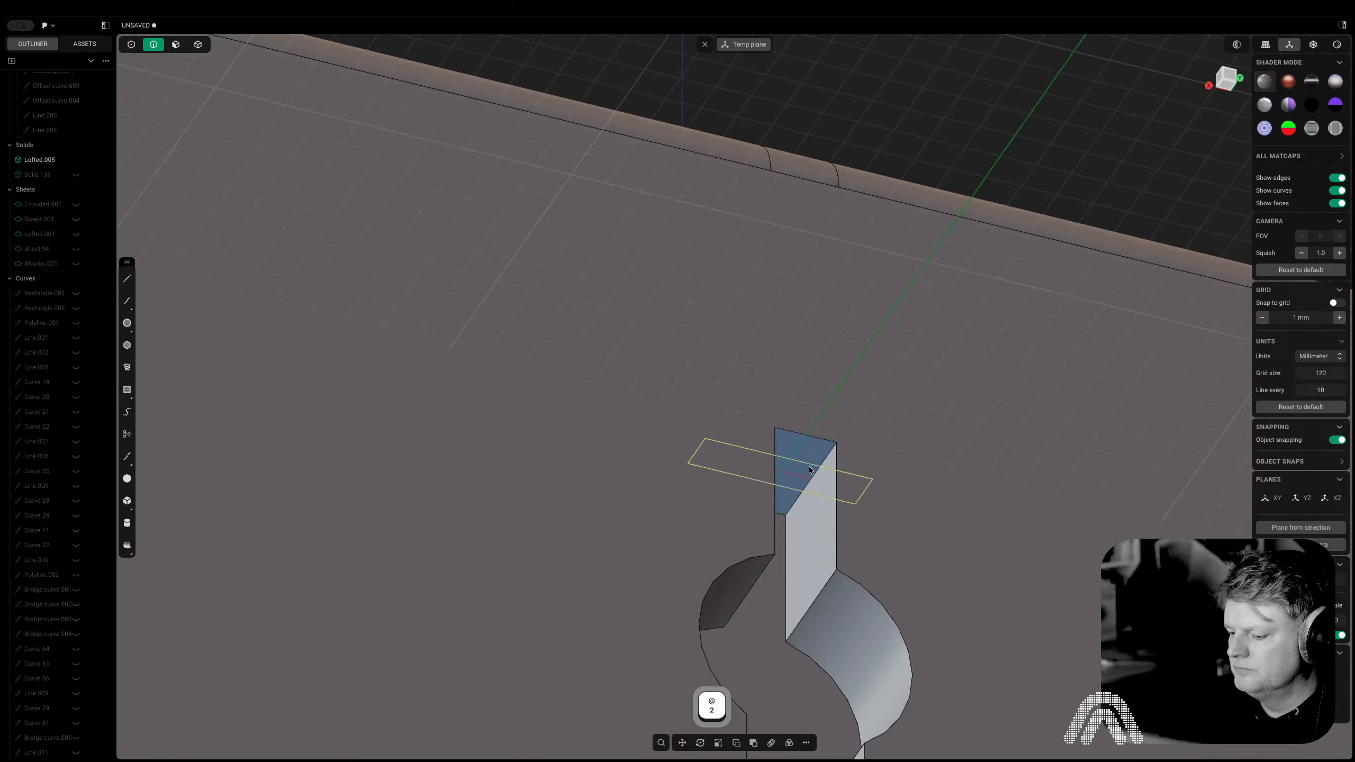
key(g)
key(z)
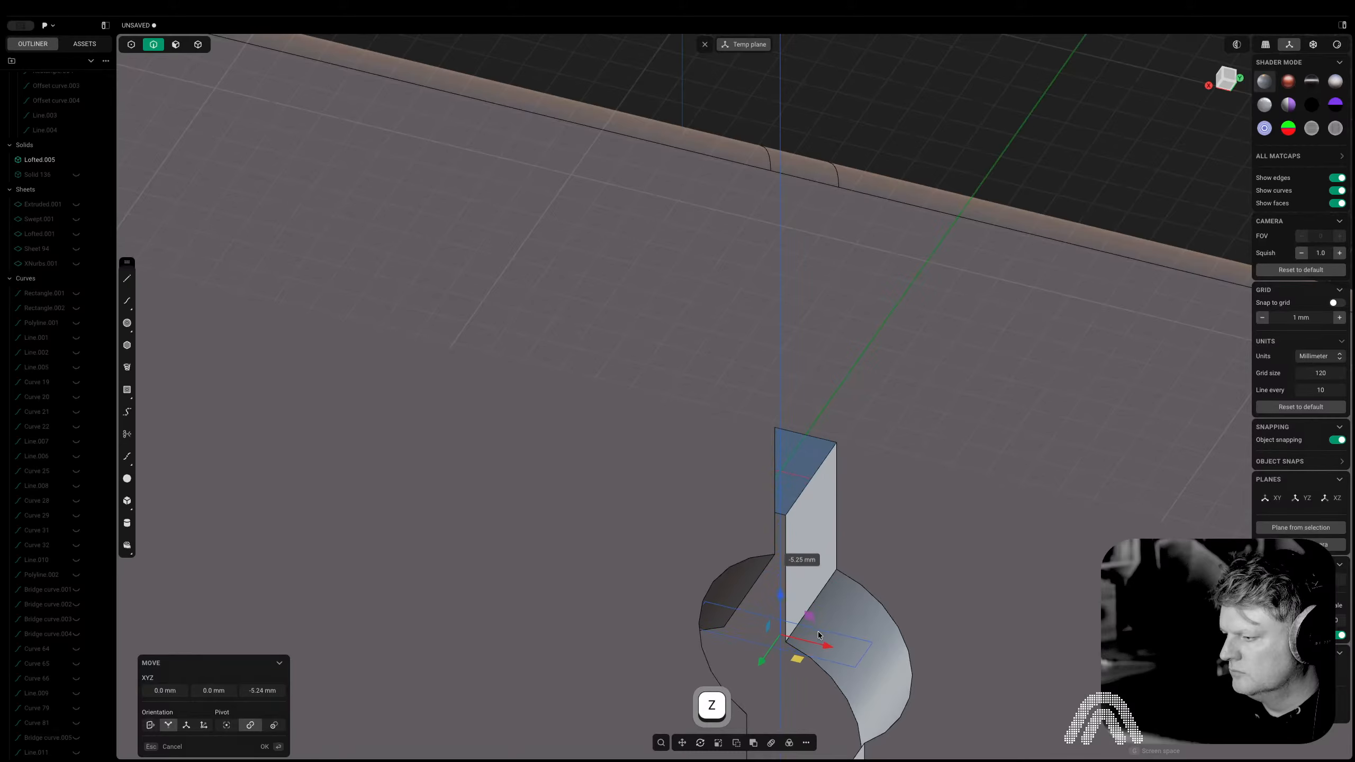
click(811, 639)
Extrude the moved rectangle's region upward into the panel as far as the upper slot's end to cut a wider undercut behind it
key(3)
click(774, 647)
key(shift+w)
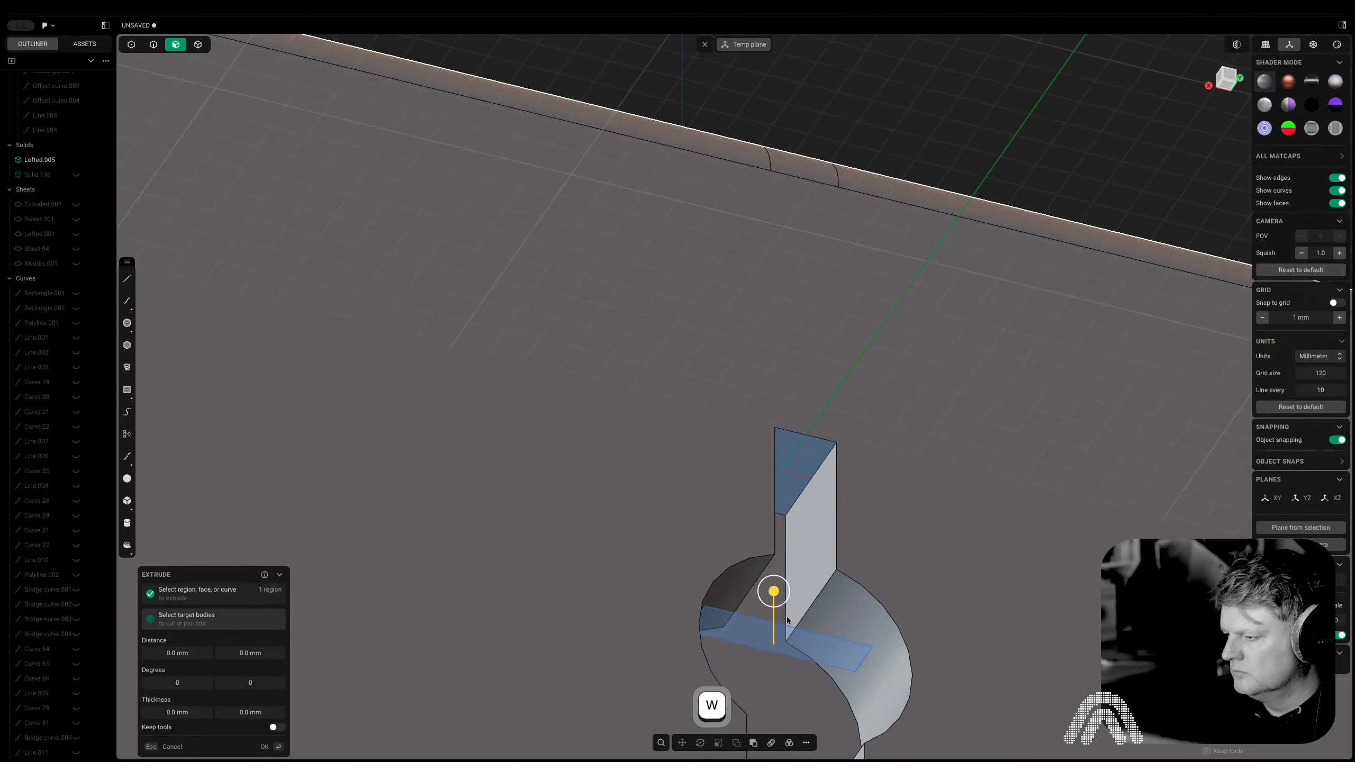
click(774, 644)
drag(775, 595, 802, 451)
right_click(803, 453)
scroll(802, 454, down, 7)
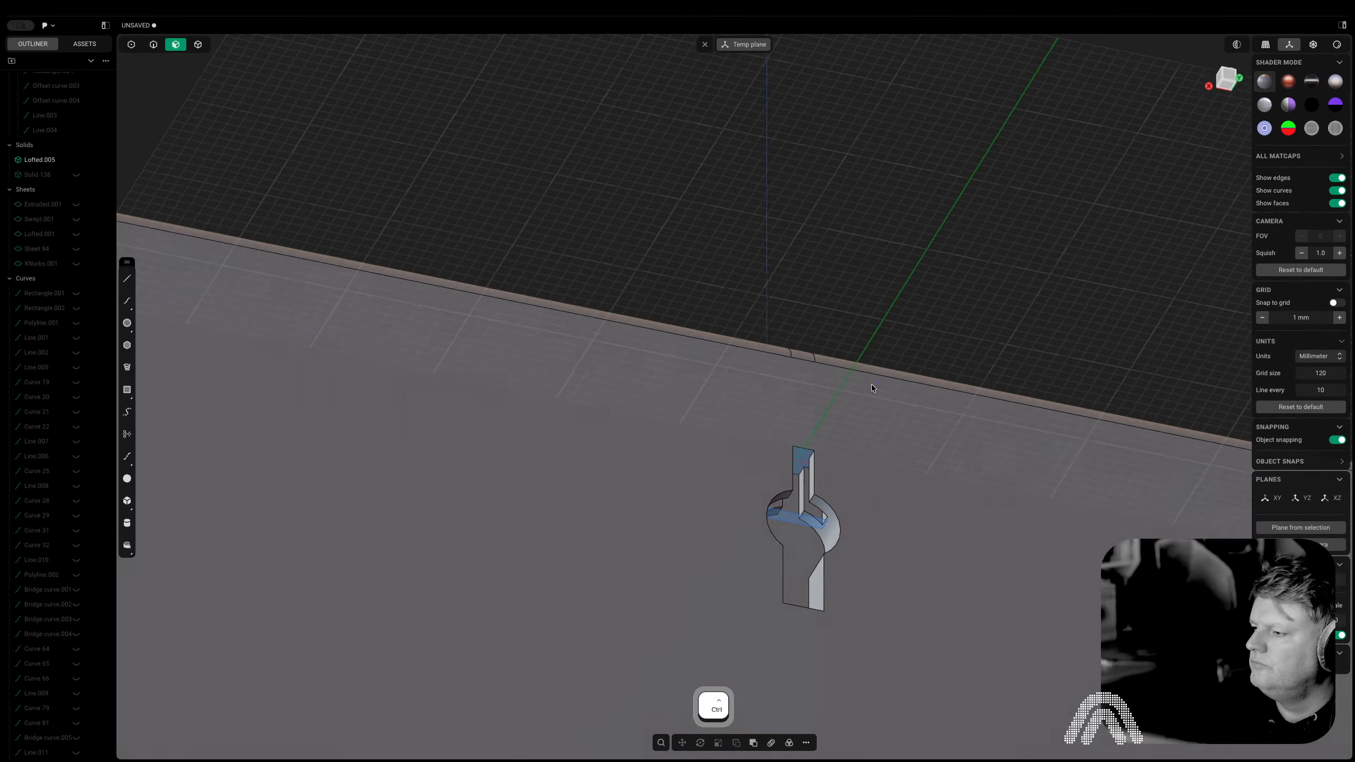
Hide the model's edges for a clean view of the whole panel from the front
middle_drag(872, 386, 743, 483)
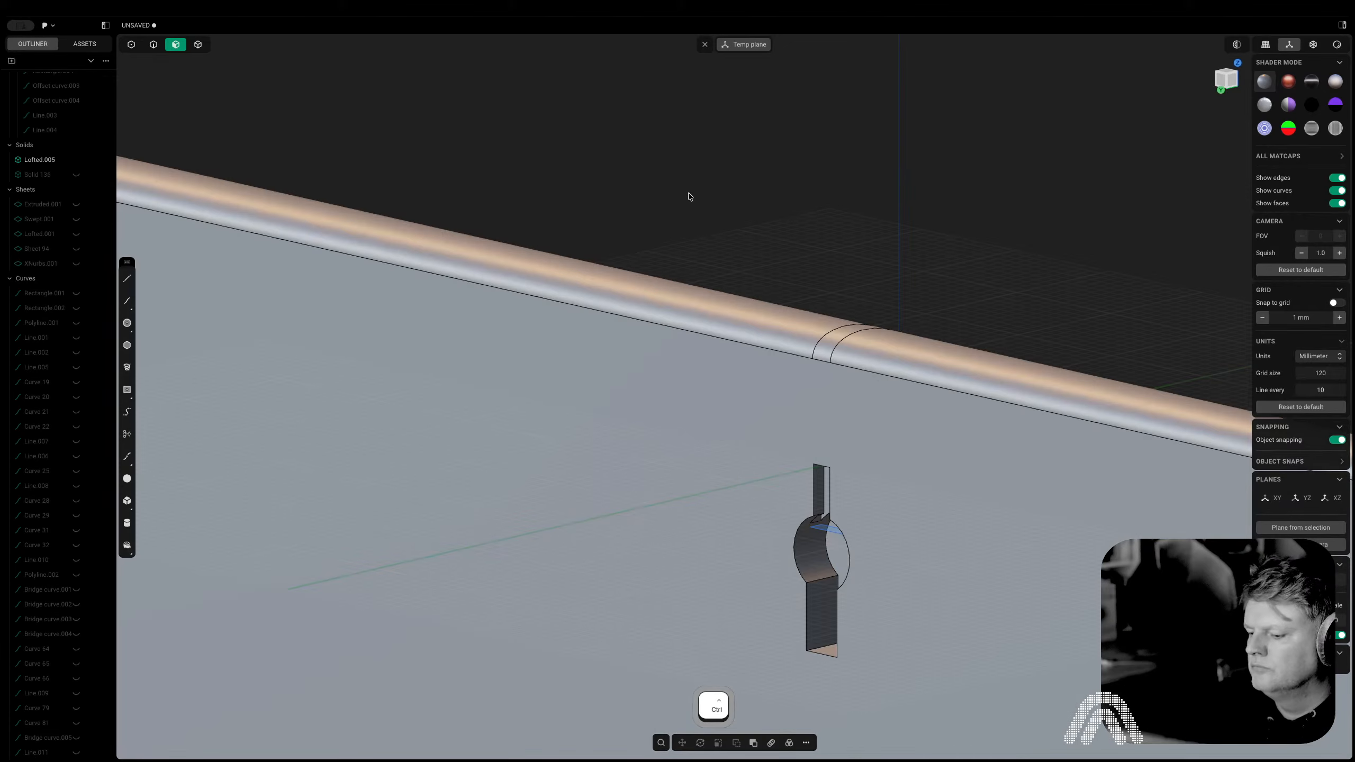
key(ctrl+s)
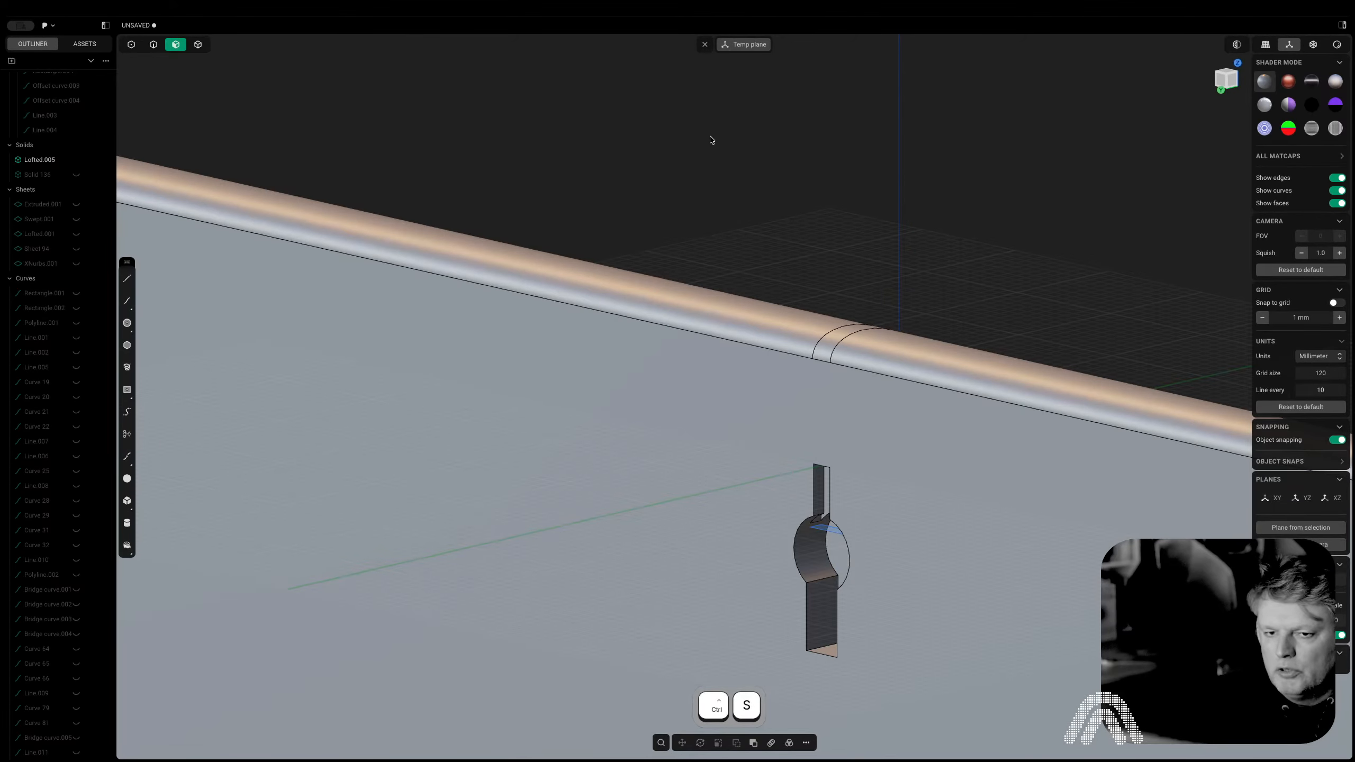
scroll(842, 213, down, 6)
middle_drag(840, 217, 821, 321)
right_drag(998, 321, 717, 381)
middle_drag(1110, 357, 1027, 365)
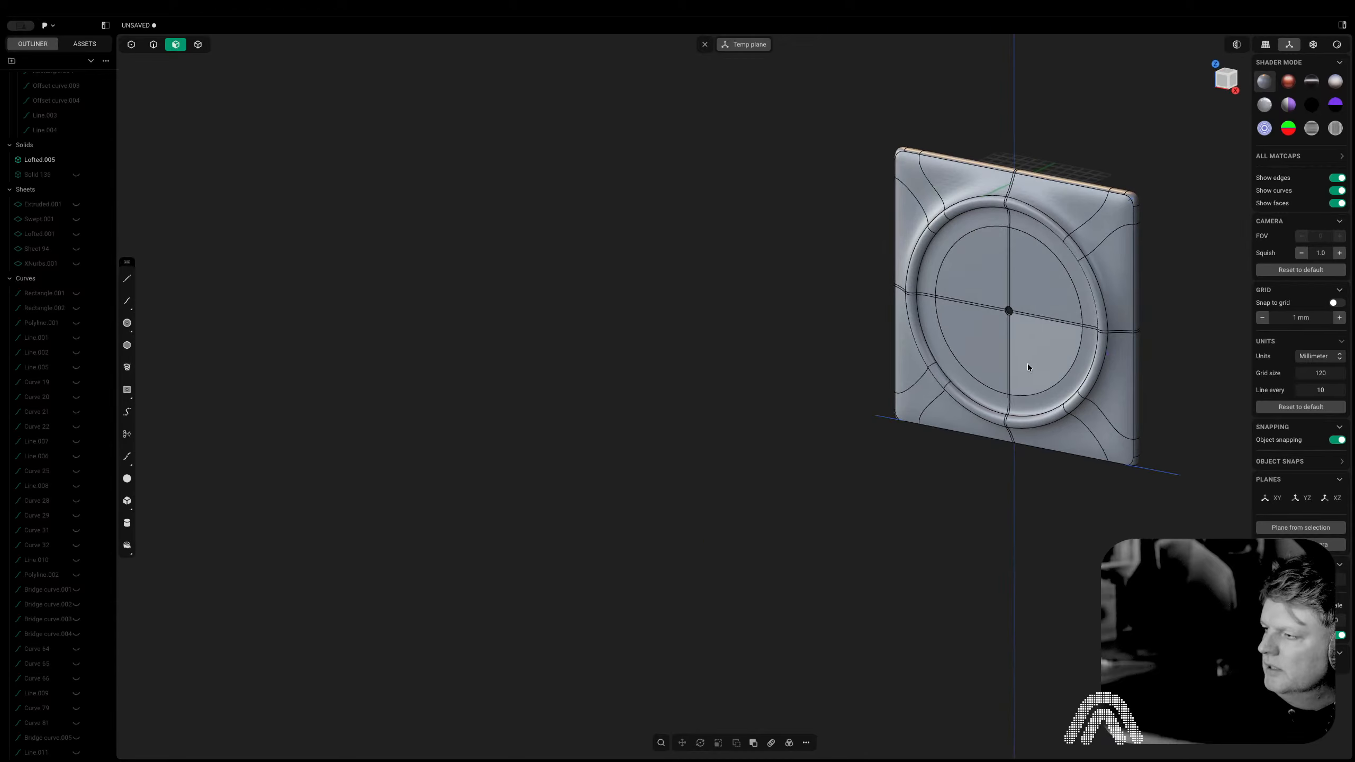
right_drag(1027, 365, 882, 421)
middle_drag(876, 319, 673, 379)
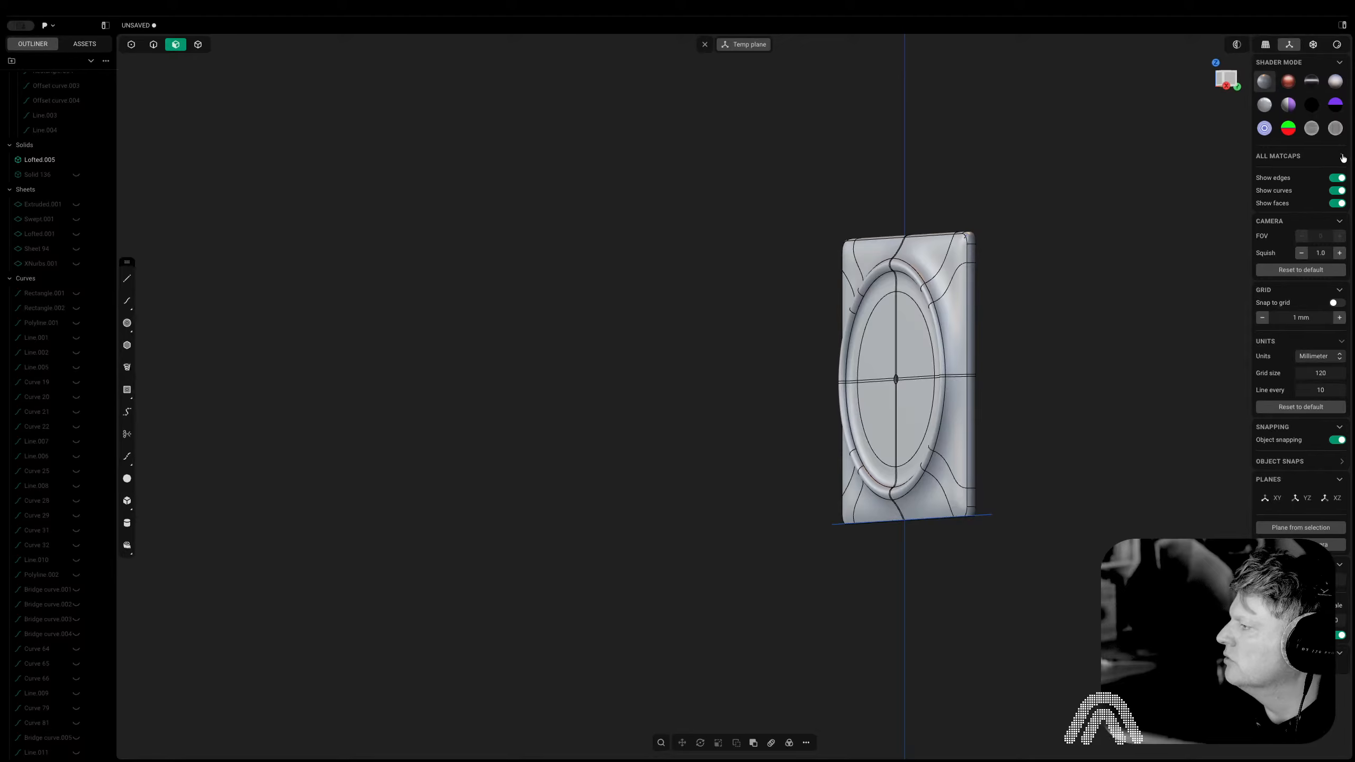
click(1338, 178)
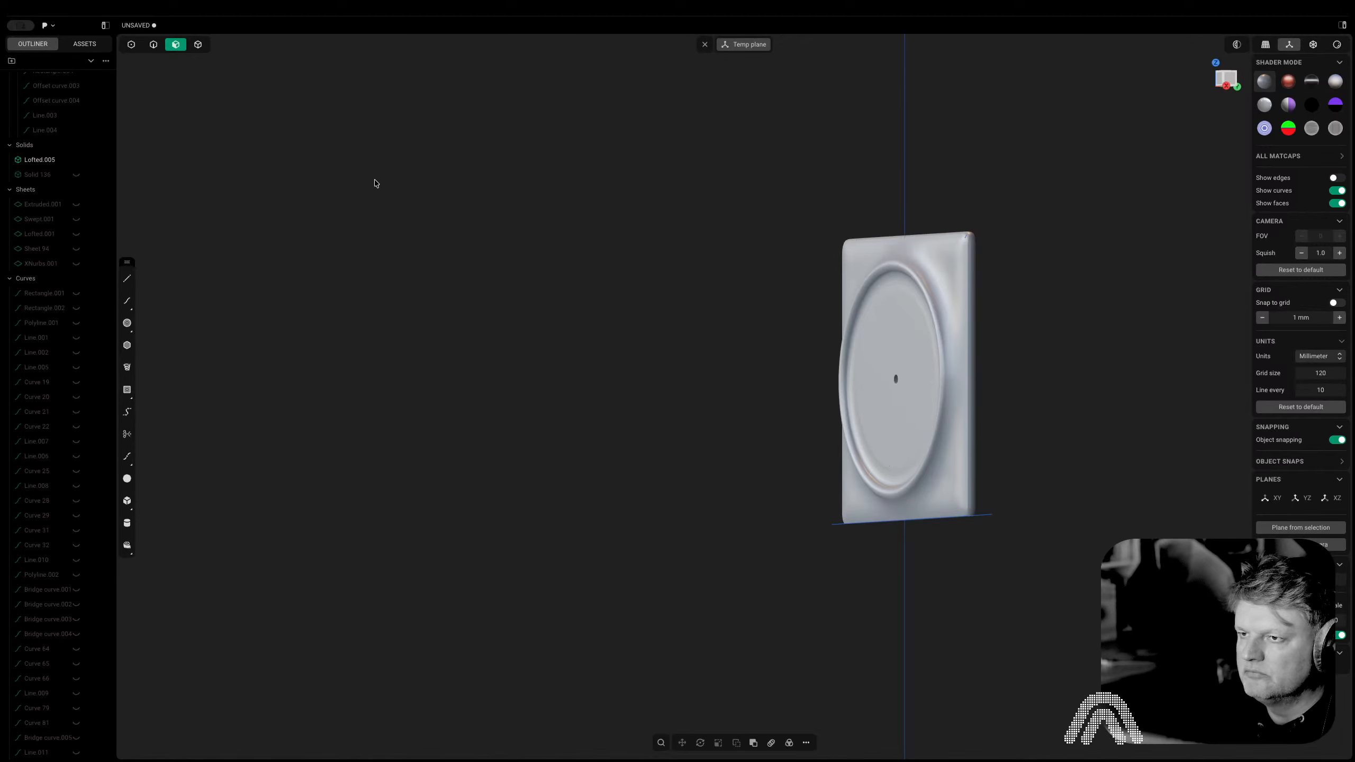
Save the project as Untitled.plasticity in a new folder named "soft clock" inside the Clocks folder
key(super+s)
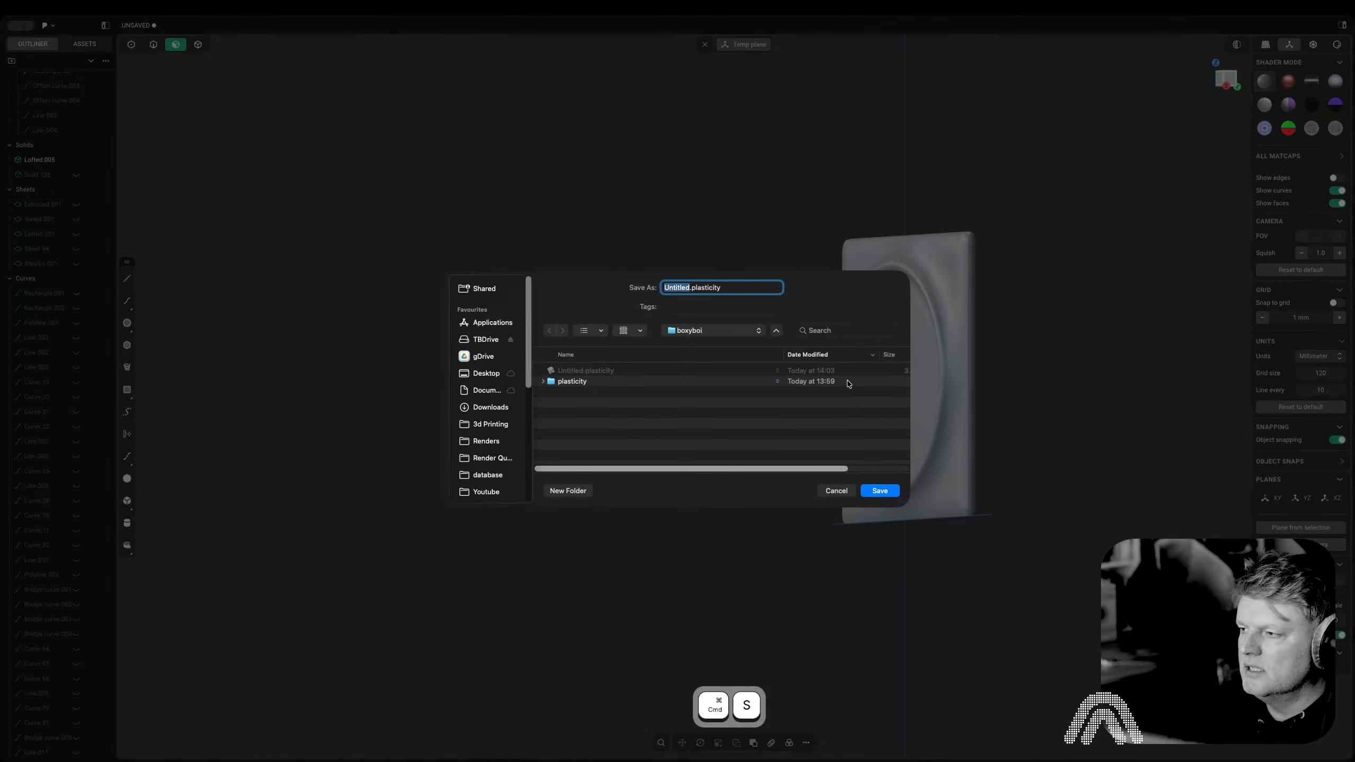
click(554, 492)
text(soft)
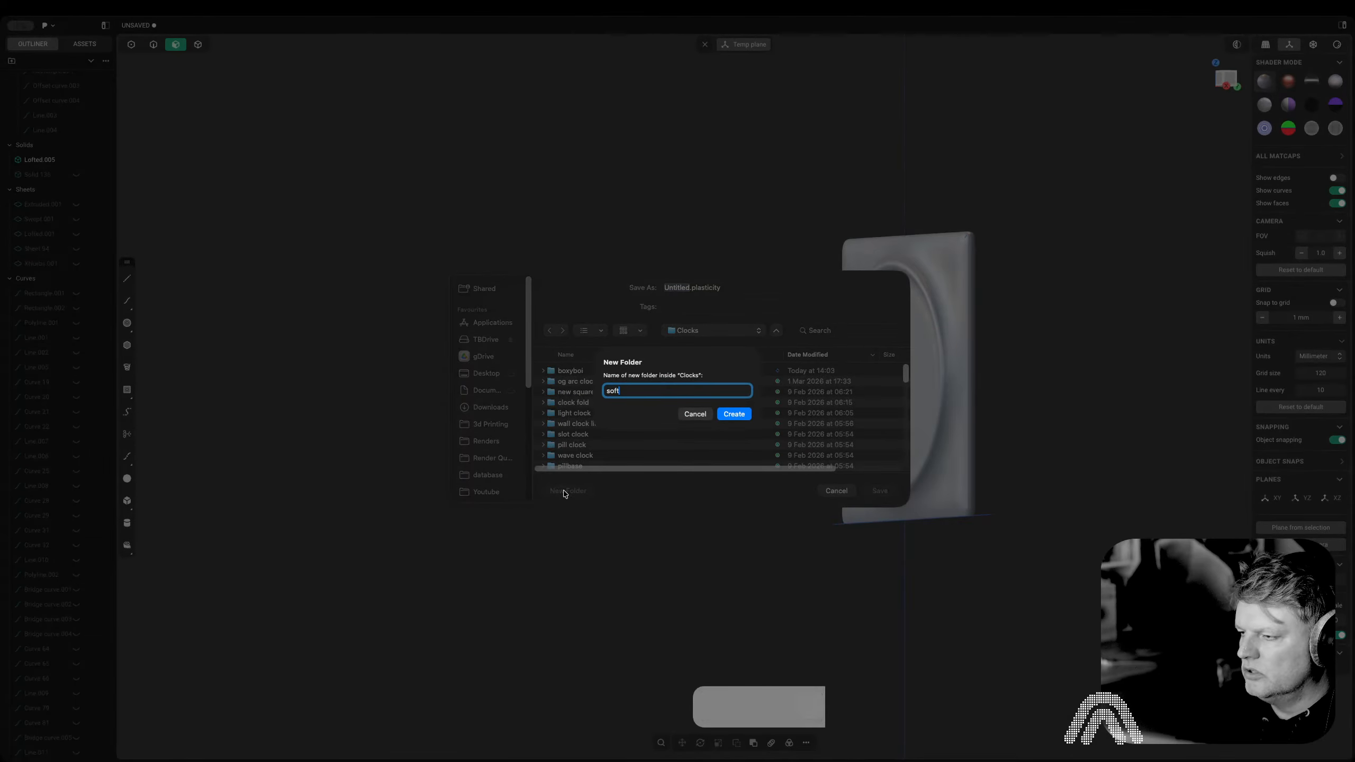
text( clock)
key(Return)
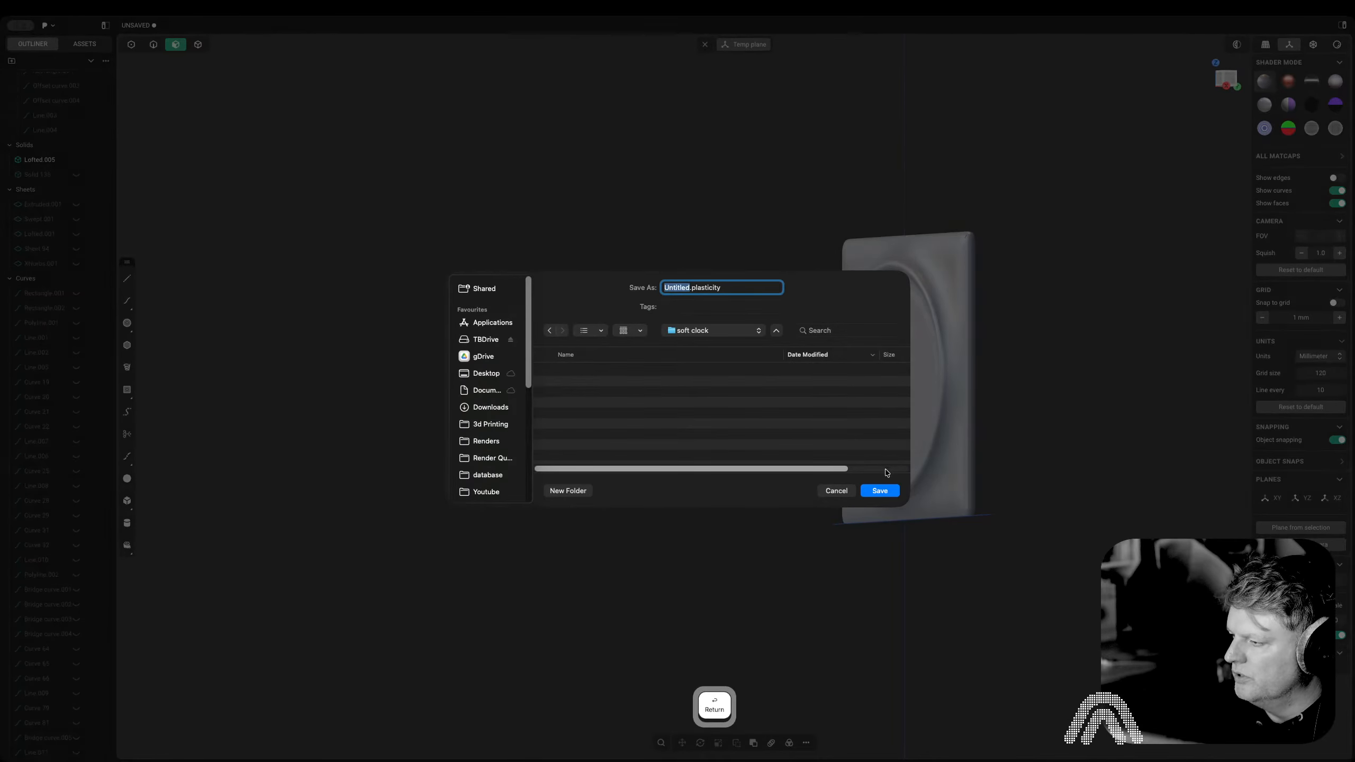
click(879, 490)
Open the recent file with the colorful box-shaped clock and view the model from the front corner
click(51, 32)
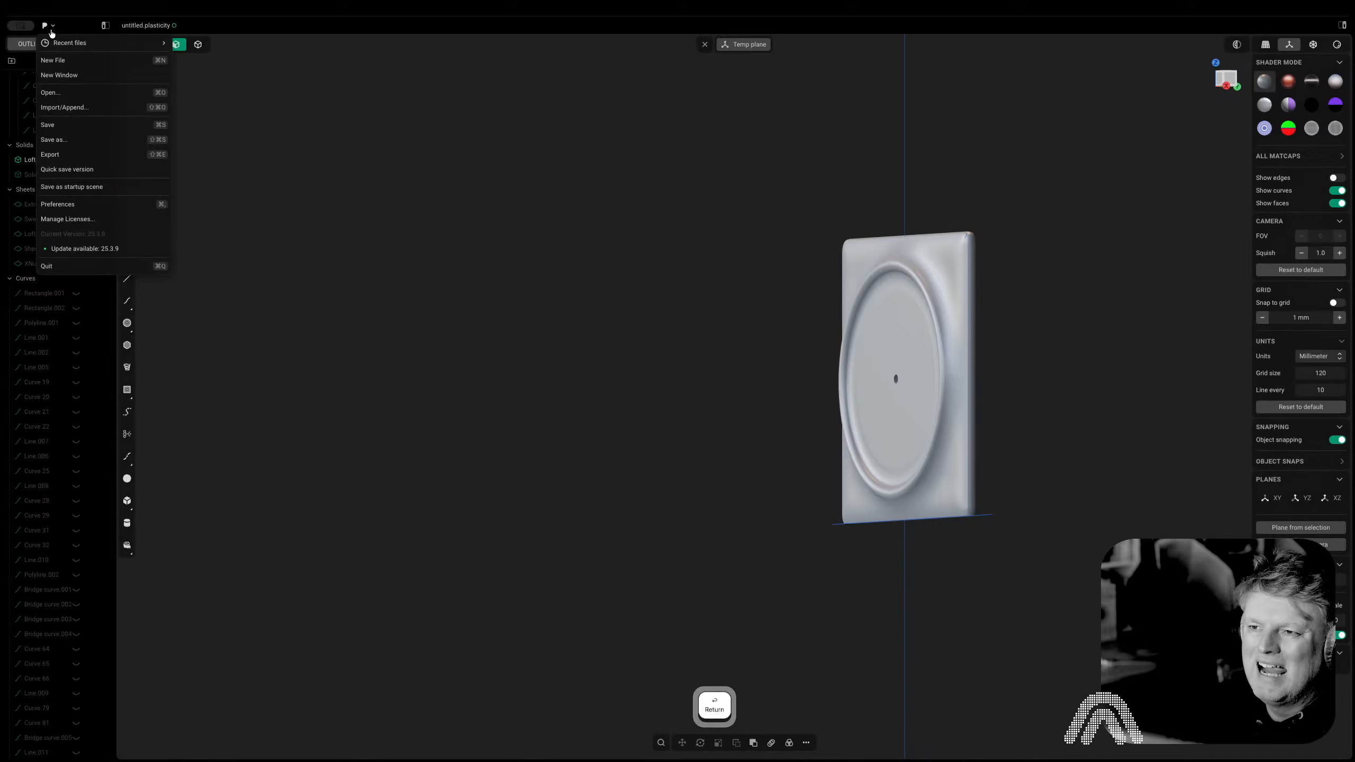
mouse_move(69, 43)
click(285, 87)
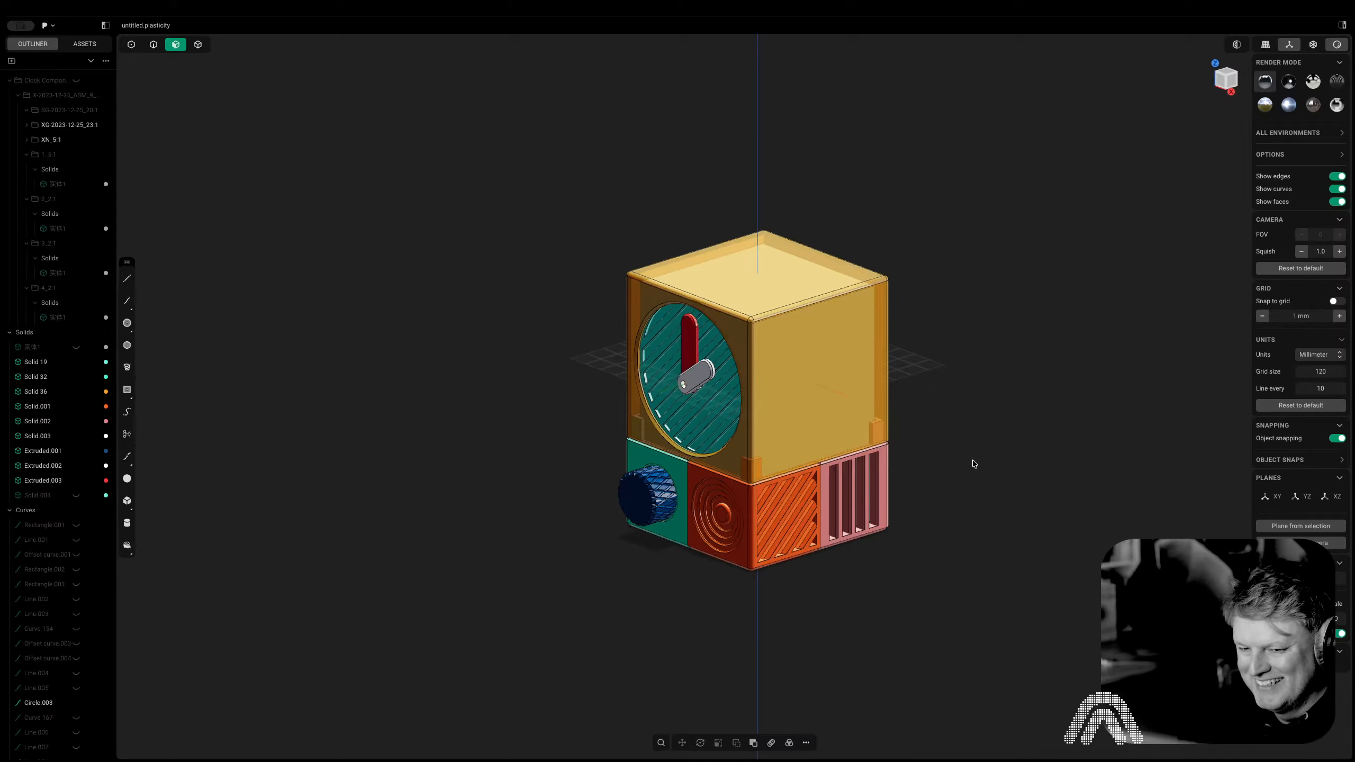
middle_drag(973, 463, 778, 417)
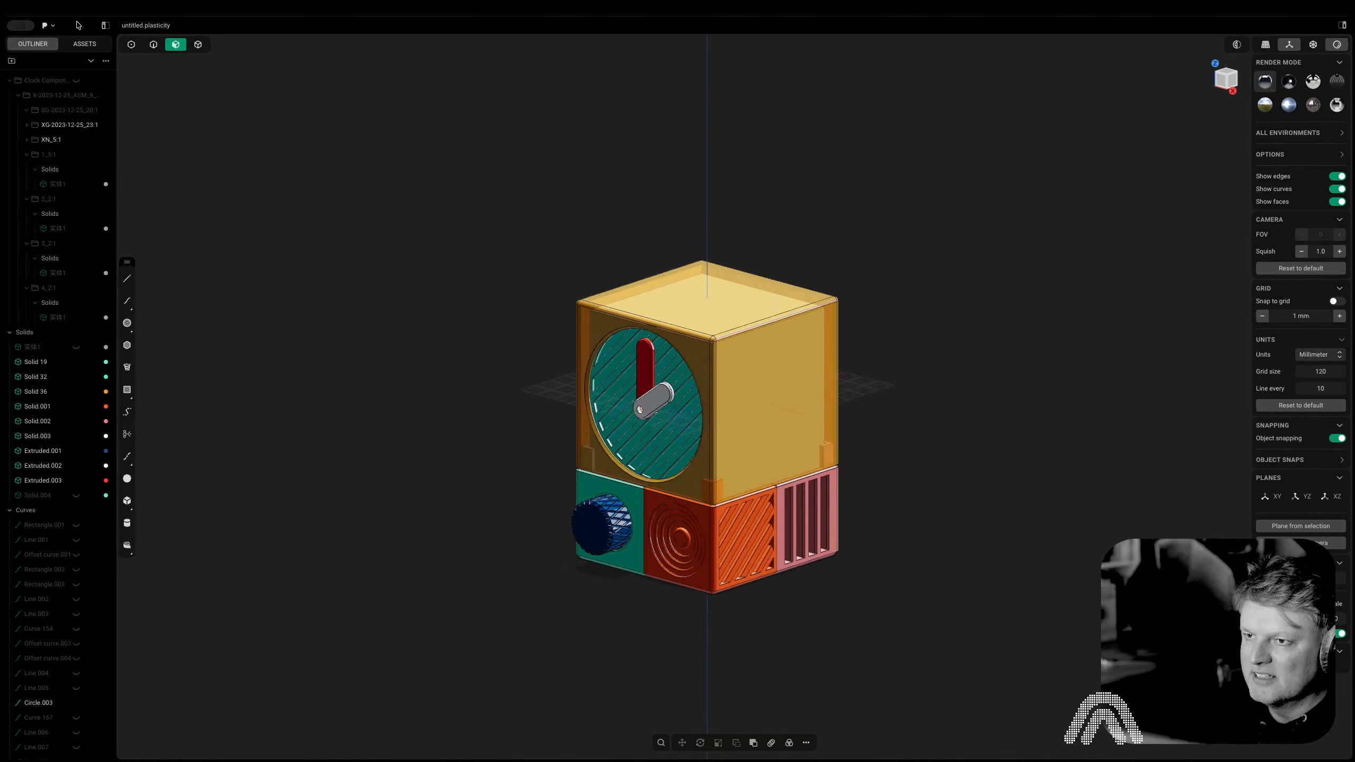
Open the recent file with the rocky spire tower and small house
click(46, 29)
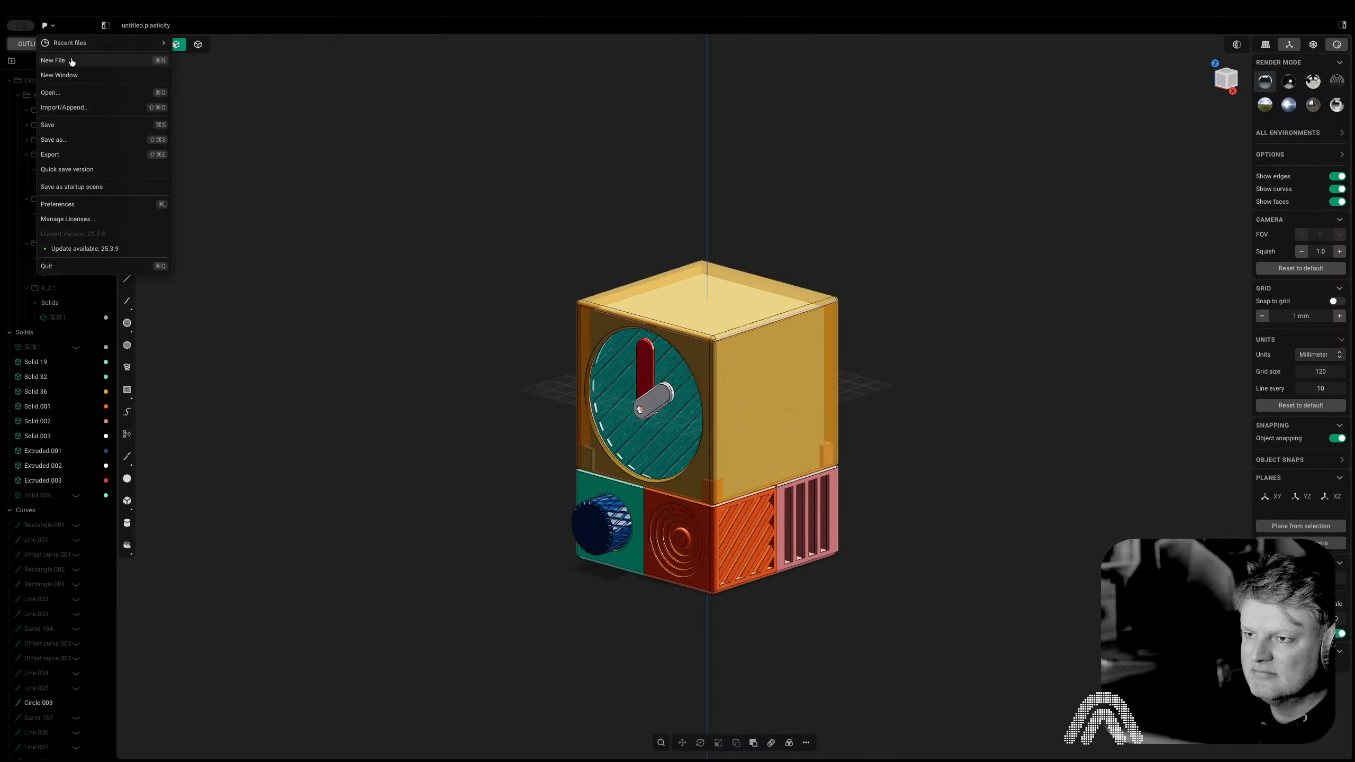
mouse_move(69, 51)
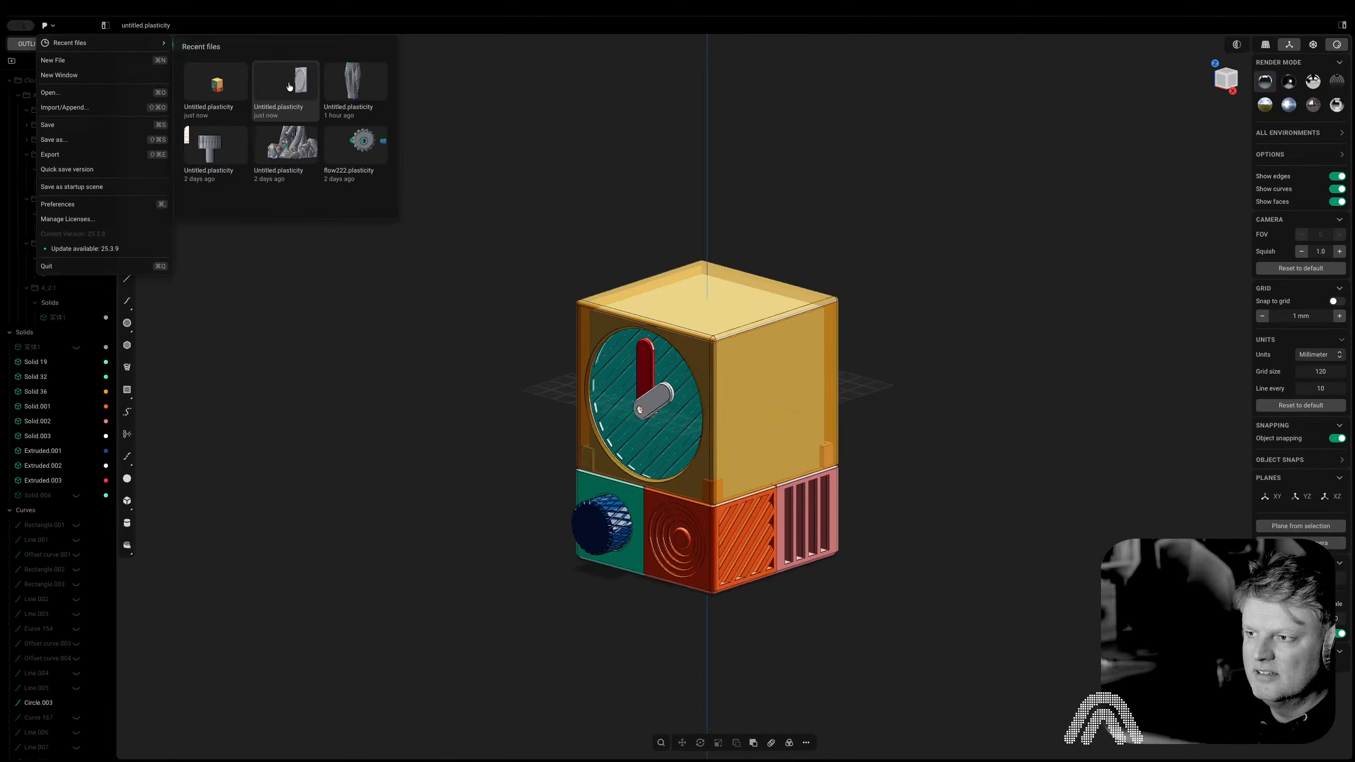
click(279, 130)
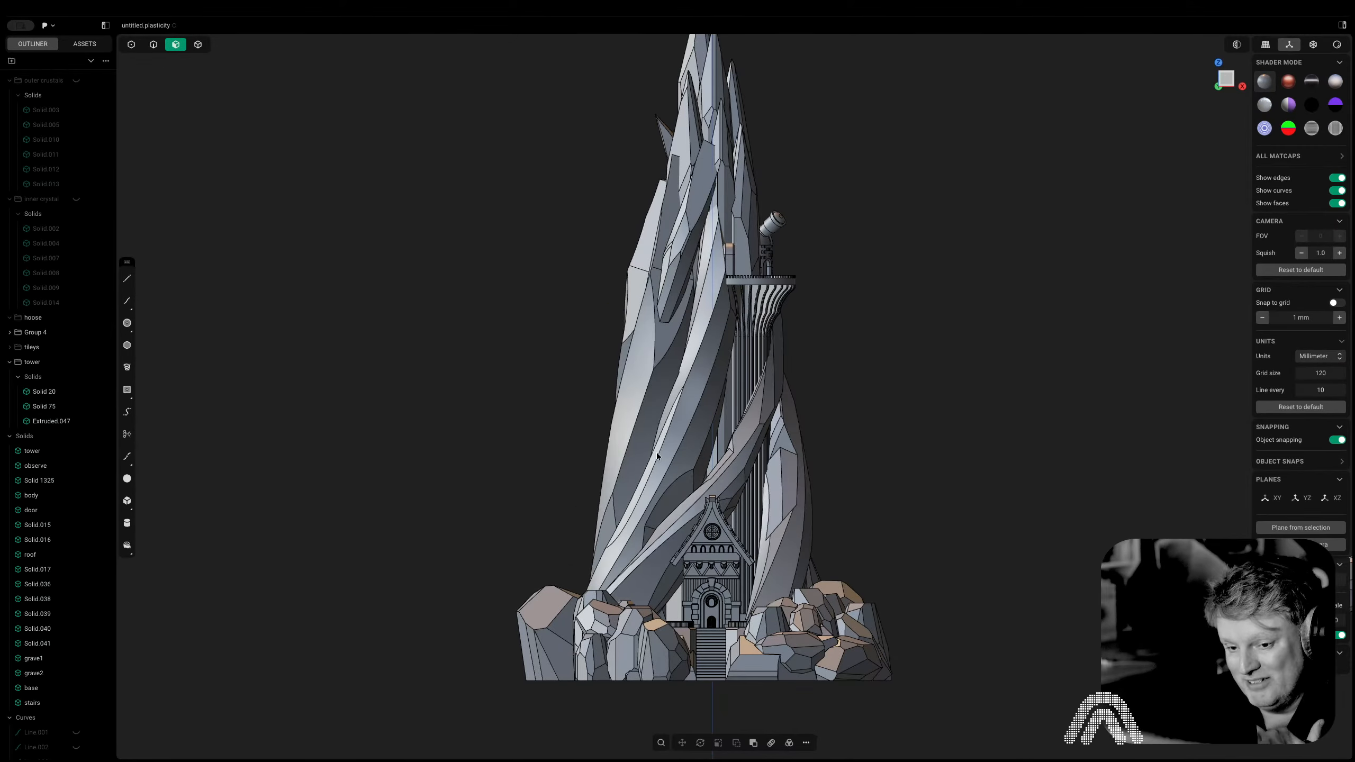
Examine the rocky tower model from several sides, including its house, observatory platform and surrounding boulders
scroll(801, 365, down, 2)
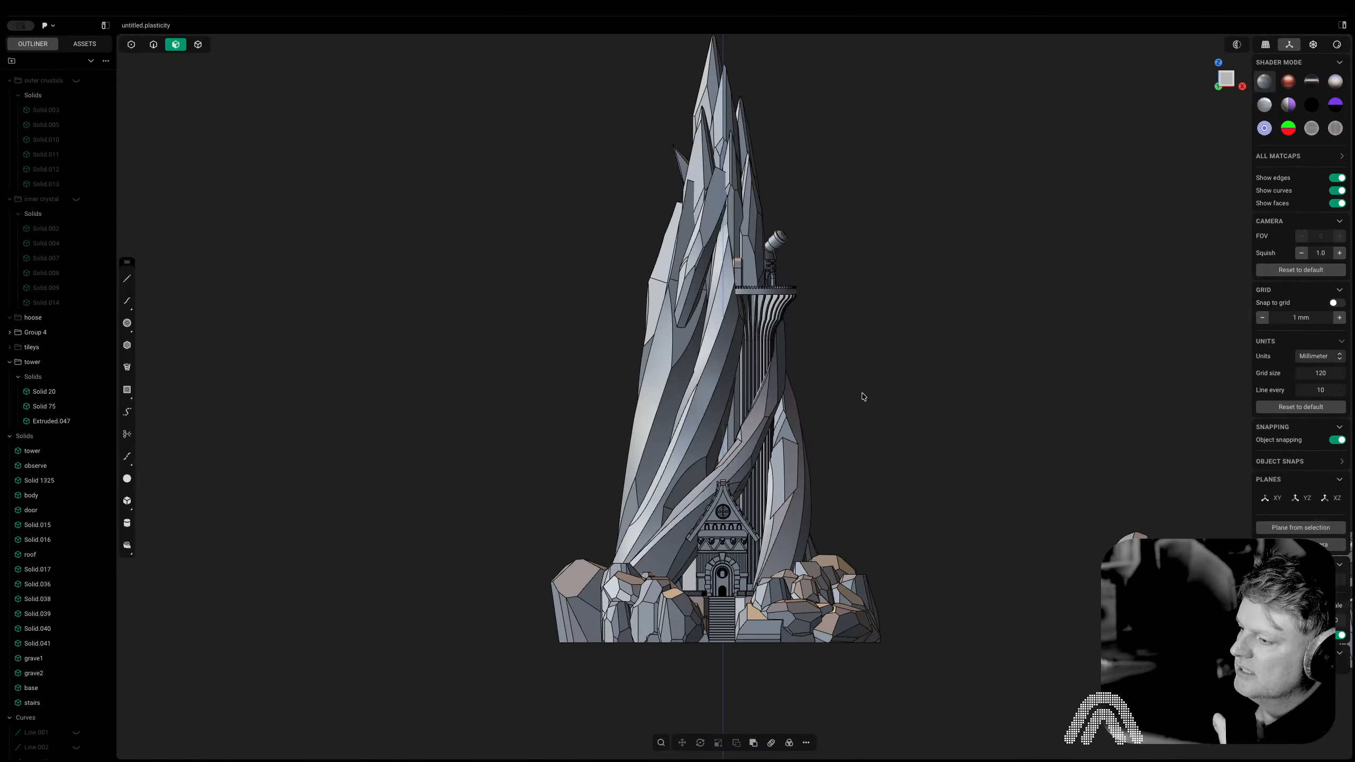
middle_drag(861, 394, 799, 427)
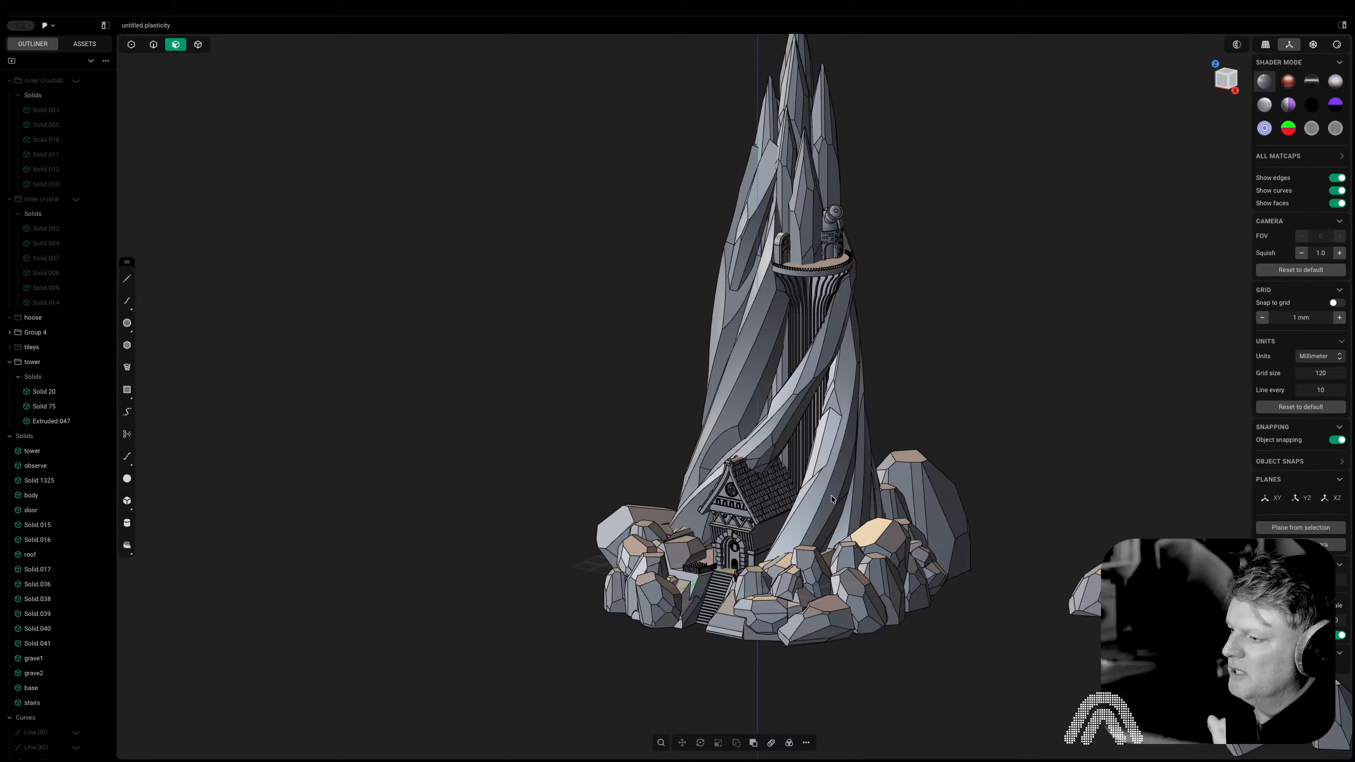
shift+middle_drag(853, 496, 757, 397)
scroll(802, 522, down, 2)
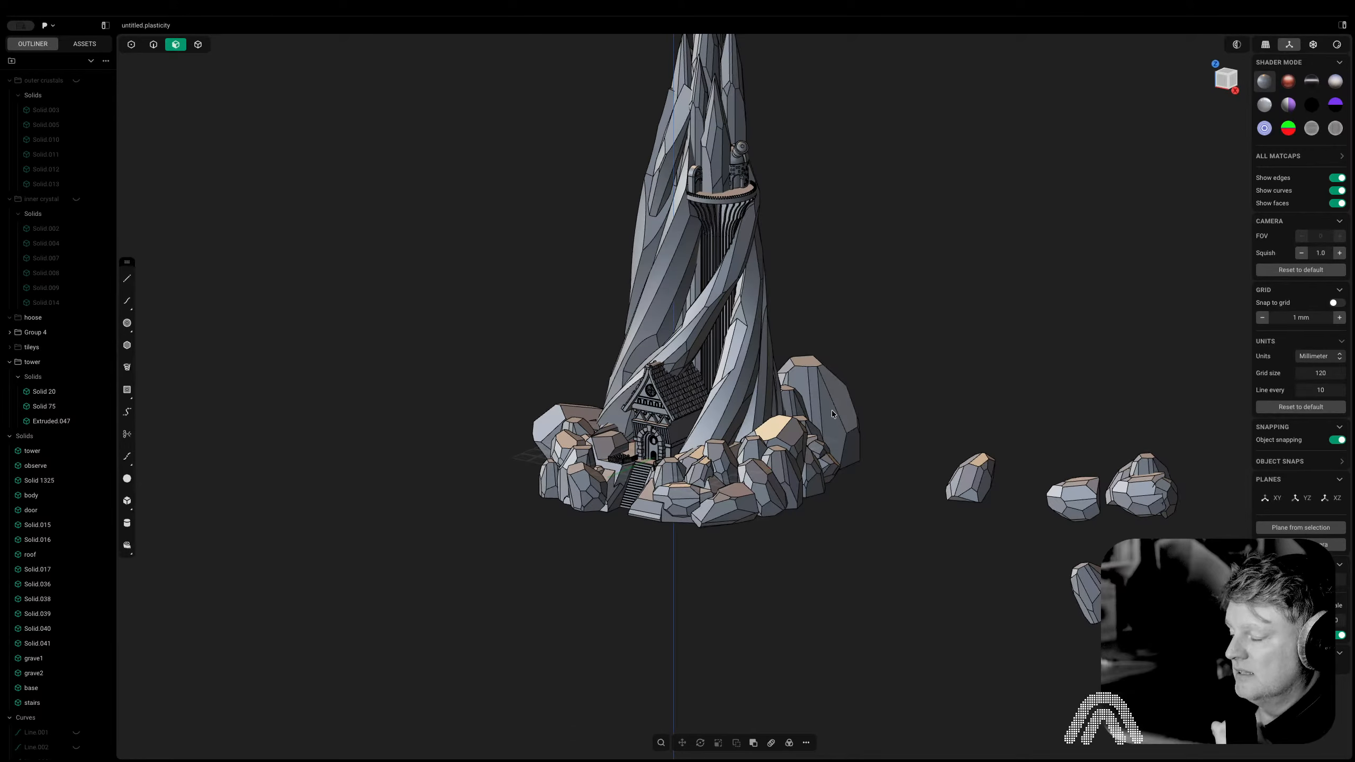
middle_drag(884, 432, 741, 360)
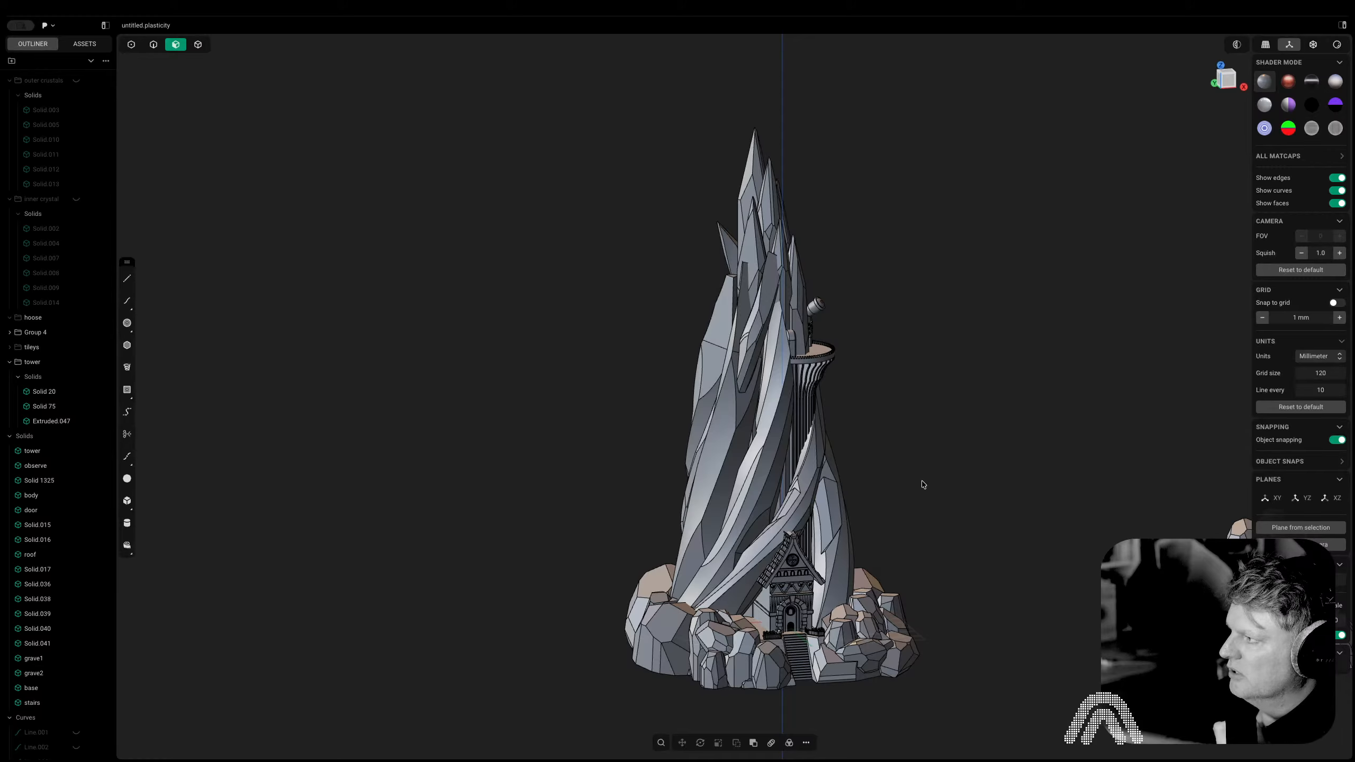
scroll(923, 485, down, 2)
shift+middle_drag(810, 386, 775, 463)
middle_drag(840, 430, 775, 446)
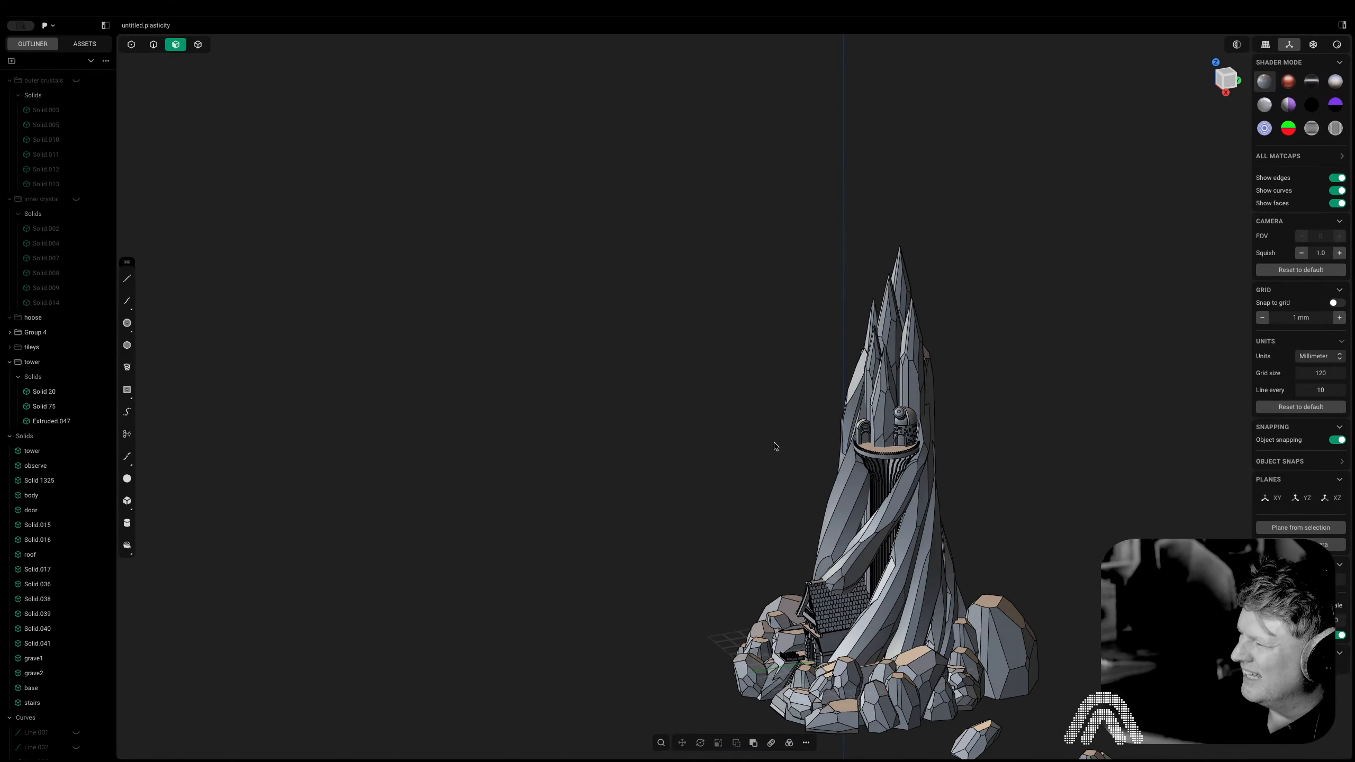
shift+middle_drag(1013, 453, 975, 485)
middle_drag(976, 486, 902, 489)
click(45, 24)
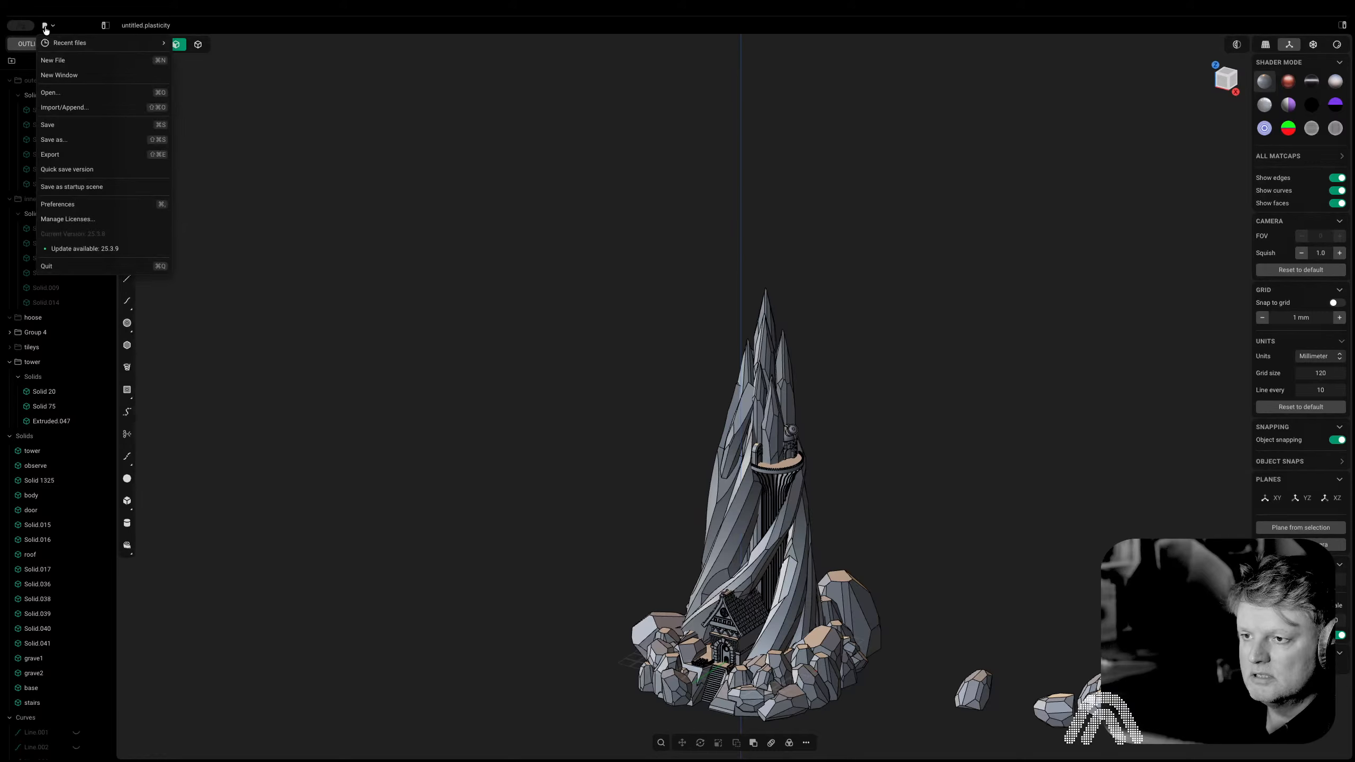
mouse_move(65, 48)
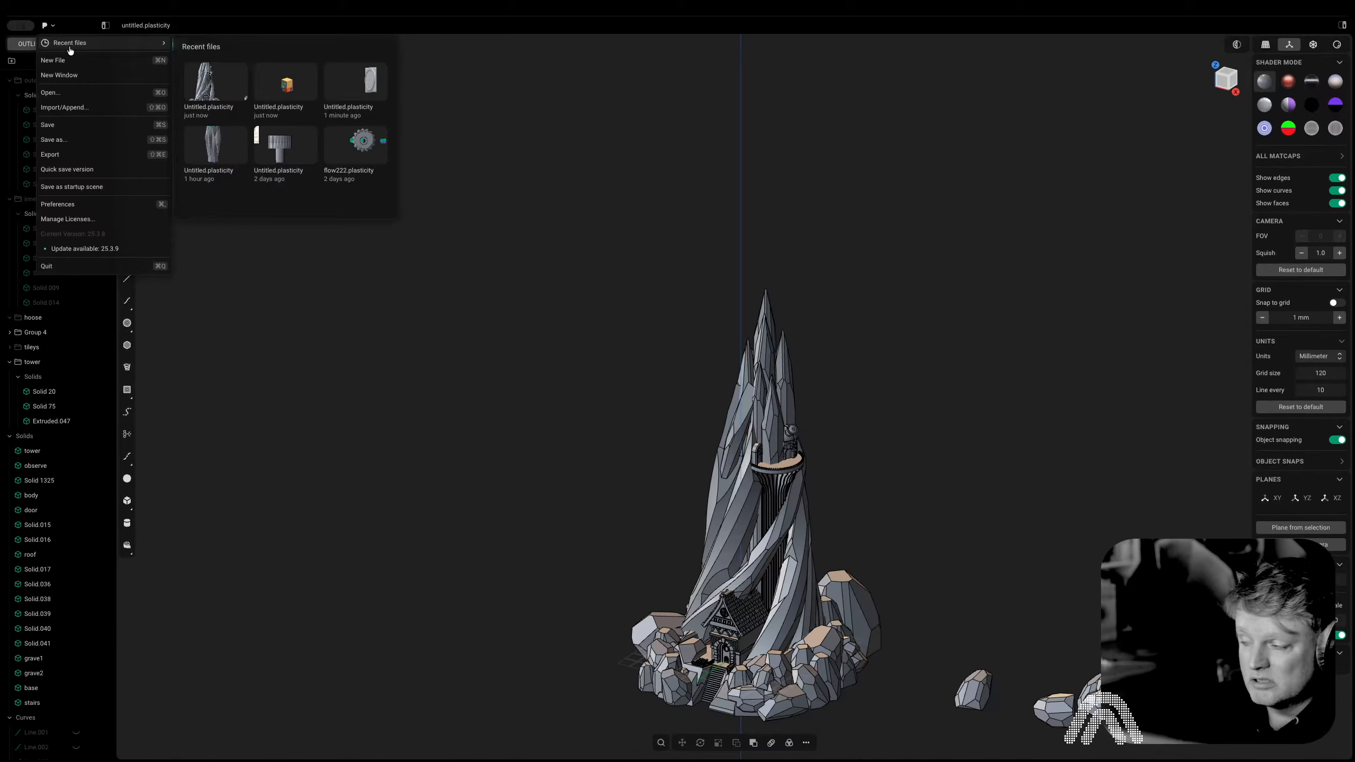
click(789, 234)
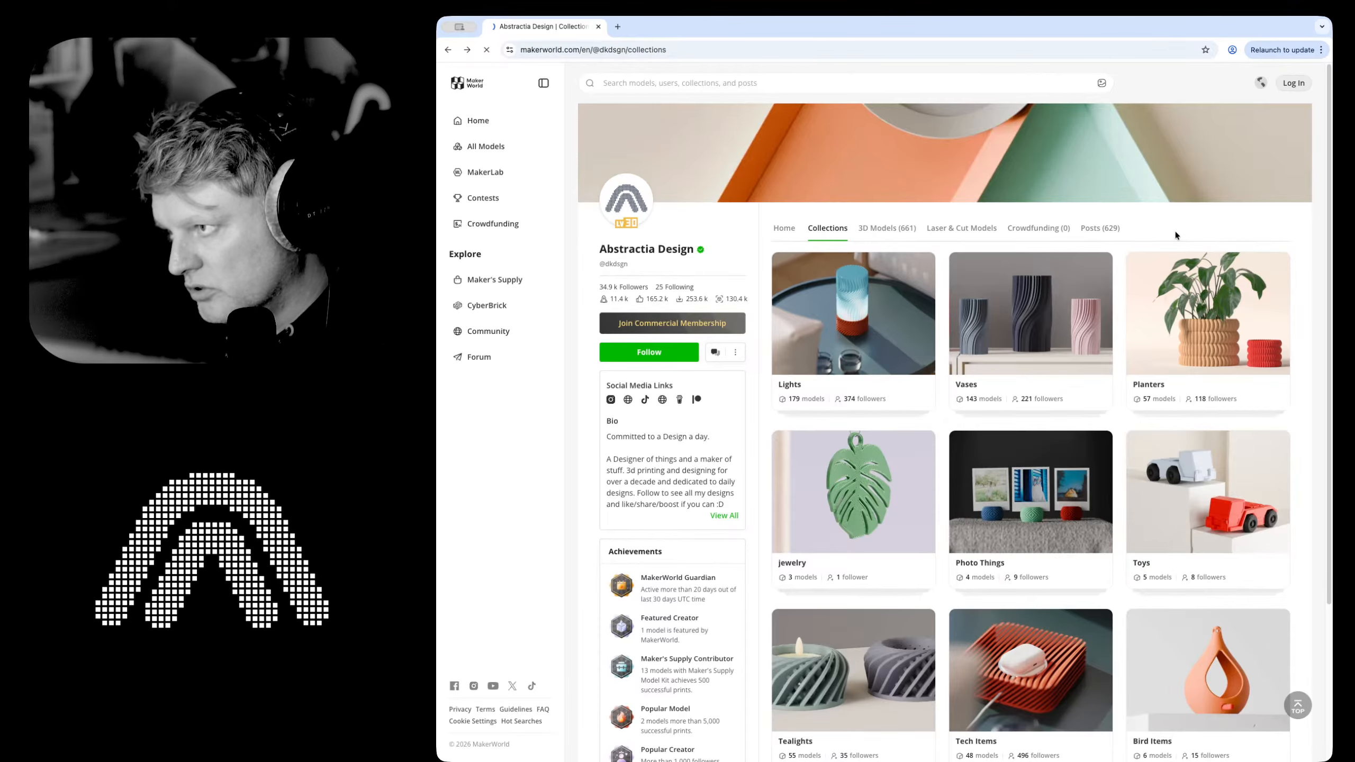
Show Abstractia Design's published 3D models on MakerWorld and look over the newest lamp and vase uploads
click(1173, 285)
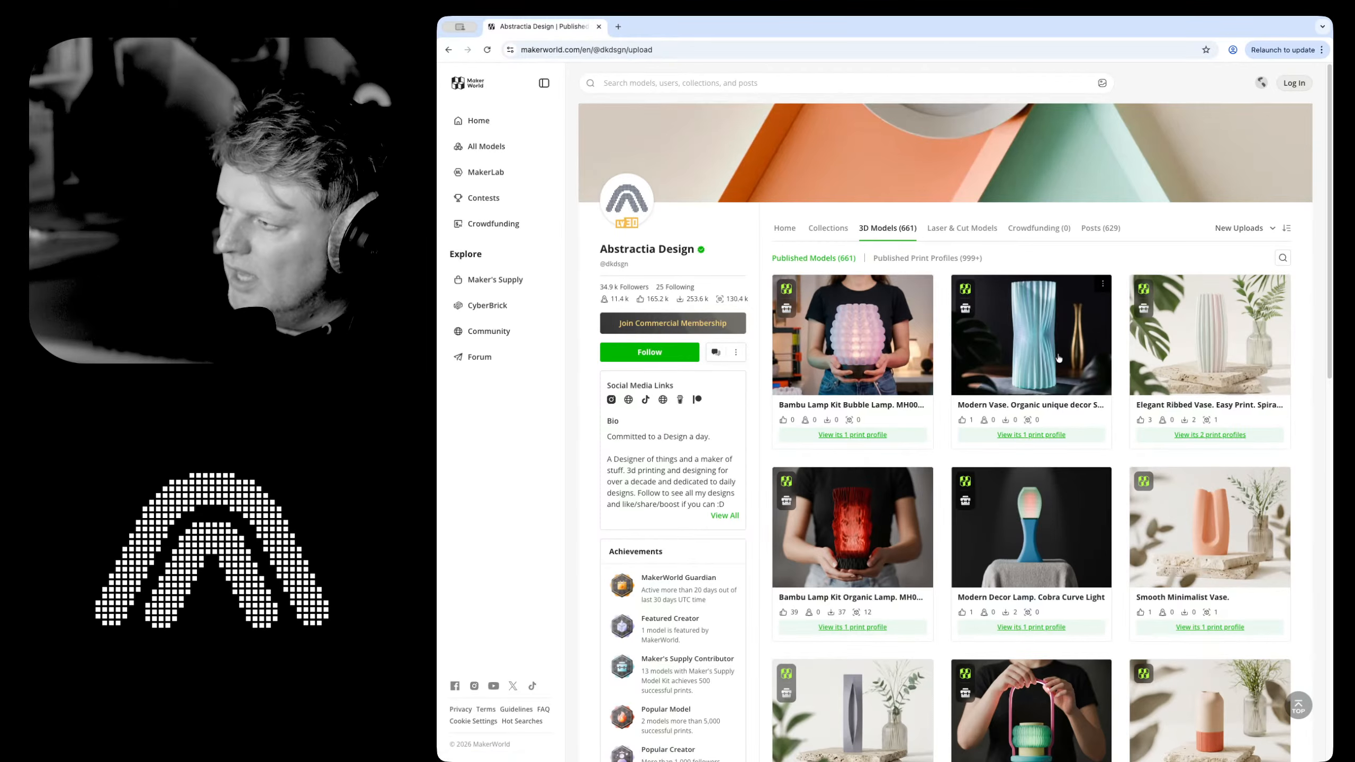
scroll(1059, 358, down, 10)
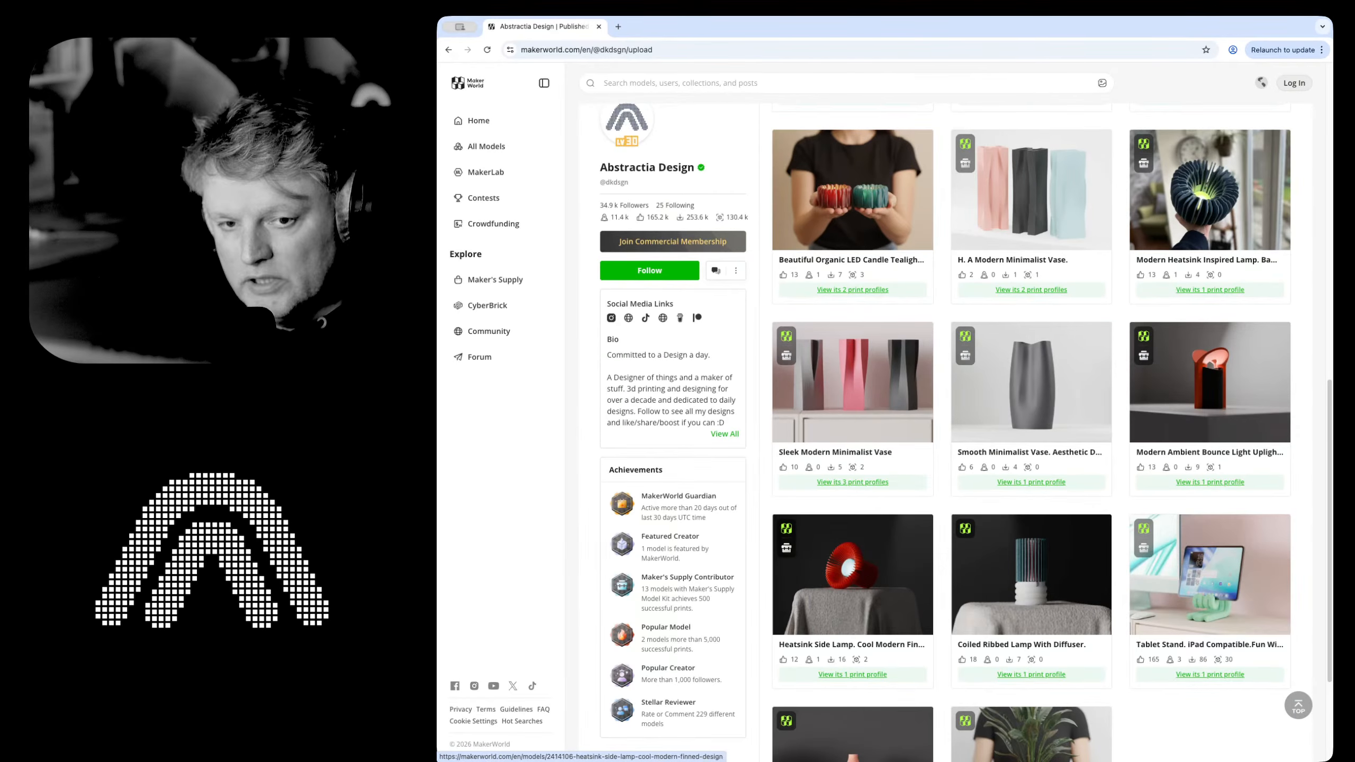
scroll(1030, 433, up, 4)
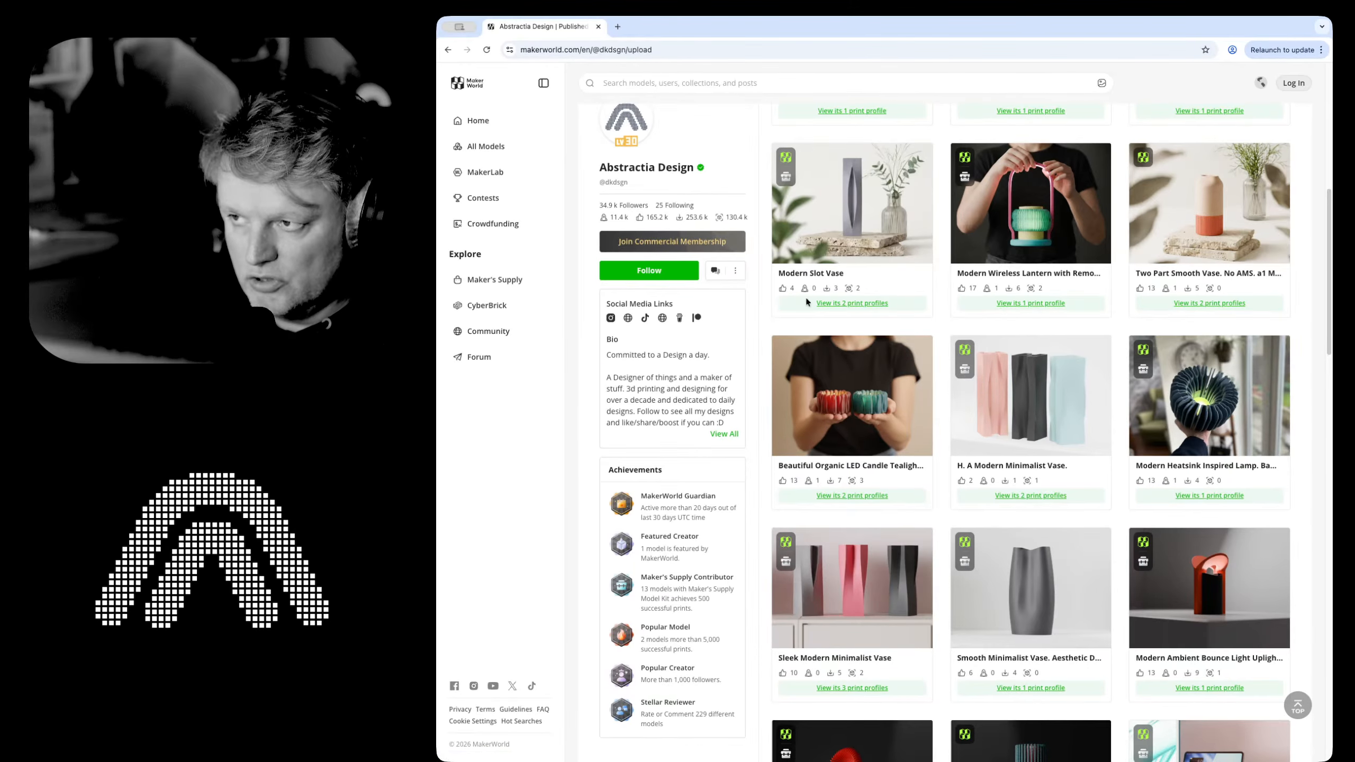
scroll(888, 330, up, 5)
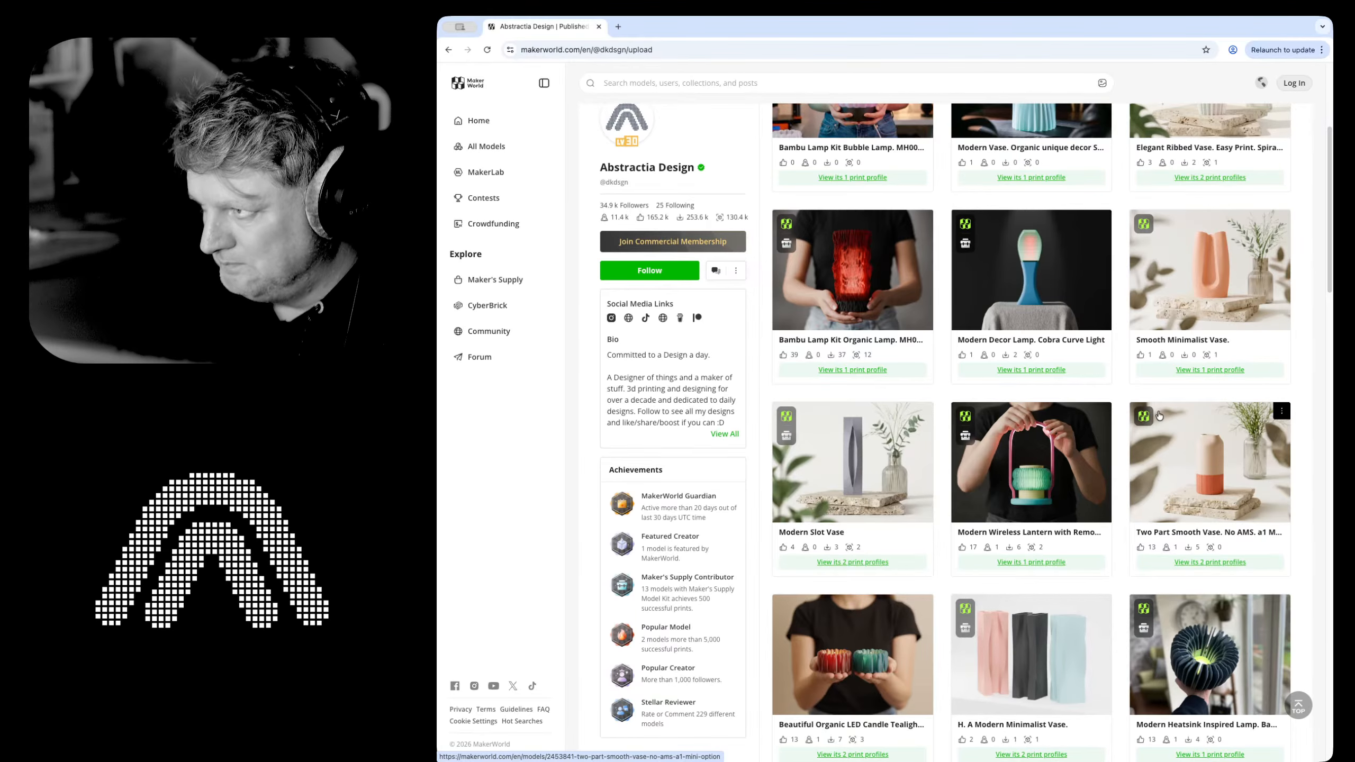
scroll(1159, 407, down, 5)
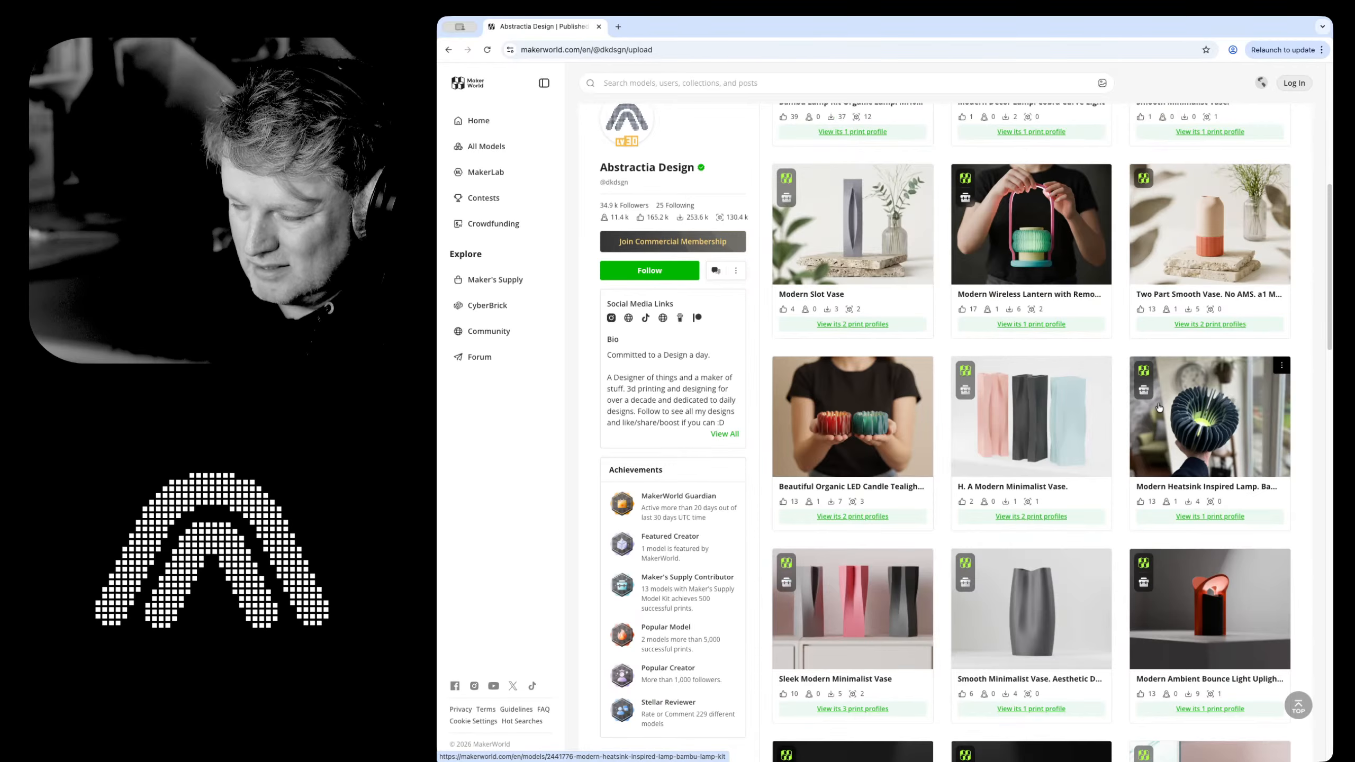
scroll(1158, 406, up, 5)
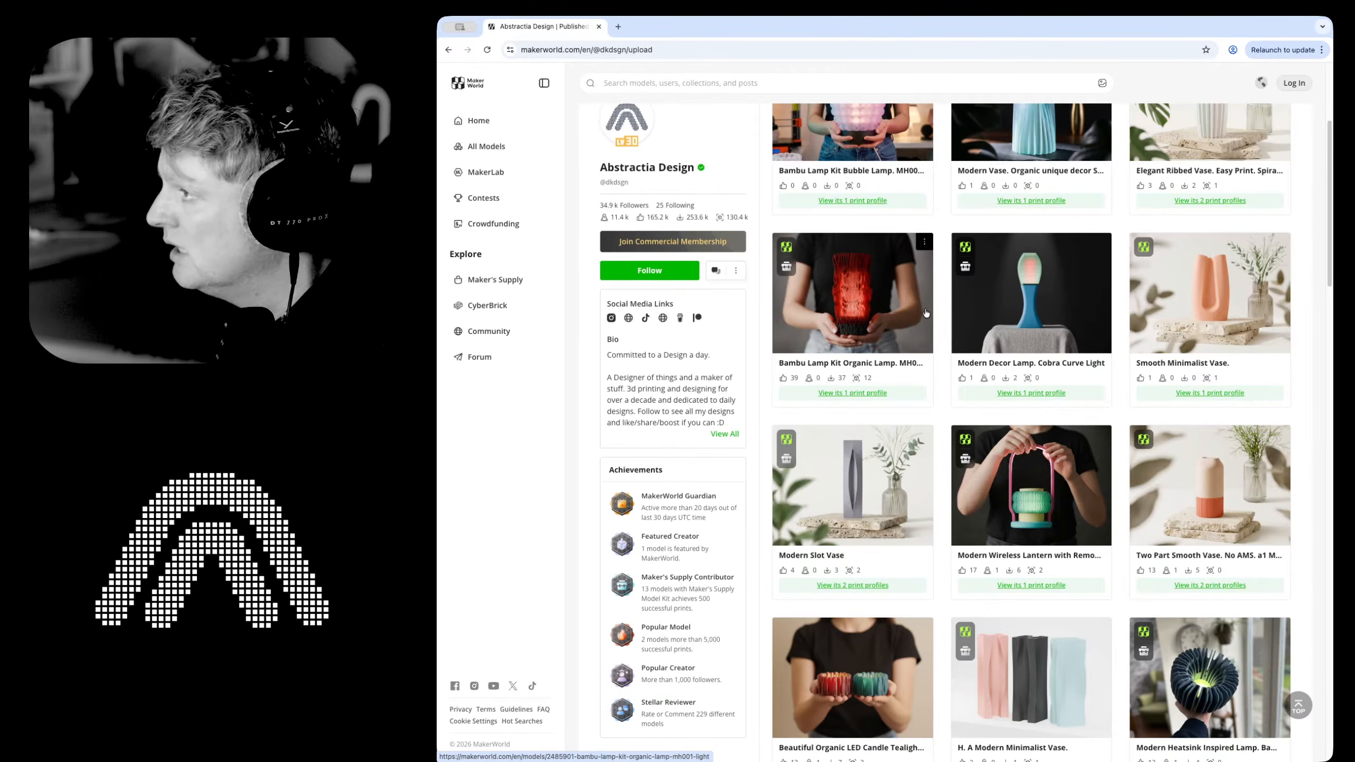
scroll(926, 311, down, 5)
scroll(925, 311, up, 10)
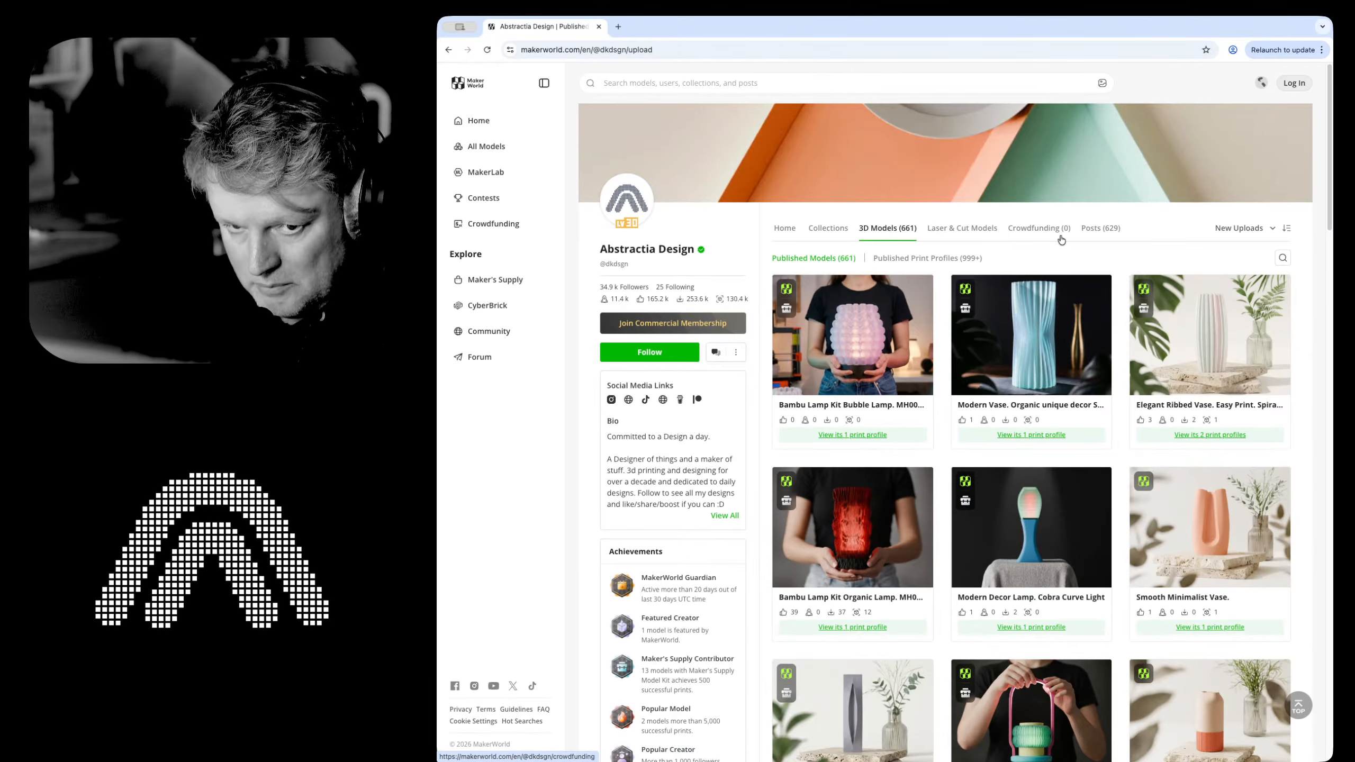
scroll(1049, 346, down, 1)
scroll(1049, 347, up, 1)
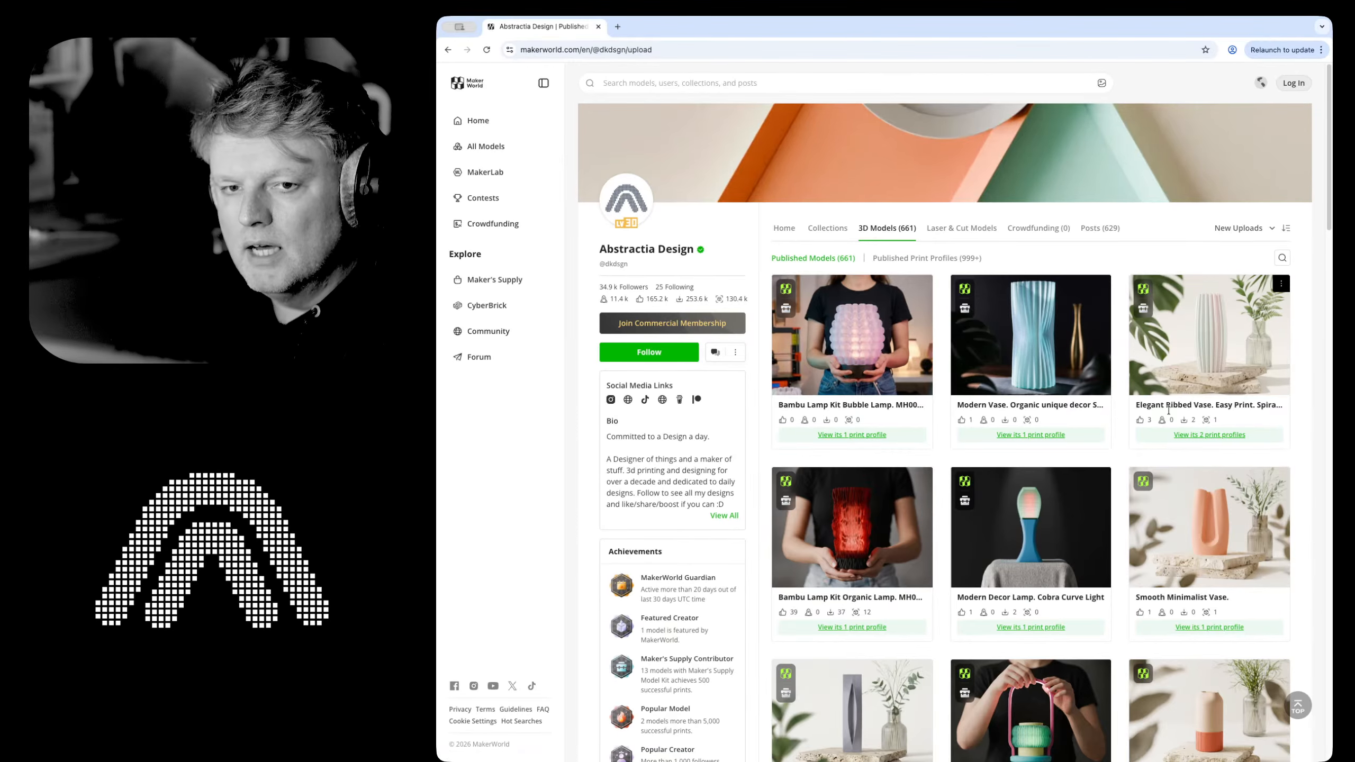
Open the Beautiful Rose inspired led tealights model from the older uploads and view its fourth photo
scroll(1021, 435, down, 5)
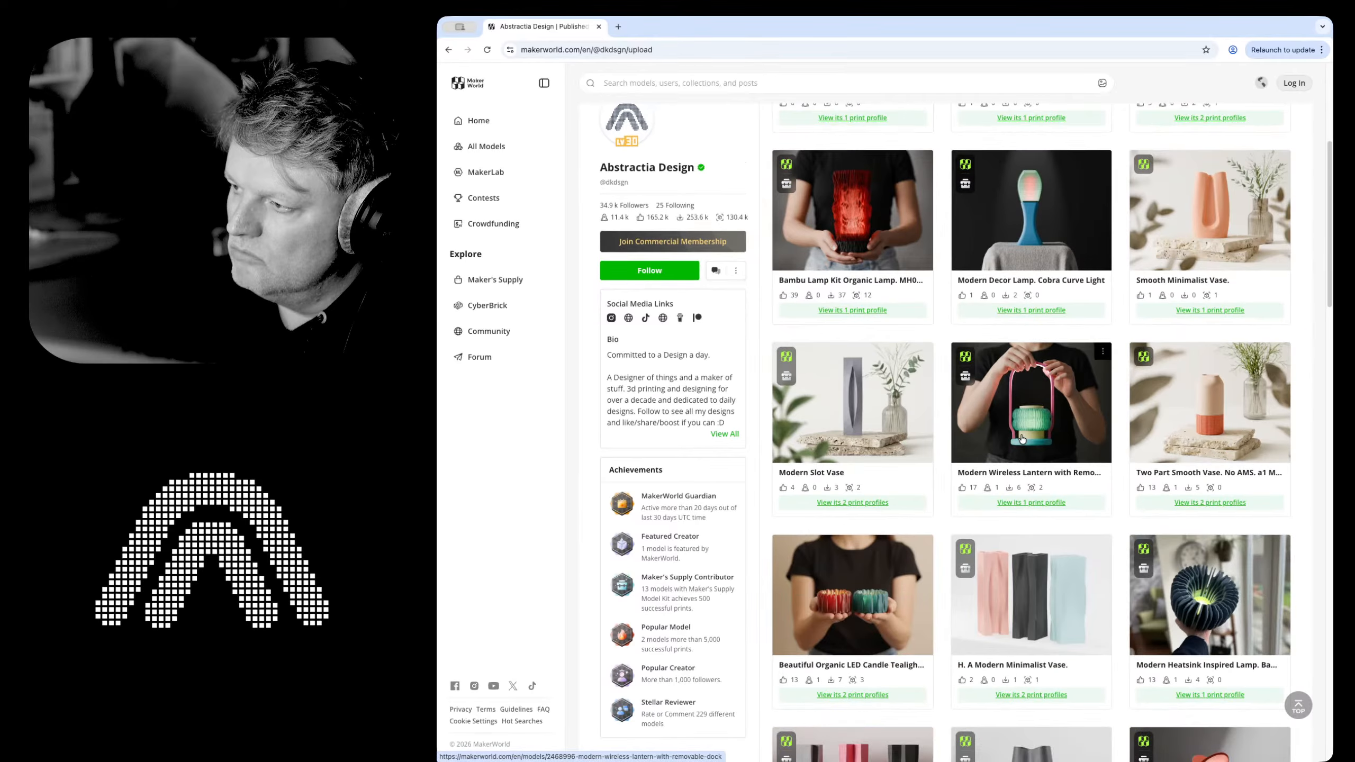
scroll(1021, 439, down, 8)
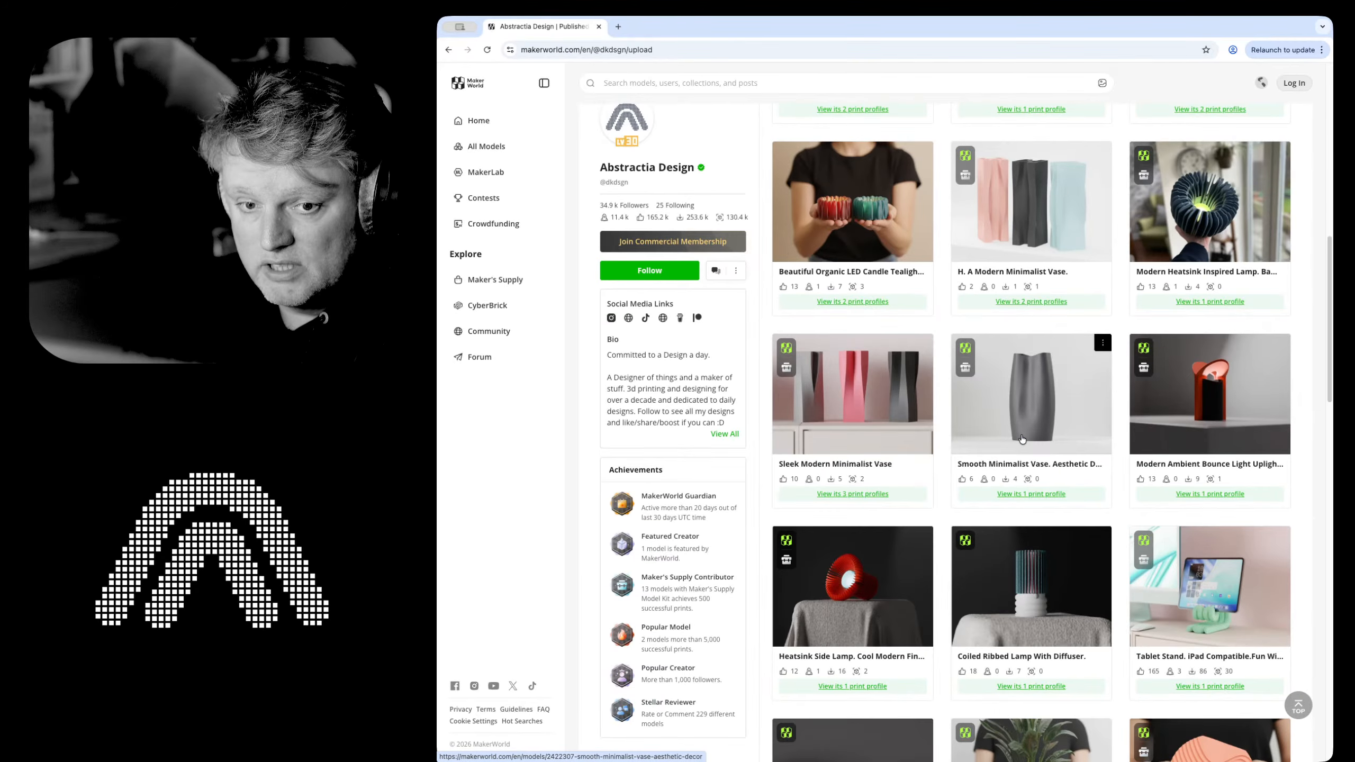
scroll(1021, 439, down, 20)
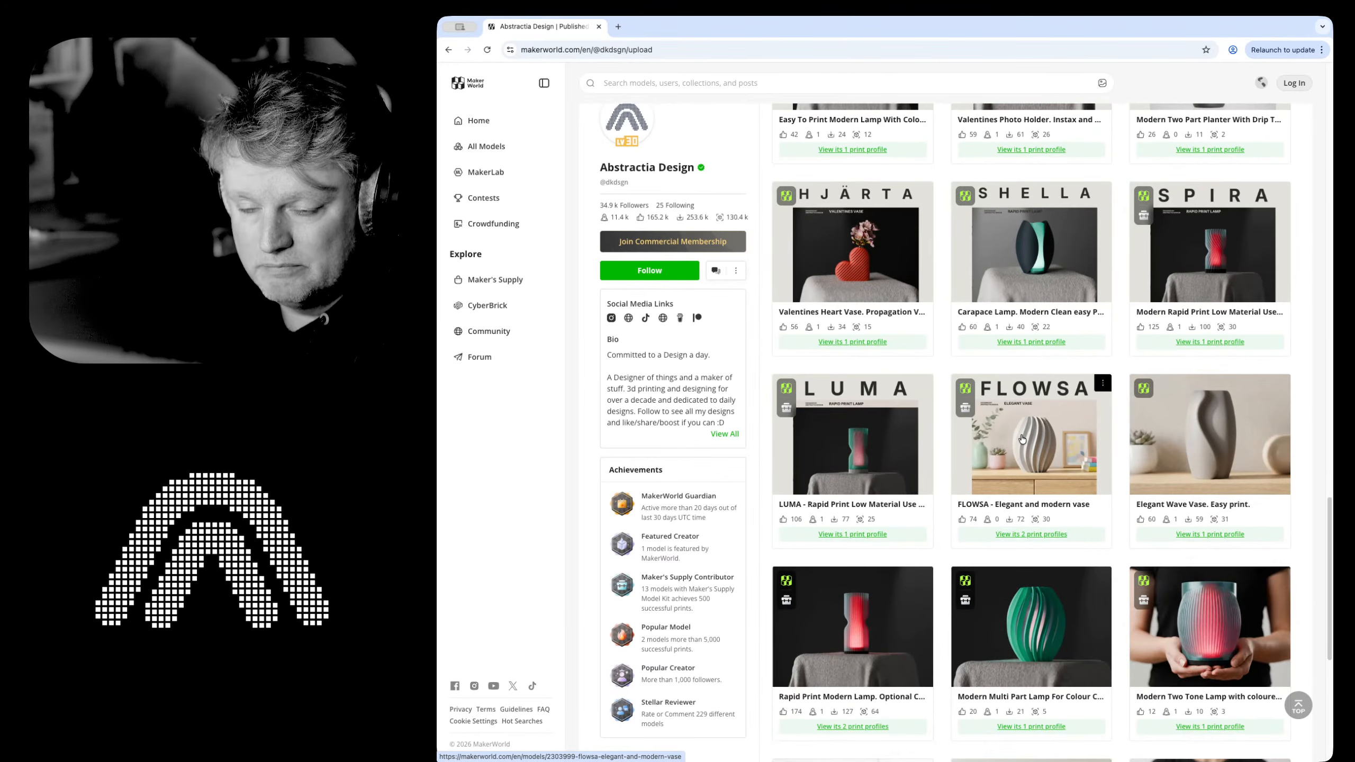
scroll(1021, 439, down, 20)
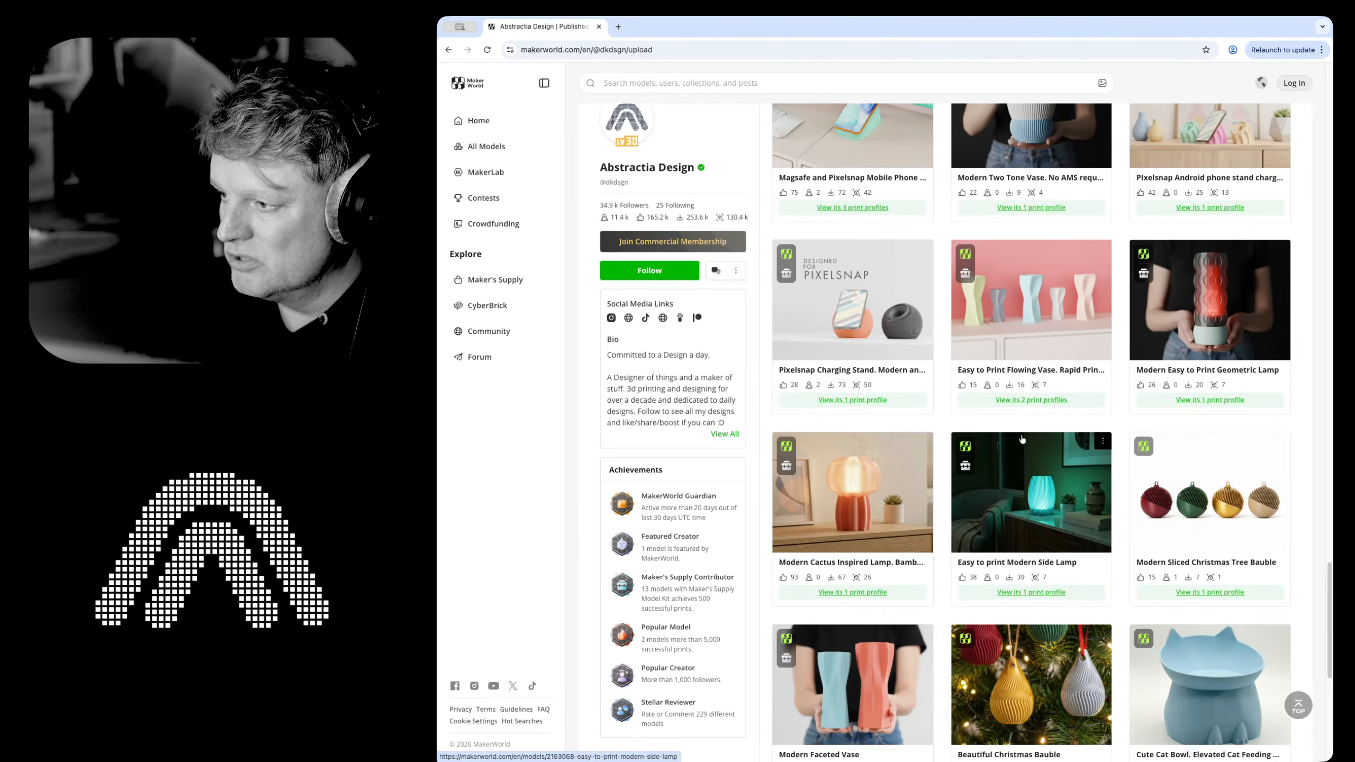
scroll(1048, 328, down, 10)
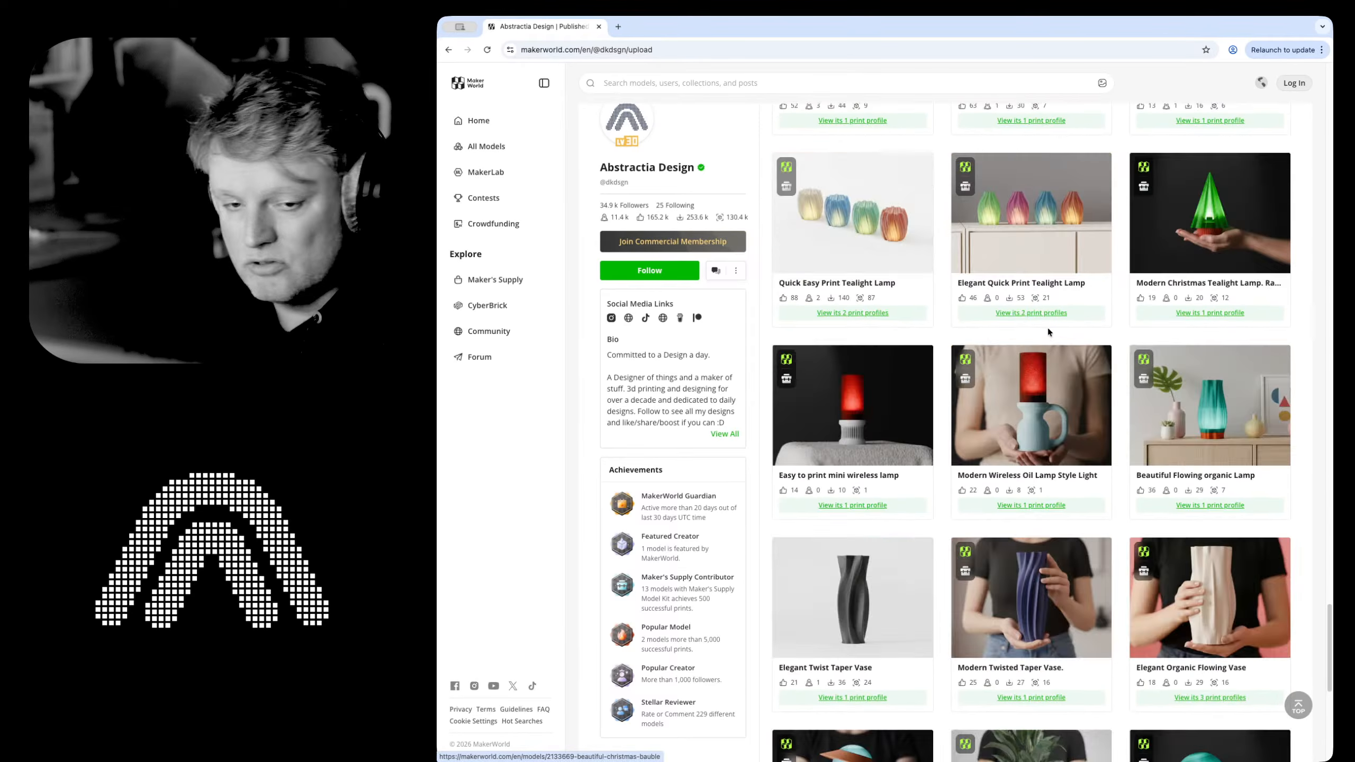
scroll(1047, 330, down, 15)
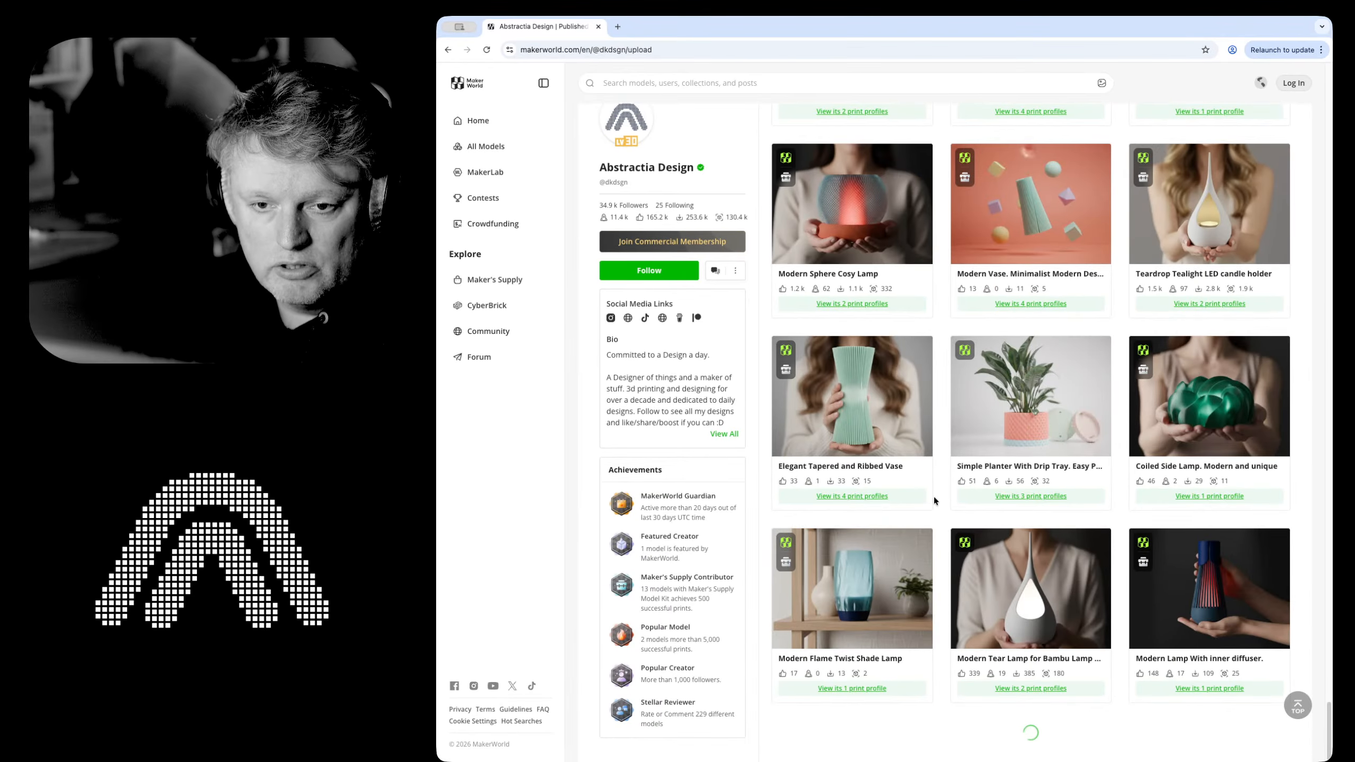
scroll(934, 501, down, 5)
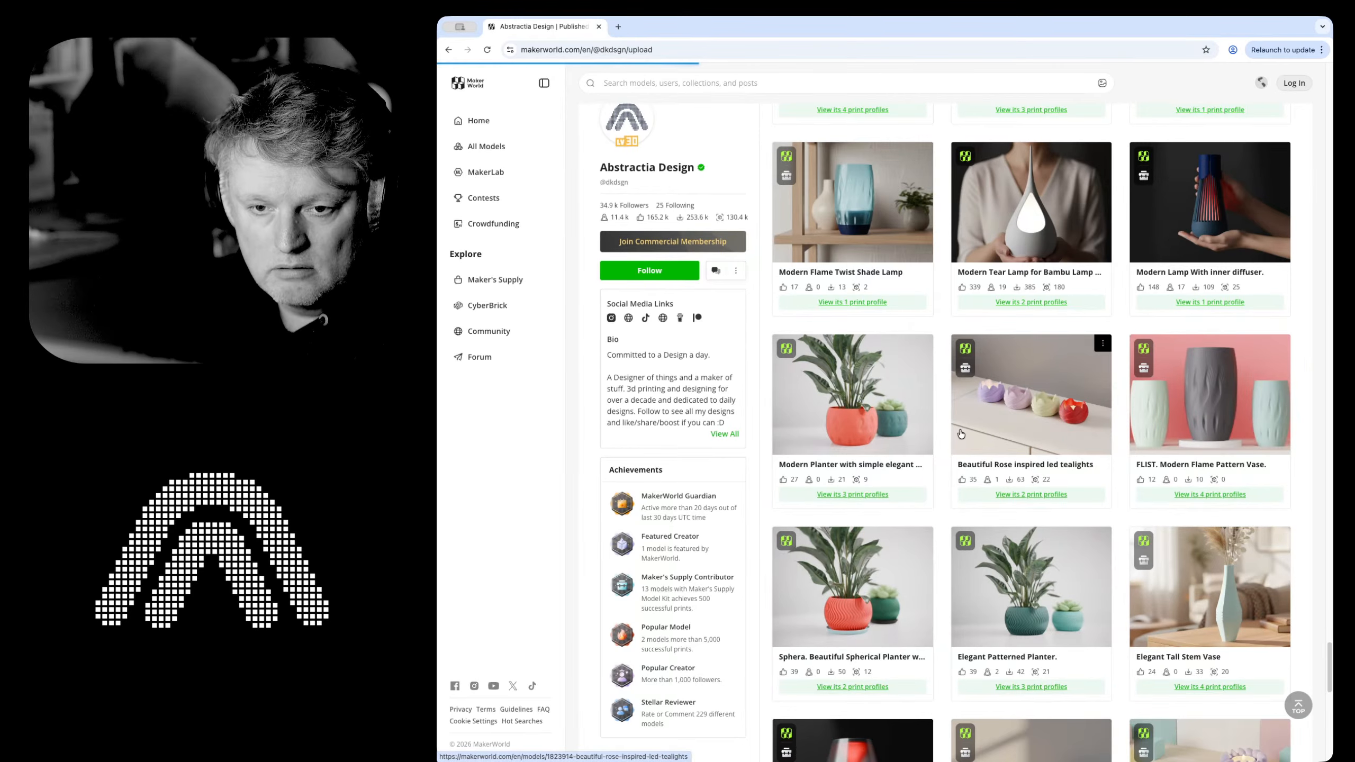
click(960, 433)
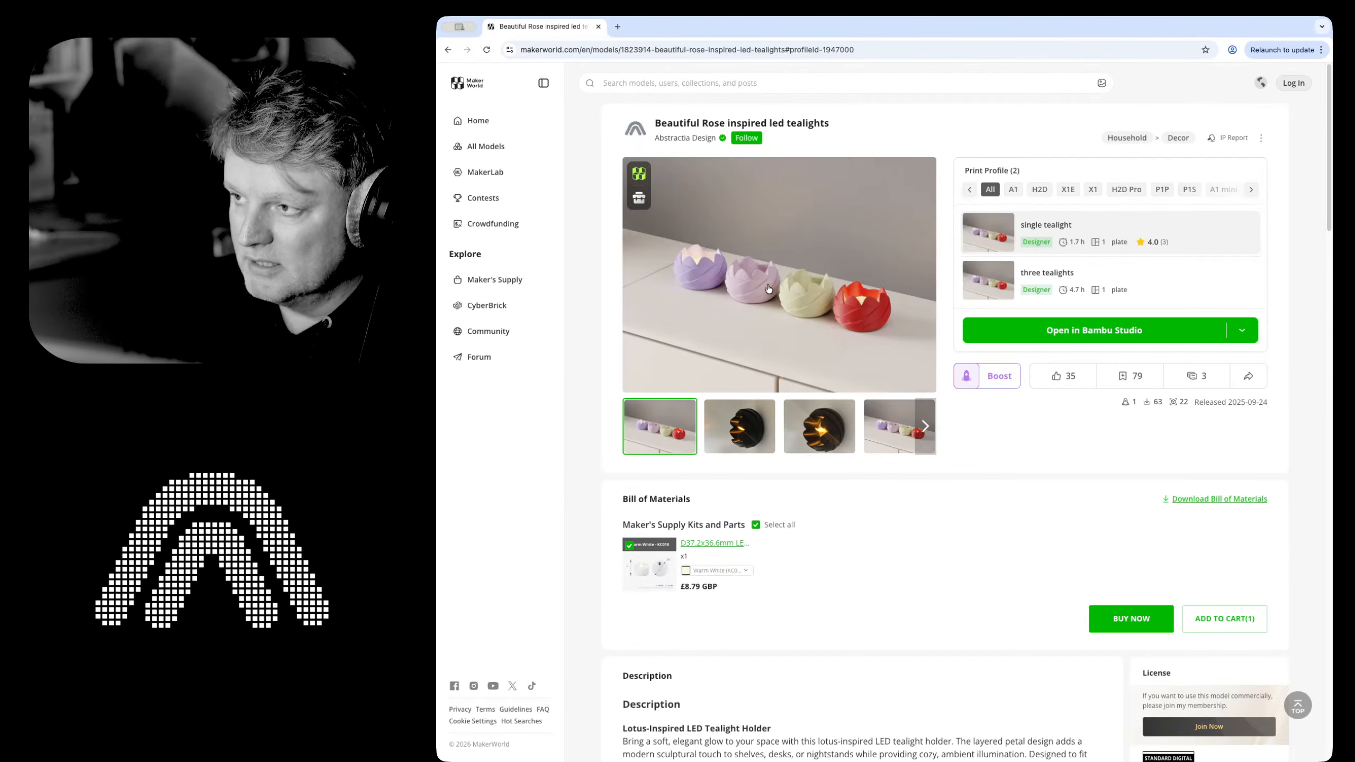
click(875, 418)
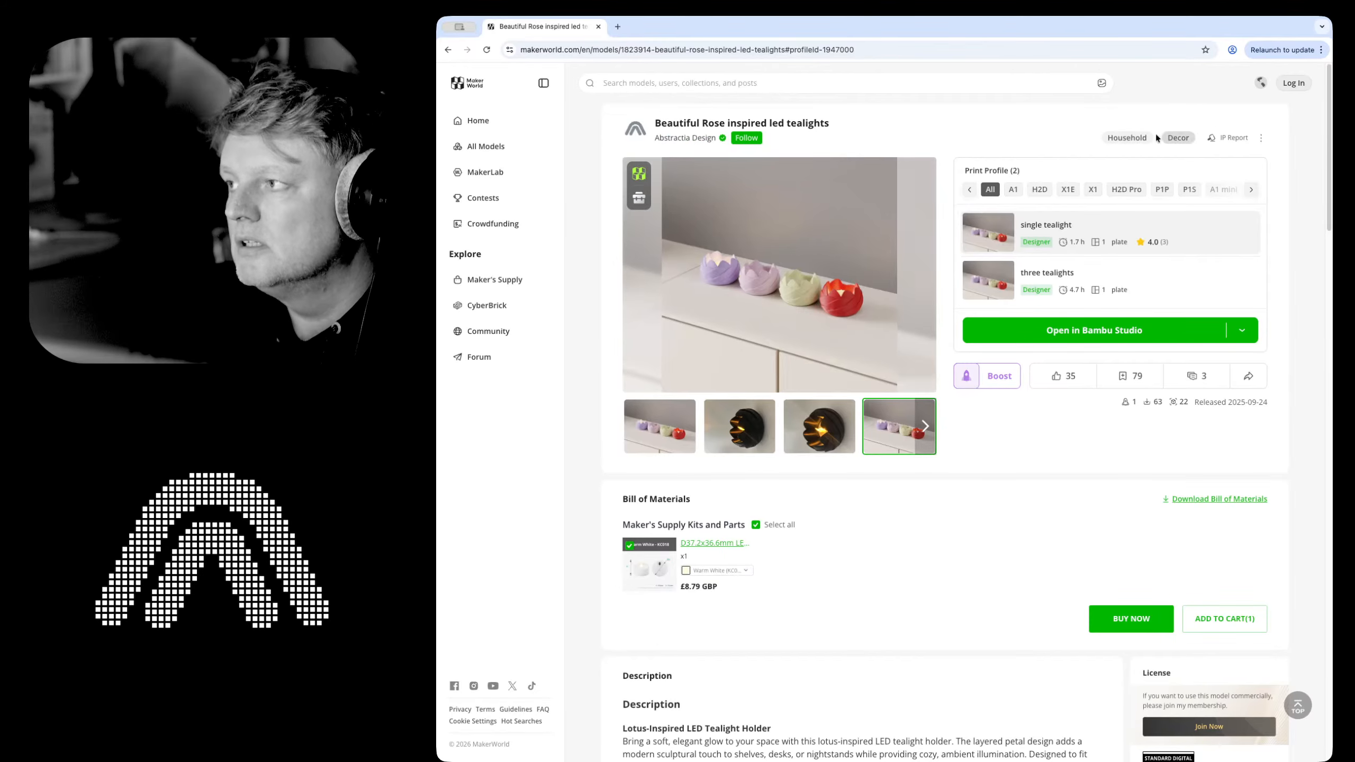
Return to the published 3D models and examine the recent designs, from the newest lamps down to the FLOWSA vase
click(449, 50)
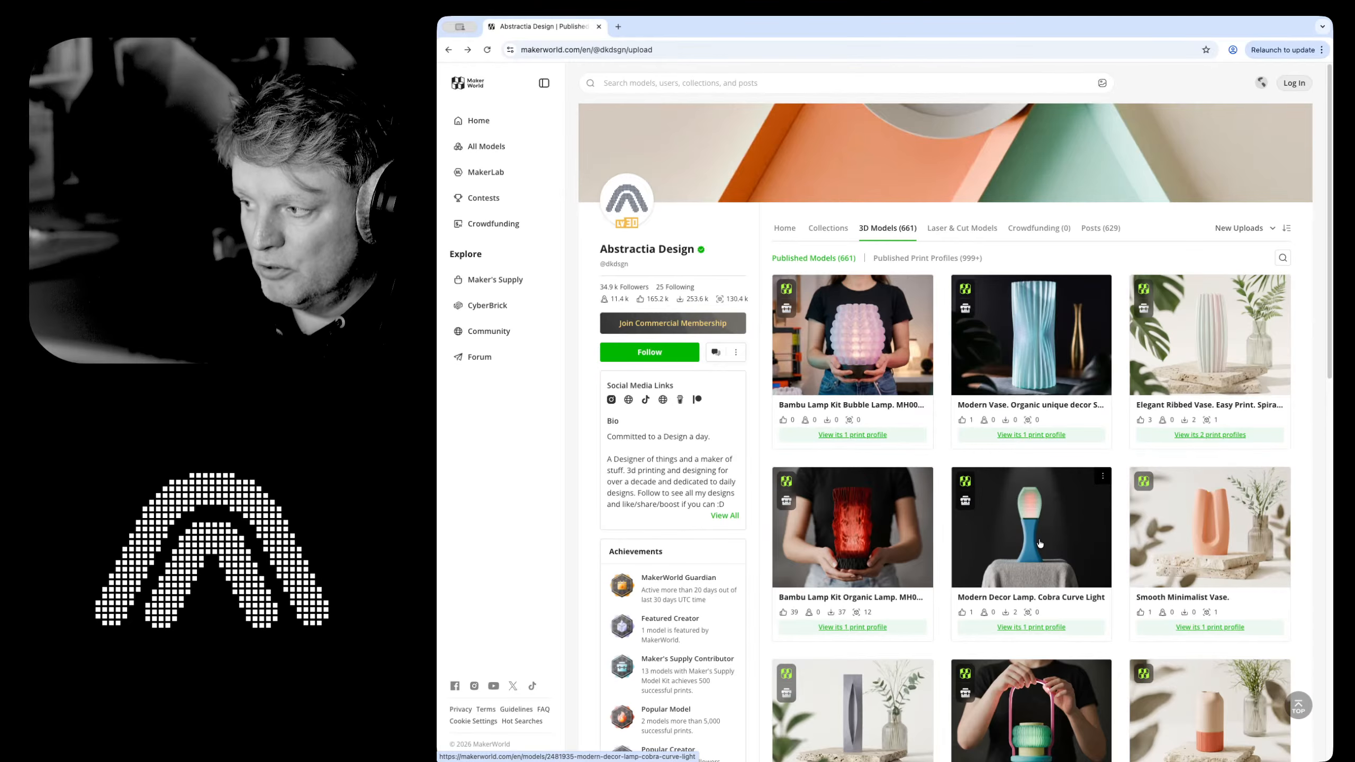
scroll(1039, 544, down, 2)
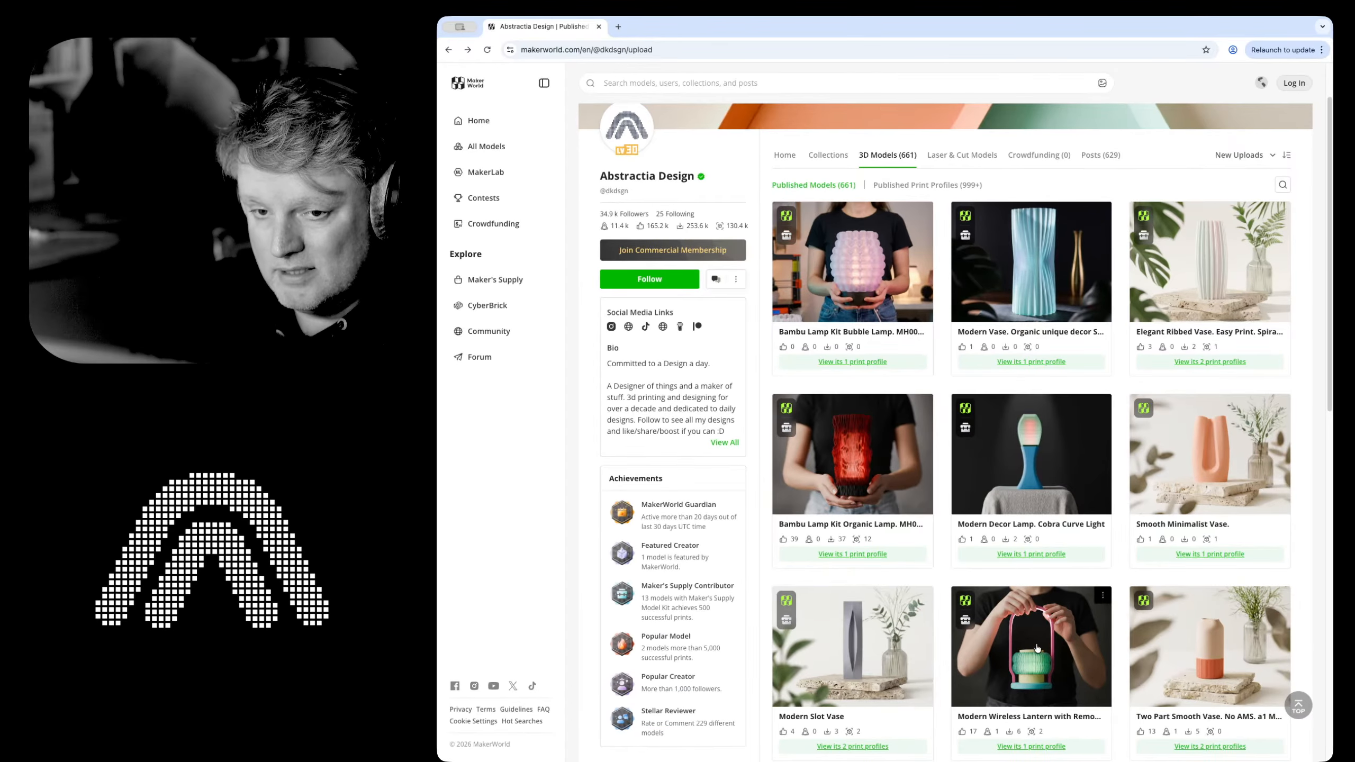
scroll(1036, 647, down, 5)
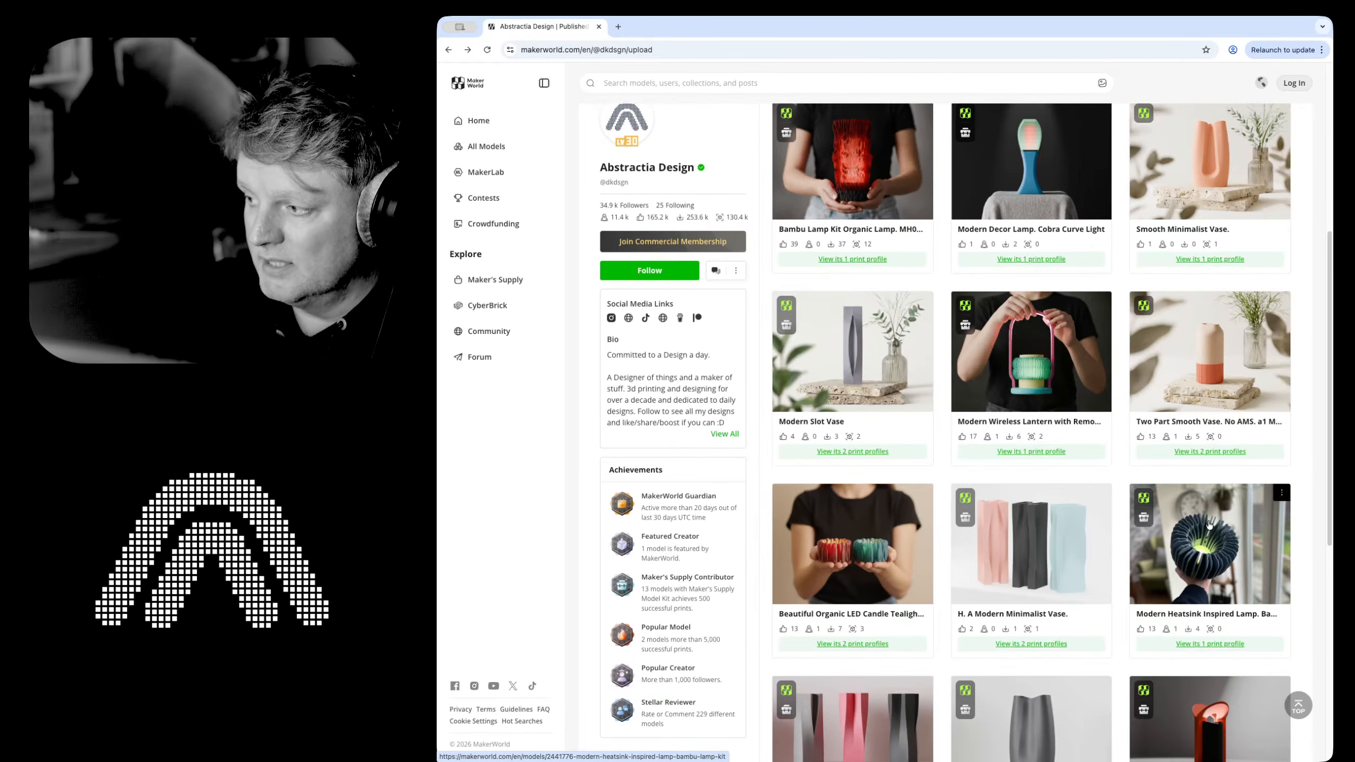
scroll(1192, 544, down, 3)
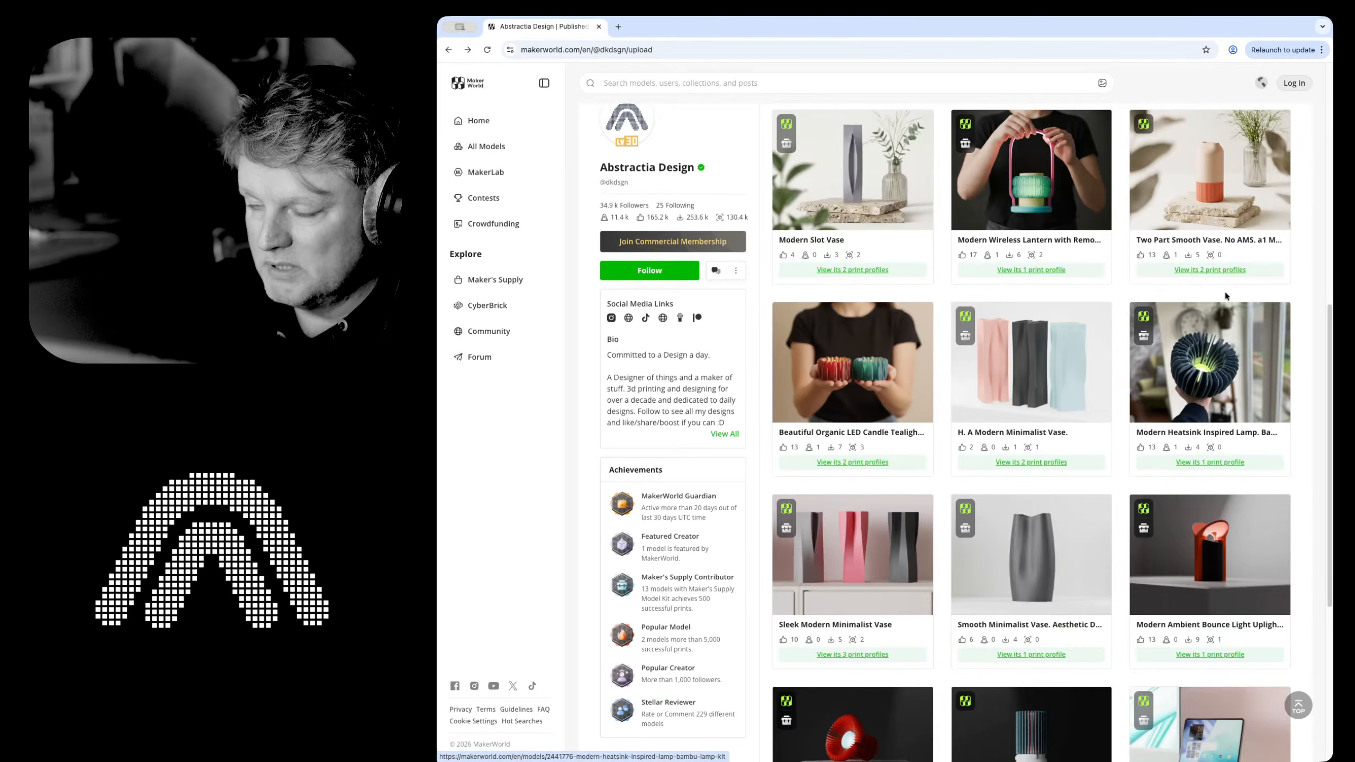
scroll(1216, 482, down, 3)
scroll(1179, 576, down, 1)
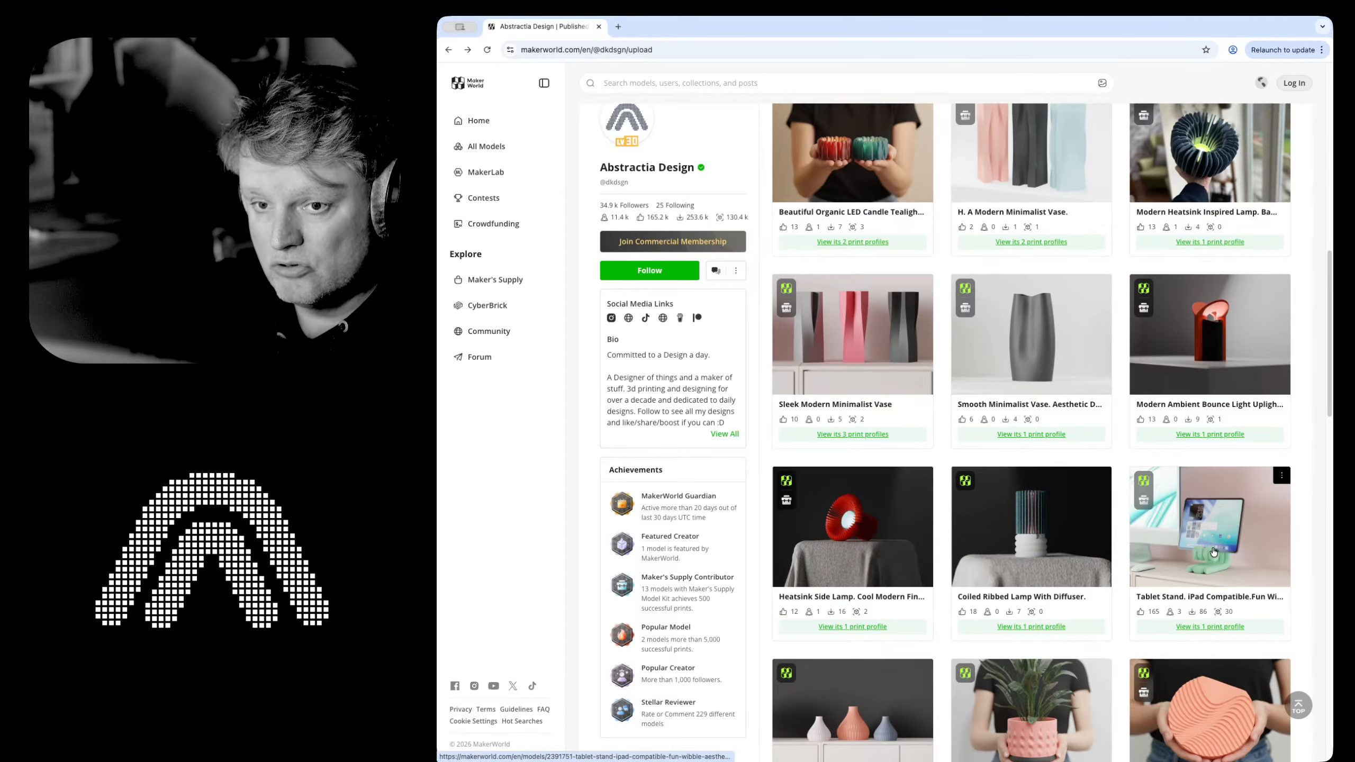
scroll(1212, 545, down, 10)
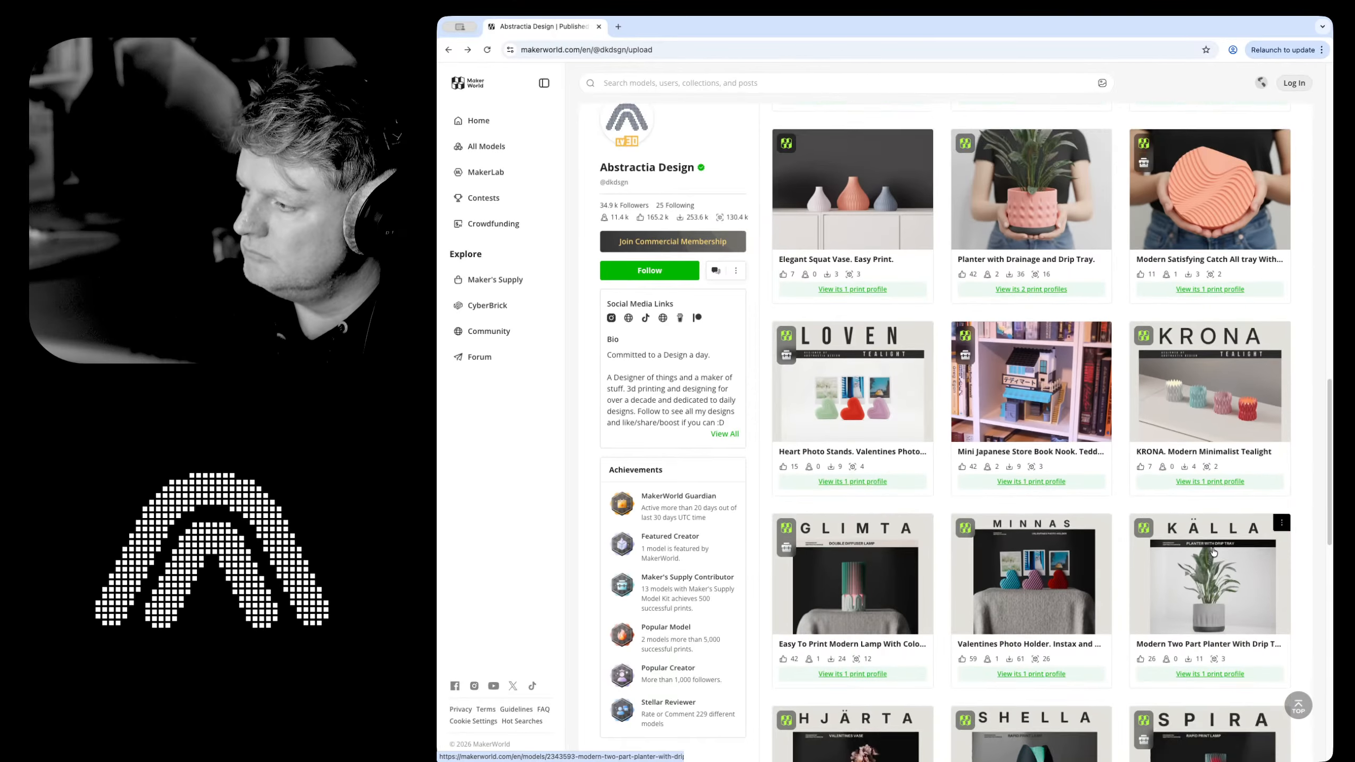
scroll(1208, 533, down, 8)
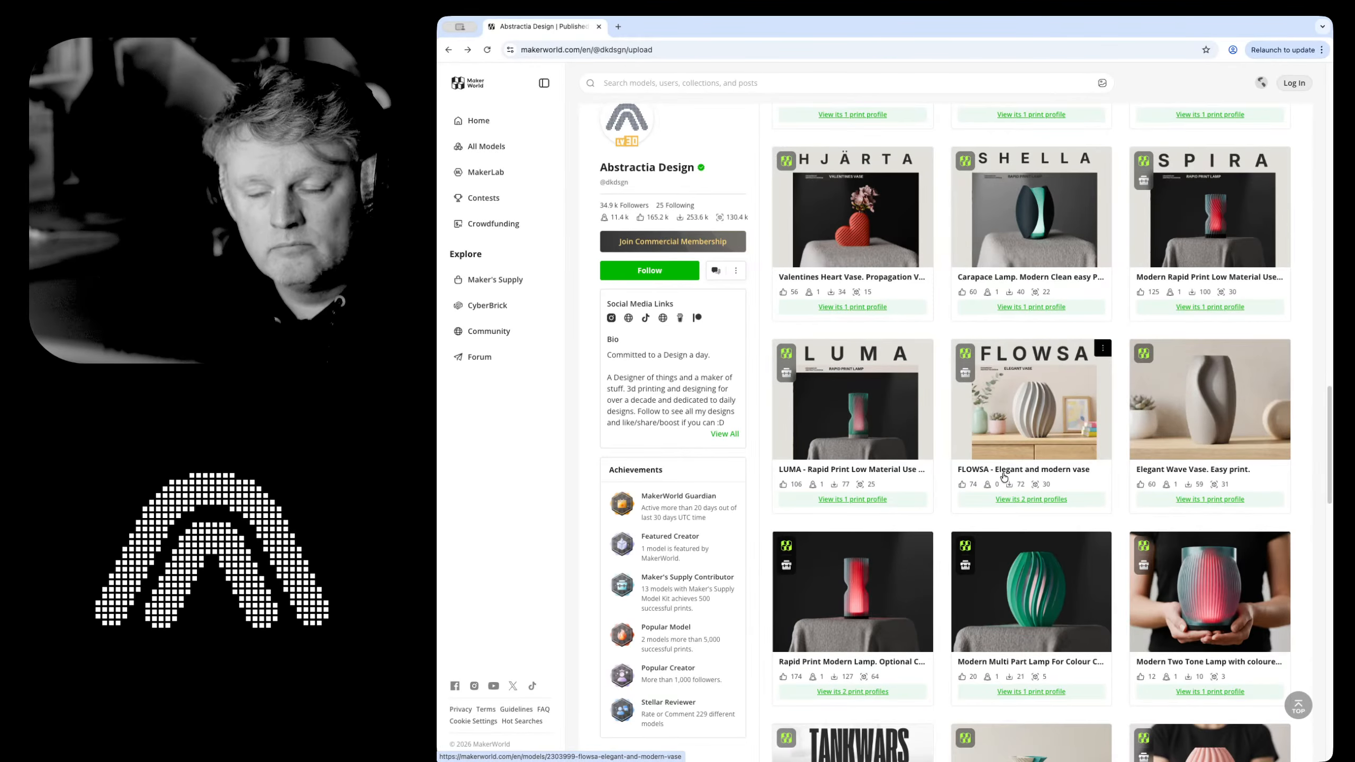
scroll(1010, 366, up, 10)
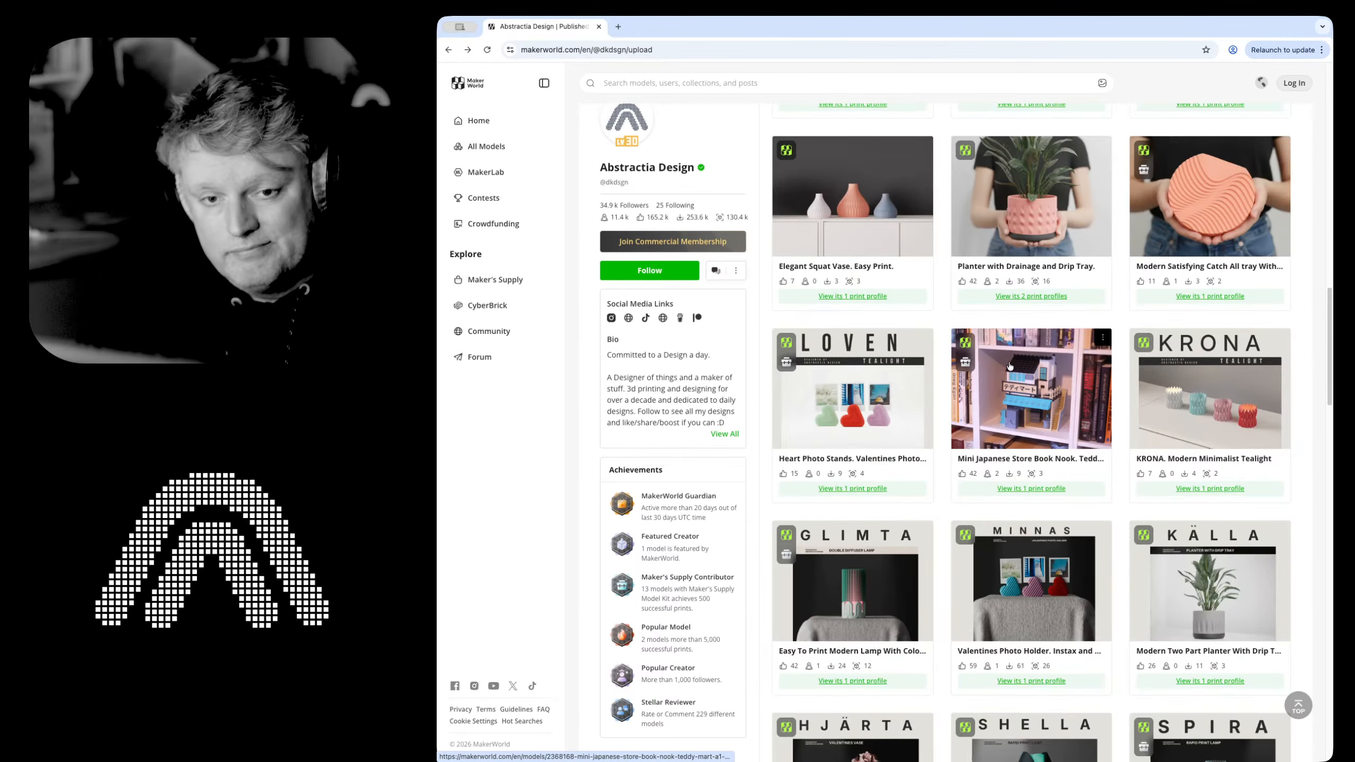
scroll(939, 261, up, 15)
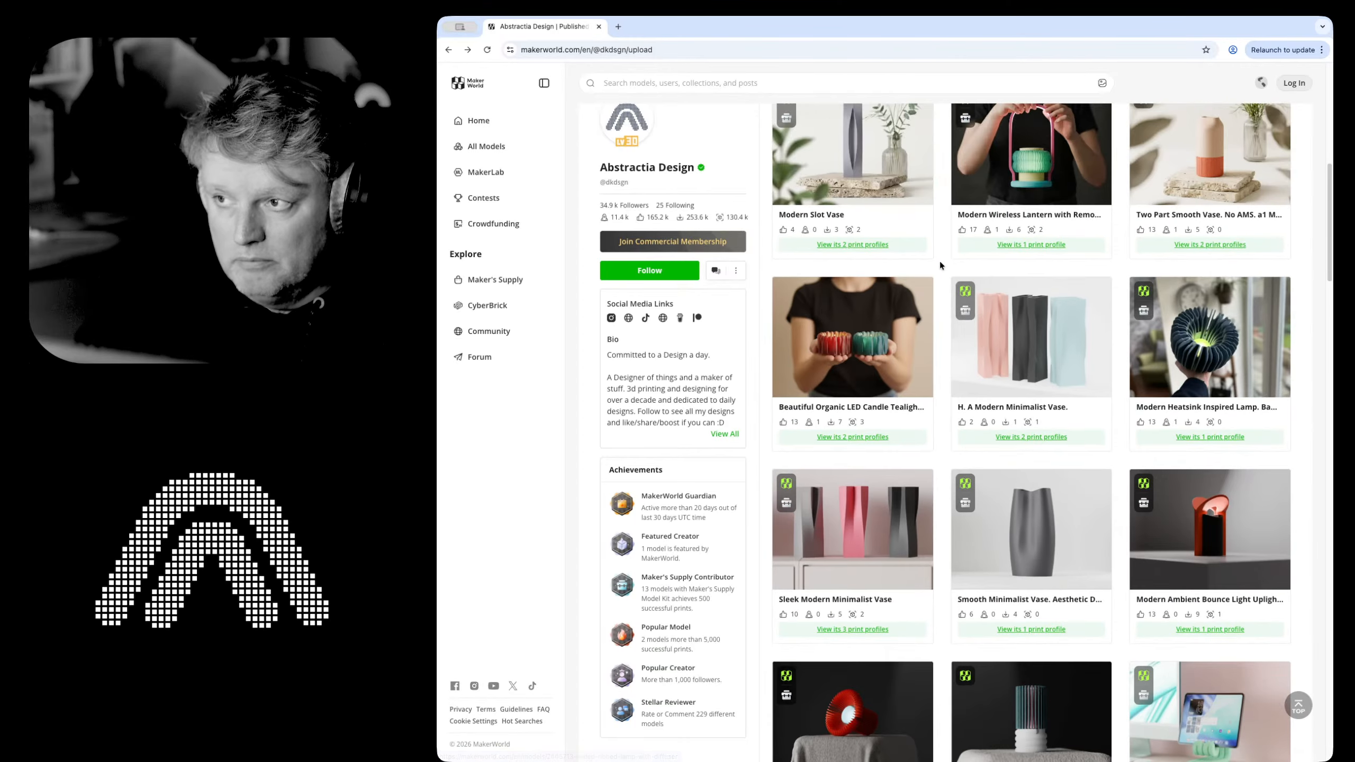
scroll(885, 262, up, 3)
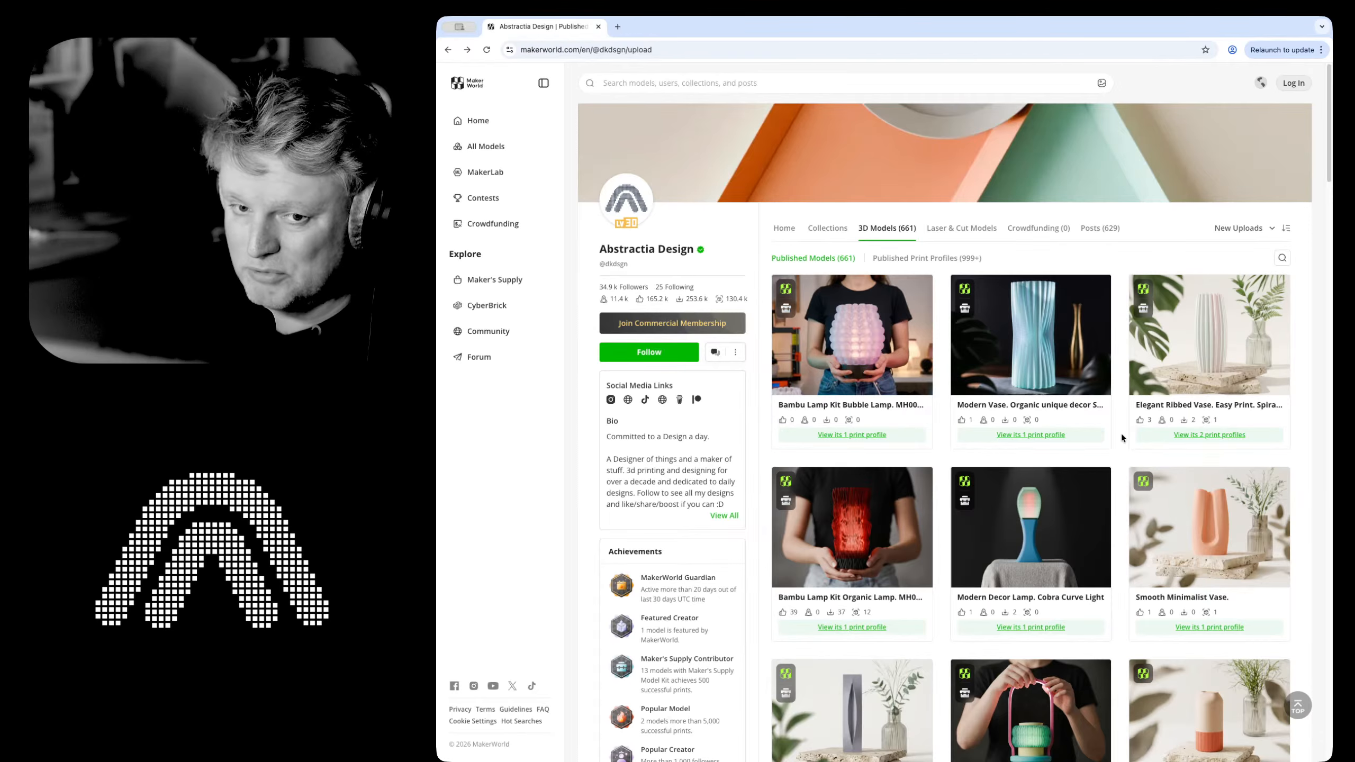
scroll(1249, 457, down, 5)
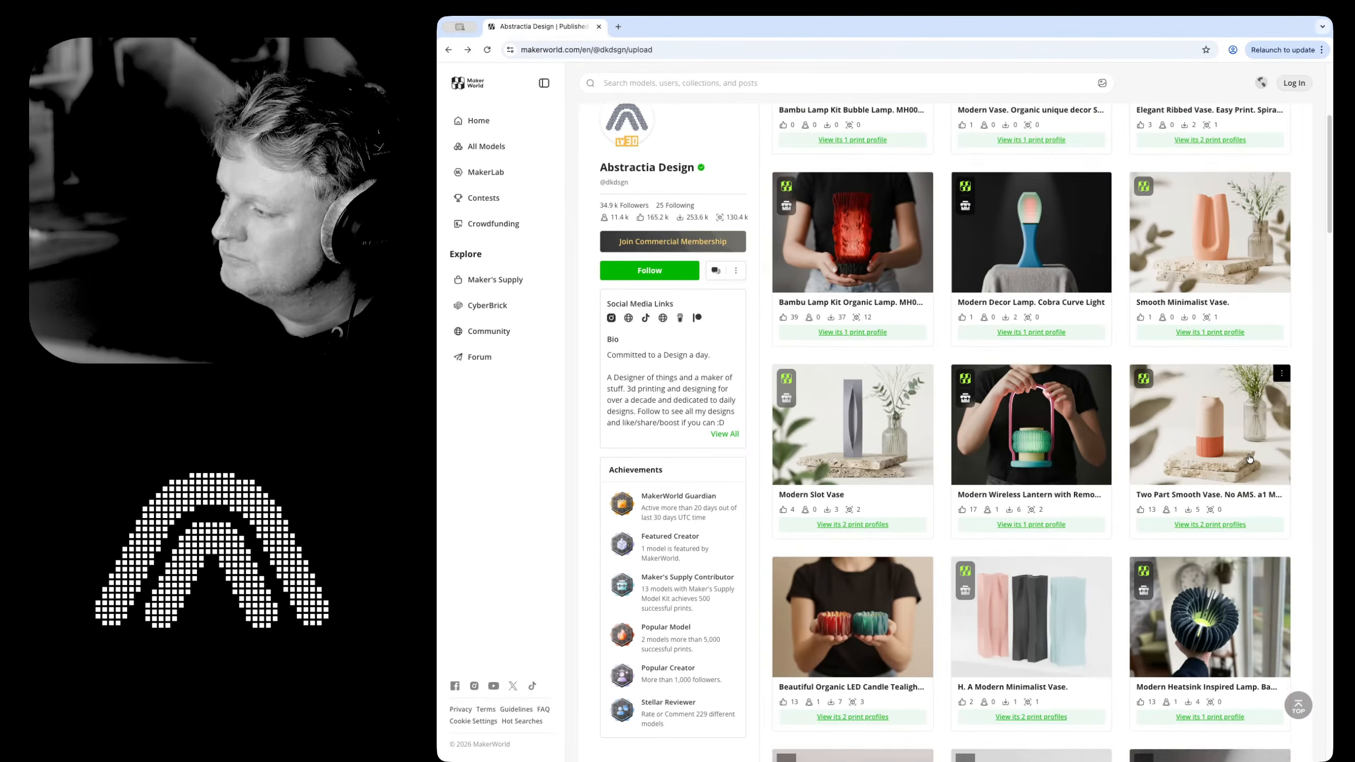
scroll(1248, 457, down, 6)
scroll(1248, 458, down, 7)
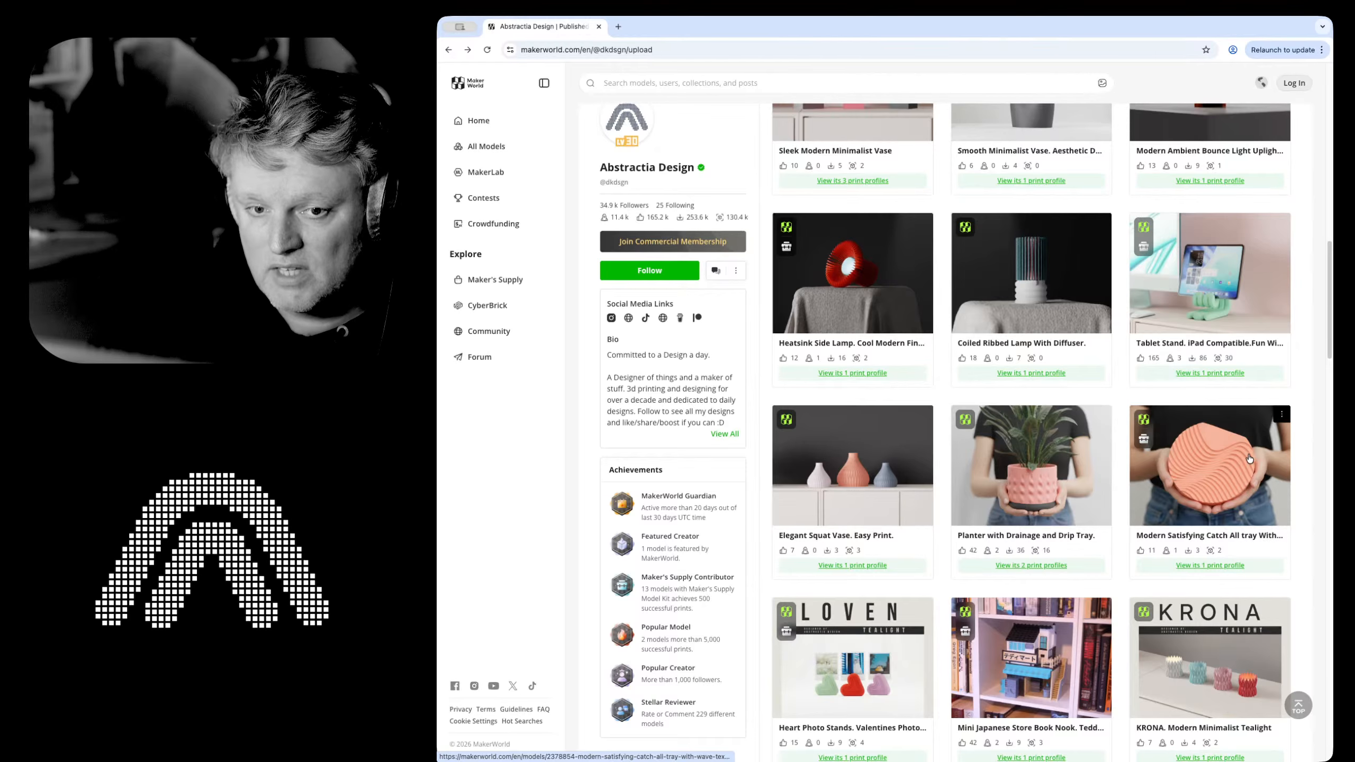
scroll(1244, 460, up, 15)
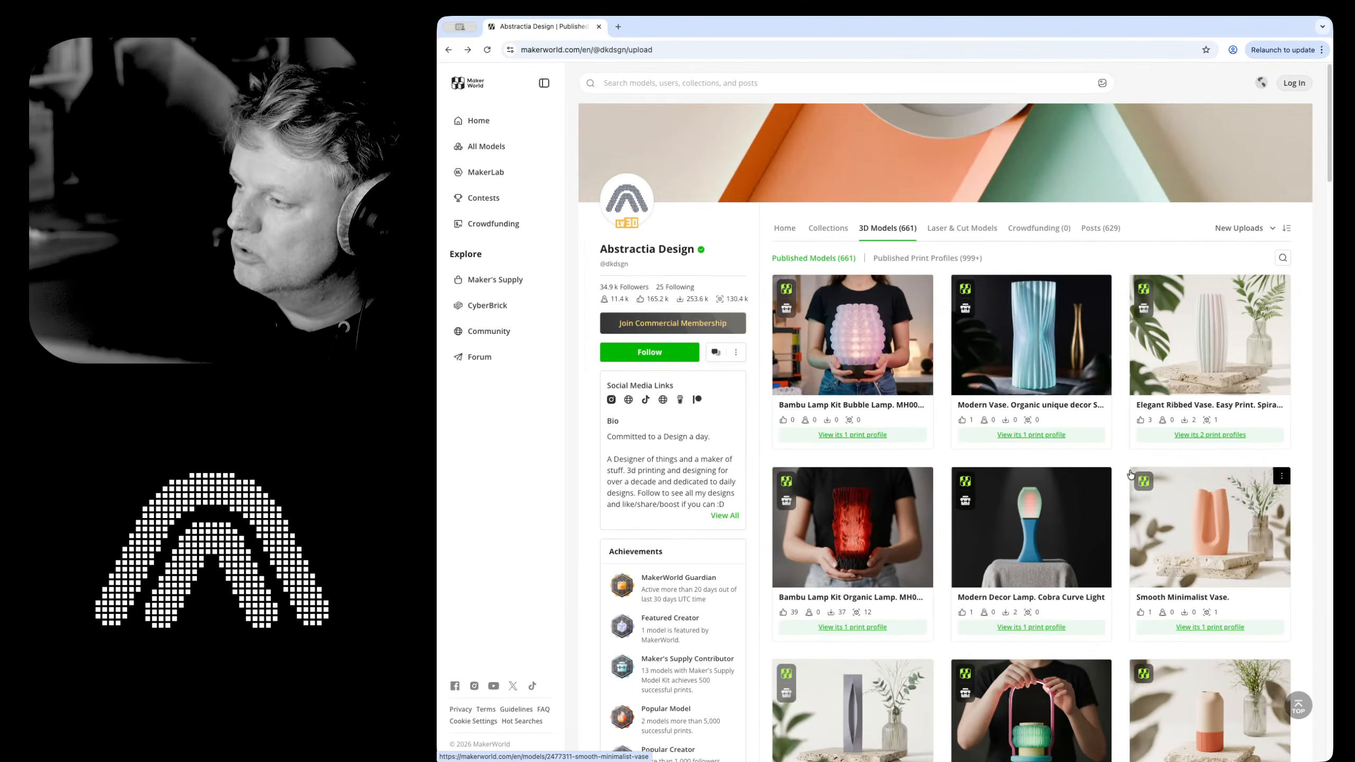